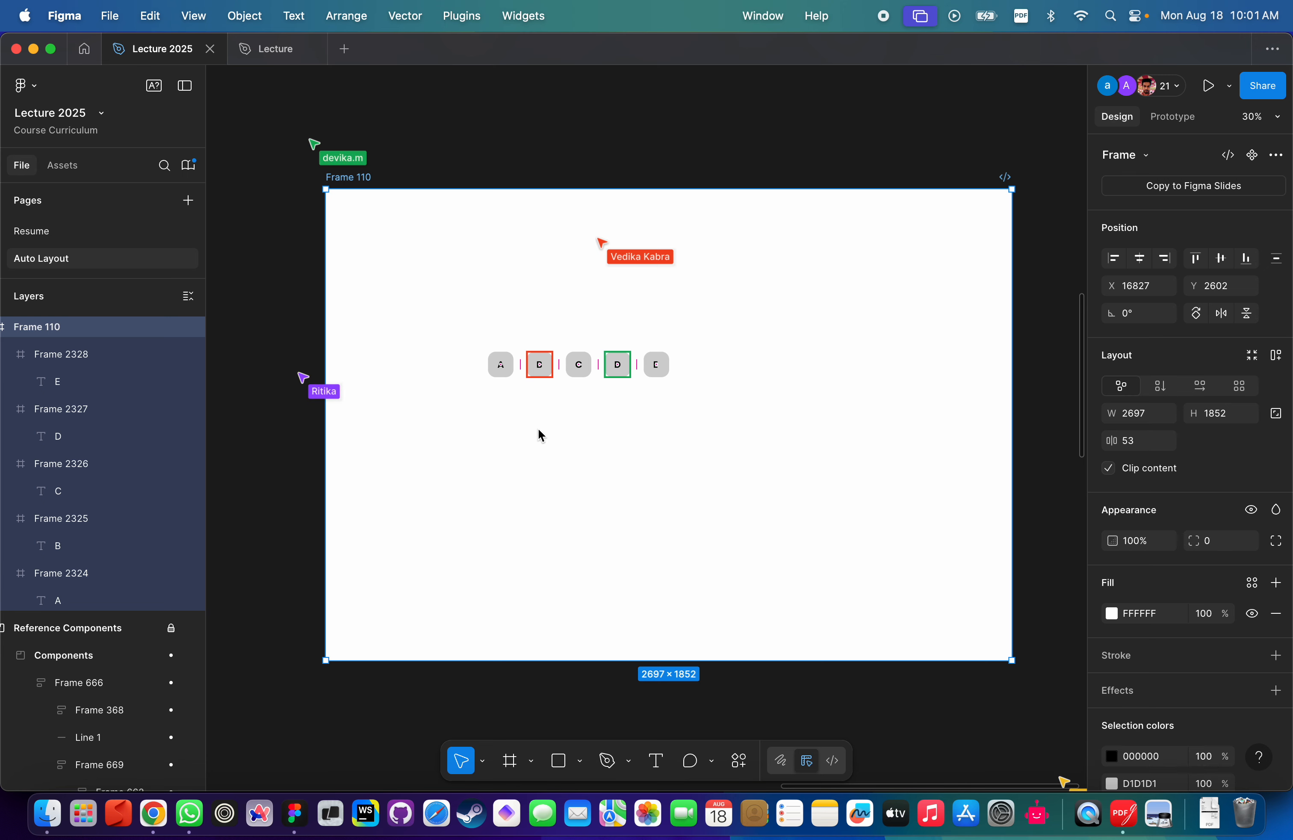
Open the student's assignment file from the Assignments project and examine its Typography frame.
{"action": "scroll", "coordinate": [424, 422], "scroll_direction": "up", "scroll_amount": 3}
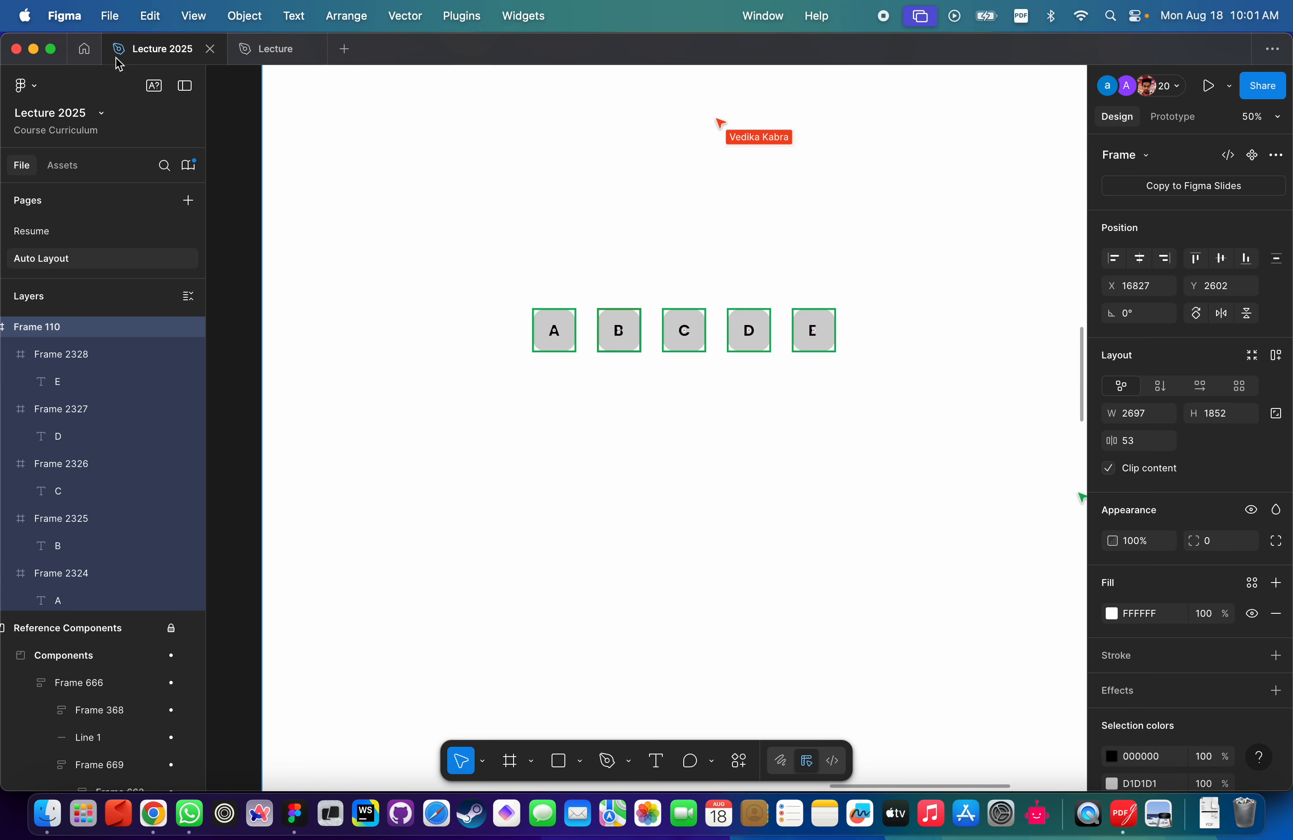
{"action": "left_click", "coordinate": [84, 49]}
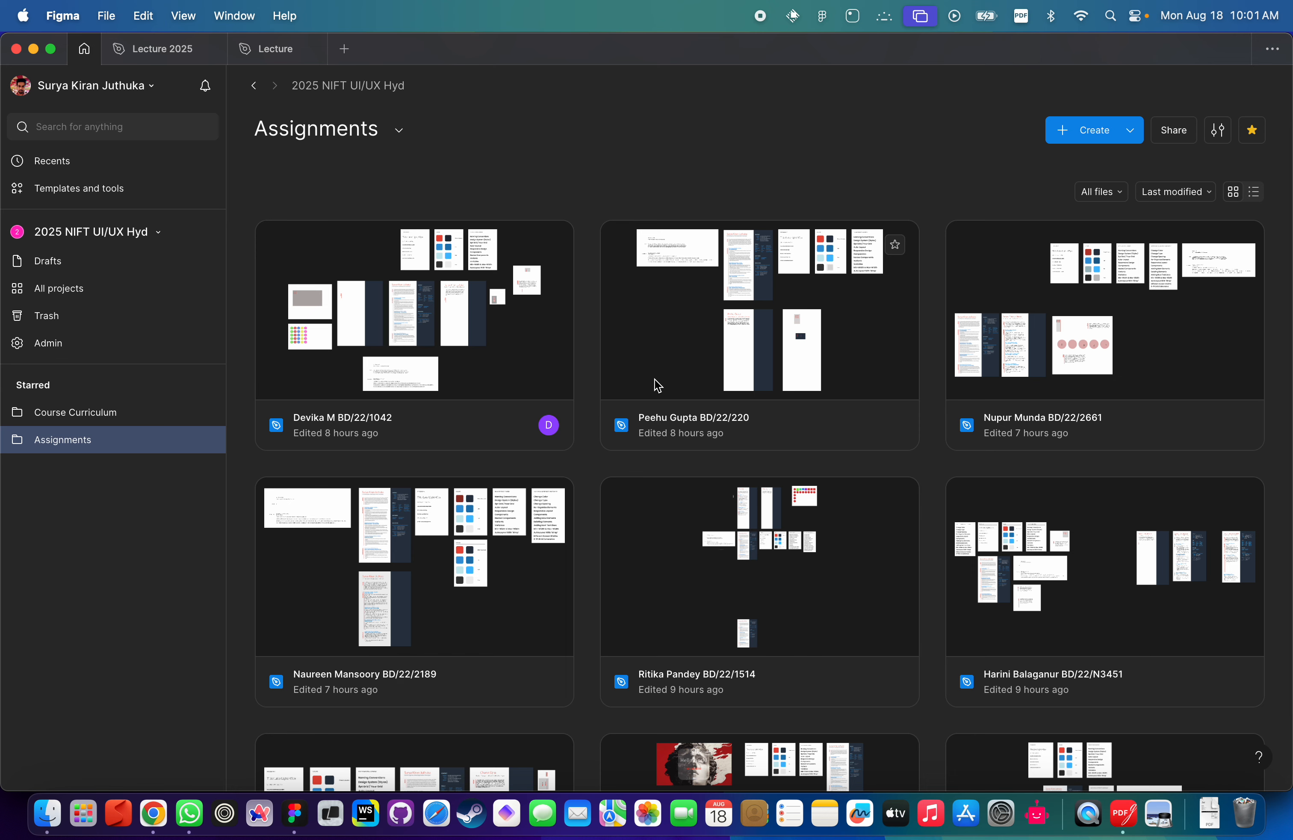
{"action": "left_click", "coordinate": [415, 319]}
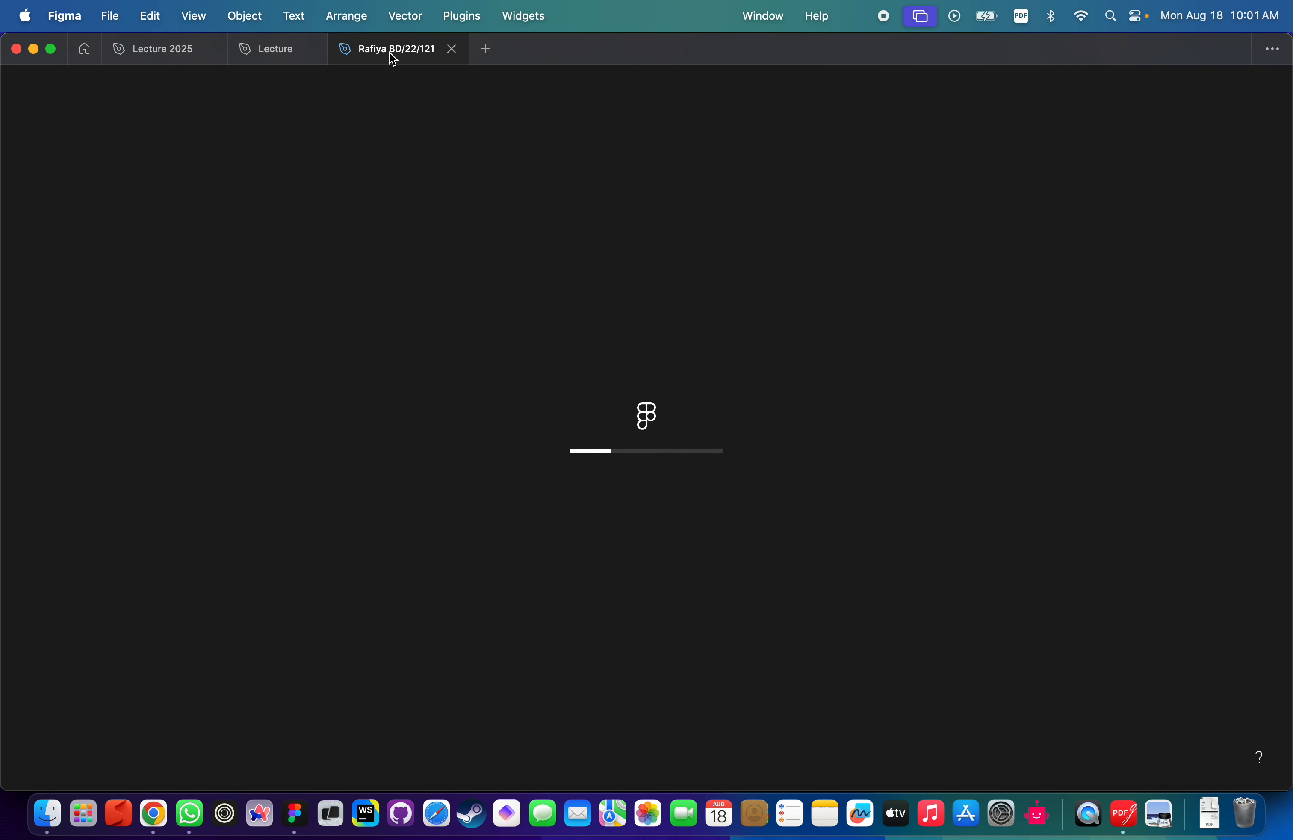
{"action": "scroll", "coordinate": [902, 360], "scroll_direction": "up", "scroll_amount": 3}
{"action": "scroll", "coordinate": [577, 293], "scroll_direction": "left", "scroll_amount": 5}
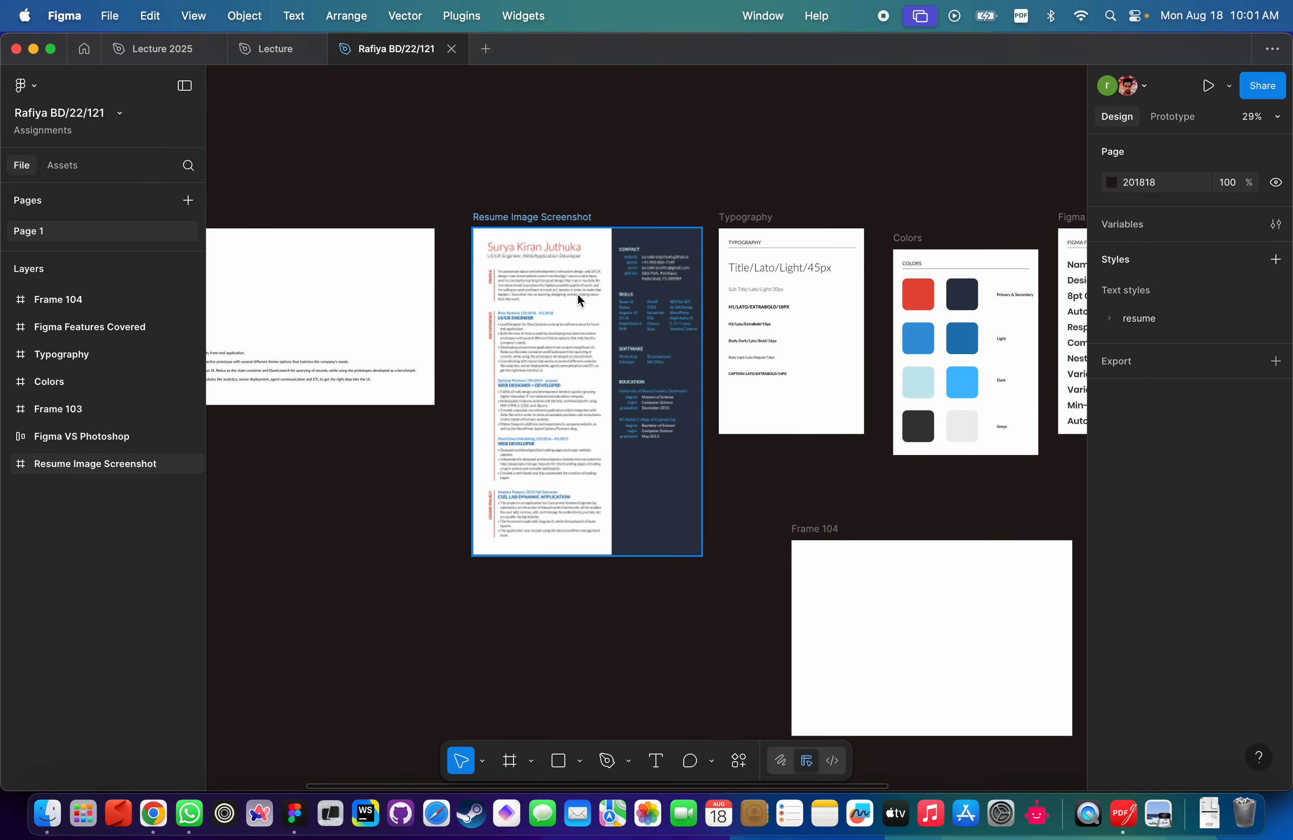
{"action": "scroll", "coordinate": [577, 293], "scroll_direction": "up", "scroll_amount": 3}
{"action": "scroll", "coordinate": [607, 301], "scroll_direction": "down", "scroll_amount": 5}
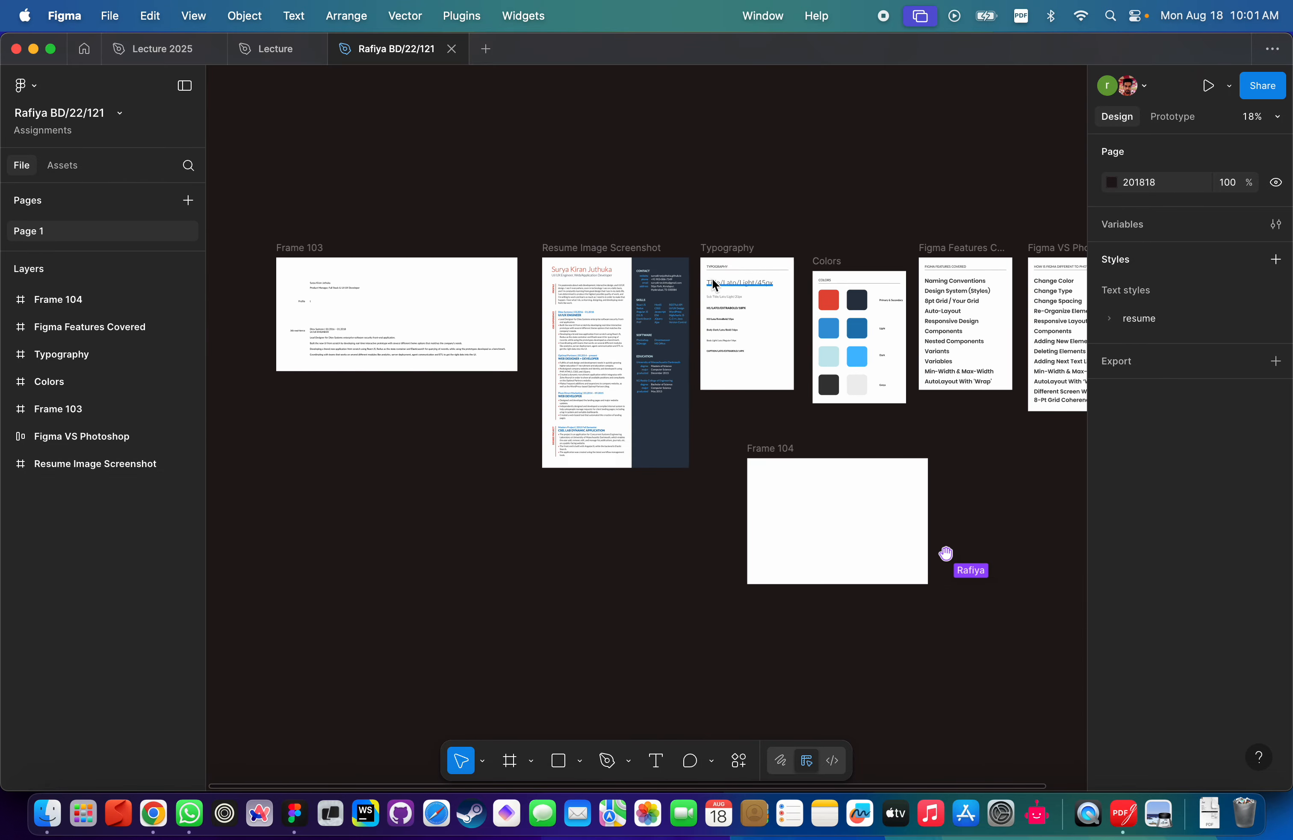
{"action": "scroll", "coordinate": [712, 278], "scroll_direction": "up", "scroll_amount": 8}
{"action": "scroll", "coordinate": [712, 278], "scroll_direction": "right", "scroll_amount": 5}
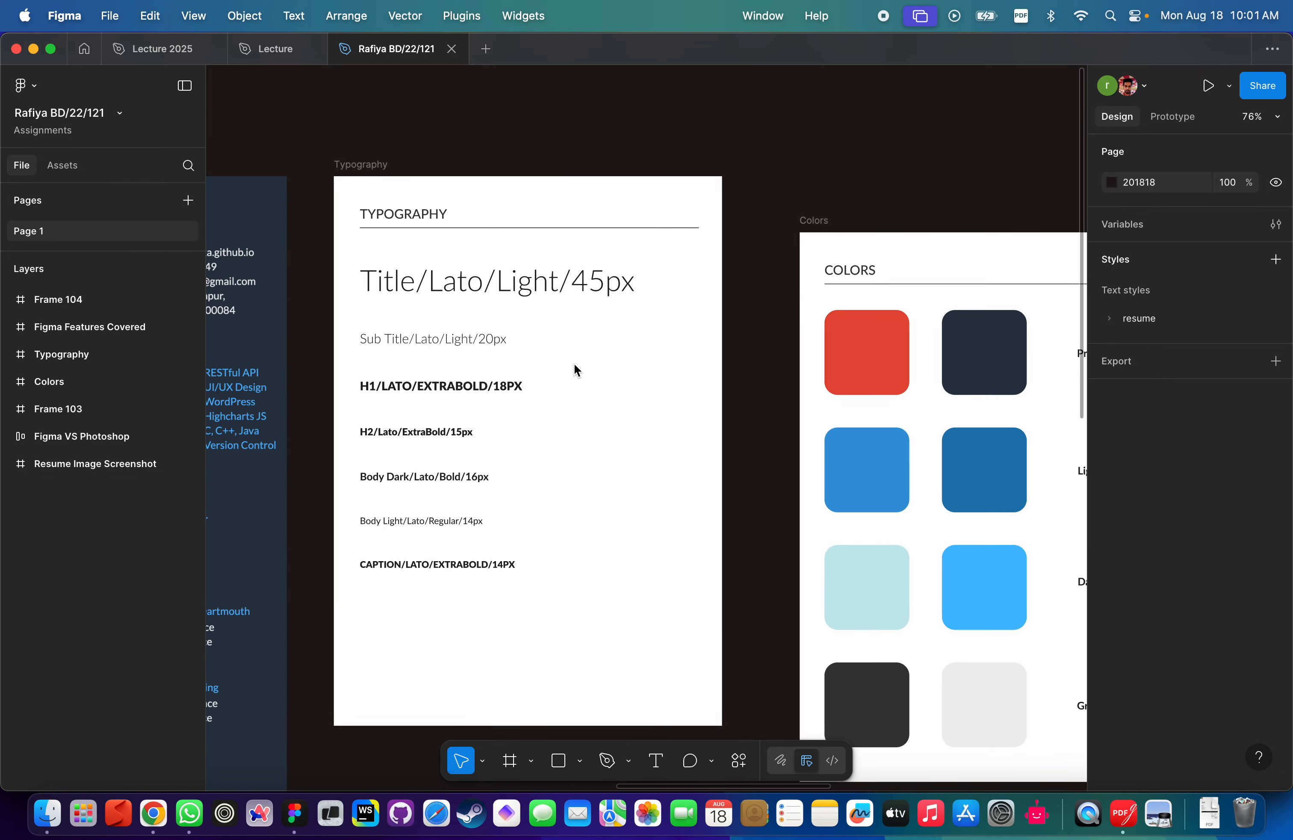
Select the 45px title text, move up to its parent Typography frame, and select all of that frame's direct children.
{"action": "left_click", "coordinate": [451, 281]}
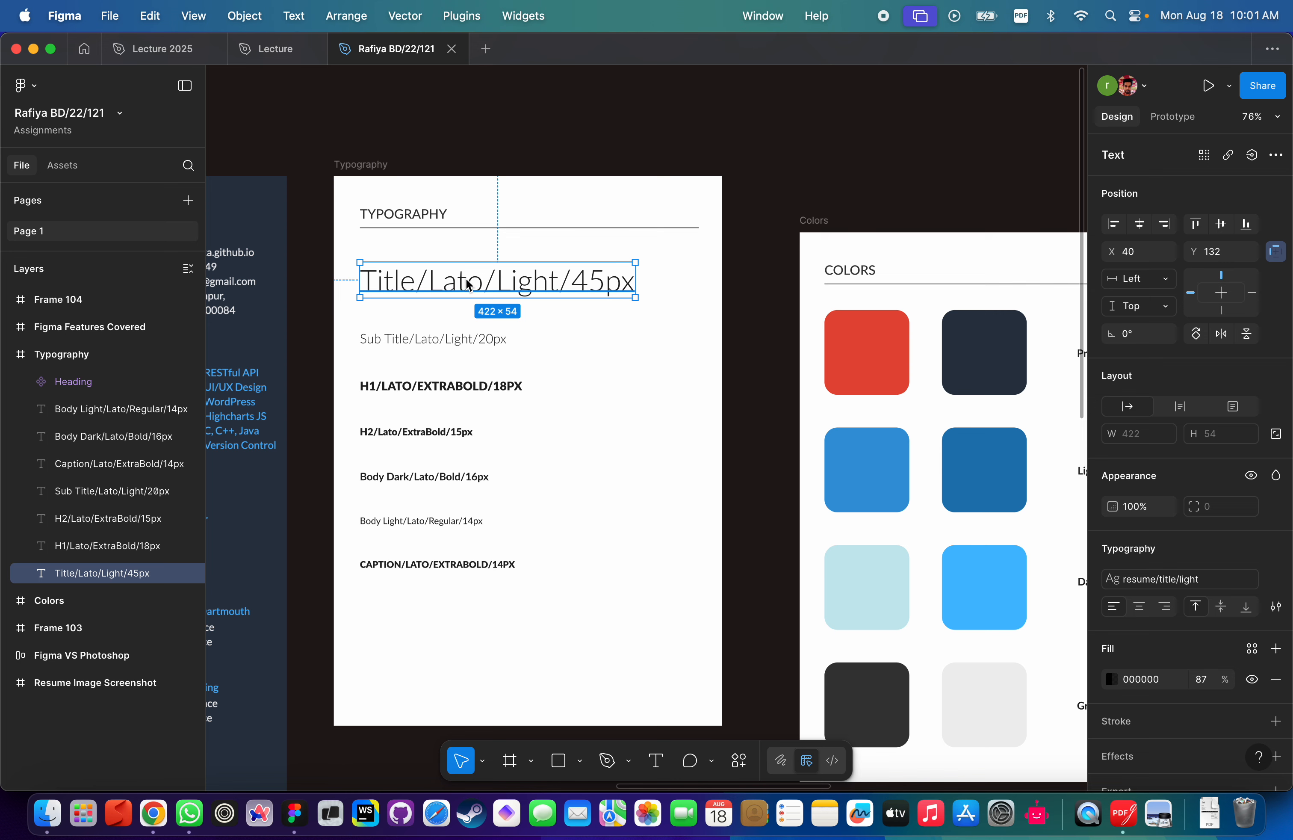
{"action": "key", "text": "Escape"}
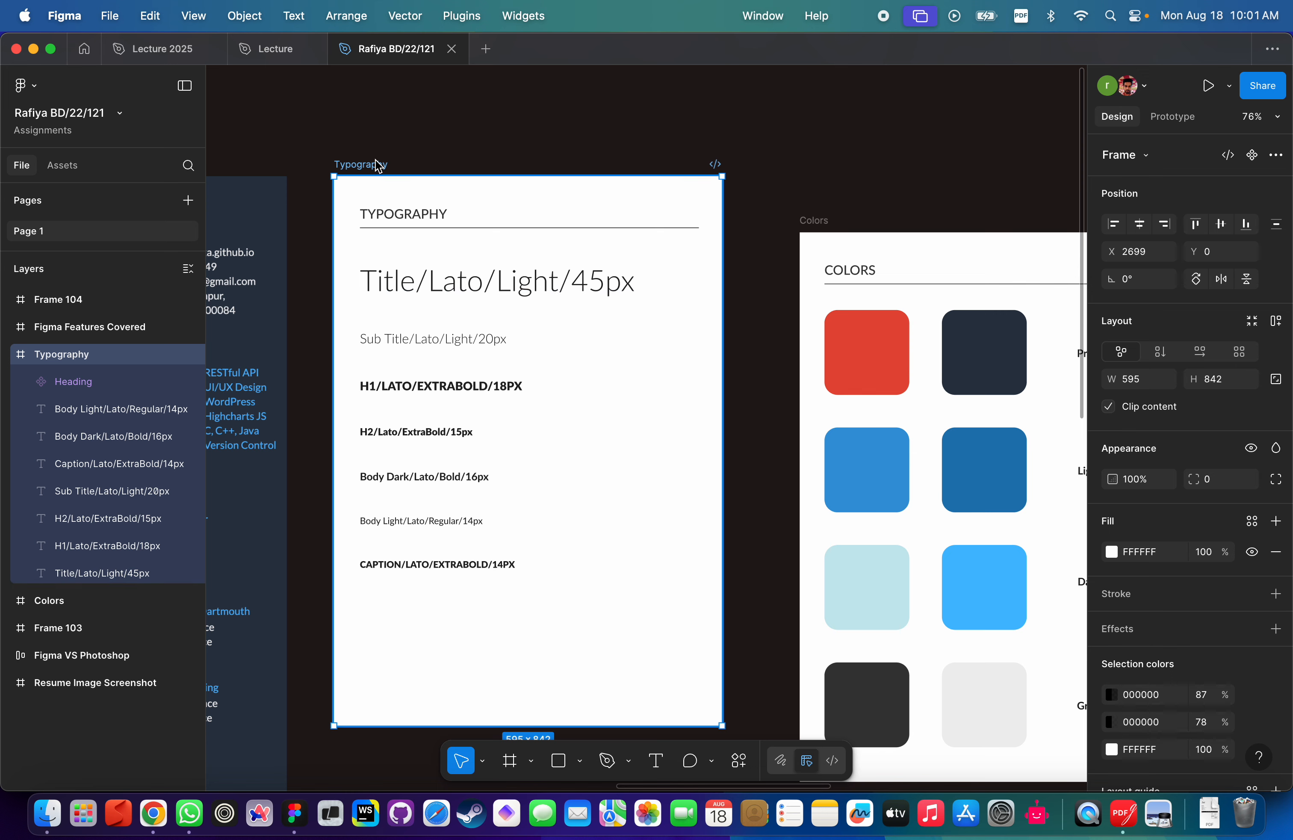
{"action": "left_click", "coordinate": [401, 133]}
{"action": "left_click", "coordinate": [361, 166]}
{"action": "key", "text": "Return"}
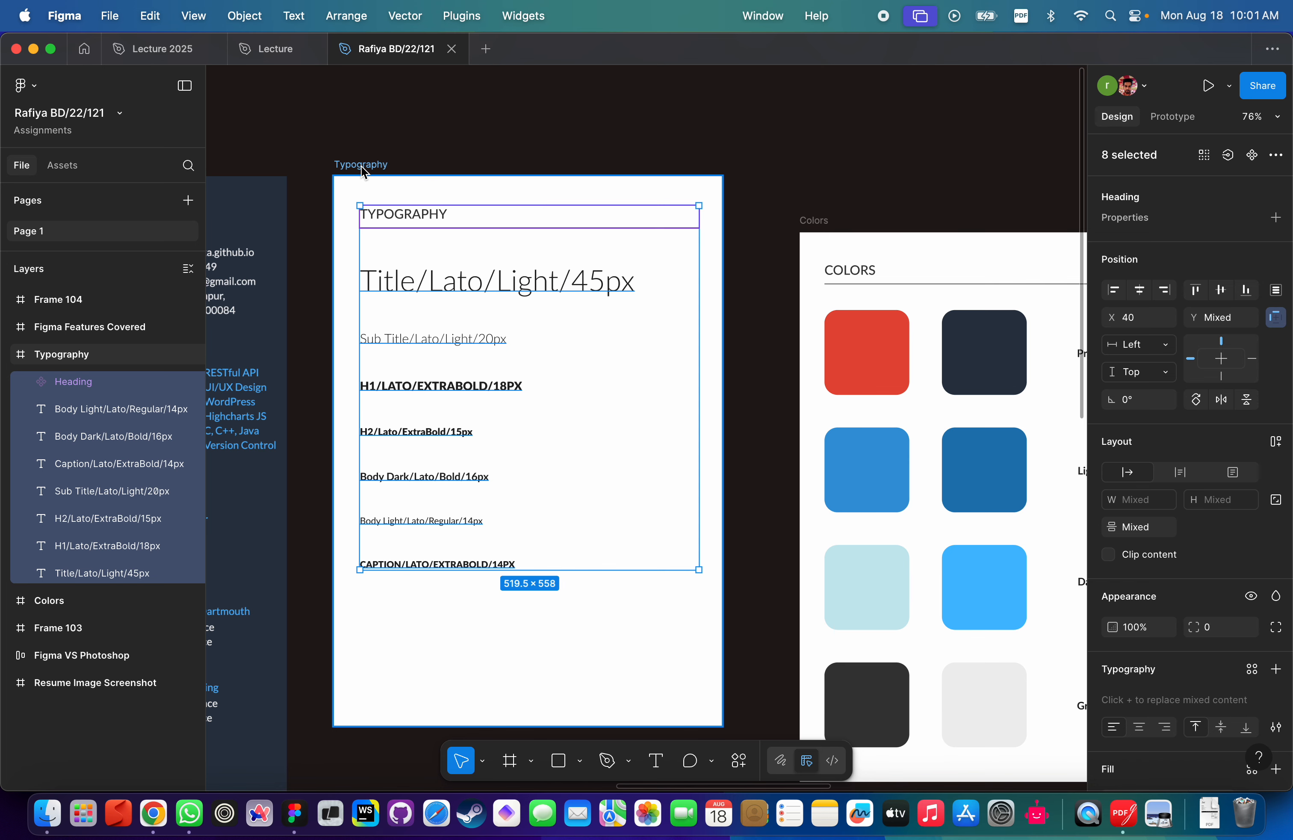
Switch back to the Lecture 2025 file and select the letter A text inside the first tile of Frame 110.
{"action": "left_click", "coordinate": [275, 49]}
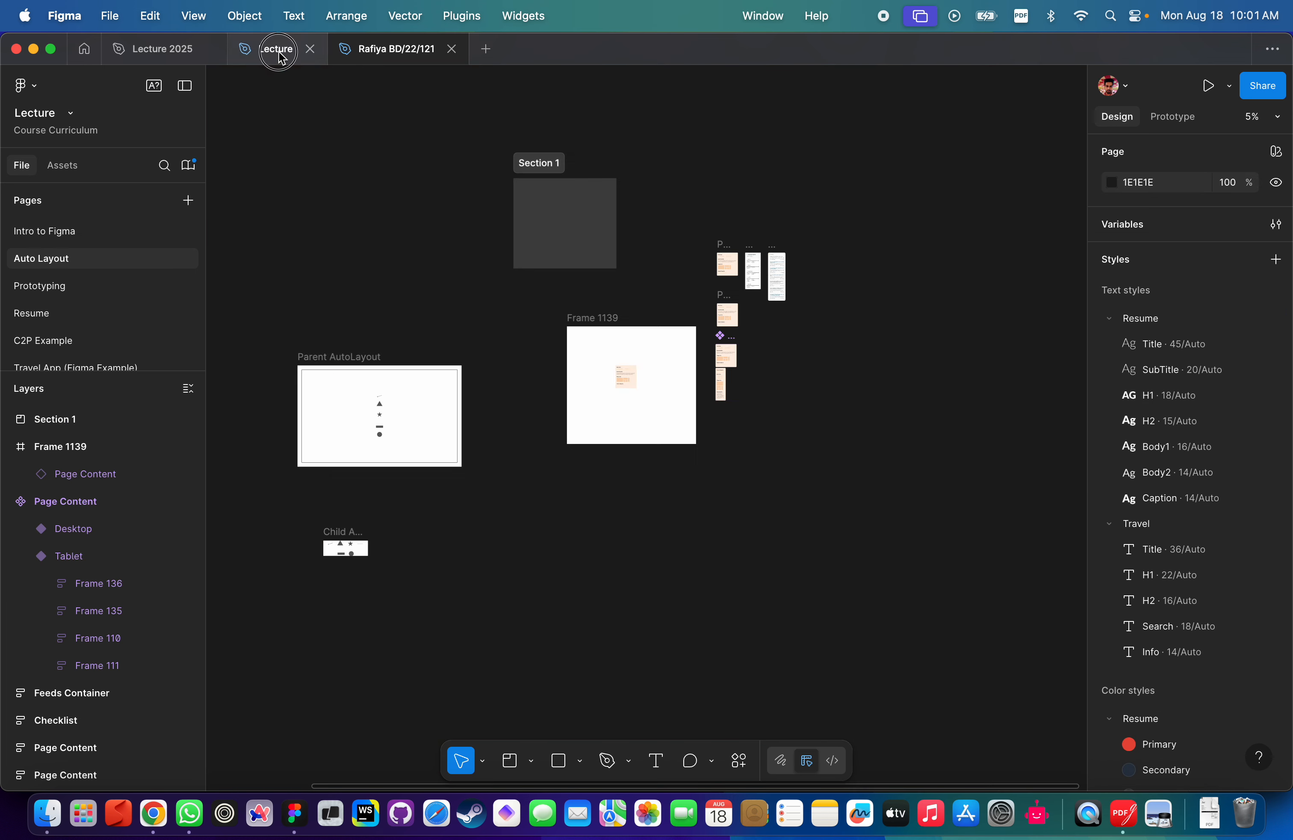
{"action": "left_click", "coordinate": [175, 54]}
{"action": "left_click", "coordinate": [542, 361]}
{"action": "scroll", "coordinate": [542, 361], "scroll_direction": "down", "scroll_amount": 3}
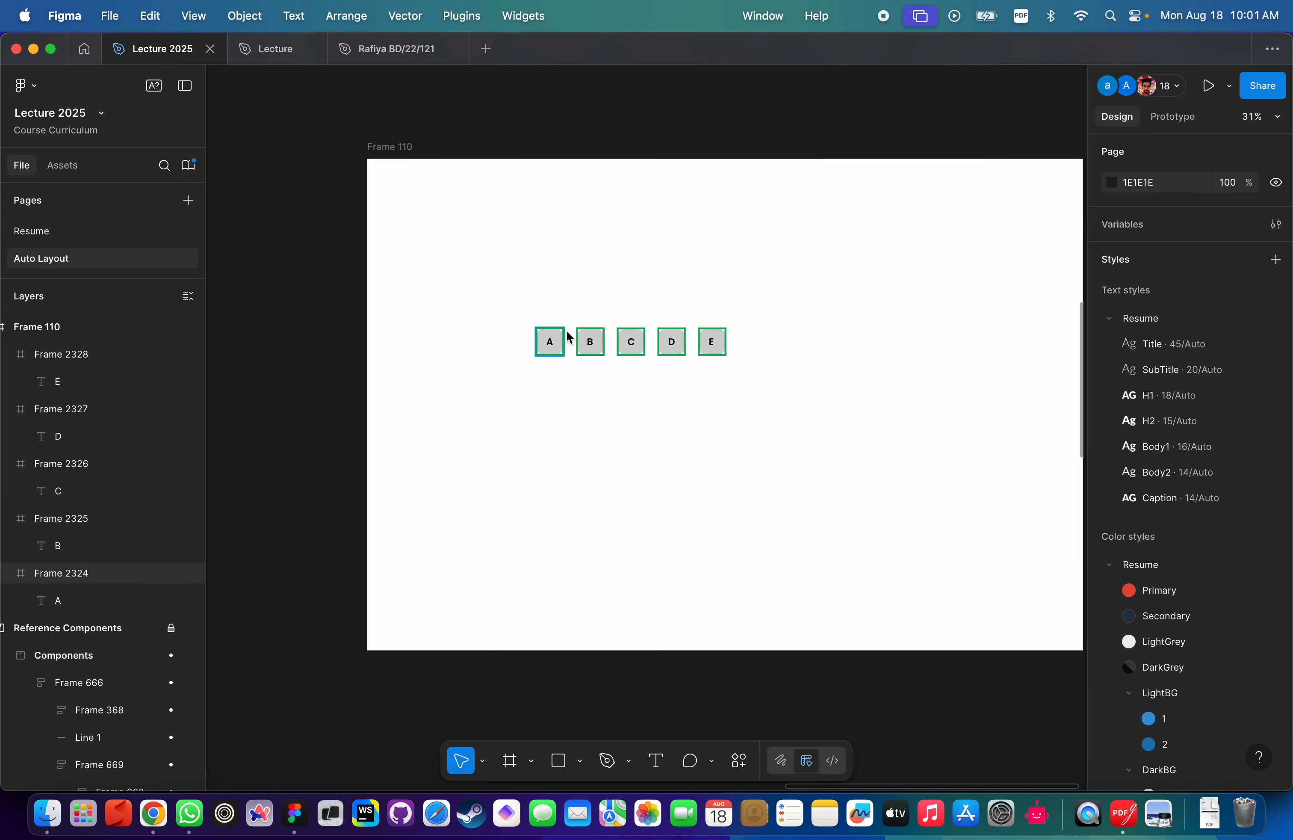
{"action": "scroll", "coordinate": [523, 376], "scroll_direction": "up", "scroll_amount": 5}
{"action": "left_click", "coordinate": [531, 371]}
{"action": "double_click", "coordinate": [532, 370]}
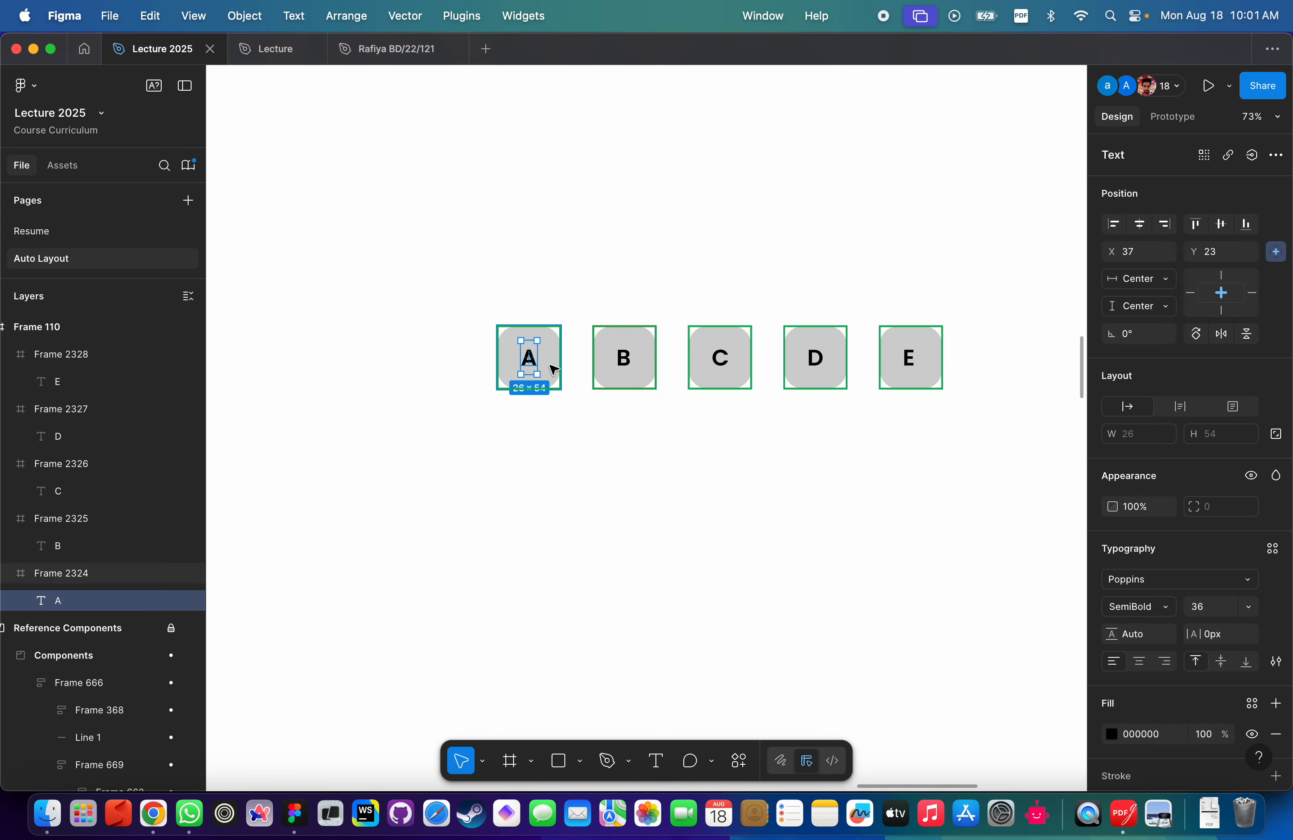
Move the selection from the letter A up to its parent tile and on to the enclosing Frame 110.
{"action": "scroll", "coordinate": [552, 367], "scroll_direction": "down", "scroll_amount": 3}
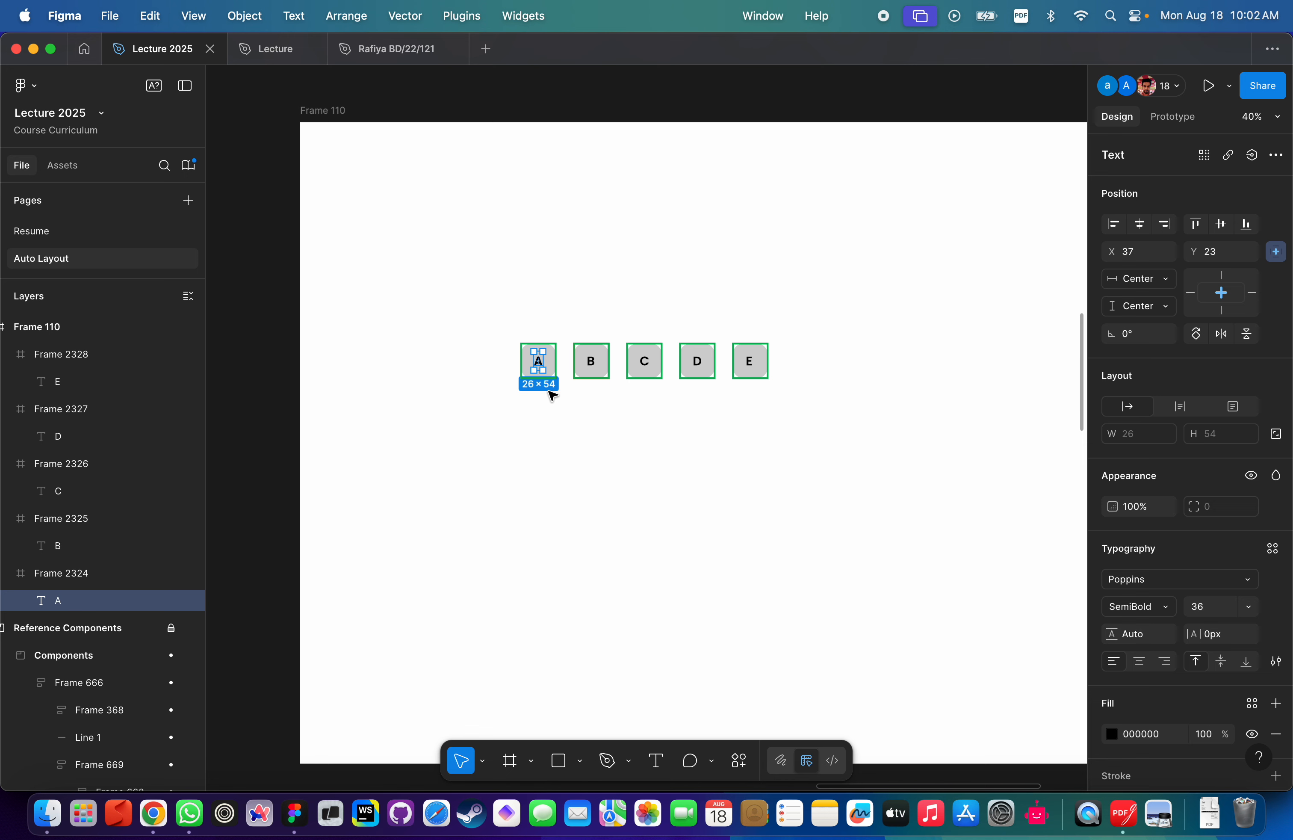
{"action": "scroll", "coordinate": [552, 394], "scroll_direction": "up", "scroll_amount": 5}
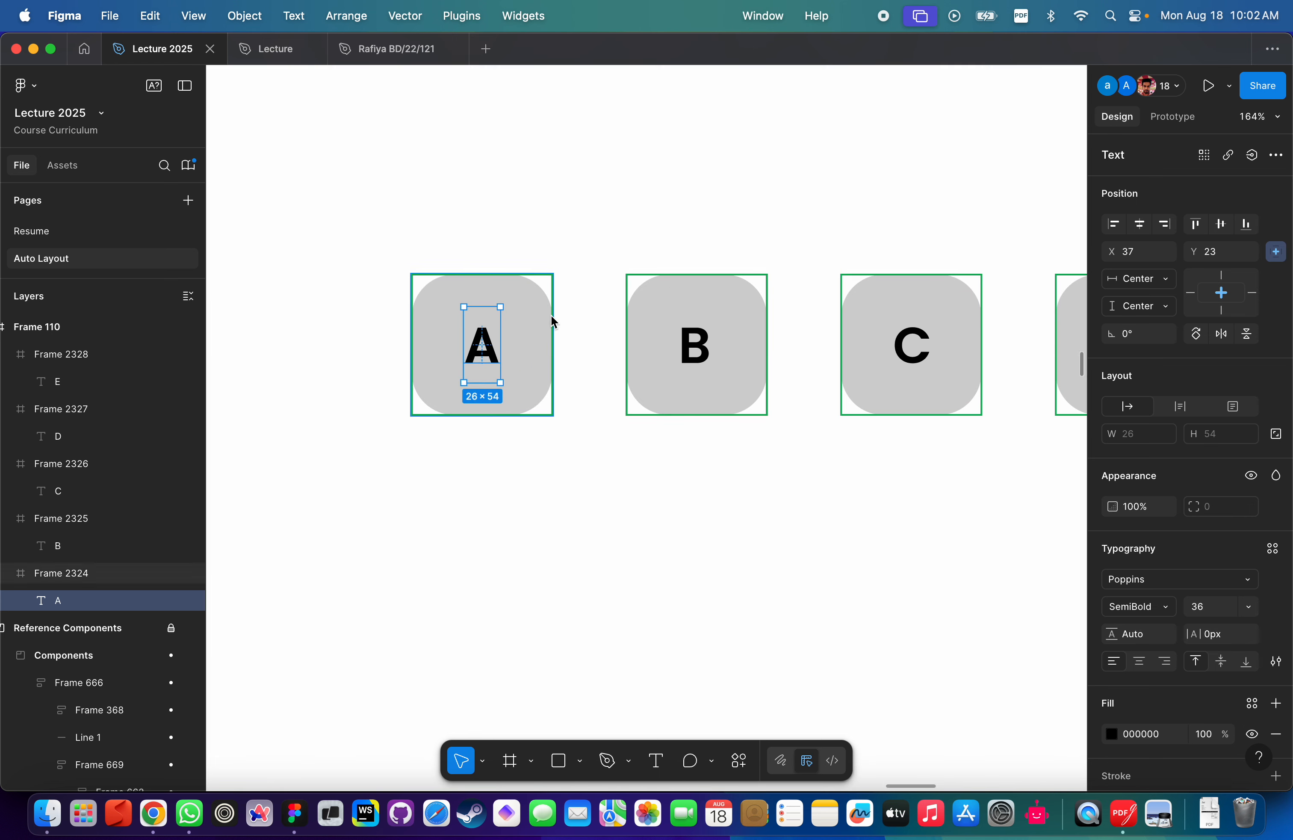
{"action": "scroll", "coordinate": [501, 267], "scroll_direction": "down", "scroll_amount": 4}
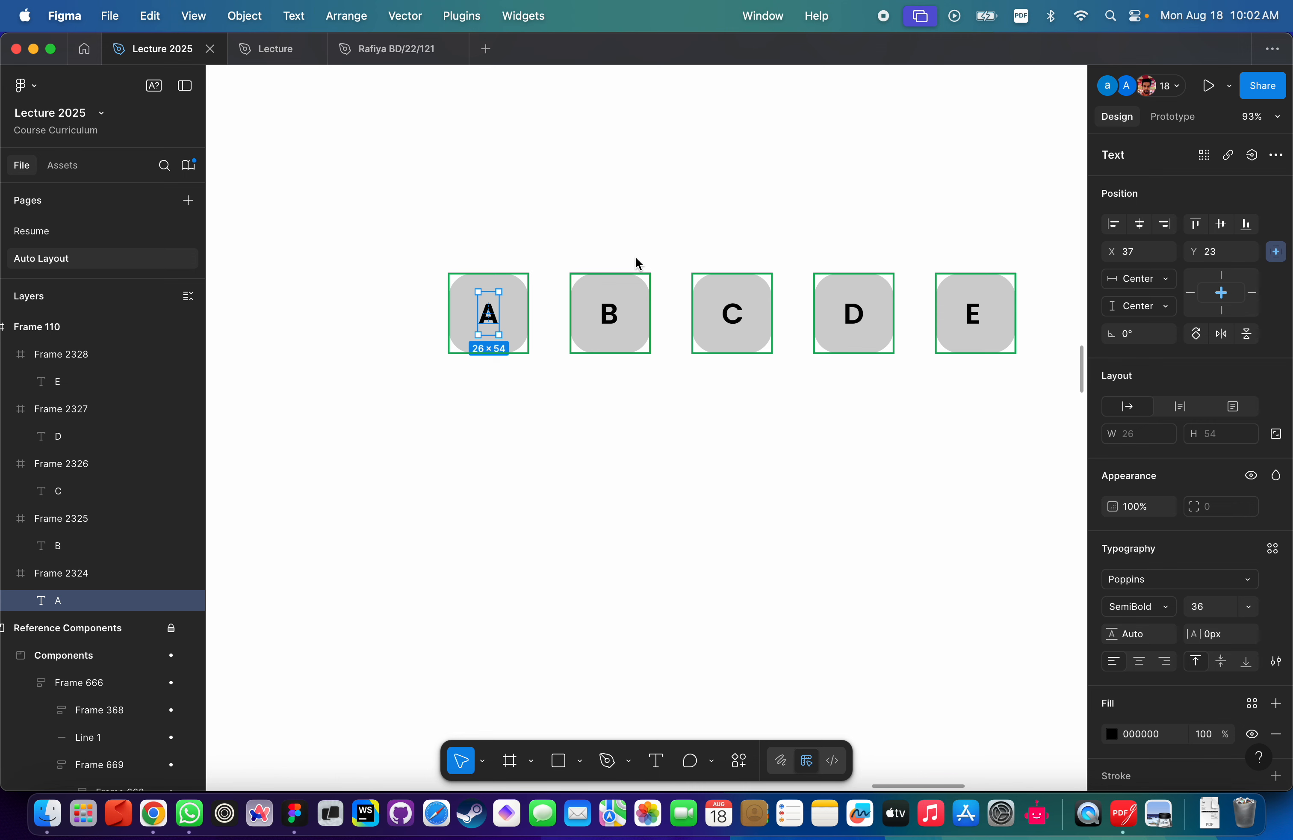
{"action": "key", "text": "shift+Return"}
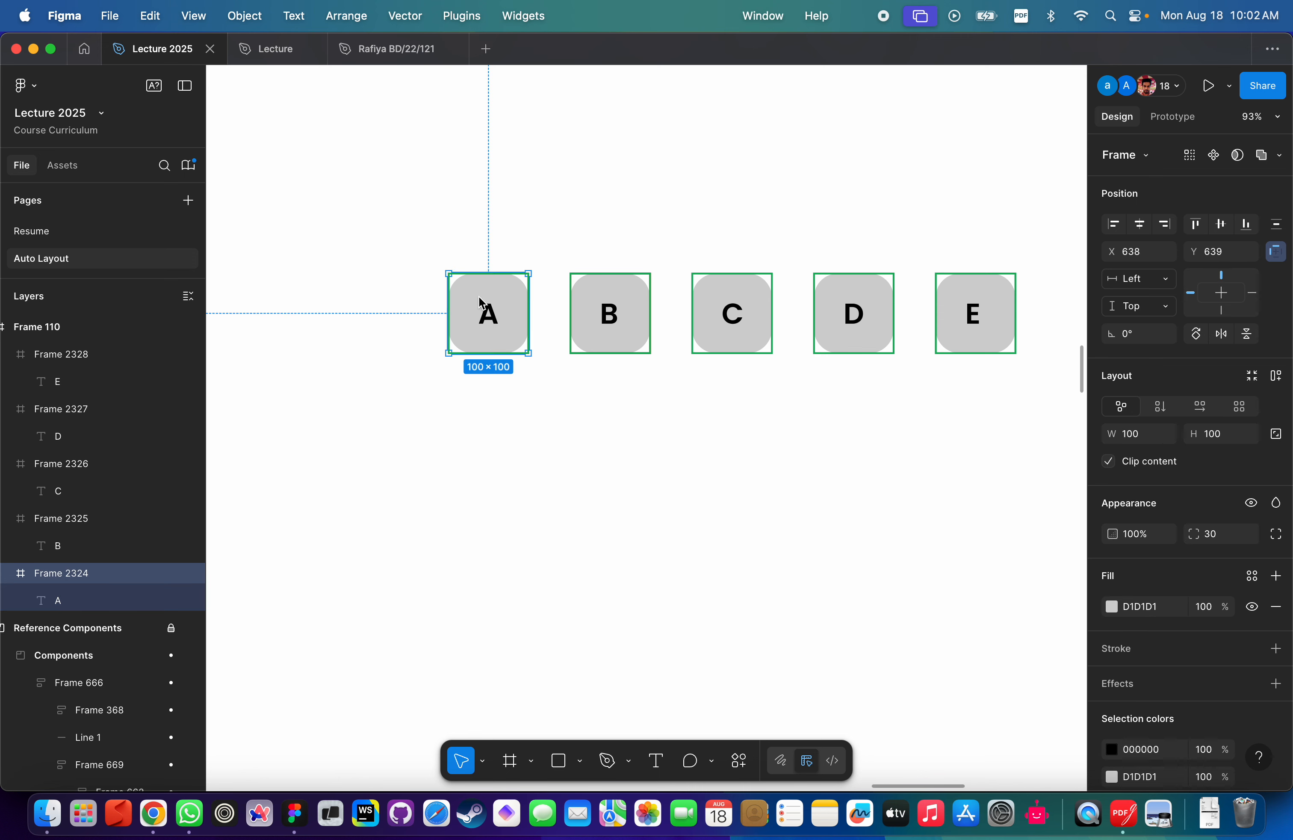
{"action": "key", "text": "shift+Return"}
{"action": "scroll", "coordinate": [479, 296], "scroll_direction": "down", "scroll_amount": 5}
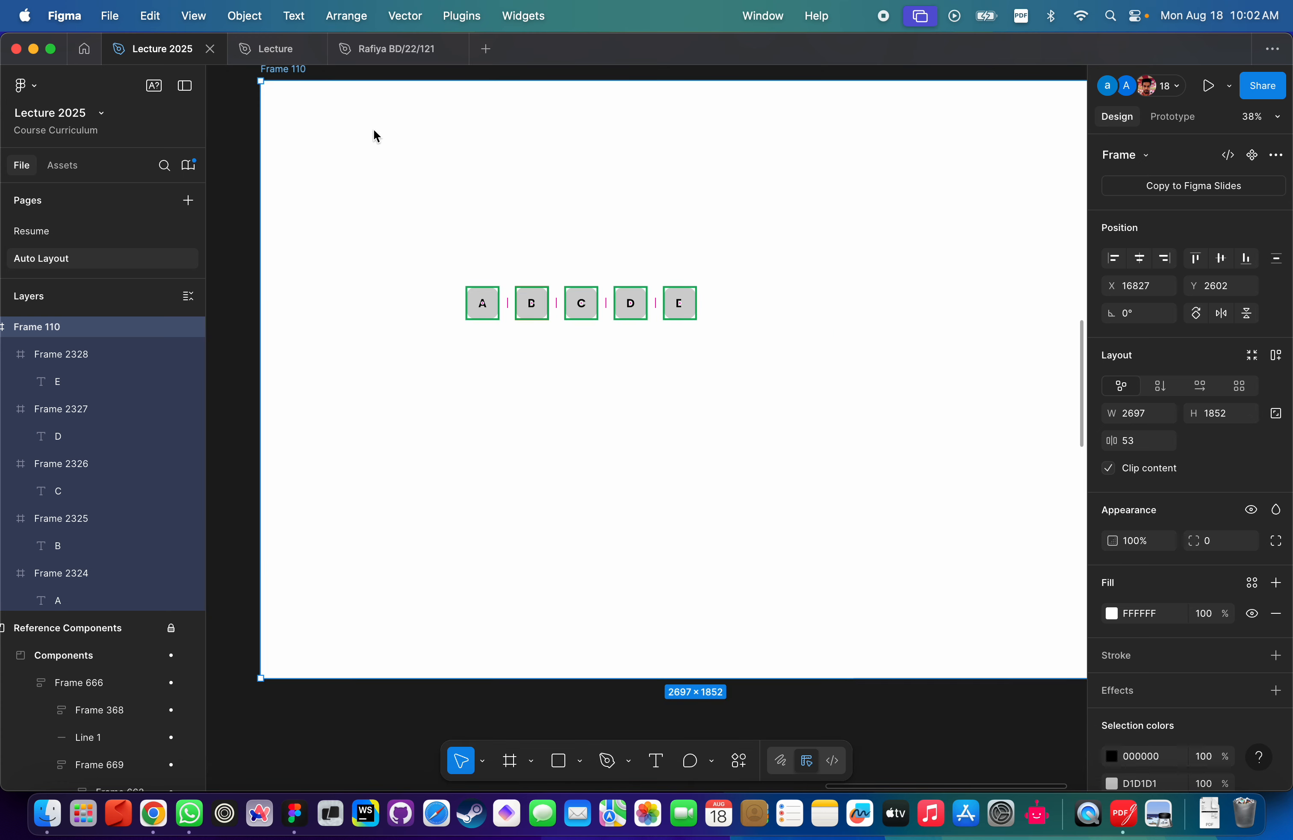
{"action": "scroll", "coordinate": [374, 128], "scroll_direction": "up", "scroll_amount": 1}
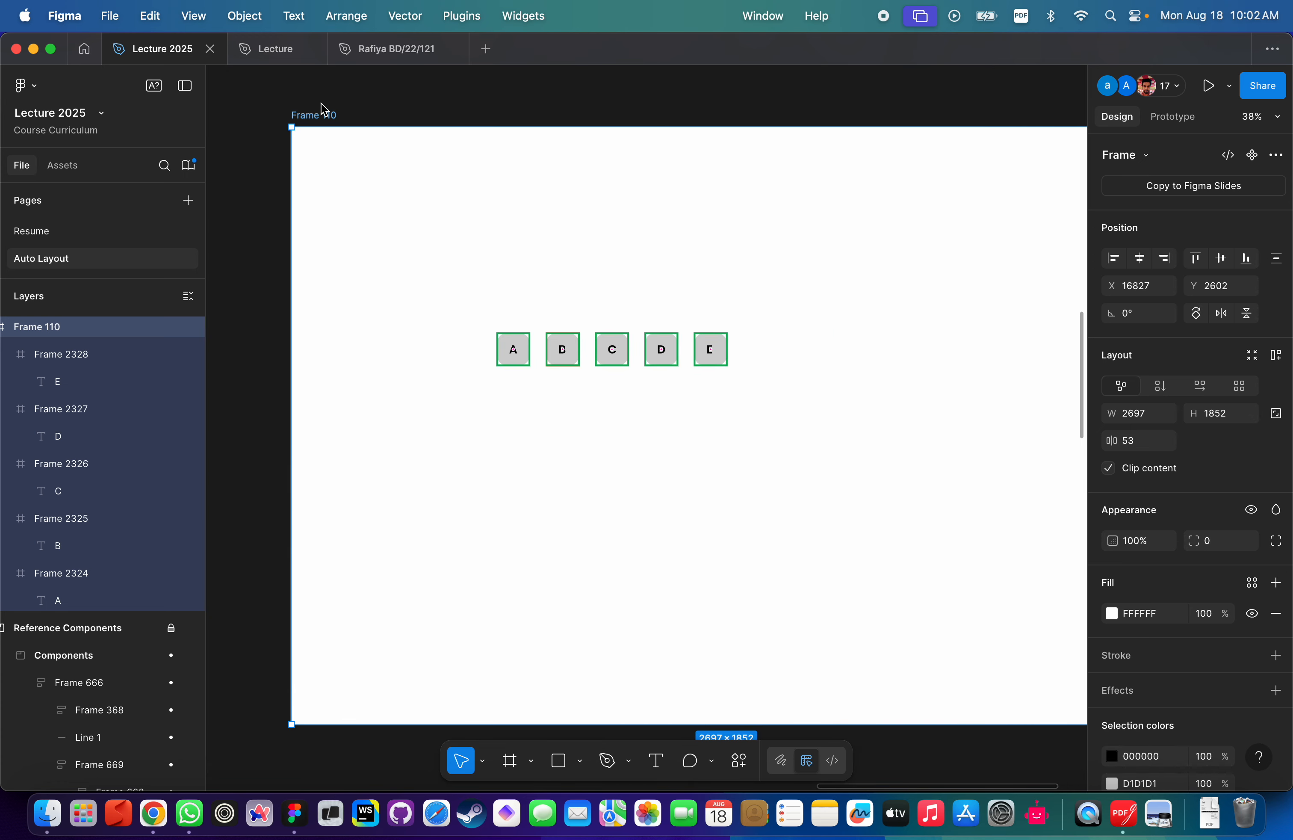
Try aligning tile A to the left edge of Frame 110, and undo the alignment.
{"action": "left_click", "coordinate": [590, 263]}
{"action": "scroll", "coordinate": [624, 356], "scroll_direction": "up", "scroll_amount": 5}
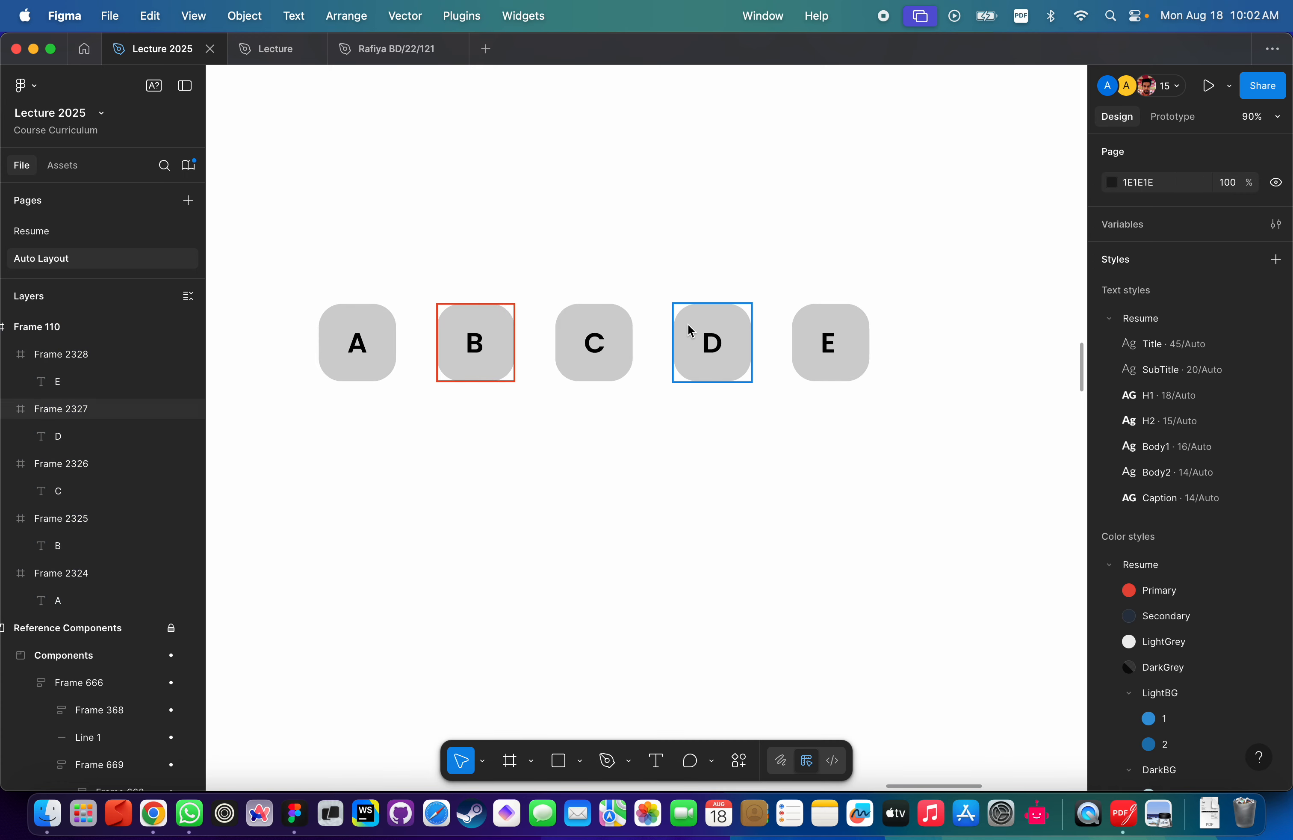
{"action": "scroll", "coordinate": [689, 329], "scroll_direction": "down", "scroll_amount": 5}
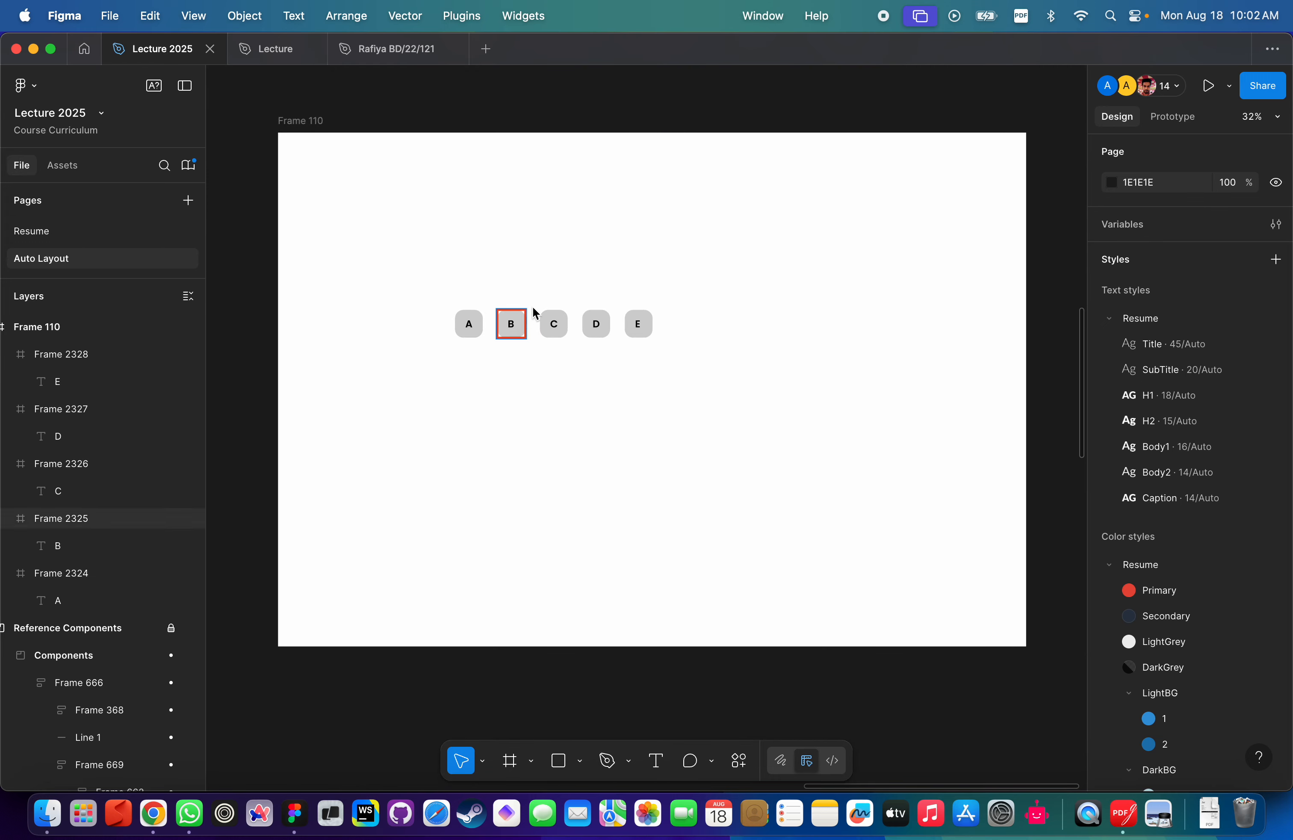
{"action": "left_click", "coordinate": [473, 332]}
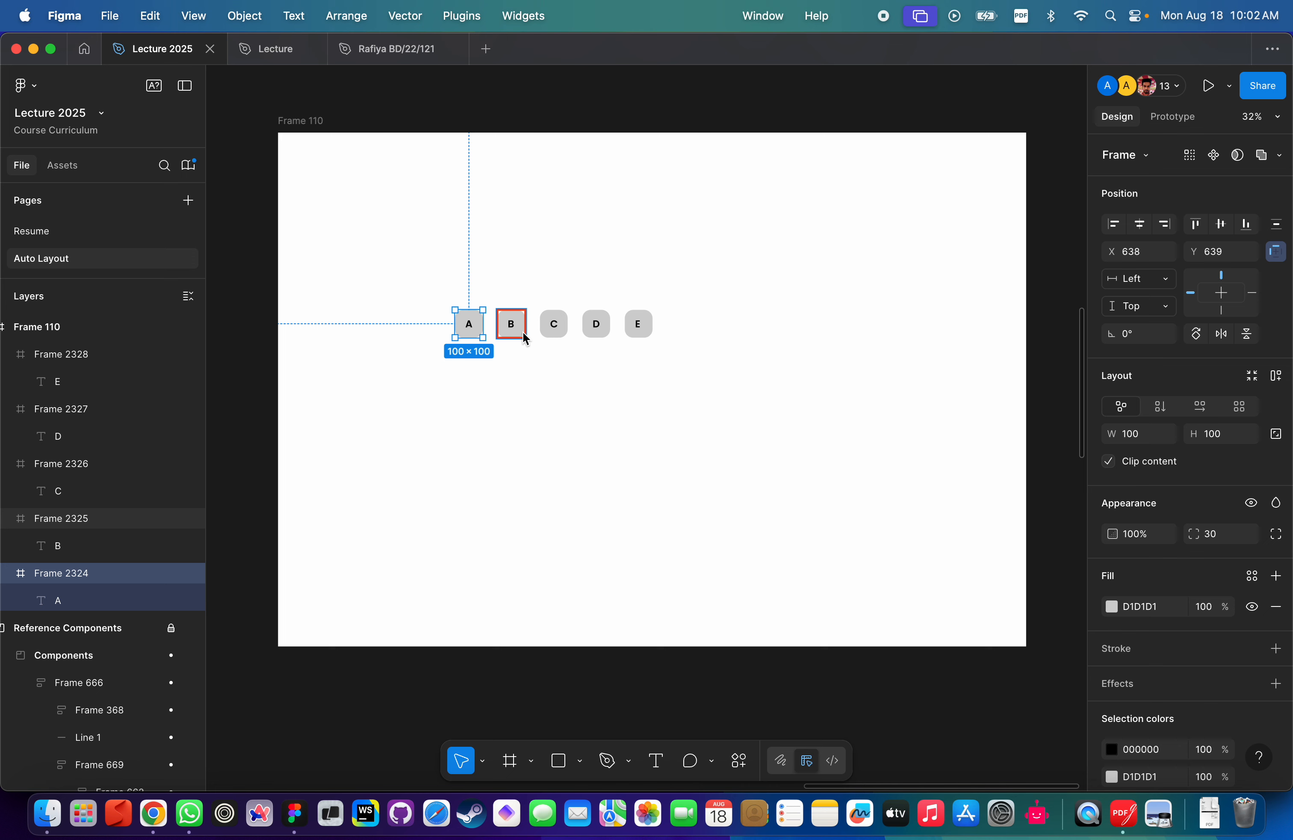
{"action": "left_click", "coordinate": [447, 398]}
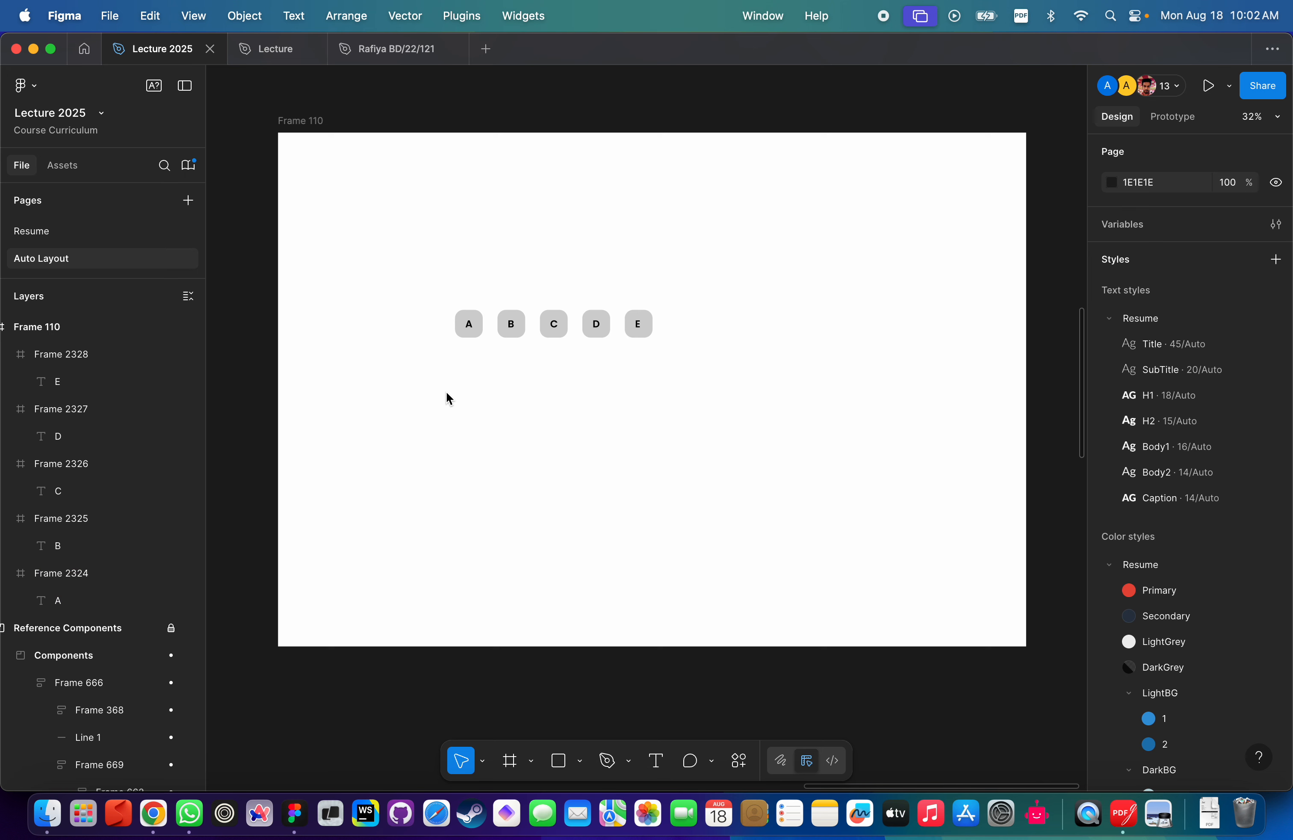
{"action": "left_click", "coordinate": [476, 334]}
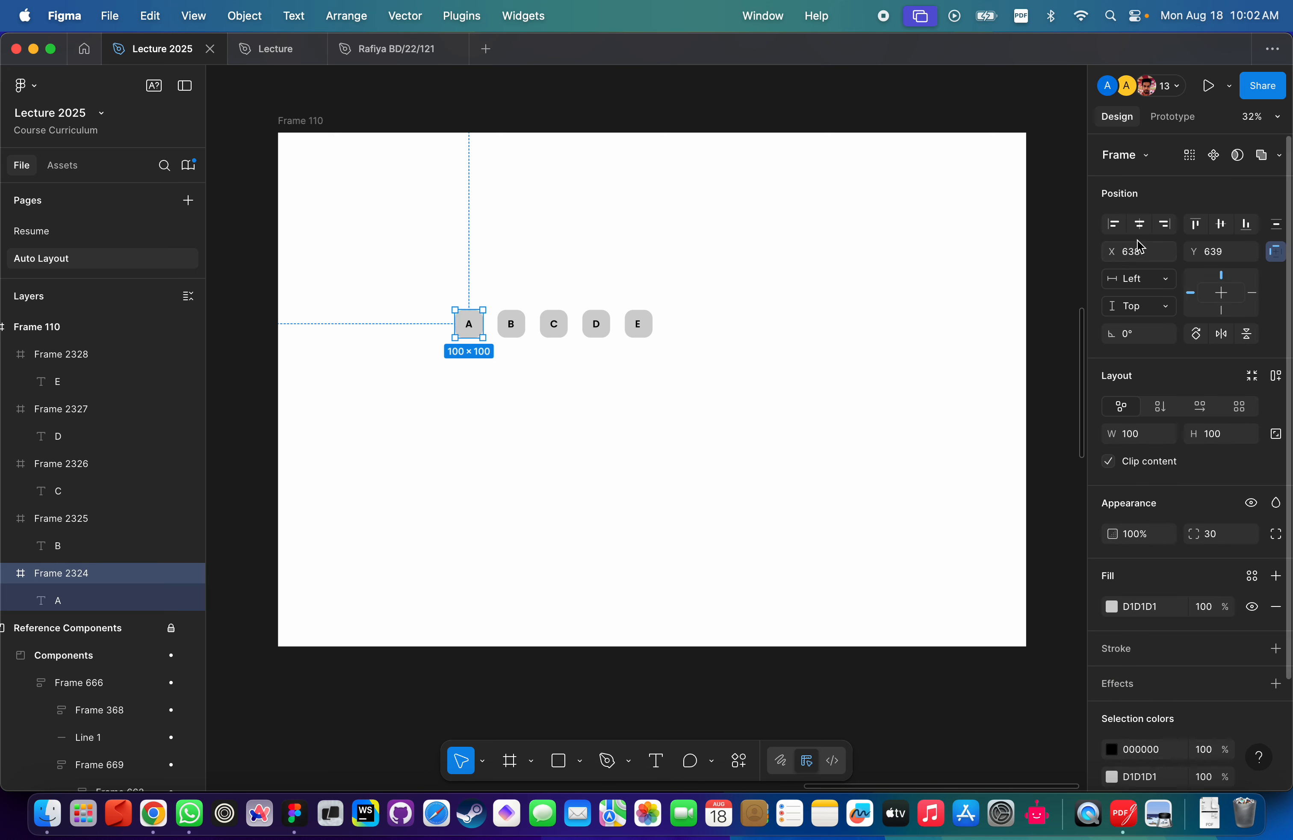
{"action": "left_click", "coordinate": [1114, 235]}
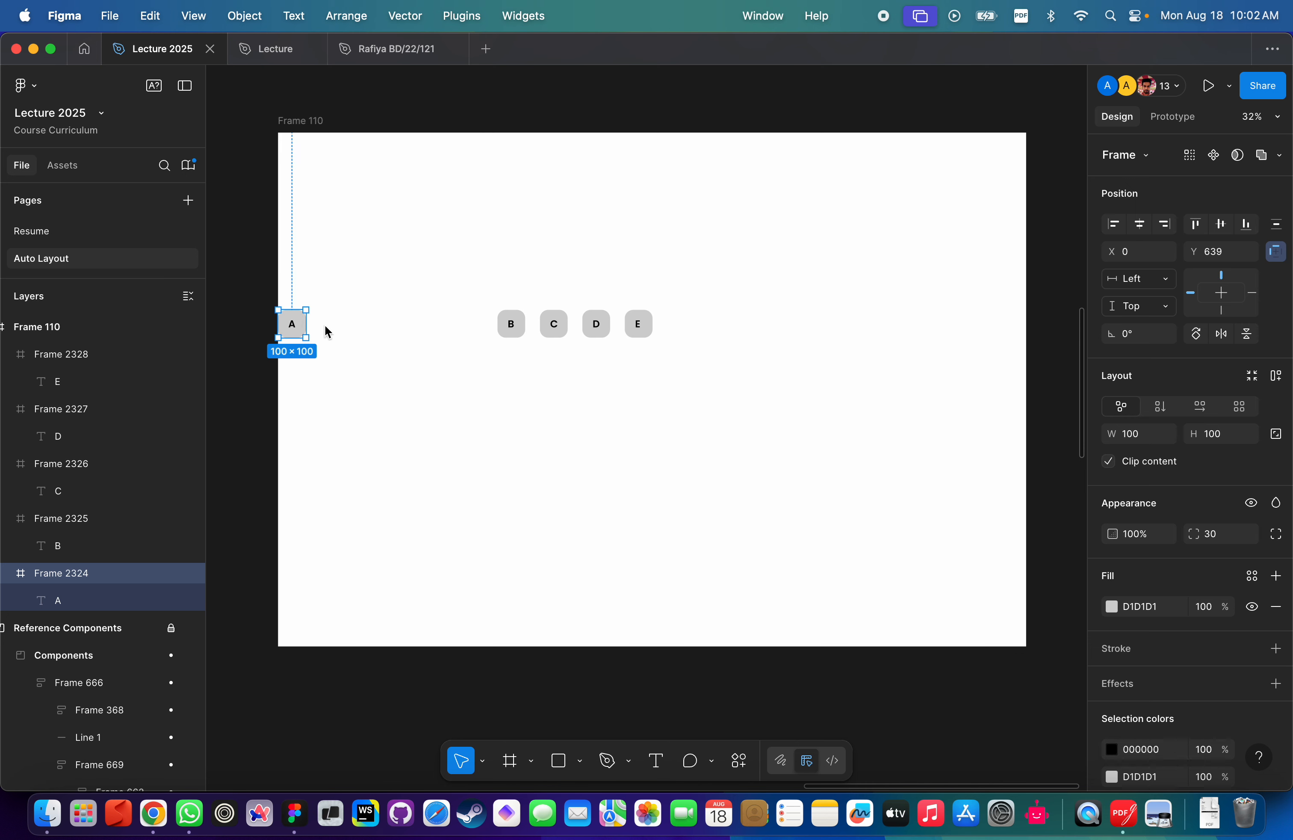
{"action": "key", "text": "super+z"}
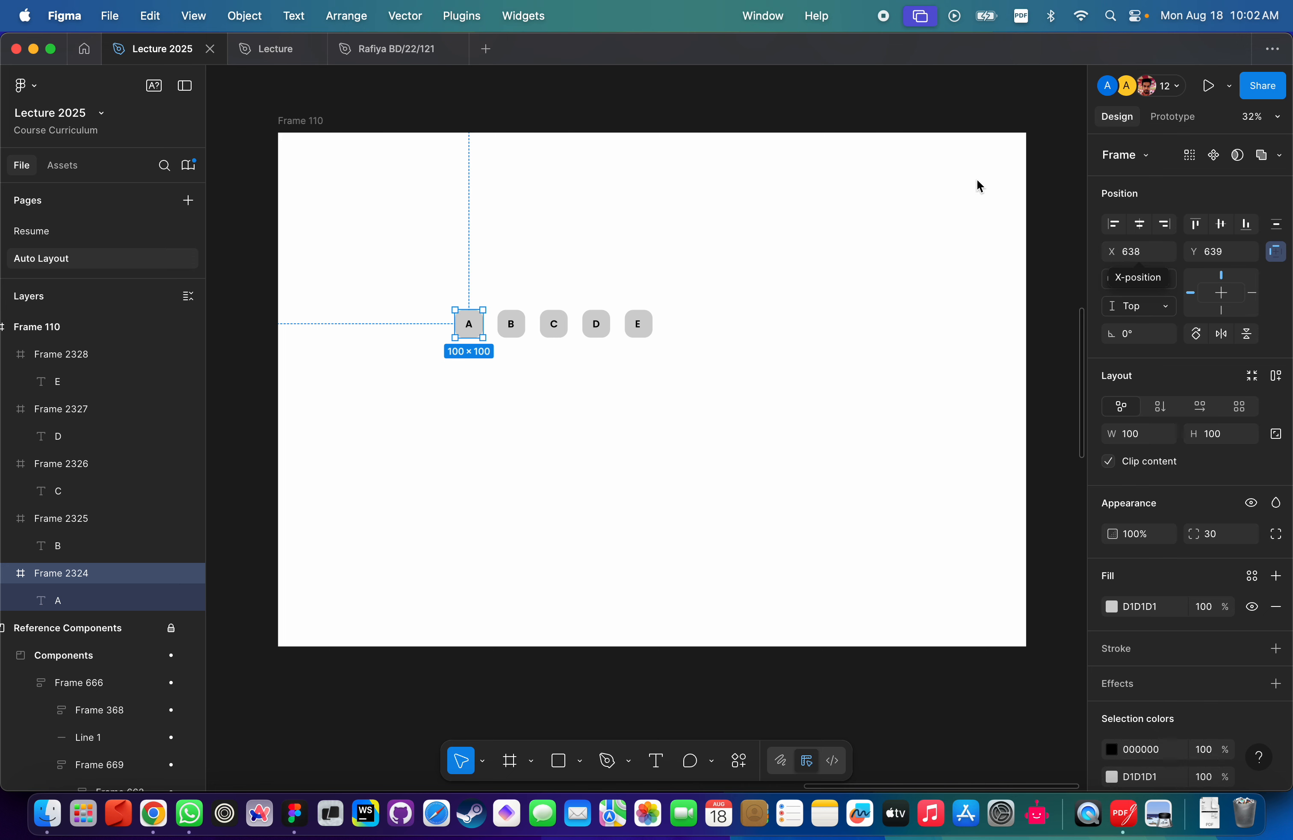
Shrink Frame 110 from its lower-right corner to about 1578 × 963.
{"action": "scroll", "coordinate": [977, 183], "scroll_direction": "down", "scroll_amount": 3}
{"action": "left_click", "coordinate": [544, 139]}
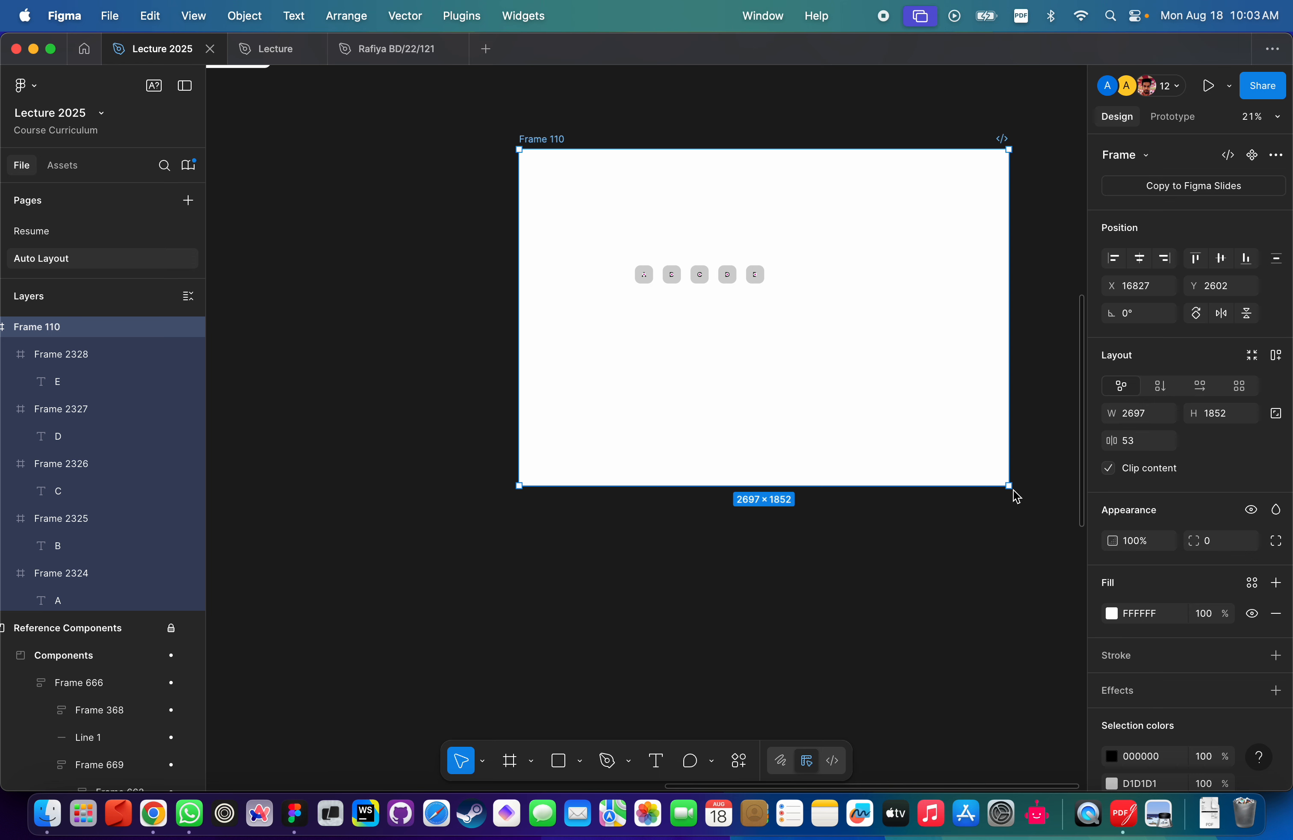
{"action": "left_click_drag", "start_coordinate": [1010, 486], "coordinate": [805, 324]}
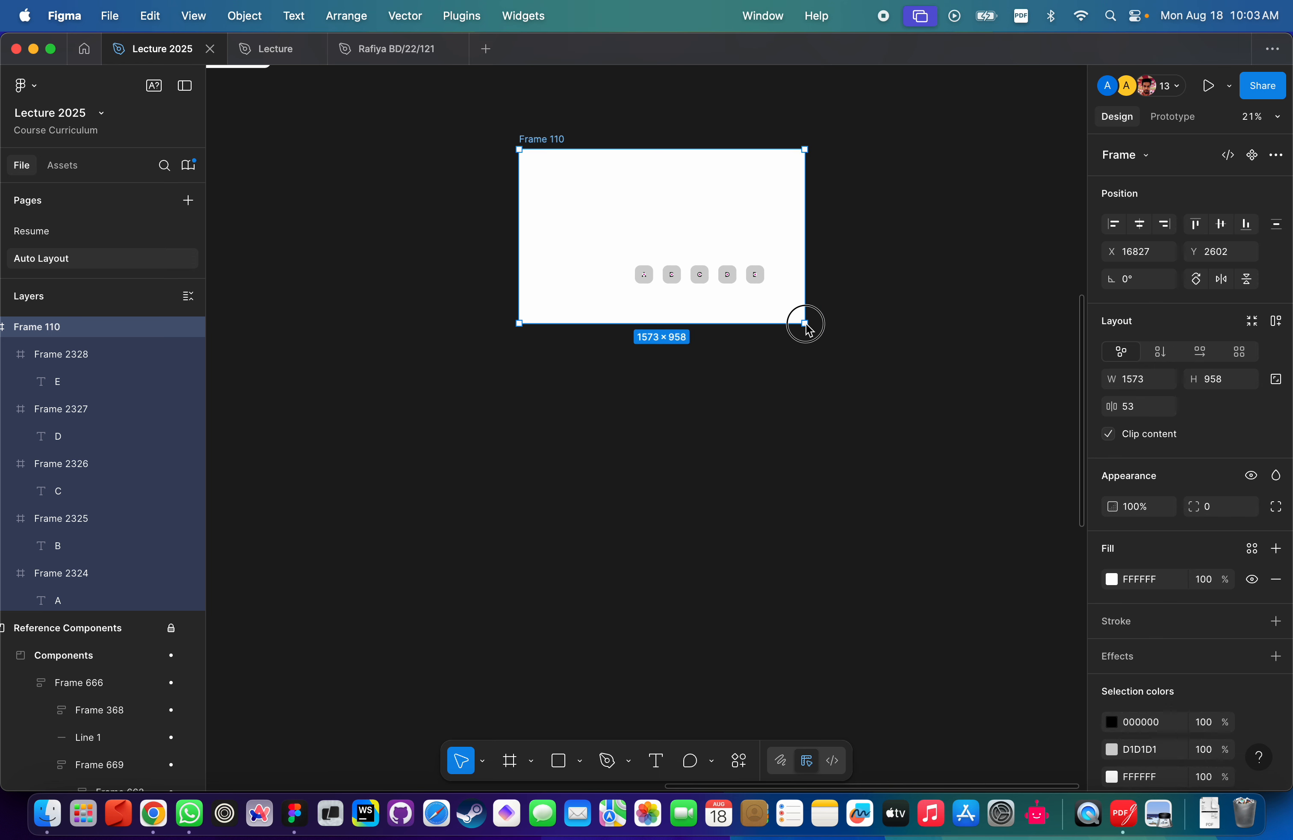
{"action": "scroll", "coordinate": [720, 239], "scroll_direction": "up", "scroll_amount": 5}
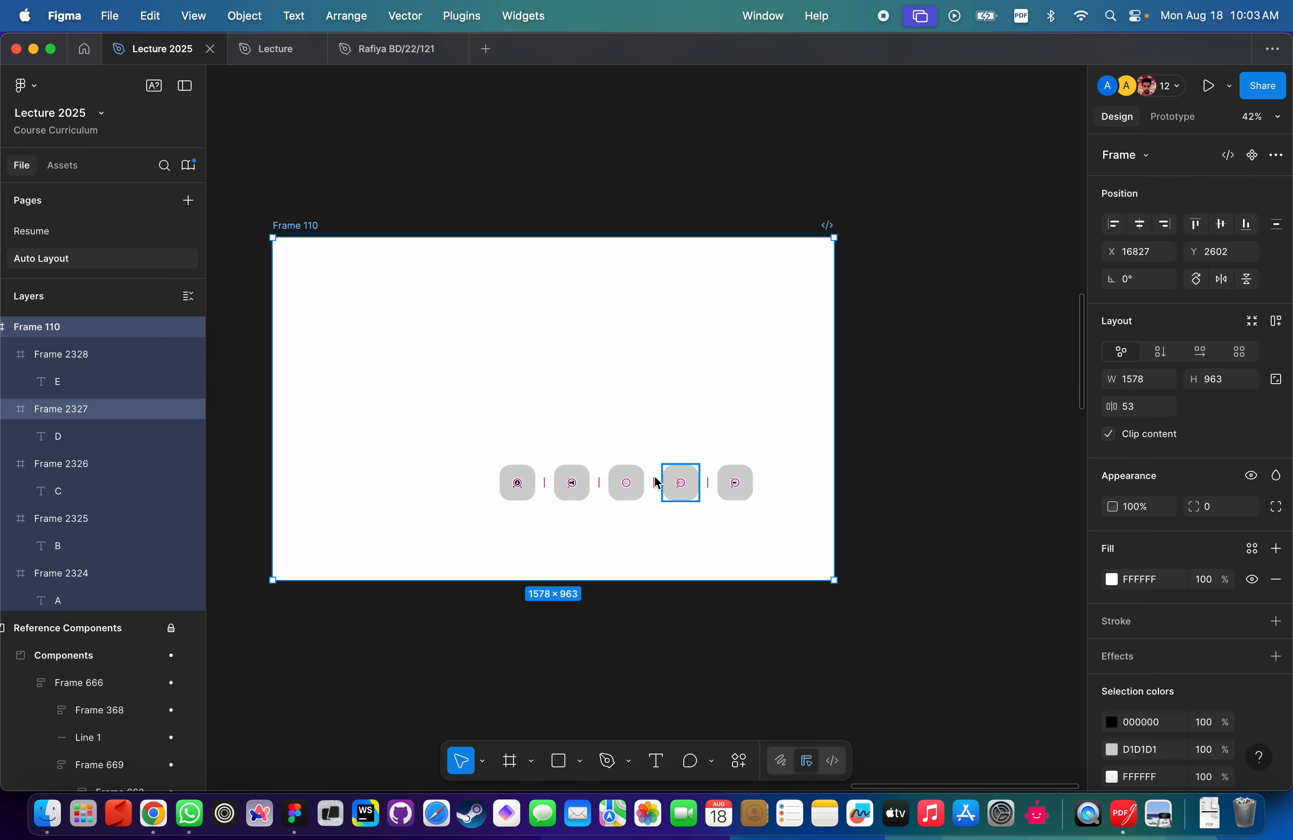
Check the constraints of tiles A, B and C, and set tile E's horizontal constraint to Right.
{"action": "left_click", "coordinate": [527, 496]}
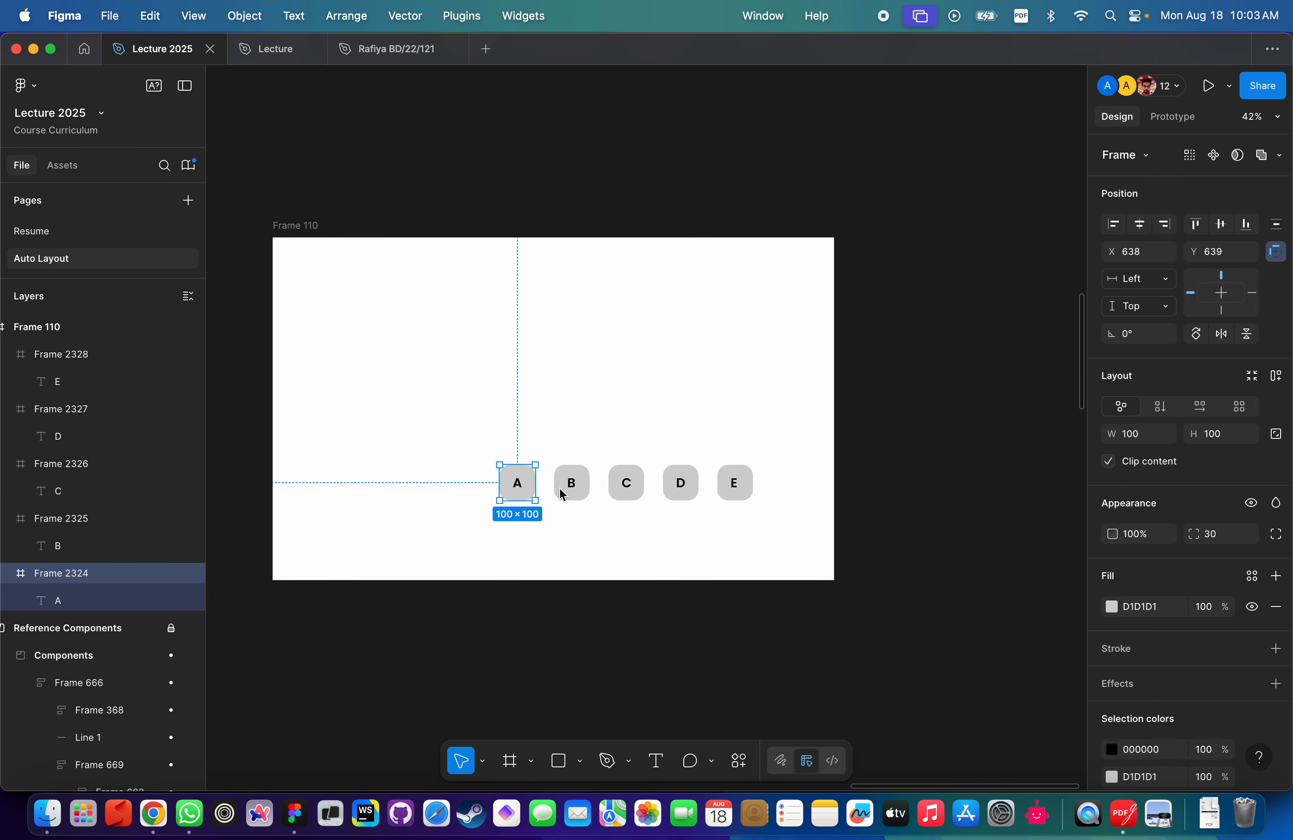
{"action": "left_click", "coordinate": [570, 489]}
{"action": "left_click", "coordinate": [635, 487]}
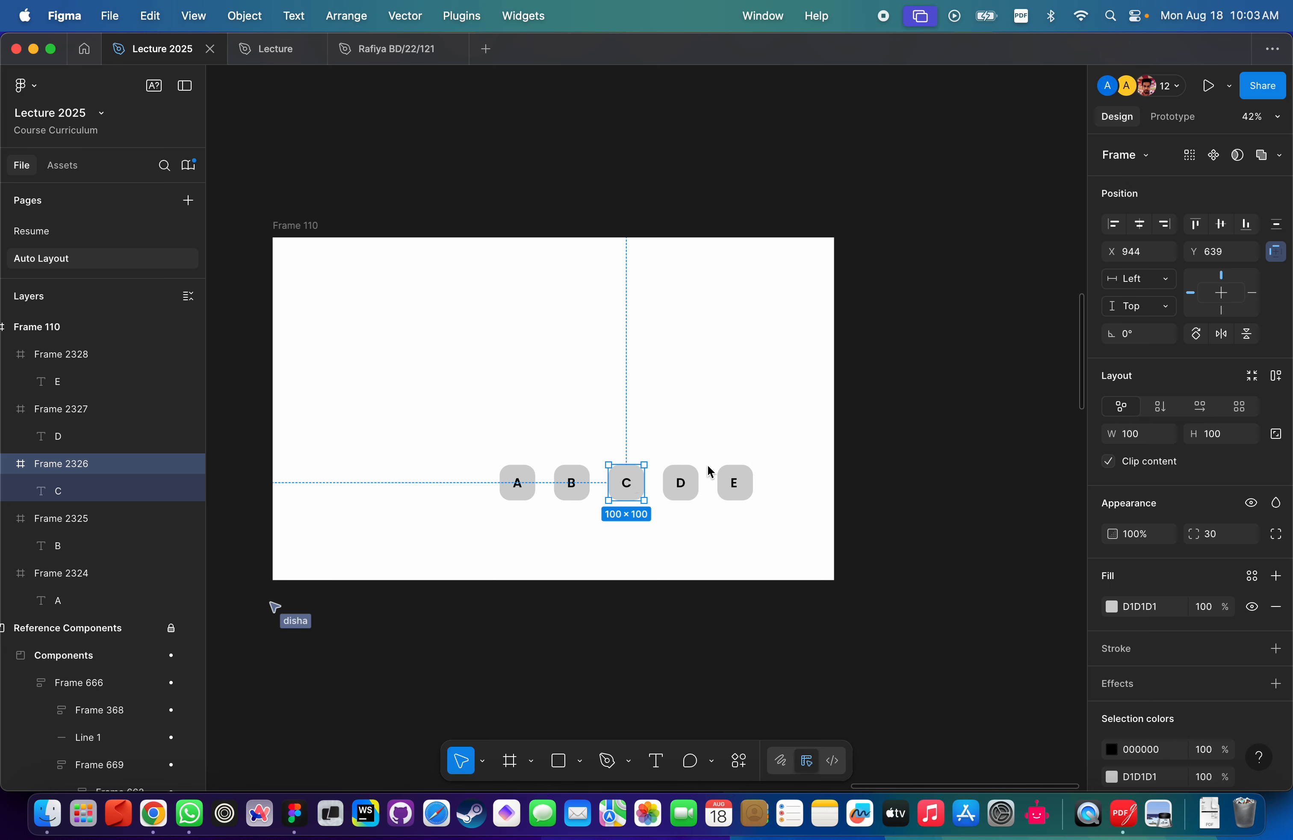
{"action": "left_click", "coordinate": [744, 495]}
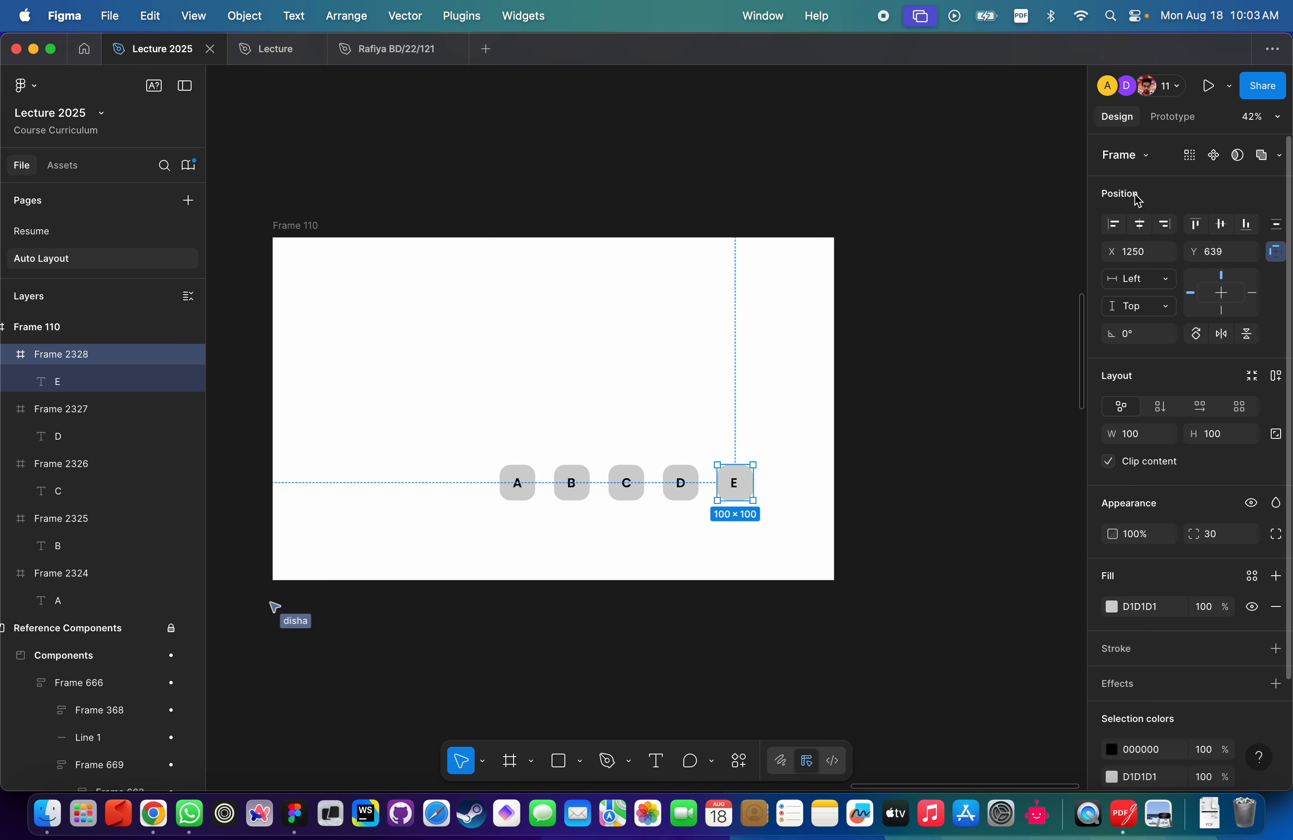
{"action": "left_click", "coordinate": [1154, 283]}
{"action": "left_click", "coordinate": [1155, 295]}
Widen Frame 110 to about 2110 × 967 to test tile E's constraint, and leave the frame selected.
{"action": "scroll", "coordinate": [889, 410], "scroll_direction": "down", "scroll_amount": 3}
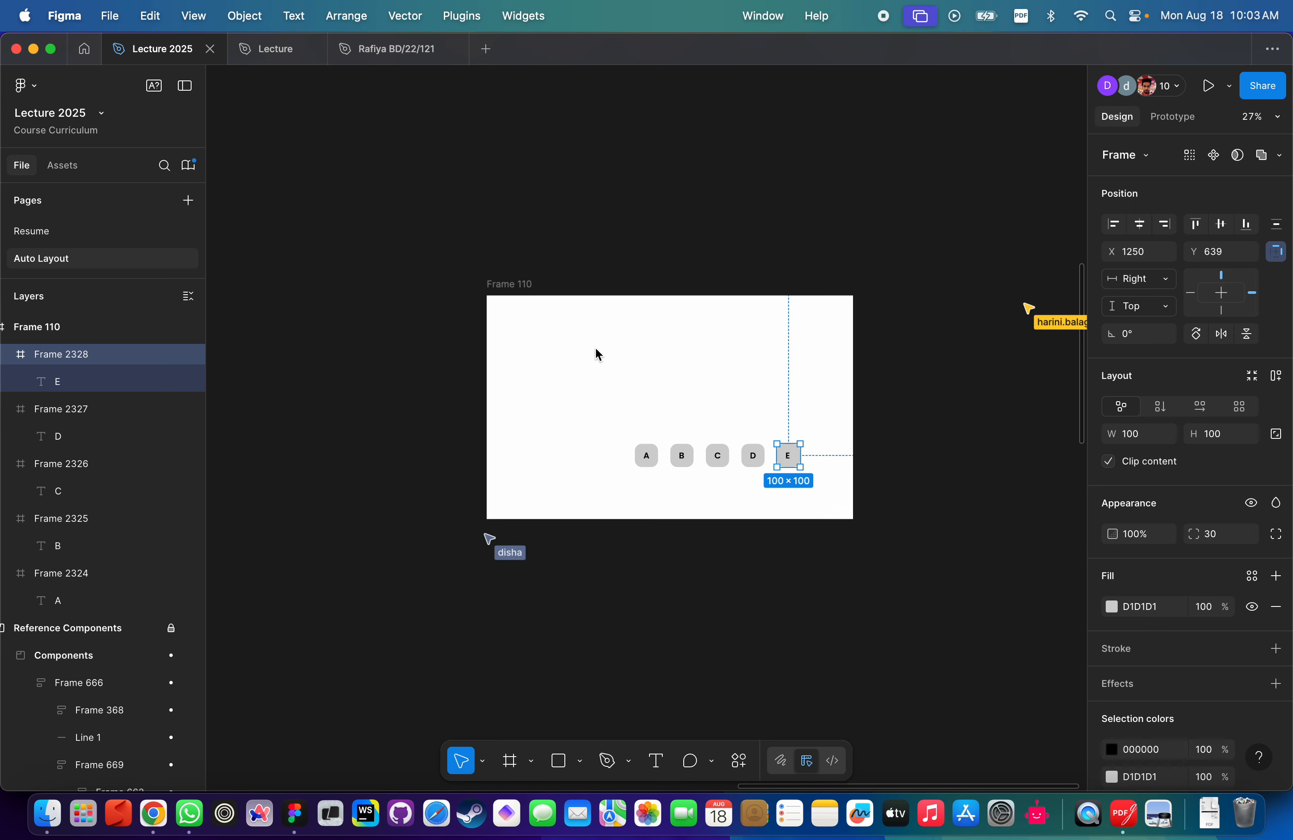
{"action": "key", "text": "Escape"}
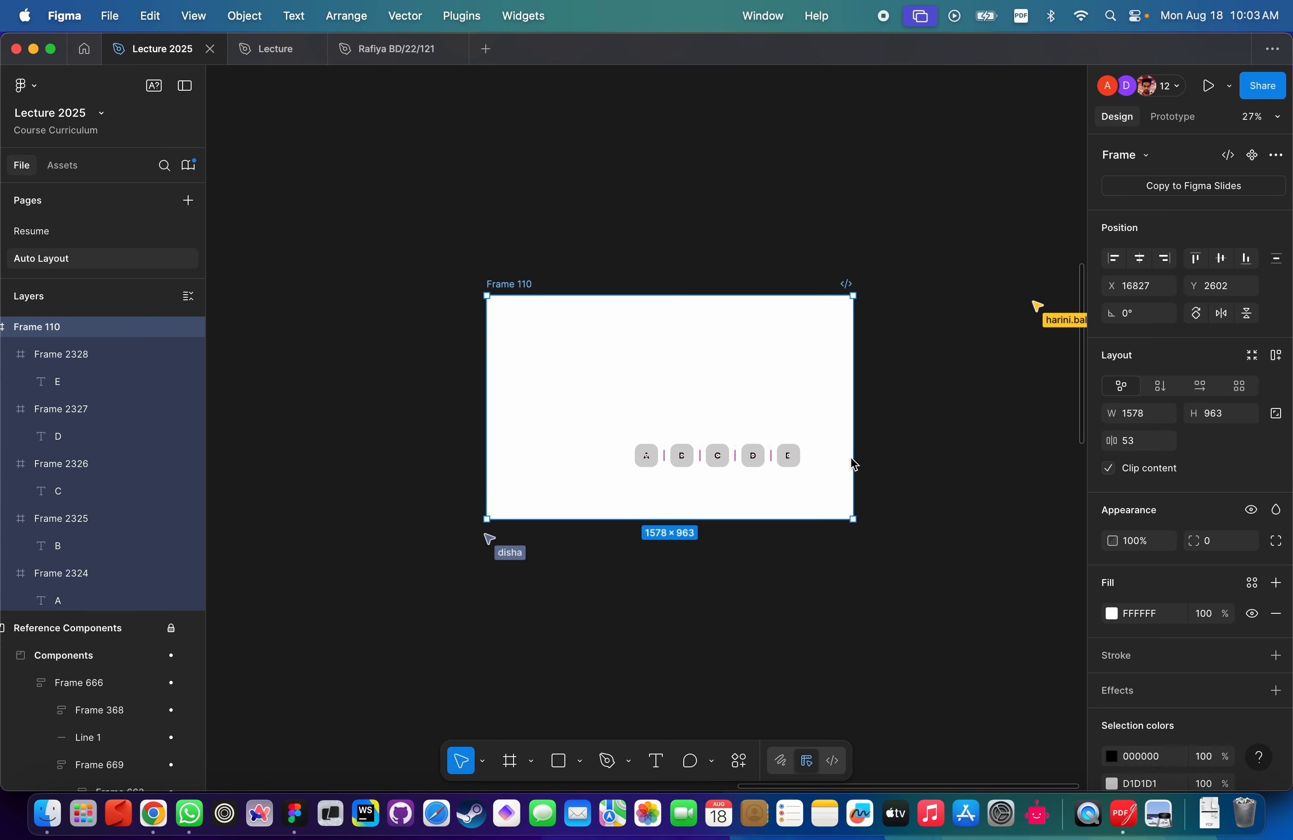
{"action": "left_click_drag", "start_coordinate": [853, 519], "coordinate": [980, 527]}
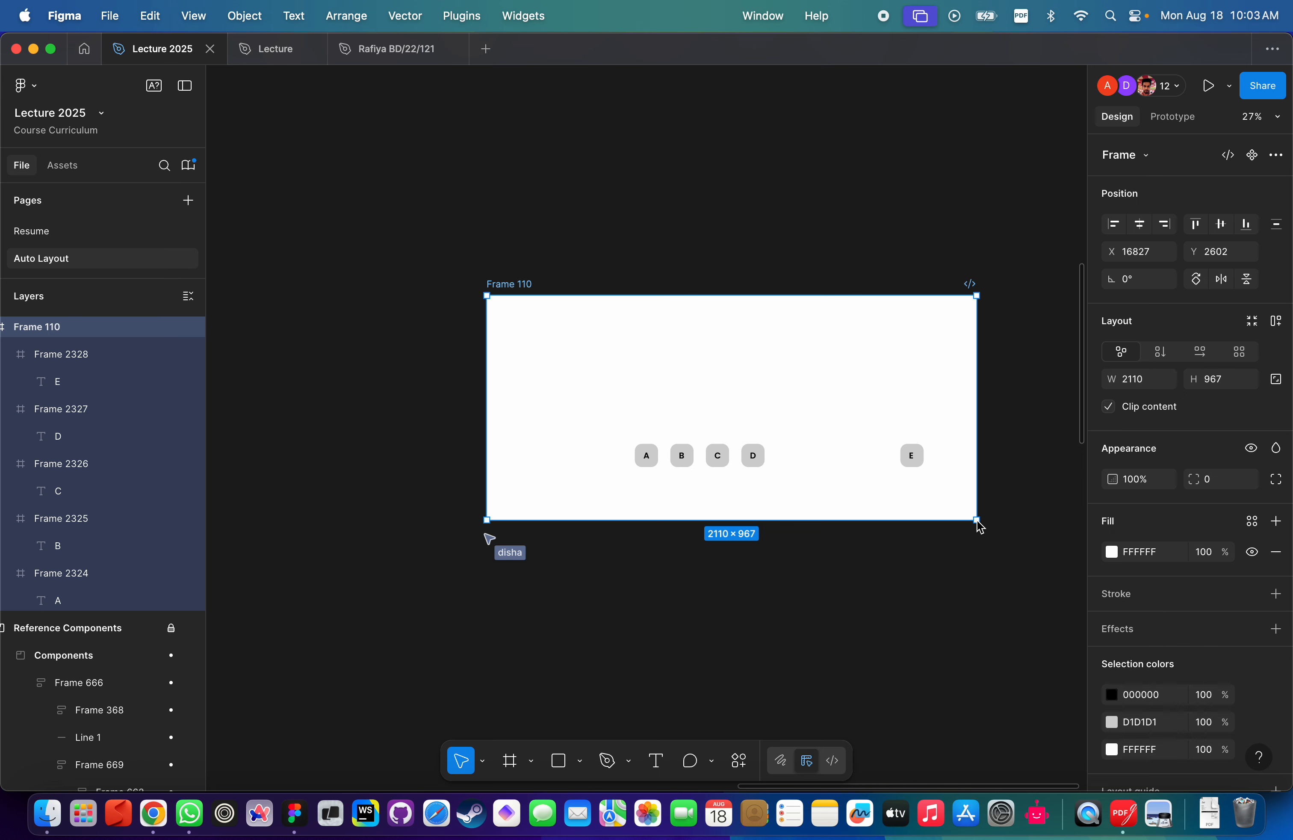
{"action": "left_click", "coordinate": [738, 243]}
{"action": "left_click", "coordinate": [515, 284]}
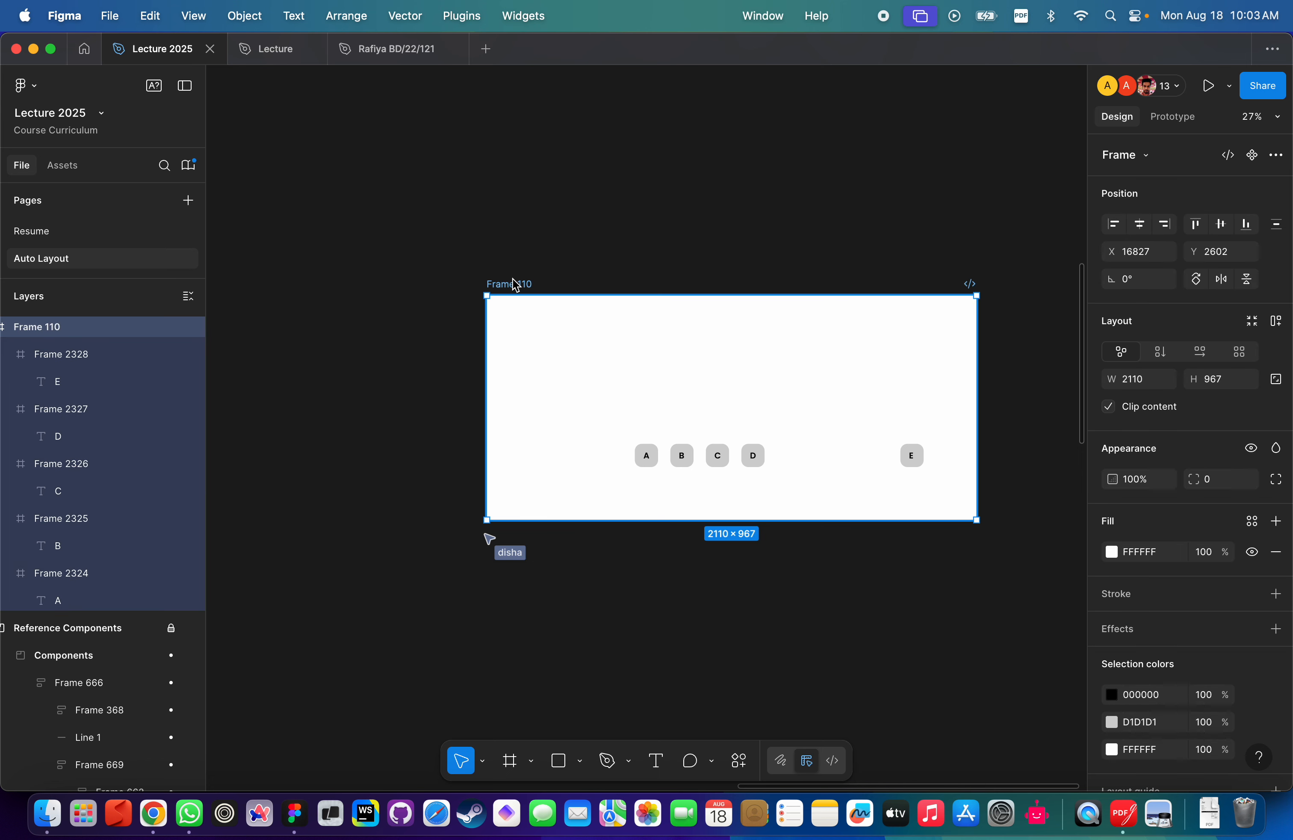
View Frame 110 in Dev Mode, switch back to the design mode, and clear the selection.
{"action": "left_click", "coordinate": [834, 760]}
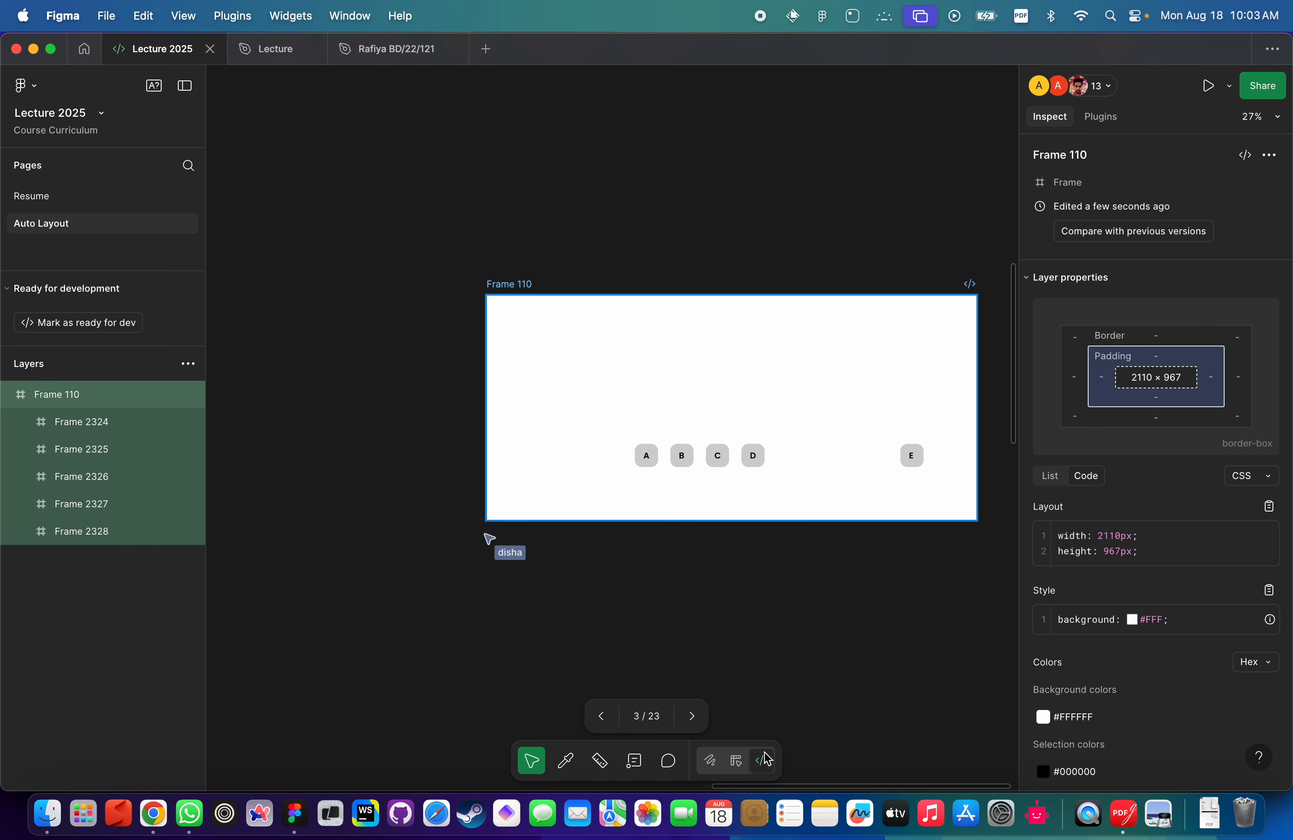
{"action": "left_click", "coordinate": [737, 761]}
{"action": "left_click", "coordinate": [834, 592]}
{"action": "left_click", "coordinate": [899, 355]}
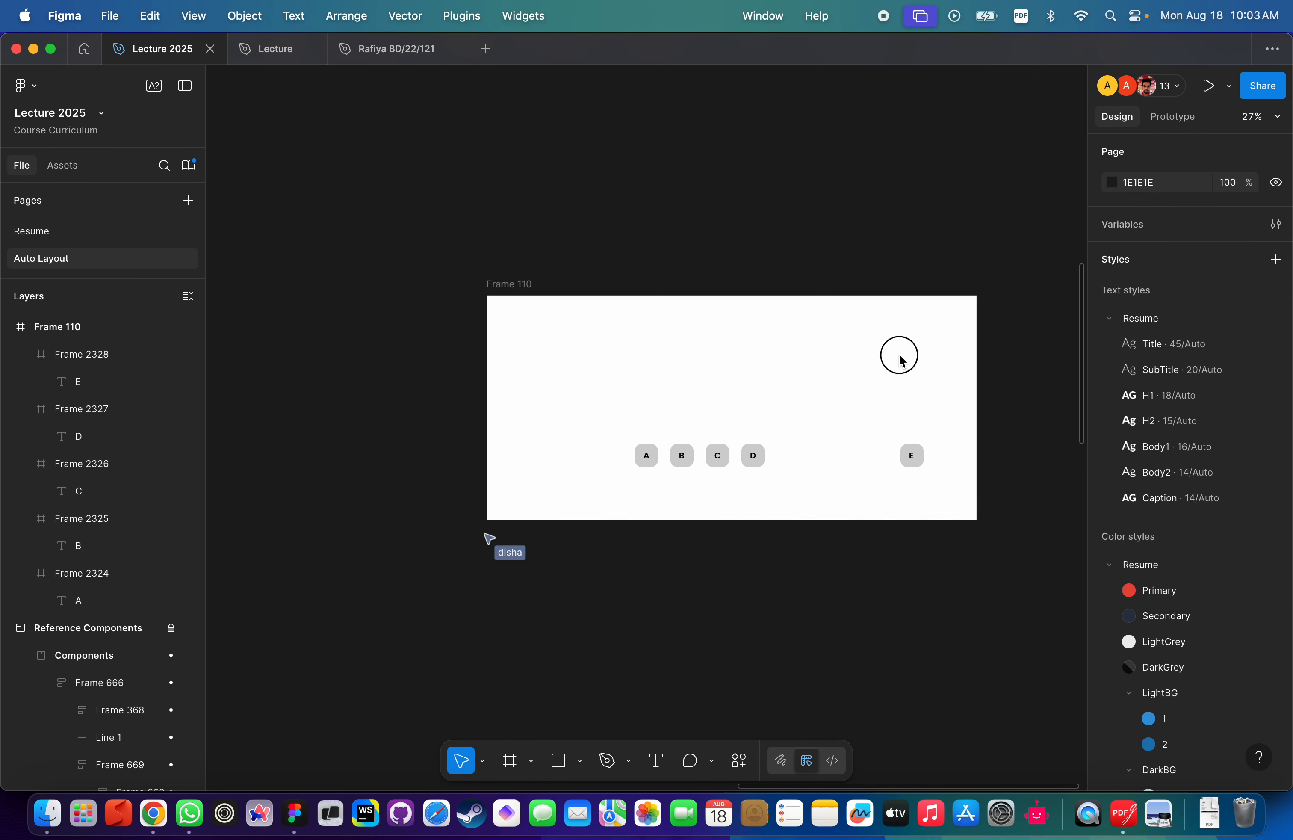
{"action": "left_click", "coordinate": [507, 284]}
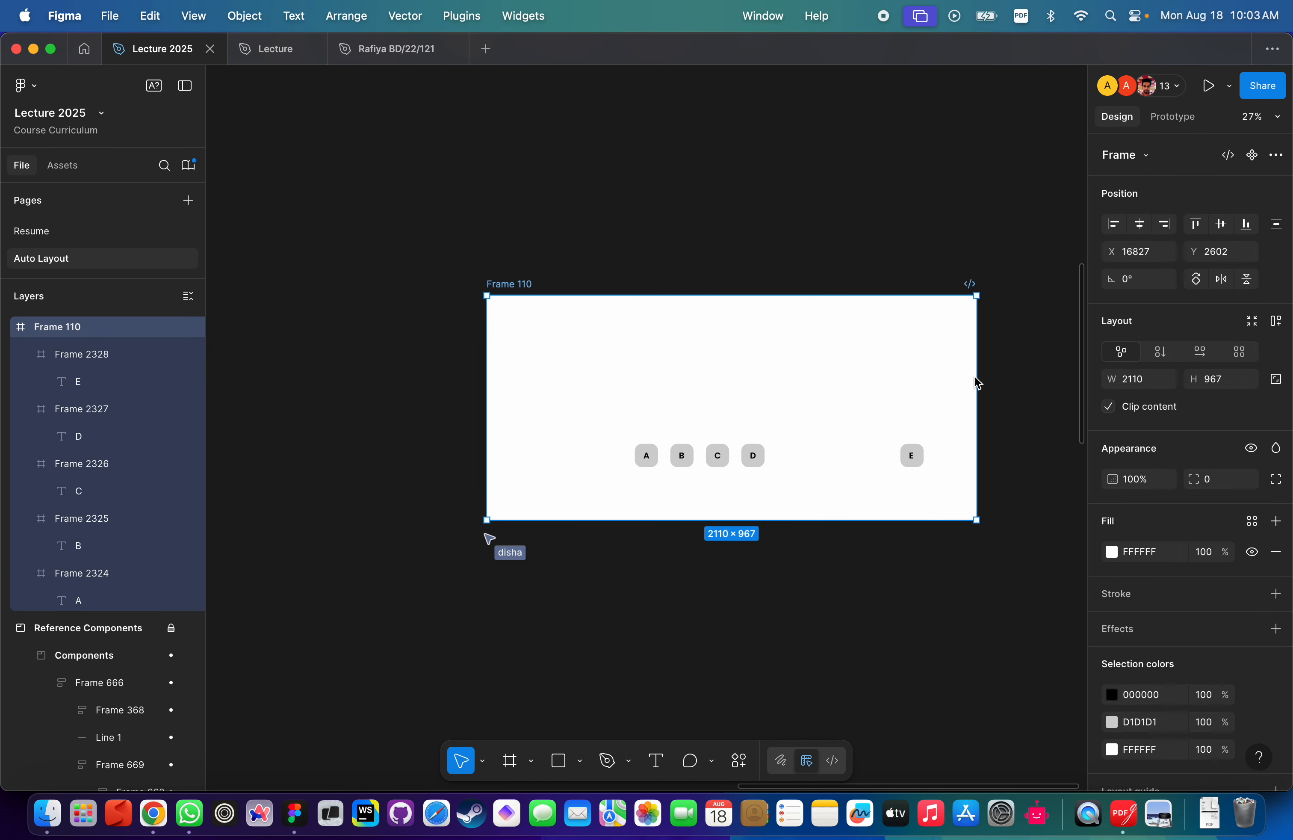
{"action": "left_click", "coordinate": [872, 284]}
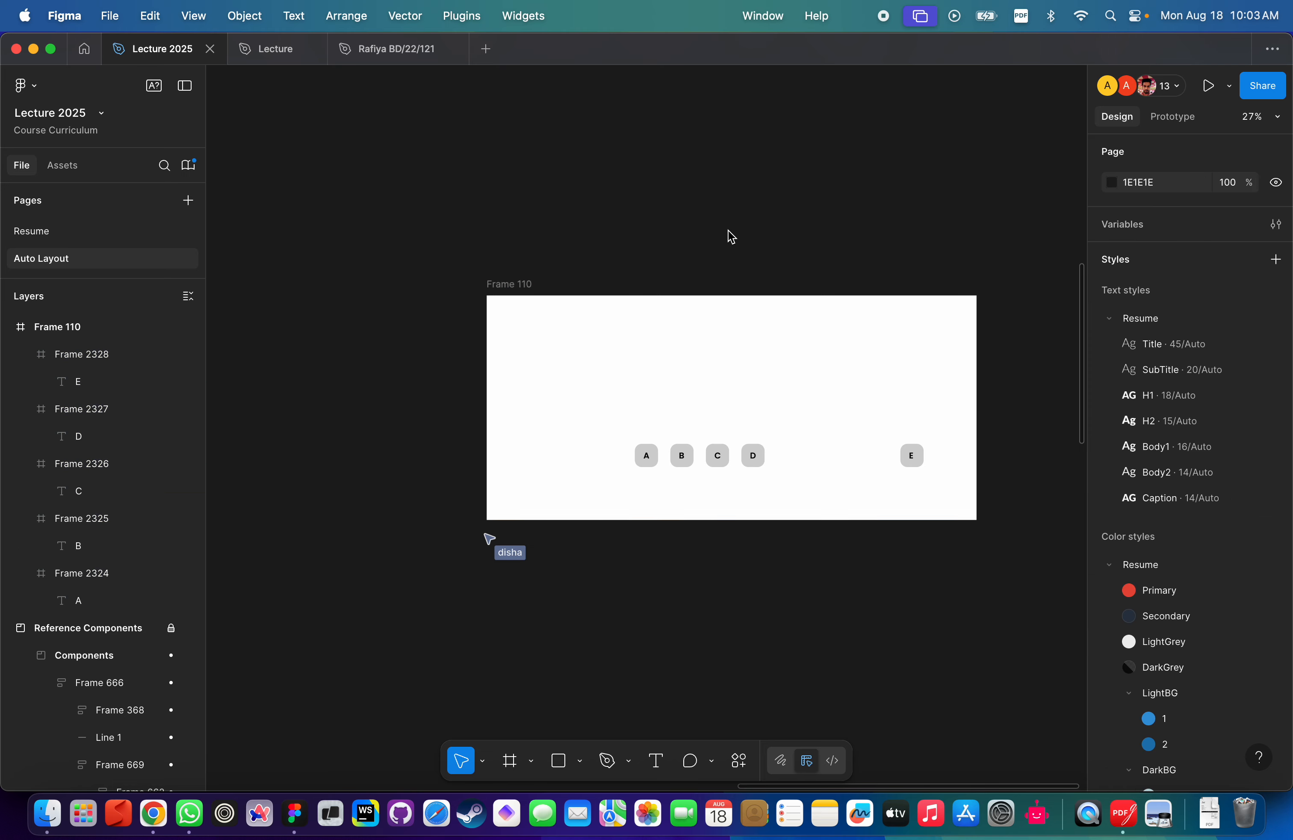
Quit Figma, launch it again, and maximize its window.
{"action": "left_click", "coordinate": [109, 6]}
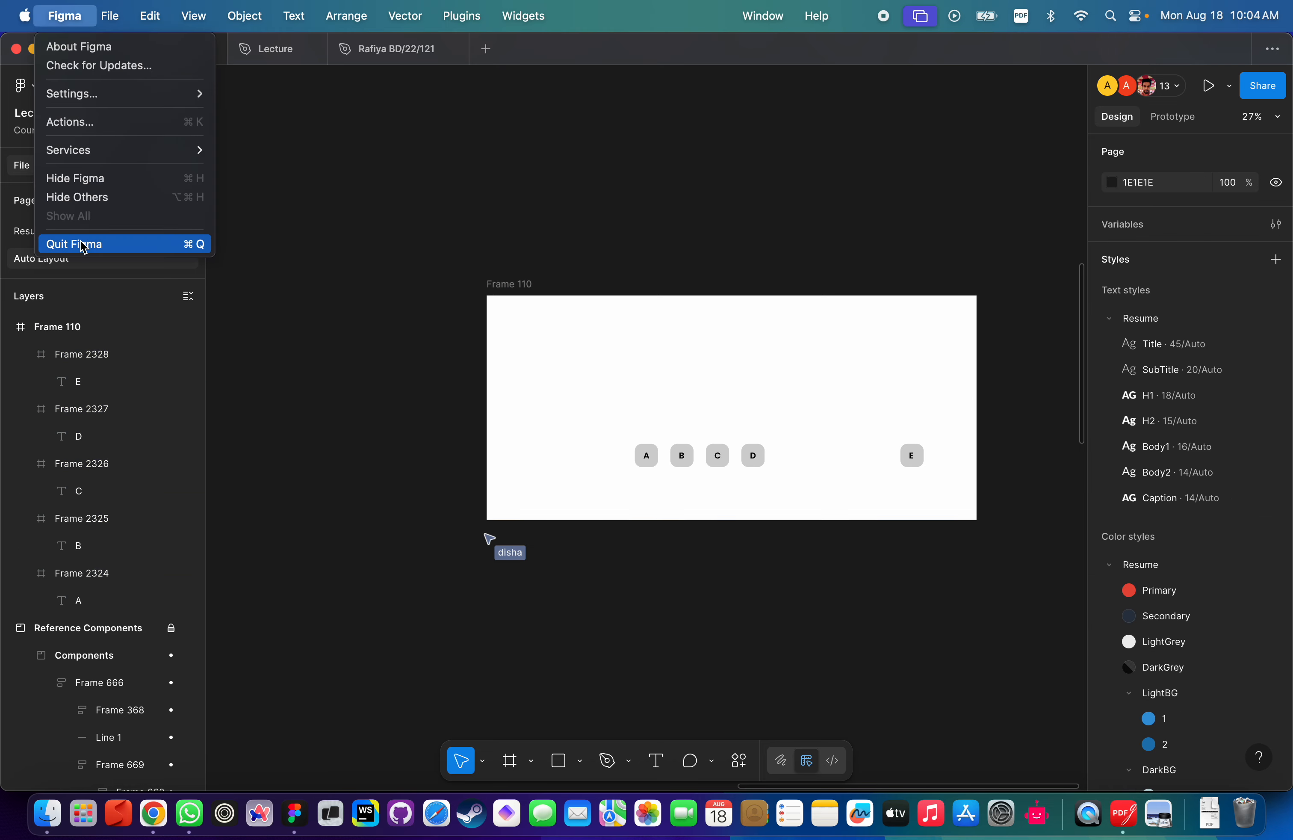
{"action": "left_click", "coordinate": [82, 244]}
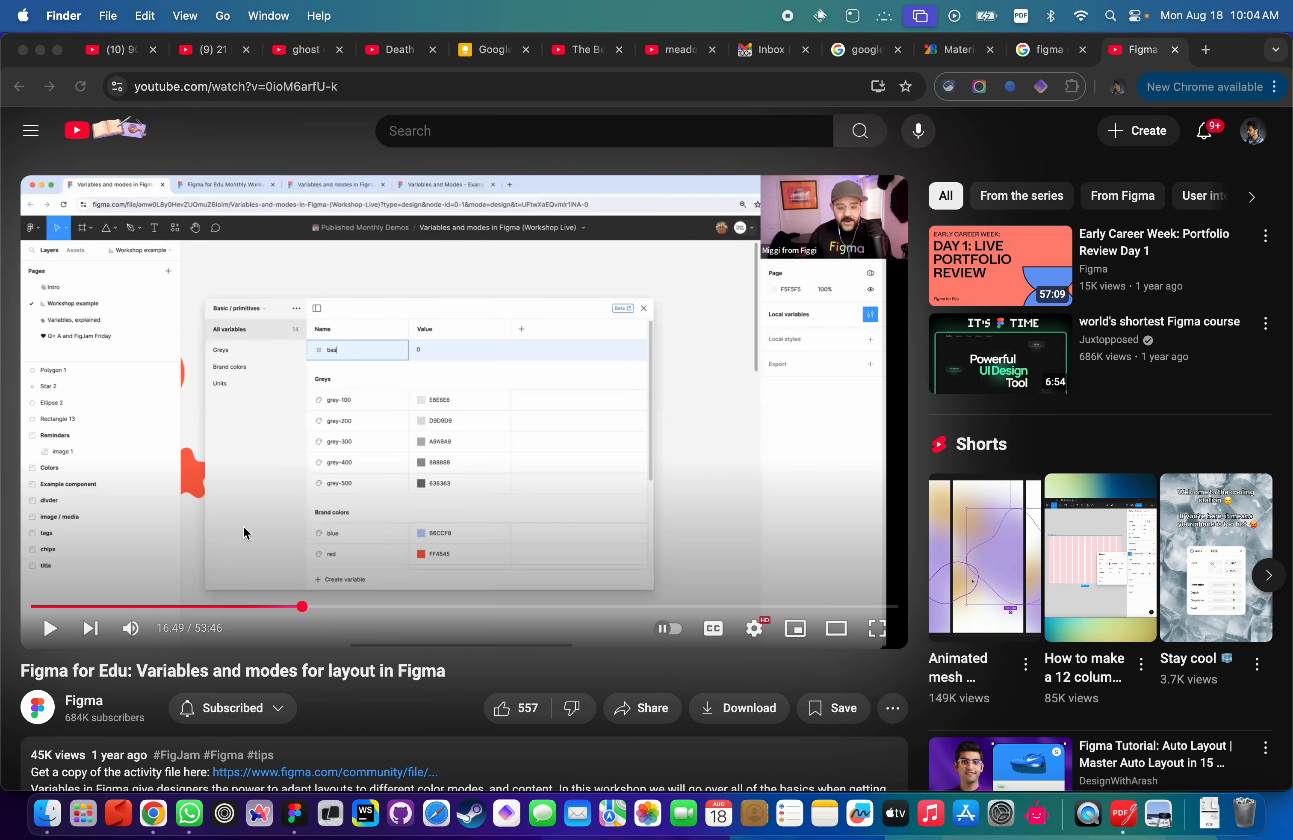
{"action": "left_click", "coordinate": [296, 814]}
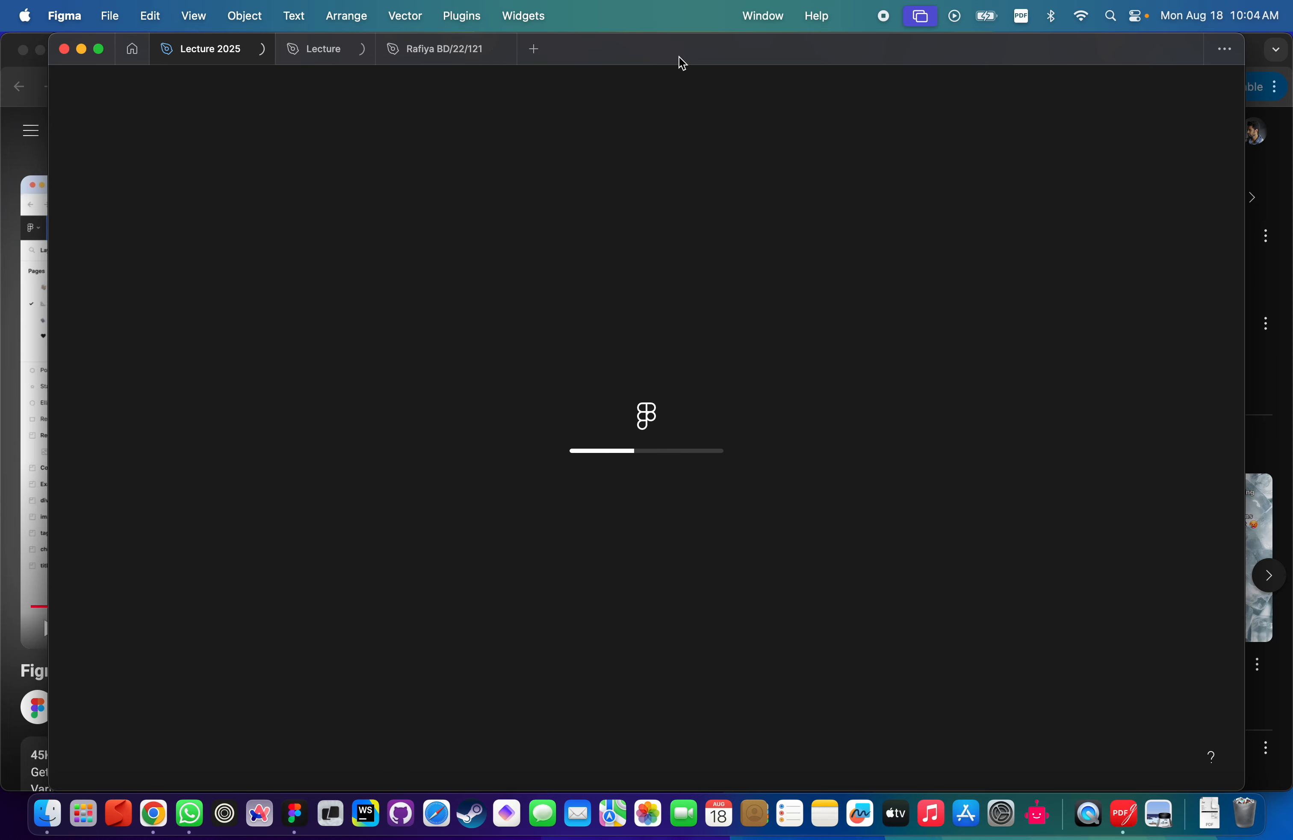
{"action": "double_click", "coordinate": [699, 42]}
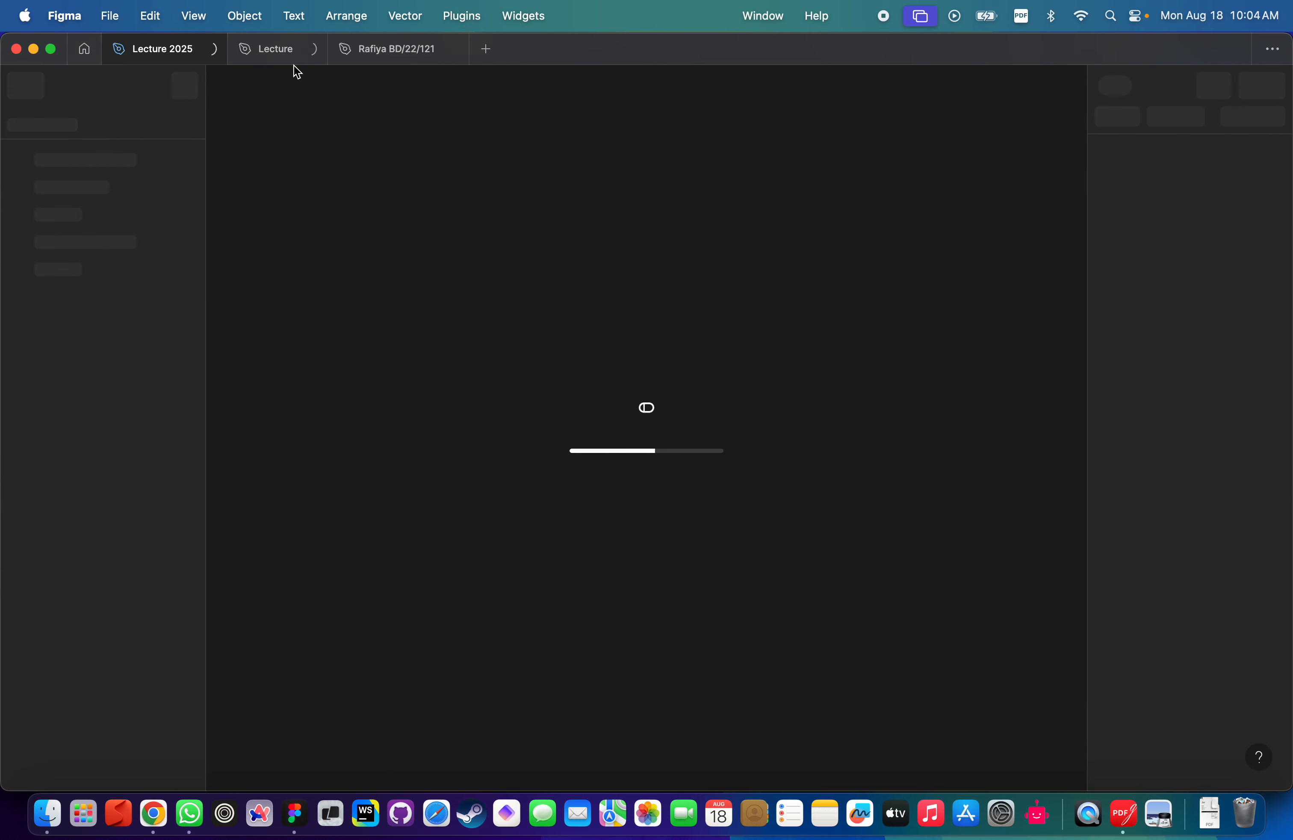
Mark Frame 110 as ready for dev, remove that status again, and clear the selection.
{"action": "left_click", "coordinate": [886, 452]}
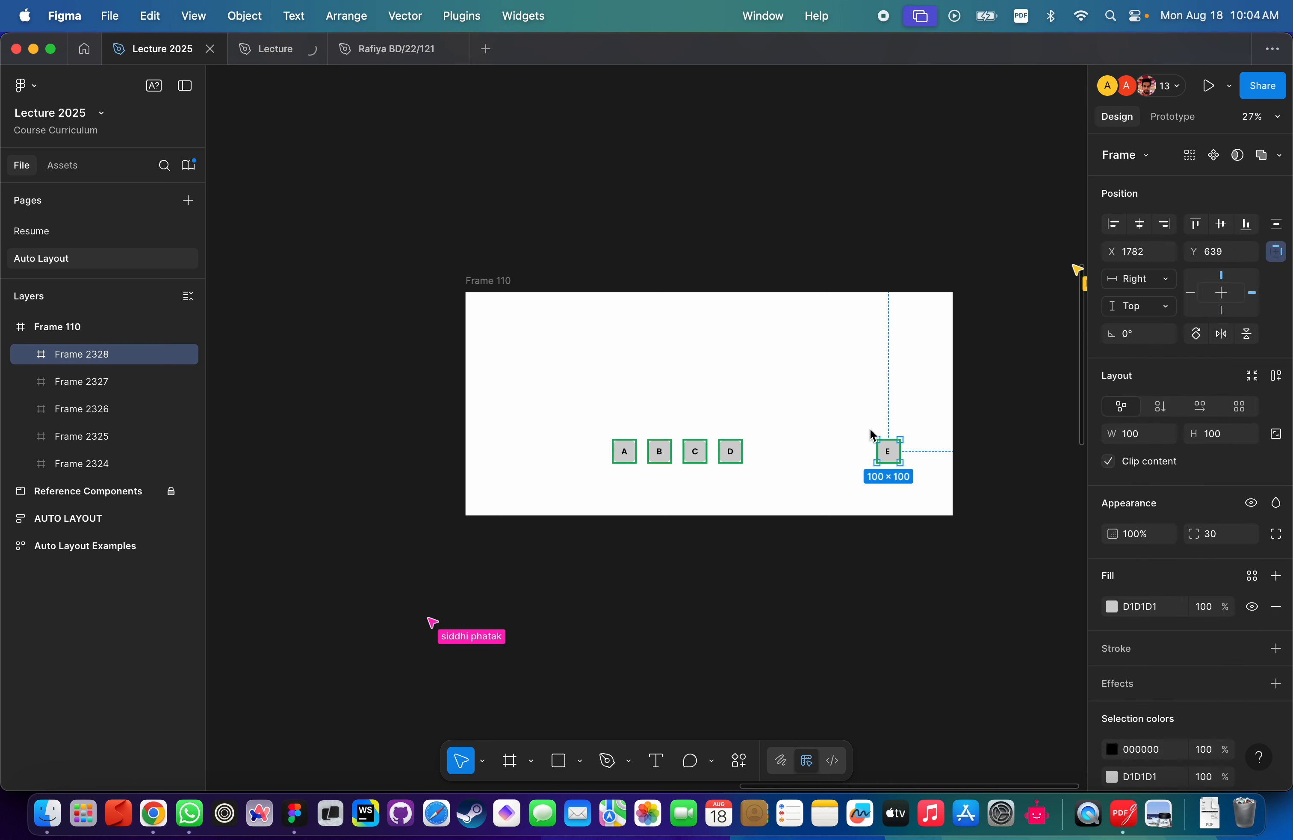
{"action": "left_click", "coordinate": [477, 298]}
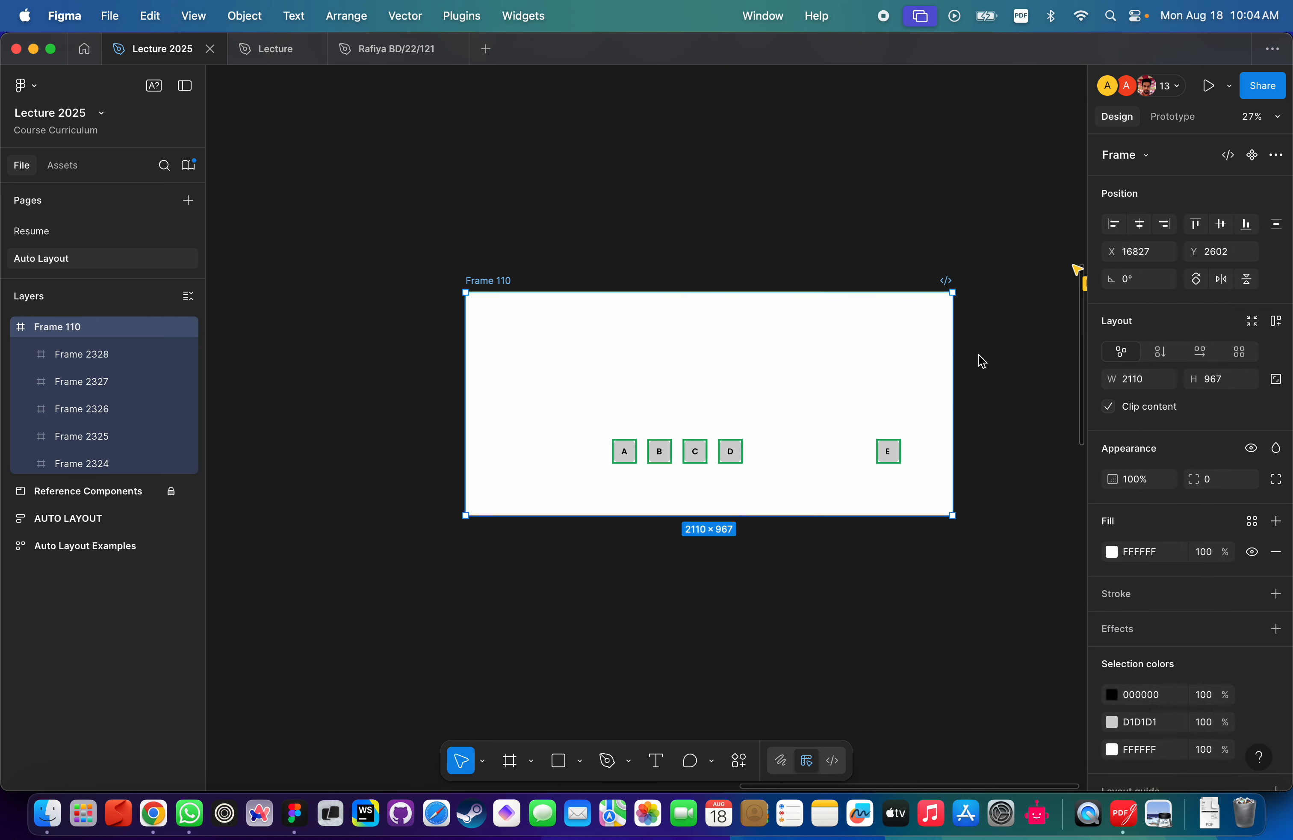
{"action": "left_click", "coordinate": [947, 281]}
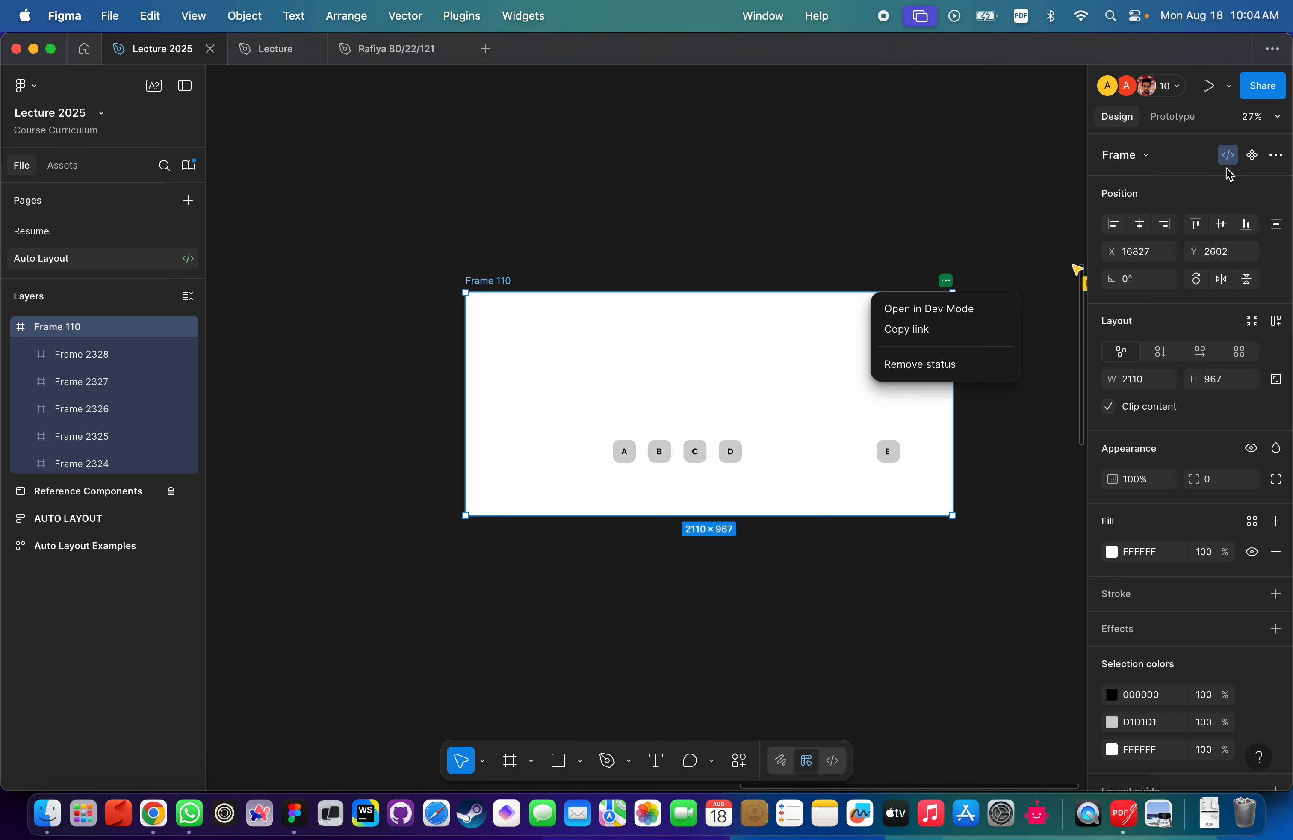
{"action": "key", "text": "Escape"}
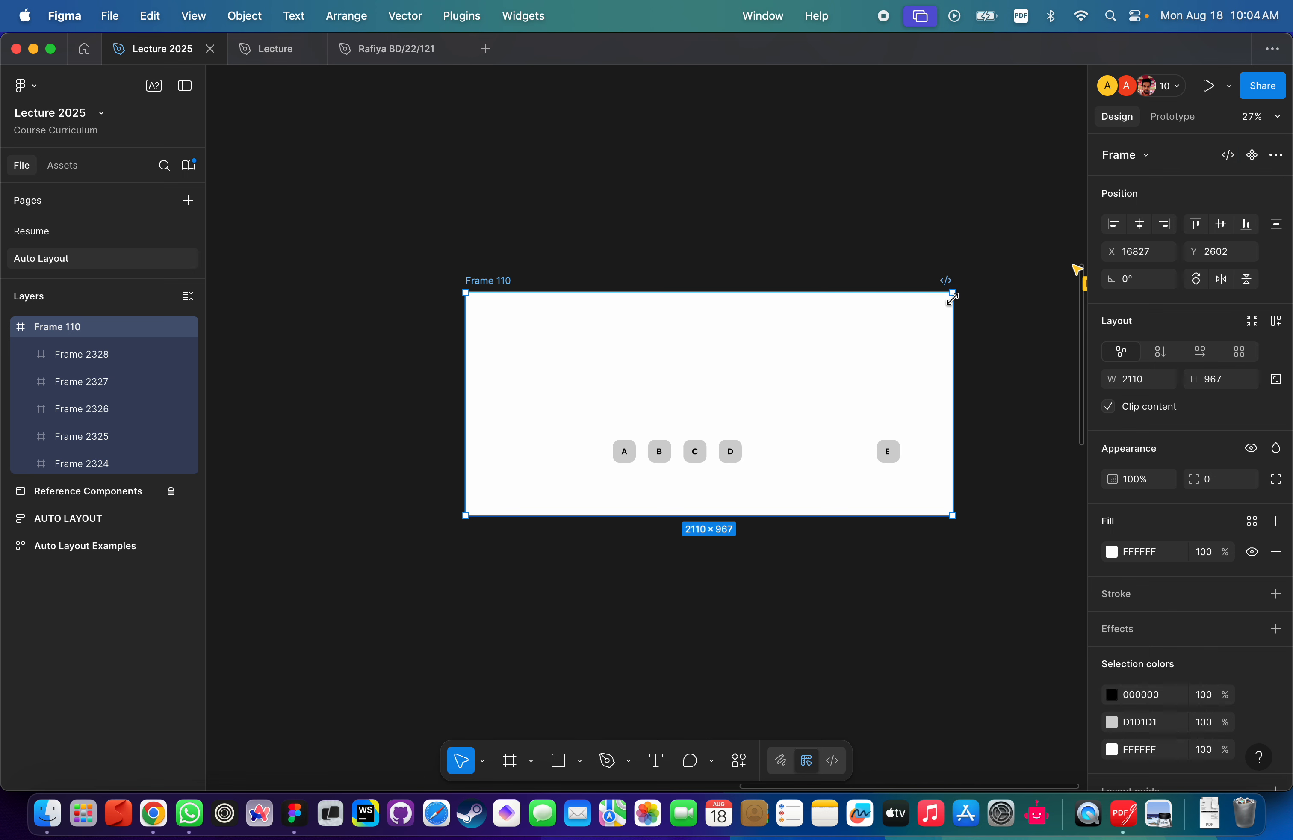
{"action": "left_click", "coordinate": [1228, 168]}
{"action": "left_click", "coordinate": [719, 259]}
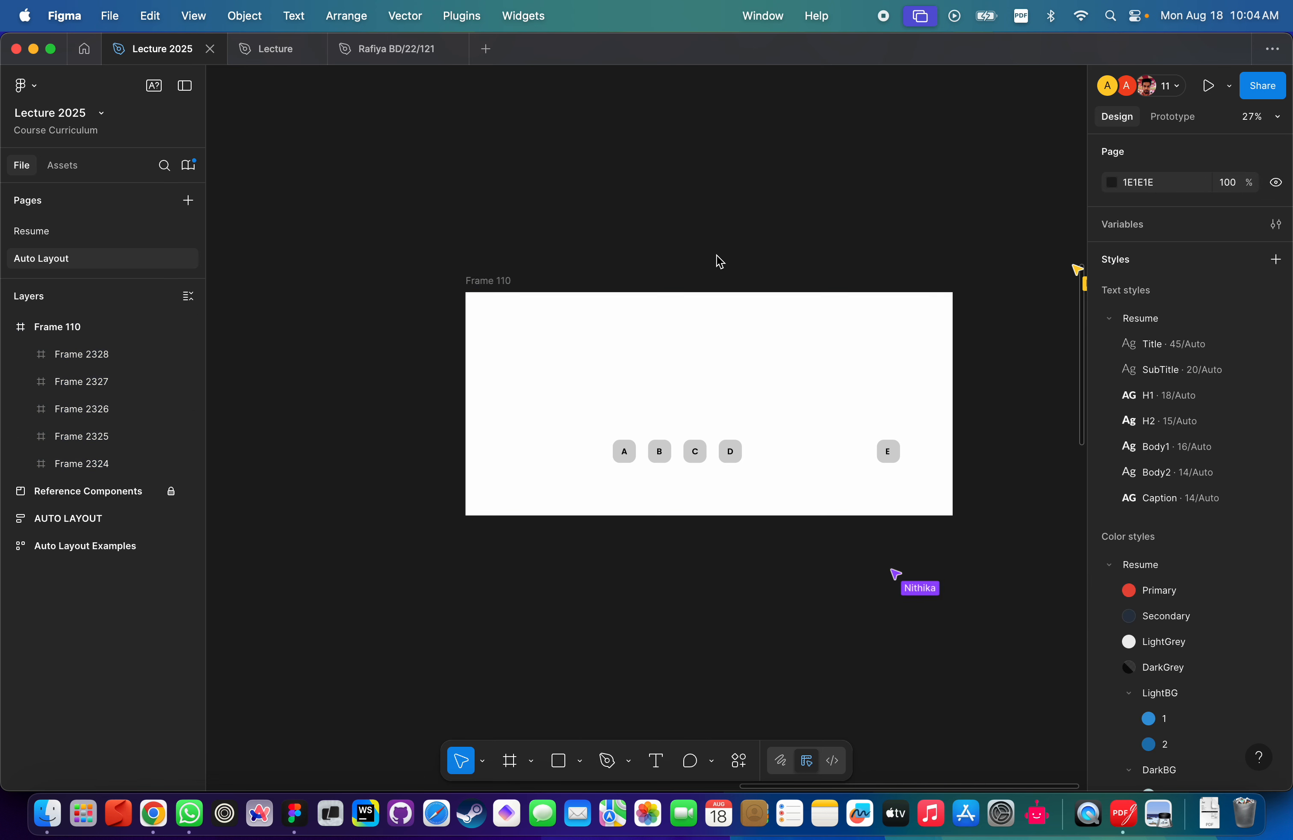
Narrow Frame 110 from its right edge to about 1962 × 967 to test tile E's constraint.
{"action": "left_click", "coordinate": [497, 284]}
{"action": "left_click", "coordinate": [954, 357]}
{"action": "left_click_drag", "start_coordinate": [954, 357], "coordinate": [919, 355]}
{"action": "scroll", "coordinate": [780, 398], "scroll_direction": "up", "scroll_amount": 3}
{"action": "scroll", "coordinate": [782, 398], "scroll_direction": "right", "scroll_amount": 2}
{"action": "scroll", "coordinate": [843, 440], "scroll_direction": "left", "scroll_amount": 2}
{"action": "scroll", "coordinate": [843, 440], "scroll_direction": "down", "scroll_amount": 2}
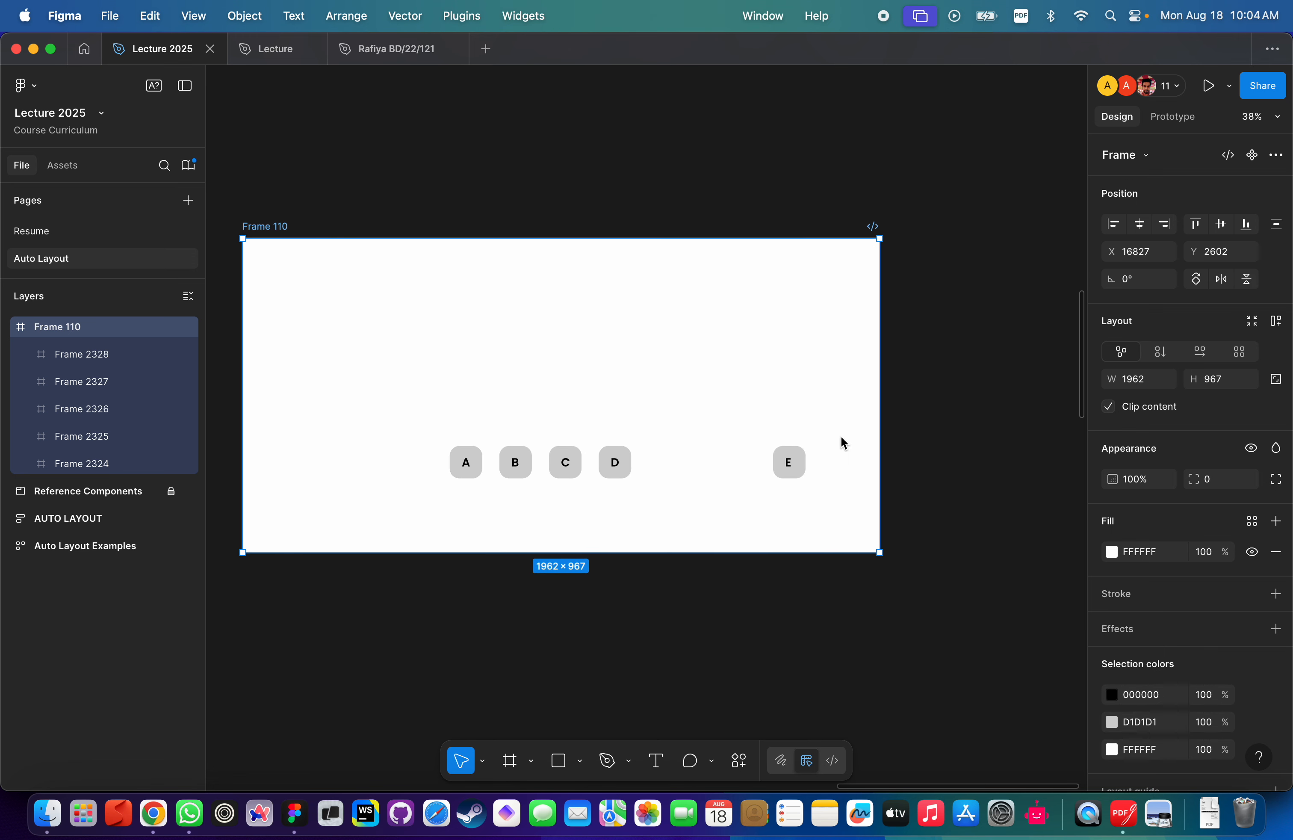
Set tile E's vertical constraint to Bottom.
{"action": "left_click", "coordinate": [832, 430]}
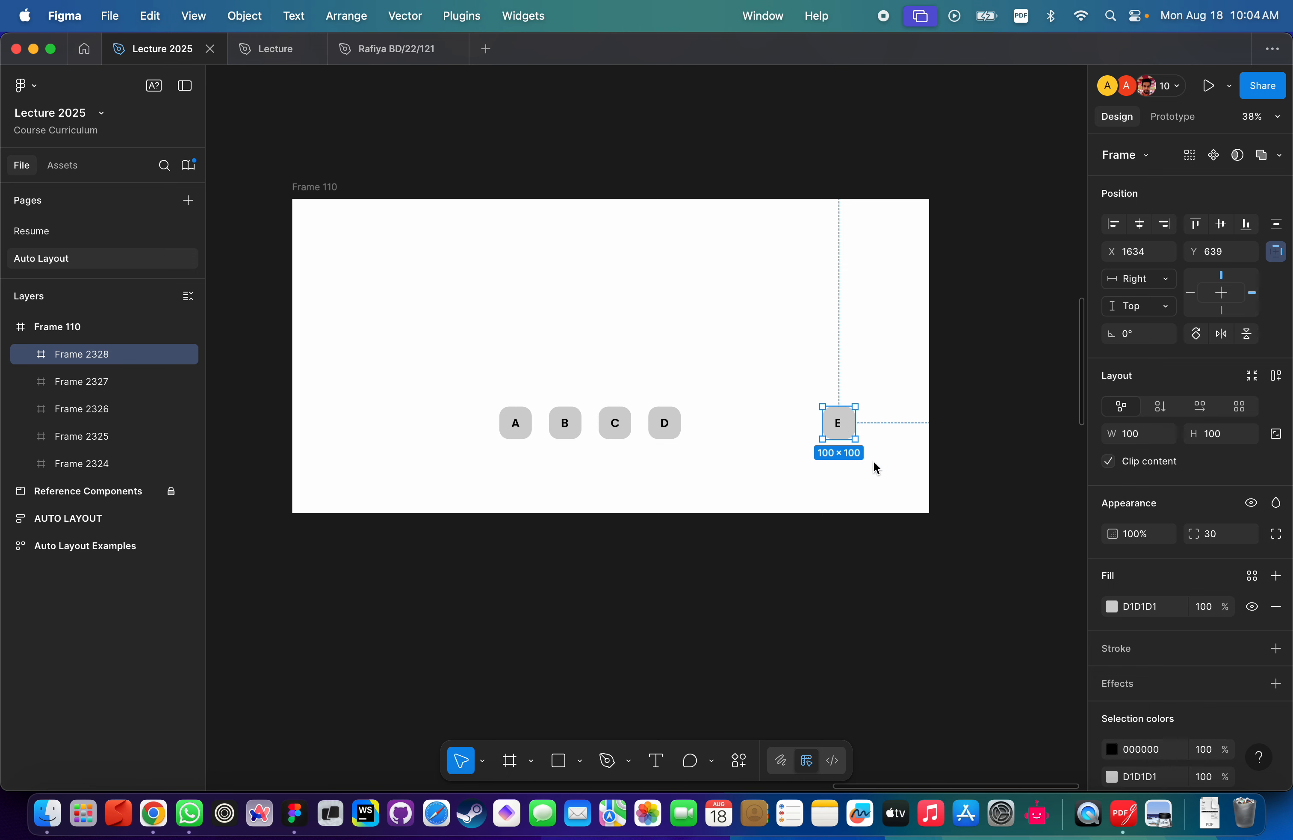
{"action": "left_click", "coordinate": [274, 194]}
{"action": "left_click", "coordinate": [306, 187]}
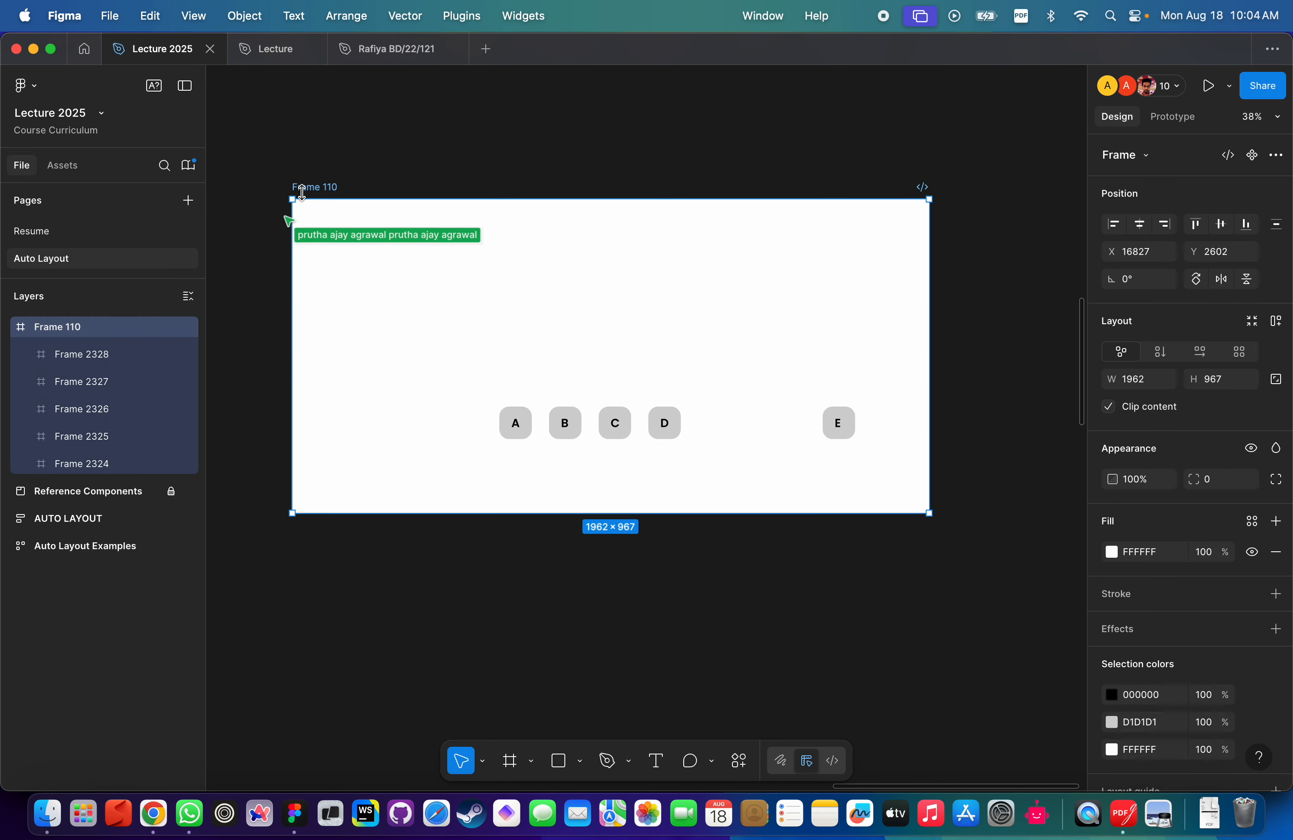
{"action": "left_click", "coordinate": [853, 440]}
{"action": "left_click", "coordinate": [1146, 308]}
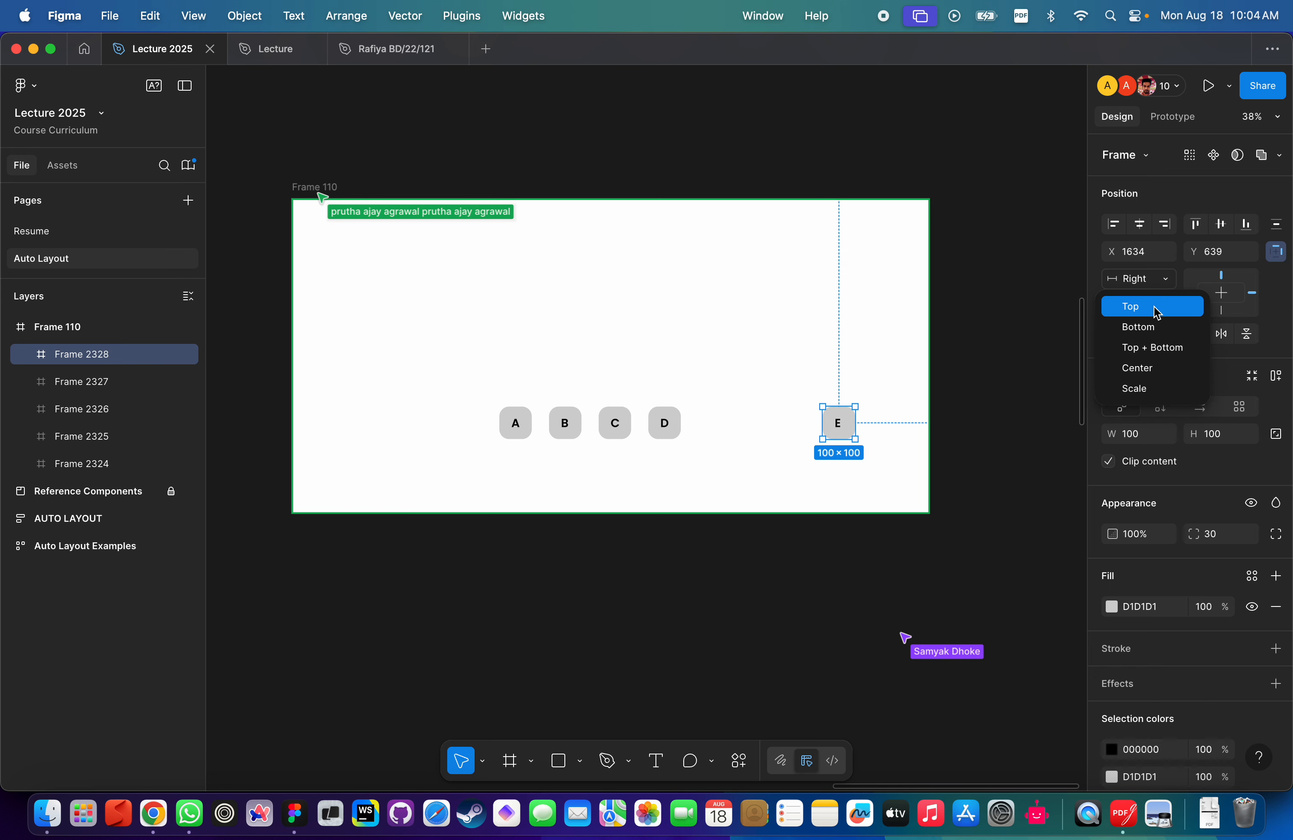
{"action": "left_click", "coordinate": [1139, 327]}
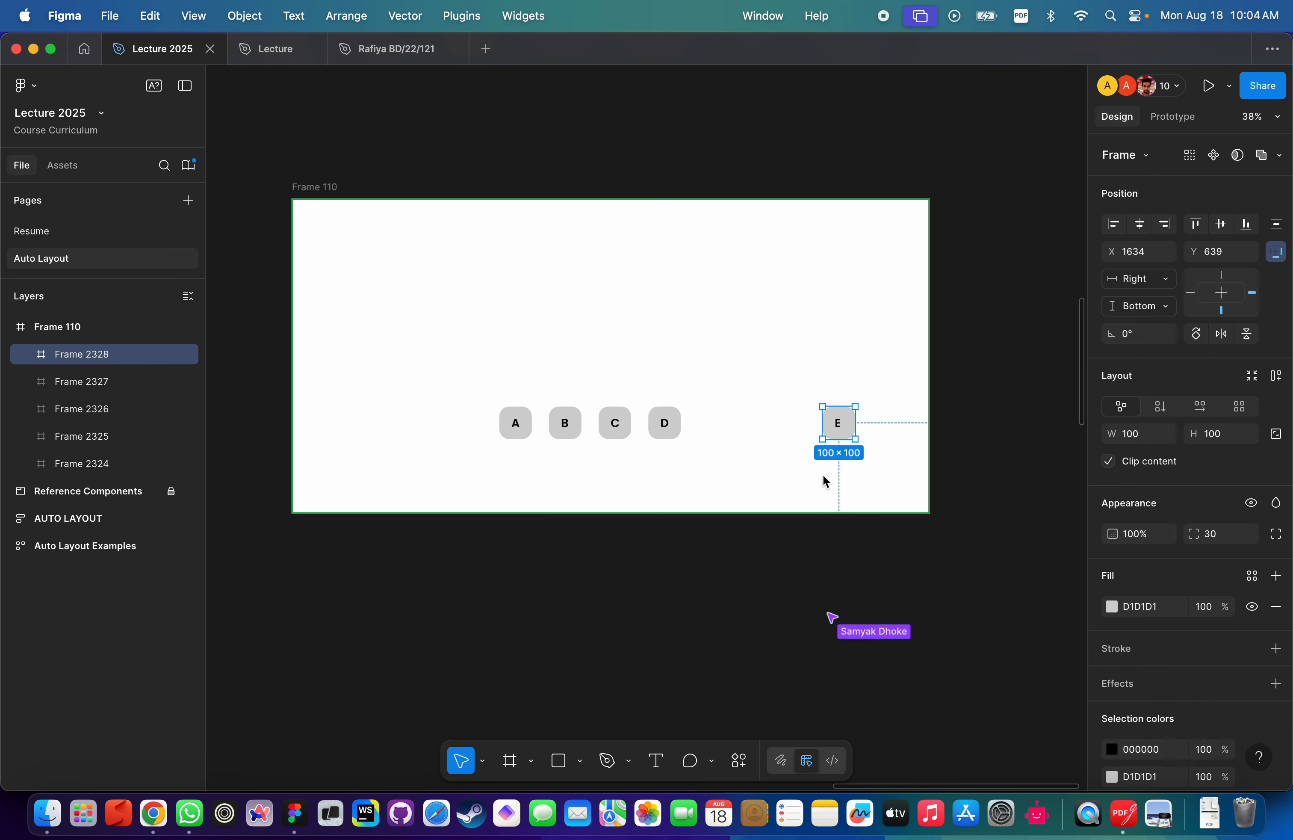
Extend Frame 110 from its bottom edge to about 1962 × 1194 to test tile E's Bottom constraint.
{"action": "left_click", "coordinate": [715, 543]}
{"action": "left_click", "coordinate": [520, 343]}
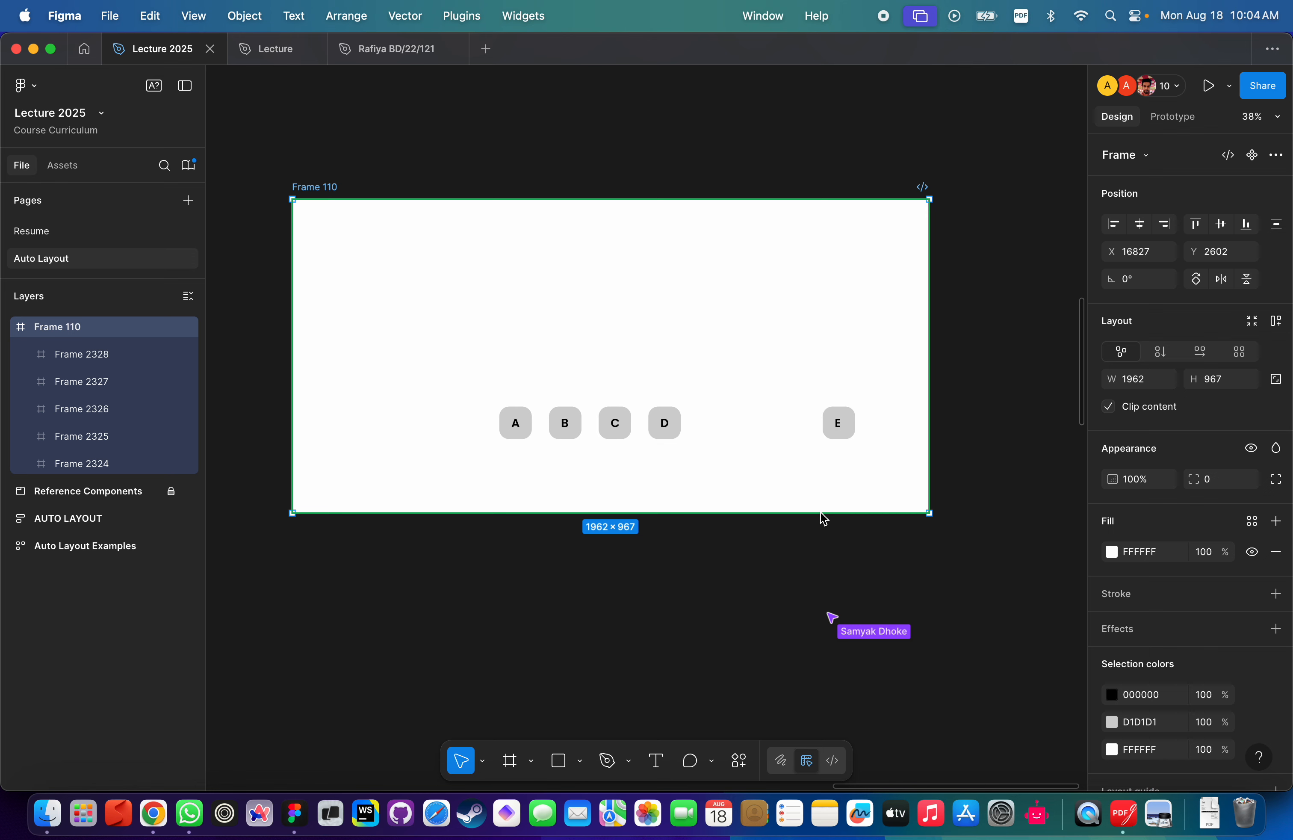
{"action": "left_click_drag", "start_coordinate": [823, 515], "coordinate": [823, 592]}
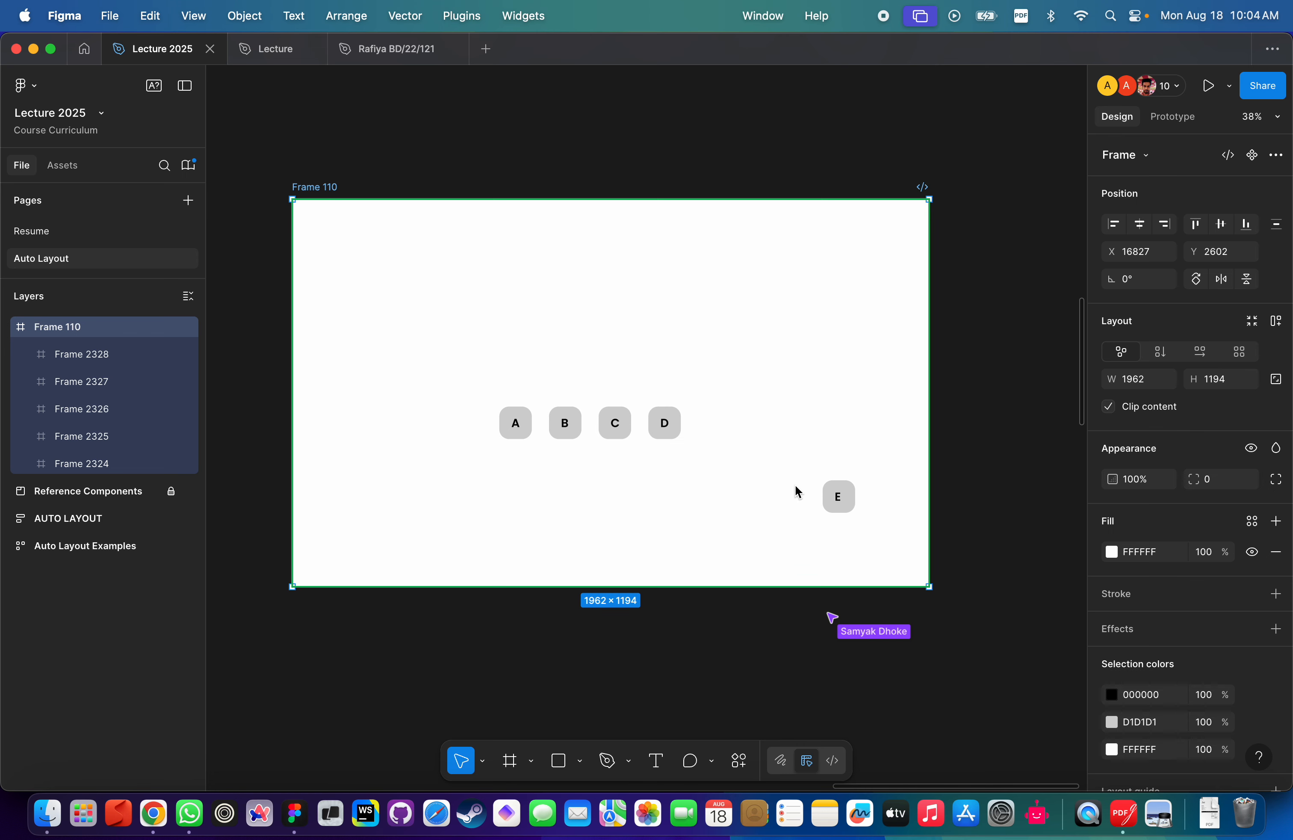
Undo the latest resizes of Frame 110 and tile E's vertical constraint change, and clear the selection.
{"action": "key", "text": "super+z"}
{"action": "key", "text": "super+z"}
{"action": "key", "text": "super+z"}
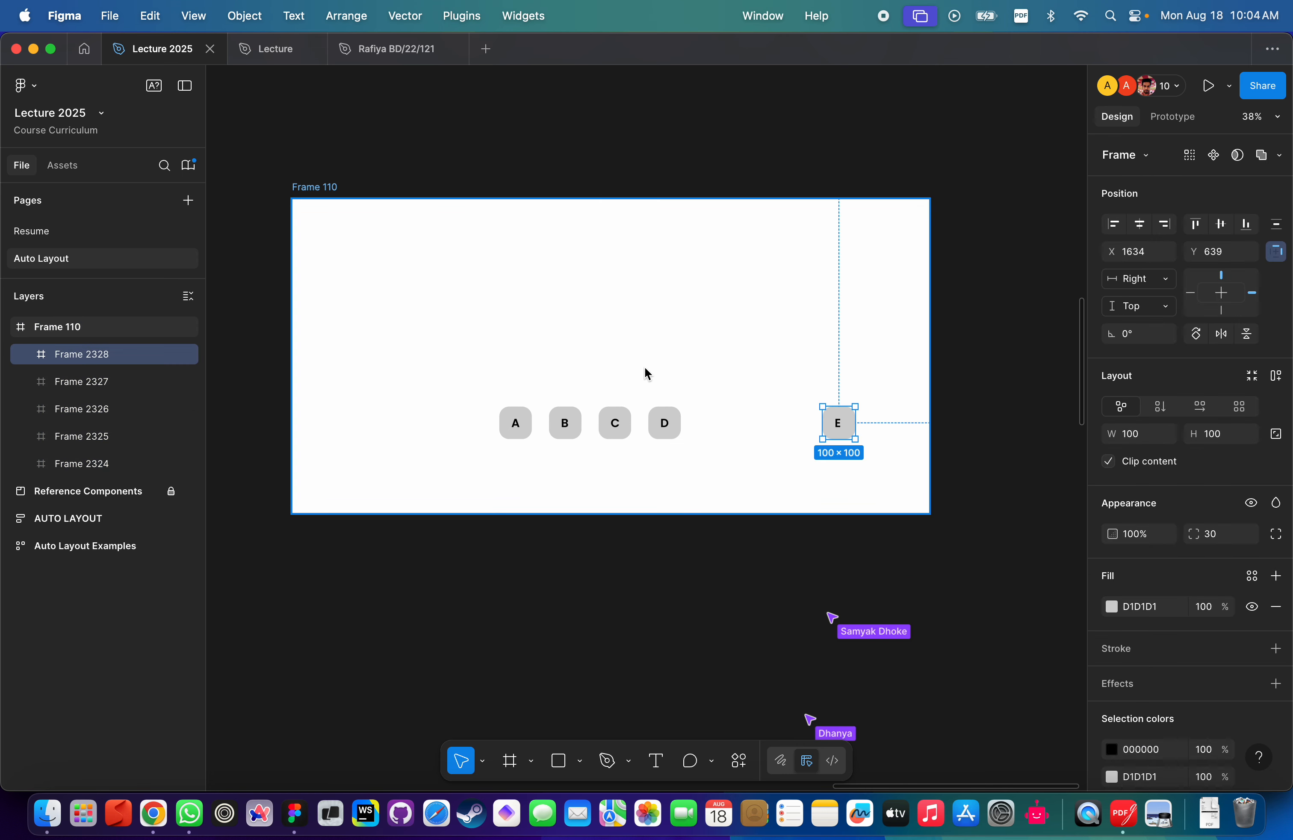
{"action": "key", "text": "super+z"}
{"action": "key", "text": "super+z"}
{"action": "key", "text": "super+z"}
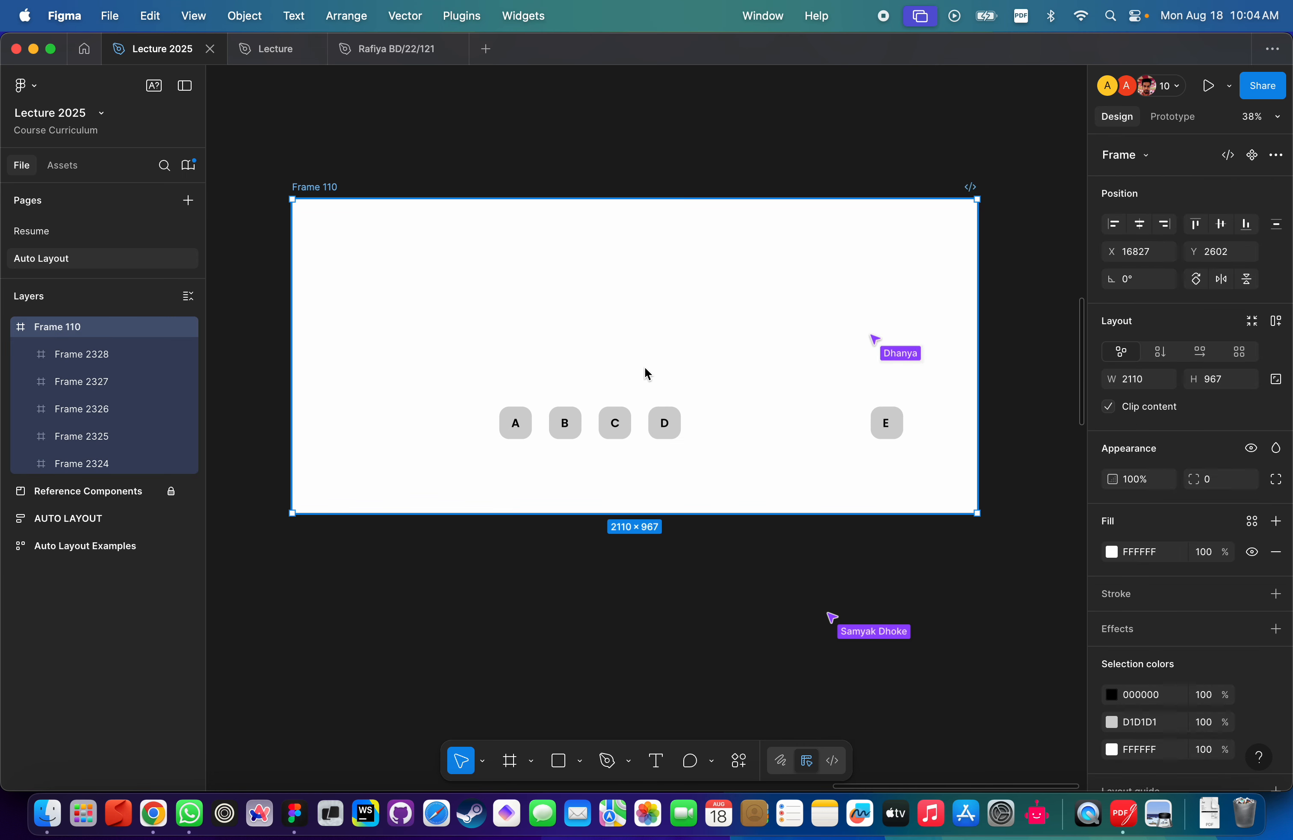
{"action": "key", "text": "super+z"}
{"action": "key", "text": "super+z"}
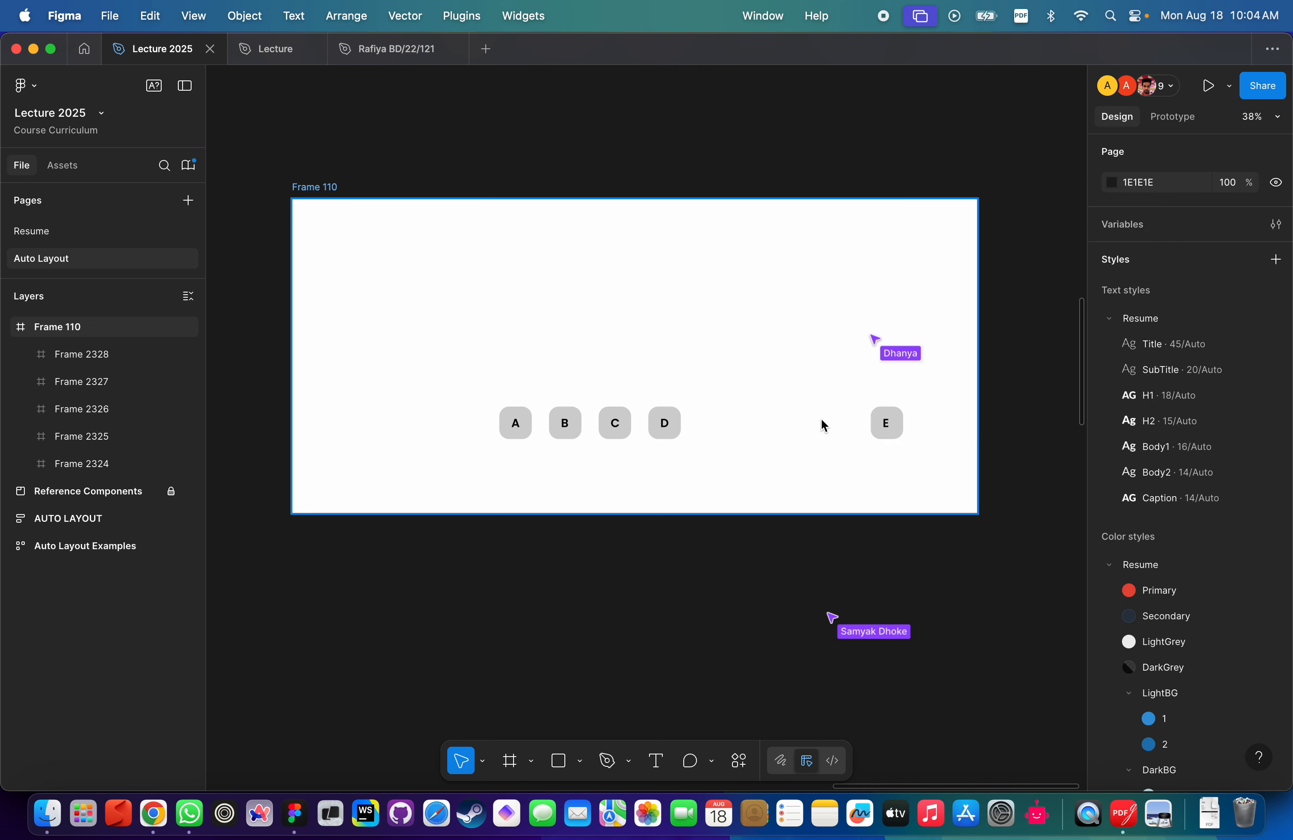
{"action": "key", "text": "Escape"}
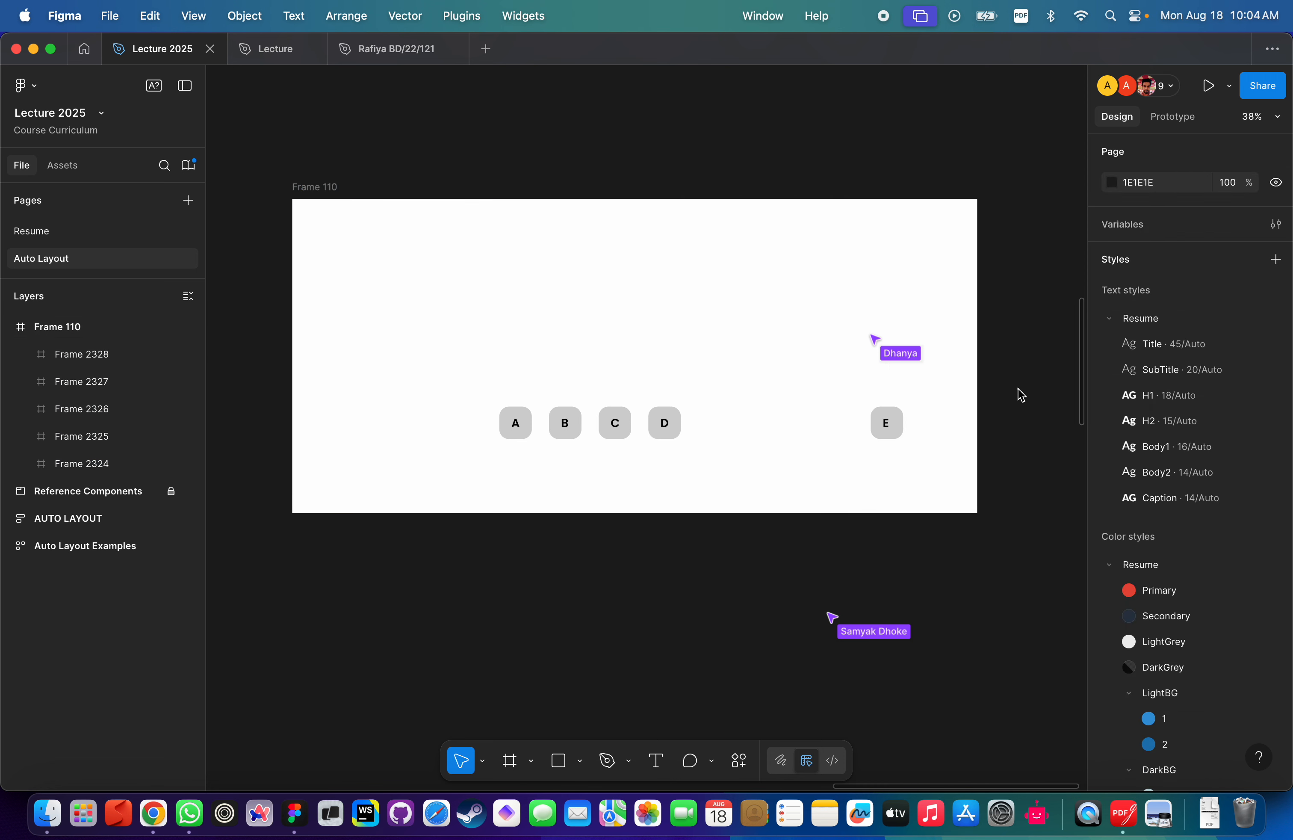
Move tile E back into the row beside tile D, at X 1250, and deselect it.
{"action": "left_click_drag", "start_coordinate": [895, 420], "coordinate": [692, 422]}
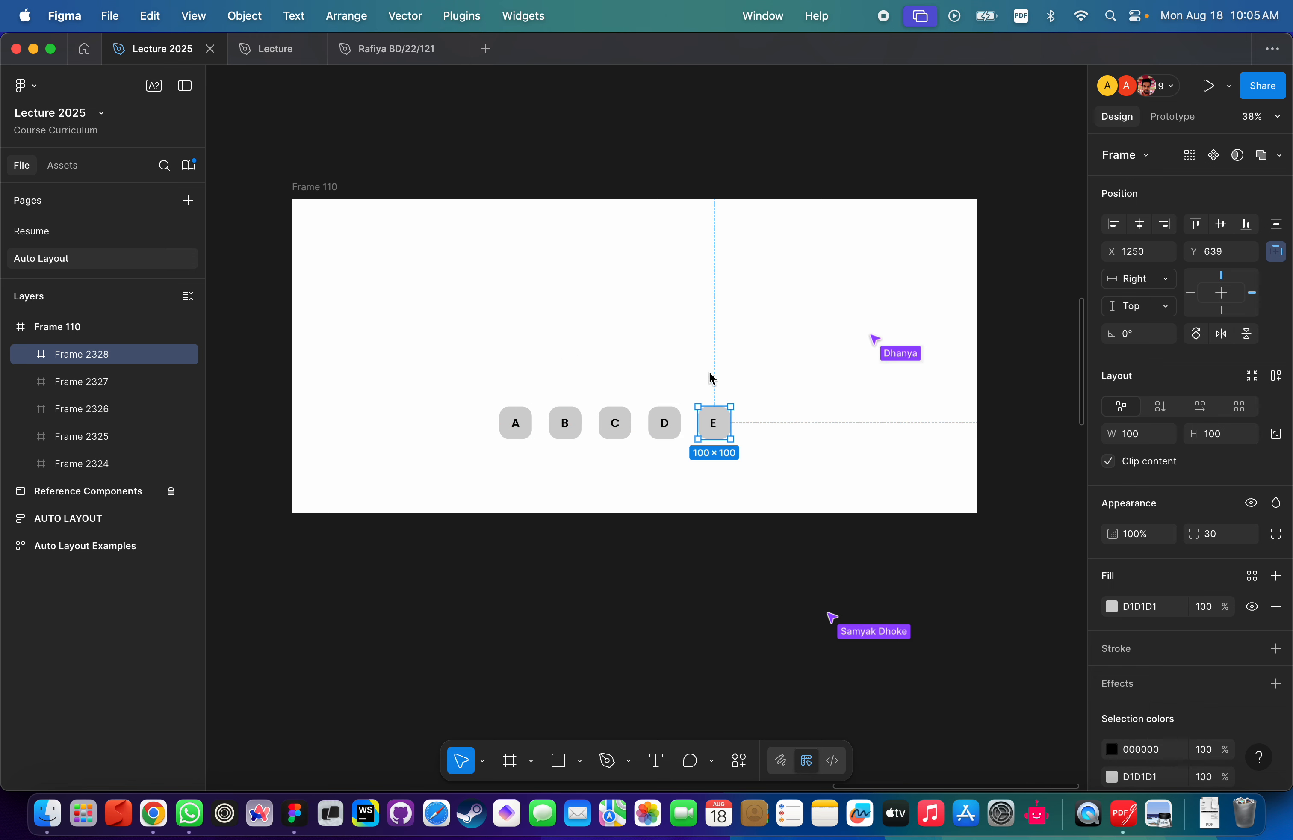
{"action": "left_click", "coordinate": [772, 382]}
Set tile A's horizontal constraint to Left + Right.
{"action": "left_click", "coordinate": [524, 429]}
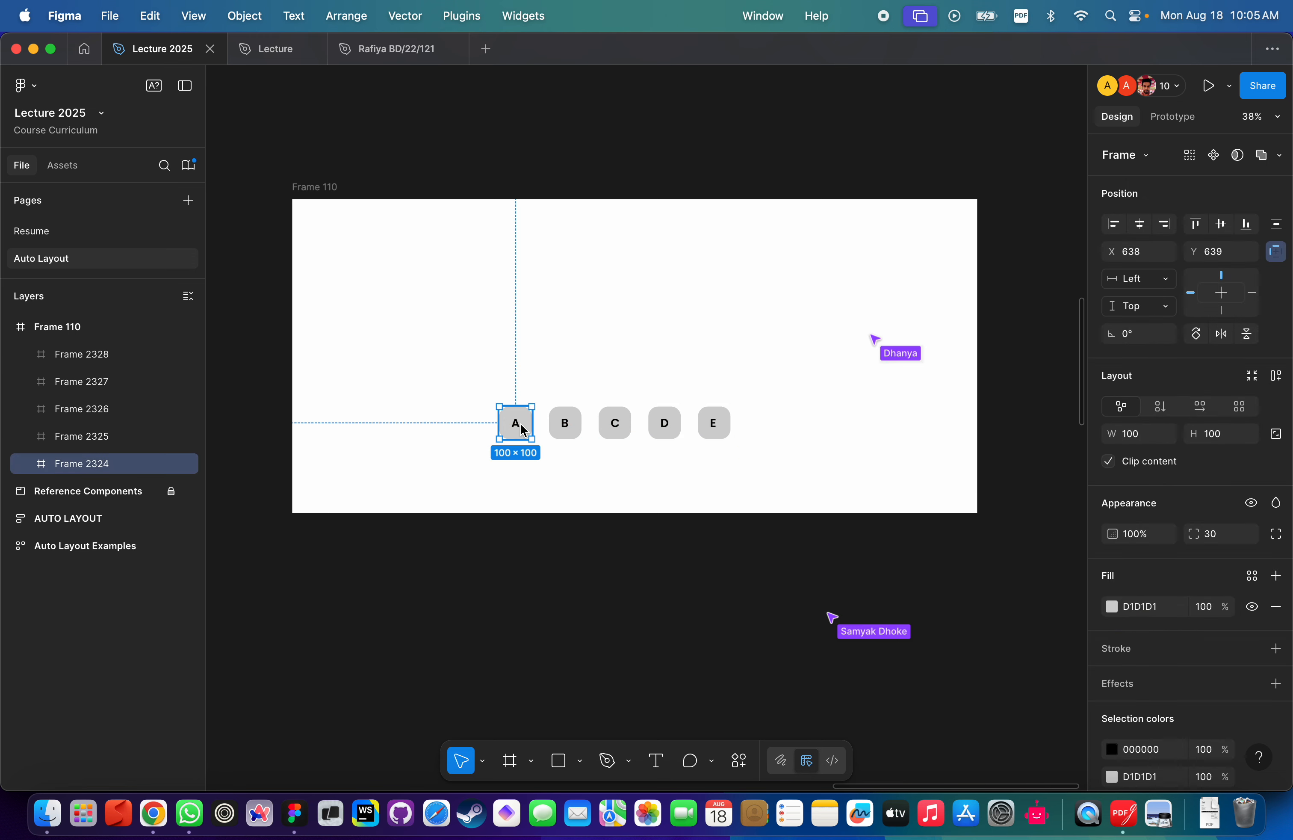
{"action": "left_click", "coordinate": [1148, 279]}
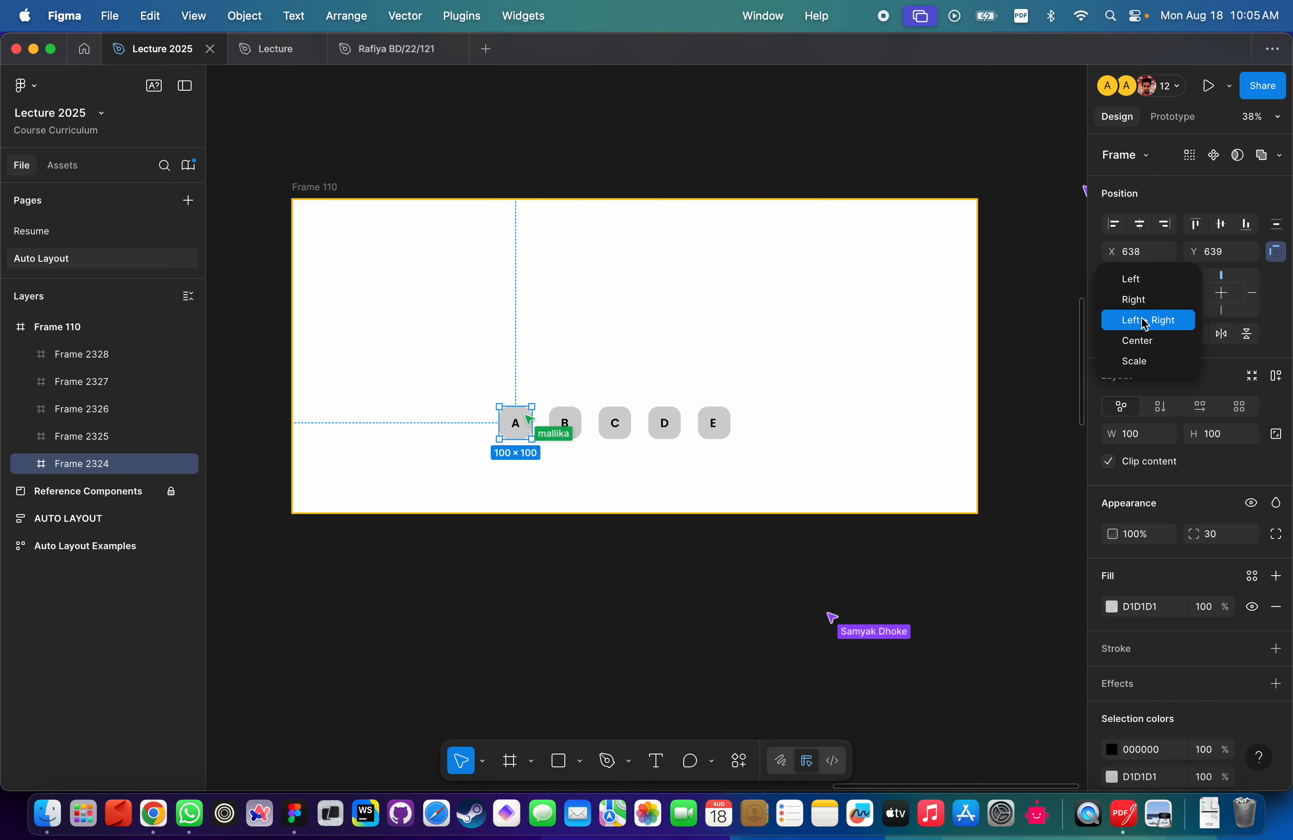
{"action": "left_click", "coordinate": [1146, 322]}
{"action": "left_click", "coordinate": [579, 501]}
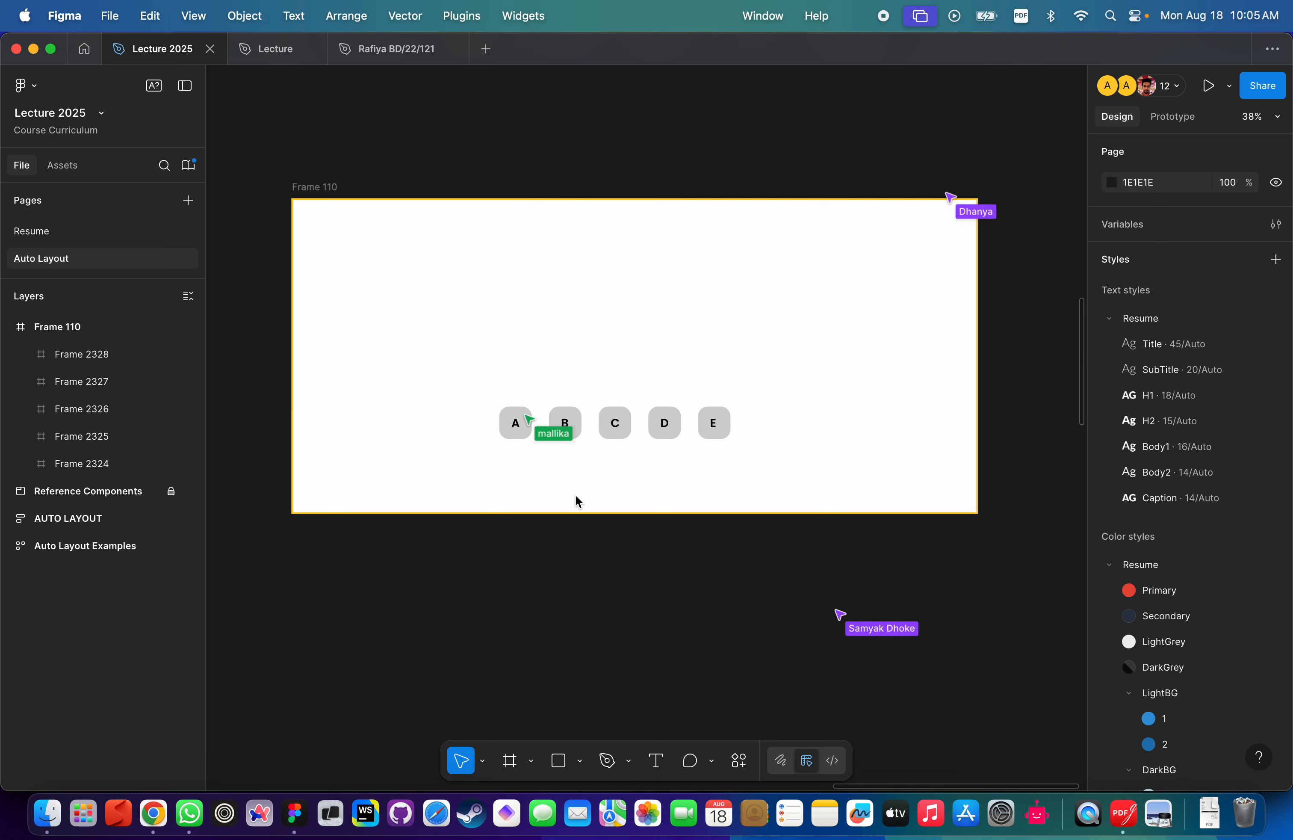
{"action": "left_click", "coordinate": [516, 424]}
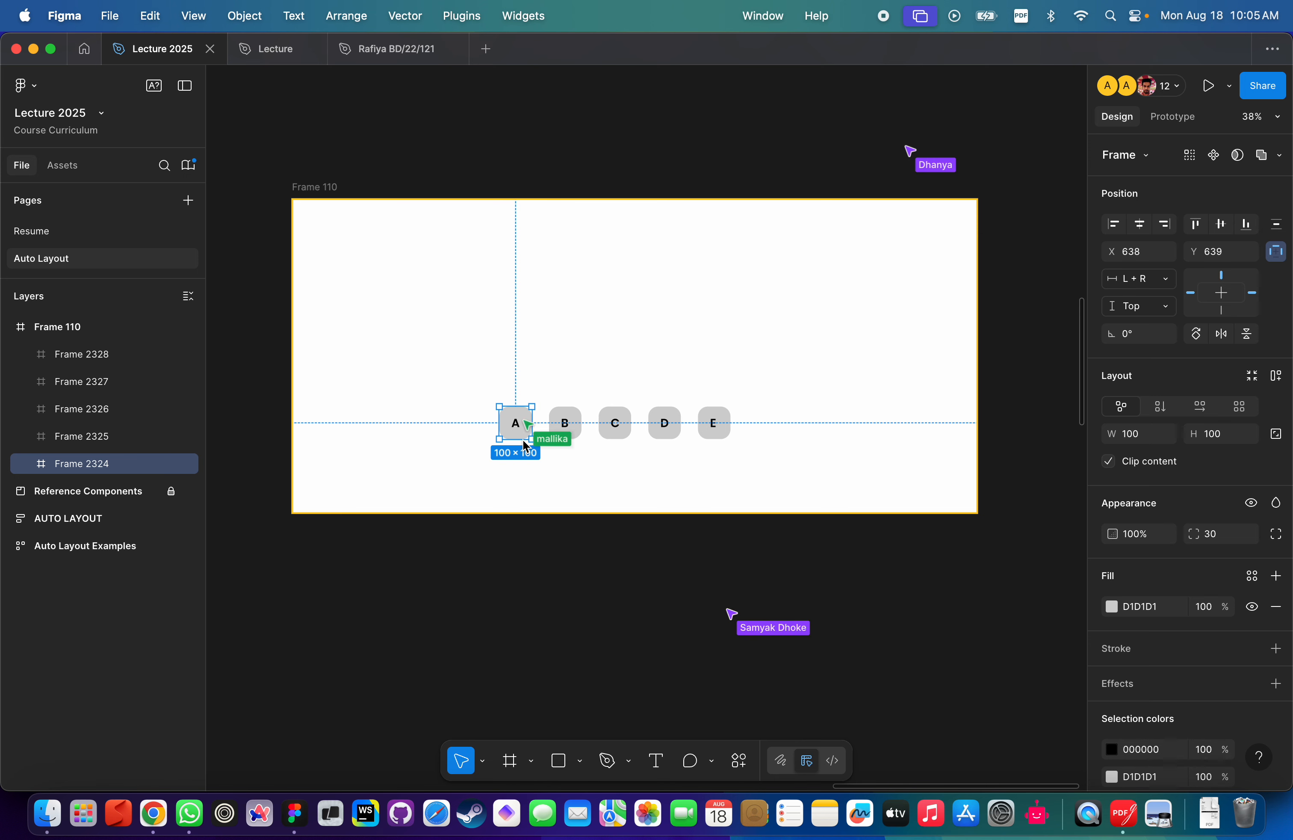
Set tile B's horizontal constraint to Scale and move the tile directly above tile A, to about X 638, Y 484.
{"action": "left_click", "coordinate": [577, 438]}
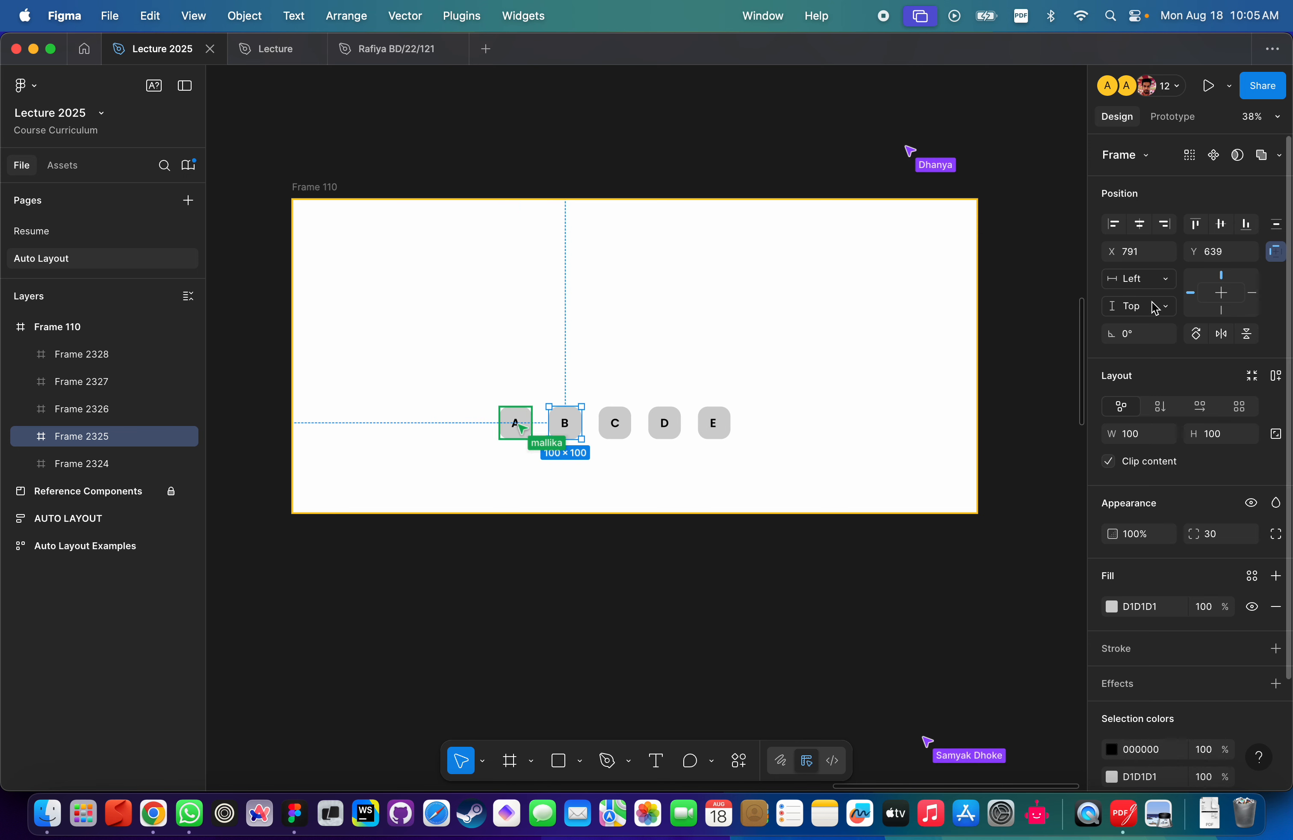
{"action": "left_click", "coordinate": [1157, 284]}
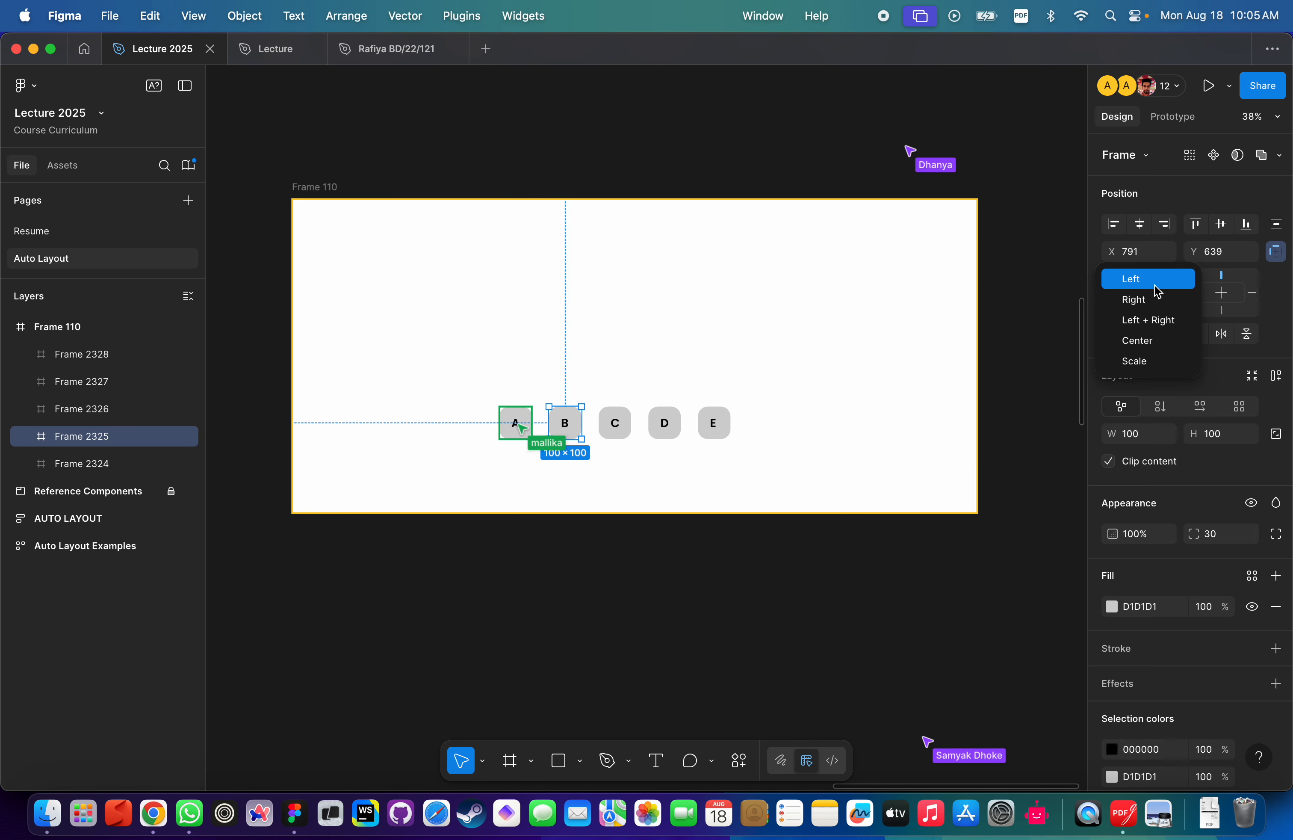
{"action": "left_click", "coordinate": [1148, 363]}
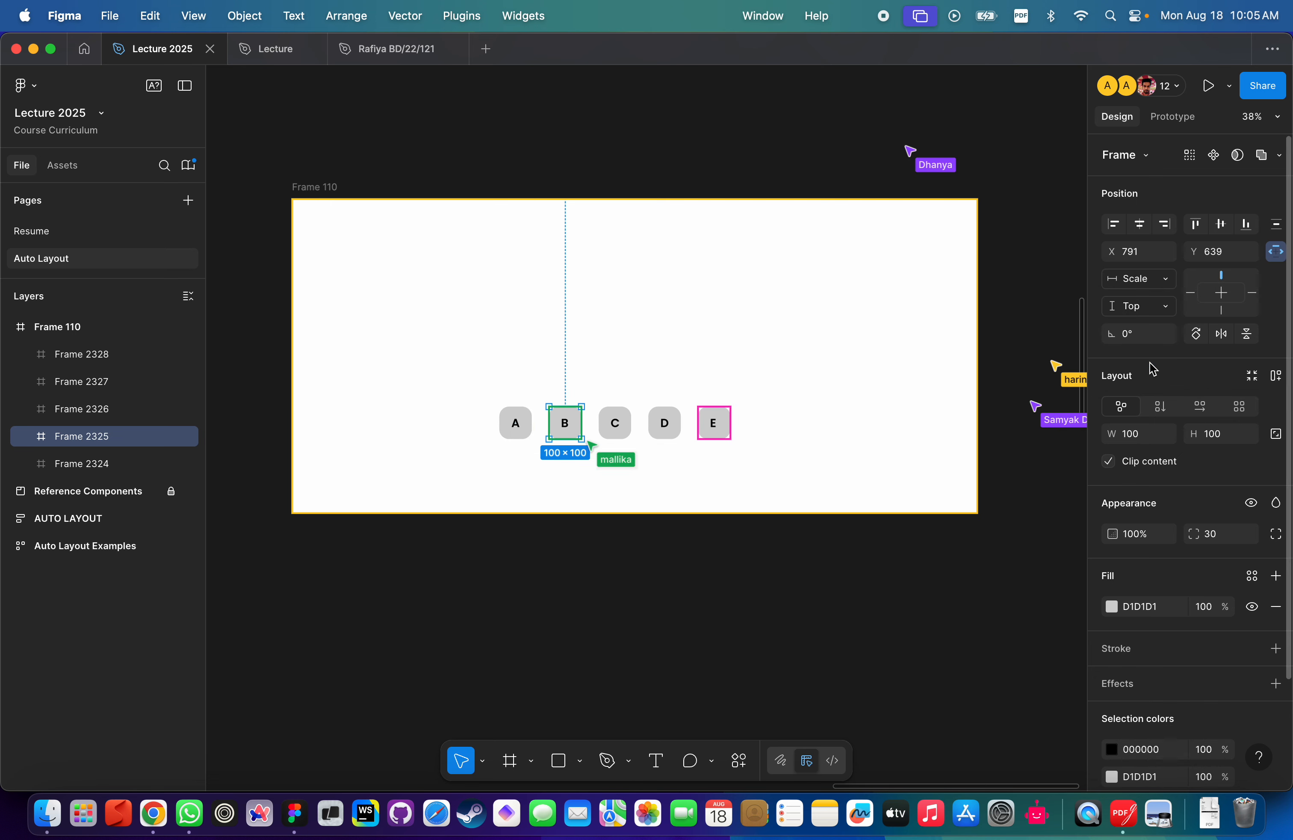
{"action": "left_click", "coordinate": [540, 350]}
{"action": "left_click_drag", "start_coordinate": [575, 427], "coordinate": [519, 376]}
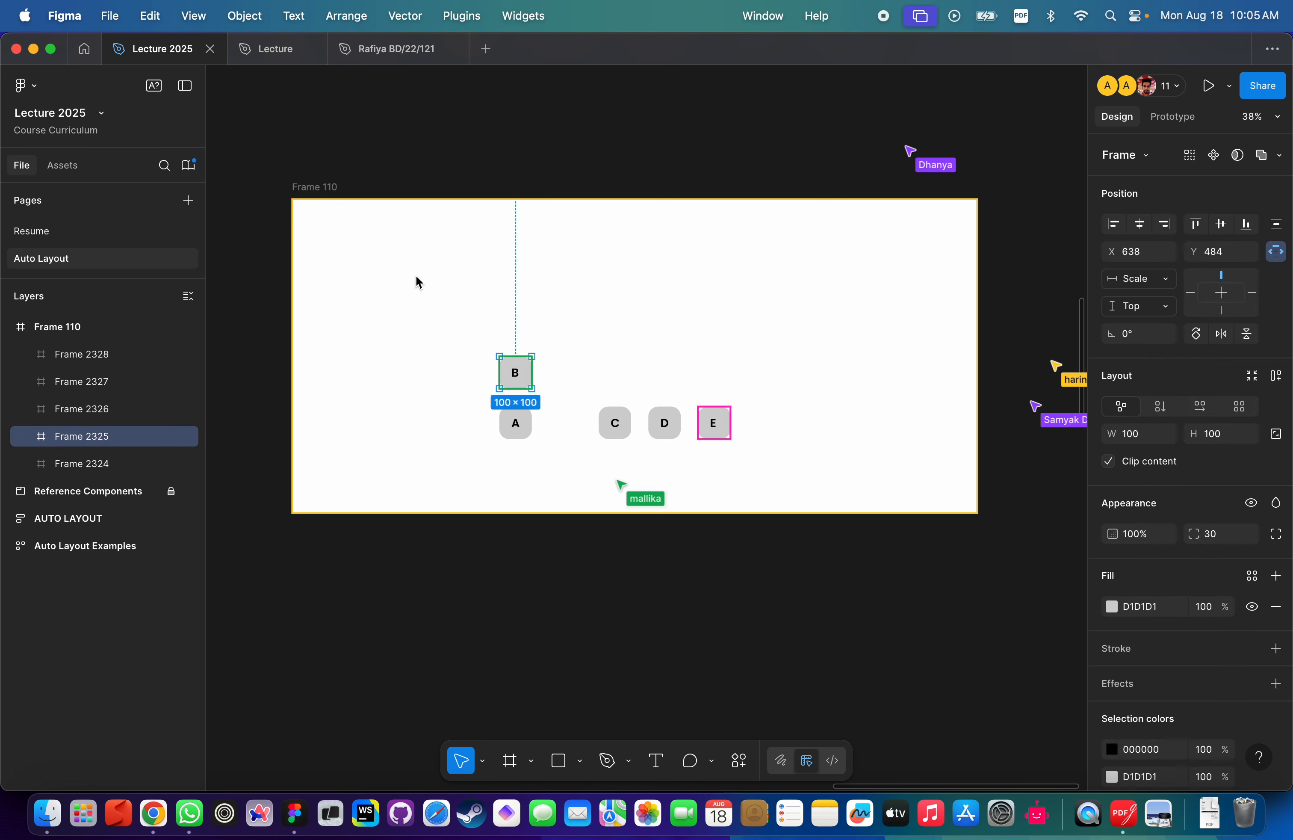
Compare the constraints of tiles B and A, and select Frame 110.
{"action": "left_click", "coordinate": [418, 281]}
{"action": "left_click", "coordinate": [522, 373]}
{"action": "left_click", "coordinate": [518, 428]}
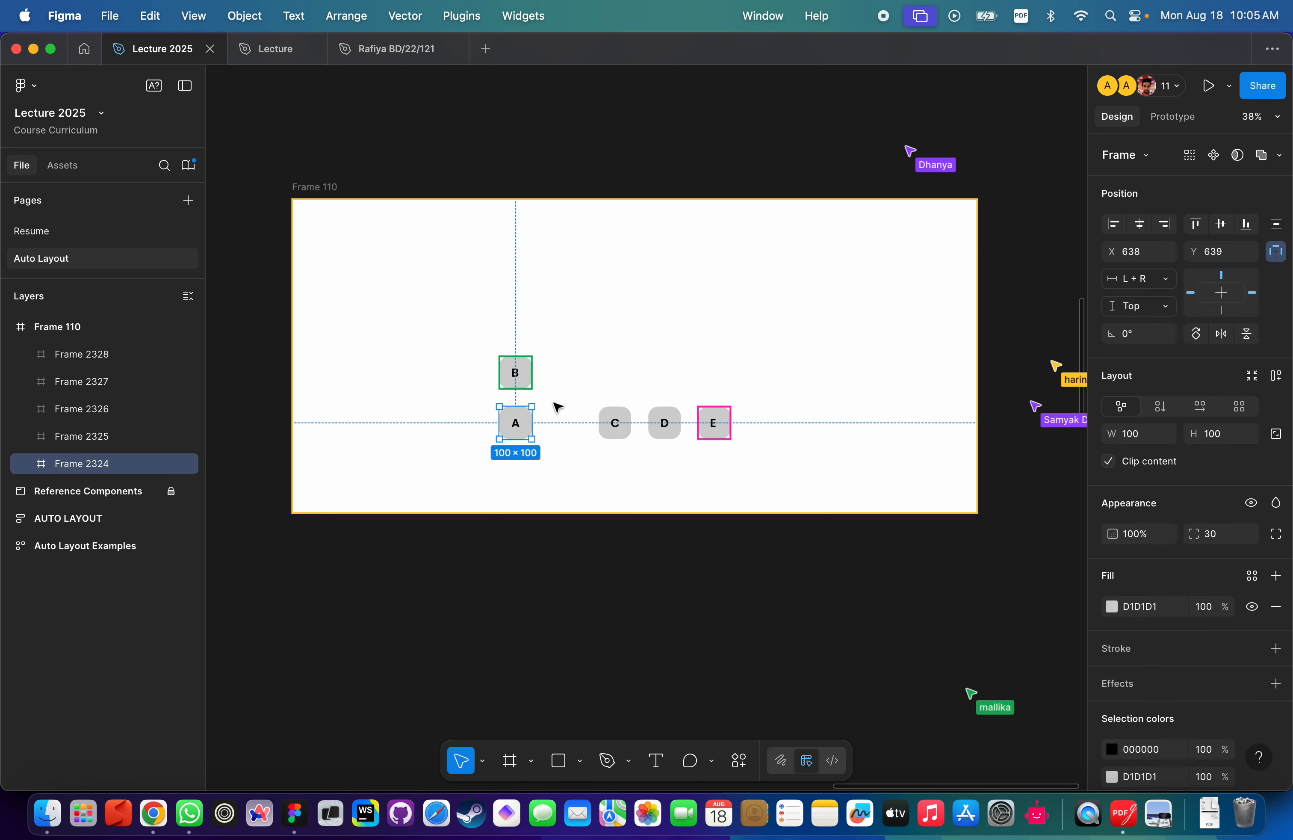
{"action": "left_click", "coordinate": [373, 214]}
{"action": "left_click", "coordinate": [398, 208]}
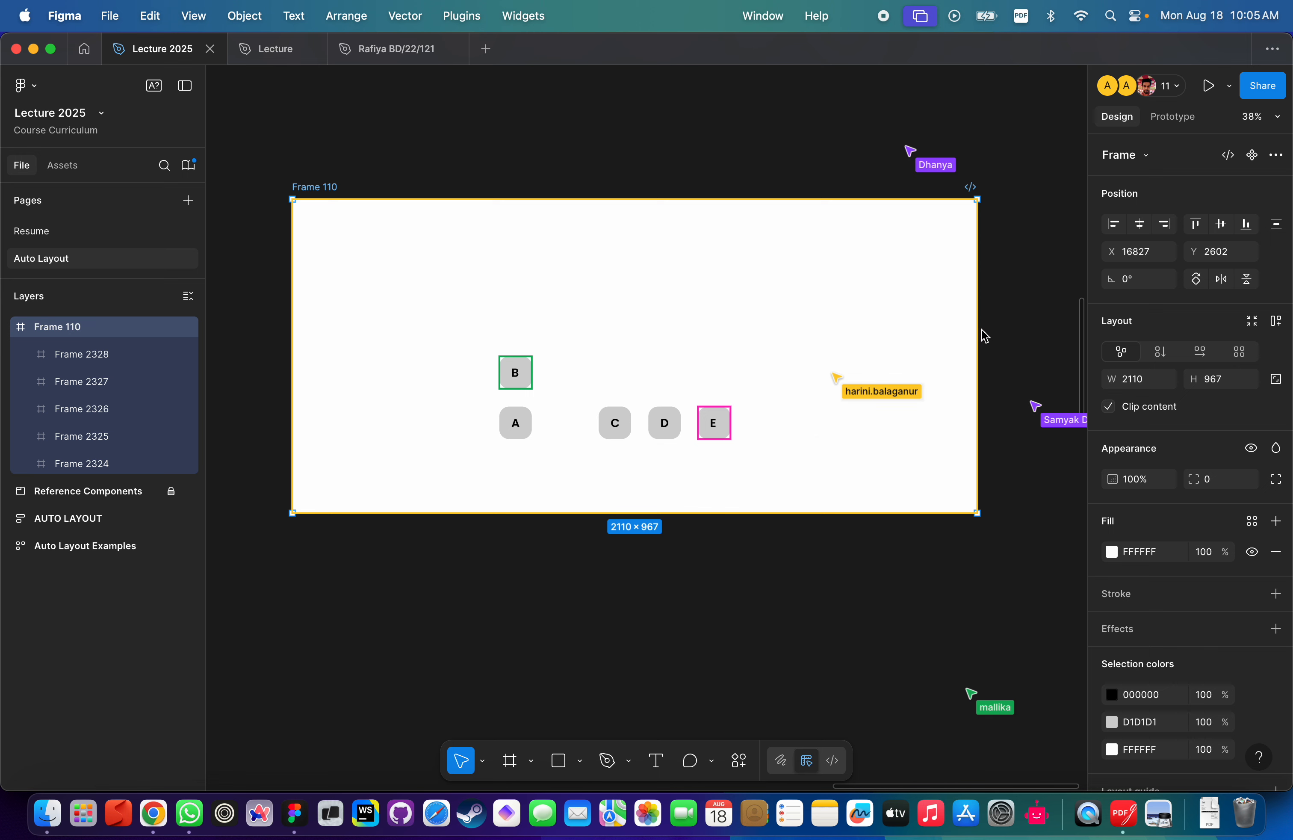
Widen Frame 110 to 2227 to test the constraints of tiles A and B, and select tile A.
{"action": "left_click_drag", "start_coordinate": [982, 334], "coordinate": [770, 321]}
{"action": "scroll", "coordinate": [767, 324], "scroll_direction": "left", "scroll_amount": 3}
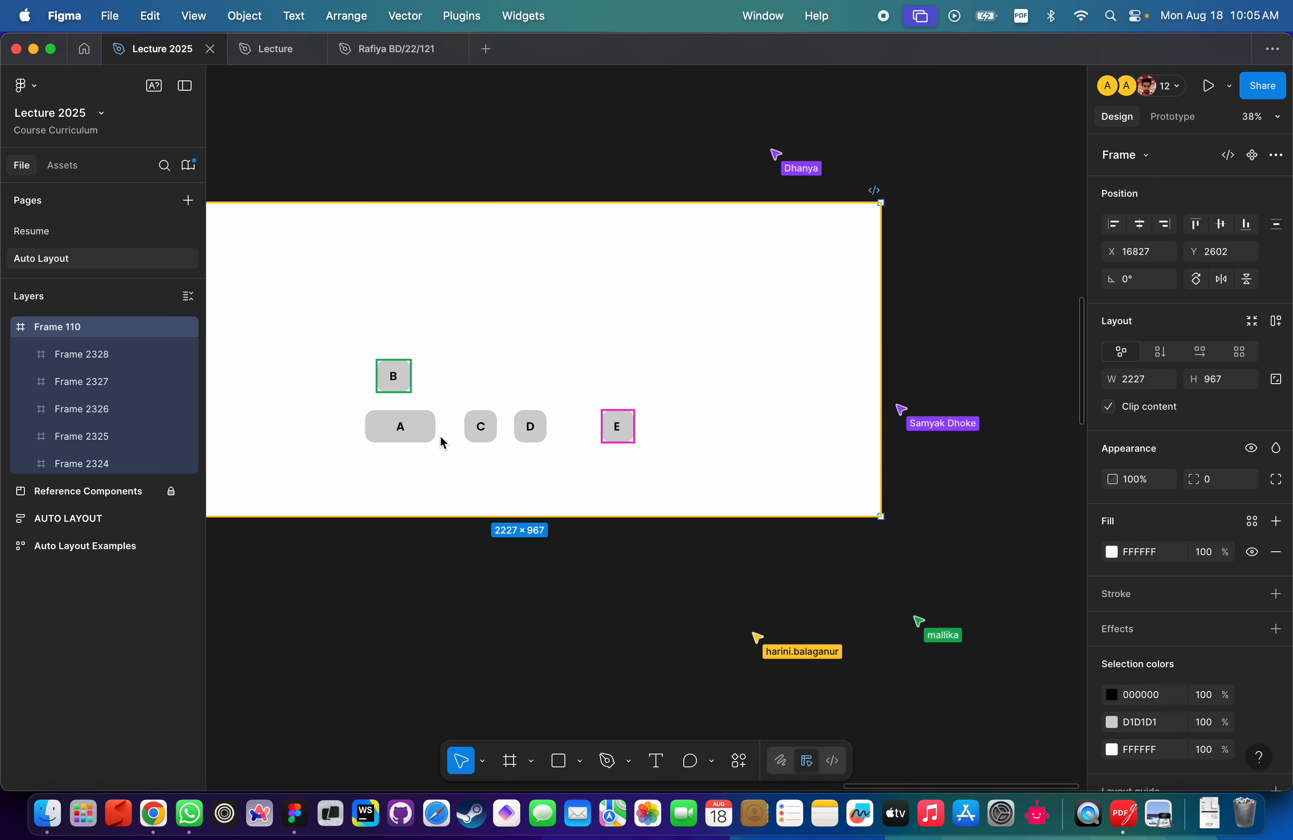
{"action": "left_click", "coordinate": [405, 438]}
{"action": "scroll", "coordinate": [421, 433], "scroll_direction": "left", "scroll_amount": 3}
{"action": "scroll", "coordinate": [421, 432], "scroll_direction": "down", "scroll_amount": 2}
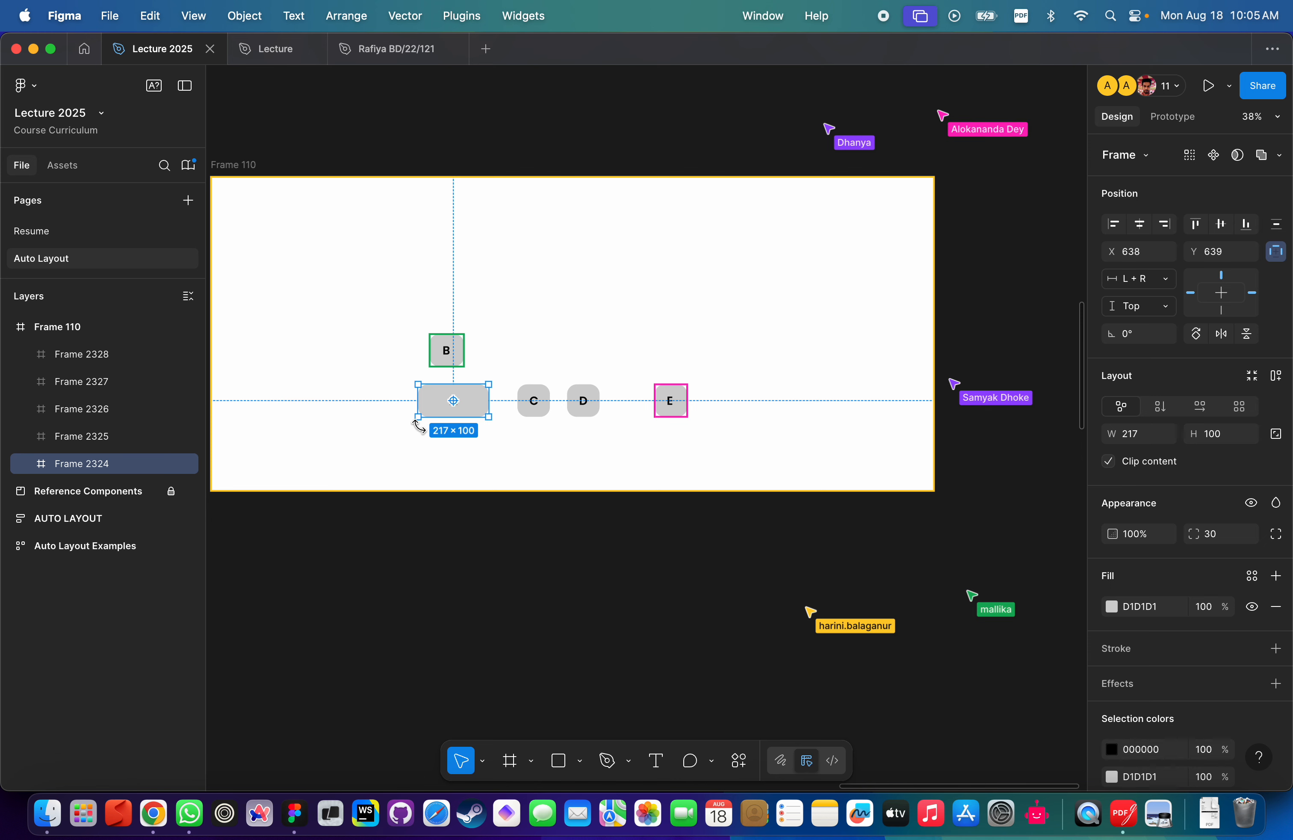
Review the horizontal constraint options available for tile B.
{"action": "left_click", "coordinate": [433, 375]}
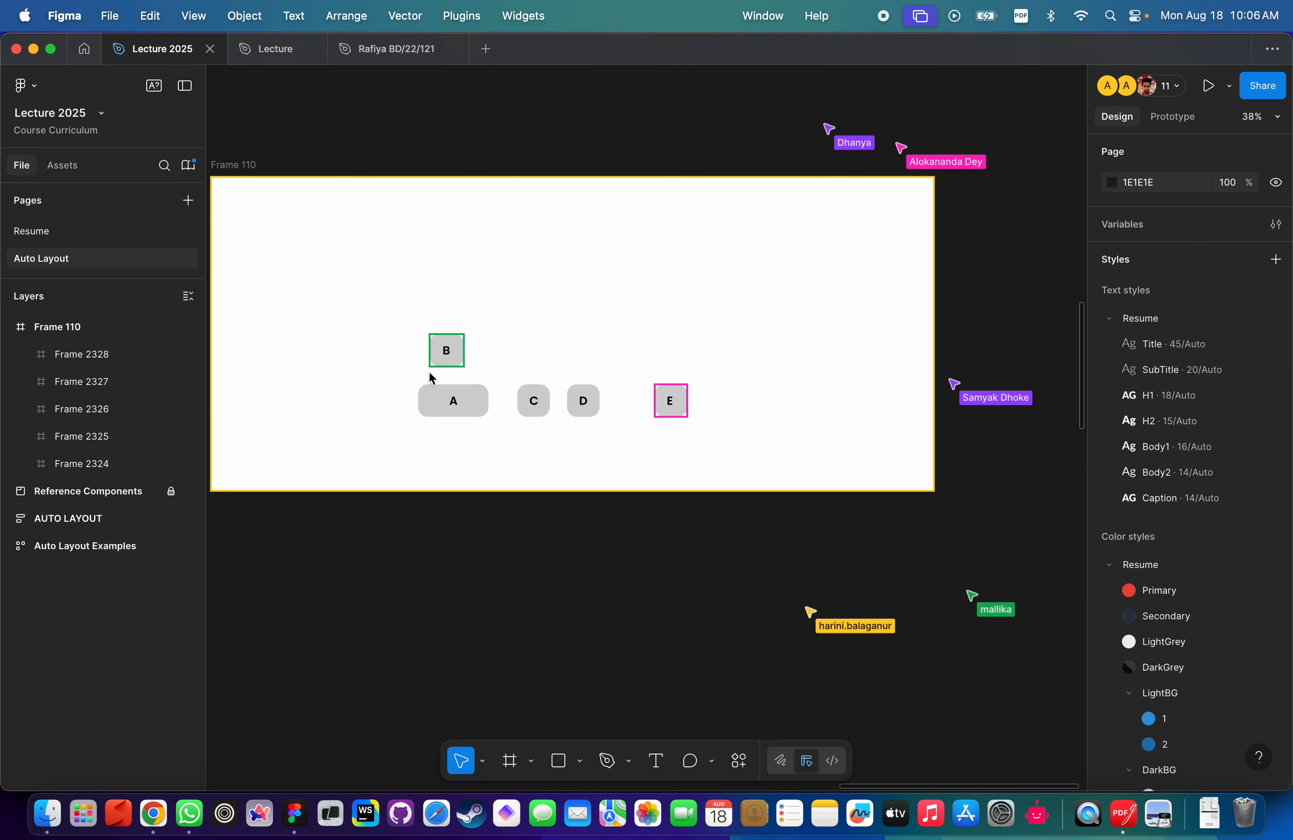
{"action": "left_click", "coordinate": [455, 349]}
{"action": "left_click", "coordinate": [1158, 284]}
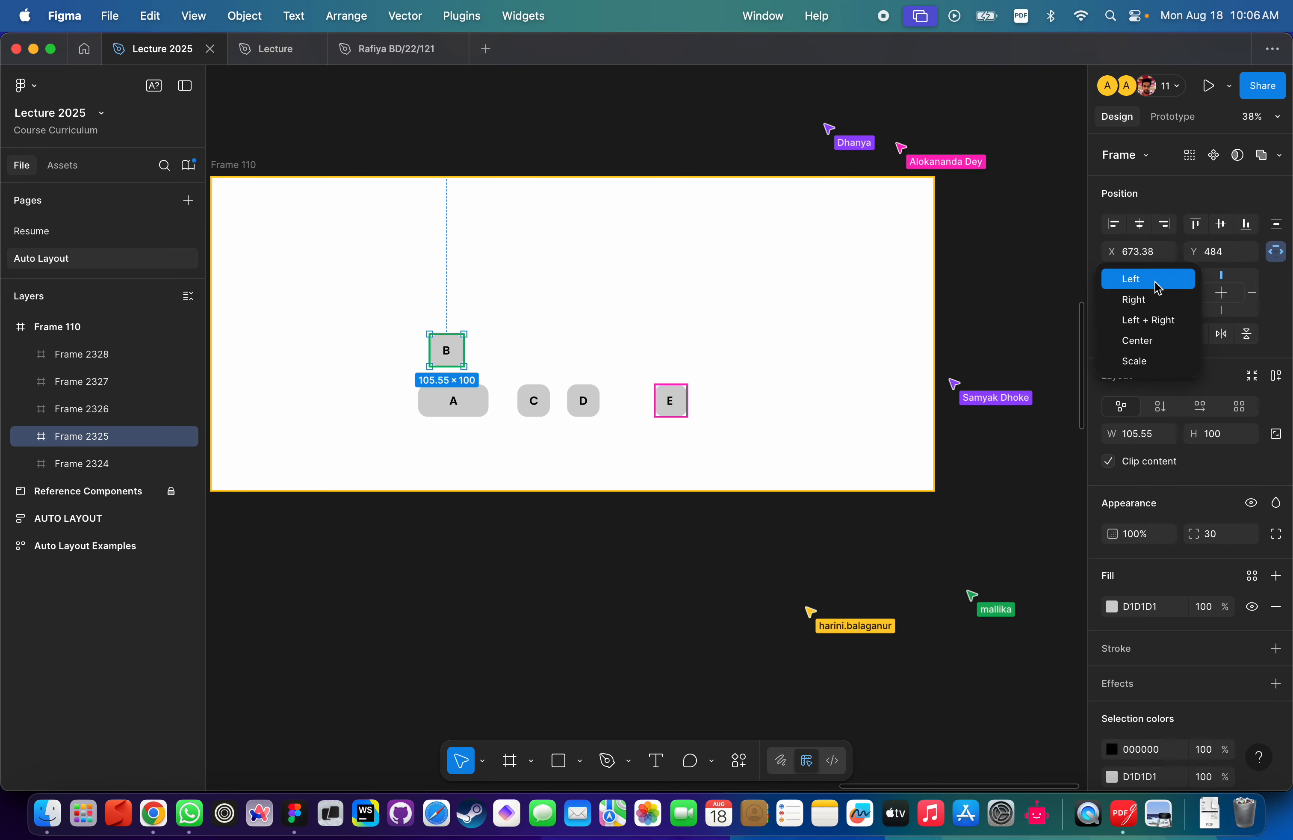
{"action": "left_click", "coordinate": [553, 398]}
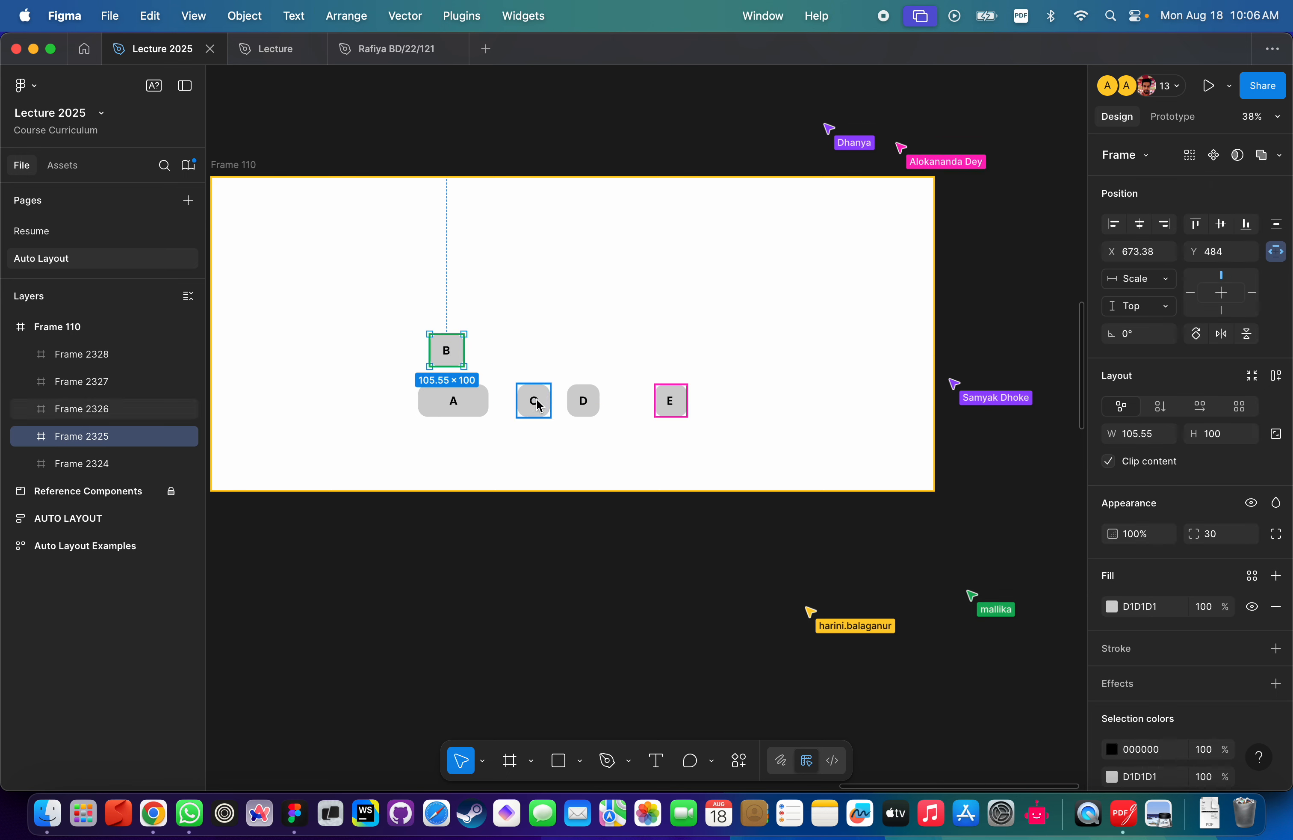
{"action": "left_click", "coordinate": [1158, 284]}
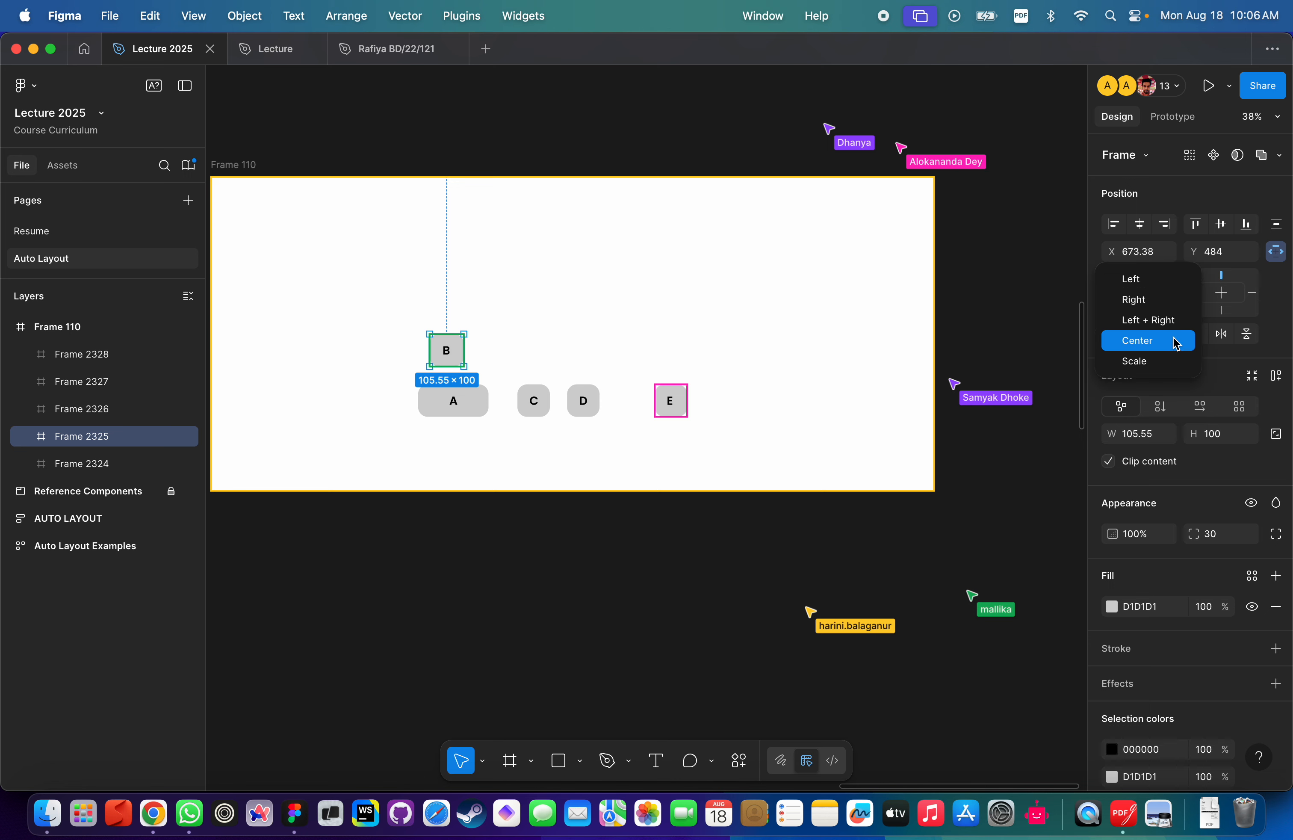
{"action": "left_click", "coordinate": [719, 404]}
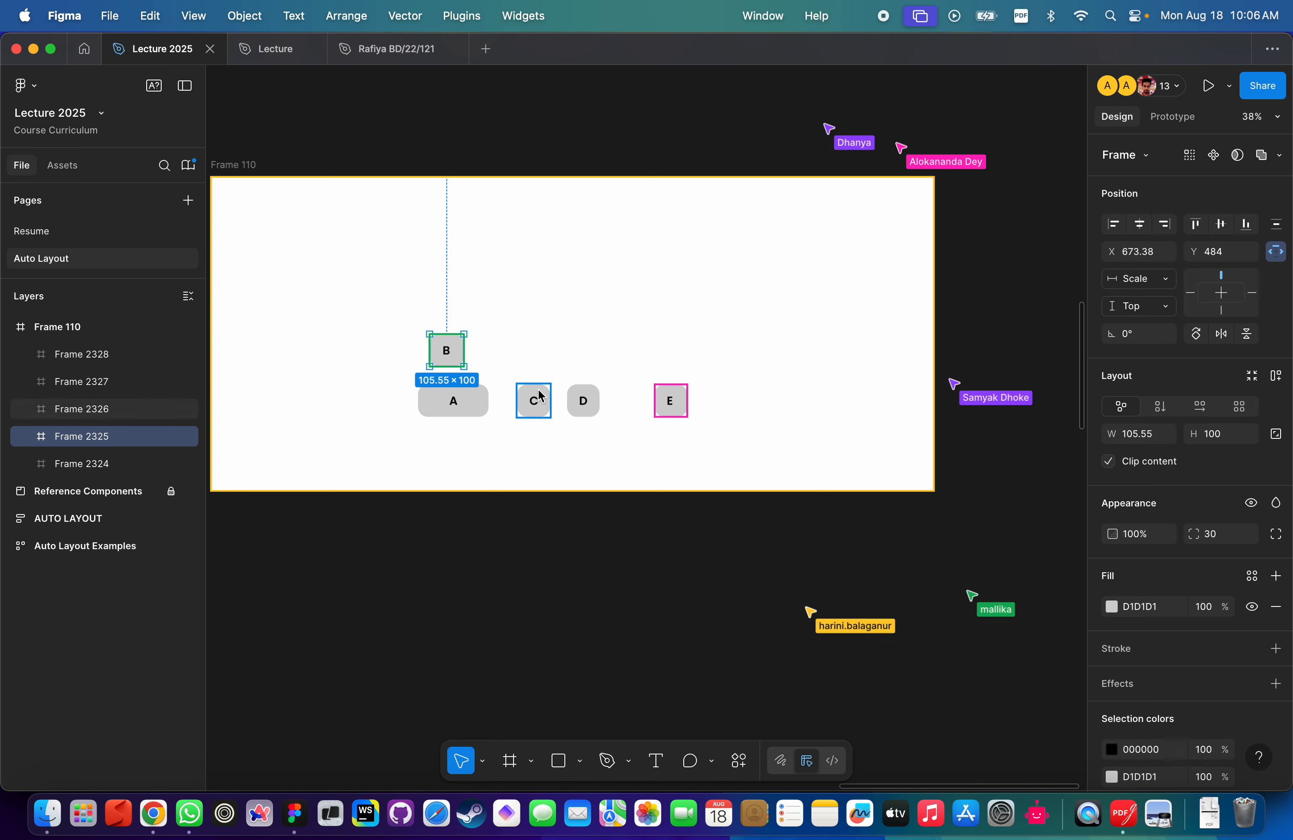
Set tile D's horizontal constraint to Center and deselect the tile.
{"action": "left_click", "coordinate": [583, 401]}
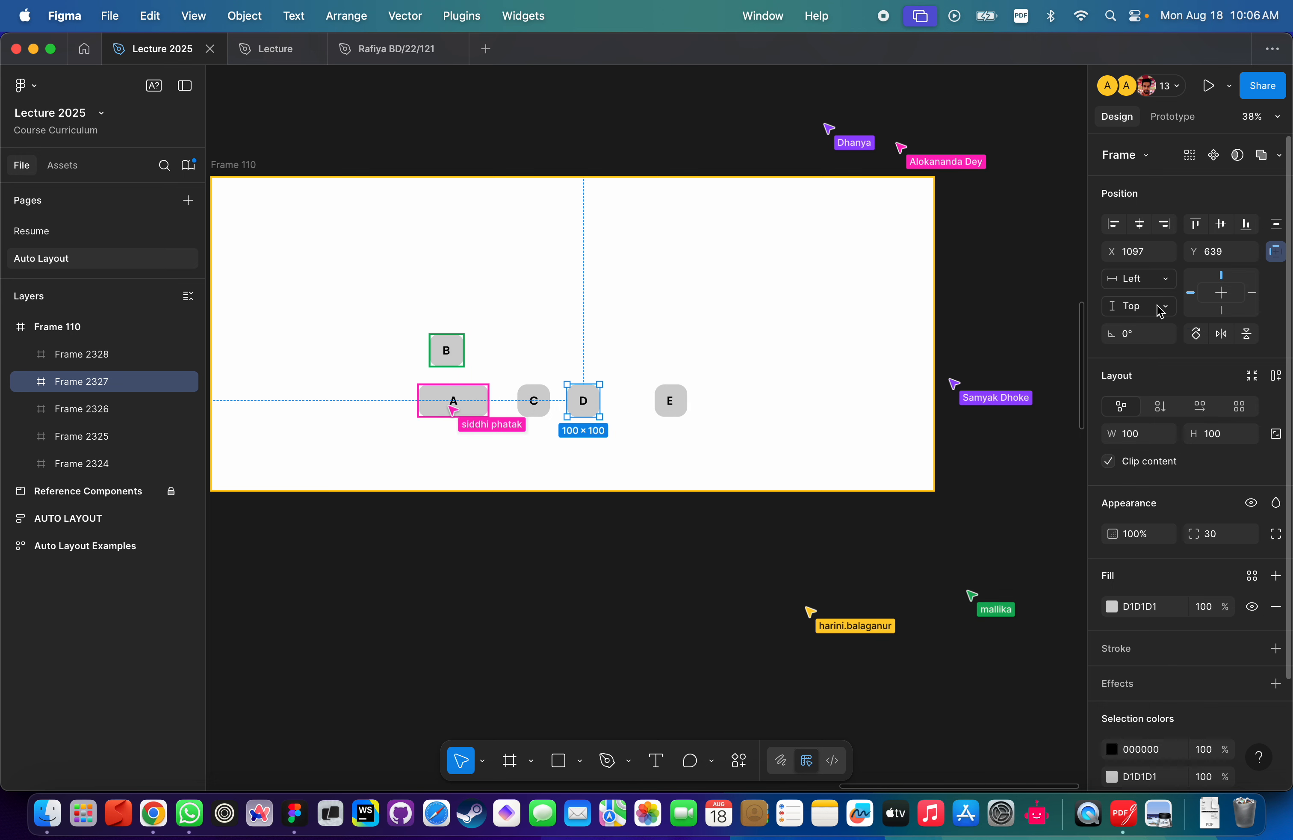
{"action": "left_click", "coordinate": [1156, 280]}
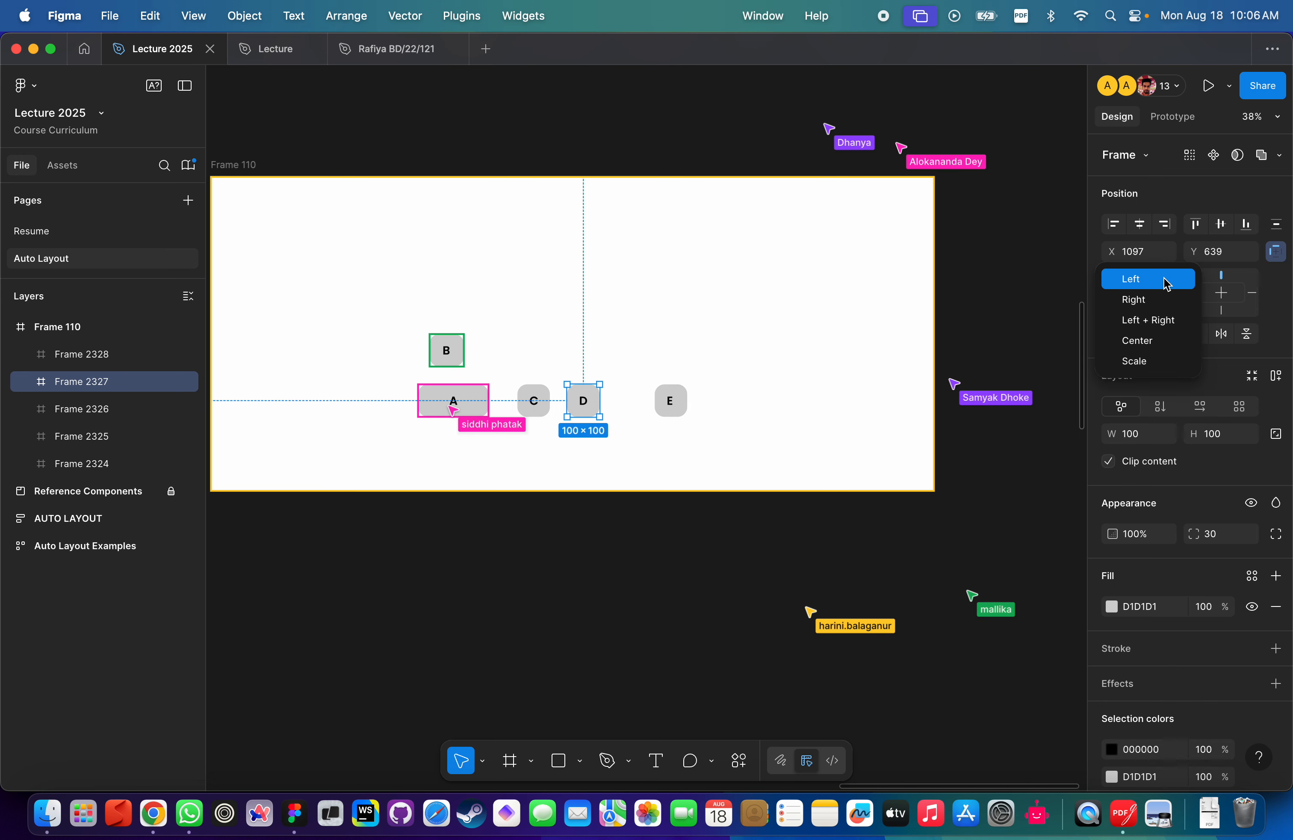
{"action": "left_click", "coordinate": [1154, 343]}
{"action": "left_click", "coordinate": [578, 317]}
{"action": "scroll", "coordinate": [392, 249], "scroll_direction": "left", "scroll_amount": 3}
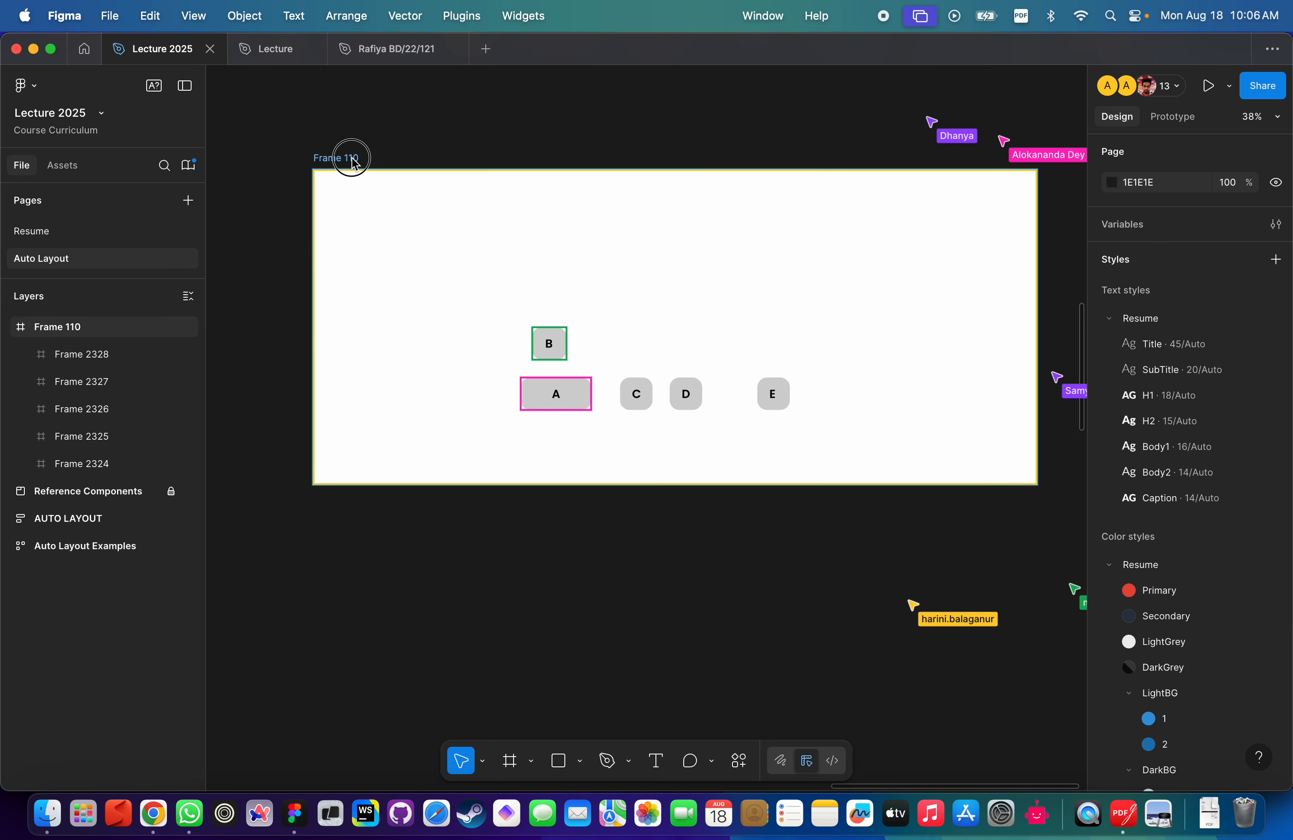
Widen Frame 110 to 2469 to test tile D's Center constraint.
{"action": "left_click", "coordinate": [352, 159]}
{"action": "scroll", "coordinate": [873, 331], "scroll_direction": "right", "scroll_amount": 3}
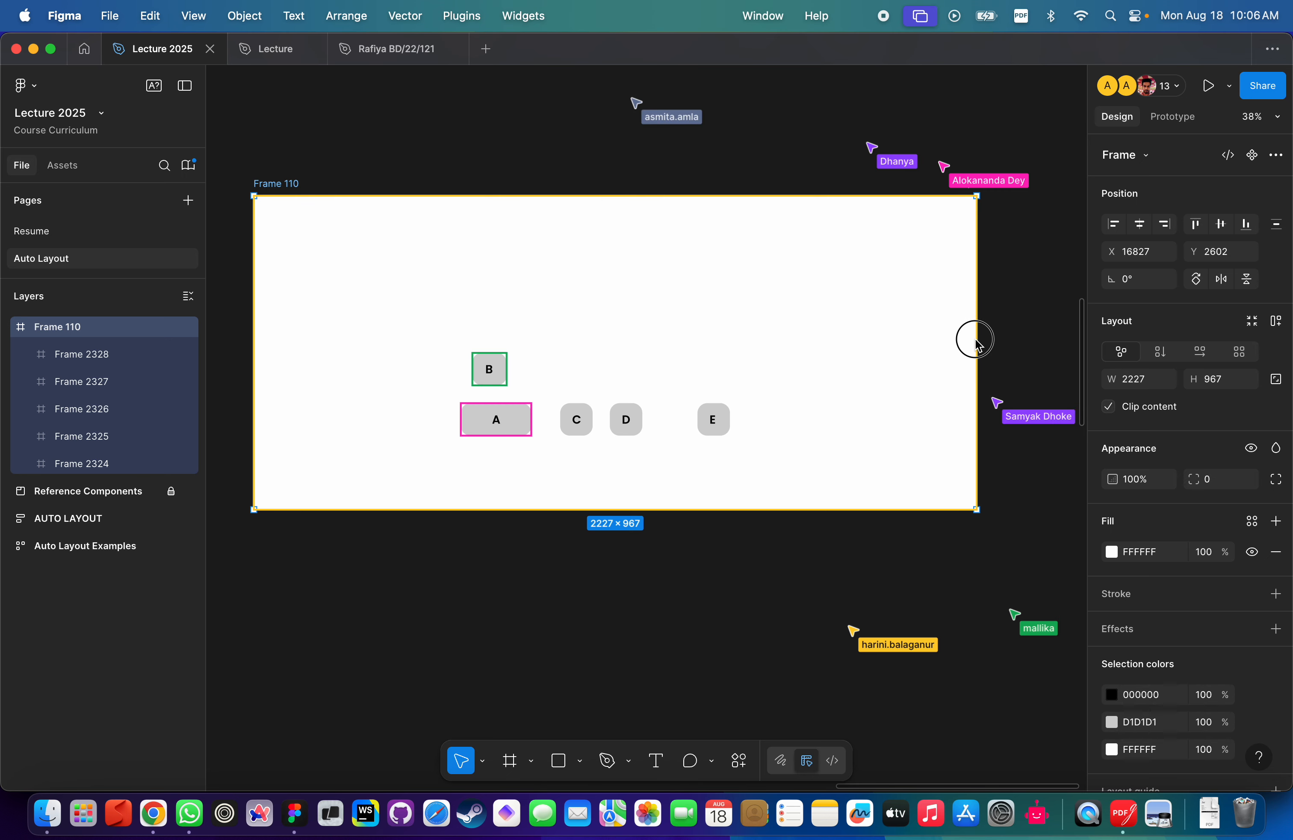
{"action": "left_click_drag", "start_coordinate": [976, 343], "coordinate": [1024, 335]}
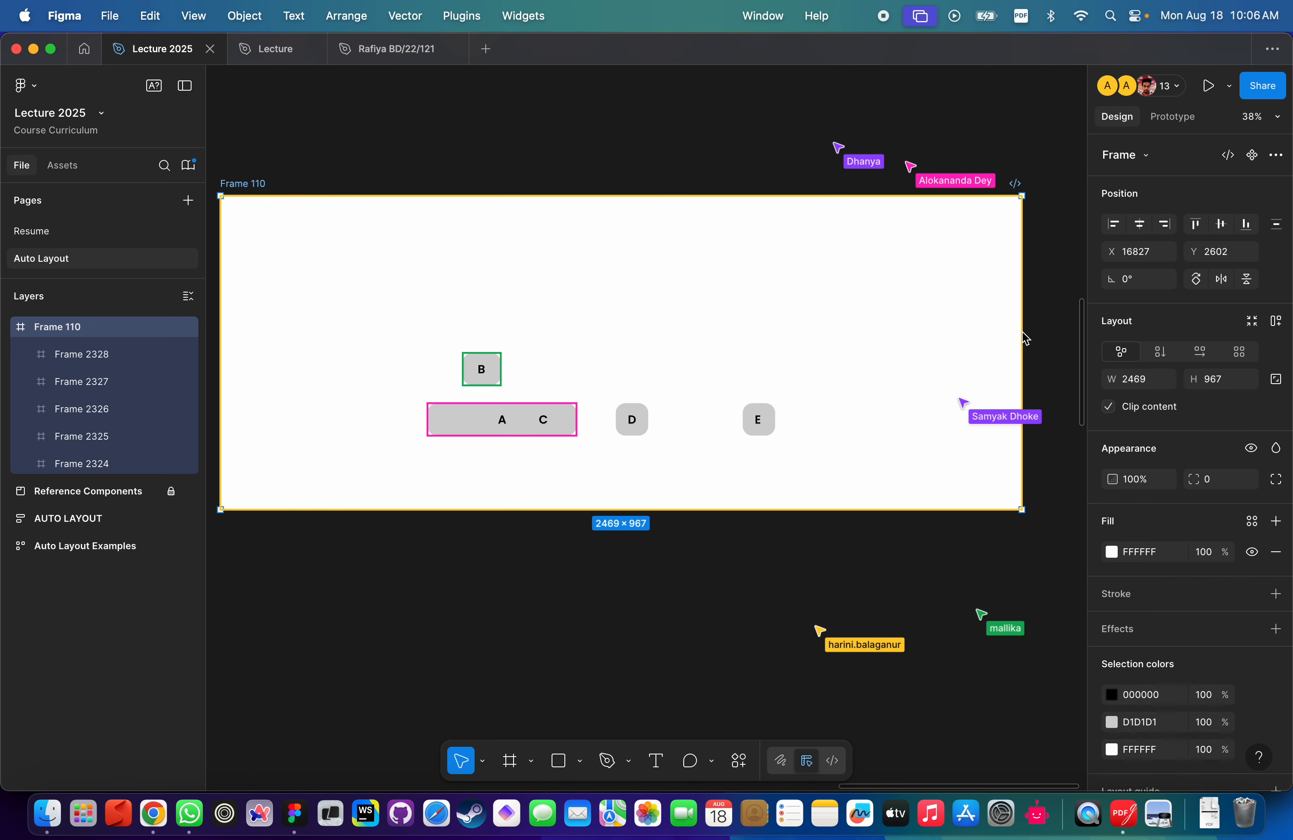
Undo the frame resizing, the constraint changes and the move of tile B, so tiles A to E form one row in Frame 110.
{"action": "key", "text": "super+z"}
{"action": "key", "text": "super+z"}
{"action": "key", "text": "super+z"}
{"action": "key", "text": "super+z"}
{"action": "key", "text": "super+z"}
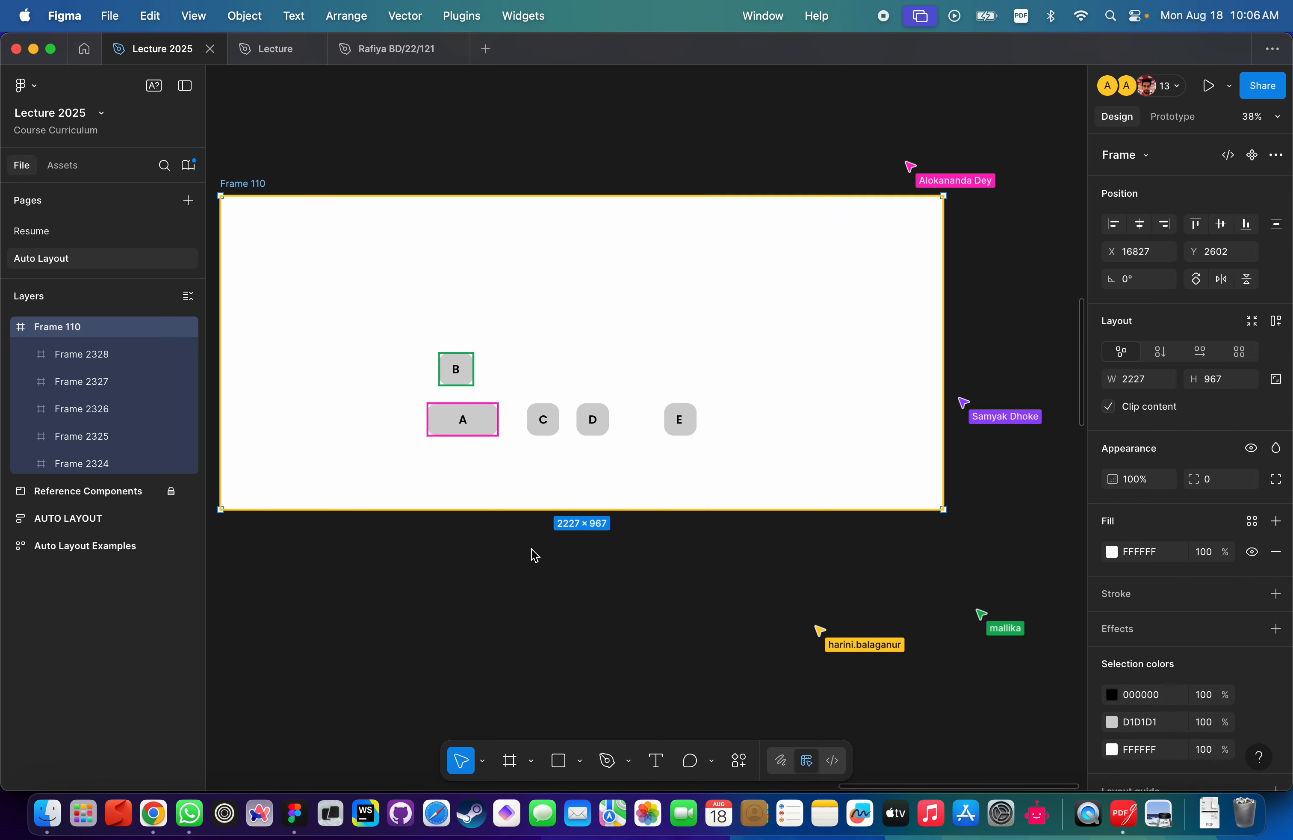
{"action": "key", "text": "super+z"}
{"action": "key", "text": "super+z"}
{"action": "key", "text": "super+z"}
{"action": "key", "text": "super+z"}
{"action": "key", "text": "super+z"}
{"action": "key", "text": "super+z"}
{"action": "key", "text": "super+z"}
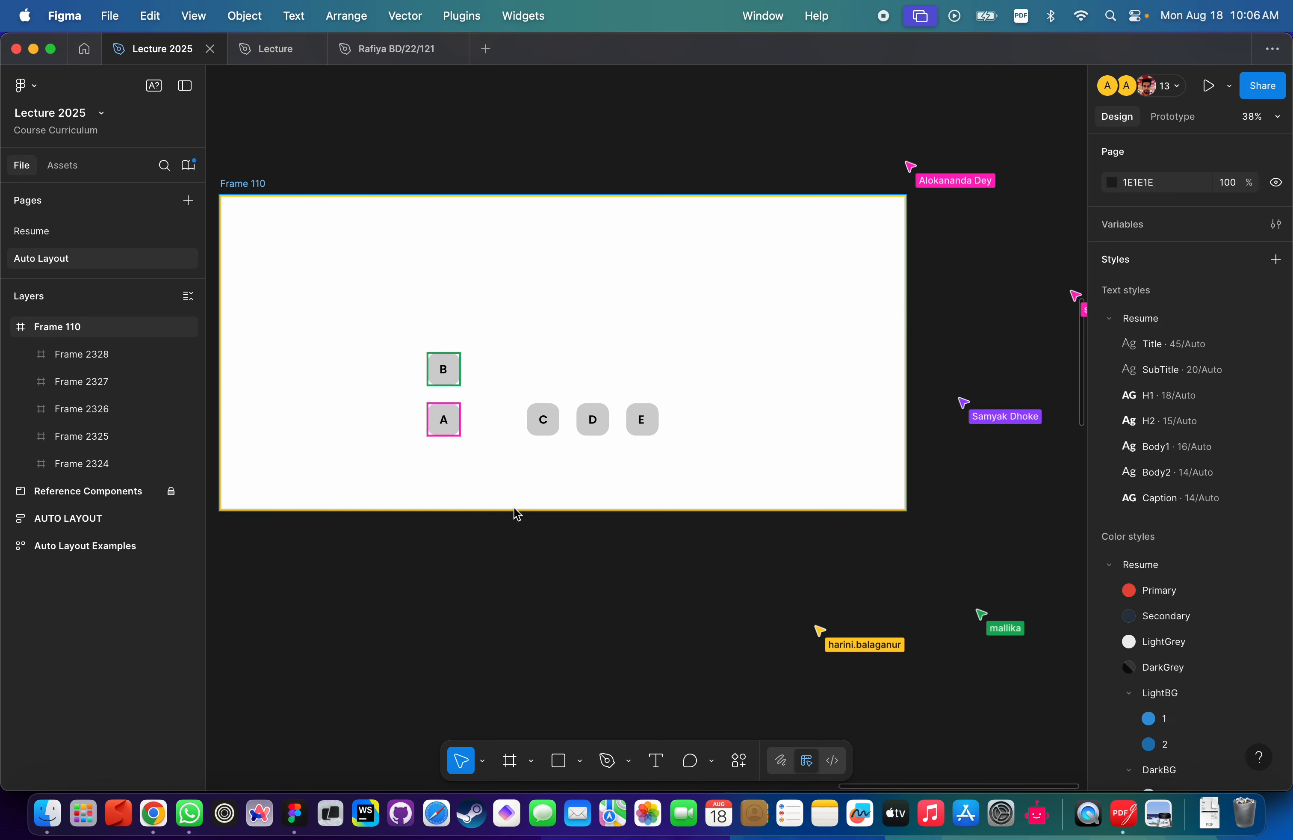
{"action": "key", "text": "super+z"}
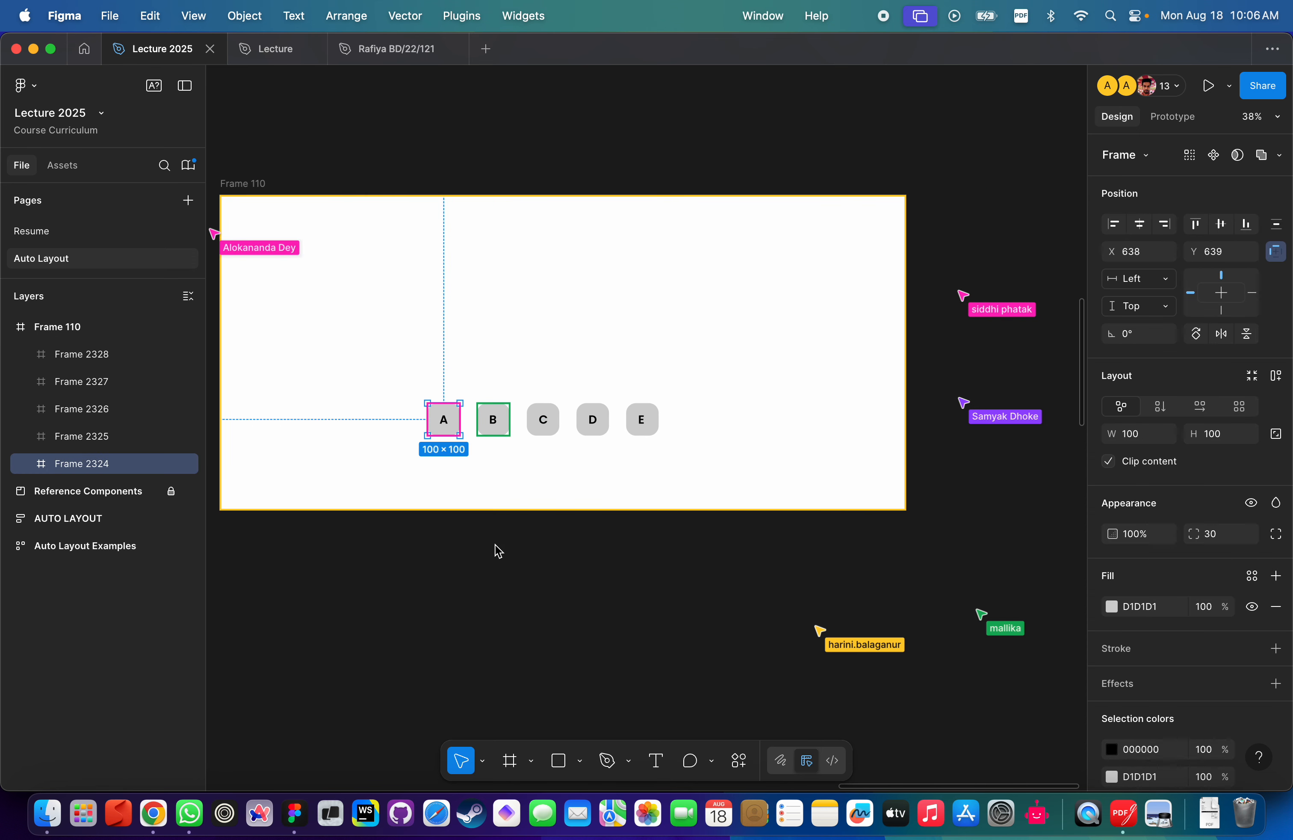
{"action": "key", "text": "super+z"}
{"action": "scroll", "coordinate": [520, 569], "scroll_direction": "left", "scroll_amount": 5}
{"action": "scroll", "coordinate": [520, 568], "scroll_direction": "down", "scroll_amount": 3}
{"action": "scroll", "coordinate": [540, 523], "scroll_direction": "right", "scroll_amount": 3}
{"action": "scroll", "coordinate": [539, 523], "scroll_direction": "up", "scroll_amount": 2}
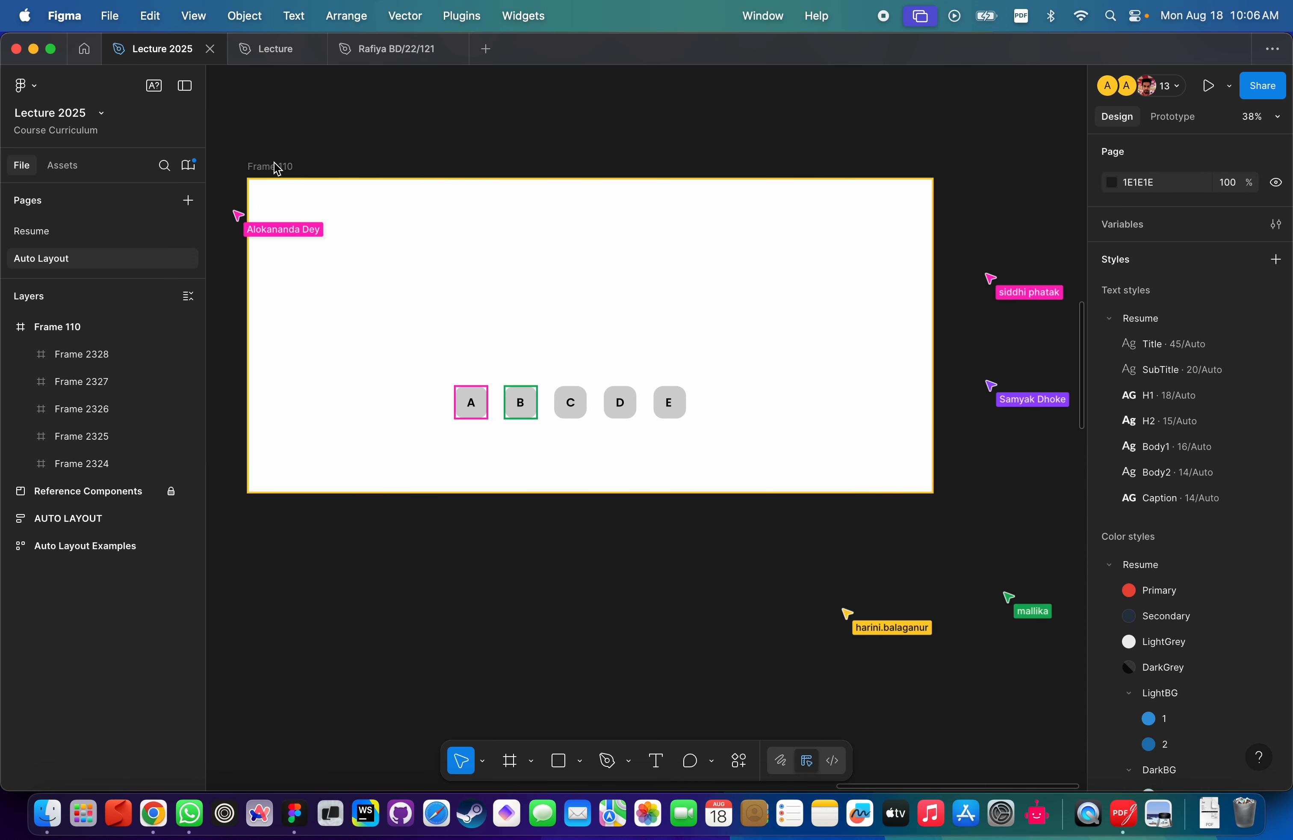
Check tile A's position and constraints, and select Frame 110.
{"action": "left_click", "coordinate": [274, 166]}
{"action": "left_click", "coordinate": [473, 401]}
{"action": "scroll", "coordinate": [546, 344], "scroll_direction": "left", "scroll_amount": 3}
{"action": "scroll", "coordinate": [546, 344], "scroll_direction": "up", "scroll_amount": 2}
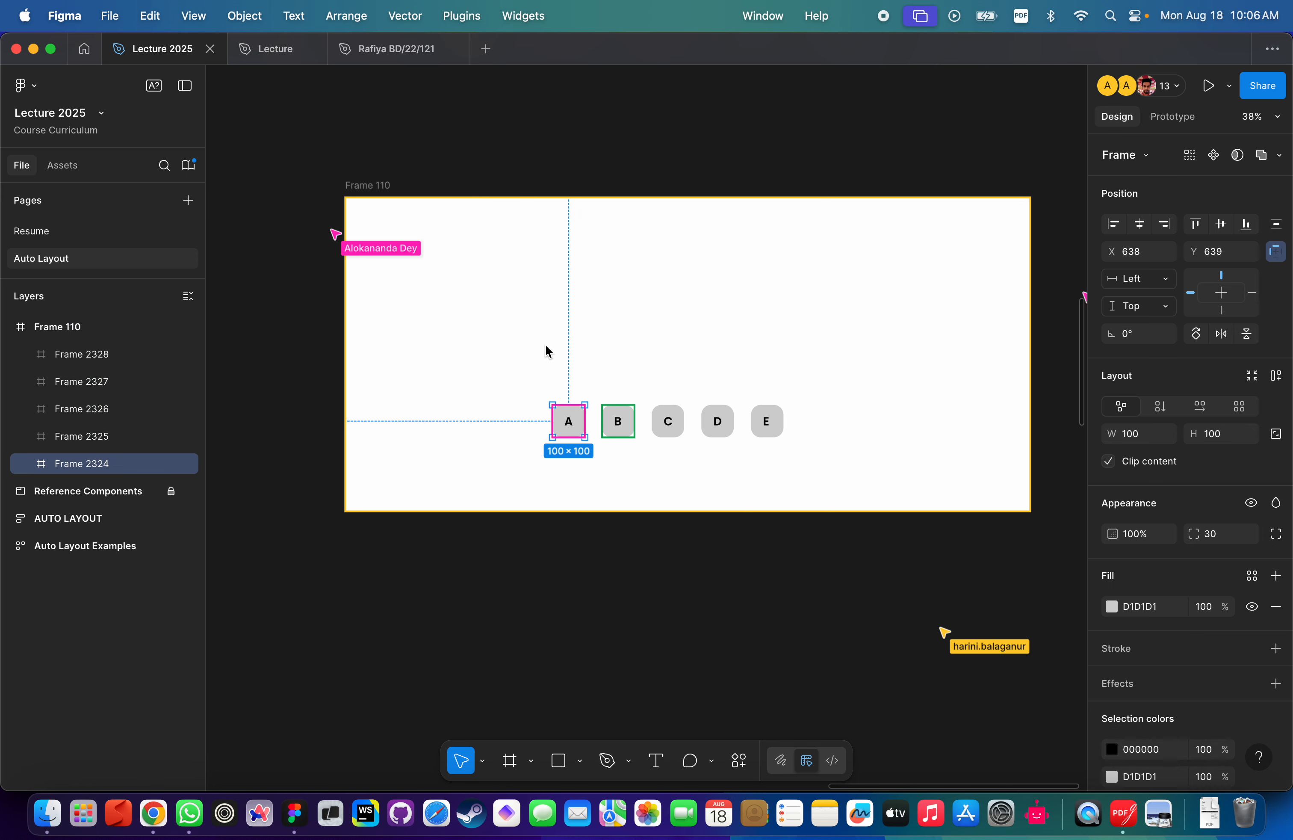
{"action": "left_click", "coordinate": [442, 159]}
{"action": "left_click", "coordinate": [377, 198]}
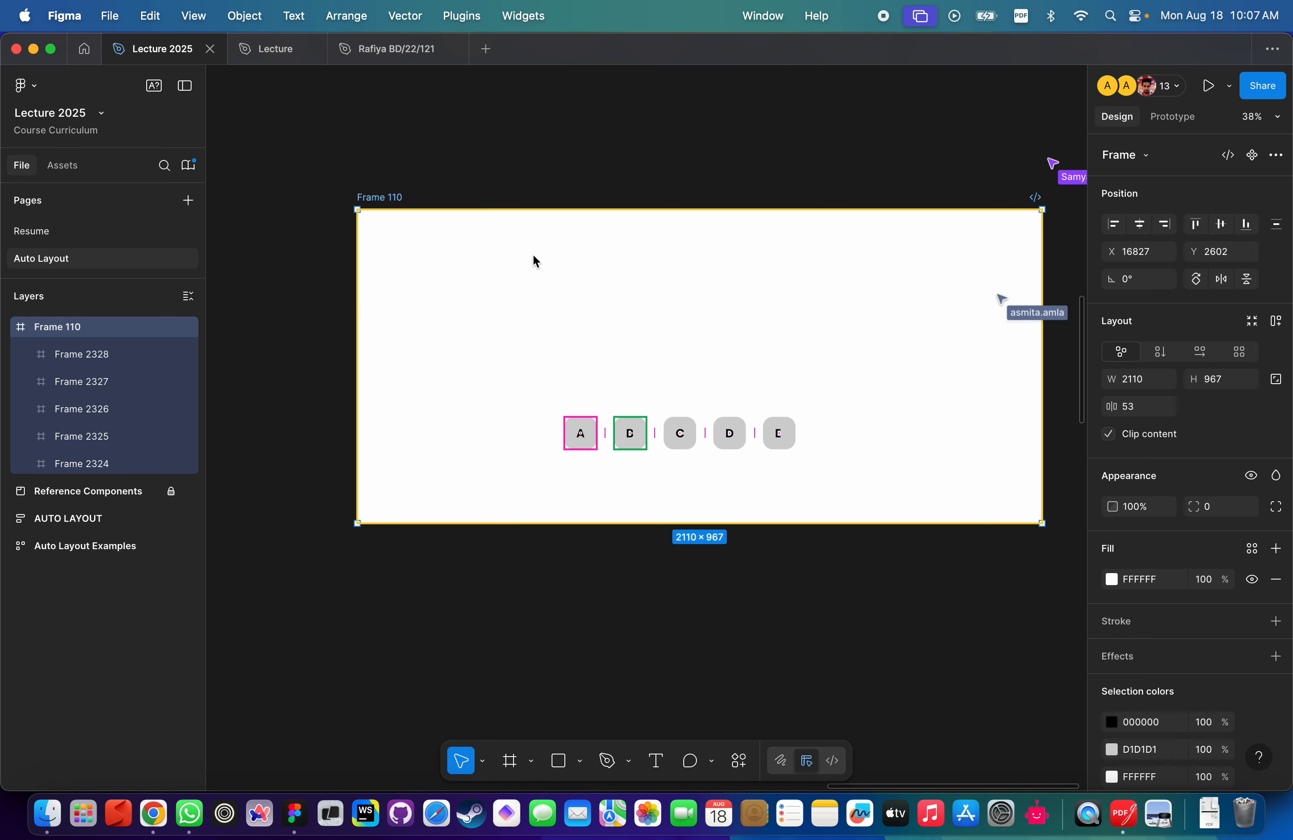
{"action": "left_click", "coordinate": [383, 199]}
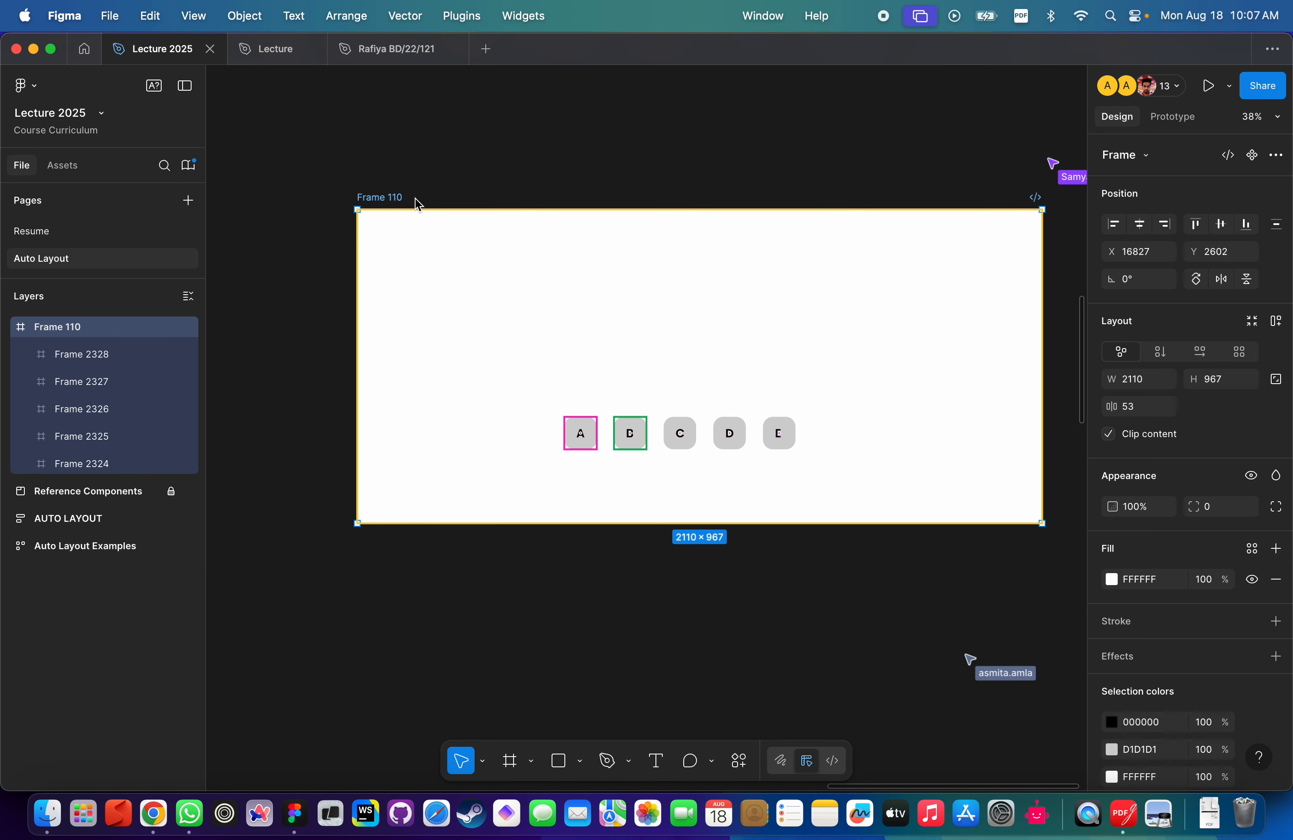
Place a copy of the Feeds Container from Auto Layout Examples on the empty canvas, at about X 15583, Y 4991, and bring it into view.
{"action": "scroll", "coordinate": [416, 204], "scroll_direction": "down", "scroll_amount": 5}
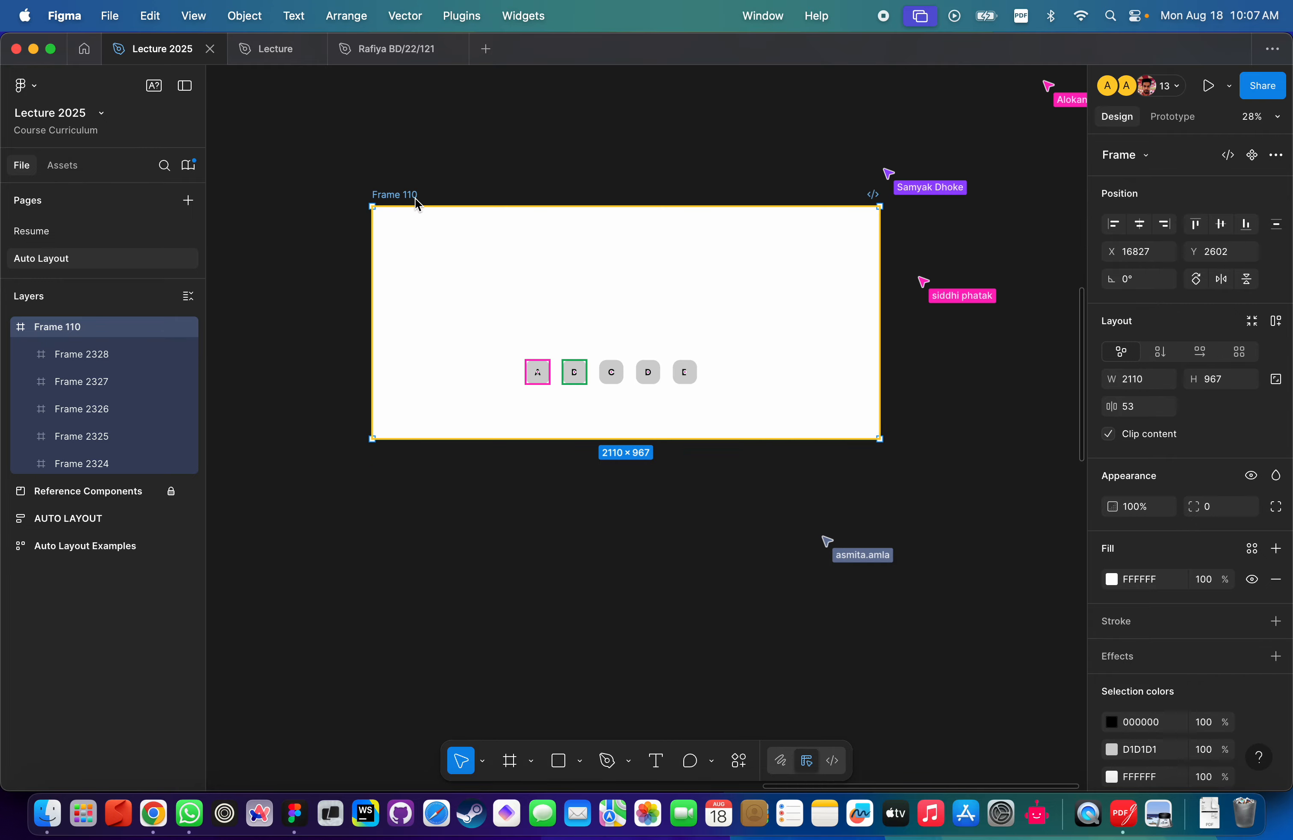
{"action": "scroll", "coordinate": [280, 309], "scroll_direction": "down", "scroll_amount": 10}
{"action": "scroll", "coordinate": [445, 263], "scroll_direction": "down", "scroll_amount": 2}
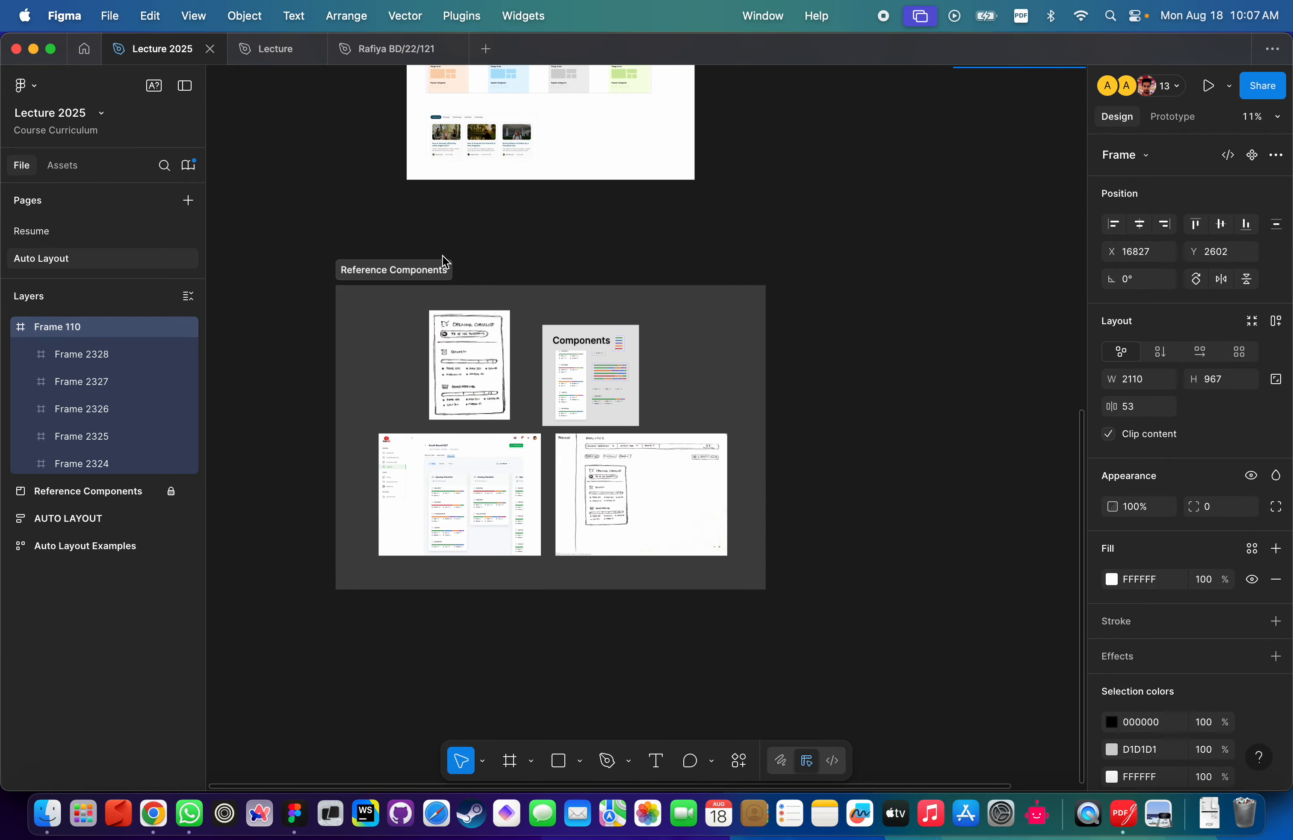
{"action": "scroll", "coordinate": [577, 217], "scroll_direction": "up", "scroll_amount": 5}
{"action": "scroll", "coordinate": [615, 433], "scroll_direction": "up", "scroll_amount": 5}
{"action": "scroll", "coordinate": [613, 428], "scroll_direction": "down", "scroll_amount": 4}
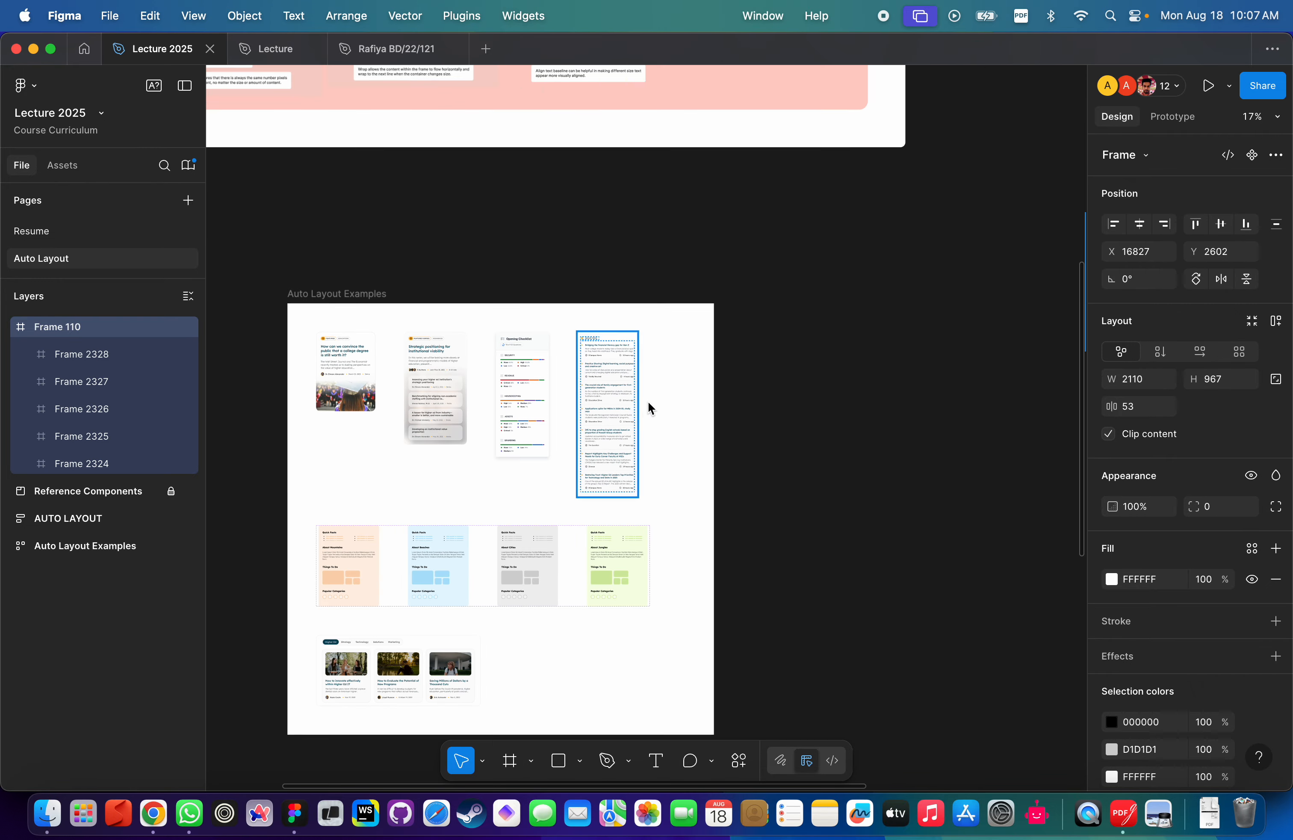
{"action": "left_click", "coordinate": [531, 266]}
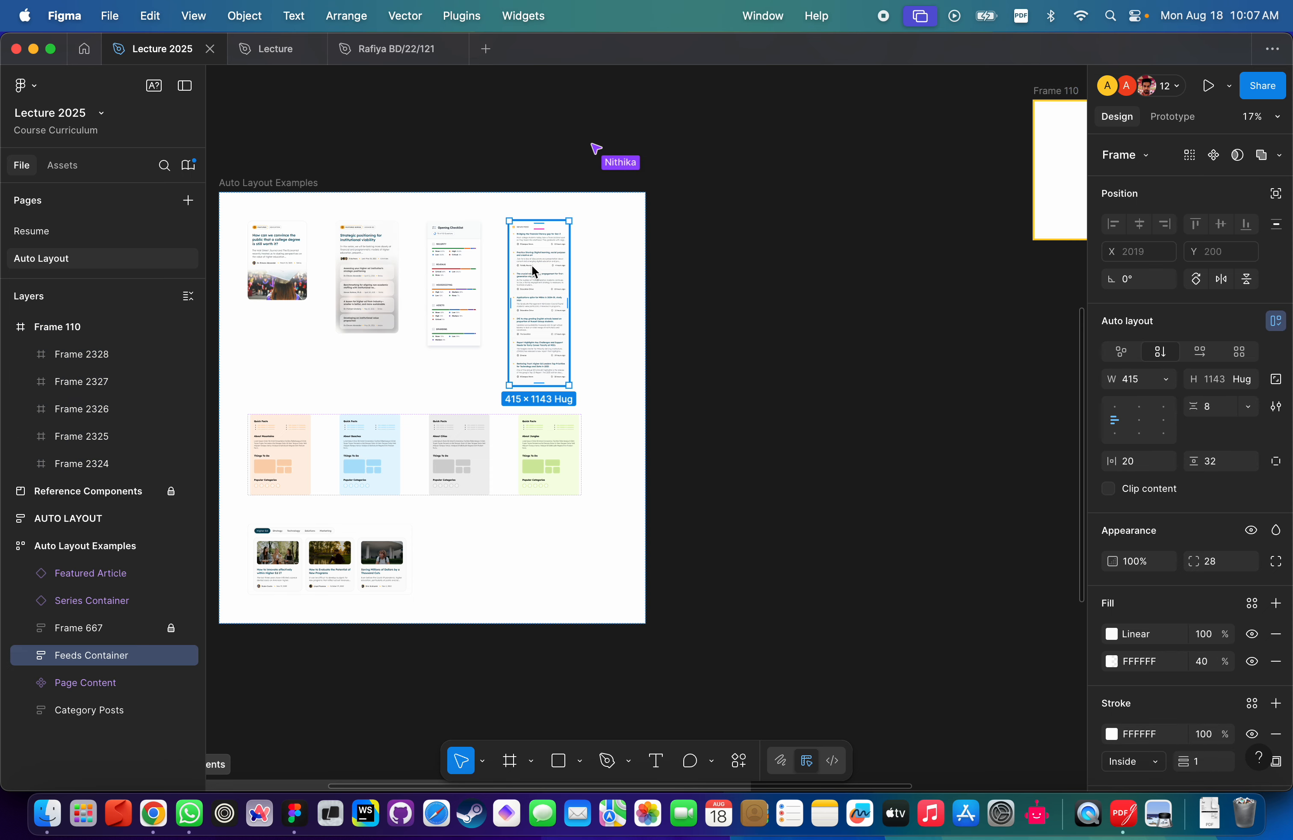
{"action": "left_click_drag", "start_coordinate": [531, 265], "coordinate": [881, 491]}
{"action": "key", "text": "shift+2"}
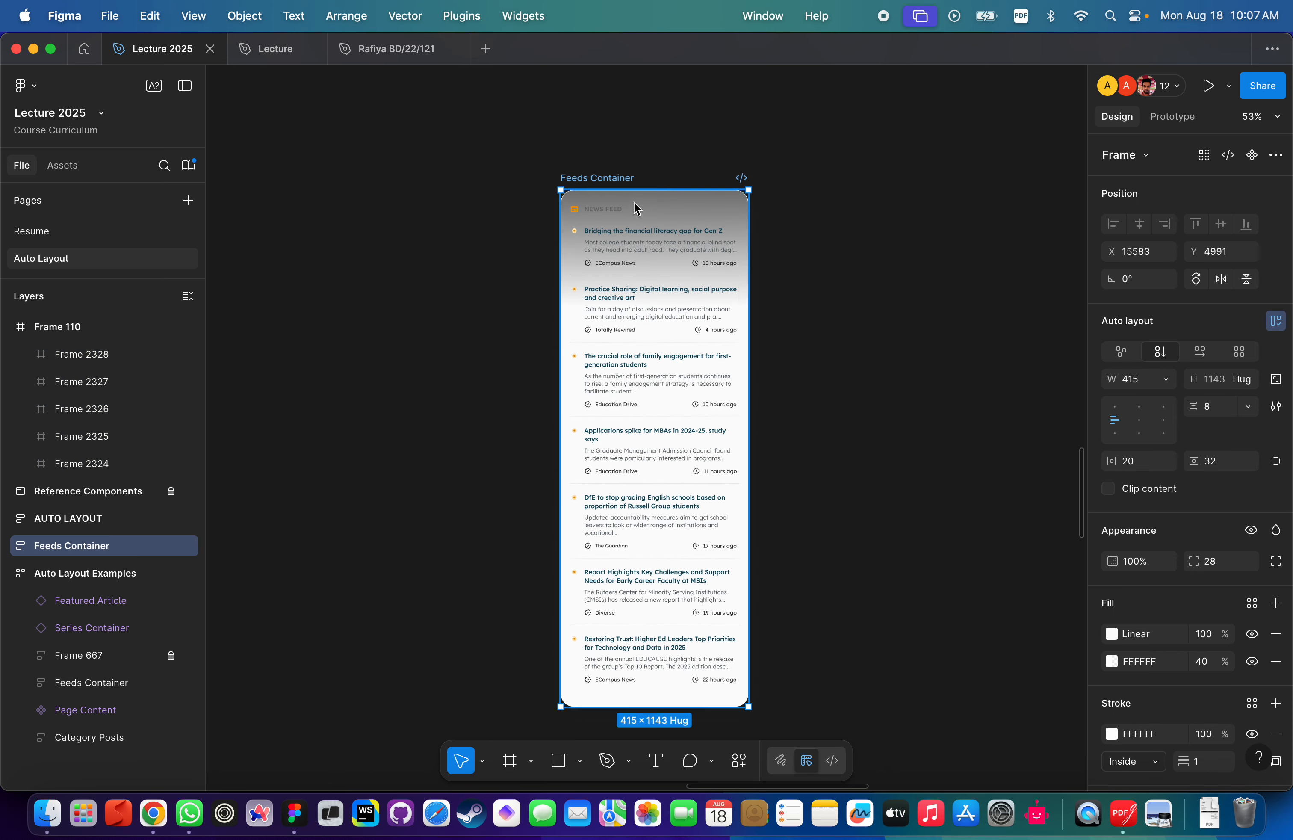
Set the opacity of the Feeds Container copy's solid FFFFFF fill to 100% and deselect it.
{"action": "left_click", "coordinate": [1111, 634]}
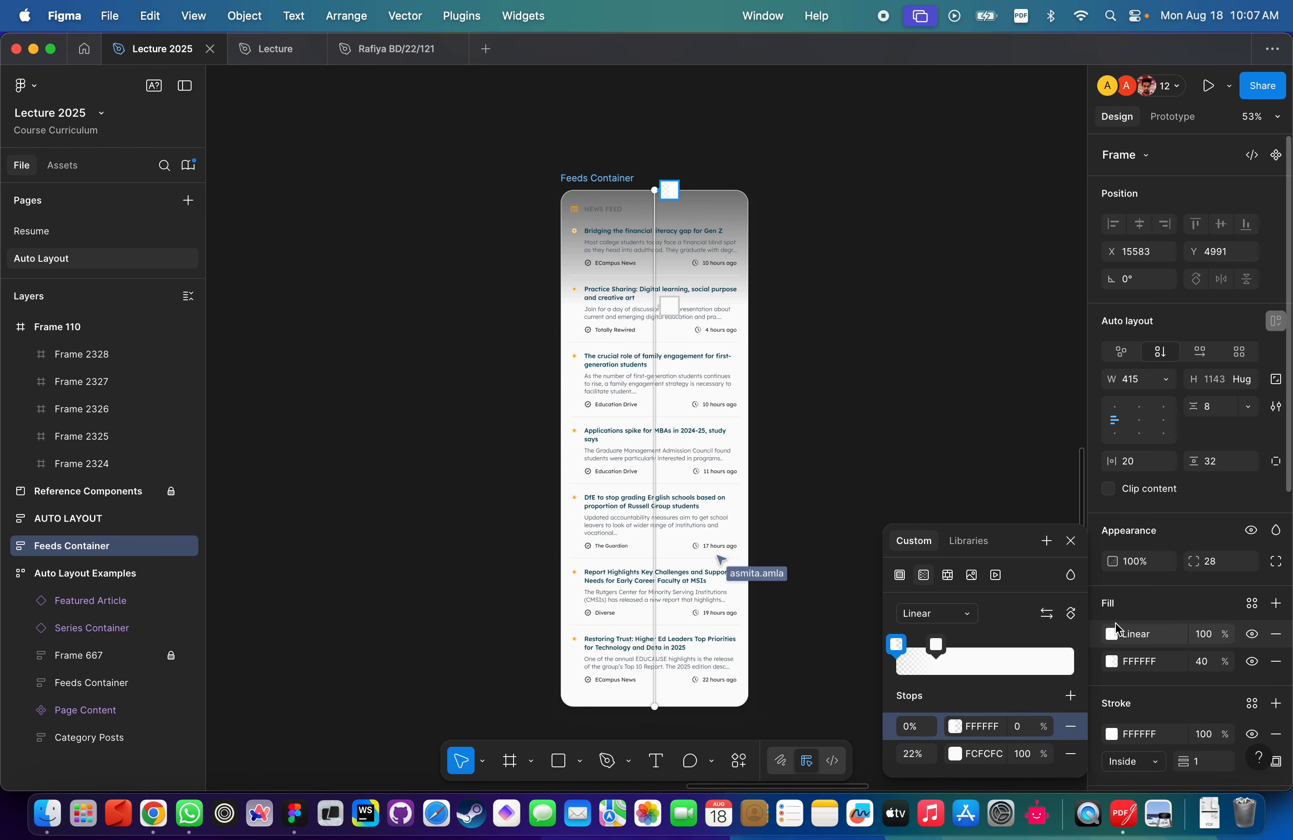
{"action": "left_click", "coordinate": [1204, 661]}
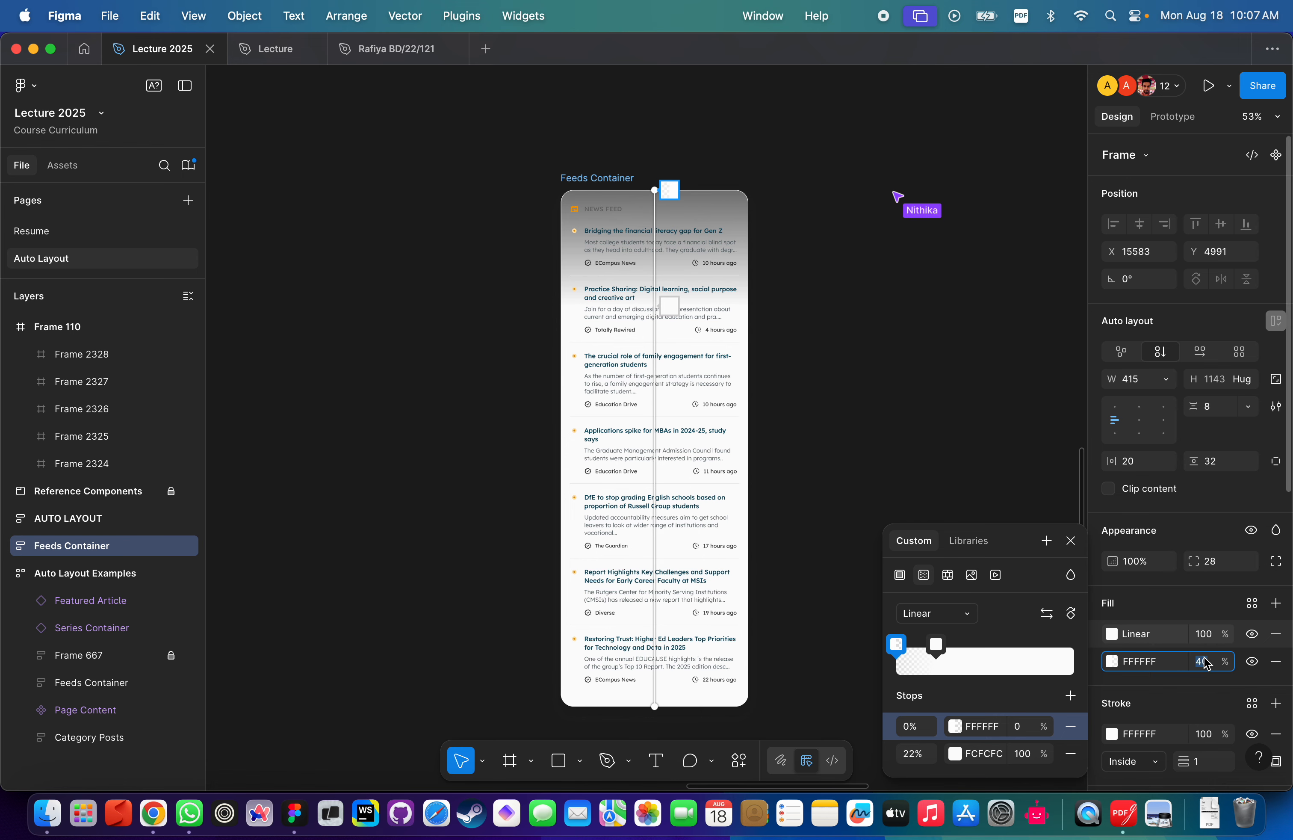
{"action": "type", "text": "100"}
{"action": "key", "text": "Return"}
{"action": "left_click", "coordinate": [892, 332]}
Hide the interface panels and widen the Feeds Container copy to about 795.
{"action": "scroll", "coordinate": [712, 273], "scroll_direction": "up", "scroll_amount": 5}
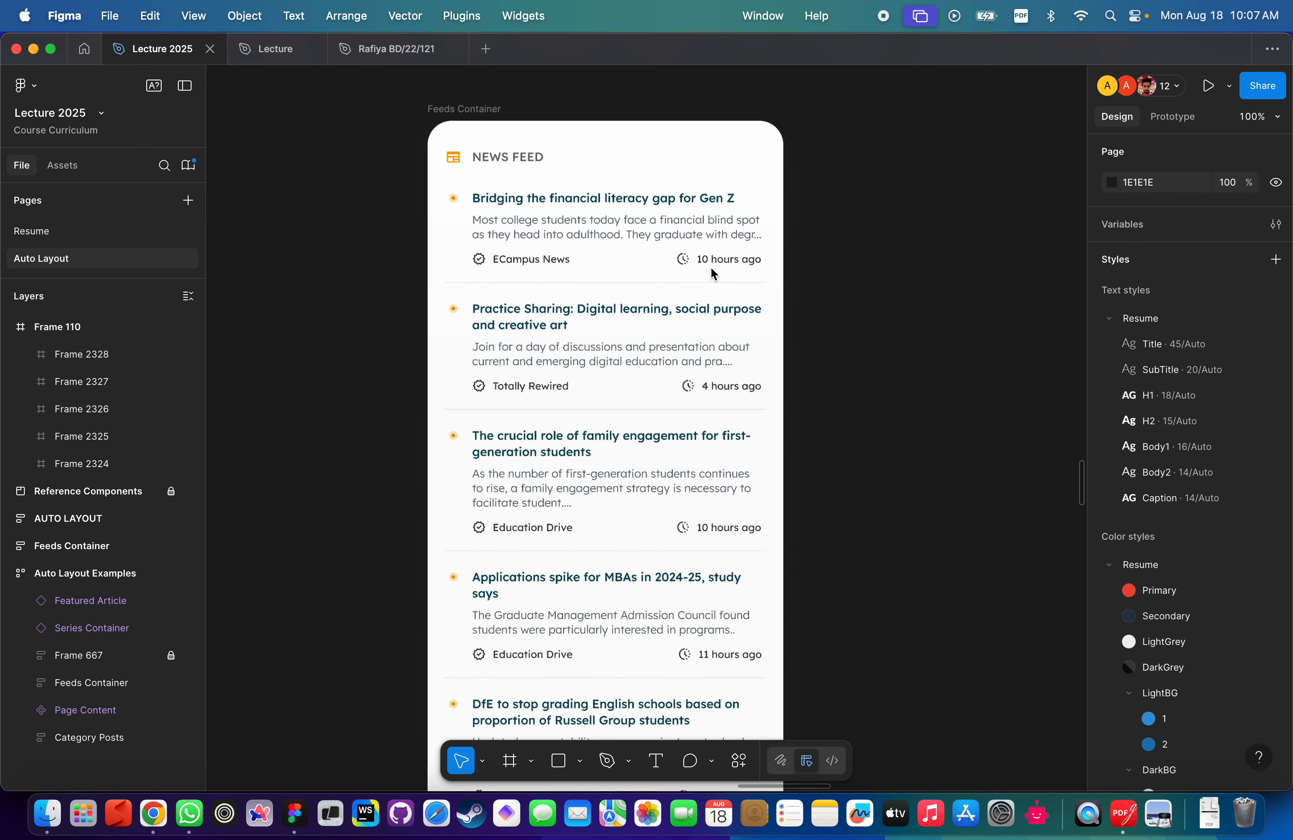
{"action": "key", "text": "super+backslash"}
{"action": "scroll", "coordinate": [688, 277], "scroll_direction": "down", "scroll_amount": 5}
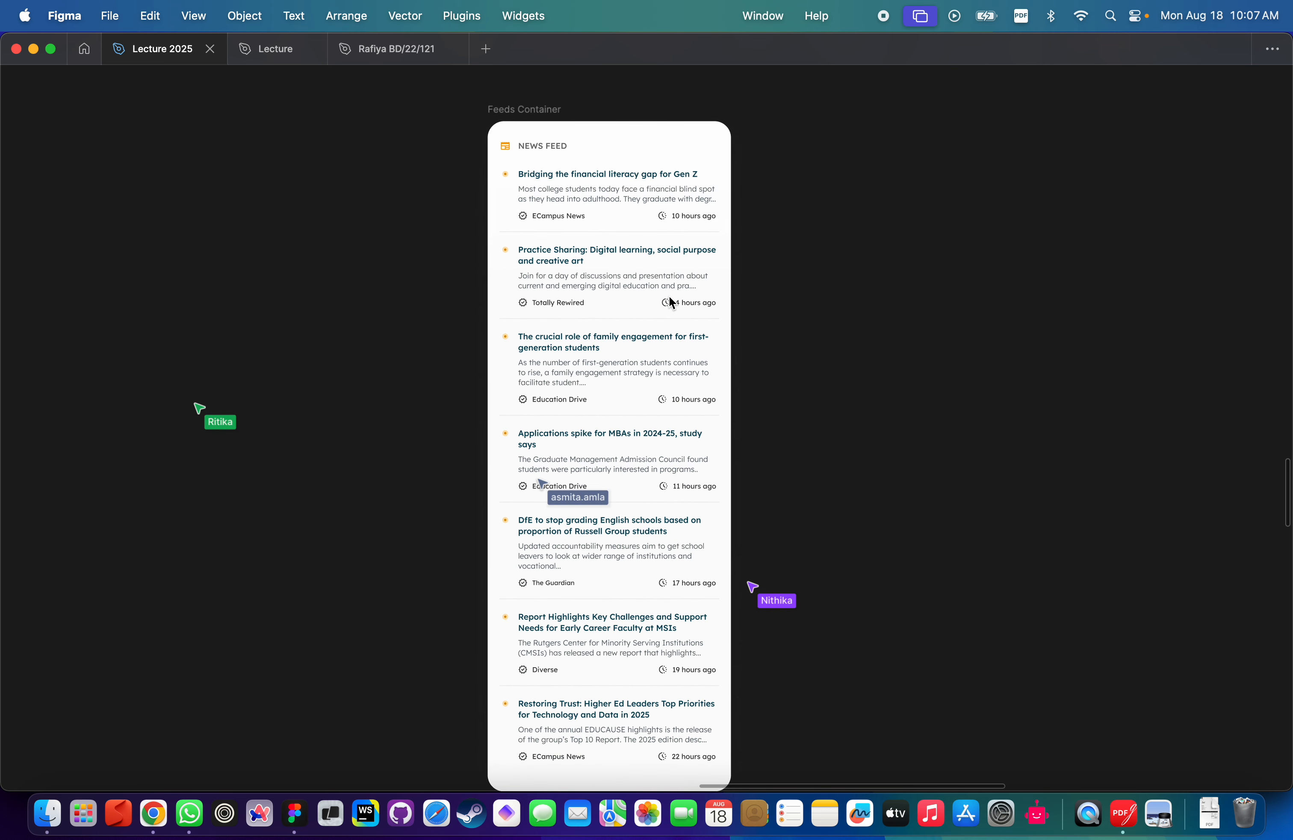
{"action": "scroll", "coordinate": [669, 303], "scroll_direction": "right", "scroll_amount": 2}
{"action": "scroll", "coordinate": [669, 302], "scroll_direction": "down", "scroll_amount": 1}
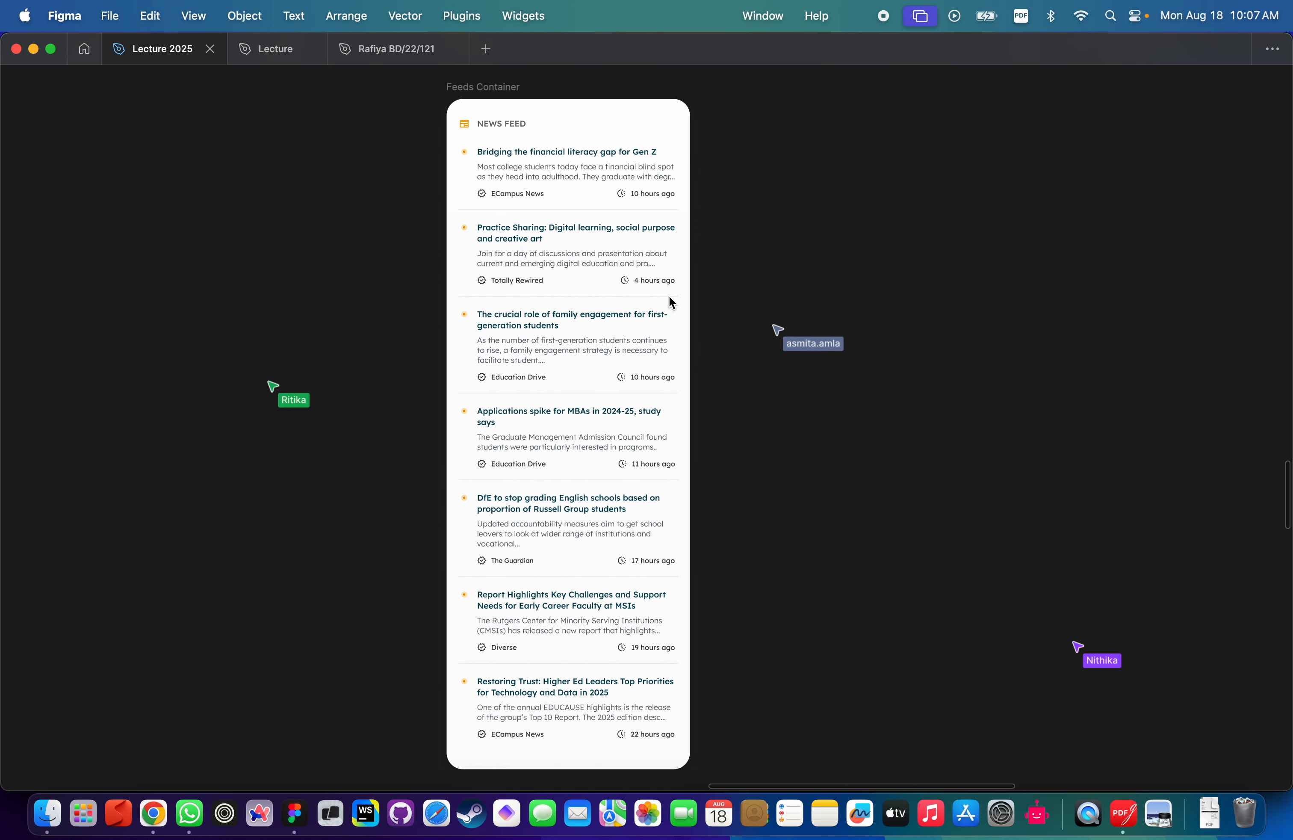
{"action": "left_click", "coordinate": [518, 123]}
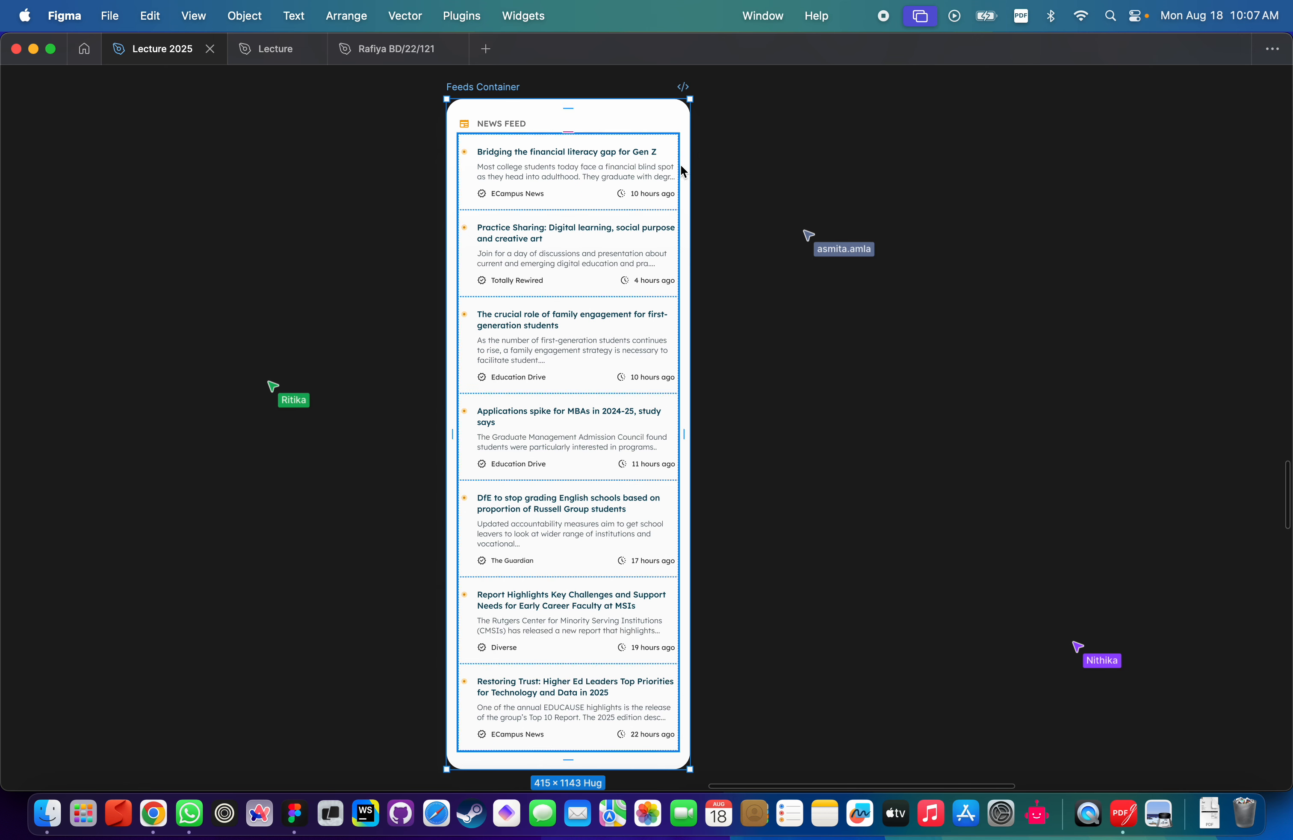
{"action": "left_click_drag", "start_coordinate": [691, 172], "coordinate": [915, 193]}
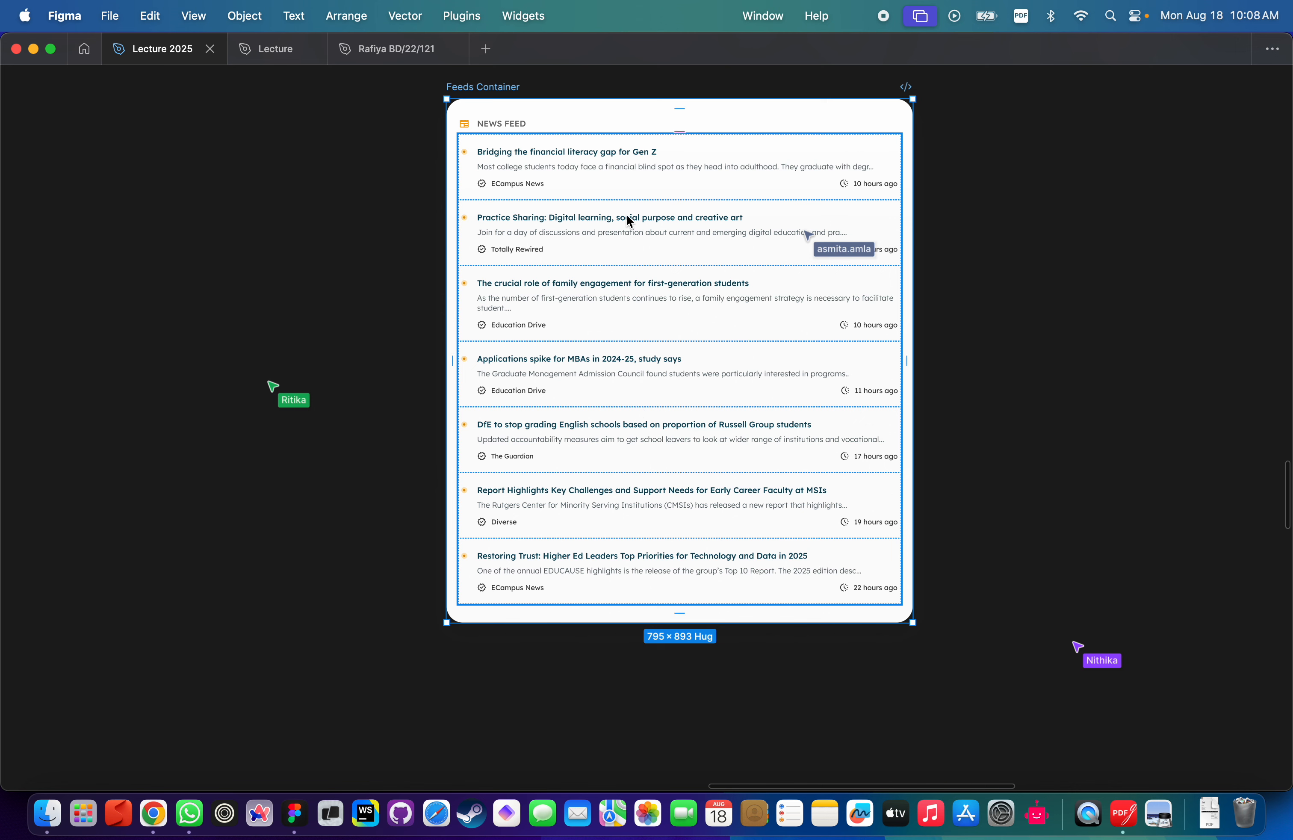
Repeat the first news item's description text on a second line below itself, and leave text editing.
{"action": "left_click", "coordinate": [581, 162], "text": "super"}
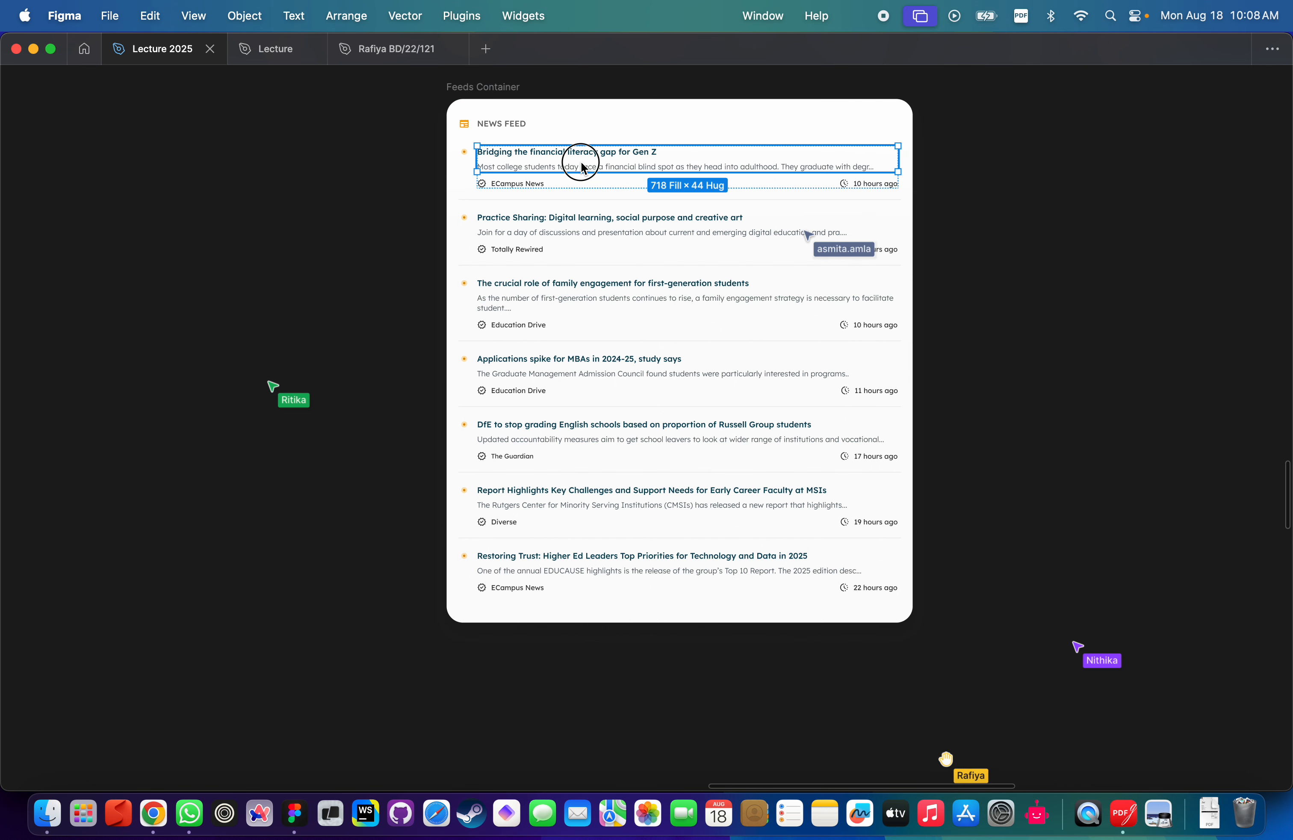
{"action": "double_click", "coordinate": [578, 167]}
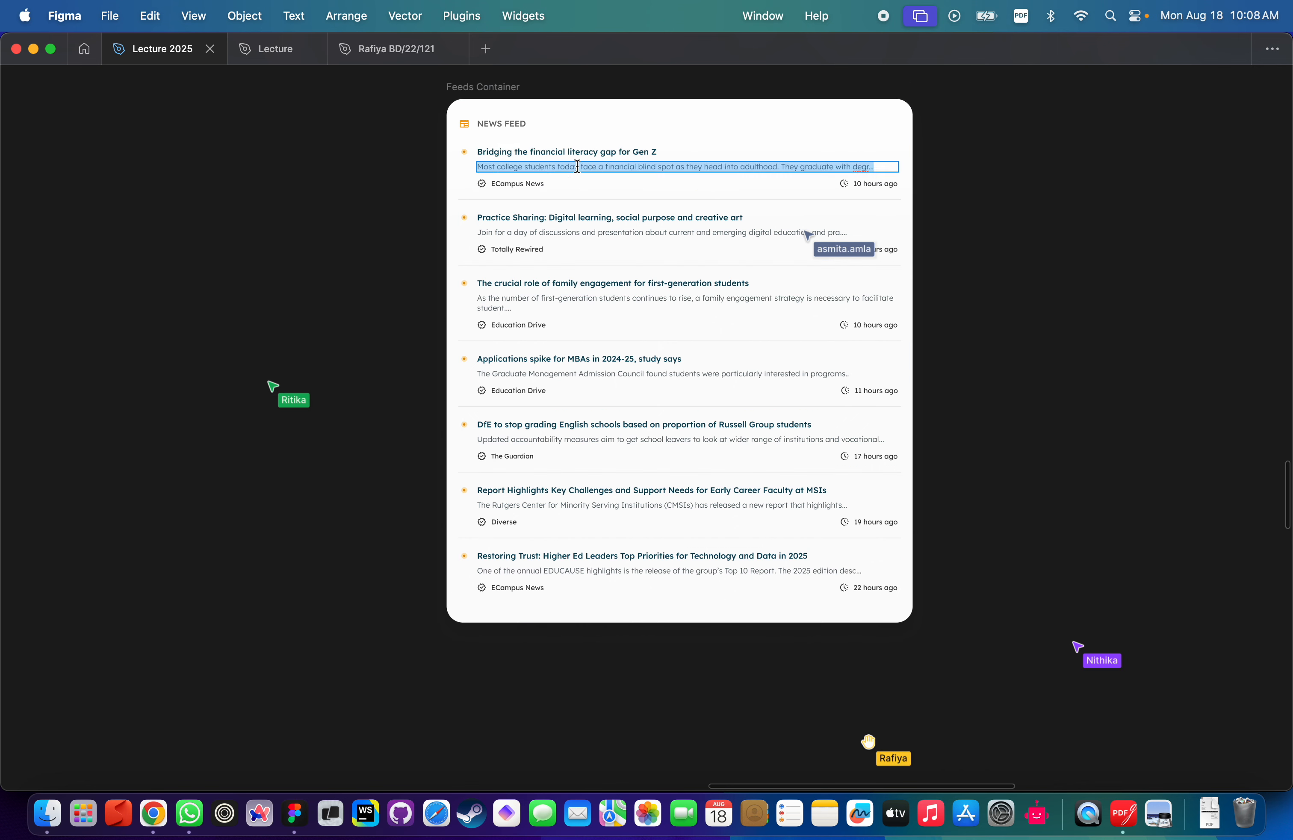
{"action": "key", "text": "super+c"}
{"action": "key", "text": "Right"}
{"action": "key", "text": "Return"}
{"action": "key", "text": "super+v"}
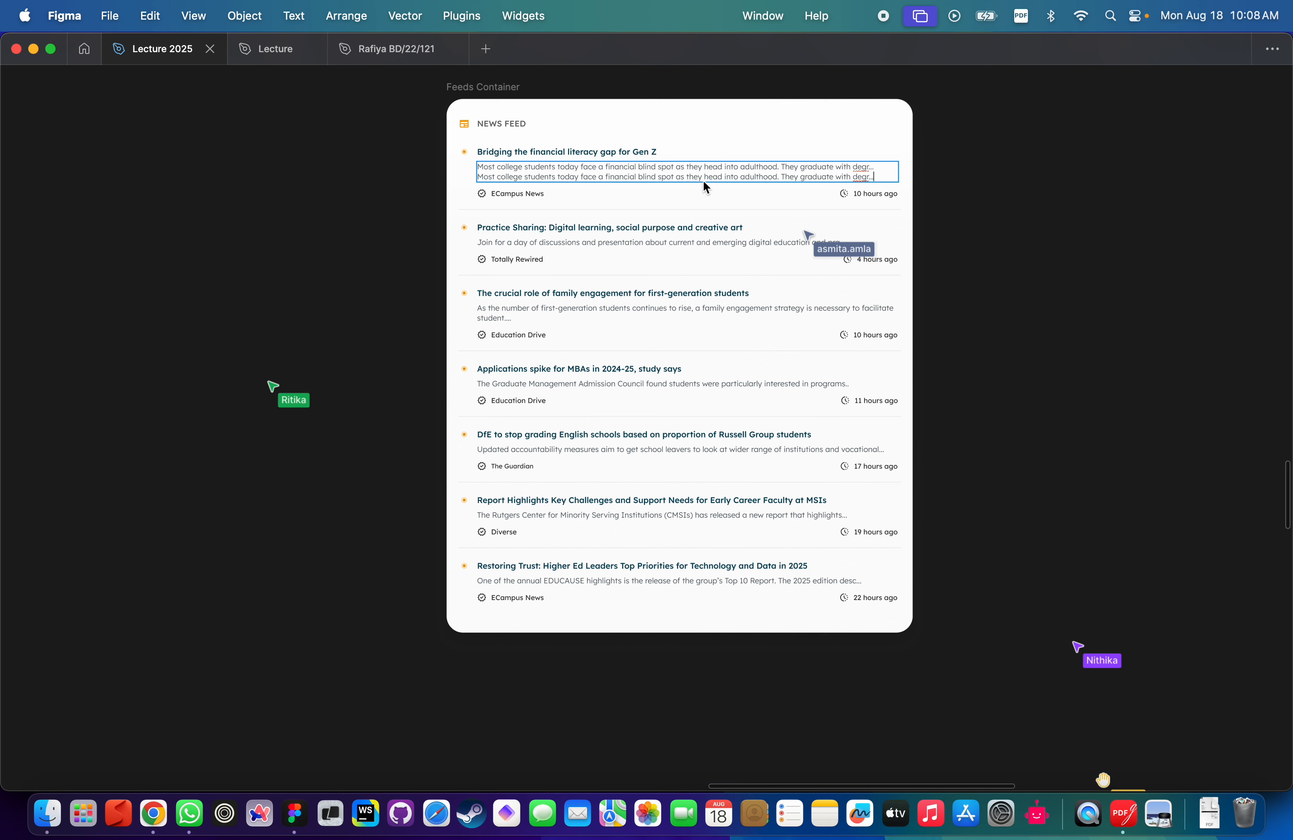
{"action": "left_click", "coordinate": [988, 232]}
{"action": "left_click", "coordinate": [615, 230]}
{"action": "left_click", "coordinate": [614, 230]}
{"action": "left_click_drag", "start_coordinate": [581, 244], "coordinate": [623, 230]}
{"action": "left_click", "coordinate": [1057, 207]}
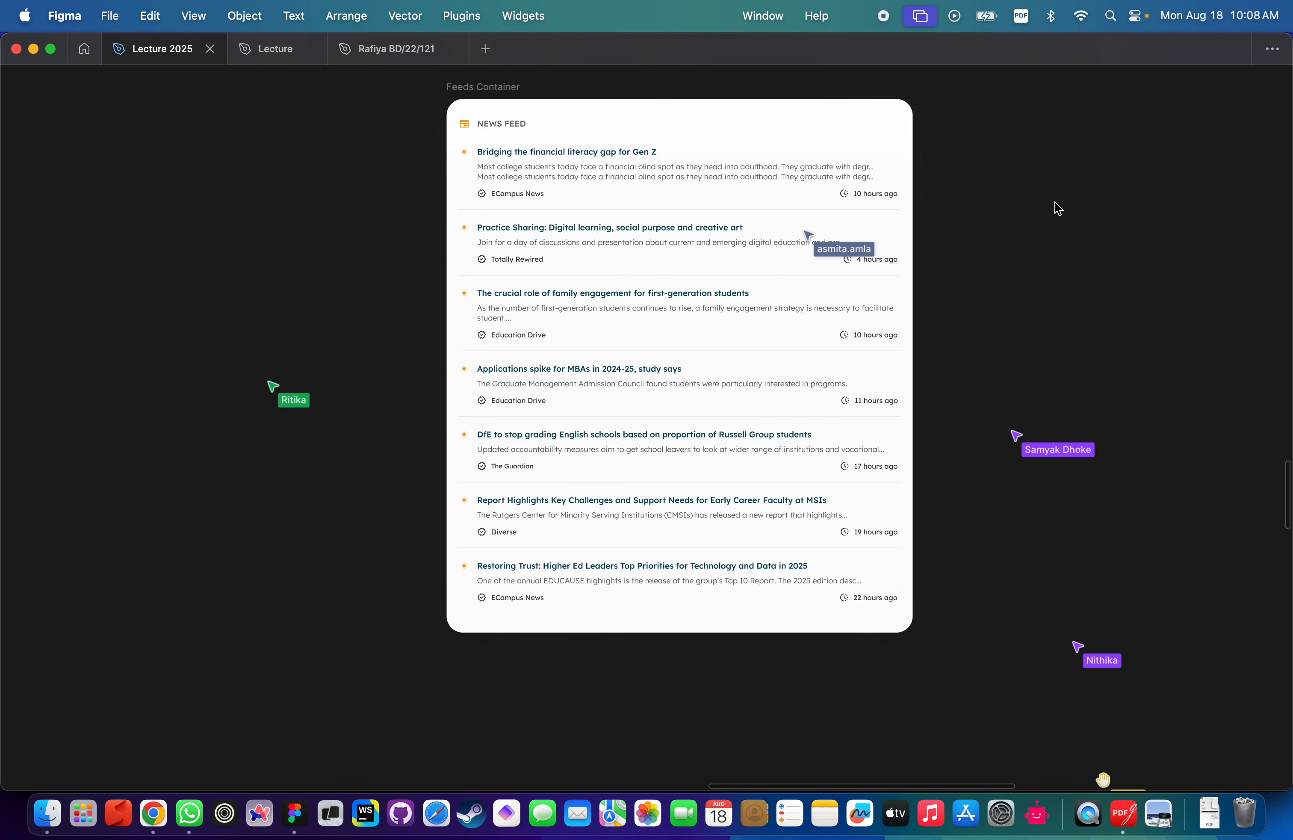
Paste the blank white frame onto the canvas and shrink it to about 118 × 149.
{"action": "left_click", "coordinate": [566, 196]}
{"action": "scroll", "coordinate": [948, 223], "scroll_direction": "right", "scroll_amount": 3}
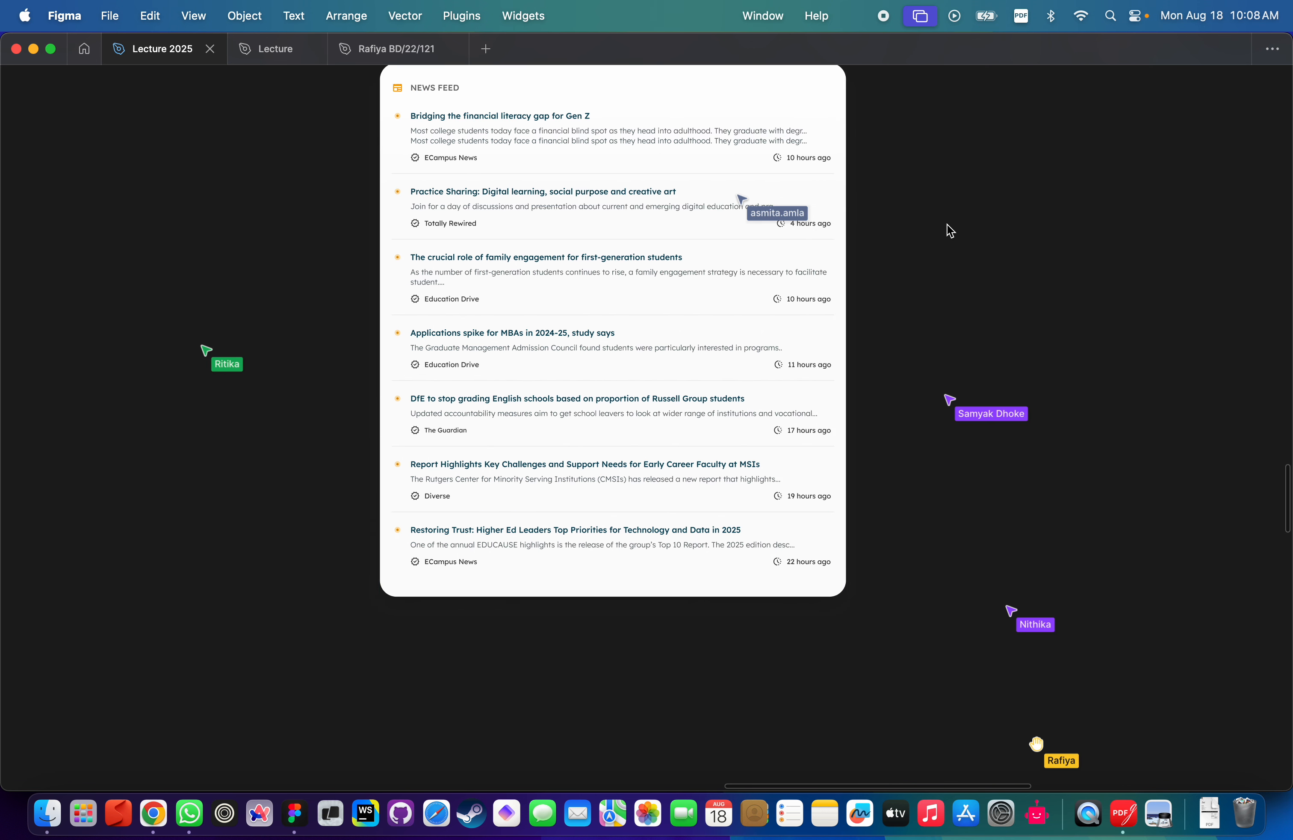
{"action": "key", "text": "super+v"}
{"action": "scroll", "coordinate": [889, 271], "scroll_direction": "down", "scroll_amount": 5}
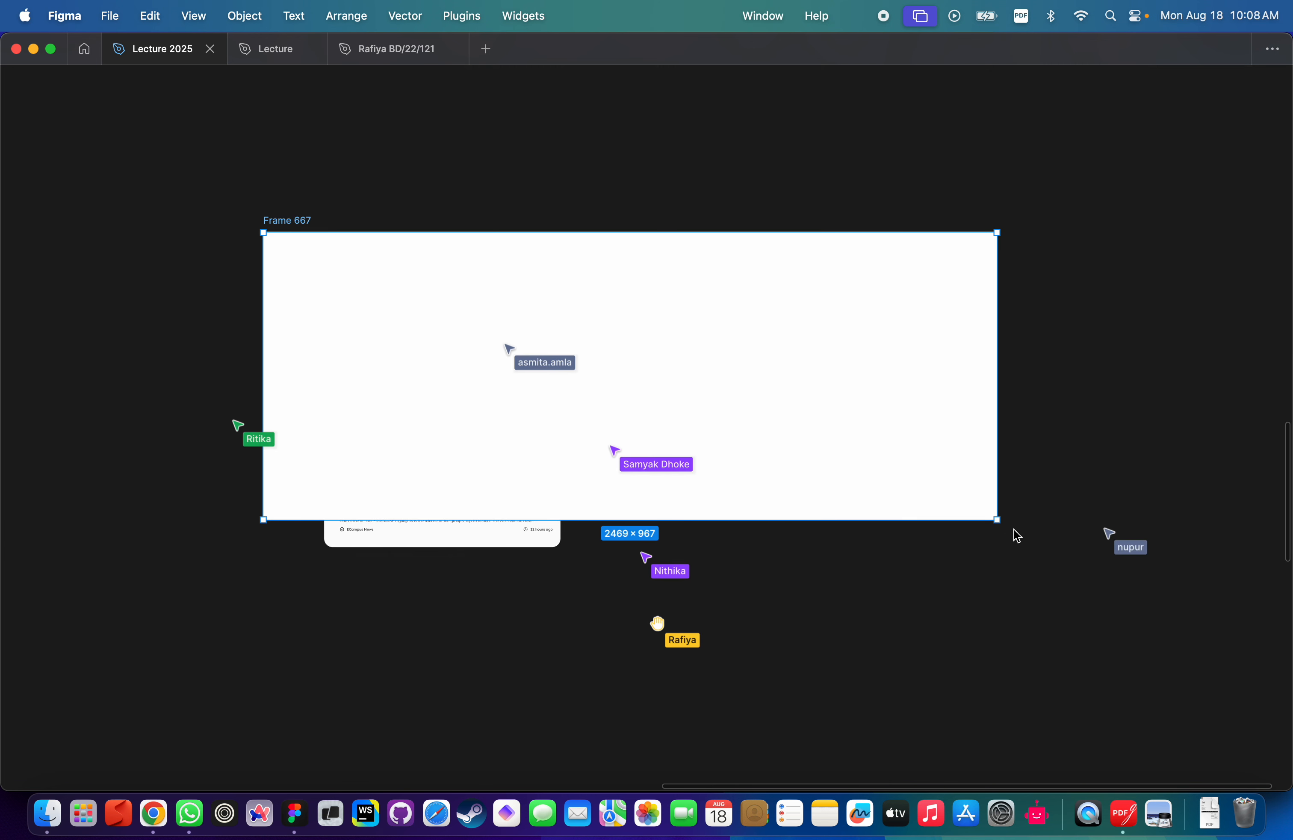
{"action": "left_click", "coordinate": [977, 520]}
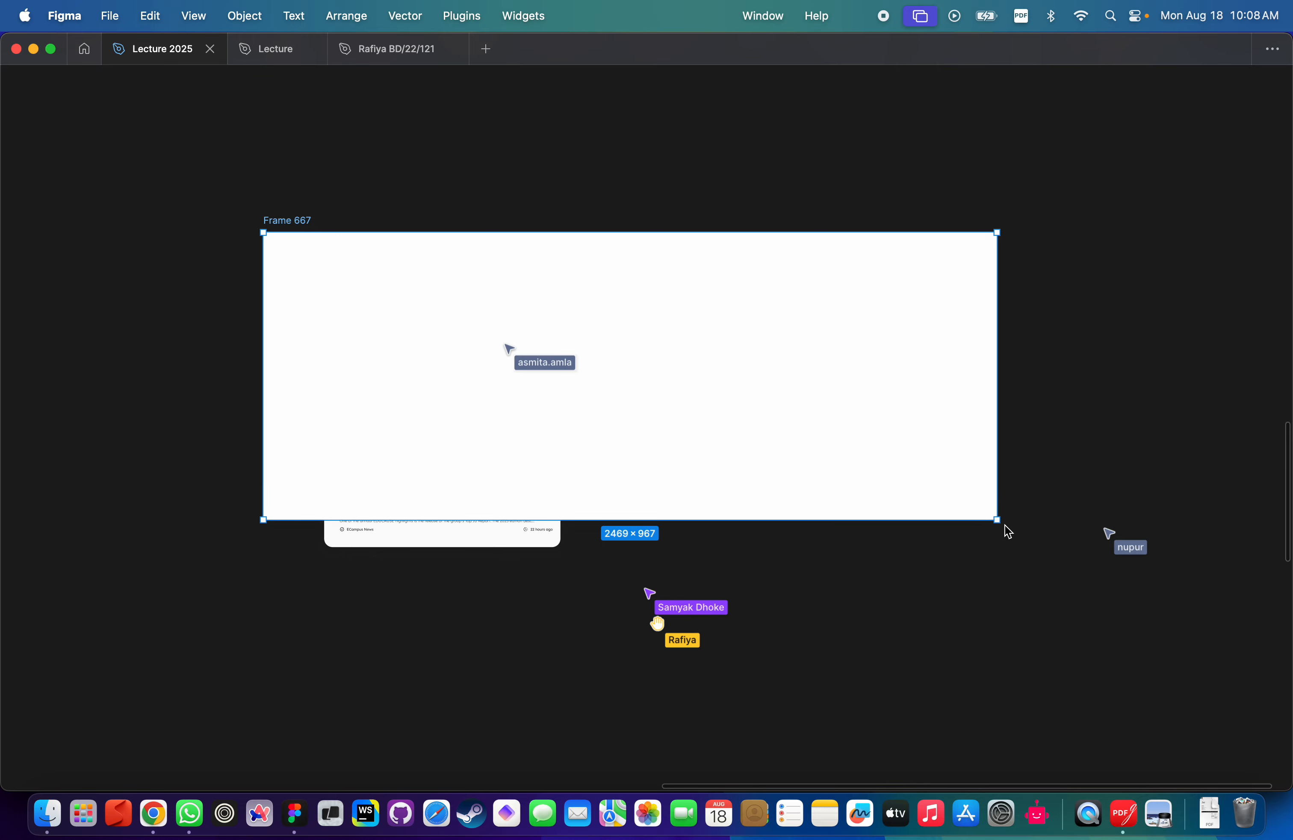
{"action": "left_click_drag", "start_coordinate": [997, 521], "coordinate": [292, 276]}
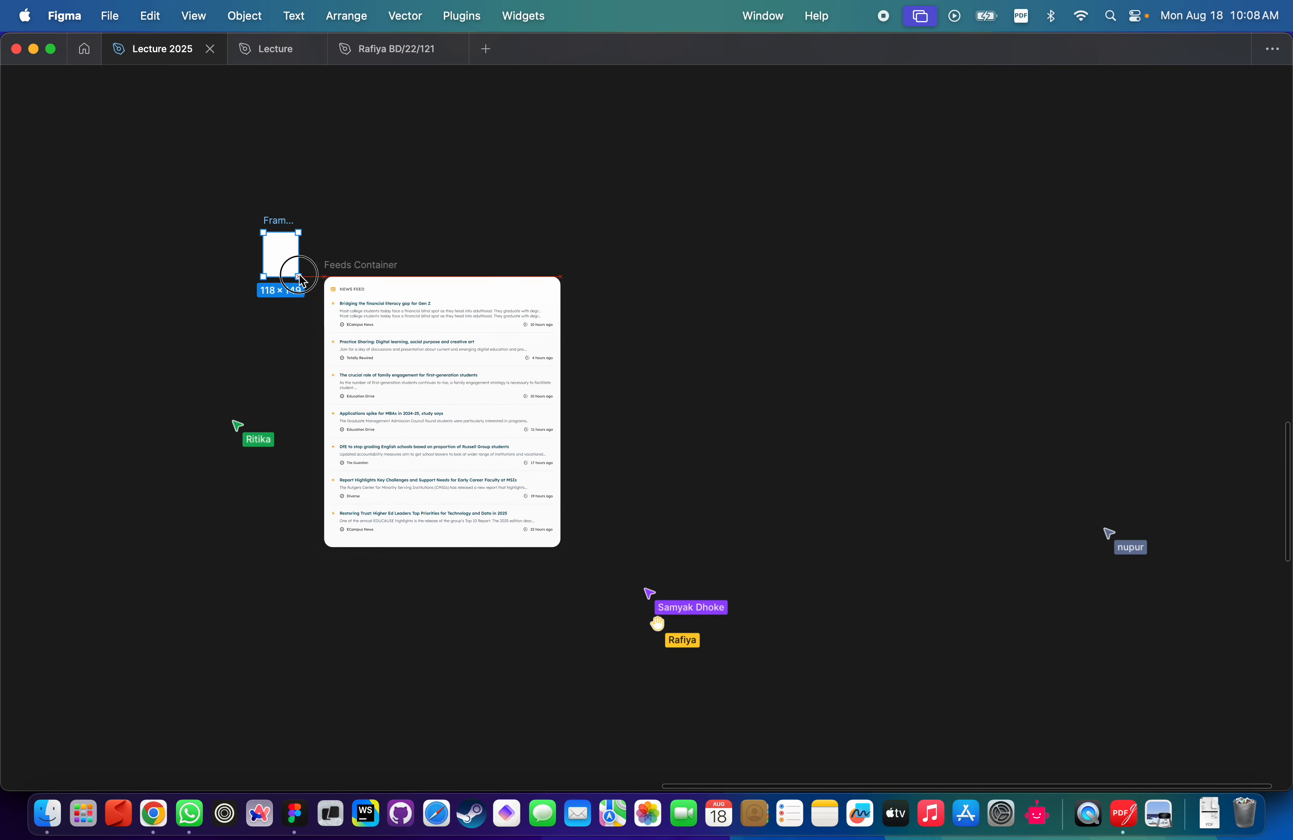
Move the small white frame into the Feeds Container, between the first and second news items.
{"action": "key", "text": "Delete"}
{"action": "left_click", "coordinate": [375, 330]}
{"action": "left_click", "coordinate": [375, 330]}
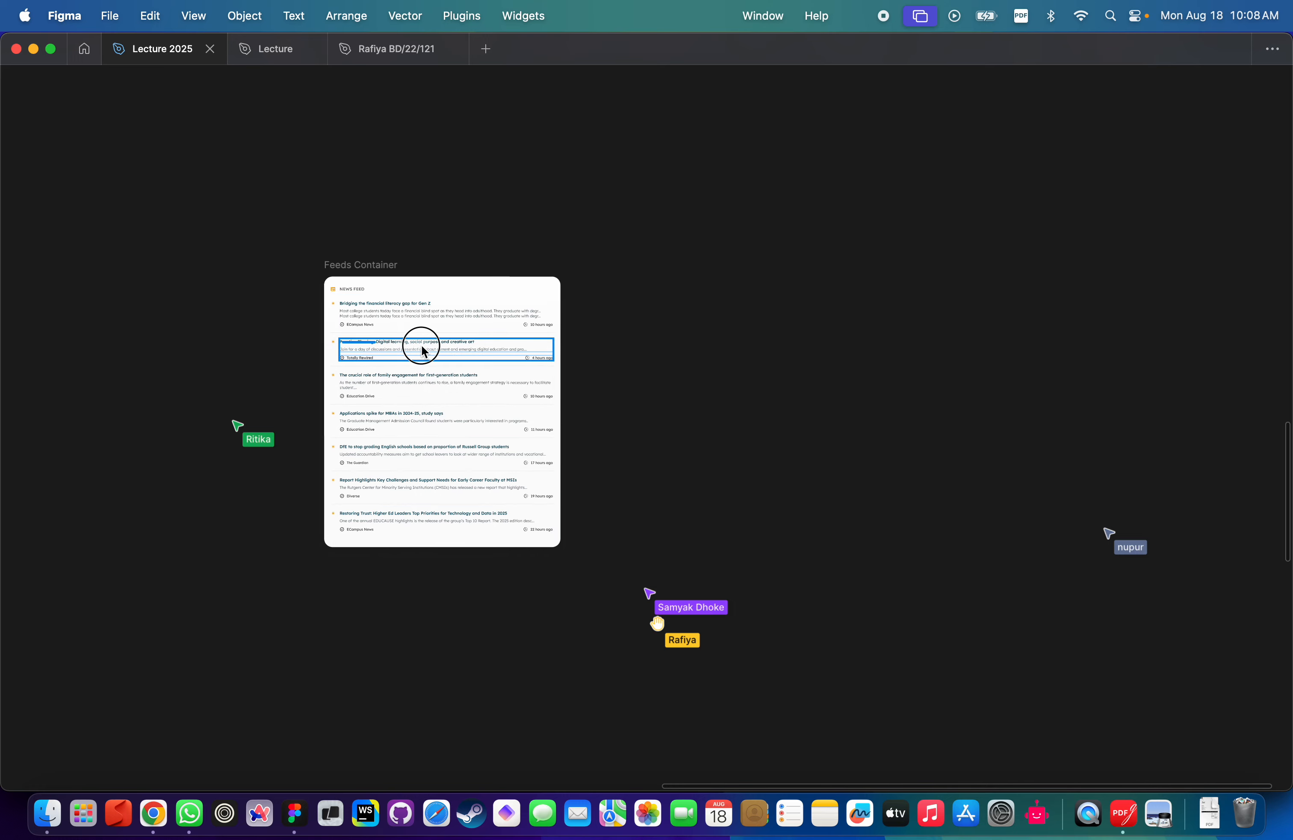
{"action": "left_click_drag", "start_coordinate": [465, 337], "coordinate": [462, 338]}
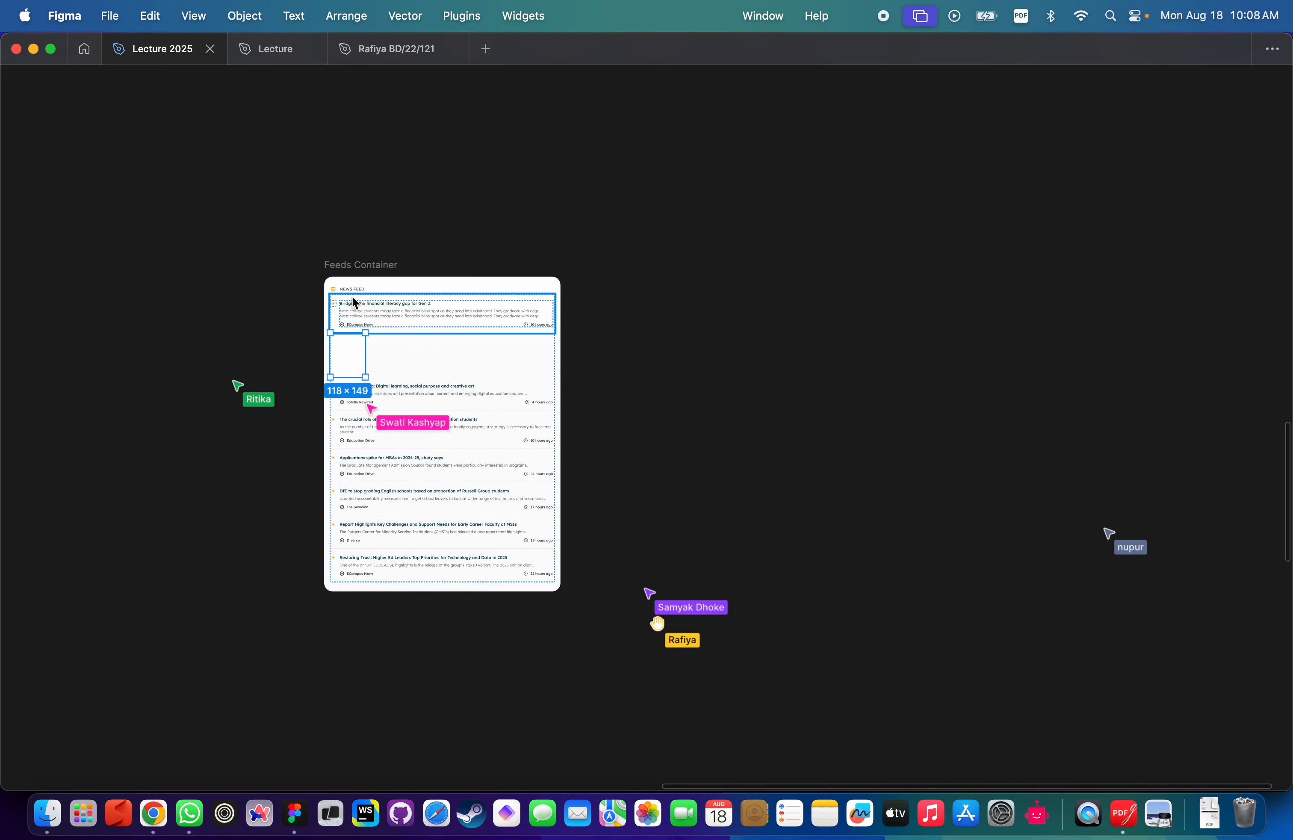
Remove the blank white frame from the Feeds Container's news list.
{"action": "scroll", "coordinate": [355, 300], "scroll_direction": "up", "scroll_amount": 5}
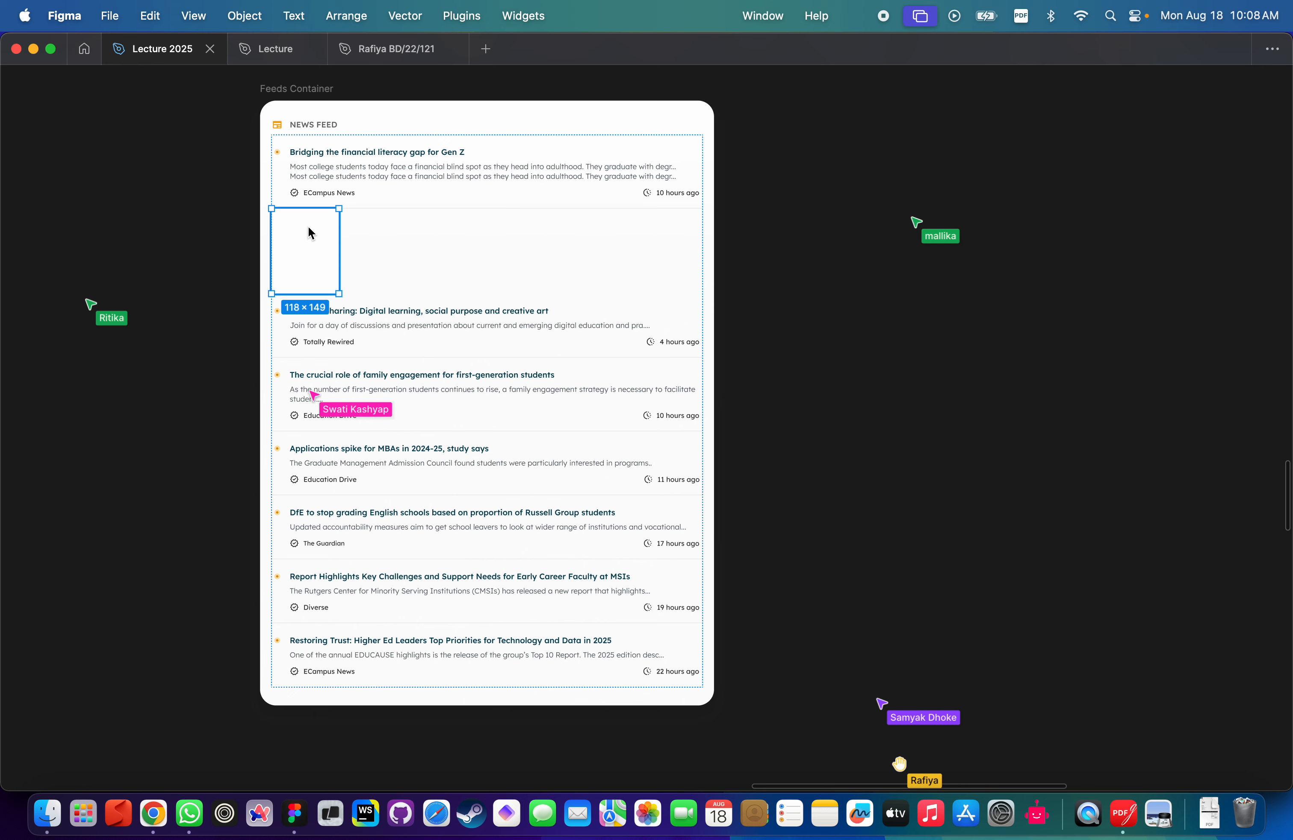
{"action": "left_click", "coordinate": [278, 242]}
{"action": "left_click_drag", "start_coordinate": [278, 243], "coordinate": [725, 269]}
{"action": "key", "text": "super+z"}
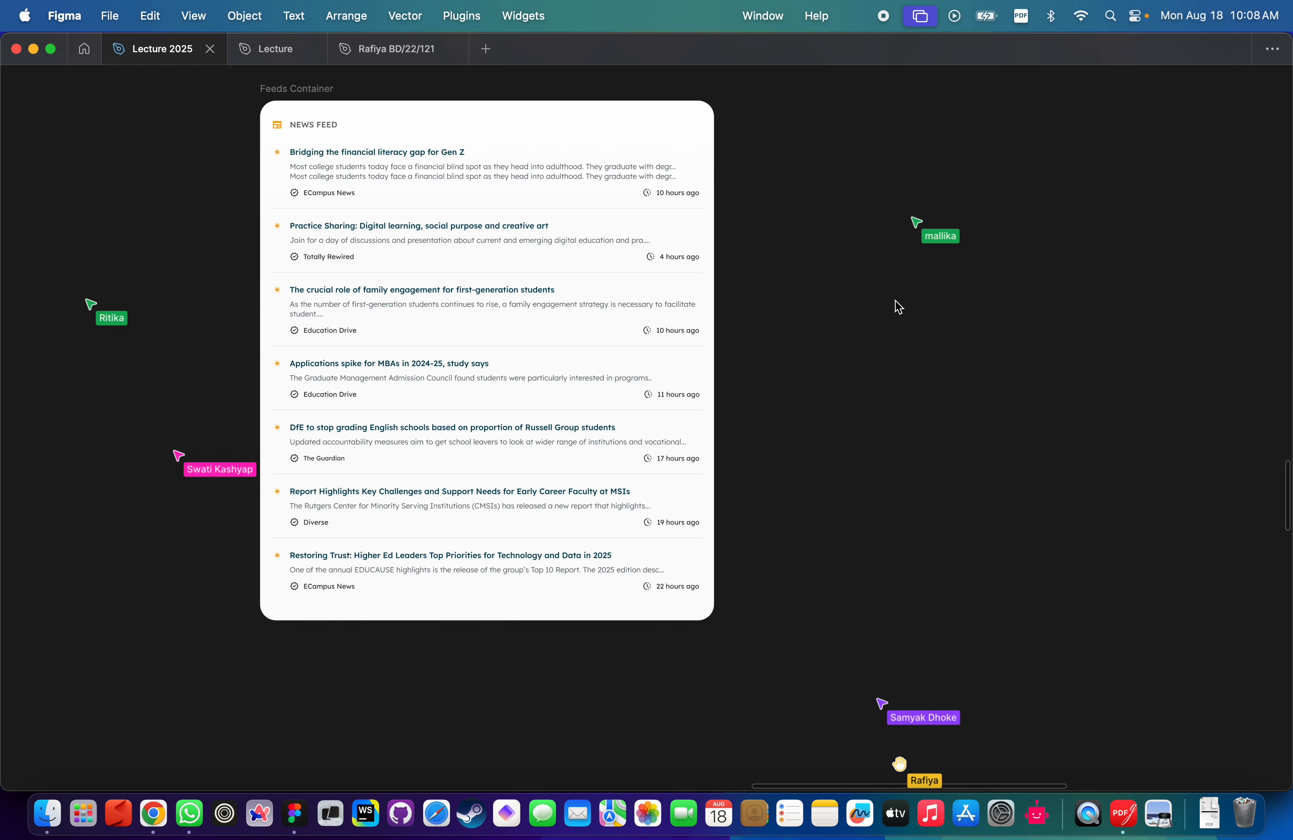
Switch the canvas to outline view to compare the Feeds Container, and return to the normal view.
{"action": "scroll", "coordinate": [905, 305], "scroll_direction": "up", "scroll_amount": 3}
{"action": "scroll", "coordinate": [905, 306], "scroll_direction": "left", "scroll_amount": 3}
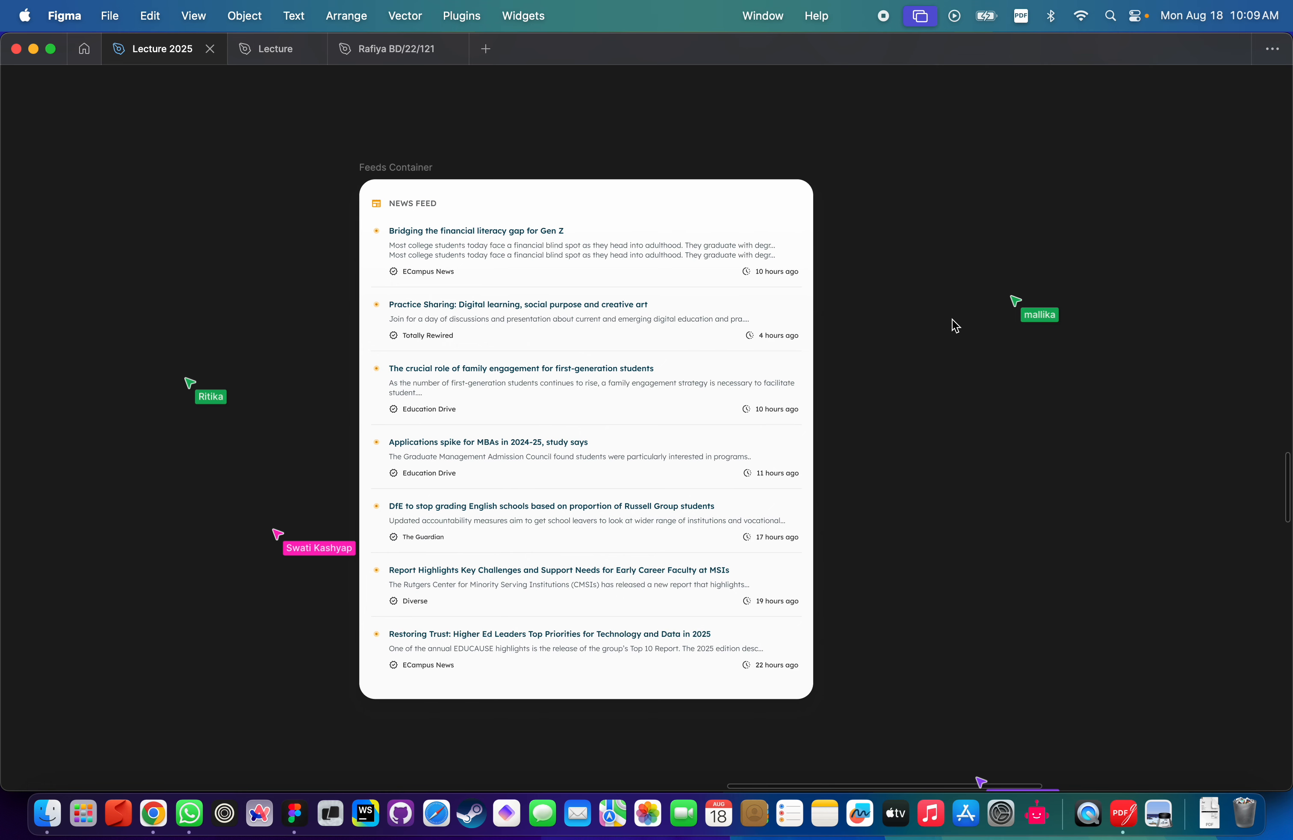
{"action": "key", "text": "super+y"}
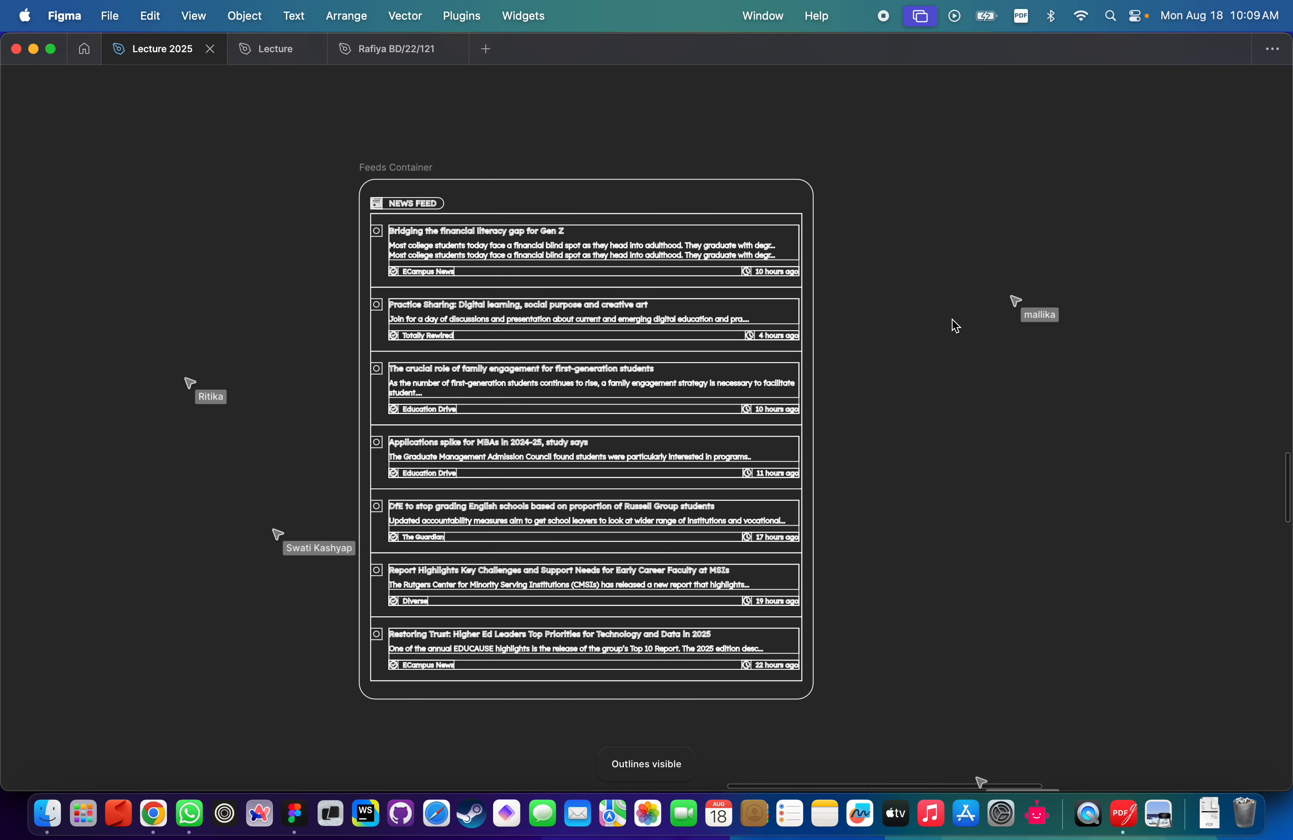
{"action": "key", "text": "super+y"}
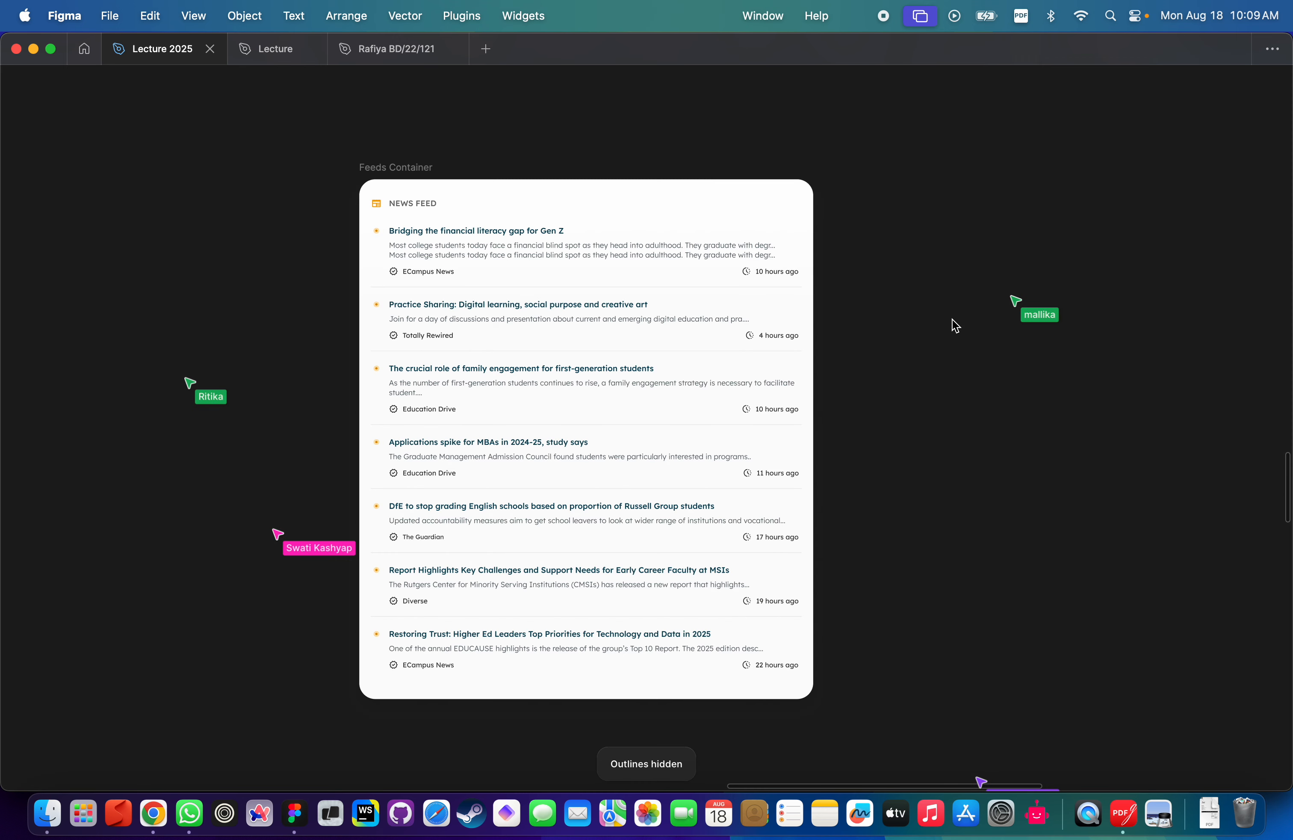
Examine the nested frames of the Feeds Container in outline view, and hide the outlines again.
{"action": "key", "text": "super+y"}
{"action": "scroll", "coordinate": [760, 280], "scroll_direction": "up", "scroll_amount": 5}
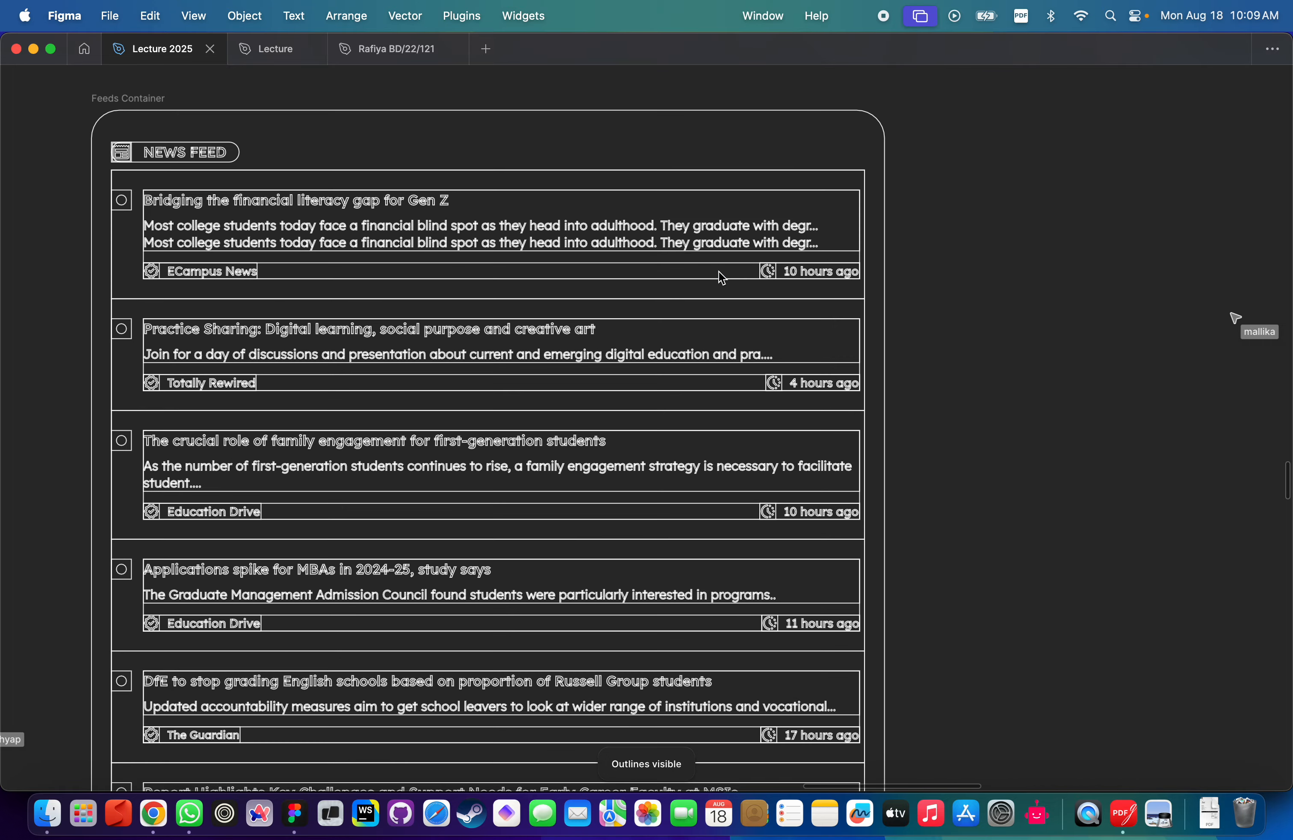
{"action": "scroll", "coordinate": [571, 221], "scroll_direction": "up", "scroll_amount": 2}
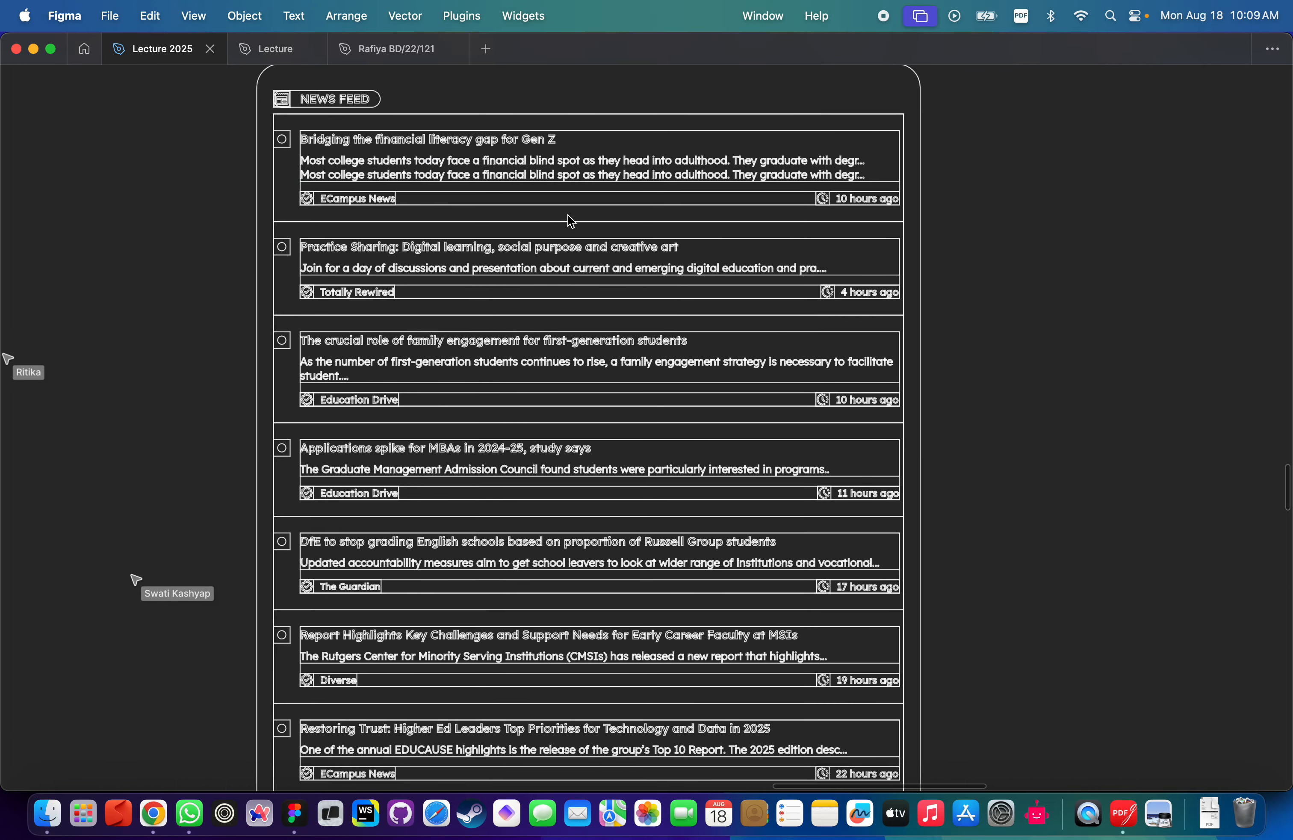
{"action": "scroll", "coordinate": [514, 231], "scroll_direction": "up", "scroll_amount": 3}
{"action": "scroll", "coordinate": [389, 123], "scroll_direction": "right", "scroll_amount": 3}
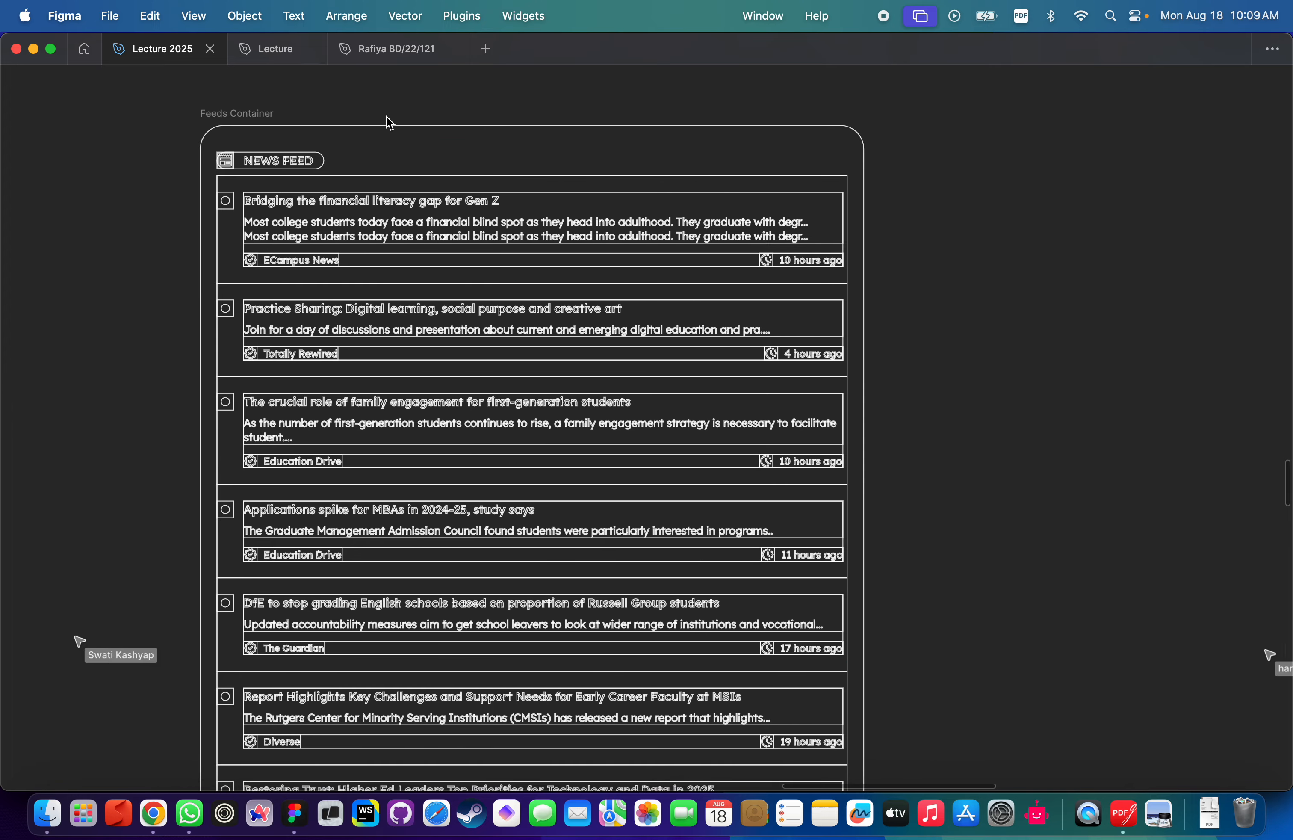
{"action": "scroll", "coordinate": [390, 123], "scroll_direction": "down", "scroll_amount": 3}
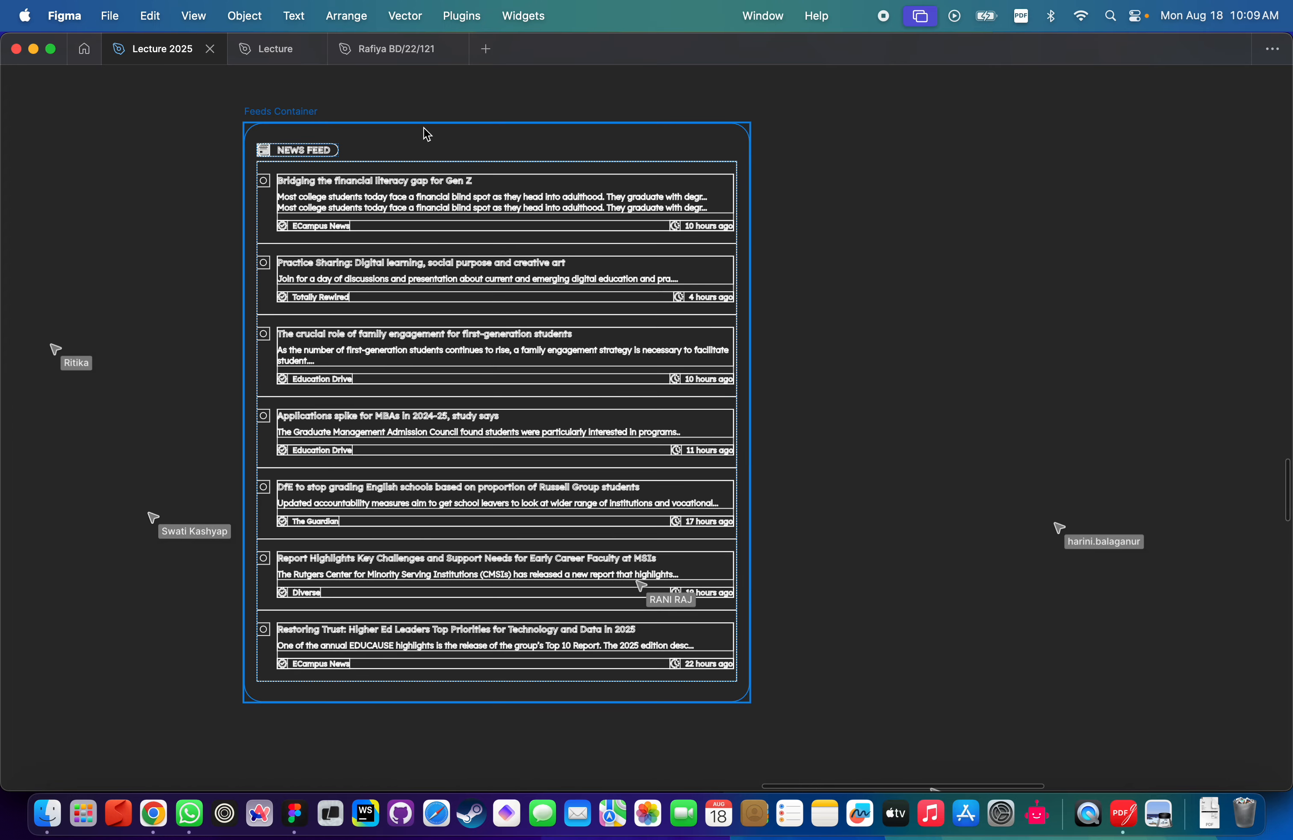
{"action": "scroll", "coordinate": [426, 135], "scroll_direction": "up", "scroll_amount": 4}
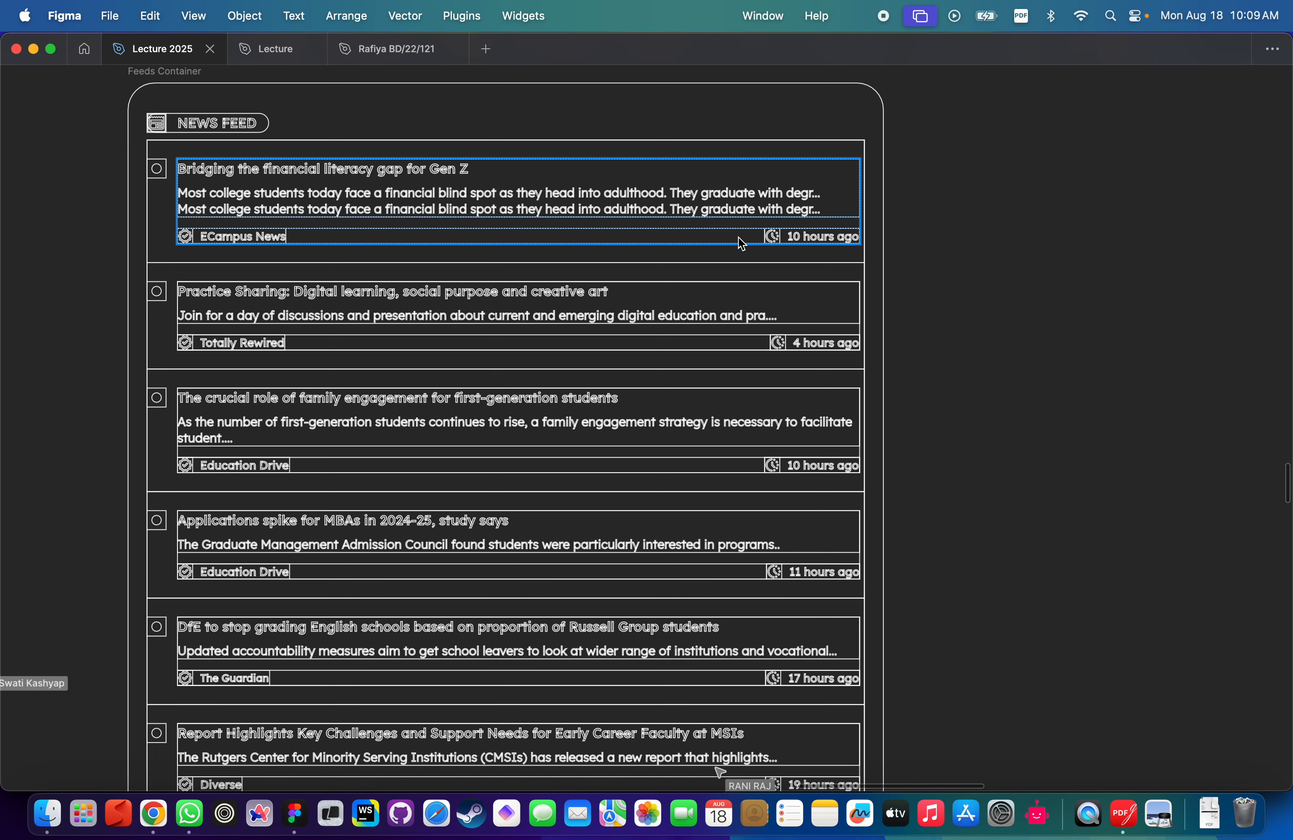
{"action": "key", "text": "super+y"}
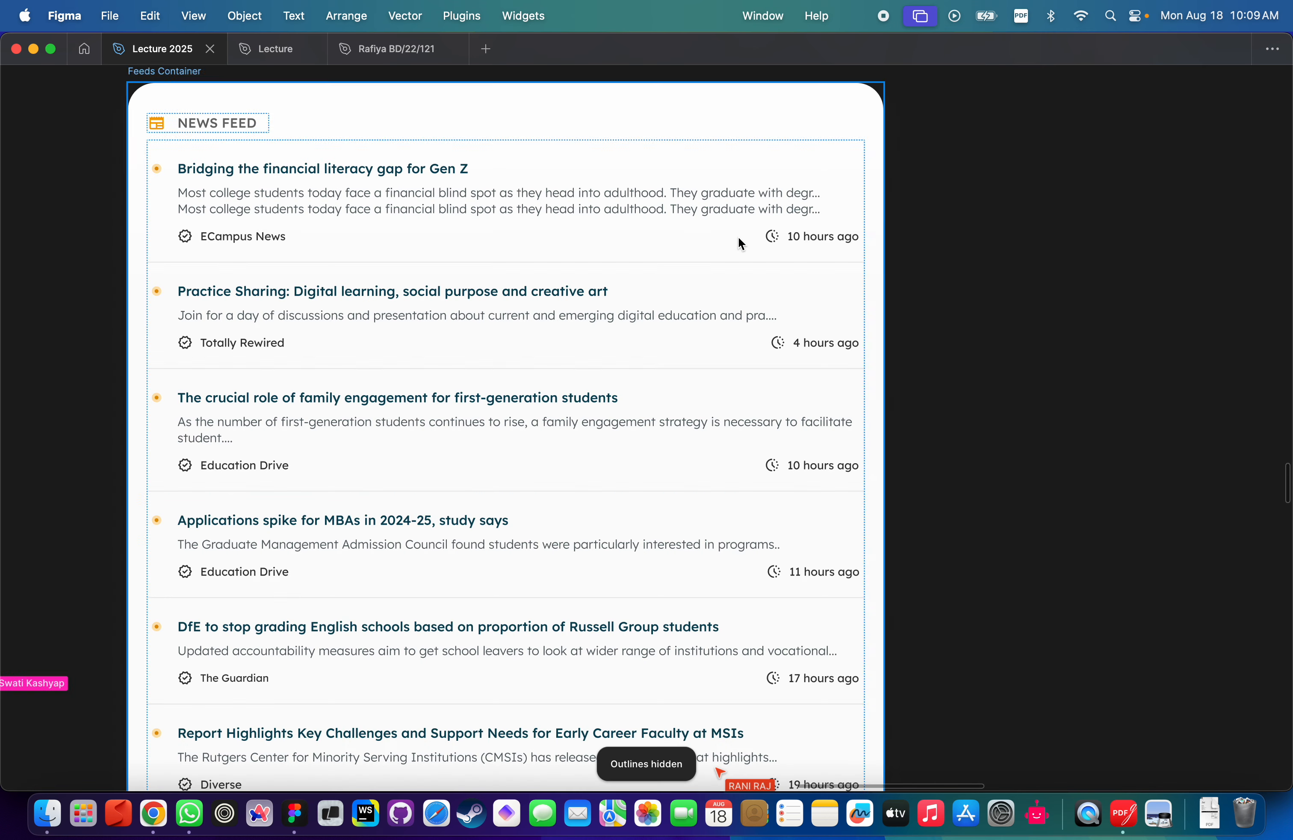
{"action": "key", "text": "shift+1"}
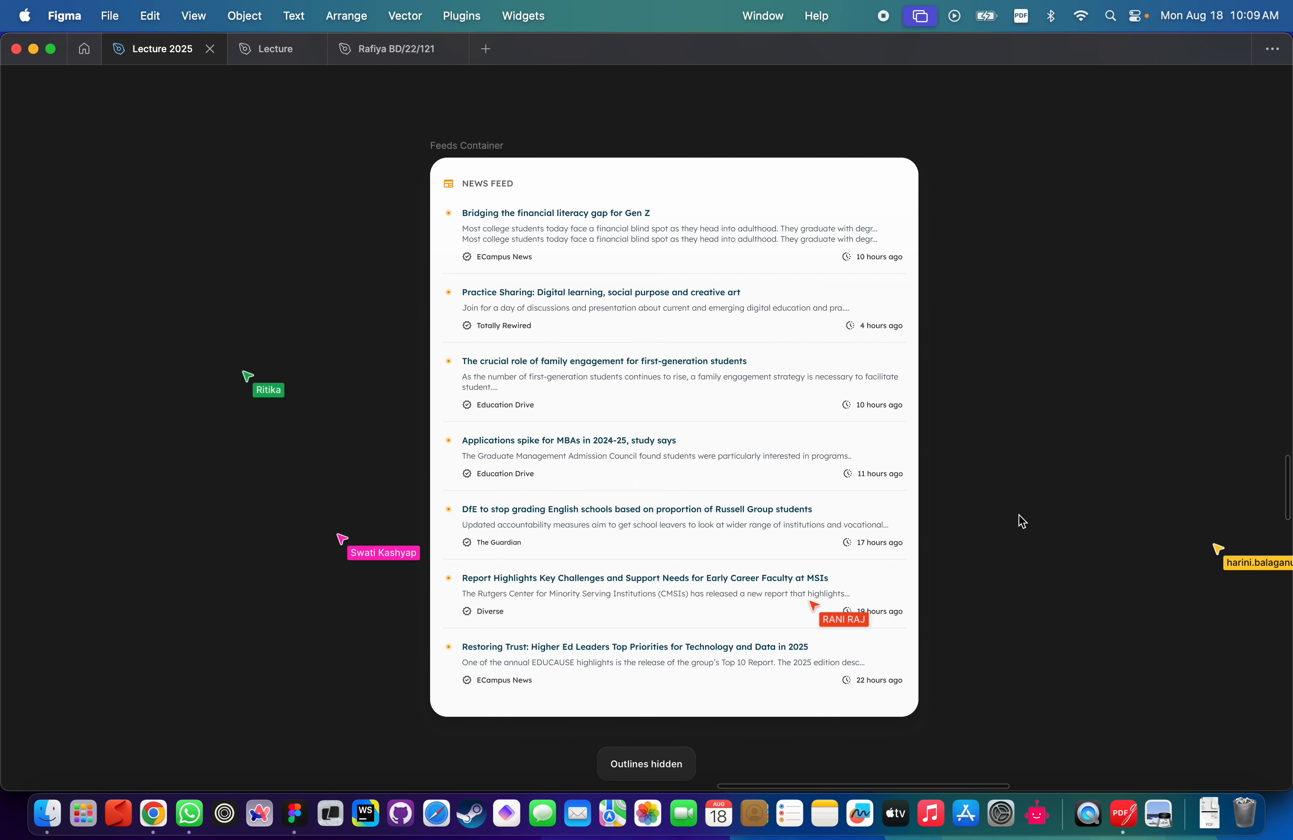
Show the interface panels again and switch the file to Dev Mode.
{"action": "key", "text": "super+backslash"}
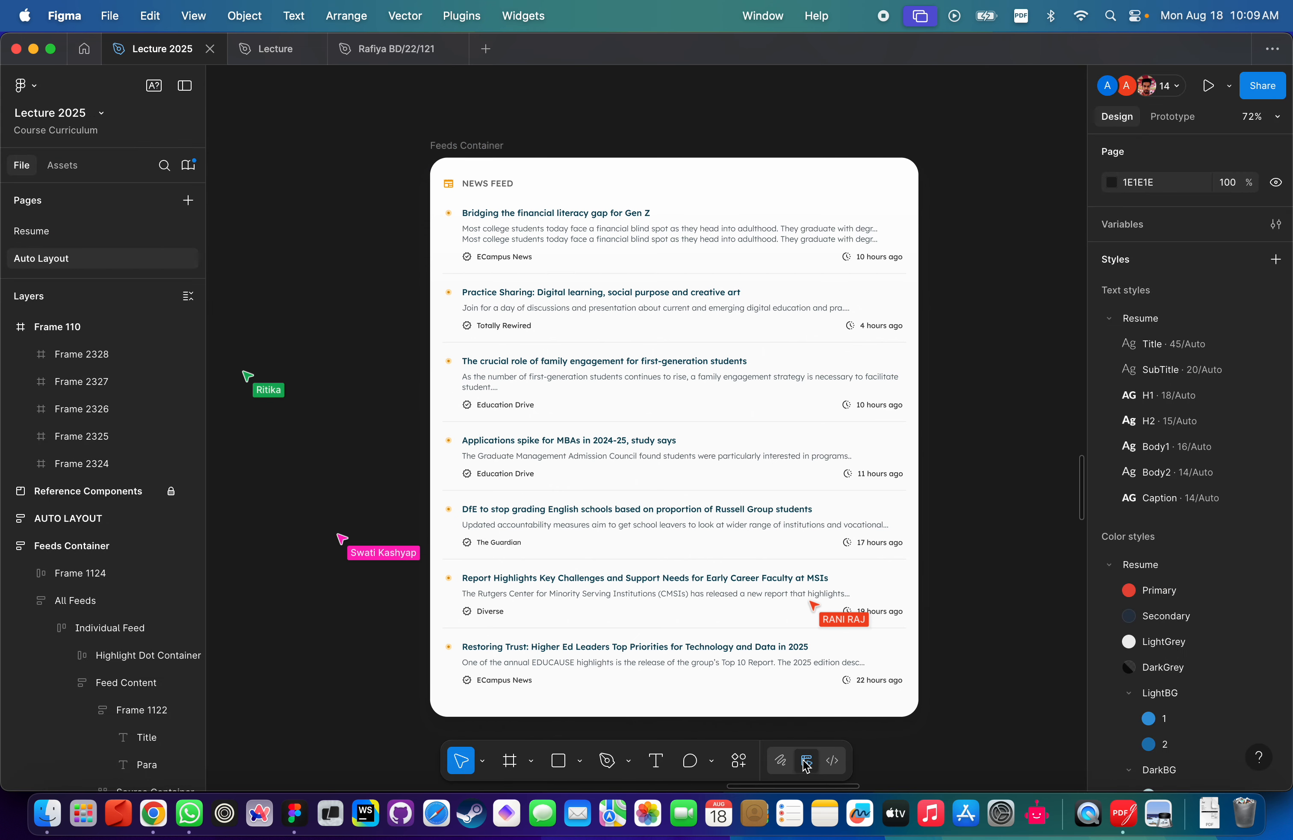
{"action": "left_click", "coordinate": [833, 762]}
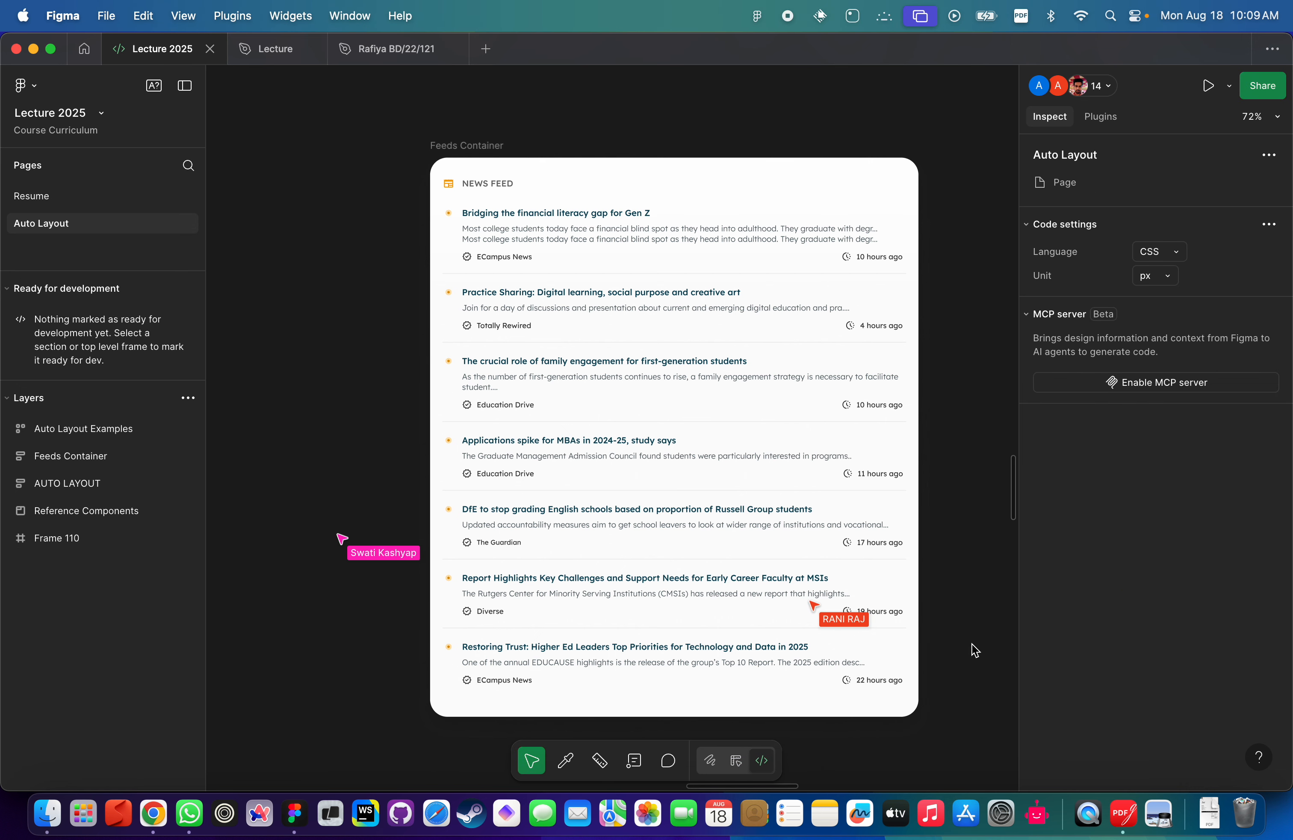
{"action": "scroll", "coordinate": [653, 274], "scroll_direction": "right", "scroll_amount": 5}
{"action": "scroll", "coordinate": [609, 257], "scroll_direction": "left", "scroll_amount": 5}
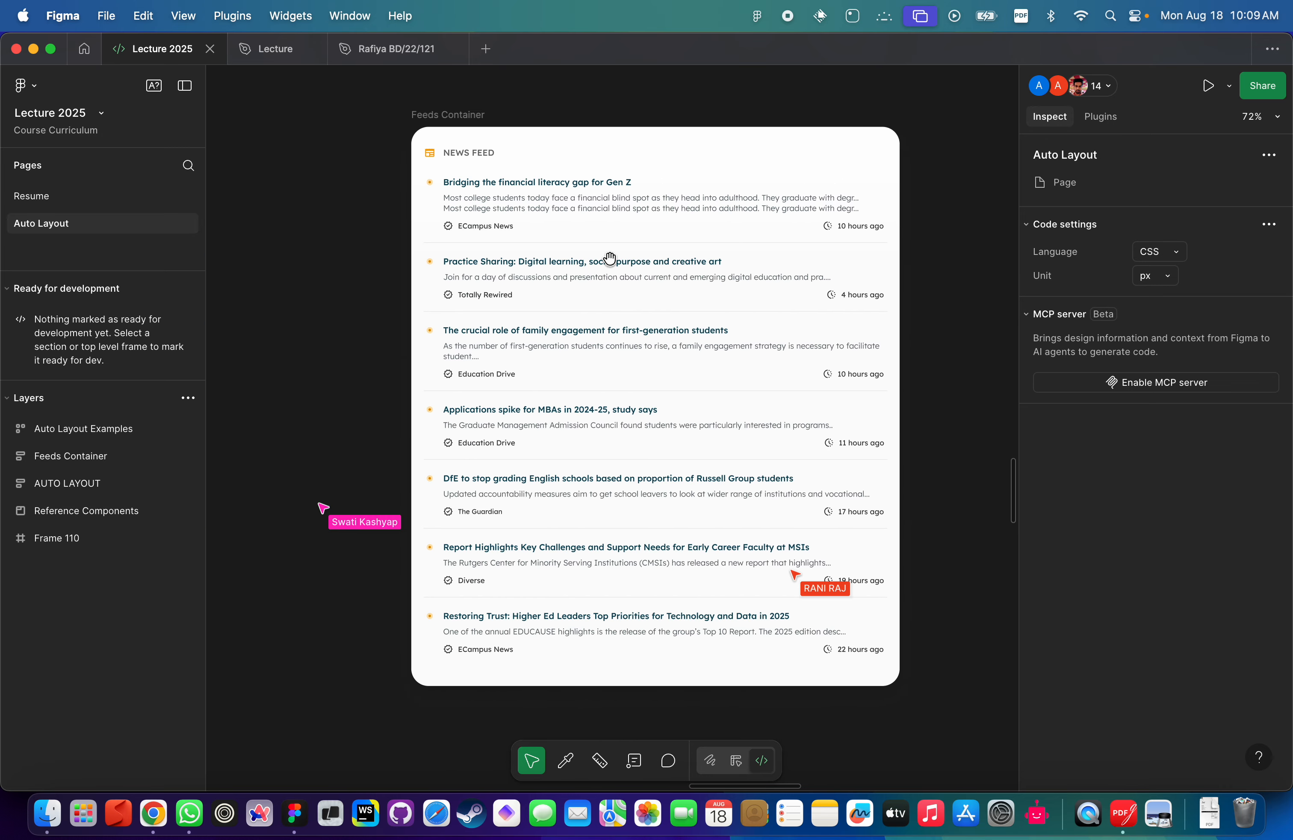
Inspect the layout properties and CSS of the Feeds Container, the first item's description text and its Individual Feed frame.
{"action": "left_click", "coordinate": [624, 147]}
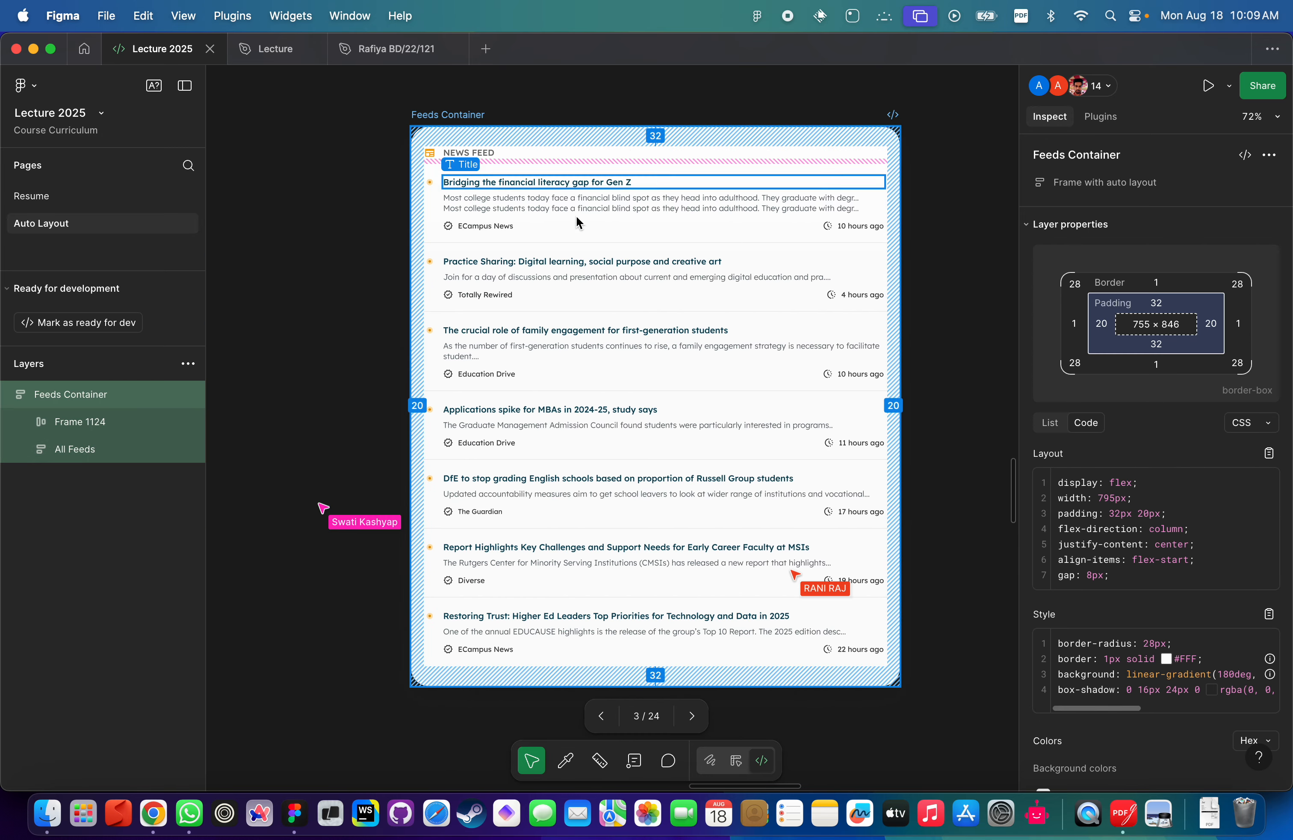
{"action": "left_click", "coordinate": [638, 194]}
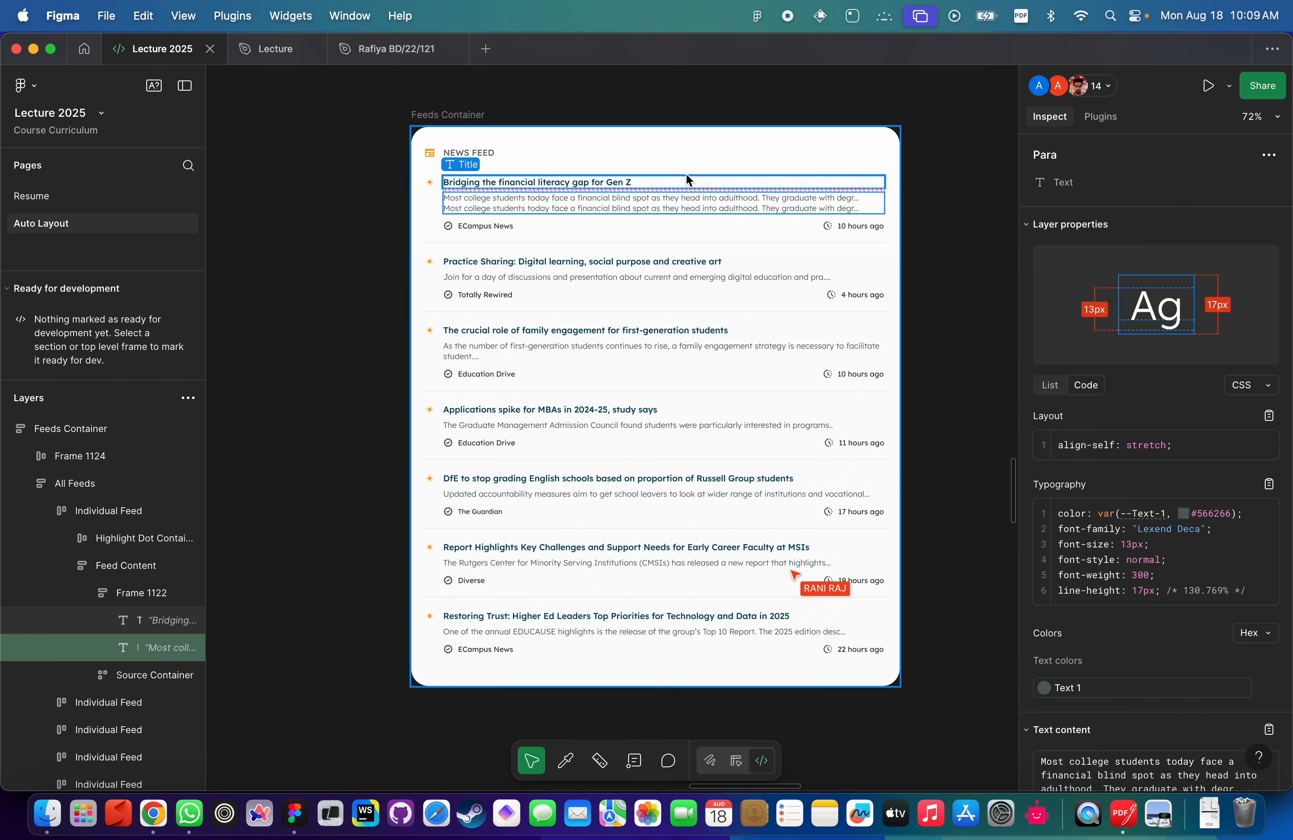
{"action": "left_click", "coordinate": [687, 174]}
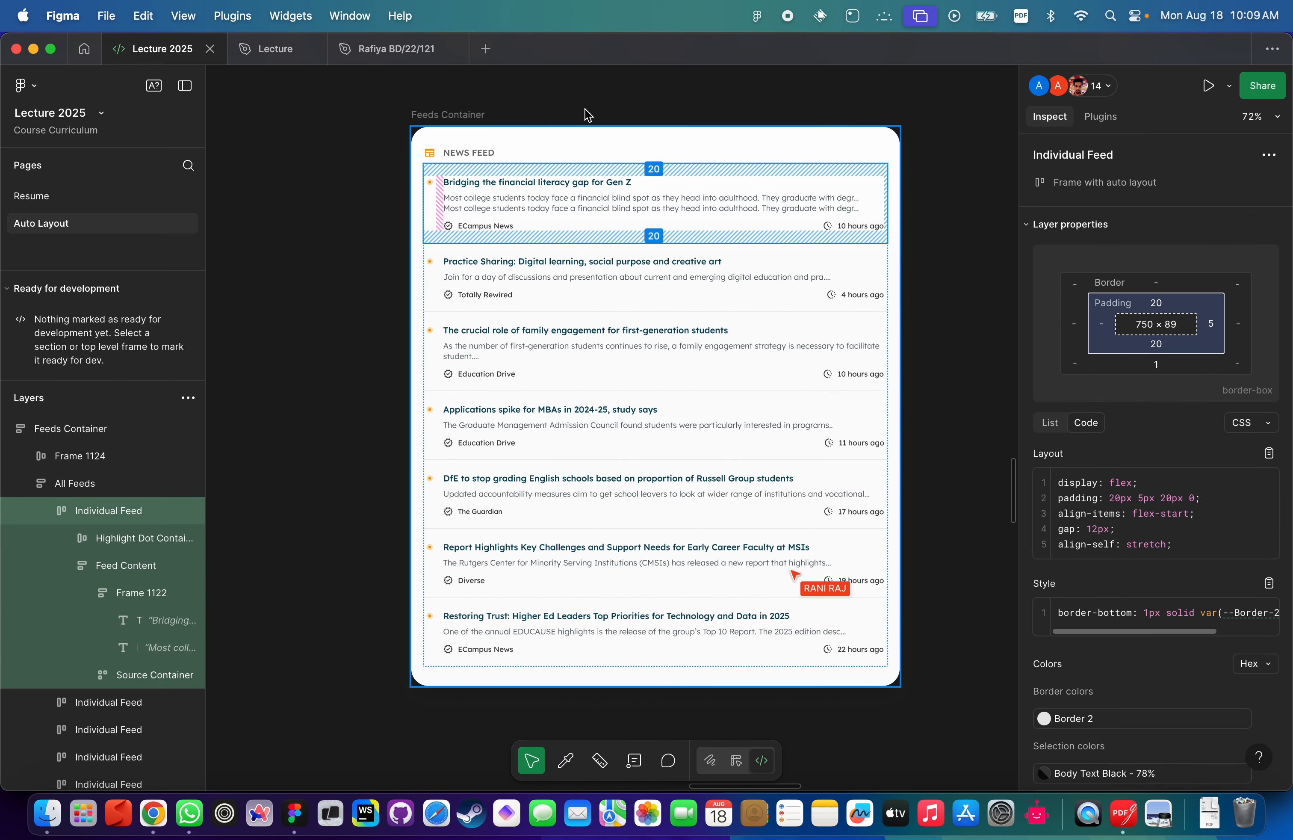
{"action": "left_click", "coordinate": [475, 115]}
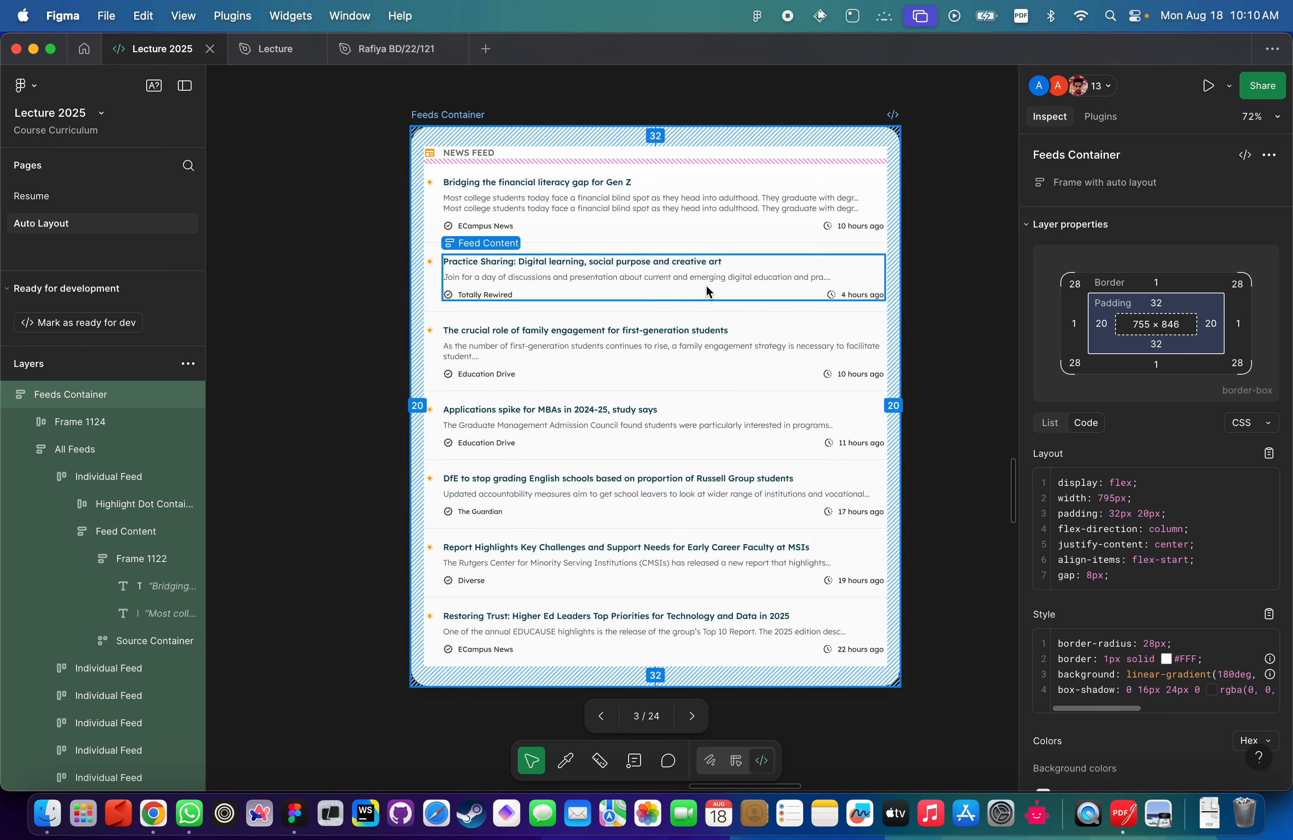
{"action": "left_click", "coordinate": [839, 173]}
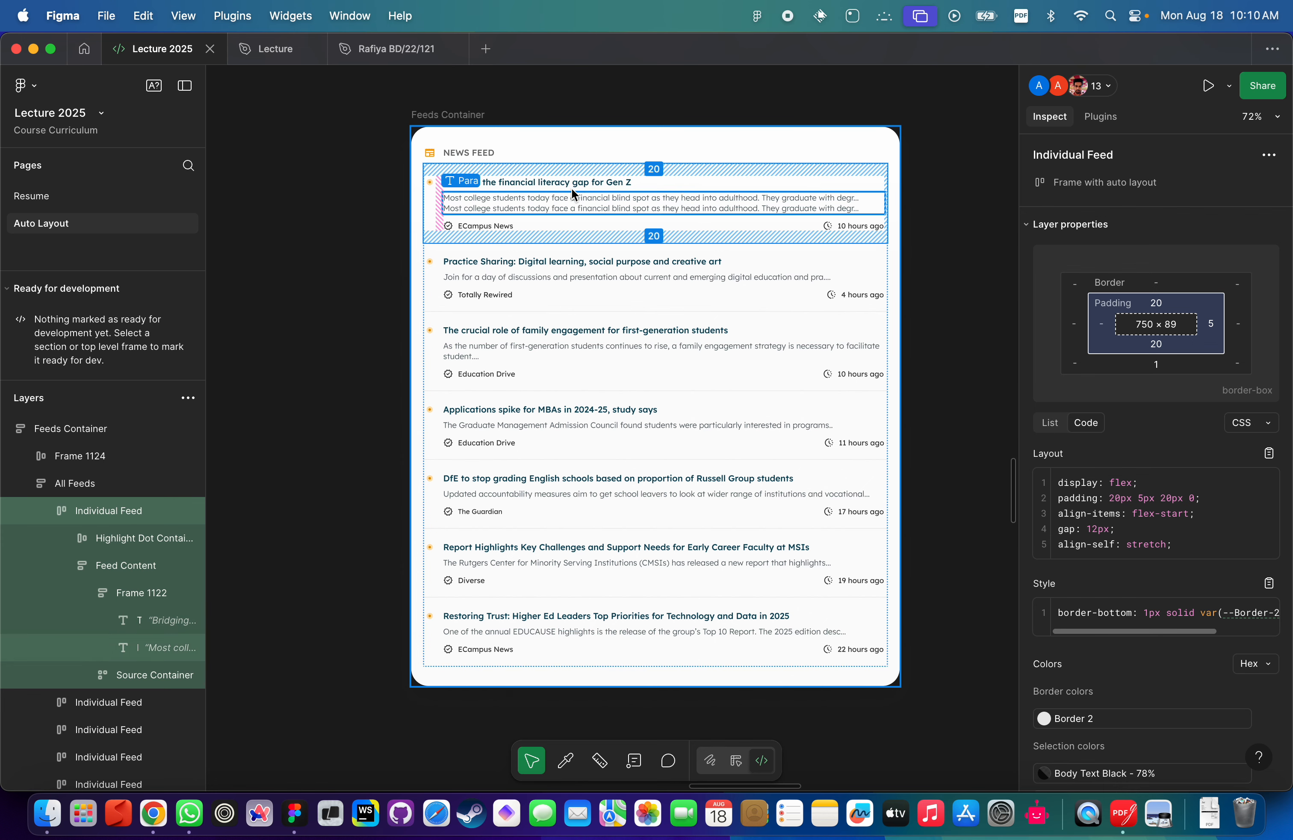
Inspect the layout and typography code of the first news item's Para text, clearing and renewing the selection.
{"action": "key", "text": "Return"}
{"action": "left_click", "coordinate": [574, 202]}
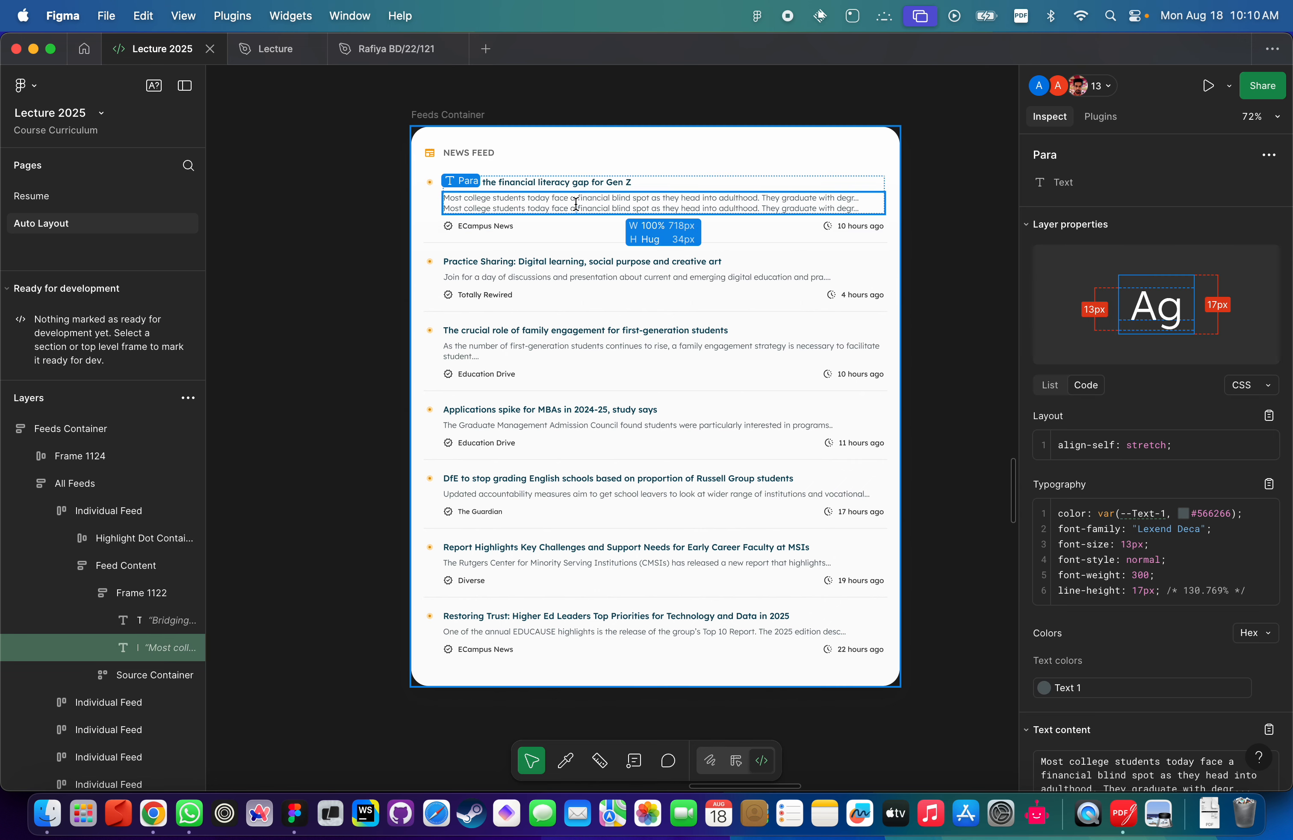
{"action": "scroll", "coordinate": [575, 204], "scroll_direction": "up", "scroll_amount": 2}
{"action": "left_click", "coordinate": [355, 243]}
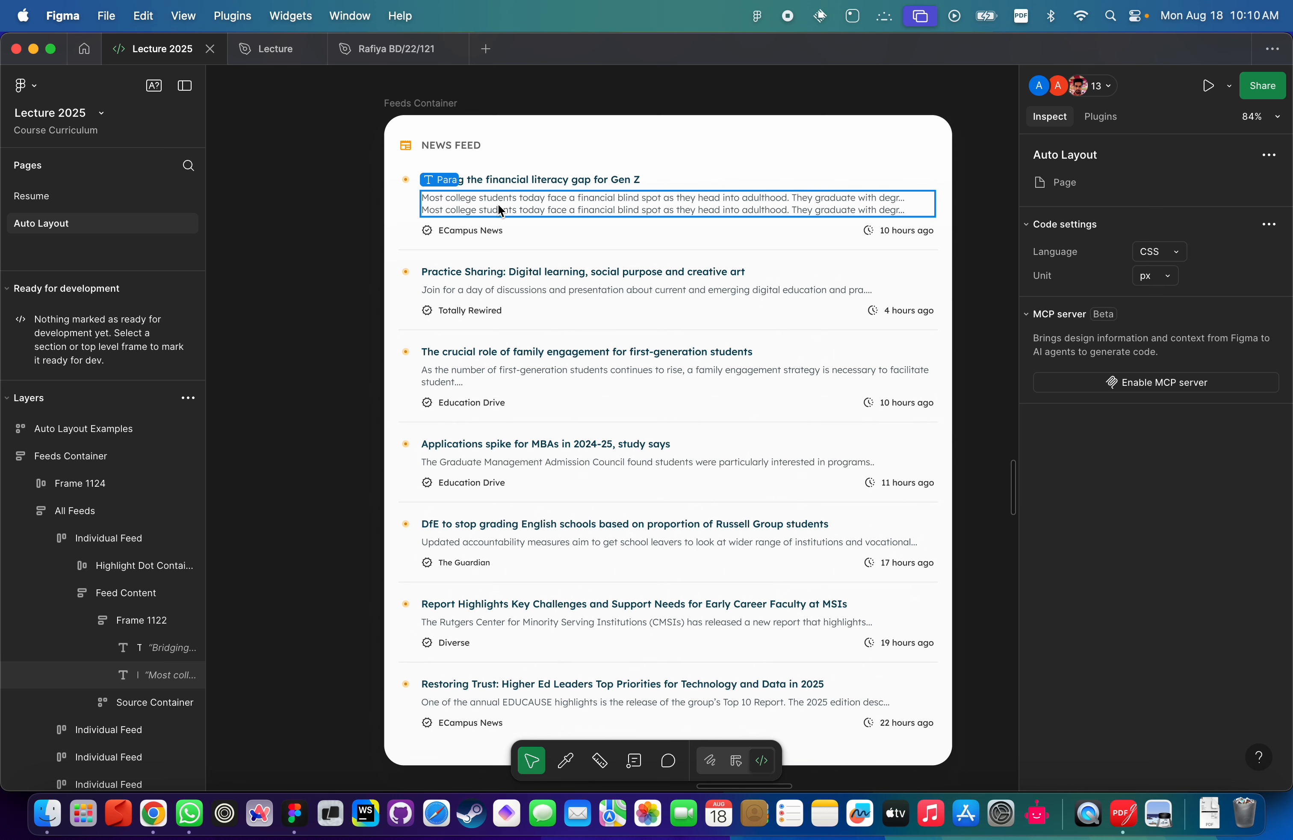
{"action": "left_click", "coordinate": [566, 203]}
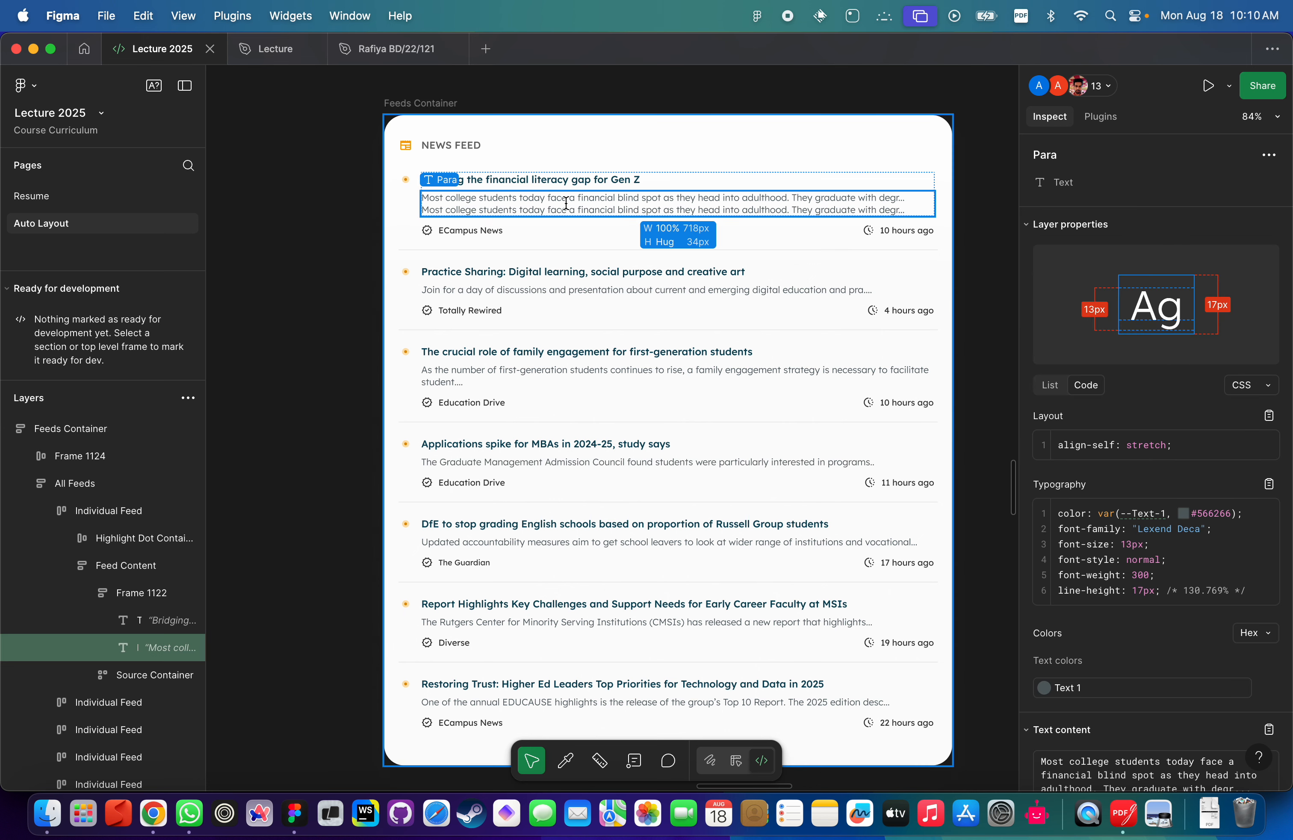
{"action": "key", "text": "Escape"}
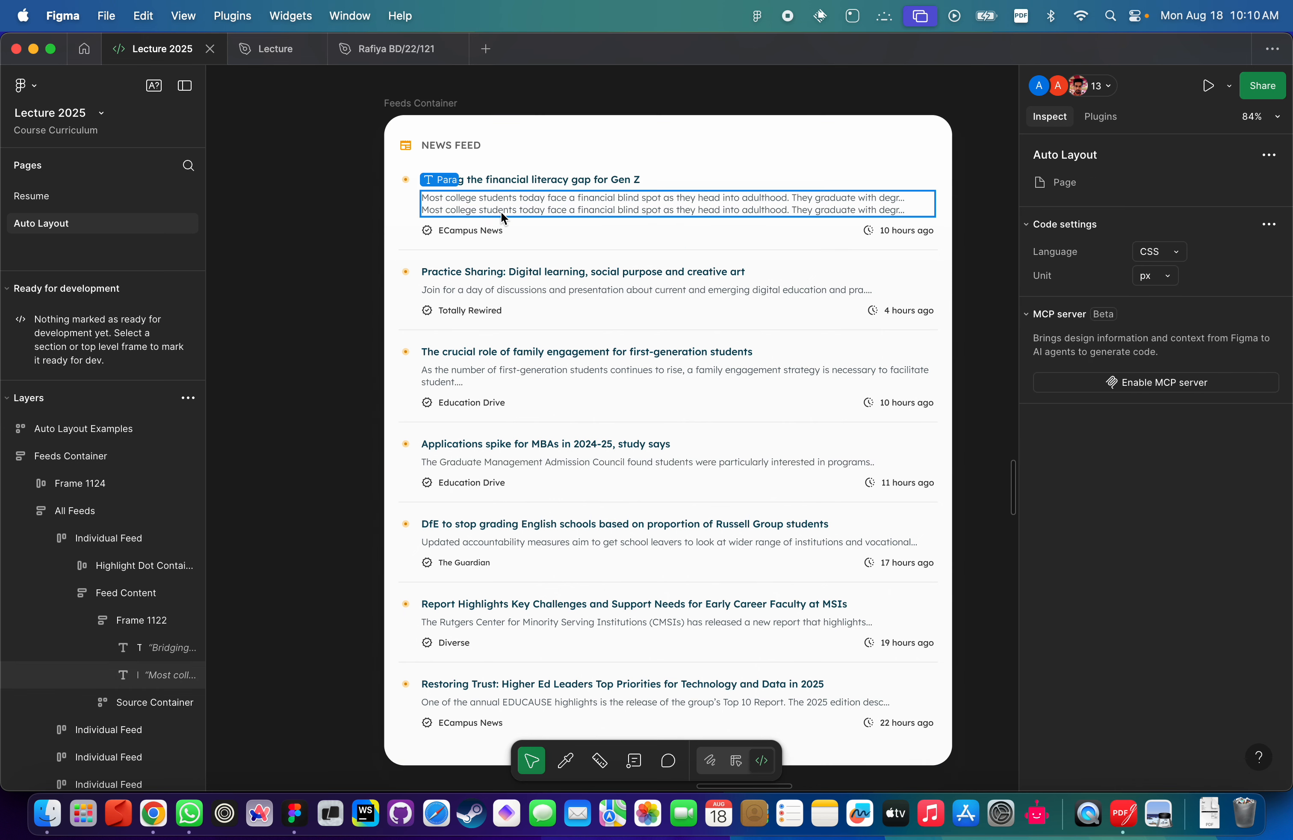
{"action": "left_click", "coordinate": [501, 212]}
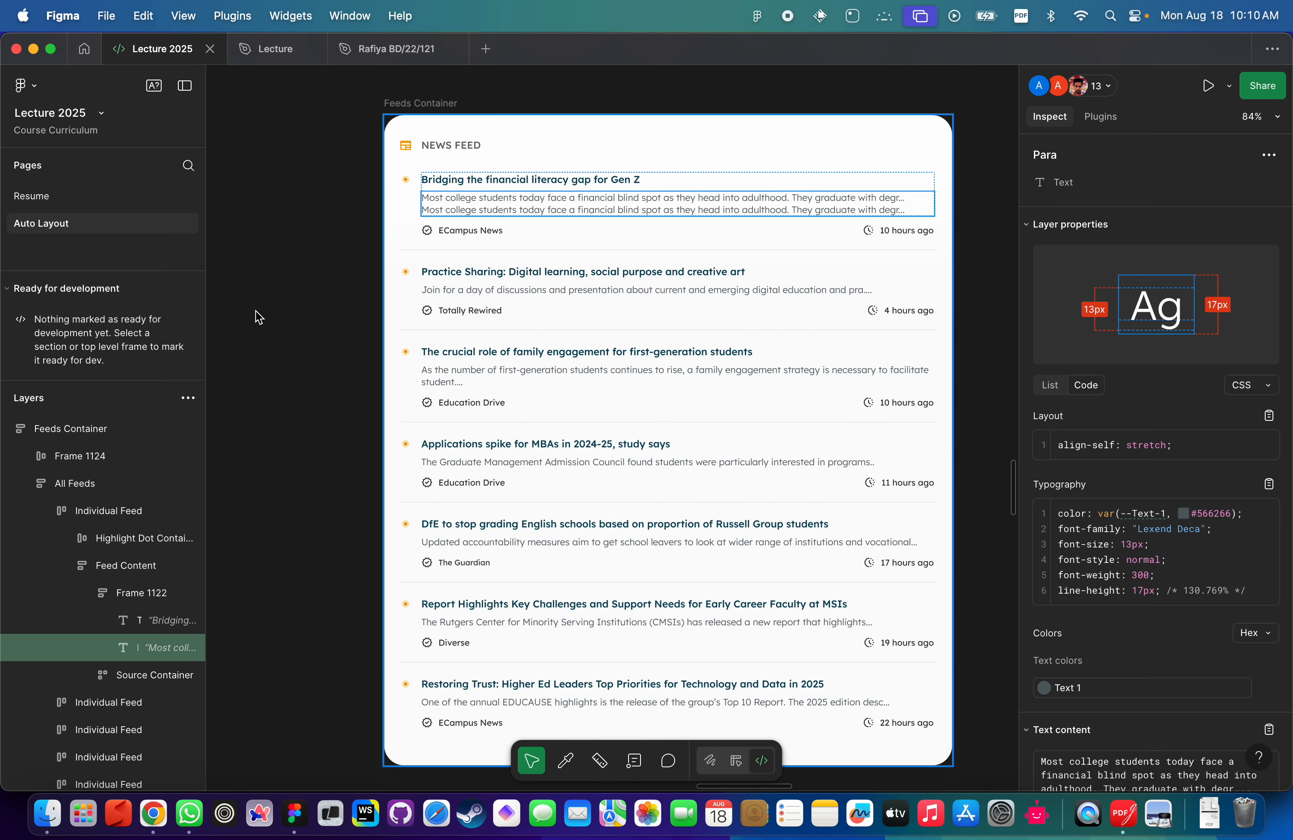
Inspect each parent of the Para text in turn: Frame 1122, Feed Content, Individual Feed and All Feeds.
{"action": "key", "text": "shift+Return"}
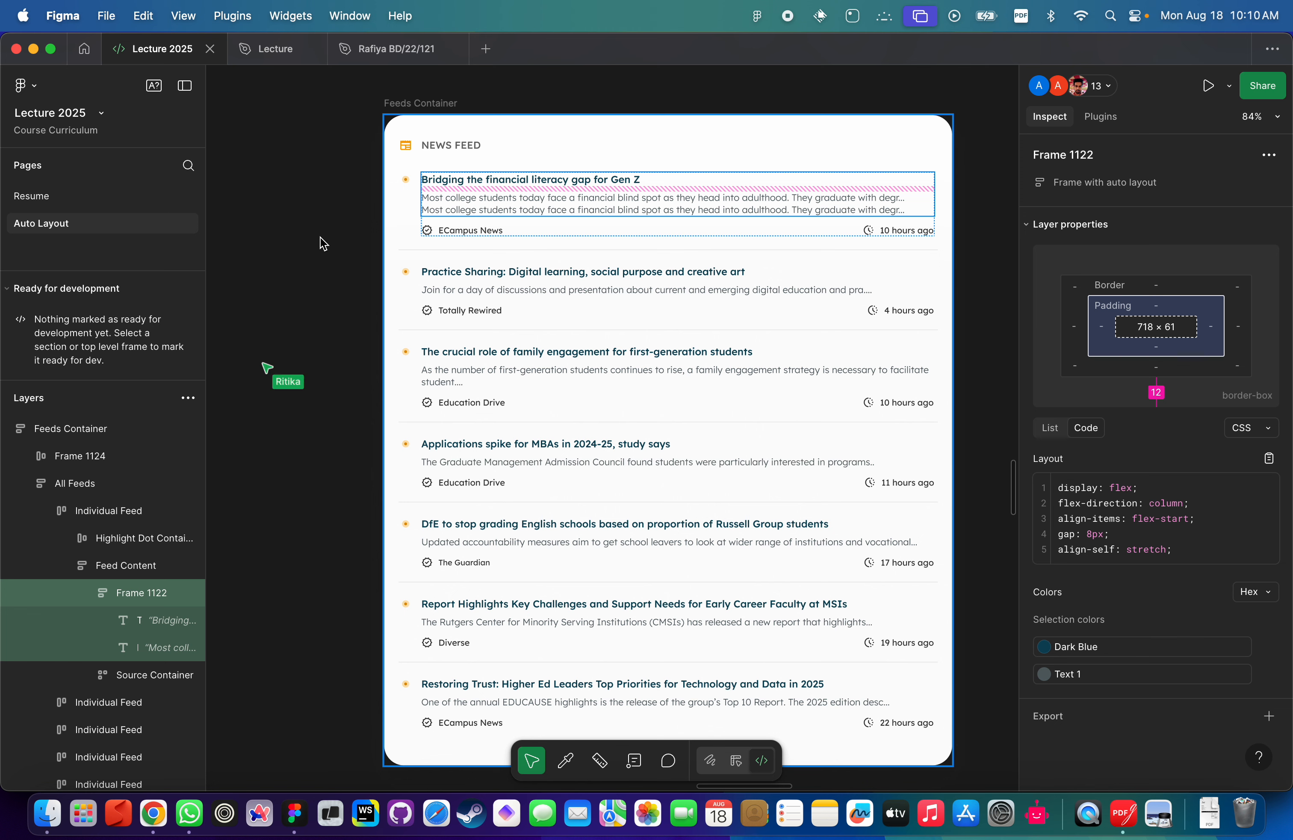
{"action": "key", "text": "shift+Return"}
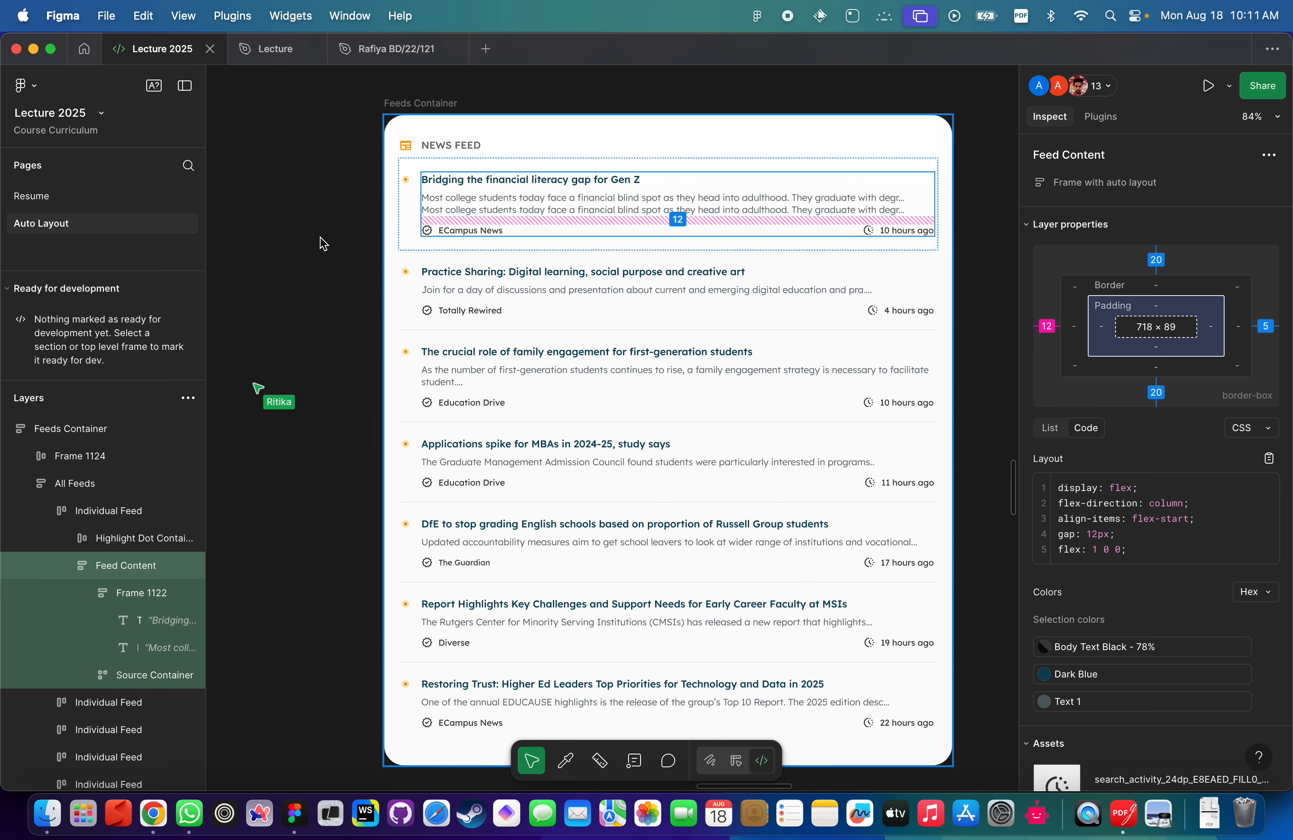
{"action": "key", "text": "shift+Return"}
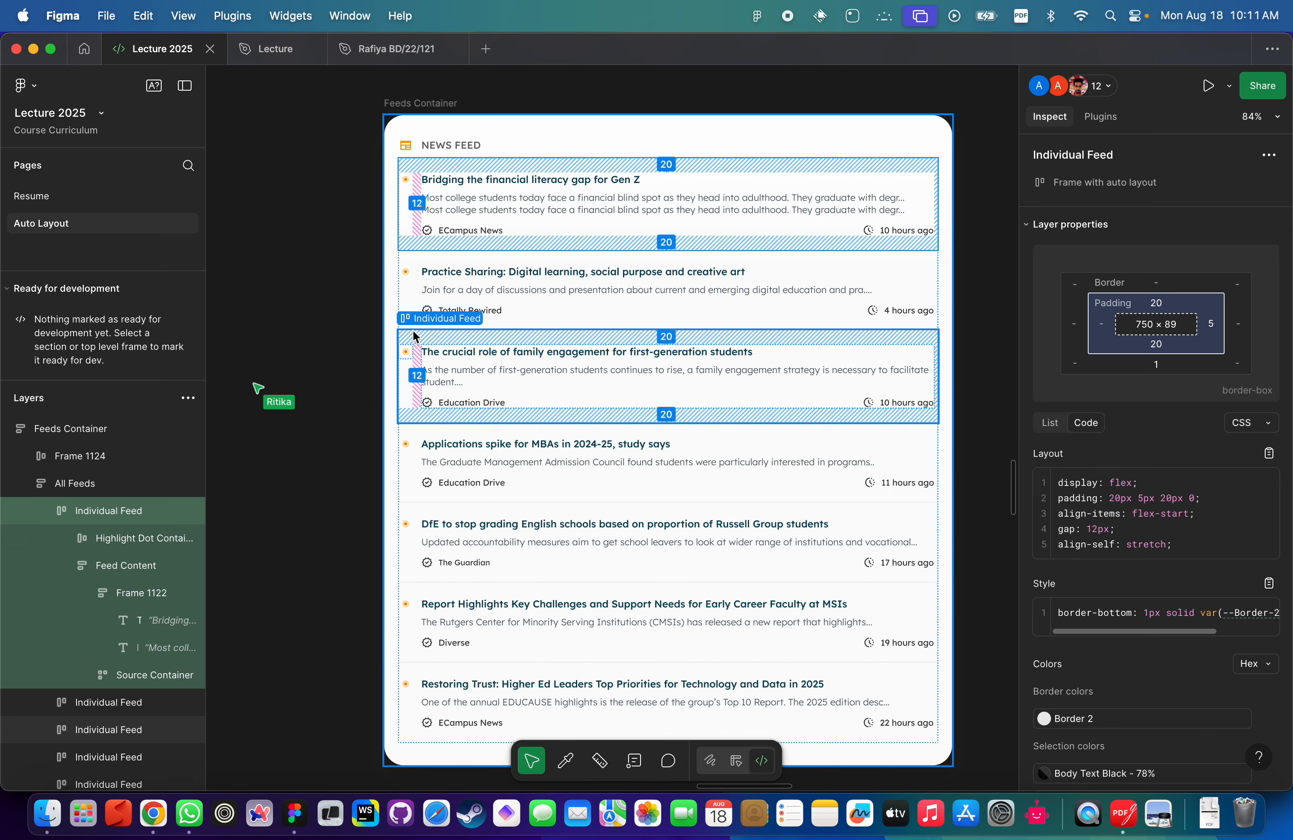
{"action": "key", "text": "shift+Return"}
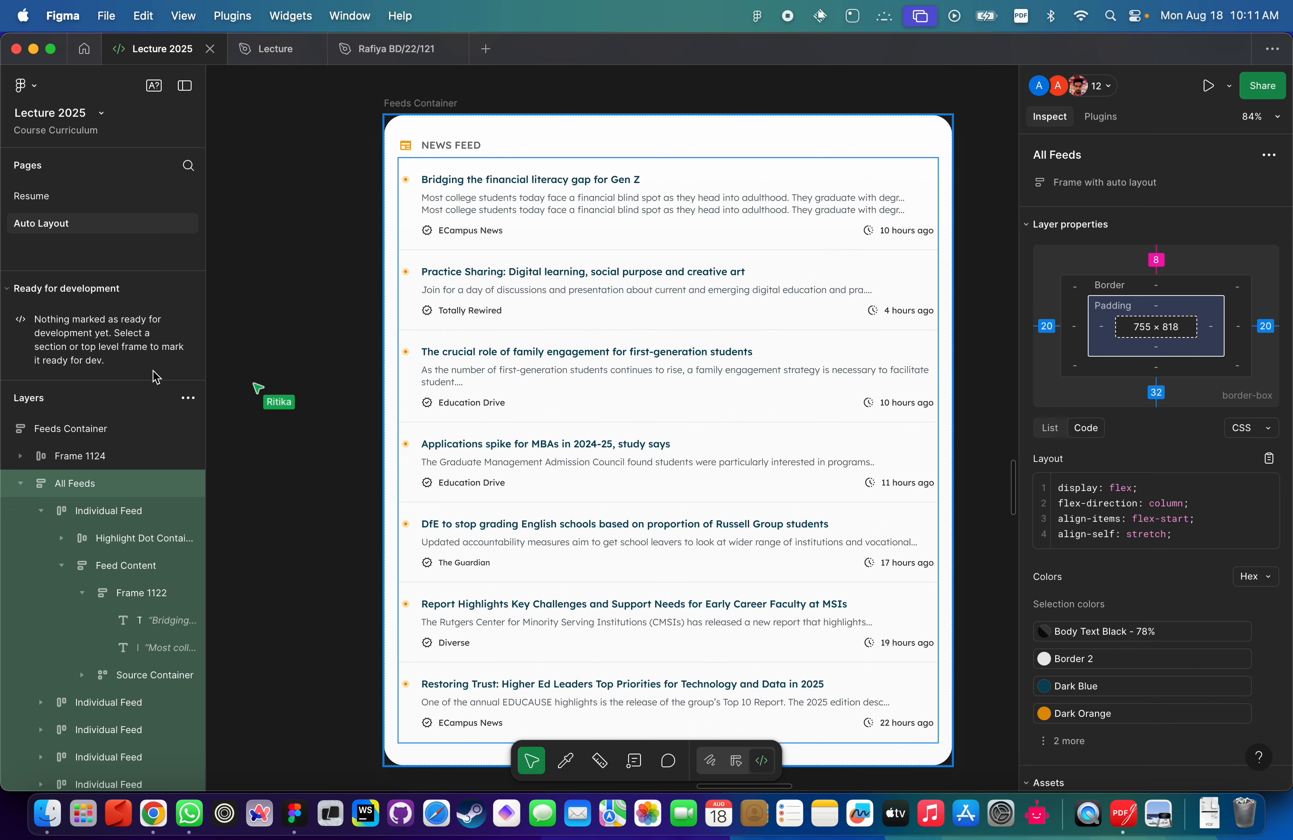
Inspect the layout and style code of the parent Feeds Container and clear the selection.
{"action": "key", "text": "shift+Return"}
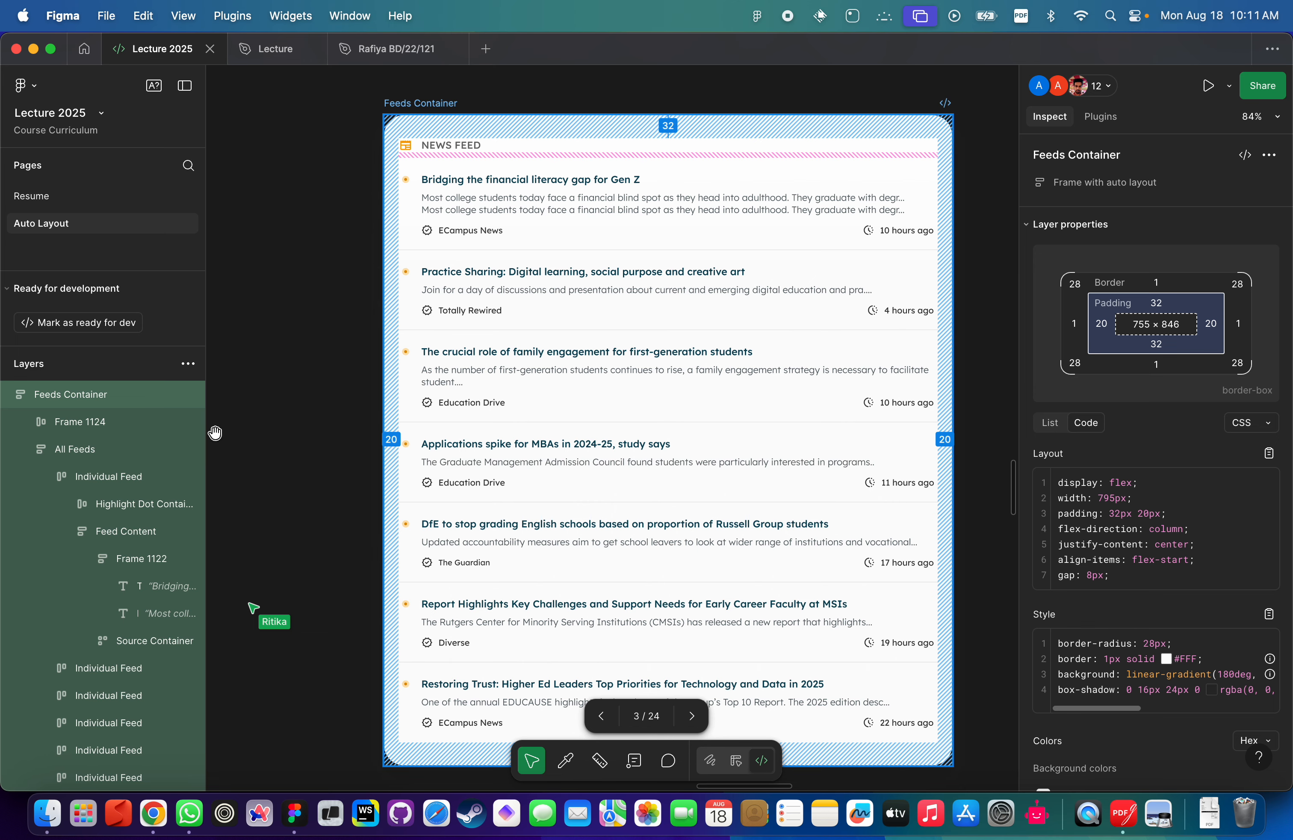
{"action": "left_click", "coordinate": [239, 371]}
Switch the file from Dev Mode back to design mode and select Frame 110 with the letter tiles A to E.
{"action": "scroll", "coordinate": [472, 272], "scroll_direction": "down", "scroll_amount": 5}
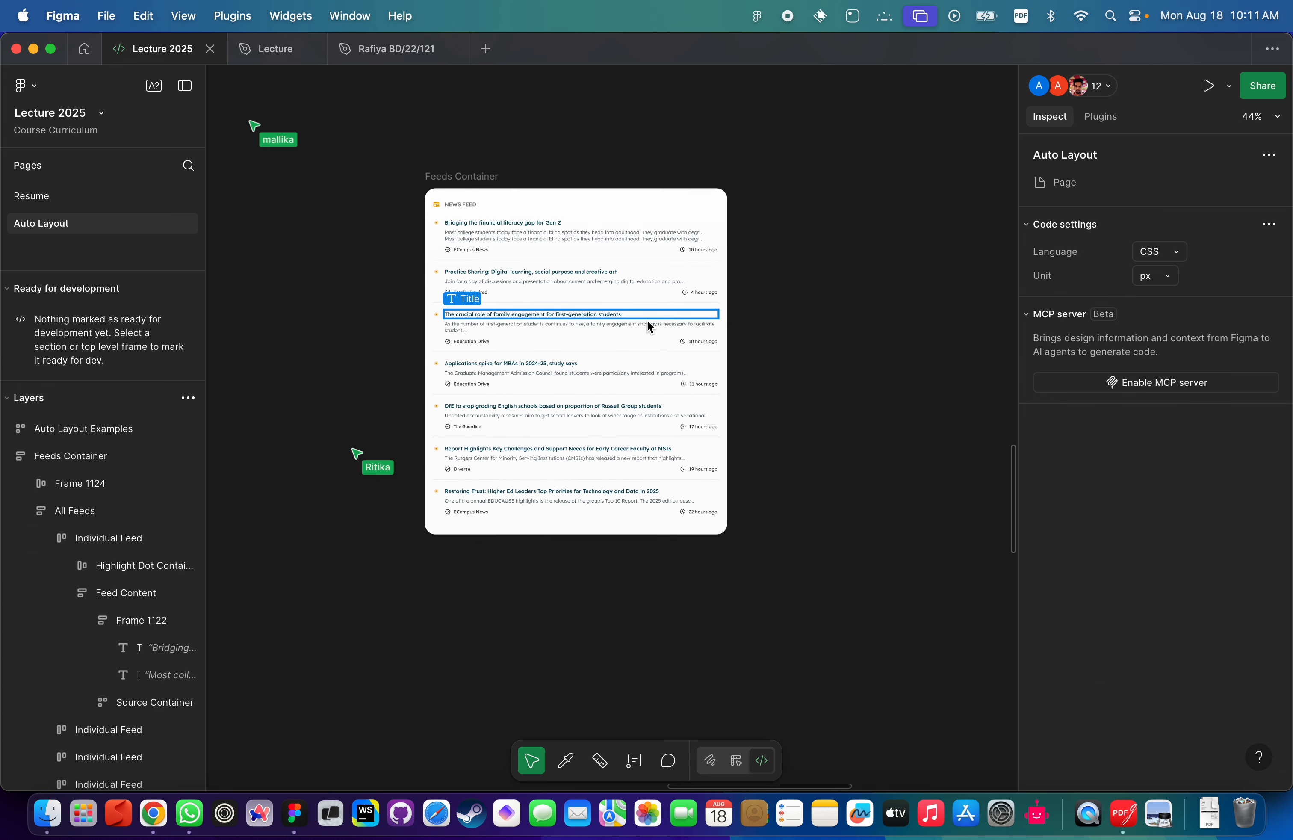
{"action": "scroll", "coordinate": [519, 190], "scroll_direction": "up", "scroll_amount": 5}
{"action": "scroll", "coordinate": [519, 190], "scroll_direction": "left", "scroll_amount": 5}
{"action": "scroll", "coordinate": [520, 190], "scroll_direction": "down", "scroll_amount": 10}
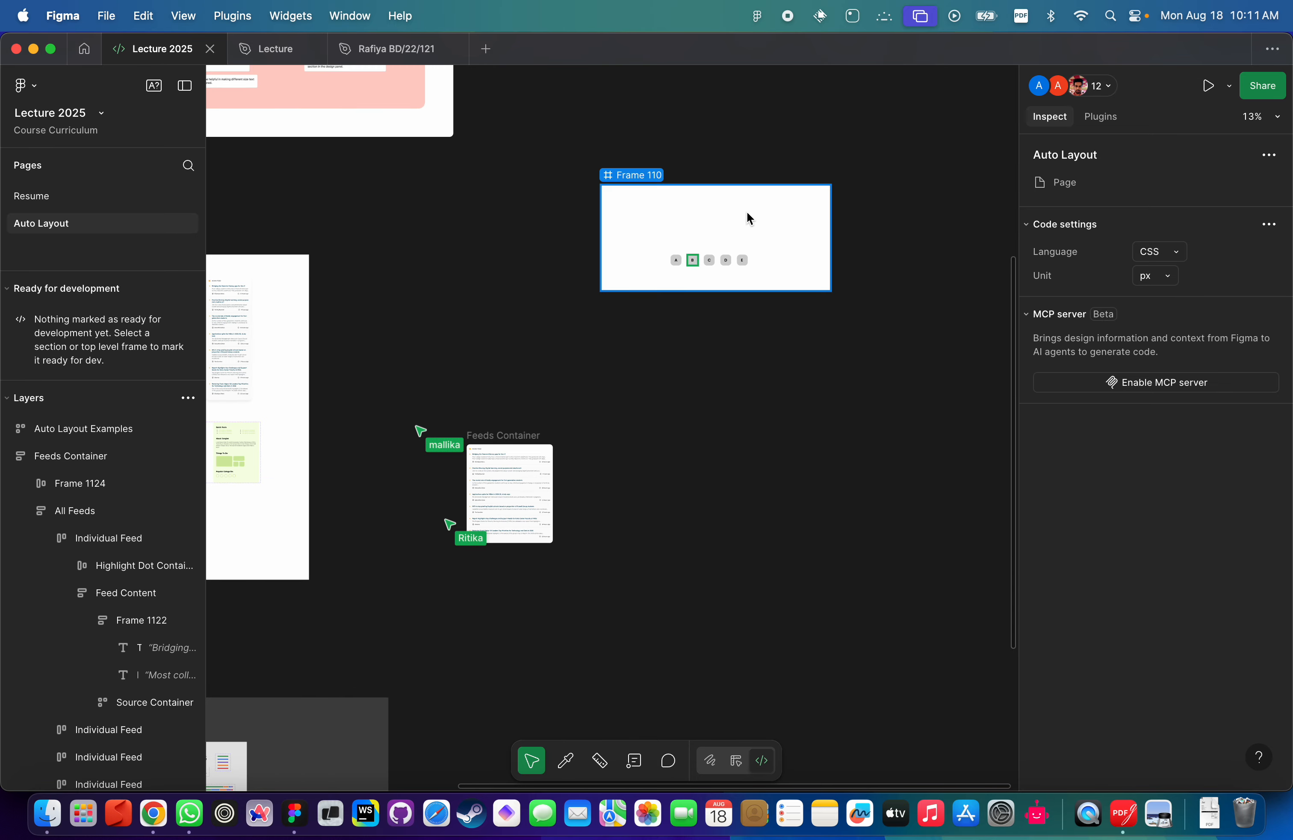
{"action": "scroll", "coordinate": [748, 216], "scroll_direction": "up", "scroll_amount": 10}
{"action": "scroll", "coordinate": [634, 267], "scroll_direction": "down", "scroll_amount": 5}
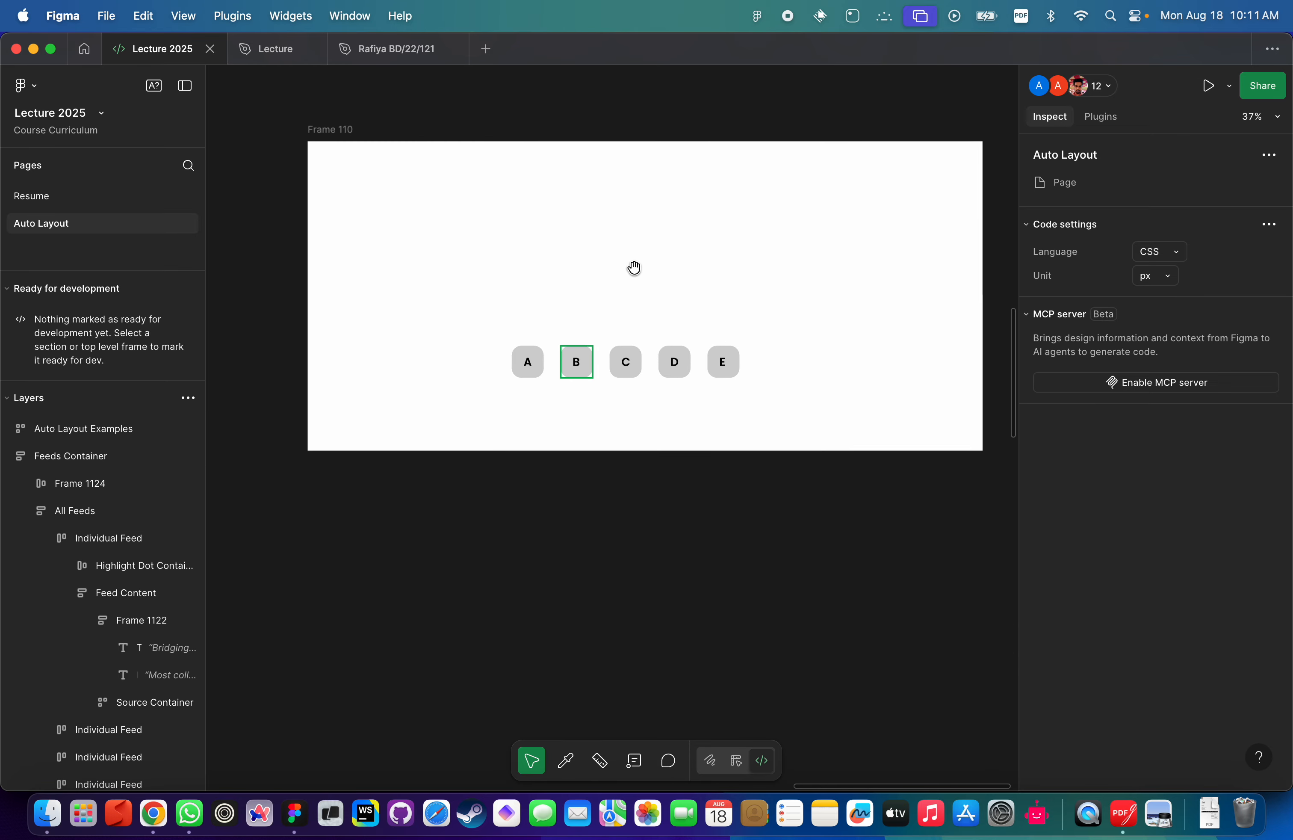
{"action": "scroll", "coordinate": [545, 248], "scroll_direction": "left", "scroll_amount": 3}
{"action": "scroll", "coordinate": [545, 248], "scroll_direction": "up", "scroll_amount": 2}
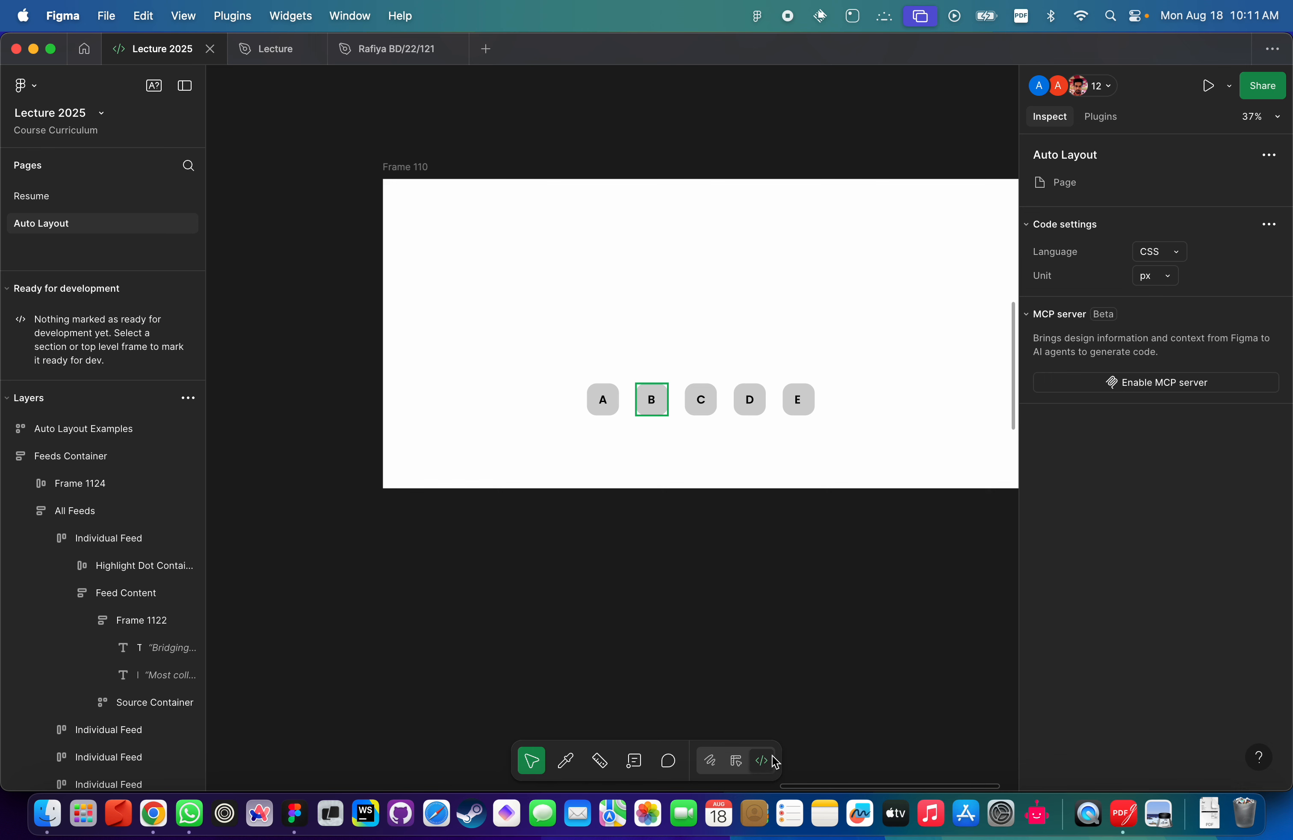
{"action": "left_click", "coordinate": [763, 761]}
{"action": "left_click", "coordinate": [413, 169]}
{"action": "scroll", "coordinate": [406, 175], "scroll_direction": "up", "scroll_amount": 1}
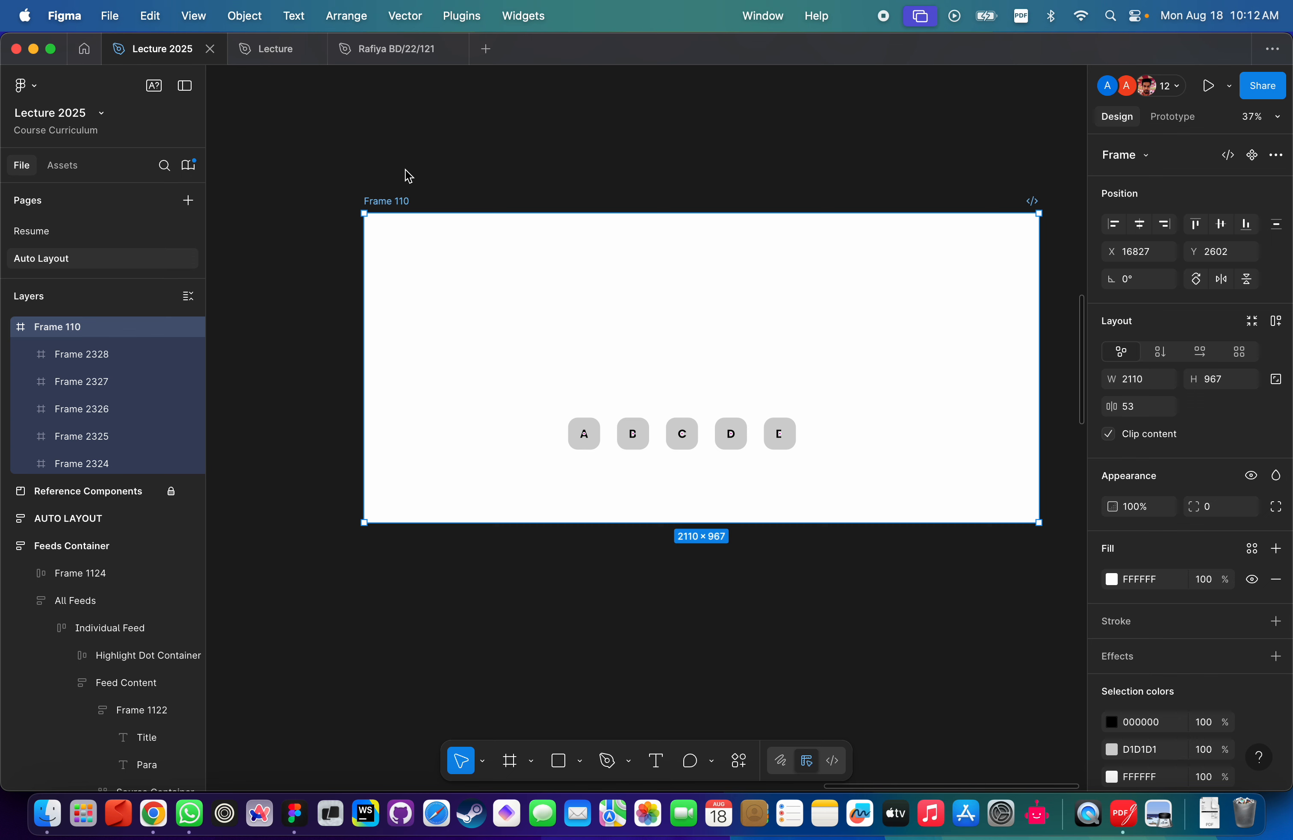
Look up the auto layout command among the options for Frame 110 and add auto layout to the frame.
{"action": "left_click", "coordinate": [413, 188]}
{"action": "left_click", "coordinate": [401, 202]}
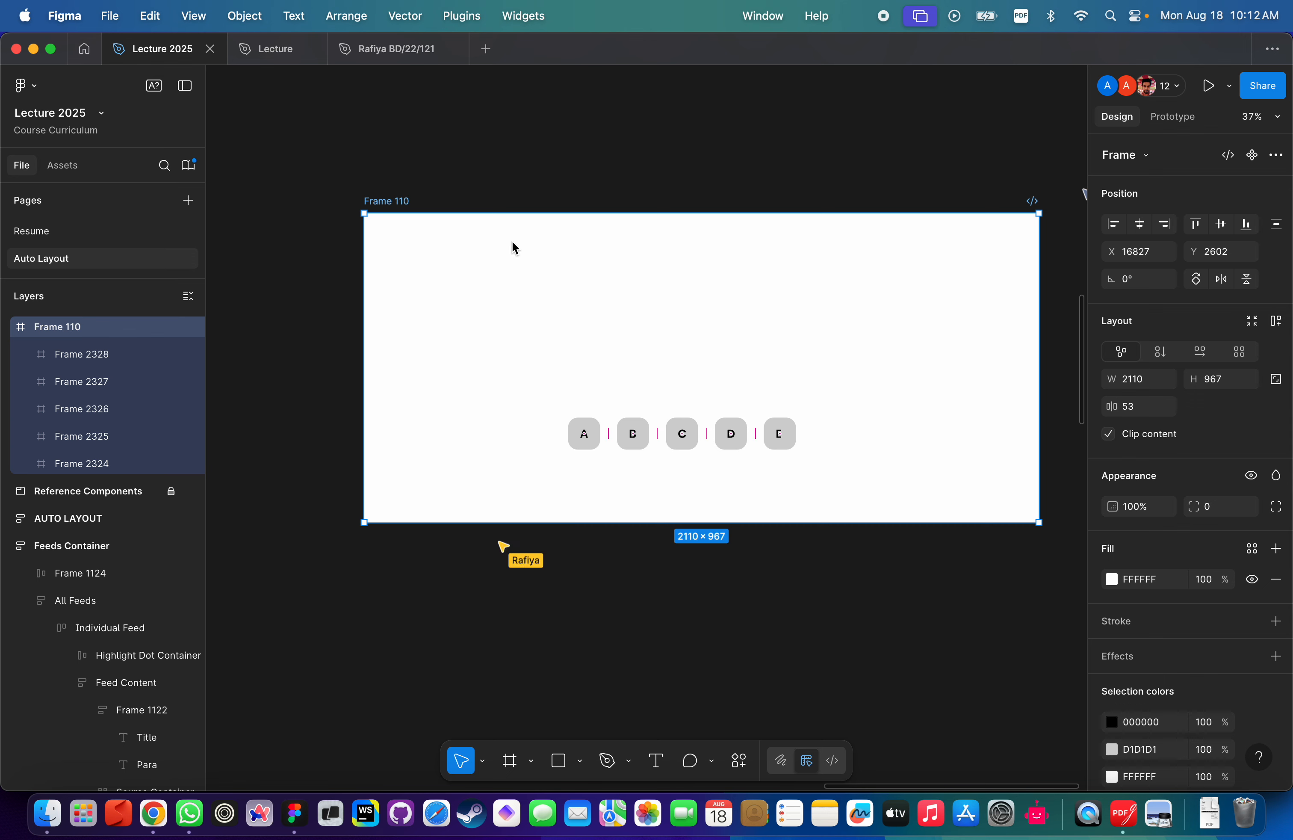
{"action": "right_click", "coordinate": [407, 206]}
{"action": "mouse_move", "coordinate": [497, 588]}
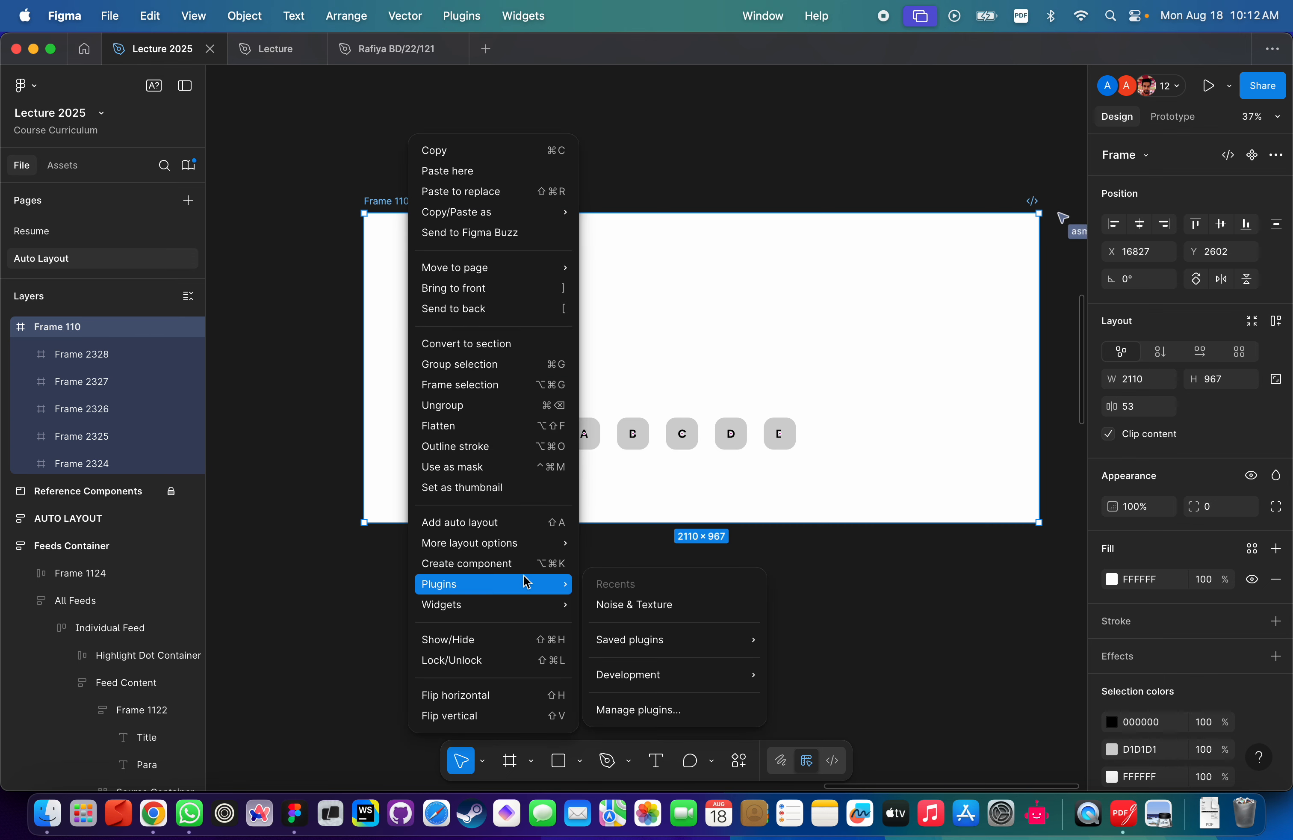
{"action": "mouse_move", "coordinate": [505, 545]}
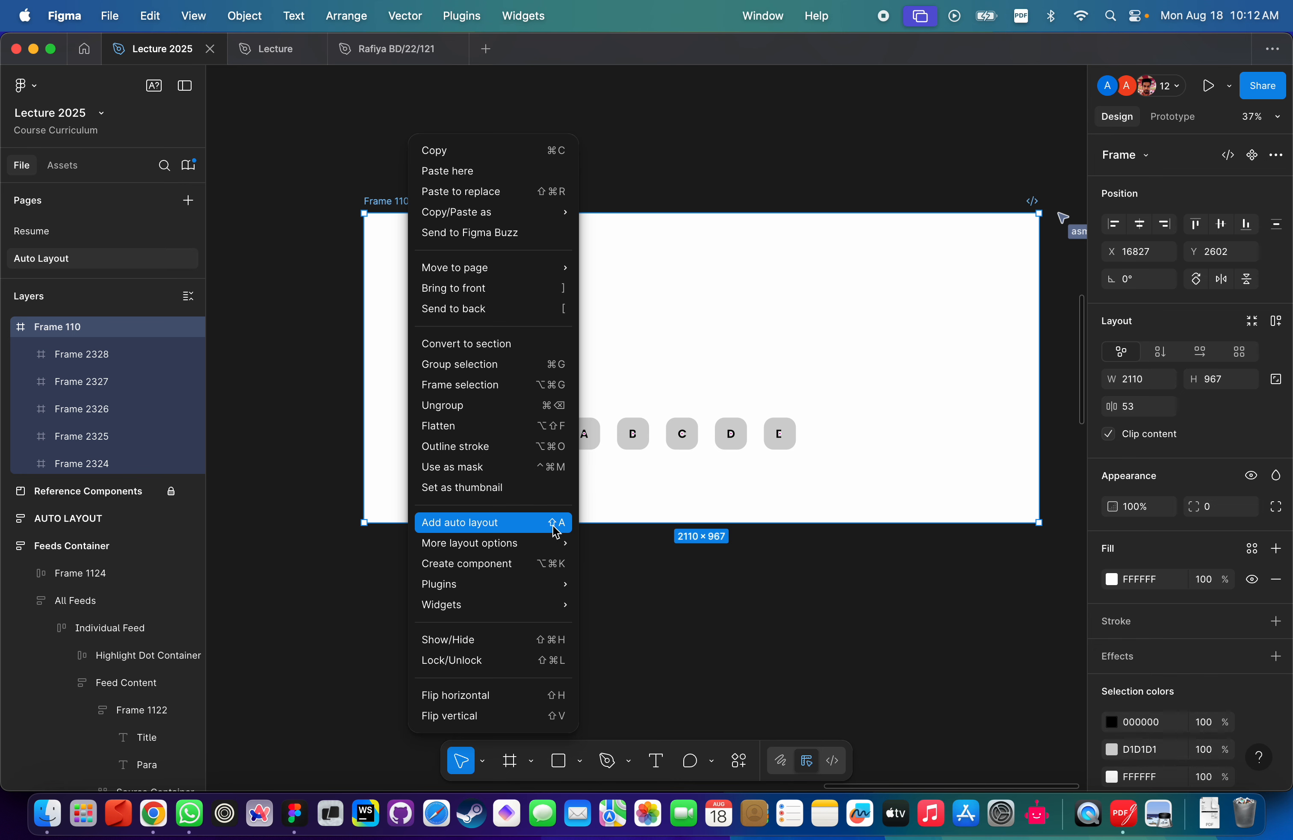
{"action": "left_click", "coordinate": [360, 121]}
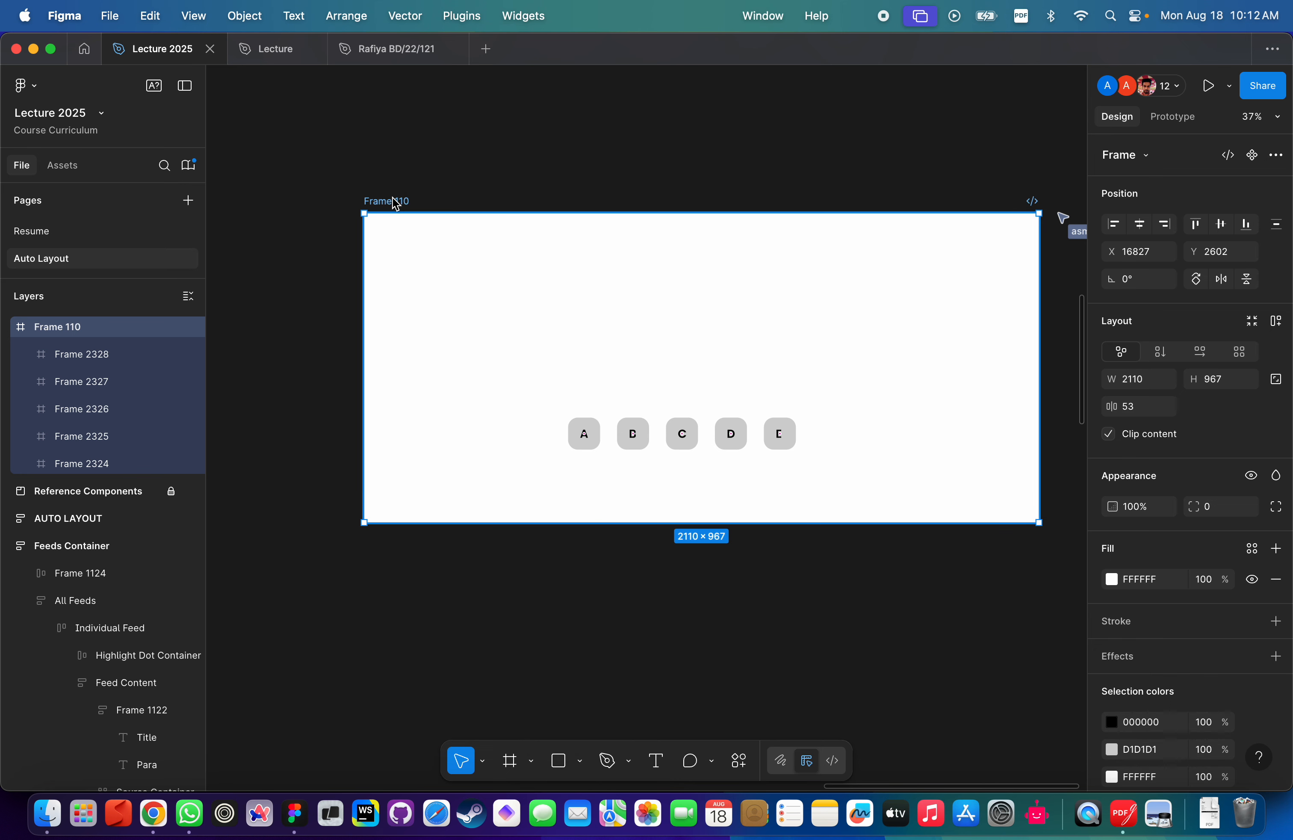
{"action": "key", "text": "shift+a"}
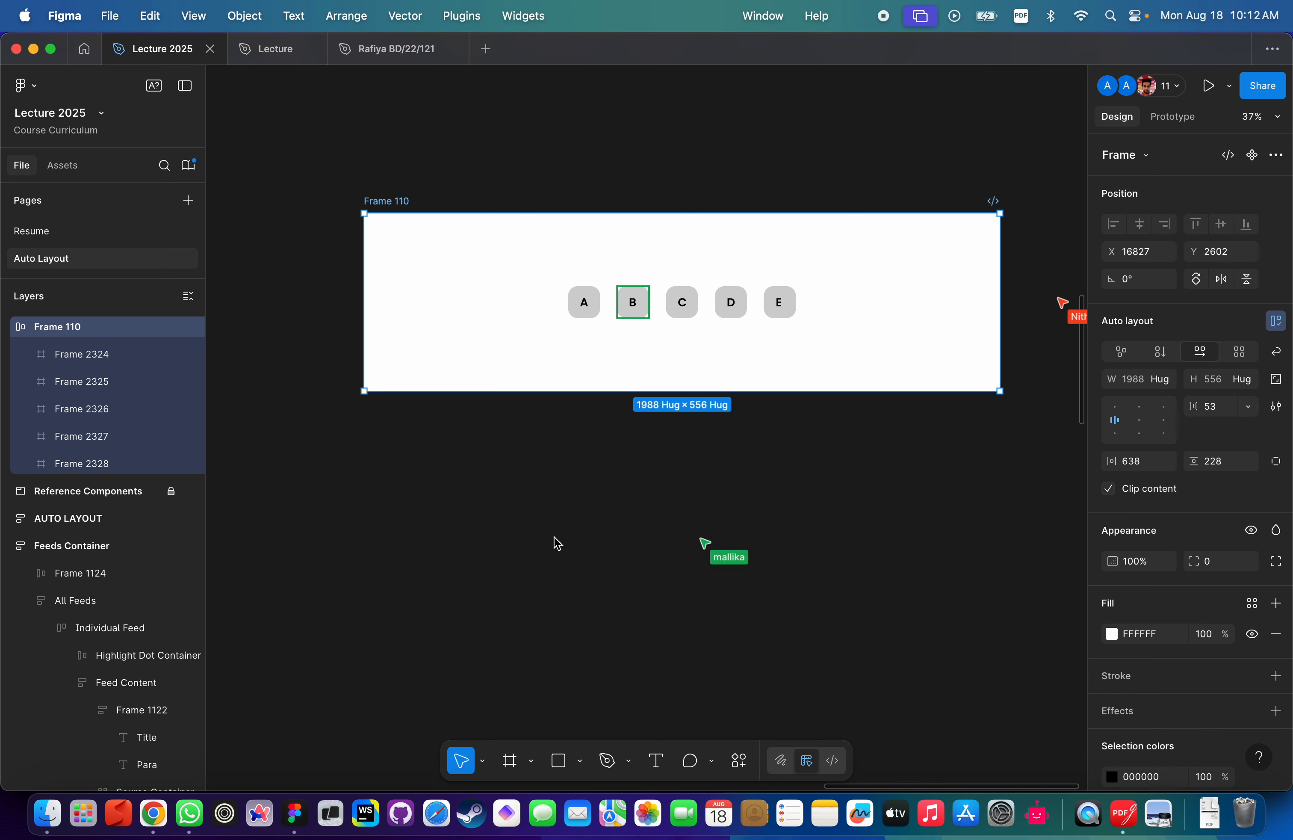
Measure the distances from tile C to the edges of Frame 110 and select tile E.
{"action": "left_click", "coordinate": [691, 309]}
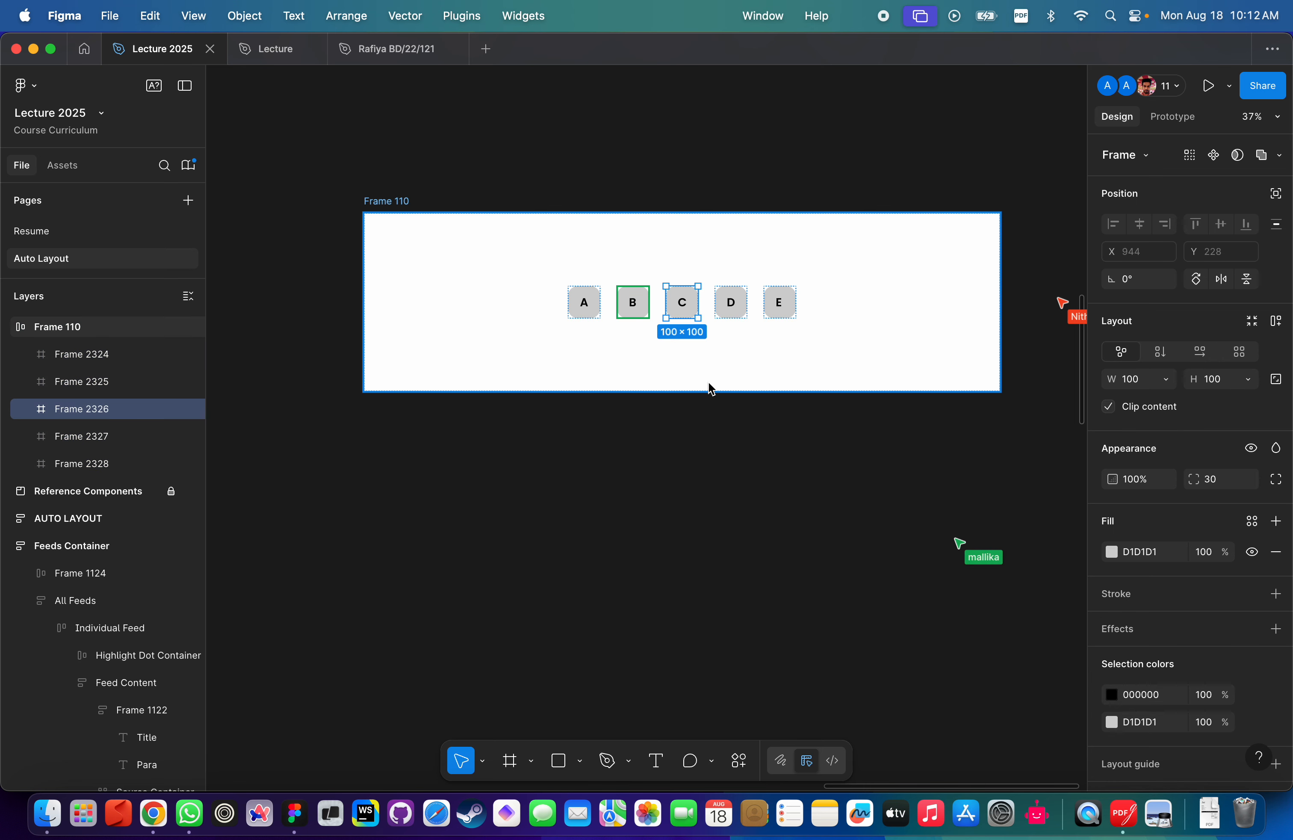
{"action": "key", "text": "alt"}
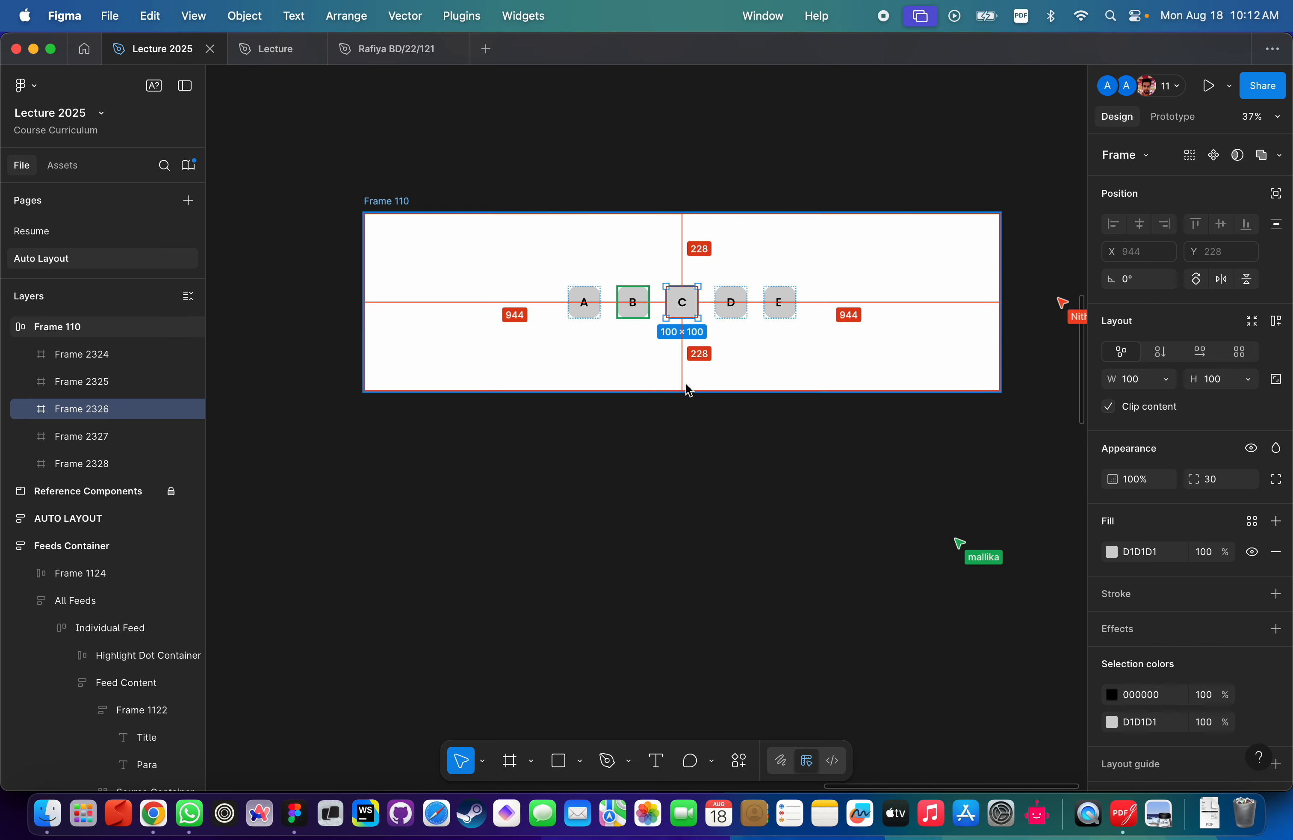
{"action": "left_click", "coordinate": [792, 311]}
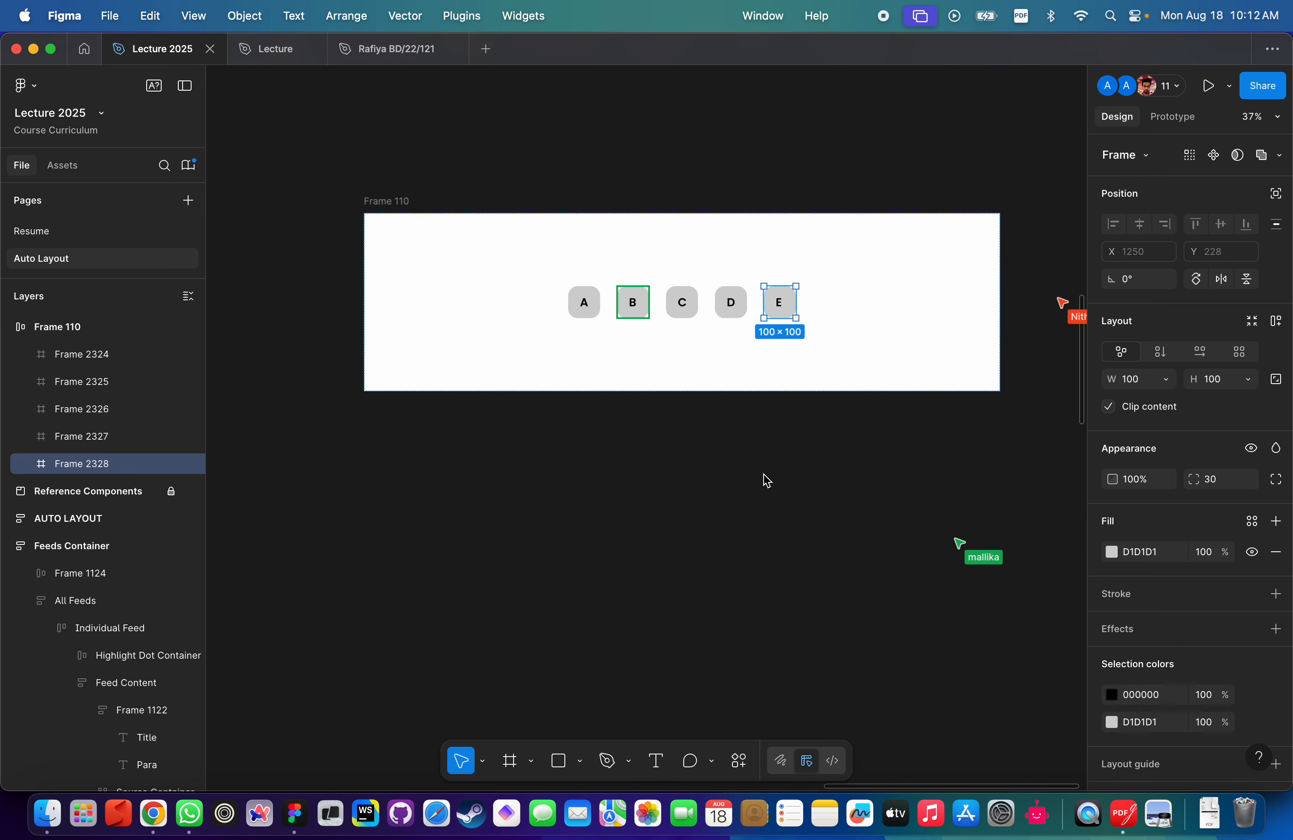
Undo the auto layout on Frame 110 and measure the distances from tile D to the frame's edges.
{"action": "key", "text": "super+z"}
{"action": "key", "text": "super+z"}
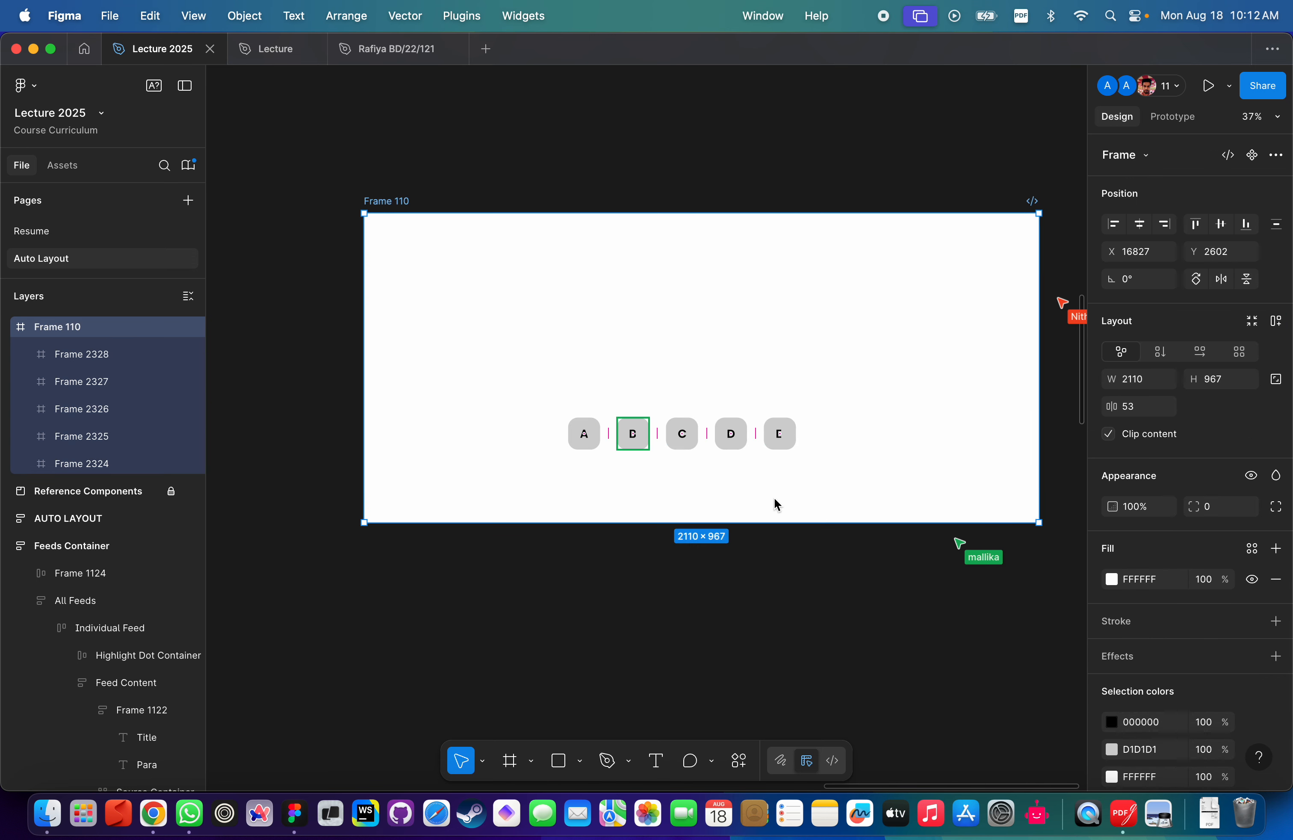
{"action": "left_click", "coordinate": [732, 439]}
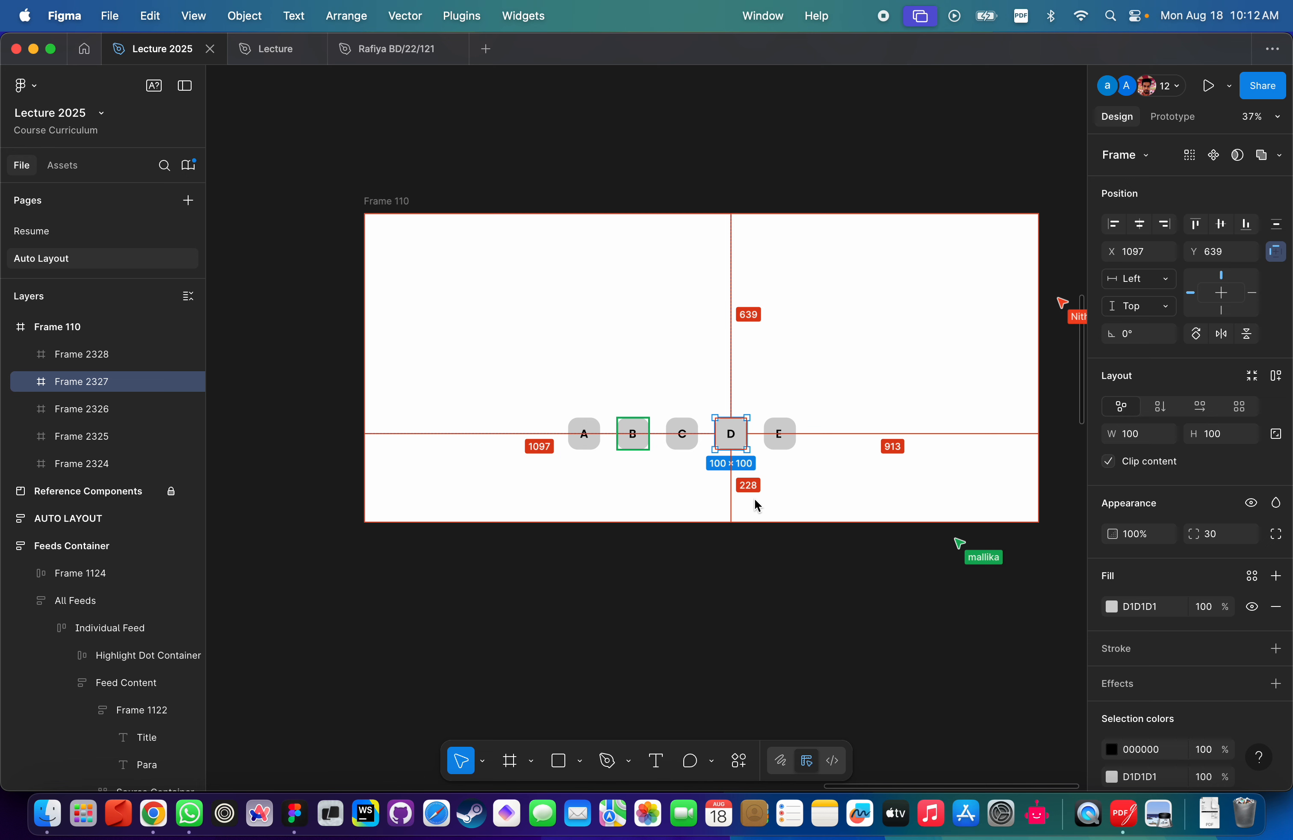
{"action": "key", "text": "alt"}
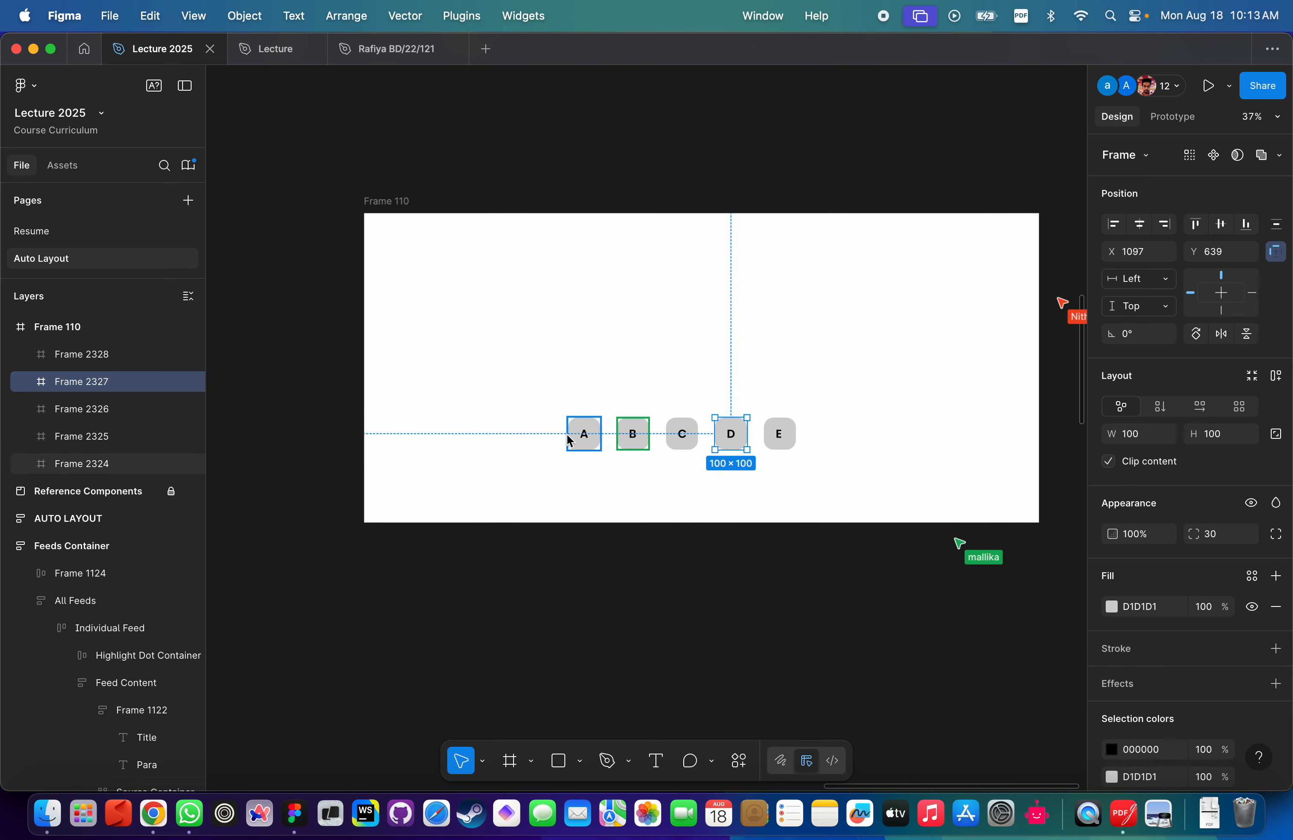
Add auto layout to Frame 110 around its letter tiles and clear the selection.
{"action": "left_click", "coordinate": [402, 203]}
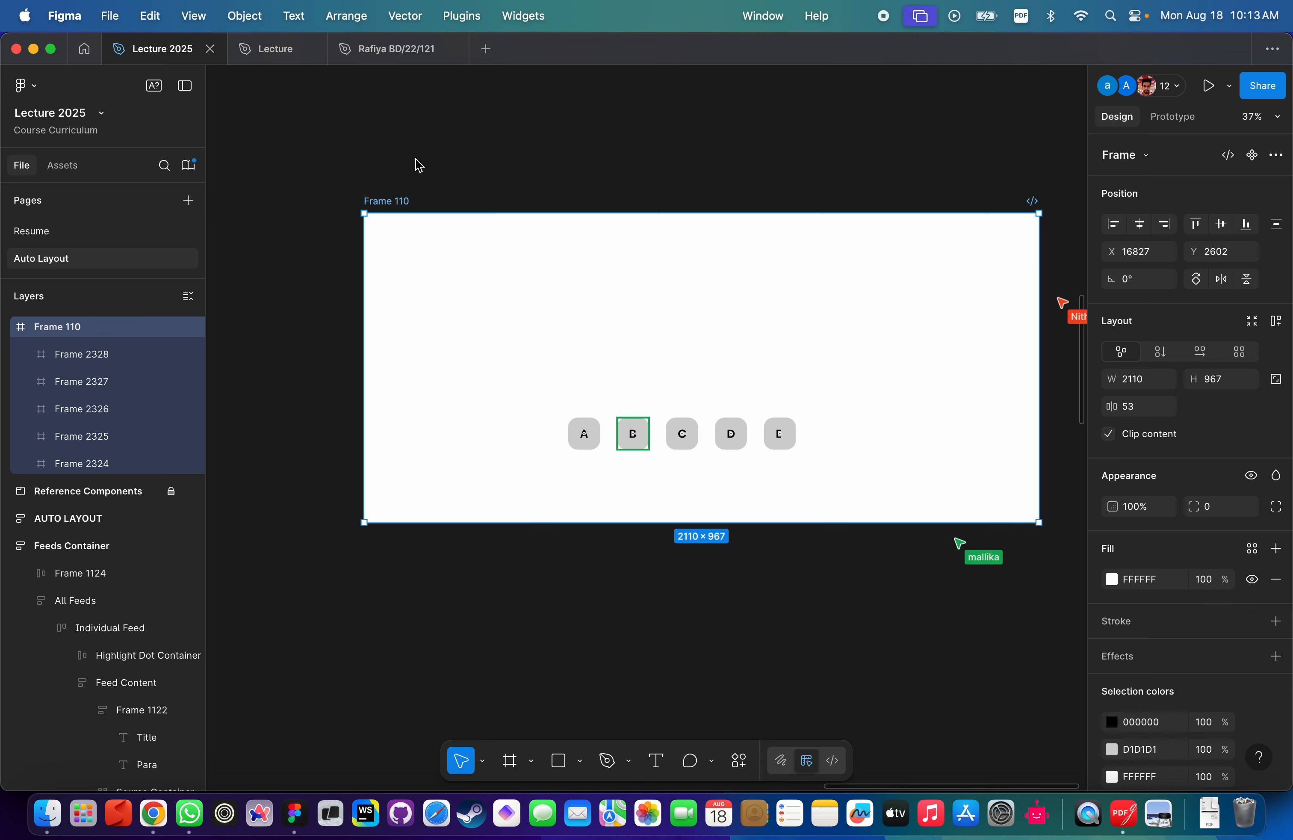
{"action": "key", "text": "shift+a"}
{"action": "left_click", "coordinate": [581, 492]}
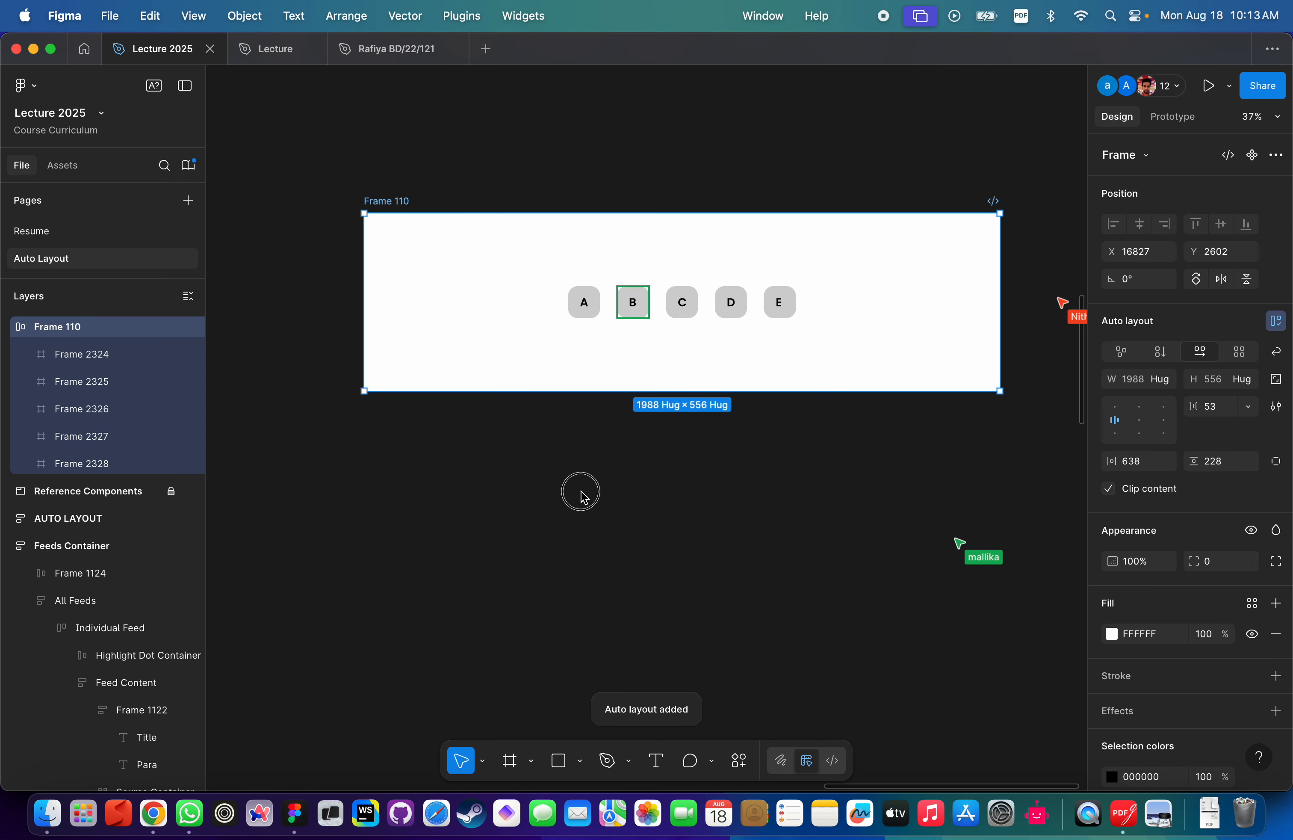
Set the horizontal and vertical padding of Frame 110 to 0.
{"action": "left_click", "coordinate": [396, 204]}
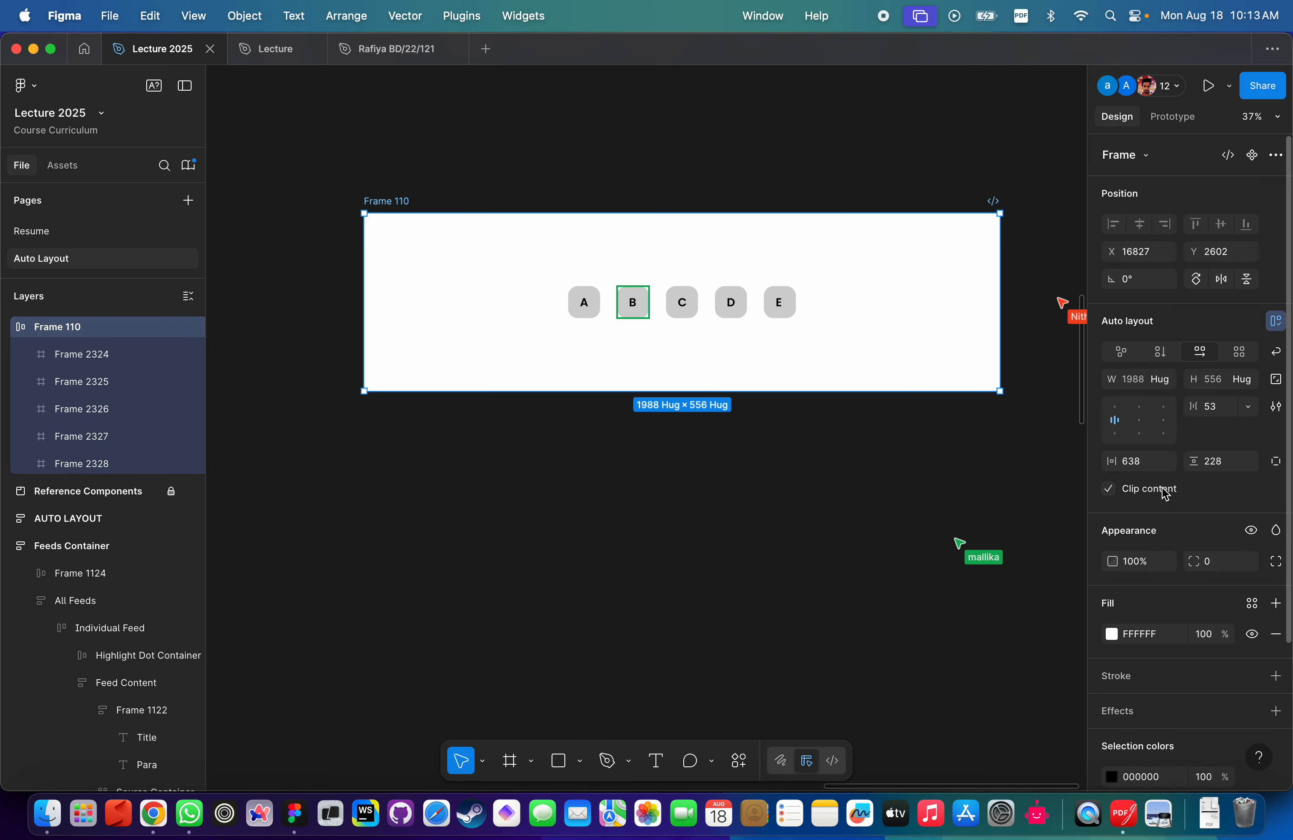
{"action": "left_click", "coordinate": [1145, 463]}
{"action": "double_click", "coordinate": [1145, 468]}
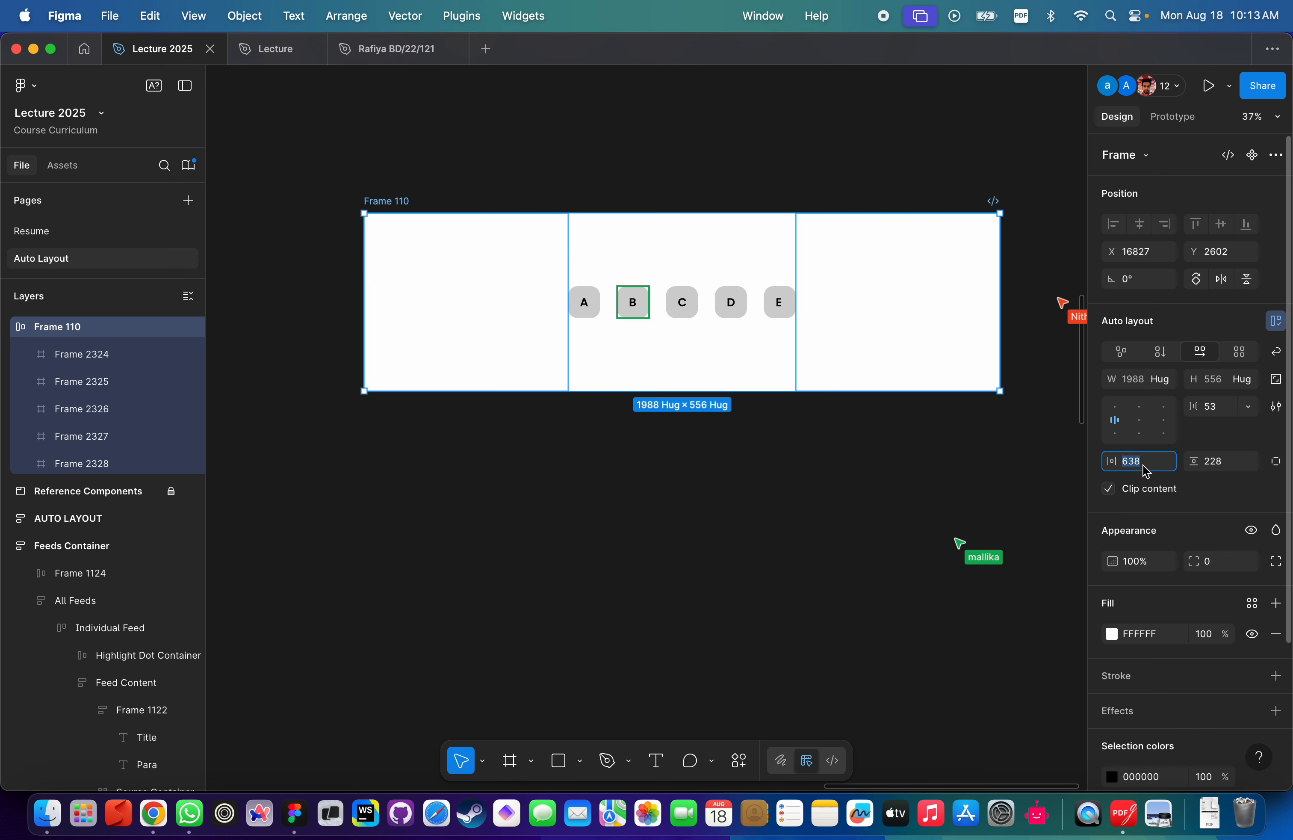
{"action": "type", "text": "0"}
{"action": "left_click", "coordinate": [1239, 459]}
{"action": "type", "text": "0"}
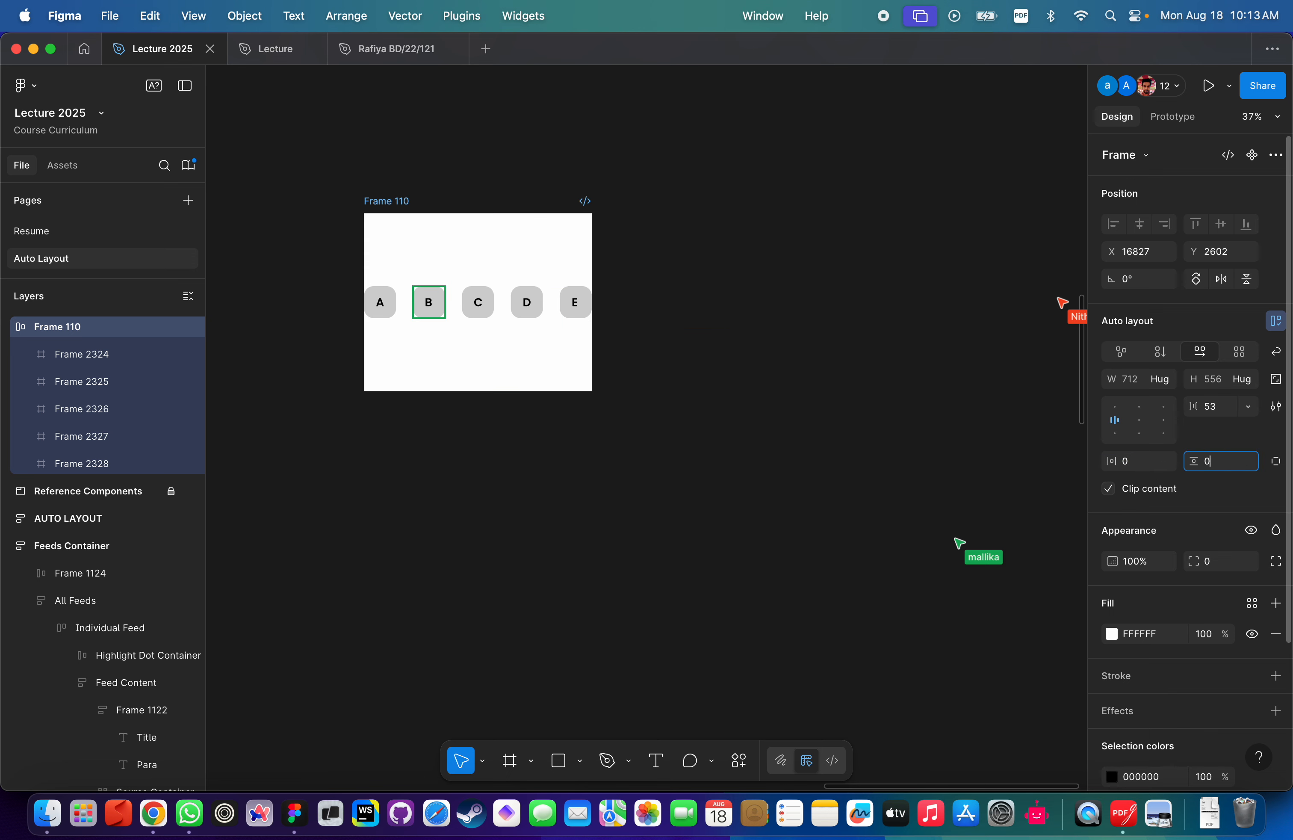
{"action": "key", "text": "Return"}
Set the horizontal gap between the tiles in Frame 110 to 0.
{"action": "left_click", "coordinate": [1221, 410]}
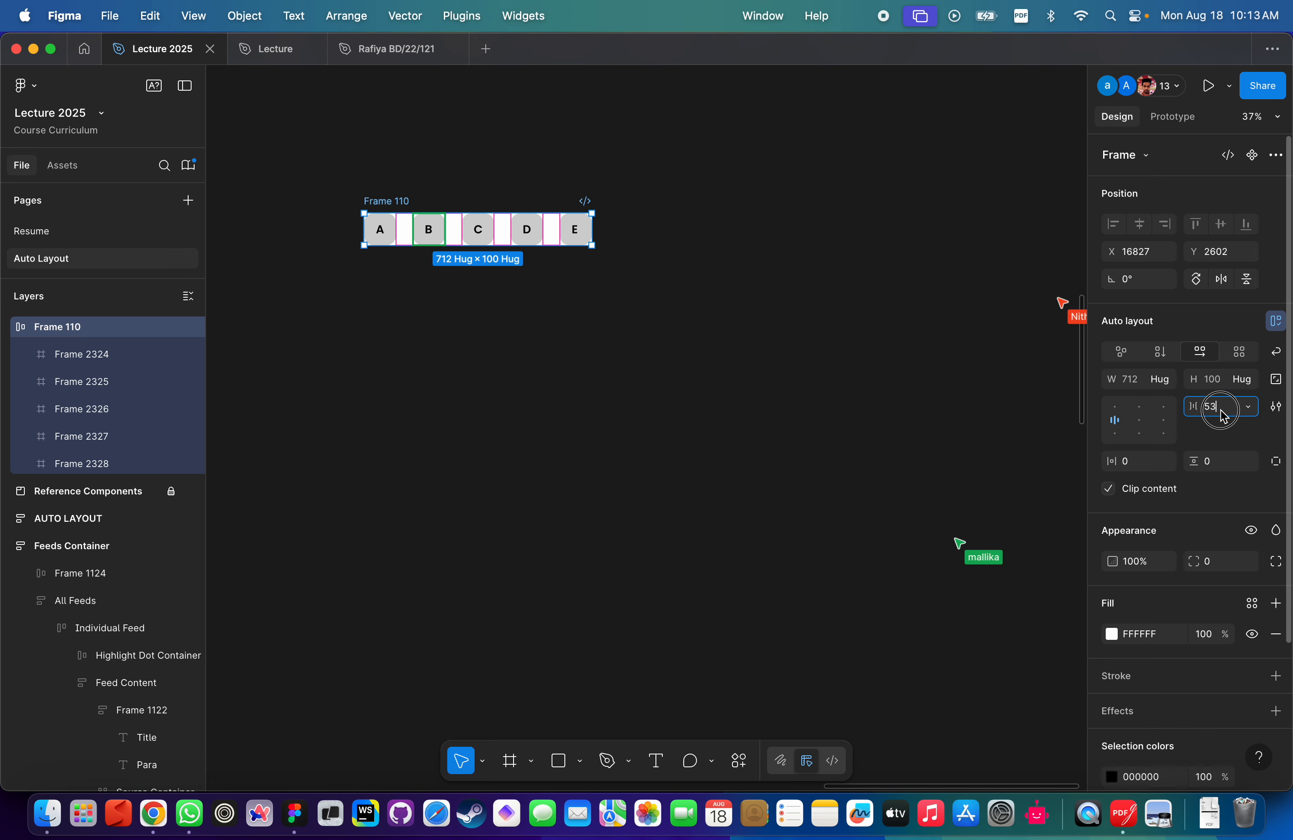
{"action": "type", "text": "0"}
{"action": "key", "text": "Return"}
{"action": "left_click", "coordinate": [588, 390]}
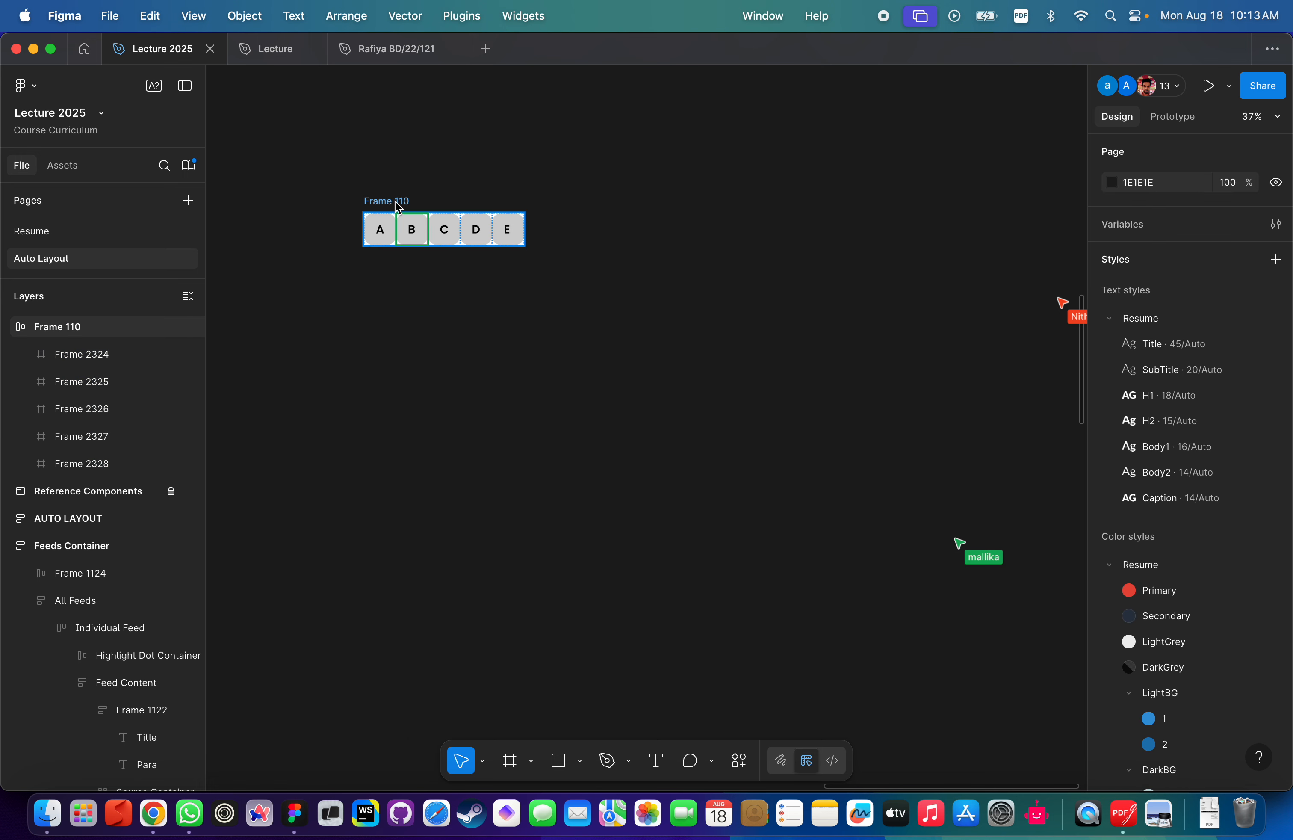
Zoom to Frame 110 and change its fill to red F80D0D.
{"action": "left_click", "coordinate": [398, 208]}
{"action": "key", "text": "shift+2"}
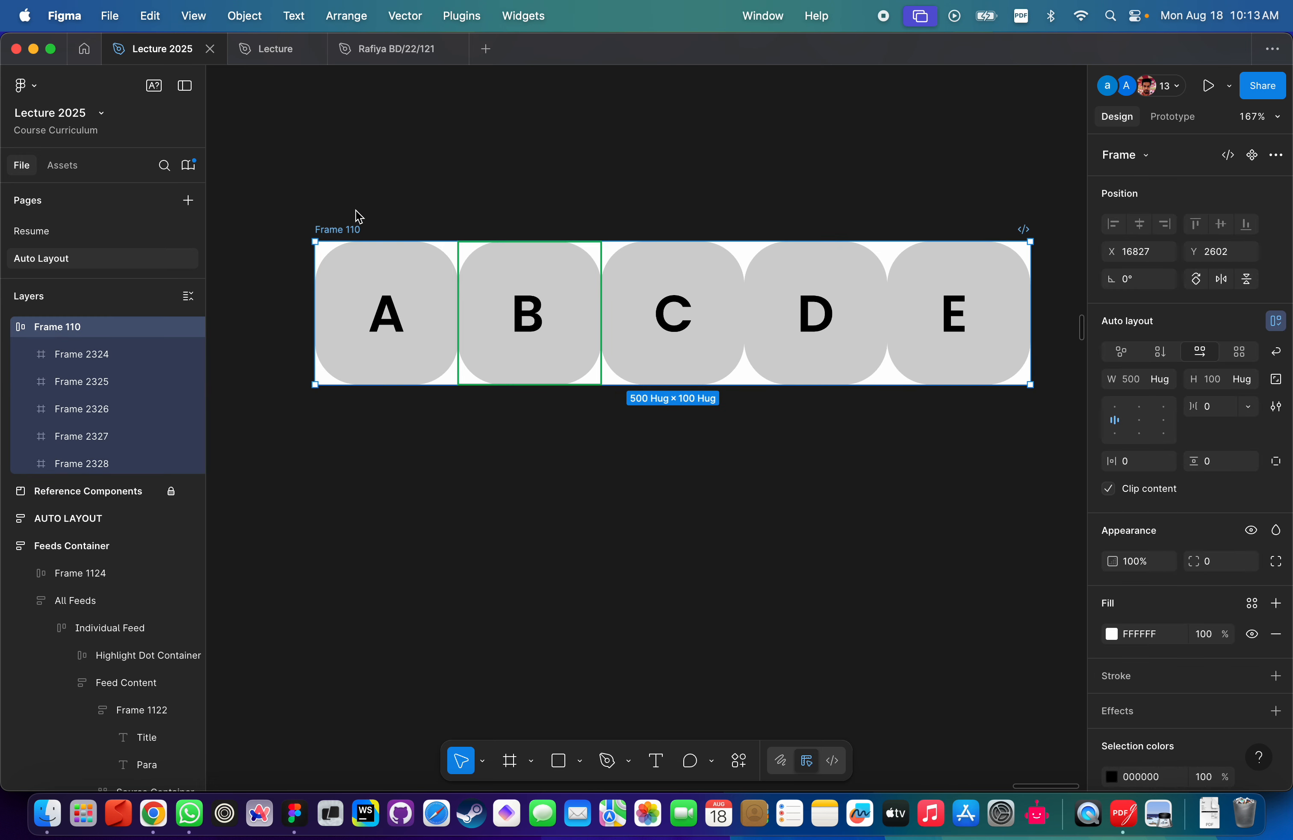
{"action": "scroll", "coordinate": [358, 216], "scroll_direction": "up", "scroll_amount": 2}
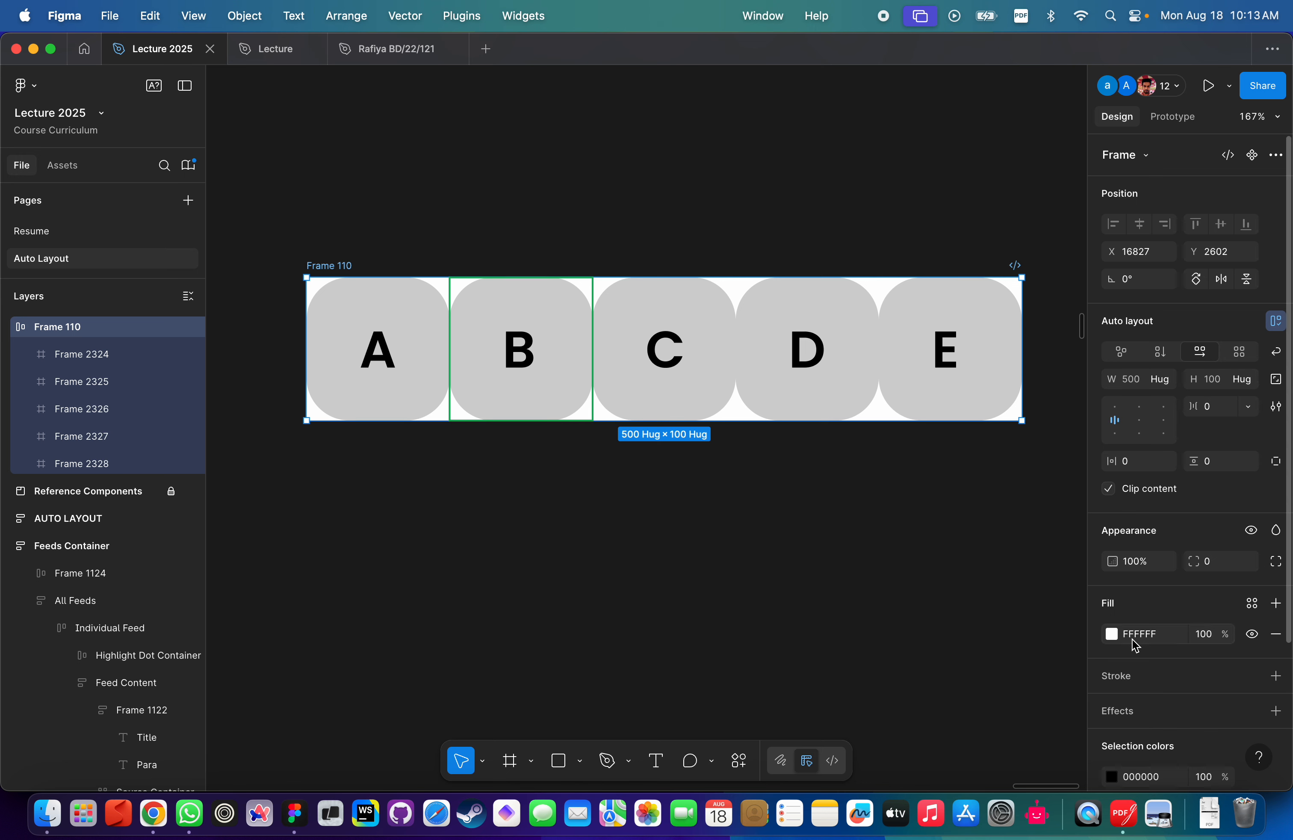
{"action": "left_click", "coordinate": [1111, 633]}
{"action": "left_click", "coordinate": [966, 408]}
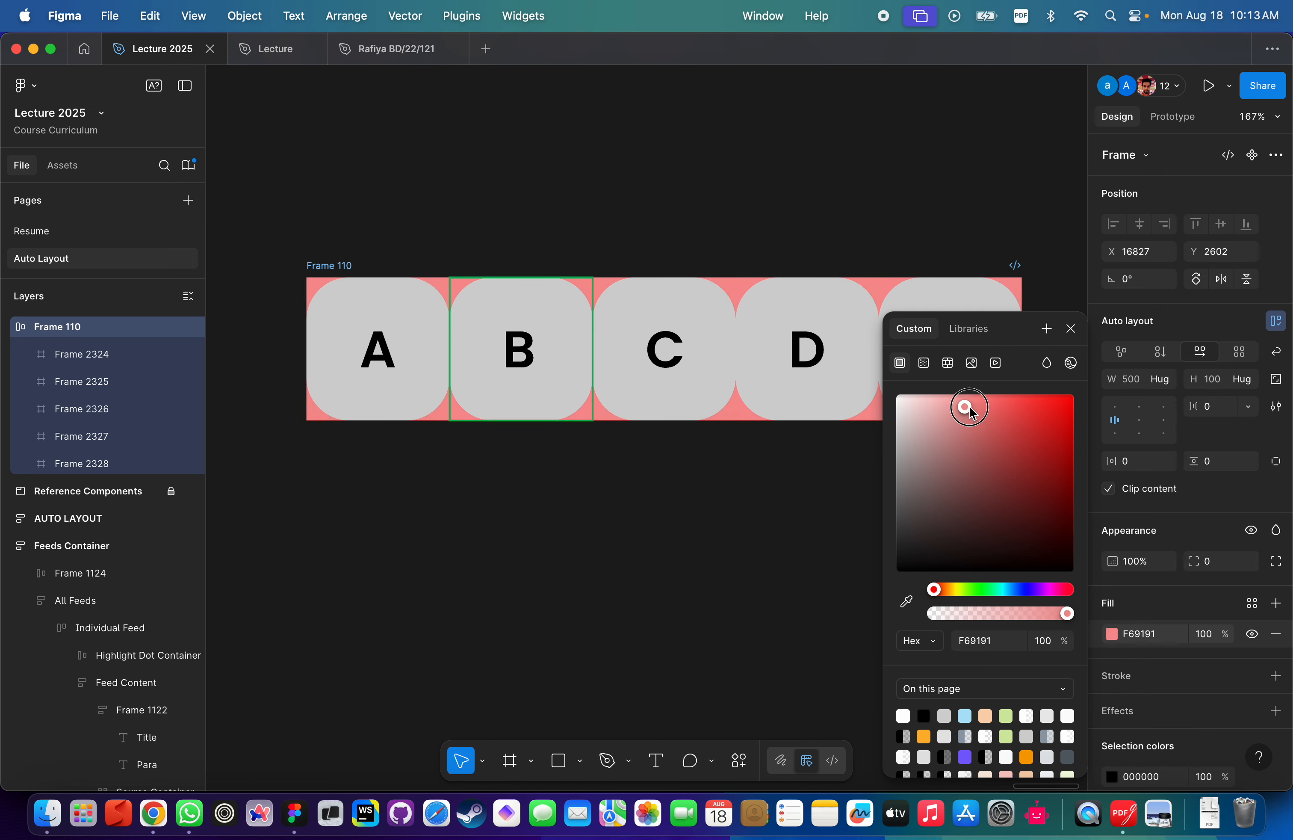
{"action": "left_click_drag", "start_coordinate": [970, 408], "coordinate": [1065, 400]}
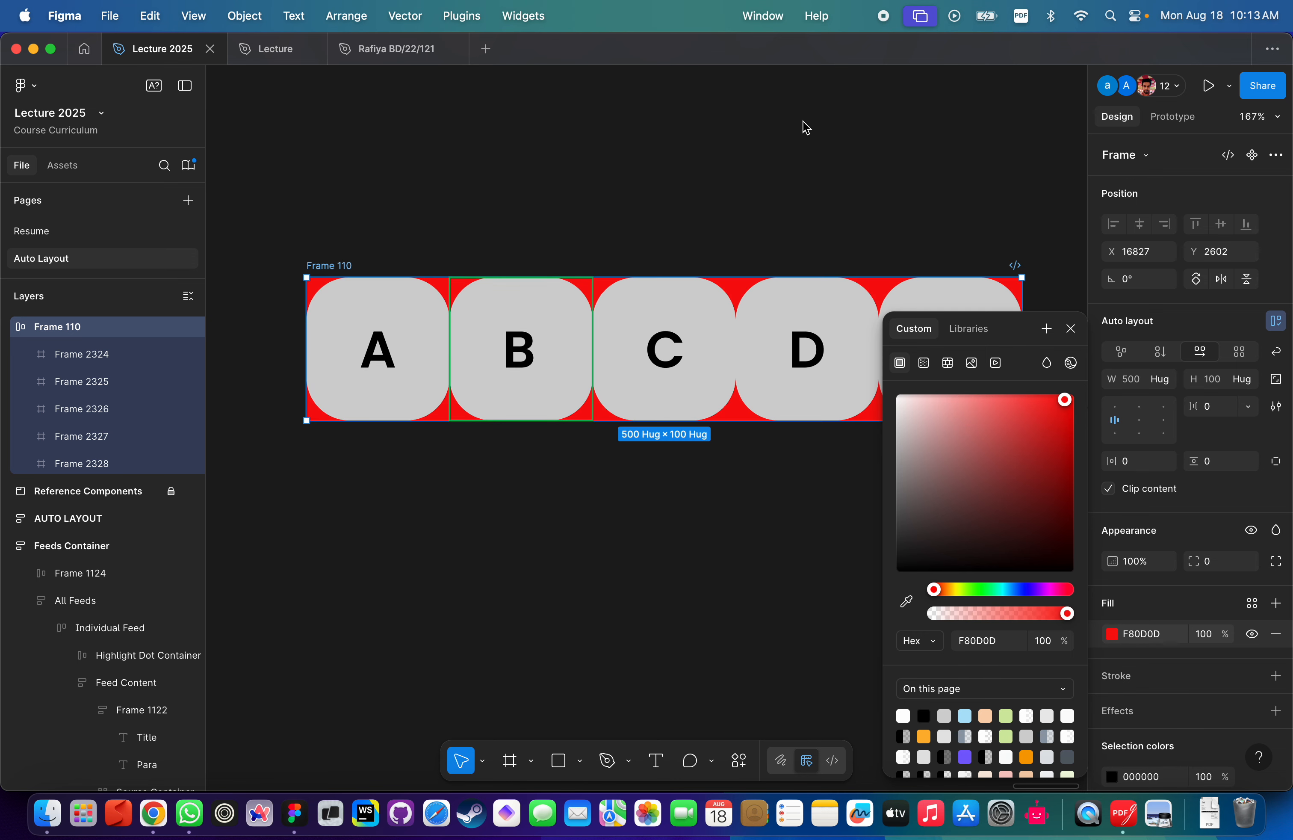
{"action": "left_click", "coordinate": [601, 131]}
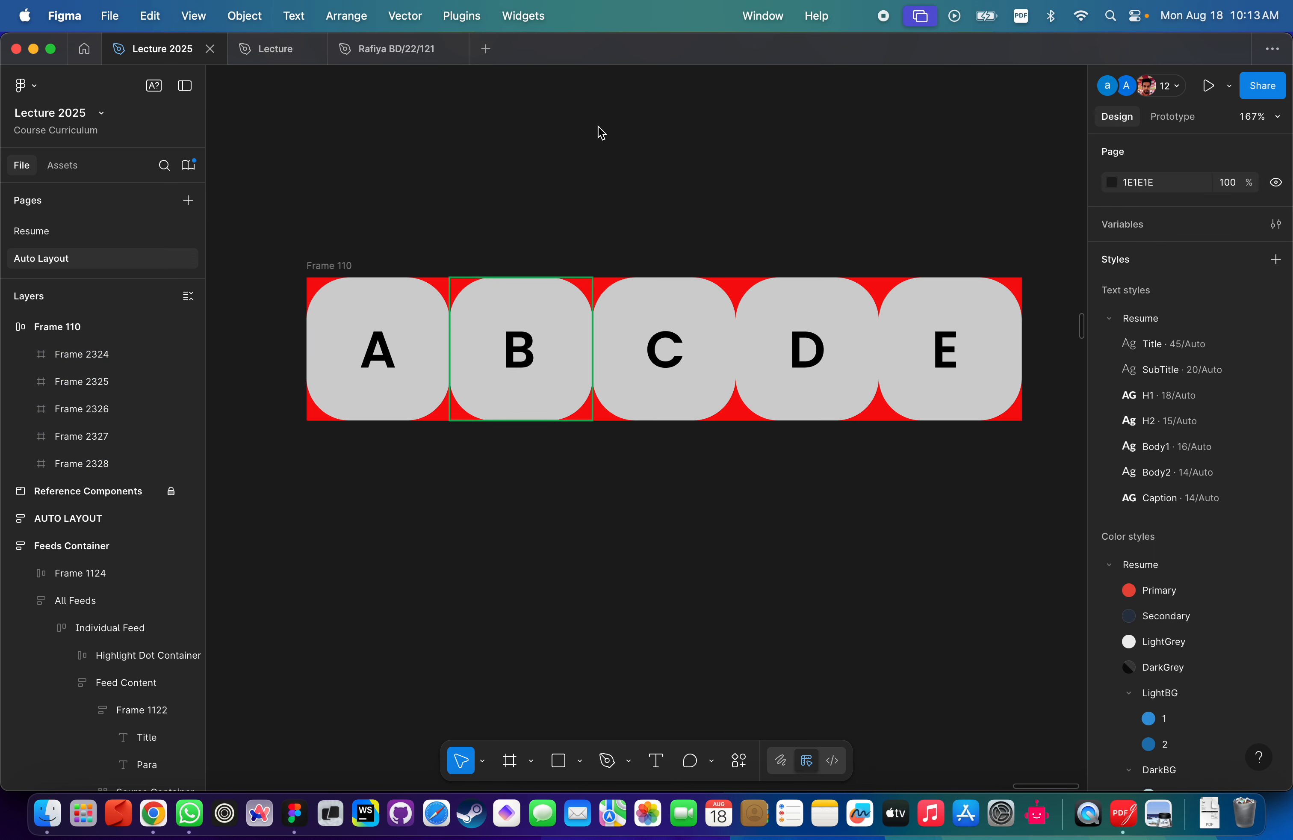
Select Frame 110 and from it all its child frames, Frame 2324 to Frame 2328.
{"action": "left_click", "coordinate": [329, 276]}
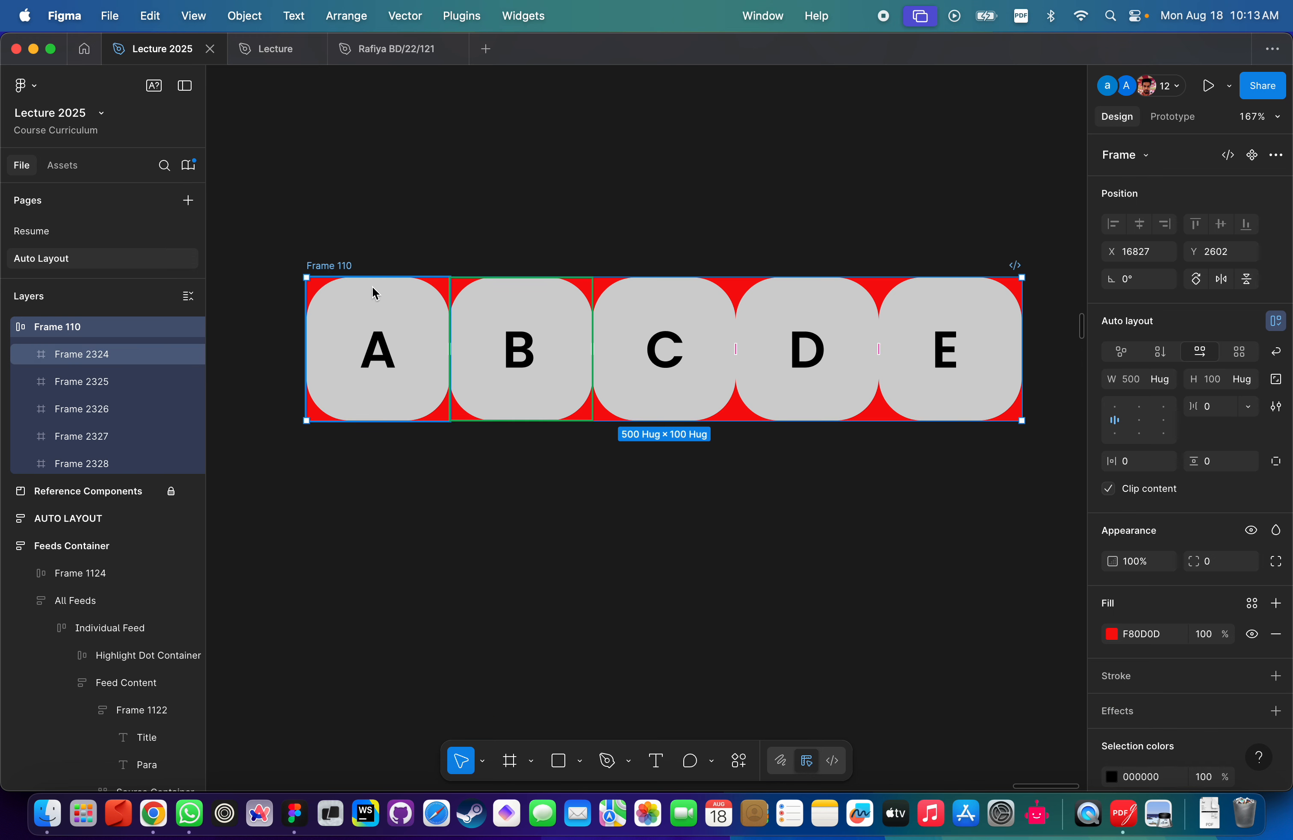
{"action": "left_click", "coordinate": [355, 250]}
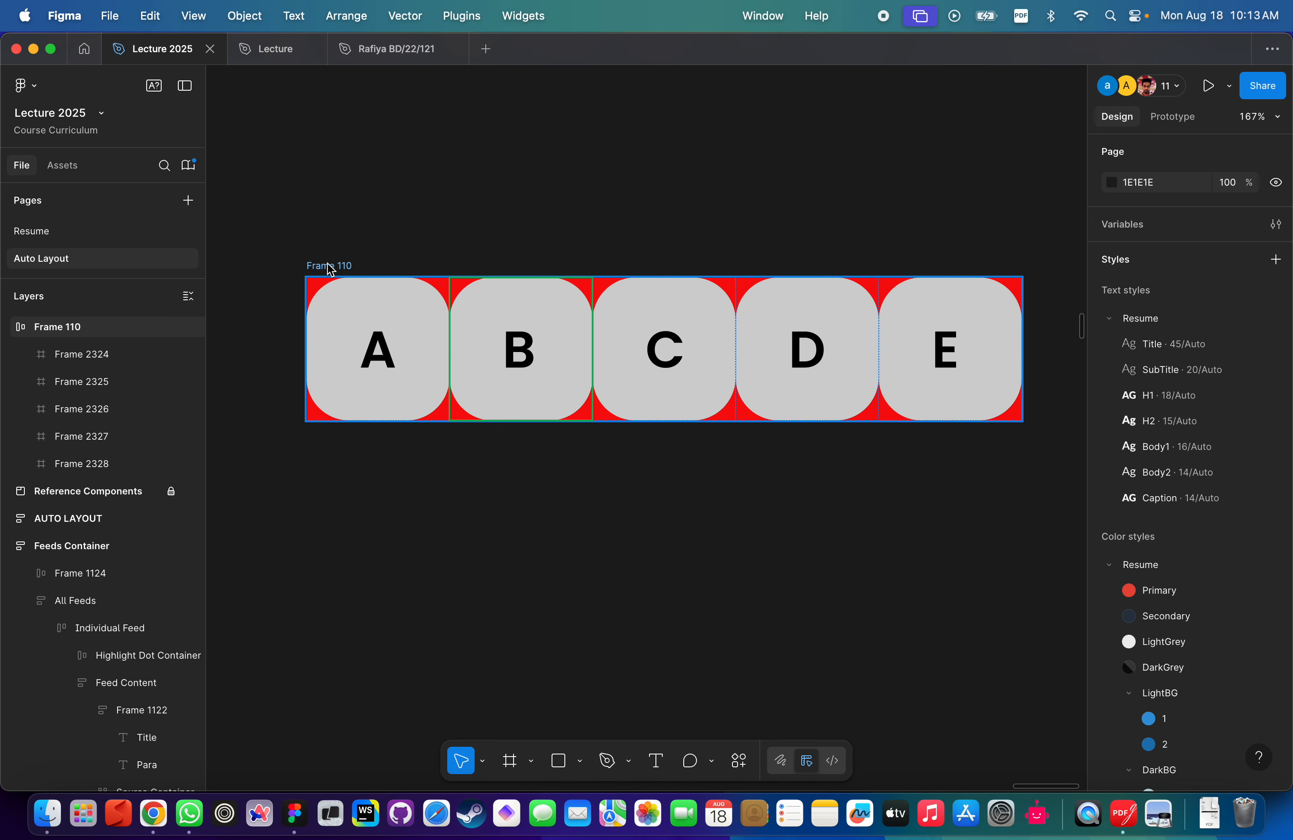
{"action": "left_click", "coordinate": [334, 267]}
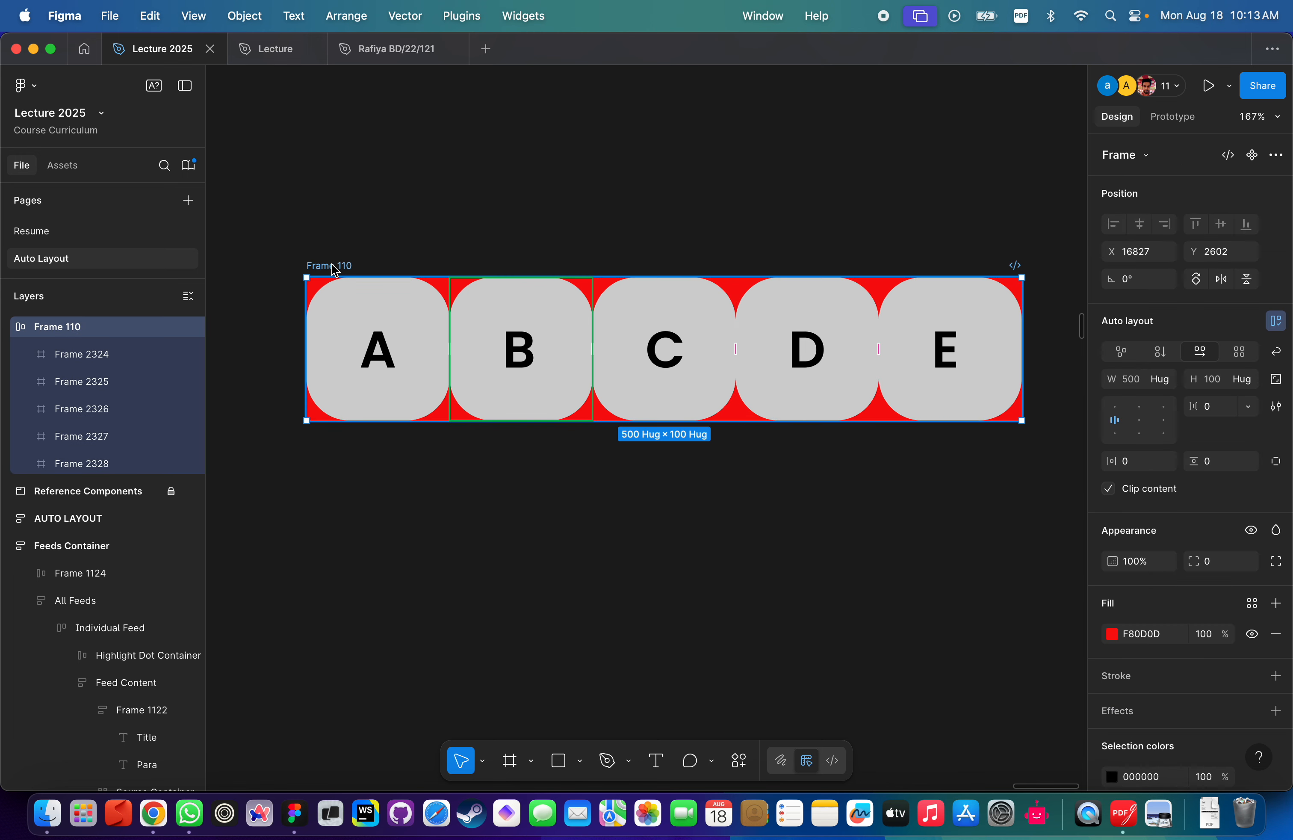
{"action": "key", "text": "Return"}
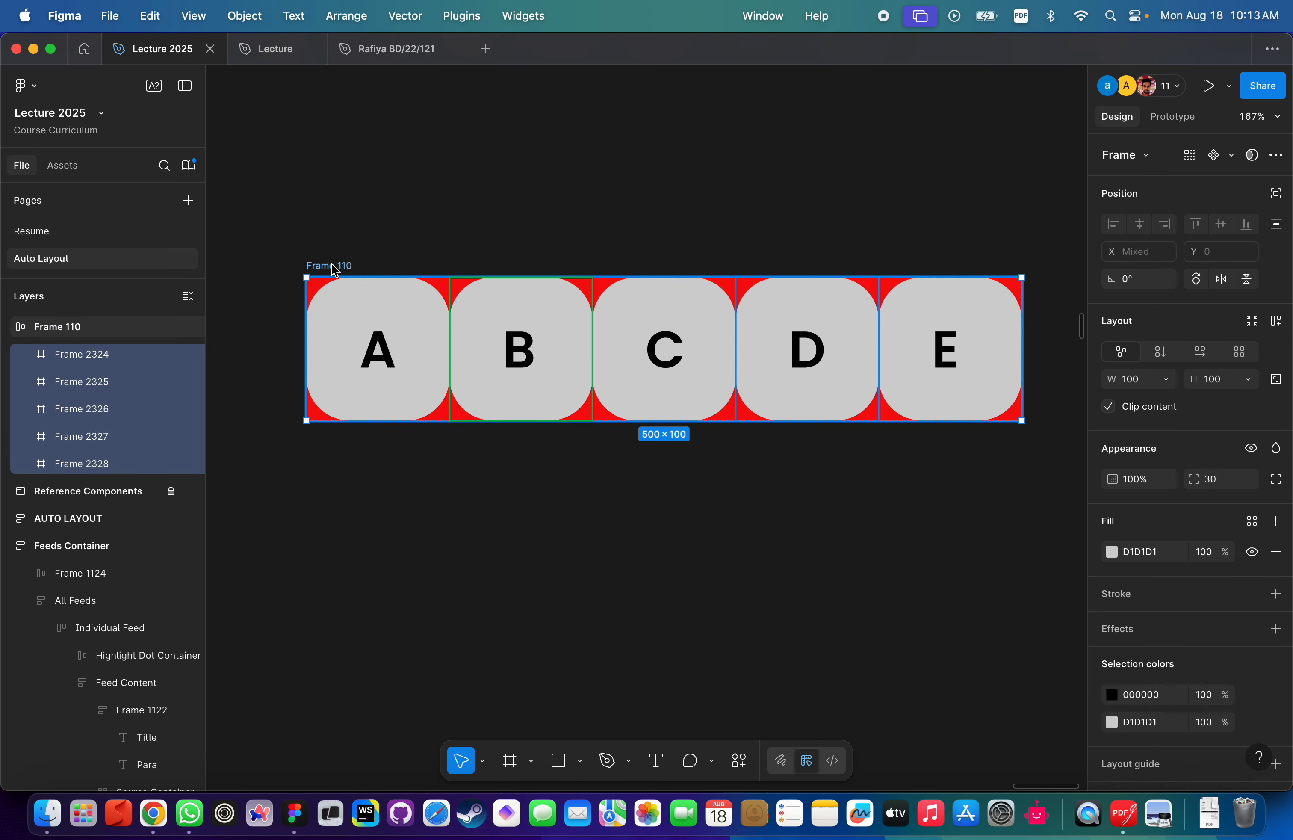
{"action": "left_click", "coordinate": [339, 266]}
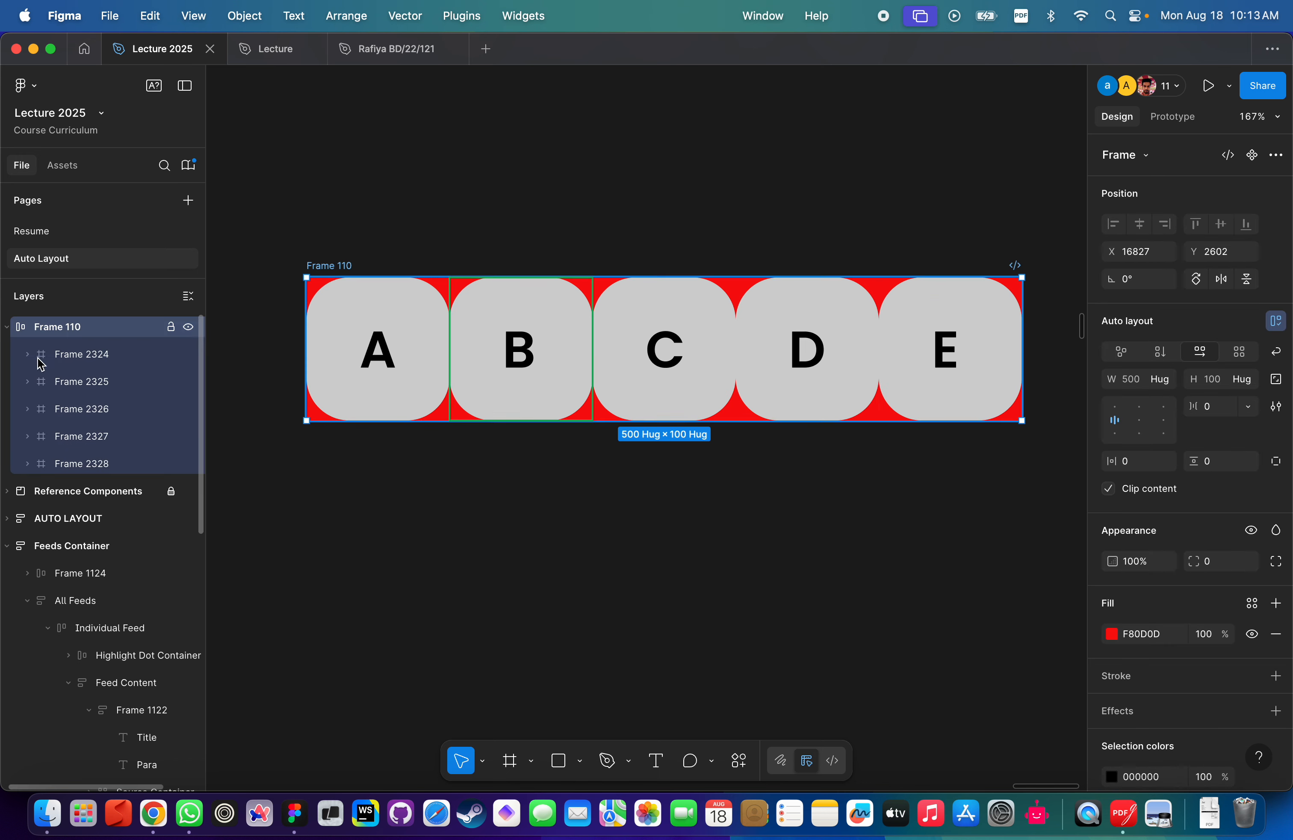
{"action": "key", "text": "Return"}
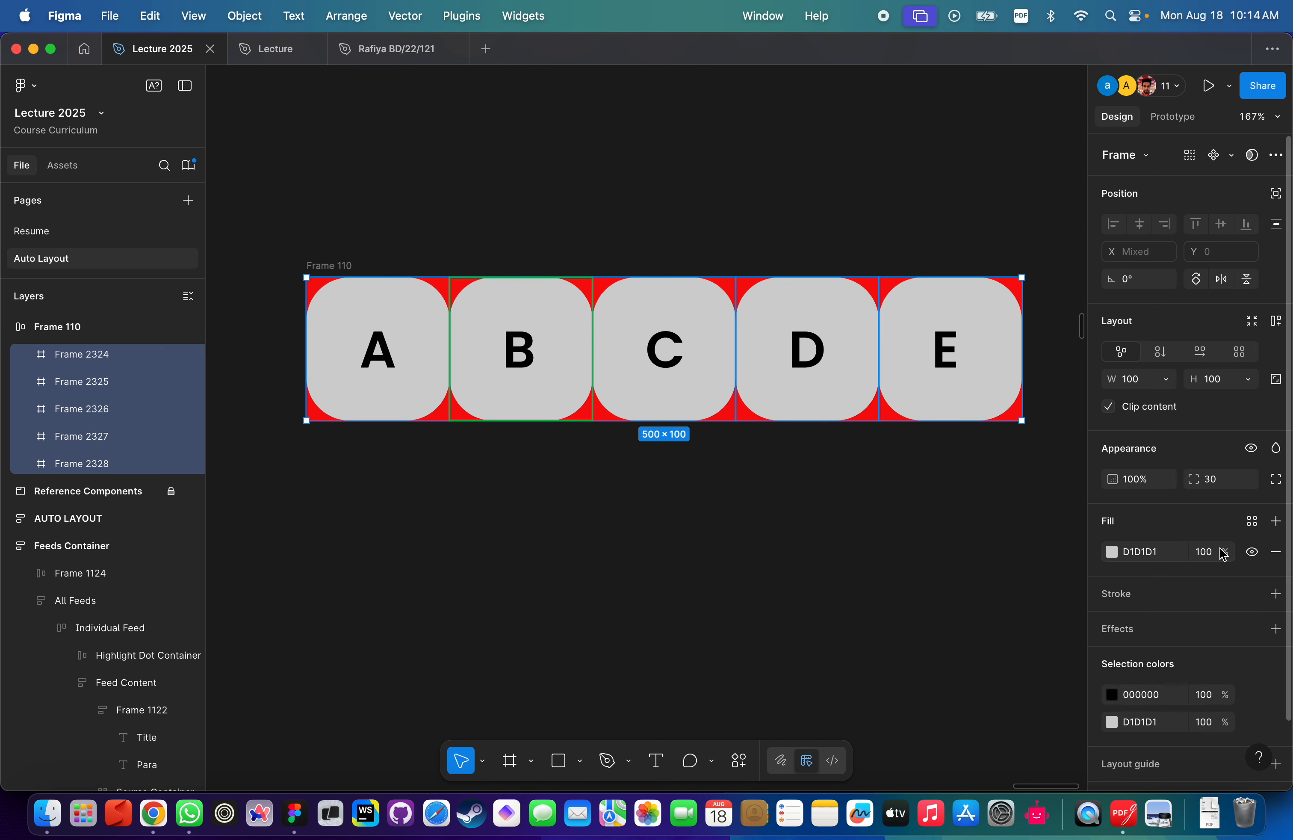
Set the corner radius of the five selected letter tiles to 0.
{"action": "left_click", "coordinate": [1222, 485]}
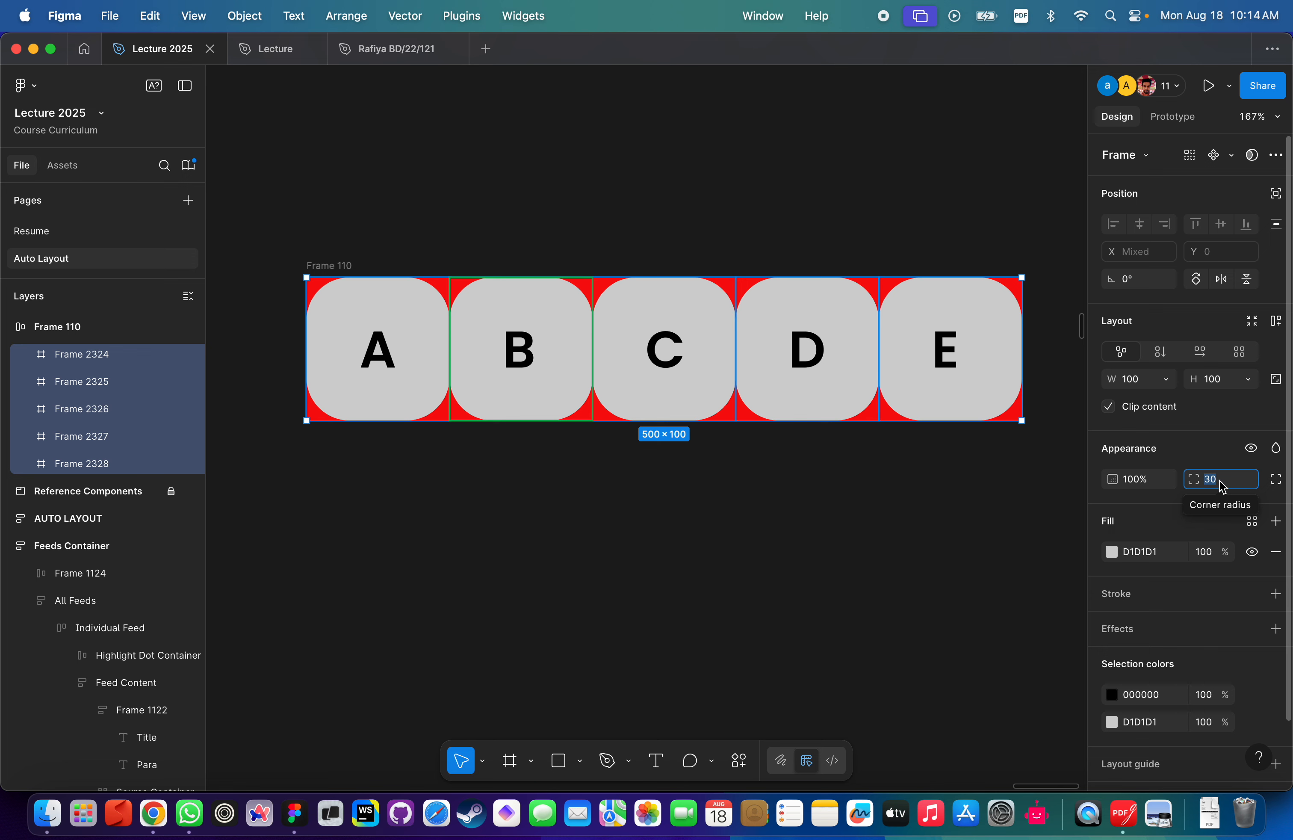
{"action": "type", "text": "0"}
{"action": "key", "text": "Return"}
{"action": "left_click", "coordinate": [643, 476]}
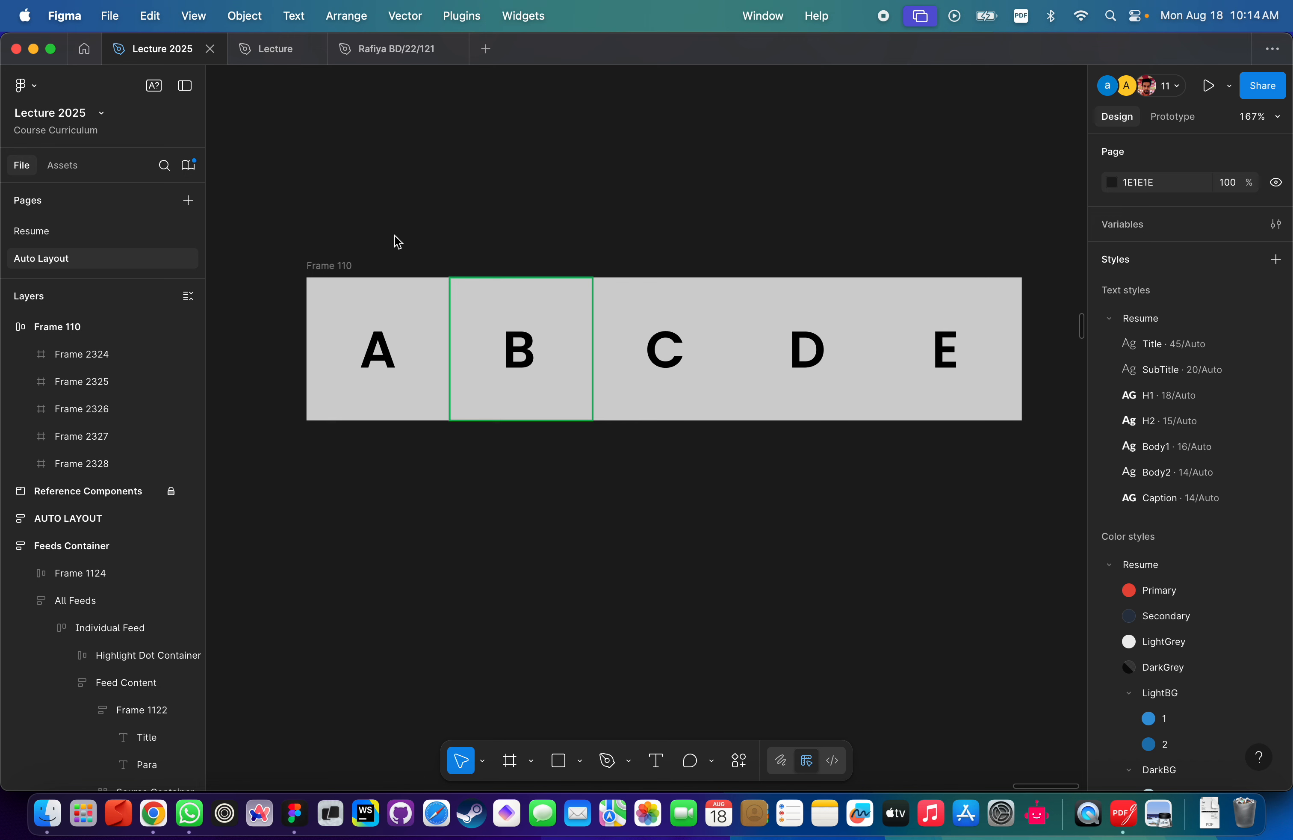
Show separate padding values for each side of Frame 110 and set the gap between its tiles to 20.
{"action": "left_click", "coordinate": [319, 266]}
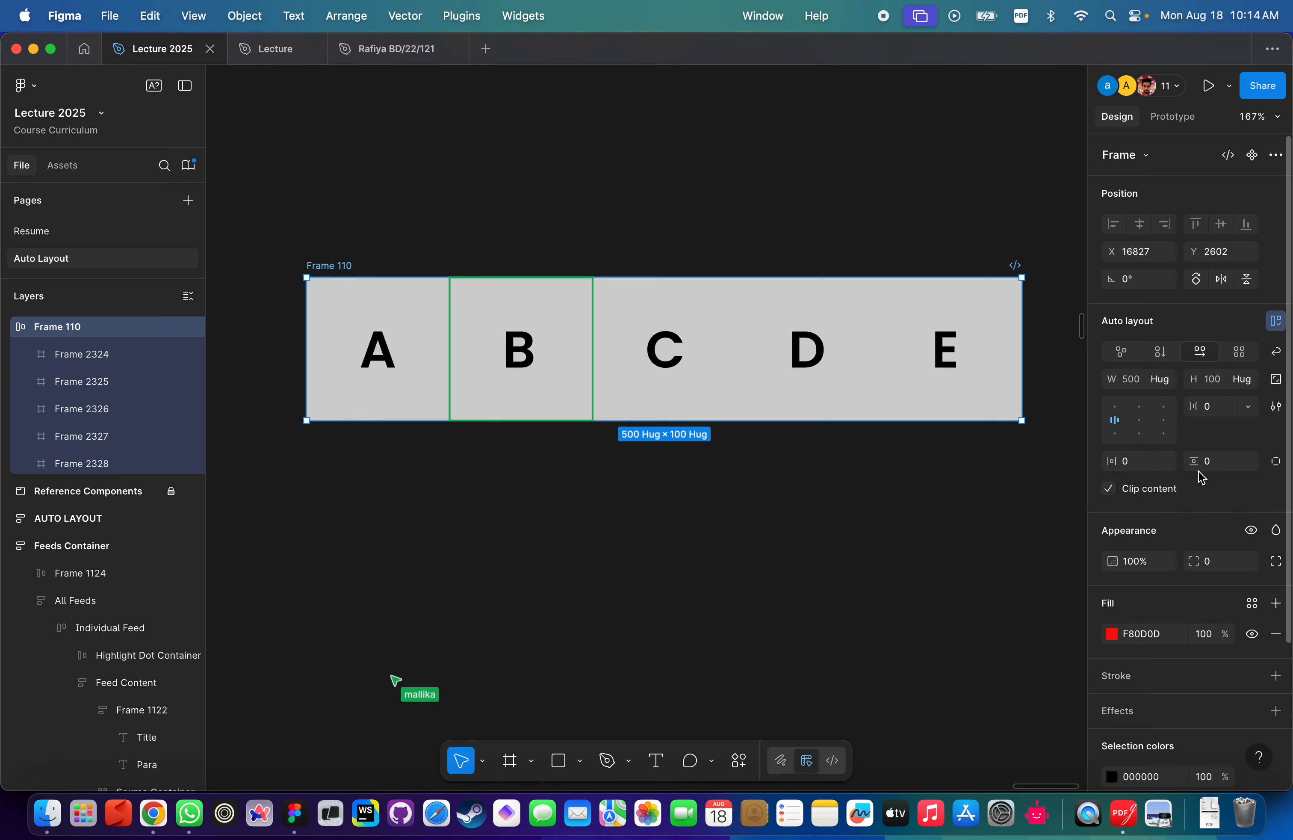
{"action": "left_click", "coordinate": [1276, 461]}
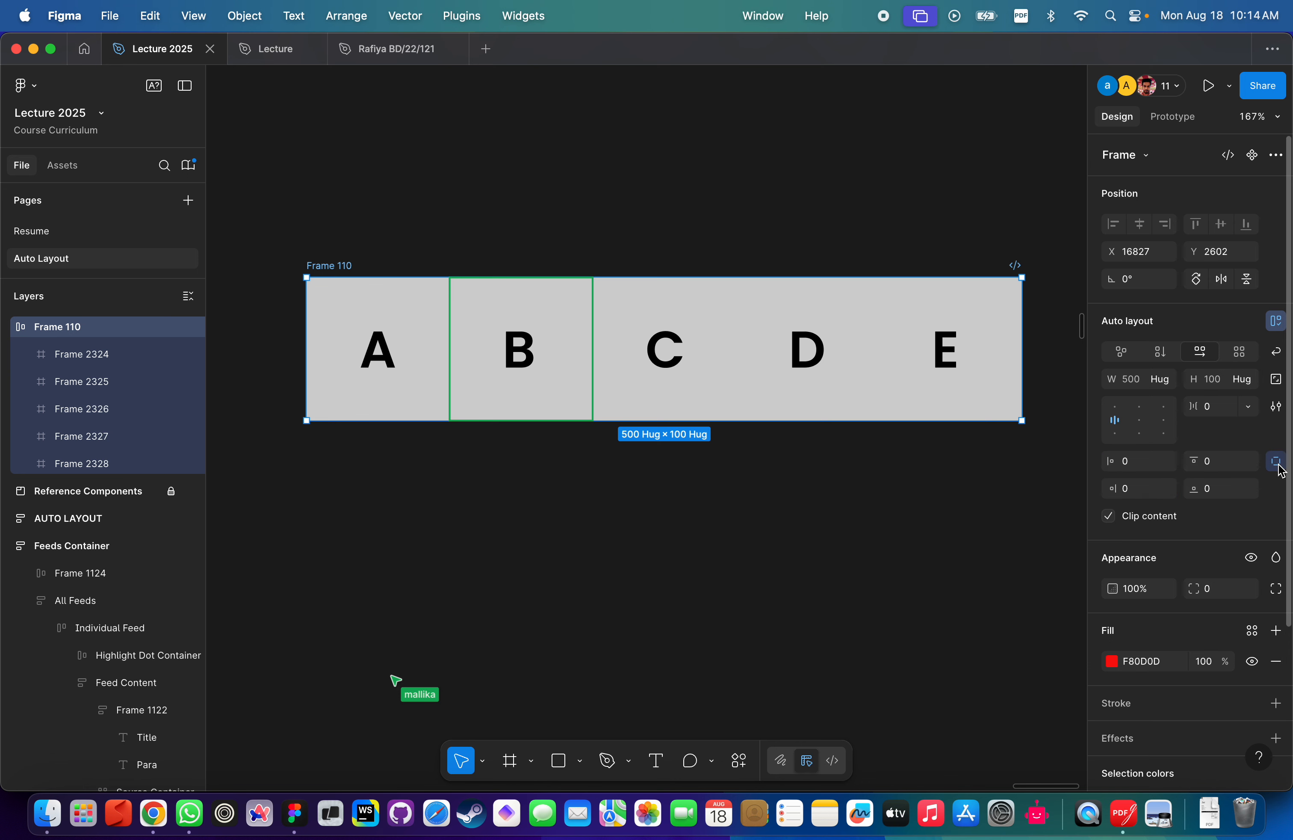
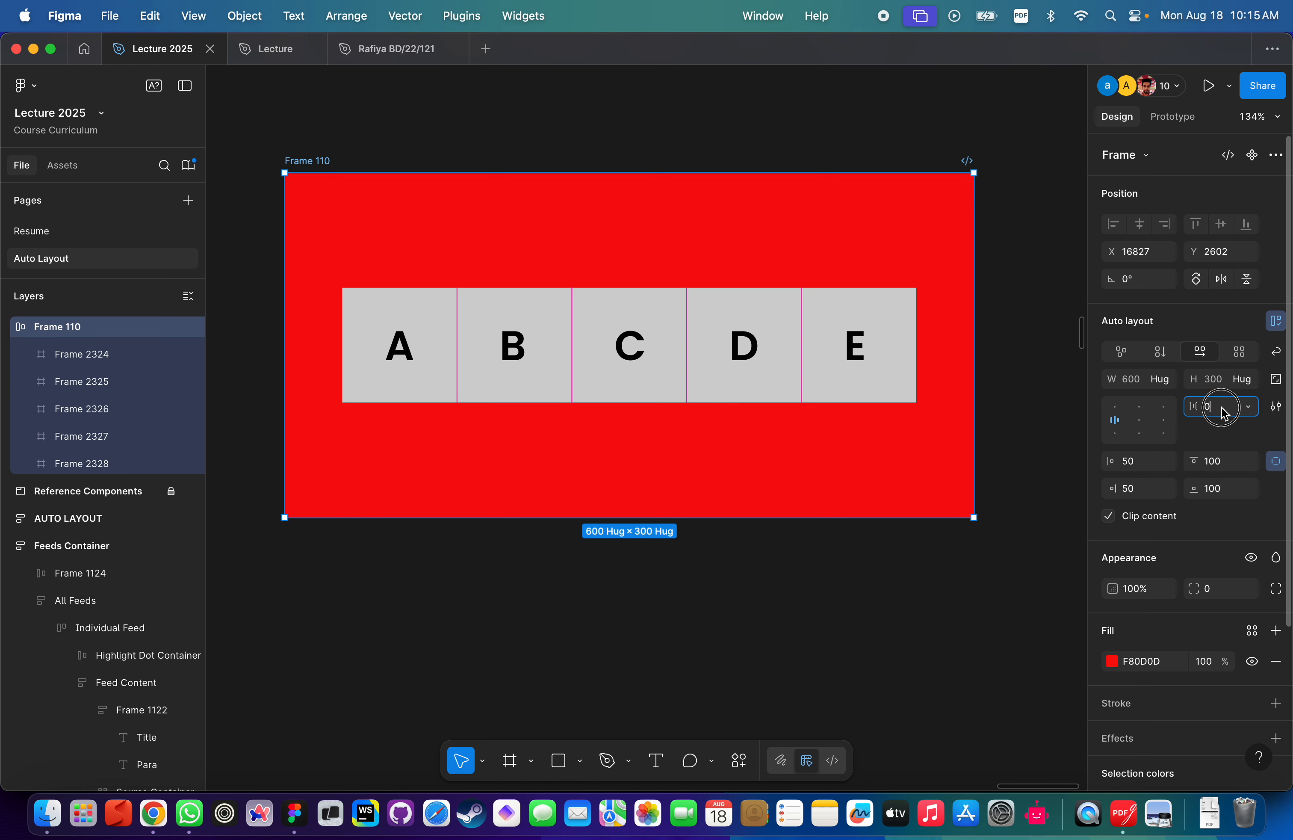
{"action": "left_click", "coordinate": [1195, 414]}
{"action": "left_click_drag", "start_coordinate": [1194, 413], "coordinate": [1224, 413]}
{"action": "type", "text": "20"}
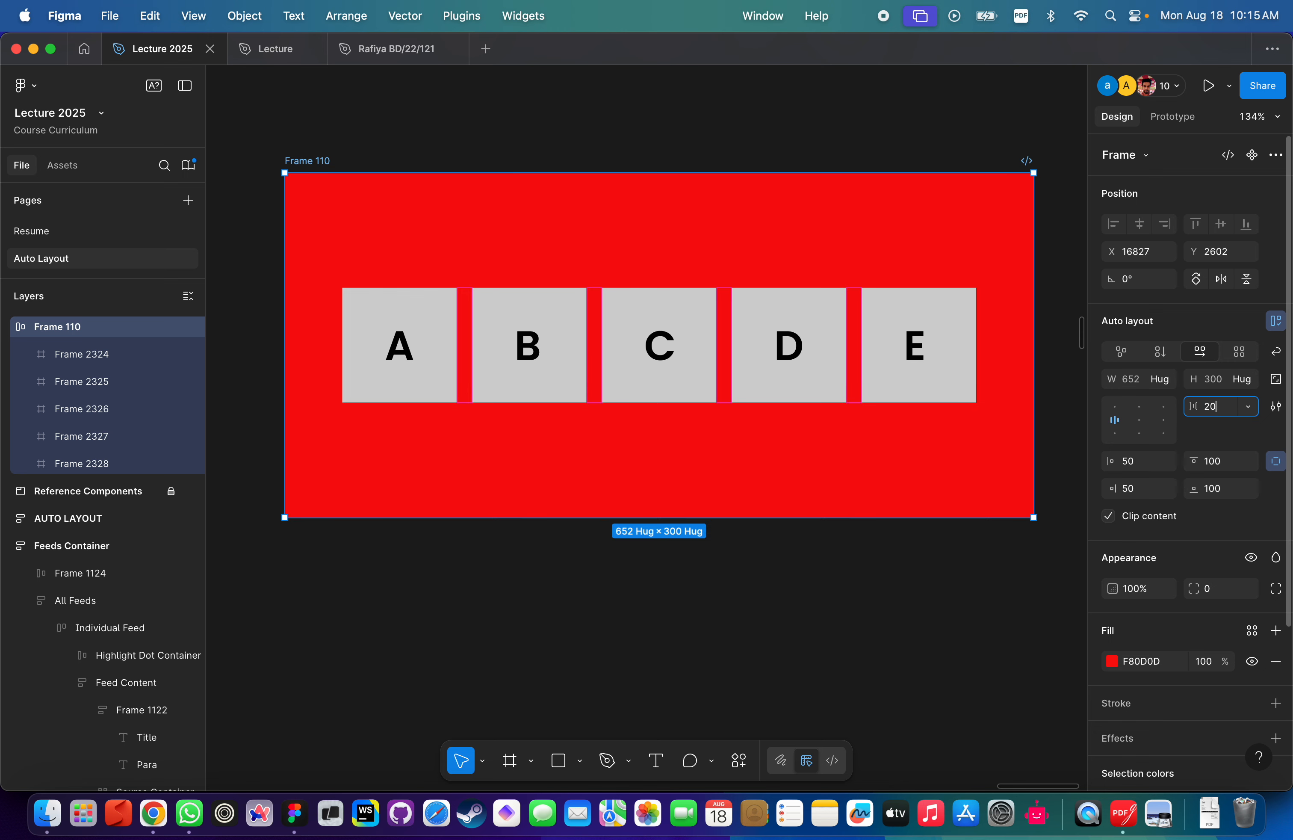
{"action": "key", "text": "Return"}
{"action": "scroll", "coordinate": [778, 463], "scroll_direction": "right", "scroll_amount": 5}
{"action": "scroll", "coordinate": [647, 400], "scroll_direction": "left", "scroll_amount": 5}
{"action": "scroll", "coordinate": [647, 400], "scroll_direction": "down", "scroll_amount": 2}
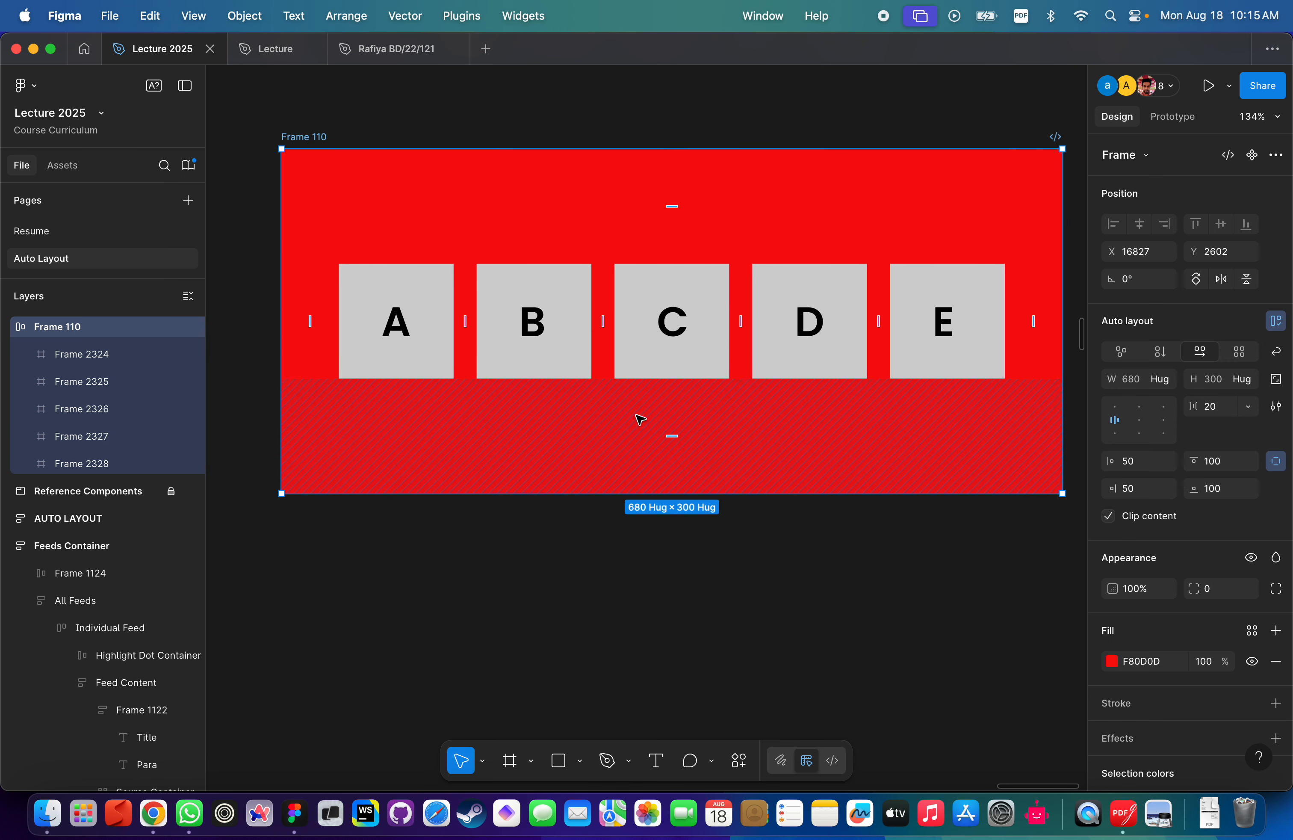
Widen Frame 110's tile gap to 24 directly on the canvas, and try a top padding of 68 before undoing it.
{"action": "mouse_move", "coordinate": [466, 333]}
{"action": "left_mouse_down"}
{"action": "mouse_move", "coordinate": [522, 325]}
{"action": "mouse_move", "coordinate": [468, 323]}
{"action": "left_mouse_up"}
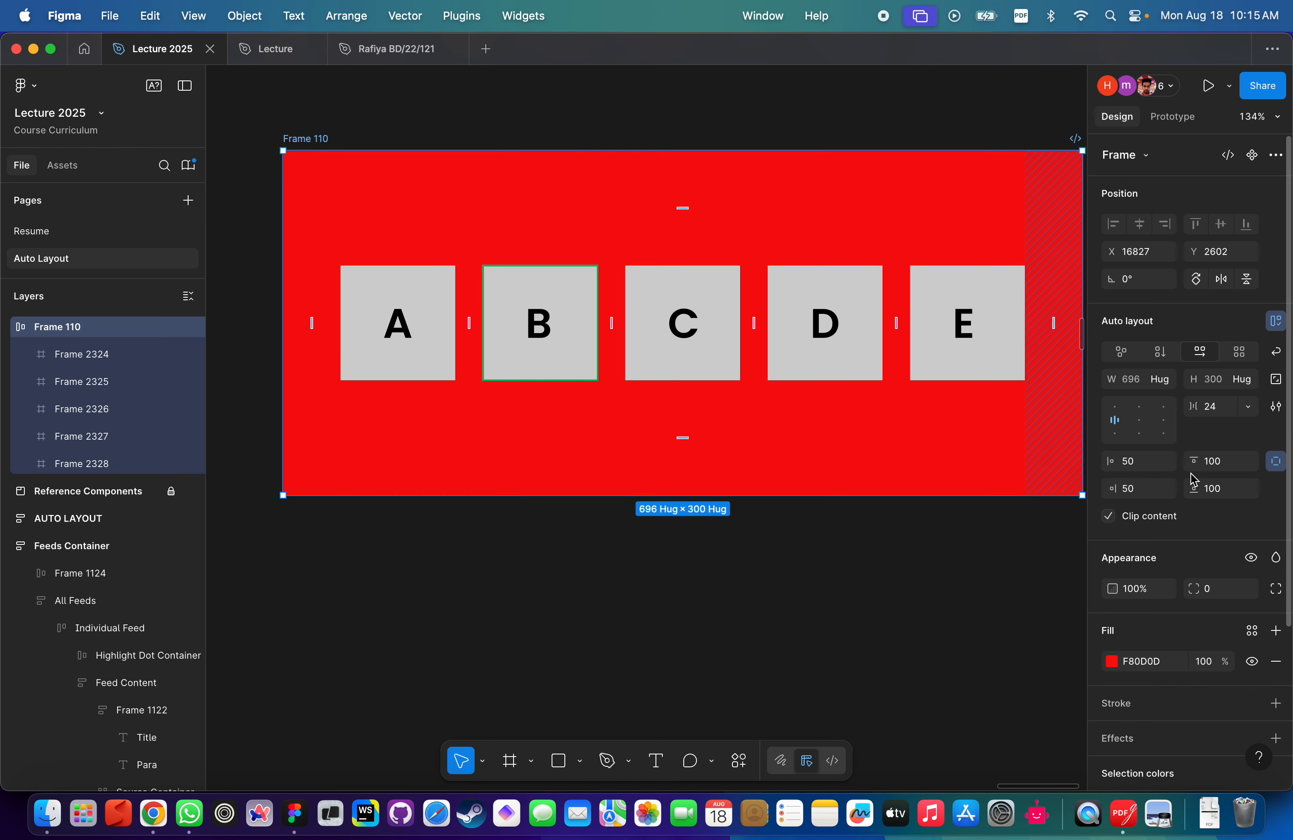
{"action": "left_click_drag", "start_coordinate": [684, 211], "coordinate": [686, 174]}
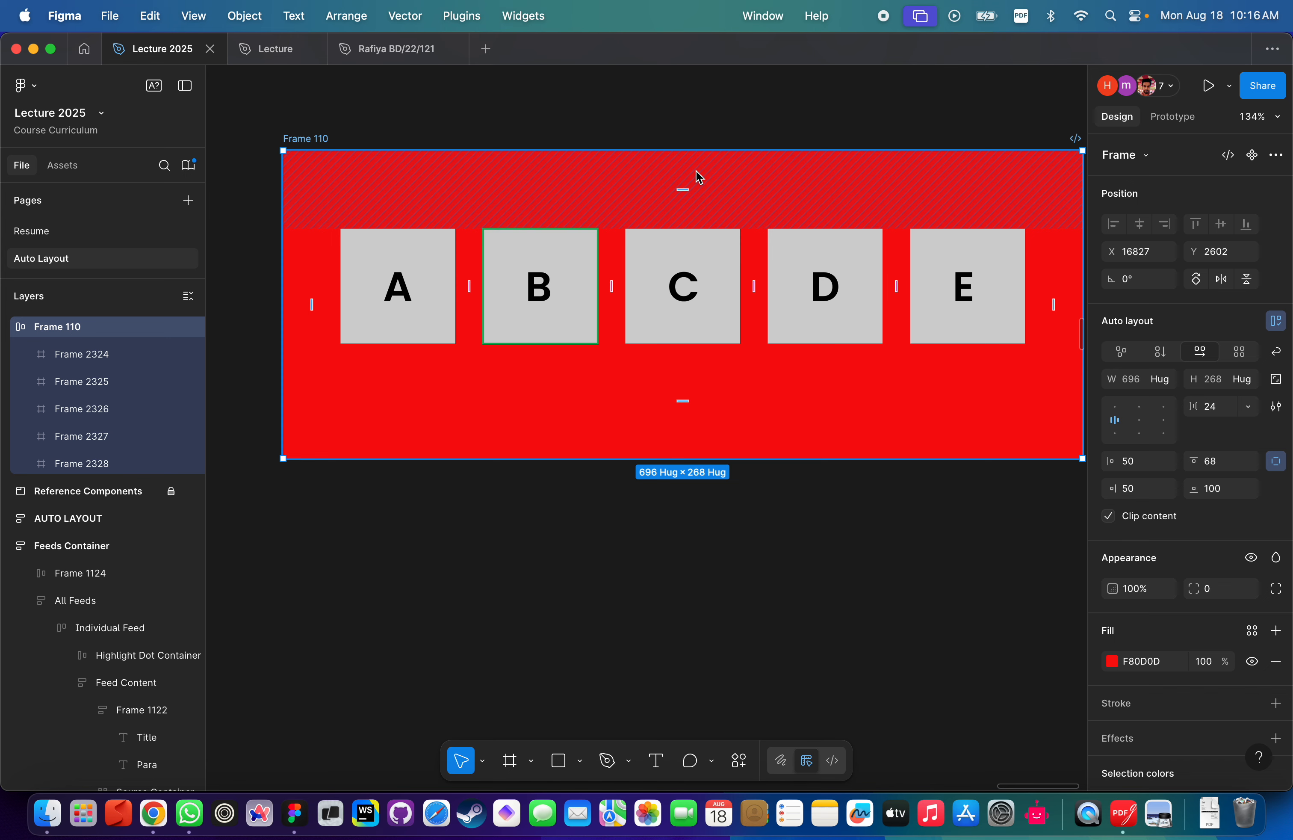
{"action": "key", "text": "super+z"}
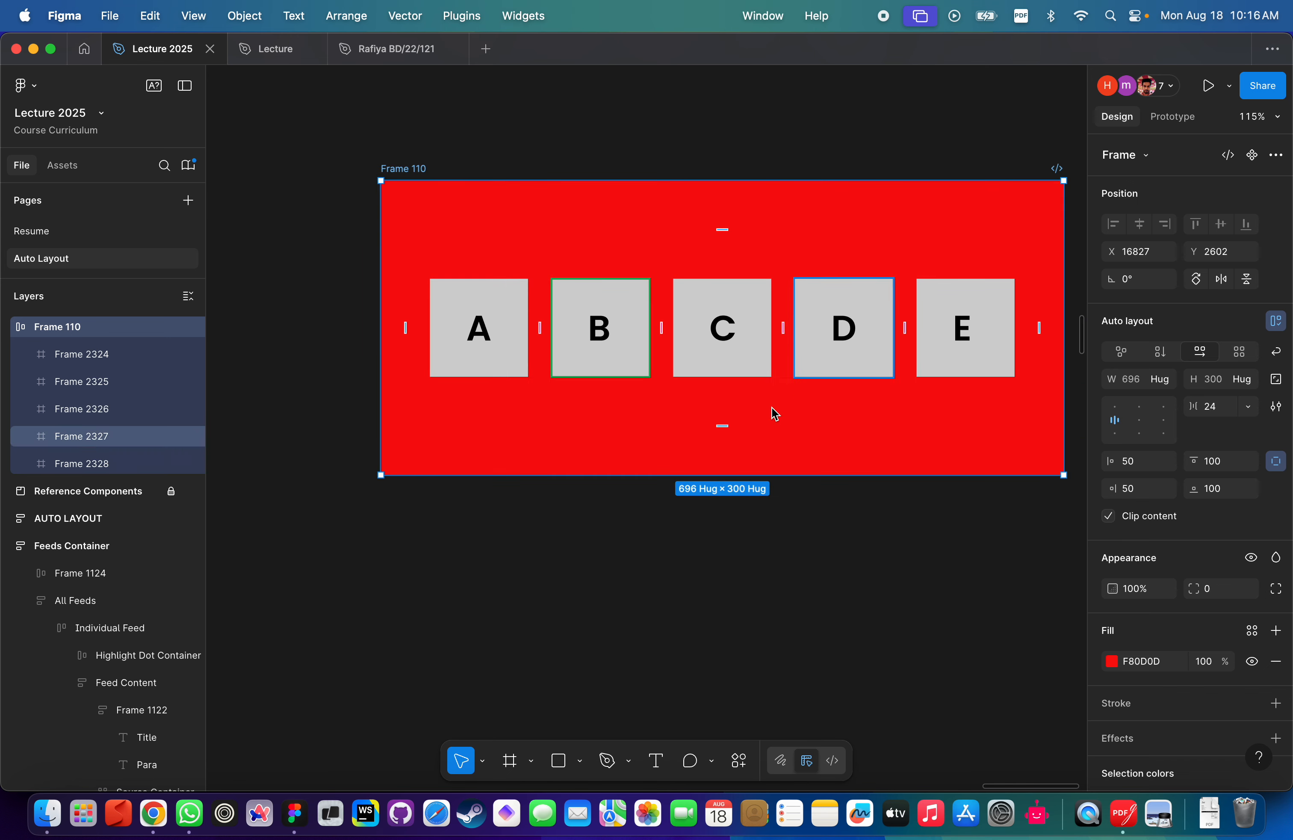
Select all five letter tiles inside Frame 110 and set their corner radius to 30.
{"action": "scroll", "coordinate": [665, 202], "scroll_direction": "down", "scroll_amount": 2}
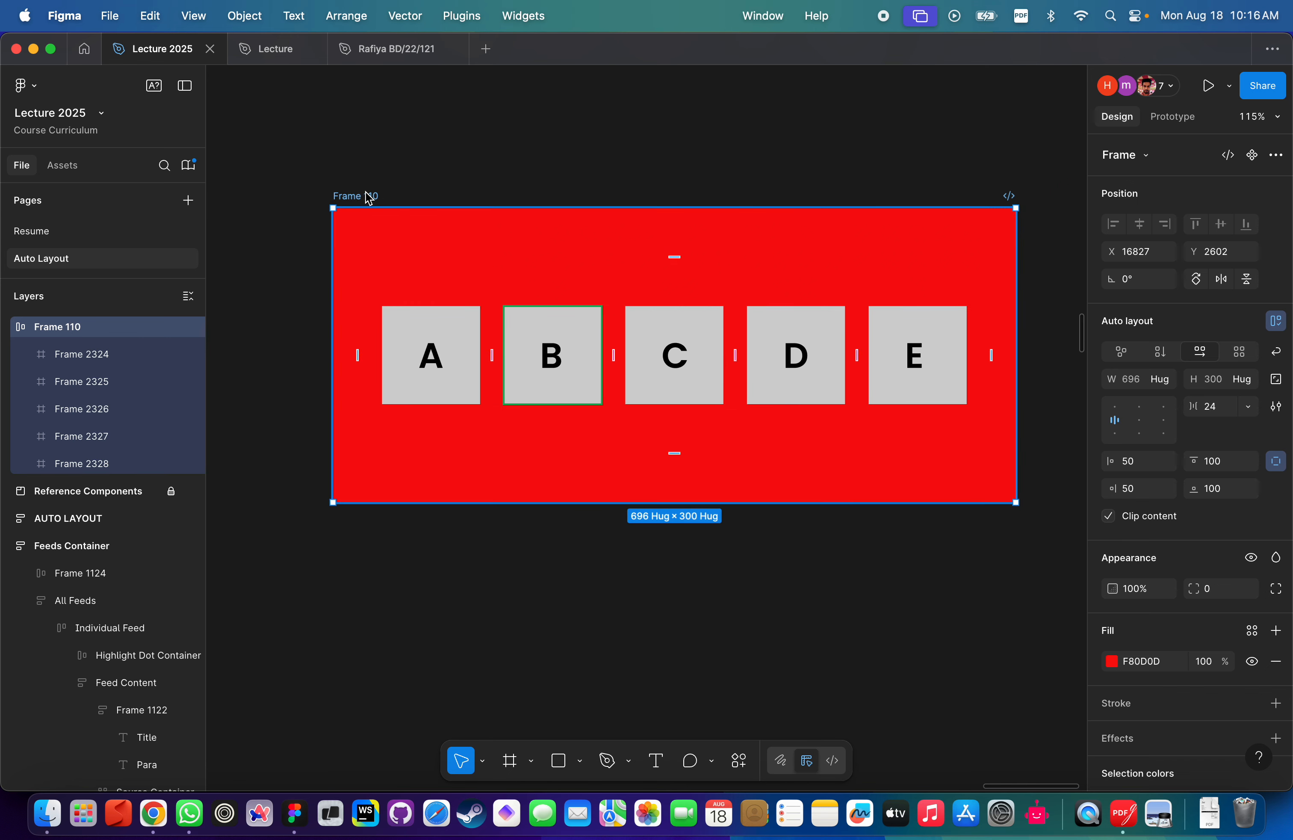
{"action": "key", "text": "Return"}
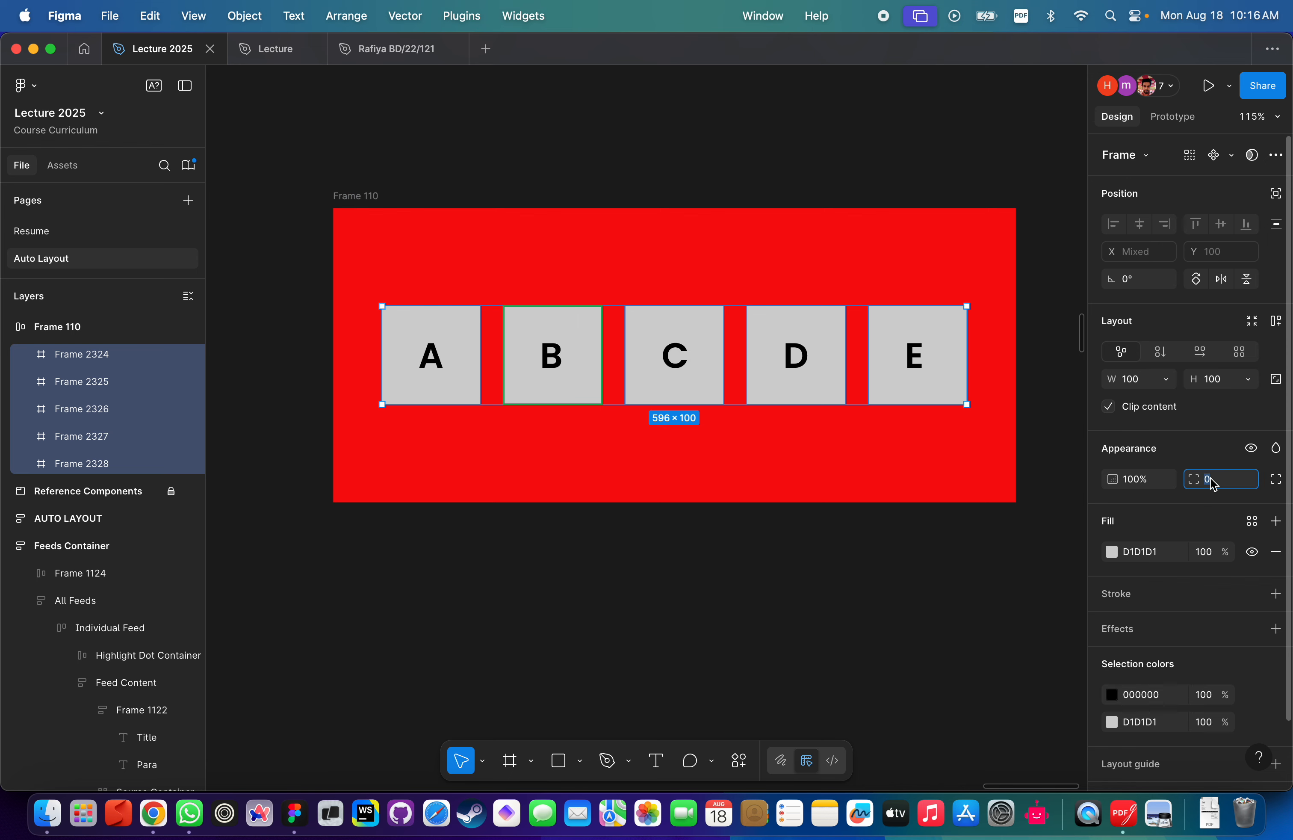
{"action": "type", "text": "30"}
{"action": "key", "text": "Return"}
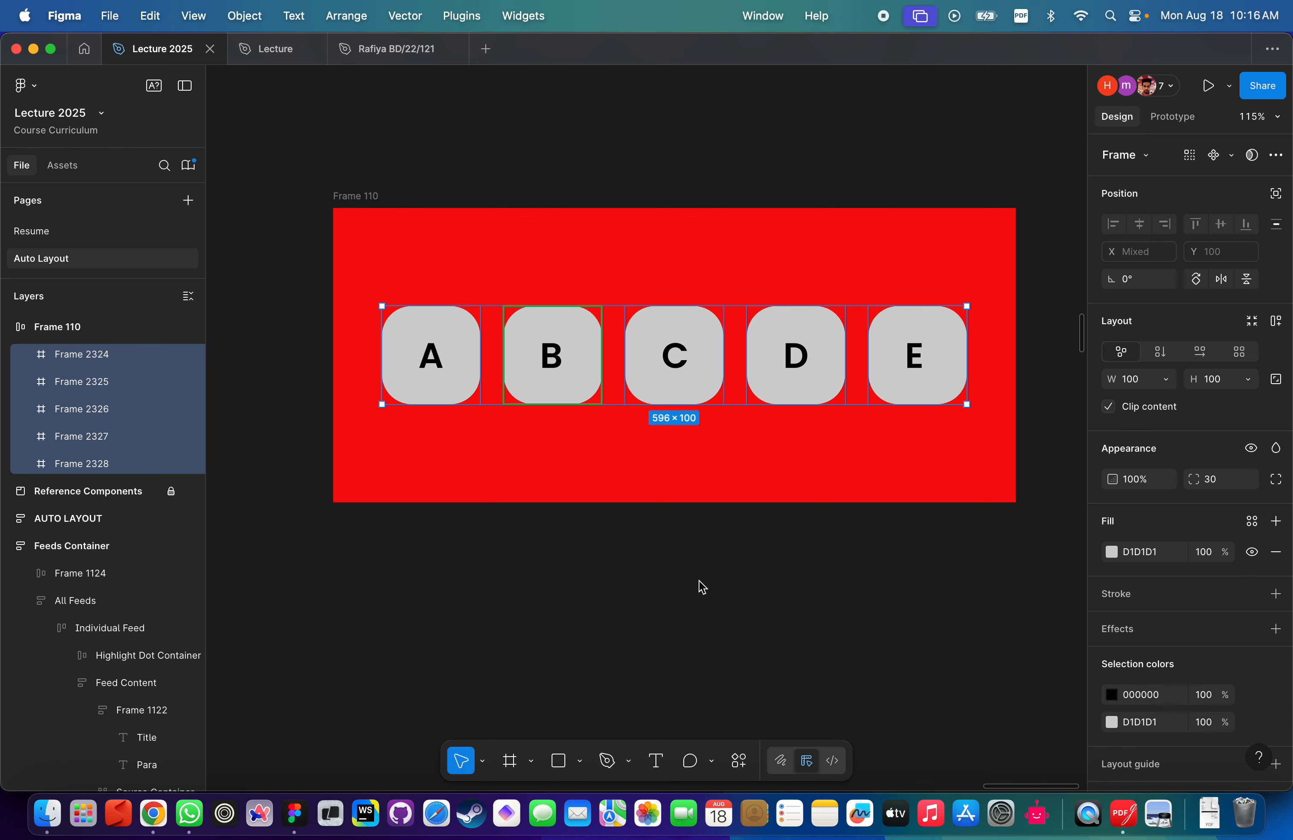
{"action": "left_click", "coordinate": [703, 588]}
{"action": "scroll", "coordinate": [640, 439], "scroll_direction": "up", "scroll_amount": 3}
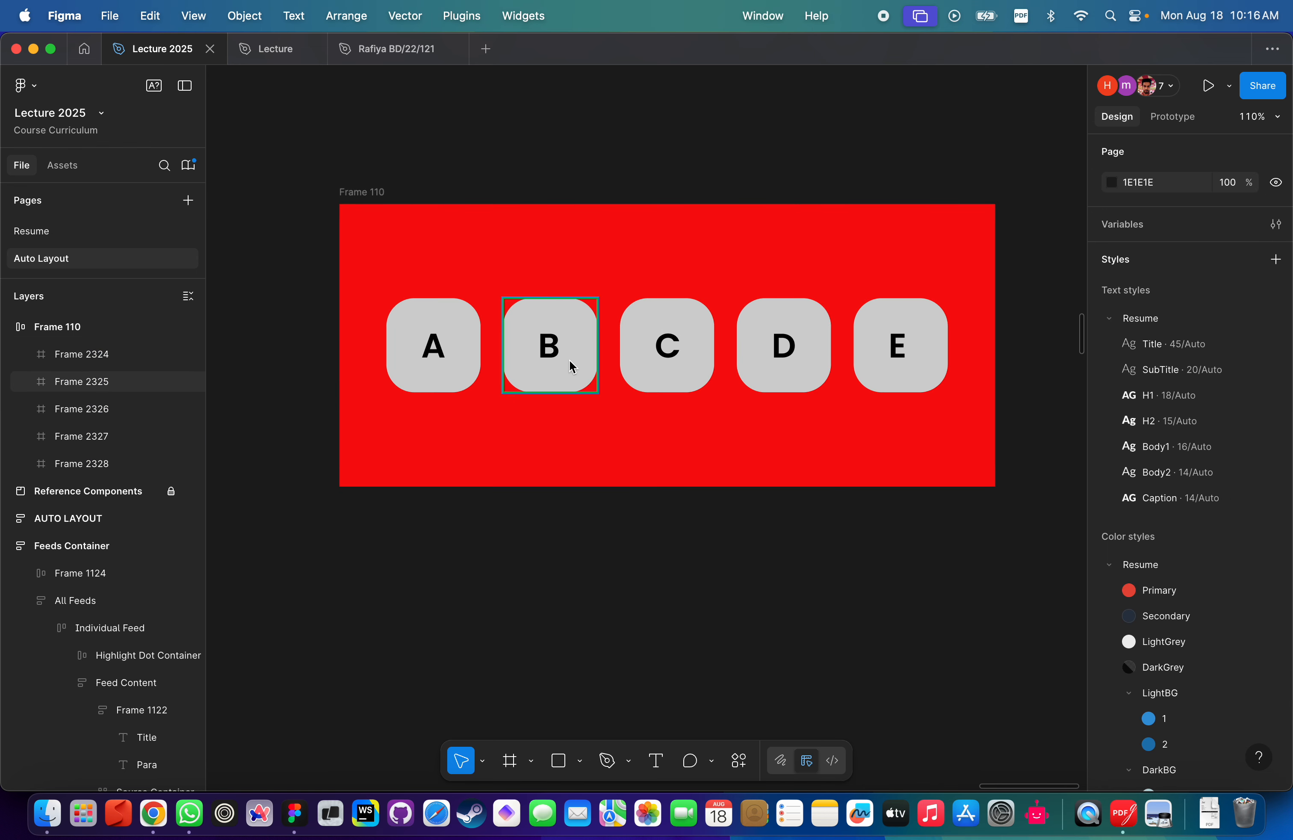
Select Frame 110, try centering its contents, and set their auto layout alignment to top left.
{"action": "left_click", "coordinate": [462, 327]}
{"action": "scroll", "coordinate": [546, 327], "scroll_direction": "down", "scroll_amount": 5}
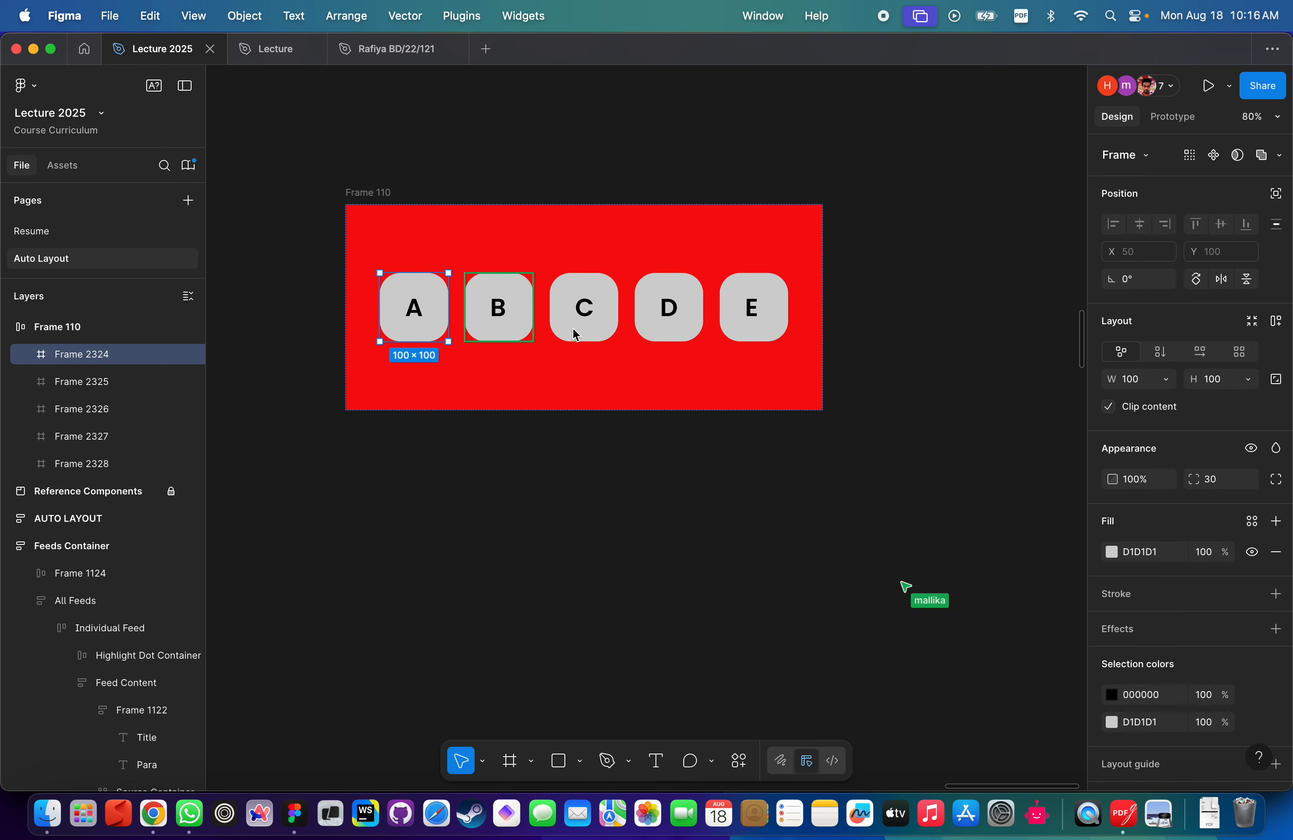
{"action": "left_click", "coordinate": [440, 155]}
{"action": "left_click", "coordinate": [360, 199]}
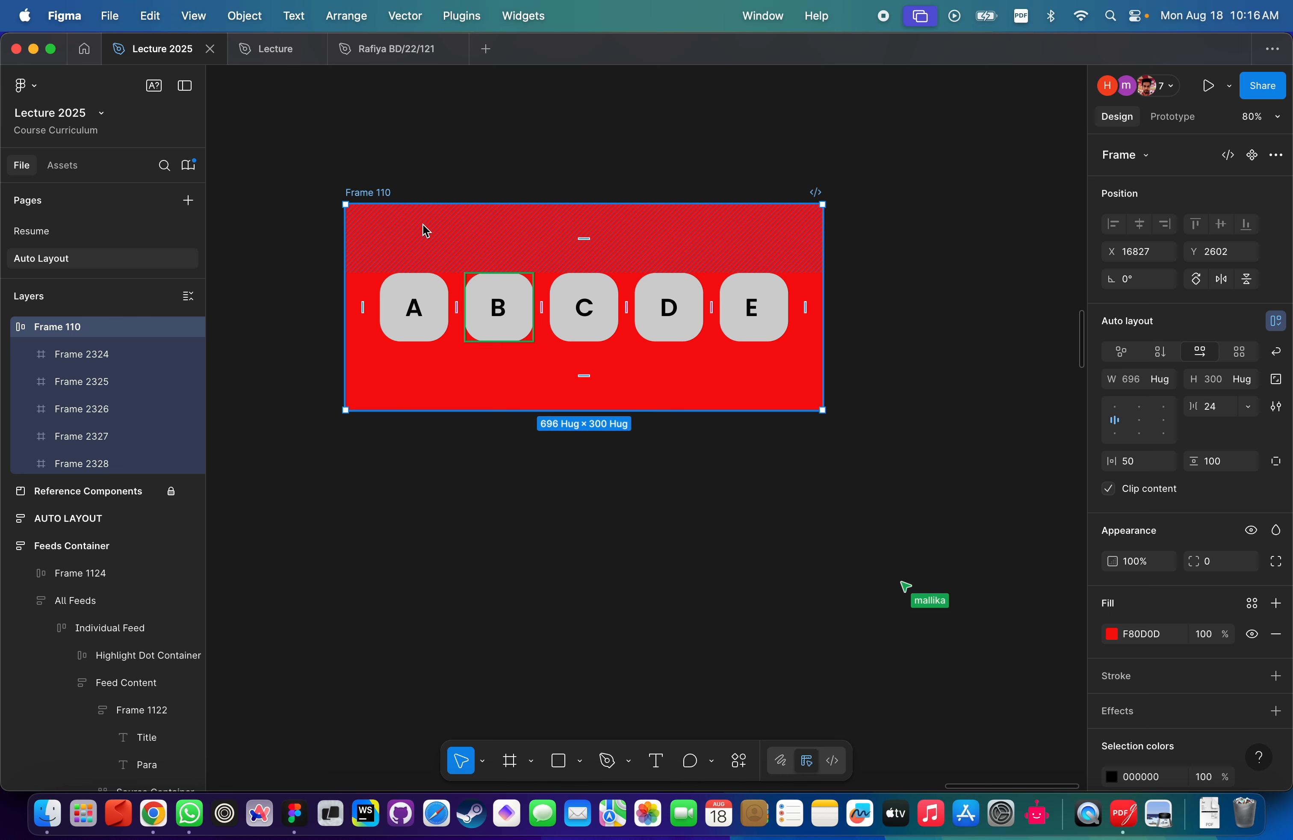
{"action": "left_click", "coordinate": [373, 182]}
{"action": "left_click", "coordinate": [367, 193]}
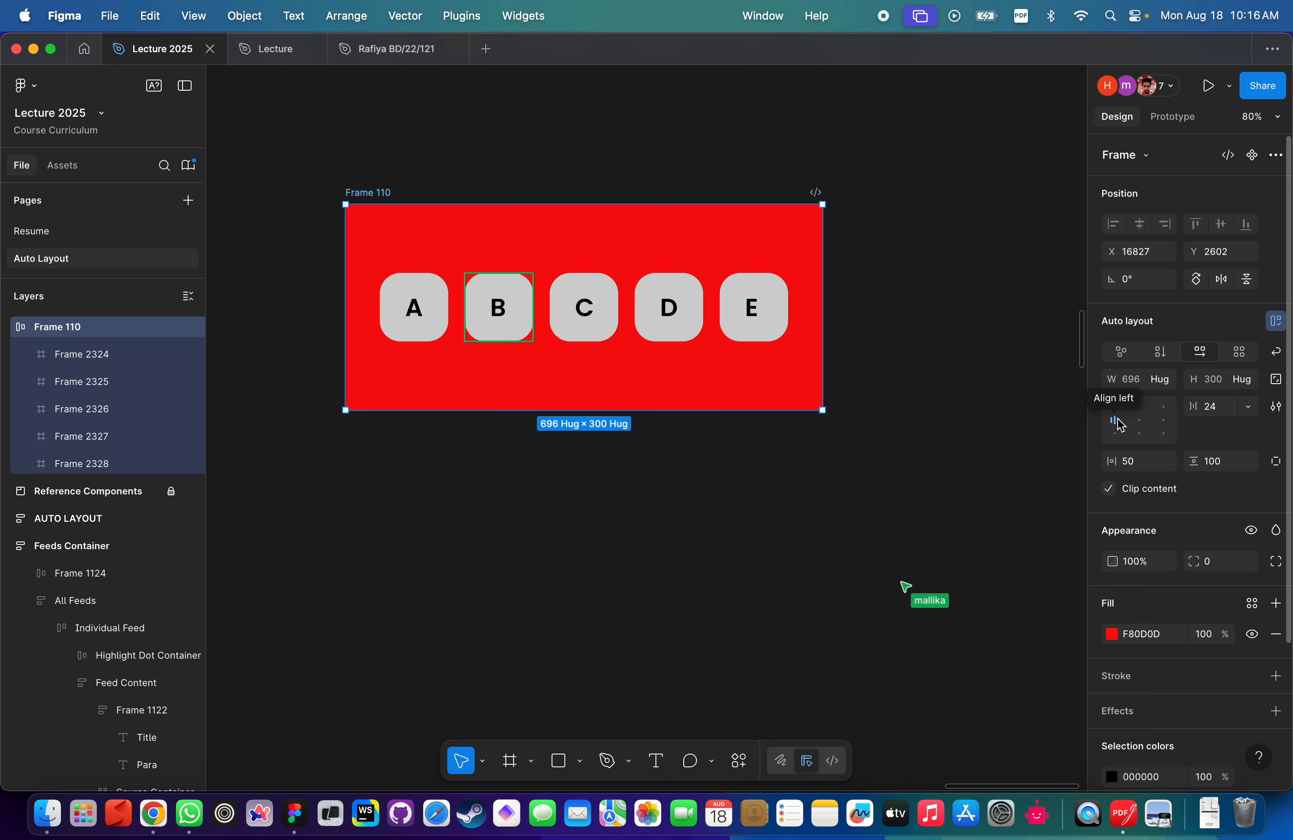
{"action": "left_click", "coordinate": [1140, 420]}
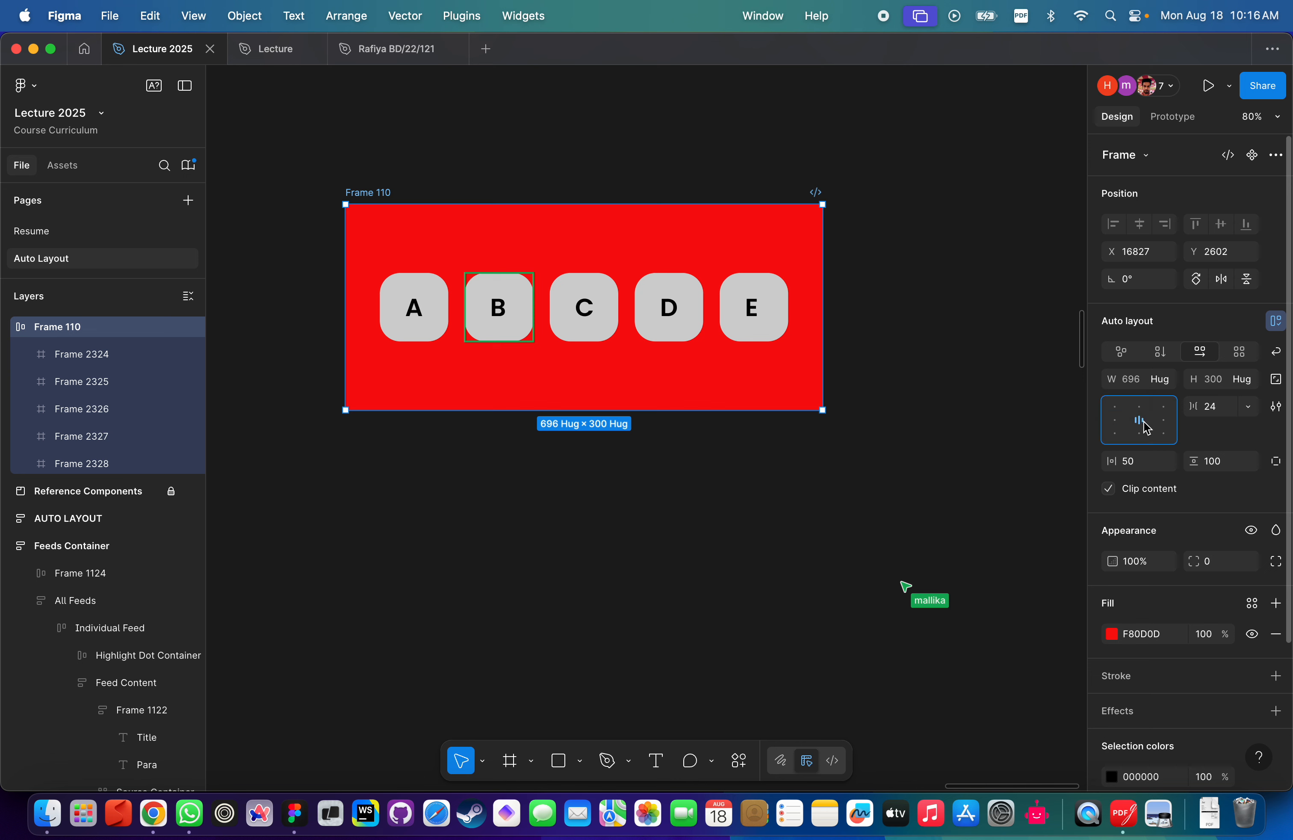
{"action": "left_click", "coordinate": [1141, 433]}
{"action": "left_click", "coordinate": [1117, 408]}
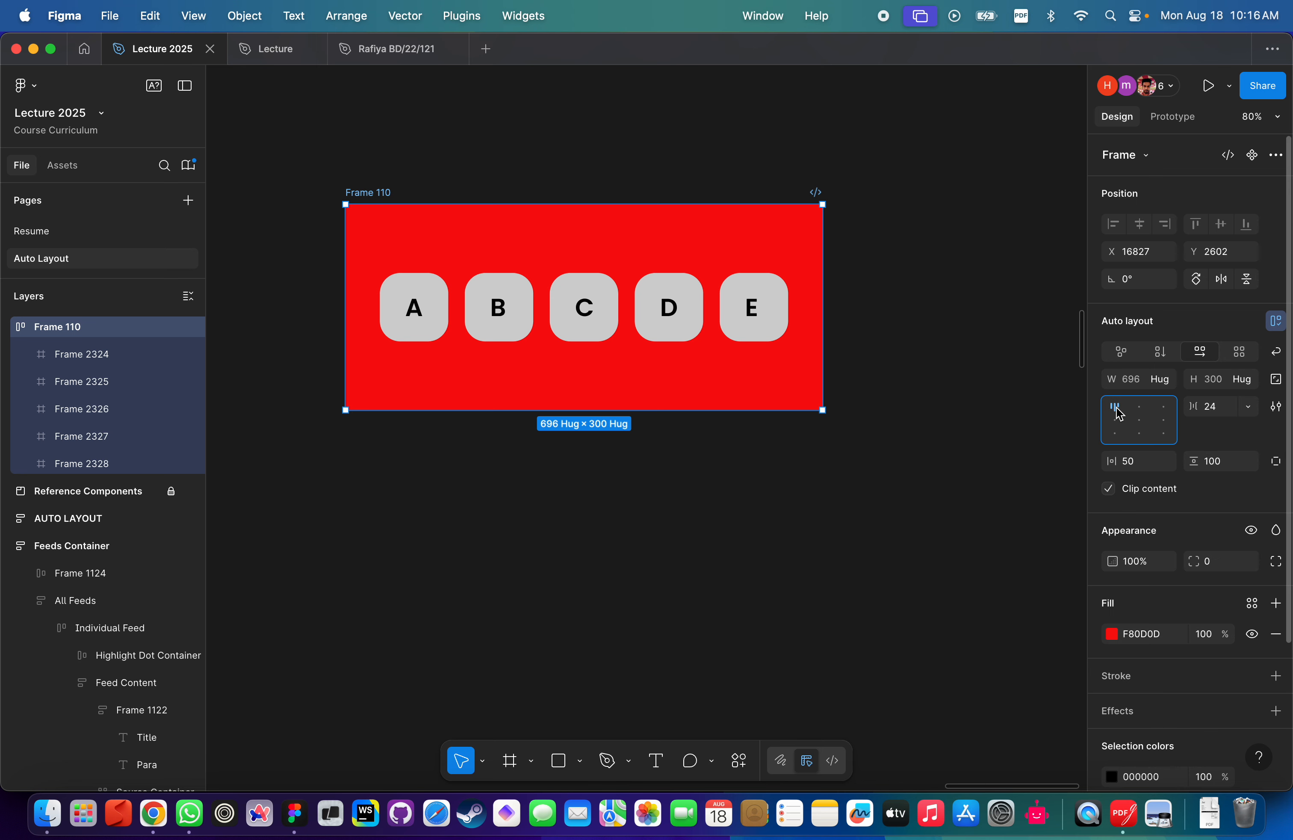
{"action": "left_click", "coordinate": [542, 483]}
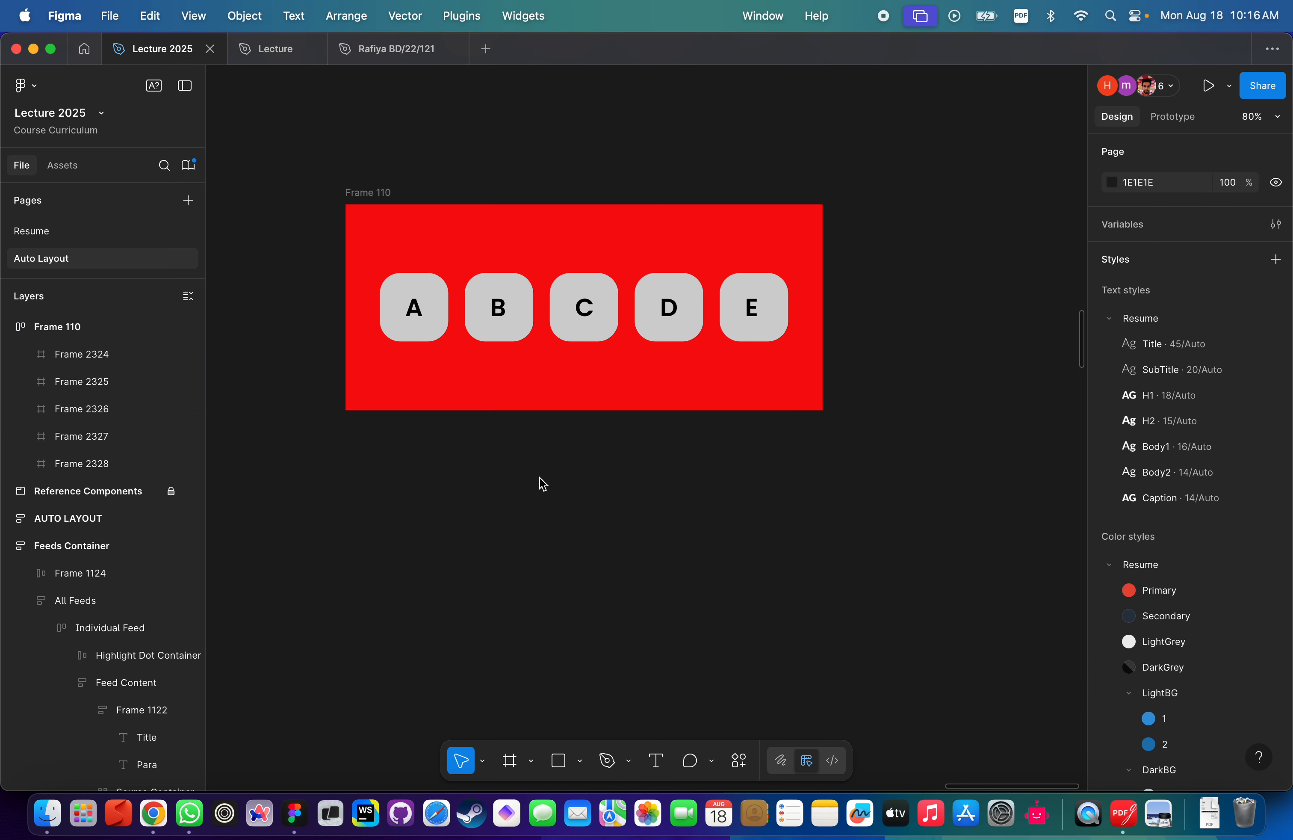
Set the vertical and horizontal padding of Frame 110 to 0.
{"action": "left_click", "coordinate": [385, 194]}
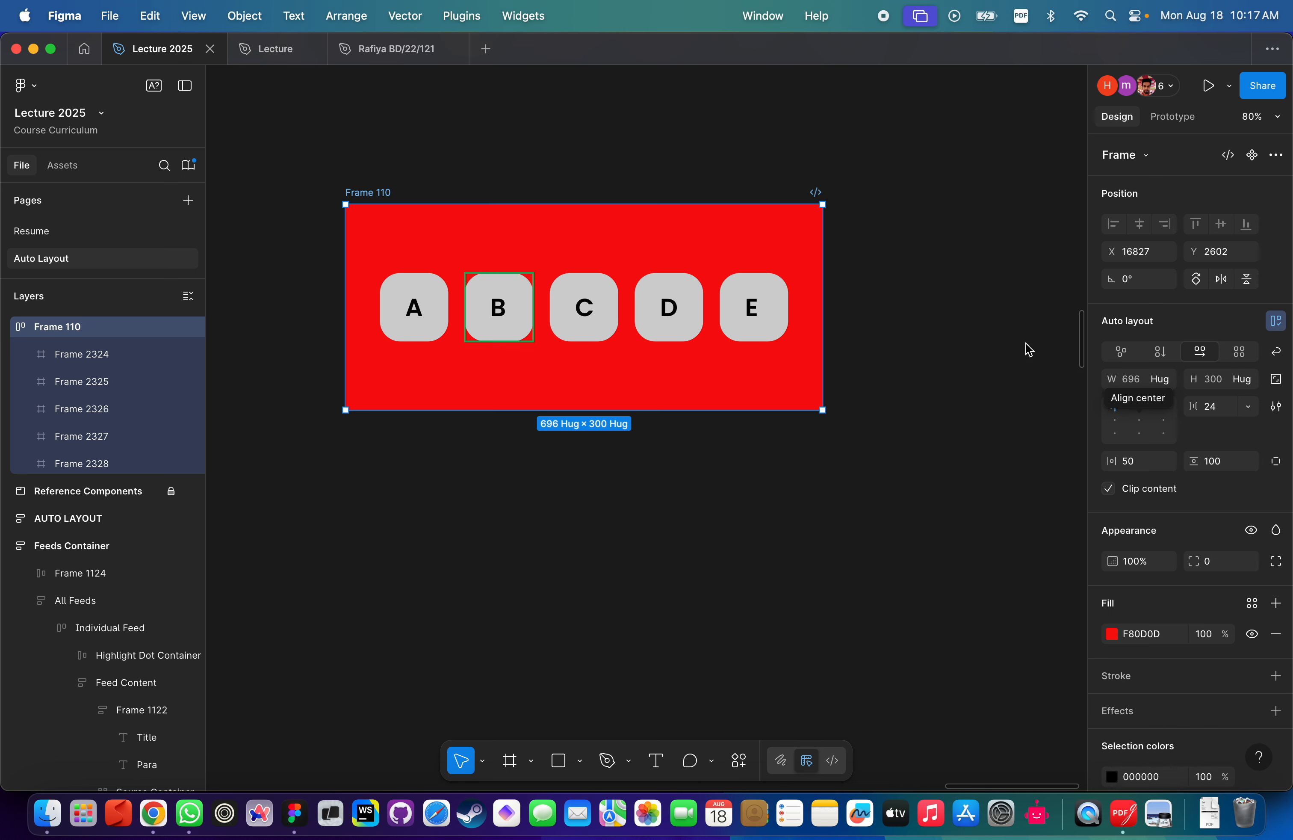
{"action": "left_click", "coordinate": [415, 167]}
{"action": "left_click", "coordinate": [367, 190]}
{"action": "left_click", "coordinate": [1218, 462]}
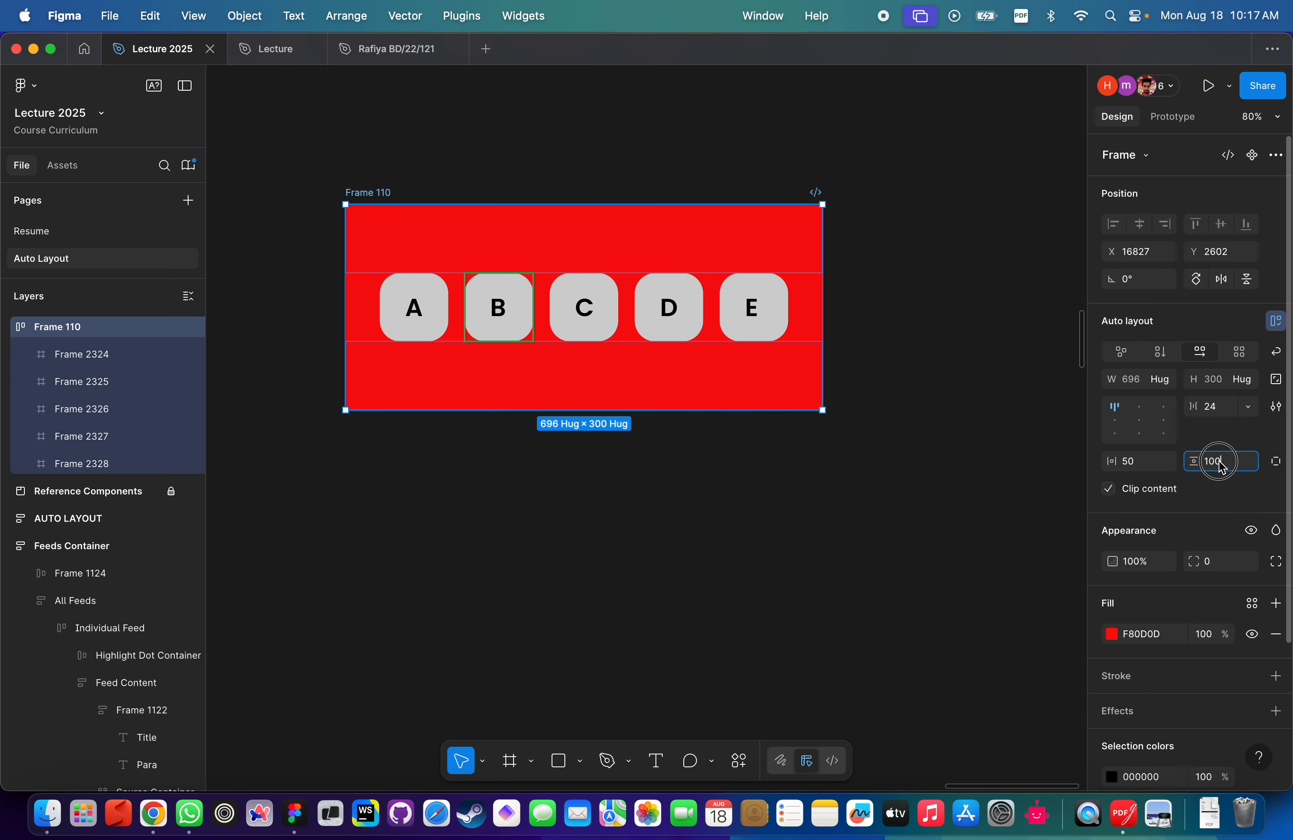
{"action": "type", "text": "0"}
{"action": "key", "text": "Return"}
{"action": "left_click", "coordinate": [1160, 468]}
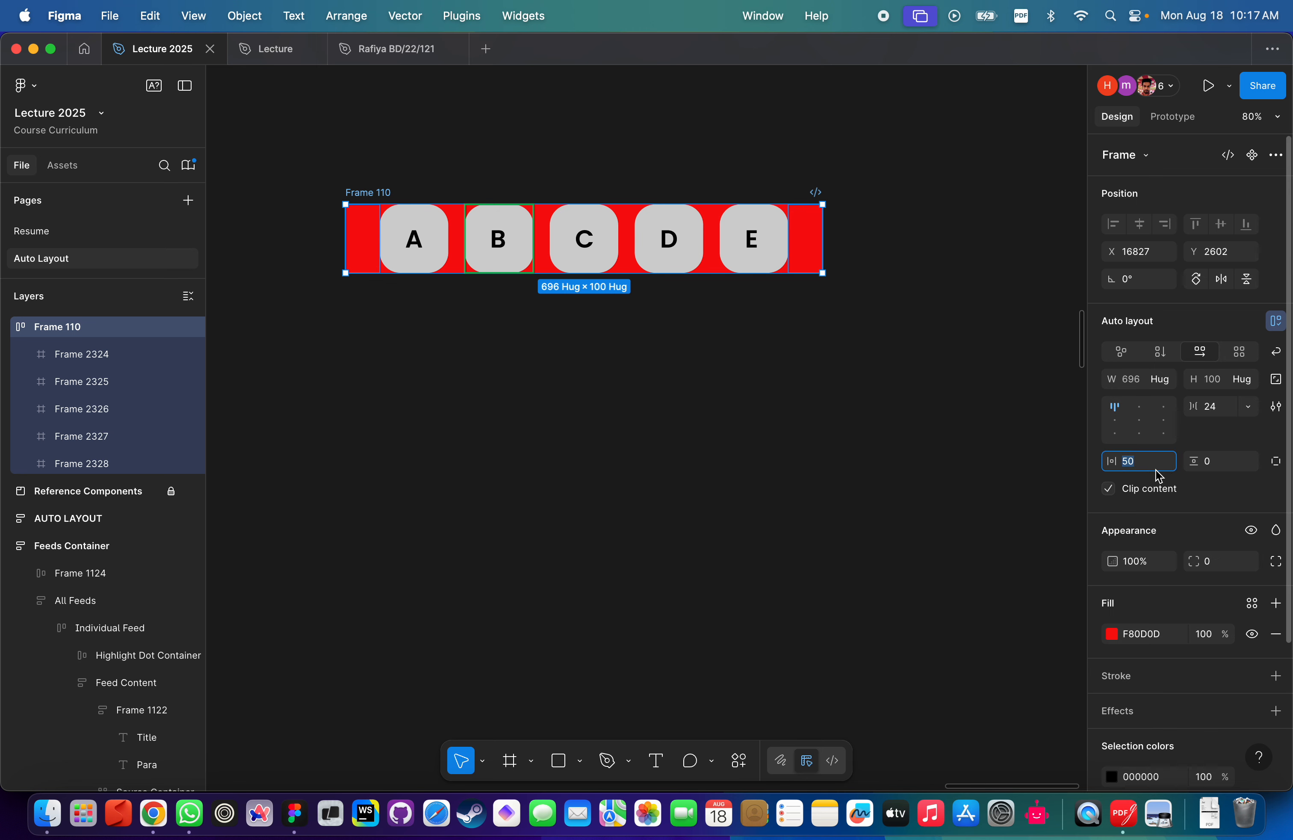
{"action": "type", "text": "0"}
{"action": "key", "text": "Return"}
Align the contents of Frame 110 to the right and switch its width and height to fixed sizing.
{"action": "left_click", "coordinate": [886, 443]}
{"action": "left_click", "coordinate": [499, 207]}
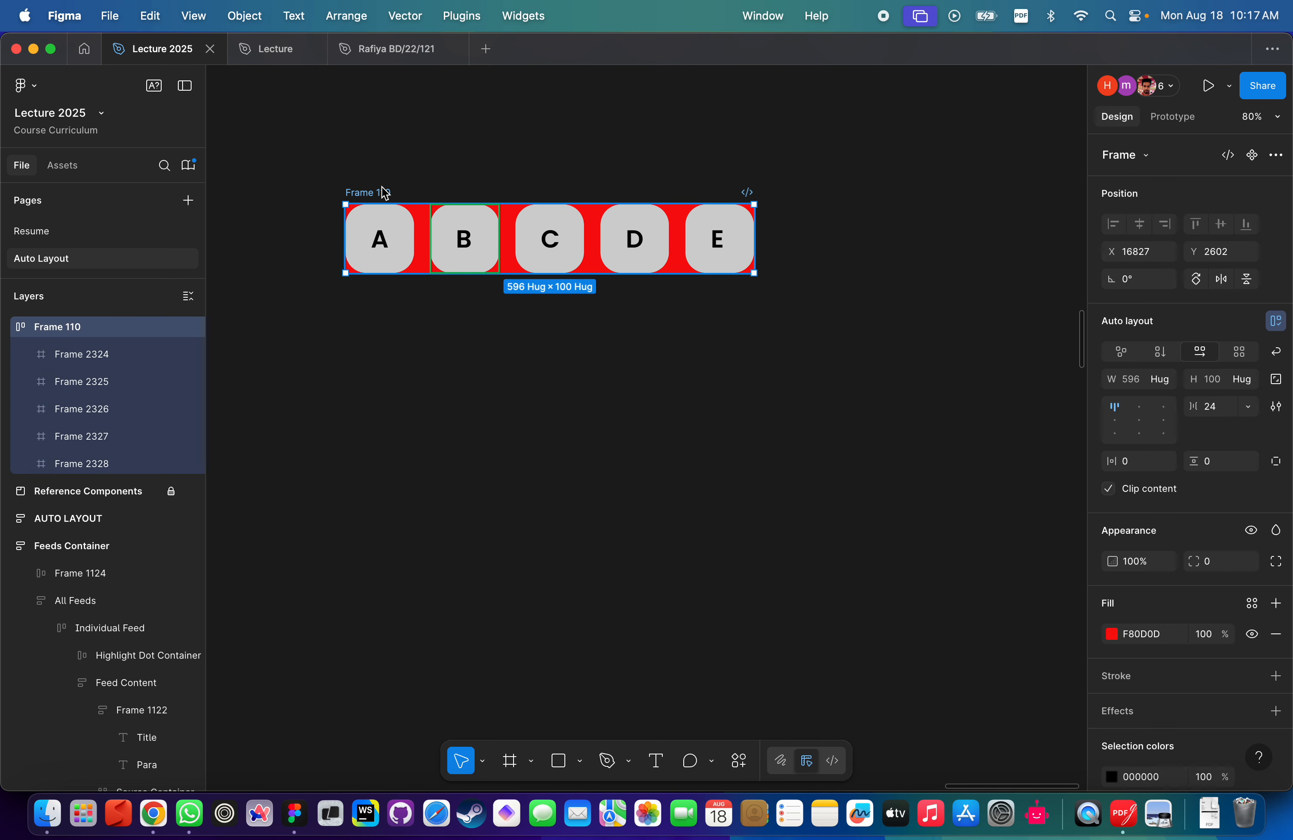
{"action": "left_click", "coordinate": [1160, 424]}
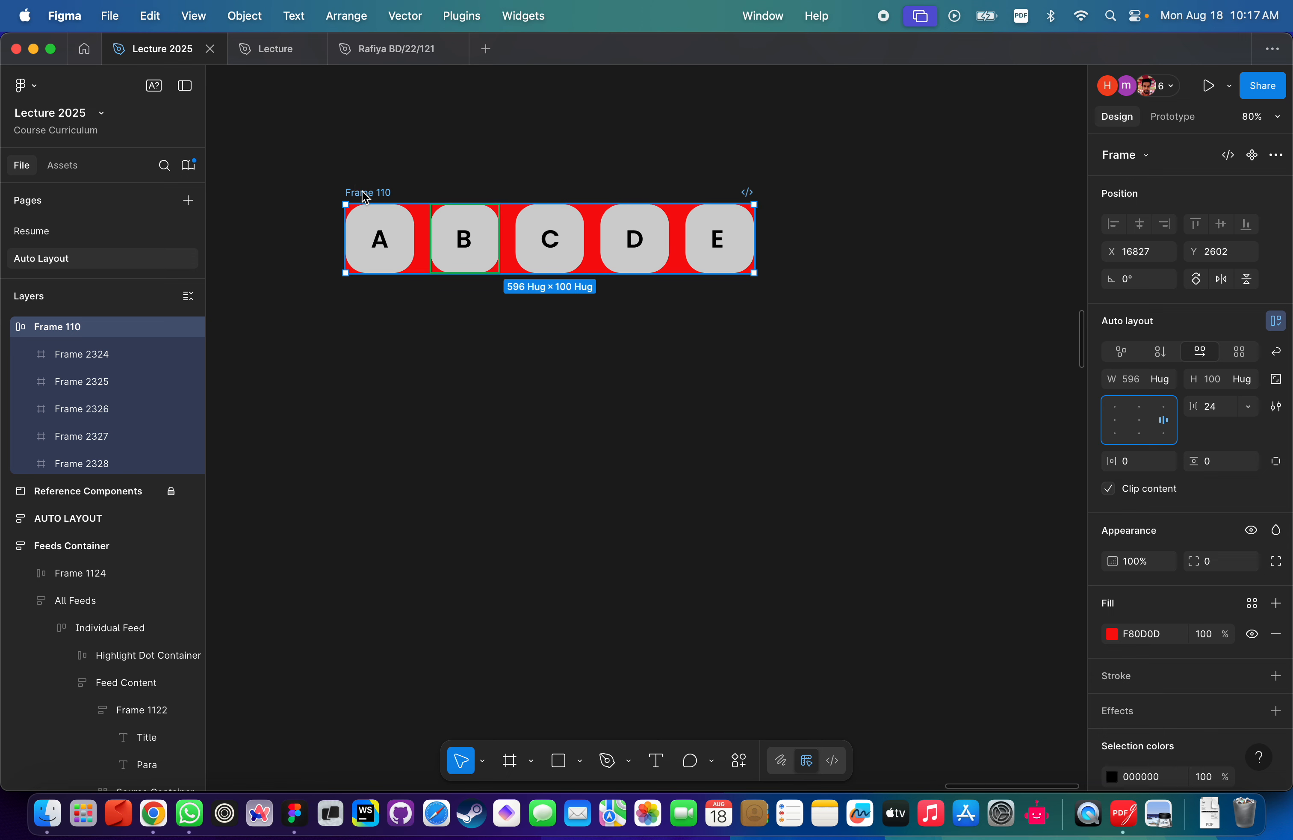
{"action": "left_click", "coordinate": [1163, 379]}
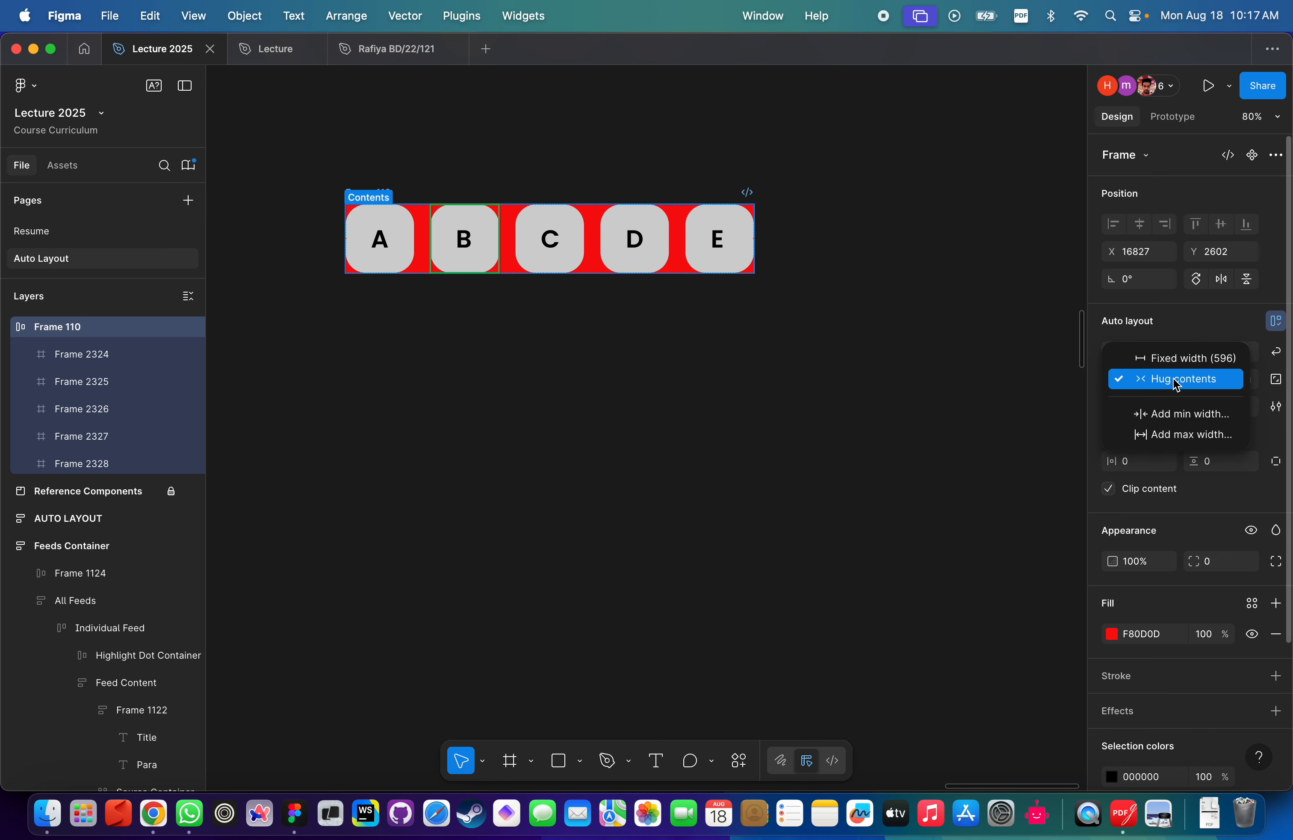
{"action": "left_click", "coordinate": [1156, 358]}
{"action": "left_click", "coordinate": [1248, 380]}
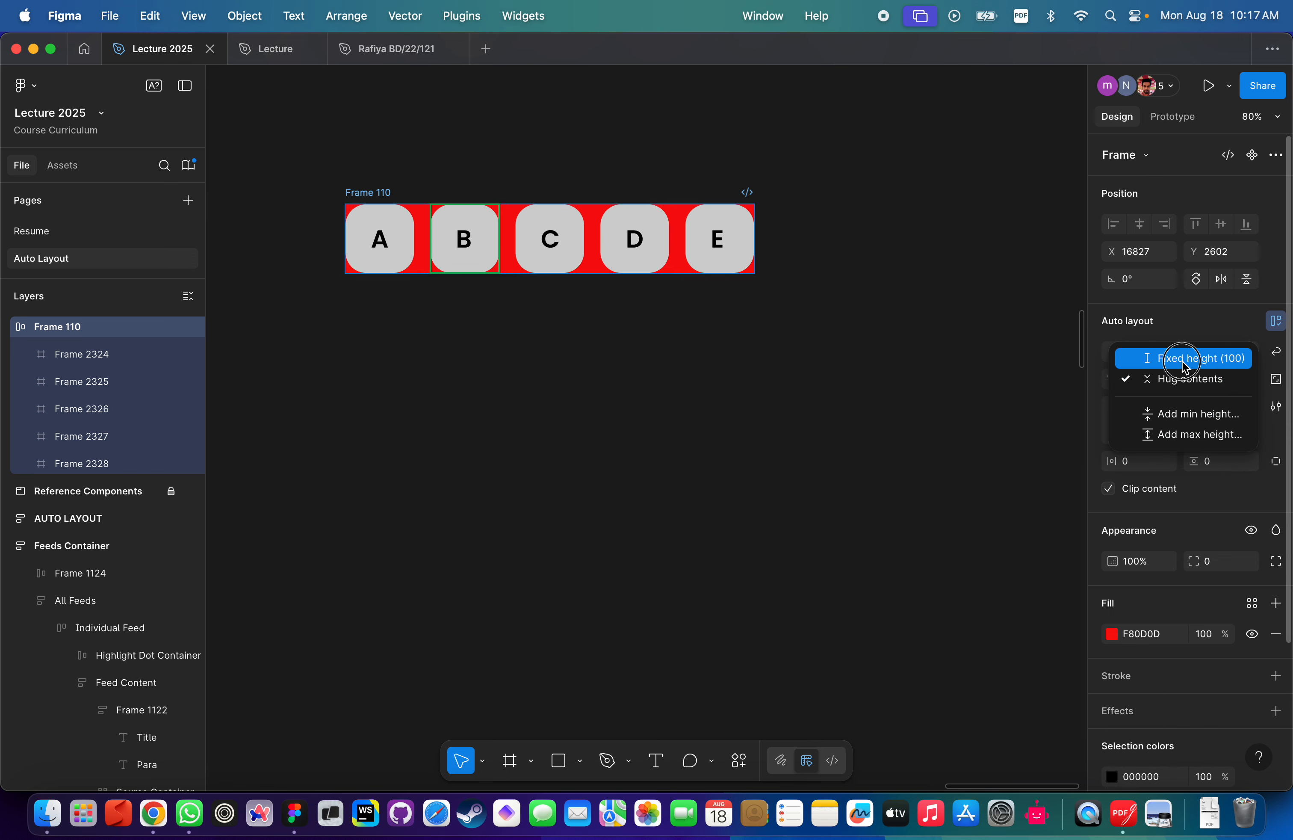
{"action": "left_click", "coordinate": [1169, 358]}
{"action": "left_click", "coordinate": [698, 413]}
{"action": "left_click", "coordinate": [379, 192]}
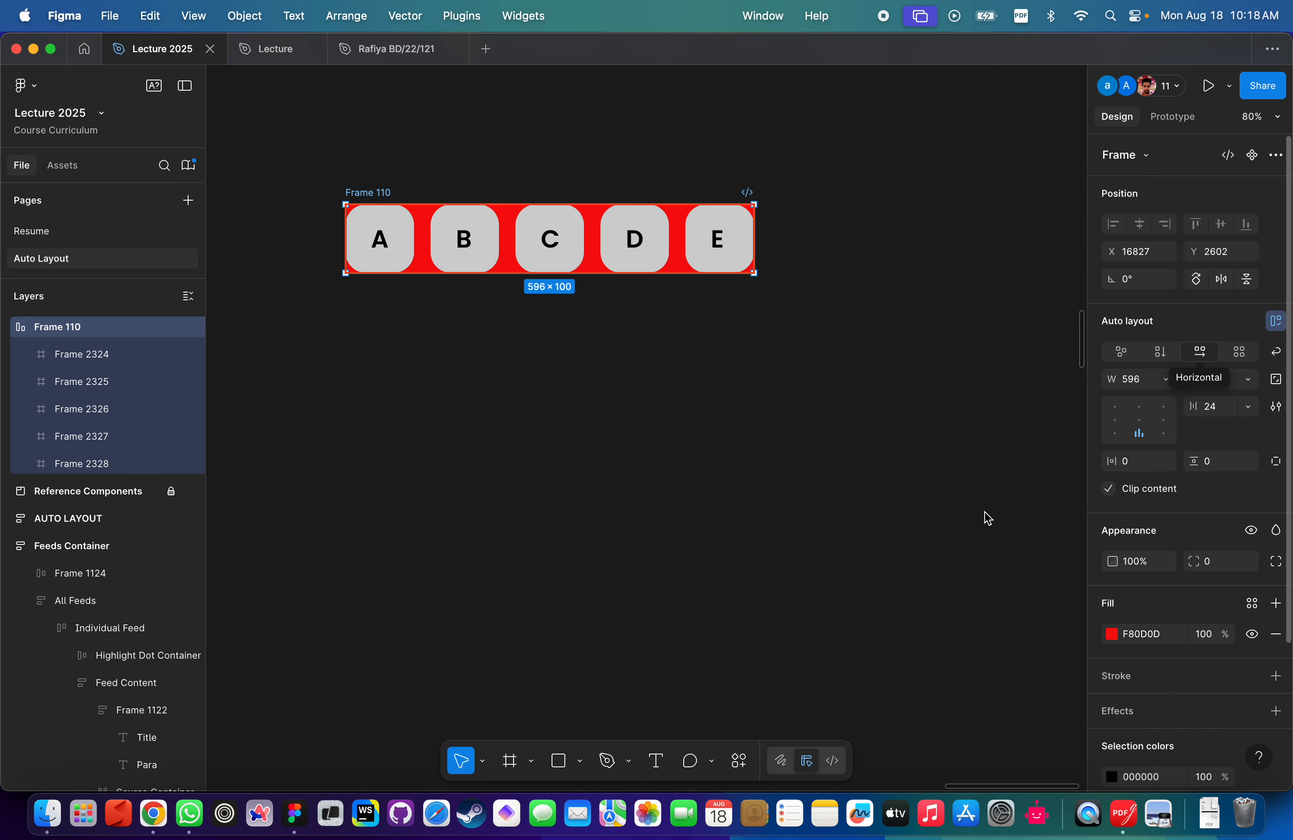
Set both the width and the height of Frame 110 to hug contents.
{"action": "left_click", "coordinate": [711, 413]}
{"action": "left_click", "coordinate": [357, 191]}
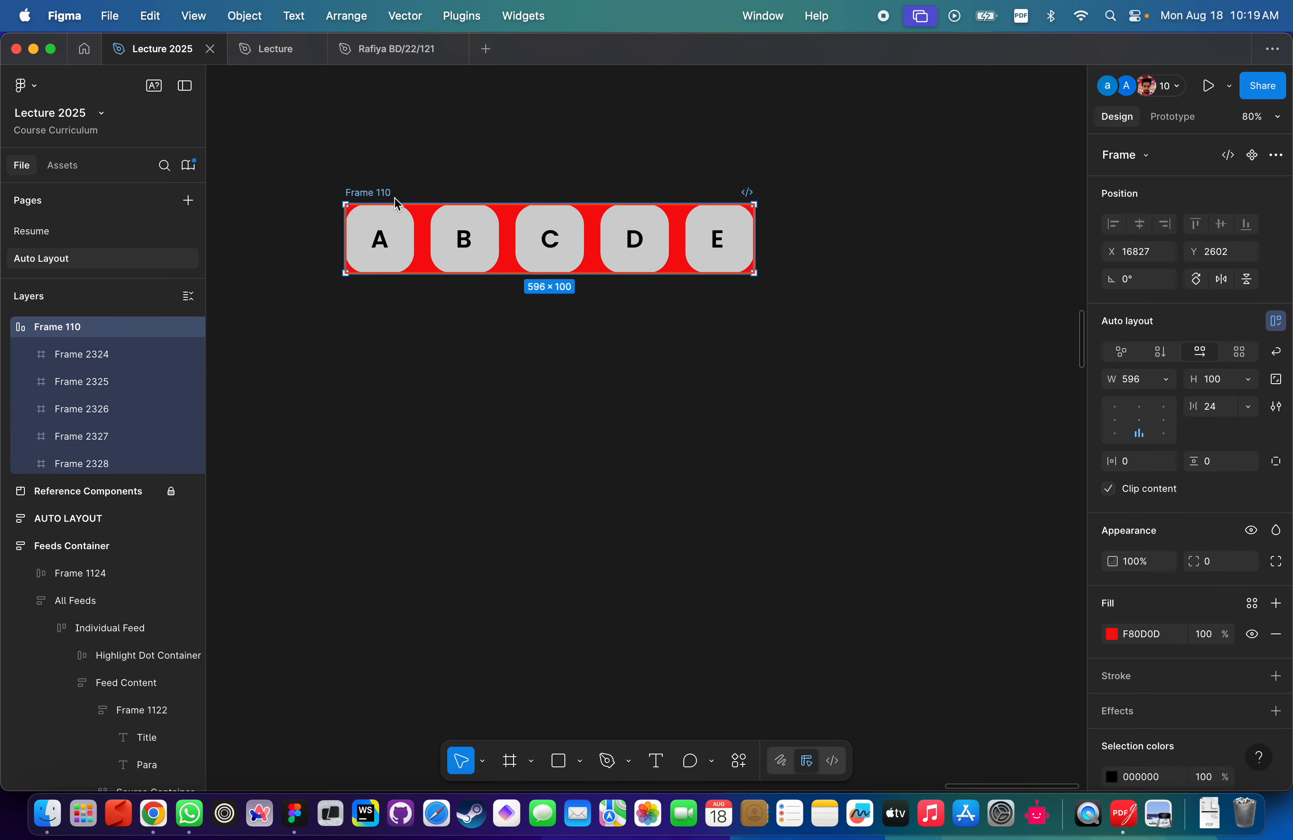
{"action": "left_click", "coordinate": [1169, 378]}
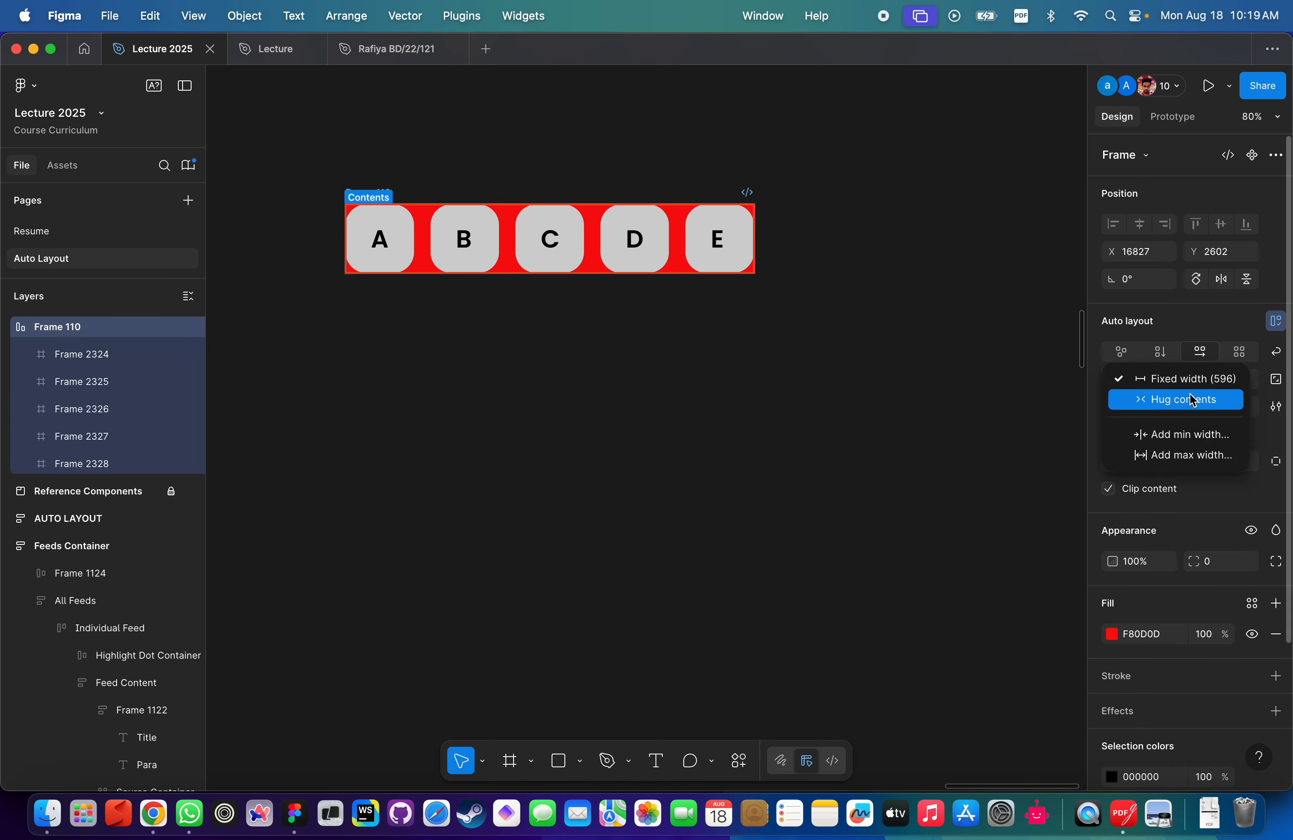
{"action": "left_click", "coordinate": [1180, 411]}
{"action": "left_click", "coordinate": [1262, 385]}
{"action": "left_click", "coordinate": [1212, 412]}
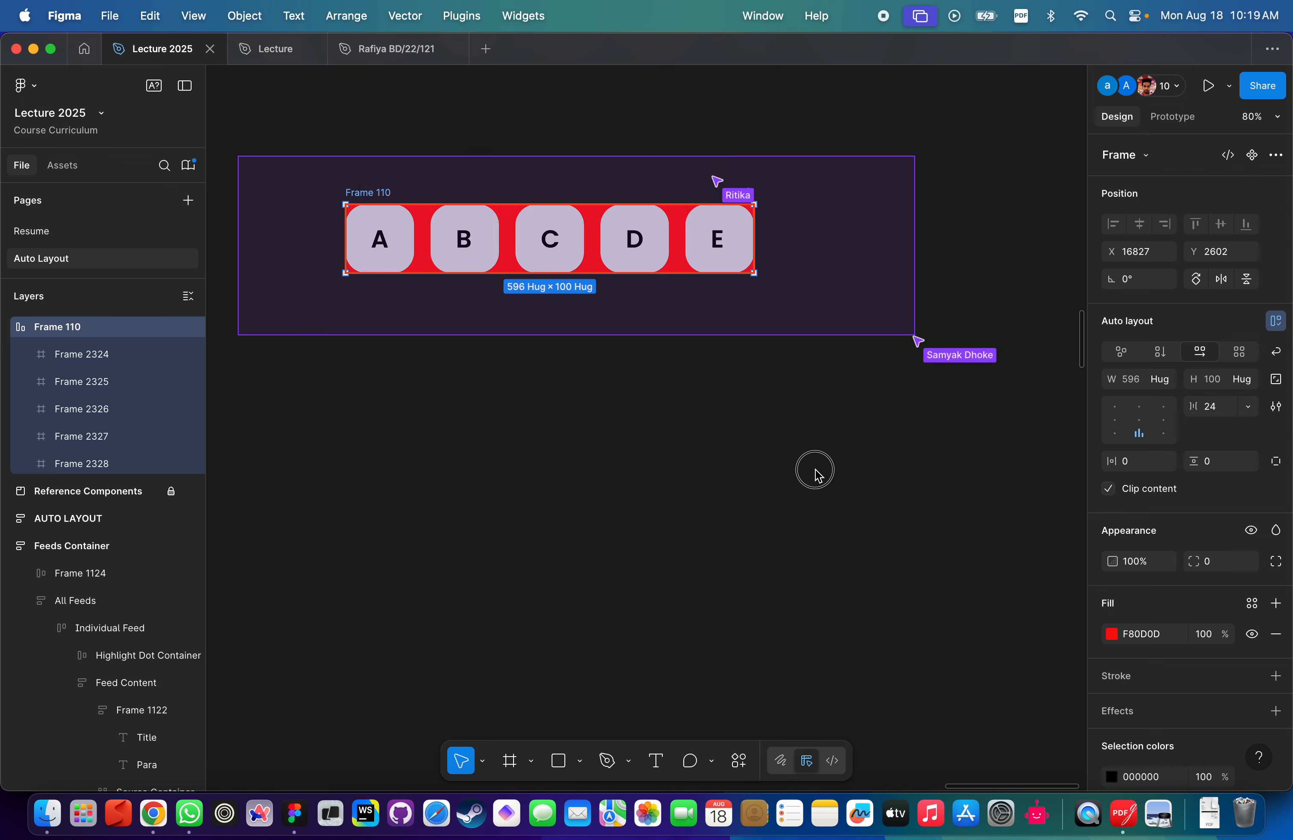
{"action": "left_click", "coordinate": [816, 472]}
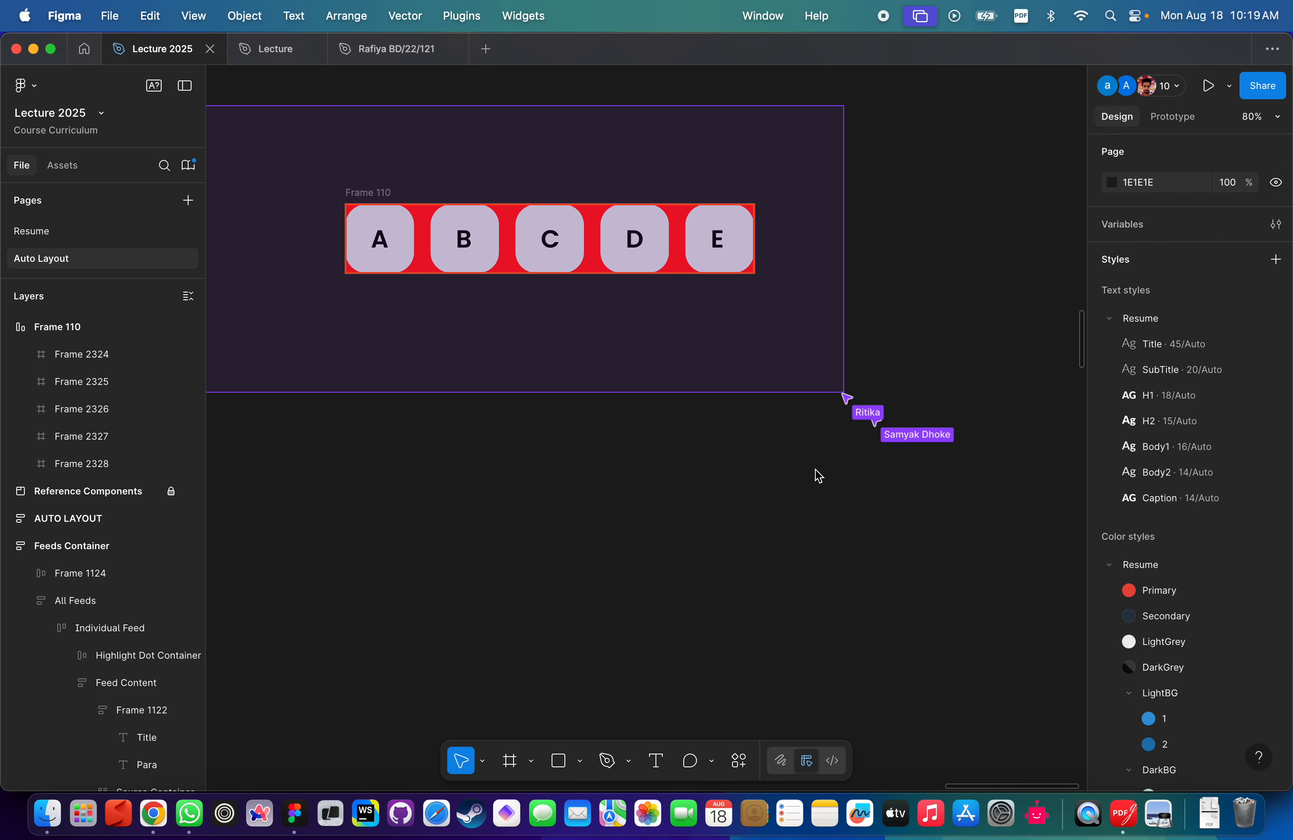
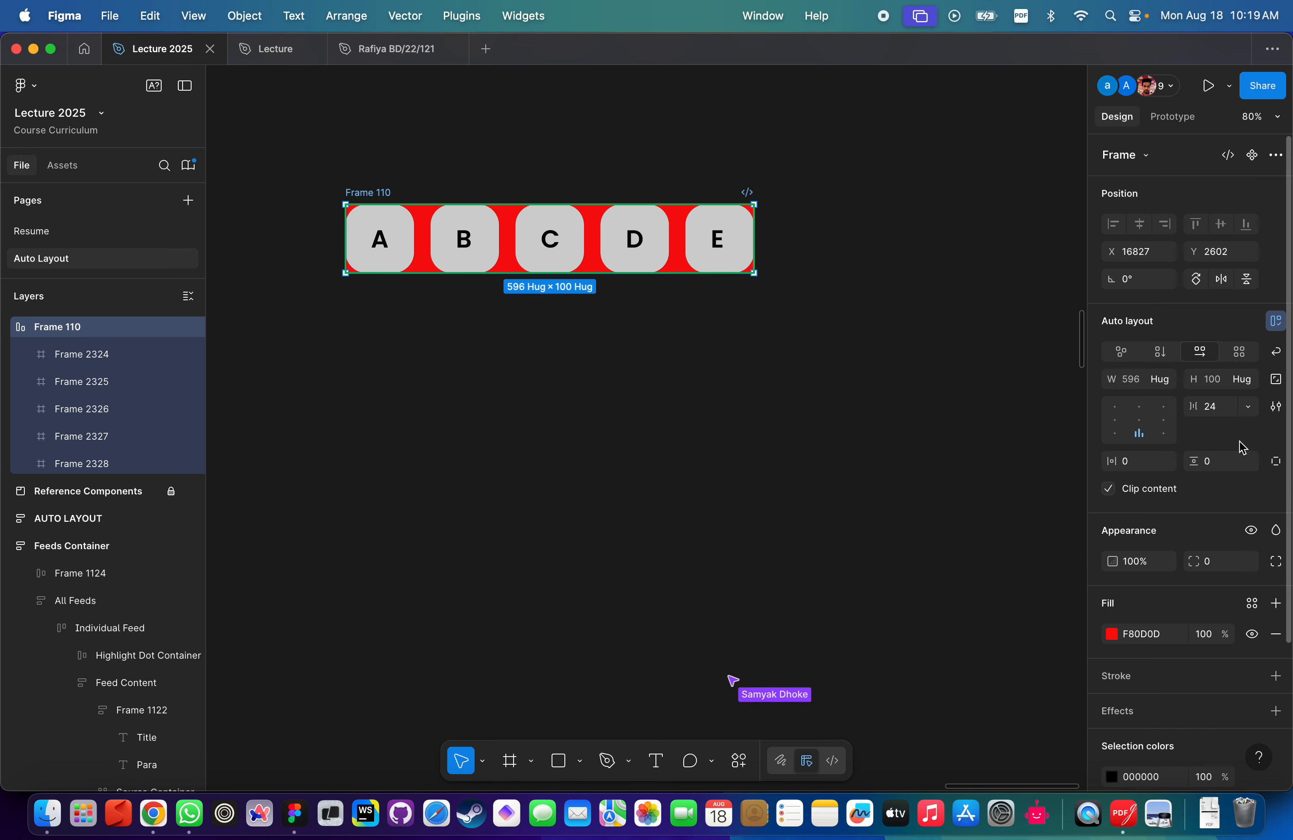
Set the horizontal gap between the rounded tiles in Frame 110 to 0.
{"action": "left_click", "coordinate": [1221, 406]}
{"action": "type", "text": "0"}
{"action": "key", "text": "Return"}
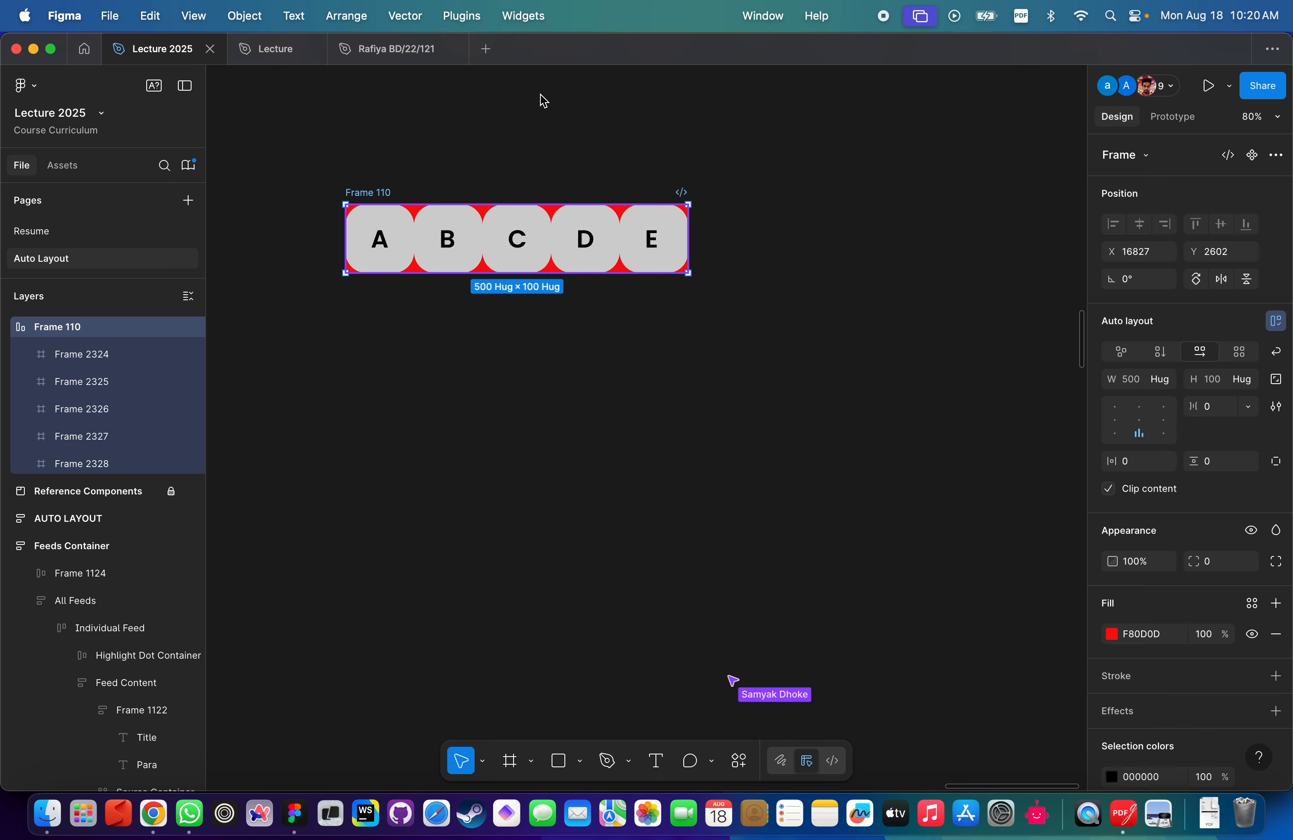
{"action": "left_click", "coordinate": [401, 141]}
{"action": "left_click", "coordinate": [363, 192]}
{"action": "left_click", "coordinate": [413, 125]}
{"action": "scroll", "coordinate": [409, 121], "scroll_direction": "up", "scroll_amount": 5}
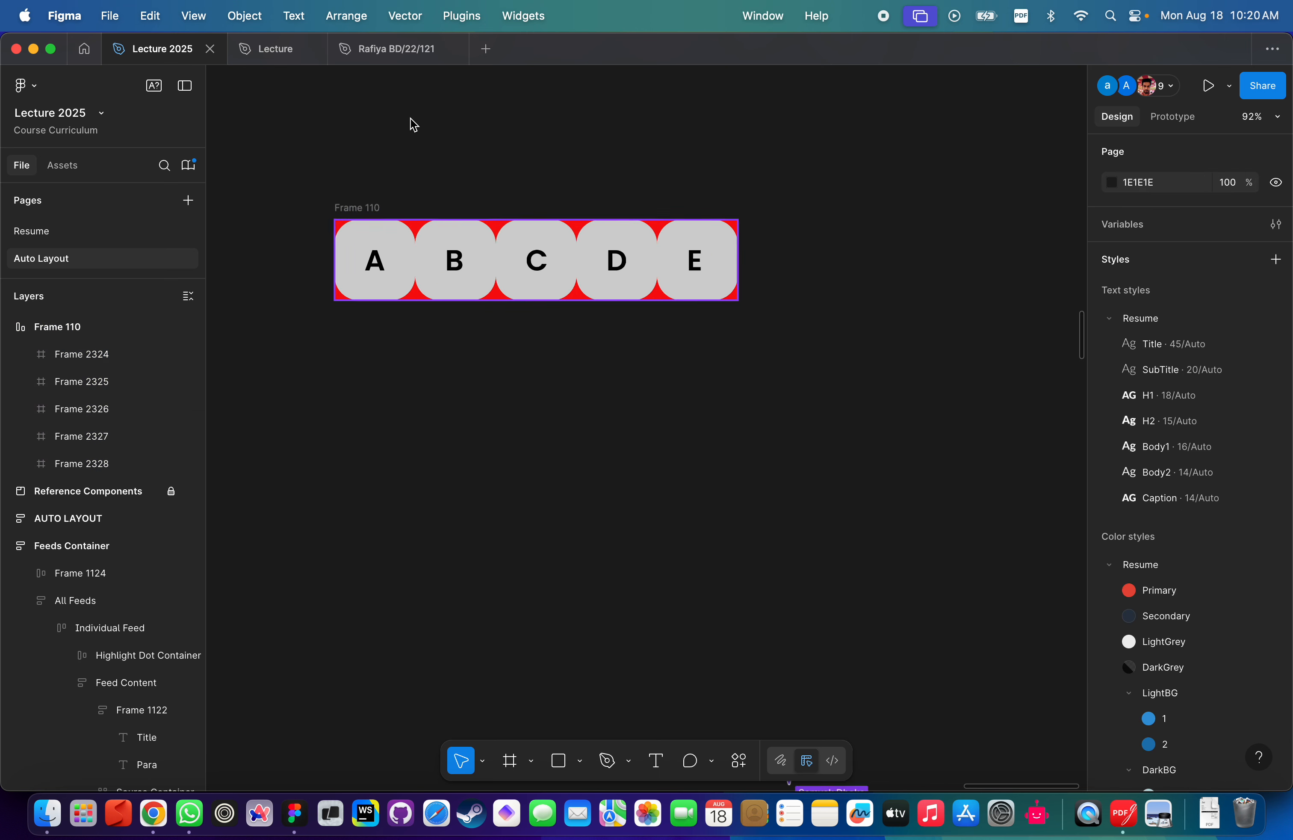
Enlarge Frame 110 freehand to about 595 × 210, giving it a fixed width and height.
{"action": "left_click", "coordinate": [345, 240]}
{"action": "scroll", "coordinate": [442, 231], "scroll_direction": "down", "scroll_amount": 5}
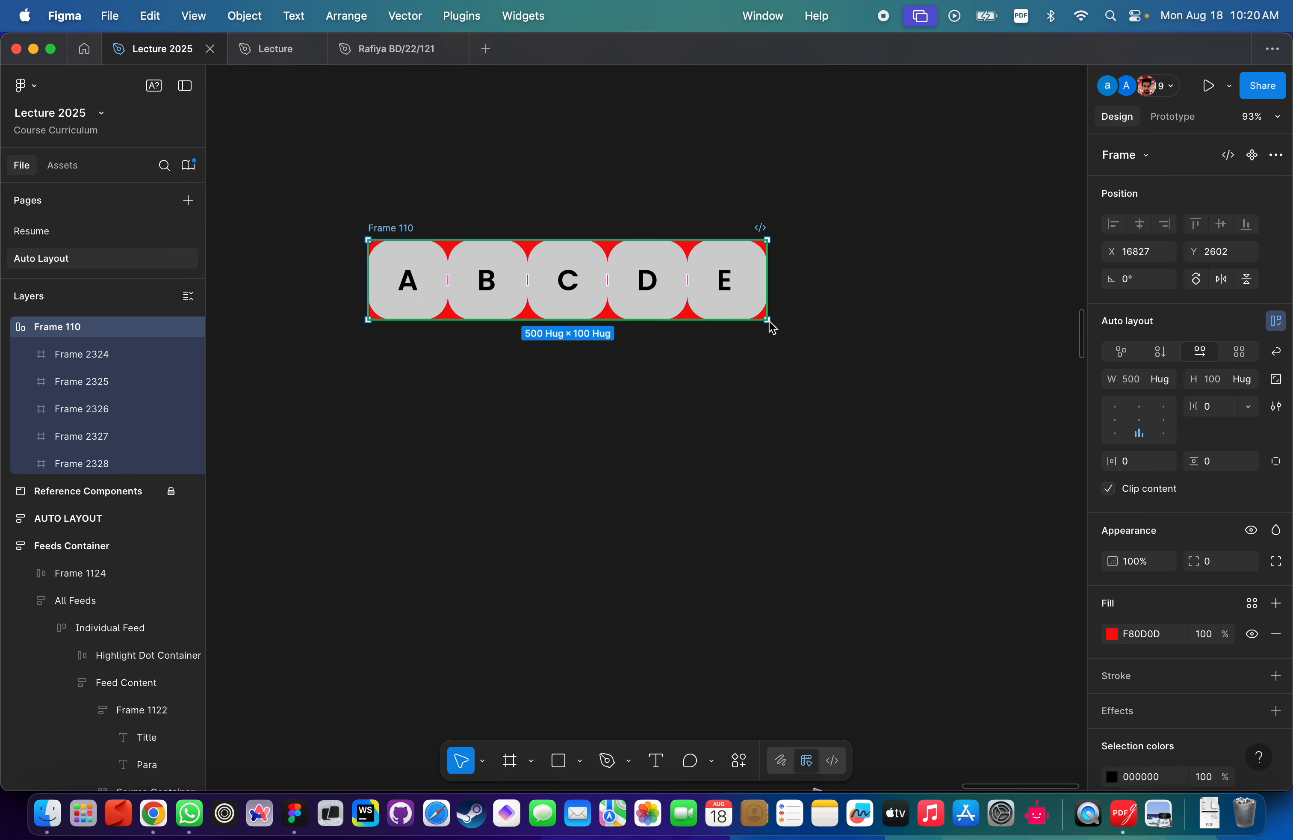
{"action": "left_click_drag", "start_coordinate": [768, 321], "coordinate": [847, 413]}
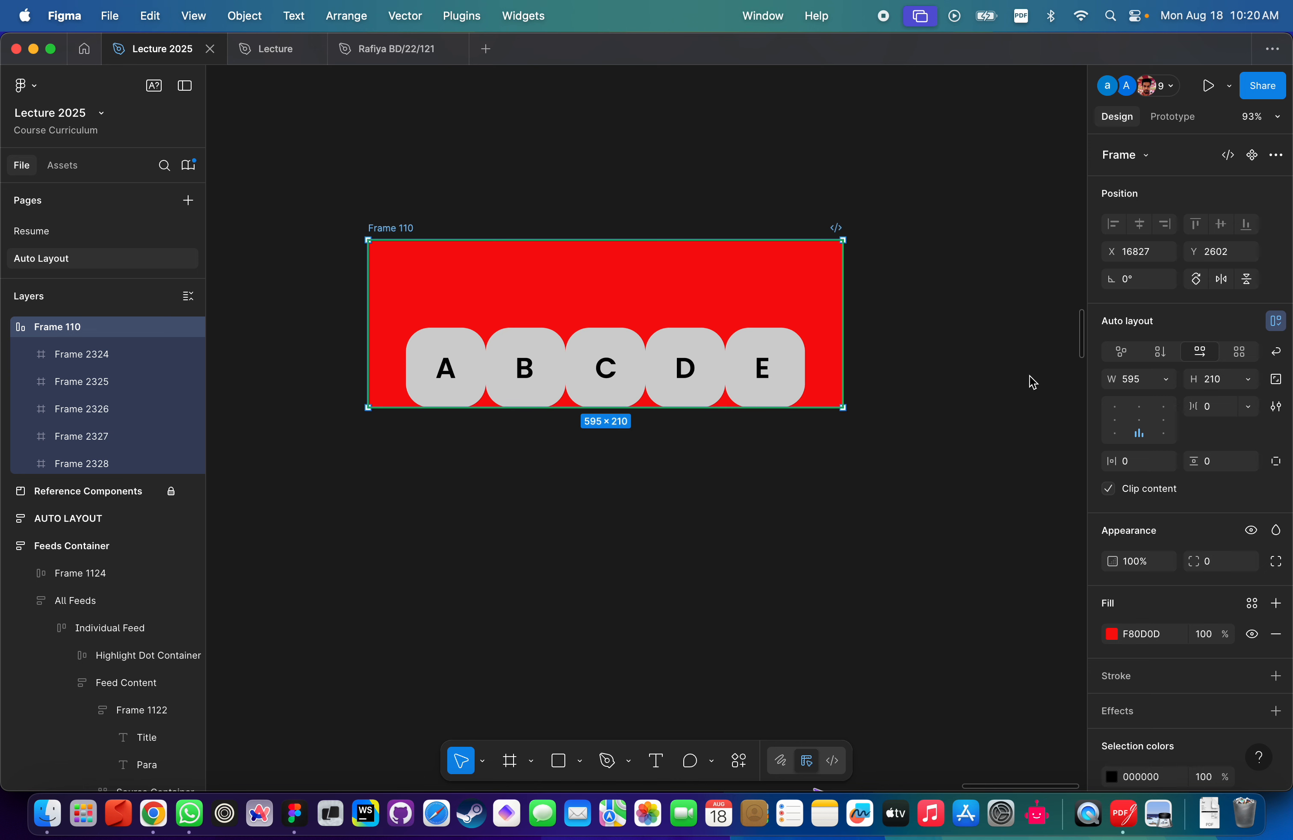
Review the width and height sizing options of Frame 110 without changing them.
{"action": "left_click", "coordinate": [1166, 379]}
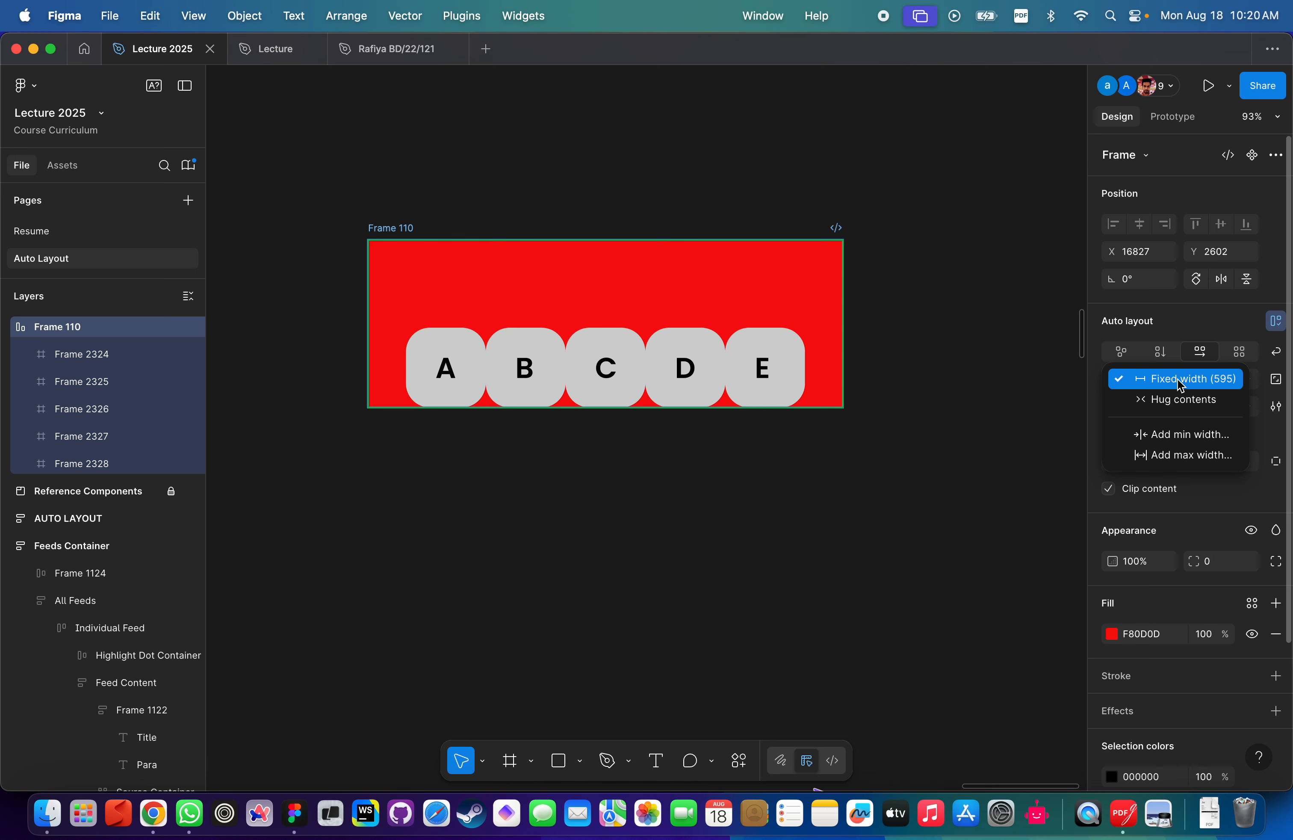
{"action": "left_click", "coordinate": [963, 417]}
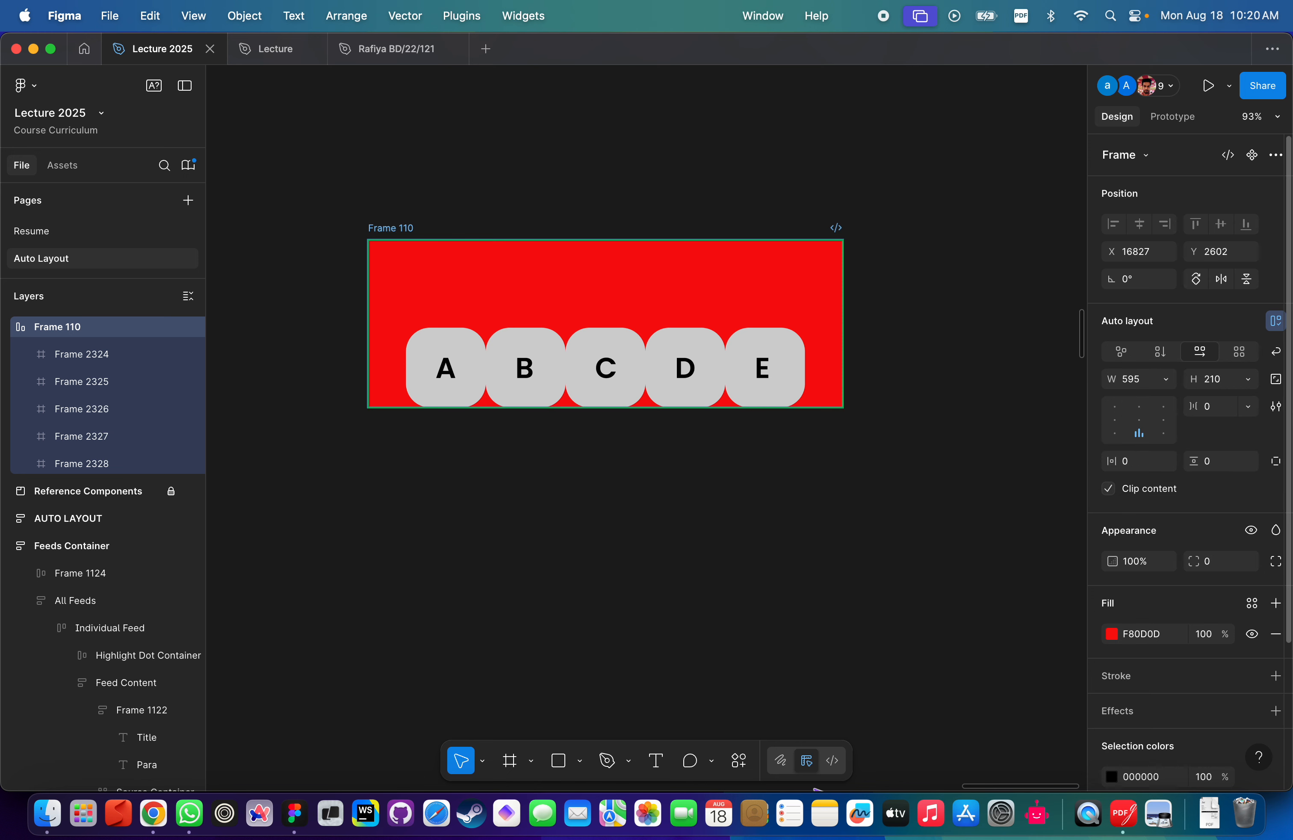
{"action": "left_click", "coordinate": [1248, 379]}
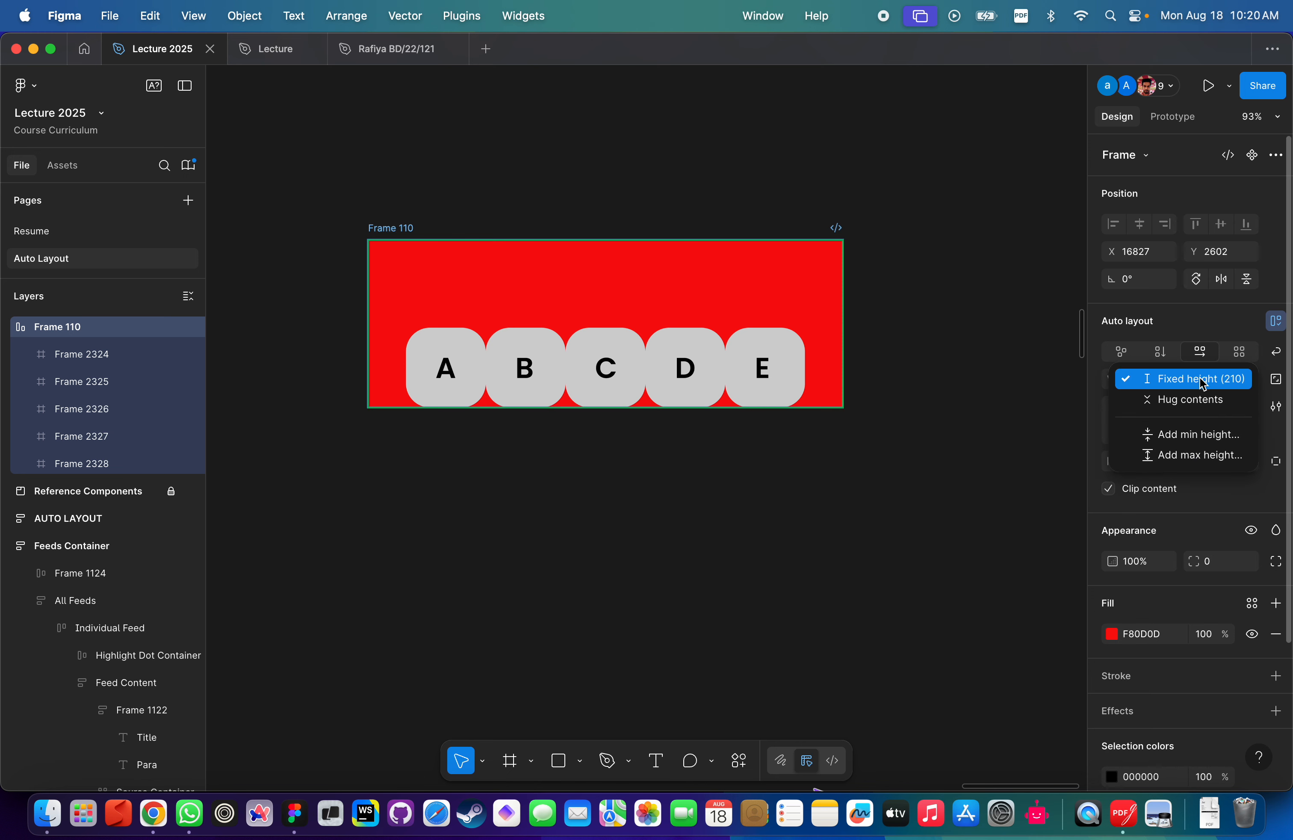
{"action": "left_click", "coordinate": [541, 525]}
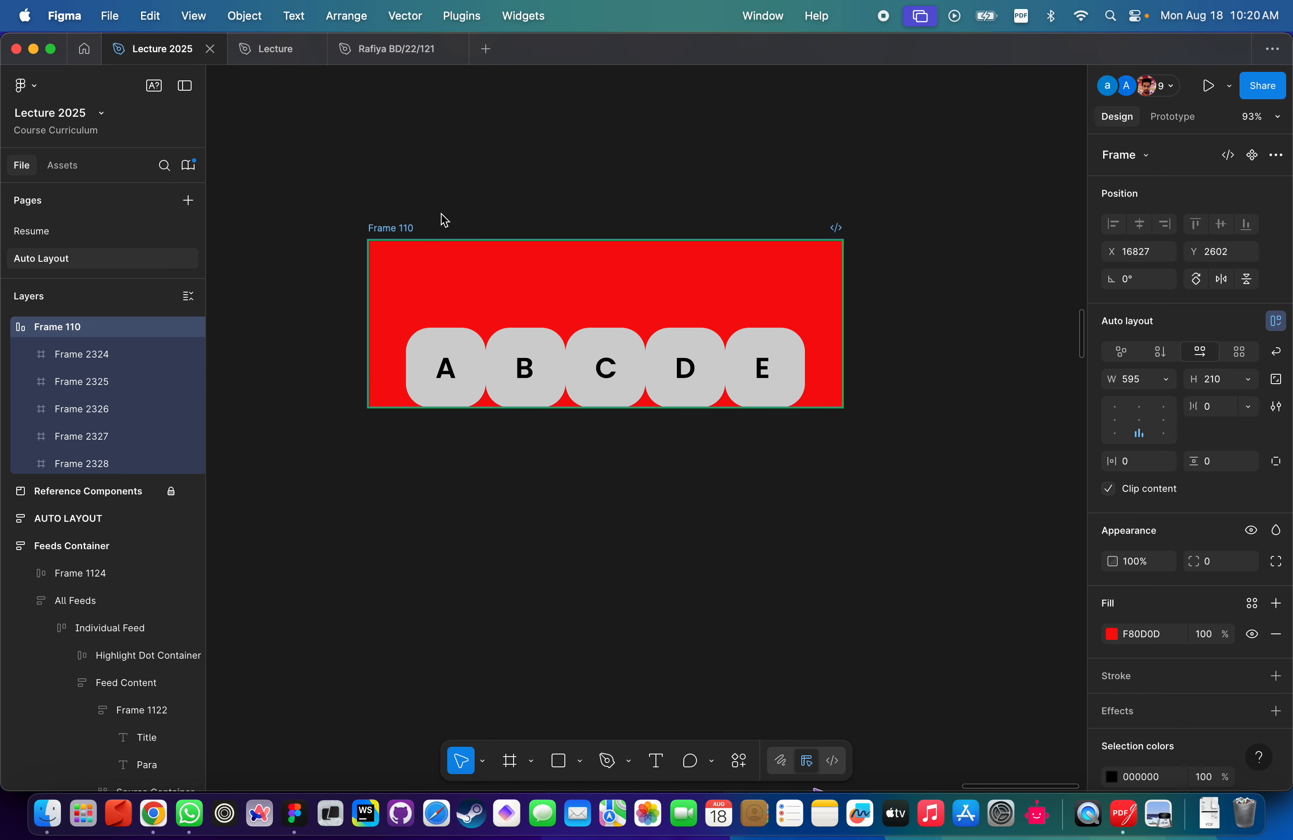
Enlarge Frame 110 further to about 689 × 360.
{"action": "left_click", "coordinate": [847, 410]}
{"action": "left_click_drag", "start_coordinate": [847, 410], "coordinate": [918, 528]}
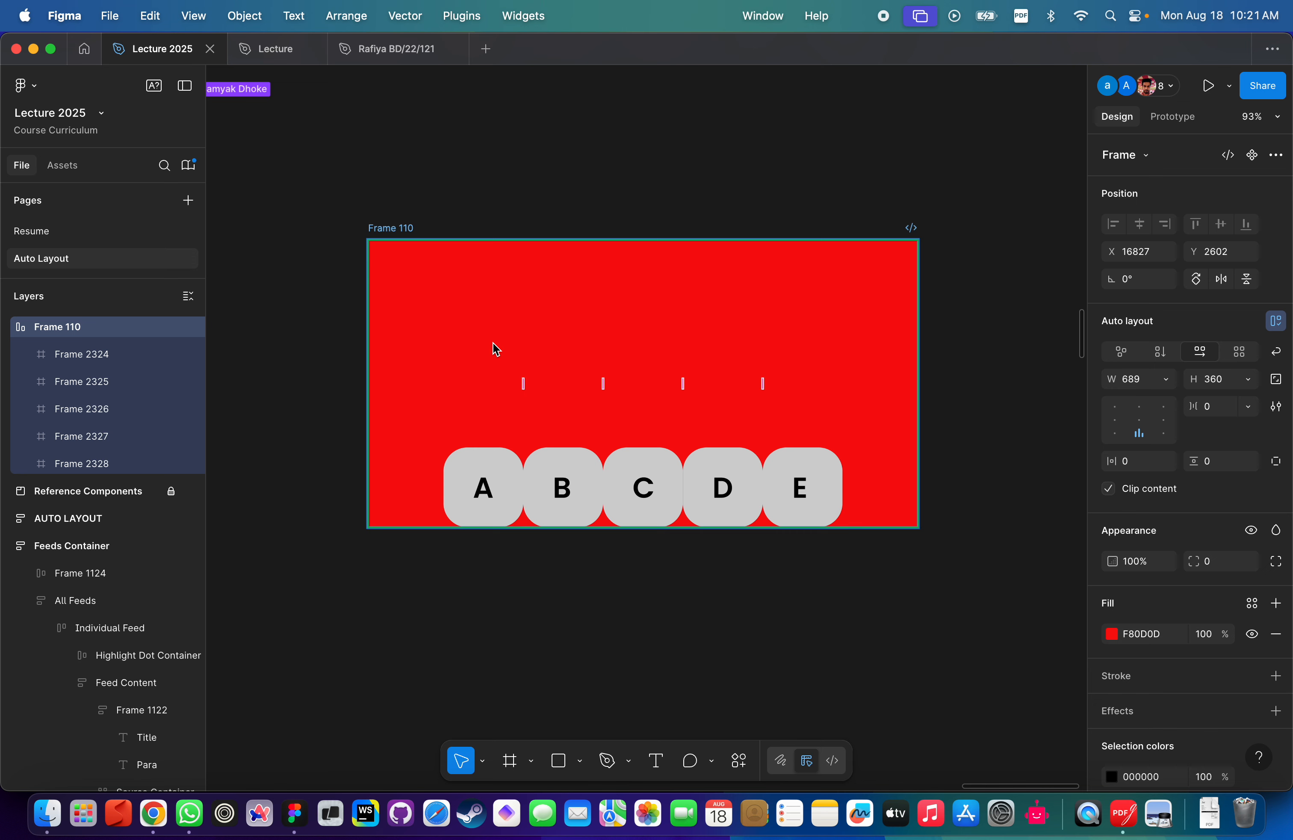
{"action": "left_click", "coordinate": [371, 146]}
Cycle Frame 110's content alignment through top left, top center, top right and right center, finishing at bottom right.
{"action": "left_click", "coordinate": [384, 242]}
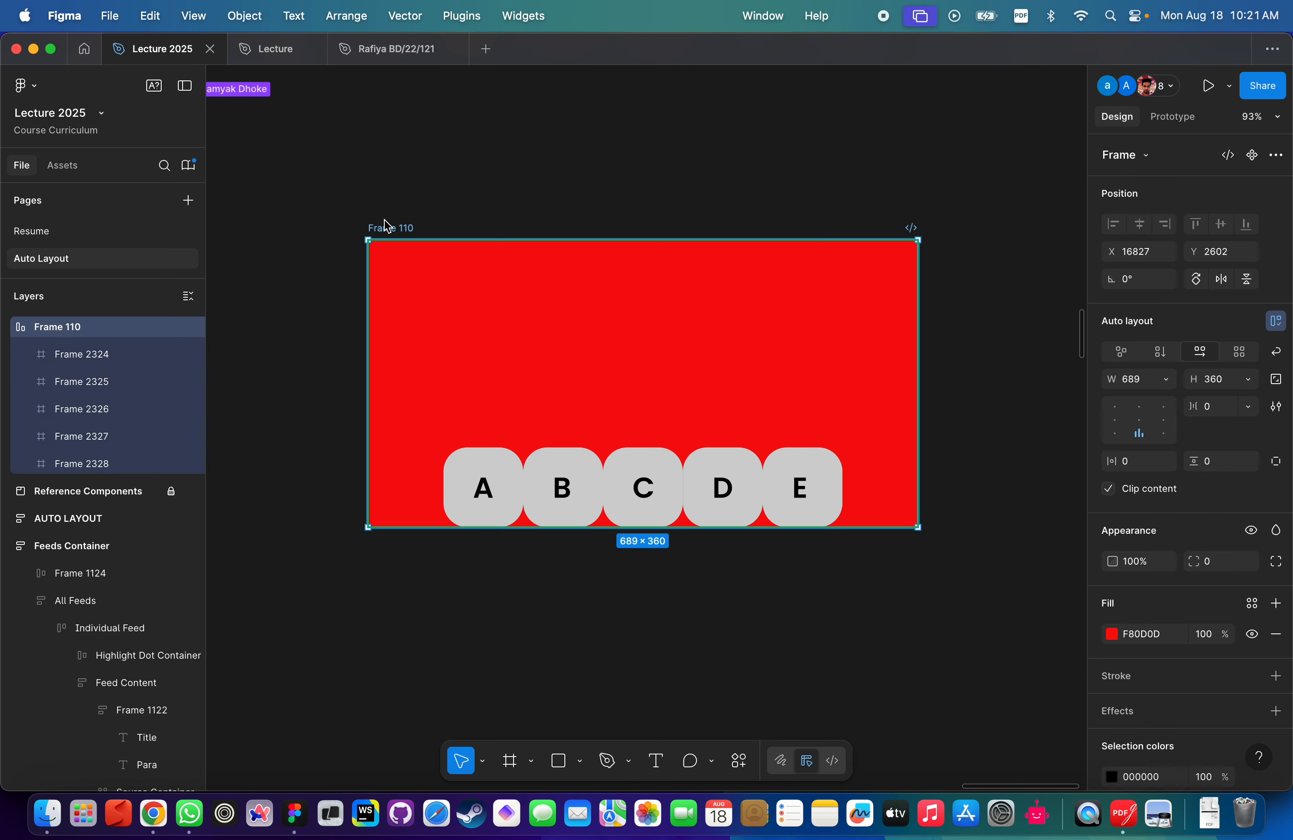
{"action": "left_click", "coordinate": [1116, 409]}
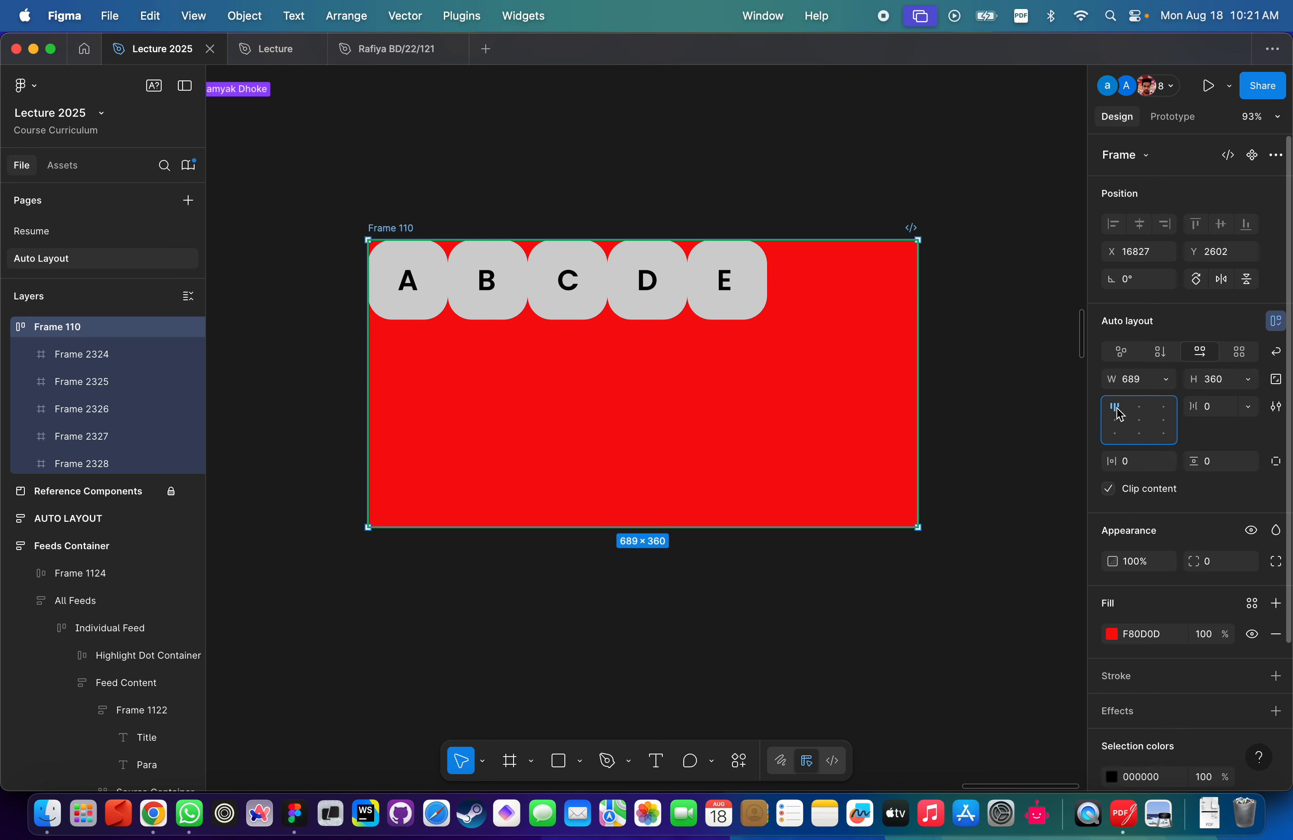
{"action": "left_click", "coordinate": [1140, 408]}
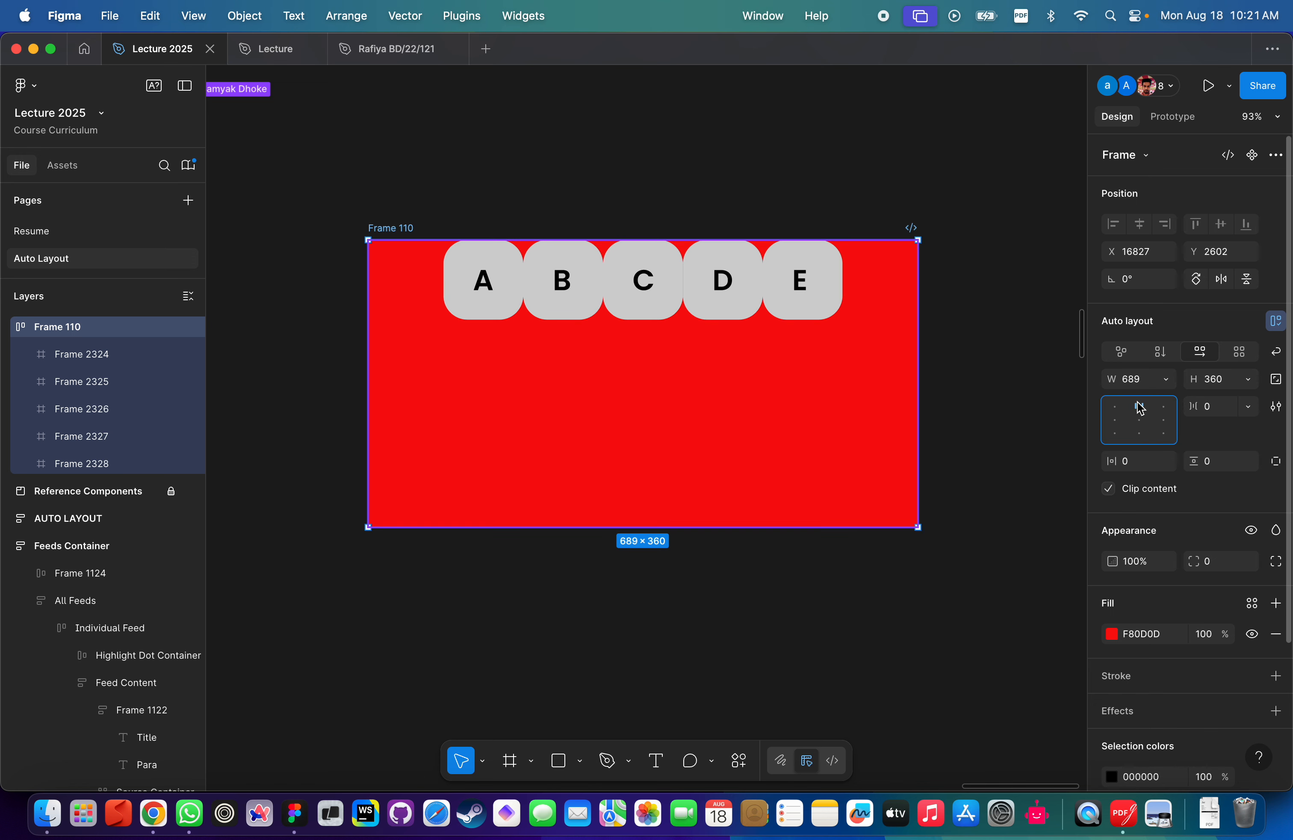
{"action": "left_click", "coordinate": [1165, 408]}
{"action": "left_click", "coordinate": [1165, 421]}
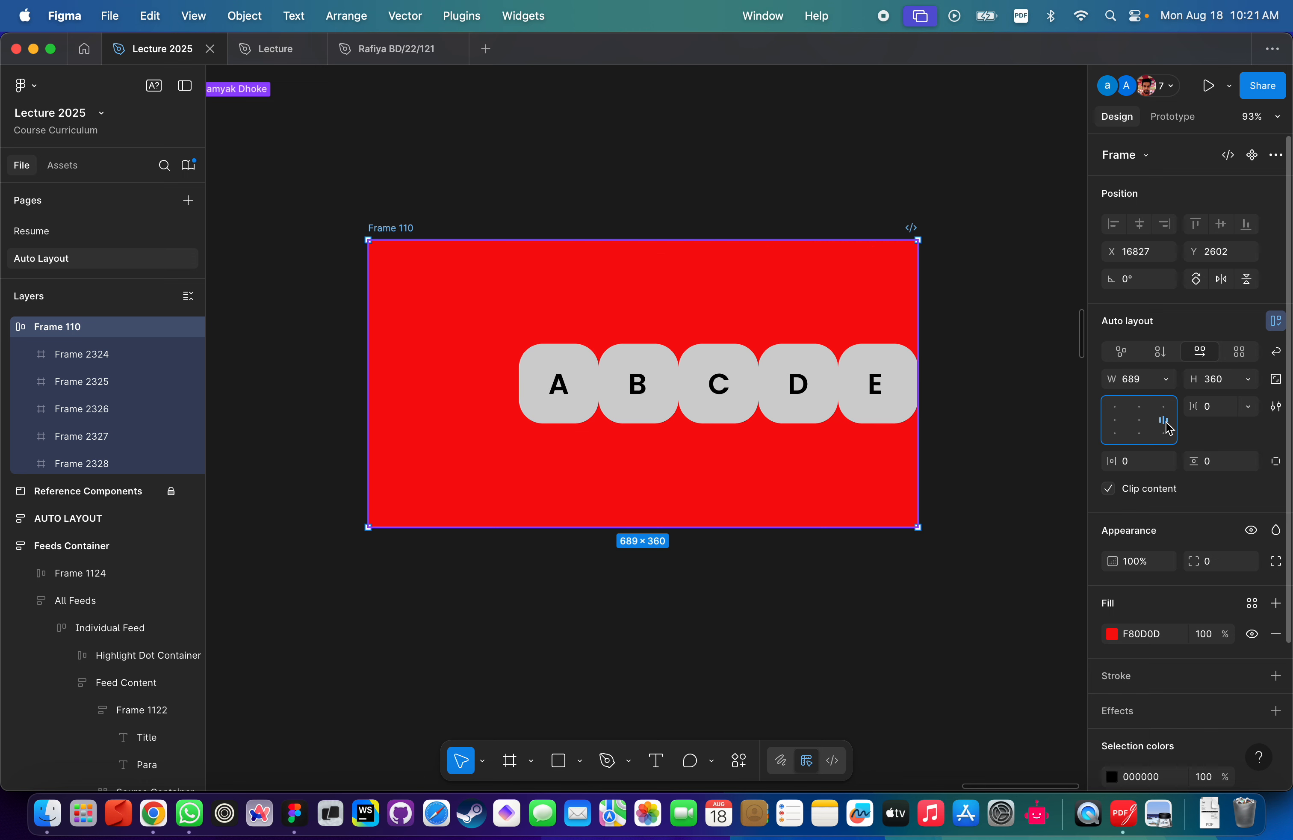
{"action": "left_click", "coordinate": [1164, 434]}
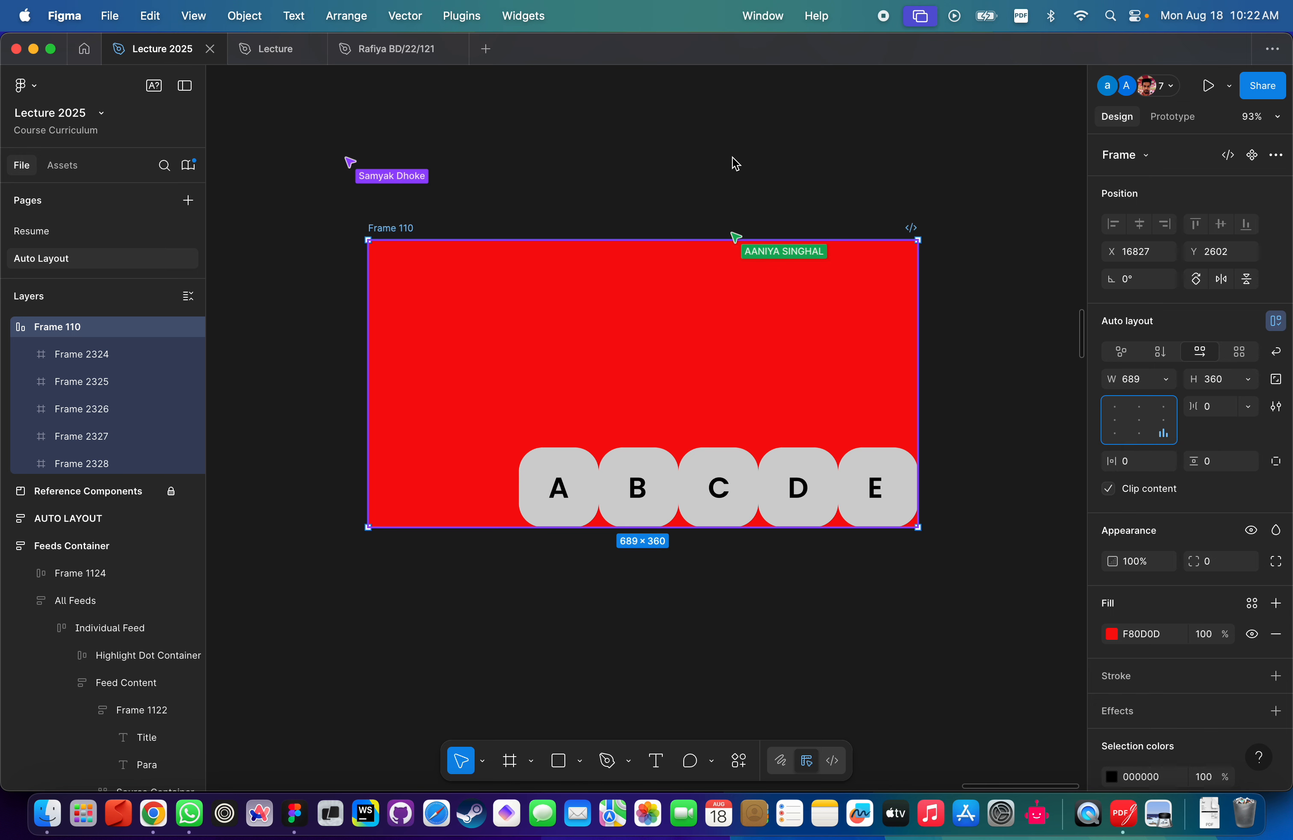
Try hug contents for the width of Frame 110 and undo the change.
{"action": "left_click", "coordinate": [508, 208]}
{"action": "left_click", "coordinate": [402, 229]}
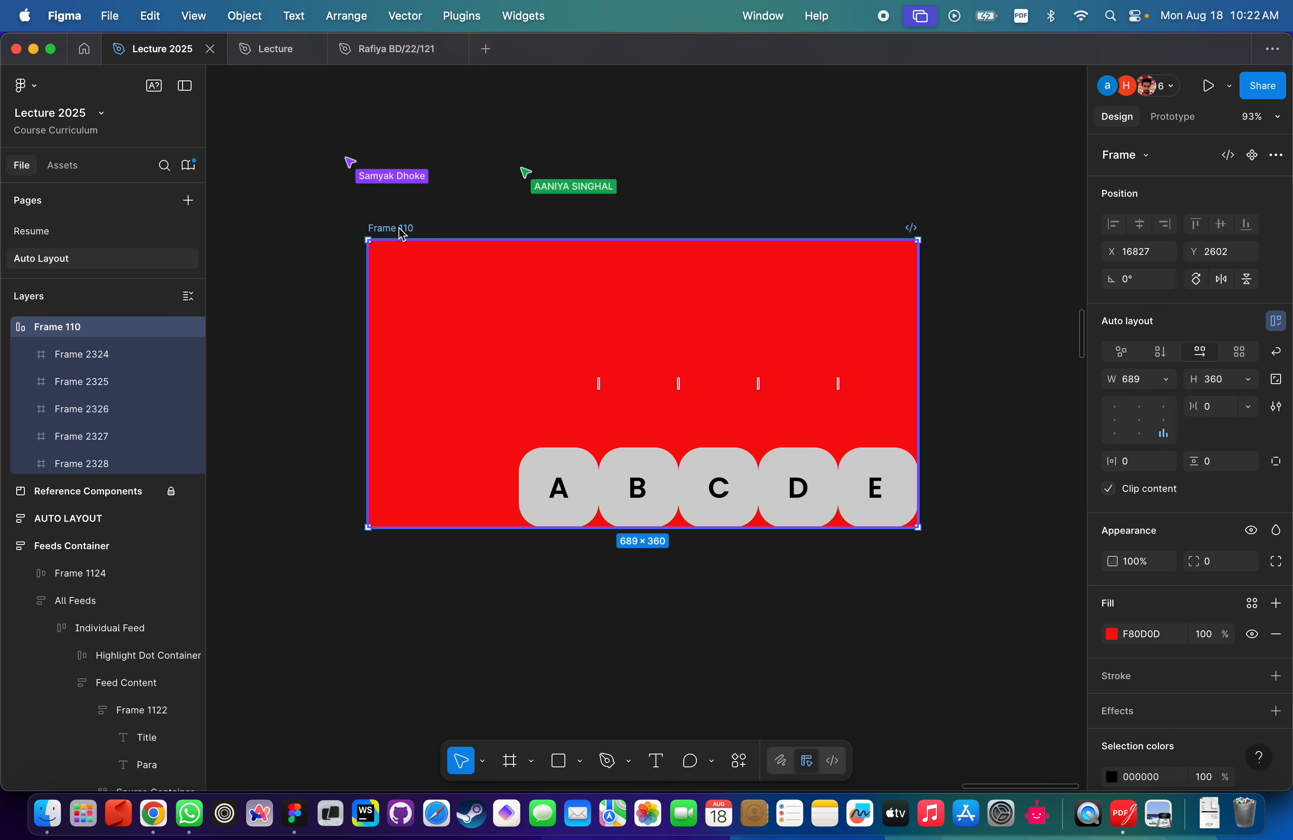
{"action": "left_click", "coordinate": [461, 225]}
{"action": "left_click", "coordinate": [411, 232]}
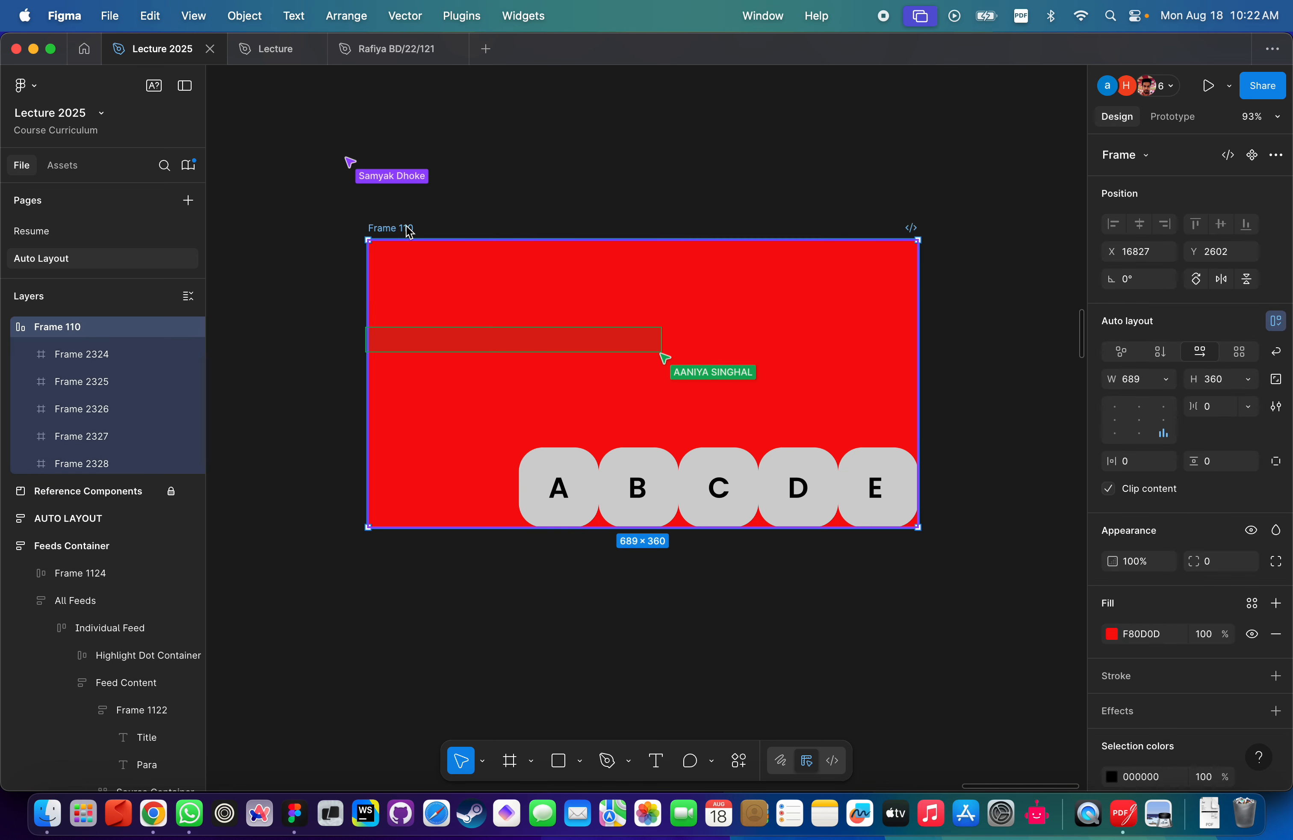
{"action": "left_click", "coordinate": [1168, 379]}
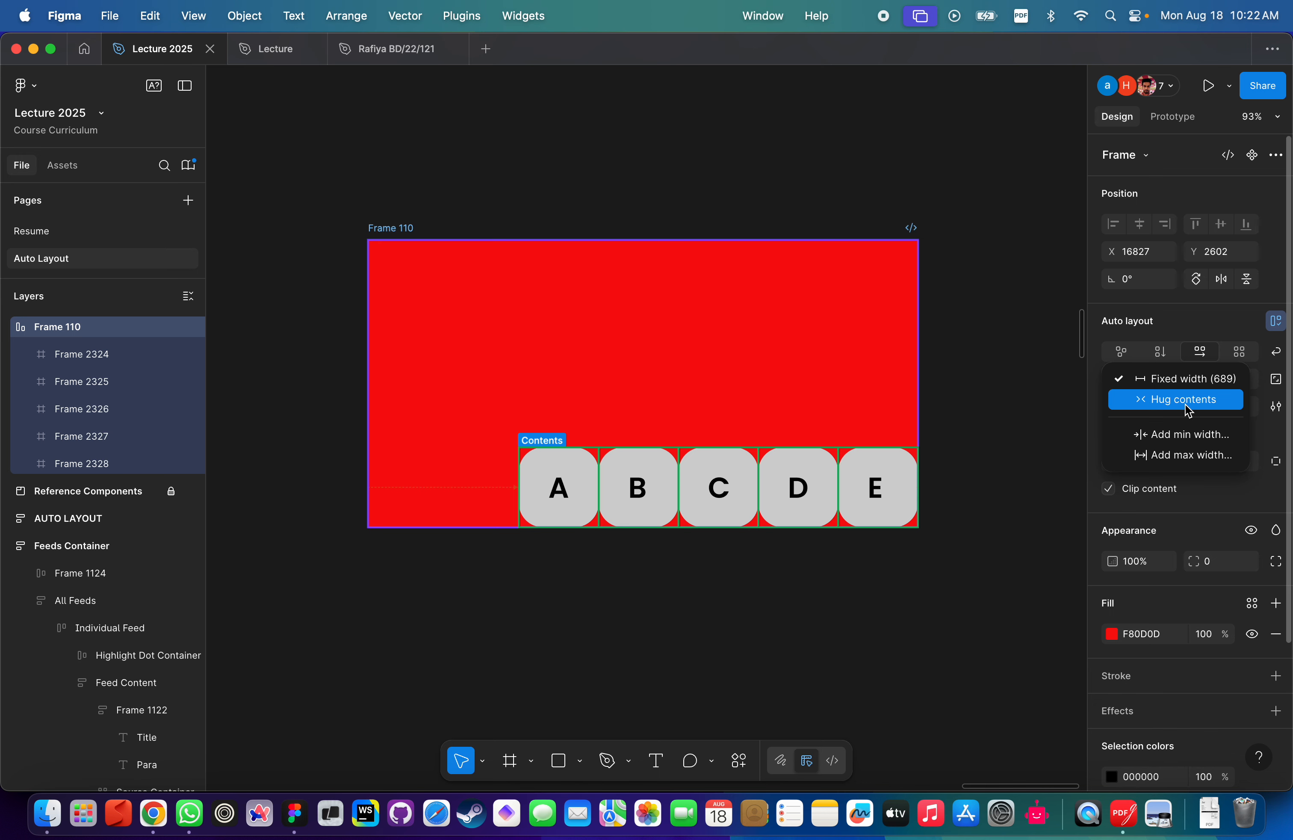
{"action": "left_click", "coordinate": [1190, 403]}
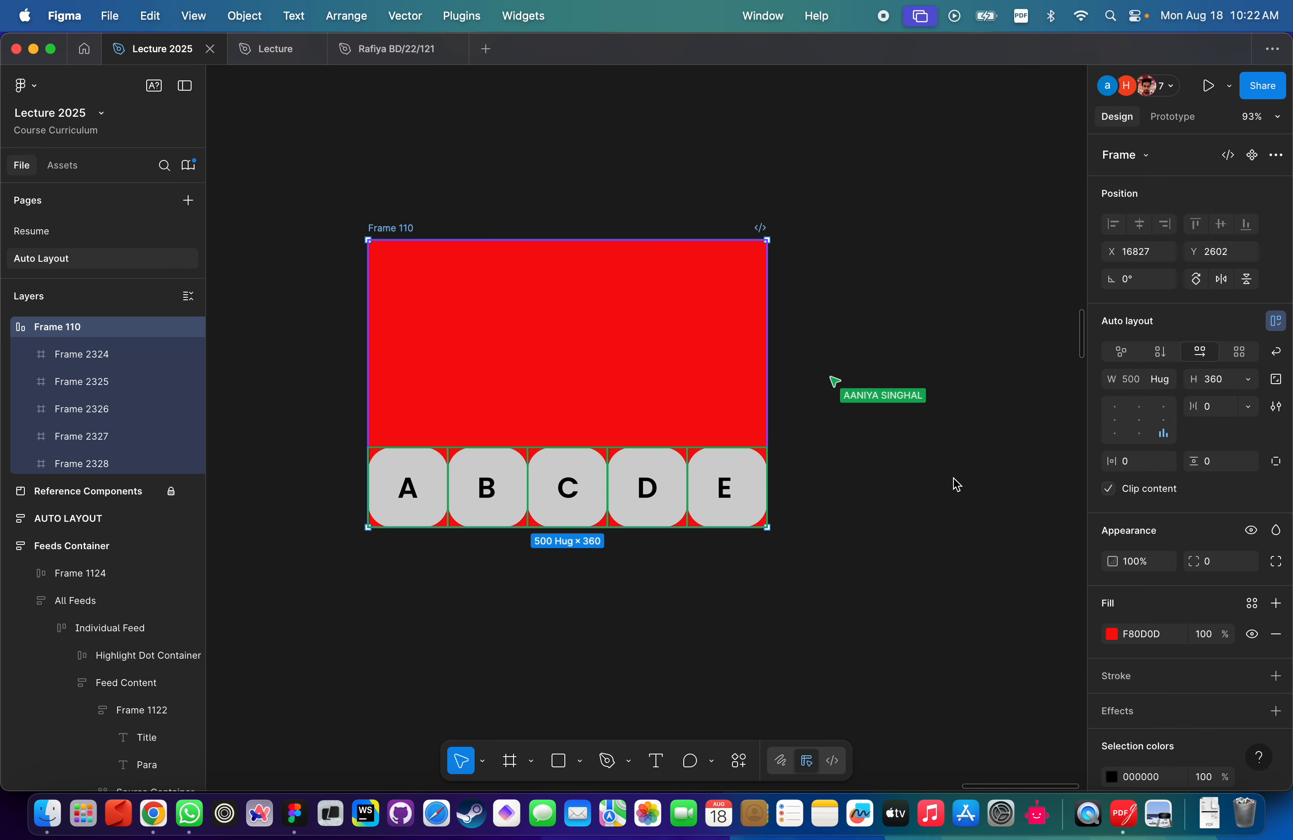
{"action": "key", "text": "cmd+z"}
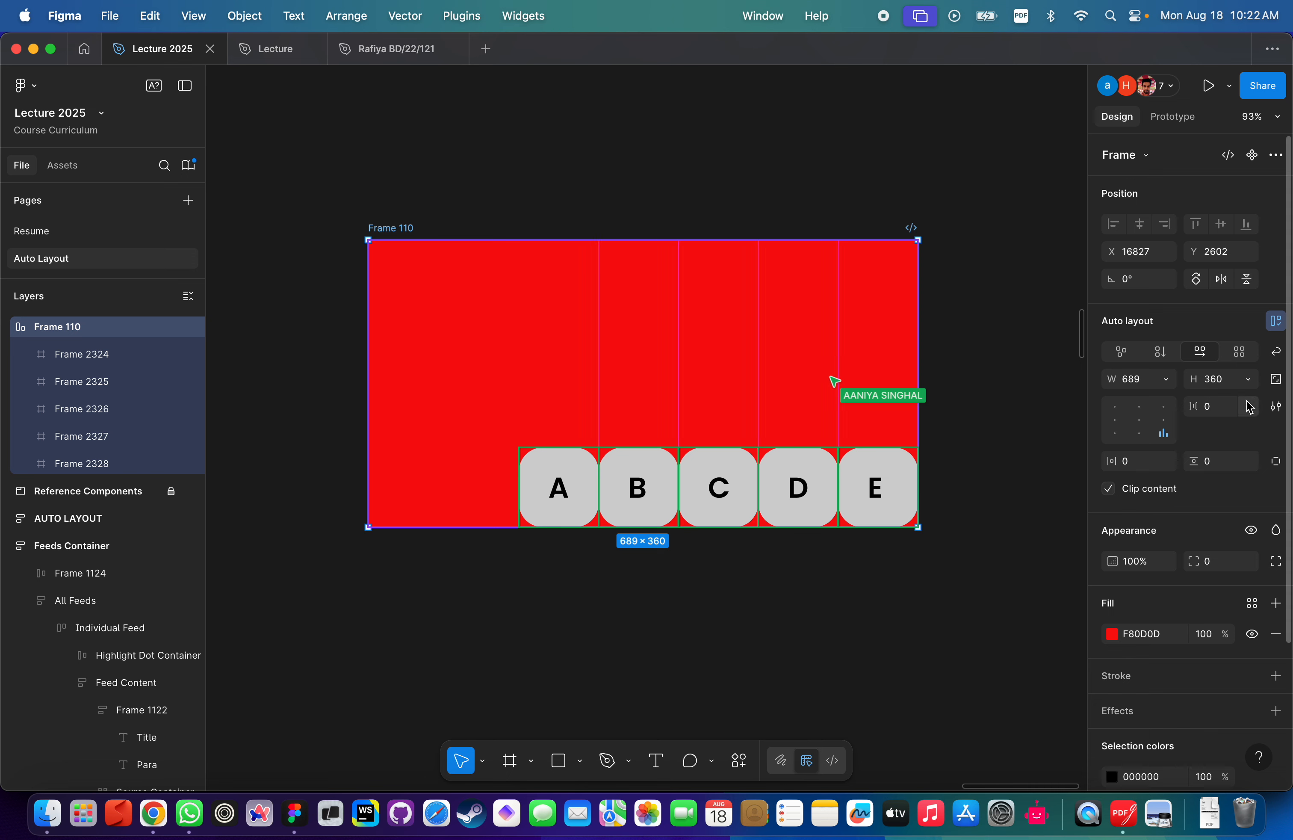
Try a horizontal gap of 20 between the tiles in Frame 110.
{"action": "type", "text": "20"}
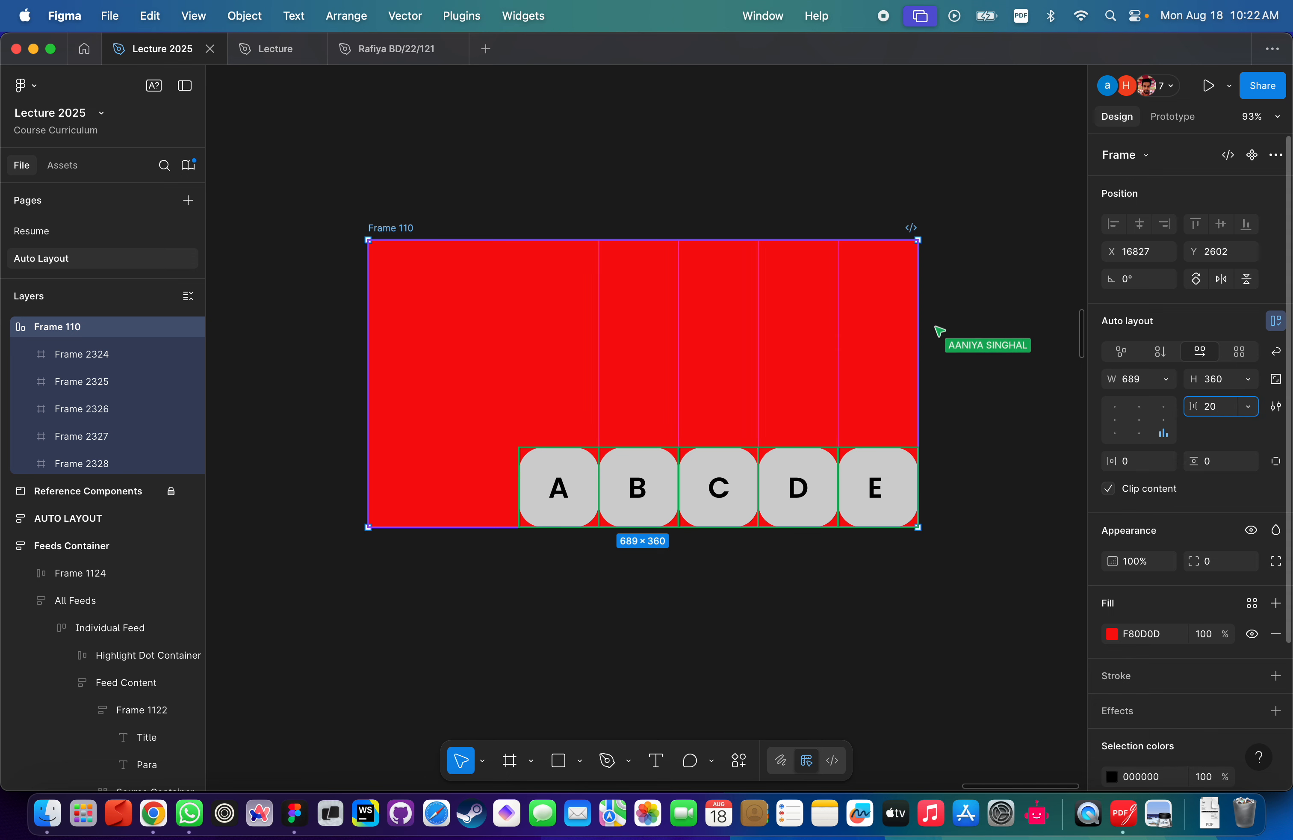
{"action": "key", "text": "Return"}
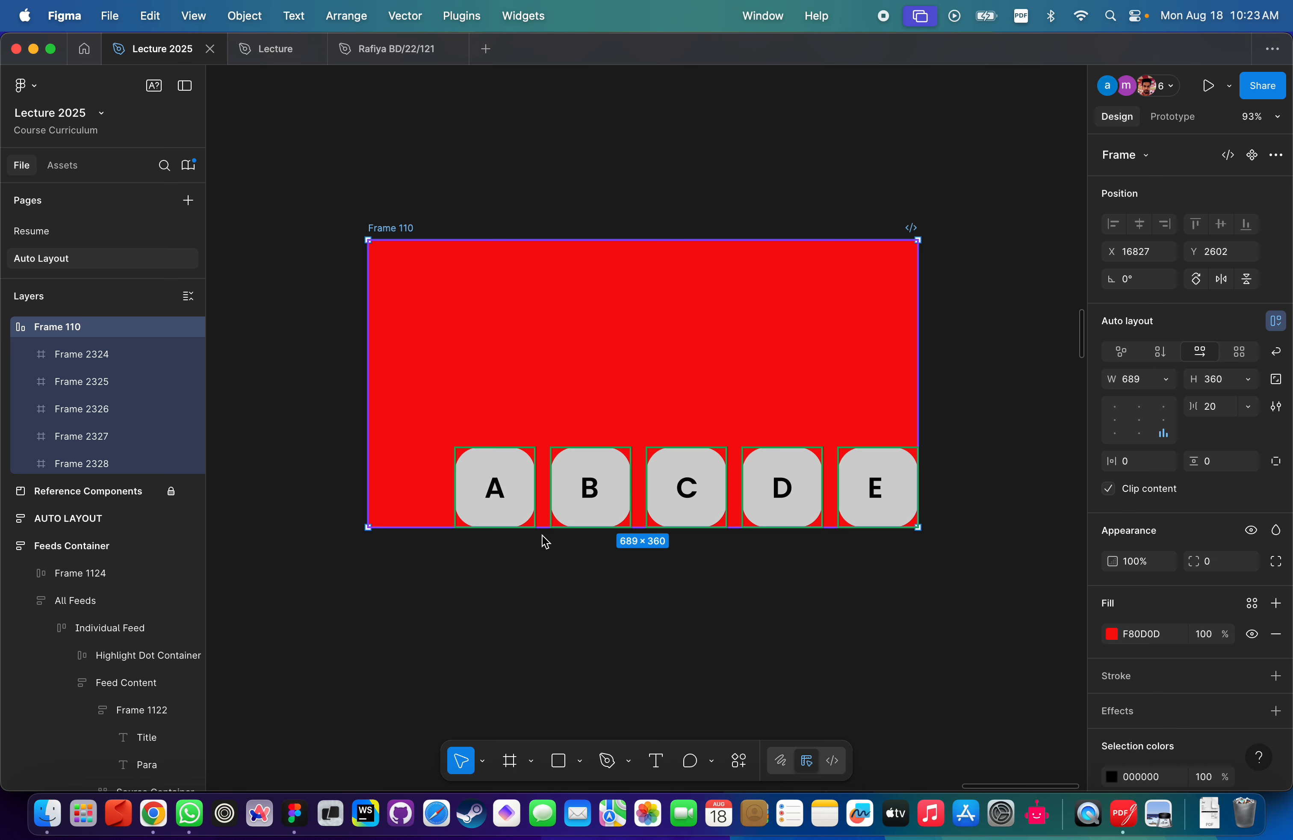
{"action": "left_click", "coordinate": [762, 124]}
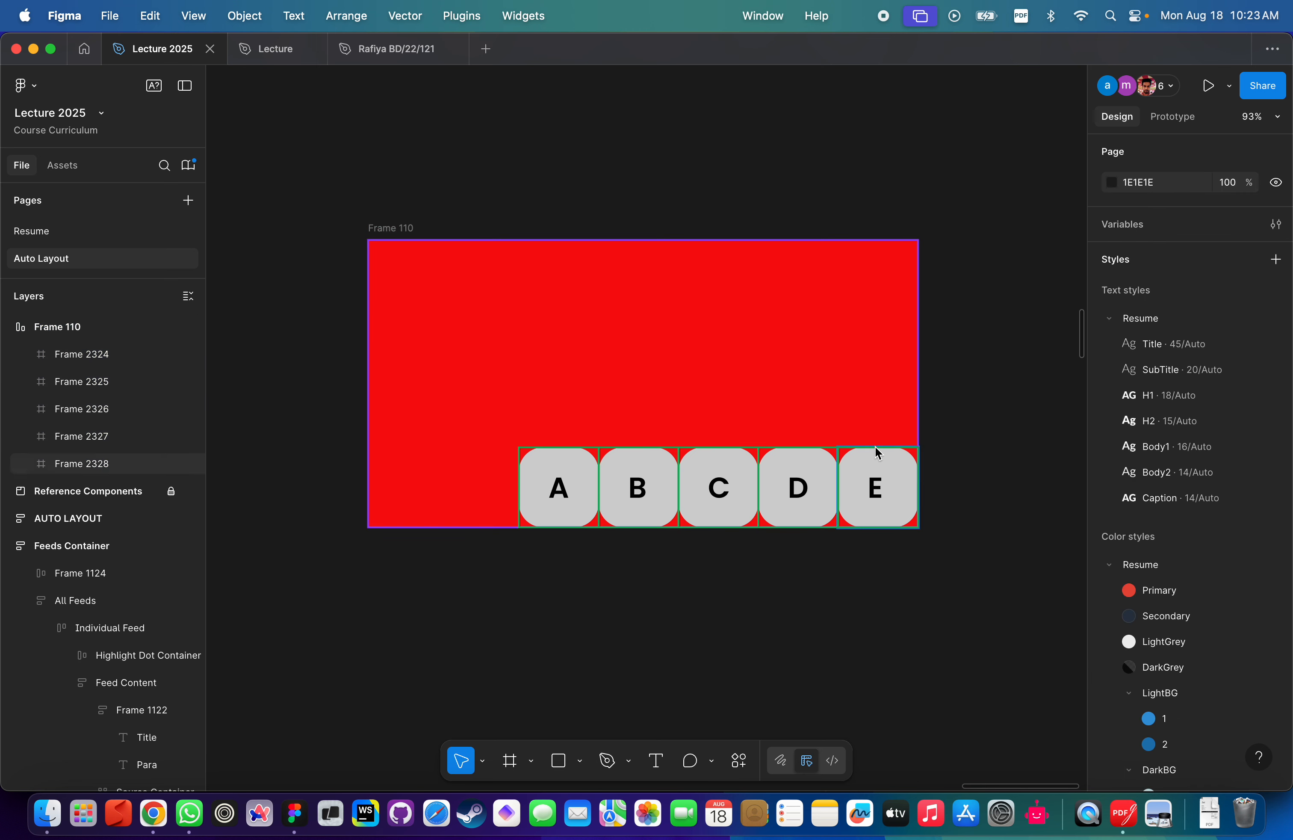
Reselect Frame 110 and set the horizontal gap between its letter tiles to 20.
{"action": "left_click", "coordinate": [619, 491]}
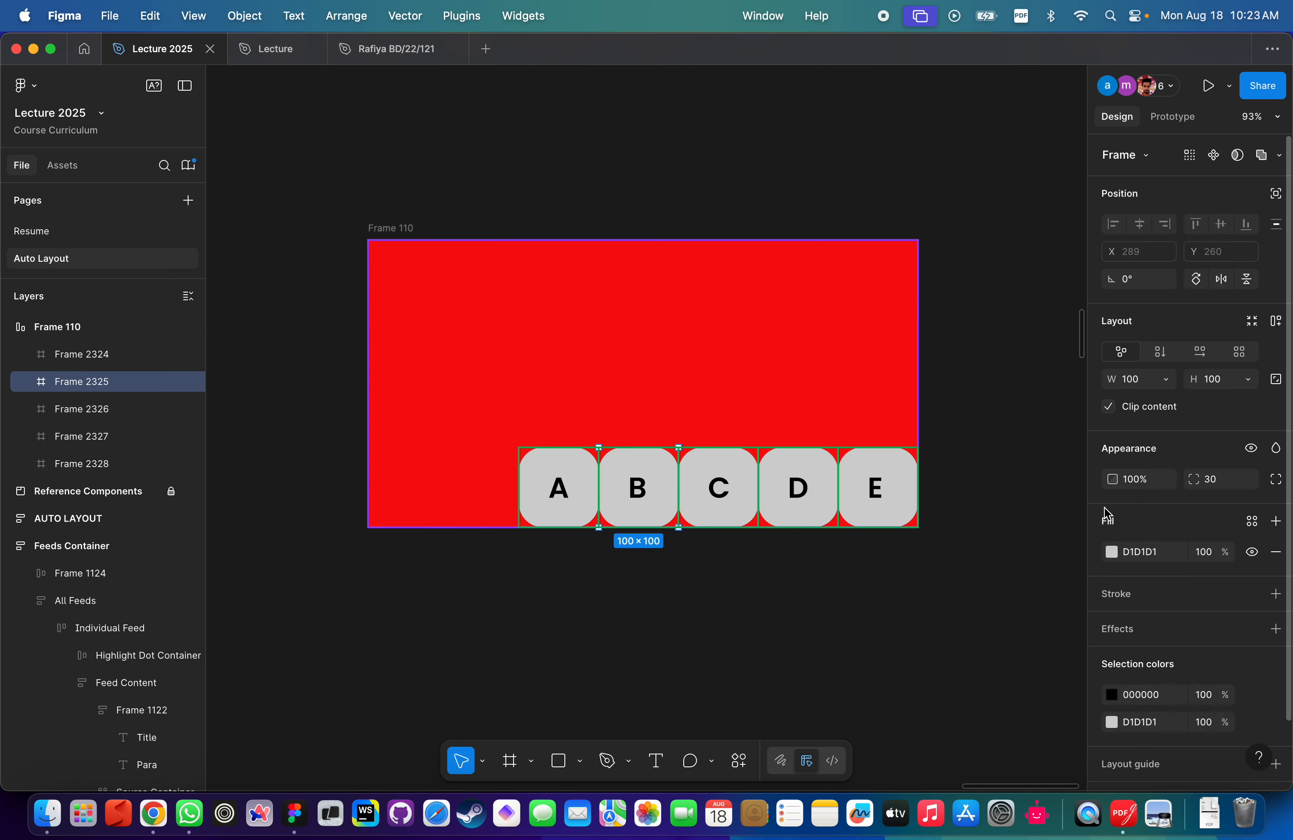
{"action": "left_click", "coordinate": [776, 594]}
{"action": "left_click", "coordinate": [389, 225]}
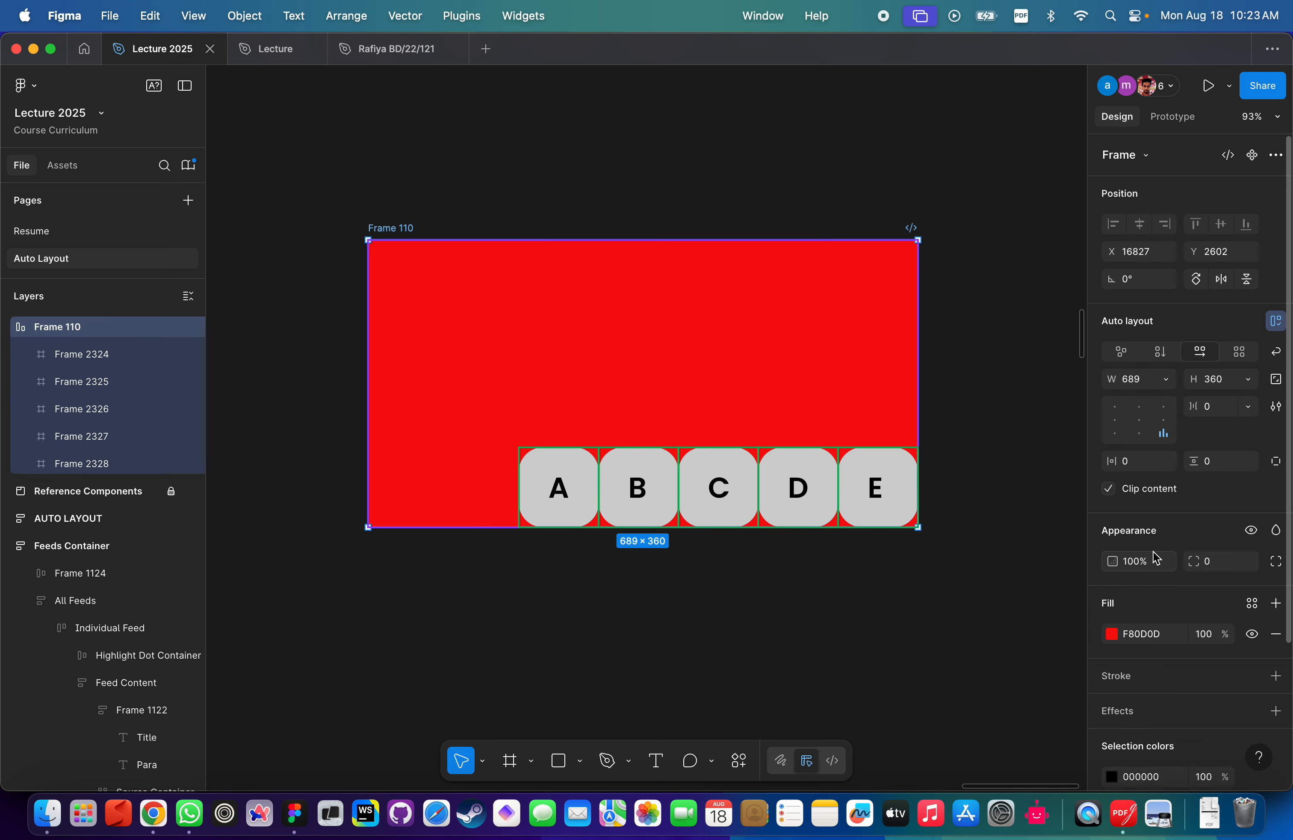
{"action": "left_click", "coordinate": [1218, 408]}
{"action": "type", "text": "20"}
{"action": "key", "text": "Return"}
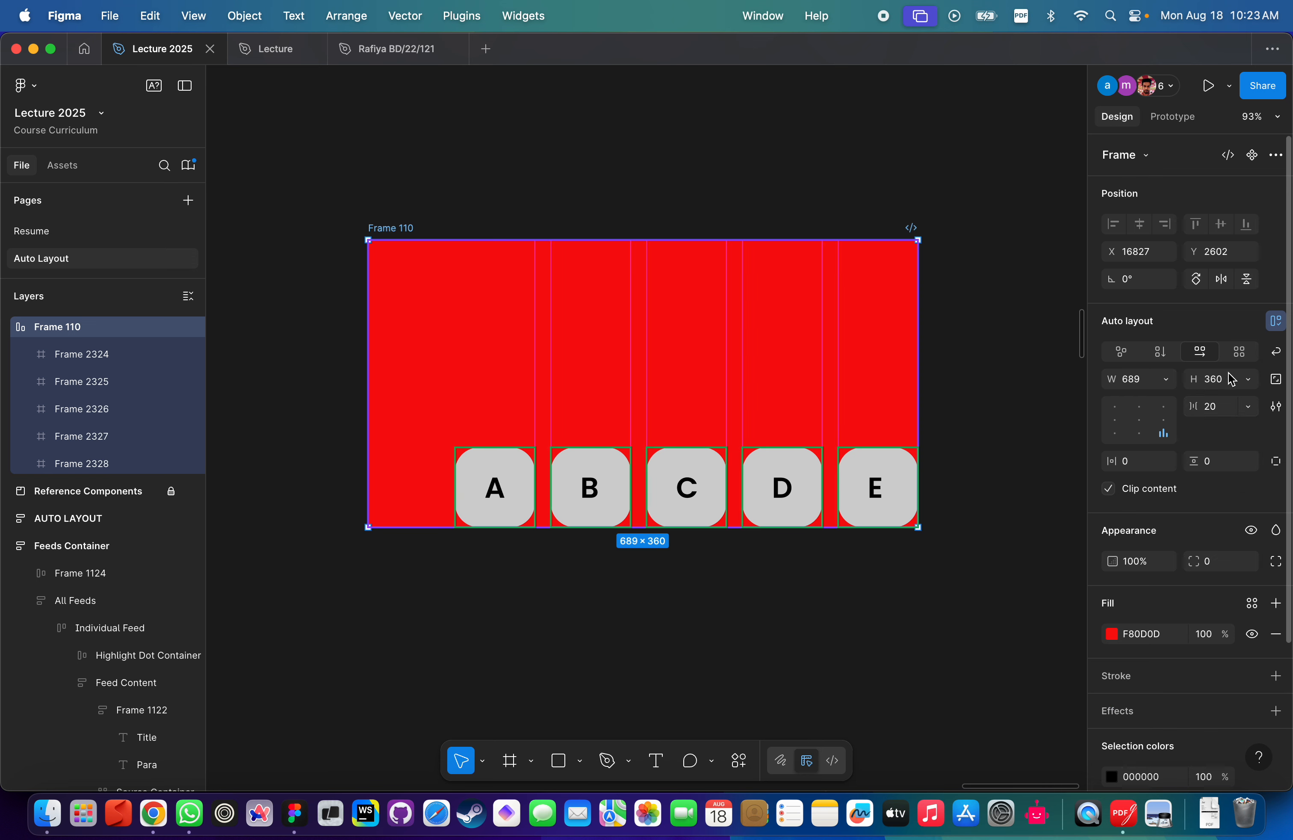
Set the width of Frame 110 to hug contents, leaving its height fixed.
{"action": "left_click", "coordinate": [1167, 379]}
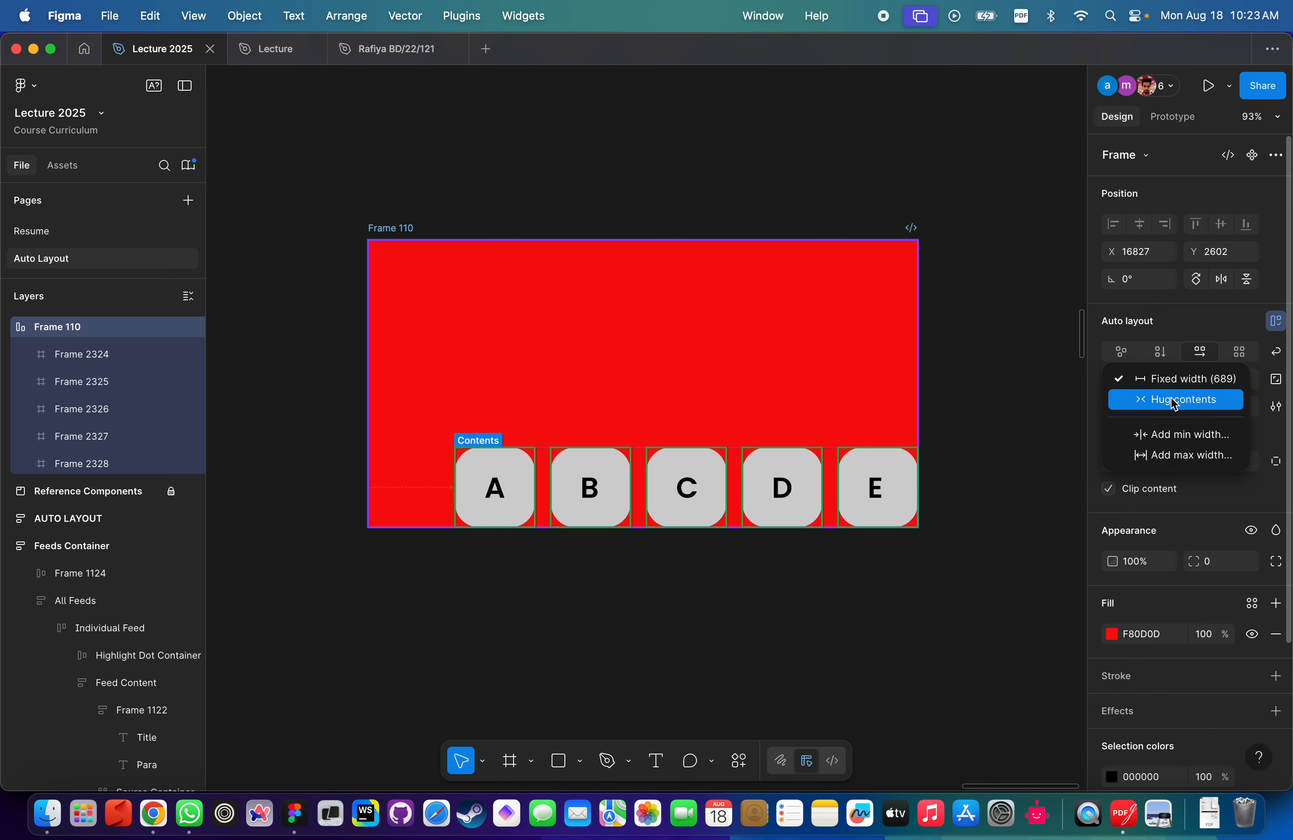
{"action": "left_click", "coordinate": [1174, 401]}
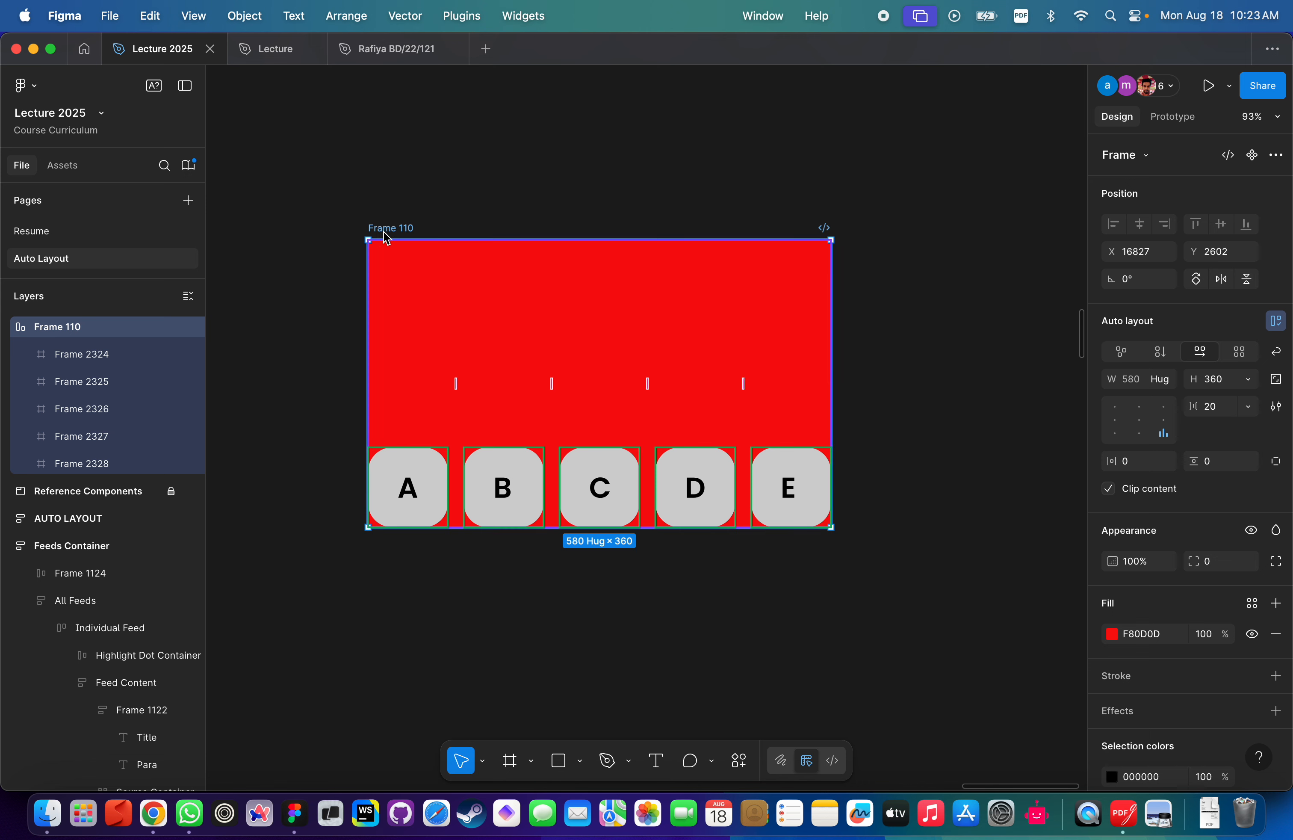
{"action": "left_click", "coordinate": [1248, 380]}
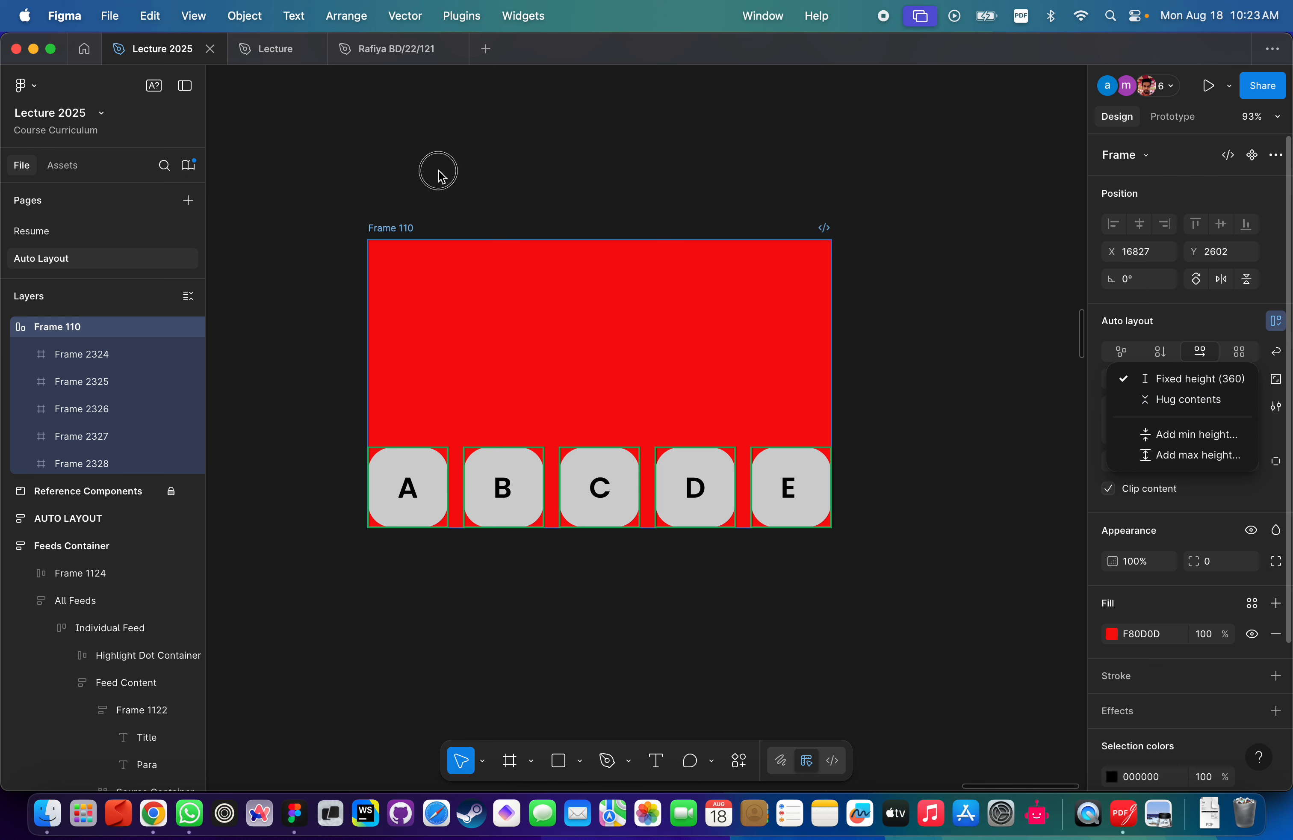
{"action": "left_click", "coordinate": [672, 272]}
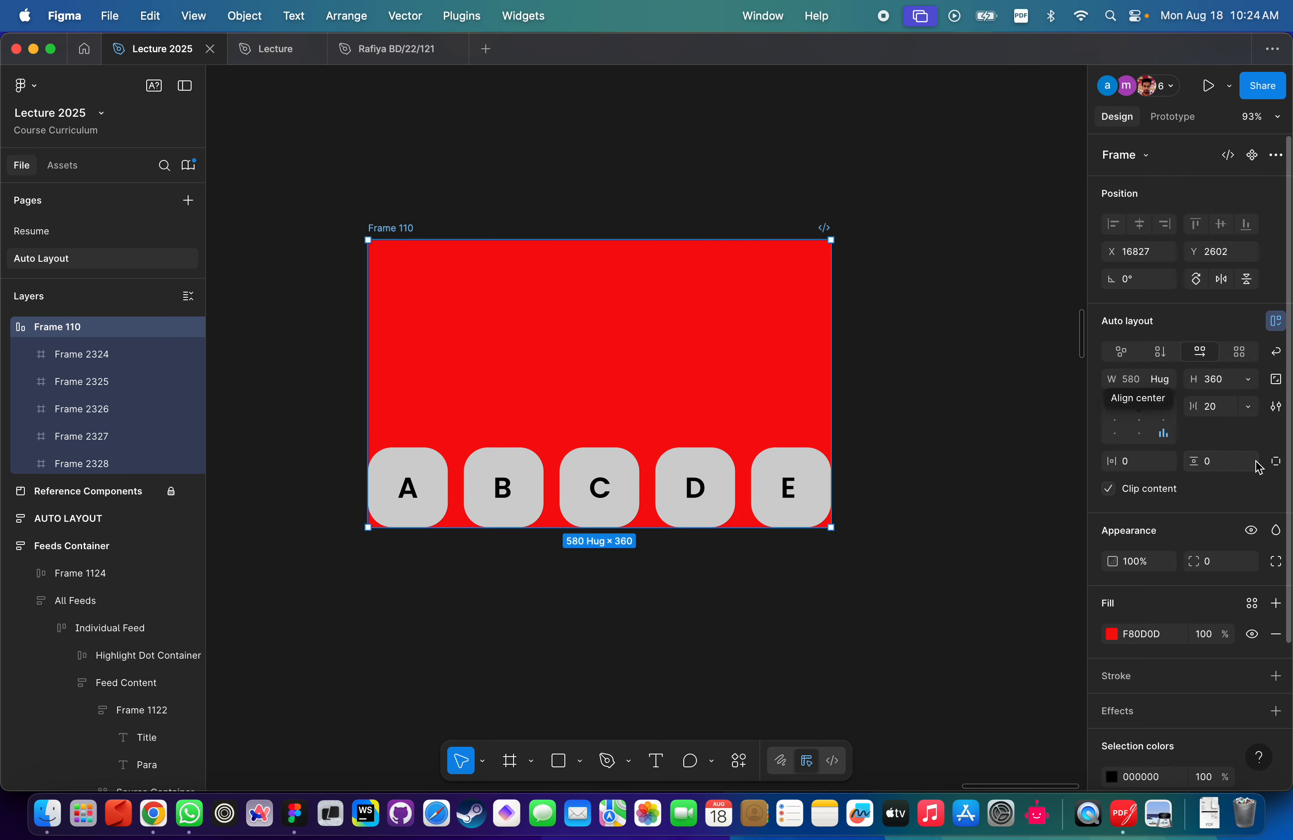
Switch Frame 110 to individual paddings and set its top padding to 100.
{"action": "left_click", "coordinate": [1276, 461]}
{"action": "left_click", "coordinate": [1226, 470]}
{"action": "type", "text": "100"}
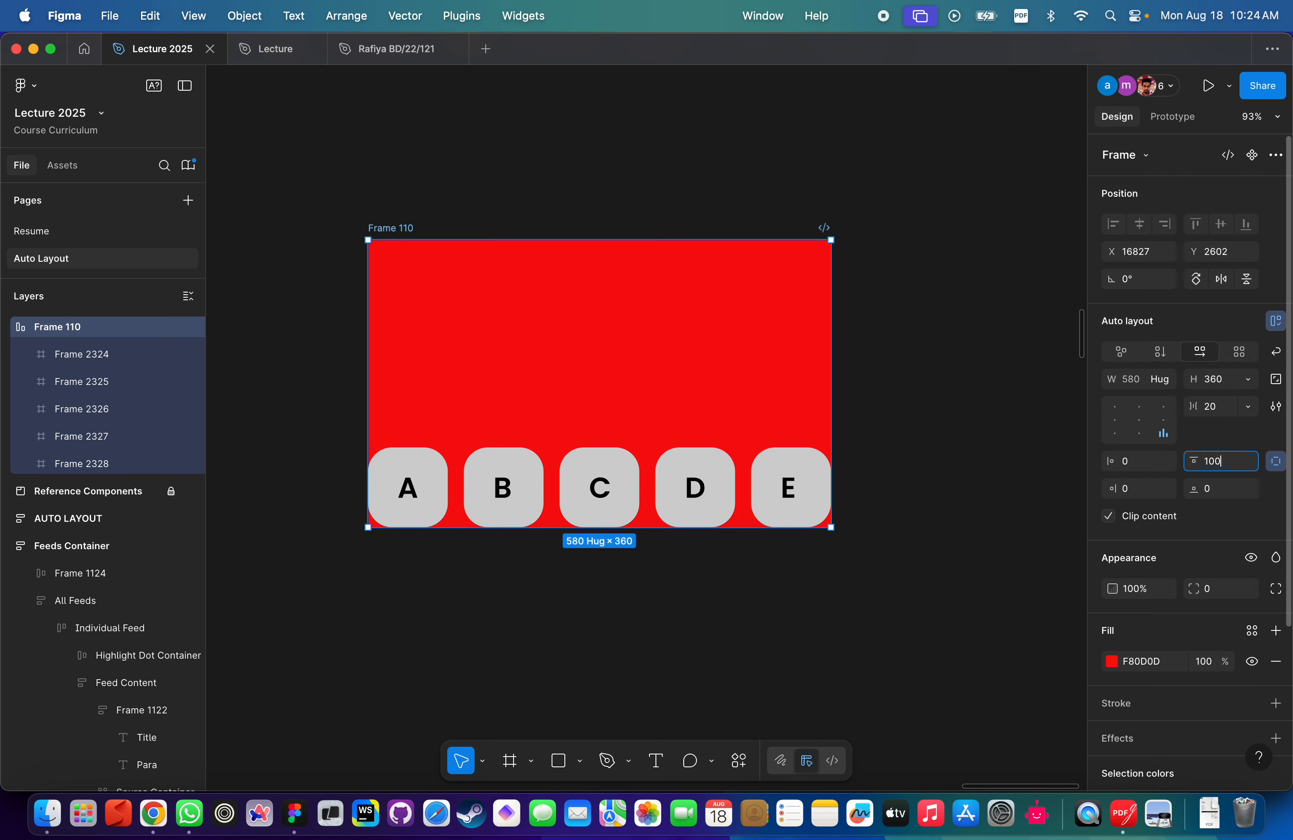
{"action": "key", "text": "Return"}
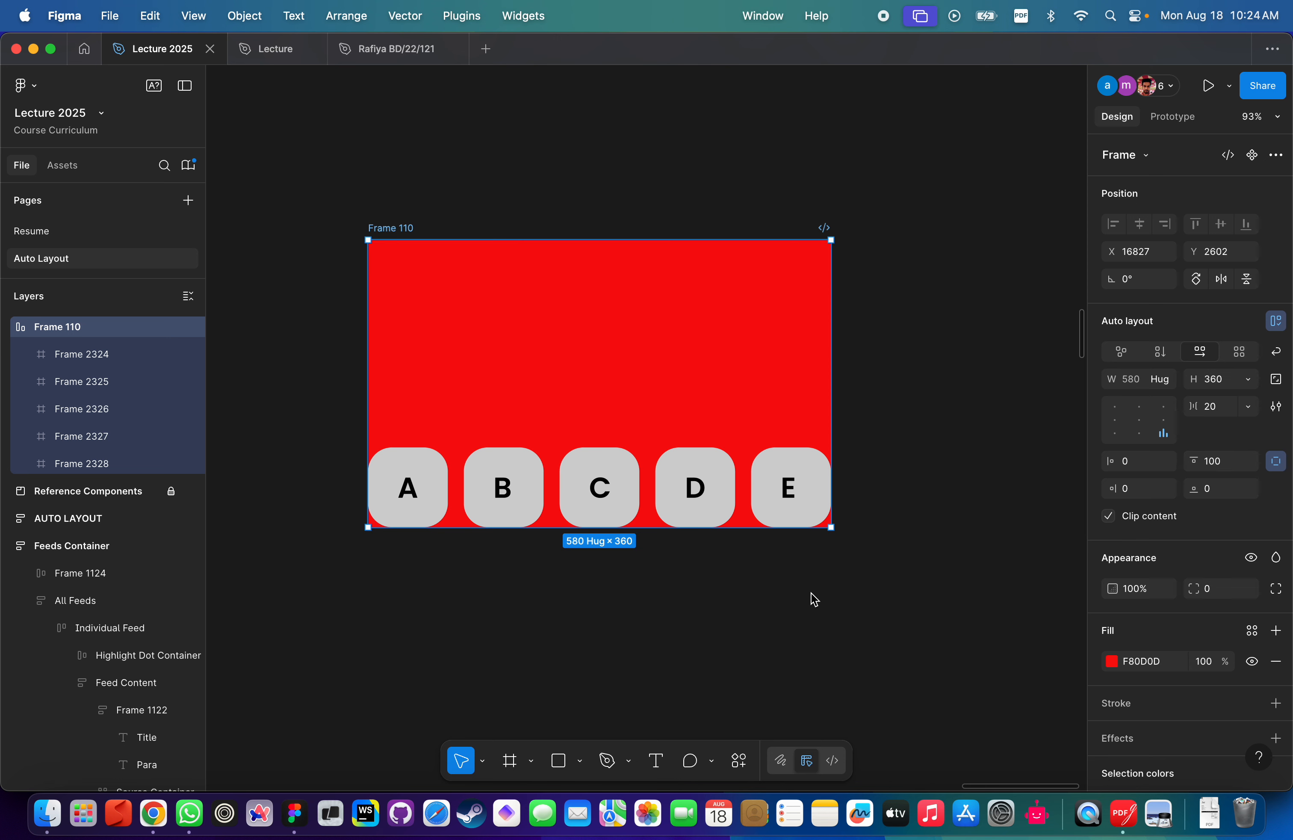
Set the top padding of Frame 110 to 200.
{"action": "left_click", "coordinate": [1222, 464]}
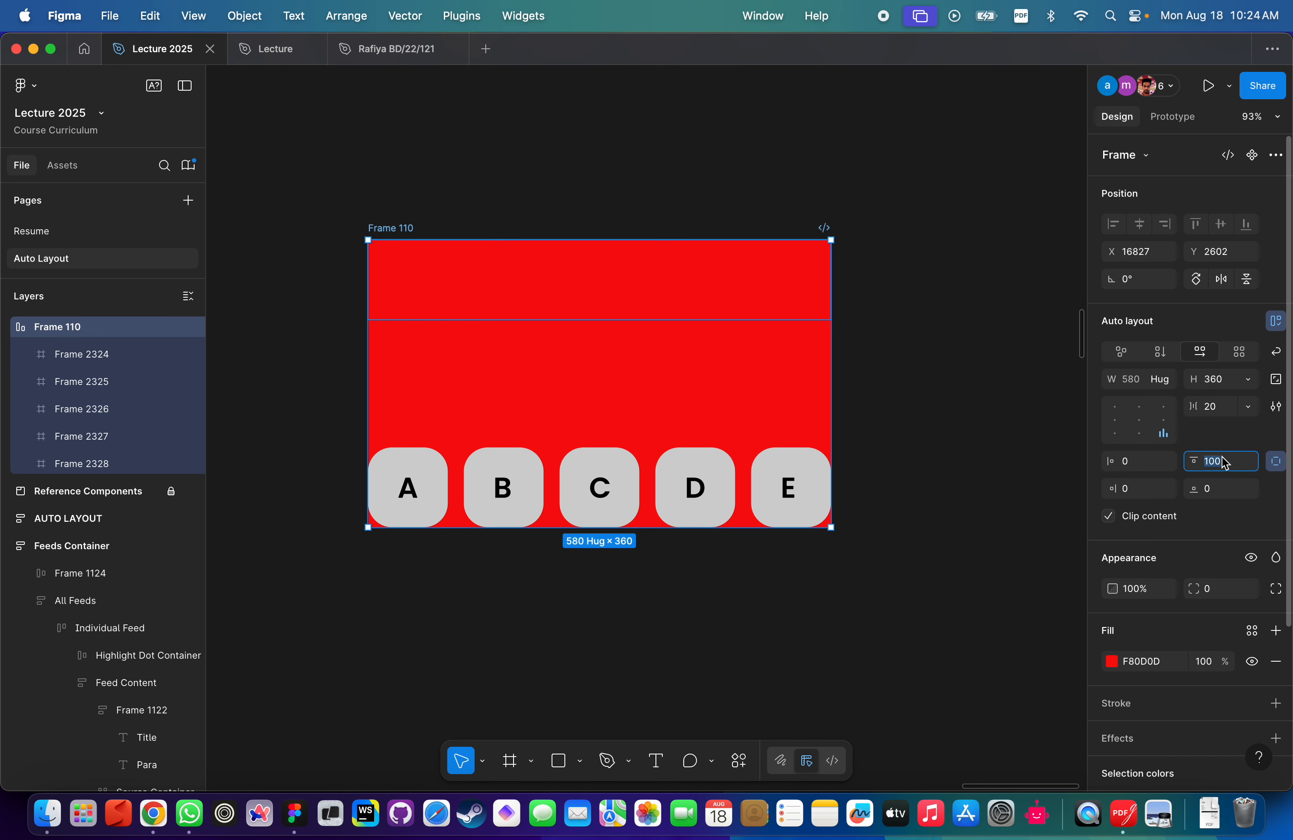
{"action": "type", "text": "200"}
{"action": "key", "text": "Return"}
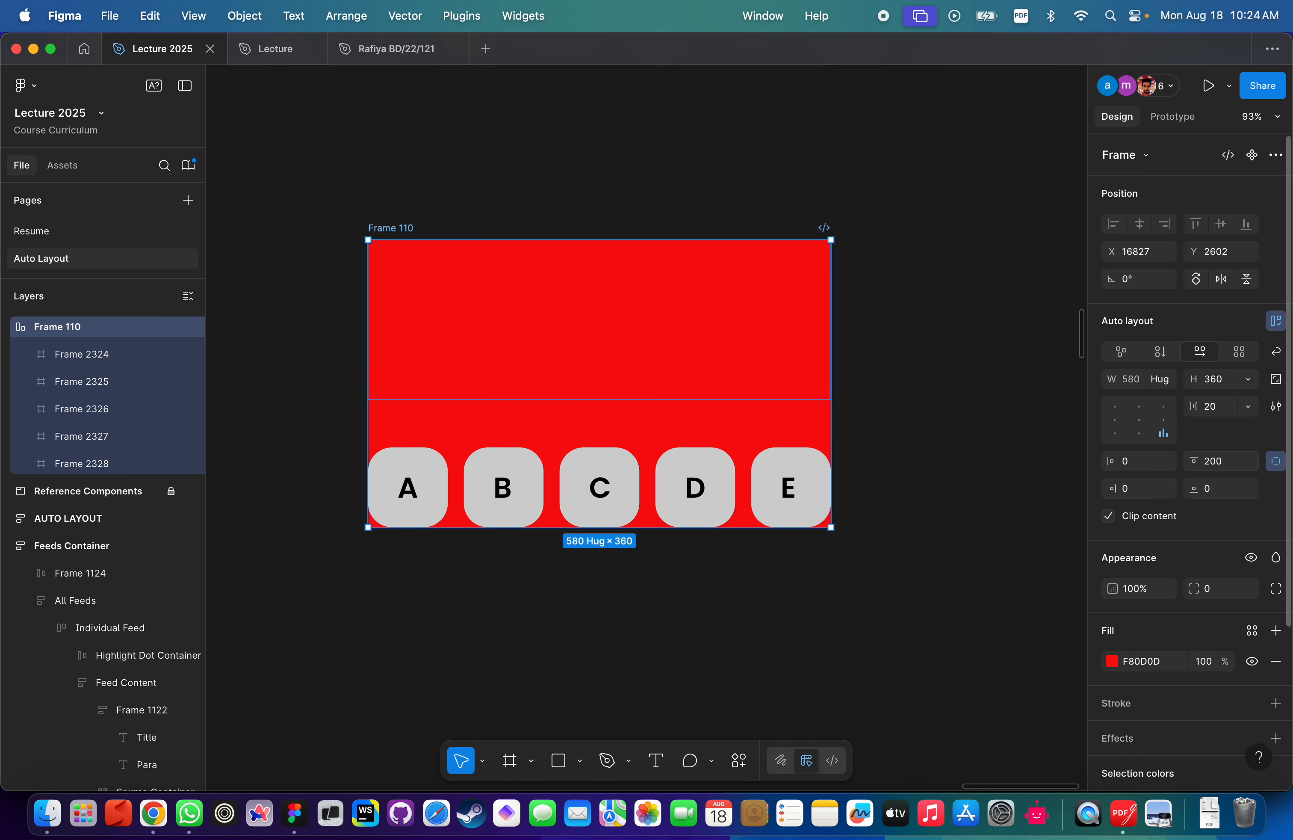
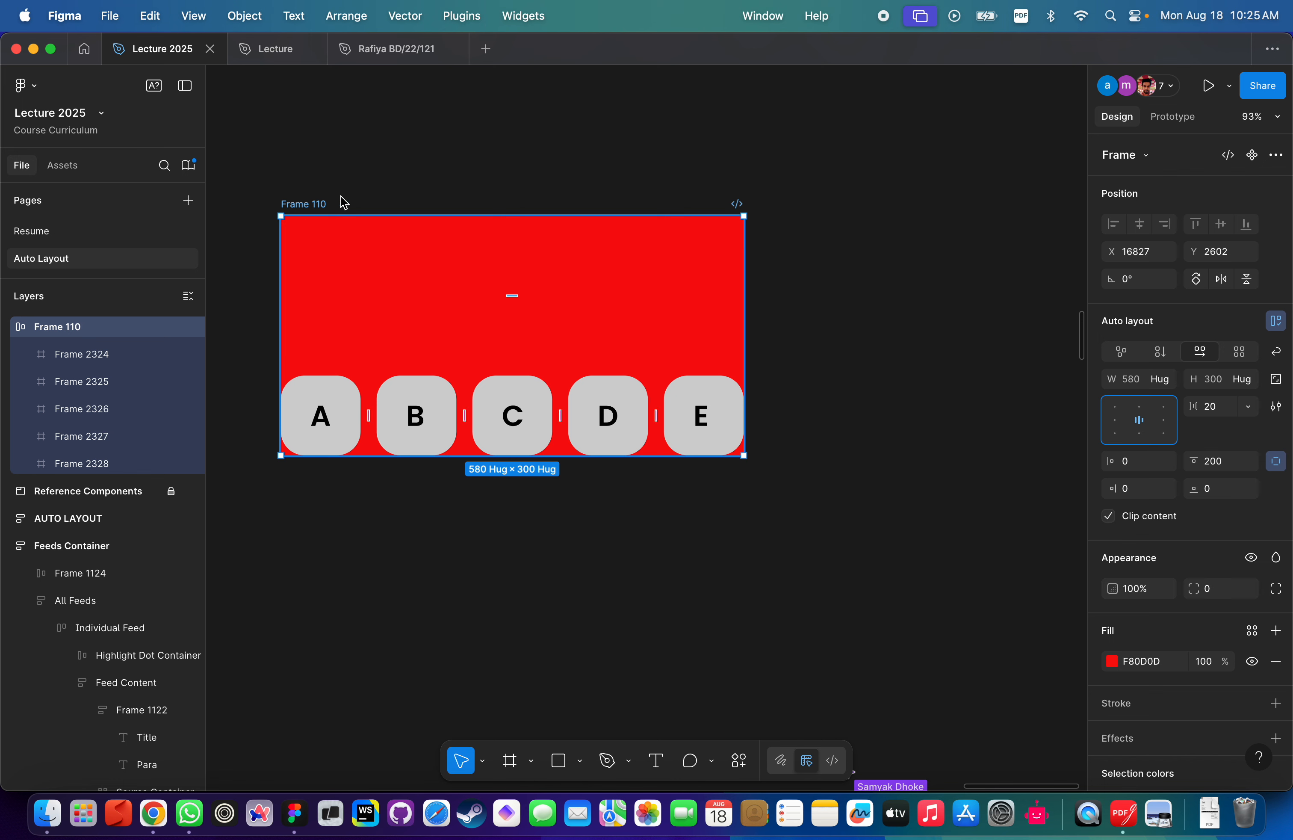
Set all four individual paddings of Frame 110, top, left, right and bottom, to 100.
{"action": "left_click", "coordinate": [1224, 457]}
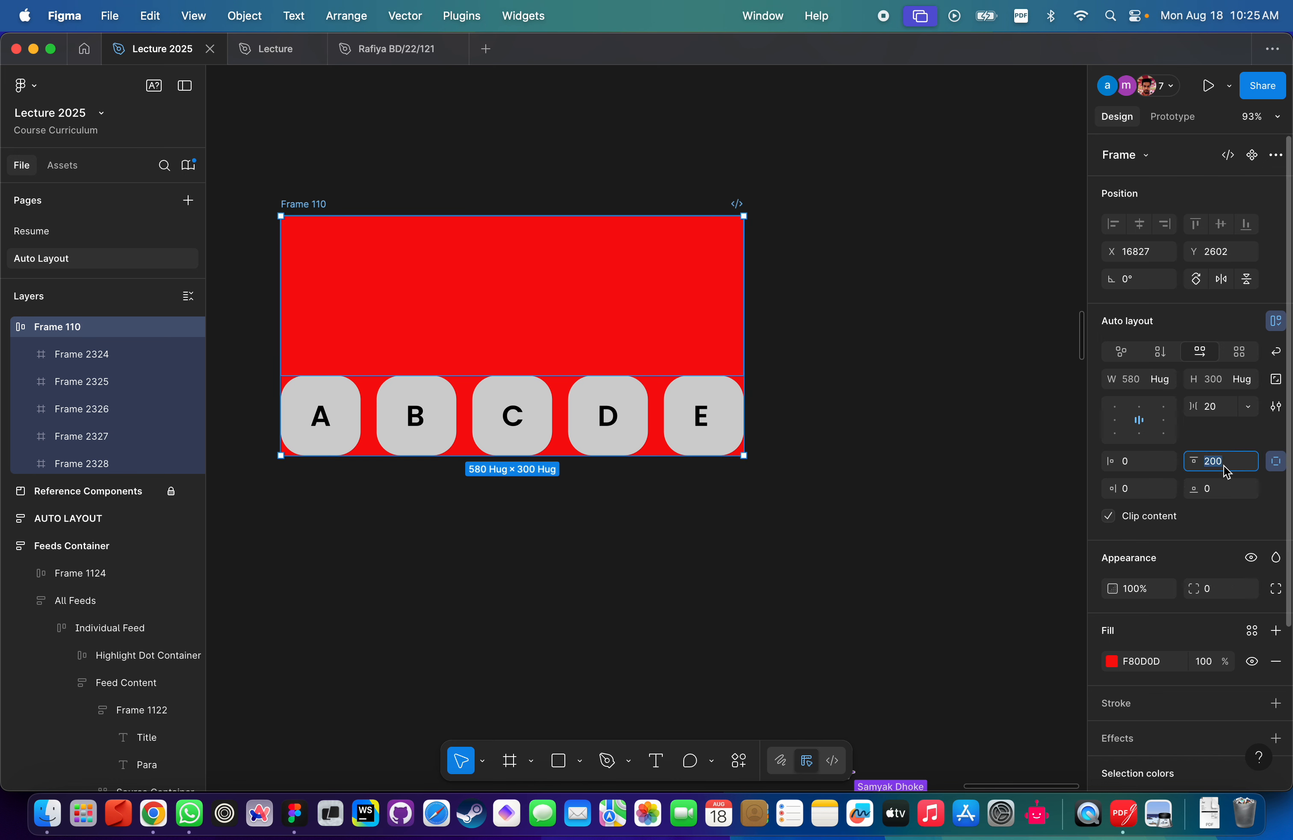
{"action": "type", "text": "100"}
{"action": "key", "text": "Return"}
{"action": "left_click", "coordinate": [1163, 467]}
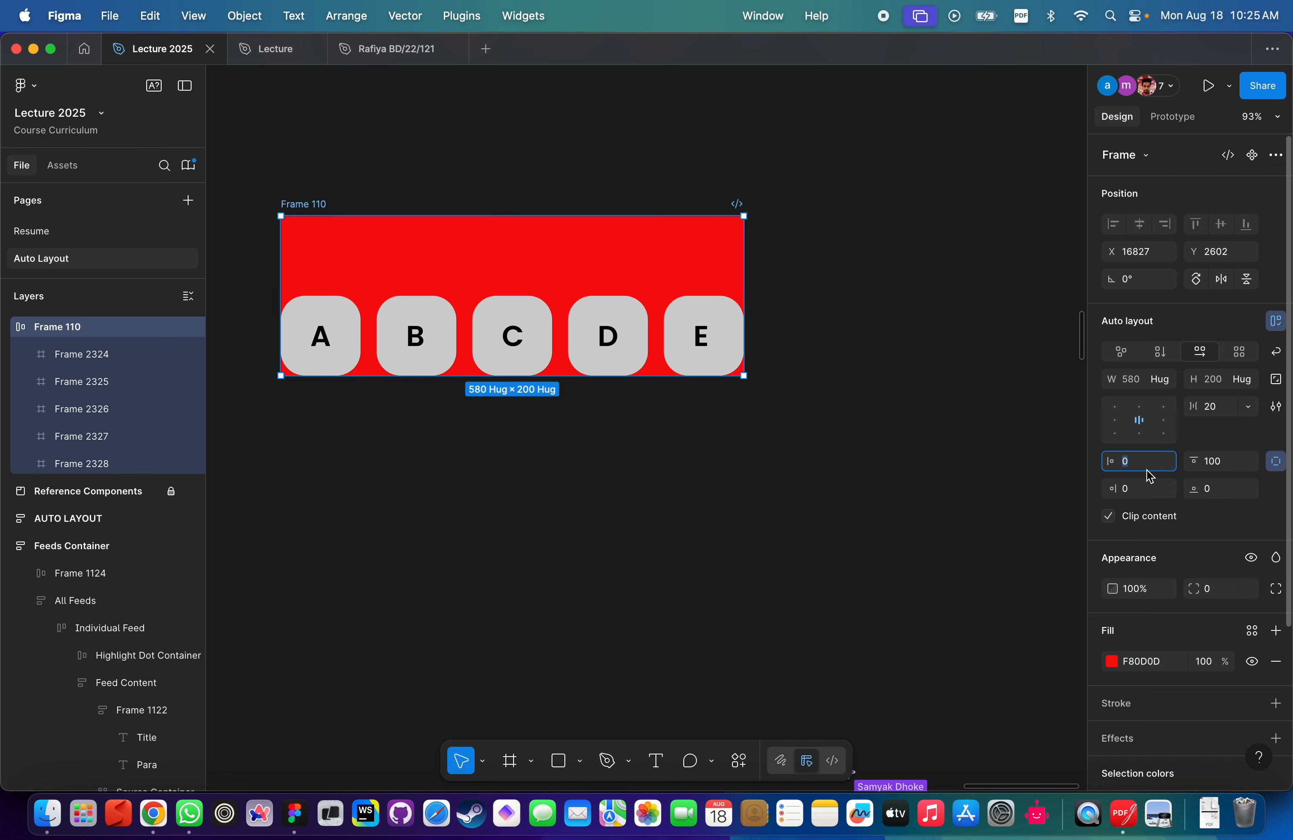
{"action": "type", "text": "100"}
{"action": "key", "text": "Return"}
{"action": "left_click", "coordinate": [1140, 489]}
{"action": "type", "text": "100"}
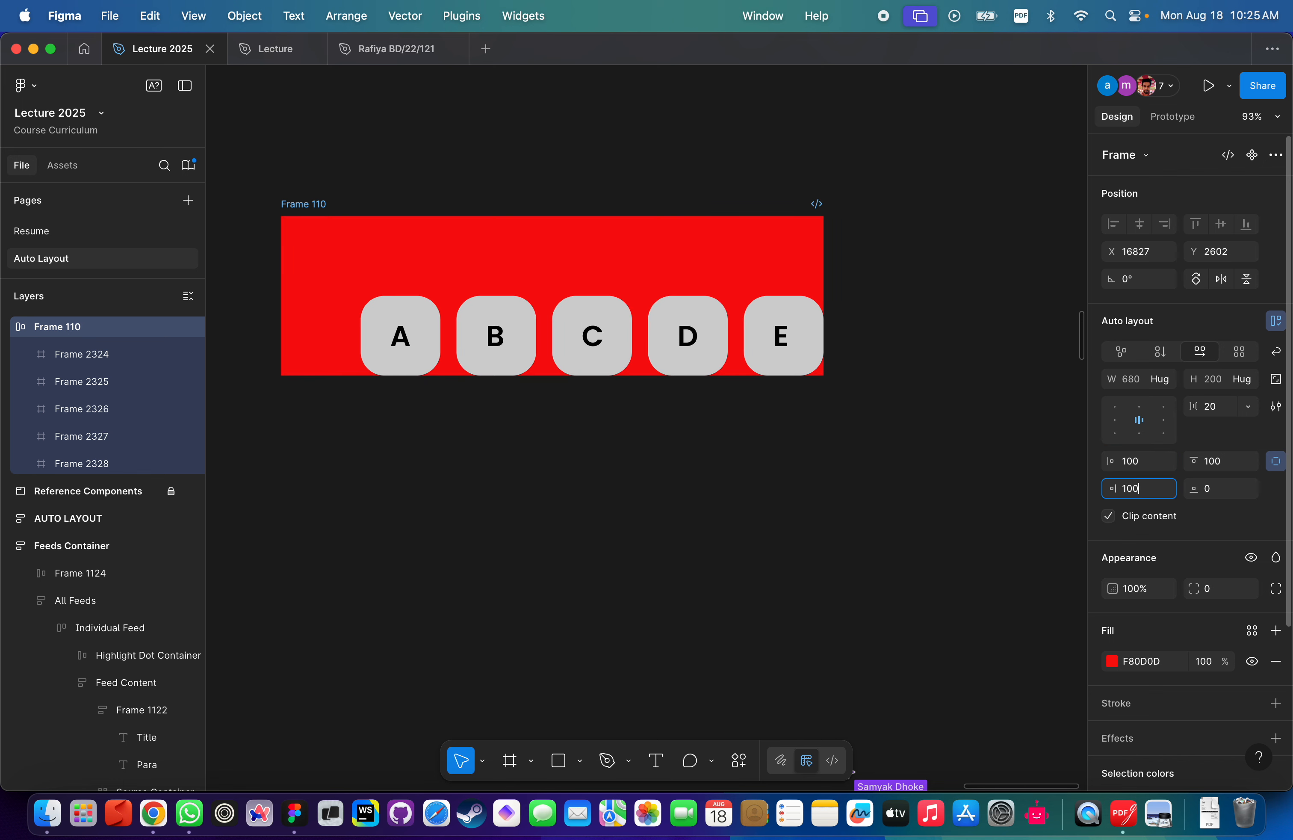
{"action": "key", "text": "Return"}
{"action": "left_click", "coordinate": [1222, 491]}
{"action": "type", "text": "100"}
{"action": "key", "text": "Return"}
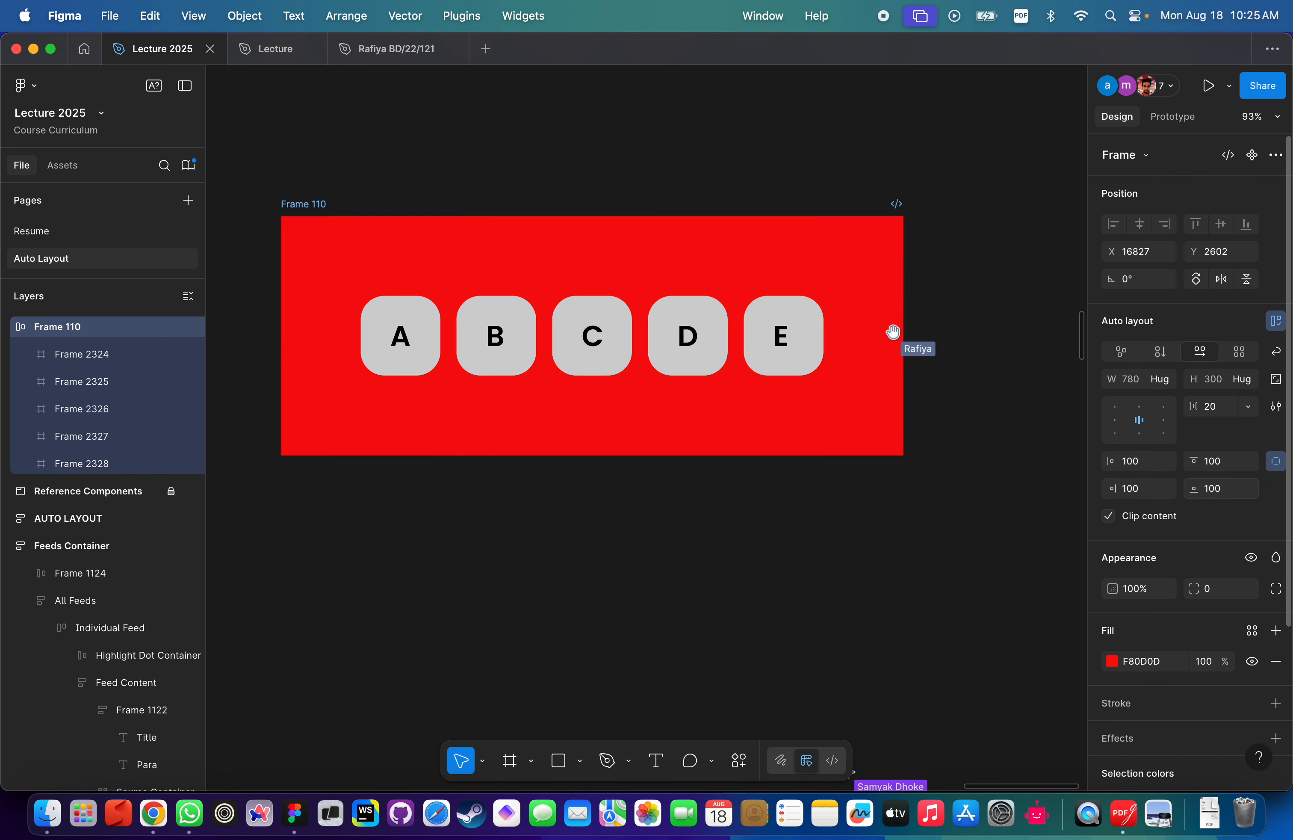
Reselect Frame 110 and stretch its right edge outward to a fixed width of about 1239.
{"action": "left_click", "coordinate": [839, 548]}
{"action": "scroll", "coordinate": [840, 549], "scroll_direction": "down", "scroll_amount": 3}
{"action": "scroll", "coordinate": [685, 497], "scroll_direction": "right", "scroll_amount": 4}
{"action": "scroll", "coordinate": [684, 497], "scroll_direction": "down", "scroll_amount": 1}
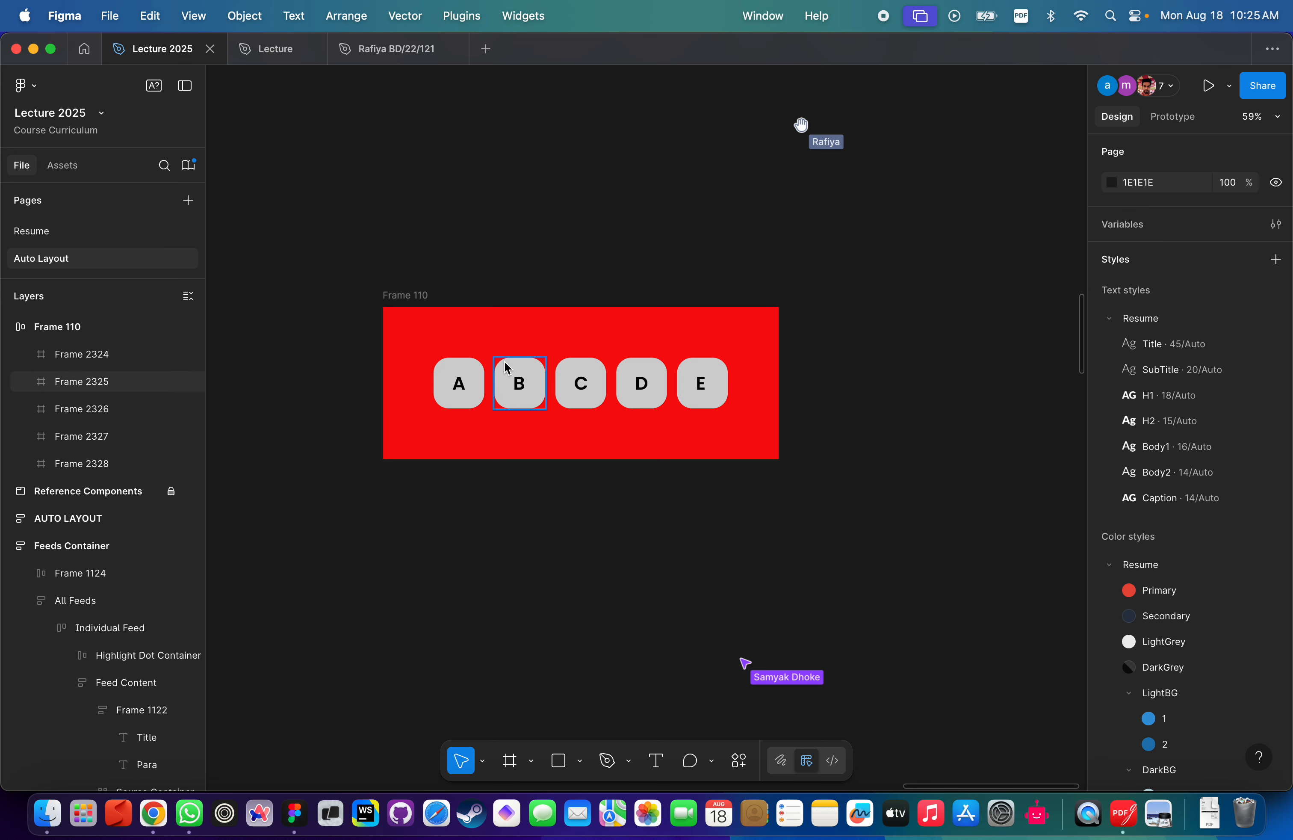
{"action": "left_click", "coordinate": [414, 295]}
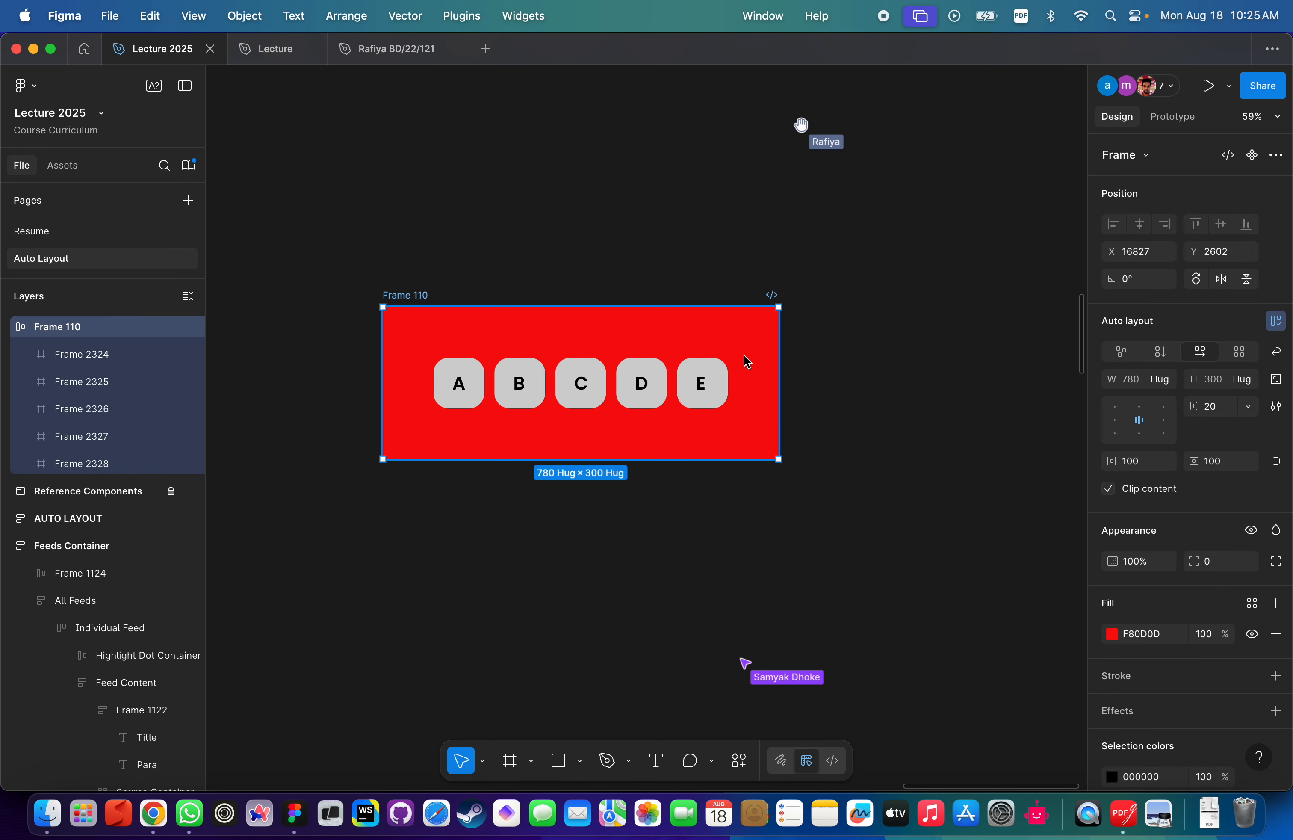
{"action": "left_click_drag", "start_coordinate": [780, 360], "coordinate": [1014, 355]}
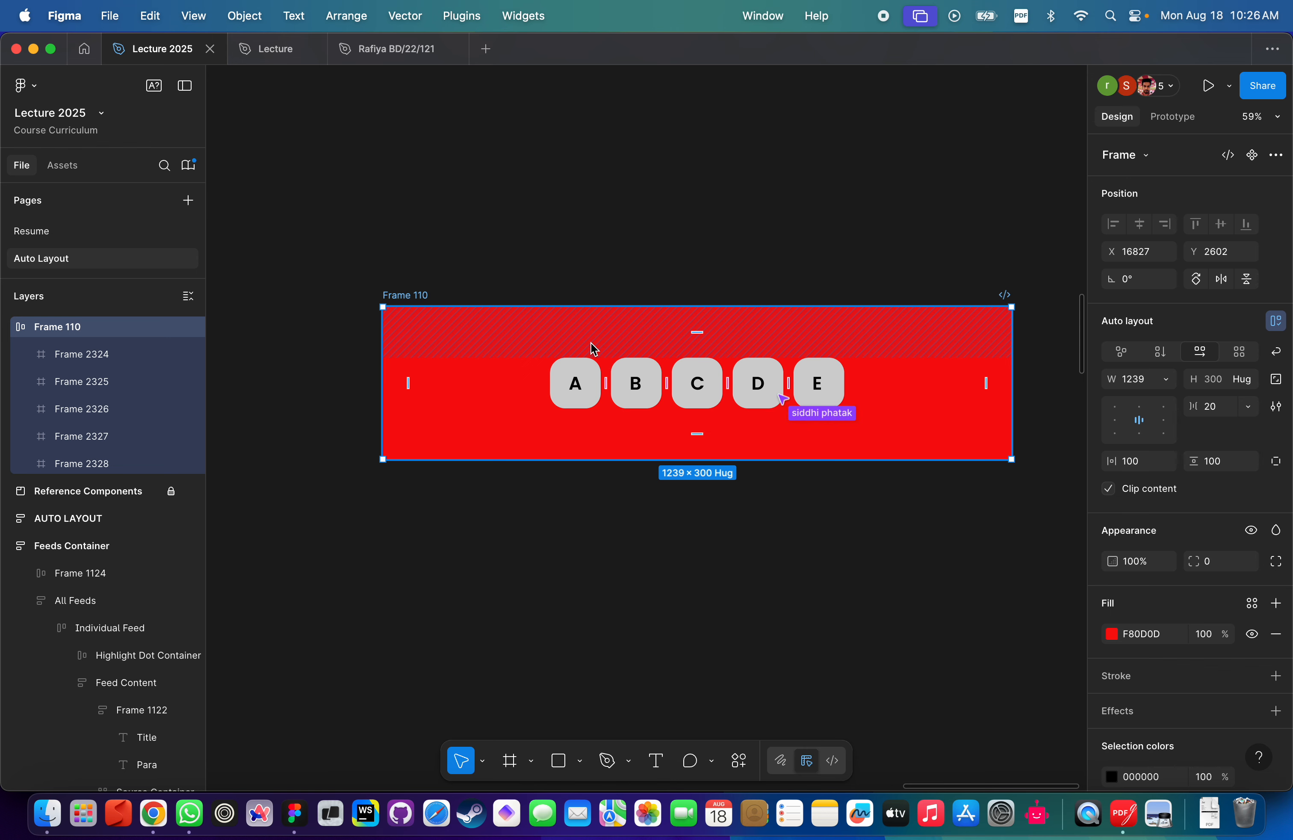
Inspect Frame 110's layout code in Dev Mode, return to design mode and set its horizontal gap to Auto.
{"action": "left_click", "coordinate": [832, 760]}
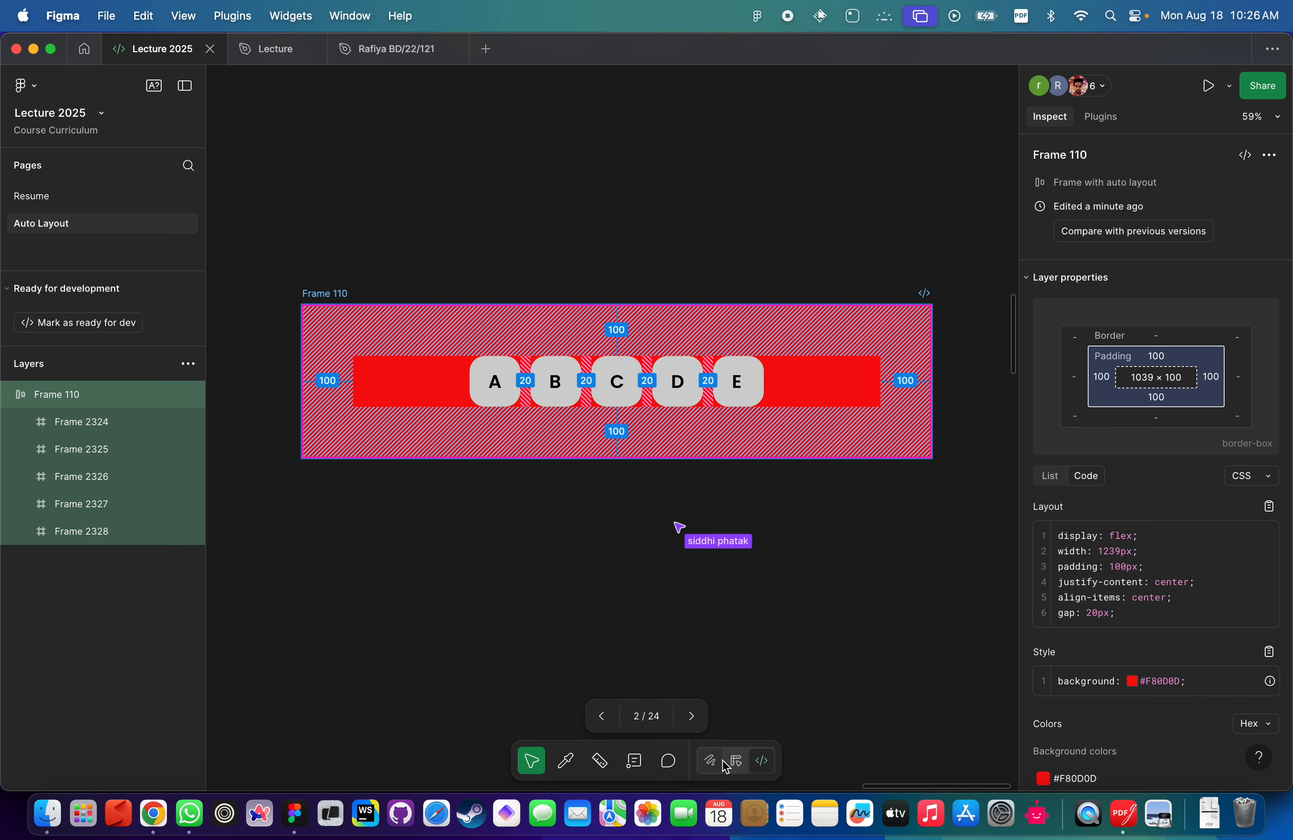
{"action": "left_click", "coordinate": [736, 761]}
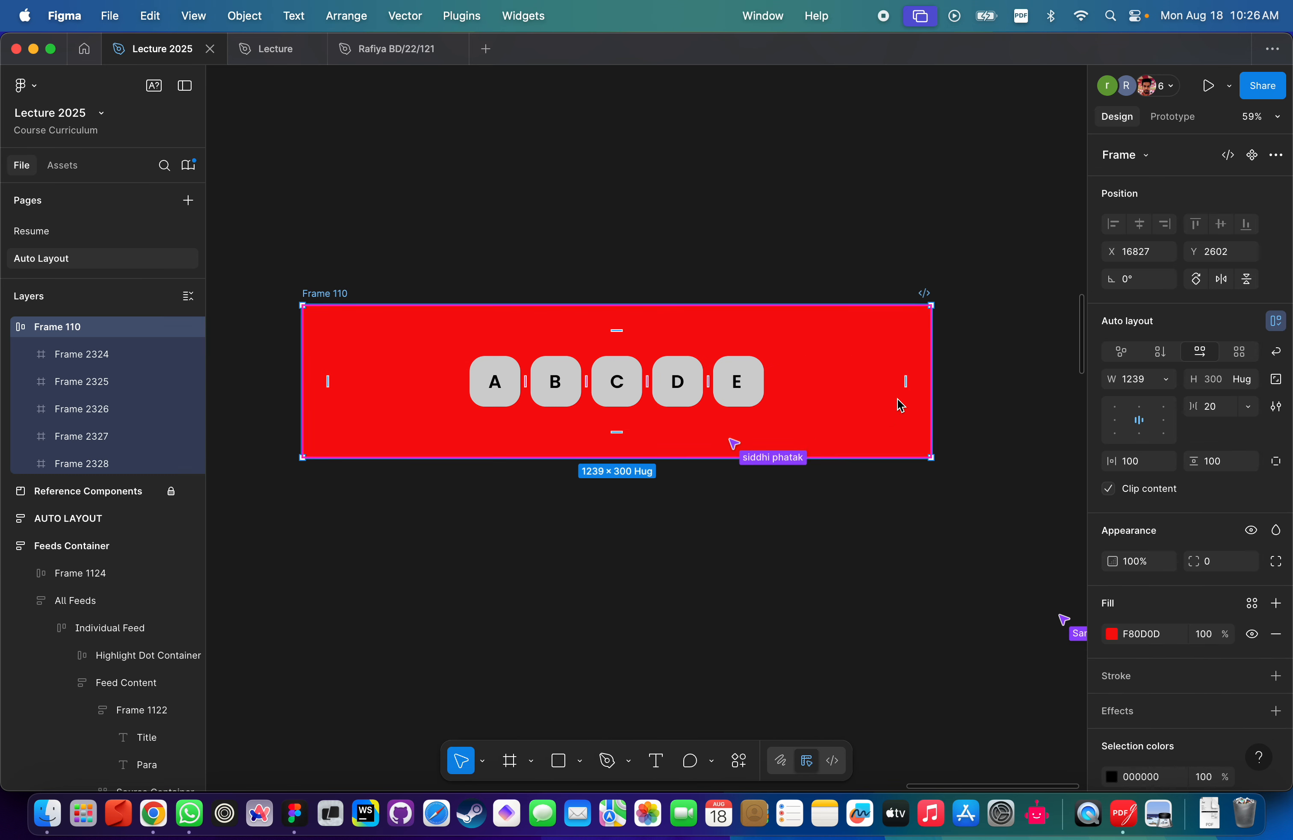
{"action": "left_click", "coordinate": [1221, 408]}
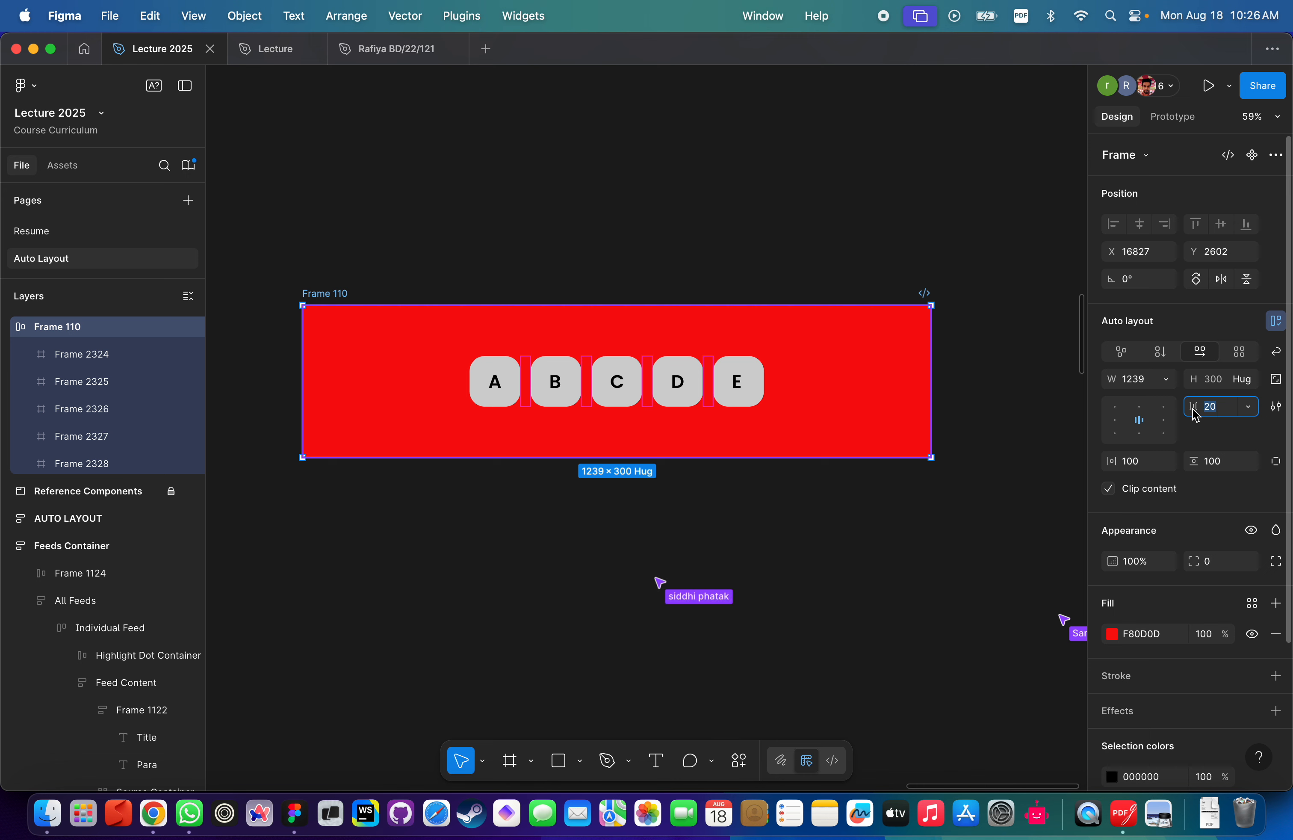
{"action": "type", "text": "auto"}
{"action": "key", "text": "Return"}
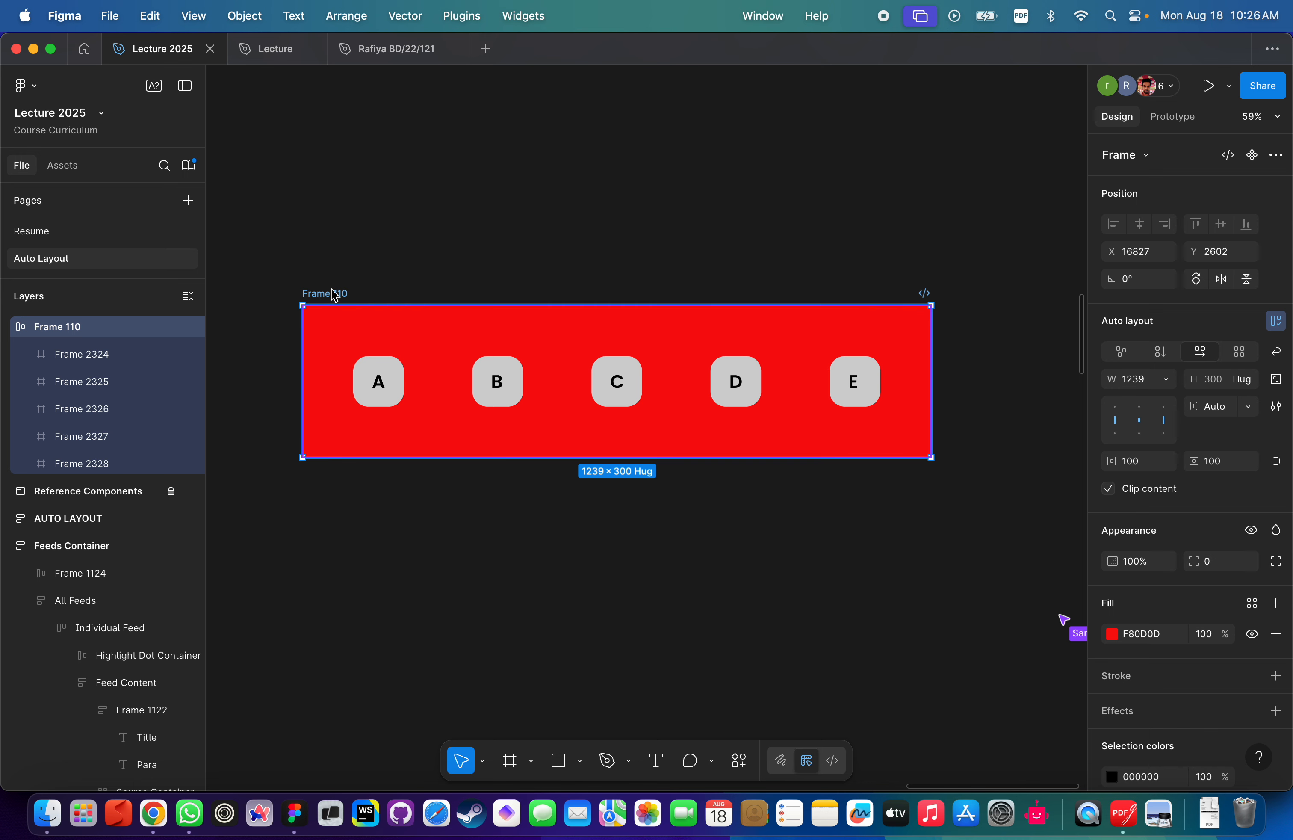
Resize Frame 110 to about 1364 wide and narrow it to about 828, letting the Auto gap redistribute the tiles.
{"action": "left_click_drag", "start_coordinate": [931, 380], "coordinate": [725, 378]}
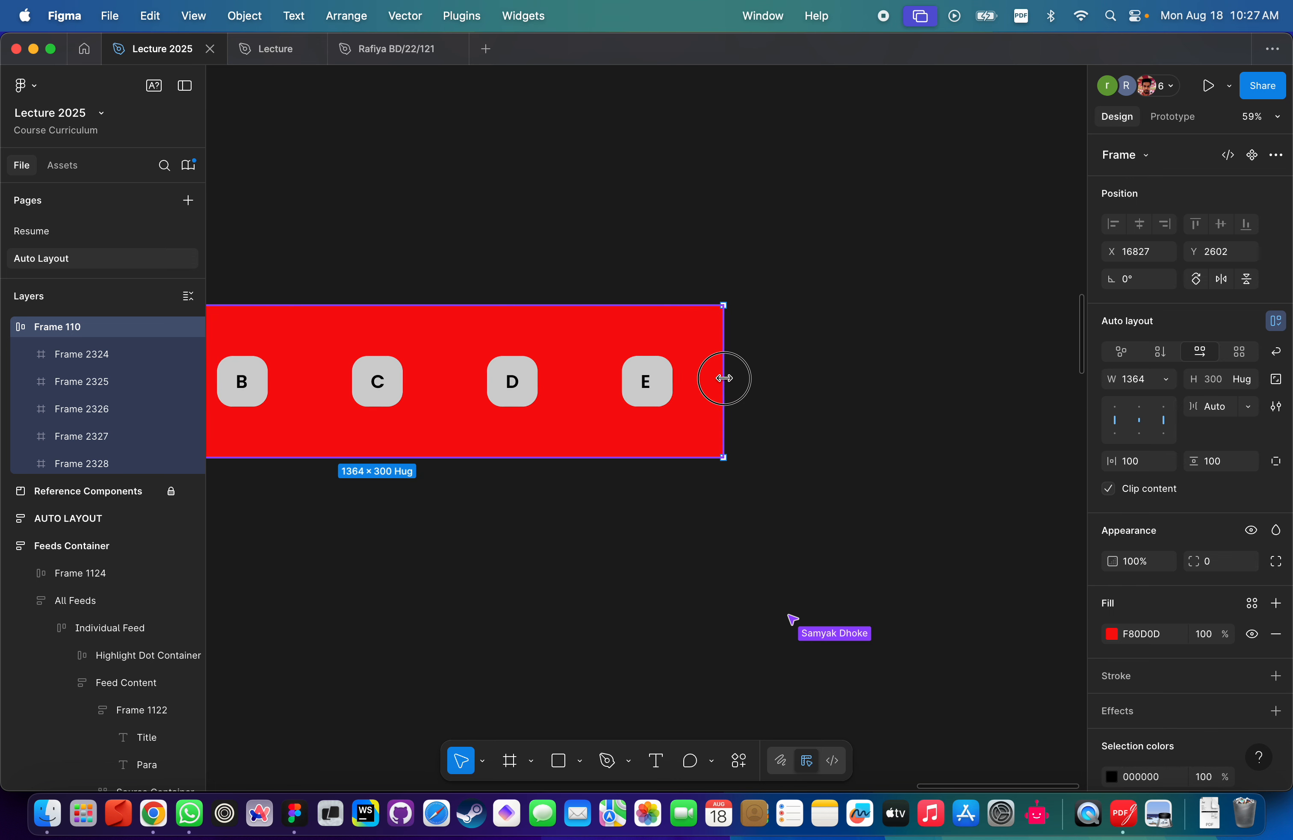
{"action": "scroll", "coordinate": [730, 377], "scroll_direction": "left", "scroll_amount": 5}
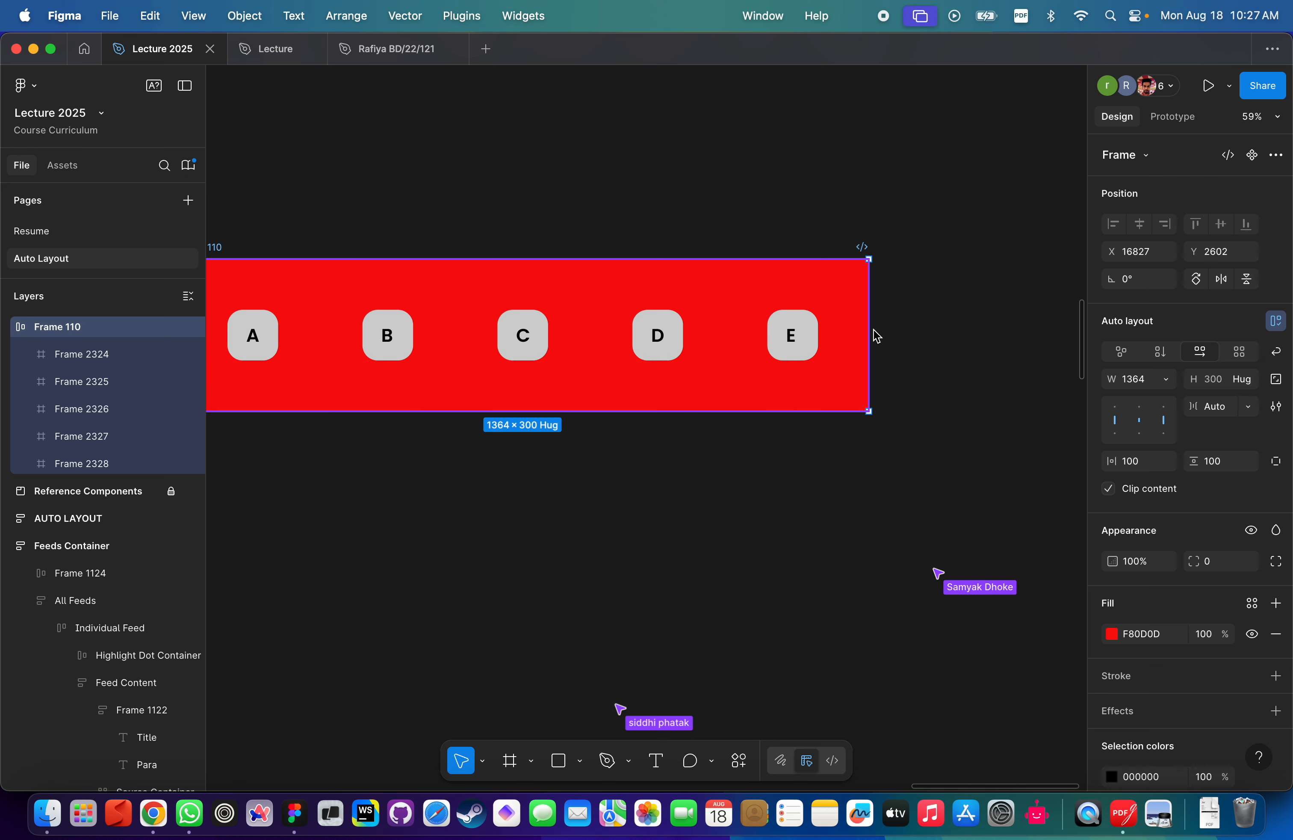
{"action": "left_click_drag", "start_coordinate": [872, 336], "coordinate": [597, 335]}
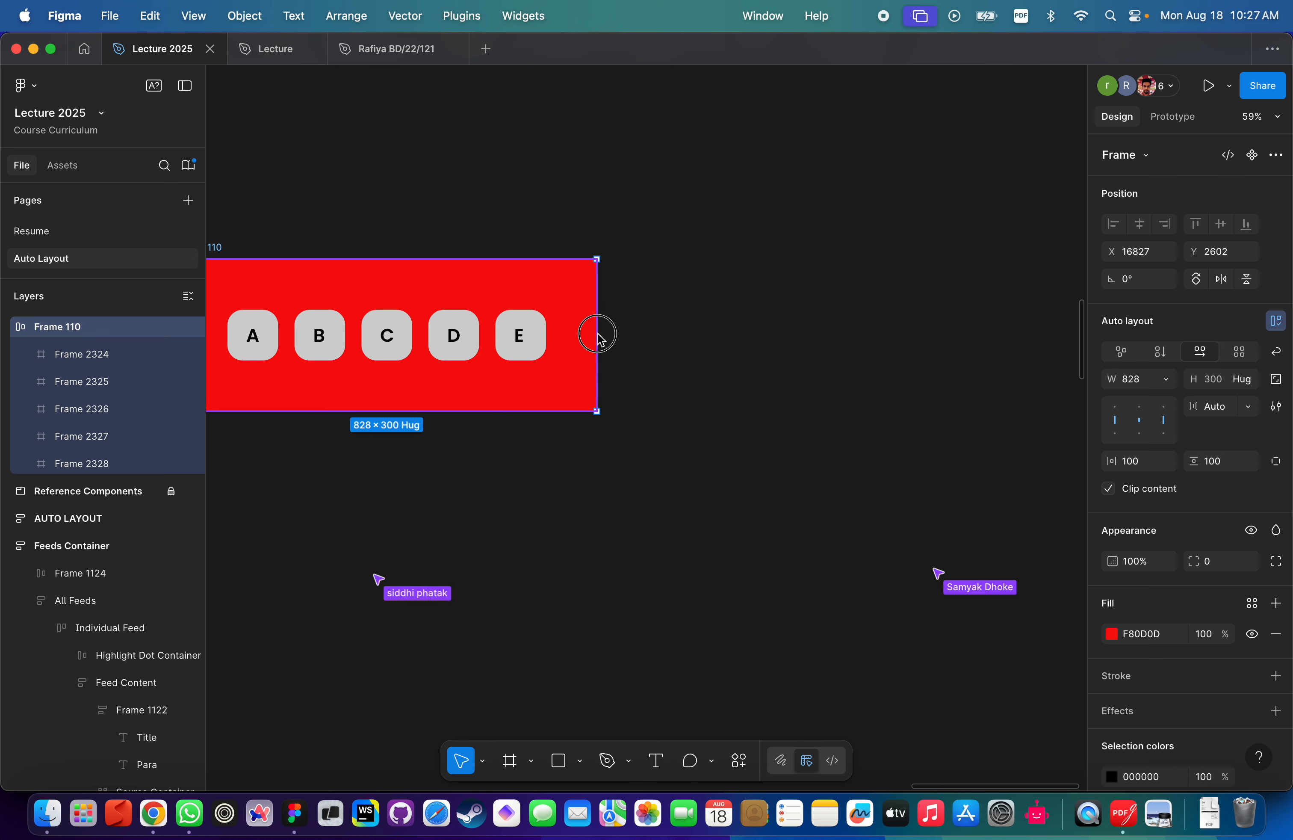
{"action": "scroll", "coordinate": [600, 382], "scroll_direction": "left", "scroll_amount": 8}
{"action": "left_click", "coordinate": [639, 486]}
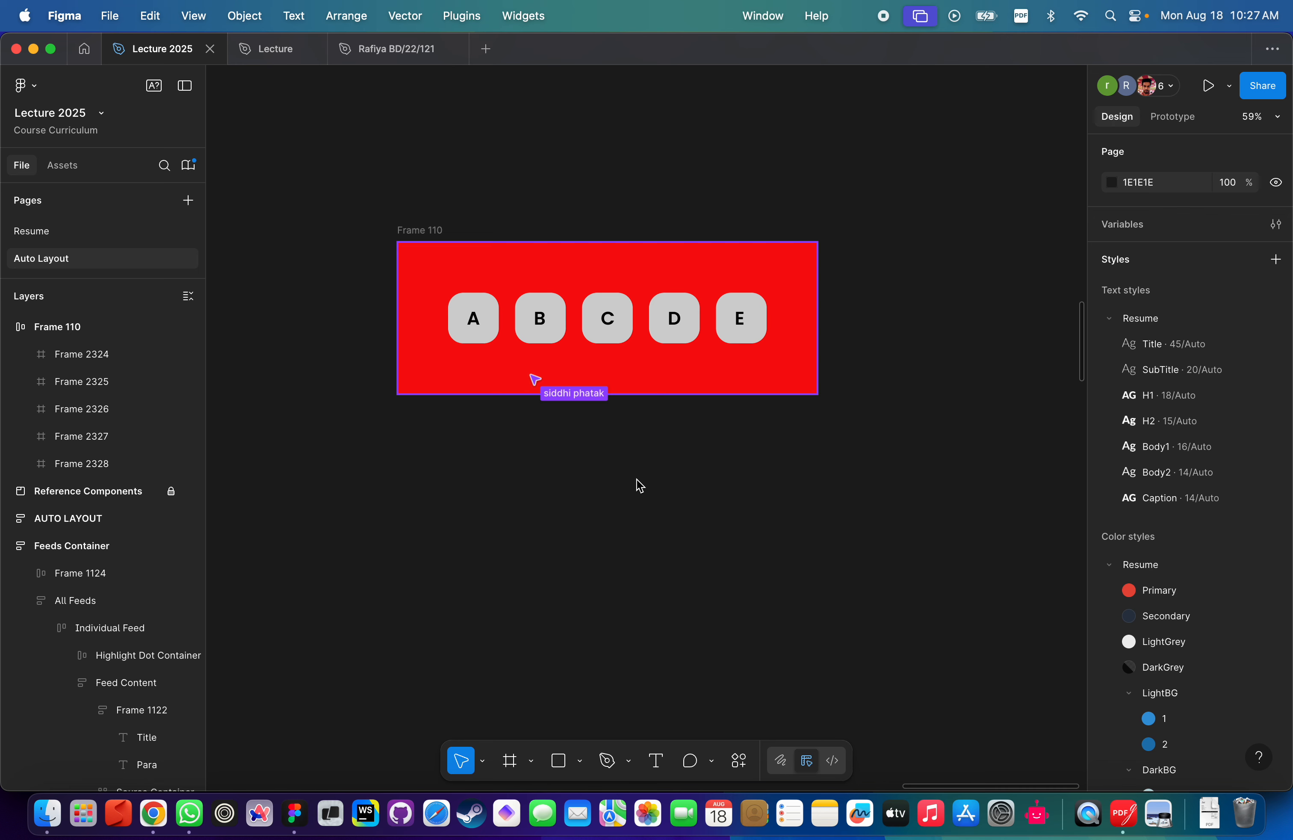
{"action": "left_click", "coordinate": [487, 357]}
{"action": "left_click", "coordinate": [482, 321]}
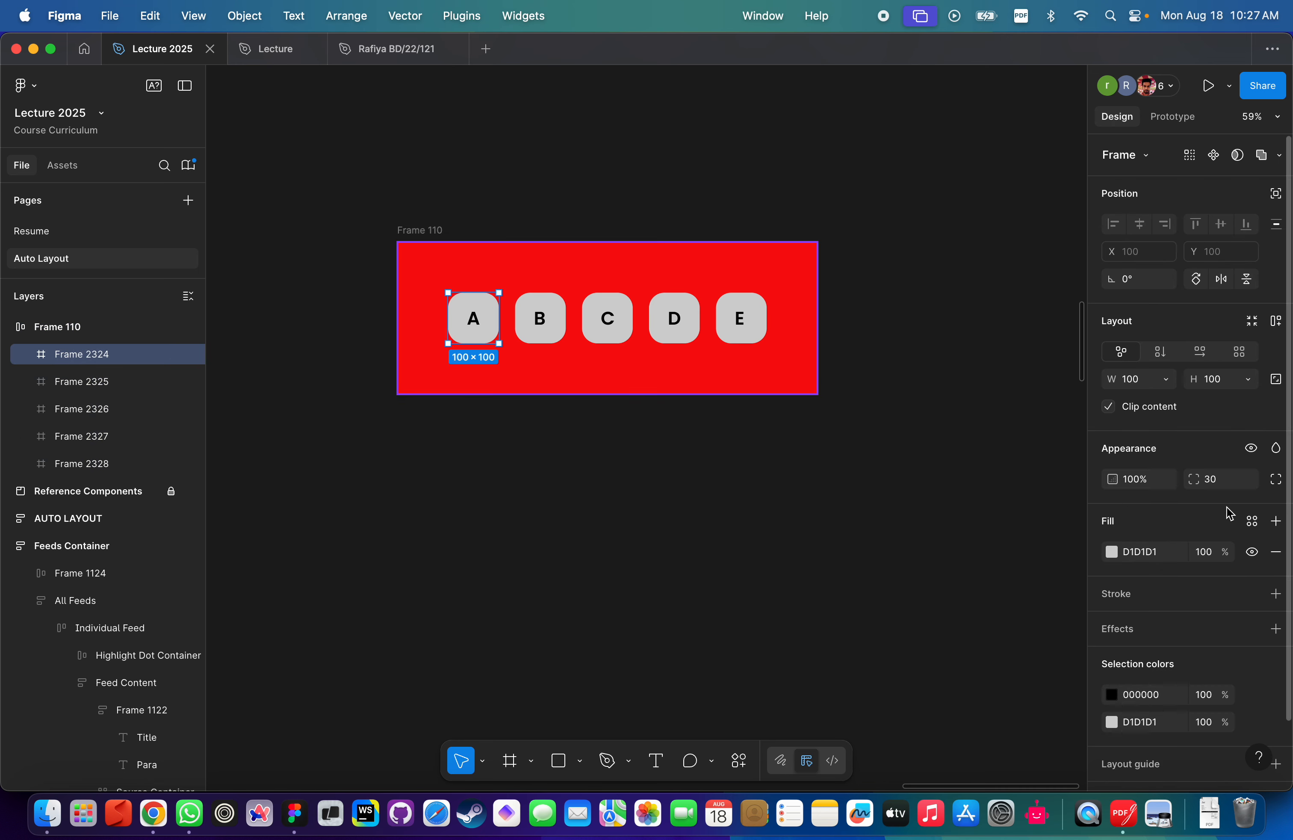
{"action": "scroll", "coordinate": [722, 502], "scroll_direction": "right", "scroll_amount": 5}
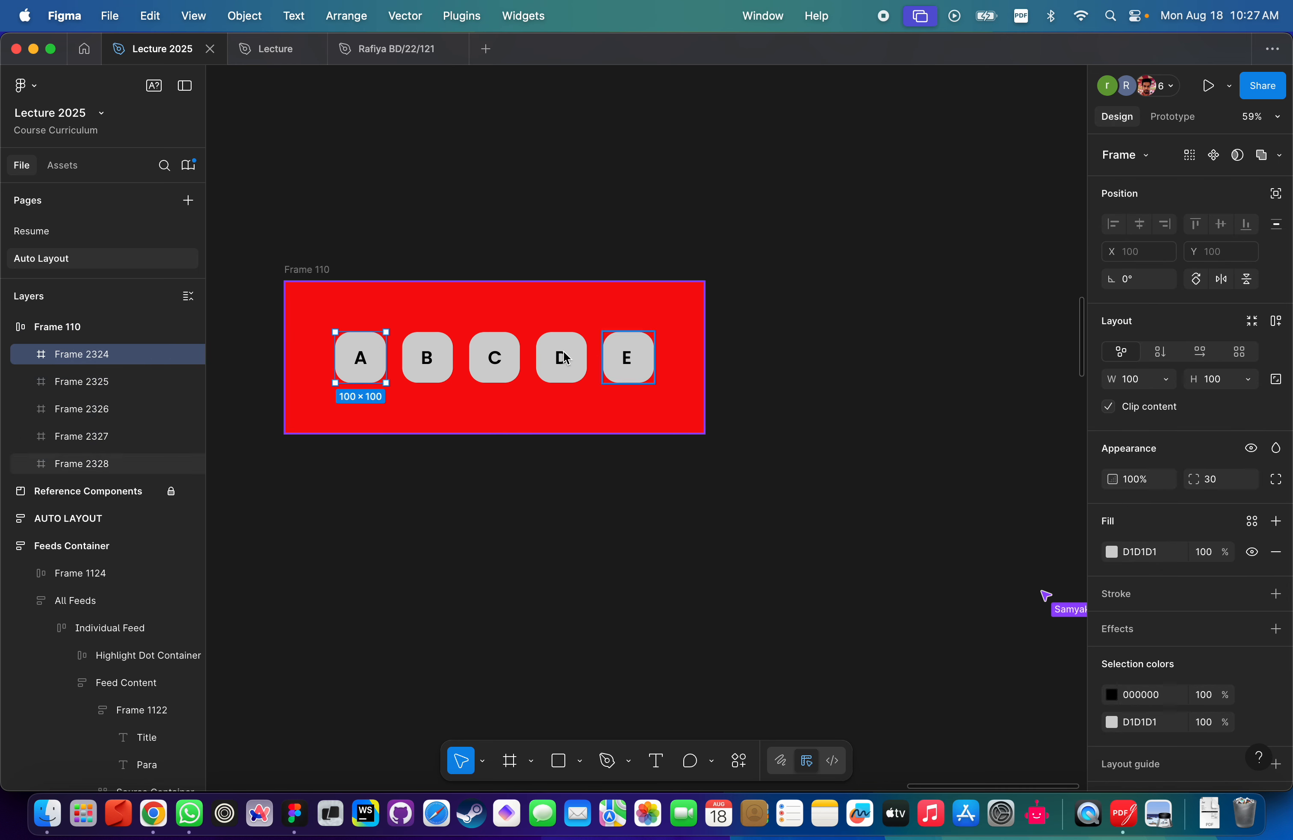
{"action": "scroll", "coordinate": [476, 366], "scroll_direction": "up", "scroll_amount": 3}
{"action": "scroll", "coordinate": [473, 305], "scroll_direction": "down", "scroll_amount": 5}
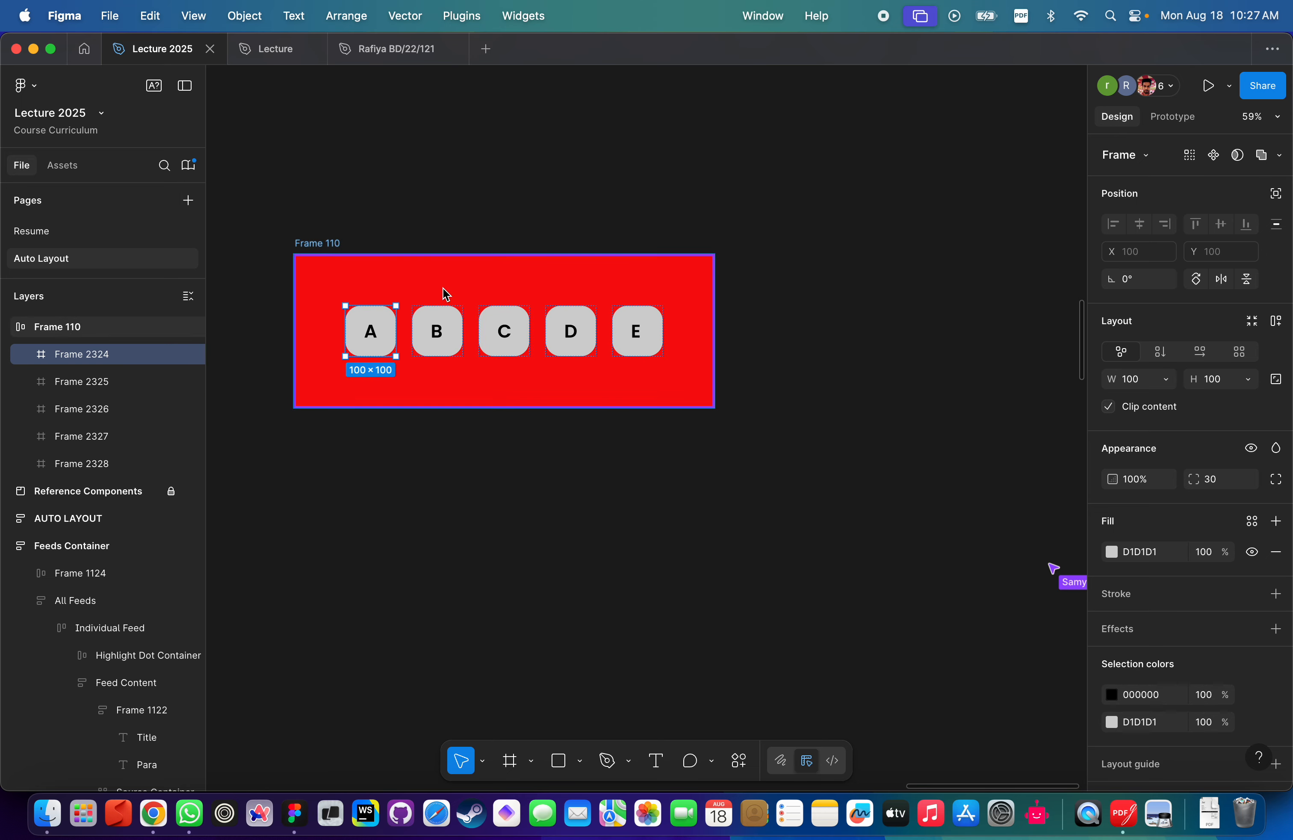
Duplicate Frame 110 and place the copy below the original.
{"action": "left_click", "coordinate": [321, 242]}
{"action": "left_click_drag", "start_coordinate": [320, 241], "coordinate": [375, 535]}
{"action": "scroll", "coordinate": [375, 537], "scroll_direction": "up", "scroll_amount": 3}
{"action": "scroll", "coordinate": [559, 644], "scroll_direction": "down", "scroll_amount": 3}
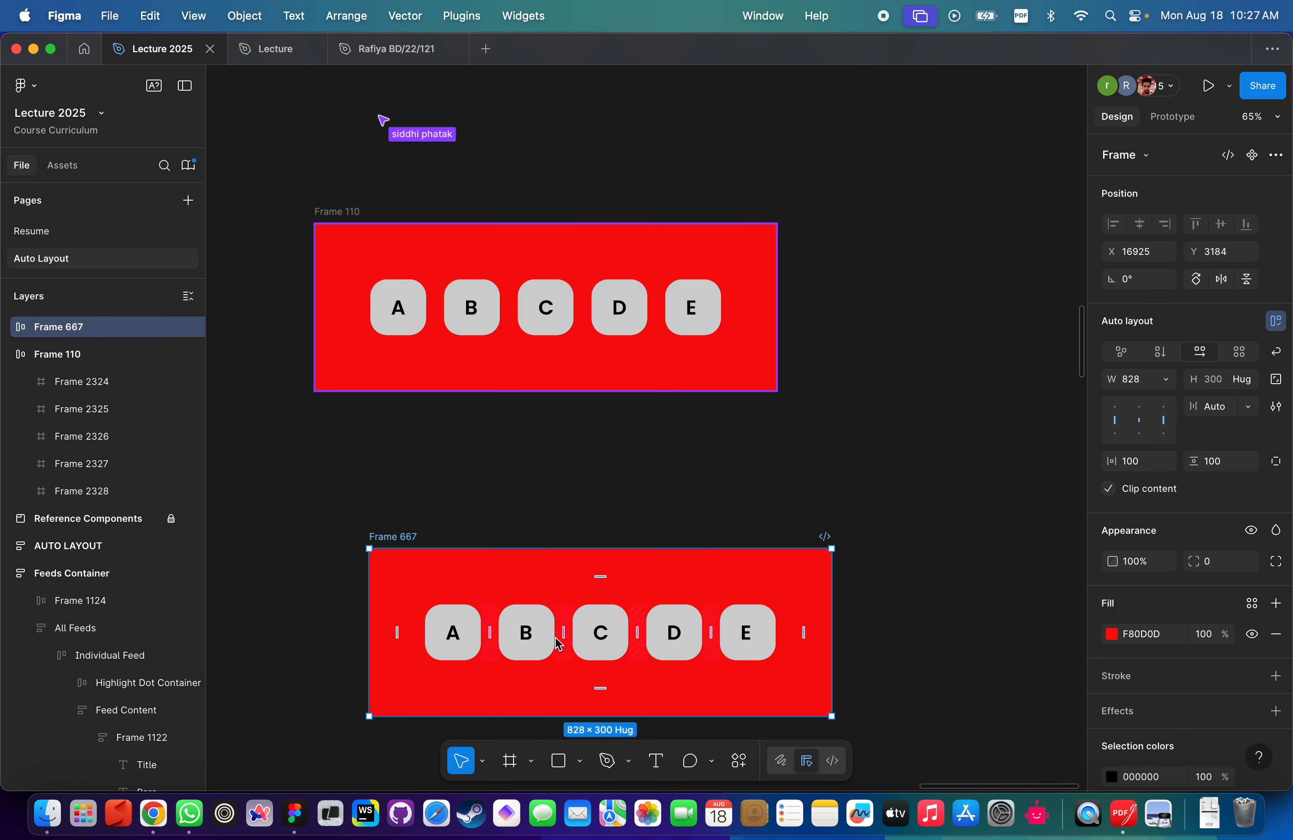
Delete tiles B, C and D from the duplicated frame and widen that frame to about 1019.
{"action": "left_click", "coordinate": [548, 643]}
{"action": "left_click", "coordinate": [609, 641], "text": "shift"}
{"action": "left_click", "coordinate": [678, 641], "text": "shift"}
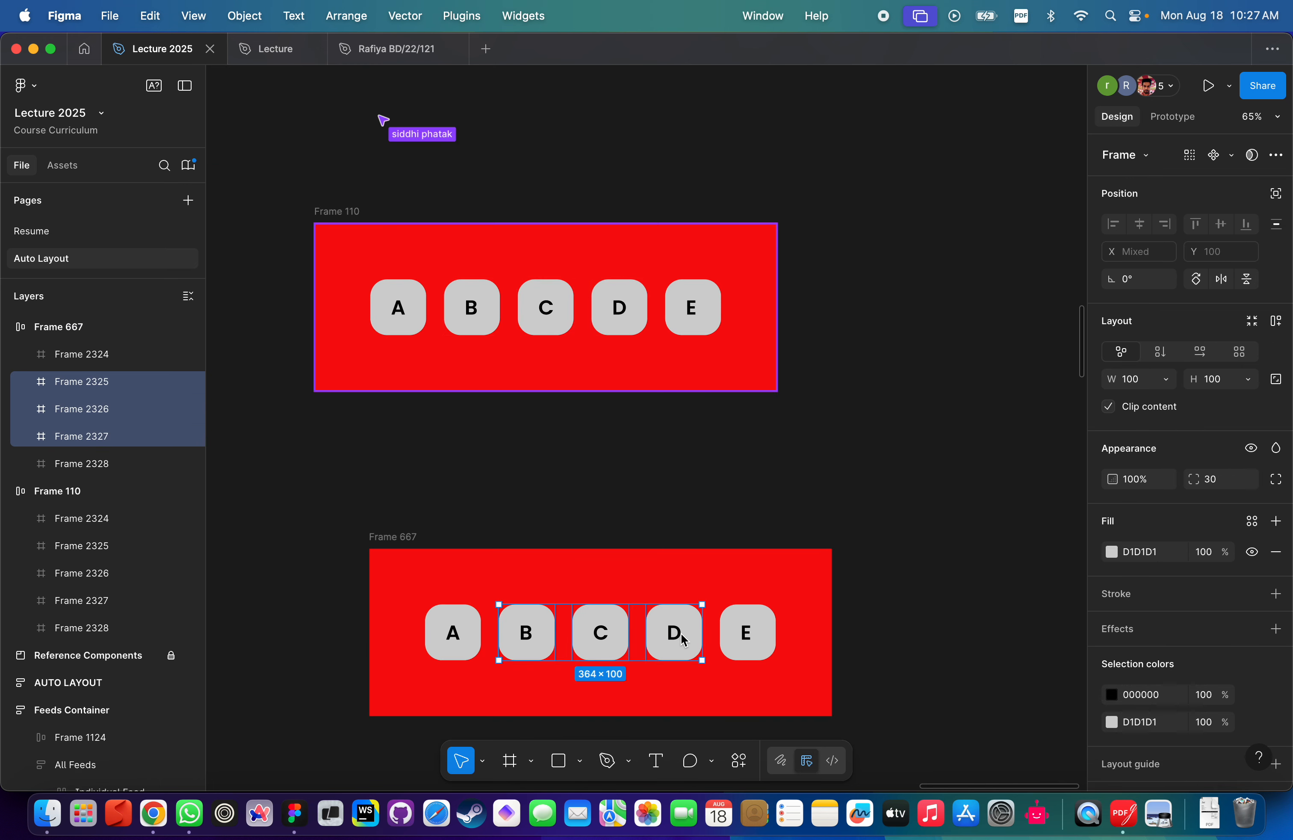
{"action": "key", "text": "Delete"}
{"action": "left_click", "coordinate": [417, 562]}
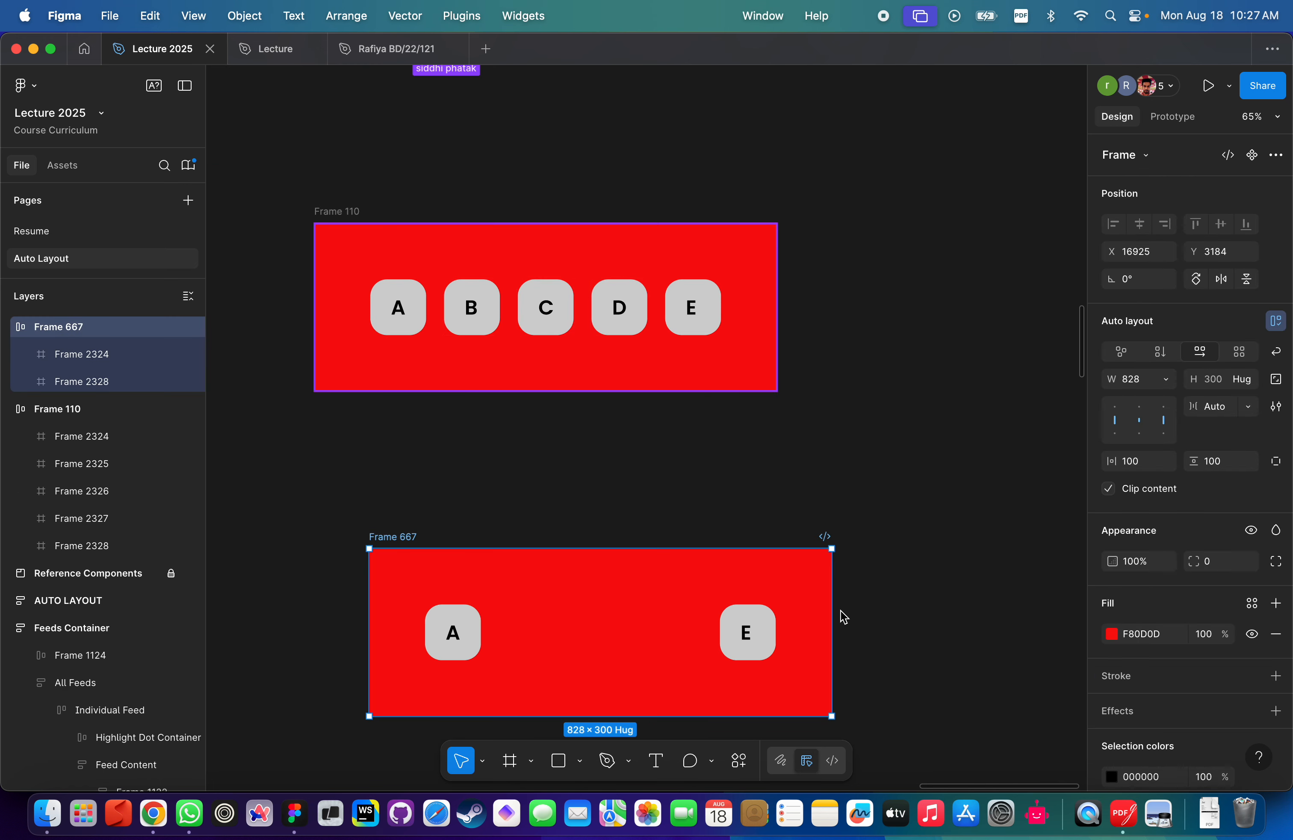
{"action": "left_click_drag", "start_coordinate": [830, 611], "coordinate": [940, 604]}
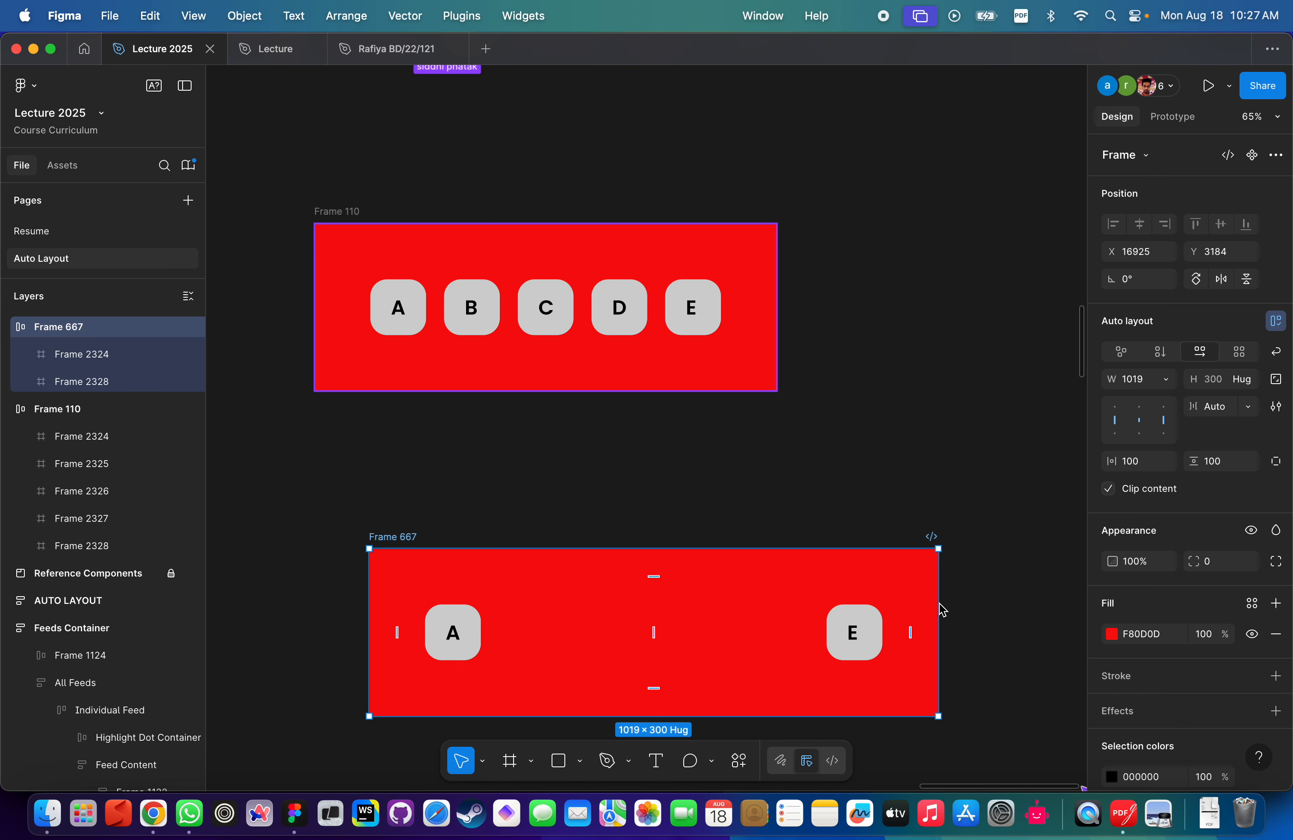
Delete the duplicated frame that holds only tiles A and E.
{"action": "left_click", "coordinate": [551, 450]}
{"action": "left_click", "coordinate": [399, 540]}
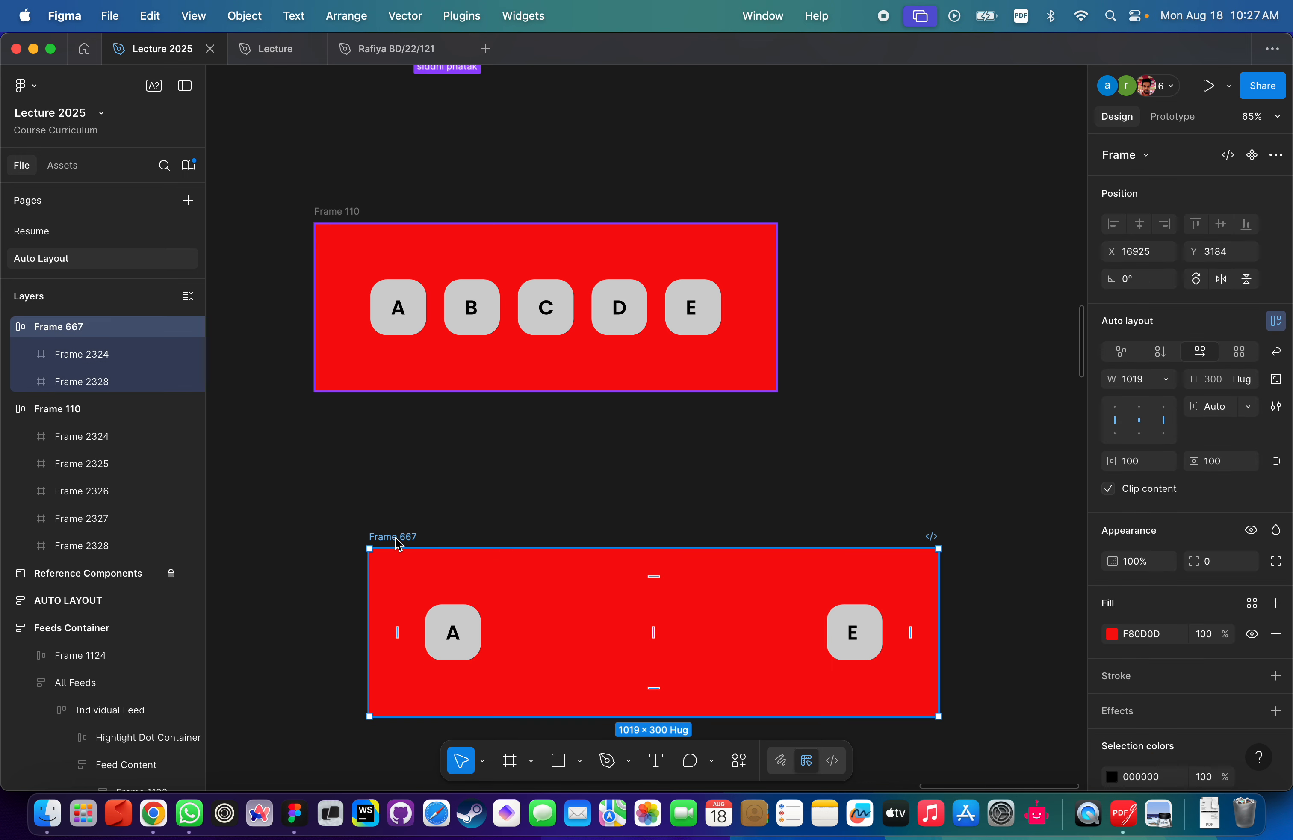
{"action": "key", "text": "Delete"}
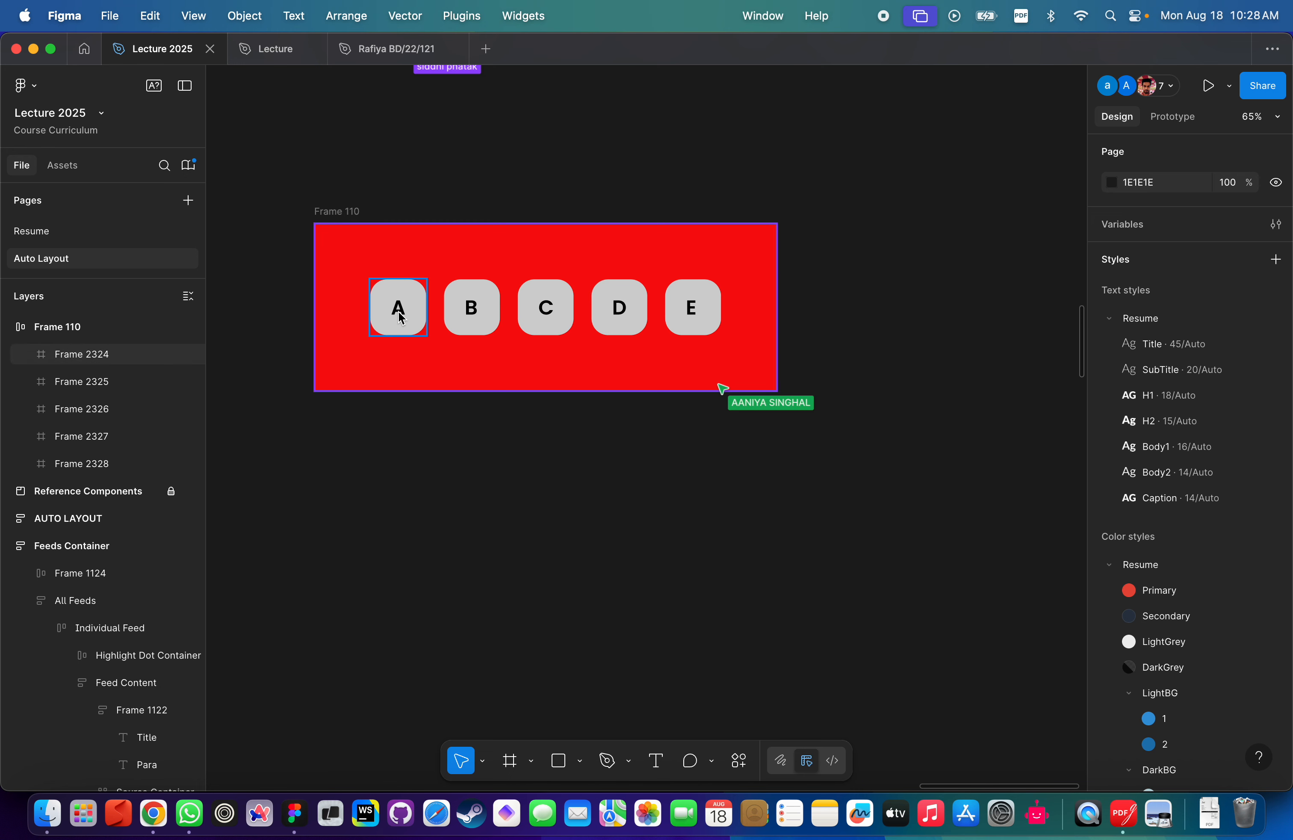
Examine Frame 110 and its tiles A, B and C, selecting each to review its size and spacing.
{"action": "scroll", "coordinate": [560, 315], "scroll_direction": "up", "scroll_amount": 5}
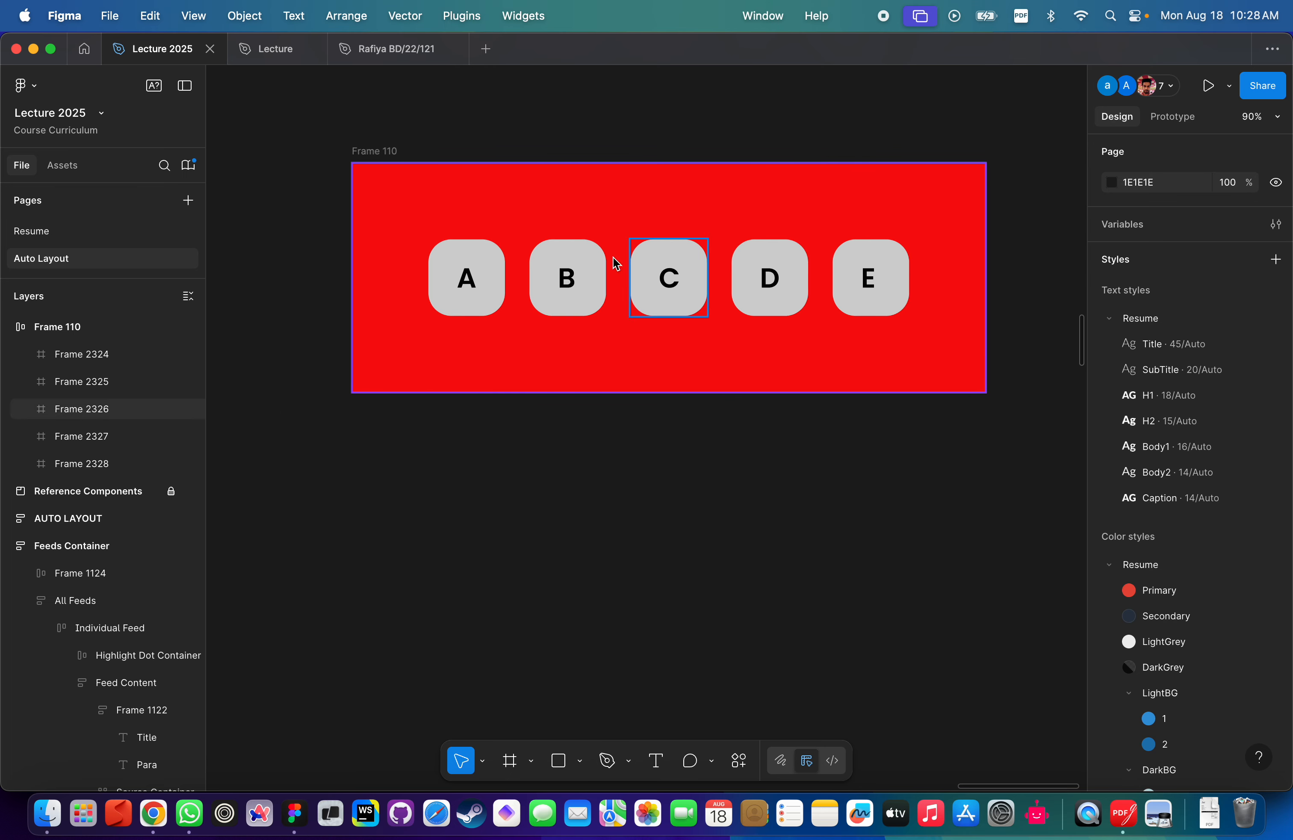
{"action": "scroll", "coordinate": [507, 265], "scroll_direction": "down", "scroll_amount": 4}
{"action": "left_click", "coordinate": [450, 176]}
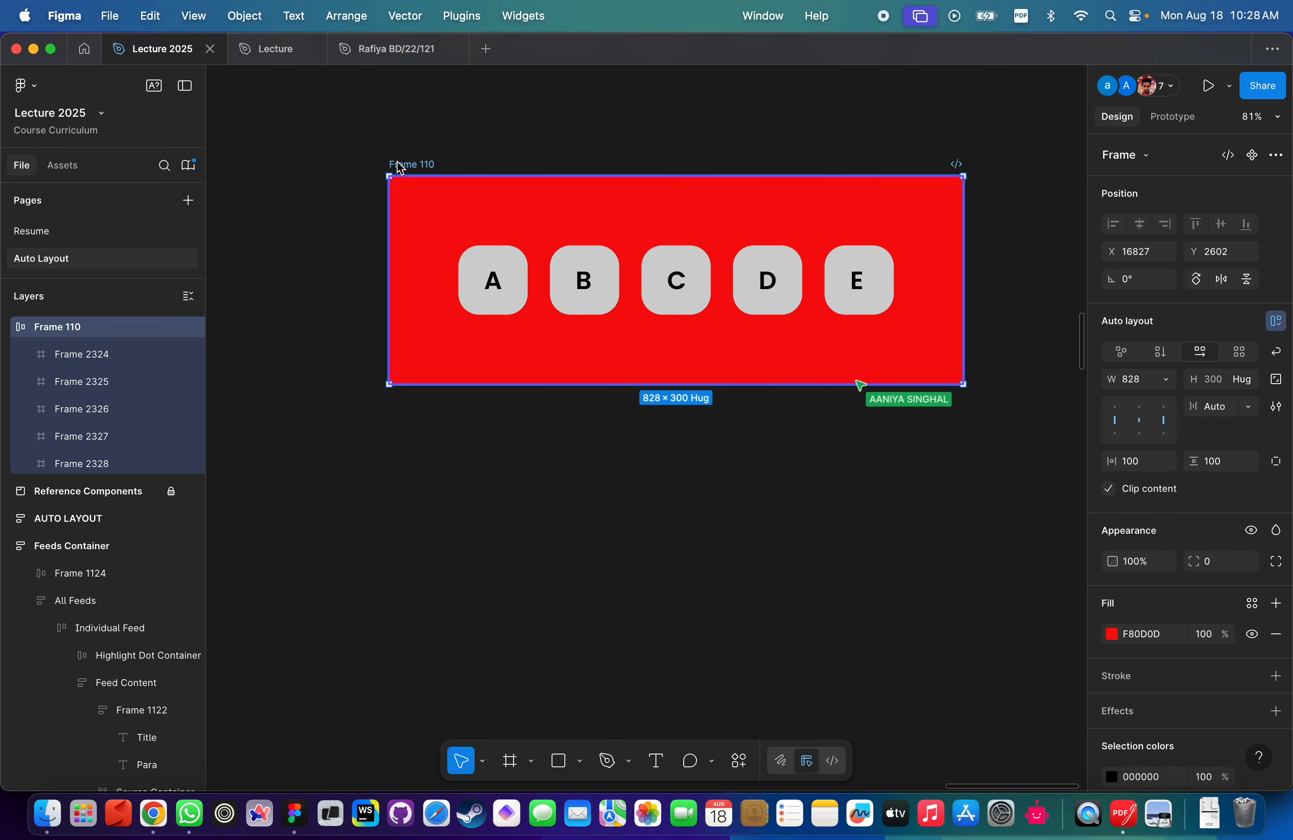
{"action": "left_click", "coordinate": [499, 285]}
{"action": "scroll", "coordinate": [499, 285], "scroll_direction": "up", "scroll_amount": 3}
{"action": "scroll", "coordinate": [499, 289], "scroll_direction": "down", "scroll_amount": 2}
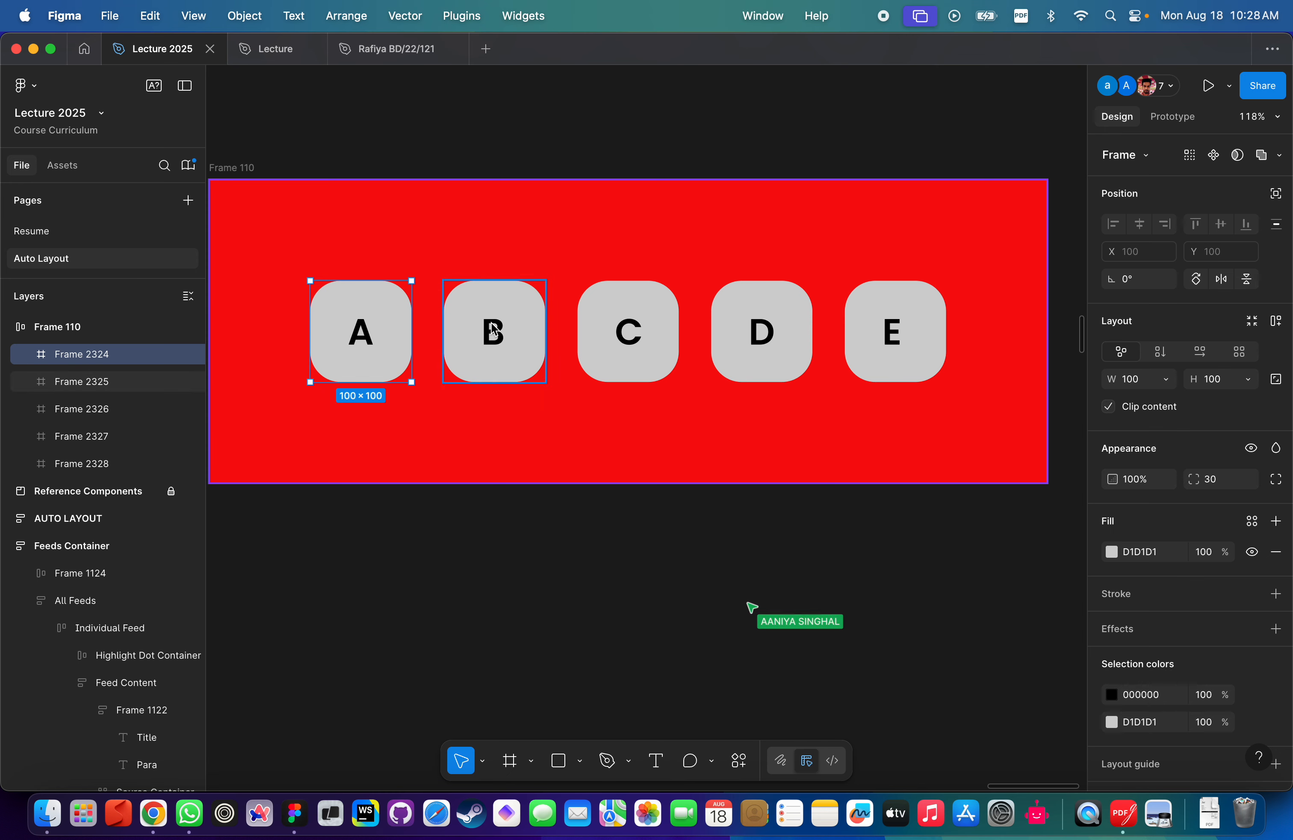
{"action": "scroll", "coordinate": [493, 329], "scroll_direction": "down", "scroll_amount": 3}
{"action": "left_click", "coordinate": [495, 338]}
{"action": "left_click", "coordinate": [600, 338]}
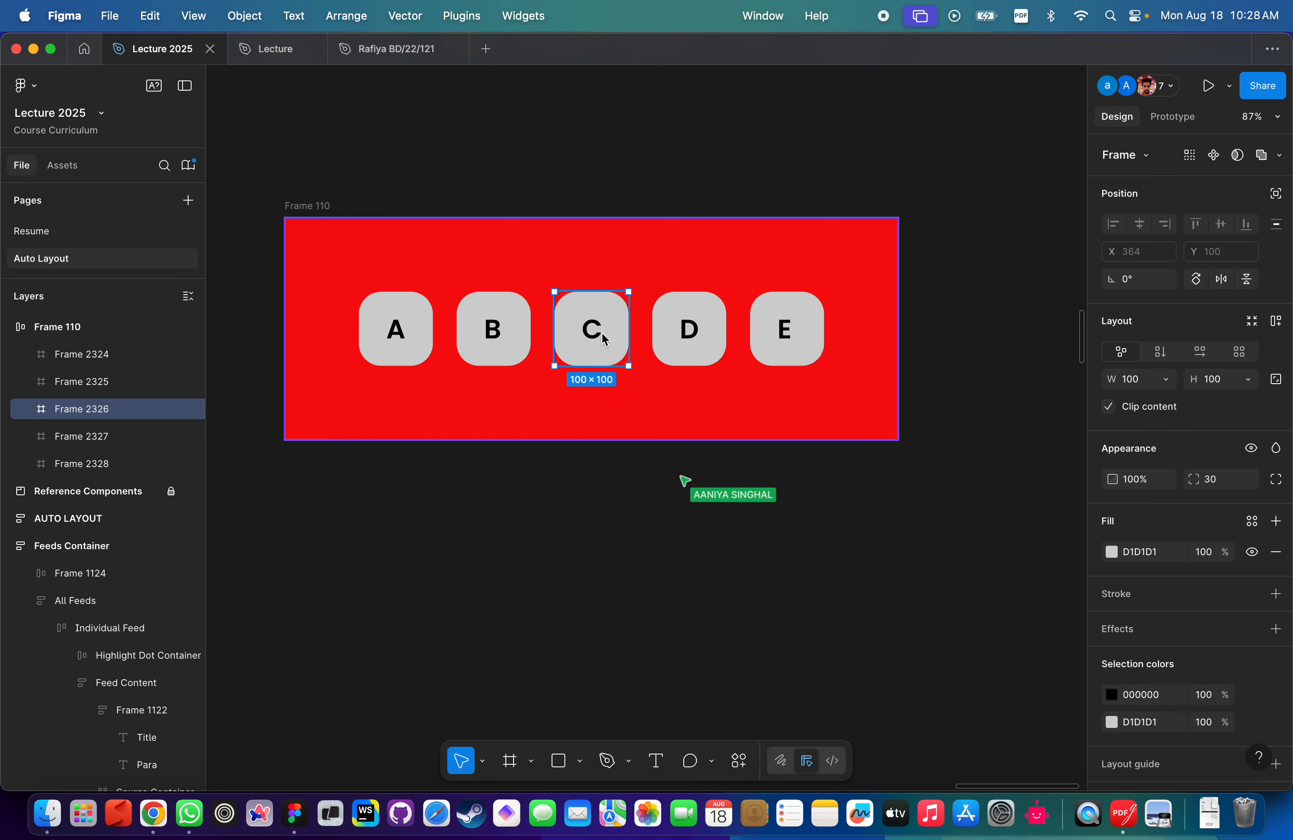
{"action": "left_click", "coordinate": [419, 334]}
Narrow Frame 110 to a width of about 573 so that its letter tiles overlap.
{"action": "left_click", "coordinate": [337, 206]}
{"action": "left_click_drag", "start_coordinate": [898, 326], "coordinate": [711, 324]}
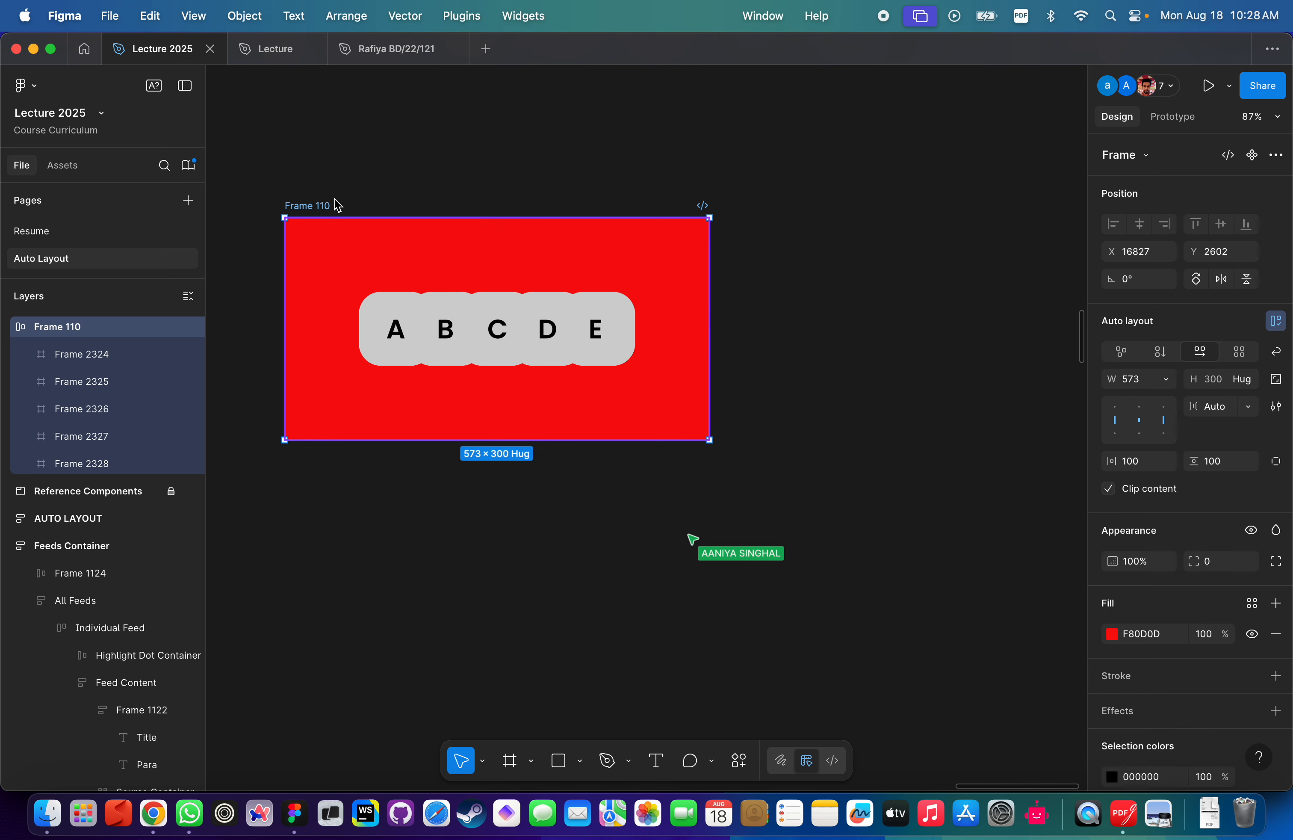
Select all five letter tiles inside Frame 110 and set their fill opacity to 60%.
{"action": "key", "text": "Return"}
{"action": "scroll", "coordinate": [1247, 661], "scroll_direction": "down", "scroll_amount": 2}
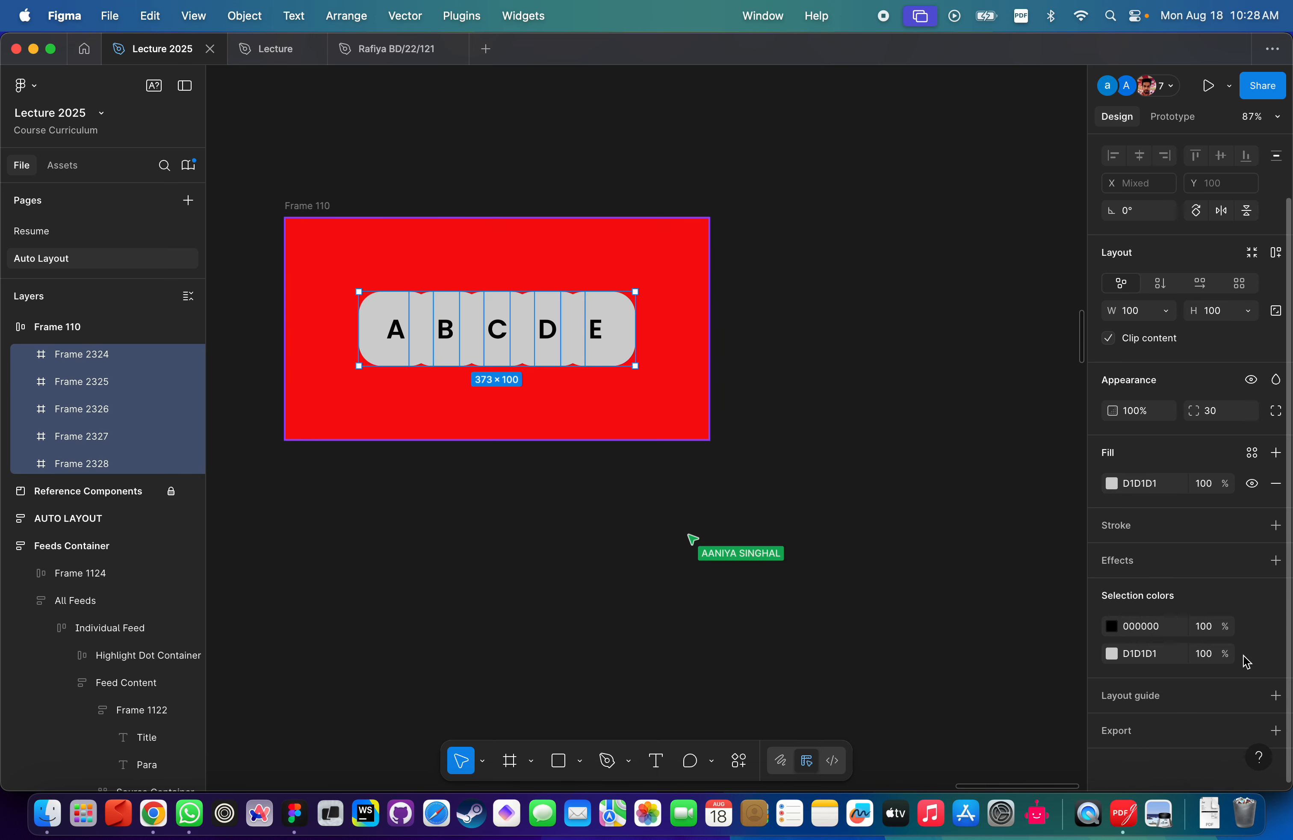
{"action": "left_click", "coordinate": [1204, 483]}
{"action": "type", "text": "66"}
{"action": "key", "text": "Return"}
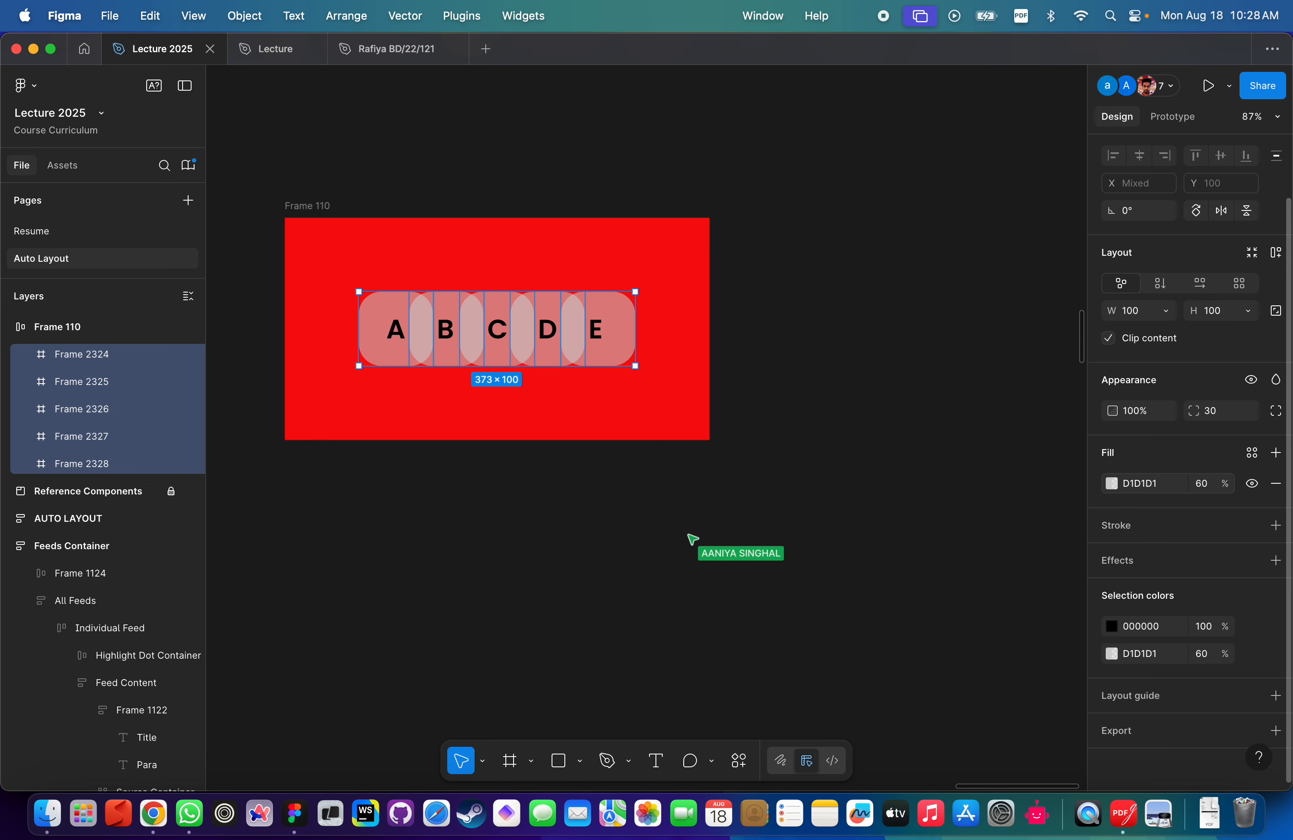
{"action": "left_click", "coordinate": [832, 447]}
Review Frame 110's advanced auto layout settings, including strokes, canvas stacking and text baseline alignment.
{"action": "scroll", "coordinate": [584, 311], "scroll_direction": "up", "scroll_amount": 5}
{"action": "scroll", "coordinate": [583, 311], "scroll_direction": "up", "scroll_amount": 1}
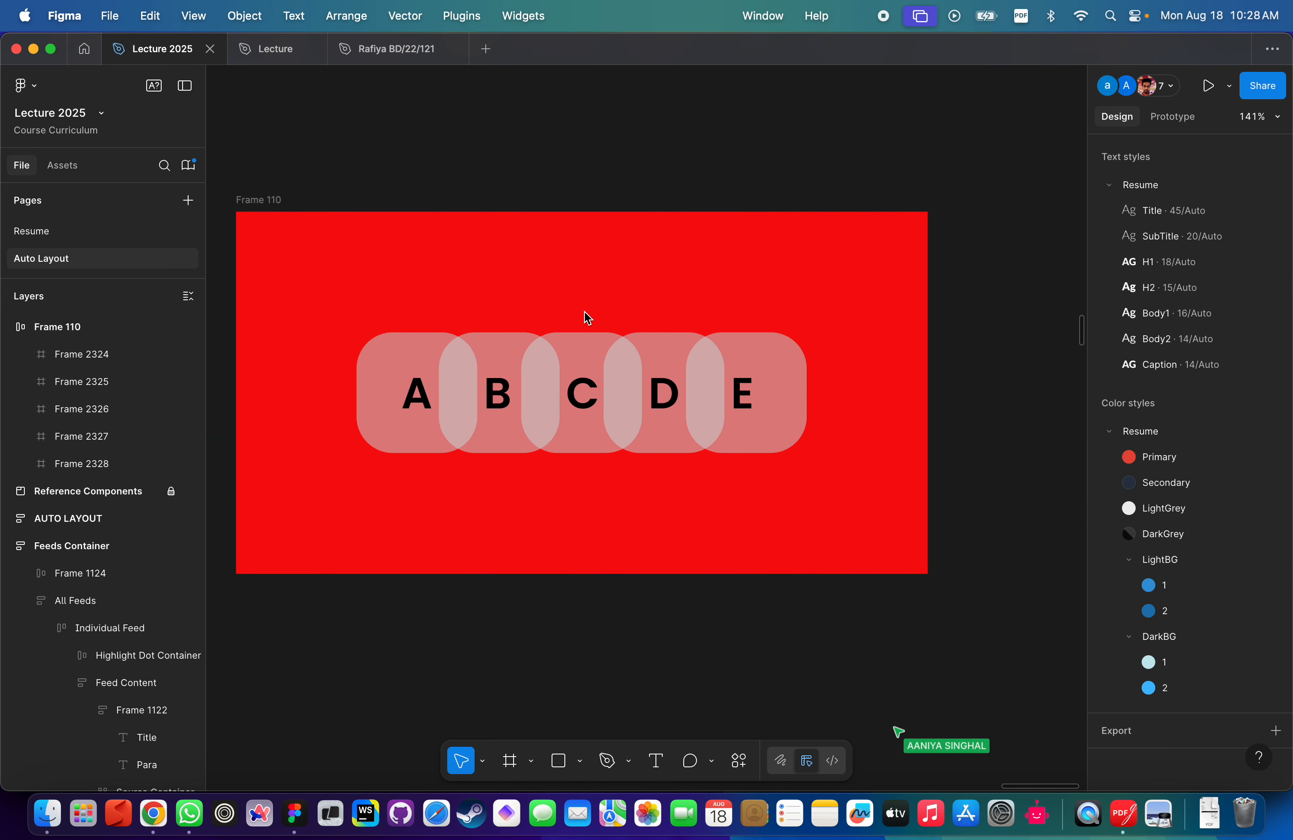
{"action": "scroll", "coordinate": [393, 238], "scroll_direction": "down", "scroll_amount": 3}
{"action": "left_click", "coordinate": [476, 354]}
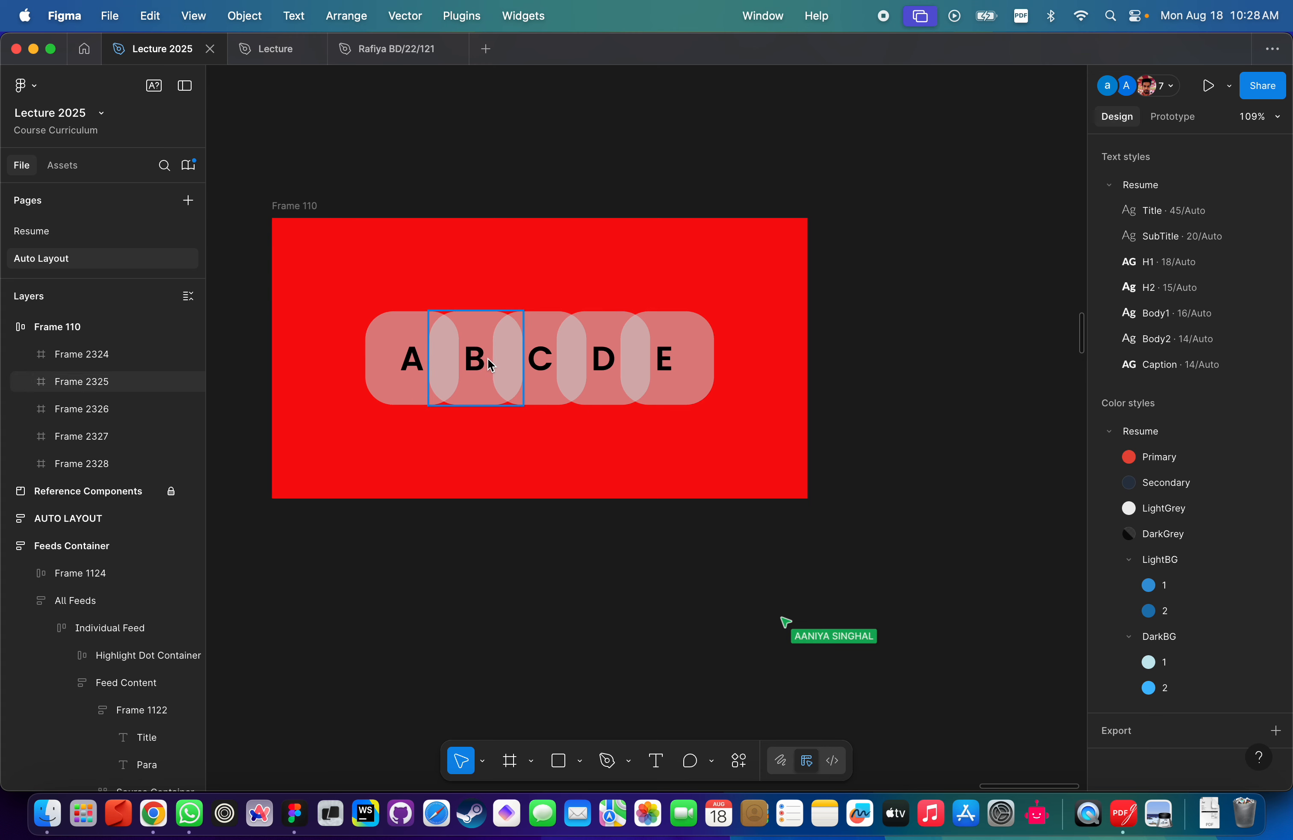
{"action": "left_click", "coordinate": [353, 216]}
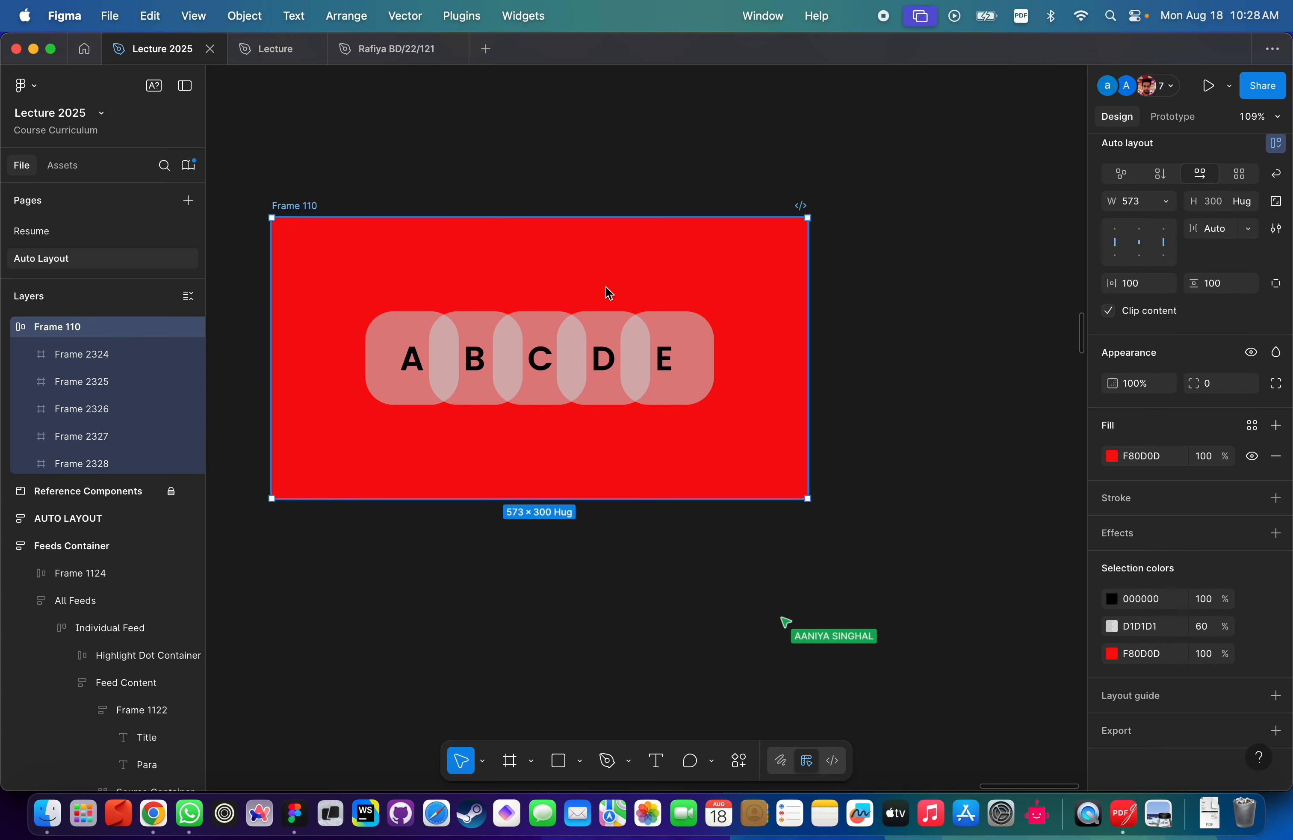
{"action": "scroll", "coordinate": [1216, 370], "scroll_direction": "up", "scroll_amount": 4}
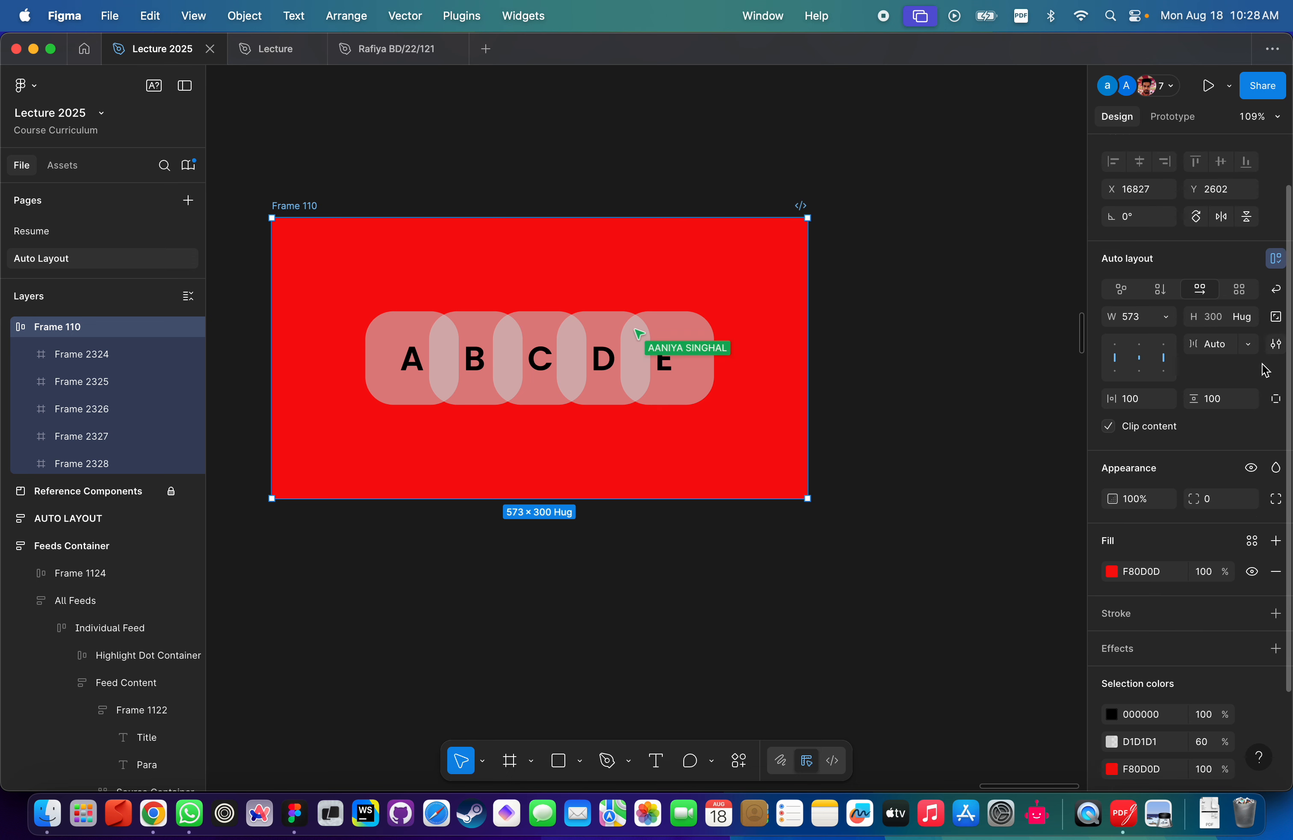
{"action": "left_click", "coordinate": [1275, 345]}
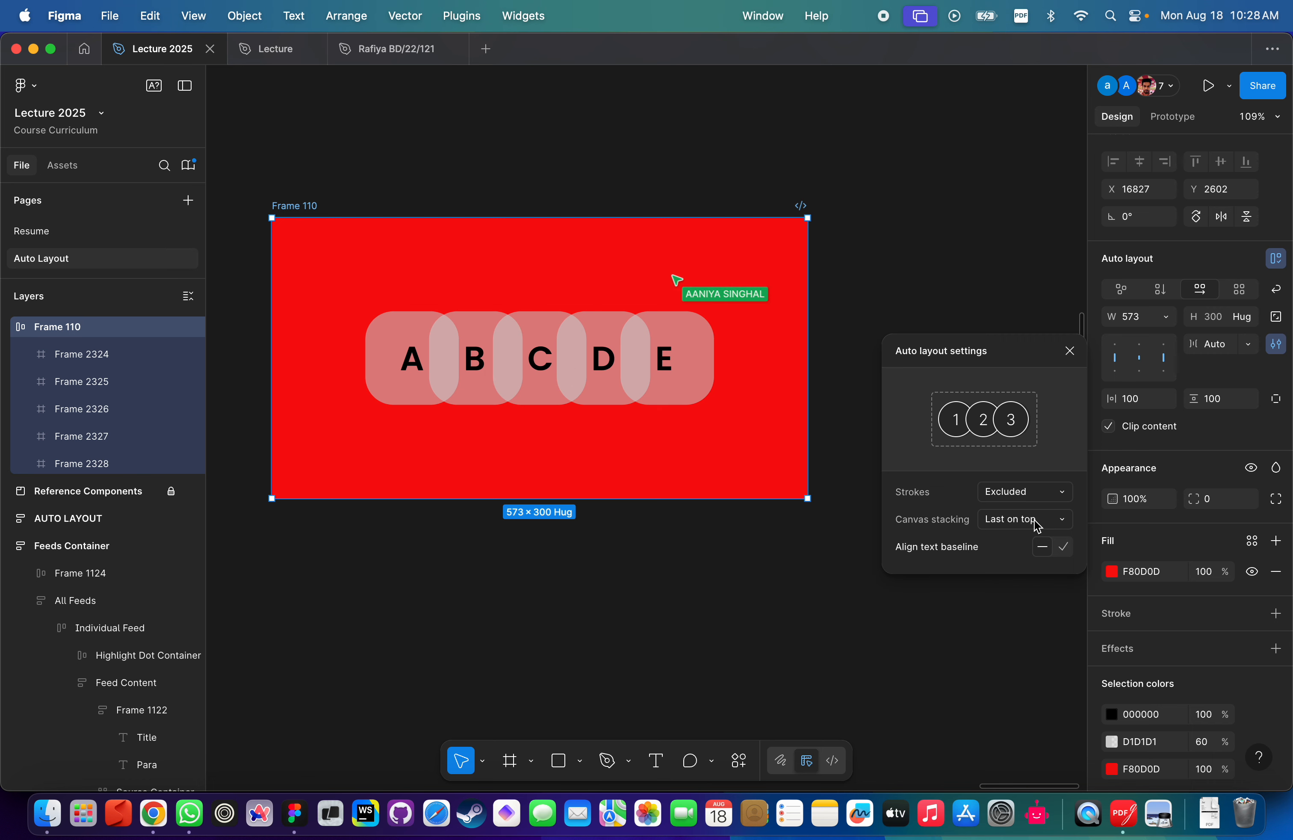
{"action": "left_click", "coordinate": [745, 528]}
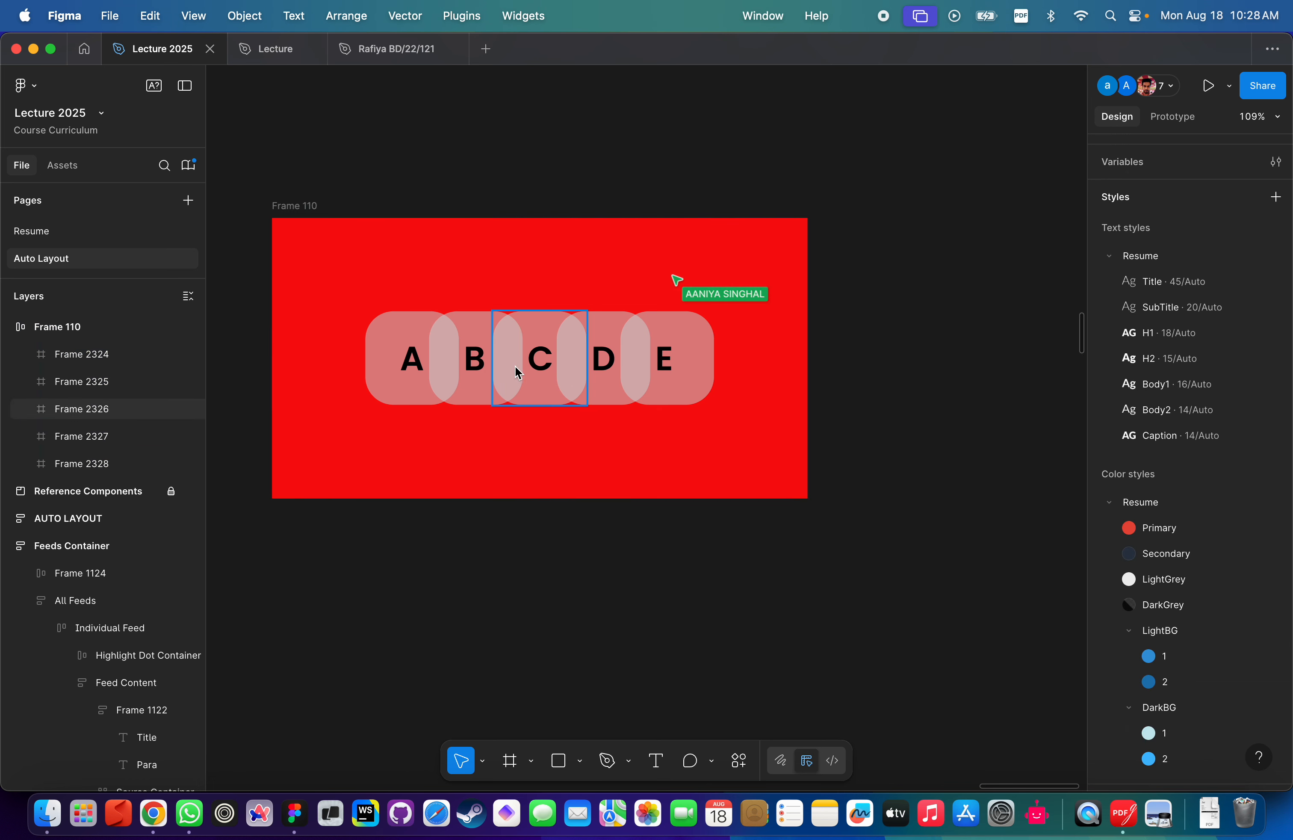
Try Frame 110's canvas stacking as First on top and return it to Last on top.
{"action": "left_click", "coordinate": [288, 206]}
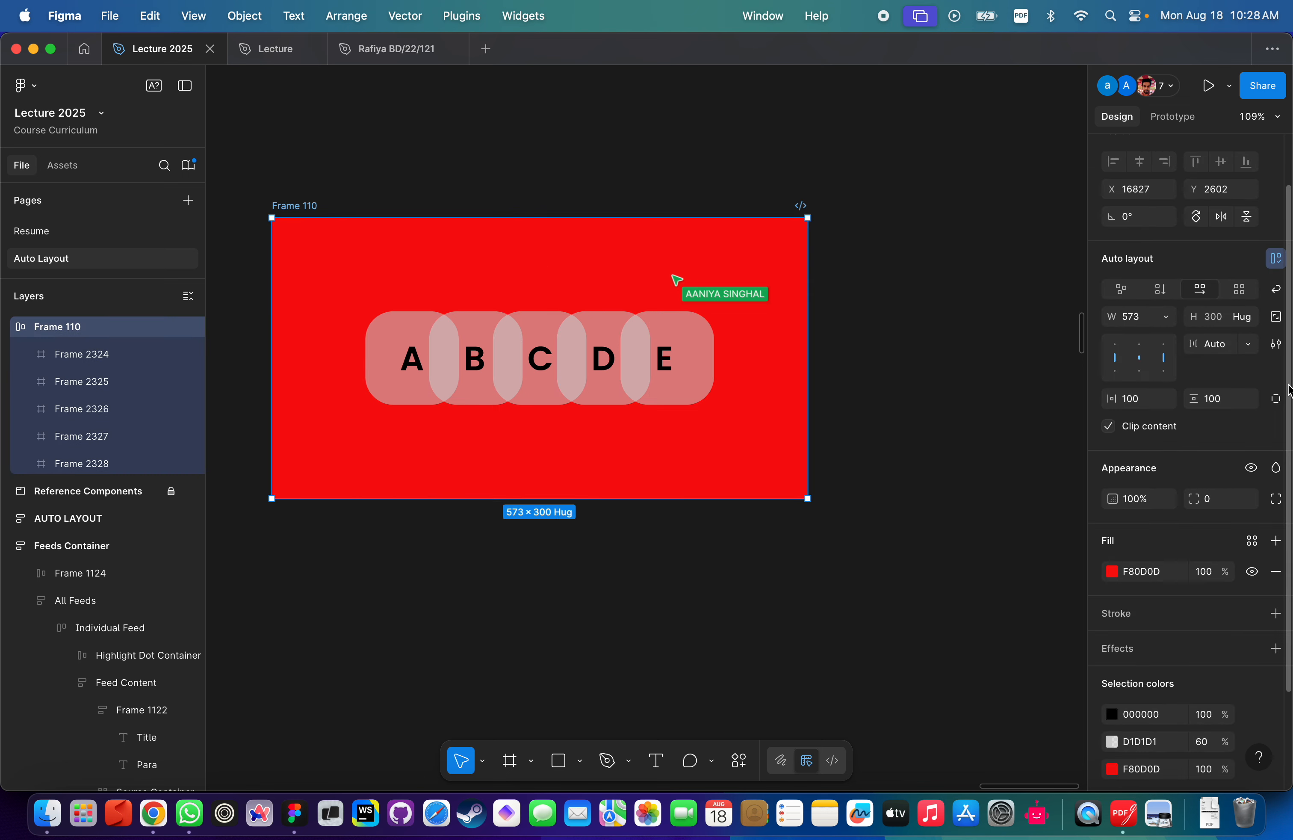
{"action": "left_click", "coordinate": [1278, 347]}
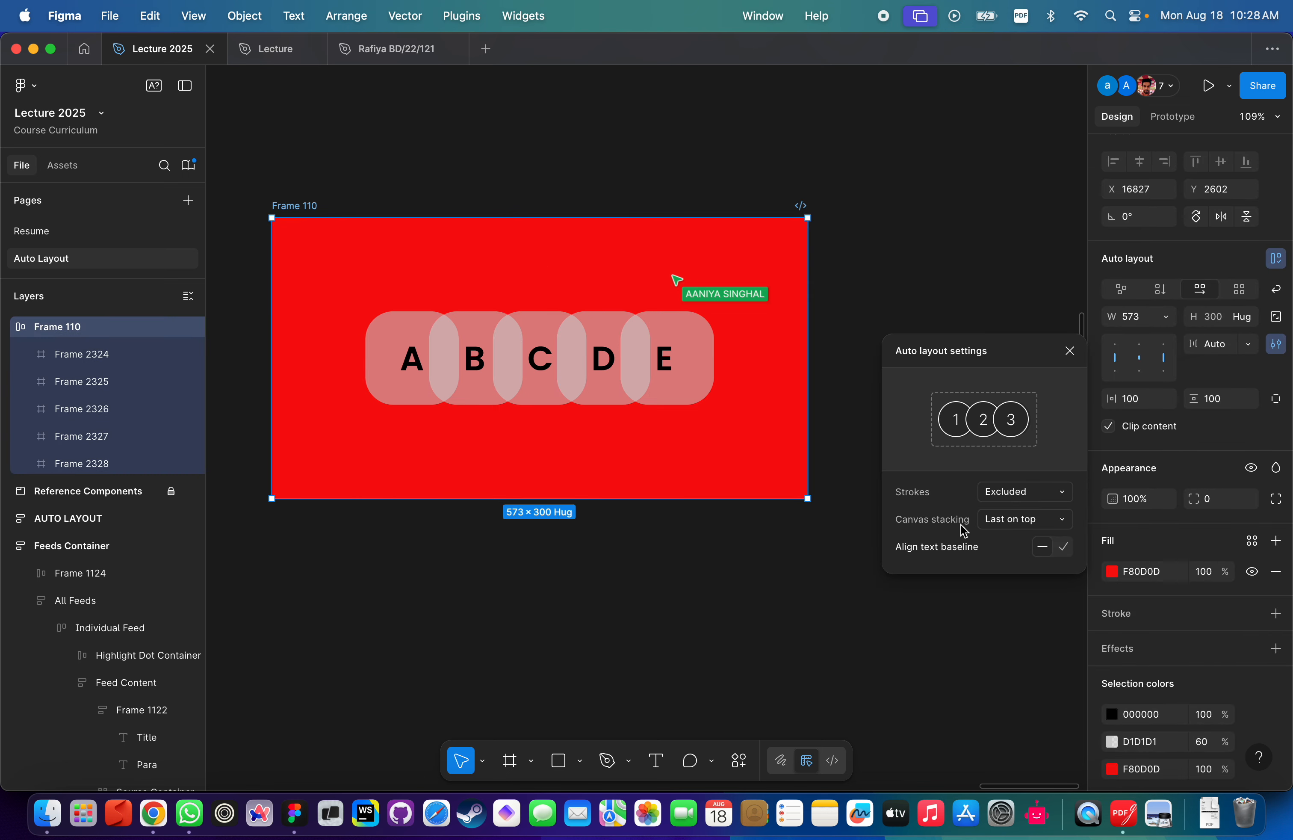
{"action": "left_click", "coordinate": [1018, 521]}
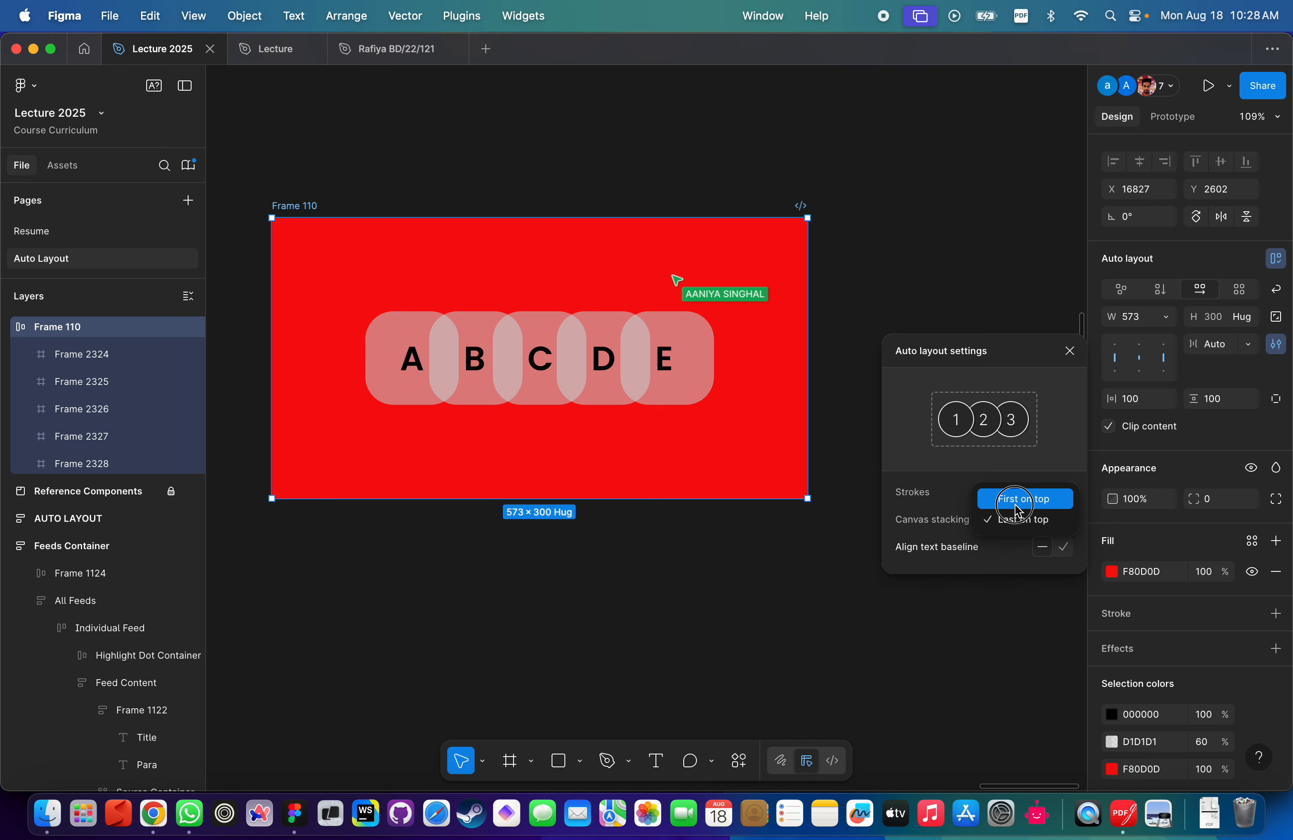
{"action": "left_click", "coordinate": [1017, 500]}
{"action": "left_click", "coordinate": [1018, 520]}
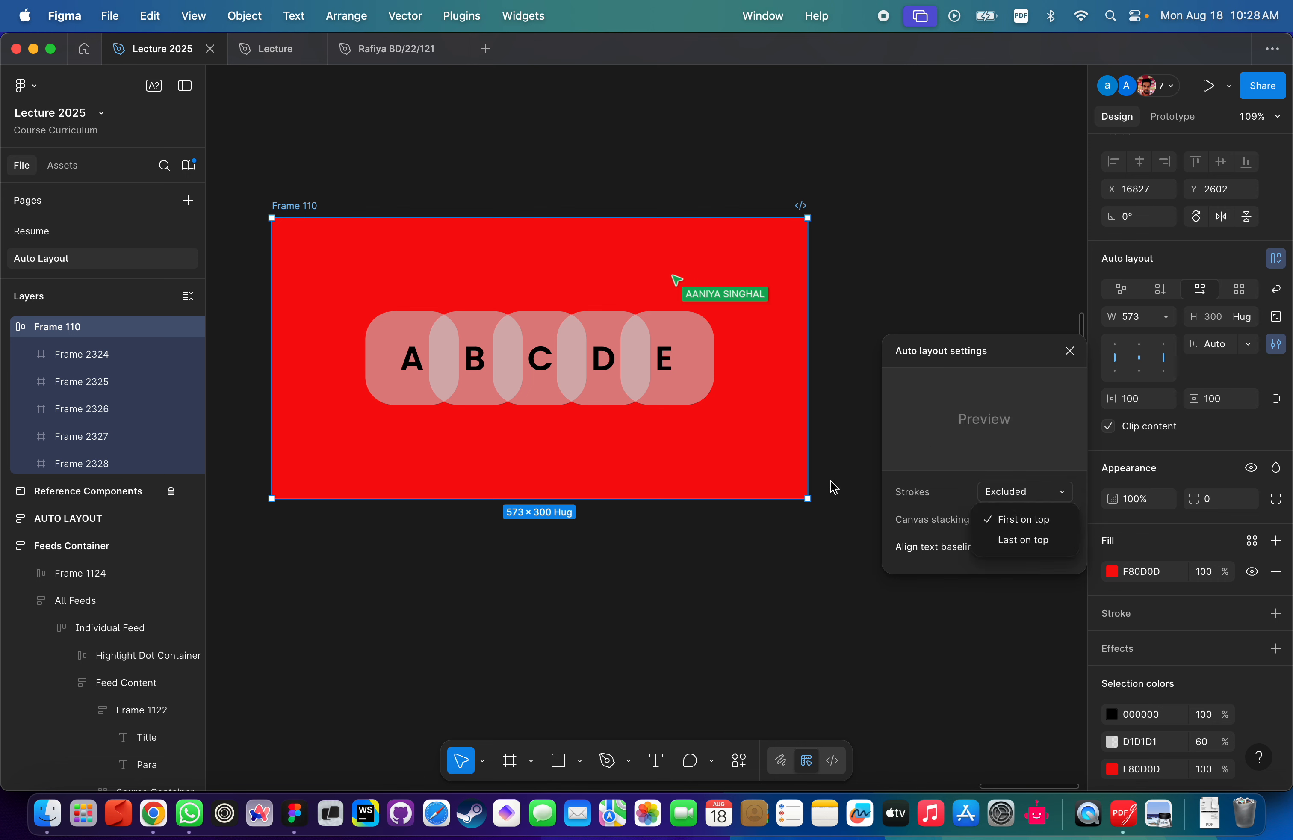
{"action": "left_click", "coordinate": [1019, 540]}
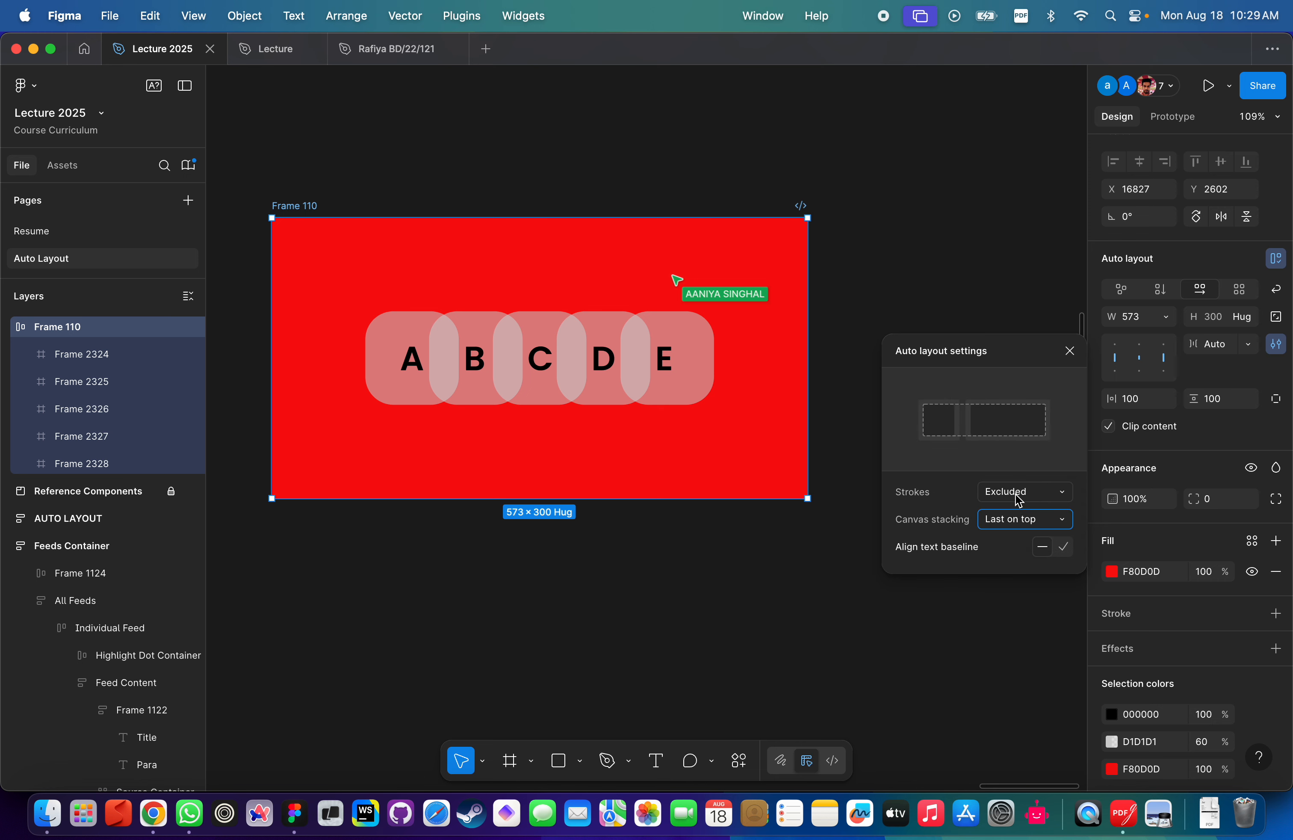
{"action": "left_click", "coordinate": [621, 583]}
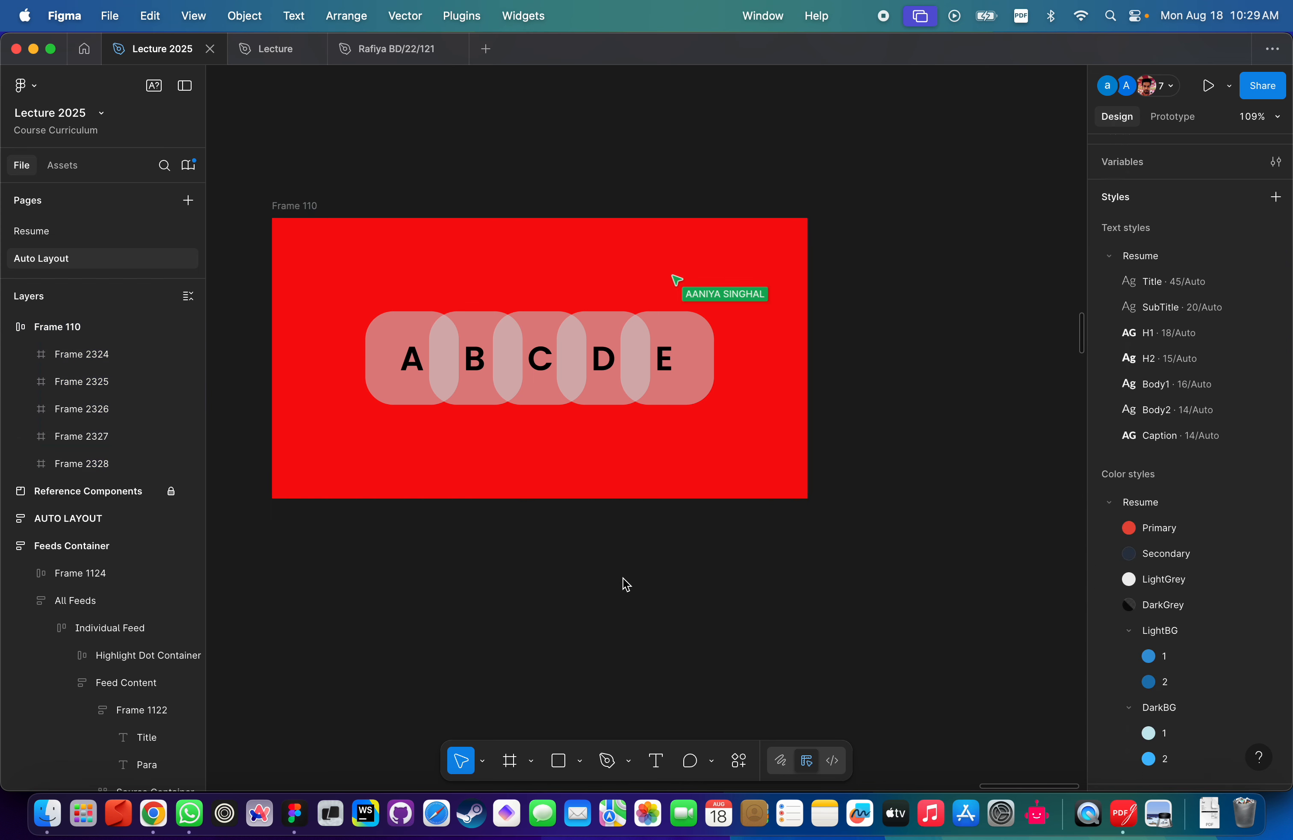
Inspect the overlapping tiles in Frame 110 by selecting tiles A and B, all five tiles and the parent frame.
{"action": "left_click", "coordinate": [577, 369]}
{"action": "left_click", "coordinate": [403, 360]}
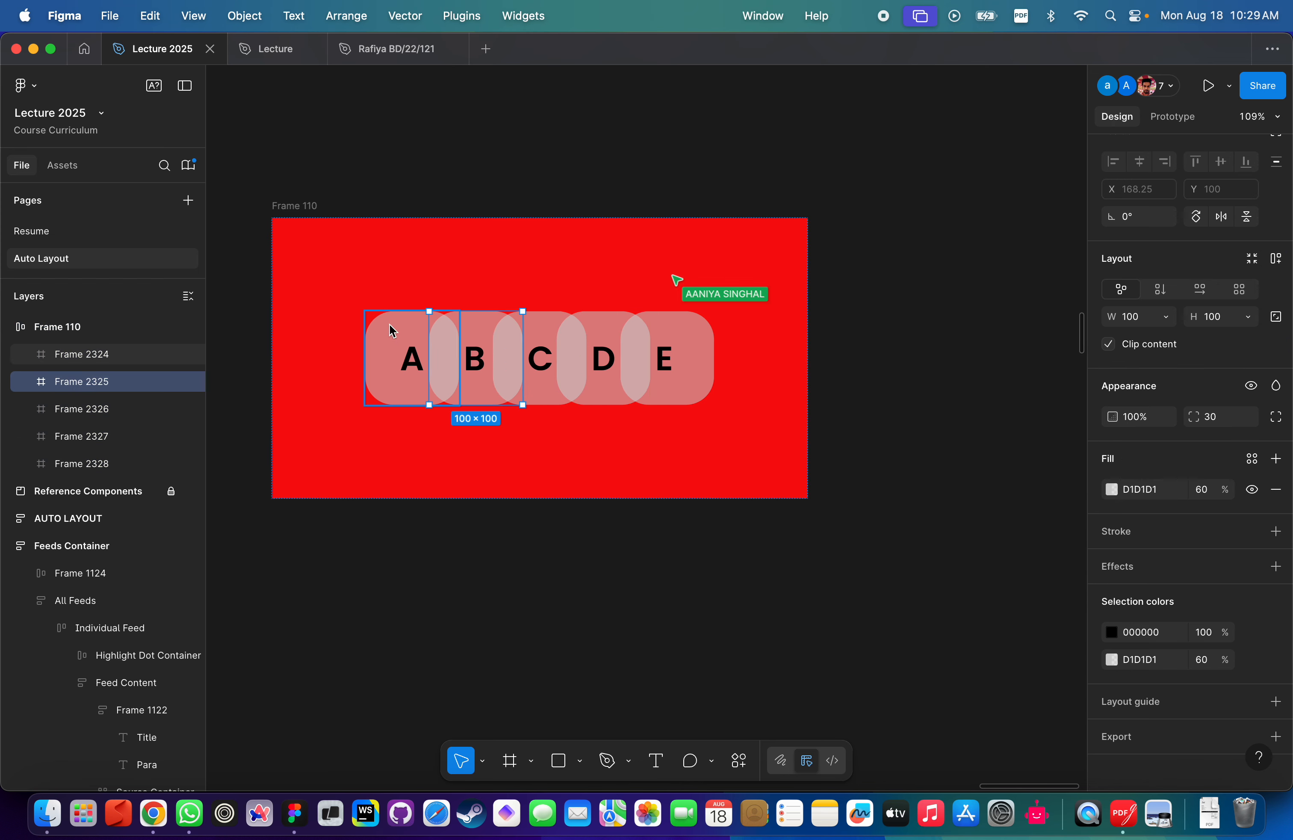
{"action": "left_click", "coordinate": [291, 206]}
{"action": "key", "text": "Return"}
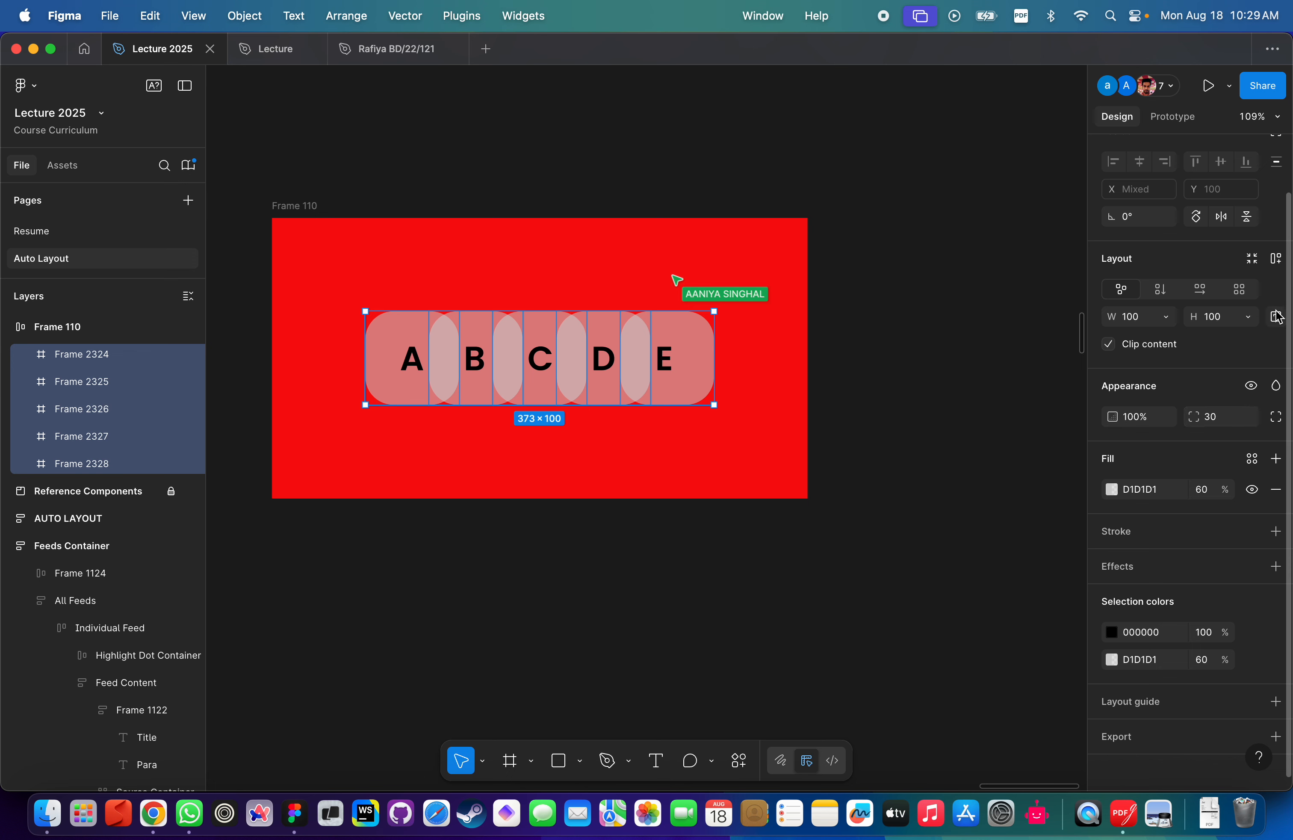
{"action": "left_click", "coordinate": [528, 210]}
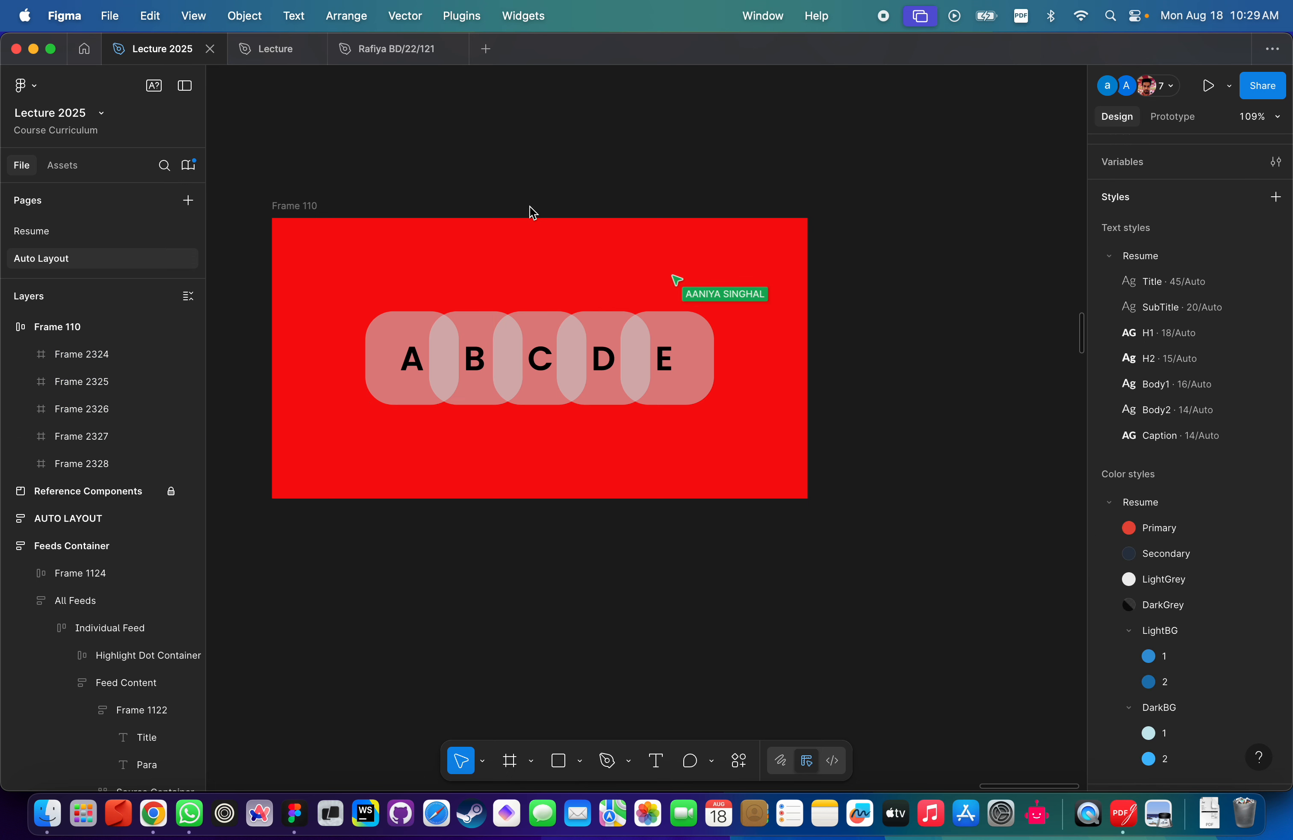
{"action": "left_click", "coordinate": [280, 210]}
{"action": "left_click", "coordinate": [473, 390]}
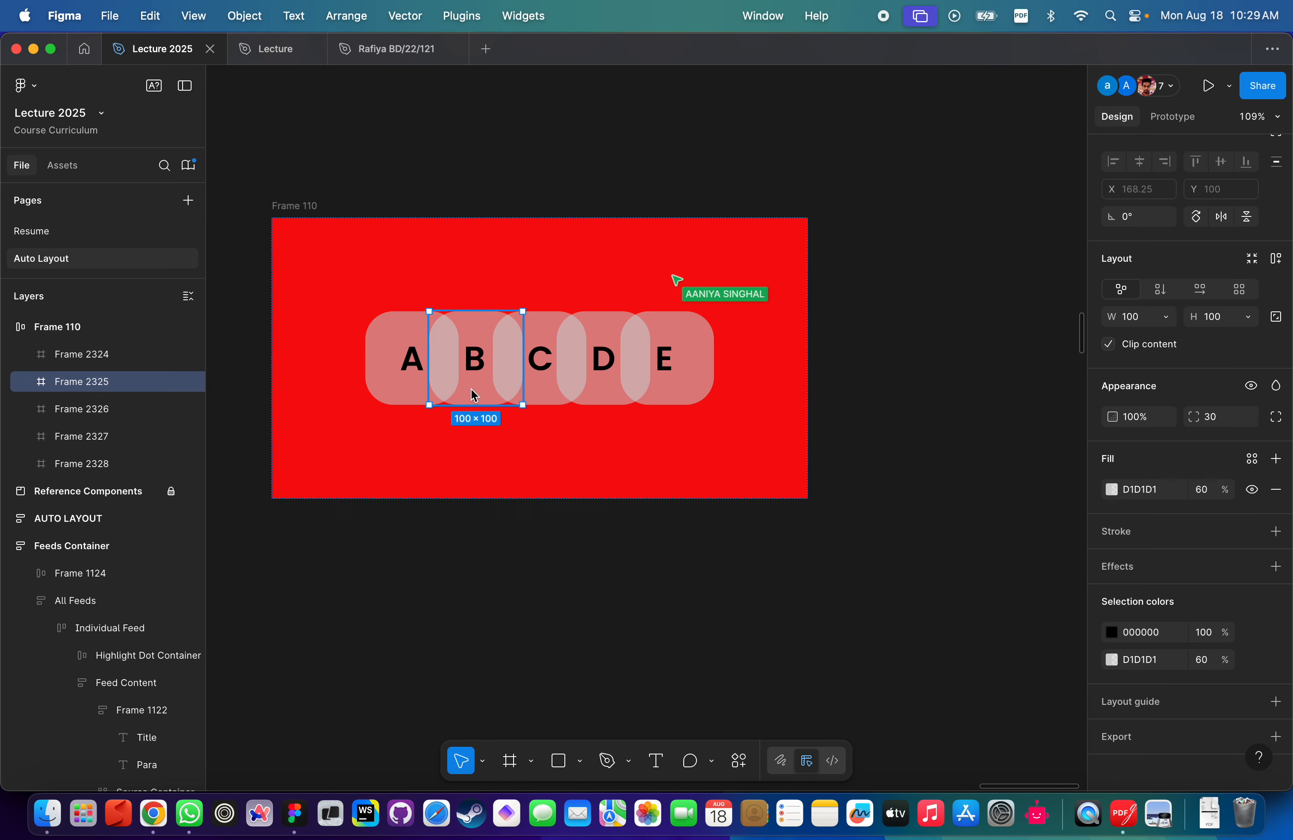
{"action": "left_click", "coordinate": [411, 370]}
{"action": "left_click", "coordinate": [301, 206]}
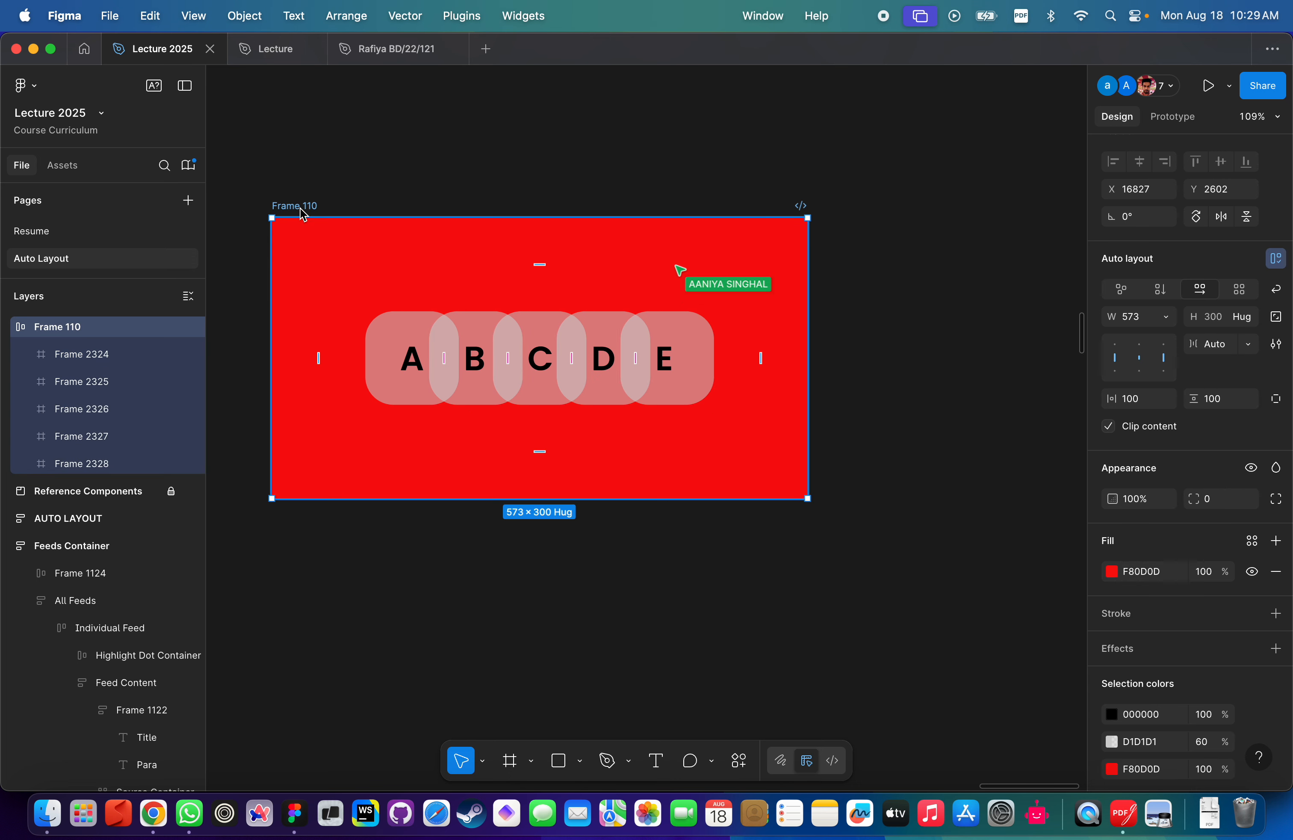
{"action": "scroll", "coordinate": [1186, 428], "scroll_direction": "up", "scroll_amount": 1}
{"action": "left_click", "coordinate": [293, 212]}
Place a 100 × 100 slice over tile A in Frame 110.
{"action": "key", "text": "s"}
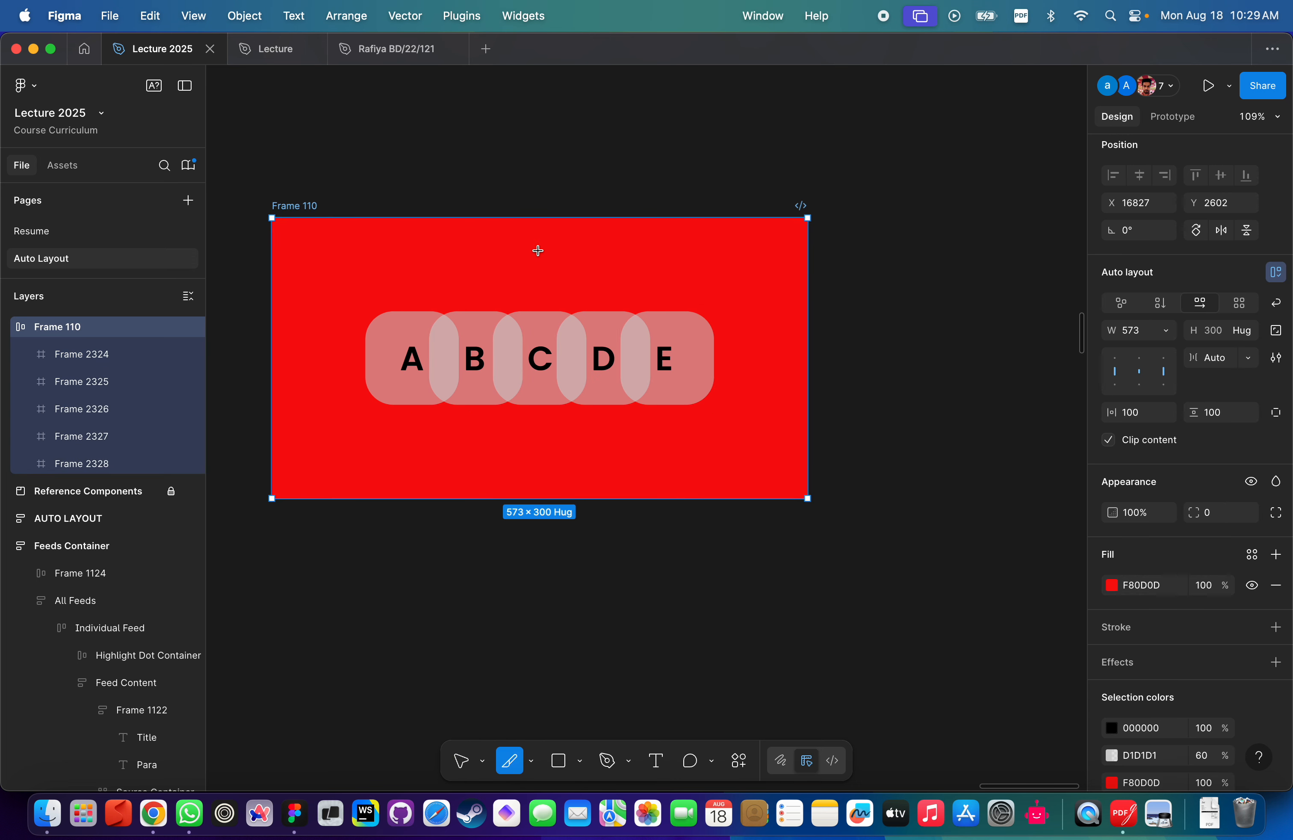
{"action": "key", "text": "Return"}
{"action": "key", "text": "Escape"}
{"action": "key", "text": "Escape"}
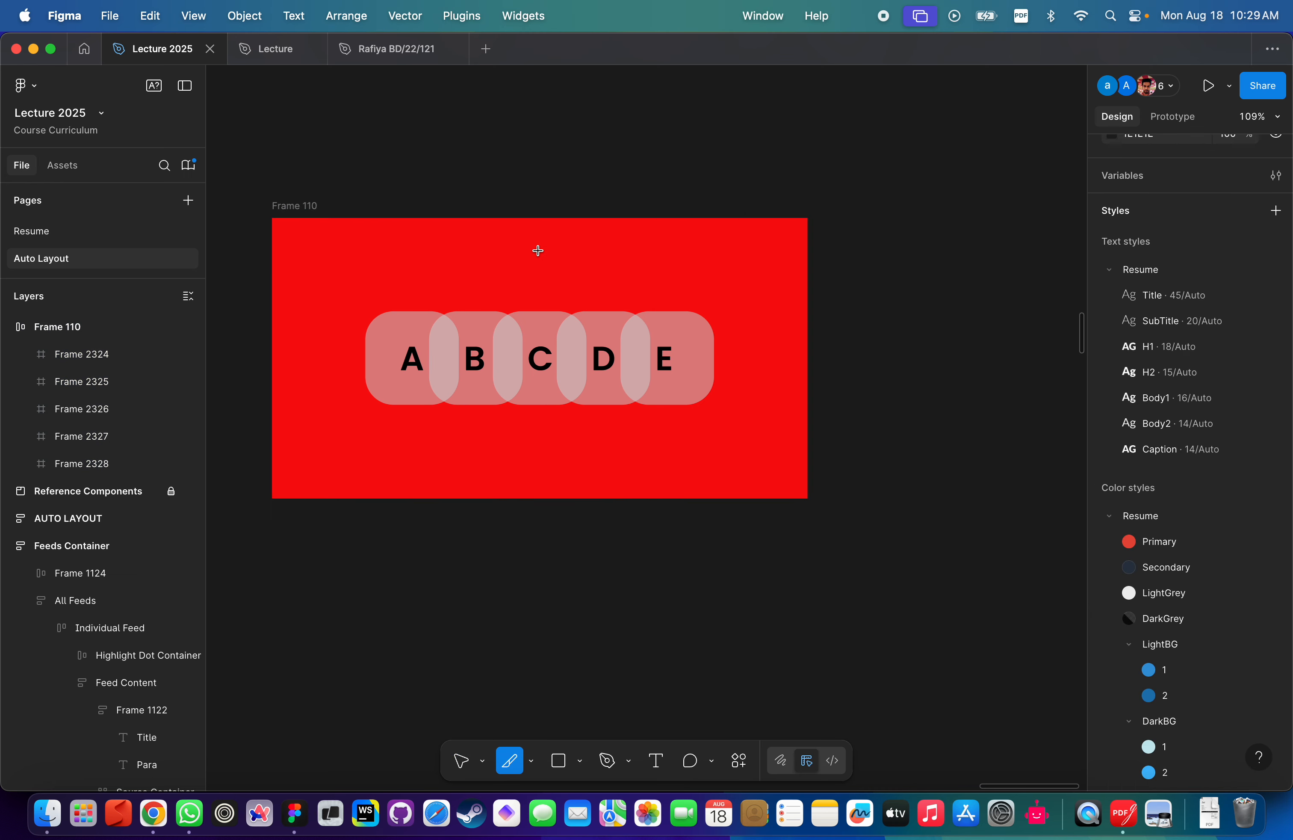
{"action": "left_click", "coordinate": [538, 250]}
{"action": "key", "text": "Return"}
{"action": "key", "text": "Escape"}
{"action": "key", "text": "Return"}
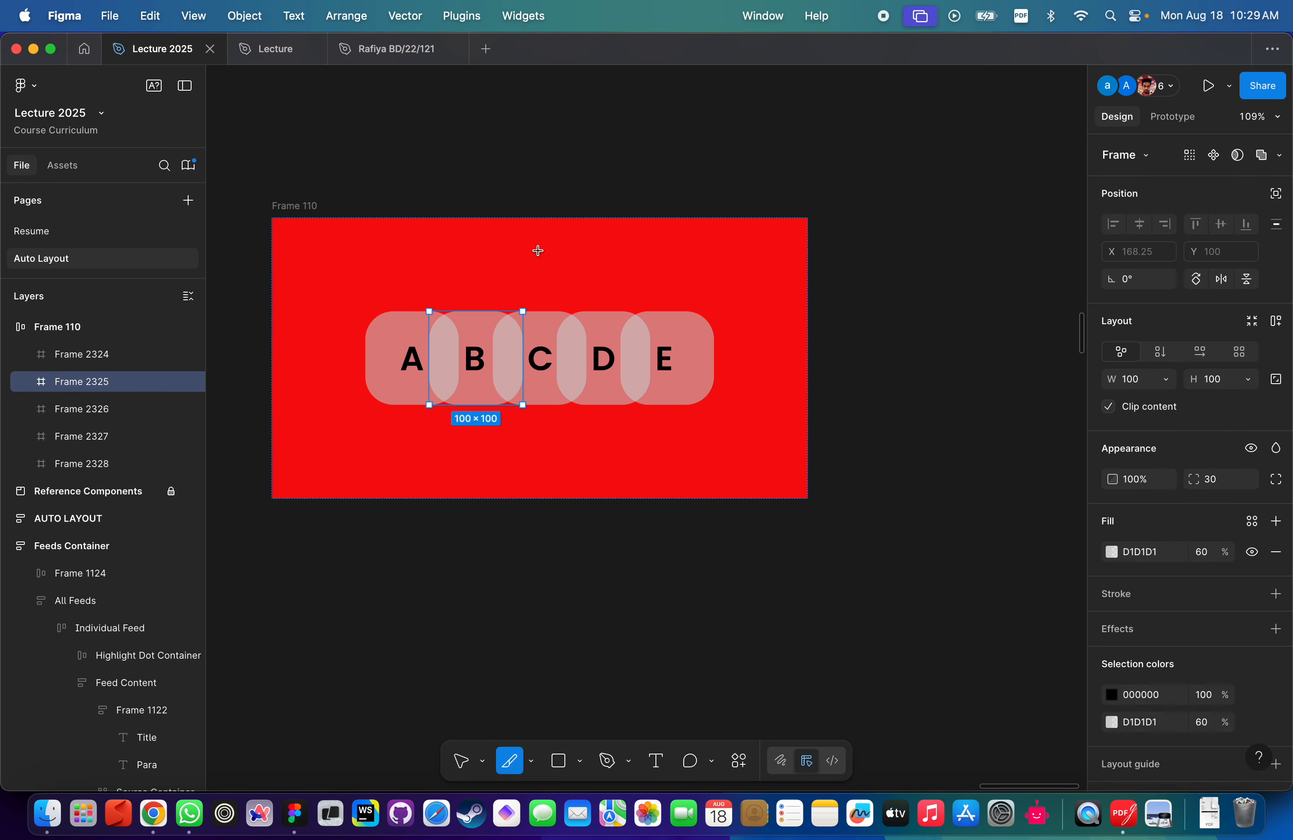
{"action": "key", "text": "Escape"}
{"action": "key", "text": "shift+a"}
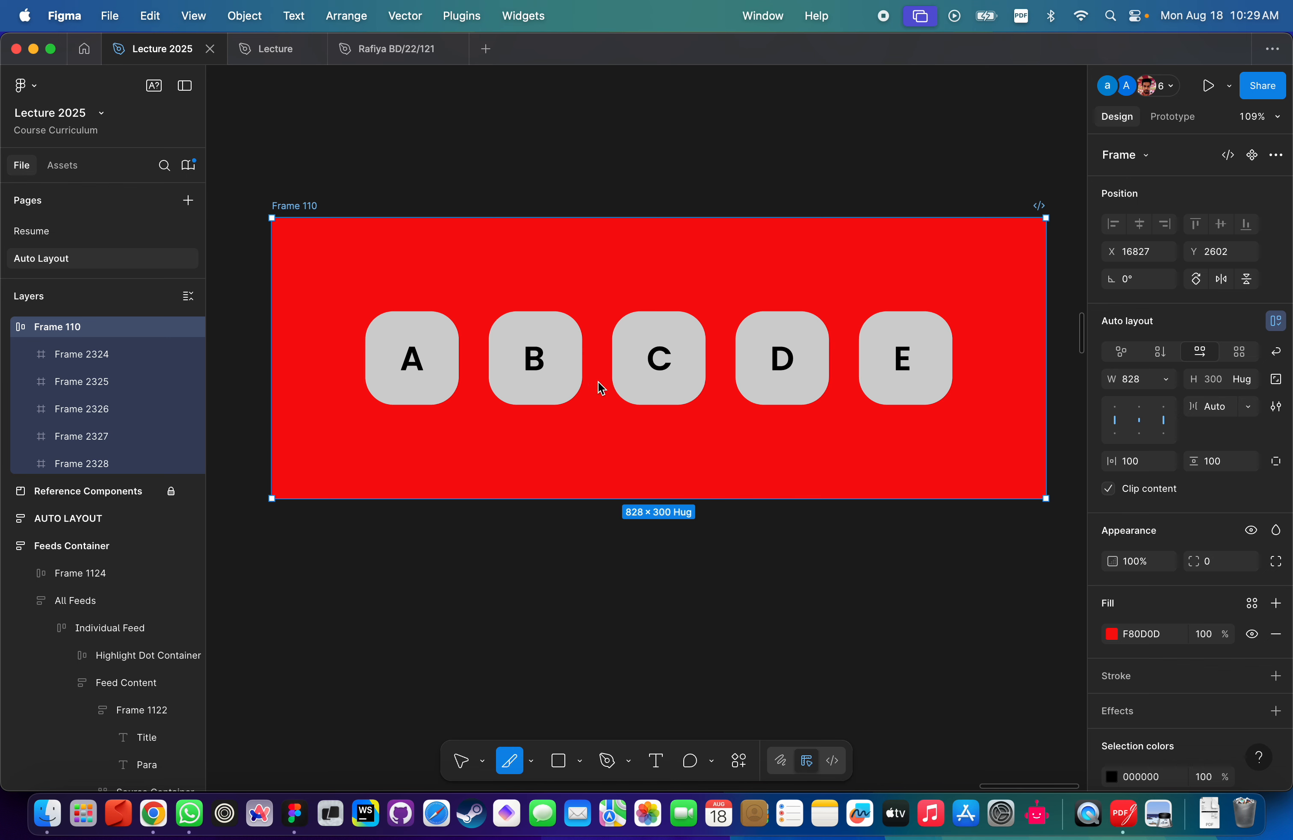
{"action": "left_click", "coordinate": [402, 387]}
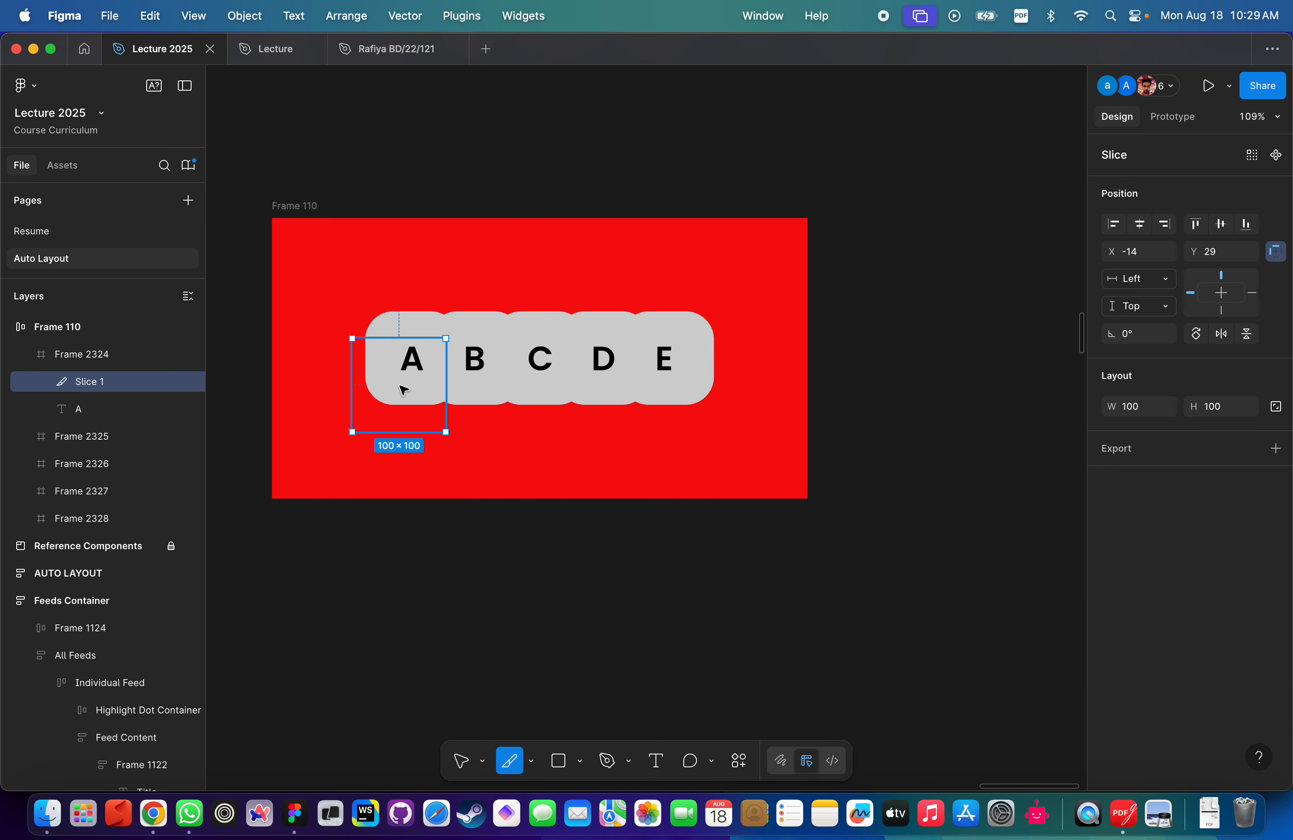
Move Frame 110 to about X 17063, Y 2489 and undo the move.
{"action": "key", "text": "v"}
{"action": "left_click", "coordinate": [309, 239]}
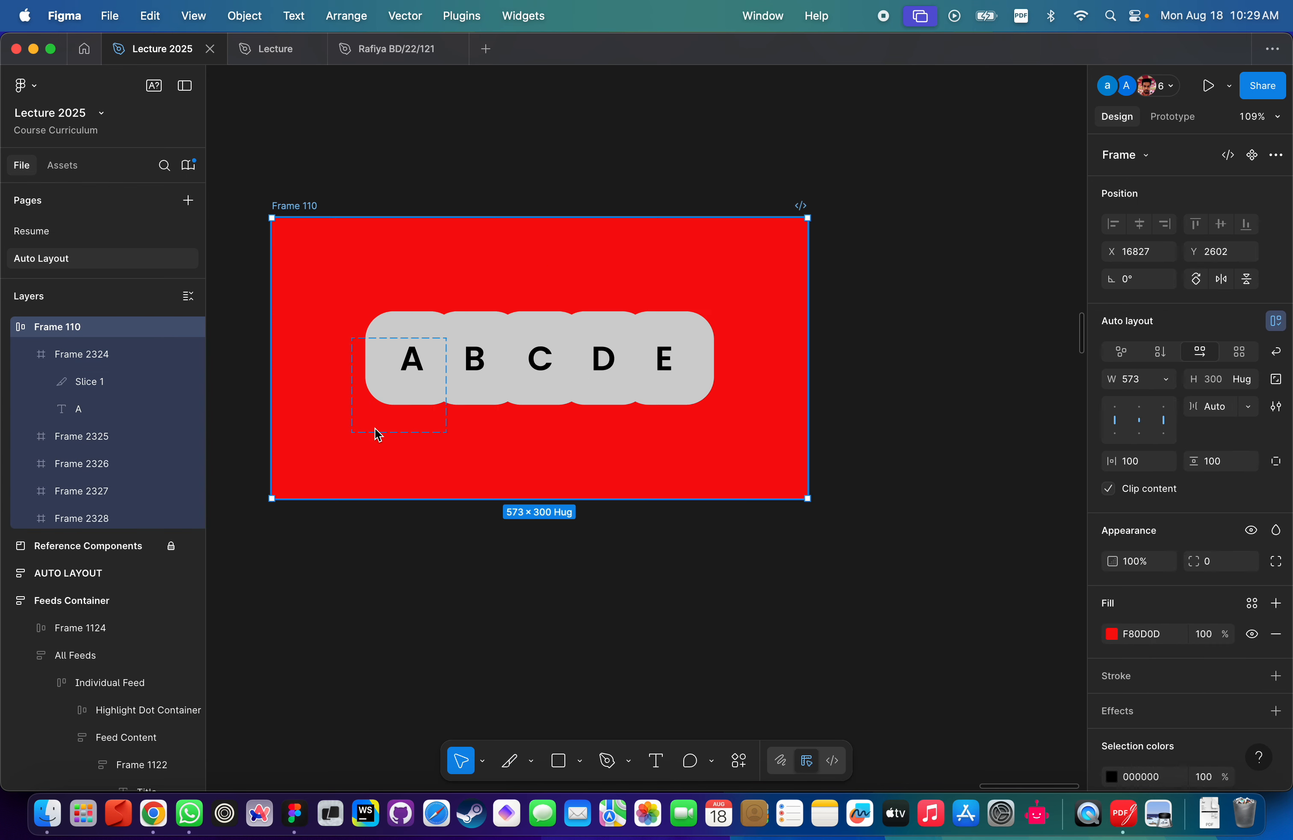
{"action": "key", "text": "Return"}
{"action": "key", "text": "shift+Return"}
{"action": "key", "text": "Return"}
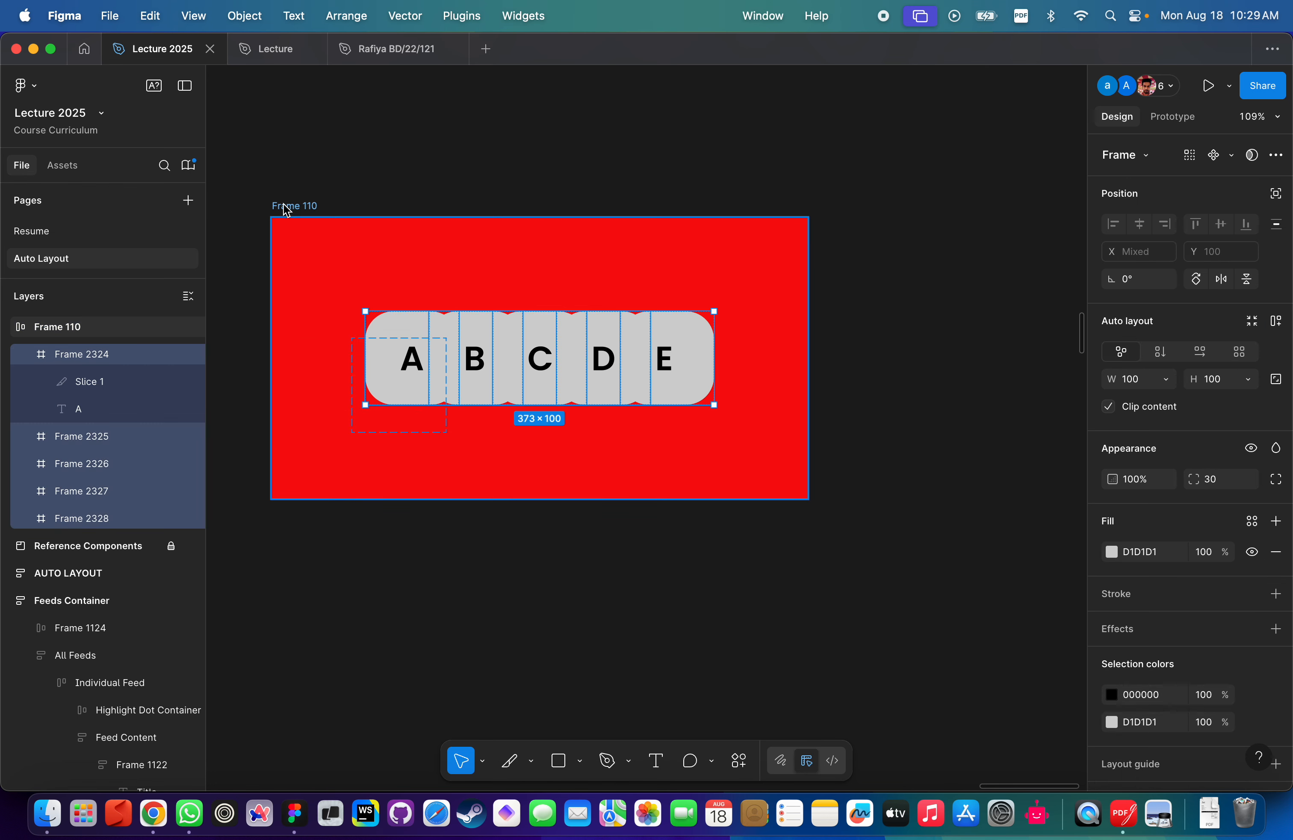
{"action": "left_click_drag", "start_coordinate": [297, 203], "coordinate": [462, 138]}
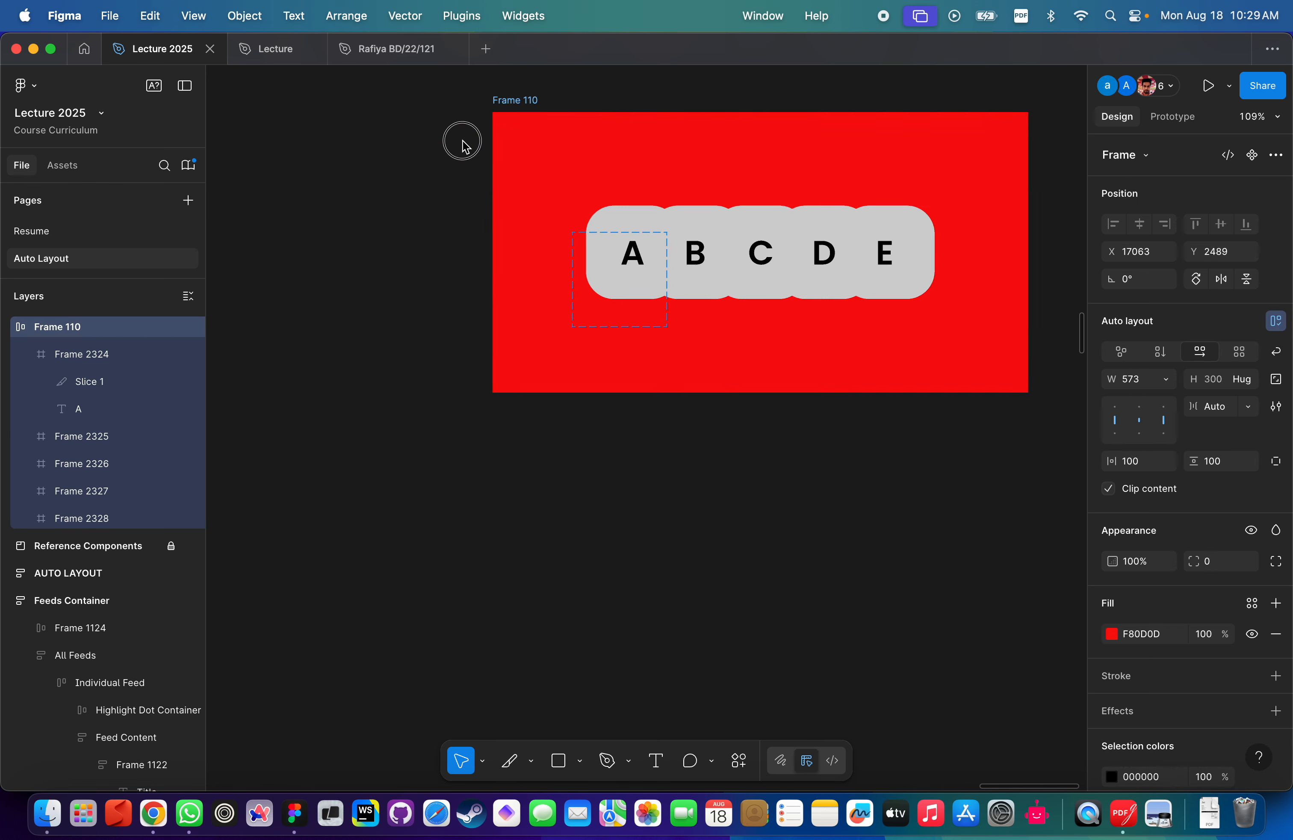
{"action": "key", "text": "super+z"}
Remove the slice from tile A and restore Frame 110 to its 573 width with overlapping tiles.
{"action": "left_click", "coordinate": [437, 410]}
{"action": "key", "text": "Delete"}
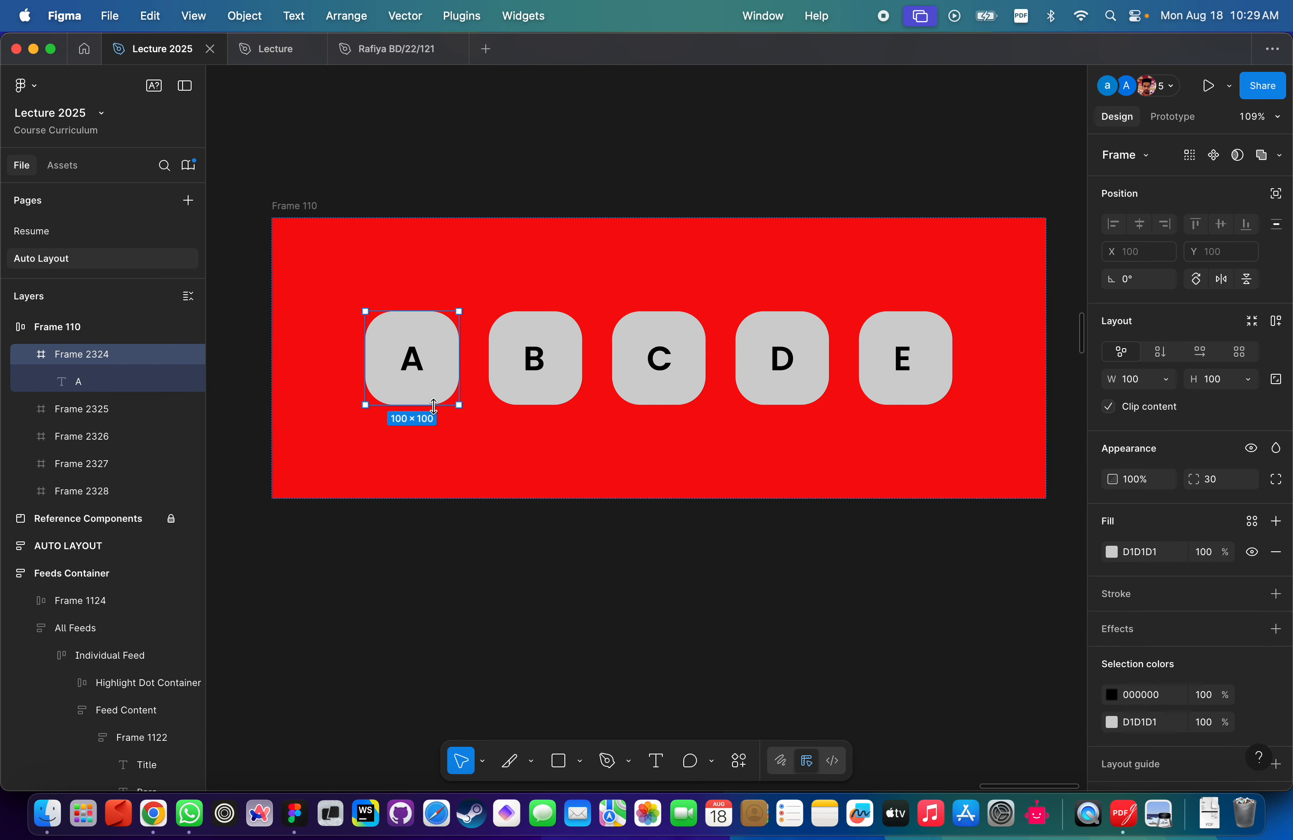
{"action": "key", "text": "shift+Return"}
{"action": "key", "text": "super+z"}
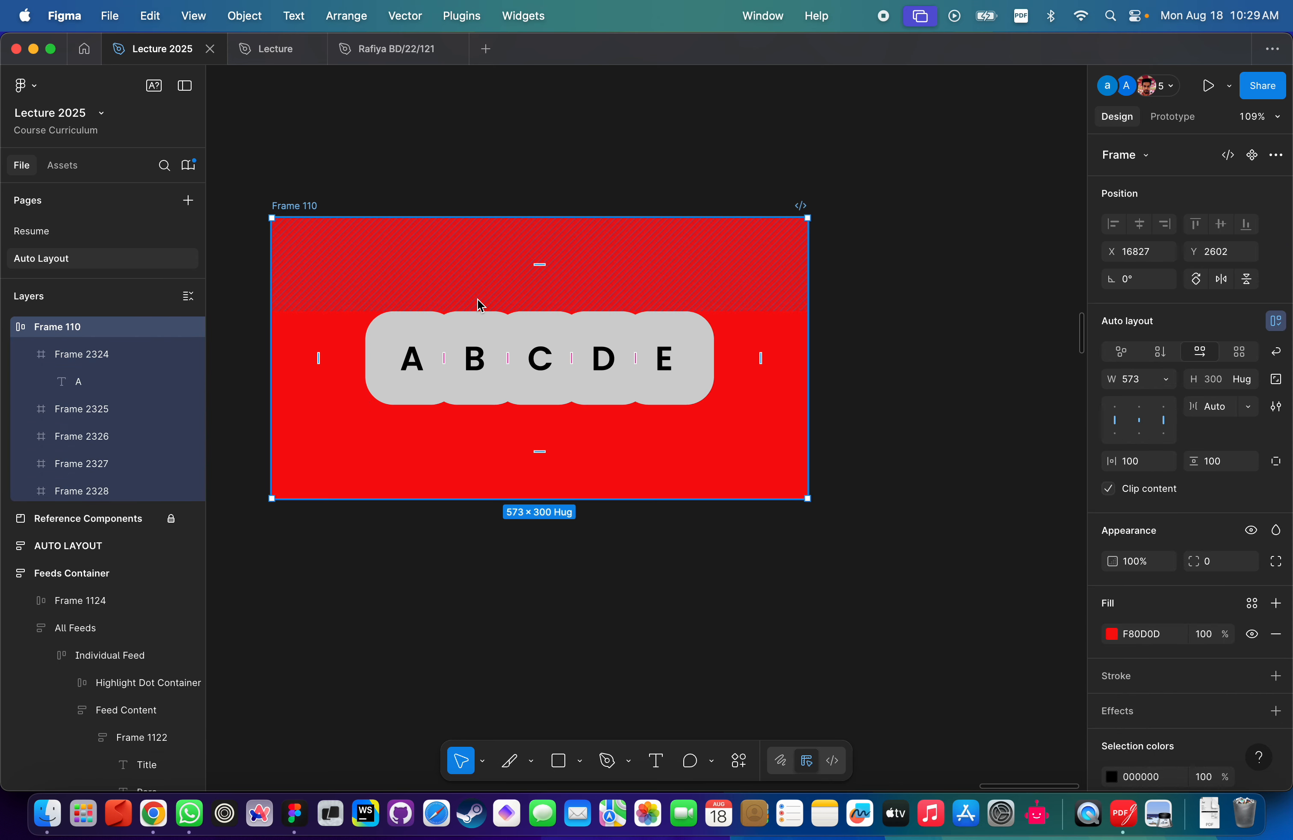
Set the fill opacity of all five letter tiles in Frame 110 to 60%.
{"action": "key", "text": "Return"}
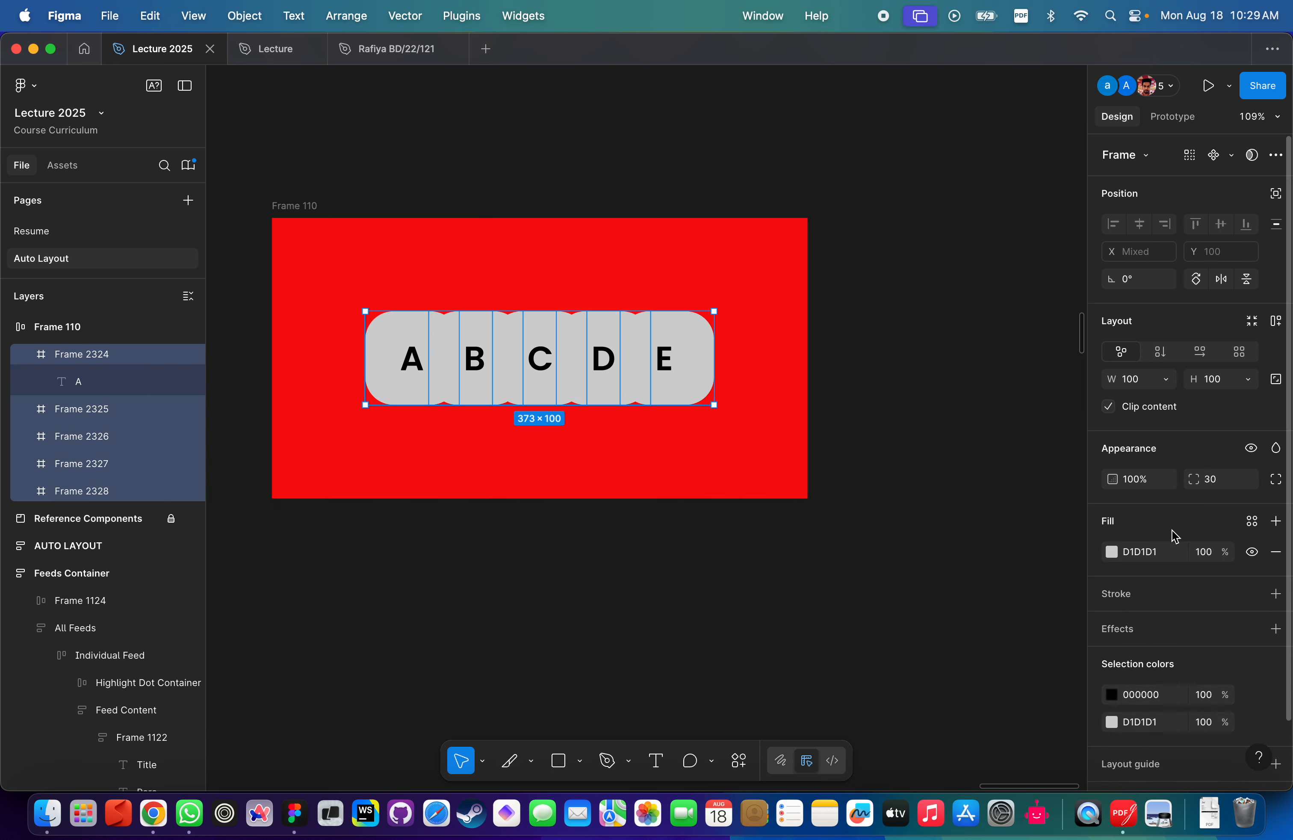
{"action": "left_click", "coordinate": [1208, 551]}
{"action": "type", "text": "60"}
{"action": "key", "text": "Return"}
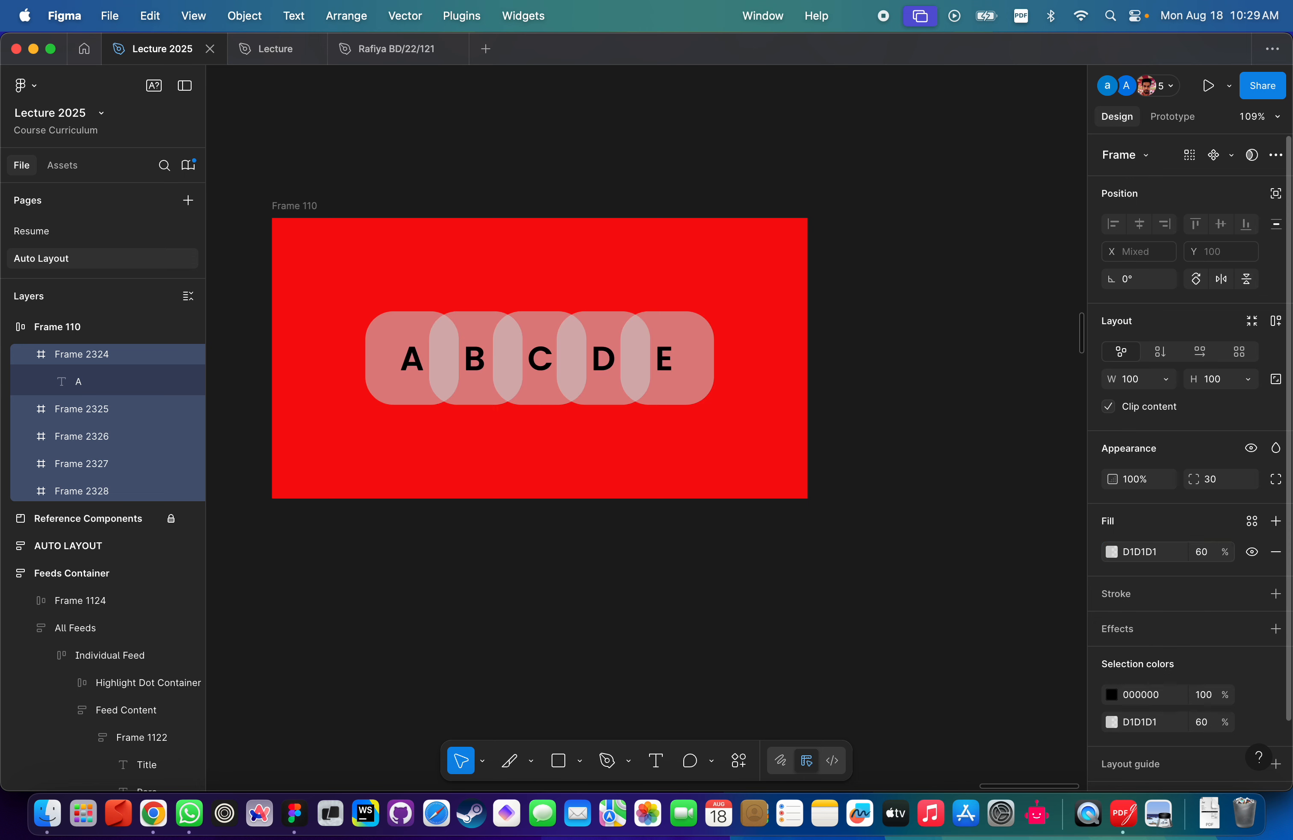
{"action": "left_click", "coordinate": [722, 601]}
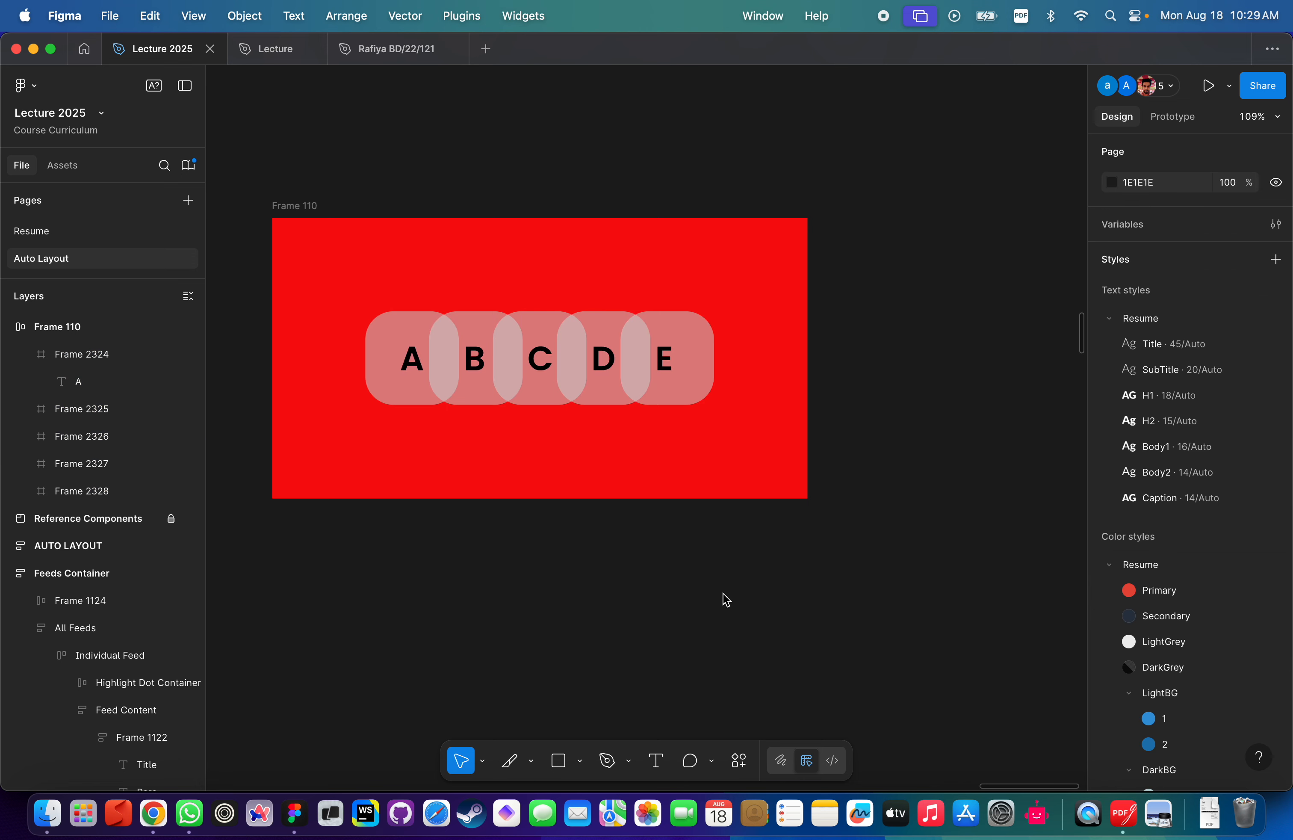
Widen Frame 110 to about 806 so that its letter tiles are spaced apart.
{"action": "left_click", "coordinate": [295, 206]}
{"action": "left_click_drag", "start_coordinate": [812, 327], "coordinate": [1028, 311]}
{"action": "left_click", "coordinate": [767, 358]}
Overlap the tiles in Frame 110 with a negative gap, trying -20 and settling on -40.
{"action": "left_click", "coordinate": [314, 211]}
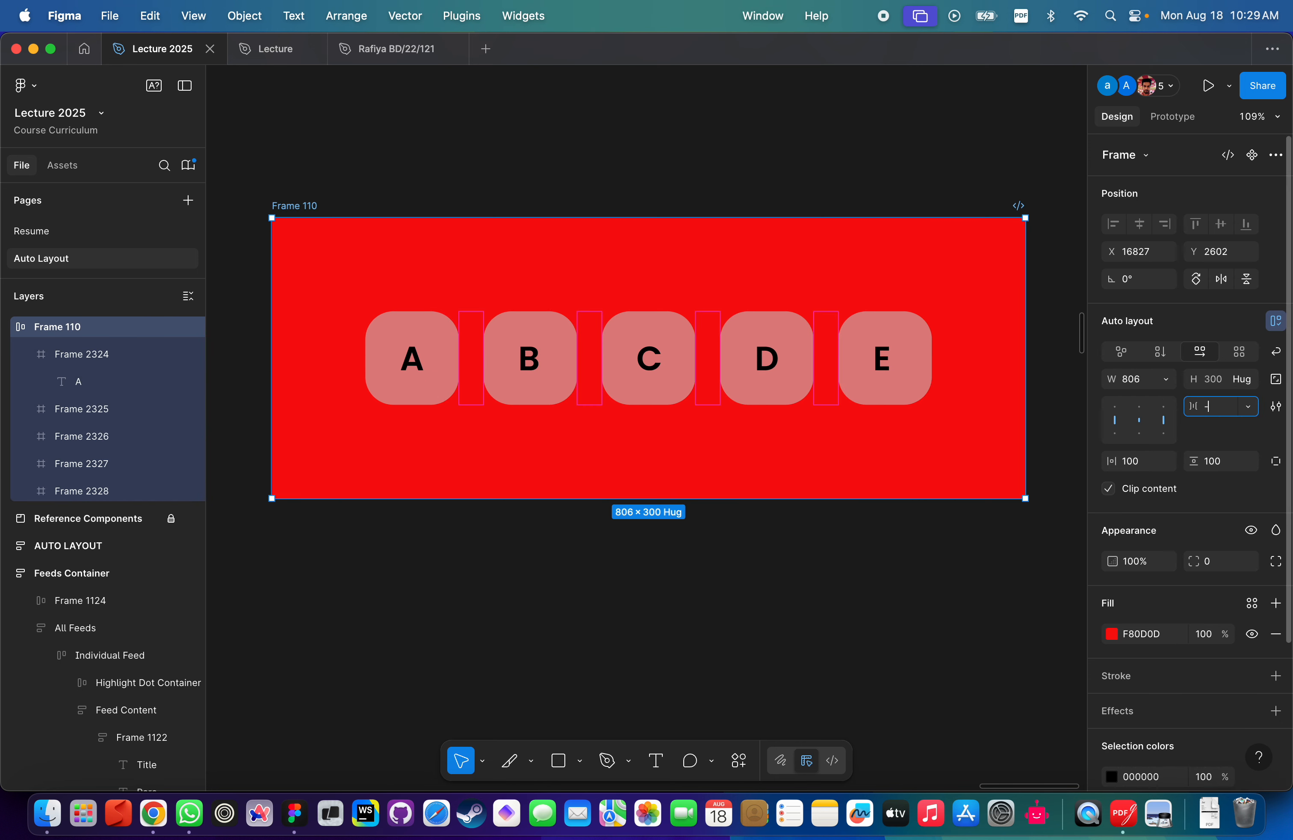
{"action": "type", "text": "-20"}
{"action": "key", "text": "Return"}
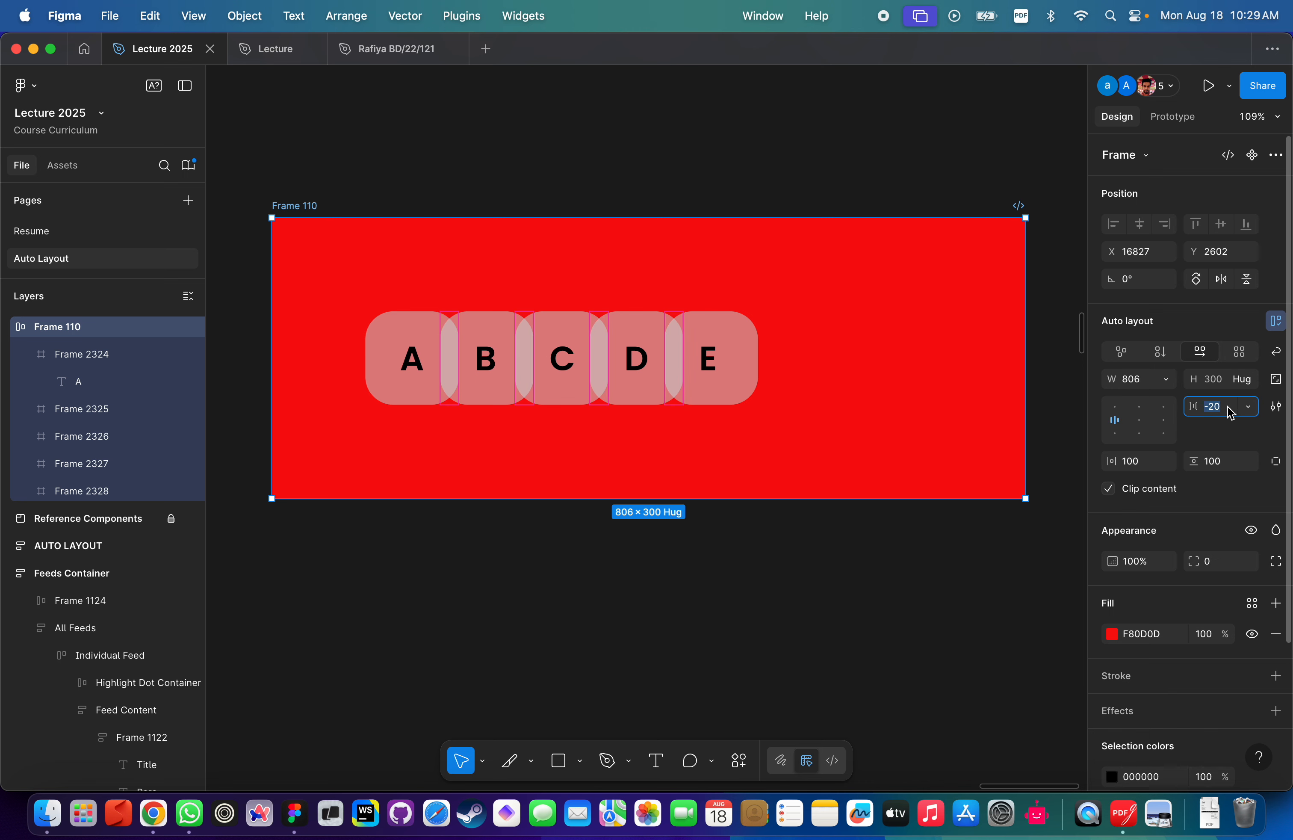
{"action": "type", "text": "-40"}
{"action": "key", "text": "Return"}
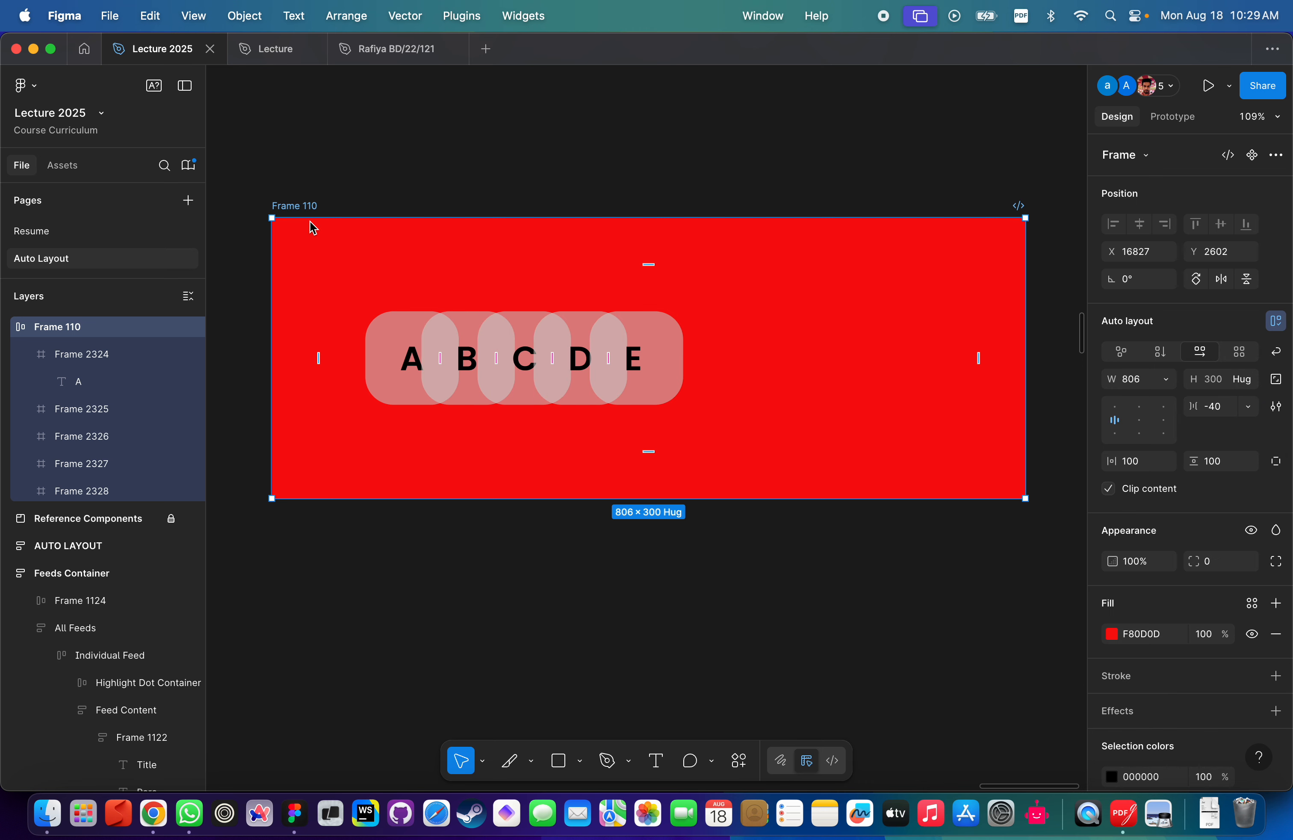
Set Frame 110's canvas stacking to First on top in its advanced auto layout settings.
{"action": "scroll", "coordinate": [526, 325], "scroll_direction": "up", "scroll_amount": 3}
{"action": "scroll", "coordinate": [527, 326], "scroll_direction": "up", "scroll_amount": 3}
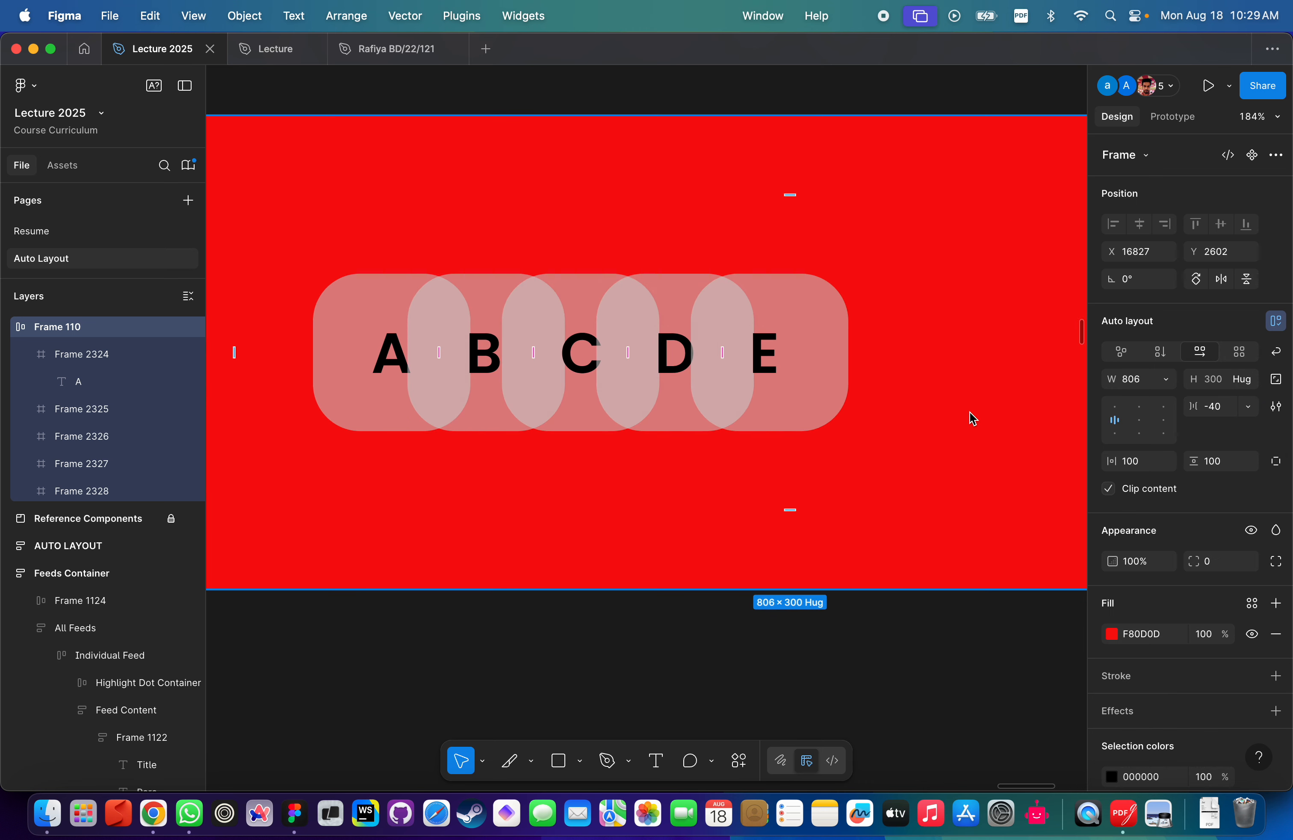
{"action": "left_click", "coordinate": [1275, 408]}
{"action": "left_click", "coordinate": [1041, 584]}
{"action": "left_click", "coordinate": [1035, 567]}
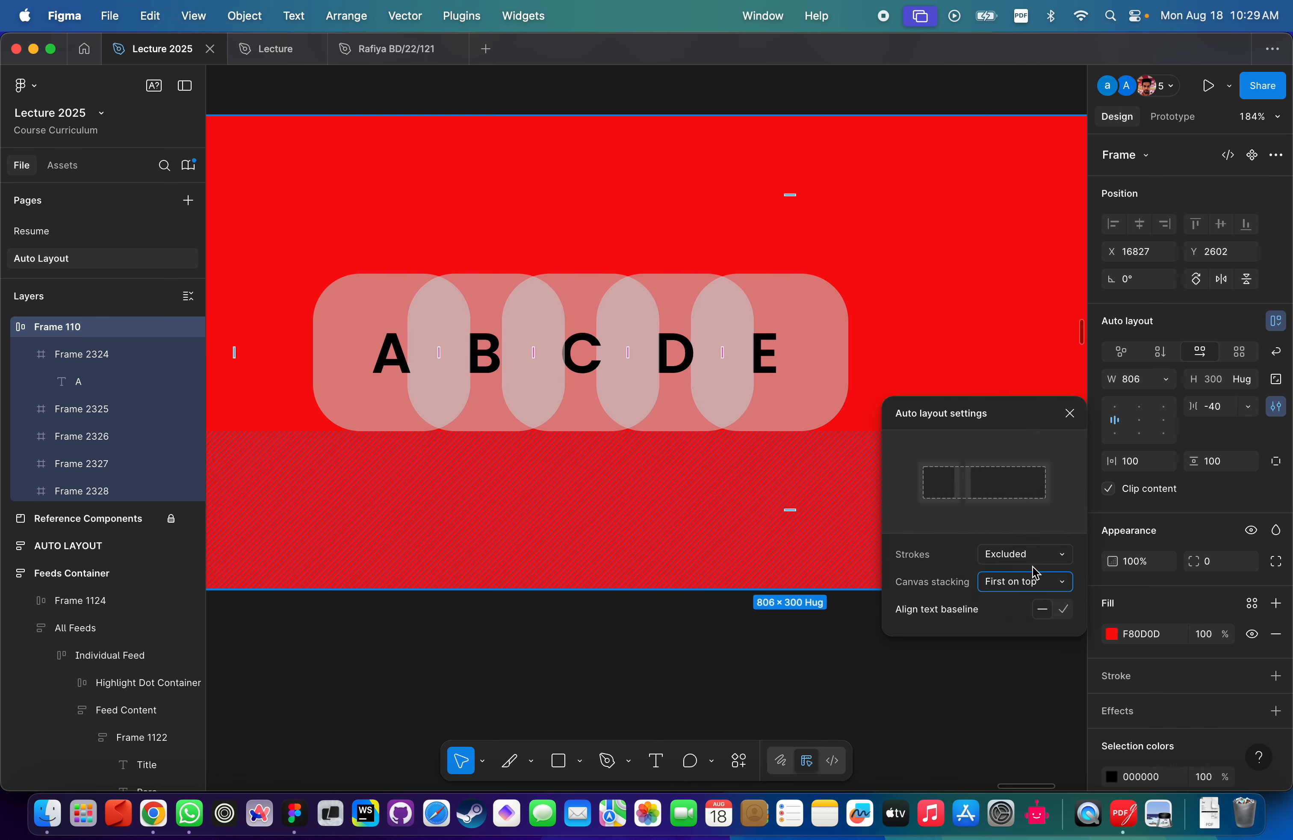
Set Frame 110's canvas stacking to Last on top and close the advanced auto layout settings.
{"action": "left_click", "coordinate": [1023, 581]}
{"action": "left_click", "coordinate": [1018, 609]}
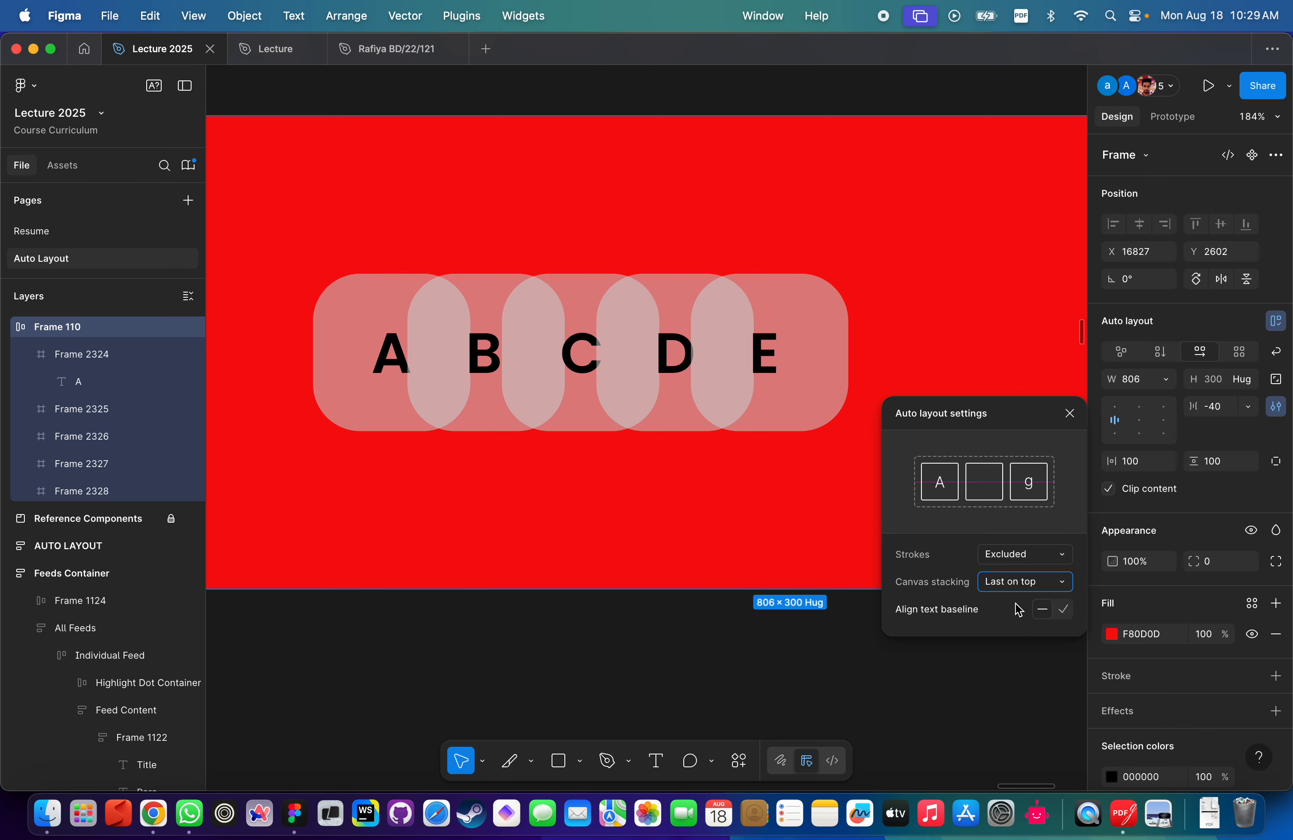
{"action": "left_click", "coordinate": [730, 471]}
Set the fill opacity of all five letter tiles inside Frame 110 to 100%.
{"action": "scroll", "coordinate": [730, 471], "scroll_direction": "down", "scroll_amount": 3}
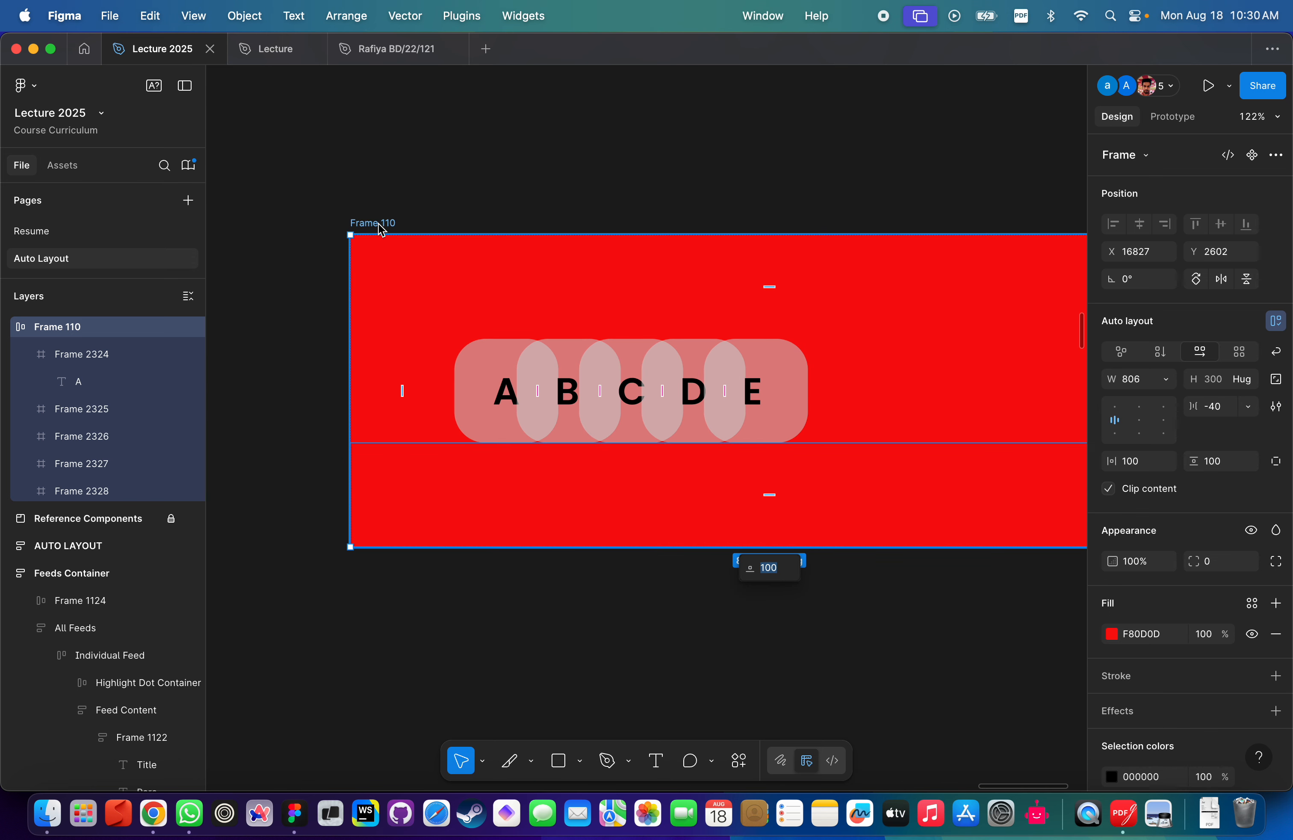
{"action": "scroll", "coordinate": [1209, 580], "scroll_direction": "down", "scroll_amount": 3}
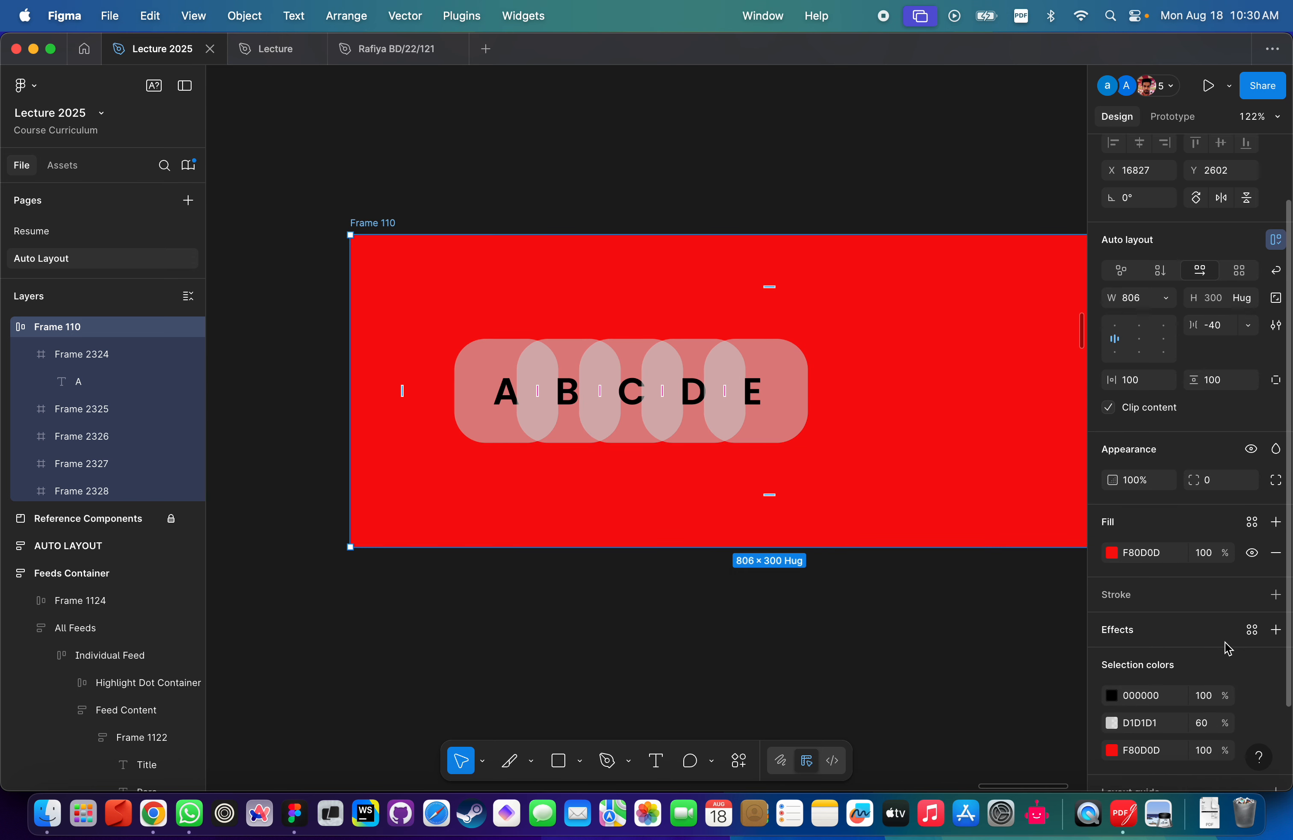
{"action": "scroll", "coordinate": [1222, 671], "scroll_direction": "down", "scroll_amount": 2}
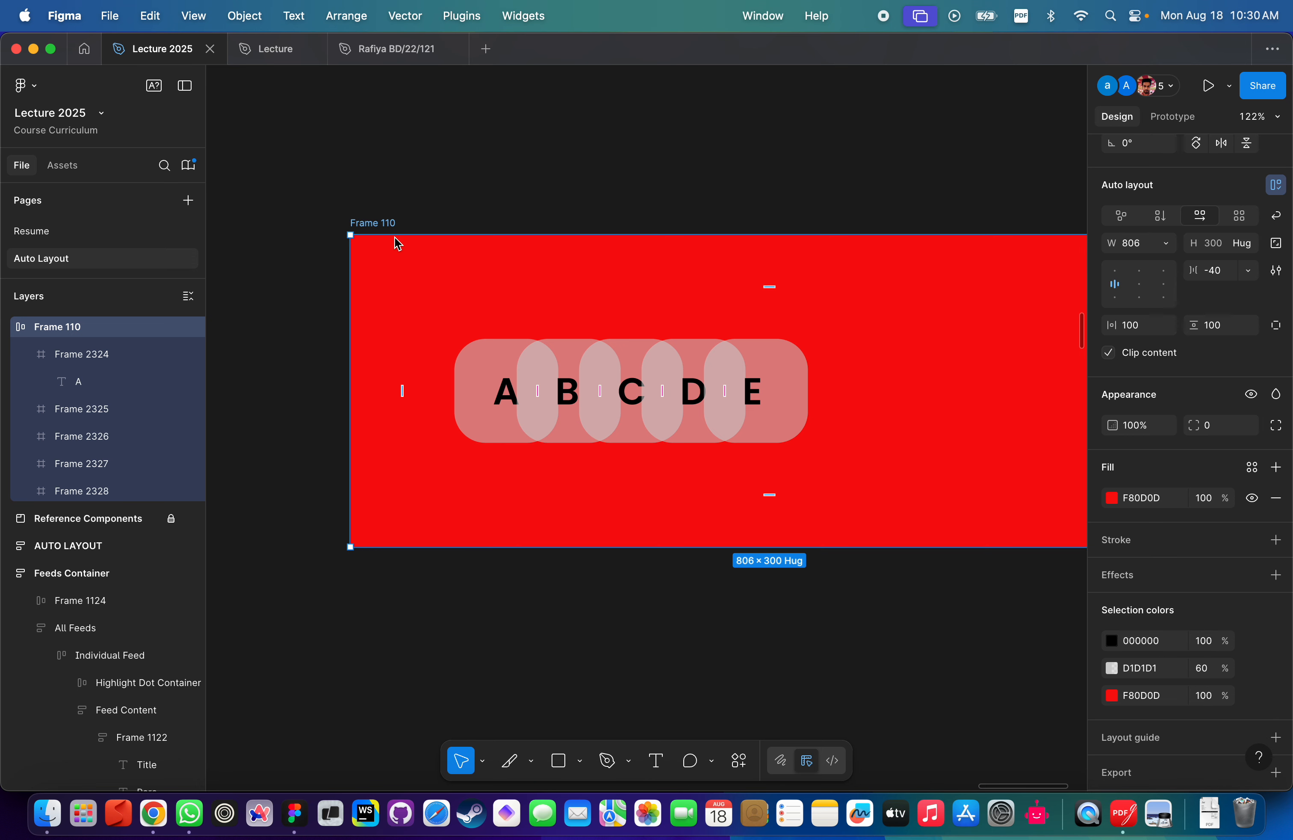
{"action": "key", "text": "Return"}
{"action": "left_click", "coordinate": [1212, 483]}
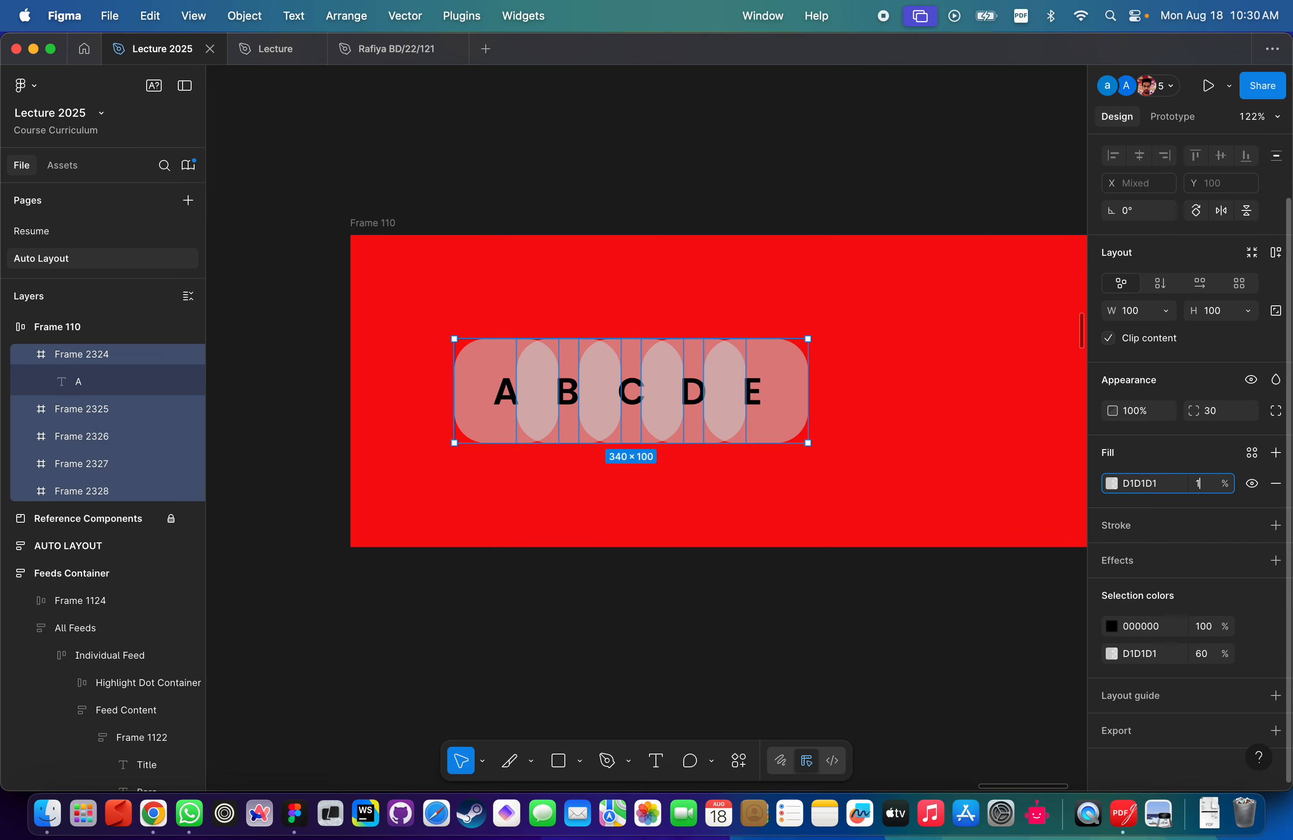
{"action": "key", "text": "Return"}
{"action": "left_click", "coordinate": [404, 225]}
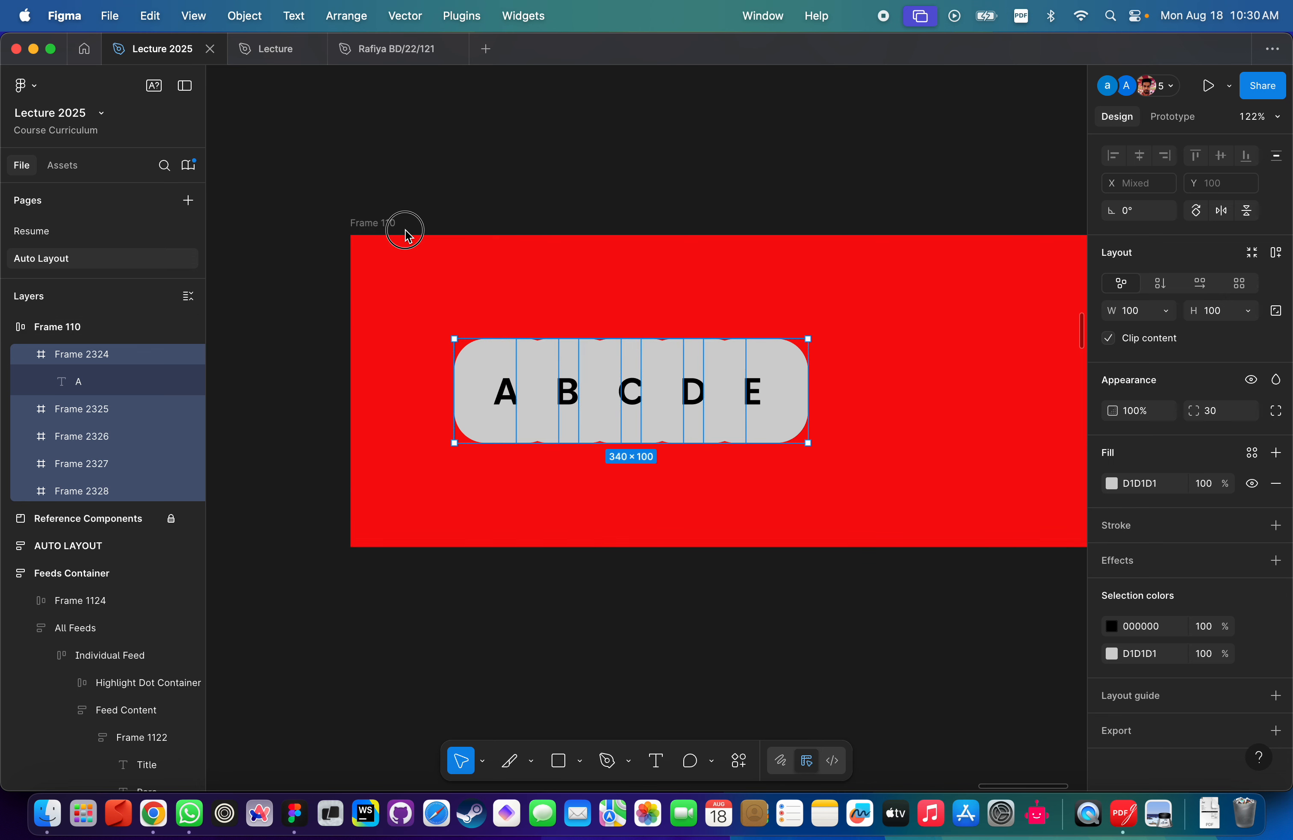
Test stronger overlaps of Frame 110's tiles with gaps of -100, -80 and -60, settling on -50.
{"action": "scroll", "coordinate": [501, 176], "scroll_direction": "up", "scroll_amount": 3}
{"action": "left_click", "coordinate": [356, 239]}
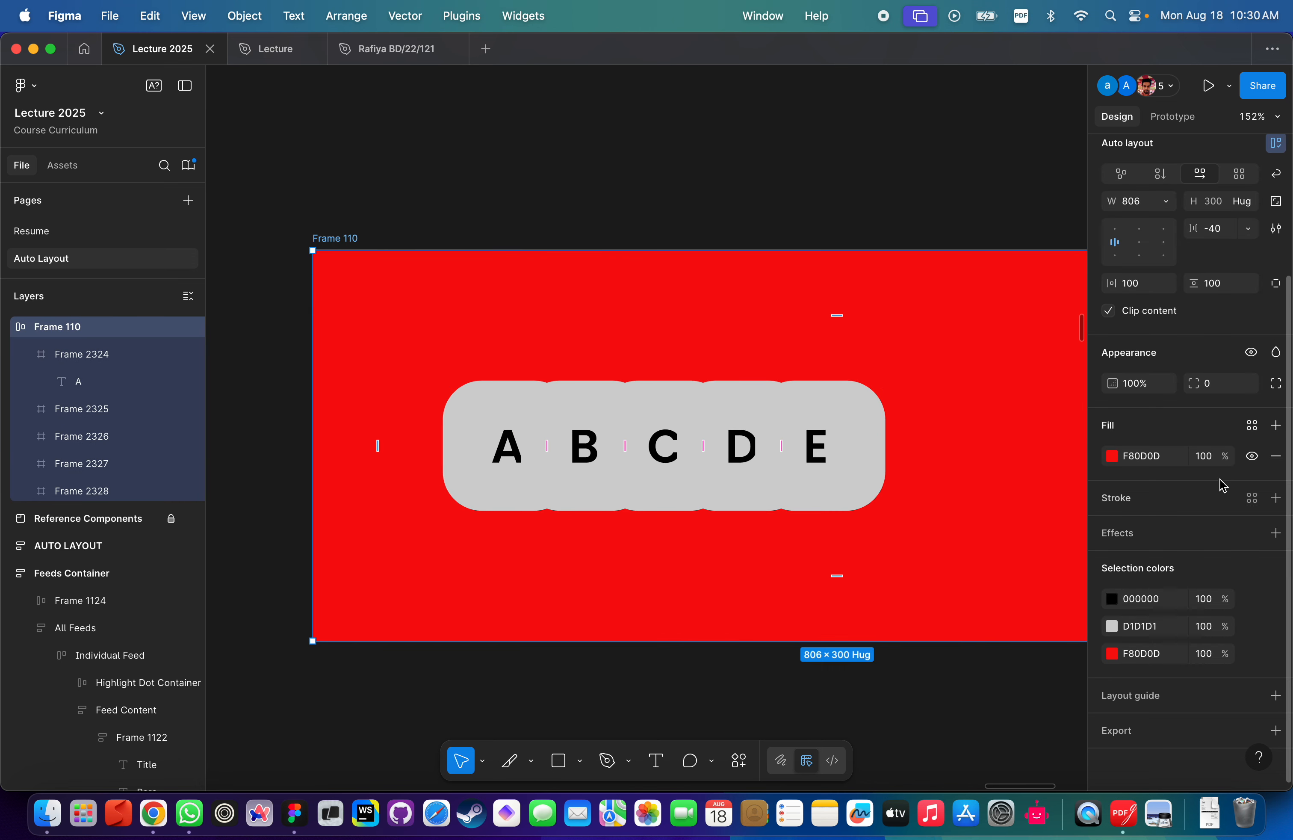
{"action": "scroll", "coordinate": [1199, 488], "scroll_direction": "up", "scroll_amount": 4}
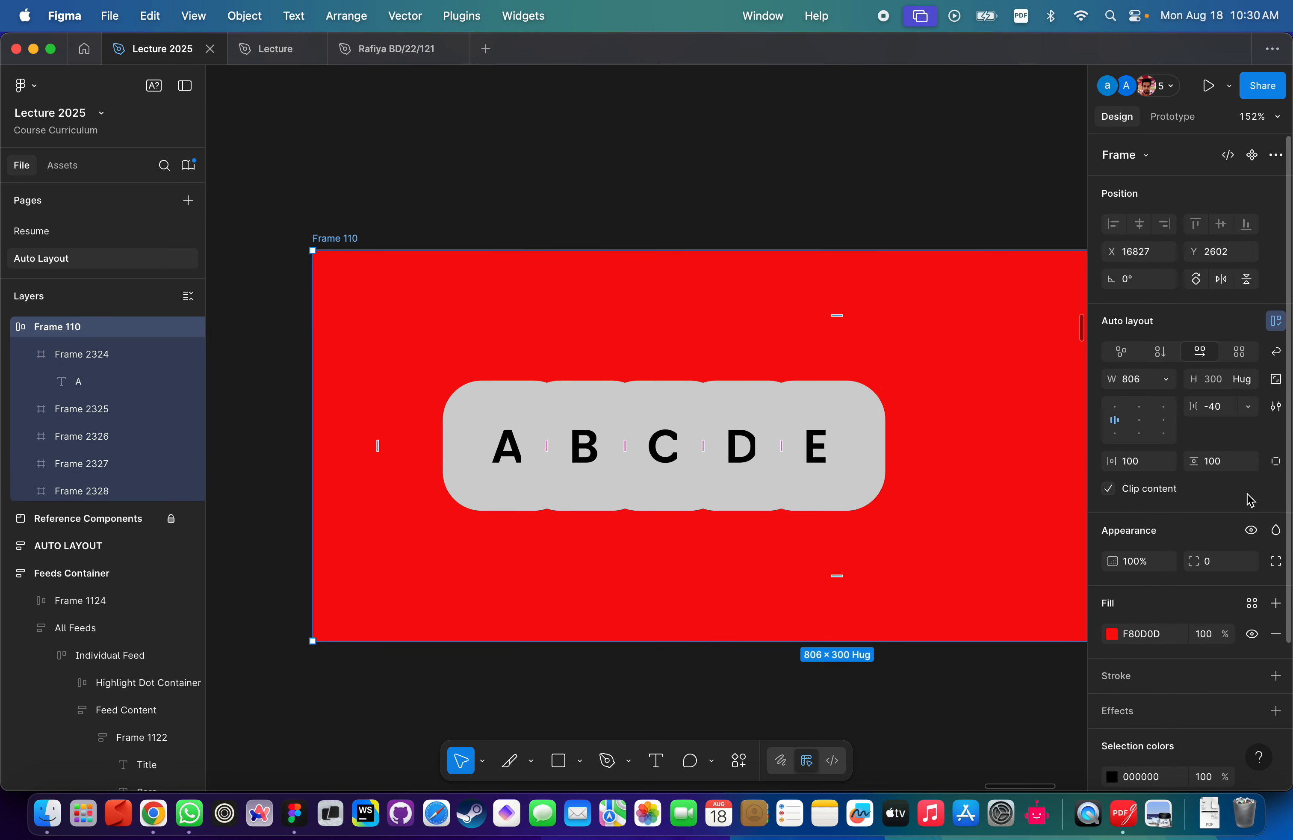
{"action": "left_click", "coordinate": [1226, 412]}
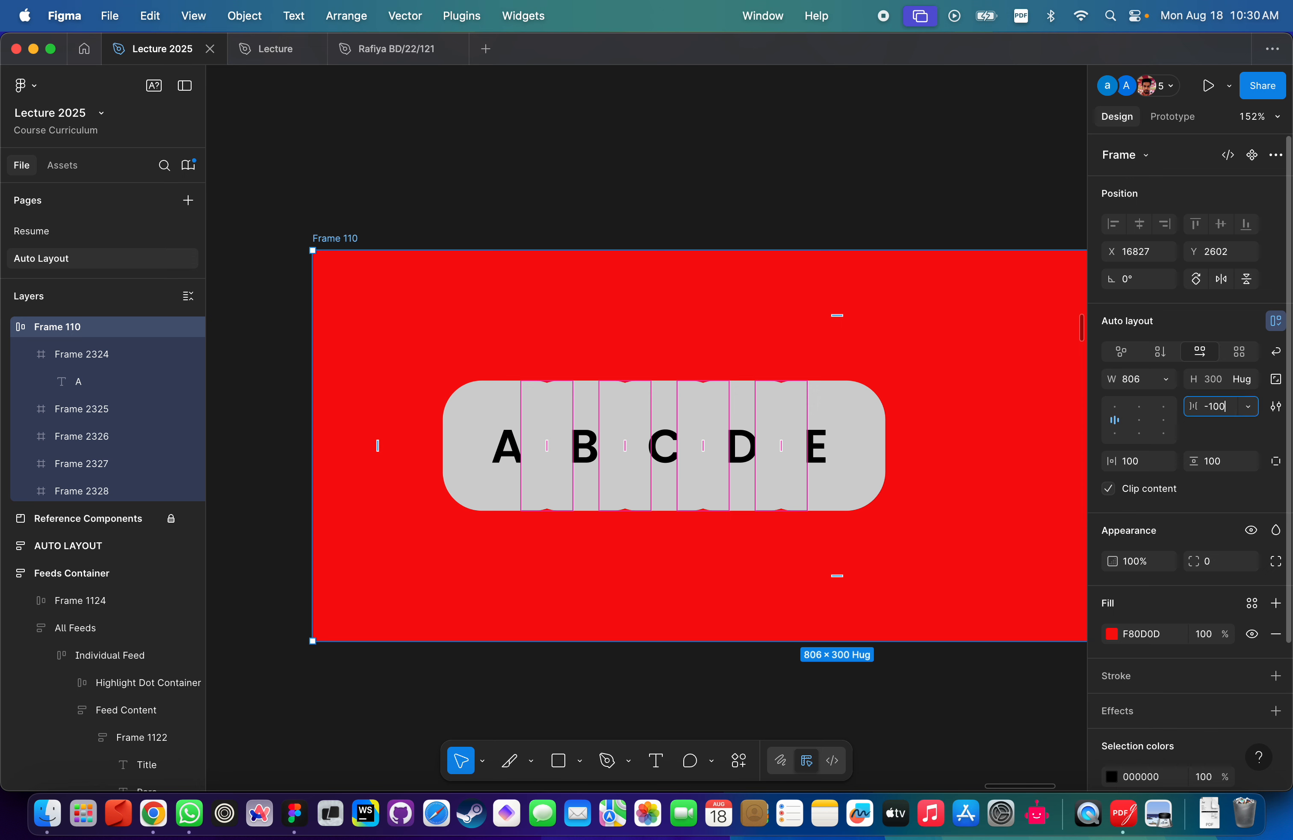
{"action": "key", "text": "Return"}
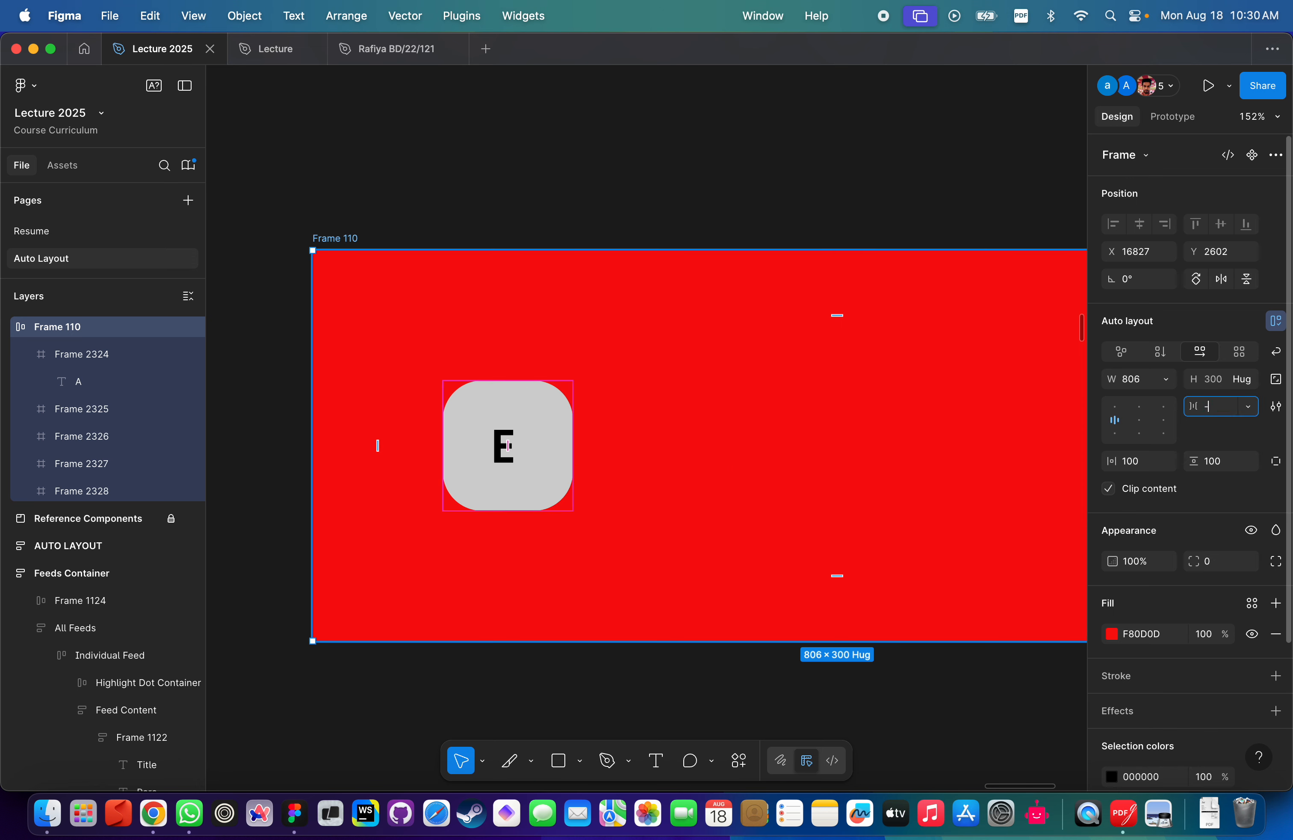
{"action": "type", "text": "-80"}
{"action": "key", "text": "Return"}
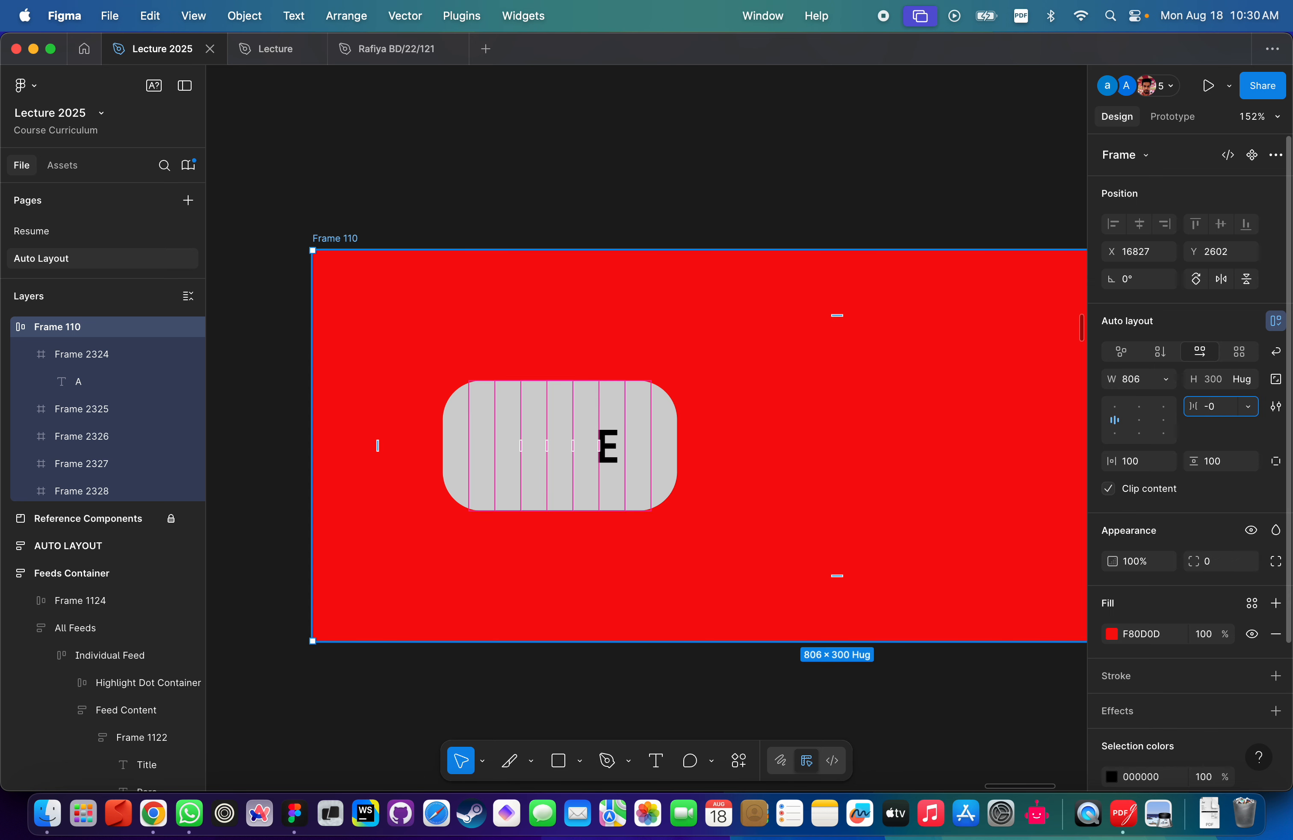
{"action": "type", "text": "6"}
{"action": "key", "text": "Return"}
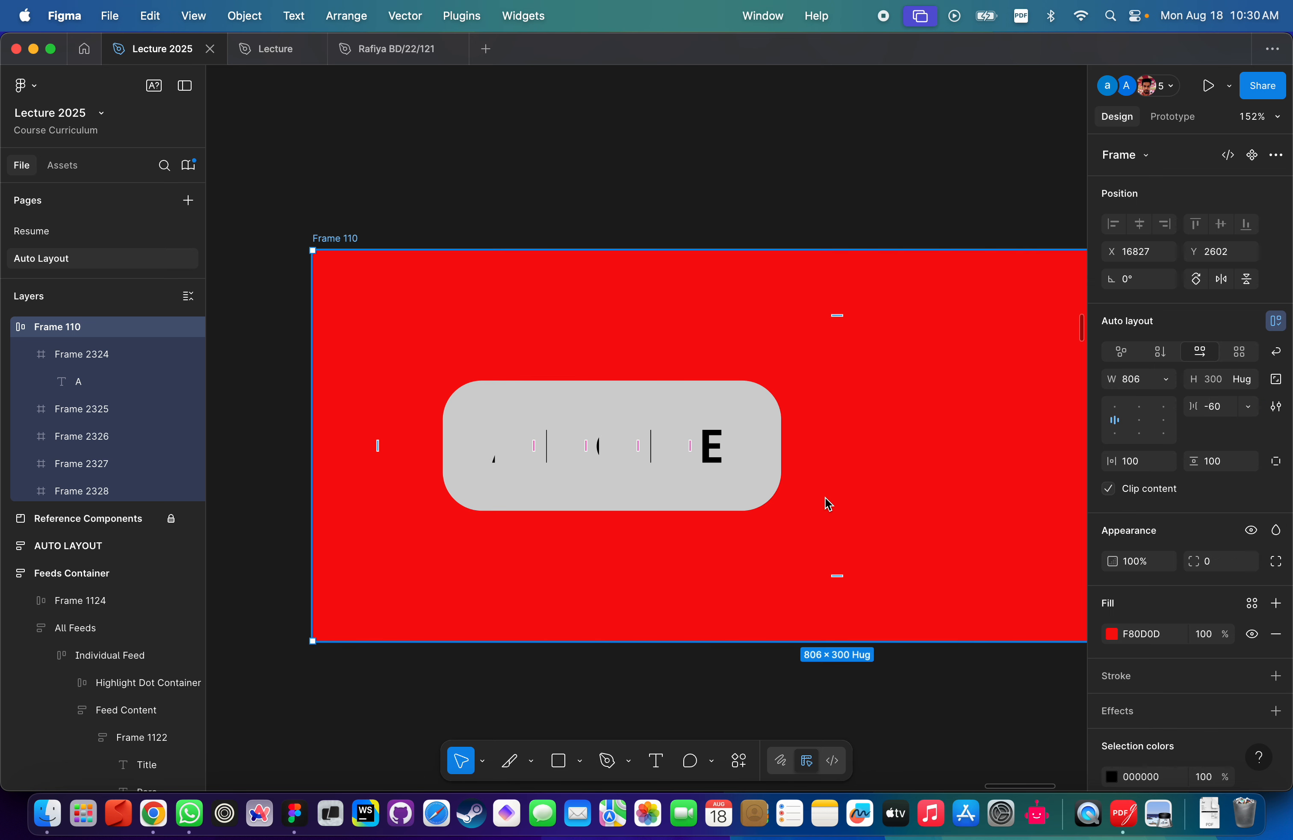
{"action": "left_click", "coordinate": [1220, 409]}
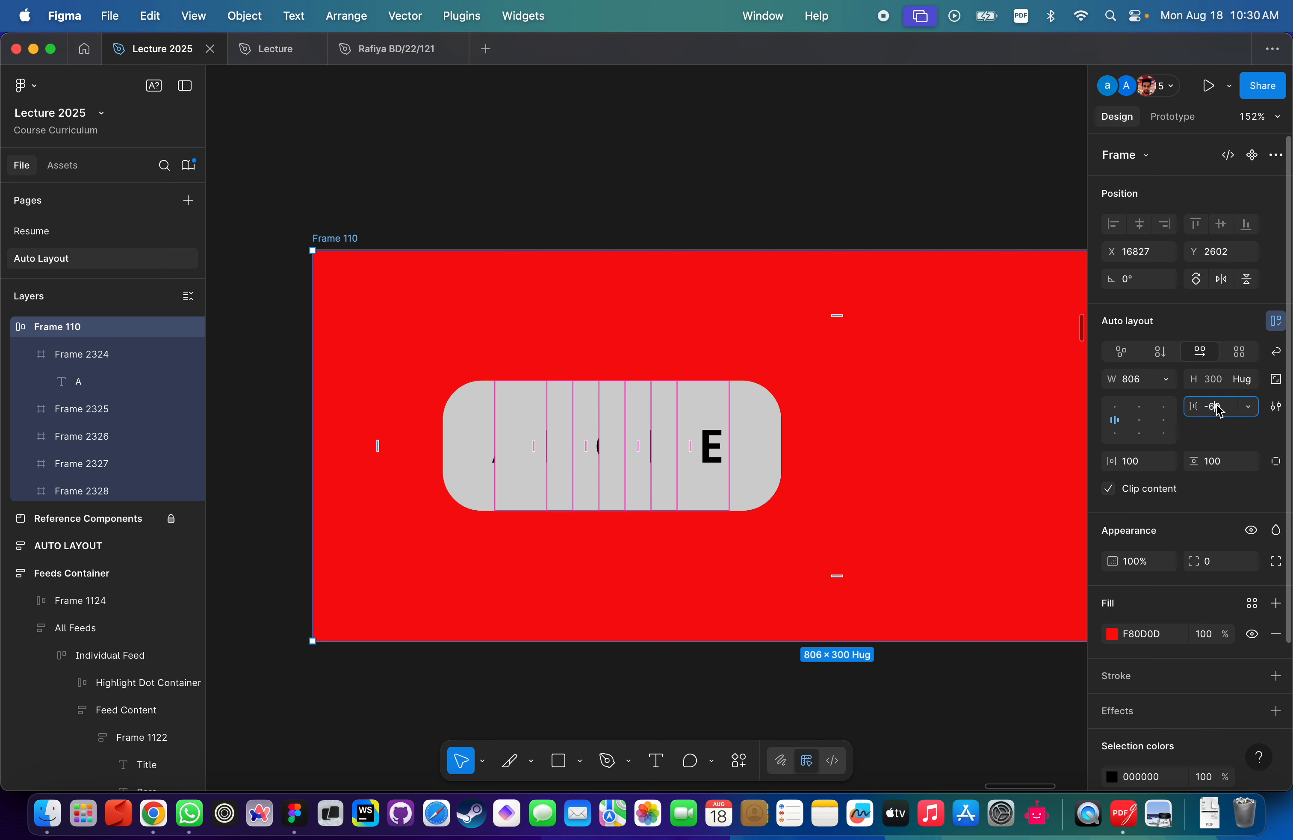
{"action": "key", "text": "Return"}
Switch Frame 110's canvas stacking to First on top and back to Last on top to compare both orders.
{"action": "left_click", "coordinate": [334, 212]}
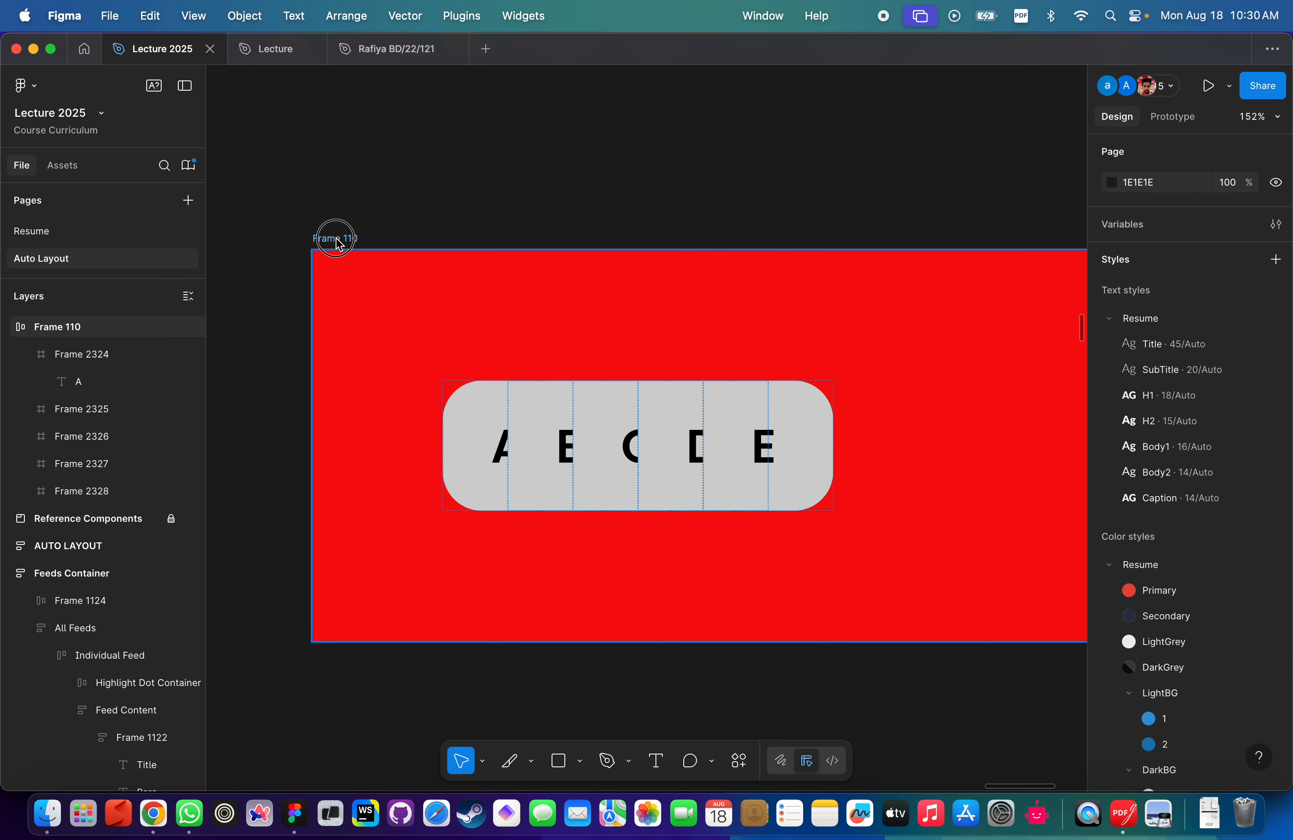
{"action": "left_click", "coordinate": [335, 238]}
{"action": "left_click", "coordinate": [1277, 407]}
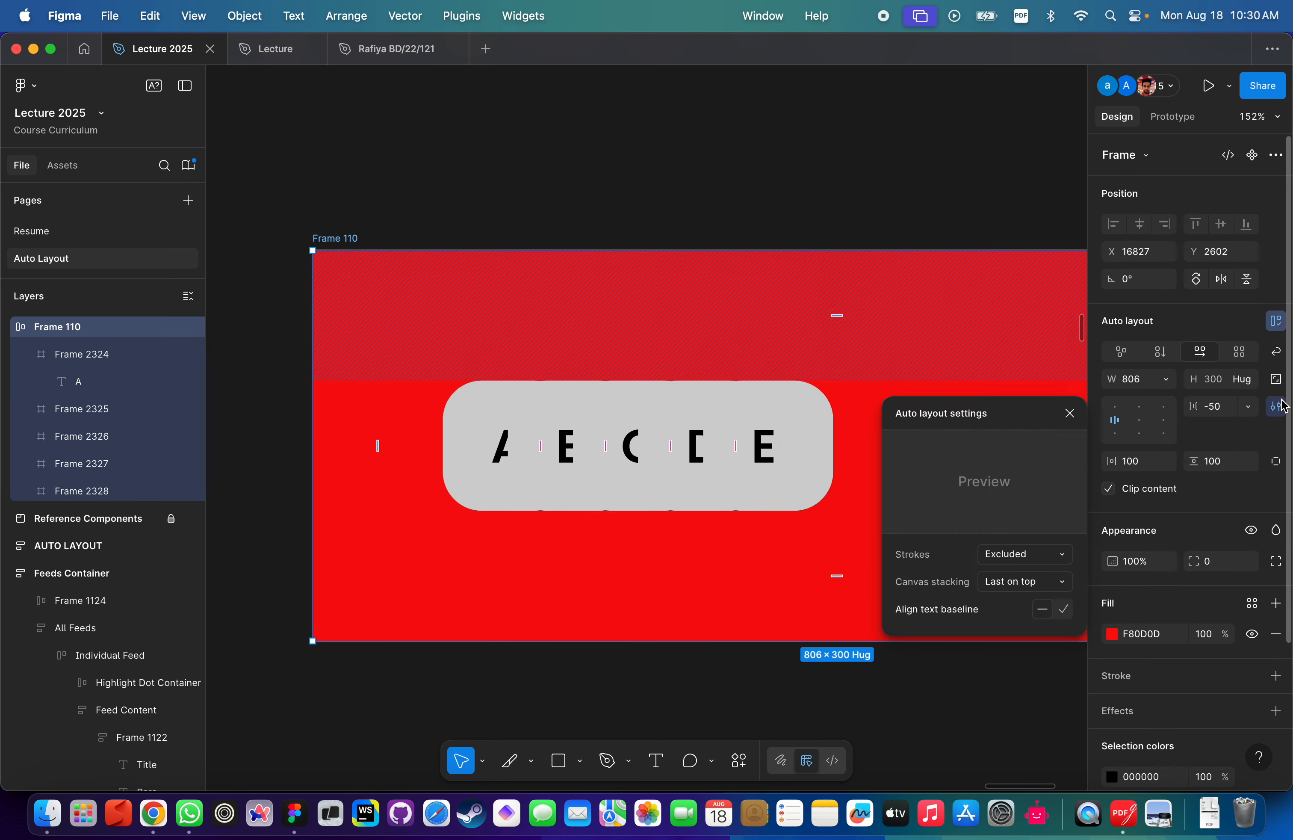
{"action": "left_click", "coordinate": [1040, 582]}
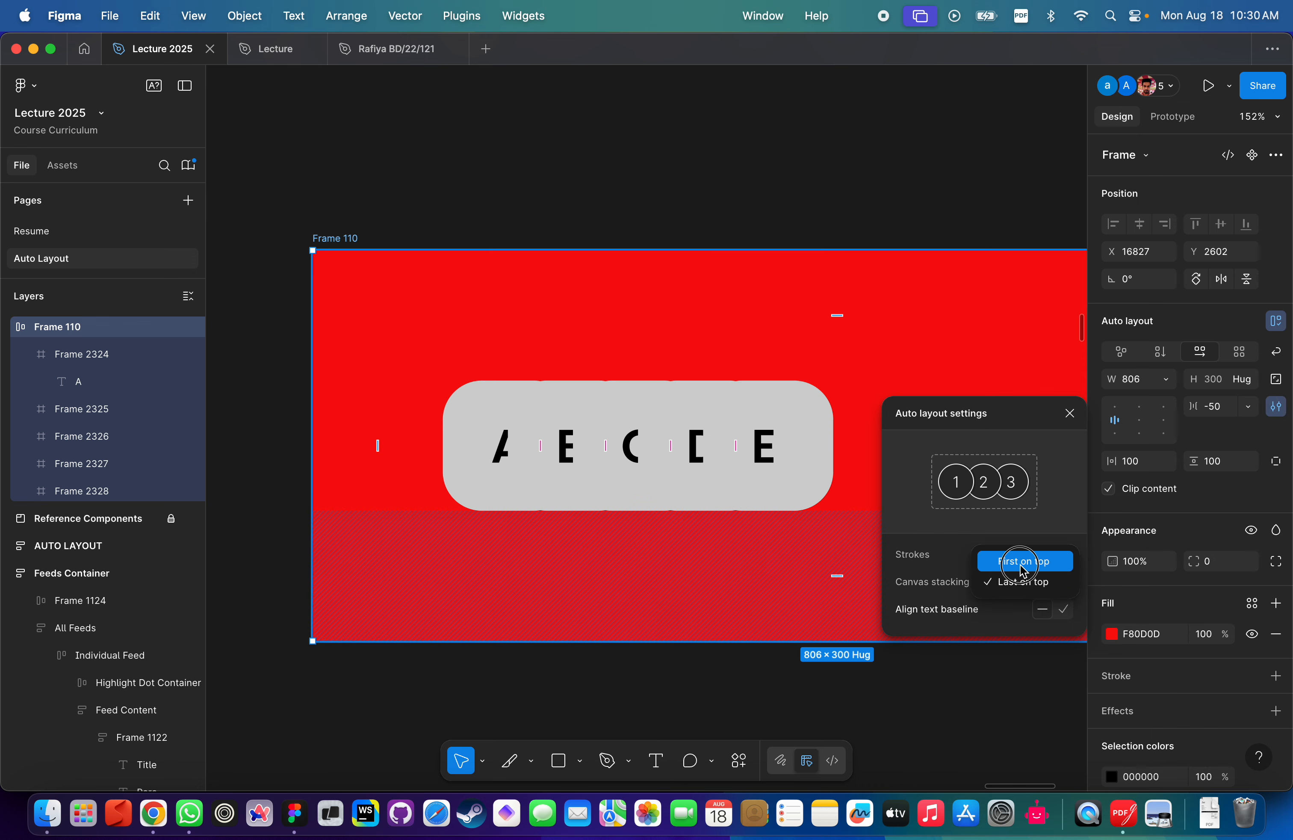
{"action": "left_click", "coordinate": [1024, 562]}
{"action": "left_click", "coordinate": [1021, 582]}
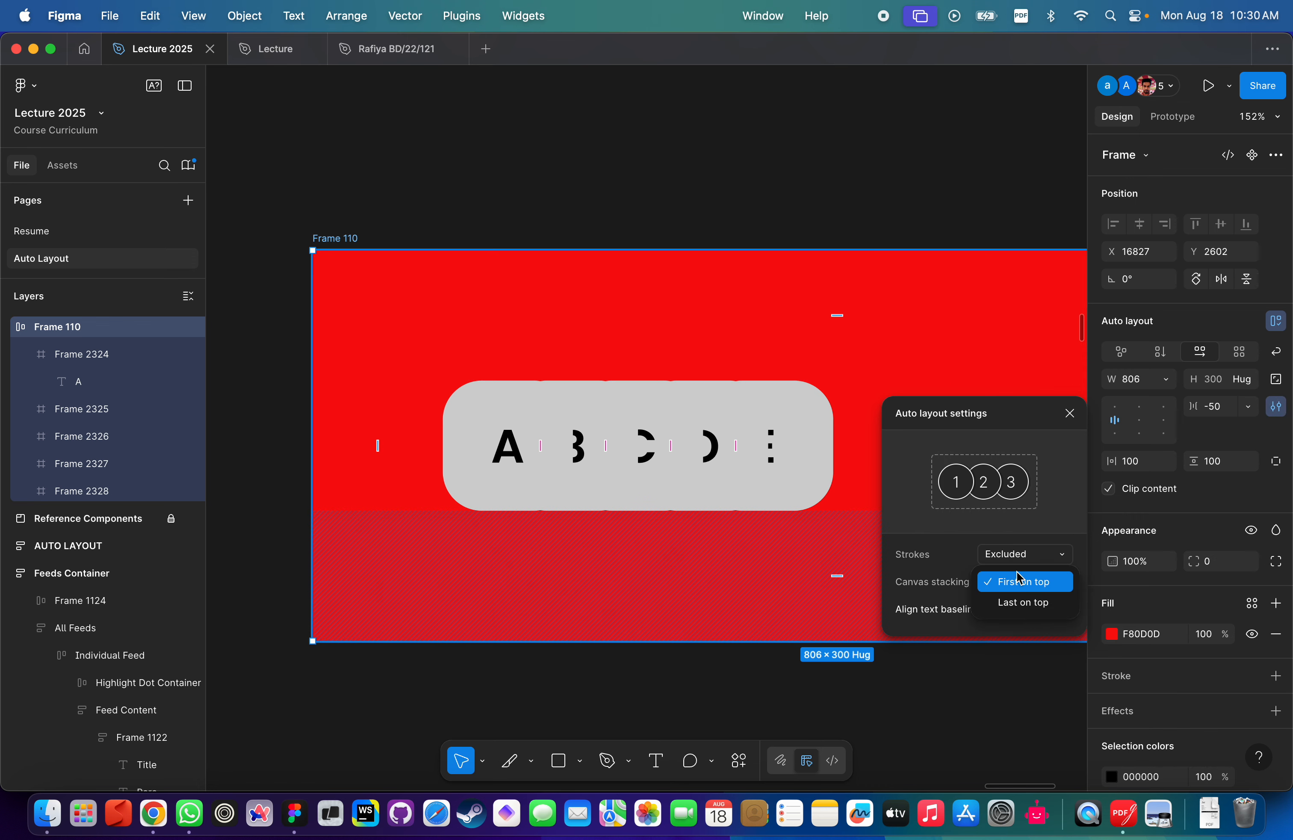
{"action": "left_click", "coordinate": [1015, 600]}
Fill the B tile with a slightly darker grey and the C tile with a mid grey.
{"action": "scroll", "coordinate": [651, 333], "scroll_direction": "up", "scroll_amount": 5}
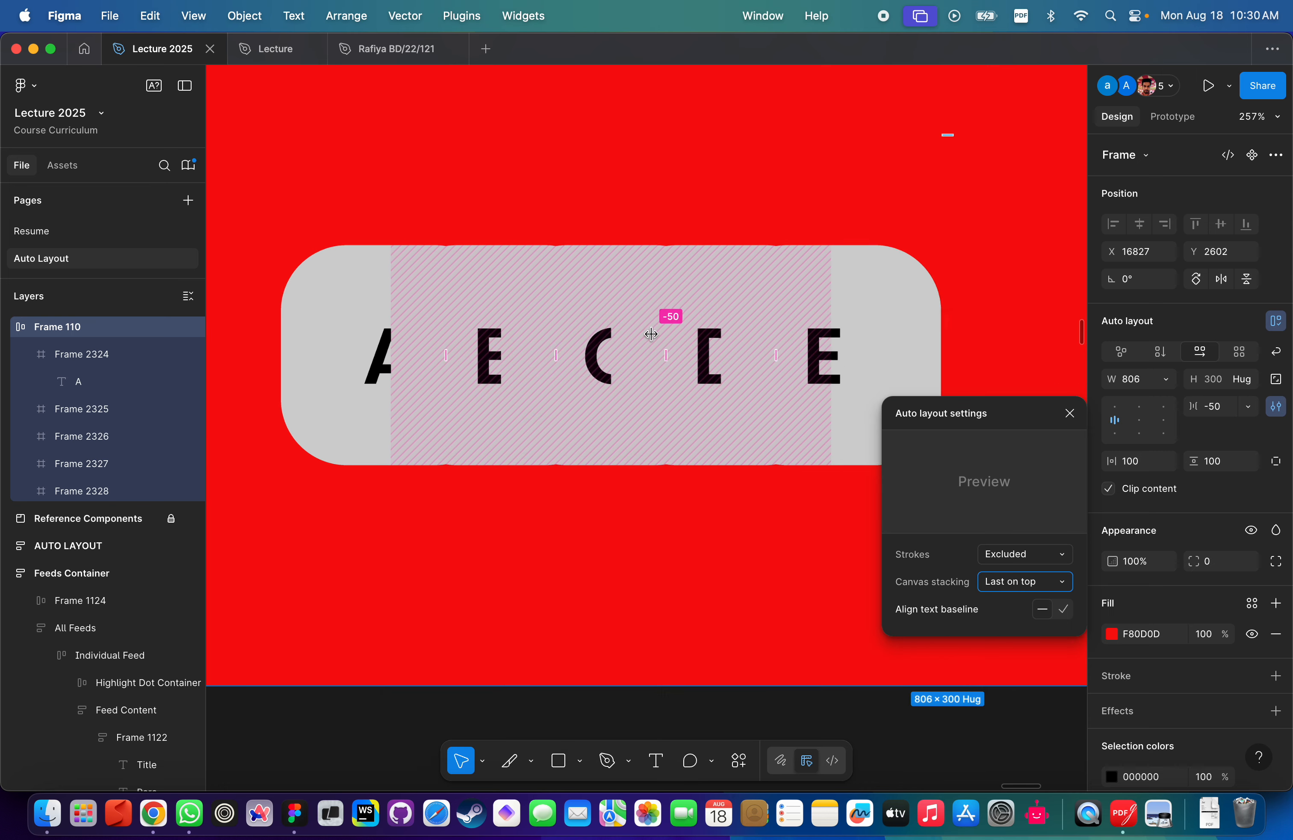
{"action": "scroll", "coordinate": [479, 453], "scroll_direction": "down", "scroll_amount": 2}
{"action": "left_click", "coordinate": [466, 280]}
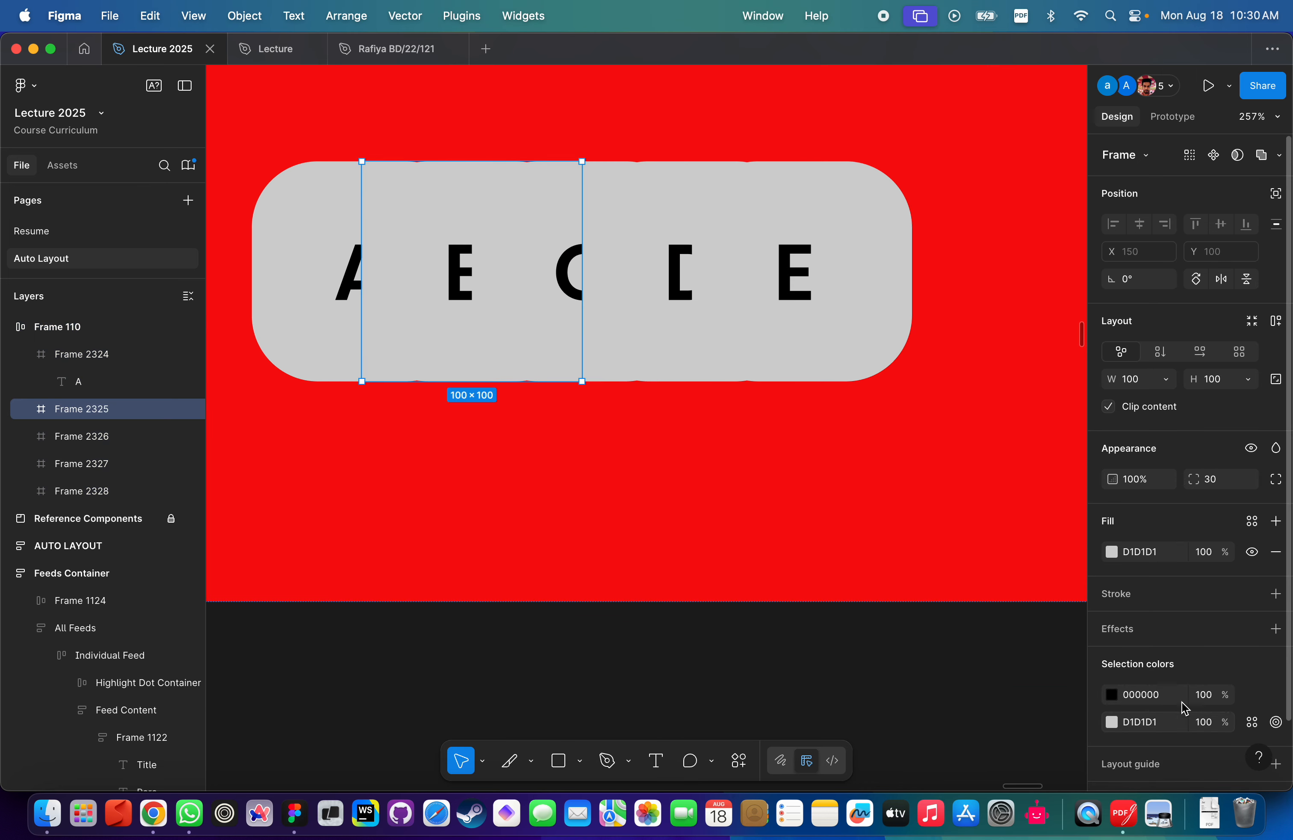
{"action": "left_click", "coordinate": [1111, 552]}
{"action": "left_click_drag", "start_coordinate": [896, 426], "coordinate": [886, 458]}
{"action": "left_click", "coordinate": [577, 341]}
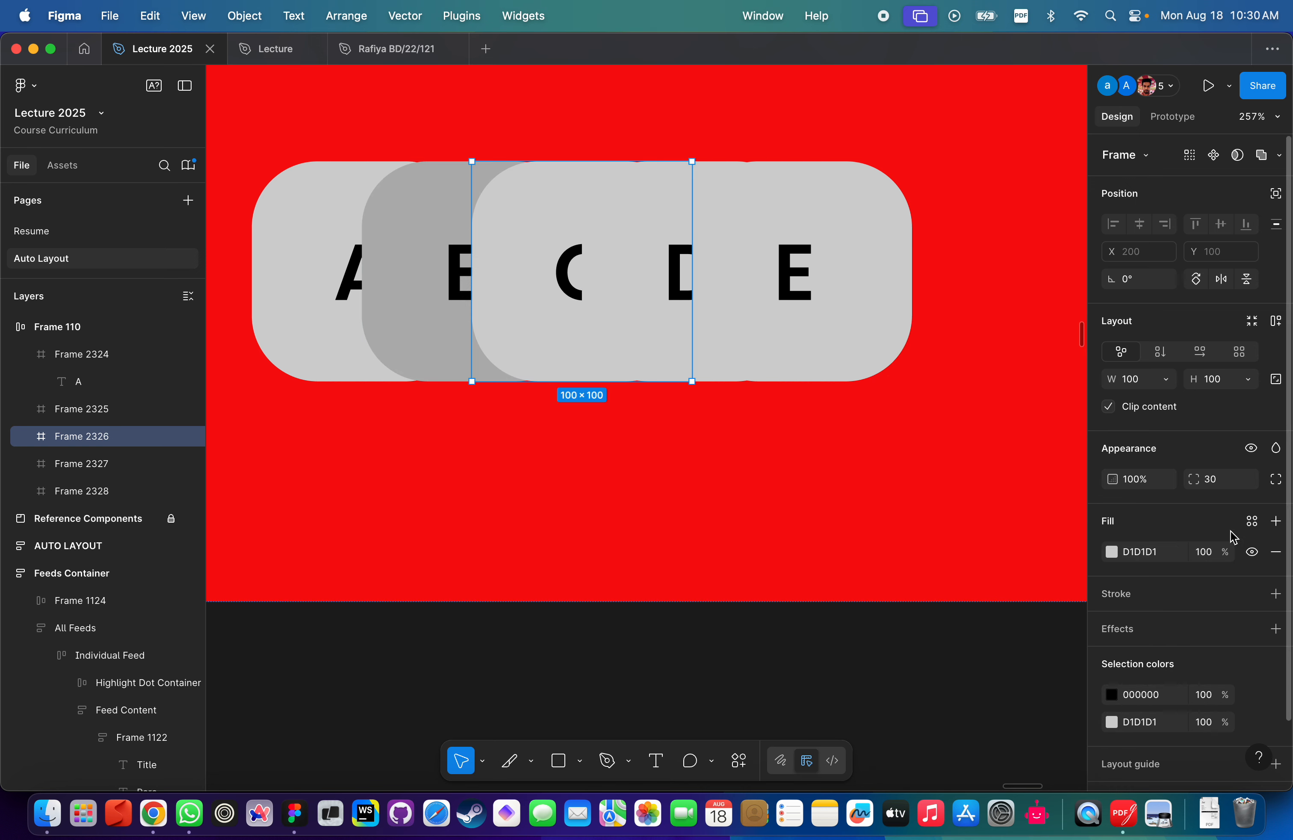
{"action": "left_click", "coordinate": [1111, 551]}
{"action": "left_click_drag", "start_coordinate": [896, 431], "coordinate": [883, 530]}
Fill the D tile with dark grey 4E4E4E and the E tile with near-black 2D2D2D.
{"action": "left_click", "coordinate": [641, 366]}
{"action": "left_click", "coordinate": [1111, 552]}
{"action": "left_click", "coordinate": [776, 309]}
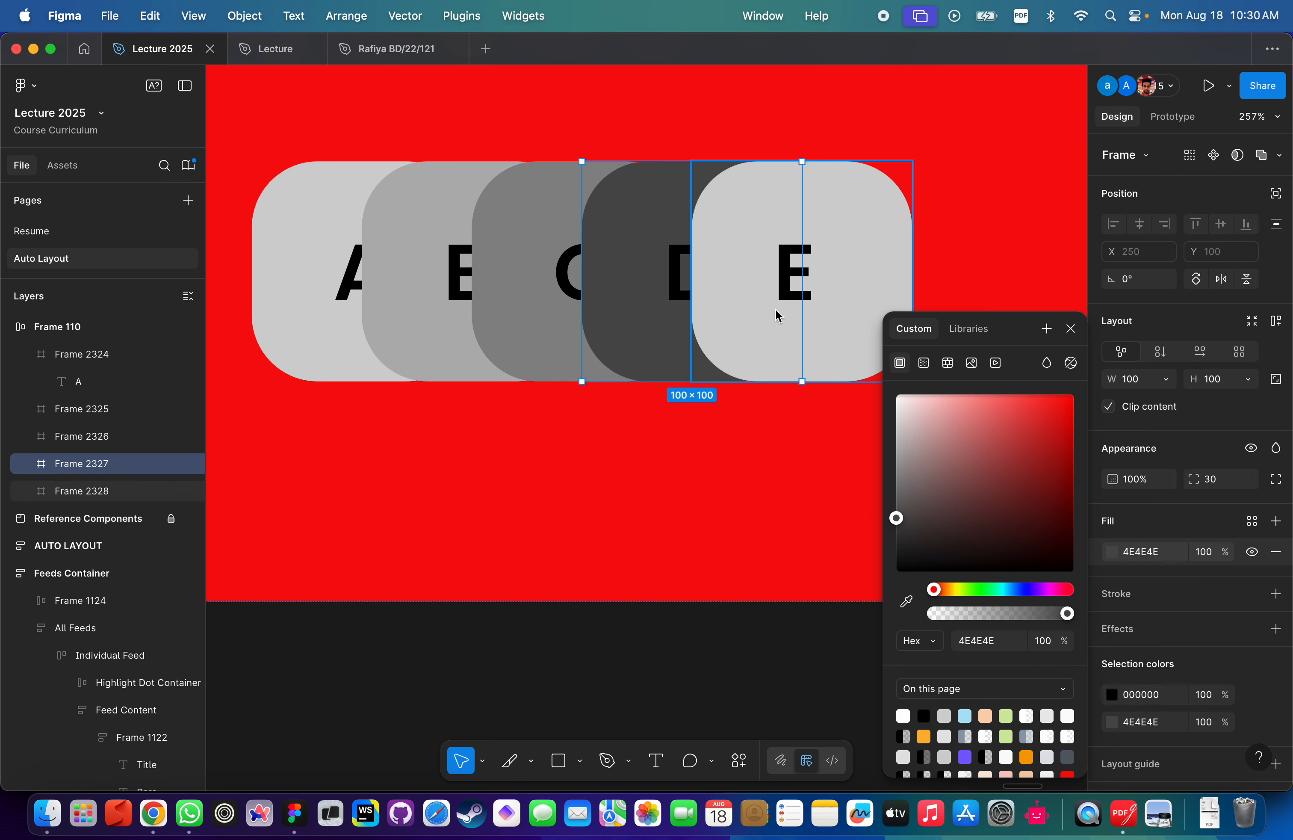
{"action": "left_click", "coordinate": [1111, 551]}
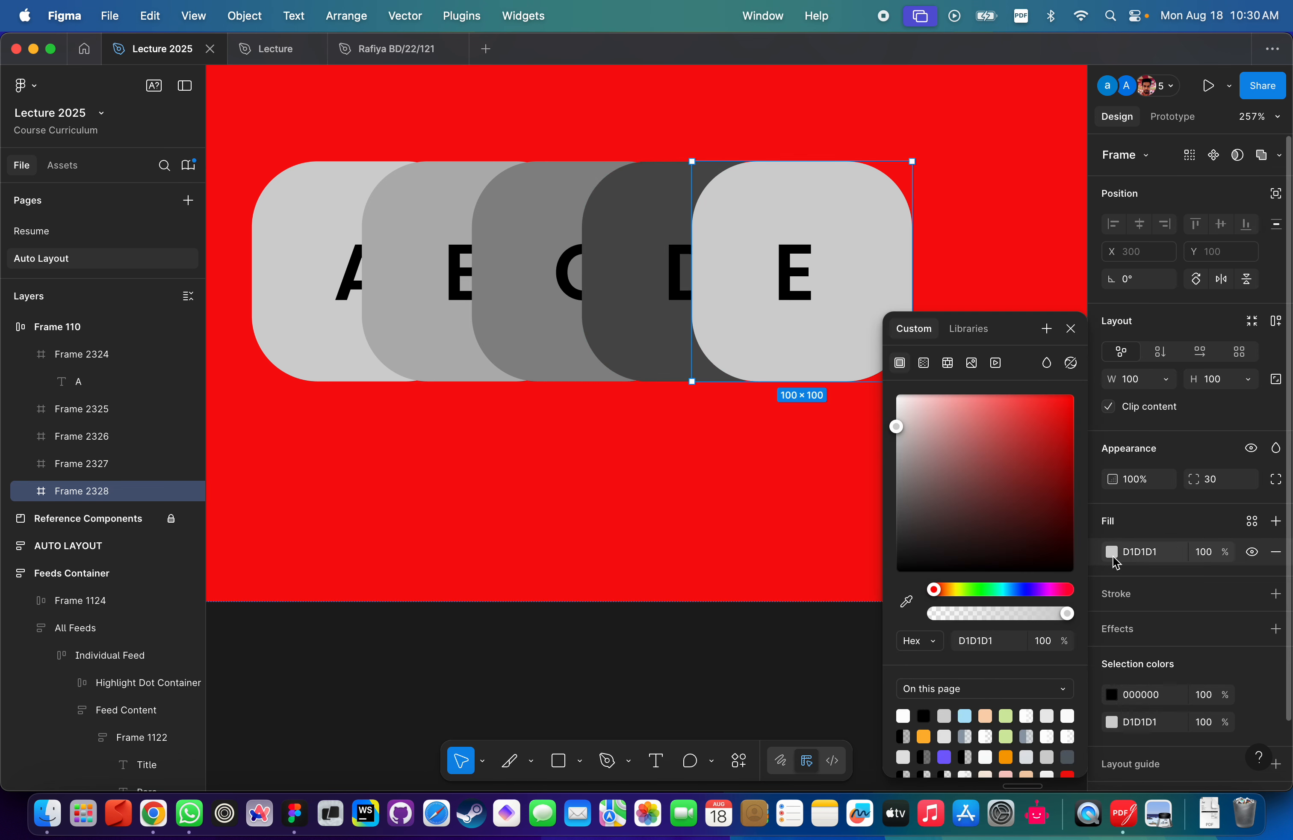
{"action": "left_click_drag", "start_coordinate": [927, 479], "coordinate": [718, 548]}
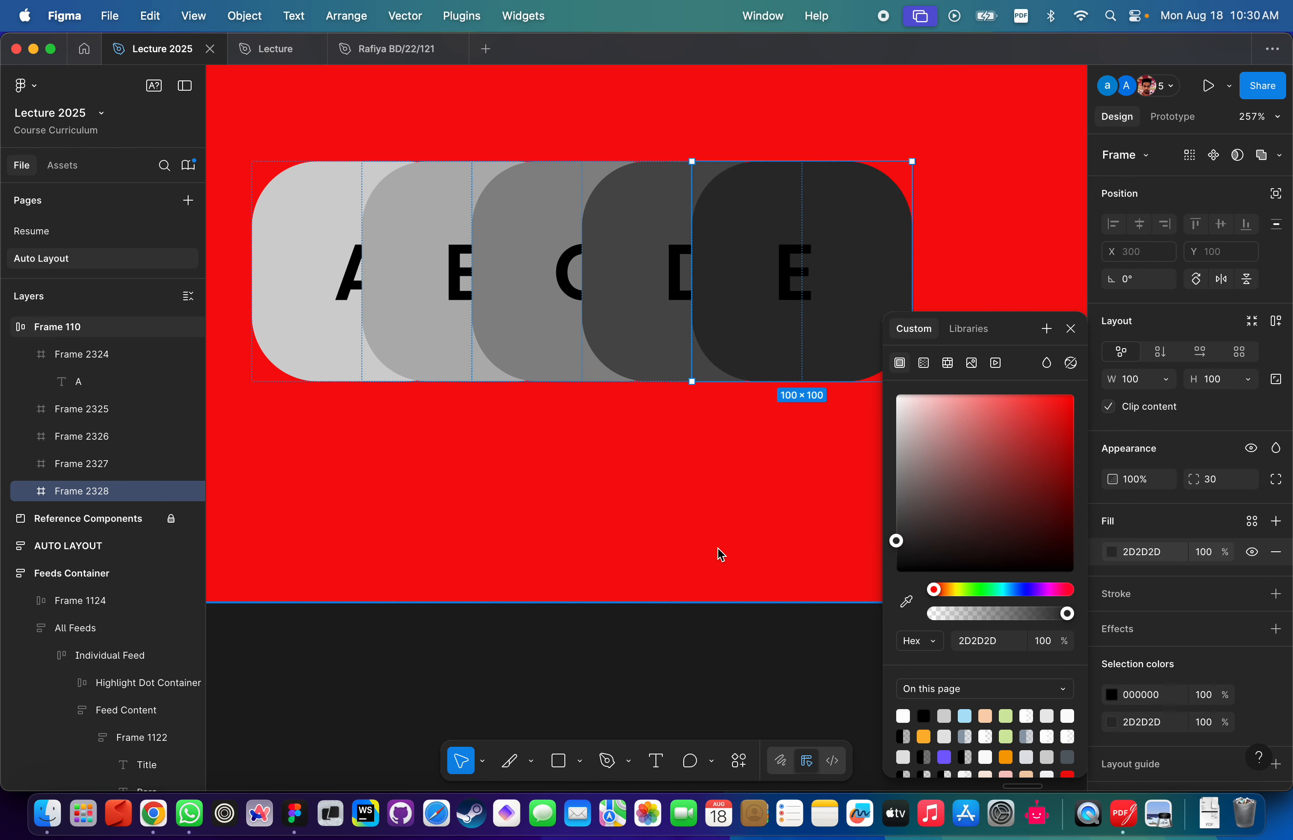
{"action": "left_click", "coordinate": [716, 548]}
{"action": "scroll", "coordinate": [716, 548], "scroll_direction": "down", "scroll_amount": 5}
{"action": "left_click", "coordinate": [661, 610]}
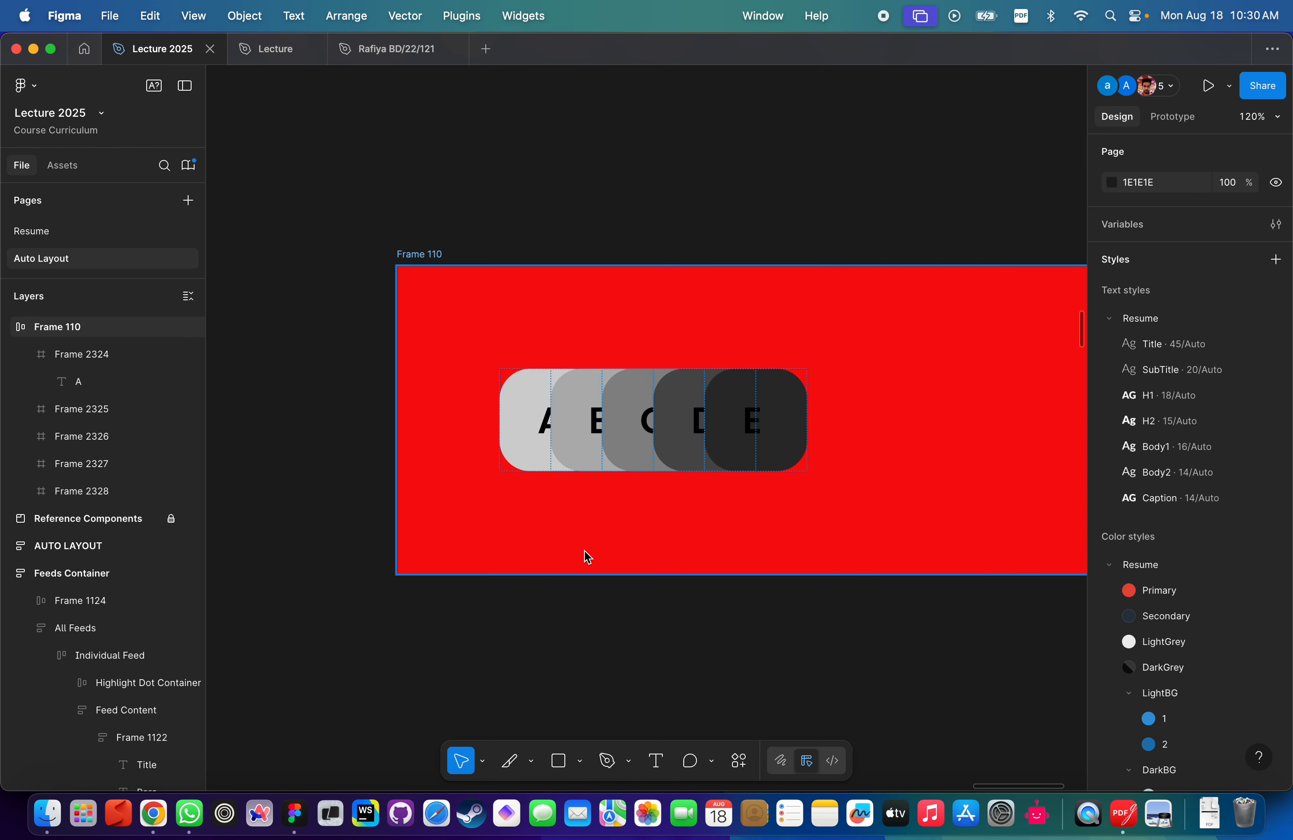
Narrow Frame 110 to a width of about 588.
{"action": "left_click", "coordinate": [420, 262]}
{"action": "scroll", "coordinate": [420, 261], "scroll_direction": "down", "scroll_amount": 5}
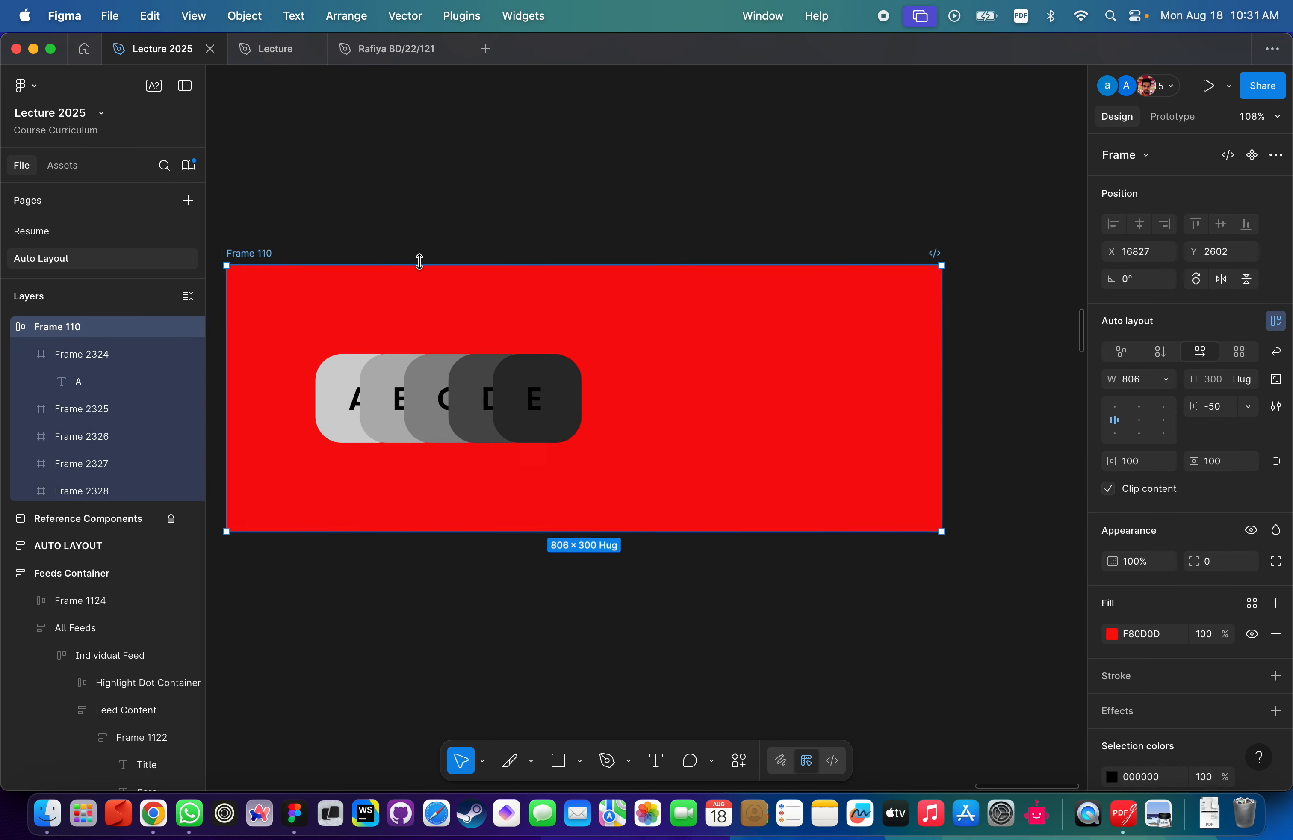
{"action": "left_click_drag", "start_coordinate": [789, 348], "coordinate": [655, 361]}
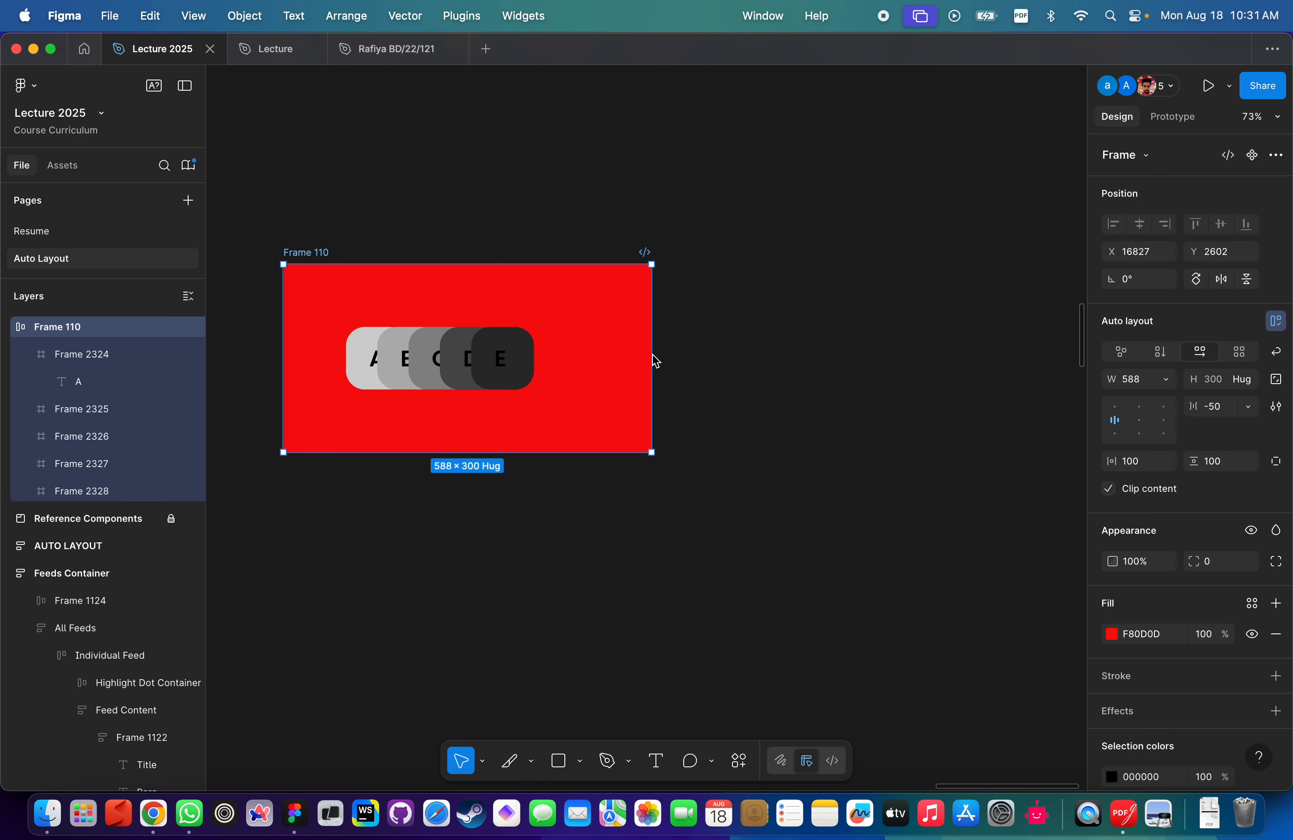
Set the gap between Frame 110's letter tiles to 0.
{"action": "left_click", "coordinate": [1216, 413]}
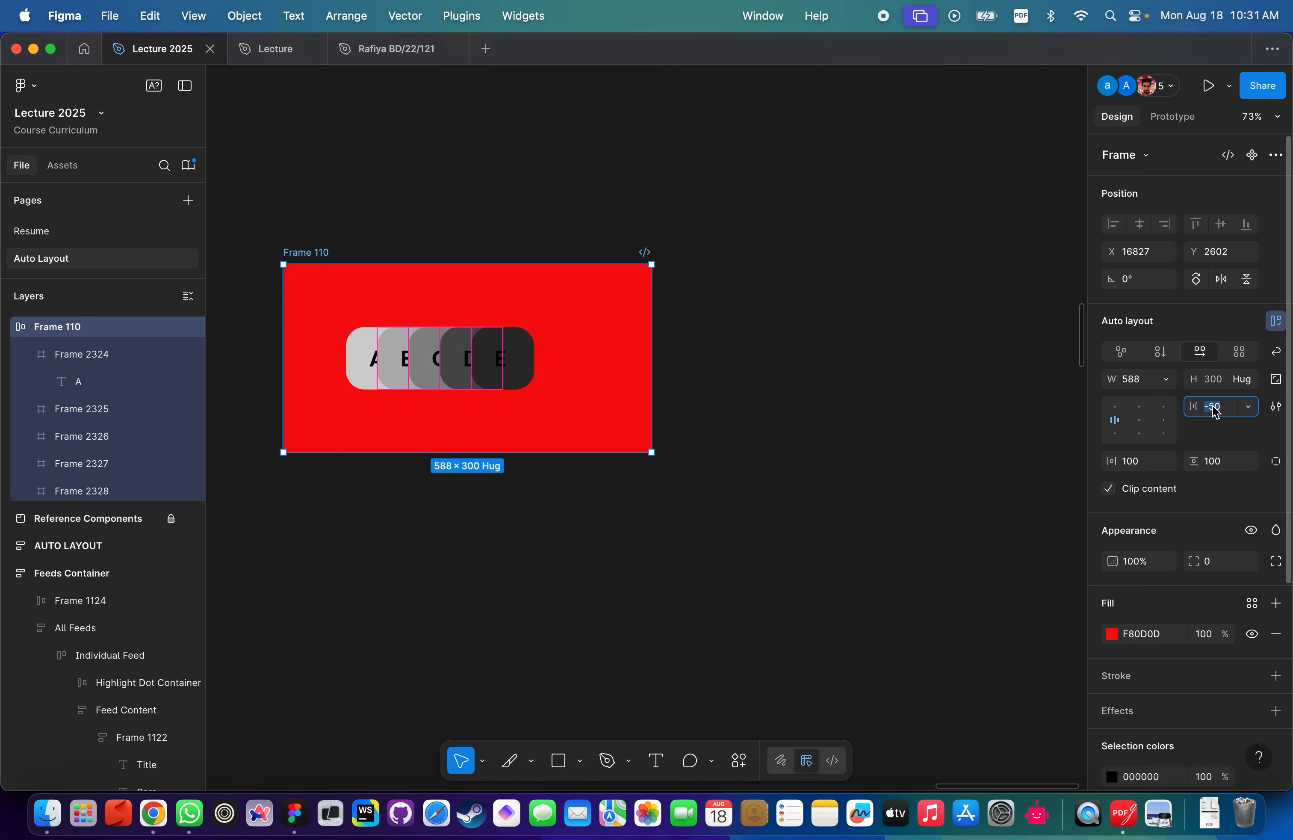
{"action": "double_click", "coordinate": [1213, 408]}
{"action": "type", "text": "0"}
{"action": "key", "text": "Return"}
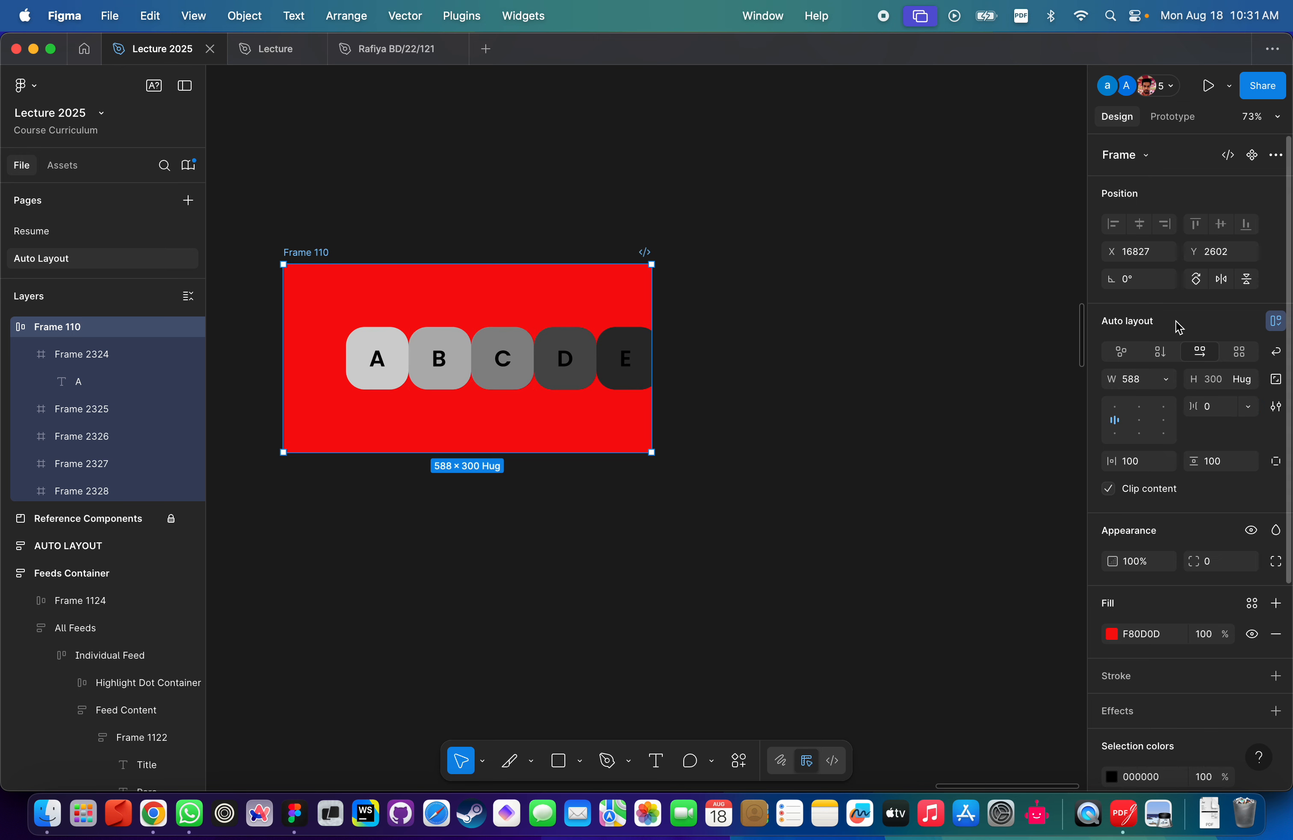
Set Frame 110's width to Hug contents.
{"action": "left_click", "coordinate": [1166, 379]}
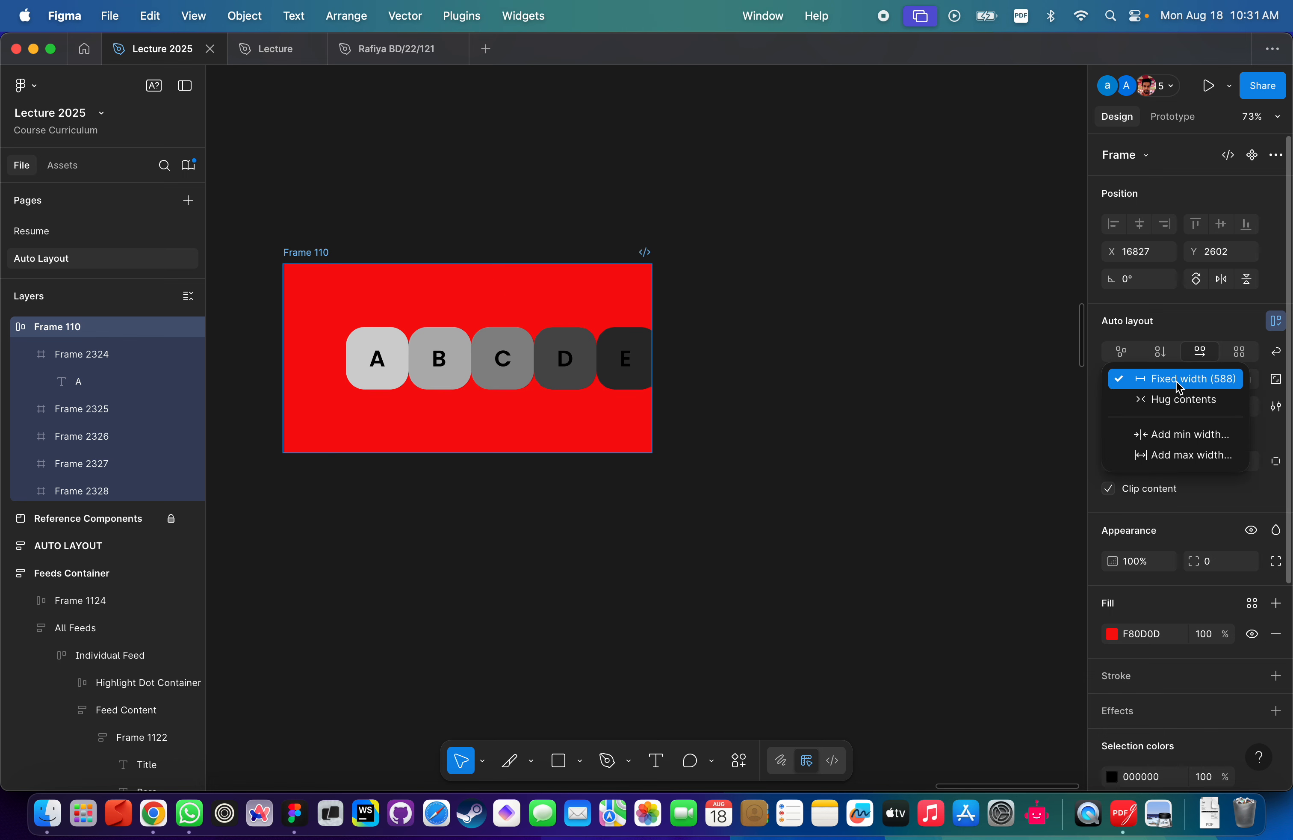
{"action": "left_click", "coordinate": [1167, 399]}
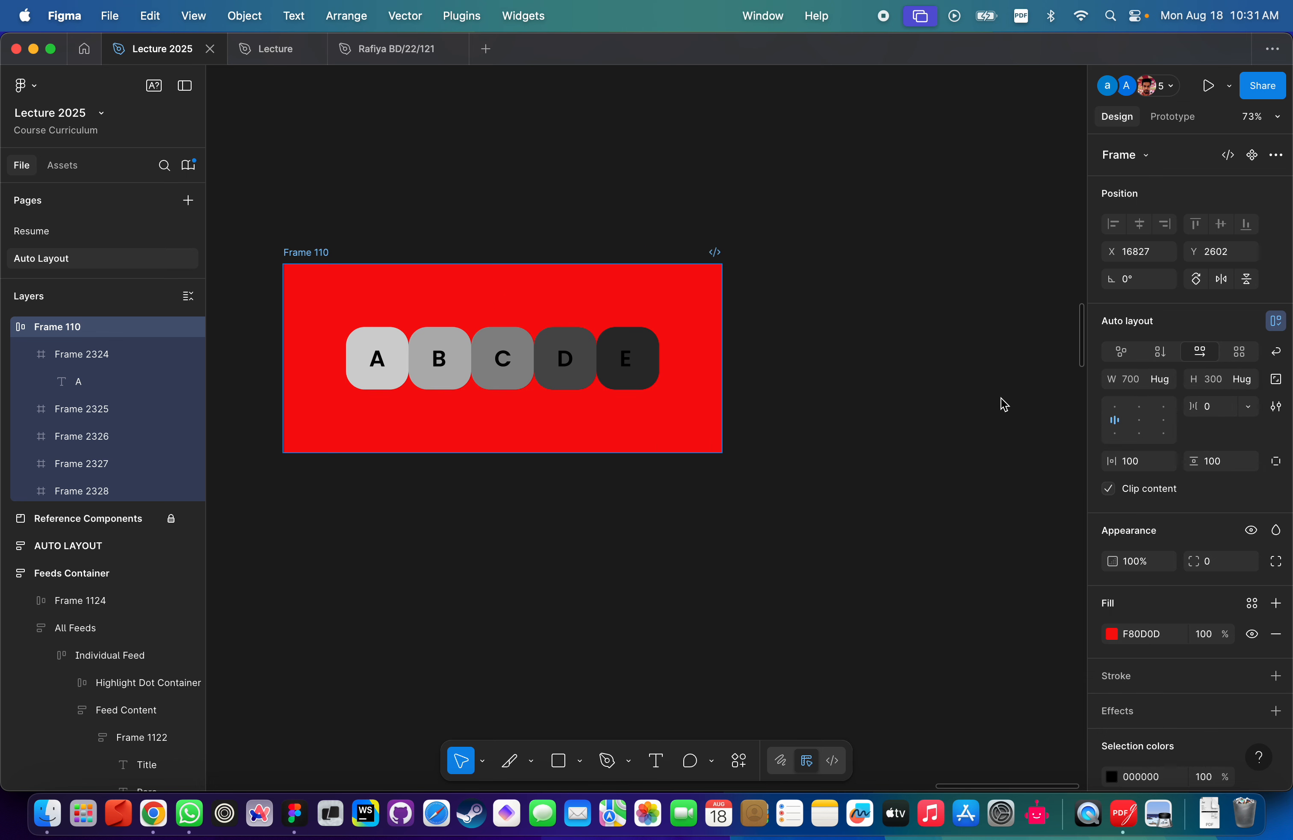
{"action": "left_click", "coordinate": [276, 214]}
Overlap the tiles in the hugging Frame 110 with a negative gap, trying -10 and settling on -40.
{"action": "left_click", "coordinate": [321, 252]}
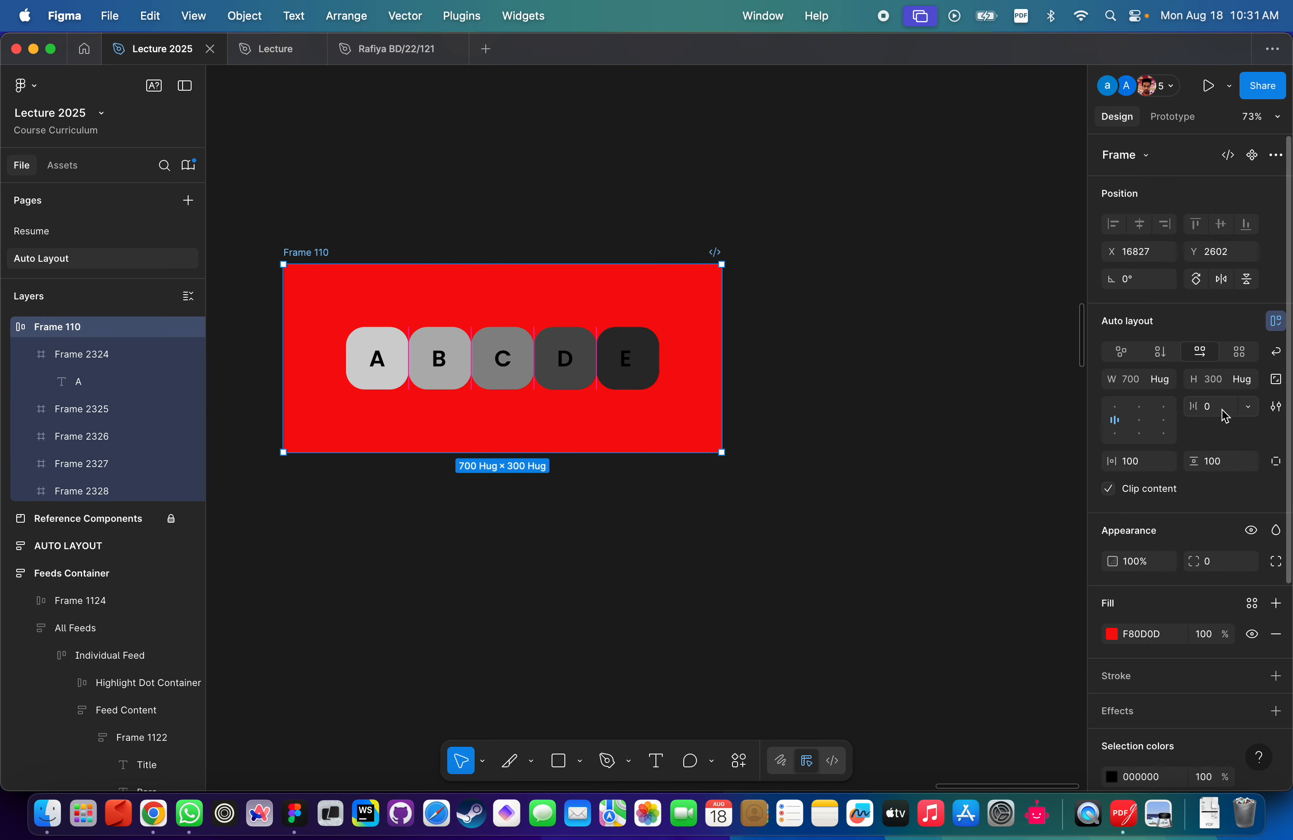
{"action": "type", "text": "-10"}
{"action": "key", "text": "Return"}
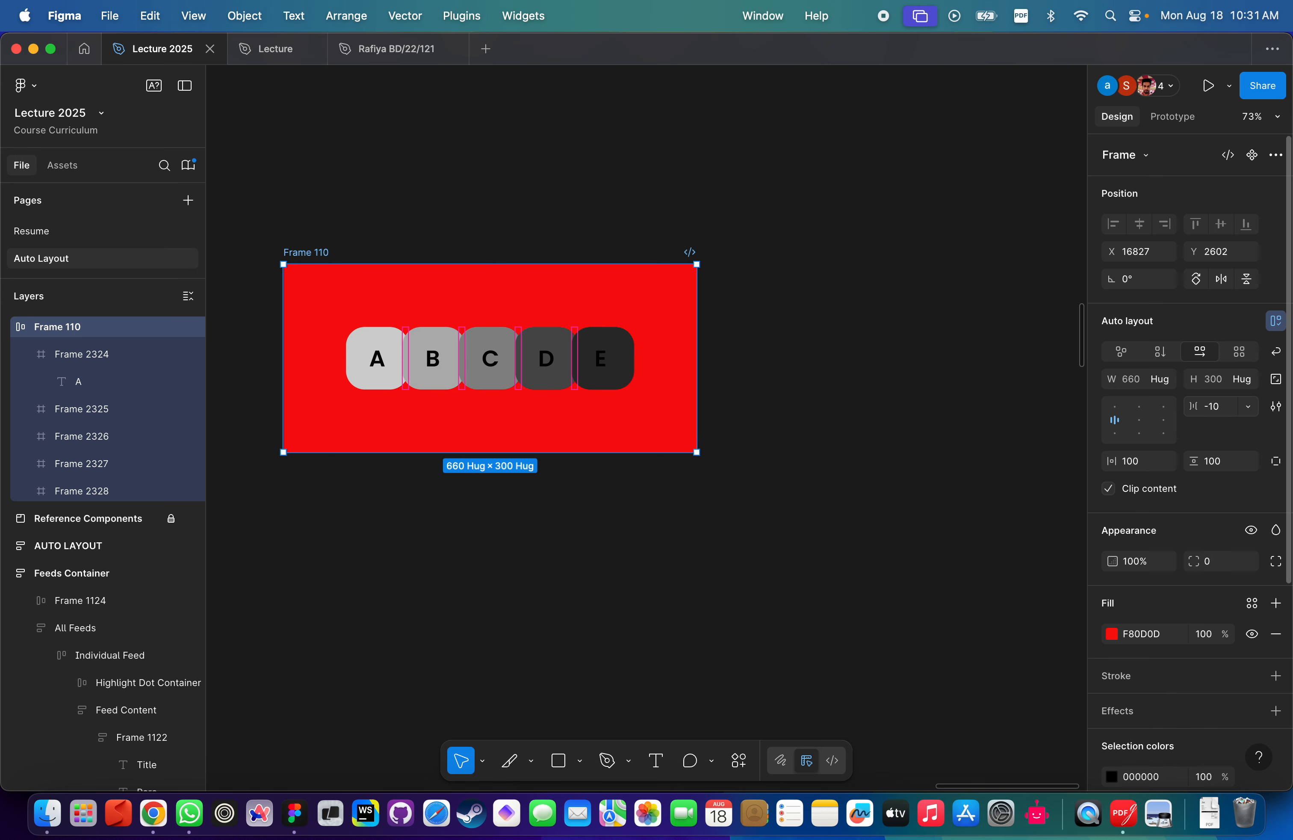
{"action": "left_click", "coordinate": [1221, 409]}
{"action": "type", "text": "-40"}
{"action": "key", "text": "Return"}
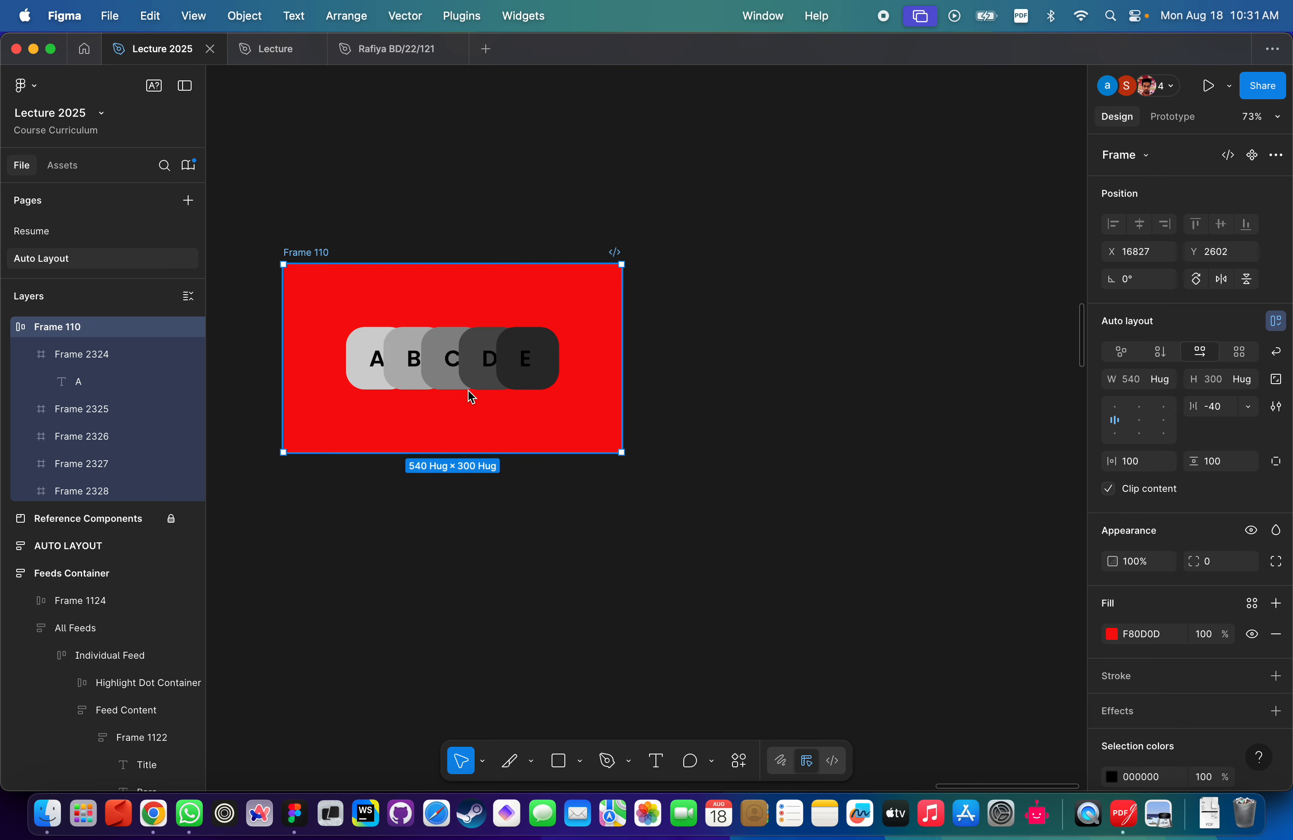
{"action": "scroll", "coordinate": [315, 264], "scroll_direction": "up", "scroll_amount": 5}
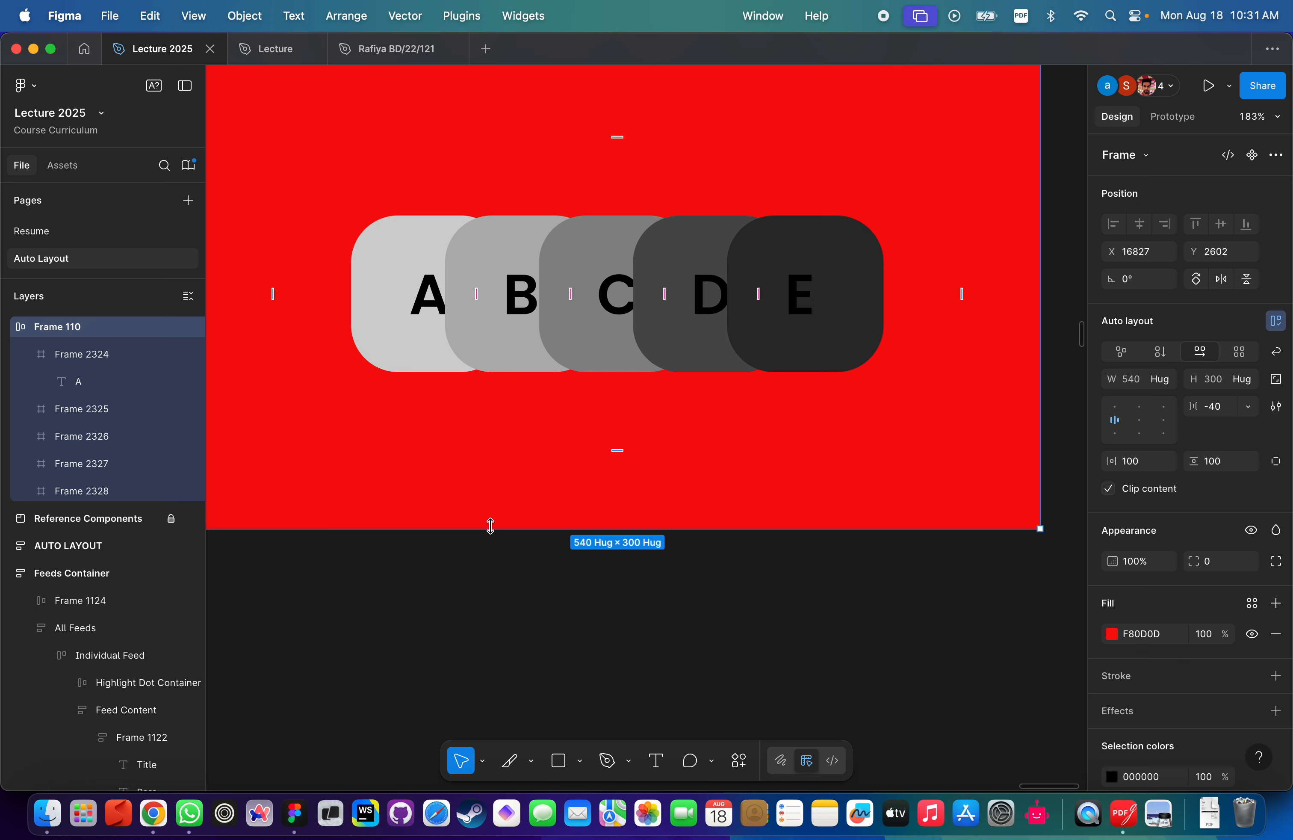
{"action": "scroll", "coordinate": [490, 525], "scroll_direction": "down", "scroll_amount": 5}
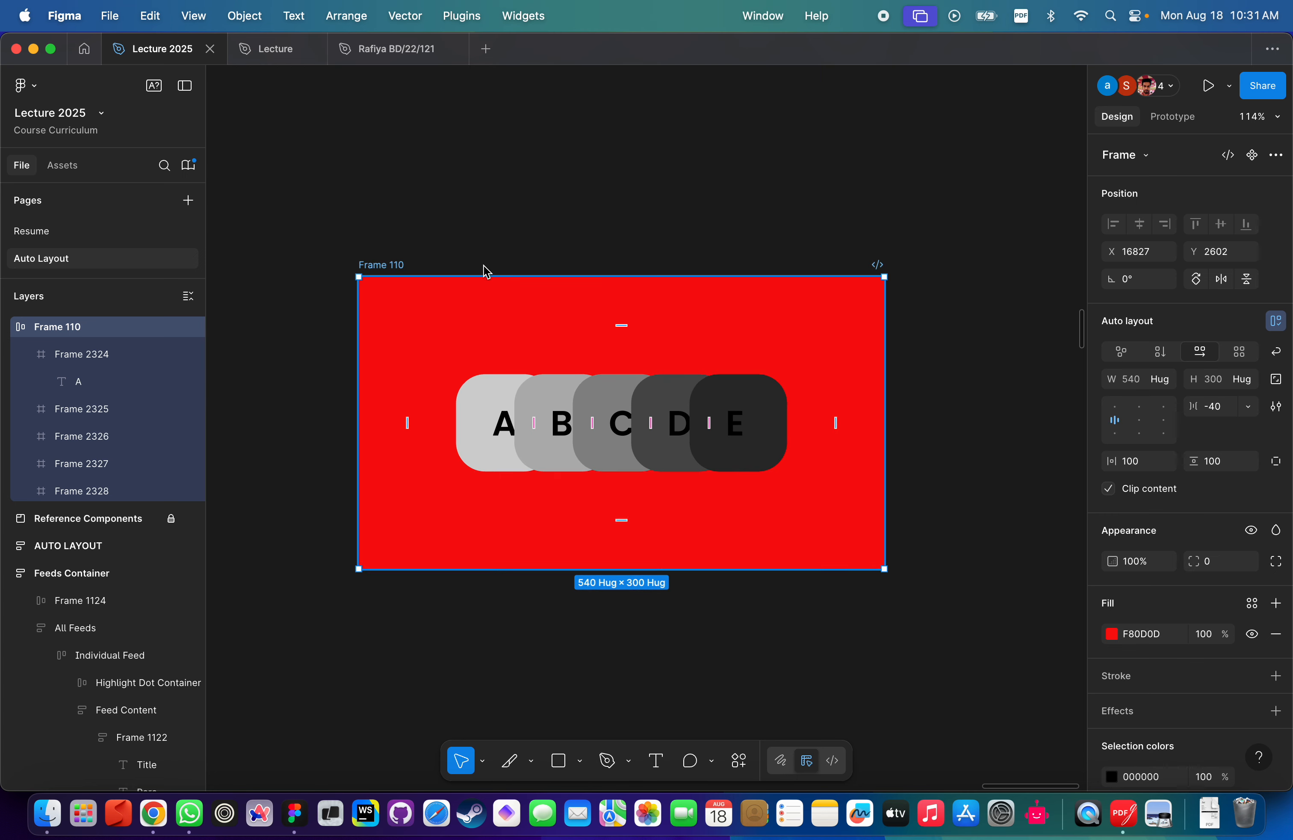
Switch Frame 110's canvas stacking to First on top and back to Last on top.
{"action": "left_click", "coordinate": [484, 268]}
{"action": "left_click", "coordinate": [377, 273]}
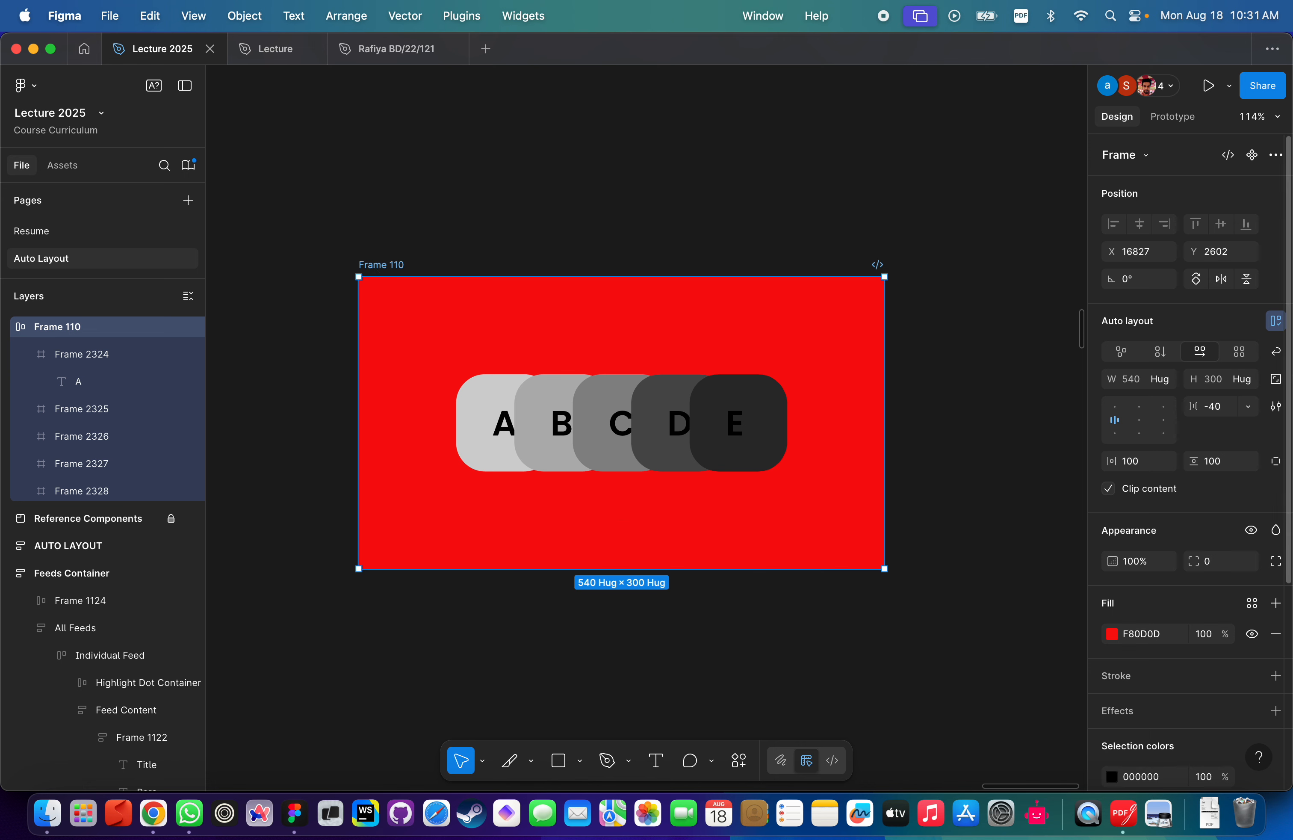
{"action": "left_click", "coordinate": [1277, 408]}
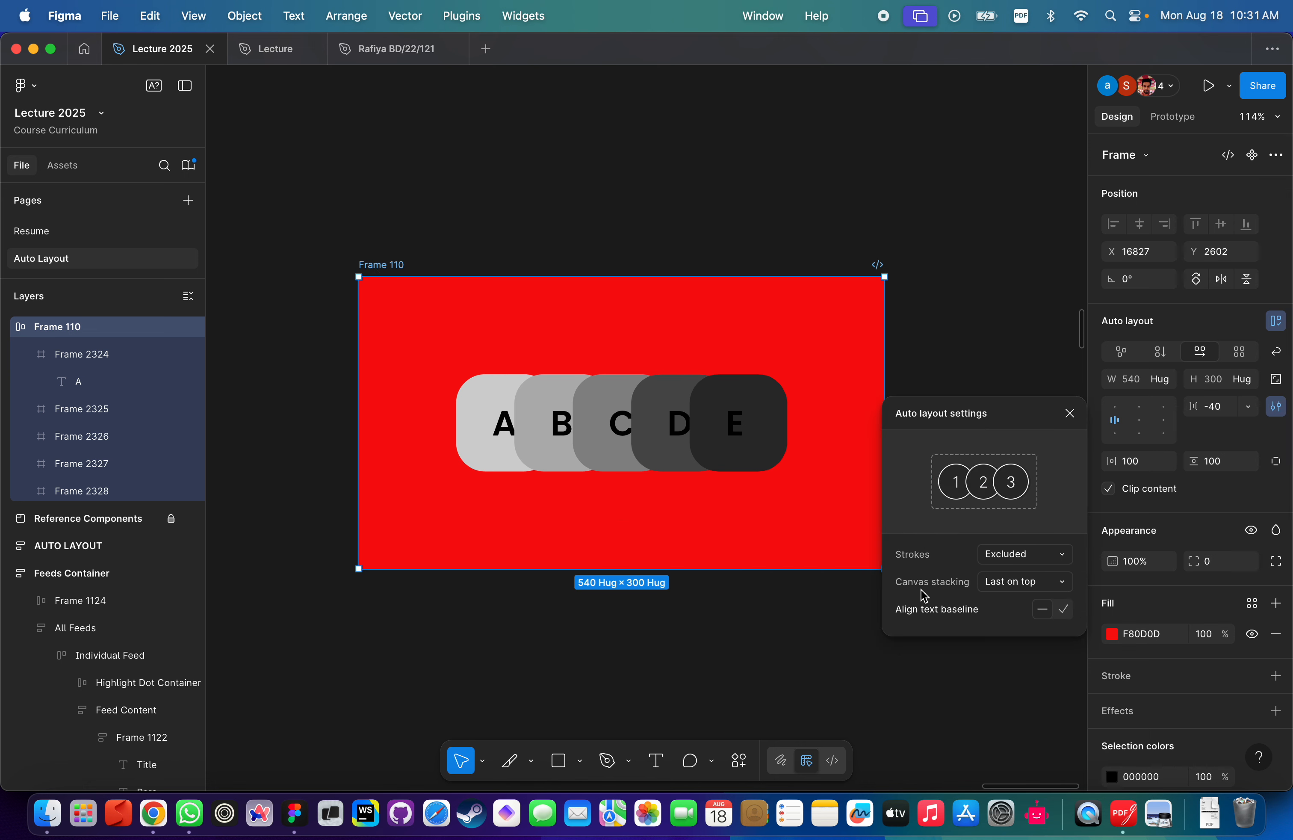
{"action": "left_click", "coordinate": [1014, 584]}
{"action": "left_click", "coordinate": [1022, 567]}
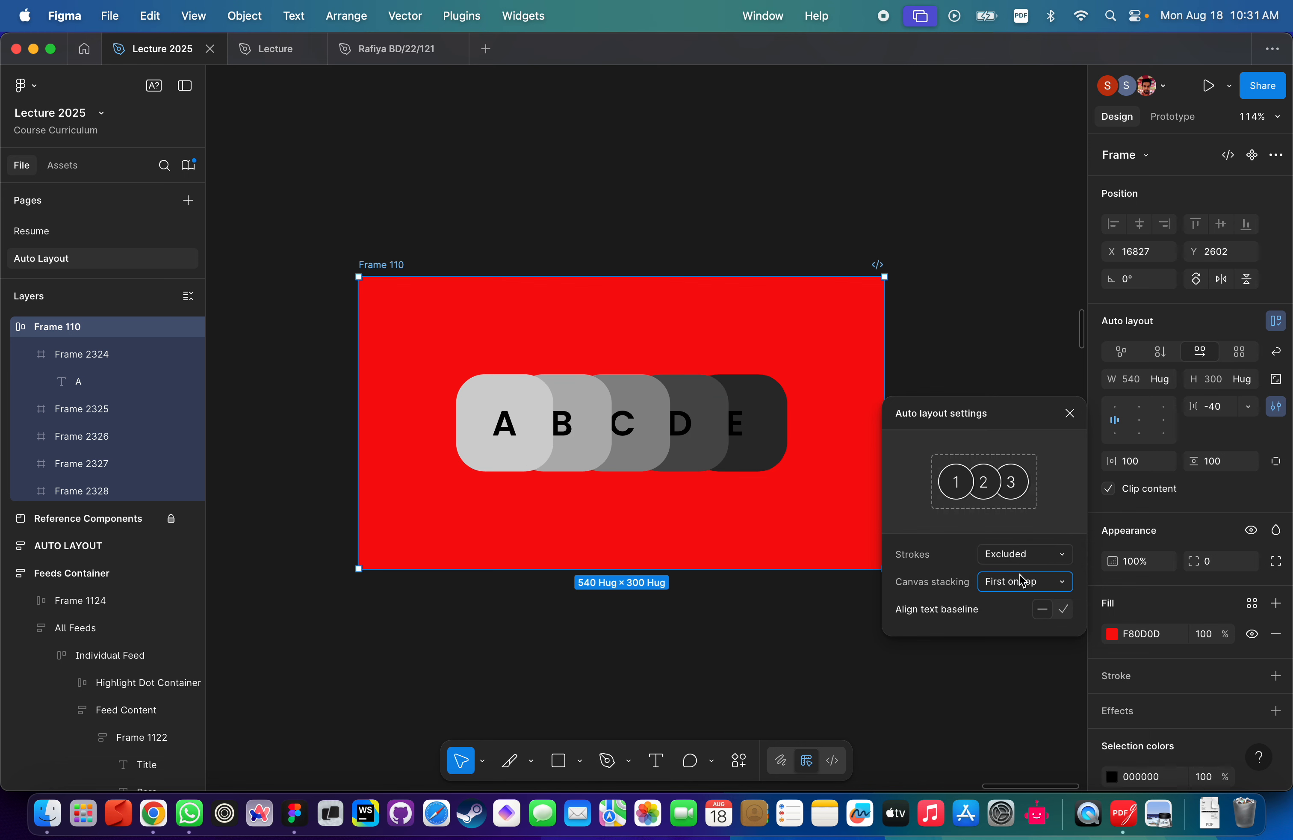
{"action": "left_click", "coordinate": [1019, 582]}
{"action": "left_click", "coordinate": [1019, 602]}
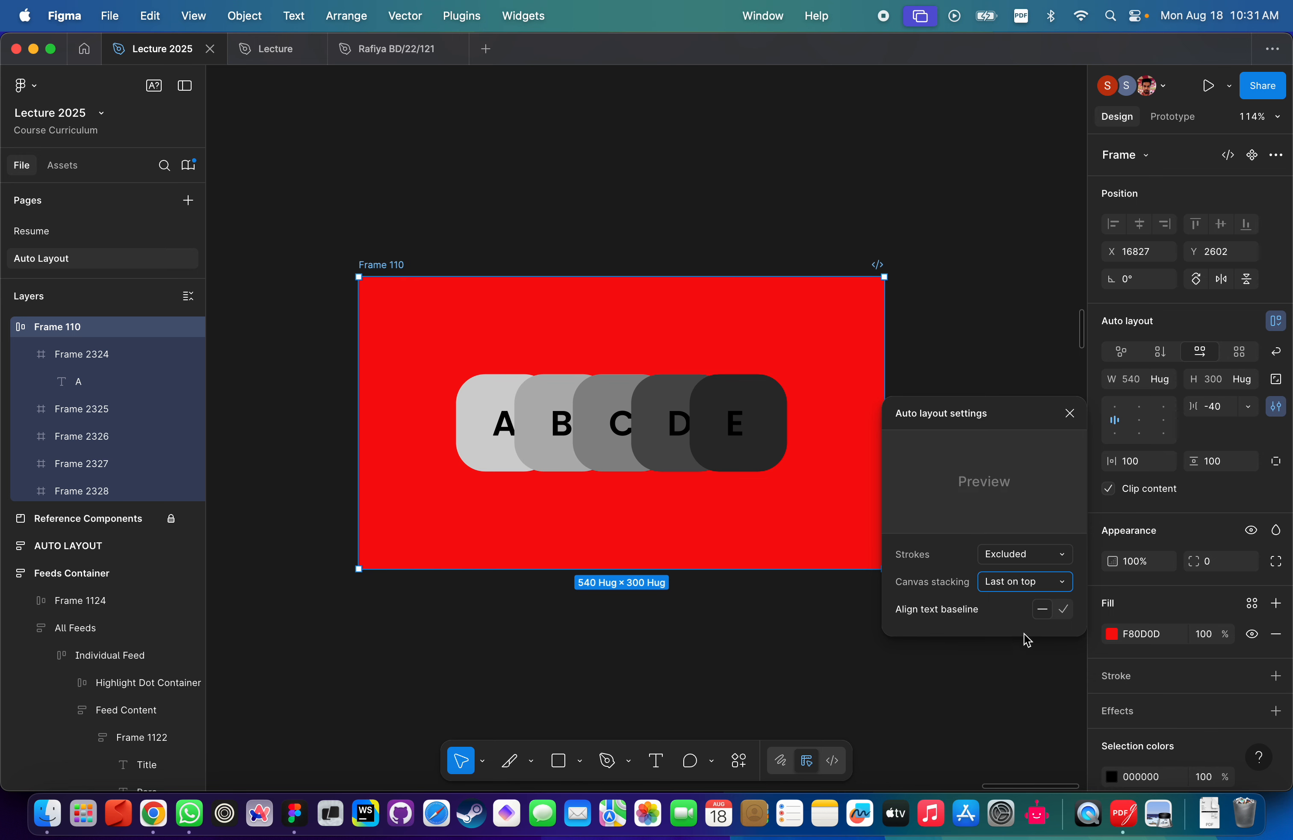
{"action": "left_click", "coordinate": [815, 172]}
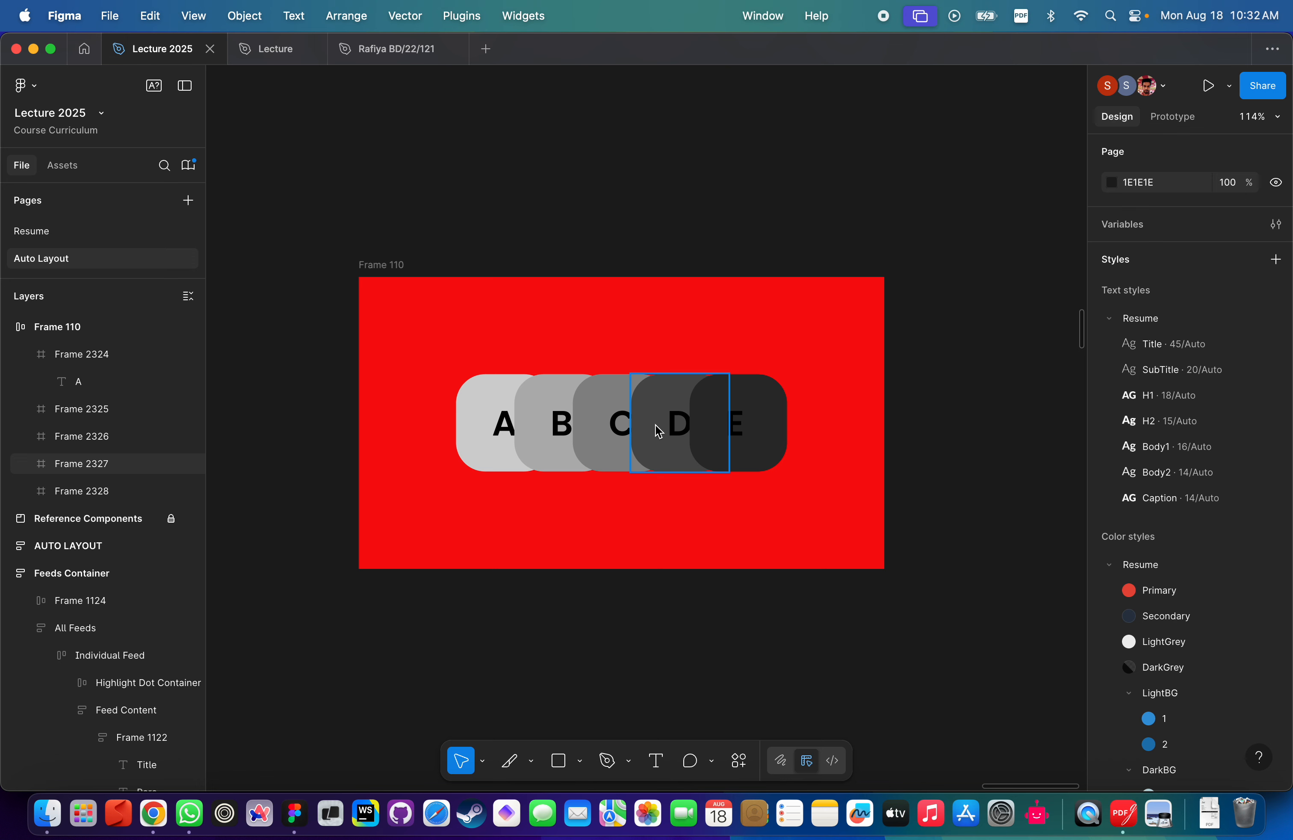
Undo the -40 and -10 gap changes on Frame 110's letter tiles.
{"action": "left_click", "coordinate": [571, 525]}
{"action": "left_click_drag", "start_coordinate": [572, 437], "coordinate": [569, 459]}
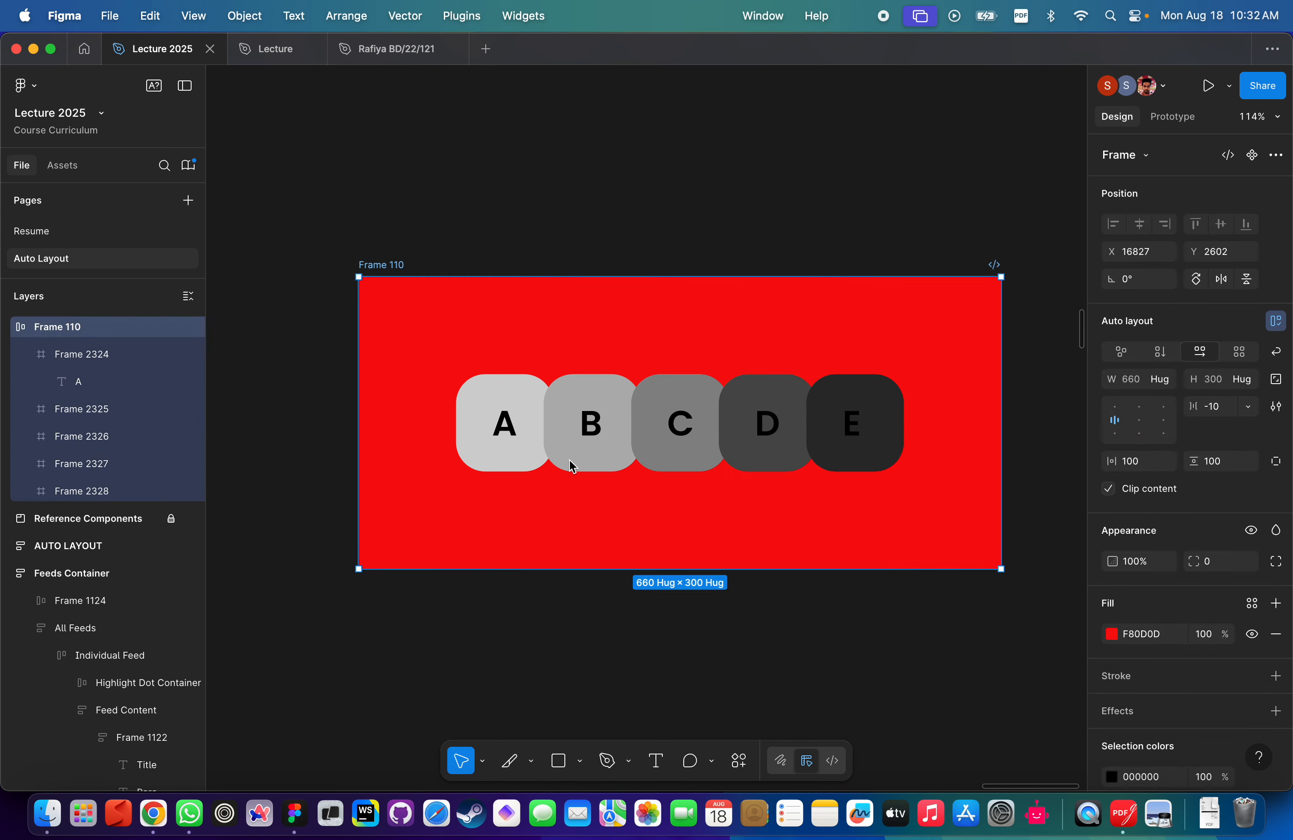
{"action": "left_click", "coordinate": [575, 562]}
{"action": "left_click", "coordinate": [575, 562]}
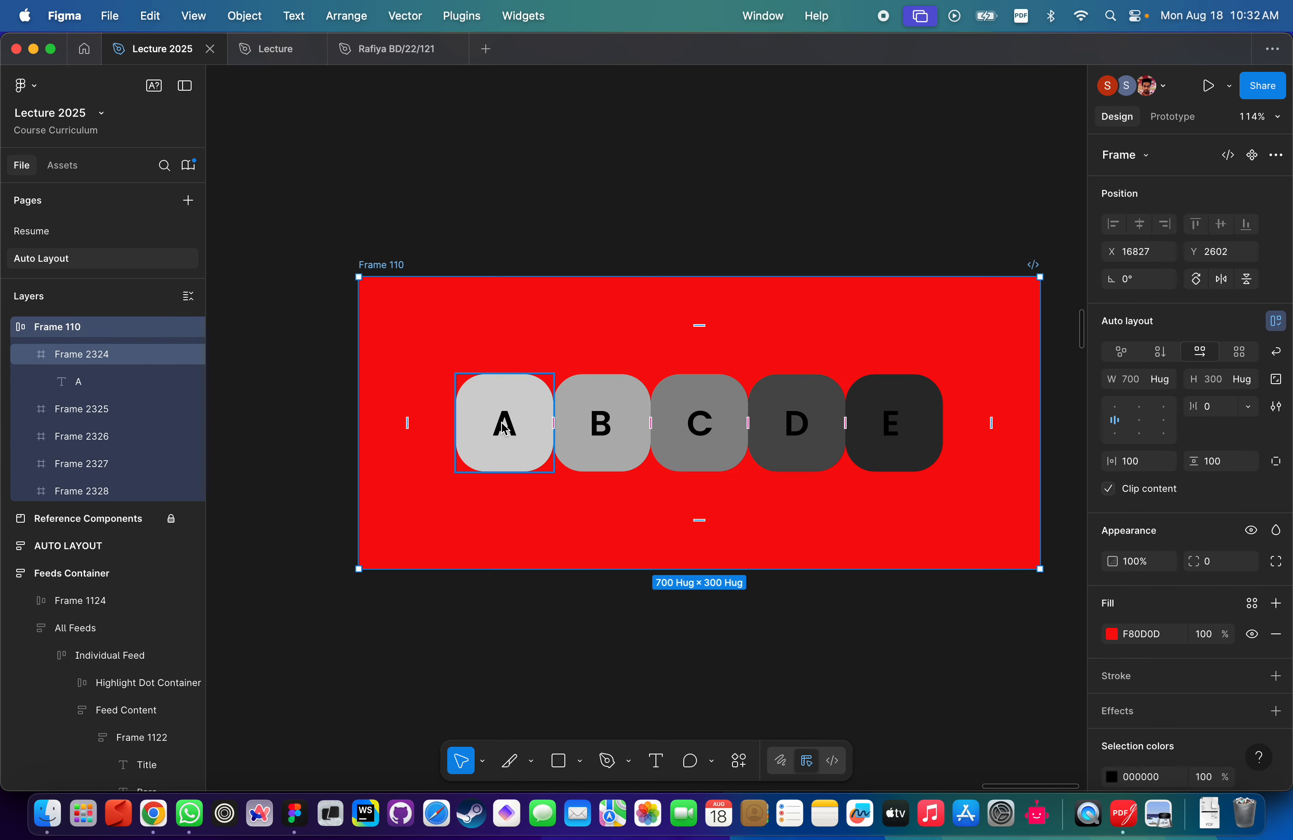
Select all five letter tiles inside Frame 110 and add a minimum width of 100 to them.
{"action": "left_click", "coordinate": [504, 423]}
{"action": "left_click", "coordinate": [375, 271]}
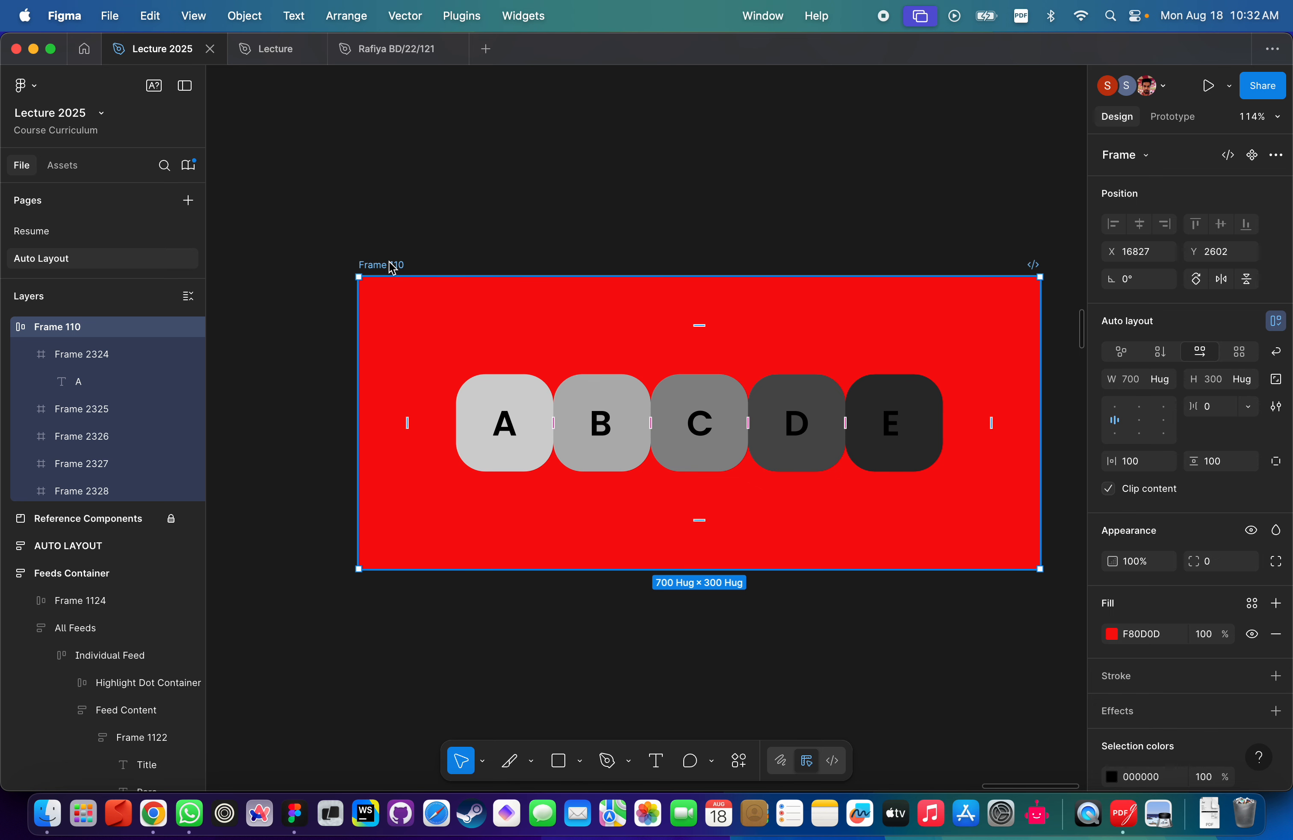
{"action": "key", "text": "Return"}
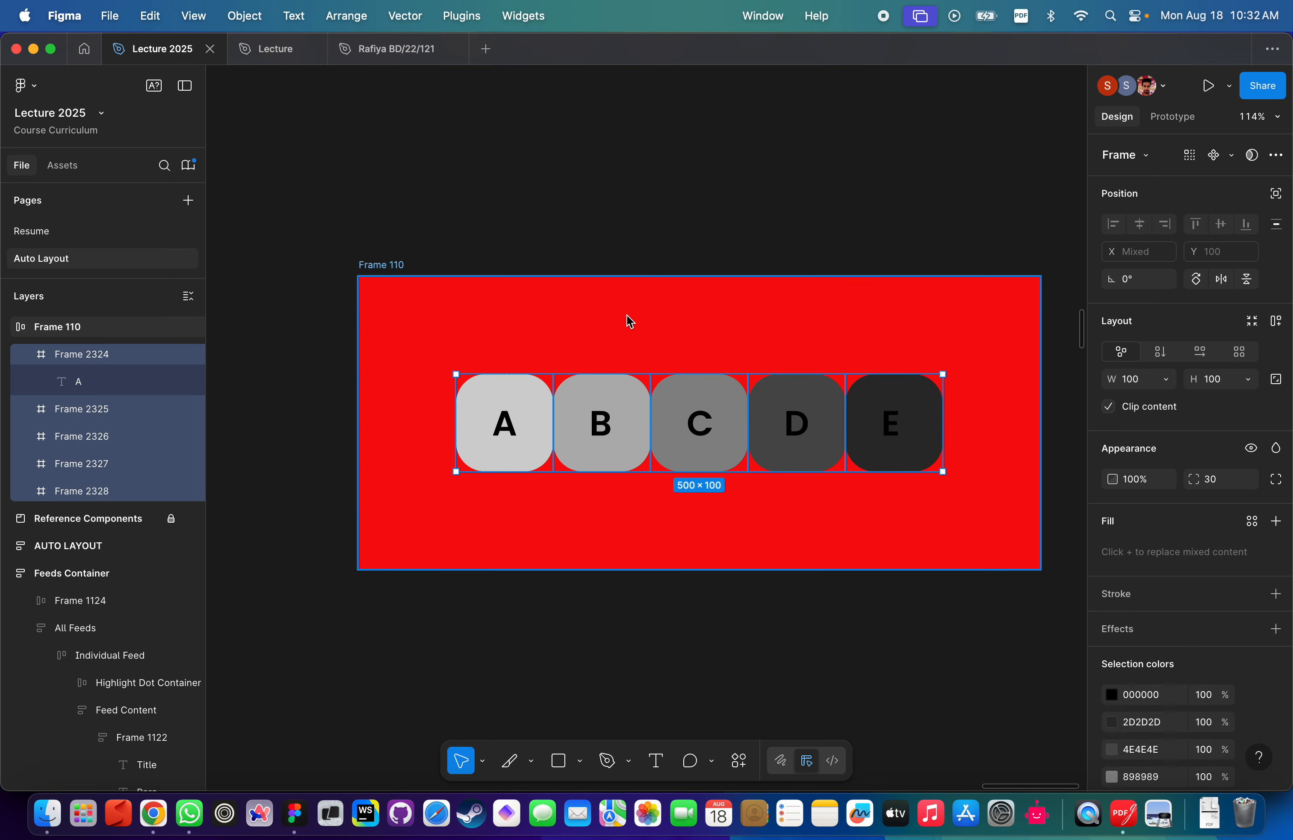
{"action": "left_click", "coordinate": [1170, 384]}
{"action": "left_click", "coordinate": [1194, 441]}
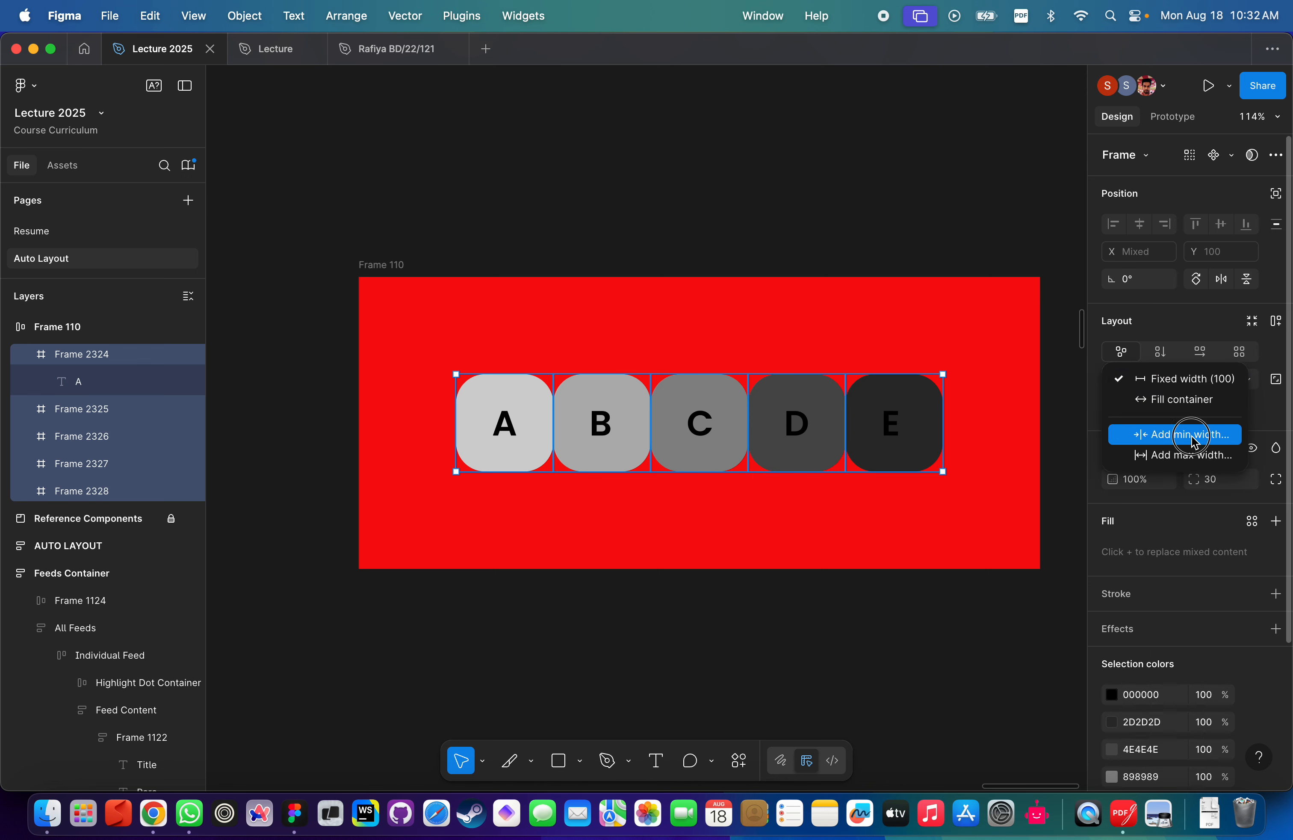
{"action": "type", "text": "100"}
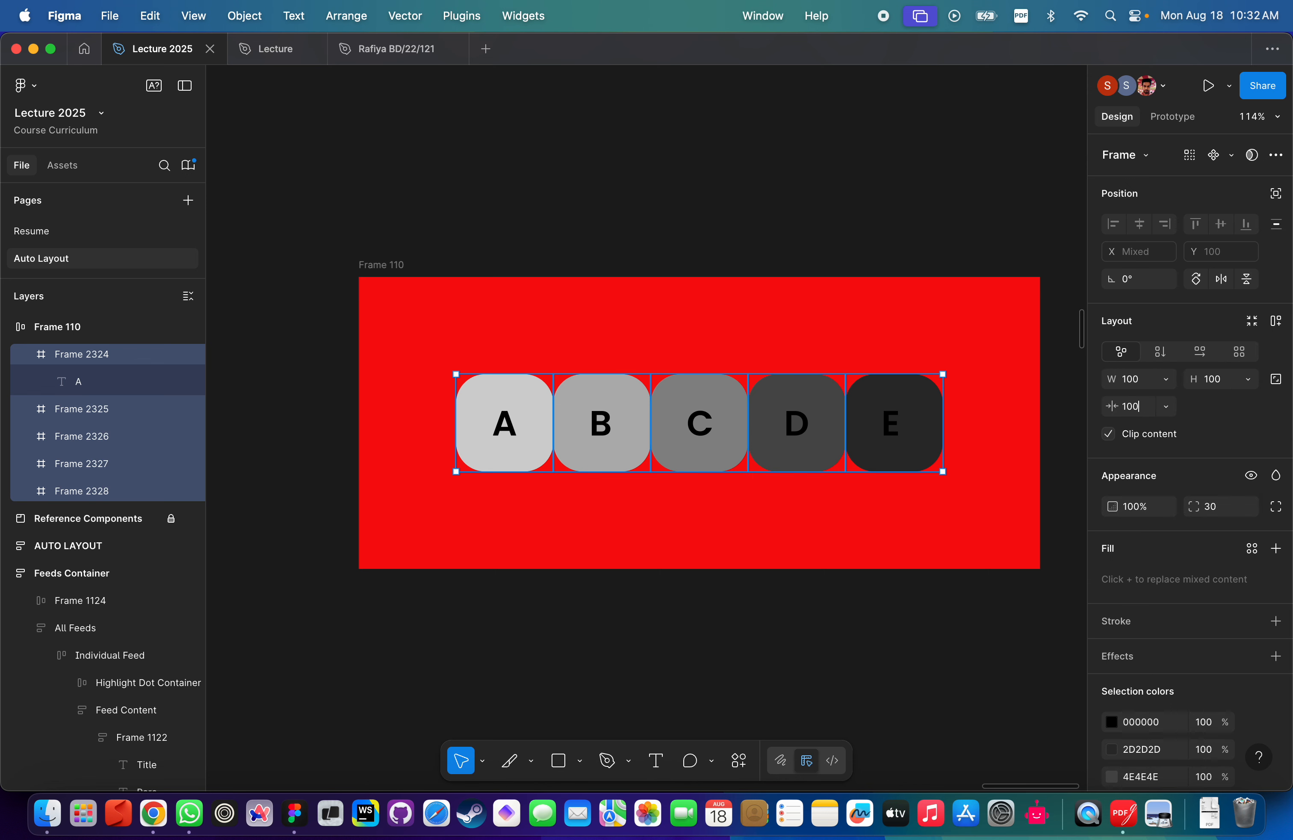
{"action": "key", "text": "Return"}
Try narrowing Frame 110 with the tiles' minimum width in place, and undo the resize.
{"action": "left_click", "coordinate": [436, 219]}
{"action": "left_click", "coordinate": [393, 265]}
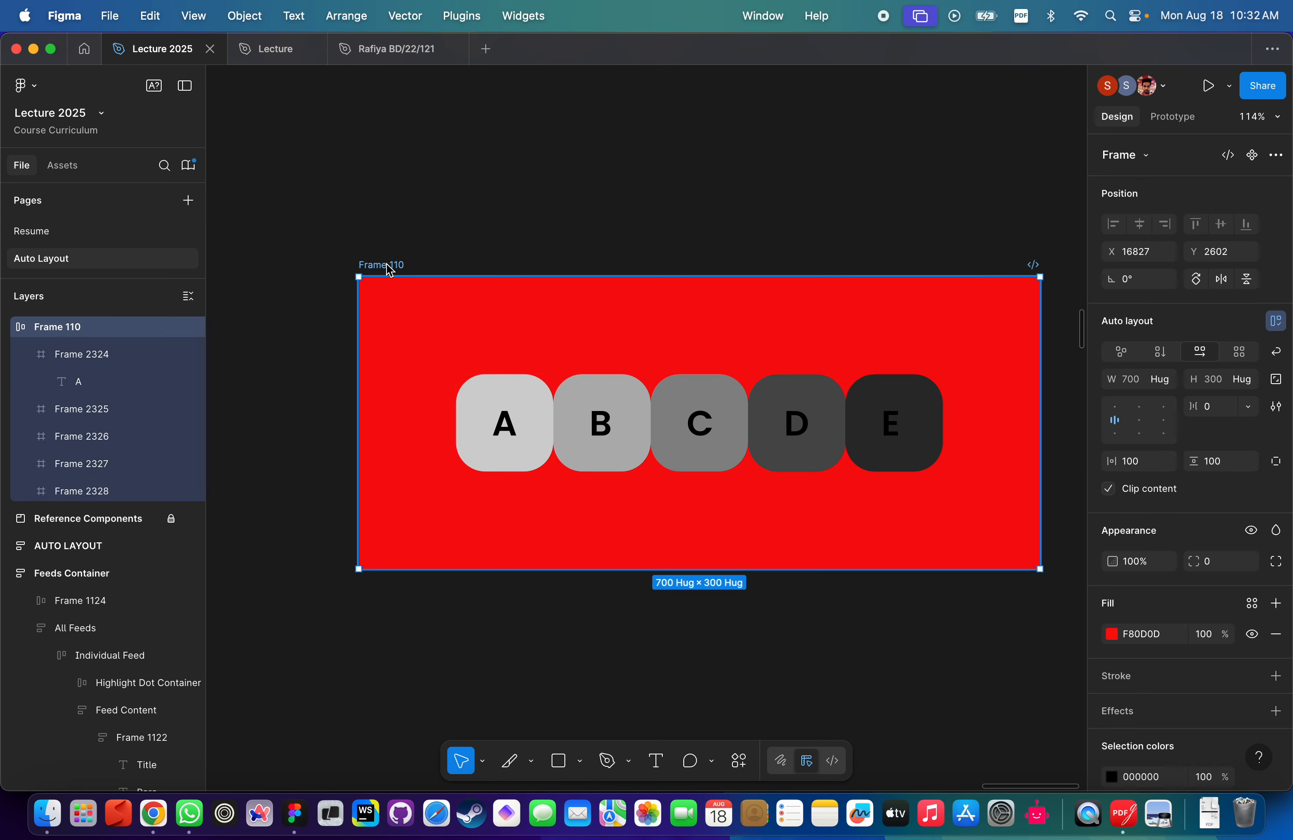
{"action": "left_click_drag", "start_coordinate": [1046, 385], "coordinate": [797, 361]}
{"action": "key", "text": "super+z"}
{"action": "scroll", "coordinate": [655, 103], "scroll_direction": "right", "scroll_amount": 3}
{"action": "scroll", "coordinate": [654, 103], "scroll_direction": "down", "scroll_amount": 2}
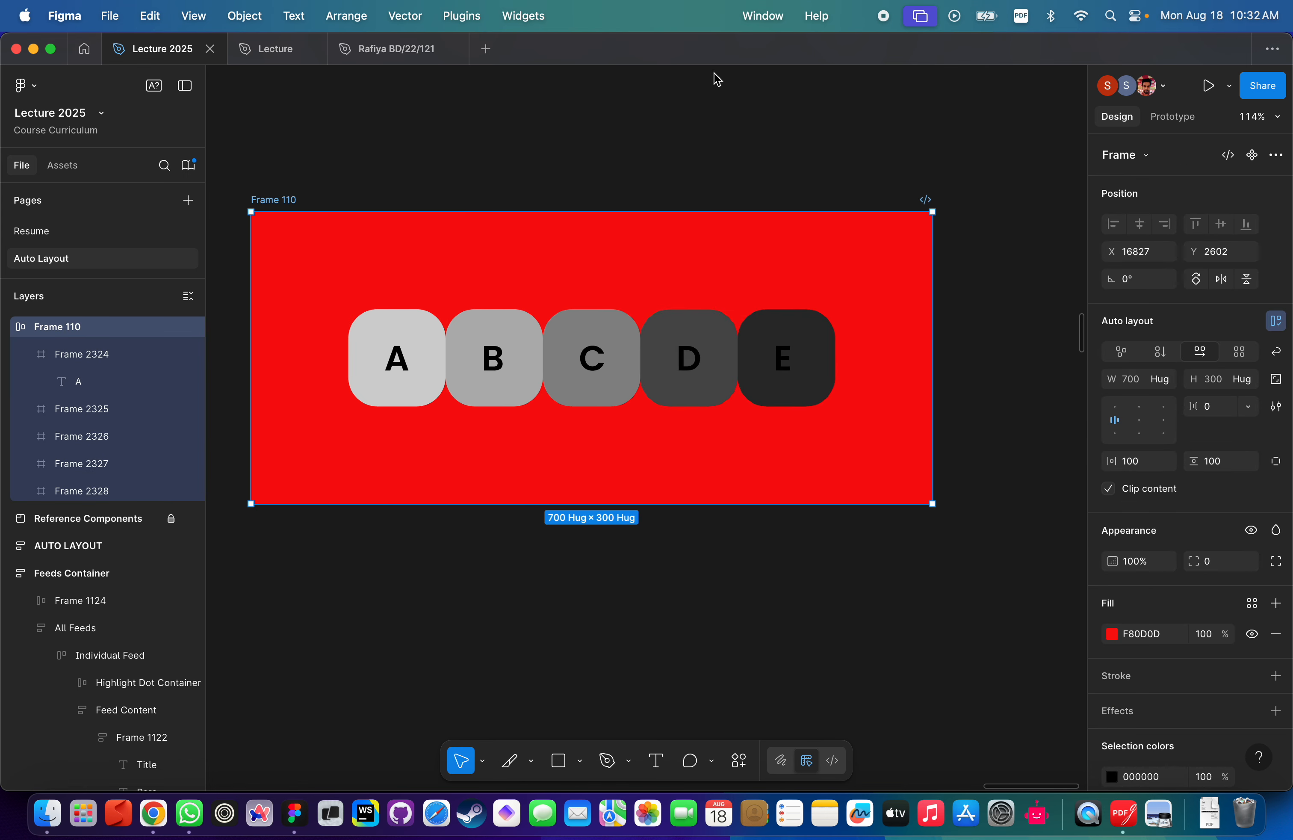
Examine the width sizing and minimum width options of the five letter tiles in Frame 110.
{"action": "left_click", "coordinate": [712, 78]}
{"action": "scroll", "coordinate": [508, 245], "scroll_direction": "down", "scroll_amount": 4}
{"action": "left_click", "coordinate": [351, 211]}
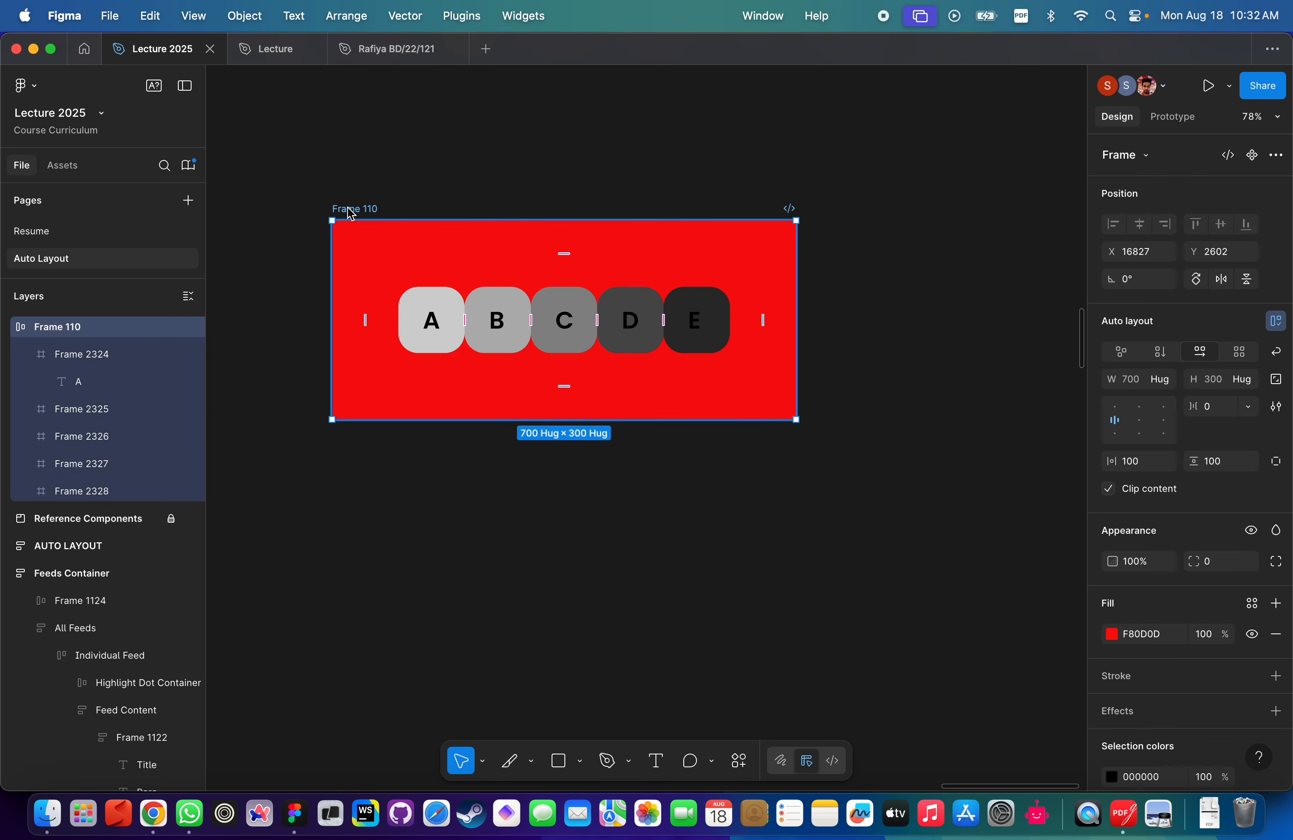
{"action": "scroll", "coordinate": [300, 228], "scroll_direction": "up", "scroll_amount": 3}
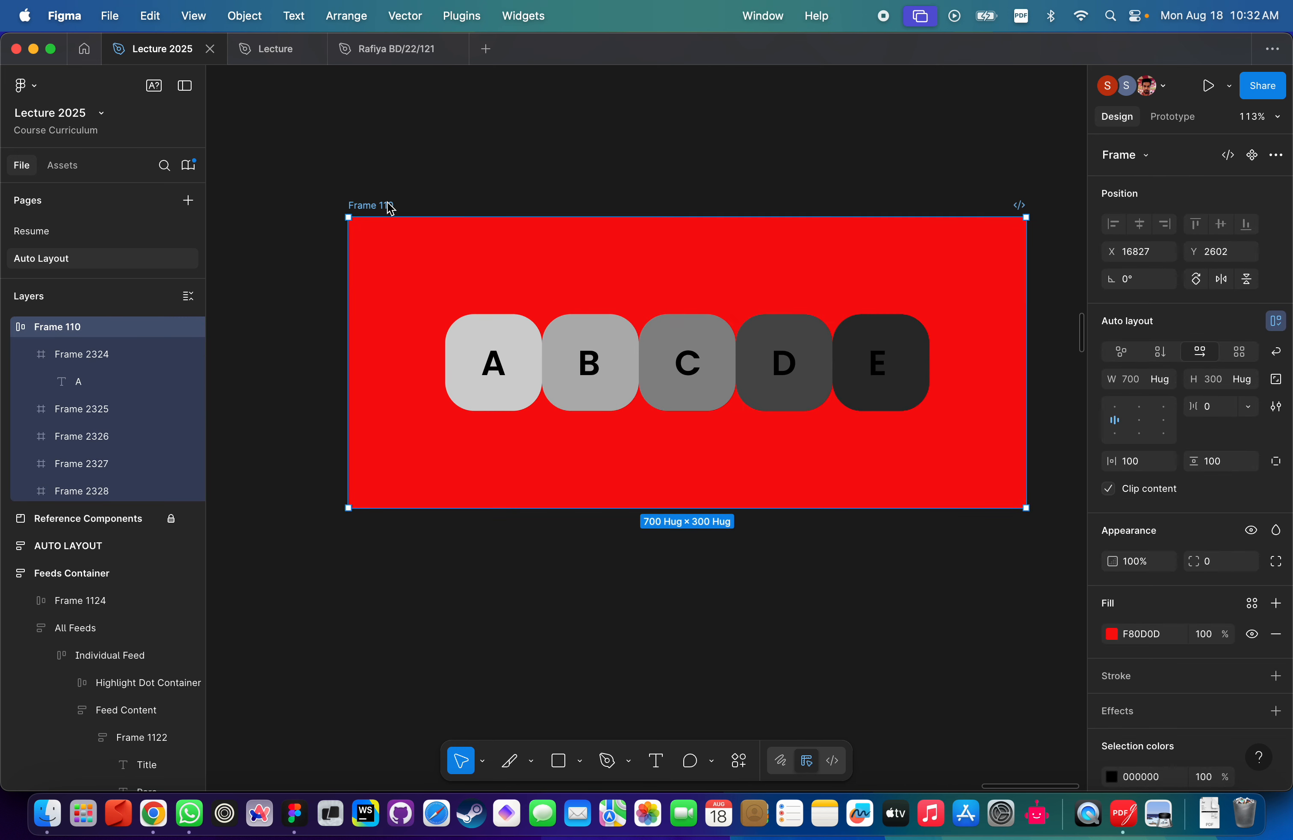
{"action": "left_click", "coordinate": [492, 355]}
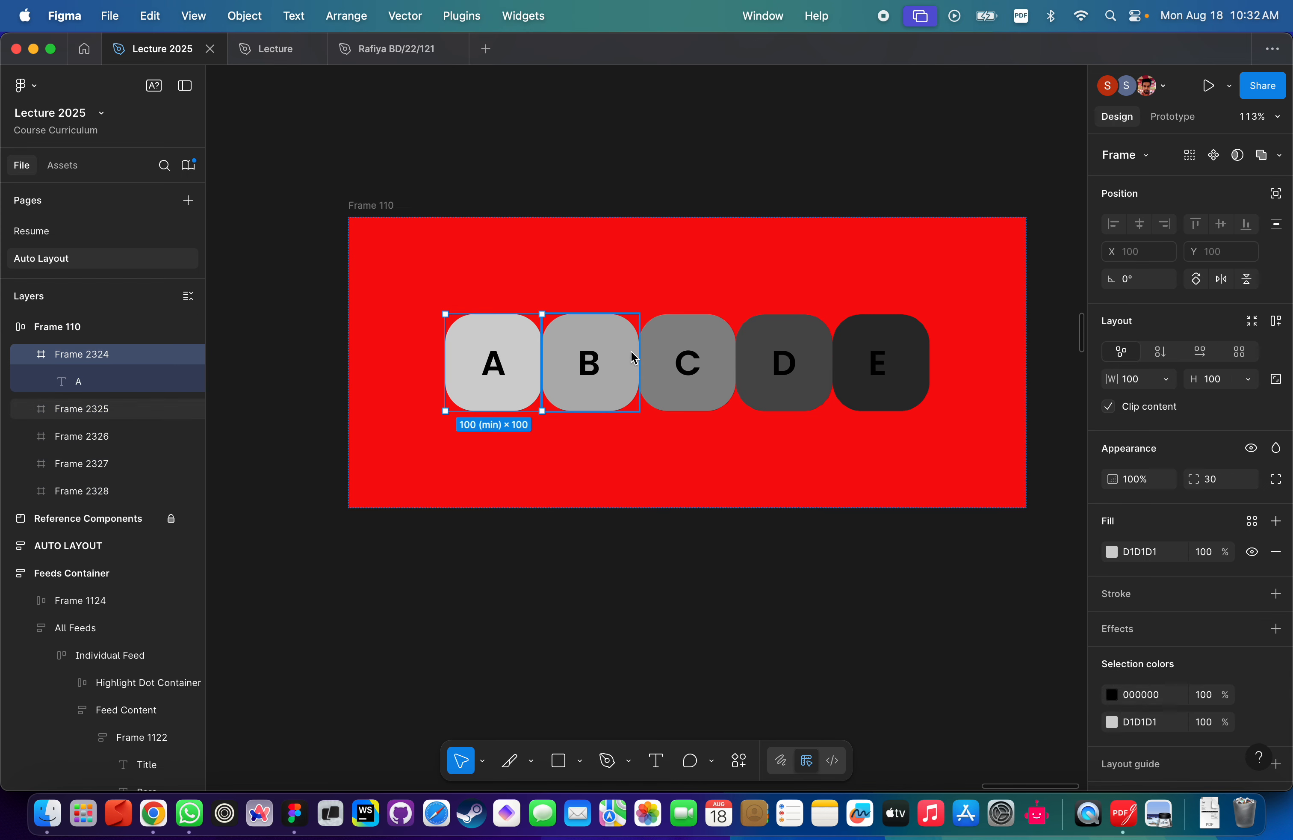
{"action": "left_click", "coordinate": [370, 196]}
{"action": "left_click", "coordinate": [373, 206]}
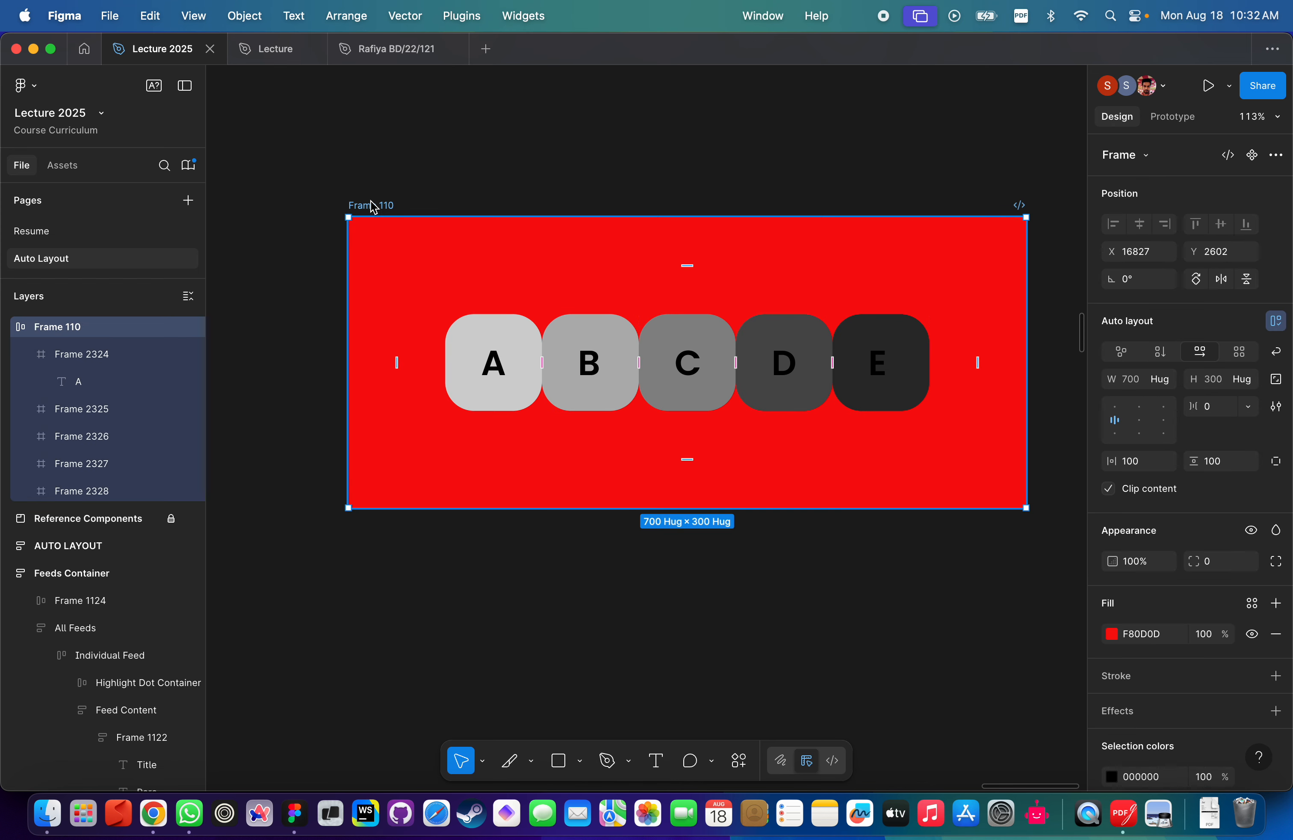
{"action": "key", "text": "Return"}
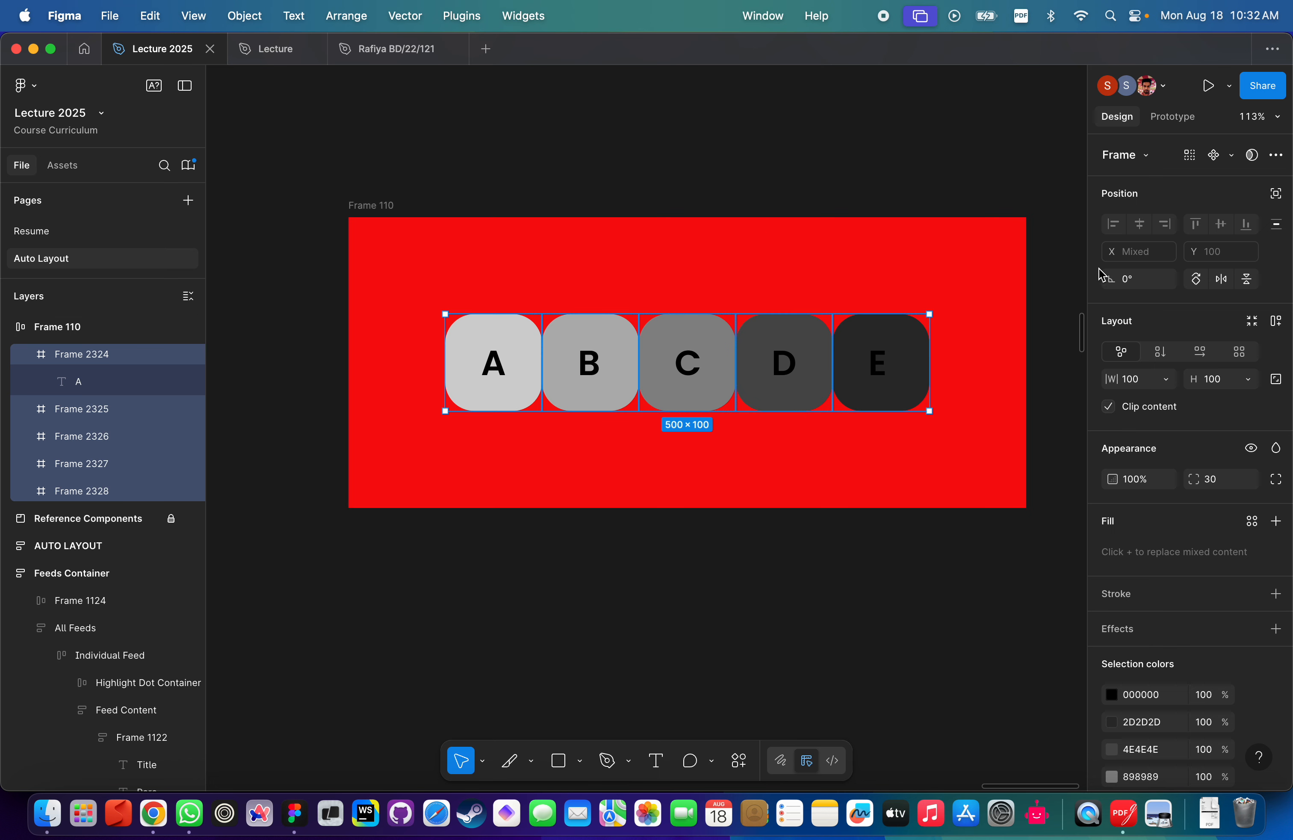
{"action": "left_click", "coordinate": [1168, 383]}
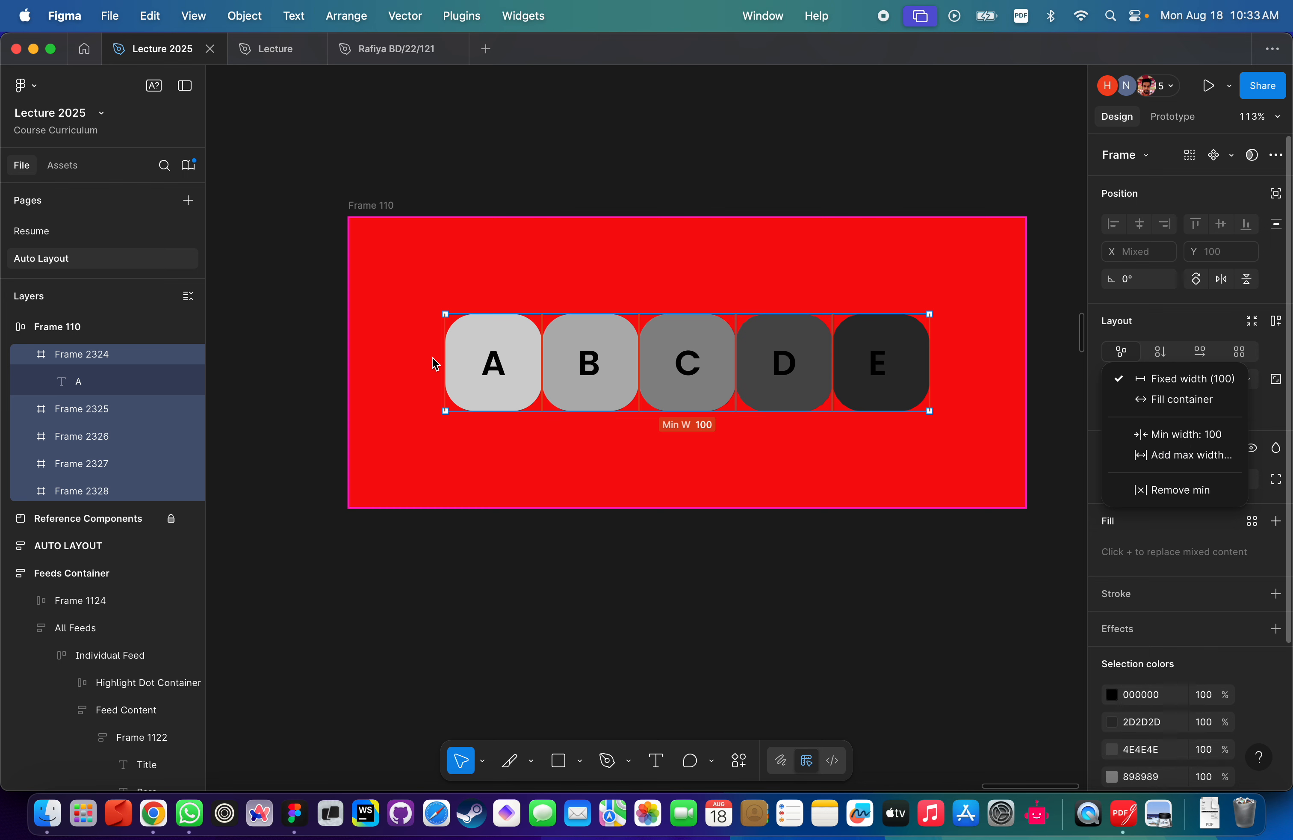
{"action": "left_click", "coordinate": [617, 556]}
Add a minimum width of 700 to Frame 110.
{"action": "scroll", "coordinate": [617, 557], "scroll_direction": "down", "scroll_amount": 5}
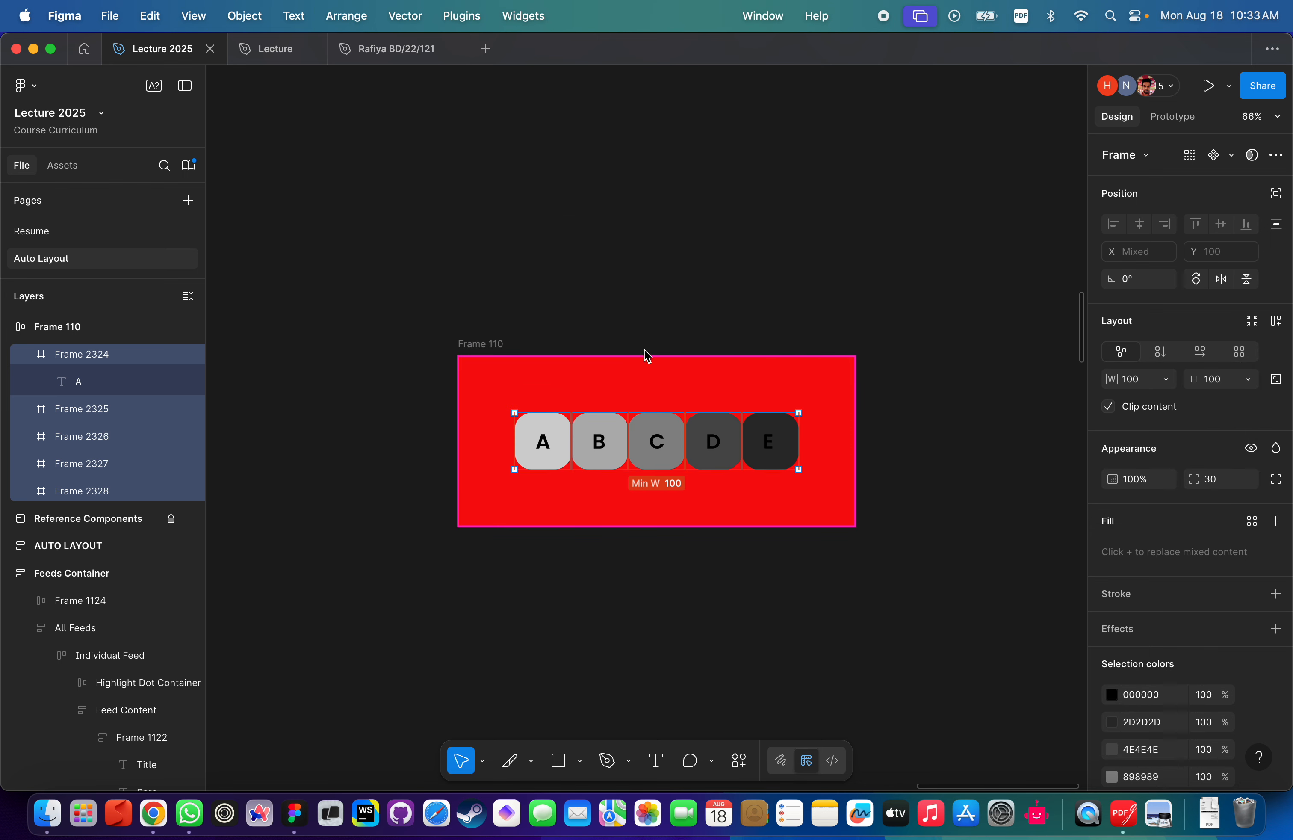
{"action": "left_click", "coordinate": [474, 343]}
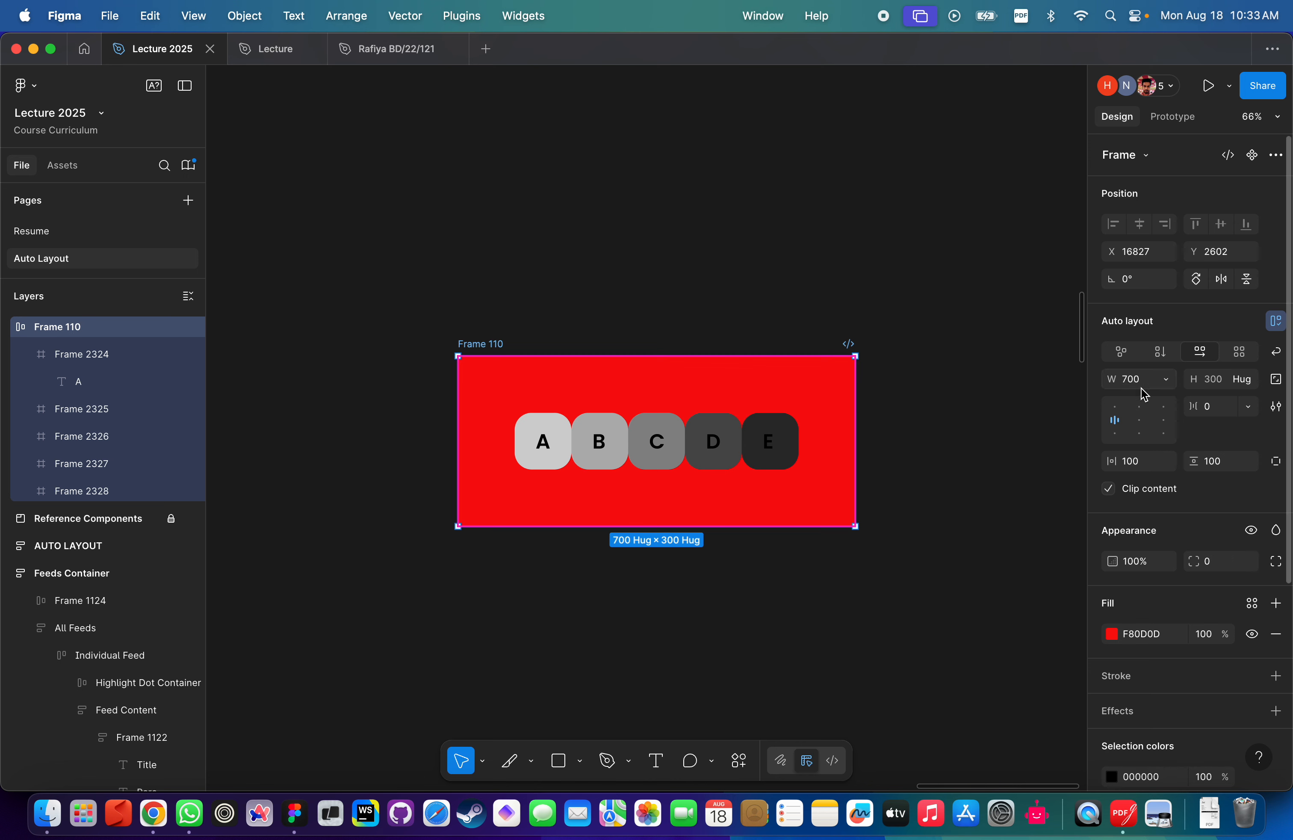
{"action": "left_click", "coordinate": [1167, 382]}
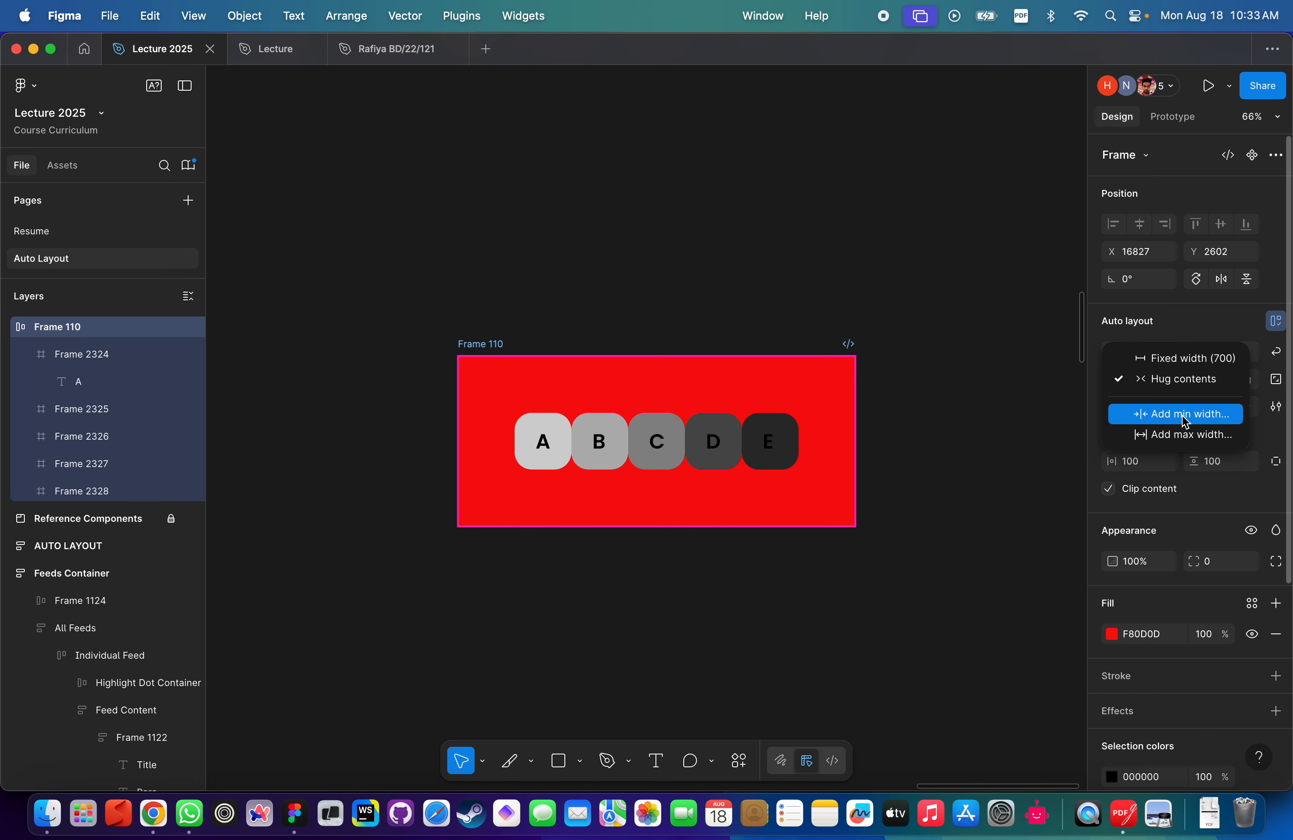
{"action": "left_click", "coordinate": [1181, 416]}
{"action": "type", "text": "700"}
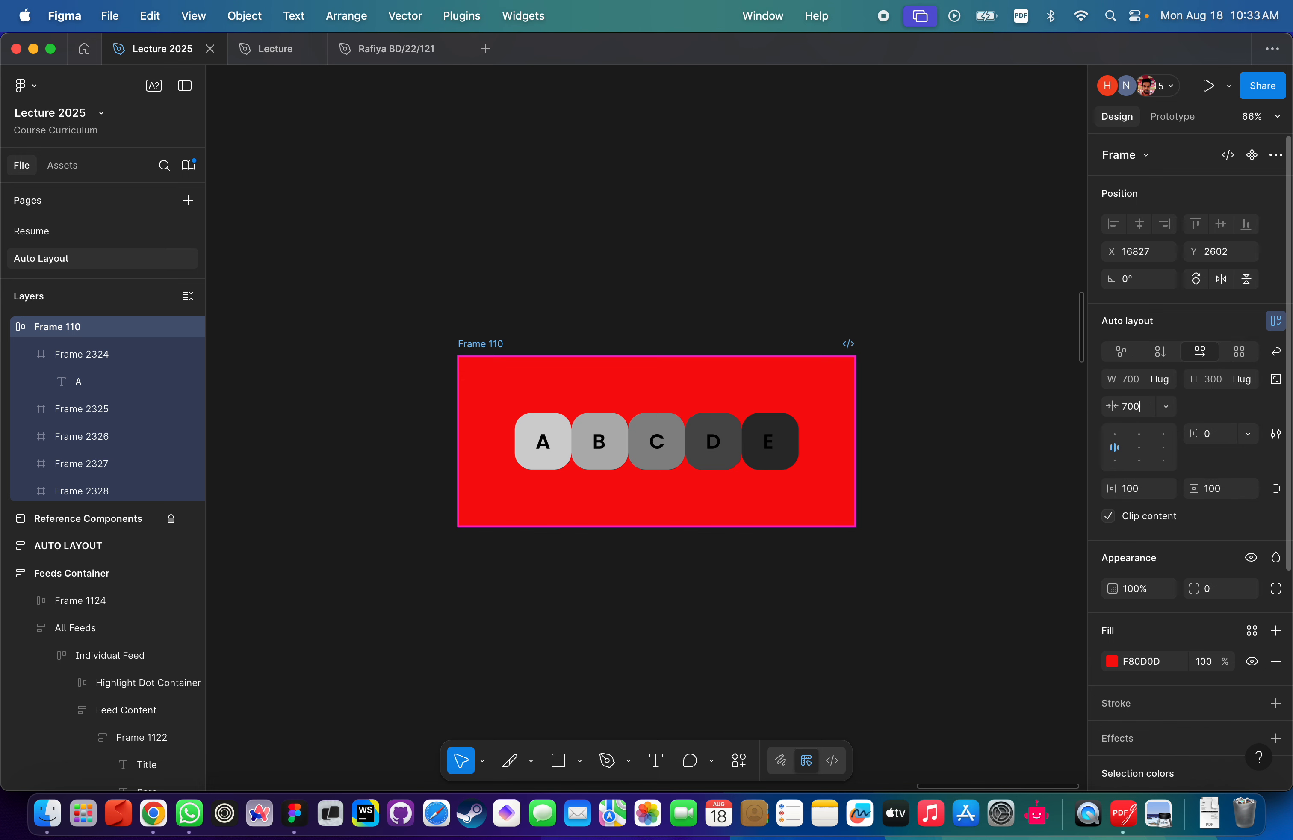
{"action": "key", "text": "Return"}
Try to narrow Frame 110 below its minimum width by moving its right edge inward.
{"action": "left_click", "coordinate": [725, 264]}
{"action": "left_click", "coordinate": [470, 348]}
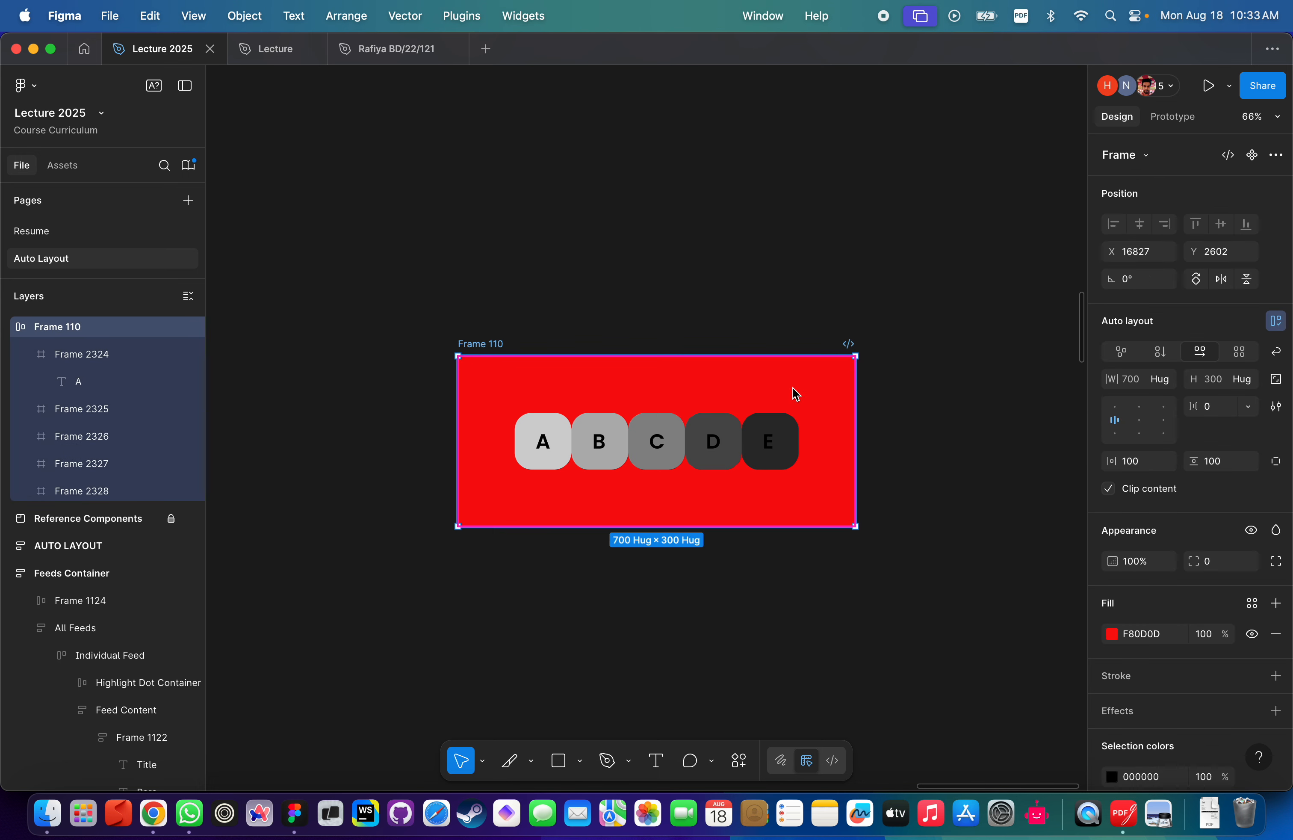
{"action": "left_click_drag", "start_coordinate": [855, 394], "coordinate": [549, 431]}
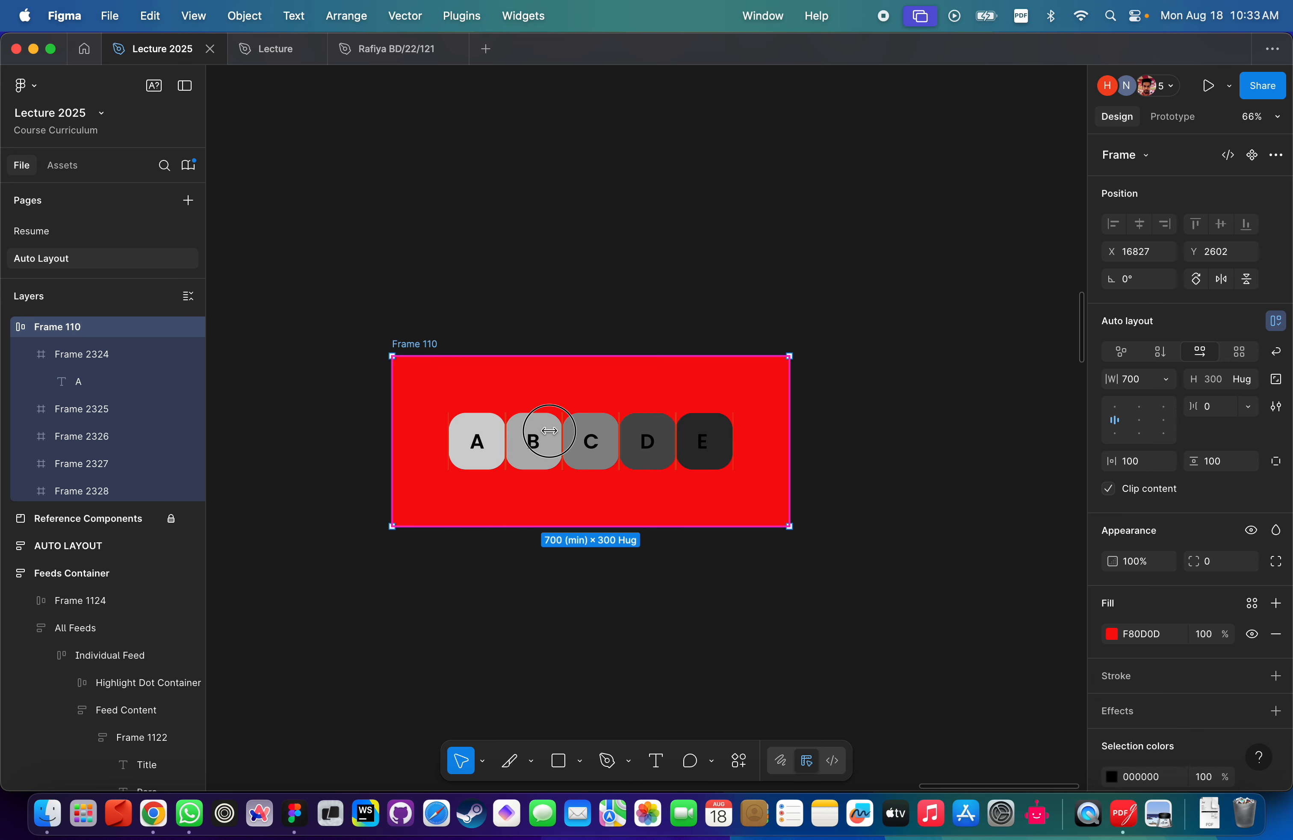
{"action": "left_click", "coordinate": [442, 283]}
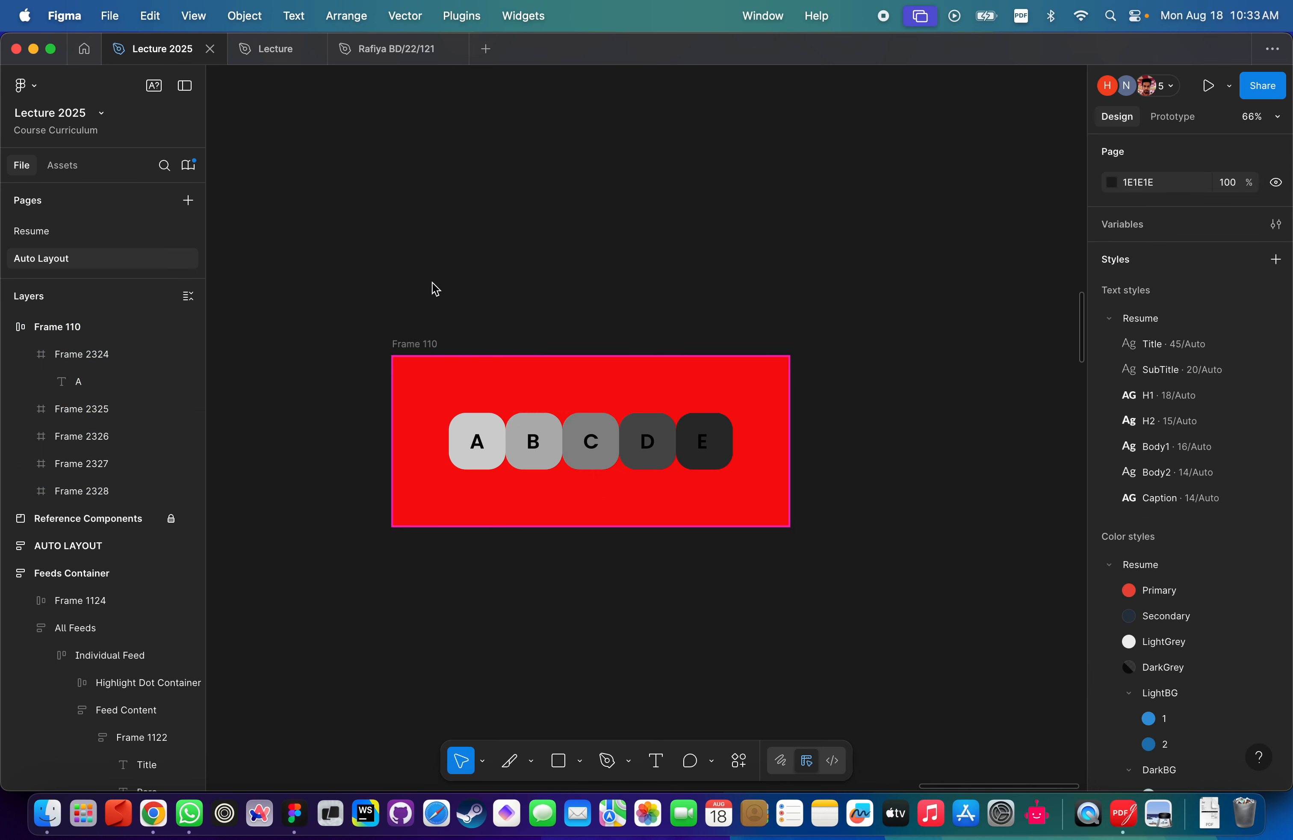
Add a maximum width of 1000 to Frame 110.
{"action": "left_click", "coordinate": [426, 342]}
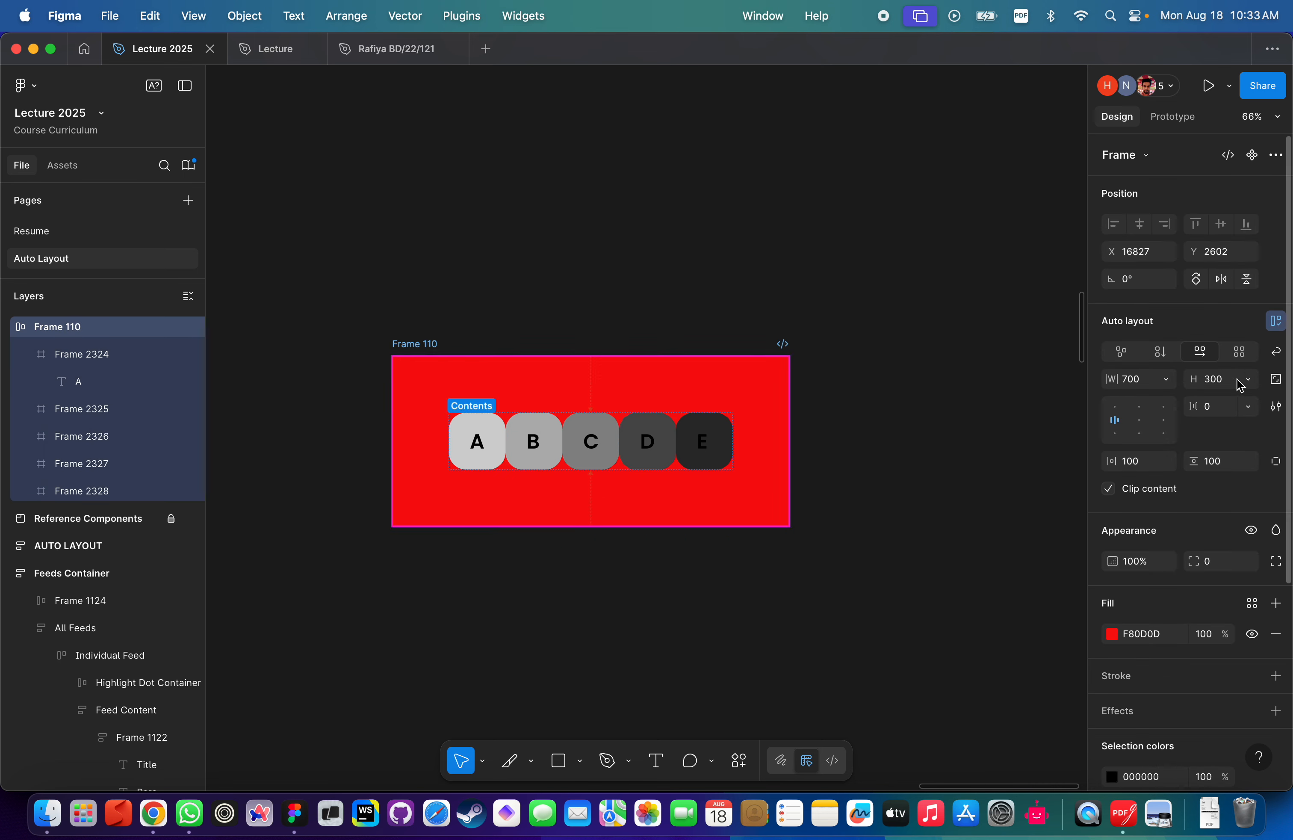
{"action": "left_click", "coordinate": [1166, 387]}
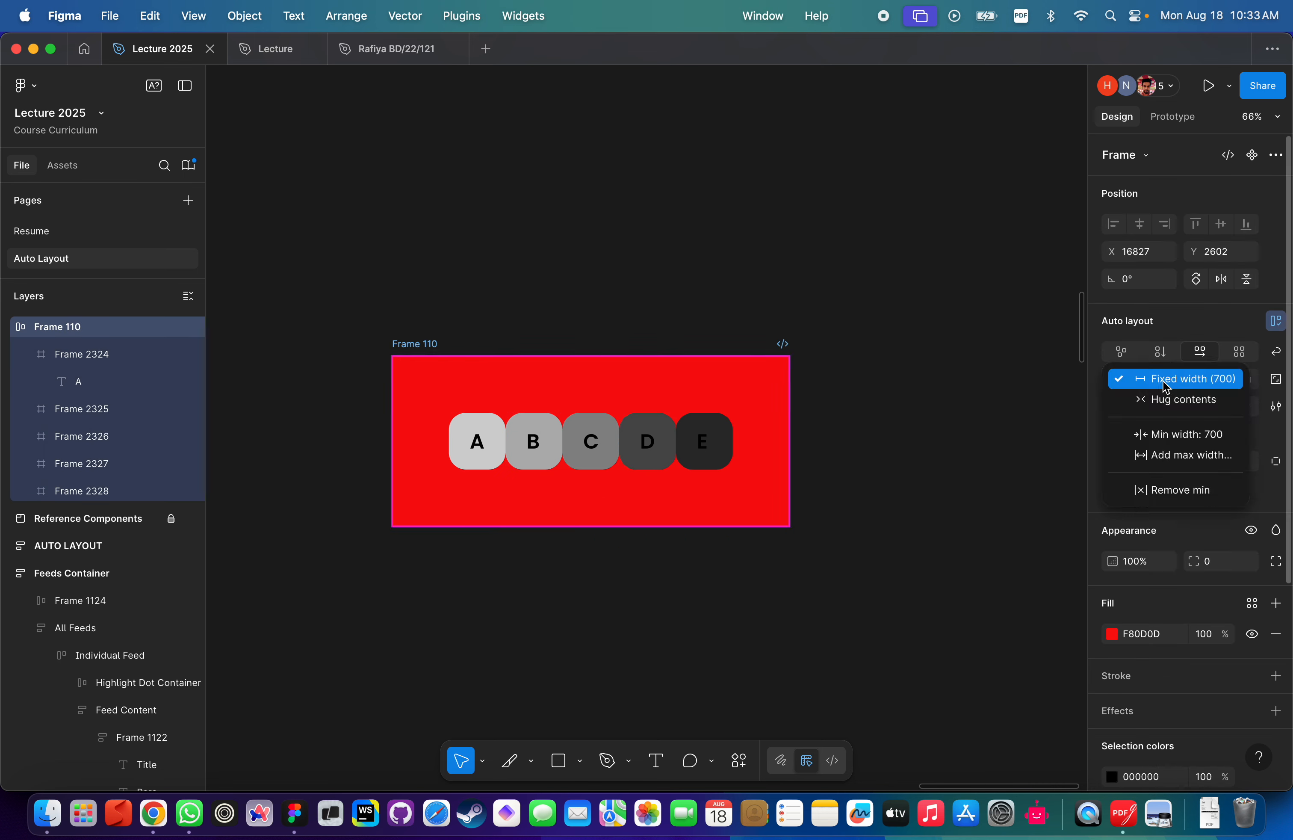
{"action": "left_click", "coordinate": [1185, 460]}
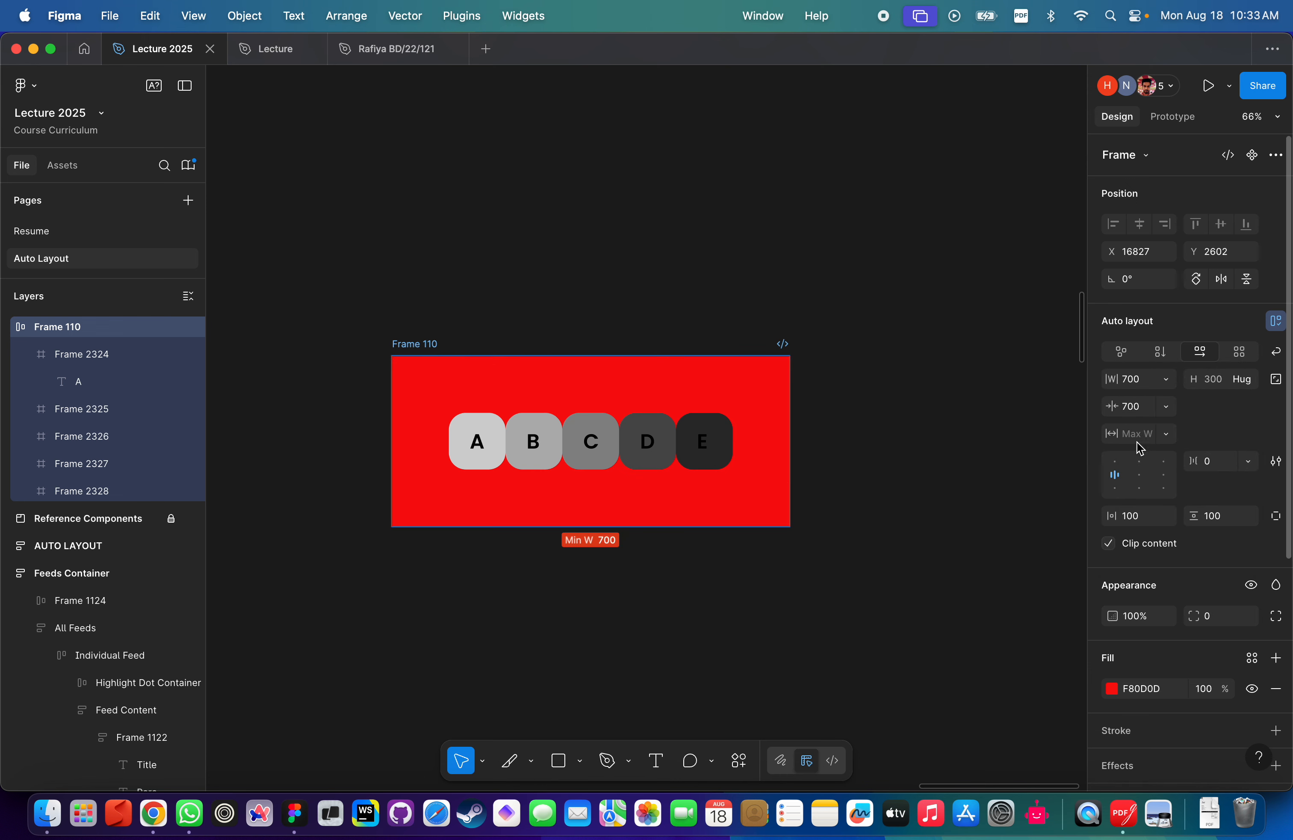
{"action": "type", "text": "1000"}
{"action": "key", "text": "Return"}
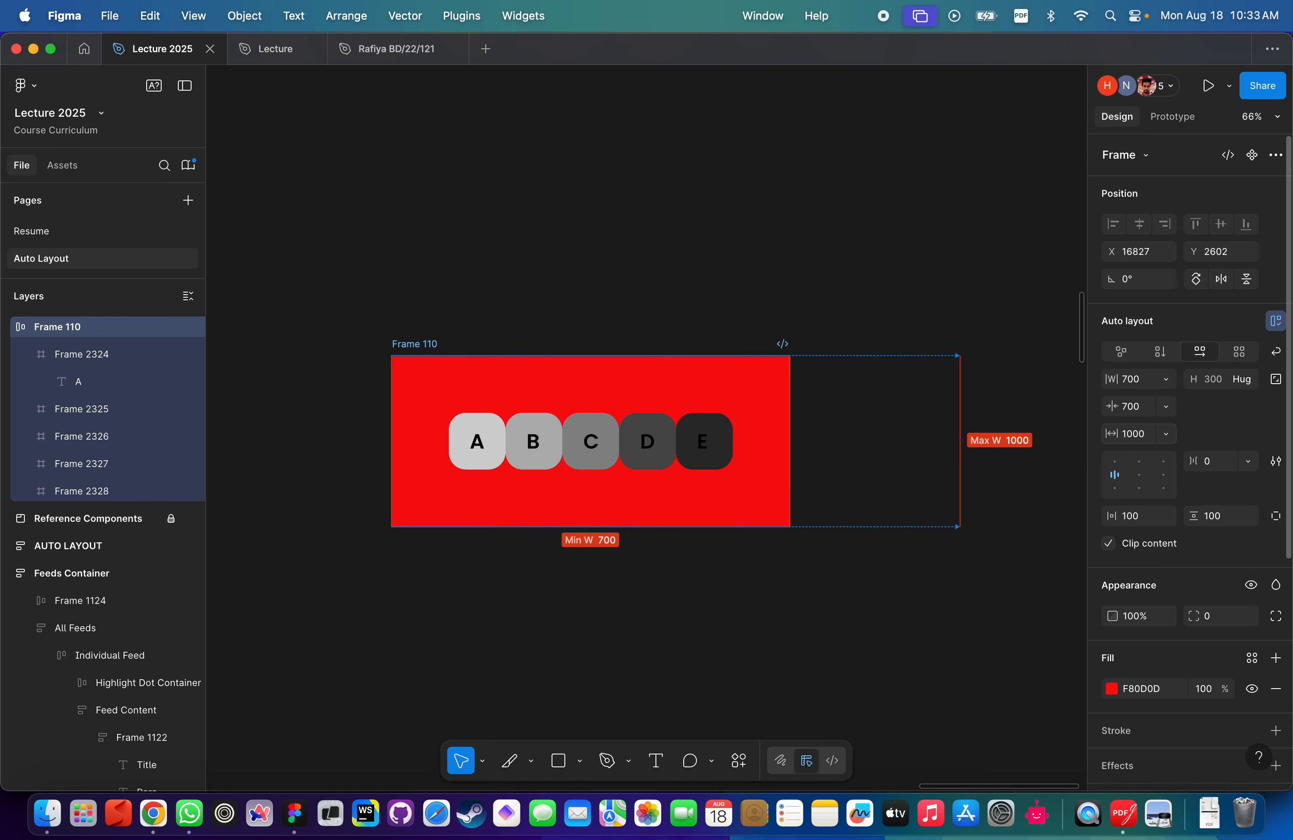
{"action": "left_click", "coordinate": [679, 297]}
{"action": "left_click", "coordinate": [421, 344]}
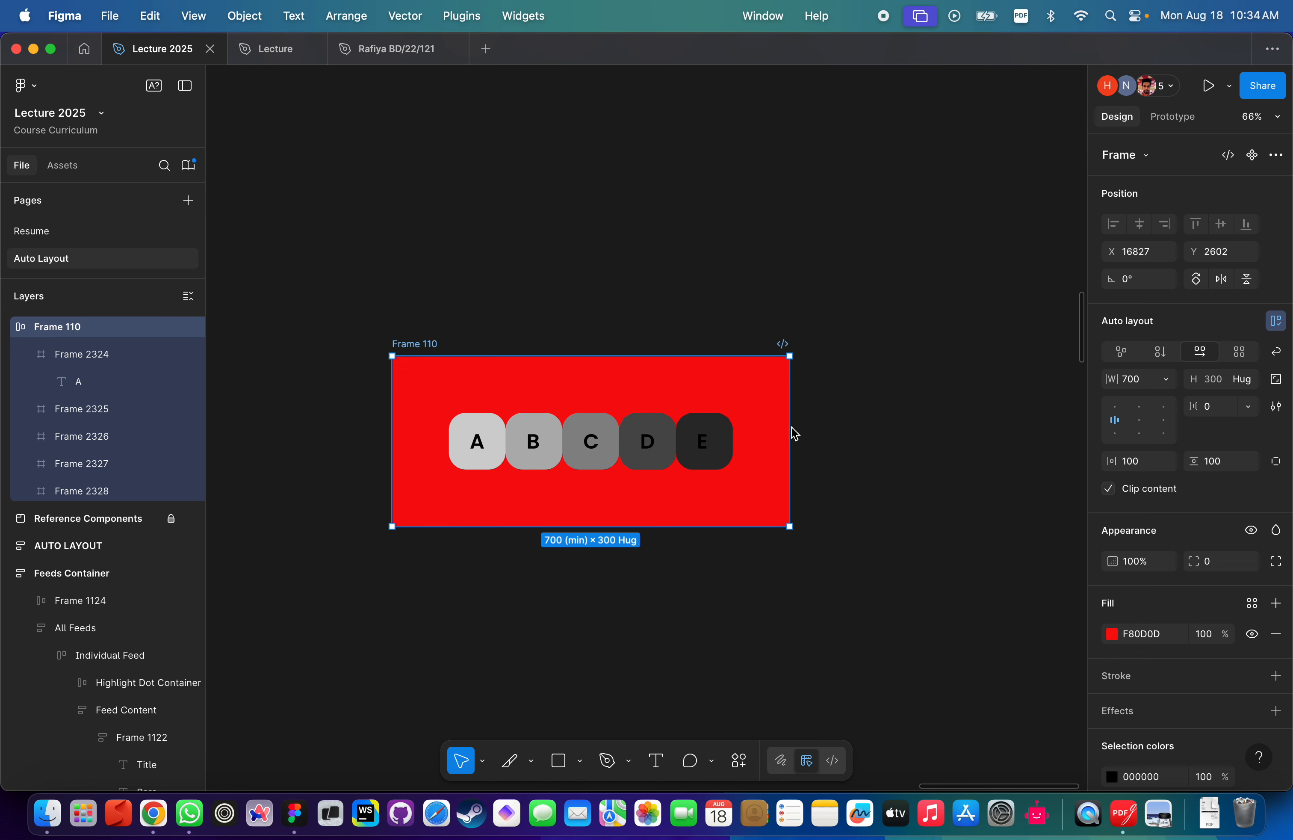
Widen Frame 110 to its maximum width of 1000, and set its width to hug contents.
{"action": "left_click_drag", "start_coordinate": [794, 433], "coordinate": [1036, 407]}
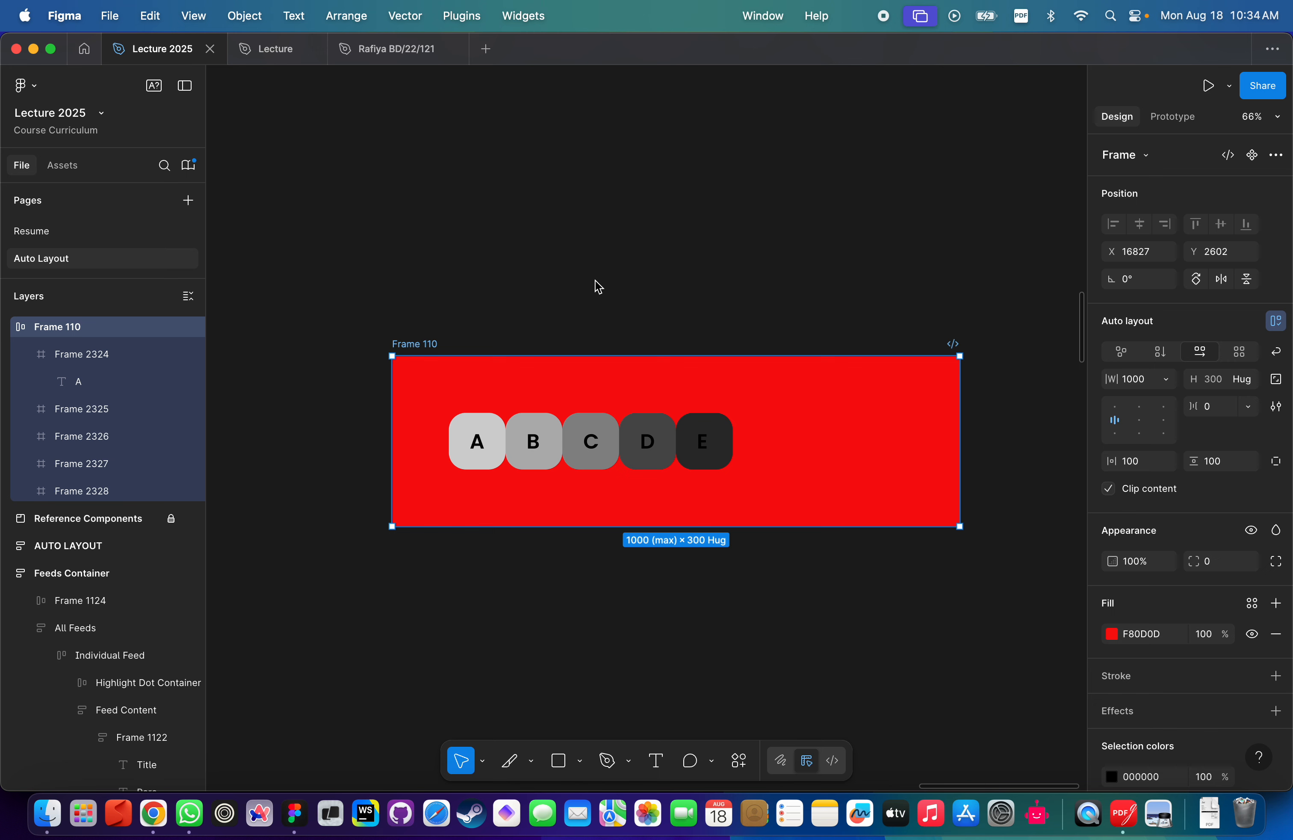
{"action": "left_click", "coordinate": [566, 284]}
{"action": "left_click", "coordinate": [414, 345]}
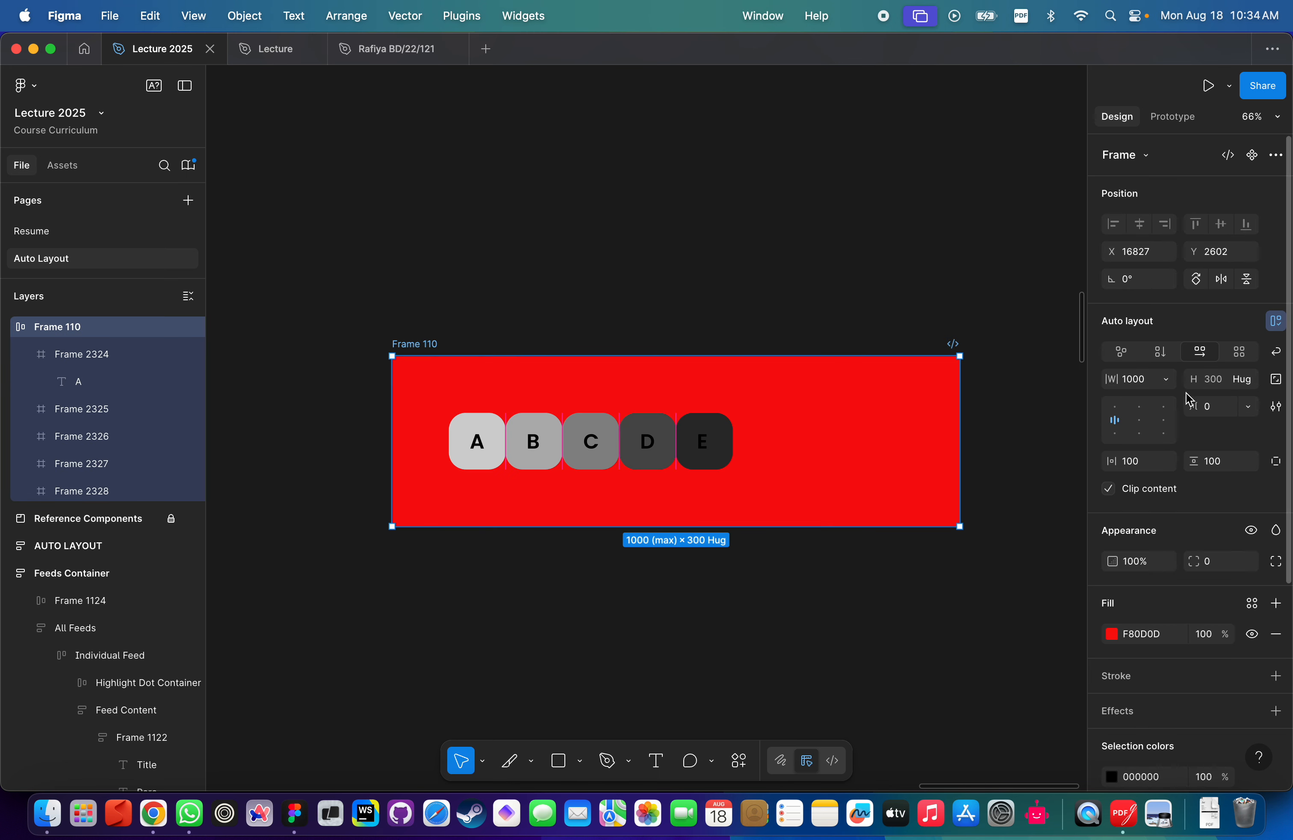
{"action": "left_click", "coordinate": [1167, 379]}
{"action": "left_click", "coordinate": [1188, 400]}
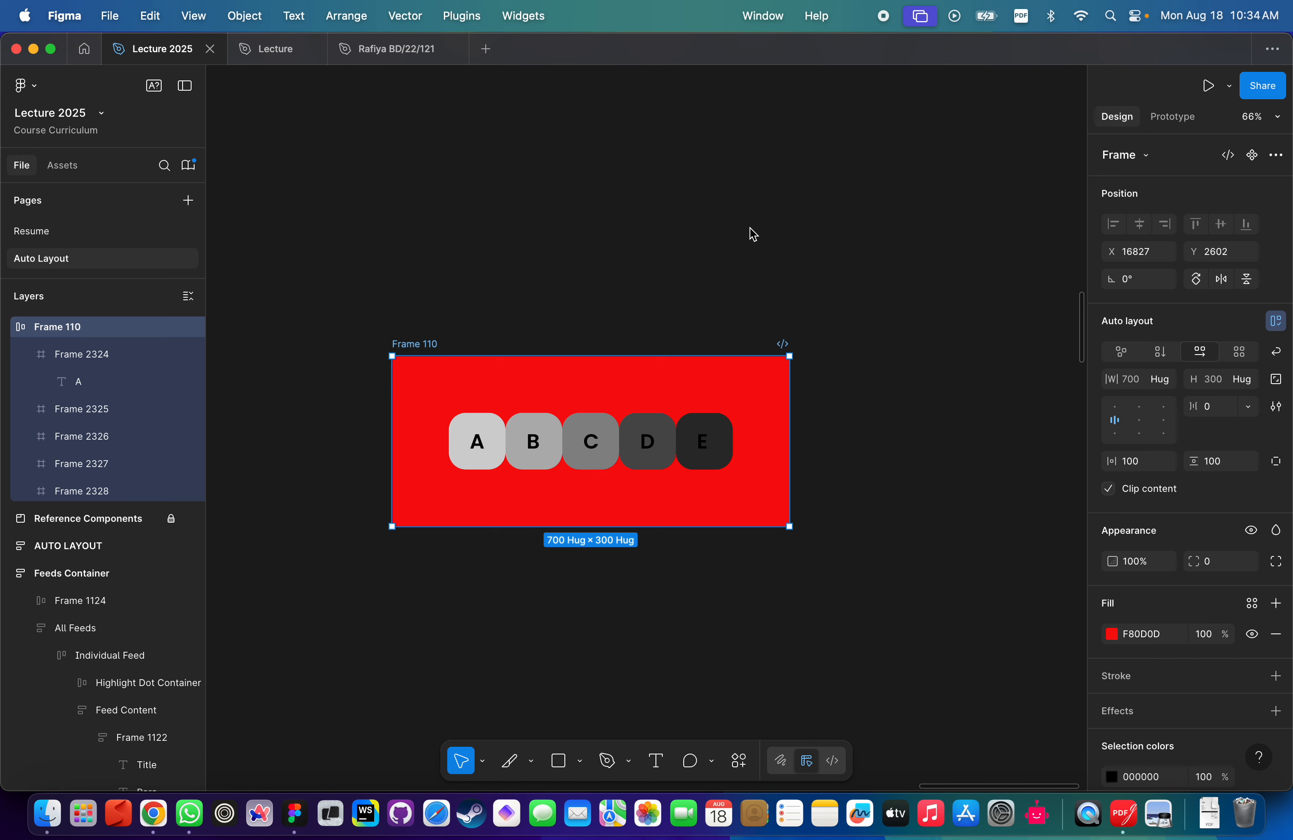
{"action": "left_click", "coordinate": [568, 344]}
{"action": "scroll", "coordinate": [567, 344], "scroll_direction": "up", "scroll_amount": 5}
{"action": "scroll", "coordinate": [567, 343], "scroll_direction": "down", "scroll_amount": 4}
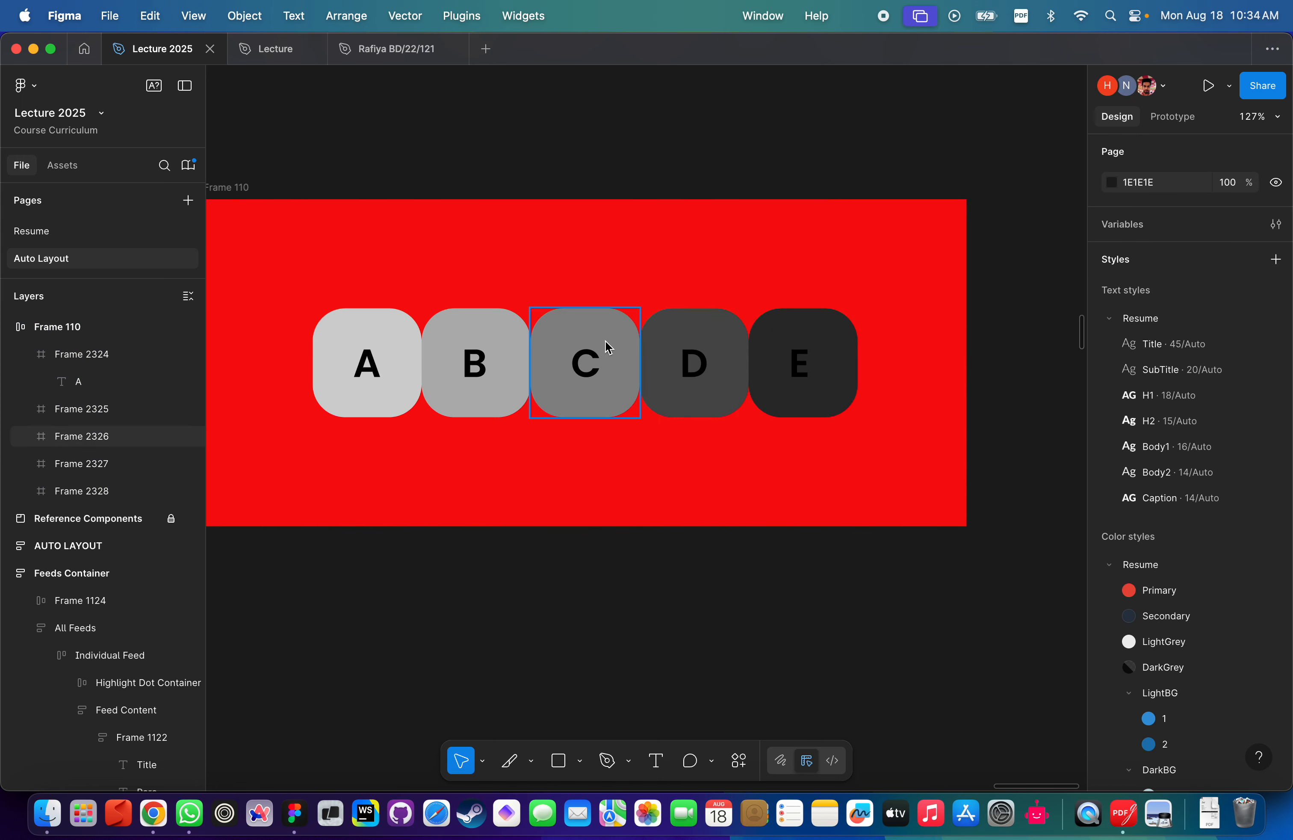
{"action": "left_click", "coordinate": [335, 242]}
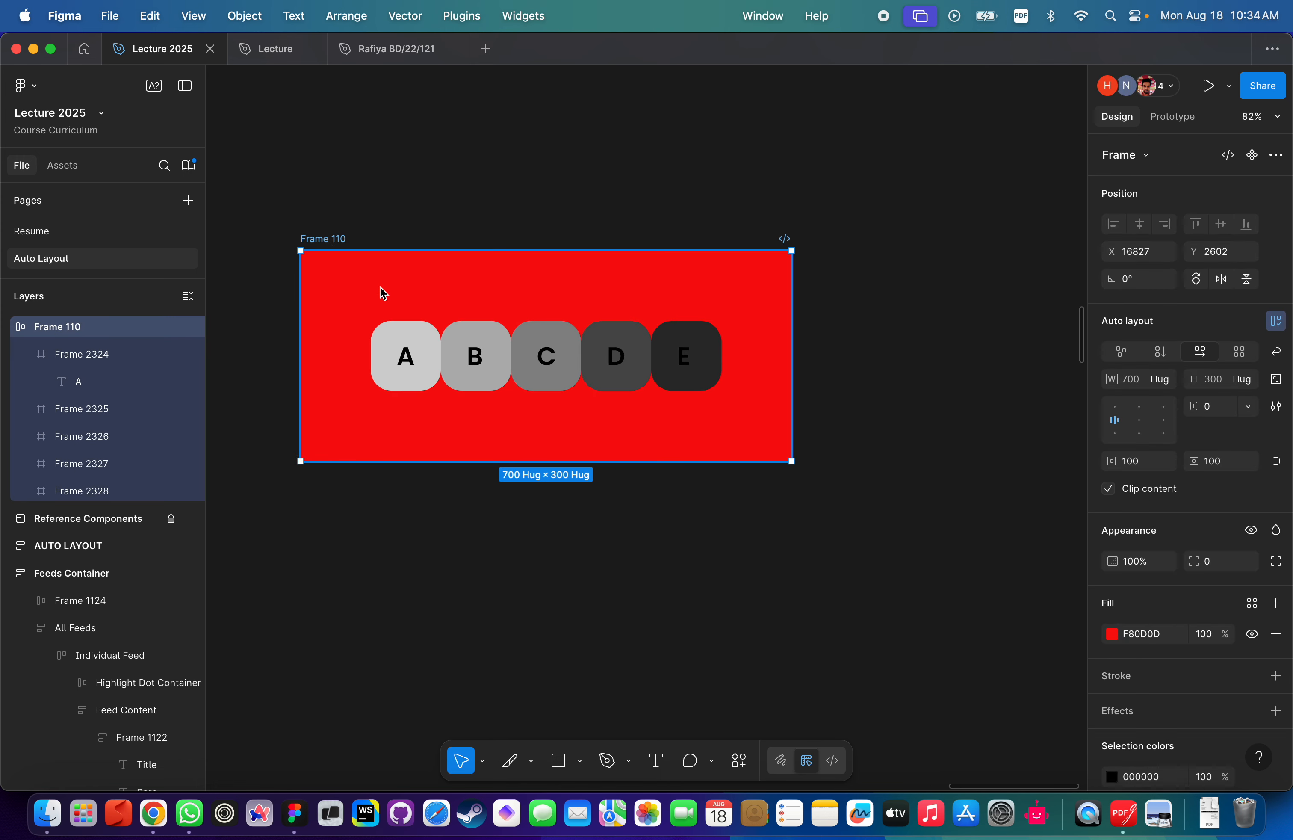
{"action": "scroll", "coordinate": [443, 379], "scroll_direction": "up", "scroll_amount": 3}
{"action": "scroll", "coordinate": [635, 275], "scroll_direction": "down", "scroll_amount": 2}
{"action": "scroll", "coordinate": [635, 275], "scroll_direction": "down", "scroll_amount": 10}
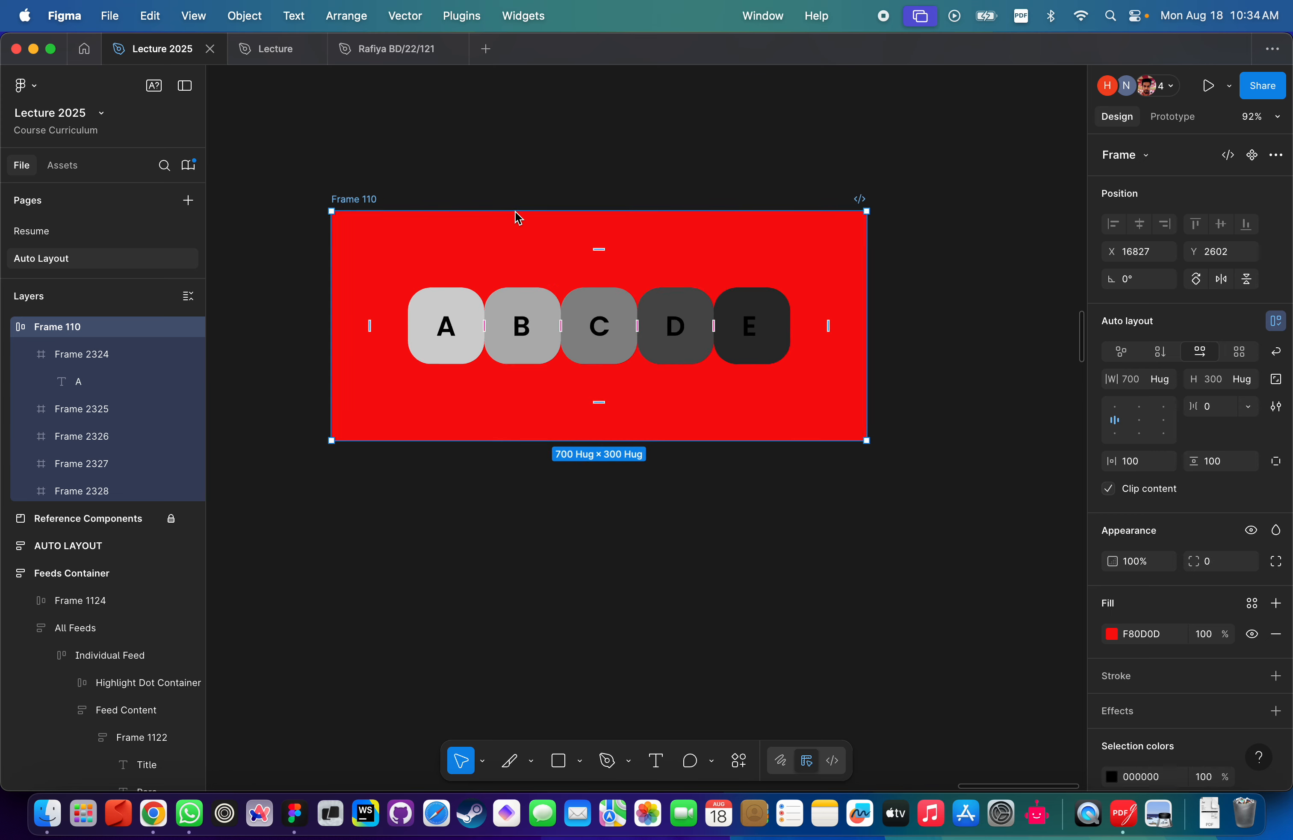
{"action": "scroll", "coordinate": [537, 196], "scroll_direction": "up", "scroll_amount": 4}
{"action": "scroll", "coordinate": [424, 236], "scroll_direction": "up", "scroll_amount": 8}
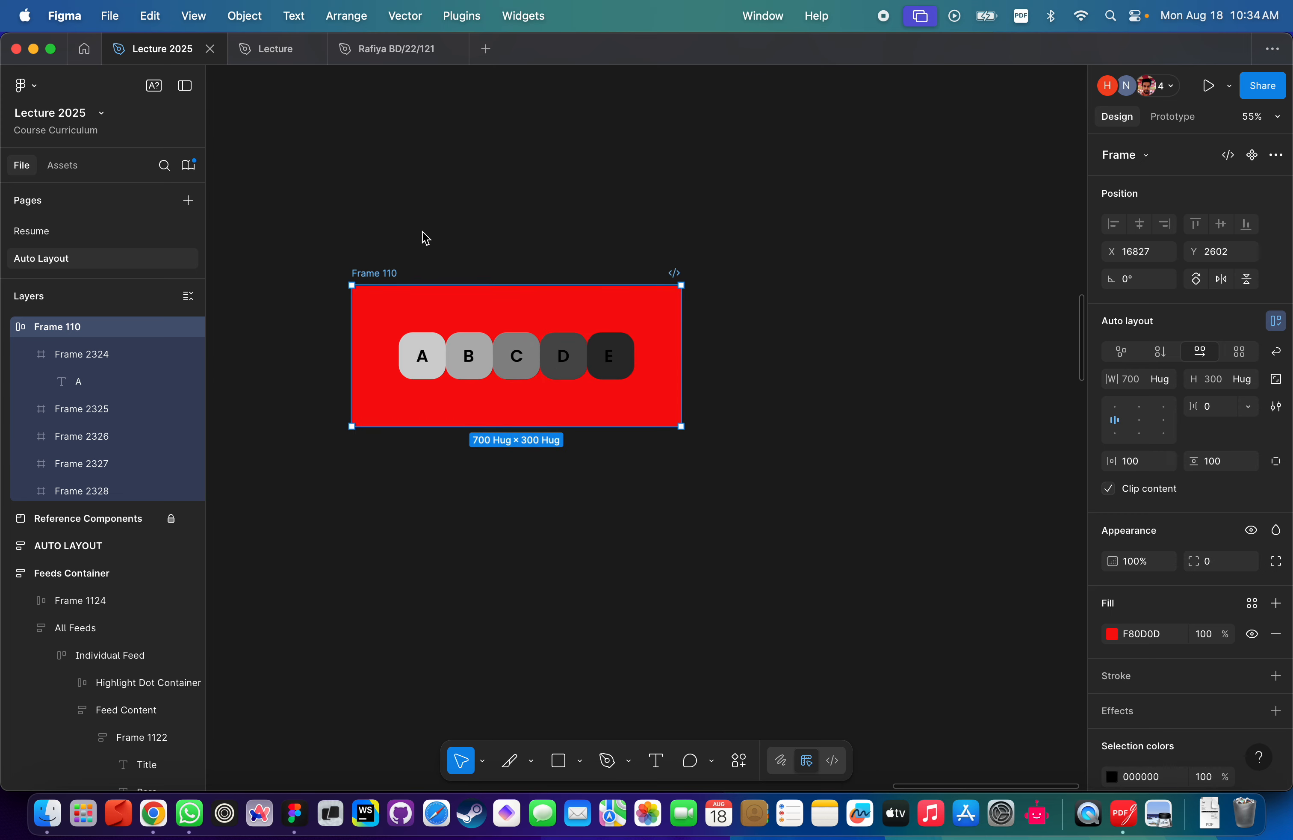
{"action": "scroll", "coordinate": [490, 349], "scroll_direction": "down", "scroll_amount": 1}
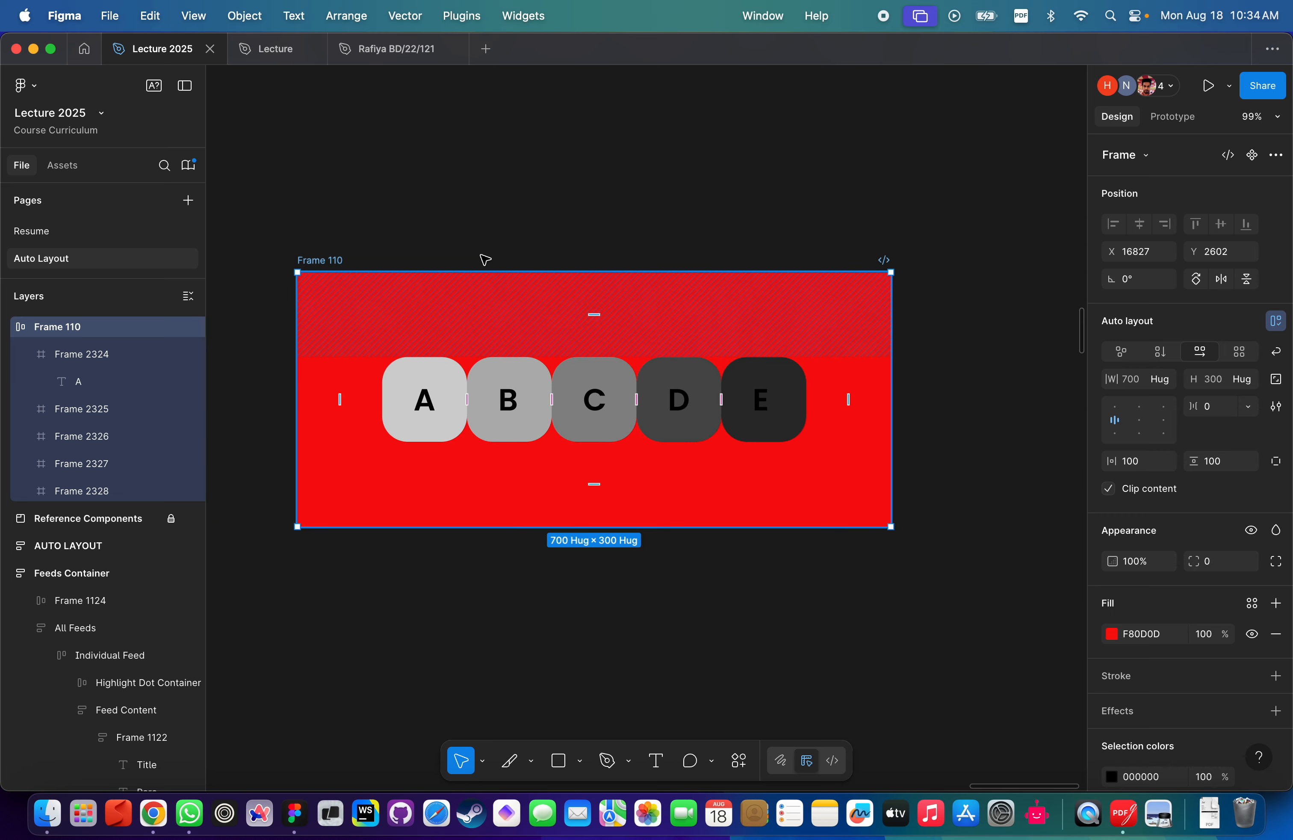
{"action": "left_click", "coordinate": [482, 257]}
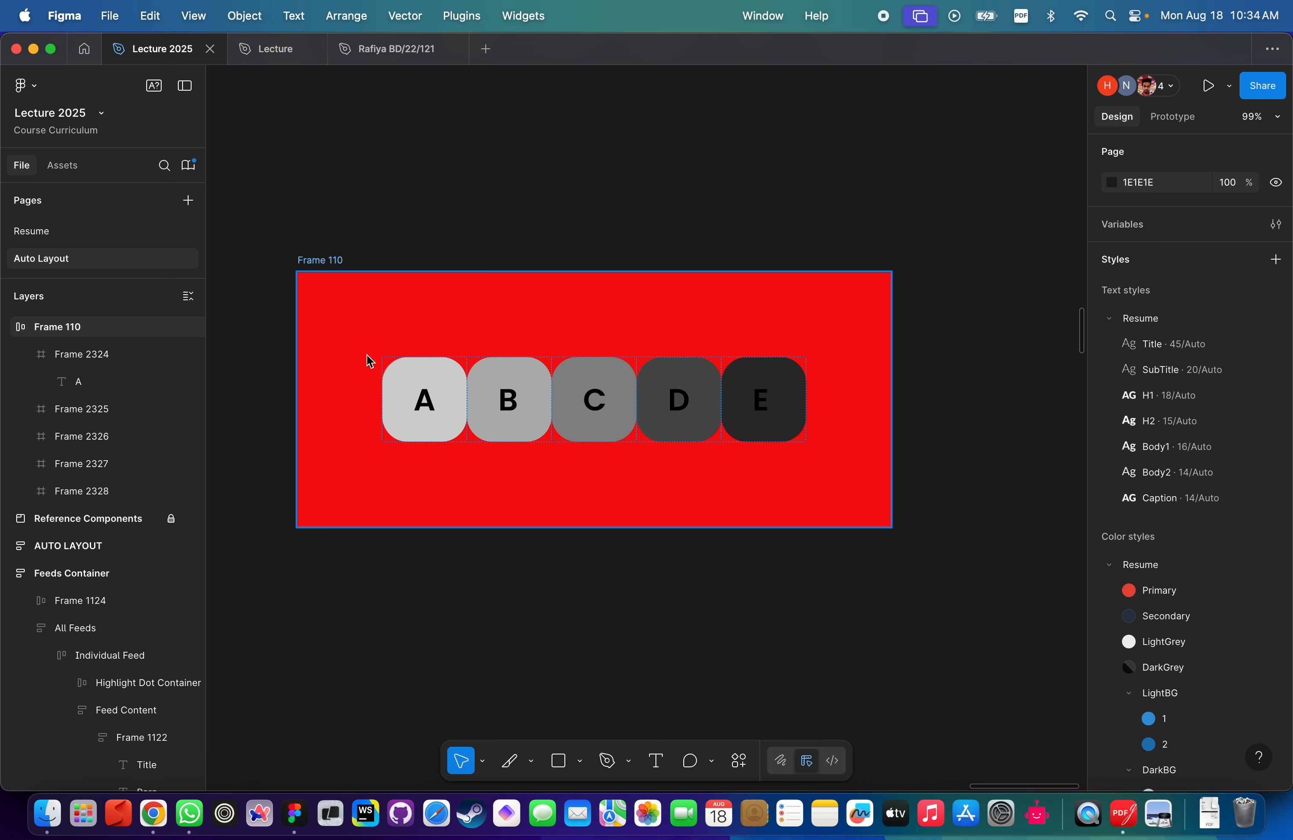
{"action": "scroll", "coordinate": [388, 368], "scroll_direction": "up", "scroll_amount": 3}
{"action": "scroll", "coordinate": [387, 368], "scroll_direction": "down", "scroll_amount": 1}
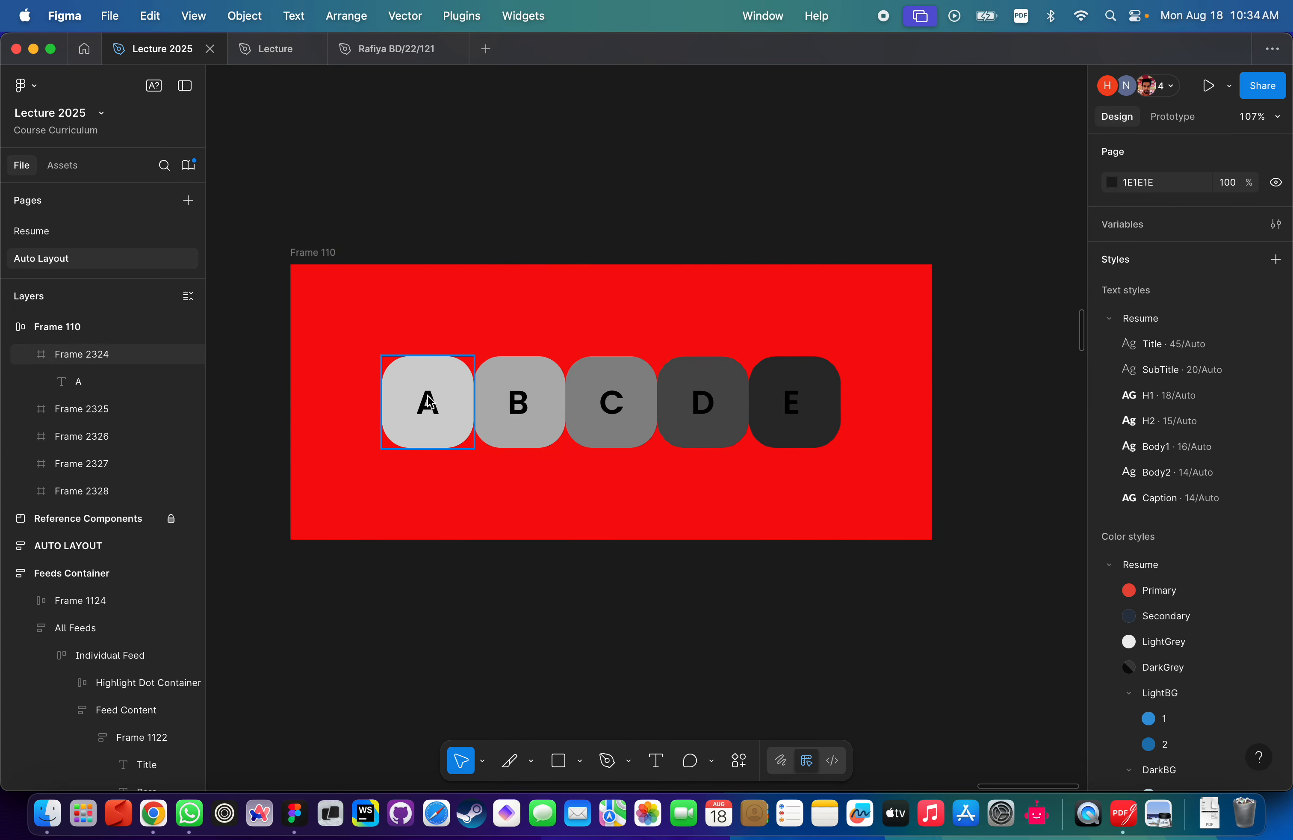
Examine the layout properties of parent Frame 110 and each of its child tiles, A through E.
{"action": "left_click", "coordinate": [427, 412]}
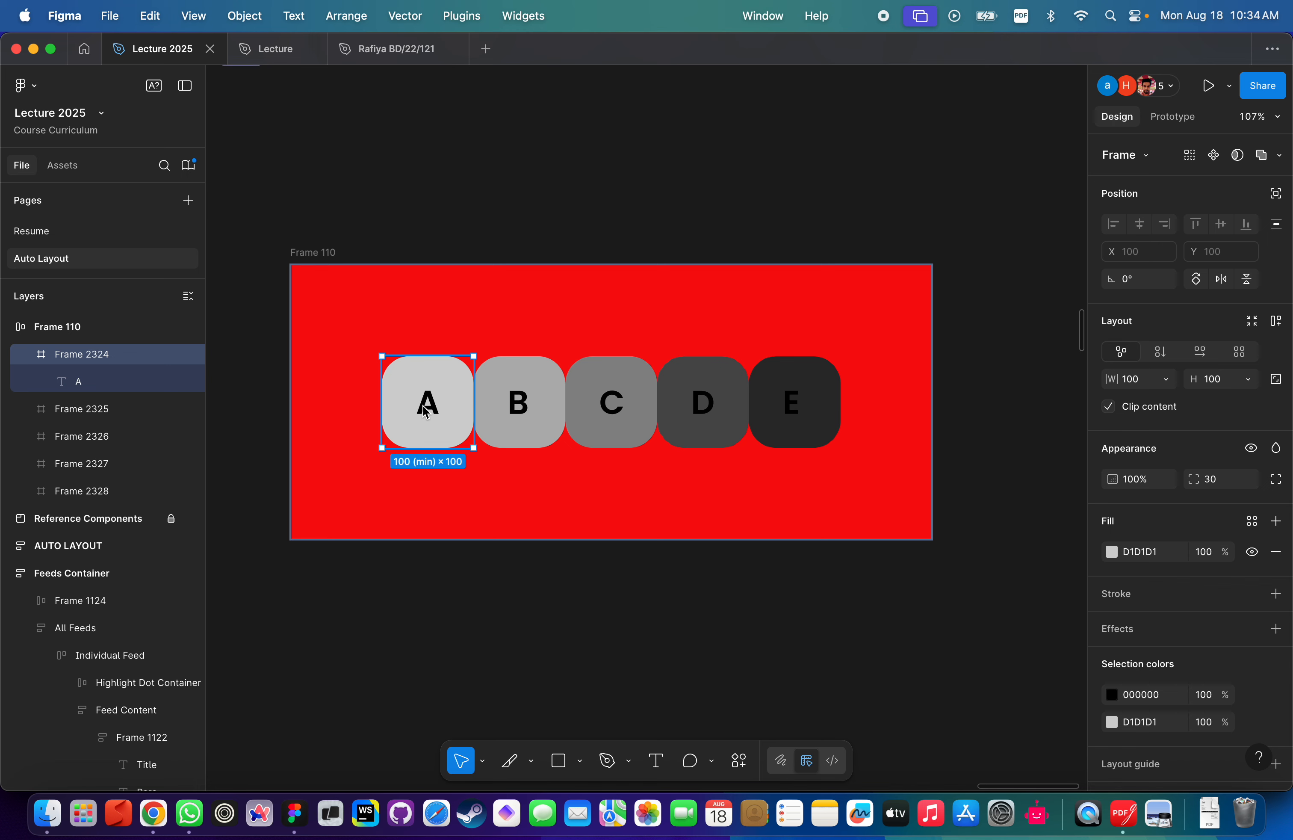
{"action": "left_click", "coordinate": [363, 200]}
{"action": "left_click", "coordinate": [315, 254]}
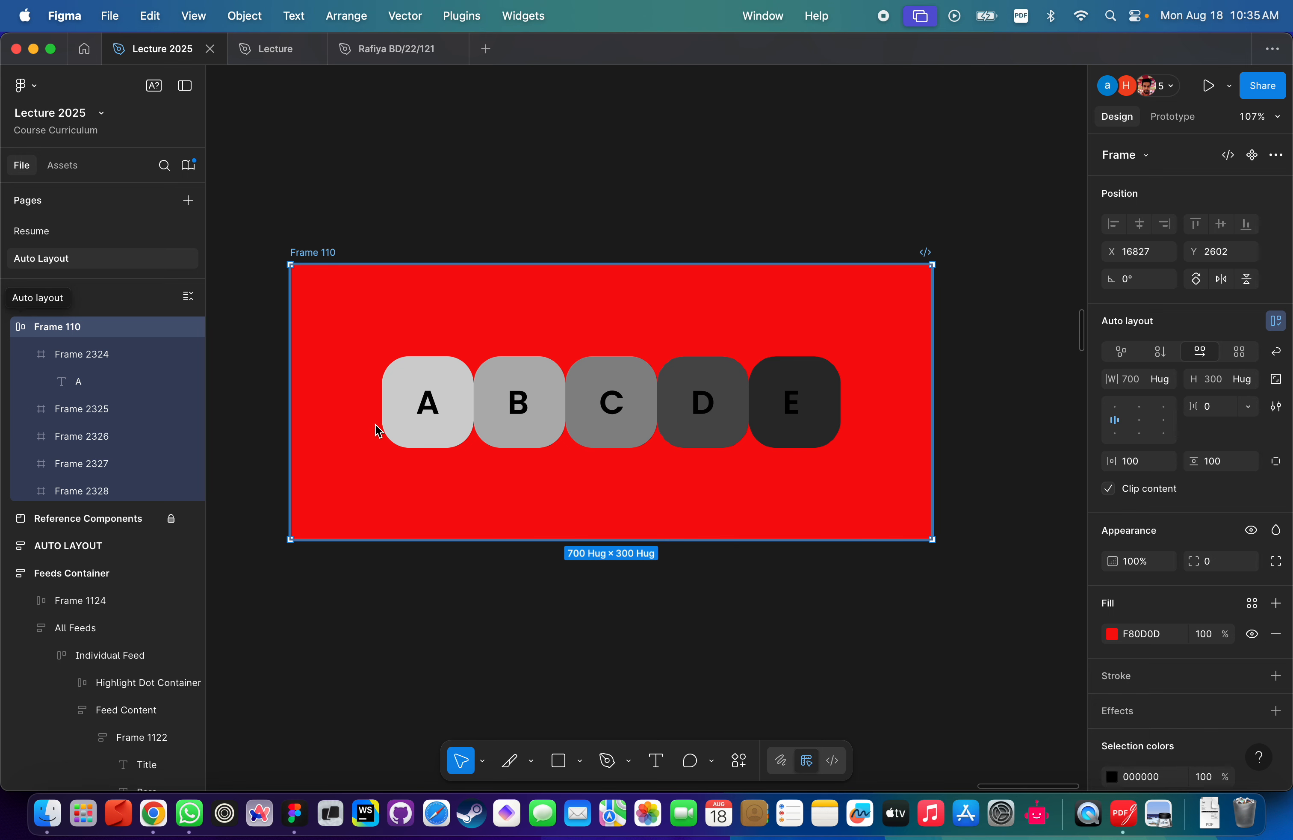
{"action": "left_click", "coordinate": [440, 406]}
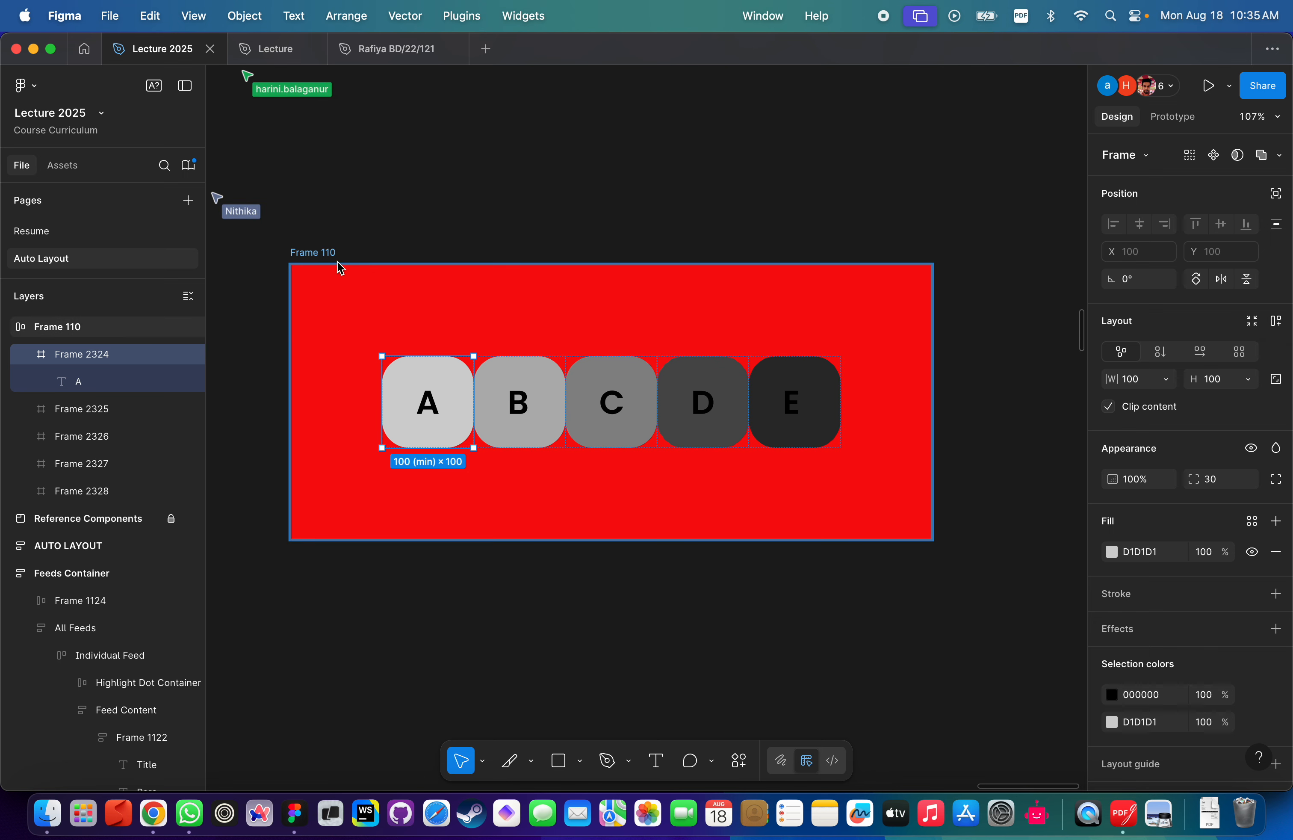
{"action": "key", "text": "Escape"}
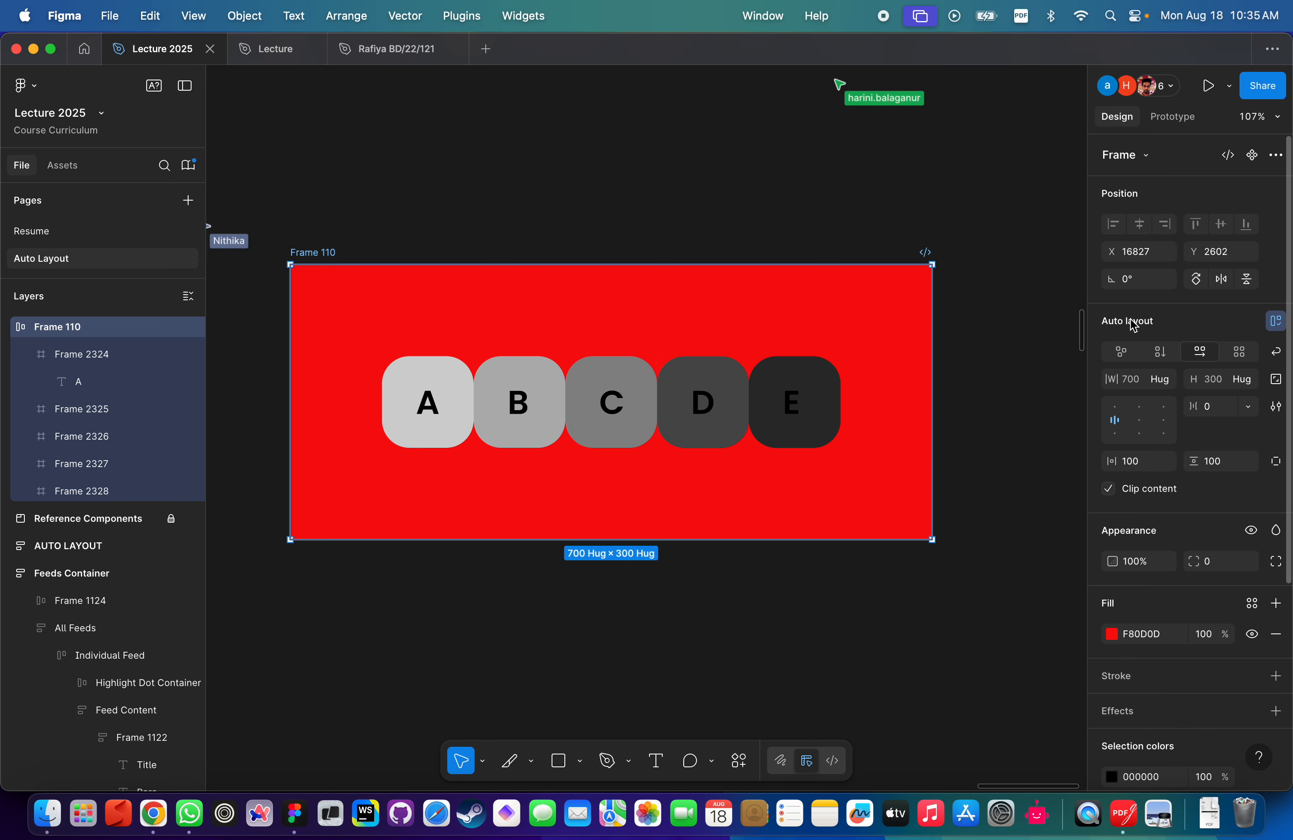
{"action": "left_click", "coordinate": [426, 404]}
{"action": "left_click", "coordinate": [518, 404]}
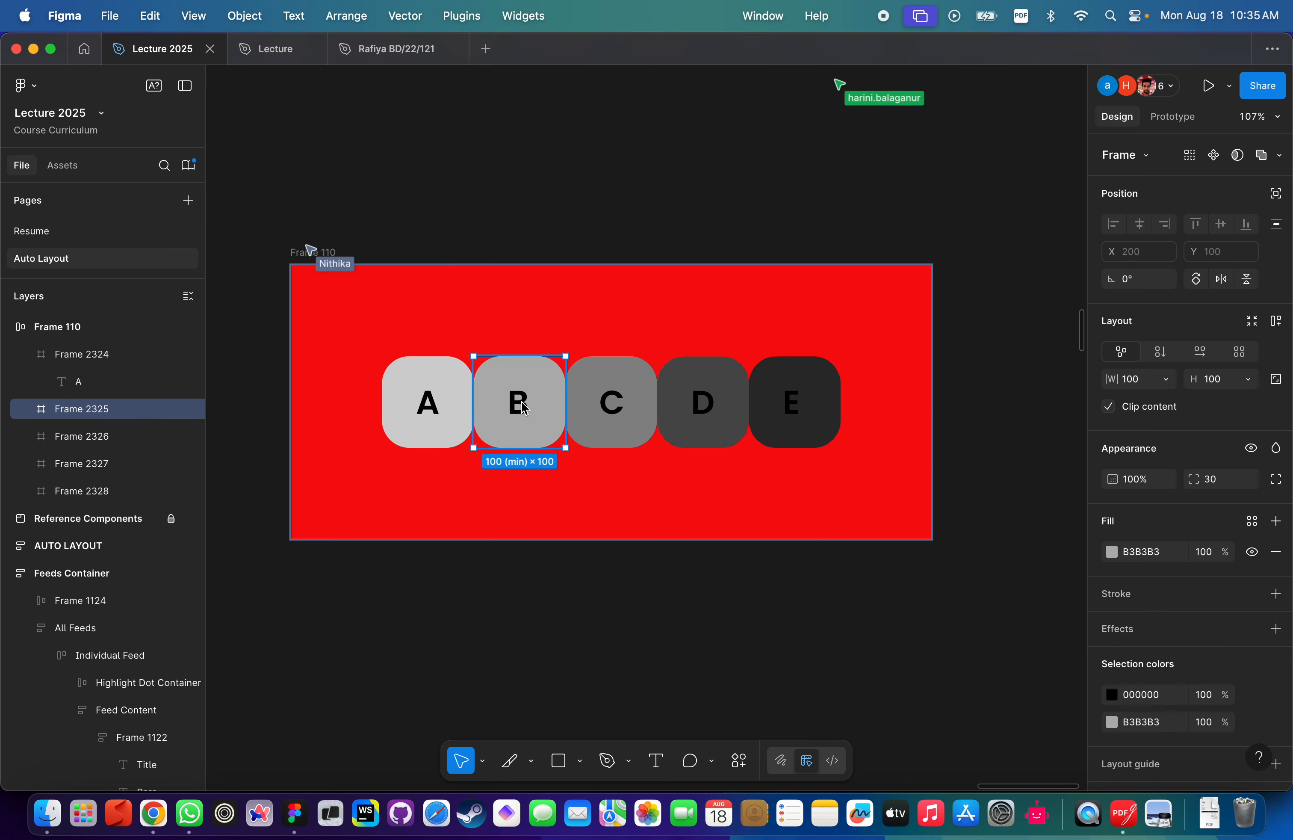
{"action": "left_click", "coordinate": [609, 402]}
{"action": "left_click", "coordinate": [703, 404]}
{"action": "left_click", "coordinate": [791, 403]}
{"action": "left_click", "coordinate": [452, 418]}
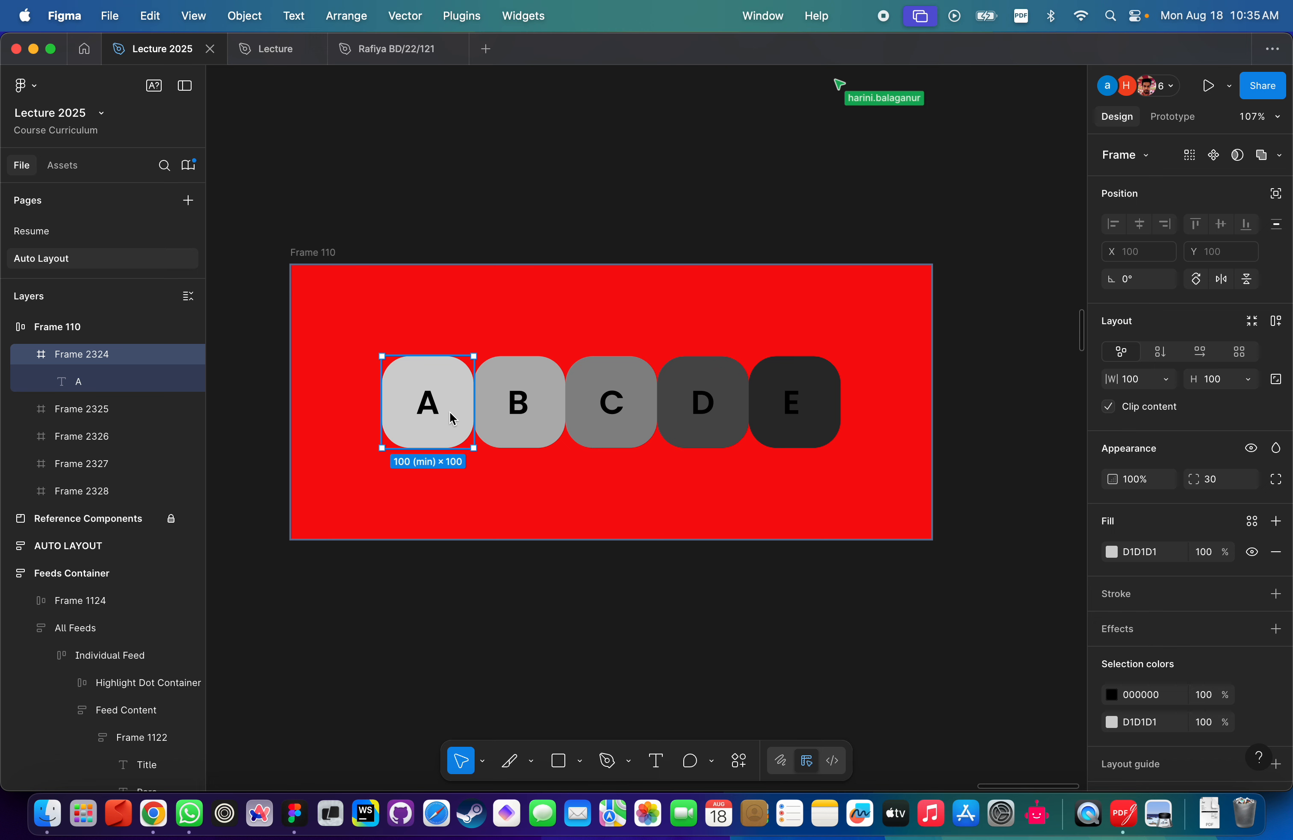
Enter the A tile and inspect the text layer nested inside it.
{"action": "left_click", "coordinate": [436, 409]}
{"action": "double_click", "coordinate": [434, 407]}
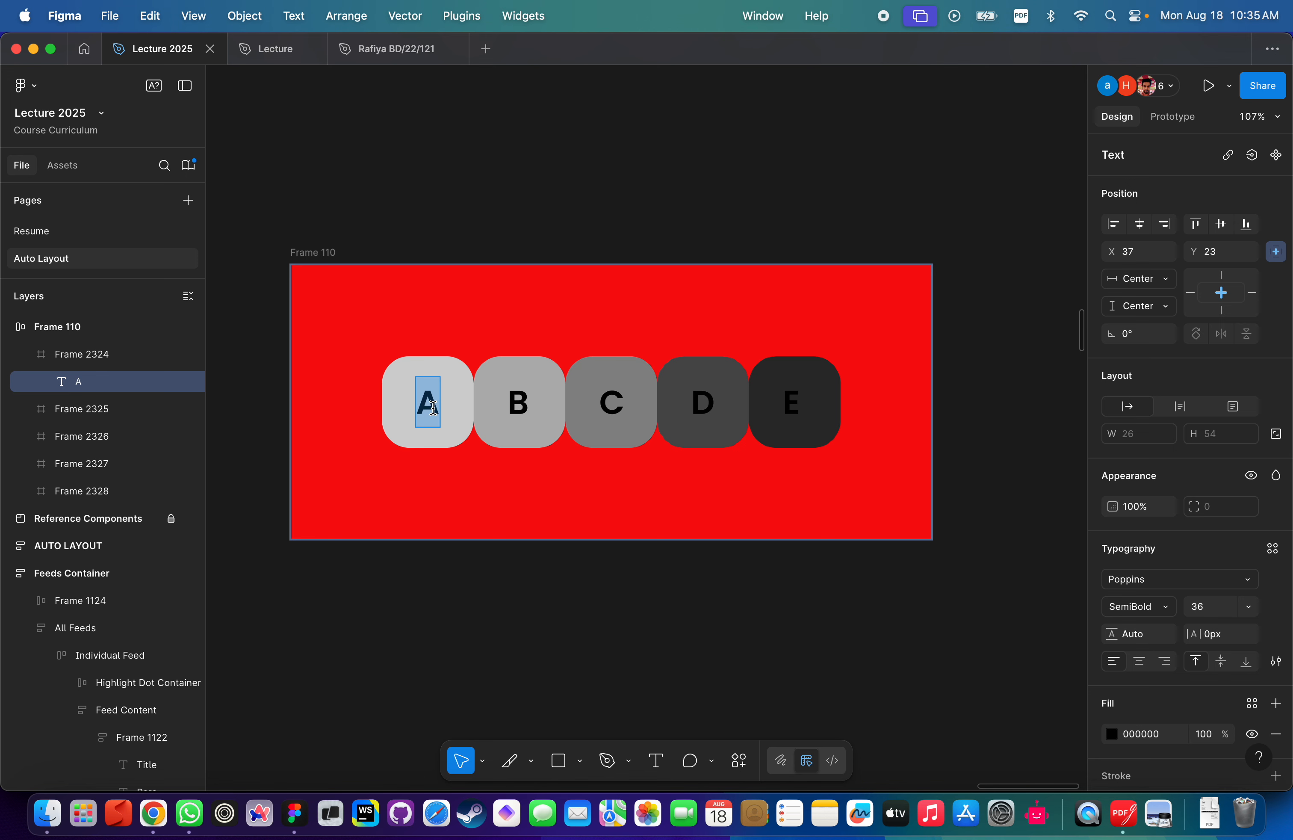
{"action": "key", "text": "Escape"}
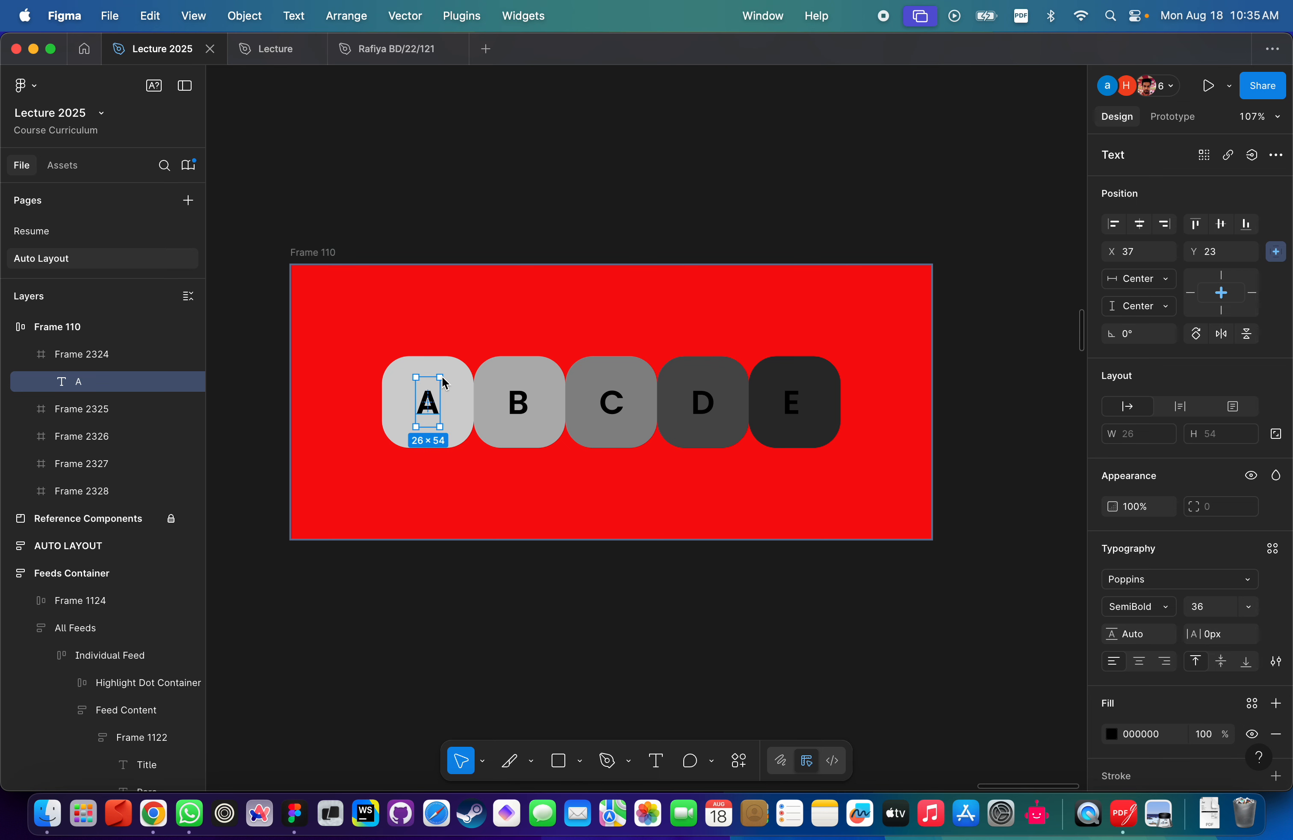
Try to stretch the A tile downward from its lower edge, and undo the change.
{"action": "key", "text": "Escape"}
{"action": "left_click_drag", "start_coordinate": [437, 447], "coordinate": [428, 509]}
{"action": "key", "text": "super+z"}
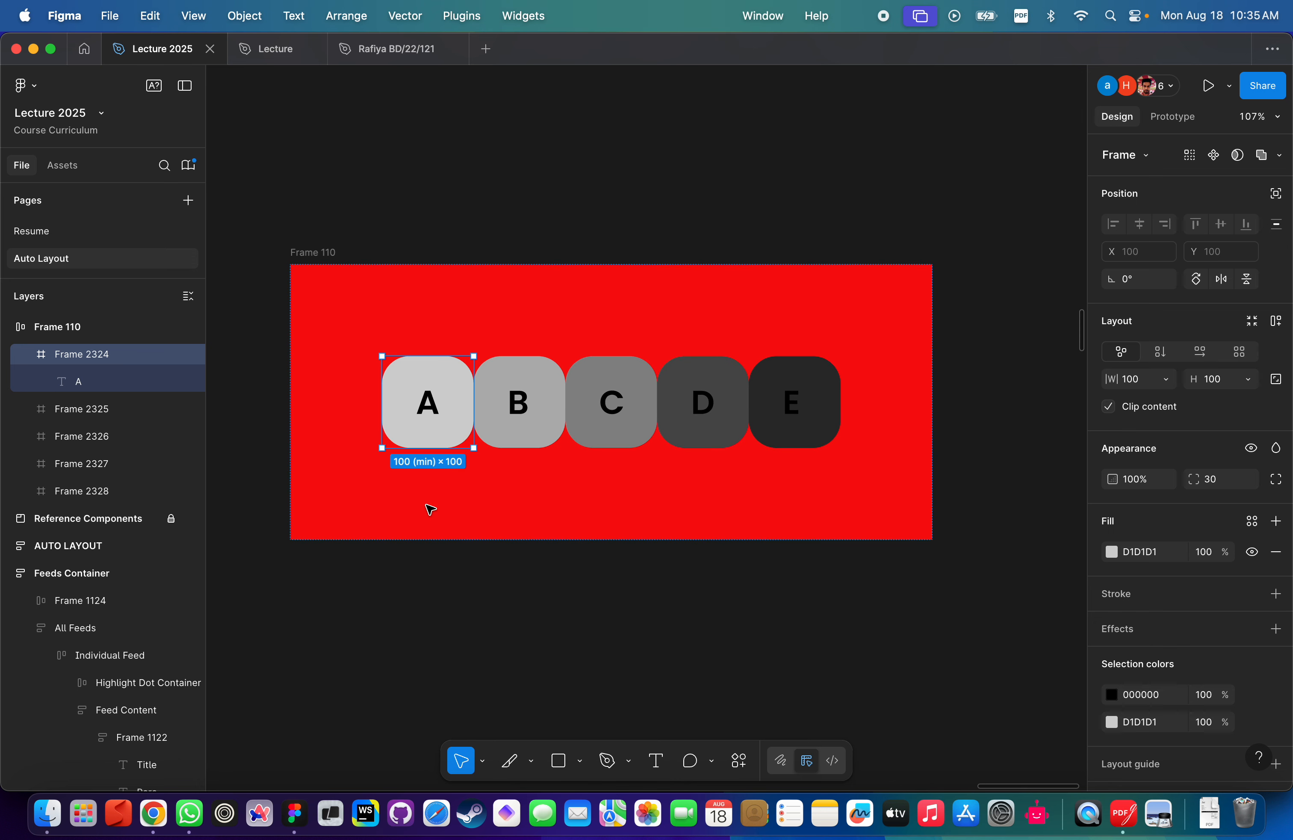
Compare the properties of the A text layer with those of the outer red Frame 110.
{"action": "double_click", "coordinate": [429, 410]}
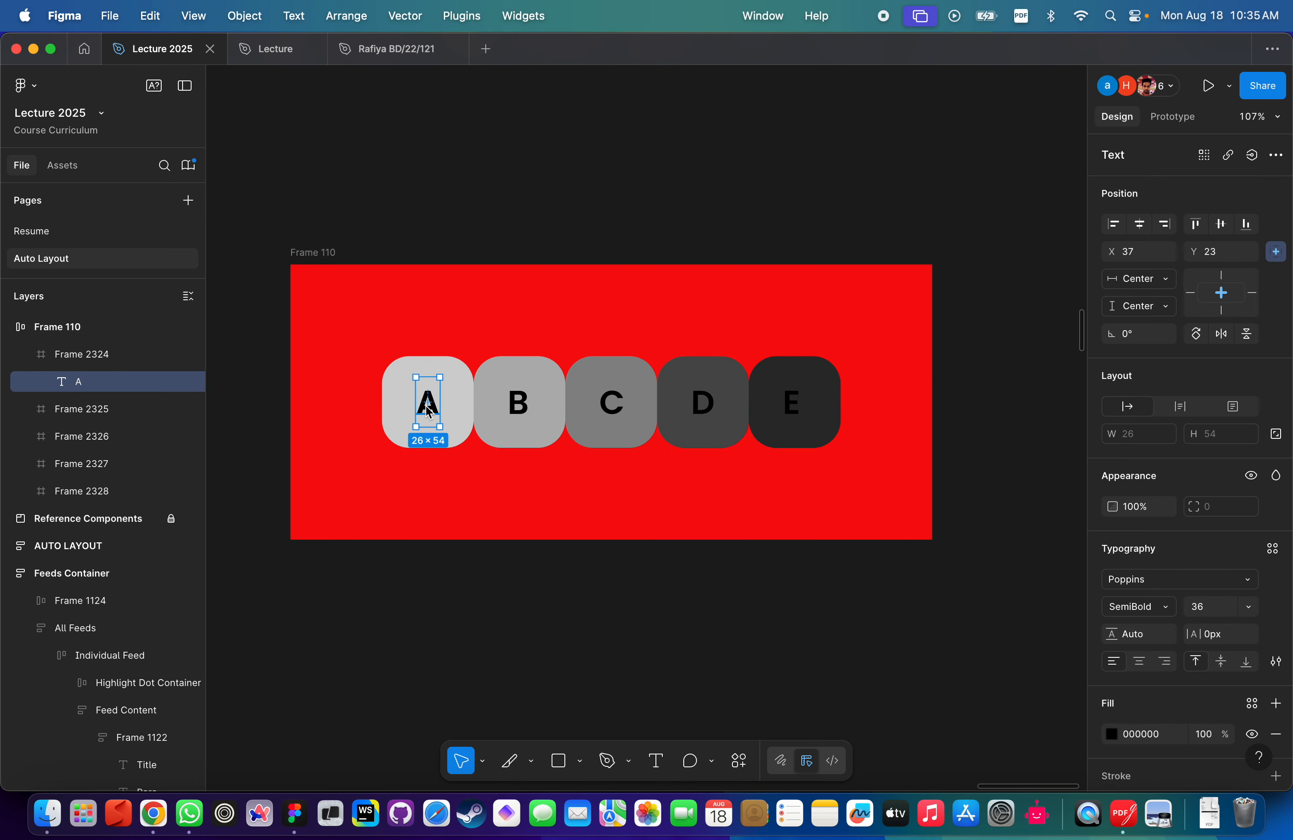
{"action": "left_click", "coordinate": [467, 519]}
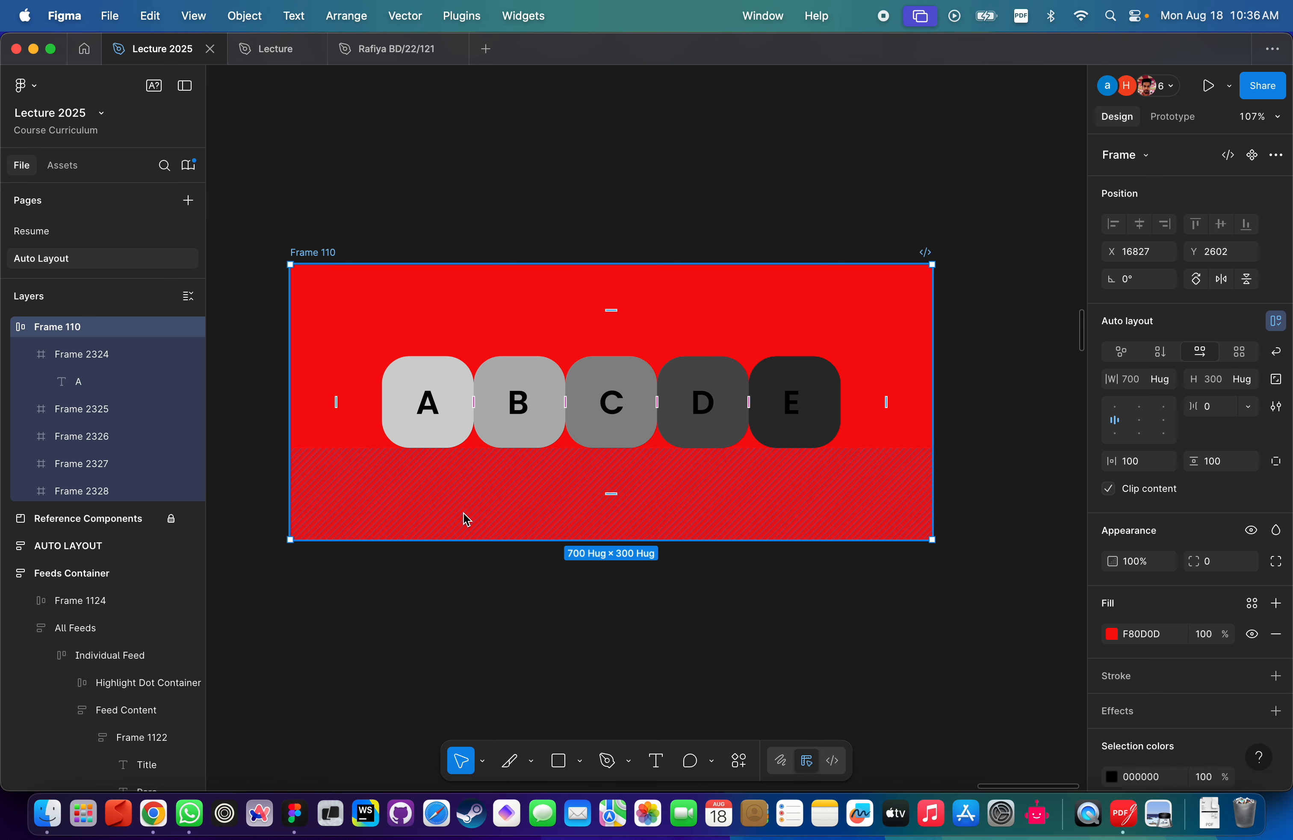
{"action": "double_click", "coordinate": [428, 409]}
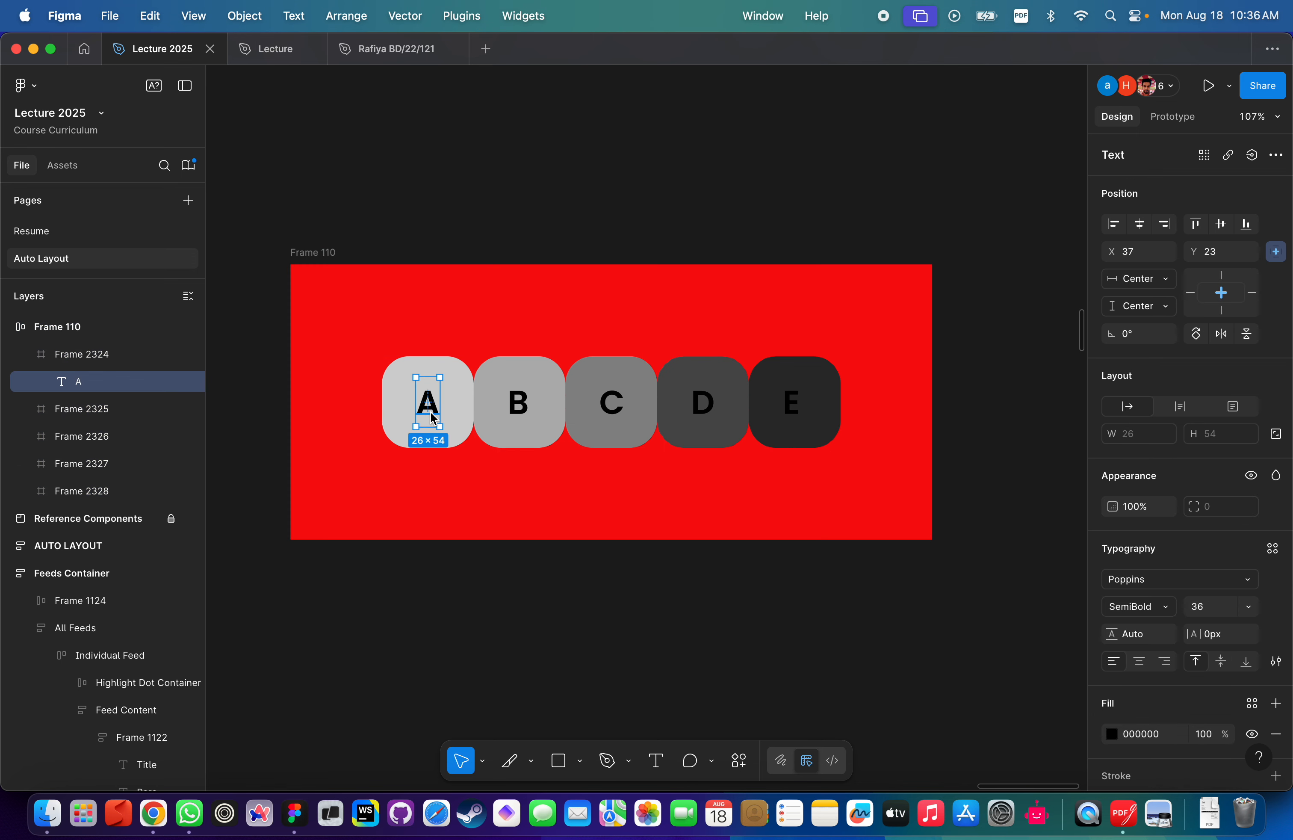
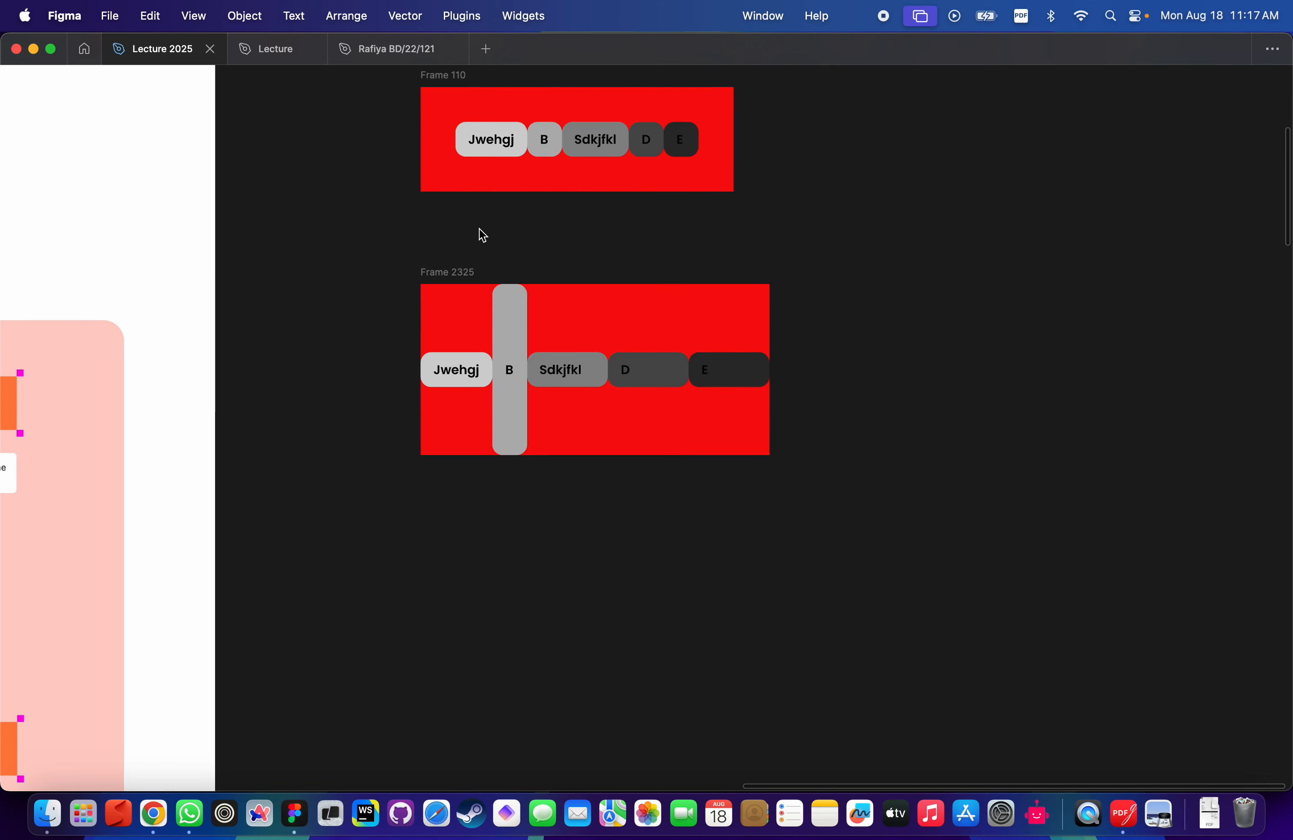
Duplicate Frame 110 and place the copy directly below Frame 2325, aligned with the original.
{"action": "left_click", "coordinate": [448, 271]}
{"action": "scroll", "coordinate": [654, 111], "scroll_direction": "up", "scroll_amount": 1}
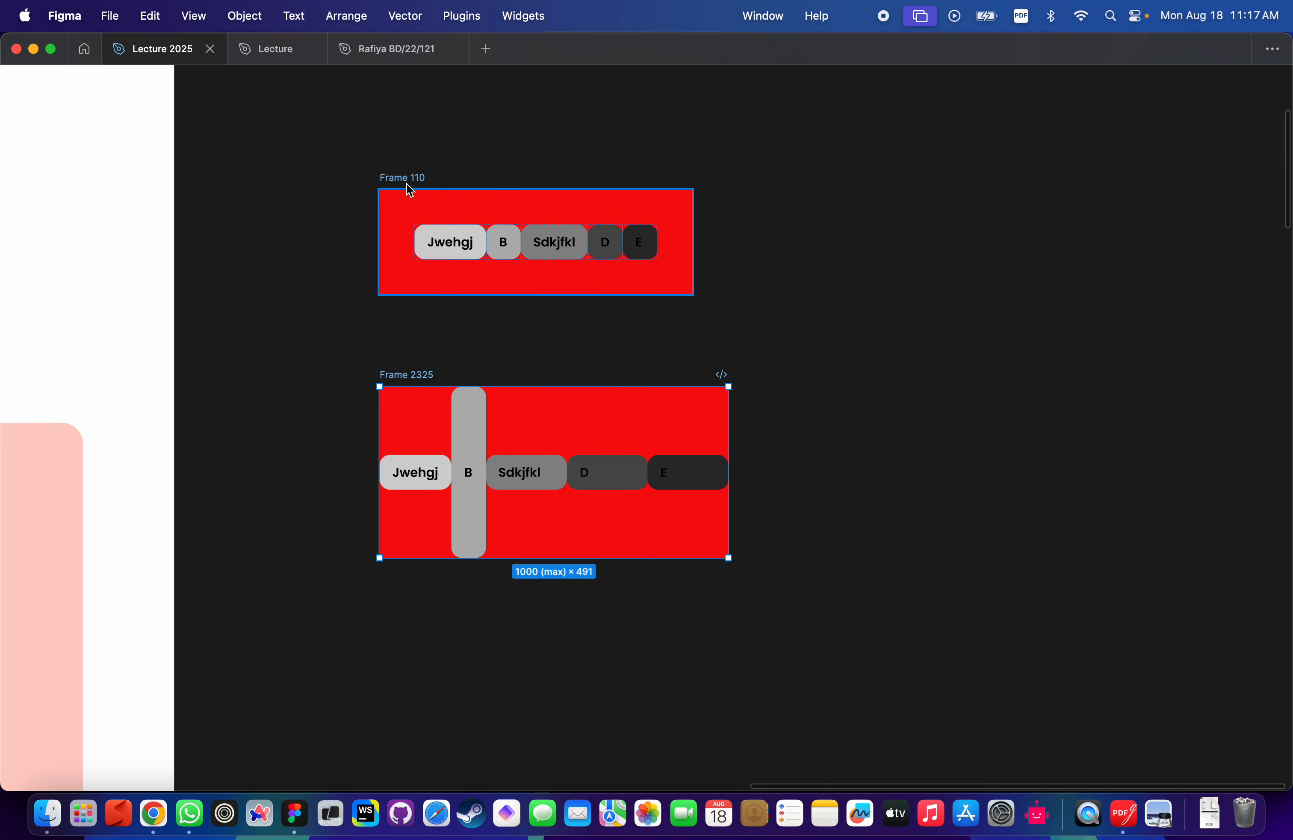
{"action": "left_click", "coordinate": [404, 178]}
{"action": "left_click_drag", "start_coordinate": [403, 178], "coordinate": [403, 647]}
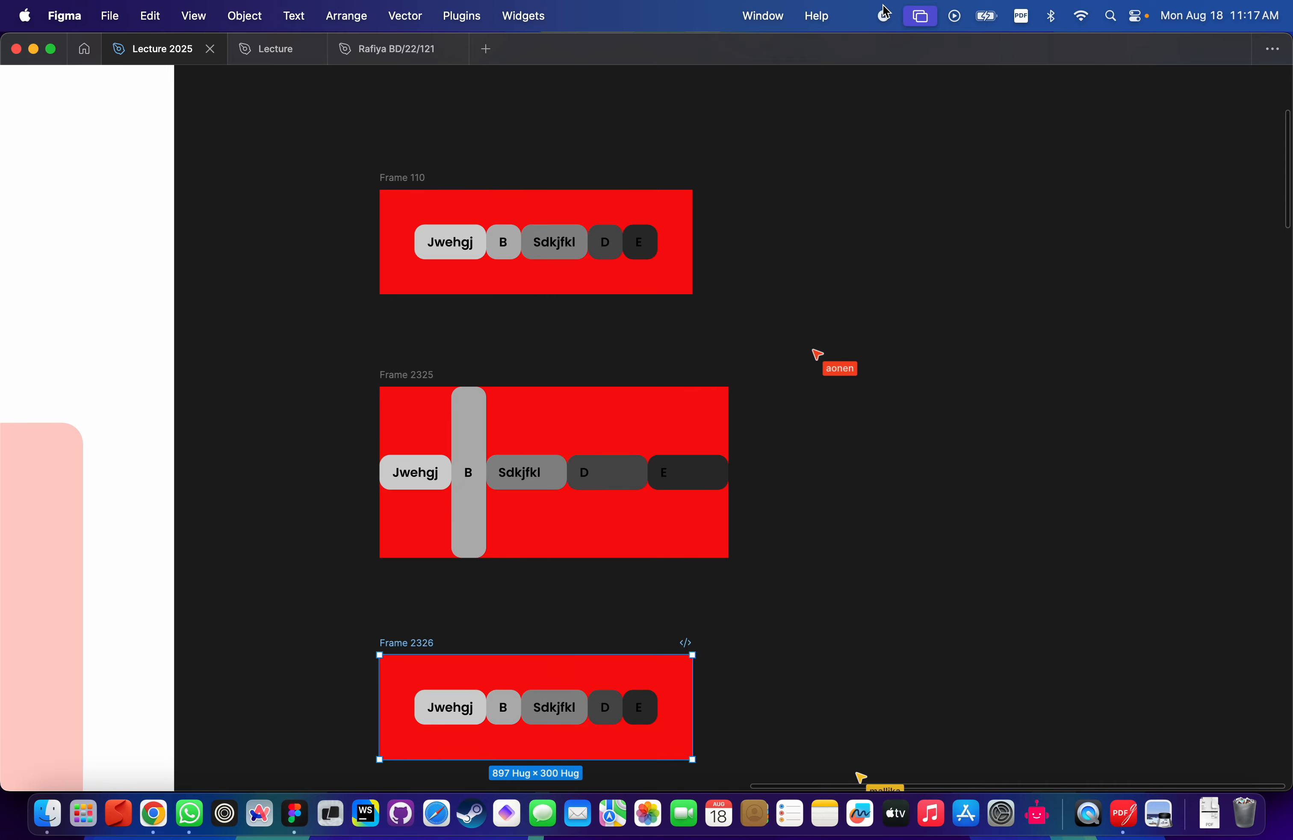
Restore the hidden interface panels and switch the duplicated Frame 2326 to a vertical auto layout.
{"action": "scroll", "coordinate": [461, 733], "scroll_direction": "up", "scroll_amount": 3}
{"action": "key", "text": "shift+2"}
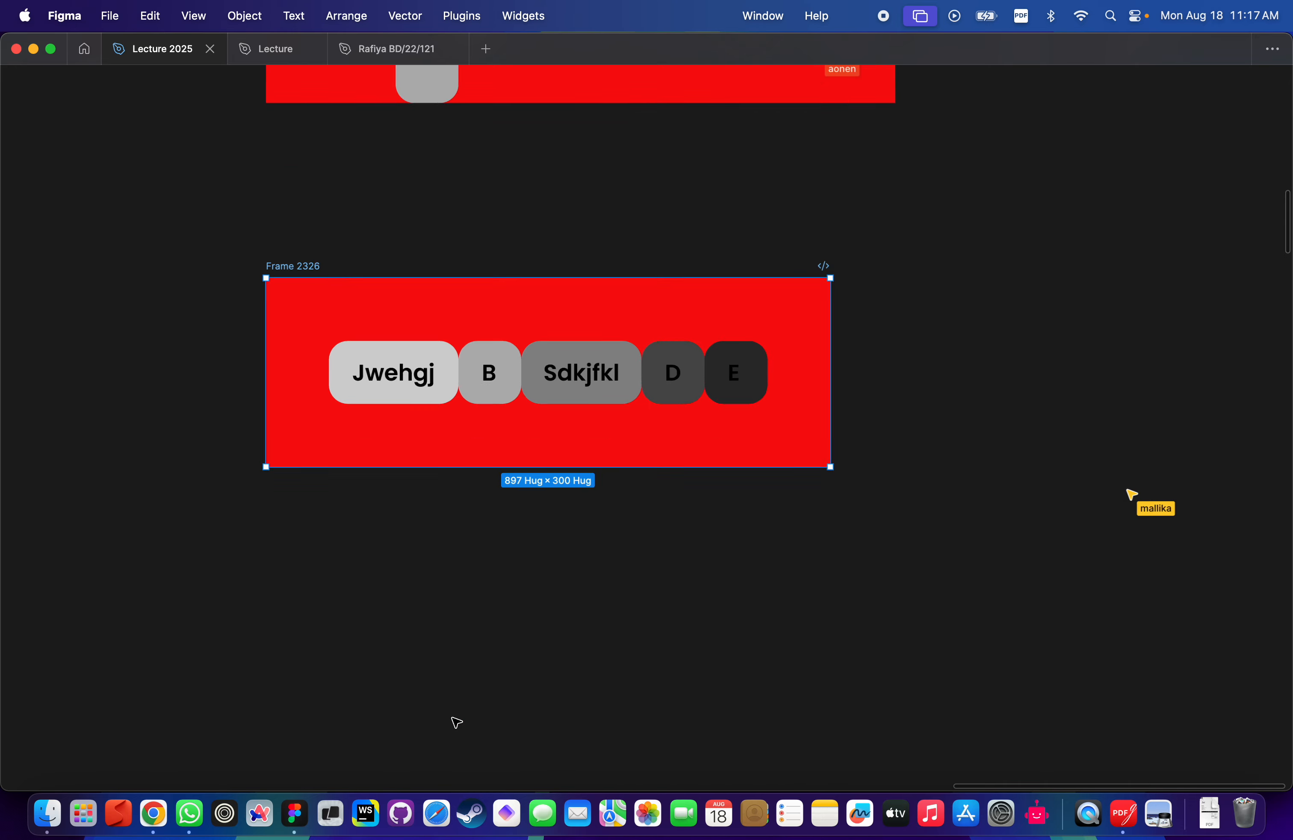
{"action": "key", "text": "super+backslash"}
{"action": "scroll", "coordinate": [550, 628], "scroll_direction": "down", "scroll_amount": 3}
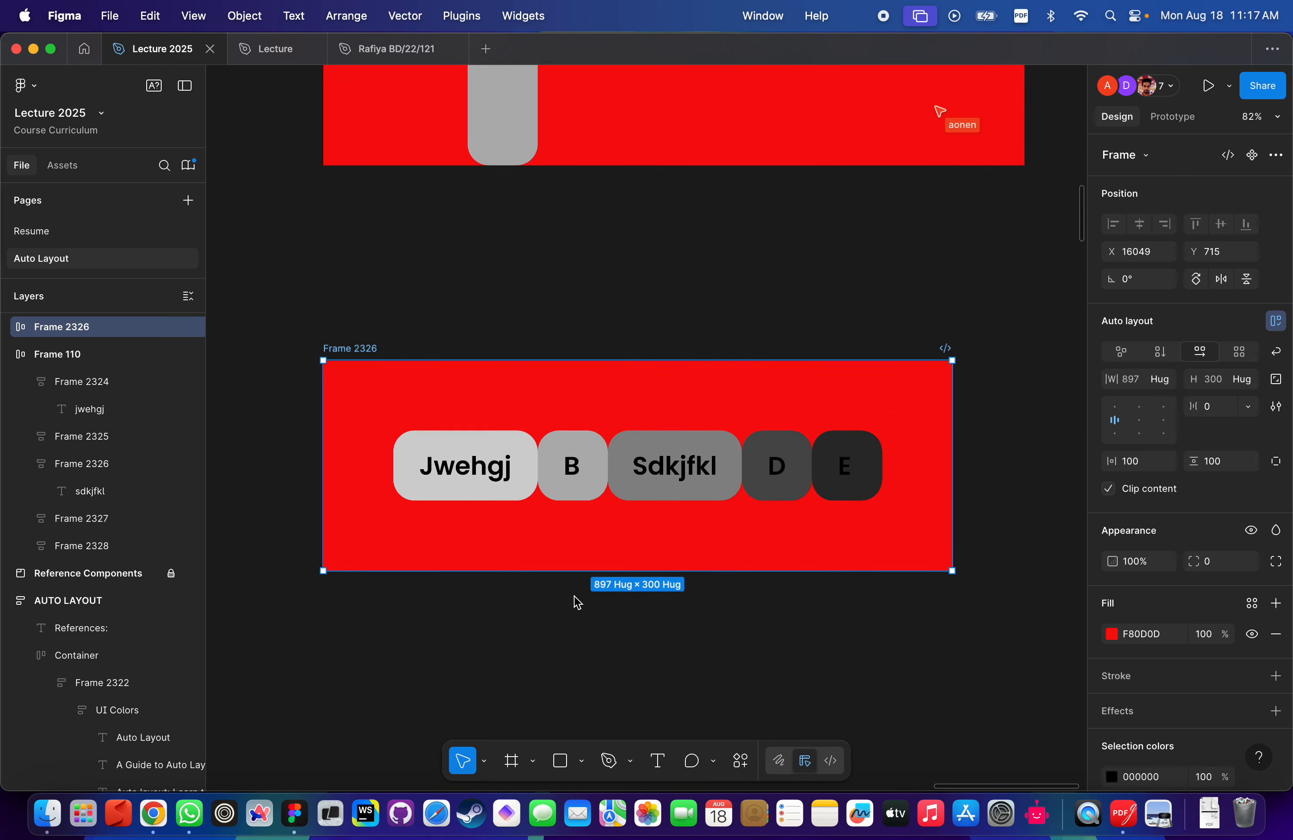
{"action": "left_click", "coordinate": [410, 306]}
{"action": "left_click", "coordinate": [359, 353]}
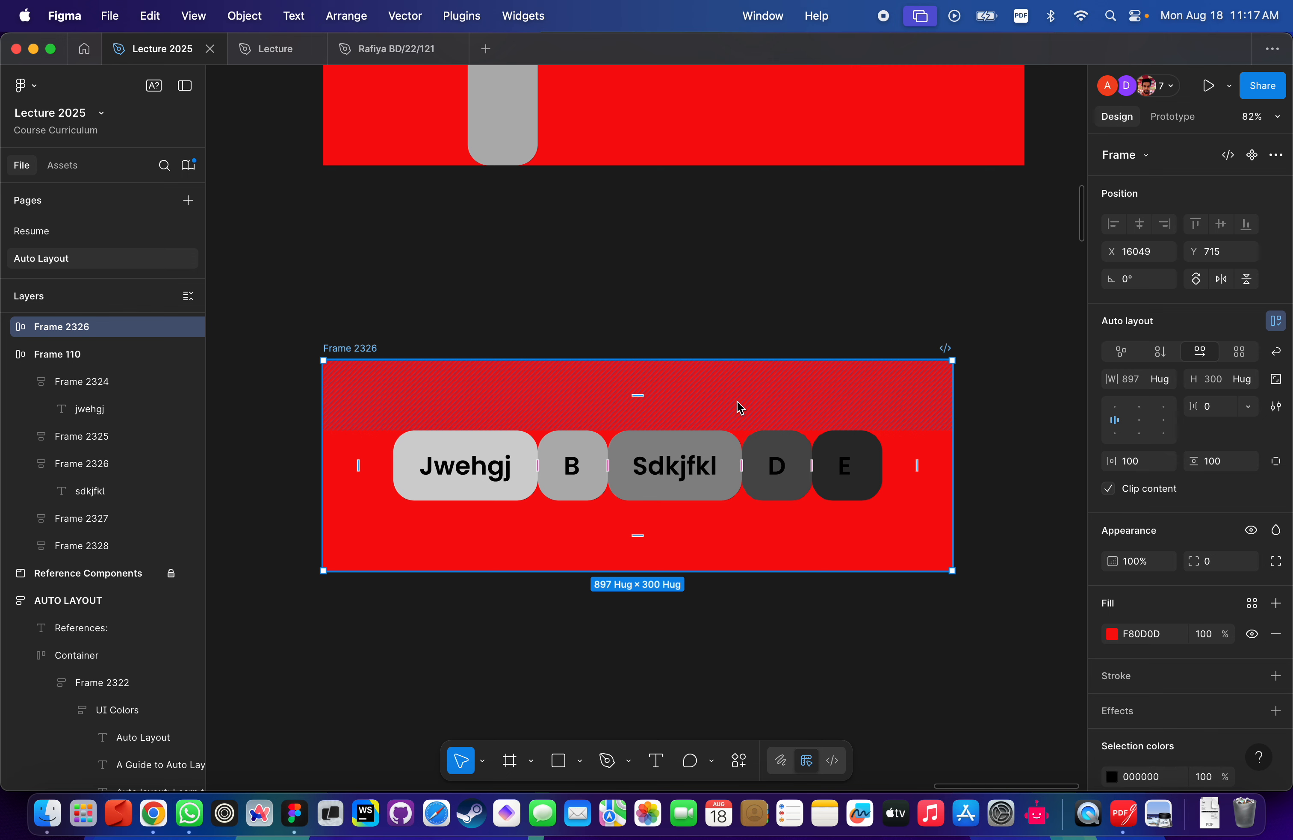
{"action": "left_click", "coordinate": [1160, 351]}
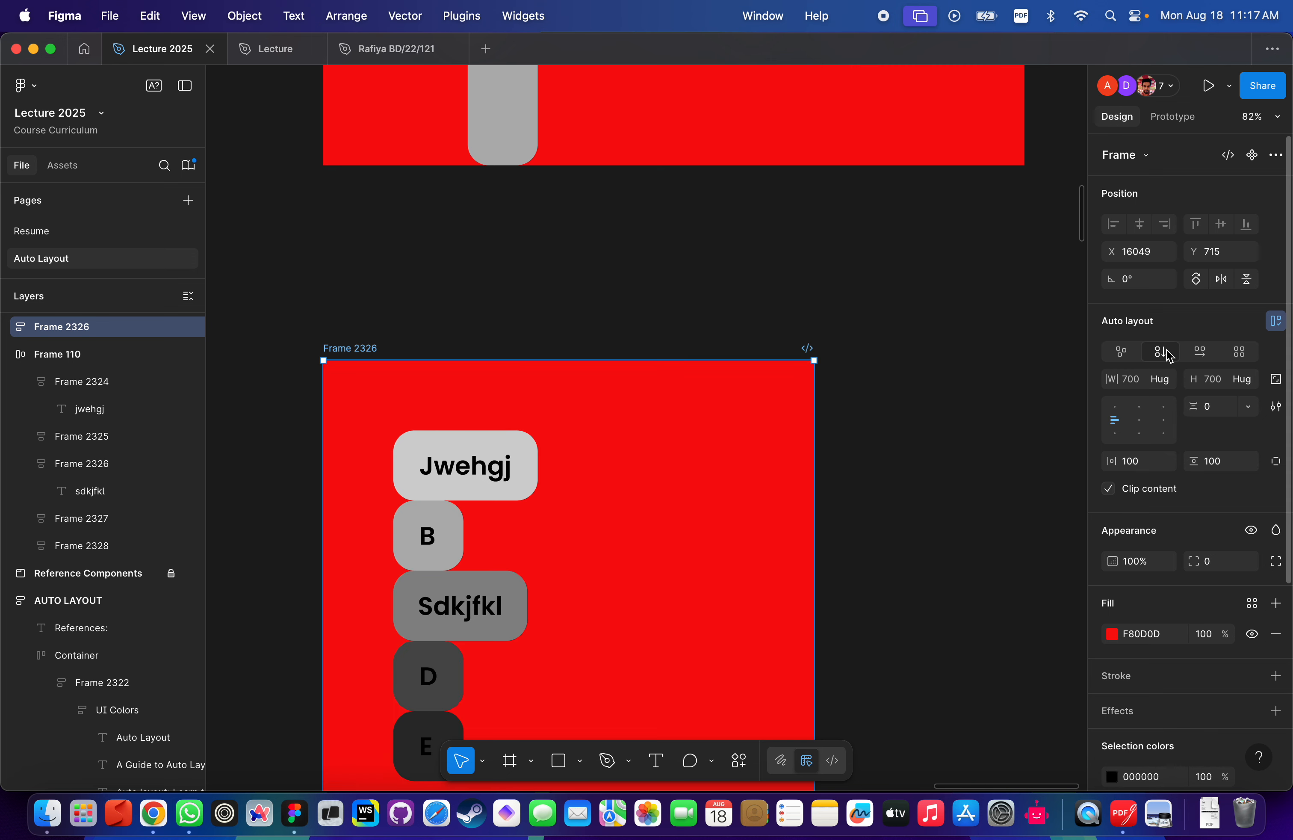
{"action": "scroll", "coordinate": [702, 530], "scroll_direction": "down", "scroll_amount": 5}
{"action": "scroll", "coordinate": [698, 524], "scroll_direction": "down", "scroll_amount": 2}
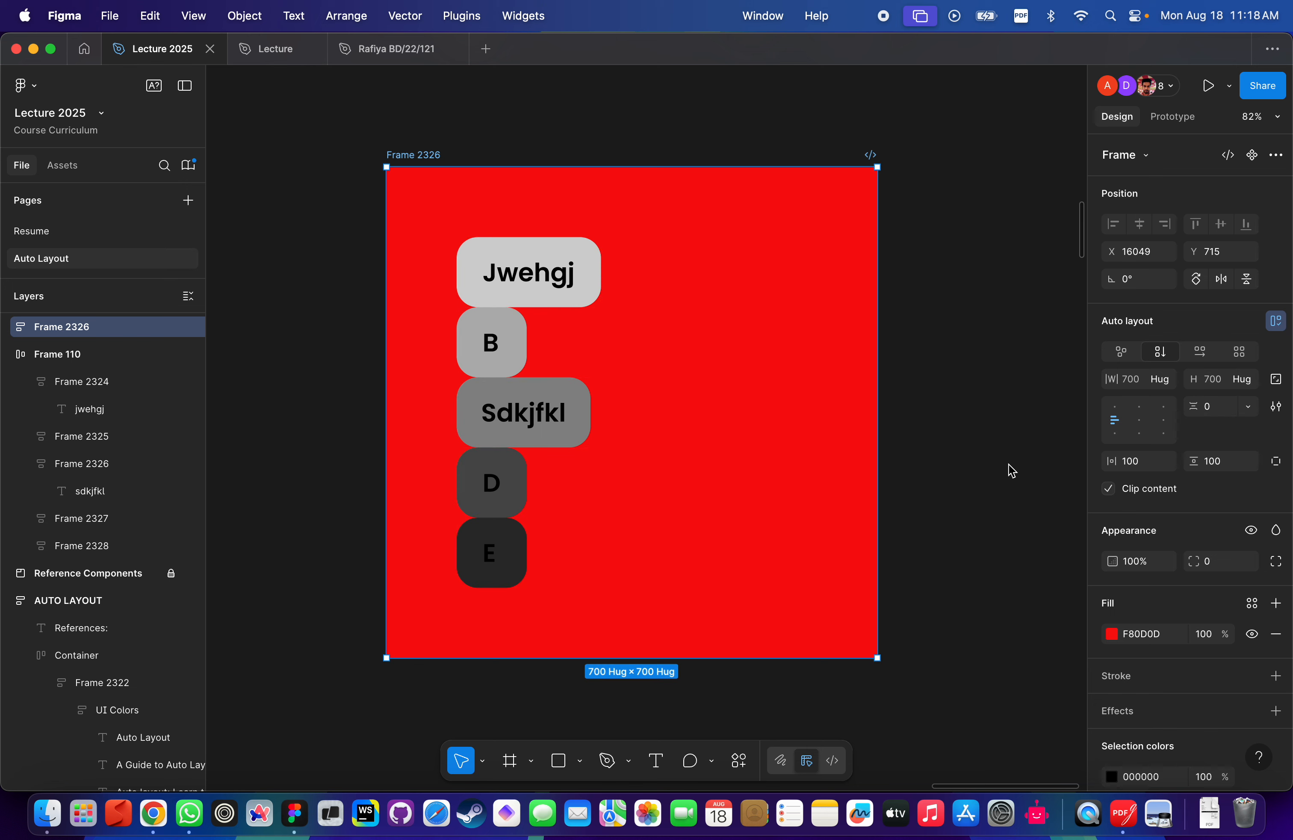
Remove the minimum and maximum width limits from Frame 2326.
{"action": "left_click", "coordinate": [481, 129]}
{"action": "left_click", "coordinate": [420, 148]}
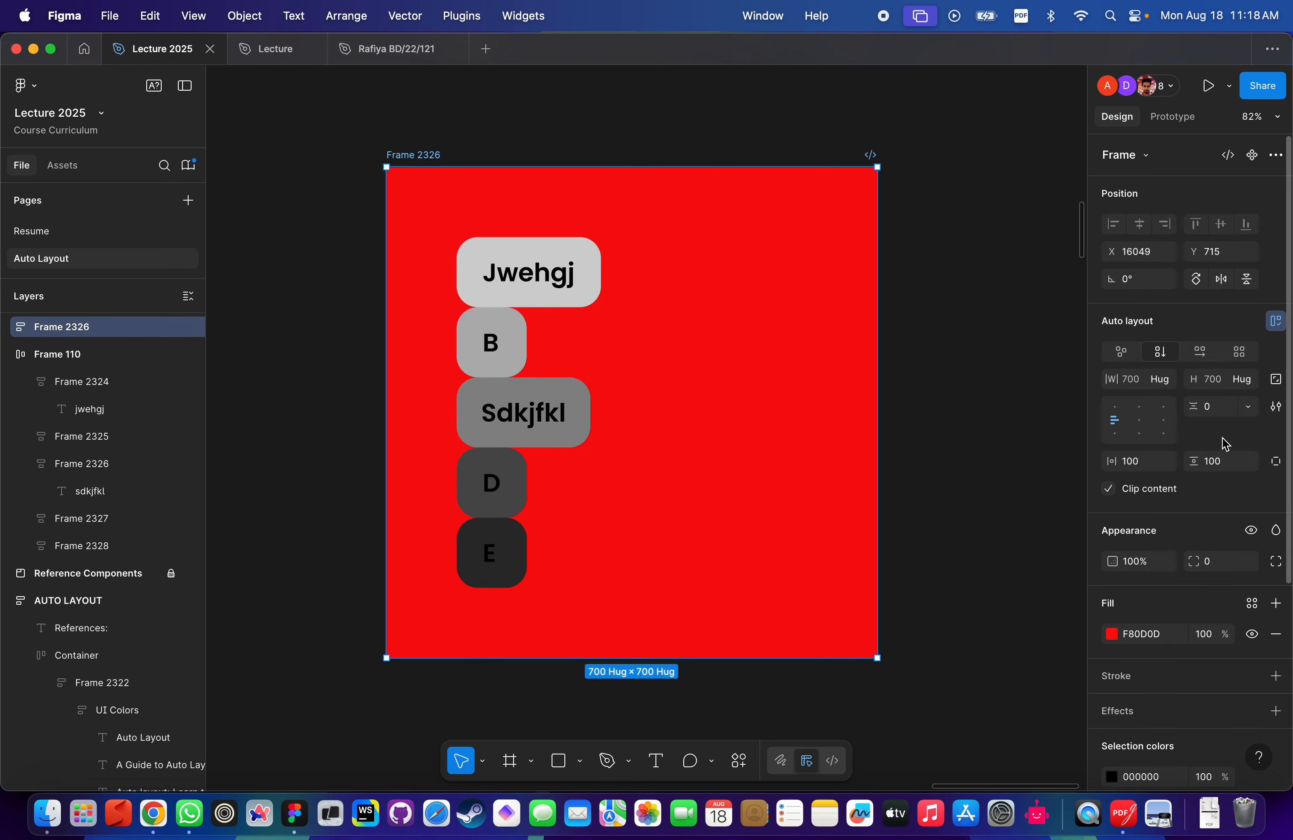
{"action": "left_click", "coordinate": [1166, 383]}
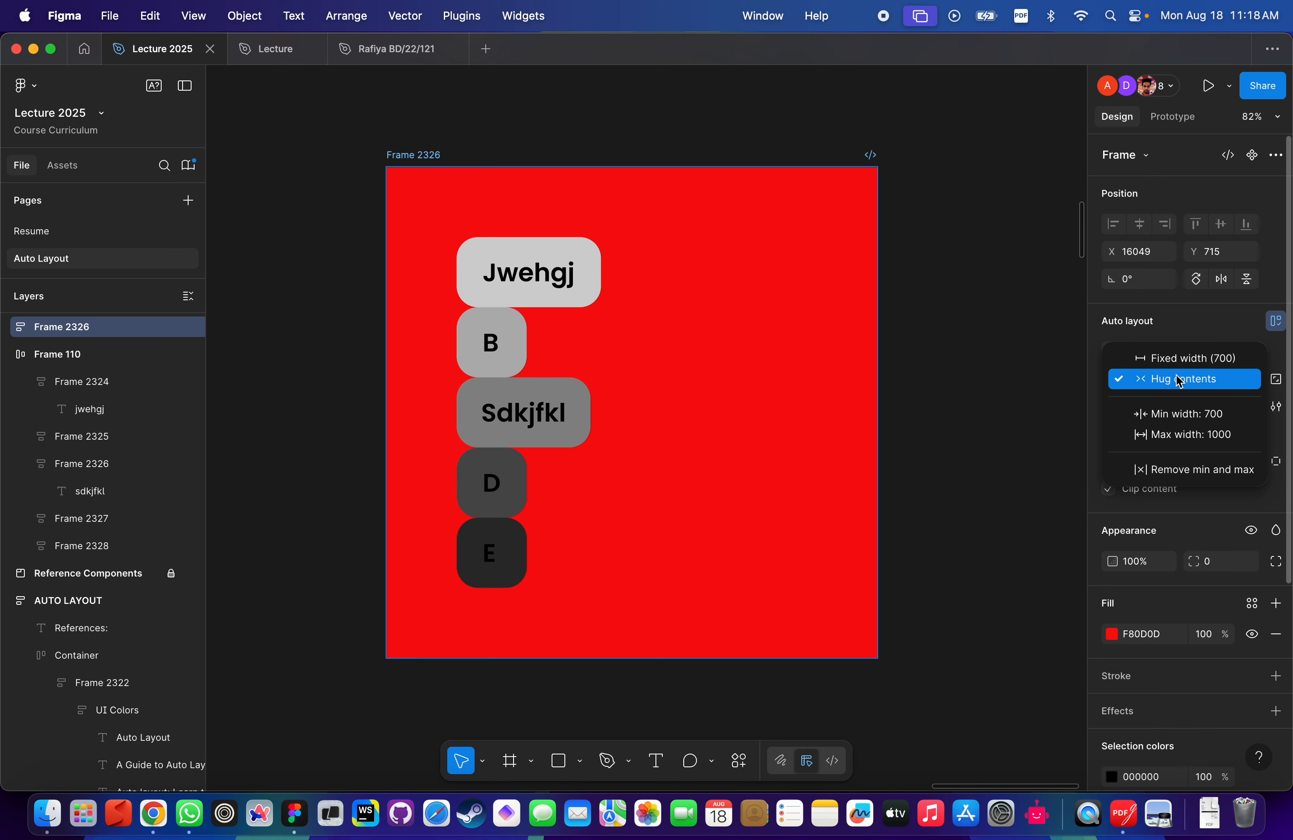
{"action": "left_click", "coordinate": [1202, 472]}
{"action": "left_click", "coordinate": [849, 311]}
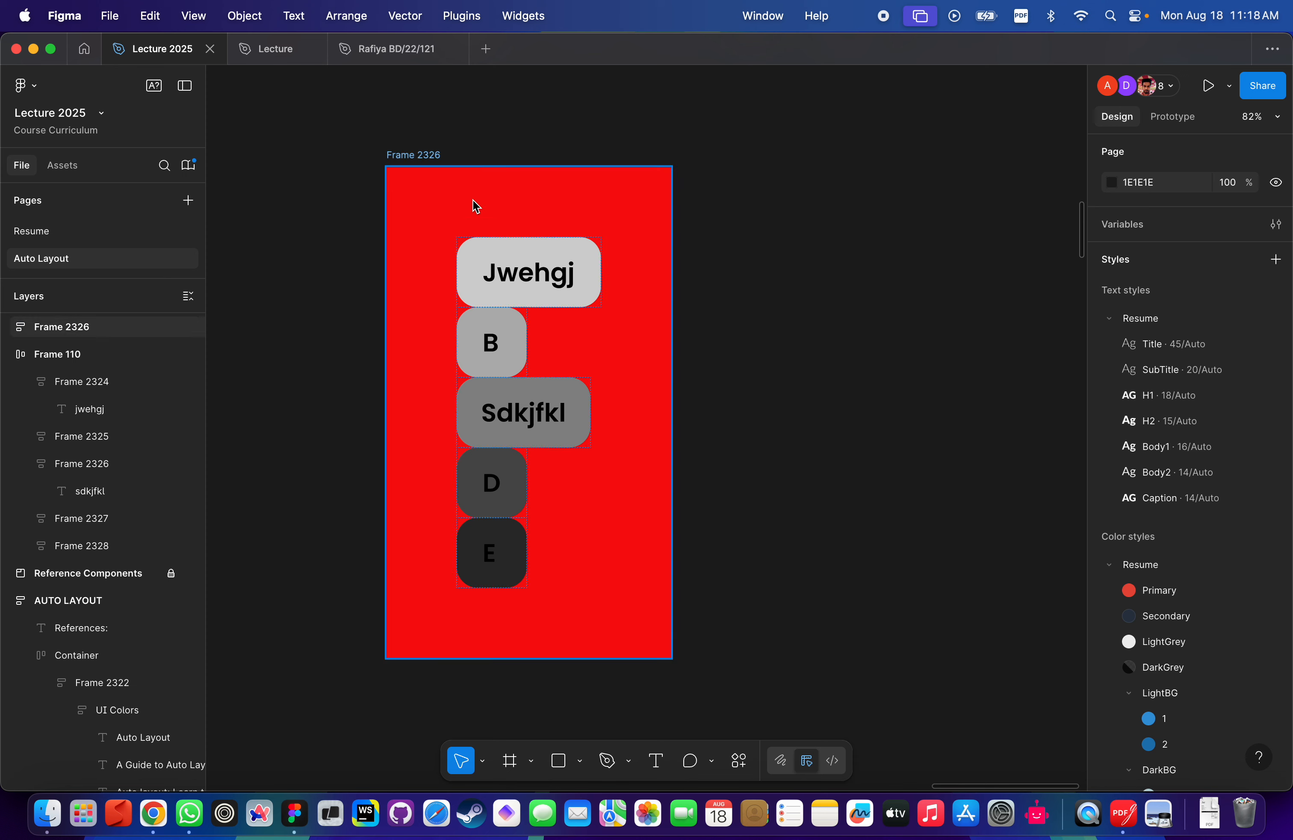
Inspect Frame 2326's padding and generated layout code in Dev Mode.
{"action": "left_click", "coordinate": [428, 162]}
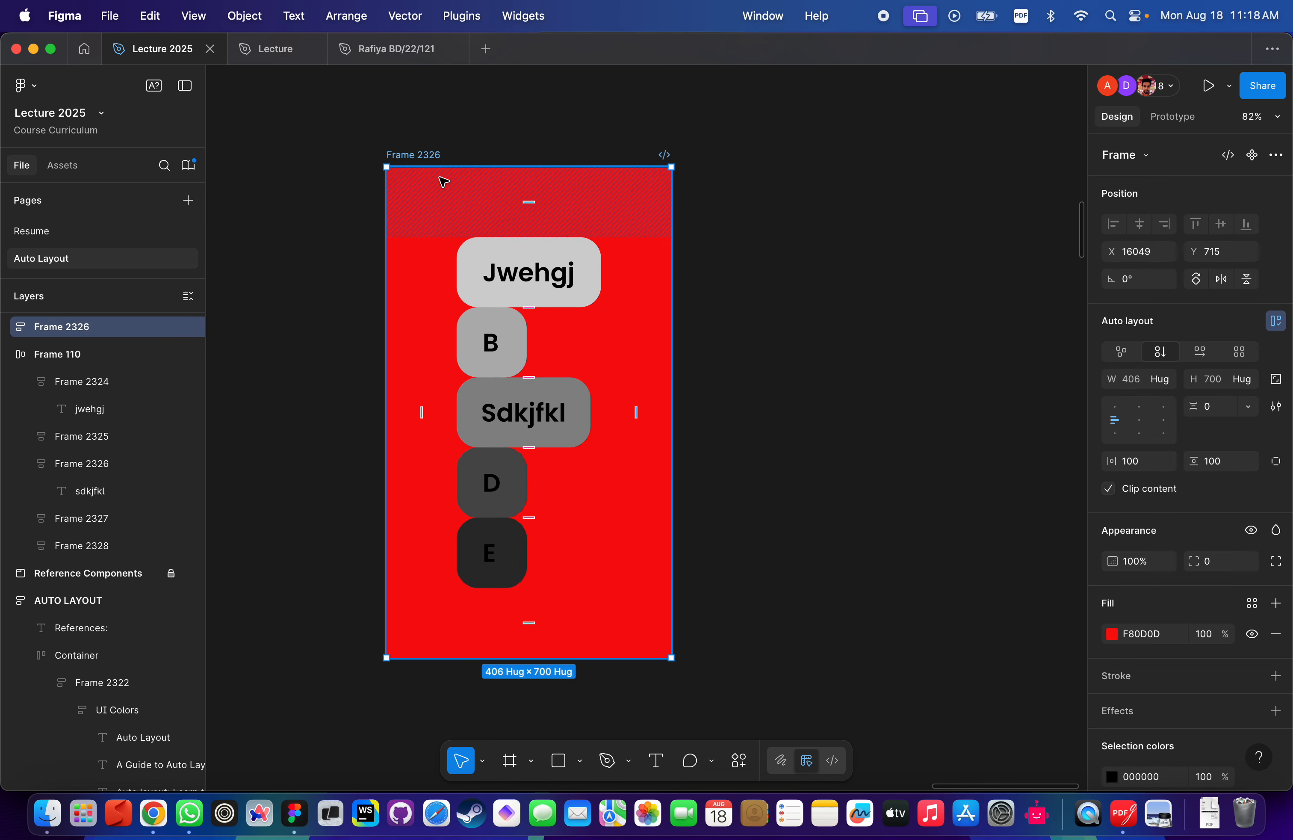
{"action": "left_click", "coordinate": [830, 761]}
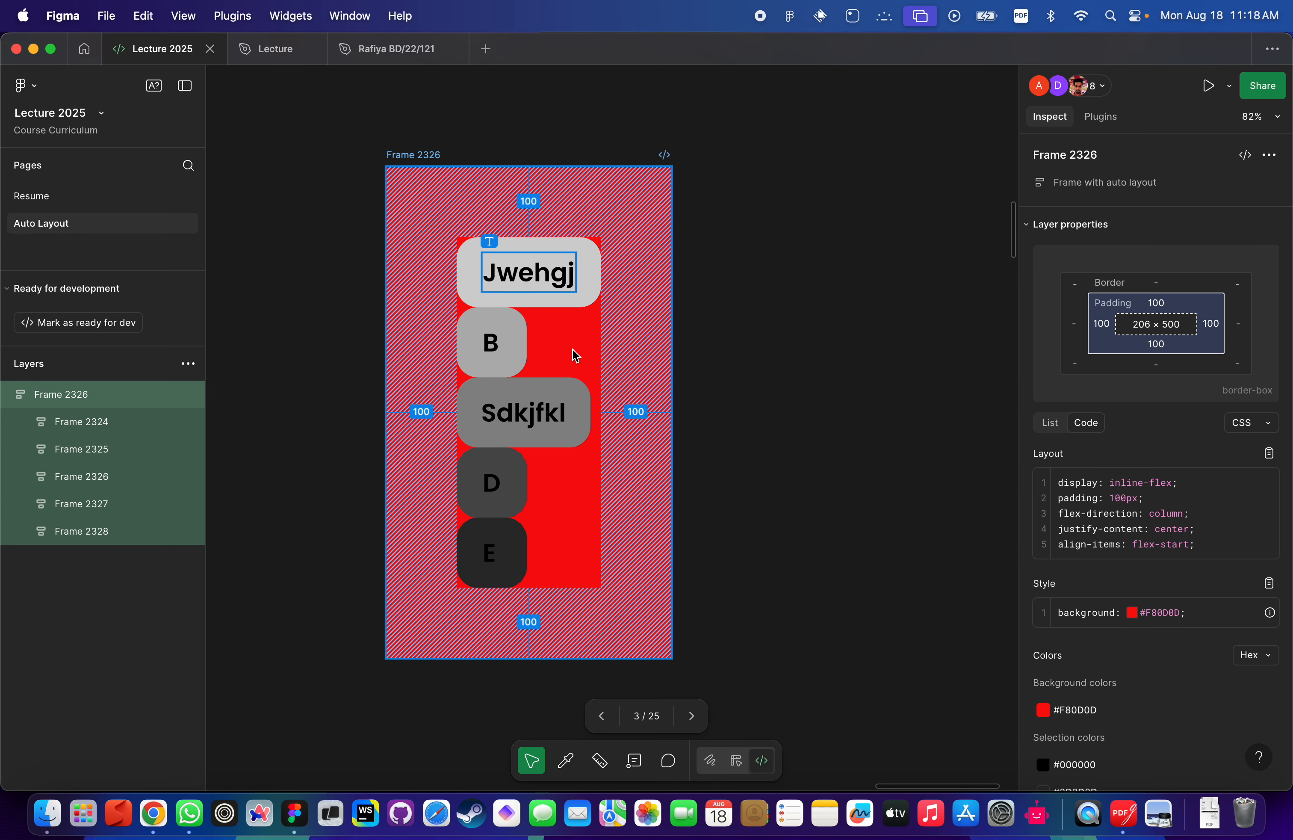
Return to design editing and try centre and right alignment of Frame 2326's tiles, finishing with centre alignment.
{"action": "left_click", "coordinate": [737, 761]}
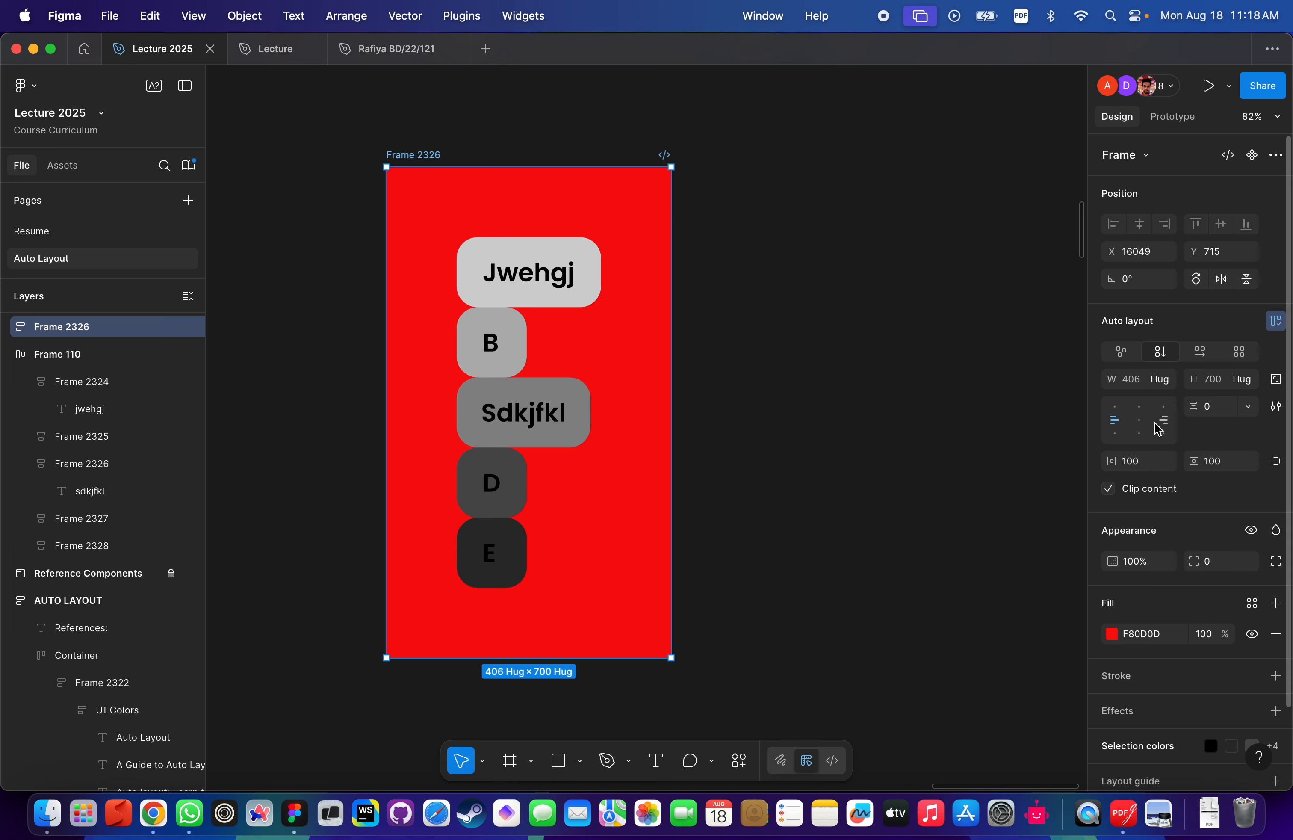
{"action": "left_click", "coordinate": [1140, 423]}
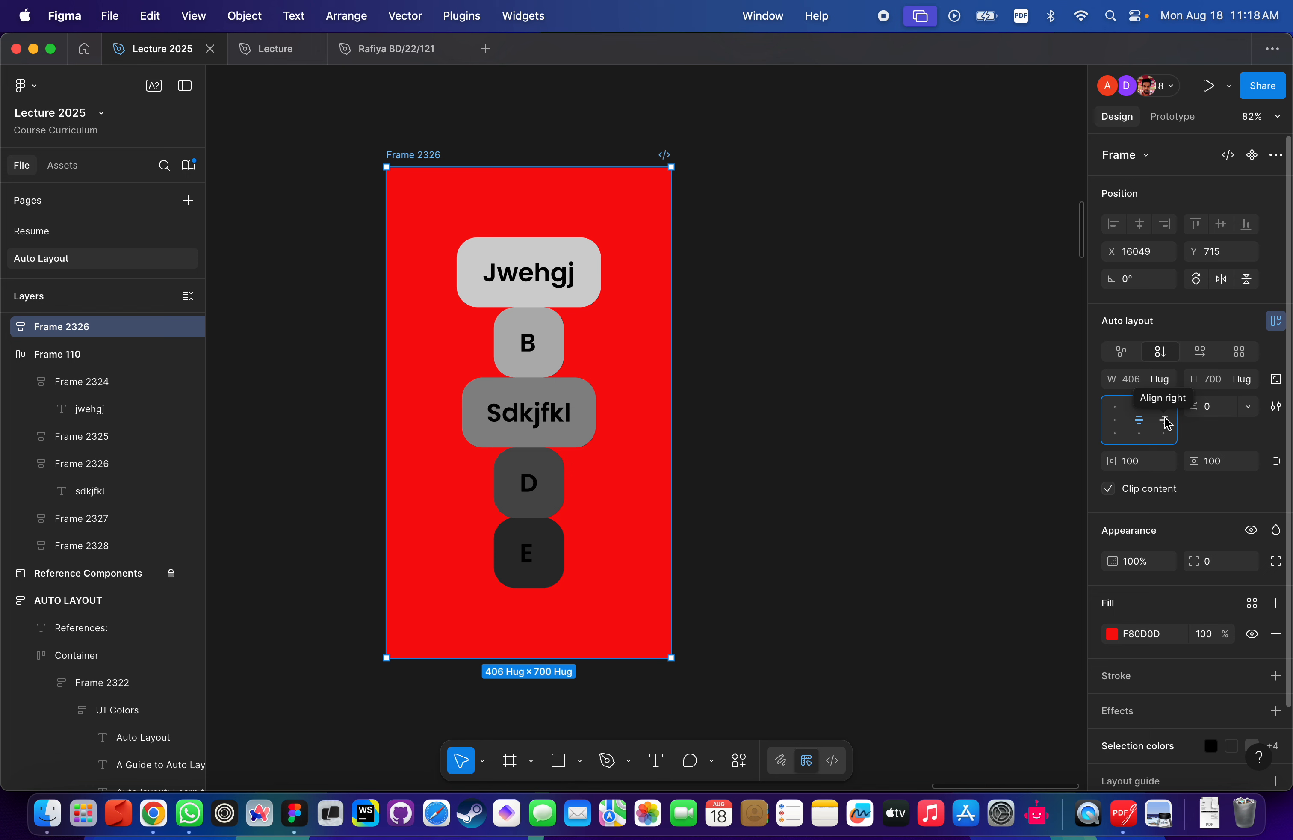
{"action": "left_click", "coordinate": [1167, 423]}
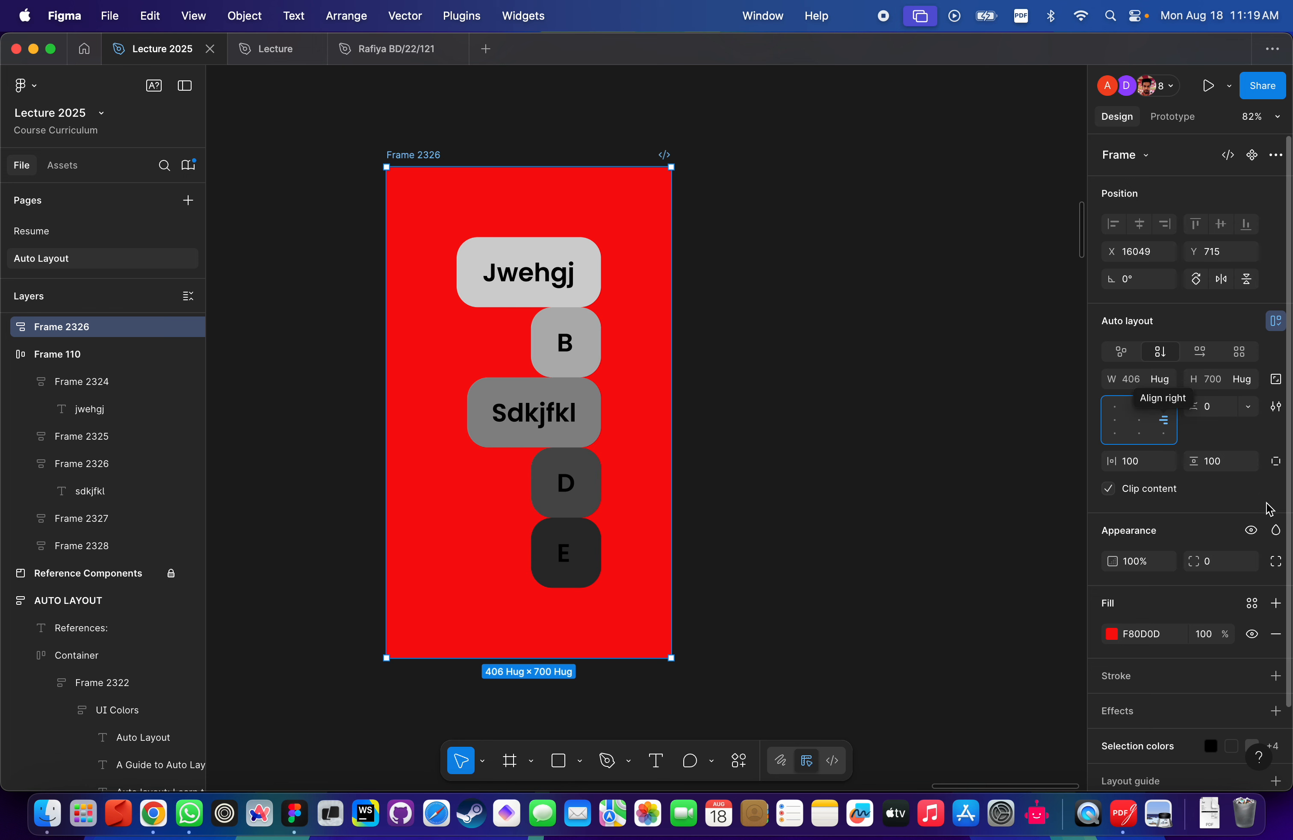
{"action": "left_click", "coordinate": [1140, 420]}
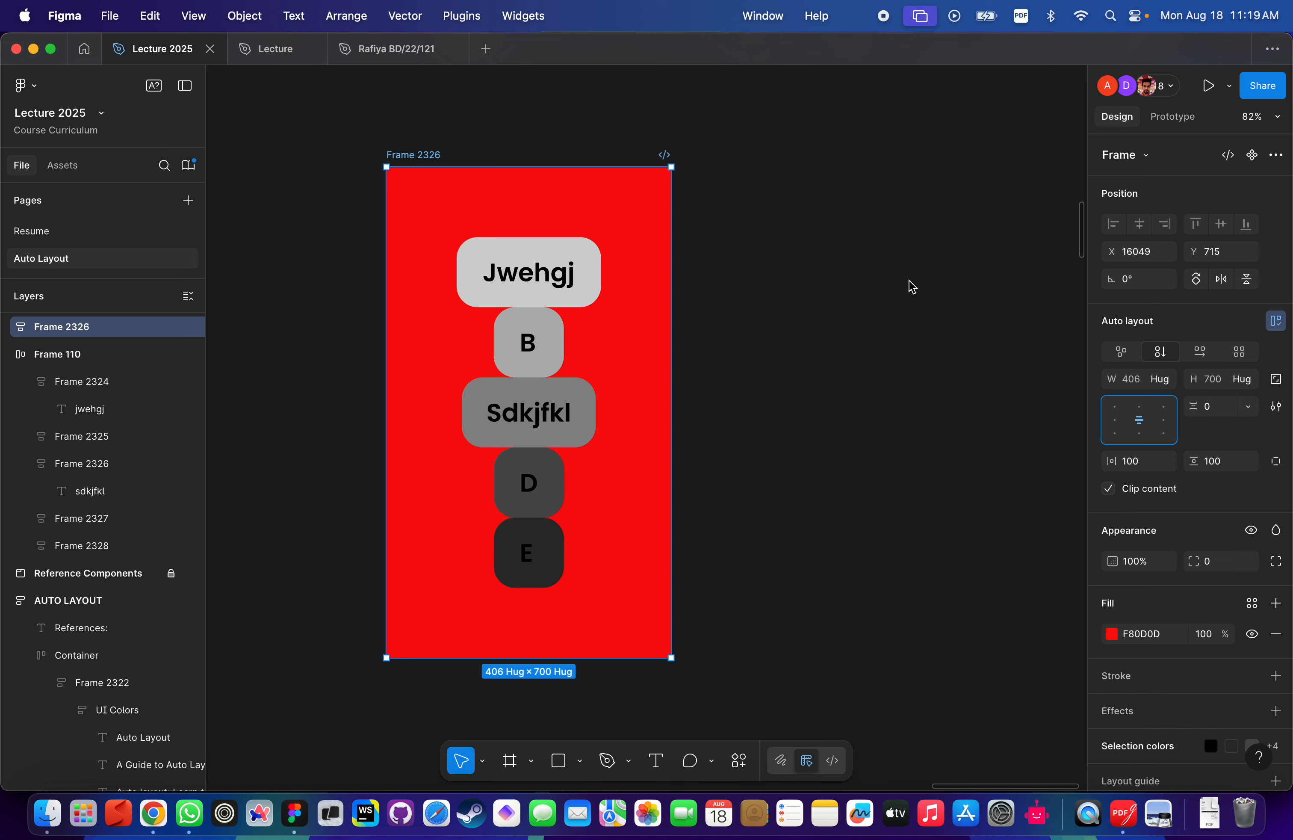
Switch Frame 2326 to a horizontal auto layout and turn on wrapping.
{"action": "left_click", "coordinate": [1201, 353]}
{"action": "scroll", "coordinate": [583, 503], "scroll_direction": "up", "scroll_amount": 3}
{"action": "scroll", "coordinate": [582, 503], "scroll_direction": "right", "scroll_amount": 3}
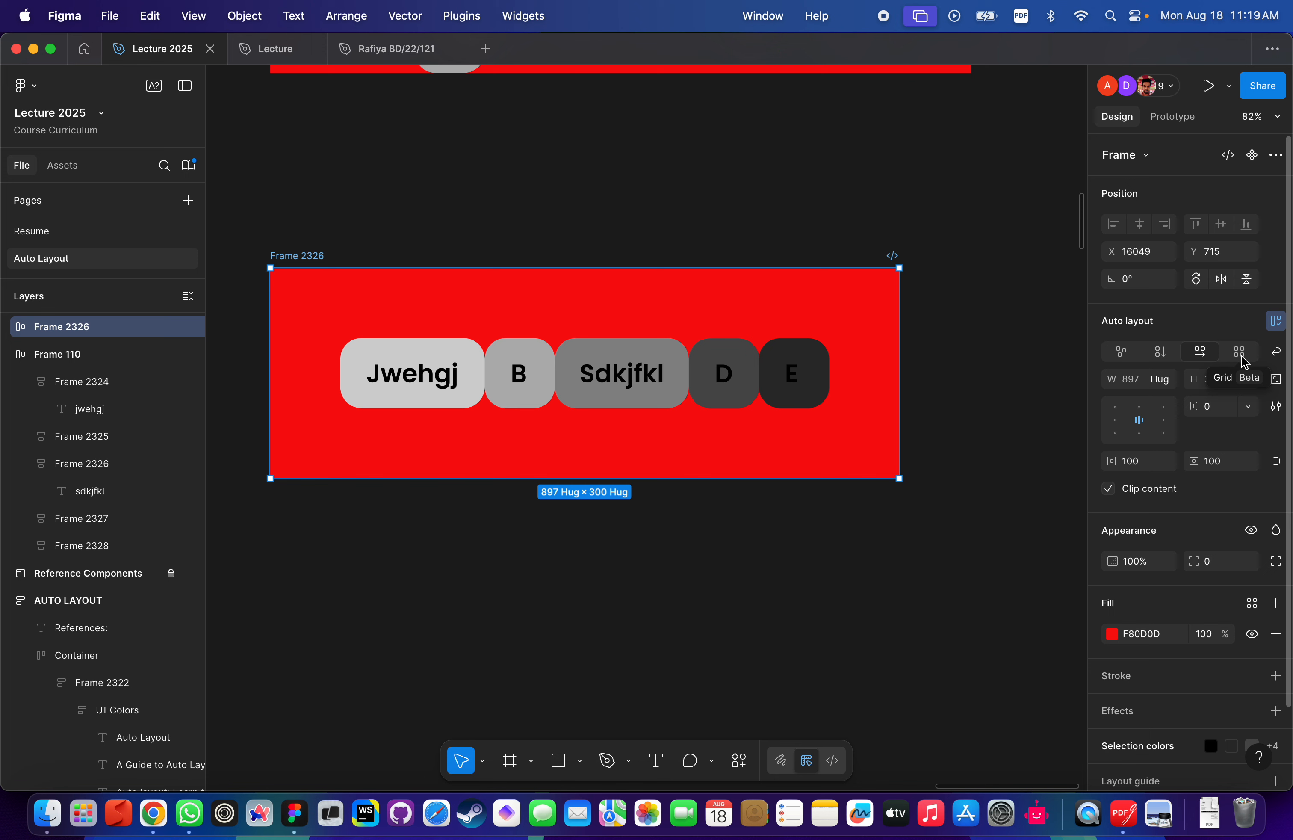
{"action": "left_click", "coordinate": [1277, 352]}
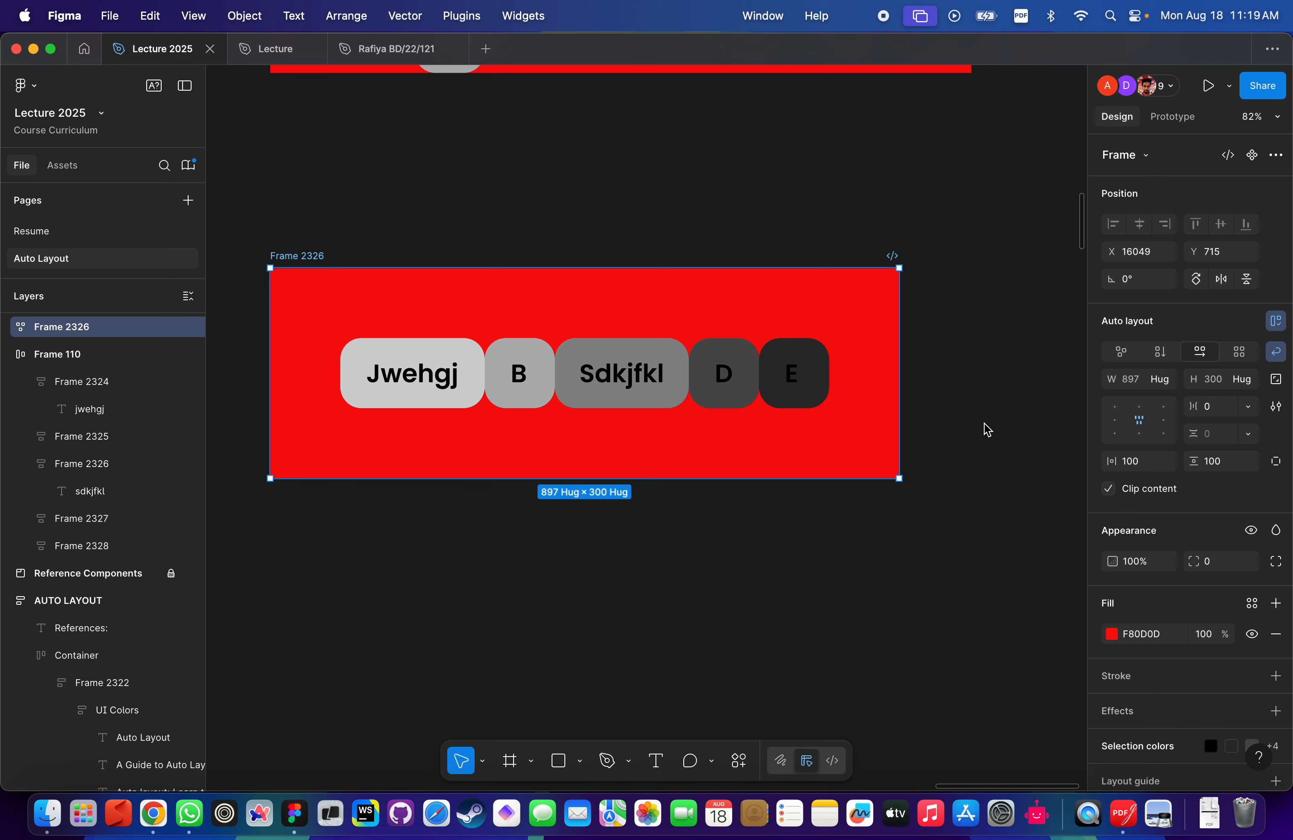
Widen Frame 2326 to 1302, then narrow it to 697 to demonstrate wrapping onto a second row.
{"action": "left_click", "coordinate": [436, 396]}
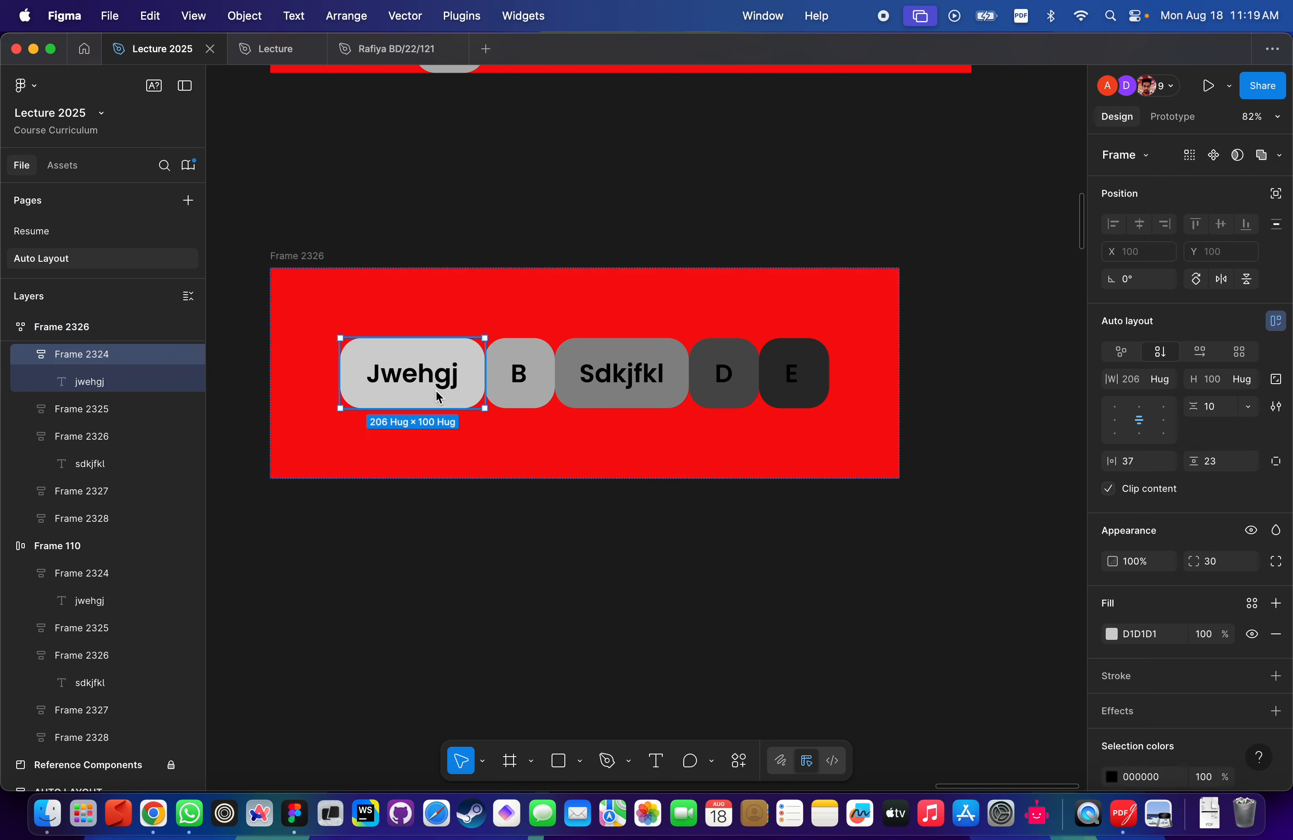
{"action": "left_click", "coordinate": [421, 266]}
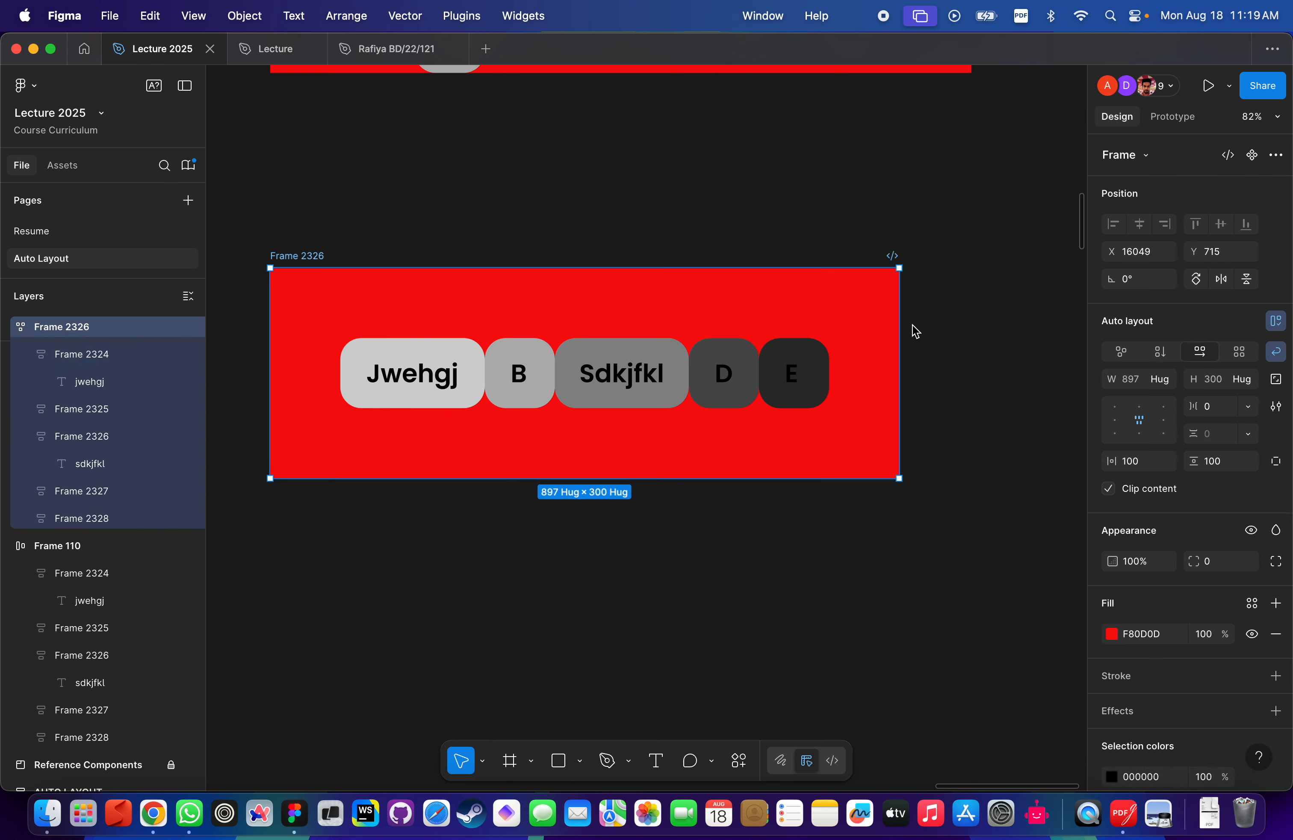
{"action": "left_click_drag", "start_coordinate": [901, 338], "coordinate": [1029, 385]}
{"action": "scroll", "coordinate": [927, 353], "scroll_direction": "down", "scroll_amount": 3}
{"action": "left_click", "coordinate": [1025, 376]}
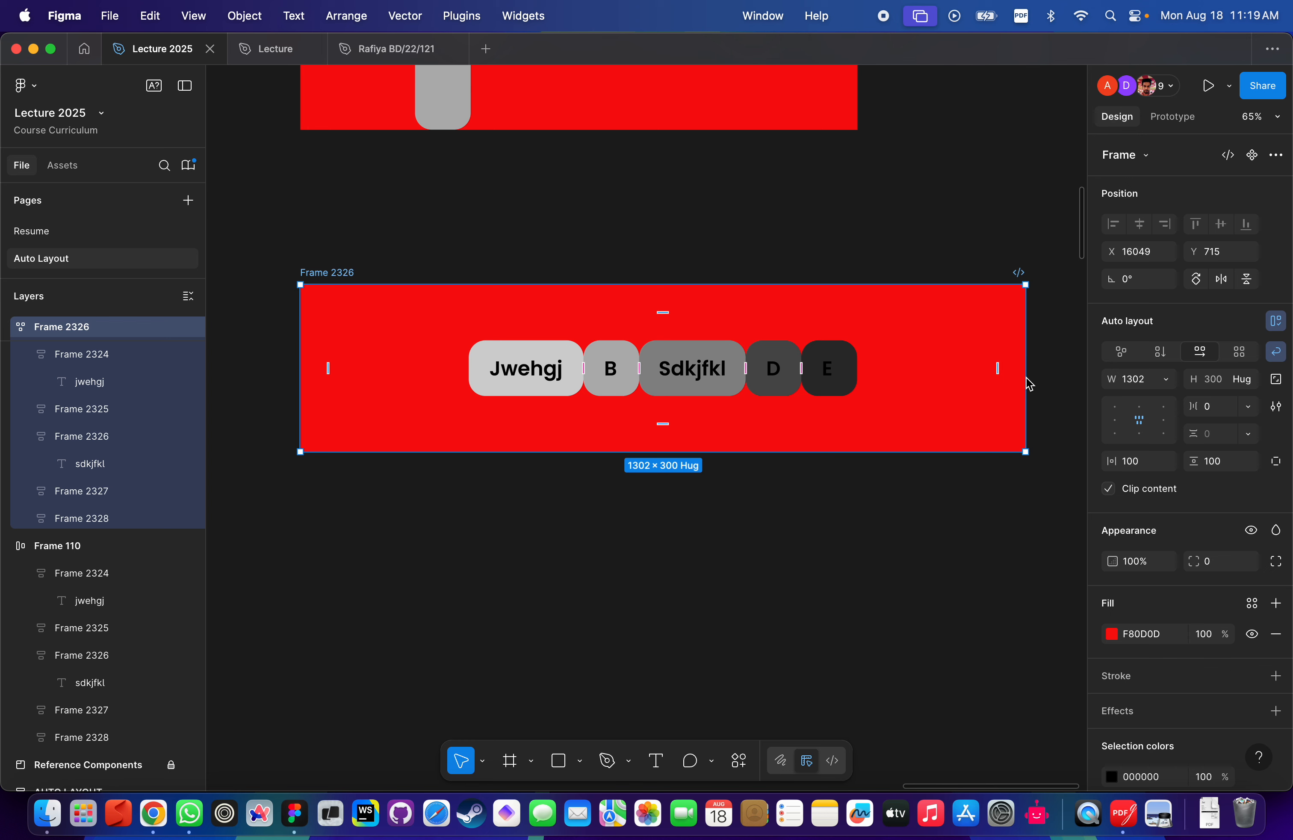
{"action": "left_click_drag", "start_coordinate": [1027, 378], "coordinate": [696, 369]}
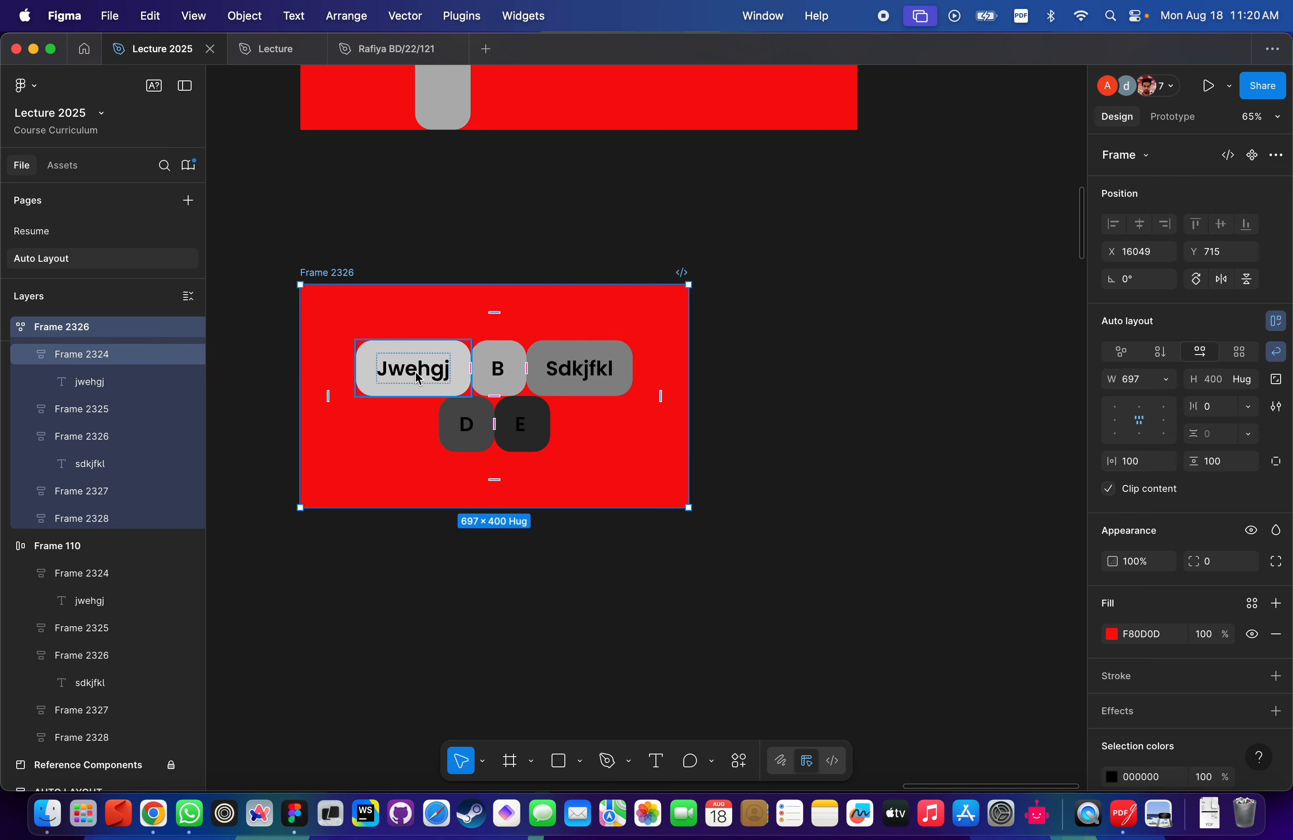
Examine the Jwehgj, B and Sdkjfkl tiles that share the first row of Frame 2326.
{"action": "left_click", "coordinate": [403, 387]}
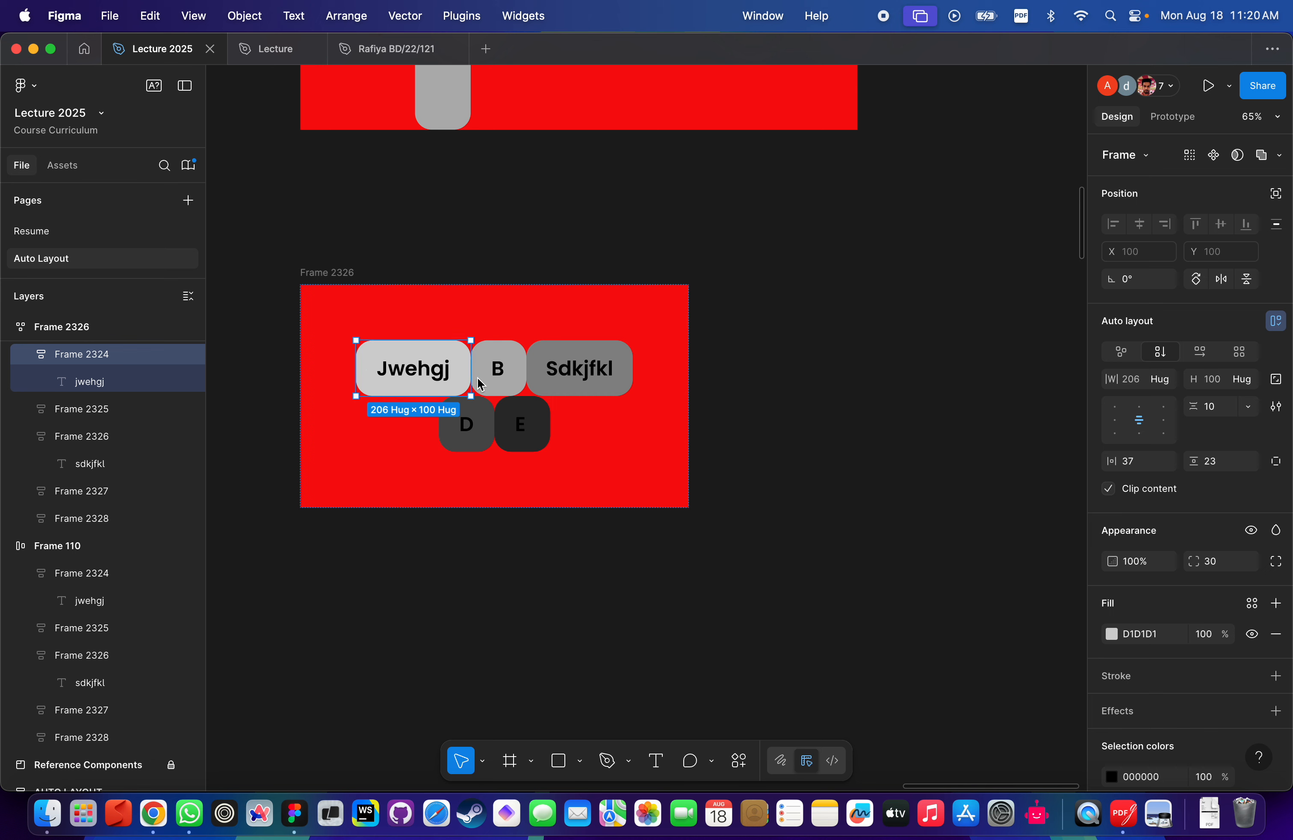
{"action": "left_click", "coordinate": [496, 381]}
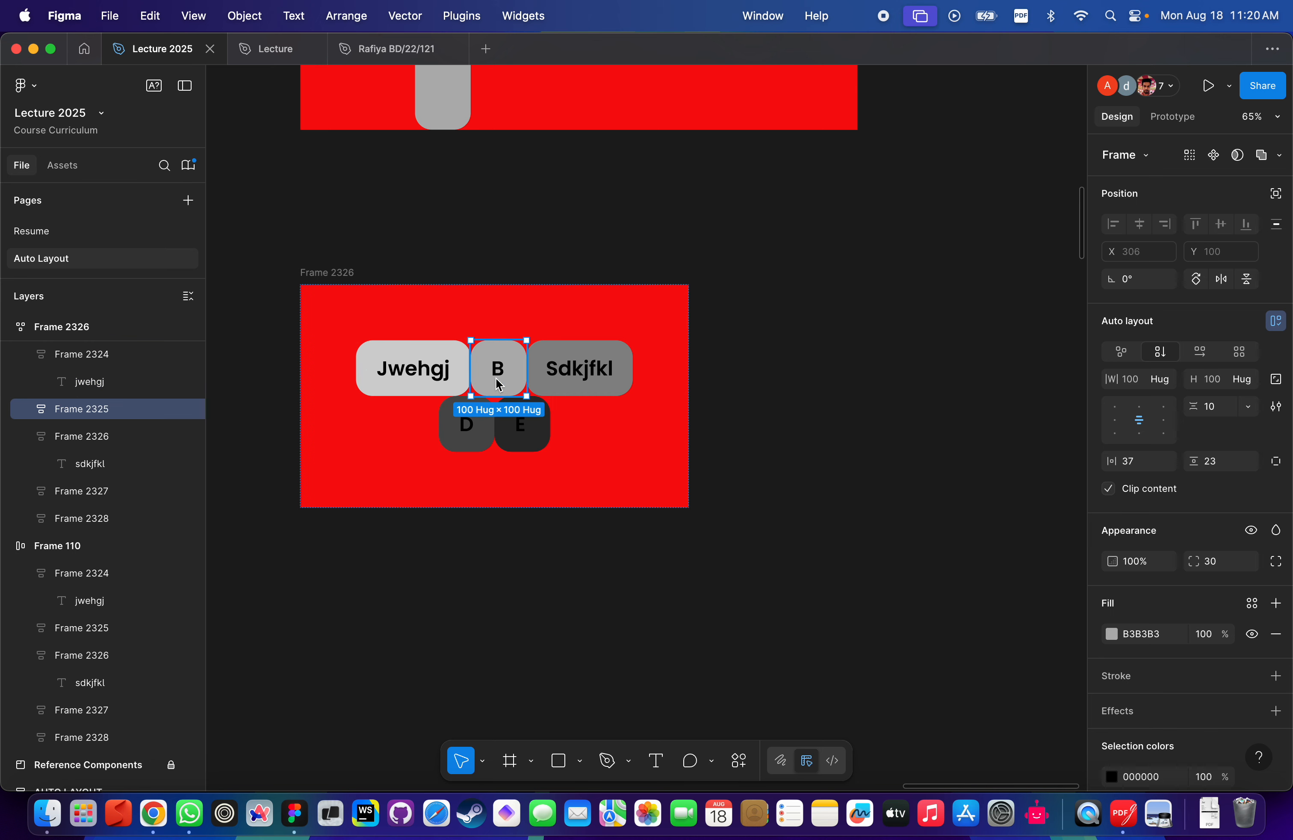
{"action": "left_click", "coordinate": [653, 384]}
{"action": "left_click", "coordinate": [599, 386]}
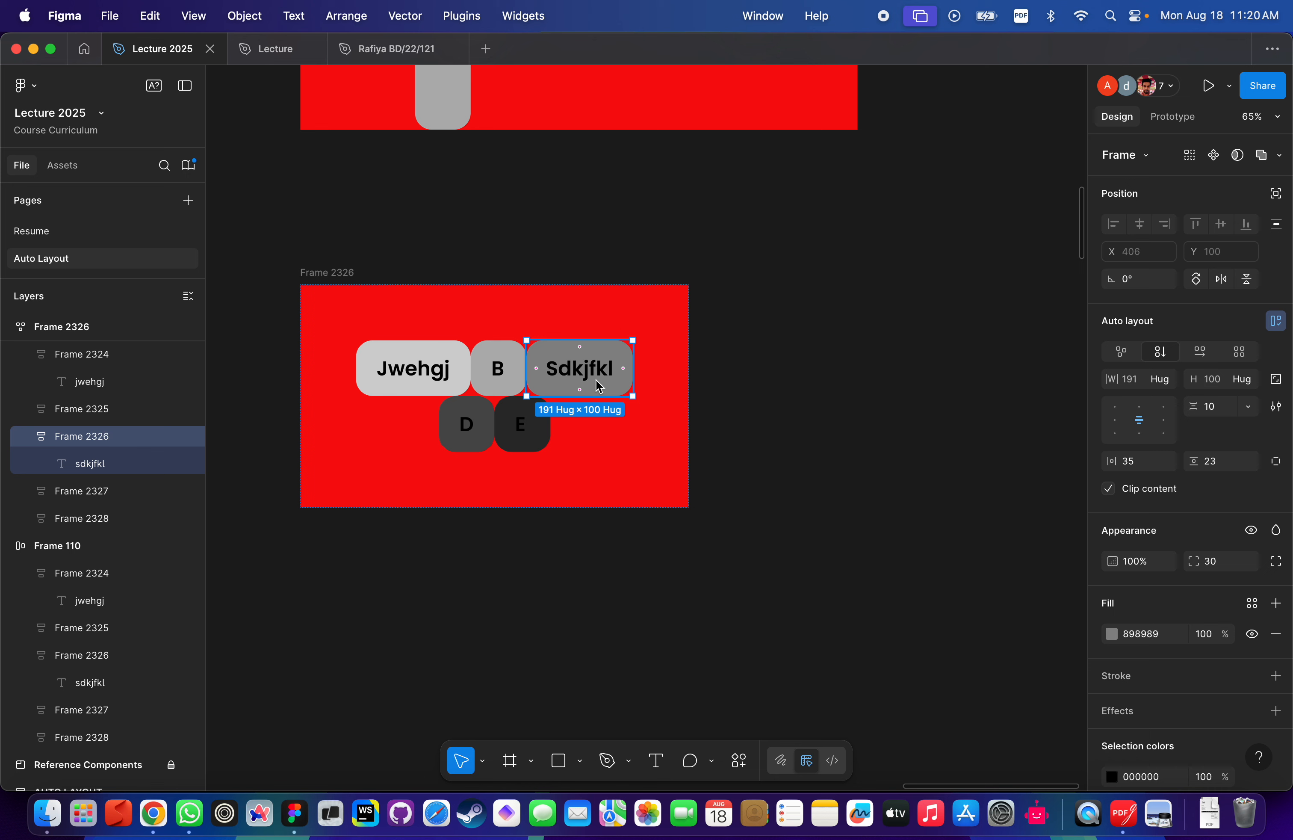
Narrow Frame 2326 to a width of 365, then widen it to 560 to demonstrate the tiles rewrapping.
{"action": "left_click", "coordinate": [321, 282]}
{"action": "left_click_drag", "start_coordinate": [694, 364], "coordinate": [505, 346]}
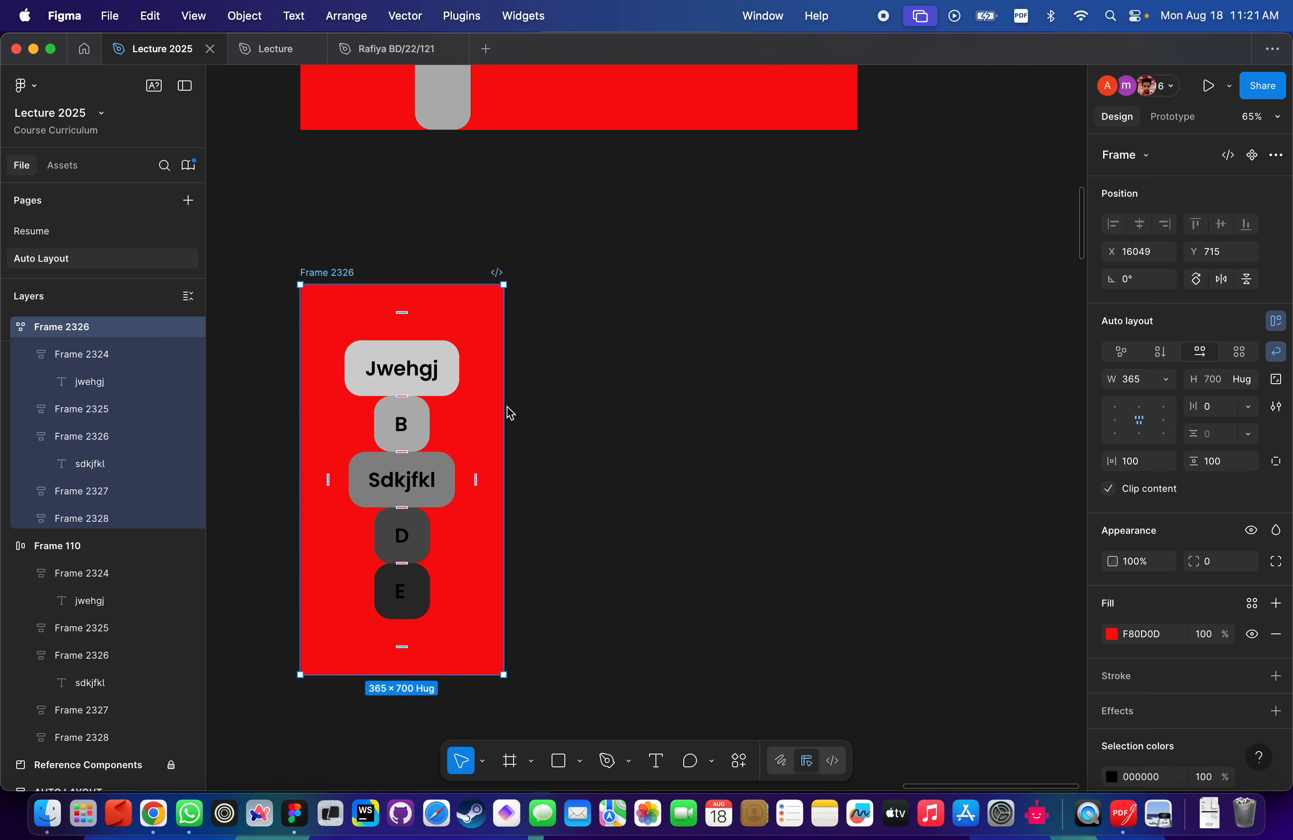
{"action": "left_click_drag", "start_coordinate": [507, 410], "coordinate": [613, 410]}
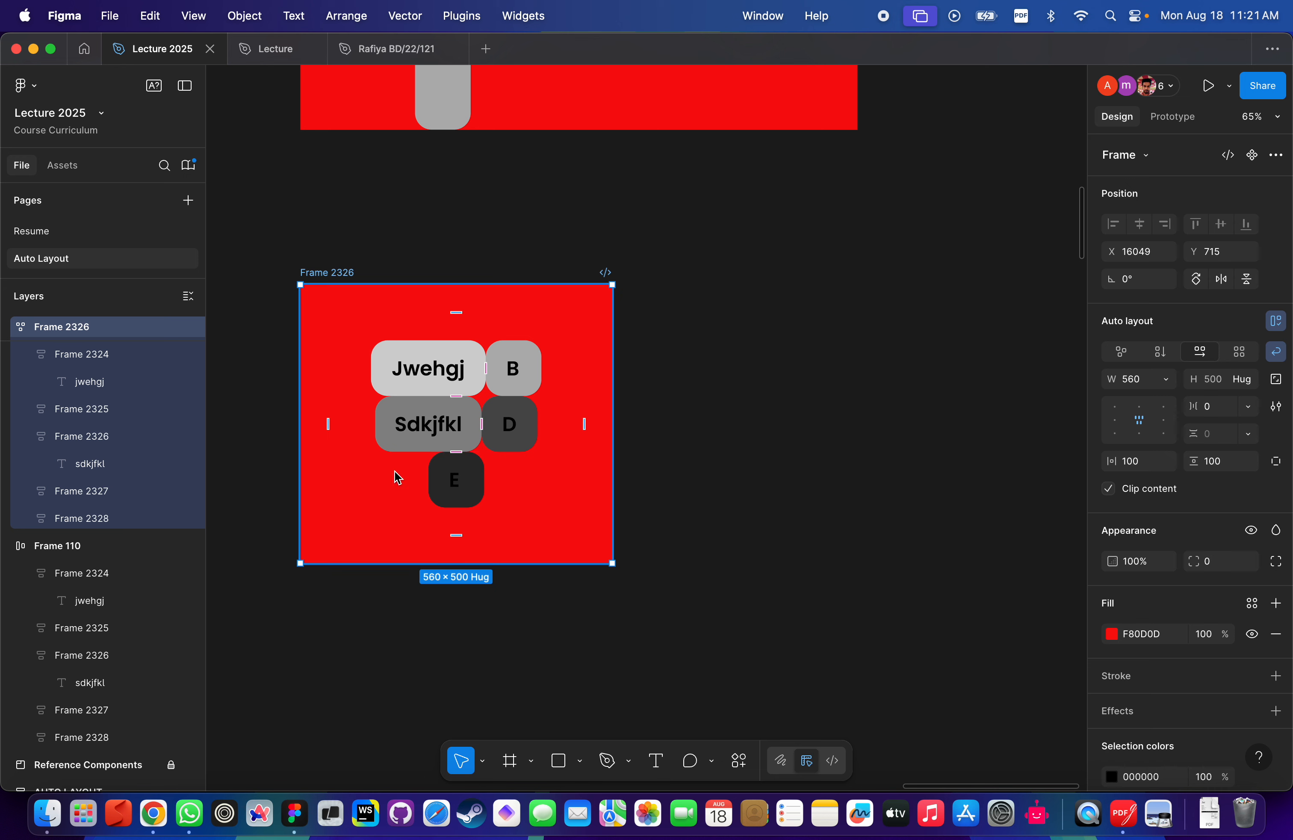
Duplicate the E tile in Frame 2326 eleven times to fill additional wrapped rows.
{"action": "left_click", "coordinate": [461, 480]}
{"action": "key", "text": "super+d"}
{"action": "key", "text": "super+d"}
{"action": "key", "text": "super+d"}
{"action": "key", "text": "super+d"}
{"action": "key", "text": "super+d"}
{"action": "key", "text": "super+d"}
{"action": "key", "text": "super+d"}
{"action": "key", "text": "super+d"}
{"action": "key", "text": "super+d"}
{"action": "key", "text": "super+d"}
{"action": "key", "text": "super+d"}
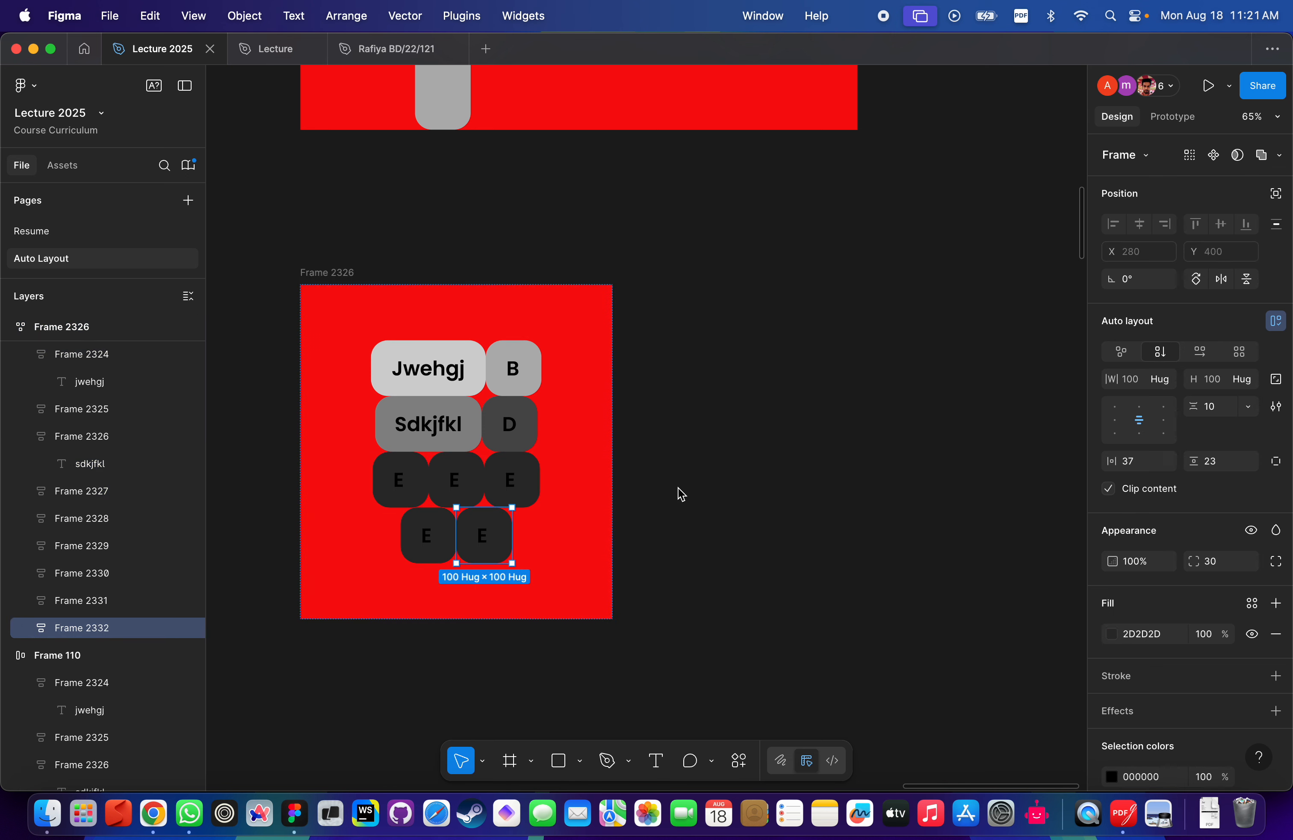
{"action": "left_click", "coordinate": [734, 496]}
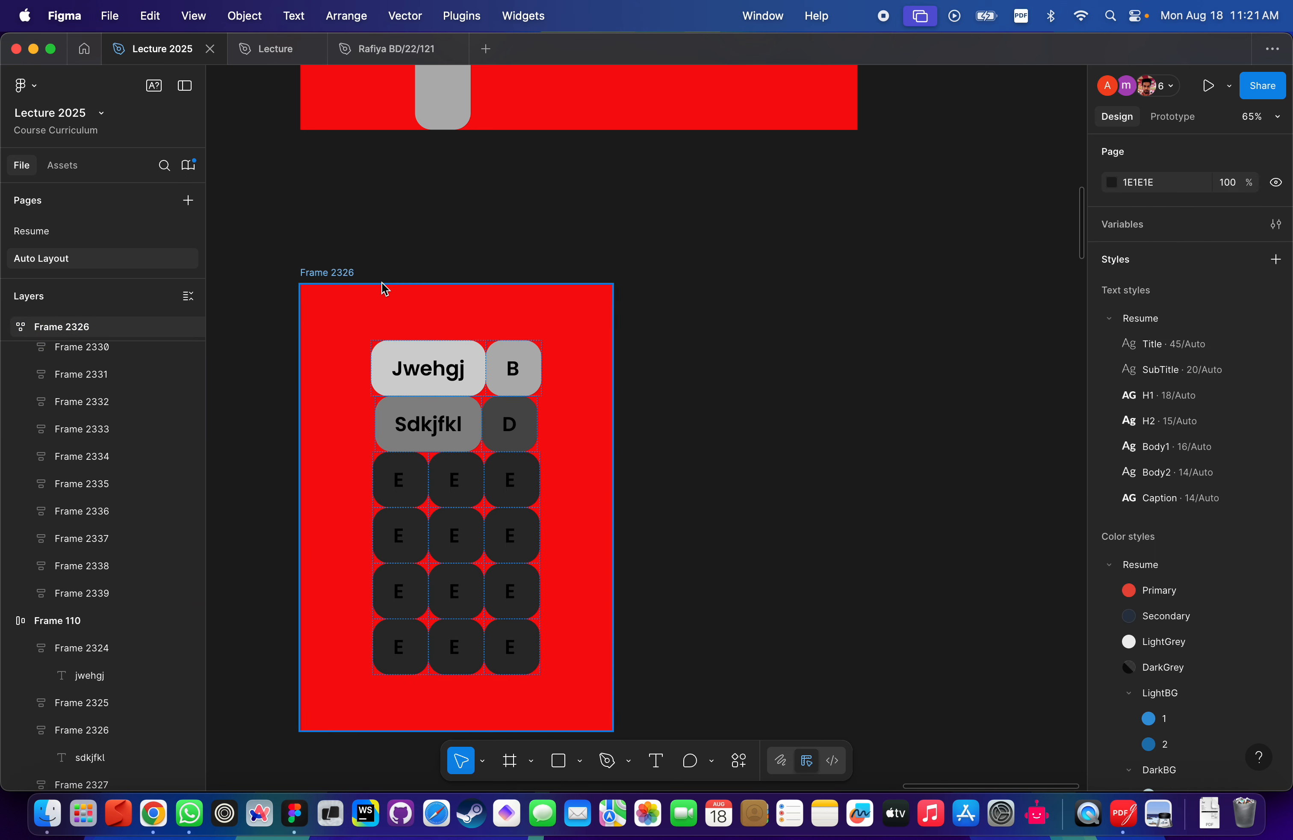
Set the horizontal gap between Frame 2326's tiles to 40.
{"action": "left_click", "coordinate": [385, 287]}
{"action": "scroll", "coordinate": [347, 280], "scroll_direction": "down", "scroll_amount": 3}
{"action": "scroll", "coordinate": [346, 279], "scroll_direction": "left", "scroll_amount": 3}
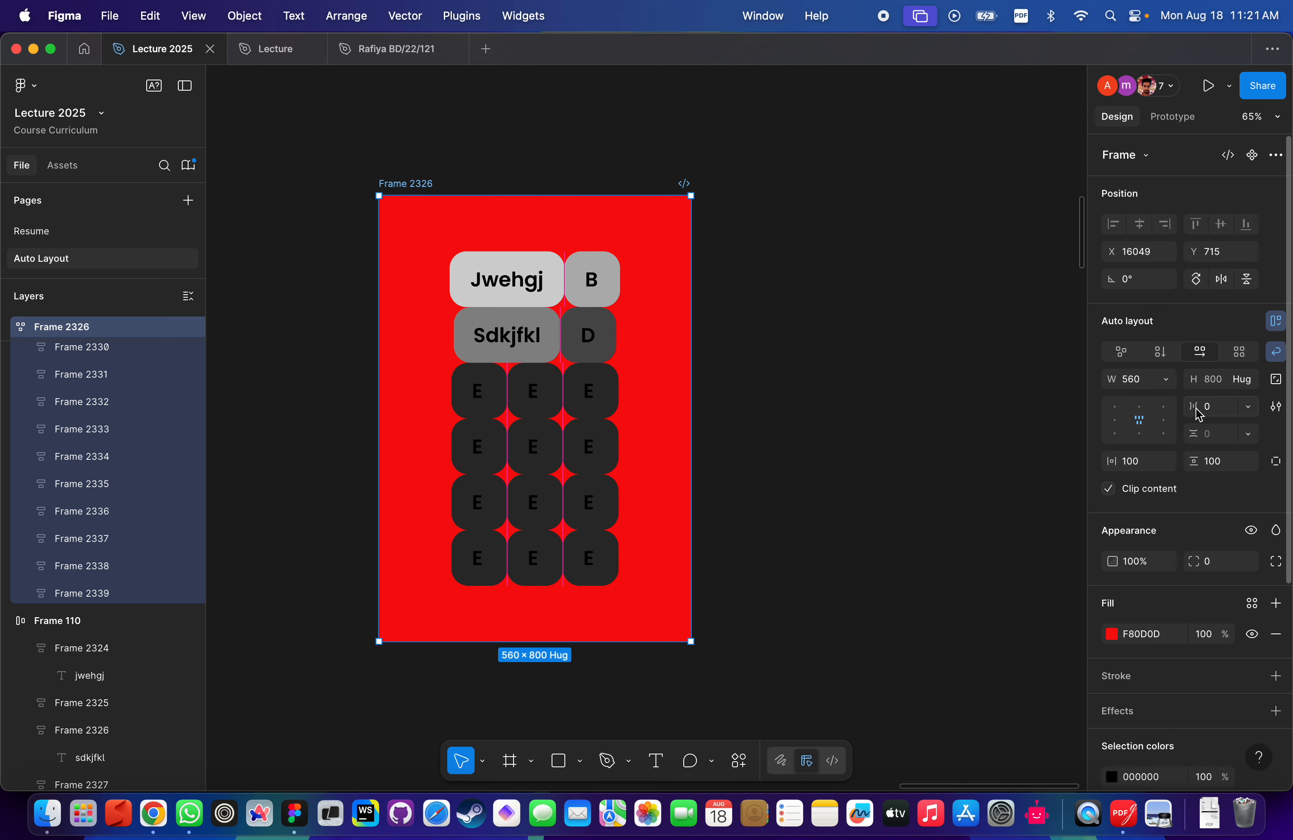
{"action": "left_click", "coordinate": [1224, 413]}
{"action": "type", "text": "40"}
{"action": "key", "text": "Return"}
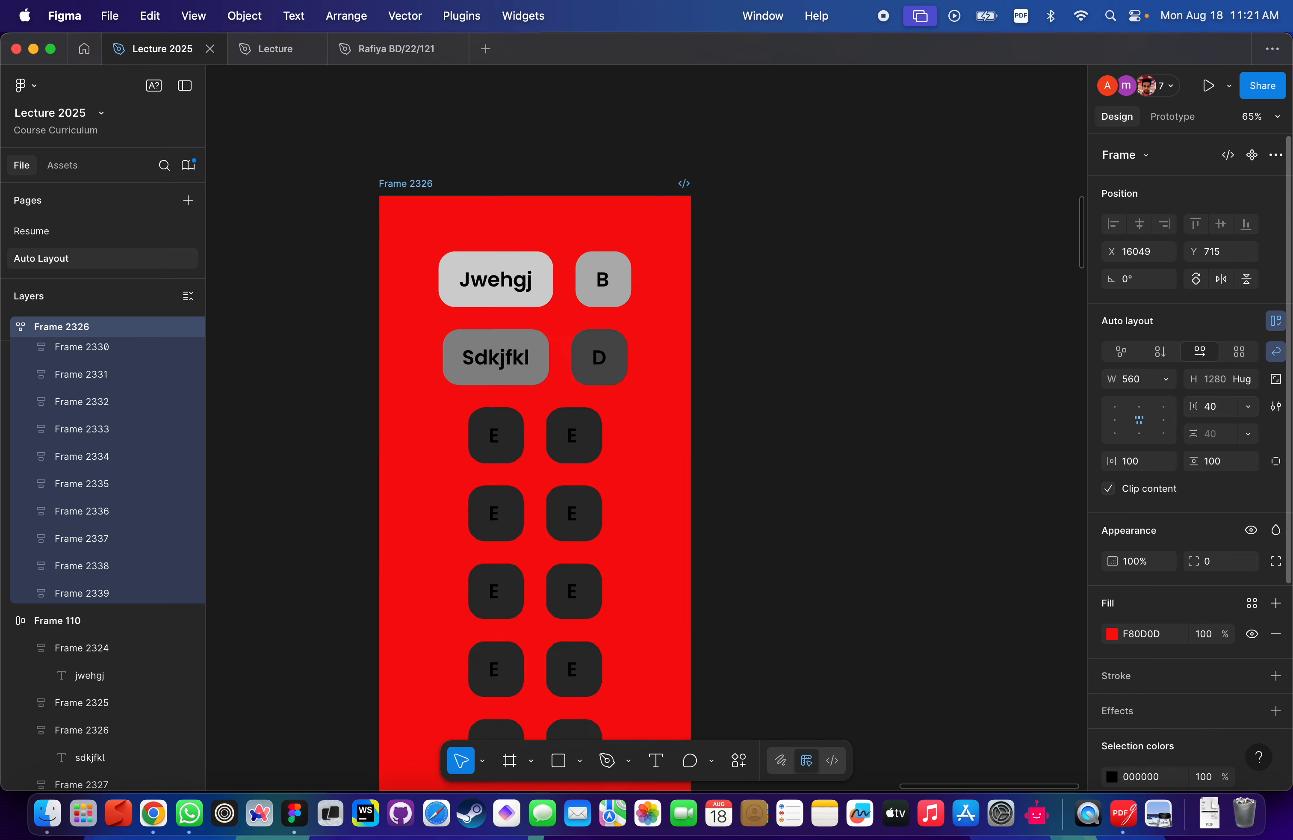
Examine the spacing between the wrapped tiles in Frame 2326, both within and between rows.
{"action": "scroll", "coordinate": [577, 465], "scroll_direction": "down", "scroll_amount": 5}
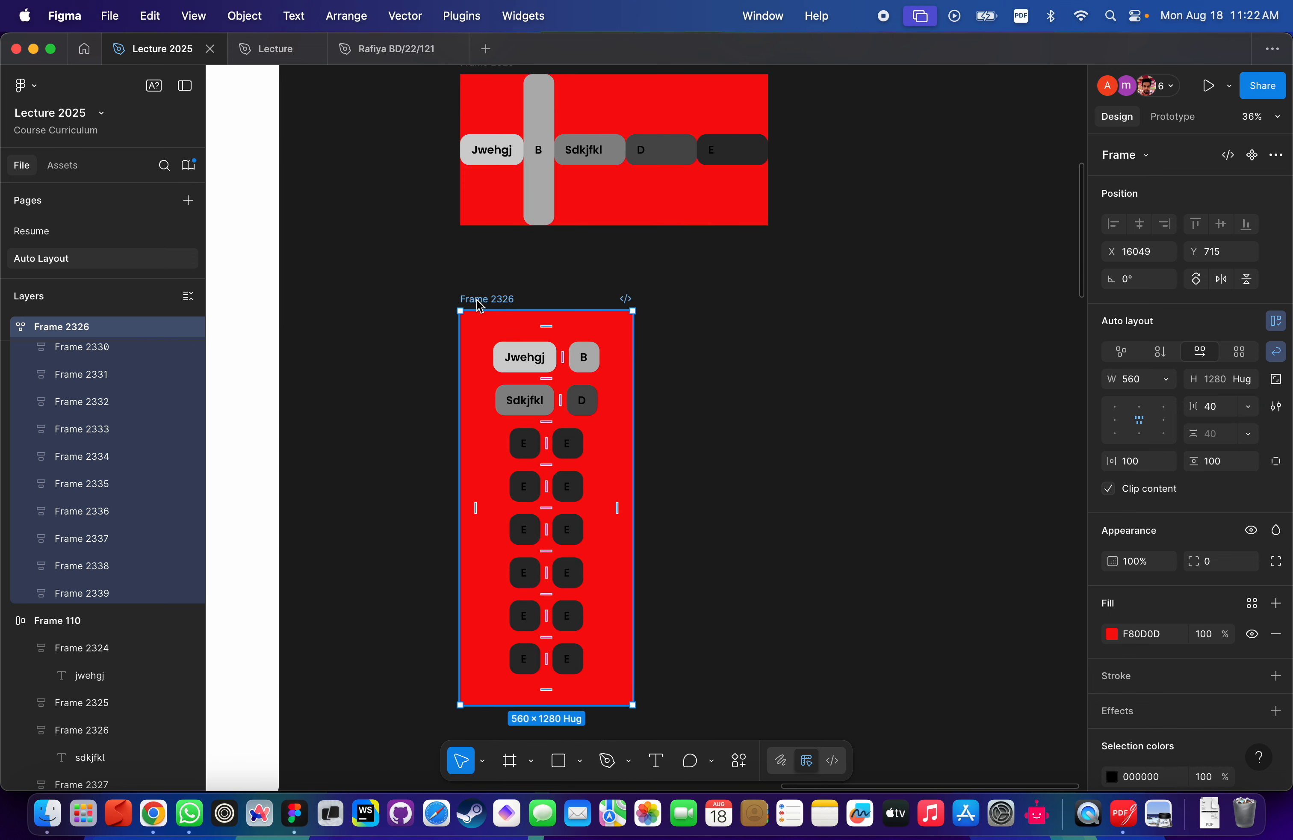
{"action": "scroll", "coordinate": [479, 303], "scroll_direction": "down", "scroll_amount": 2}
{"action": "scroll", "coordinate": [479, 303], "scroll_direction": "right", "scroll_amount": 2}
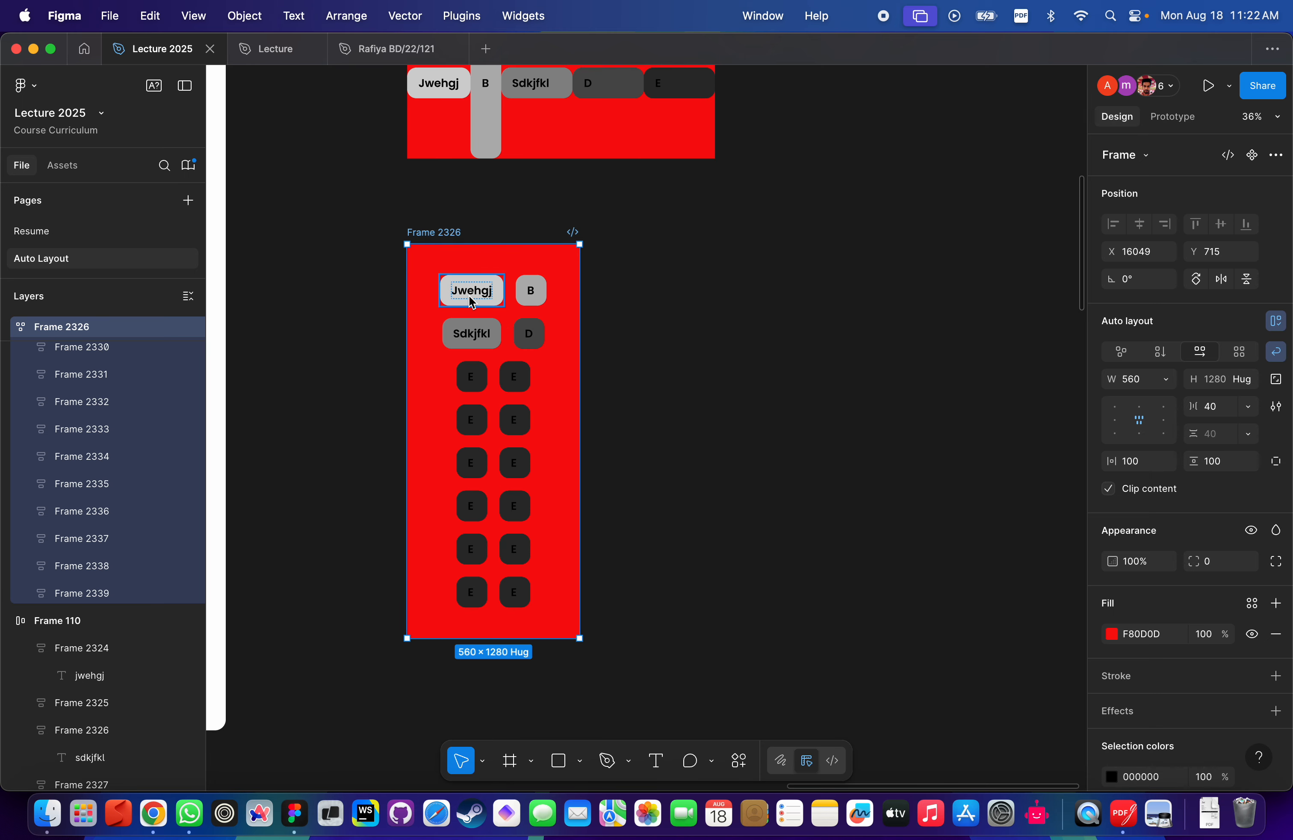
{"action": "left_click", "coordinate": [474, 294]}
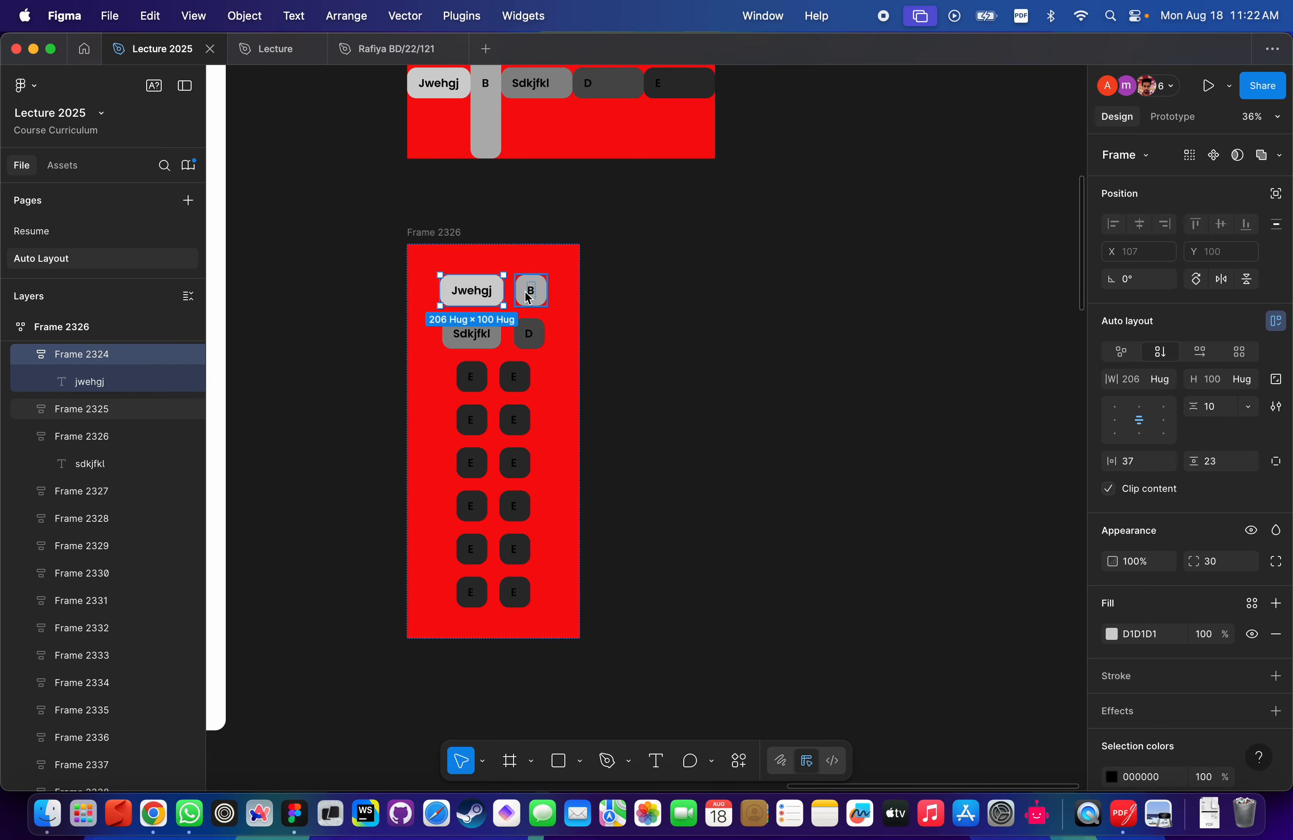
{"action": "left_click", "coordinate": [529, 334]}
{"action": "key", "text": "Escape"}
{"action": "left_click", "coordinate": [514, 414]}
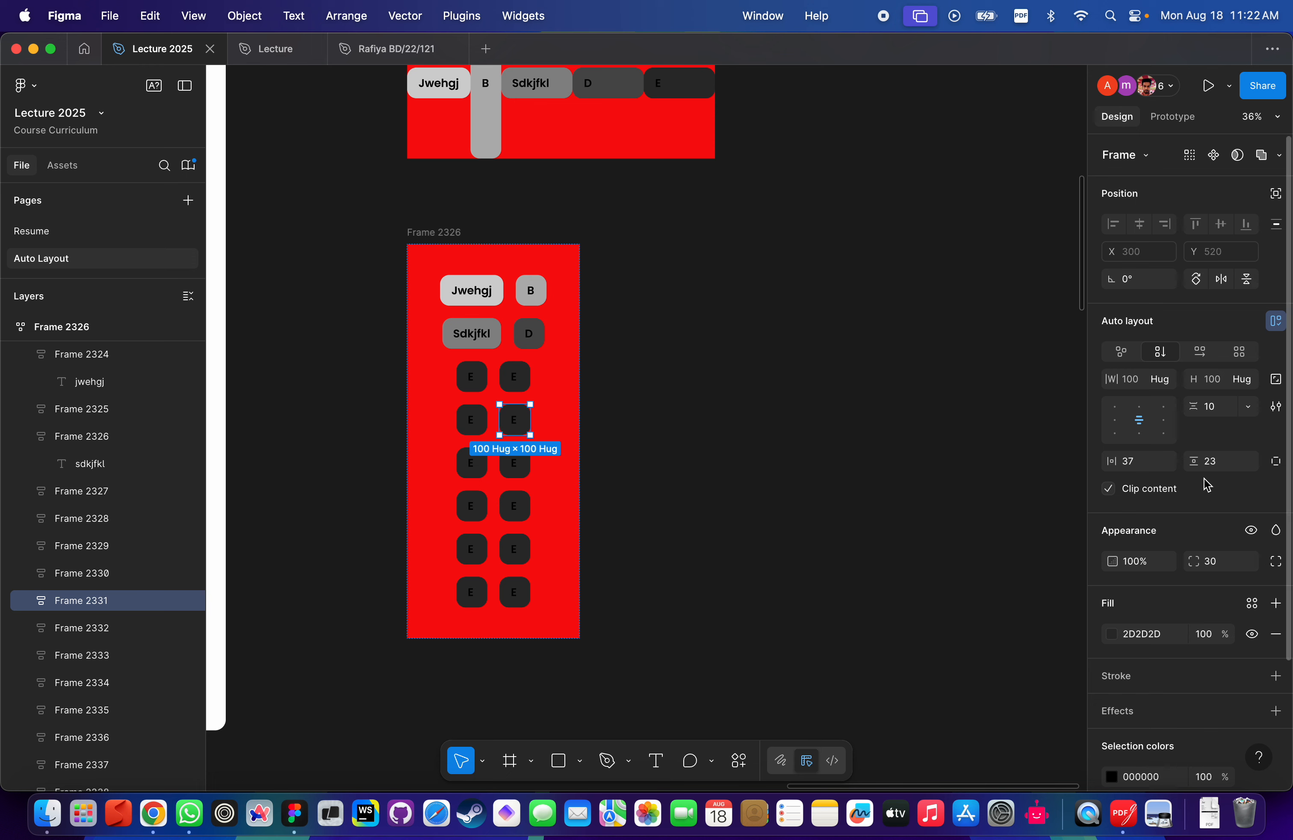
Set the vertical gap between Frame 2326's rows to 0 and then to 100.
{"action": "left_click", "coordinate": [454, 232]}
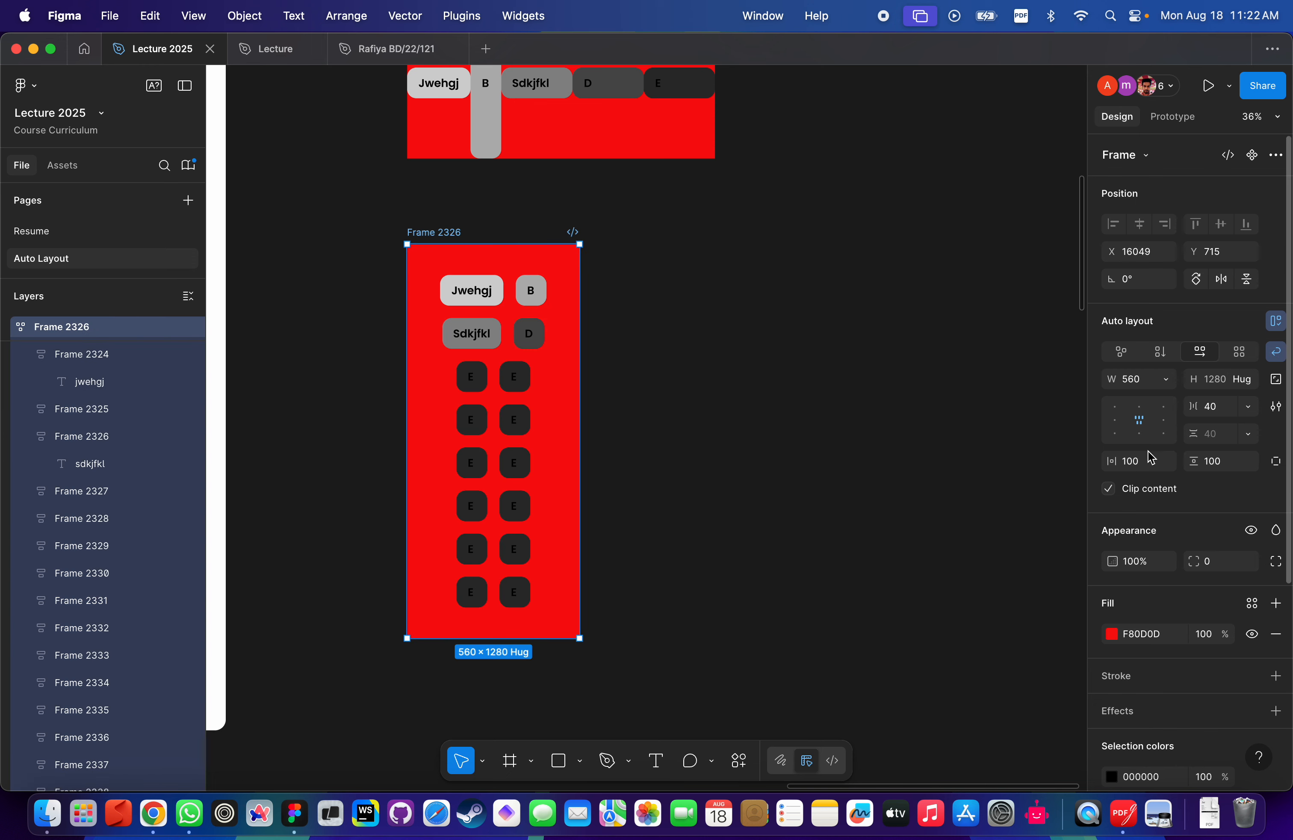
{"action": "left_click", "coordinate": [1216, 436]}
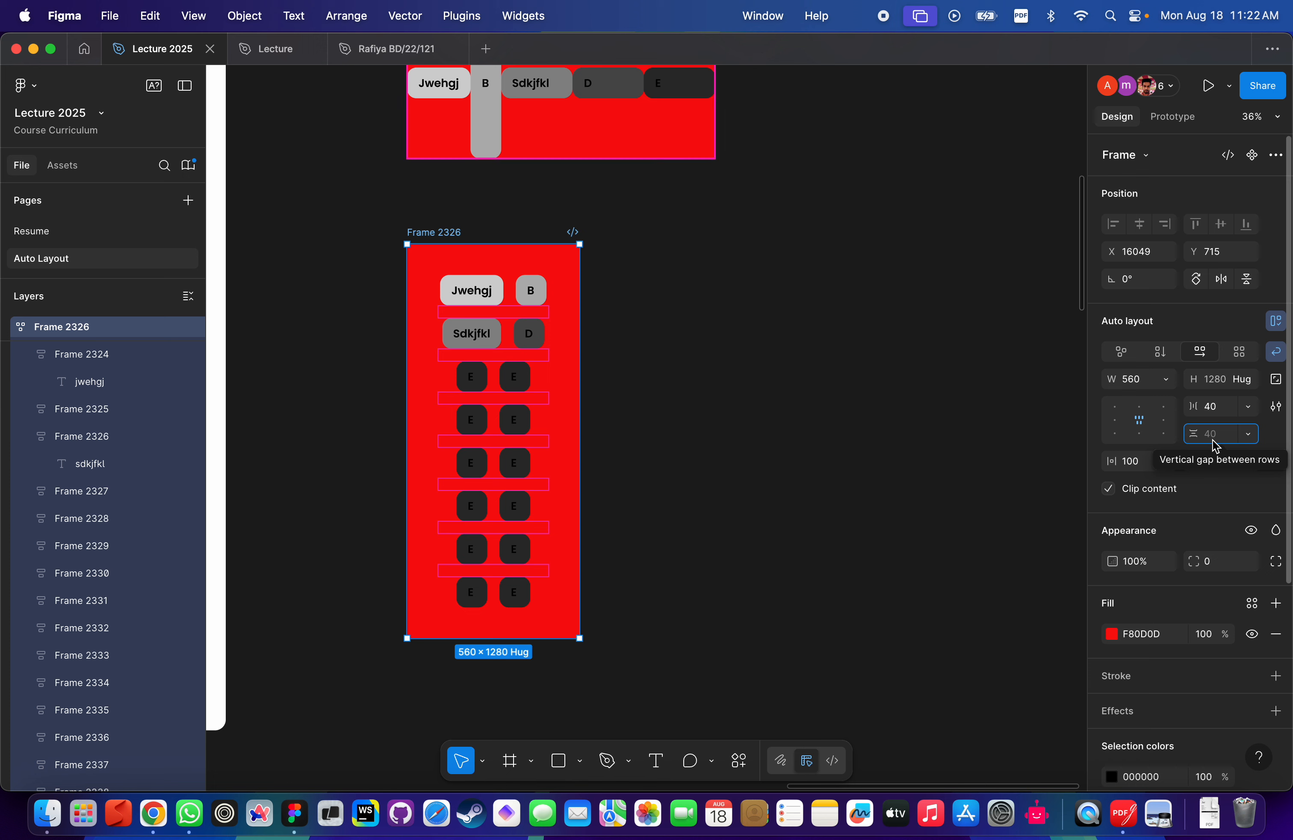
{"action": "key", "text": "Delete"}
{"action": "key", "text": "Return"}
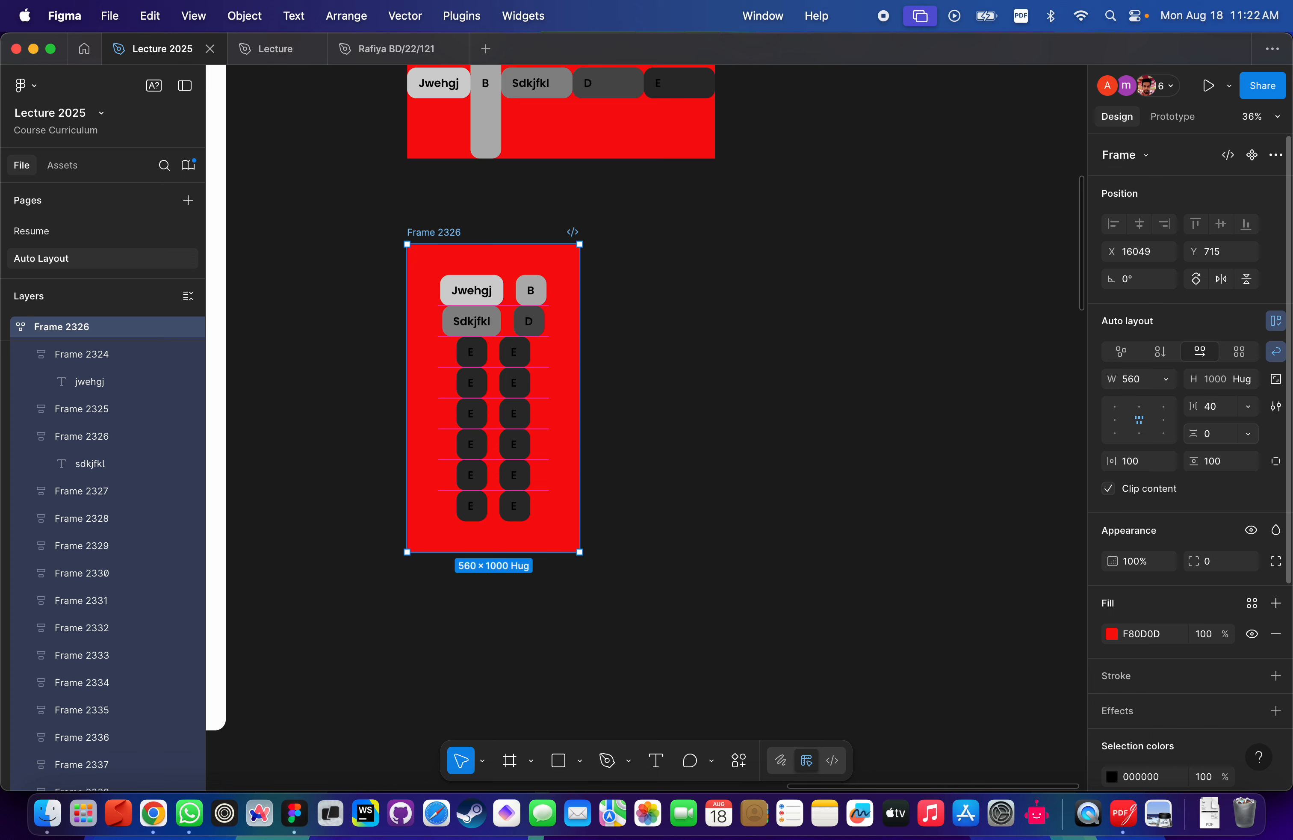
{"action": "left_click", "coordinate": [1217, 434]}
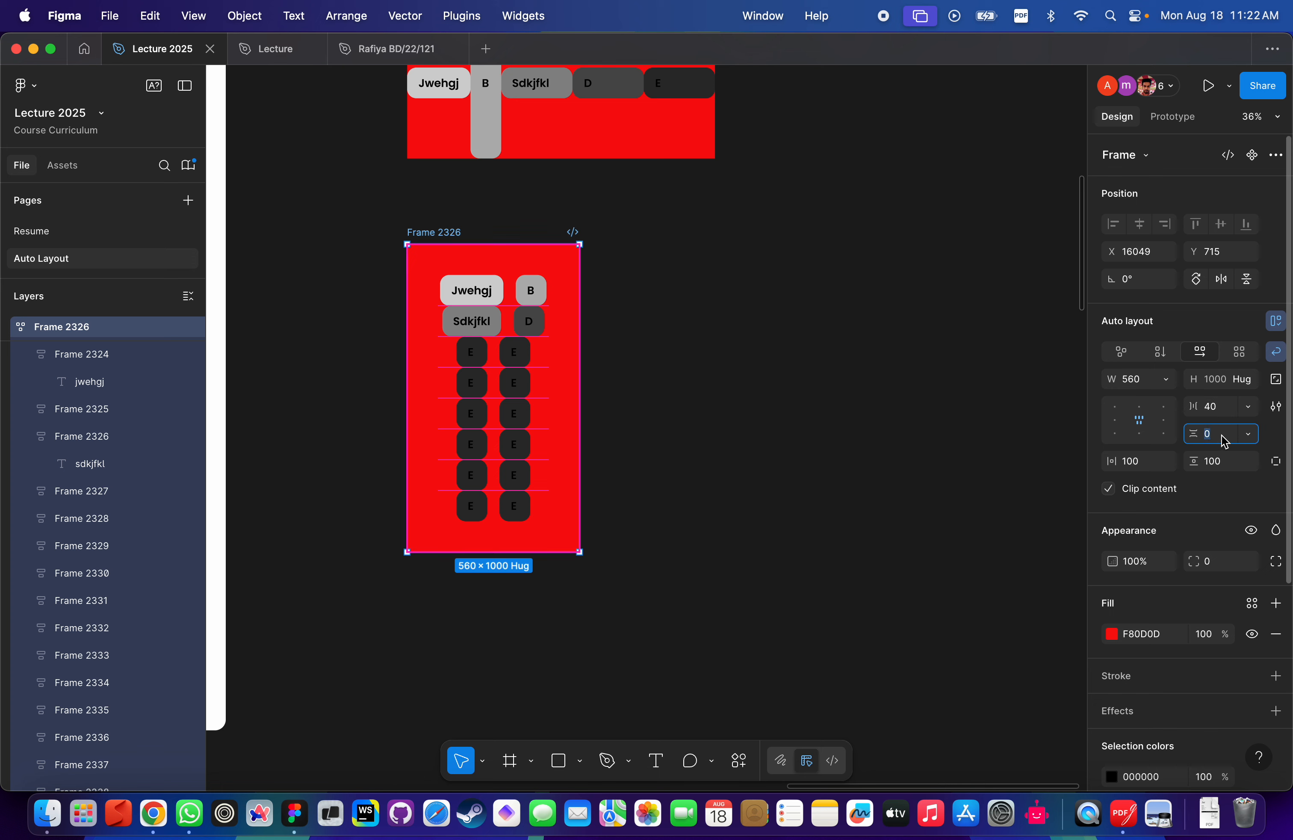
{"action": "type", "text": "100"}
{"action": "key", "text": "Return"}
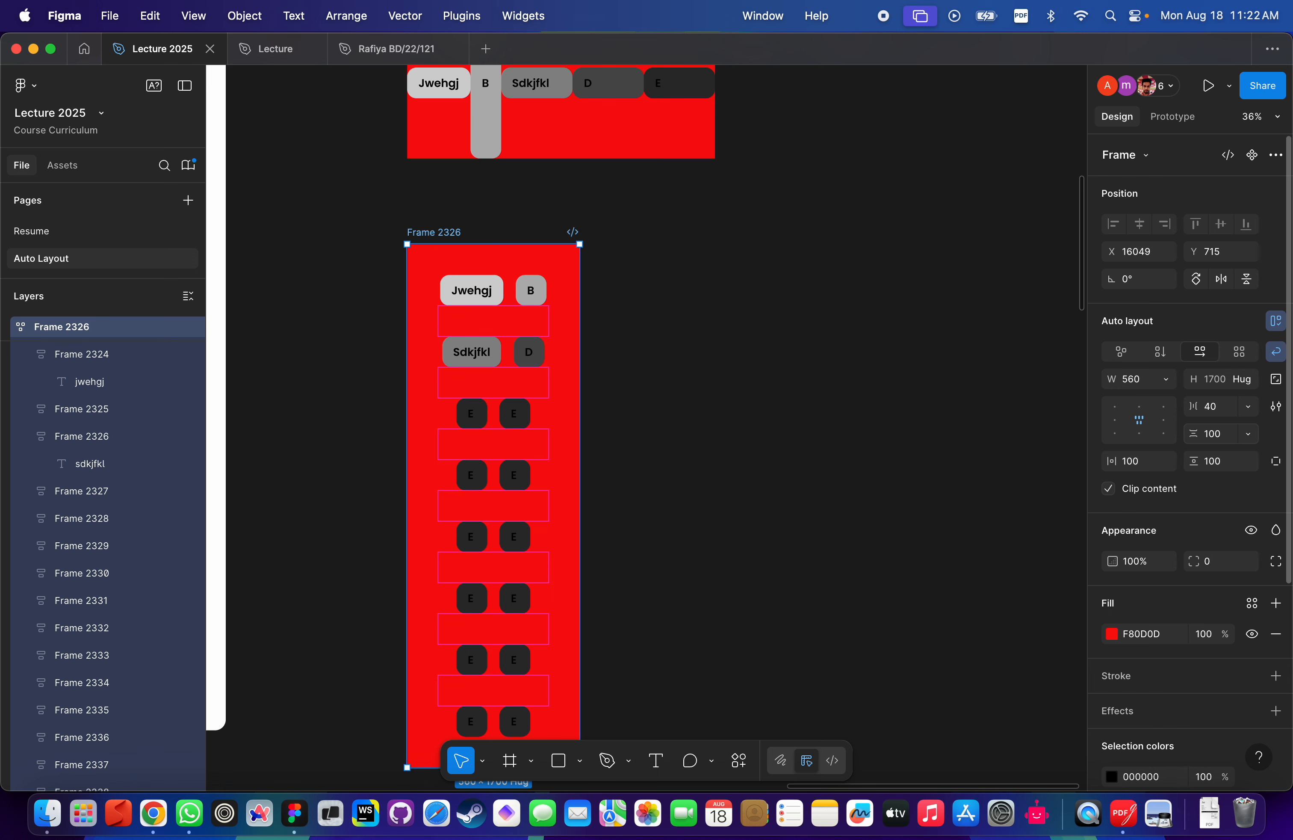
Set both the vertical and horizontal padding of Frame 2326 to 0.
{"action": "scroll", "coordinate": [701, 359], "scroll_direction": "down", "scroll_amount": 3}
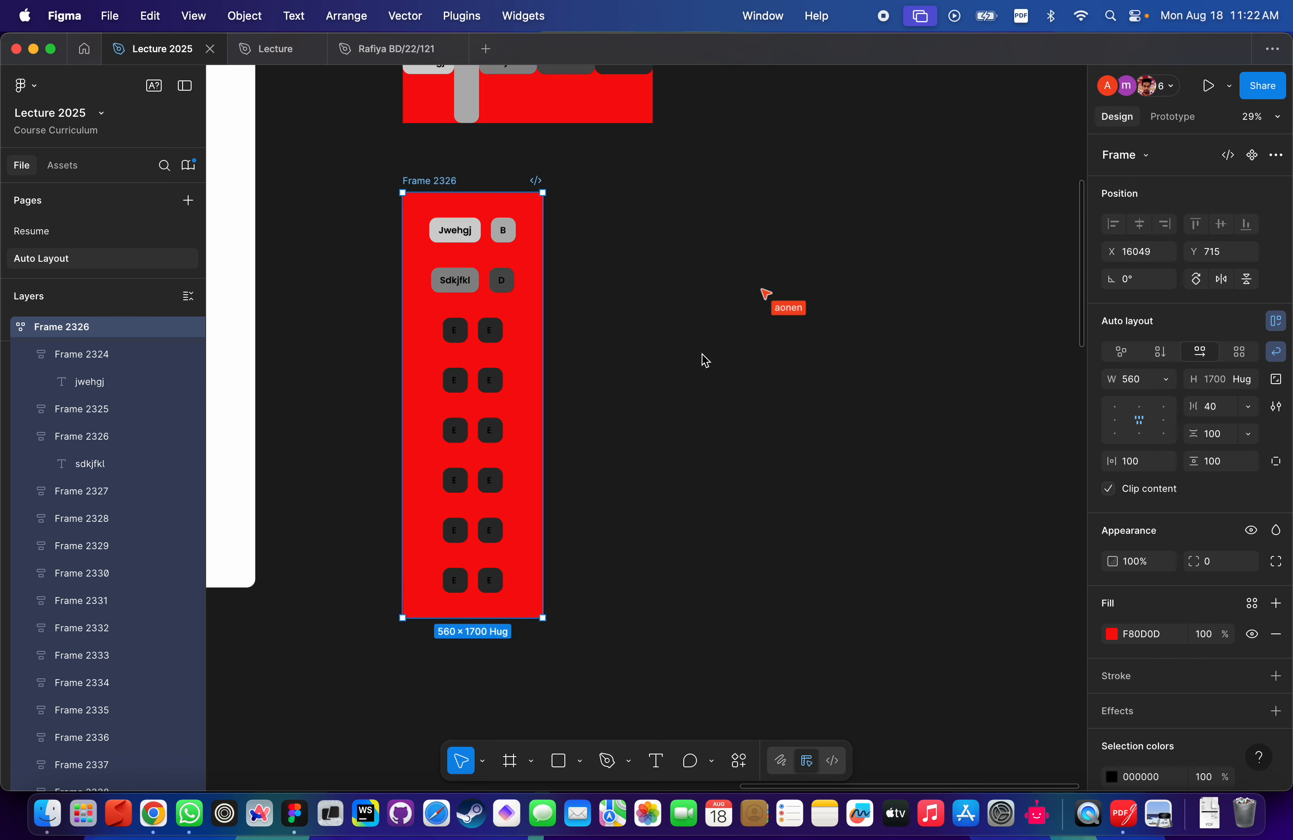
{"action": "left_click", "coordinate": [529, 235]}
{"action": "left_click", "coordinate": [529, 234]}
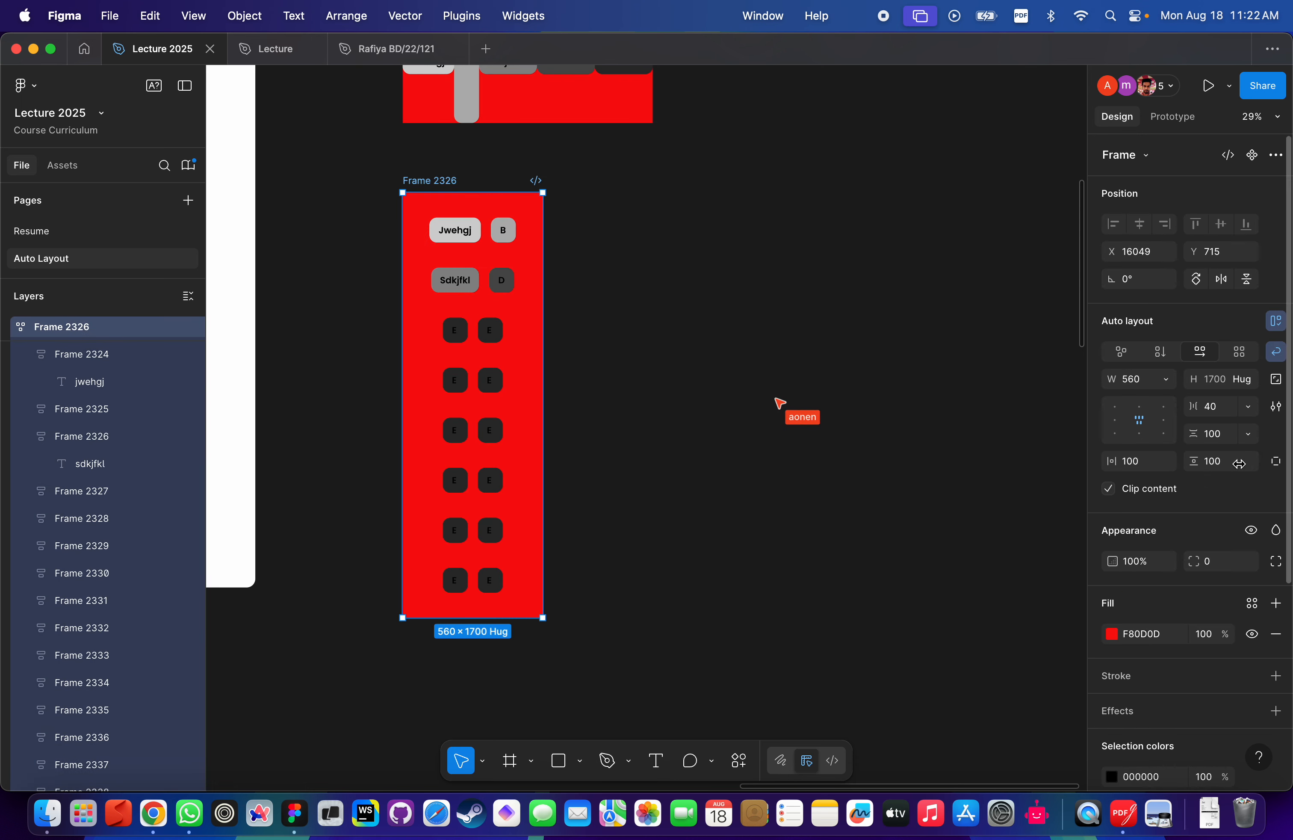
{"action": "left_click", "coordinate": [1218, 464]}
{"action": "type", "text": "0"}
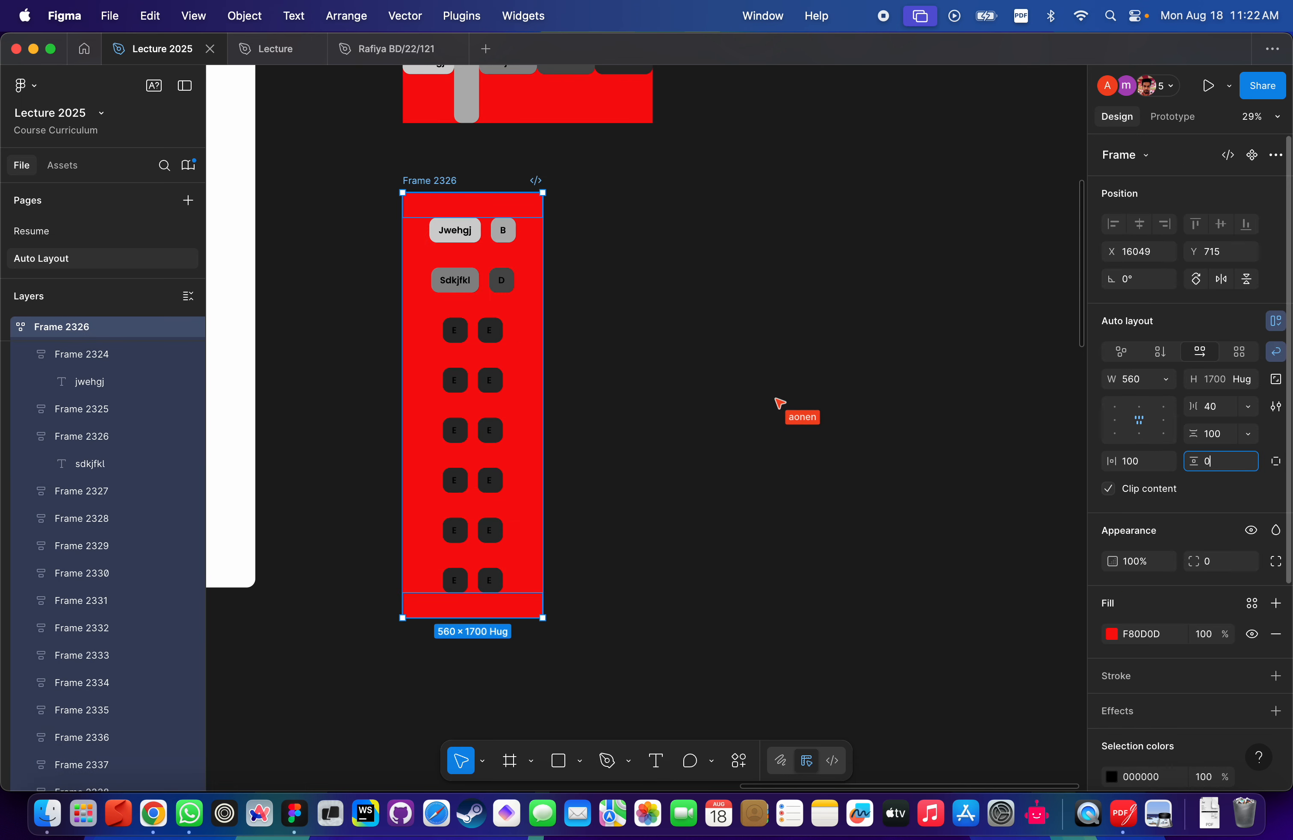
{"action": "key", "text": "Return"}
{"action": "left_click", "coordinate": [1134, 461]}
{"action": "type", "text": "0"}
{"action": "key", "text": "Return"}
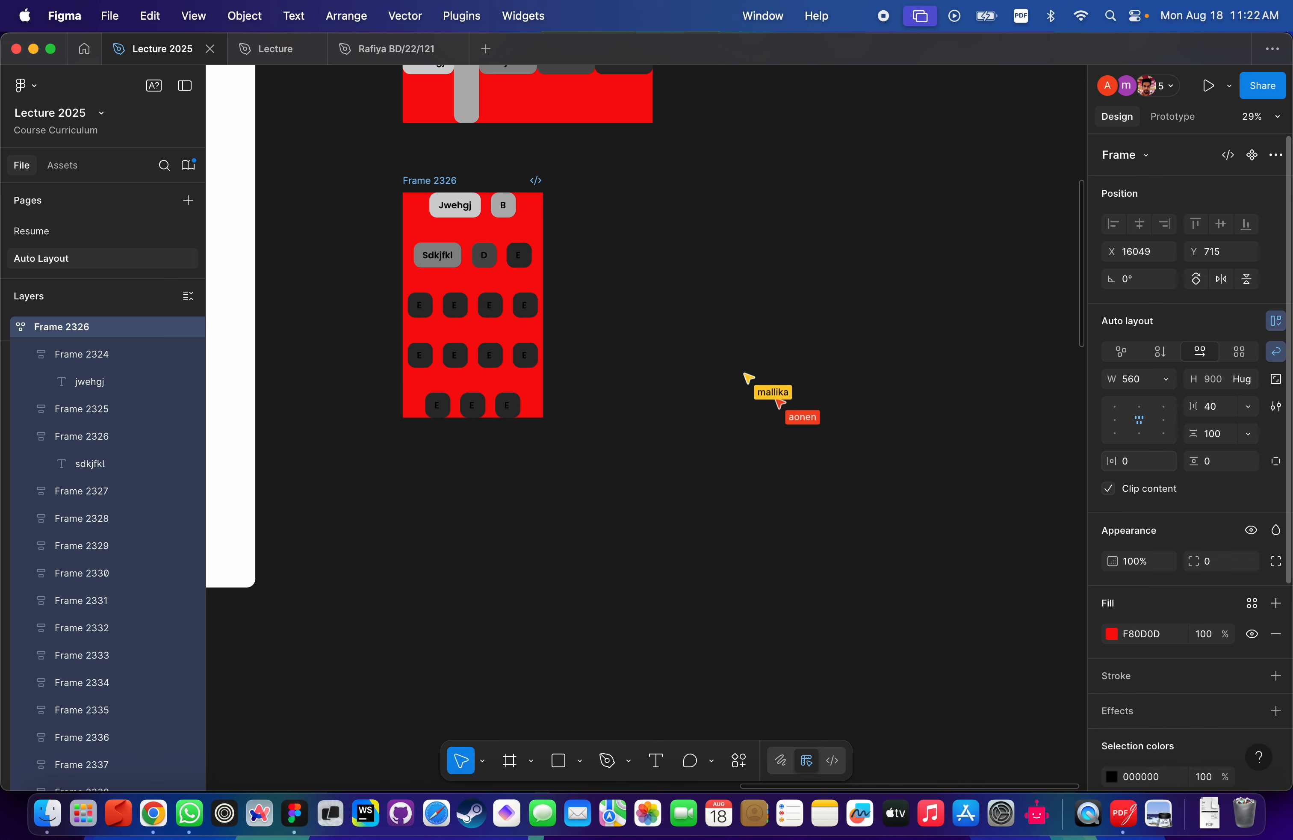
Widen Frame 2326 to 770, then enlarge it in both directions to about 1741 × 1416.
{"action": "left_click", "coordinate": [627, 256]}
{"action": "left_click", "coordinate": [420, 181]}
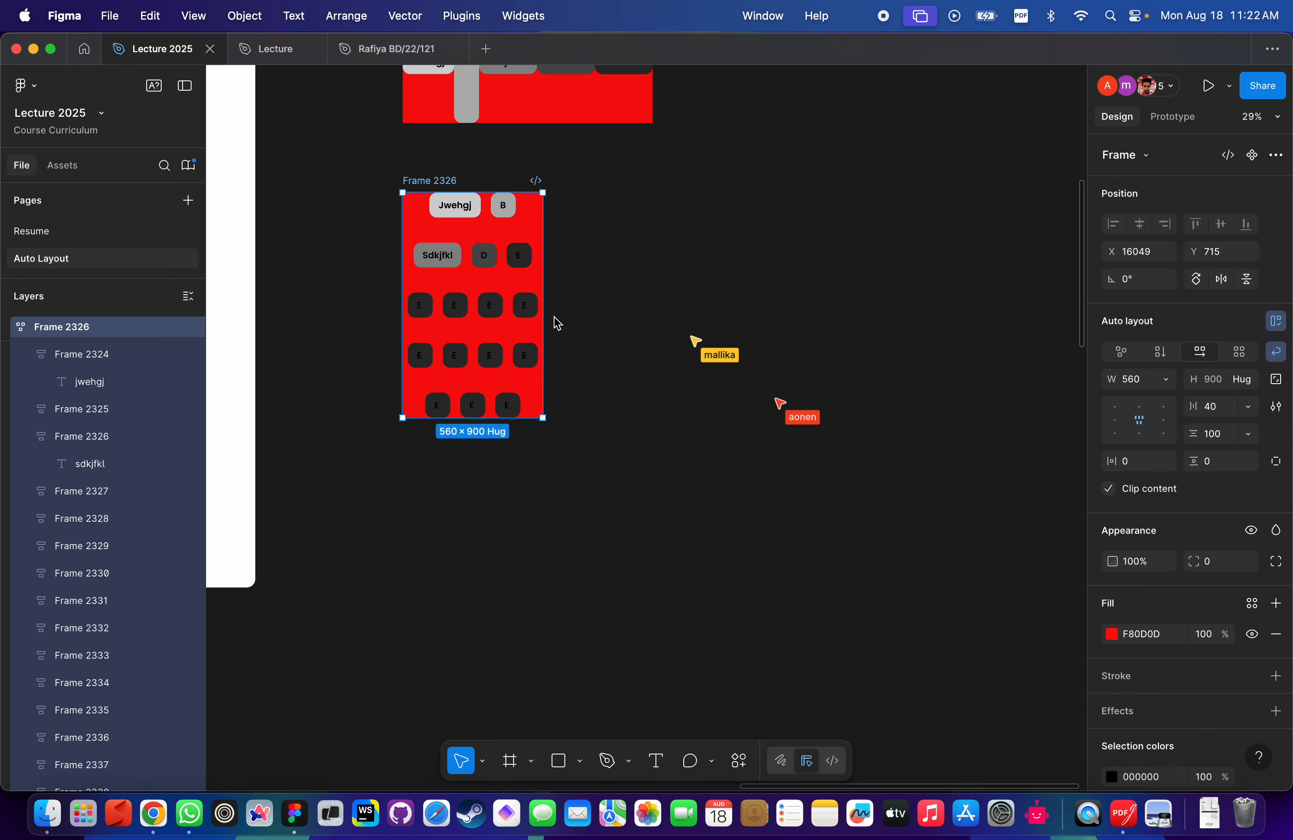
{"action": "left_click_drag", "start_coordinate": [545, 325], "coordinate": [598, 317]}
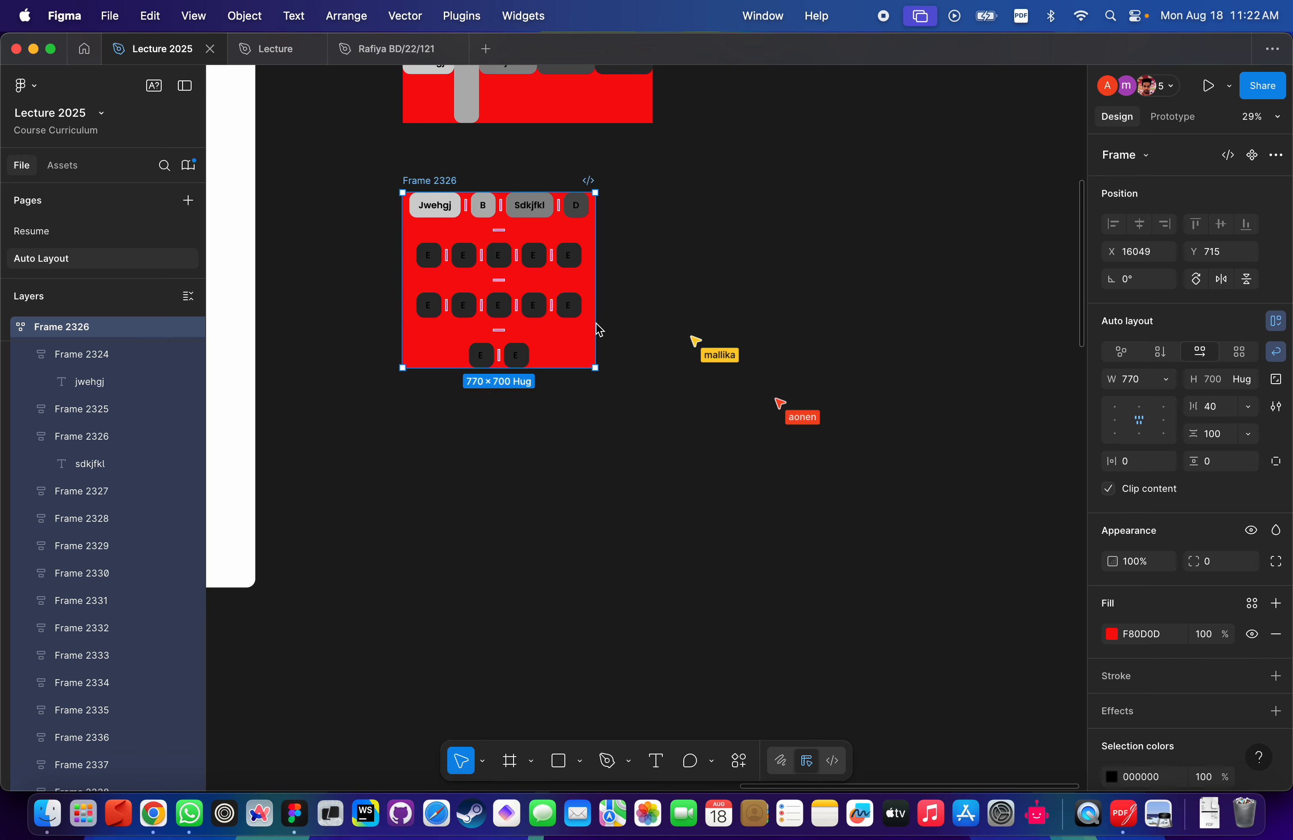
{"action": "left_click_drag", "start_coordinate": [596, 370], "coordinate": [843, 552]}
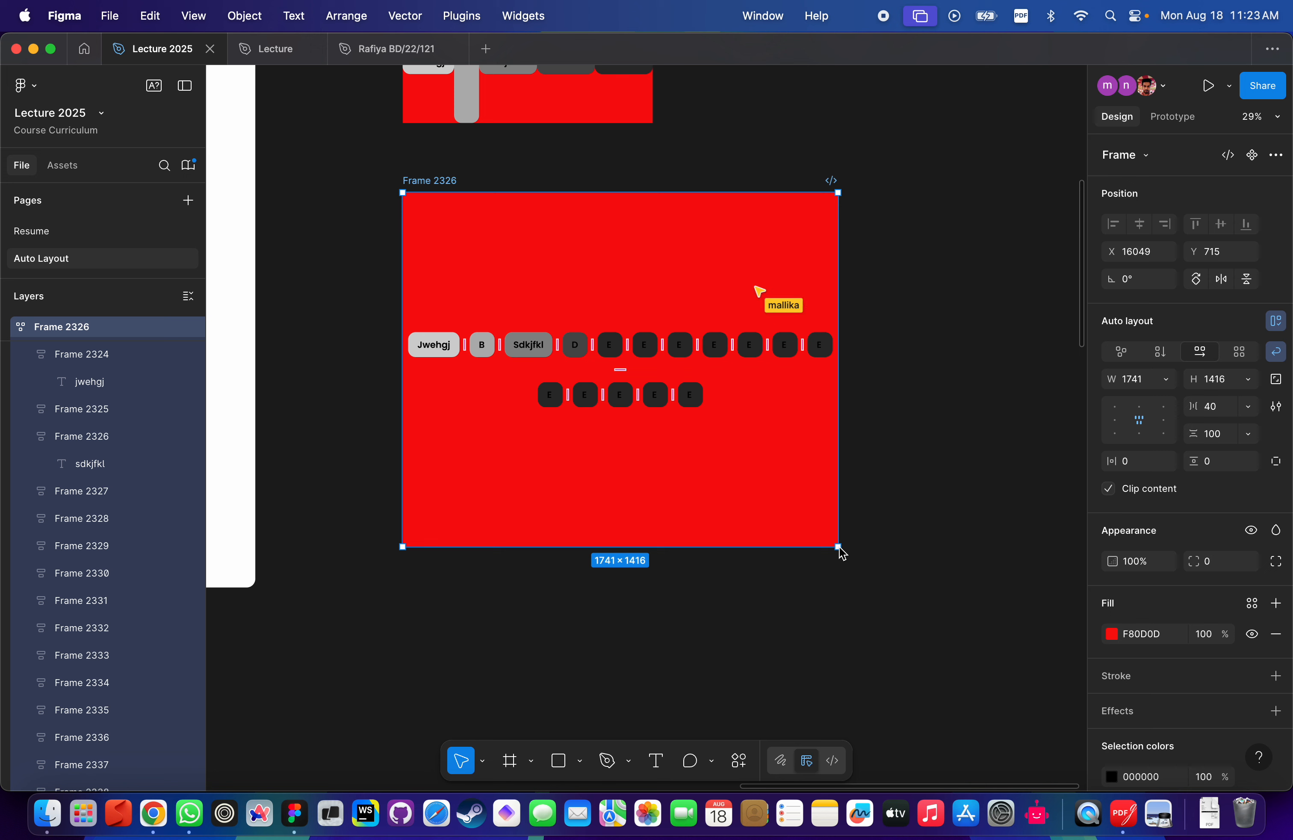
Try right, left, bottom-center and top-center alignment for Frame 2326's tiles, returning them to center alignment.
{"action": "left_click", "coordinate": [1167, 425]}
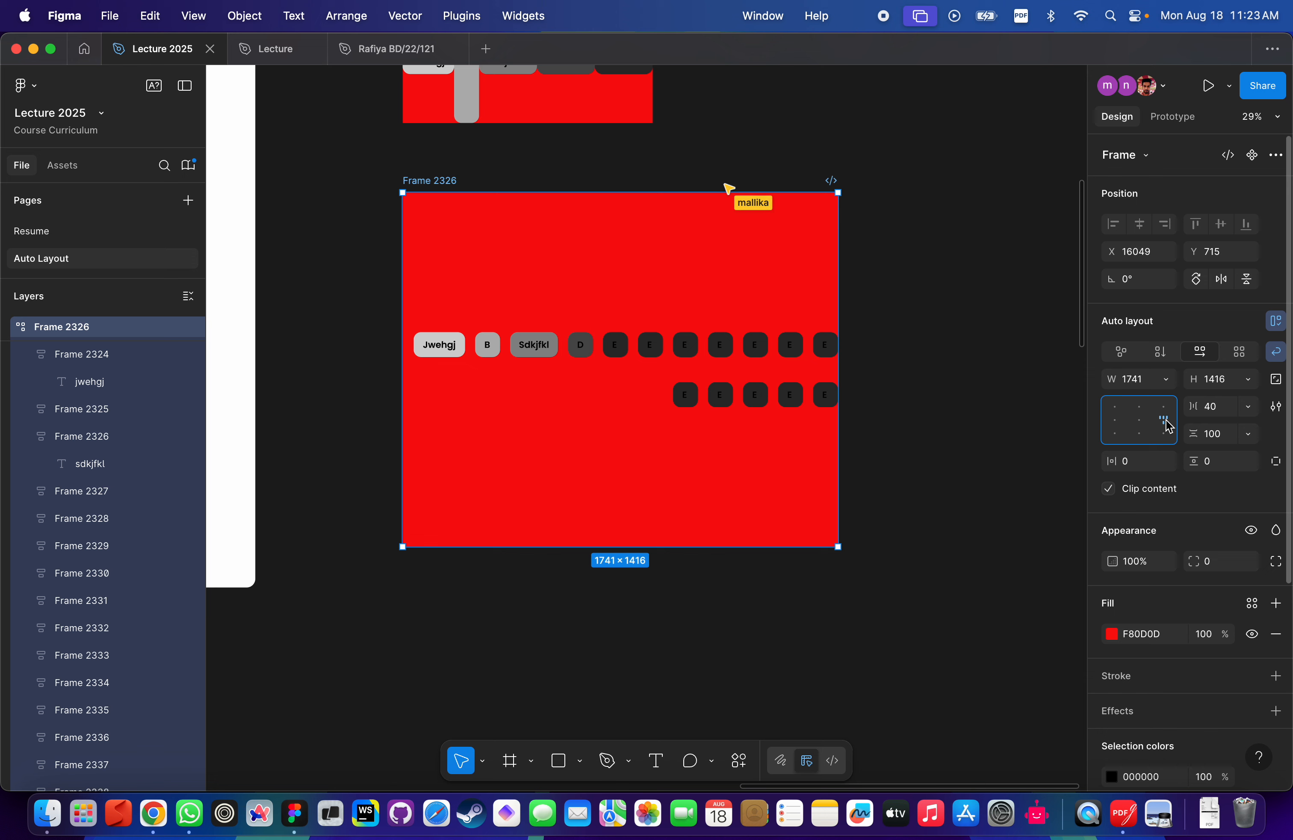
{"action": "left_click", "coordinate": [1116, 421]}
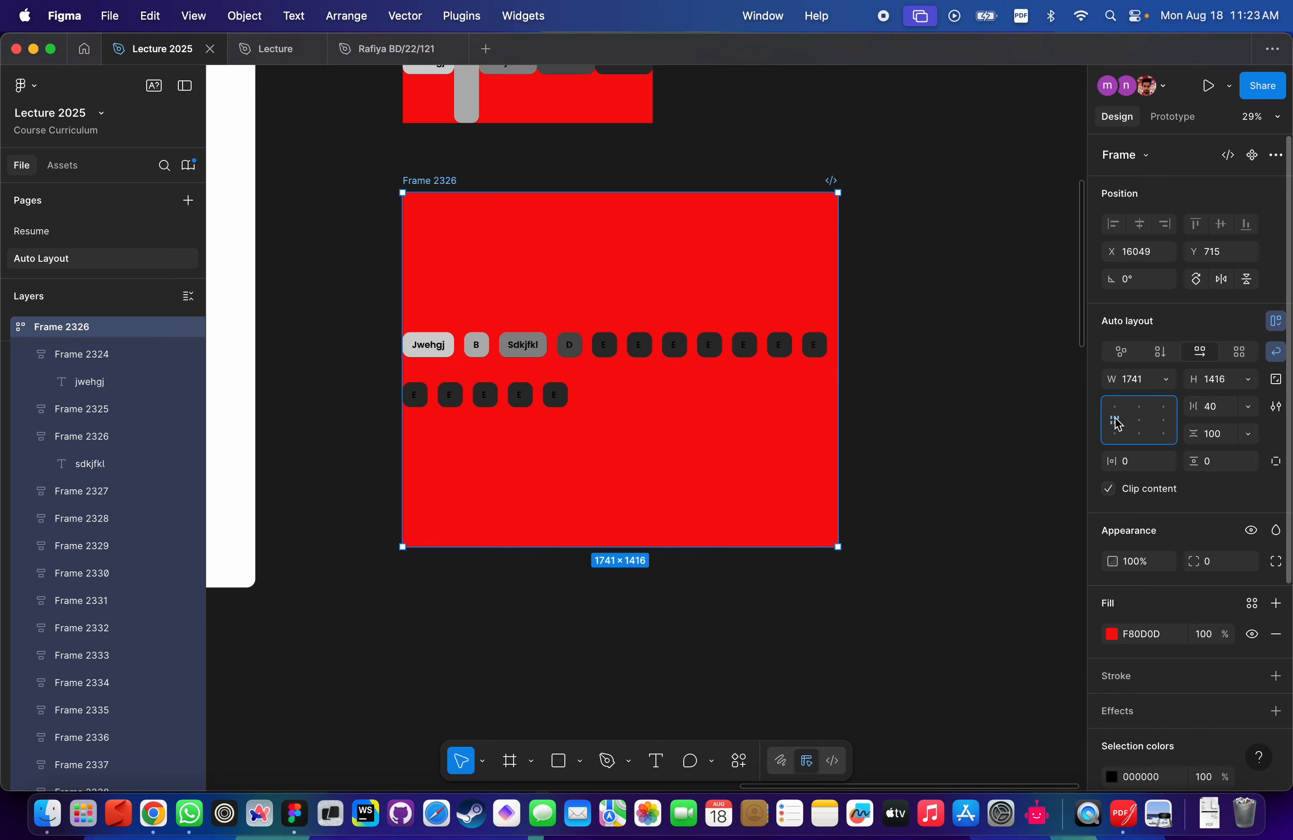
{"action": "left_click", "coordinate": [1140, 434]}
{"action": "left_click", "coordinate": [1142, 408]}
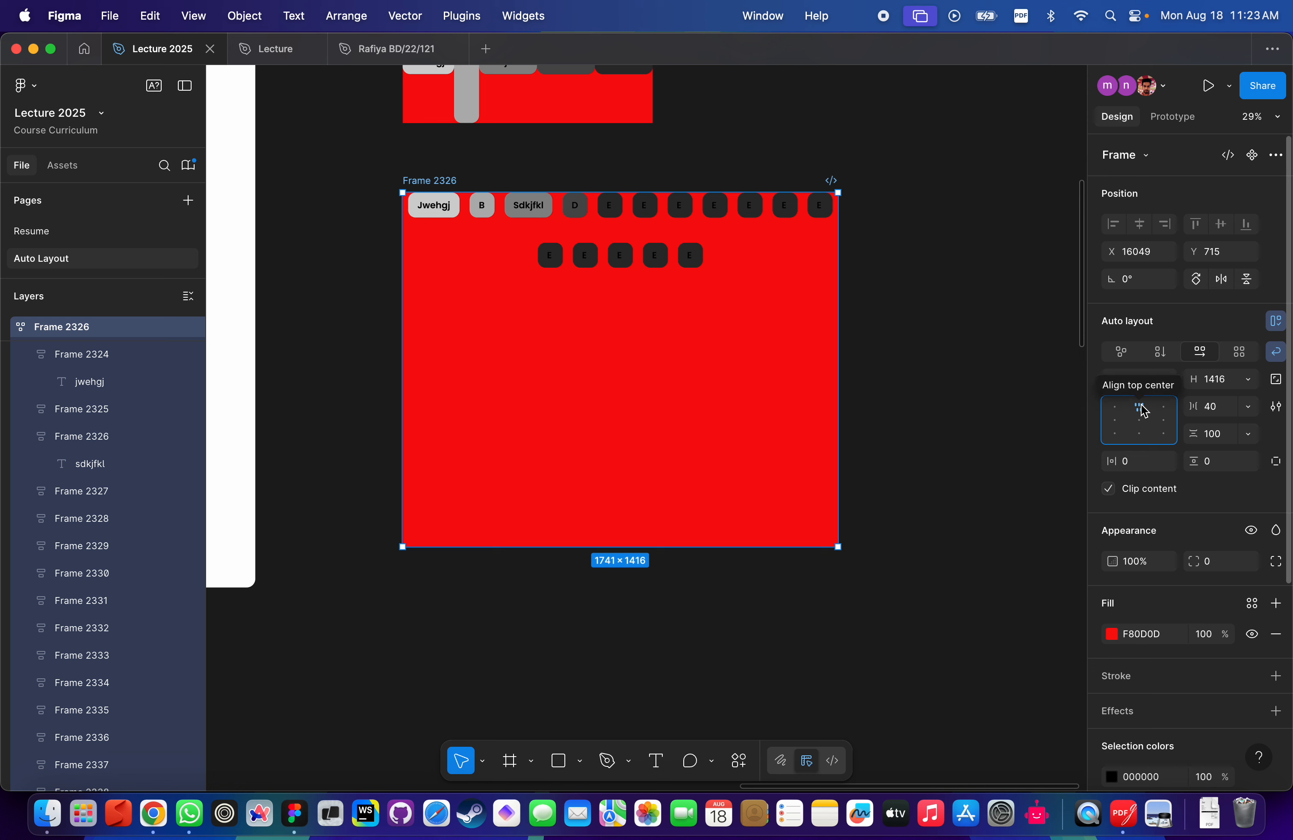
{"action": "left_click", "coordinate": [1143, 427]}
{"action": "left_click", "coordinate": [874, 378]}
Duplicate Frame 2326 directly below the original, leaving a gap between the two frames.
{"action": "scroll", "coordinate": [926, 378], "scroll_direction": "down", "scroll_amount": 5}
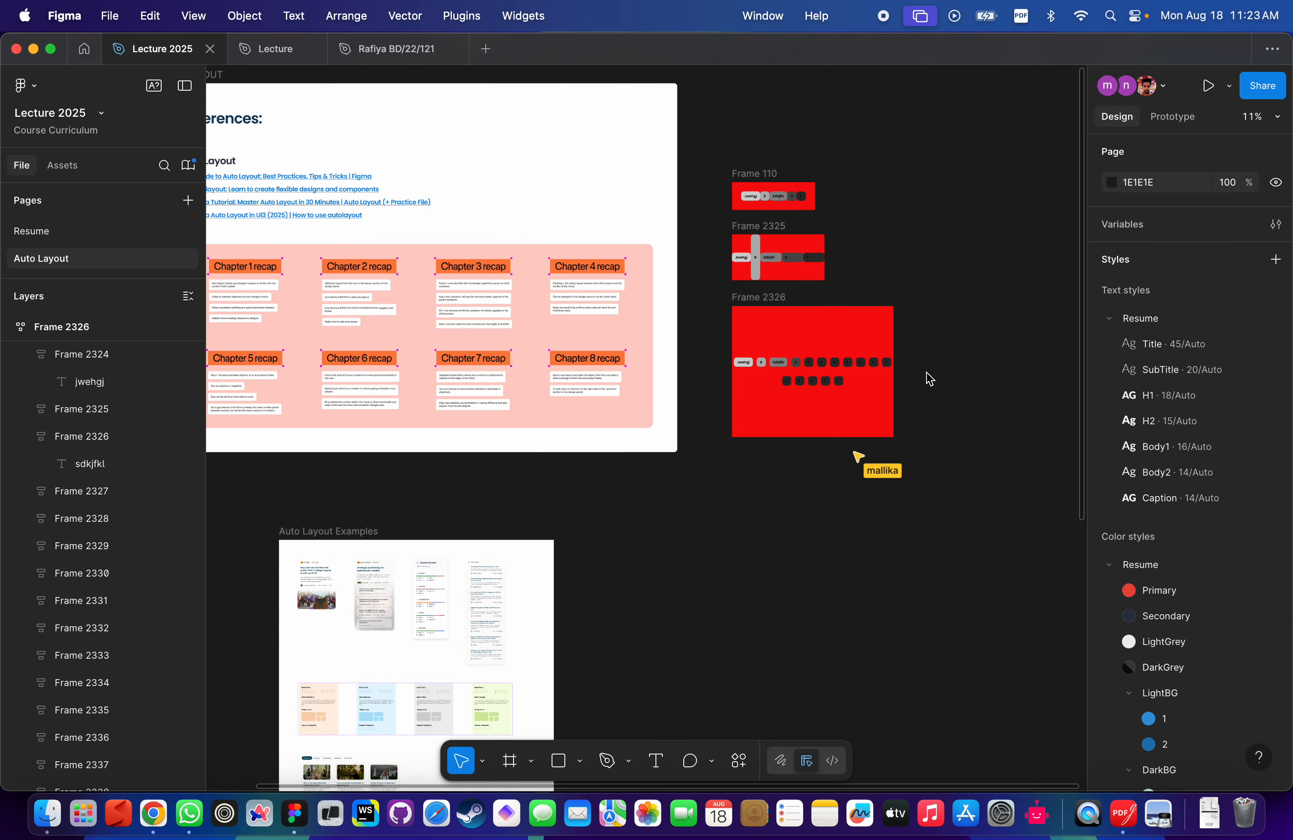
{"action": "scroll", "coordinate": [926, 338], "scroll_direction": "up", "scroll_amount": 5}
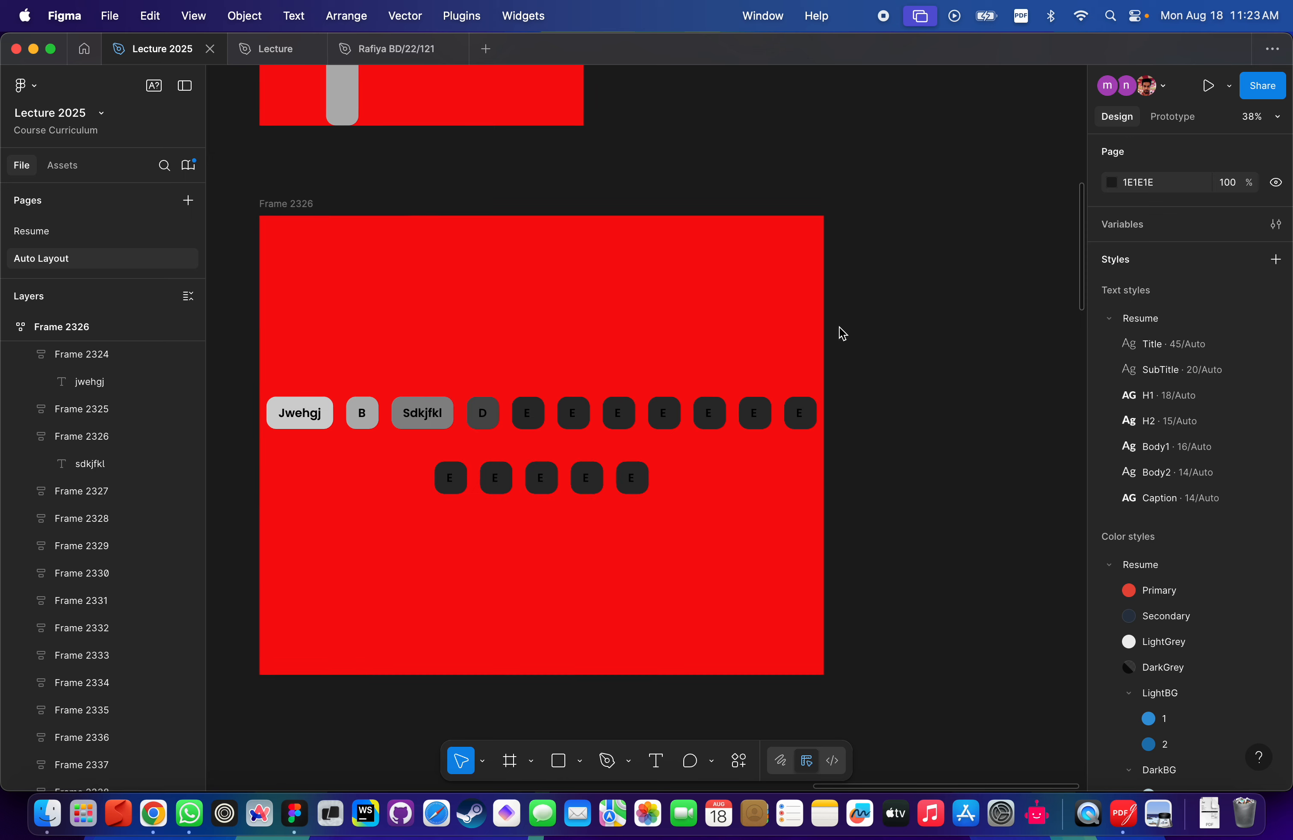
{"action": "left_click", "coordinate": [291, 202]}
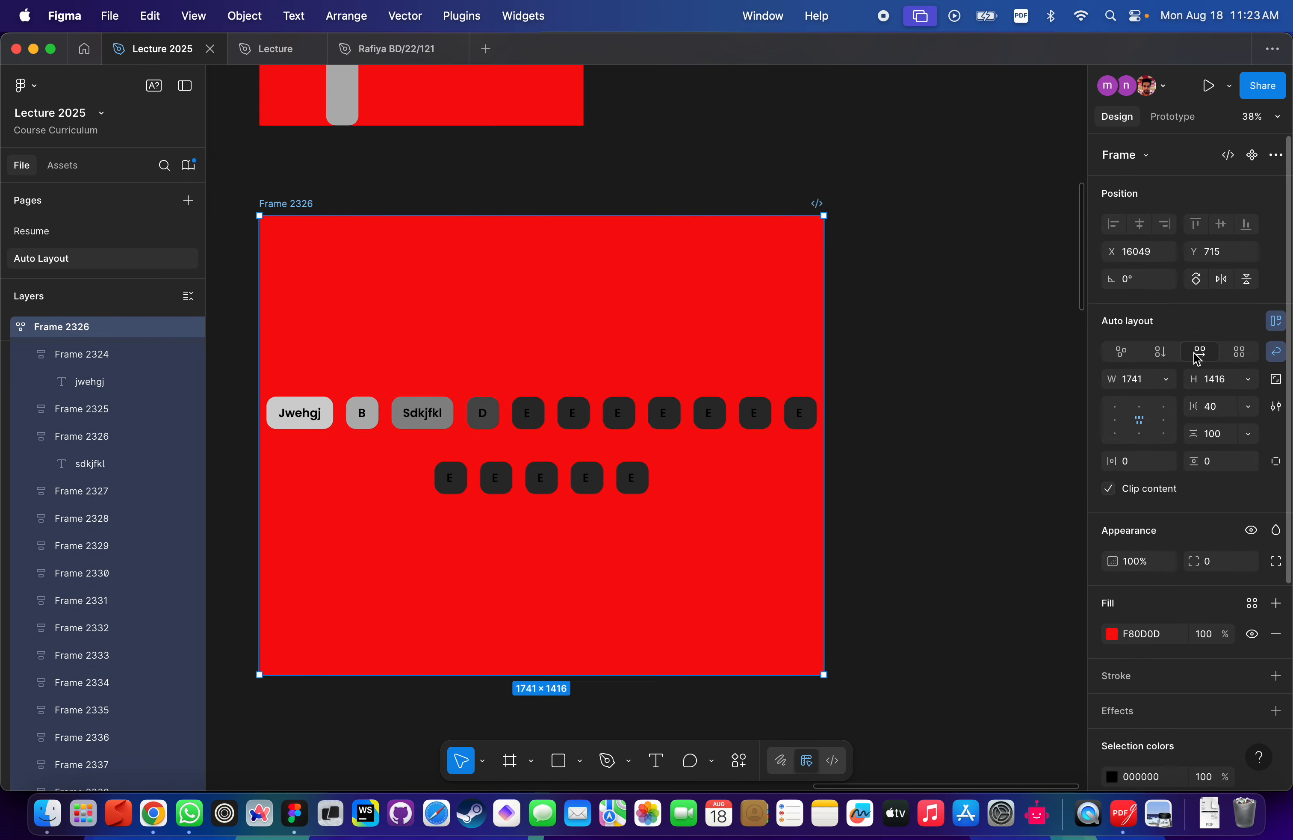
{"action": "scroll", "coordinate": [586, 303], "scroll_direction": "down", "scroll_amount": 5}
{"action": "left_click_drag", "start_coordinate": [469, 256], "coordinate": [468, 485], "text": "alt"}
{"action": "scroll", "coordinate": [468, 486], "scroll_direction": "up", "scroll_amount": 3}
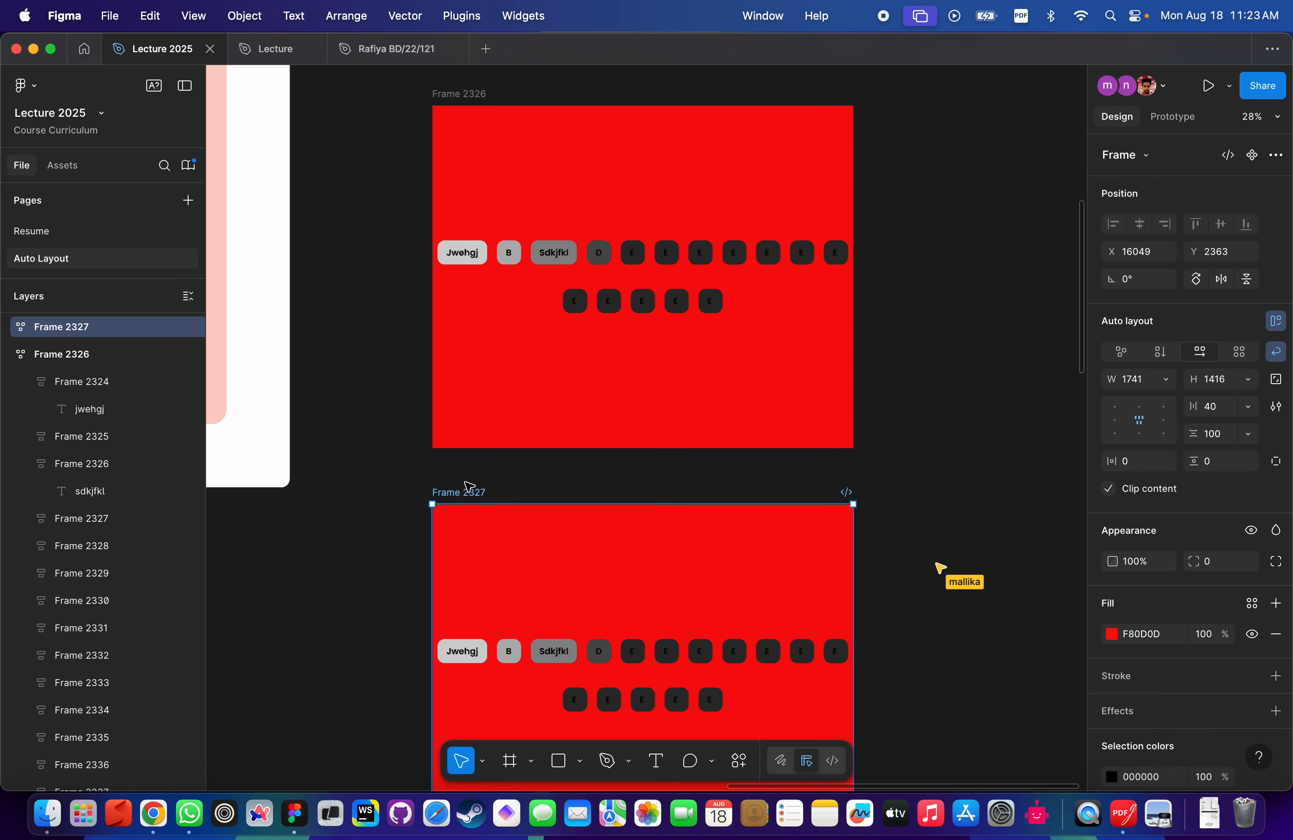
{"action": "scroll", "coordinate": [469, 485], "scroll_direction": "down", "scroll_amount": 2}
{"action": "scroll", "coordinate": [469, 485], "scroll_direction": "right", "scroll_amount": 1}
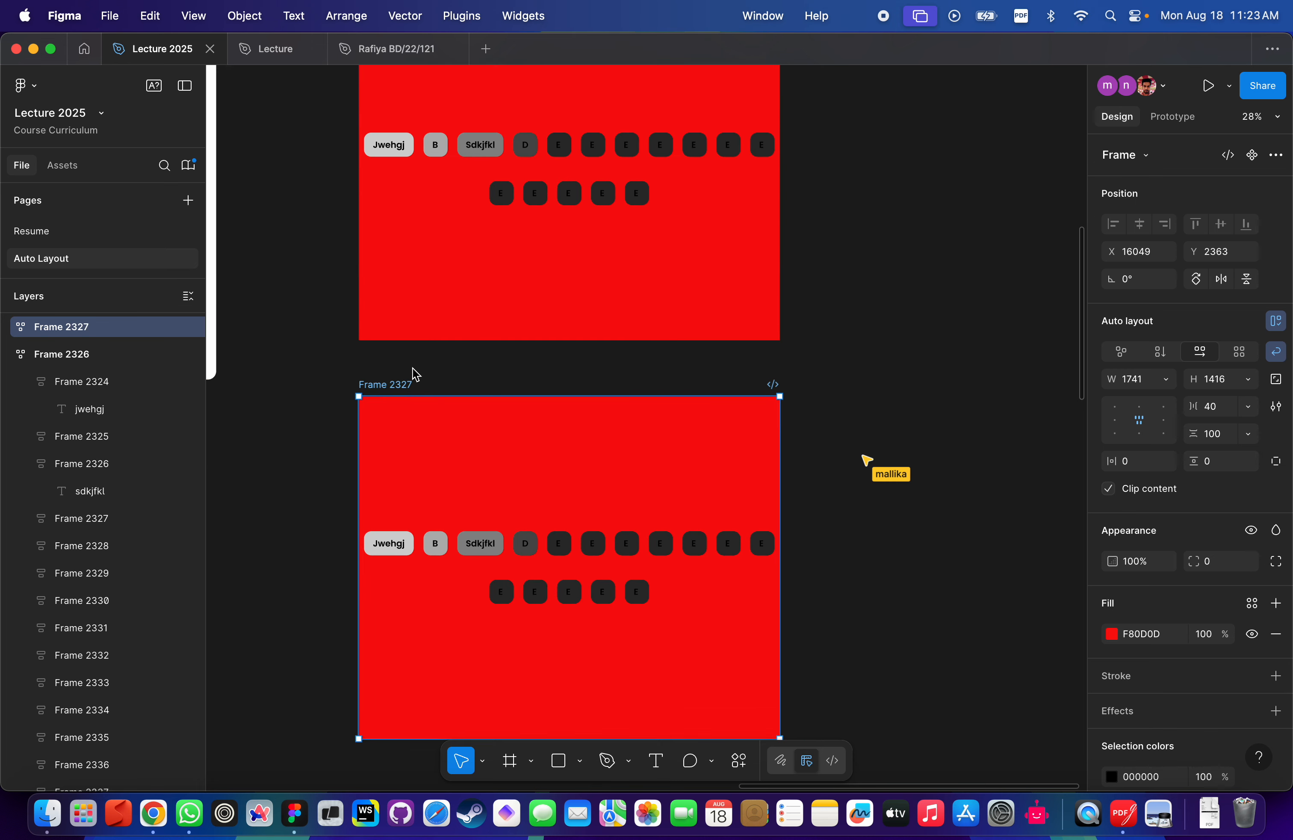
Set both the width and the height of the duplicated Frame 2327 to hug contents.
{"action": "left_click", "coordinate": [1166, 380]}
{"action": "left_click", "coordinate": [1172, 400]}
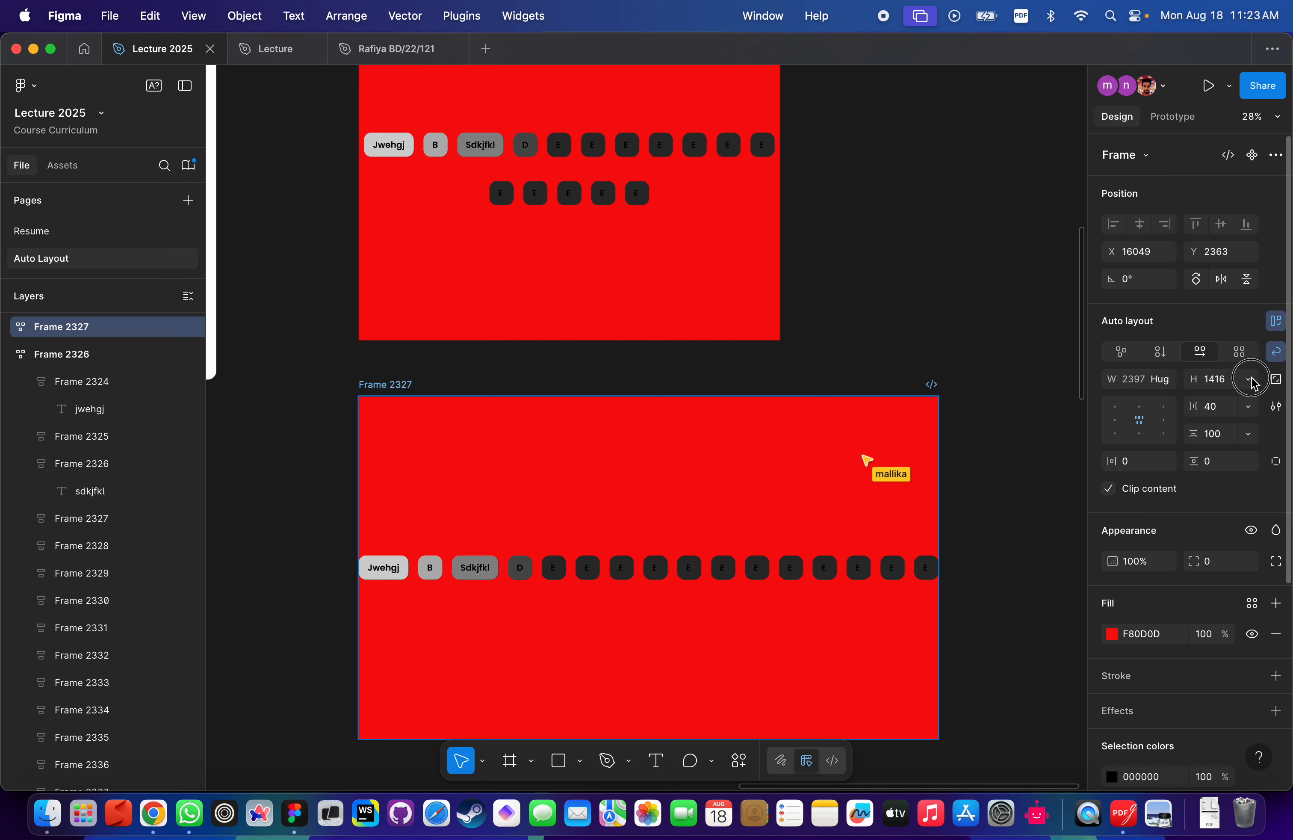
{"action": "left_click", "coordinate": [1251, 382]}
{"action": "left_click", "coordinate": [1173, 399]}
{"action": "left_click", "coordinate": [648, 535]}
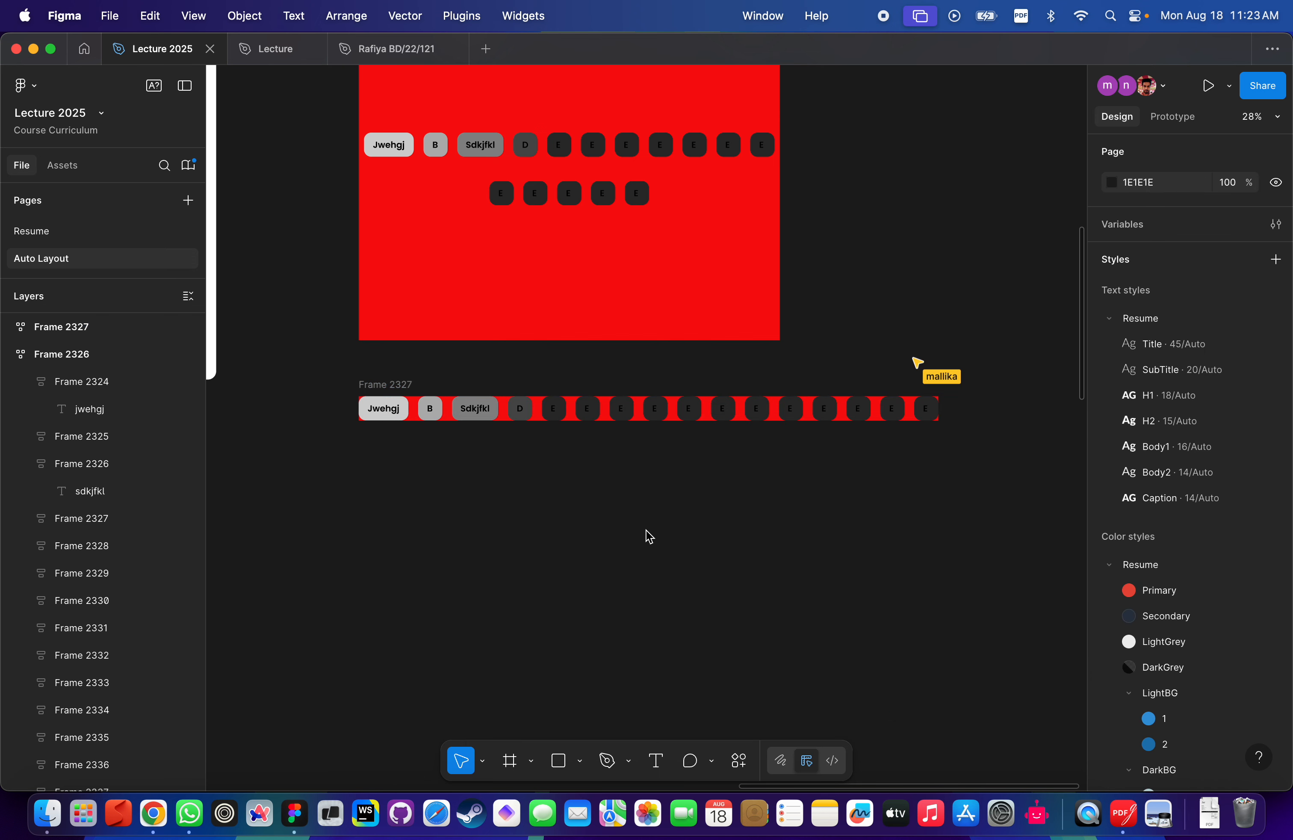
Set both the vertical and horizontal padding of Frame 2327 to 100.
{"action": "left_click", "coordinate": [388, 384]}
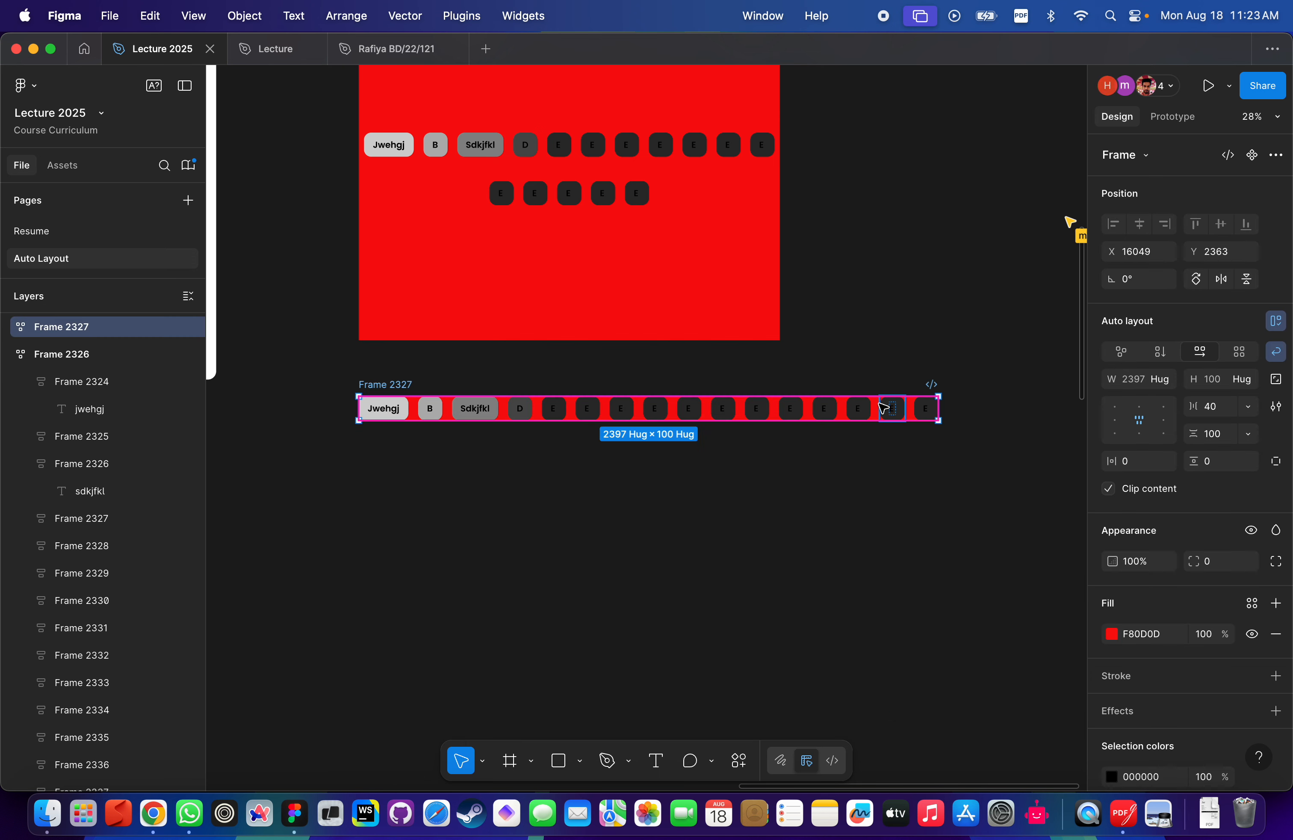
{"action": "left_click", "coordinate": [1221, 468]}
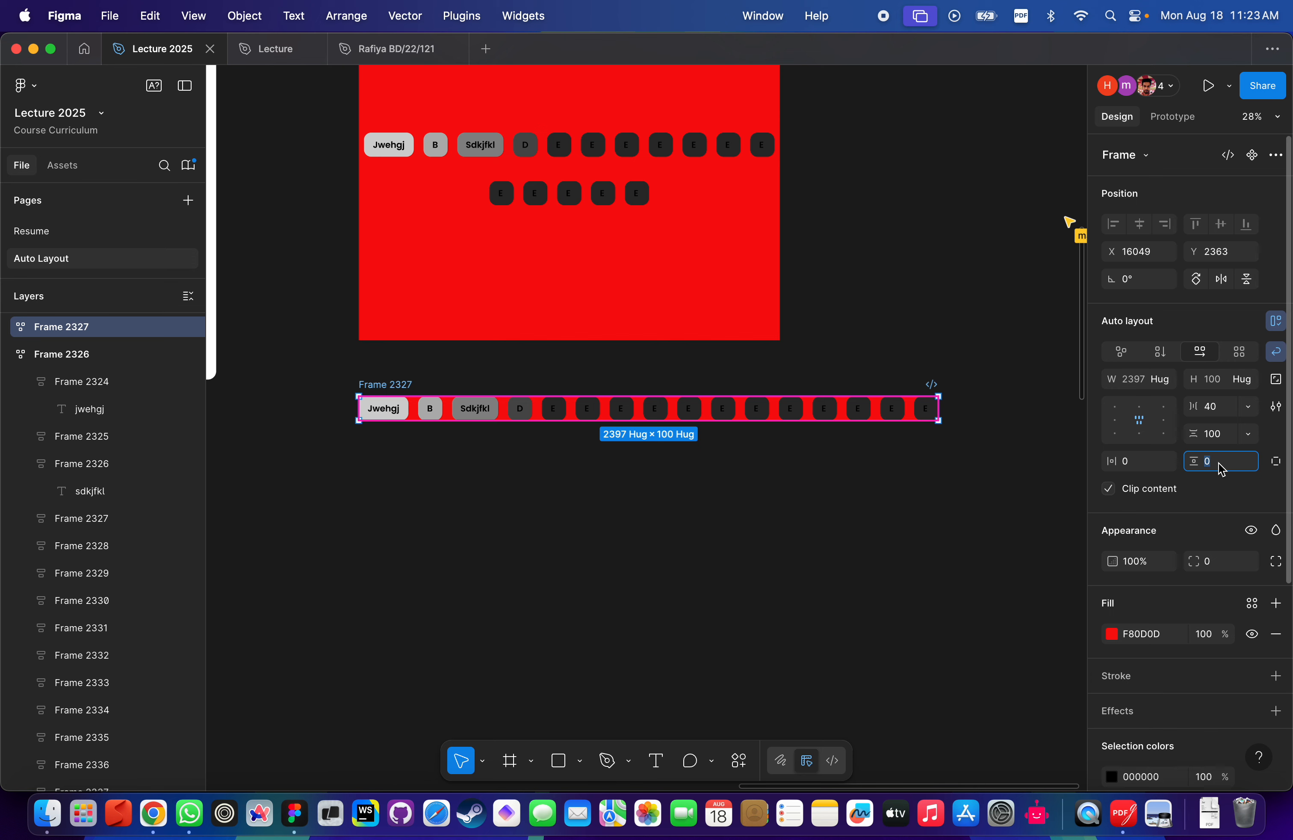
{"action": "type", "text": "100"}
{"action": "key", "text": "Return"}
{"action": "left_click", "coordinate": [1156, 461]}
{"action": "type", "text": "1"}
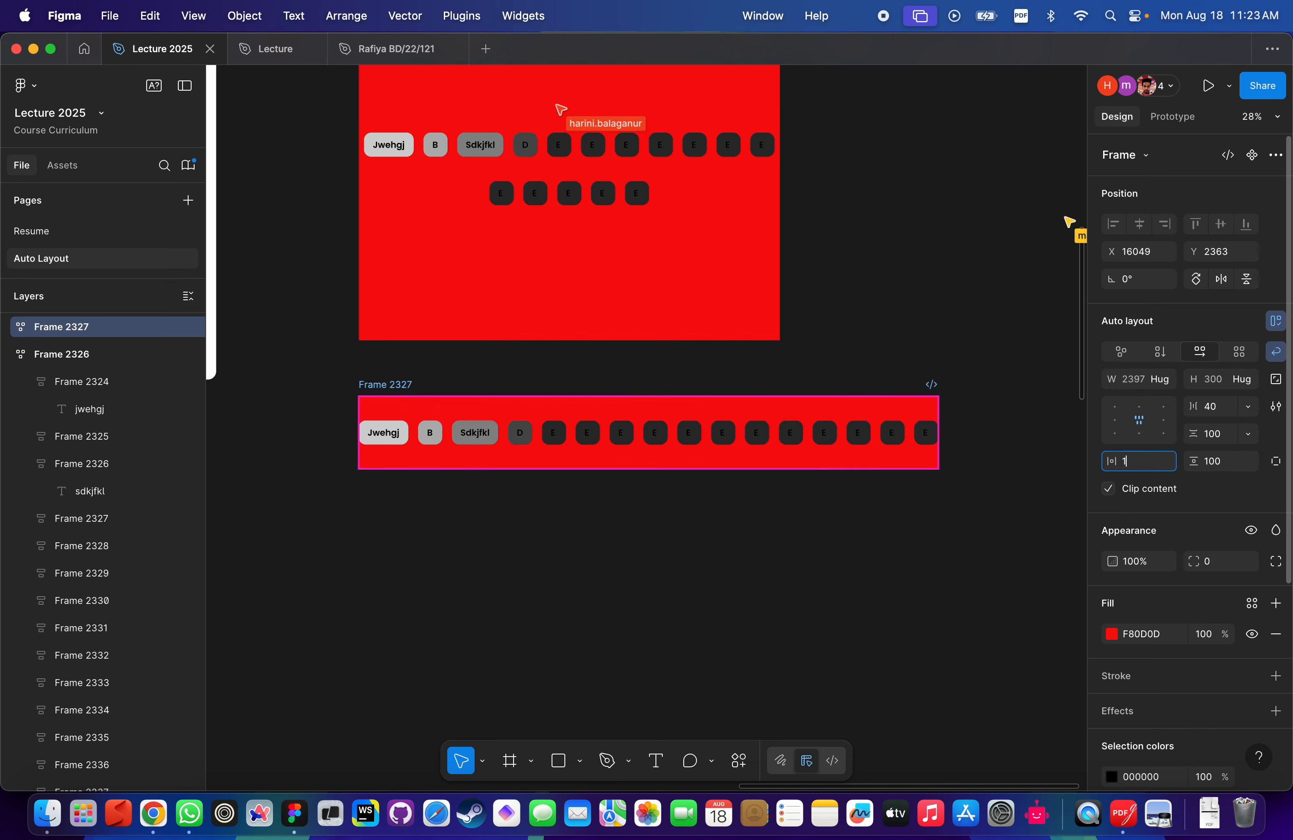
{"action": "type", "text": "00"}
{"action": "left_click", "coordinate": [685, 566]}
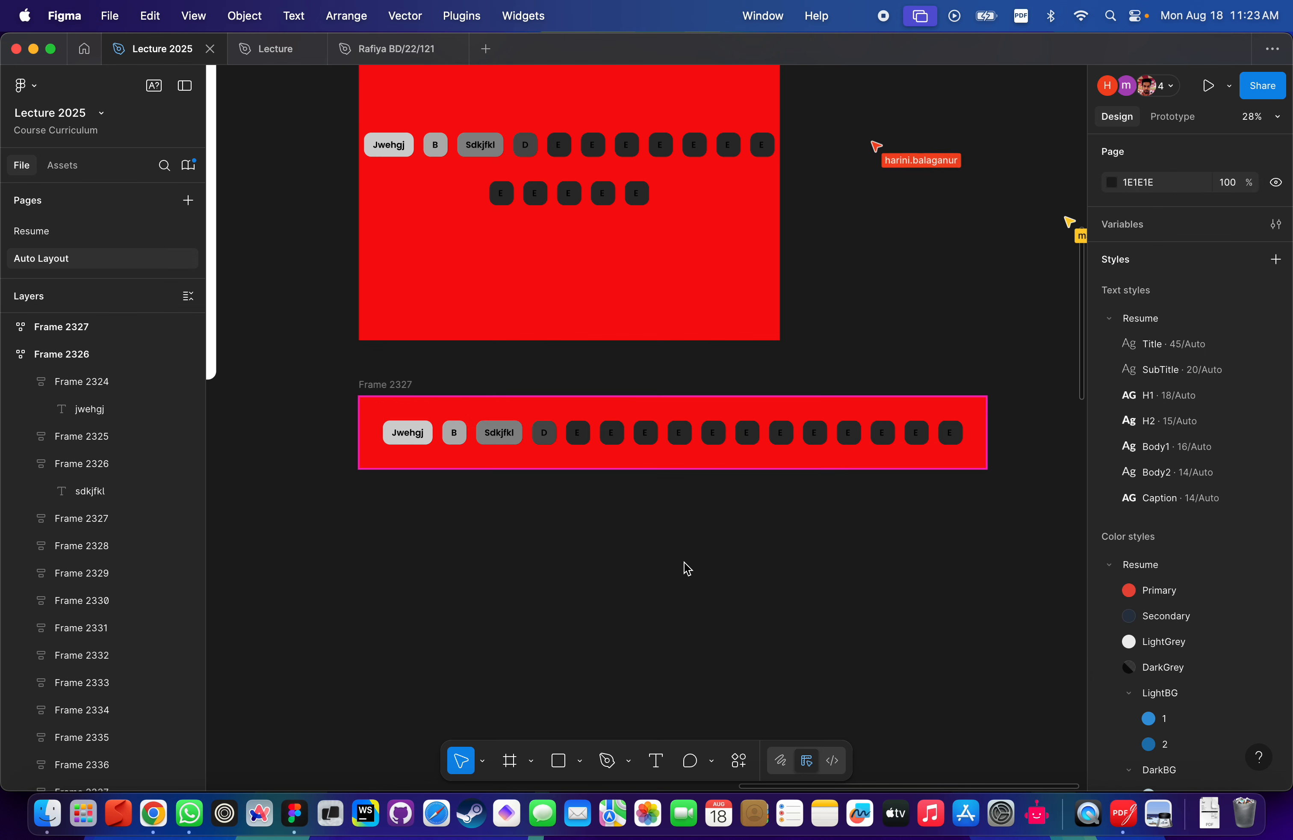
Narrow Frame 2327 to about 2177 so its tiles wrap, and restore its width to hug contents.
{"action": "scroll", "coordinate": [586, 462], "scroll_direction": "up", "scroll_amount": 3}
{"action": "scroll", "coordinate": [522, 481], "scroll_direction": "down", "scroll_amount": 3}
{"action": "left_click", "coordinate": [668, 436]}
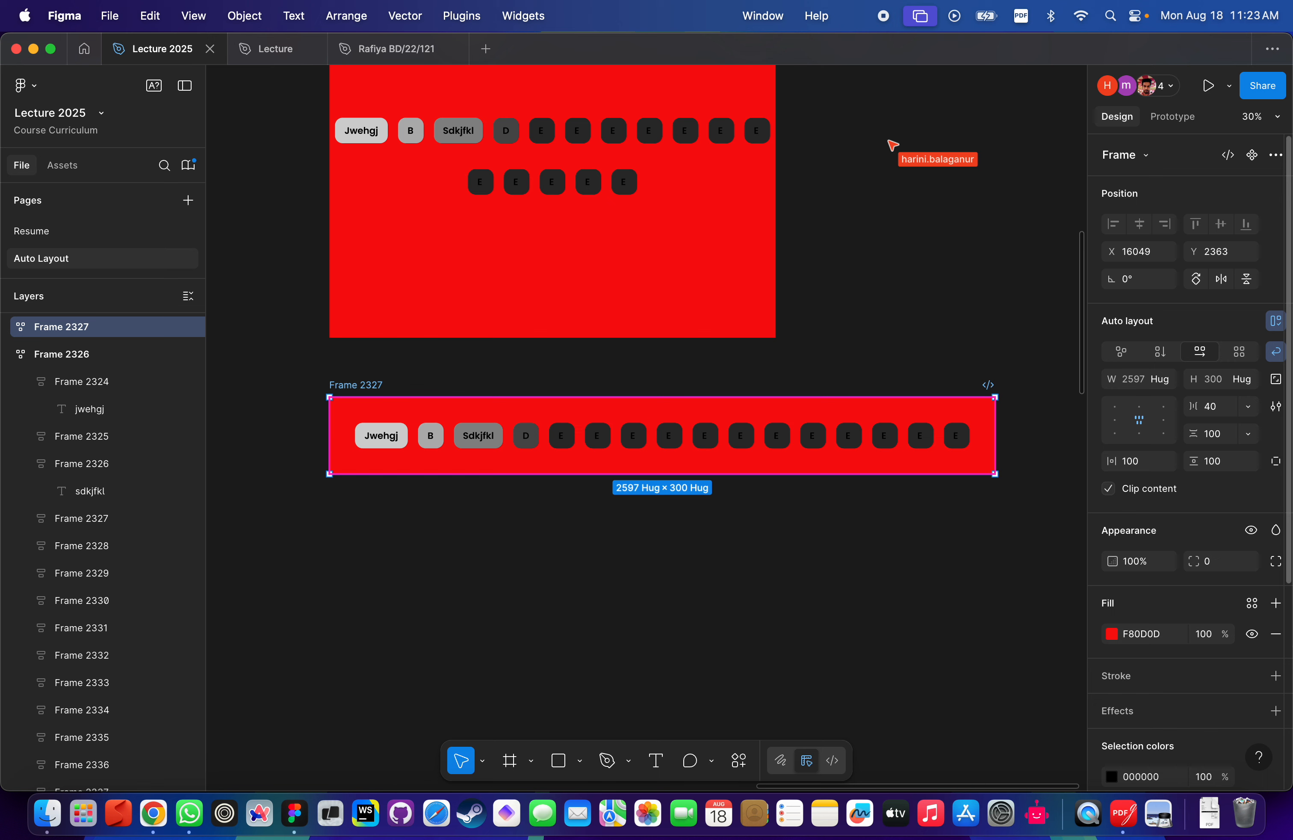
{"action": "left_click_drag", "start_coordinate": [995, 435], "coordinate": [889, 438]}
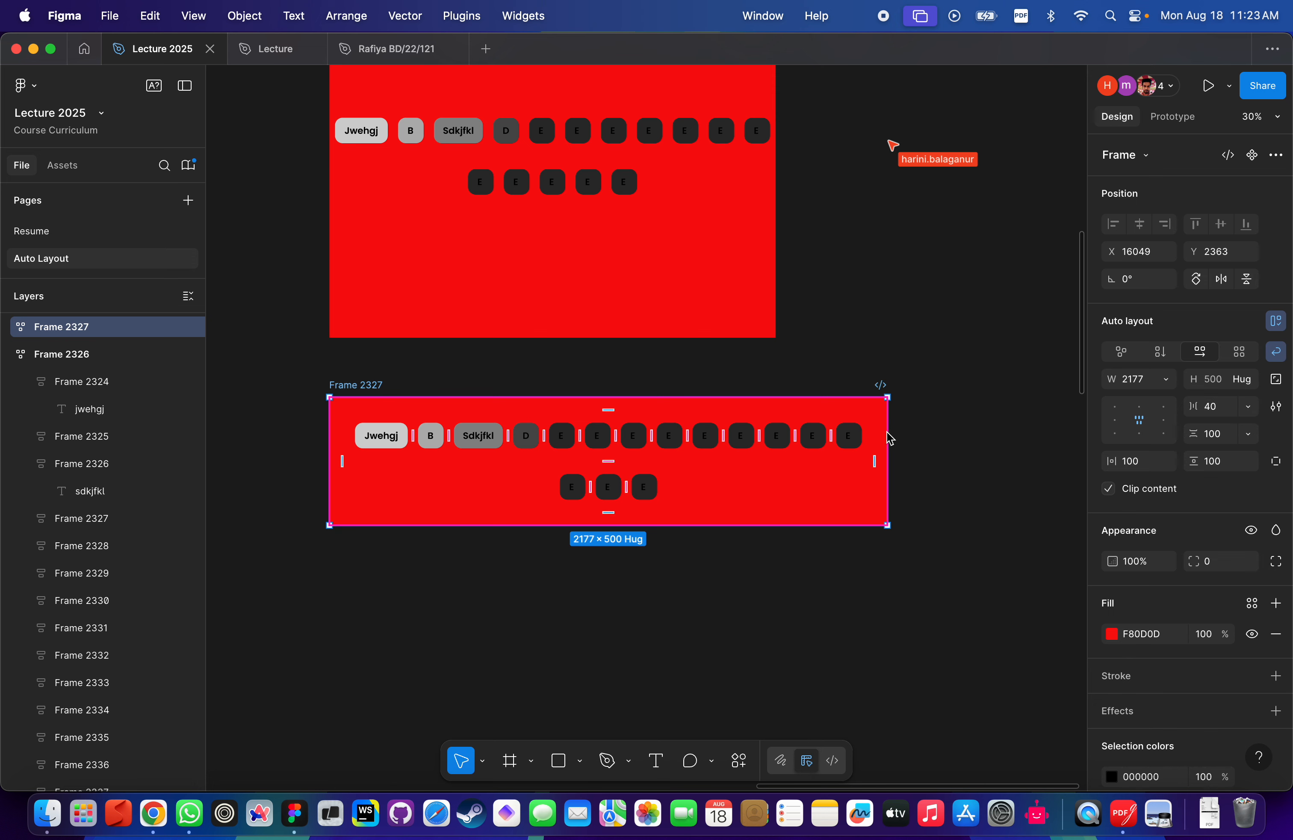
{"action": "double_click", "coordinate": [889, 438]}
{"action": "left_click", "coordinate": [741, 505]}
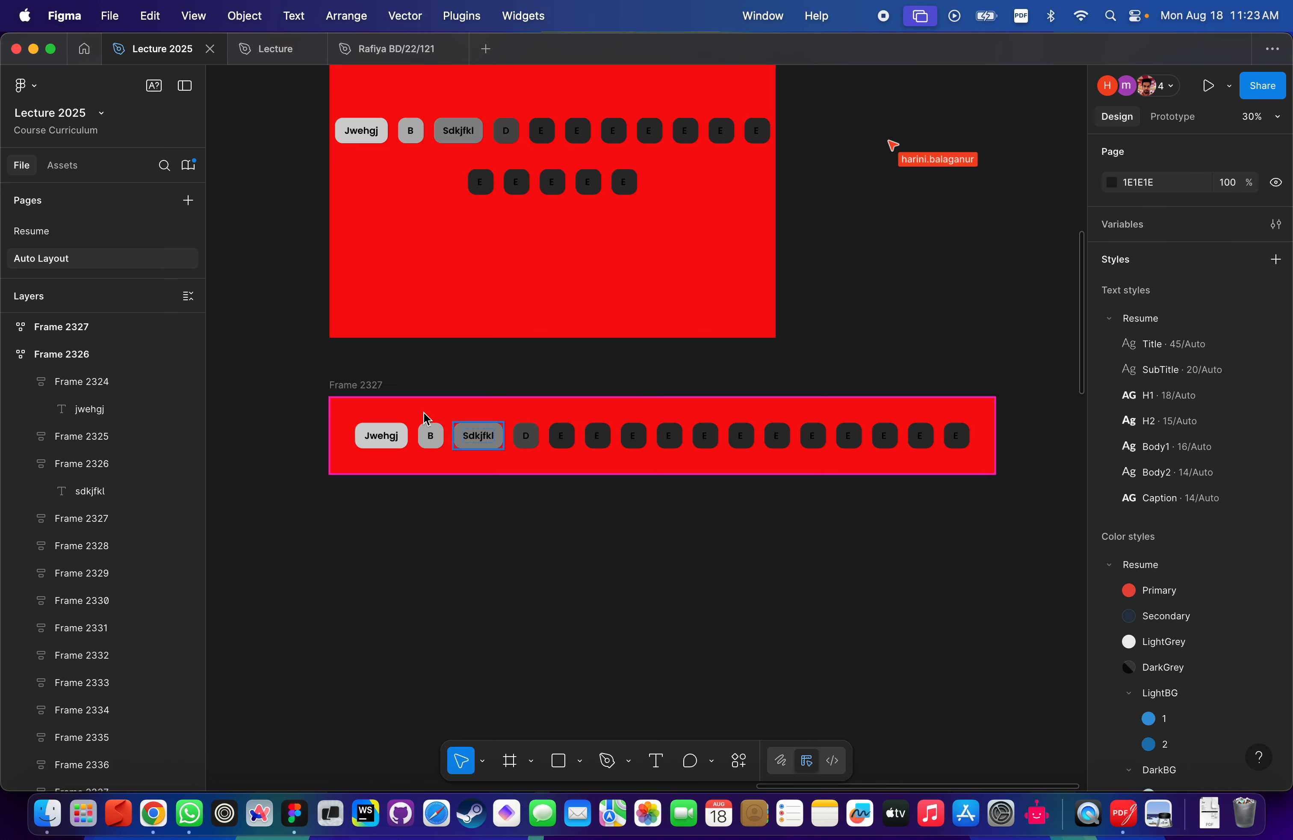
Reorder a dark E tile in Frame 2327 so that it sits between the B and Sdkjfkl tiles.
{"action": "left_click", "coordinate": [384, 388]}
{"action": "left_click", "coordinate": [380, 433]}
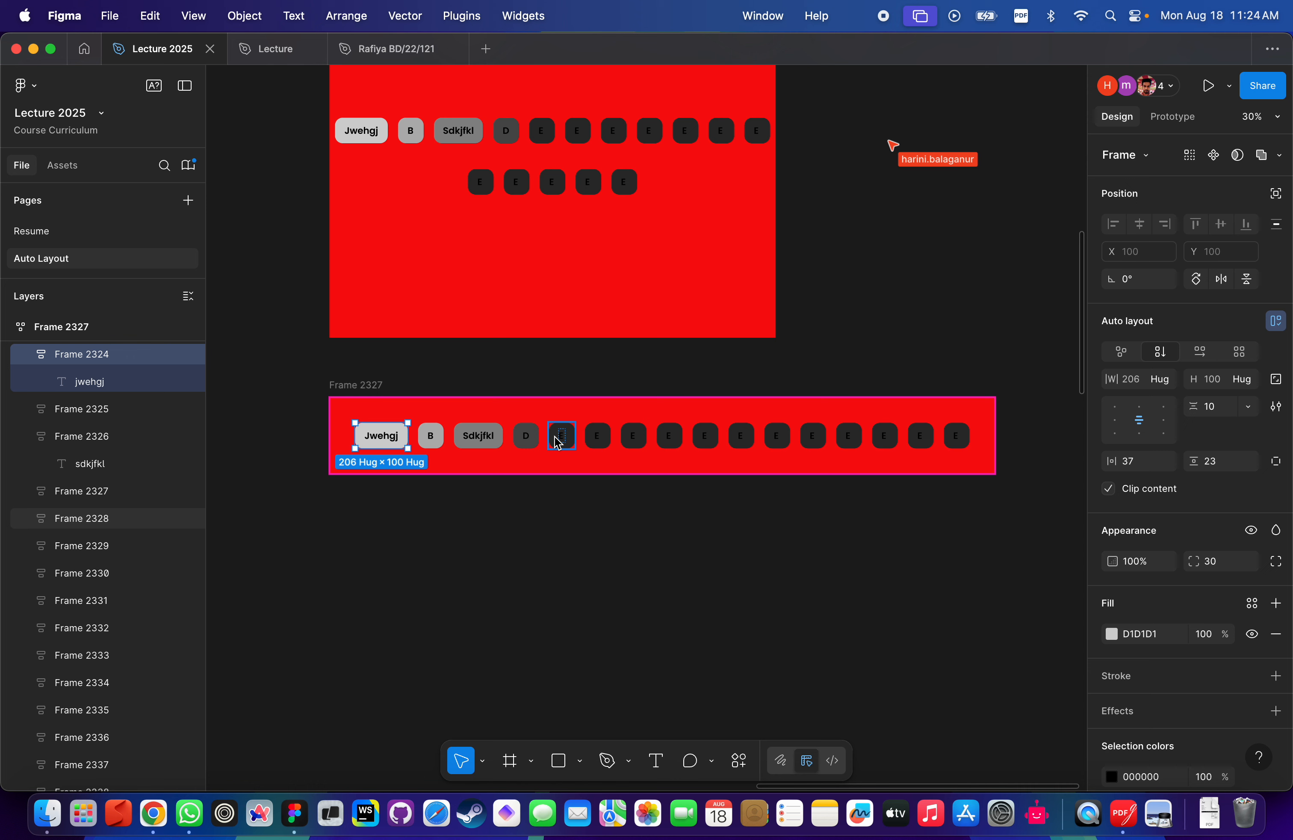
{"action": "left_click", "coordinate": [655, 436]}
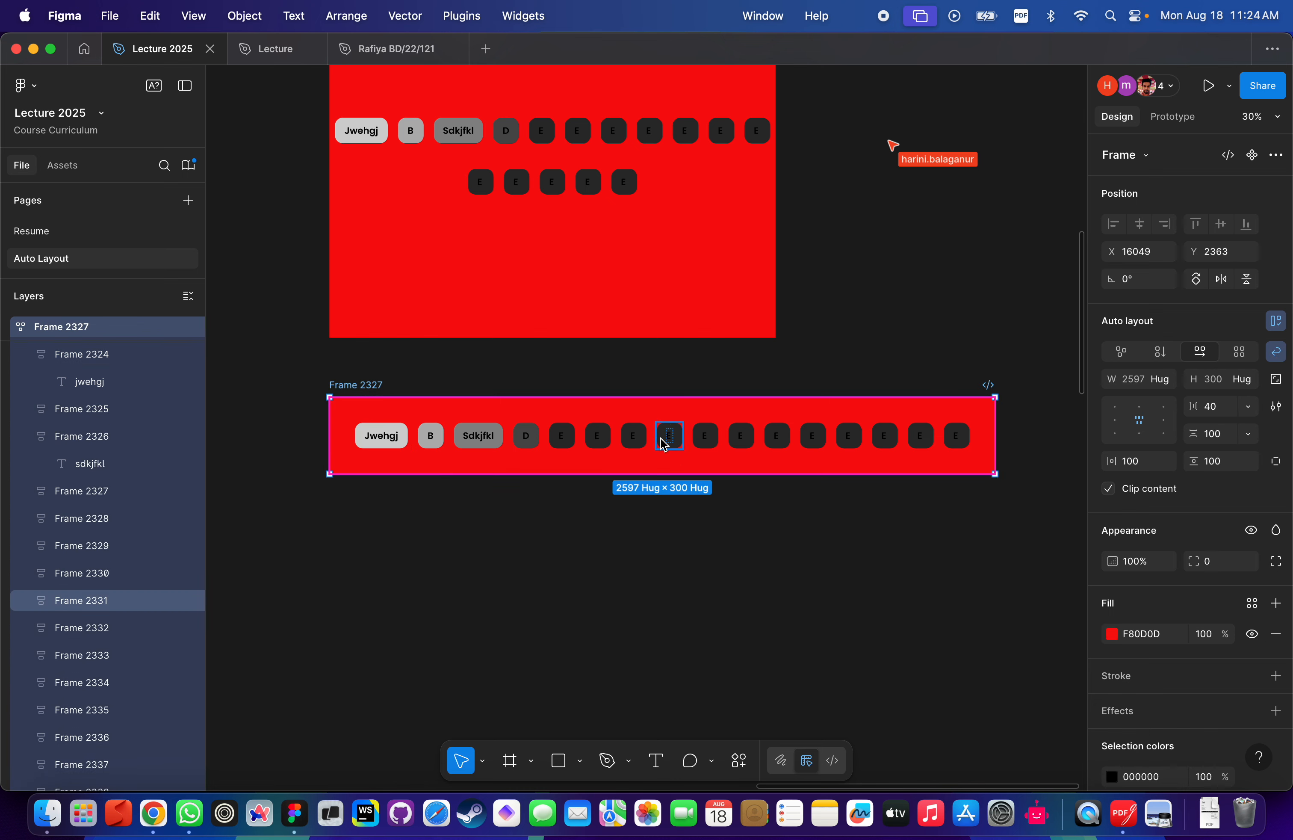
{"action": "left_click_drag", "start_coordinate": [665, 439], "coordinate": [480, 438]}
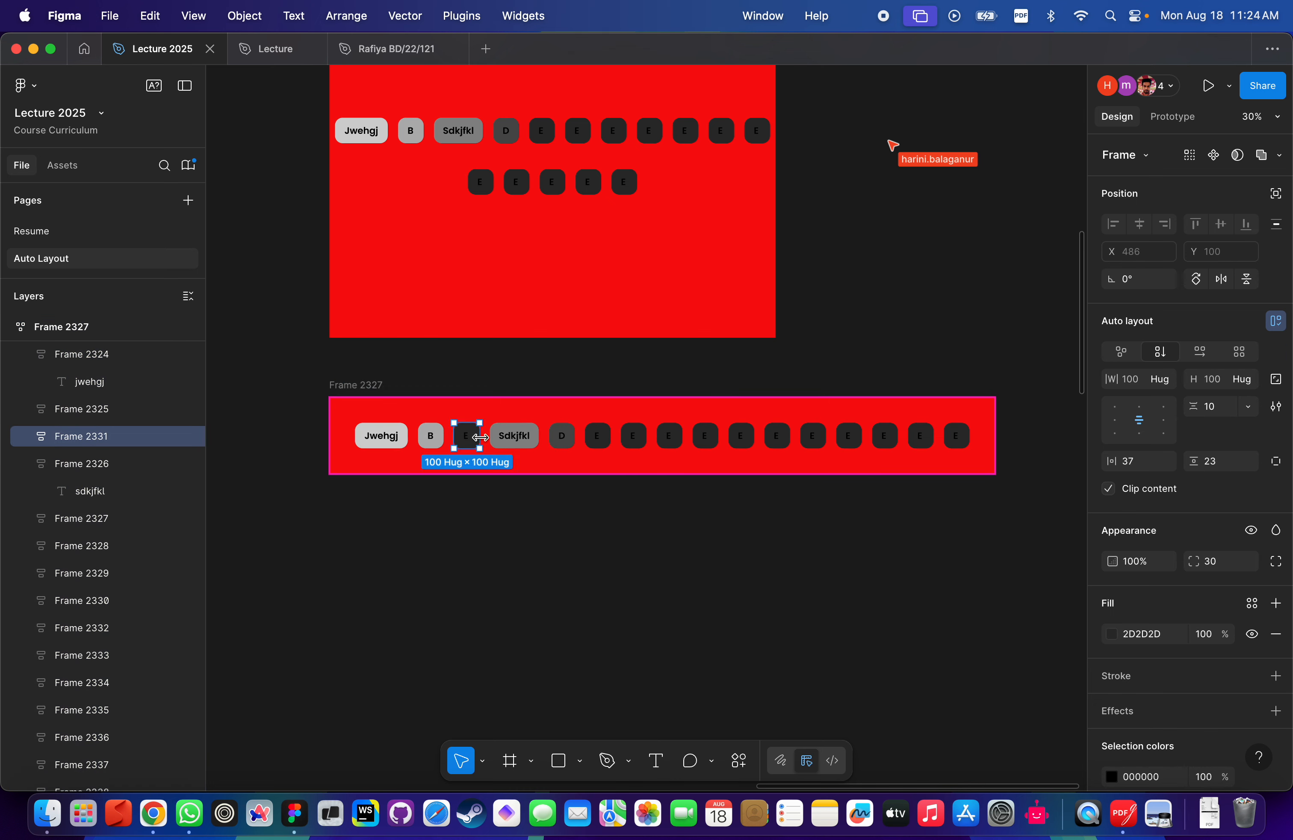
{"action": "left_click", "coordinate": [548, 513]}
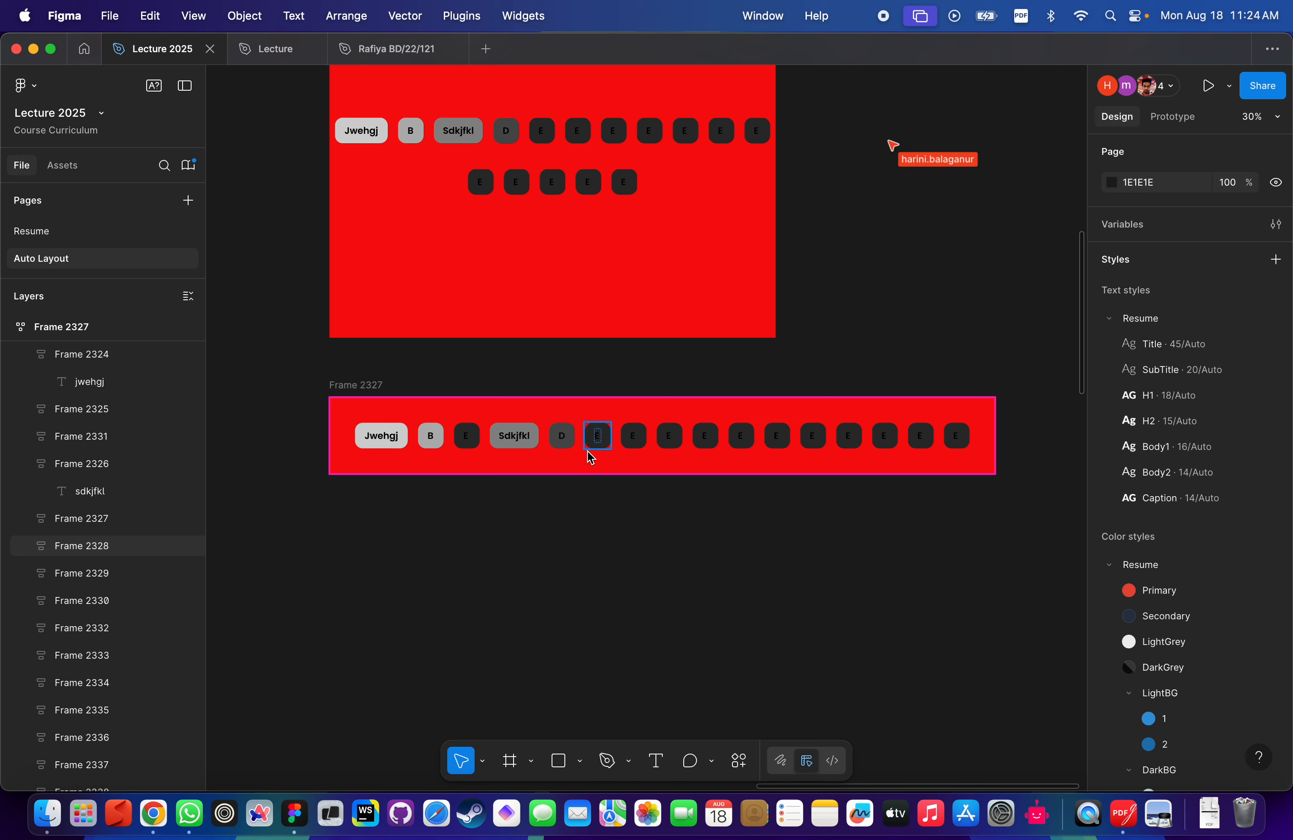
Try making the tenth tile in Frame 2327 ignore auto layout, and return it to the layout flow.
{"action": "scroll", "coordinate": [788, 514], "scroll_direction": "right", "scroll_amount": 3}
{"action": "scroll", "coordinate": [788, 513], "scroll_direction": "down", "scroll_amount": 2}
{"action": "left_click", "coordinate": [678, 409]}
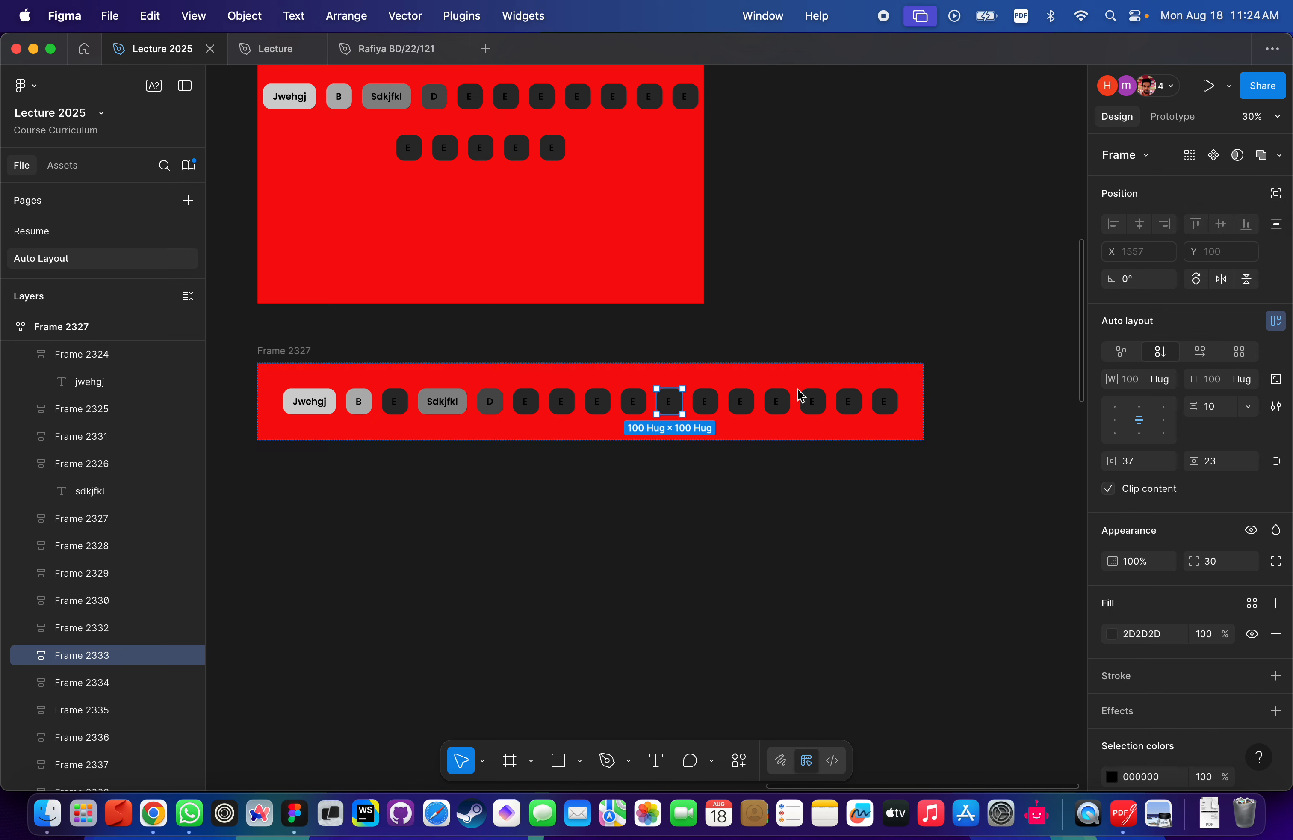
{"action": "left_click", "coordinate": [1278, 194]}
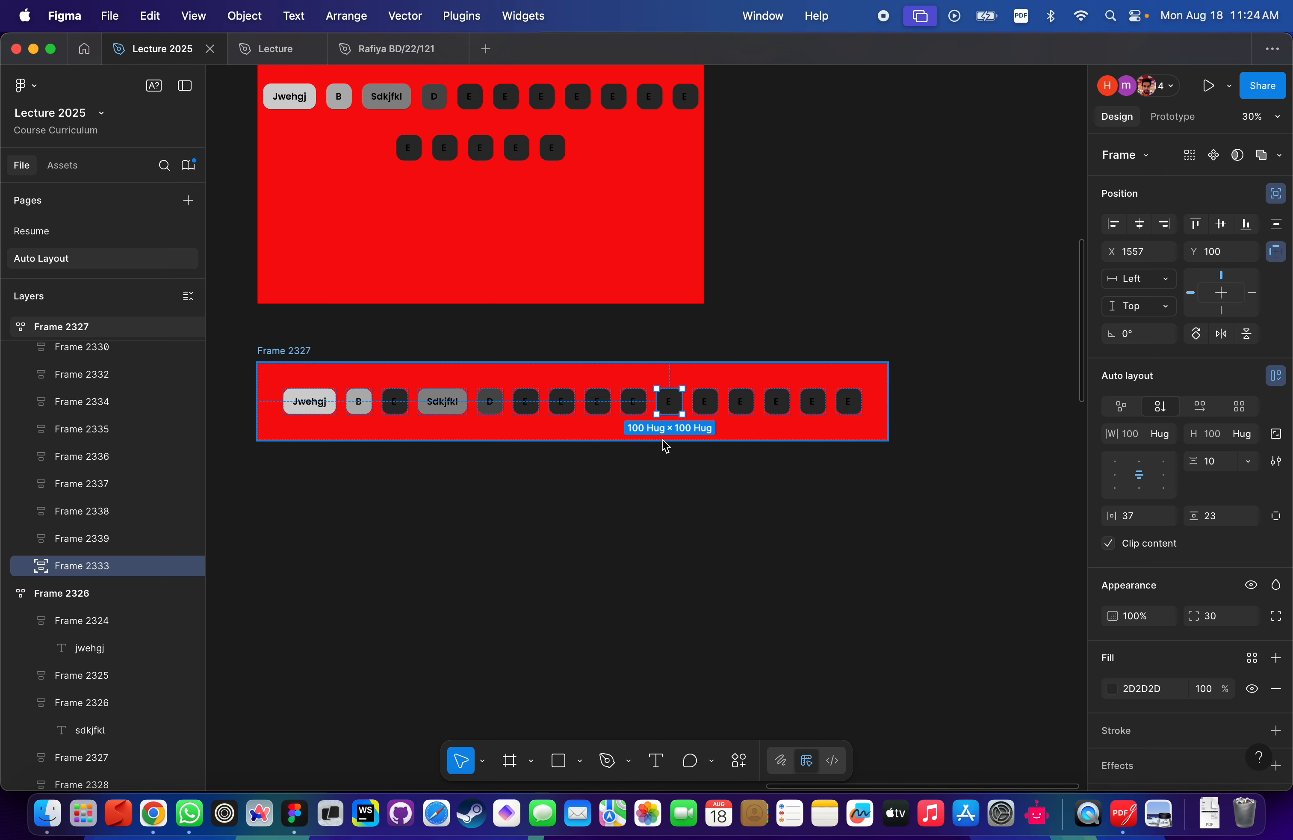
{"action": "key", "text": "super+z"}
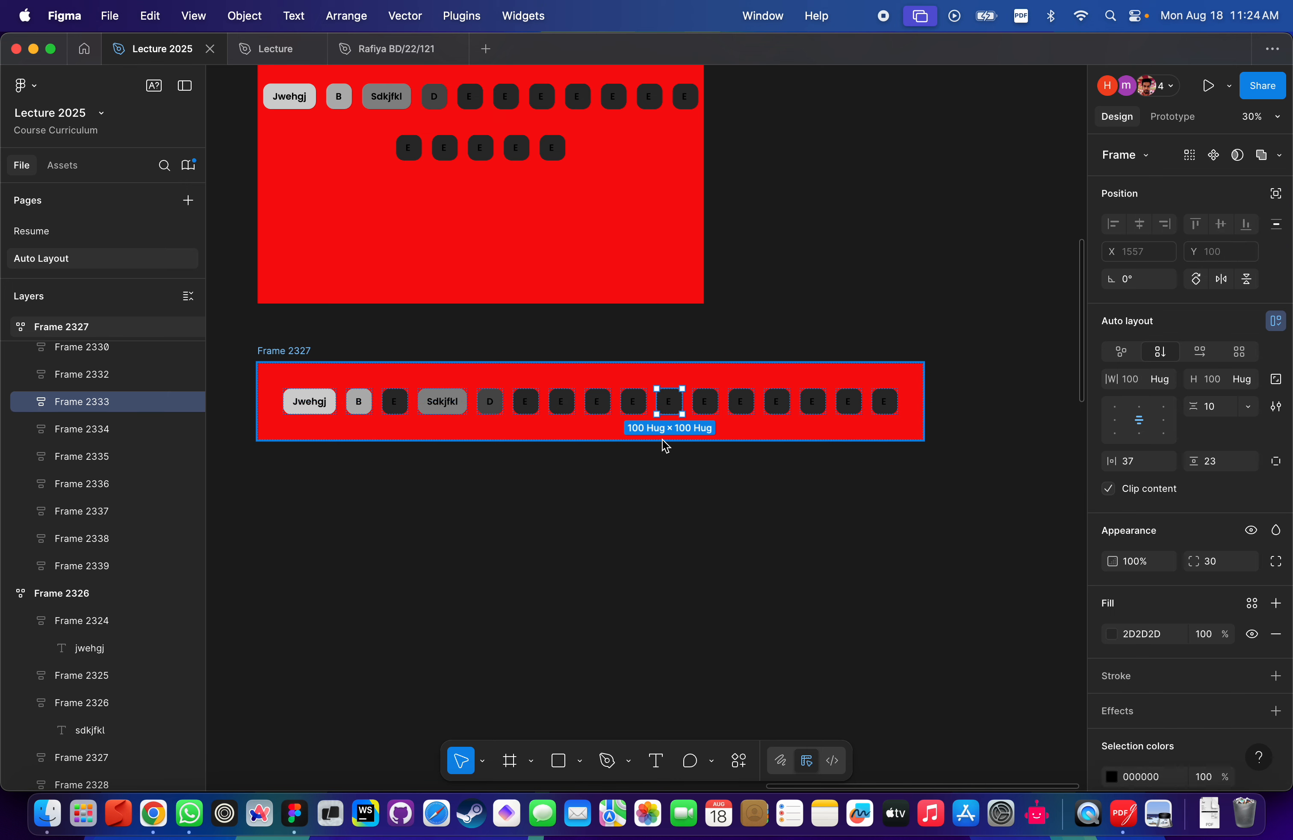
{"action": "left_click", "coordinate": [1279, 195]}
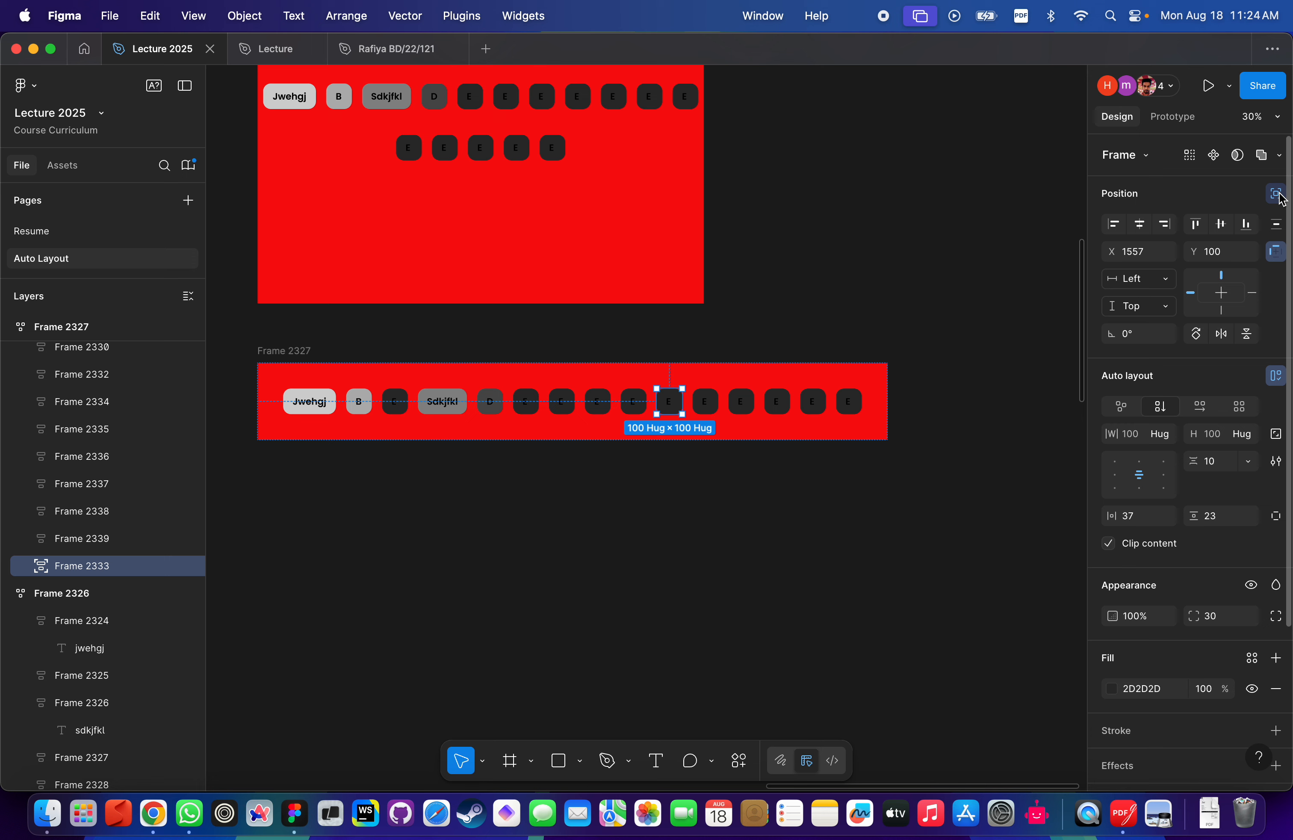
{"action": "left_click", "coordinate": [1279, 194]}
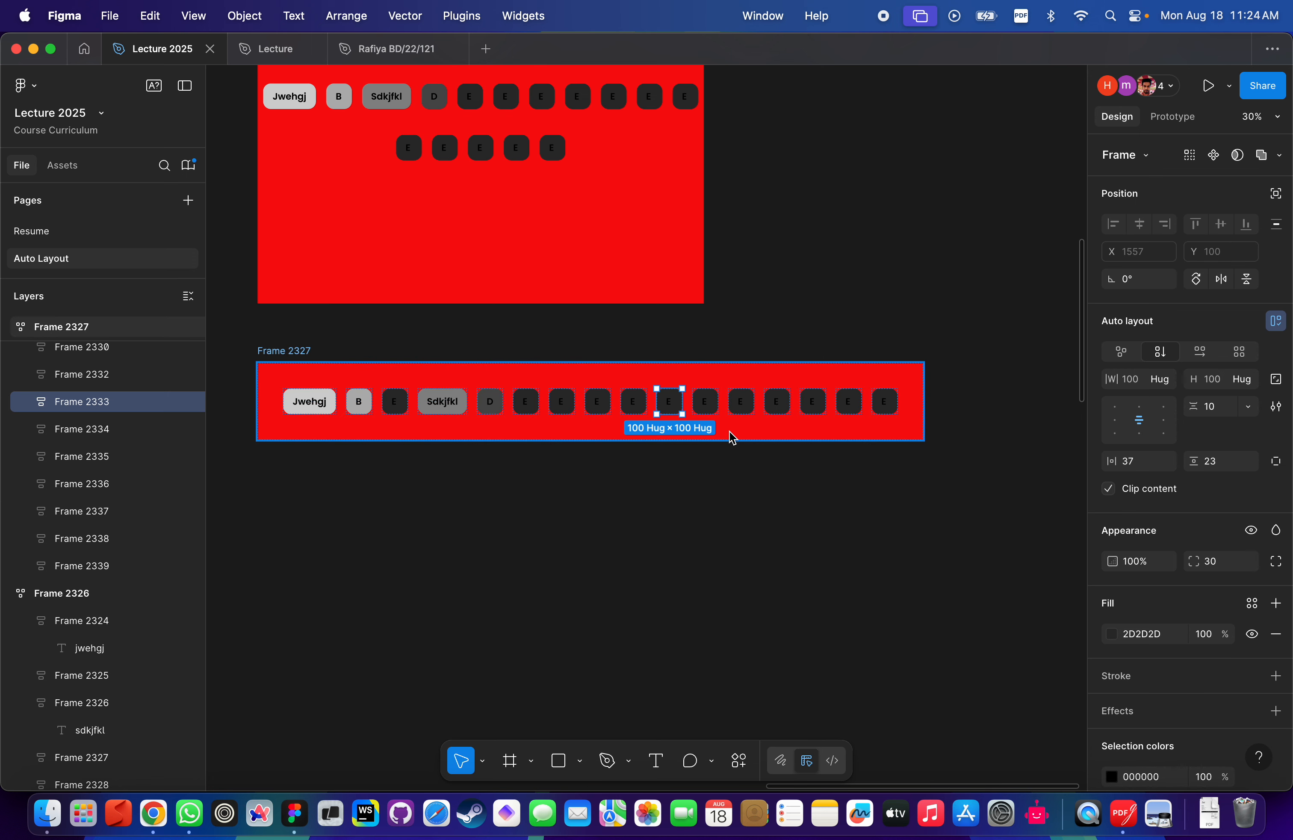
Change the fill of the tenth tile in Frame 2327 to magenta FF00FF.
{"action": "left_click", "coordinate": [1112, 634]}
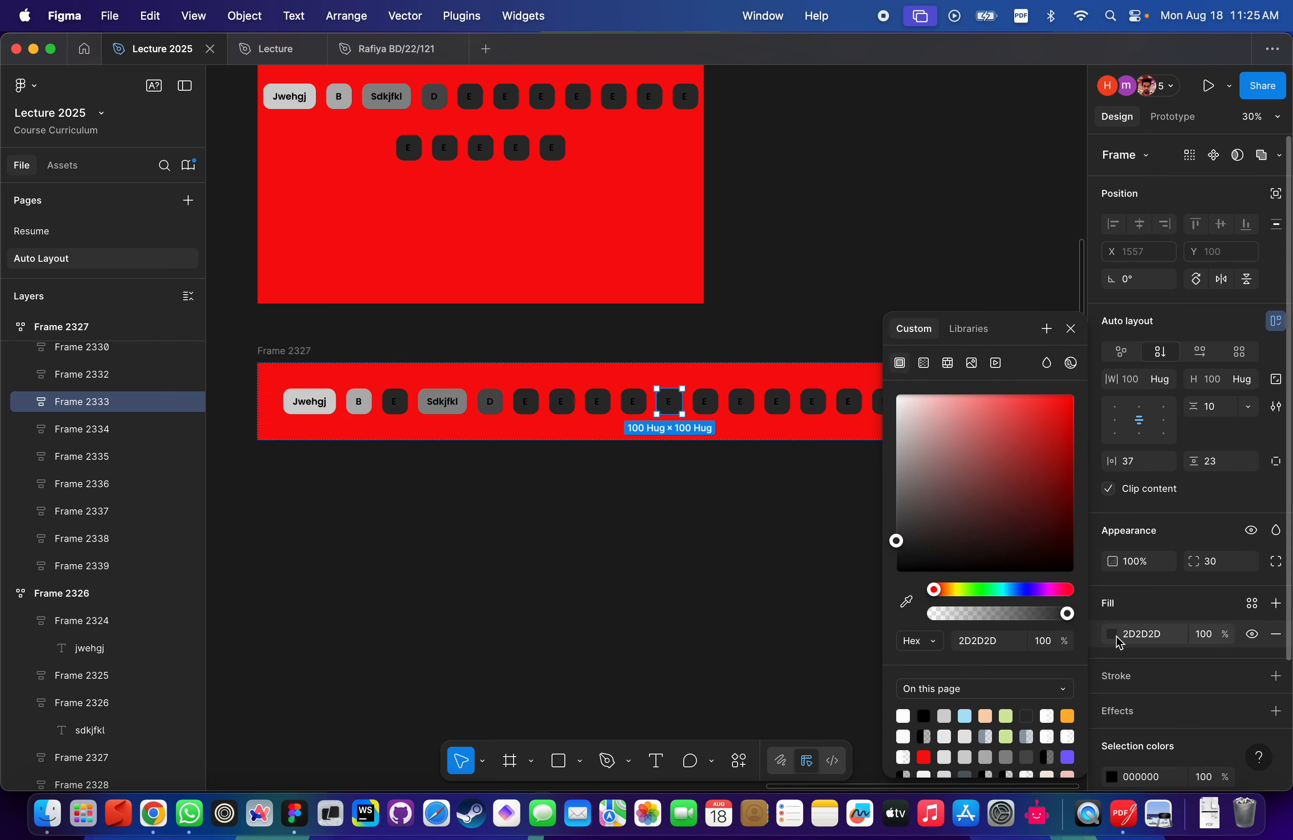
{"action": "left_click", "coordinate": [1046, 588]}
{"action": "left_click_drag", "start_coordinate": [1043, 479], "coordinate": [1086, 321]}
{"action": "left_click", "coordinate": [902, 236]}
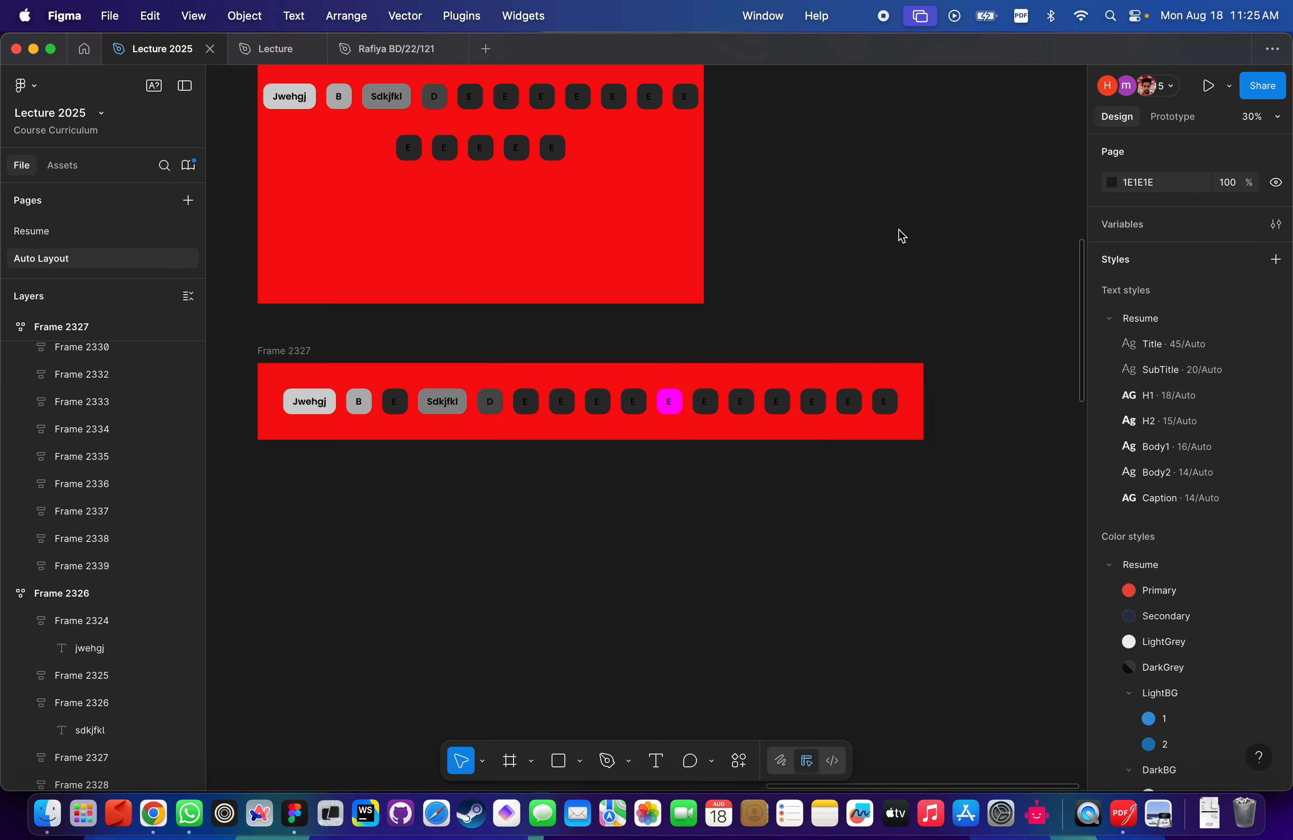
Make the magenta tile ignore auto layout and place it near Frame 2327's top-right corner at about X 2320, Y 0.
{"action": "left_click", "coordinate": [671, 402]}
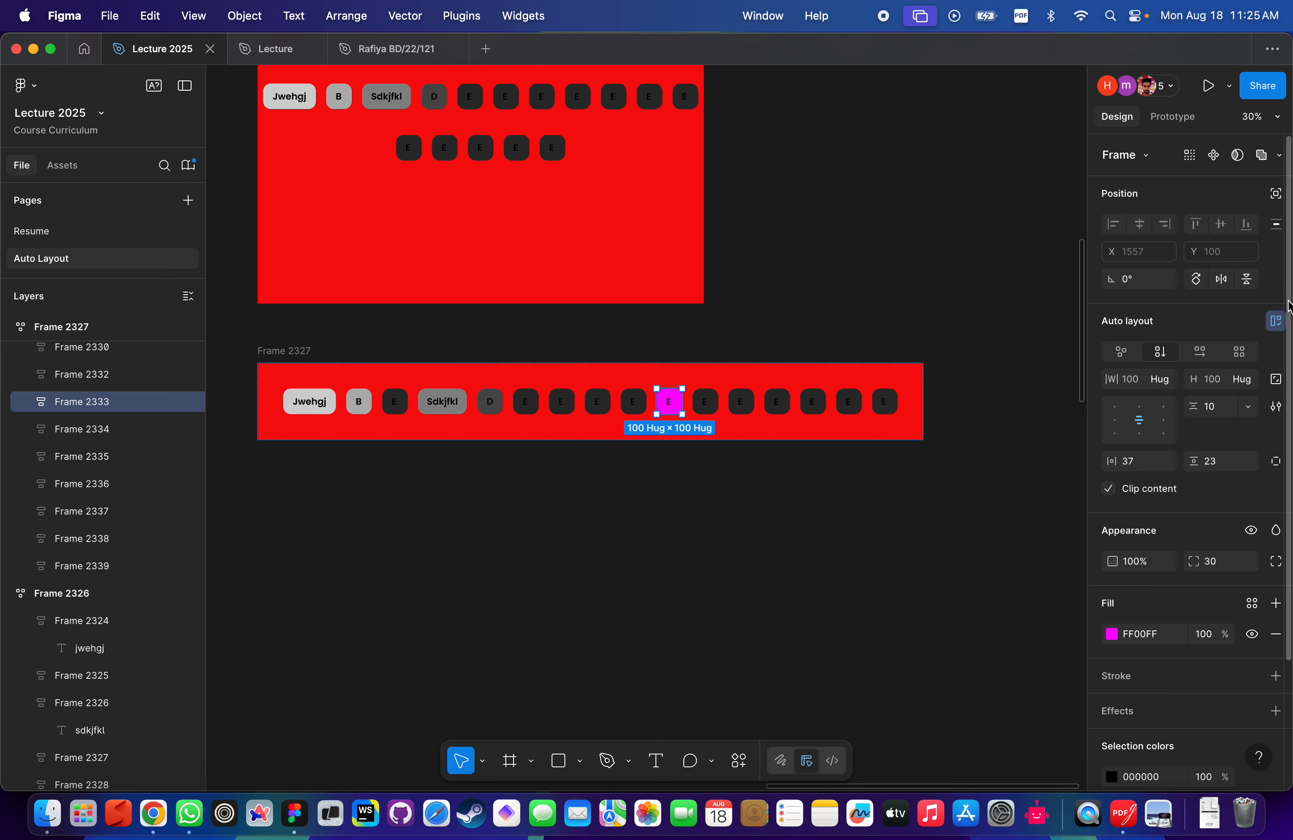
{"action": "left_click", "coordinate": [1276, 193]}
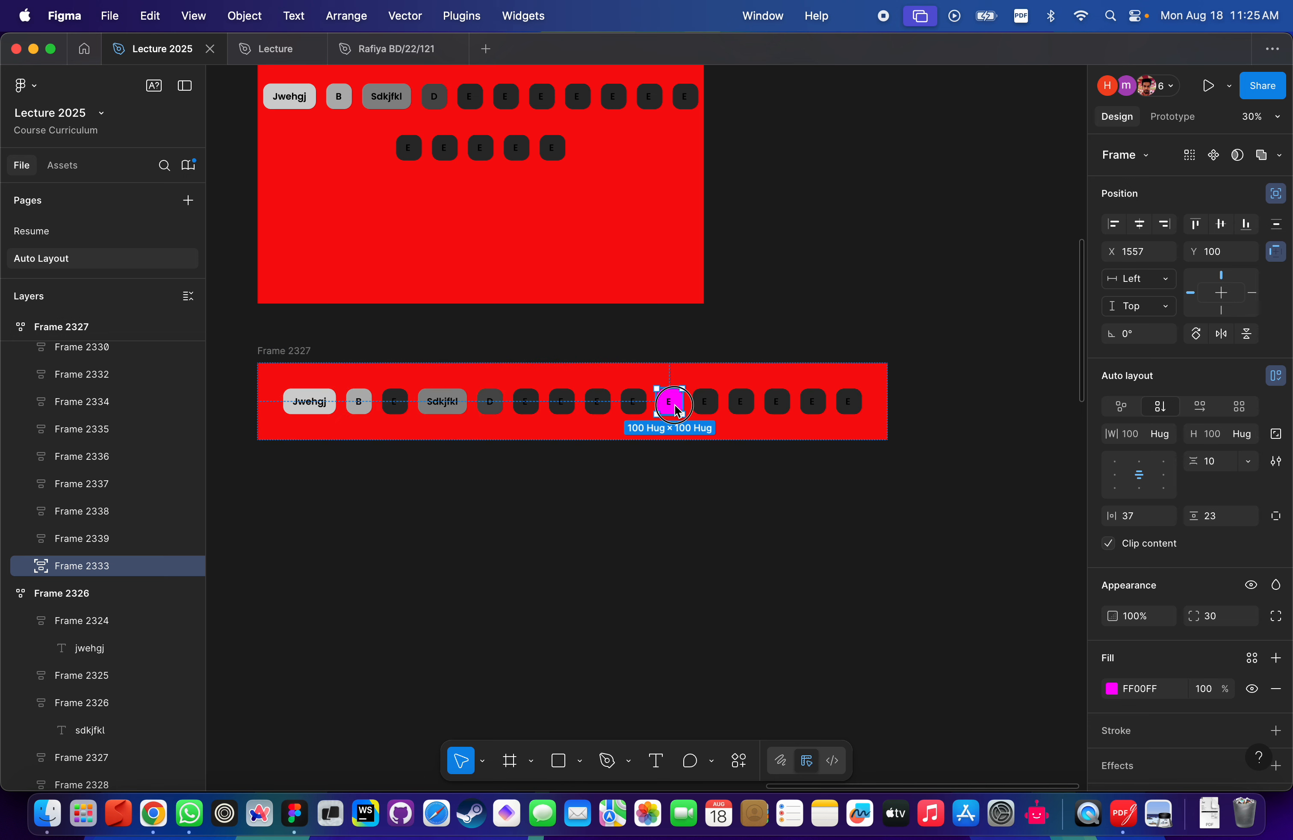
{"action": "mouse_move", "coordinate": [674, 407]}
{"action": "left_mouse_down"}
{"action": "mouse_move", "coordinate": [736, 388]}
{"action": "mouse_move", "coordinate": [695, 373]}
{"action": "mouse_move", "coordinate": [690, 387]}
{"action": "left_mouse_up"}
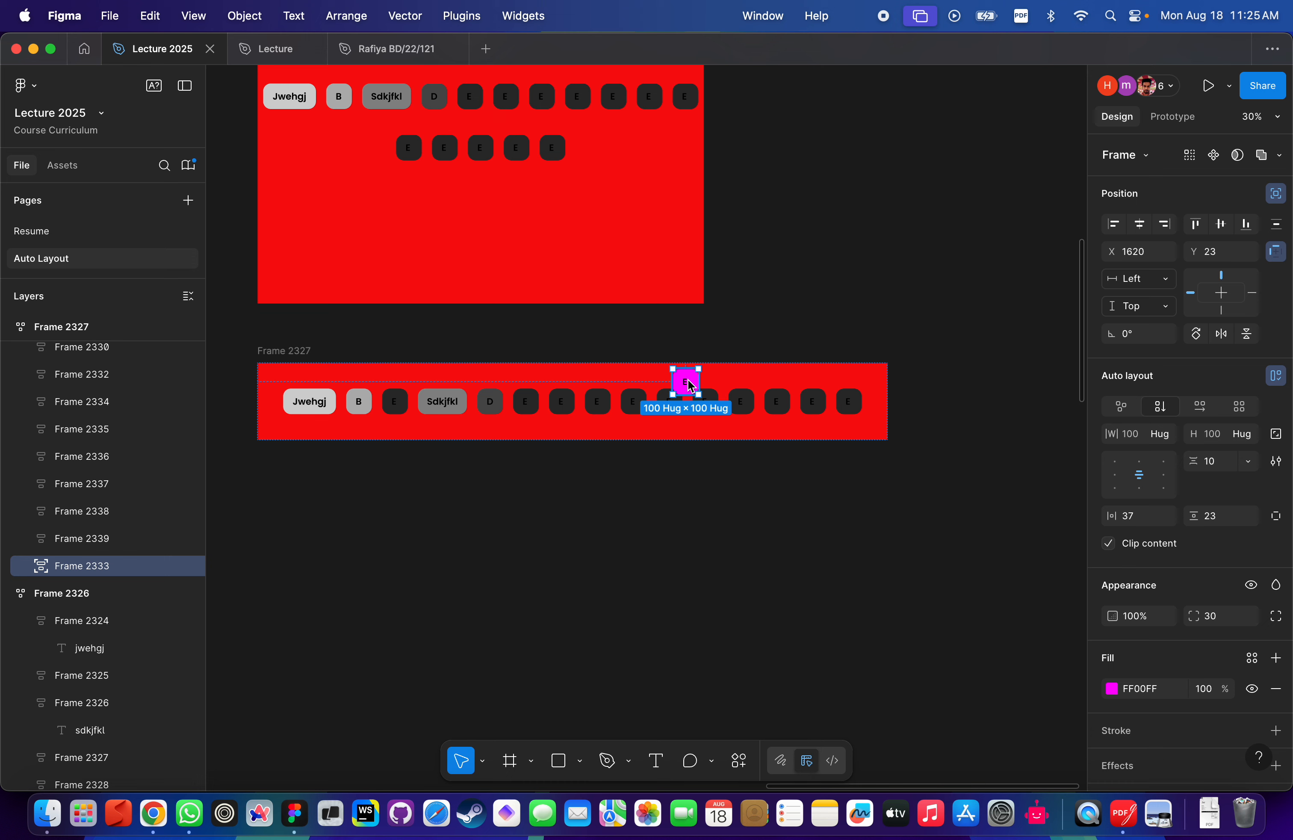
{"action": "left_click_drag", "start_coordinate": [691, 385], "coordinate": [871, 385]}
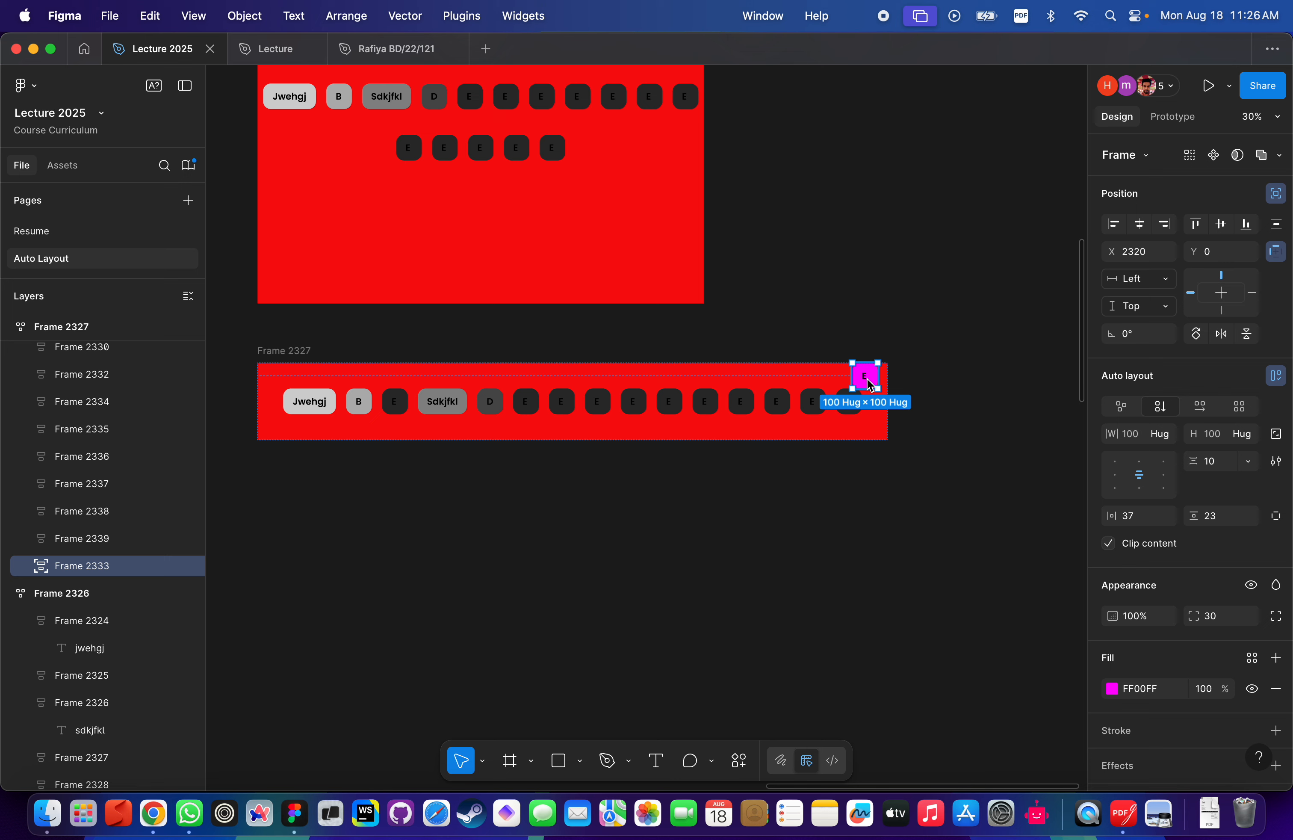
Widen Frame 2327 to about 2939 to test the magenta tile's position, and undo the resize.
{"action": "left_click", "coordinate": [309, 352]}
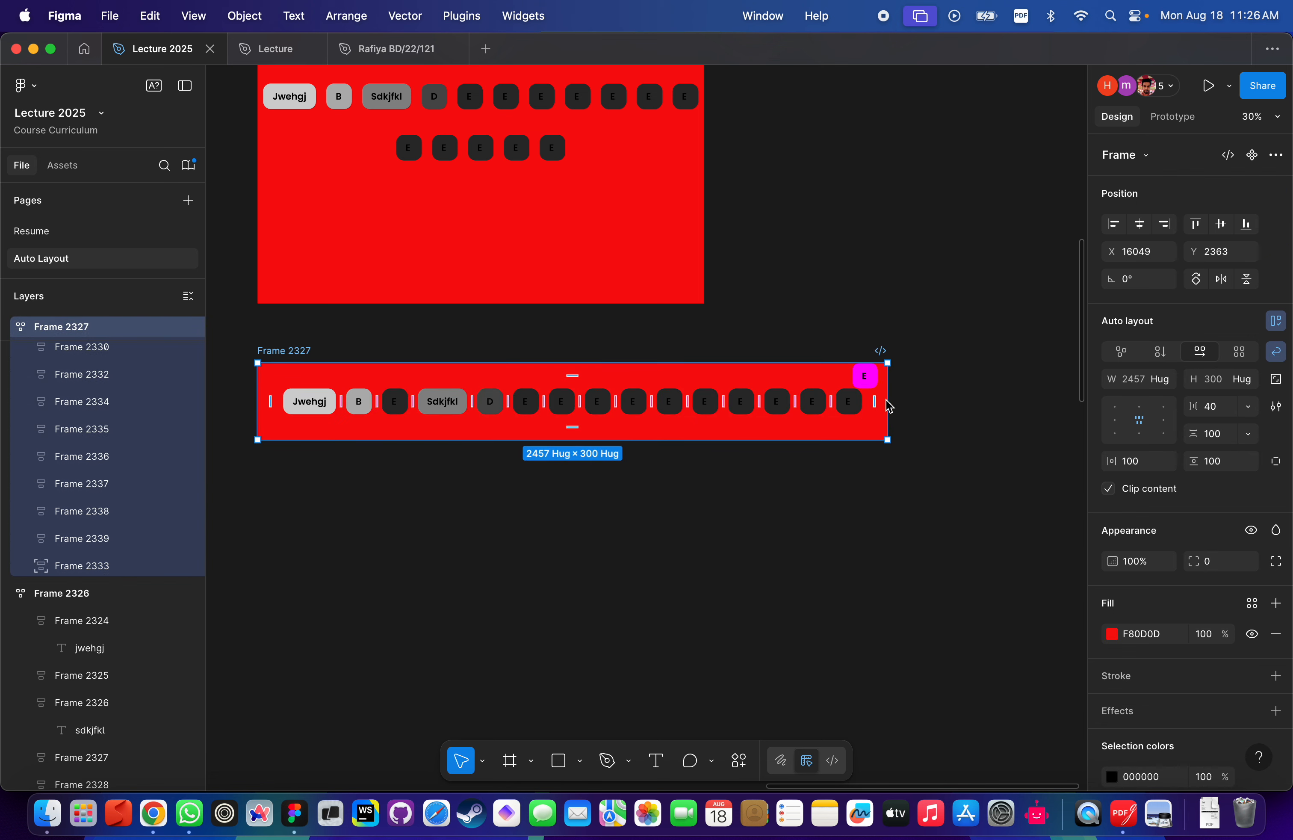
{"action": "left_click_drag", "start_coordinate": [887, 404], "coordinate": [1014, 409]}
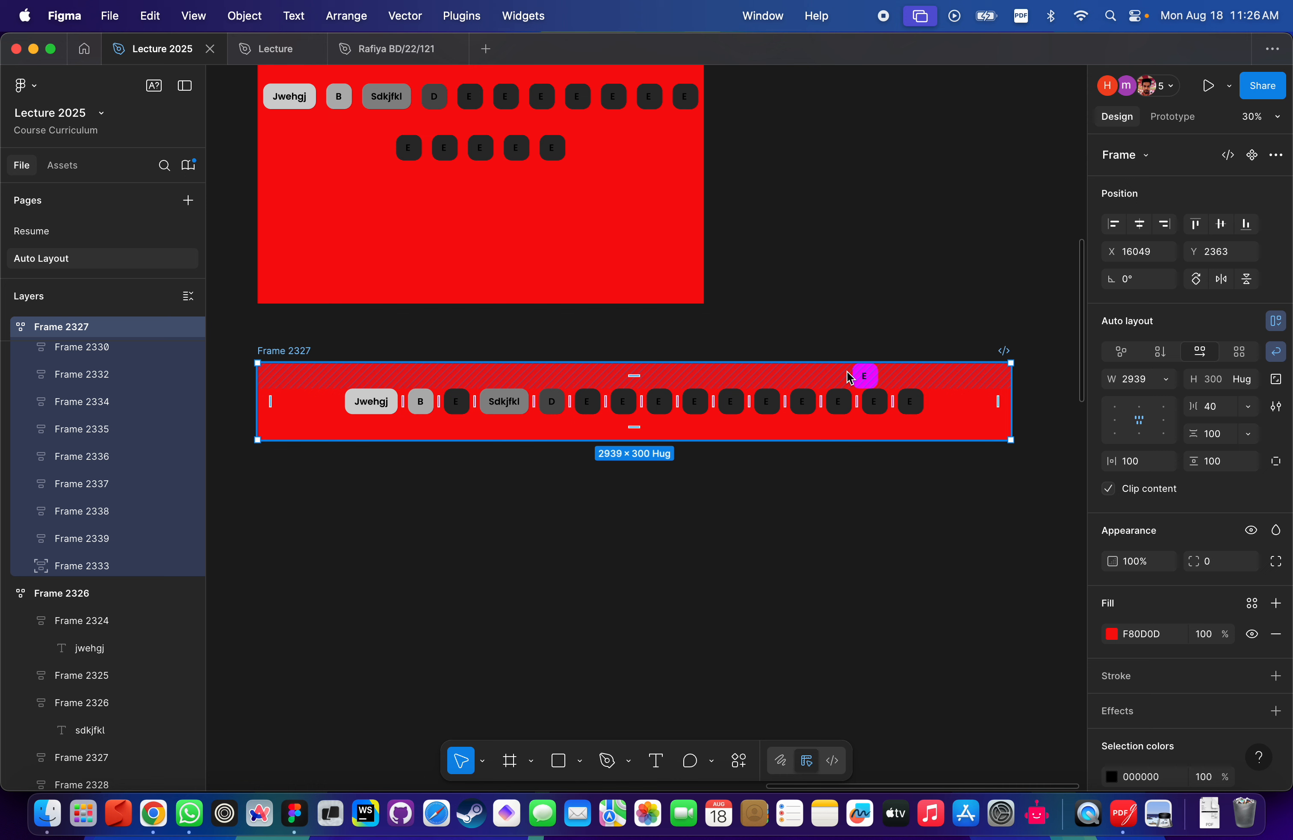
{"action": "key", "text": "super+z"}
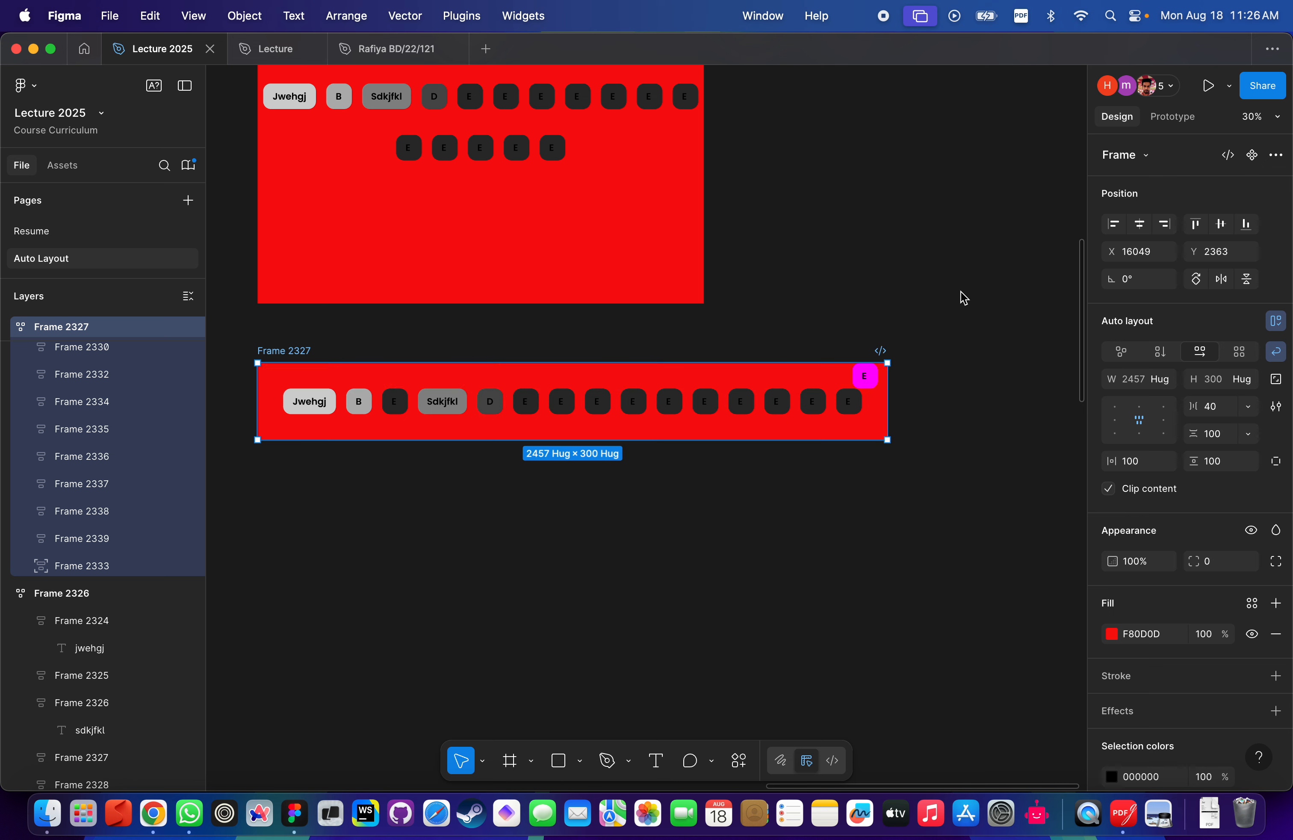
{"action": "left_click", "coordinate": [892, 295]}
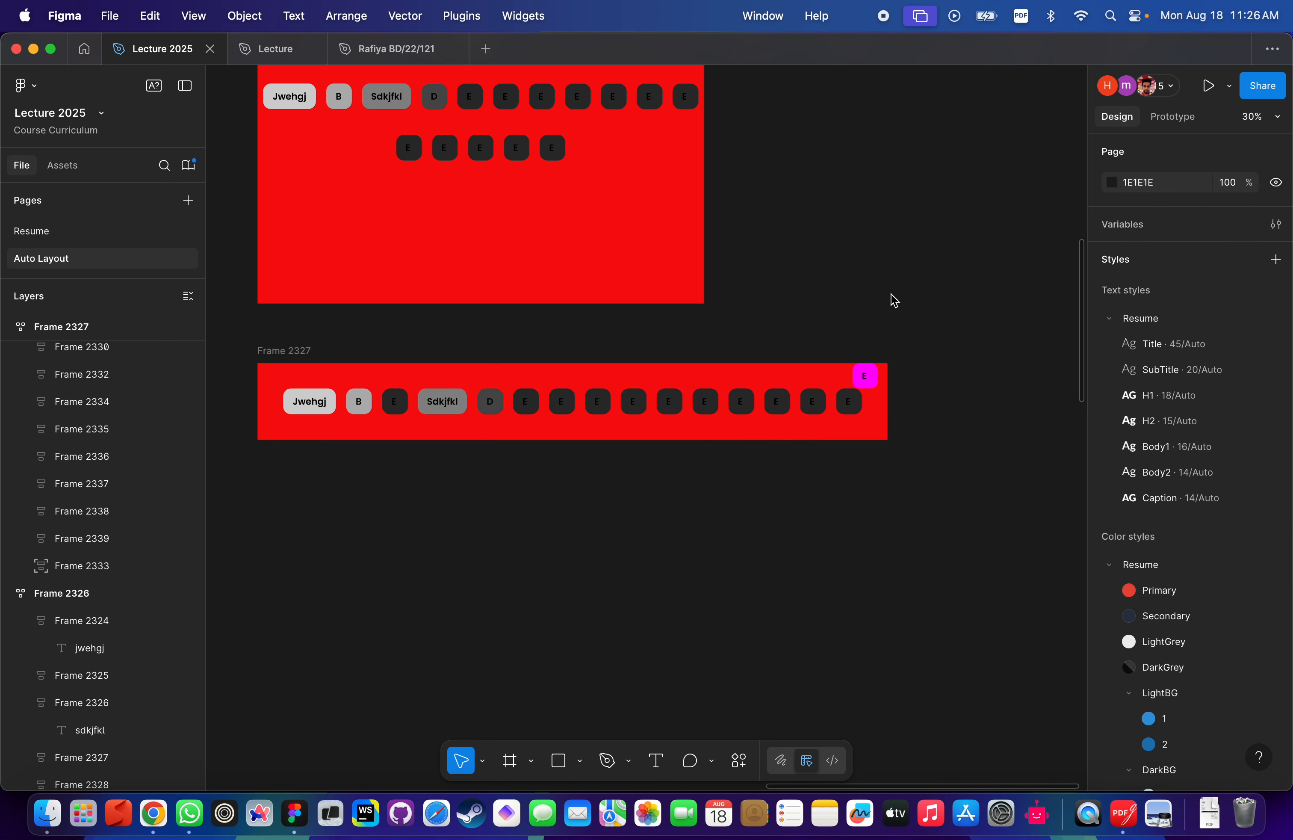
{"action": "left_click", "coordinate": [875, 385]}
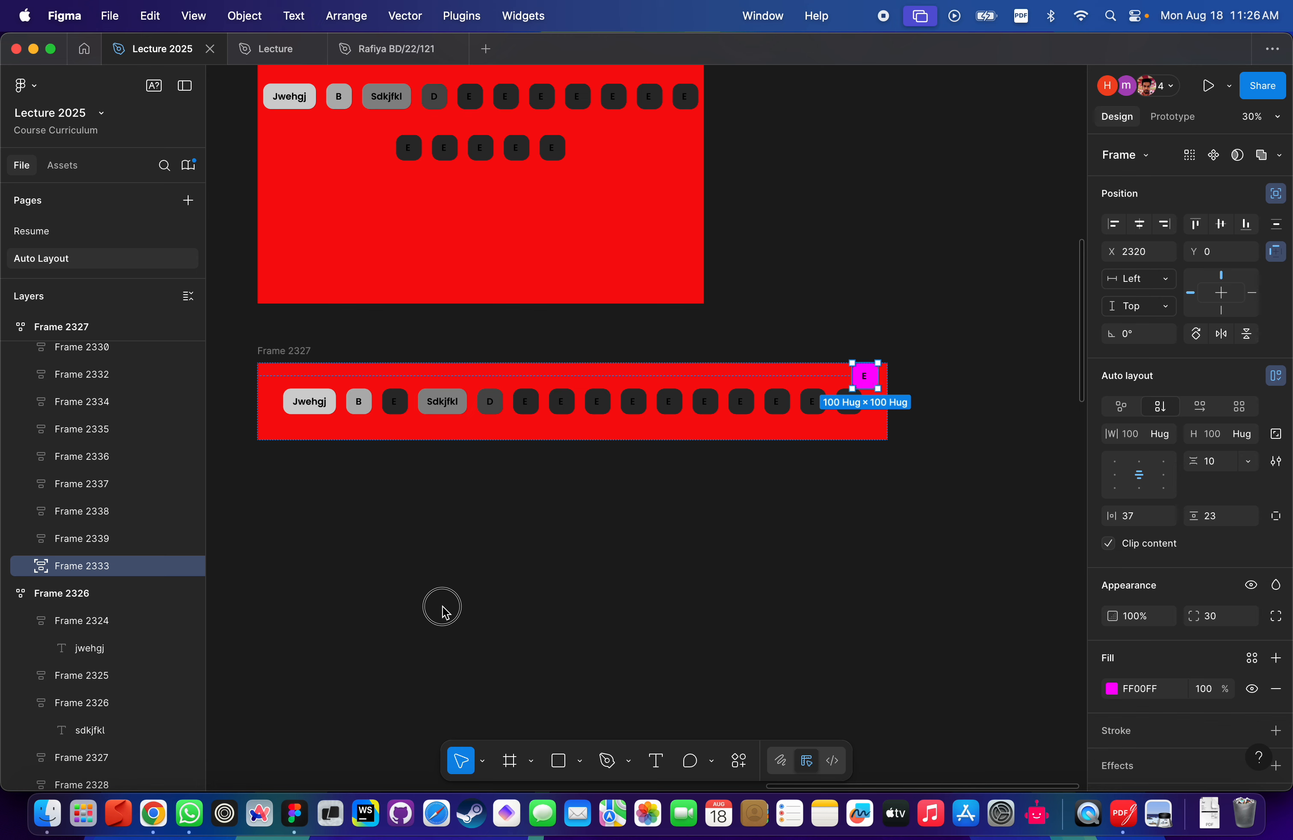
{"action": "left_click", "coordinate": [443, 610]}
{"action": "left_click", "coordinate": [866, 376]}
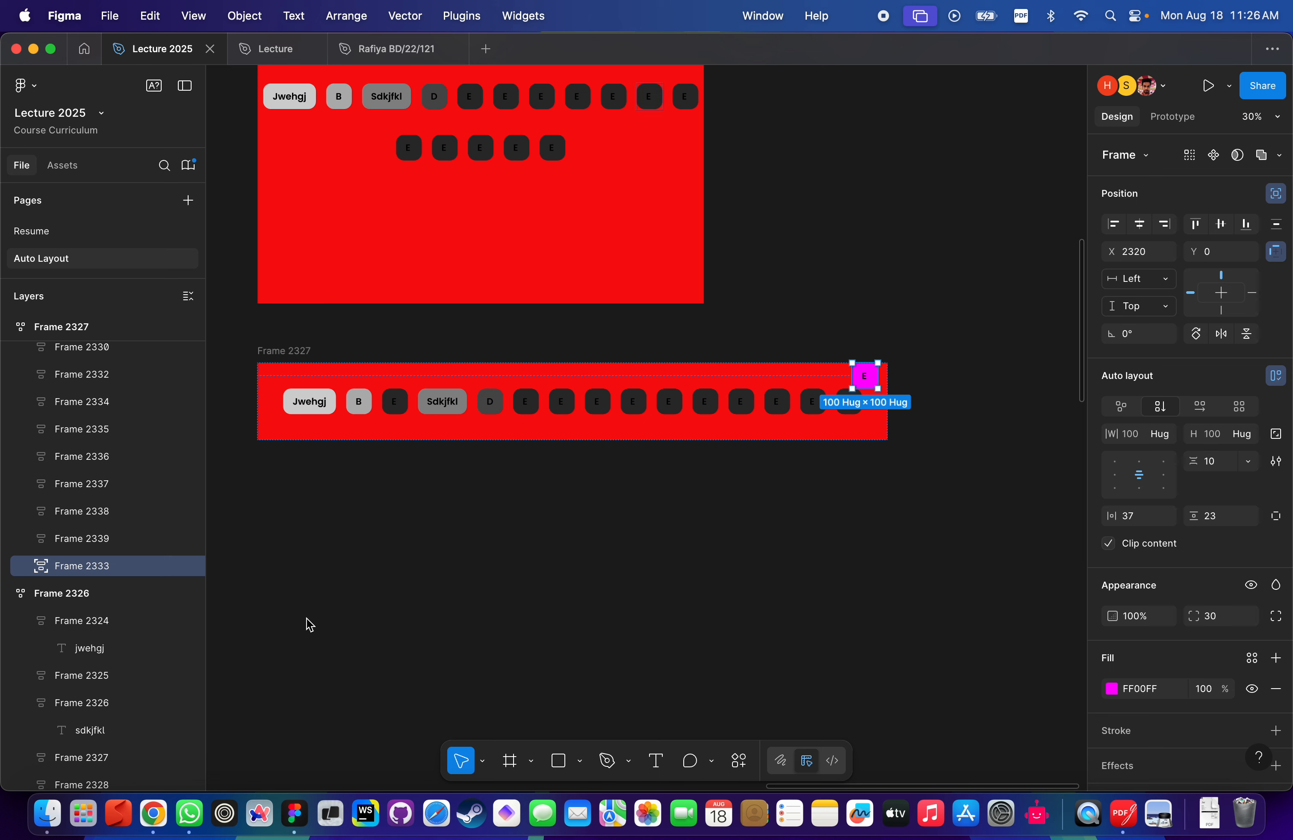
{"action": "key", "text": "shift+a"}
{"action": "left_click", "coordinate": [862, 502]}
Set the horizontal constraint of the magenta tile in Frame 2327 to Right.
{"action": "left_click", "coordinate": [869, 382]}
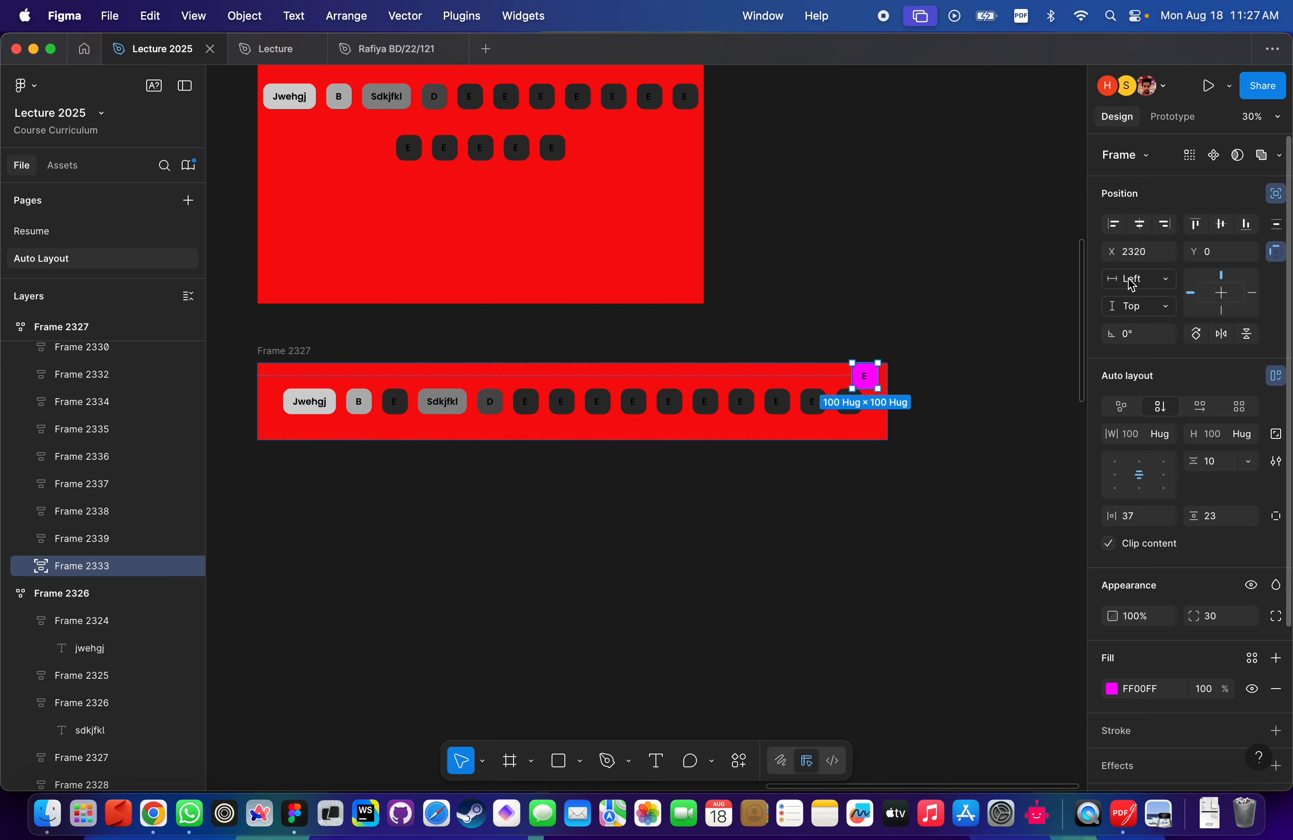
{"action": "left_click", "coordinate": [1154, 280]}
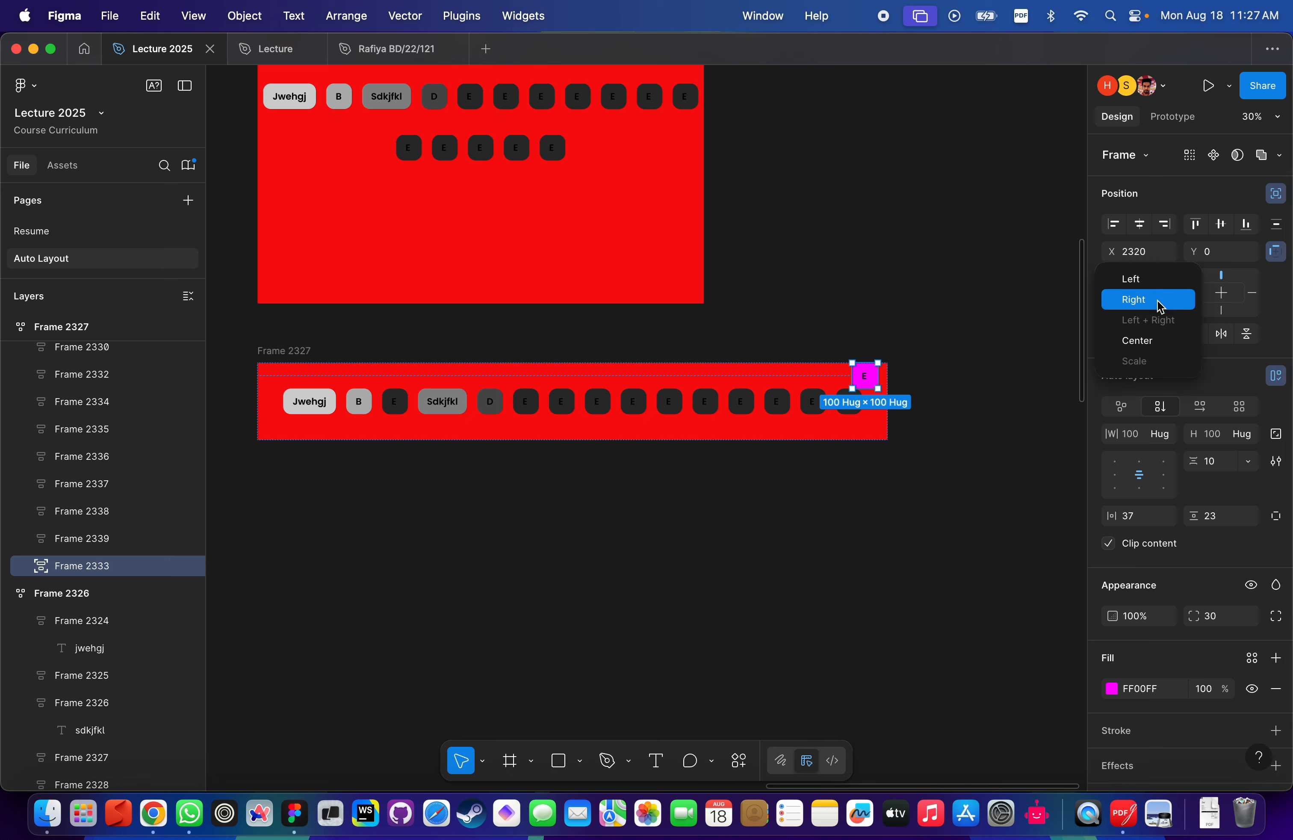
{"action": "left_click", "coordinate": [1161, 305]}
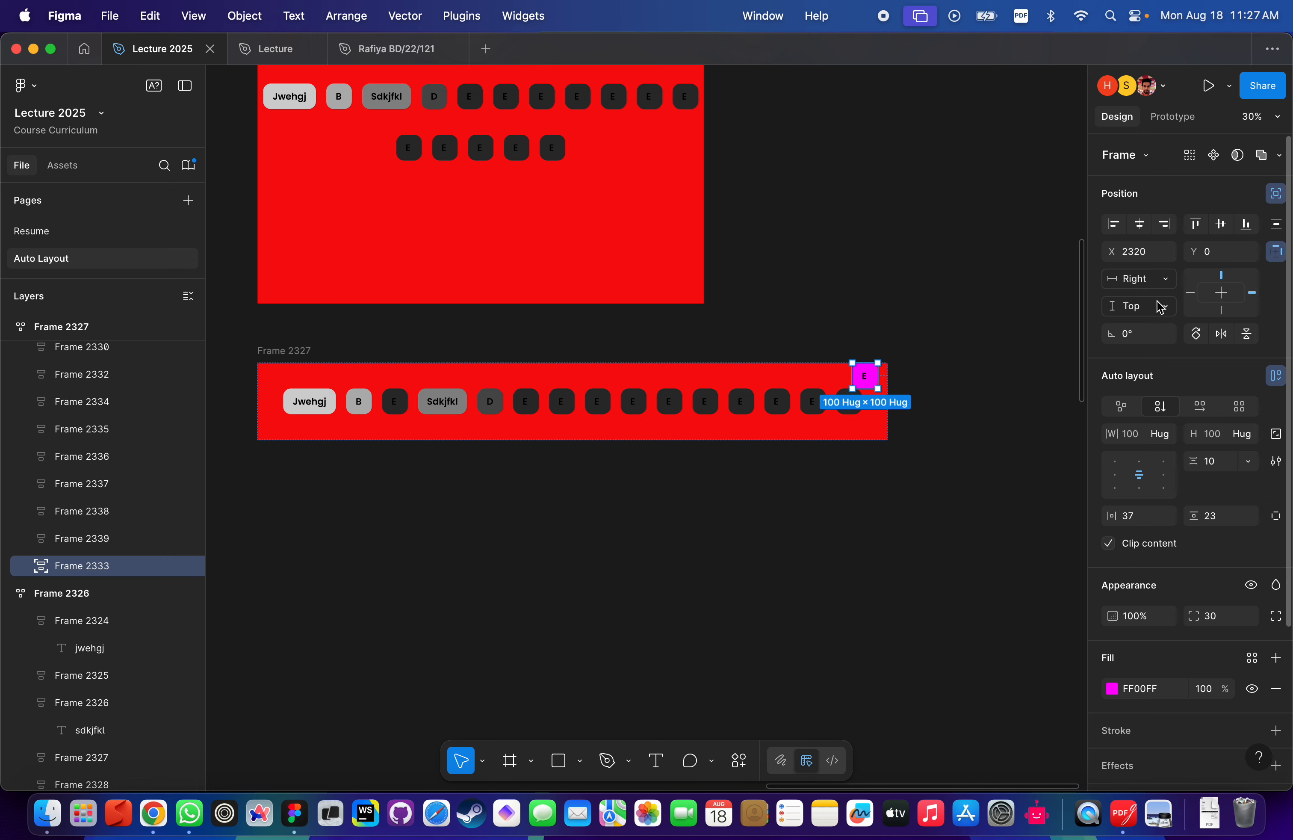
Widen Frame 2327 to about 2655, then try stretching it taller and return its height to Hug.
{"action": "left_click", "coordinate": [288, 367]}
{"action": "left_click_drag", "start_coordinate": [889, 416], "coordinate": [941, 410]}
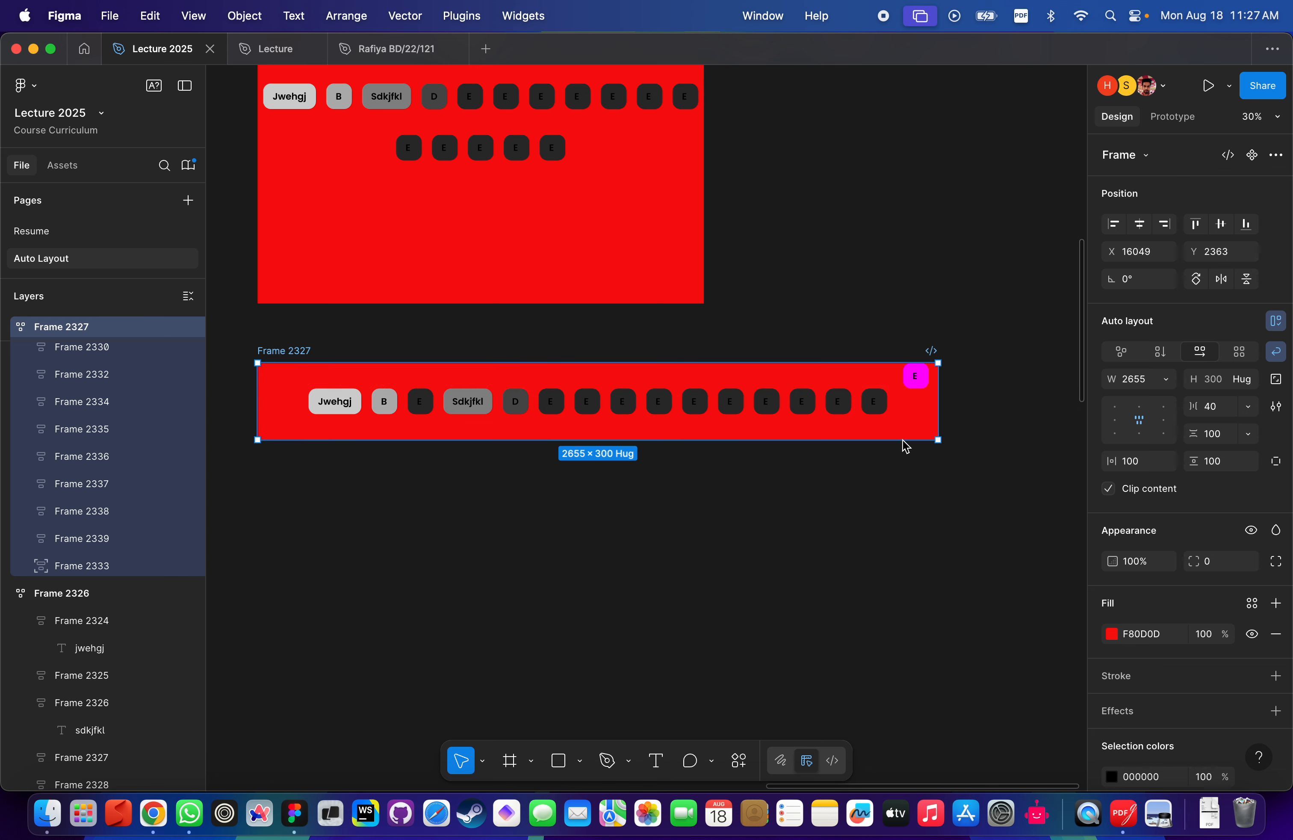
{"action": "left_click_drag", "start_coordinate": [902, 460], "coordinate": [899, 649]}
{"action": "double_click", "coordinate": [899, 646]}
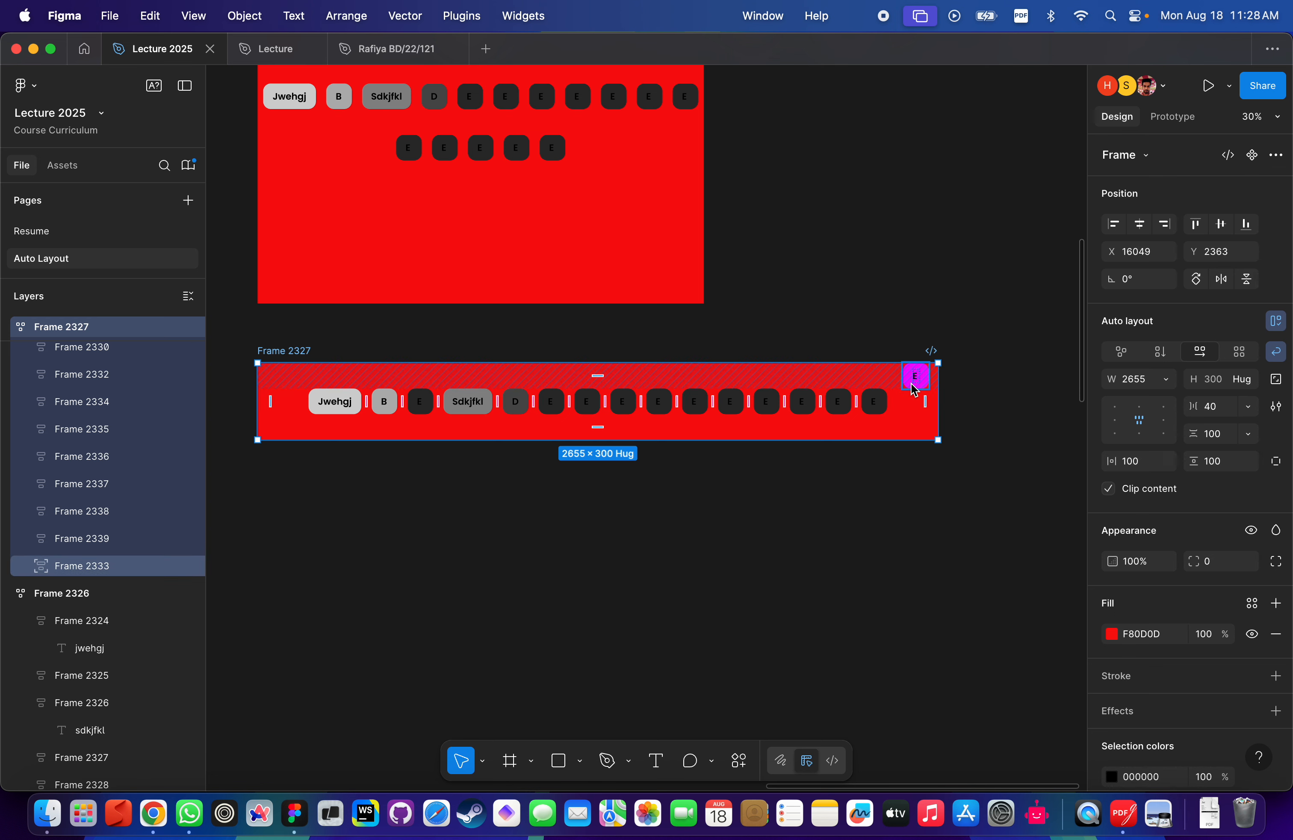
Set the vertical constraint of the magenta tile to Bottom.
{"action": "left_click", "coordinate": [915, 389]}
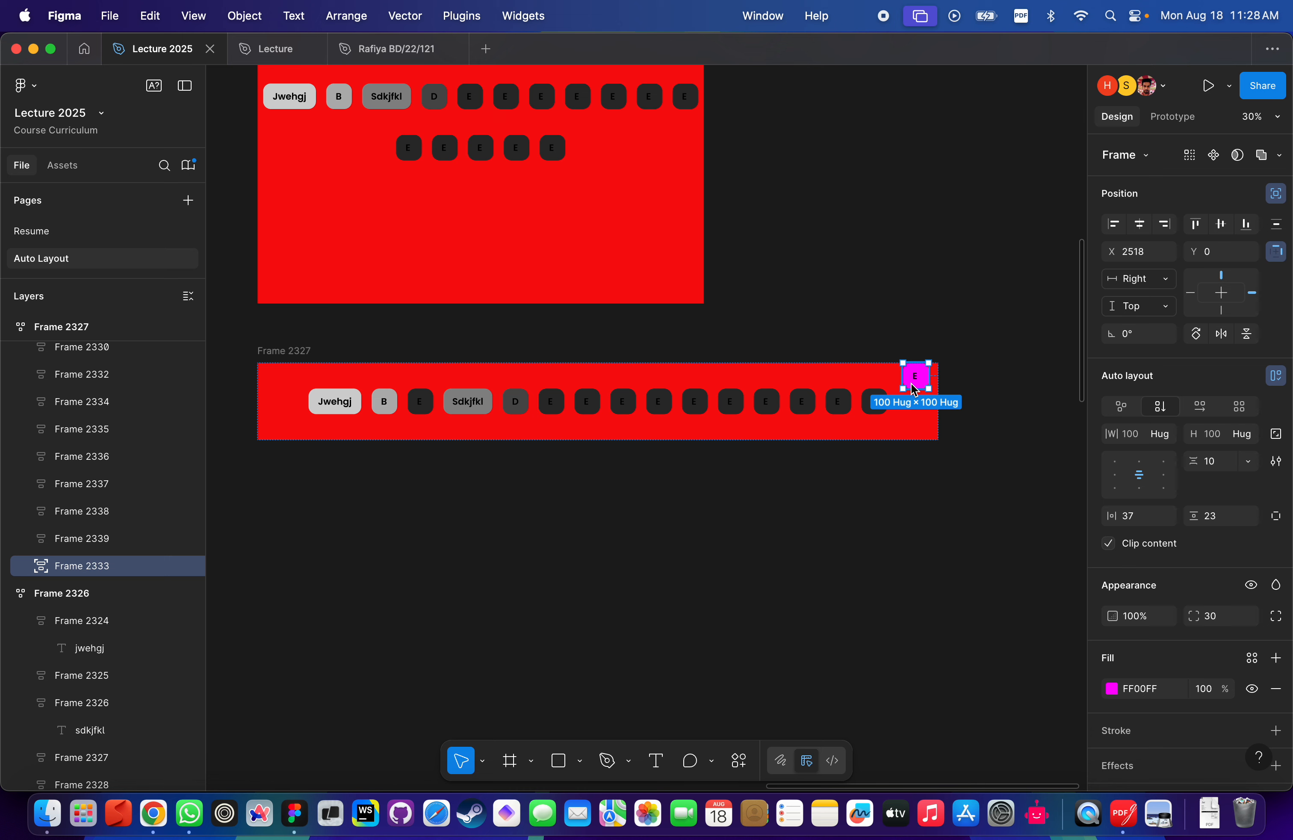
{"action": "left_click", "coordinate": [960, 358]}
{"action": "left_click", "coordinate": [916, 377]}
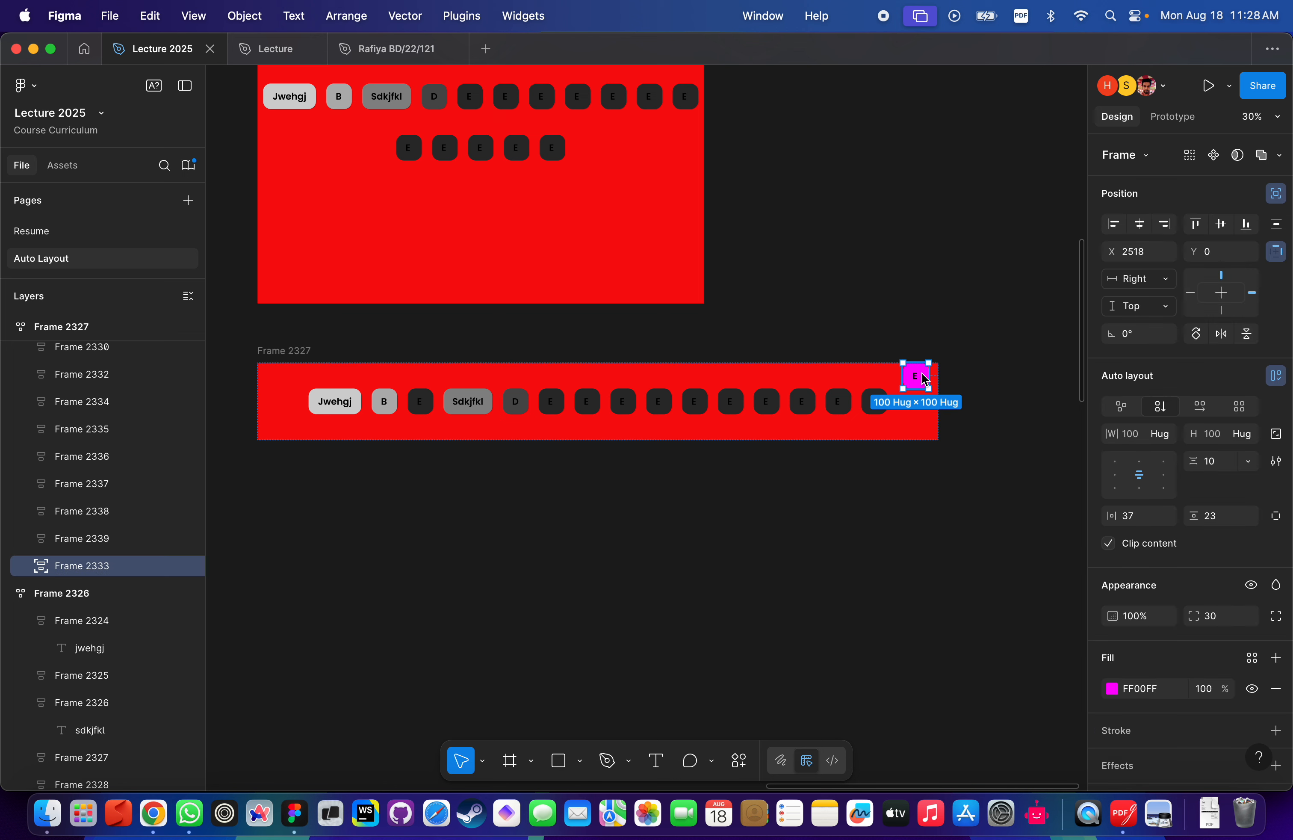
{"action": "left_click", "coordinate": [1162, 310]}
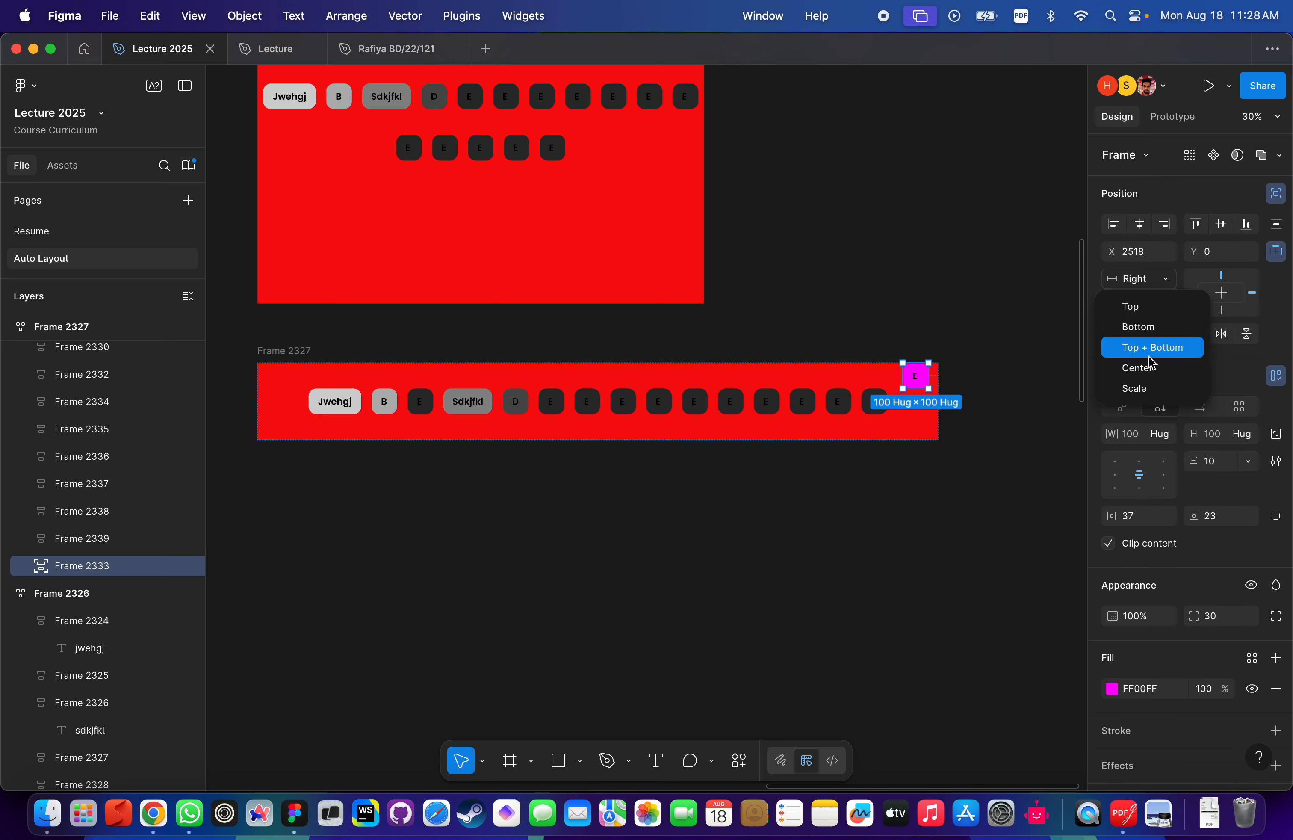
{"action": "left_click", "coordinate": [1156, 339]}
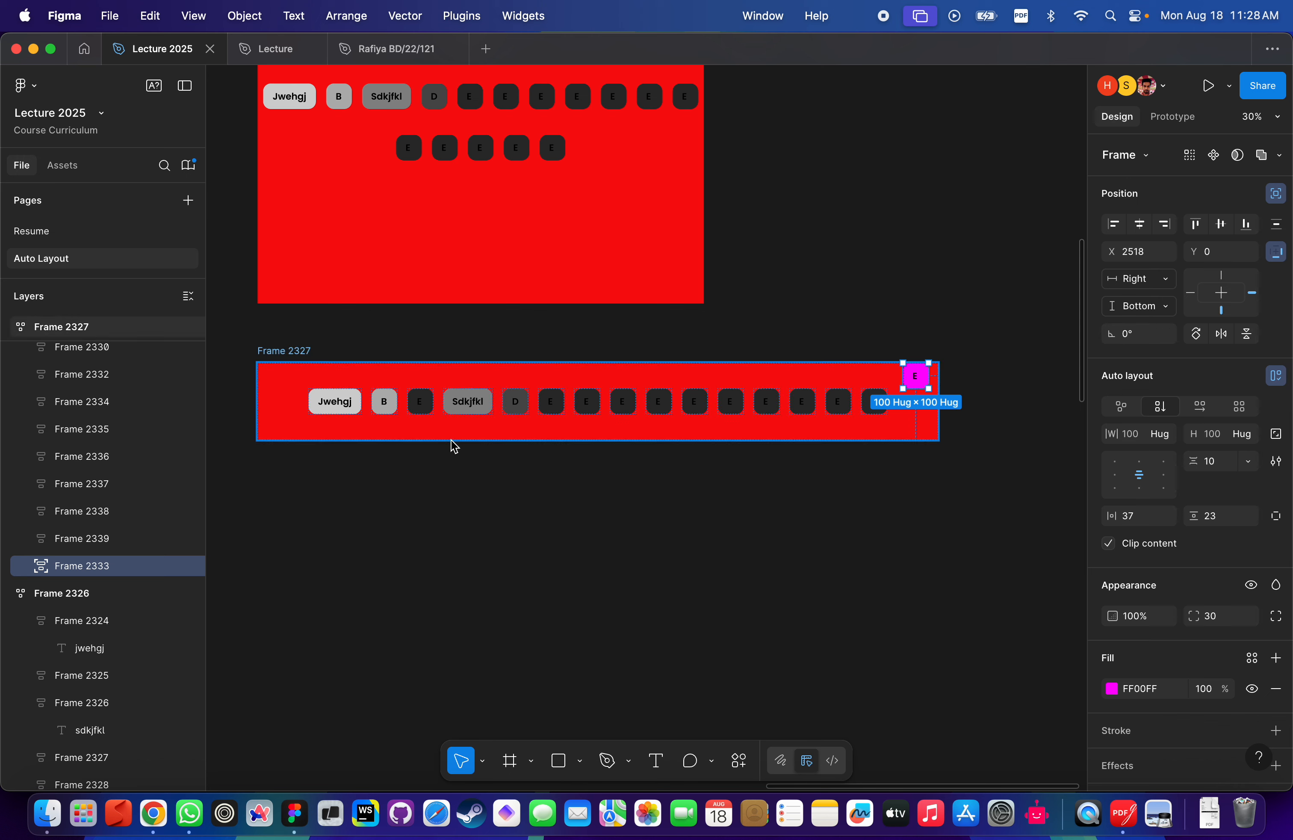
Stretch Frame 2327's height to about 1174 to test the magenta tile's bottom constraint, and return the height to Hug.
{"action": "left_click", "coordinate": [309, 357]}
{"action": "left_click", "coordinate": [292, 350]}
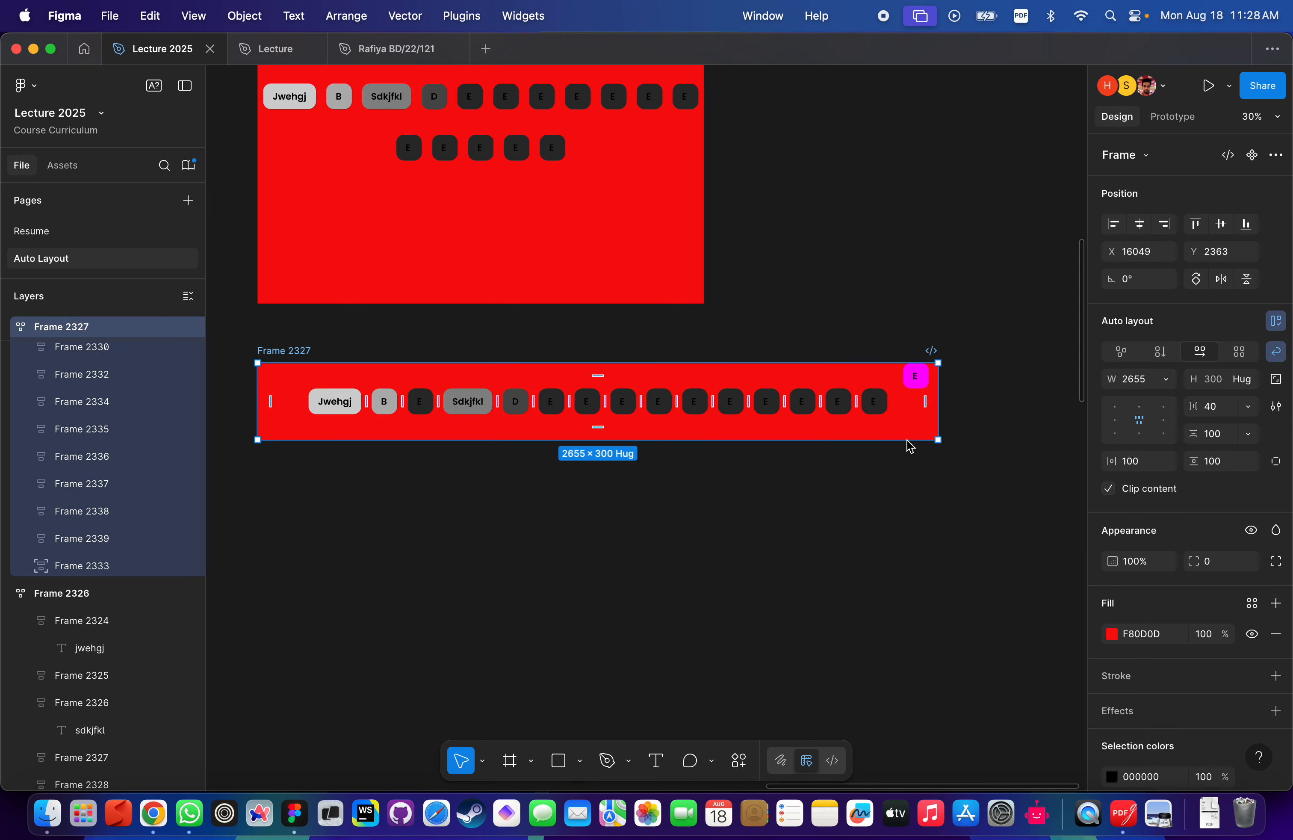
{"action": "left_click_drag", "start_coordinate": [917, 440], "coordinate": [918, 671]}
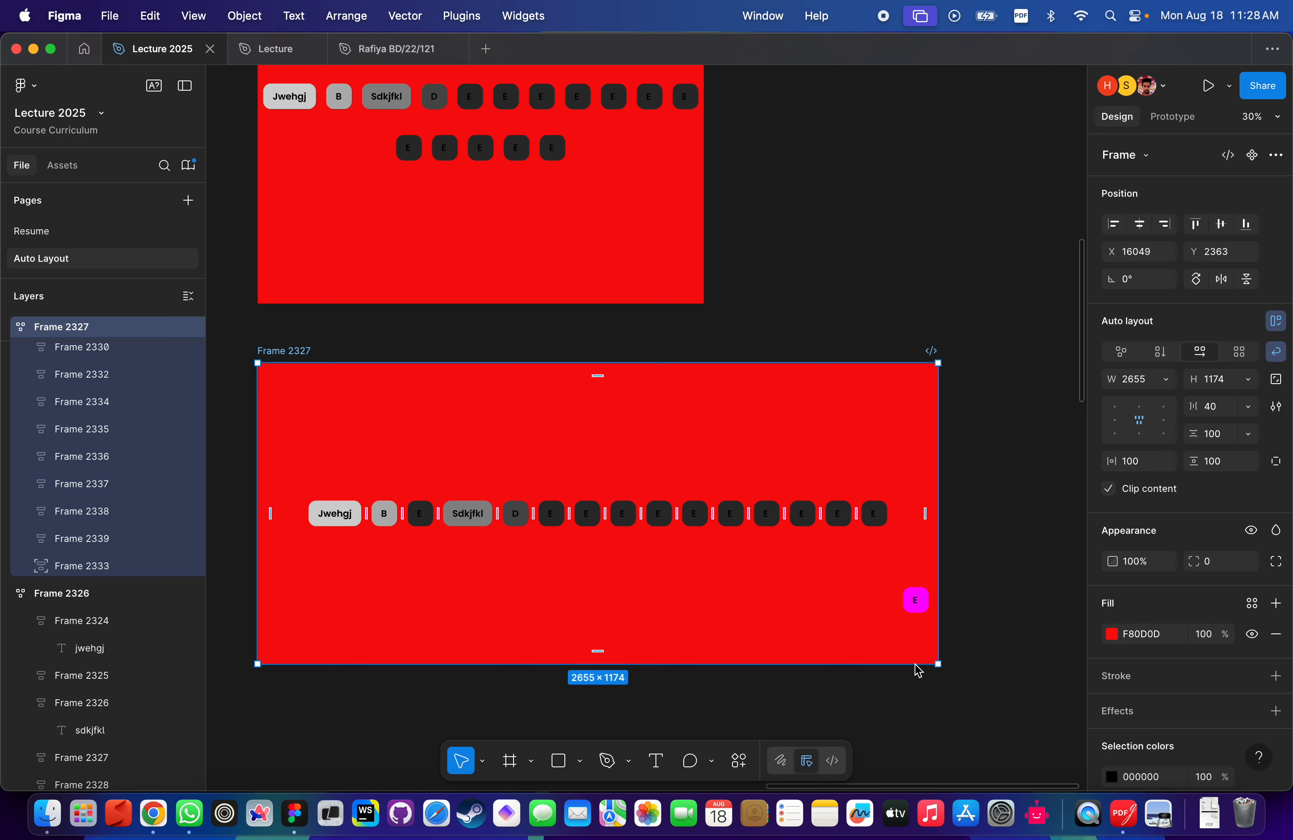
{"action": "double_click", "coordinate": [916, 664]}
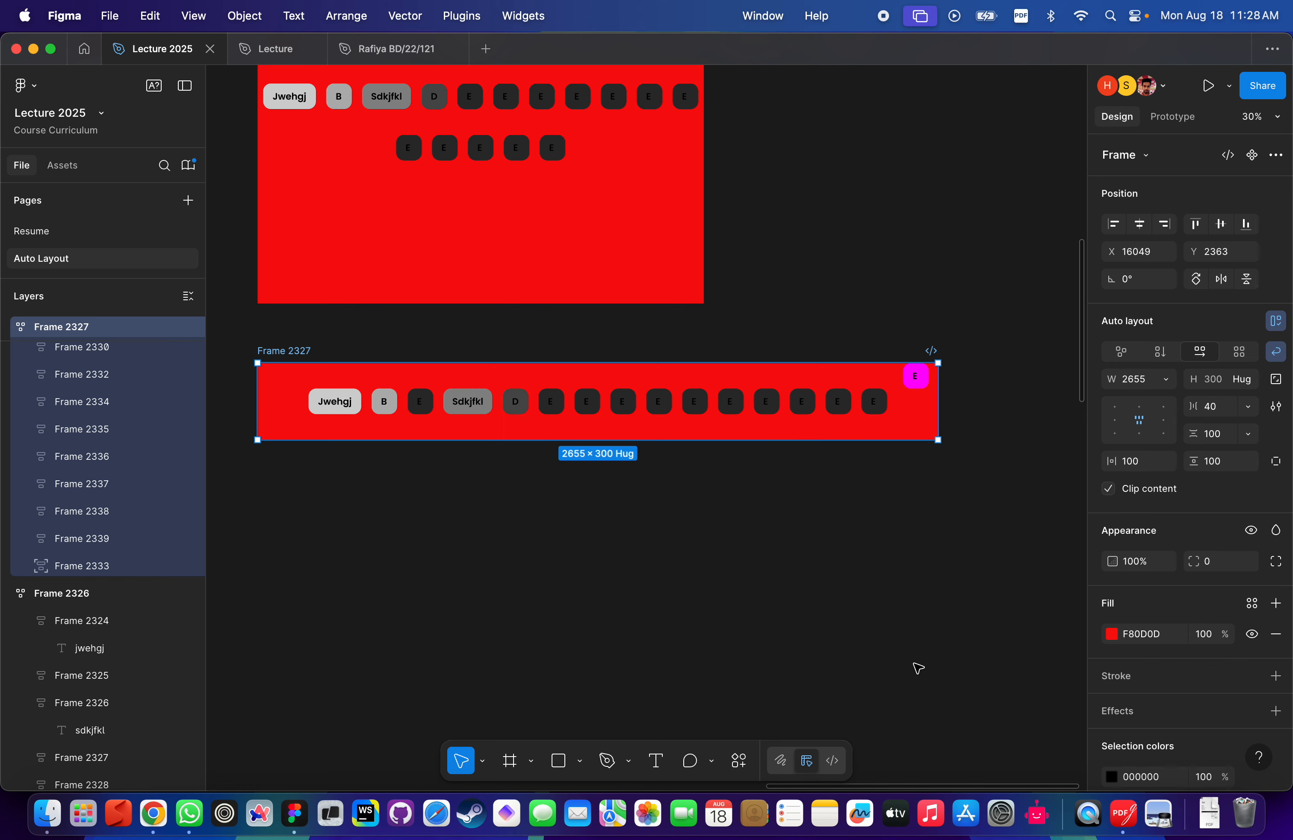
{"action": "left_click", "coordinate": [973, 410]}
Move the magenta tile so it overlaps Frame 2327's top-right corner, at about X 2574, Y -26.
{"action": "scroll", "coordinate": [922, 343], "scroll_direction": "up", "scroll_amount": 5}
{"action": "scroll", "coordinate": [927, 360], "scroll_direction": "down", "scroll_amount": 5}
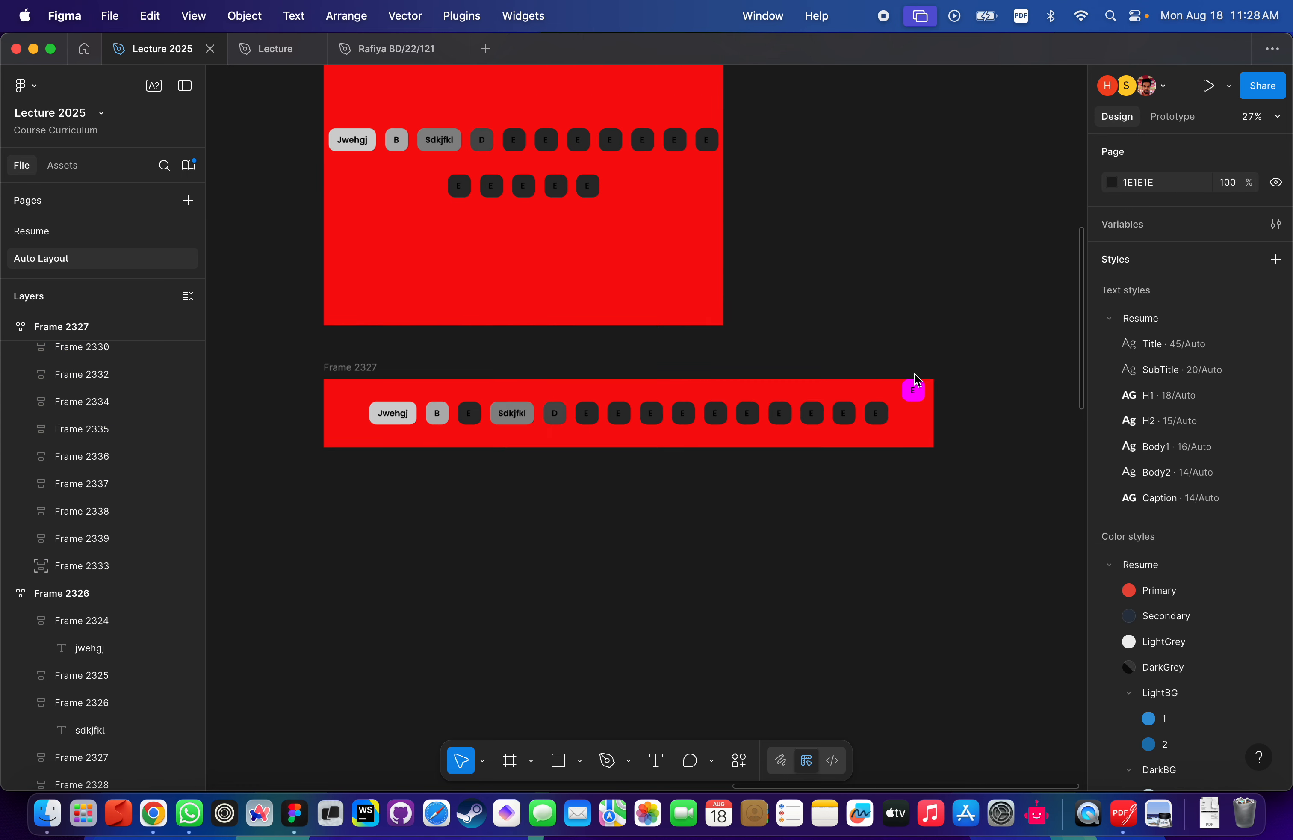
{"action": "left_click", "coordinate": [921, 385]}
{"action": "left_click_drag", "start_coordinate": [931, 384], "coordinate": [931, 384]}
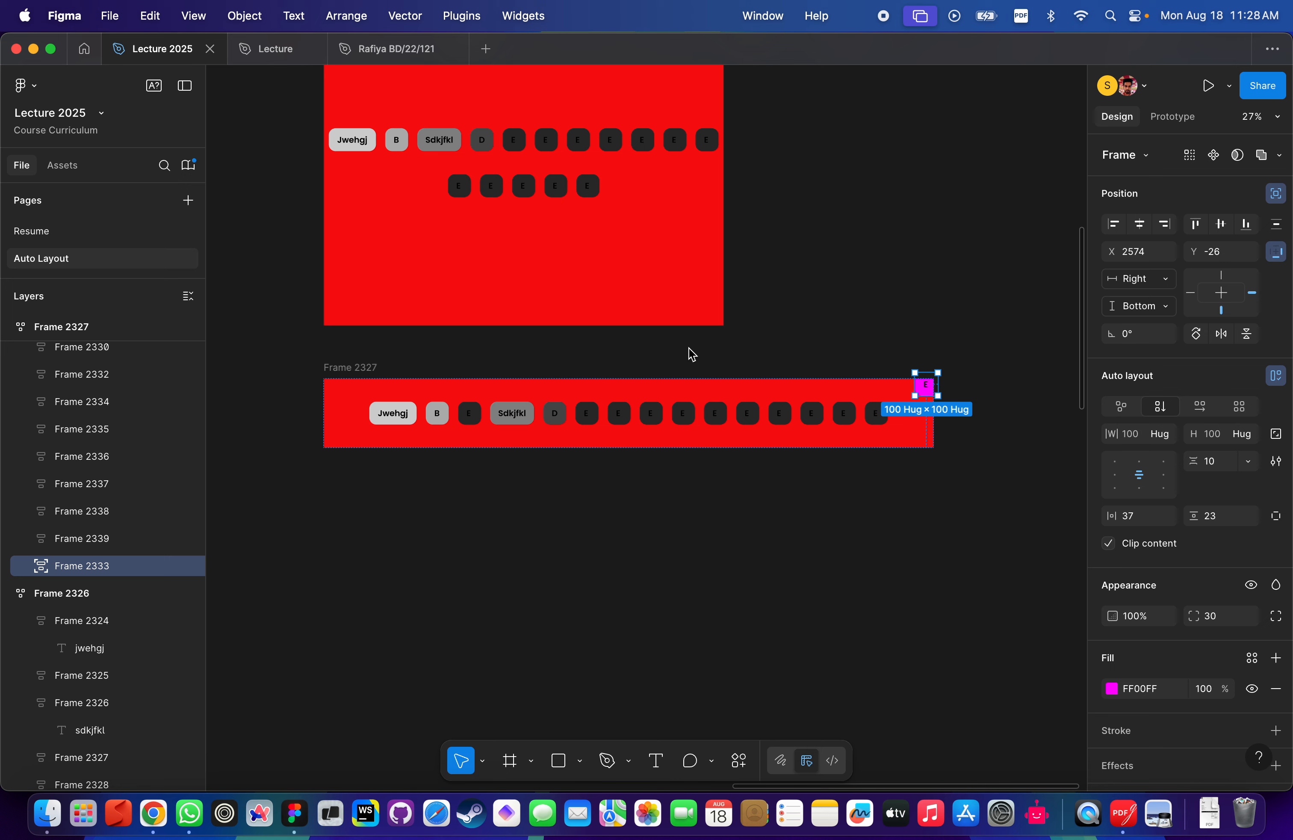
{"action": "left_click", "coordinate": [568, 358]}
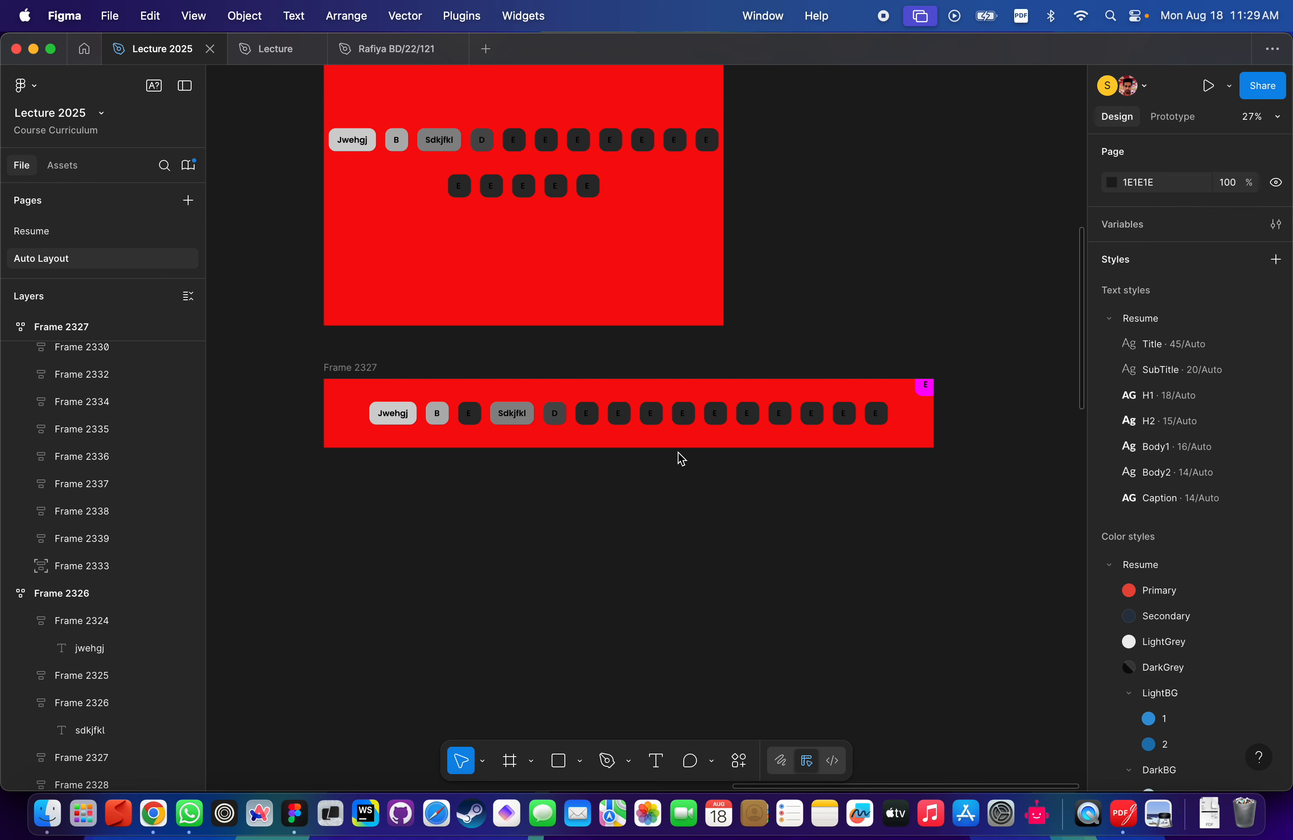
Turn off content clipping for Frame 2327.
{"action": "left_click", "coordinate": [349, 371]}
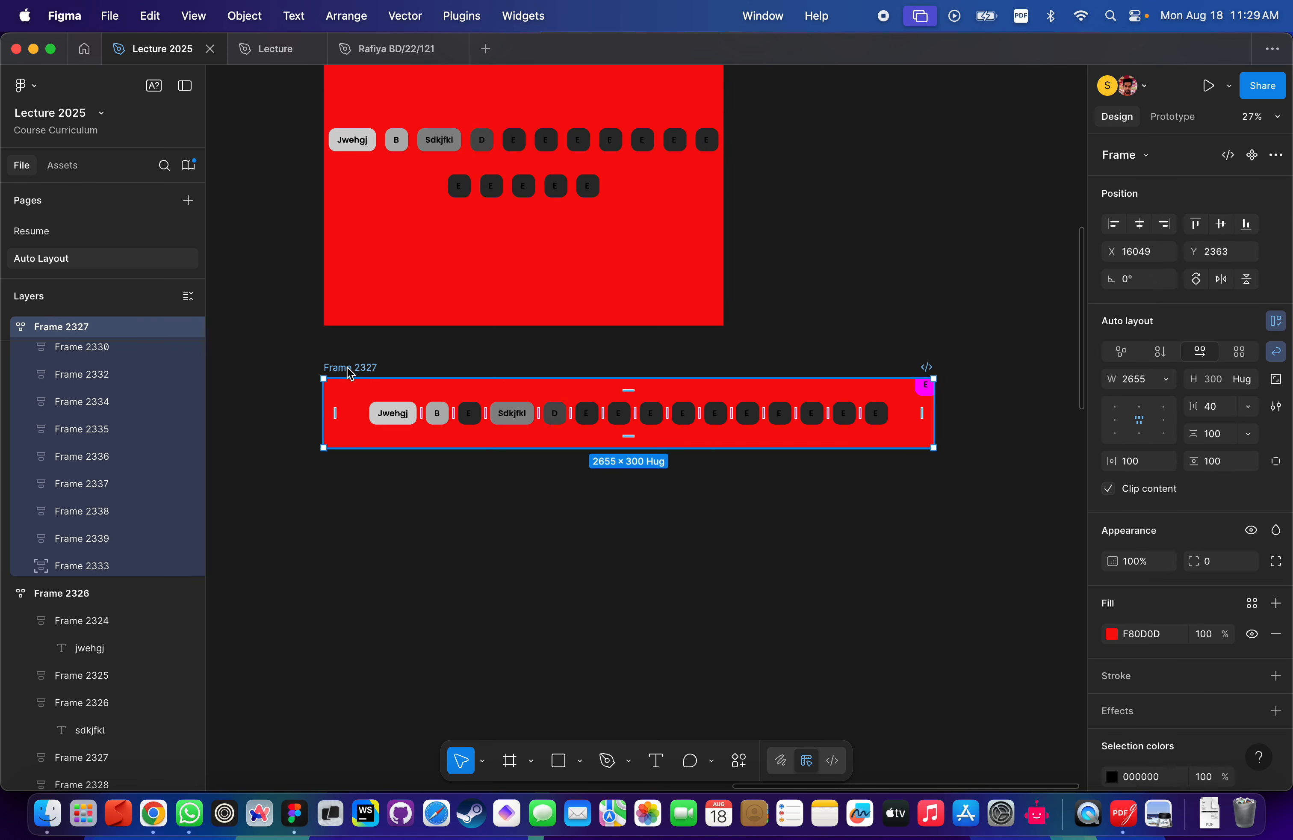
{"action": "left_click", "coordinate": [1109, 489]}
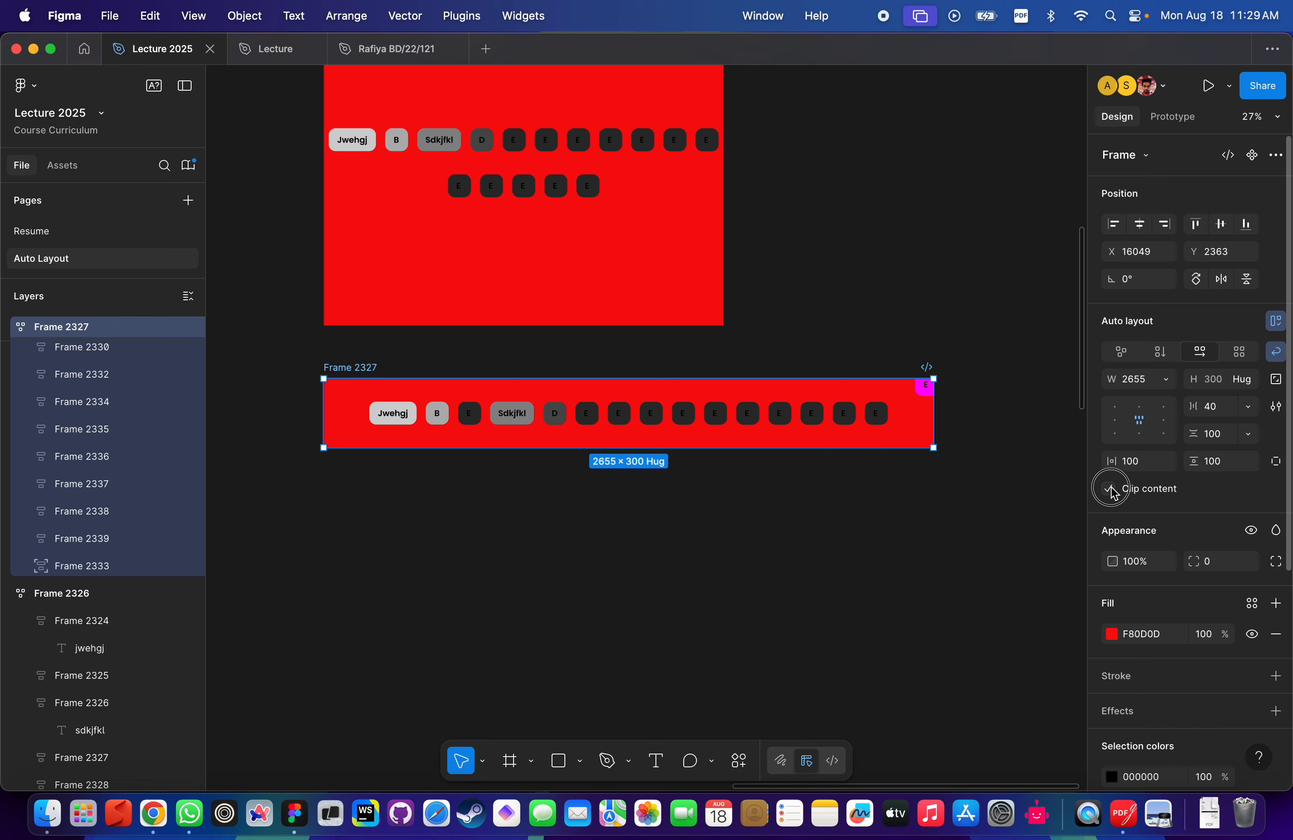
{"action": "left_click", "coordinate": [971, 492]}
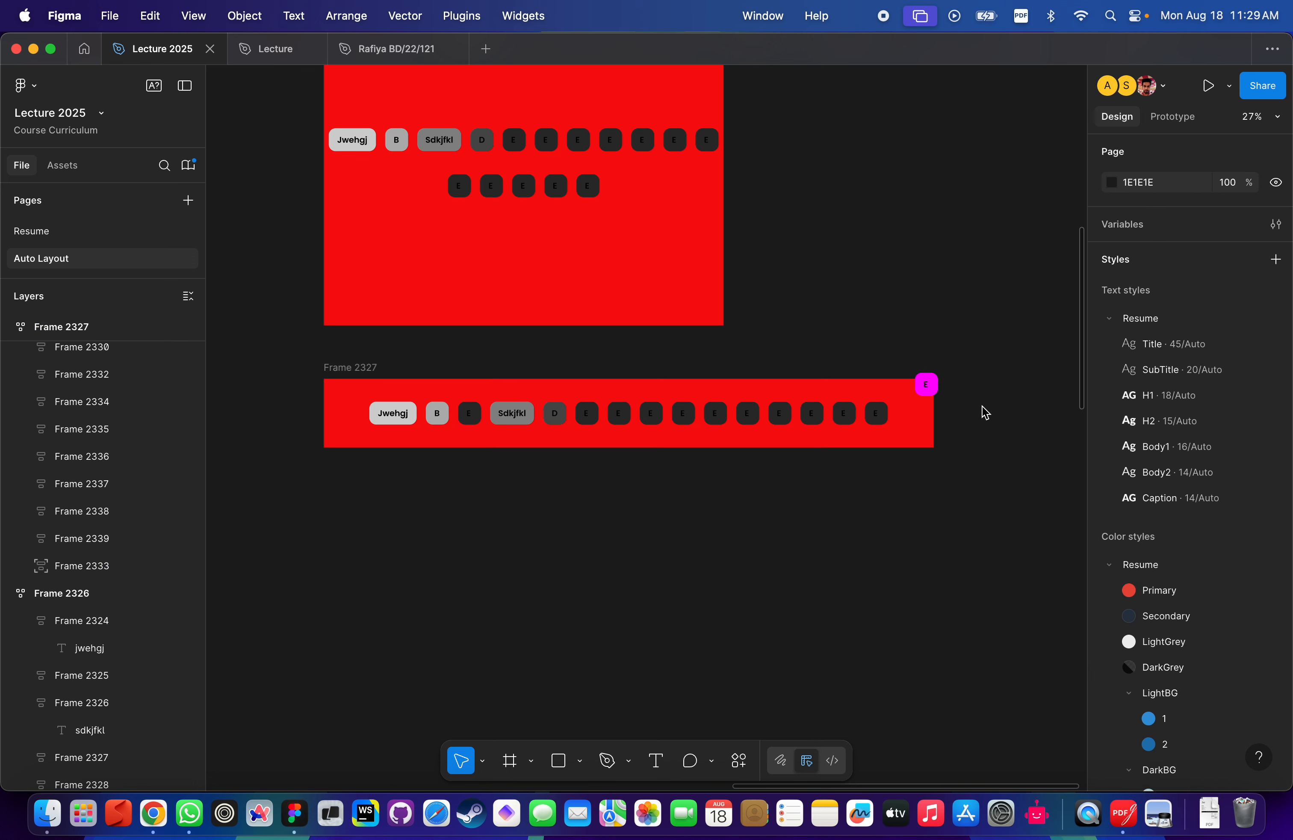
Set the corner radius of the magenta tile to 100 to make it a circle.
{"action": "left_click", "coordinate": [926, 384]}
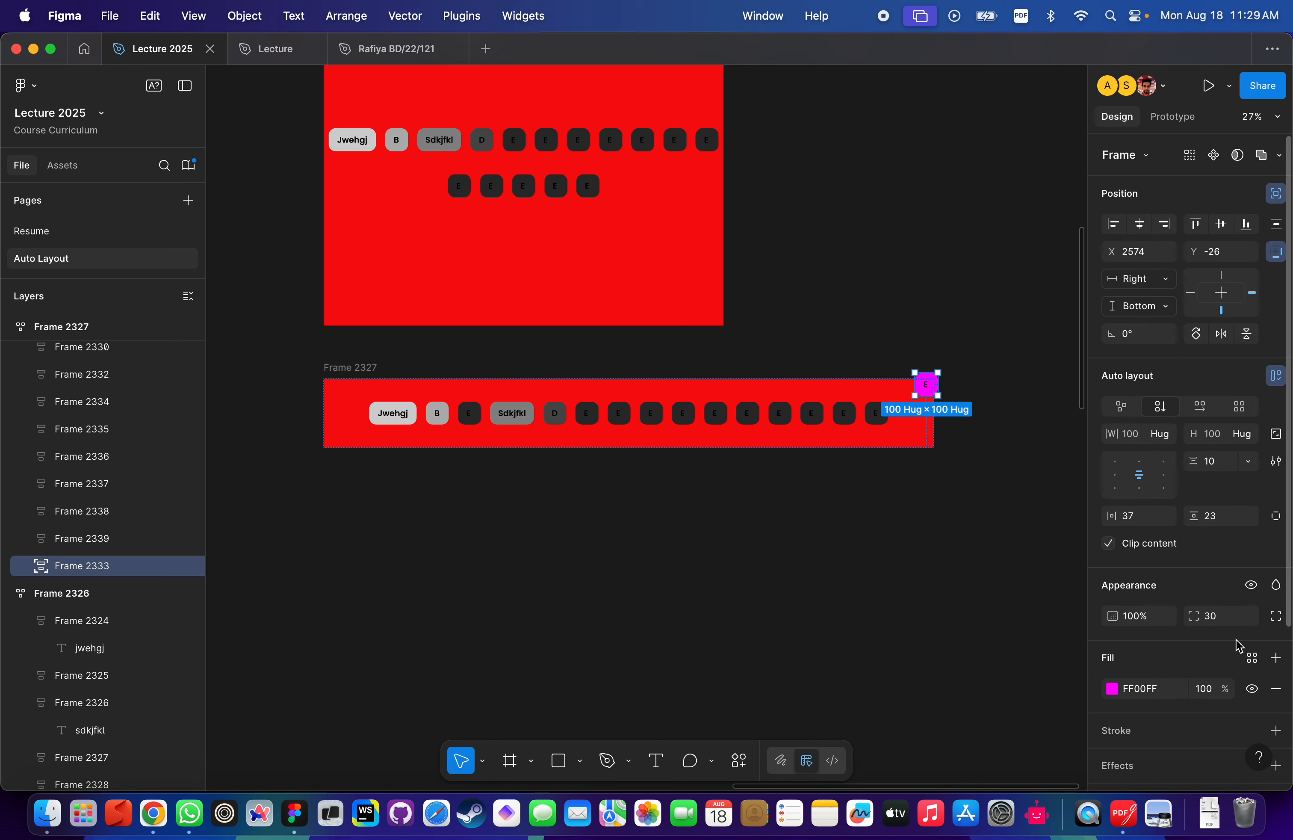
{"action": "left_click", "coordinate": [1230, 614]}
{"action": "type", "text": "100"}
{"action": "key", "text": "Return"}
{"action": "left_click", "coordinate": [958, 540]}
{"action": "scroll", "coordinate": [980, 375], "scroll_direction": "up", "scroll_amount": 3}
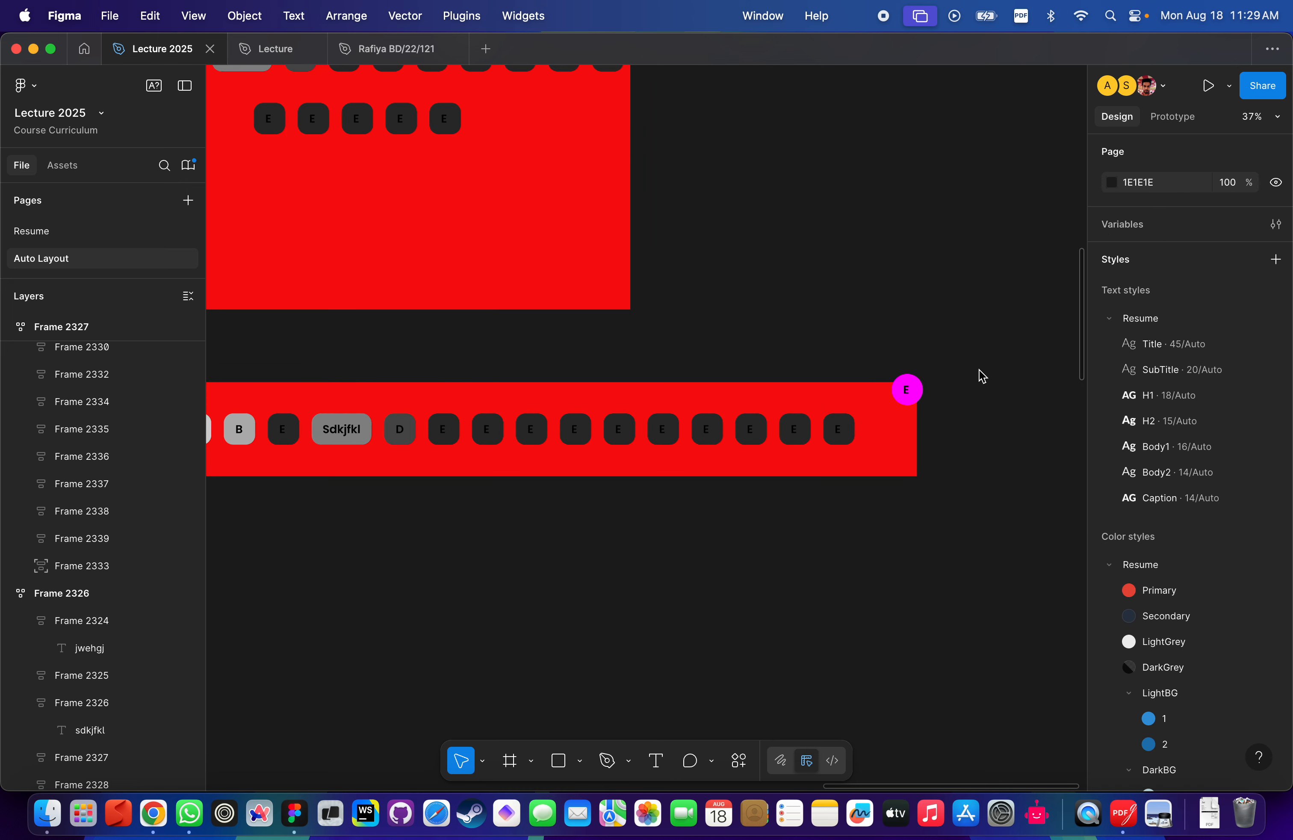
{"action": "scroll", "coordinate": [981, 377], "scroll_direction": "left", "scroll_amount": 3}
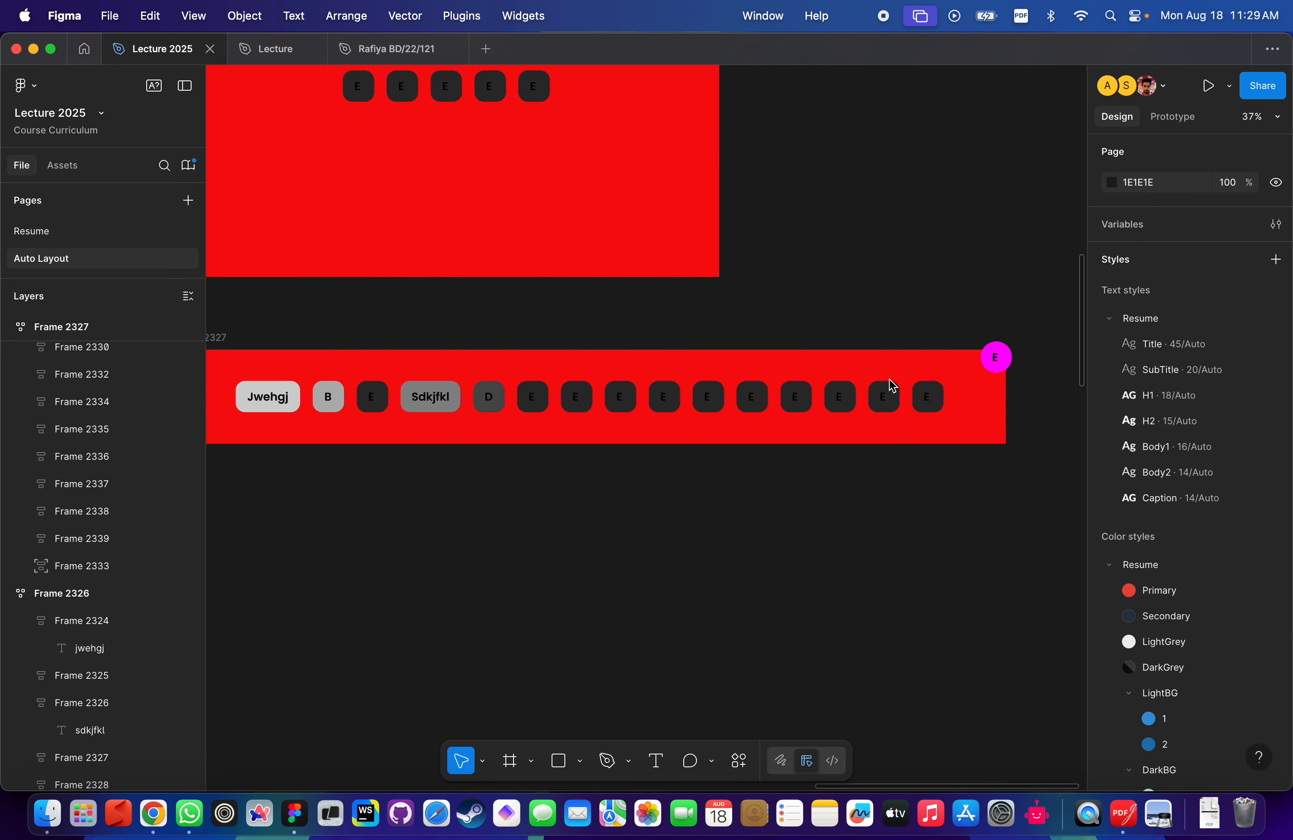
Stretch Frame 2327's height to about 959 to test the magenta circle's position, and undo the resize.
{"action": "scroll", "coordinate": [982, 370], "scroll_direction": "down", "scroll_amount": 5}
{"action": "left_click", "coordinate": [998, 350]}
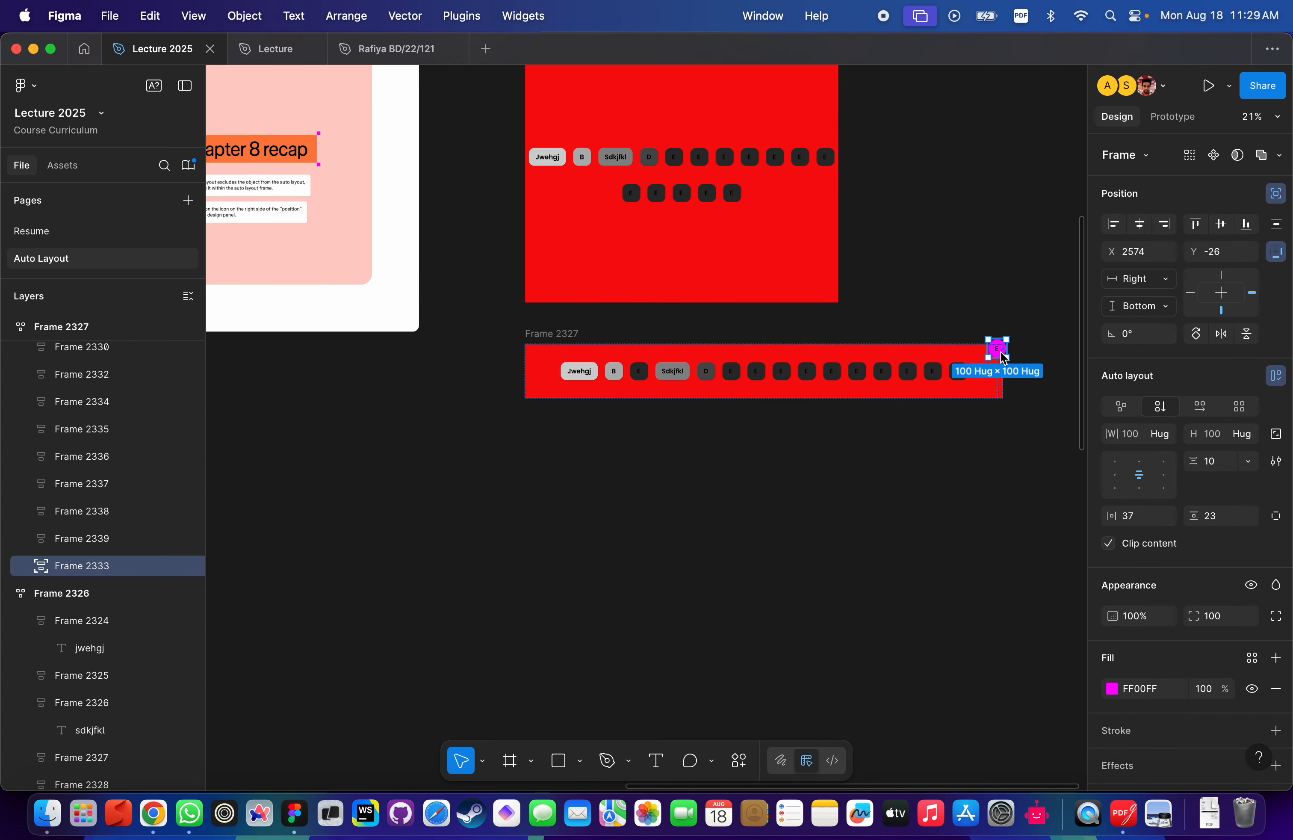
{"action": "left_click", "coordinate": [536, 334]}
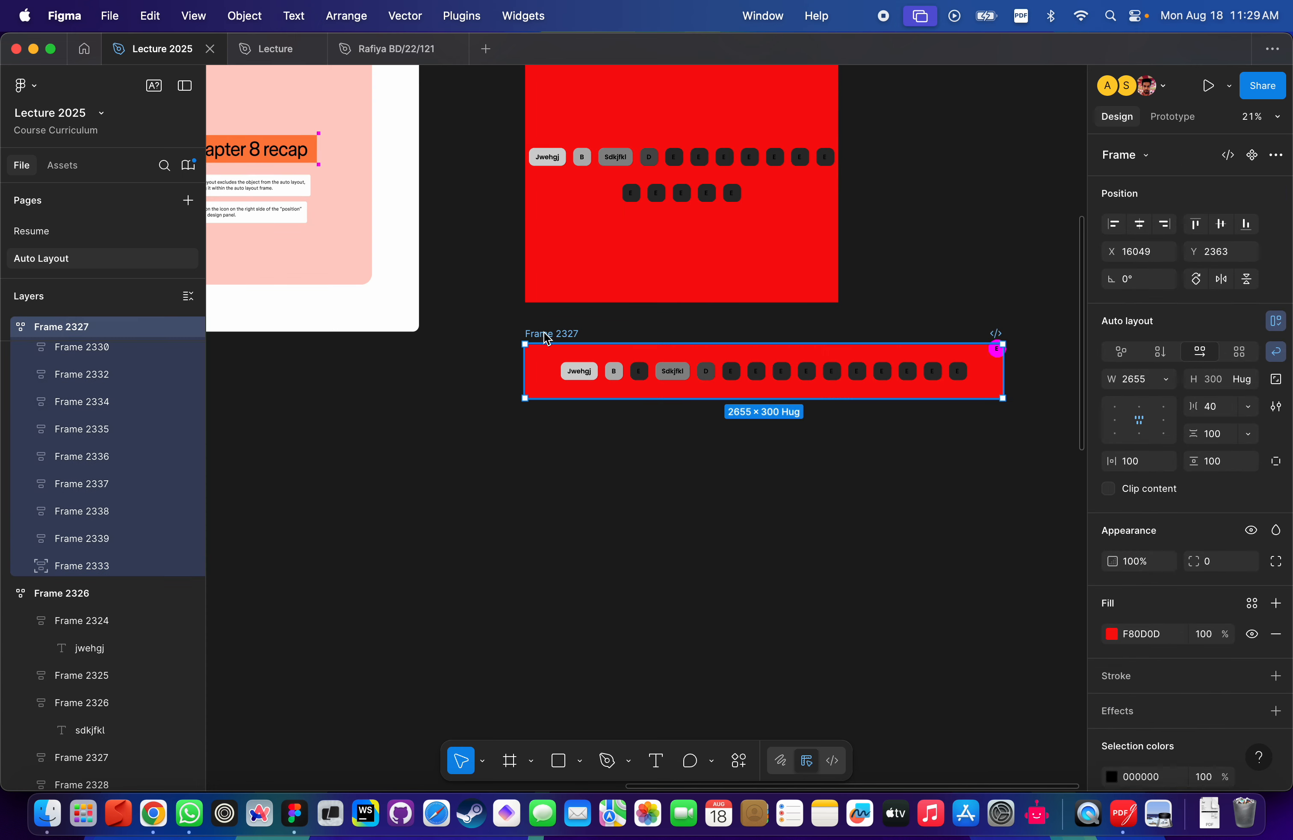
{"action": "left_click_drag", "start_coordinate": [698, 399], "coordinate": [700, 522]}
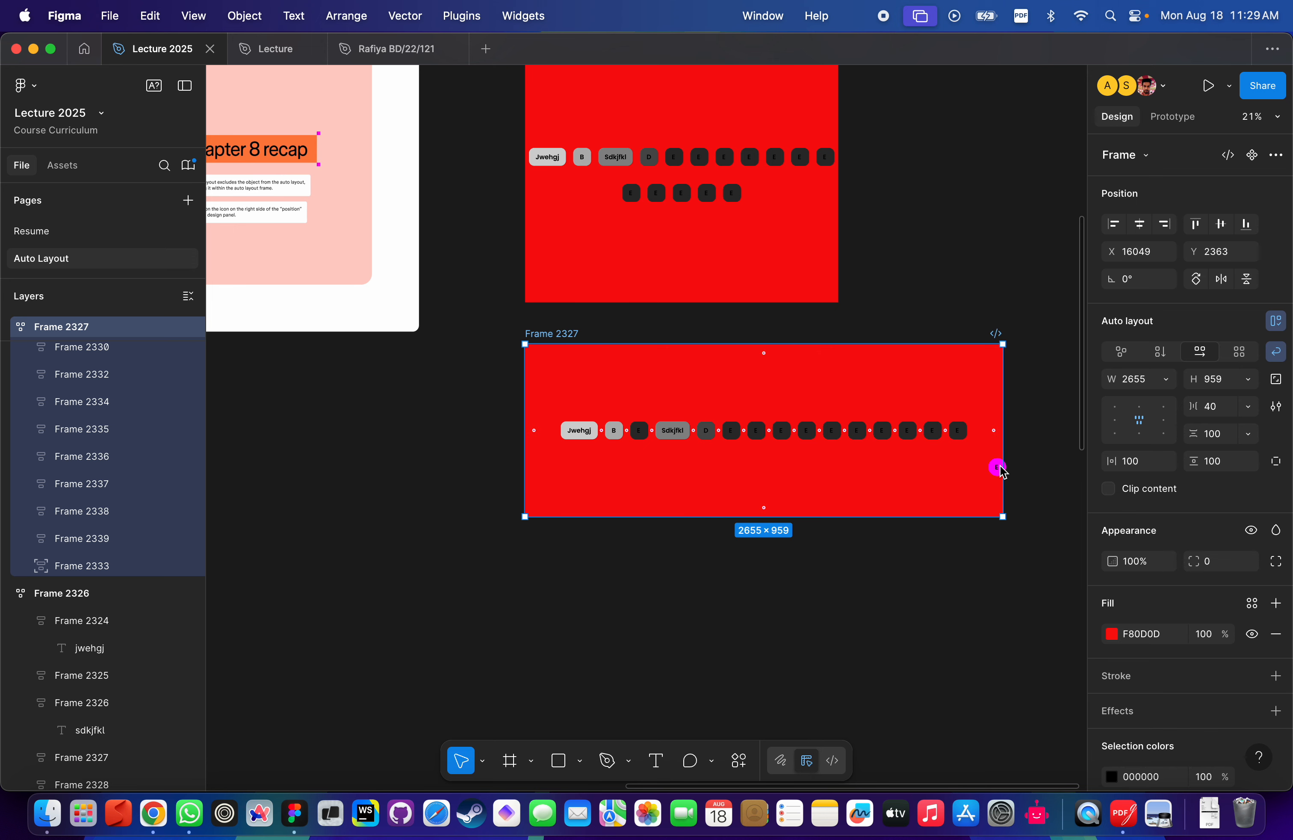
{"action": "key", "text": "ctrl+z"}
Set the vertical constraint of the magenta circle to Top.
{"action": "left_click", "coordinate": [997, 349]}
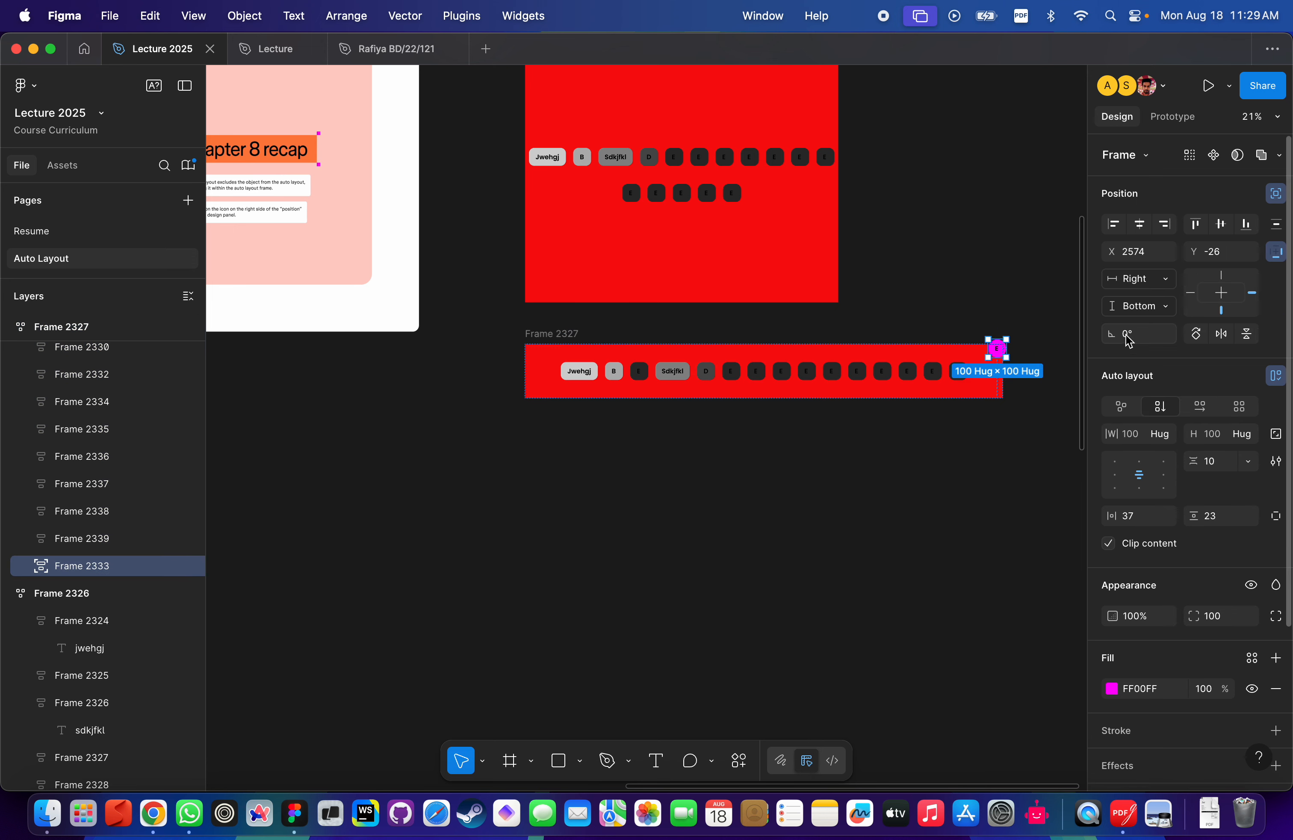
{"action": "left_click", "coordinate": [1166, 307]}
{"action": "left_click", "coordinate": [1140, 306]}
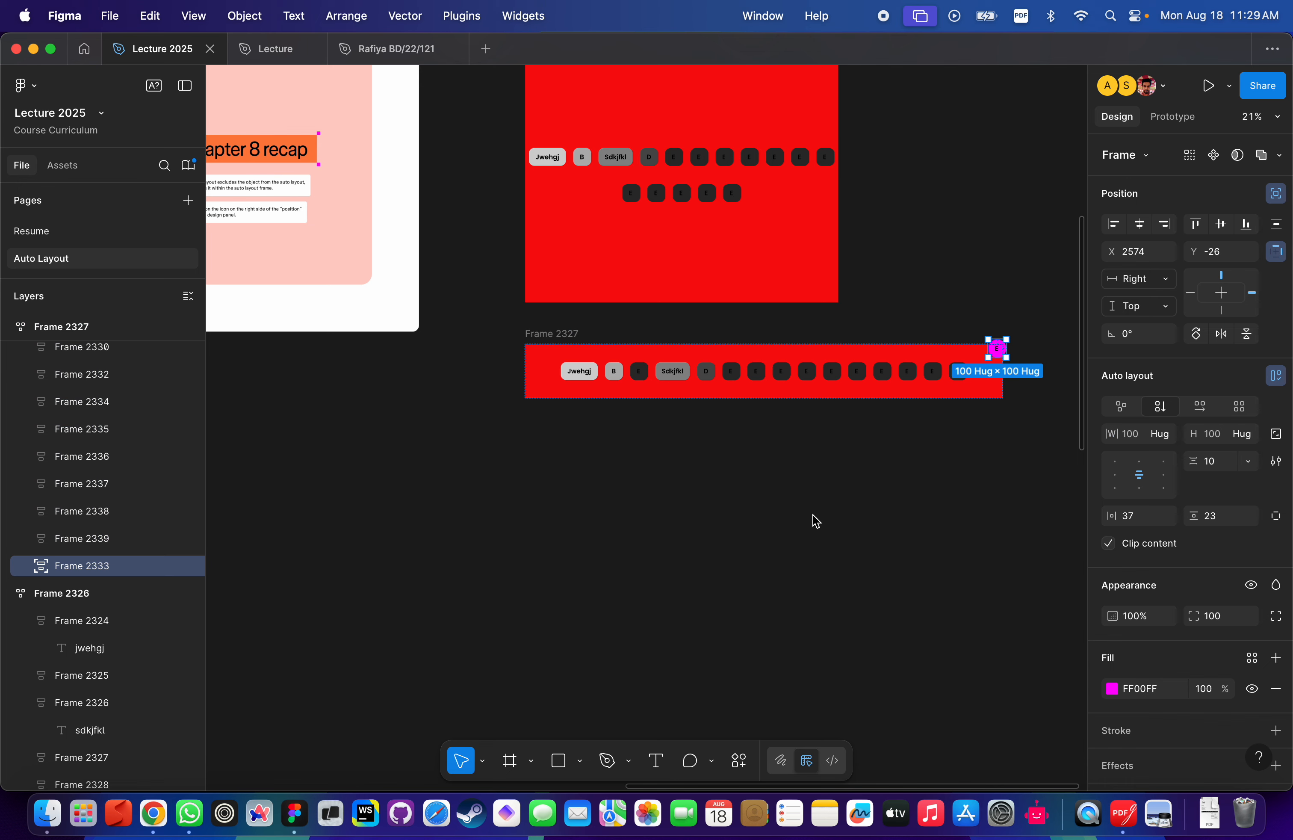
{"action": "left_click", "coordinate": [815, 521]}
Resize Frame 2327 to about 2011 × 508 to wrap its tiles and test the circle's top-right constraints.
{"action": "left_click", "coordinate": [597, 382]}
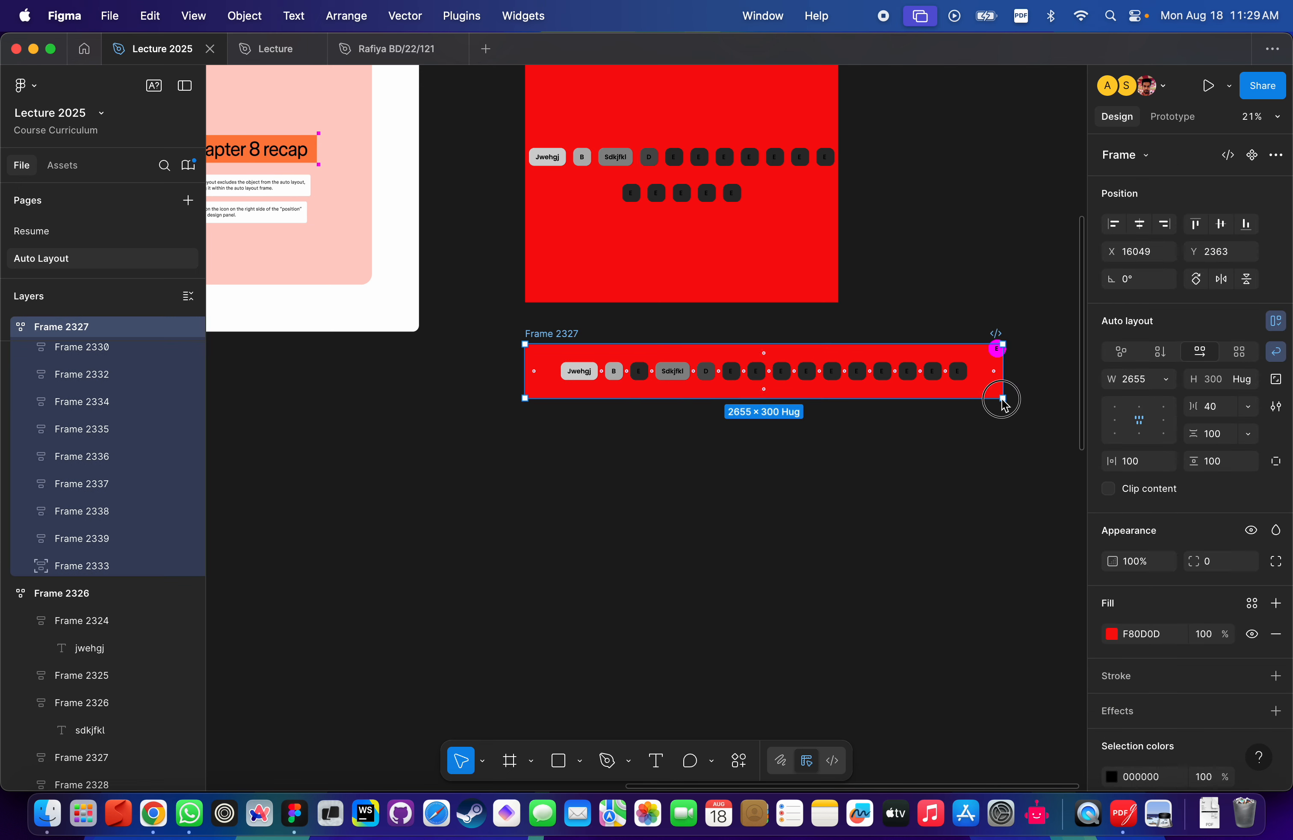
{"action": "left_click_drag", "start_coordinate": [1003, 403], "coordinate": [888, 439]}
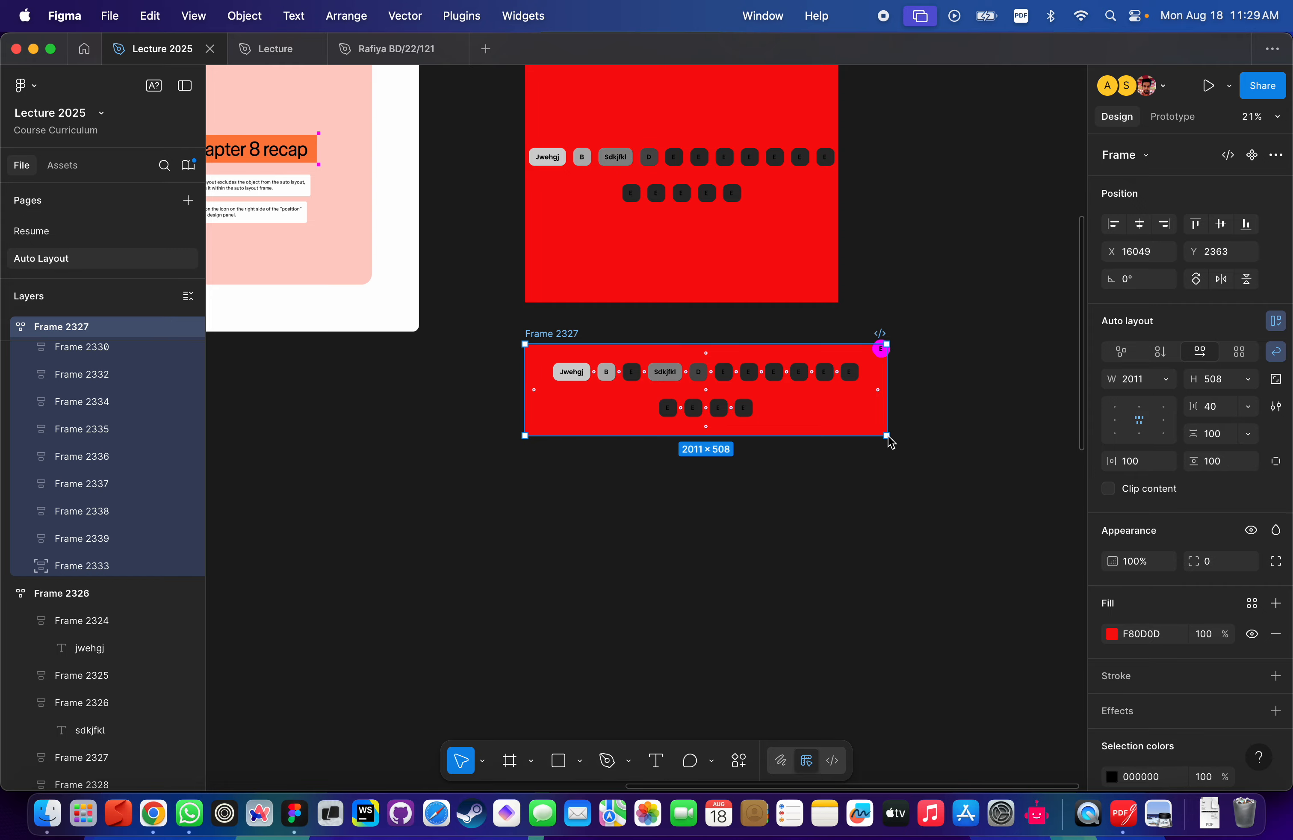
{"action": "left_click", "coordinate": [664, 532]}
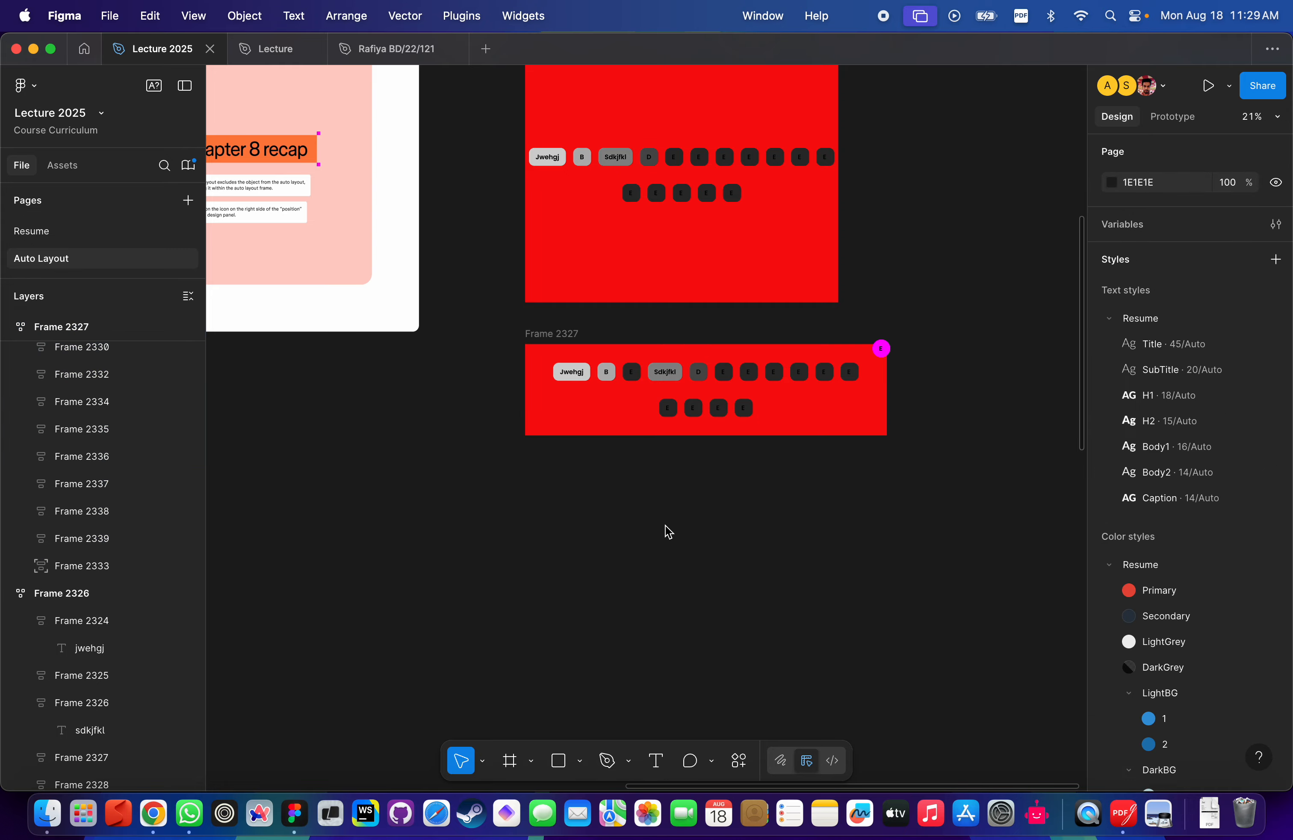
Find the Chapter 5 recap among the chapter notes and read its points on auto layout gap.
{"action": "scroll", "coordinate": [664, 531], "scroll_direction": "down", "scroll_amount": 8}
{"action": "scroll", "coordinate": [597, 387], "scroll_direction": "up", "scroll_amount": 10}
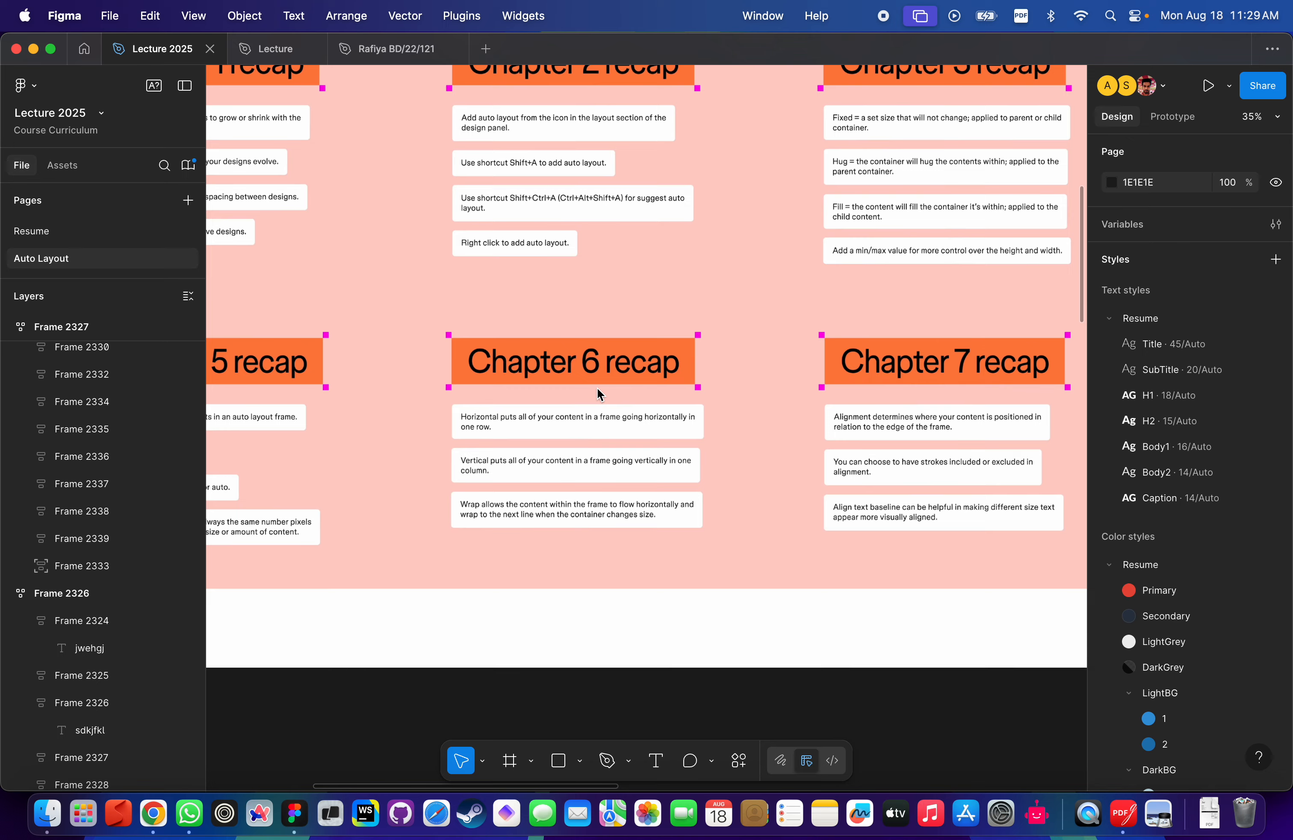
{"action": "scroll", "coordinate": [444, 294], "scroll_direction": "left", "scroll_amount": 10}
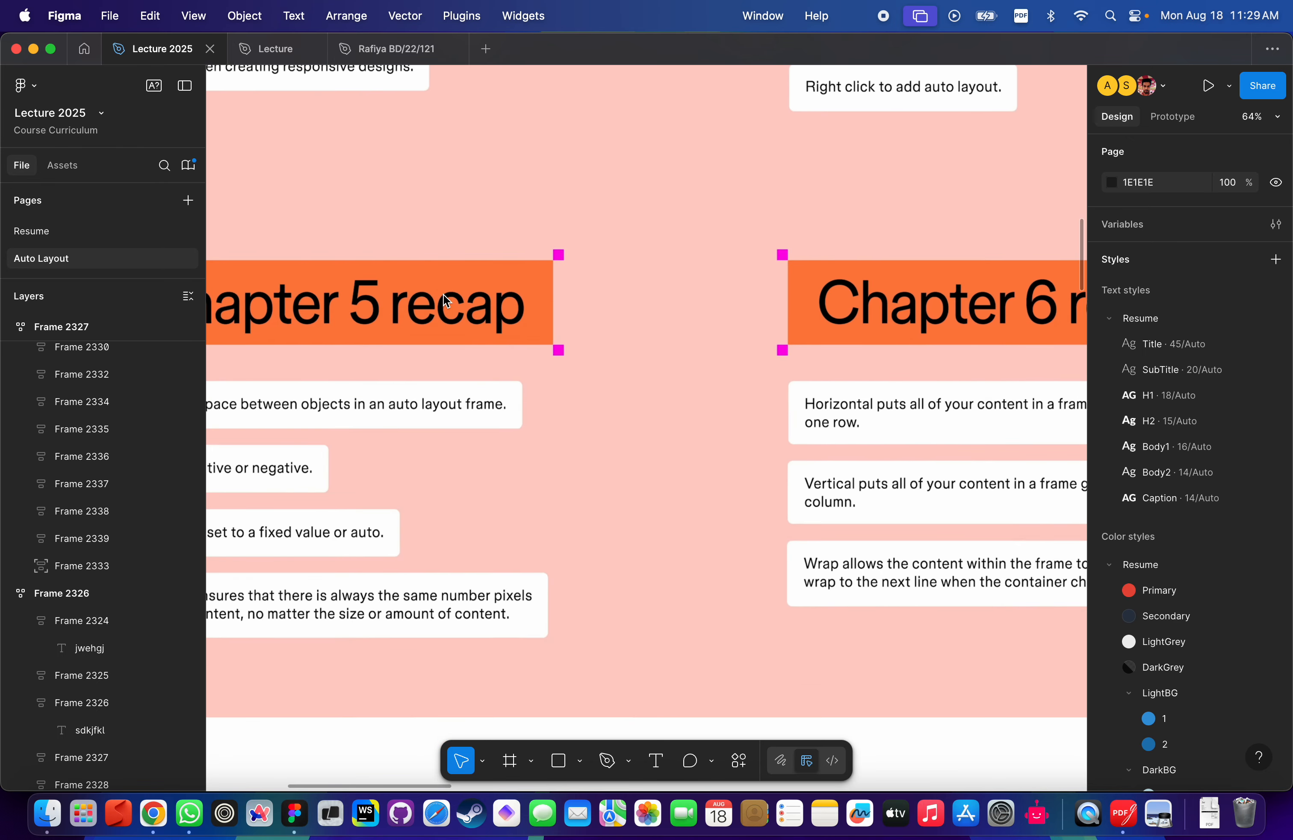
{"action": "scroll", "coordinate": [622, 278], "scroll_direction": "right", "scroll_amount": 8}
{"action": "scroll", "coordinate": [615, 281], "scroll_direction": "left", "scroll_amount": 10}
{"action": "scroll", "coordinate": [480, 365], "scroll_direction": "down", "scroll_amount": 2}
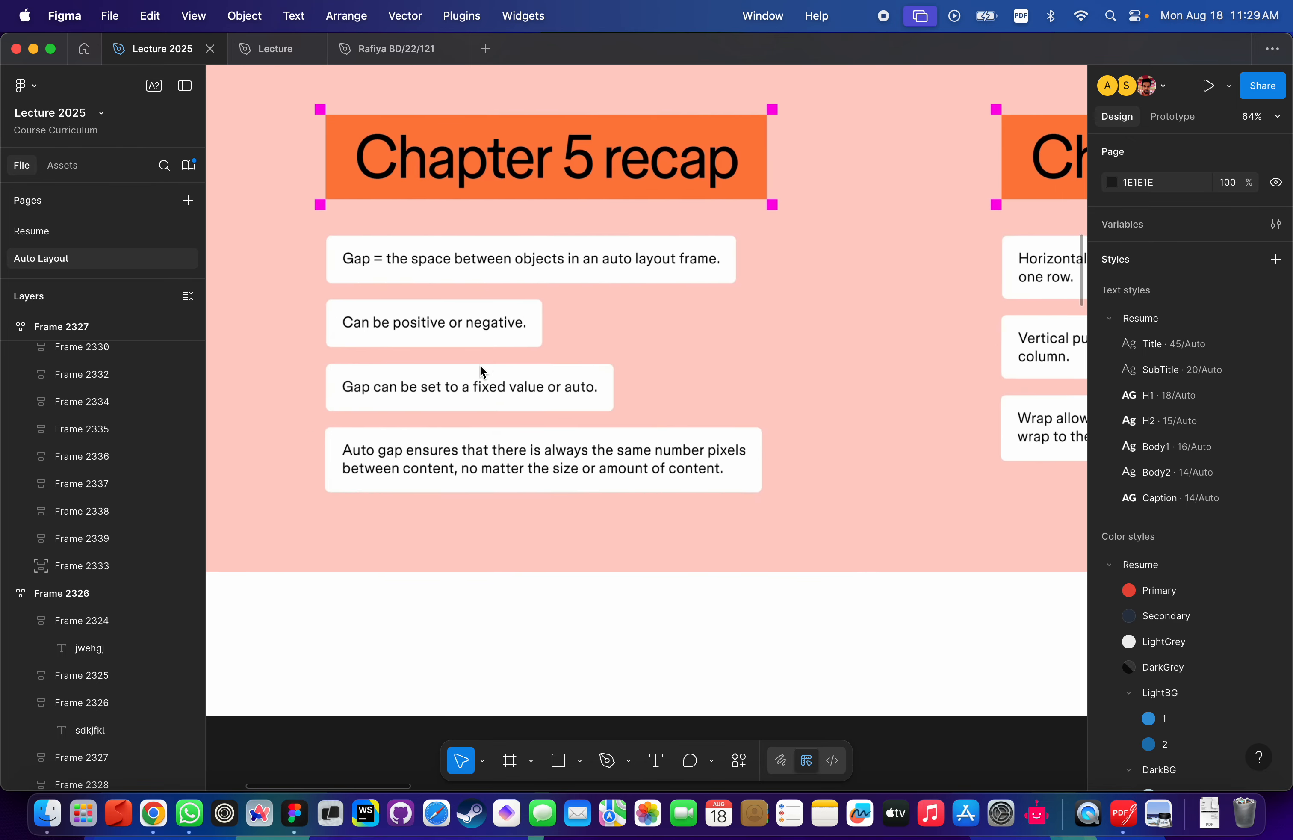
Read the Chapter 6, Chapter 7 and Chapter 8 recap notes on direction, wrapping, alignment and ignoring auto layout.
{"action": "scroll", "coordinate": [494, 323], "scroll_direction": "right", "scroll_amount": 10}
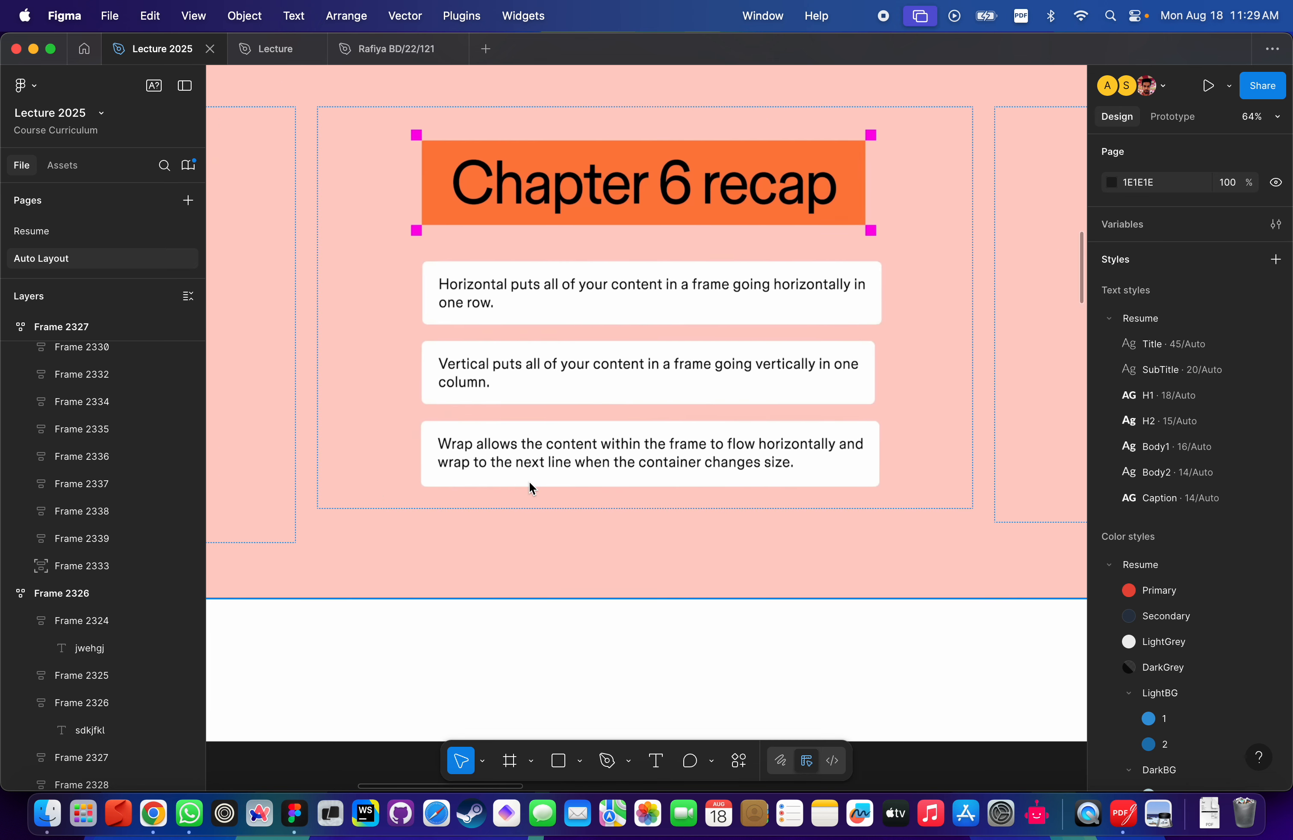
{"action": "scroll", "coordinate": [530, 482], "scroll_direction": "right", "scroll_amount": 10}
{"action": "scroll", "coordinate": [529, 481], "scroll_direction": "up", "scroll_amount": 2}
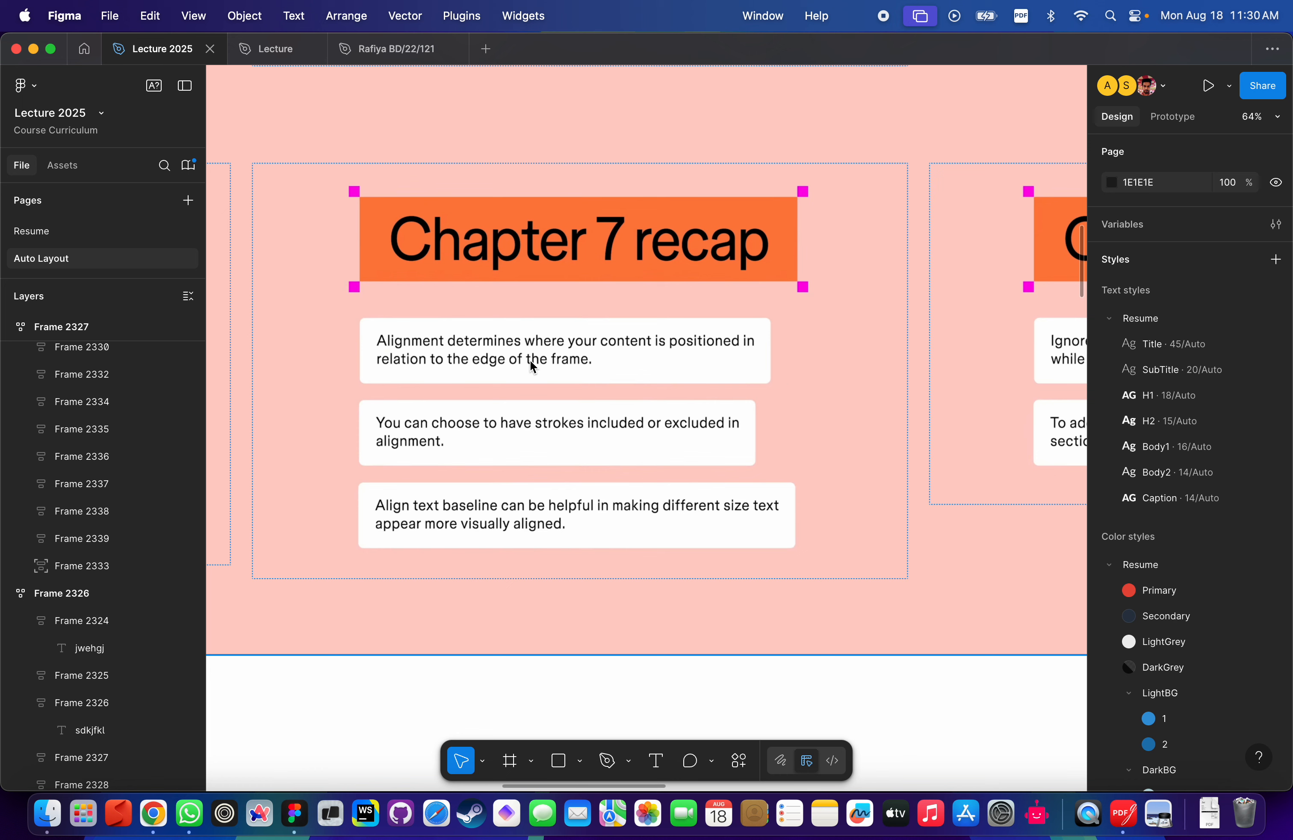
{"action": "scroll", "coordinate": [634, 422], "scroll_direction": "right", "scroll_amount": 10}
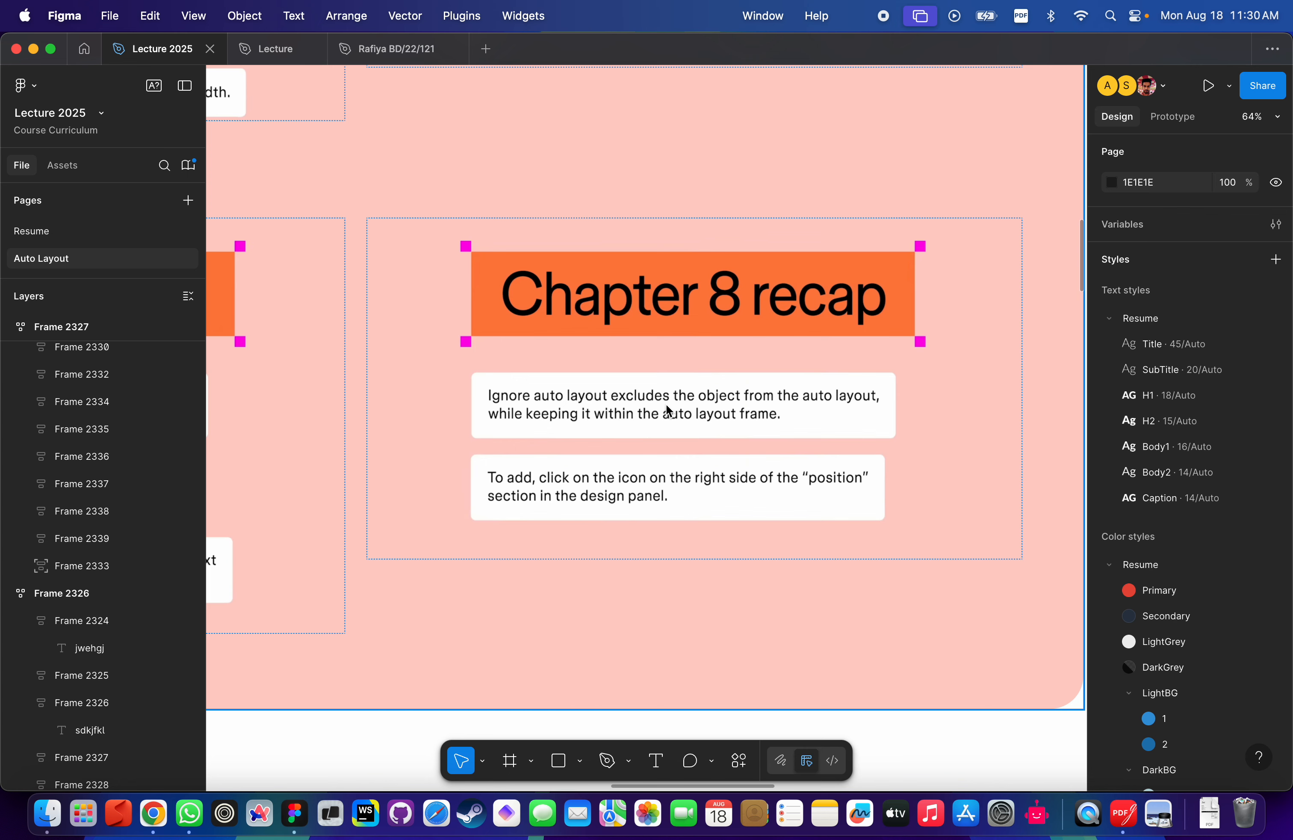
{"action": "scroll", "coordinate": [666, 405], "scroll_direction": "down", "scroll_amount": 10}
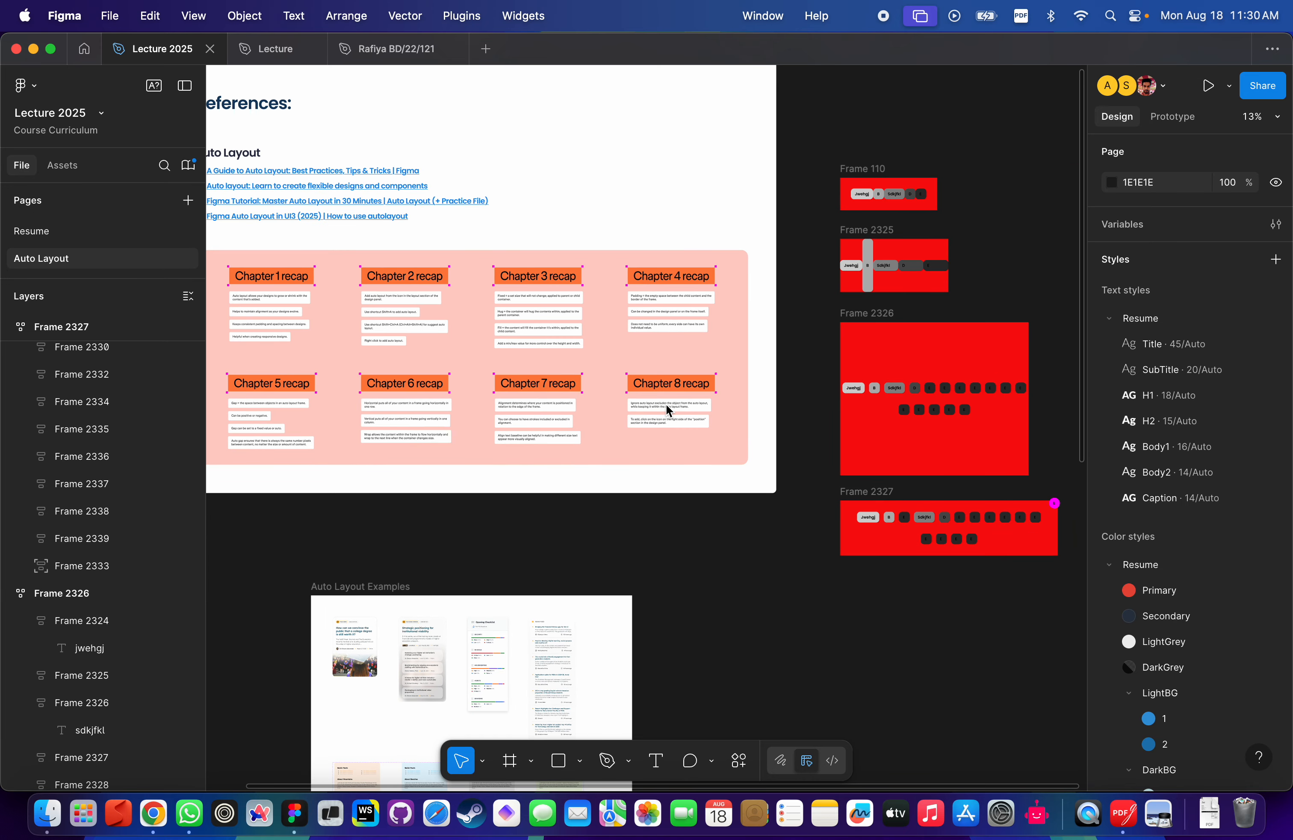
Examine the cards in the Auto Layout Examples frame, including the Opening Checklist and News Feed cards, alongside the red practice frames.
{"action": "scroll", "coordinate": [666, 404], "scroll_direction": "down", "scroll_amount": 3}
{"action": "scroll", "coordinate": [890, 491], "scroll_direction": "up", "scroll_amount": 3}
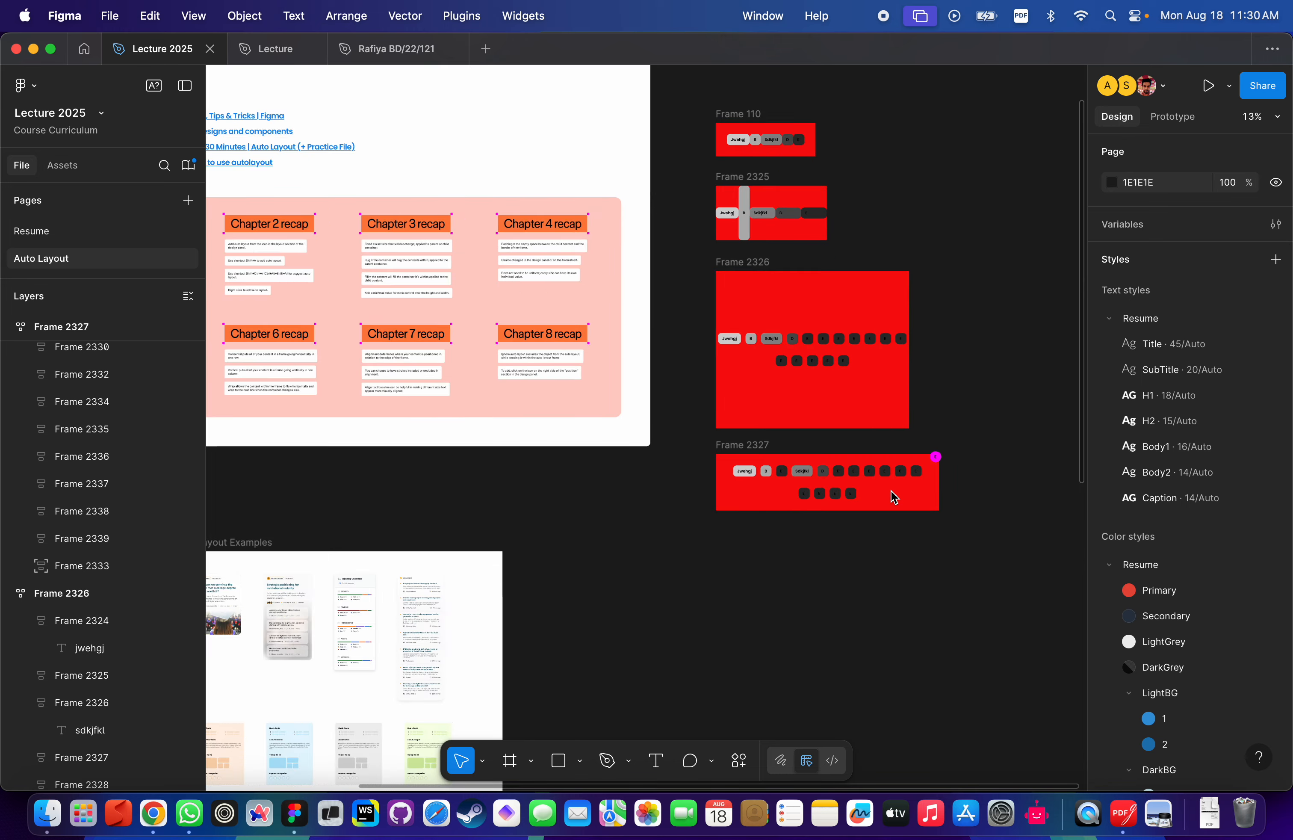
{"action": "scroll", "coordinate": [362, 657], "scroll_direction": "up", "scroll_amount": 5}
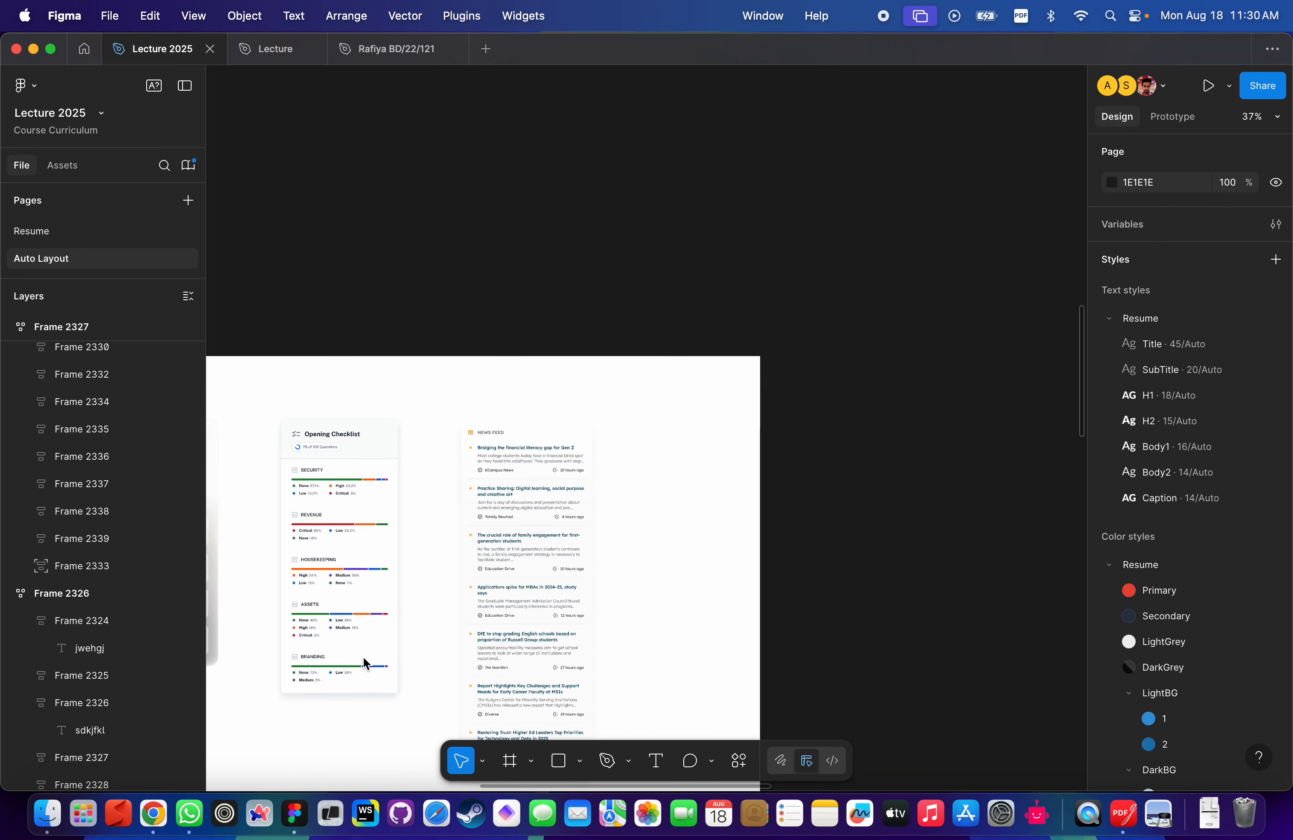
{"action": "scroll", "coordinate": [671, 305], "scroll_direction": "up", "scroll_amount": 4}
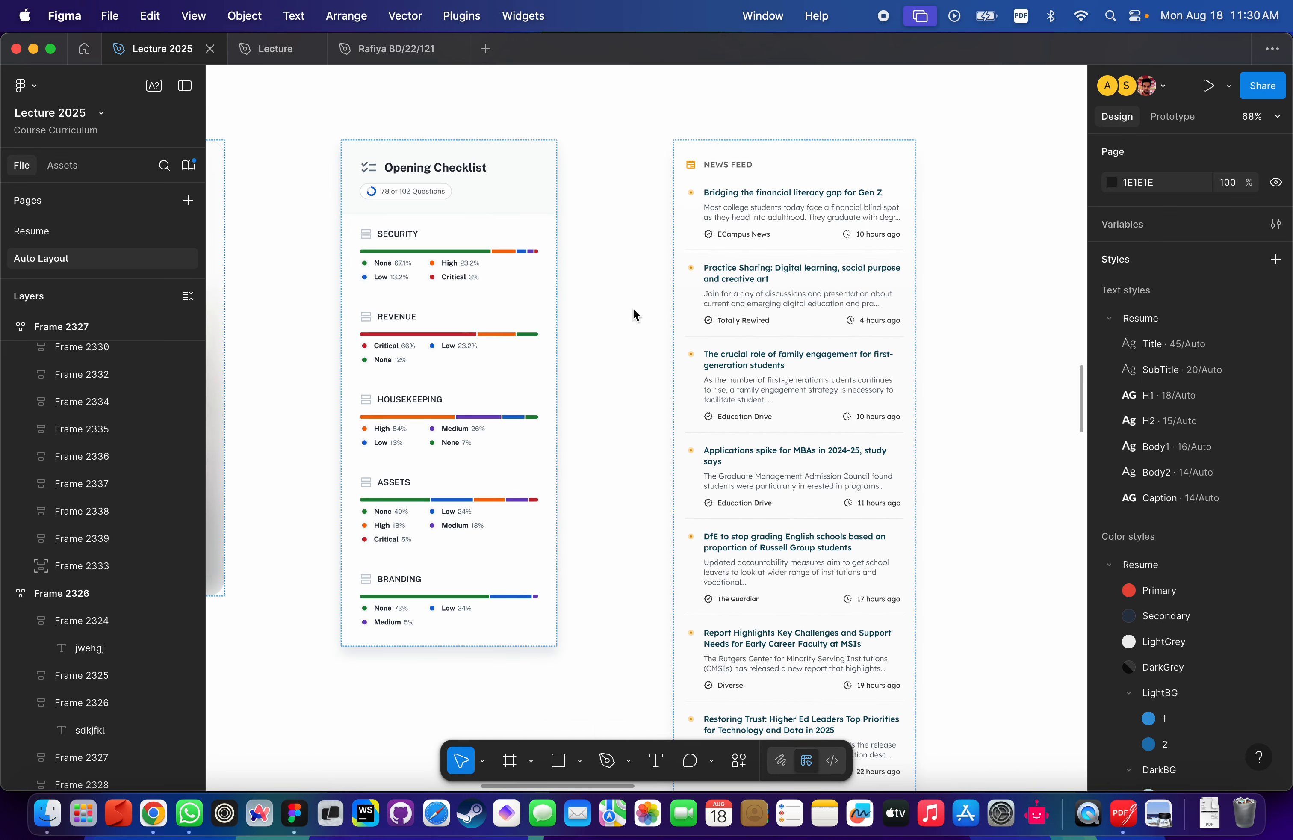
{"action": "left_click", "coordinate": [499, 277]}
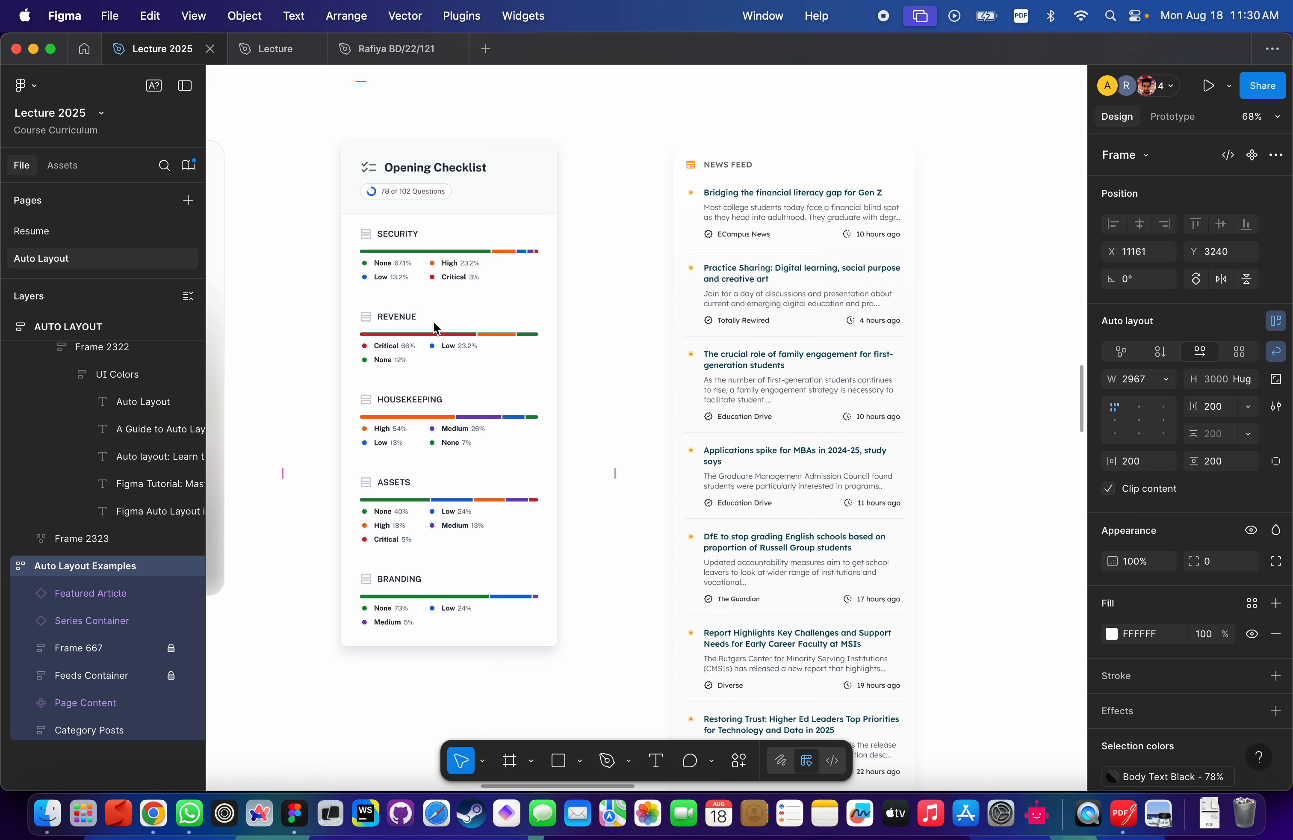
{"action": "scroll", "coordinate": [435, 328], "scroll_direction": "down", "scroll_amount": 5}
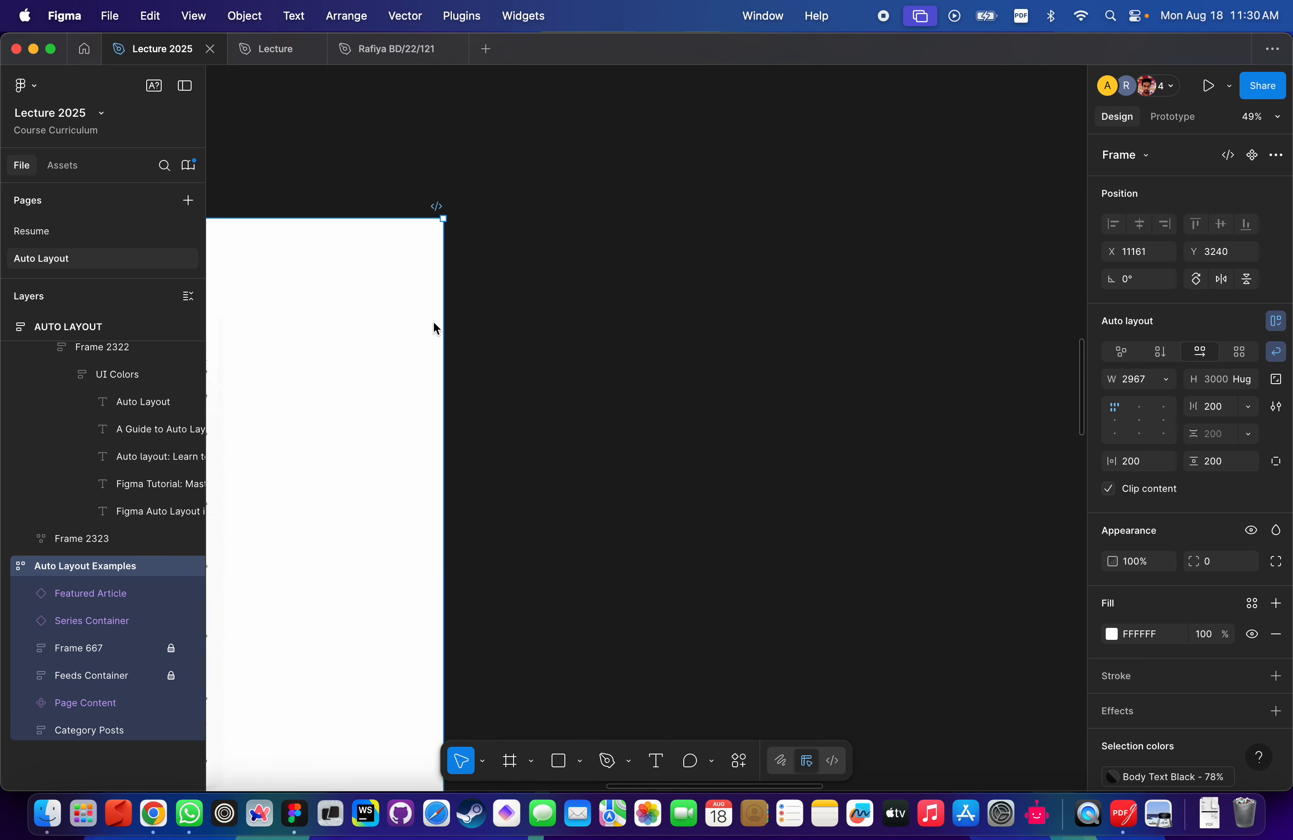
{"action": "scroll", "coordinate": [435, 327], "scroll_direction": "right", "scroll_amount": 5}
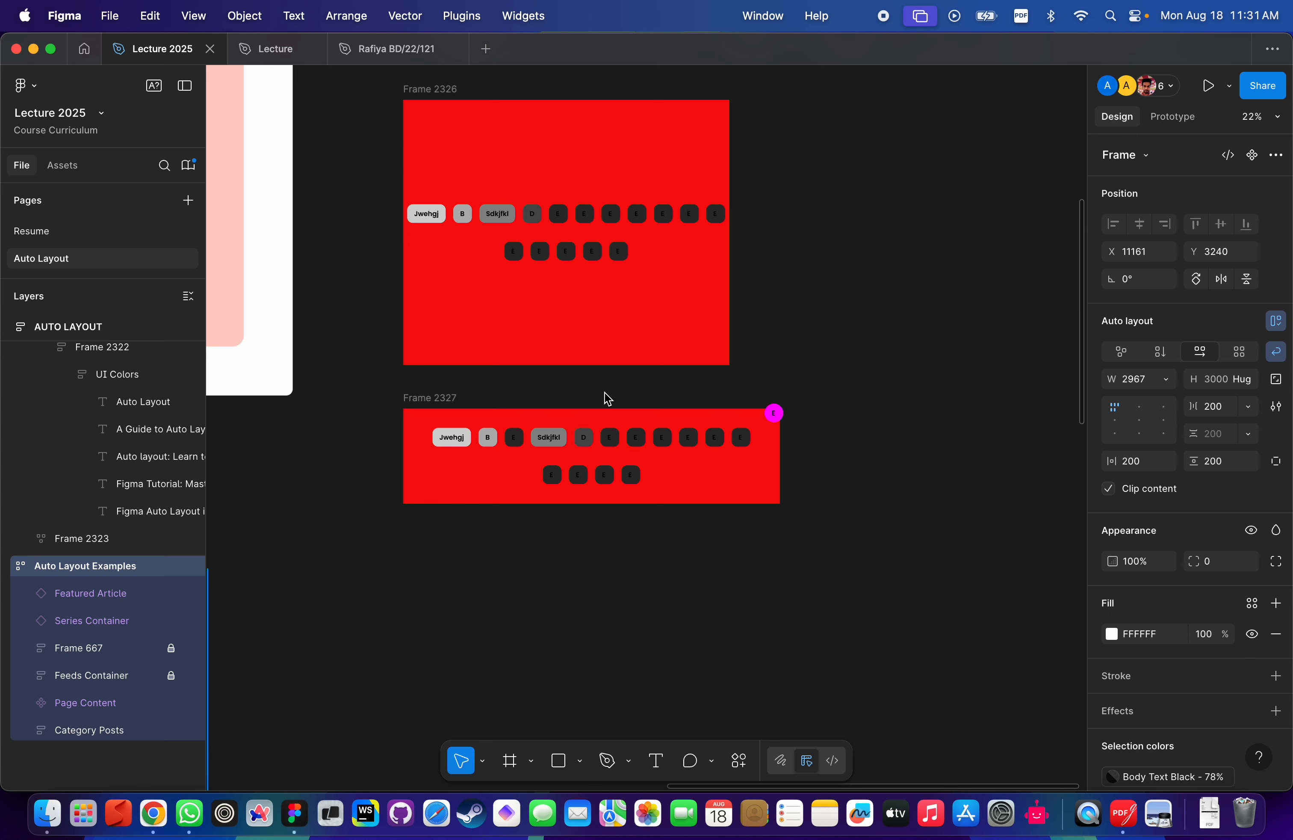
{"action": "scroll", "coordinate": [605, 335], "scroll_direction": "down", "scroll_amount": 5}
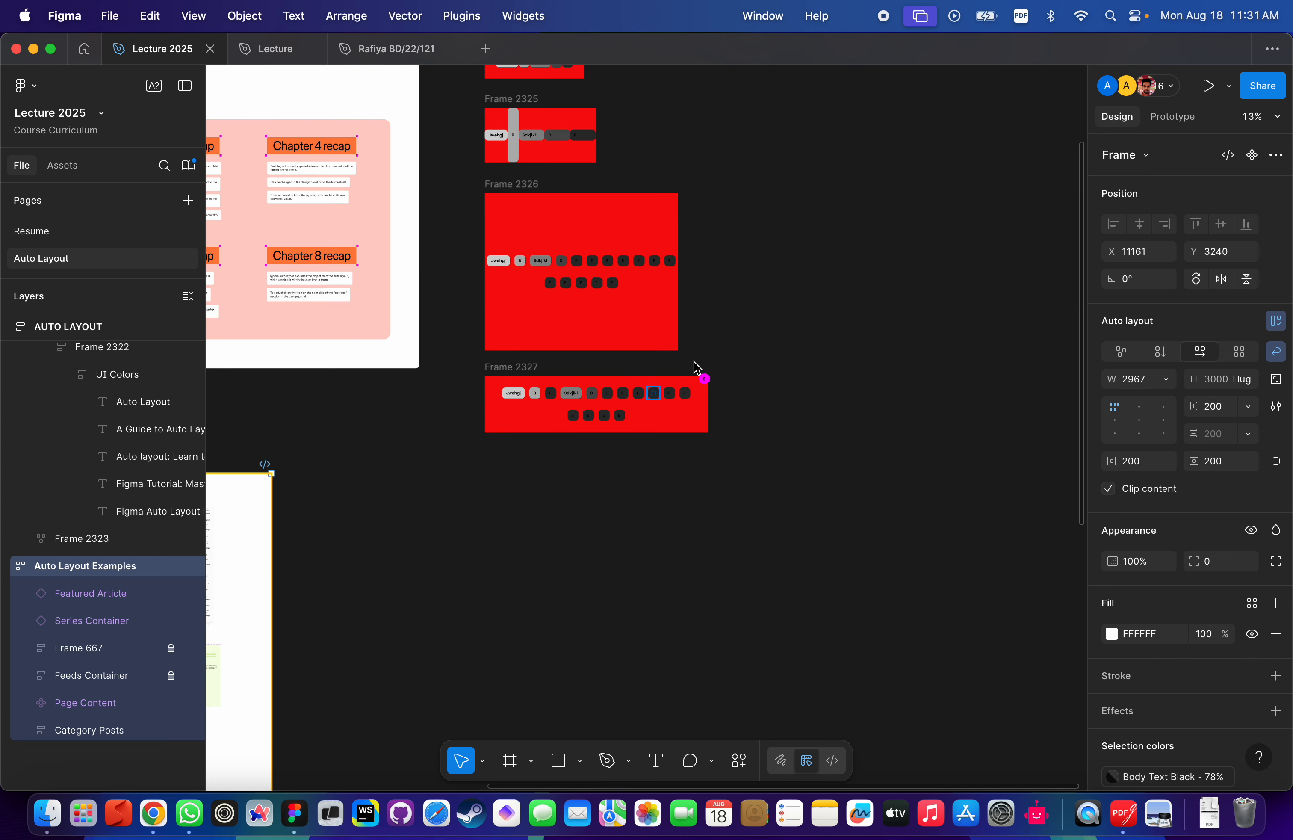
{"action": "scroll", "coordinate": [653, 271], "scroll_direction": "up", "scroll_amount": 2}
{"action": "scroll", "coordinate": [642, 267], "scroll_direction": "left", "scroll_amount": 5}
{"action": "scroll", "coordinate": [642, 267], "scroll_direction": "down", "scroll_amount": 2}
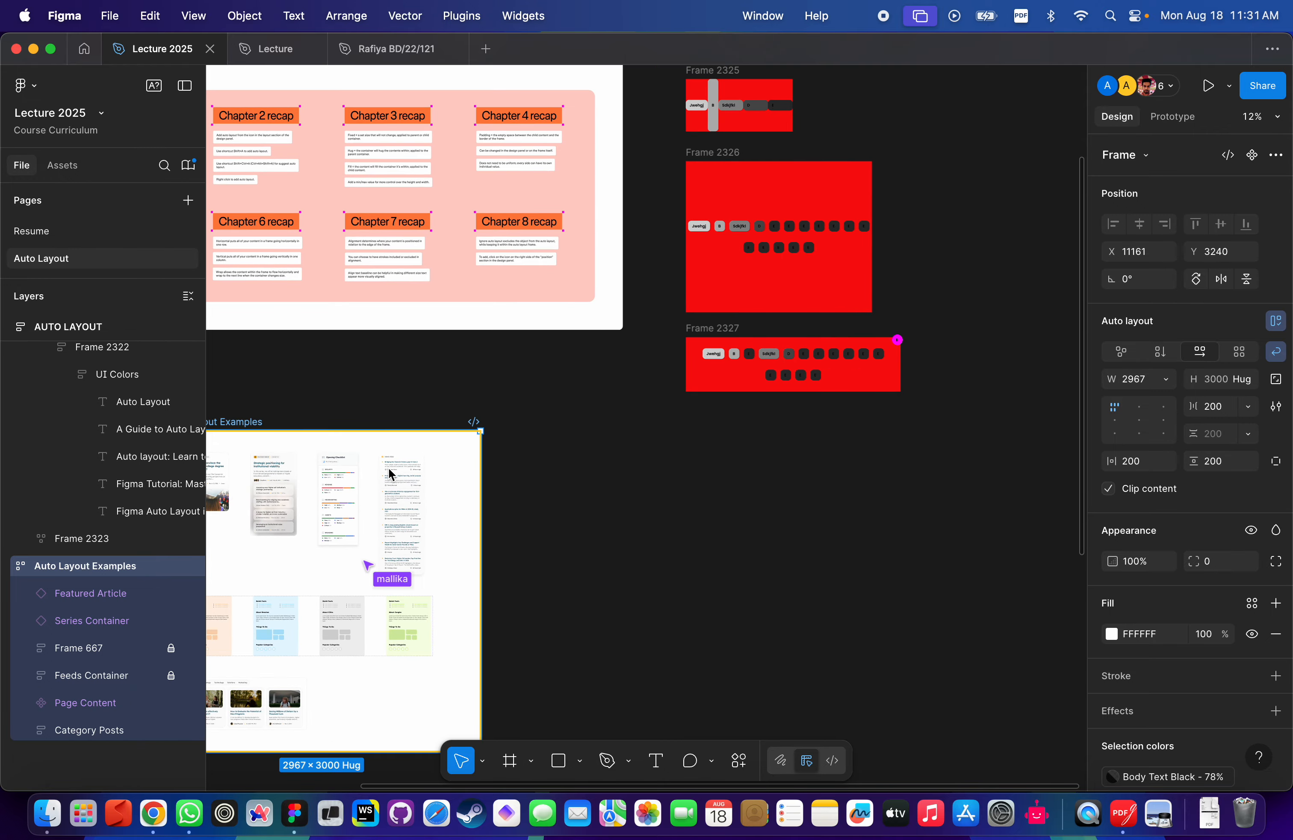
{"action": "scroll", "coordinate": [388, 468], "scroll_direction": "up", "scroll_amount": 5}
{"action": "scroll", "coordinate": [606, 450], "scroll_direction": "down", "scroll_amount": 5}
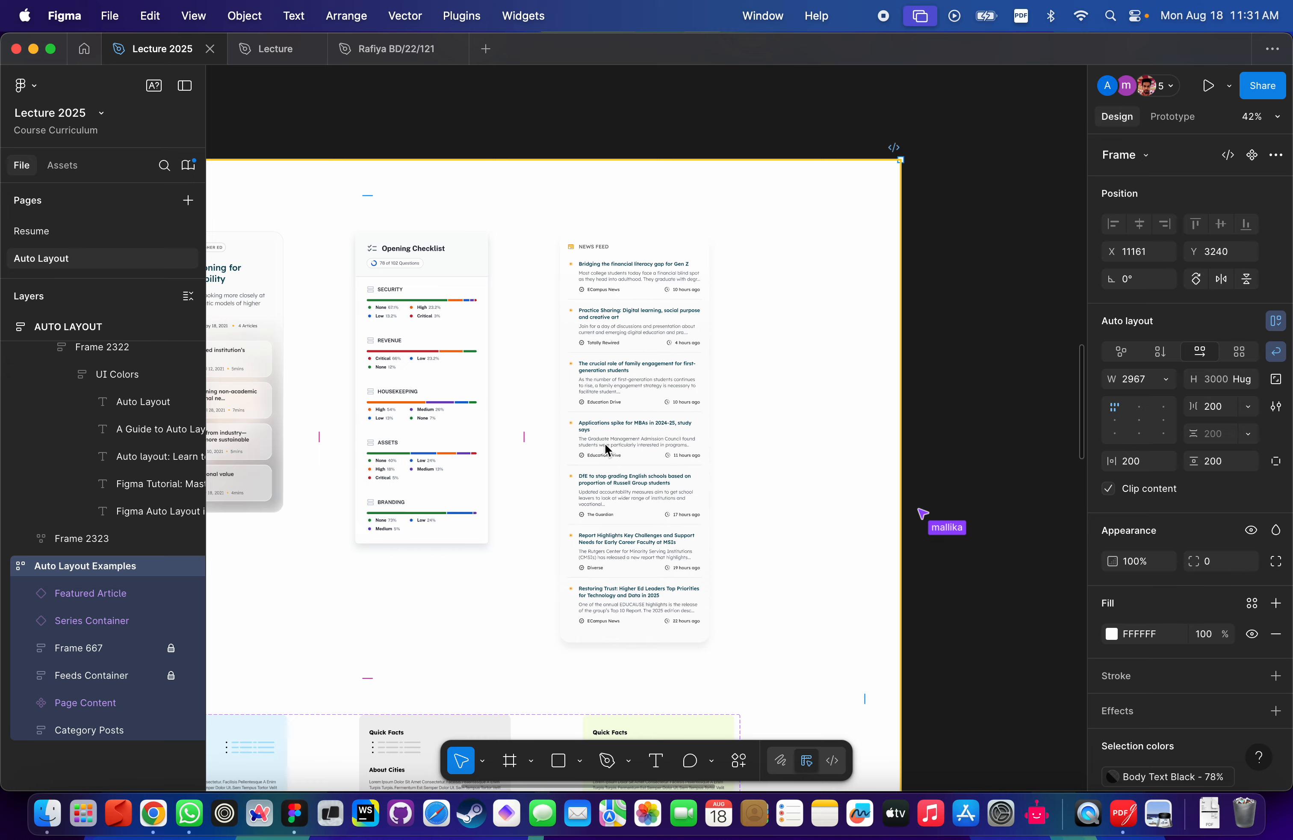
Hide and show the Feeds Container layer to identify its card, and unlock it.
{"action": "left_click", "coordinate": [797, 440]}
{"action": "left_click", "coordinate": [497, 451]}
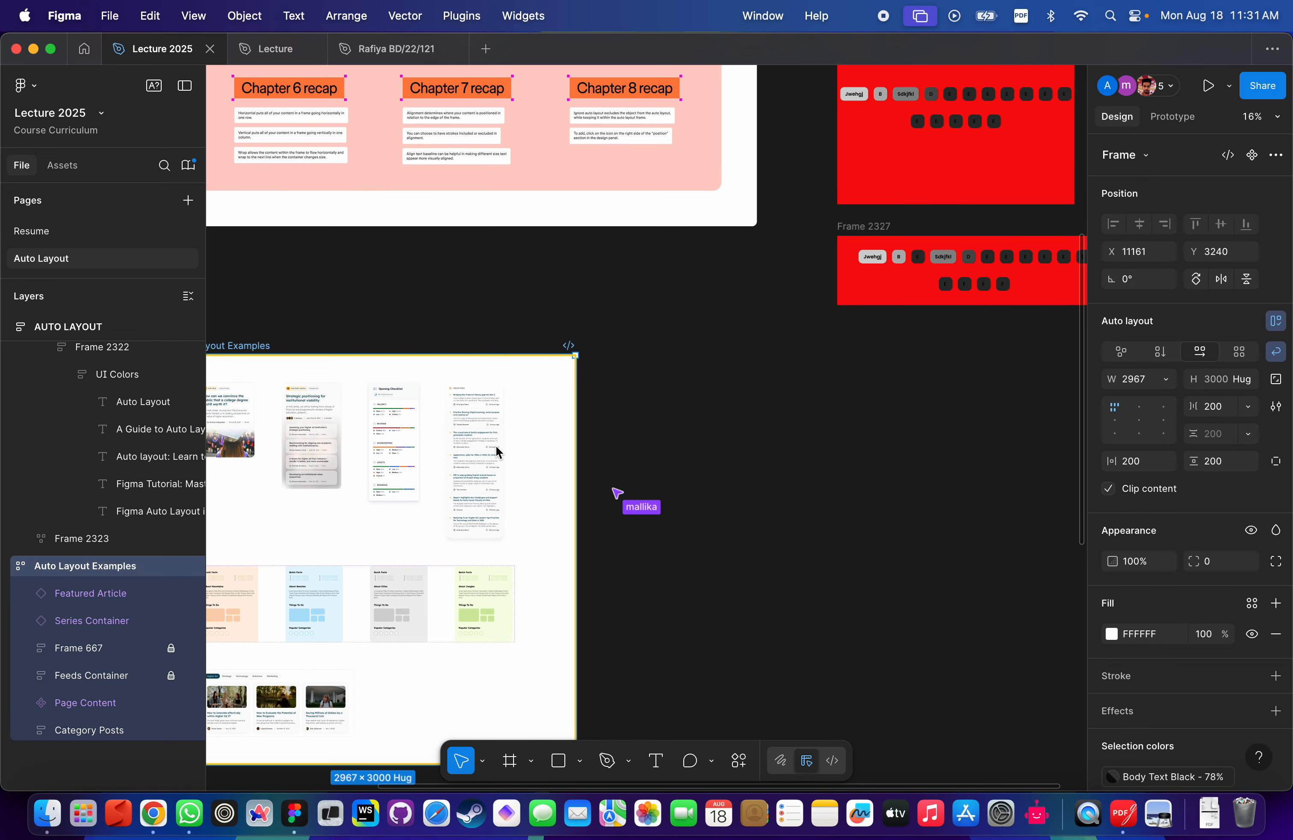
{"action": "left_click", "coordinate": [105, 681]}
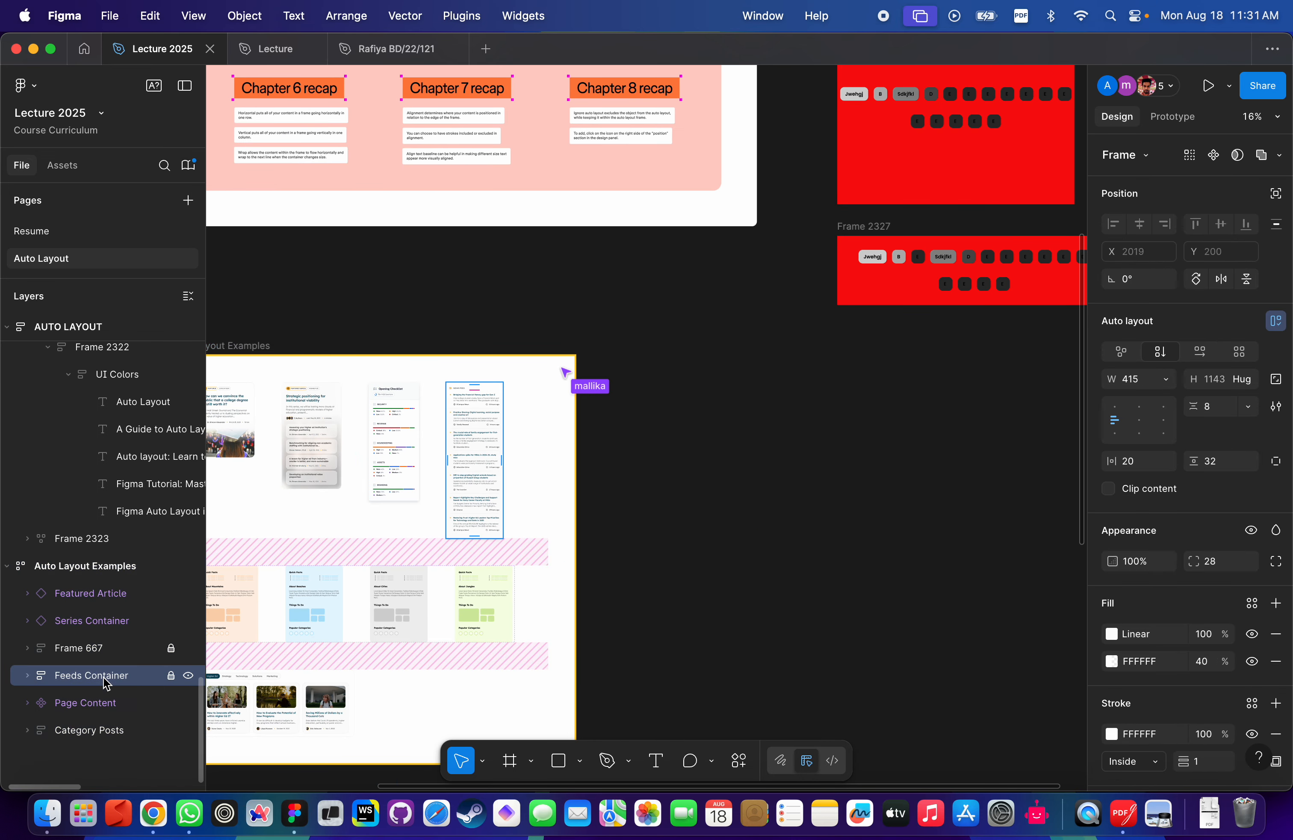
{"action": "left_click", "coordinate": [188, 675]}
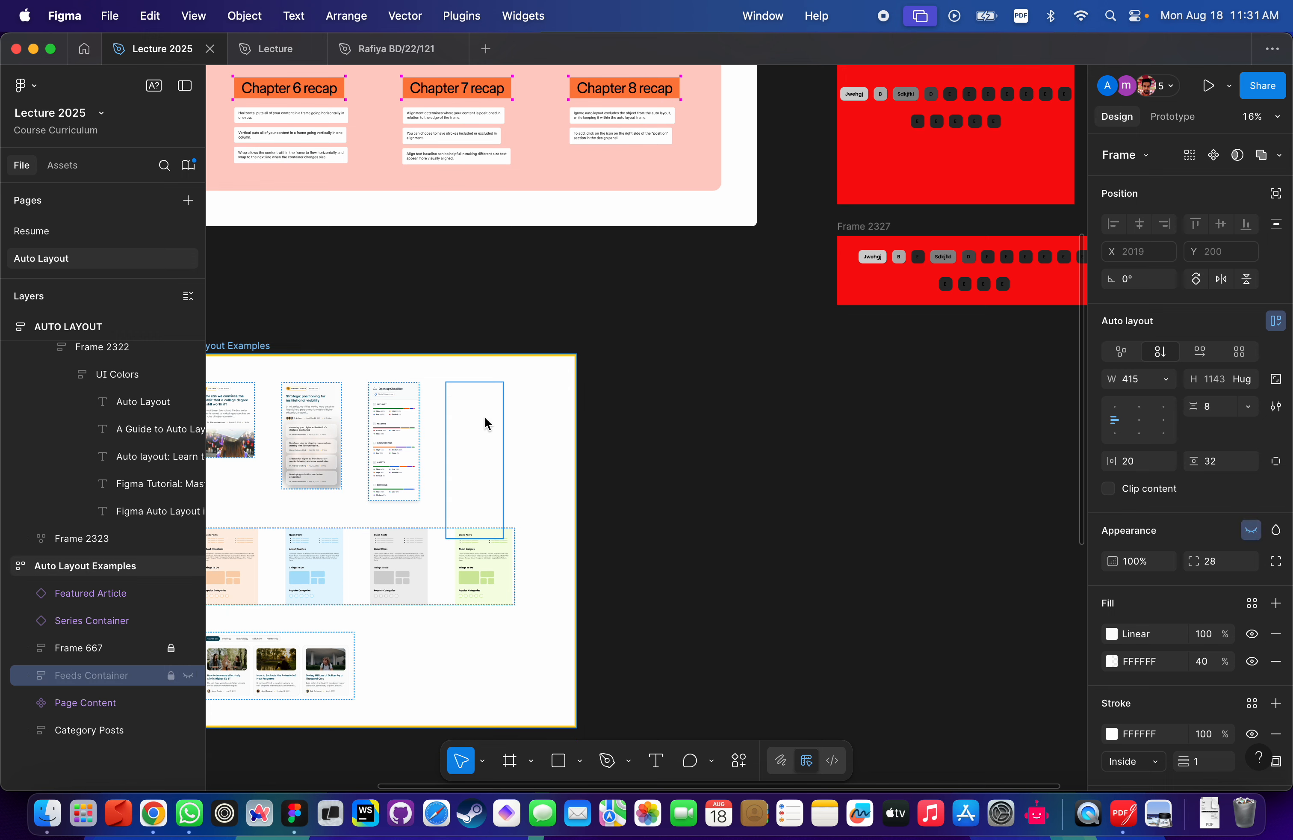
{"action": "left_click", "coordinate": [188, 675]}
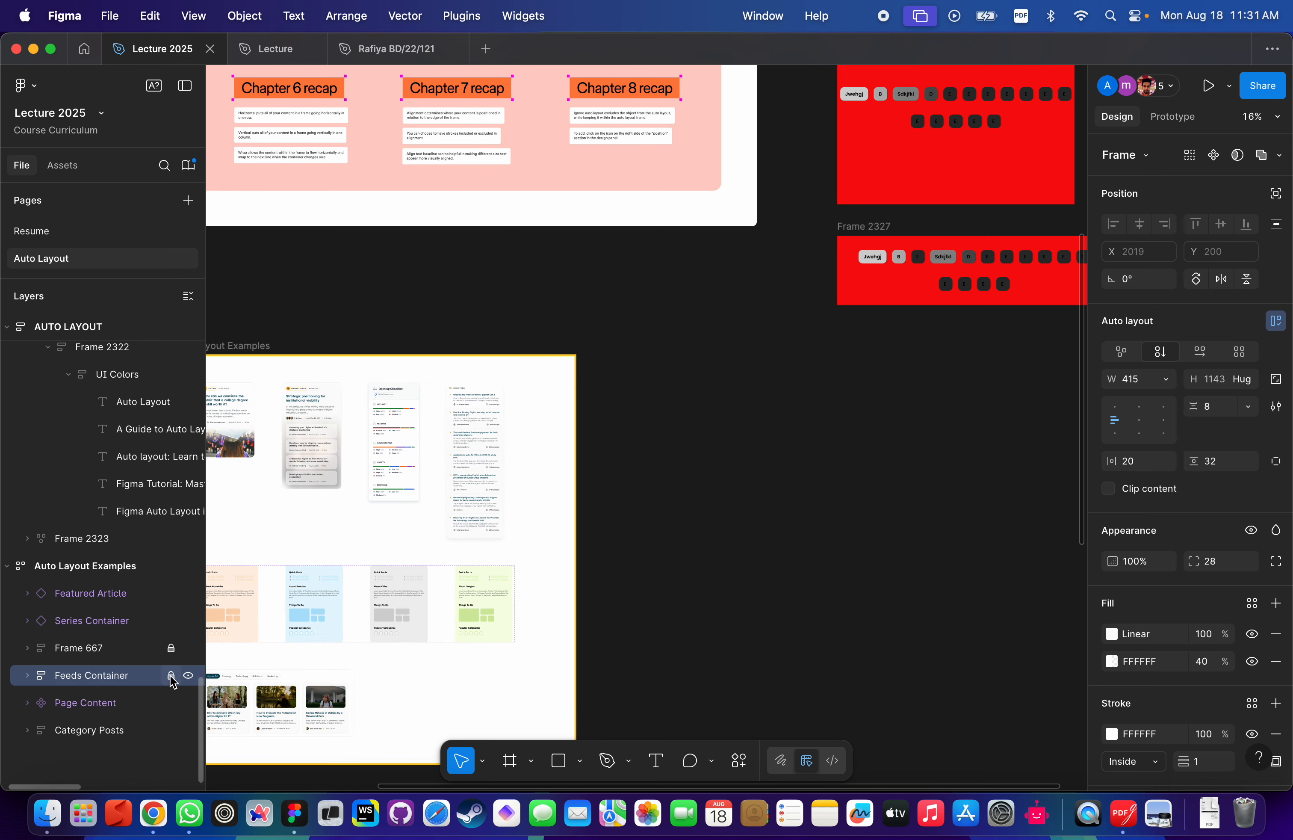
{"action": "left_click", "coordinate": [652, 516]}
{"action": "left_click", "coordinate": [473, 438]}
{"action": "scroll", "coordinate": [473, 438], "scroll_direction": "up", "scroll_amount": 5}
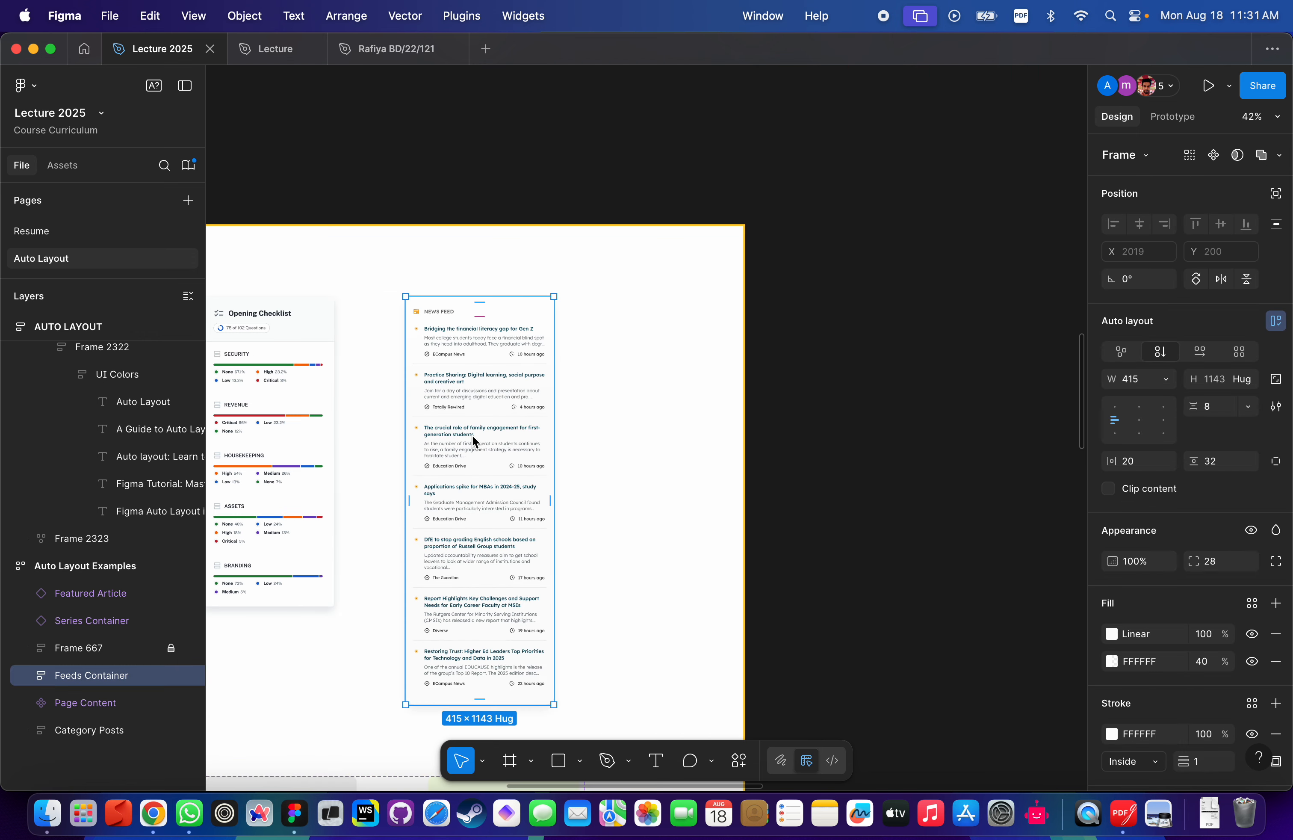
{"action": "scroll", "coordinate": [473, 438], "scroll_direction": "down", "scroll_amount": 3}
{"action": "scroll", "coordinate": [472, 434], "scroll_direction": "up", "scroll_amount": 2}
{"action": "scroll", "coordinate": [472, 435], "scroll_direction": "down", "scroll_amount": 6}
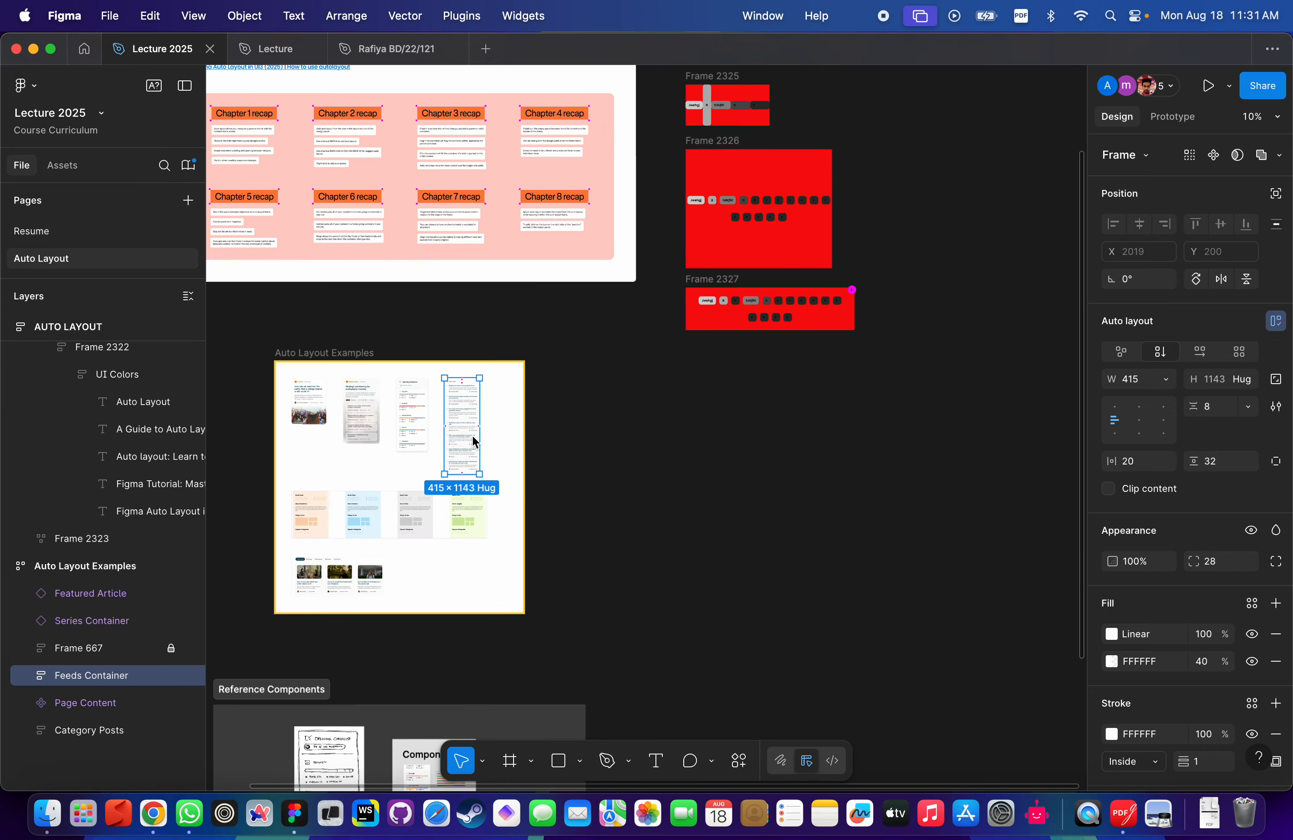
{"action": "scroll", "coordinate": [448, 400], "scroll_direction": "up", "scroll_amount": 2}
{"action": "scroll", "coordinate": [448, 399], "scroll_direction": "down", "scroll_amount": 2}
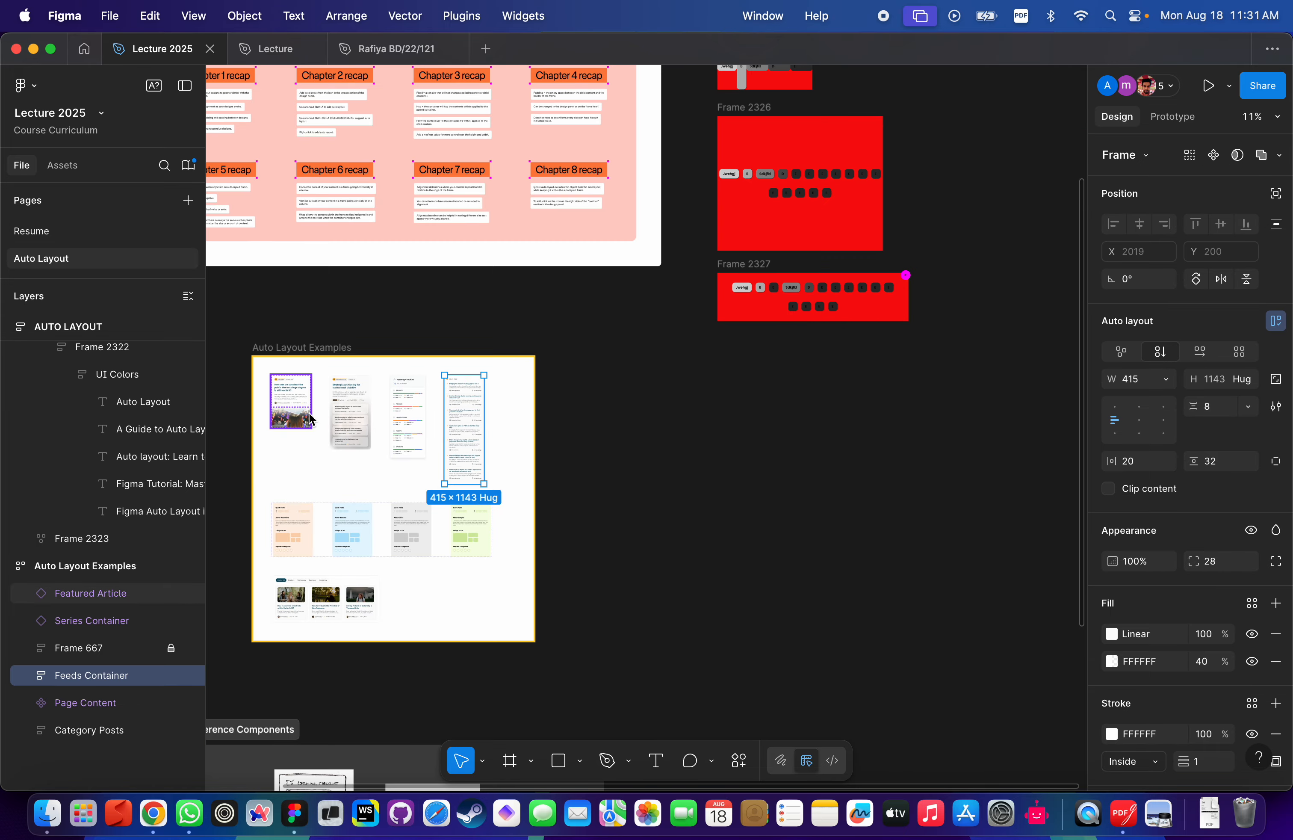
{"action": "left_click", "coordinate": [293, 420]}
{"action": "scroll", "coordinate": [293, 420], "scroll_direction": "up", "scroll_amount": 3}
{"action": "scroll", "coordinate": [346, 418], "scroll_direction": "down", "scroll_amount": 4}
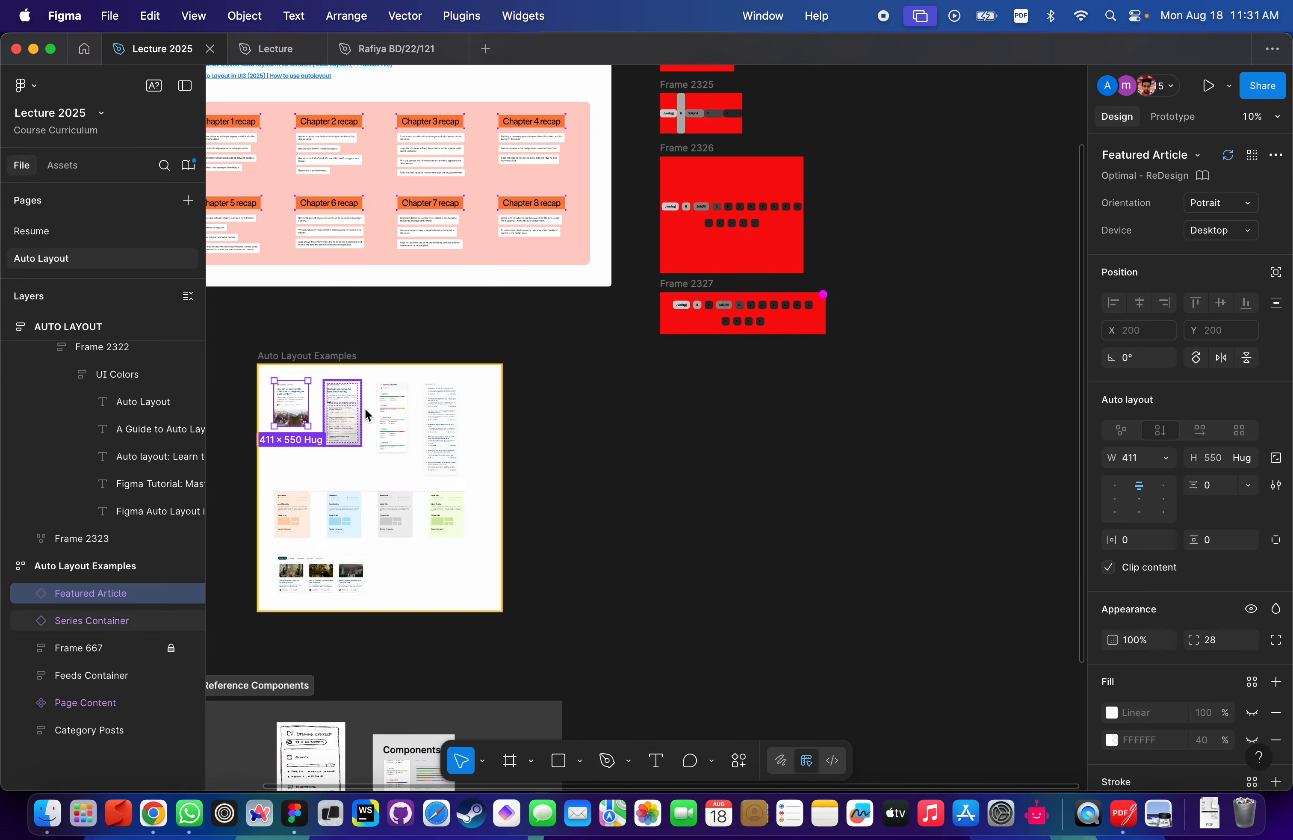
{"action": "left_click", "coordinate": [345, 419], "text": "shift"}
{"action": "left_click", "coordinate": [433, 422]}
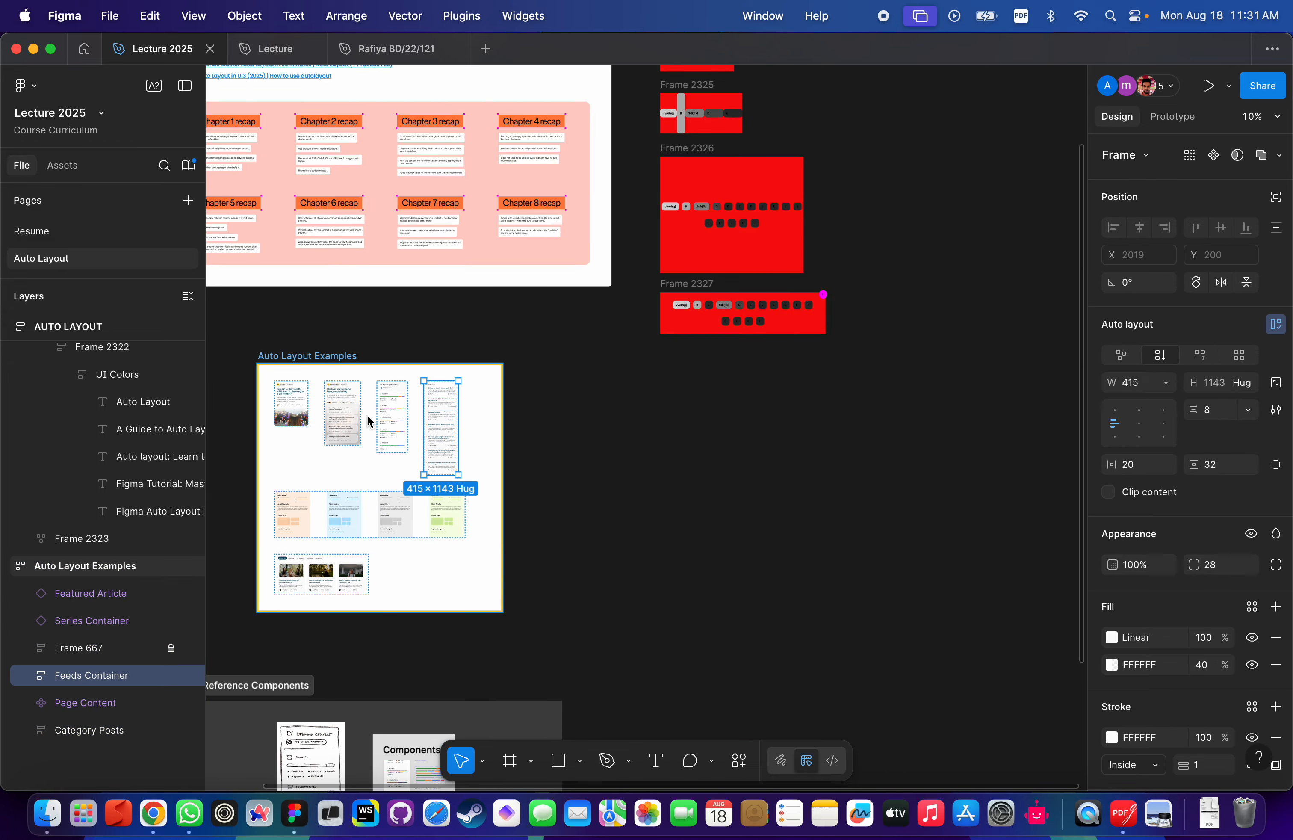
Hide and show the Frame 667 layer to identify the Opening Checklist card, and unlock it.
{"action": "key", "text": "Escape"}
{"action": "left_click", "coordinate": [188, 648]}
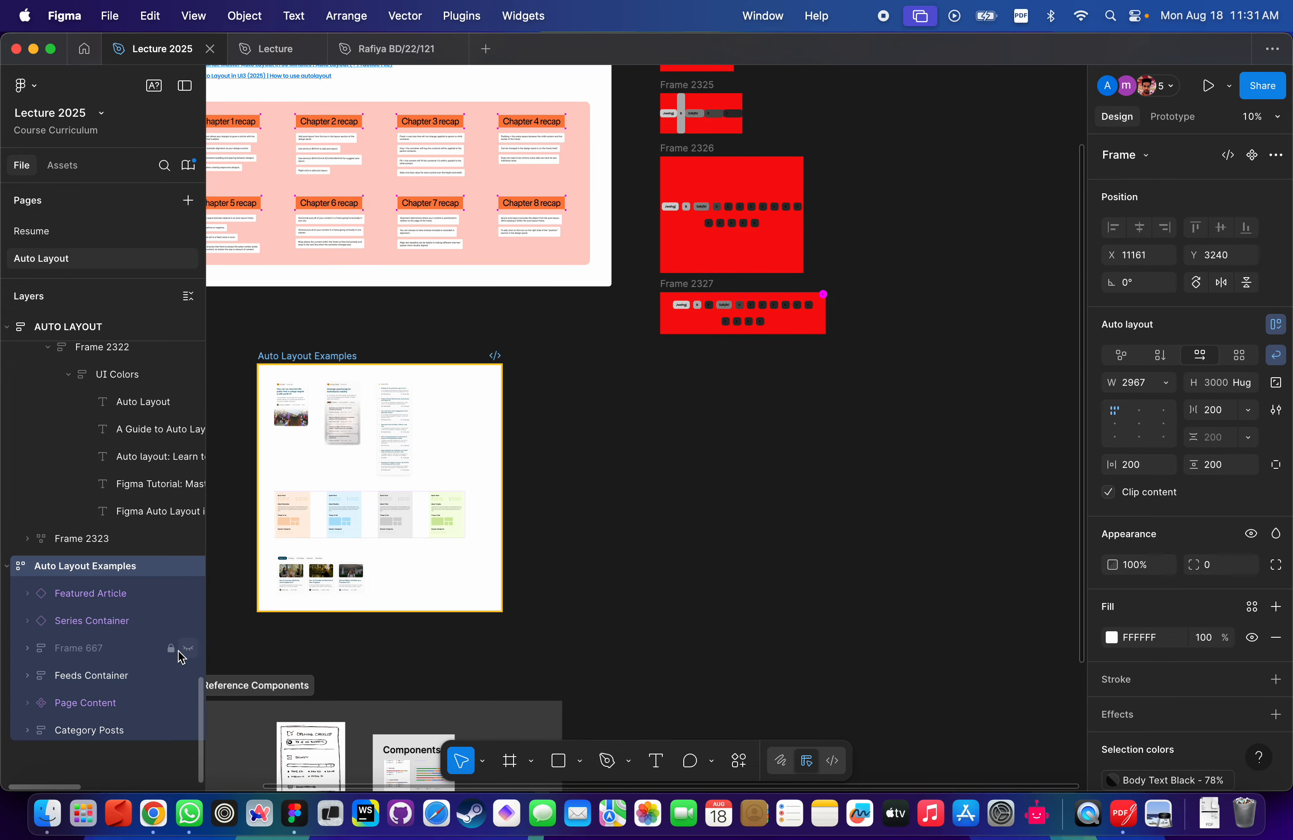
{"action": "left_click", "coordinate": [188, 648]}
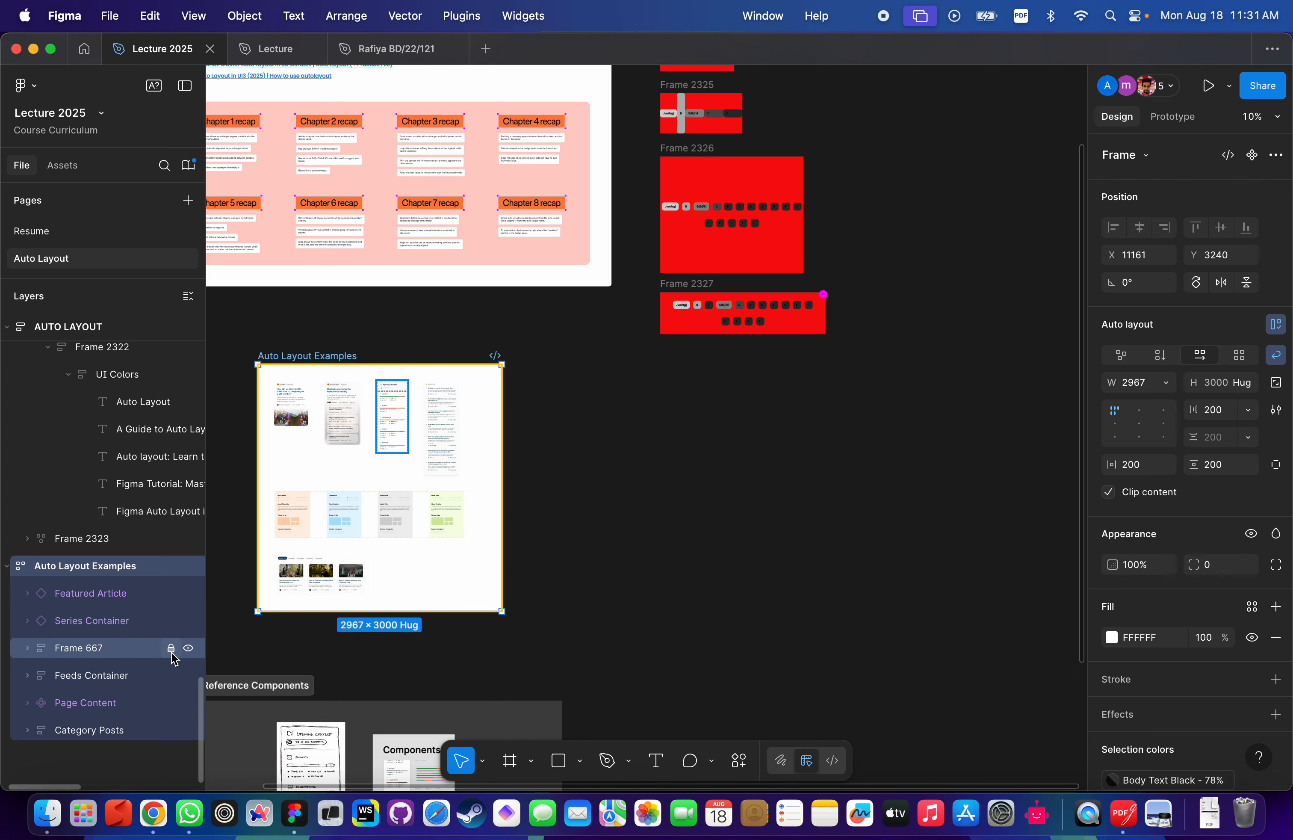
Duplicate the four top-row cards and the Category Posts section from Auto Layout Examples onto the empty canvas beside it.
{"action": "left_click", "coordinate": [459, 450]}
{"action": "left_click", "coordinate": [393, 428], "text": "shift"}
{"action": "left_click", "coordinate": [343, 420], "text": "shift"}
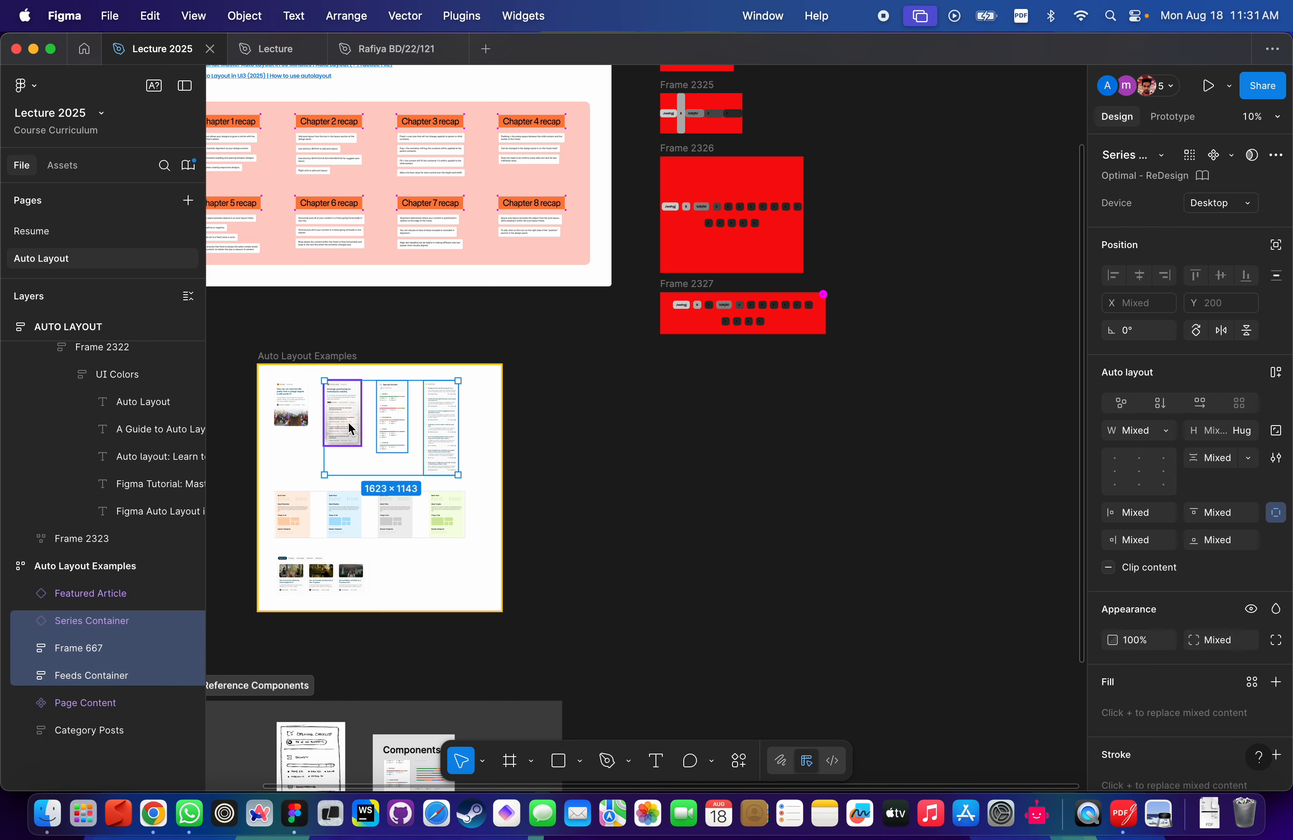
{"action": "left_click", "coordinate": [302, 414], "text": "shift"}
{"action": "left_click_drag", "start_coordinate": [302, 414], "coordinate": [723, 515]}
{"action": "left_click", "coordinate": [319, 581]}
{"action": "left_click_drag", "start_coordinate": [320, 580], "coordinate": [762, 618]}
Set the FFFFFF fill of the duplicated Feeds Container card to 100% opacity.
{"action": "scroll", "coordinate": [762, 618], "scroll_direction": "up", "scroll_amount": 5}
{"action": "scroll", "coordinate": [762, 618], "scroll_direction": "up", "scroll_amount": 10}
{"action": "scroll", "coordinate": [762, 615], "scroll_direction": "up", "scroll_amount": 5}
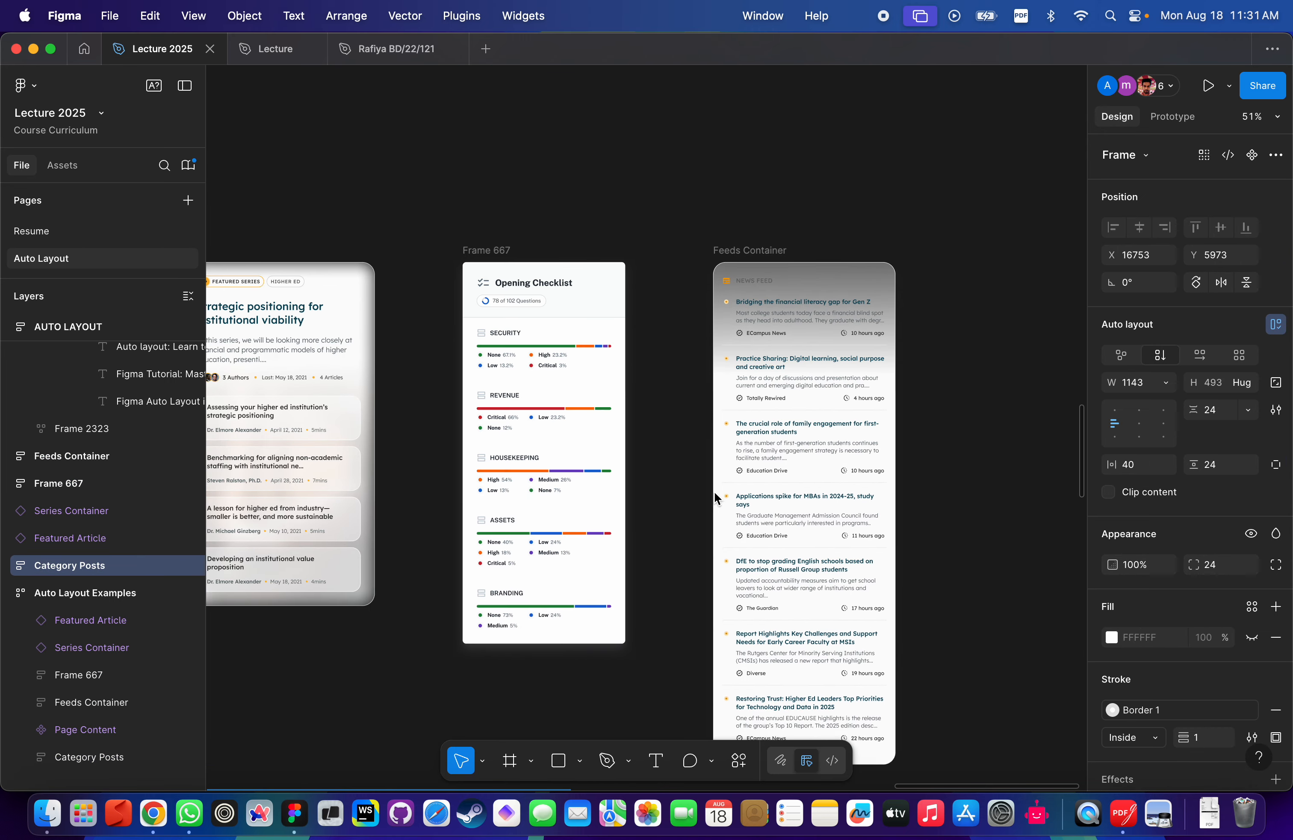
{"action": "left_click", "coordinate": [758, 295]}
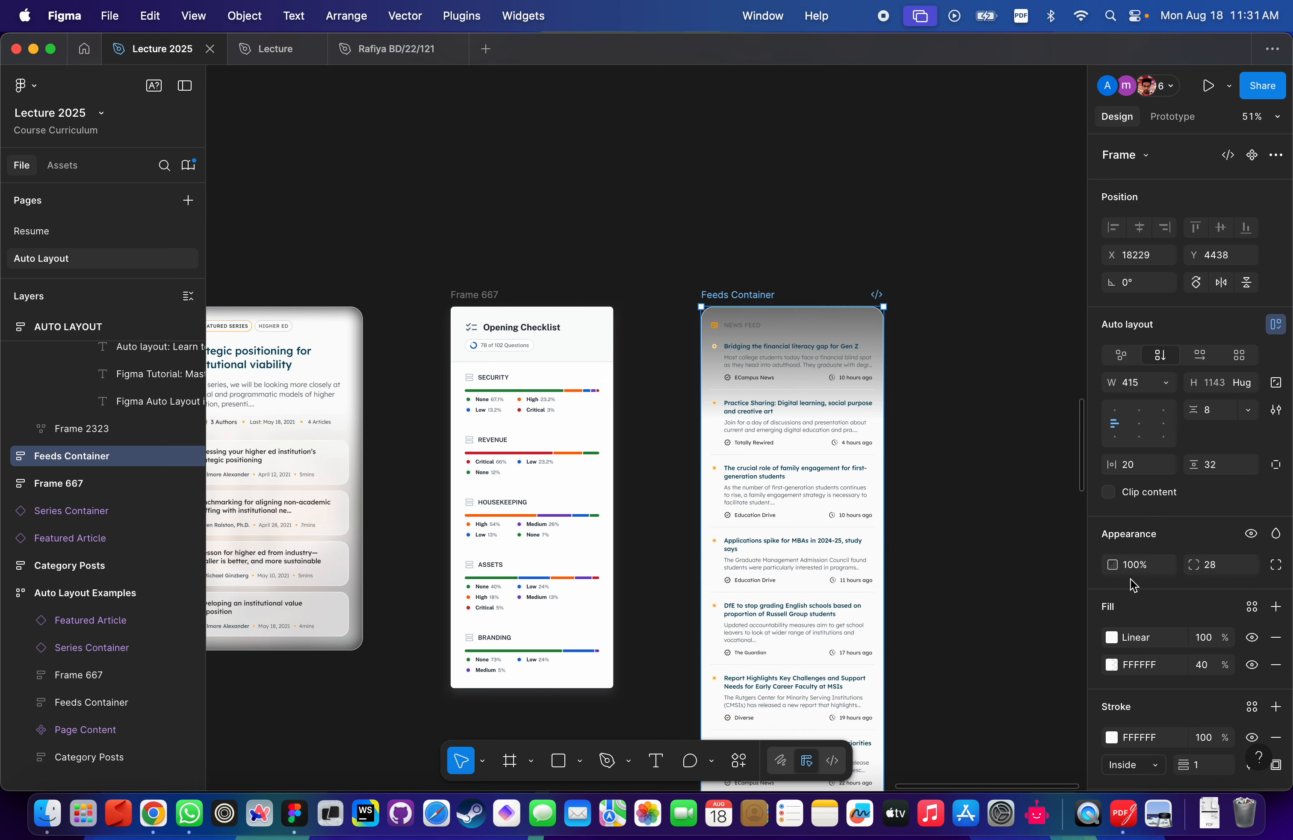
{"action": "left_click", "coordinate": [1206, 667]}
{"action": "type", "text": "100"}
{"action": "key", "text": "Return"}
Set the 100% stop of the linear gradient fill on Frame 1220 in the duplicated Featured Article card to FFFFFF.
{"action": "scroll", "coordinate": [654, 573], "scroll_direction": "left", "scroll_amount": 10}
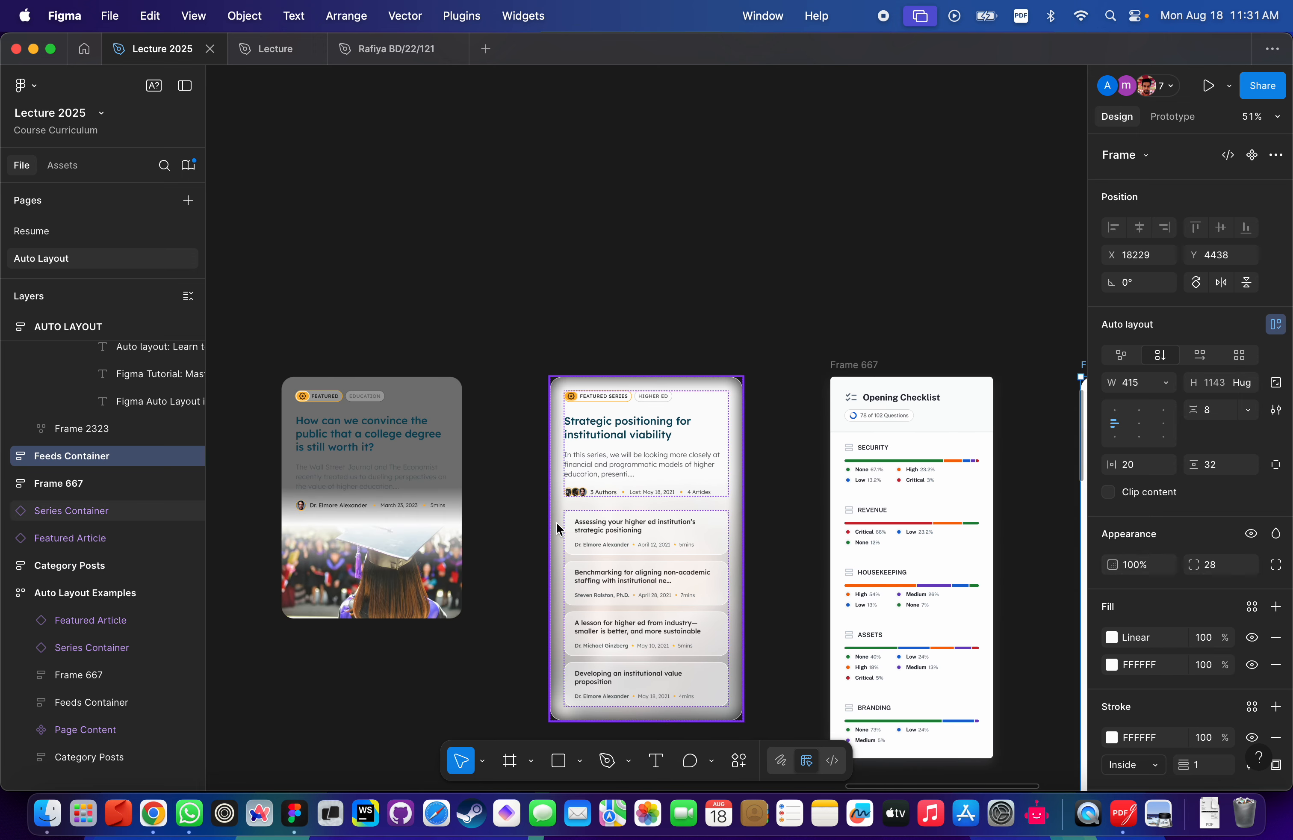
{"action": "left_click", "coordinate": [370, 497]}
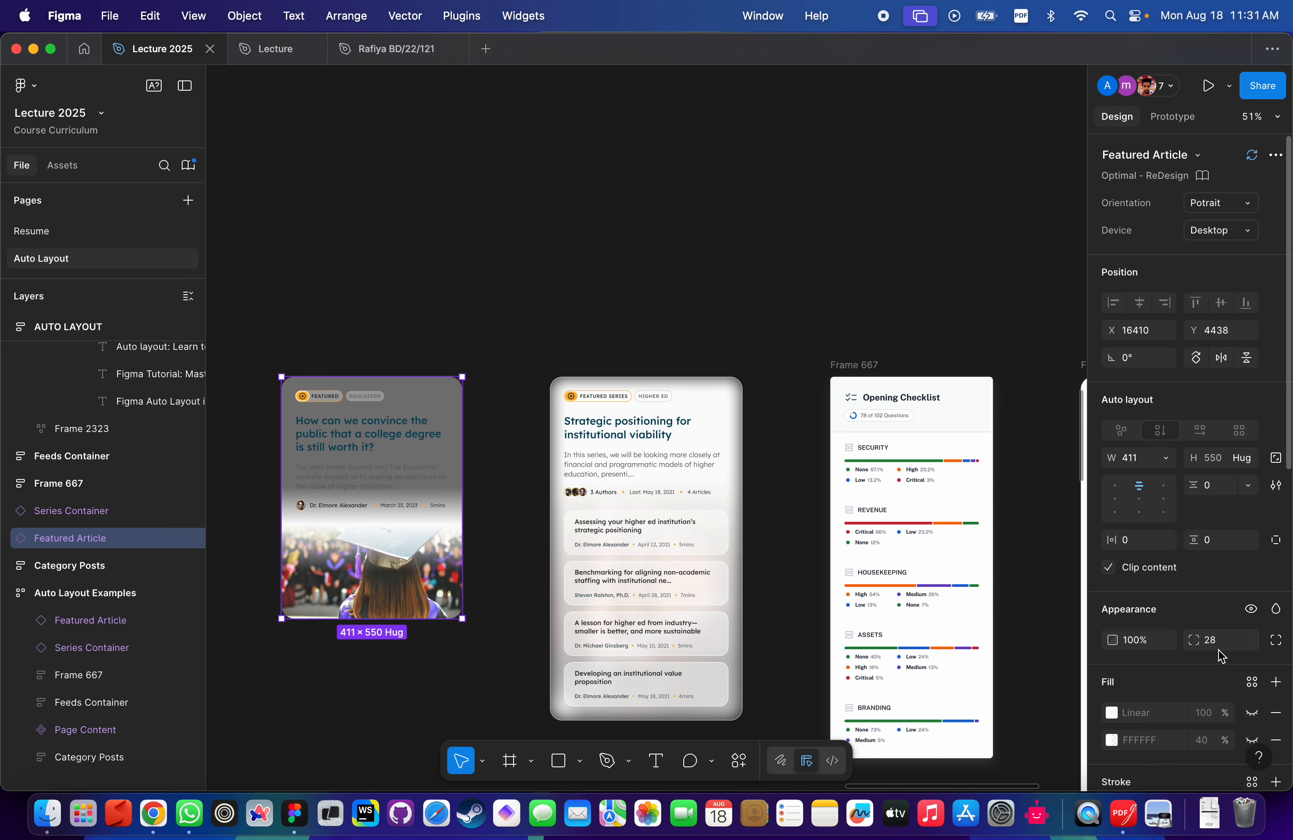
{"action": "double_click", "coordinate": [419, 442]}
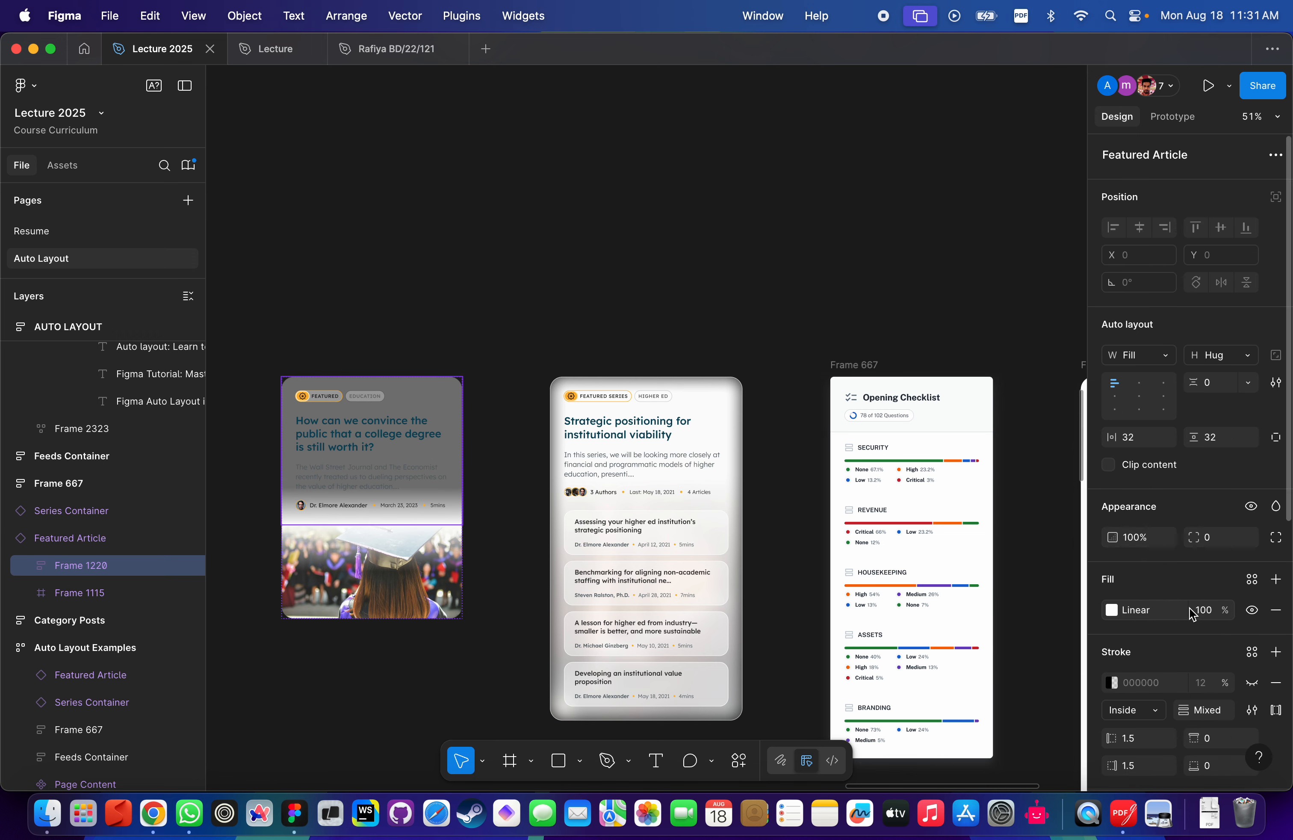
{"action": "scroll", "coordinate": [1192, 614], "scroll_direction": "down", "scroll_amount": 2}
{"action": "left_click", "coordinate": [1127, 570]}
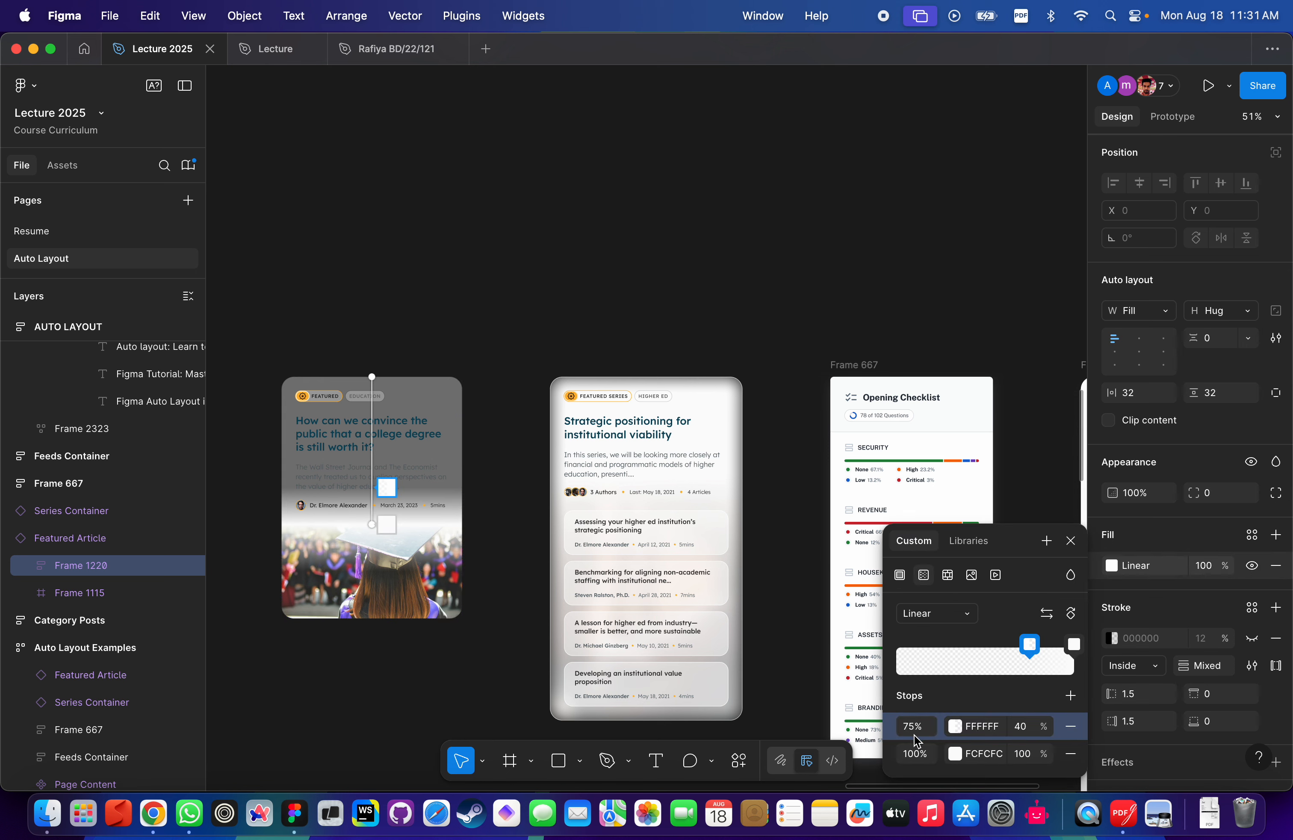
{"action": "left_click", "coordinate": [995, 759]}
{"action": "type", "text": "f"}
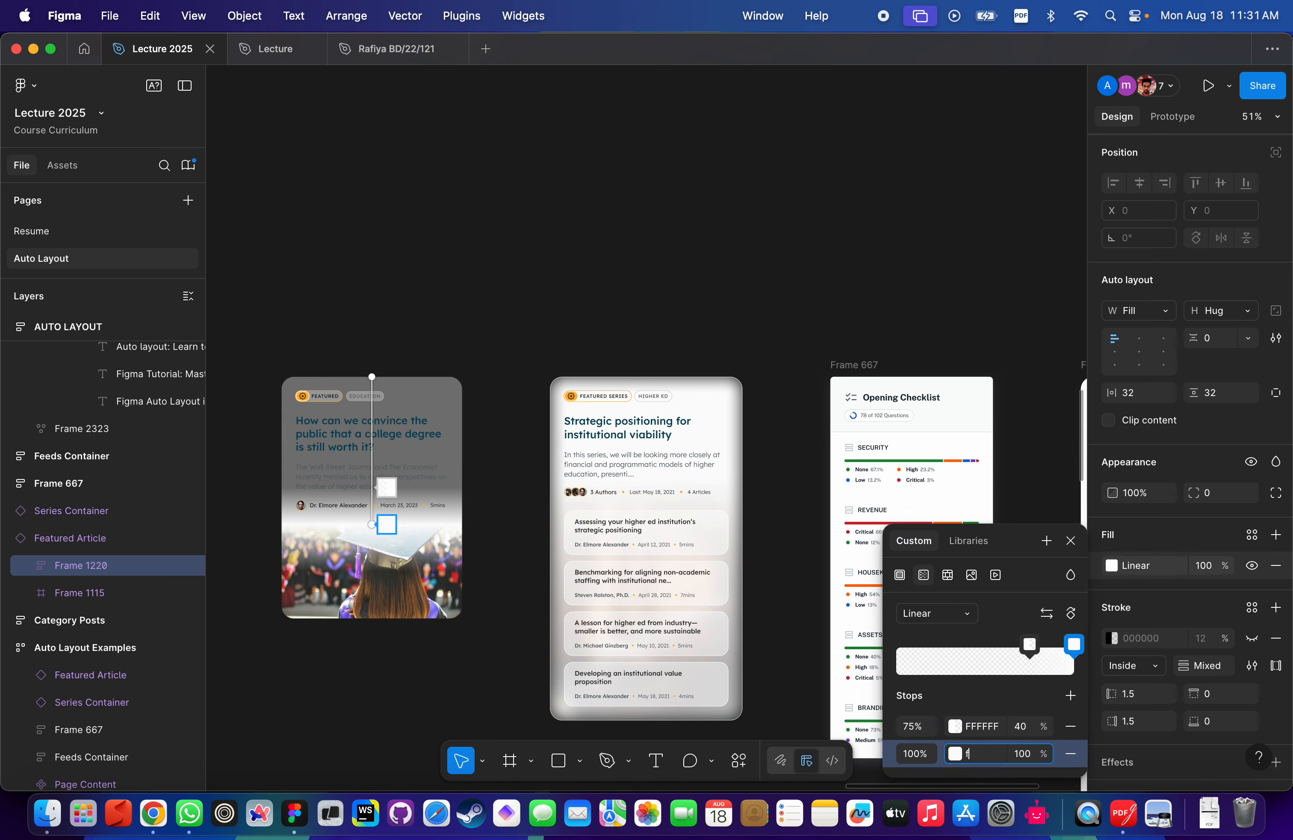
{"action": "type", "text": "fffffff"}
{"action": "key", "text": "Return"}
Set the 75% gradient stop of Frame 1220's fill to position 100% and opacity 100%.
{"action": "left_click", "coordinate": [917, 726]}
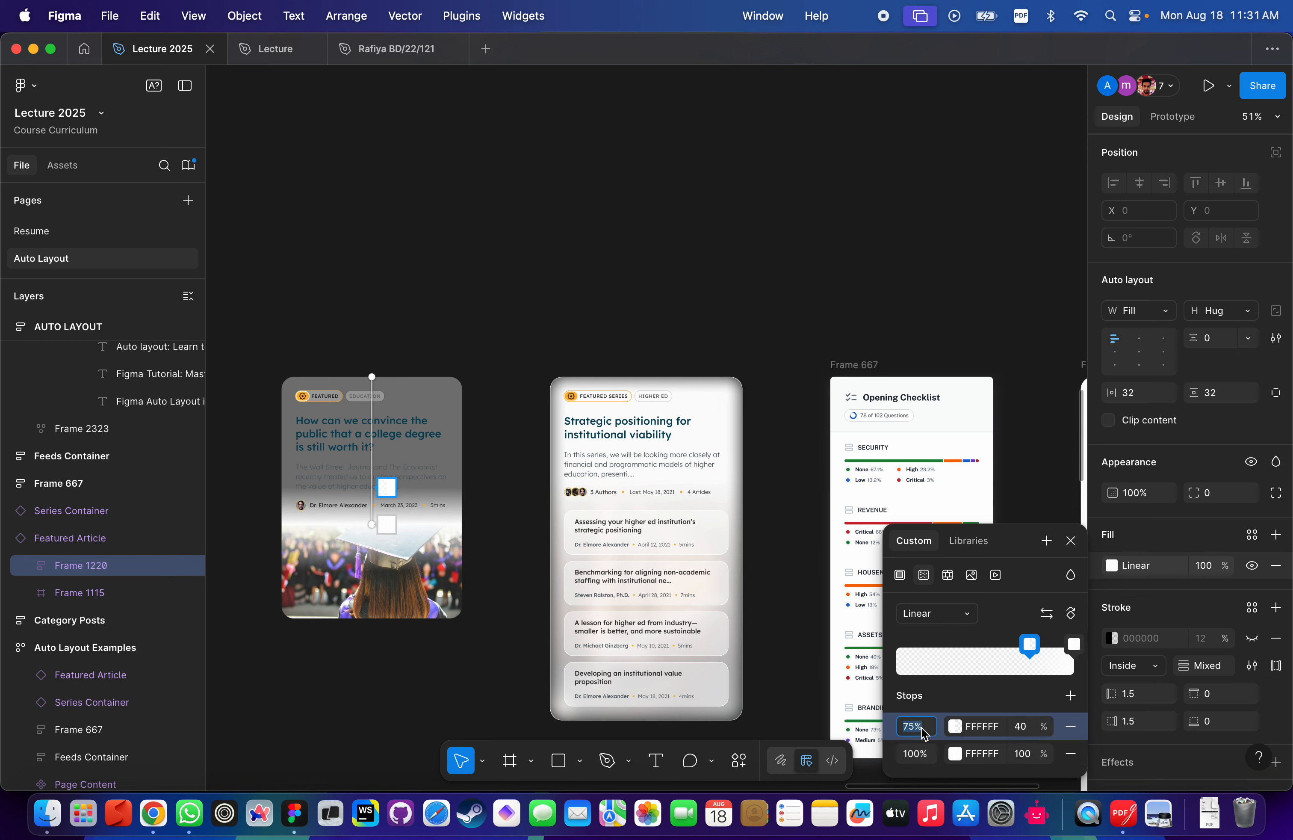
{"action": "type", "text": "100"}
{"action": "key", "text": "Return"}
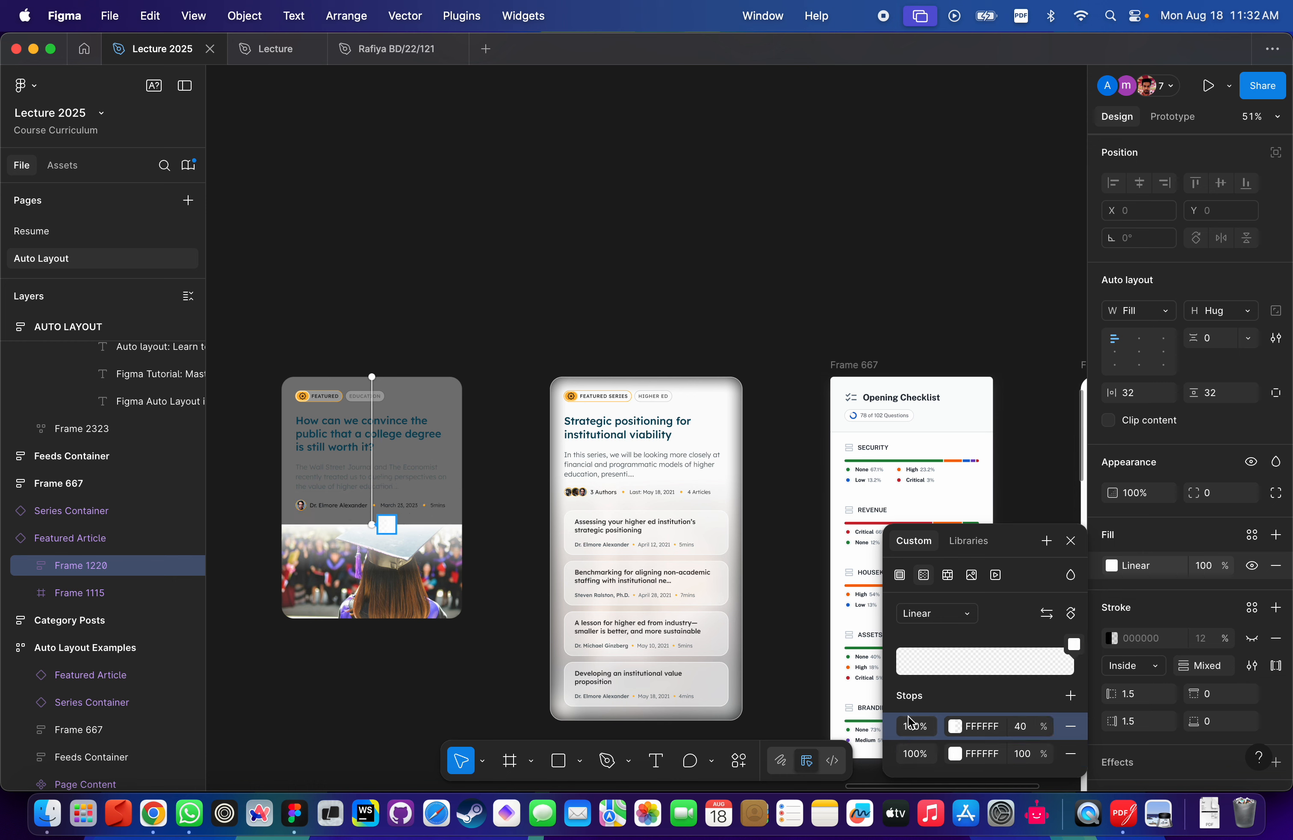
{"action": "left_click", "coordinate": [1019, 726]}
{"action": "type", "text": "100"}
{"action": "key", "text": "Return"}
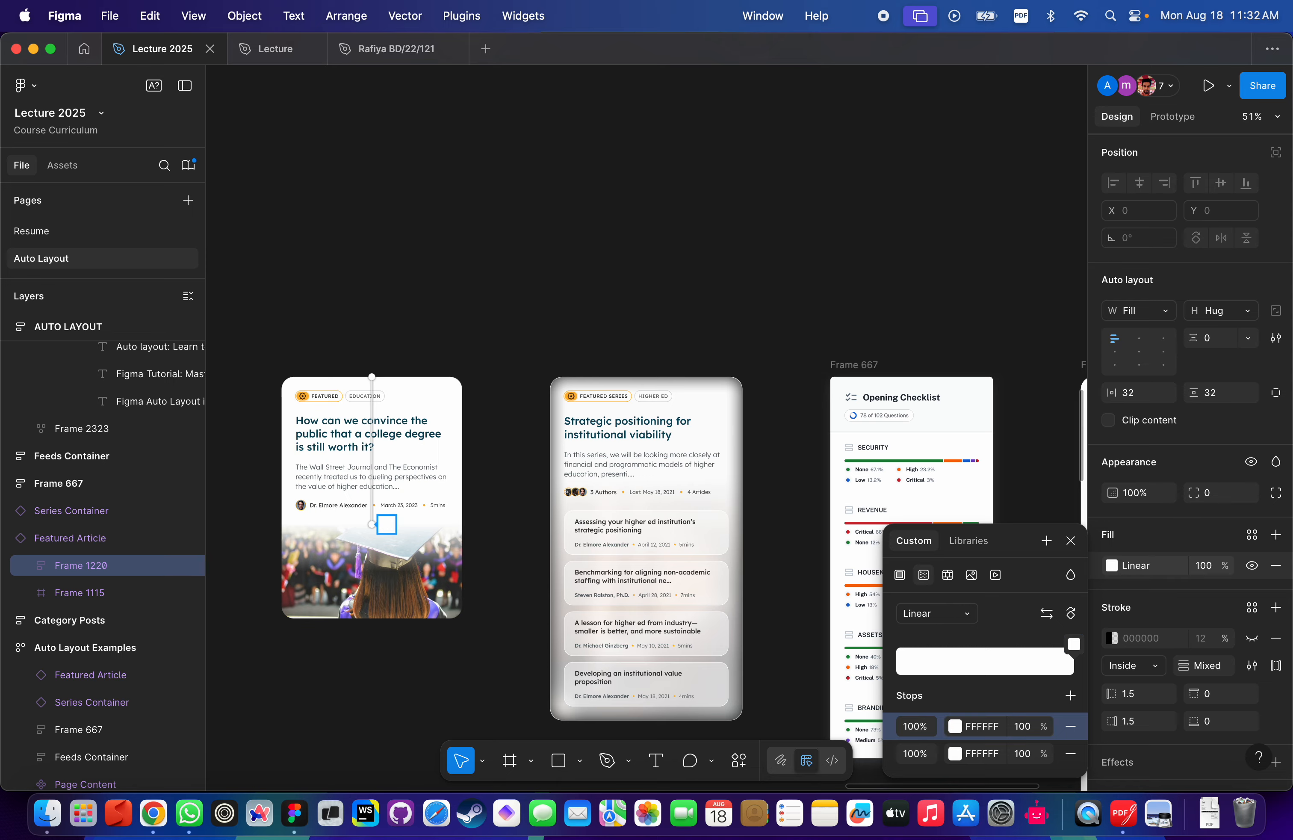
Clear the selection and examine the duplicated Featured Article card up close alongside its neighbouring example cards.
{"action": "left_click", "coordinate": [647, 251]}
{"action": "scroll", "coordinate": [654, 409], "scroll_direction": "down", "scroll_amount": 5}
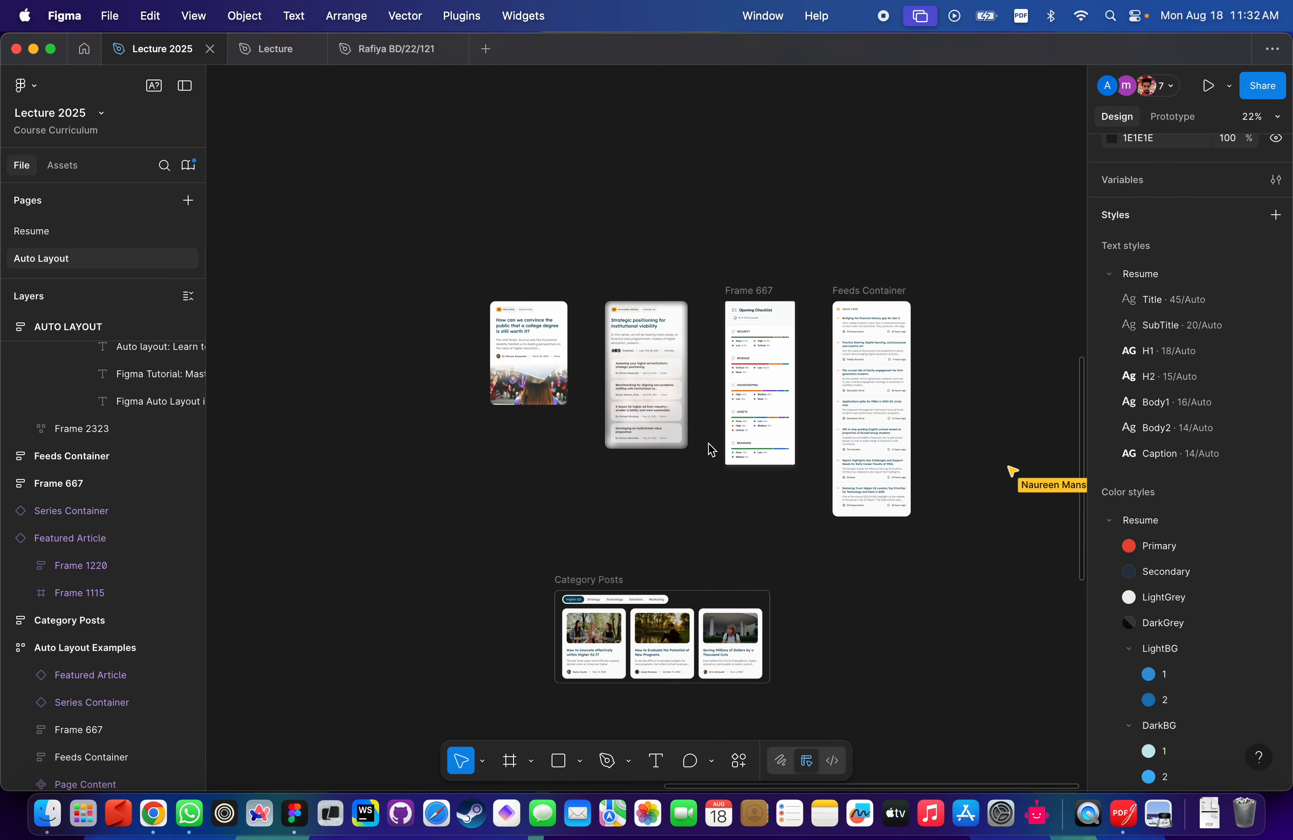
{"action": "scroll", "coordinate": [710, 447], "scroll_direction": "up", "scroll_amount": 3}
{"action": "scroll", "coordinate": [483, 357], "scroll_direction": "up", "scroll_amount": 5}
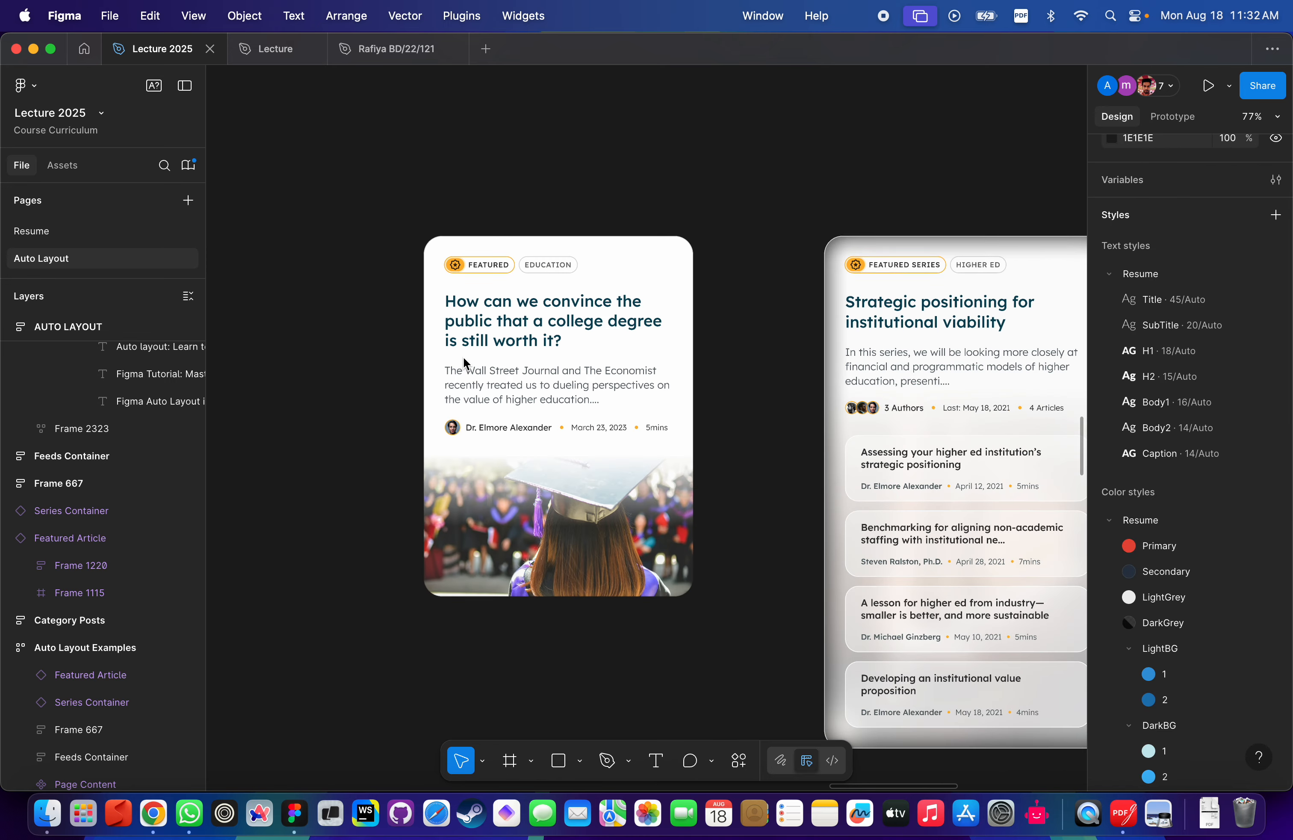
{"action": "scroll", "coordinate": [464, 362], "scroll_direction": "up", "scroll_amount": 2}
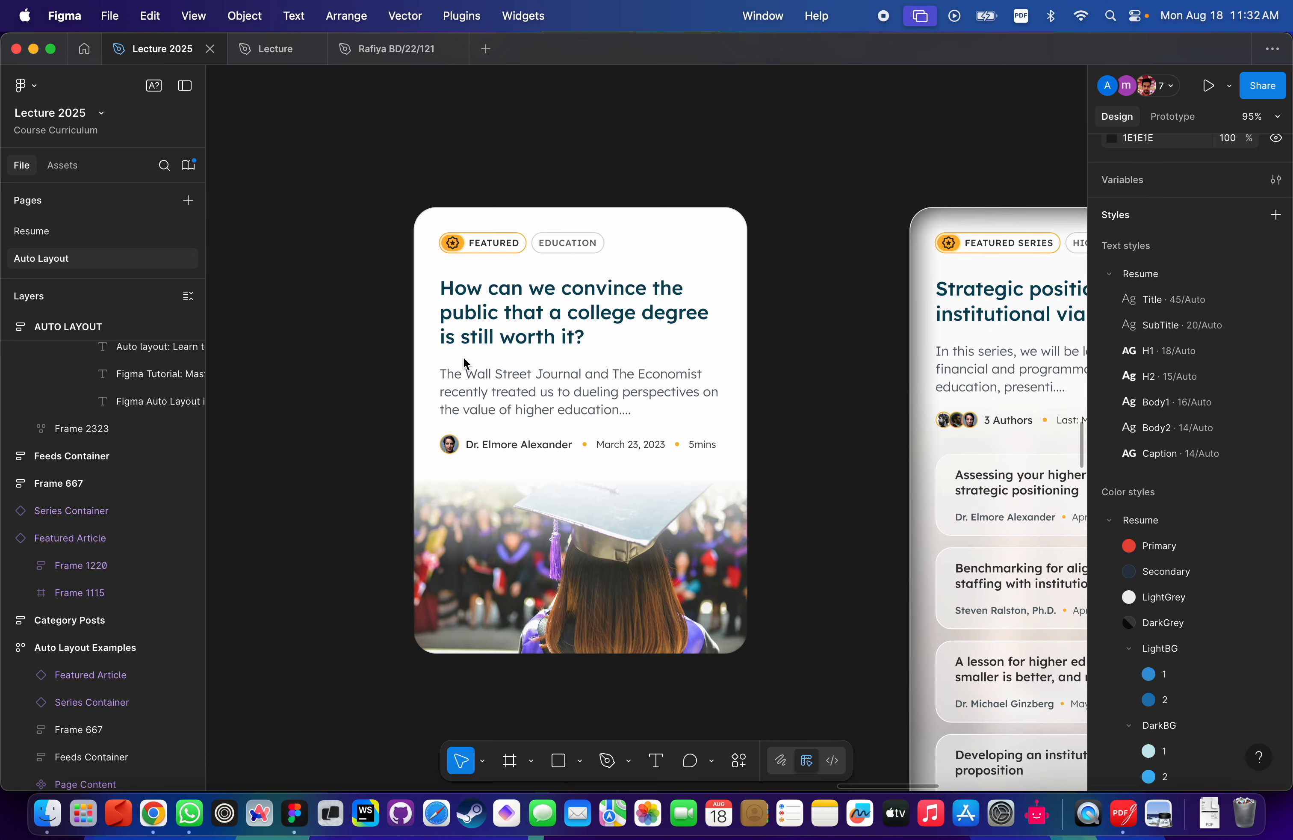
{"action": "left_click", "coordinate": [464, 362]}
{"action": "scroll", "coordinate": [598, 352], "scroll_direction": "right", "scroll_amount": 6}
{"action": "scroll", "coordinate": [597, 352], "scroll_direction": "down", "scroll_amount": 5}
{"action": "left_click", "coordinate": [637, 376]}
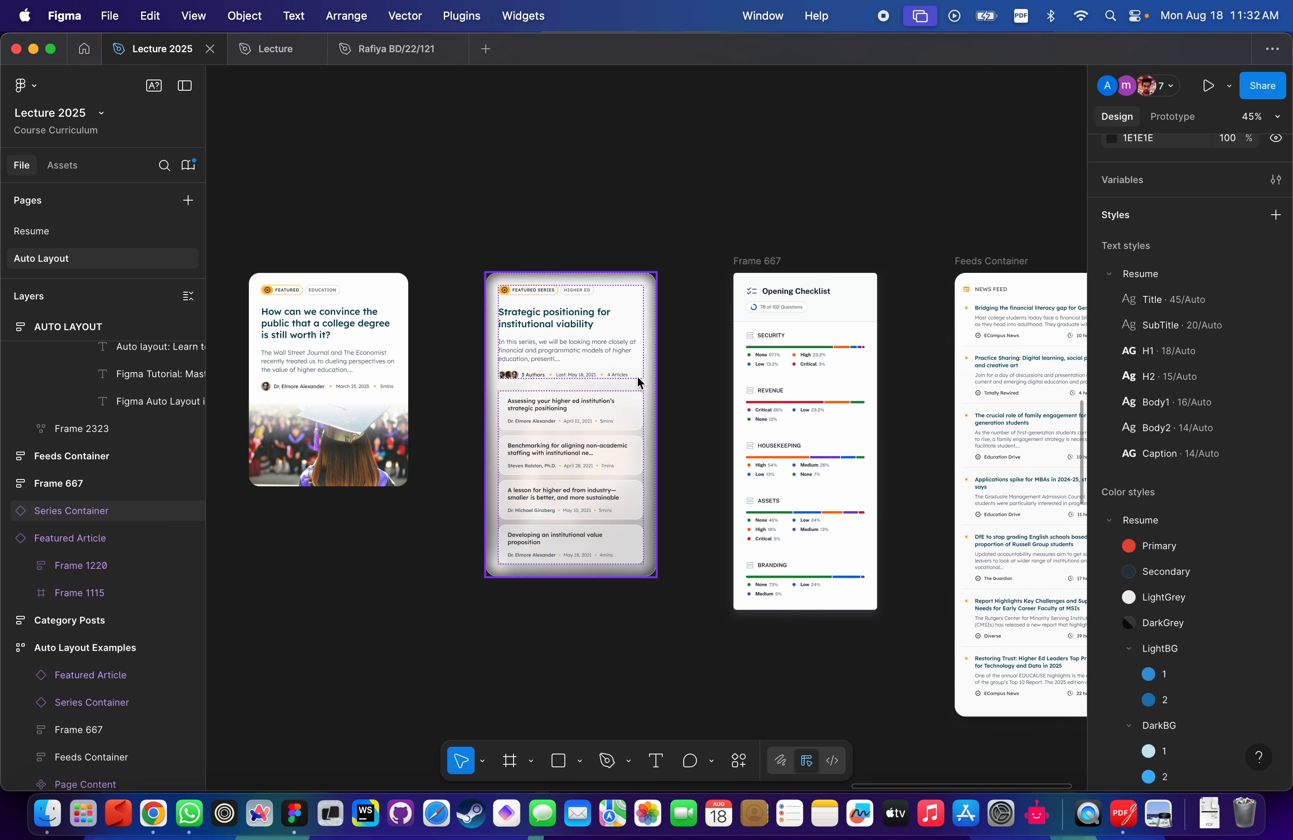
Move the duplicated Featured Article card further away from the Series Container card and narrow it to about 349 wide.
{"action": "scroll", "coordinate": [637, 376], "scroll_direction": "up", "scroll_amount": 3}
{"action": "scroll", "coordinate": [427, 341], "scroll_direction": "left", "scroll_amount": 5}
{"action": "left_click", "coordinate": [603, 229]}
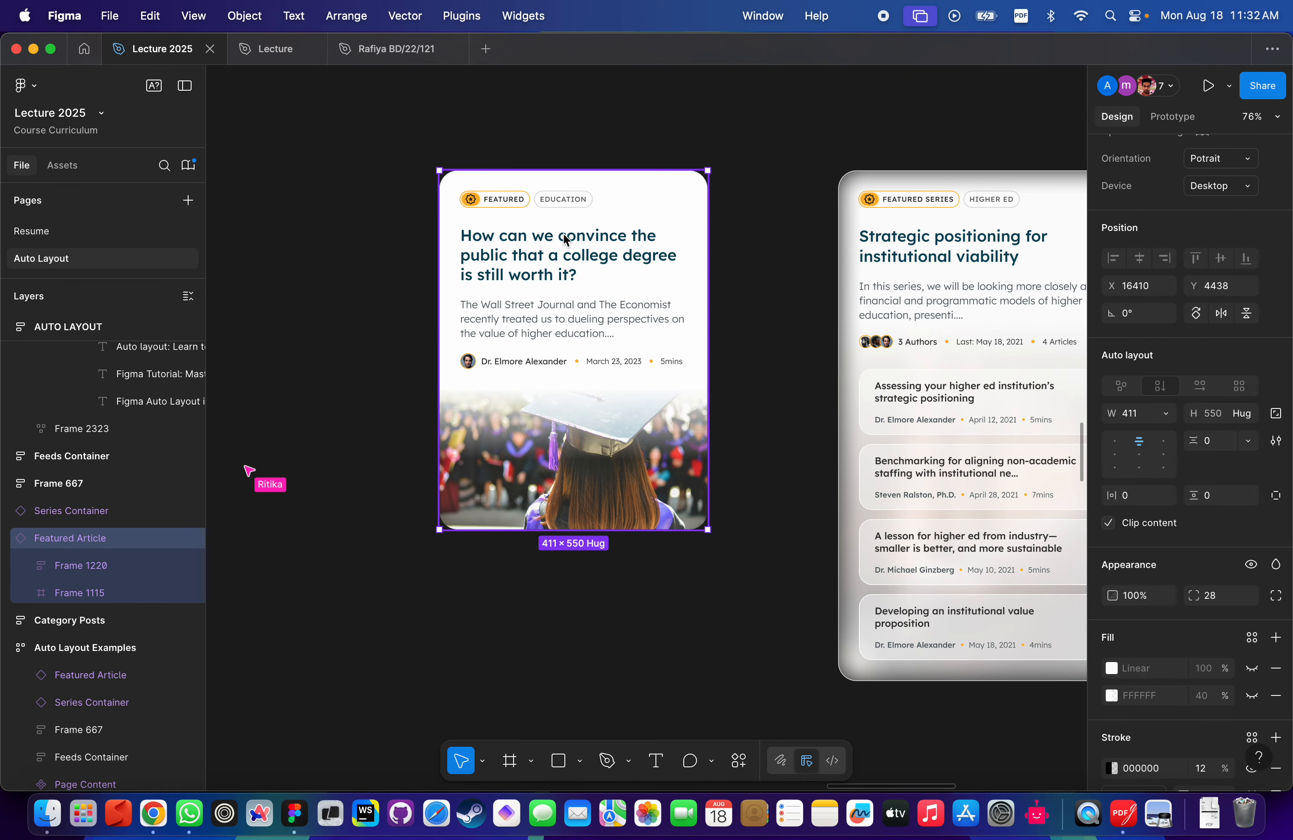
{"action": "left_click_drag", "start_coordinate": [619, 268], "coordinate": [428, 267]}
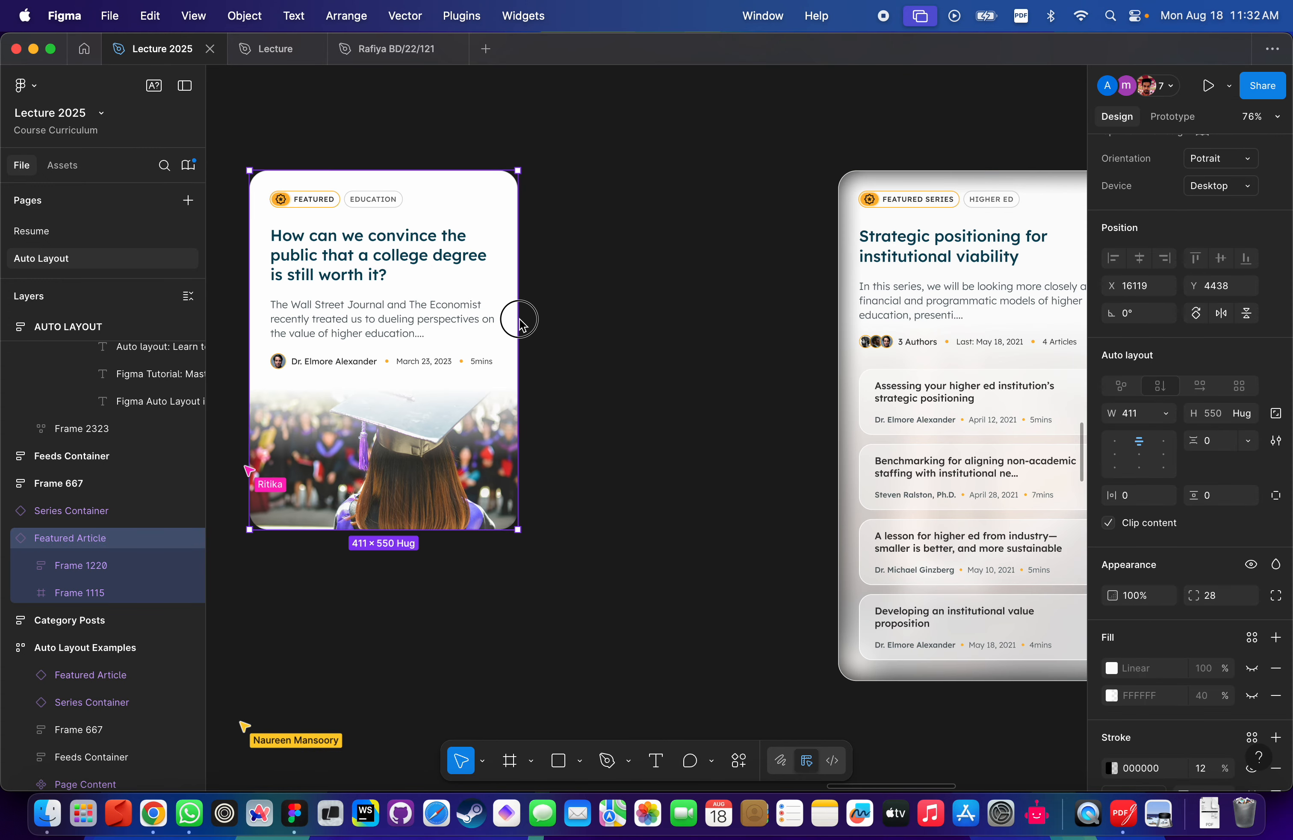
{"action": "left_click_drag", "start_coordinate": [519, 321], "coordinate": [479, 311]}
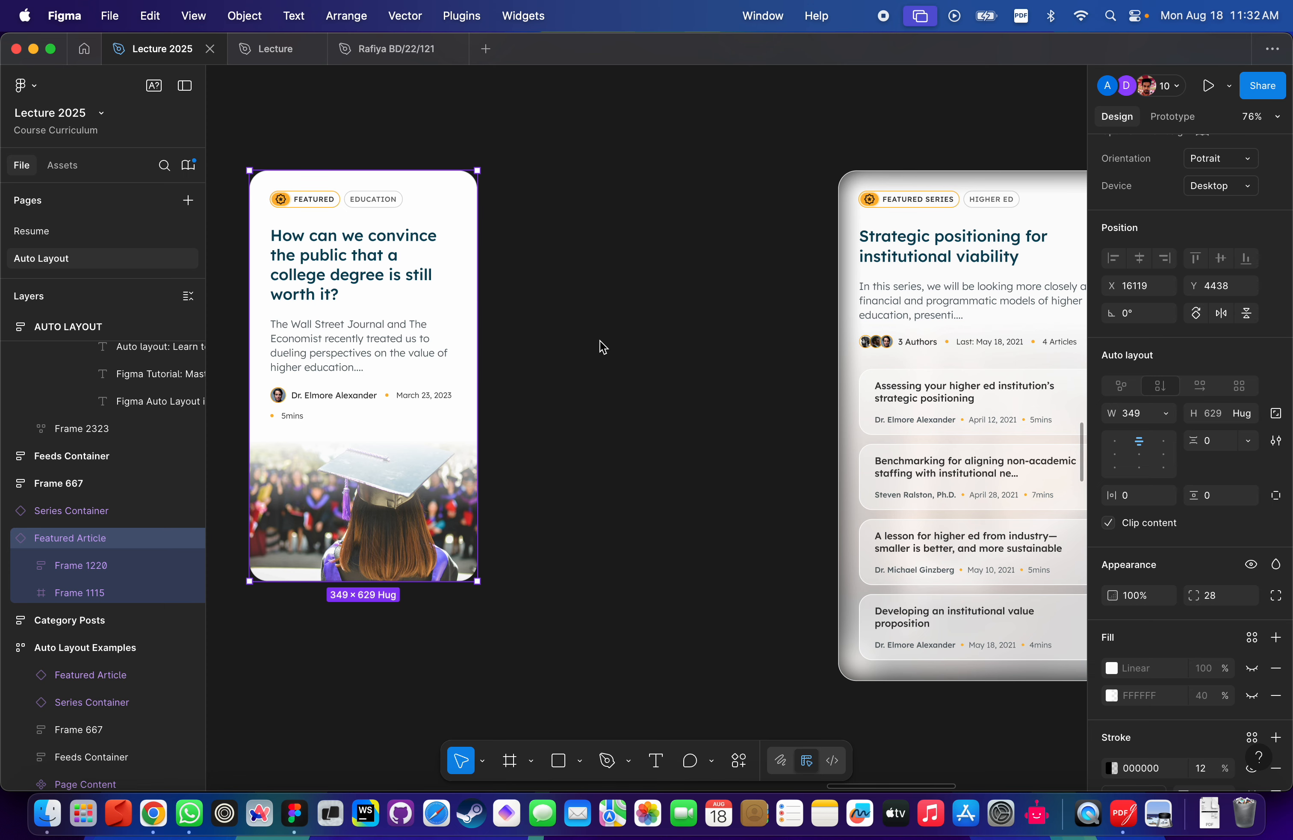
Move the duplicated Series Container card closer to the Featured Article card and resize it, first to about 664 and finally about 401 wide.
{"action": "scroll", "coordinate": [601, 347], "scroll_direction": "down", "scroll_amount": 5}
{"action": "scroll", "coordinate": [601, 347], "scroll_direction": "right", "scroll_amount": 2}
{"action": "left_click", "coordinate": [627, 289]}
{"action": "scroll", "coordinate": [630, 288], "scroll_direction": "up", "scroll_amount": 5}
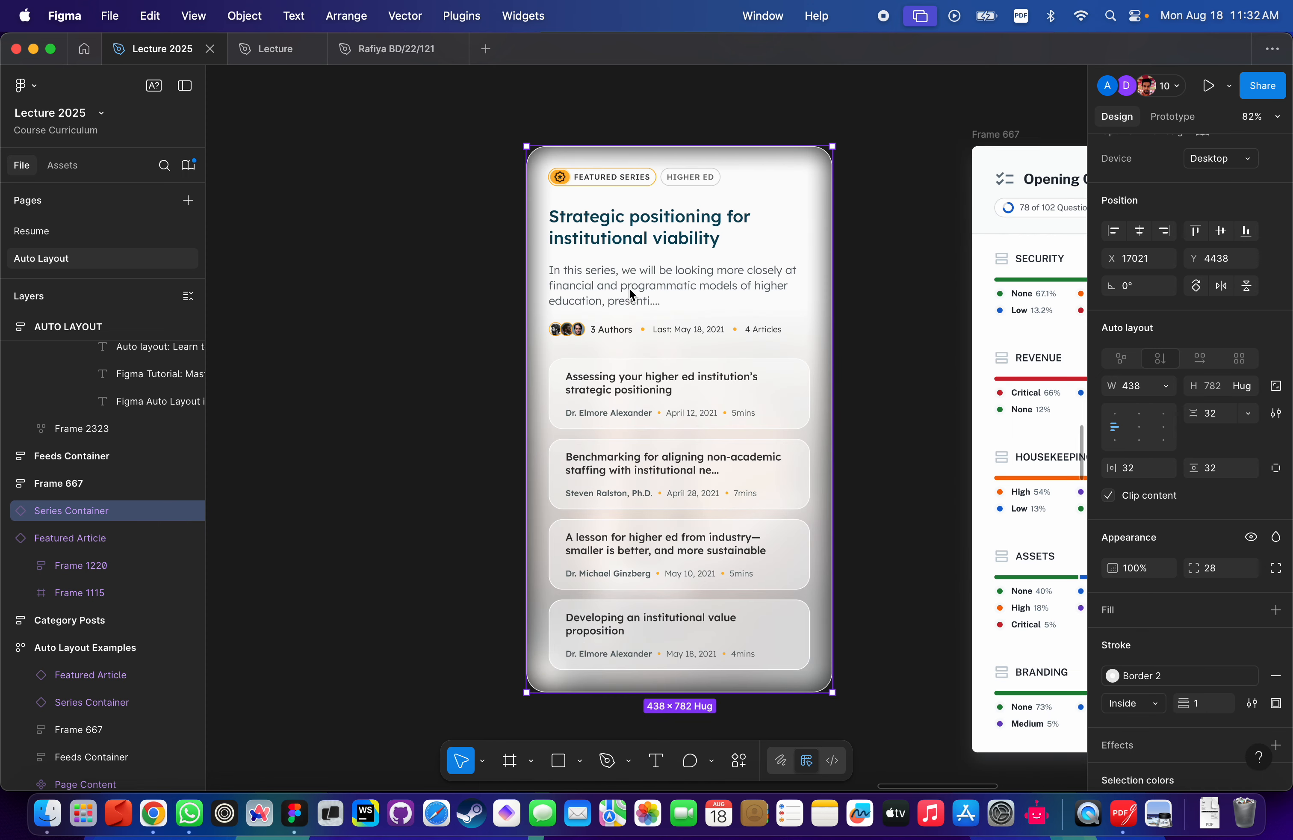
{"action": "left_click_drag", "start_coordinate": [832, 317], "coordinate": [990, 317]}
{"action": "left_click_drag", "start_coordinate": [687, 292], "coordinate": [439, 280]}
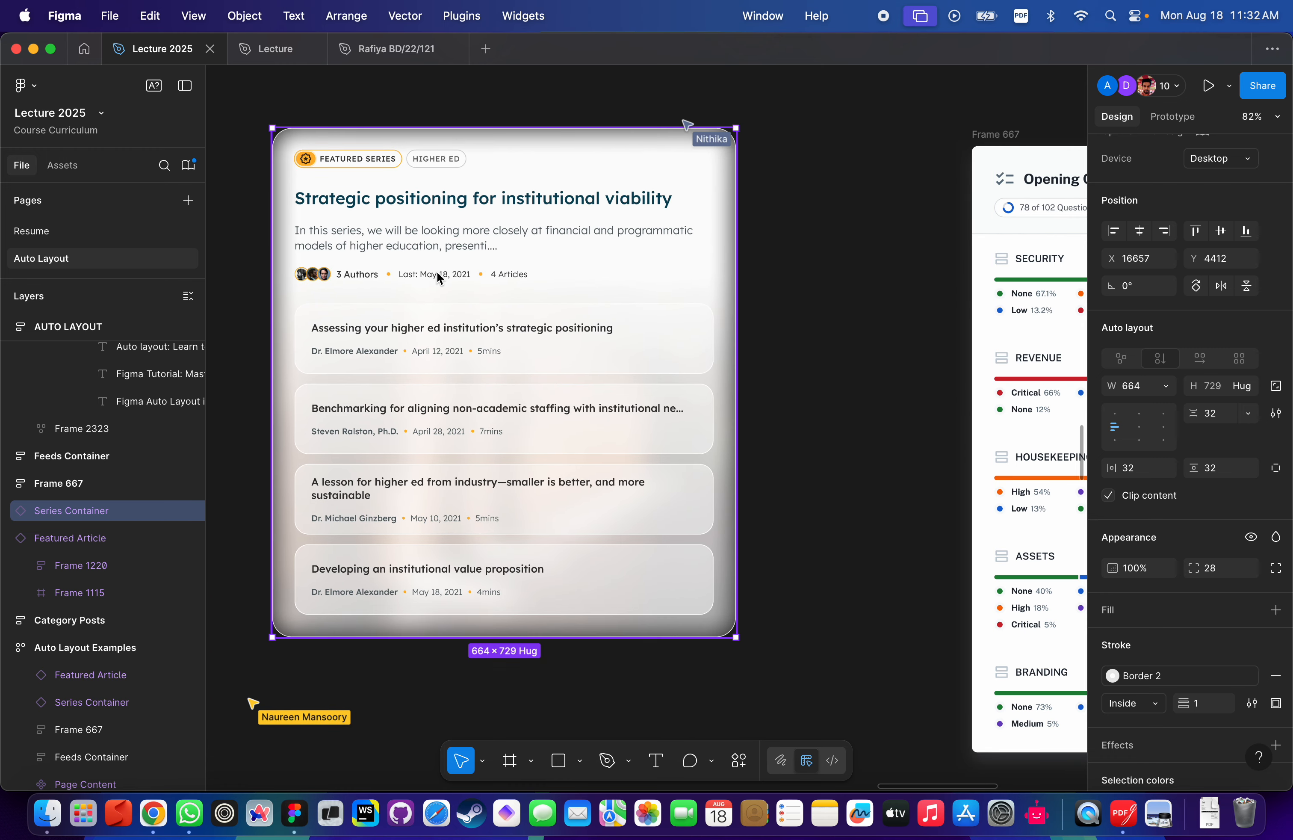
{"action": "left_click_drag", "start_coordinate": [738, 326], "coordinate": [556, 309]}
{"action": "scroll", "coordinate": [627, 311], "scroll_direction": "down", "scroll_amount": 5}
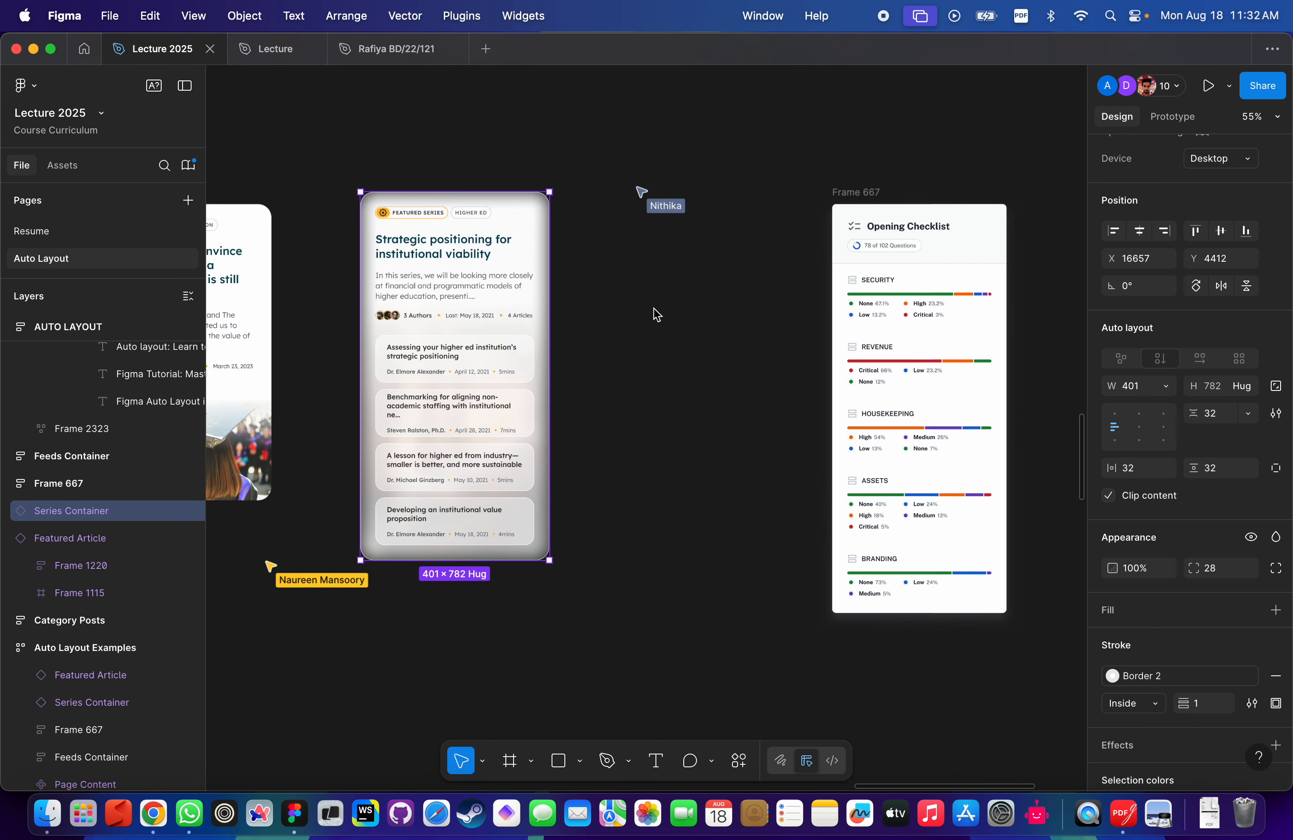
Move the duplicated Opening Checklist card, Frame 667, closer to the Series Container card.
{"action": "scroll", "coordinate": [600, 309], "scroll_direction": "right", "scroll_amount": 5}
{"action": "scroll", "coordinate": [613, 222], "scroll_direction": "up", "scroll_amount": 3}
{"action": "left_click", "coordinate": [565, 121]}
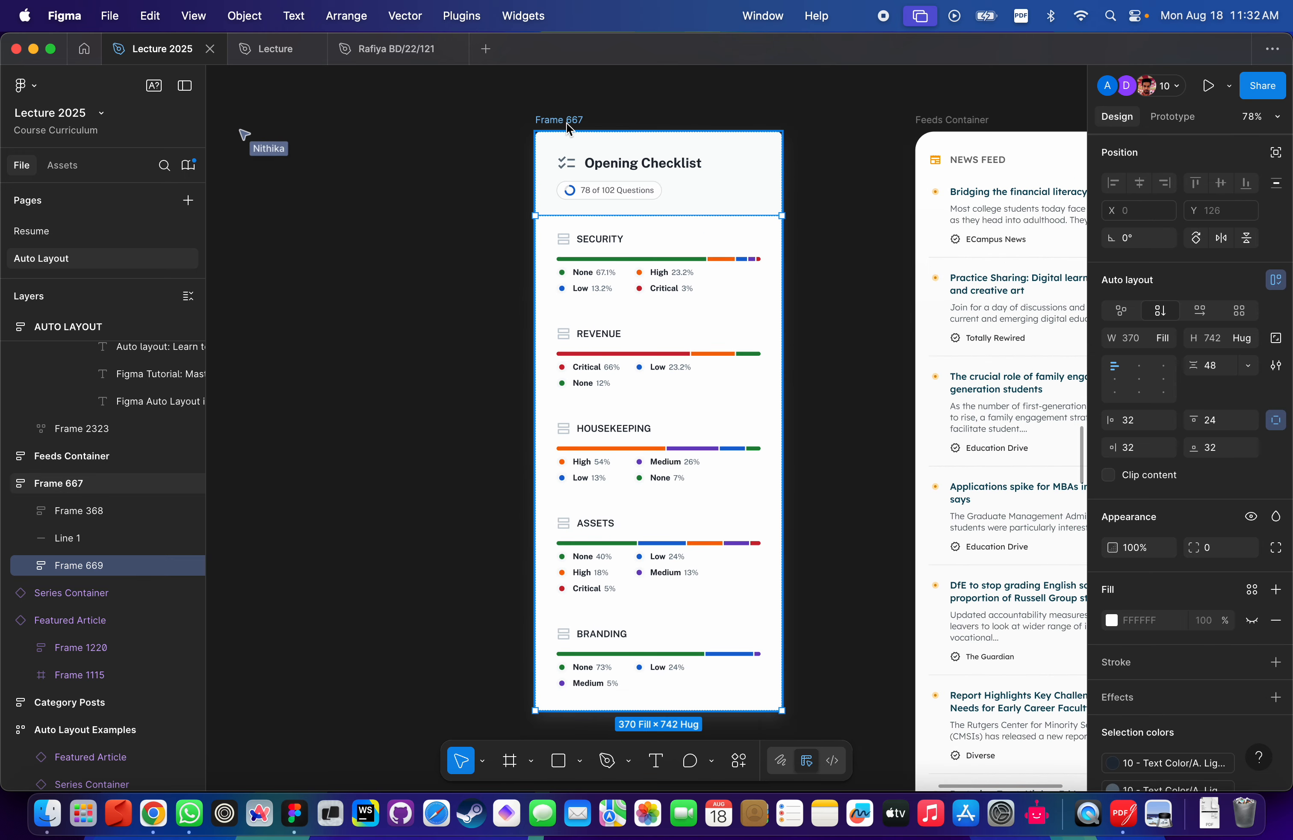
{"action": "left_click_drag", "start_coordinate": [565, 121], "coordinate": [326, 122]}
{"action": "scroll", "coordinate": [450, 281], "scroll_direction": "up", "scroll_amount": 5}
{"action": "scroll", "coordinate": [437, 286], "scroll_direction": "down", "scroll_amount": 4}
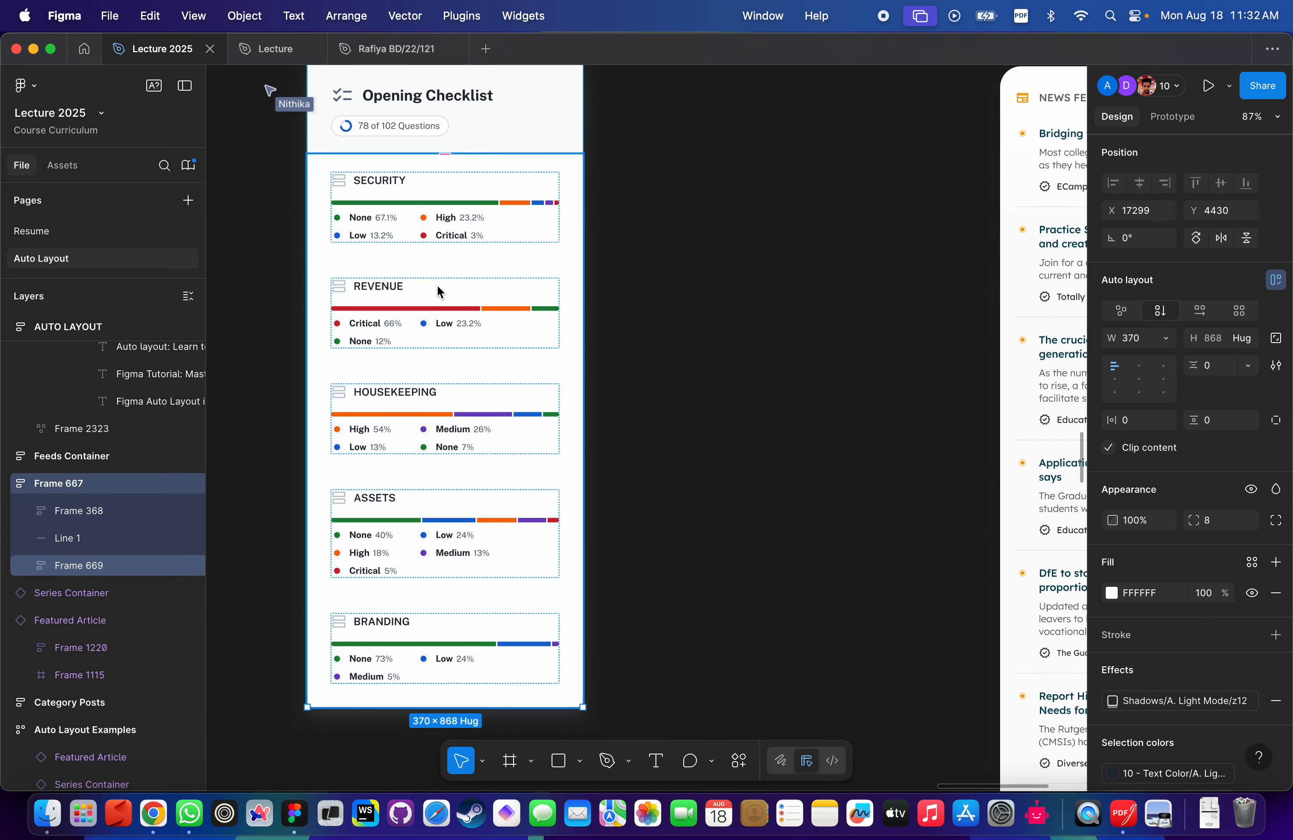
{"action": "scroll", "coordinate": [486, 282], "scroll_direction": "up", "scroll_amount": 2}
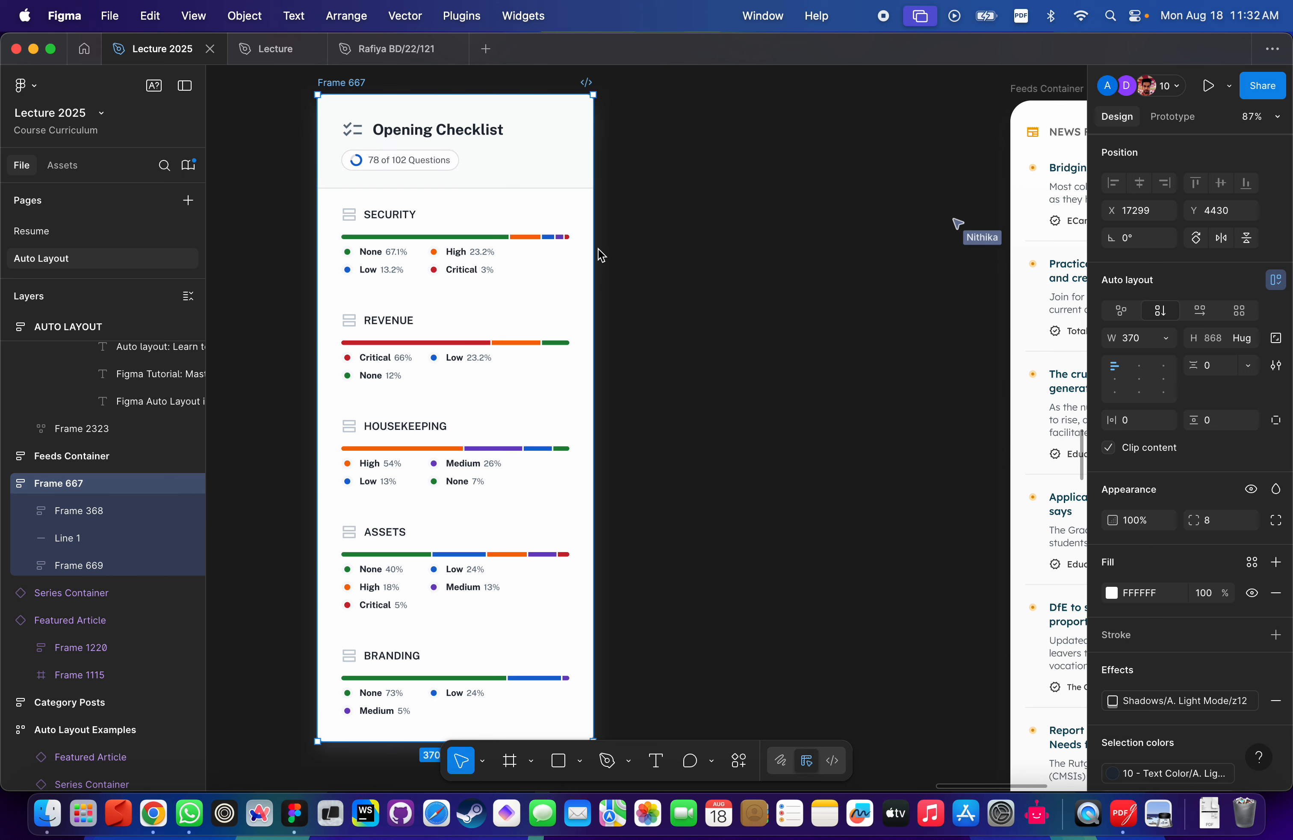
Stretch the Opening Checklist card to about 620 wide and narrow it to about 234 to test its wrapping.
{"action": "left_click_drag", "start_coordinate": [595, 257], "coordinate": [781, 266]}
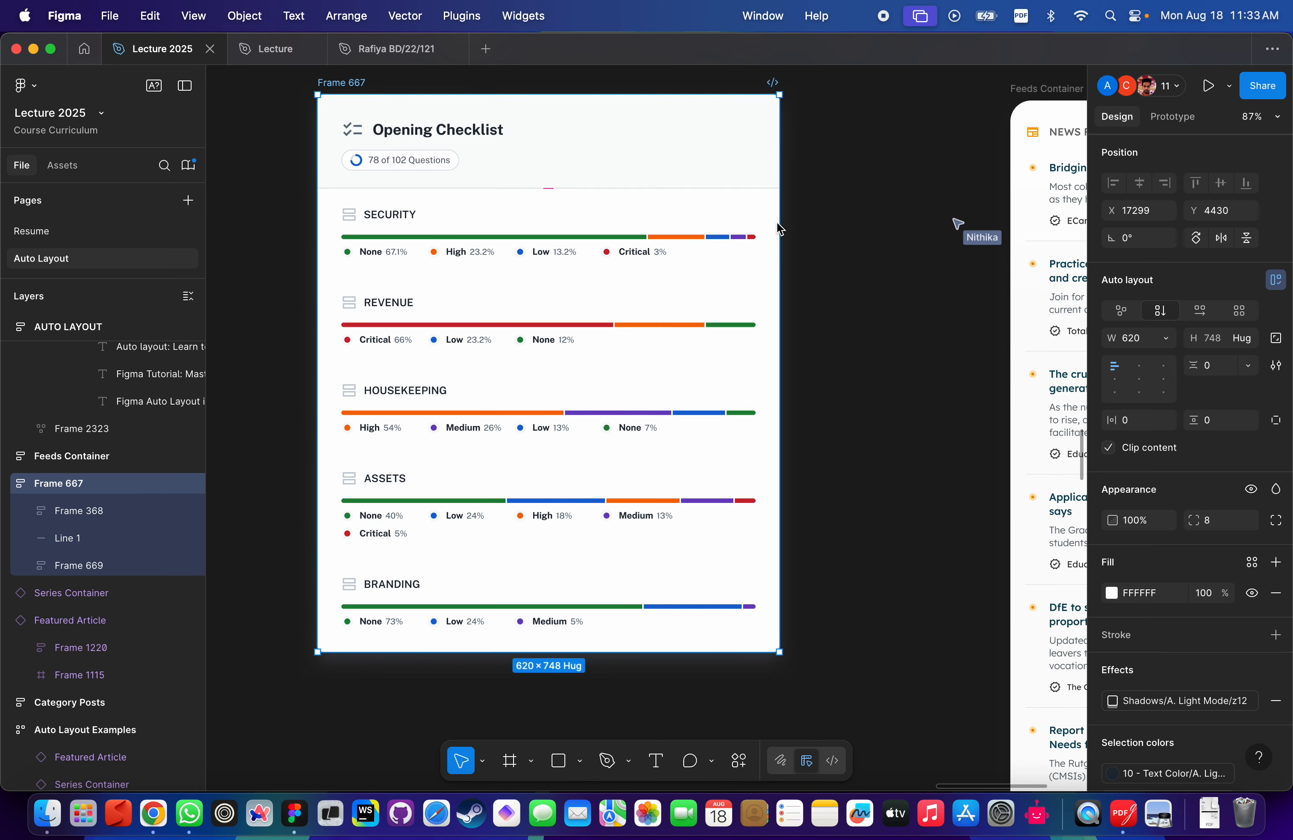
{"action": "left_click_drag", "start_coordinate": [779, 228], "coordinate": [492, 221]}
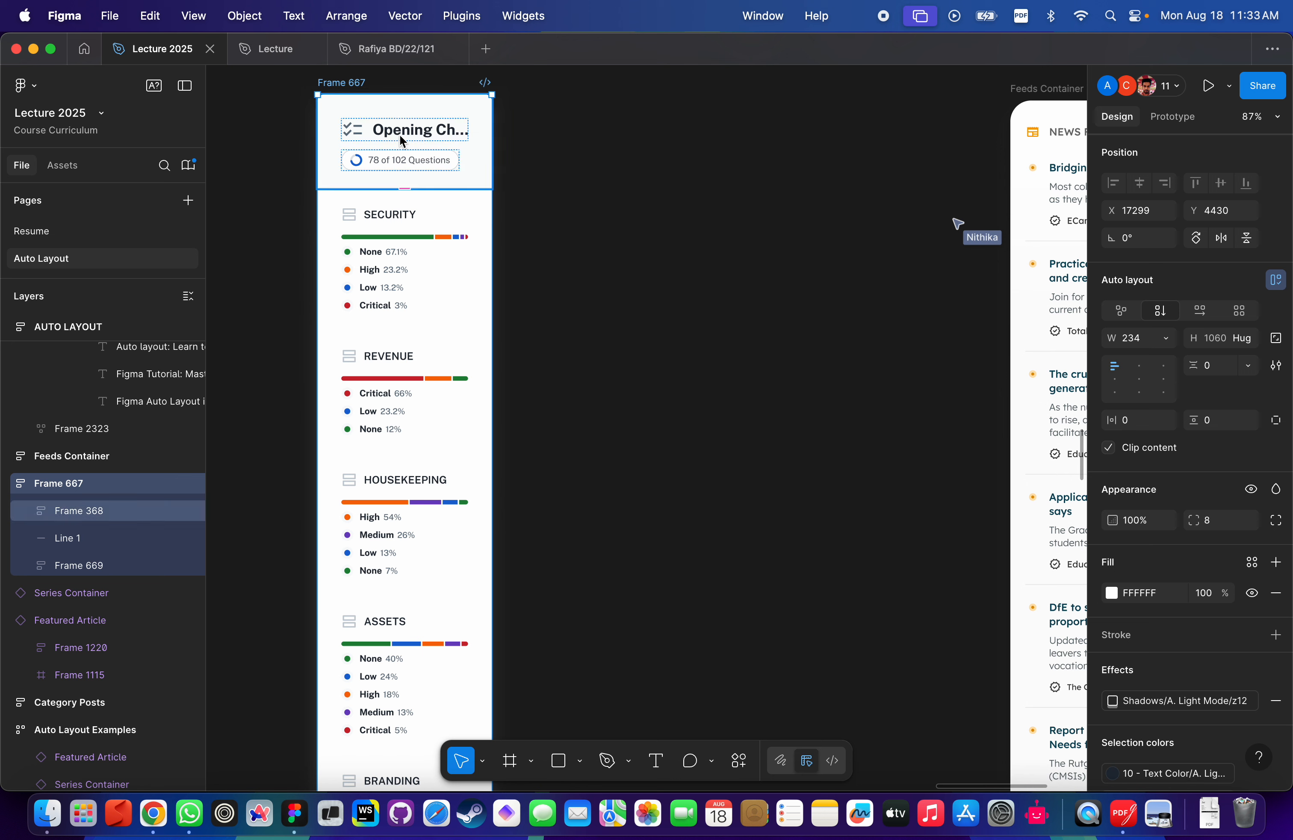
{"action": "scroll", "coordinate": [401, 140], "scroll_direction": "down", "scroll_amount": 10}
{"action": "scroll", "coordinate": [412, 524], "scroll_direction": "up", "scroll_amount": 10}
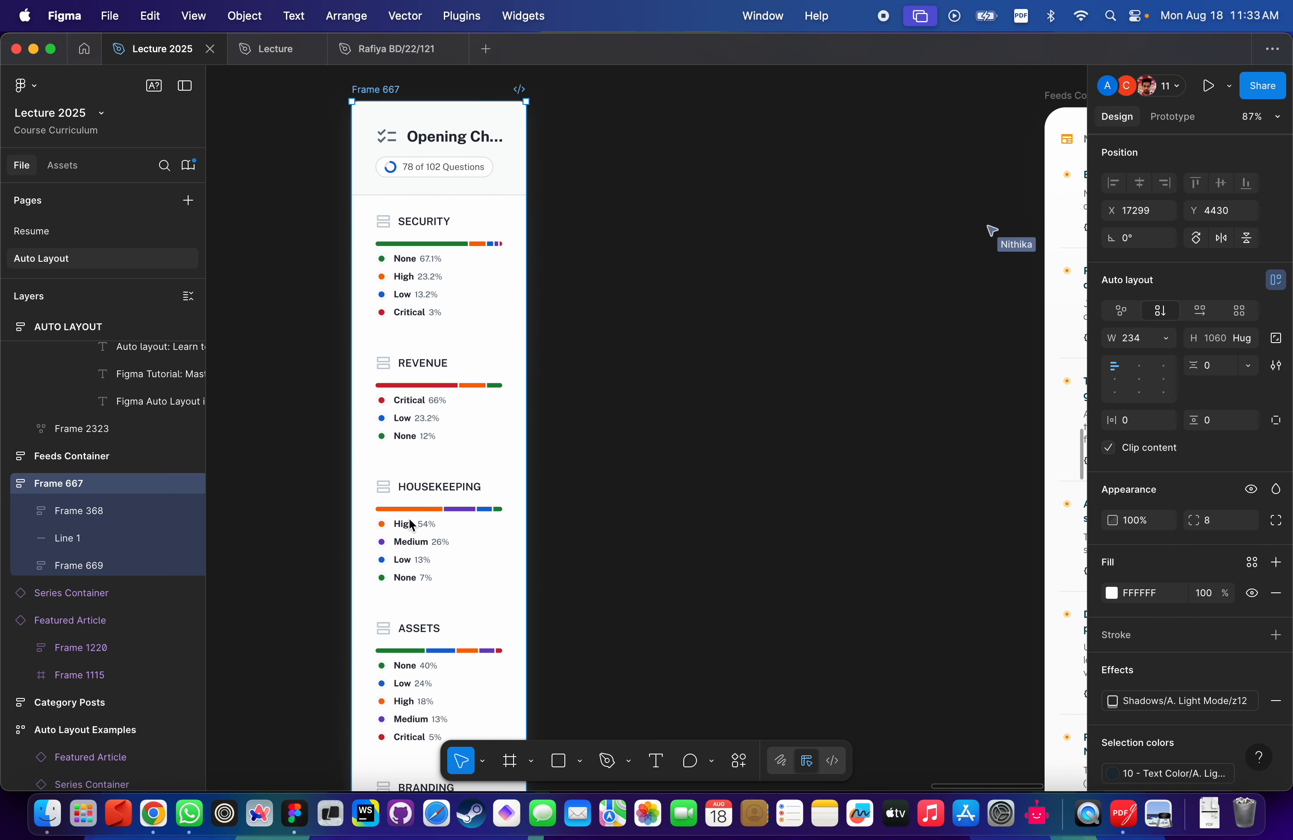
{"action": "scroll", "coordinate": [410, 523], "scroll_direction": "up", "scroll_amount": 1}
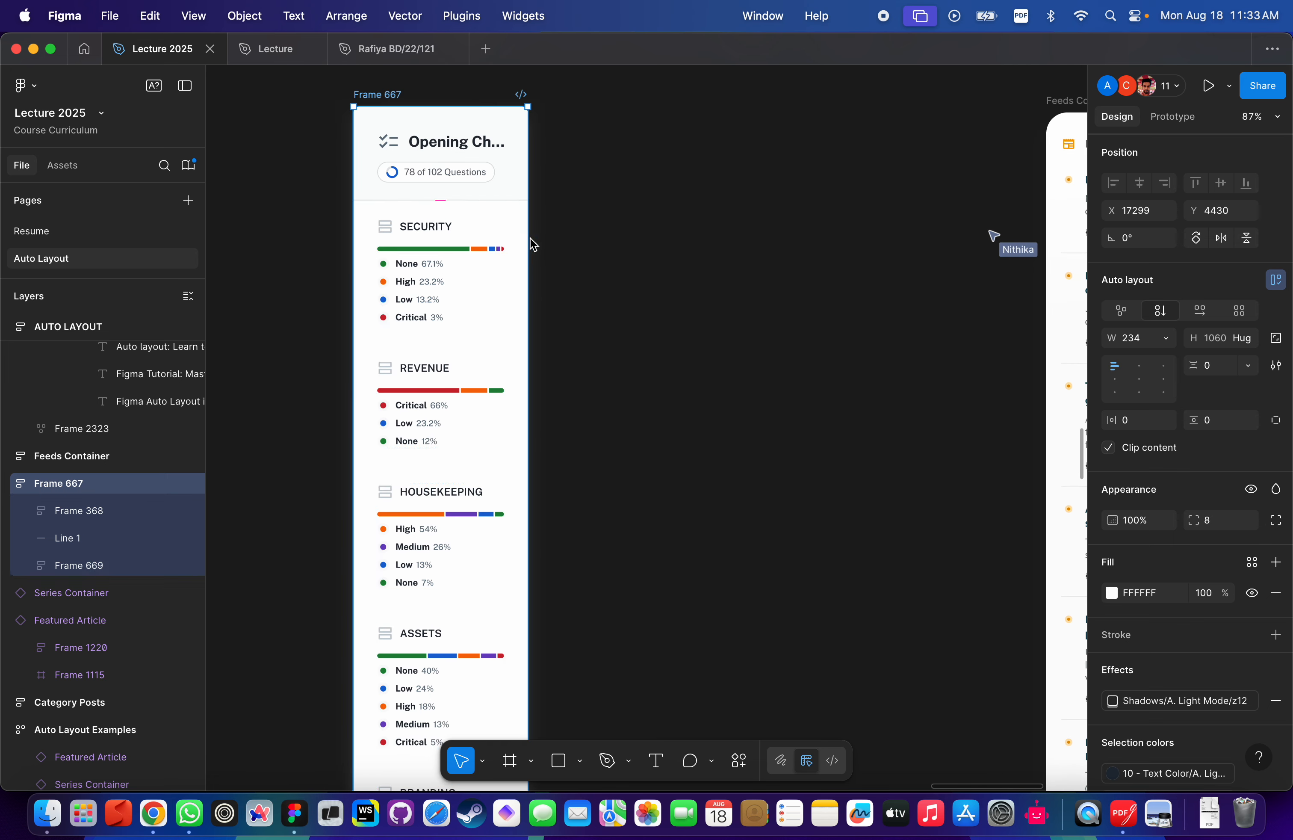
Try narrowing the Opening Checklist card to about 174 wide, inspect its edge, and undo the resize.
{"action": "left_click_drag", "start_coordinate": [532, 247], "coordinate": [480, 249]}
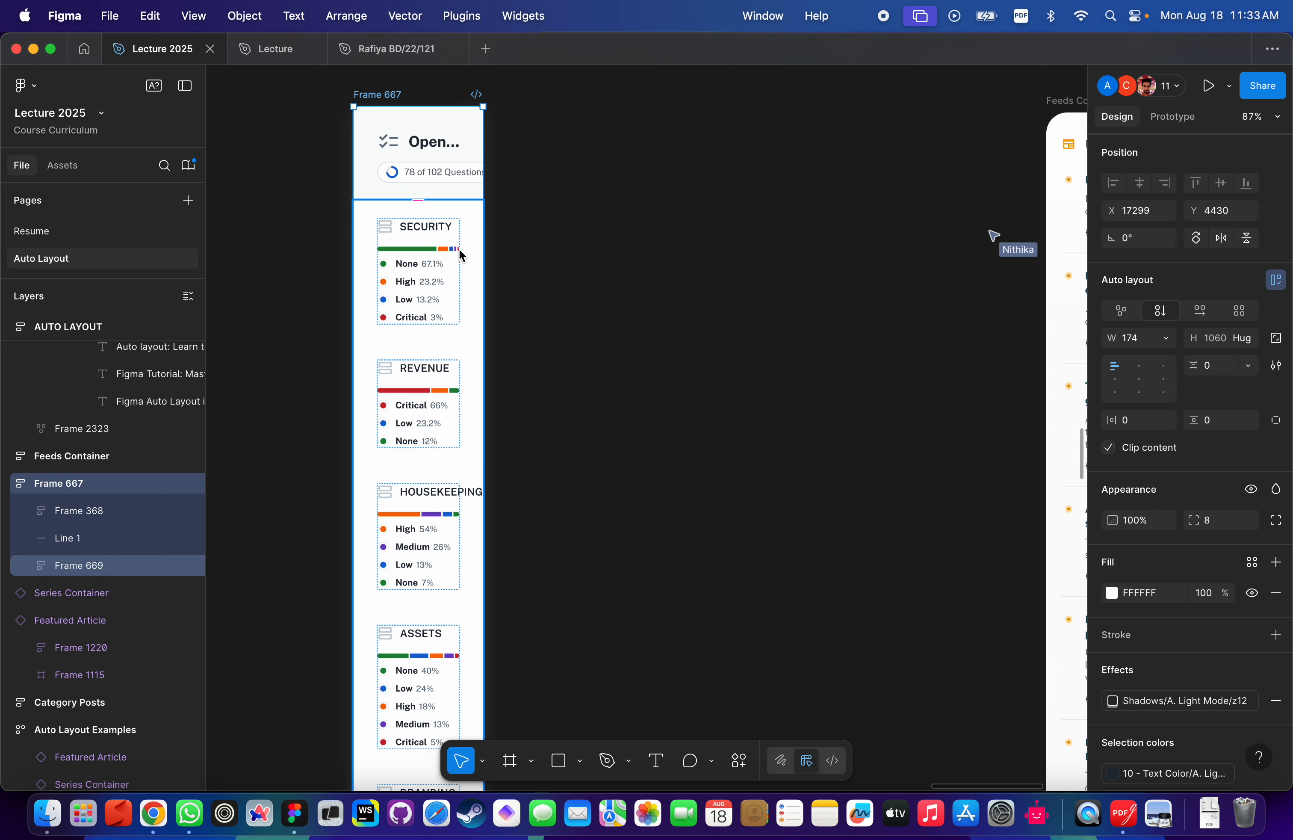
{"action": "scroll", "coordinate": [444, 253], "scroll_direction": "up", "scroll_amount": 5}
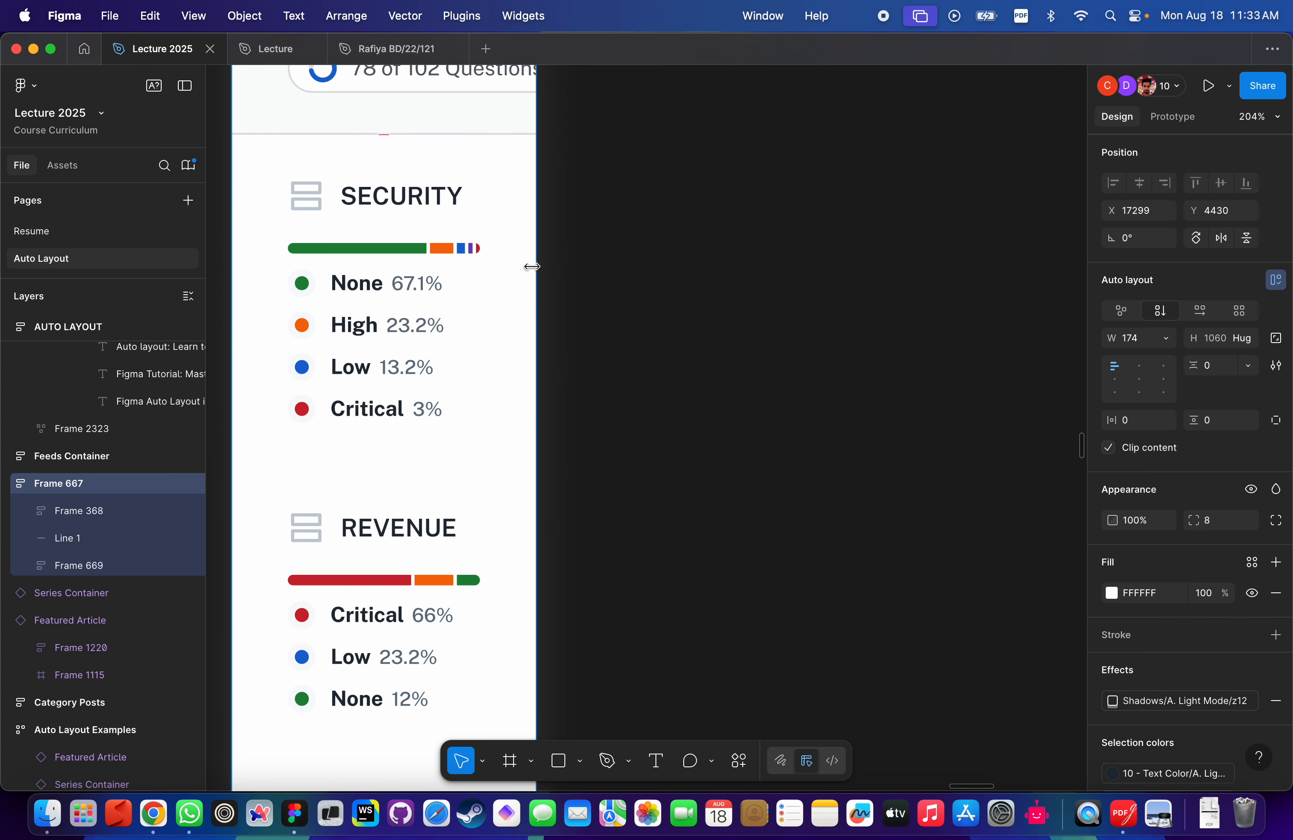
{"action": "scroll", "coordinate": [621, 286], "scroll_direction": "down", "scroll_amount": 5}
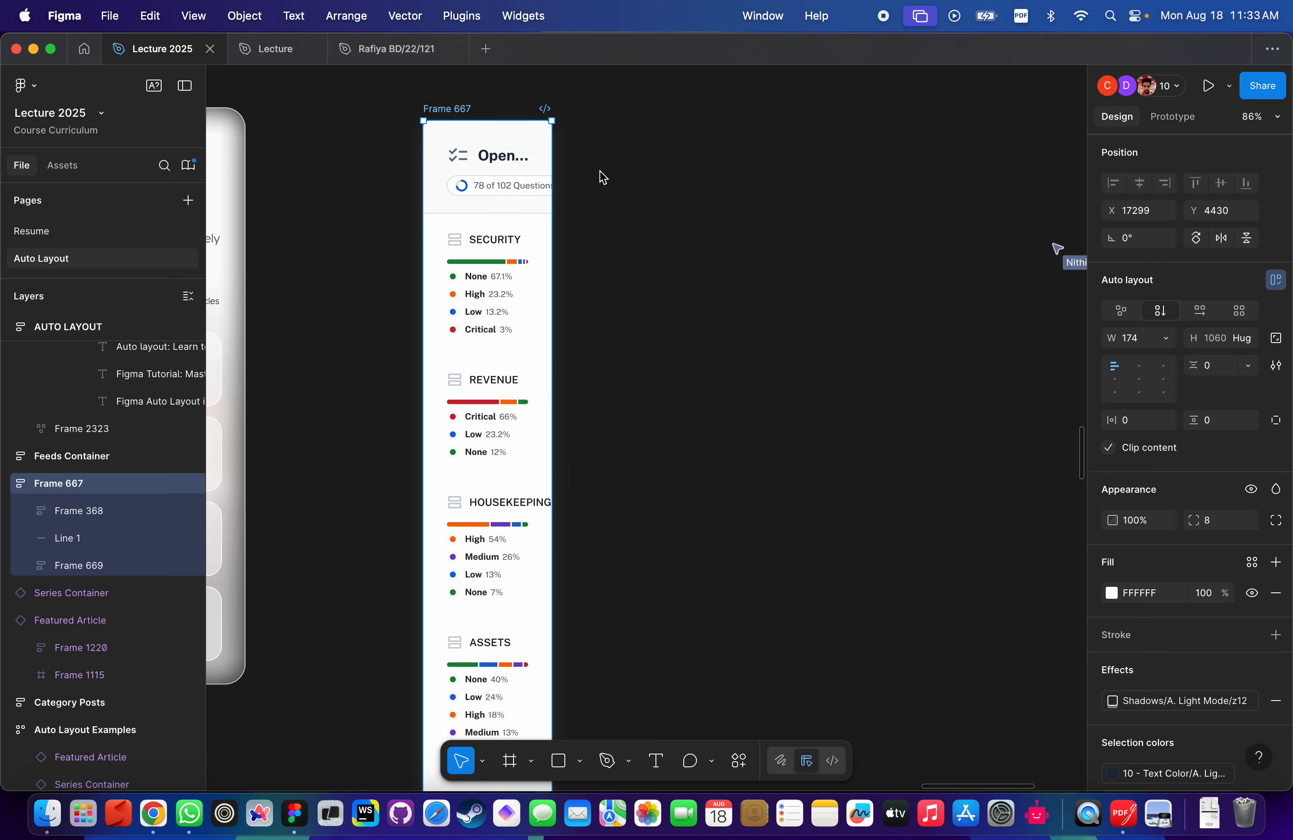
{"action": "key", "text": "ctrl+z"}
{"action": "left_click", "coordinate": [668, 230]}
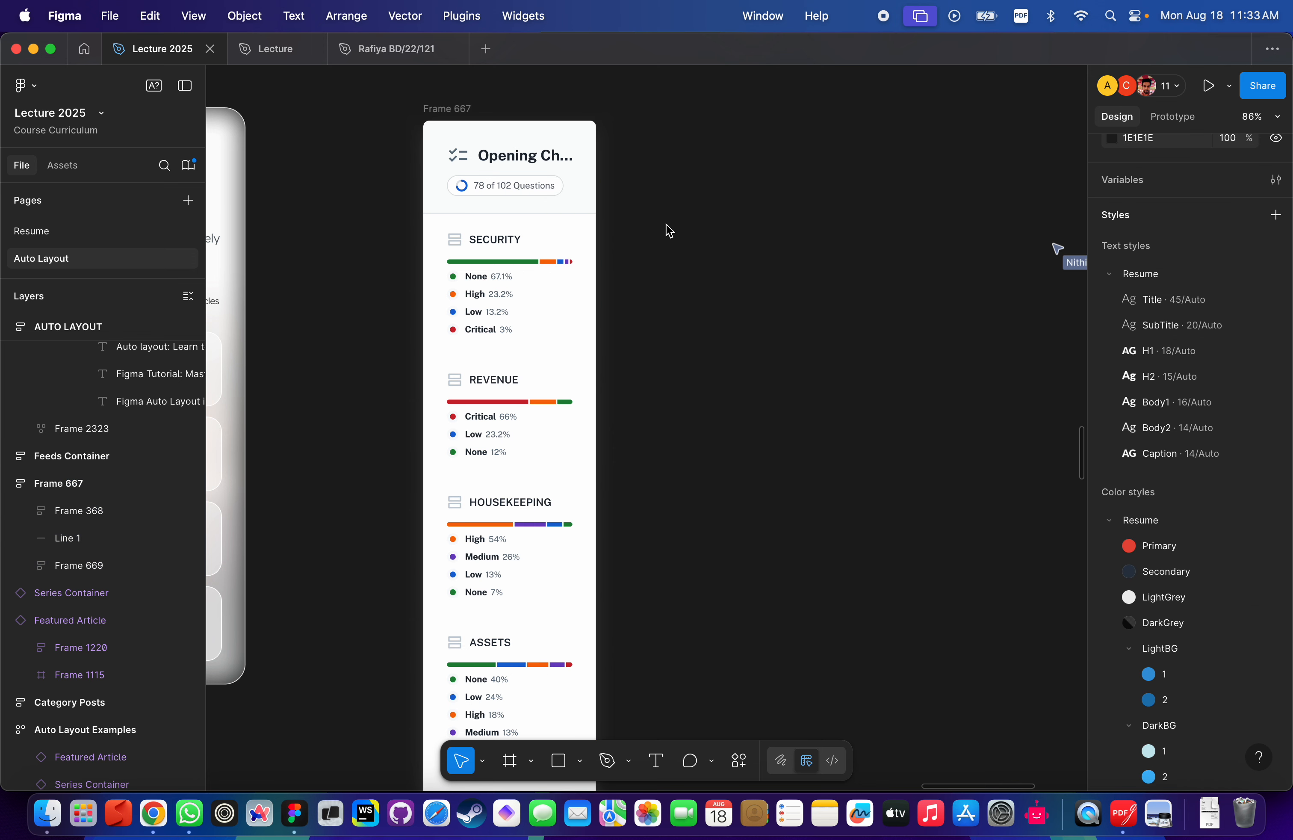
Select the duplicated Feeds Container card and widen it to about 442, inspecting how its news entries adapt.
{"action": "scroll", "coordinate": [670, 231], "scroll_direction": "down", "scroll_amount": 1}
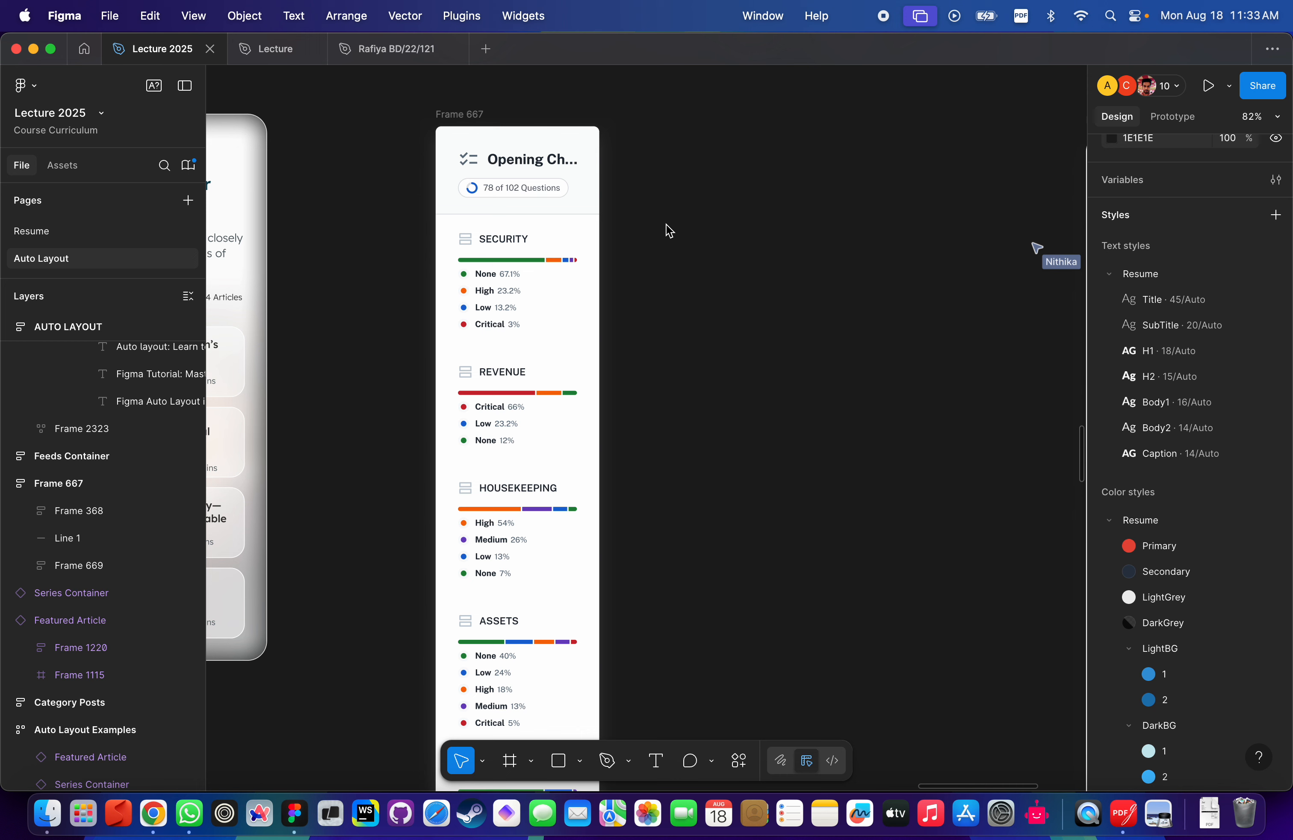
{"action": "scroll", "coordinate": [695, 251], "scroll_direction": "down", "scroll_amount": 5}
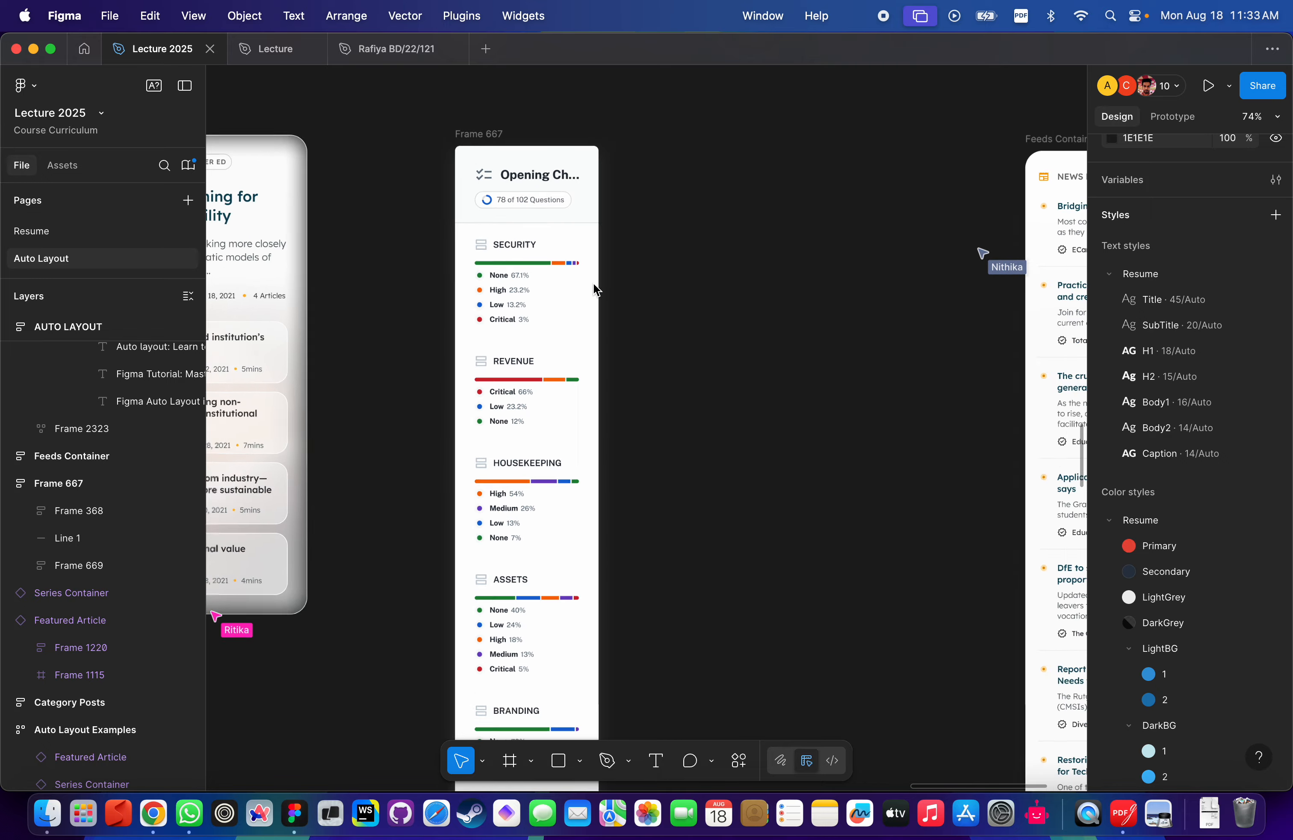
{"action": "scroll", "coordinate": [670, 229], "scroll_direction": "right", "scroll_amount": 5}
{"action": "left_click", "coordinate": [652, 200]}
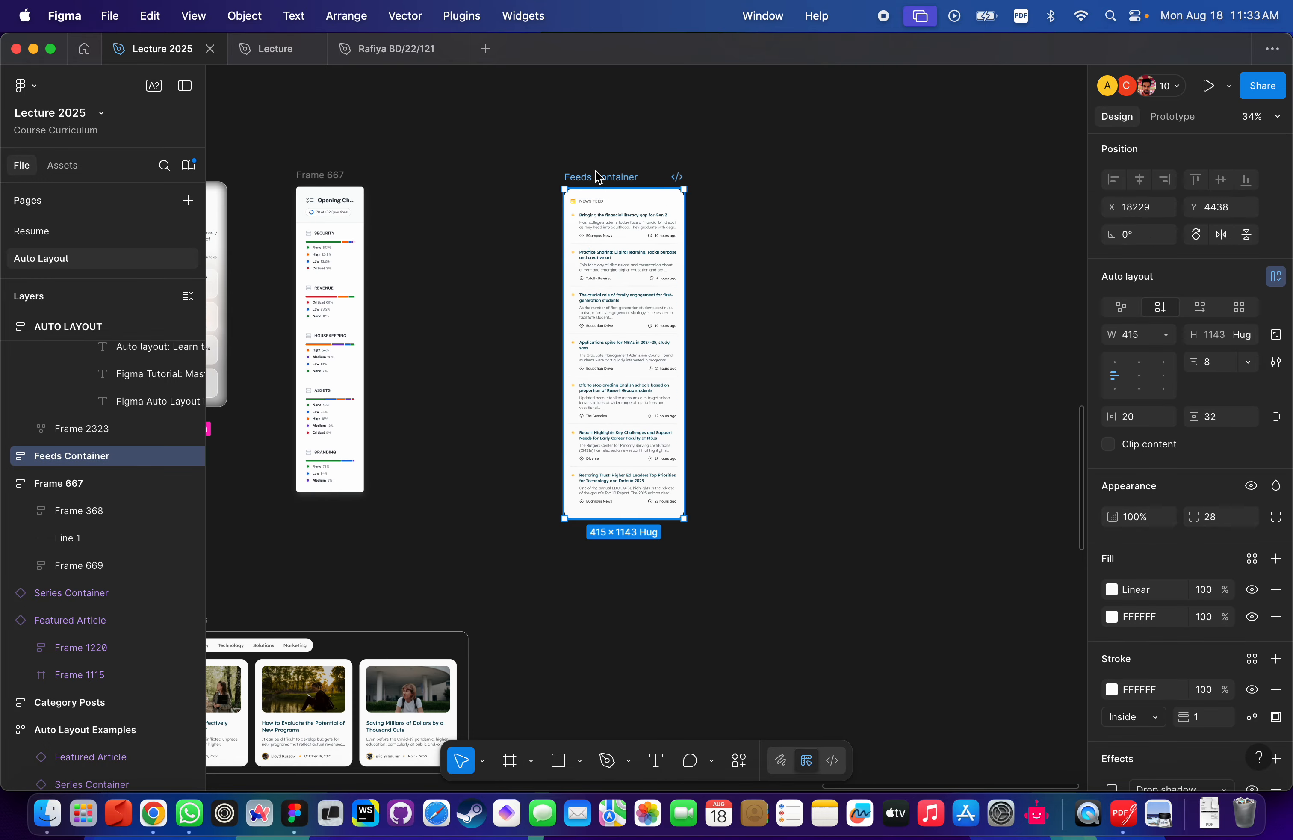
{"action": "scroll", "coordinate": [597, 174], "scroll_direction": "up", "scroll_amount": 5}
{"action": "scroll", "coordinate": [597, 176], "scroll_direction": "down", "scroll_amount": 2}
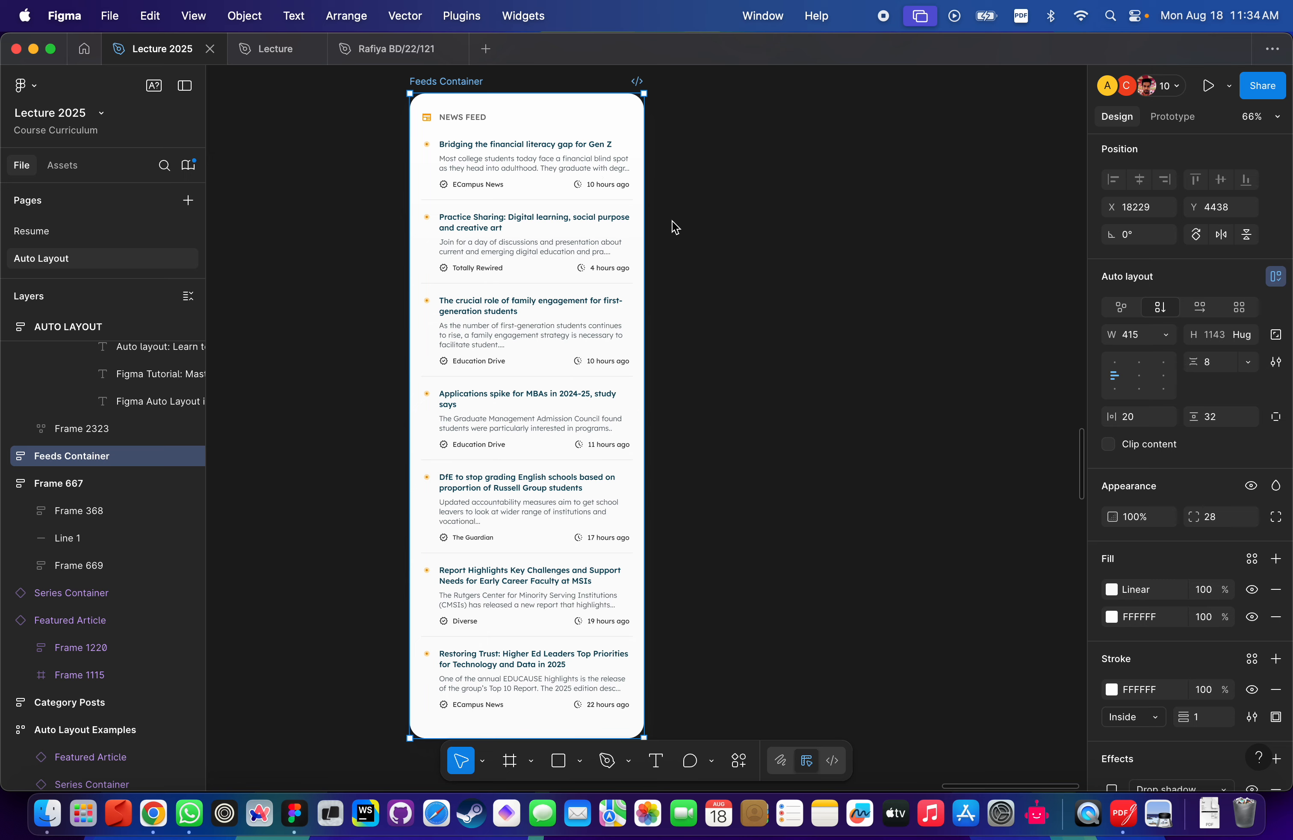
{"action": "mouse_move", "coordinate": [644, 223]}
{"action": "left_mouse_down"}
{"action": "mouse_move", "coordinate": [719, 222]}
{"action": "mouse_move", "coordinate": [661, 227]}
{"action": "left_mouse_up"}
{"action": "scroll", "coordinate": [546, 262], "scroll_direction": "up", "scroll_amount": 5}
{"action": "scroll", "coordinate": [546, 262], "scroll_direction": "left", "scroll_amount": 5}
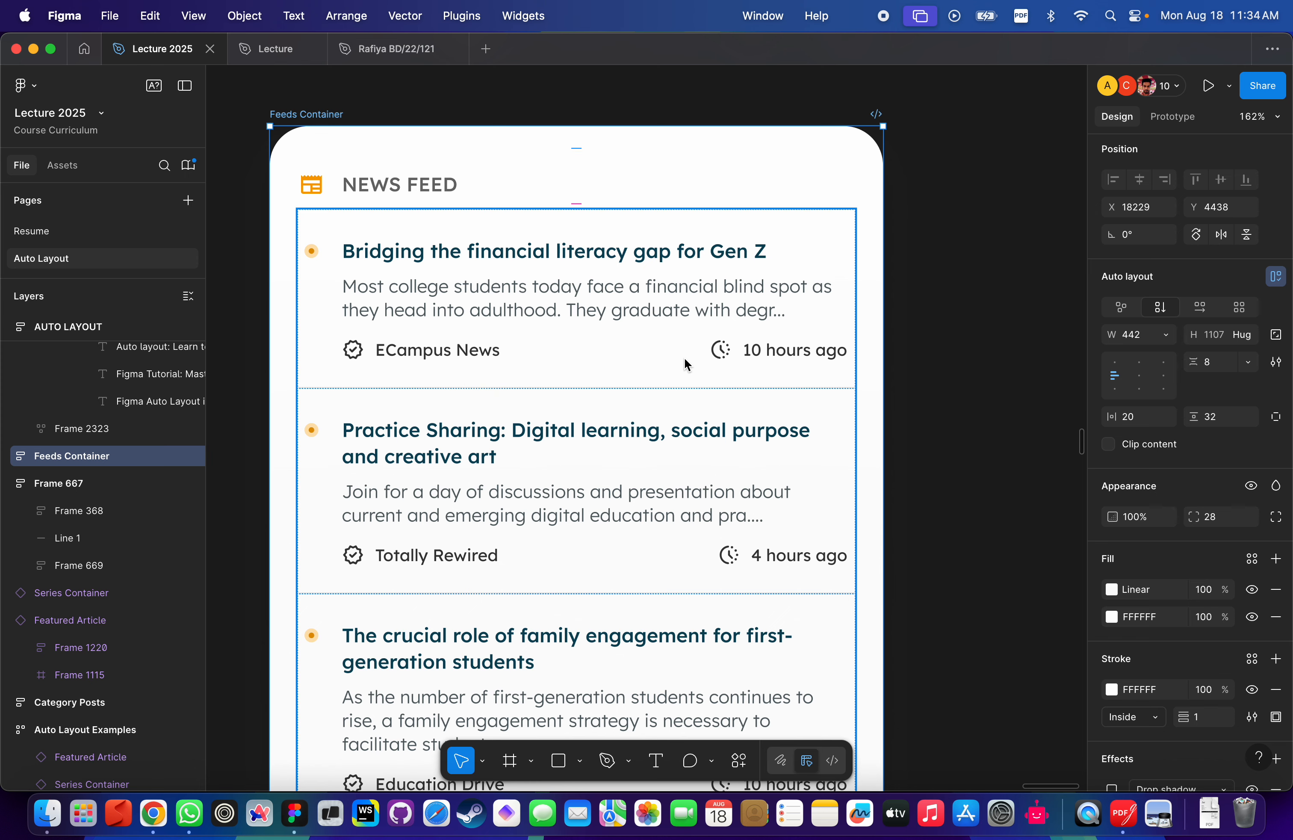
{"action": "scroll", "coordinate": [684, 358], "scroll_direction": "down", "scroll_amount": 3}
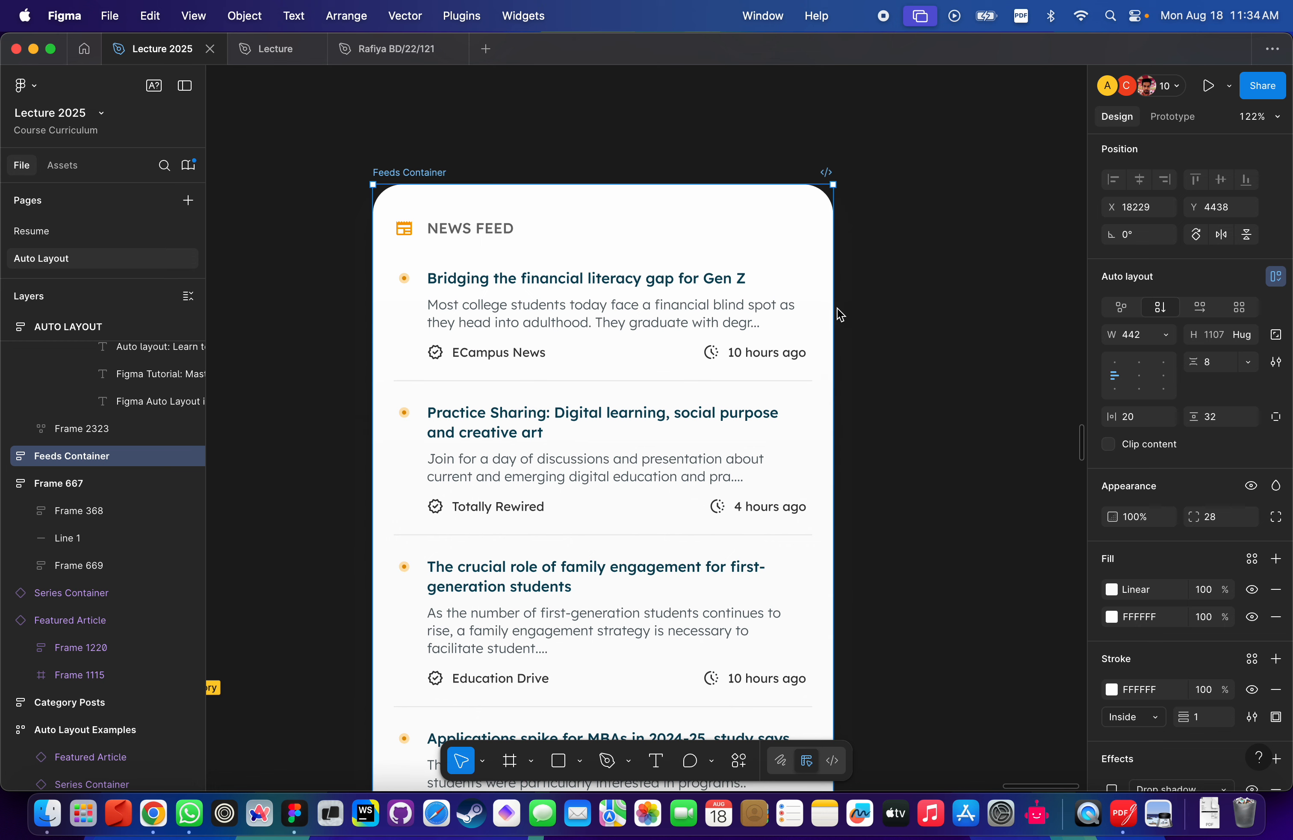
Stretch the Feeds Container card to about 653 wide and further to about 1092 to test its text reflow.
{"action": "left_click_drag", "start_coordinate": [841, 315], "coordinate": [1049, 331]}
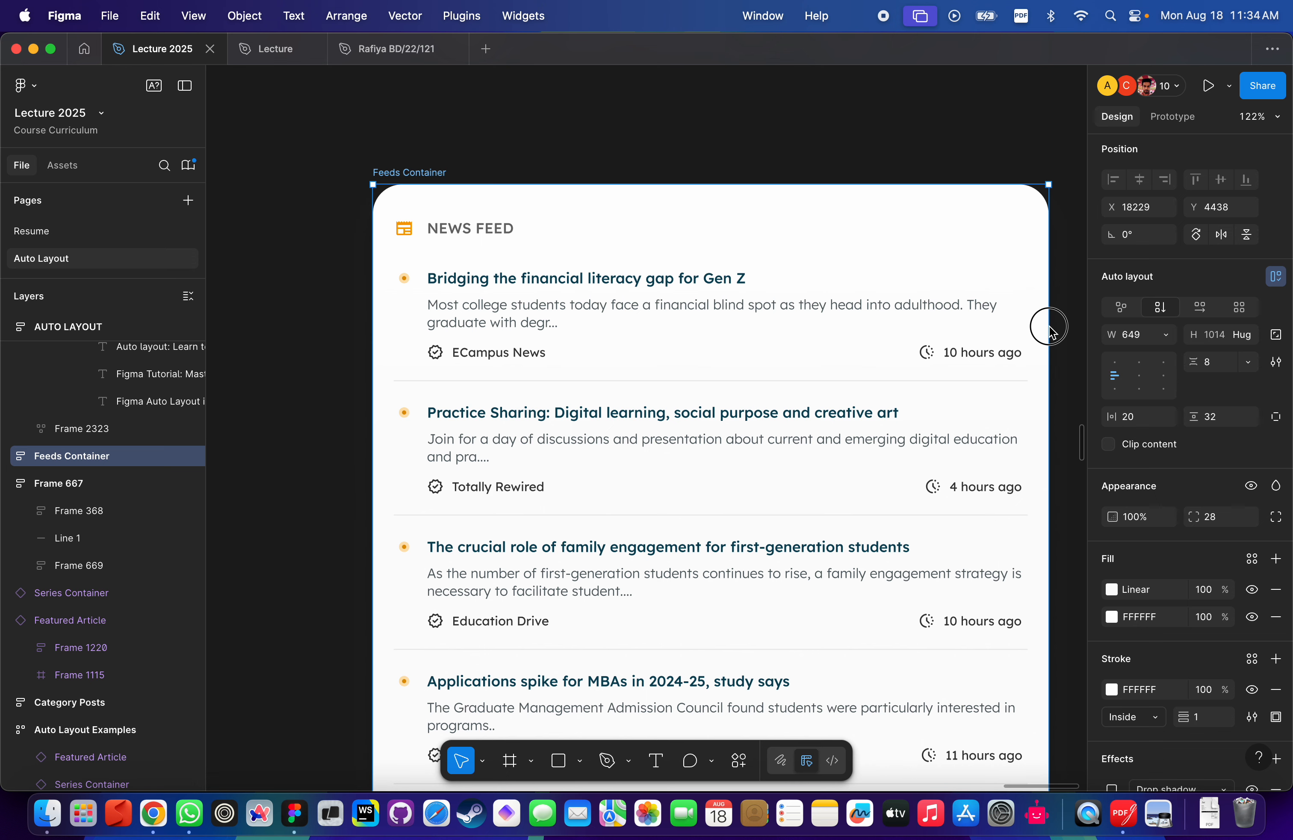
{"action": "left_click_drag", "start_coordinate": [1049, 327], "coordinate": [1004, 337]}
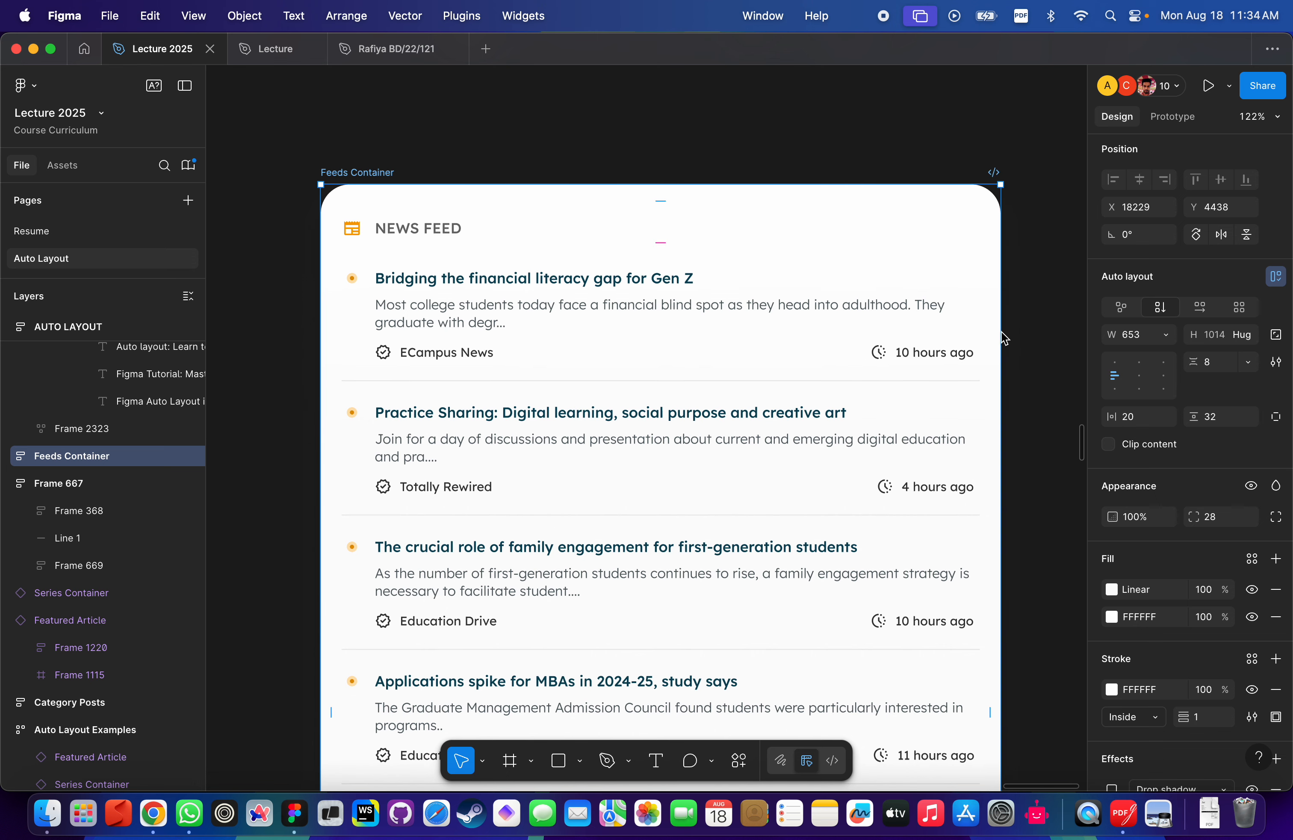
{"action": "scroll", "coordinate": [815, 327], "scroll_direction": "down", "scroll_amount": 10}
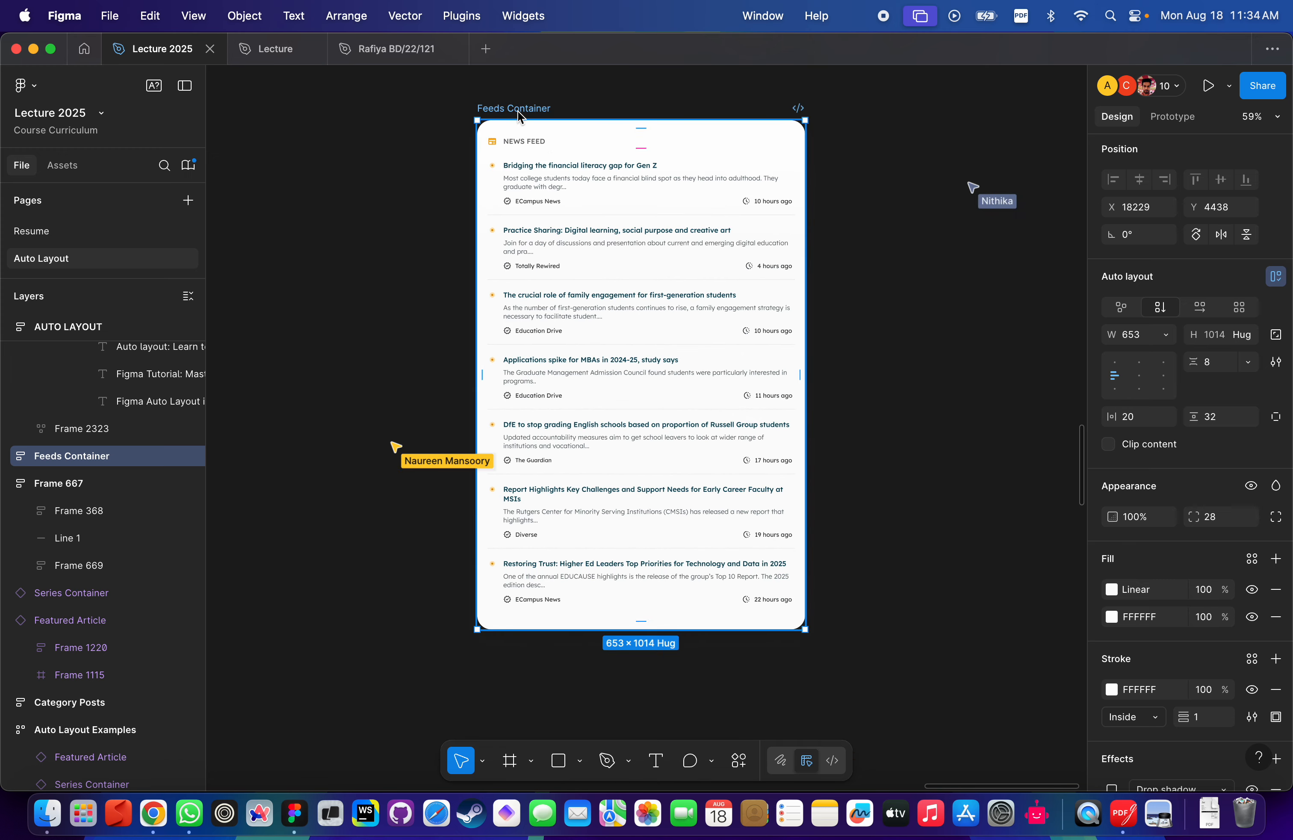
{"action": "left_click_drag", "start_coordinate": [809, 235], "coordinate": [1027, 222]}
{"action": "scroll", "coordinate": [707, 216], "scroll_direction": "up", "scroll_amount": 8}
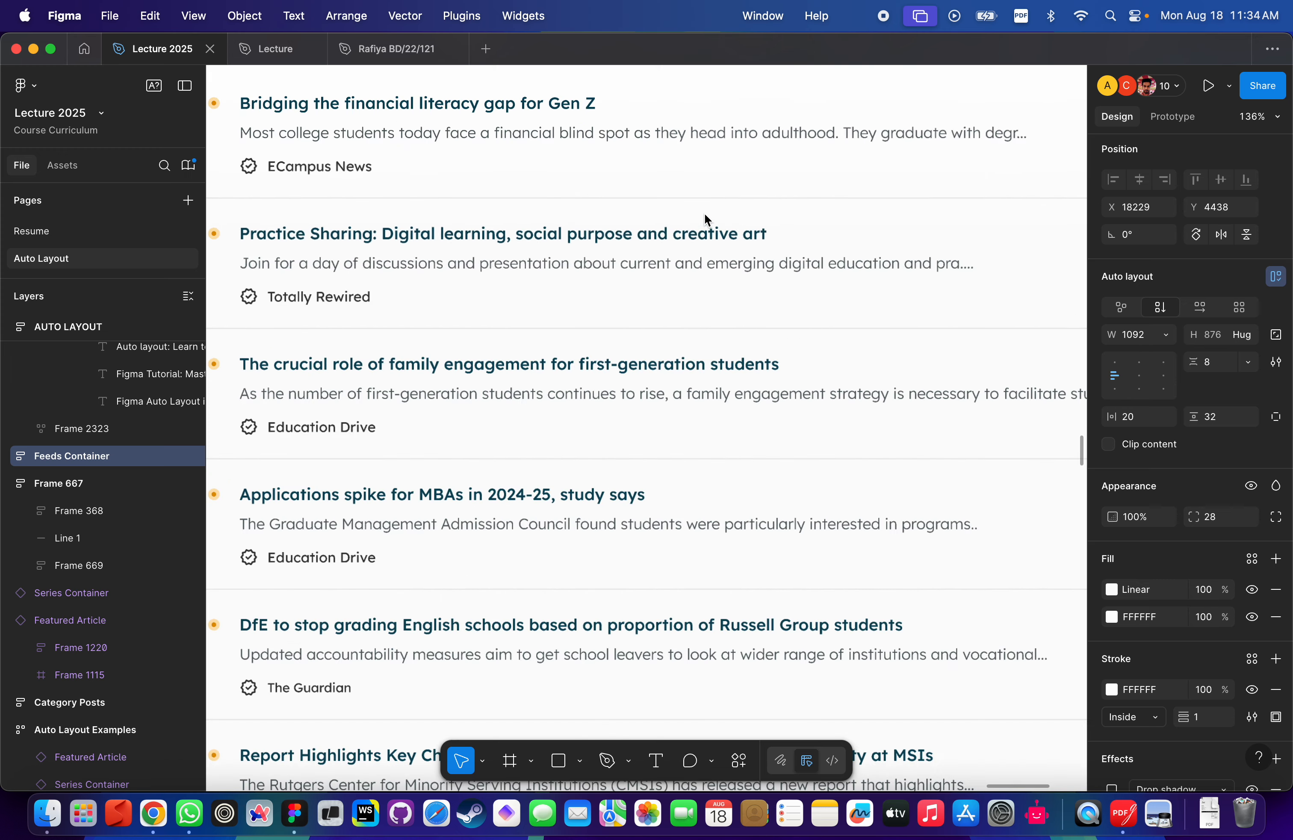
Narrow the Feeds Container card to about 254 wide and review its news entries along the whole card.
{"action": "scroll", "coordinate": [721, 230], "scroll_direction": "down", "scroll_amount": 6}
{"action": "left_click_drag", "start_coordinate": [1012, 285], "coordinate": [462, 294]}
{"action": "scroll", "coordinate": [553, 302], "scroll_direction": "up", "scroll_amount": 3}
{"action": "scroll", "coordinate": [508, 297], "scroll_direction": "down", "scroll_amount": 5}
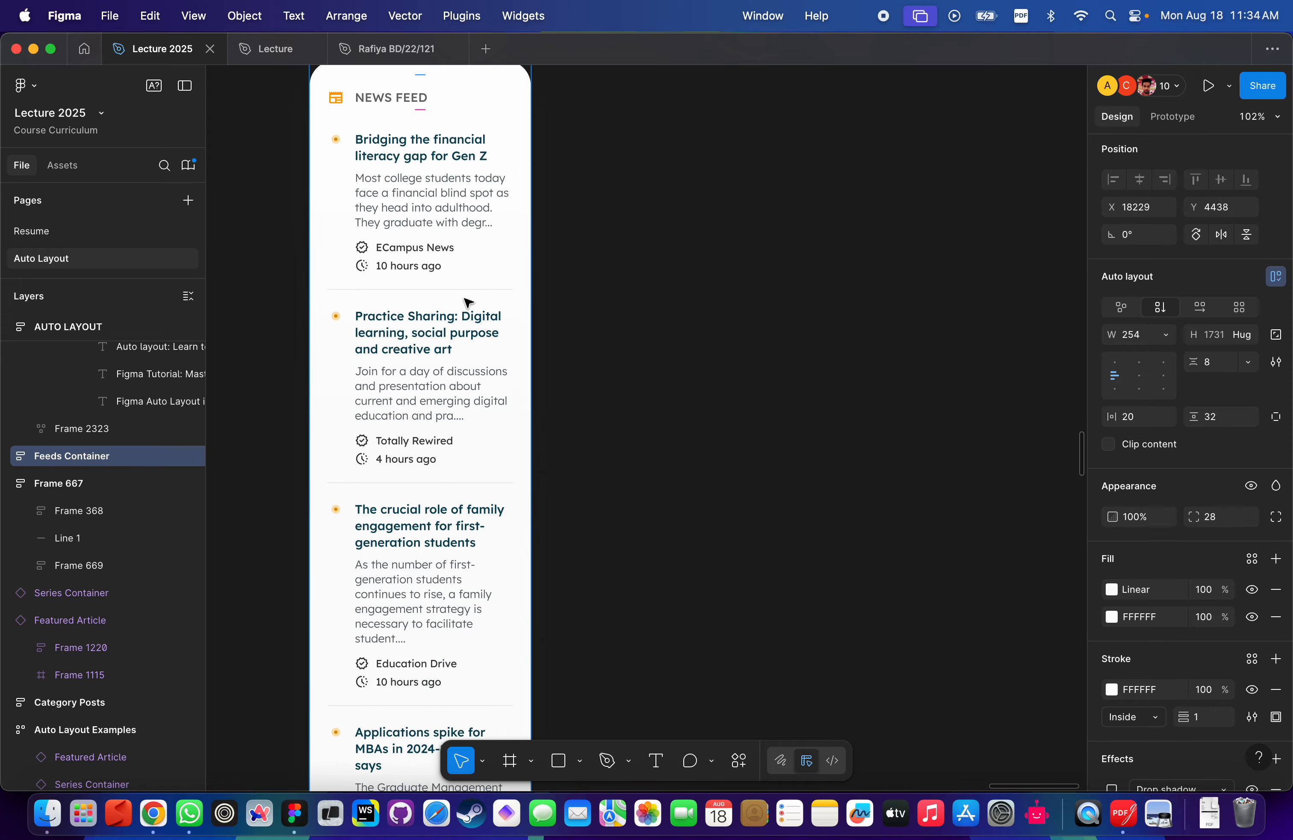
{"action": "scroll", "coordinate": [445, 245], "scroll_direction": "up", "scroll_amount": 5}
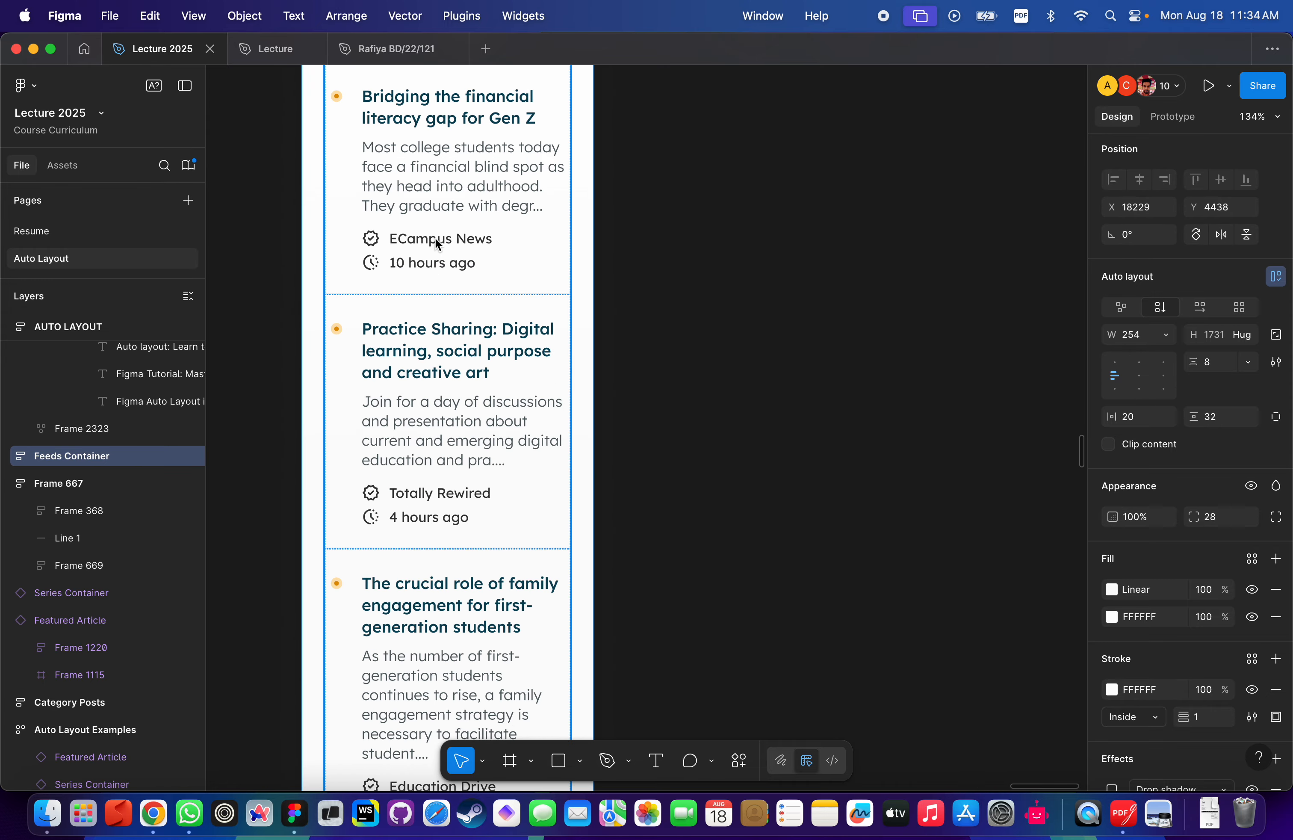
{"action": "scroll", "coordinate": [434, 257], "scroll_direction": "up", "scroll_amount": 3}
{"action": "scroll", "coordinate": [538, 361], "scroll_direction": "down", "scroll_amount": 4}
{"action": "scroll", "coordinate": [539, 361], "scroll_direction": "down", "scroll_amount": 5}
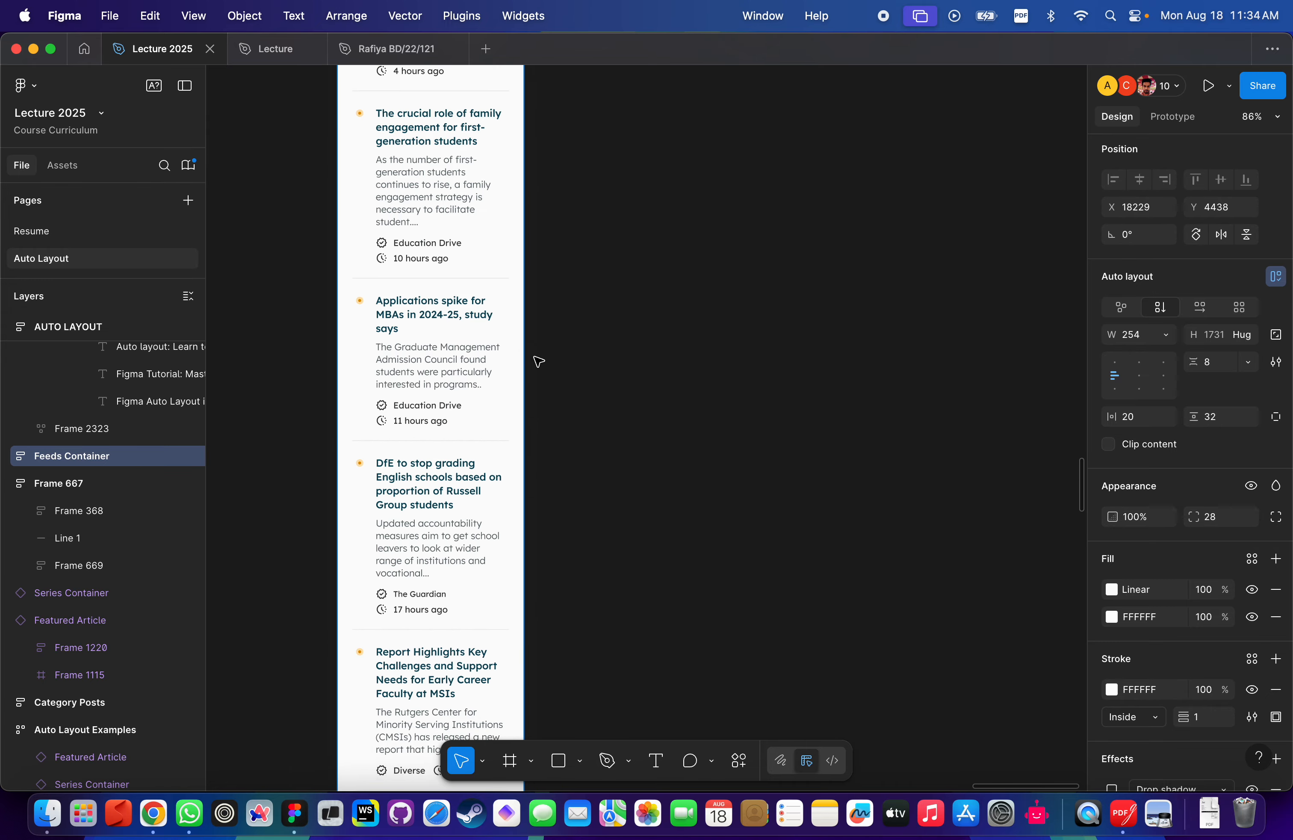
{"action": "scroll", "coordinate": [539, 362], "scroll_direction": "down", "scroll_amount": 5}
{"action": "scroll", "coordinate": [539, 361], "scroll_direction": "up", "scroll_amount": 12}
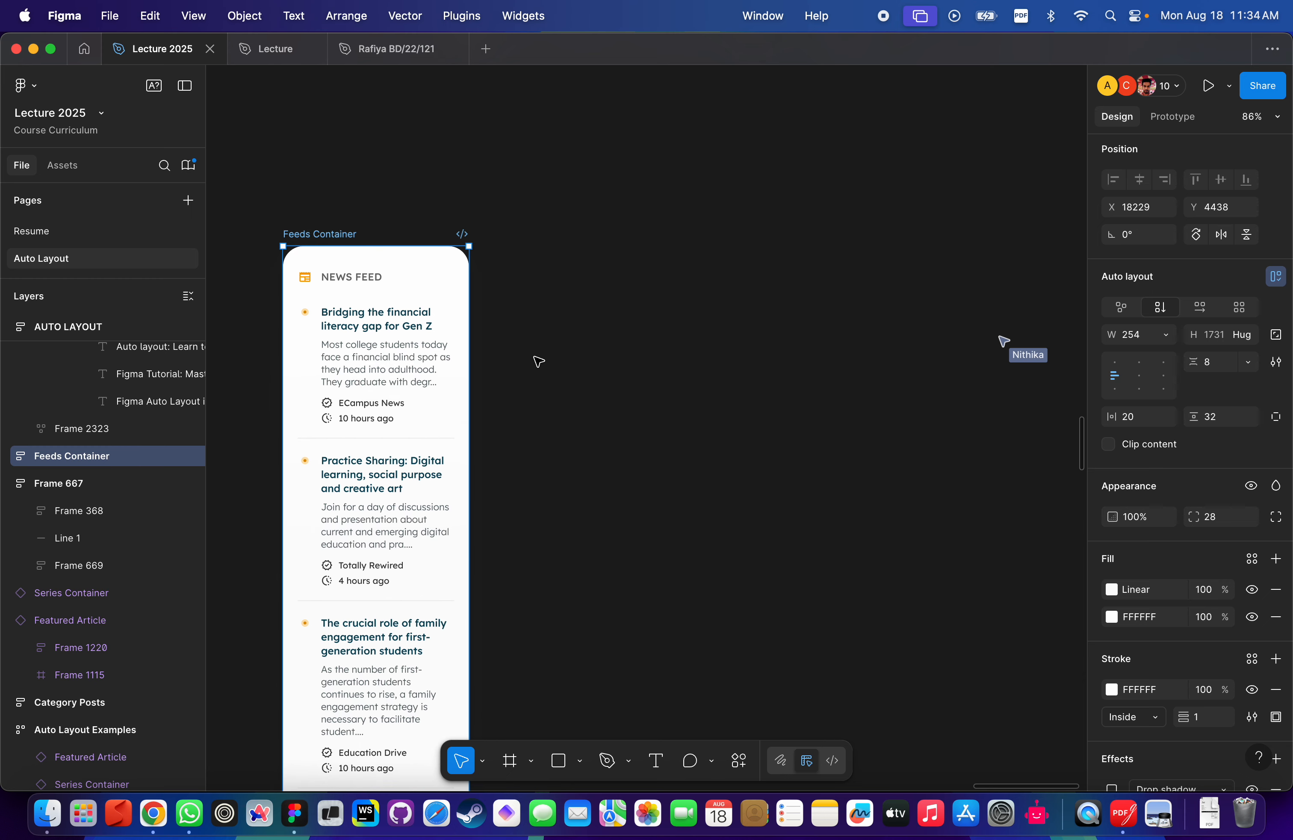
Compare the narrowed Feeds Container and Opening Checklist cards, selecting each and examining how their contents adapt.
{"action": "scroll", "coordinate": [539, 362], "scroll_direction": "down", "scroll_amount": 5}
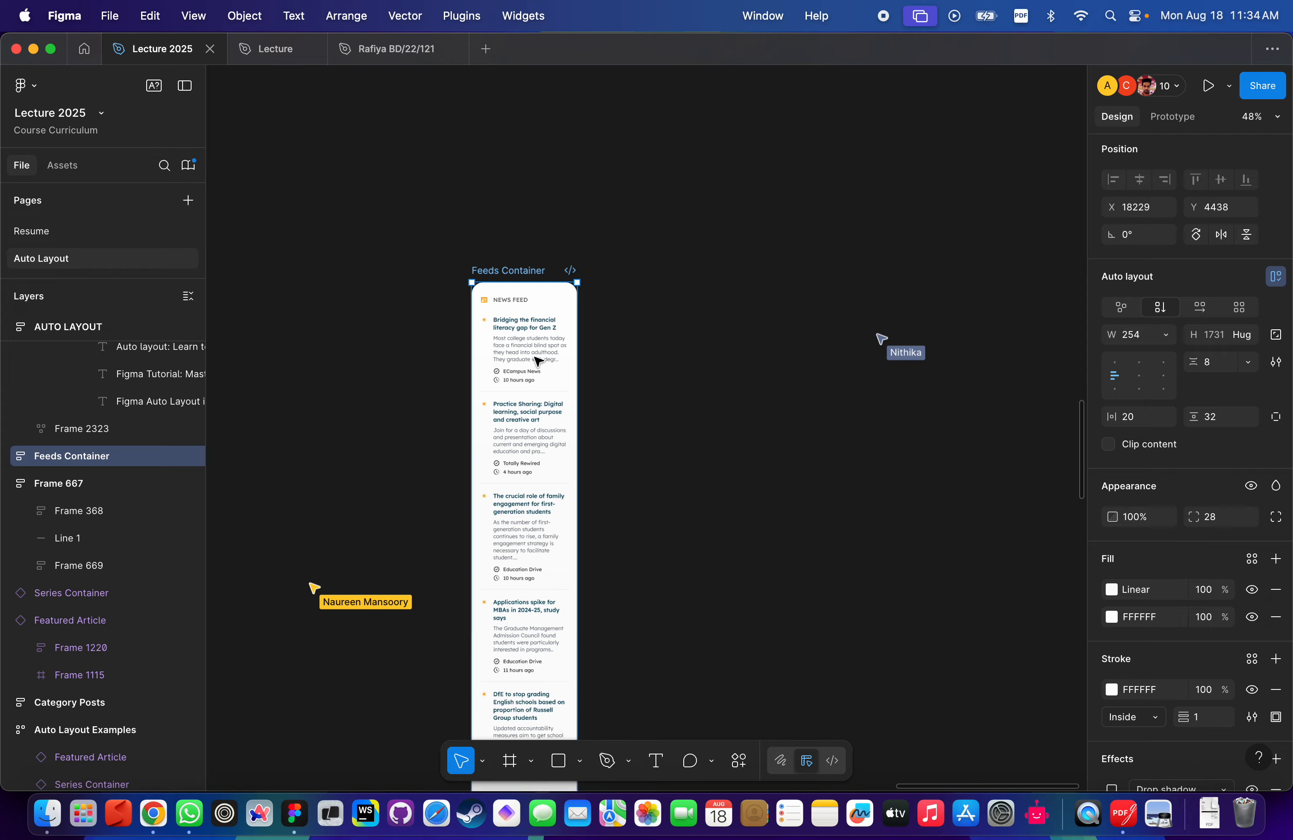
{"action": "scroll", "coordinate": [538, 362], "scroll_direction": "left", "scroll_amount": 5}
{"action": "scroll", "coordinate": [305, 382], "scroll_direction": "up", "scroll_amount": 3}
{"action": "scroll", "coordinate": [304, 379], "scroll_direction": "left", "scroll_amount": 3}
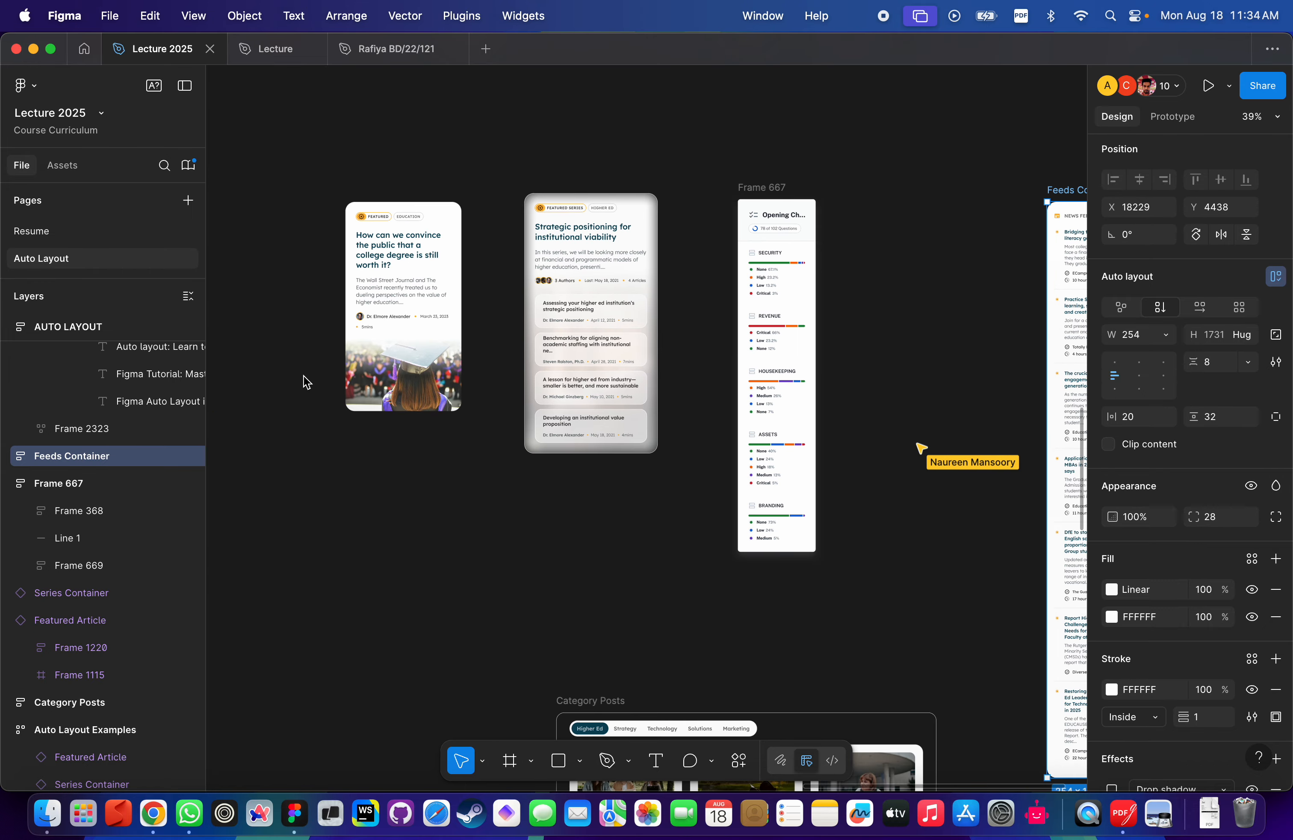
{"action": "scroll", "coordinate": [773, 338], "scroll_direction": "right", "scroll_amount": 8}
{"action": "scroll", "coordinate": [444, 312], "scroll_direction": "up", "scroll_amount": 5}
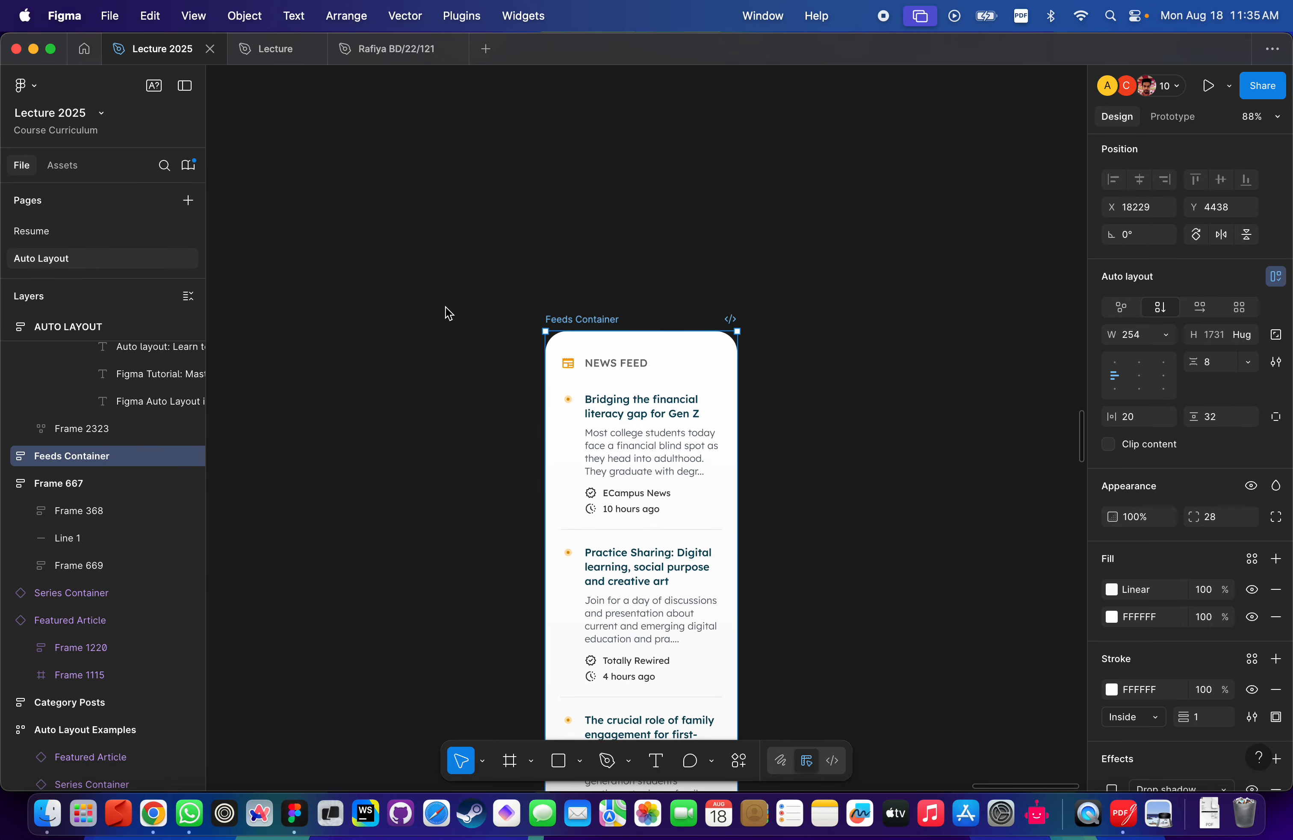
{"action": "scroll", "coordinate": [445, 312], "scroll_direction": "down", "scroll_amount": 5}
{"action": "scroll", "coordinate": [444, 312], "scroll_direction": "left", "scroll_amount": 3}
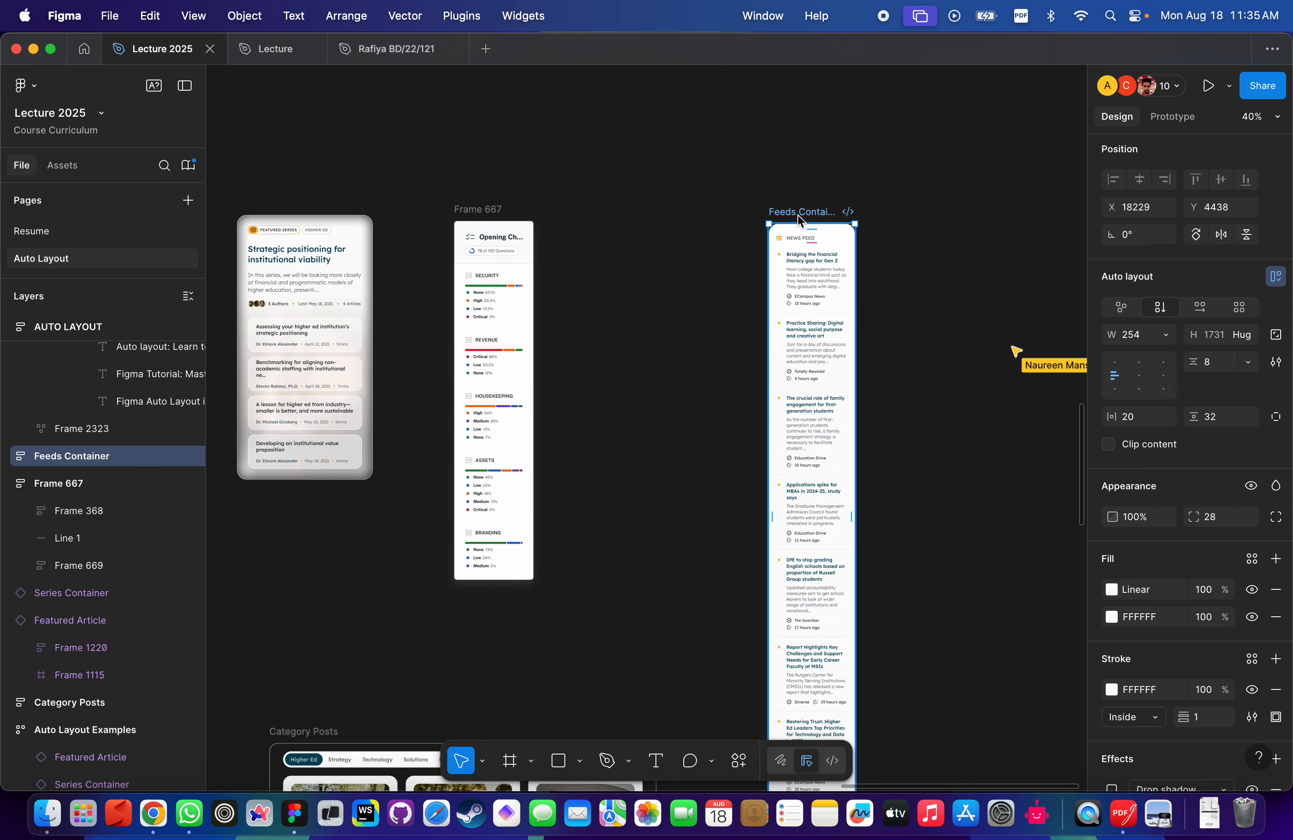
{"action": "left_click", "coordinate": [486, 212]}
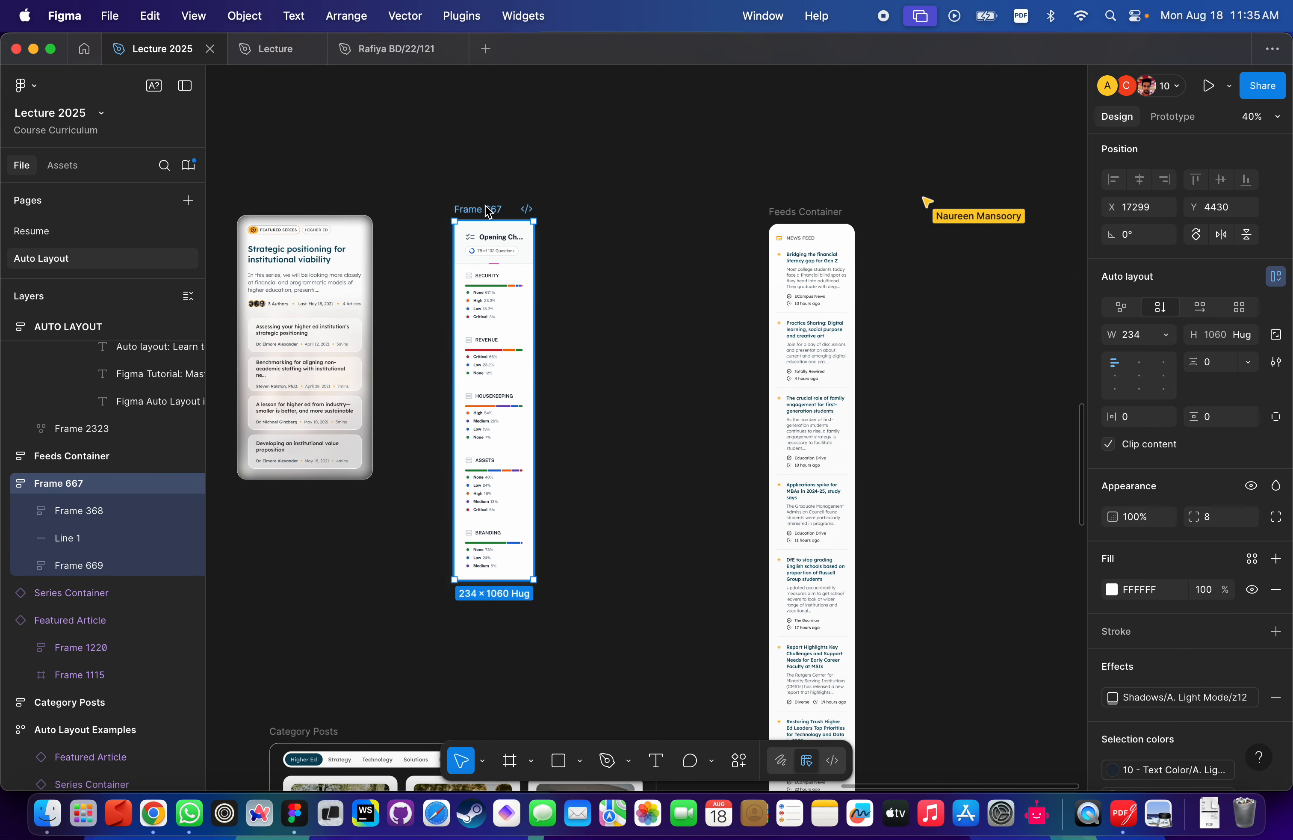
{"action": "left_click", "coordinate": [804, 212]}
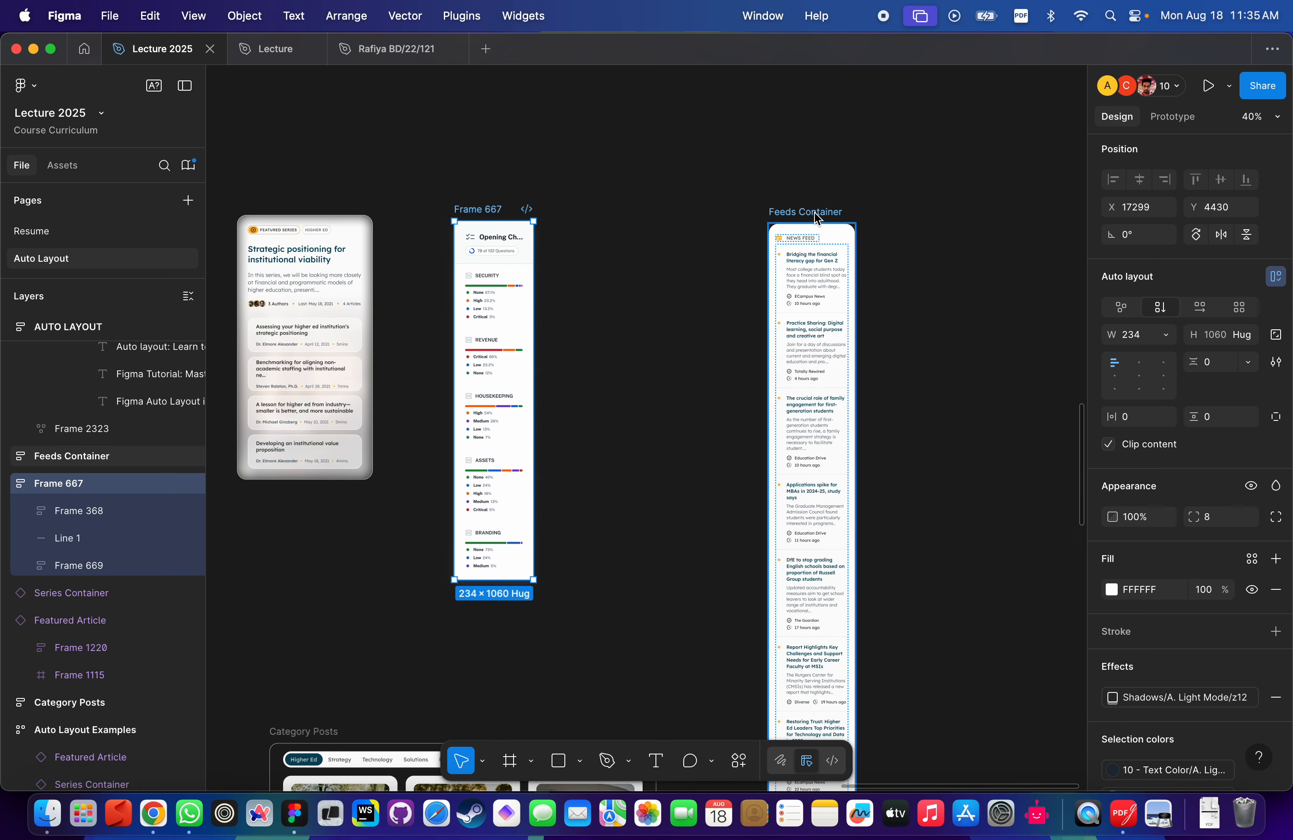
{"action": "scroll", "coordinate": [807, 211], "scroll_direction": "up", "scroll_amount": 5}
{"action": "scroll", "coordinate": [754, 229], "scroll_direction": "left", "scroll_amount": 10}
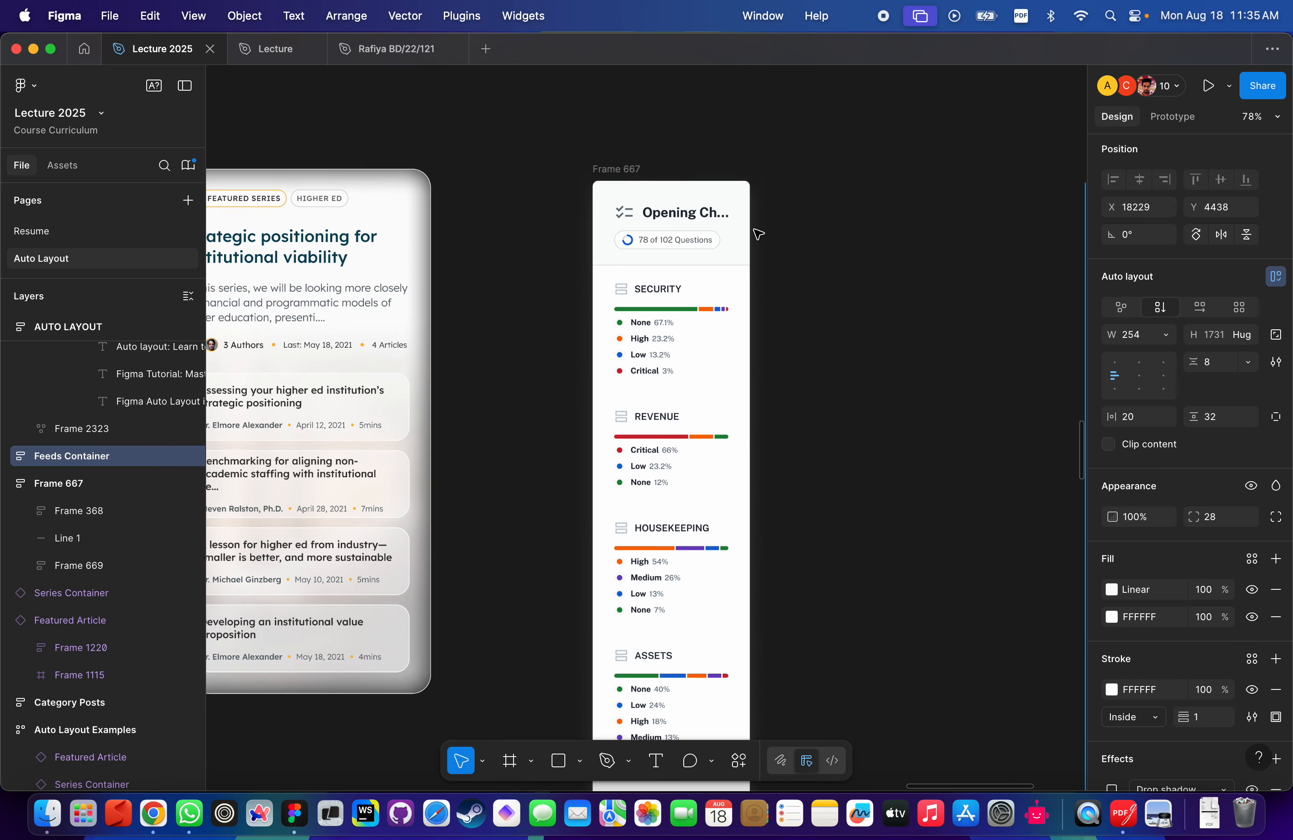
{"action": "left_click", "coordinate": [629, 168]}
{"action": "scroll", "coordinate": [628, 169], "scroll_direction": "right", "scroll_amount": 10}
{"action": "scroll", "coordinate": [628, 169], "scroll_direction": "down", "scroll_amount": 3}
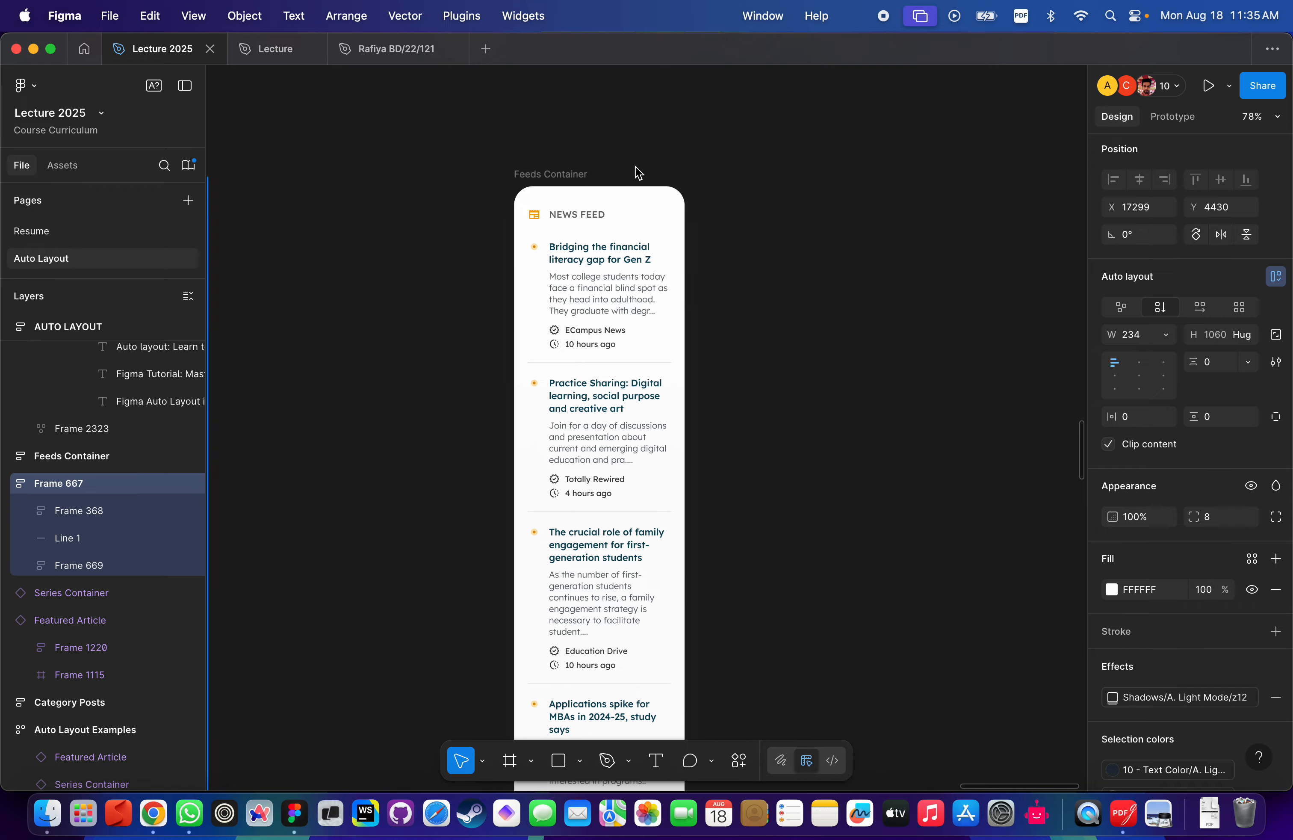
{"action": "left_click", "coordinate": [559, 173]}
{"action": "scroll", "coordinate": [556, 180], "scroll_direction": "down", "scroll_amount": 5}
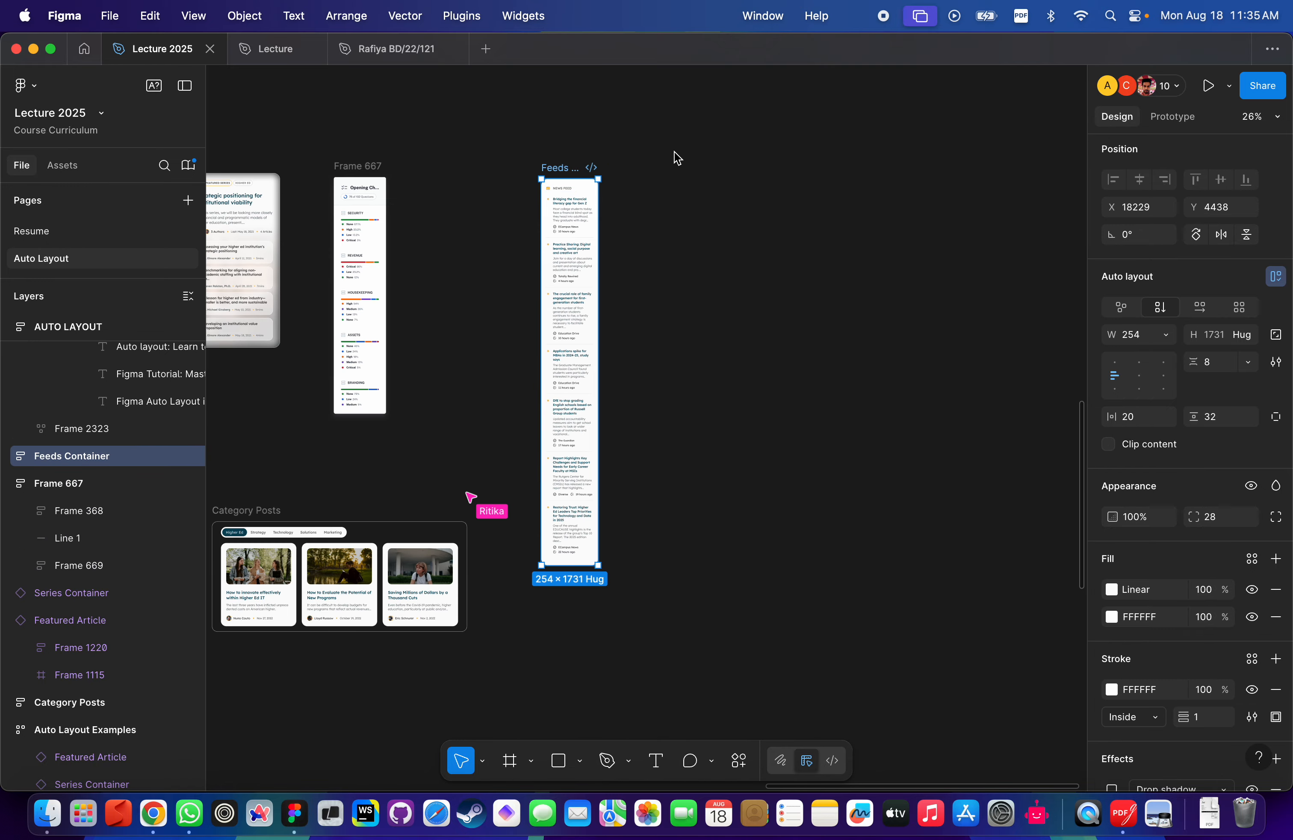
Move the duplicated Category Posts section further down, to about X 16833, Y 6392, below the other duplicated cards.
{"action": "scroll", "coordinate": [615, 293], "scroll_direction": "left", "scroll_amount": 5}
{"action": "scroll", "coordinate": [582, 409], "scroll_direction": "up", "scroll_amount": 4}
{"action": "scroll", "coordinate": [583, 409], "scroll_direction": "down", "scroll_amount": 5}
{"action": "scroll", "coordinate": [580, 413], "scroll_direction": "up", "scroll_amount": 5}
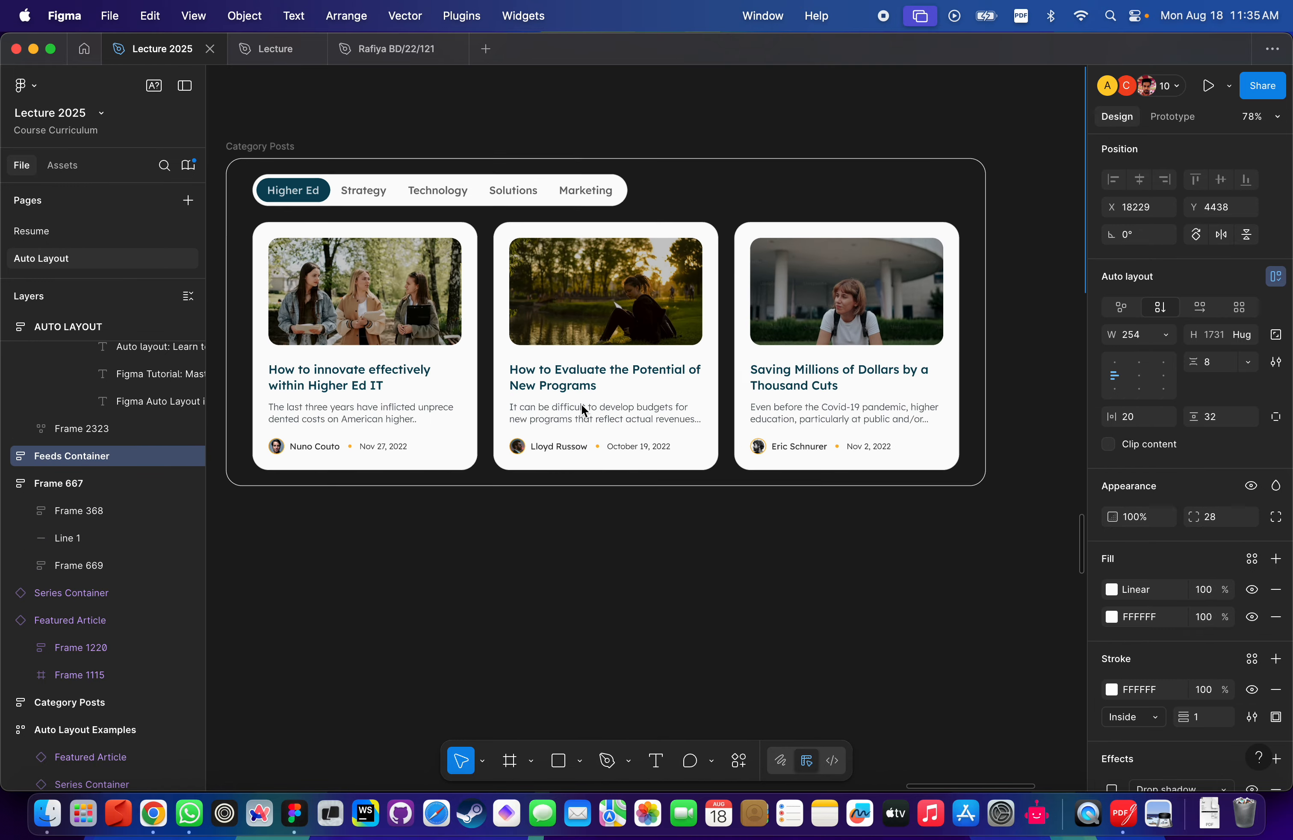
{"action": "left_click_drag", "start_coordinate": [283, 145], "coordinate": [329, 430]}
{"action": "scroll", "coordinate": [330, 430], "scroll_direction": "down", "scroll_amount": 5}
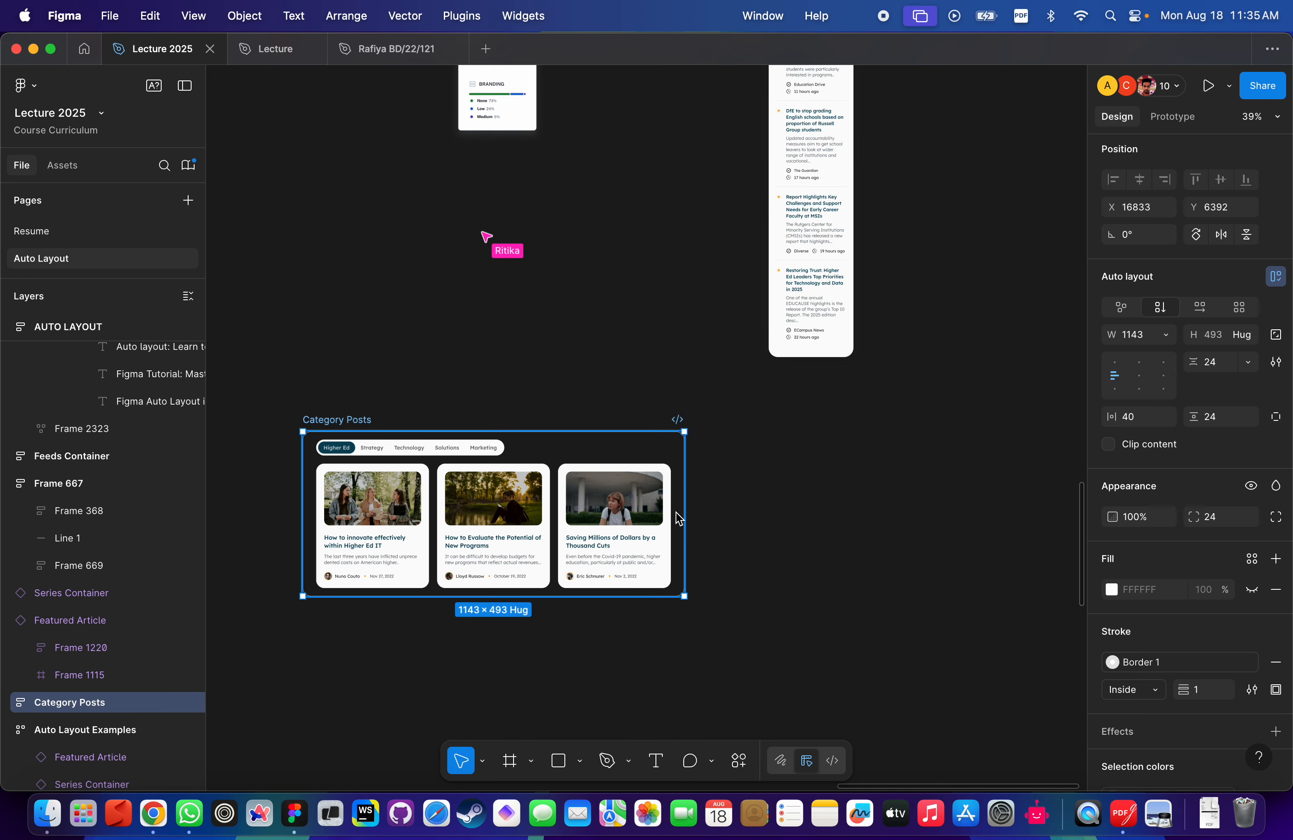
{"action": "scroll", "coordinate": [688, 519], "scroll_direction": "up", "scroll_amount": 3}
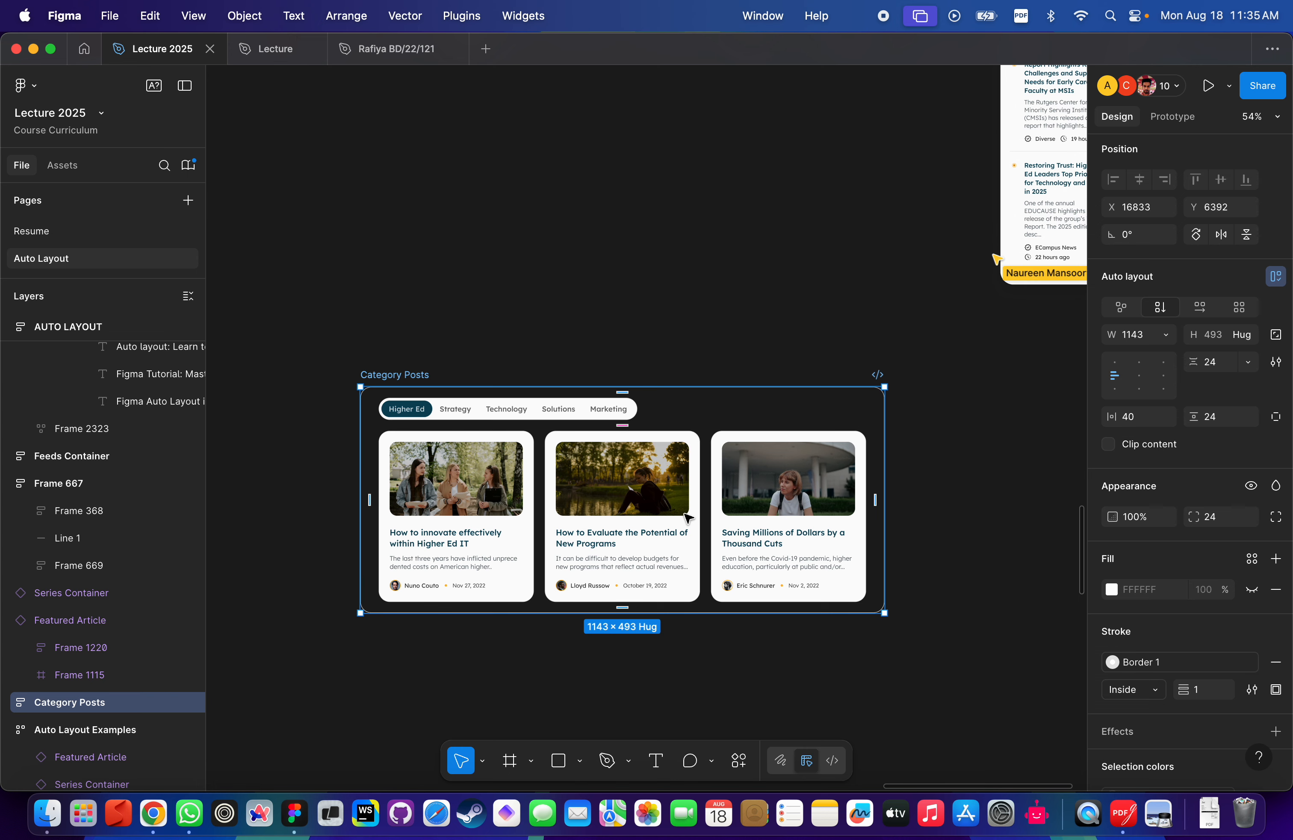
Widen the Category Posts section to about 1904 and inspect how its three post cards stretch.
{"action": "left_click_drag", "start_coordinate": [886, 444], "coordinate": [1028, 468]}
{"action": "scroll", "coordinate": [1025, 468], "scroll_direction": "down", "scroll_amount": 5}
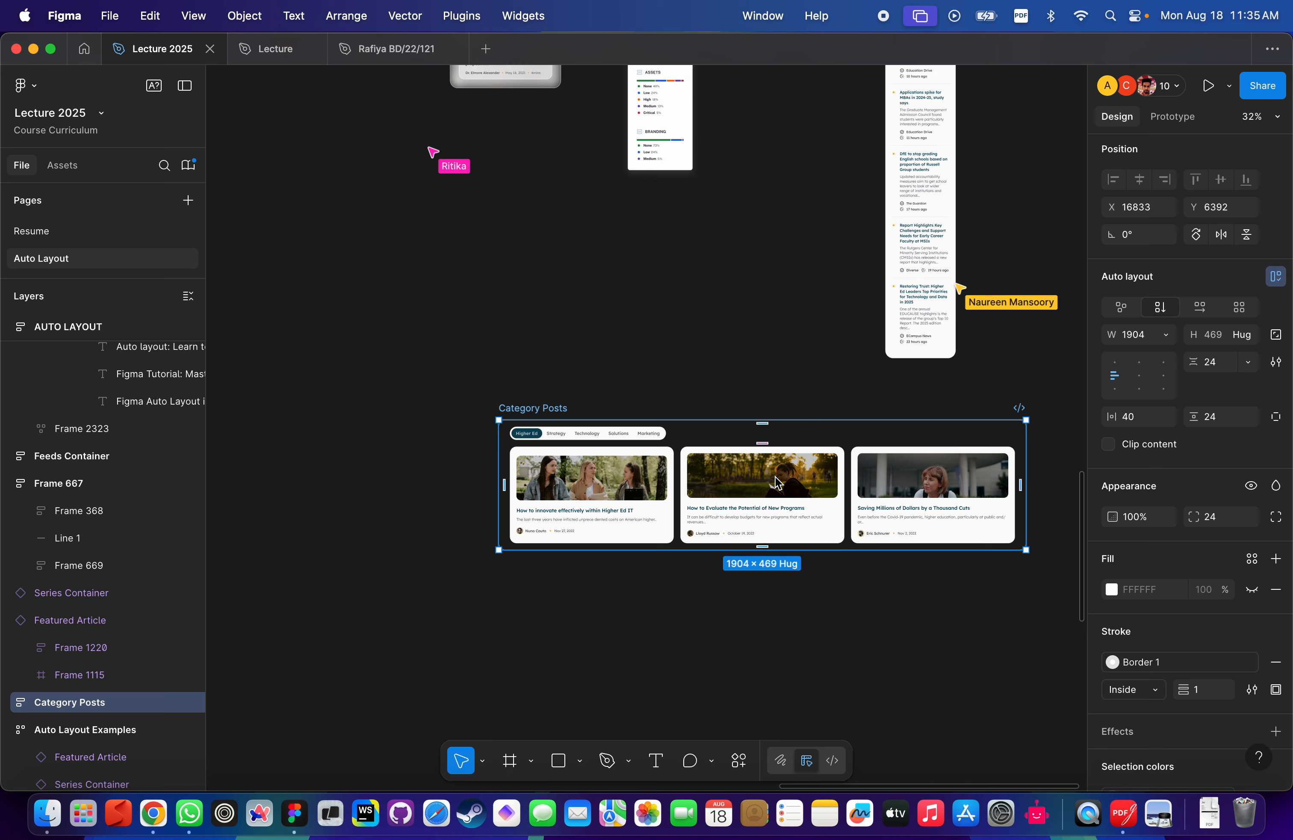
{"action": "scroll", "coordinate": [778, 482], "scroll_direction": "down", "scroll_amount": 3}
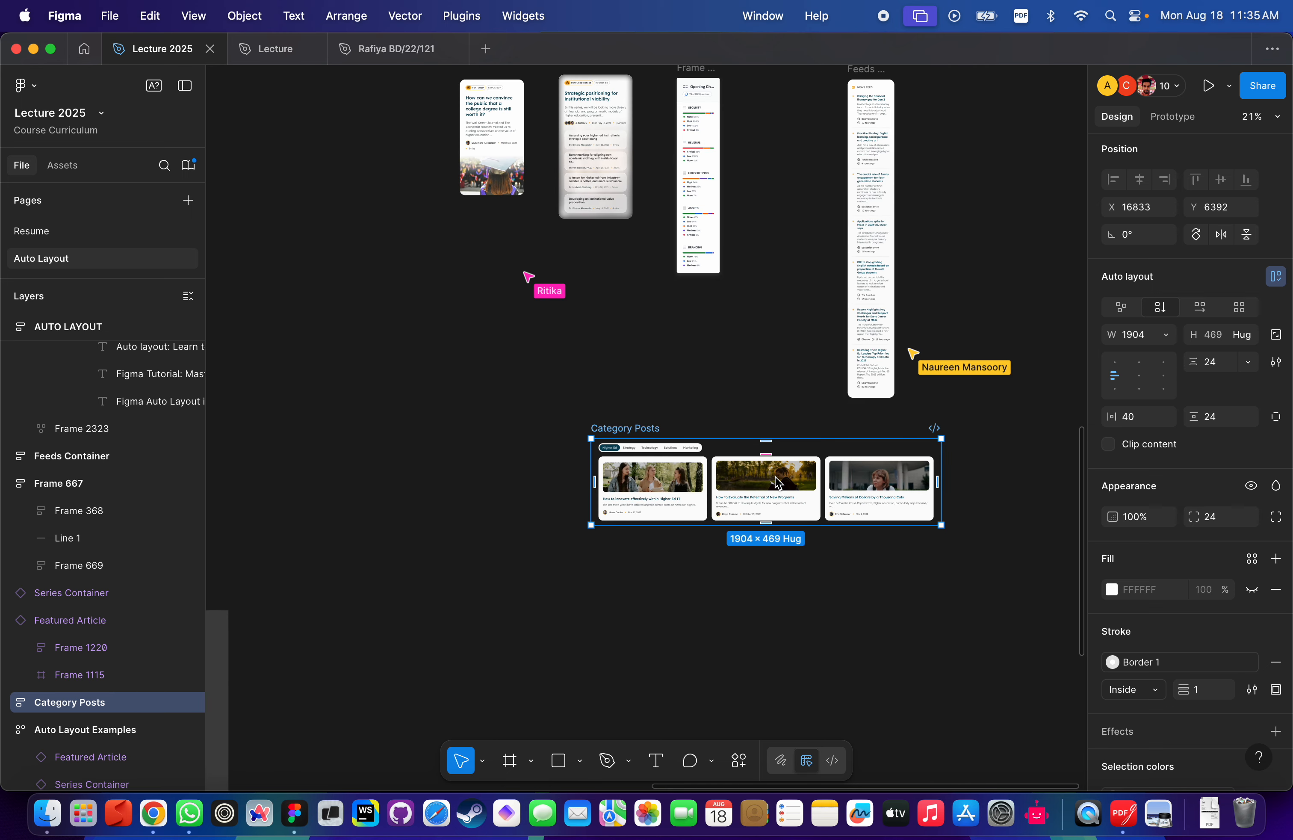
Select all the duplicated example cards together with the Category Posts section and delete them.
{"action": "scroll", "coordinate": [778, 482], "scroll_direction": "down", "scroll_amount": 3}
{"action": "left_click_drag", "start_coordinate": [942, 618], "coordinate": [479, 171]}
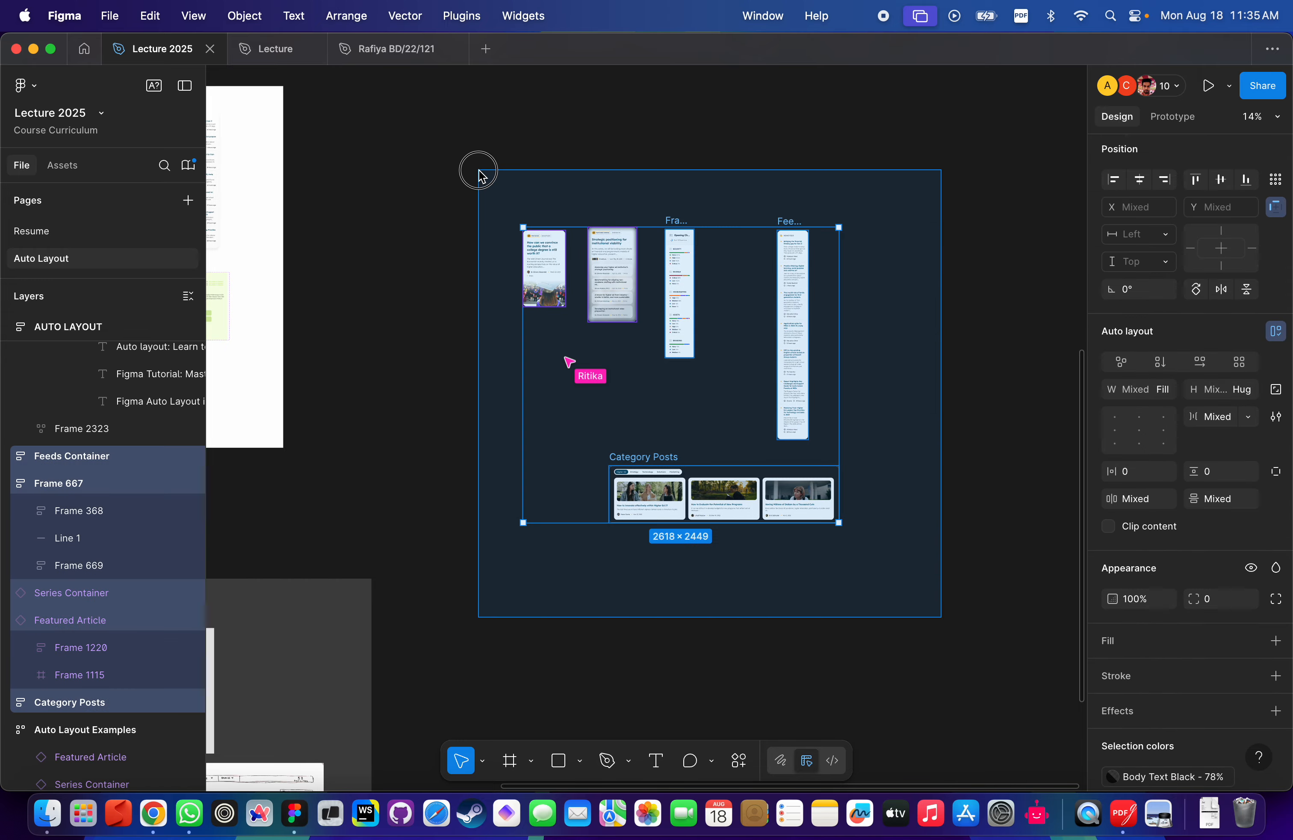
{"action": "key", "text": "Delete"}
Duplicate the Feeds Container card from the Auto Layout Examples frame onto the empty canvas beside it.
{"action": "scroll", "coordinate": [479, 176], "scroll_direction": "up", "scroll_amount": 5}
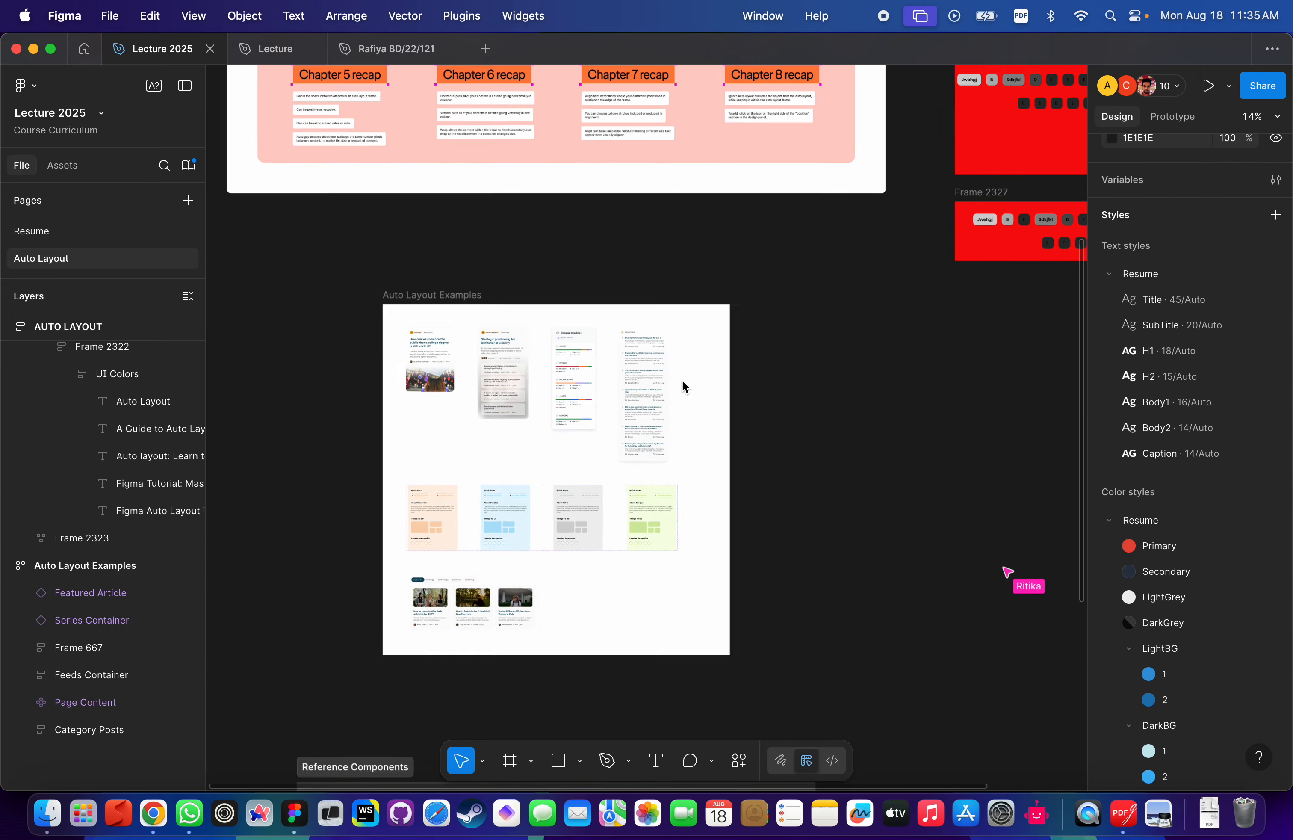
{"action": "scroll", "coordinate": [682, 380], "scroll_direction": "down", "scroll_amount": 2}
{"action": "scroll", "coordinate": [636, 404], "scroll_direction": "up", "scroll_amount": 2}
{"action": "left_click", "coordinate": [636, 404]}
{"action": "scroll", "coordinate": [636, 404], "scroll_direction": "up", "scroll_amount": 3}
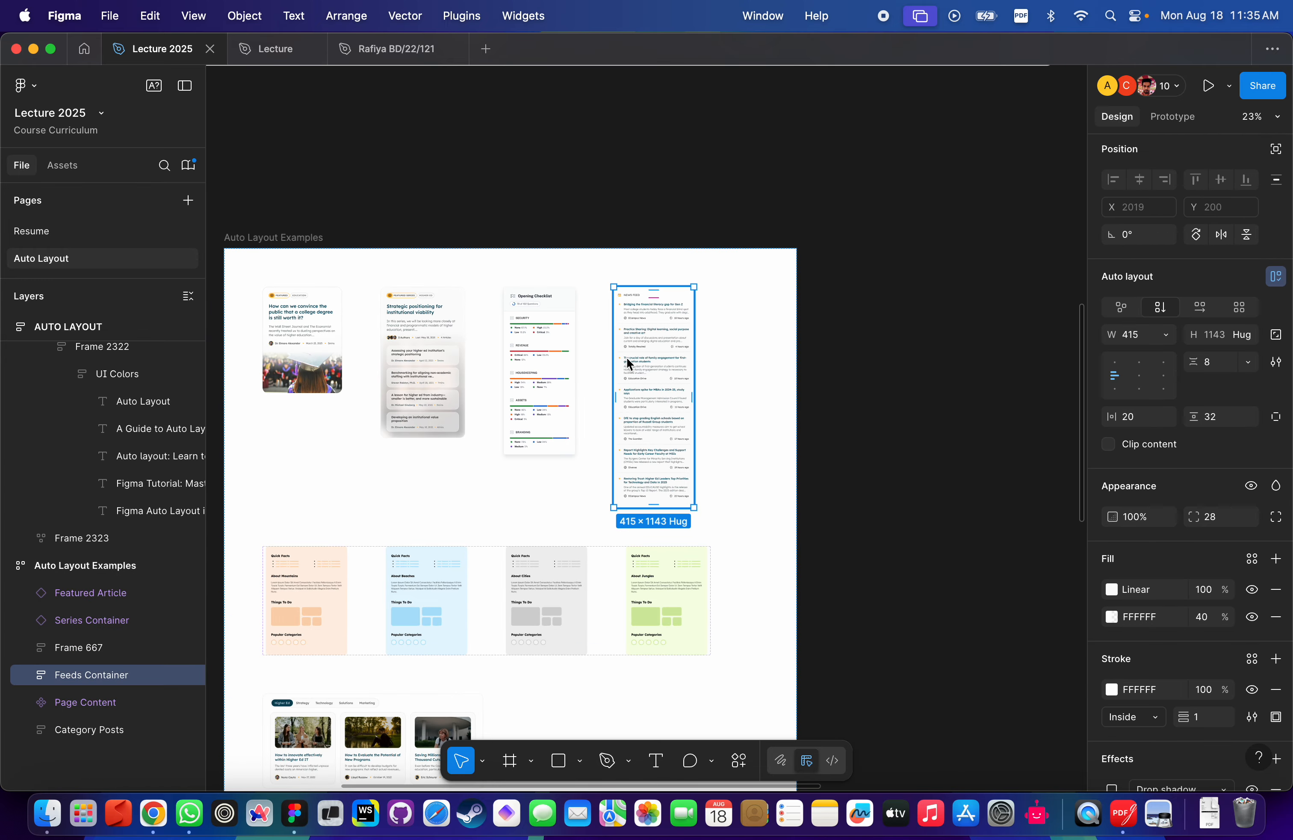
{"action": "left_click_drag", "start_coordinate": [645, 365], "coordinate": [967, 491]}
Lock the original Opening Checklist and Feeds Container cards inside the Auto Layout Examples frame.
{"action": "left_click", "coordinate": [540, 376]}
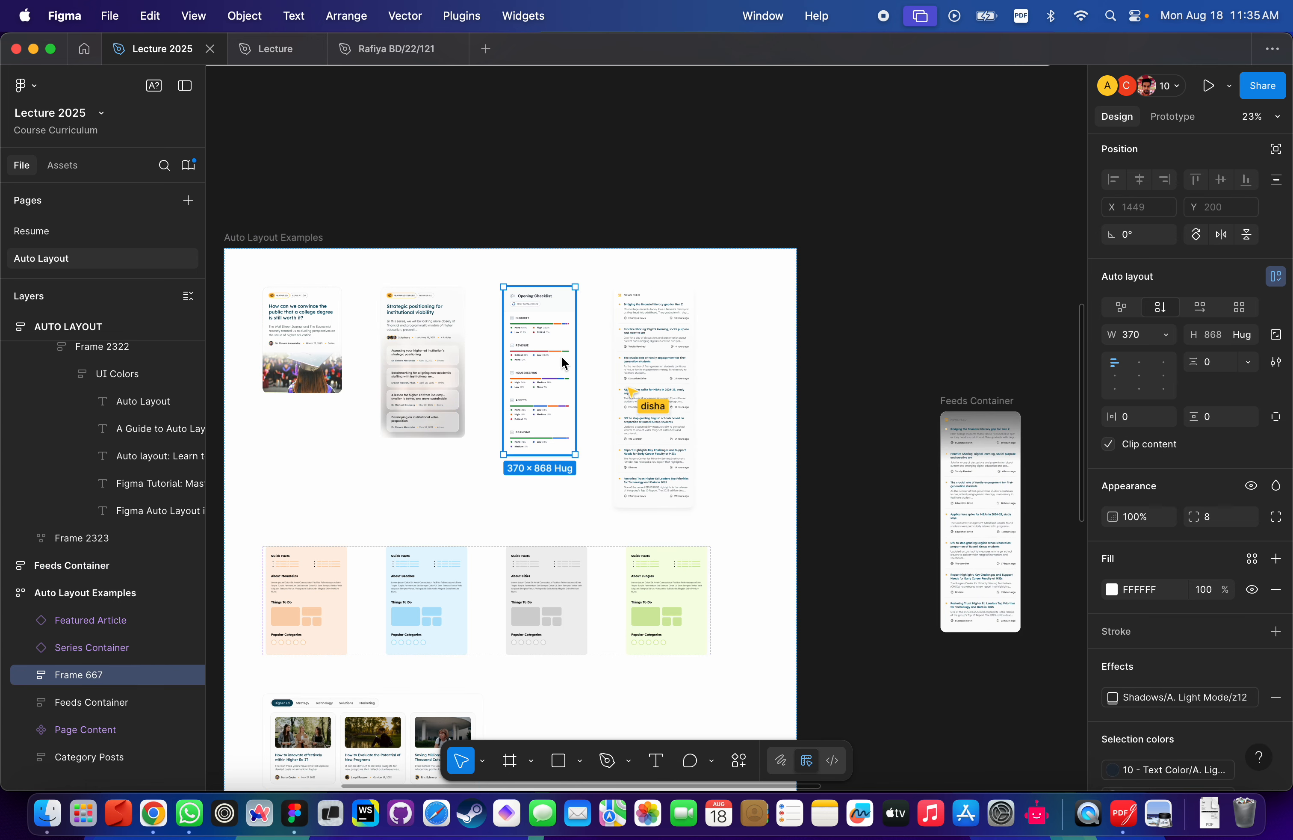
{"action": "left_click", "coordinate": [619, 381], "text": "shift"}
{"action": "left_click", "coordinate": [171, 702]}
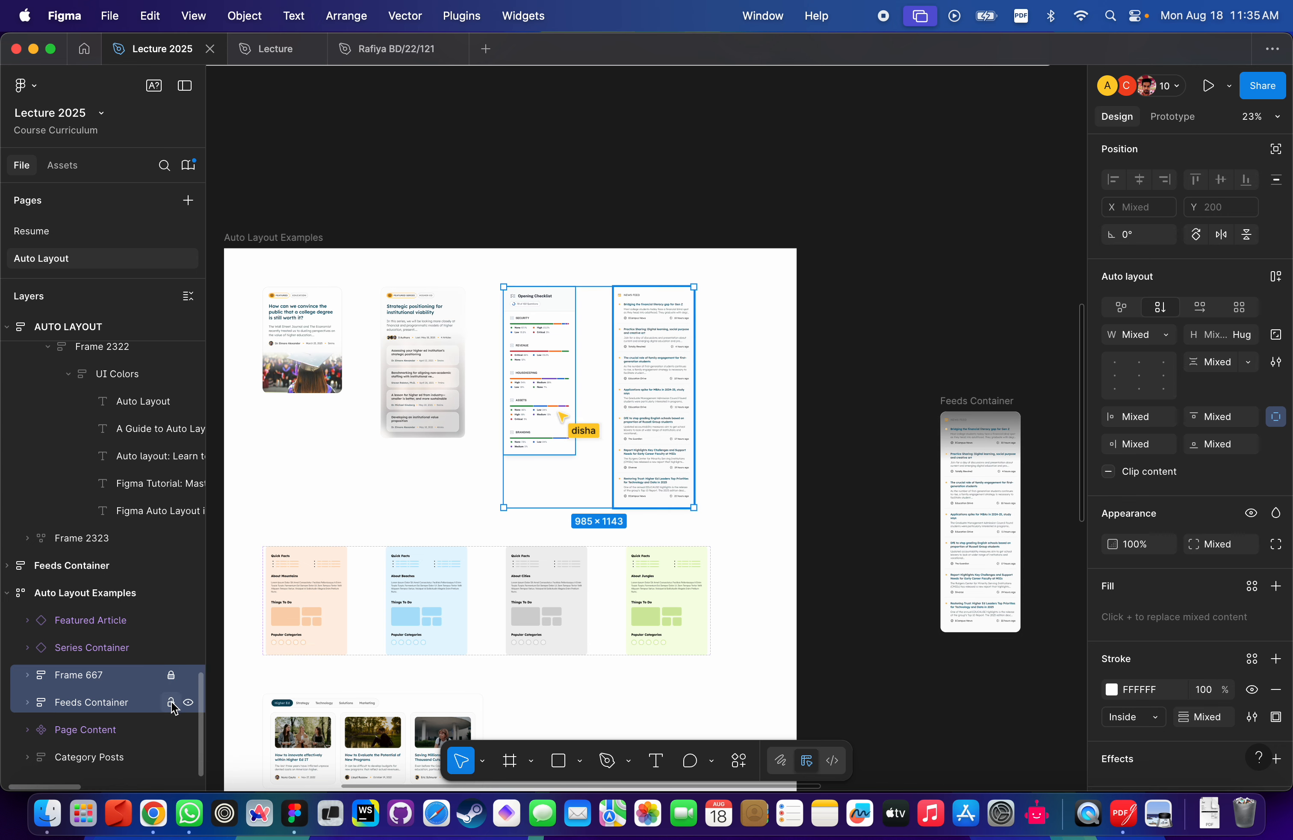
{"action": "left_click", "coordinate": [926, 340]}
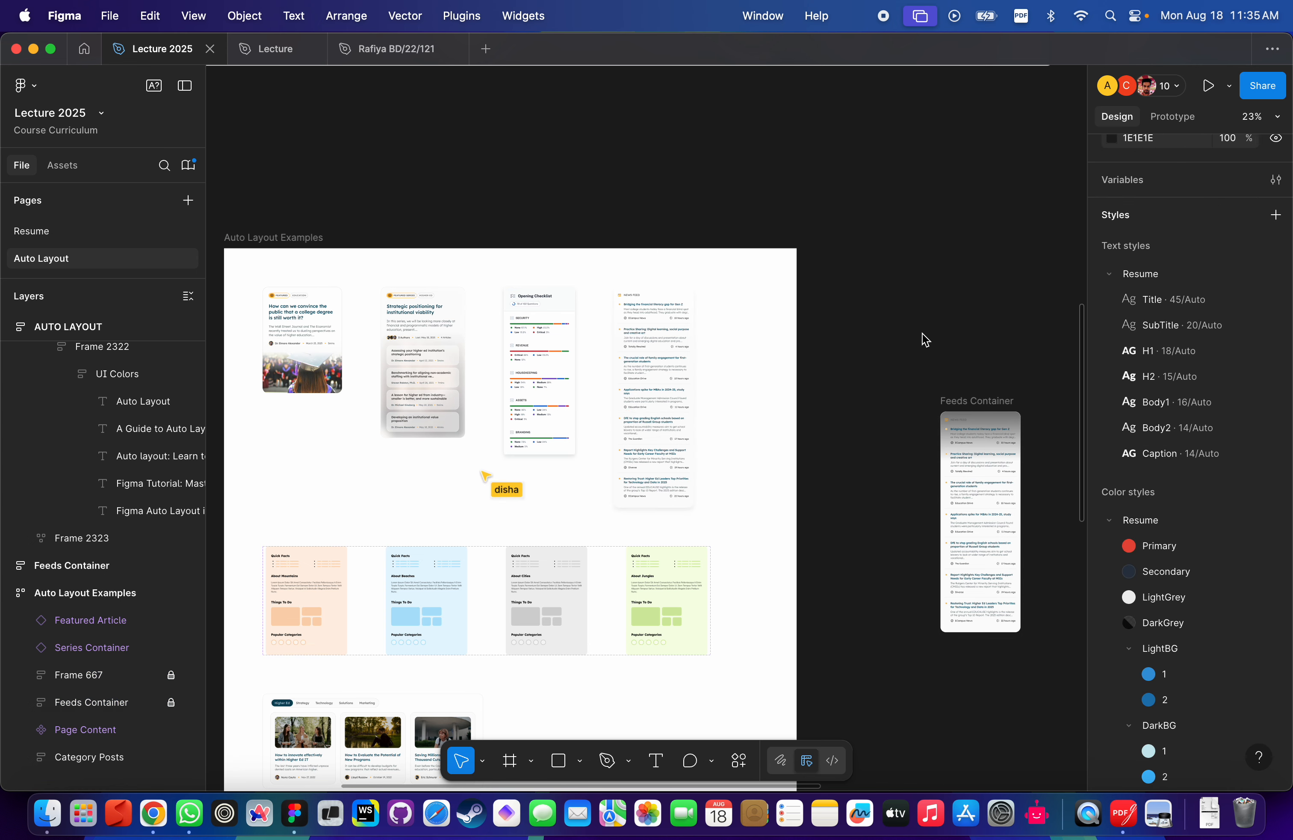
Set the solid white FFFFFF fill of the duplicated Feeds Container card to 100% opacity.
{"action": "left_click", "coordinate": [976, 402]}
{"action": "scroll", "coordinate": [998, 414], "scroll_direction": "right", "scroll_amount": 5}
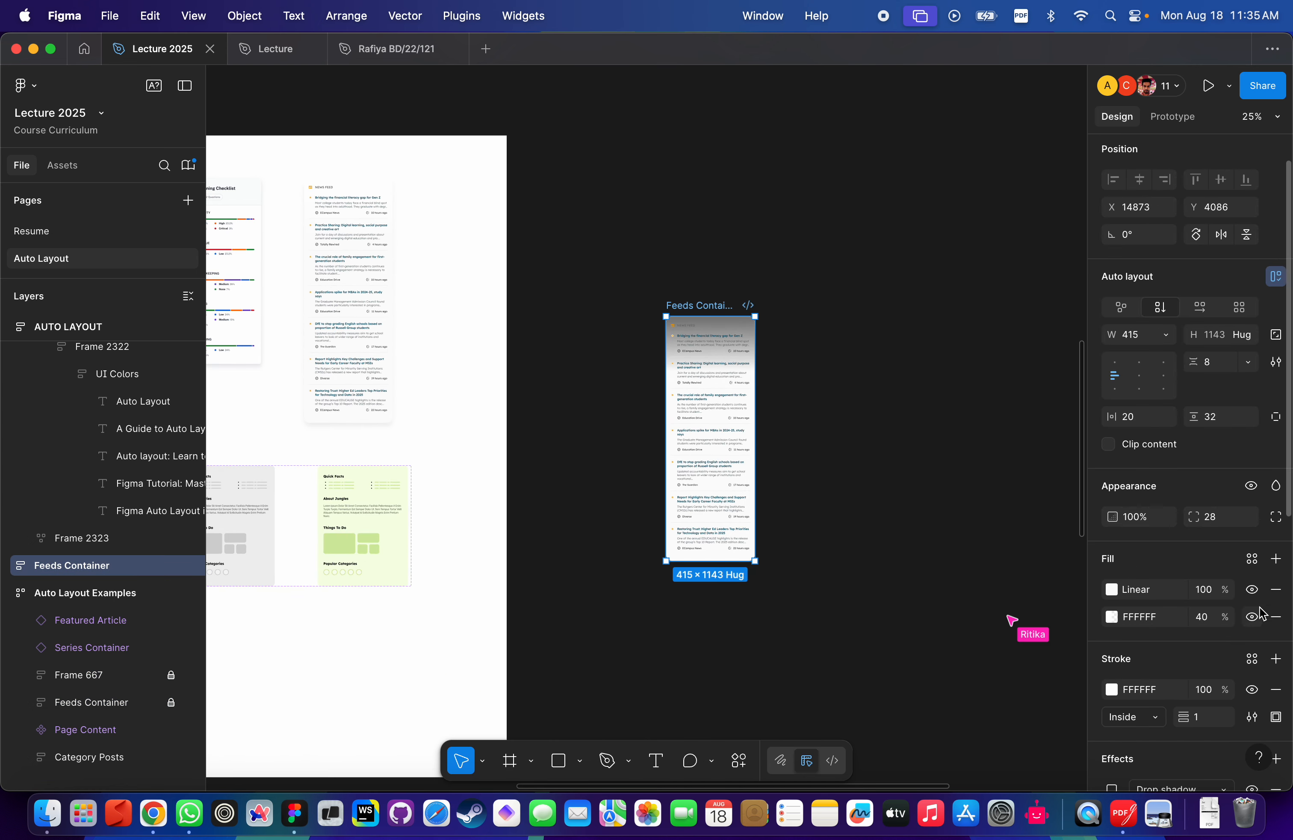
{"action": "left_click", "coordinate": [1202, 616]}
{"action": "type", "text": "100"}
{"action": "key", "text": "Return"}
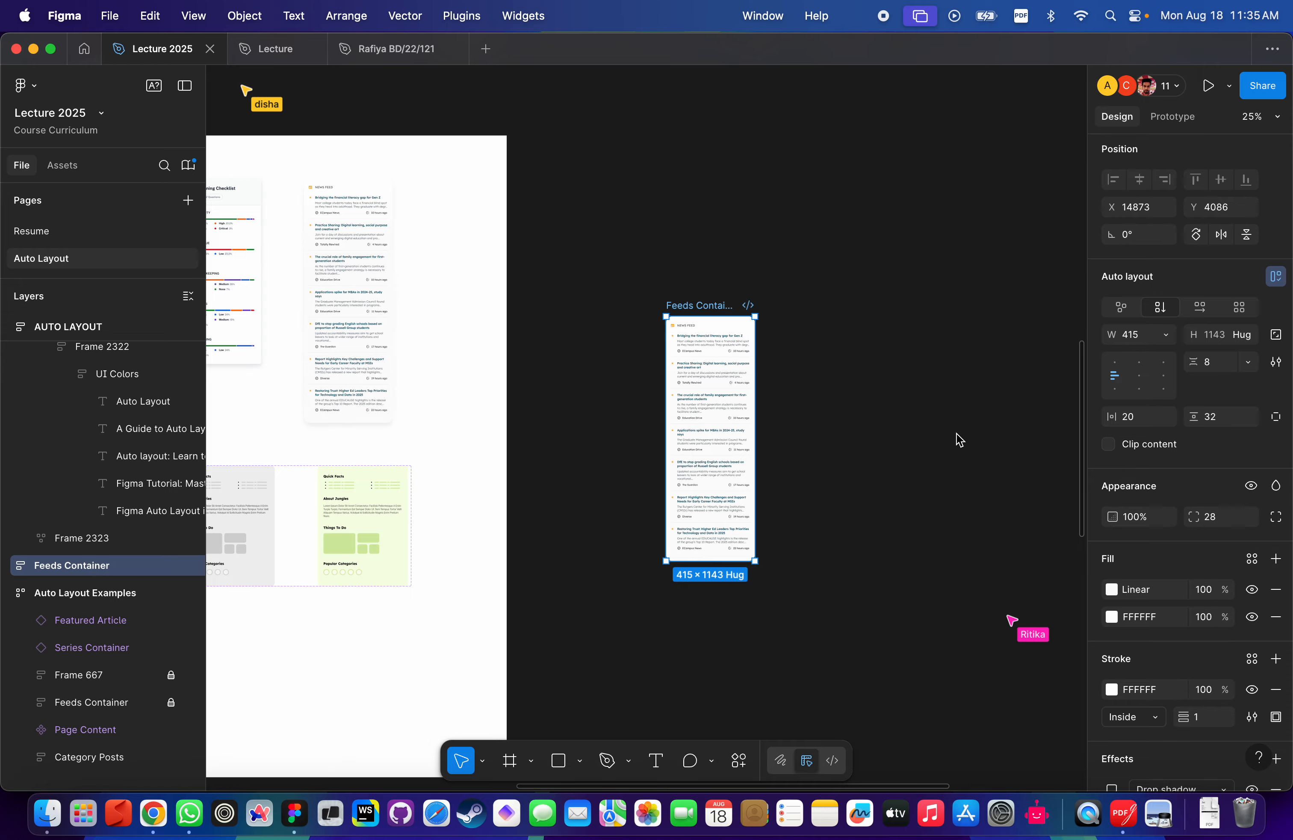
Deselect the duplicated Feeds Container card and examine its header and news entries up close.
{"action": "left_click", "coordinate": [958, 436]}
{"action": "scroll", "coordinate": [763, 334], "scroll_direction": "up", "scroll_amount": 5}
{"action": "scroll", "coordinate": [763, 334], "scroll_direction": "up", "scroll_amount": 3}
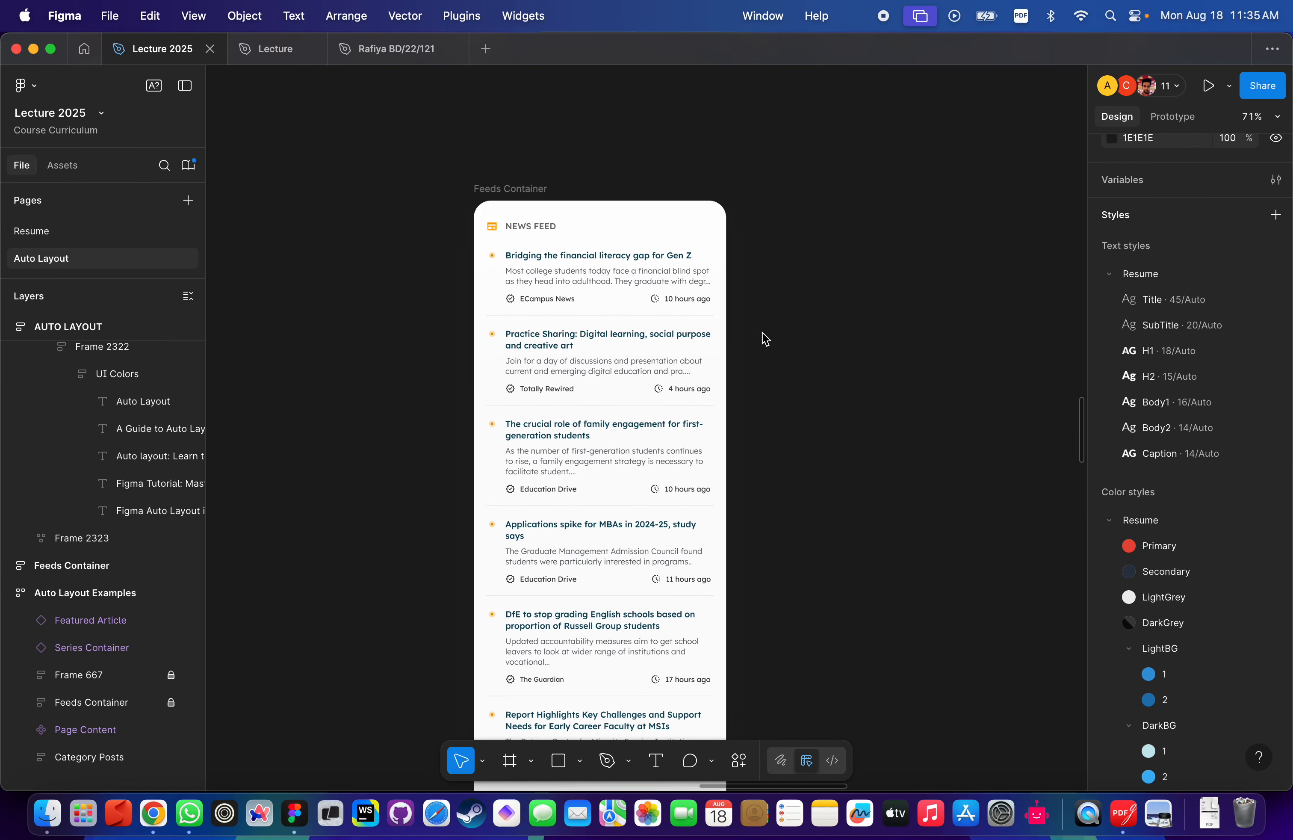
{"action": "scroll", "coordinate": [624, 323], "scroll_direction": "up", "scroll_amount": 10}
{"action": "scroll", "coordinate": [621, 315], "scroll_direction": "up", "scroll_amount": 2}
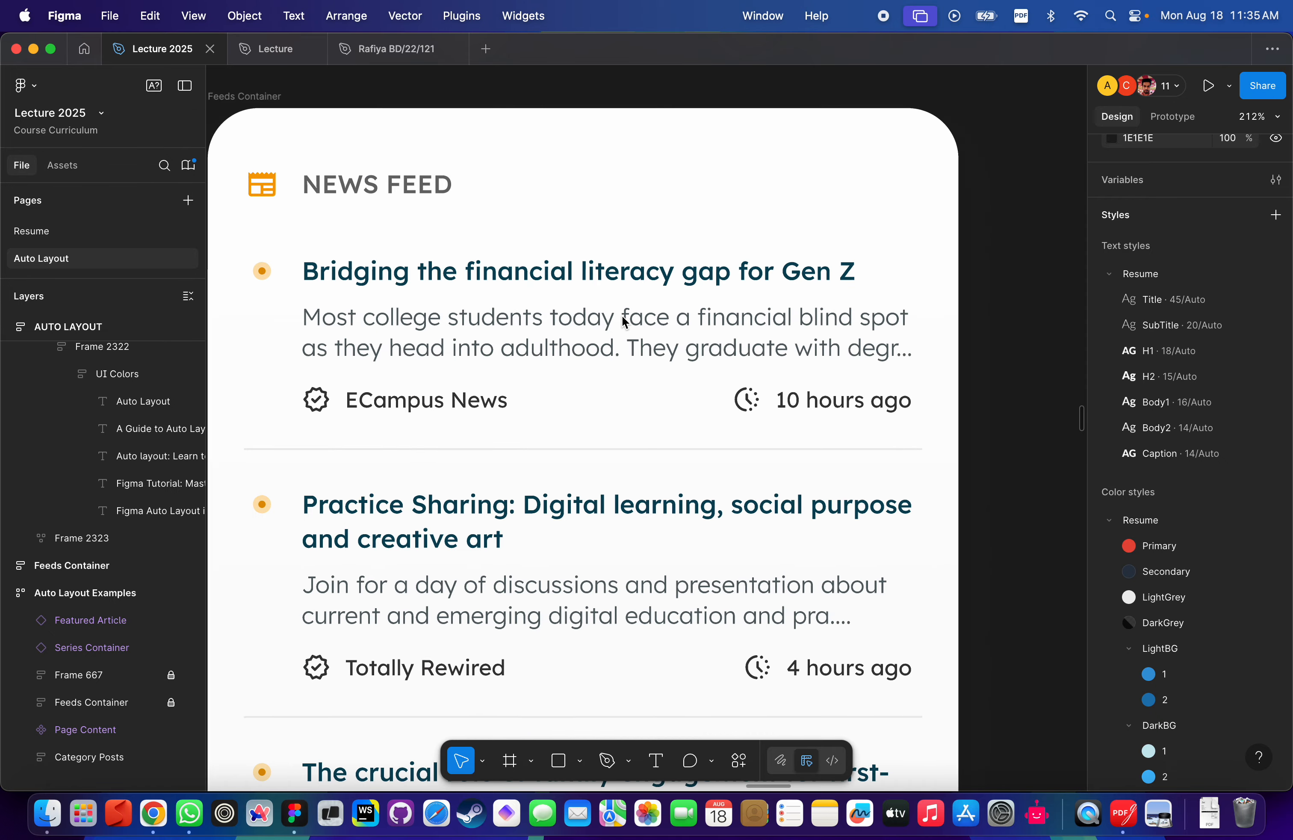
{"action": "scroll", "coordinate": [627, 333], "scroll_direction": "down", "scroll_amount": 3}
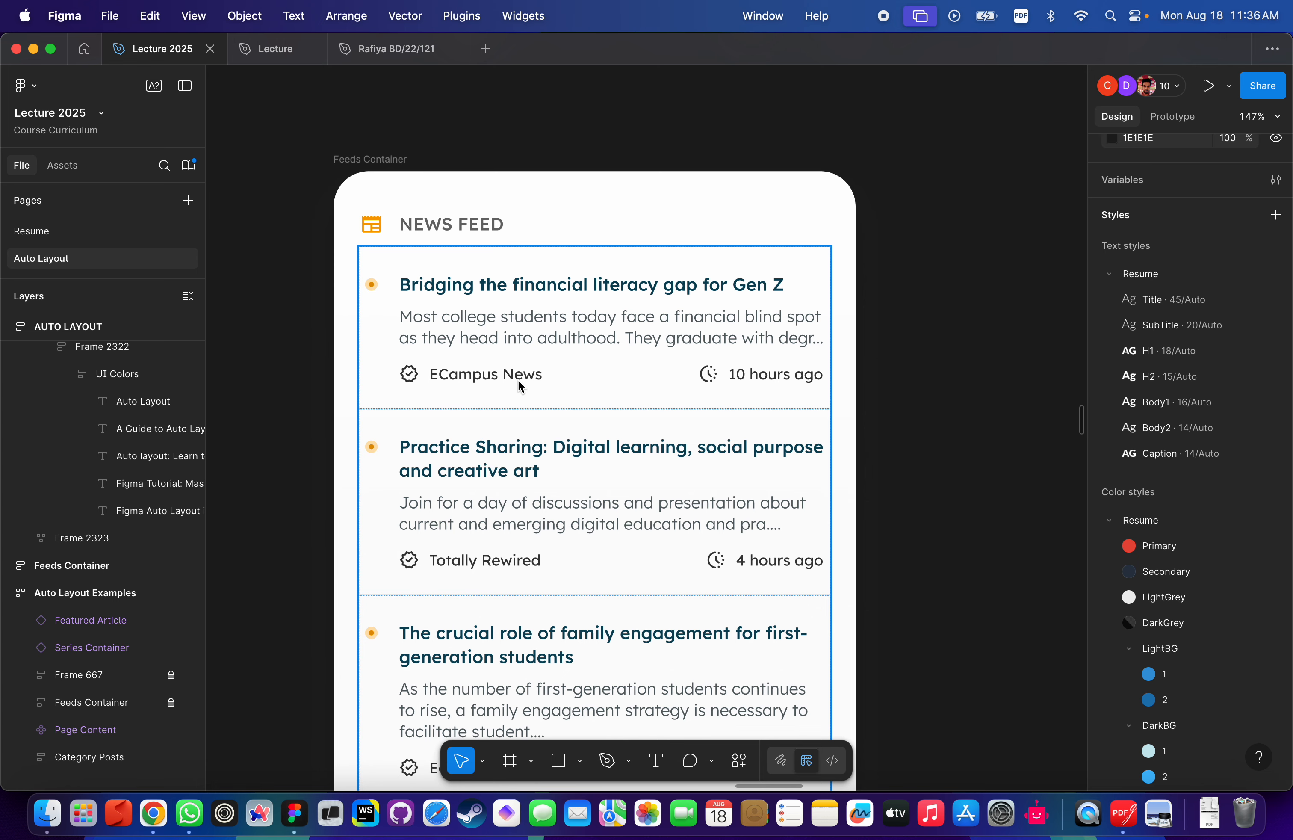
{"action": "scroll", "coordinate": [519, 378], "scroll_direction": "down", "scroll_amount": 5}
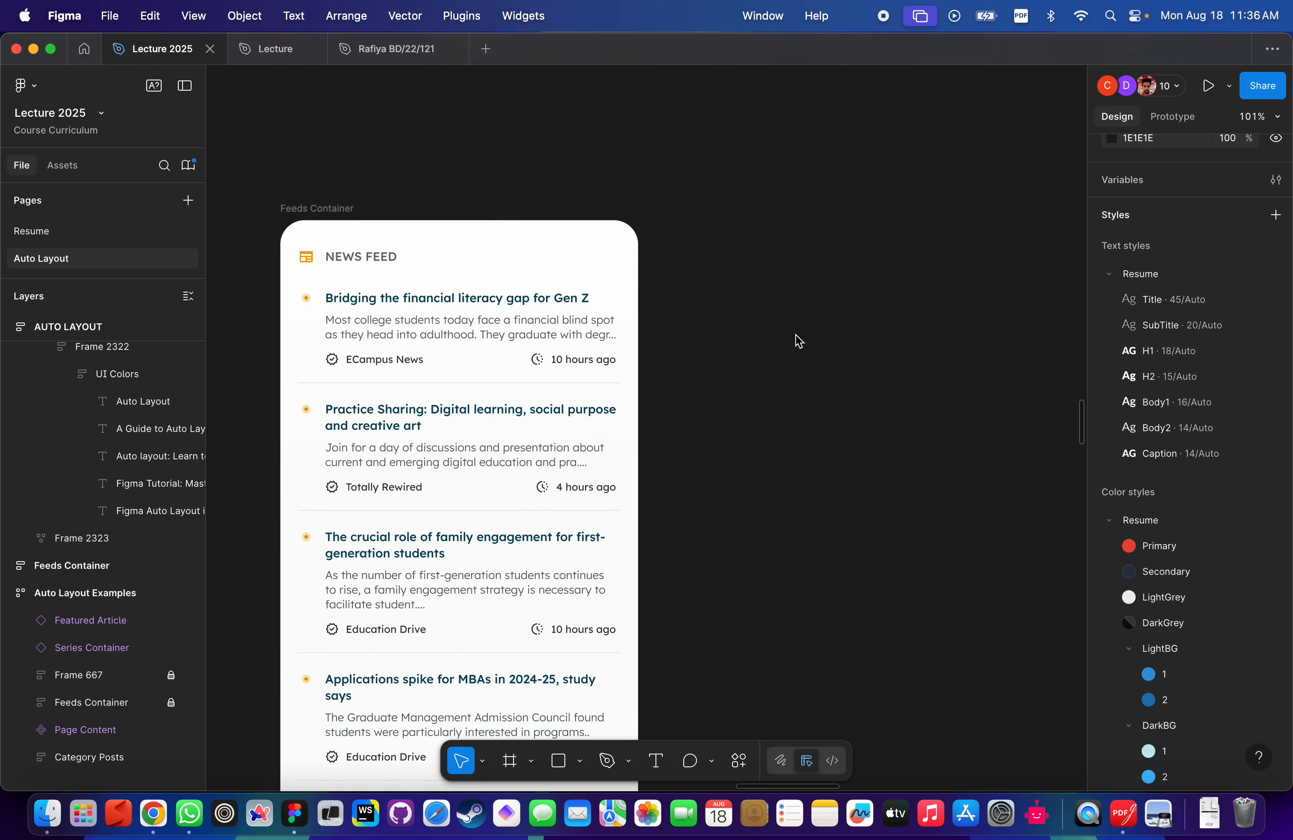
Draw a new frame about 405 × 732 on the canvas beside the duplicated Feeds Container card.
{"action": "key", "text": "f"}
{"action": "left_click_drag", "start_coordinate": [740, 233], "coordinate": [1014, 645]}
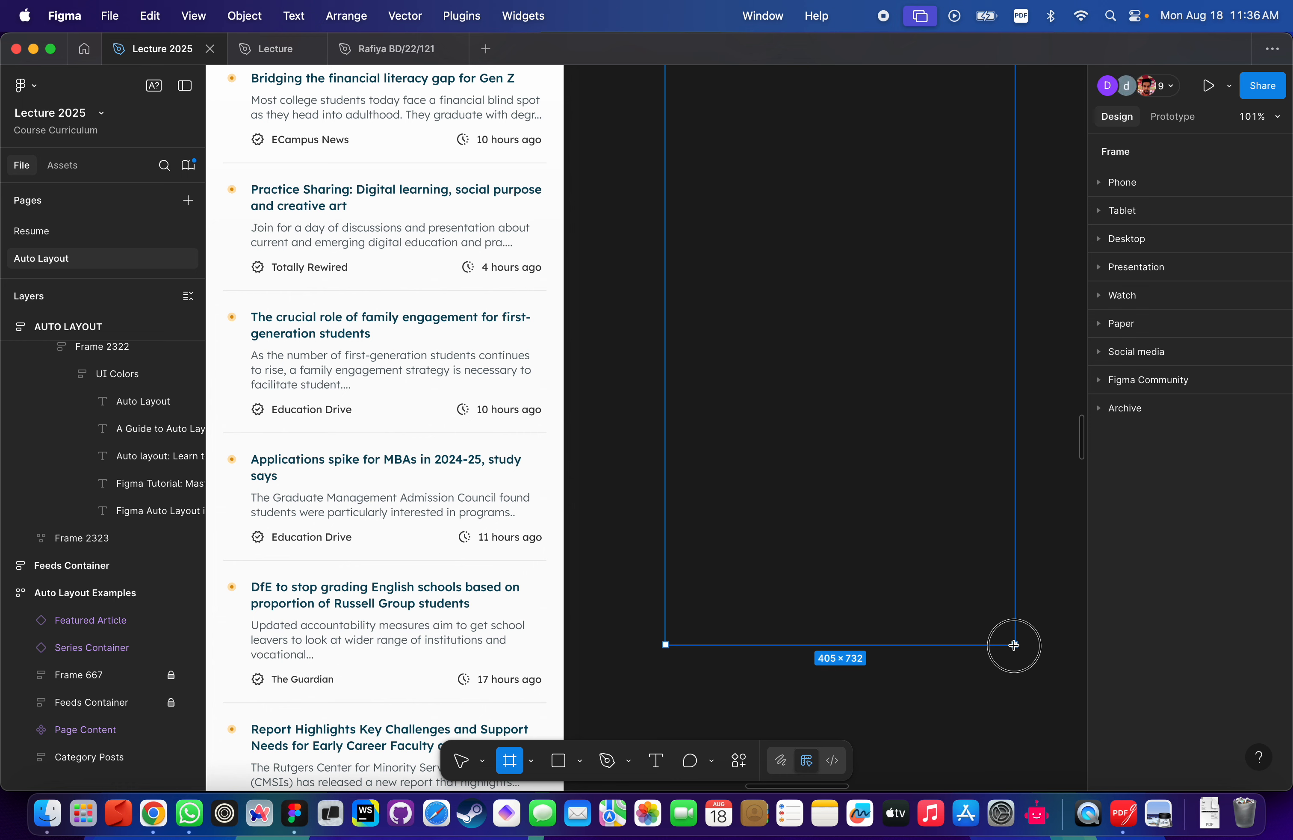
{"action": "left_click_drag", "start_coordinate": [1014, 646], "coordinate": [1014, 646]}
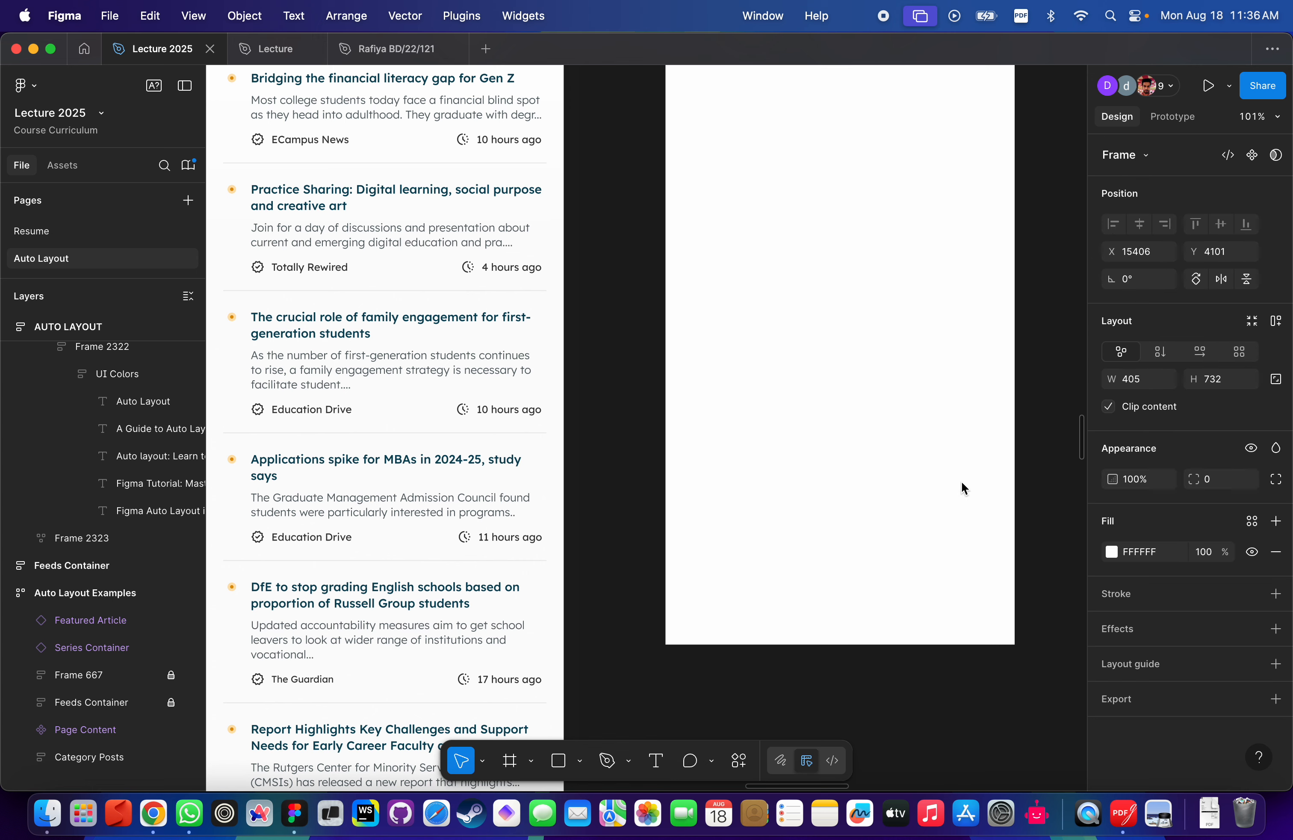
{"action": "scroll", "coordinate": [736, 468], "scroll_direction": "up", "scroll_amount": 3}
{"action": "scroll", "coordinate": [735, 467], "scroll_direction": "right", "scroll_amount": 1}
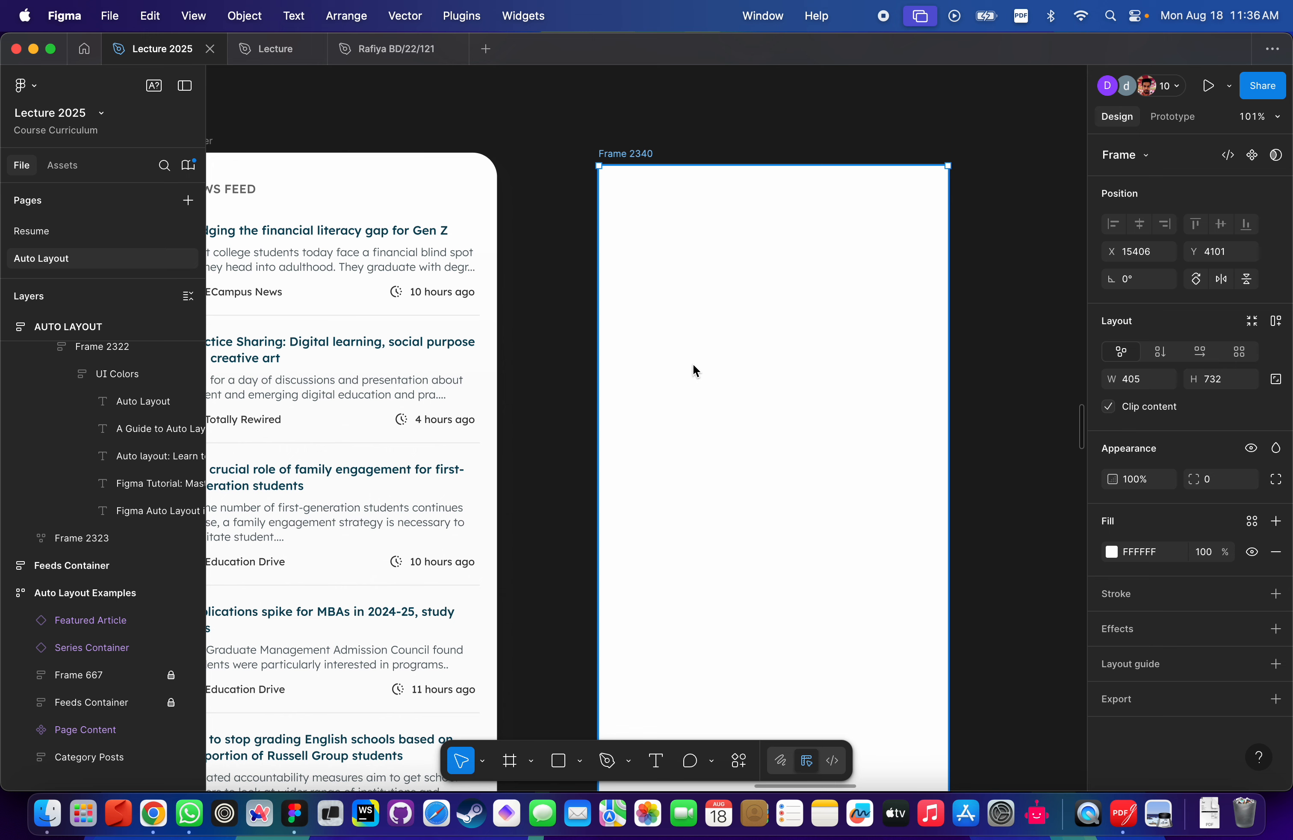
Add a "News Feed" text layer near the top of the new frame, modelled on the card's heading.
{"action": "scroll", "coordinate": [693, 363], "scroll_direction": "left", "scroll_amount": 4}
{"action": "scroll", "coordinate": [693, 363], "scroll_direction": "up", "scroll_amount": 2}
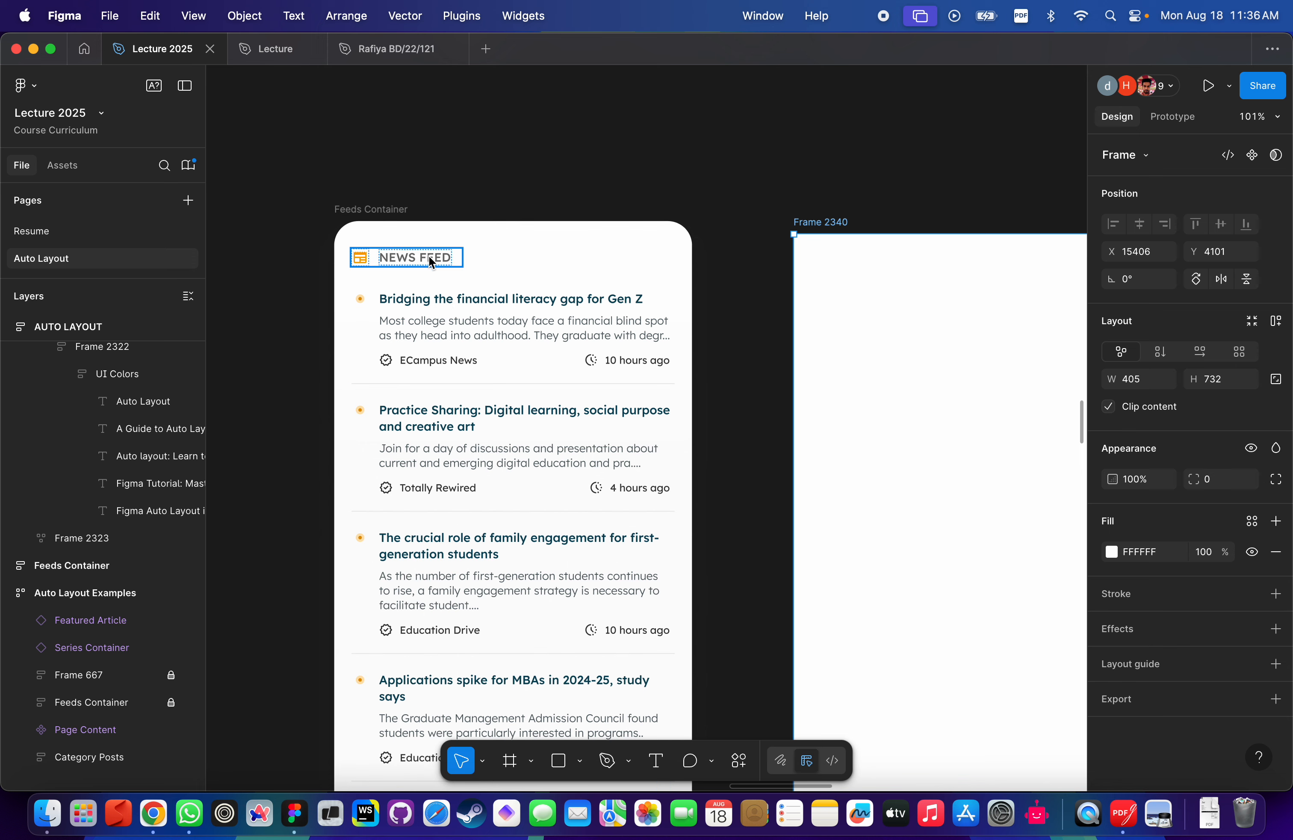
{"action": "key", "text": "t"}
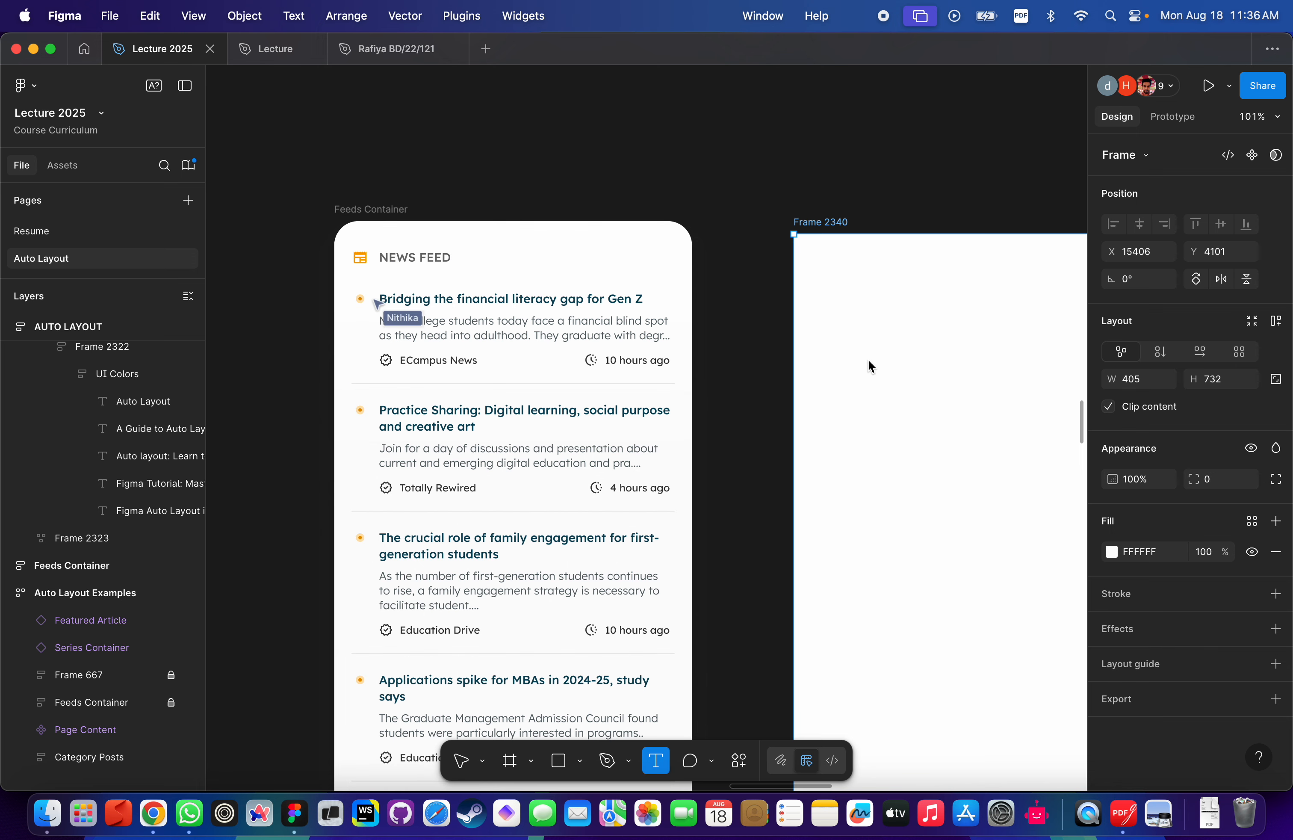
{"action": "left_click", "coordinate": [866, 354]}
{"action": "type", "text": "New"}
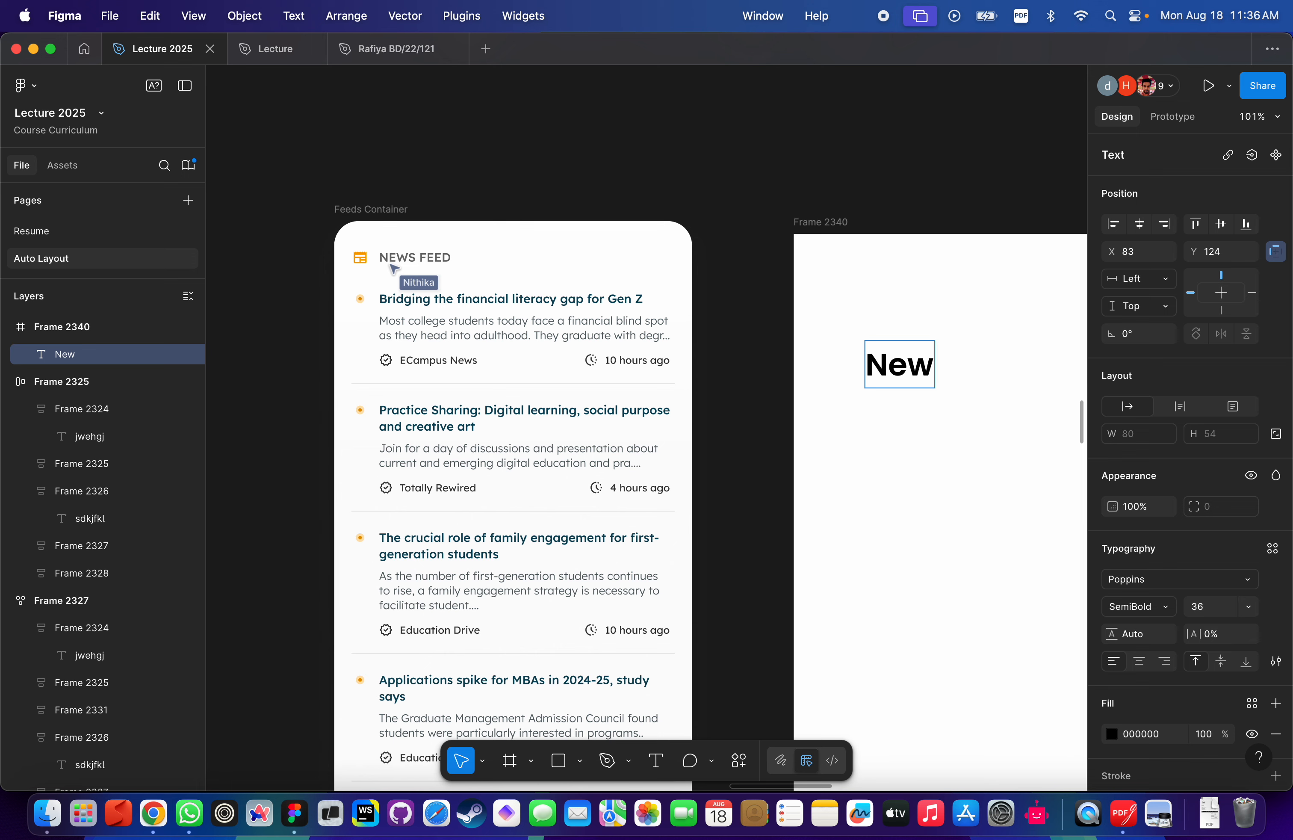
{"action": "type", "text": "s Feed"}
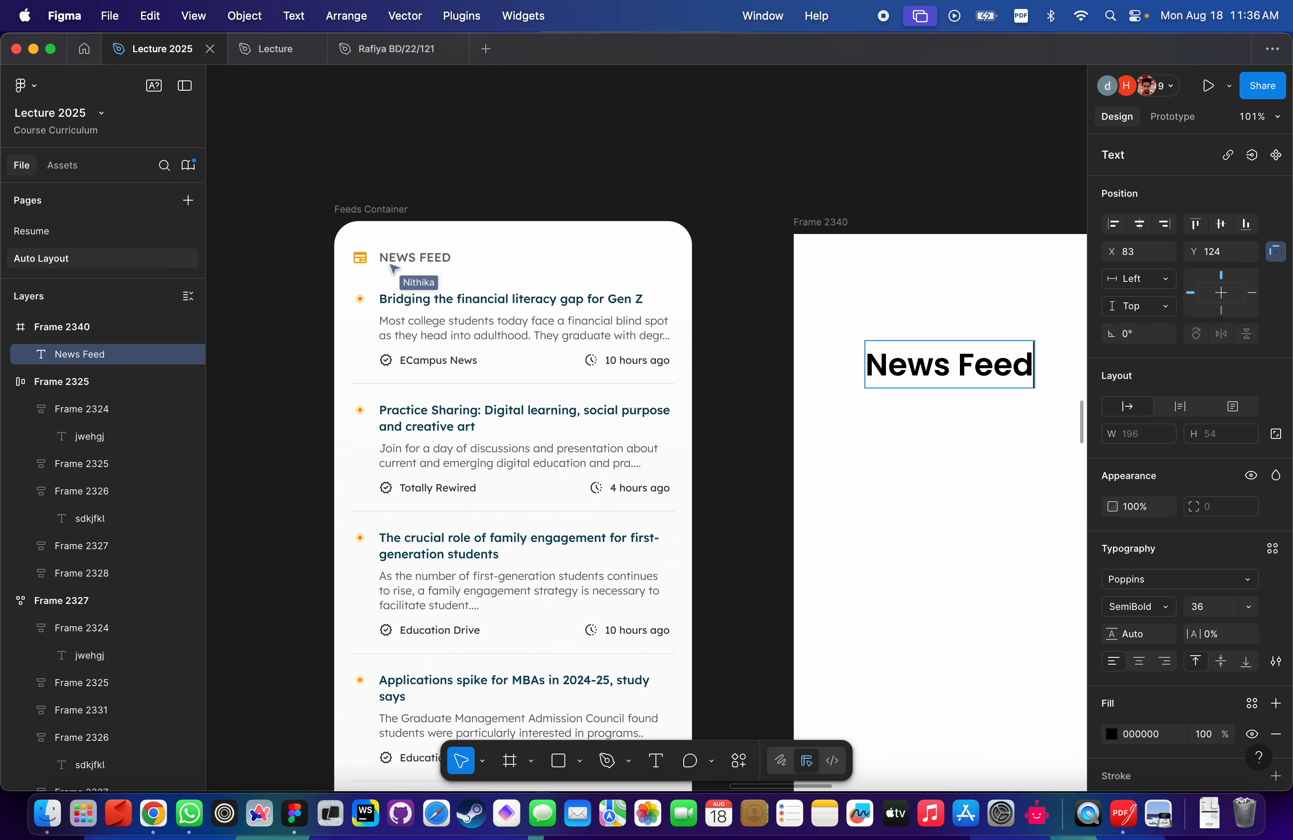
{"action": "key", "text": "Escape"}
{"action": "scroll", "coordinate": [872, 414], "scroll_direction": "right", "scroll_amount": 5}
{"action": "scroll", "coordinate": [872, 414], "scroll_direction": "up", "scroll_amount": 2}
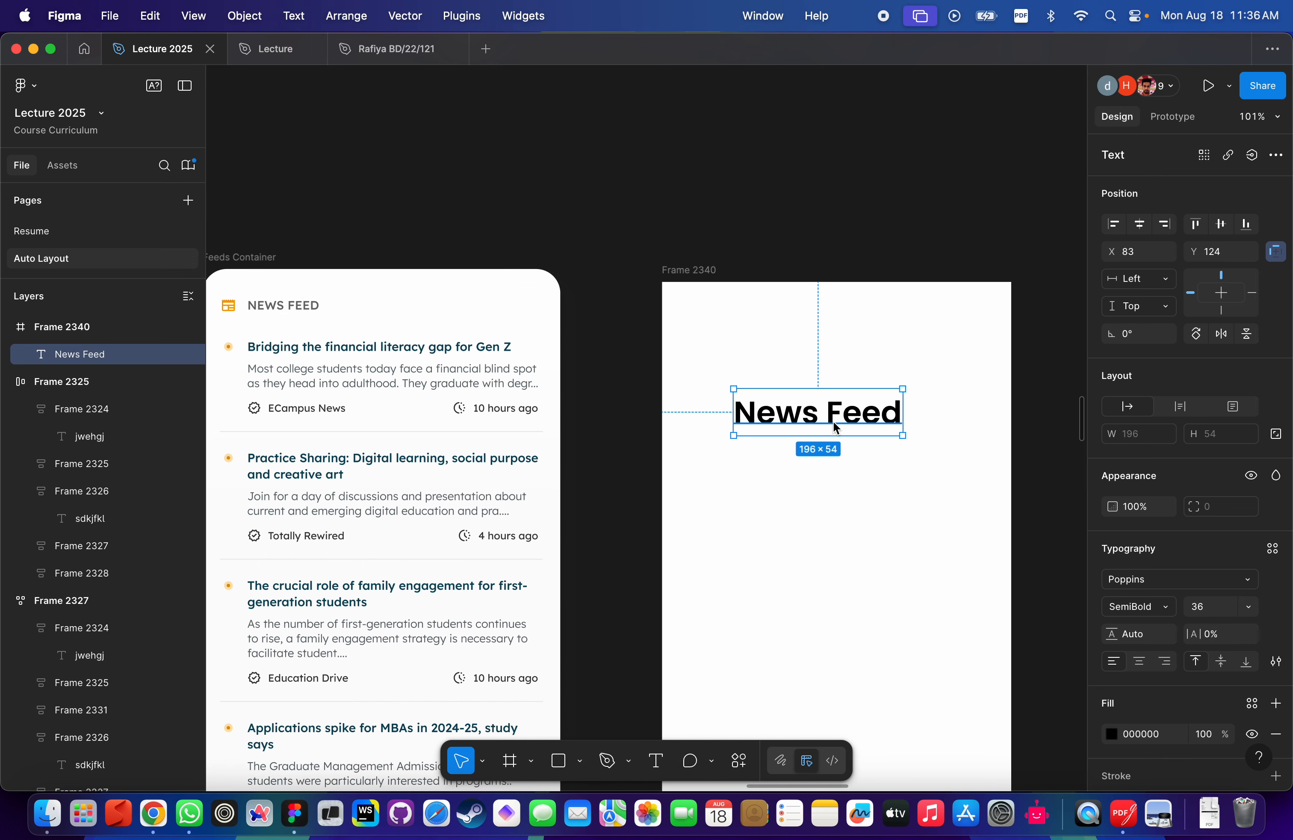
{"action": "scroll", "coordinate": [817, 528], "scroll_direction": "left", "scroll_amount": 2}
{"action": "scroll", "coordinate": [817, 529], "scroll_direction": "up", "scroll_amount": 1}
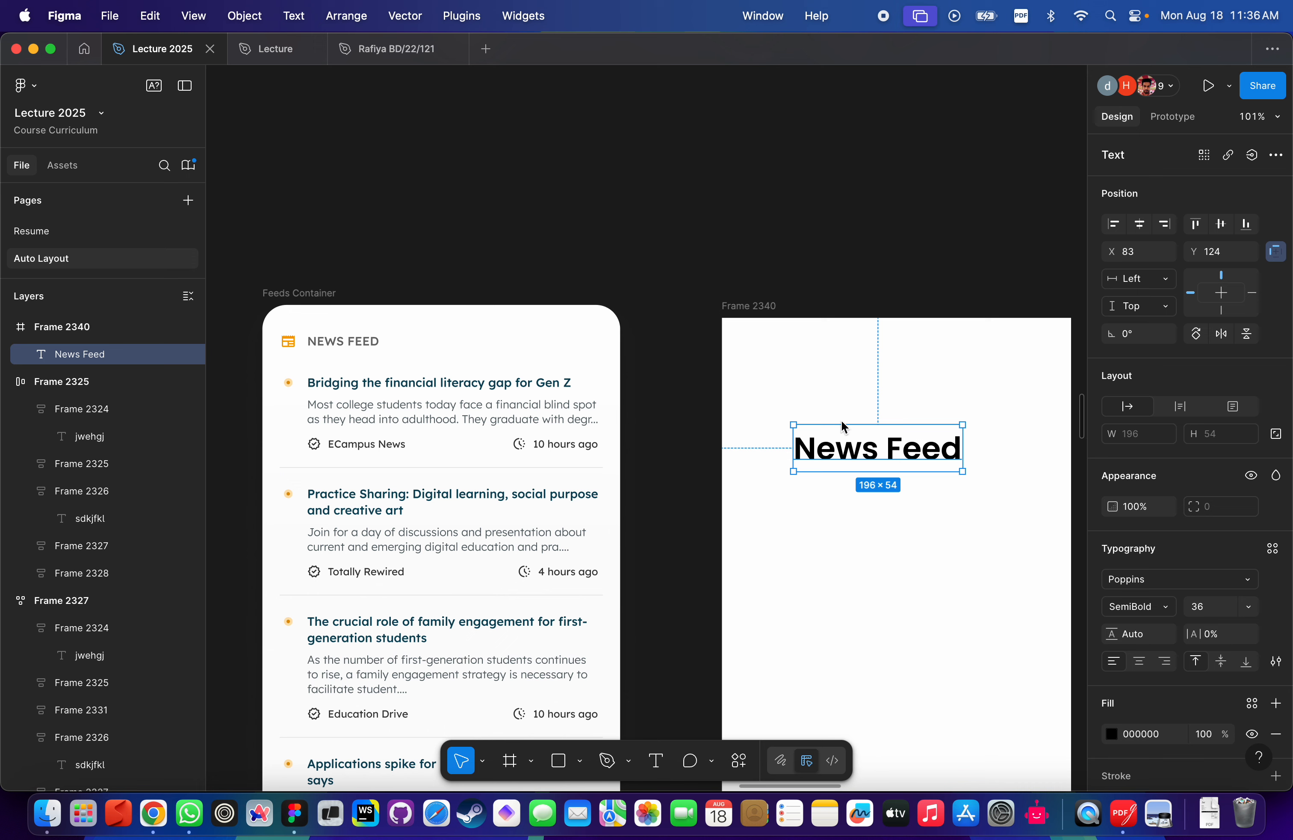
Set the News Feed text layer's case to uppercase in its type settings.
{"action": "scroll", "coordinate": [1216, 654], "scroll_direction": "down", "scroll_amount": 3}
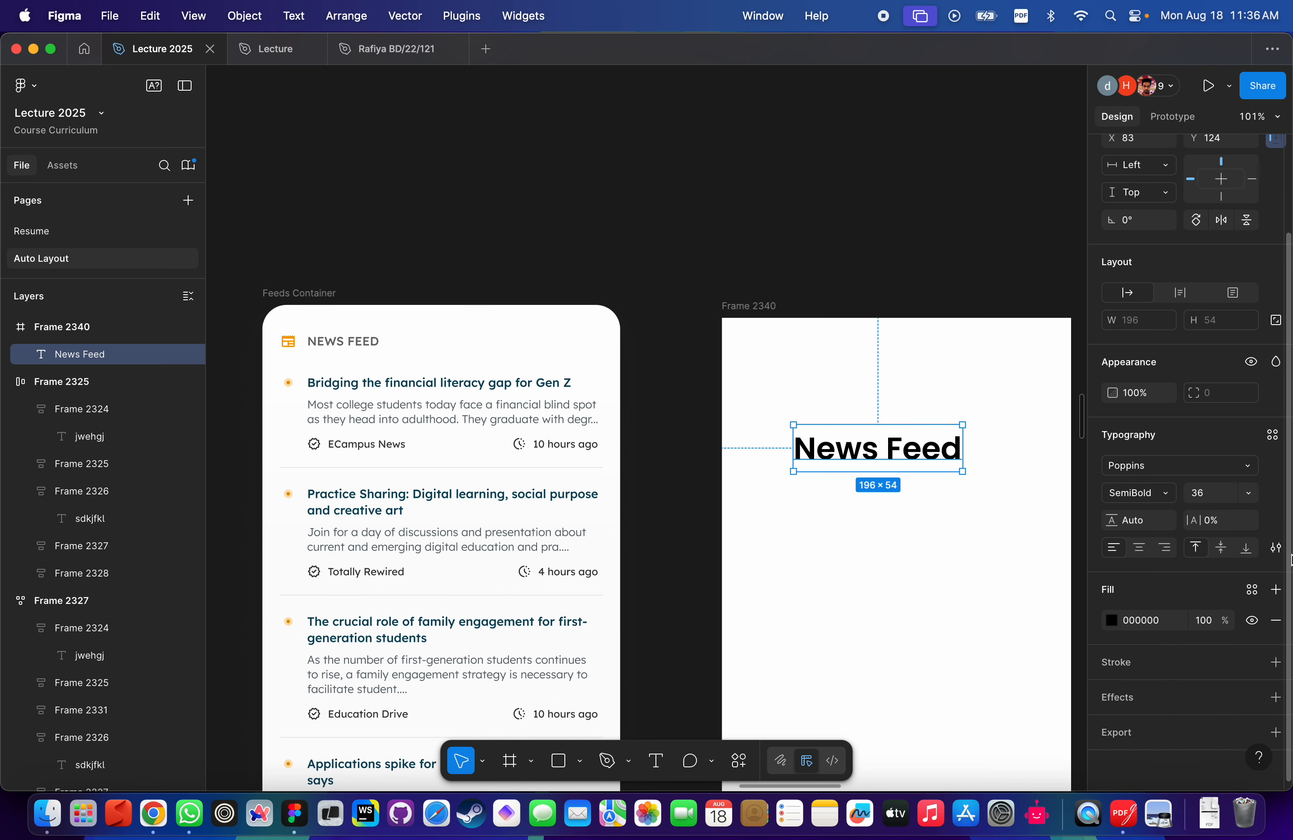
{"action": "left_click", "coordinate": [1277, 548]}
{"action": "left_click", "coordinate": [1003, 573]}
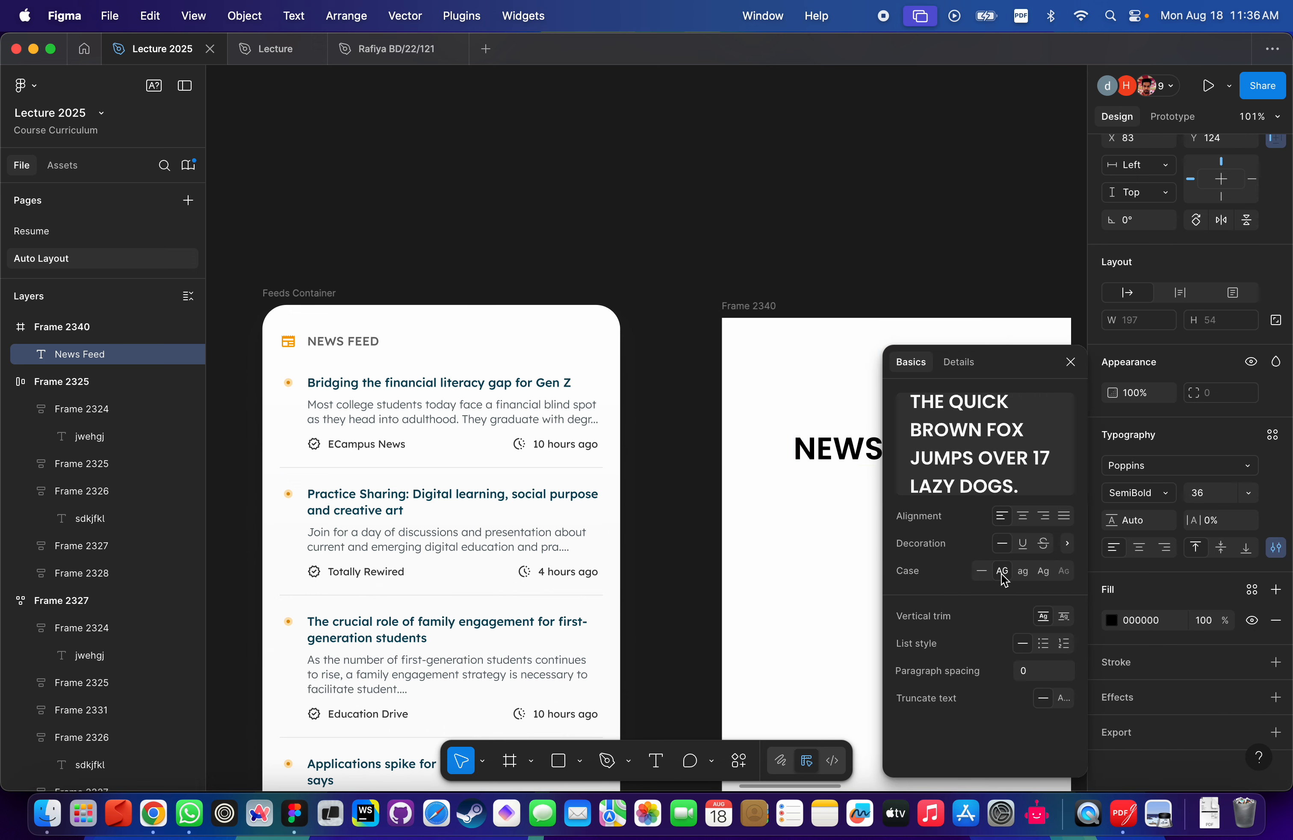
{"action": "scroll", "coordinate": [692, 524], "scroll_direction": "right", "scroll_amount": 6}
{"action": "scroll", "coordinate": [692, 523], "scroll_direction": "down", "scroll_amount": 1}
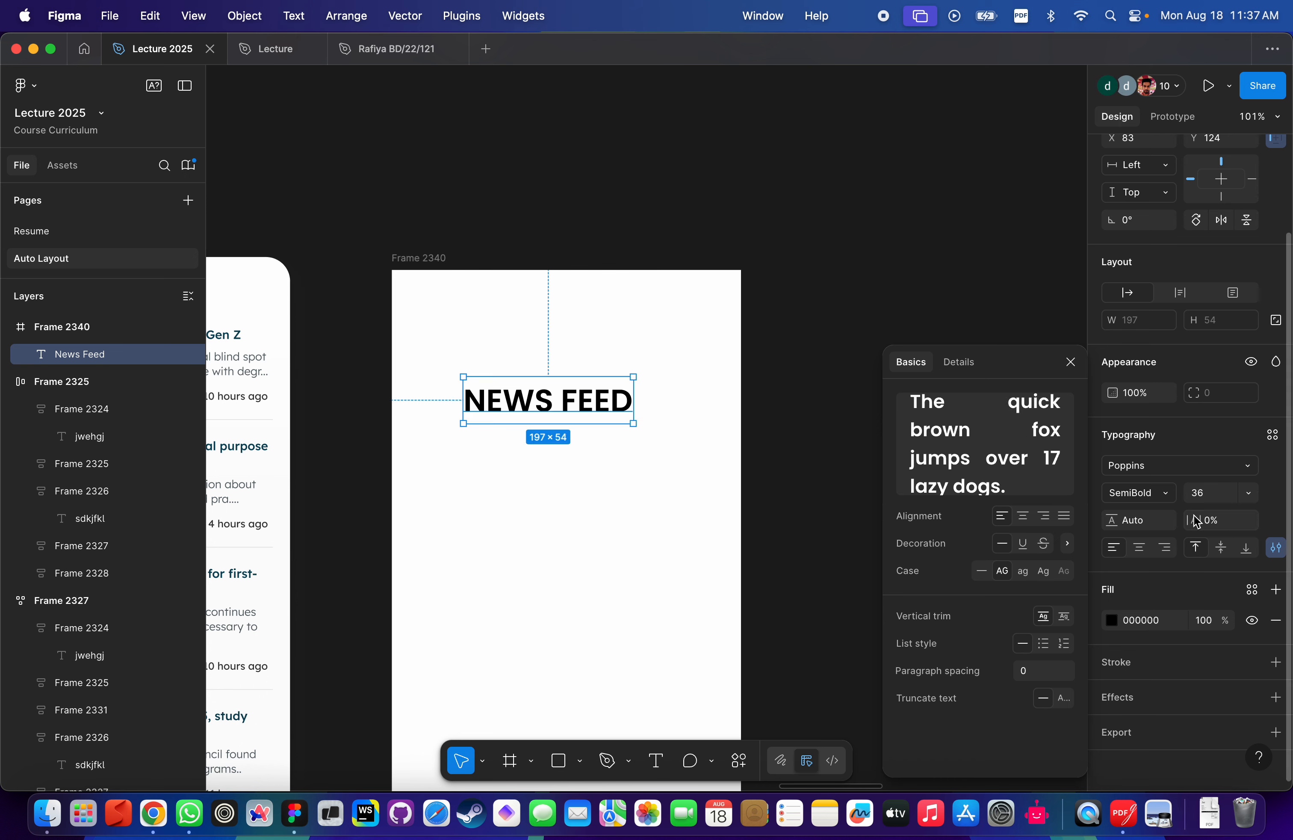
Reduce the NEWS FEED heading's font size to 14, trying 20 and 16 first, and deselect it.
{"action": "left_click", "coordinate": [1203, 494]}
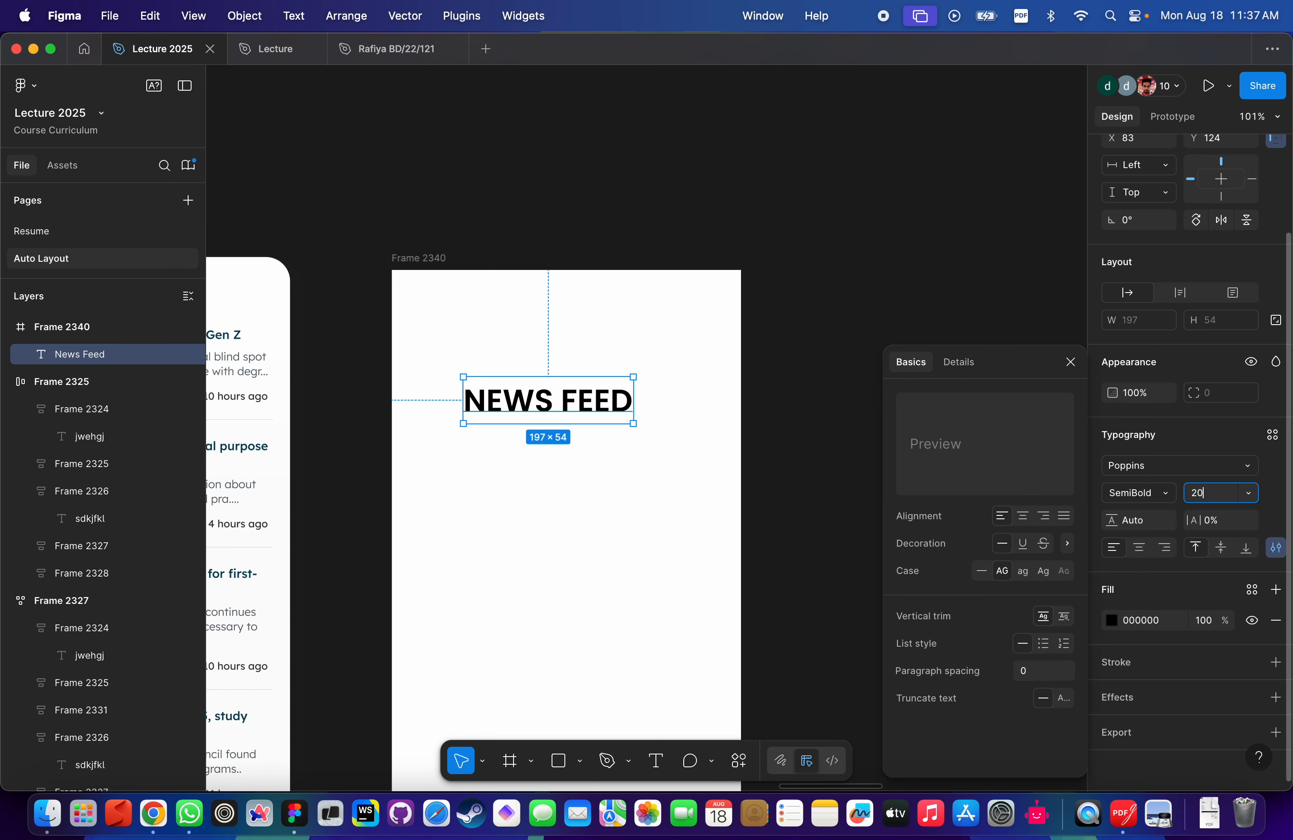
{"action": "type", "text": "20"}
{"action": "key", "text": "Return"}
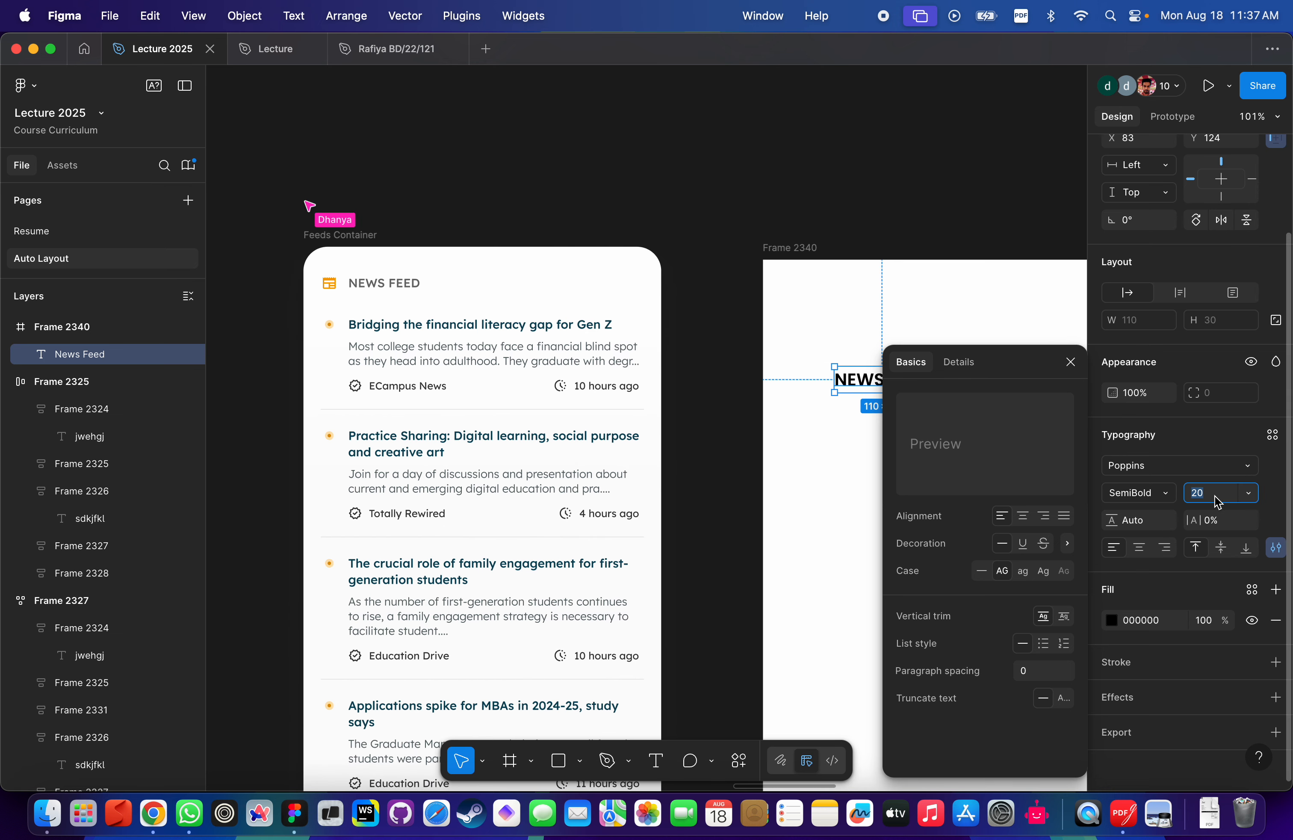
{"action": "type", "text": "16"}
{"action": "key", "text": "Return"}
{"action": "scroll", "coordinate": [788, 439], "scroll_direction": "right", "scroll_amount": 5}
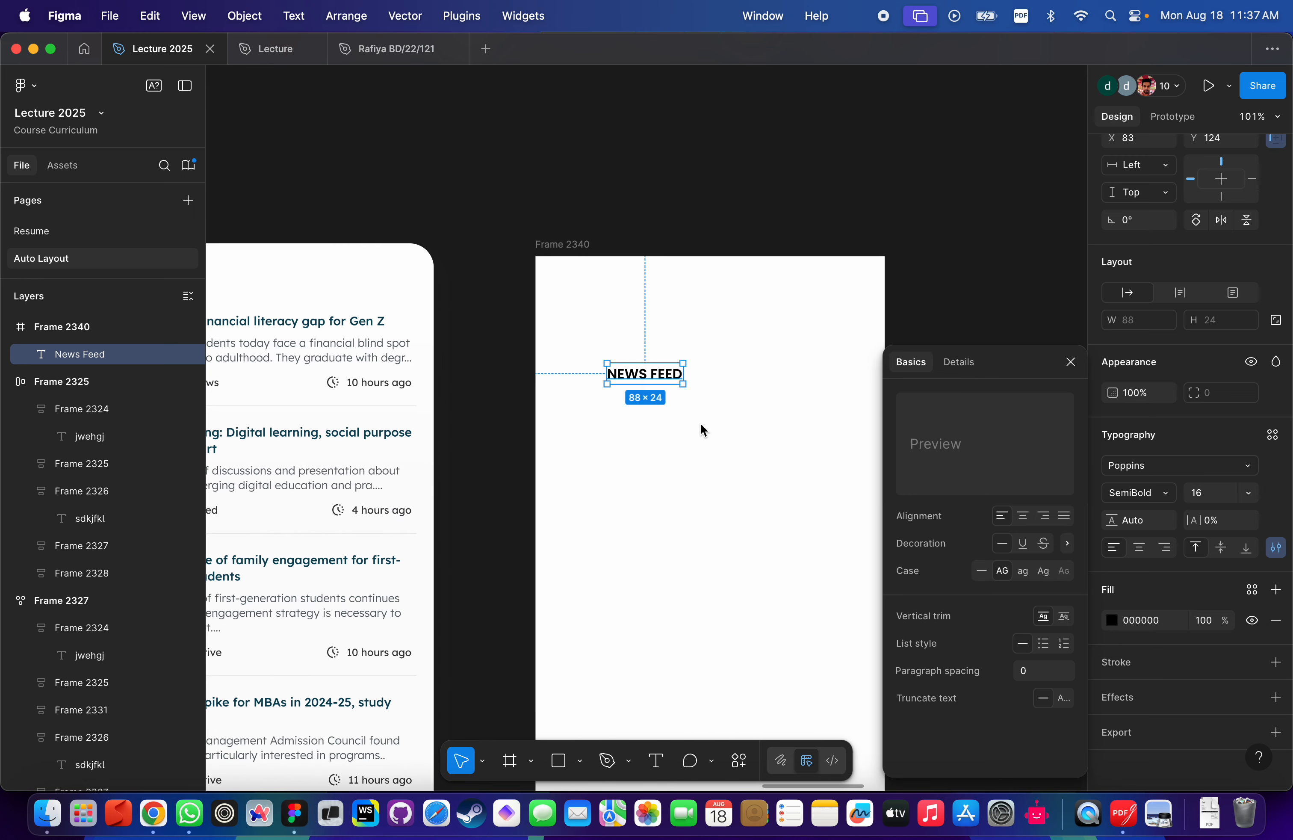
{"action": "left_click", "coordinate": [1214, 494]}
{"action": "type", "text": "1"}
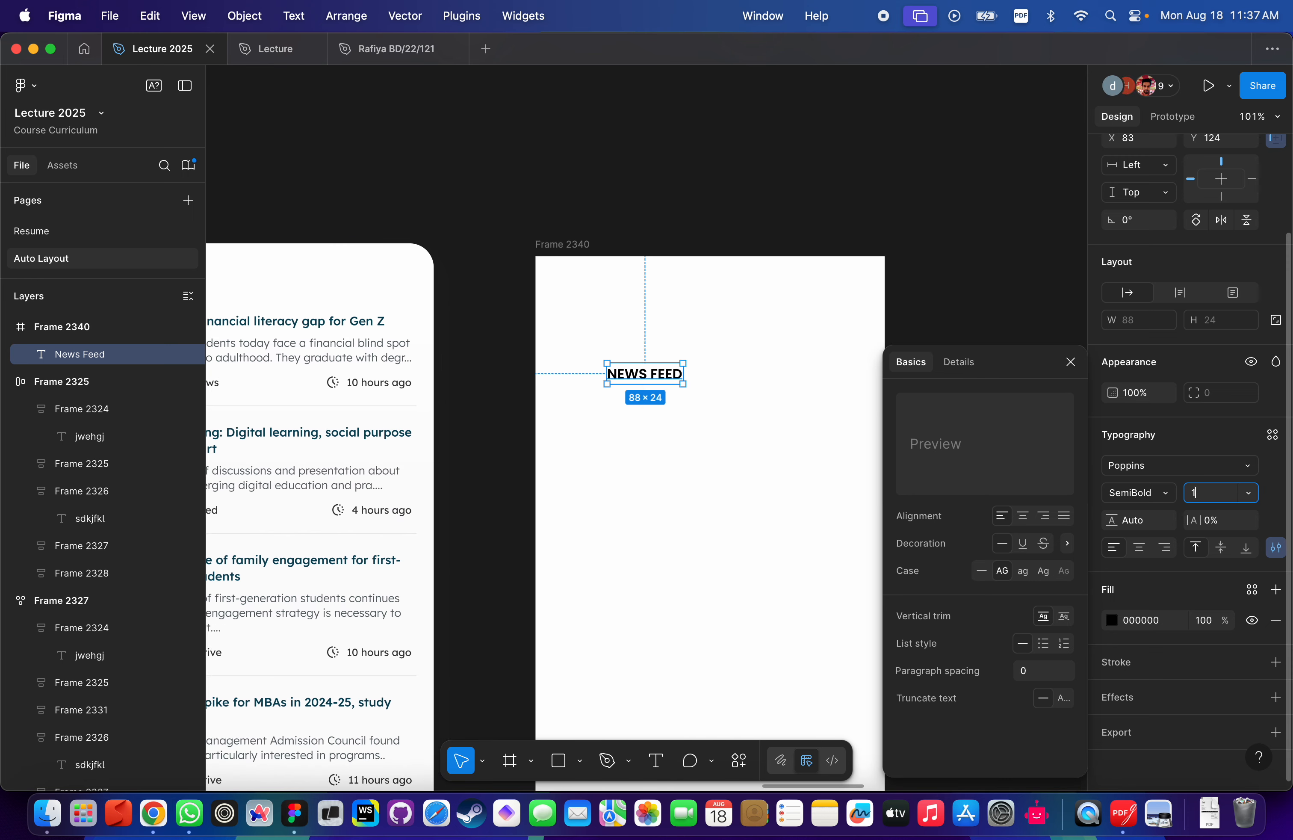
{"action": "type", "text": "4"}
{"action": "key", "text": "Return"}
{"action": "left_click", "coordinate": [840, 425]}
Move the NEWS FEED heading up near the new frame's top edge, to about X 75, Y 42.
{"action": "scroll", "coordinate": [718, 410], "scroll_direction": "up", "scroll_amount": 3}
{"action": "scroll", "coordinate": [718, 411], "scroll_direction": "left", "scroll_amount": 3}
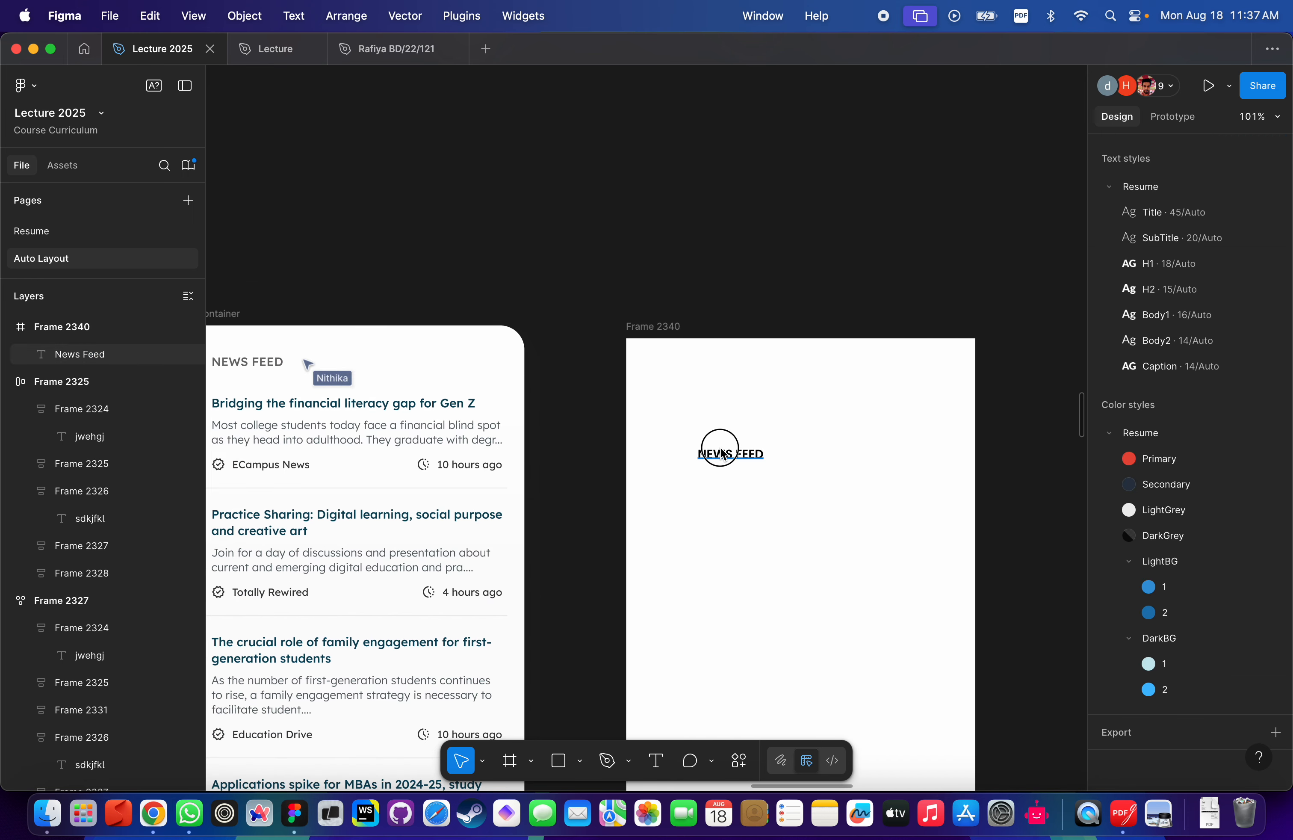
{"action": "left_click_drag", "start_coordinate": [731, 453], "coordinate": [726, 383]}
{"action": "scroll", "coordinate": [589, 409], "scroll_direction": "left", "scroll_amount": 5}
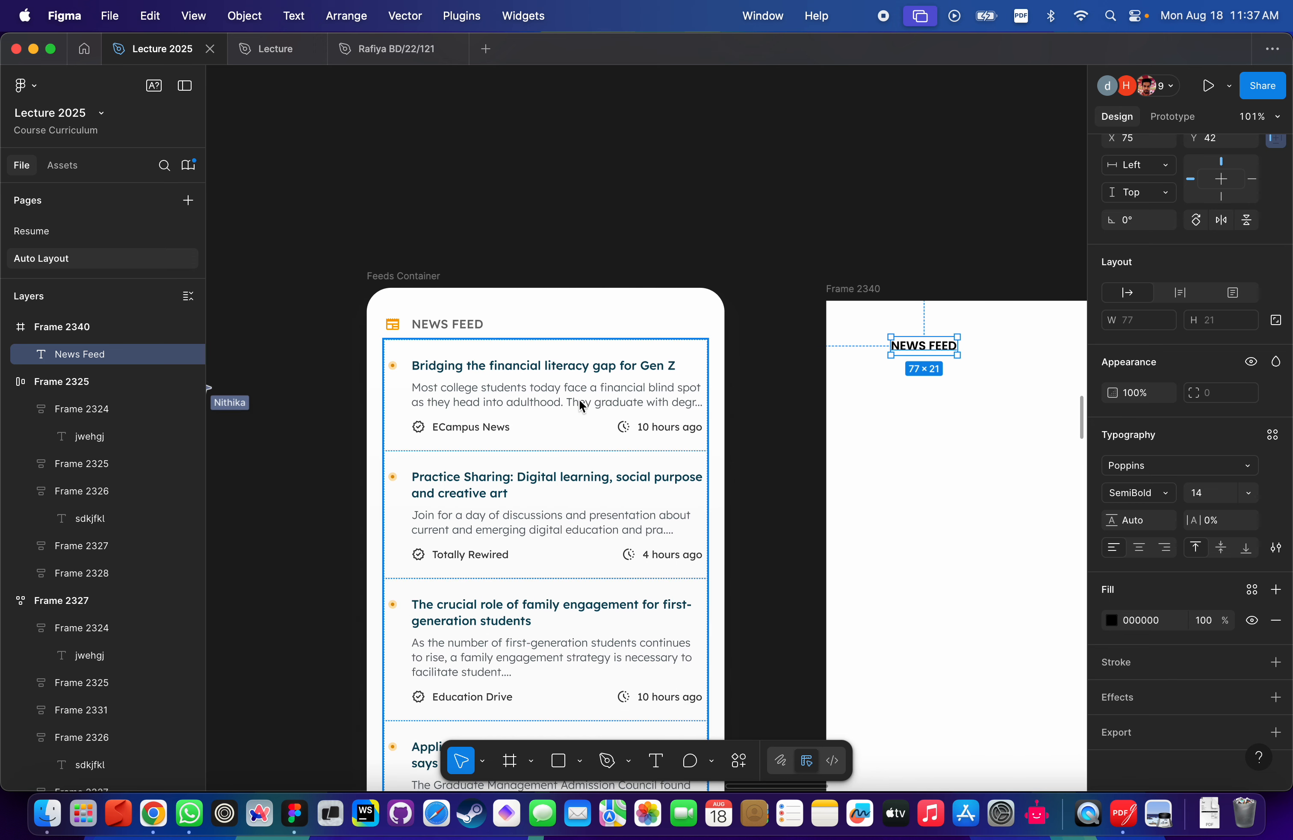
{"action": "scroll", "coordinate": [854, 392], "scroll_direction": "right", "scroll_amount": 3}
{"action": "left_click", "coordinate": [828, 451]}
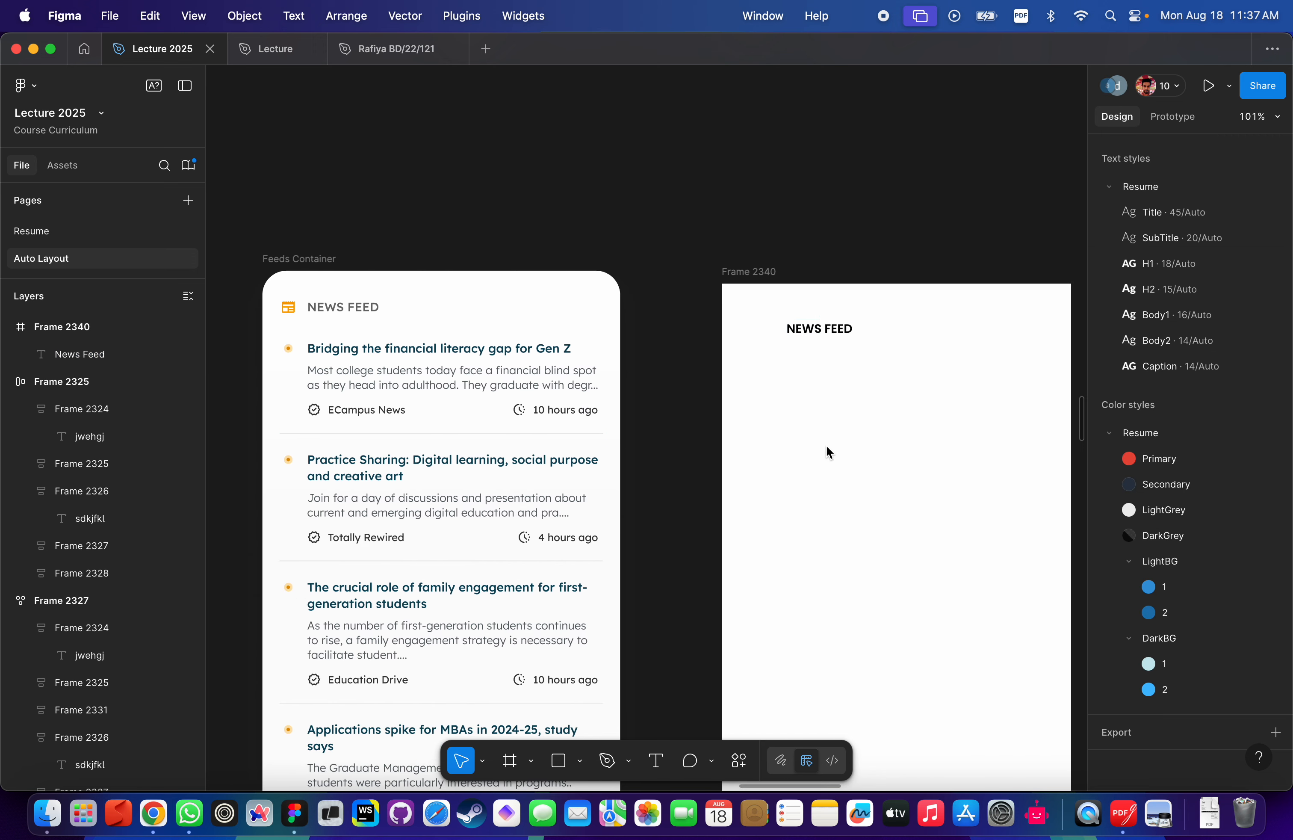
Place a 100 × 100 frame below the NEWS FEED heading and give it a blue 496BFF fill.
{"action": "key", "text": "f"}
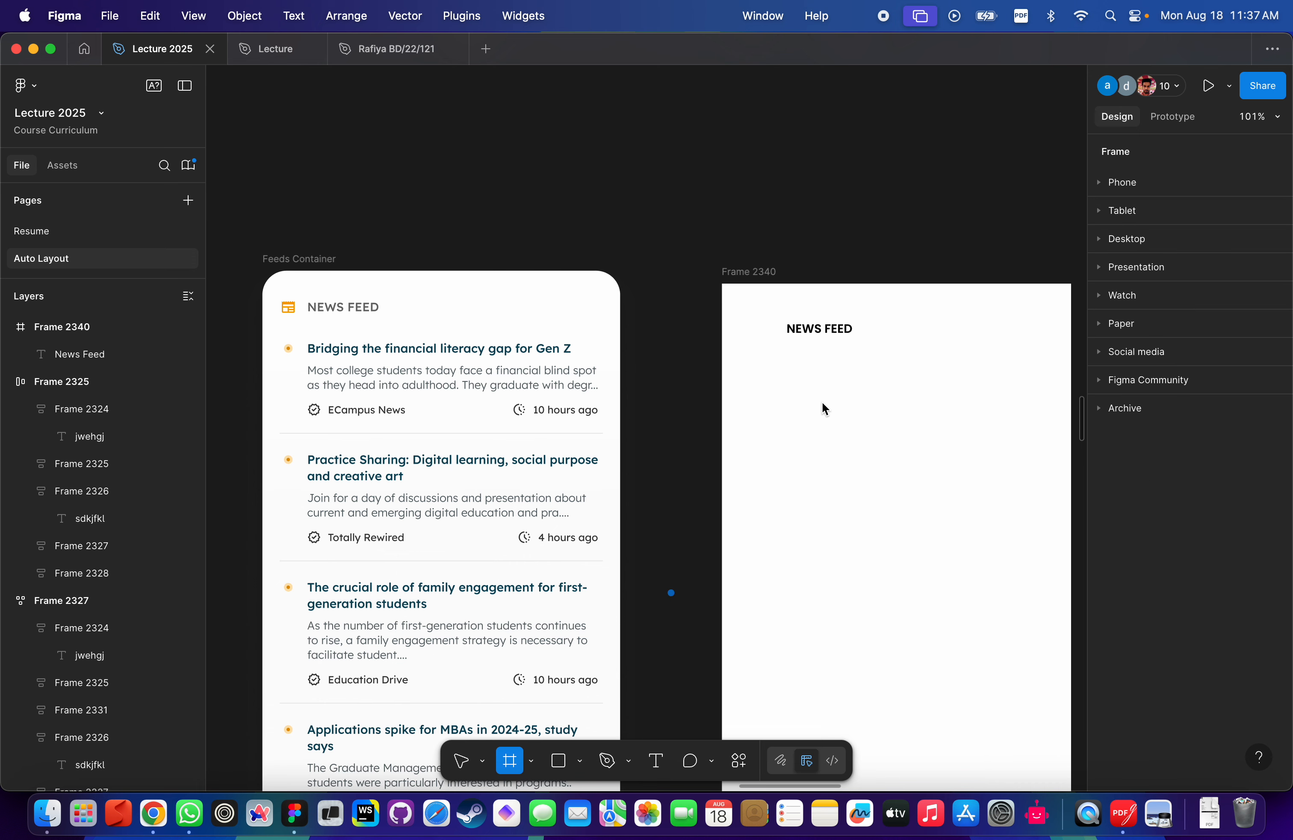
{"action": "left_click", "coordinate": [815, 423]}
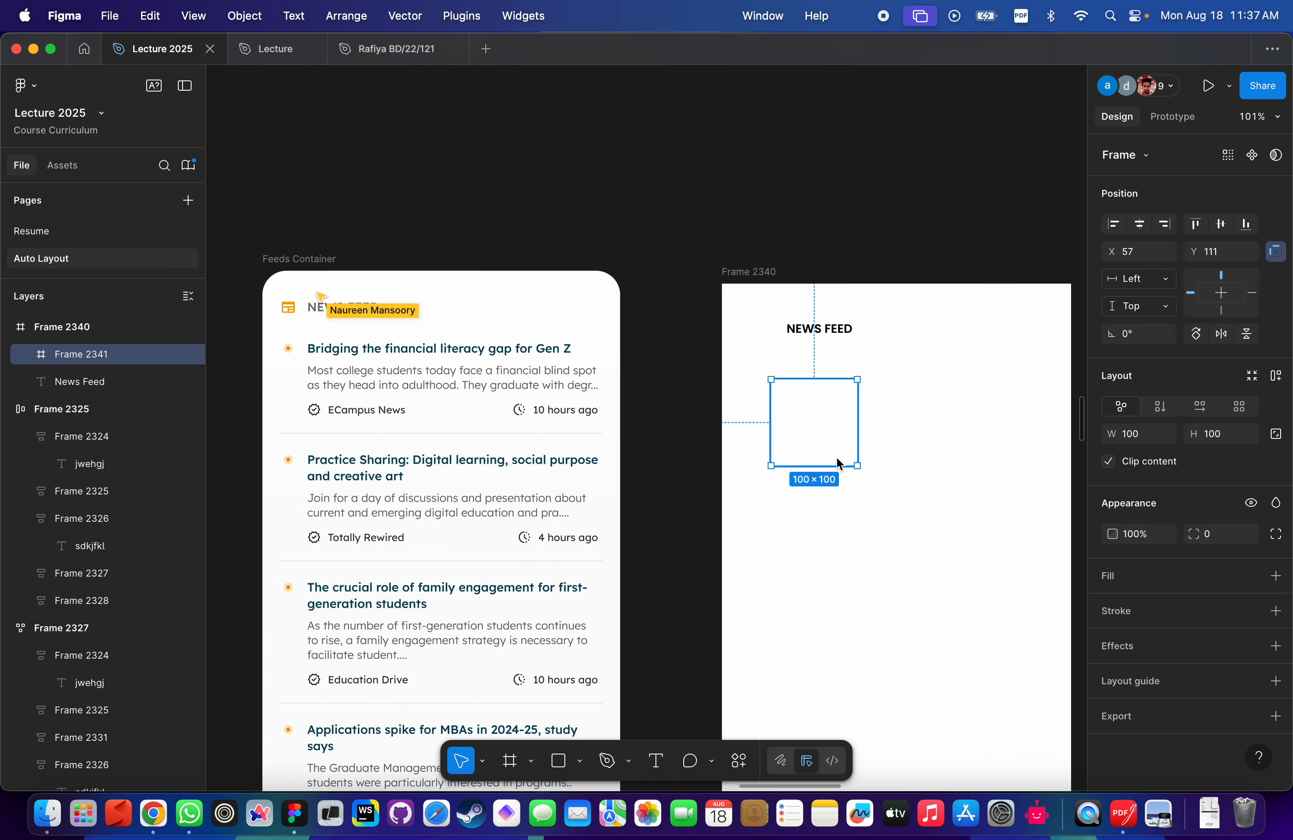
{"action": "left_click", "coordinate": [1113, 577]}
{"action": "left_click", "coordinate": [1112, 606]}
{"action": "left_click_drag", "start_coordinate": [932, 485], "coordinate": [1097, 390]}
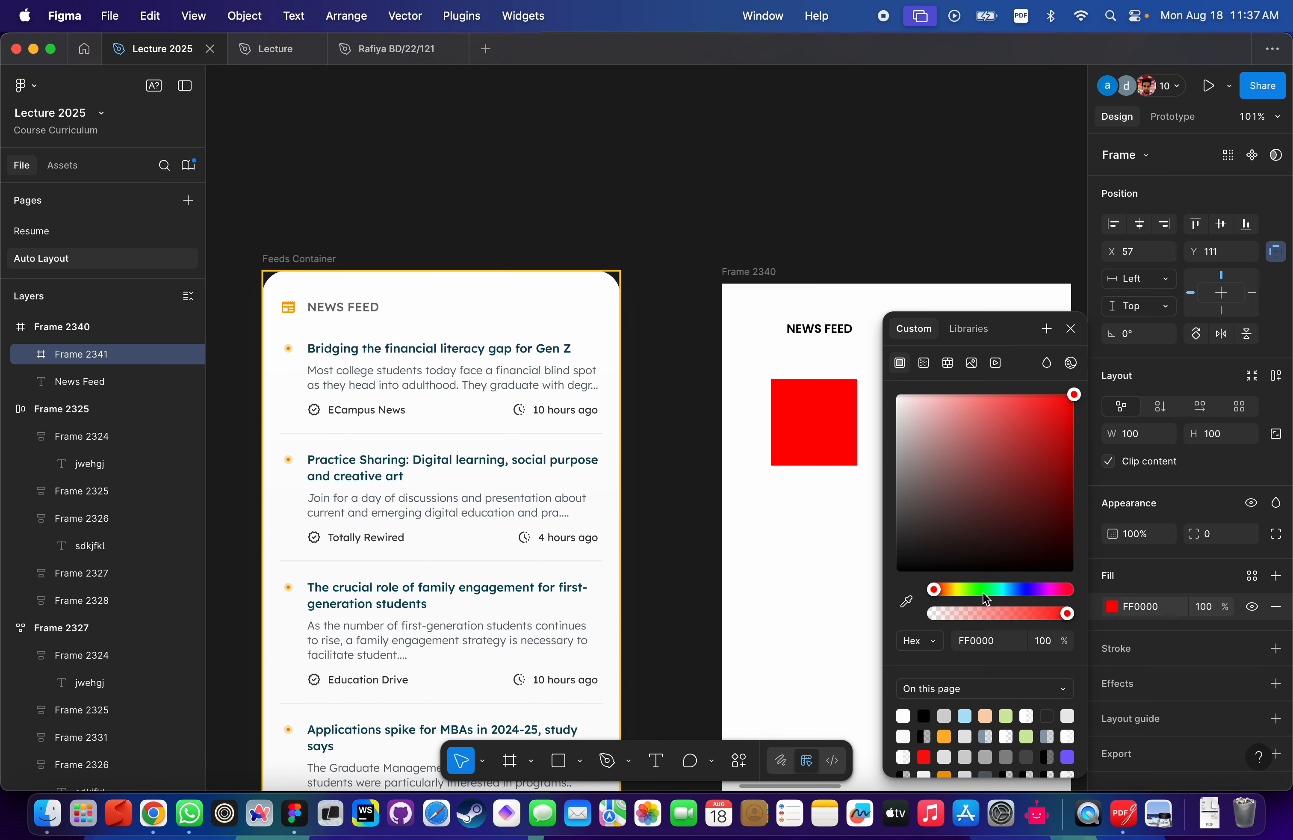
{"action": "left_click", "coordinate": [1030, 590]}
{"action": "left_click", "coordinate": [1020, 589]}
{"action": "left_click", "coordinate": [1023, 394]}
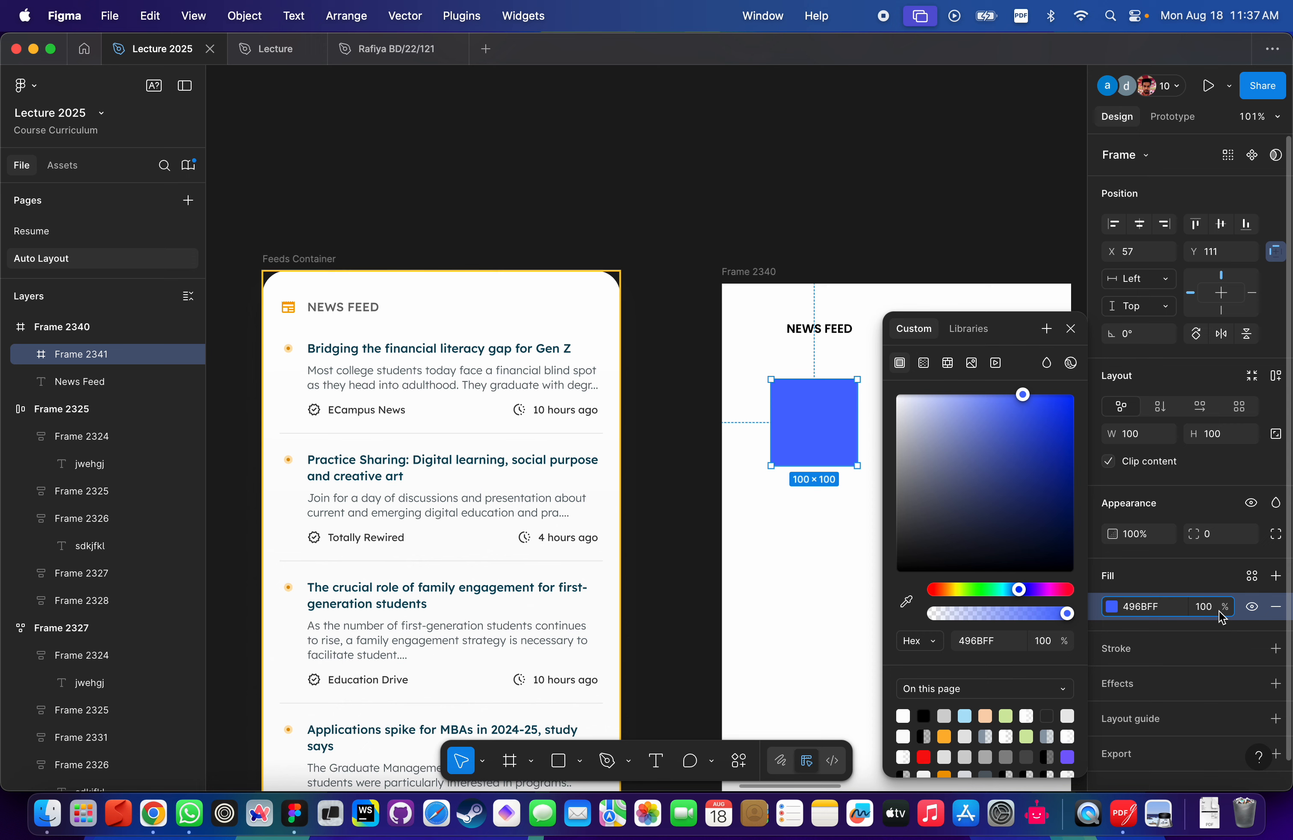
Round the blue square into a circle with a corner radius of 1000.
{"action": "left_click", "coordinate": [1217, 535]}
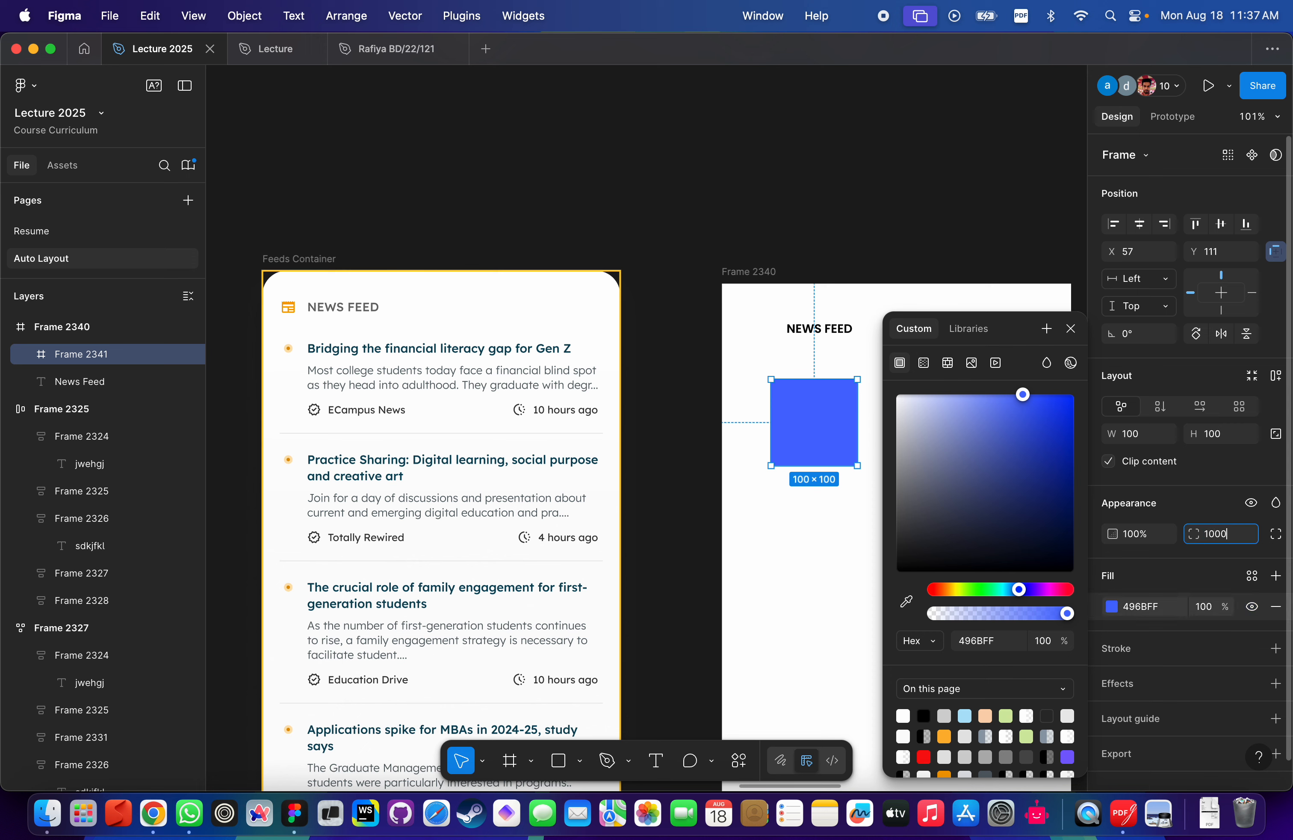
{"action": "key", "text": "Return"}
{"action": "left_click", "coordinate": [802, 536]}
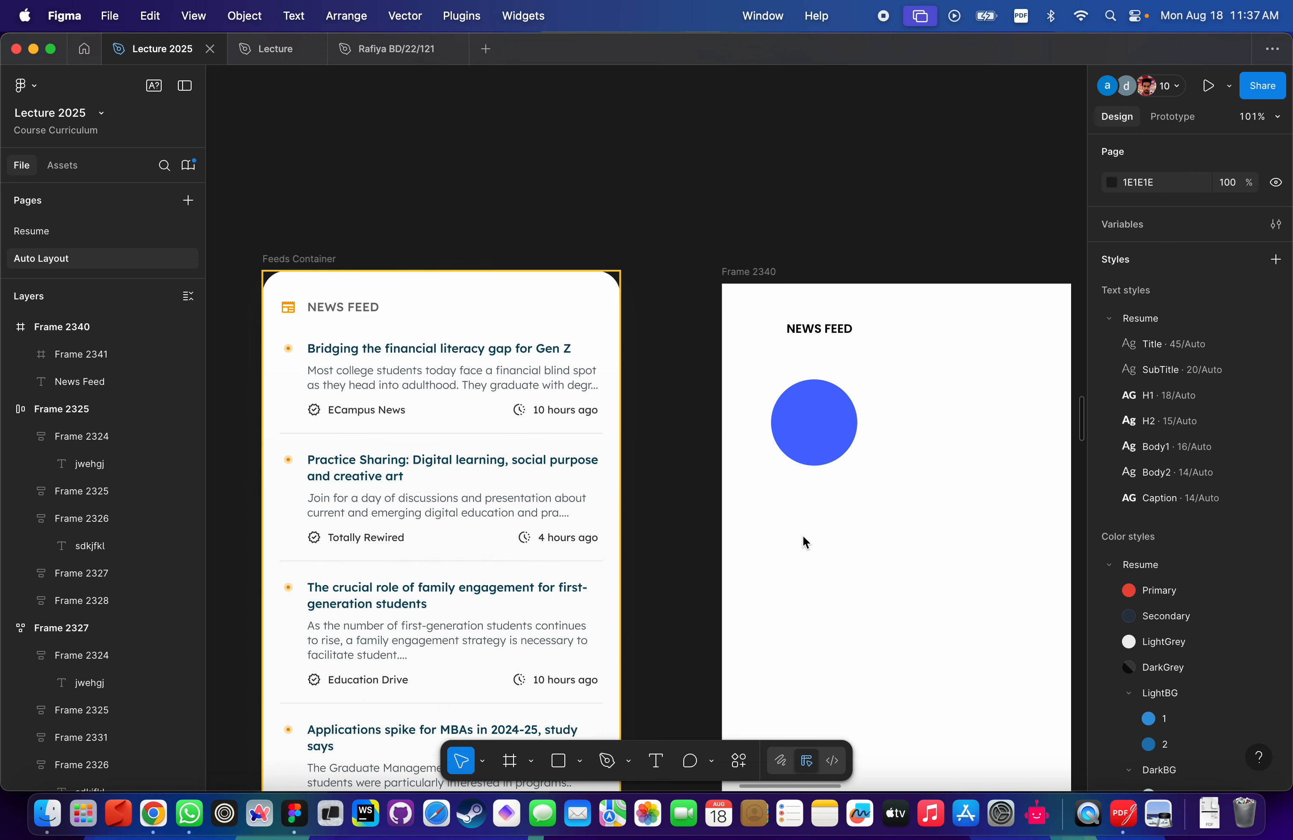
Shrink the blue circle to 12 × 12 and place it just before the NEWS FEED heading at X 43, Y 45.
{"action": "left_click", "coordinate": [819, 427]}
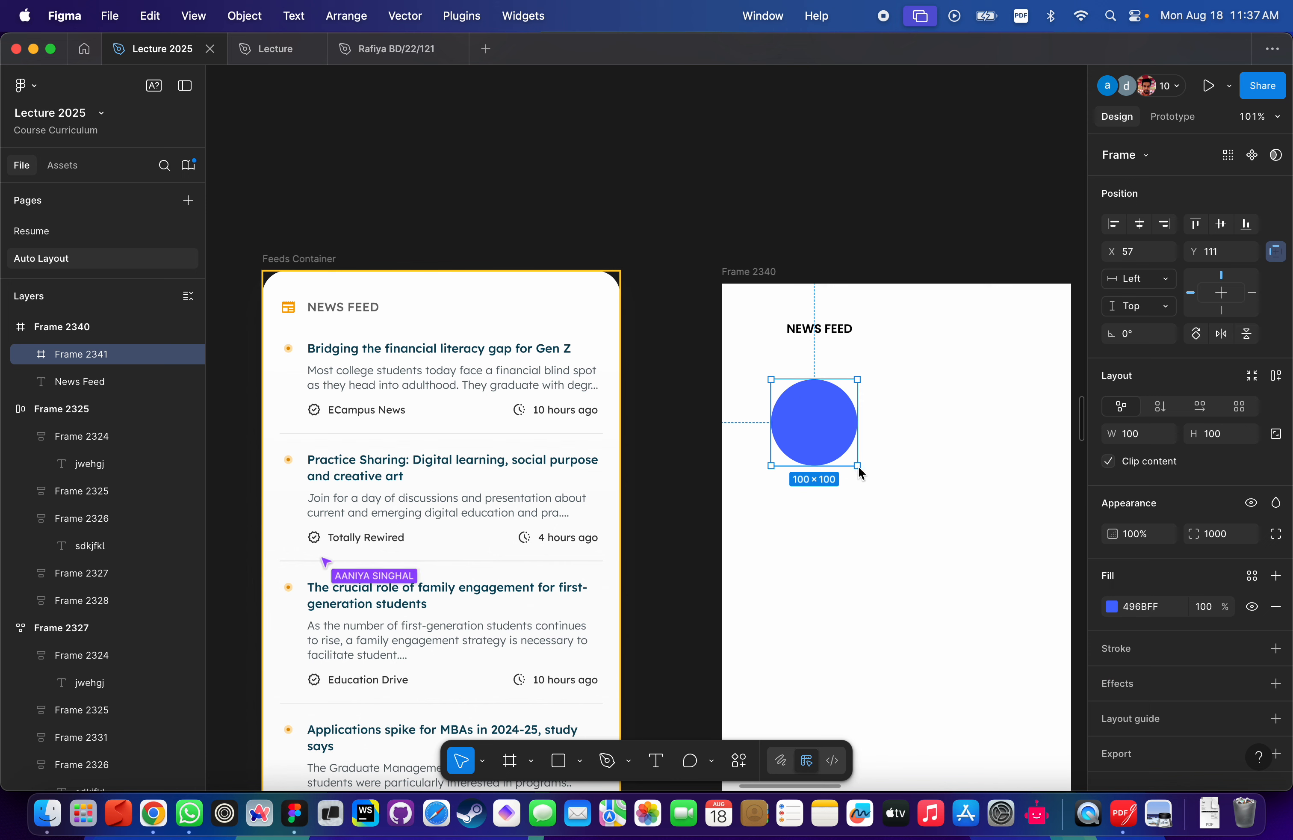
{"action": "left_click_drag", "start_coordinate": [859, 466], "coordinate": [772, 339]}
{"action": "key", "text": "Escape"}
{"action": "left_click", "coordinate": [1144, 436]}
{"action": "type", "text": "1"}
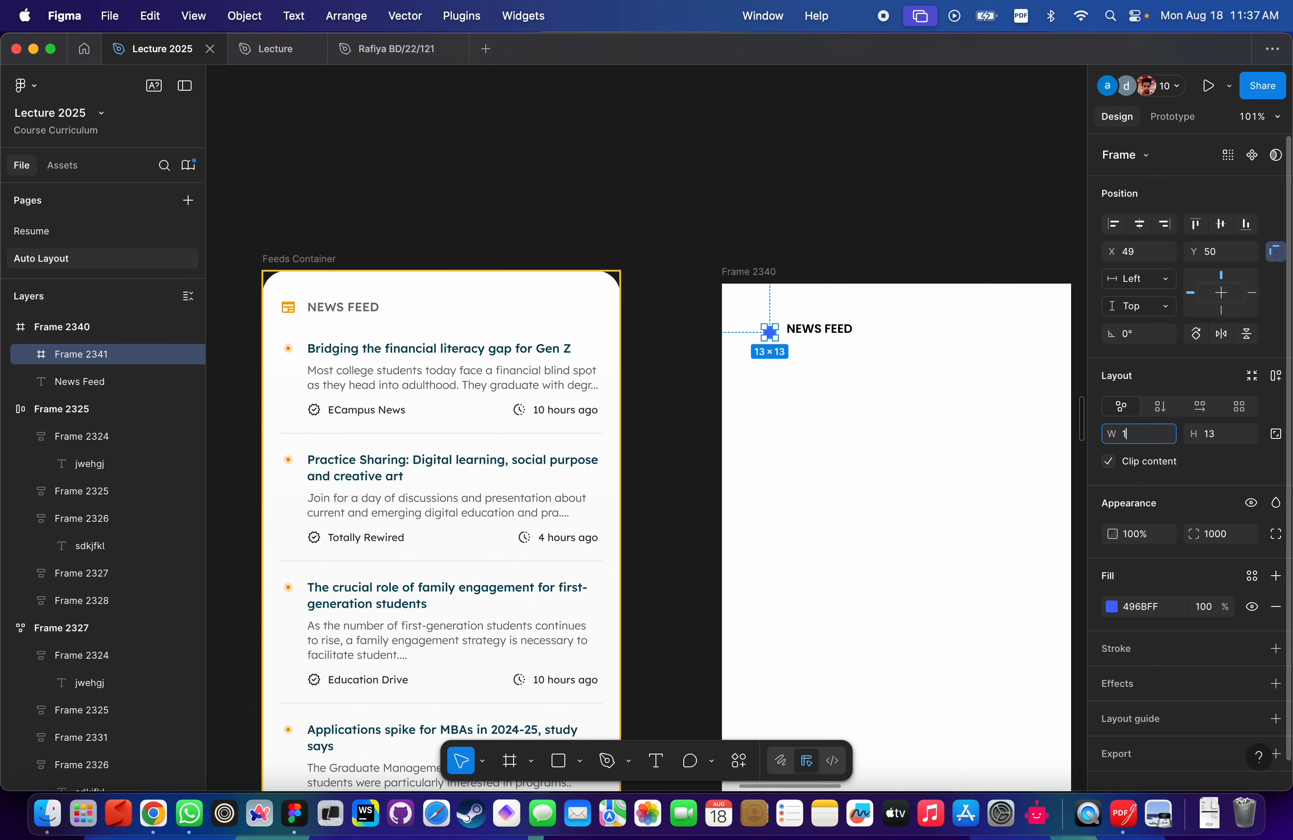
{"action": "type", "text": "E1"}
{"action": "key", "text": "Tab"}
{"action": "type", "text": "11"}
{"action": "left_click", "coordinate": [914, 390]}
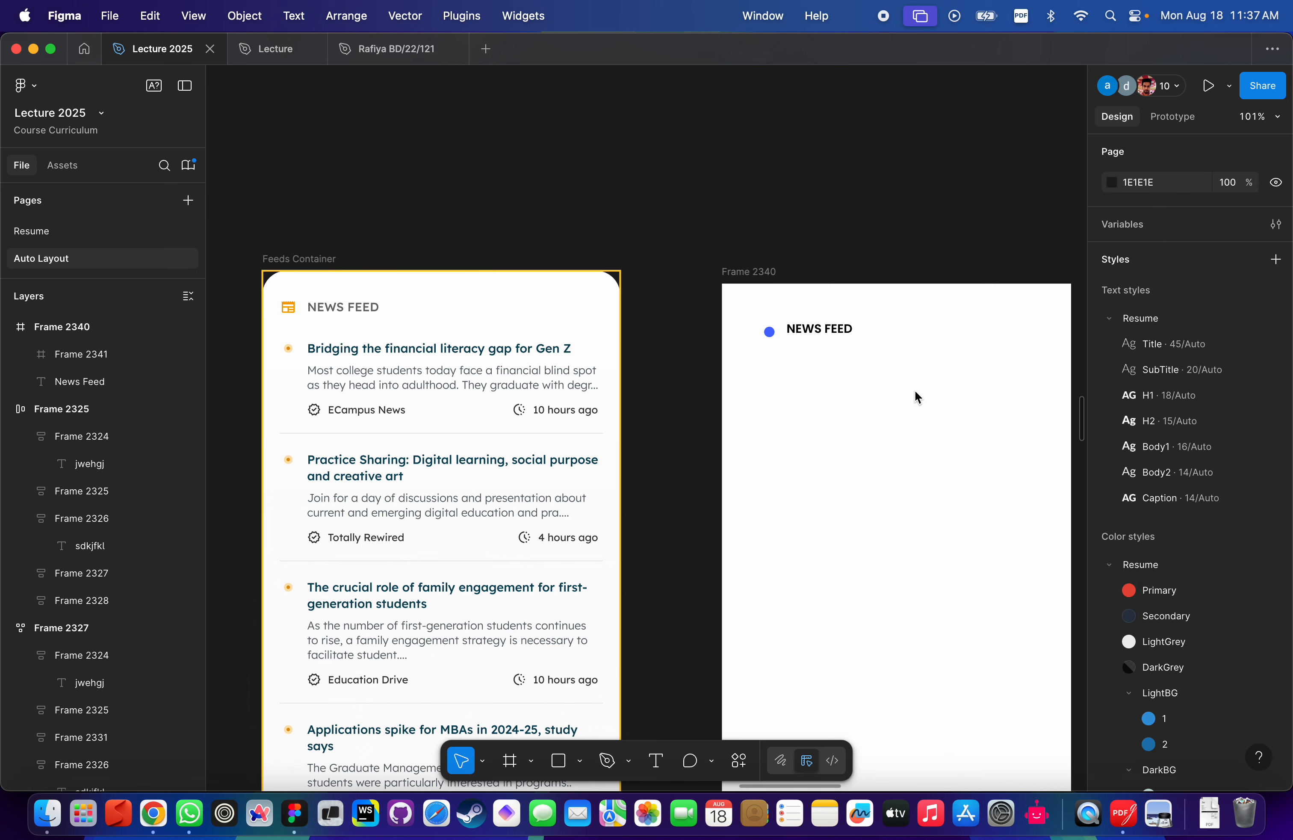
{"action": "left_click", "coordinate": [768, 331]}
{"action": "left_click_drag", "start_coordinate": [768, 331], "coordinate": [766, 334]}
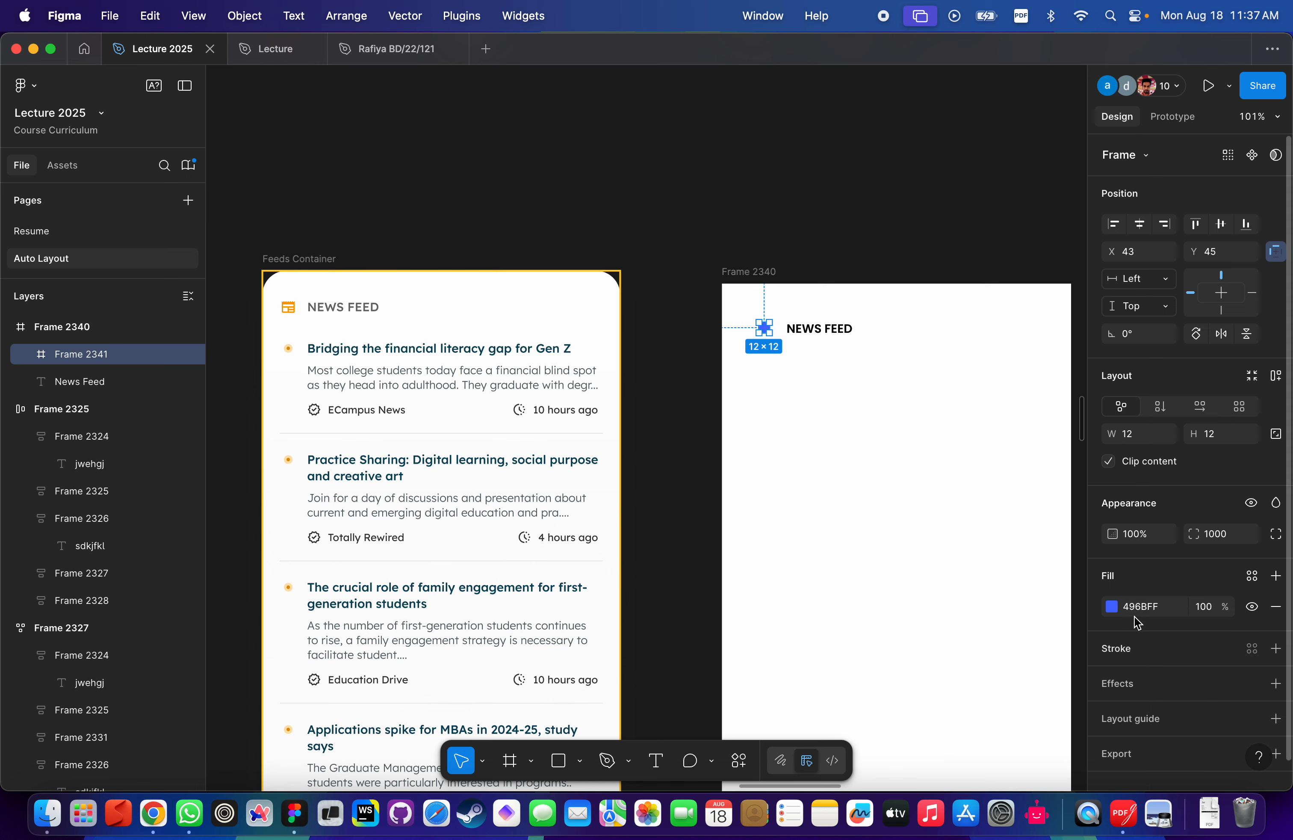
Recolour the small circle to orange F7A000, sampled from the Feeds Container card's header icon.
{"action": "left_click", "coordinate": [1112, 606]}
{"action": "left_click", "coordinate": [907, 601]}
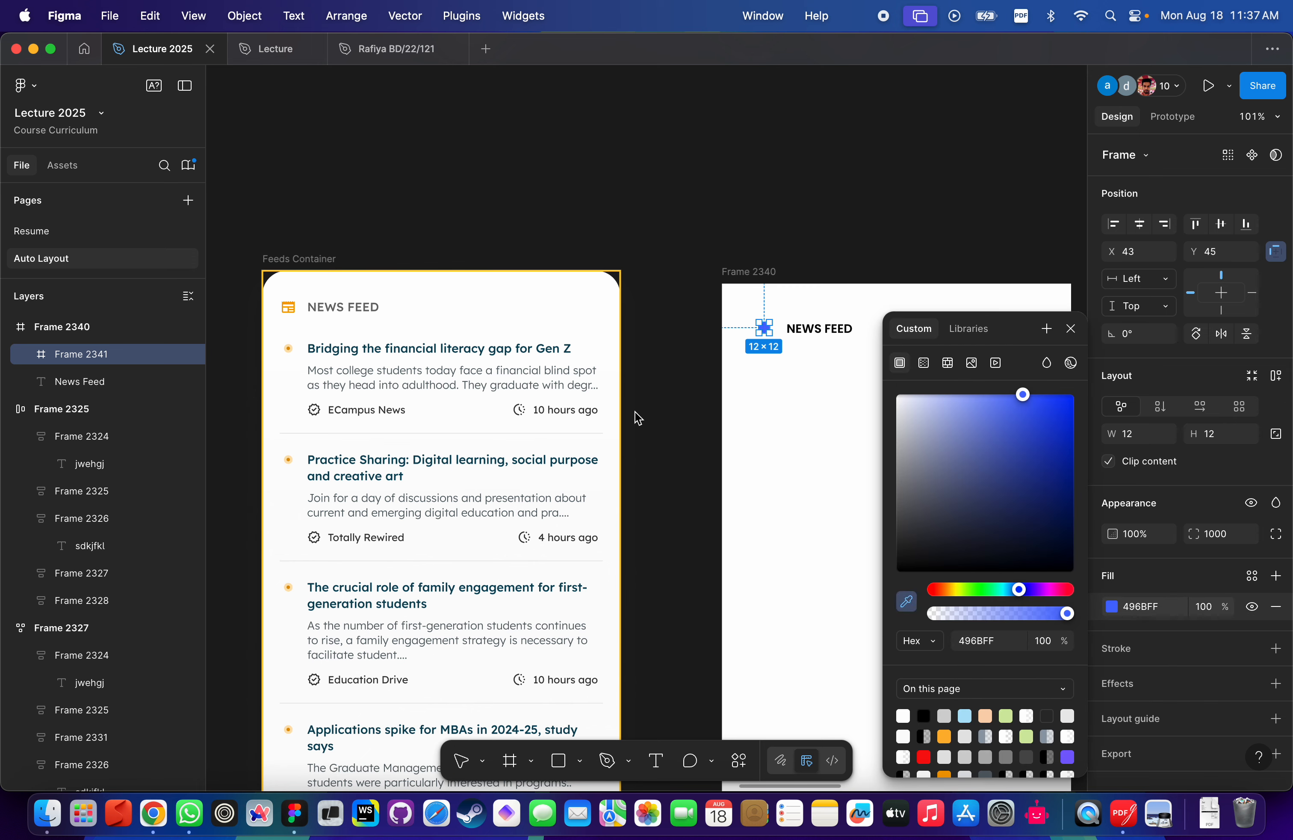
{"action": "left_click", "coordinate": [288, 307]}
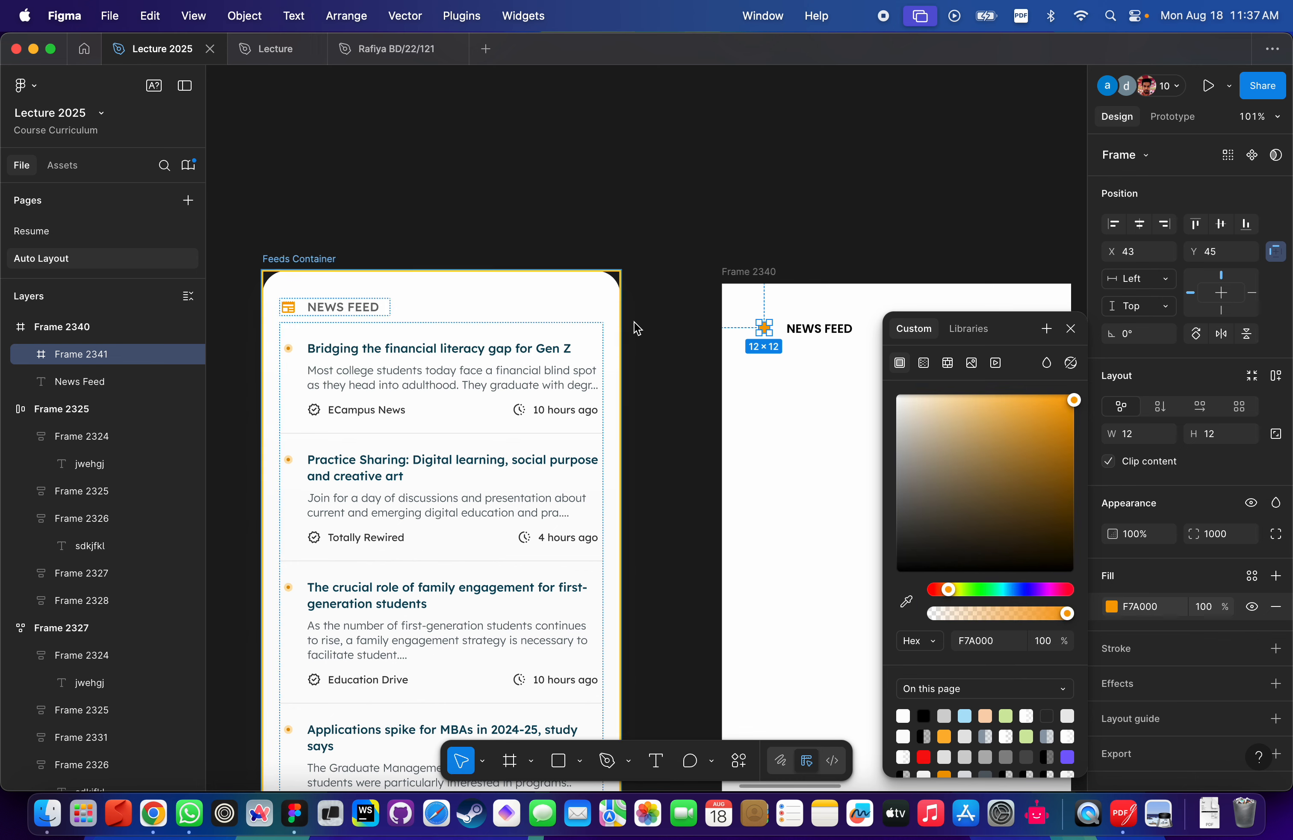
{"action": "left_click", "coordinate": [781, 187]}
Move the NEWS FEED heading closer to the orange circle and line it up vertically with it.
{"action": "scroll", "coordinate": [796, 184], "scroll_direction": "down", "scroll_amount": 2}
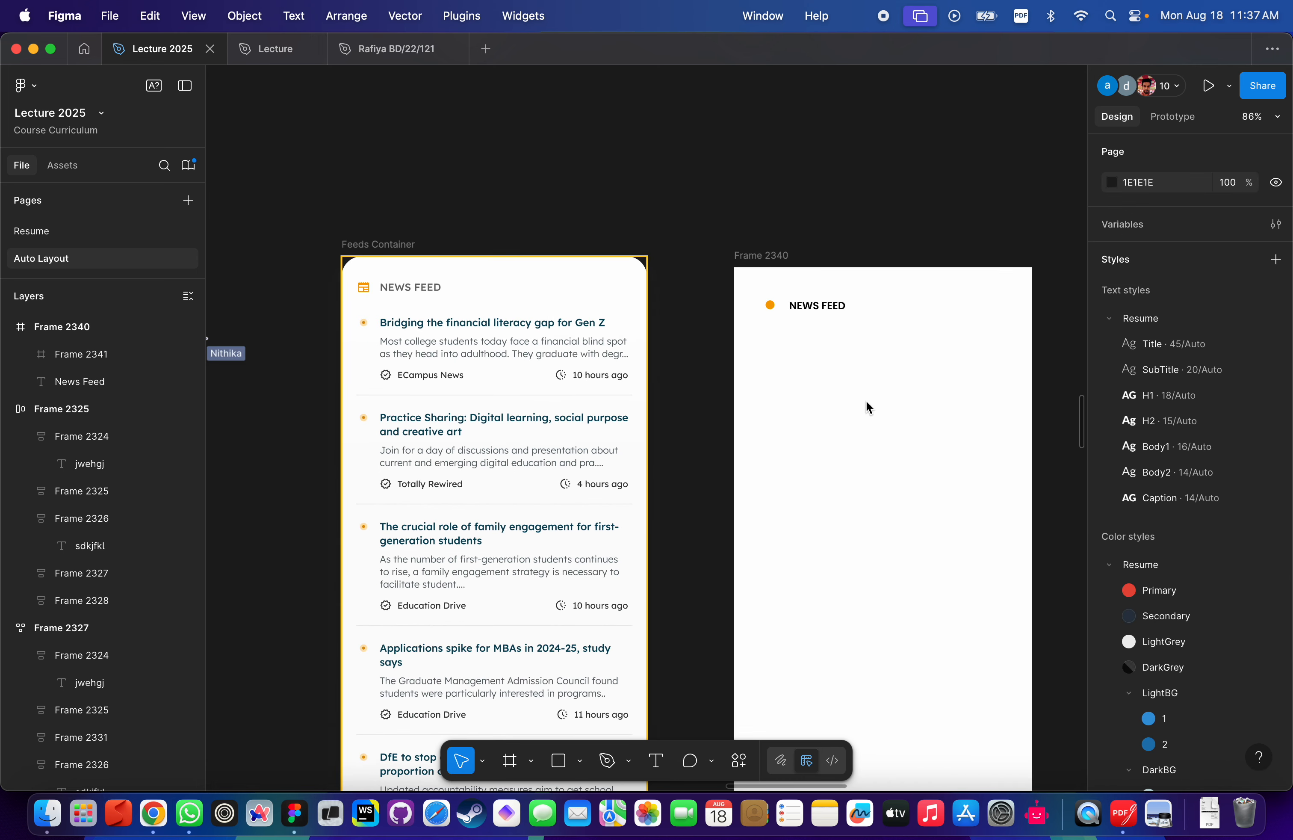
{"action": "scroll", "coordinate": [862, 359], "scroll_direction": "up", "scroll_amount": 3}
{"action": "left_click", "coordinate": [812, 280]}
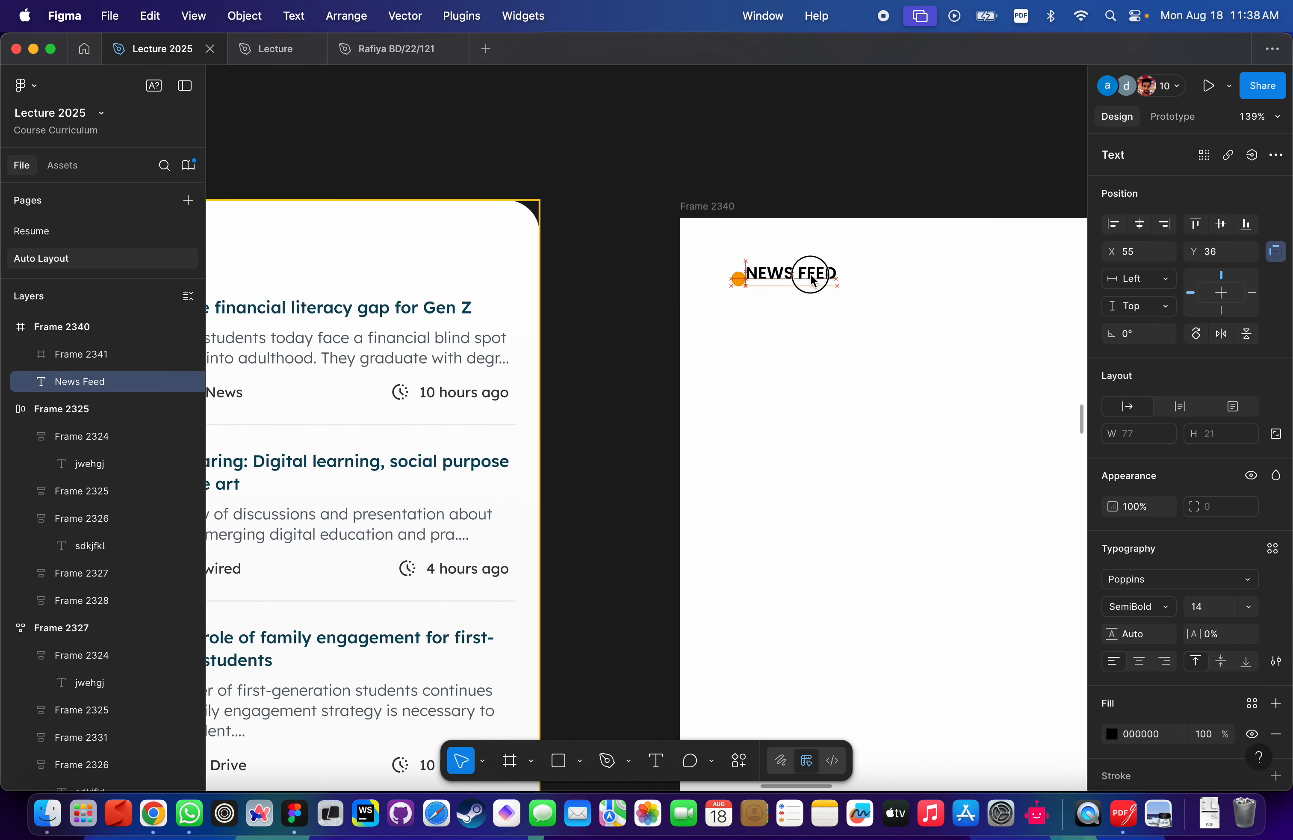
{"action": "left_click_drag", "start_coordinate": [812, 280], "coordinate": [829, 285]}
Duplicate the orange circle below the heading, at about X 69, Y 174, to start the news-entry bullet seen on the card.
{"action": "left_click", "coordinate": [728, 278]}
{"action": "left_click", "coordinate": [740, 281]}
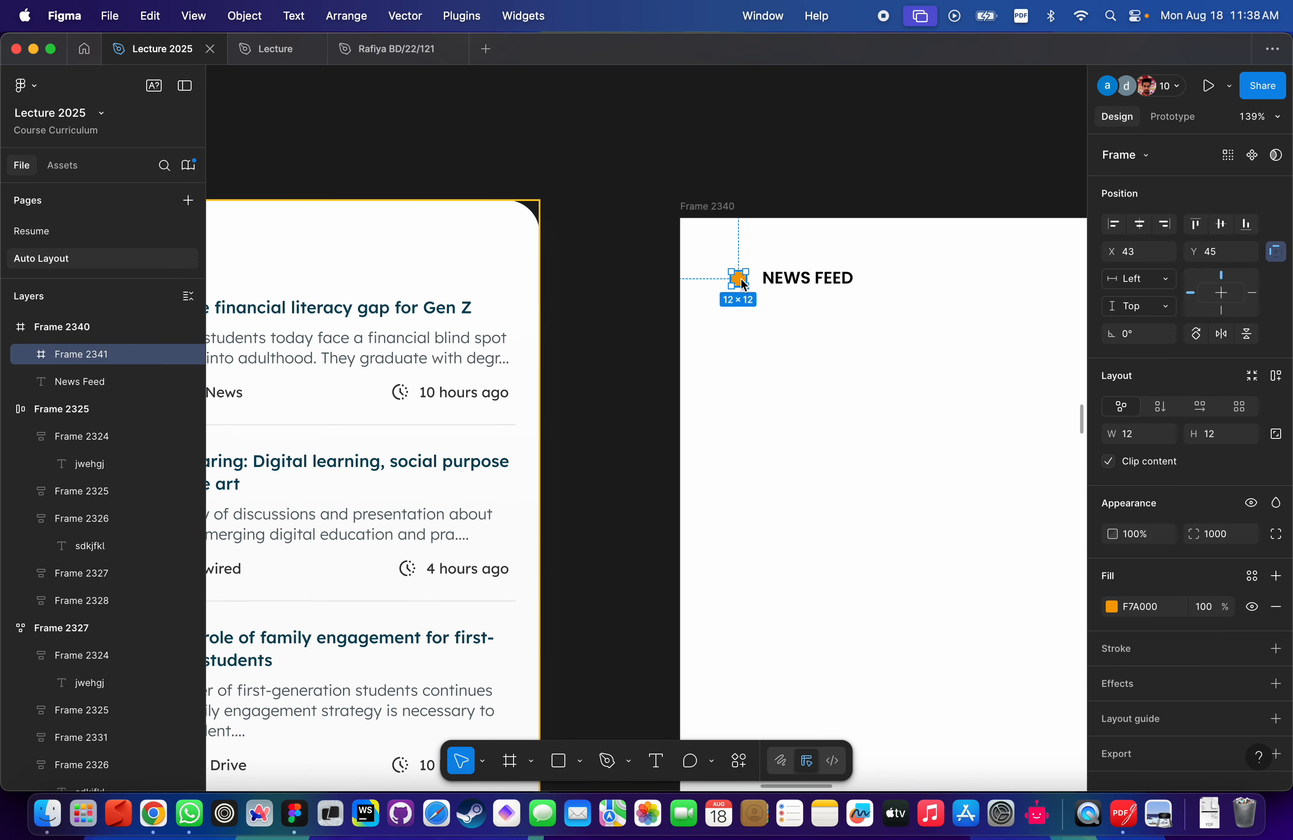
{"action": "scroll", "coordinate": [742, 284], "scroll_direction": "left", "scroll_amount": 5}
{"action": "scroll", "coordinate": [742, 283], "scroll_direction": "up", "scroll_amount": 2}
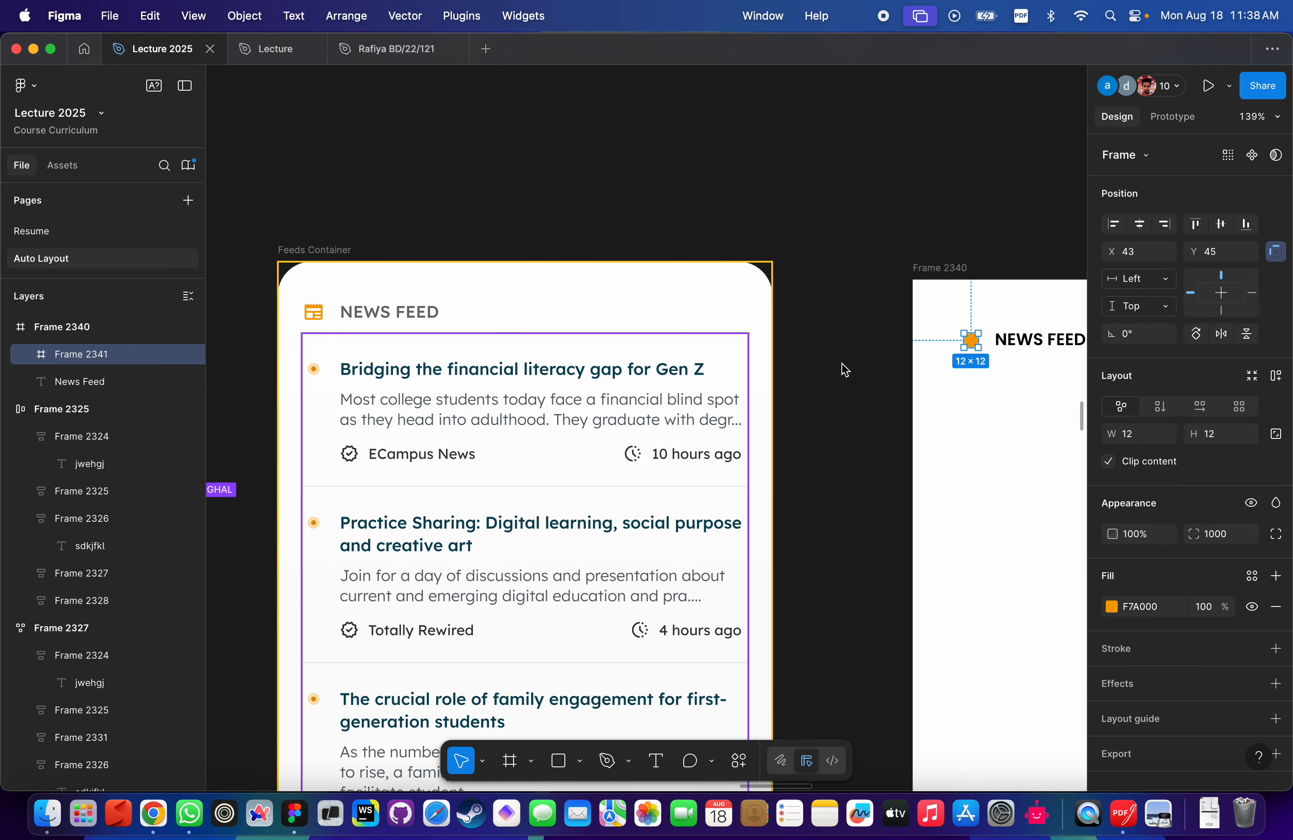
{"action": "scroll", "coordinate": [675, 436], "scroll_direction": "down", "scroll_amount": 3}
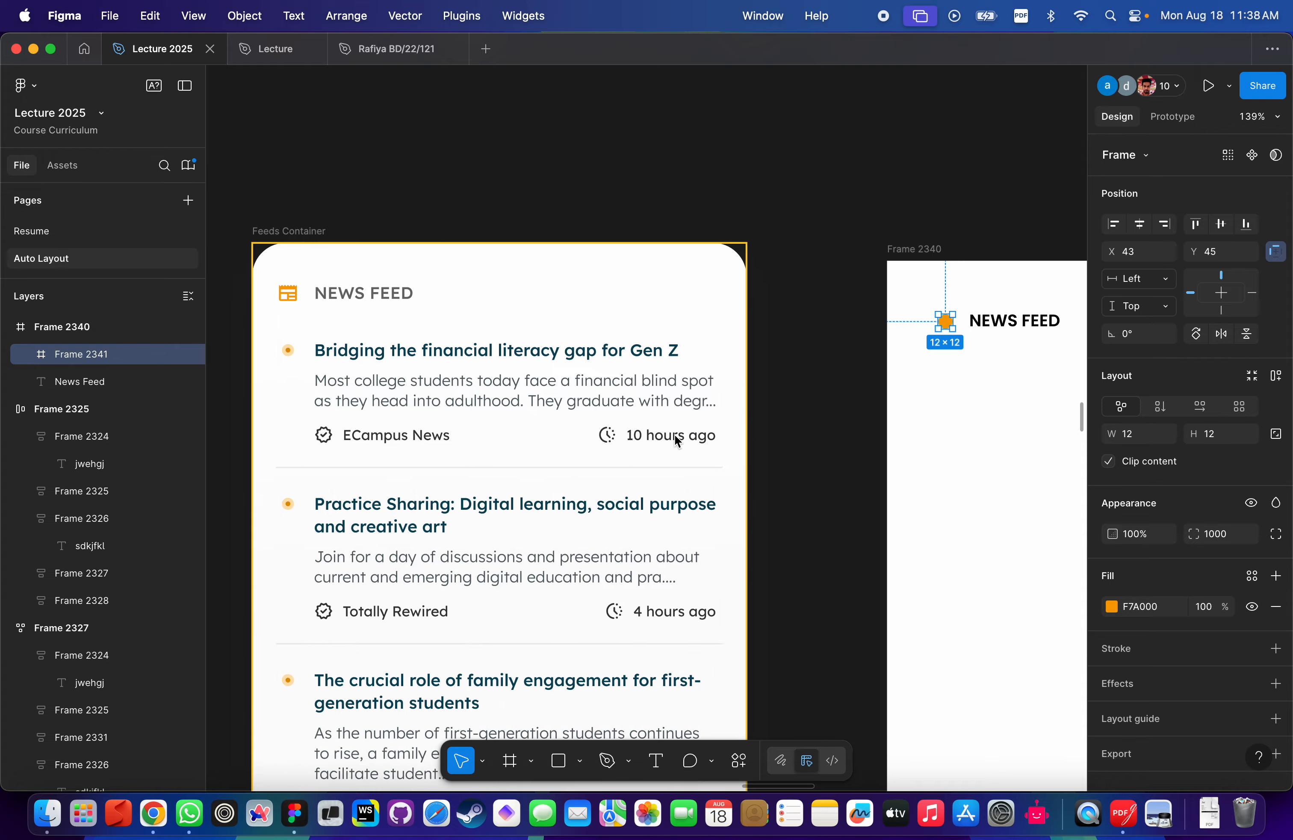
{"action": "scroll", "coordinate": [442, 346], "scroll_direction": "up", "scroll_amount": 10}
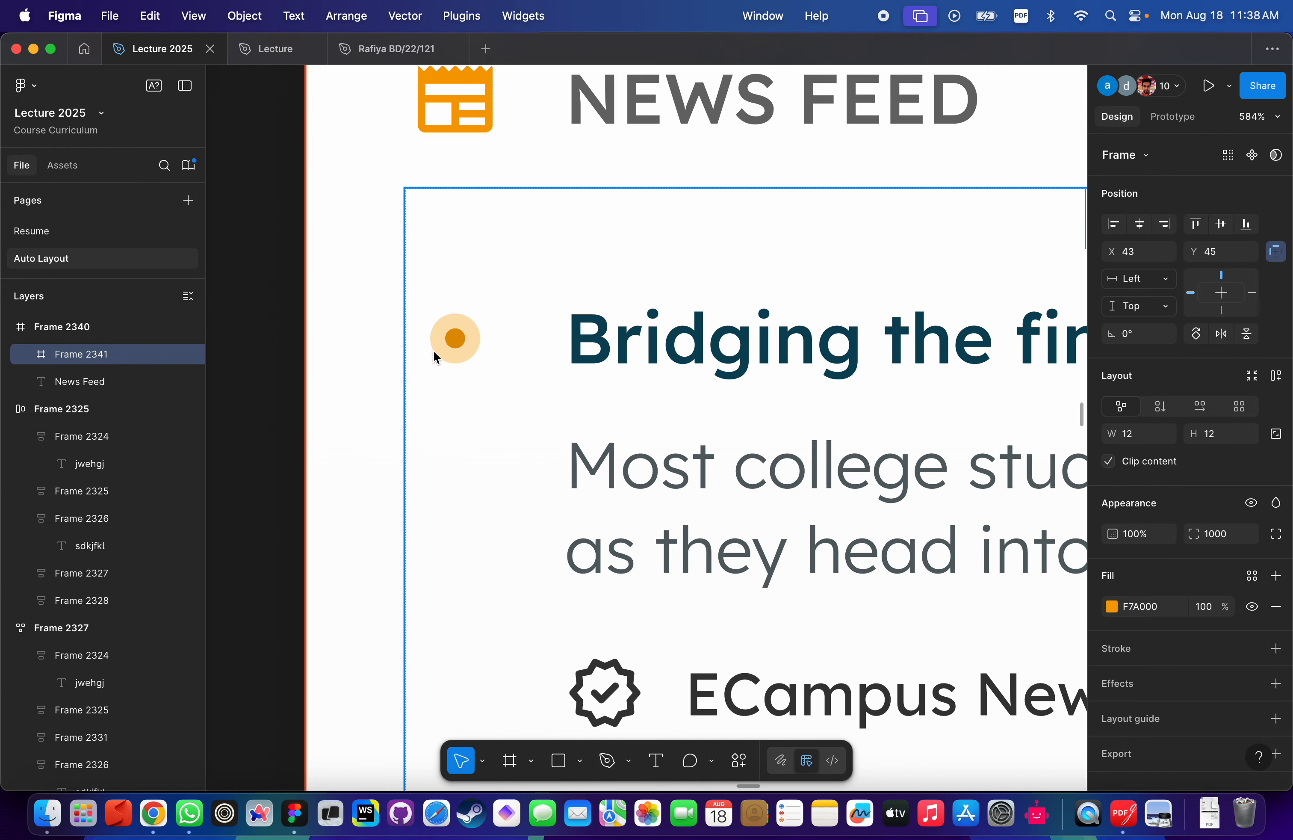
{"action": "scroll", "coordinate": [449, 355], "scroll_direction": "down", "scroll_amount": 10}
{"action": "scroll", "coordinate": [485, 346], "scroll_direction": "right", "scroll_amount": 10}
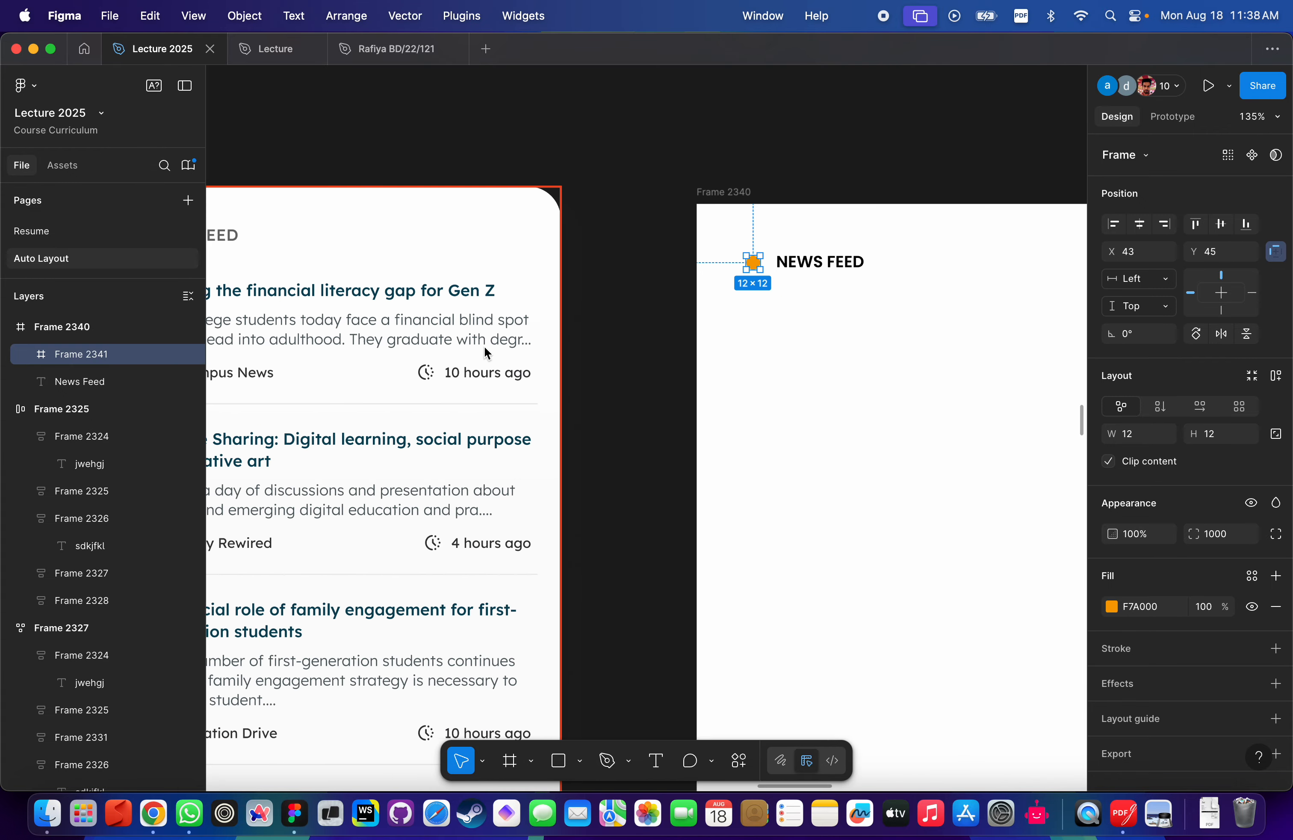
{"action": "left_click", "coordinate": [742, 378]}
{"action": "left_click", "coordinate": [733, 267]}
{"action": "left_click_drag", "start_coordinate": [732, 267], "coordinate": [762, 415]}
Duplicate the lower orange circle again, placing the copy diagonally below it at about X 102, Y 192.
{"action": "scroll", "coordinate": [464, 430], "scroll_direction": "left", "scroll_amount": 10}
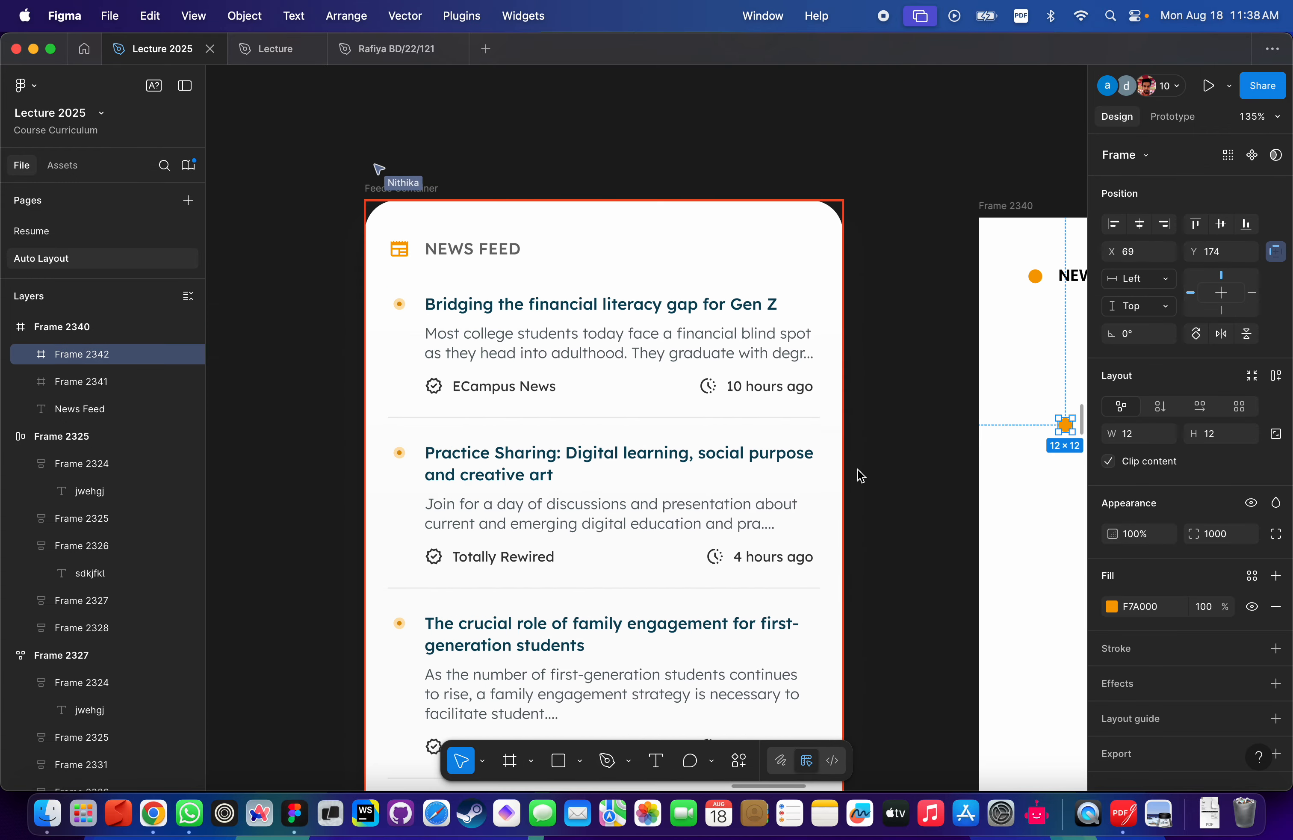
{"action": "scroll", "coordinate": [860, 476], "scroll_direction": "up", "scroll_amount": 5}
{"action": "scroll", "coordinate": [861, 475], "scroll_direction": "right", "scroll_amount": 10}
{"action": "scroll", "coordinate": [860, 476], "scroll_direction": "up", "scroll_amount": 1}
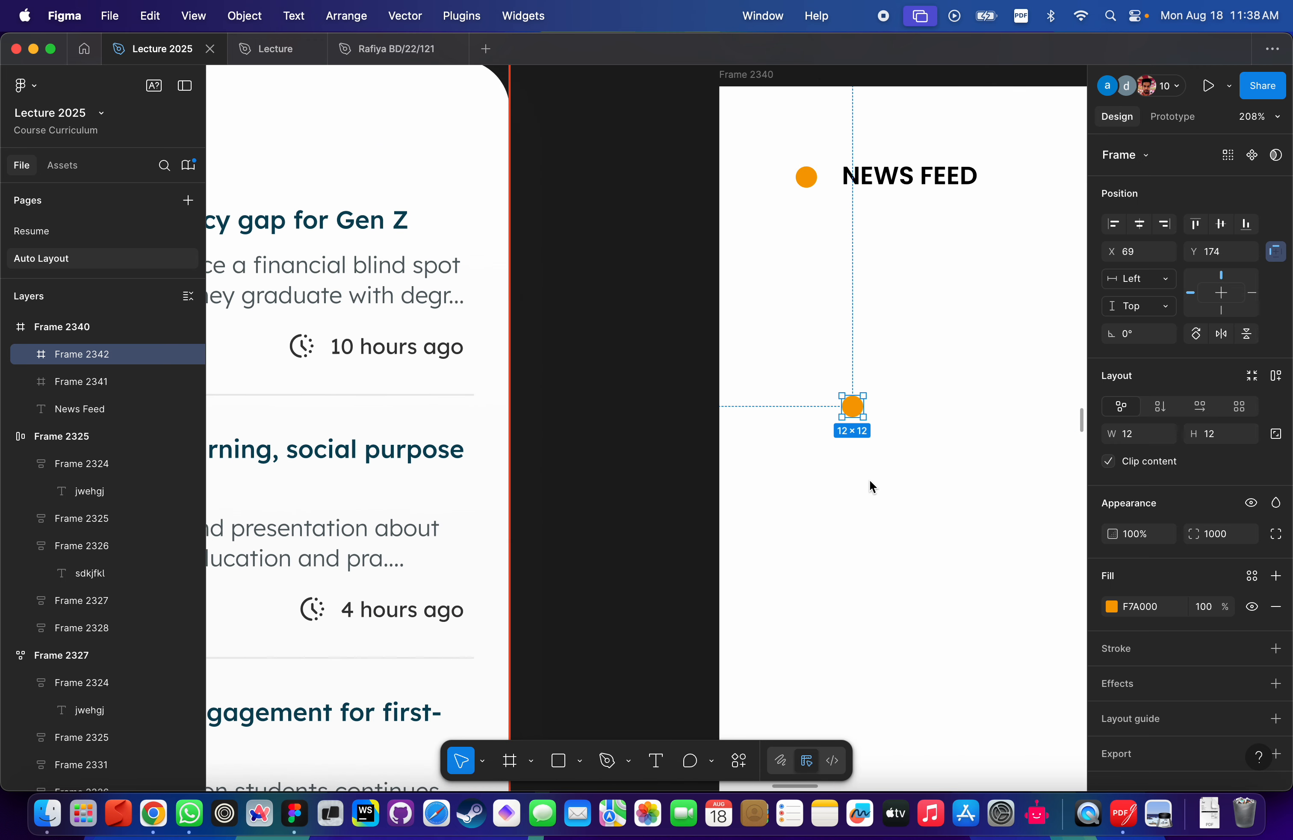
{"action": "left_click_drag", "start_coordinate": [853, 408], "coordinate": [912, 436]}
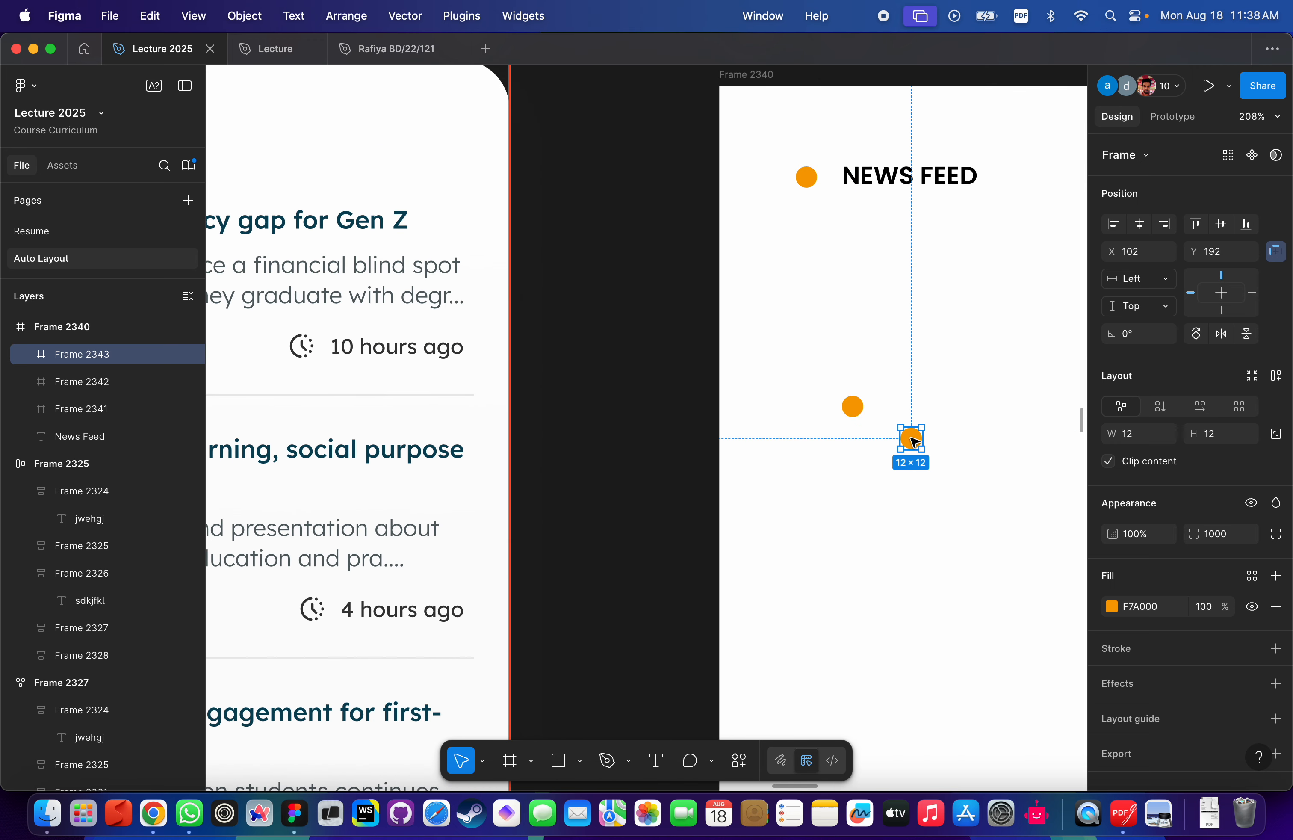
Resize the newest orange circle to 6 × 6 and keep it selected.
{"action": "scroll", "coordinate": [912, 436], "scroll_direction": "up", "scroll_amount": 5}
{"action": "left_click", "coordinate": [1150, 439]}
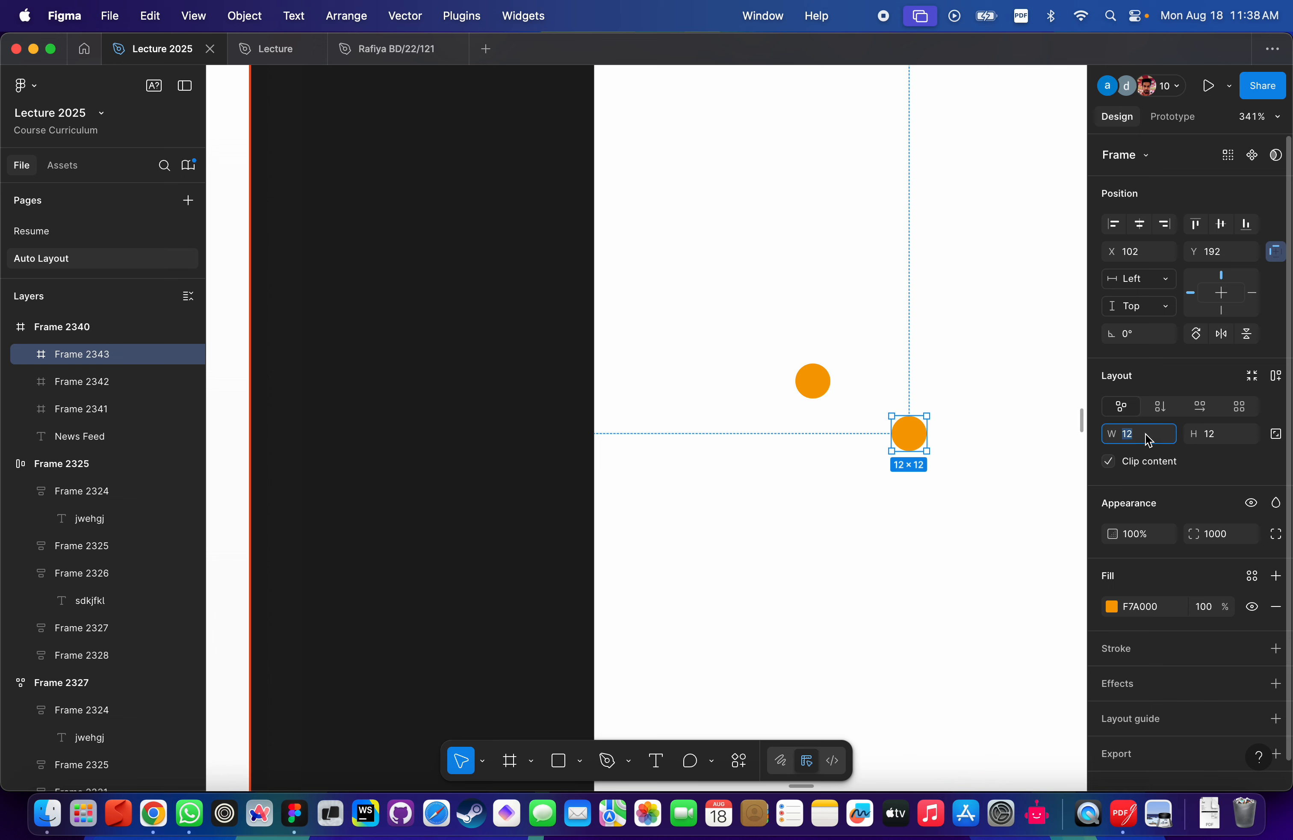
{"action": "type", "text": "6"}
{"action": "key", "text": "Return"}
{"action": "left_click", "coordinate": [1230, 439]}
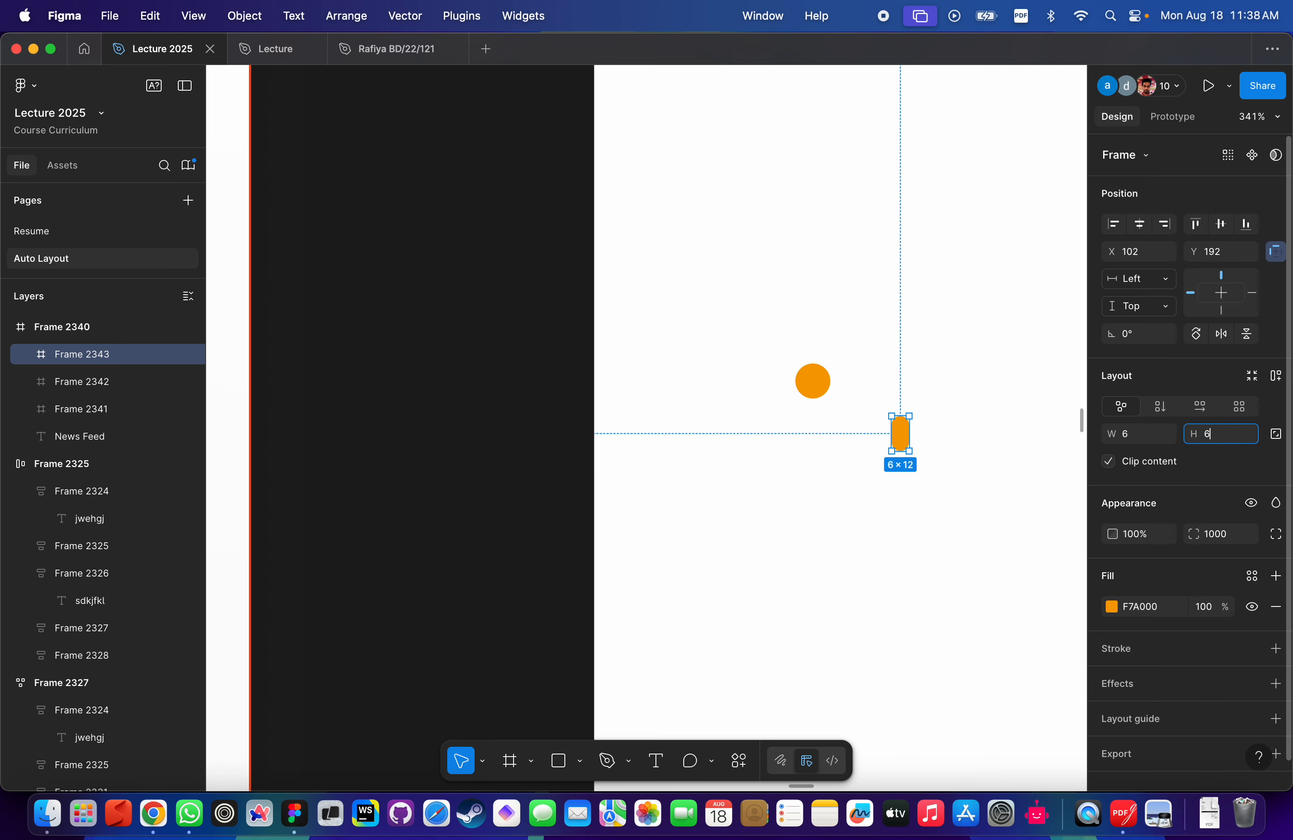
{"action": "key", "text": "Return"}
{"action": "left_click", "coordinate": [913, 443]}
{"action": "left_click", "coordinate": [901, 425]}
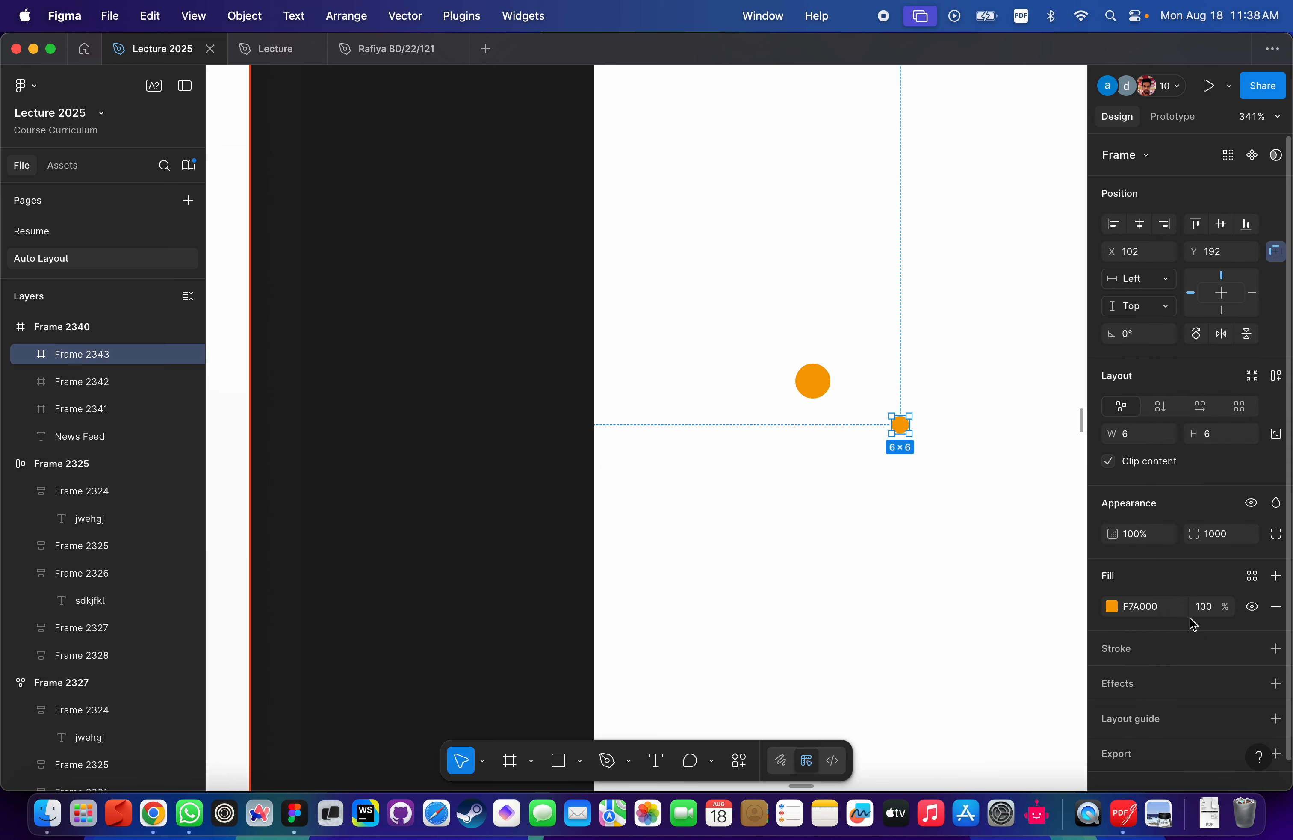
Nest the small 6 × 6 orange circle inside the 12 × 12 circle, centred at X 3, Y 3.
{"action": "left_click", "coordinate": [1205, 608]}
{"action": "left_click", "coordinate": [904, 509]}
{"action": "left_click", "coordinate": [905, 432]}
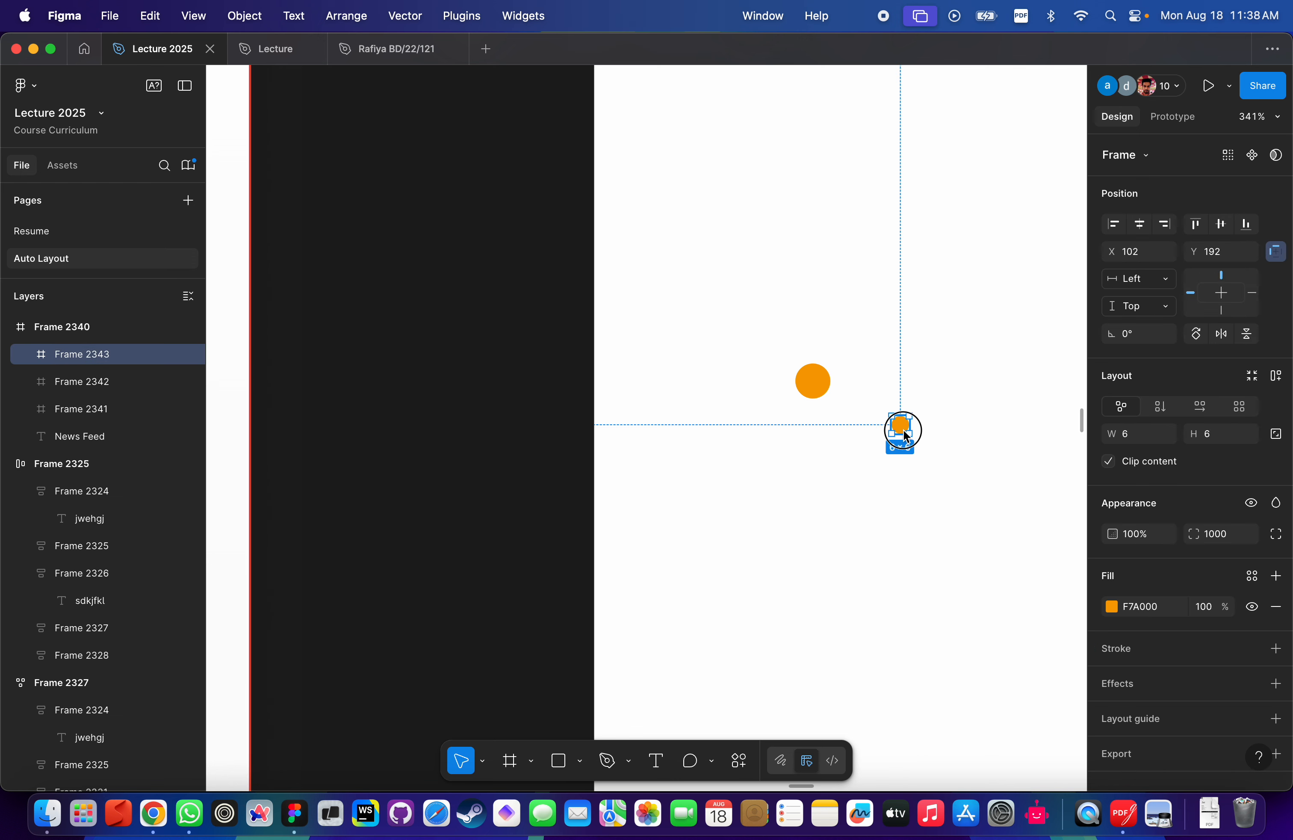
{"action": "left_click_drag", "start_coordinate": [905, 434], "coordinate": [823, 391]}
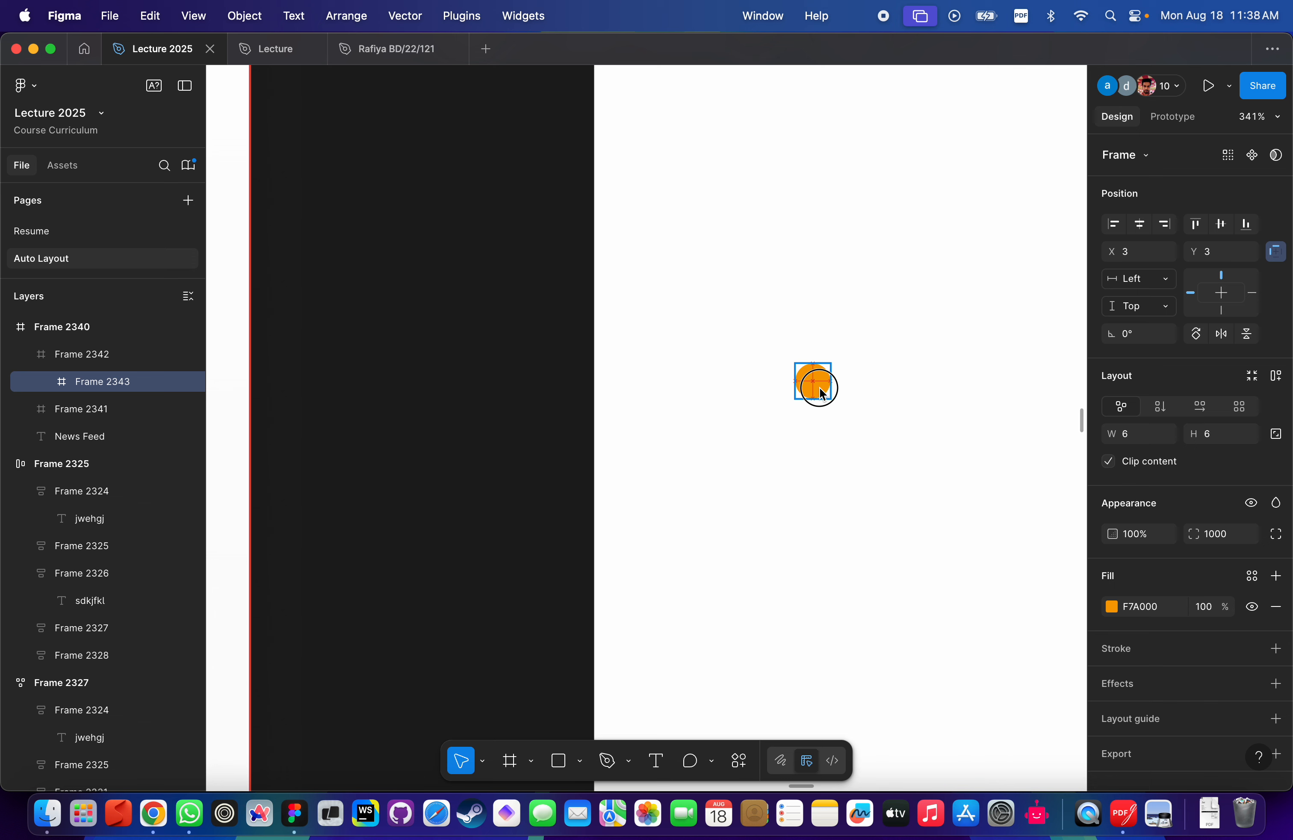
Try a 30% fill opacity on the inner 6 × 6 circle.
{"action": "left_click", "coordinate": [1115, 608]}
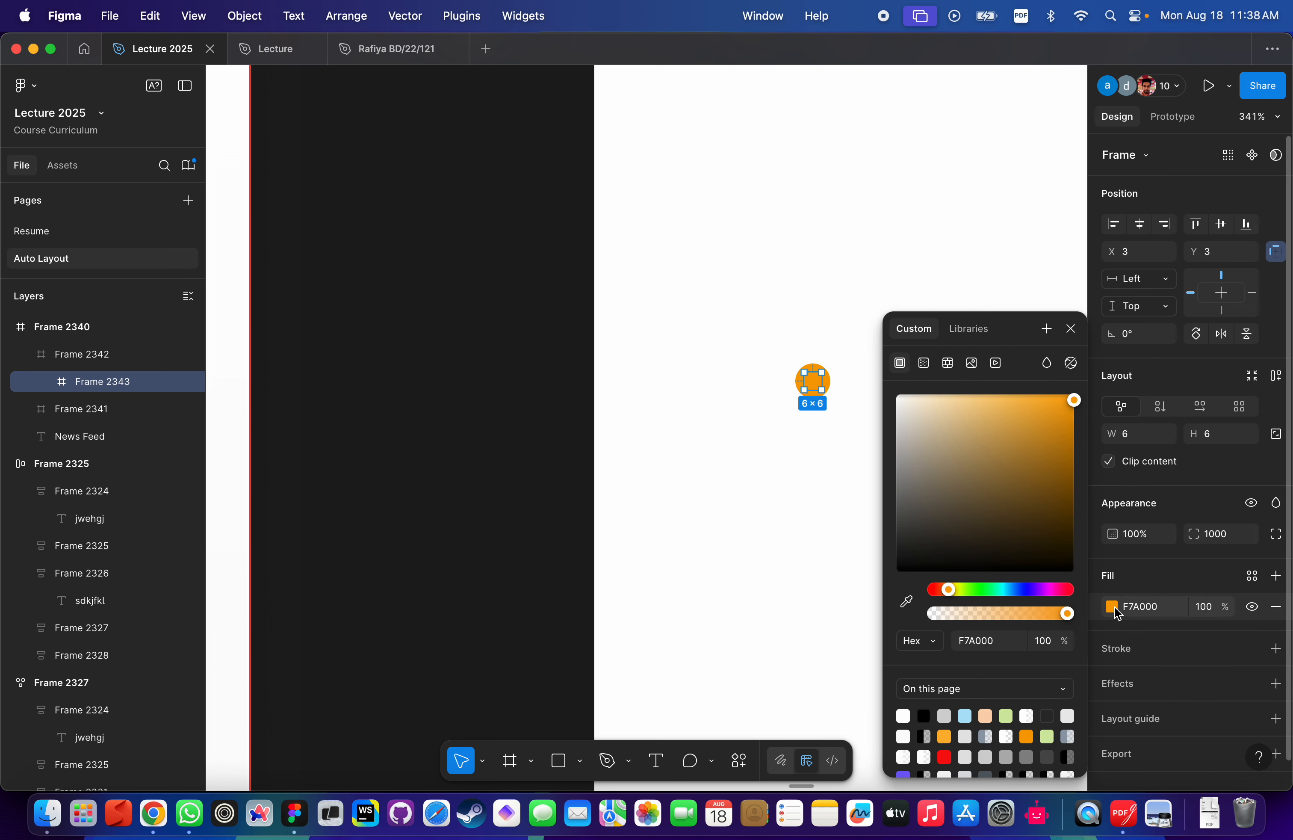
{"action": "left_click", "coordinate": [1220, 606]}
{"action": "key", "text": "Return"}
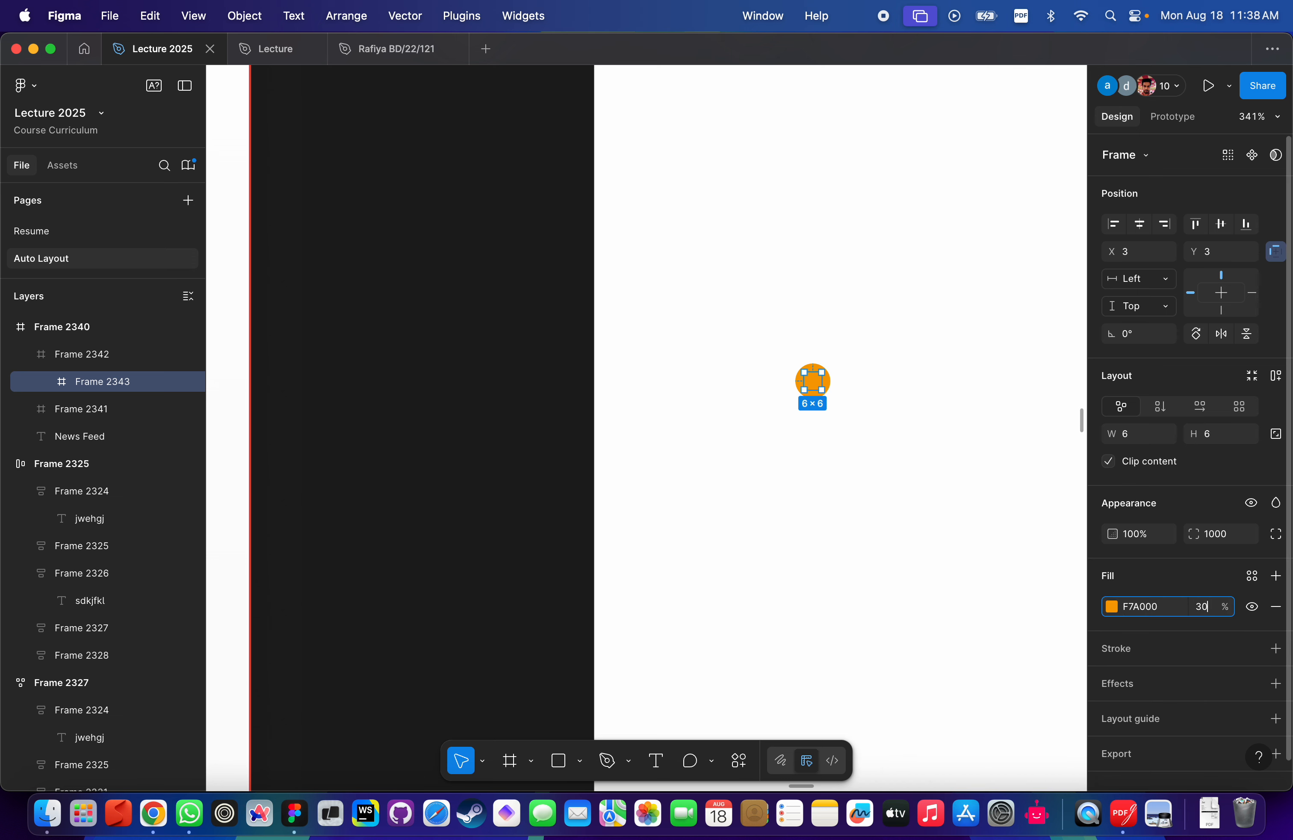
{"action": "left_click", "coordinate": [844, 487]}
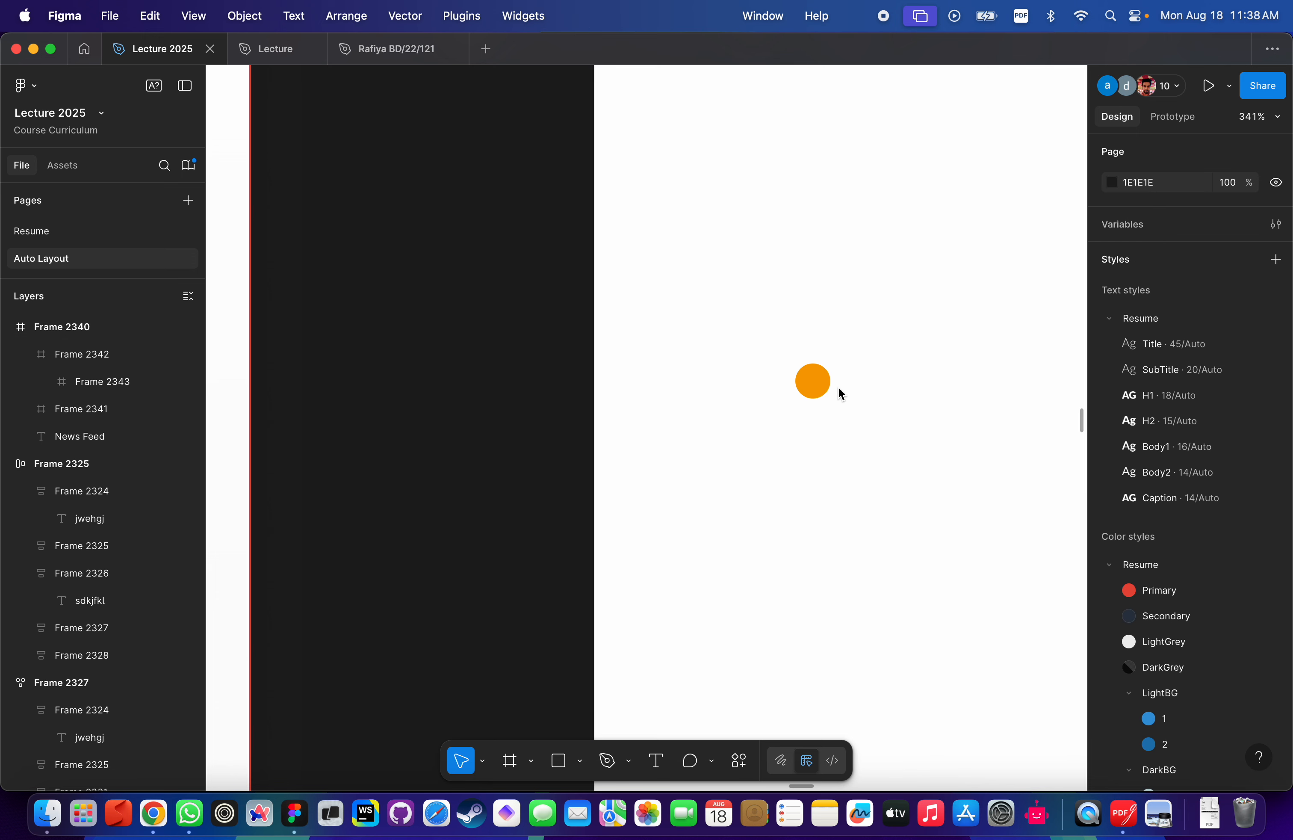
{"action": "left_click", "coordinate": [815, 380]}
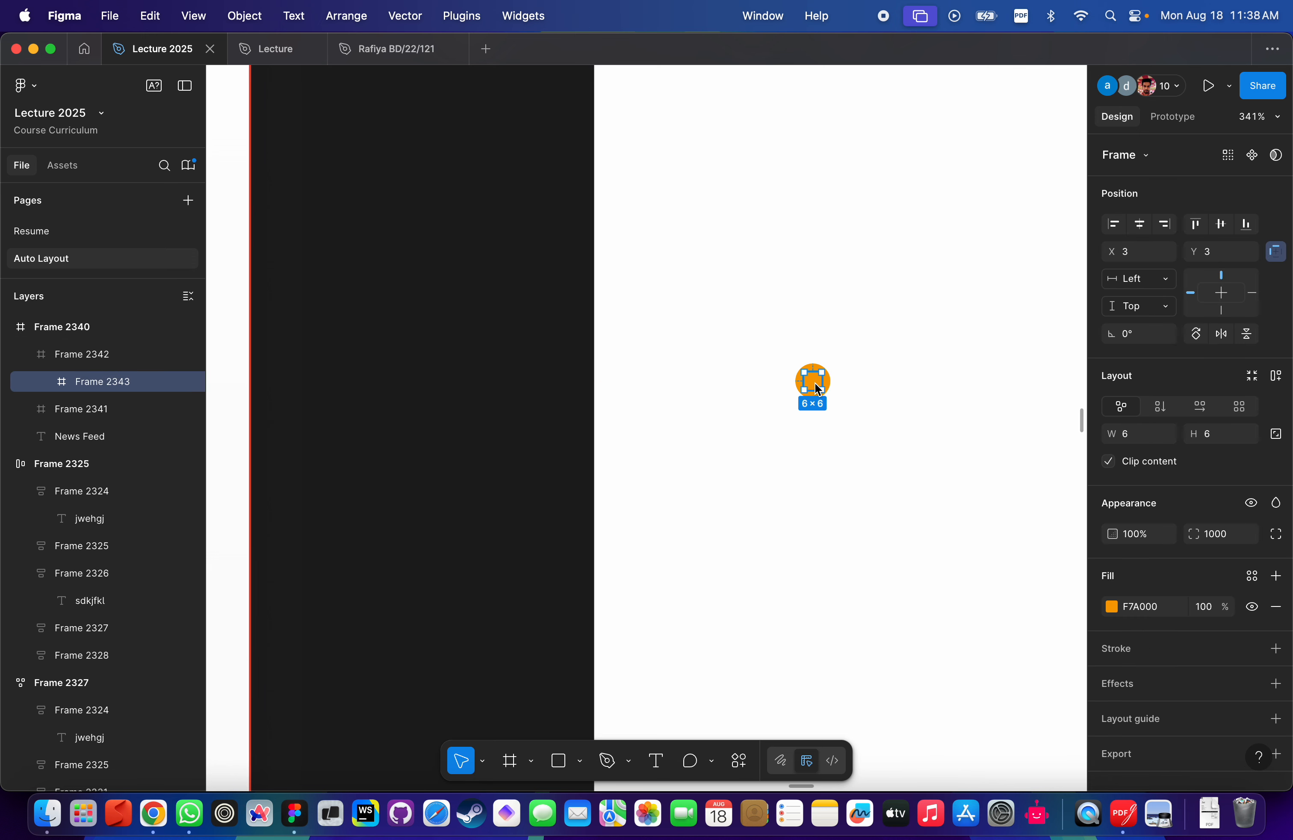
{"action": "left_click", "coordinate": [846, 383]}
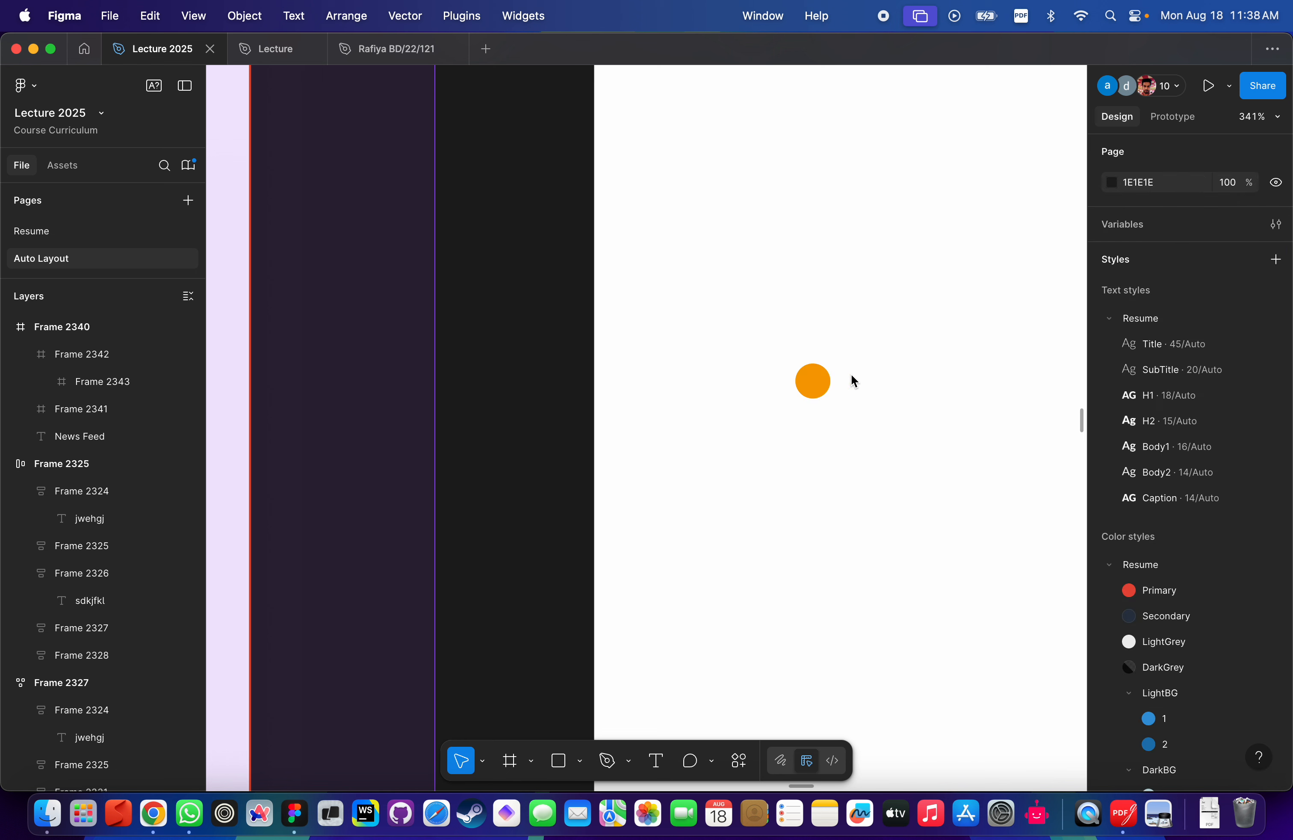
Set the outer 12 × 12 circle's fill opacity to 40% and compare the bullet with those on the Feeds Container card.
{"action": "left_click", "coordinate": [821, 380]}
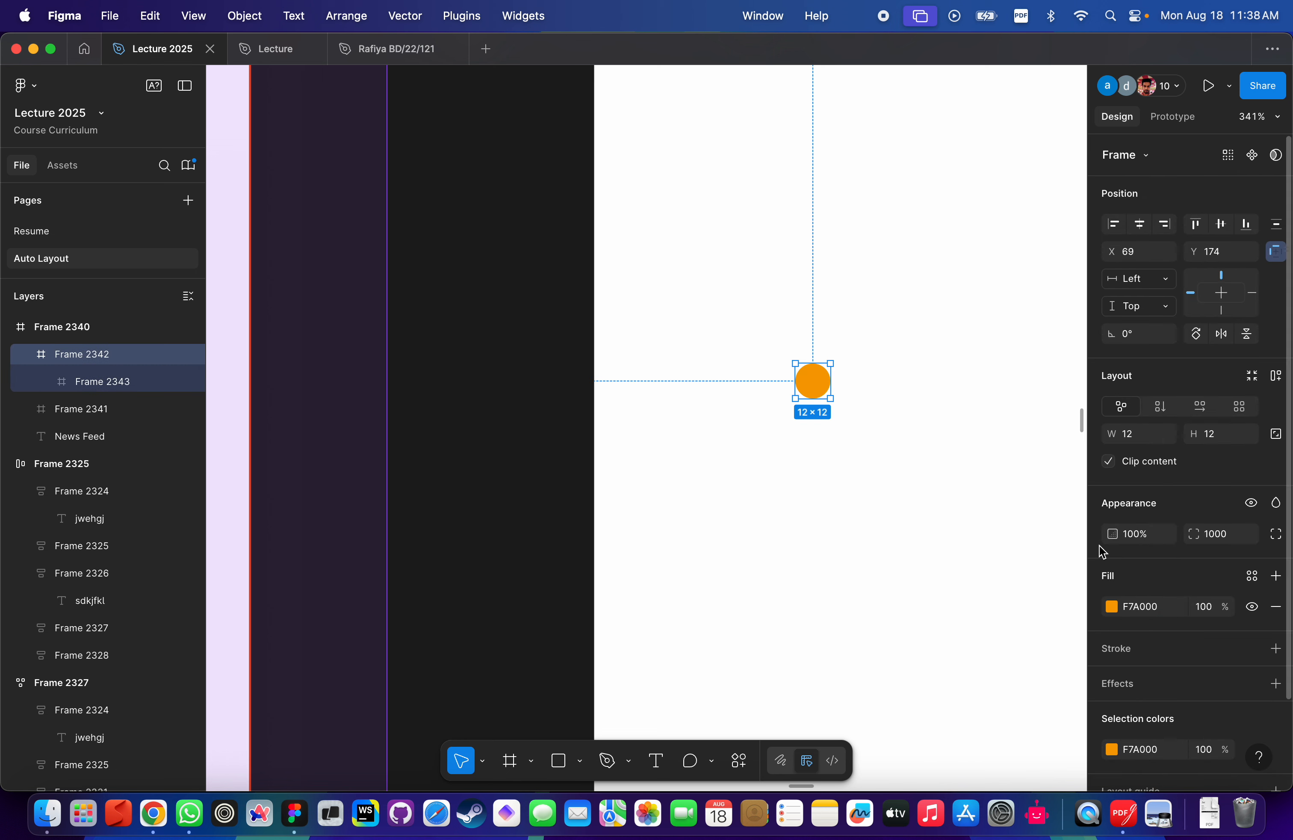
{"action": "left_click", "coordinate": [1214, 610]}
{"action": "type", "text": "40"}
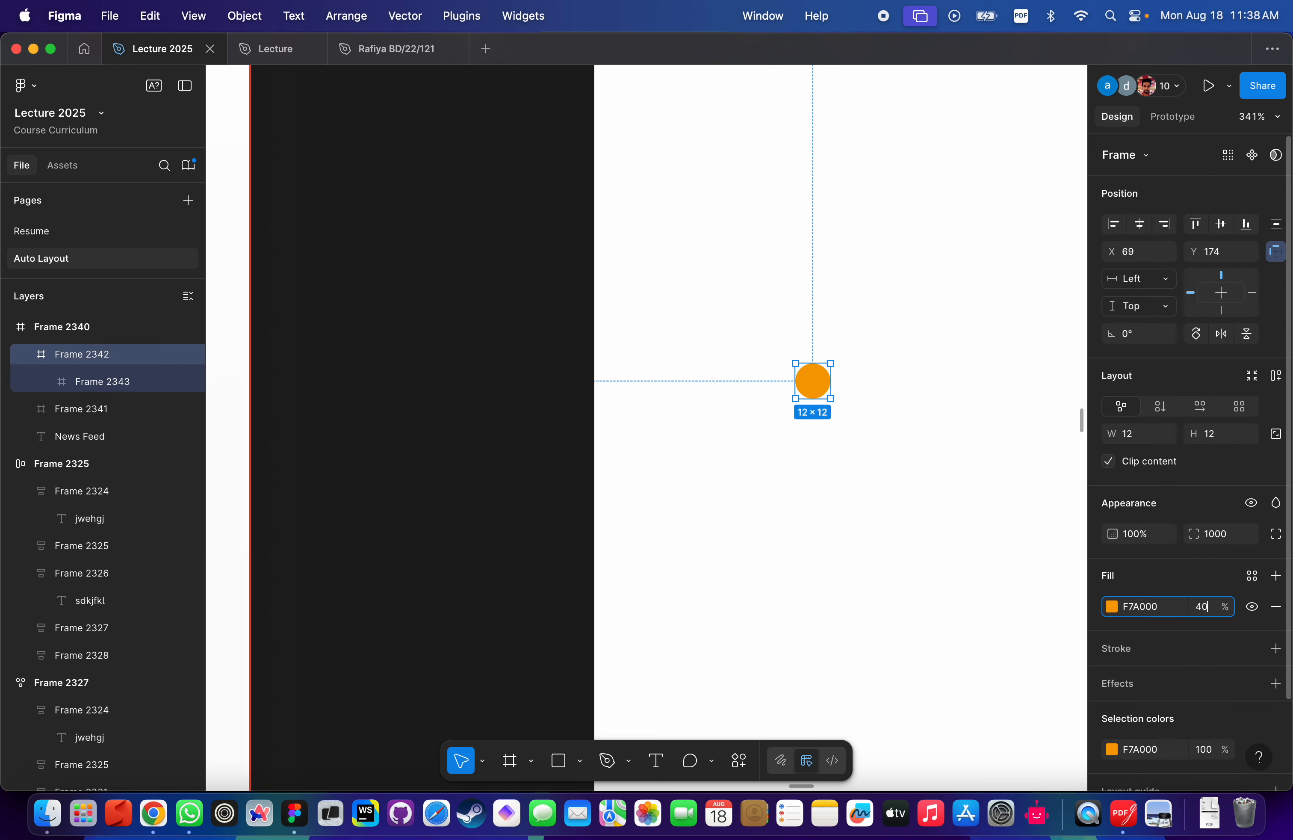
{"action": "key", "text": "Return"}
{"action": "left_click", "coordinate": [881, 522]}
{"action": "scroll", "coordinate": [856, 390], "scroll_direction": "up", "scroll_amount": 2}
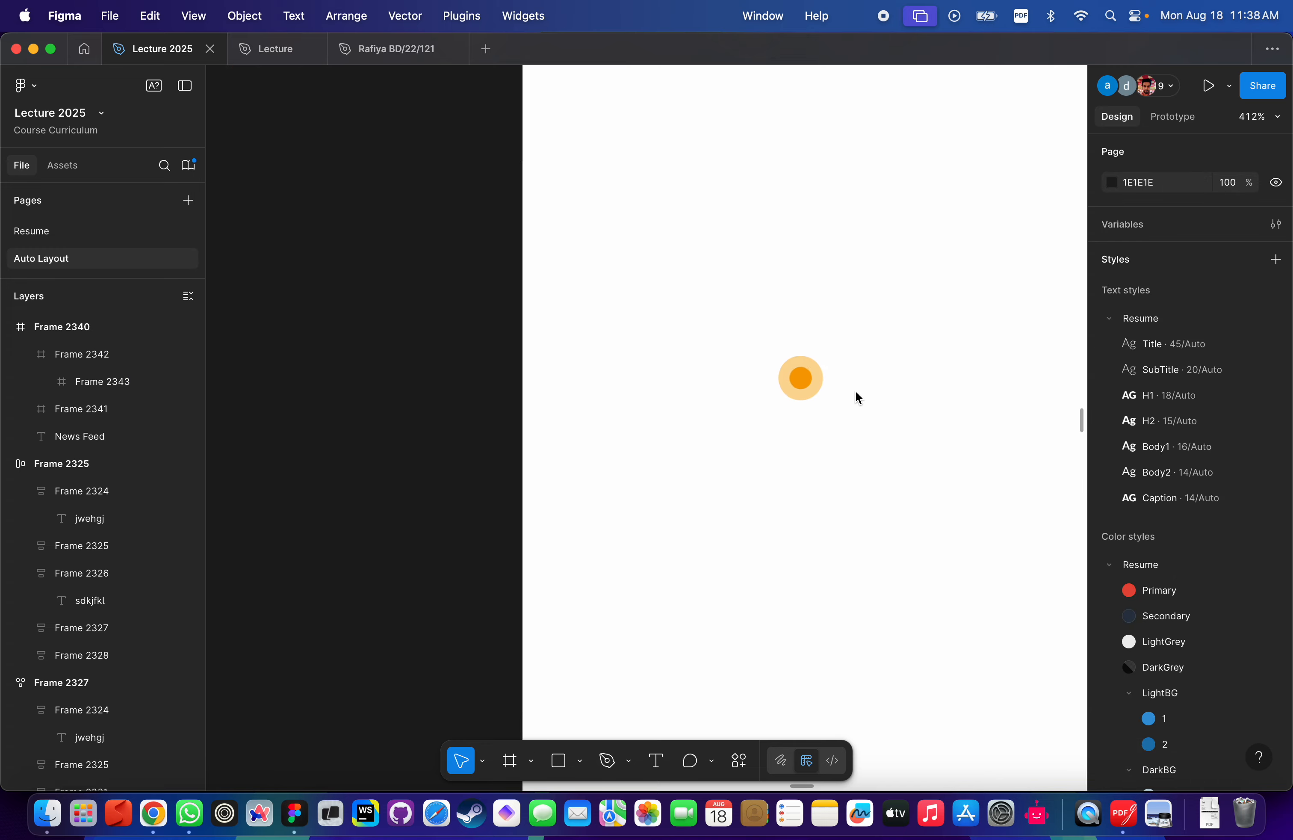
{"action": "scroll", "coordinate": [798, 356], "scroll_direction": "down", "scroll_amount": 8}
{"action": "scroll", "coordinate": [948, 351], "scroll_direction": "down", "scroll_amount": 3}
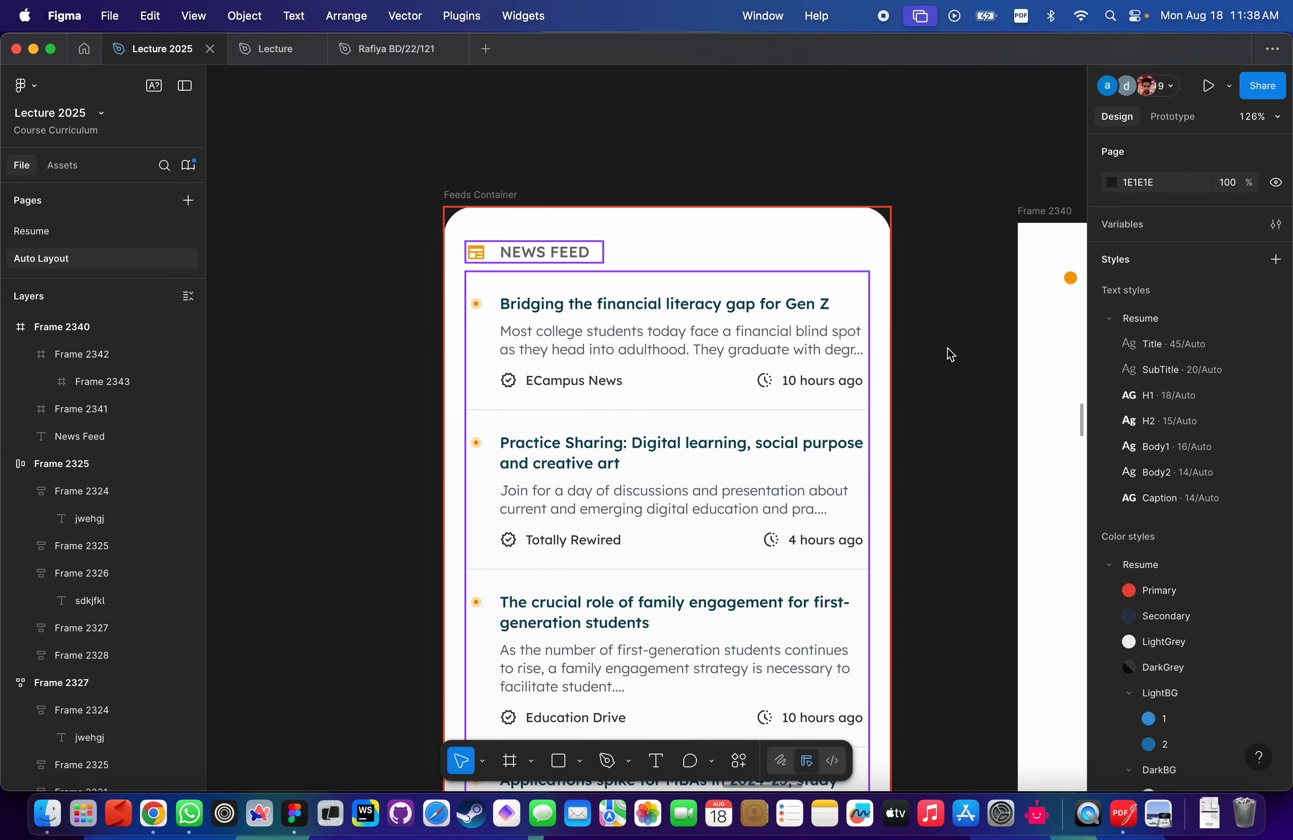
{"action": "scroll", "coordinate": [886, 374], "scroll_direction": "up", "scroll_amount": 10}
Apply auto layout to the outer circle of the bullet so that it hugs the inner circle.
{"action": "left_click", "coordinate": [763, 434]}
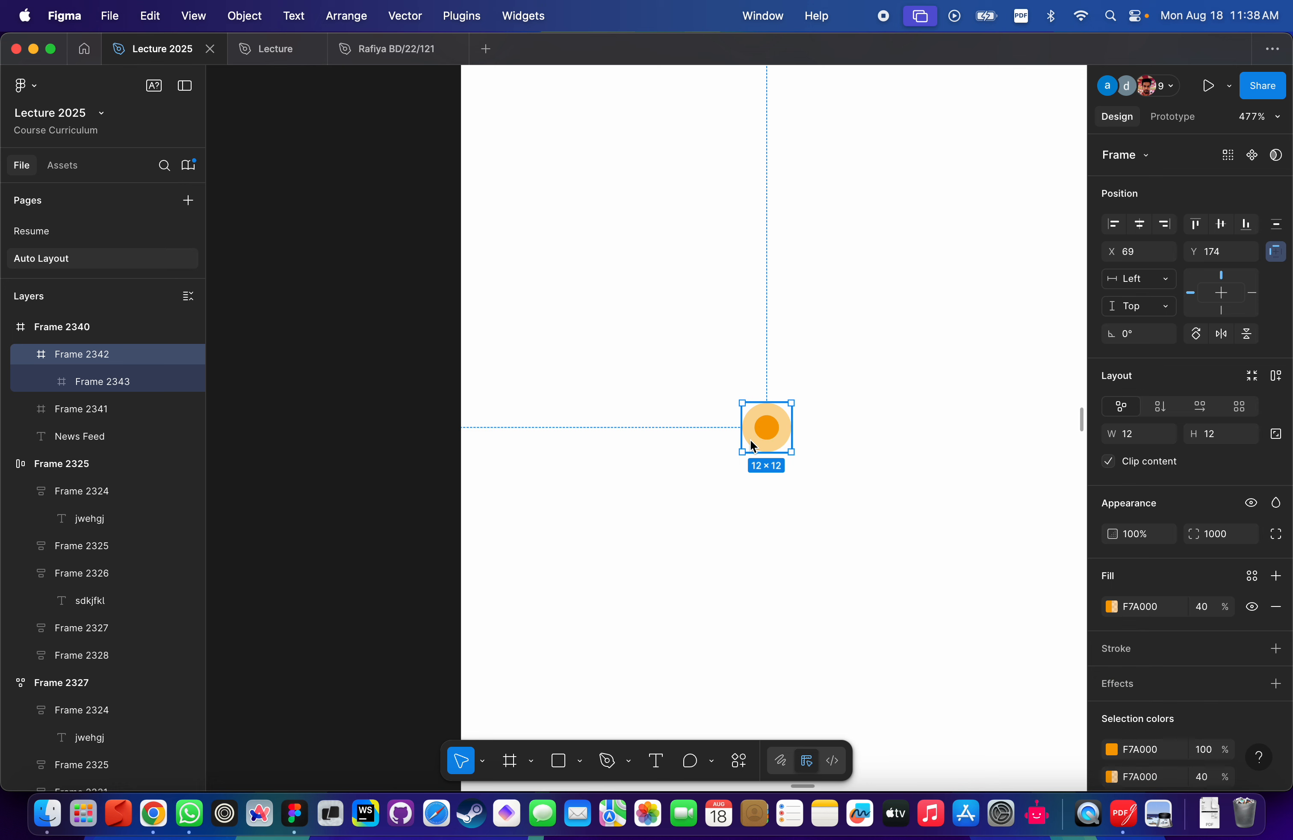
{"action": "left_click", "coordinate": [940, 436]}
{"action": "left_click", "coordinate": [765, 426]}
{"action": "scroll", "coordinate": [788, 437], "scroll_direction": "down", "scroll_amount": 2}
{"action": "scroll", "coordinate": [785, 436], "scroll_direction": "up", "scroll_amount": 5}
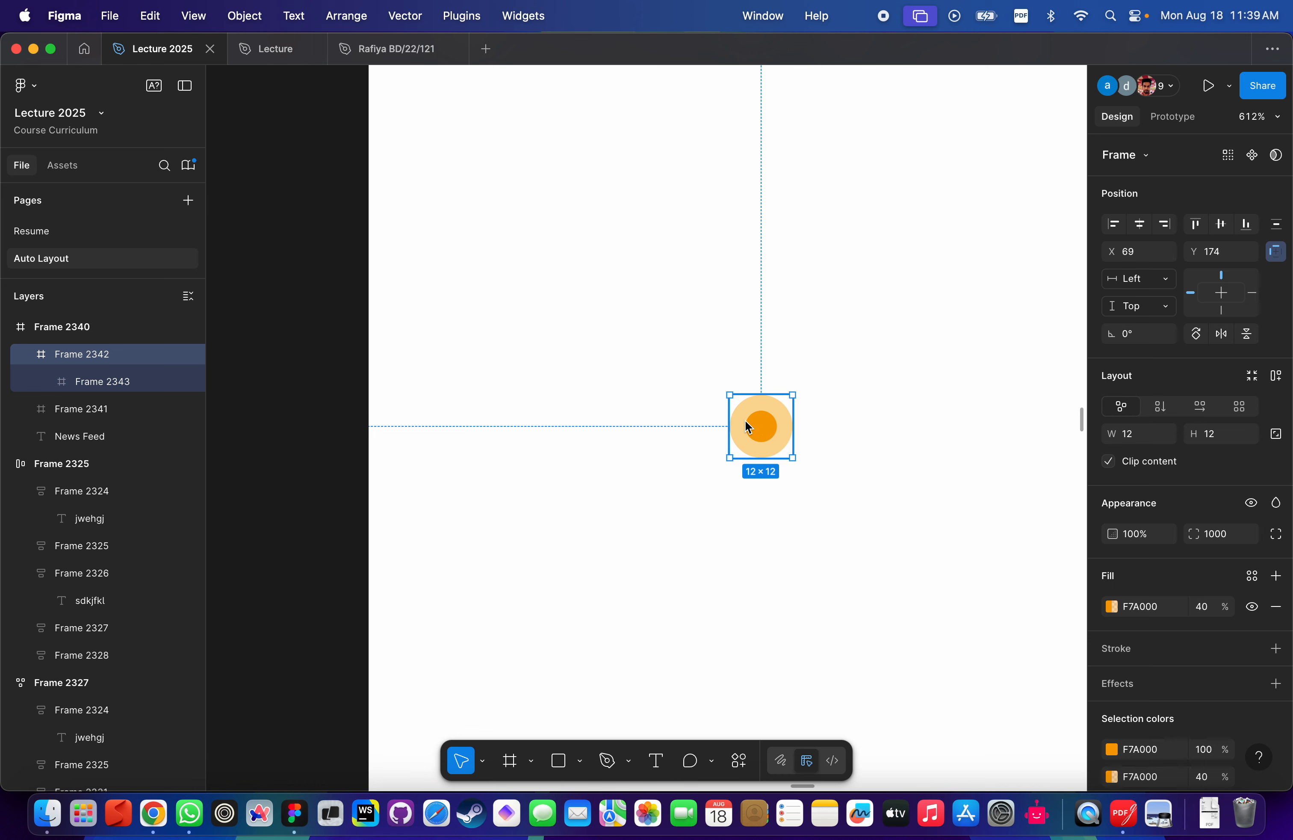
{"action": "left_click", "coordinate": [1277, 375]}
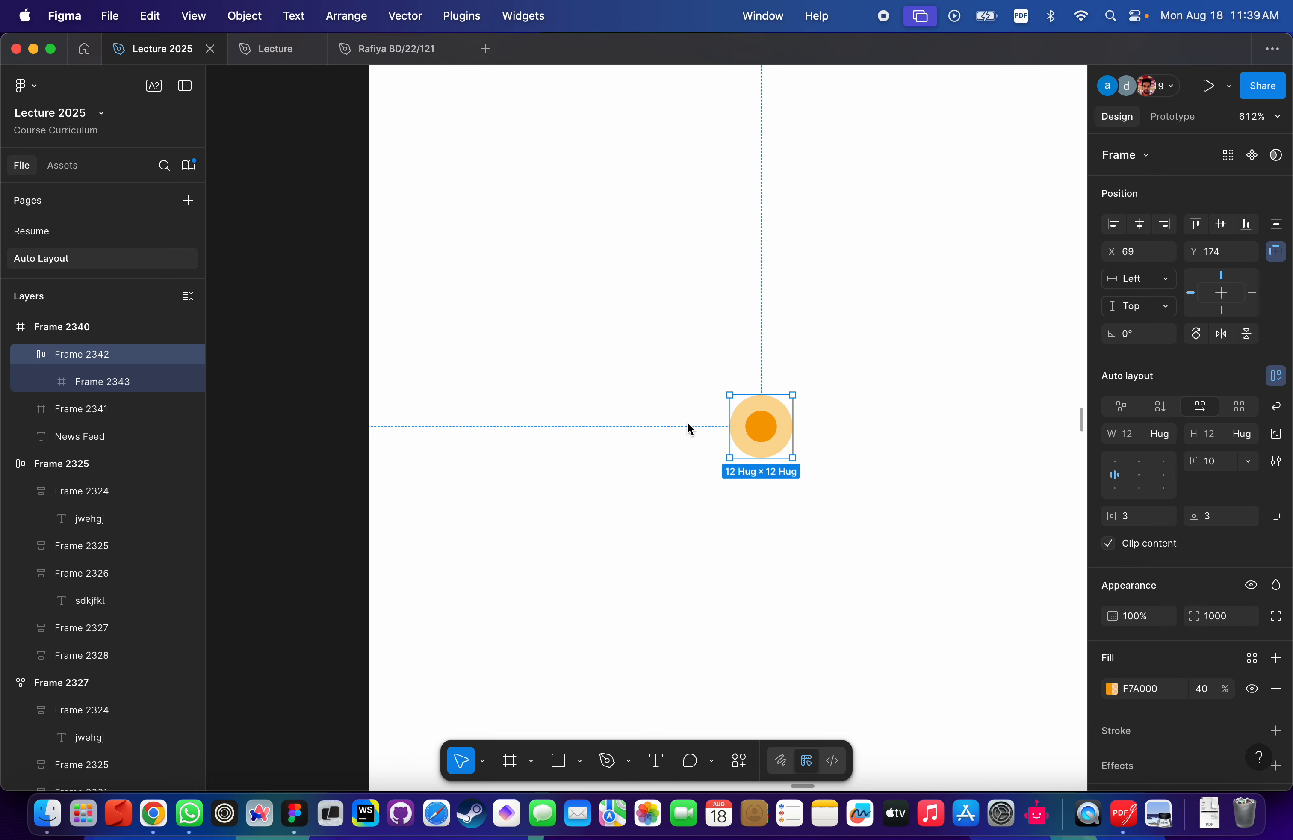
Move the two-tone bullet directly beneath the heading's orange circle, to about X 43, Y 107.
{"action": "scroll", "coordinate": [705, 434], "scroll_direction": "down", "scroll_amount": 5}
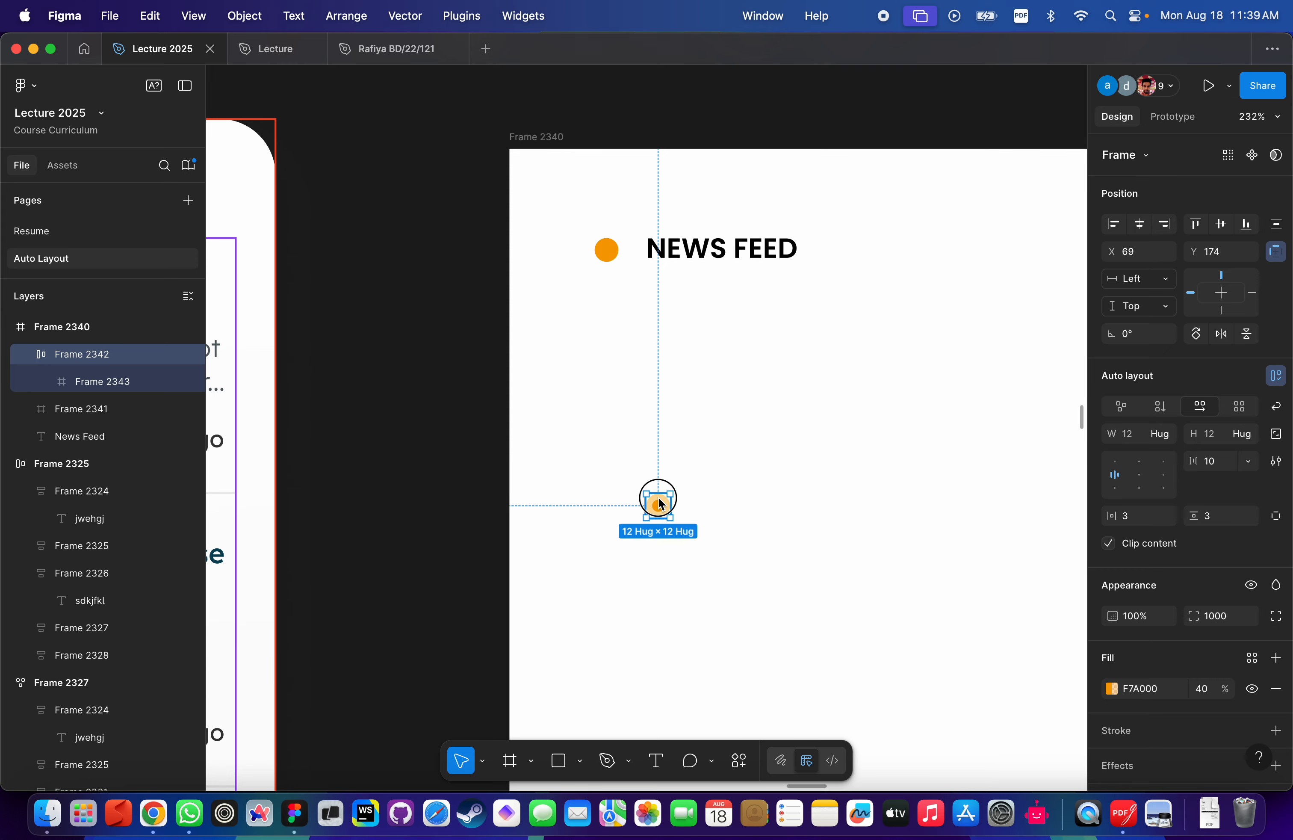
{"action": "left_click_drag", "start_coordinate": [659, 505], "coordinate": [603, 372]}
{"action": "scroll", "coordinate": [603, 372], "scroll_direction": "down", "scroll_amount": 3}
Copy the title "Bridging the financial literacy gap for Gen Z" from the Feeds Container card into a new text object in Frame 2340.
{"action": "scroll", "coordinate": [721, 381], "scroll_direction": "left", "scroll_amount": 5}
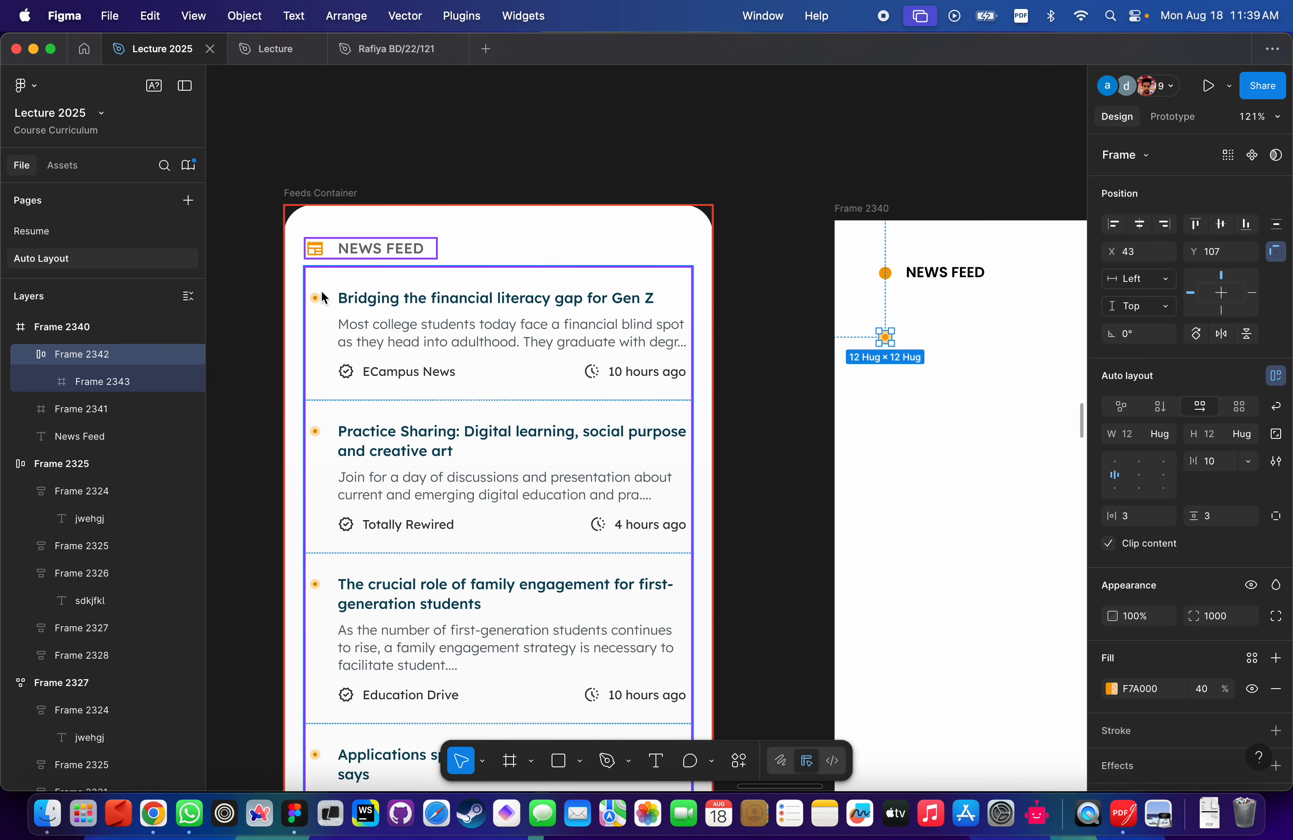
{"action": "scroll", "coordinate": [811, 433], "scroll_direction": "right", "scroll_amount": 5}
{"action": "scroll", "coordinate": [873, 428], "scroll_direction": "left", "scroll_amount": 6}
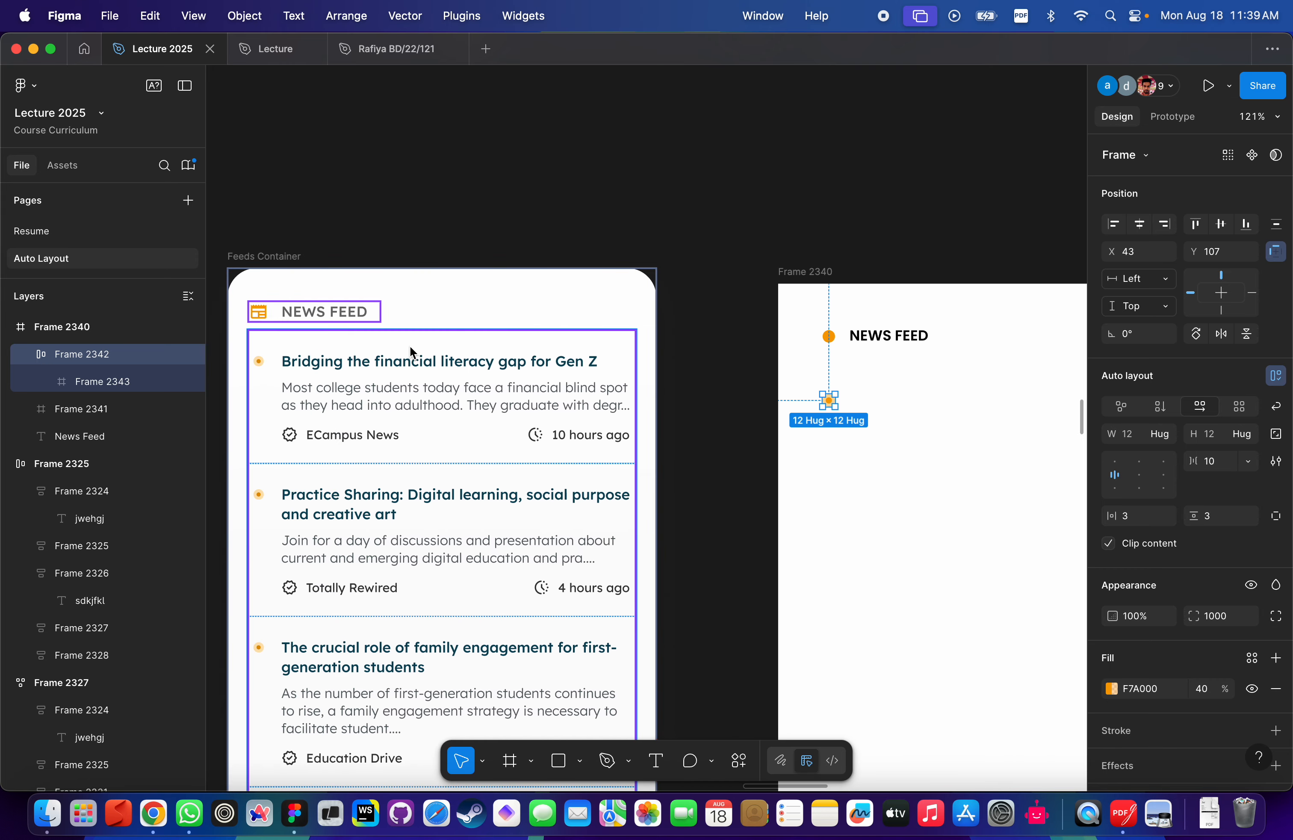
{"action": "left_click", "coordinate": [405, 367]}
{"action": "double_click", "coordinate": [404, 364]}
{"action": "key", "text": "super+c"}
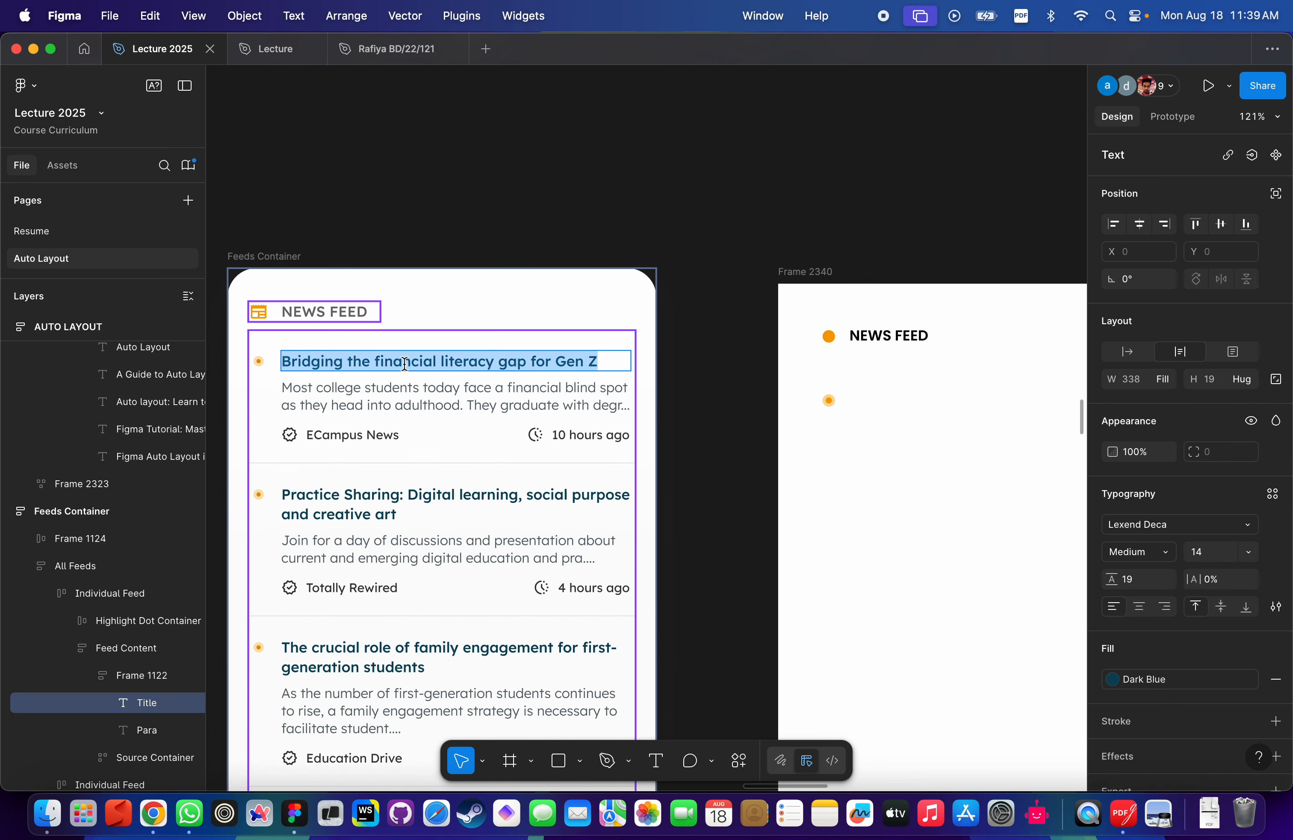
{"action": "scroll", "coordinate": [949, 384], "scroll_direction": "right", "scroll_amount": 5}
{"action": "key", "text": "t"}
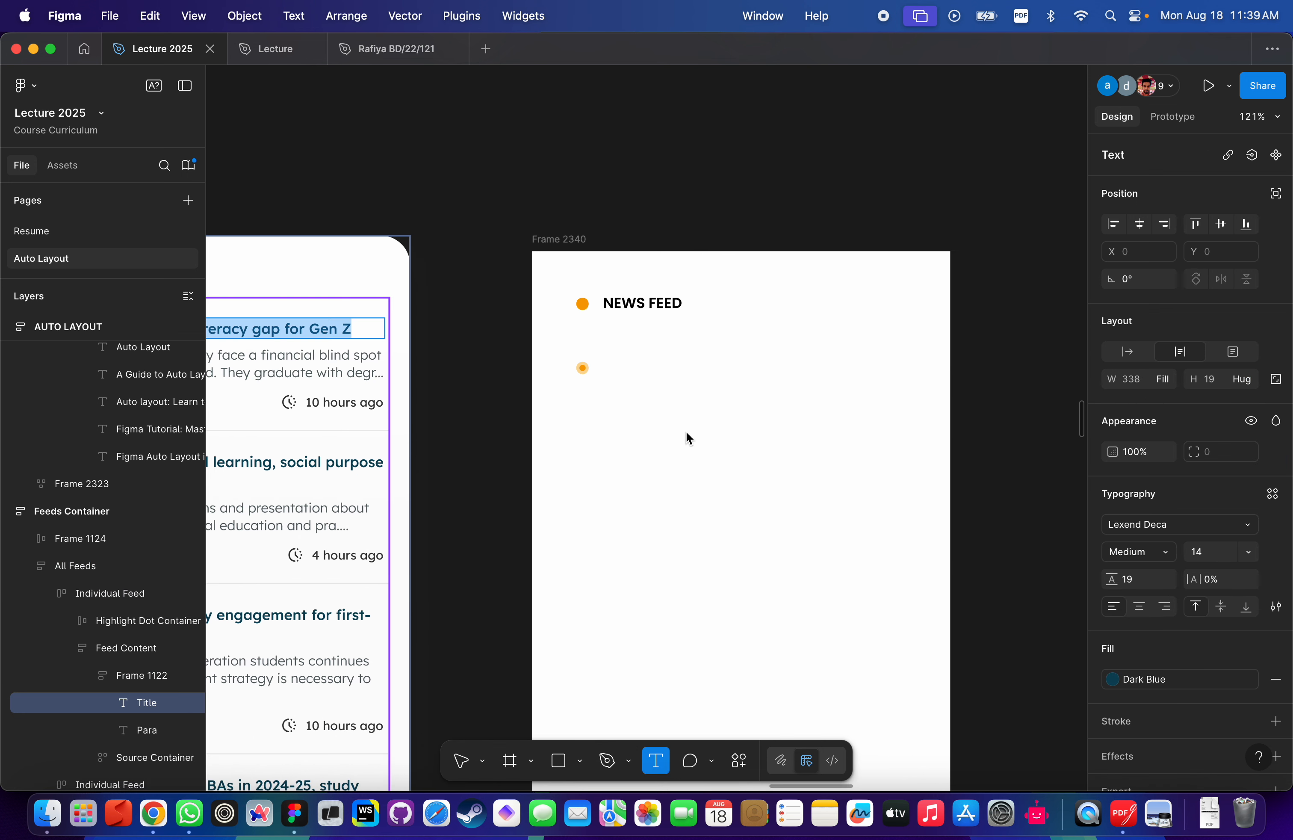
{"action": "left_click", "coordinate": [683, 447]}
{"action": "key", "text": "super+v"}
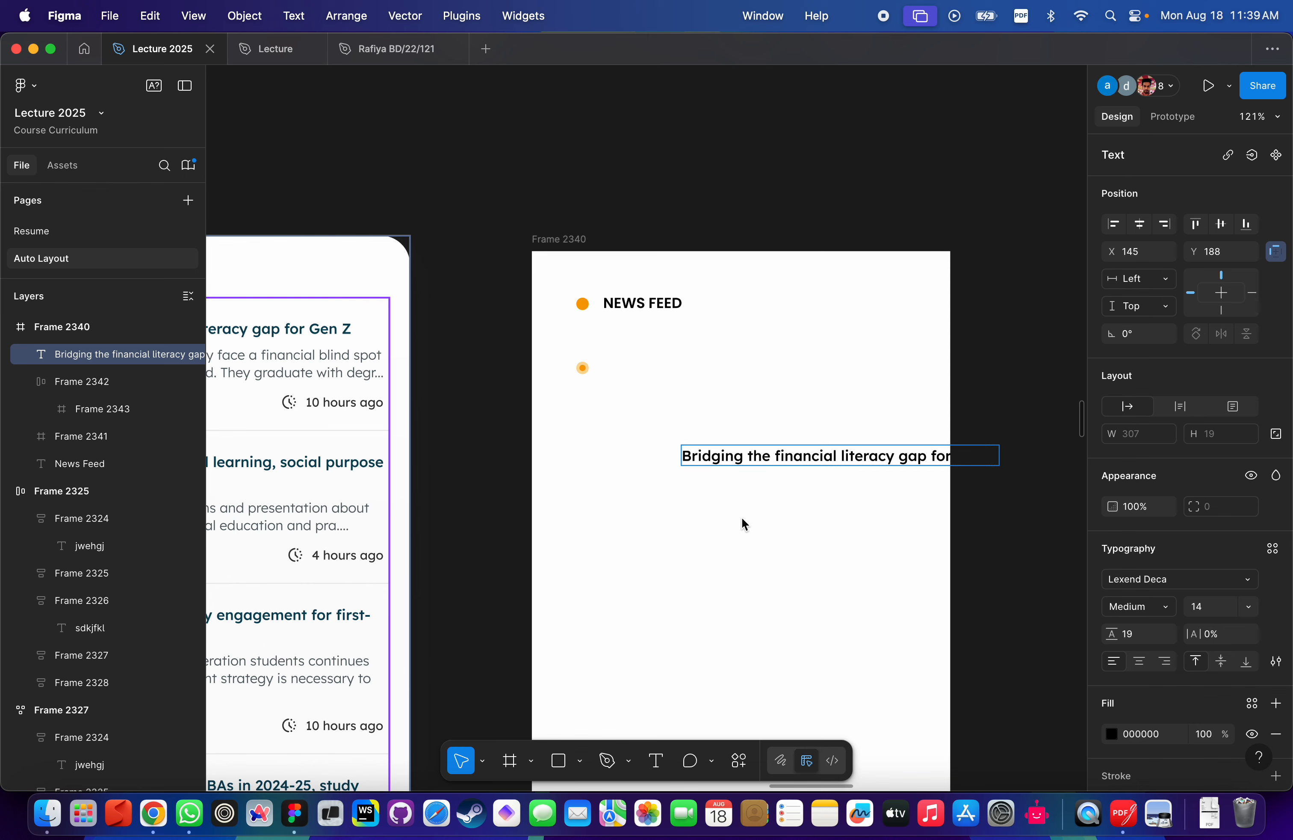
Place the pasted title beside the two-tone bullet, at about X 69, Y 103, in line with the NEWS FEED text.
{"action": "scroll", "coordinate": [741, 517], "scroll_direction": "down", "scroll_amount": 2}
{"action": "key", "text": "Escape"}
{"action": "left_click_drag", "start_coordinate": [758, 475], "coordinate": [720, 408]}
{"action": "left_click", "coordinate": [724, 444]}
{"action": "left_click", "coordinate": [727, 404]}
Copy the first entry's description from the Feeds Container card into a new text object below the title in Frame 2340.
{"action": "scroll", "coordinate": [687, 450], "scroll_direction": "left", "scroll_amount": 5}
{"action": "scroll", "coordinate": [687, 450], "scroll_direction": "down", "scroll_amount": 2}
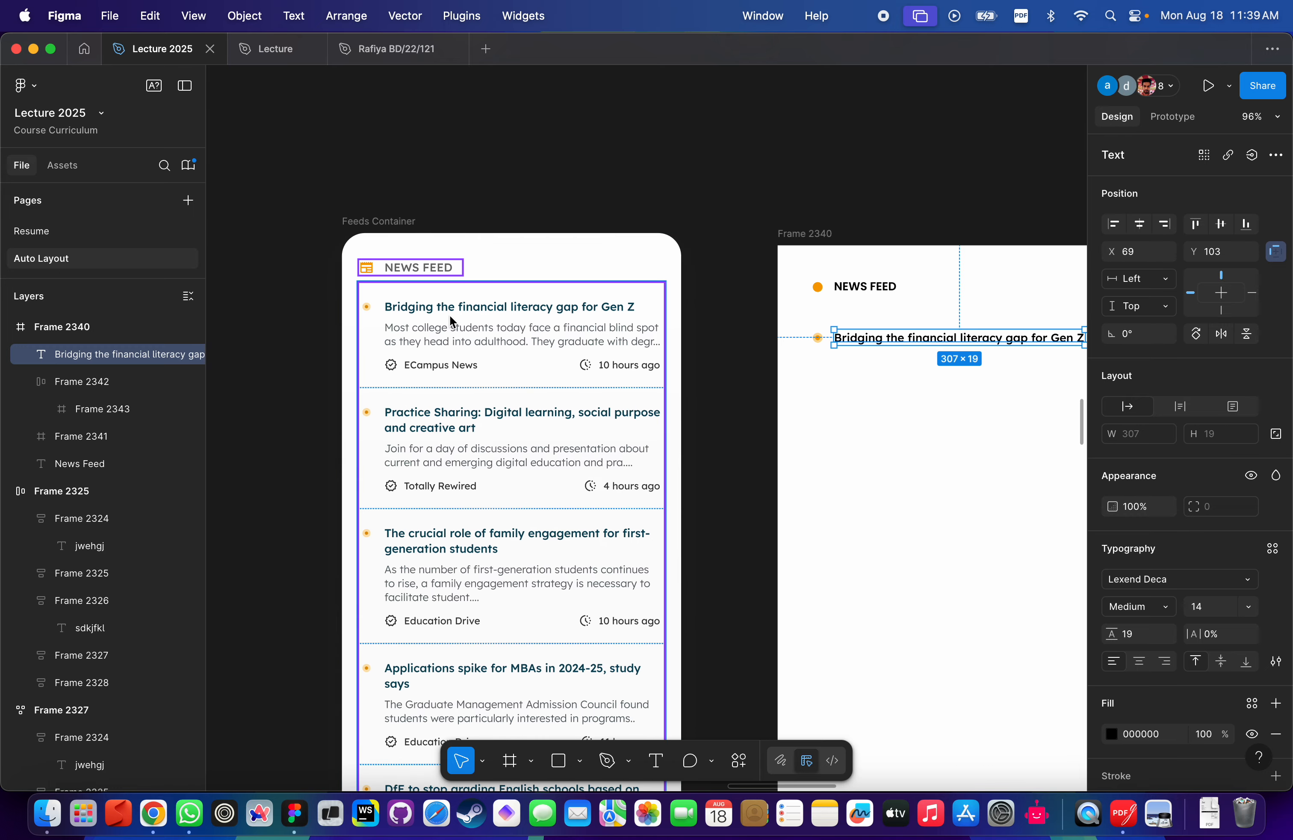
{"action": "left_click", "coordinate": [433, 344]}
{"action": "double_click", "coordinate": [433, 344]}
{"action": "double_click", "coordinate": [433, 345]}
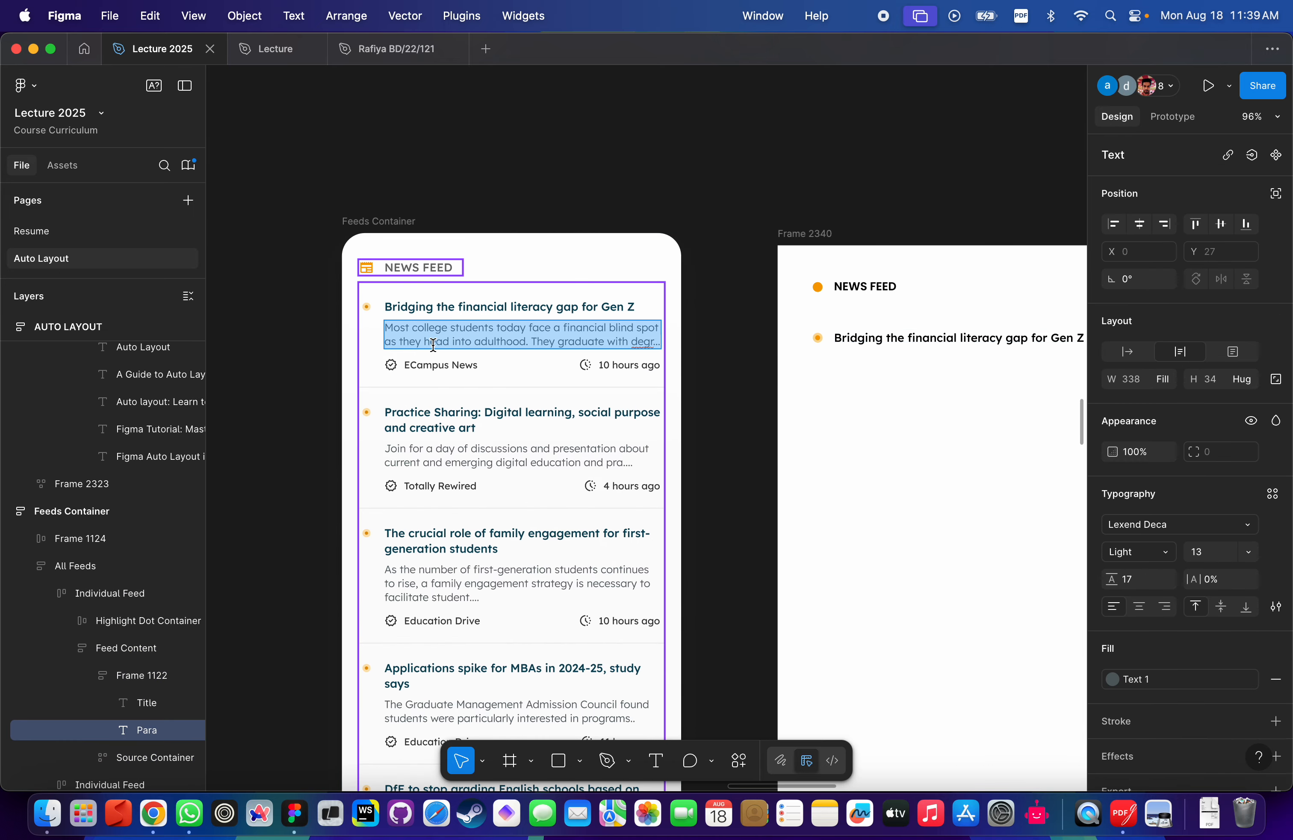
{"action": "key", "text": "super+c"}
{"action": "scroll", "coordinate": [823, 364], "scroll_direction": "right", "scroll_amount": 5}
{"action": "scroll", "coordinate": [822, 364], "scroll_direction": "down", "scroll_amount": 2}
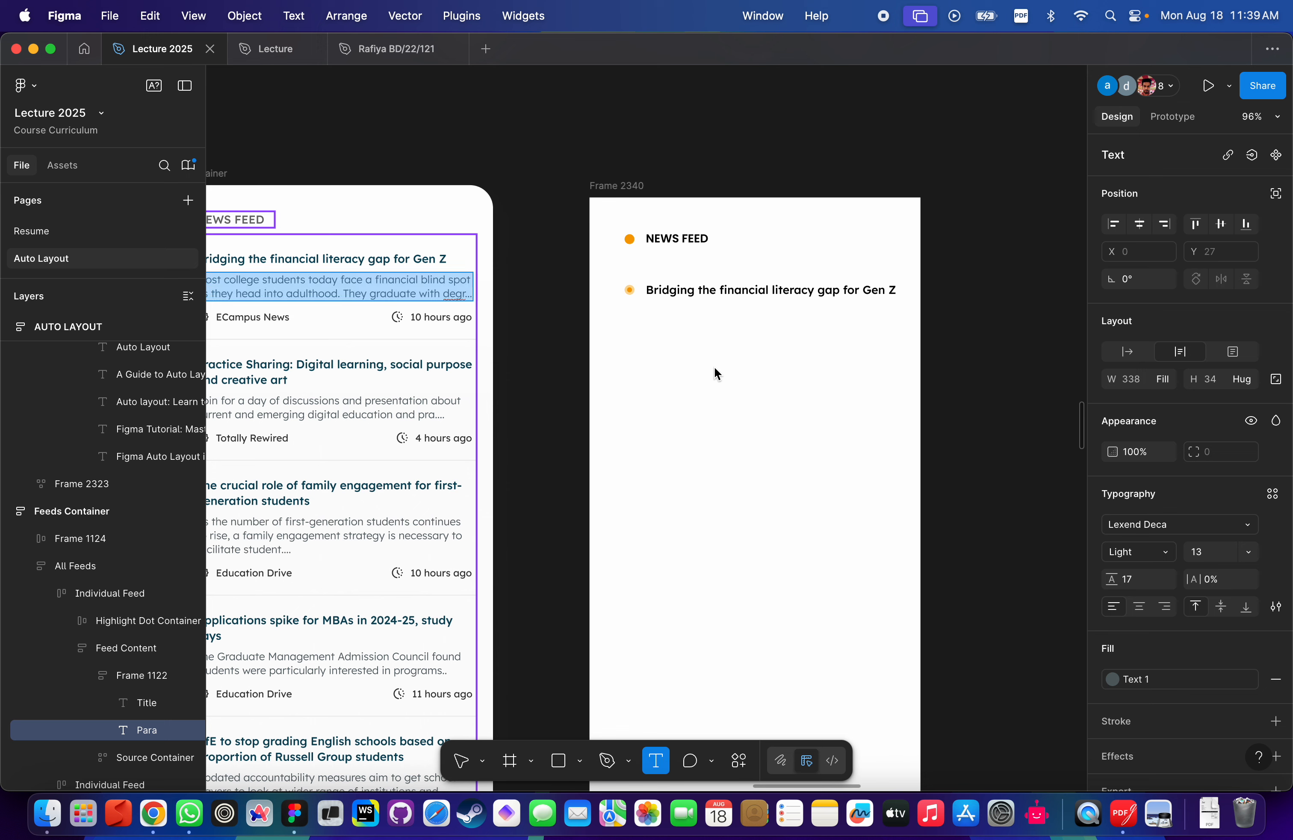
{"action": "left_click", "coordinate": [694, 378]}
{"action": "key", "text": "super+v"}
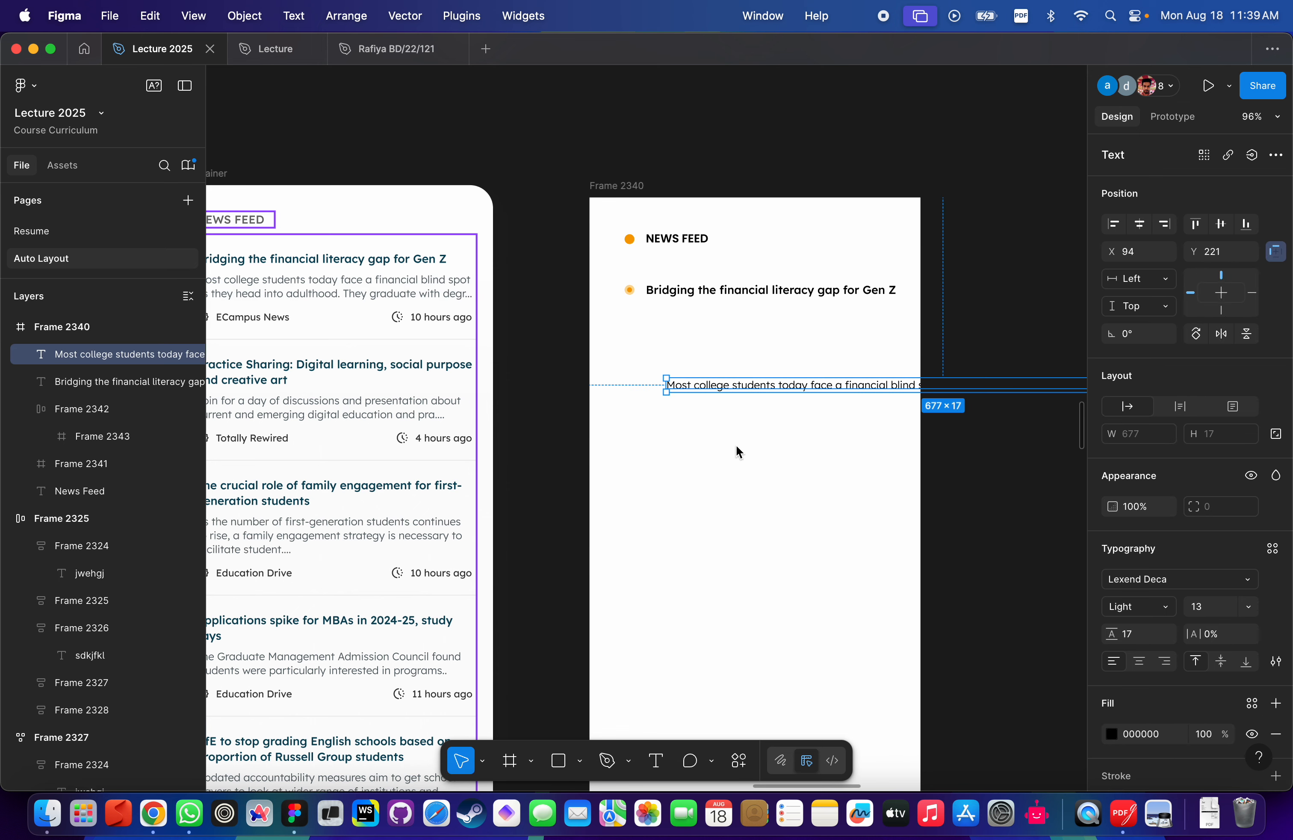
Narrow the description text to about 227 wide so it wraps, and move it up to about X 52, Y 179.
{"action": "scroll", "coordinate": [736, 451], "scroll_direction": "down", "scroll_amount": 5}
{"action": "left_click_drag", "start_coordinate": [993, 413], "coordinate": [798, 420]}
{"action": "key", "text": "super+z"}
{"action": "scroll", "coordinate": [763, 398], "scroll_direction": "up", "scroll_amount": 5}
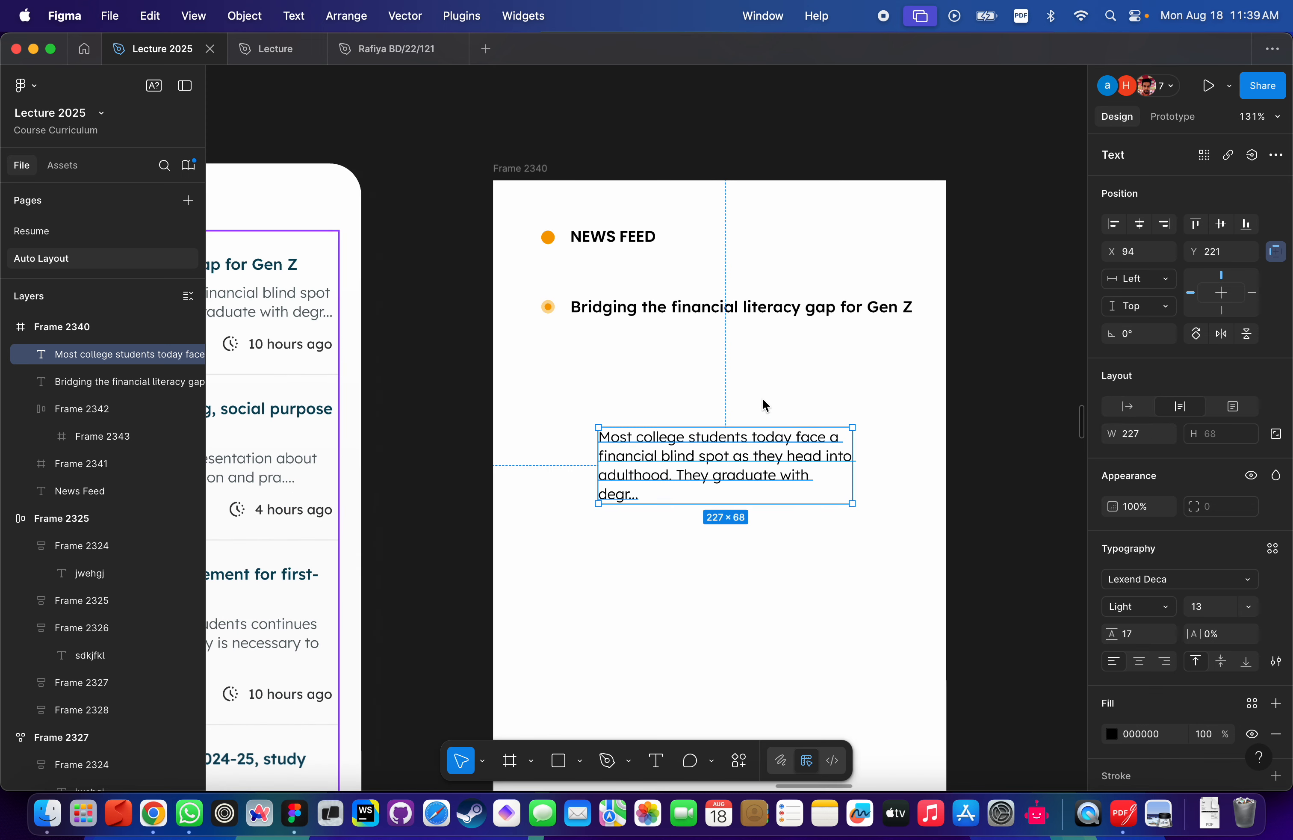
{"action": "scroll", "coordinate": [763, 398], "scroll_direction": "down", "scroll_amount": 3}
{"action": "left_click_drag", "start_coordinate": [695, 379], "coordinate": [649, 331]}
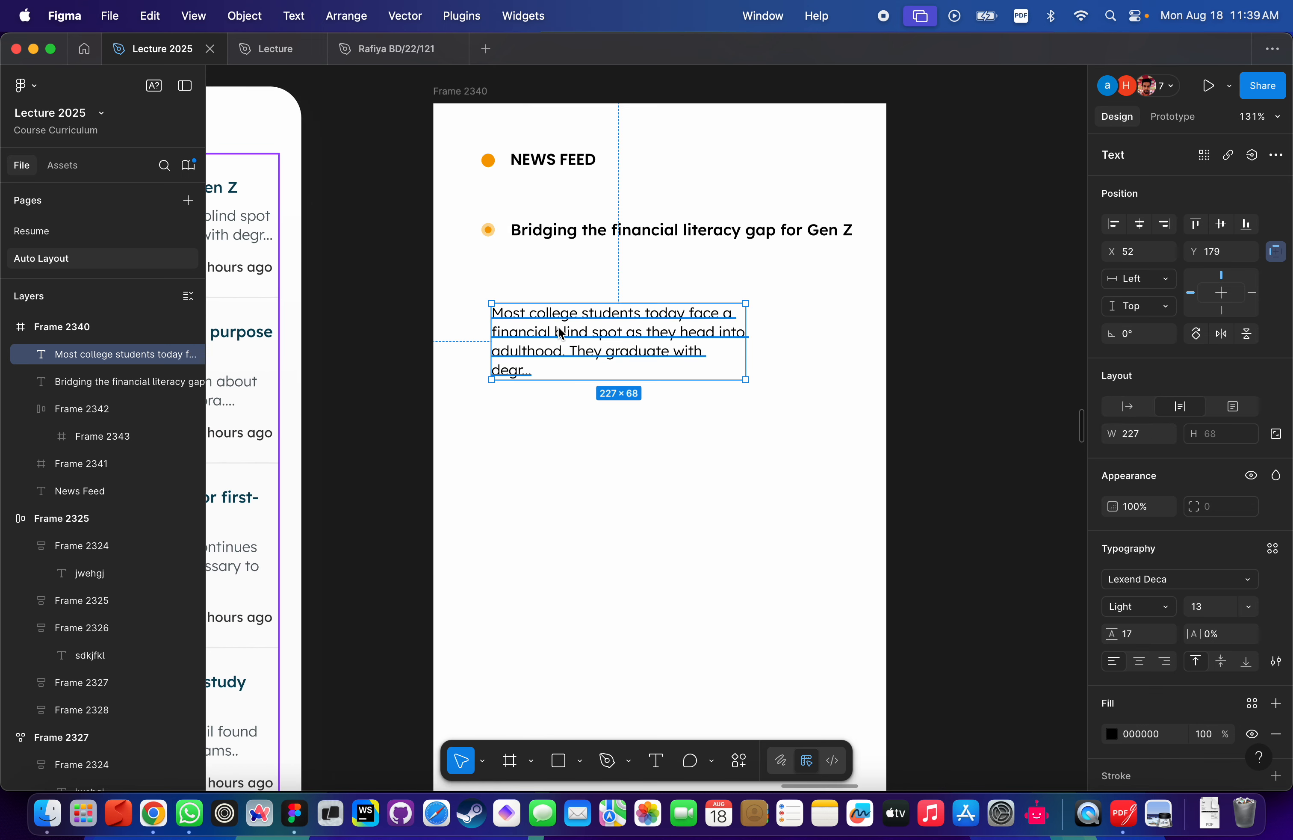
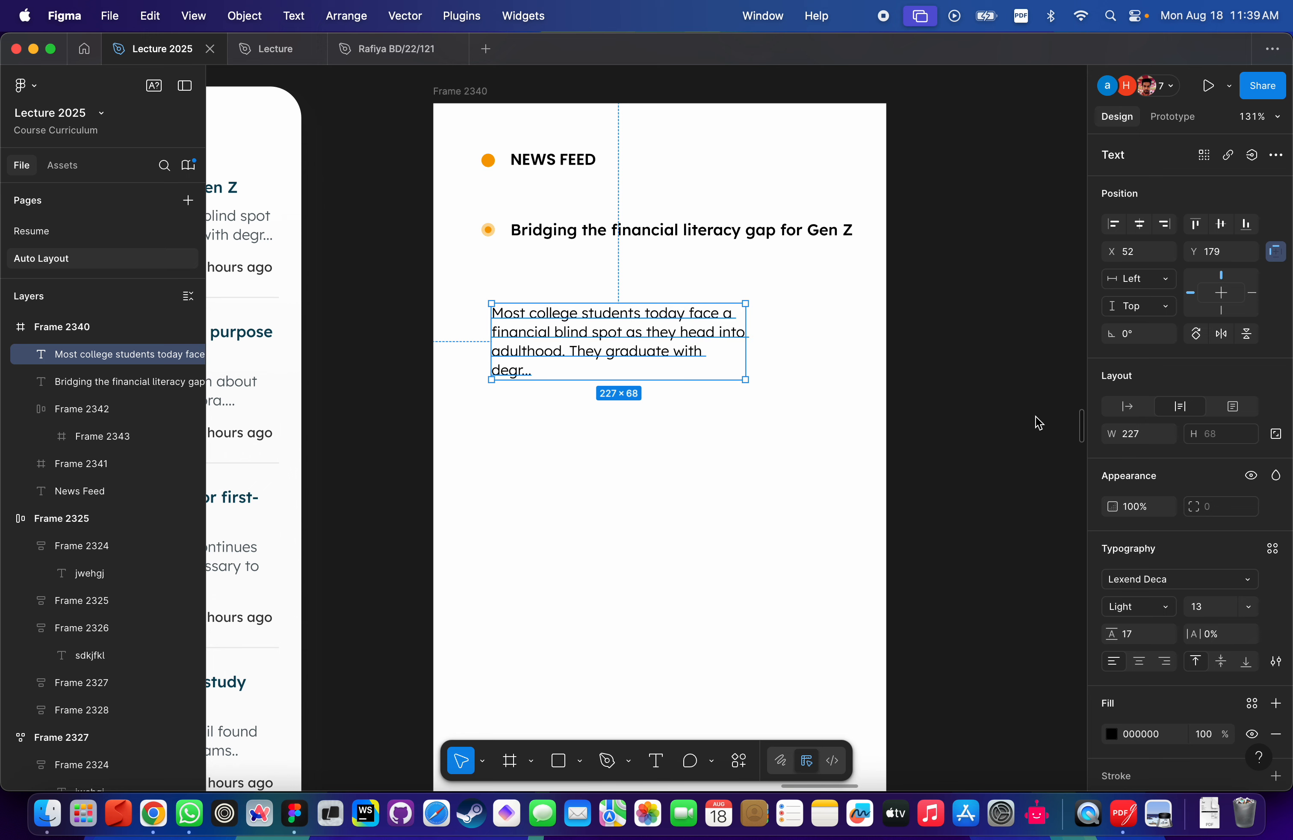
Switch the description text to auto width, then resize it by hand to about 206 wide.
{"action": "left_click", "coordinate": [710, 455]}
{"action": "left_click", "coordinate": [644, 338]}
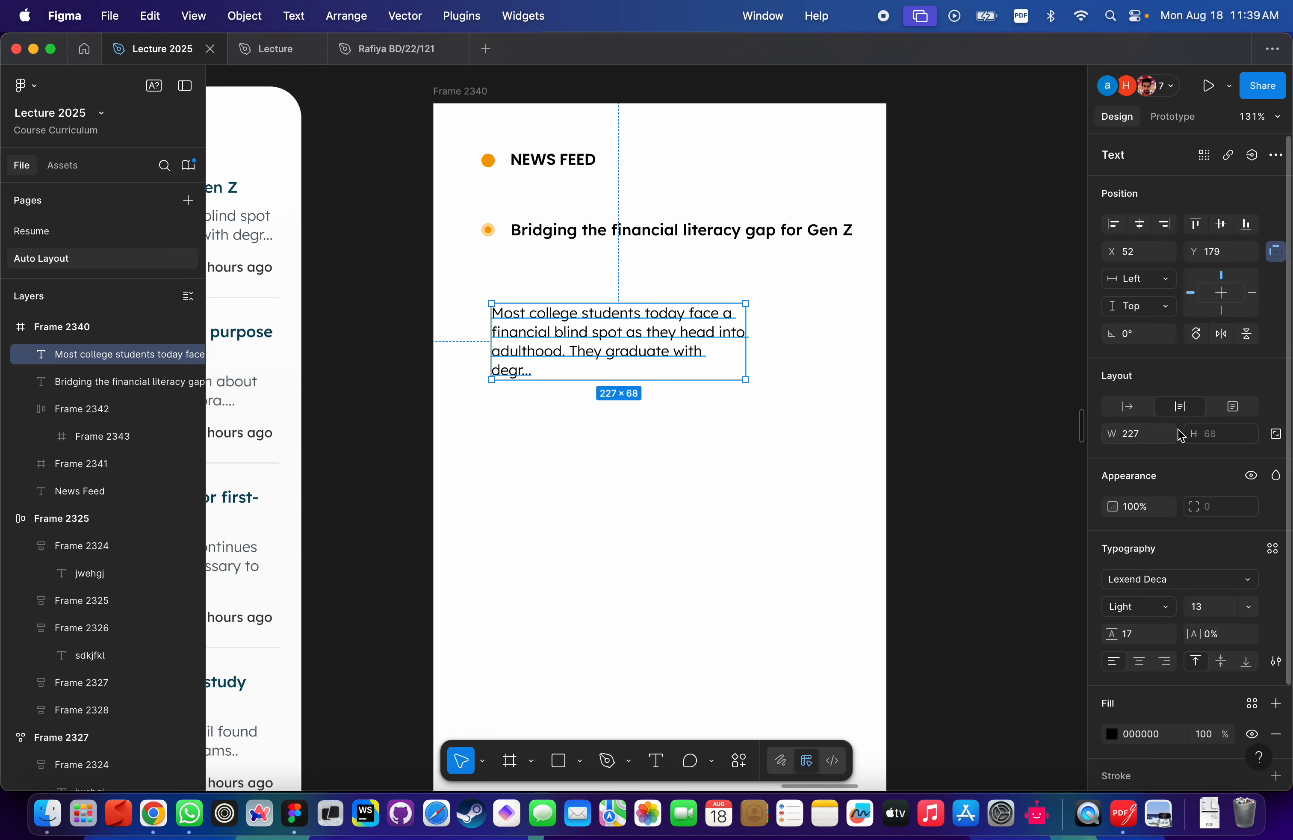
{"action": "left_click", "coordinate": [1128, 409]}
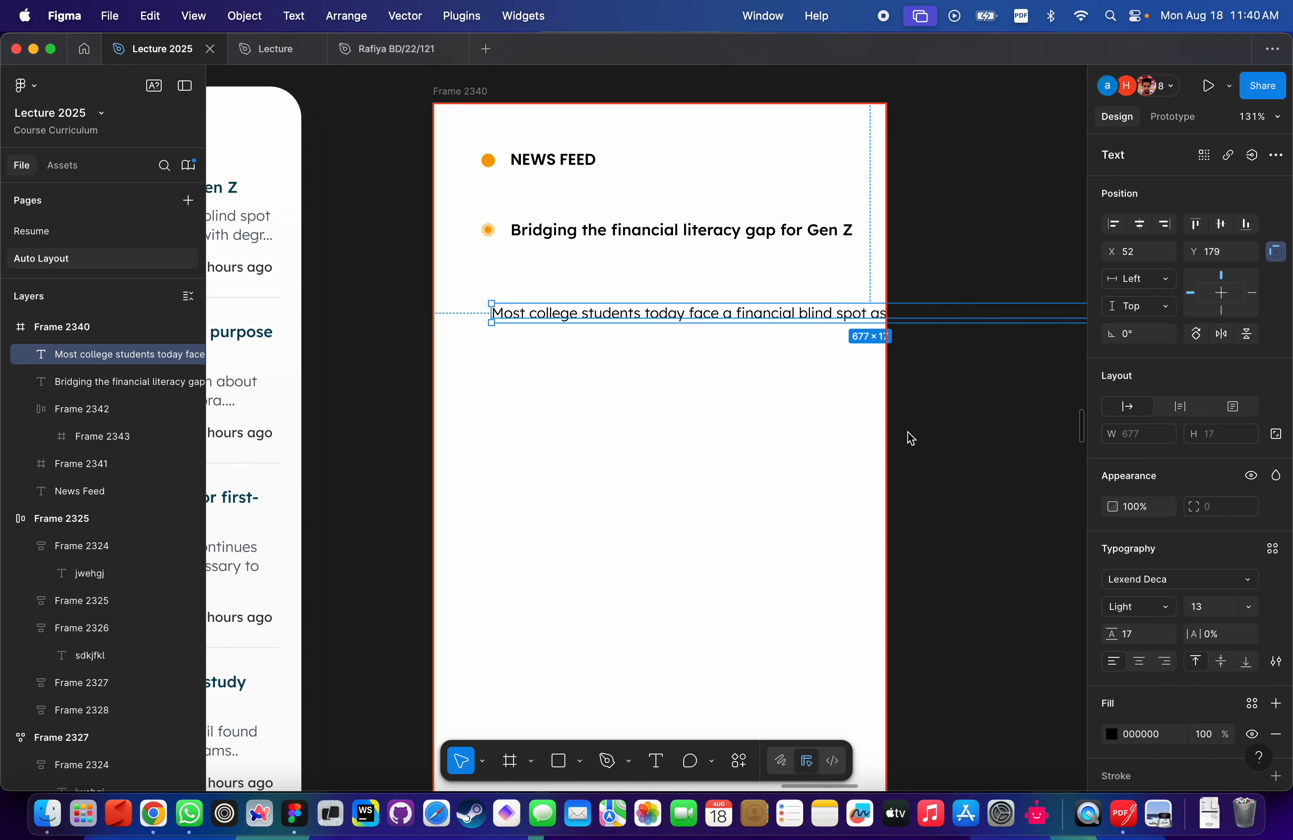
{"action": "scroll", "coordinate": [911, 439], "scroll_direction": "down", "scroll_amount": 5}
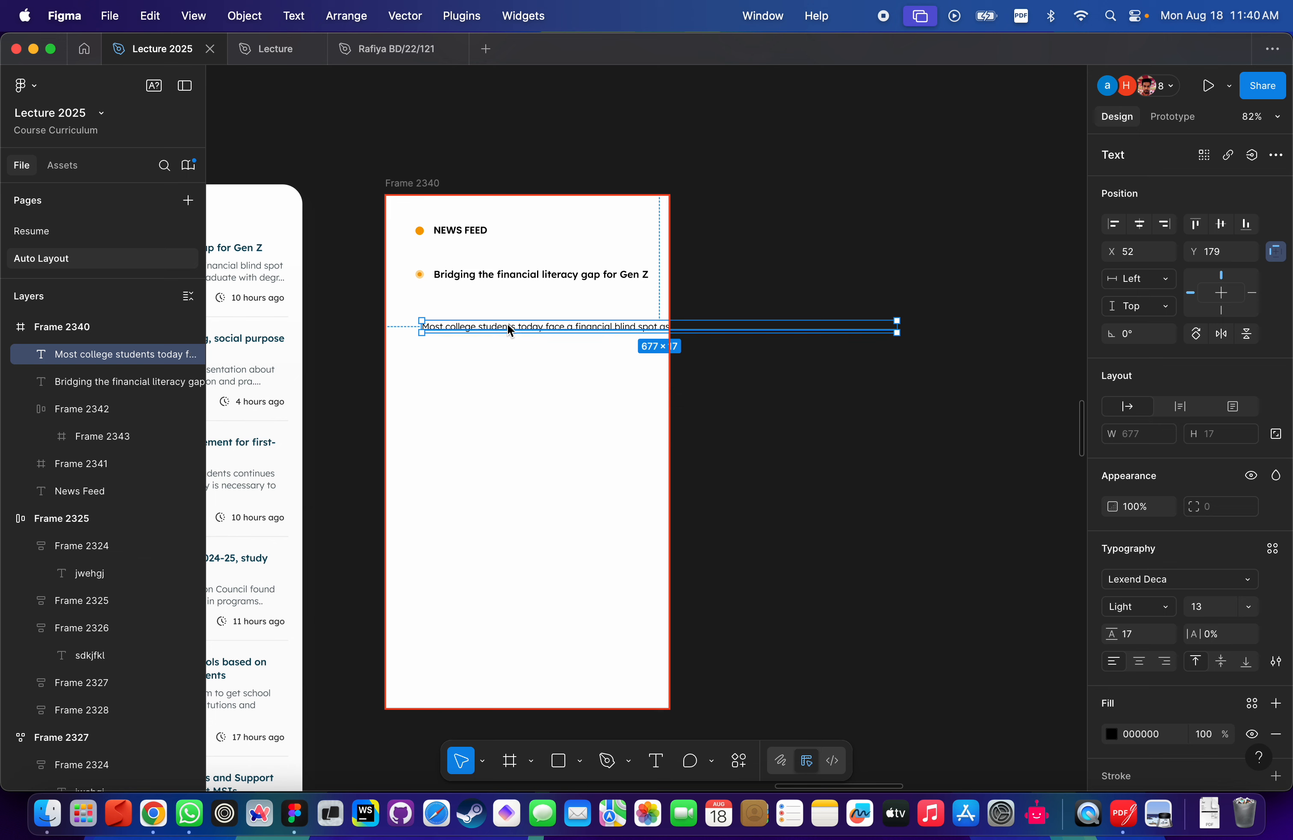
{"action": "left_click_drag", "start_coordinate": [900, 333], "coordinate": [567, 375]}
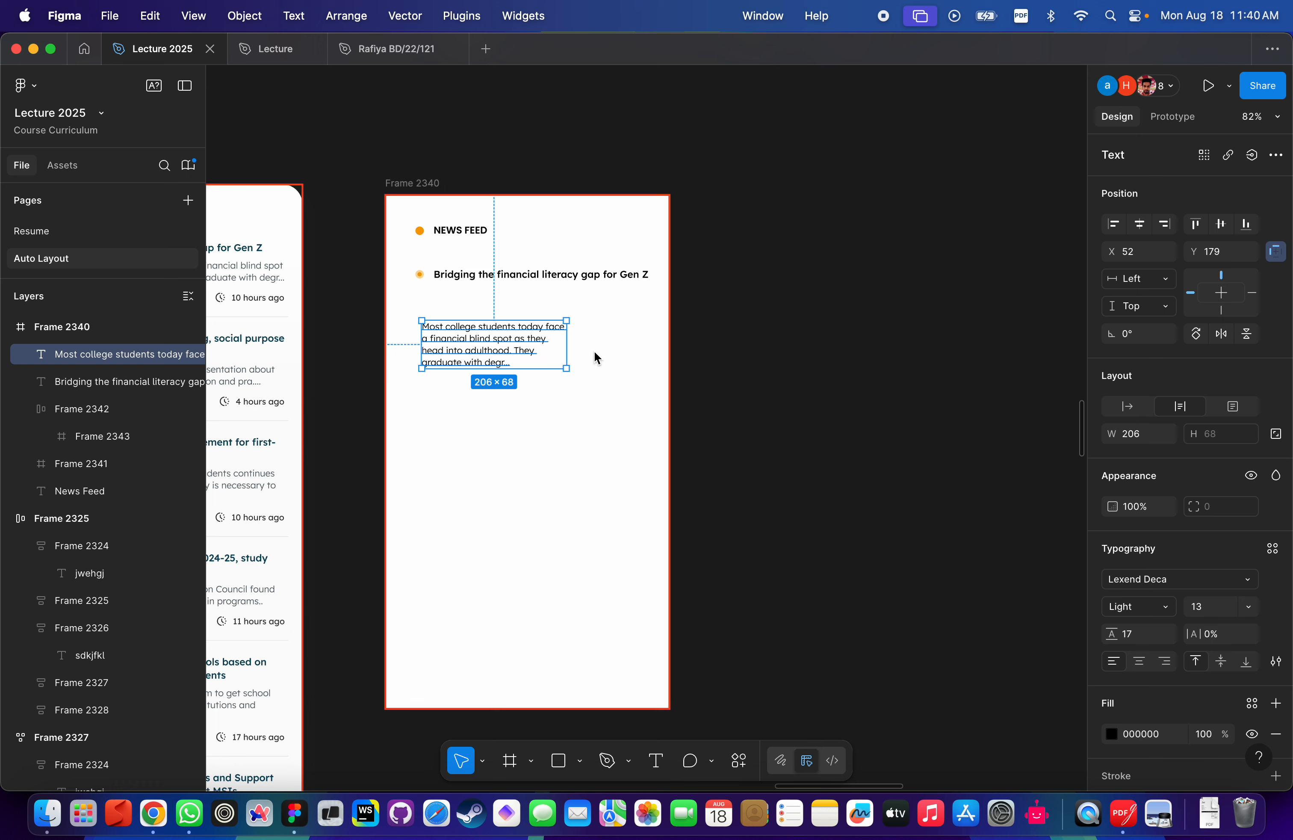
Stretch the description's text box to about 324 high, then set the text back to auto height.
{"action": "left_click_drag", "start_coordinate": [534, 368], "coordinate": [534, 551]}
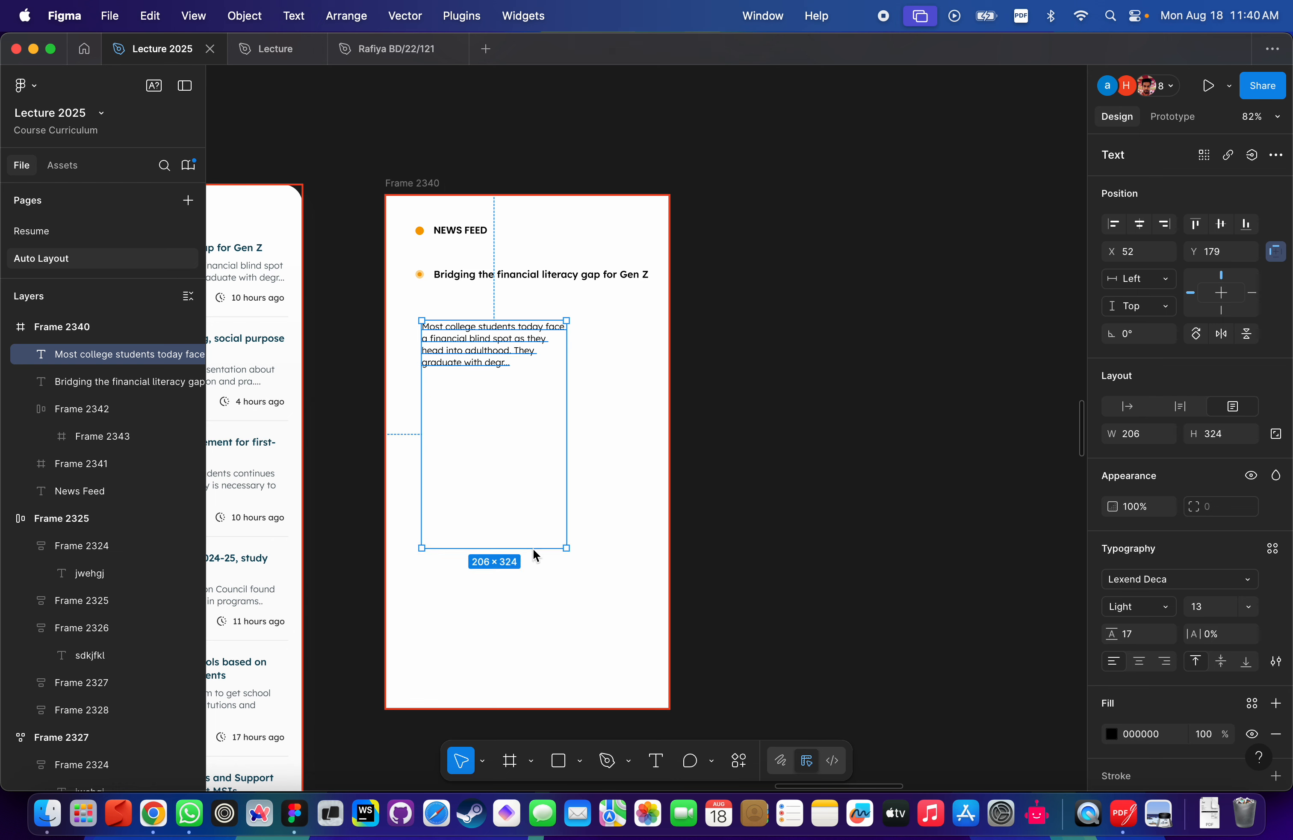
{"action": "left_click", "coordinate": [609, 384]}
{"action": "left_click", "coordinate": [483, 345]}
{"action": "left_click", "coordinate": [1184, 409]}
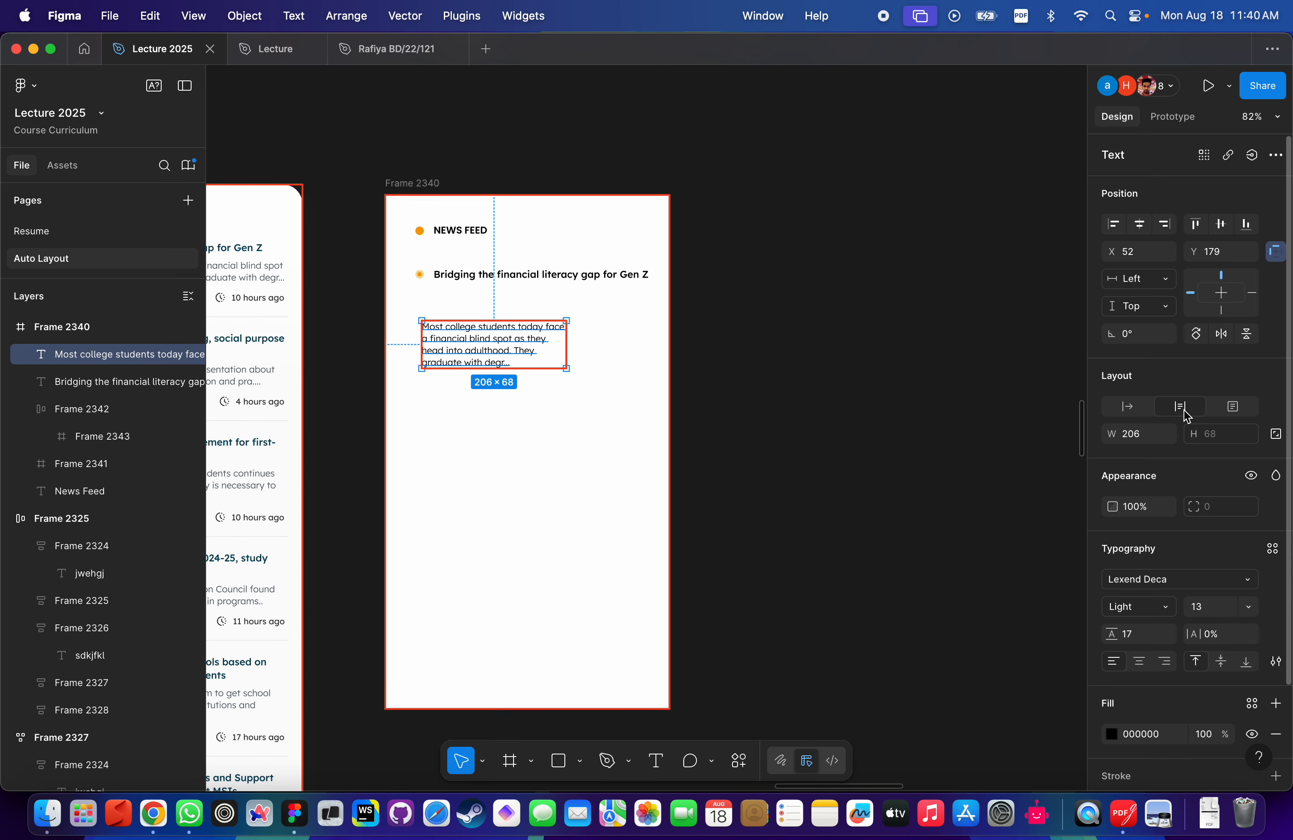
Widen the description text to about 323 and move it directly beneath the title, at about X 73, Y 136.
{"action": "scroll", "coordinate": [623, 370], "scroll_direction": "left", "scroll_amount": 5}
{"action": "scroll", "coordinate": [623, 370], "scroll_direction": "up", "scroll_amount": 2}
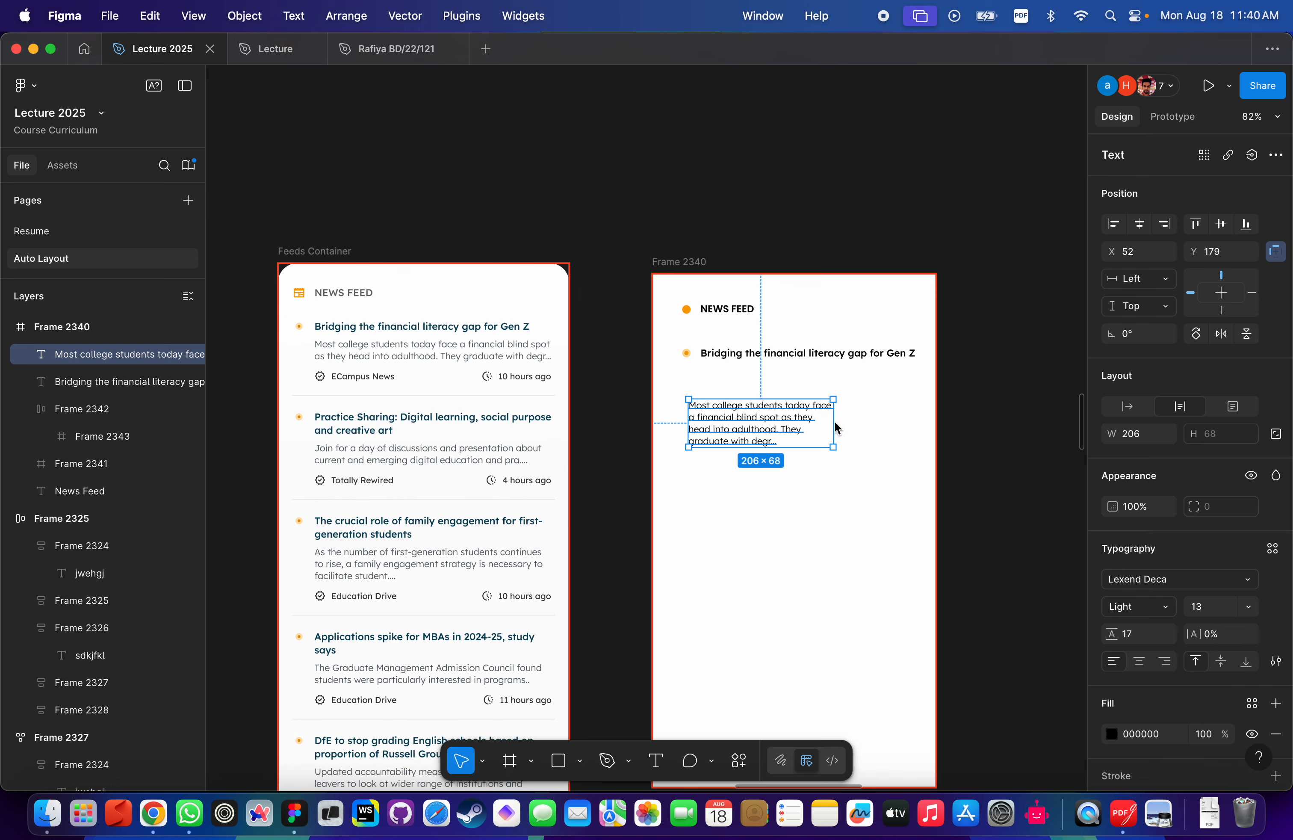
{"action": "left_click_drag", "start_coordinate": [834, 427], "coordinate": [816, 392]}
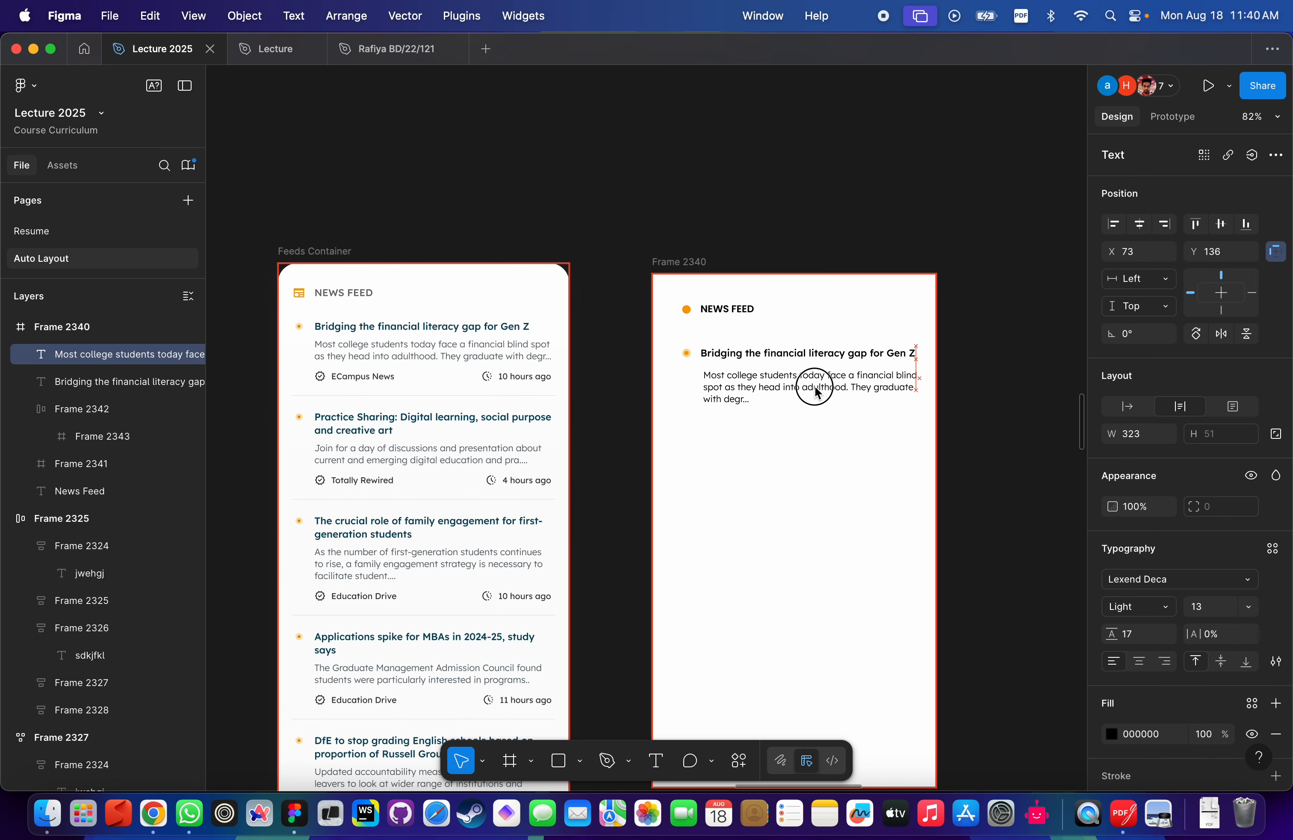
Duplicate the orange dot beside the NEWS FEED heading and place the copy below the description, at about X 83, Y 238.
{"action": "scroll", "coordinate": [361, 389], "scroll_direction": "up", "scroll_amount": 5}
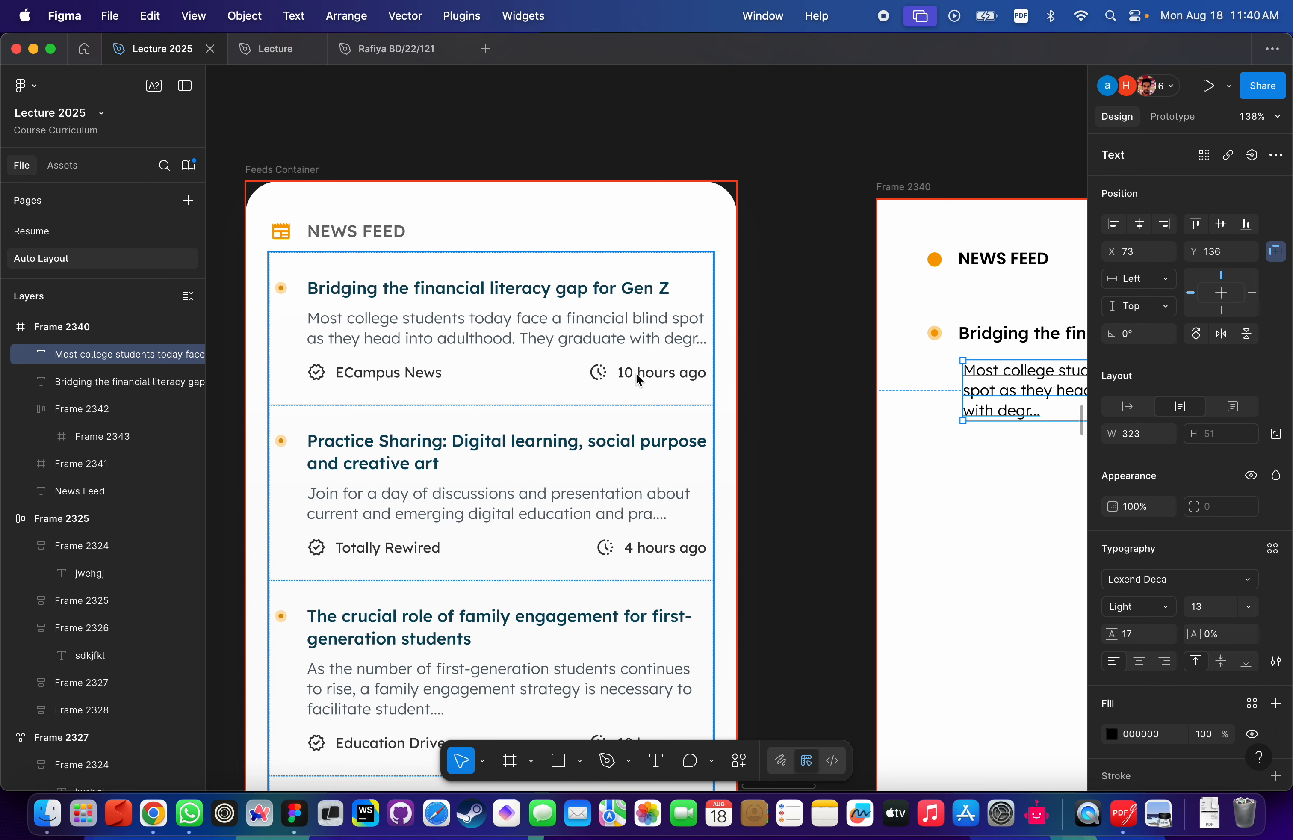
{"action": "scroll", "coordinate": [625, 371], "scroll_direction": "down", "scroll_amount": 3}
{"action": "scroll", "coordinate": [625, 368], "scroll_direction": "right", "scroll_amount": 5}
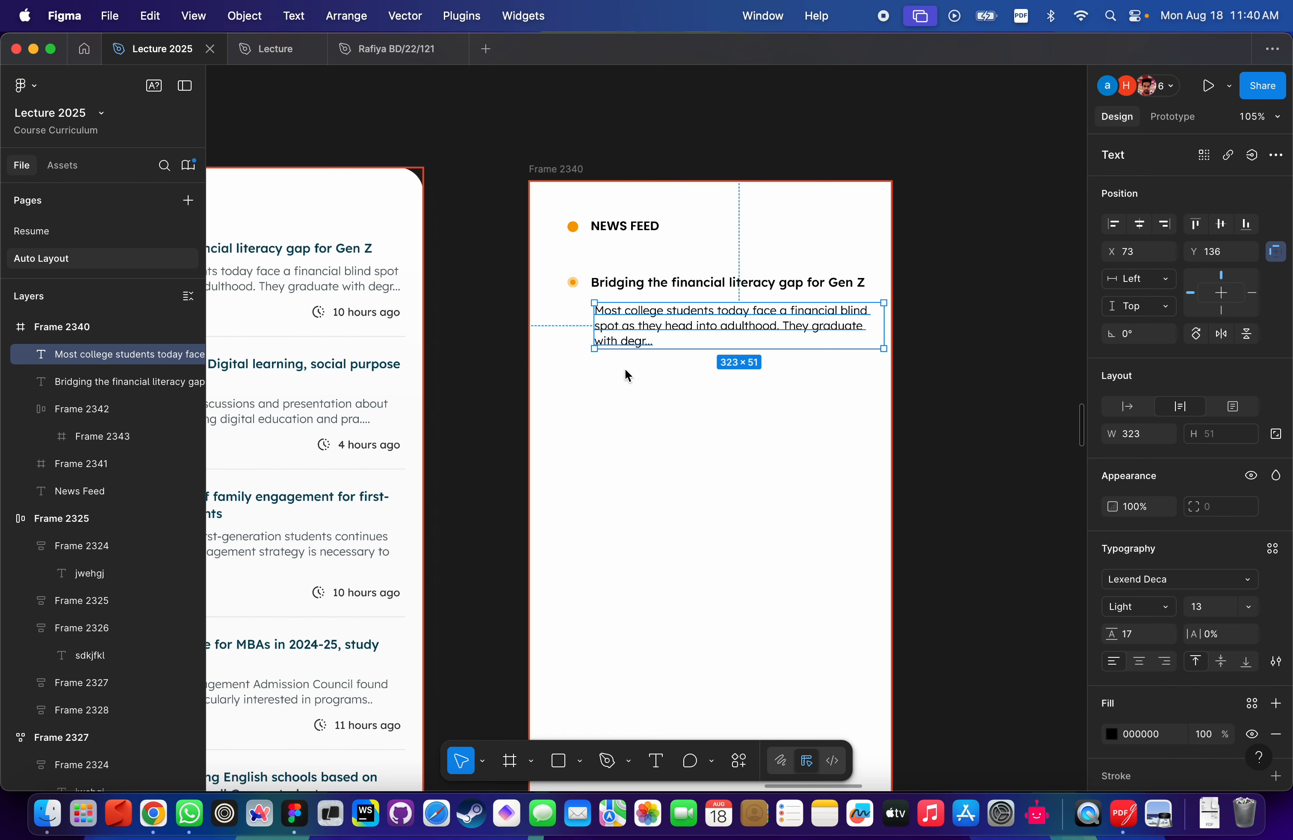
{"action": "left_click", "coordinate": [575, 232]}
{"action": "left_click_drag", "start_coordinate": [574, 229], "coordinate": [613, 407]}
{"action": "scroll", "coordinate": [612, 408], "scroll_direction": "up", "scroll_amount": 3}
{"action": "scroll", "coordinate": [613, 407], "scroll_direction": "down", "scroll_amount": 5}
{"action": "scroll", "coordinate": [613, 406], "scroll_direction": "up", "scroll_amount": 2}
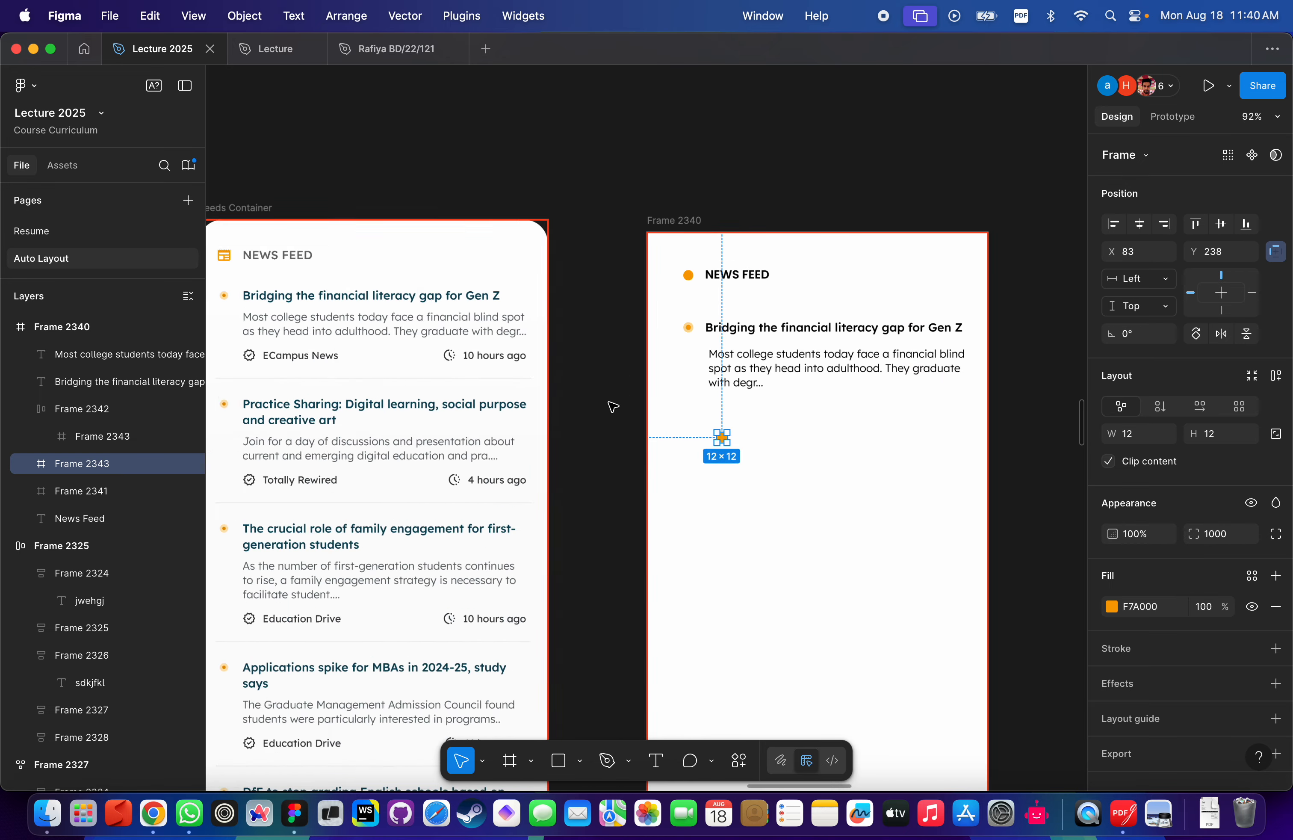
Change the copied dot's fill to grey 8C8C8C.
{"action": "scroll", "coordinate": [613, 407], "scroll_direction": "up", "scroll_amount": 5}
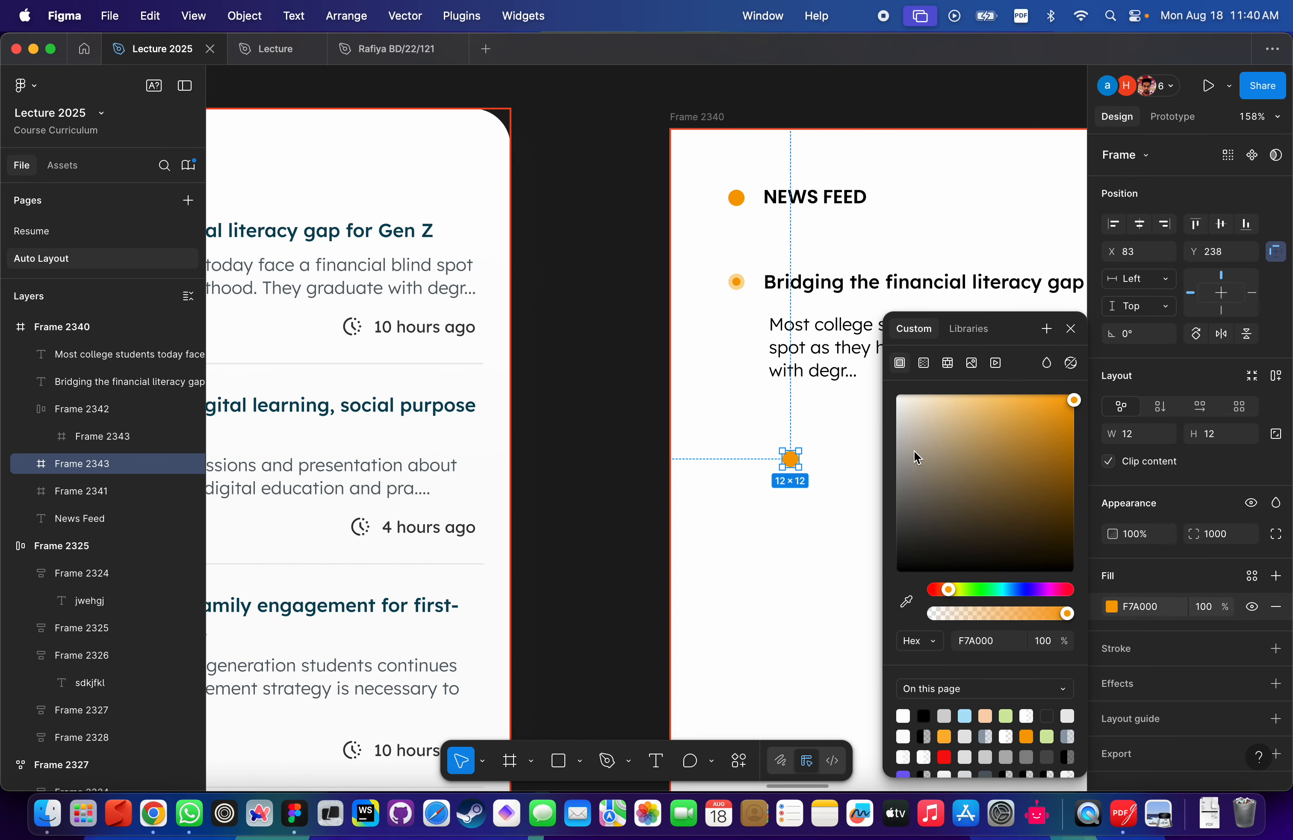
{"action": "left_click_drag", "start_coordinate": [915, 450], "coordinate": [837, 487]}
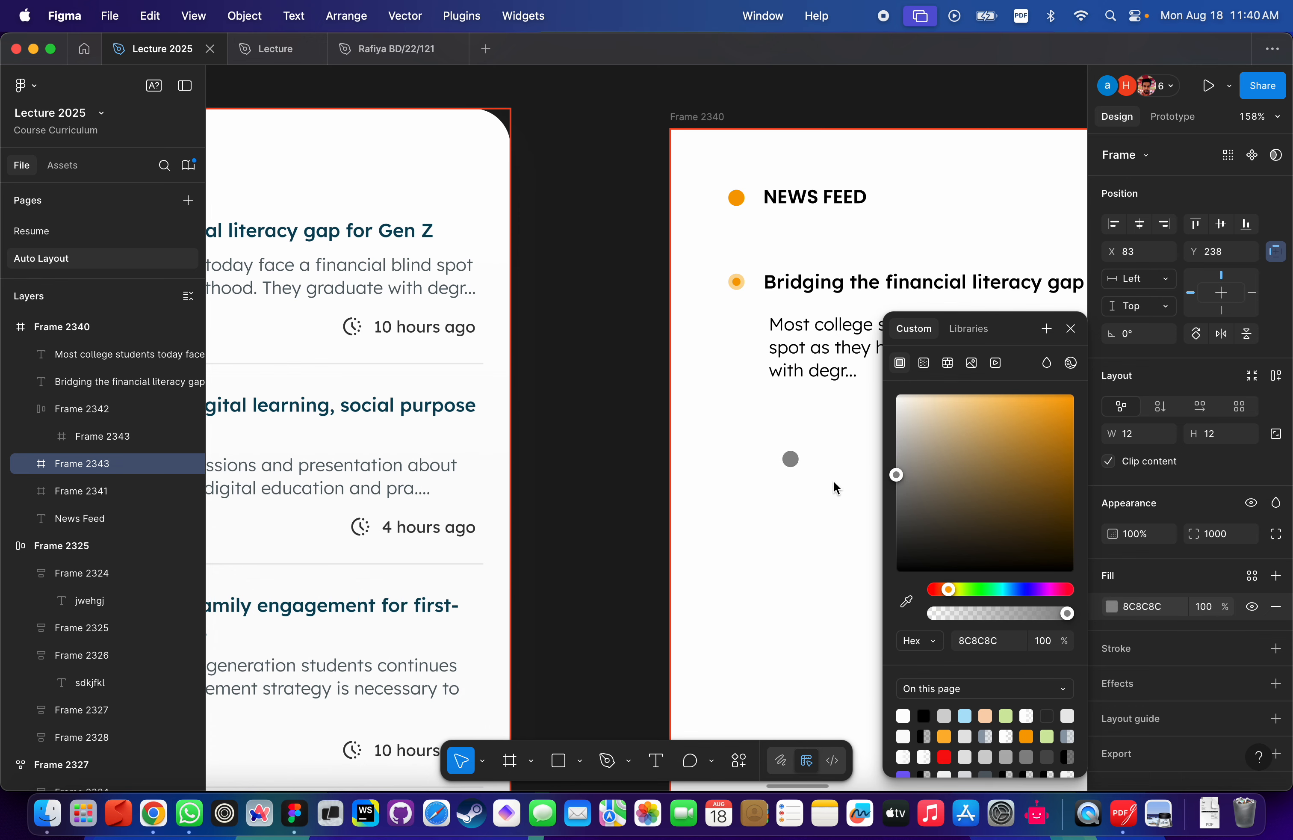
{"action": "left_click", "coordinate": [708, 498]}
Copy the source name text "ECampus News" from the first news item in the Feeds Container.
{"action": "scroll", "coordinate": [707, 497], "scroll_direction": "down", "scroll_amount": 5}
{"action": "left_click", "coordinate": [540, 359]}
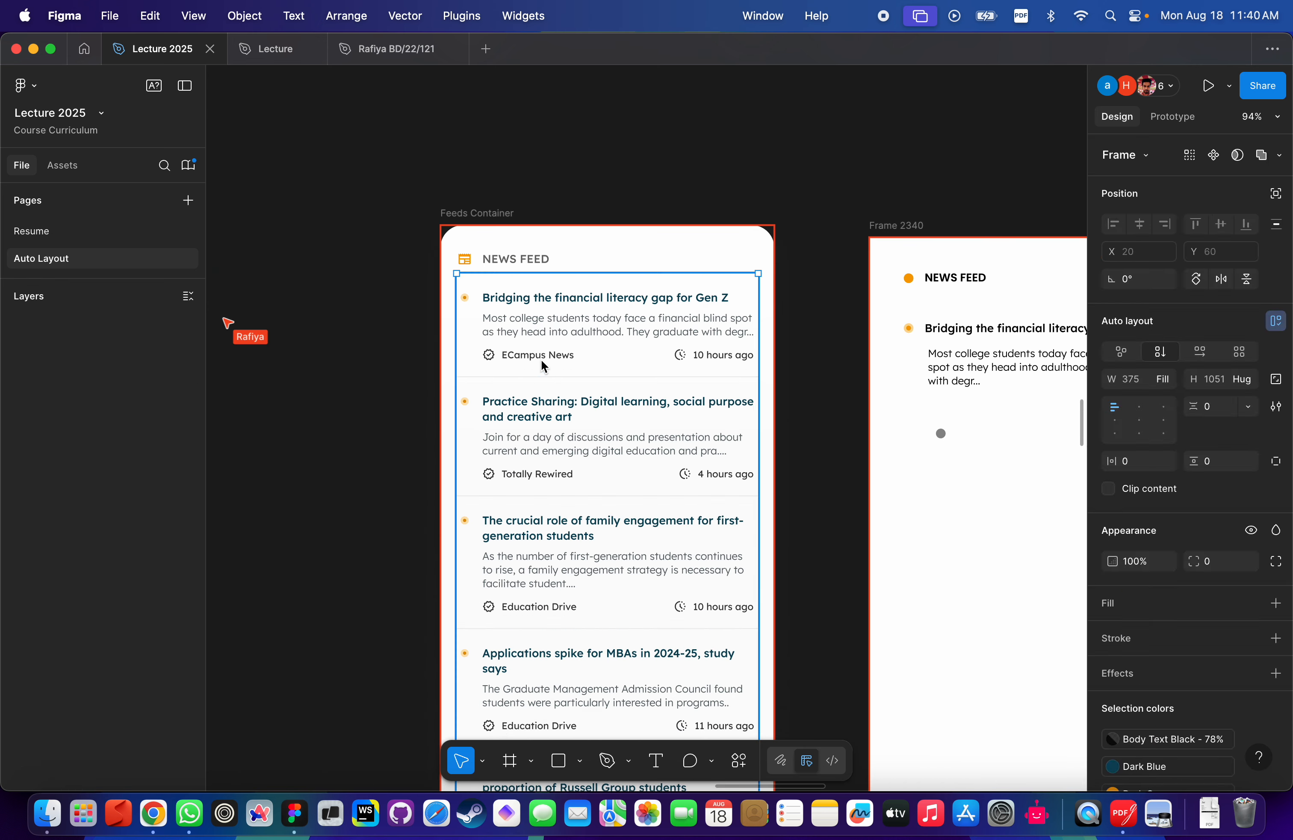
{"action": "double_click", "coordinate": [538, 360]}
{"action": "double_click", "coordinate": [535, 360]}
{"action": "double_click", "coordinate": [535, 360]}
{"action": "triple_click", "coordinate": [534, 357]}
{"action": "key", "text": "super+c"}
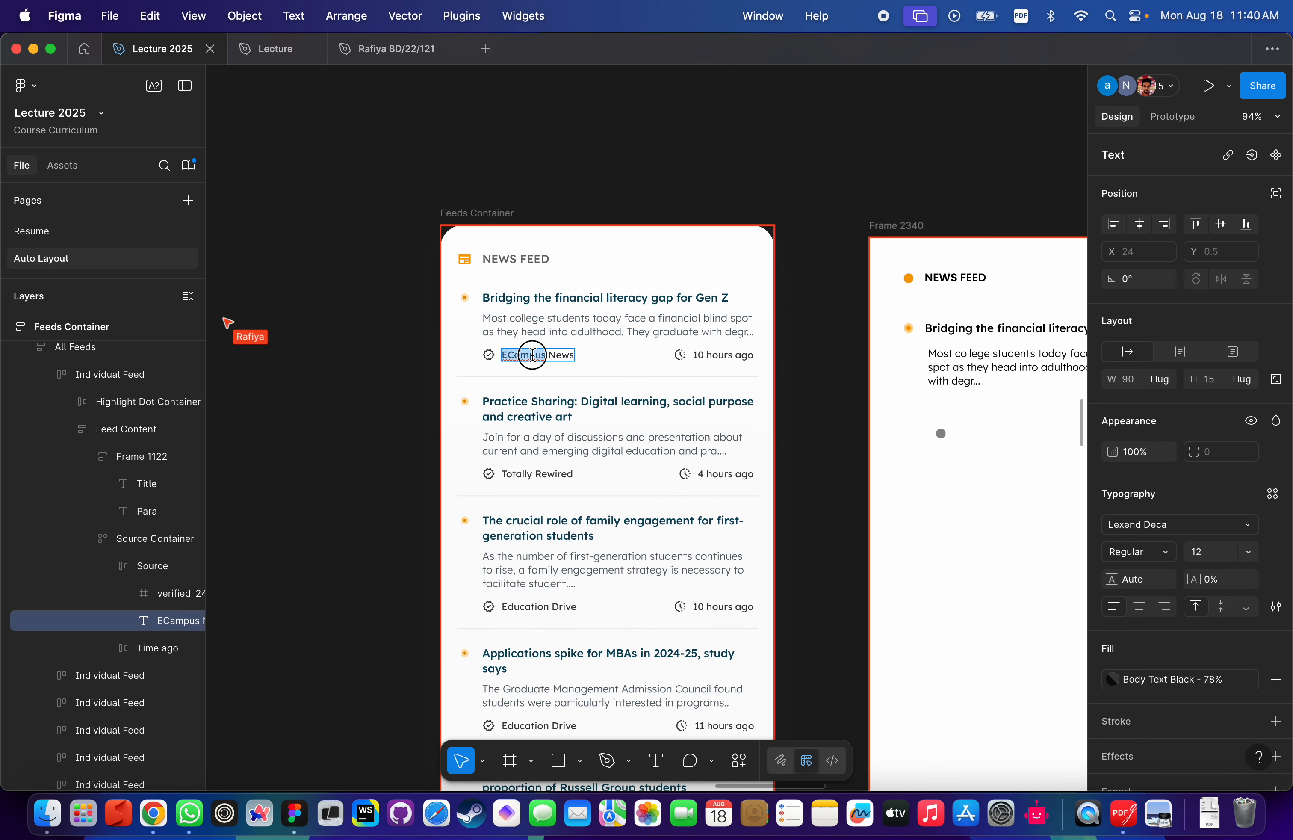
Paste "ECampus News" as a new text in Frame 2340 and place it beside the grey dot, at about X 108, Y 235.
{"action": "scroll", "coordinate": [944, 498], "scroll_direction": "right", "scroll_amount": 5}
{"action": "scroll", "coordinate": [944, 498], "scroll_direction": "down", "scroll_amount": 1}
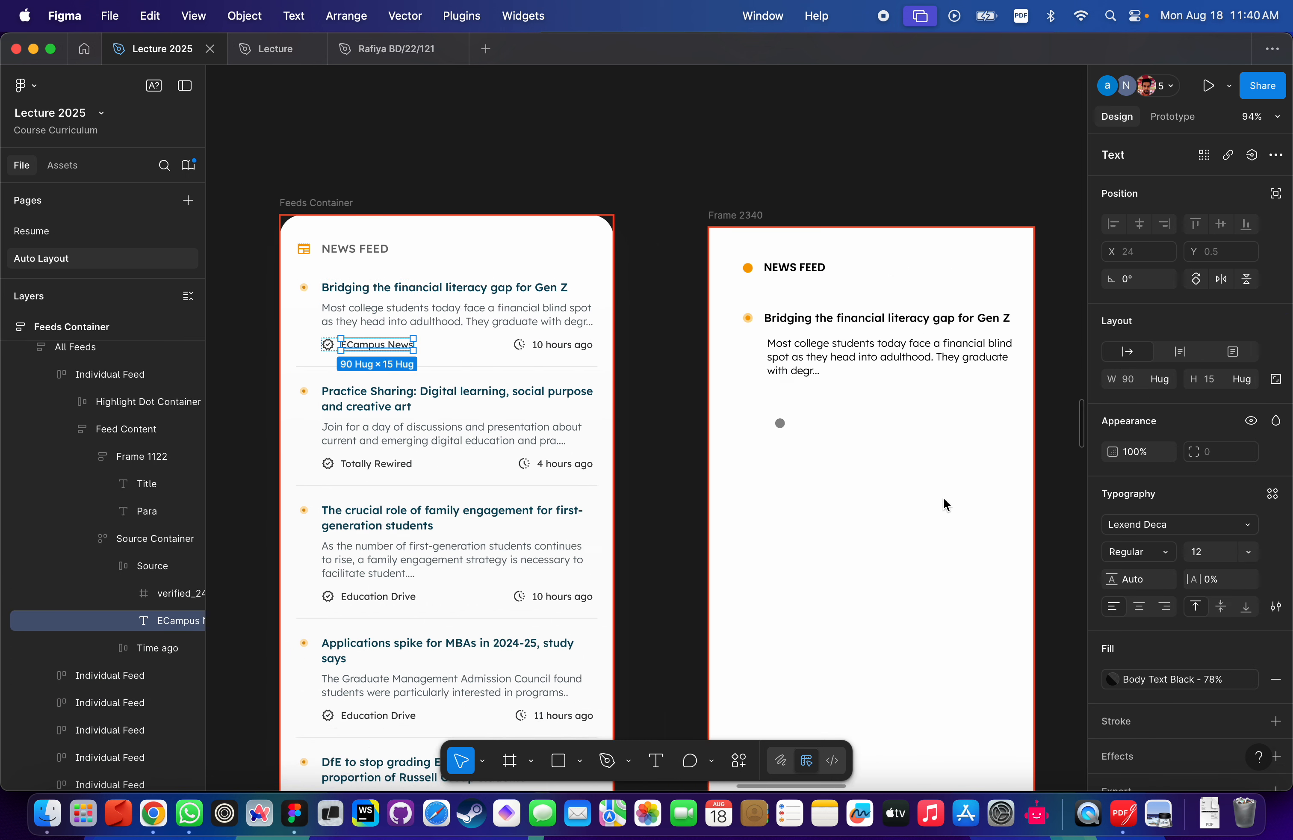
{"action": "left_click", "coordinate": [720, 459]}
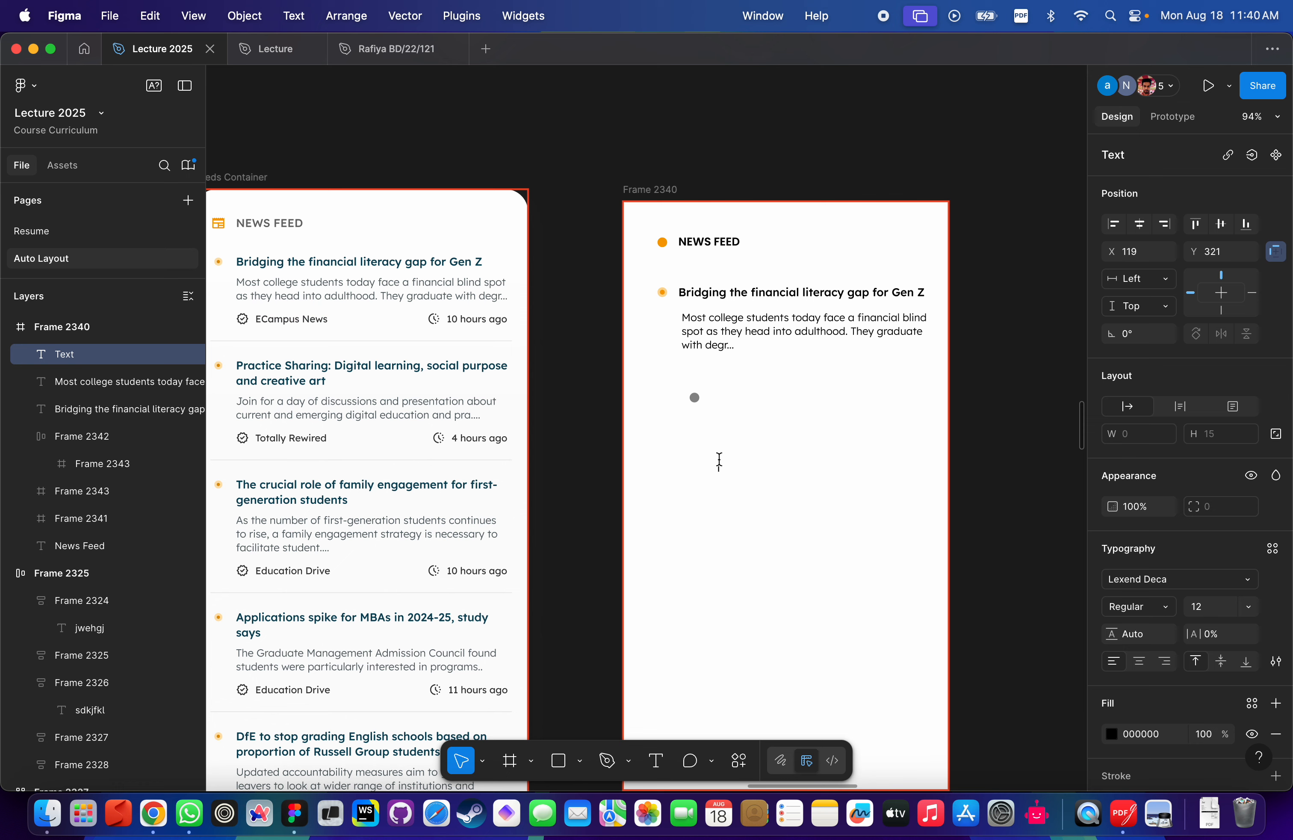
{"action": "key", "text": "super+v"}
{"action": "key", "text": "Escape"}
{"action": "left_click", "coordinate": [700, 520]}
{"action": "left_click_drag", "start_coordinate": [746, 472], "coordinate": [740, 407]}
{"action": "scroll", "coordinate": [740, 406], "scroll_direction": "left", "scroll_amount": 5}
{"action": "scroll", "coordinate": [742, 406], "scroll_direction": "right", "scroll_amount": 10}
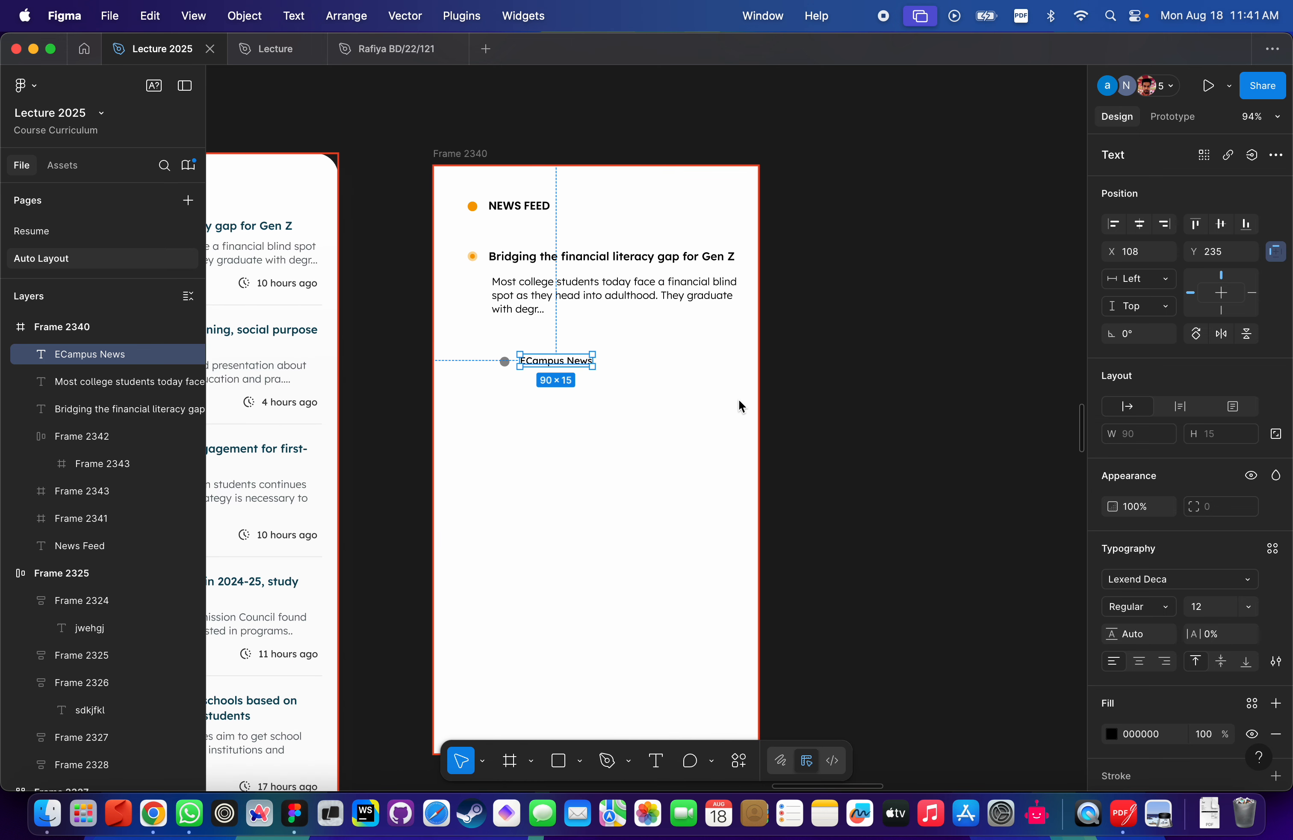
Move the grey dot and the ECampus News text together closer beneath the description, with the dot near its left edge.
{"action": "left_click", "coordinate": [504, 361], "text": "shift"}
{"action": "left_click_drag", "start_coordinate": [548, 361], "coordinate": [537, 346]}
{"action": "left_click", "coordinate": [538, 346]}
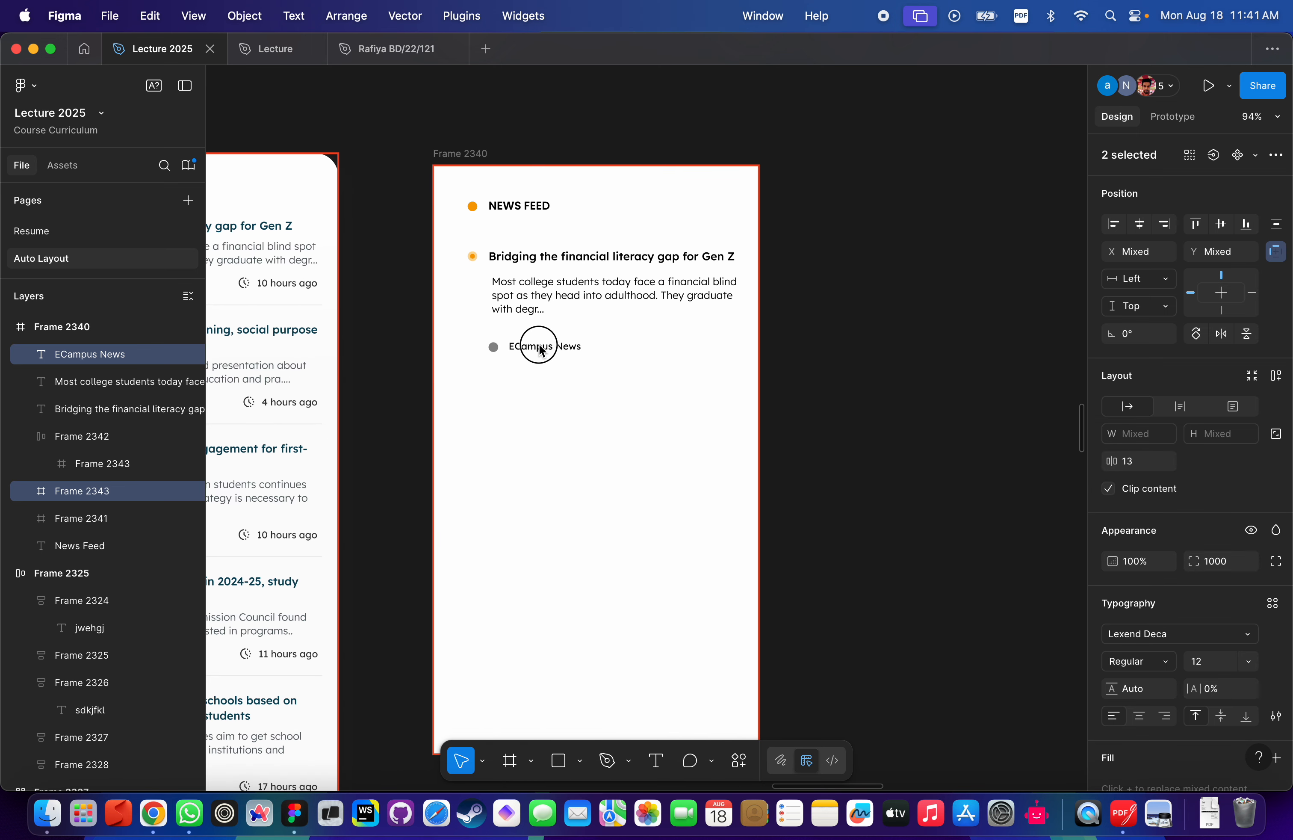
Duplicate the grey dot and ECampus News text and place the copies on about the same row, under the description's right end.
{"action": "left_click", "coordinate": [494, 349], "text": "shift"}
{"action": "left_click_drag", "start_coordinate": [494, 349], "coordinate": [707, 352]}
{"action": "left_click", "coordinate": [849, 367]}
{"action": "scroll", "coordinate": [849, 366], "scroll_direction": "left", "scroll_amount": 5}
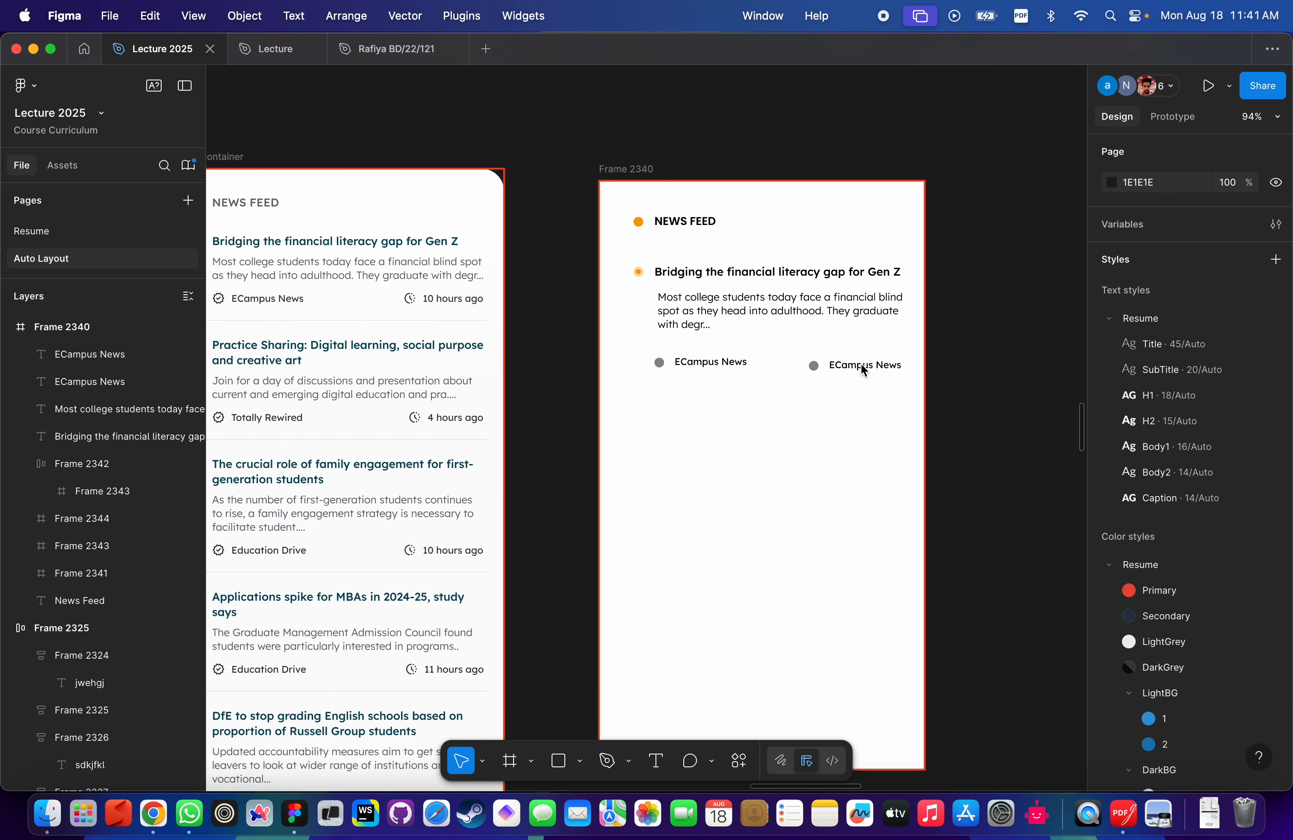
Widen Frame 2340 to about 514 and move it to about X 15422, Y 3991.
{"action": "scroll", "coordinate": [861, 362], "scroll_direction": "left", "scroll_amount": 5}
{"action": "scroll", "coordinate": [861, 363], "scroll_direction": "up", "scroll_amount": 2}
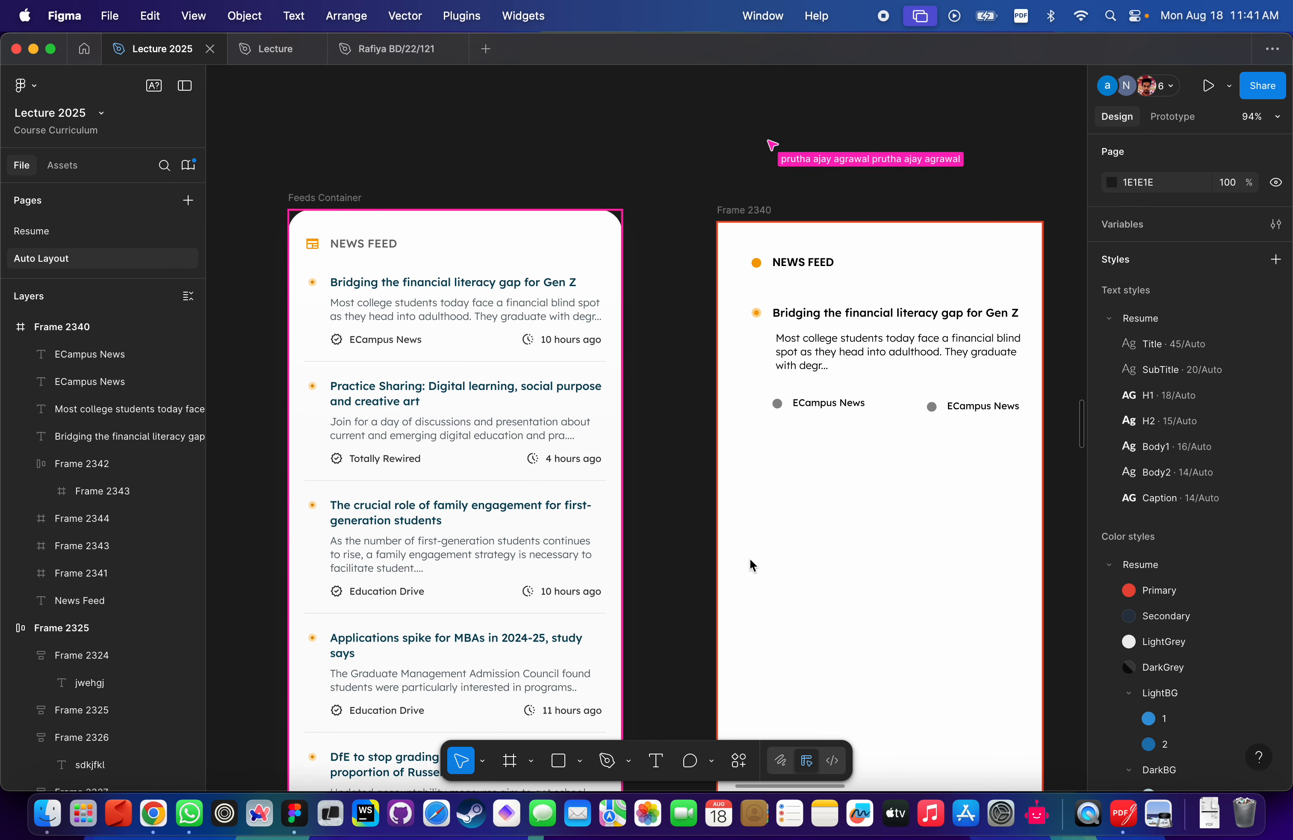
{"action": "scroll", "coordinate": [896, 341], "scroll_direction": "down", "scroll_amount": 1}
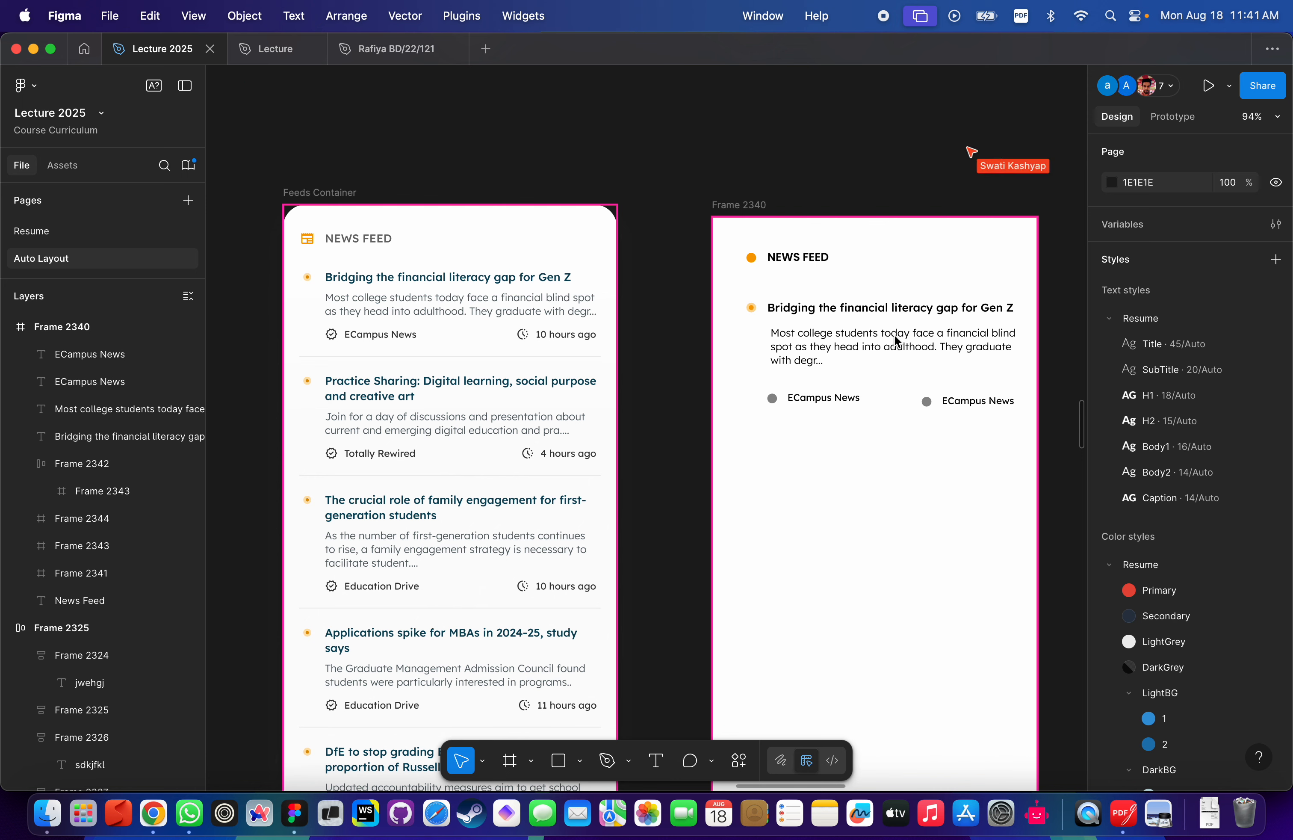
{"action": "left_click", "coordinate": [744, 206]}
{"action": "scroll", "coordinate": [745, 208], "scroll_direction": "right", "scroll_amount": 5}
{"action": "scroll", "coordinate": [744, 207], "scroll_direction": "down", "scroll_amount": 2}
{"action": "left_click_drag", "start_coordinate": [916, 221], "coordinate": [951, 205]}
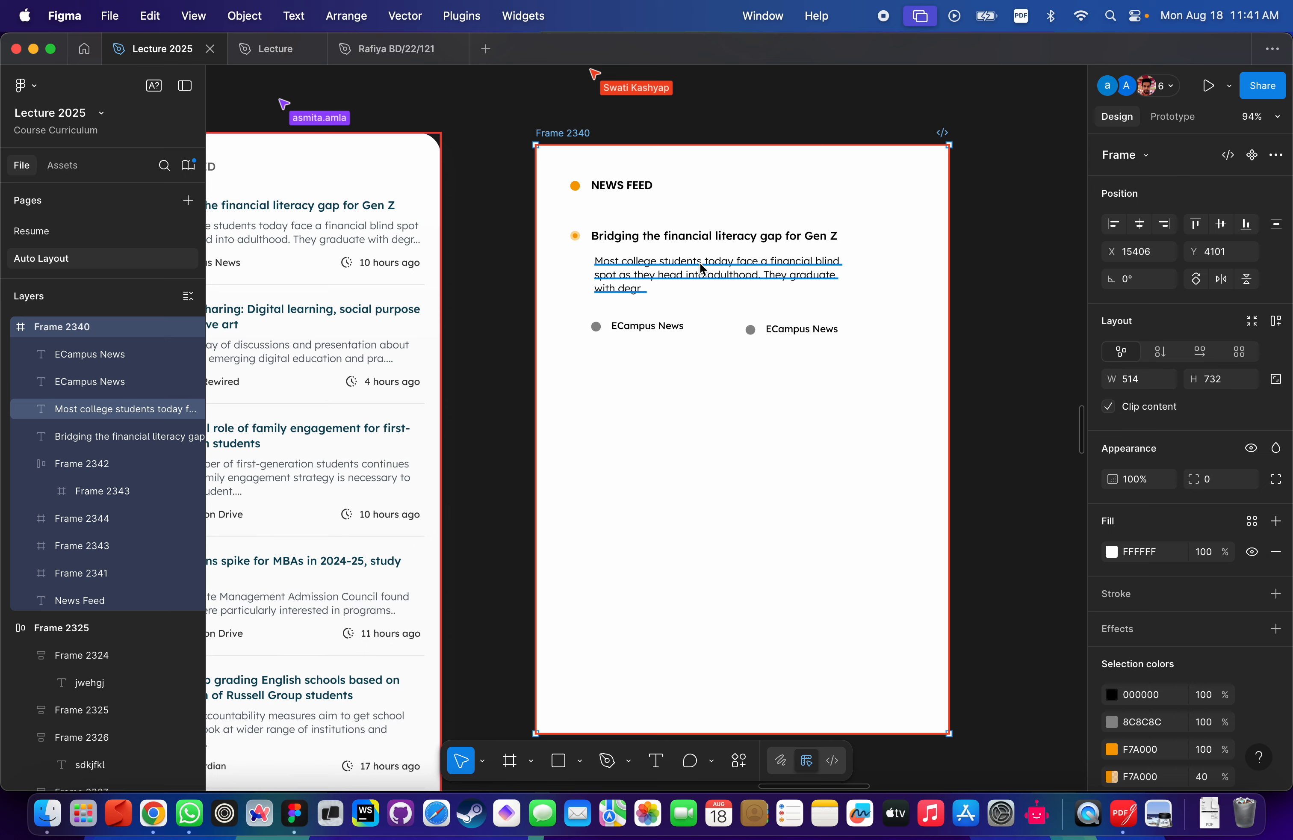
{"action": "left_click_drag", "start_coordinate": [699, 262], "coordinate": [715, 306]}
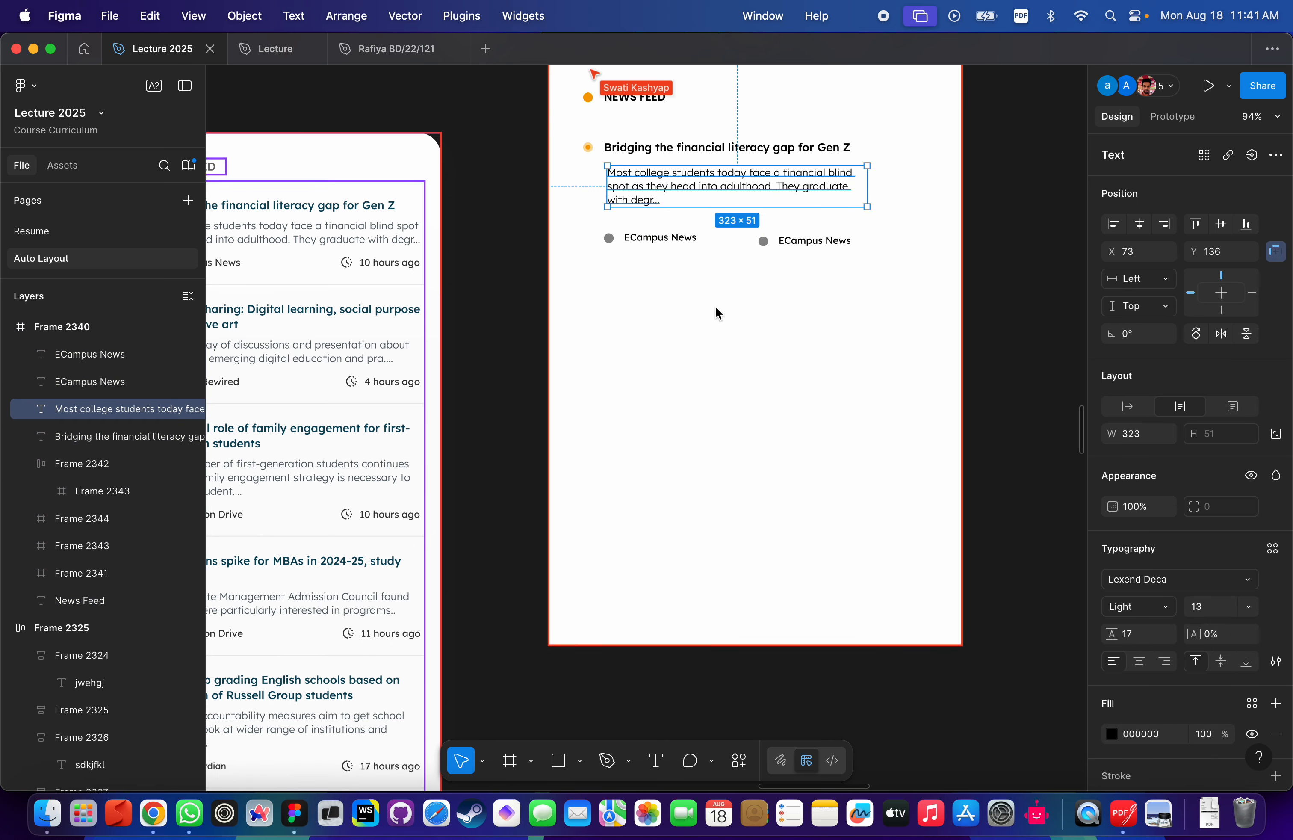
{"action": "scroll", "coordinate": [716, 306], "scroll_direction": "up", "scroll_amount": 5}
{"action": "scroll", "coordinate": [716, 306], "scroll_direction": "left", "scroll_amount": 5}
{"action": "left_click", "coordinate": [860, 583]}
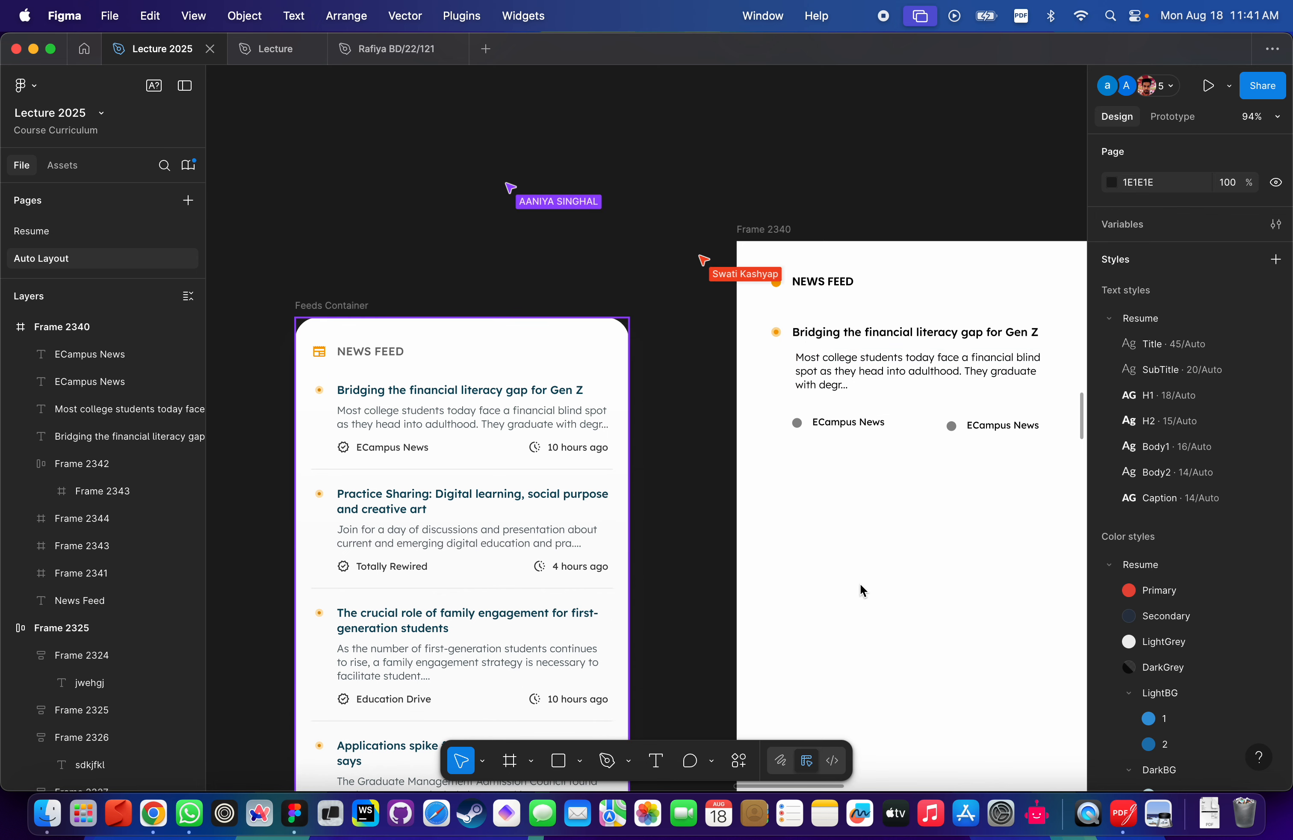
Measure the spacing between the NEWS FEED heading group and the edges of the Feeds Container.
{"action": "scroll", "coordinate": [860, 583], "scroll_direction": "left", "scroll_amount": 3}
{"action": "scroll", "coordinate": [508, 364], "scroll_direction": "up", "scroll_amount": 5}
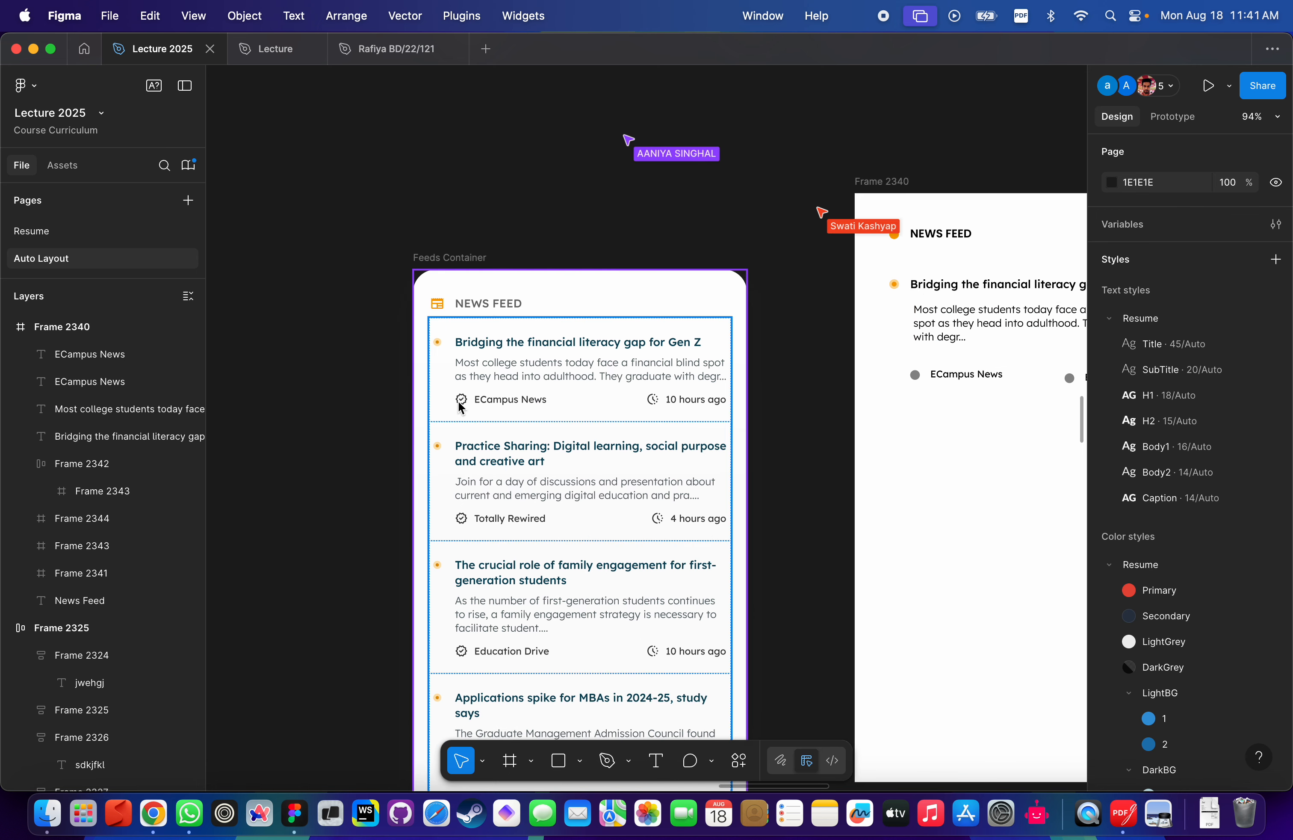
{"action": "left_click", "coordinate": [517, 259]}
{"action": "scroll", "coordinate": [517, 256], "scroll_direction": "right", "scroll_amount": 5}
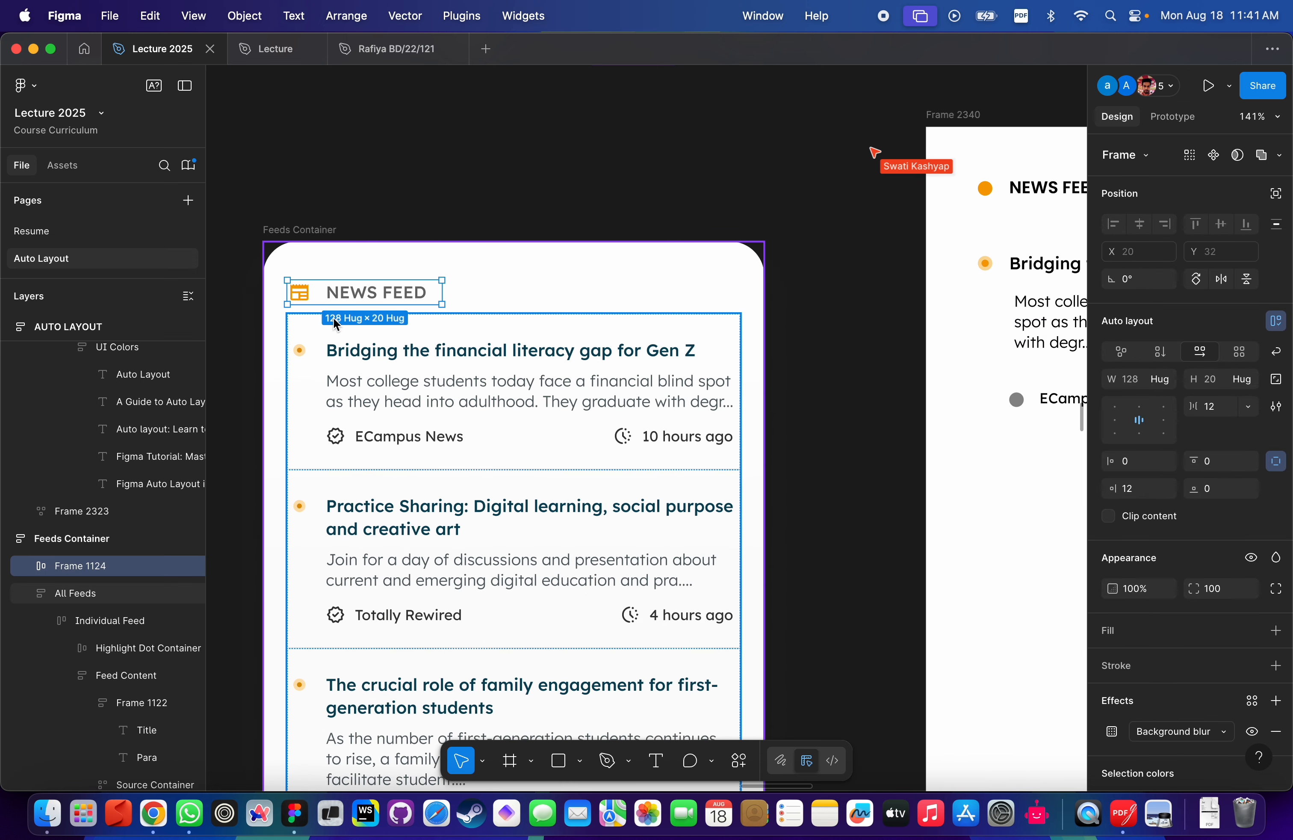
{"action": "key", "text": "alt"}
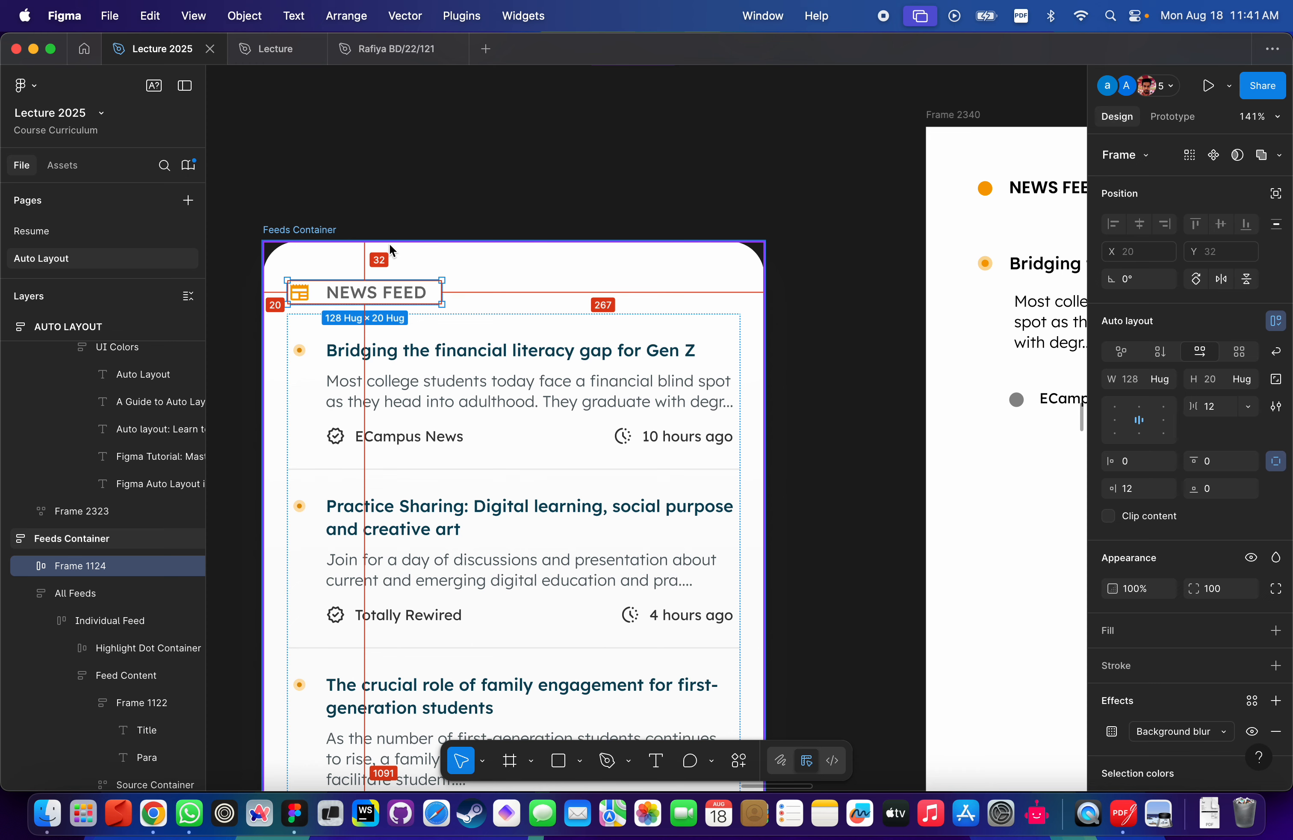
{"action": "scroll", "coordinate": [390, 245], "scroll_direction": "down", "scroll_amount": 5}
{"action": "left_click", "coordinate": [414, 173]}
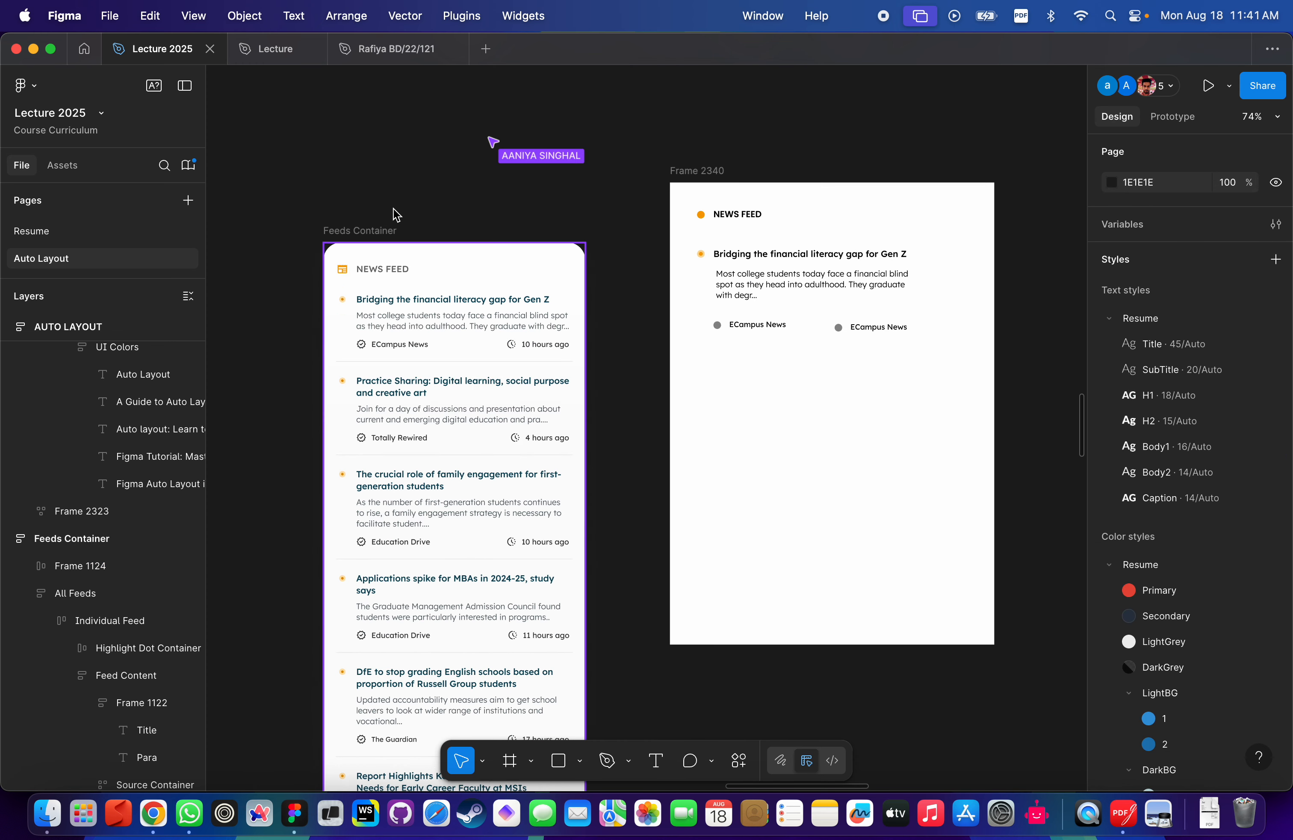
Inspect the padding and layout properties of the Feeds Container and Frame 2340 in Dev Mode, and return to design mode.
{"action": "left_click", "coordinate": [380, 227]}
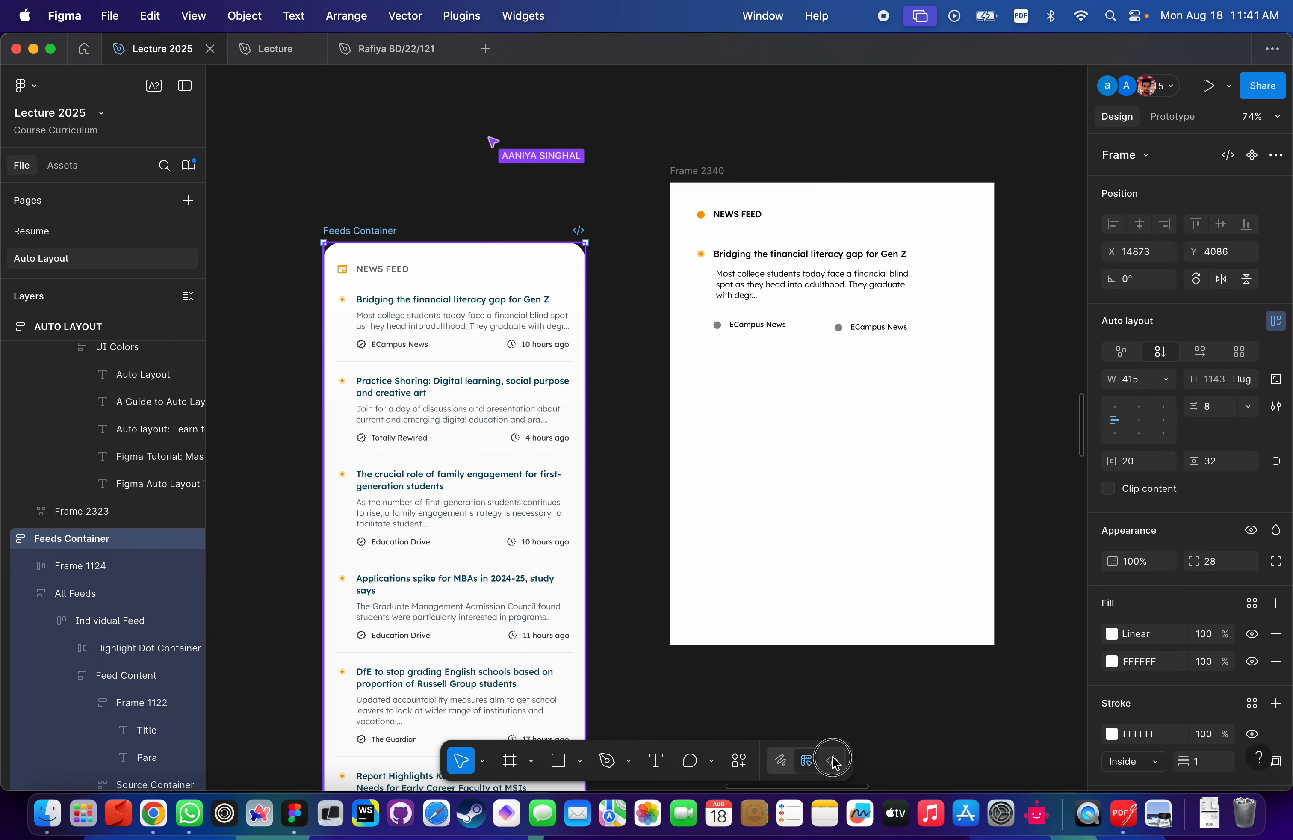
{"action": "left_click", "coordinate": [833, 760]}
{"action": "scroll", "coordinate": [417, 379], "scroll_direction": "up", "scroll_amount": 5}
{"action": "scroll", "coordinate": [598, 281], "scroll_direction": "down", "scroll_amount": 1}
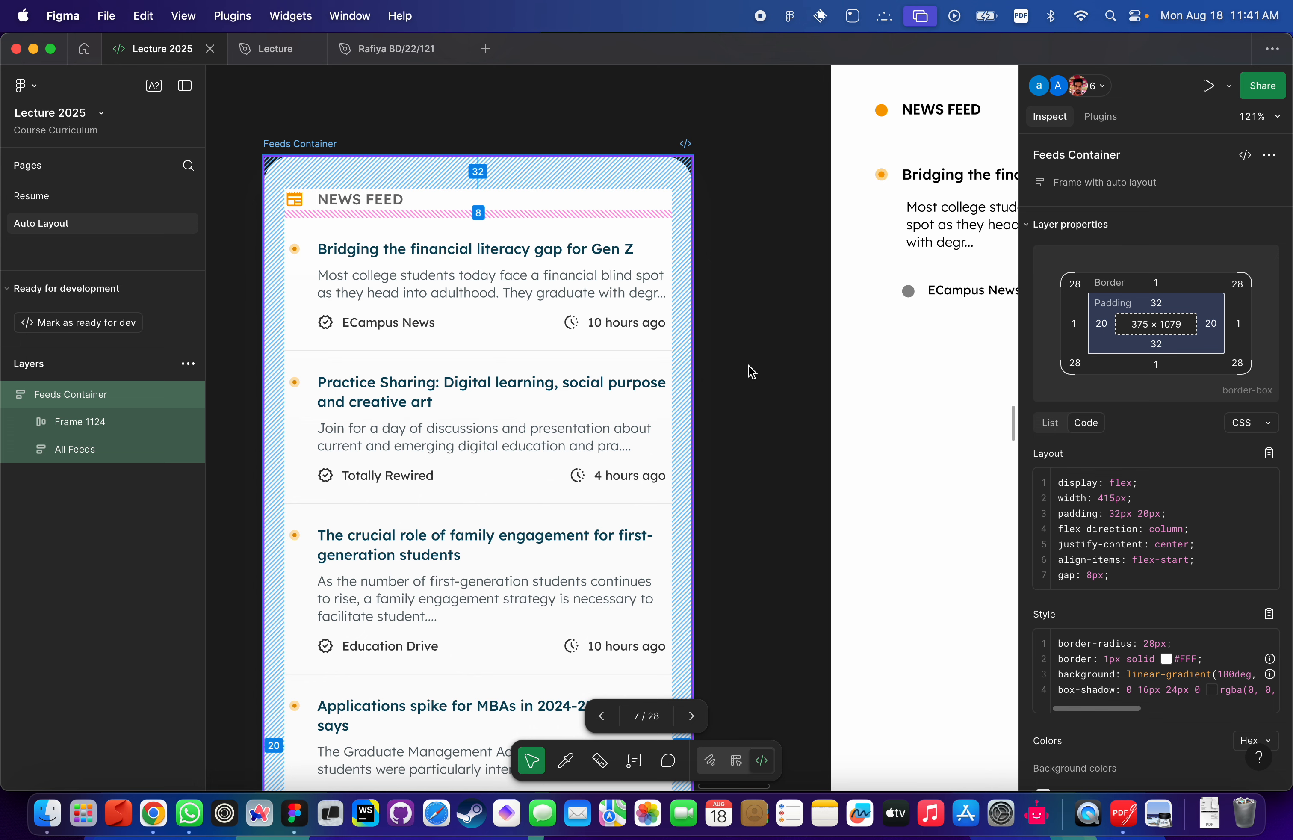
{"action": "scroll", "coordinate": [751, 372], "scroll_direction": "down", "scroll_amount": 3}
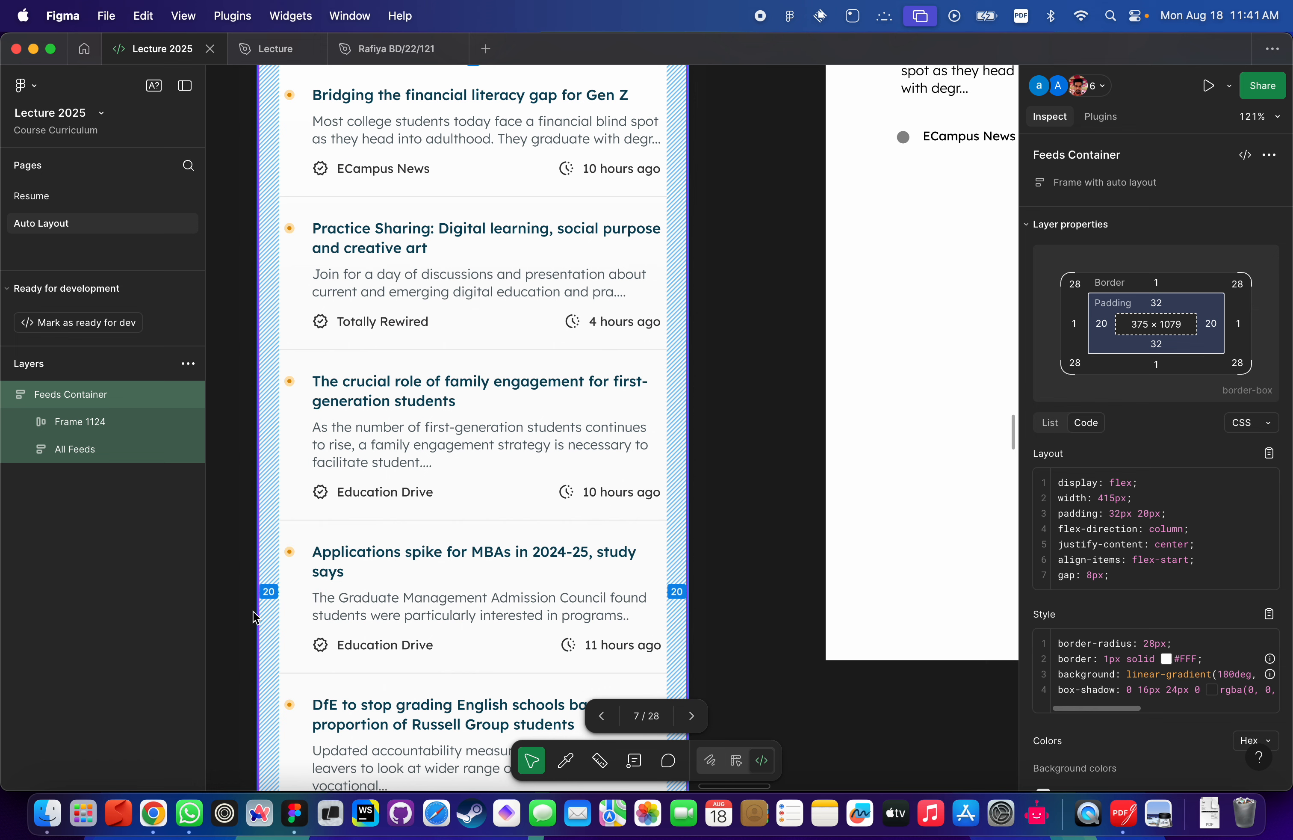
{"action": "scroll", "coordinate": [682, 413], "scroll_direction": "down", "scroll_amount": 5}
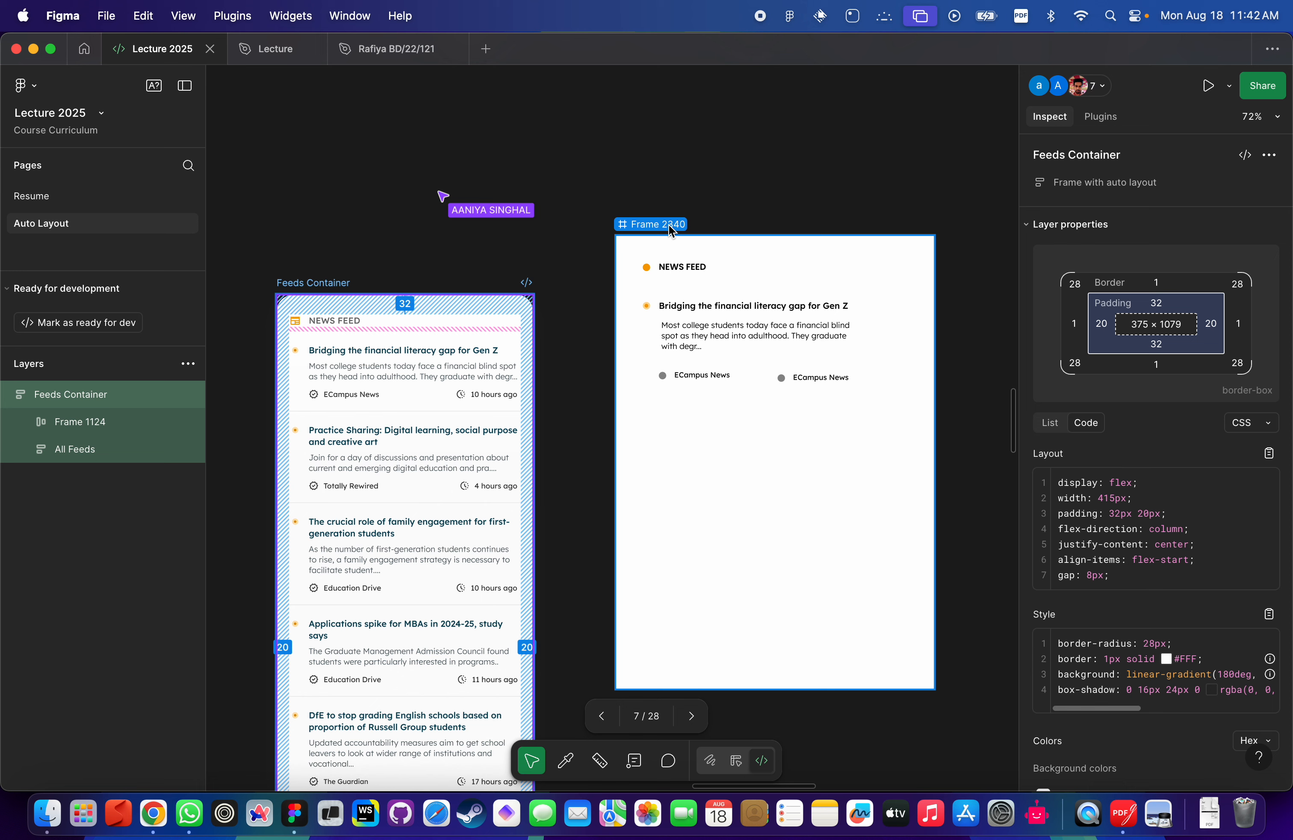
{"action": "left_click", "coordinate": [672, 230]}
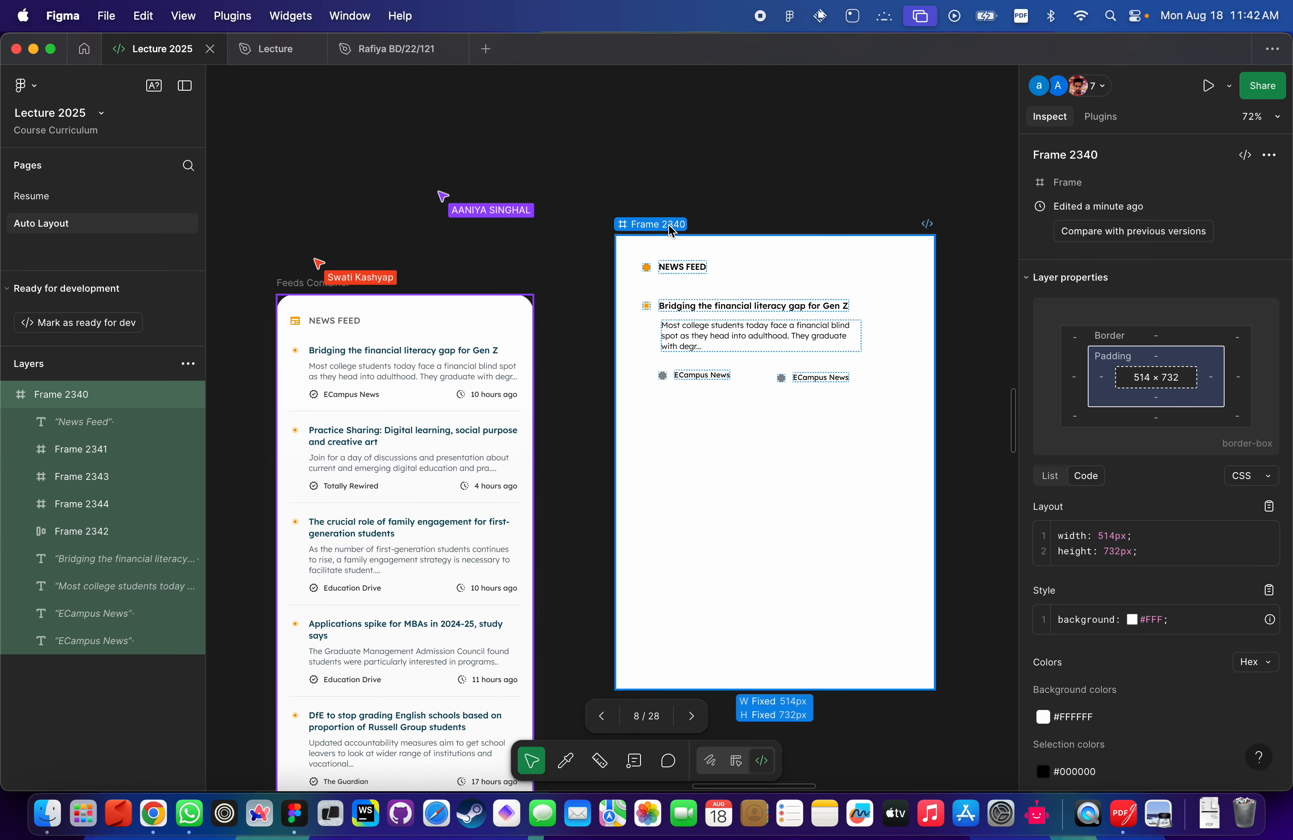
{"action": "left_click", "coordinate": [747, 763]}
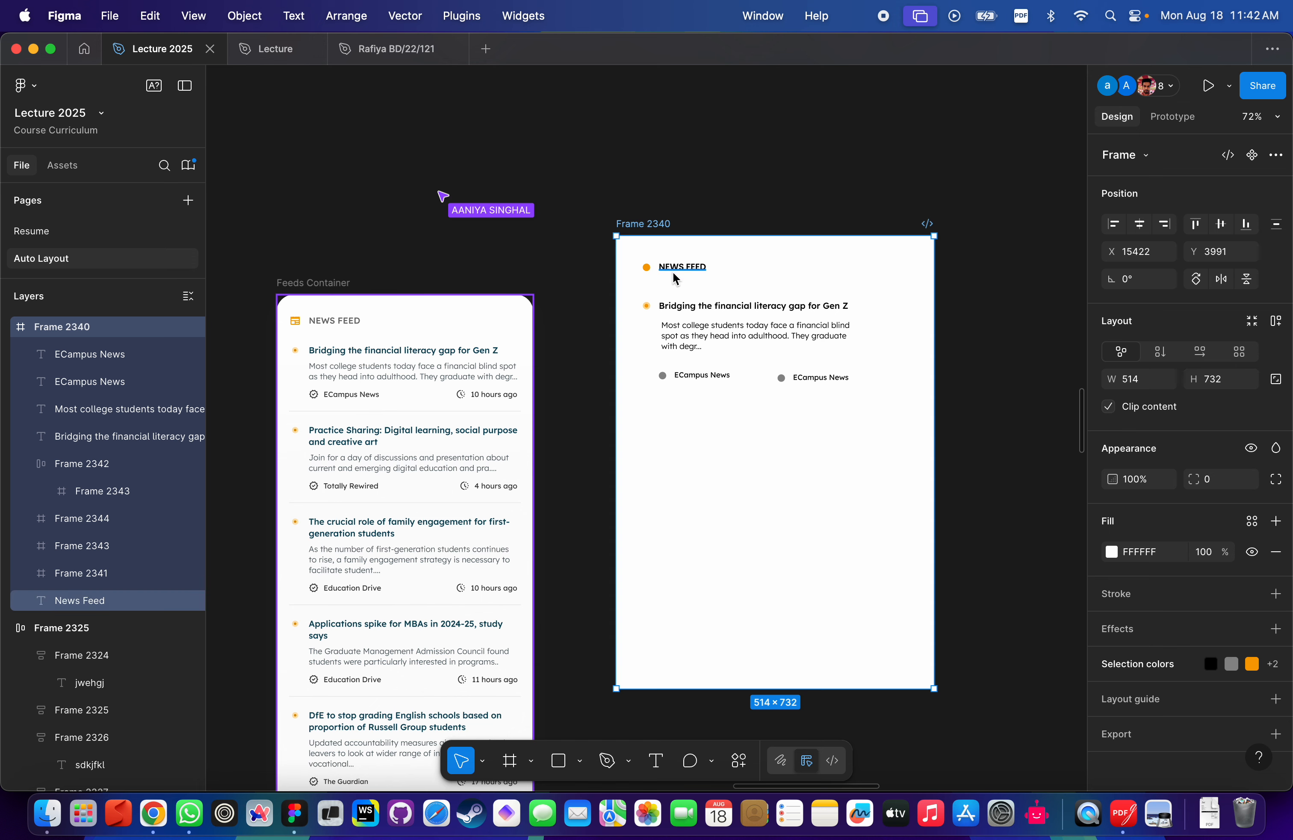
Combine the orange dot and the NEWS FEED heading in Frame 2340 into one auto layout frame.
{"action": "scroll", "coordinate": [675, 278], "scroll_direction": "left", "scroll_amount": 3}
{"action": "left_click", "coordinate": [726, 269]}
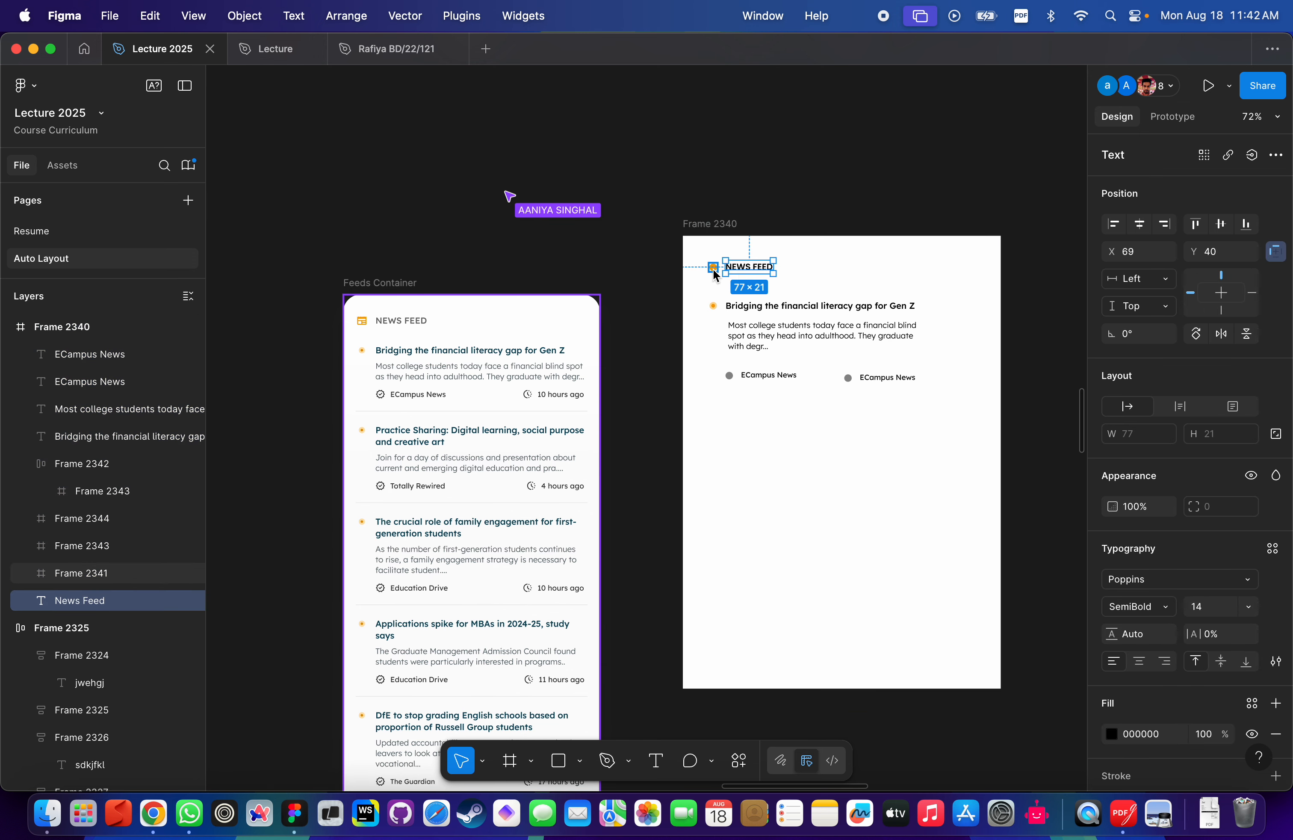
{"action": "scroll", "coordinate": [714, 269], "scroll_direction": "up", "scroll_amount": 5}
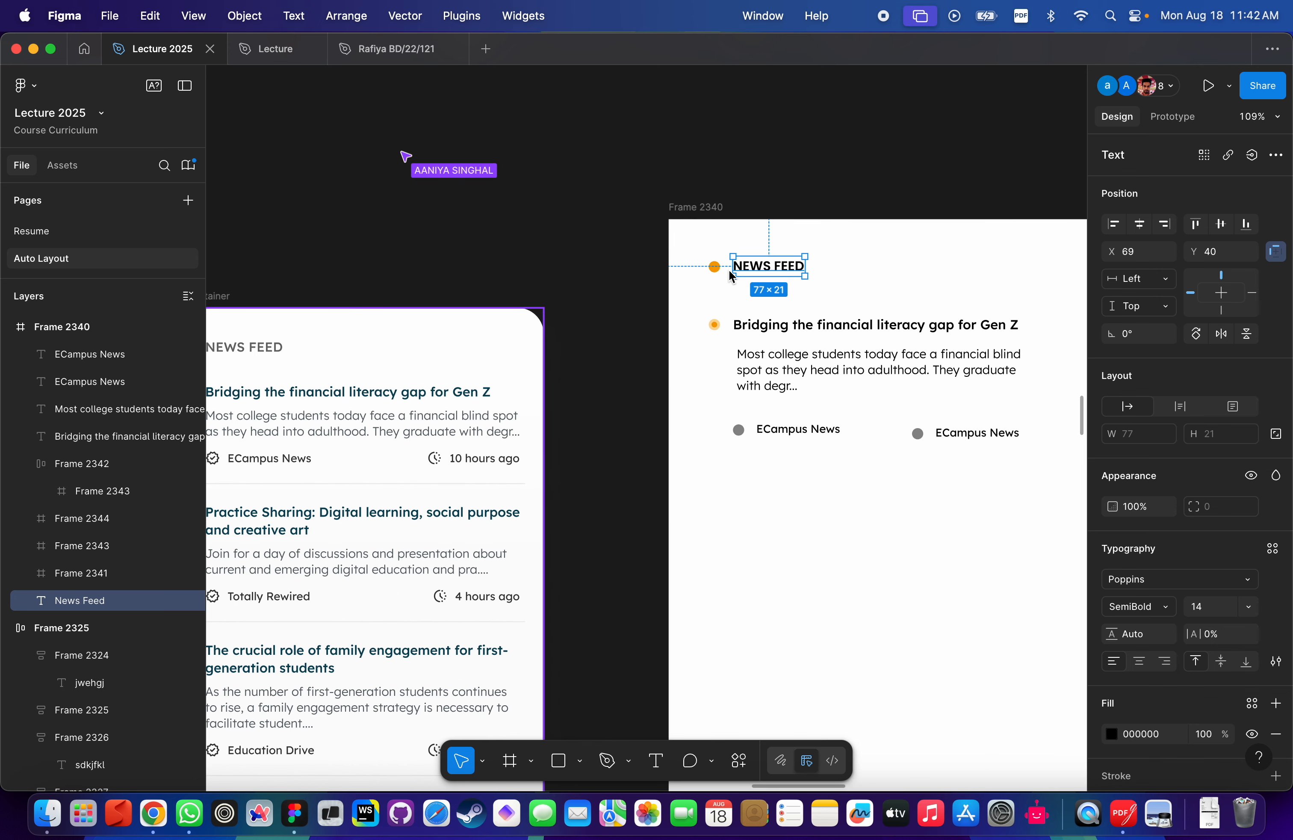
{"action": "scroll", "coordinate": [615, 354], "scroll_direction": "left", "scroll_amount": 15}
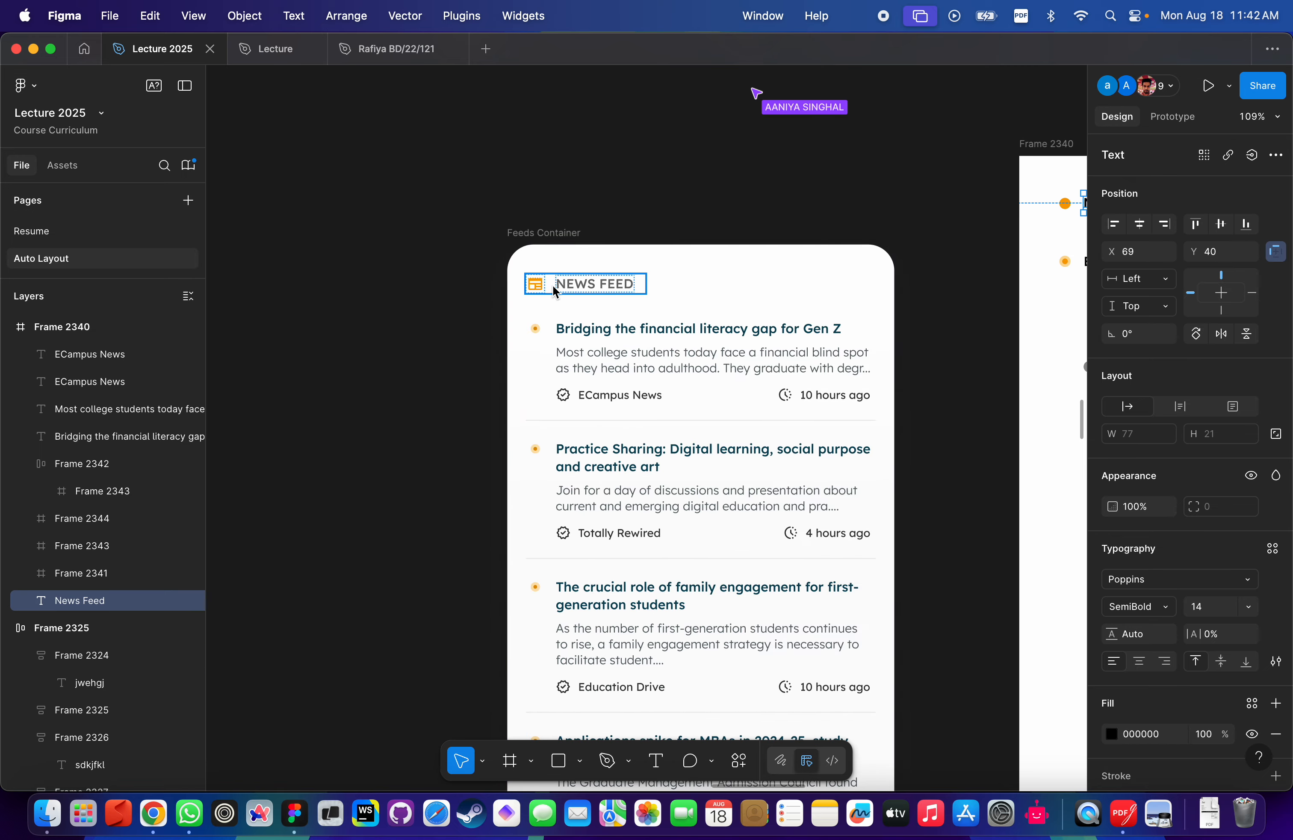
{"action": "scroll", "coordinate": [779, 275], "scroll_direction": "right", "scroll_amount": 16}
{"action": "scroll", "coordinate": [779, 276], "scroll_direction": "up", "scroll_amount": 6}
{"action": "scroll", "coordinate": [782, 281], "scroll_direction": "up", "scroll_amount": 2}
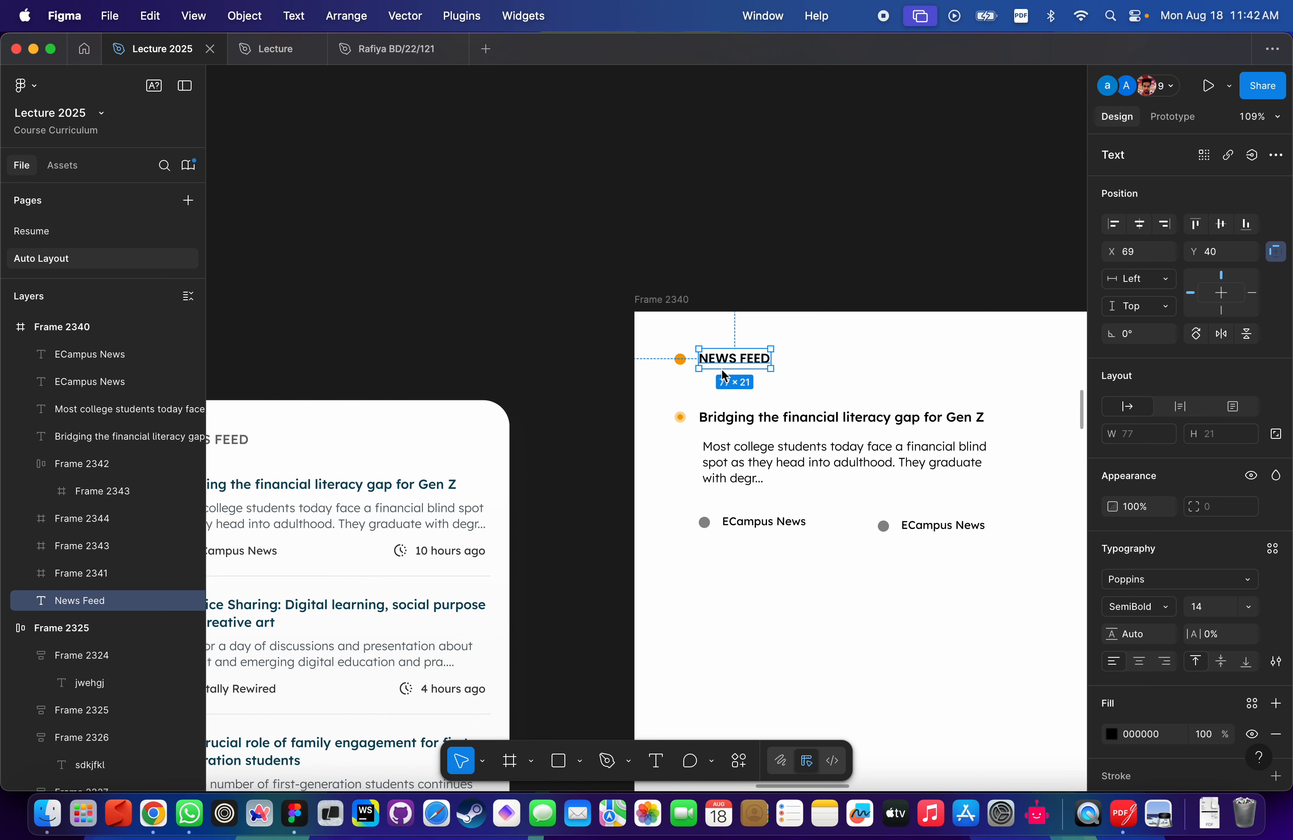
{"action": "left_click", "coordinate": [681, 359], "text": "shift"}
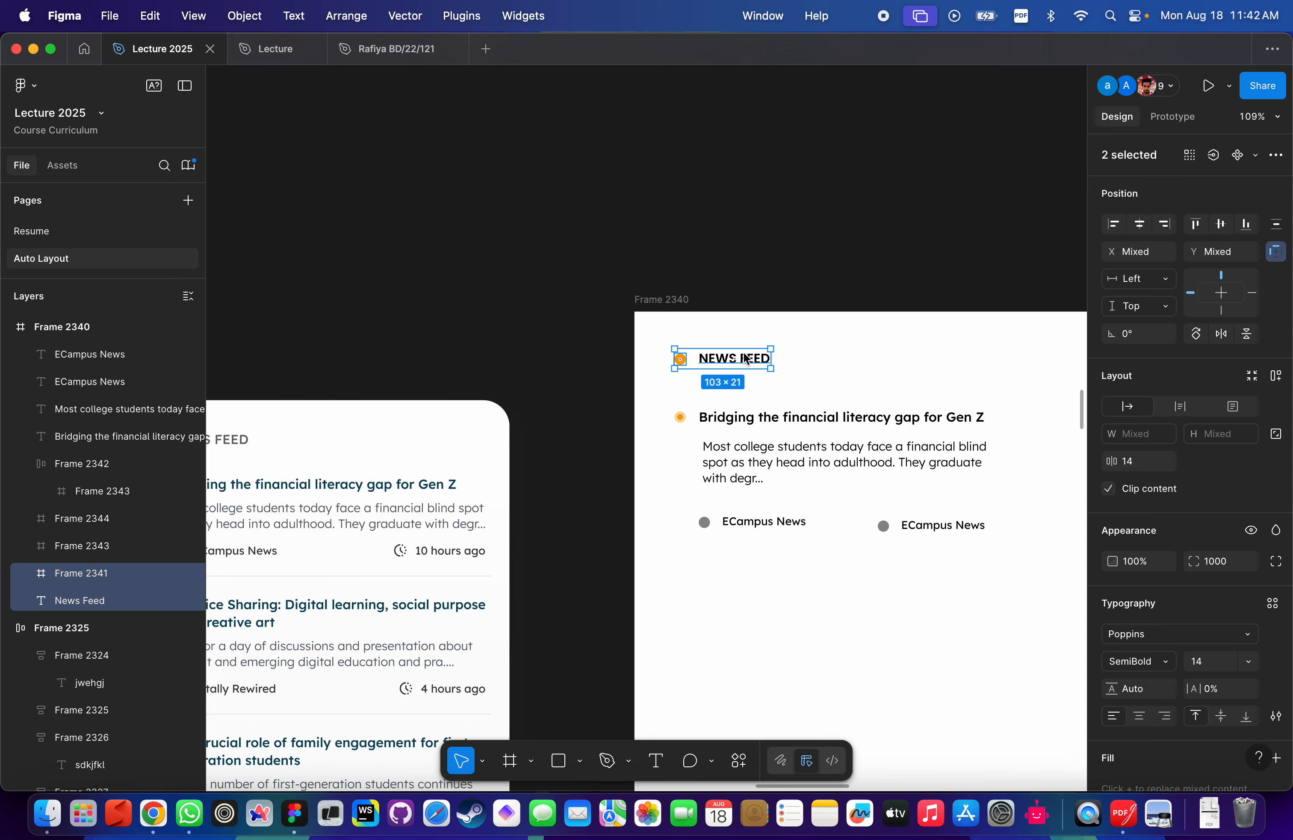
{"action": "scroll", "coordinate": [746, 356], "scroll_direction": "up", "scroll_amount": 5}
{"action": "scroll", "coordinate": [745, 359], "scroll_direction": "up", "scroll_amount": 1}
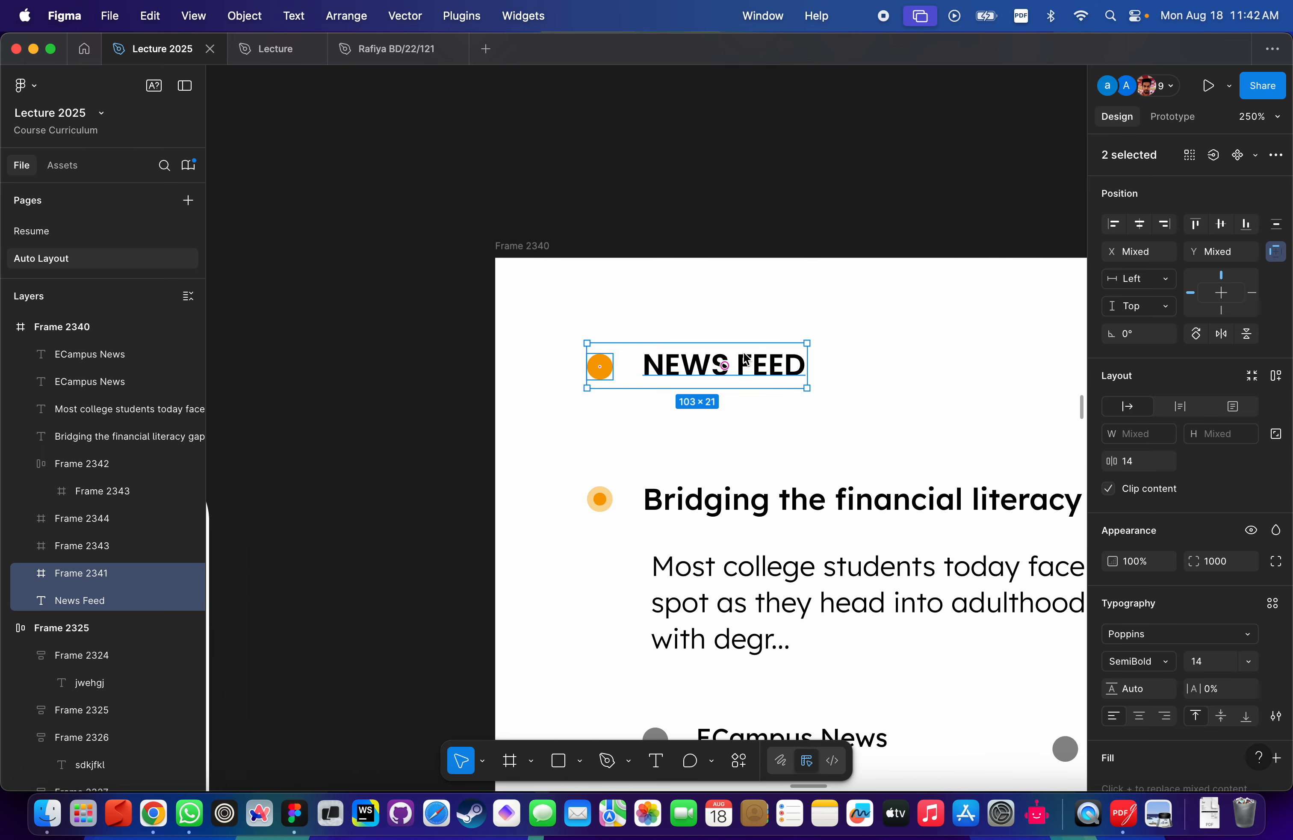
{"action": "right_click", "coordinate": [752, 366]}
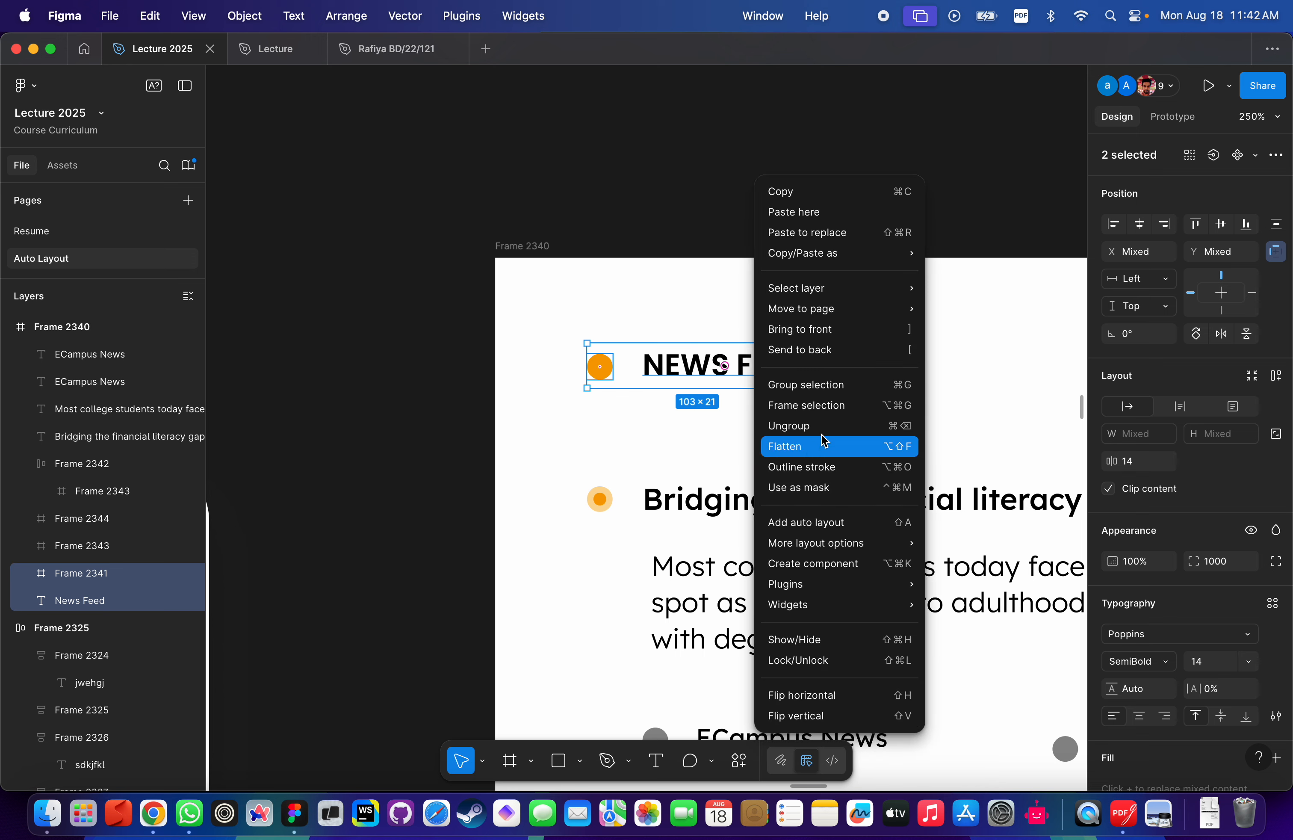
{"action": "left_click", "coordinate": [665, 274]}
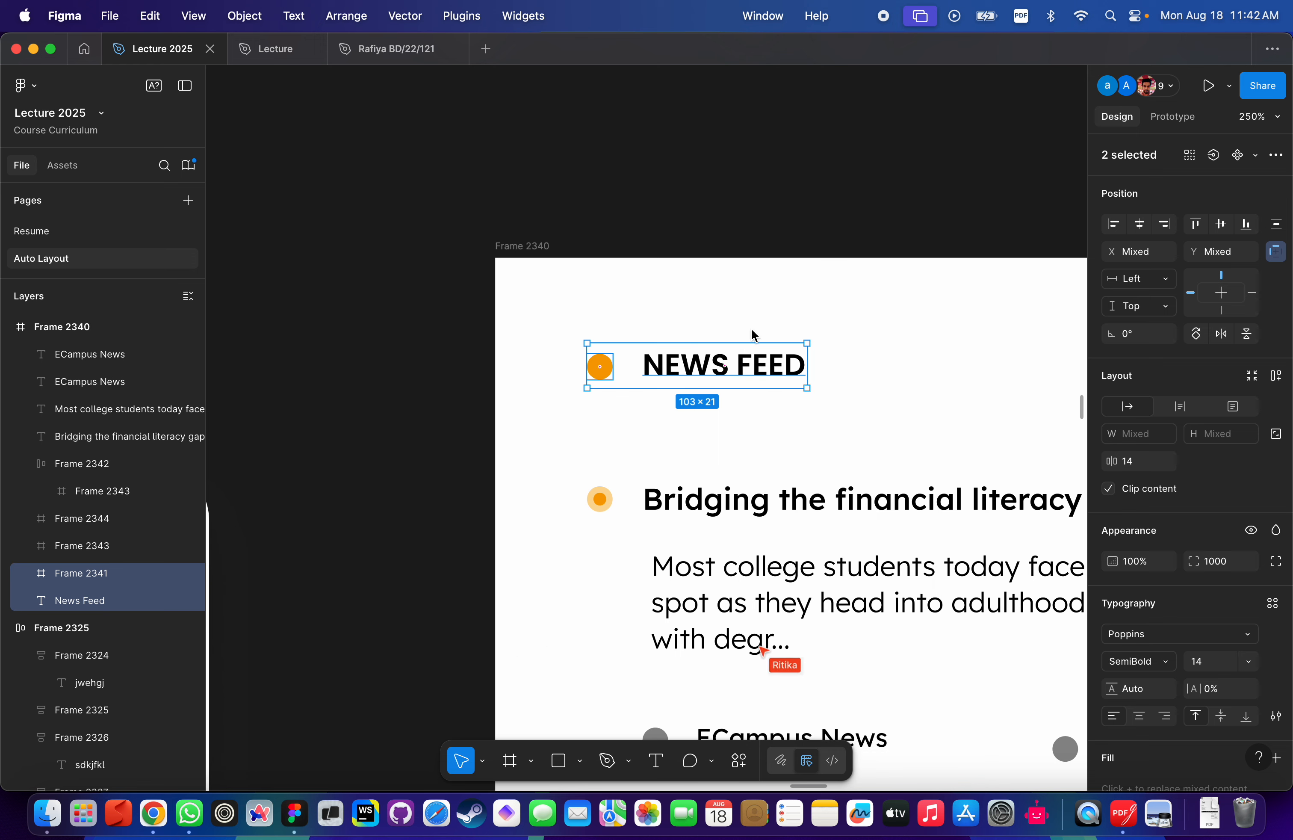
{"action": "key", "text": "shift+a"}
{"action": "key", "text": "super+z"}
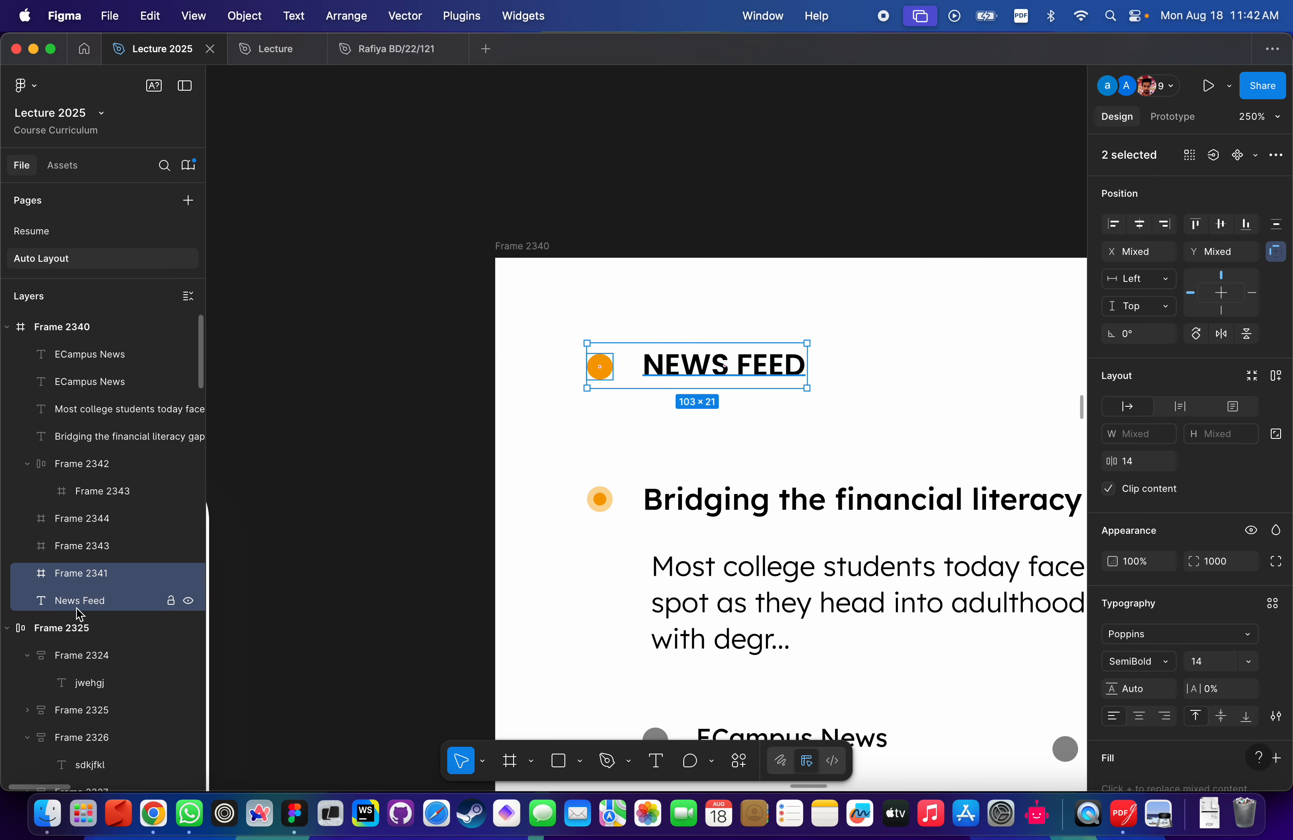
{"action": "key", "text": "shift+a"}
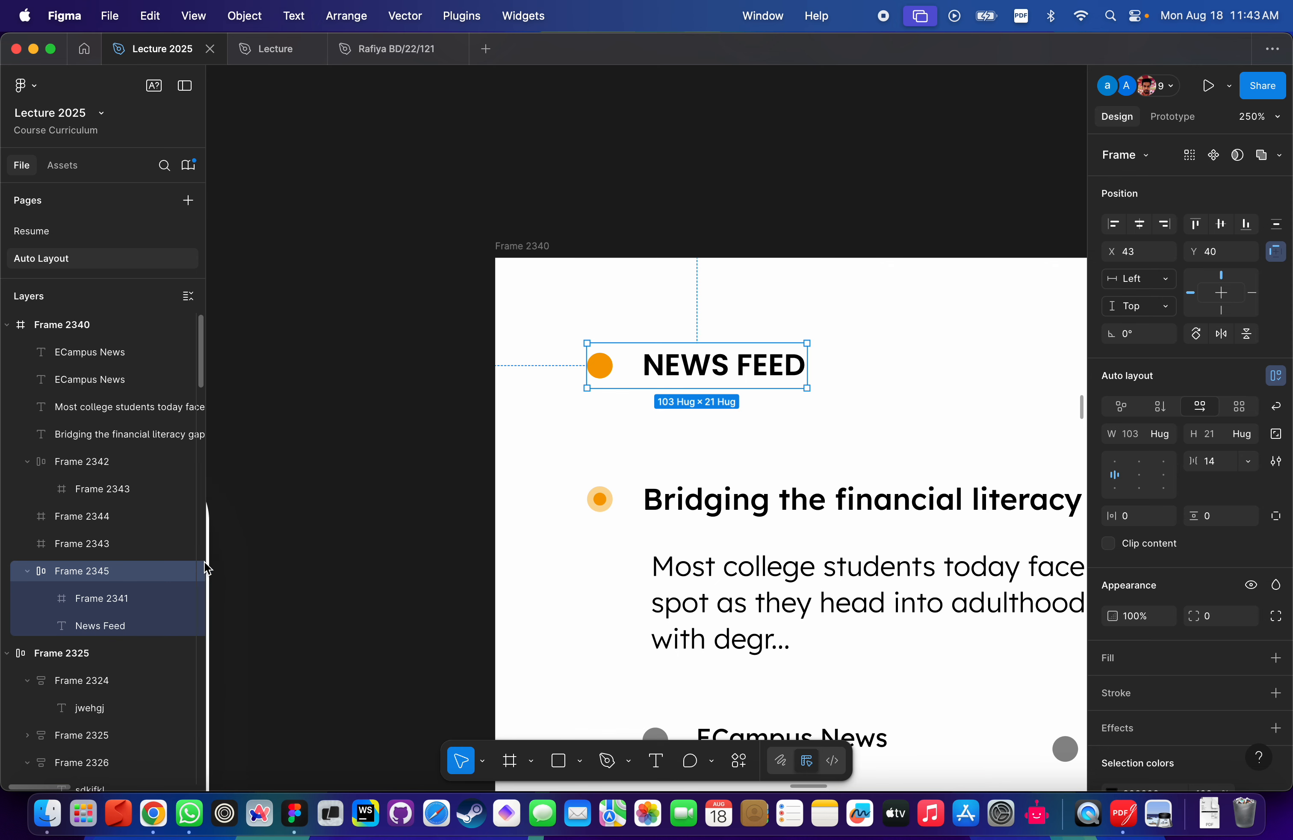
Try top-left alignment in the heading's auto layout frame, and return it to left-centre alignment.
{"action": "scroll", "coordinate": [83, 612], "scroll_direction": "down", "scroll_amount": 2}
{"action": "scroll", "coordinate": [413, 486], "scroll_direction": "down", "scroll_amount": 5}
{"action": "scroll", "coordinate": [412, 486], "scroll_direction": "left", "scroll_amount": 6}
{"action": "scroll", "coordinate": [413, 485], "scroll_direction": "right", "scroll_amount": 5}
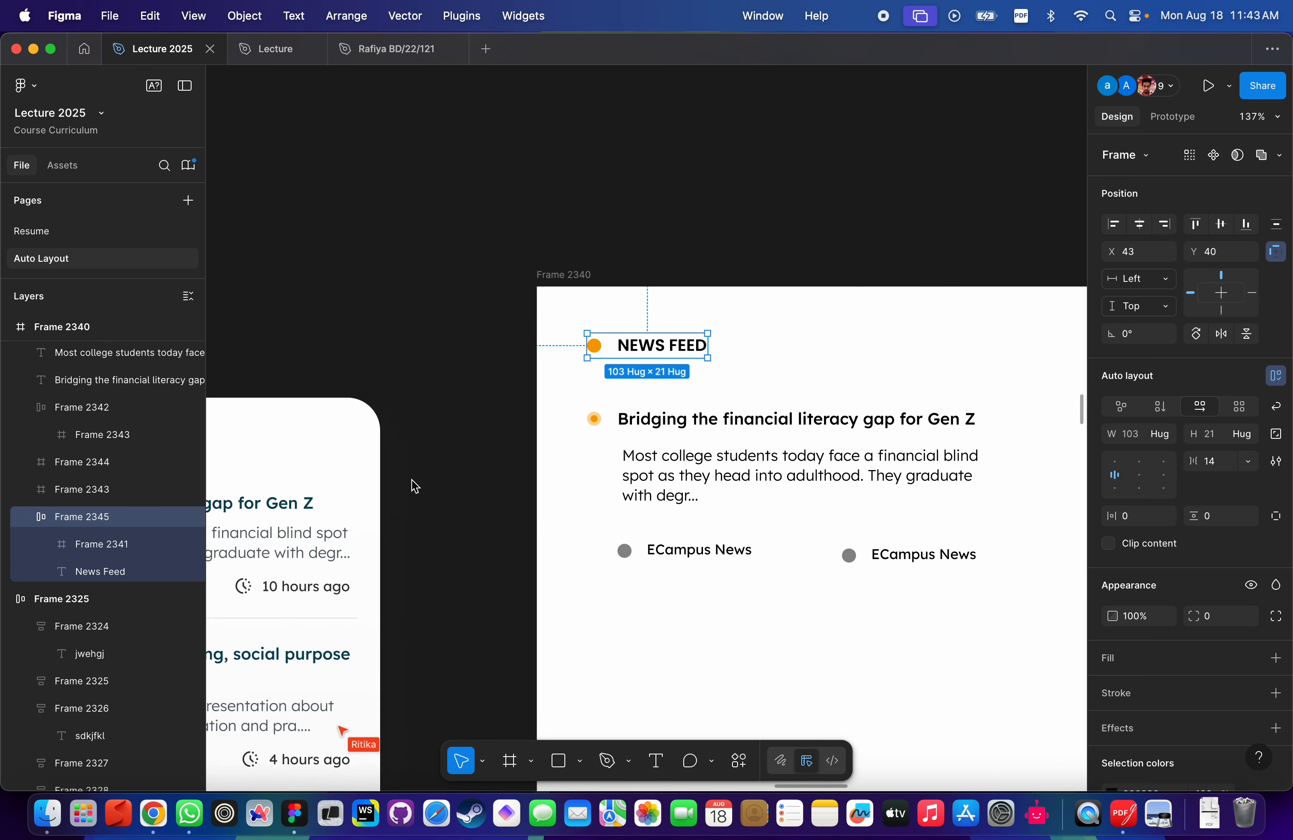
{"action": "scroll", "coordinate": [843, 375], "scroll_direction": "up", "scroll_amount": 3}
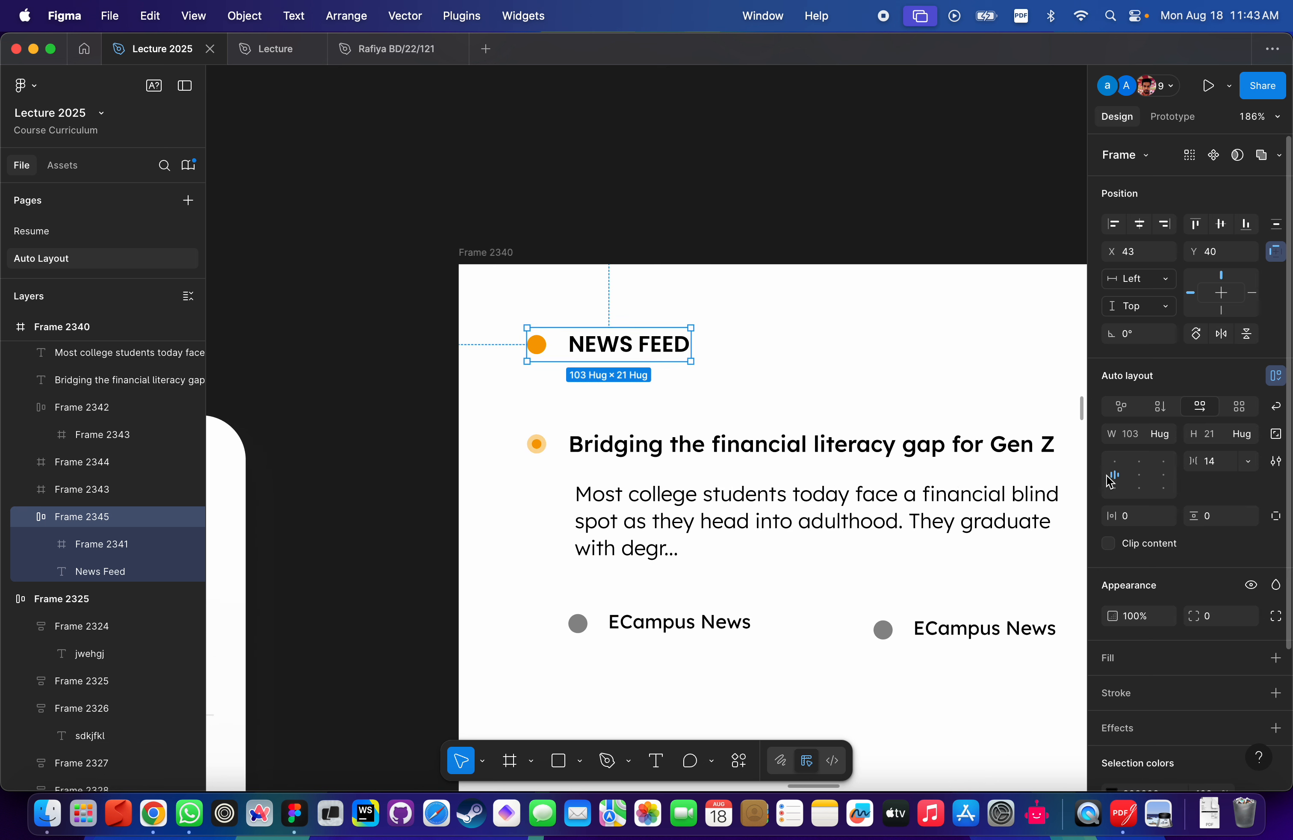
{"action": "left_click", "coordinate": [1116, 462]}
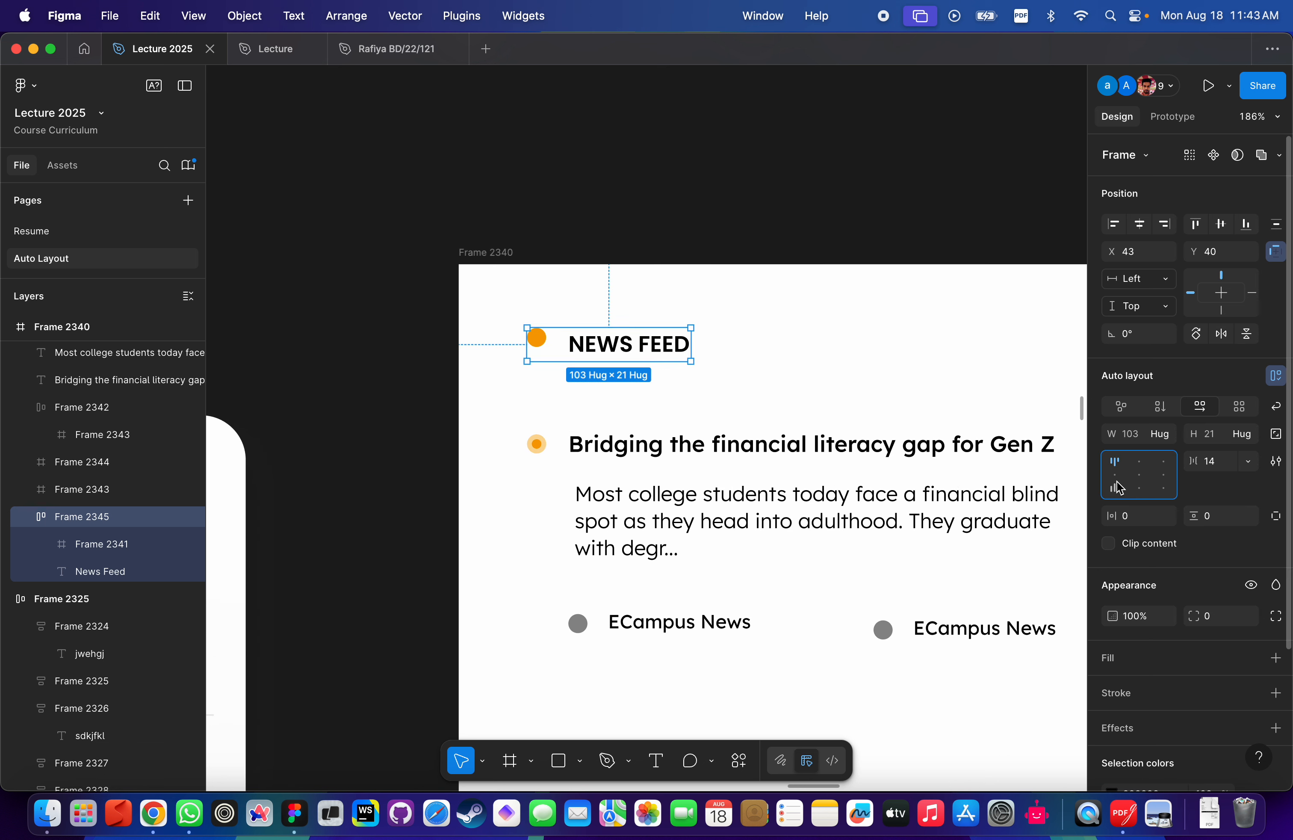
{"action": "left_click", "coordinate": [1117, 476]}
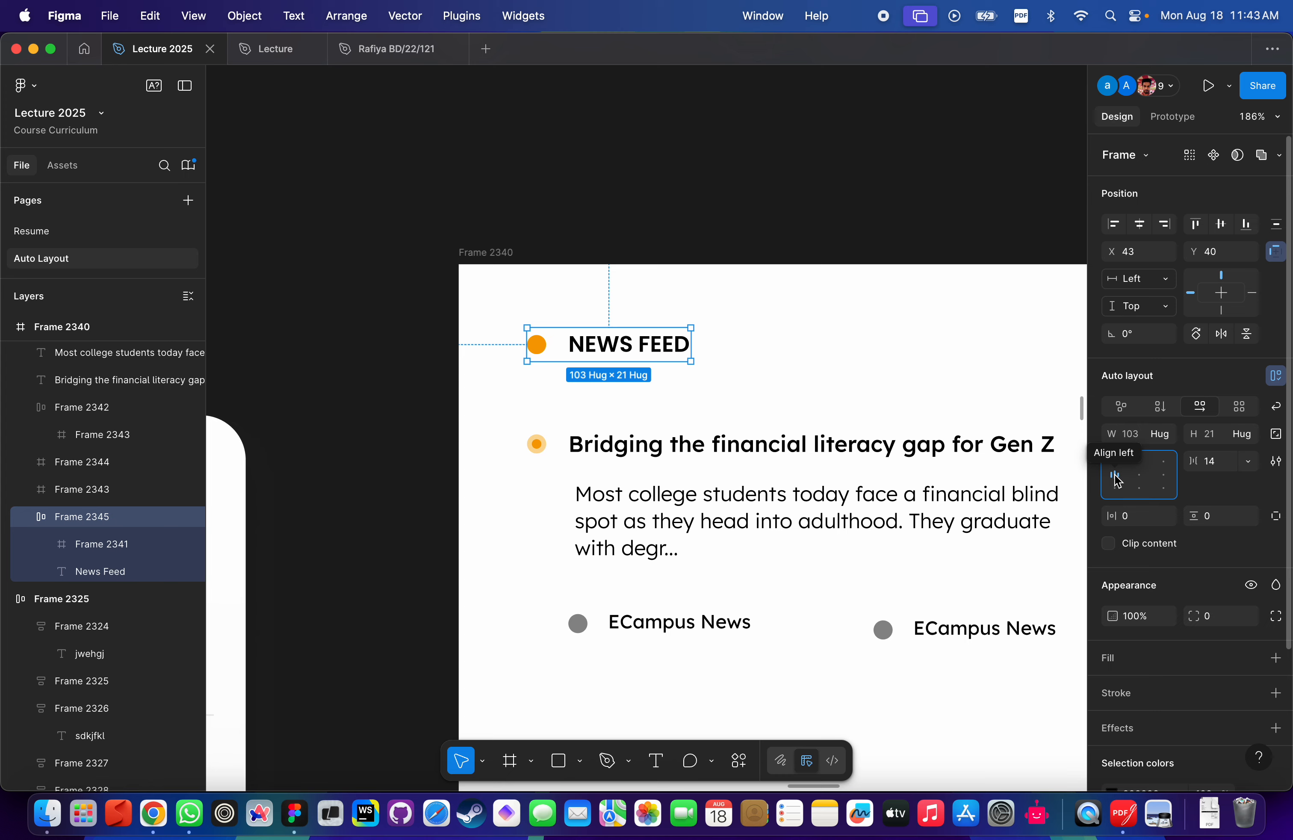
Measure the gap between the icon and the NEWS FEED text in the Feeds Container.
{"action": "scroll", "coordinate": [802, 497], "scroll_direction": "left", "scroll_amount": 15}
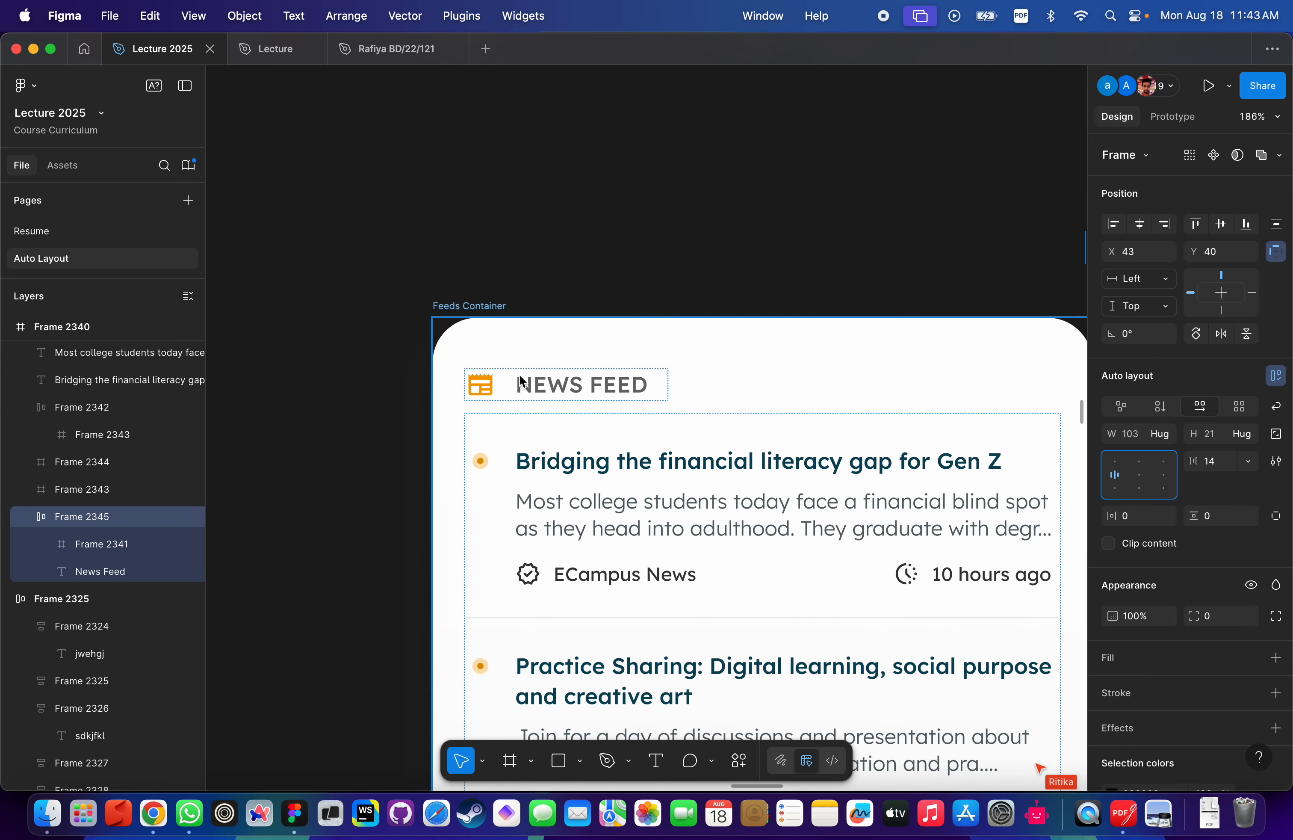
{"action": "left_click", "coordinate": [504, 391]}
{"action": "scroll", "coordinate": [507, 391], "scroll_direction": "up", "scroll_amount": 5}
{"action": "double_click", "coordinate": [564, 393]}
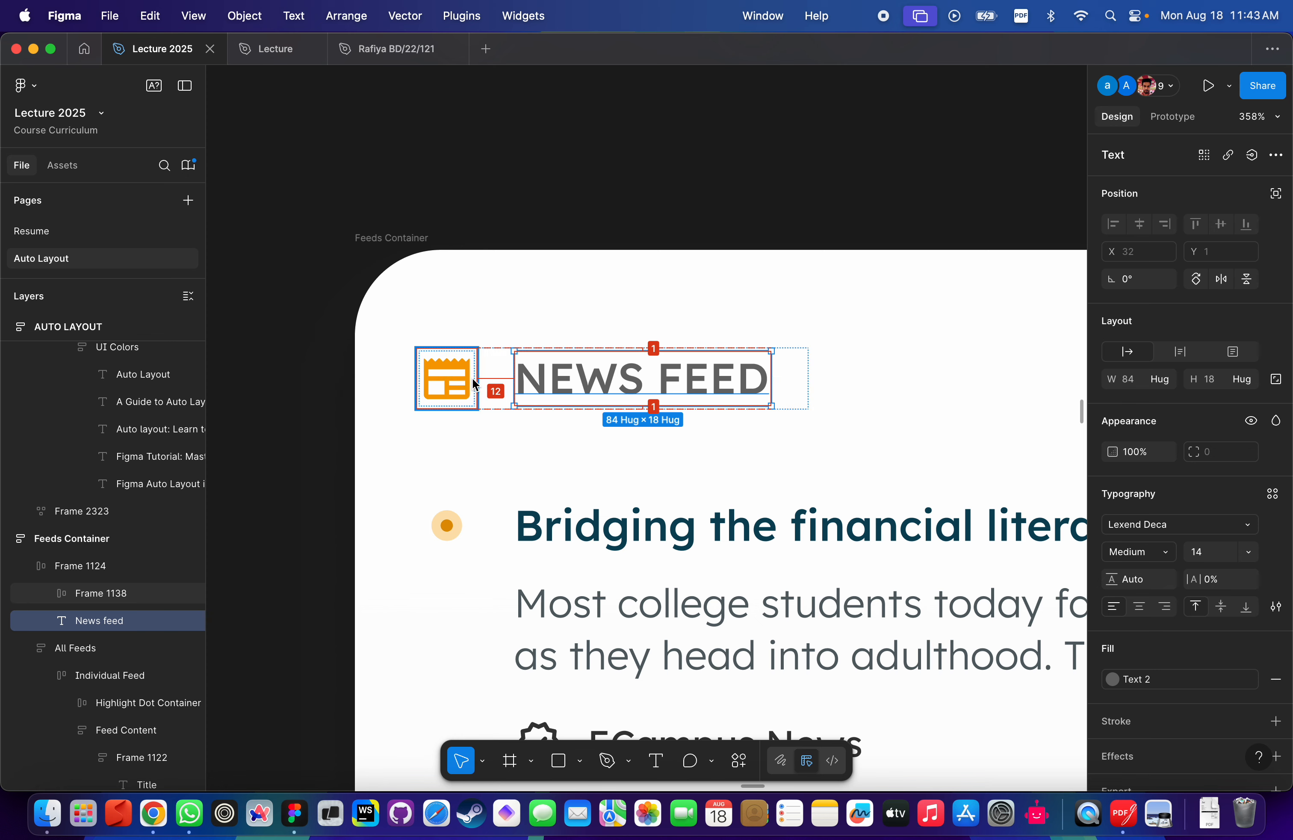
Set the gap between the orange dot and NEWS FEED text in Frame 2340 to 12.
{"action": "scroll", "coordinate": [491, 379], "scroll_direction": "down", "scroll_amount": 5}
{"action": "scroll", "coordinate": [476, 378], "scroll_direction": "right", "scroll_amount": 6}
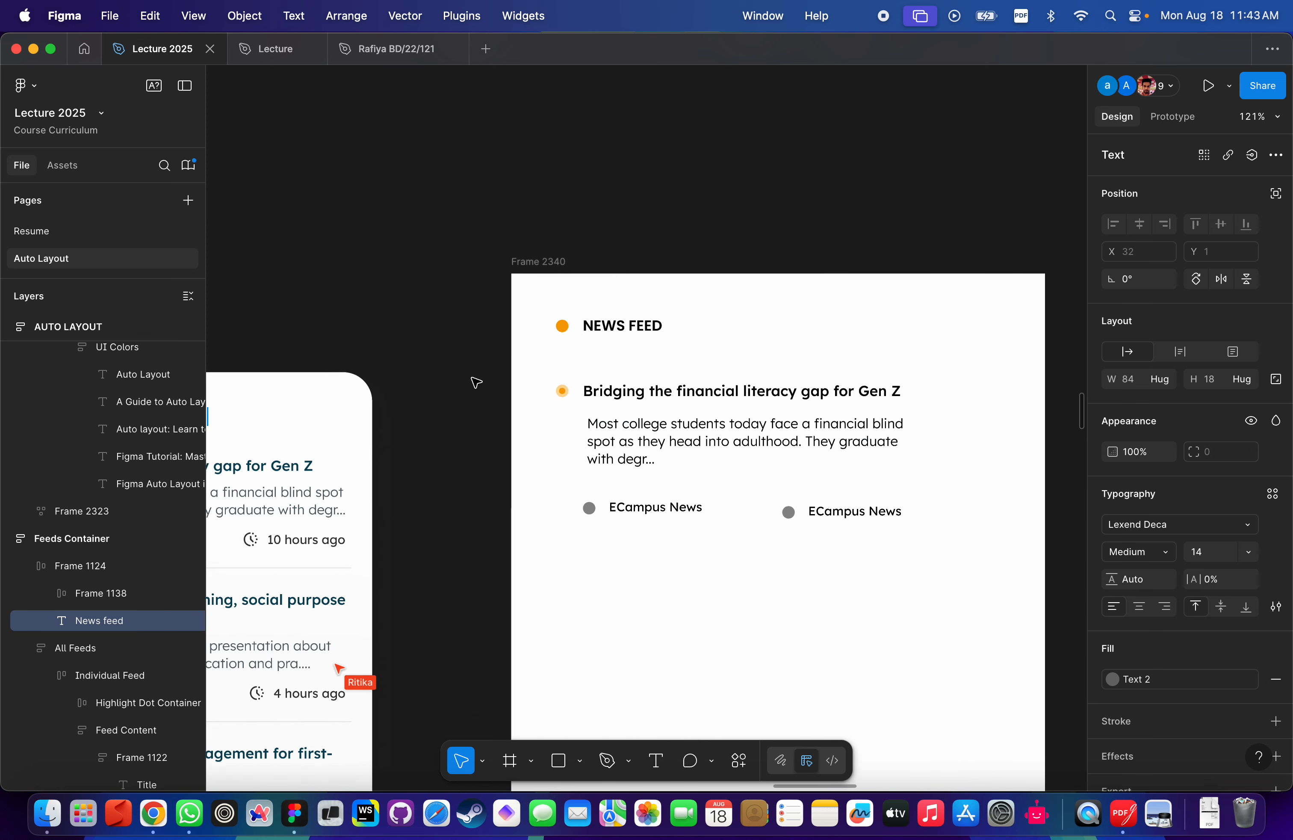
{"action": "left_click", "coordinate": [598, 315]}
{"action": "left_click", "coordinate": [1222, 463]}
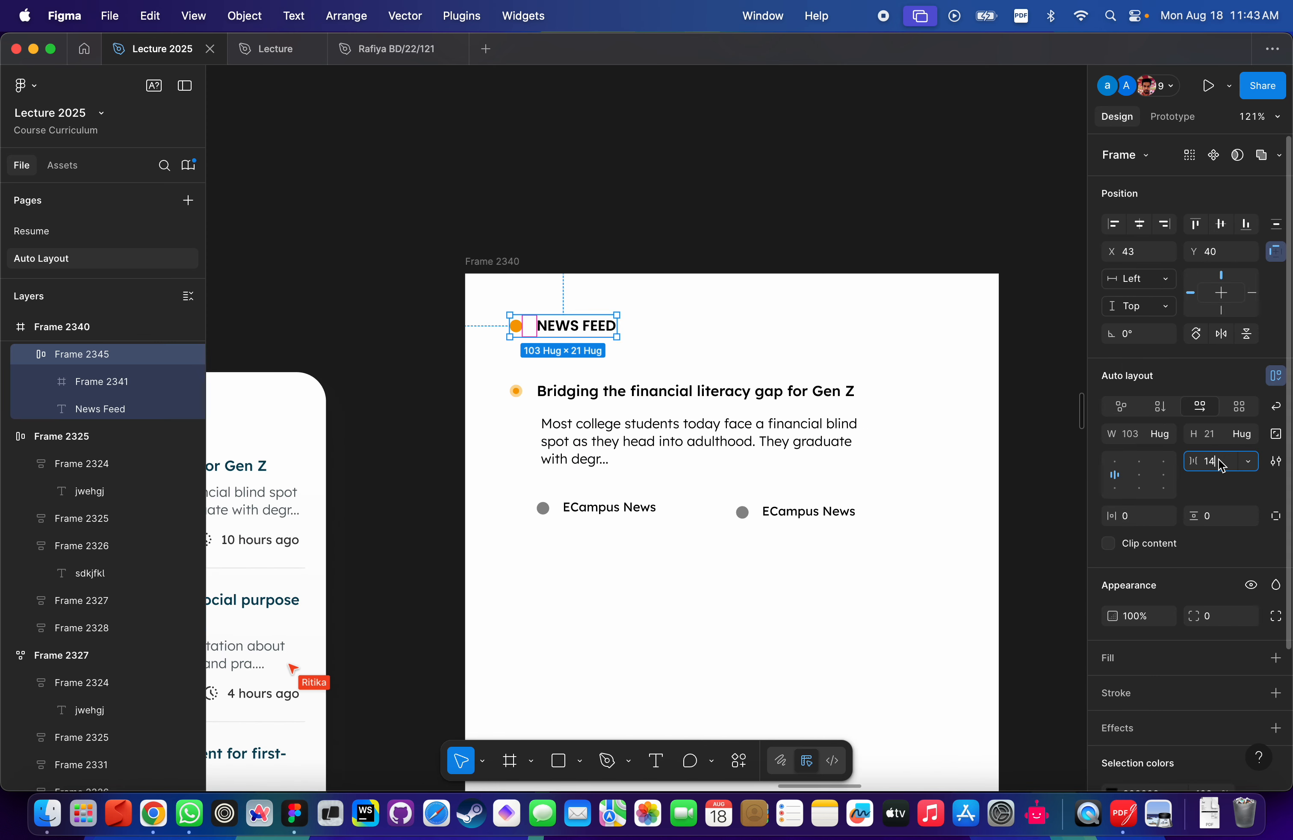
{"action": "type", "text": "12"}
{"action": "key", "text": "Return"}
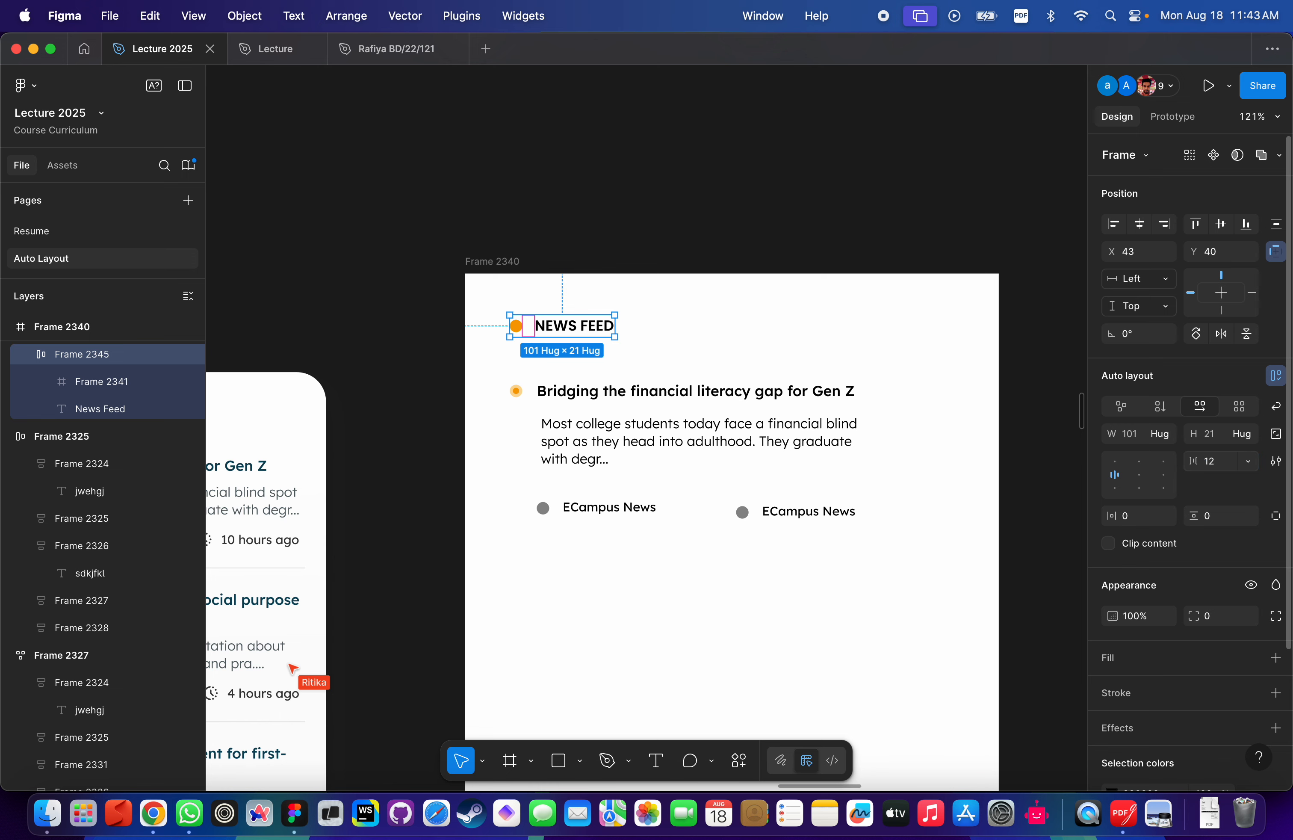
{"action": "left_click", "coordinate": [887, 507]}
Try applying one auto layout to the news item's title, description, orange dot and both grey dot and ECampus News pairs.
{"action": "scroll", "coordinate": [887, 506], "scroll_direction": "down", "scroll_amount": 5}
{"action": "scroll", "coordinate": [887, 507], "scroll_direction": "left", "scroll_amount": 5}
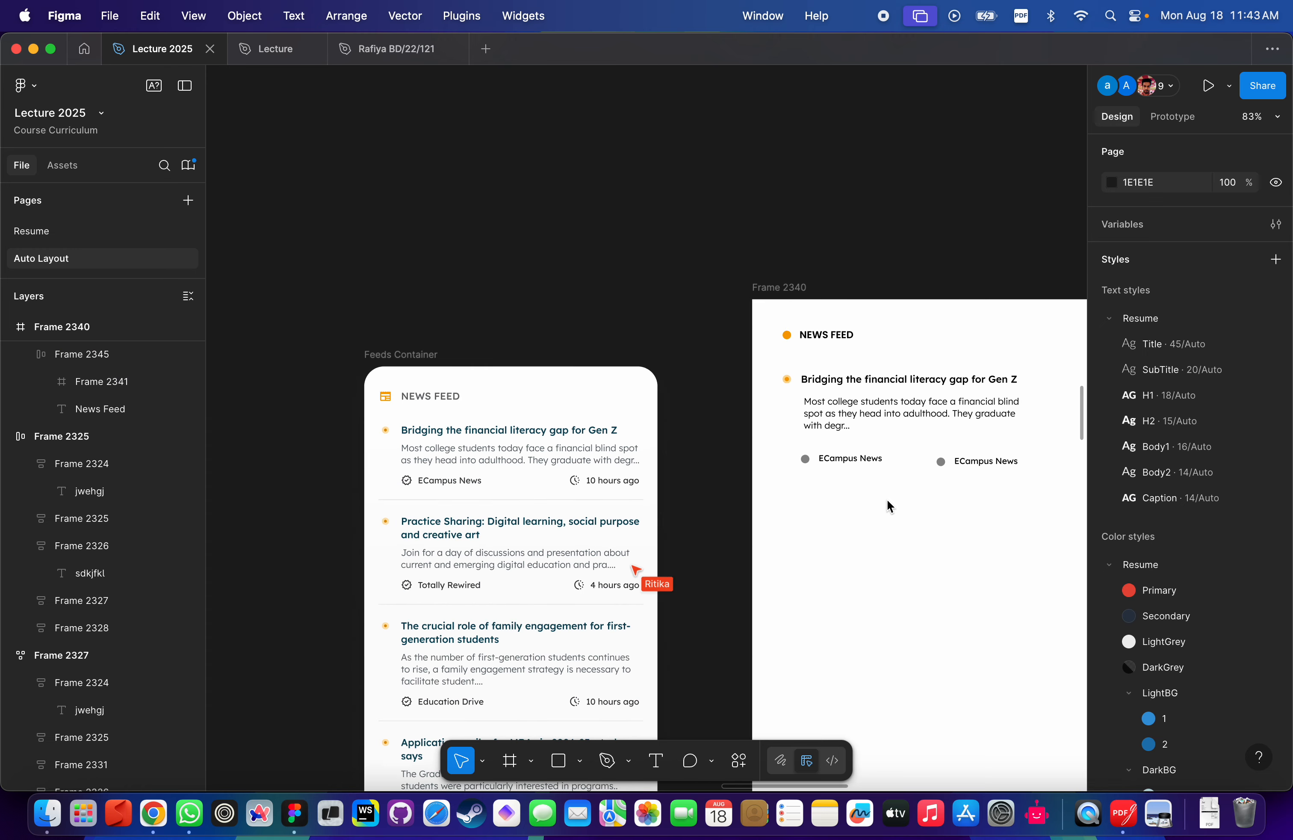
{"action": "scroll", "coordinate": [887, 507], "scroll_direction": "down", "scroll_amount": 3}
{"action": "scroll", "coordinate": [887, 506], "scroll_direction": "right", "scroll_amount": 3}
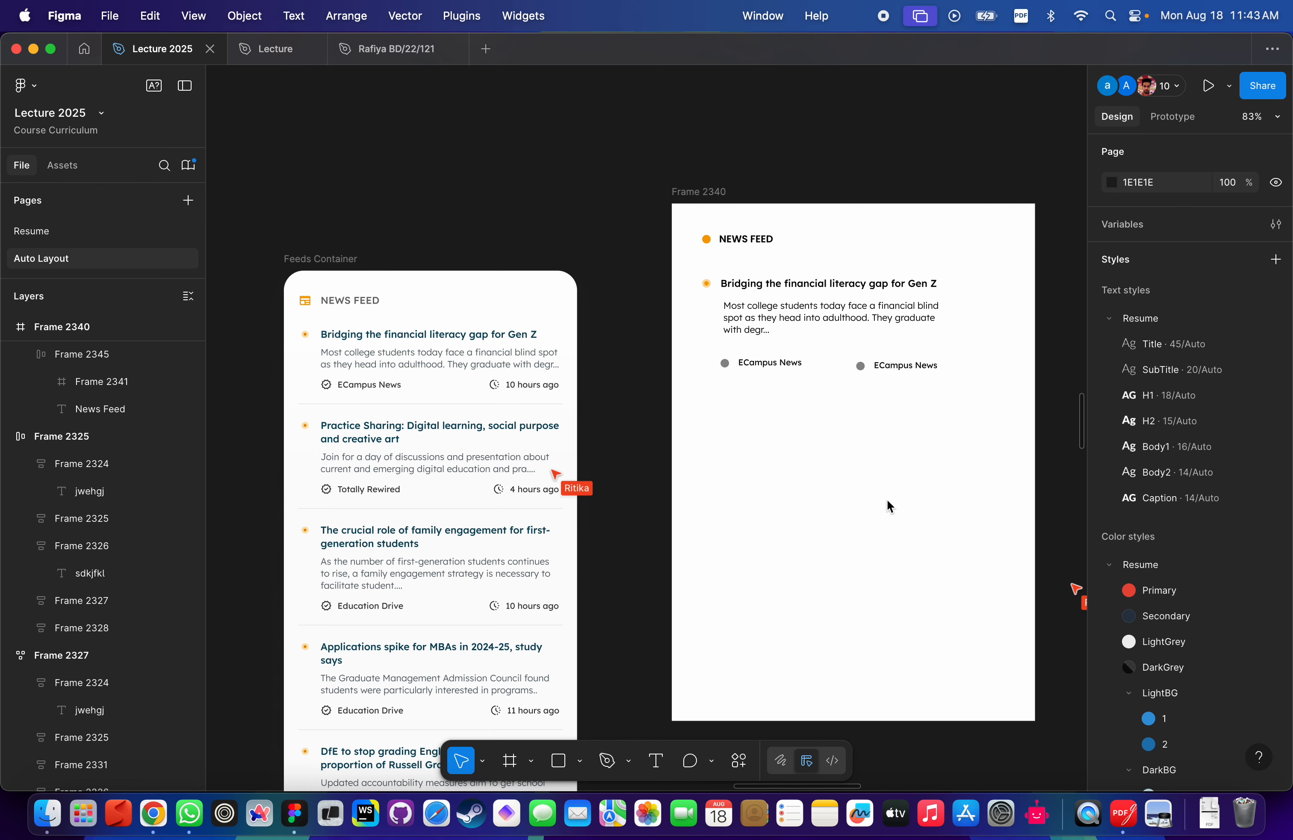
{"action": "scroll", "coordinate": [887, 322], "scroll_direction": "up", "scroll_amount": 6}
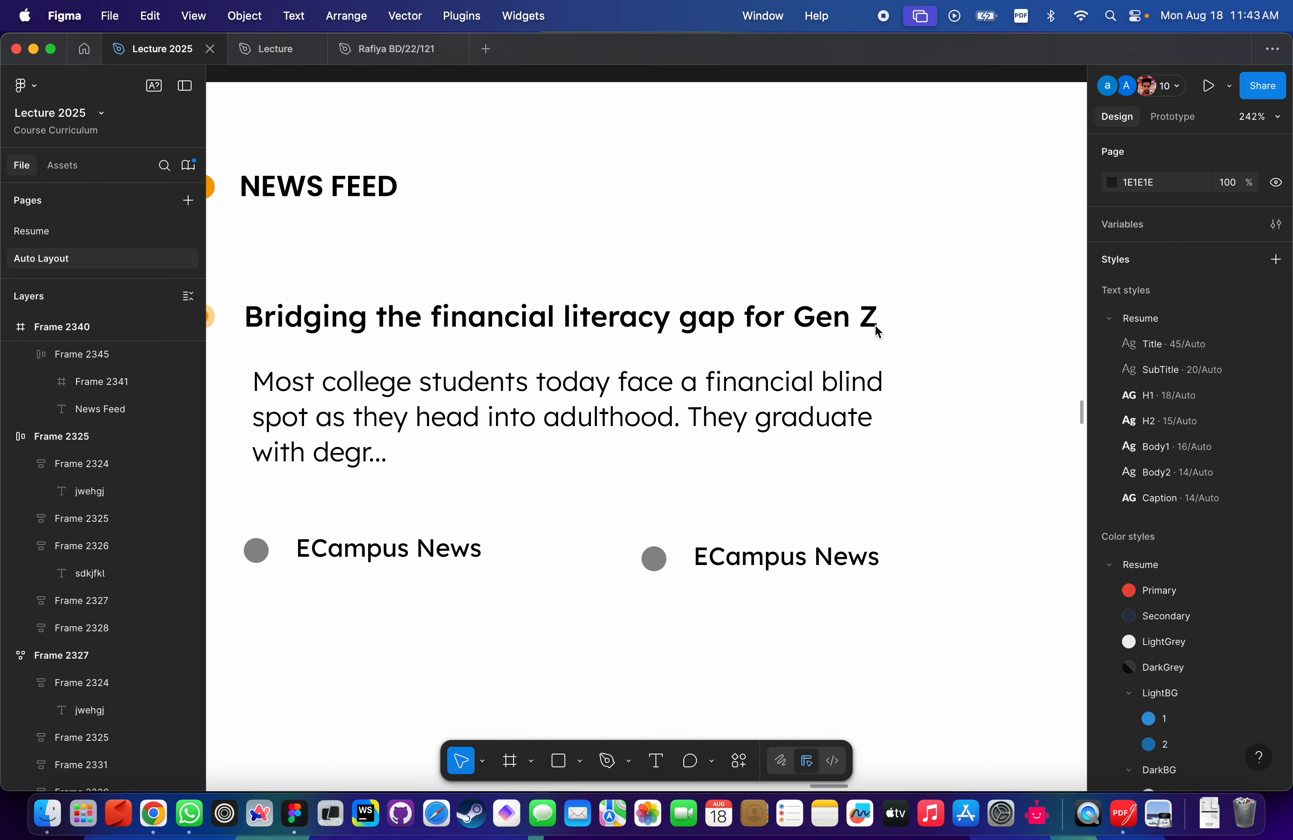
{"action": "scroll", "coordinate": [875, 327], "scroll_direction": "left", "scroll_amount": 3}
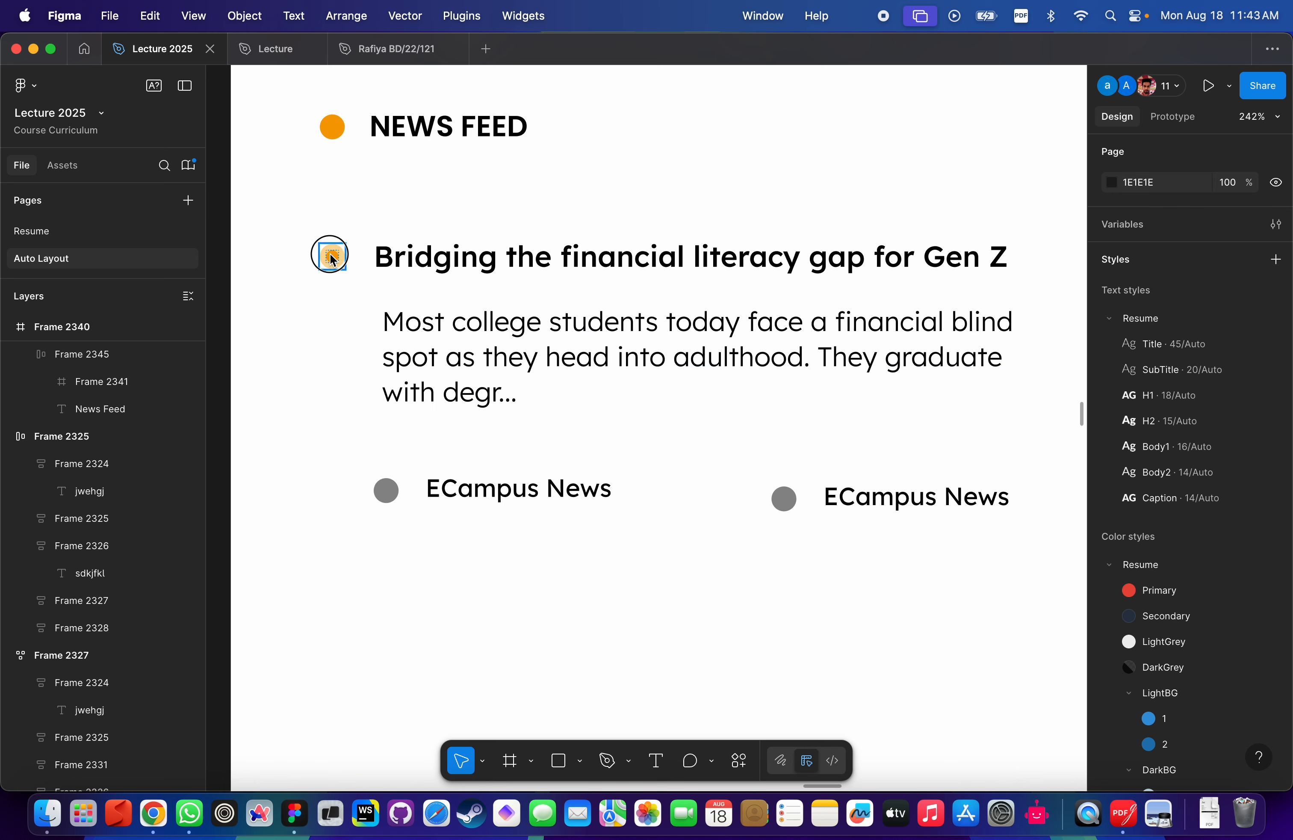
{"action": "left_click", "coordinate": [415, 256]}
{"action": "left_click", "coordinate": [456, 341], "text": "shift"}
{"action": "left_click", "coordinate": [335, 249], "text": "shift"}
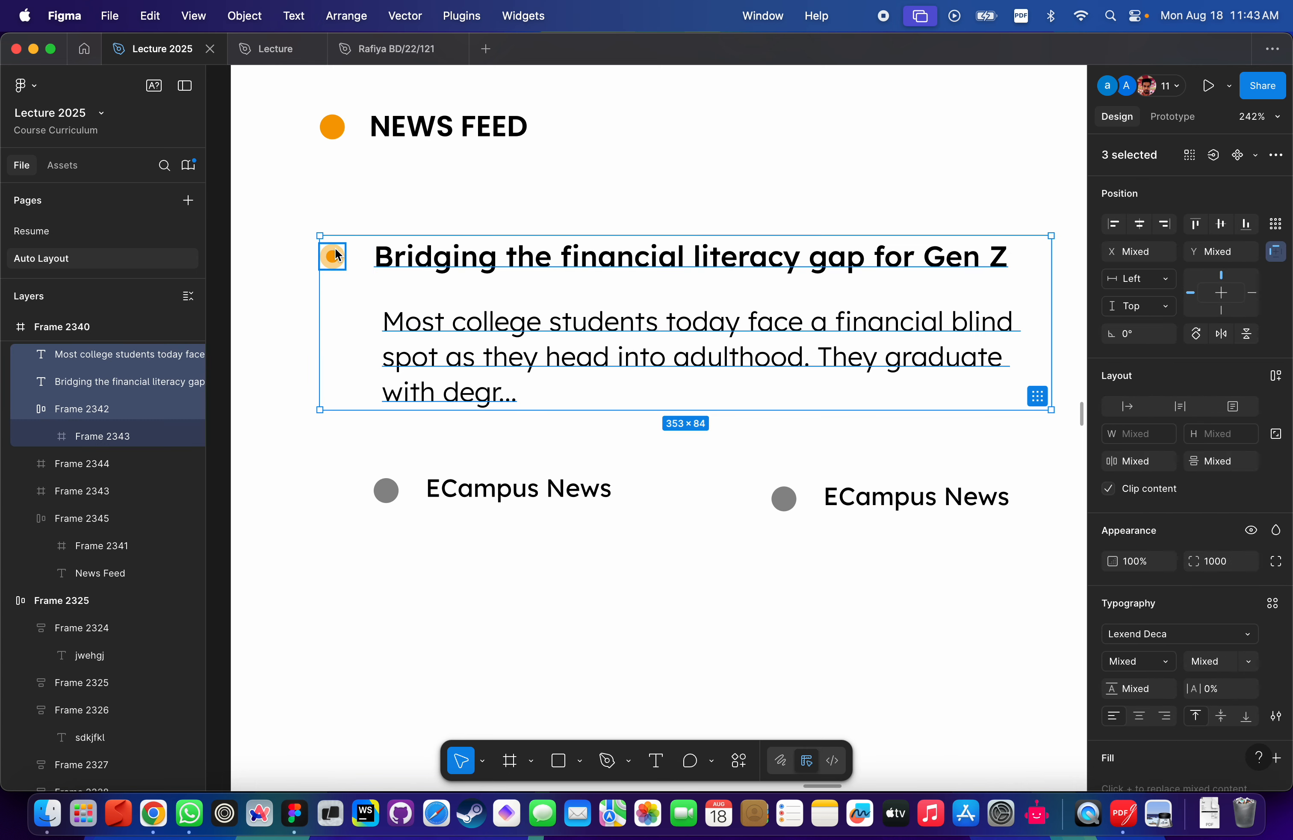
{"action": "left_click", "coordinate": [457, 493], "text": "shift"}
{"action": "left_click", "coordinate": [386, 491], "text": "shift"}
{"action": "left_click", "coordinate": [851, 497], "text": "shift"}
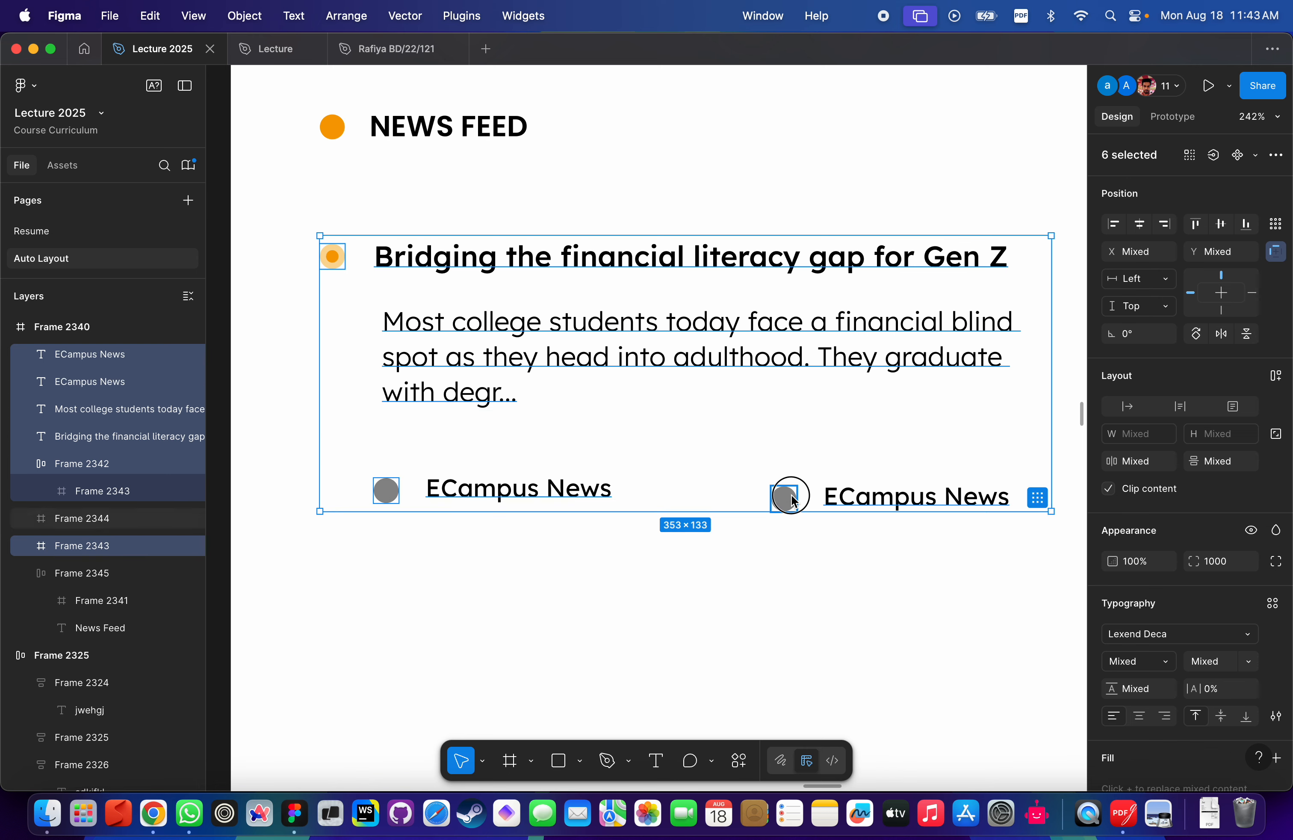
{"action": "left_click", "coordinate": [791, 496], "text": "shift"}
{"action": "key", "text": "shift+a"}
{"action": "scroll", "coordinate": [791, 500], "scroll_direction": "down", "scroll_amount": 5}
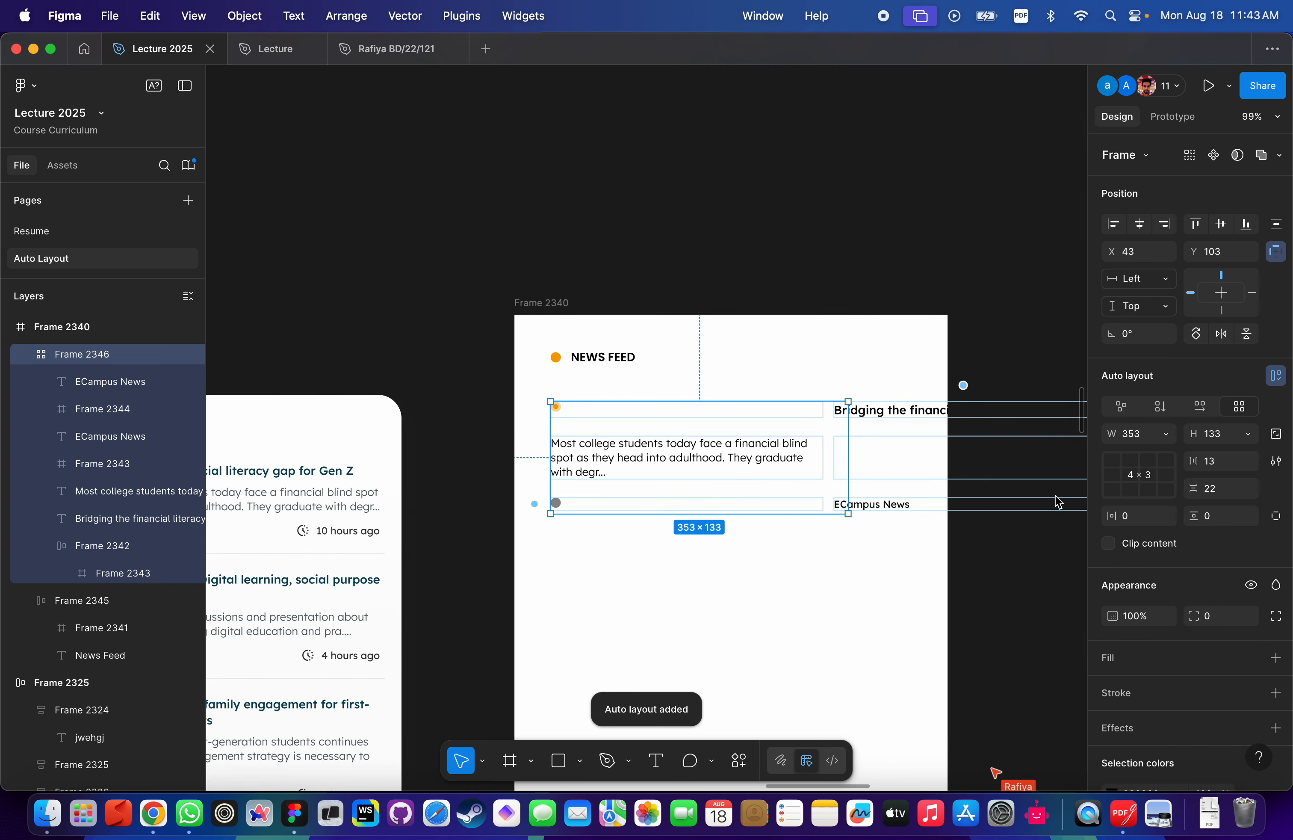
Switch the combined news item's auto layout to vertical flow, and undo the whole auto layout.
{"action": "left_click", "coordinate": [1162, 407]}
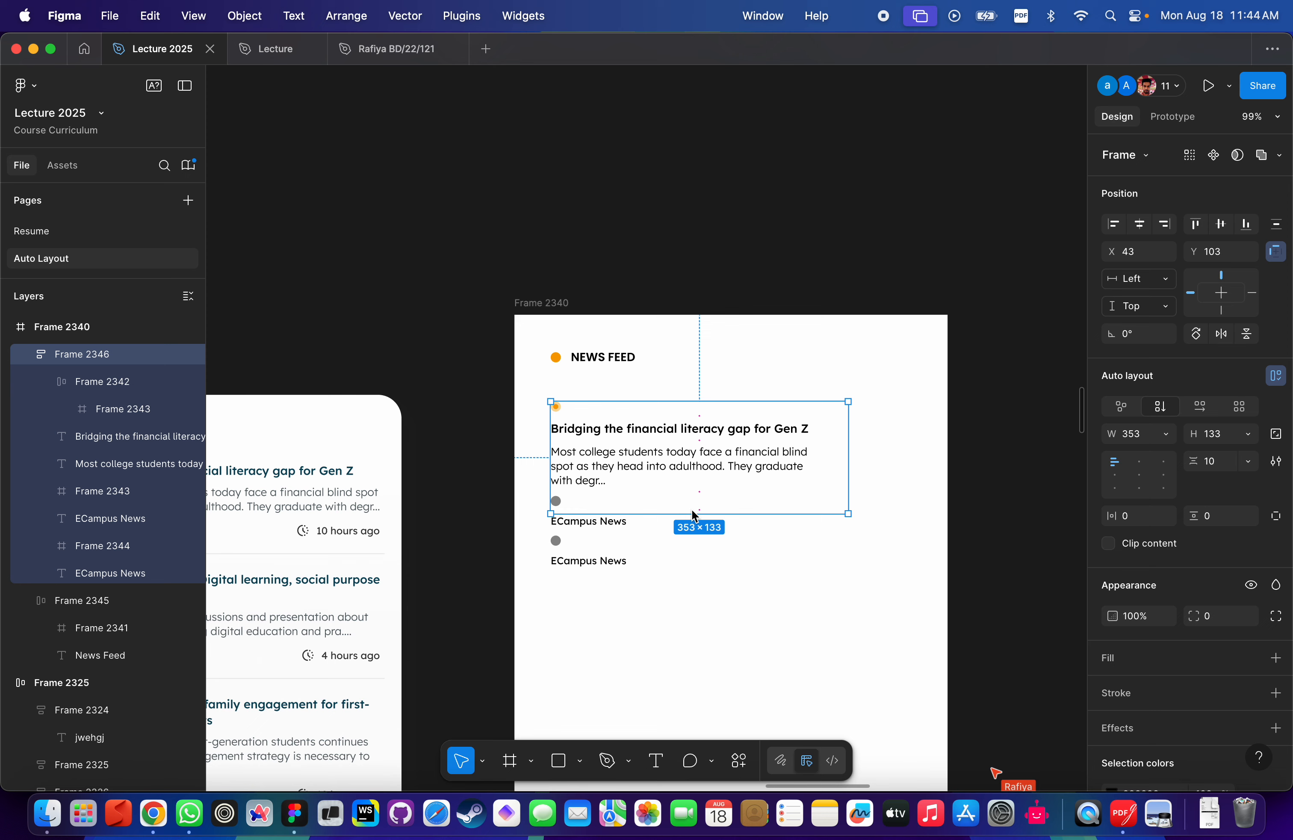
{"action": "key", "text": "super+shift+g"}
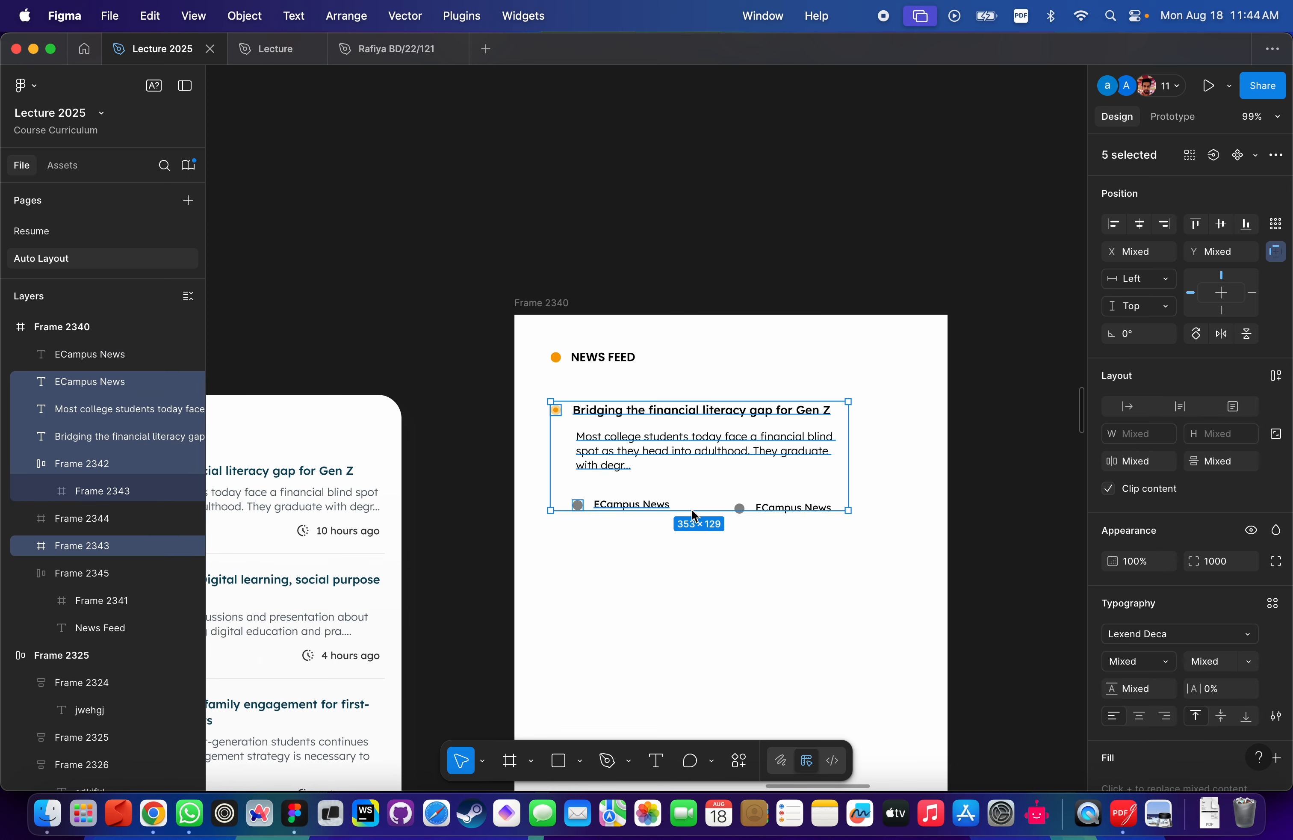
{"action": "left_click", "coordinate": [669, 486]}
Select the first grey dot and its ECampus News text under the description as a pair.
{"action": "scroll", "coordinate": [666, 480], "scroll_direction": "up", "scroll_amount": 2}
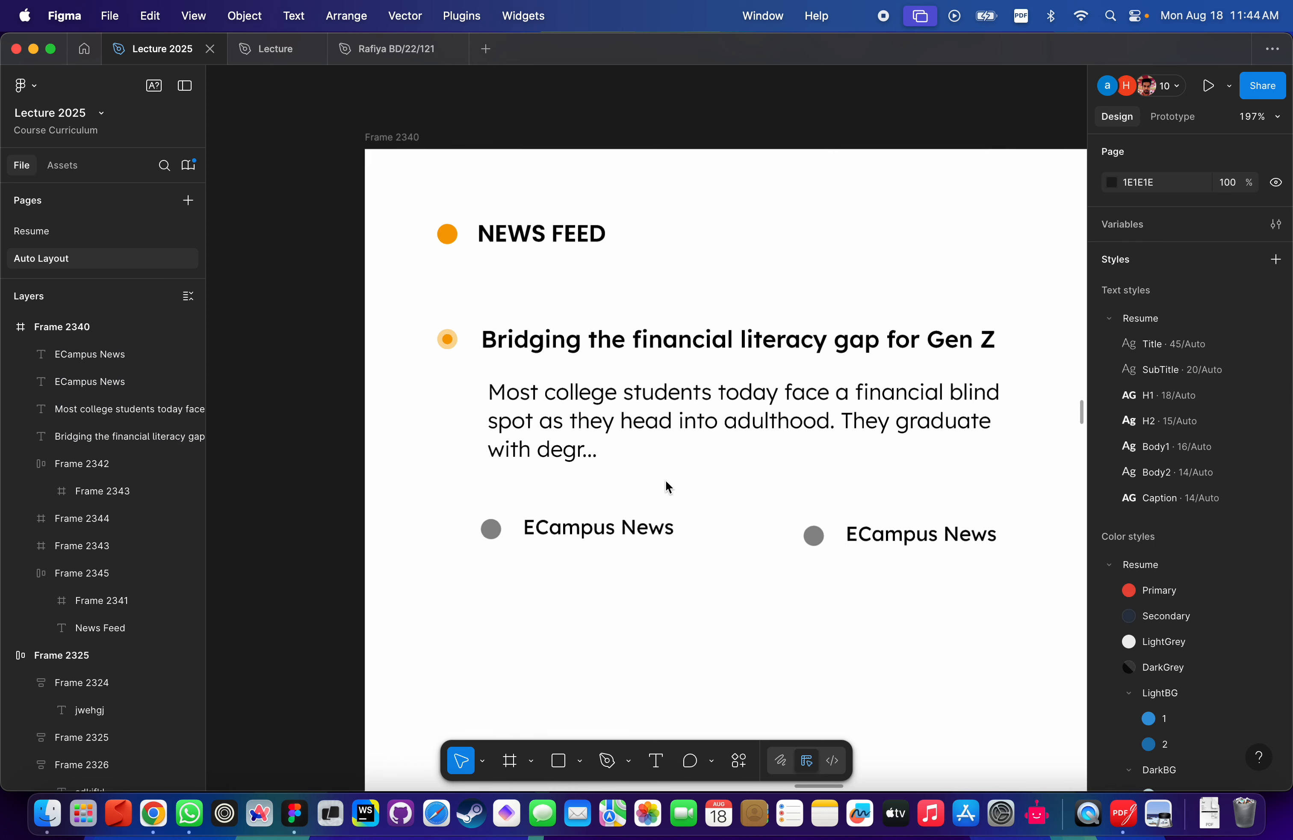
{"action": "scroll", "coordinate": [666, 480], "scroll_direction": "down", "scroll_amount": 3}
{"action": "left_click", "coordinate": [589, 409]}
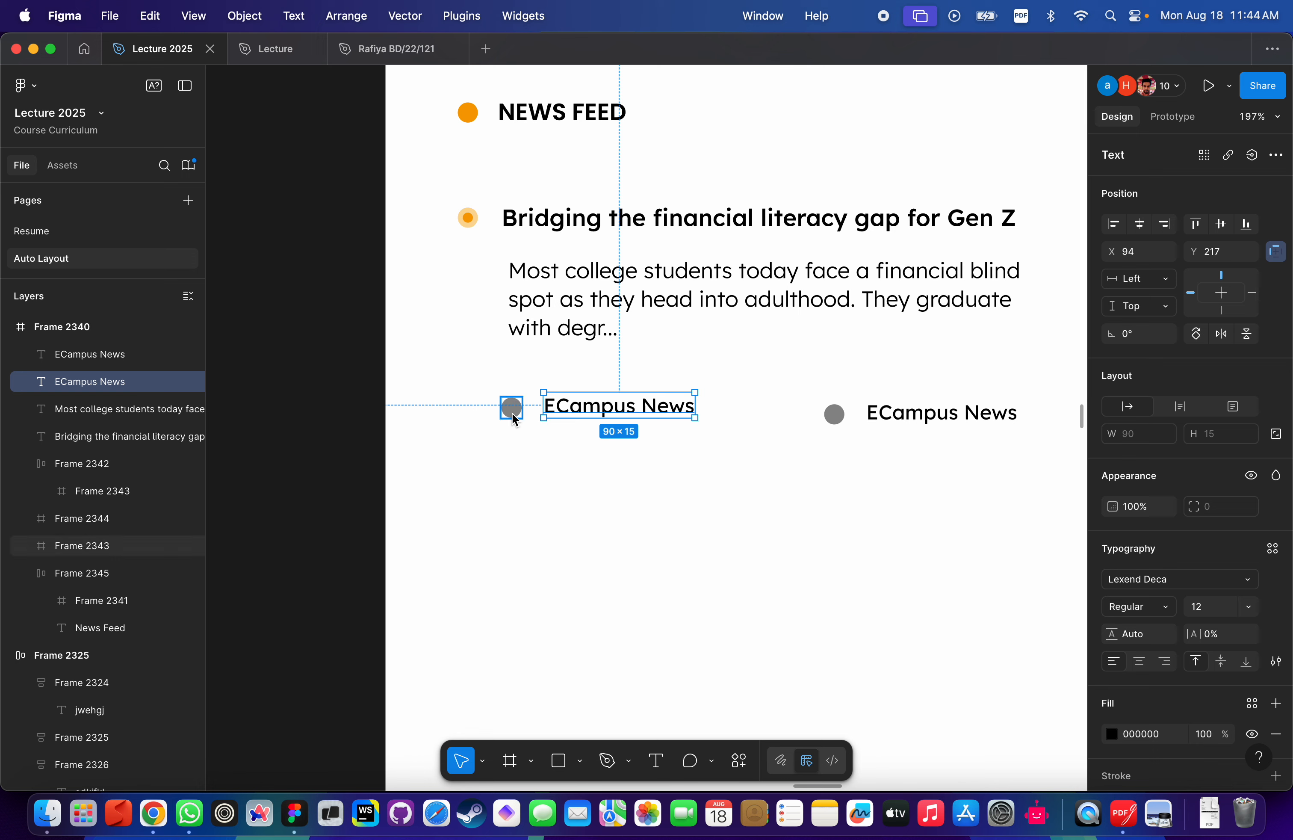
{"action": "left_click", "coordinate": [513, 414], "text": "shift"}
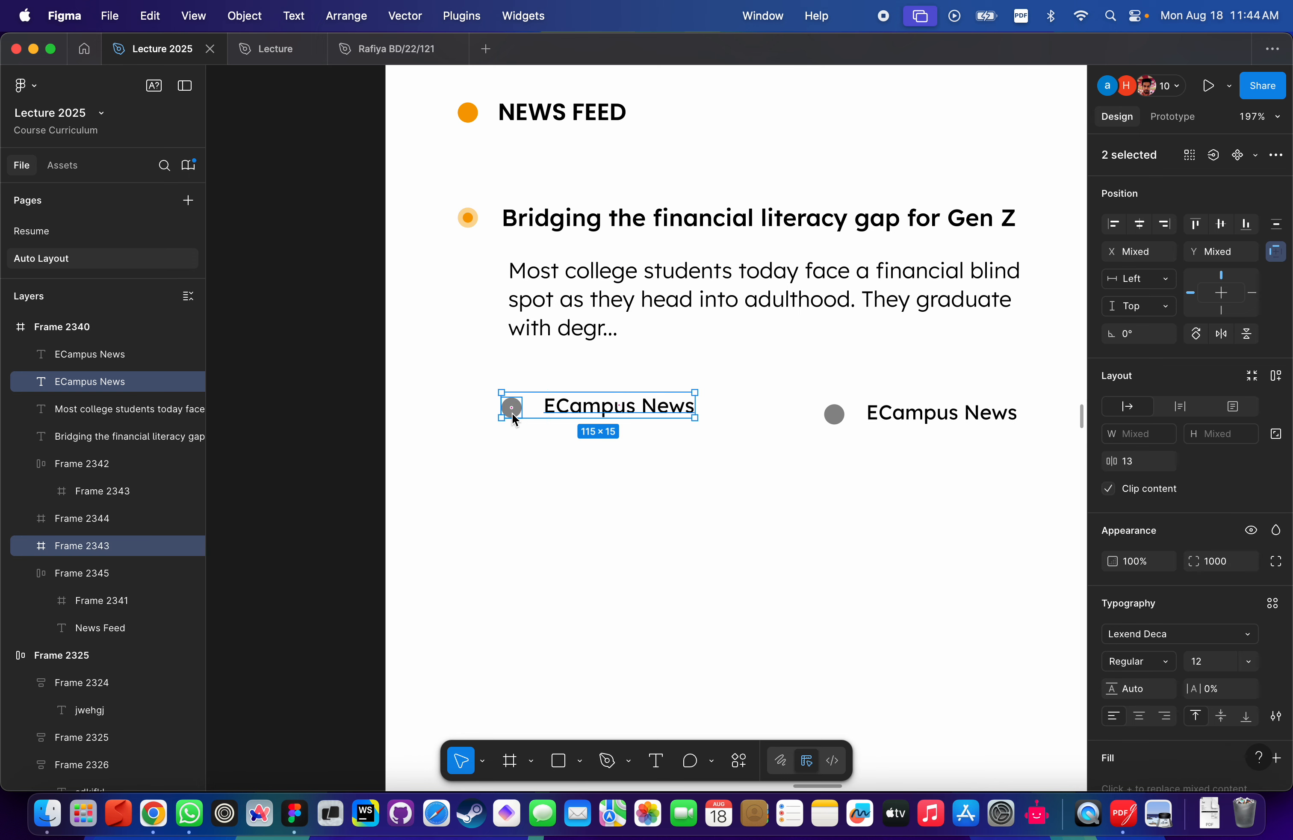
Wrap the loose grey dot and "ECampus News" text directly below the paragraph's start in a single auto layout frame.
{"action": "left_click", "coordinate": [580, 480]}
{"action": "left_click", "coordinate": [595, 406]}
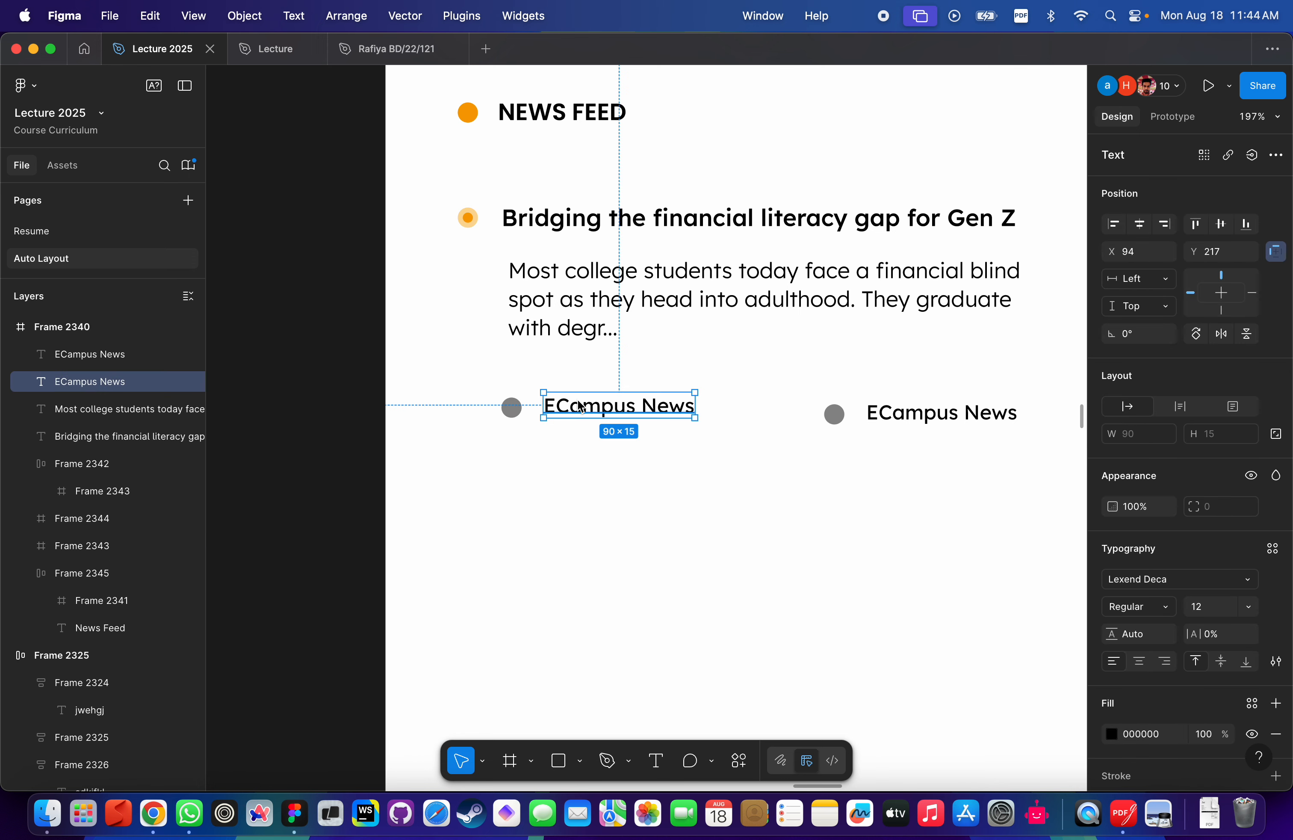
{"action": "left_click", "coordinate": [509, 409], "text": "shift"}
{"action": "key", "text": "shift+a"}
Examine the auto layout alignment and spacing of the "ECampus News" source row in the reference Feeds Container.
{"action": "scroll", "coordinate": [625, 437], "scroll_direction": "down", "scroll_amount": 3}
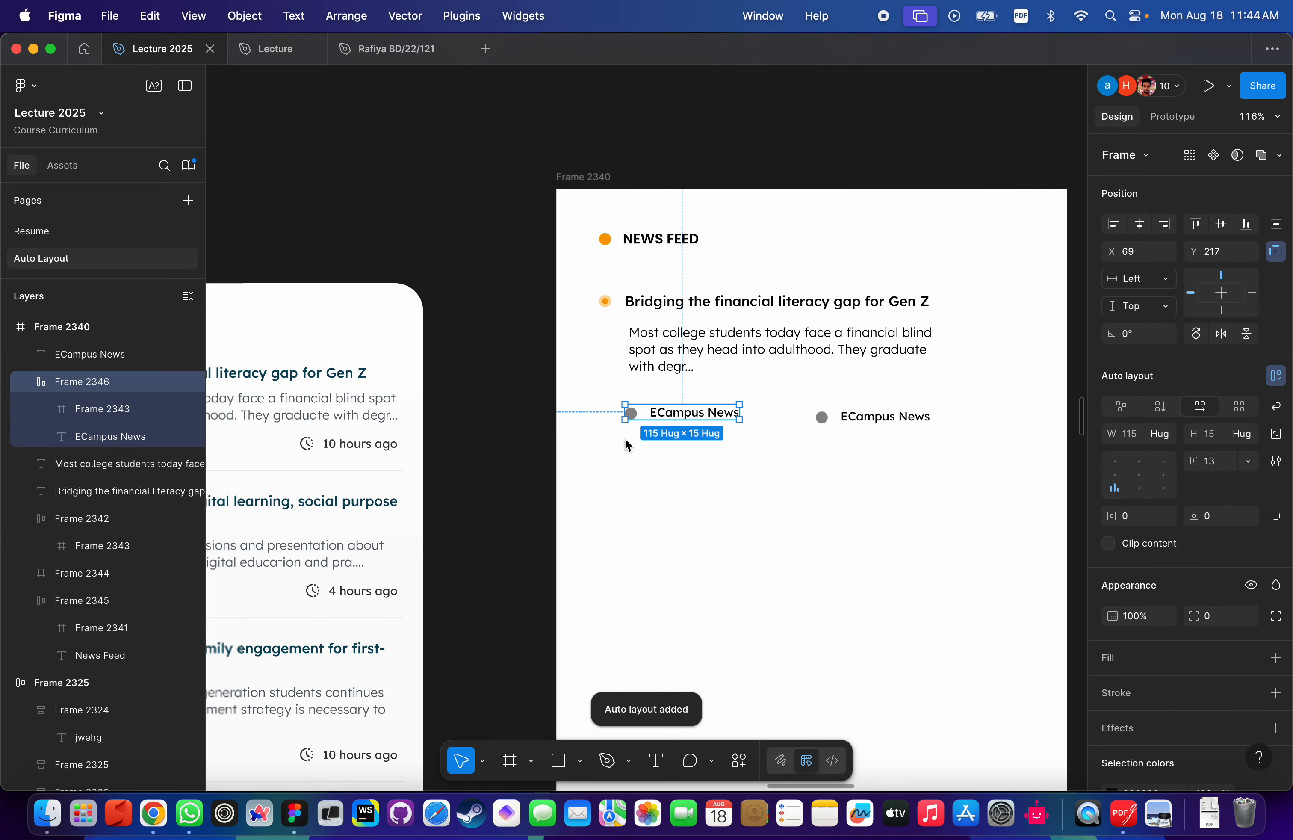
{"action": "scroll", "coordinate": [627, 444], "scroll_direction": "left", "scroll_amount": 10}
{"action": "scroll", "coordinate": [627, 445], "scroll_direction": "left", "scroll_amount": 5}
{"action": "scroll", "coordinate": [627, 444], "scroll_direction": "right", "scroll_amount": 3}
{"action": "scroll", "coordinate": [710, 305], "scroll_direction": "up", "scroll_amount": 10}
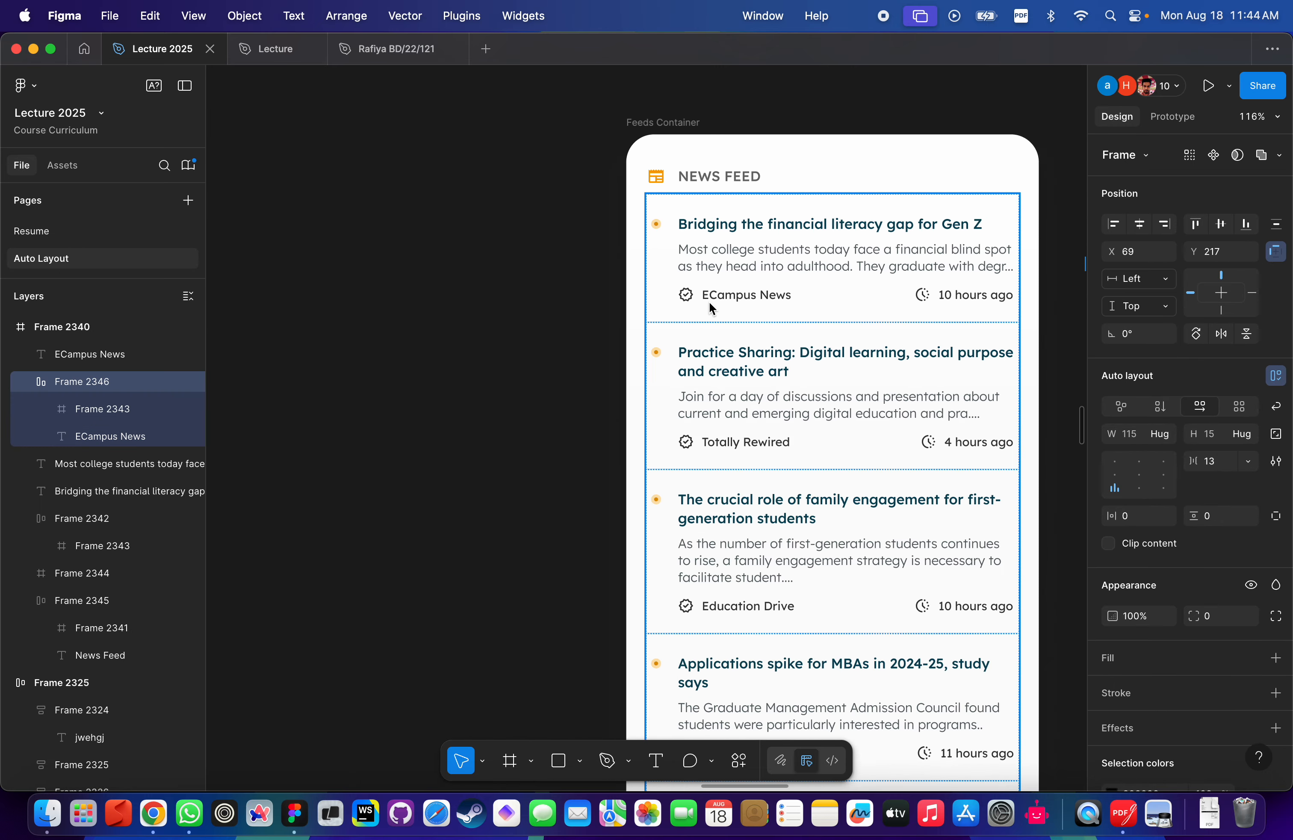
{"action": "left_click", "coordinate": [632, 341]}
{"action": "double_click", "coordinate": [631, 340]}
{"action": "double_click", "coordinate": [631, 340]}
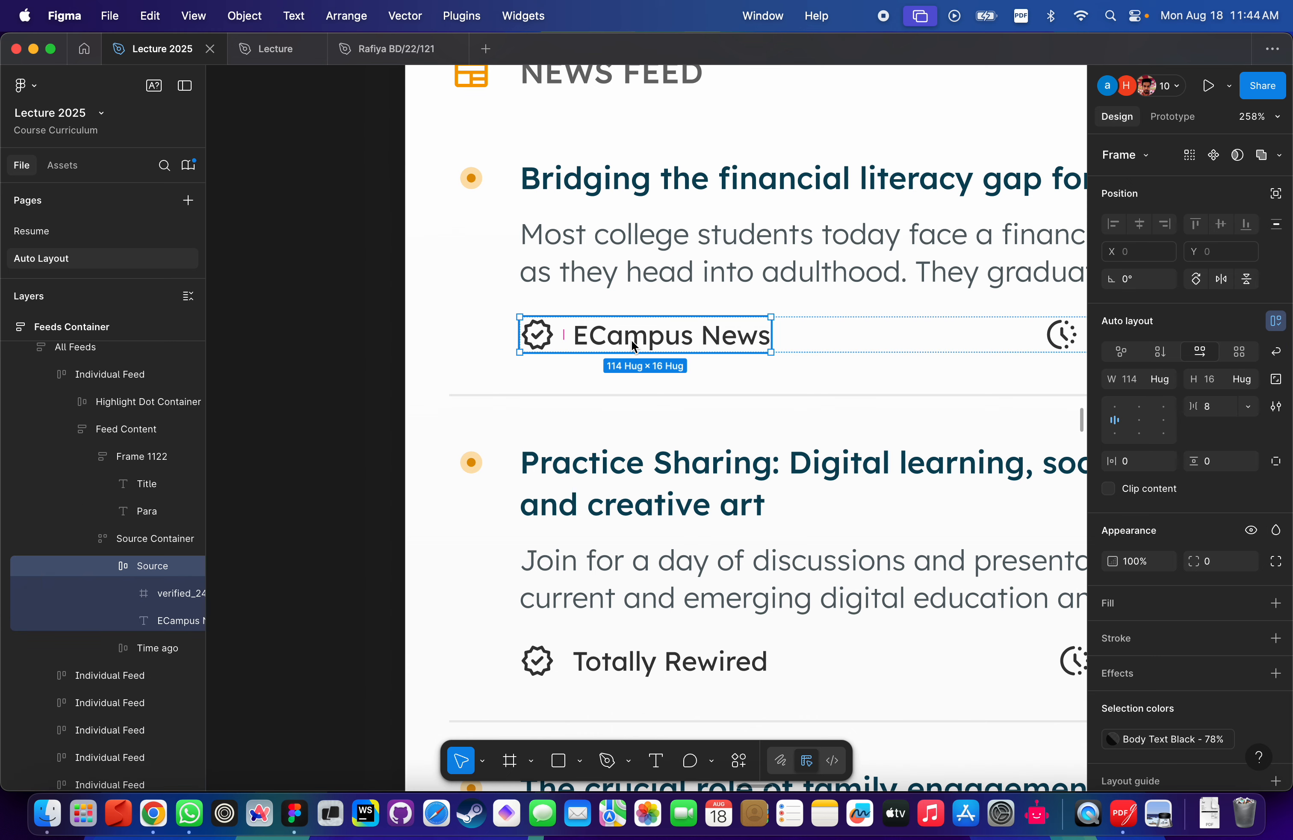
{"action": "scroll", "coordinate": [560, 336], "scroll_direction": "down", "scroll_amount": 10}
{"action": "scroll", "coordinate": [512, 335], "scroll_direction": "right", "scroll_amount": 8}
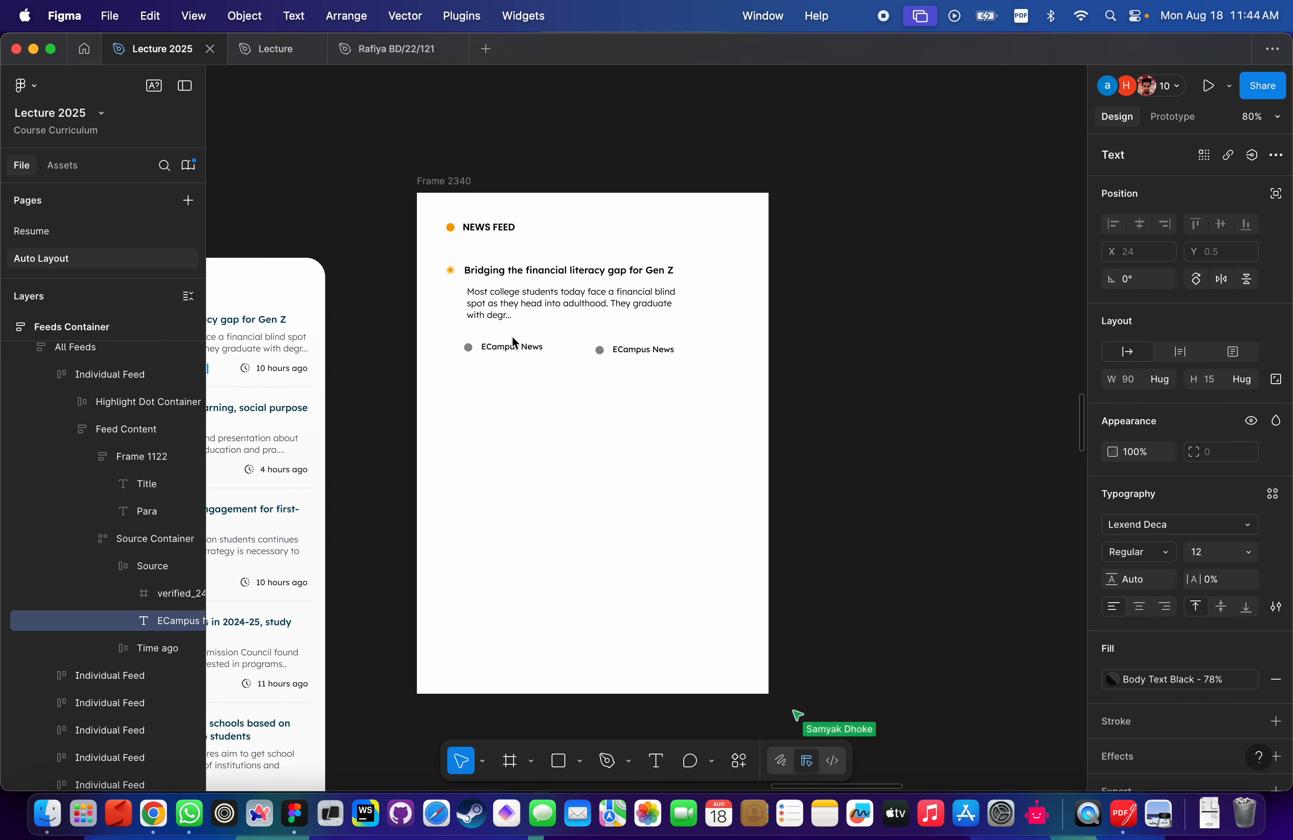
{"action": "scroll", "coordinate": [512, 335], "scroll_direction": "right", "scroll_amount": 3}
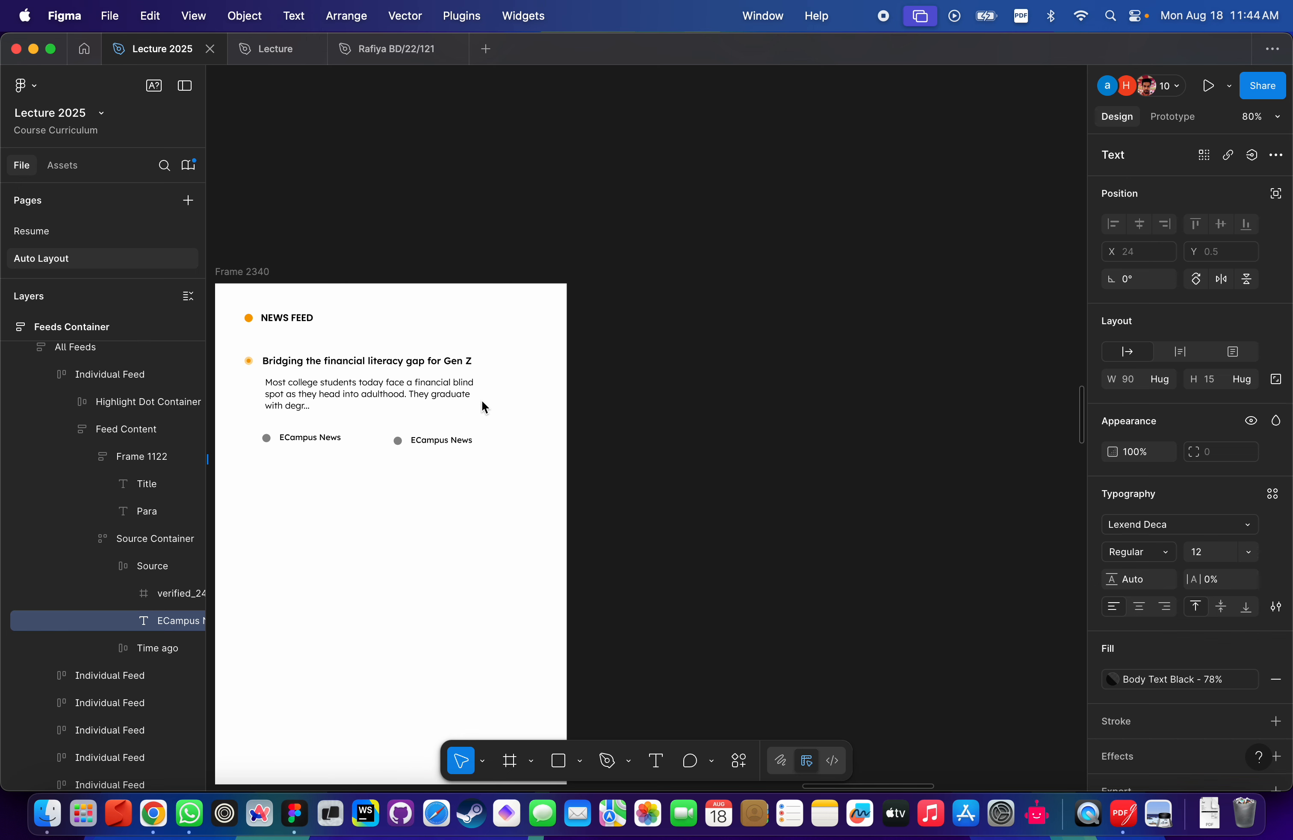
Set the gap between the dot and text in the new "ECampus News" row to 12.
{"action": "scroll", "coordinate": [477, 425], "scroll_direction": "up", "scroll_amount": 5}
{"action": "scroll", "coordinate": [507, 415], "scroll_direction": "down", "scroll_amount": 3}
{"action": "left_click", "coordinate": [569, 389]}
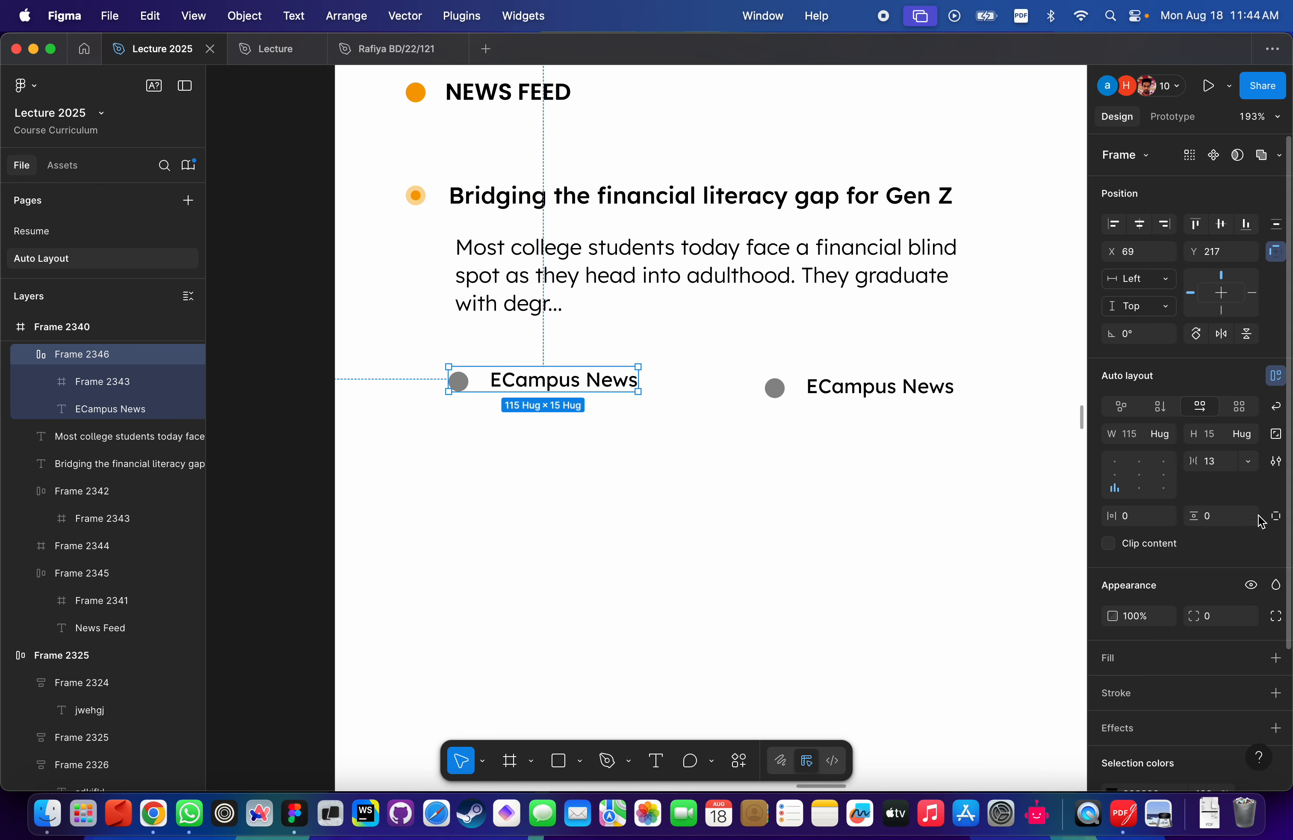
{"action": "left_click", "coordinate": [1209, 461]}
{"action": "key", "text": "Down"}
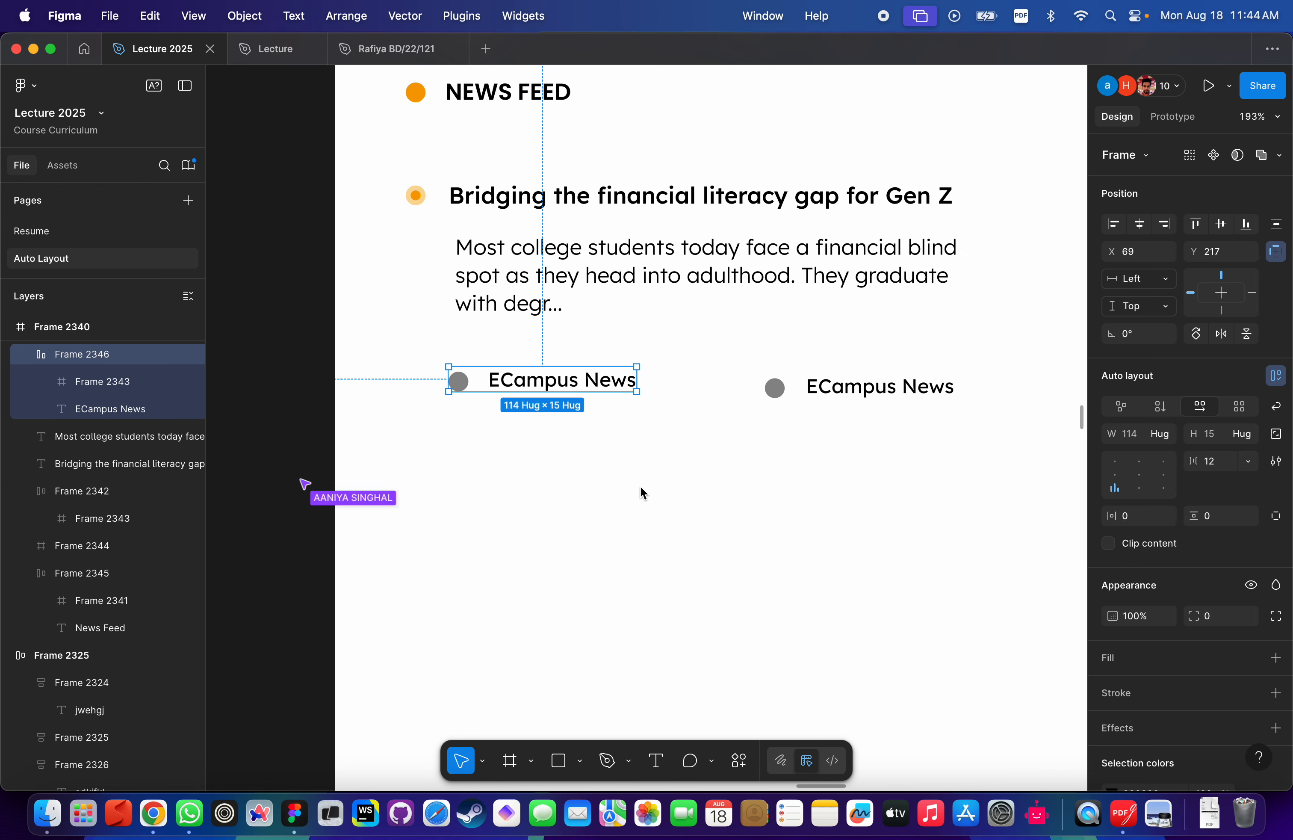
Align the contents of the "ECampus News" row to the left and vertically centred.
{"action": "scroll", "coordinate": [545, 415], "scroll_direction": "up", "scroll_amount": 5}
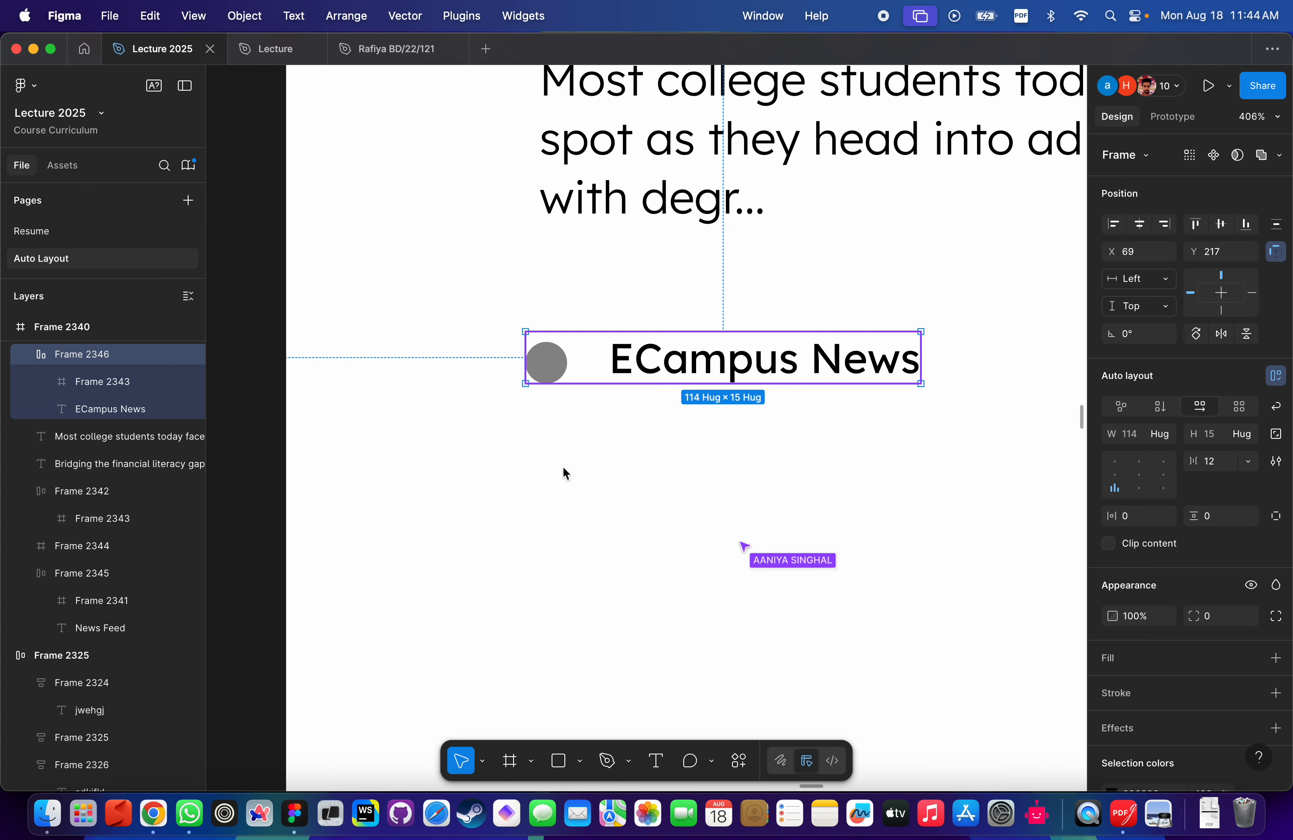
{"action": "scroll", "coordinate": [564, 471], "scroll_direction": "right", "scroll_amount": 3}
{"action": "scroll", "coordinate": [564, 472], "scroll_direction": "up", "scroll_amount": 1}
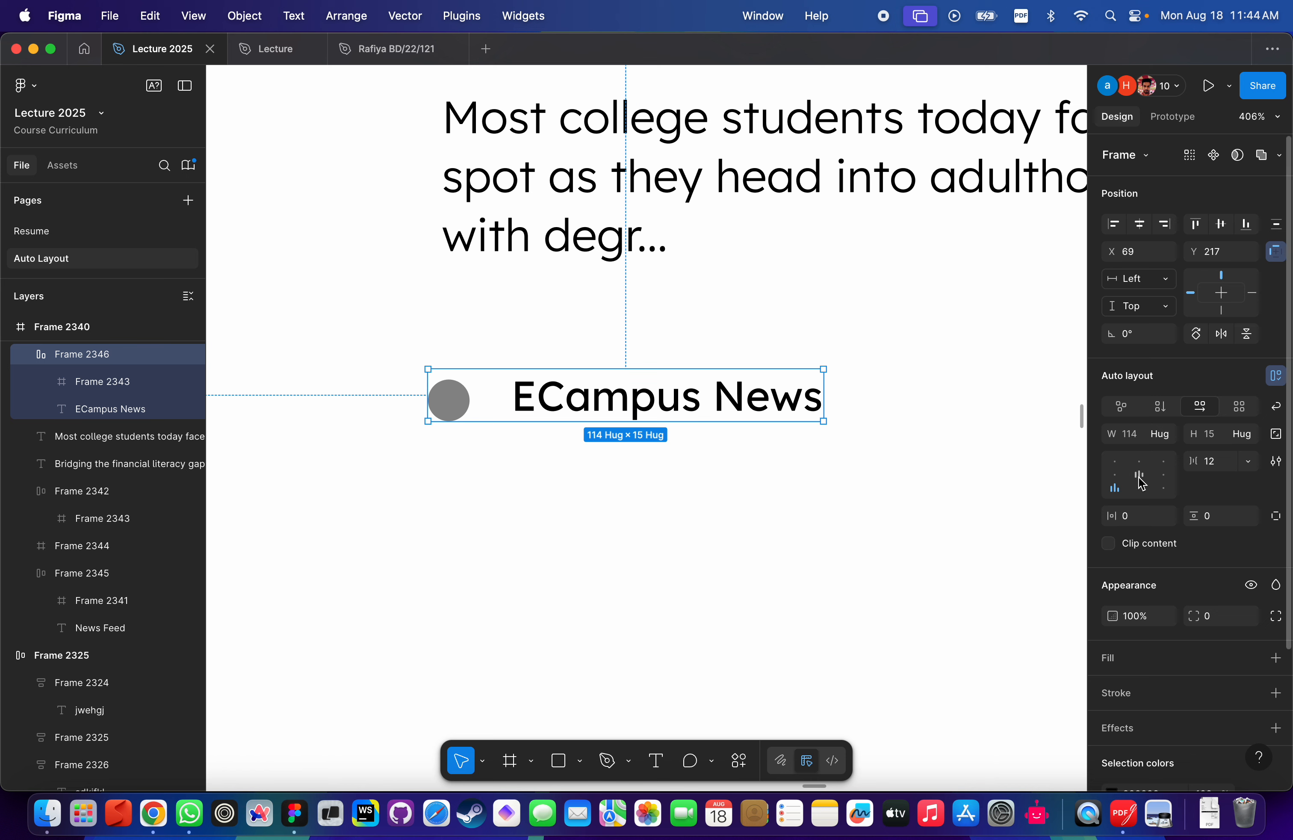
{"action": "left_click", "coordinate": [1115, 477]}
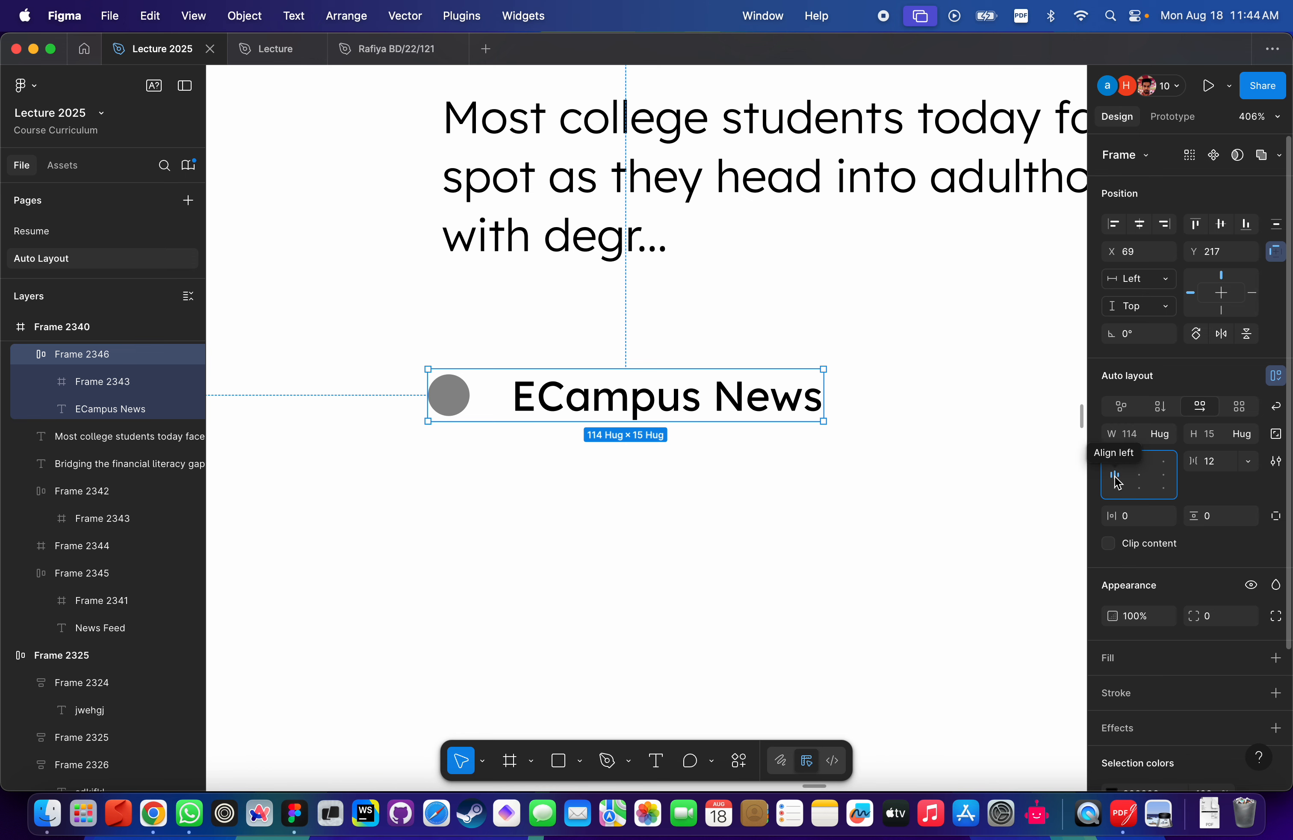
Replace the second, loose dot and "ECampus News" text with a duplicate of the auto layout row, 89 px to its right.
{"action": "scroll", "coordinate": [843, 532], "scroll_direction": "down", "scroll_amount": 10}
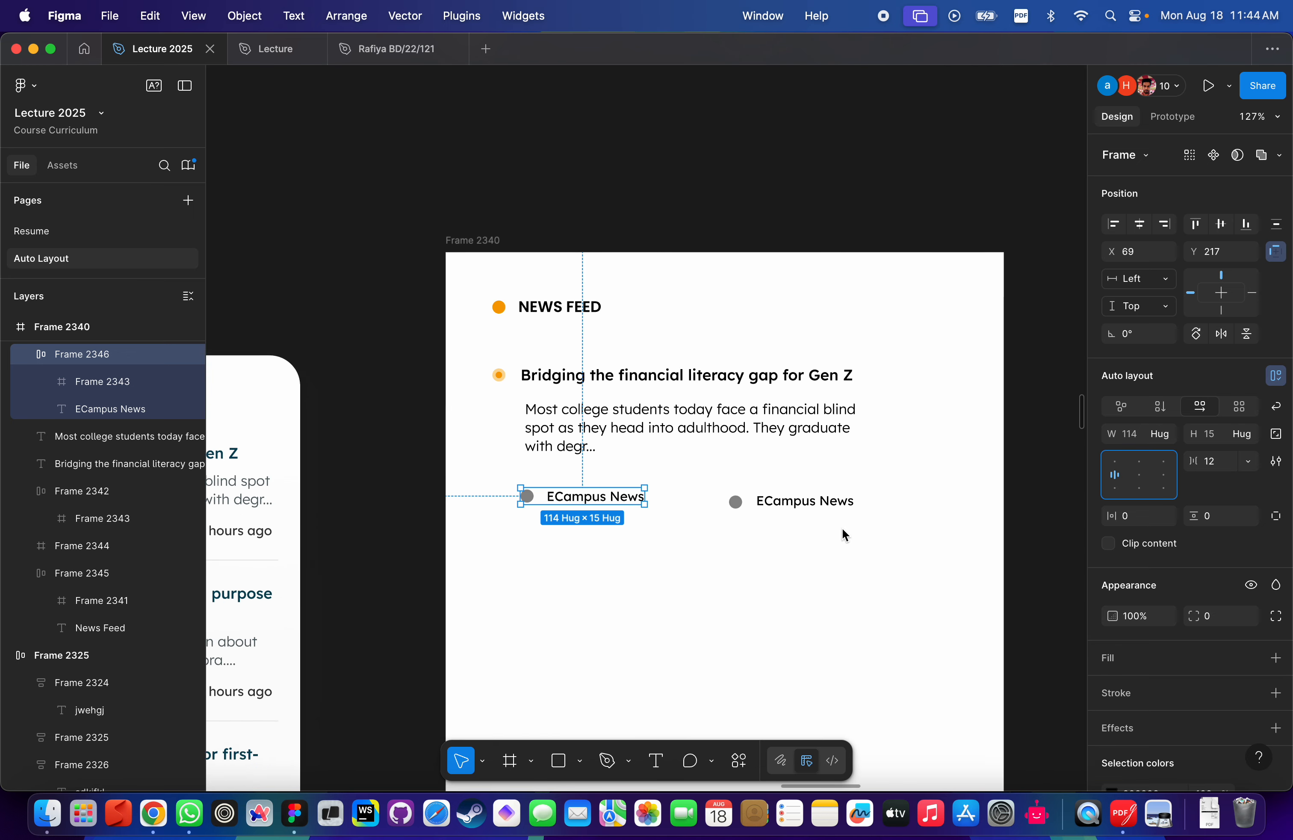
{"action": "scroll", "coordinate": [842, 527], "scroll_direction": "right", "scroll_amount": 2}
{"action": "left_click", "coordinate": [742, 515]}
{"action": "left_click", "coordinate": [722, 503]}
{"action": "left_click", "coordinate": [682, 501], "text": "shift"}
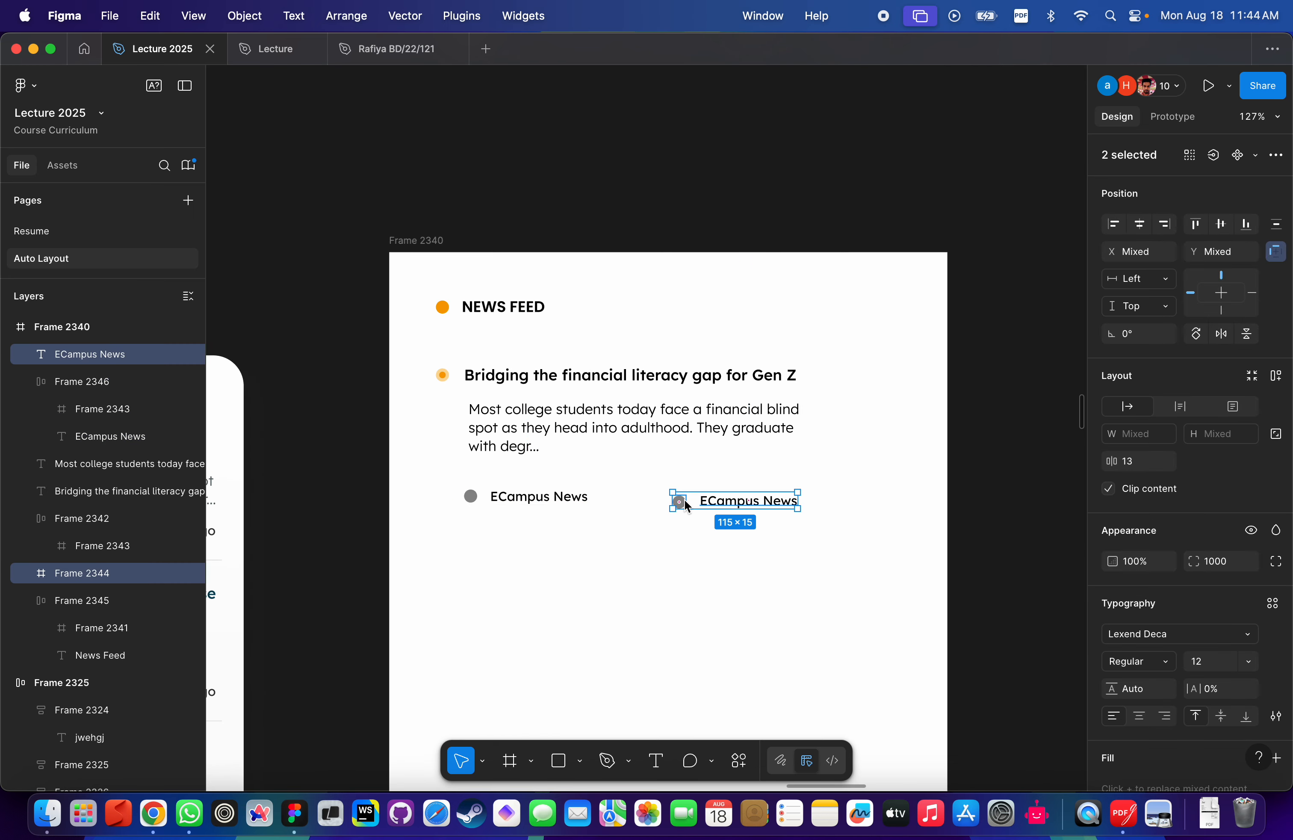
{"action": "key", "text": "Delete"}
{"action": "left_click", "coordinate": [531, 497]}
{"action": "left_click_drag", "start_coordinate": [531, 497], "coordinate": [752, 499]}
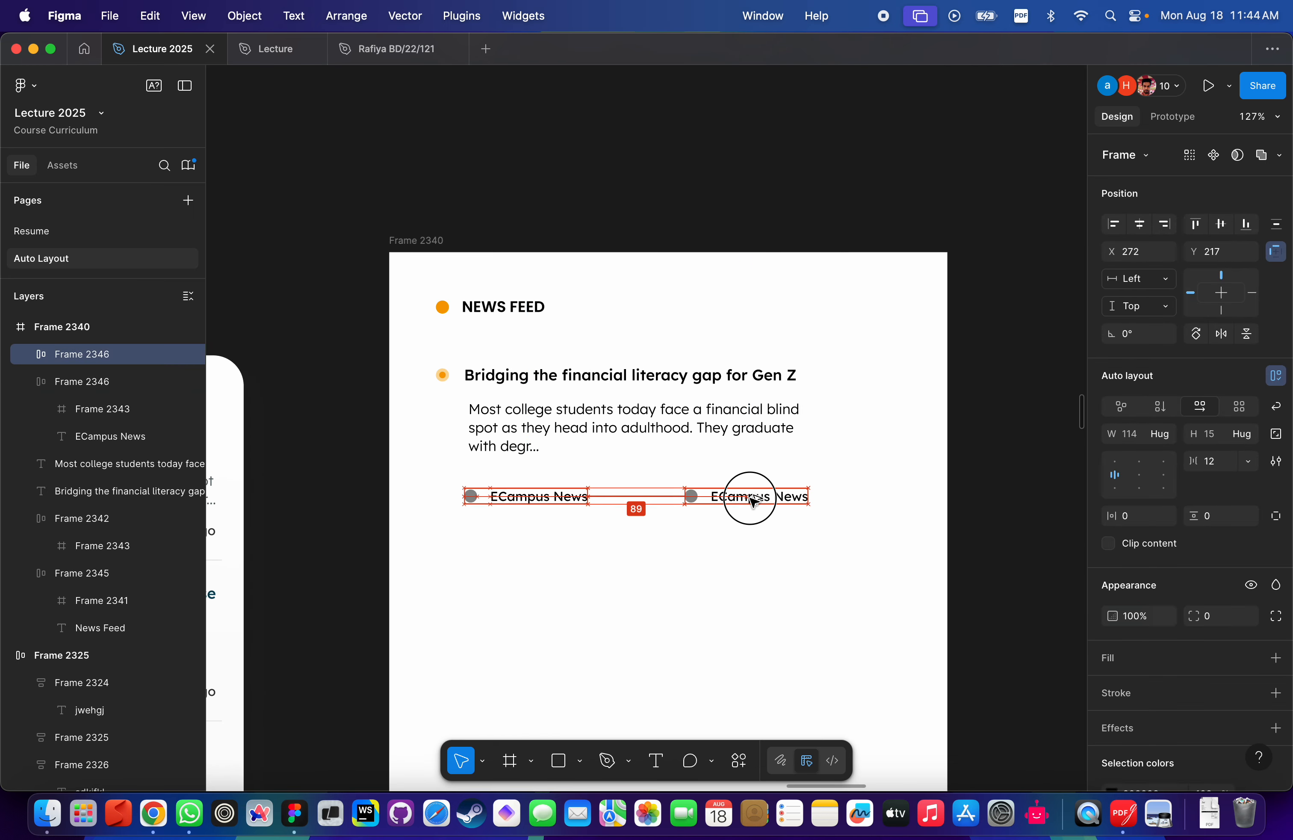
Copy the "10 hours ago" text from the first reference feed and paste it over the duplicated row's label.
{"action": "scroll", "coordinate": [708, 502], "scroll_direction": "left", "scroll_amount": 6}
{"action": "double_click", "coordinate": [543, 512]}
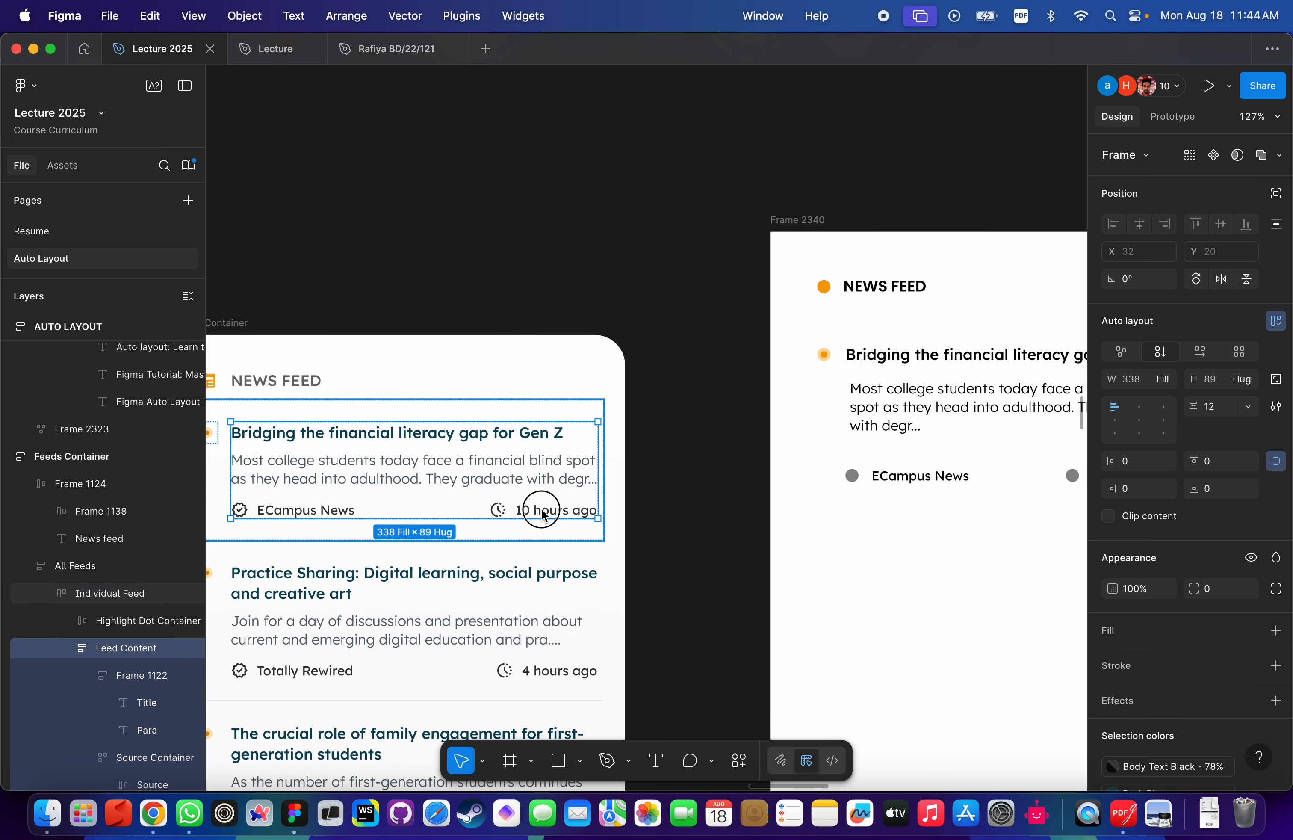
{"action": "double_click", "coordinate": [542, 513]}
{"action": "double_click", "coordinate": [542, 511]}
{"action": "key", "text": "super+c"}
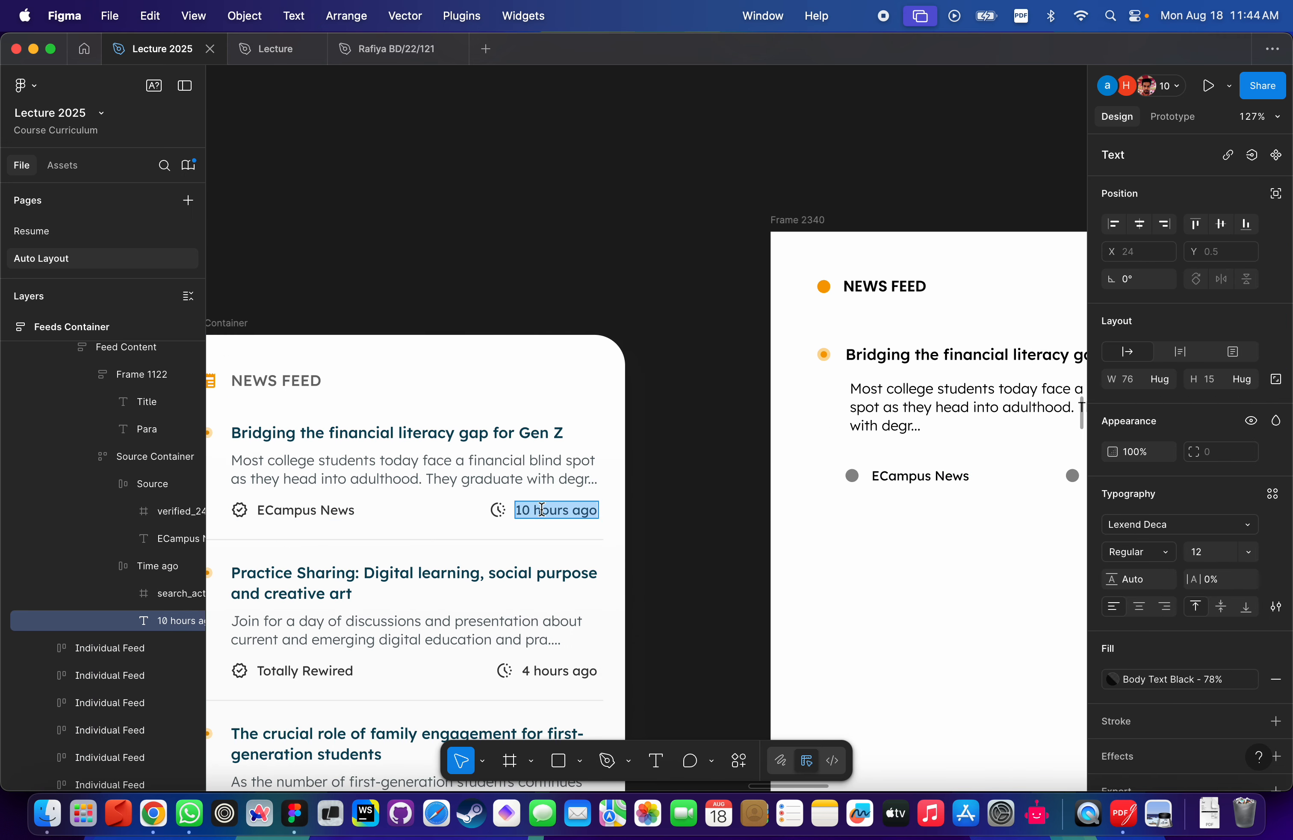
{"action": "scroll", "coordinate": [635, 517], "scroll_direction": "right", "scroll_amount": 10}
{"action": "double_click", "coordinate": [592, 404]}
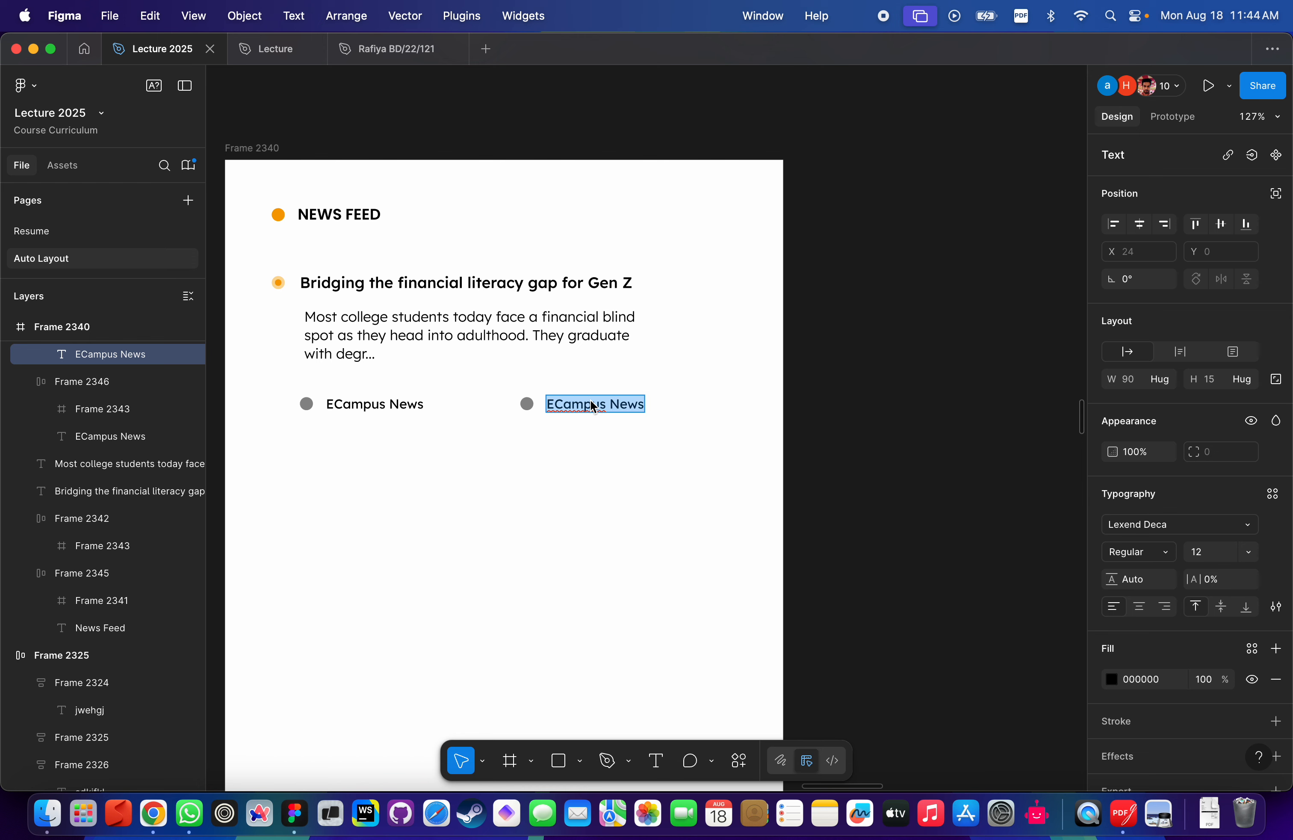
{"action": "key", "text": "super+v"}
{"action": "key", "text": "Escape"}
Inspect the auto layout frames of the "ECampus News" and "10 hours ago" rows in turn.
{"action": "left_click", "coordinate": [497, 395]}
{"action": "left_click", "coordinate": [357, 405]}
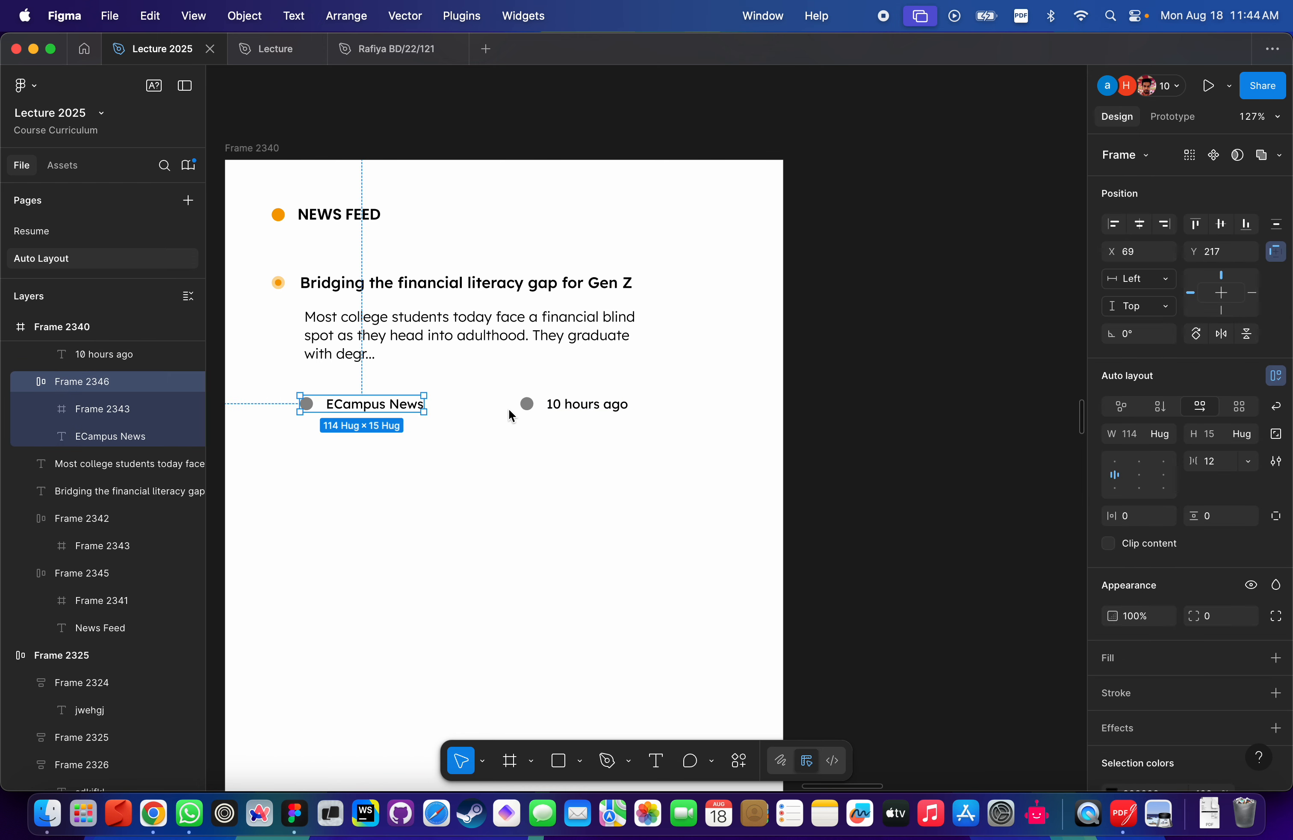
{"action": "left_click", "coordinate": [537, 408]}
{"action": "scroll", "coordinate": [524, 443], "scroll_direction": "left", "scroll_amount": 5}
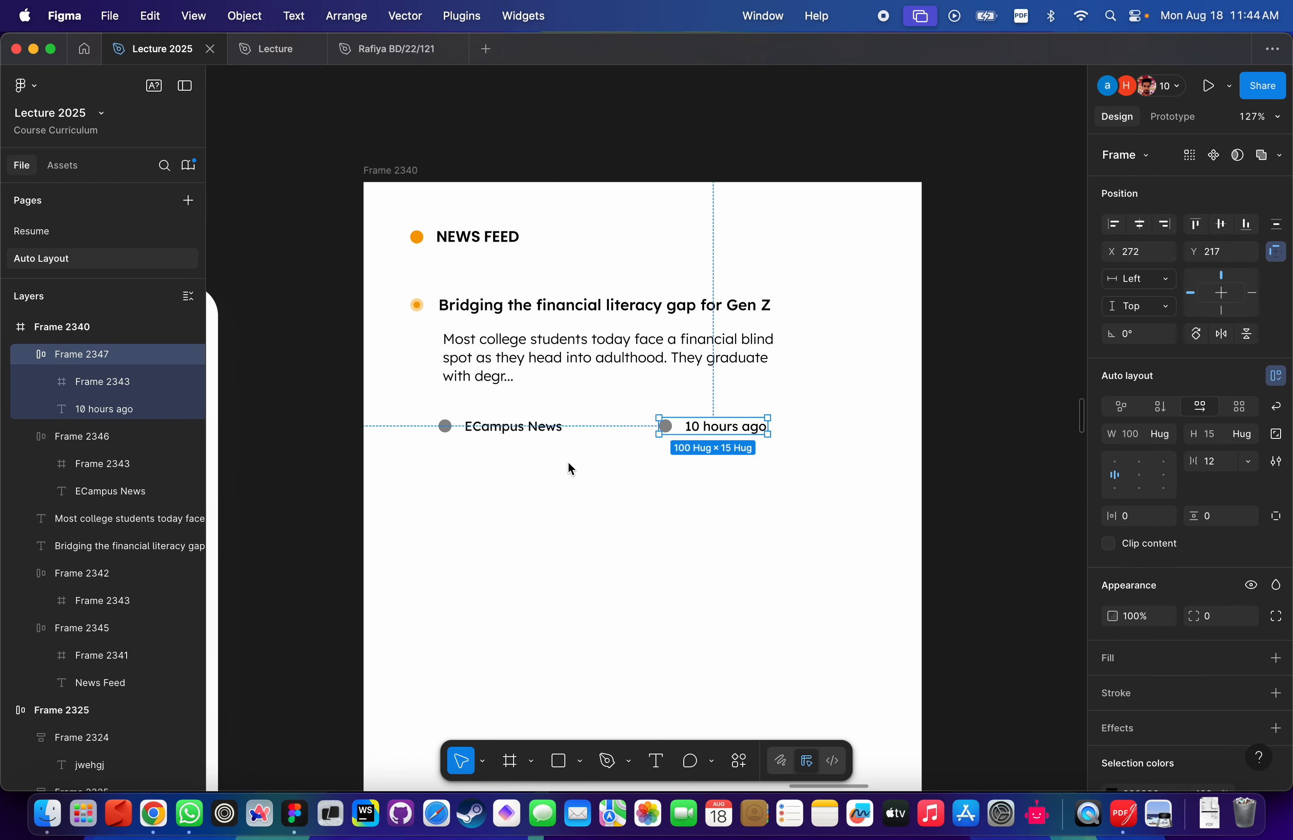
{"action": "scroll", "coordinate": [568, 462], "scroll_direction": "left", "scroll_amount": 3}
{"action": "scroll", "coordinate": [567, 462], "scroll_direction": "up", "scroll_amount": 3}
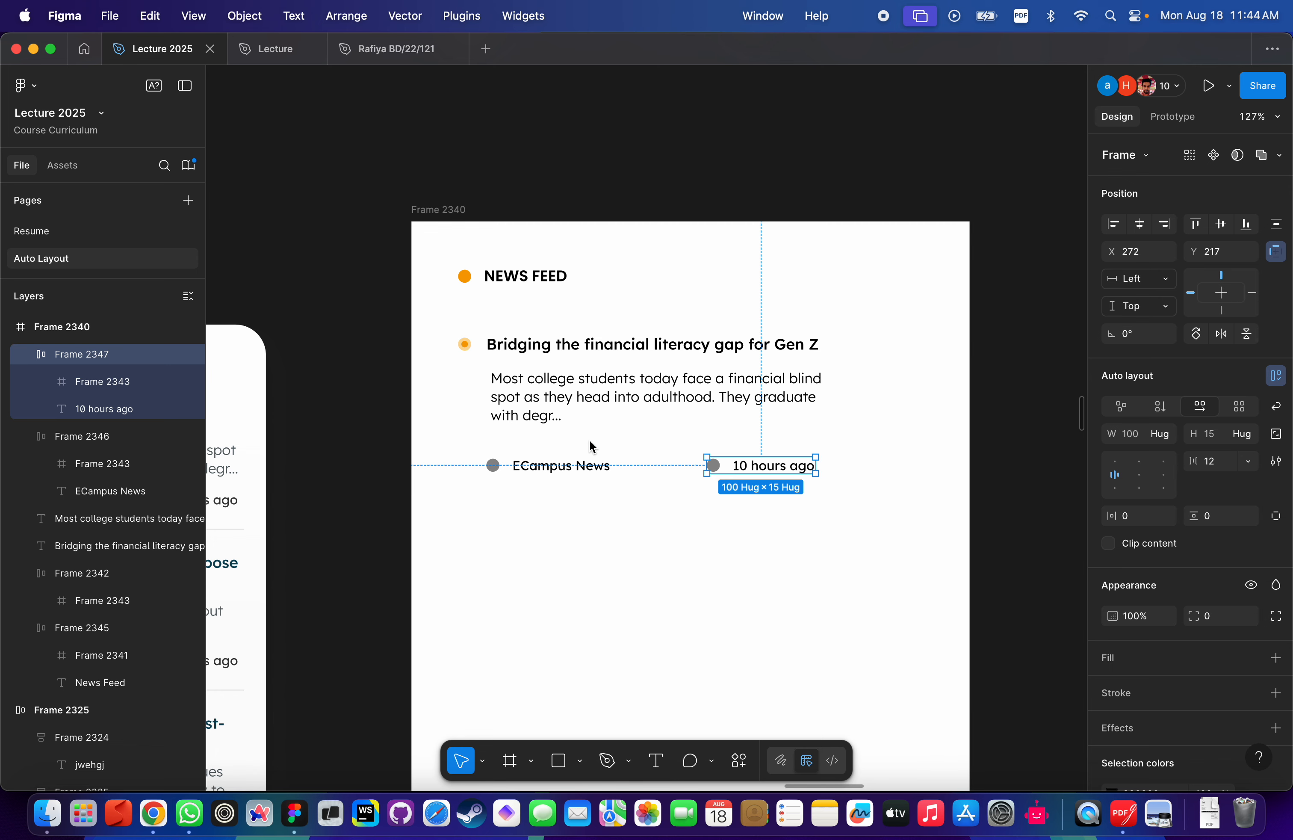
{"action": "left_click", "coordinate": [540, 466]}
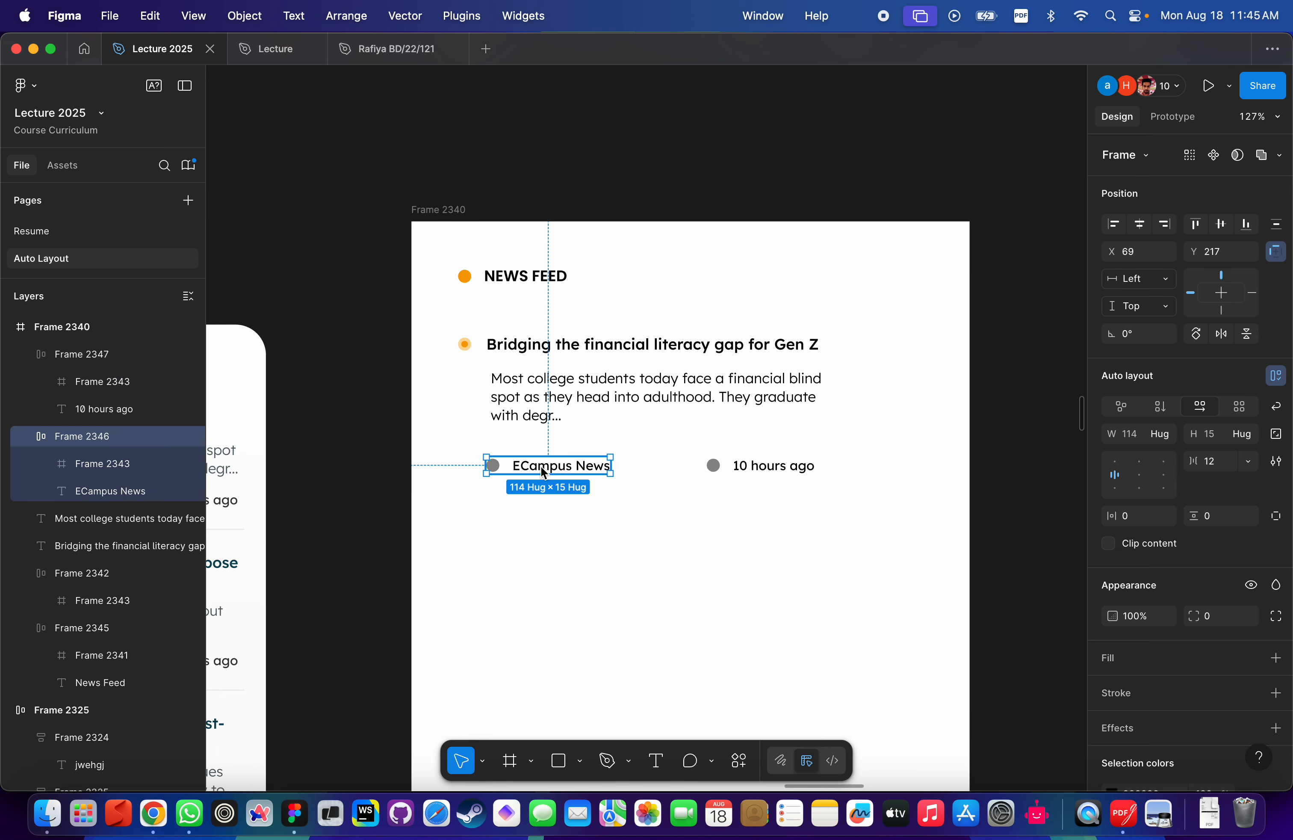
{"action": "scroll", "coordinate": [736, 472], "scroll_direction": "down", "scroll_amount": 5}
{"action": "scroll", "coordinate": [742, 463], "scroll_direction": "down", "scroll_amount": 2}
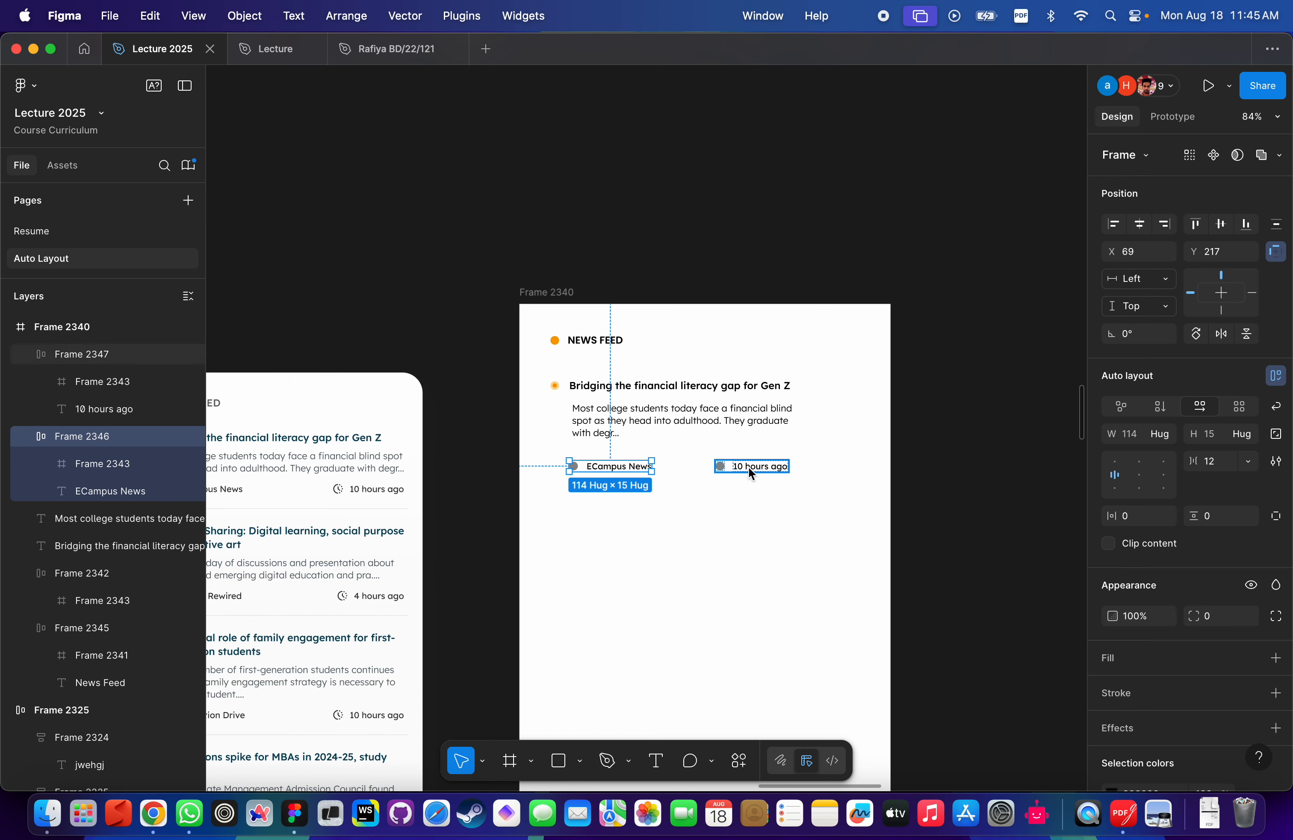
{"action": "left_click", "coordinate": [755, 467]}
{"action": "scroll", "coordinate": [649, 461], "scroll_direction": "up", "scroll_amount": 5}
{"action": "scroll", "coordinate": [638, 455], "scroll_direction": "up", "scroll_amount": 4}
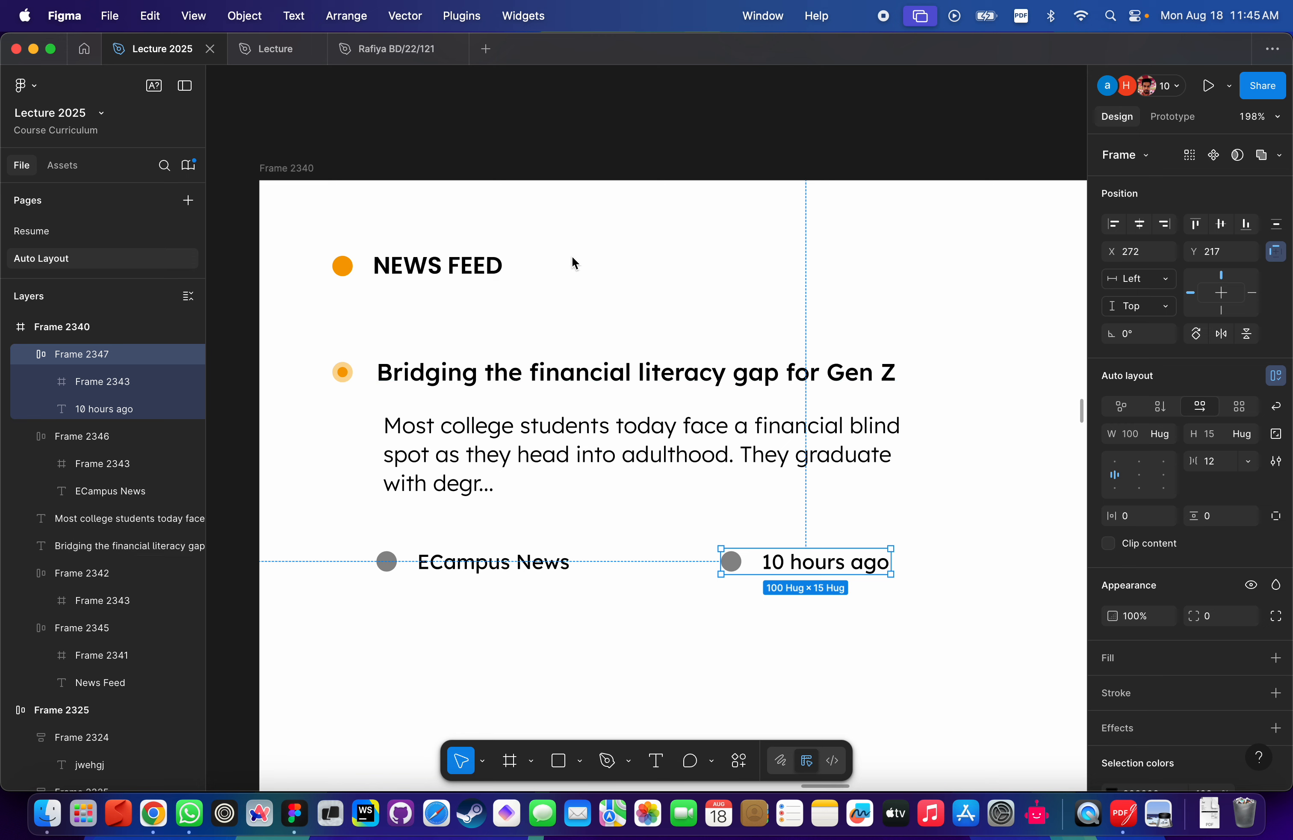
Wrap the feed title, the paragraph and the "ECampus News" and "10 hours ago" rows in one auto layout frame.
{"action": "left_click", "coordinate": [480, 454]}
{"action": "scroll", "coordinate": [481, 456], "scroll_direction": "up", "scroll_amount": 2}
{"action": "scroll", "coordinate": [479, 453], "scroll_direction": "up", "scroll_amount": 3}
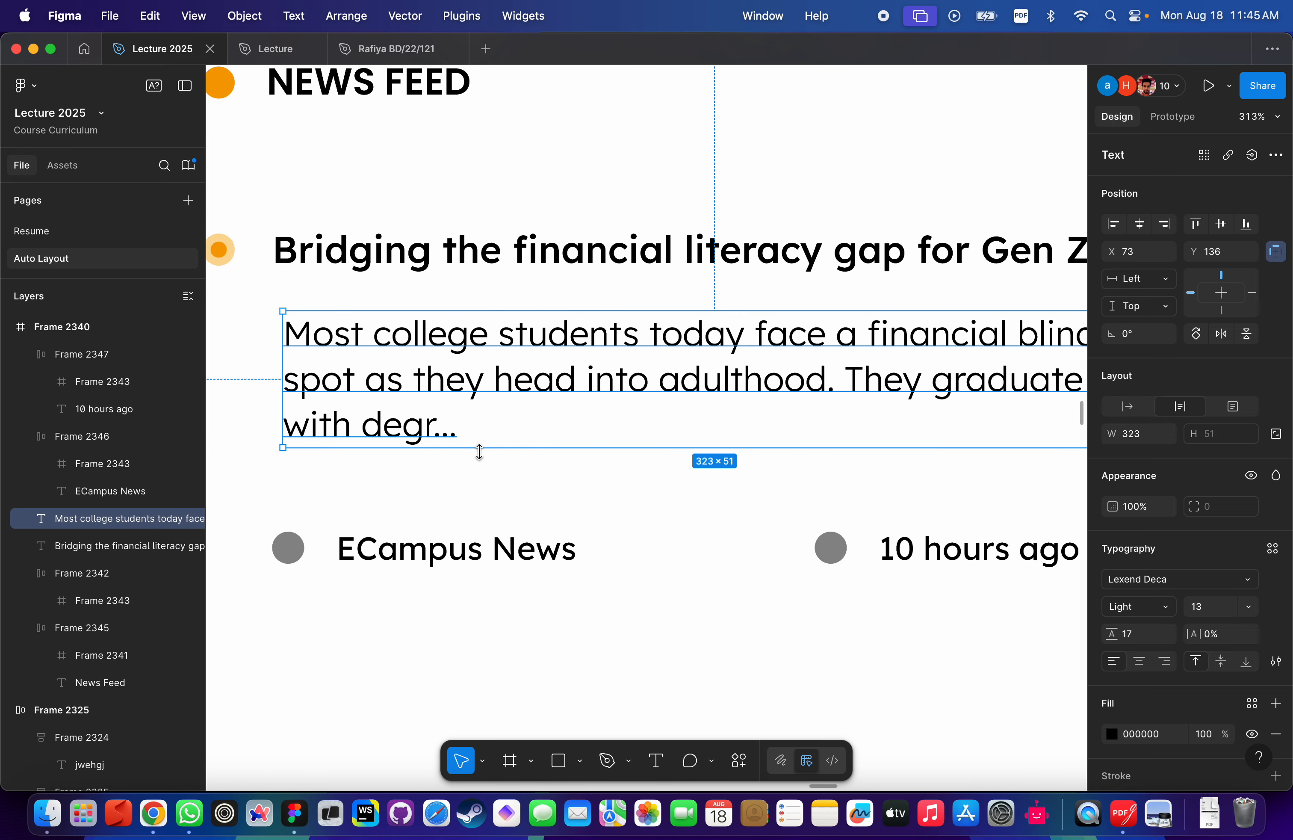
{"action": "scroll", "coordinate": [501, 398], "scroll_direction": "down", "scroll_amount": 3}
{"action": "key", "text": "Tab"}
{"action": "left_click", "coordinate": [472, 402]}
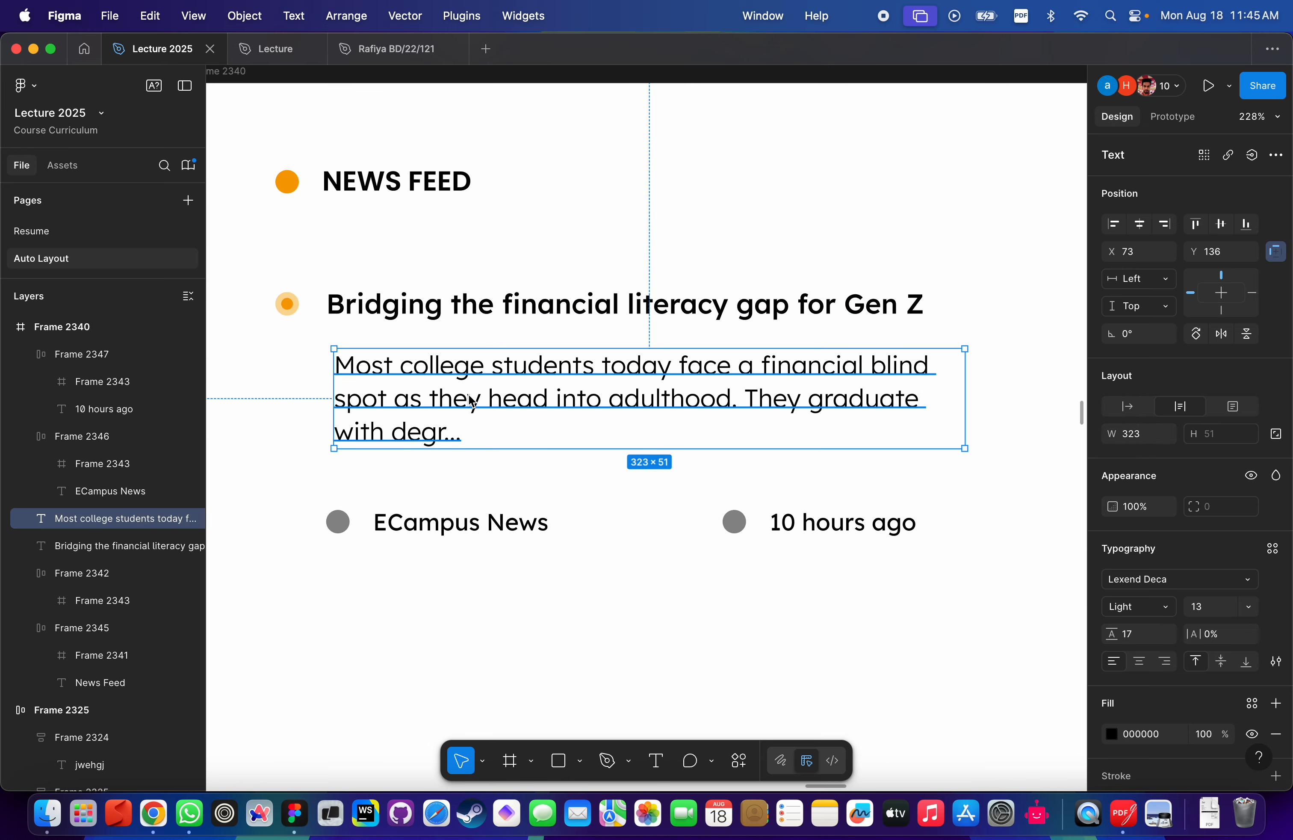
{"action": "key", "text": "Tab"}
{"action": "left_click", "coordinate": [472, 402], "text": "shift"}
{"action": "left_click", "coordinate": [446, 535], "text": "shift"}
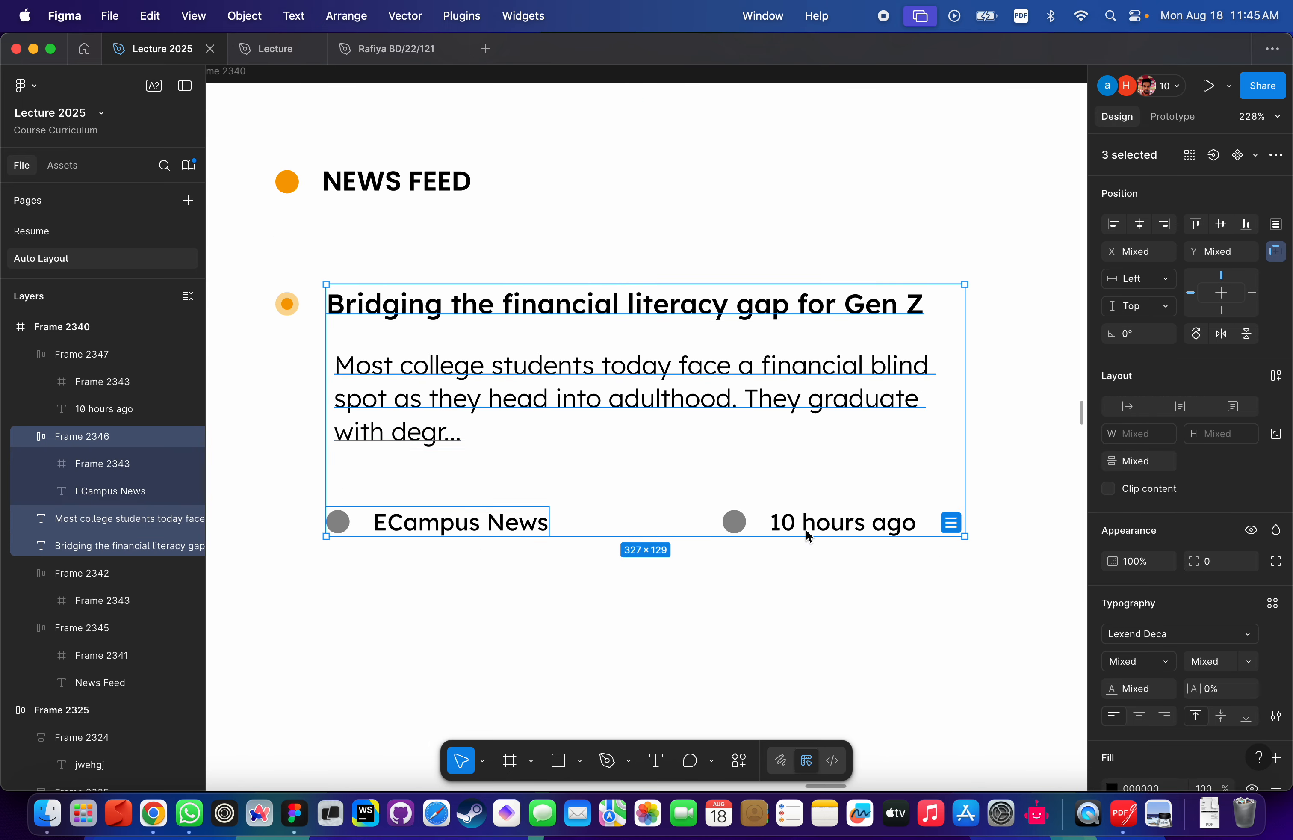
{"action": "left_click", "coordinate": [805, 532], "text": "shift"}
{"action": "scroll", "coordinate": [391, 360], "scroll_direction": "up", "scroll_amount": 3}
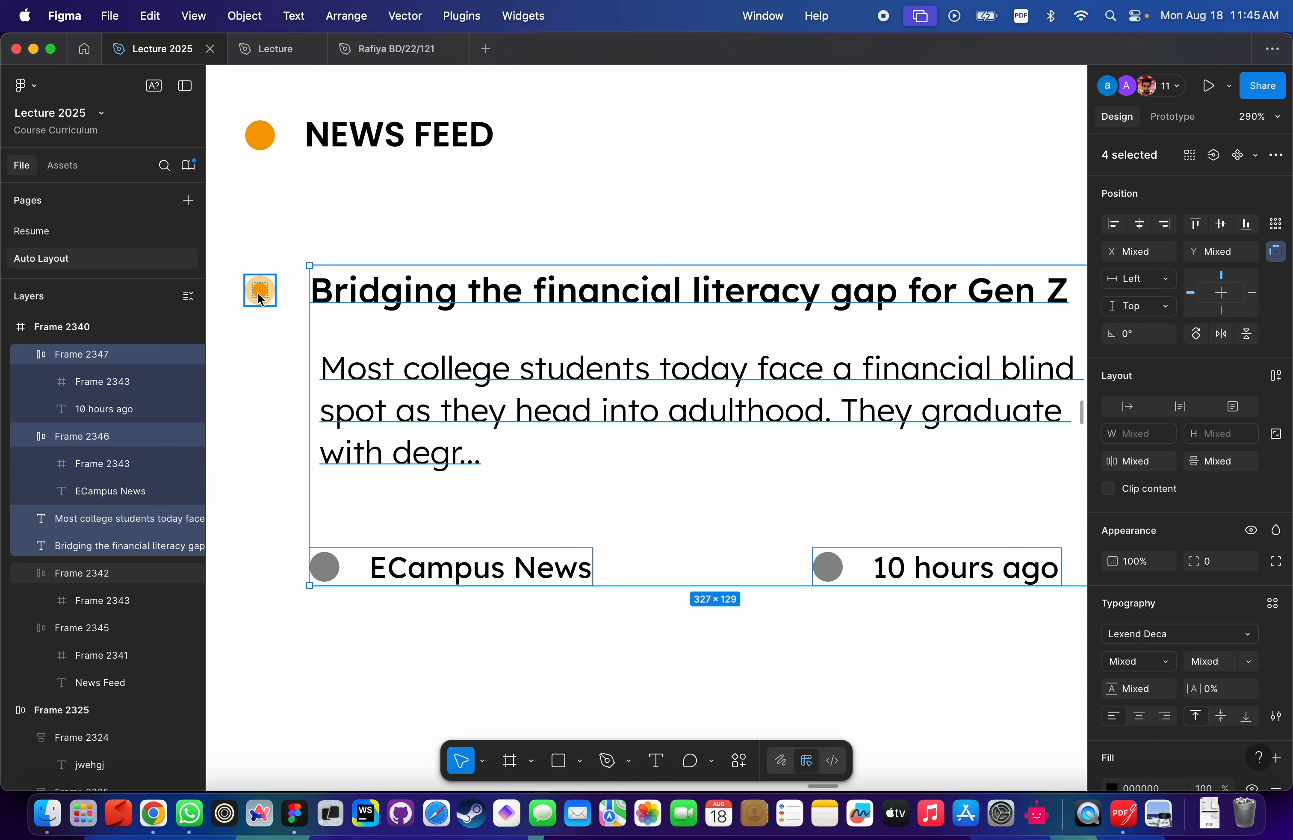
{"action": "scroll", "coordinate": [589, 376], "scroll_direction": "down", "scroll_amount": 3}
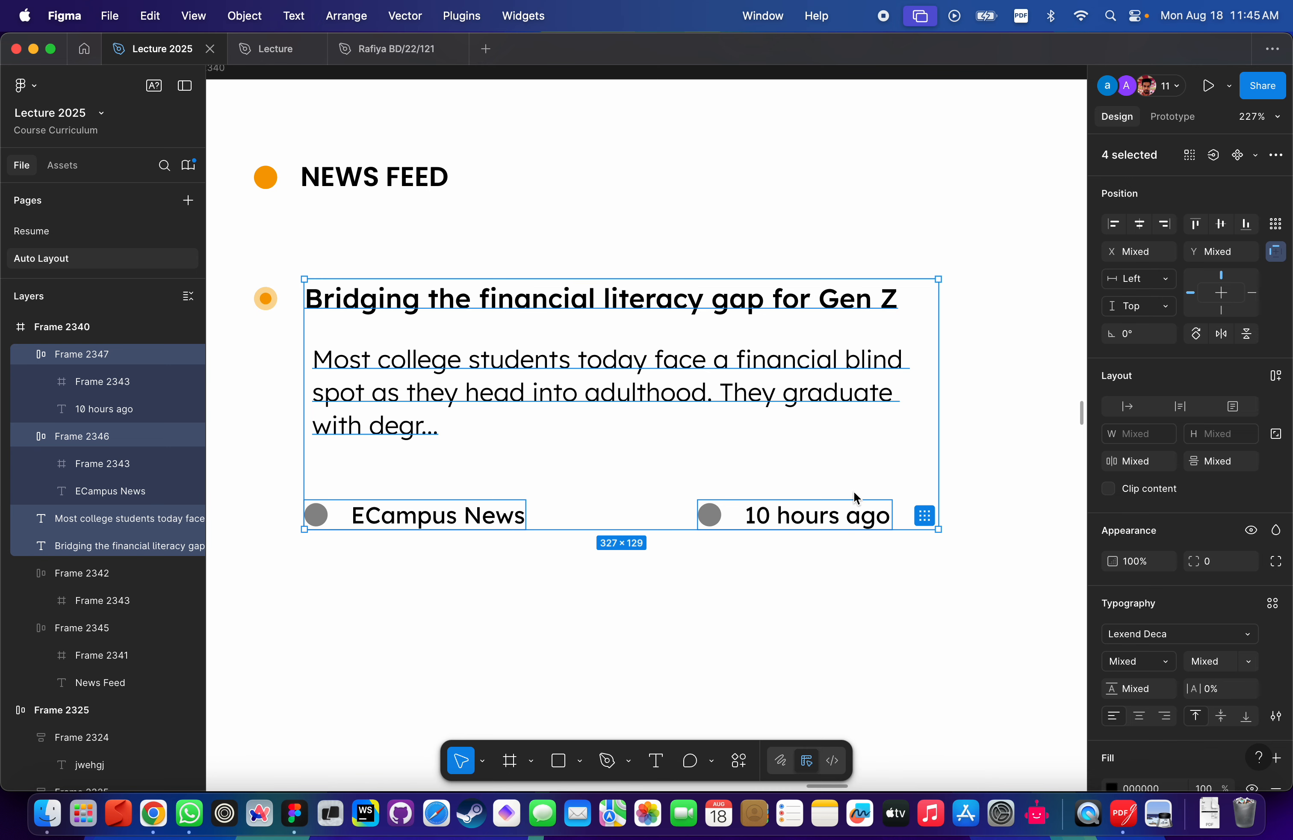
{"action": "key", "text": "shift+a"}
Switch the new feed content frame's auto layout from grid to vertical flow.
{"action": "scroll", "coordinate": [760, 466], "scroll_direction": "down", "scroll_amount": 3}
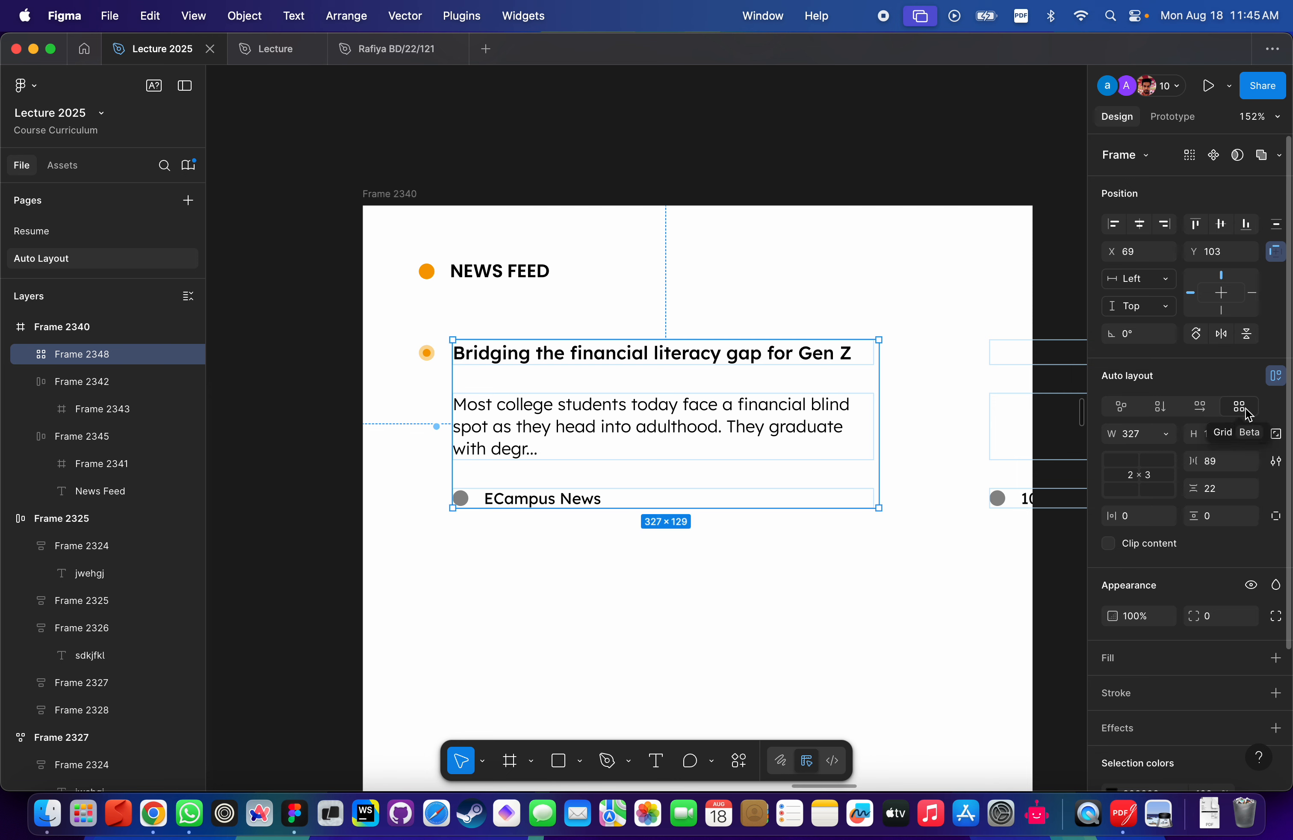
{"action": "left_click", "coordinate": [1161, 406]}
{"action": "scroll", "coordinate": [595, 593], "scroll_direction": "up", "scroll_amount": 5}
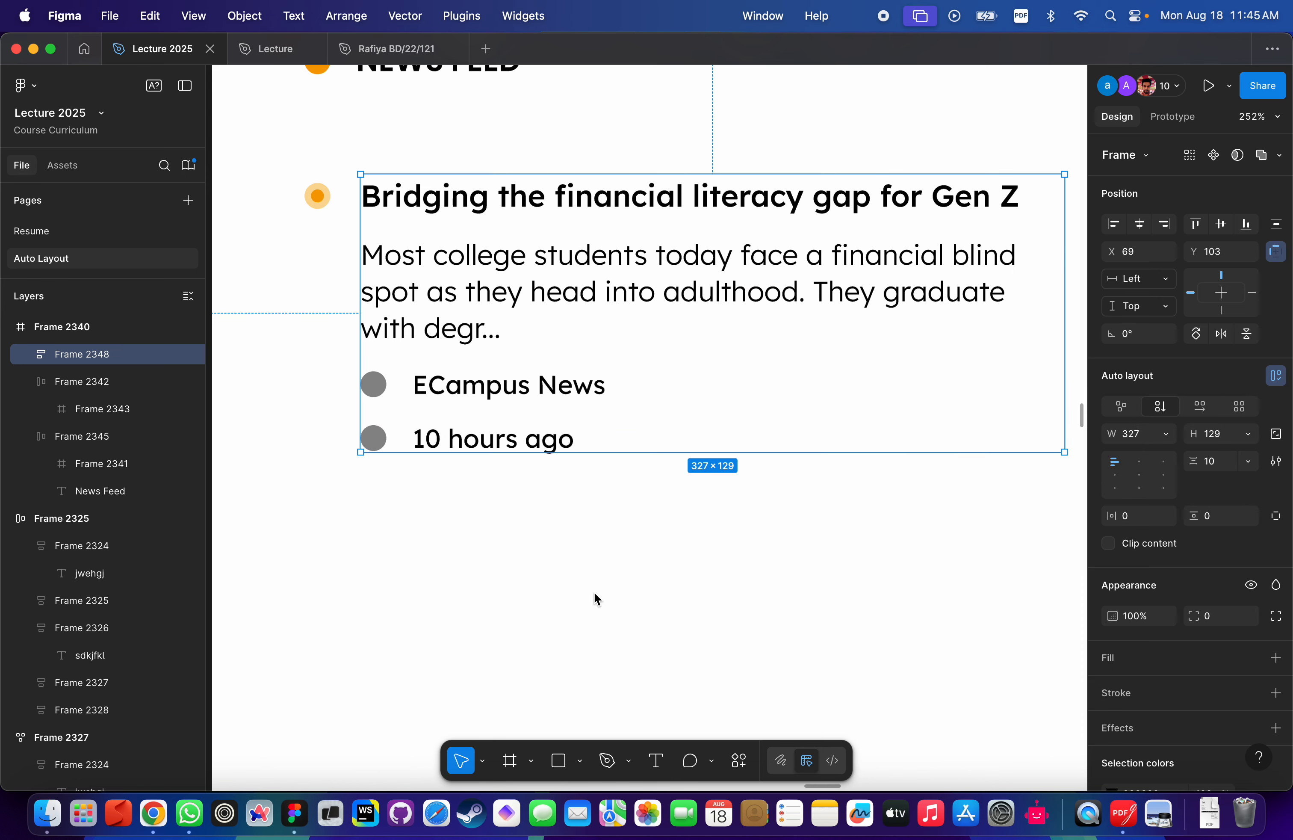
{"action": "left_click", "coordinate": [594, 592]}
{"action": "left_click", "coordinate": [542, 198]}
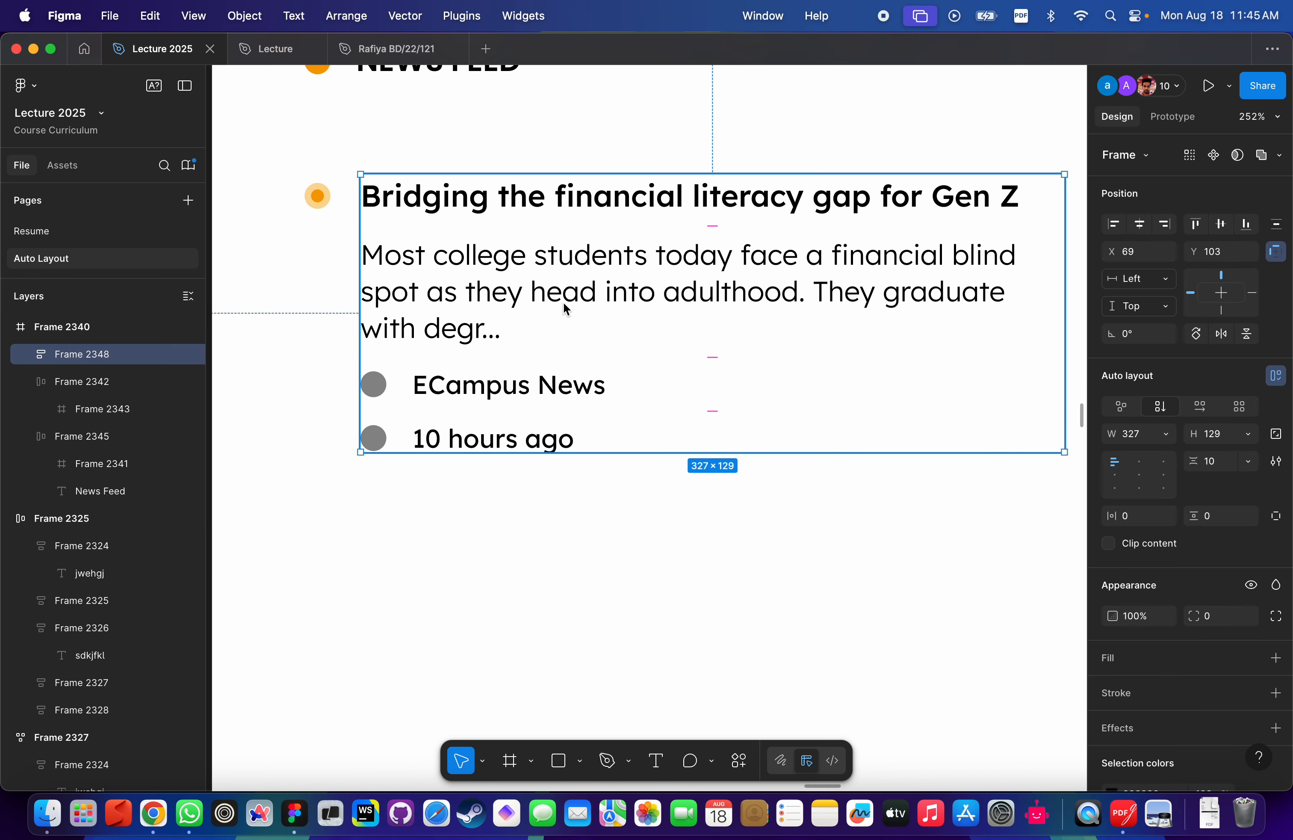
Try to move the "10 hours ago" row beside the "ECampus News" row, and restore the rows' original order.
{"action": "left_click", "coordinate": [506, 384]}
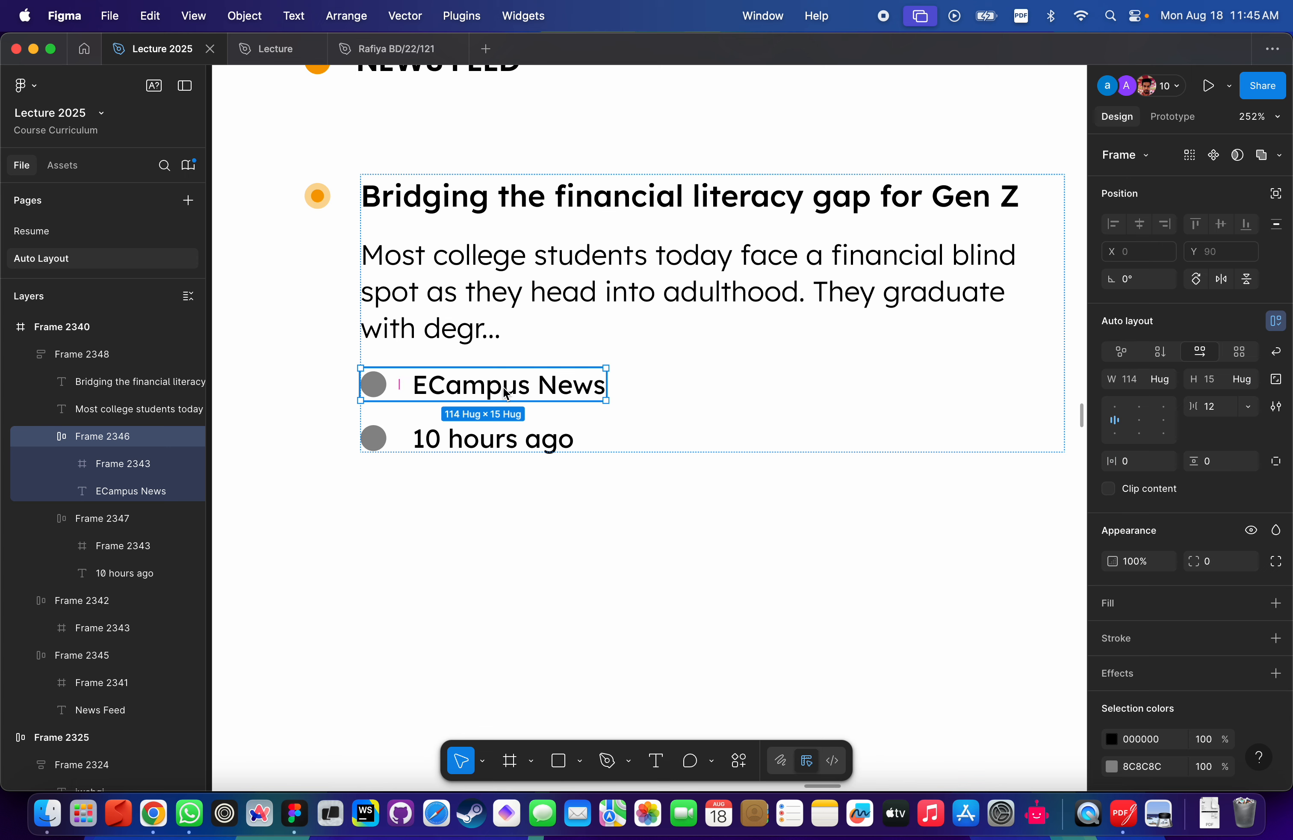
{"action": "left_click_drag", "start_coordinate": [548, 431], "coordinate": [820, 373]}
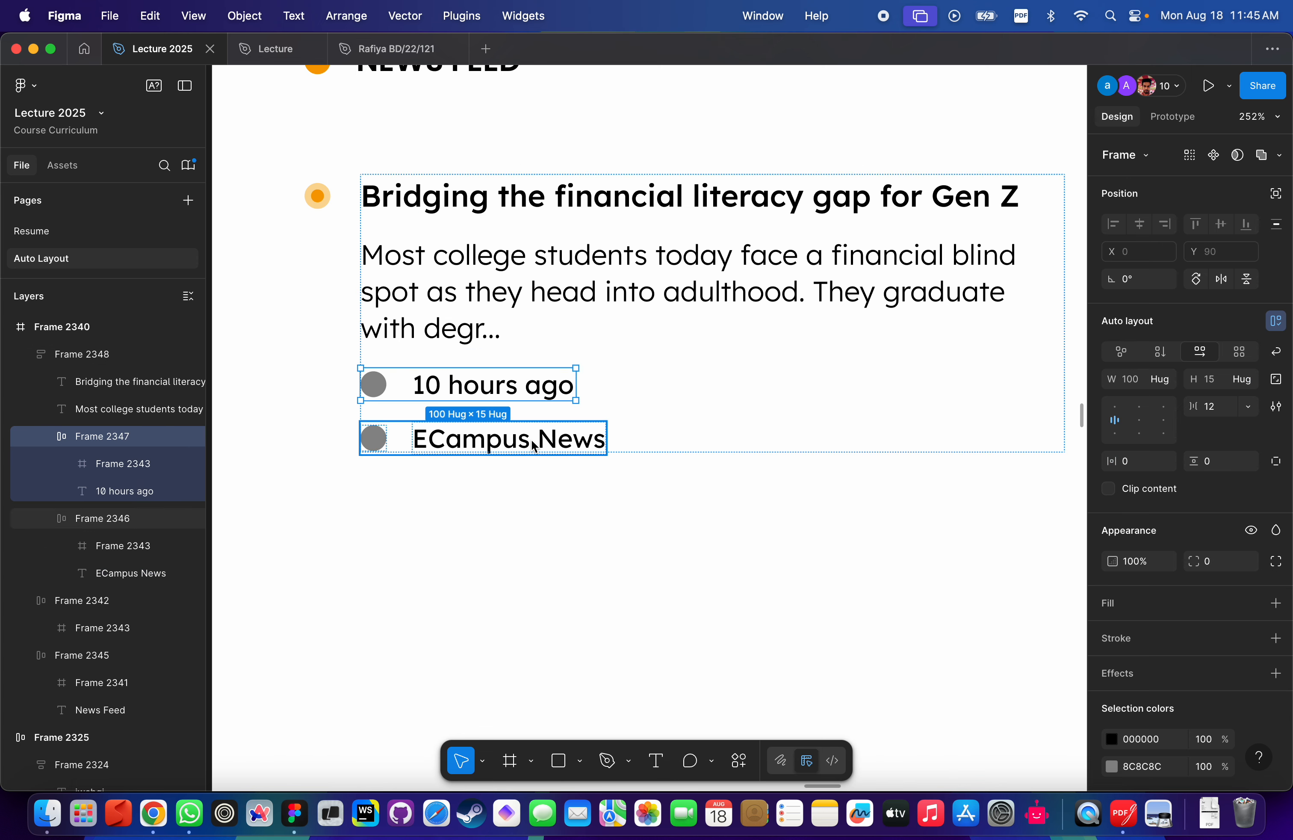
{"action": "left_click_drag", "start_coordinate": [501, 443], "coordinate": [522, 374]}
Wrap the "ECampus News" and "10 hours ago" rows together in their own auto layout frame.
{"action": "left_click", "coordinate": [497, 439]}
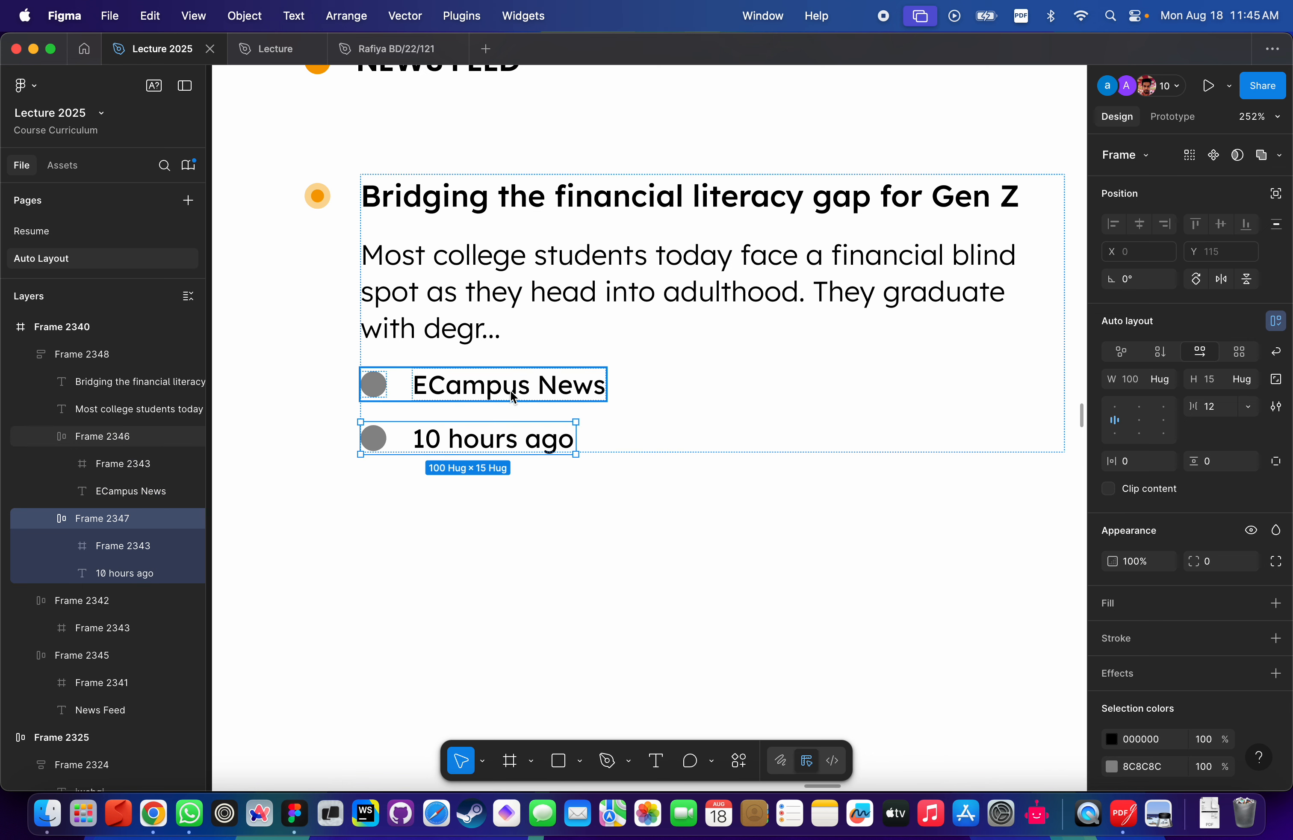
{"action": "left_click", "coordinate": [510, 389], "text": "shift"}
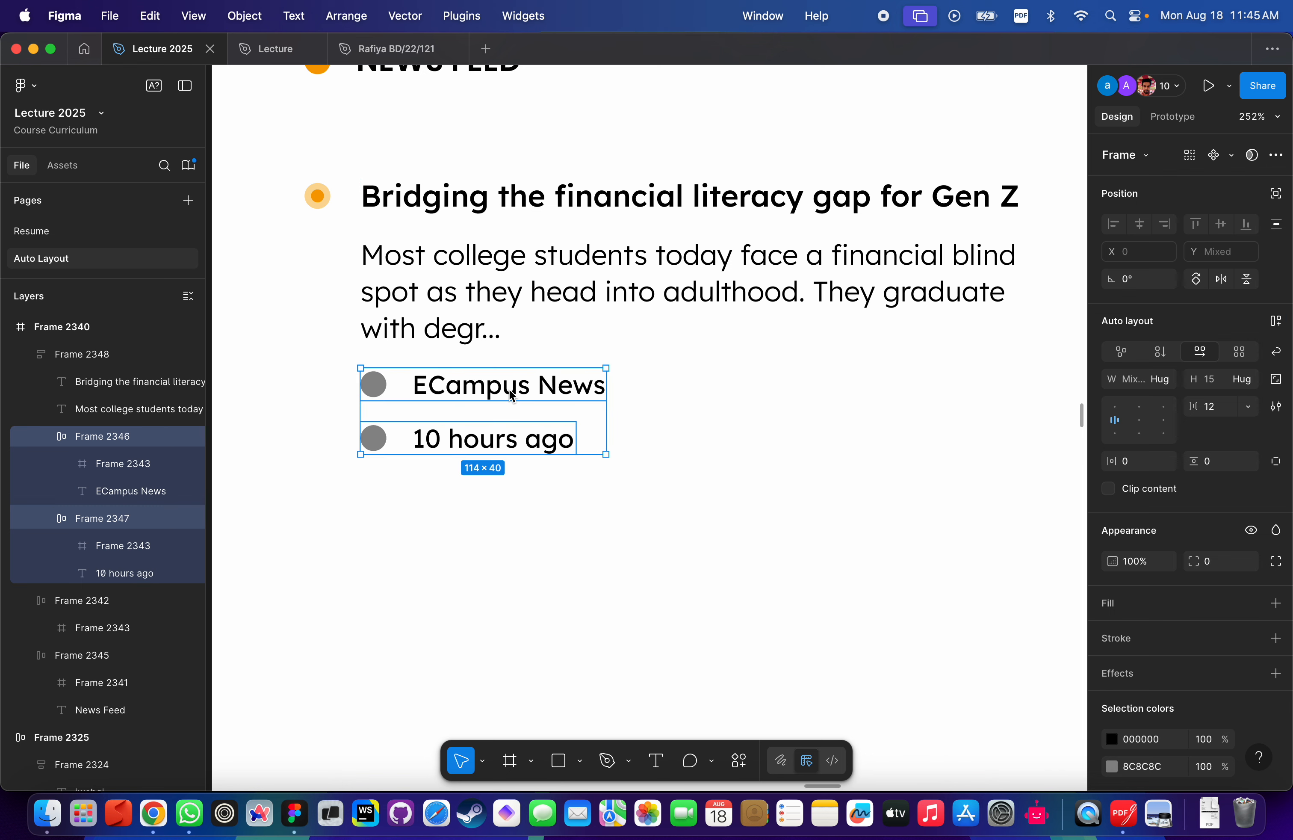
{"action": "key", "text": "shift+a"}
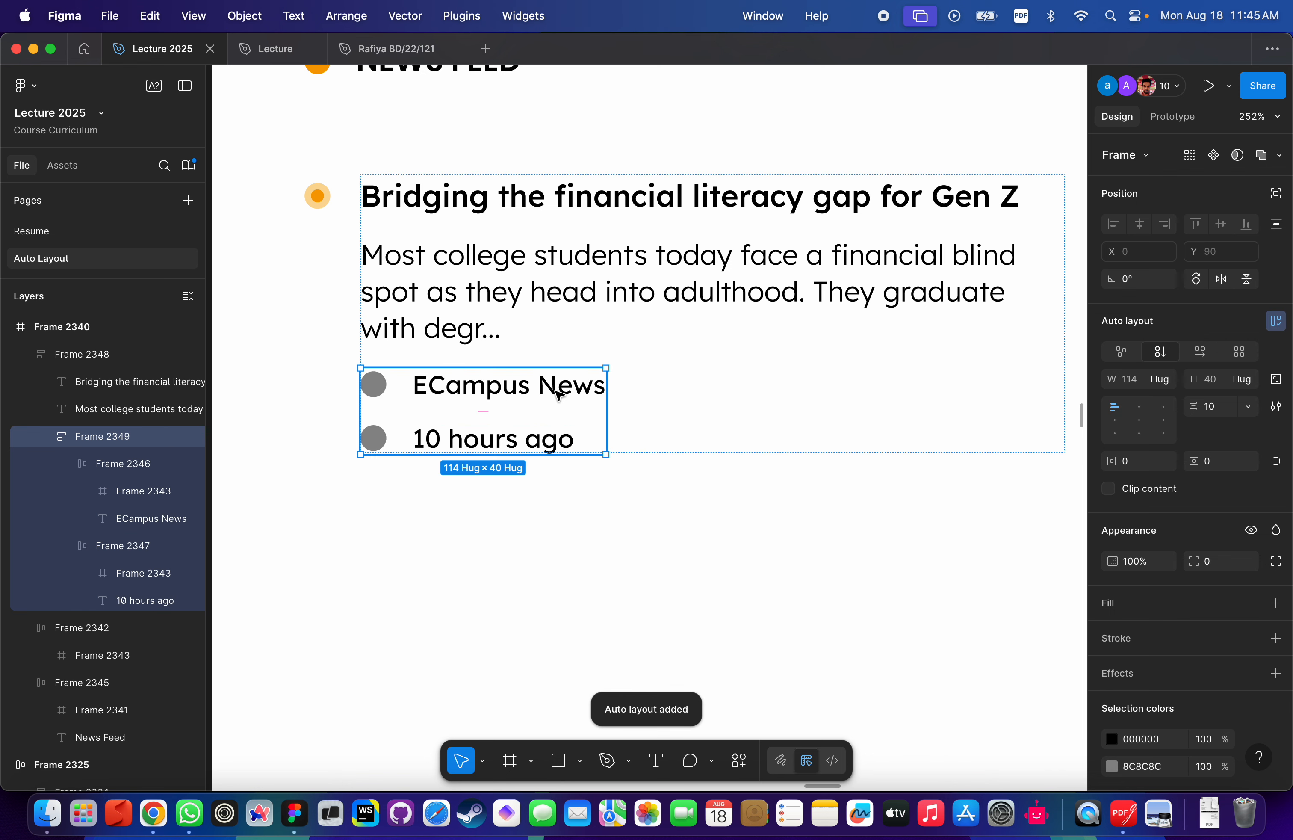
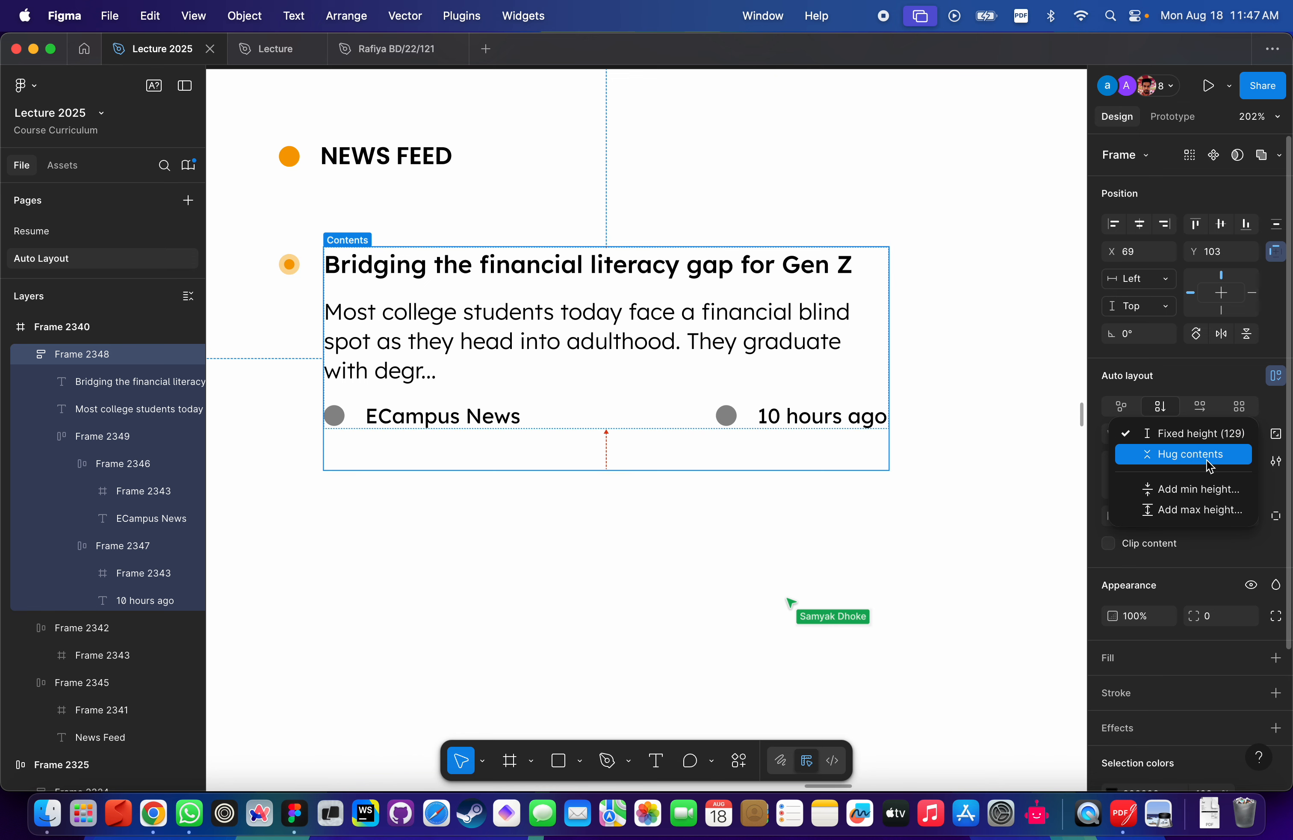
Set the height of the feed content frame holding the title, paragraph and source row to hug contents.
{"action": "left_click", "coordinate": [1194, 455]}
{"action": "left_click", "coordinate": [564, 201]}
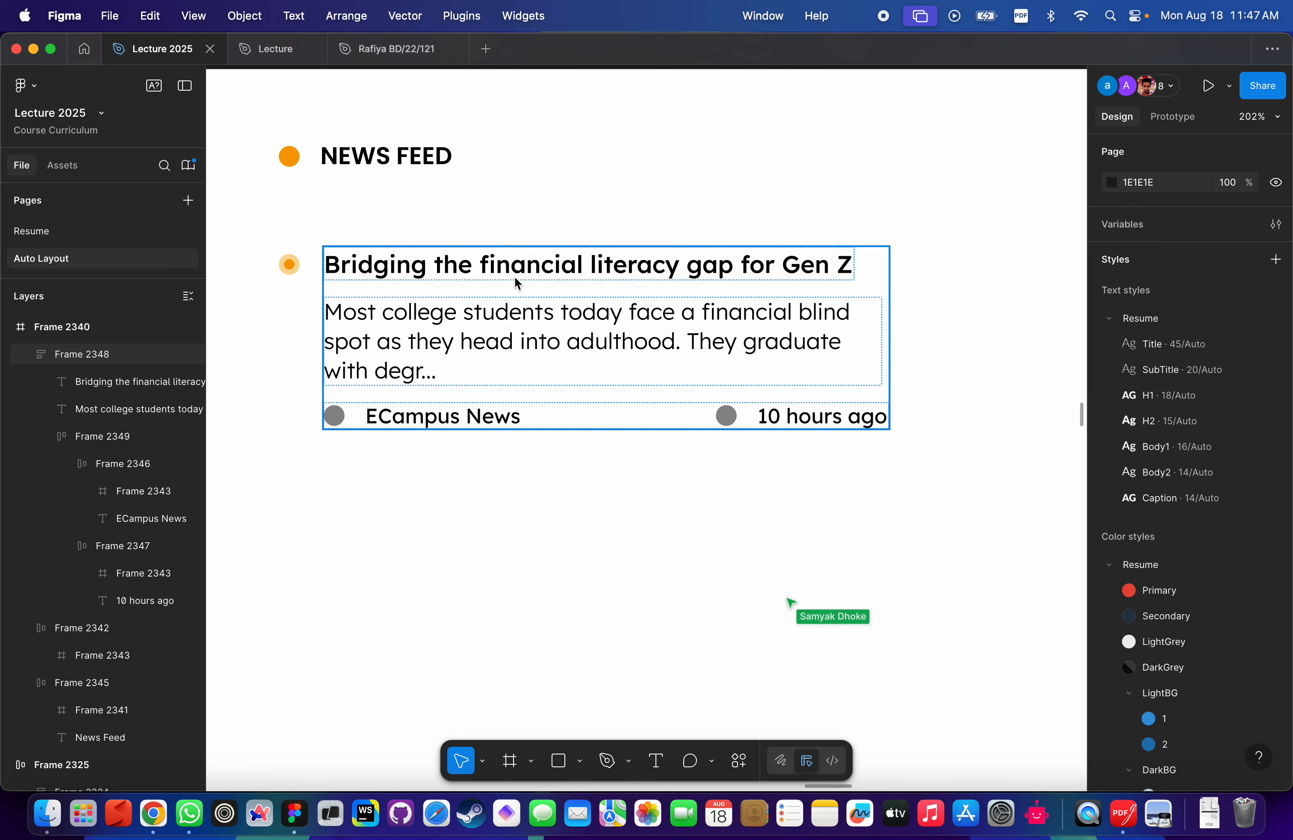
{"action": "left_click", "coordinate": [605, 272]}
{"action": "left_click", "coordinate": [436, 204]}
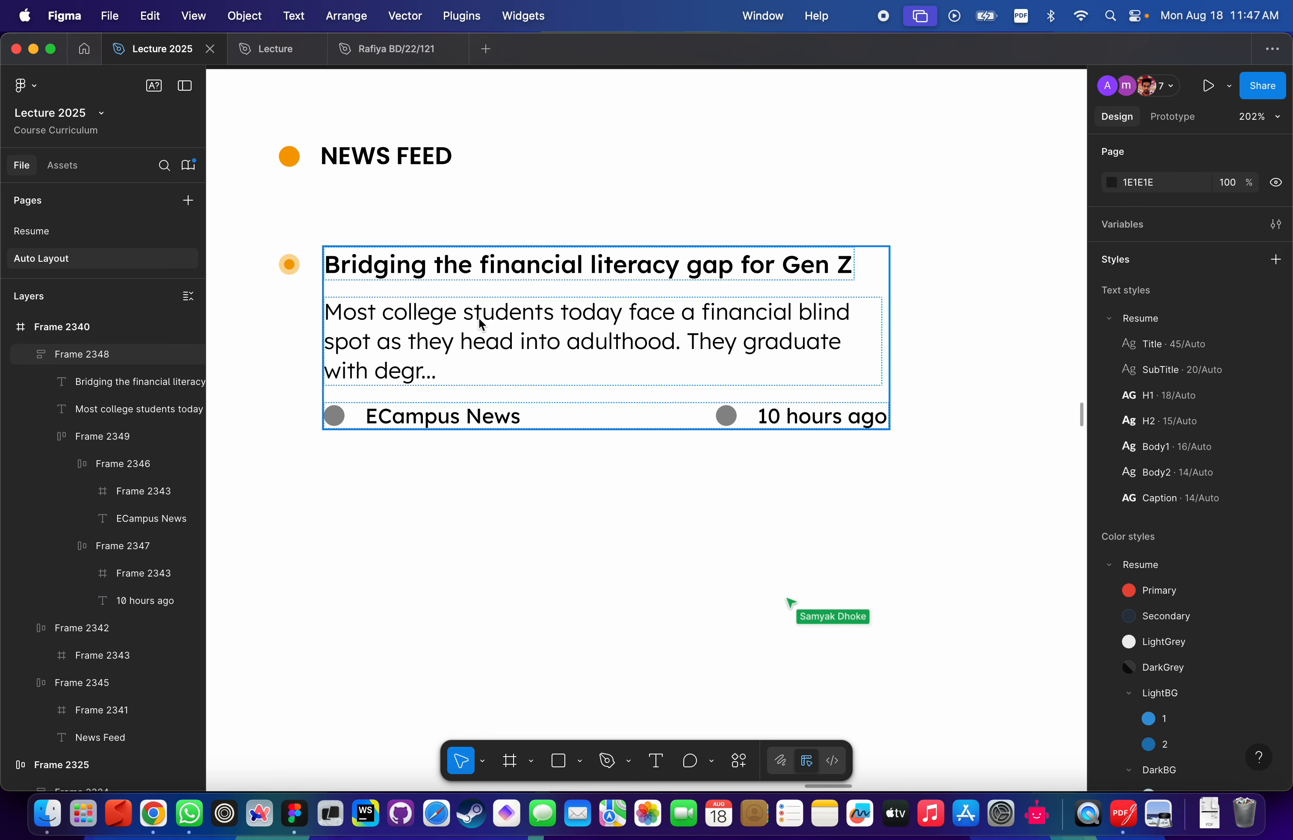
Wrap the small ringed orange bullet and the feed content frame in one auto layout frame.
{"action": "scroll", "coordinate": [482, 323], "scroll_direction": "left", "scroll_amount": 3}
{"action": "scroll", "coordinate": [482, 323], "scroll_direction": "down", "scroll_amount": 1}
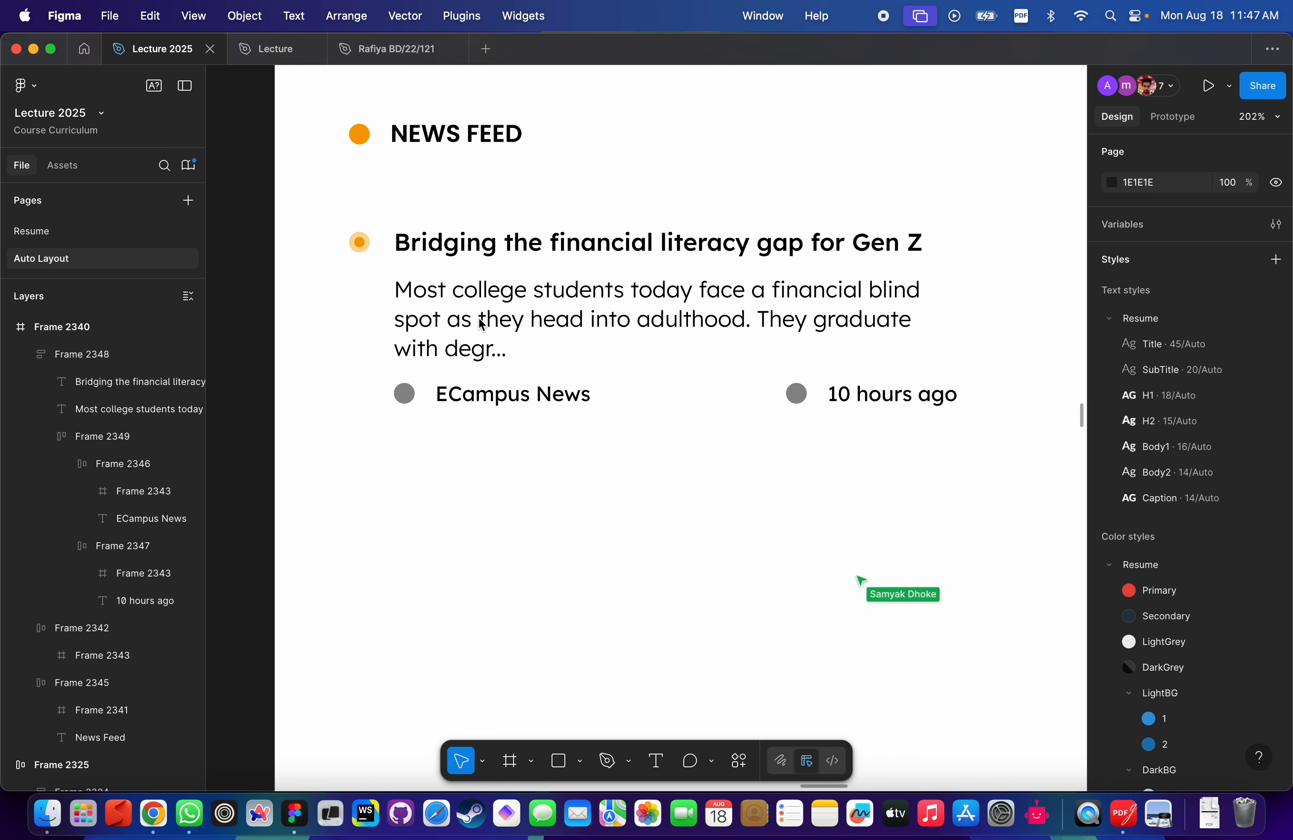
{"action": "left_click", "coordinate": [357, 246]}
{"action": "left_click", "coordinate": [470, 254], "text": "shift"}
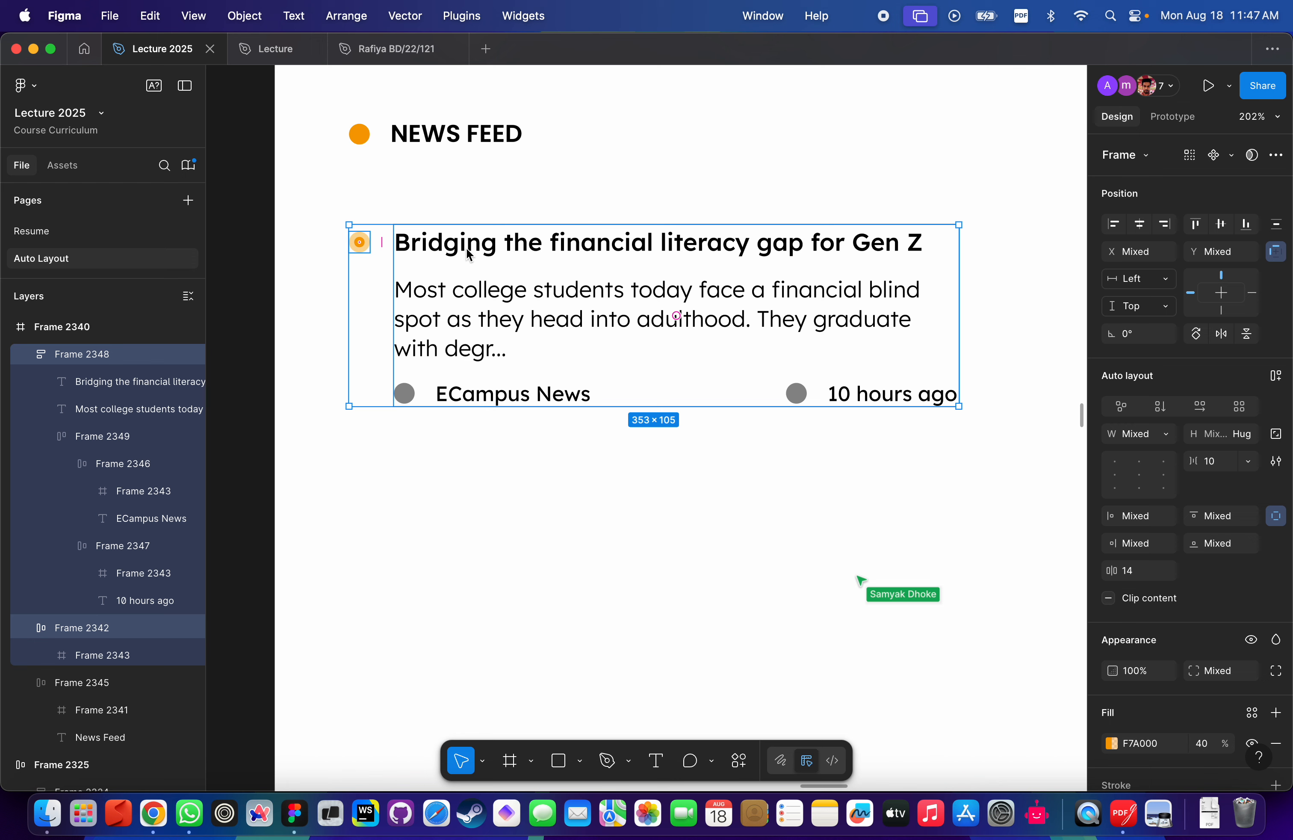
{"action": "key", "text": "shift+a"}
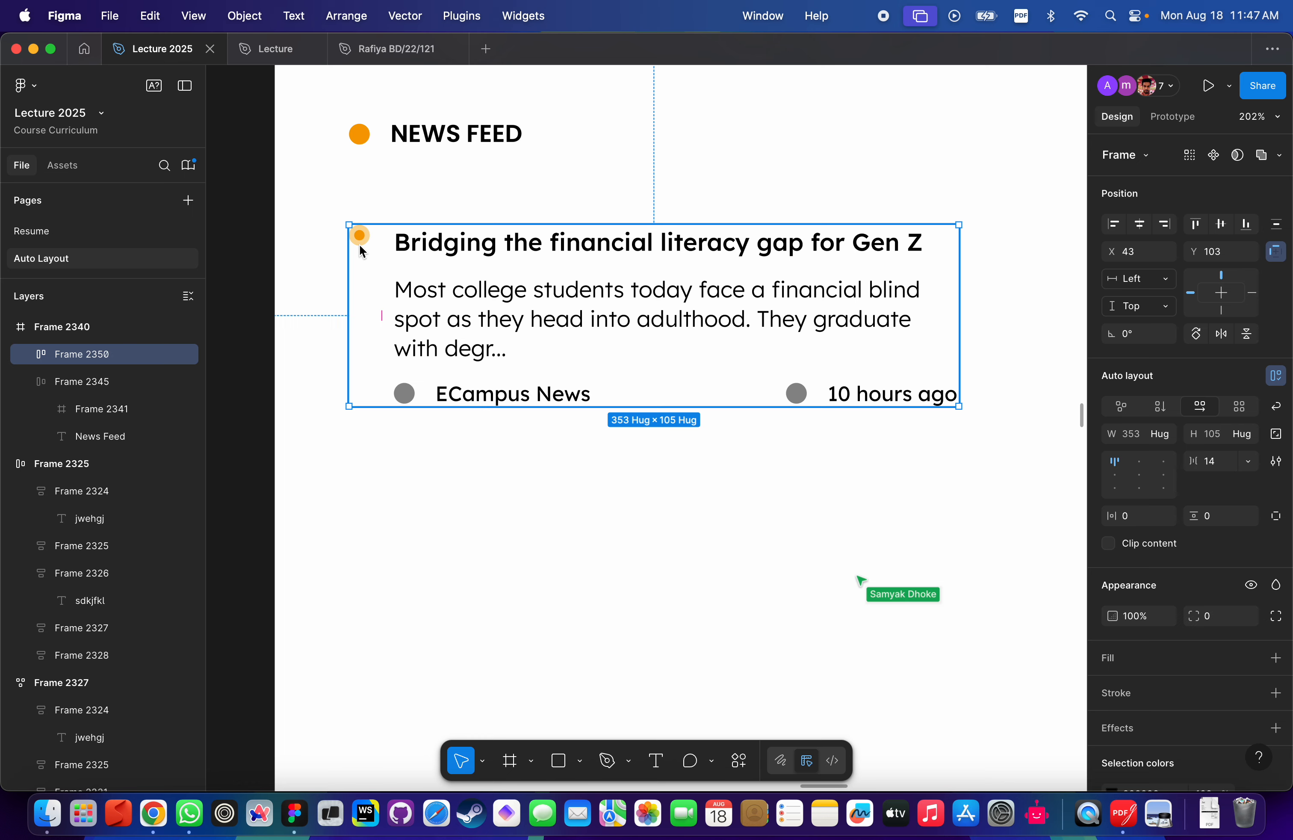
Compare the bullet's alignment with the feed title in the new card frame against the reference news feed.
{"action": "scroll", "coordinate": [362, 251], "scroll_direction": "up", "scroll_amount": 3}
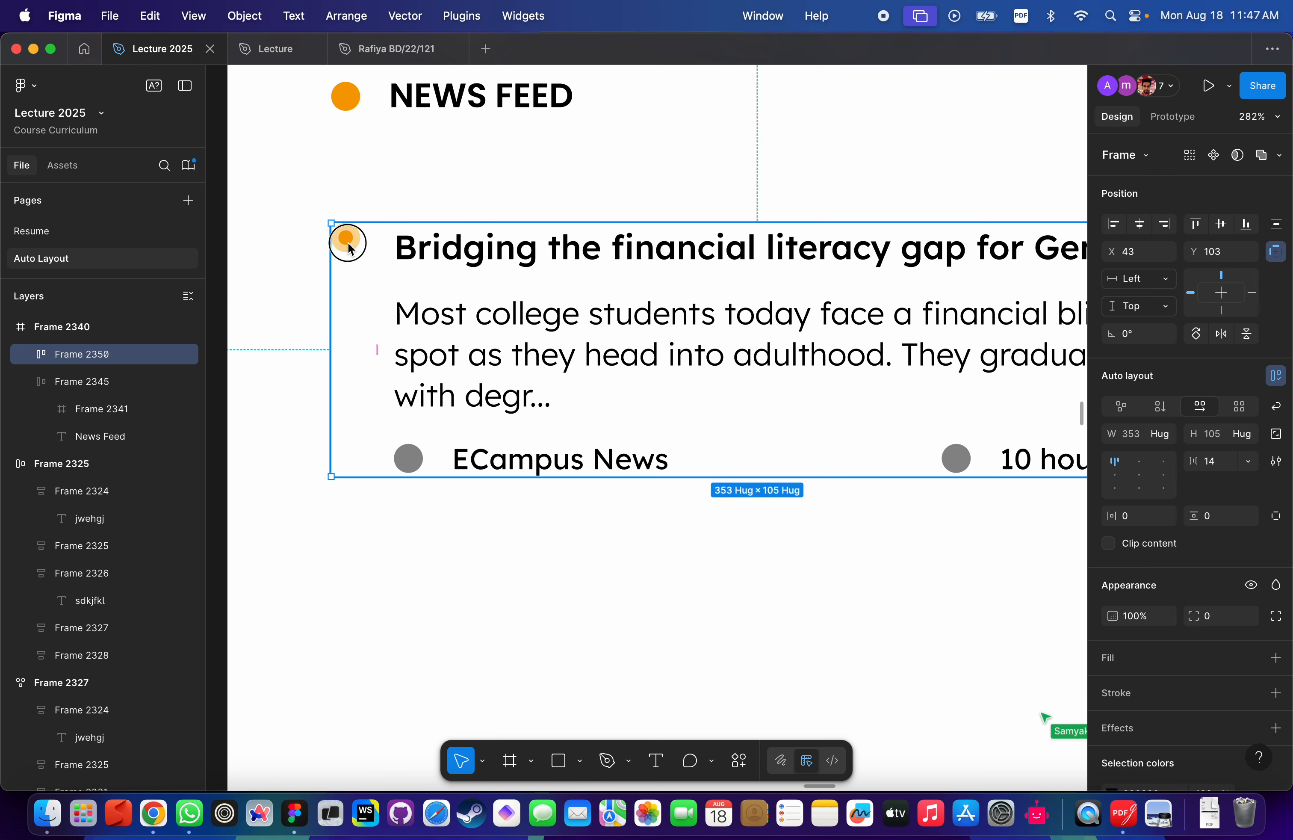
{"action": "scroll", "coordinate": [457, 251], "scroll_direction": "down", "scroll_amount": 2}
{"action": "scroll", "coordinate": [433, 247], "scroll_direction": "down", "scroll_amount": 3}
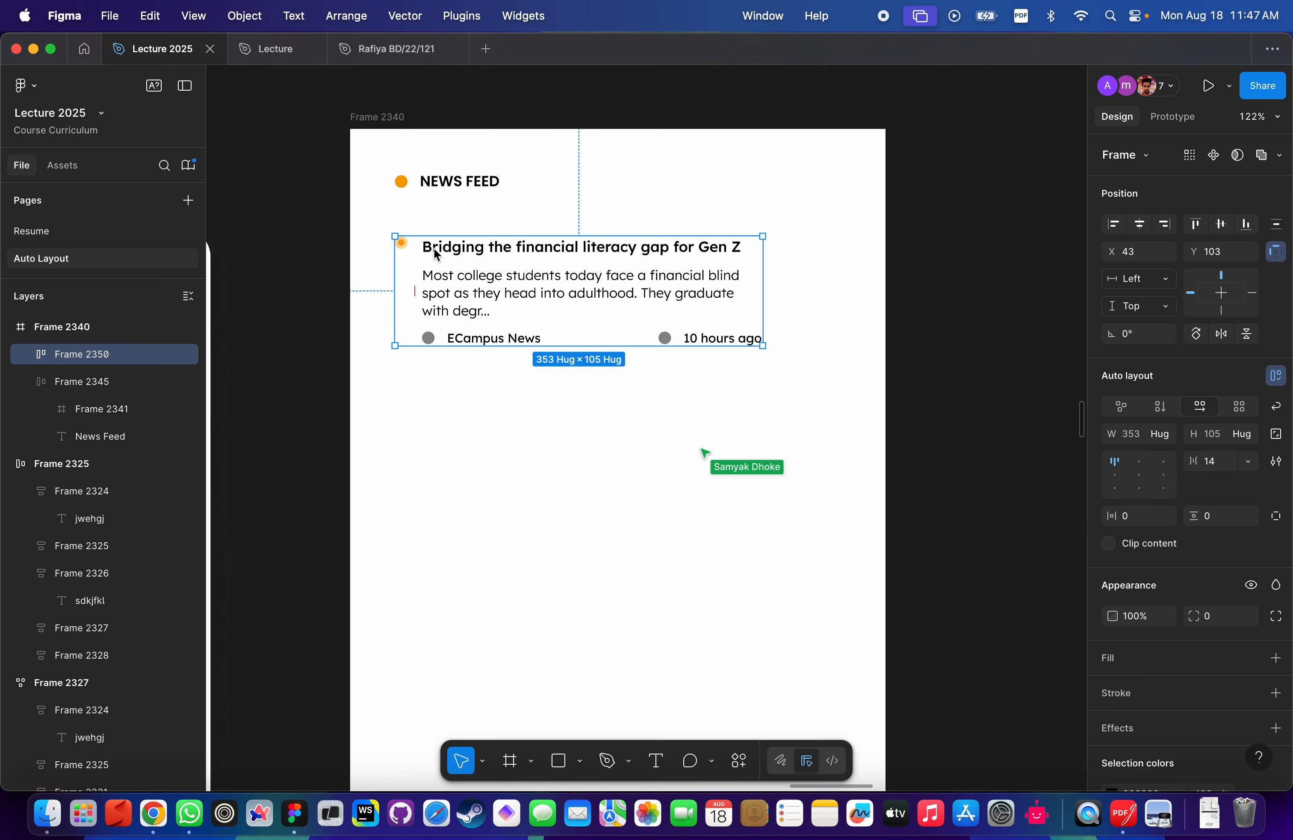
{"action": "left_click", "coordinate": [574, 403]}
{"action": "left_click", "coordinate": [536, 266]}
{"action": "scroll", "coordinate": [496, 257], "scroll_direction": "up", "scroll_amount": 2}
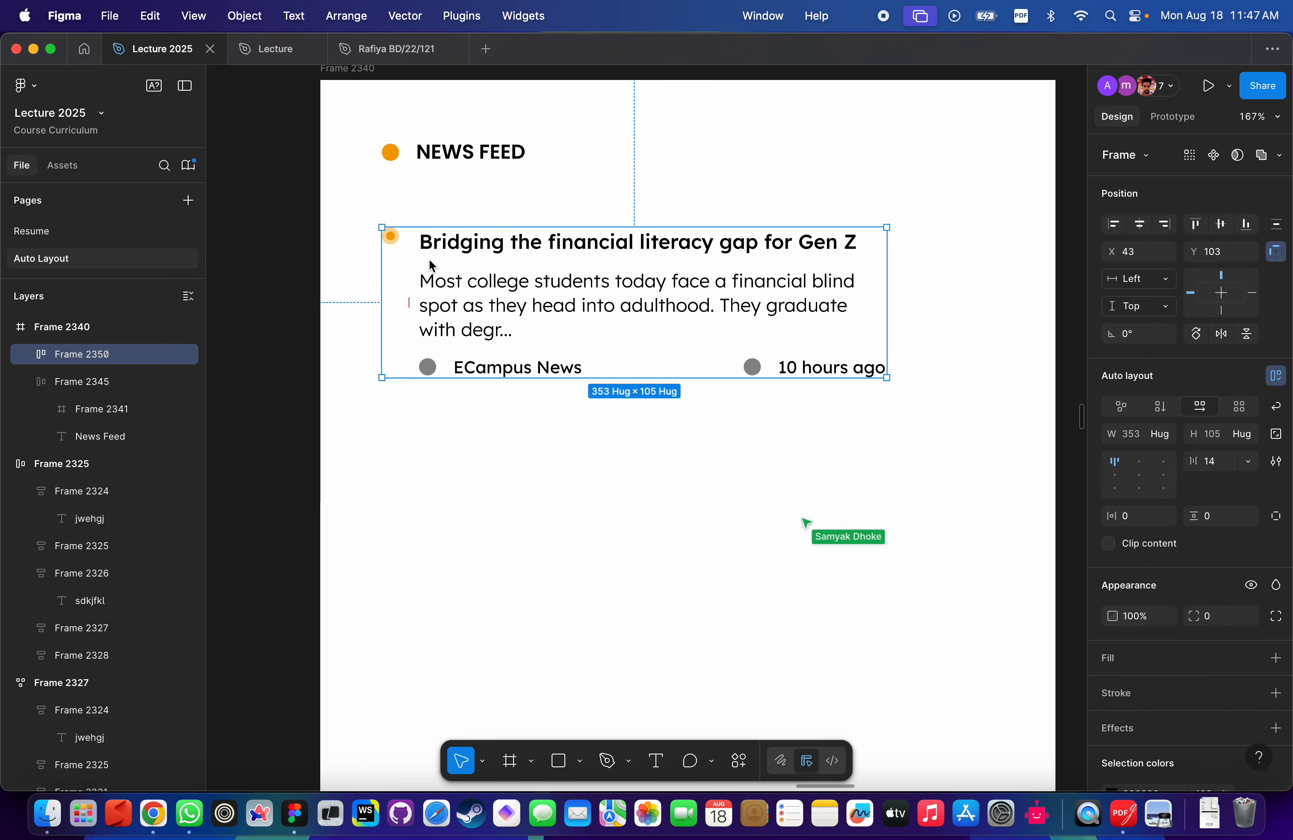
{"action": "scroll", "coordinate": [432, 266], "scroll_direction": "left", "scroll_amount": 5}
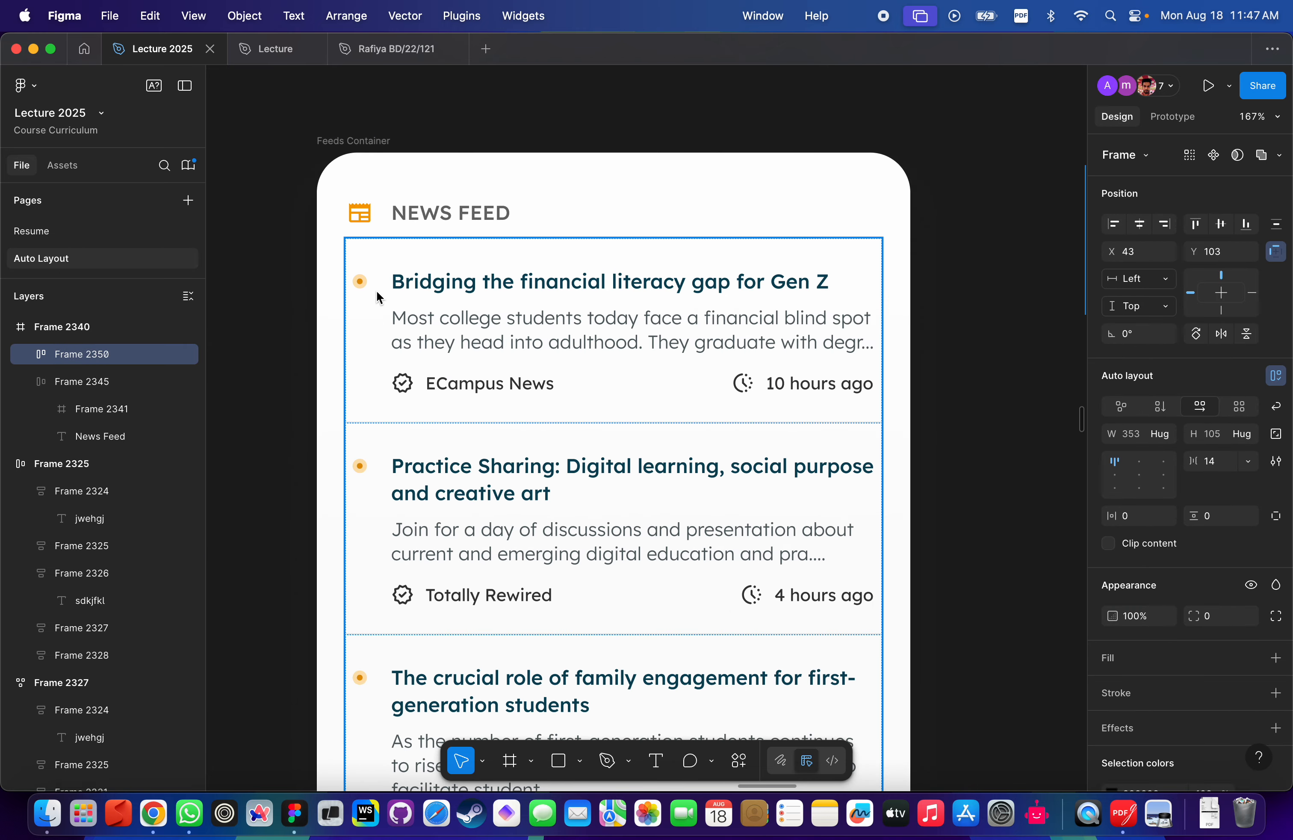
{"action": "scroll", "coordinate": [381, 297], "scroll_direction": "up", "scroll_amount": 2}
{"action": "scroll", "coordinate": [546, 246], "scroll_direction": "up", "scroll_amount": 3}
{"action": "scroll", "coordinate": [606, 202], "scroll_direction": "up", "scroll_amount": 1}
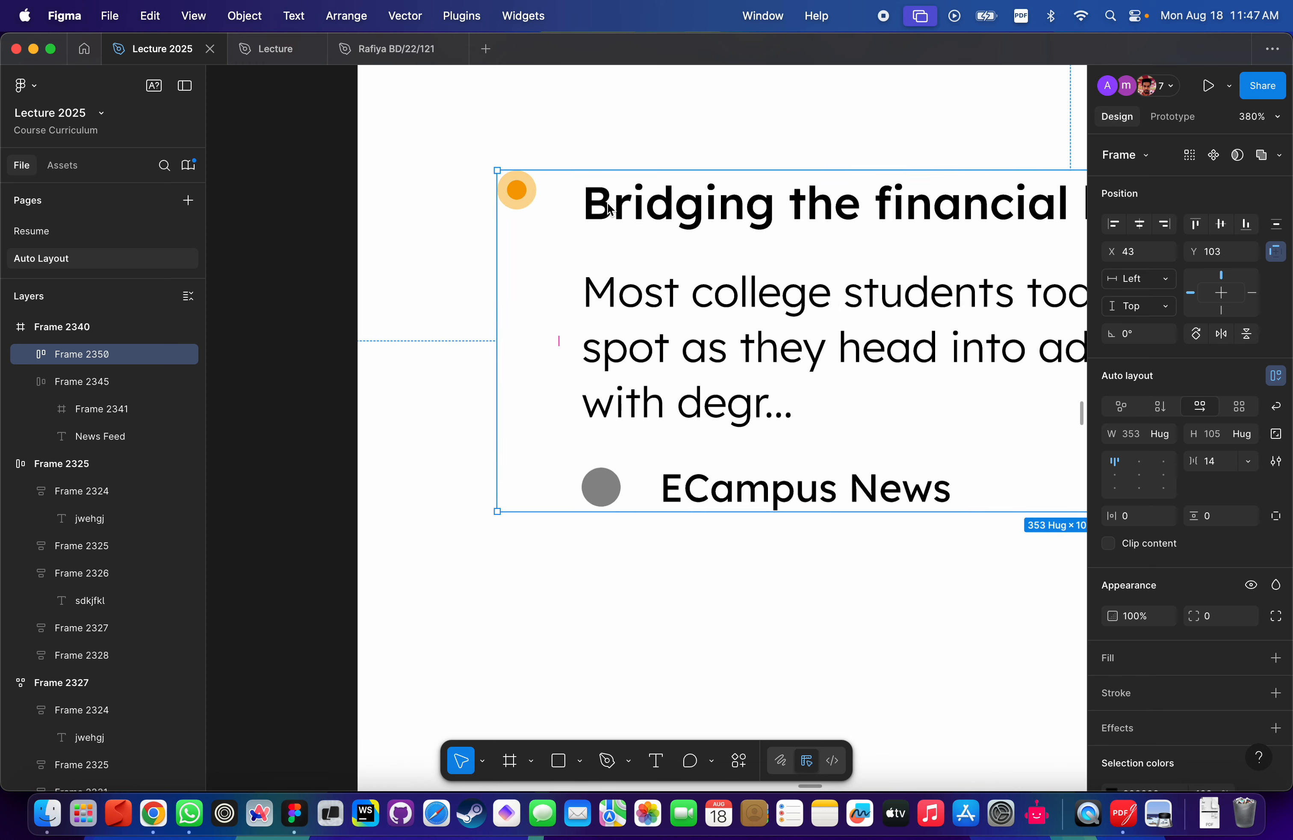
{"action": "double_click", "coordinate": [523, 192]}
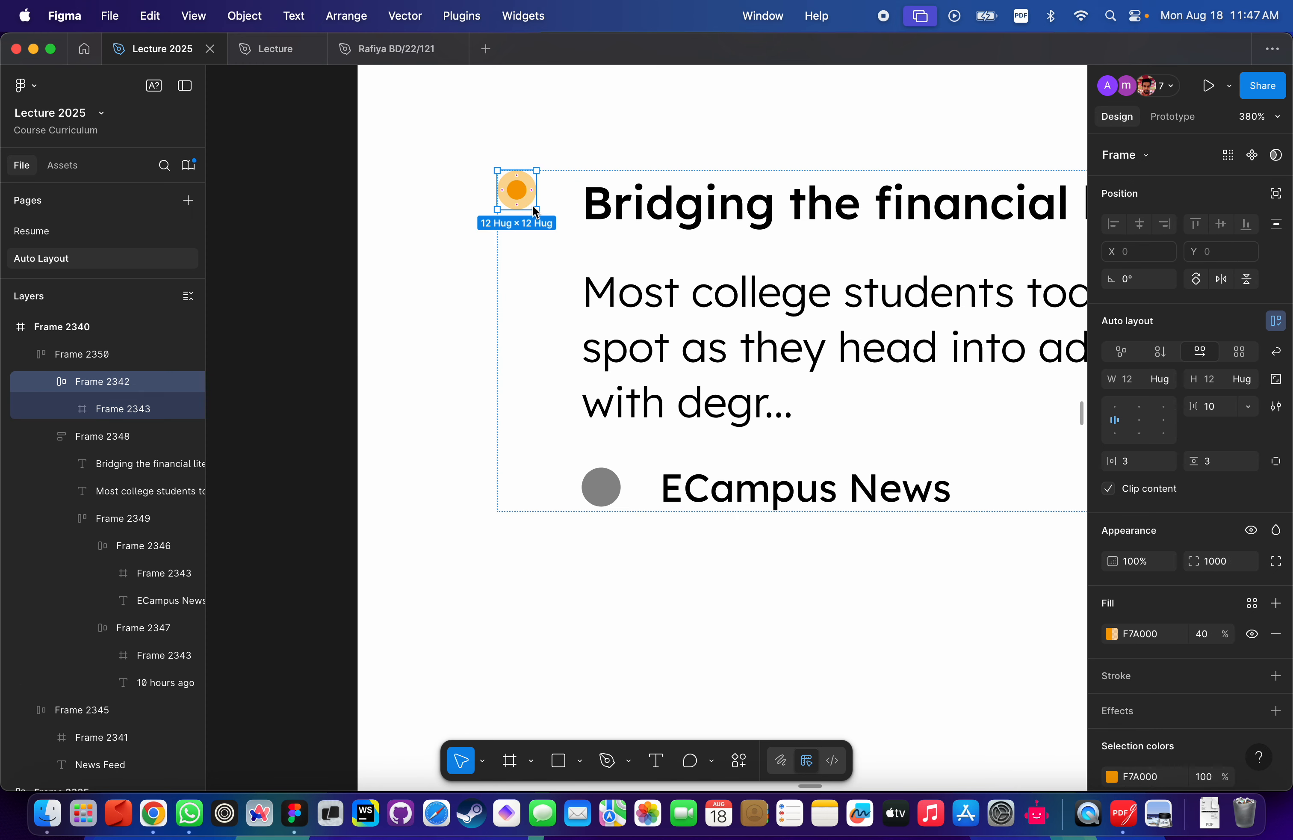
{"action": "left_click", "coordinate": [430, 379]}
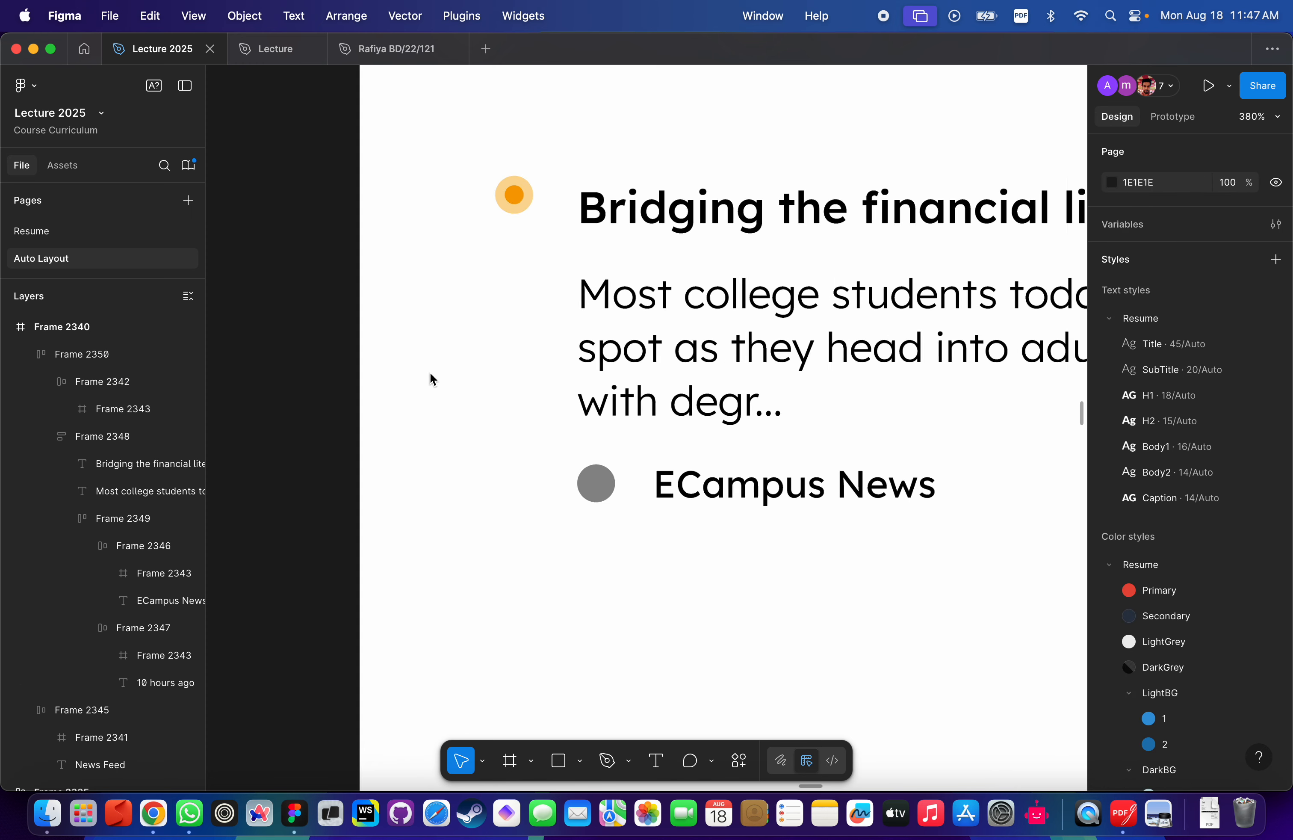
{"action": "scroll", "coordinate": [430, 378], "scroll_direction": "down", "scroll_amount": 3}
Add a light pink FFD8D8 fill to the card frame that holds the bullet and the feed content.
{"action": "left_click", "coordinate": [626, 311]}
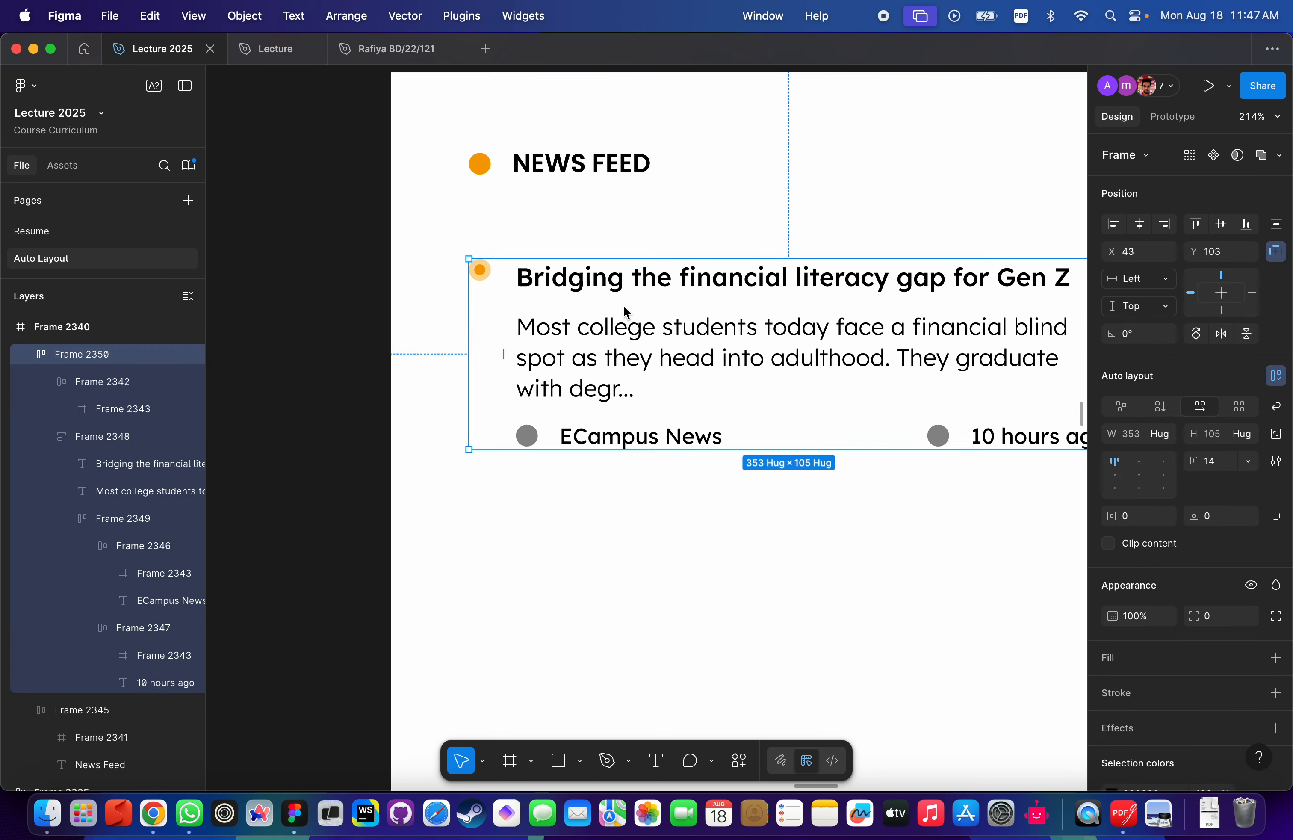
{"action": "scroll", "coordinate": [622, 309], "scroll_direction": "down", "scroll_amount": 2}
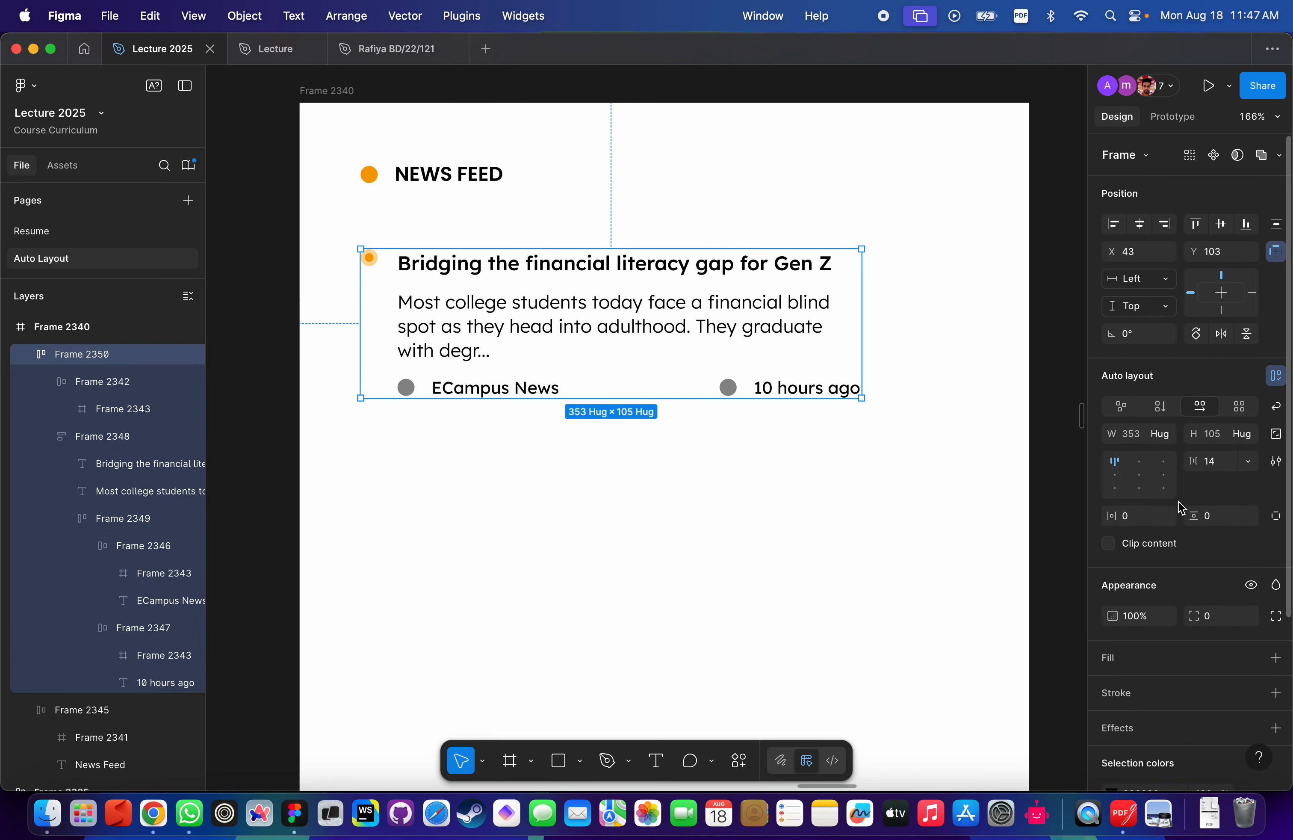
{"action": "left_click", "coordinate": [1277, 657]}
{"action": "left_click", "coordinate": [1111, 687]}
{"action": "left_click_drag", "start_coordinate": [994, 422], "coordinate": [924, 379]}
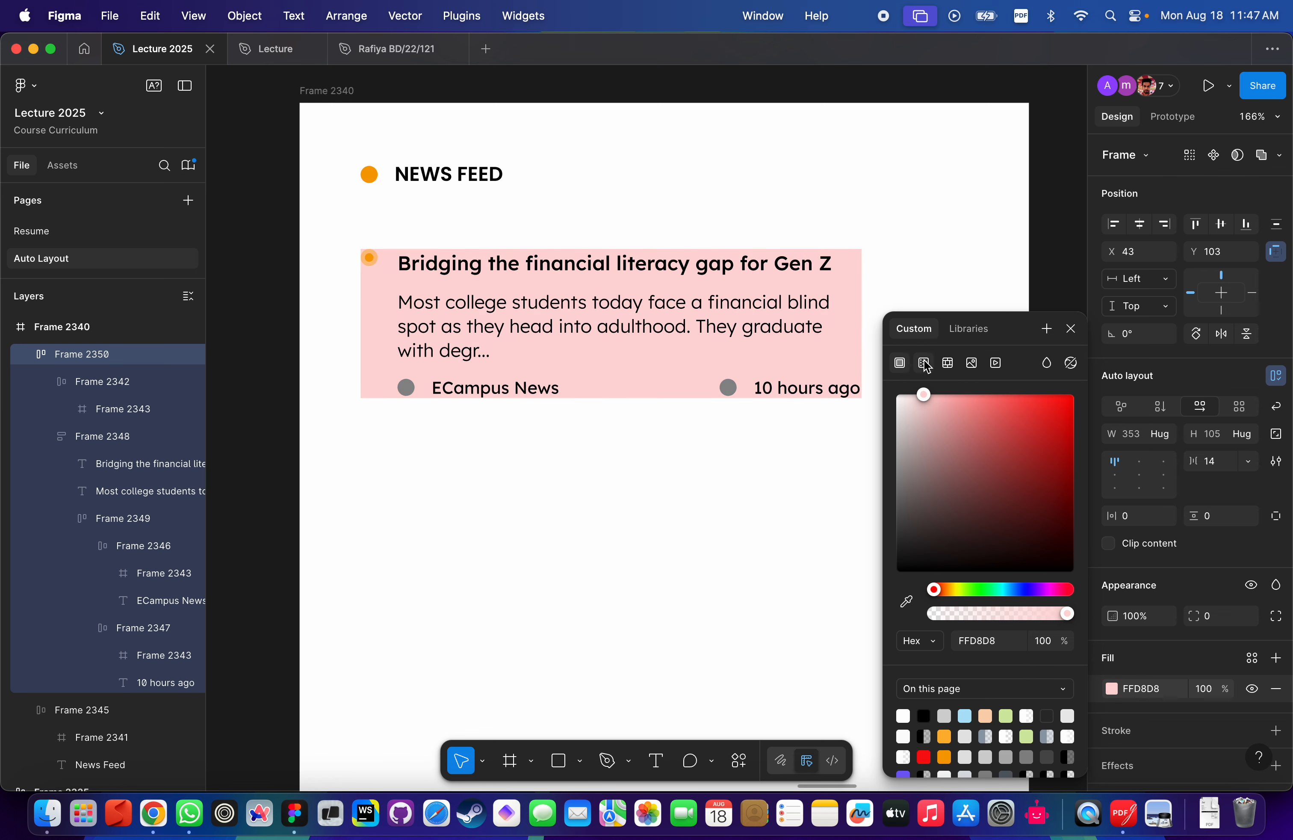
Try a vertical padding of 10 on the small orange bullet frame and undo it.
{"action": "scroll", "coordinate": [586, 297], "scroll_direction": "up", "scroll_amount": 5}
{"action": "scroll", "coordinate": [585, 292], "scroll_direction": "down", "scroll_amount": 2}
{"action": "scroll", "coordinate": [586, 291], "scroll_direction": "right", "scroll_amount": 2}
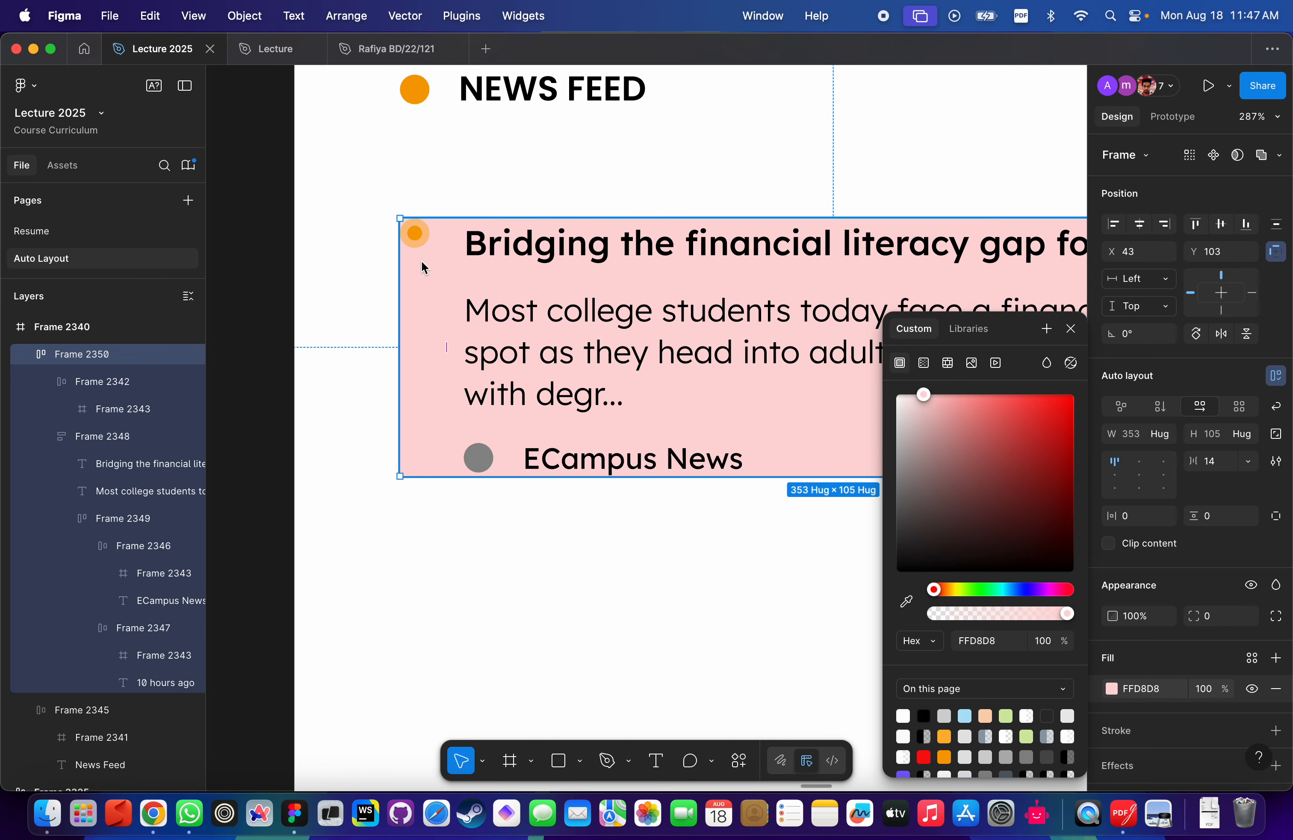
{"action": "left_click", "coordinate": [424, 263]}
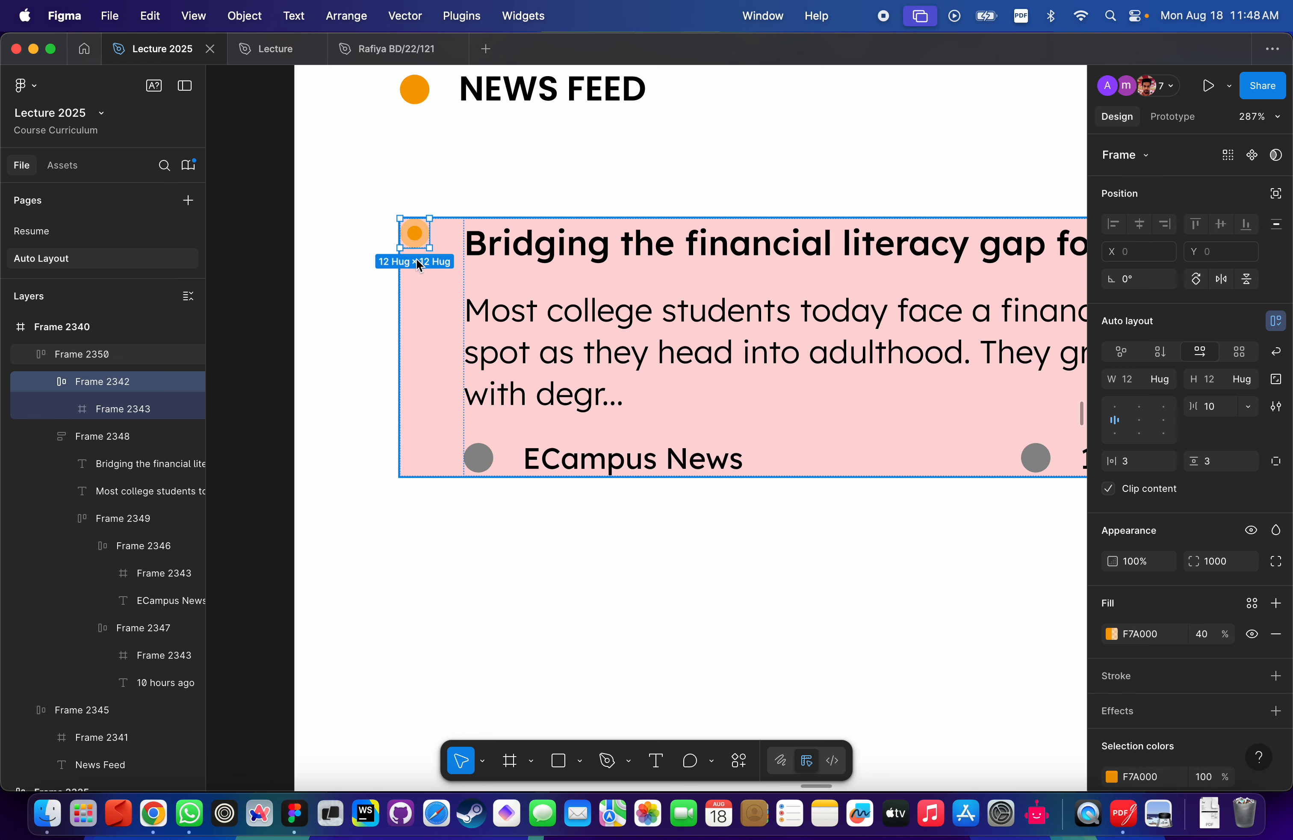
{"action": "left_click", "coordinate": [421, 277]}
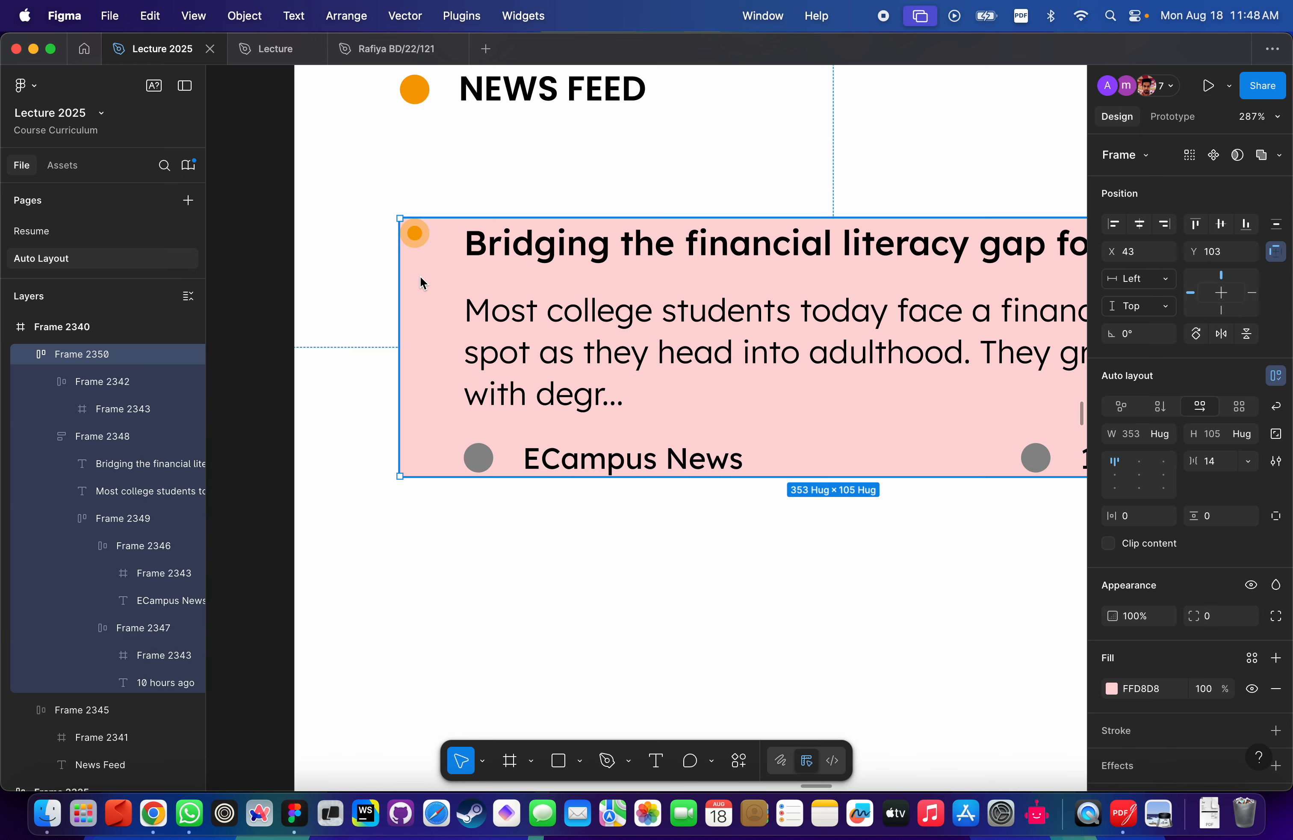
{"action": "left_click", "coordinate": [418, 244]}
{"action": "left_click", "coordinate": [1234, 469]}
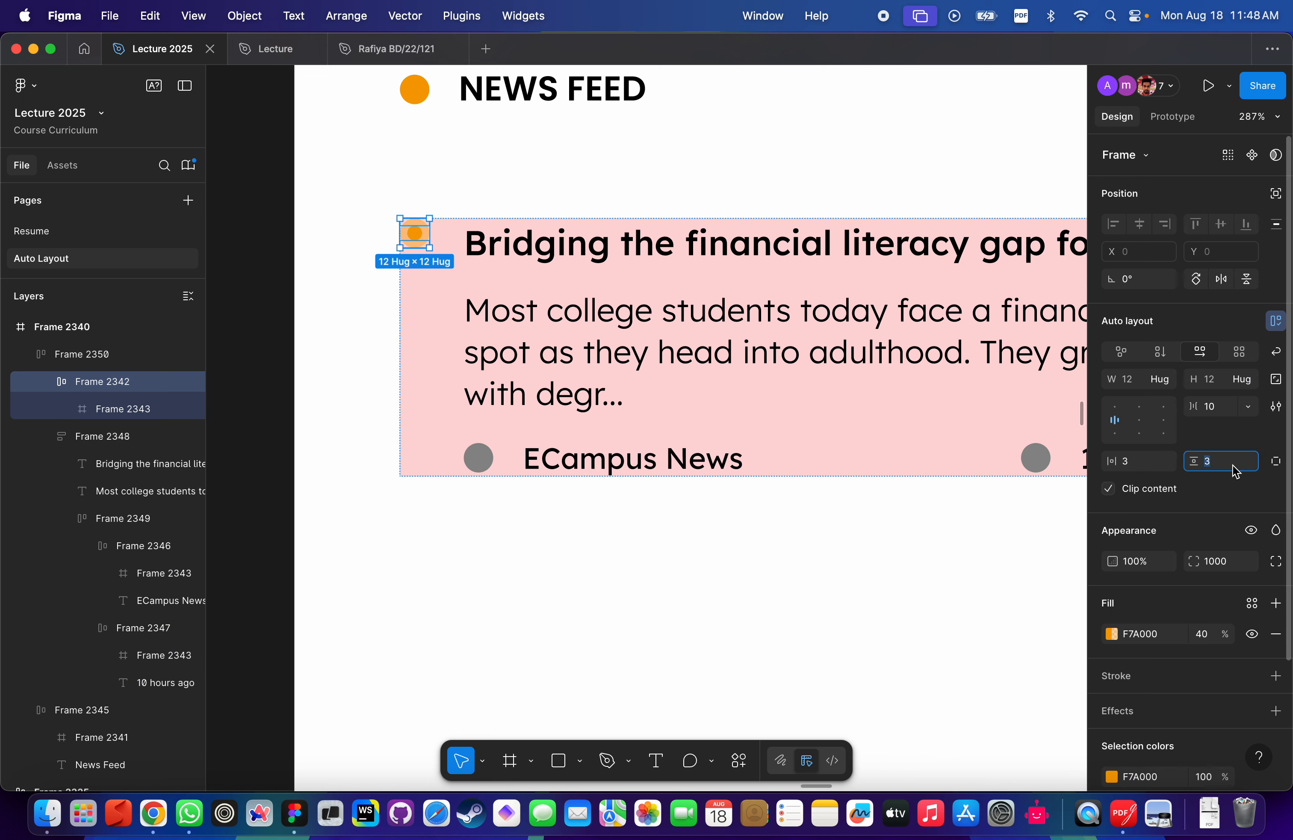
{"action": "type", "text": "10"}
{"action": "key", "text": "Return"}
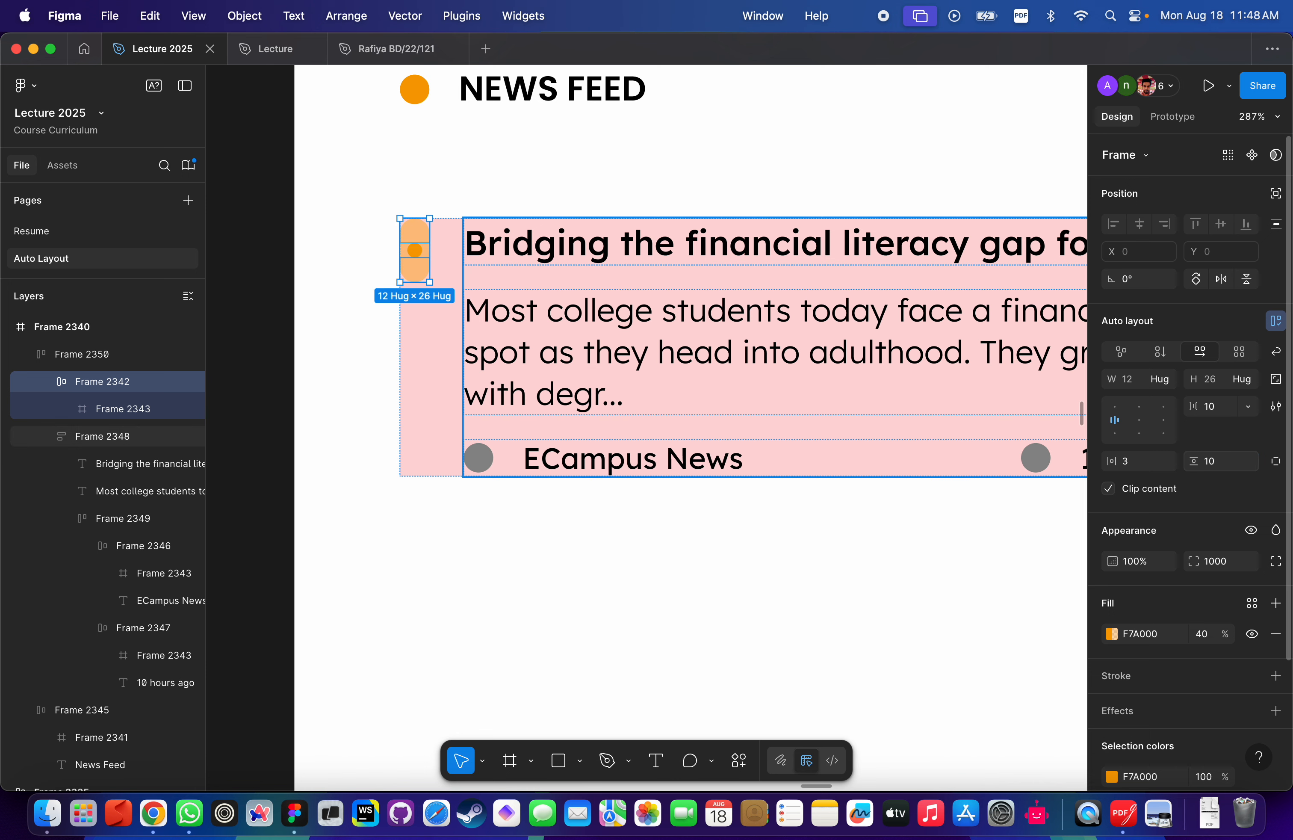
{"action": "key", "text": "super+z"}
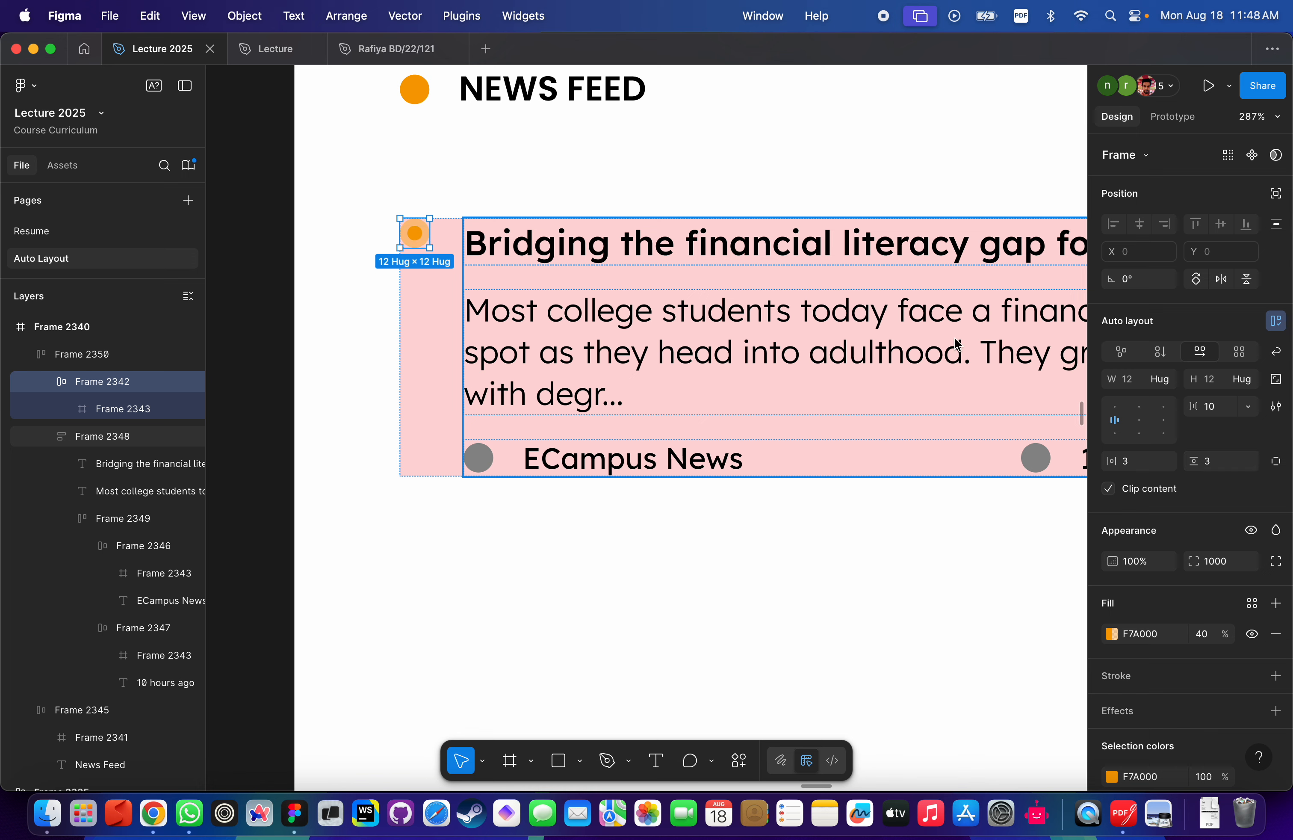
Try left-centre and bottom-left alignment on the pink card frame, and restore top-left alignment.
{"action": "left_click", "coordinate": [719, 176]}
{"action": "left_click", "coordinate": [444, 303]}
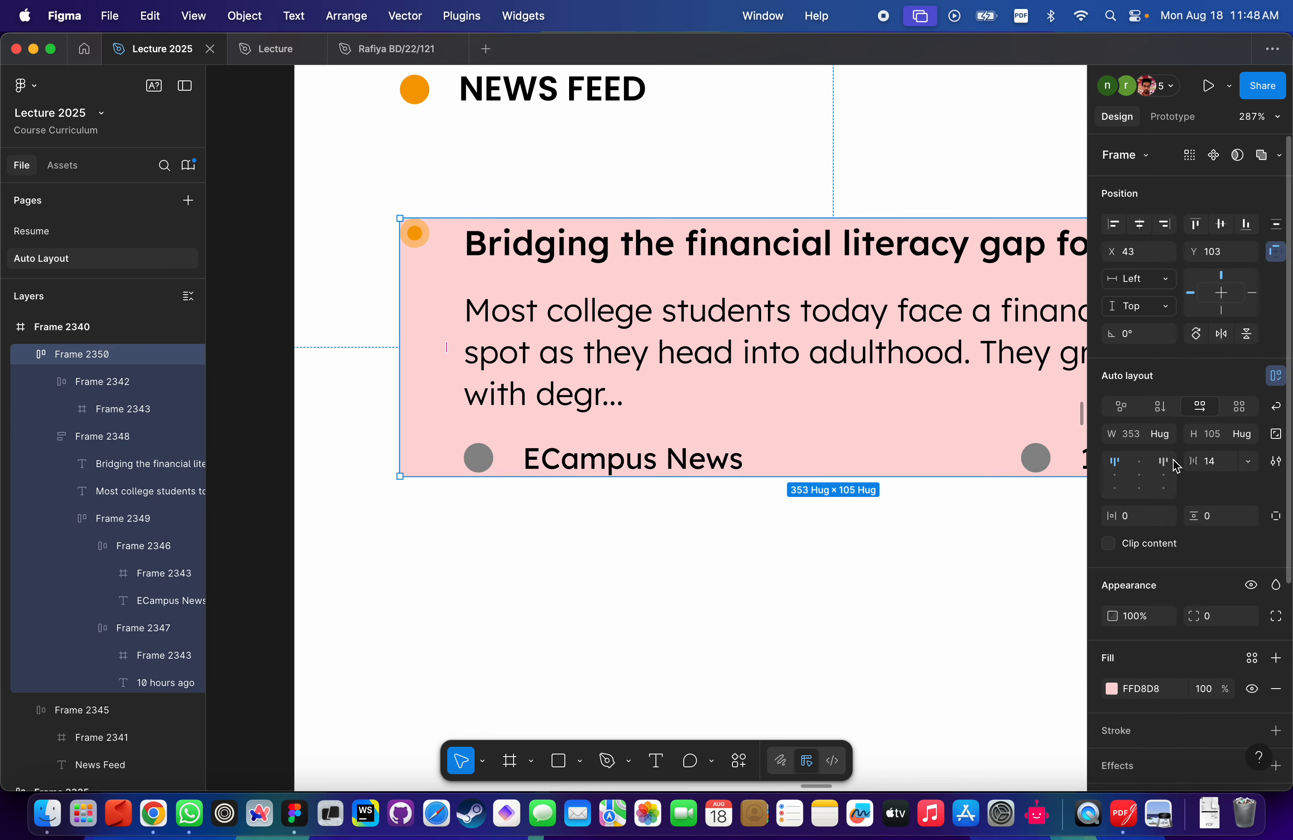
{"action": "left_click", "coordinate": [1117, 478]}
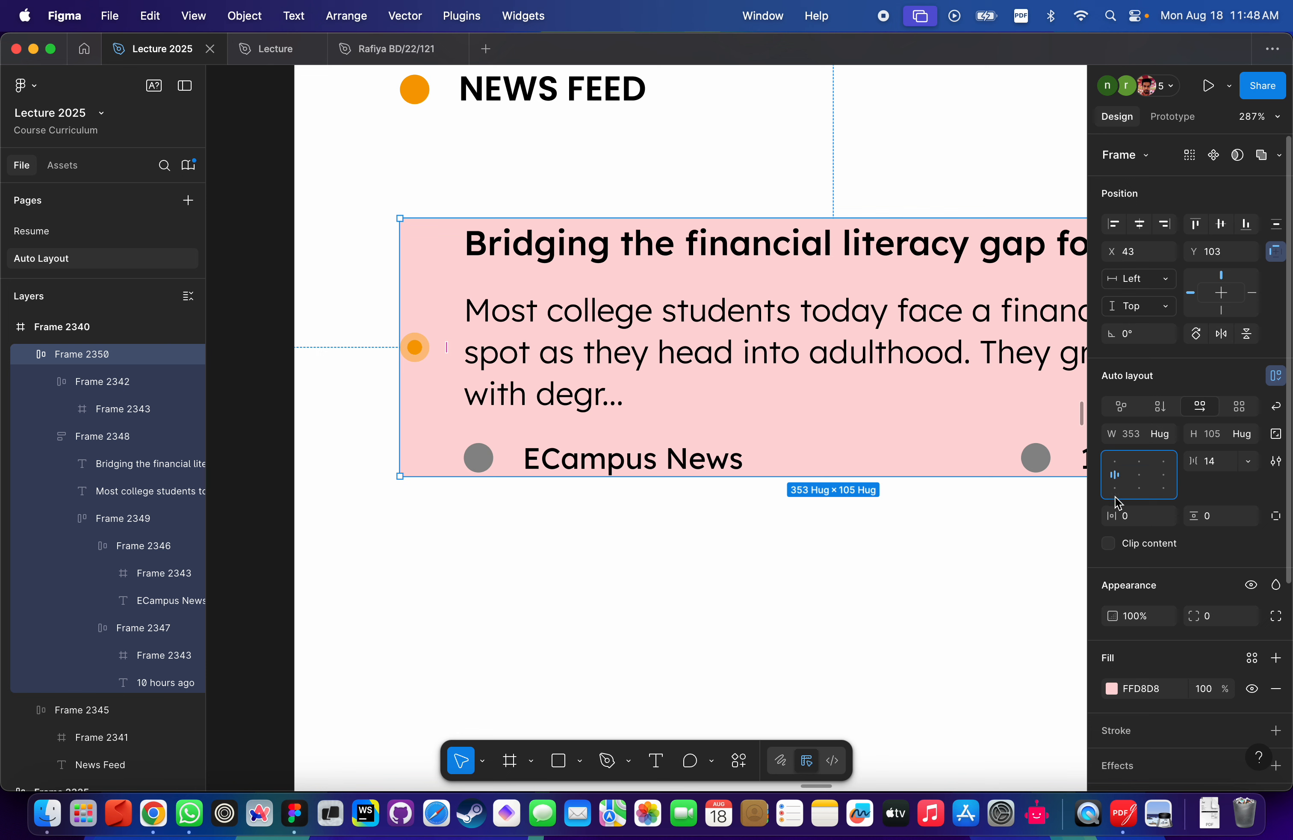
{"action": "left_click", "coordinate": [1115, 490]}
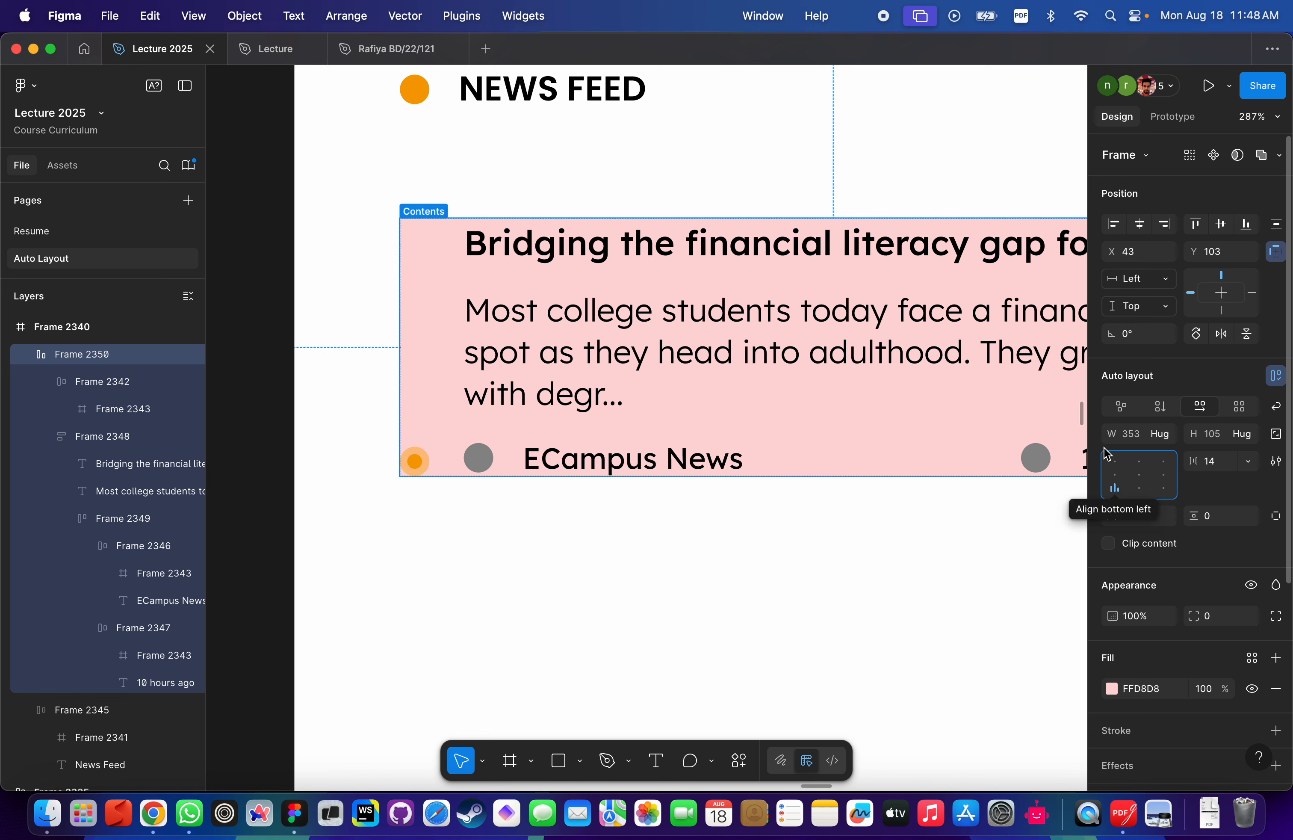
{"action": "left_click", "coordinate": [1115, 462]}
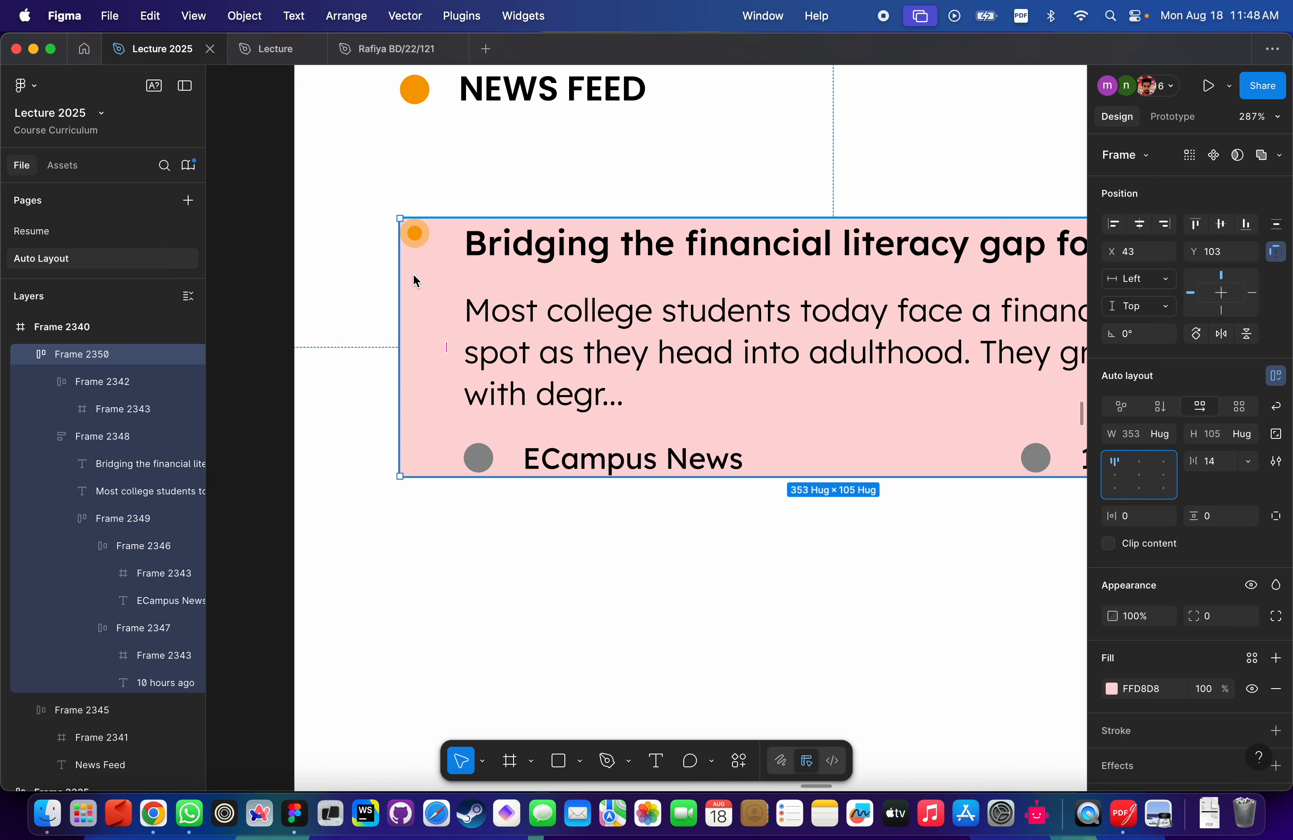
Make the small orange bullet ignore the card frame's auto layout.
{"action": "left_click", "coordinate": [420, 237]}
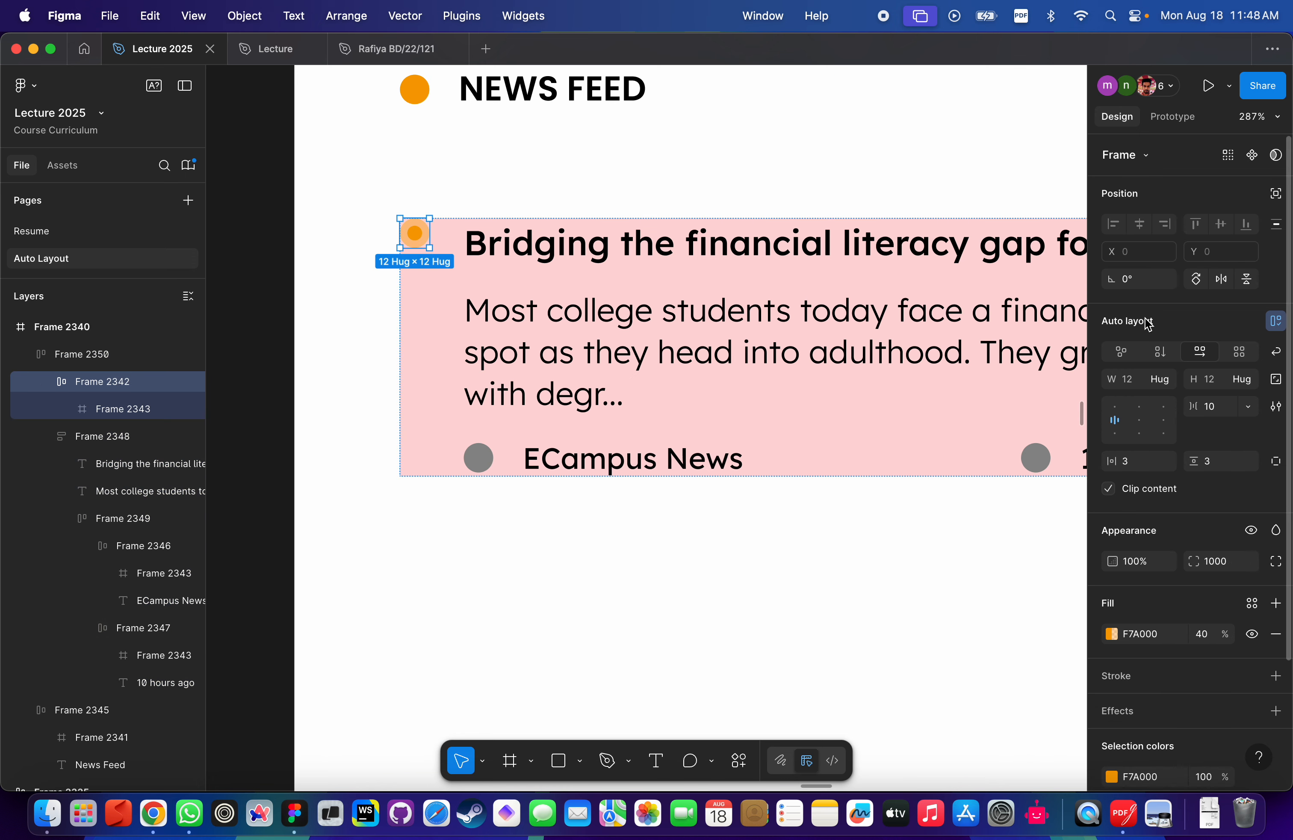
{"action": "left_click", "coordinate": [1276, 194]}
{"action": "scroll", "coordinate": [580, 382], "scroll_direction": "down", "scroll_amount": 3}
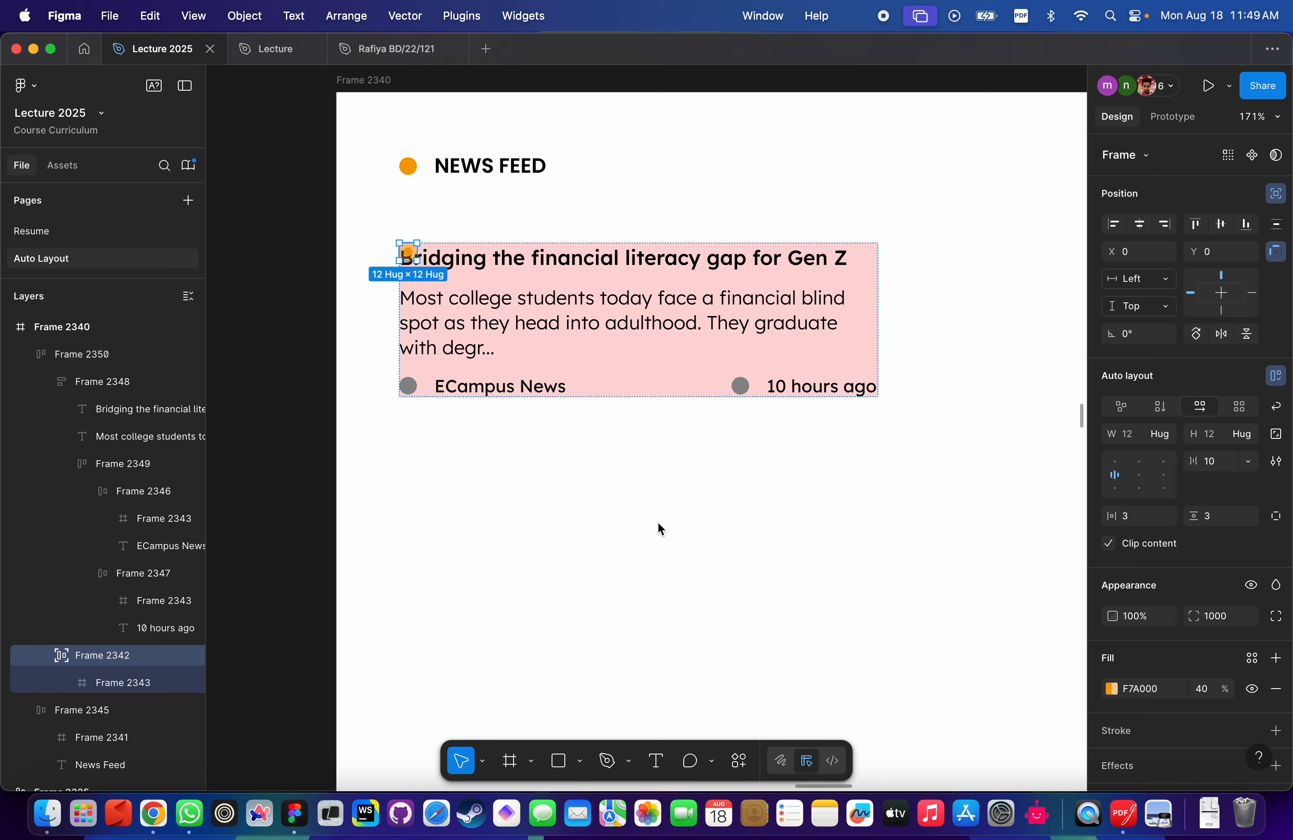
Switch the pink card frame to individual padding and set its left padding to 30.
{"action": "key", "text": "shift+Return"}
{"action": "left_click", "coordinate": [1276, 515]}
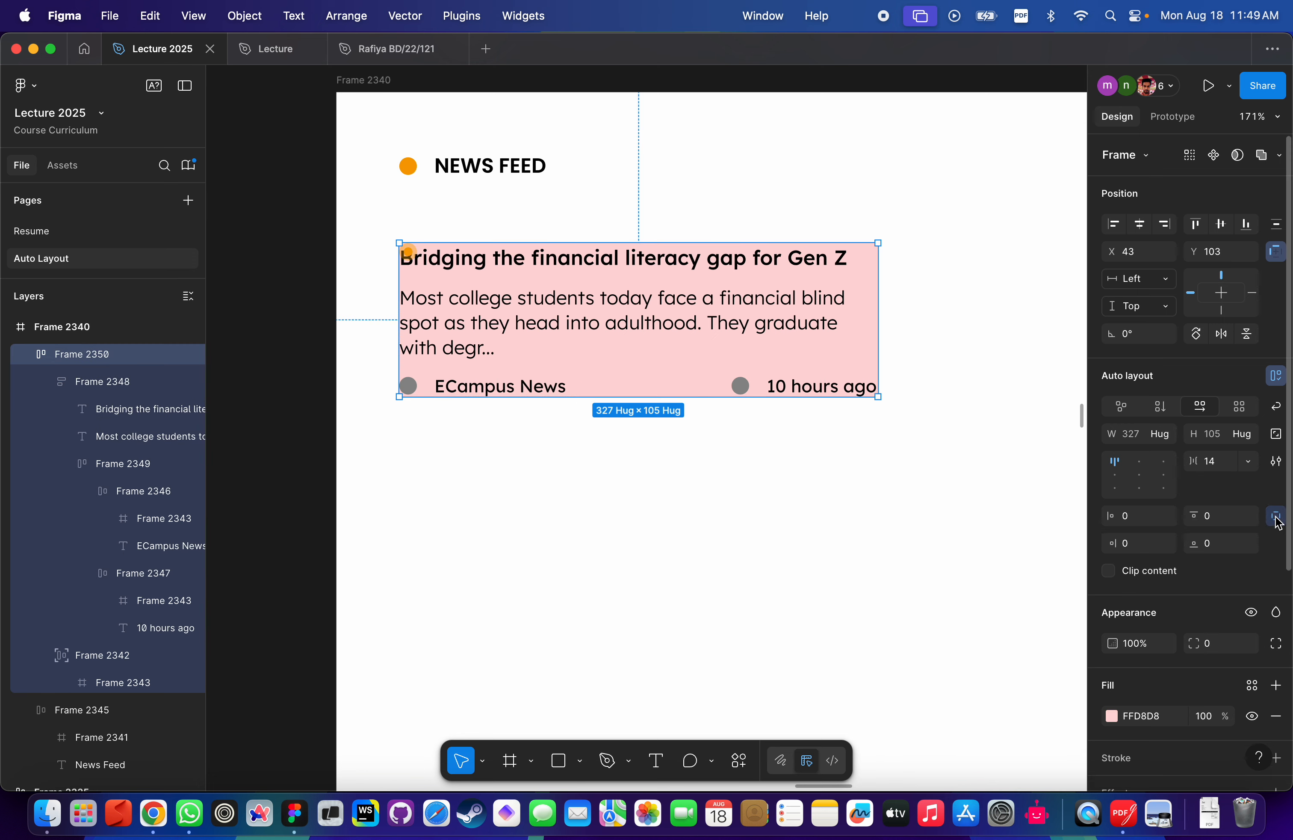
{"action": "left_click", "coordinate": [1142, 518]}
{"action": "type", "text": "100"}
{"action": "key", "text": "Return"}
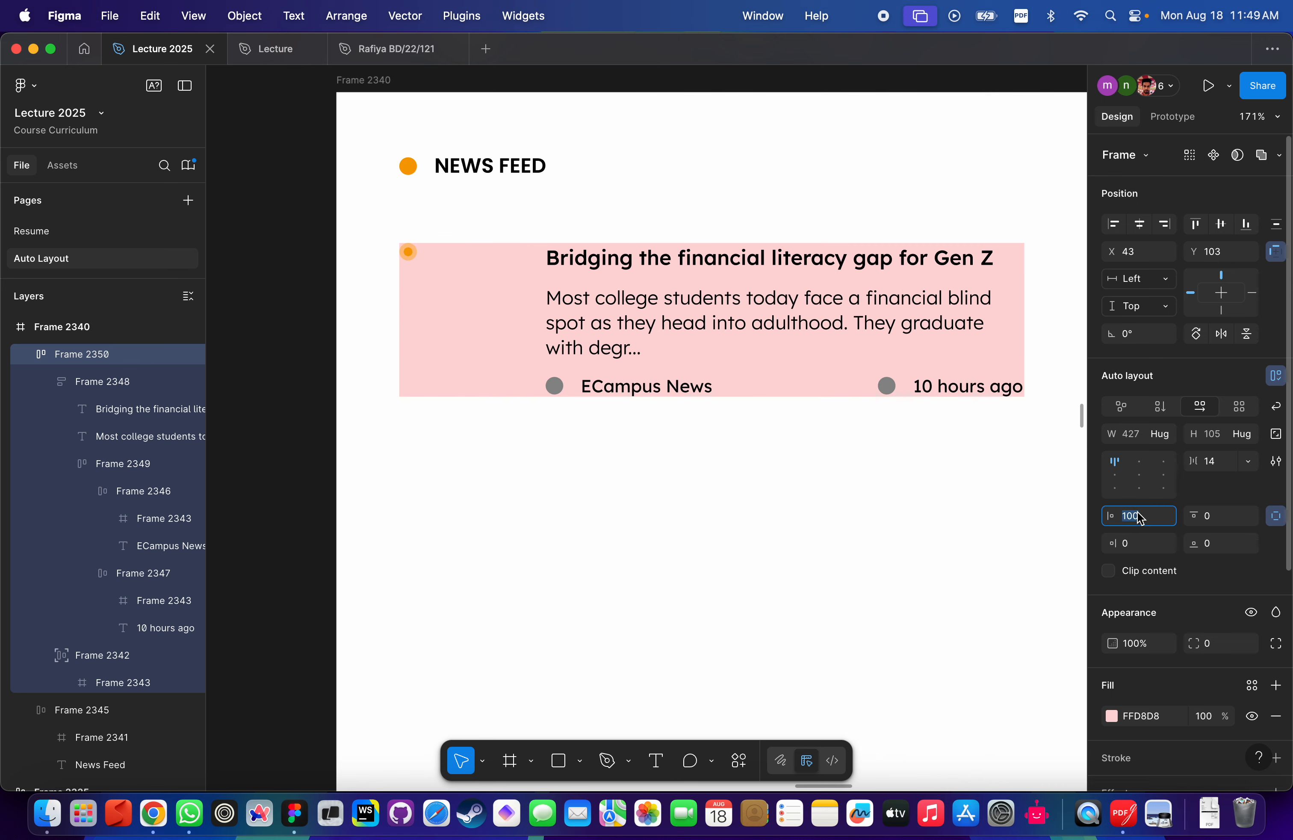
{"action": "type", "text": "30"}
{"action": "key", "text": "Return"}
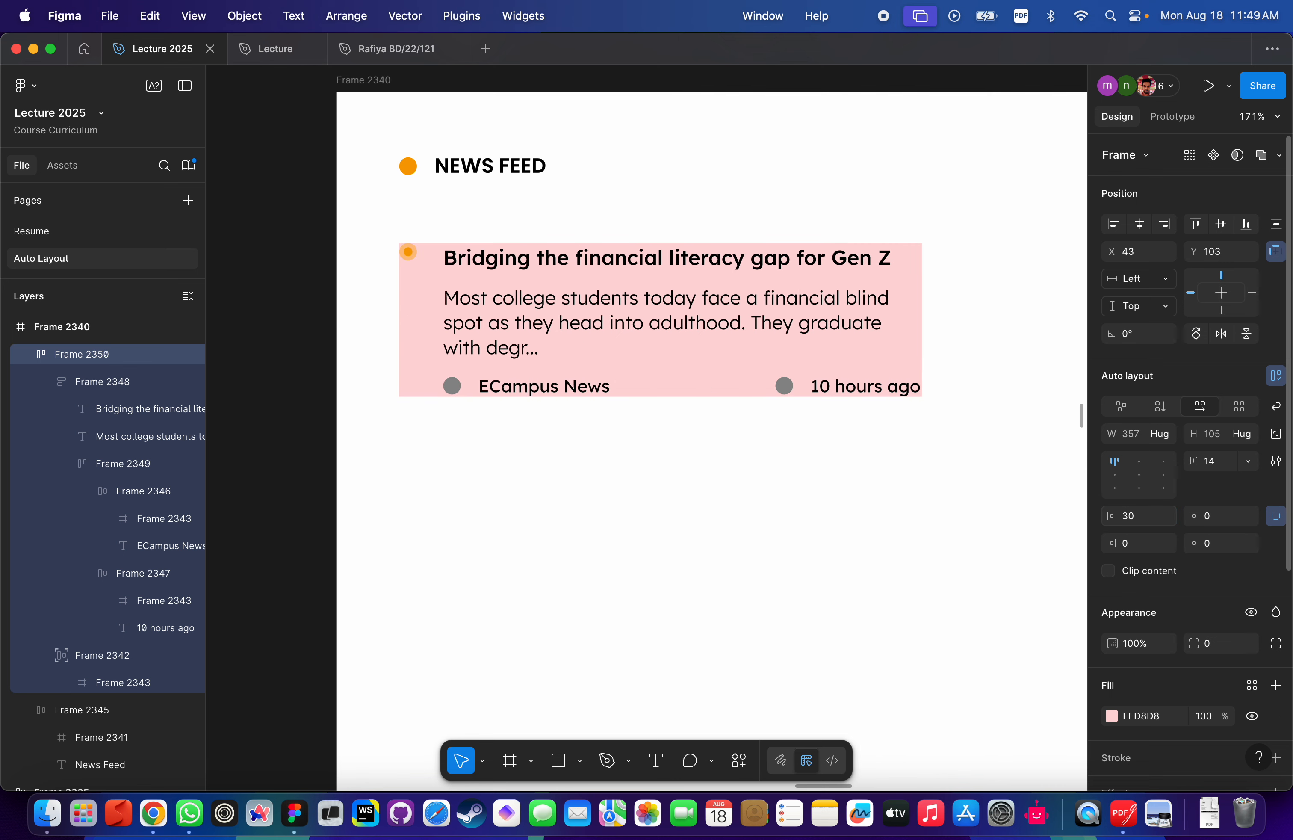
Try moving the small orange bullet to X 6, Y 7 on the card, and undo the moves and the left padding.
{"action": "double_click", "coordinate": [412, 266]}
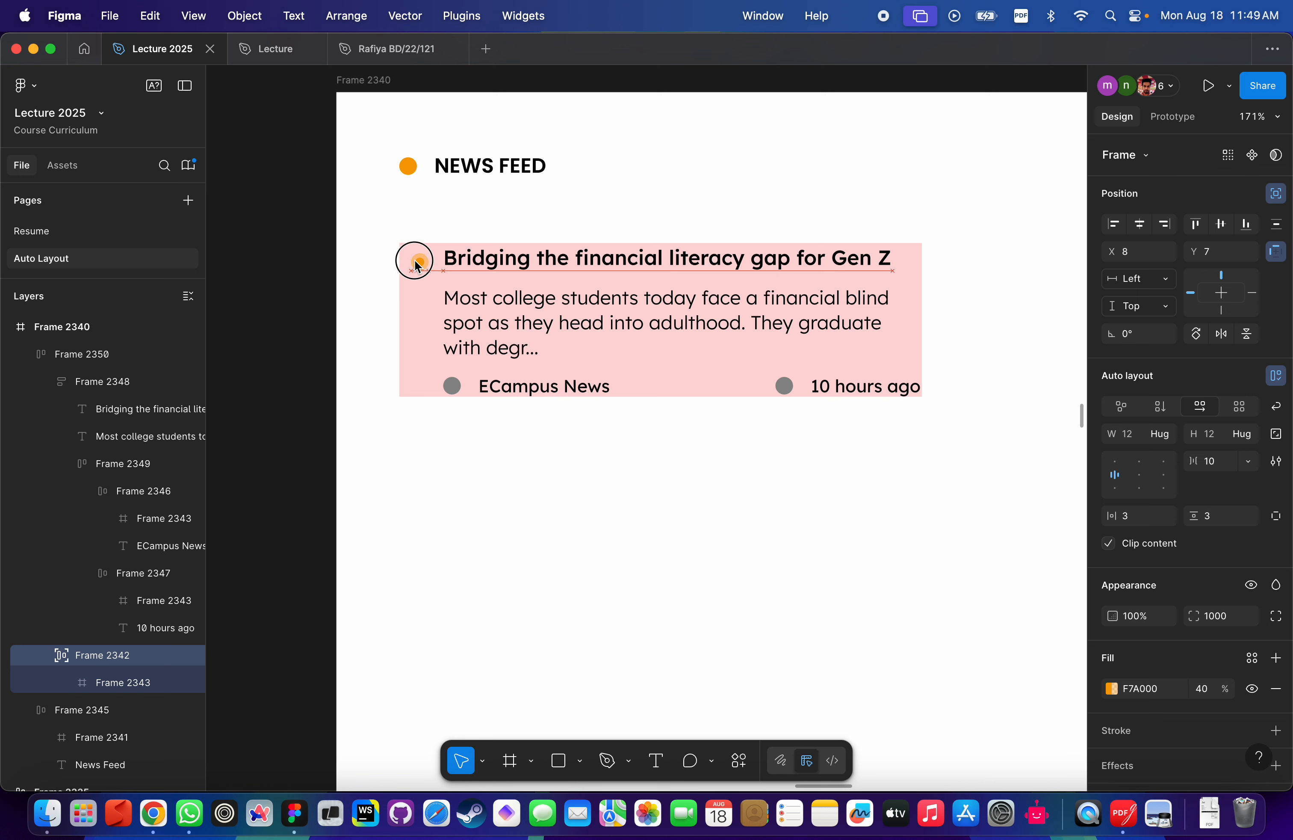
{"action": "left_click", "coordinate": [417, 265]}
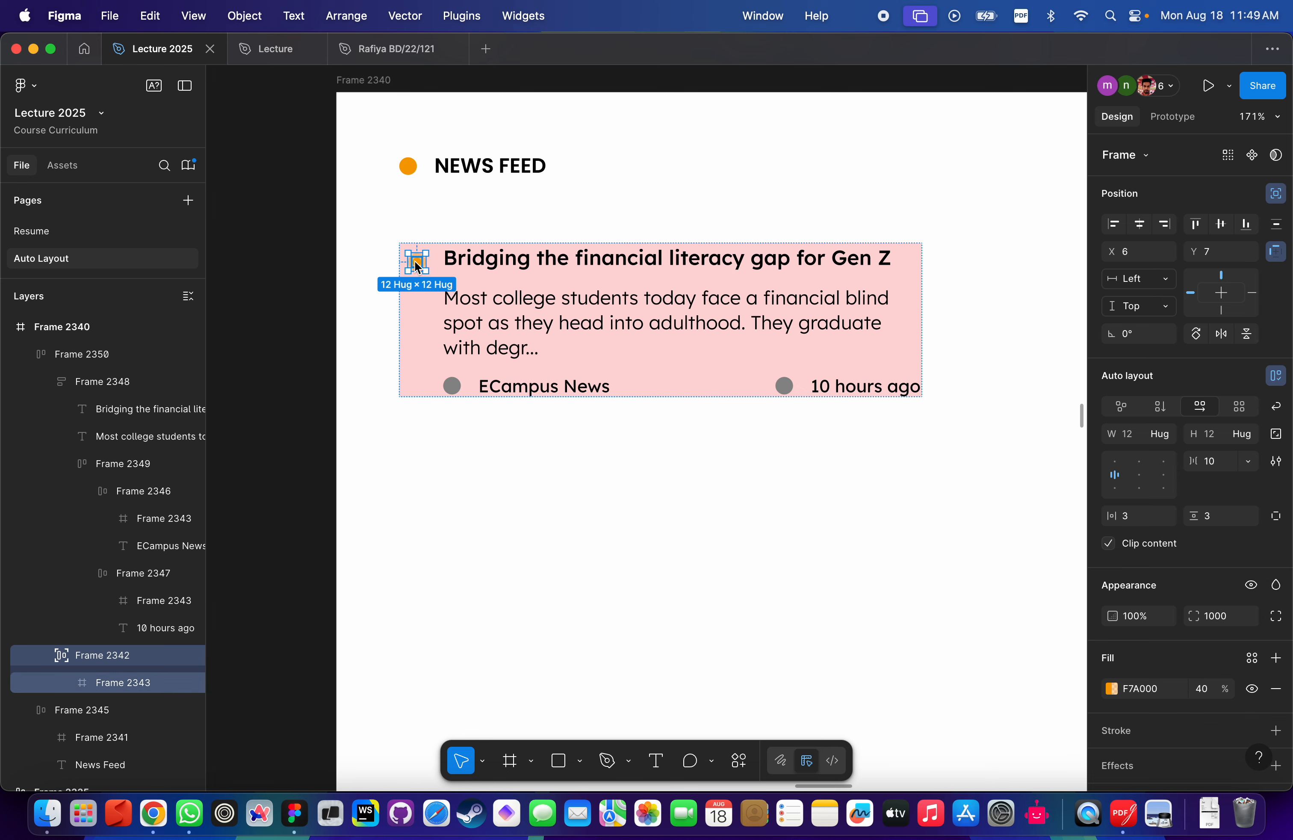
{"action": "key", "text": "super+z"}
{"action": "key", "text": "super+z"}
{"action": "key", "text": "super+z"}
{"action": "key", "text": "super+z"}
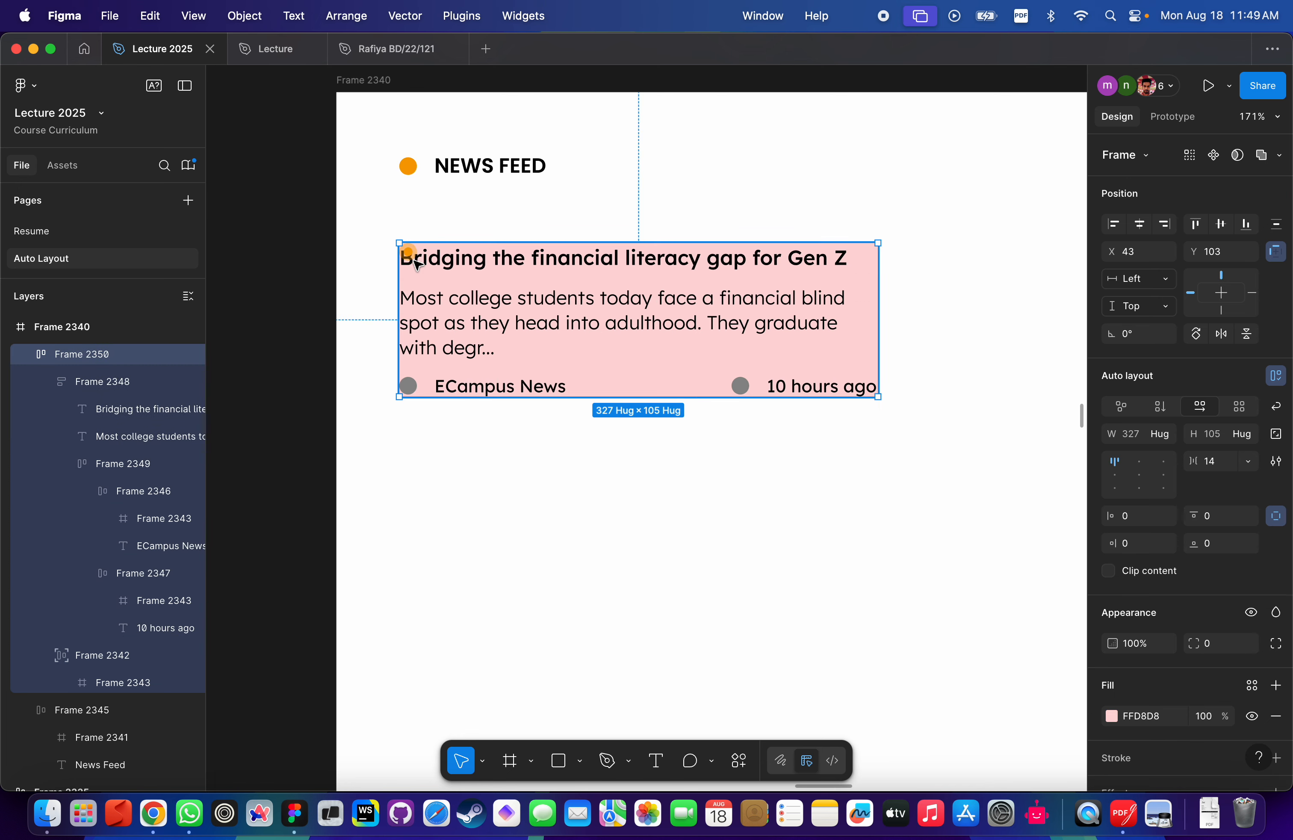
Set the pink card frame's left padding to 50.
{"action": "scroll", "coordinate": [417, 266], "scroll_direction": "up", "scroll_amount": 5}
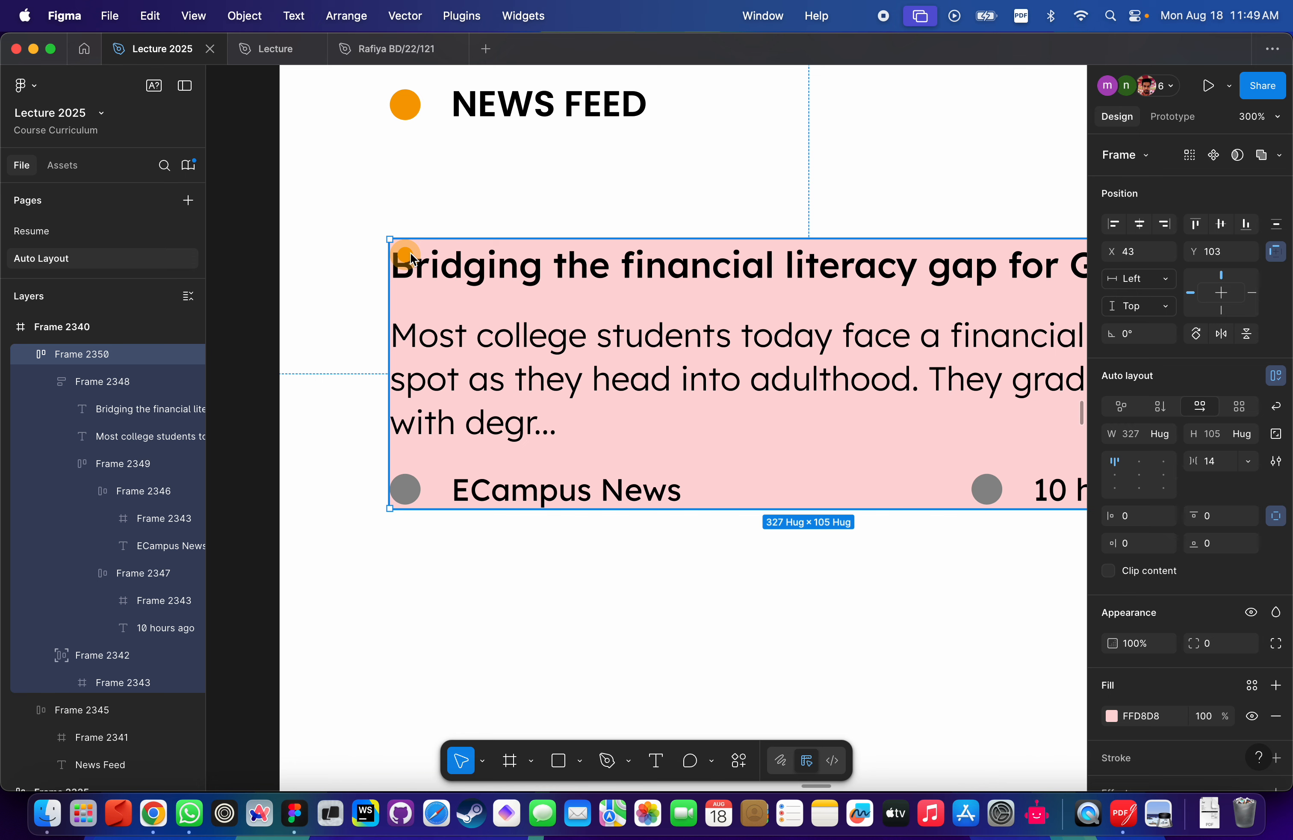
{"action": "scroll", "coordinate": [412, 261], "scroll_direction": "down", "scroll_amount": 5}
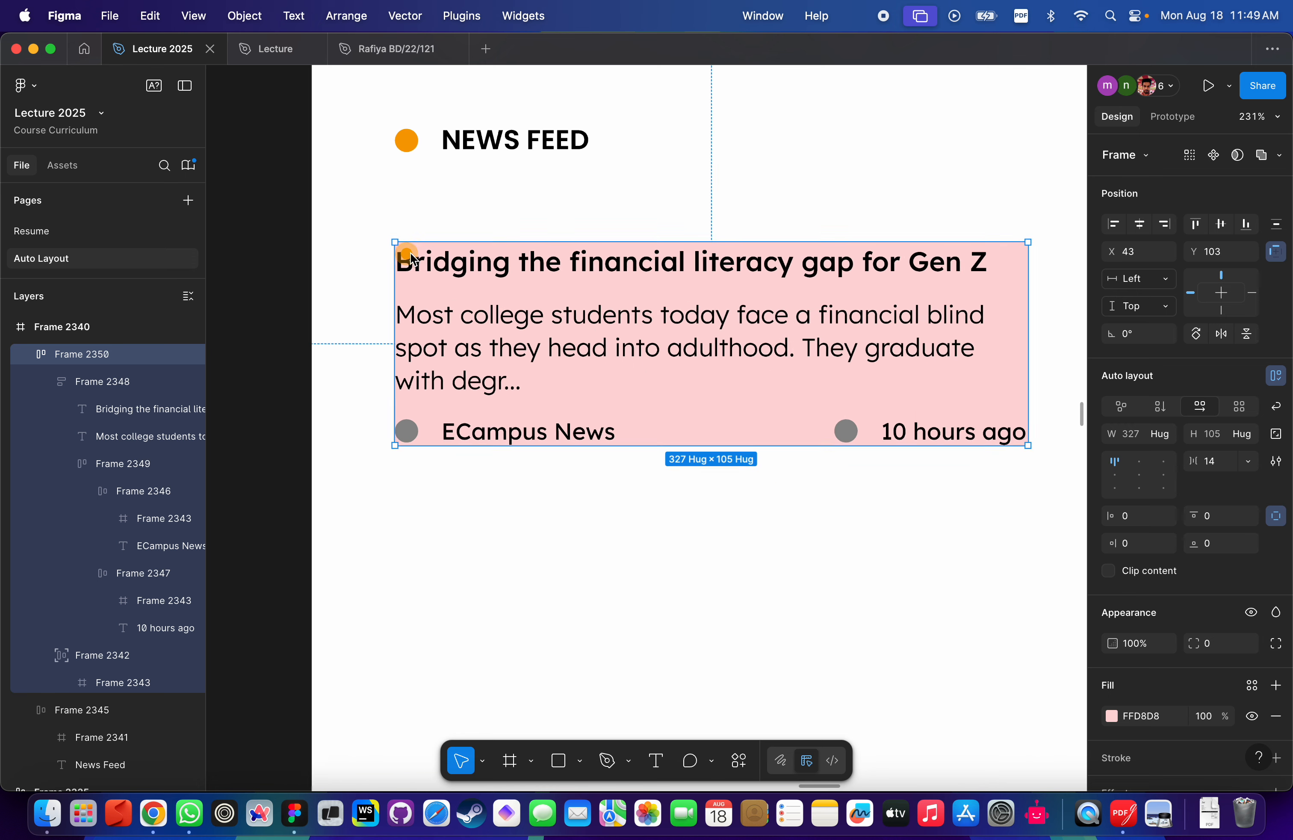
{"action": "left_click", "coordinate": [1138, 528]}
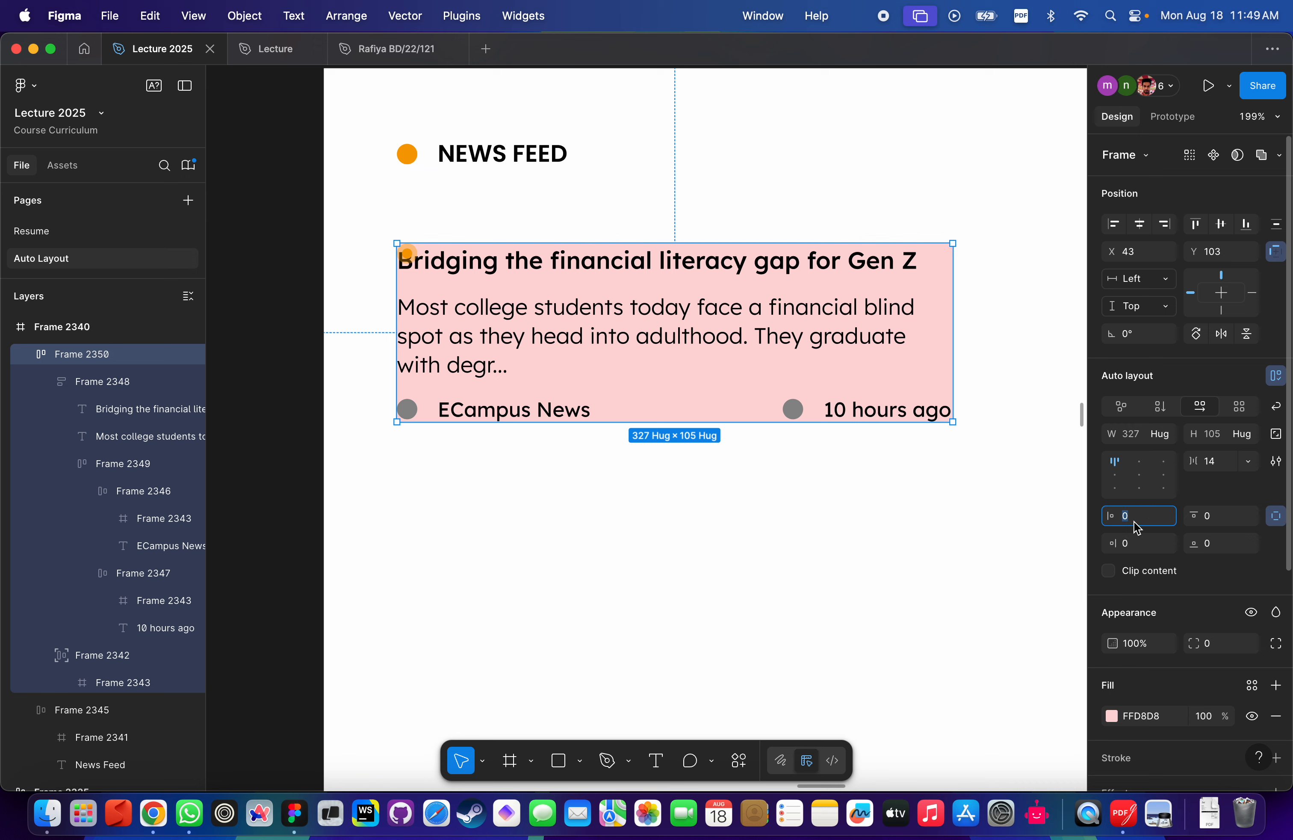
{"action": "type", "text": "50"}
{"action": "key", "text": "Return"}
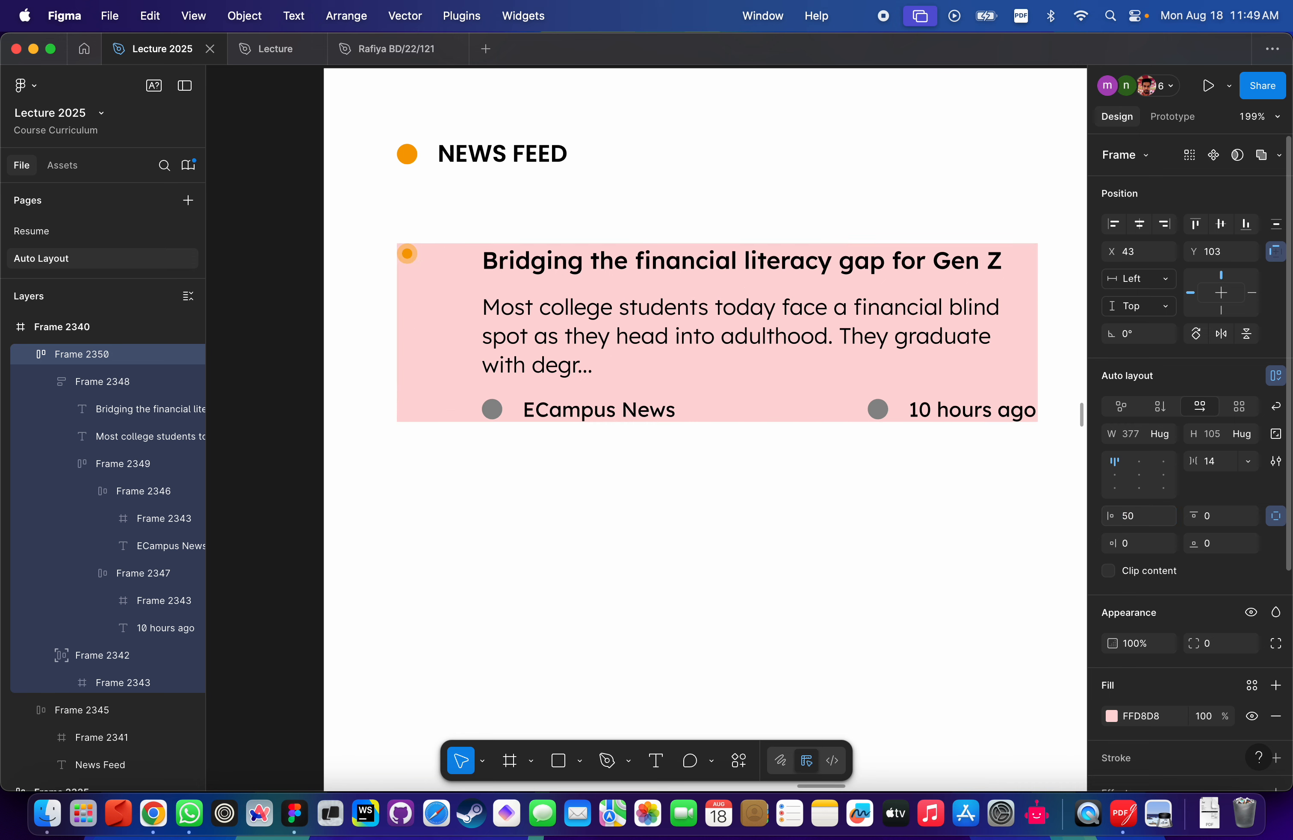
Set the pink card frame's left padding to 20 and move the small orange bullet to X 3, Y 4.
{"action": "left_click", "coordinate": [407, 254]}
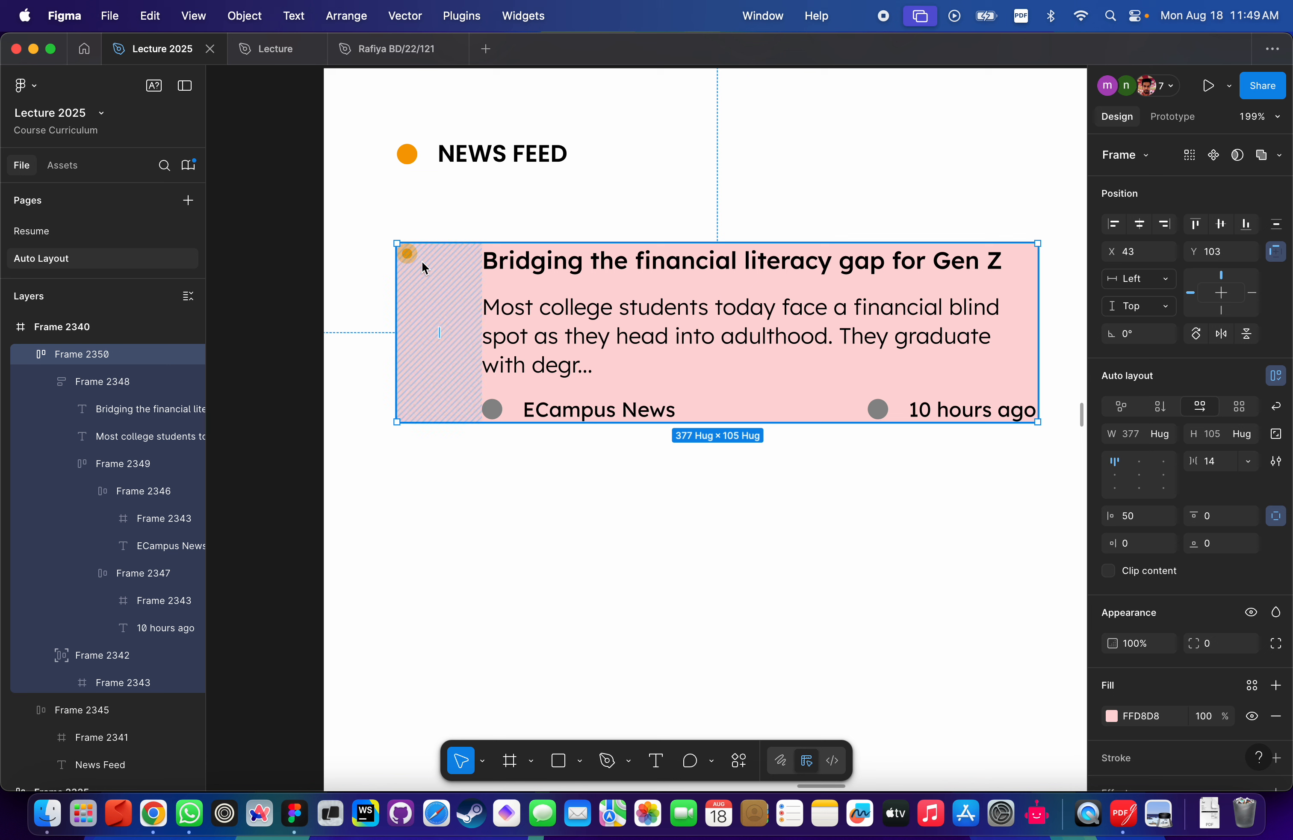
{"action": "left_click", "coordinate": [1145, 515]}
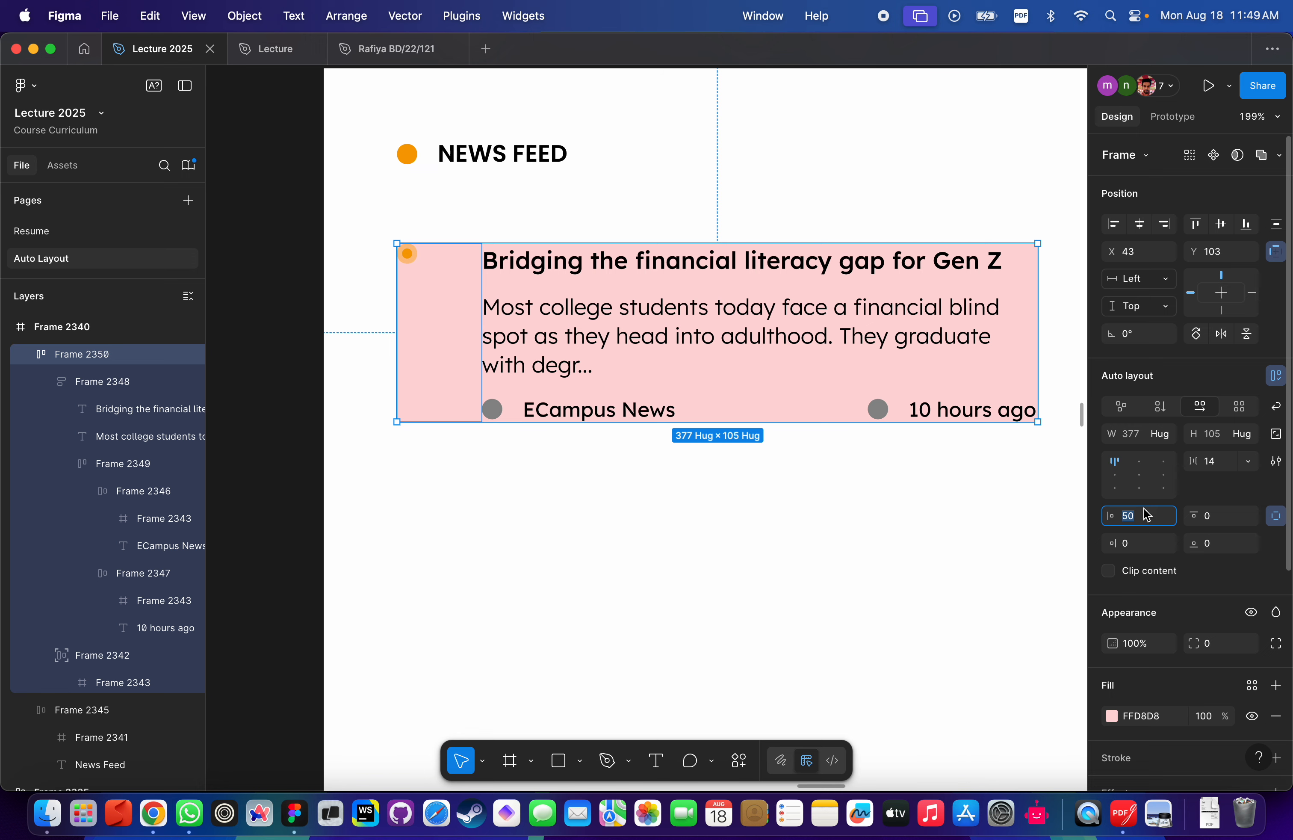
{"action": "type", "text": "20"}
{"action": "key", "text": "Return"}
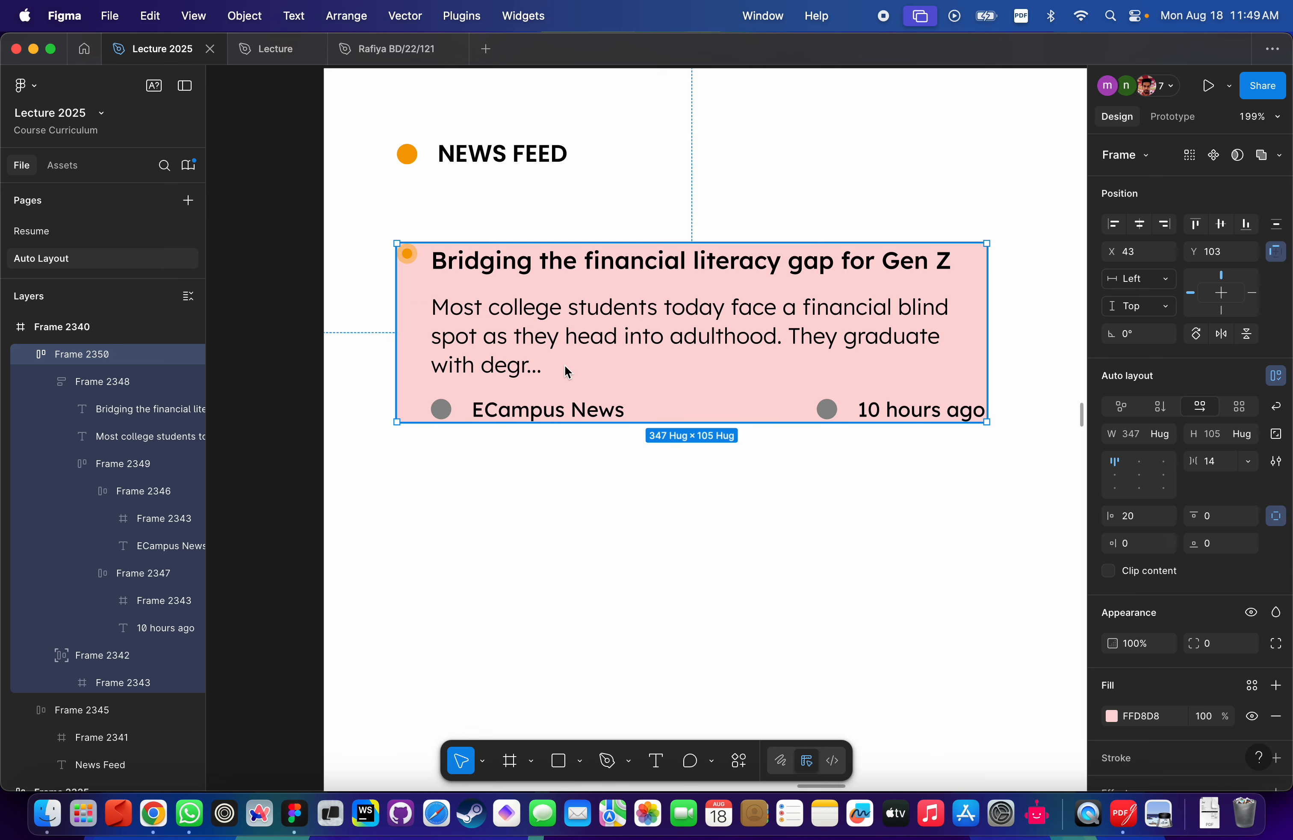
{"action": "left_click", "coordinate": [416, 256]}
{"action": "left_click_drag", "start_coordinate": [415, 256], "coordinate": [417, 266]}
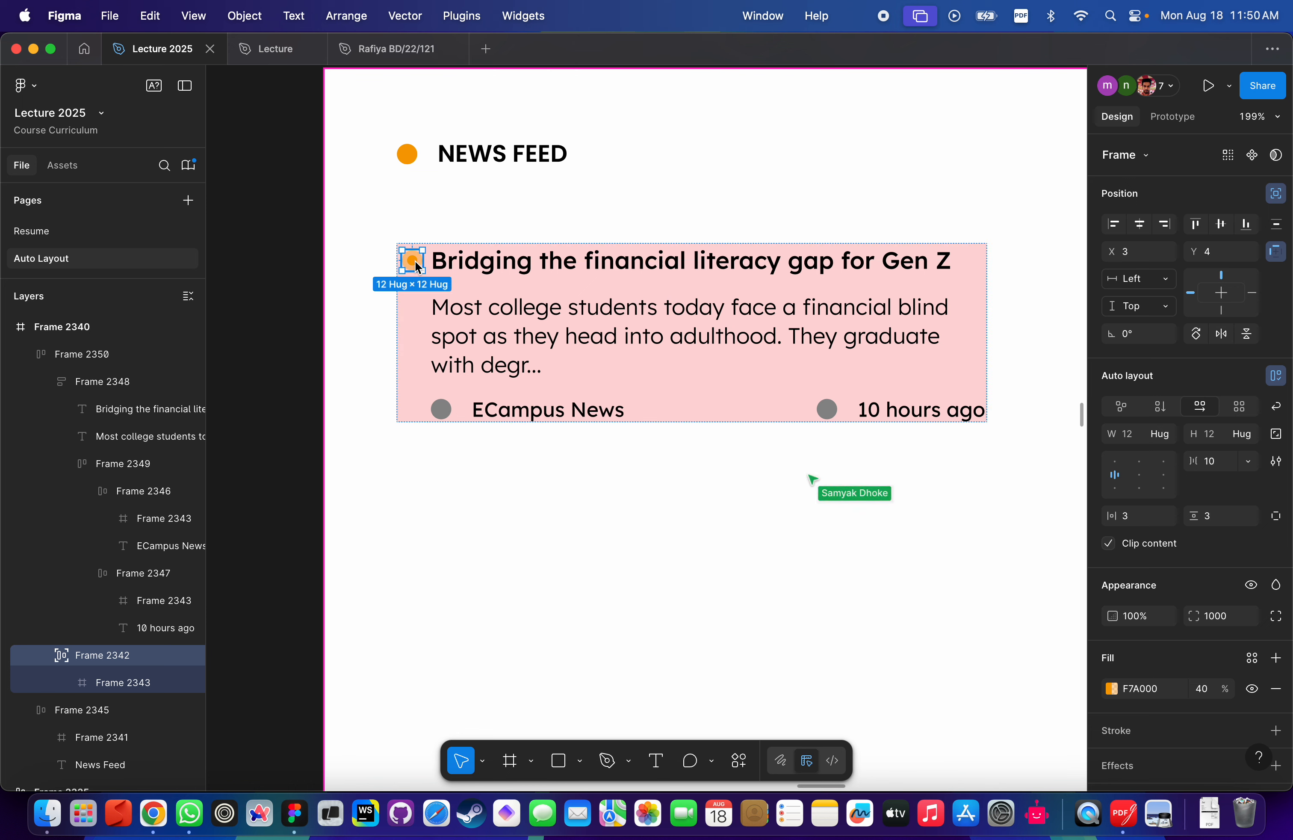
Undo the bullet move, the card's left padding changes and the bullet's exemption from the card's auto layout.
{"action": "key", "text": "super+z"}
{"action": "key", "text": "super+z"}
{"action": "key", "text": "super+z"}
{"action": "key", "text": "super+z"}
{"action": "key", "text": "super+z"}
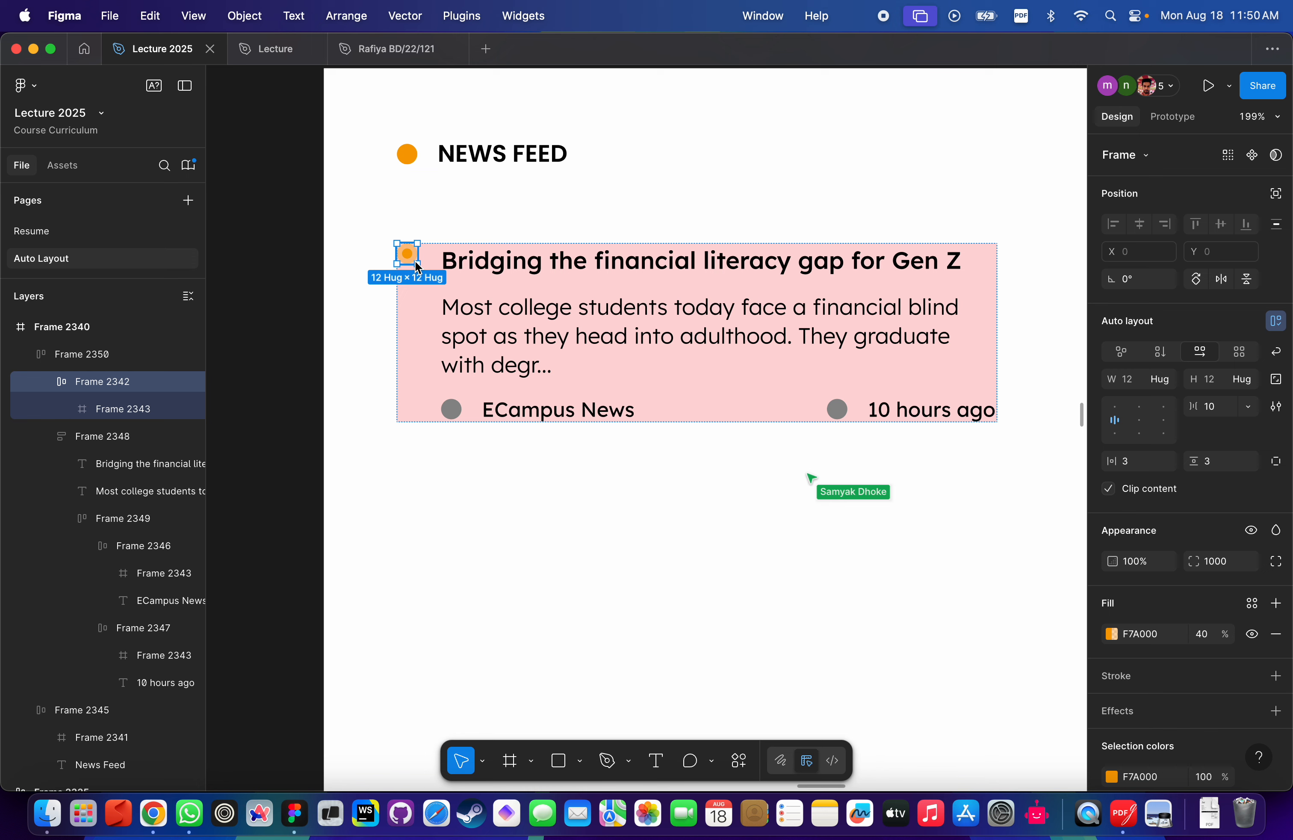
Wrap the small orange bullet frame in its own new auto layout frame inside the card.
{"action": "left_click", "coordinate": [109, 408]}
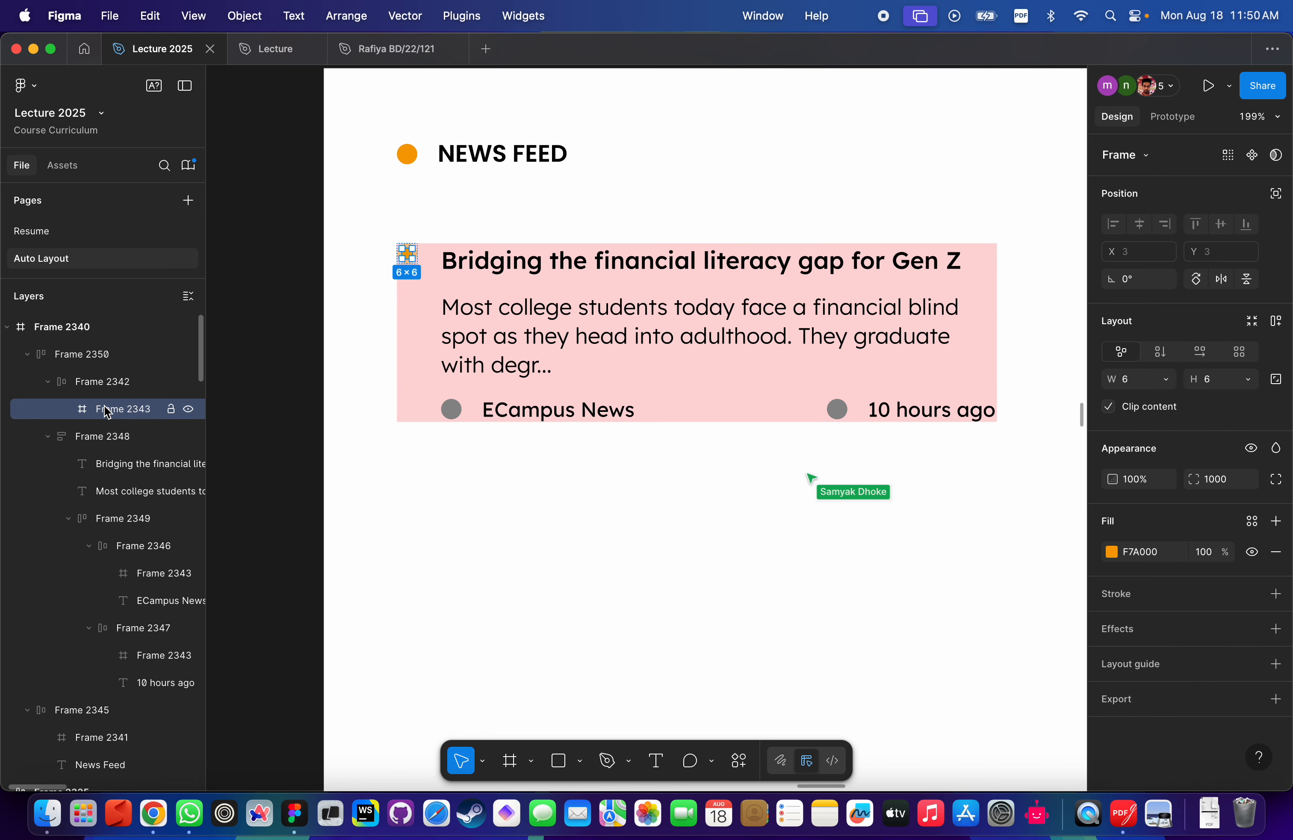
{"action": "left_click", "coordinate": [105, 388]}
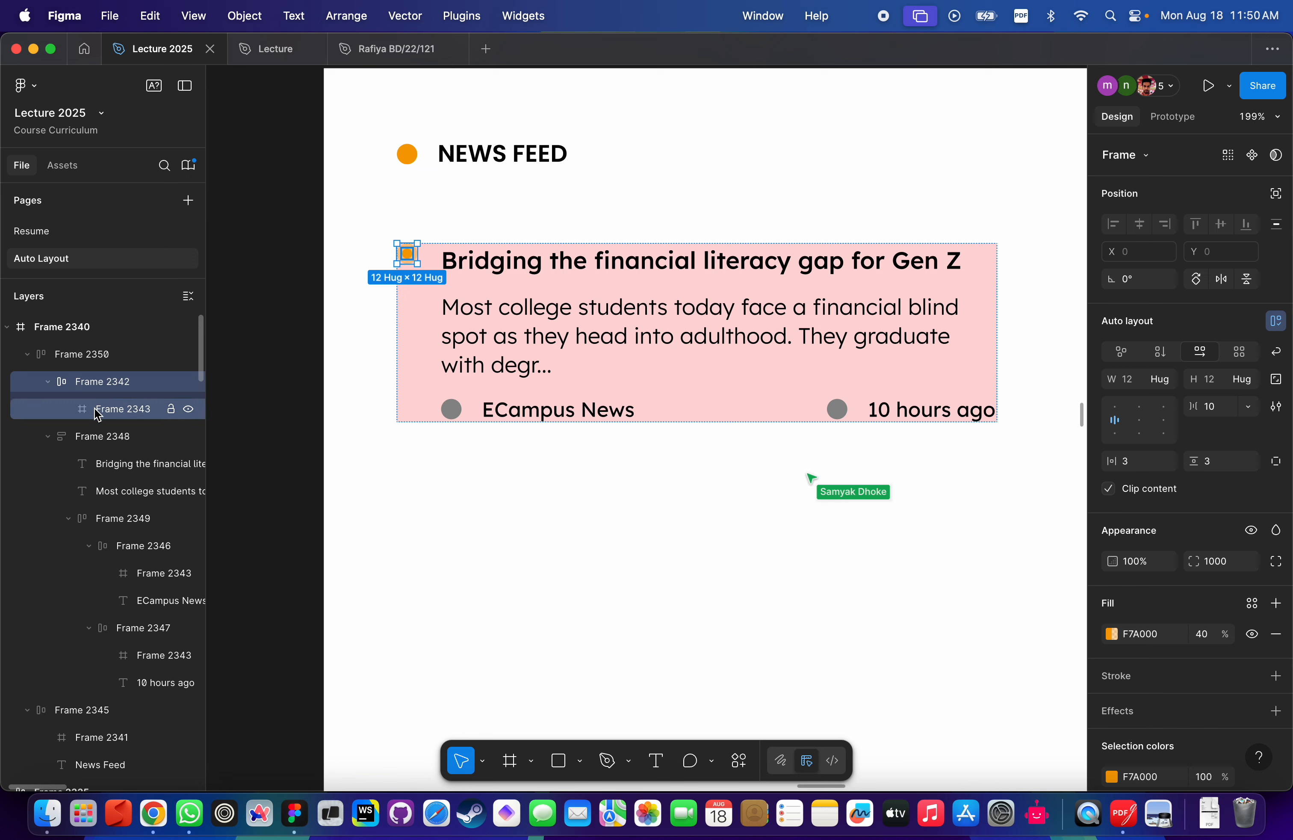
{"action": "left_click", "coordinate": [87, 380]}
{"action": "key", "text": "Return"}
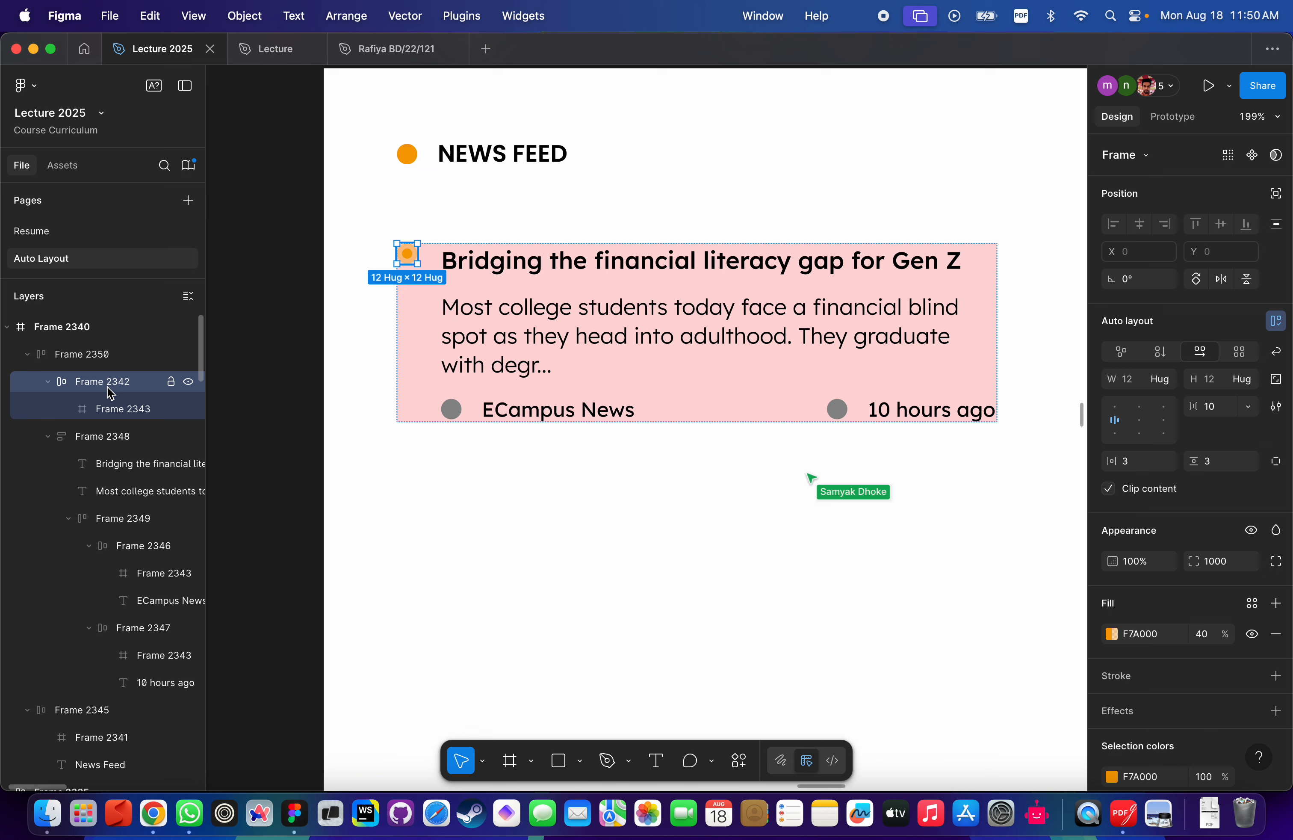
{"action": "key", "text": "shift+a"}
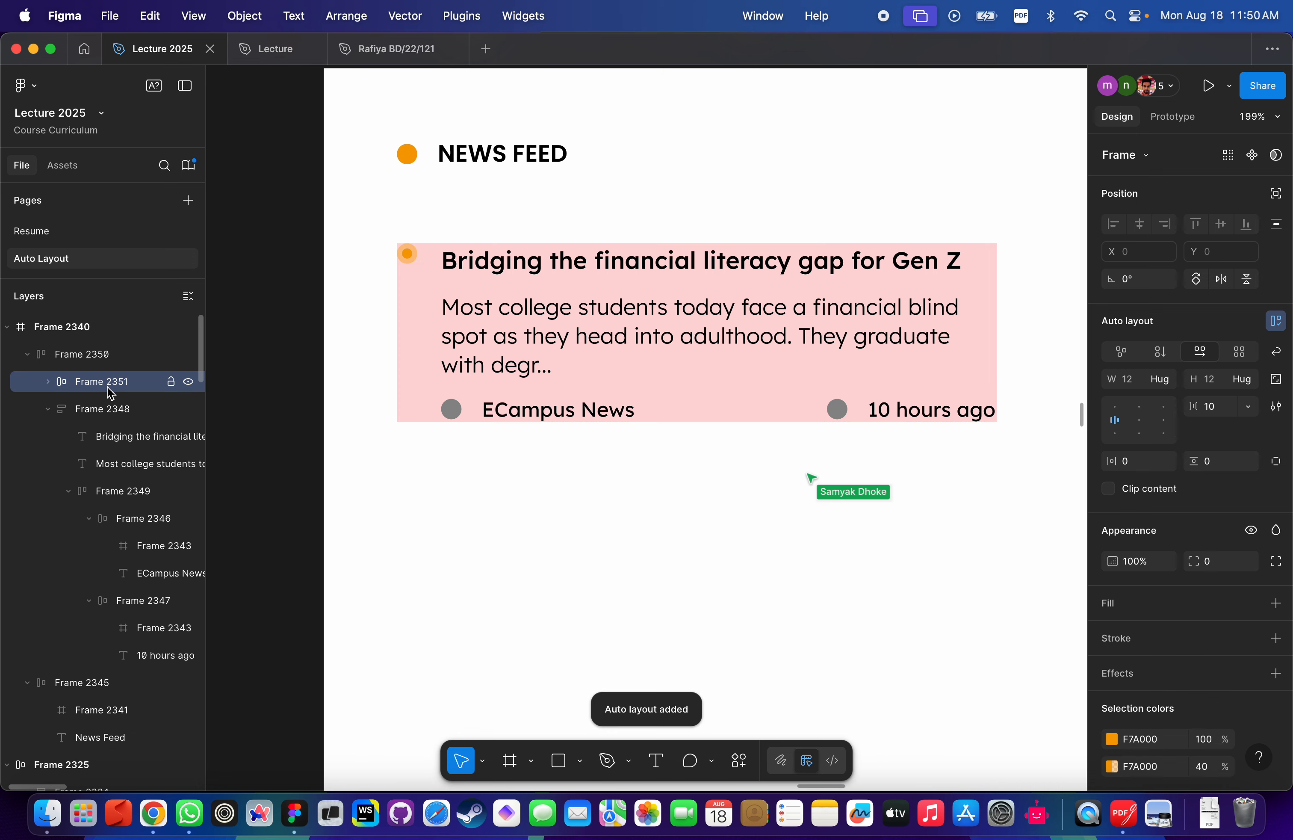
{"action": "left_click", "coordinate": [48, 381]}
{"action": "left_click", "coordinate": [136, 436]}
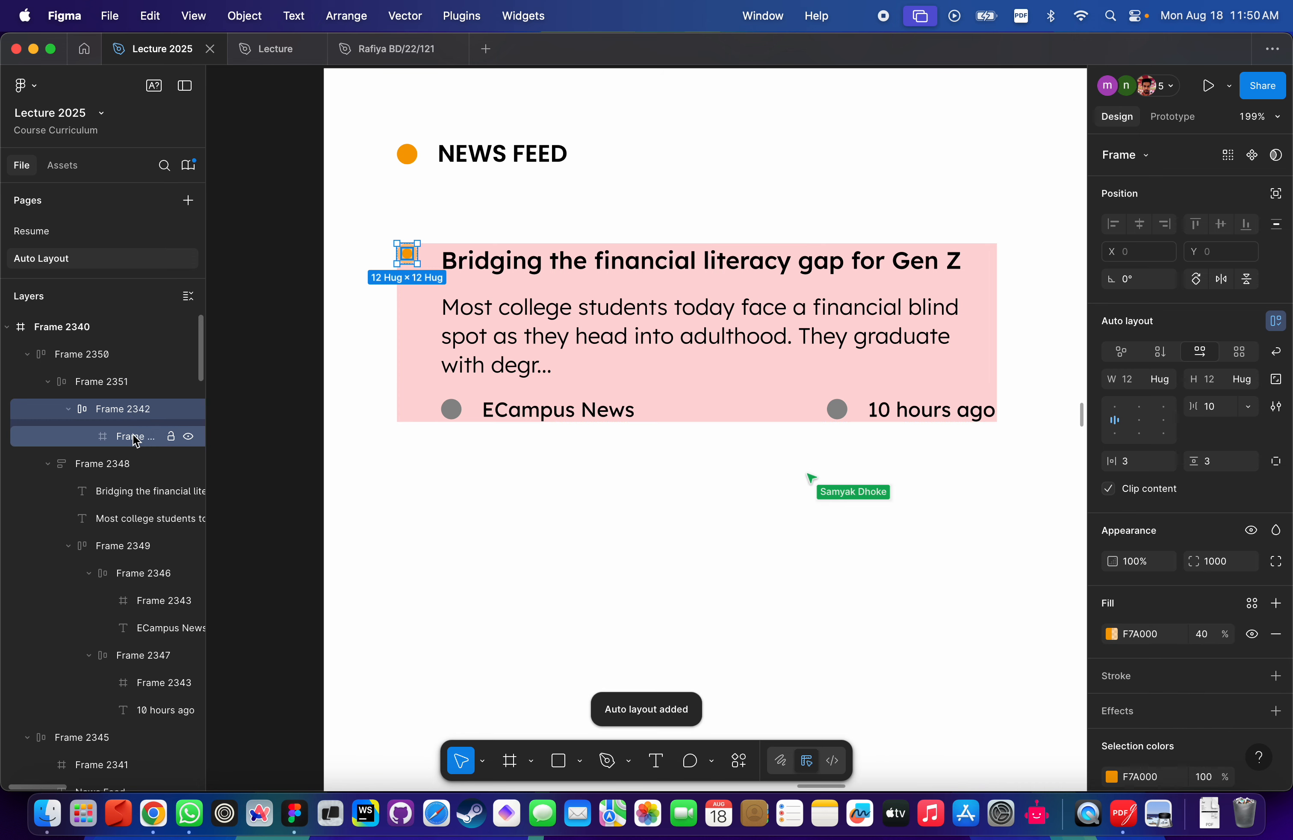
Switch the bullet's wrapper frame to individual padding and set both its left and top padding to 10.
{"action": "key", "text": "shift+2"}
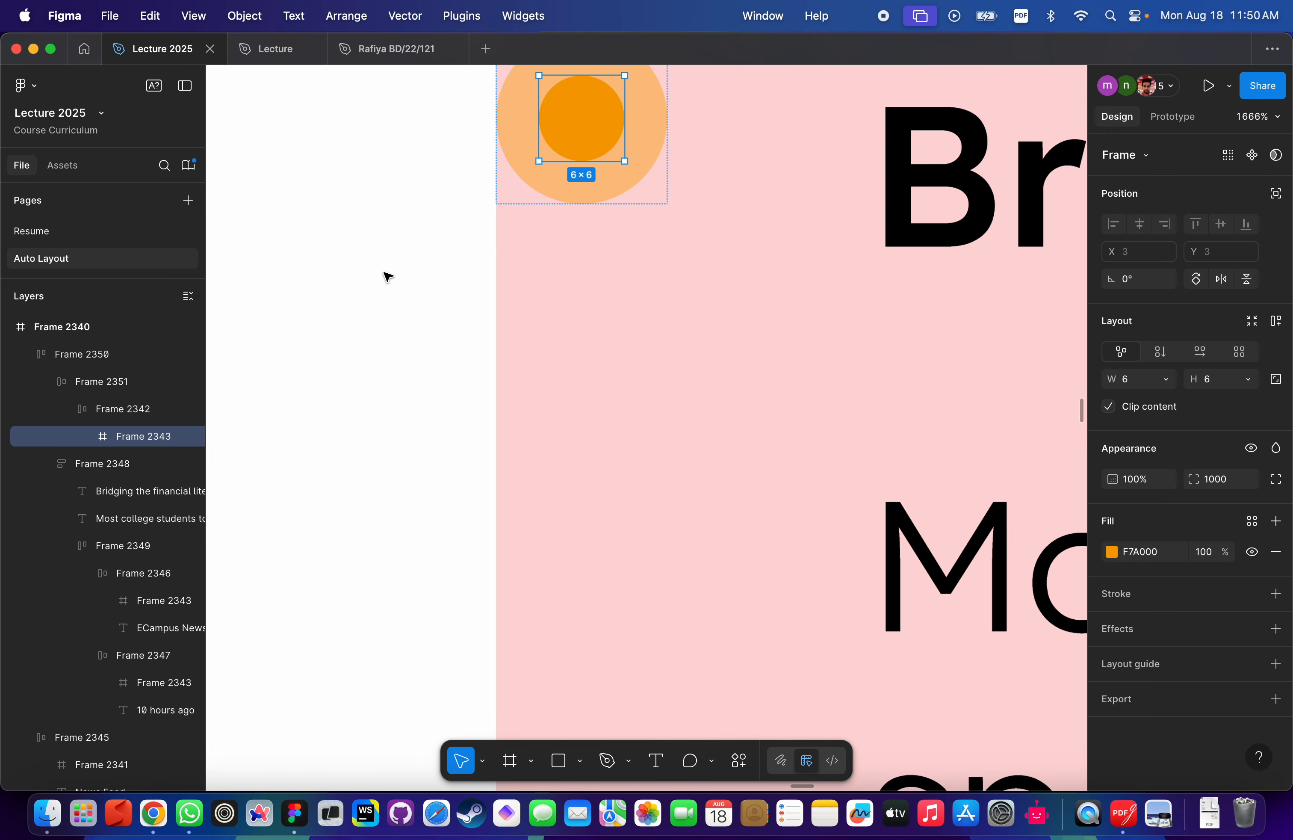
{"action": "left_click", "coordinate": [126, 408]}
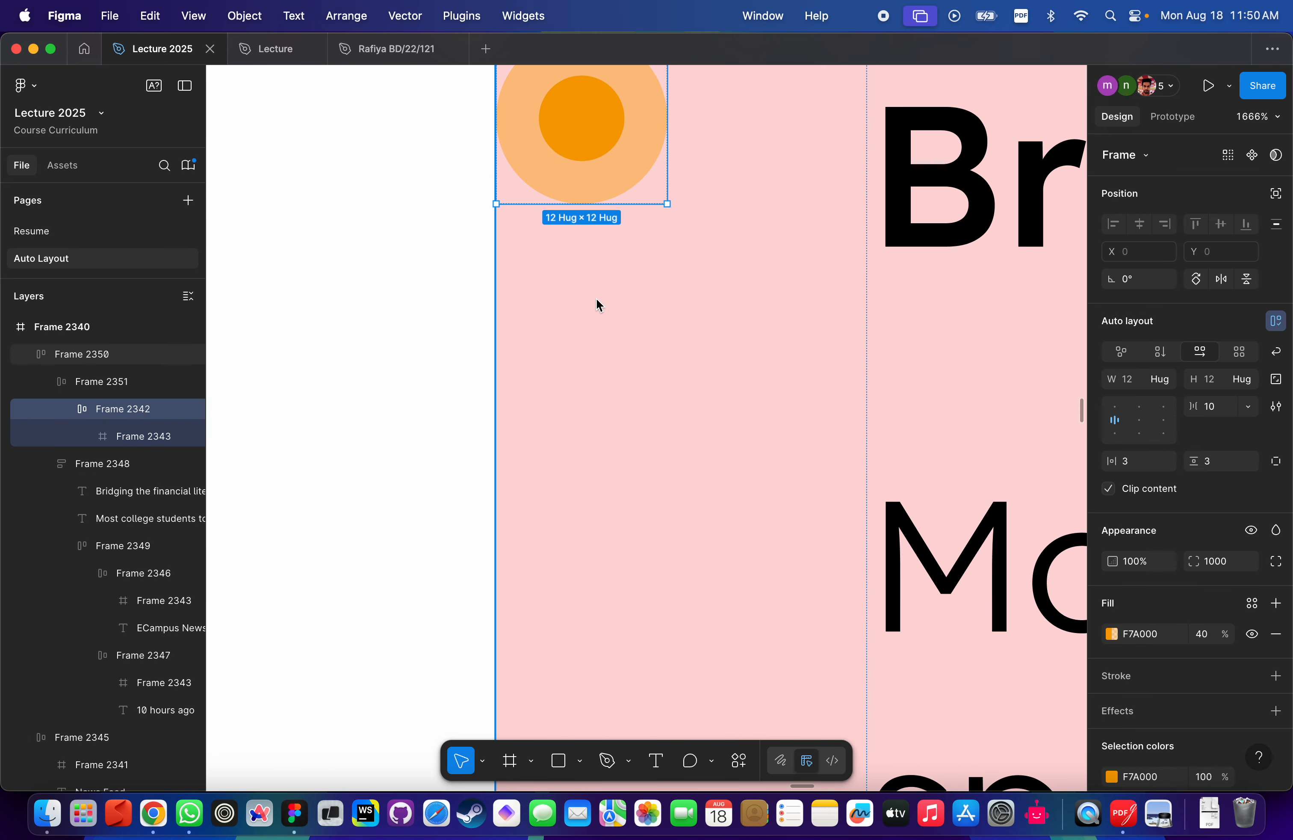
{"action": "scroll", "coordinate": [596, 299], "scroll_direction": "up", "scroll_amount": 3}
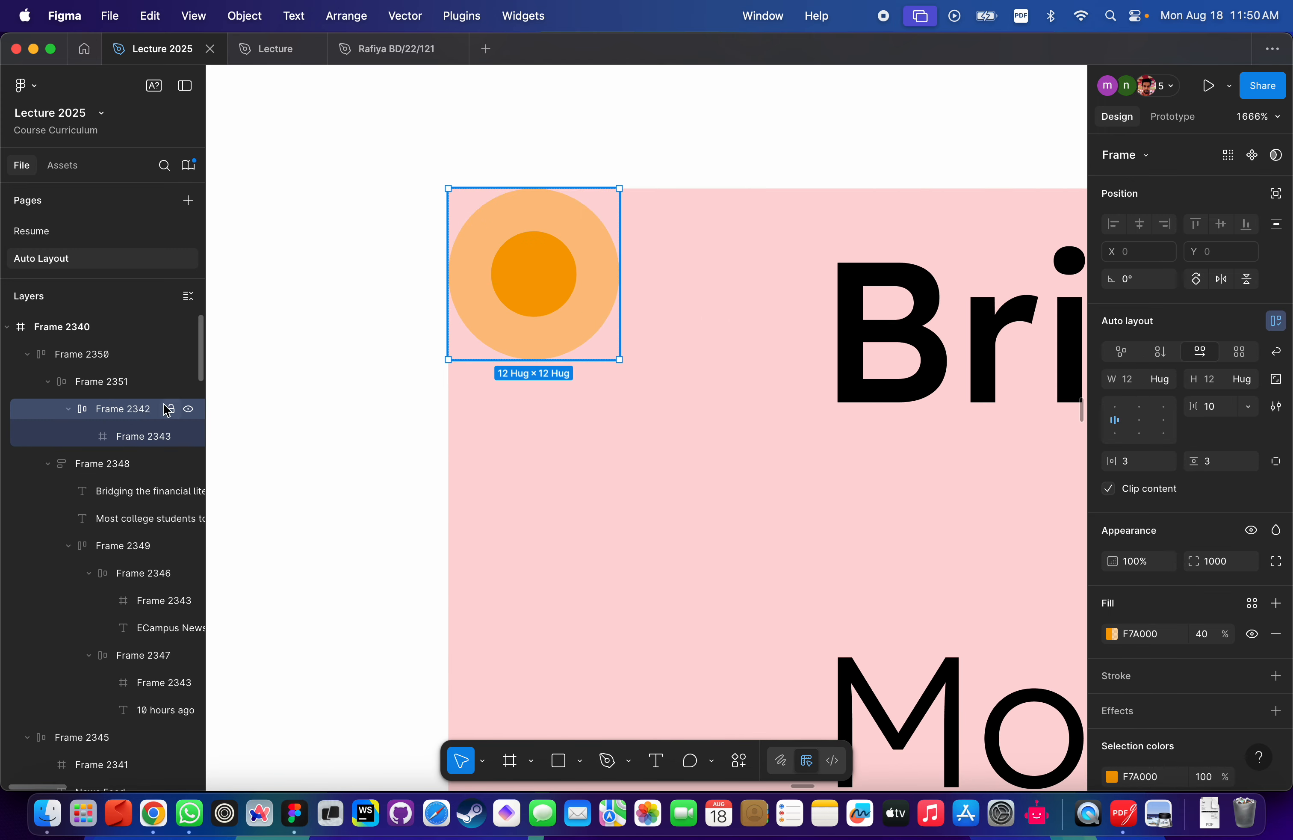
{"action": "left_click", "coordinate": [96, 383]}
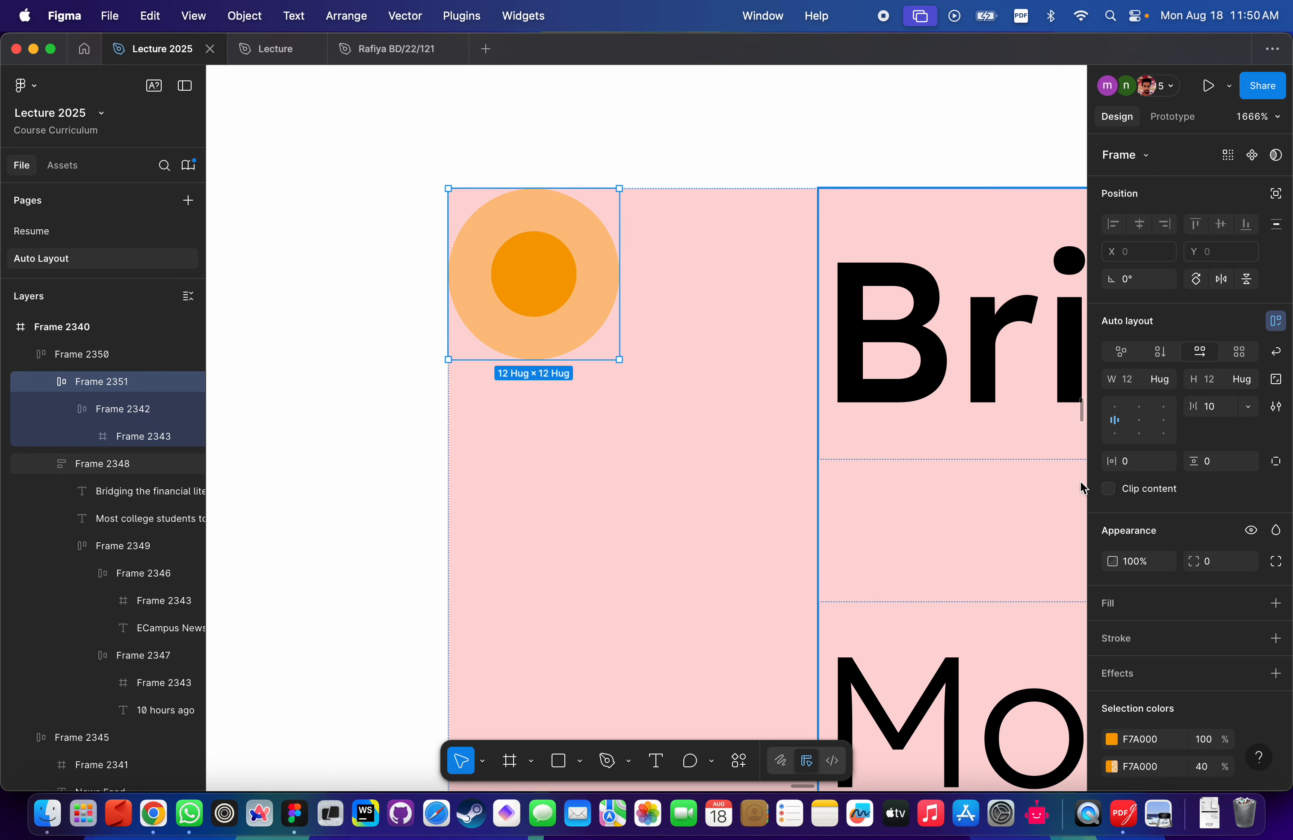
{"action": "left_click", "coordinate": [1277, 462]}
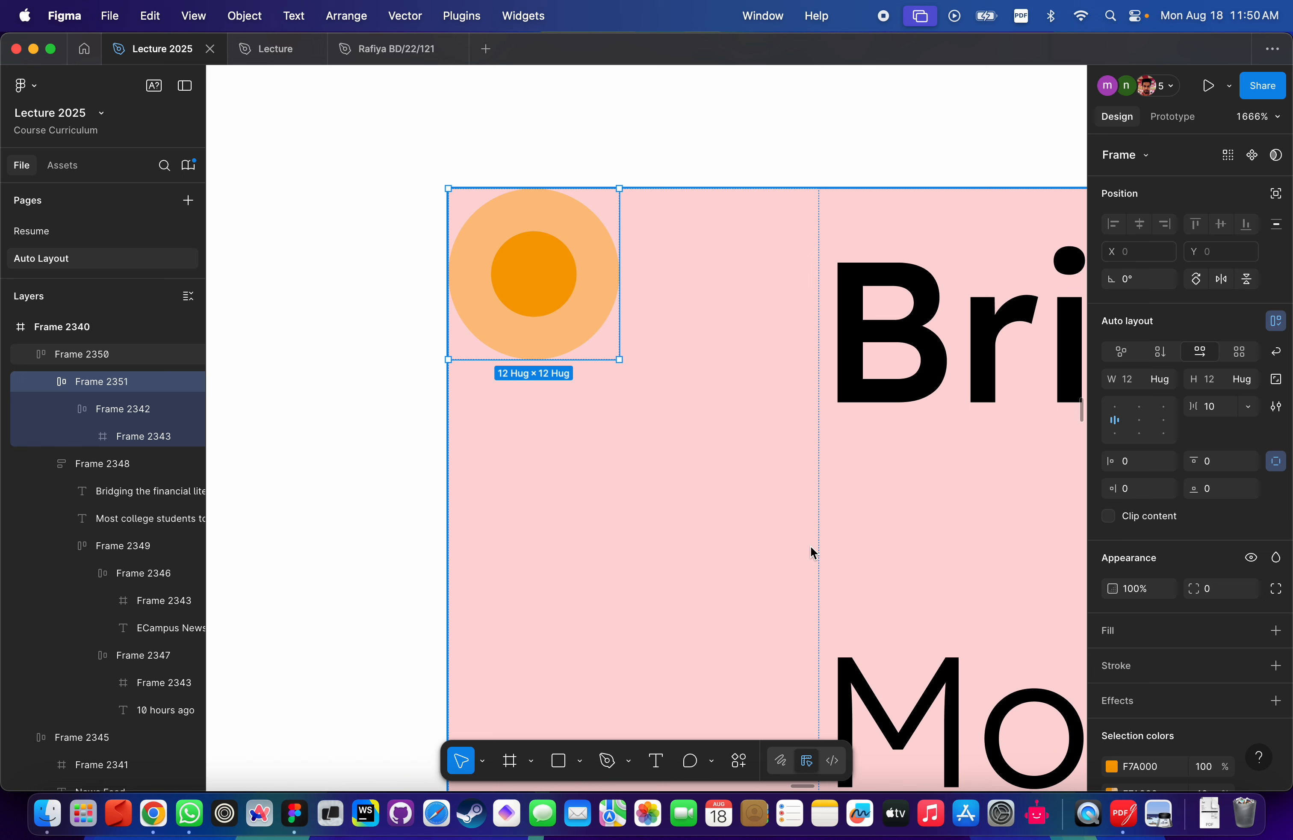
{"action": "left_click", "coordinate": [1139, 464]}
{"action": "type", "text": "10"}
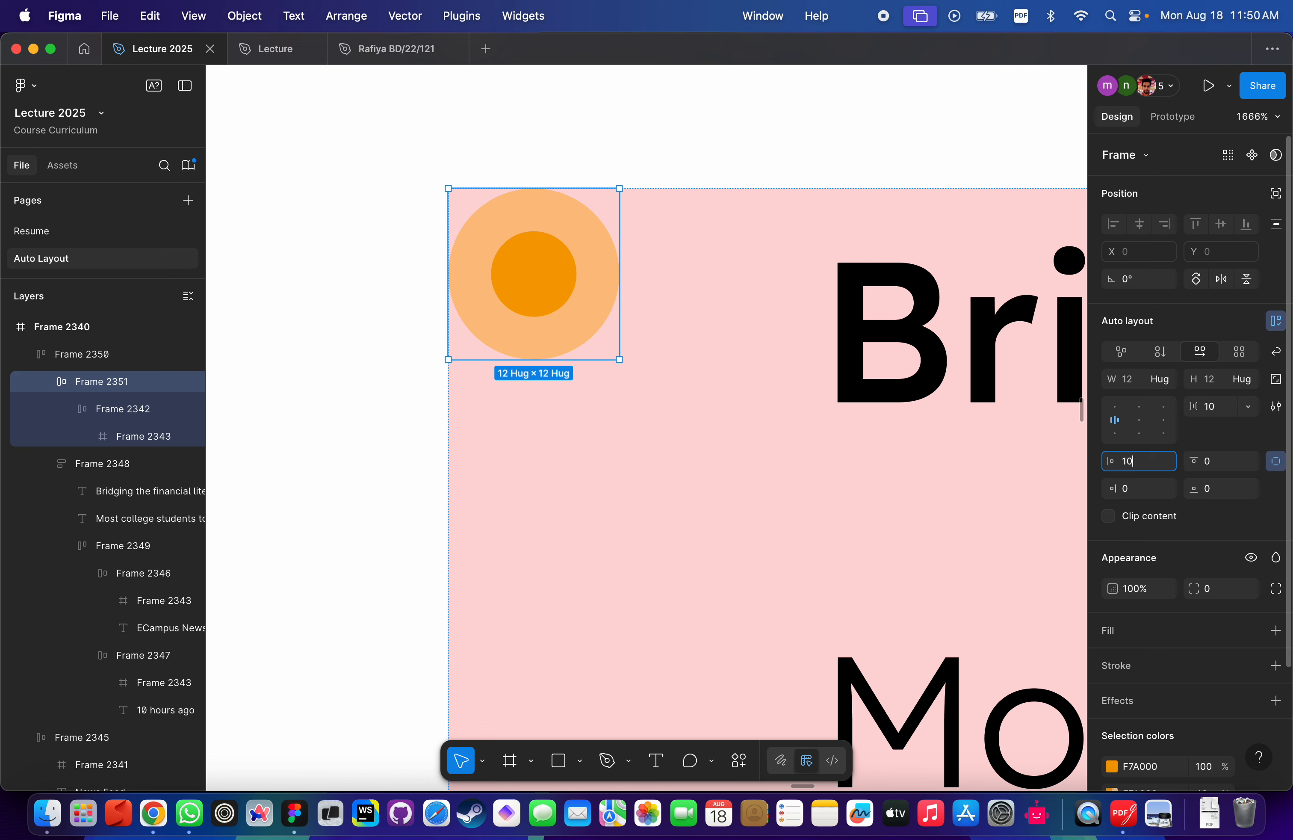
{"action": "key", "text": "Return"}
{"action": "left_click", "coordinate": [1229, 464]}
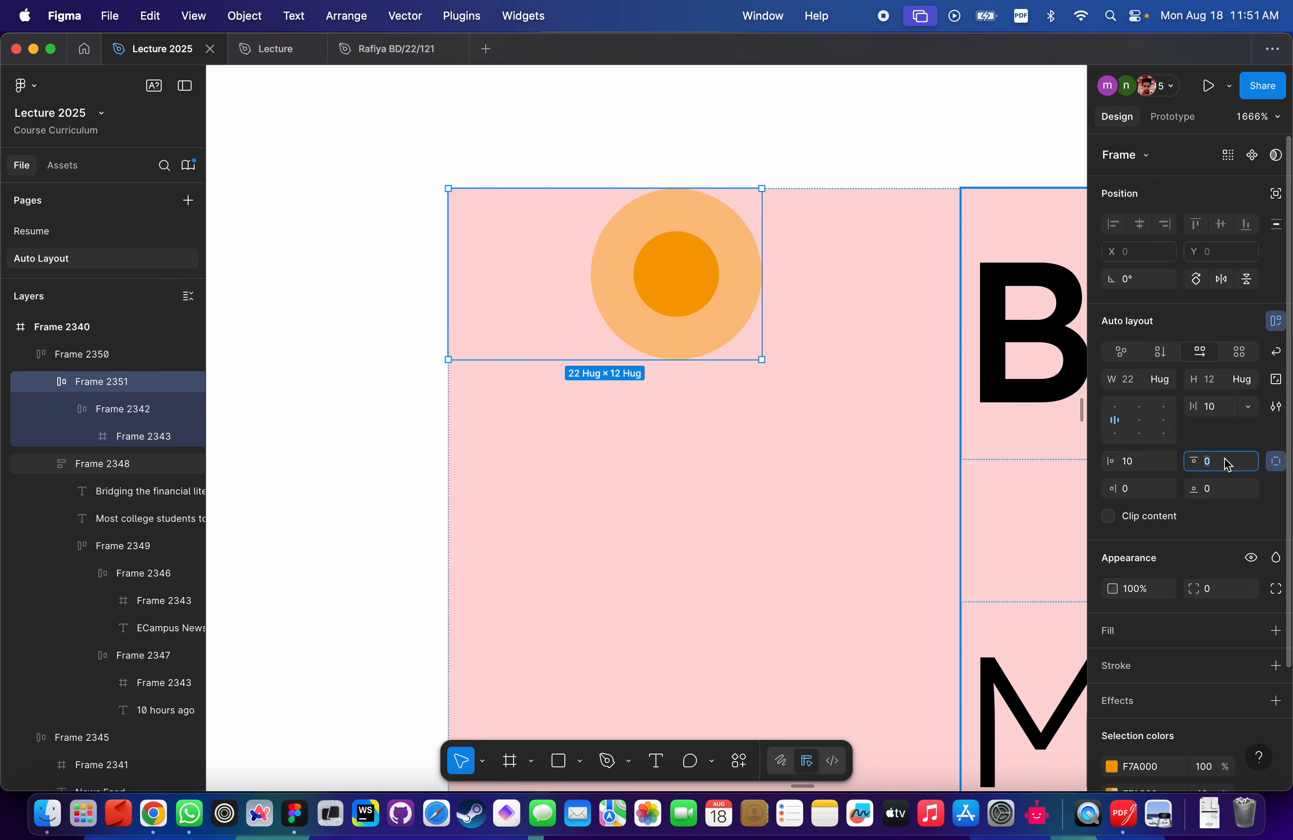
{"action": "type", "text": "10"}
{"action": "key", "text": "Return"}
Add a blank frame beside Frame 2340, place it at about X 16053, Y 3926 and resize it to about 554 × 281.
{"action": "scroll", "coordinate": [815, 550], "scroll_direction": "down", "scroll_amount": 10}
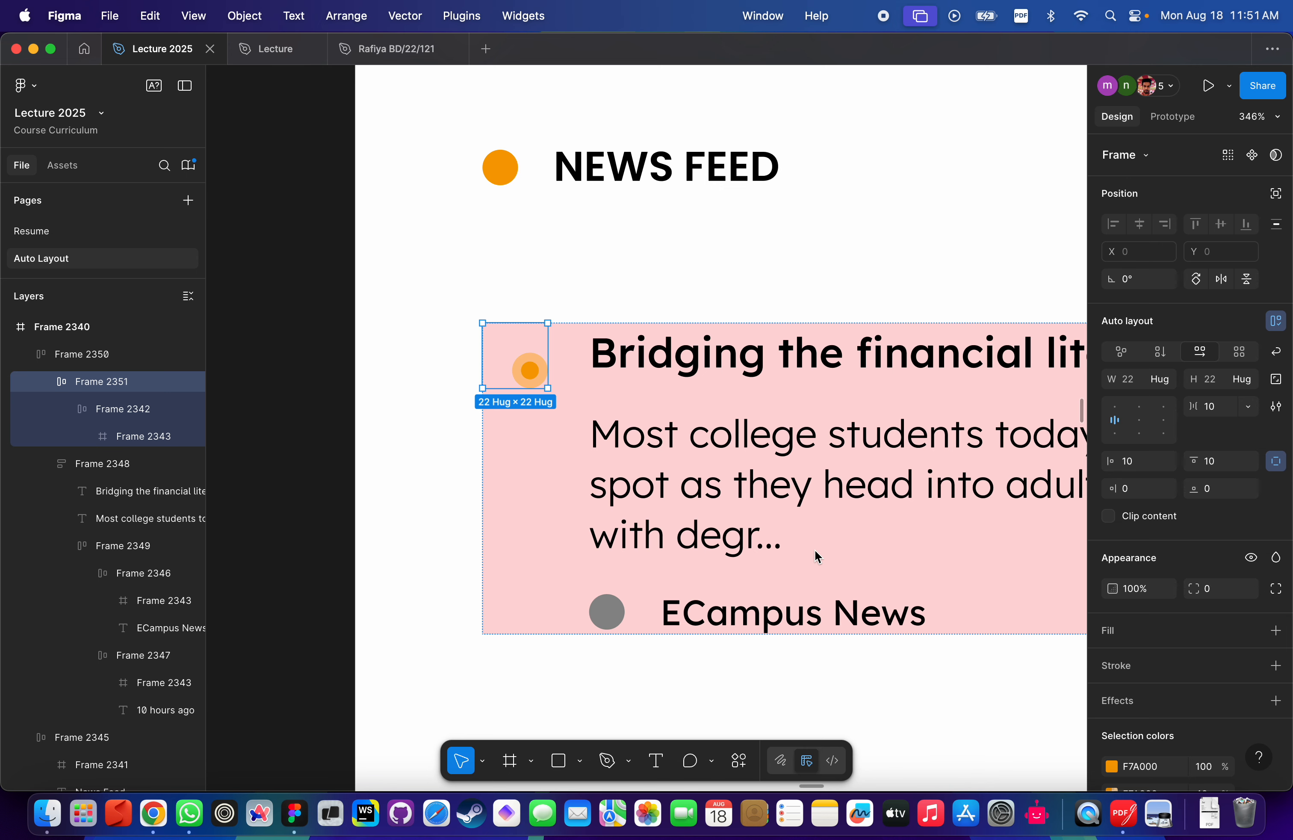
{"action": "scroll", "coordinate": [741, 562], "scroll_direction": "down", "scroll_amount": 5}
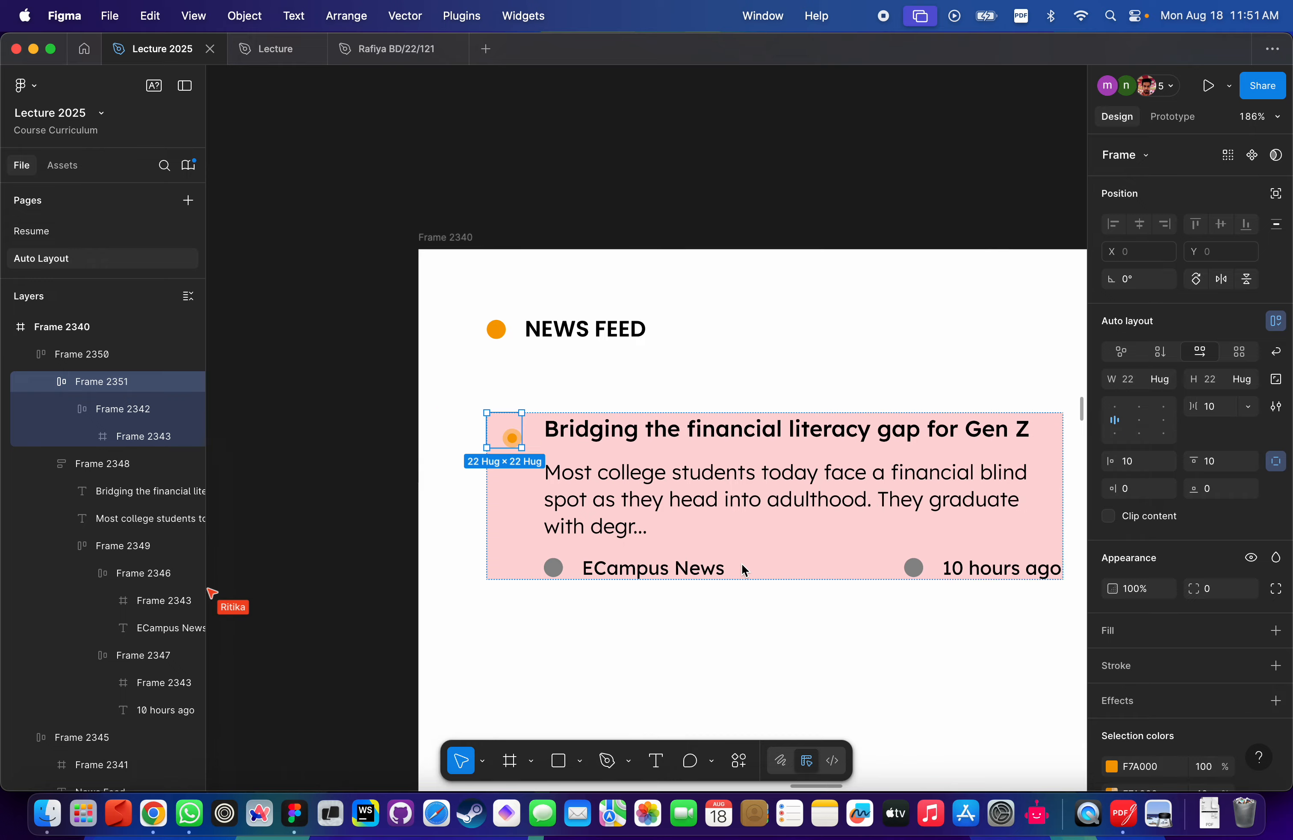
{"action": "scroll", "coordinate": [742, 563], "scroll_direction": "right", "scroll_amount": 6}
{"action": "scroll", "coordinate": [765, 453], "scroll_direction": "down", "scroll_amount": 5}
{"action": "scroll", "coordinate": [742, 424], "scroll_direction": "right", "scroll_amount": 3}
{"action": "left_click", "coordinate": [742, 425]}
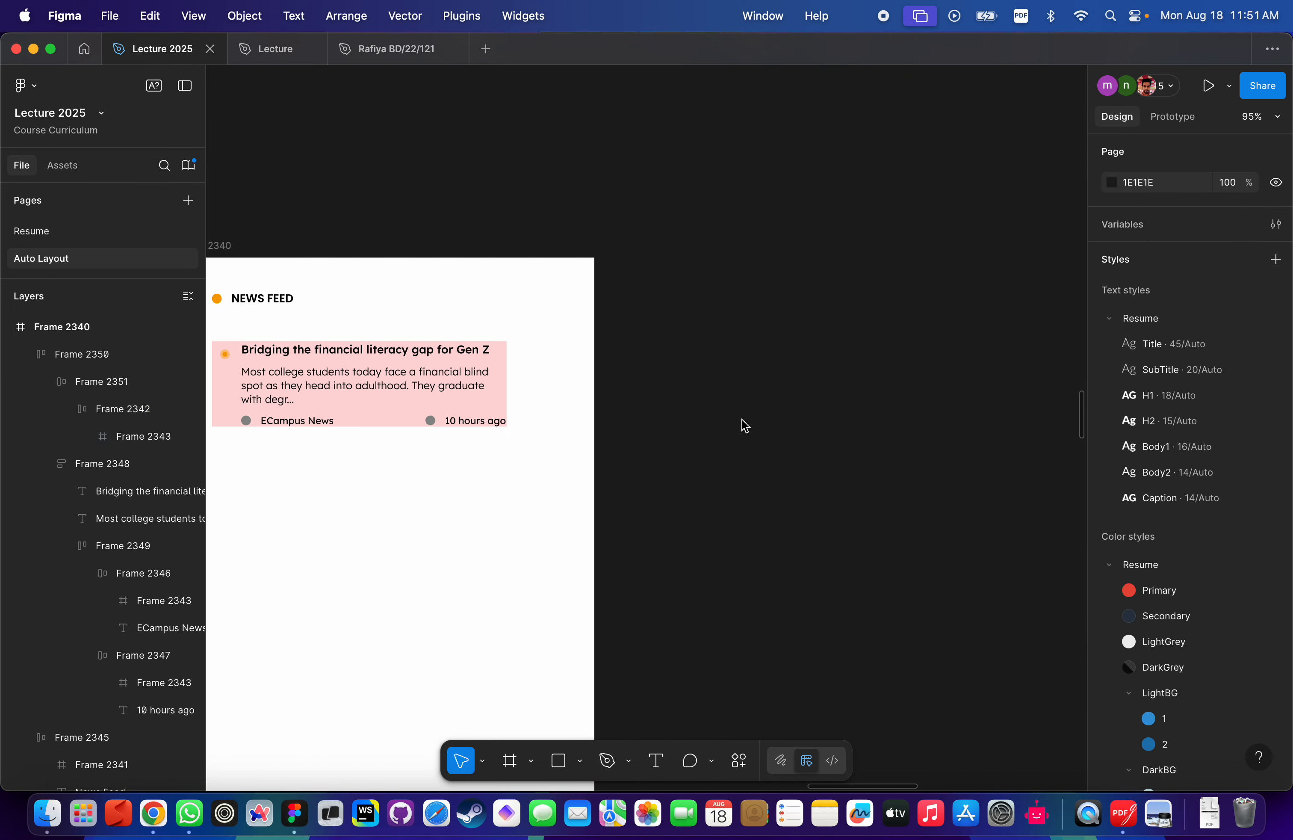
{"action": "key", "text": "f"}
{"action": "key", "text": "super+v"}
{"action": "scroll", "coordinate": [914, 360], "scroll_direction": "down", "scroll_amount": 5}
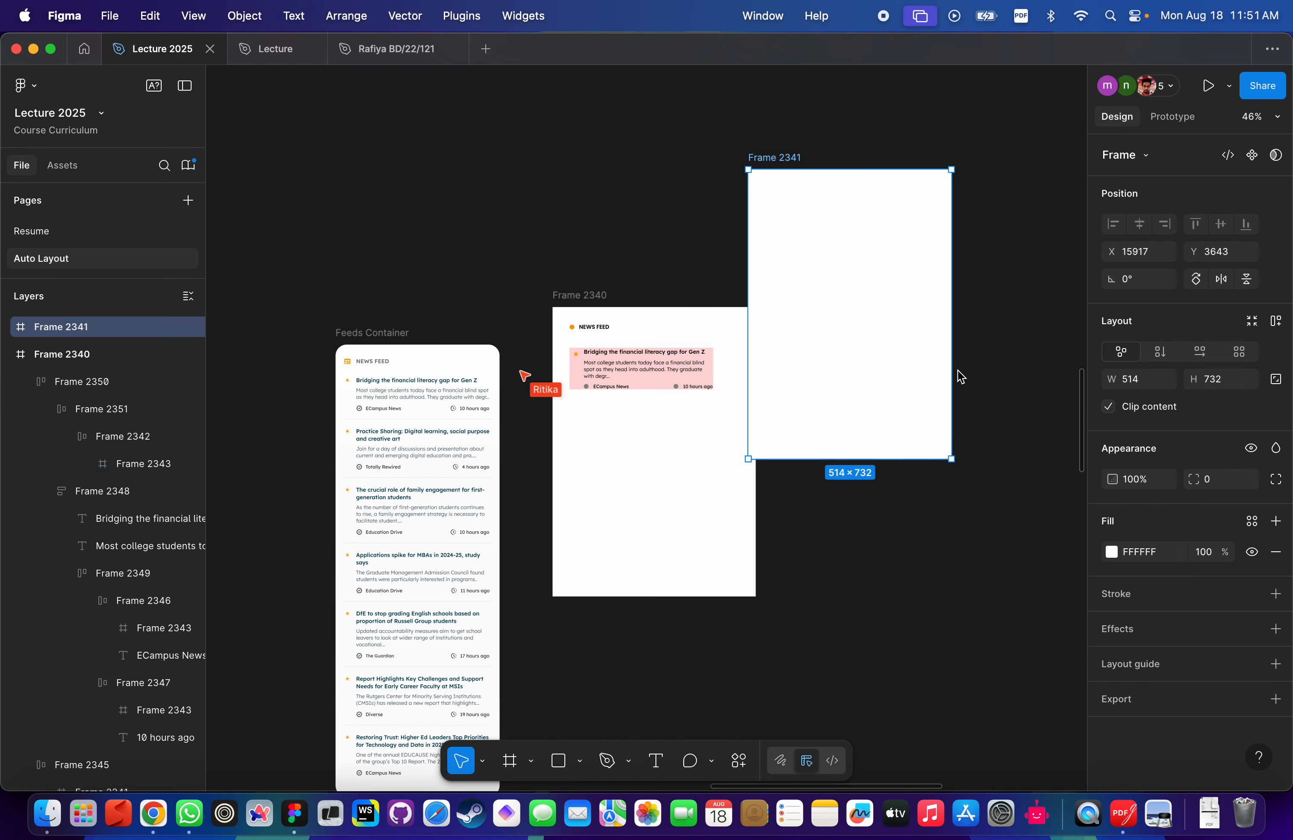
{"action": "left_click_drag", "start_coordinate": [875, 315], "coordinate": [929, 428]}
{"action": "left_click_drag", "start_coordinate": [1006, 571], "coordinate": [1021, 392]}
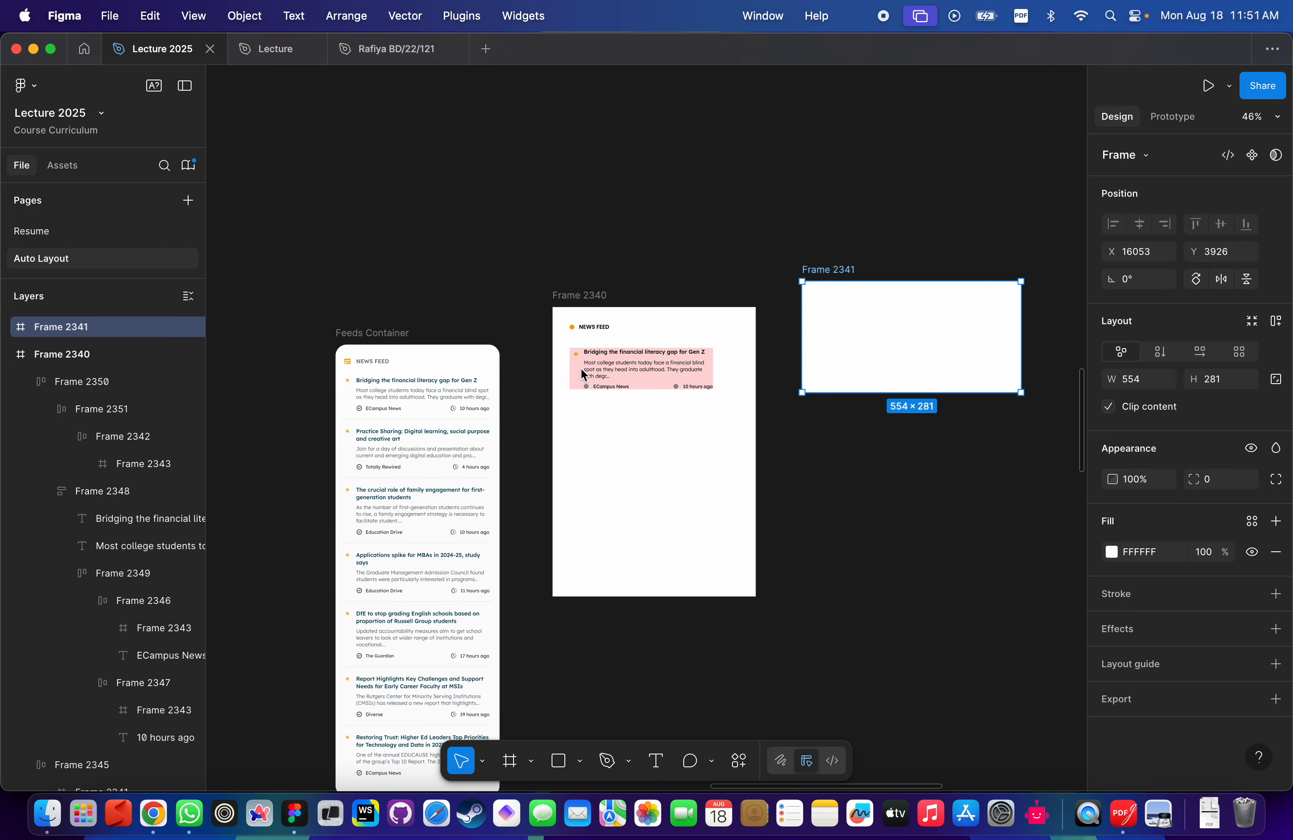
Ungroup the padded wrapper frame around the small orange bullet and select the bullet's inner dot frame.
{"action": "scroll", "coordinate": [672, 366], "scroll_direction": "up", "scroll_amount": 5}
{"action": "scroll", "coordinate": [488, 318], "scroll_direction": "up", "scroll_amount": 5}
{"action": "scroll", "coordinate": [402, 362], "scroll_direction": "up", "scroll_amount": 3}
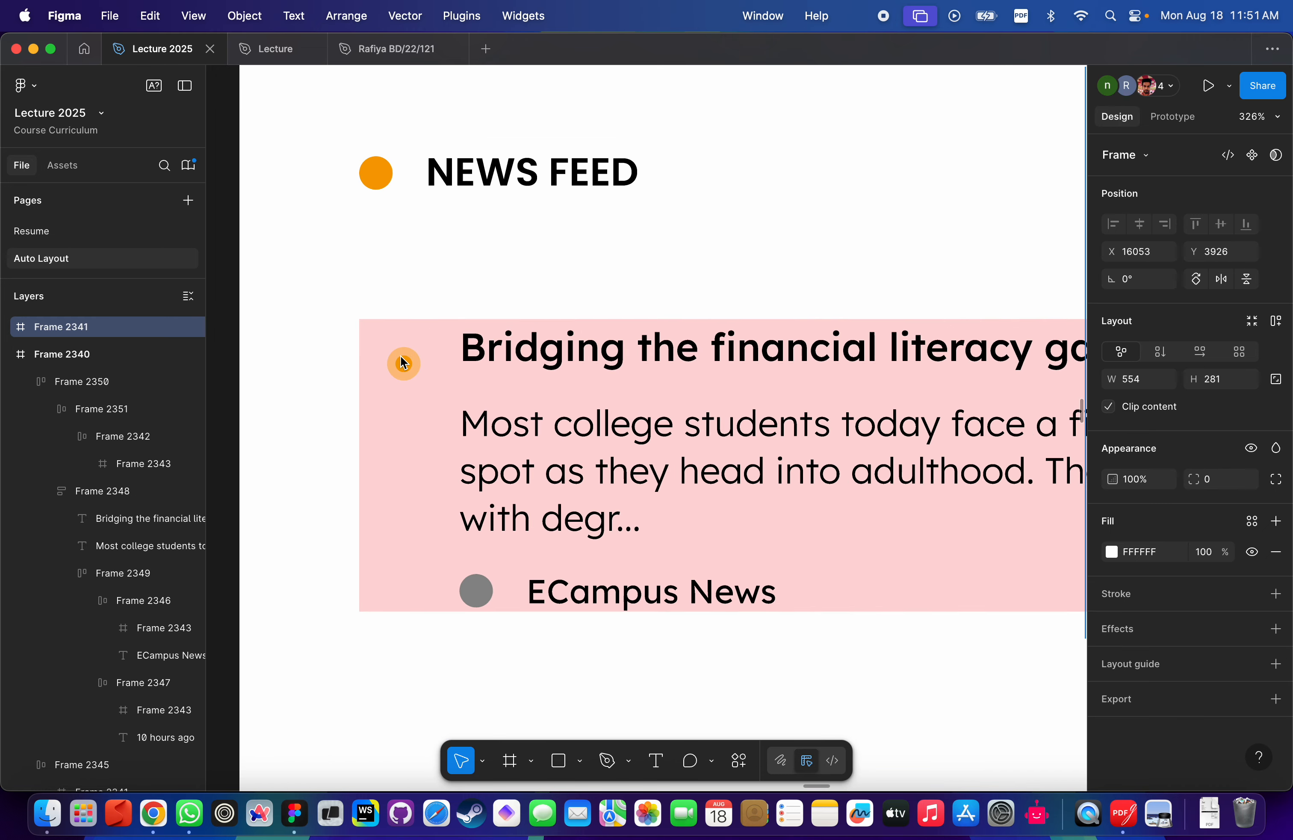
{"action": "scroll", "coordinate": [403, 363], "scroll_direction": "down", "scroll_amount": 5}
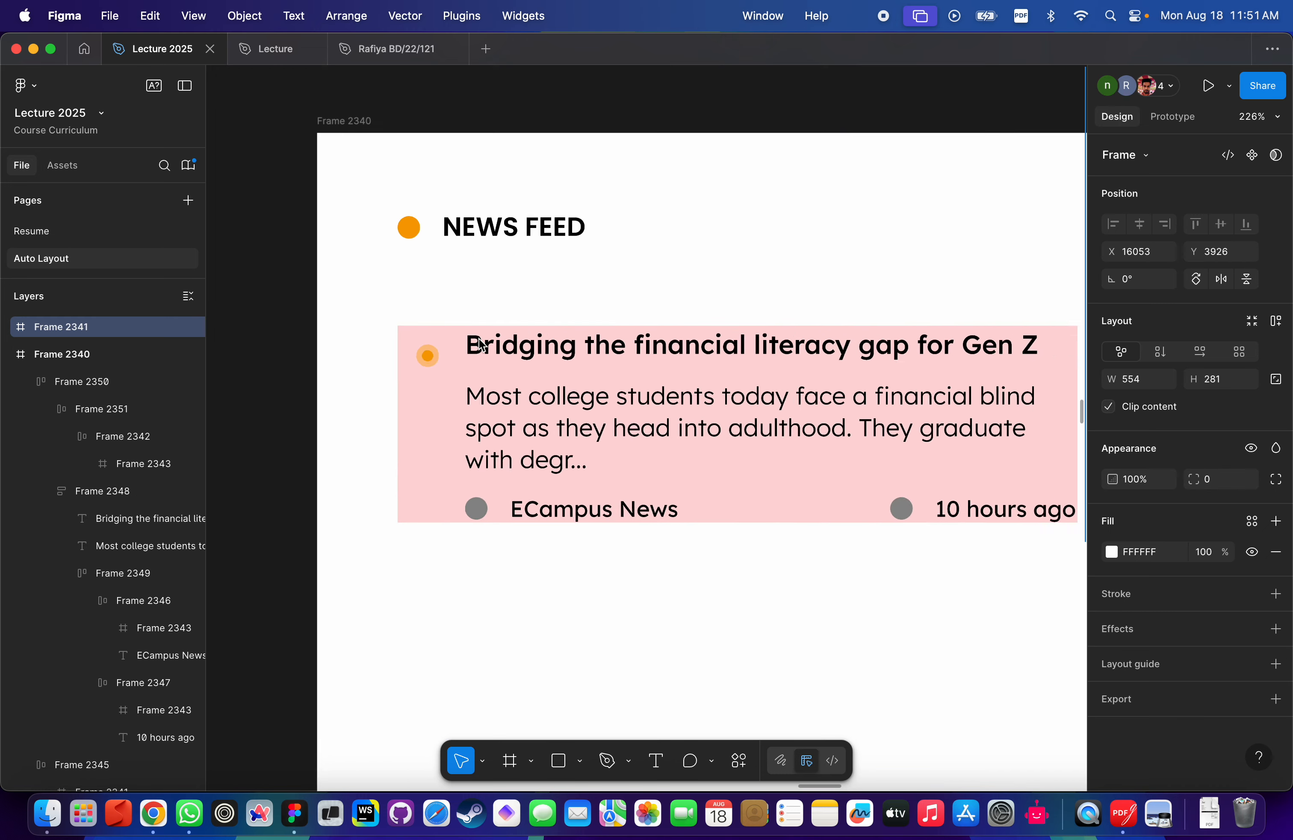
{"action": "scroll", "coordinate": [401, 362], "scroll_direction": "up", "scroll_amount": 3}
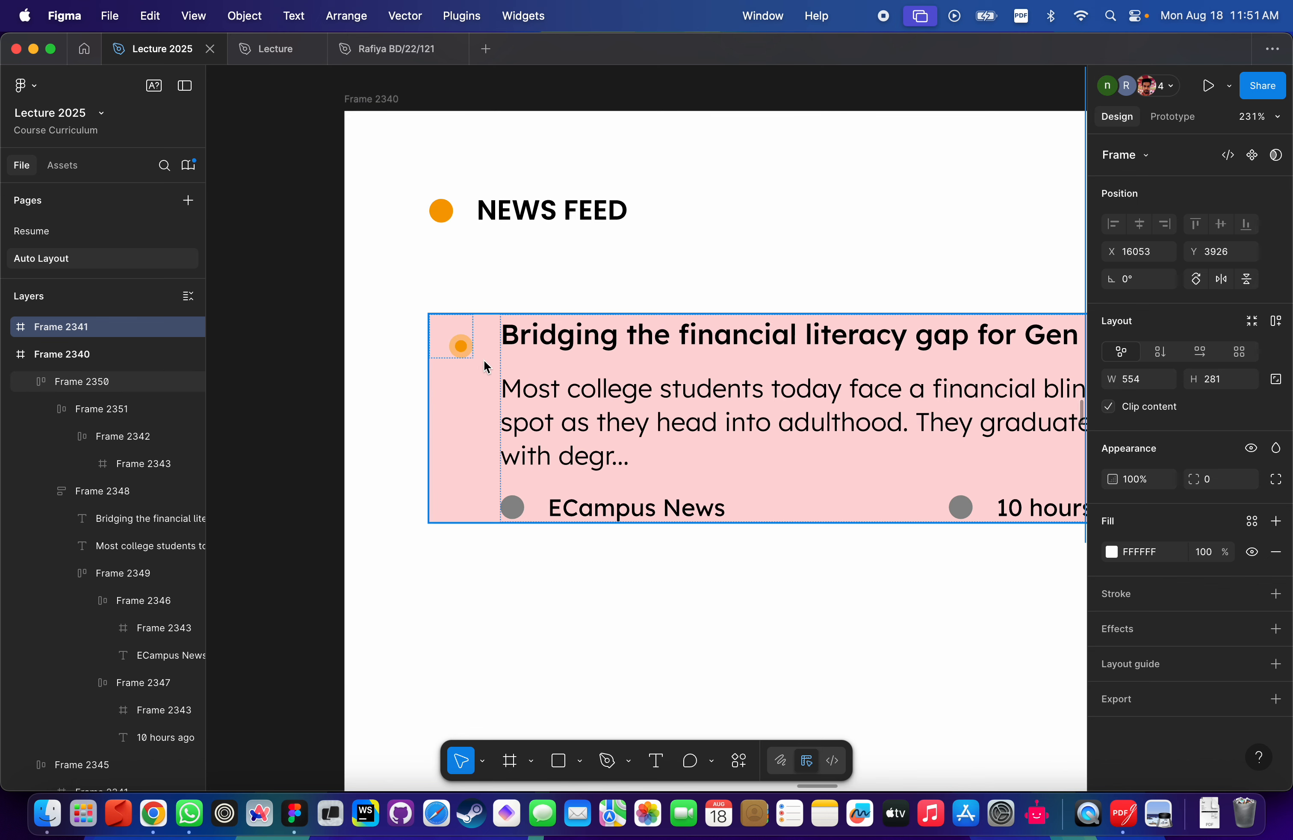
{"action": "left_click", "coordinate": [463, 352]}
{"action": "right_click", "coordinate": [115, 412]}
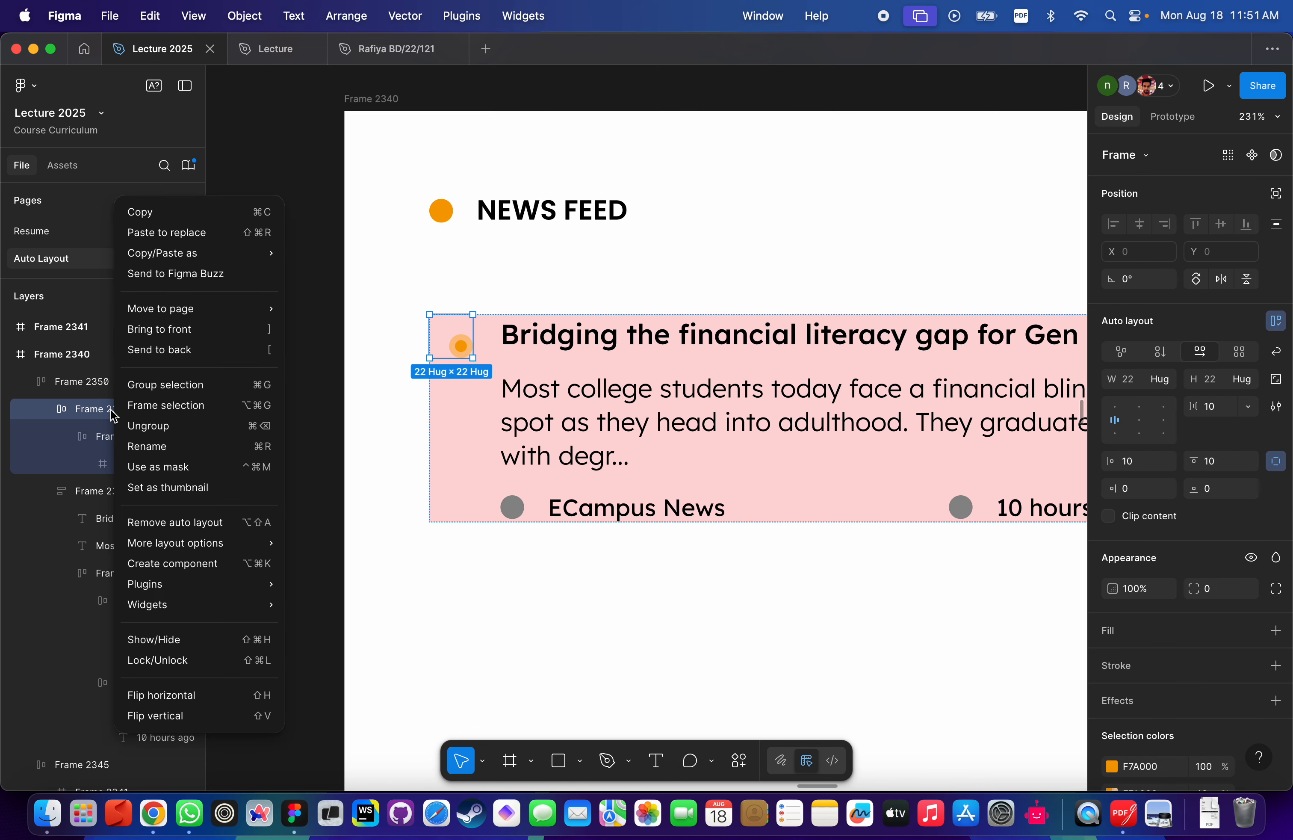
{"action": "left_click", "coordinate": [171, 430]}
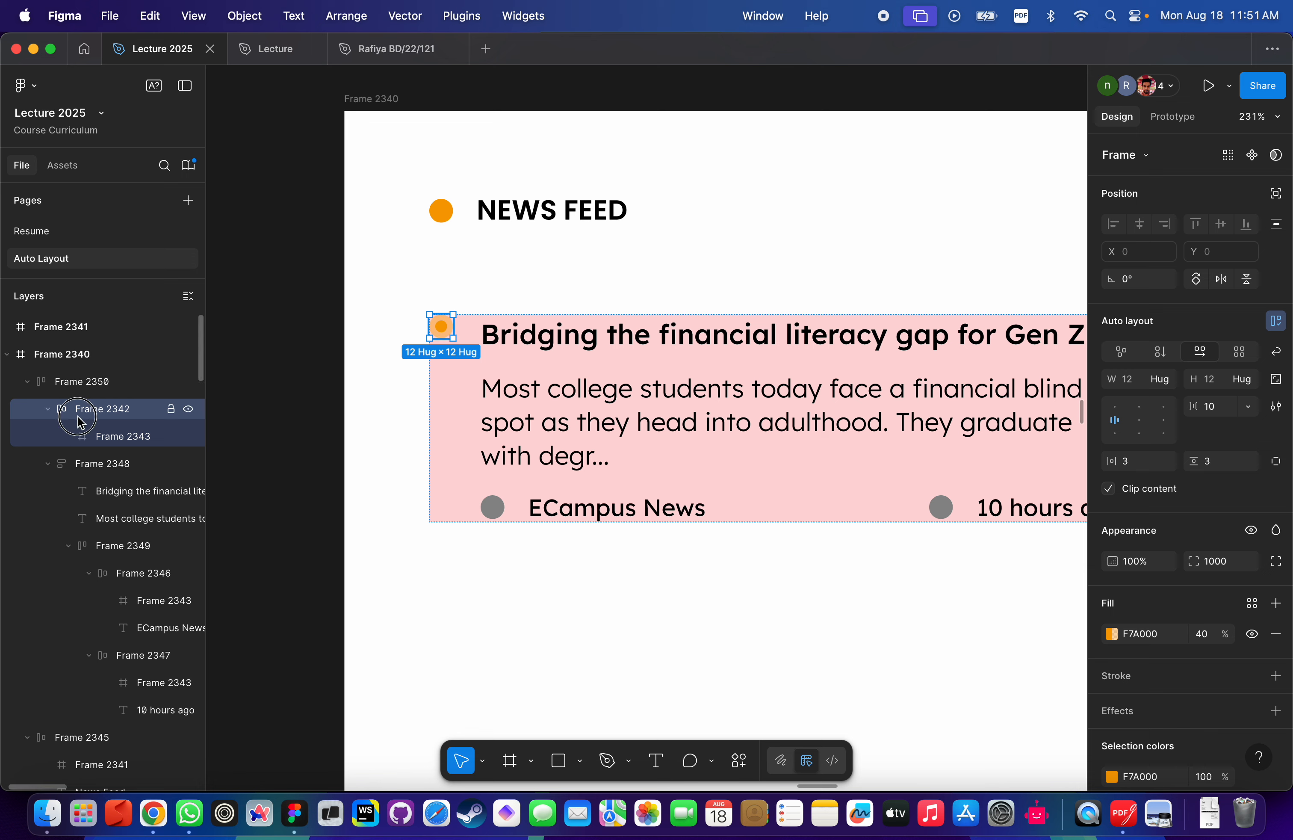
{"action": "left_click", "coordinate": [109, 443]}
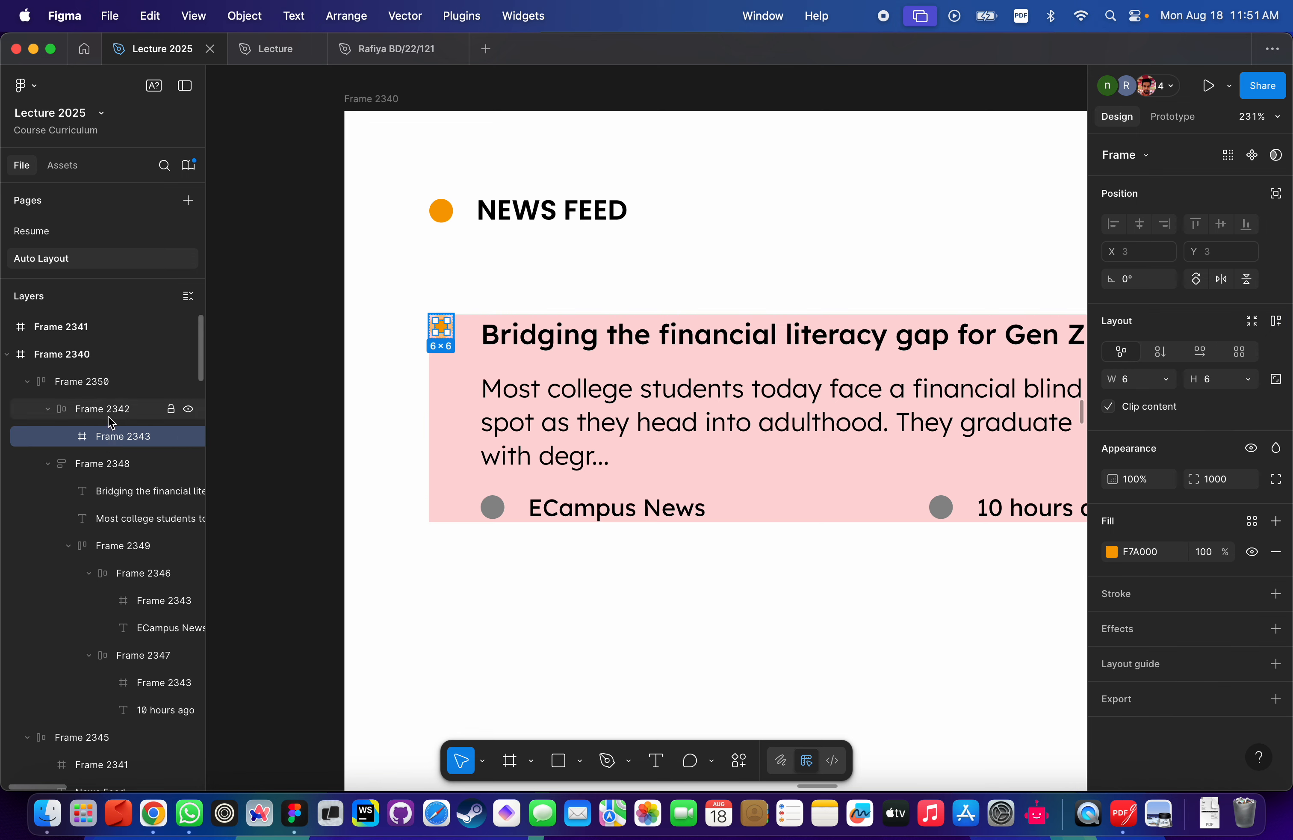
Hide the inner dot layer inside the card's orange bullet and select the bullet's frame, Frame 2342.
{"action": "left_click", "coordinate": [189, 436]}
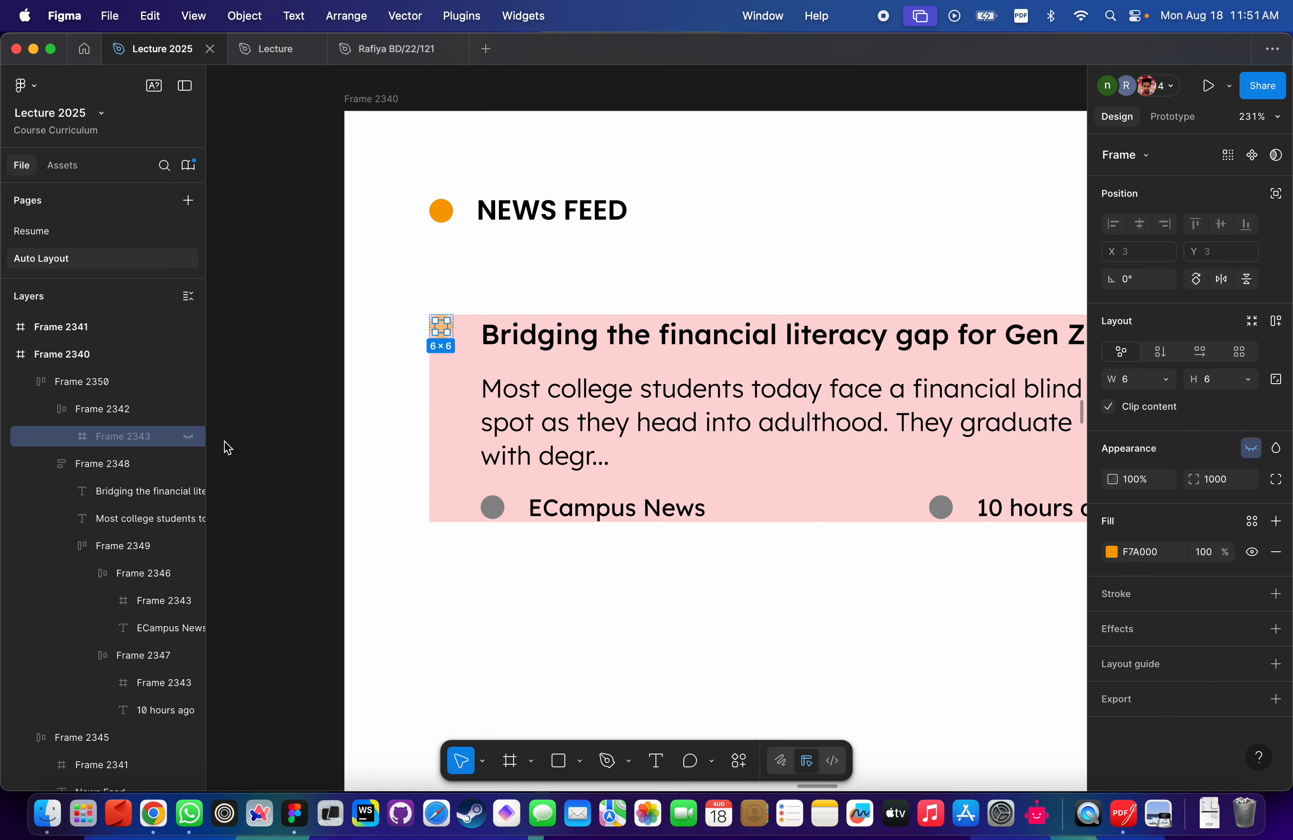
{"action": "left_click", "coordinate": [98, 417]}
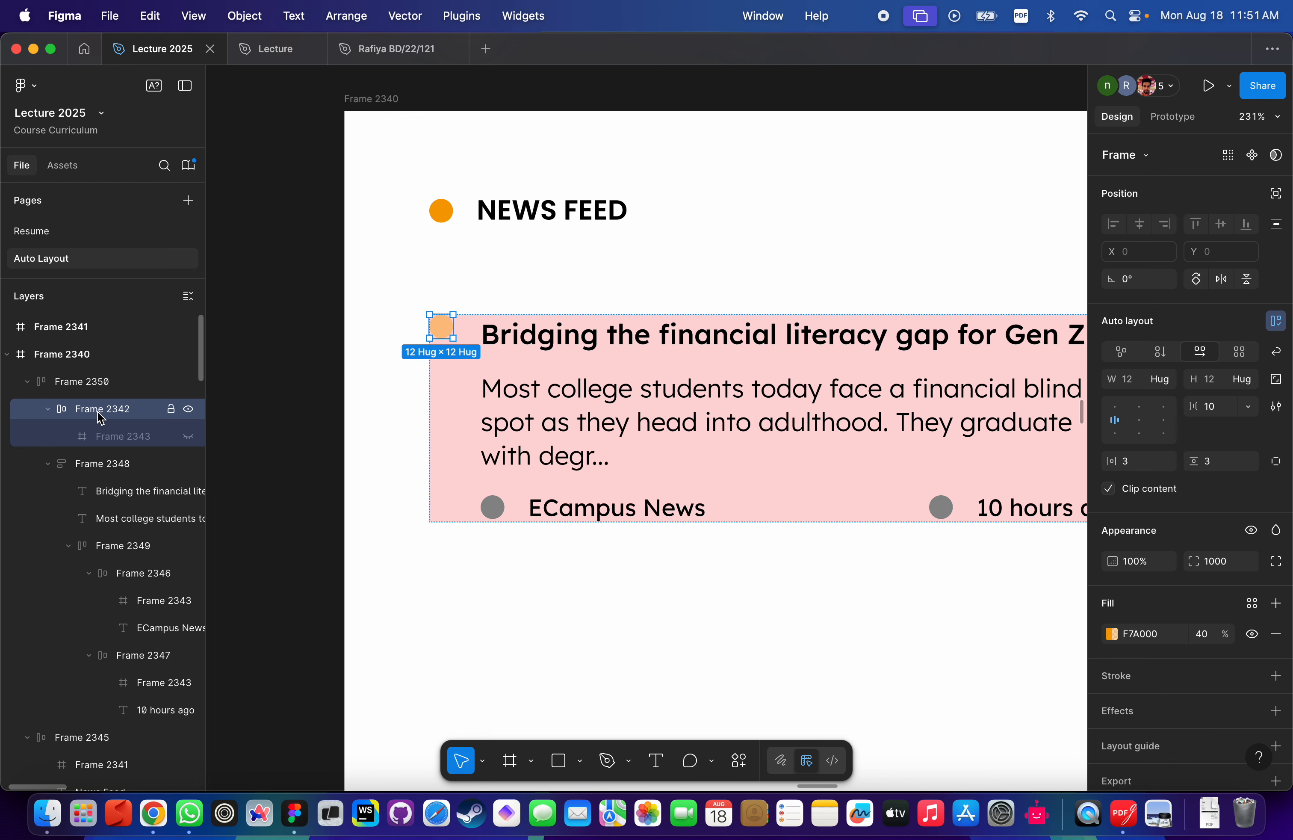
Try individual padding on the orange bullet frame with a left padding of 10, and undo the padding value.
{"action": "scroll", "coordinate": [520, 293], "scroll_direction": "up", "scroll_amount": 5}
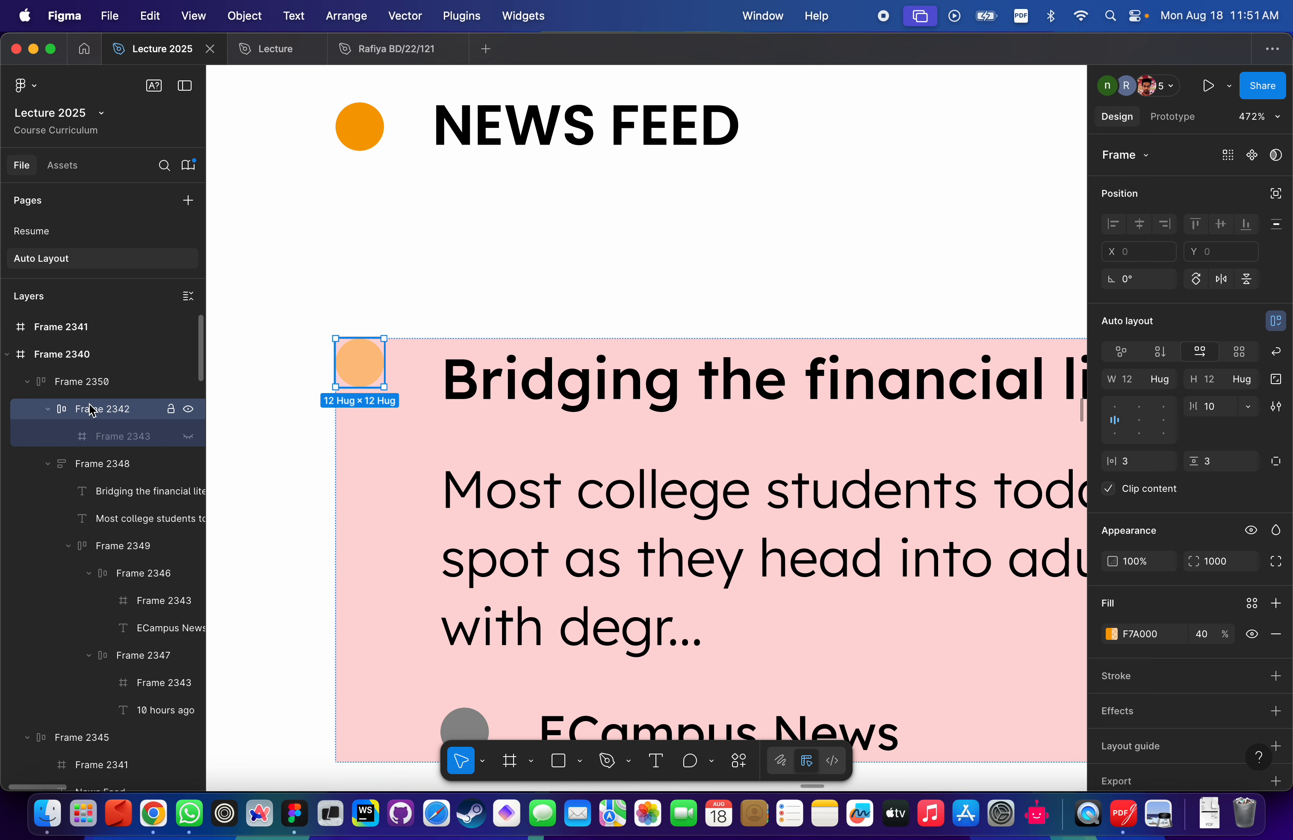
{"action": "left_click", "coordinate": [1276, 461]}
{"action": "left_click", "coordinate": [1153, 466]}
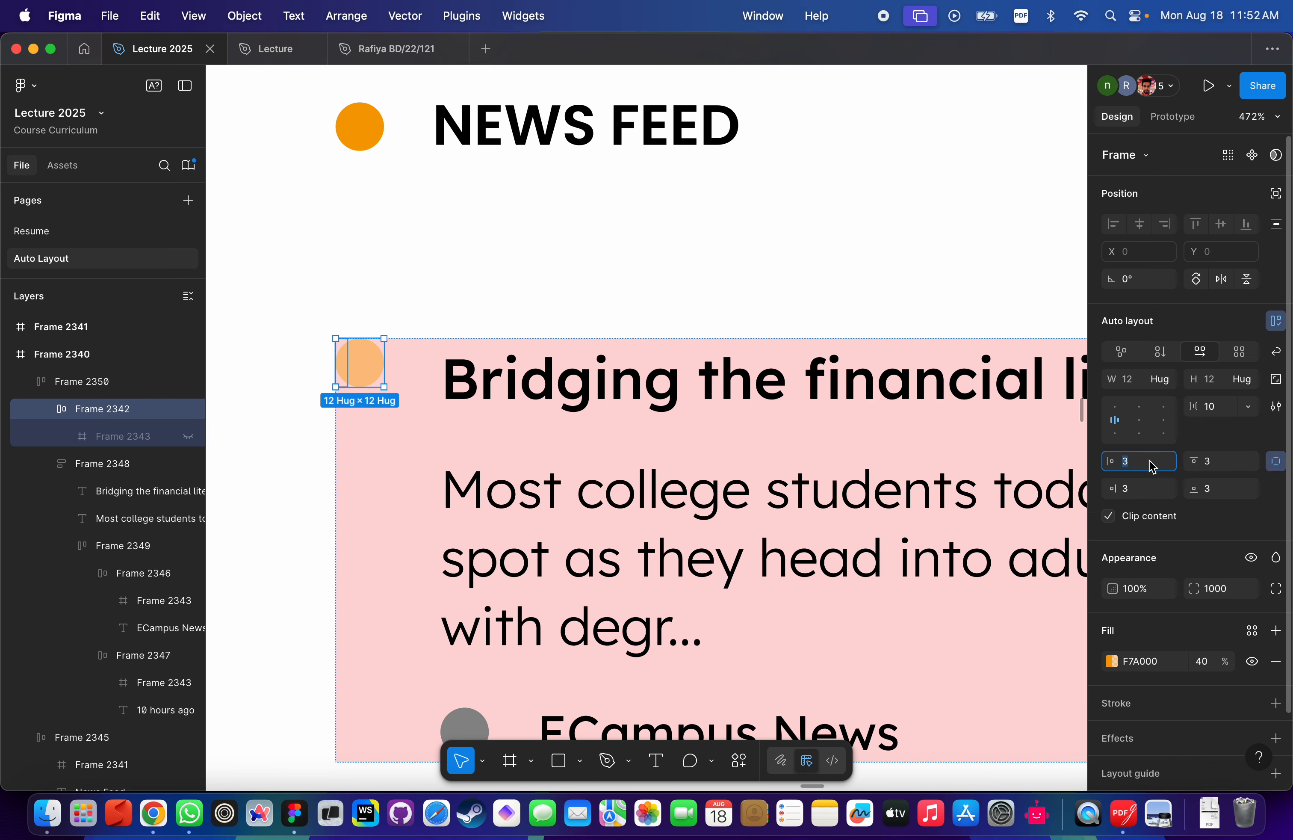
{"action": "type", "text": "10"}
{"action": "key", "text": "Return"}
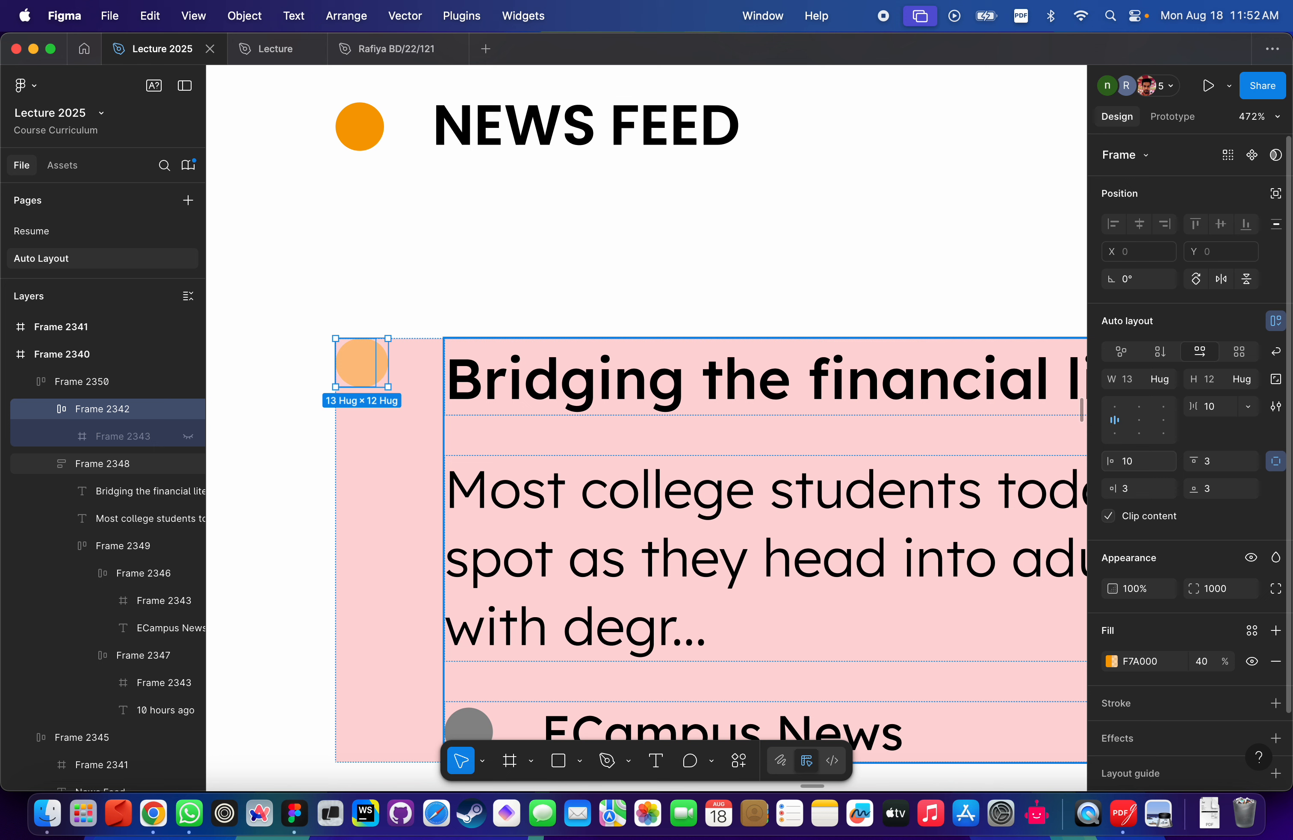
{"action": "key", "text": "super+z"}
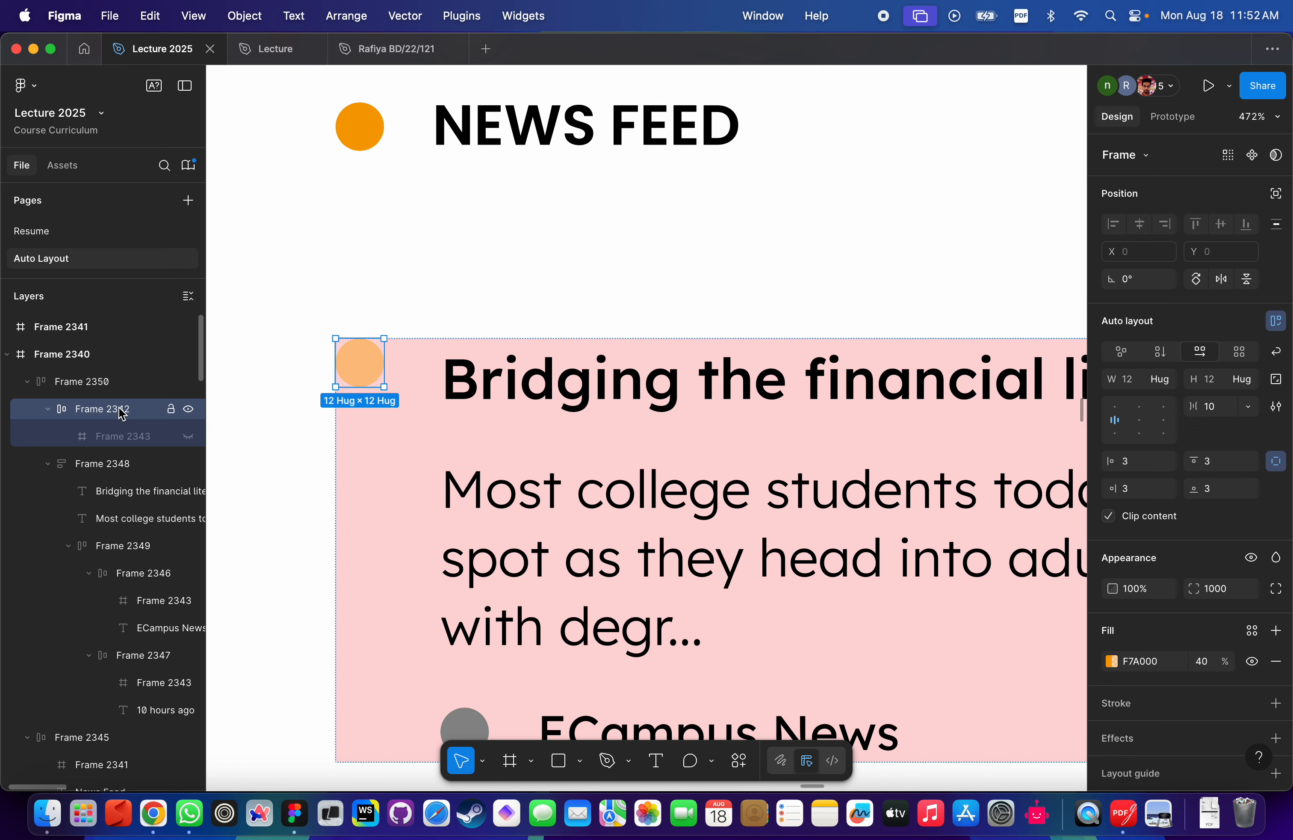
Wrap the orange bullet frame in a new auto layout frame and rename the wrapper Container.
{"action": "key", "text": "shift+a"}
{"action": "left_click", "coordinate": [49, 414]}
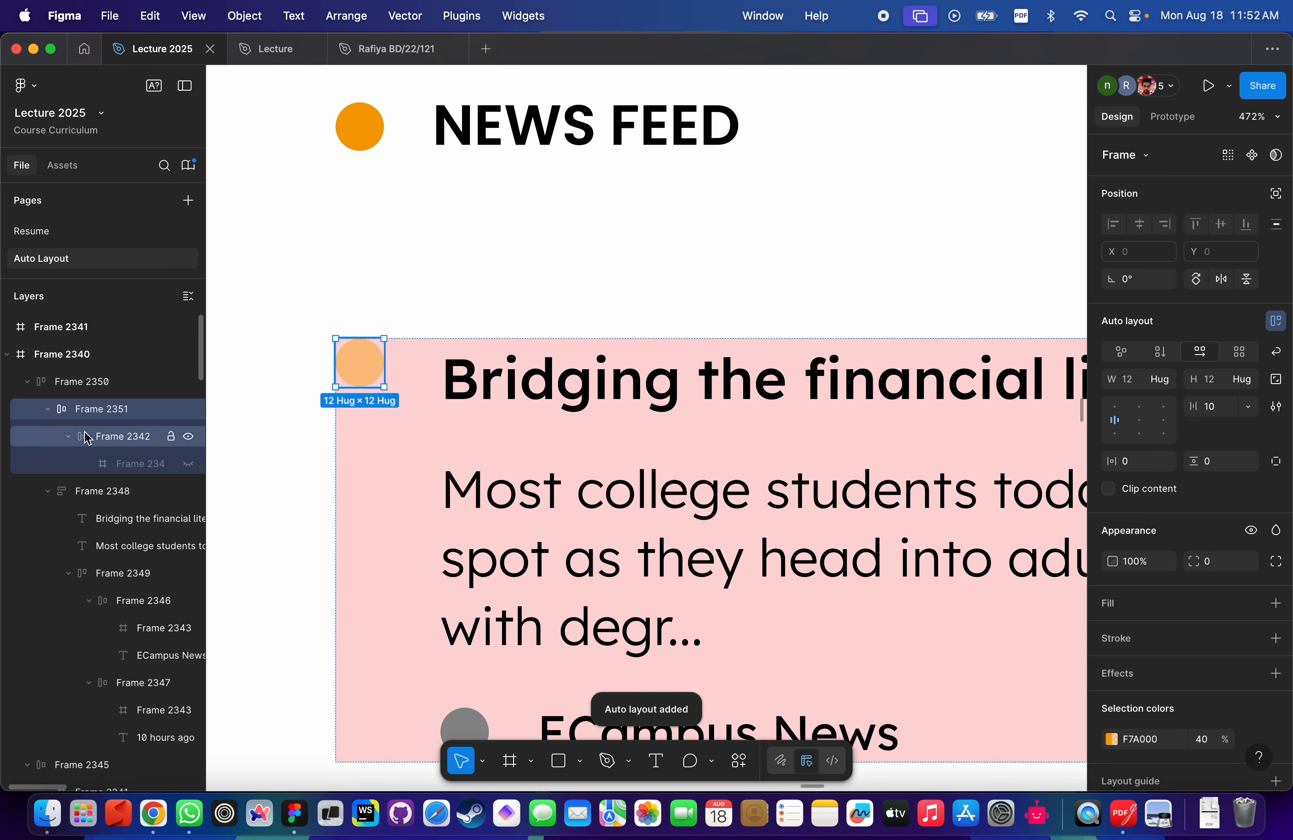
{"action": "left_click", "coordinate": [130, 438]}
{"action": "left_click", "coordinate": [120, 411]}
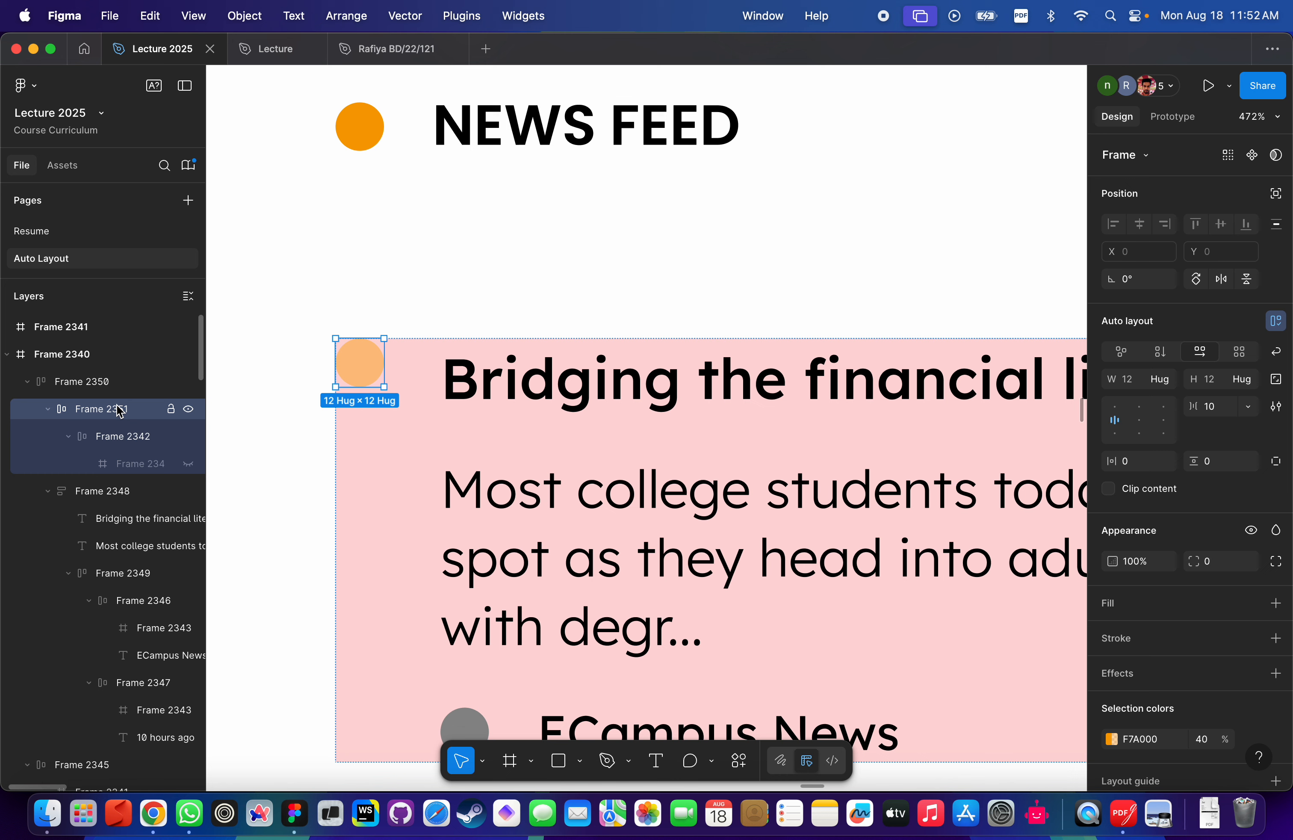
{"action": "double_click", "coordinate": [120, 412]}
{"action": "type", "text": "C"}
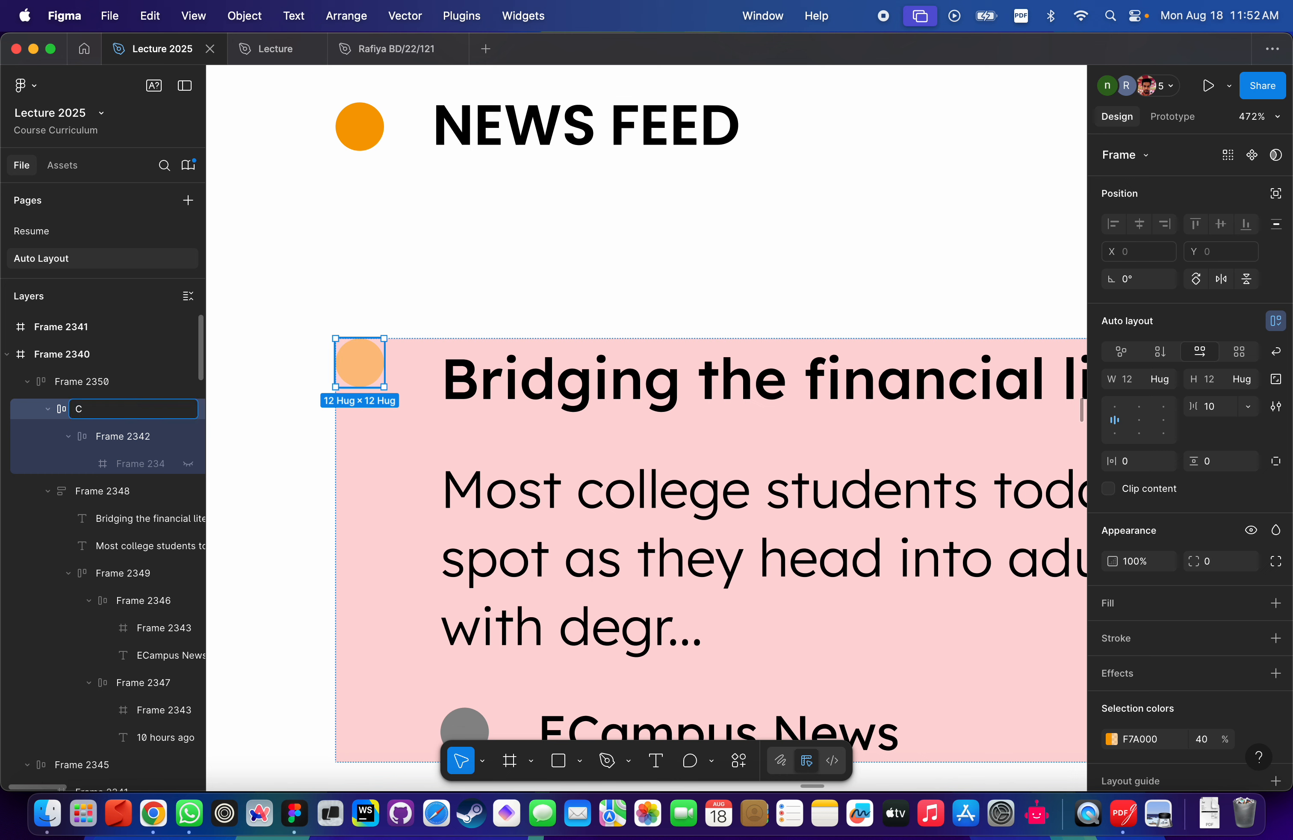
{"action": "type", "text": "ontainer"}
{"action": "key", "text": "Return"}
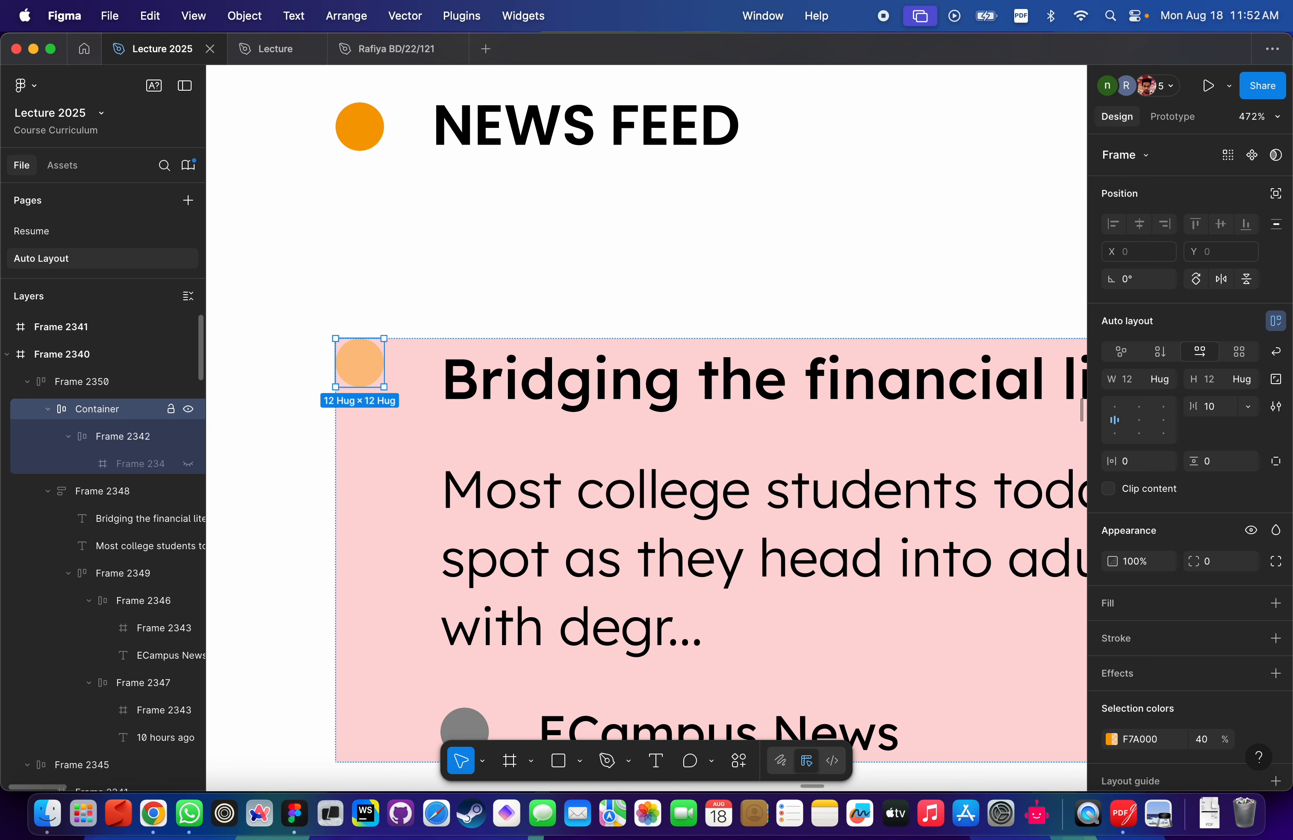
Give the bullet's Container frame a near-black 080808 fill.
{"action": "left_click", "coordinate": [1107, 602]}
{"action": "left_click", "coordinate": [1111, 633]}
{"action": "left_click_drag", "start_coordinate": [982, 499], "coordinate": [821, 574]}
{"action": "scroll", "coordinate": [325, 379], "scroll_direction": "up", "scroll_amount": 10}
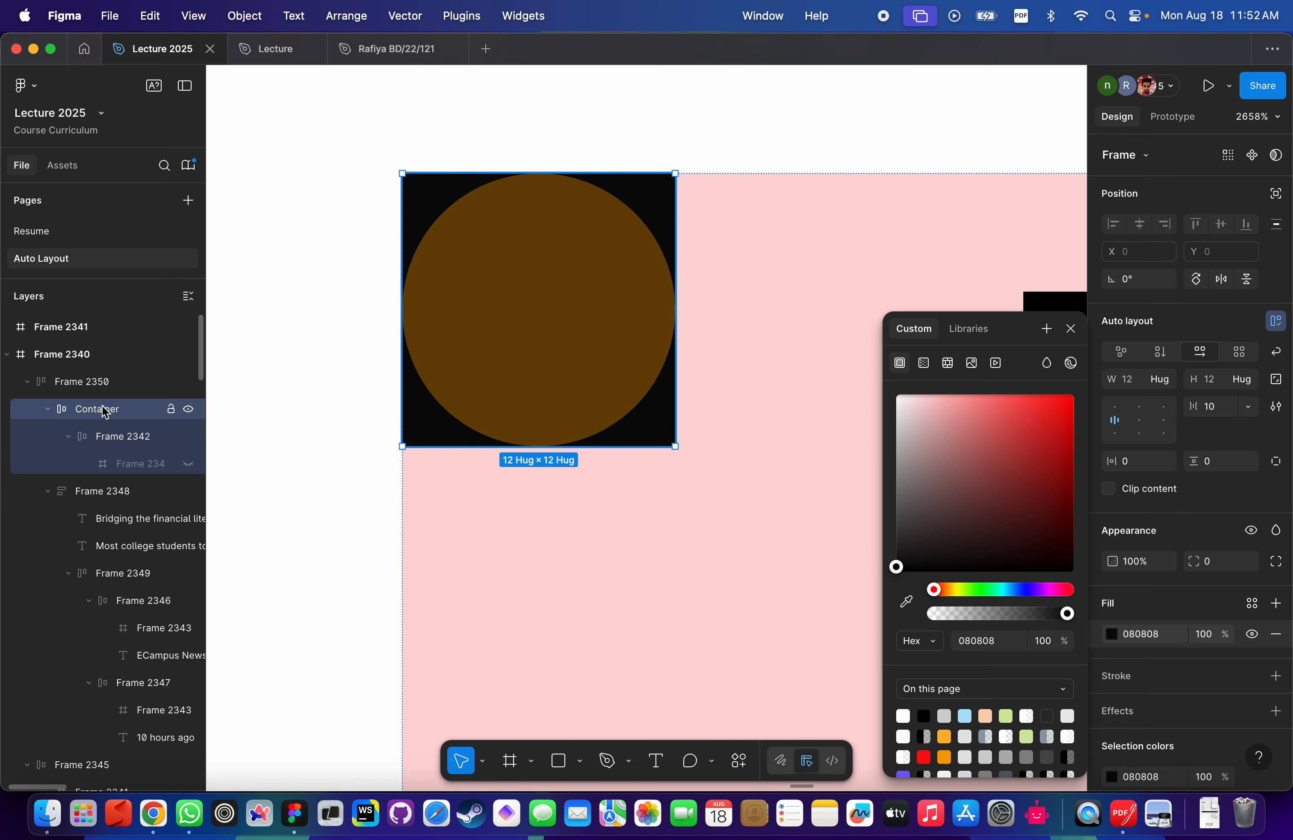
{"action": "left_click", "coordinate": [1276, 560]}
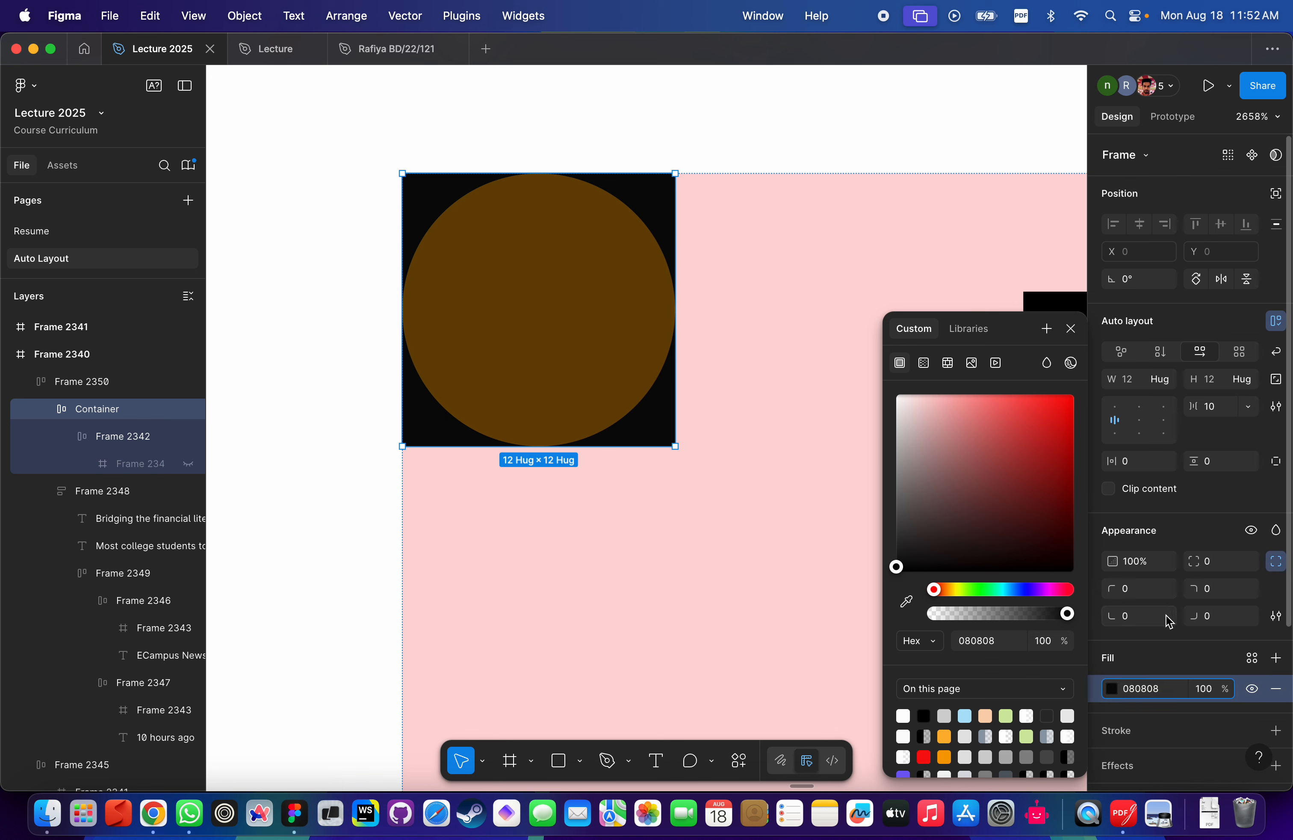
{"action": "left_click", "coordinate": [1145, 593]}
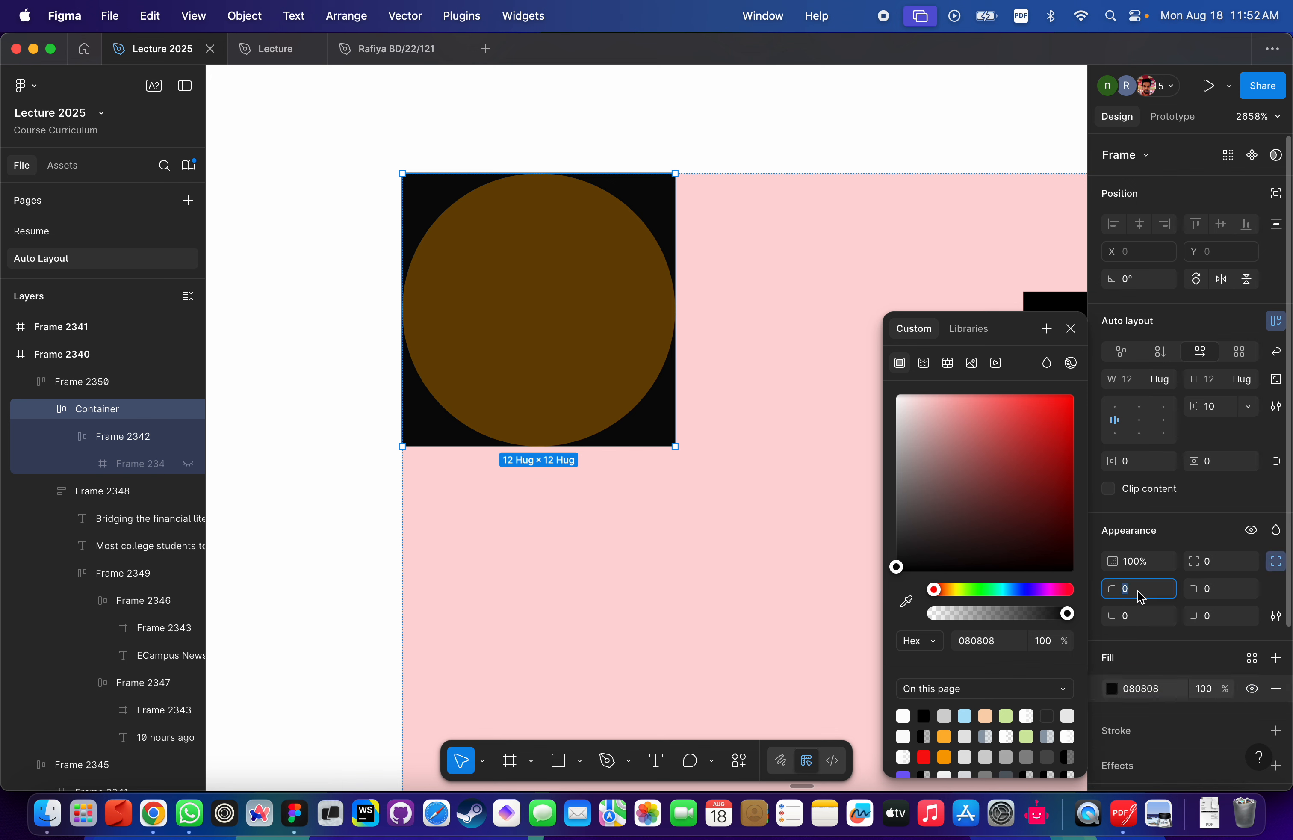
{"action": "key", "text": "Escape"}
Switch the Container frame to individual padding and set its left and top padding to 10.
{"action": "left_click", "coordinate": [1276, 461]}
{"action": "left_click", "coordinate": [1133, 462]}
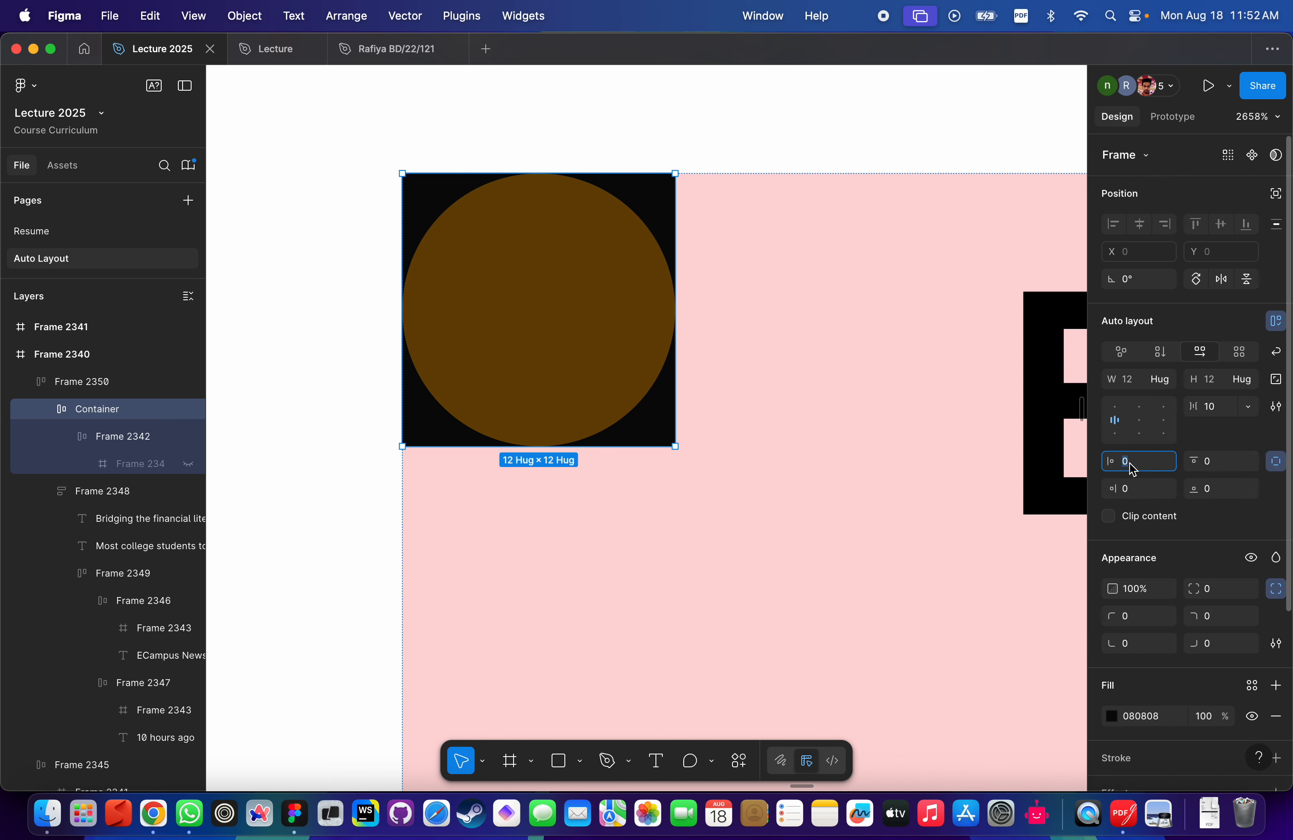
{"action": "type", "text": "10"}
{"action": "key", "text": "Return"}
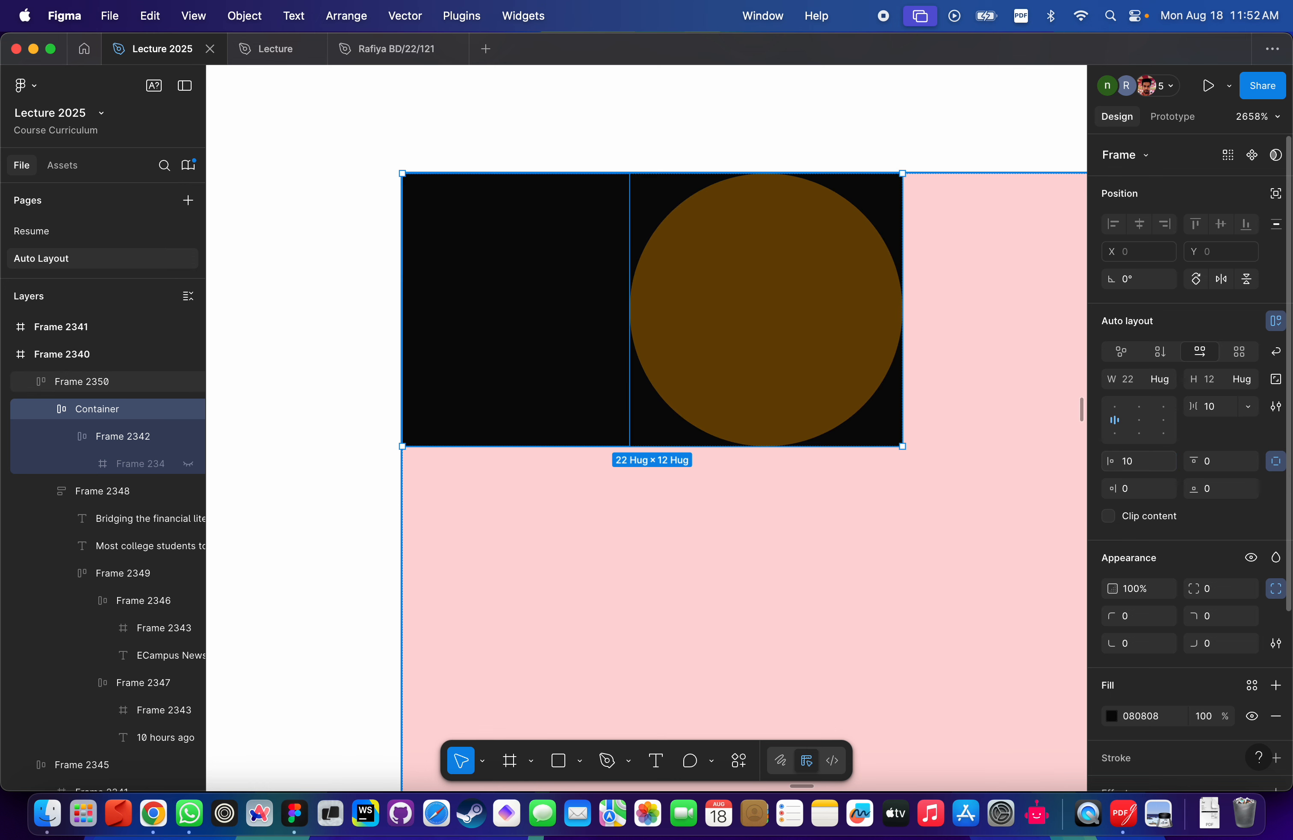
{"action": "left_click", "coordinate": [1213, 461]}
{"action": "type", "text": "10"}
{"action": "key", "text": "Return"}
Hide the black fill of the Container frame and clear the selection.
{"action": "scroll", "coordinate": [837, 499], "scroll_direction": "down", "scroll_amount": 5}
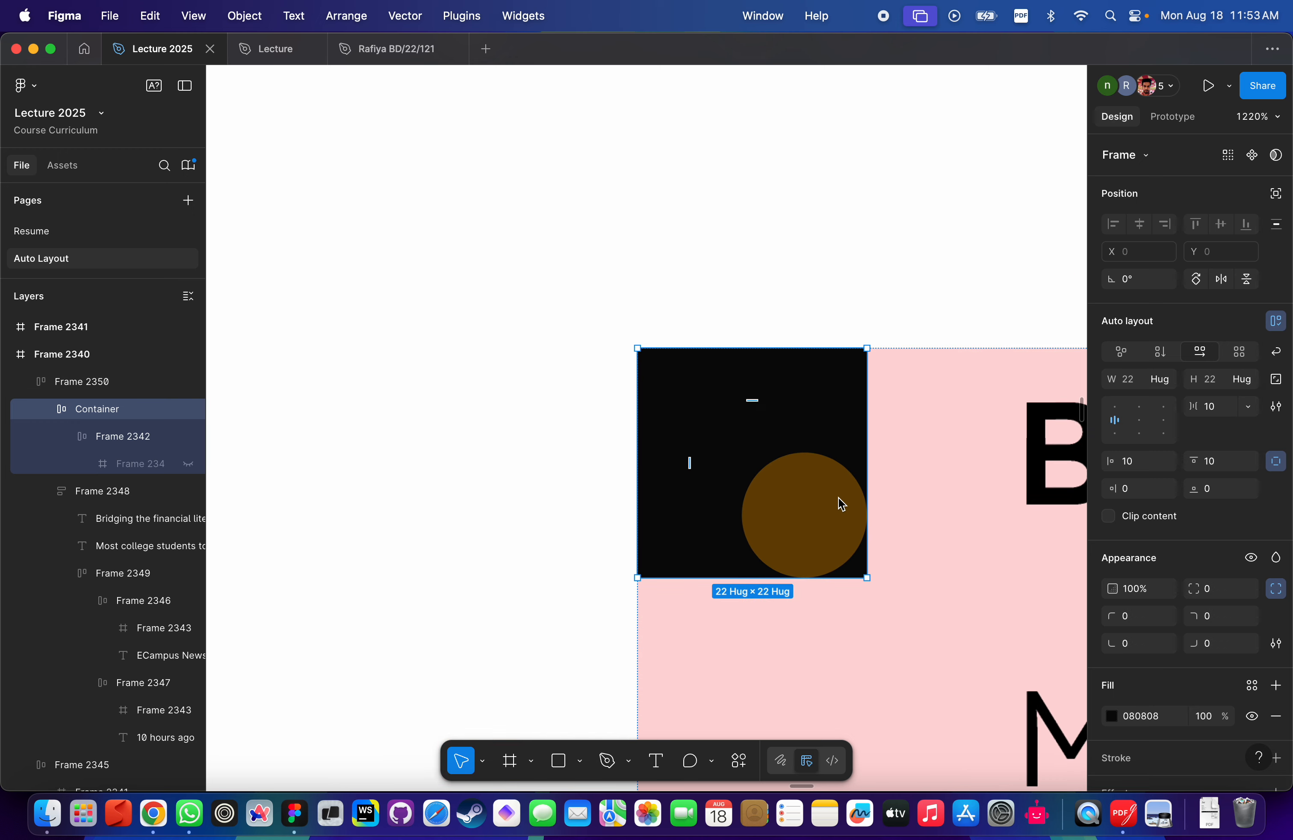
{"action": "scroll", "coordinate": [839, 497], "scroll_direction": "right", "scroll_amount": 3}
{"action": "scroll", "coordinate": [838, 498], "scroll_direction": "down", "scroll_amount": 2}
{"action": "left_click", "coordinate": [1253, 717]}
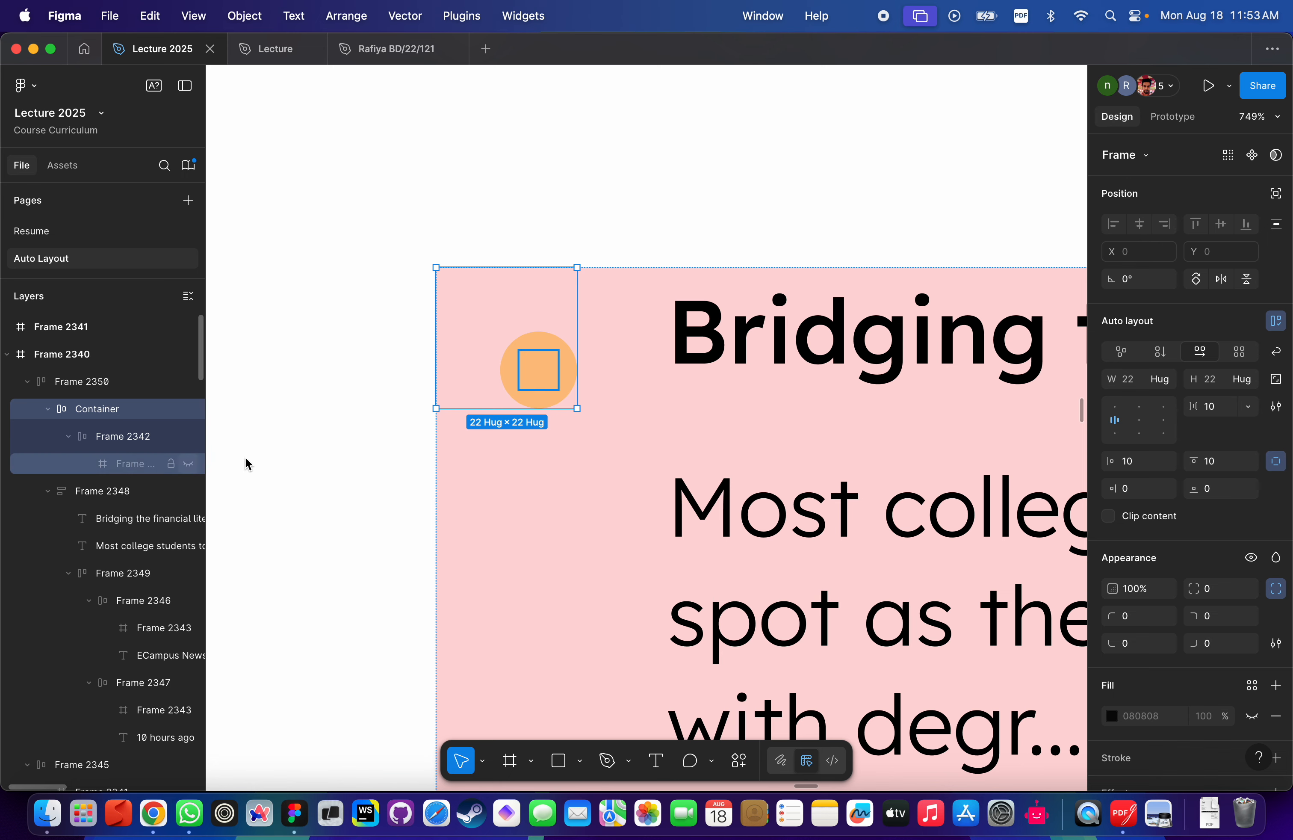
{"action": "left_click", "coordinate": [265, 430]}
{"action": "scroll", "coordinate": [266, 431], "scroll_direction": "down", "scroll_amount": 5}
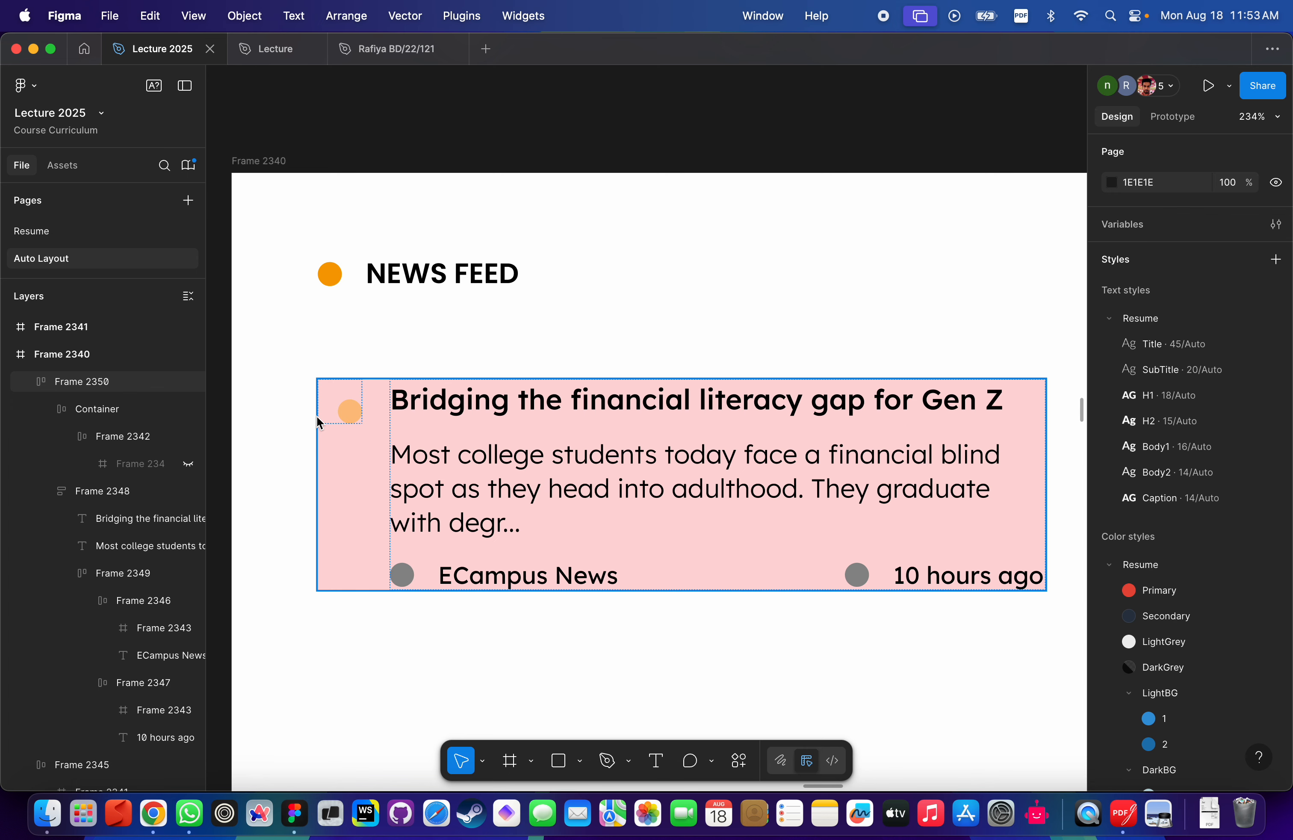
Compare the padded bullet container's placement beside the title with the bullets in the reference Feeds Container.
{"action": "double_click", "coordinate": [361, 411]}
{"action": "scroll", "coordinate": [373, 403], "scroll_direction": "up", "scroll_amount": 3}
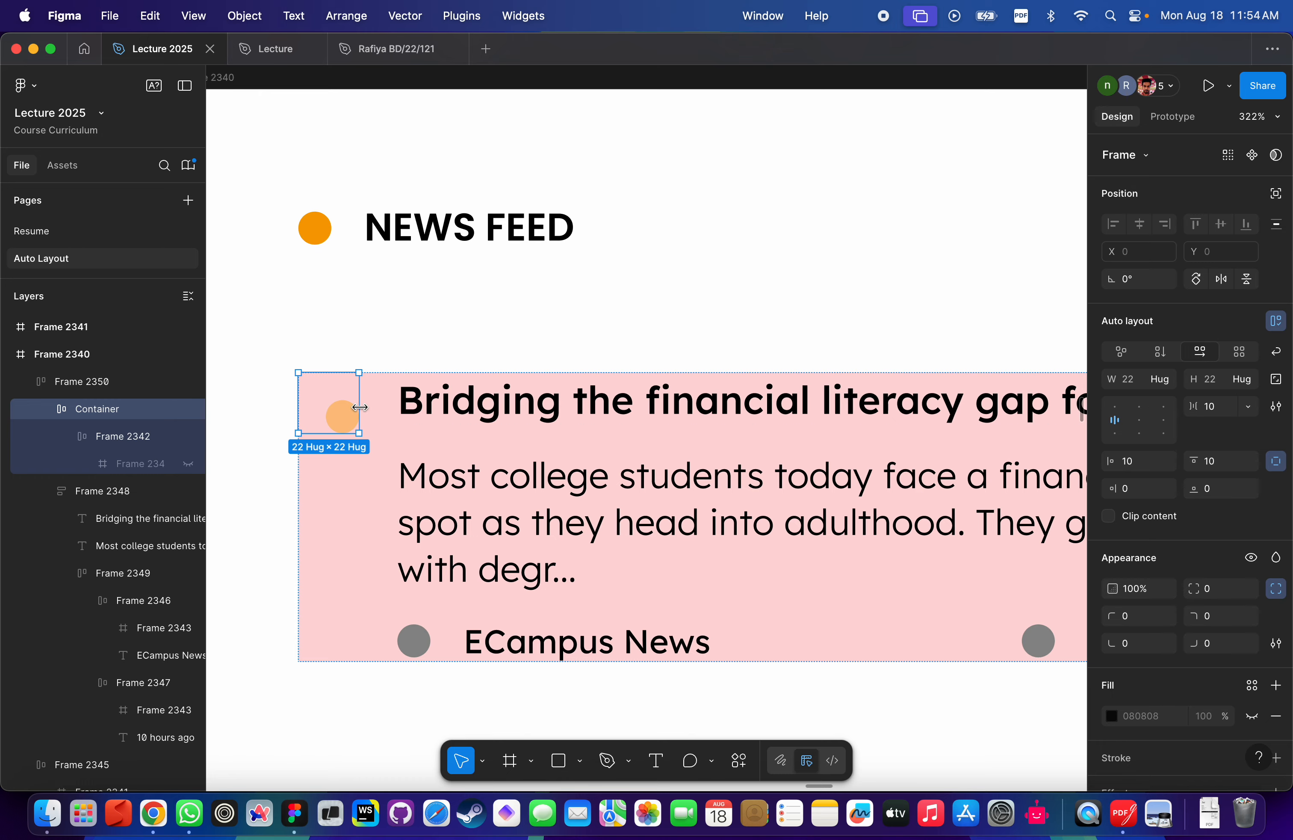
{"action": "scroll", "coordinate": [371, 396], "scroll_direction": "down", "scroll_amount": 5}
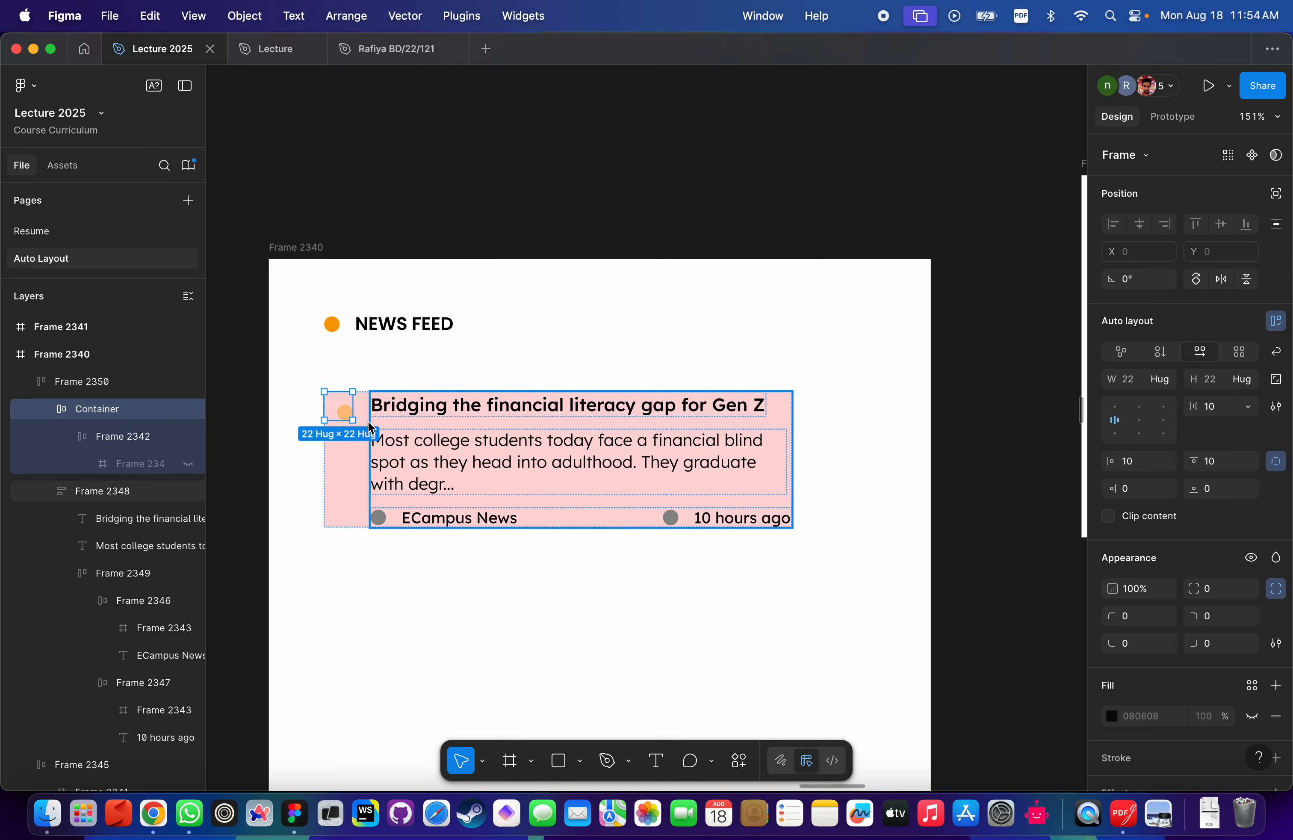
{"action": "scroll", "coordinate": [414, 431], "scroll_direction": "down", "scroll_amount": 3}
{"action": "scroll", "coordinate": [415, 433], "scroll_direction": "left", "scroll_amount": 10}
{"action": "scroll", "coordinate": [488, 456], "scroll_direction": "up", "scroll_amount": 3}
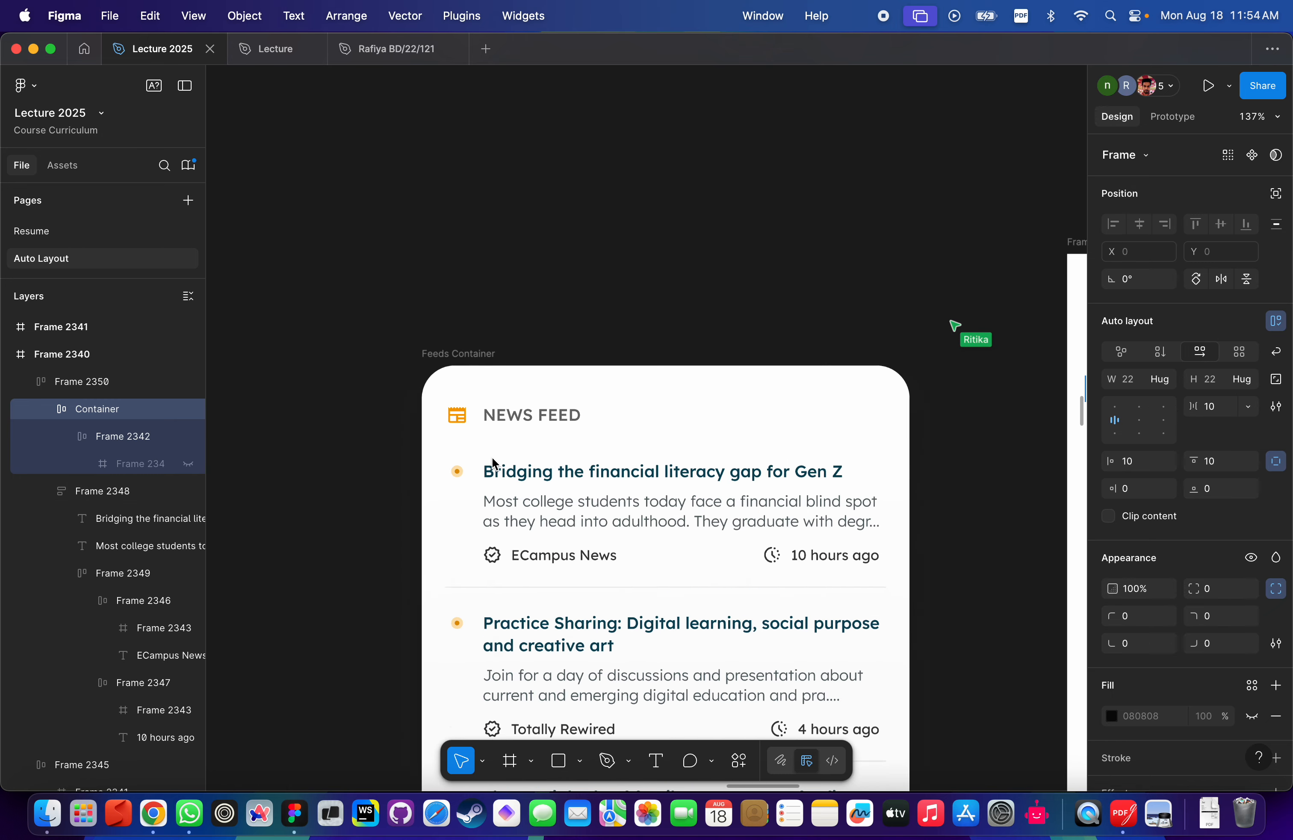
{"action": "scroll", "coordinate": [583, 478], "scroll_direction": "down", "scroll_amount": 6}
{"action": "scroll", "coordinate": [583, 477], "scroll_direction": "right", "scroll_amount": 5}
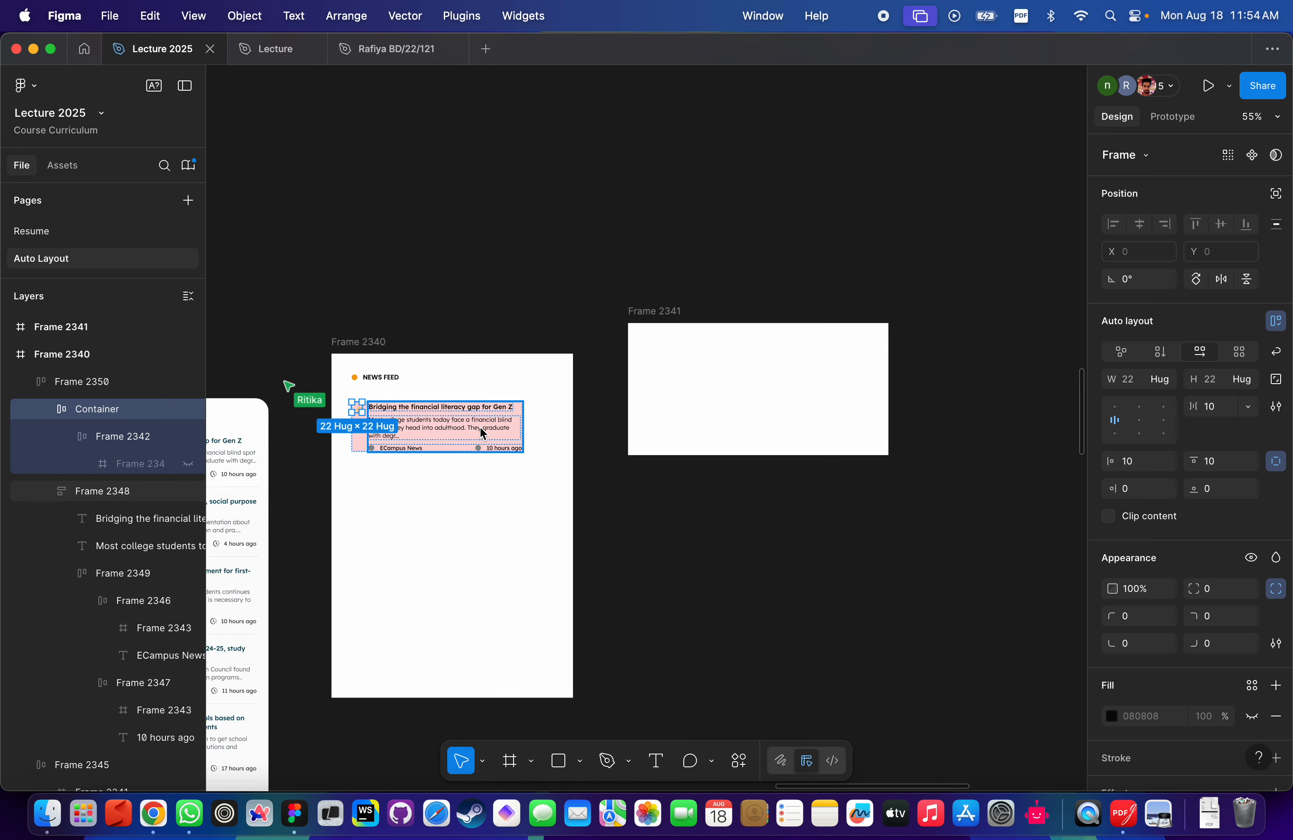
{"action": "scroll", "coordinate": [479, 426], "scroll_direction": "up", "scroll_amount": 6}
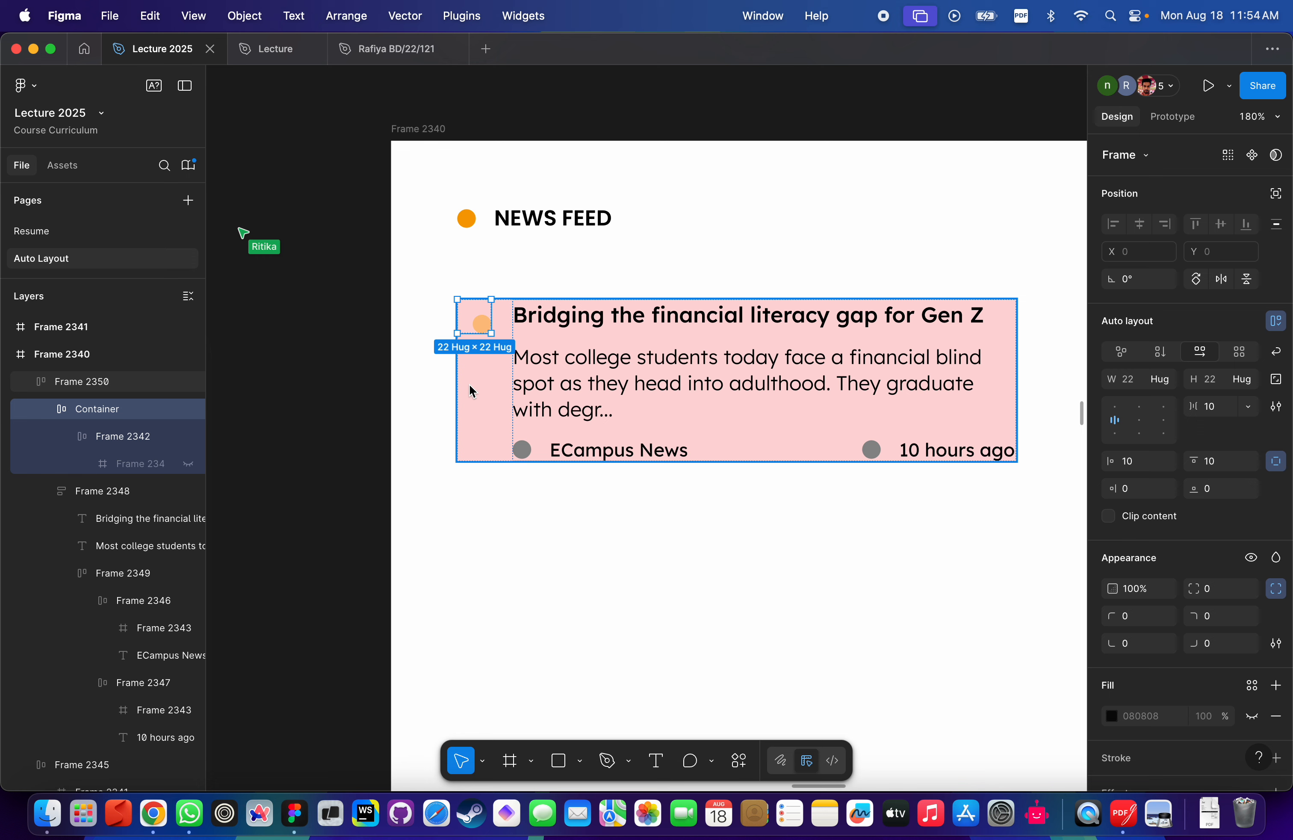
Ungroup the Container frame around the orange bullet and clear the selection.
{"action": "right_click", "coordinate": [111, 410]}
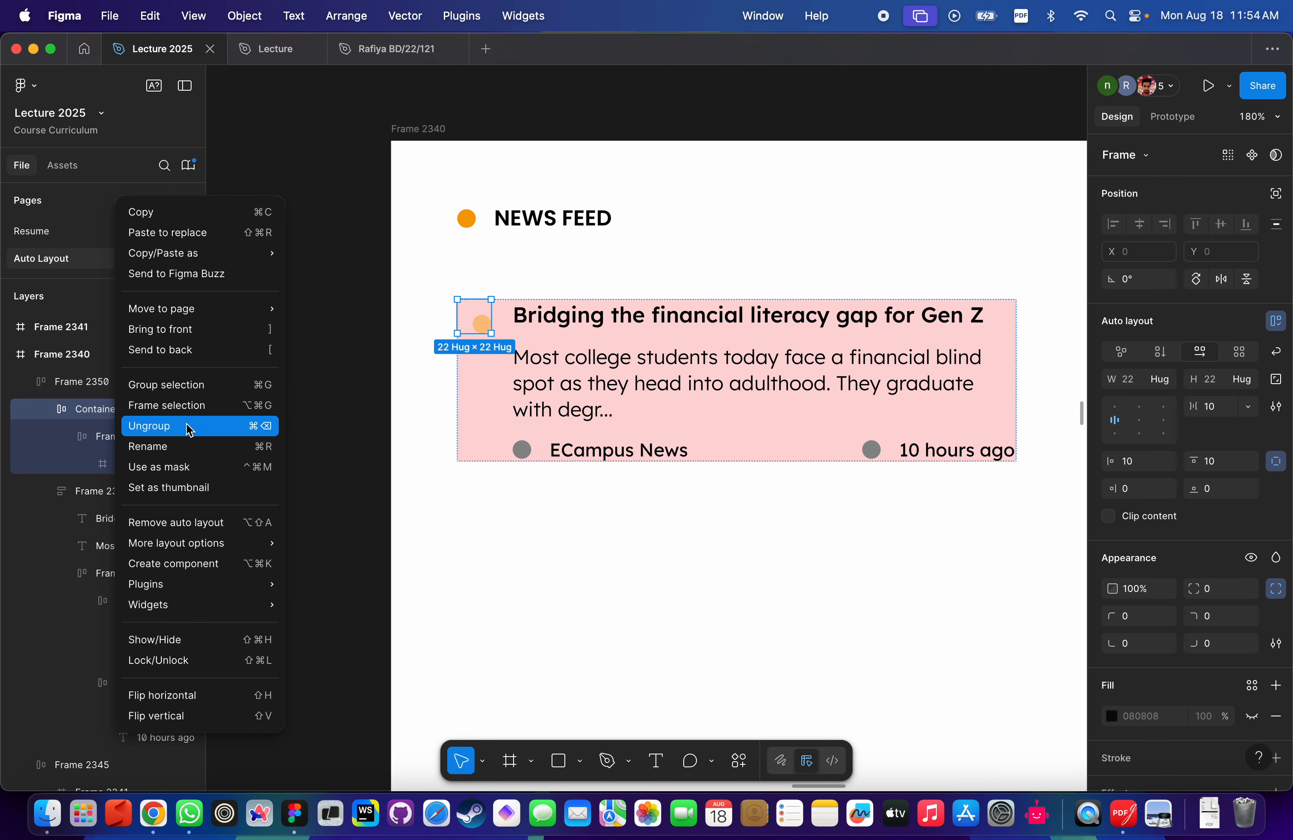
{"action": "left_click", "coordinate": [364, 461]}
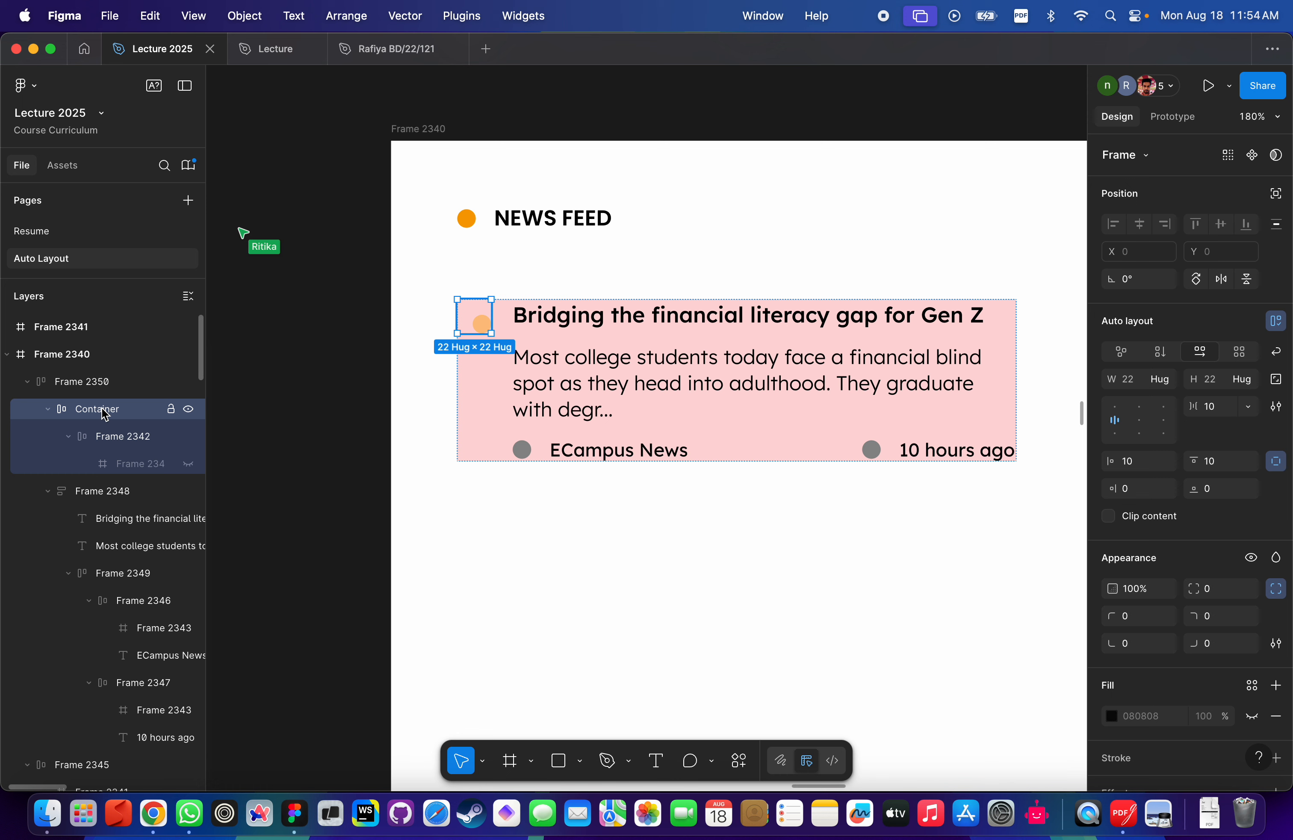
{"action": "left_click", "coordinate": [123, 439]}
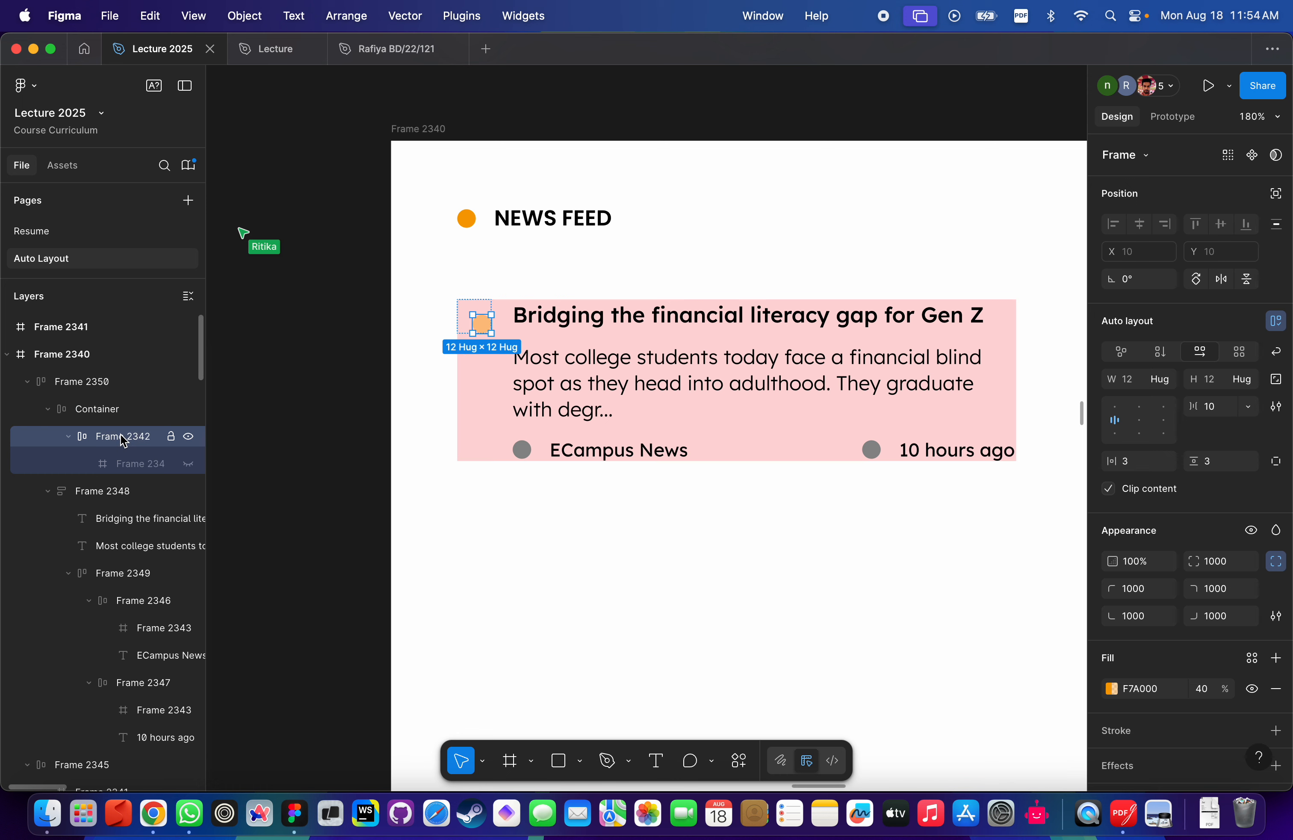
{"action": "left_click", "coordinate": [107, 416]}
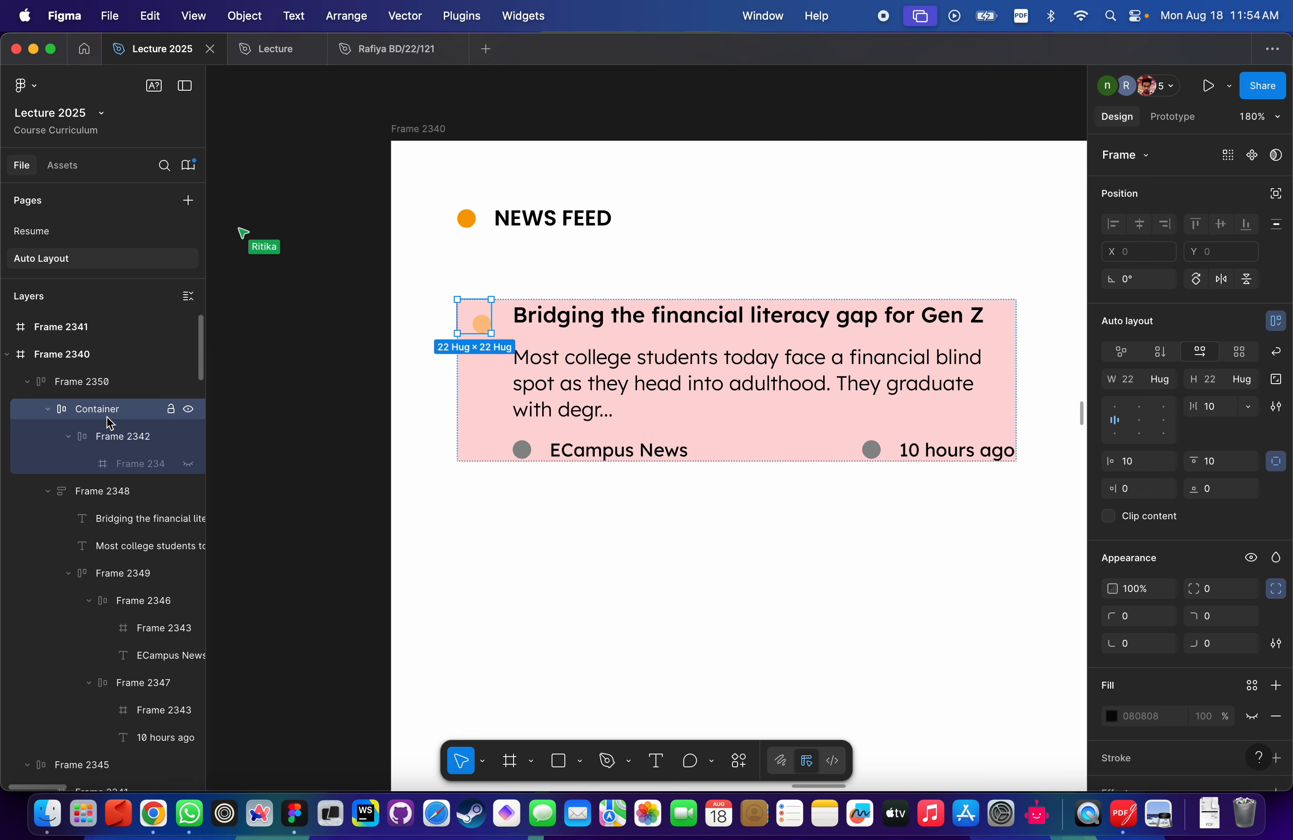
{"action": "right_click", "coordinate": [107, 417]}
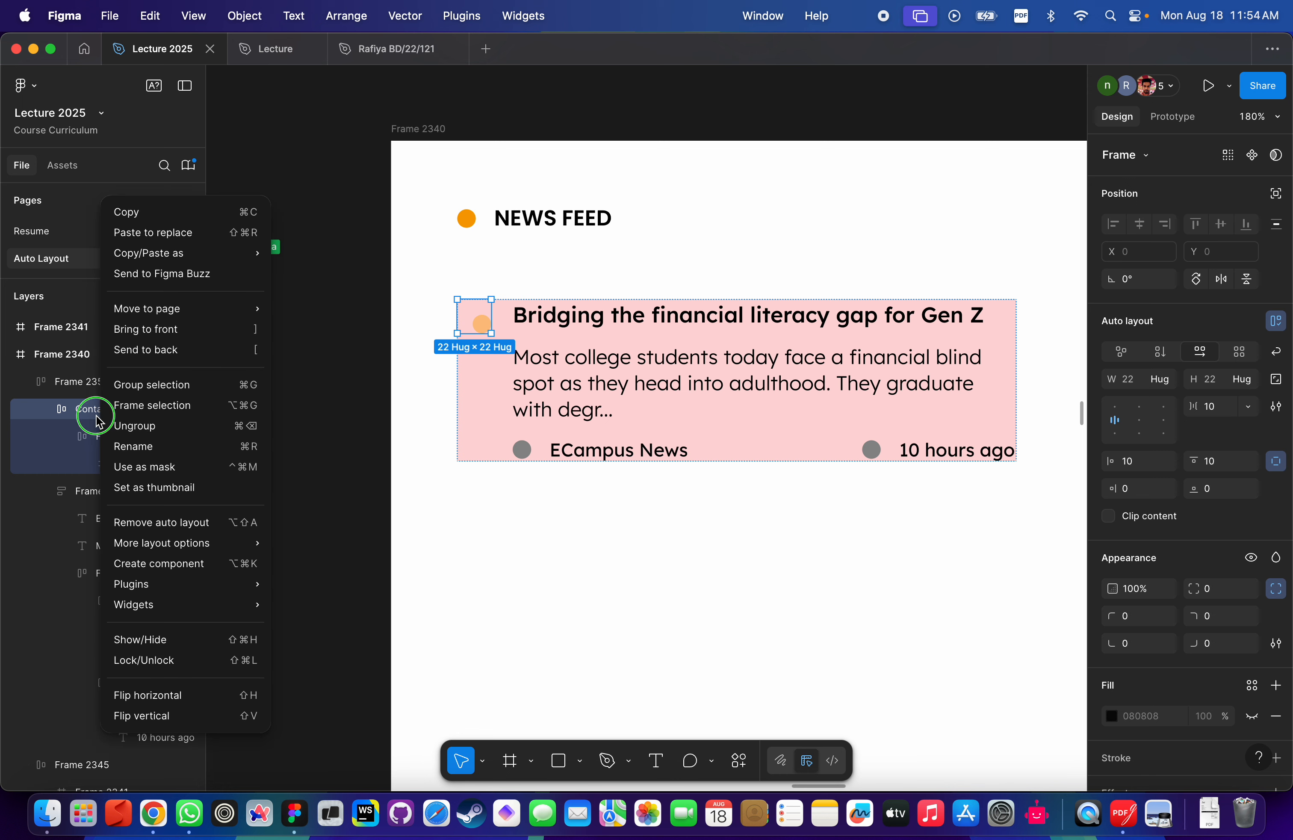
{"action": "left_click", "coordinate": [181, 435]}
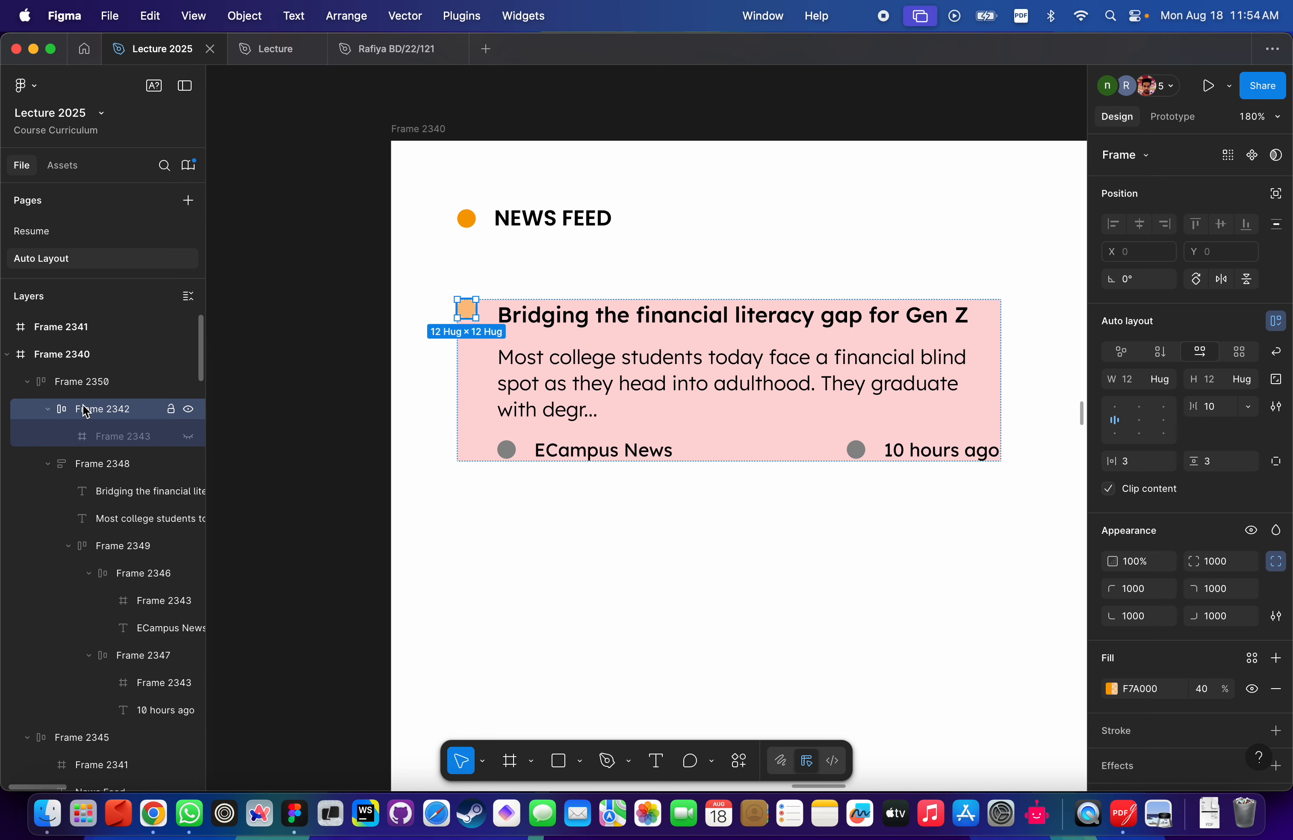
{"action": "left_click", "coordinate": [473, 507]}
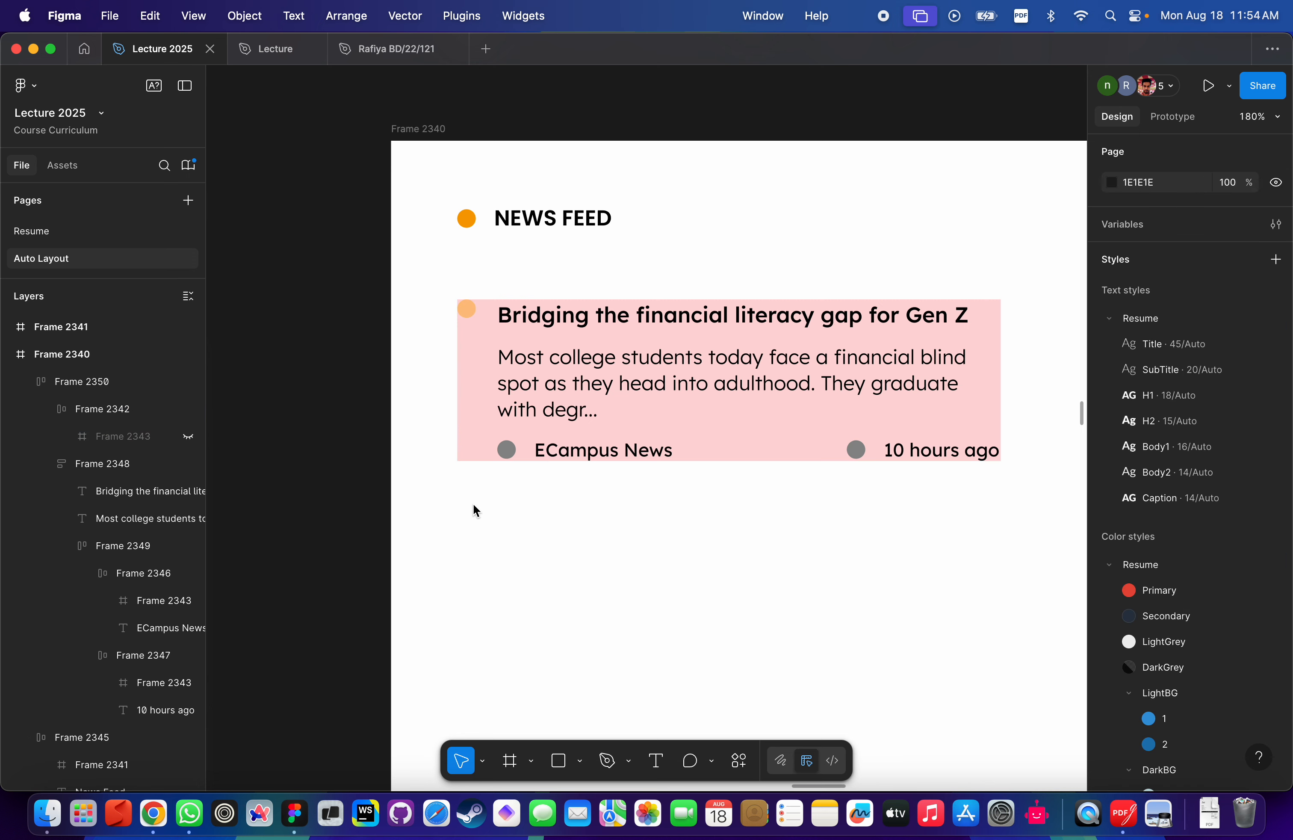
Switch the pink card frame, Frame 2350, to individual padding and open its left padding value for editing.
{"action": "left_click", "coordinate": [541, 349]}
{"action": "scroll", "coordinate": [542, 349], "scroll_direction": "right", "scroll_amount": 3}
{"action": "scroll", "coordinate": [542, 349], "scroll_direction": "down", "scroll_amount": 2}
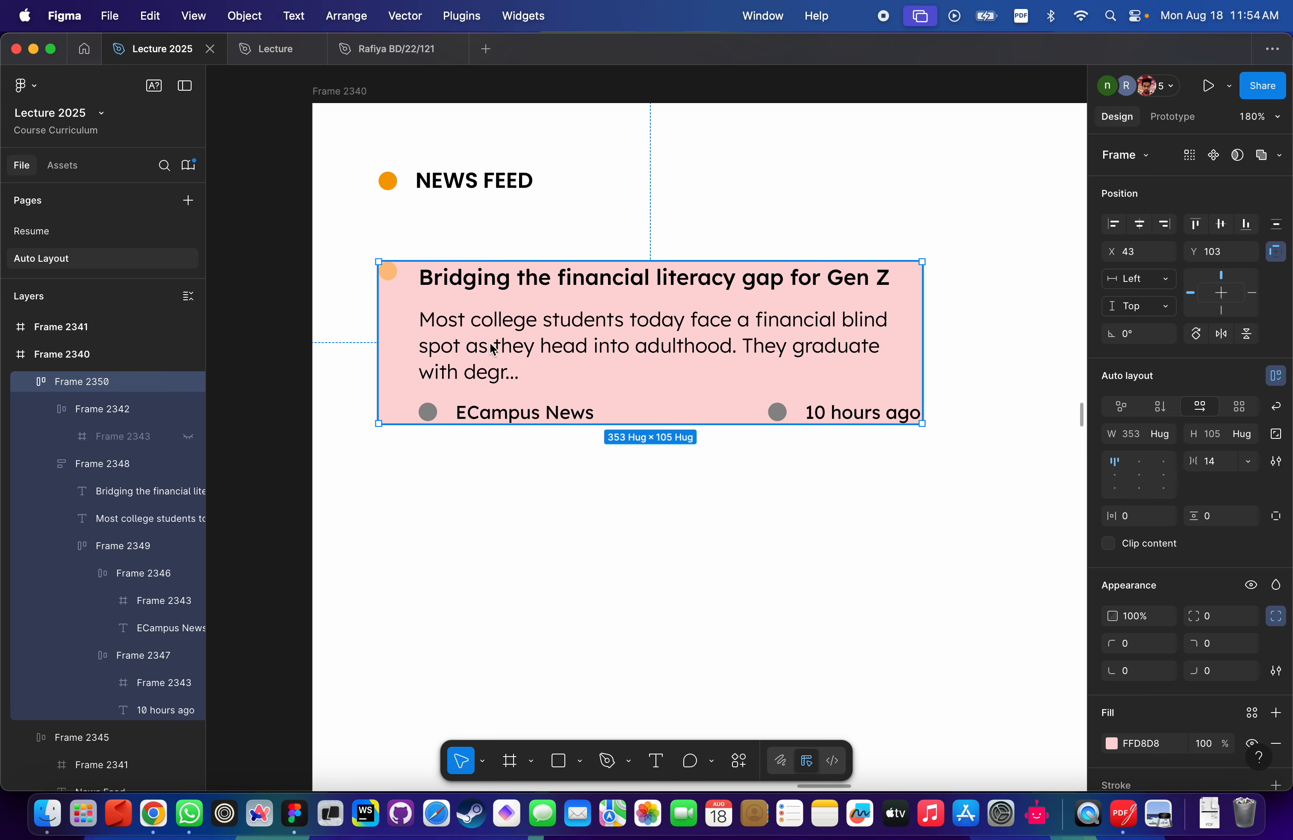
{"action": "scroll", "coordinate": [478, 297], "scroll_direction": "up", "scroll_amount": 5}
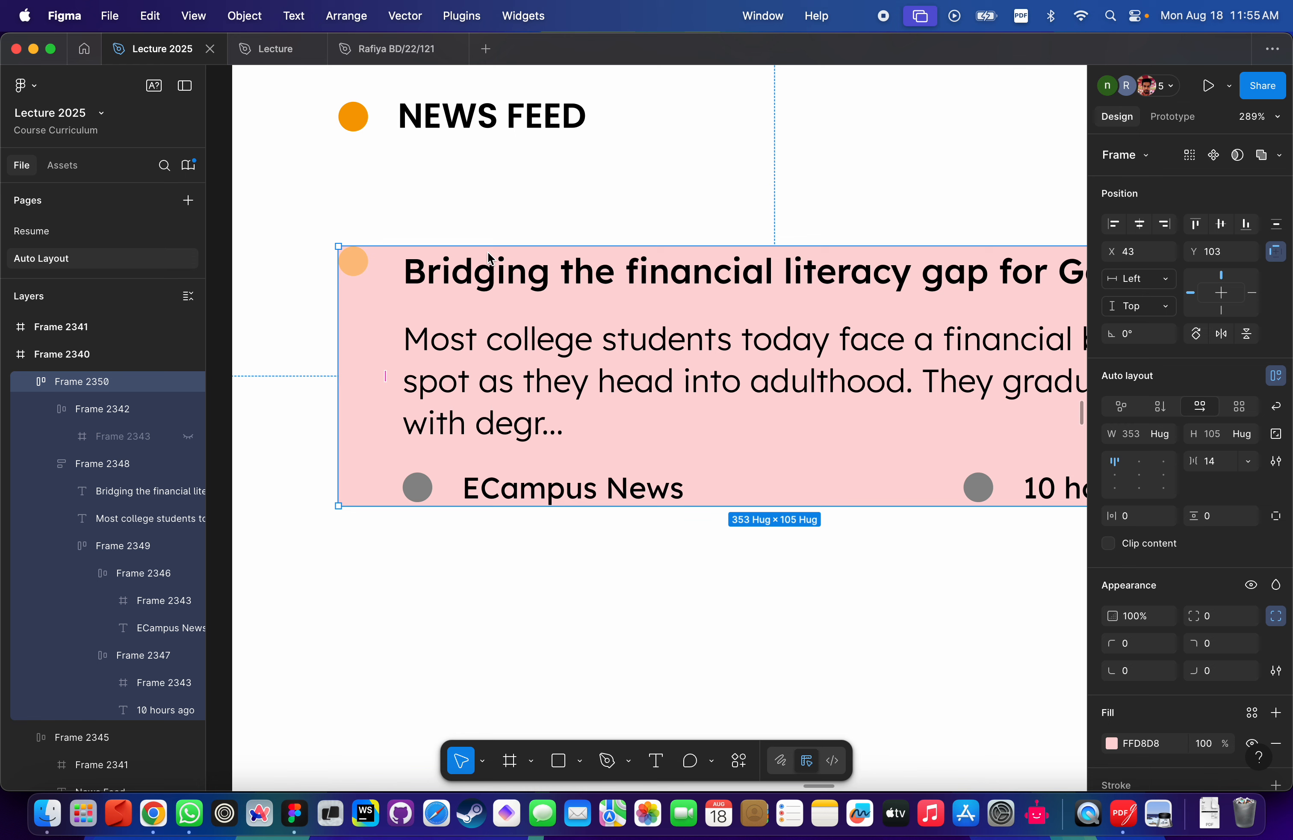
{"action": "left_click", "coordinate": [1276, 516]}
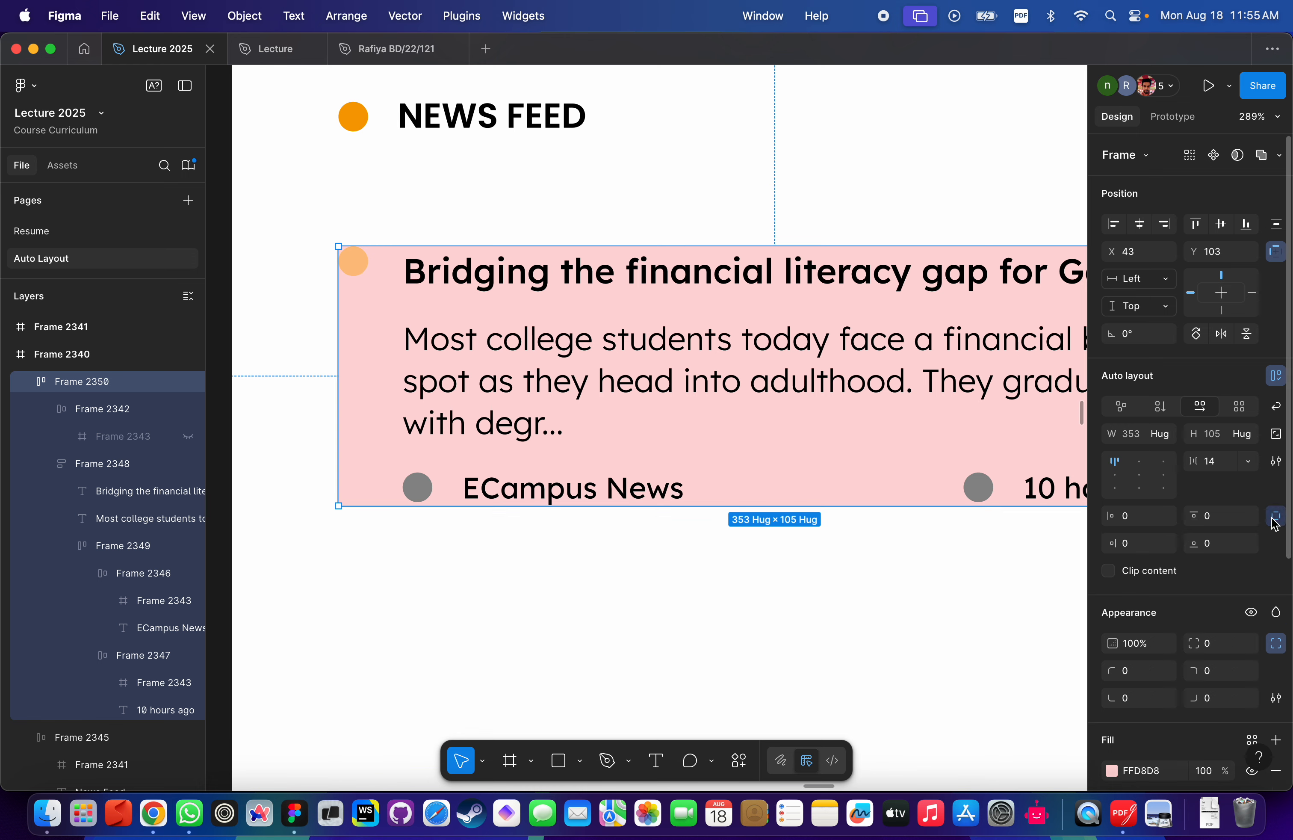
{"action": "left_click", "coordinate": [1137, 522]}
Examine the padding and nesting of the first Individual Feed, its Highlight Dot Container and Feed Content in the reference Feeds Container.
{"action": "scroll", "coordinate": [990, 531], "scroll_direction": "down", "scroll_amount": 10}
{"action": "left_click", "coordinate": [689, 493]}
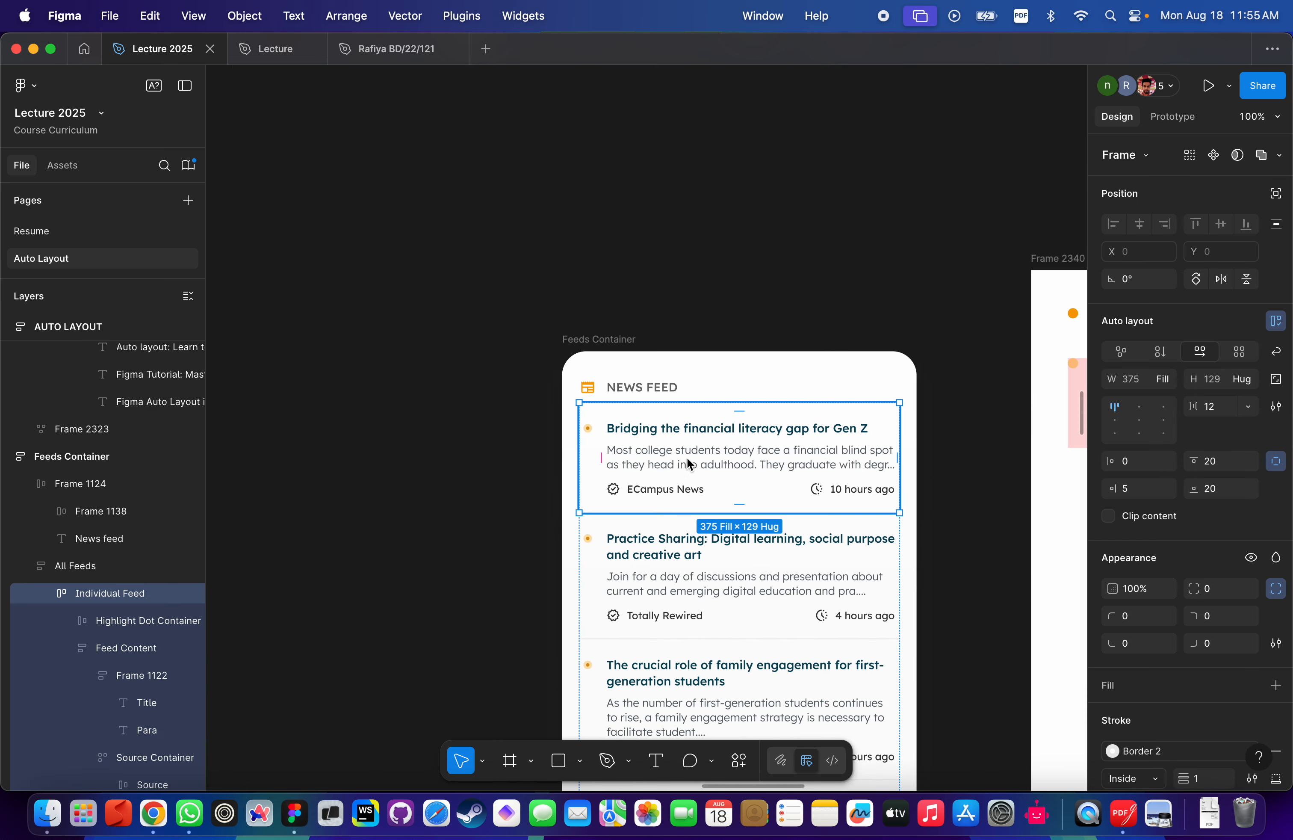
{"action": "double_click", "coordinate": [686, 457]}
{"action": "scroll", "coordinate": [682, 446], "scroll_direction": "up", "scroll_amount": 3}
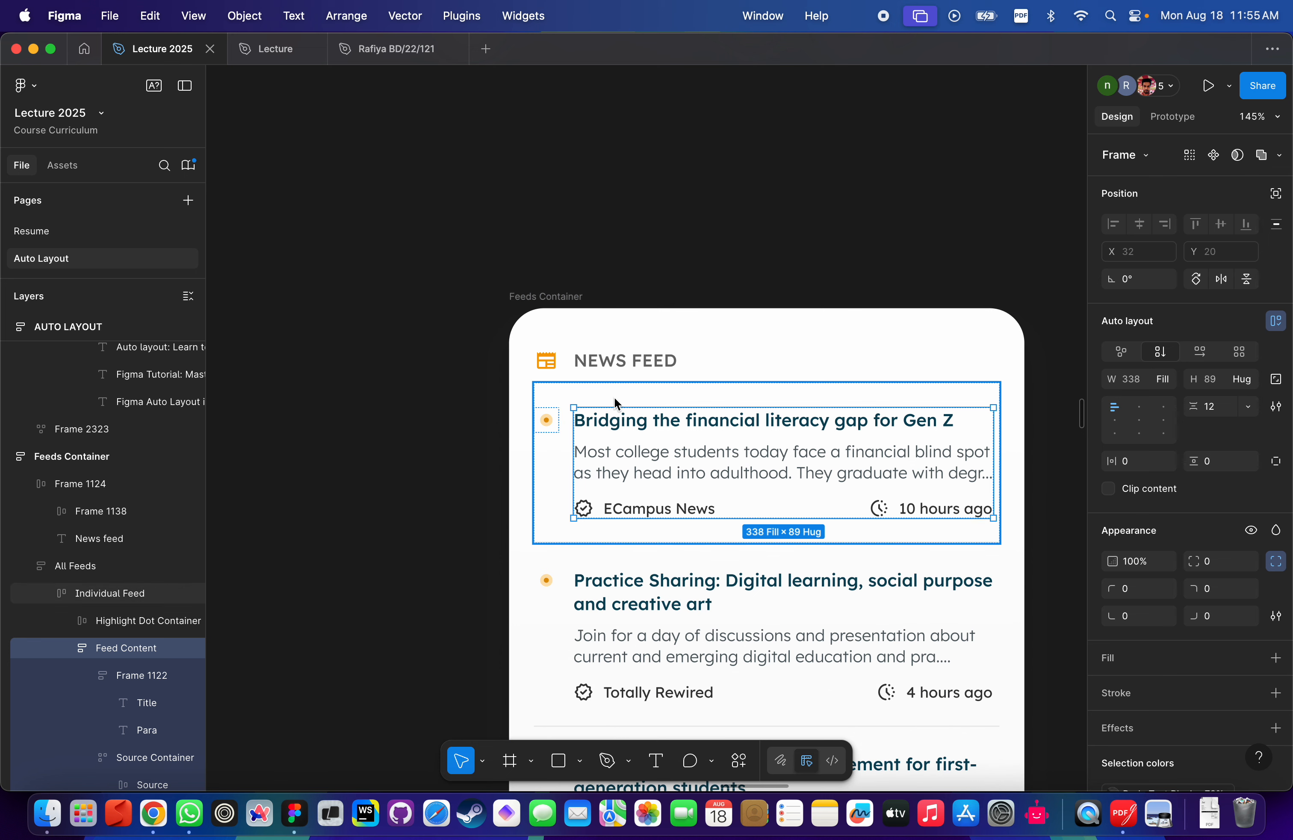
{"action": "left_click", "coordinate": [588, 396]}
{"action": "left_click", "coordinate": [544, 420]}
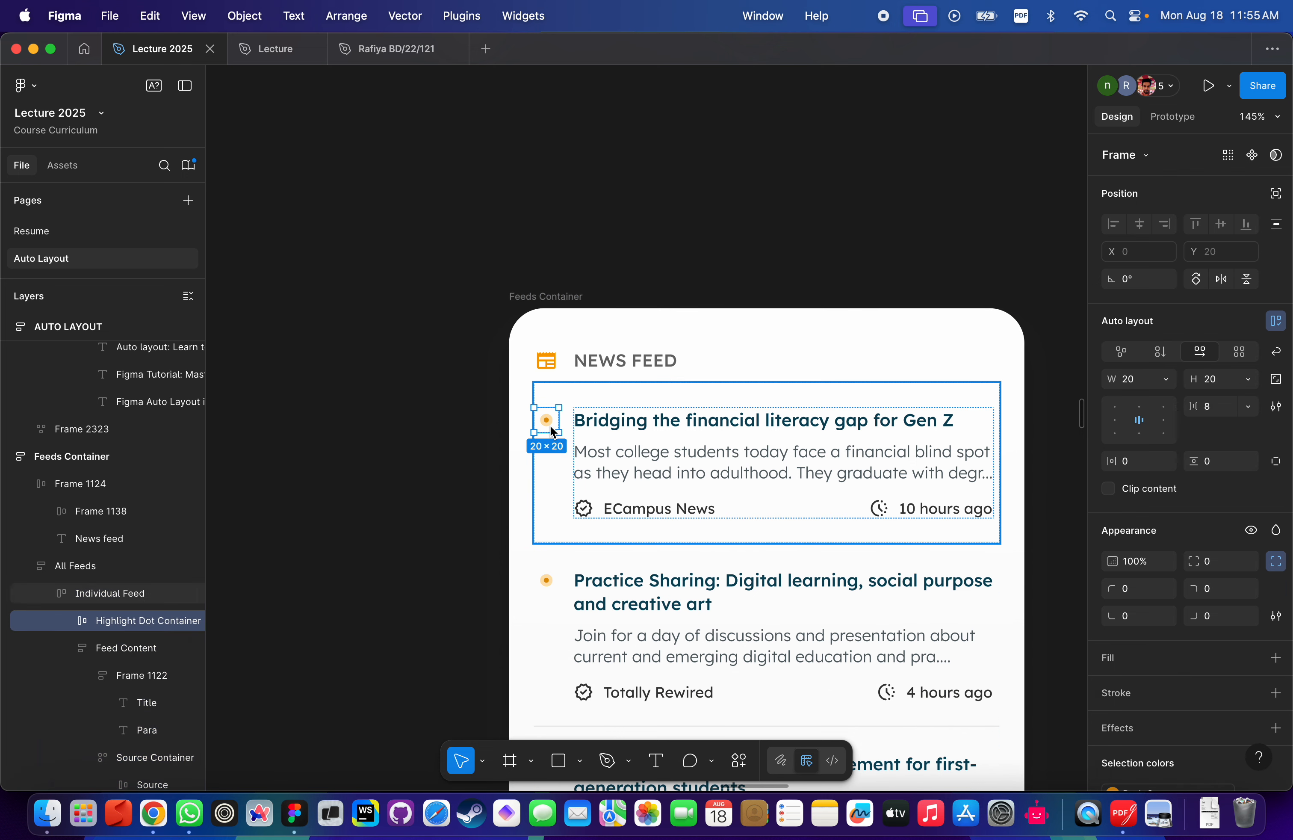
{"action": "left_click", "coordinate": [588, 403]}
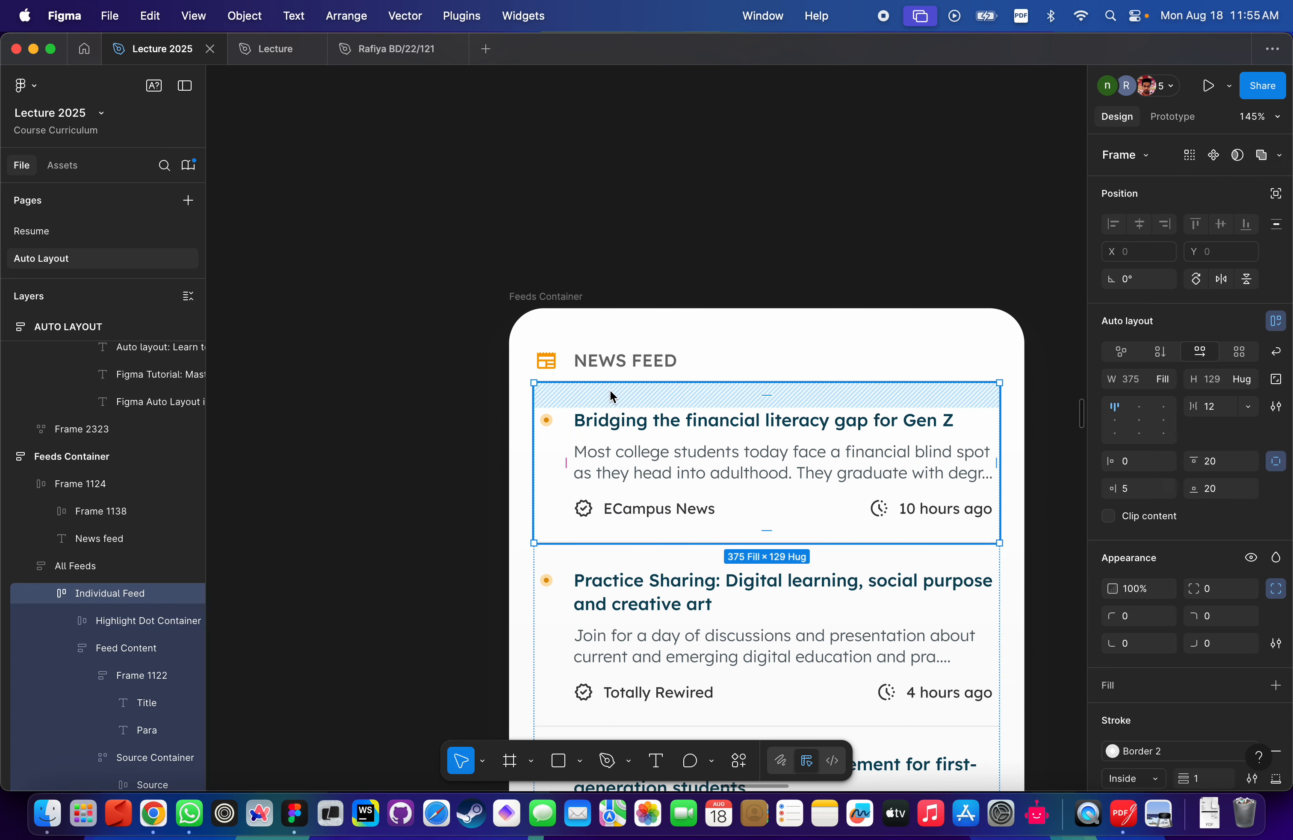
{"action": "double_click", "coordinate": [611, 424]}
{"action": "scroll", "coordinate": [636, 384], "scroll_direction": "down", "scroll_amount": 5}
{"action": "scroll", "coordinate": [499, 406], "scroll_direction": "right", "scroll_amount": 10}
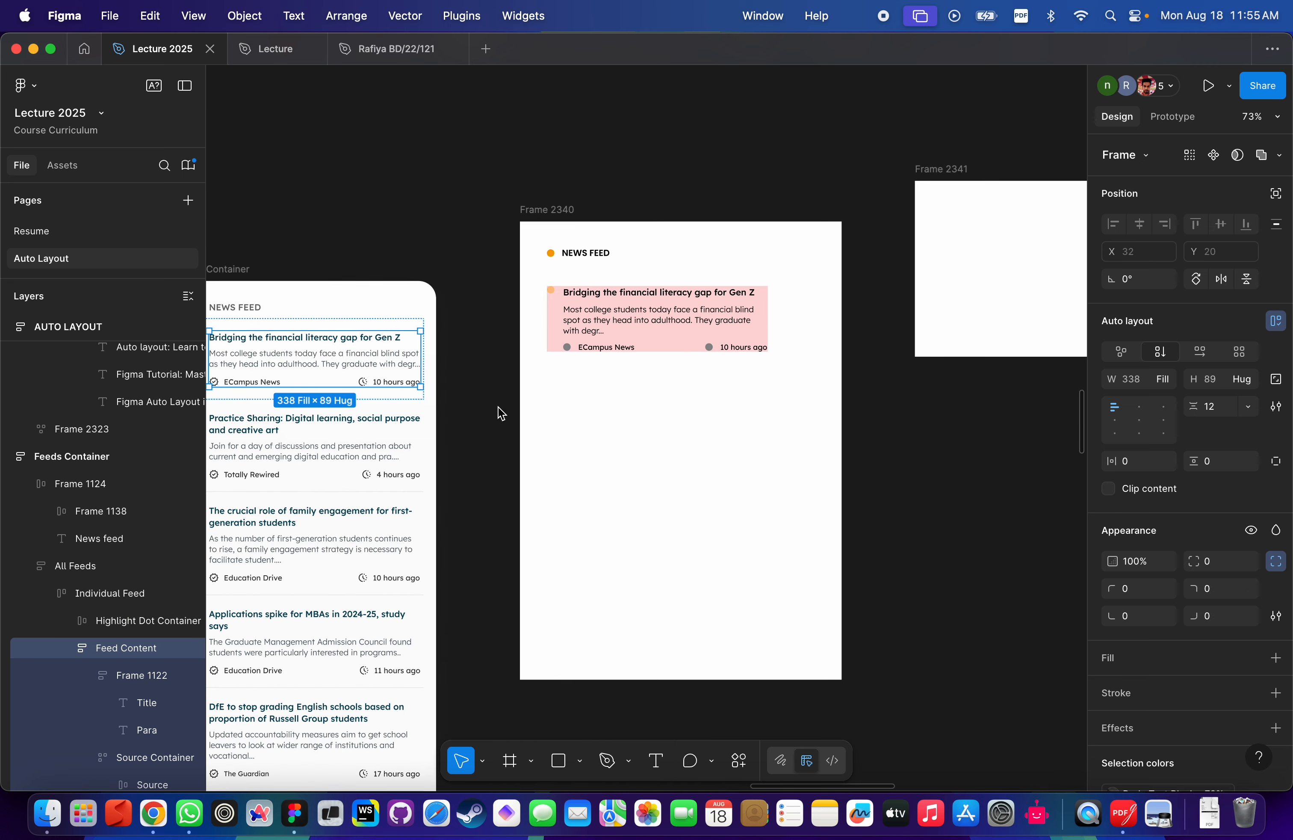
Switch the pink card frame, Frame 2350, to individual padding and set its top padding to 24.
{"action": "scroll", "coordinate": [334, 416], "scroll_direction": "up", "scroll_amount": 5}
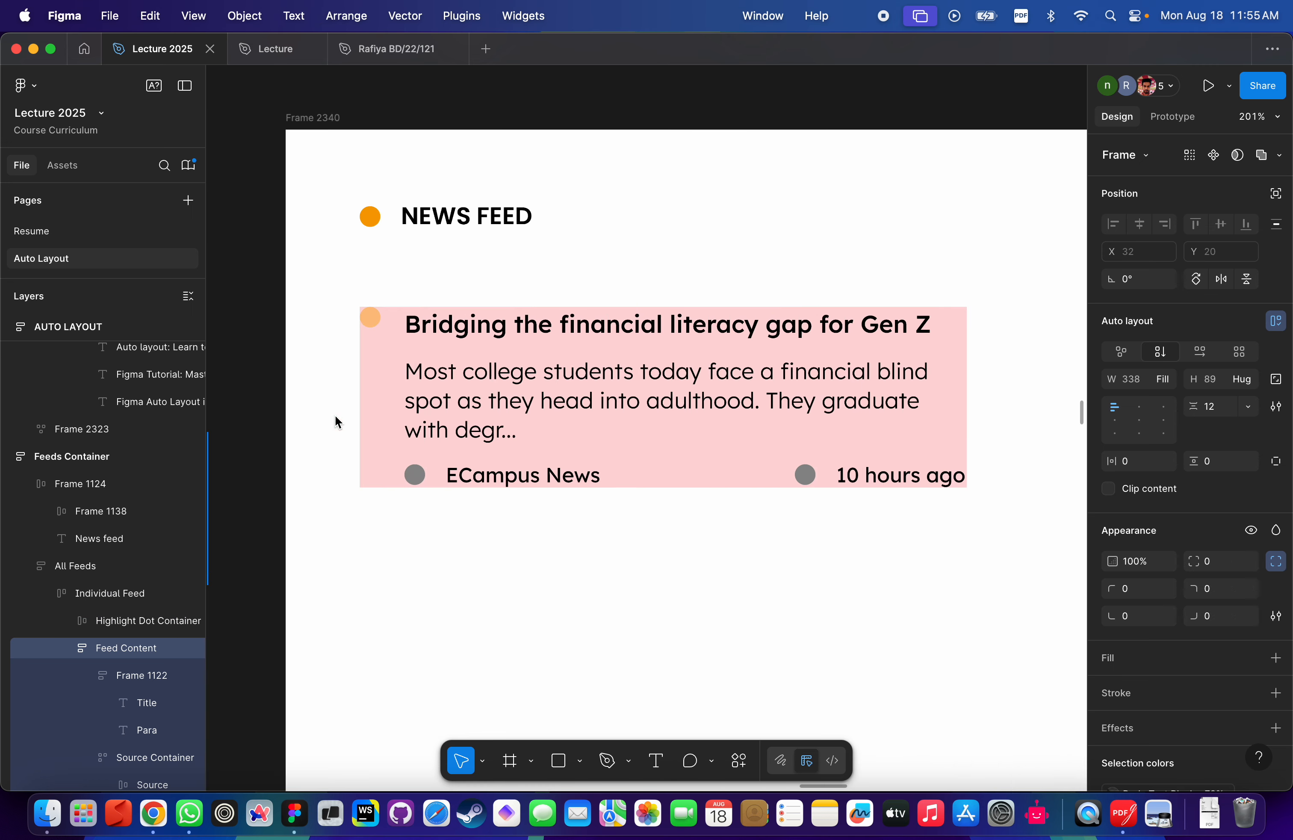
{"action": "scroll", "coordinate": [632, 355], "scroll_direction": "left", "scroll_amount": 5}
{"action": "left_click", "coordinate": [439, 351]}
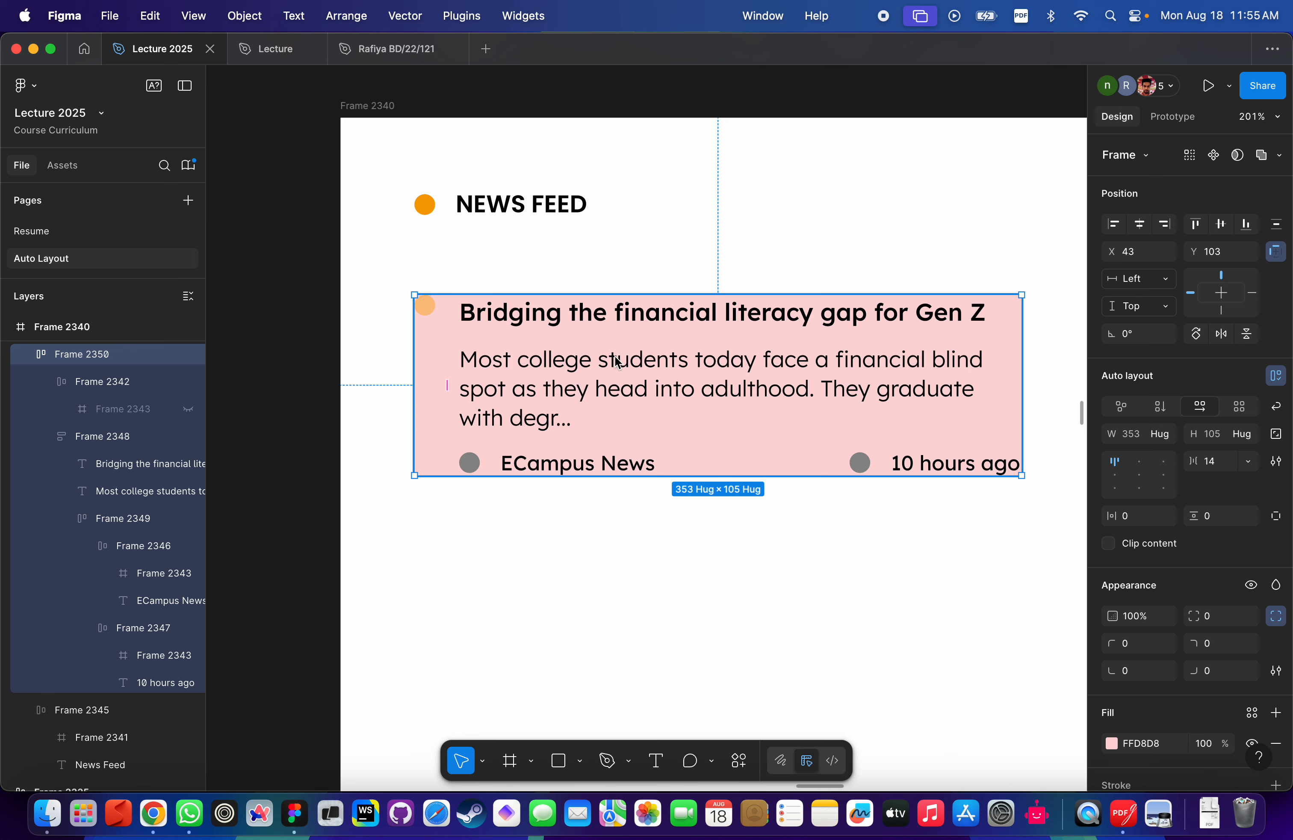
{"action": "left_click", "coordinate": [1277, 516]}
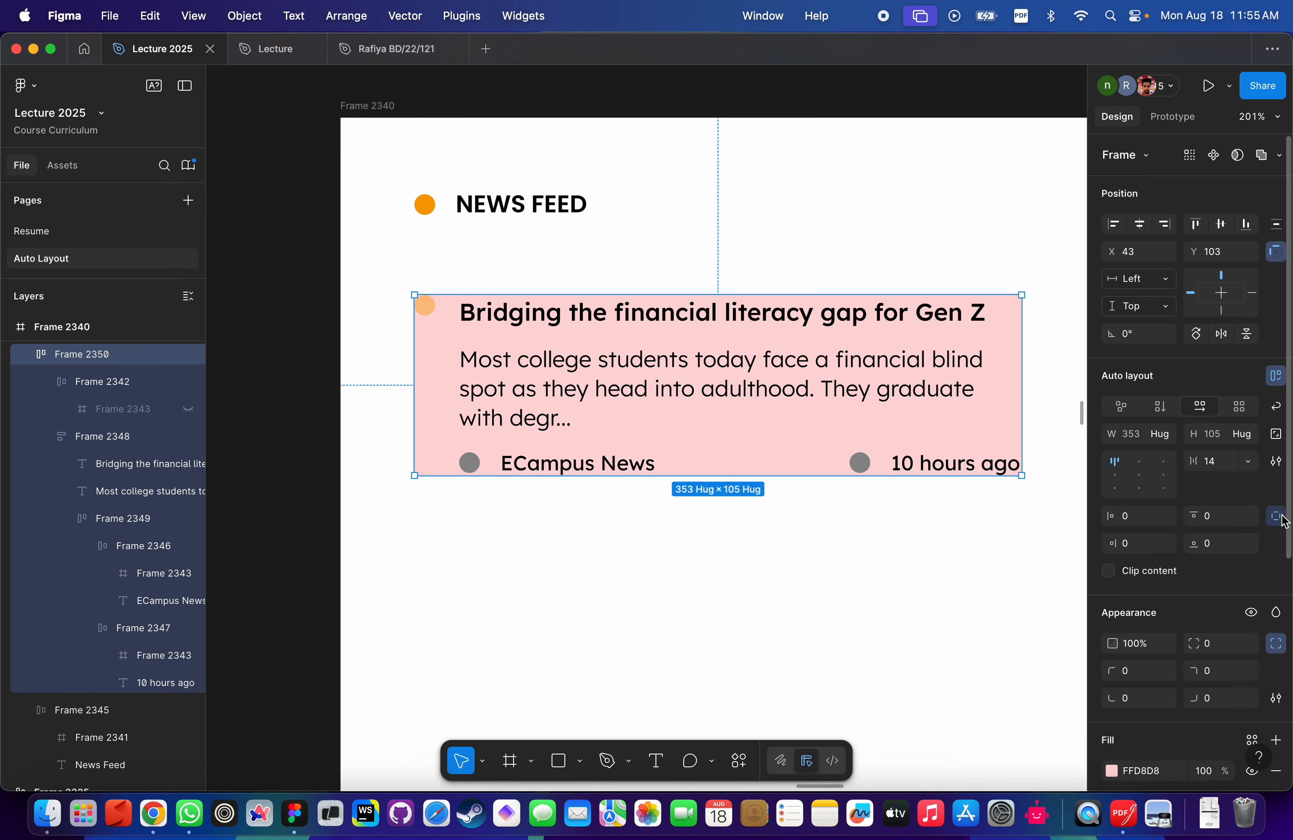
{"action": "left_click", "coordinate": [1225, 519]}
{"action": "type", "text": "24"}
{"action": "key", "text": "Return"}
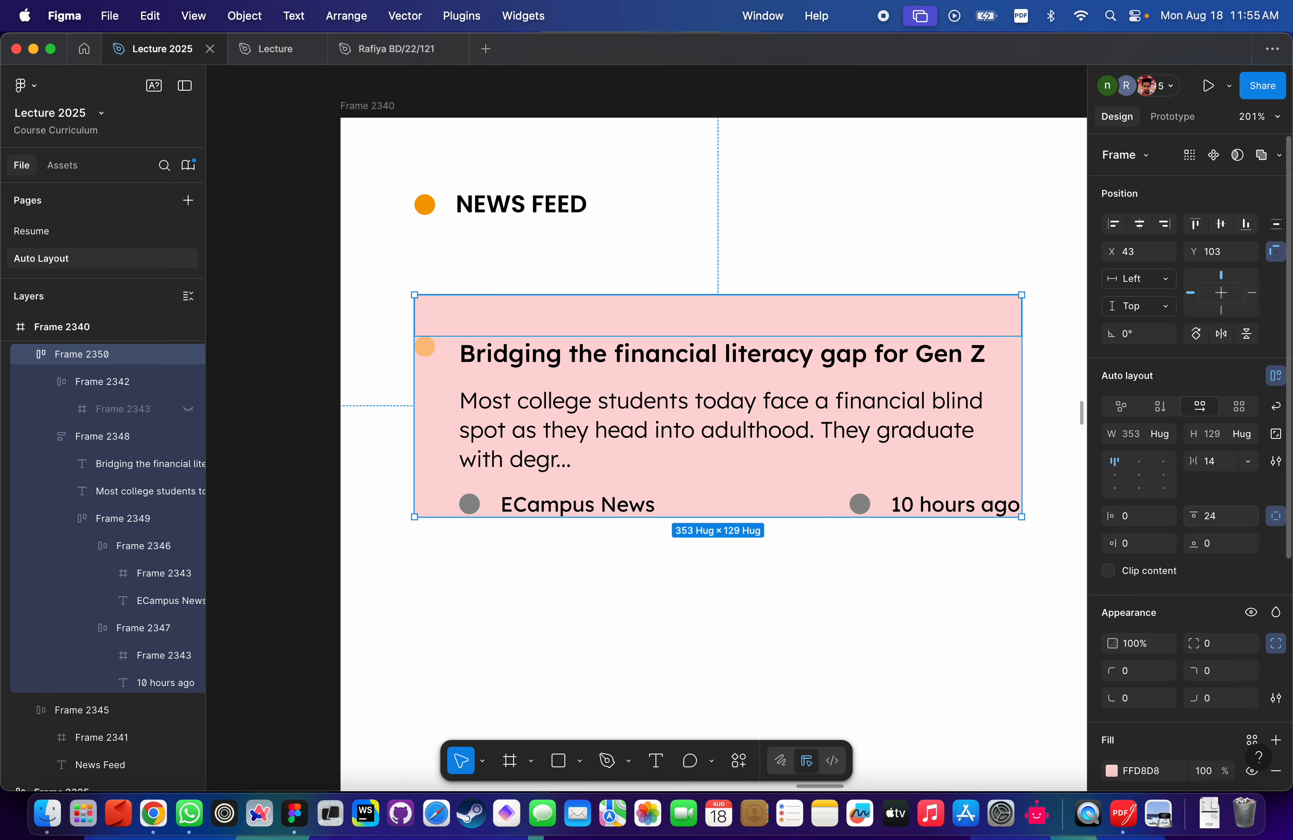
Set the pink card's left padding to 16 and clear the selection.
{"action": "left_click", "coordinate": [1127, 519]}
{"action": "type", "text": "24"}
{"action": "key", "text": "Return"}
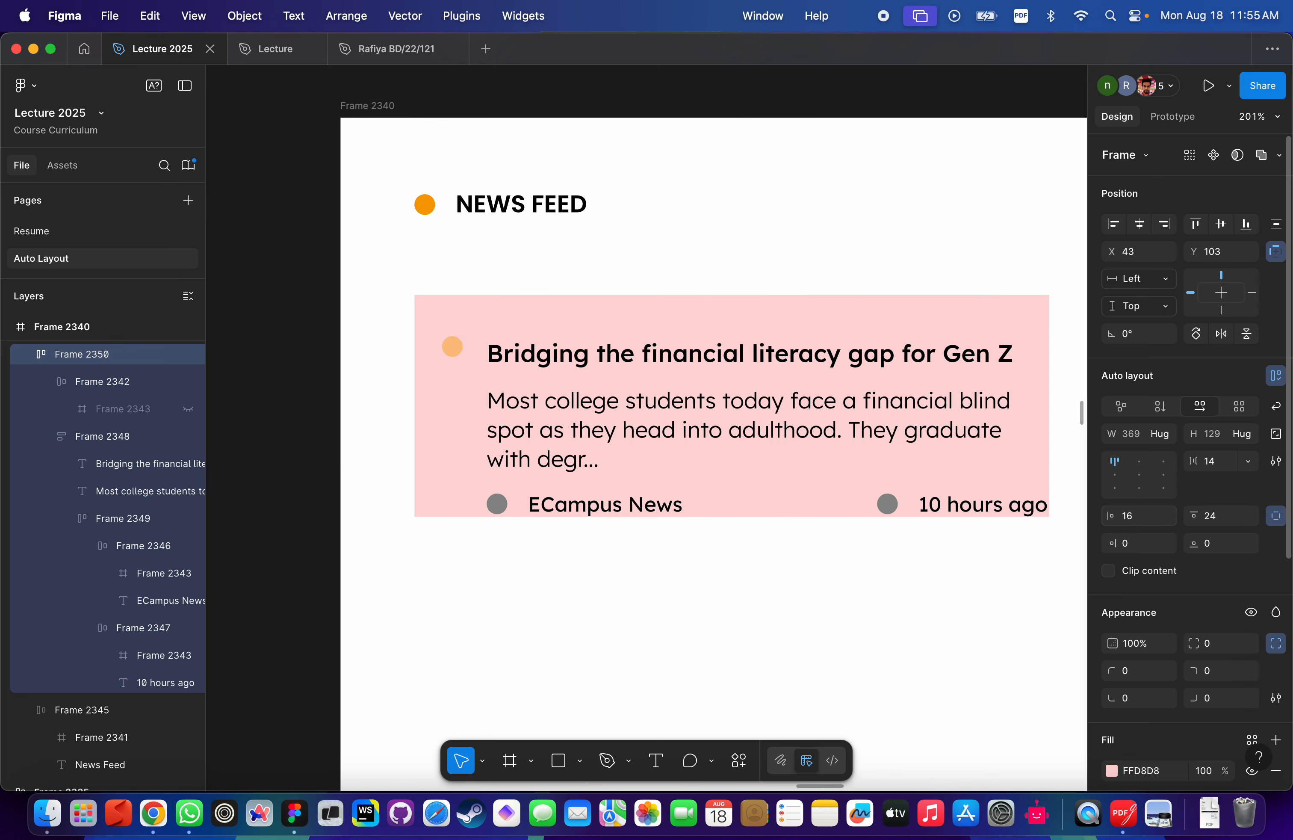
{"action": "scroll", "coordinate": [647, 636], "scroll_direction": "down", "scroll_amount": 3}
{"action": "left_click", "coordinate": [593, 638]}
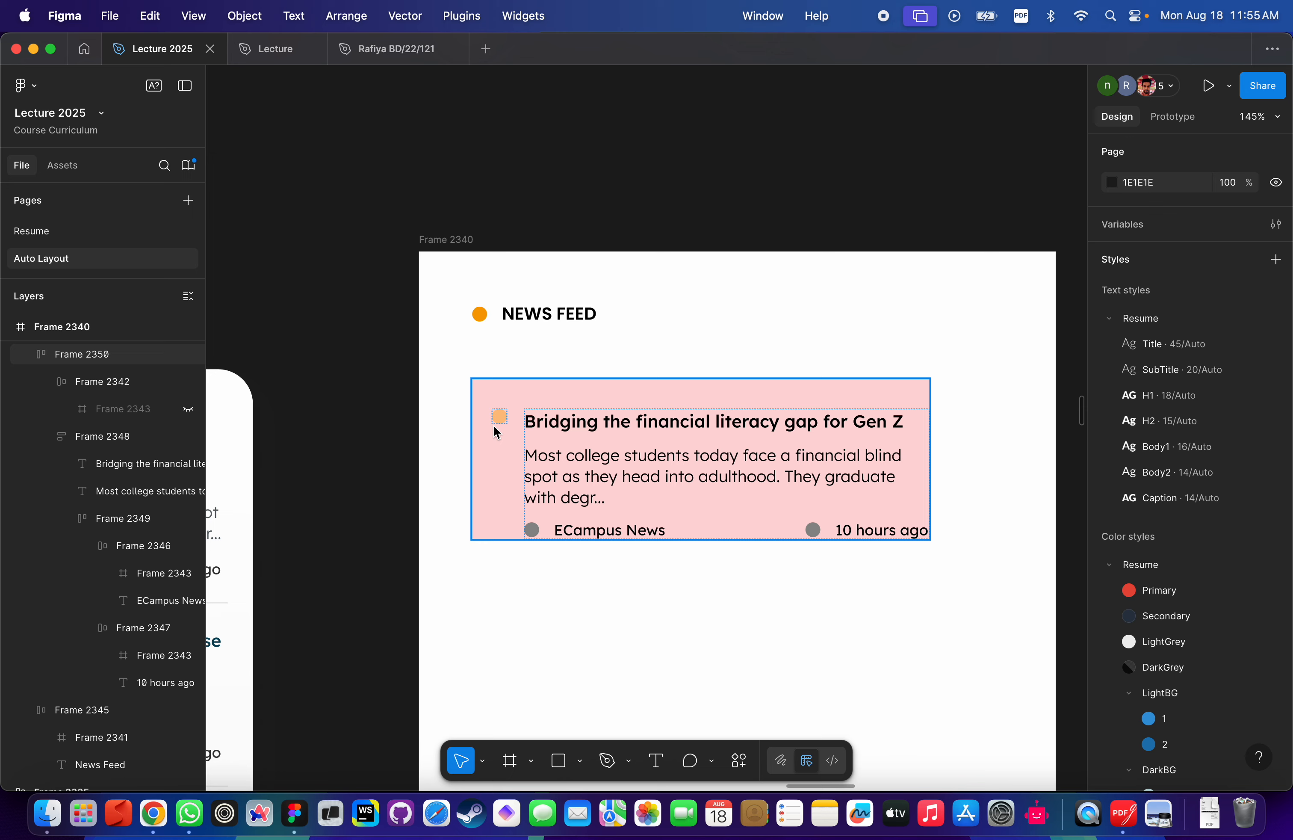
Wrap the orange bullet frame, Frame 2342, in its own auto layout frame, expand the wrapper's layers and select the wrapper.
{"action": "left_click", "coordinate": [480, 473]}
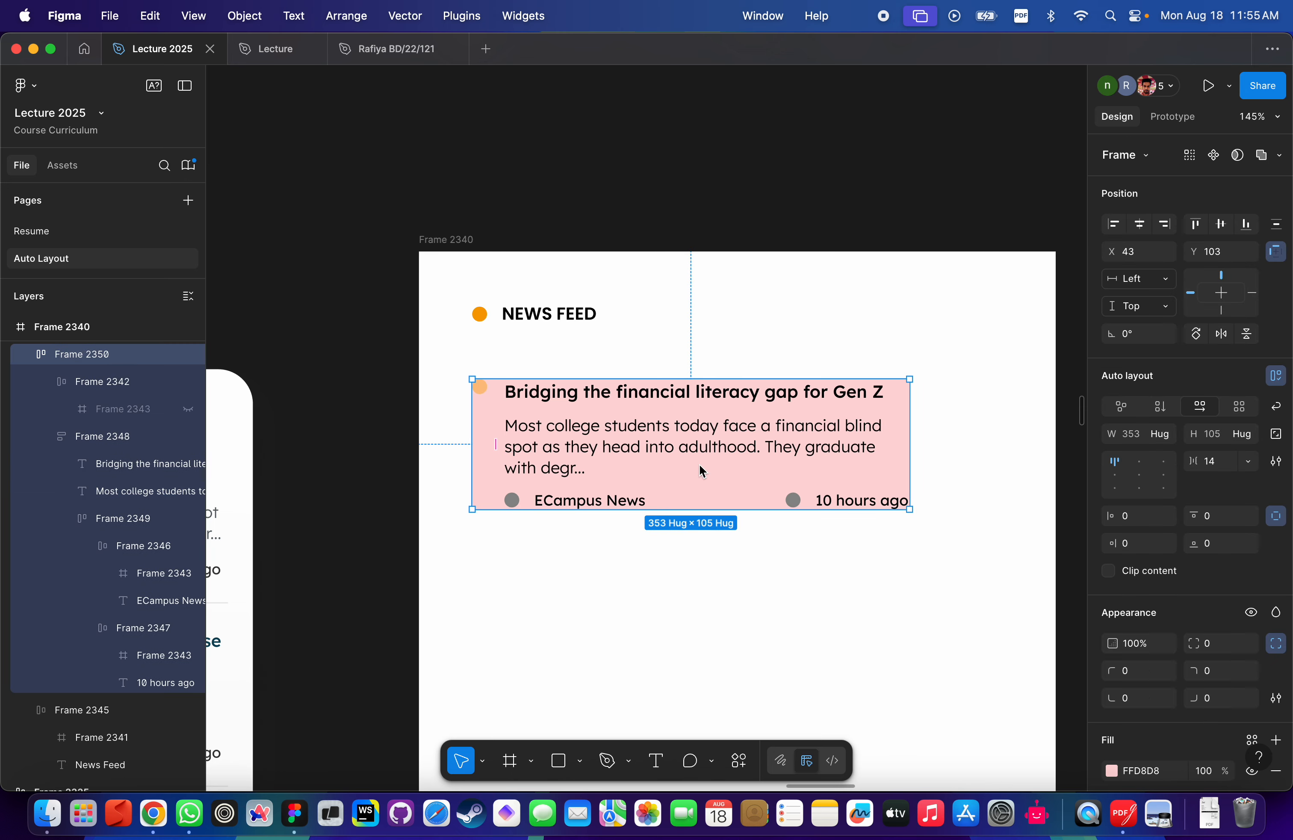
{"action": "scroll", "coordinate": [462, 399], "scroll_direction": "up", "scroll_amount": 5}
{"action": "left_click", "coordinate": [516, 383]}
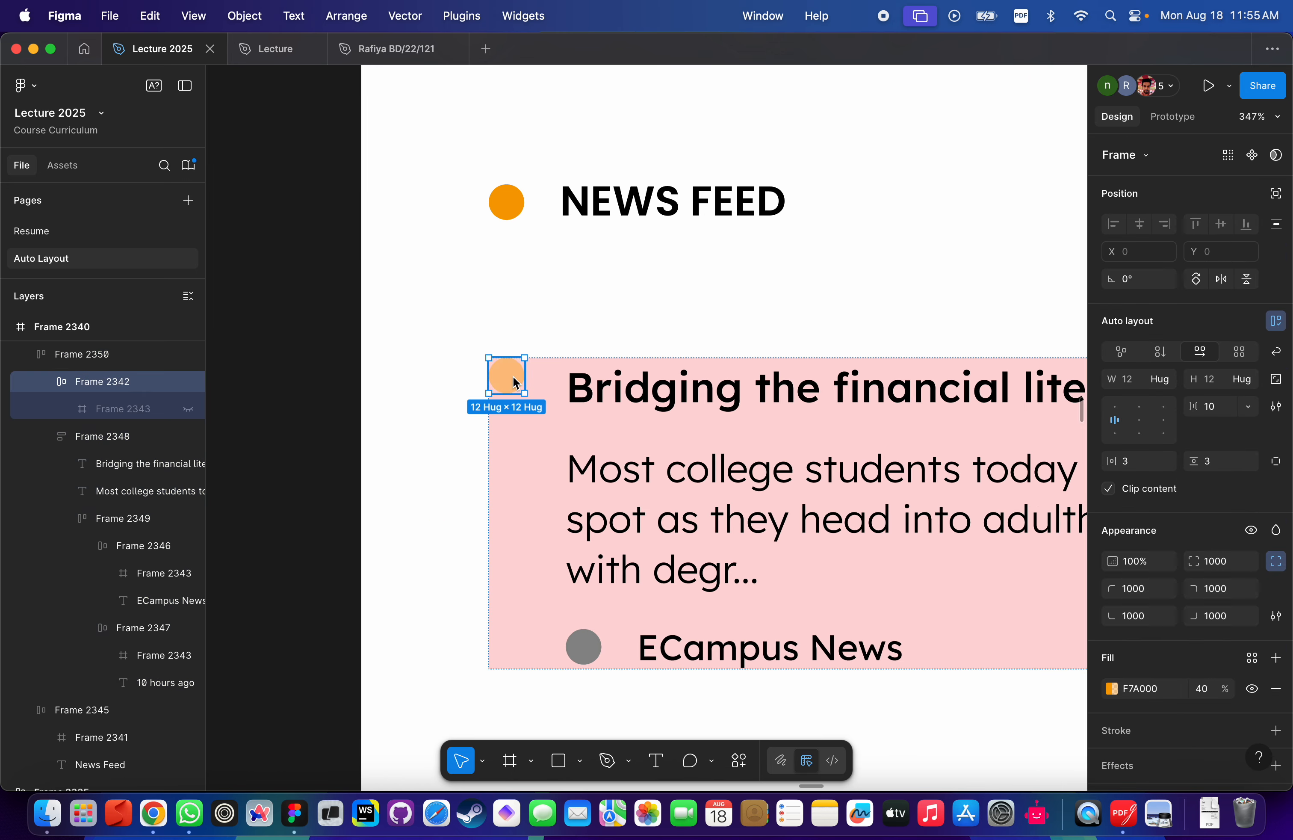
{"action": "scroll", "coordinate": [516, 383], "scroll_direction": "up", "scroll_amount": 3}
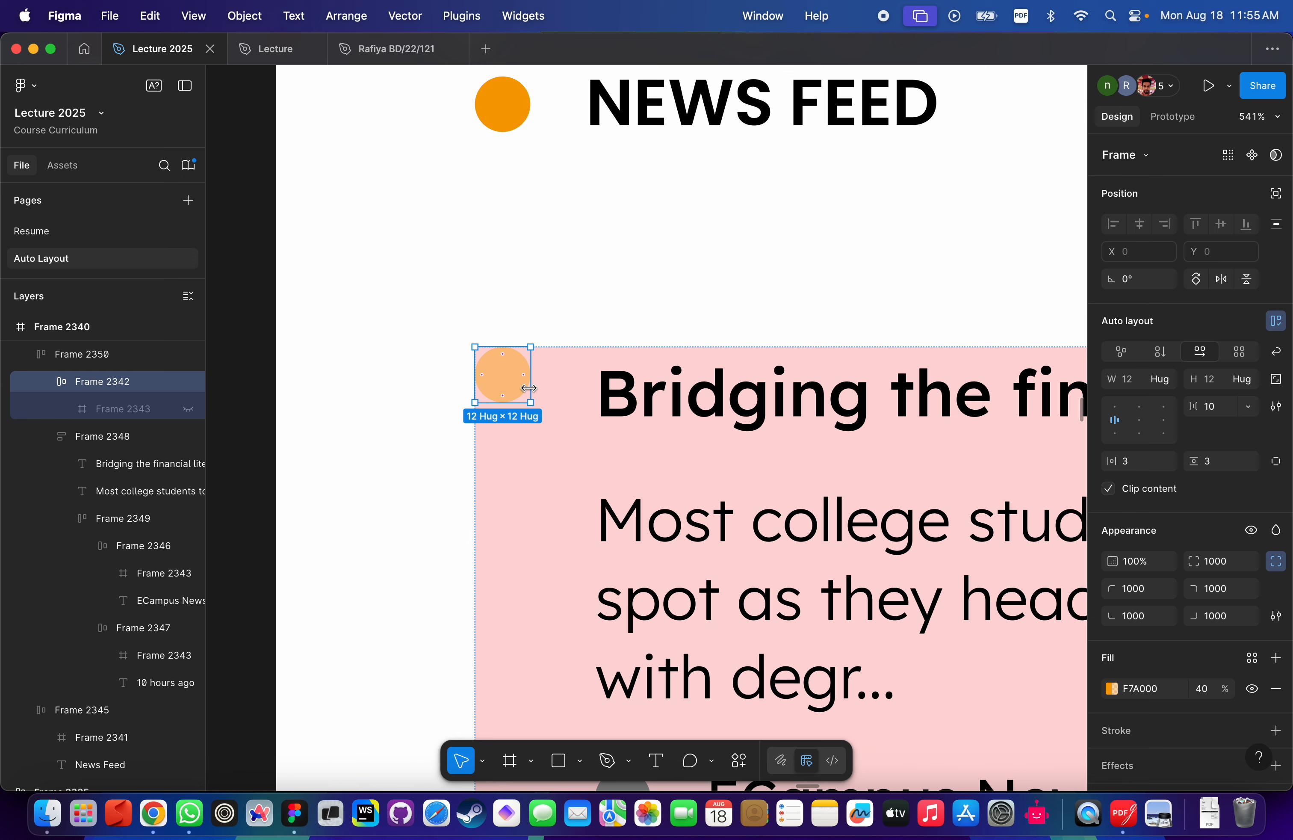
{"action": "right_click", "coordinate": [94, 393]}
{"action": "key", "text": "Escape"}
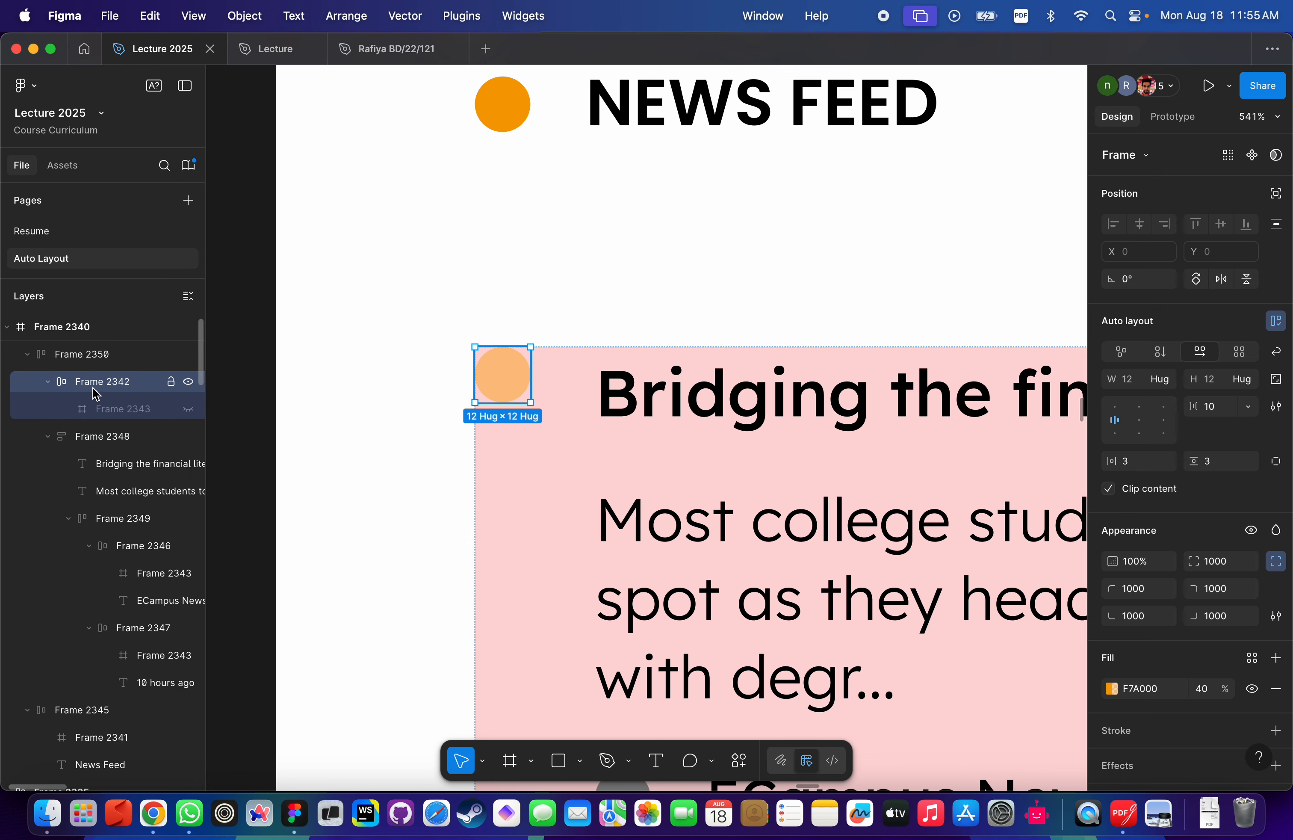
{"action": "key", "text": "shift+a"}
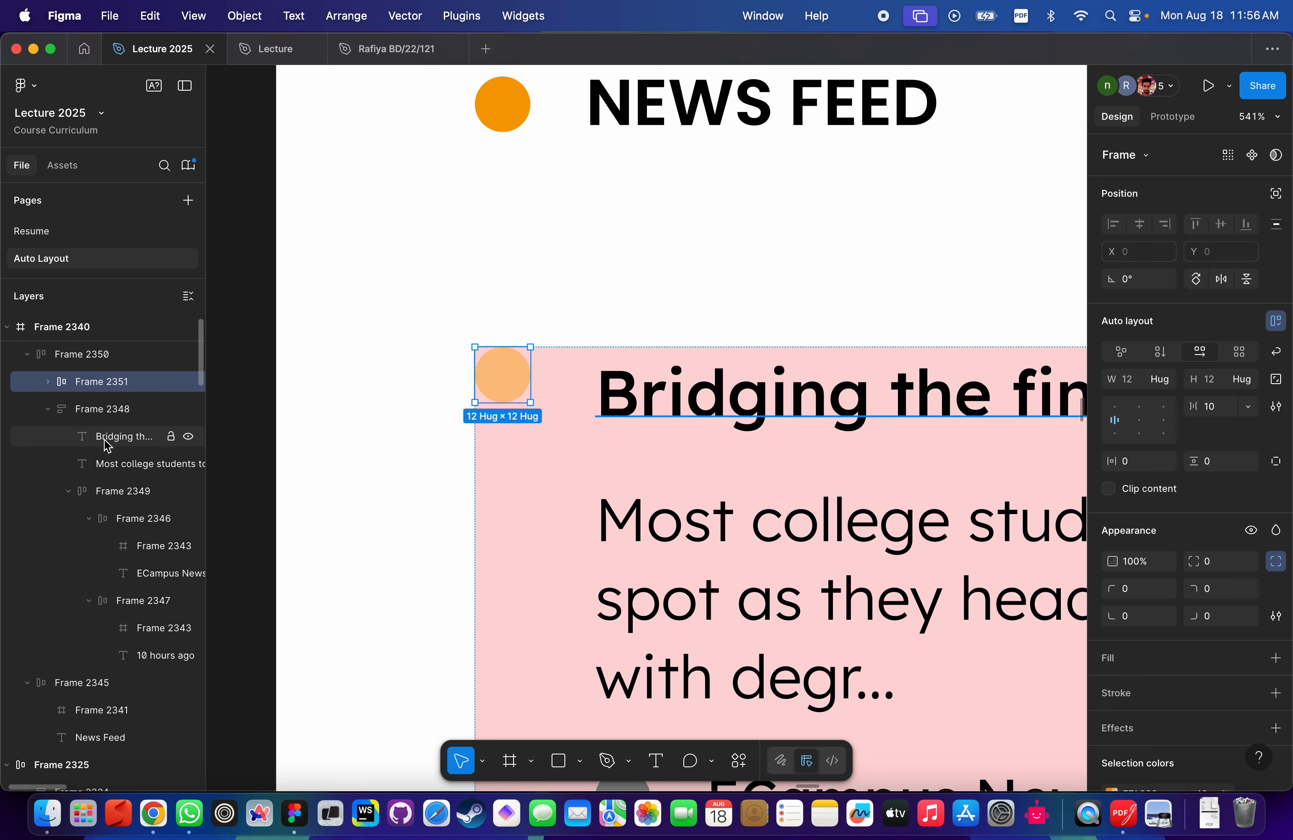
{"action": "left_click", "coordinate": [49, 381]}
{"action": "left_click", "coordinate": [104, 409]}
{"action": "left_click", "coordinate": [106, 386]}
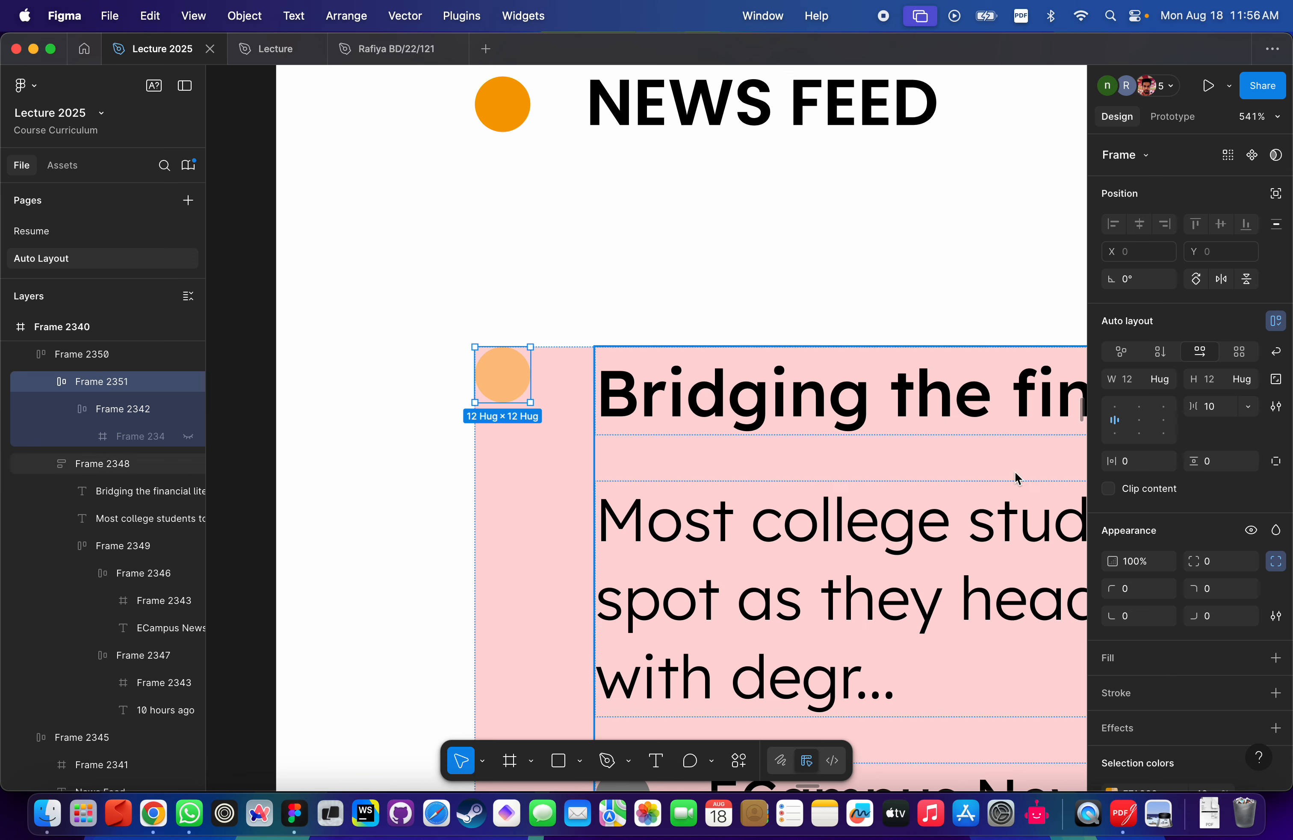
Set the horizontal and vertical padding of the bullet wrapper, Frame 2351, to 10.
{"action": "left_click", "coordinate": [1278, 463]}
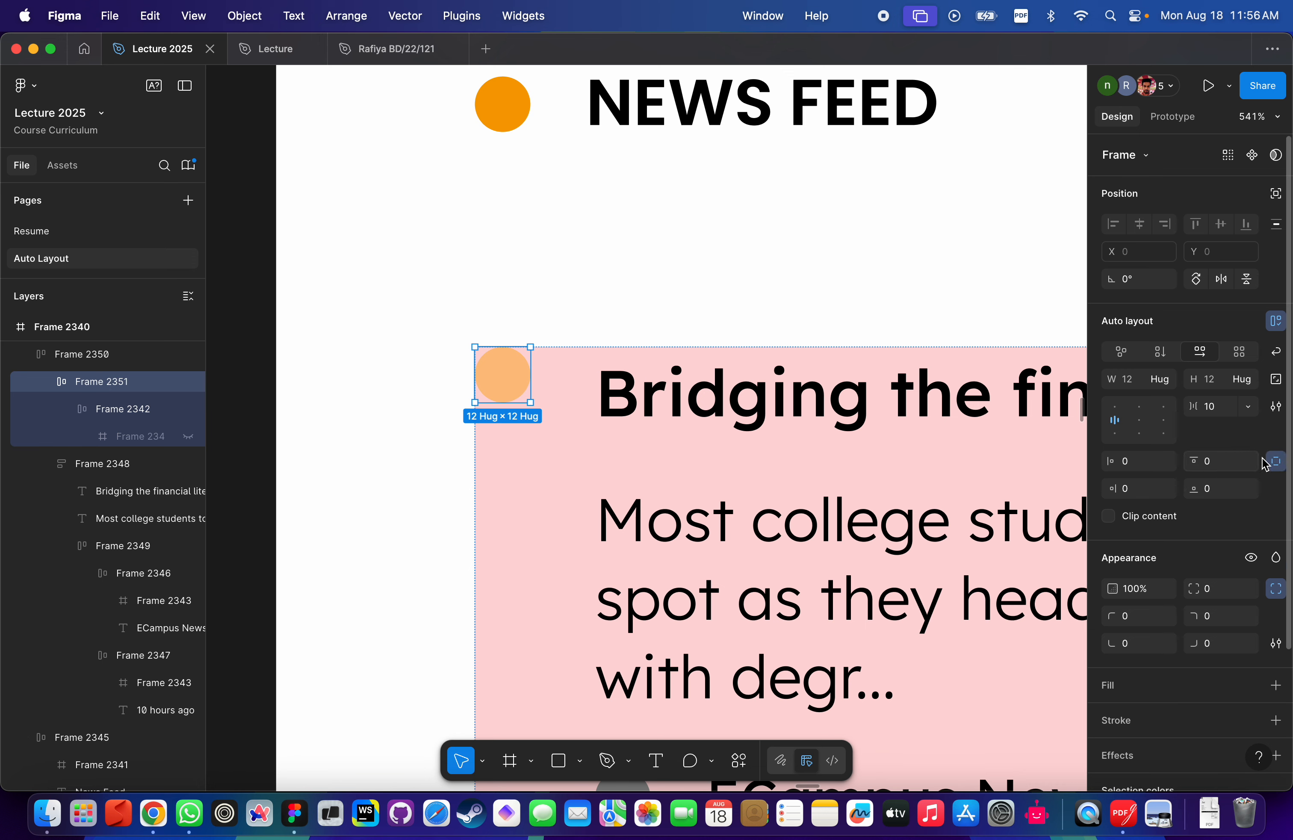
{"action": "left_click", "coordinate": [1278, 464]}
{"action": "left_click", "coordinate": [1149, 468]}
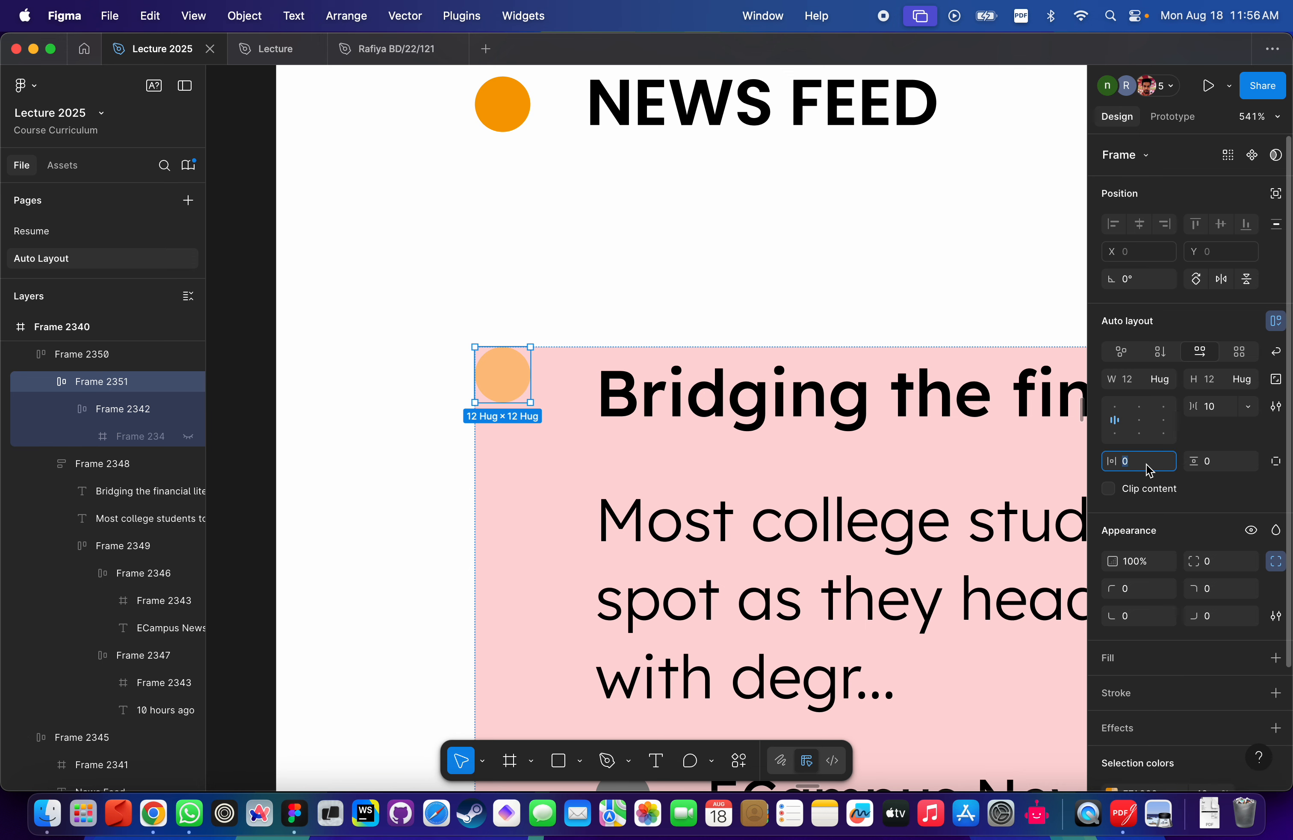
{"action": "type", "text": "10"}
{"action": "key", "text": "Return"}
{"action": "left_click", "coordinate": [1222, 468]}
{"action": "type", "text": "10"}
{"action": "key", "text": "Return"}
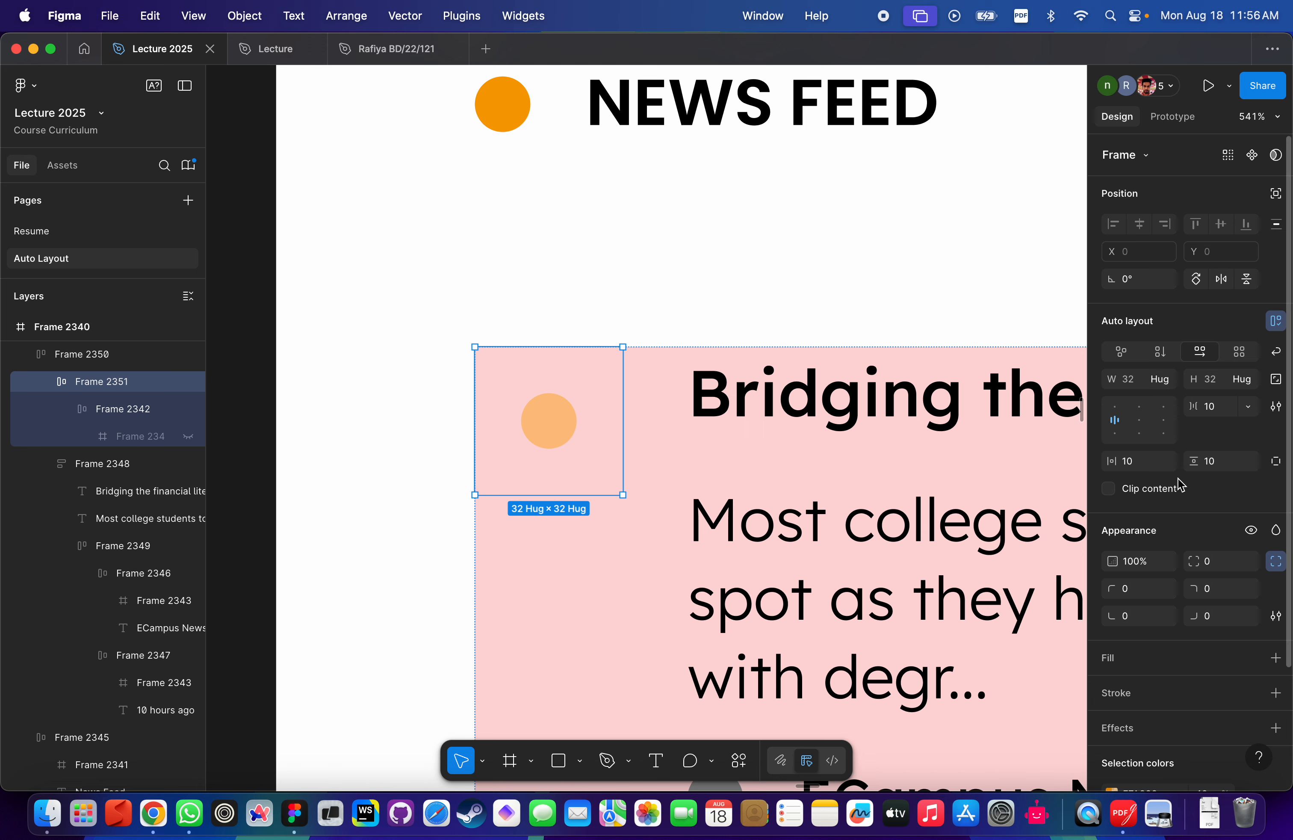
Reduce the bullet wrapper's horizontal and vertical padding to 6.
{"action": "left_click", "coordinate": [1144, 462]}
{"action": "type", "text": "6"}
{"action": "left_click", "coordinate": [1233, 468]}
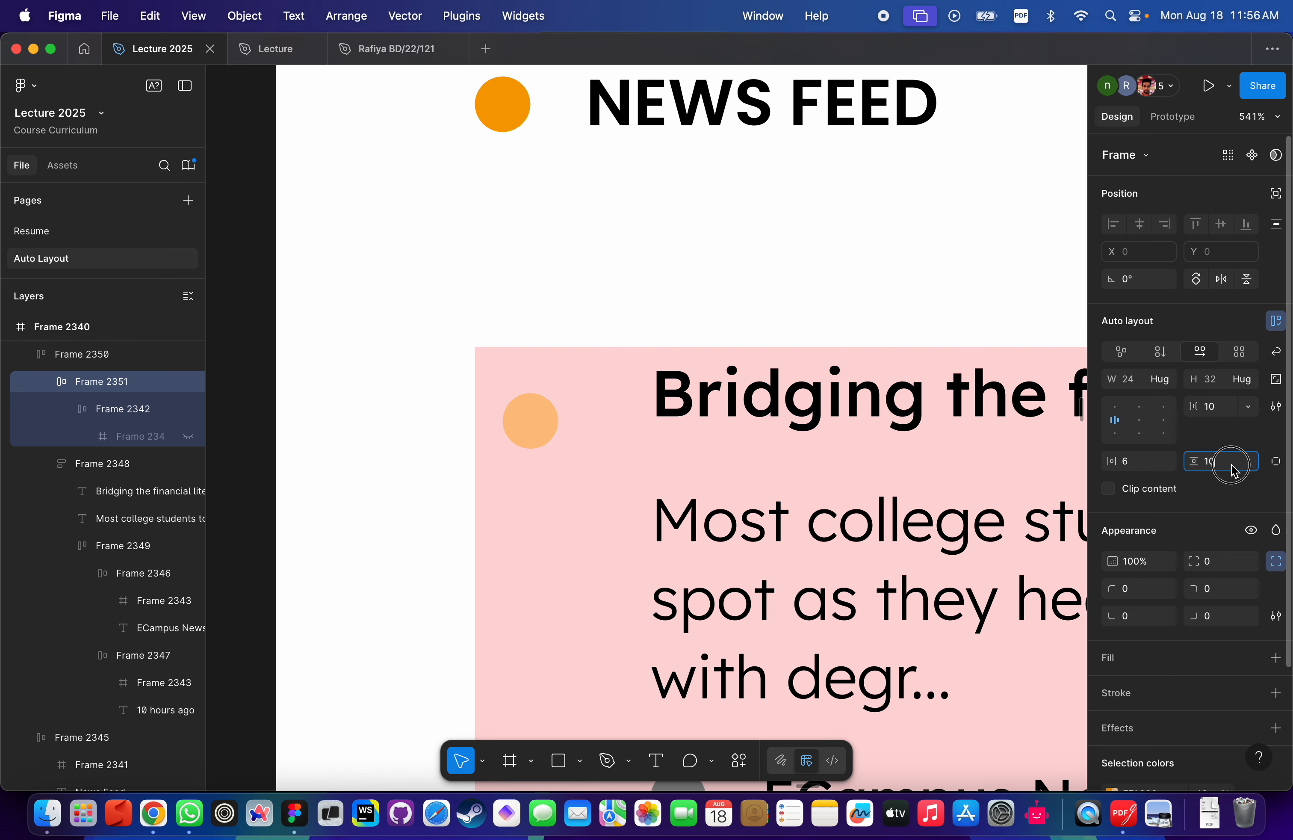
{"action": "type", "text": "6"}
{"action": "key", "text": "Return"}
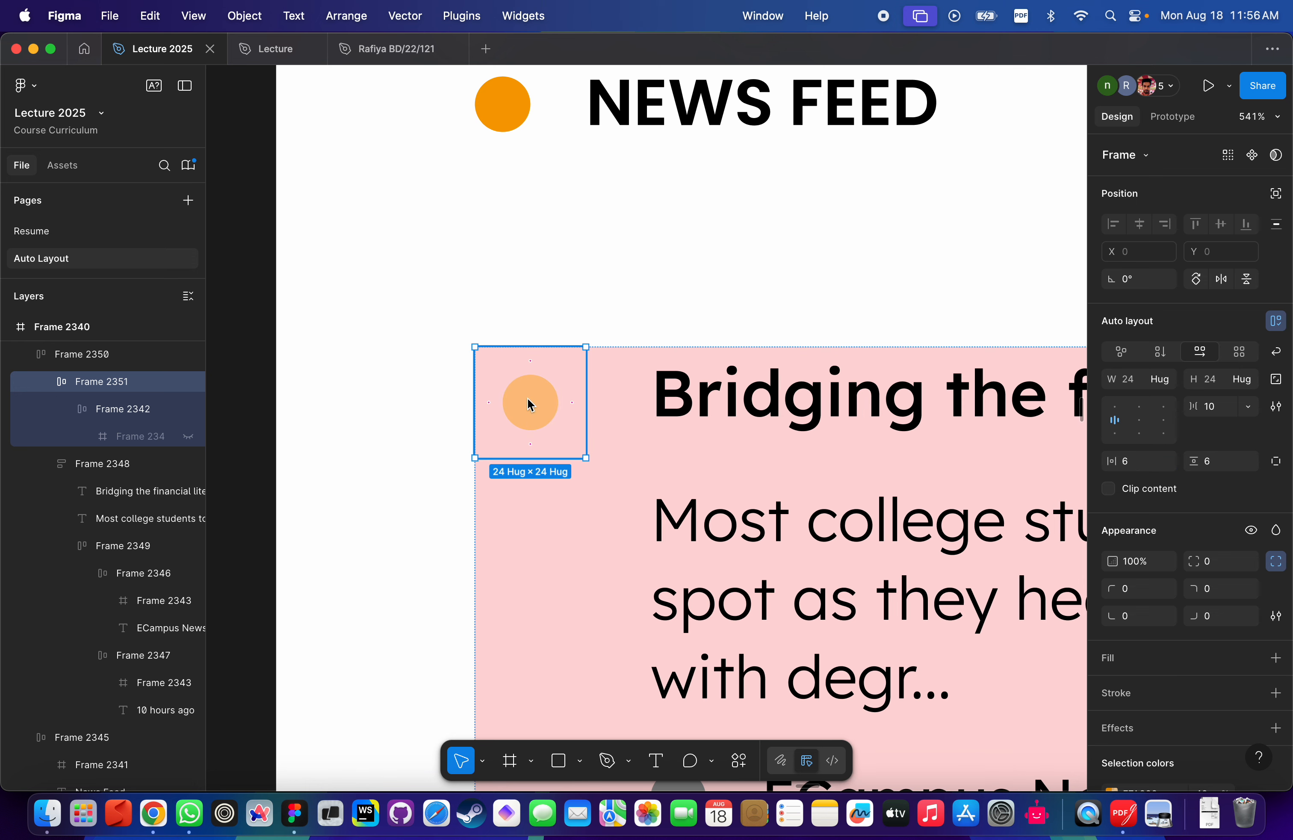
Try a horizontal and vertical padding of 4 on the bullet wrapper.
{"action": "left_click", "coordinate": [1145, 462]}
{"action": "type", "text": "4"}
{"action": "key", "text": "Return"}
{"action": "left_click", "coordinate": [1219, 466]}
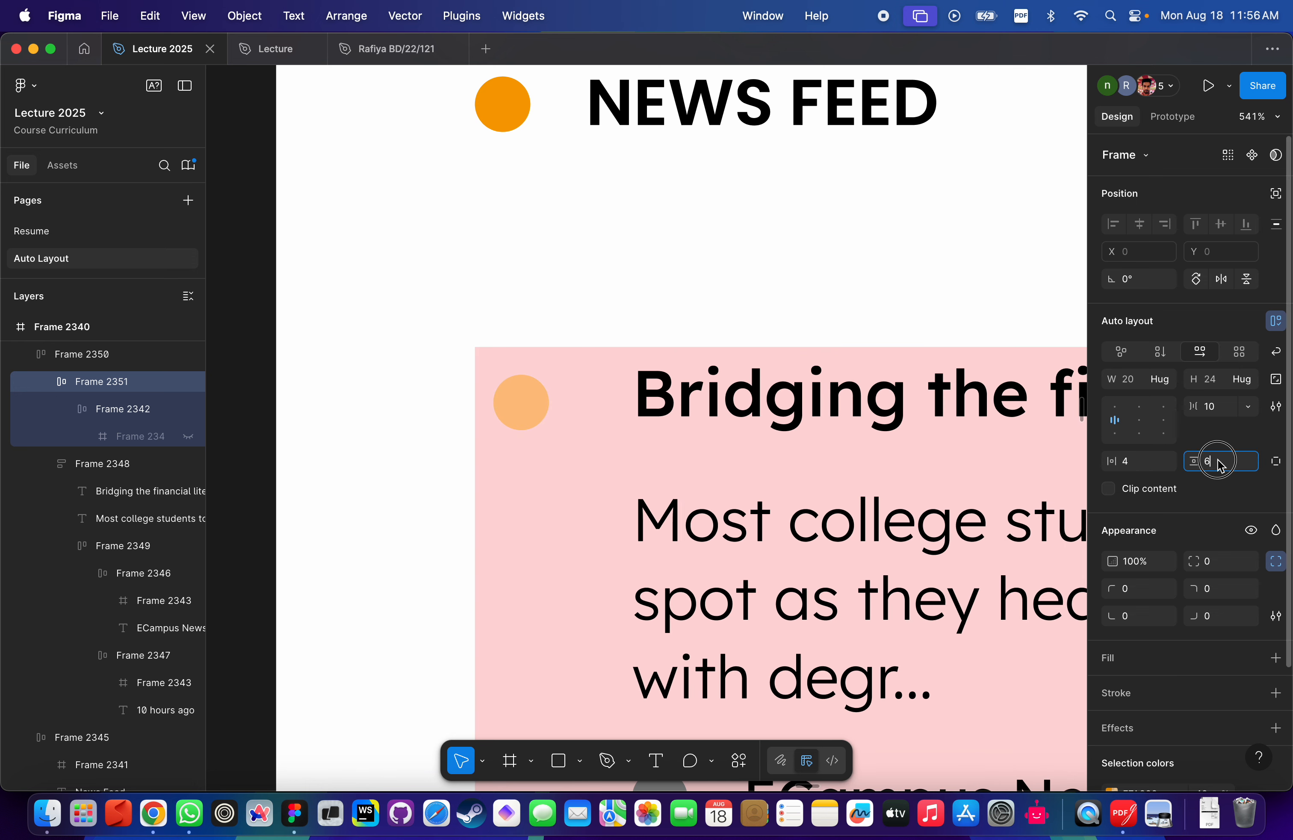
{"action": "key", "text": "BackSpace"}
{"action": "type", "text": "4"}
{"action": "key", "text": "Return"}
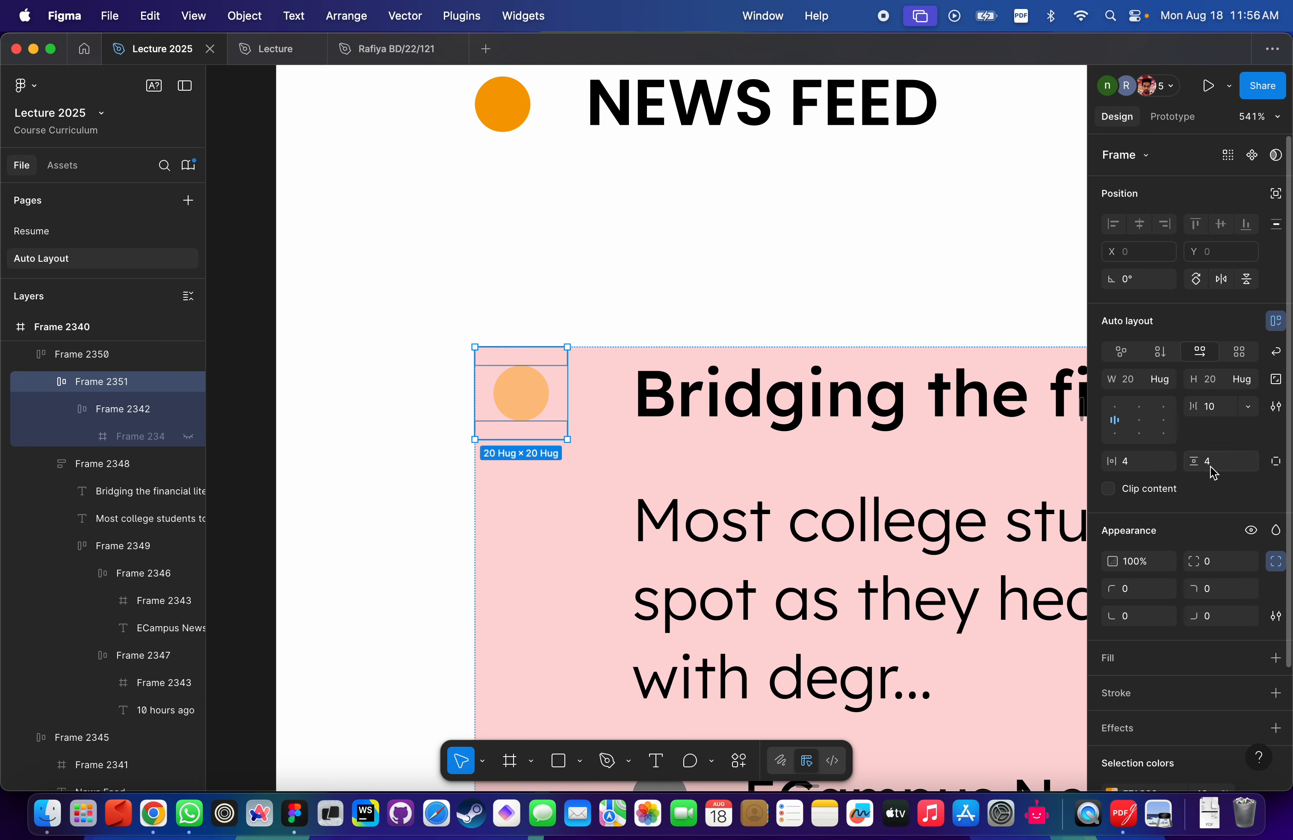
Set the bullet wrapper's horizontal and vertical padding back to 6.
{"action": "left_click", "coordinate": [1149, 464]}
{"action": "type", "text": "6"}
{"action": "key", "text": "Return"}
{"action": "left_click", "coordinate": [1210, 461]}
{"action": "type", "text": "6"}
{"action": "key", "text": "Return"}
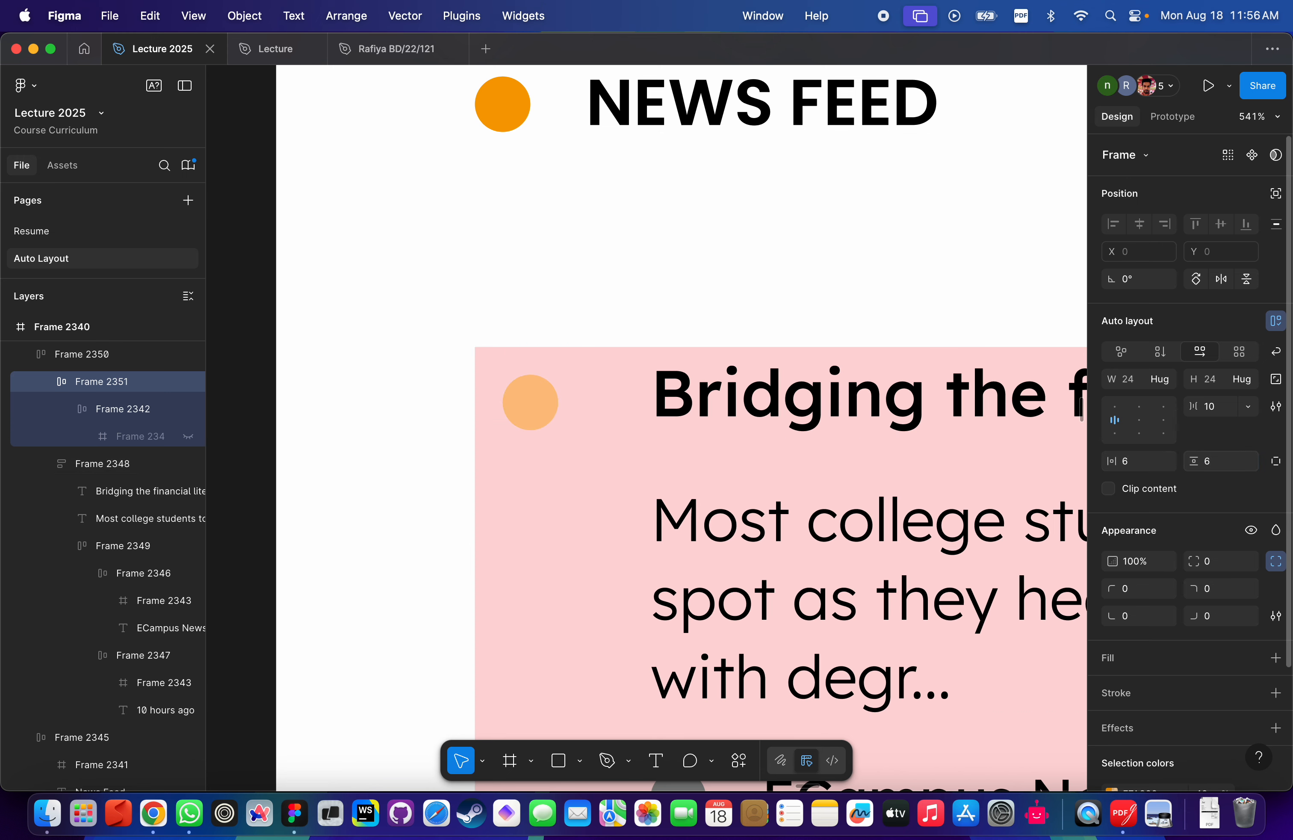
Center the orange bullet inside its wrapper, Frame 2351, with the auto layout alignment.
{"action": "scroll", "coordinate": [777, 419], "scroll_direction": "down", "scroll_amount": 5}
{"action": "left_click", "coordinate": [632, 407]}
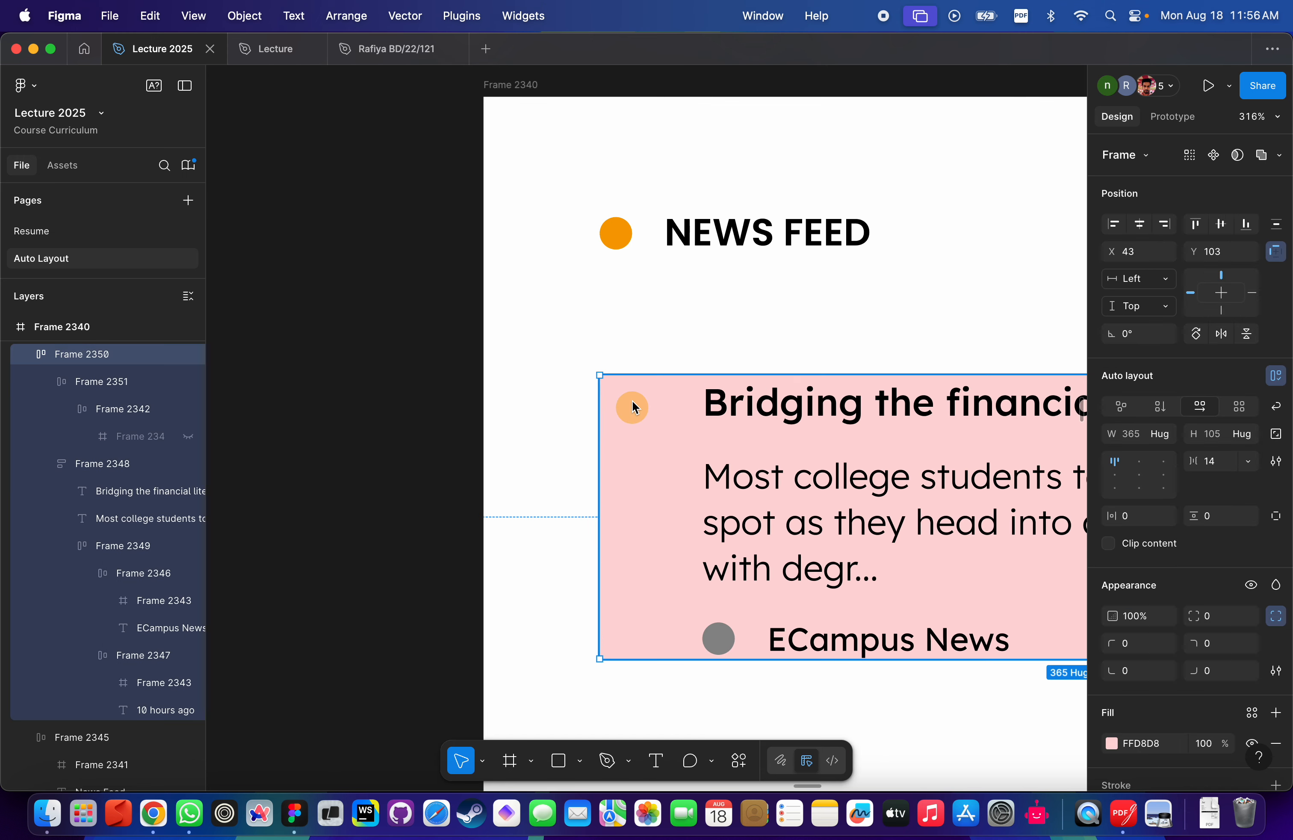
{"action": "left_click", "coordinate": [639, 402]}
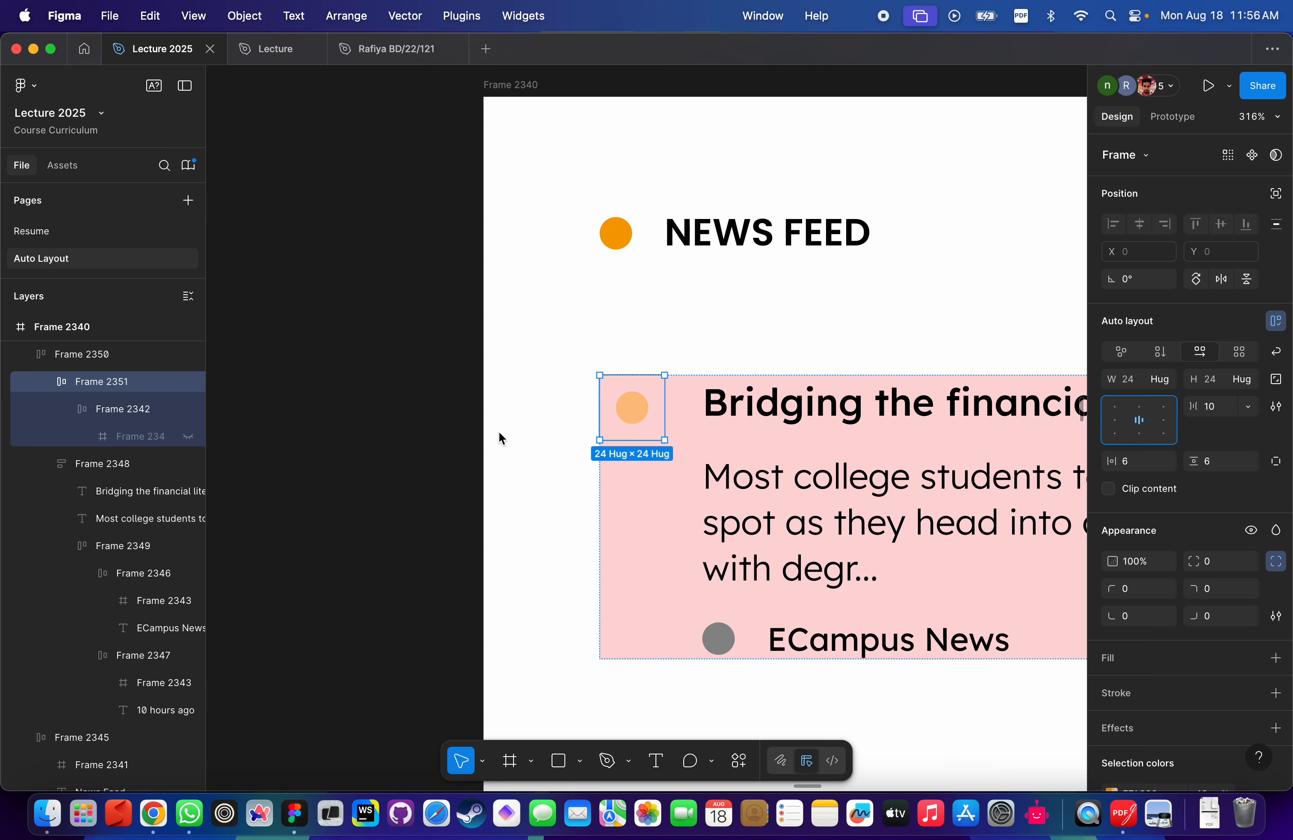
Examine the padded bullet's placement beside the card title and compare the pink card with the reference Feeds Container.
{"action": "scroll", "coordinate": [685, 438], "scroll_direction": "up", "scroll_amount": 5}
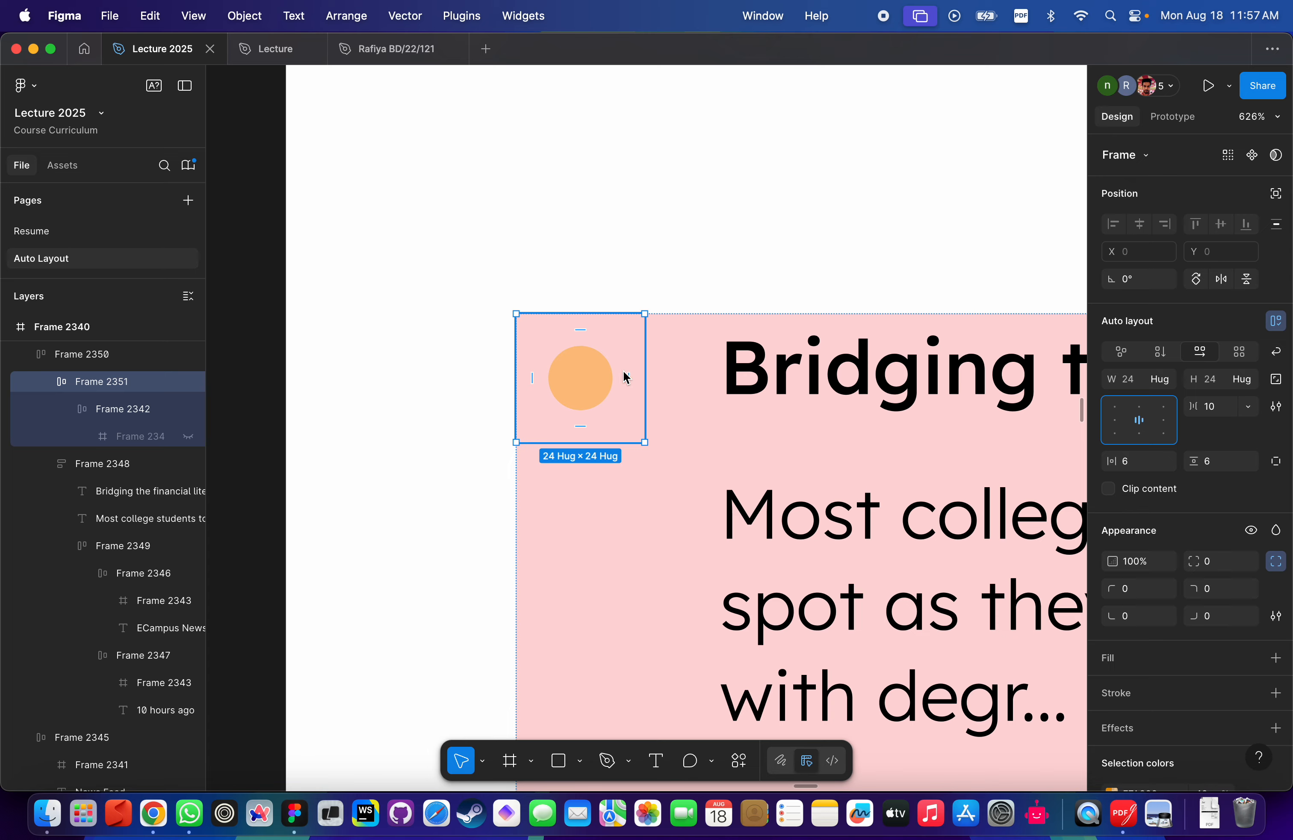
{"action": "scroll", "coordinate": [624, 371], "scroll_direction": "down", "scroll_amount": 5}
{"action": "left_click", "coordinate": [527, 240]}
{"action": "left_click", "coordinate": [378, 327]}
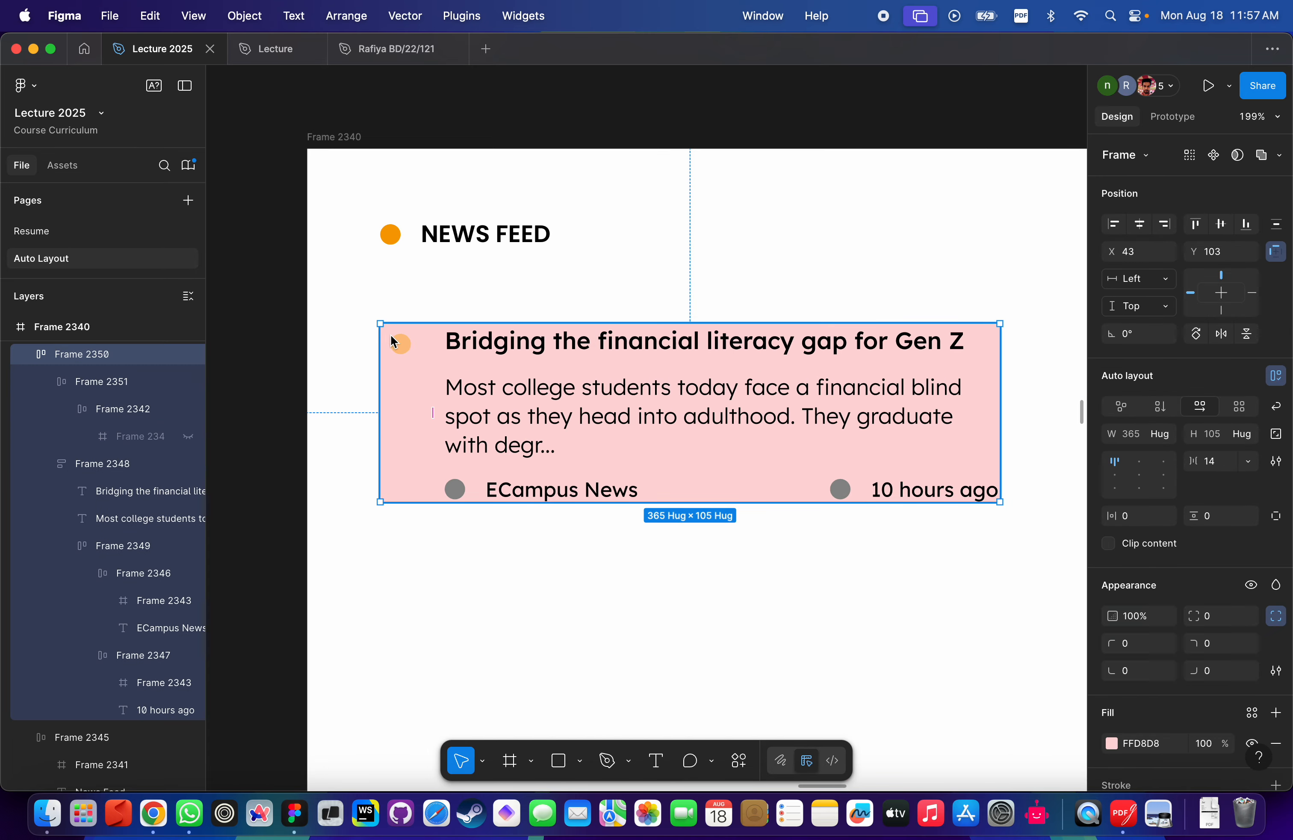
{"action": "scroll", "coordinate": [554, 335], "scroll_direction": "up", "scroll_amount": 5}
{"action": "scroll", "coordinate": [572, 366], "scroll_direction": "down", "scroll_amount": 3}
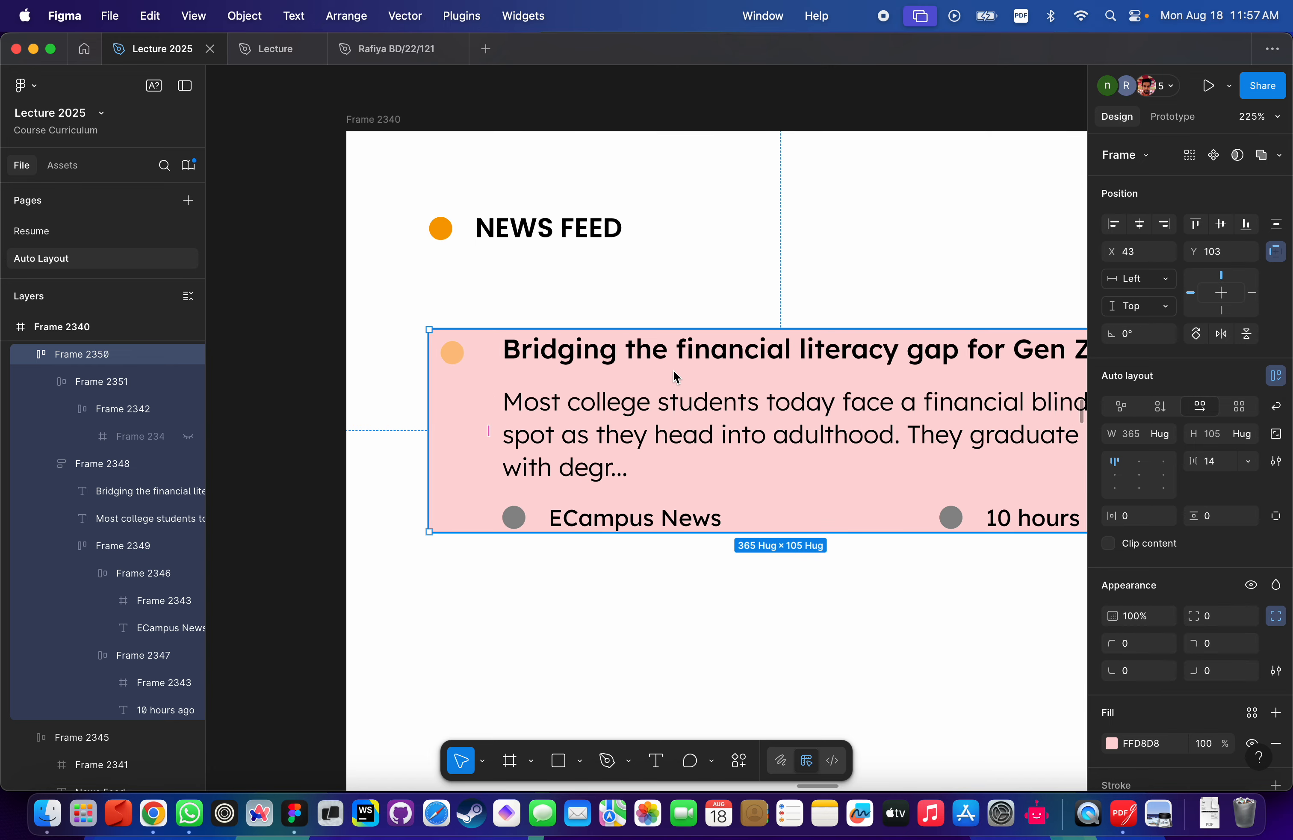
{"action": "scroll", "coordinate": [673, 370], "scroll_direction": "down", "scroll_amount": 5}
{"action": "scroll", "coordinate": [672, 370], "scroll_direction": "left", "scroll_amount": 5}
{"action": "scroll", "coordinate": [673, 370], "scroll_direction": "right", "scroll_amount": 5}
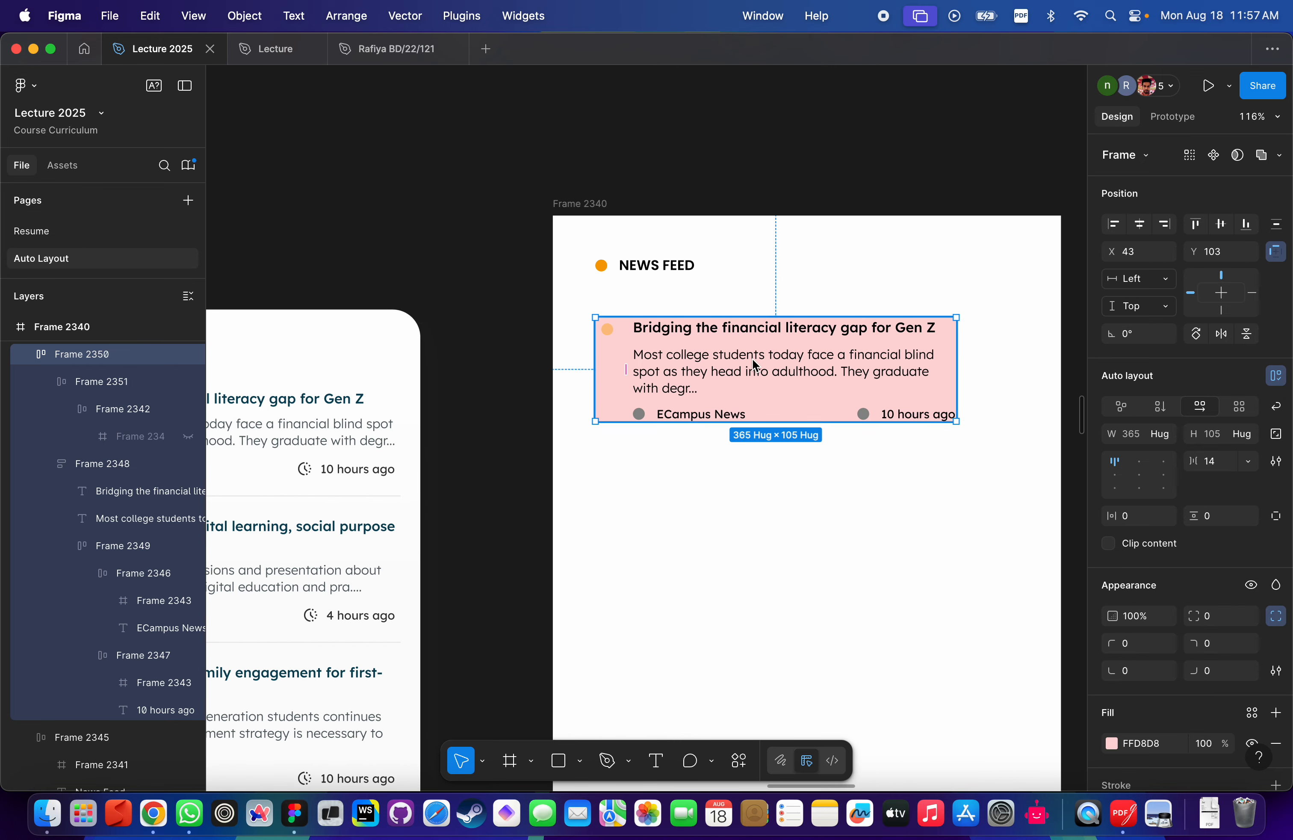
{"action": "scroll", "coordinate": [753, 359], "scroll_direction": "left", "scroll_amount": 5}
{"action": "scroll", "coordinate": [915, 354], "scroll_direction": "right", "scroll_amount": 6}
{"action": "scroll", "coordinate": [914, 355], "scroll_direction": "down", "scroll_amount": 2}
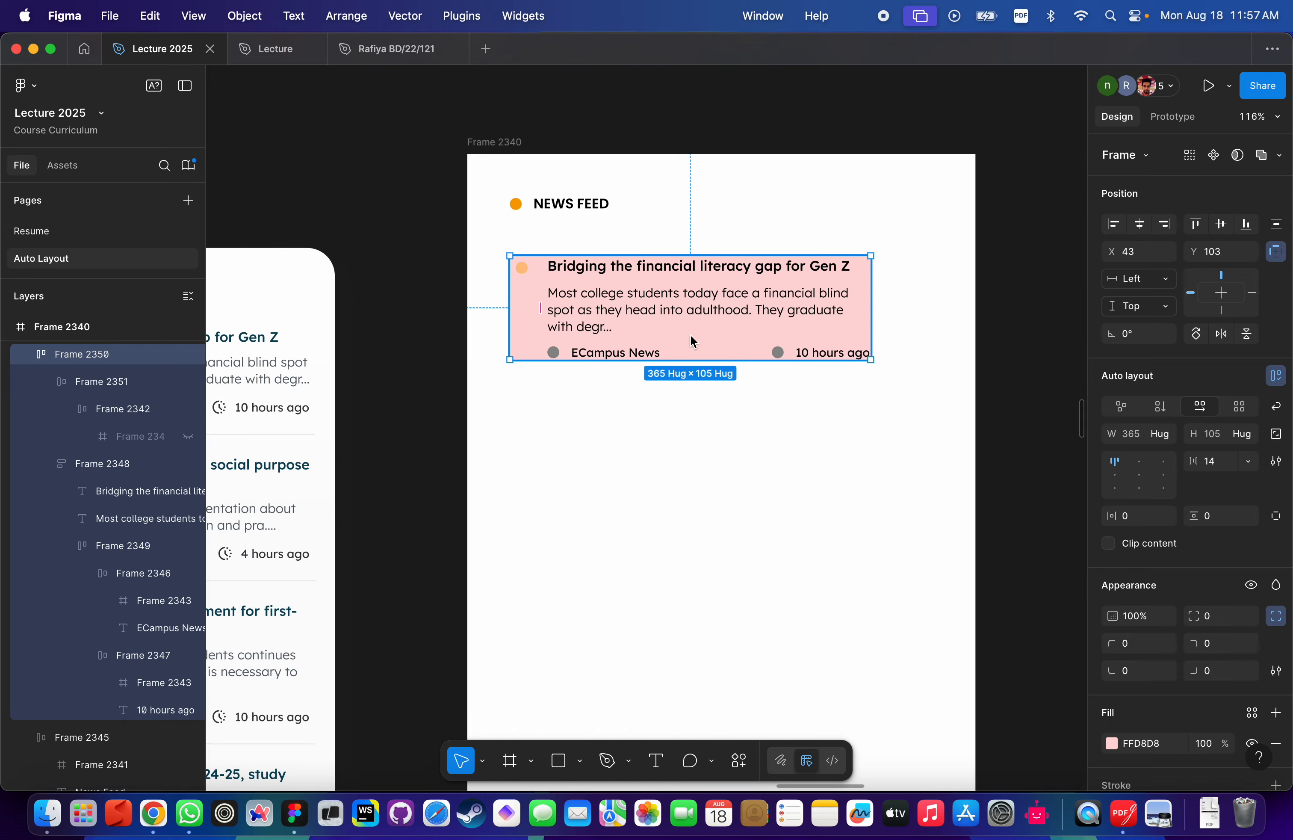
{"action": "scroll", "coordinate": [640, 276], "scroll_direction": "up", "scroll_amount": 2}
{"action": "scroll", "coordinate": [512, 212], "scroll_direction": "down", "scroll_amount": 3}
Delete the empty Frame 2341 and widen Frame 2340 to 856.
{"action": "left_click", "coordinate": [458, 146]}
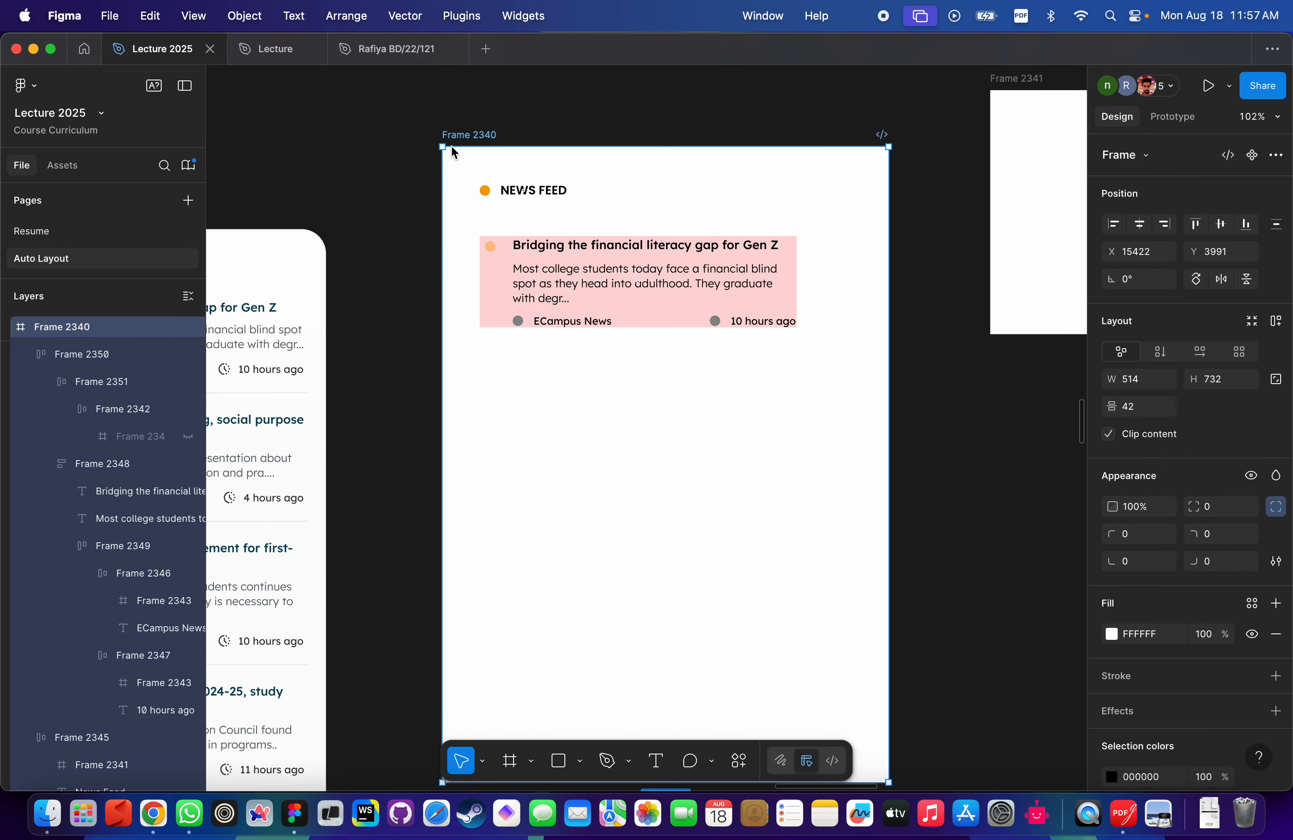
{"action": "scroll", "coordinate": [452, 146], "scroll_direction": "down", "scroll_amount": 4}
{"action": "left_click", "coordinate": [725, 107]}
{"action": "key", "text": "Delete"}
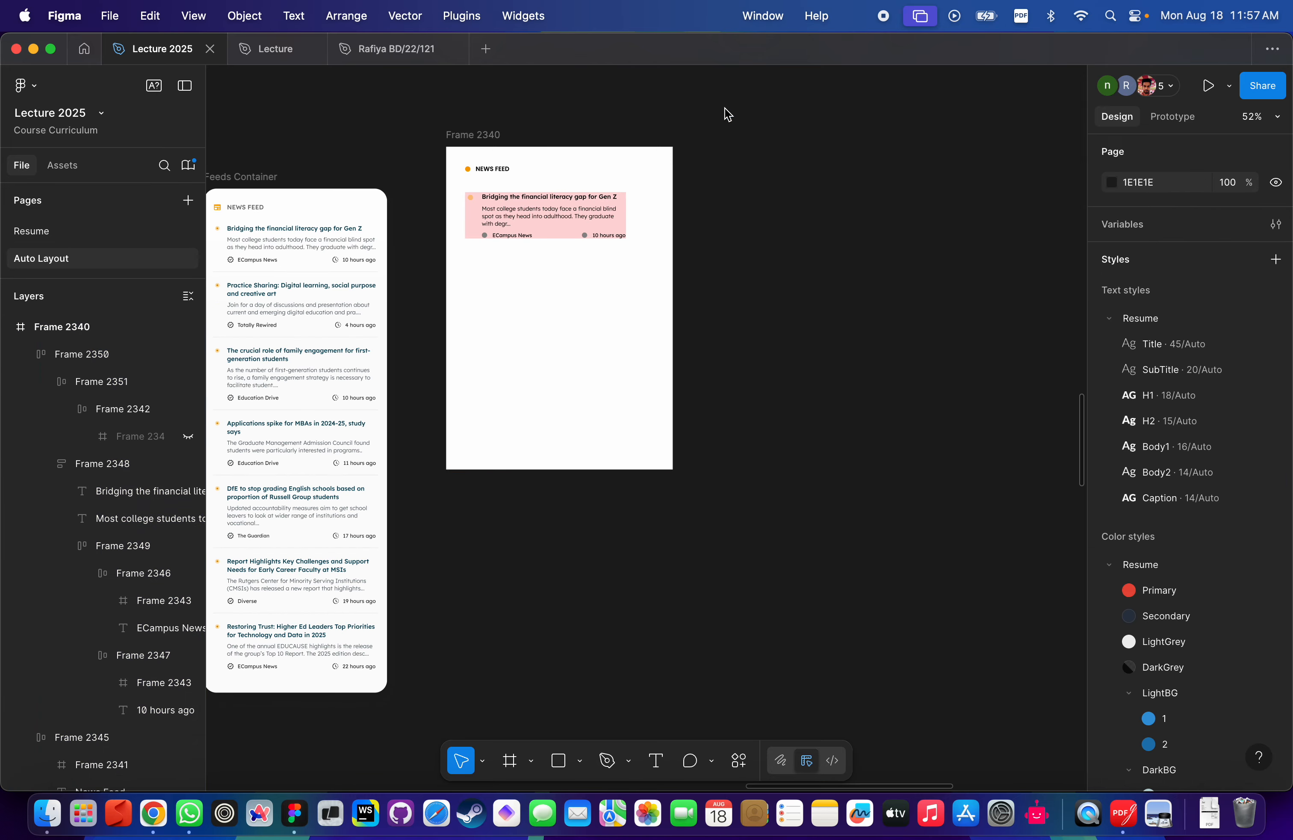
{"action": "left_click", "coordinate": [486, 134]}
{"action": "left_click_drag", "start_coordinate": [674, 289], "coordinate": [823, 292]}
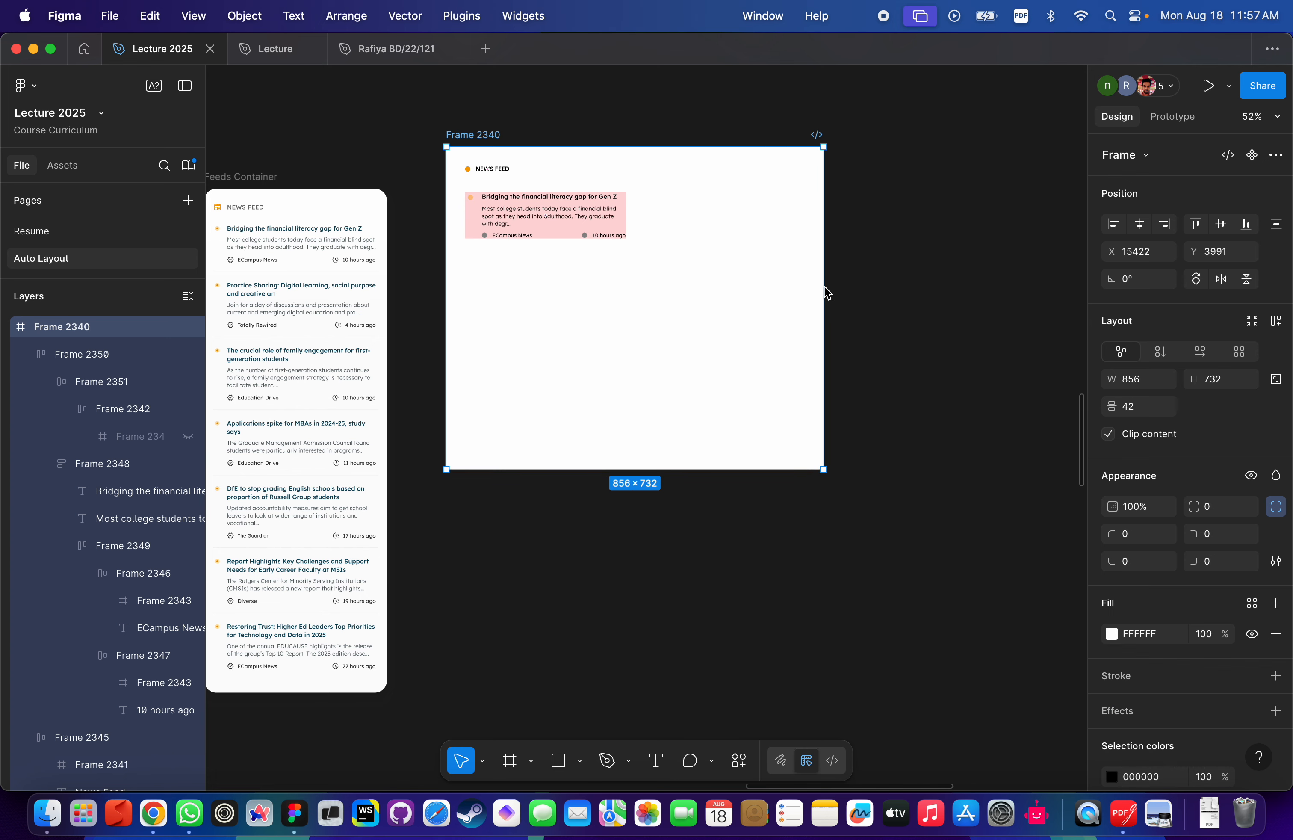
Try widening the pink card, Frame 2350, to 601 and return its width to hugging the contents.
{"action": "scroll", "coordinate": [606, 195], "scroll_direction": "up", "scroll_amount": 3}
{"action": "scroll", "coordinate": [609, 202], "scroll_direction": "left", "scroll_amount": 5}
{"action": "scroll", "coordinate": [609, 202], "scroll_direction": "up", "scroll_amount": 2}
{"action": "left_click", "coordinate": [625, 305]}
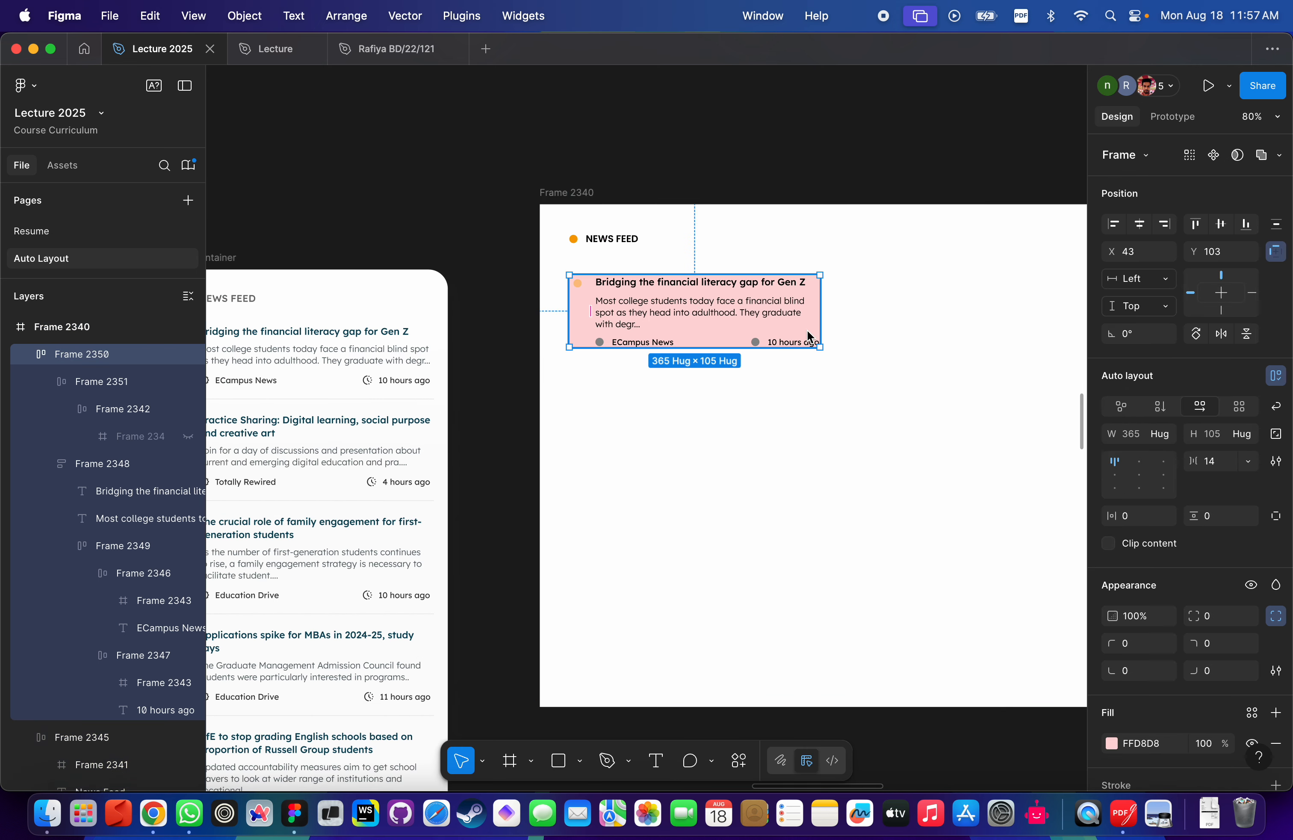
{"action": "left_click_drag", "start_coordinate": [820, 316], "coordinate": [983, 319]}
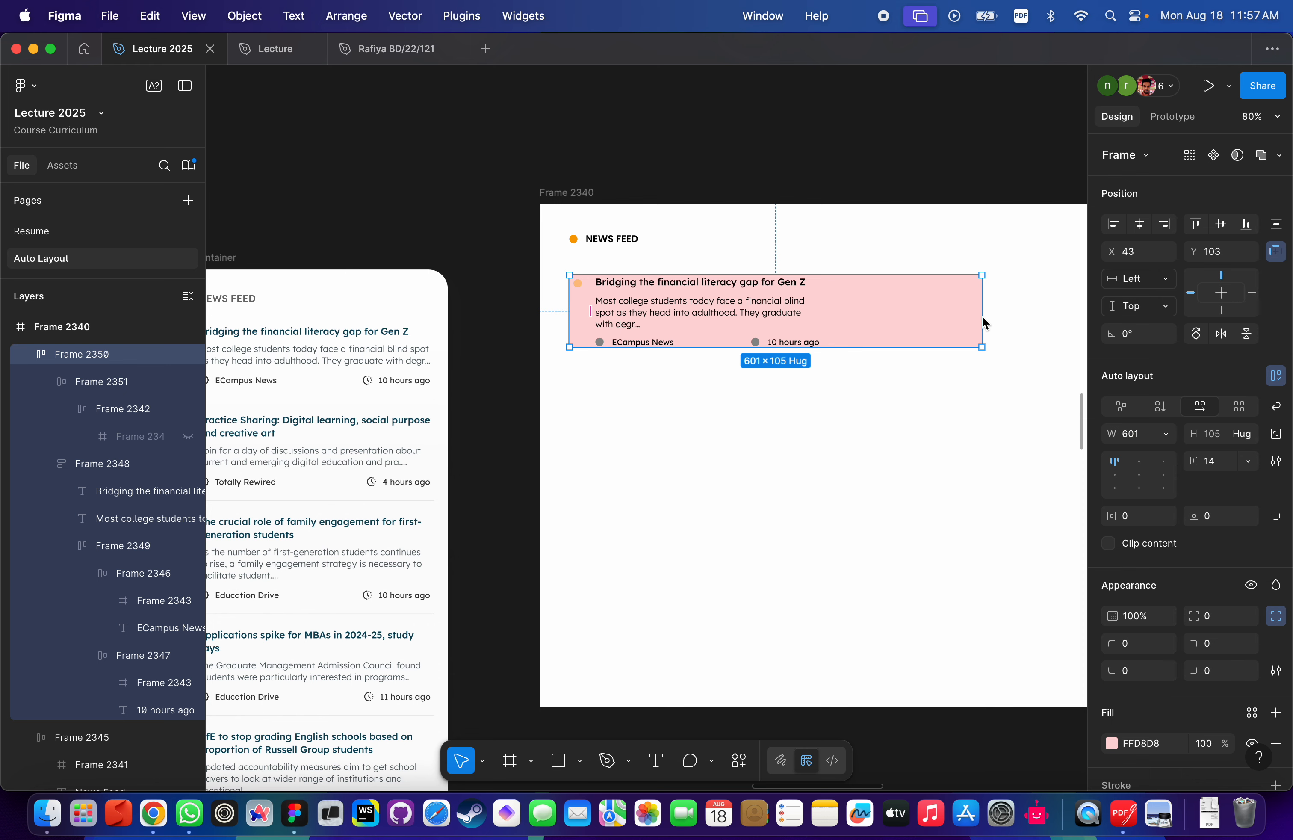
{"action": "double_click", "coordinate": [981, 316]}
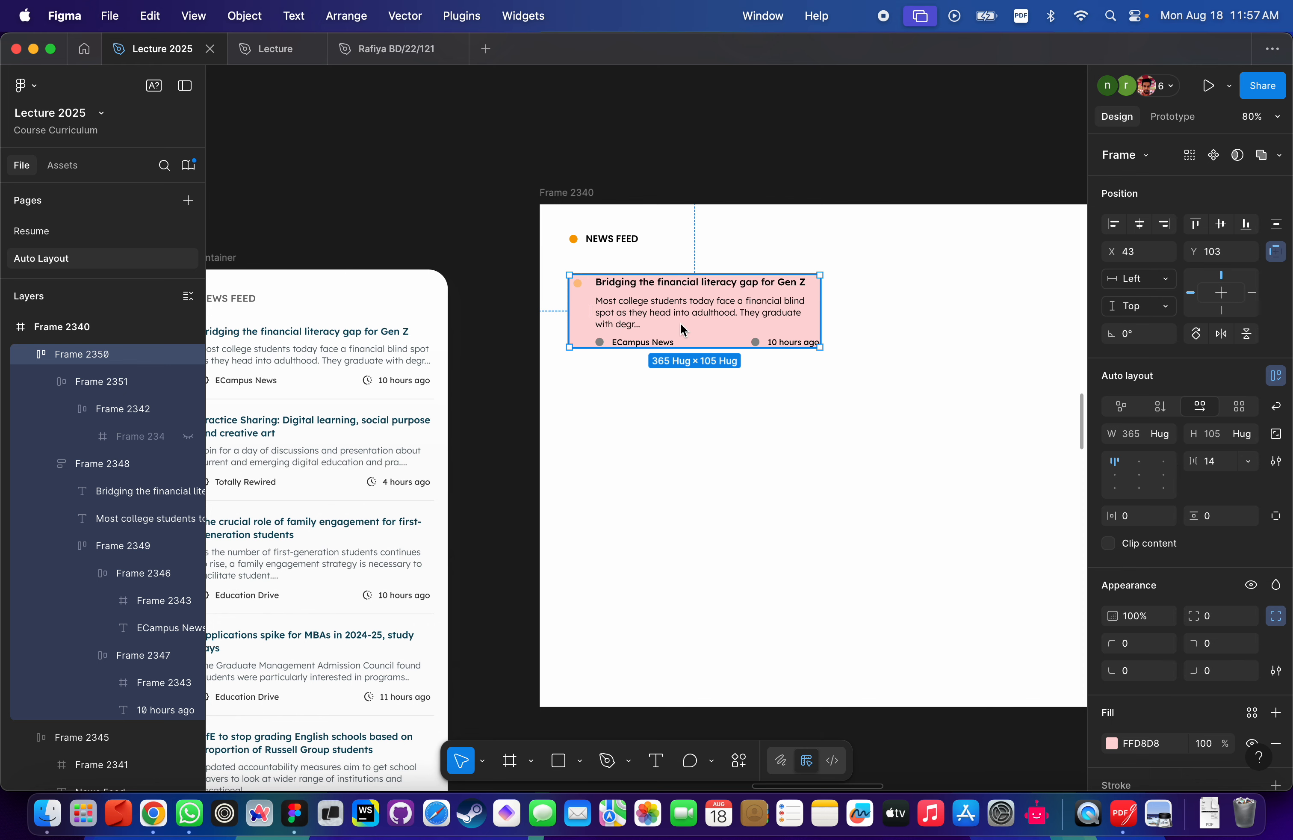
Try widening Frame 2350 to 458, inspect its bullet wrapper and text frame, and restore the hugging width.
{"action": "scroll", "coordinate": [680, 324], "scroll_direction": "up", "scroll_amount": 5}
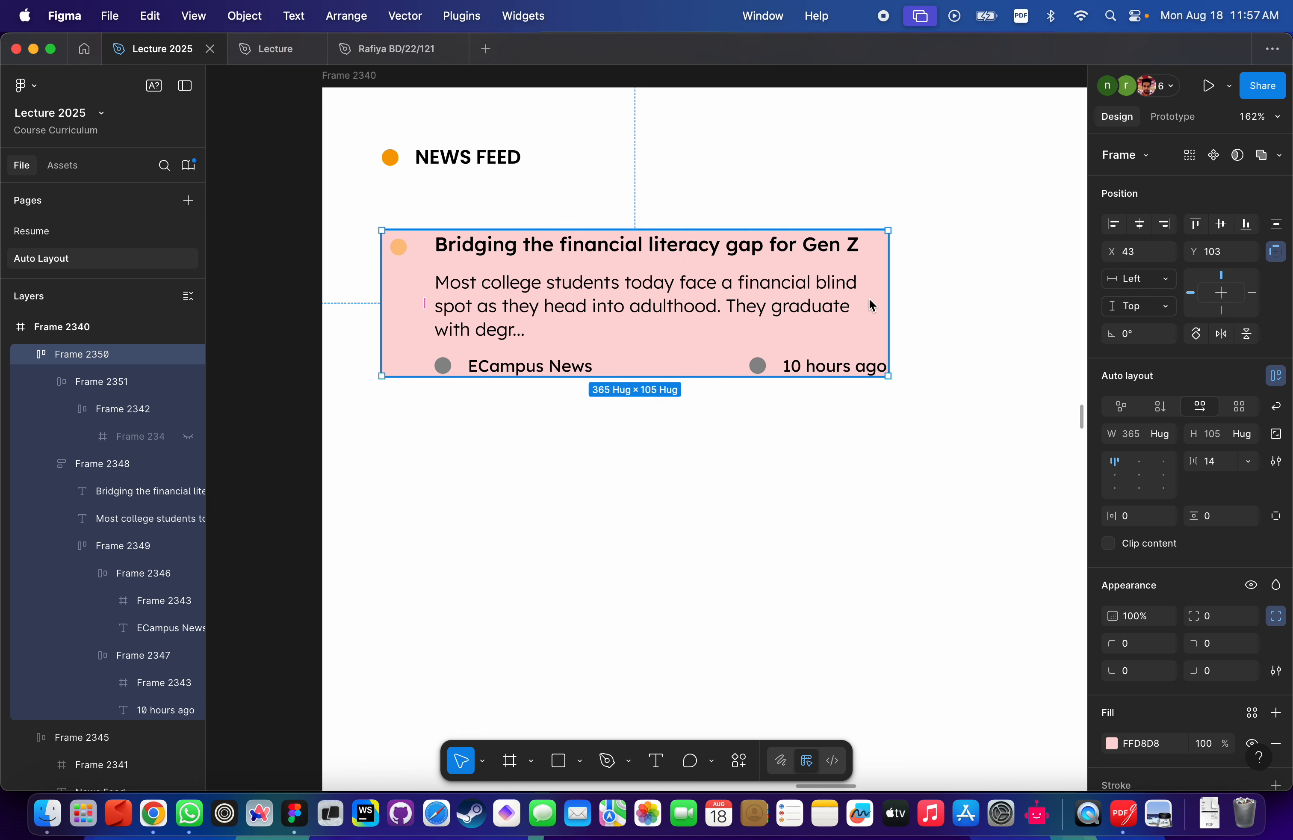
{"action": "left_click_drag", "start_coordinate": [889, 295], "coordinate": [1018, 294]}
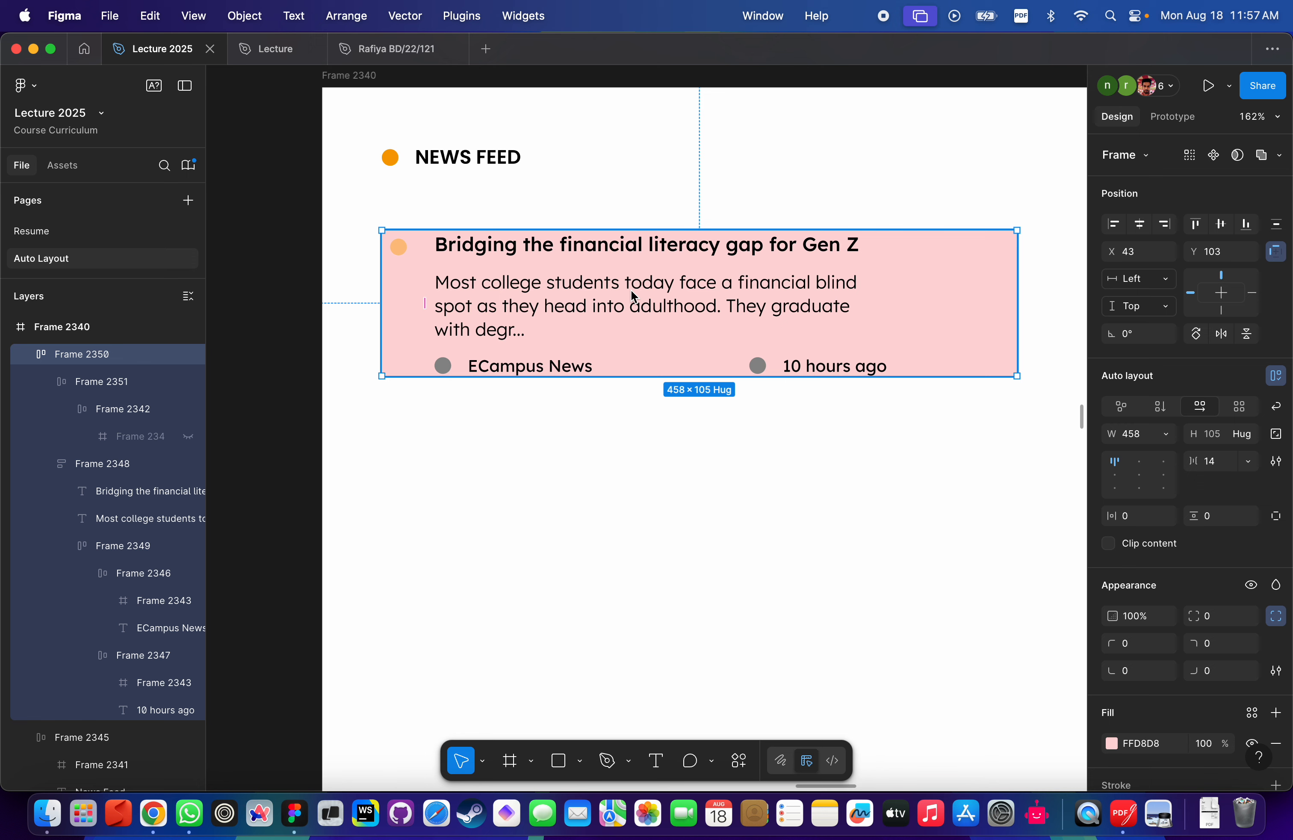
{"action": "double_click", "coordinate": [593, 285]}
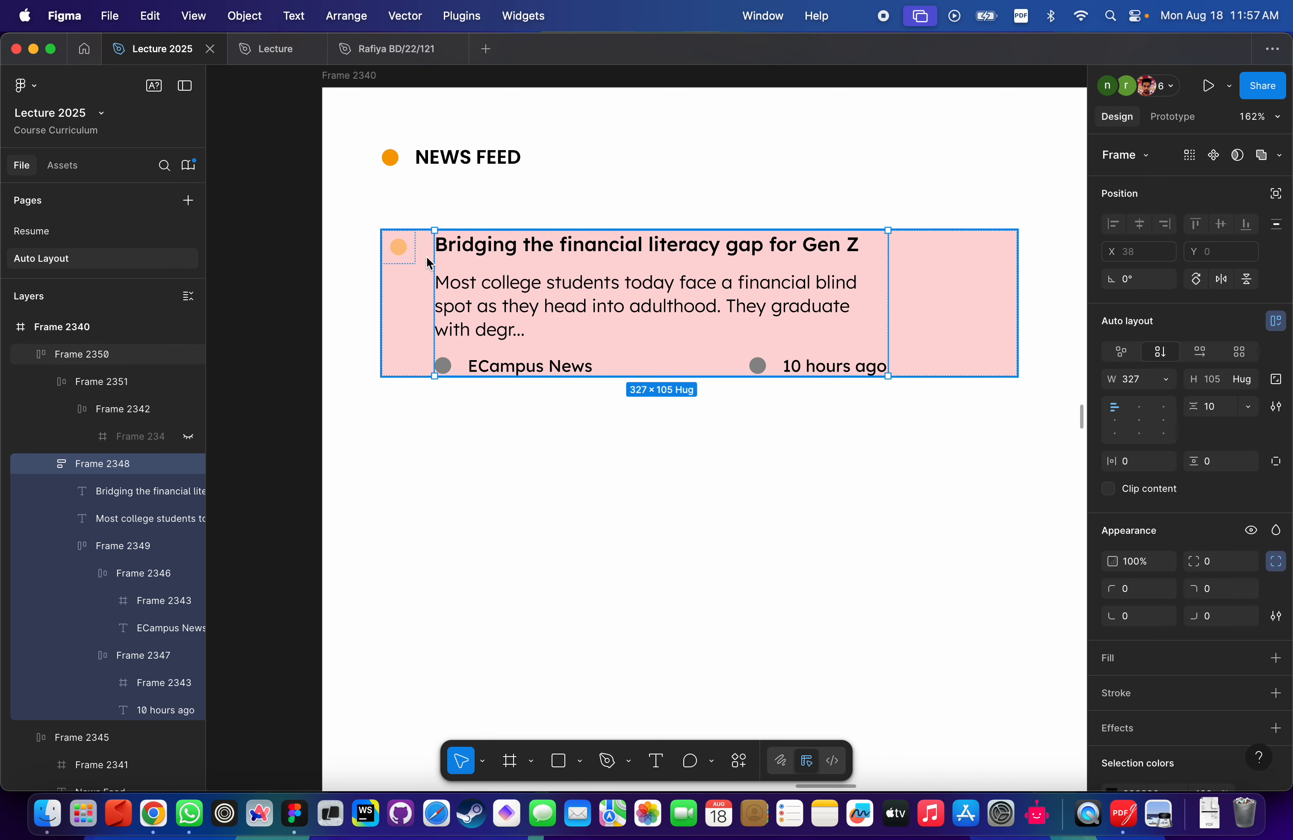
{"action": "left_click", "coordinate": [399, 247]}
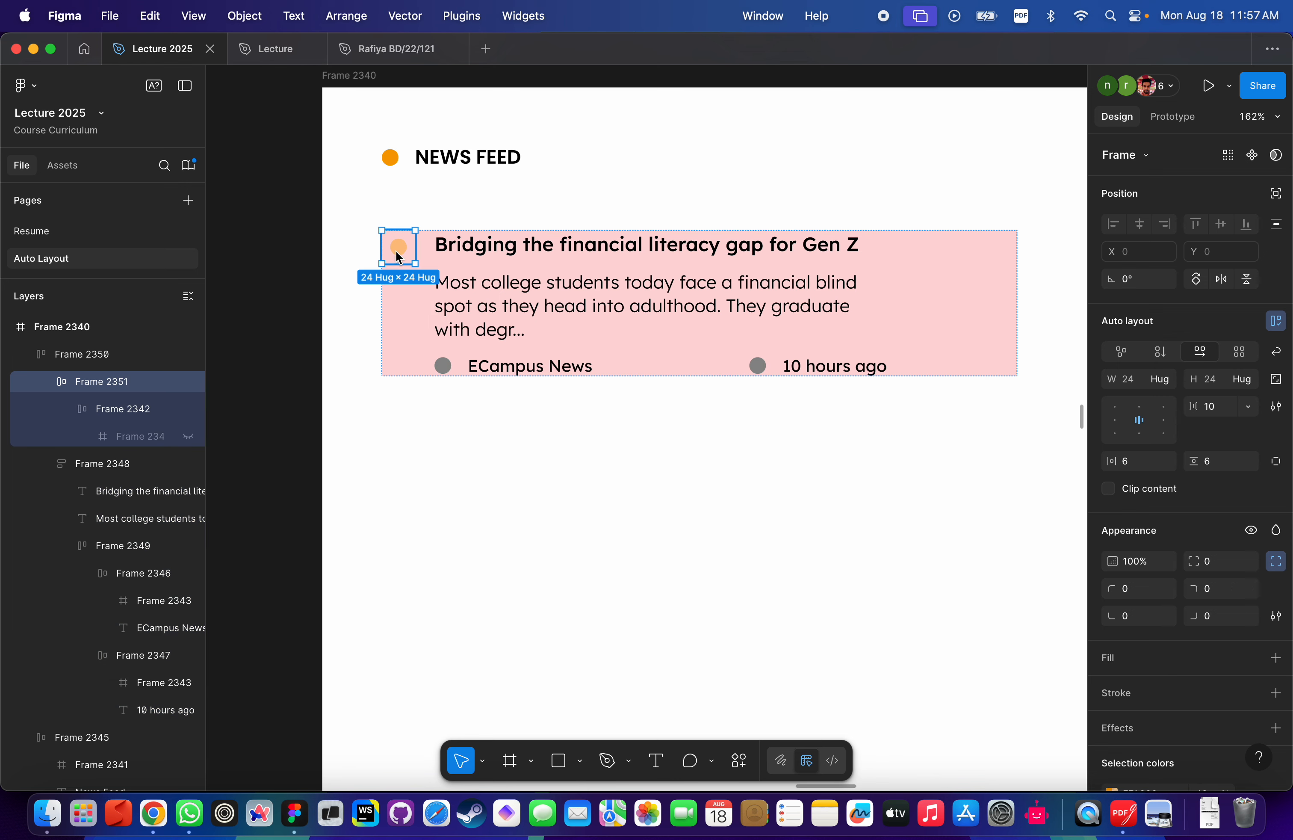
{"action": "left_click", "coordinate": [592, 279]}
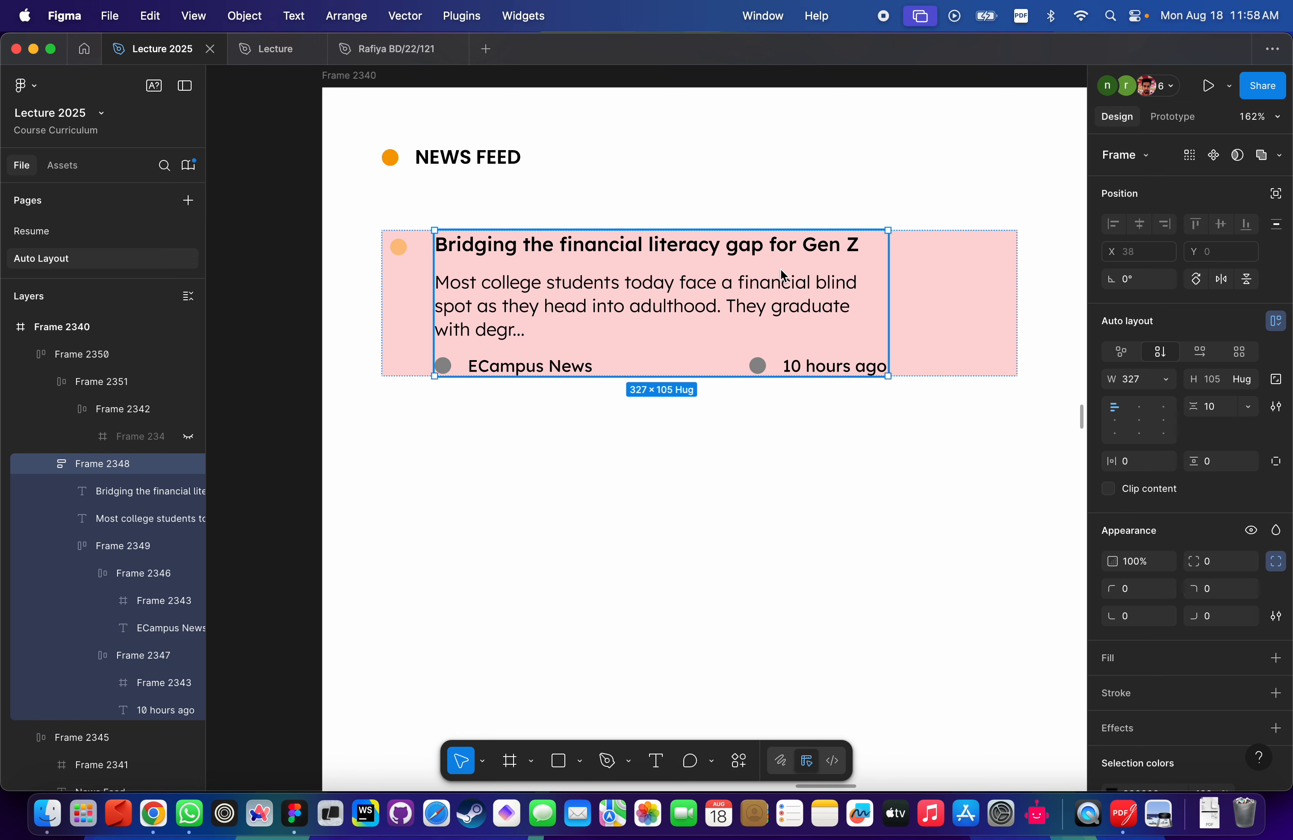
{"action": "key", "text": "Escape"}
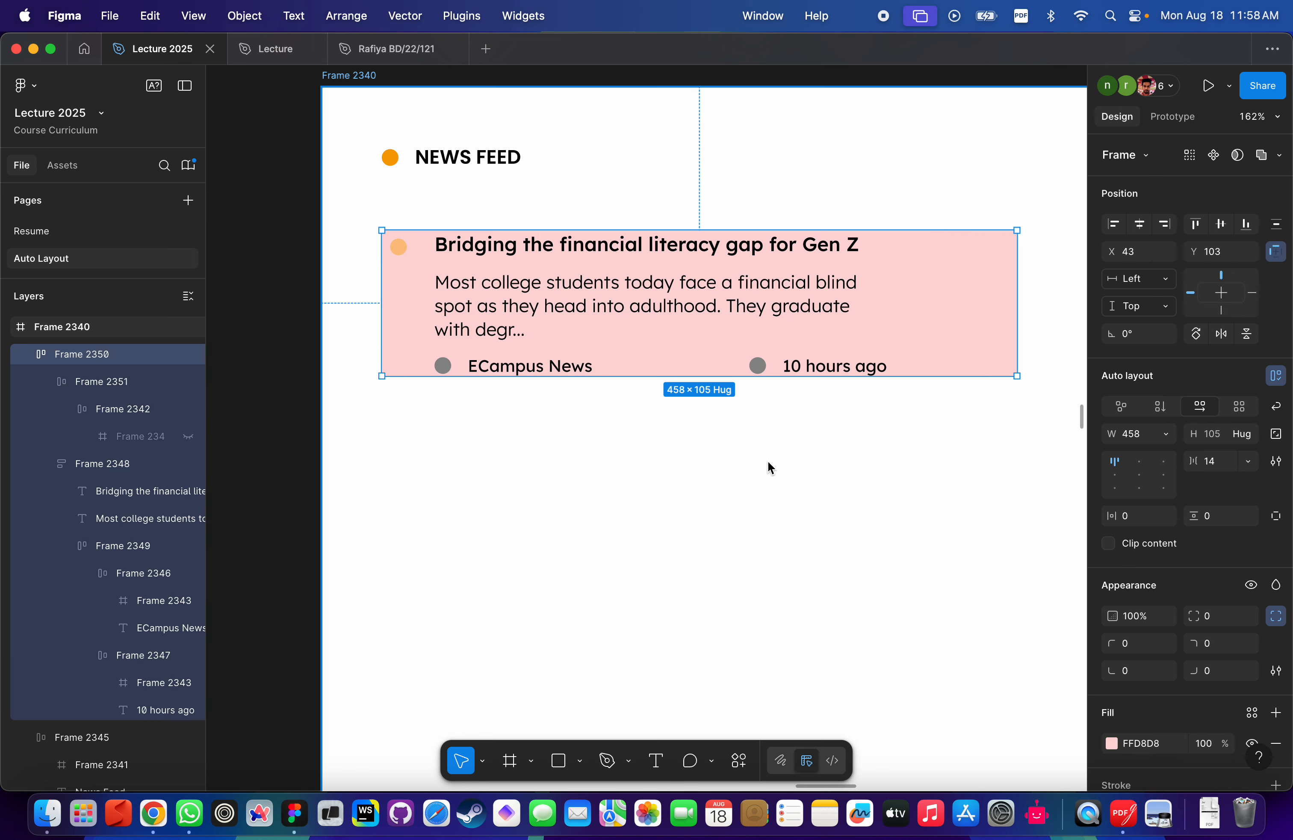
{"action": "left_click", "coordinate": [799, 255]}
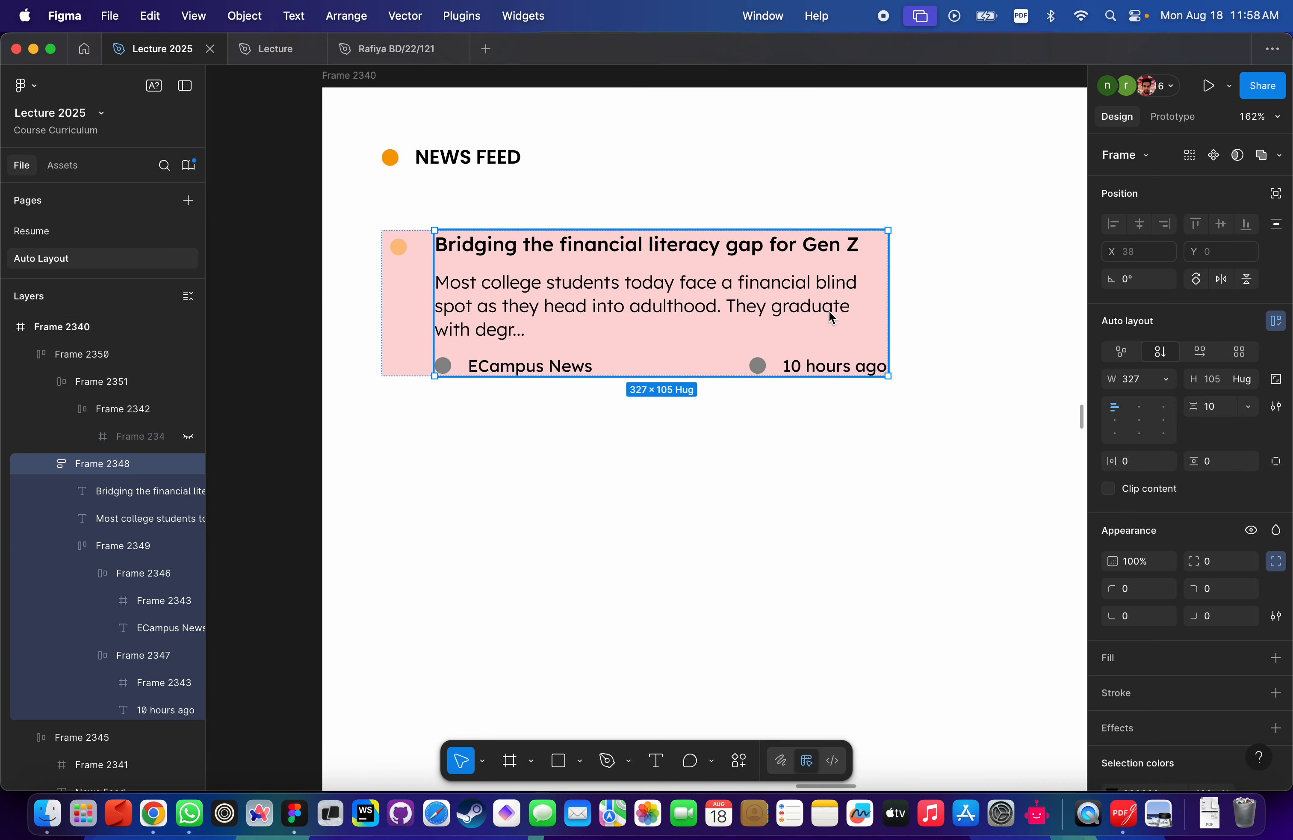
{"action": "left_click", "coordinate": [589, 173]}
Set the width of the card's text frame, Frame 2348, to Fill container.
{"action": "left_click", "coordinate": [627, 284]}
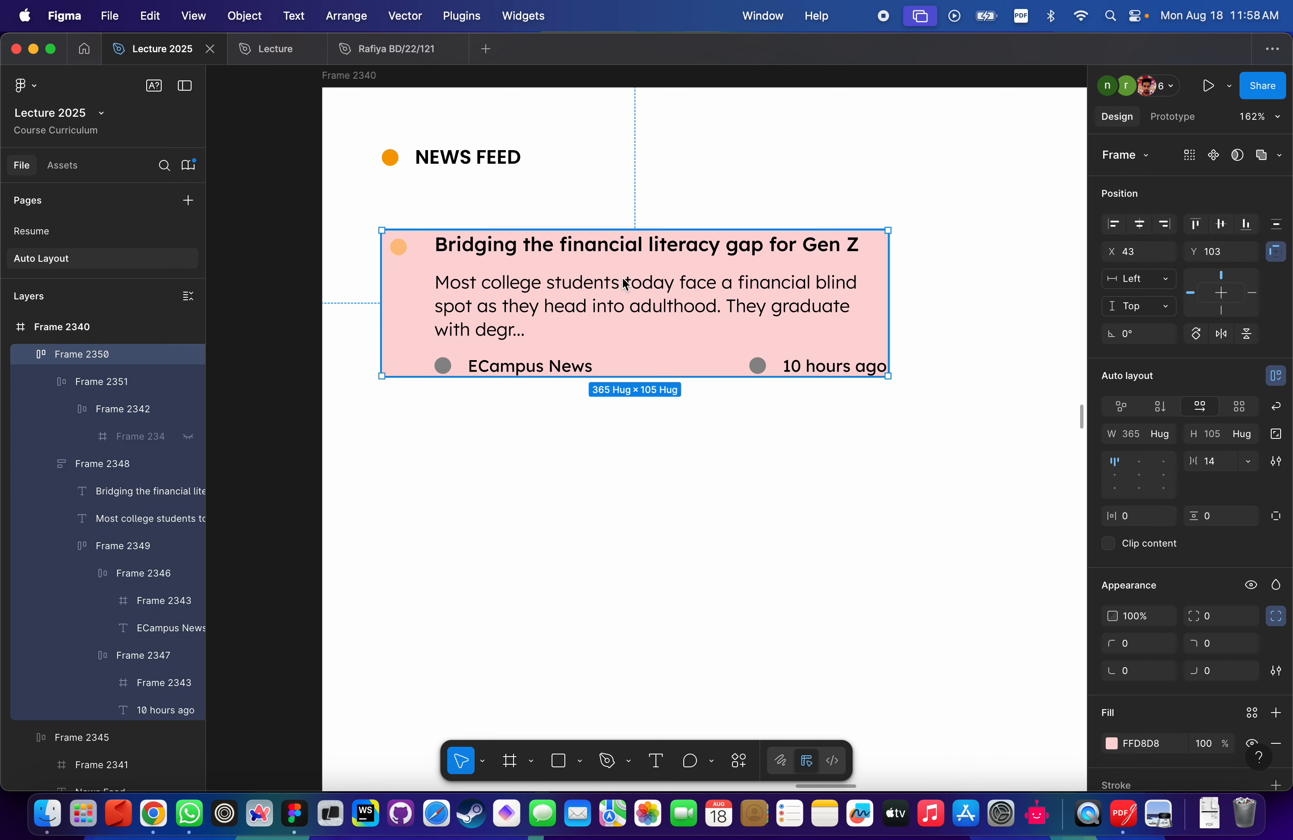
{"action": "left_click", "coordinate": [635, 305]}
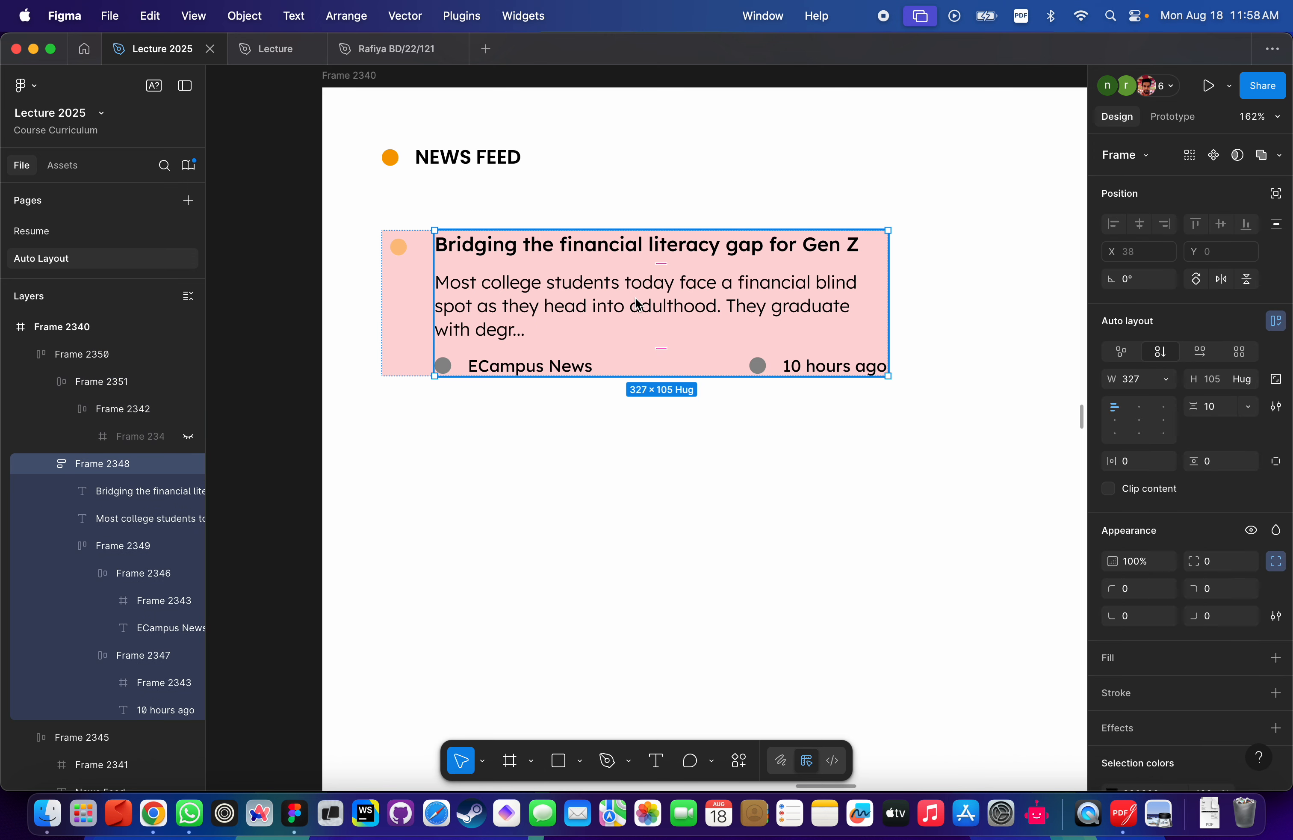
{"action": "left_click", "coordinate": [1167, 380]}
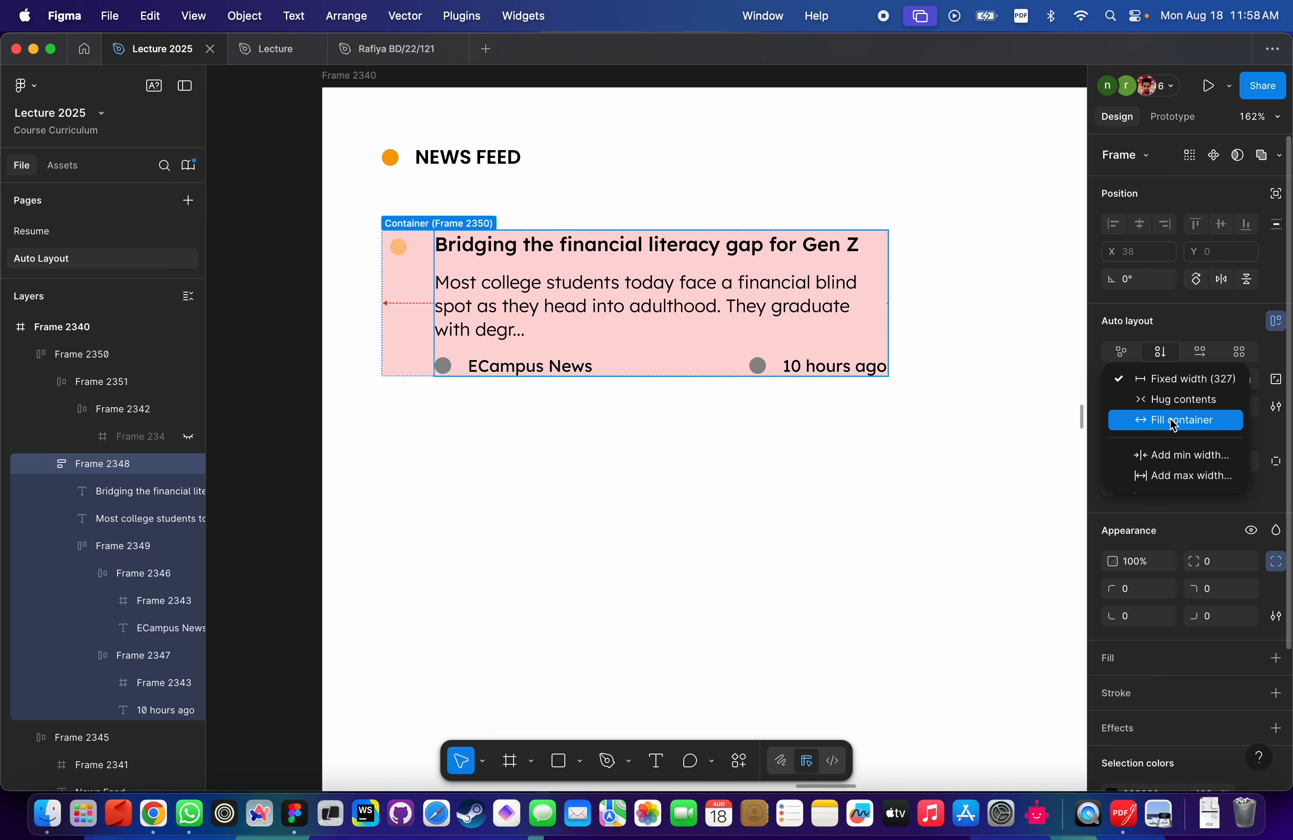
{"action": "left_click", "coordinate": [1175, 422]}
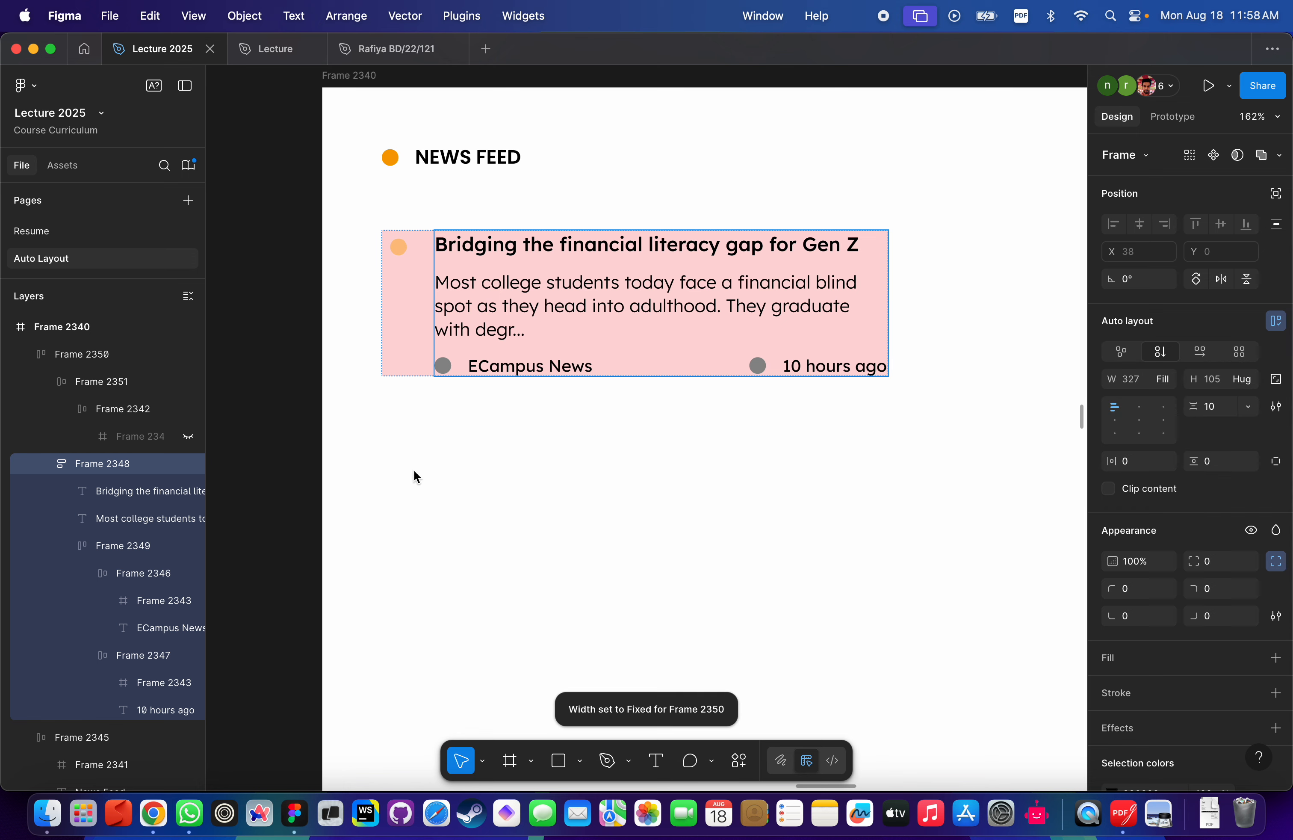
Try widening Frame 2350 to 487 to test how the text frame stretches, and undo the resize.
{"action": "left_click", "coordinate": [400, 242]}
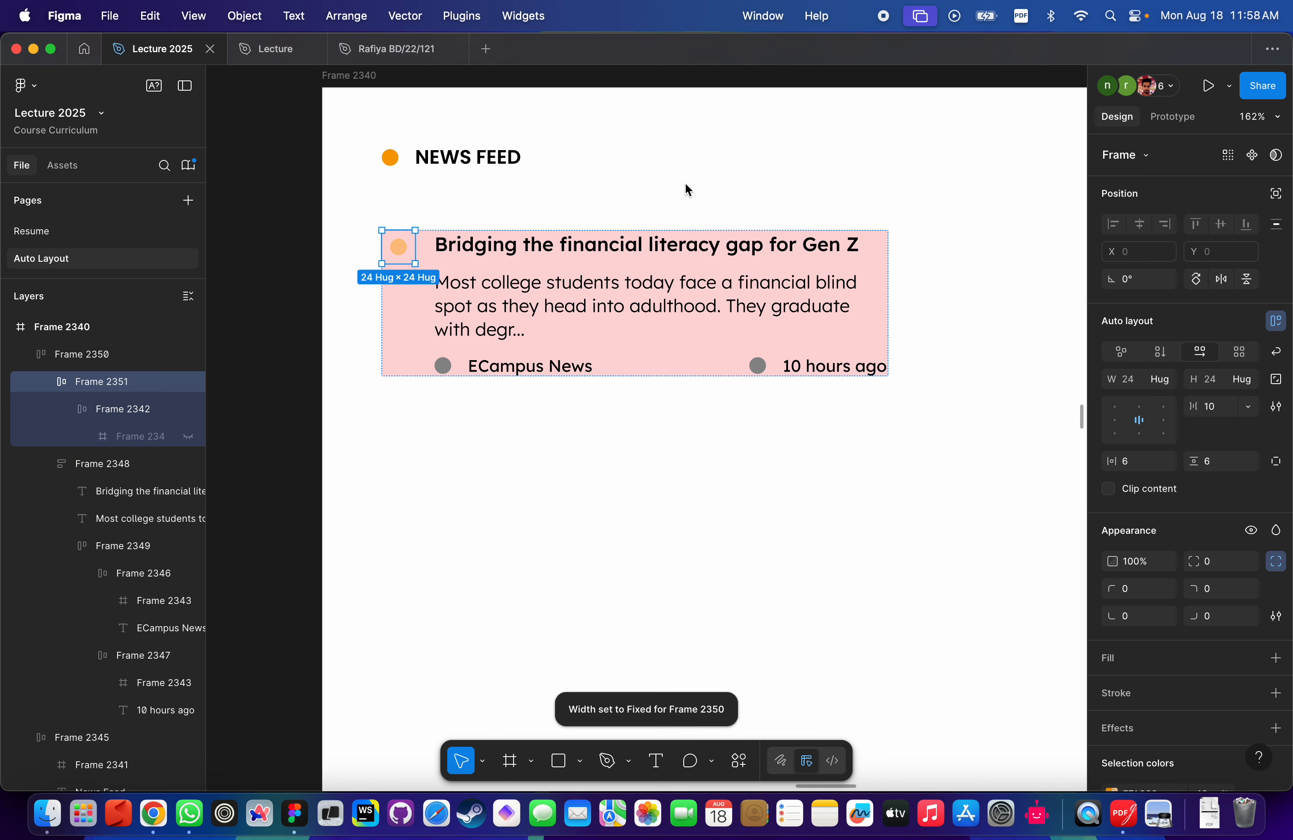
{"action": "key", "text": "Escape"}
{"action": "left_click_drag", "start_coordinate": [910, 302], "coordinate": [1060, 296]}
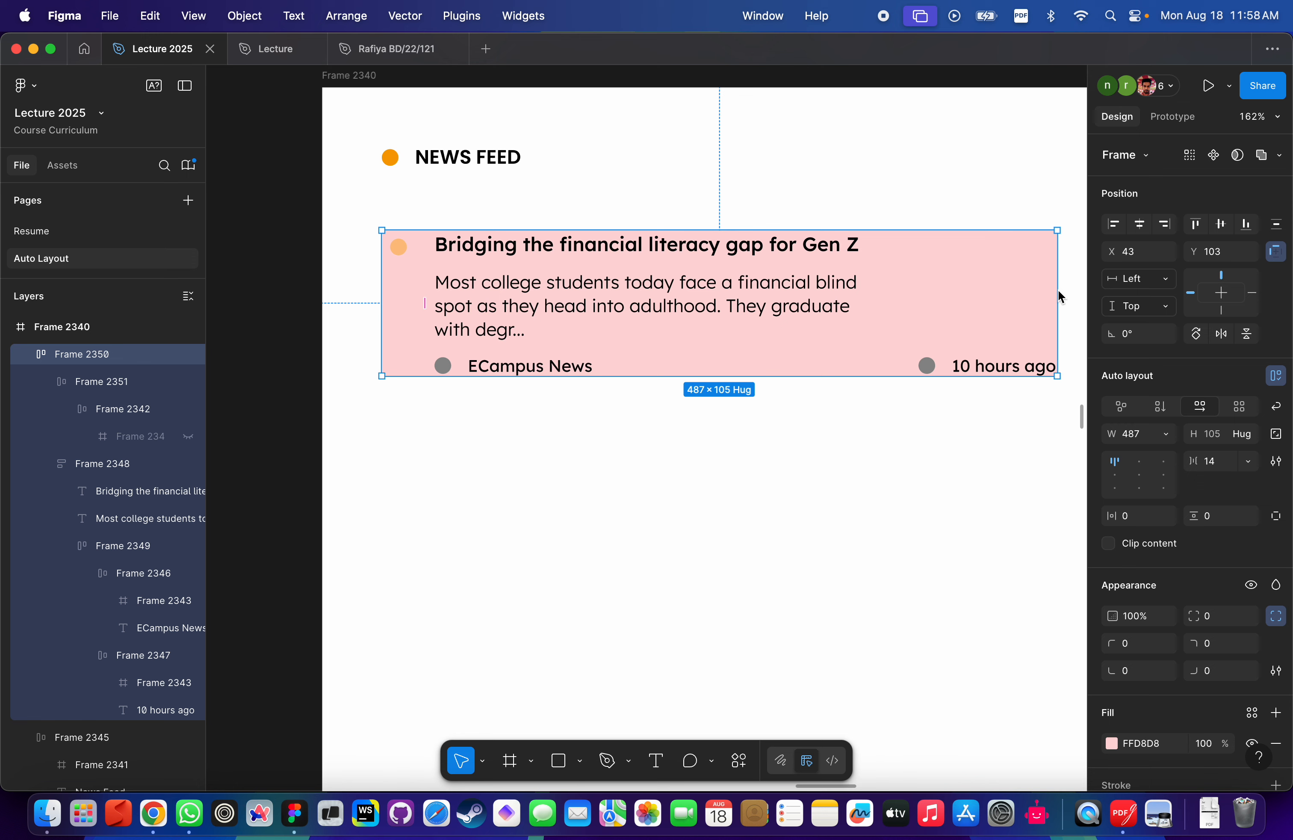
{"action": "key", "text": "super+z"}
Set the width of the card's description text, starting "Most college students", to Fill container.
{"action": "left_click", "coordinate": [664, 293]}
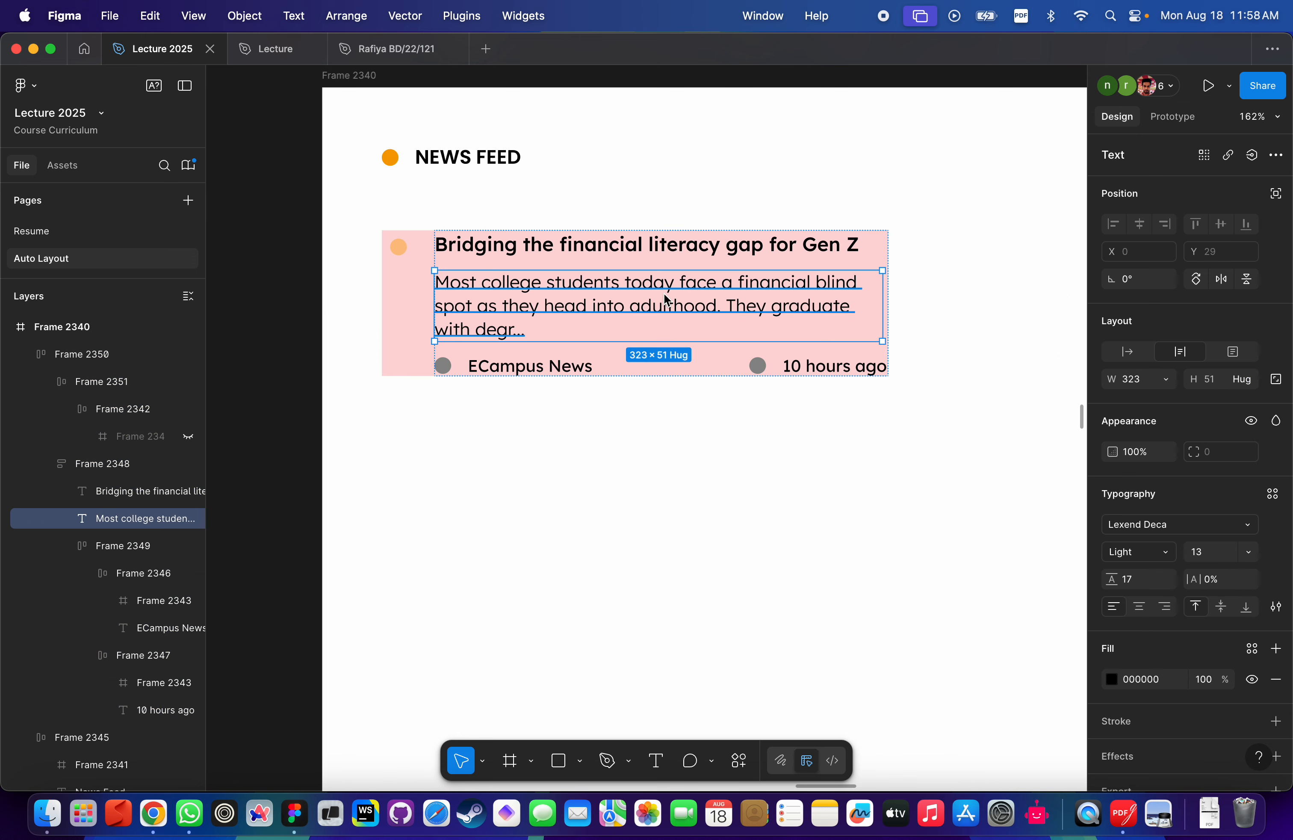
{"action": "key", "text": "Escape"}
{"action": "double_click", "coordinate": [736, 283]}
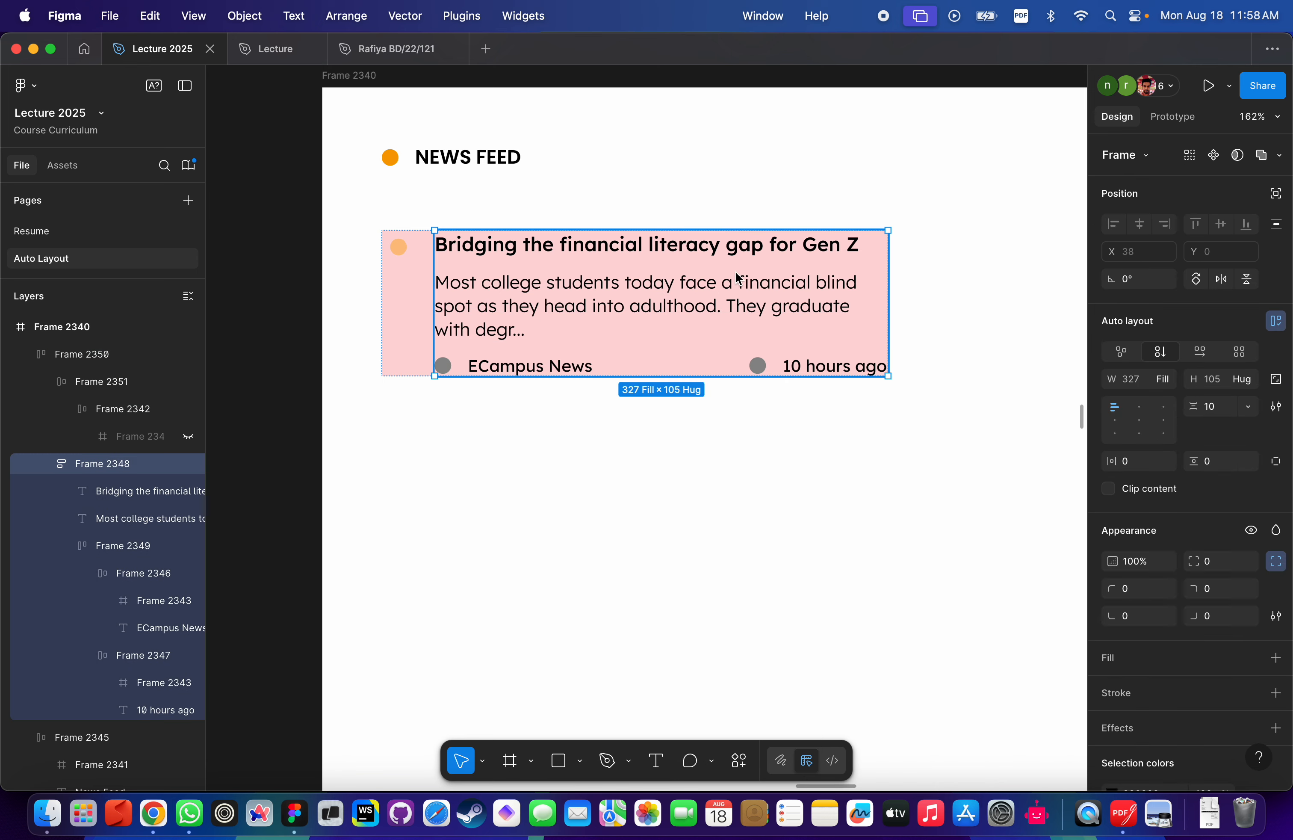
{"action": "left_click", "coordinate": [685, 293]}
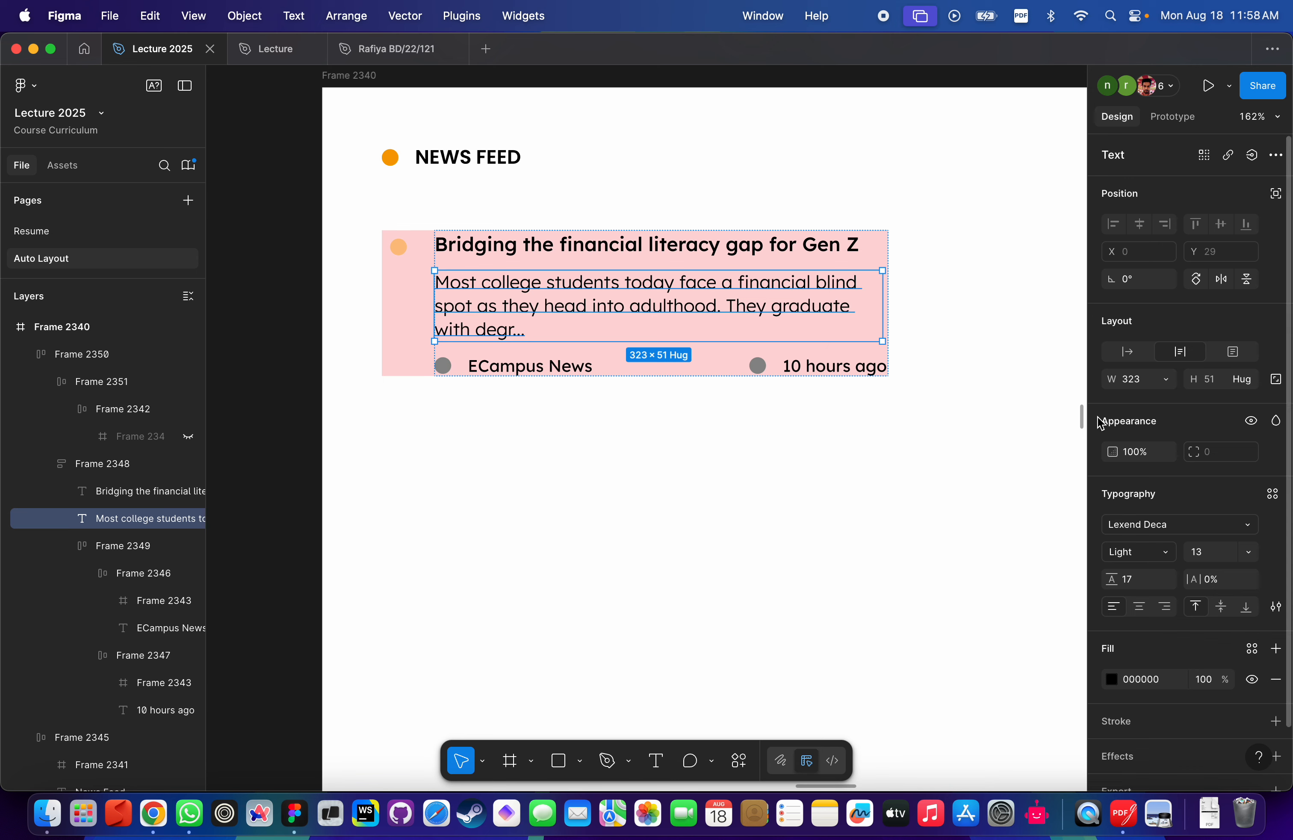
{"action": "left_click", "coordinate": [1168, 380]}
{"action": "left_click", "coordinate": [1182, 420]}
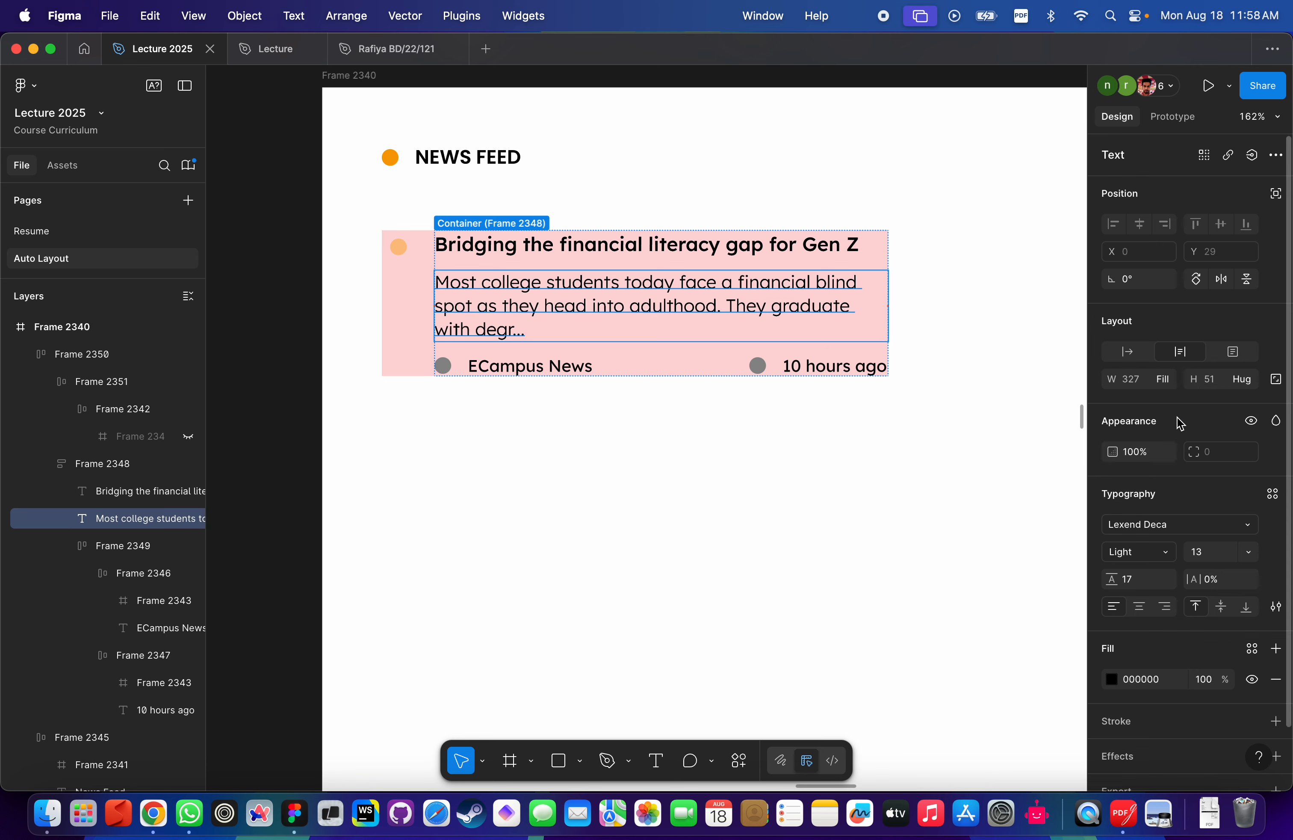
{"action": "key", "text": "super+z"}
{"action": "scroll", "coordinate": [914, 309], "scroll_direction": "up", "scroll_amount": 10}
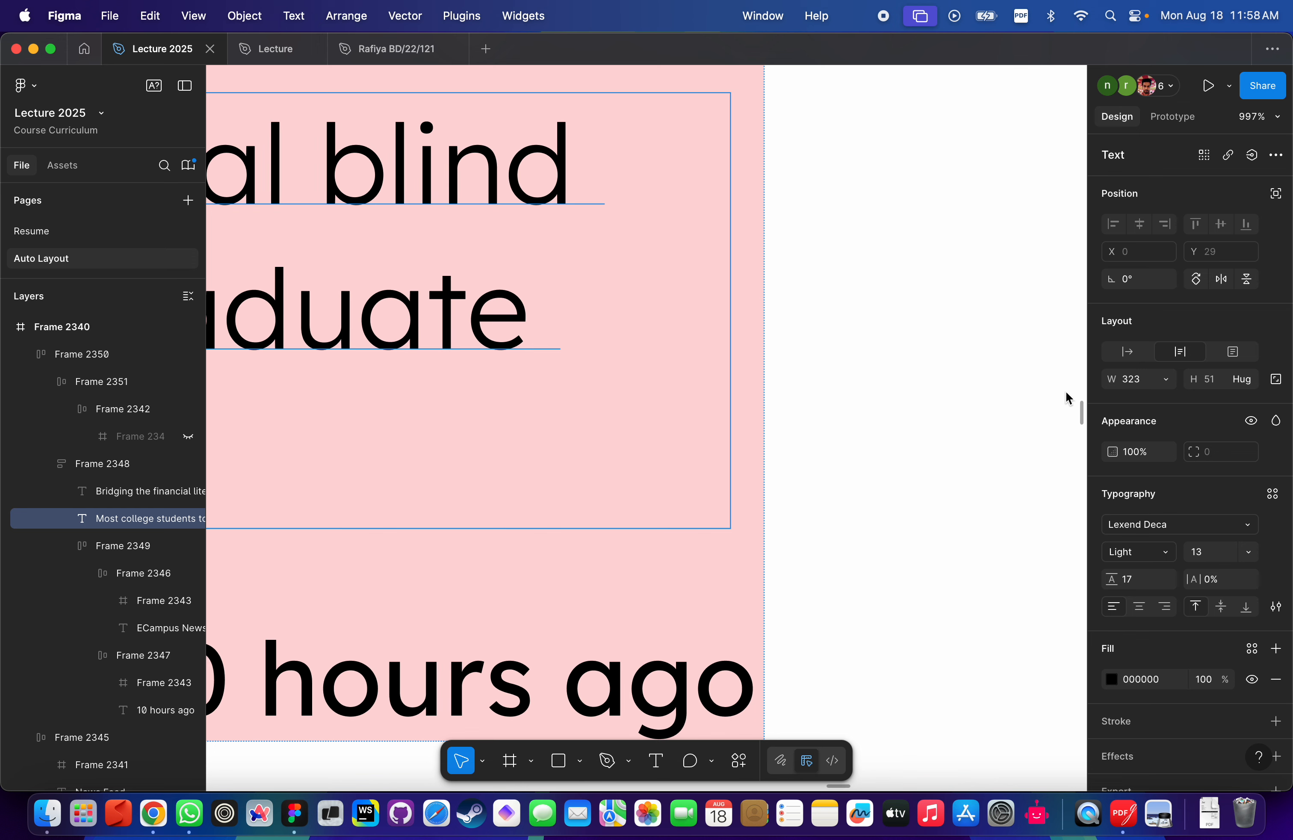
{"action": "scroll", "coordinate": [990, 421], "scroll_direction": "down", "scroll_amount": 3}
{"action": "scroll", "coordinate": [937, 396], "scroll_direction": "up", "scroll_amount": 4}
{"action": "left_click", "coordinate": [1167, 381]}
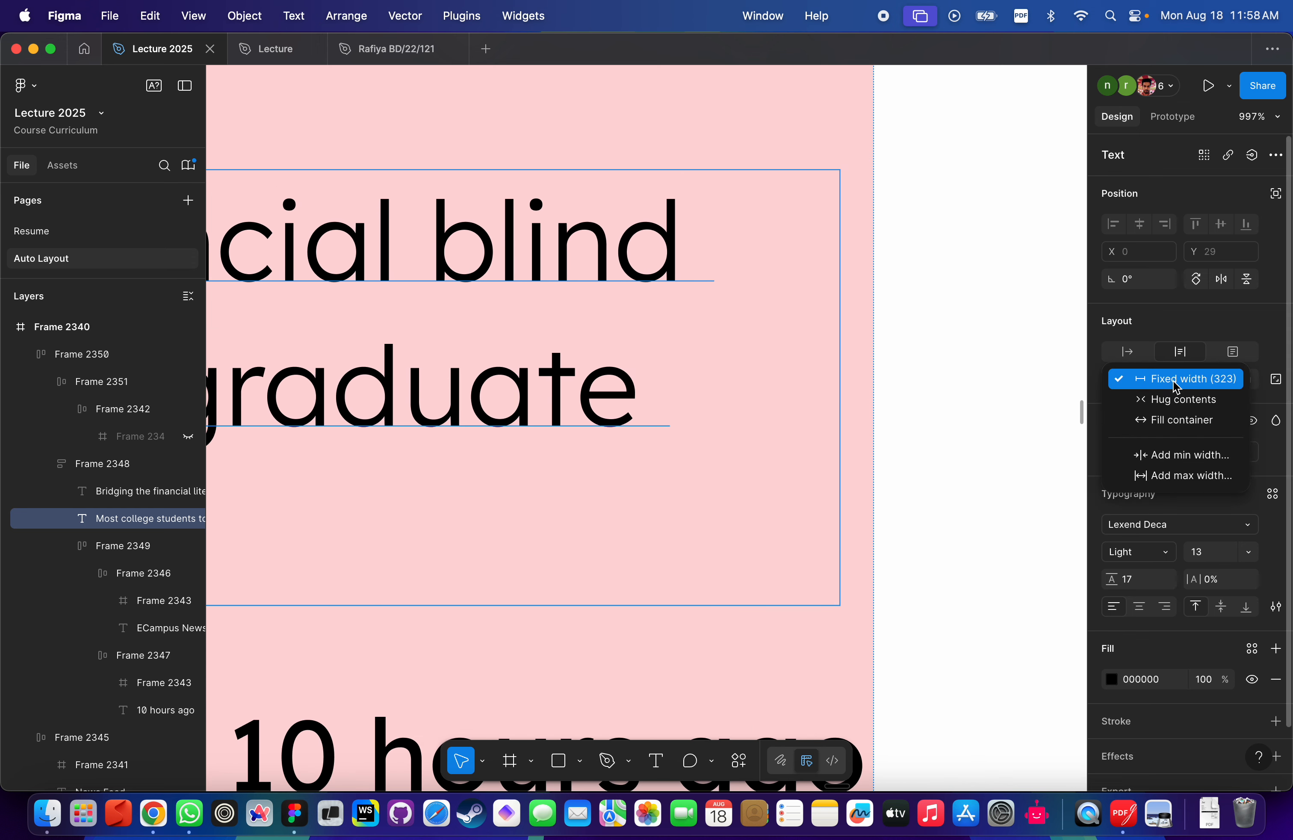
{"action": "left_click", "coordinate": [1178, 420]}
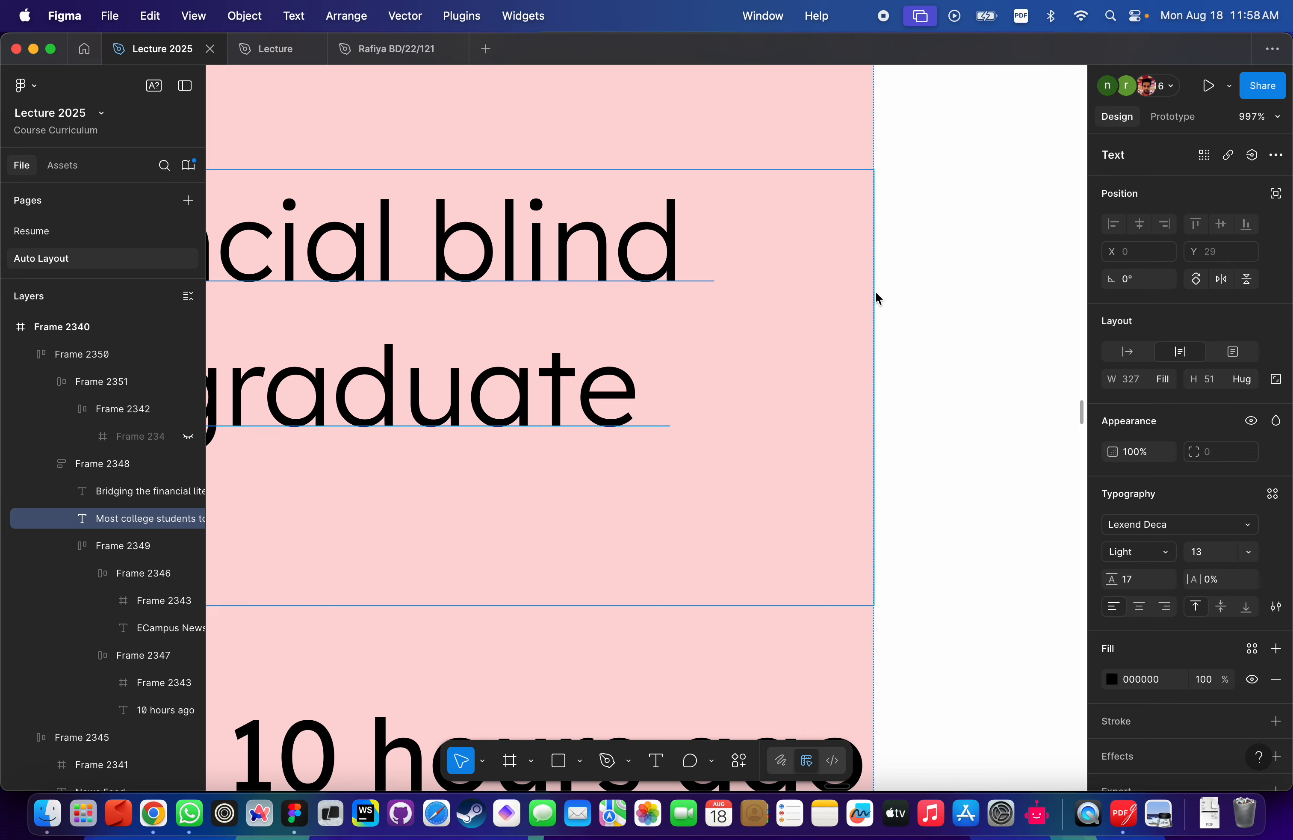
{"action": "scroll", "coordinate": [848, 324], "scroll_direction": "down", "scroll_amount": 10}
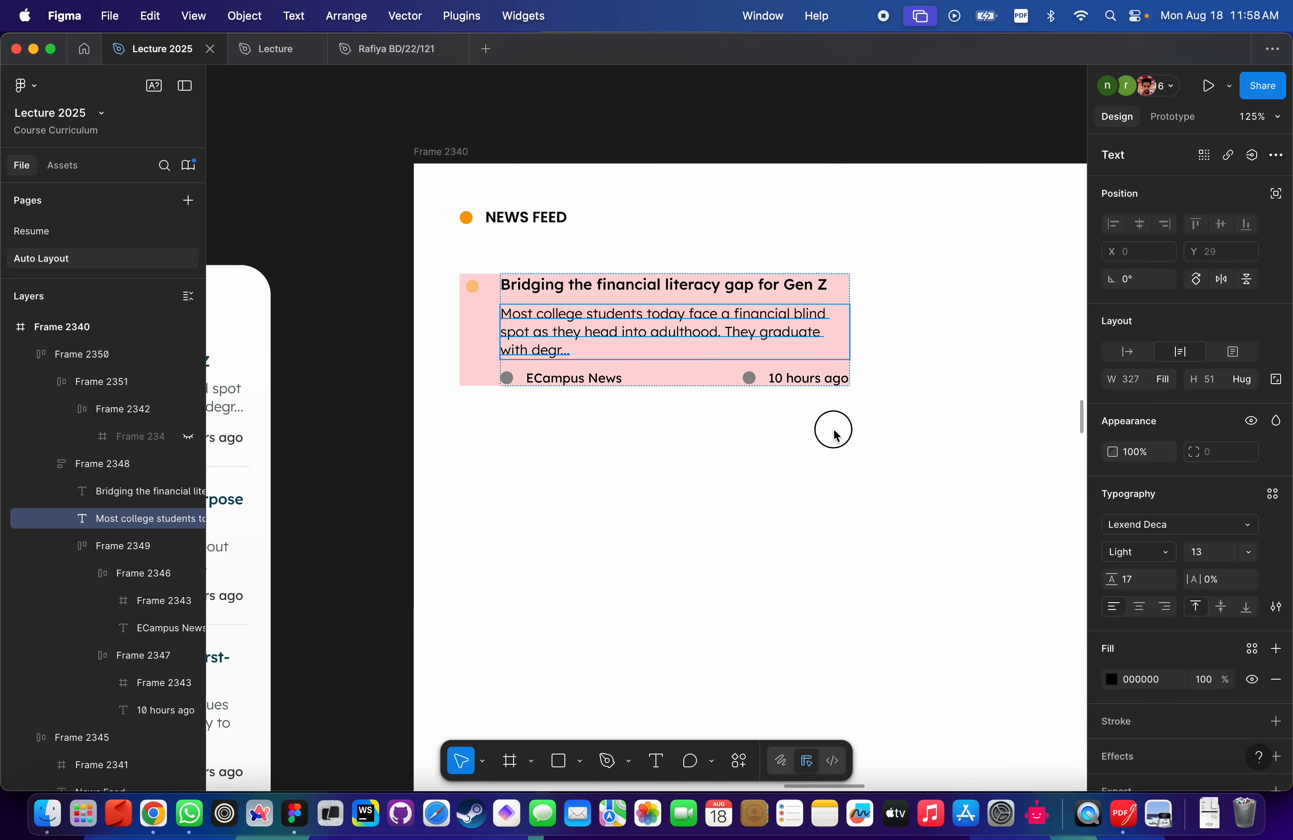
Try widening the pink card again to test how the description text reflows, and undo the resize.
{"action": "left_click", "coordinate": [823, 420]}
{"action": "left_click", "coordinate": [540, 295]}
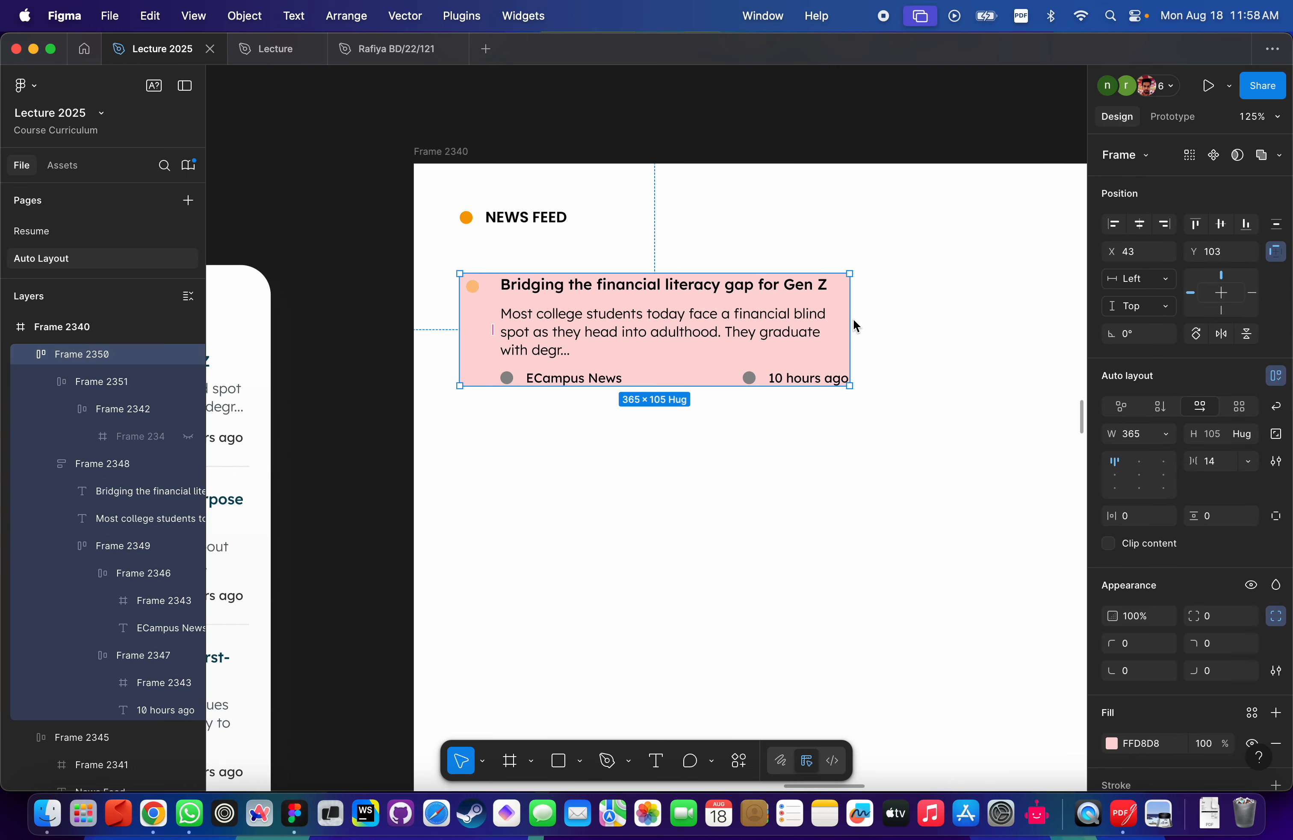
{"action": "left_click_drag", "start_coordinate": [850, 325], "coordinate": [936, 328]}
{"action": "key", "text": "super+z"}
Try appending "hgriohdwoghsdougsdofgh" to the card title to test its hugging width, and undo the added text.
{"action": "double_click", "coordinate": [663, 291]}
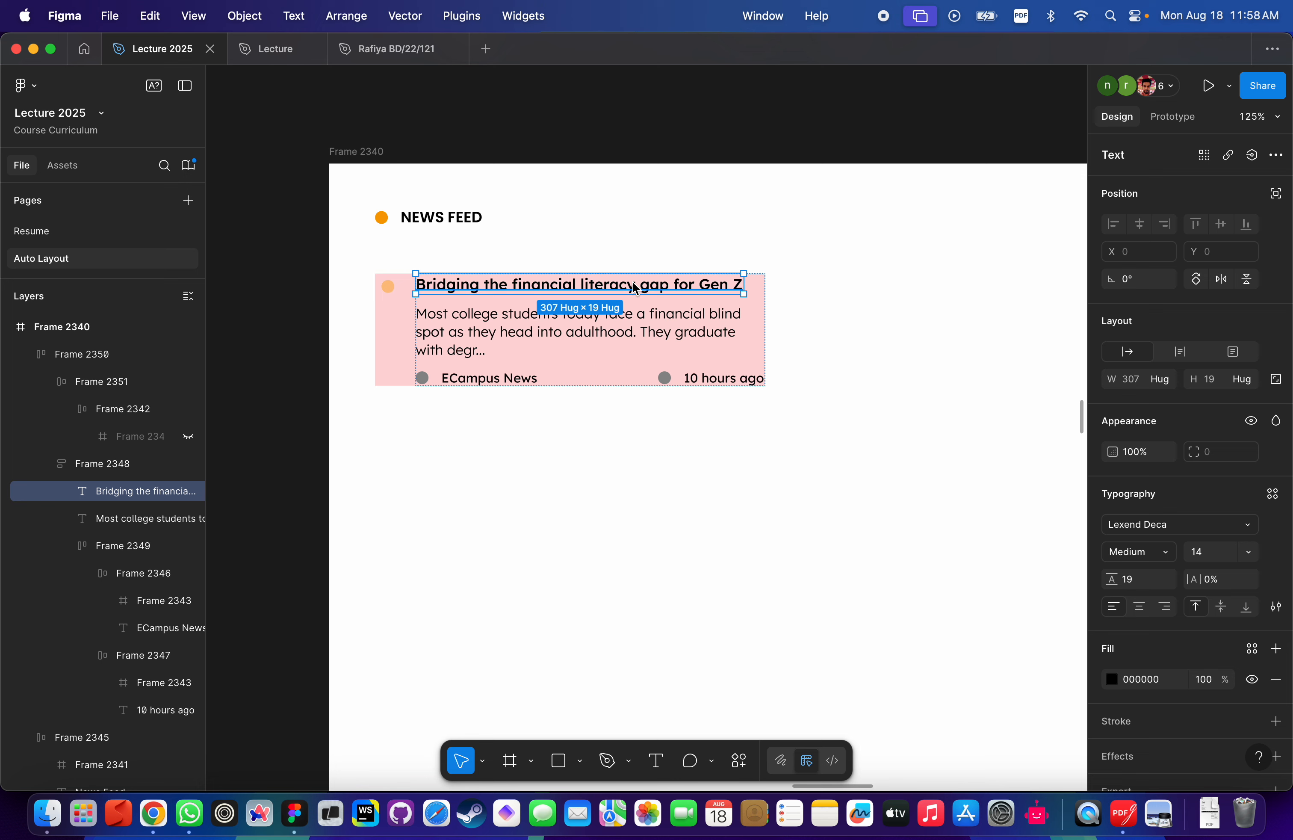
{"action": "scroll", "coordinate": [636, 288], "scroll_direction": "up", "scroll_amount": 3}
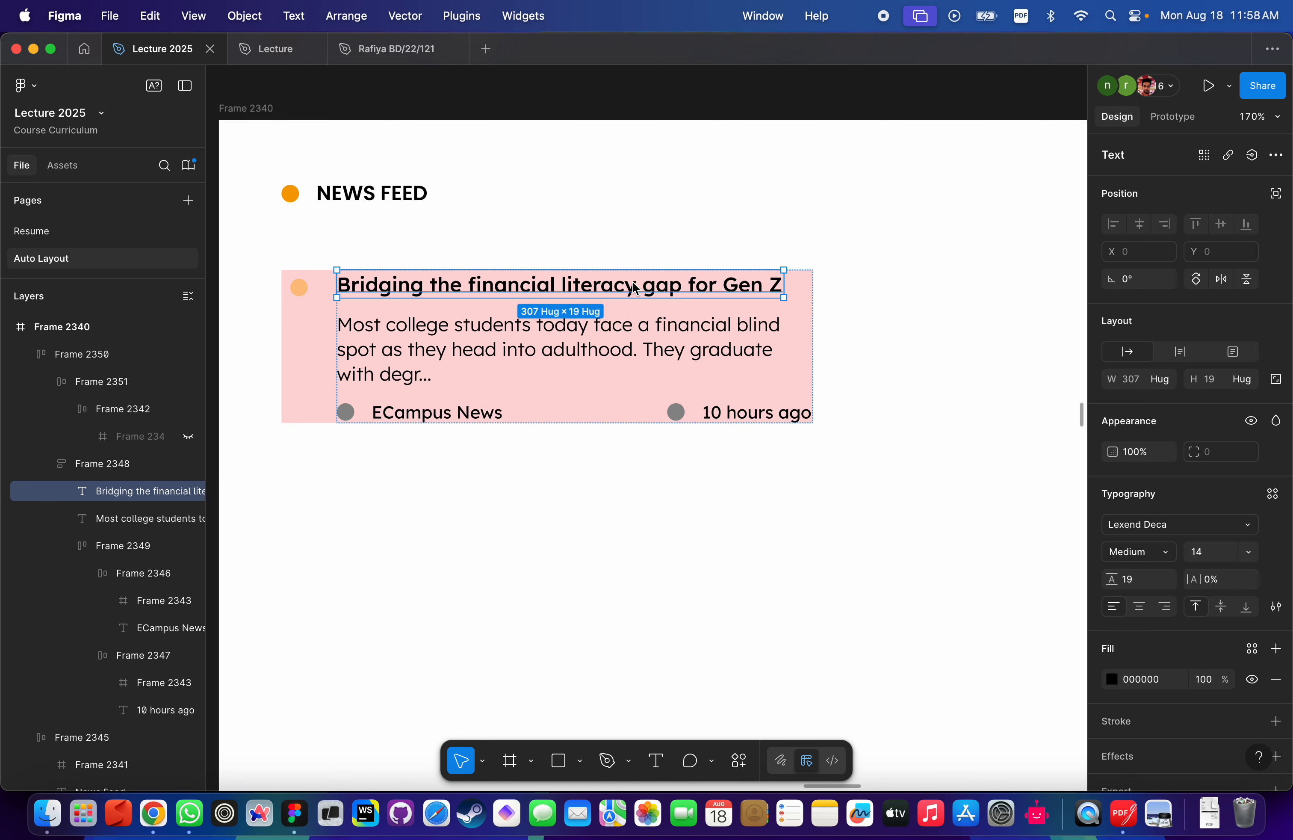
{"action": "double_click", "coordinate": [634, 288]}
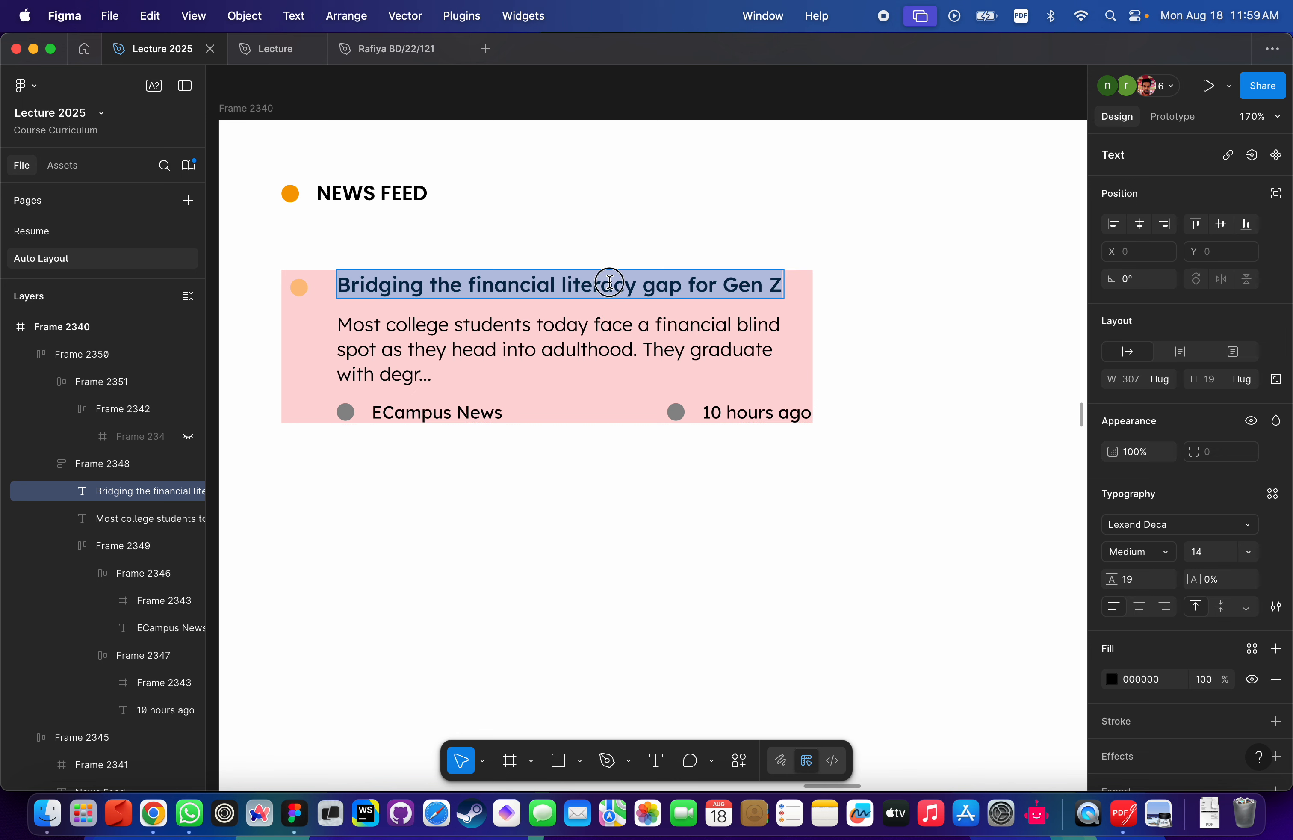
{"action": "double_click", "coordinate": [607, 284]}
{"action": "left_click", "coordinate": [642, 285]}
{"action": "left_click", "coordinate": [682, 285]}
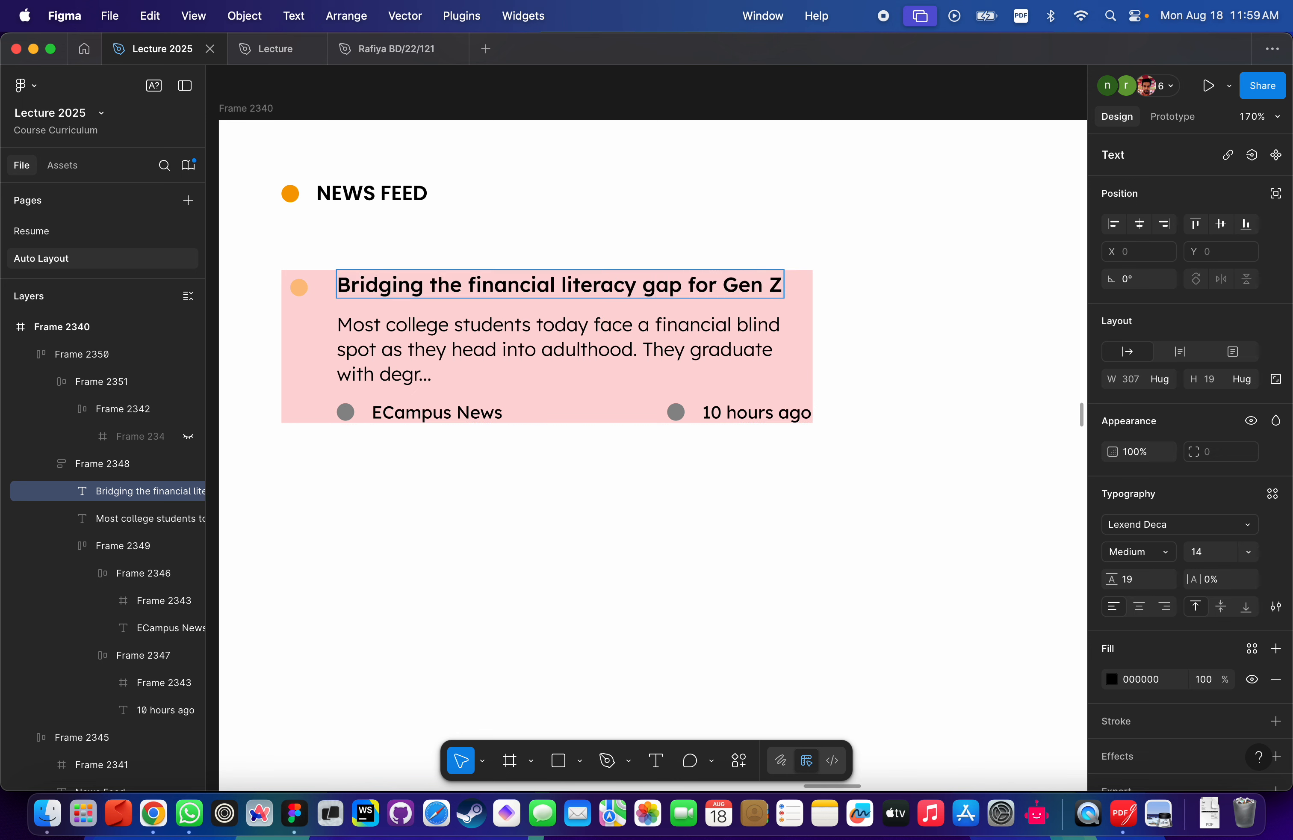
{"action": "type", "text": "hgriohdwoghsdougsdofgh"}
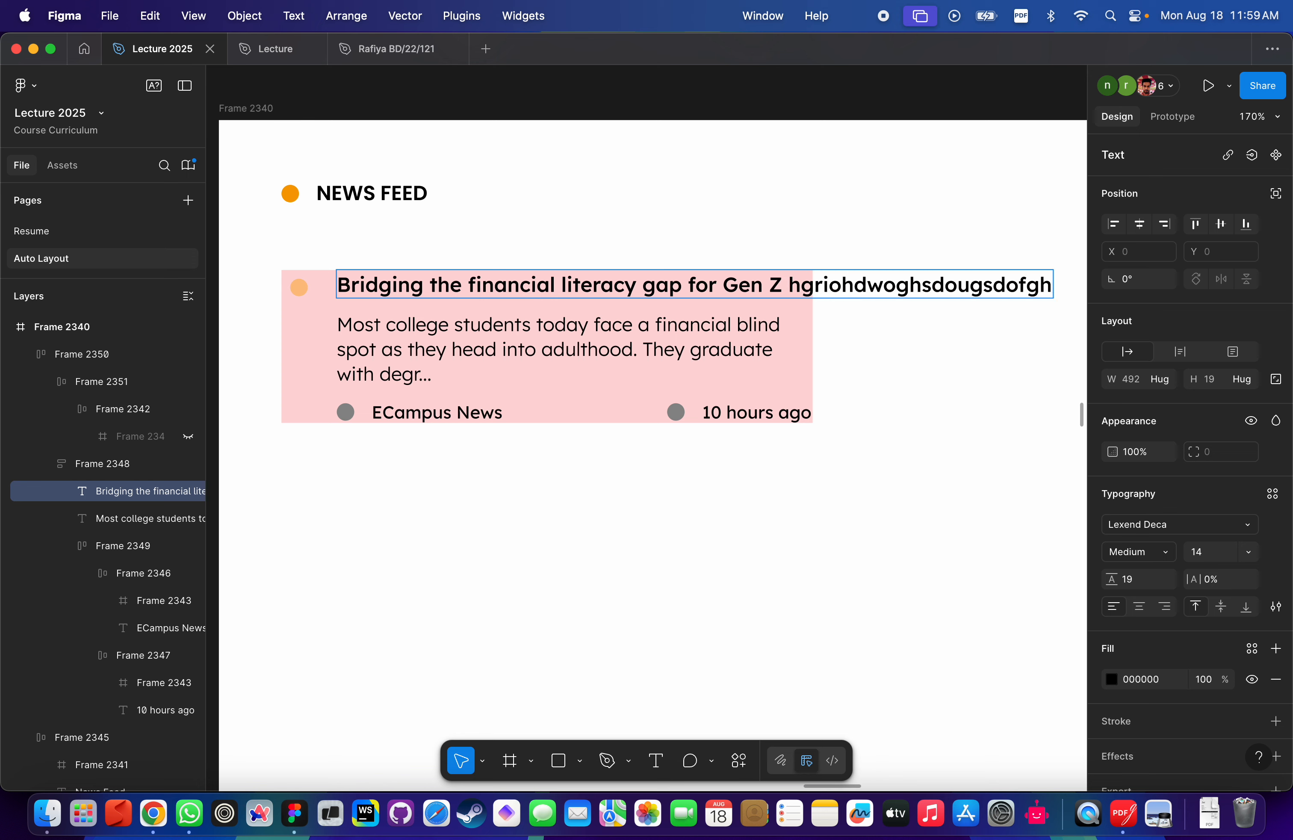
{"action": "key", "text": "cmd+z"}
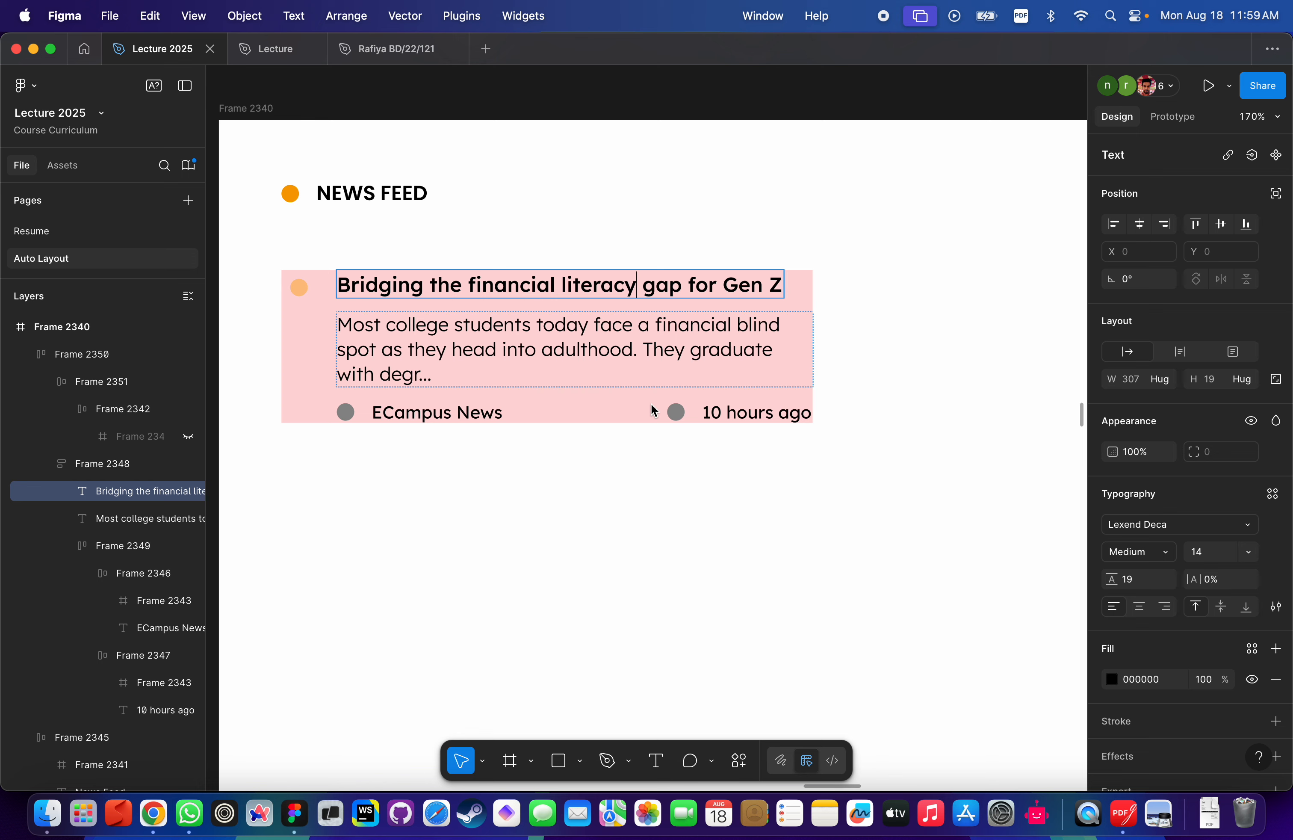
{"action": "key", "text": "Escape"}
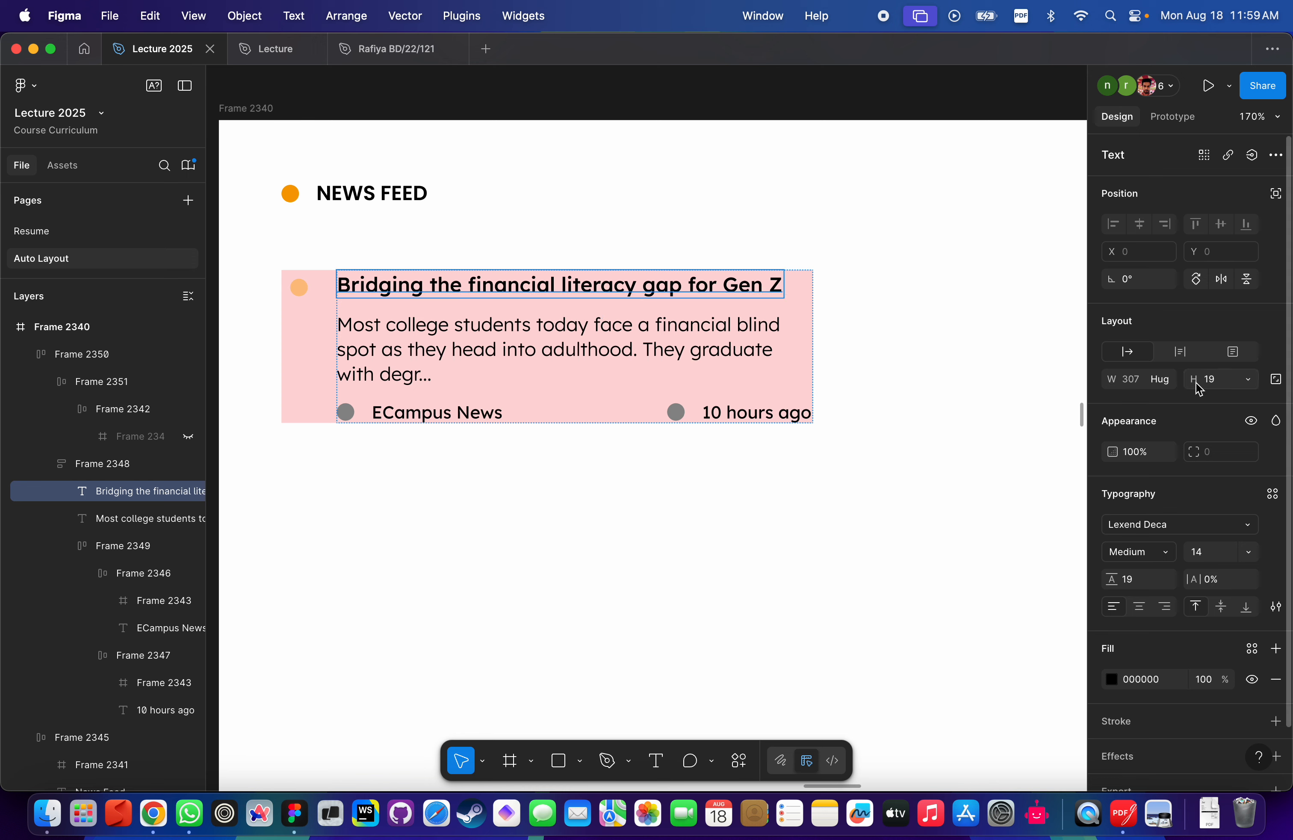
Set the width of the card title "Bridging the financial literacy gap for Gen Z" to Fill container.
{"action": "left_click", "coordinate": [1170, 382]}
{"action": "left_click", "coordinate": [1175, 399]}
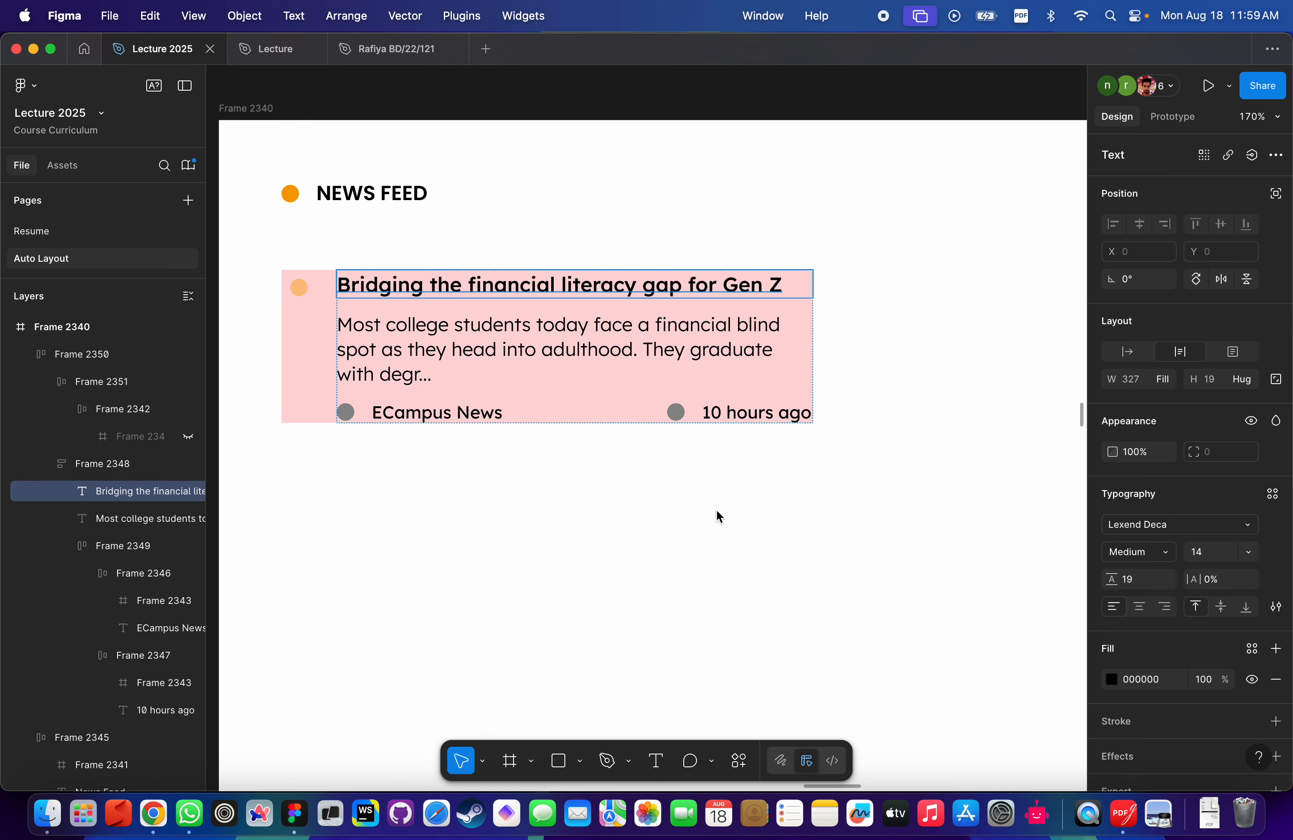
{"action": "left_click", "coordinate": [716, 510]}
Resize the pink card, Frame 2350, to a width of 372, testing how its contents respond.
{"action": "left_click", "coordinate": [454, 289]}
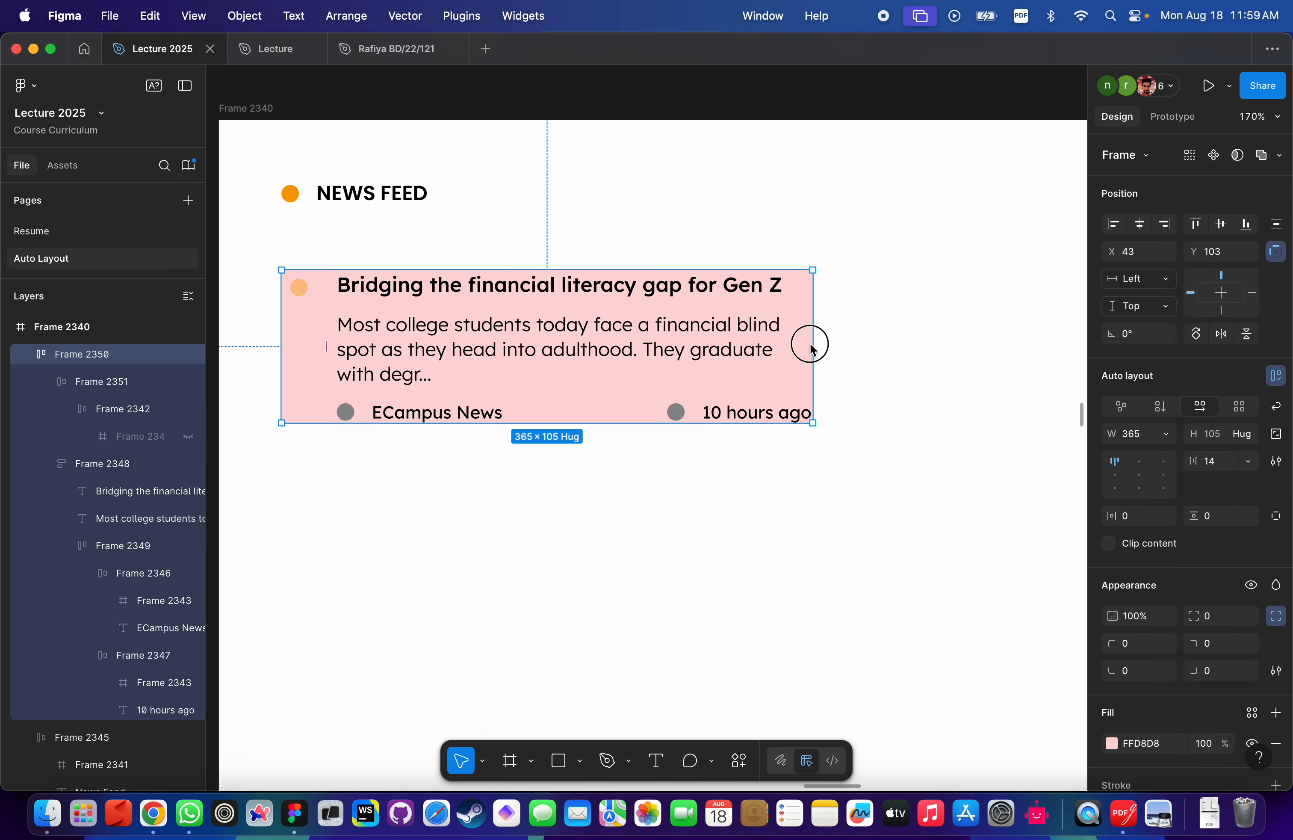
{"action": "left_click_drag", "start_coordinate": [812, 347], "coordinate": [543, 310]}
{"action": "scroll", "coordinate": [1032, 340], "scroll_direction": "down", "scroll_amount": 5}
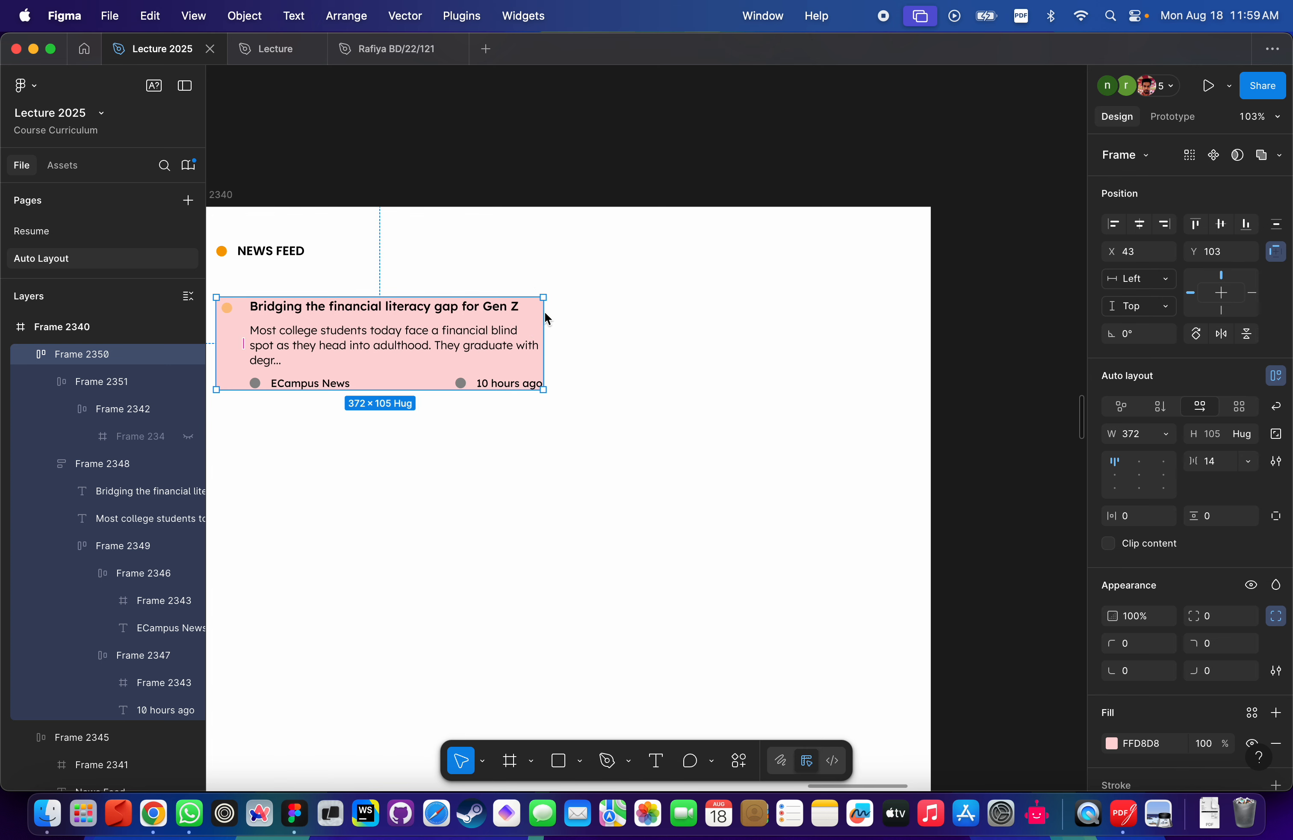
Compare how the title, description and source row are nested in the reference feed card and in Frame 2340's pink card.
{"action": "scroll", "coordinate": [545, 311], "scroll_direction": "left", "scroll_amount": 10}
{"action": "left_click", "coordinate": [359, 353], "text": "super"}
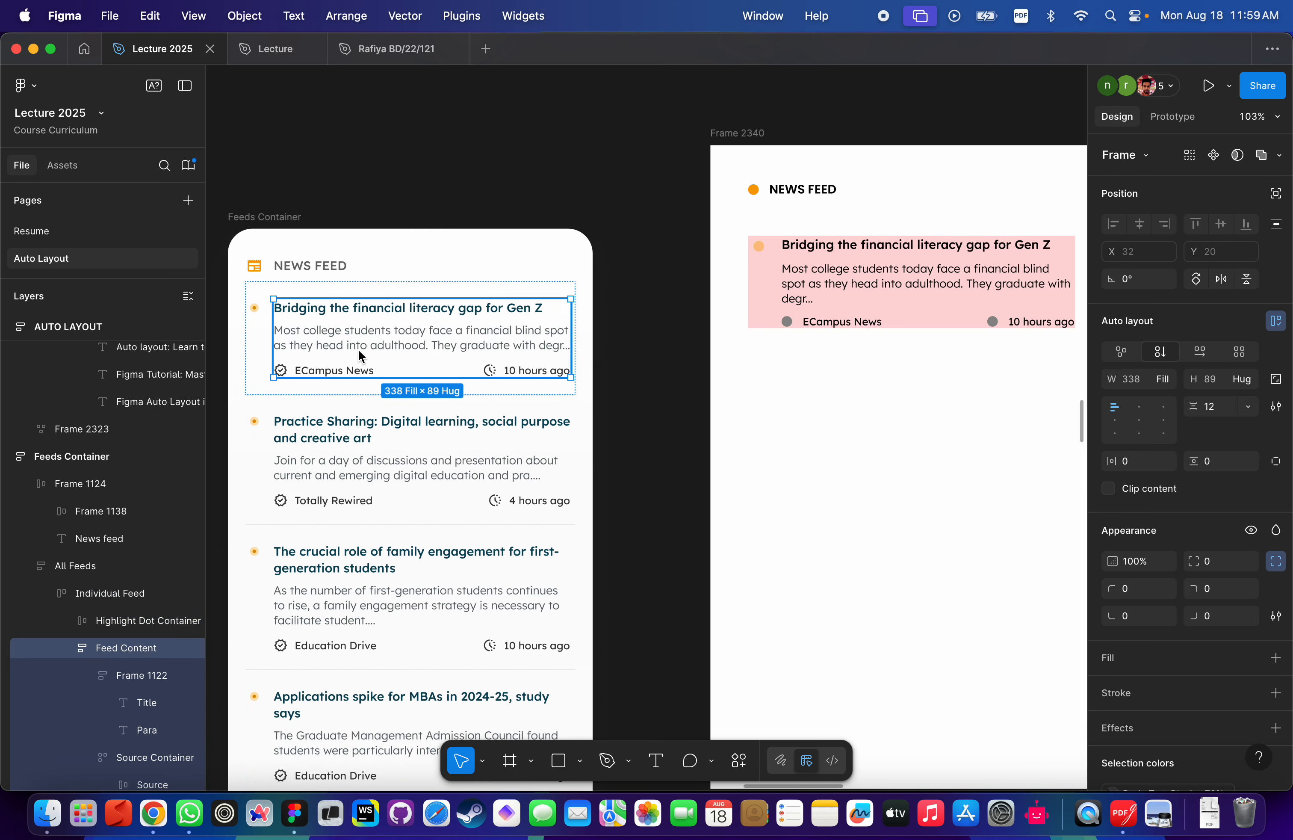
{"action": "scroll", "coordinate": [374, 340], "scroll_direction": "up", "scroll_amount": 5}
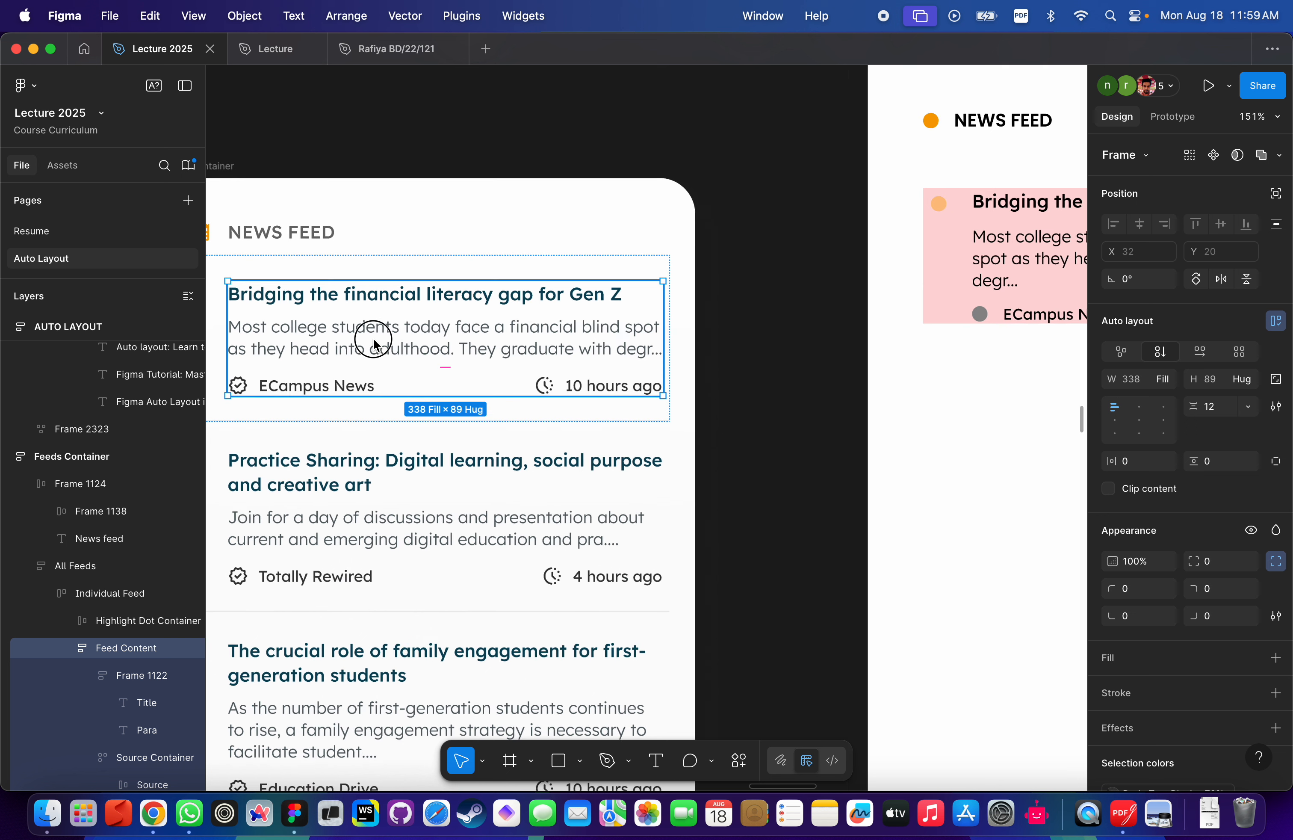
{"action": "left_click", "coordinate": [368, 300]}
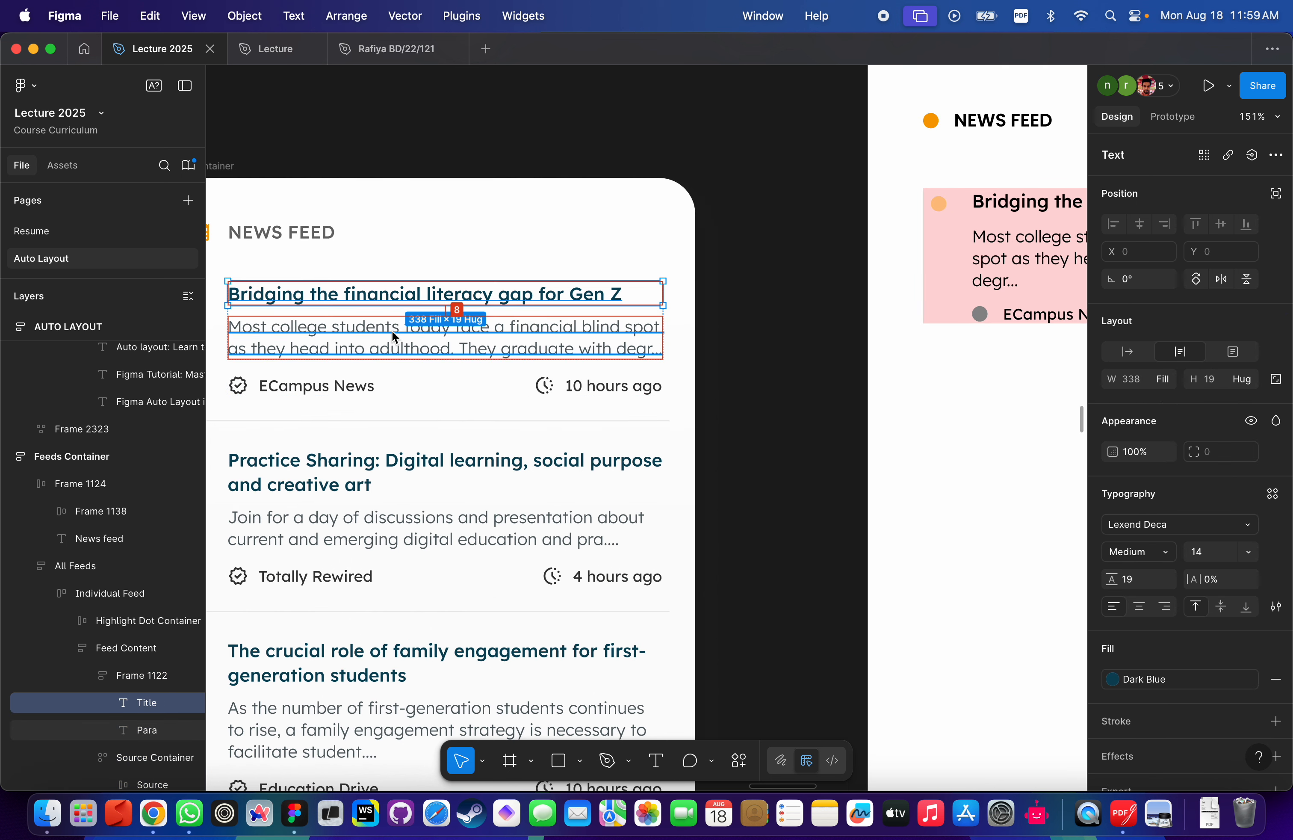
{"action": "left_click", "coordinate": [356, 391]}
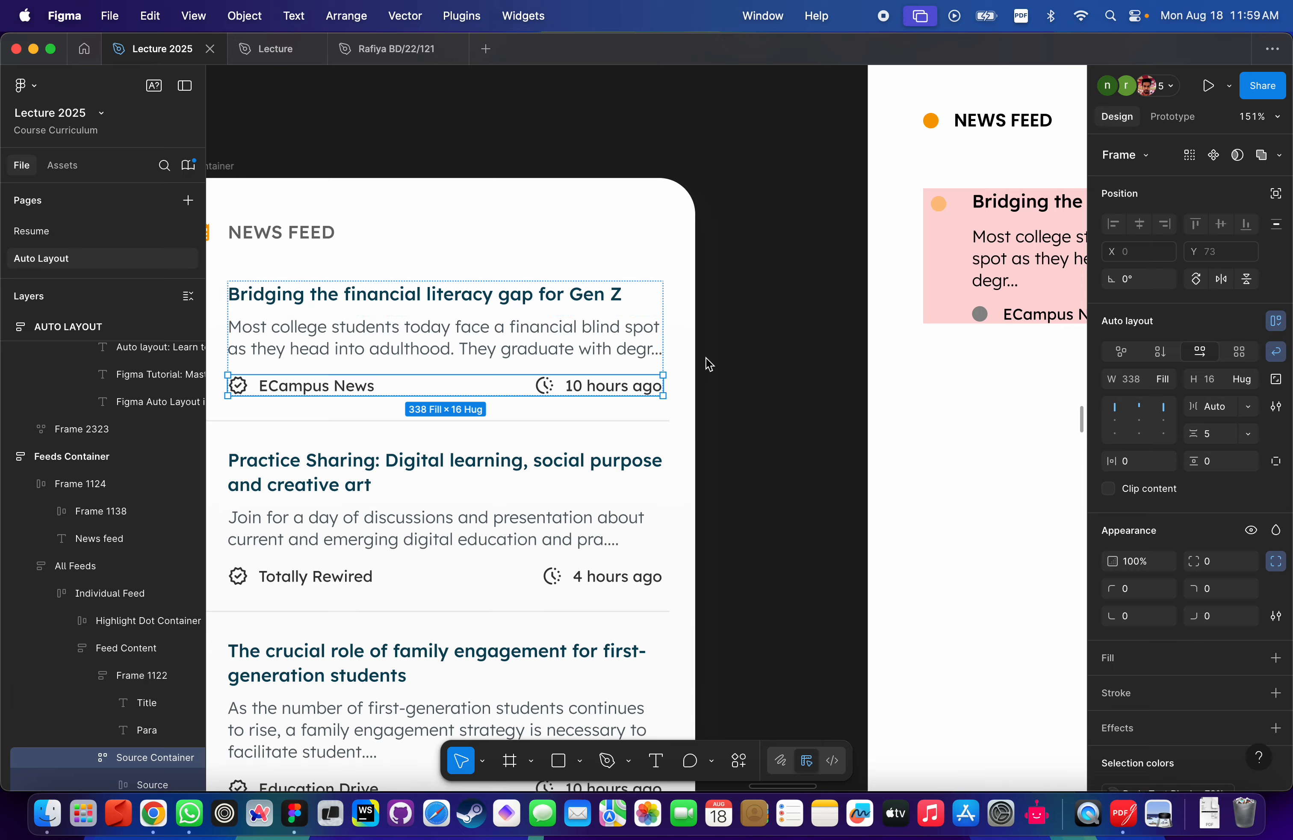
{"action": "scroll", "coordinate": [707, 364], "scroll_direction": "down", "scroll_amount": 3}
{"action": "scroll", "coordinate": [707, 364], "scroll_direction": "right", "scroll_amount": 5}
{"action": "scroll", "coordinate": [586, 361], "scroll_direction": "up", "scroll_amount": 4}
{"action": "left_click", "coordinate": [521, 374]}
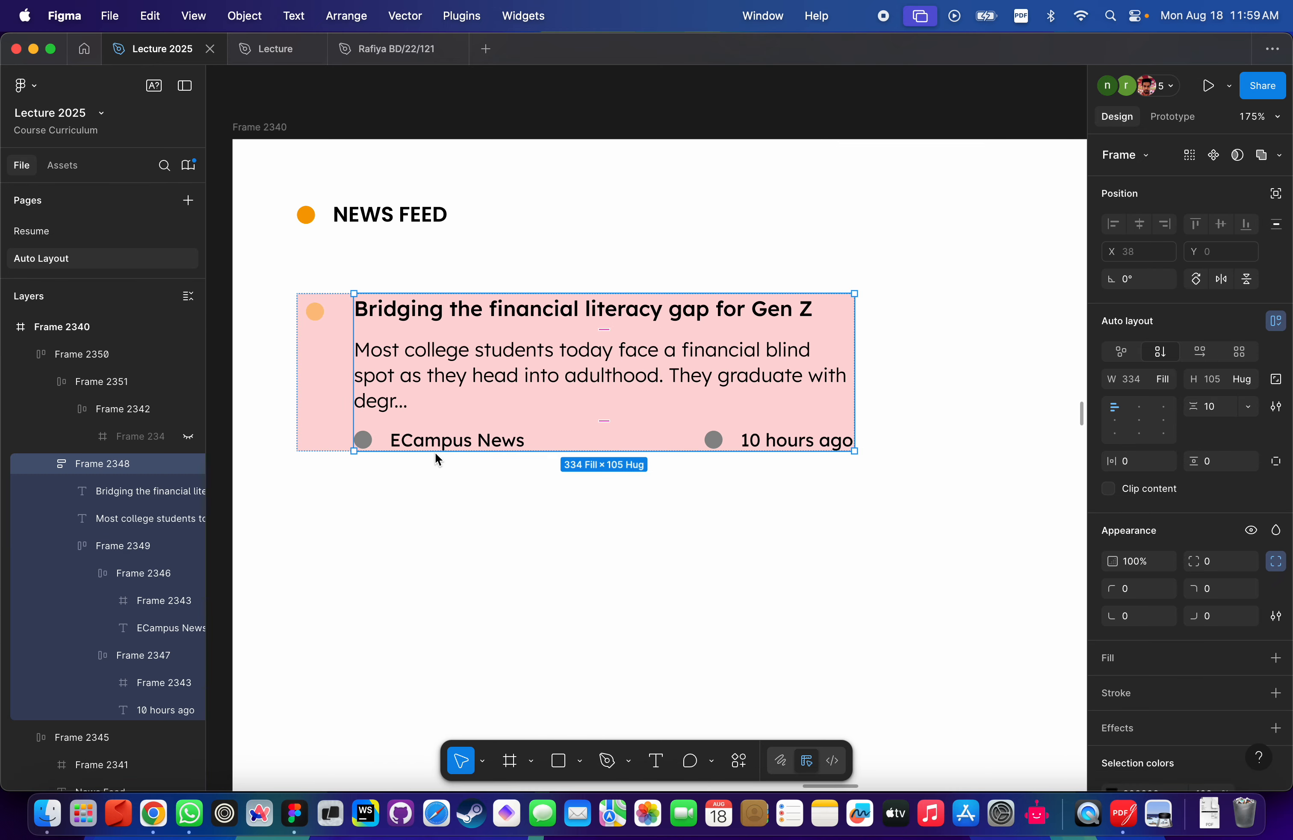
{"action": "left_click", "coordinate": [456, 439]}
{"action": "scroll", "coordinate": [472, 424], "scroll_direction": "up", "scroll_amount": 2}
{"action": "left_click", "coordinate": [476, 376]}
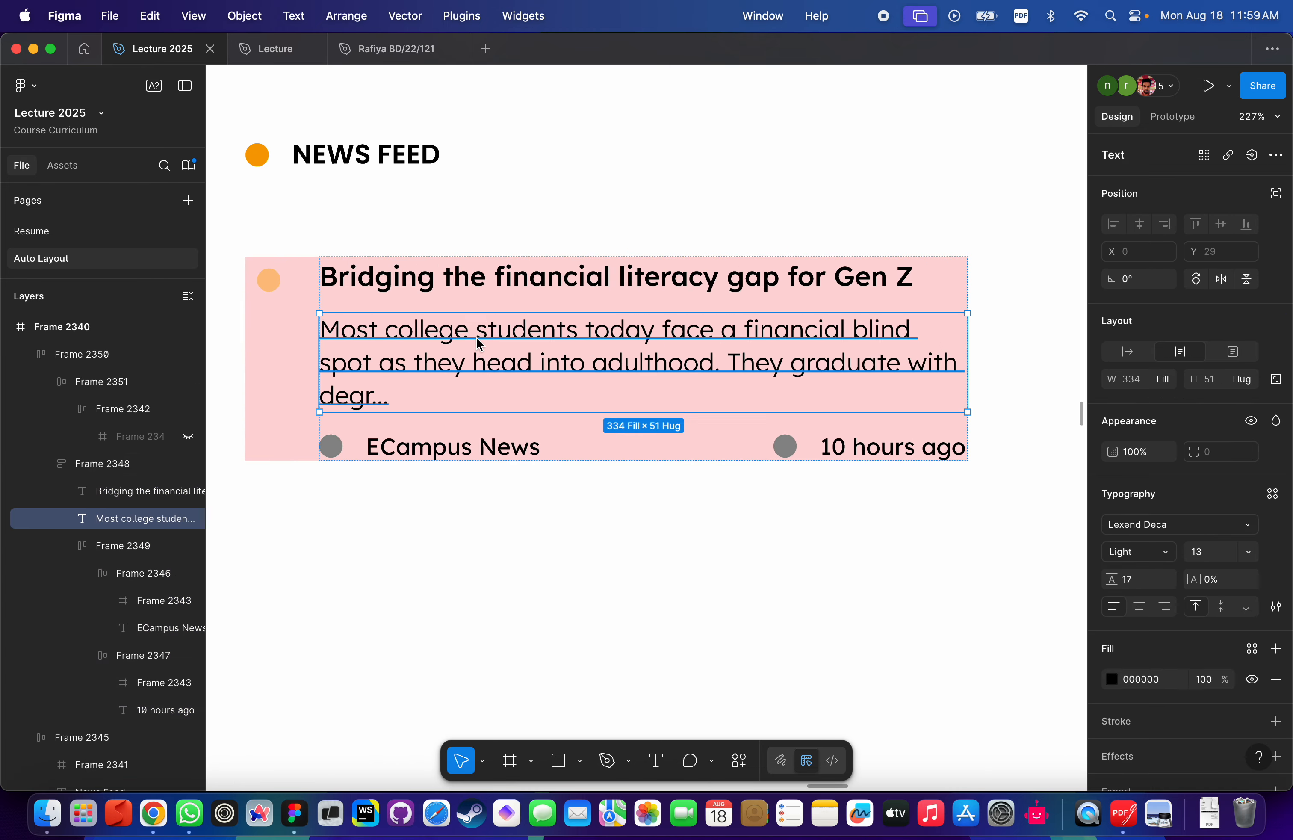
{"action": "left_click", "coordinate": [476, 442]}
{"action": "scroll", "coordinate": [482, 357], "scroll_direction": "right", "scroll_amount": 3}
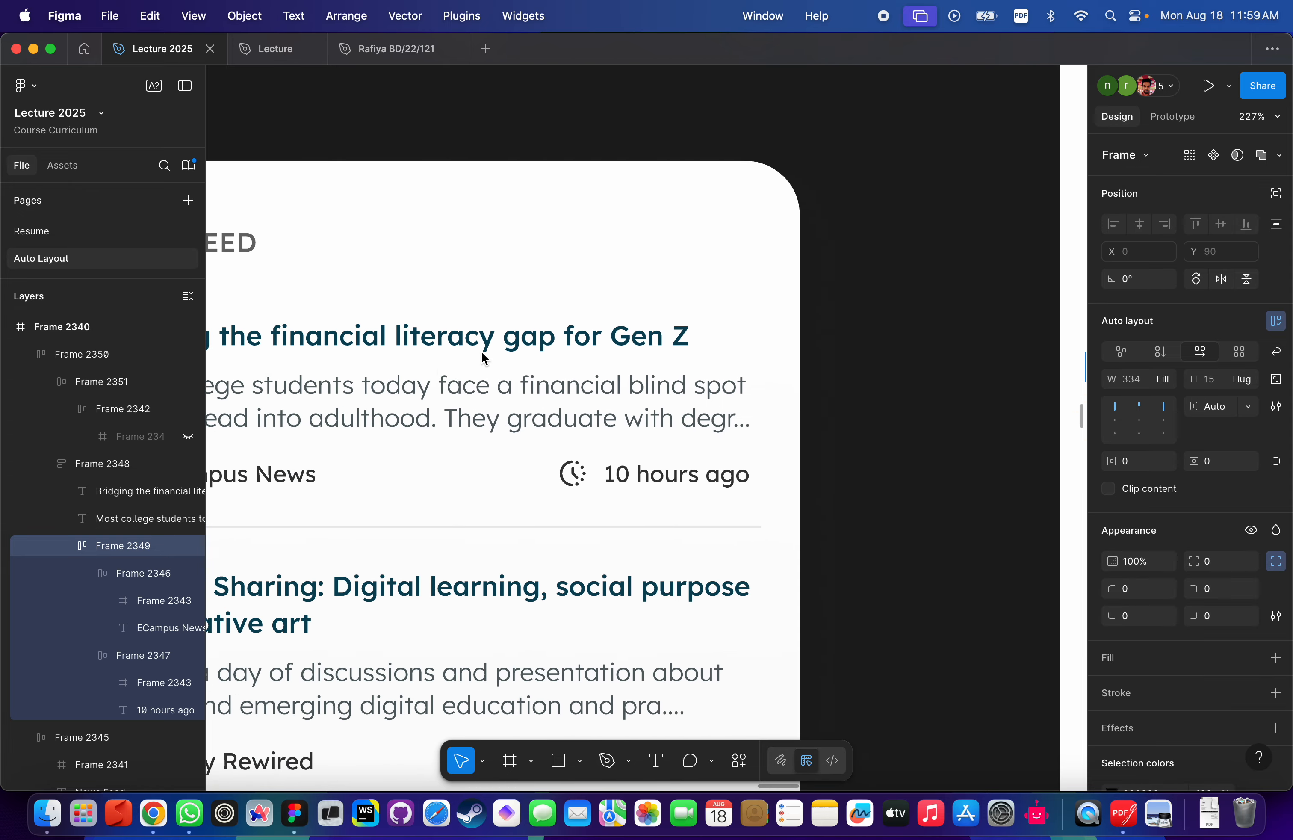
Inspect the reference card's nested text frames and measure the gaps between title and description and between text block and source row.
{"action": "scroll", "coordinate": [482, 357], "scroll_direction": "left", "scroll_amount": 5}
{"action": "scroll", "coordinate": [482, 357], "scroll_direction": "right", "scroll_amount": 2}
{"action": "left_click", "coordinate": [482, 357]}
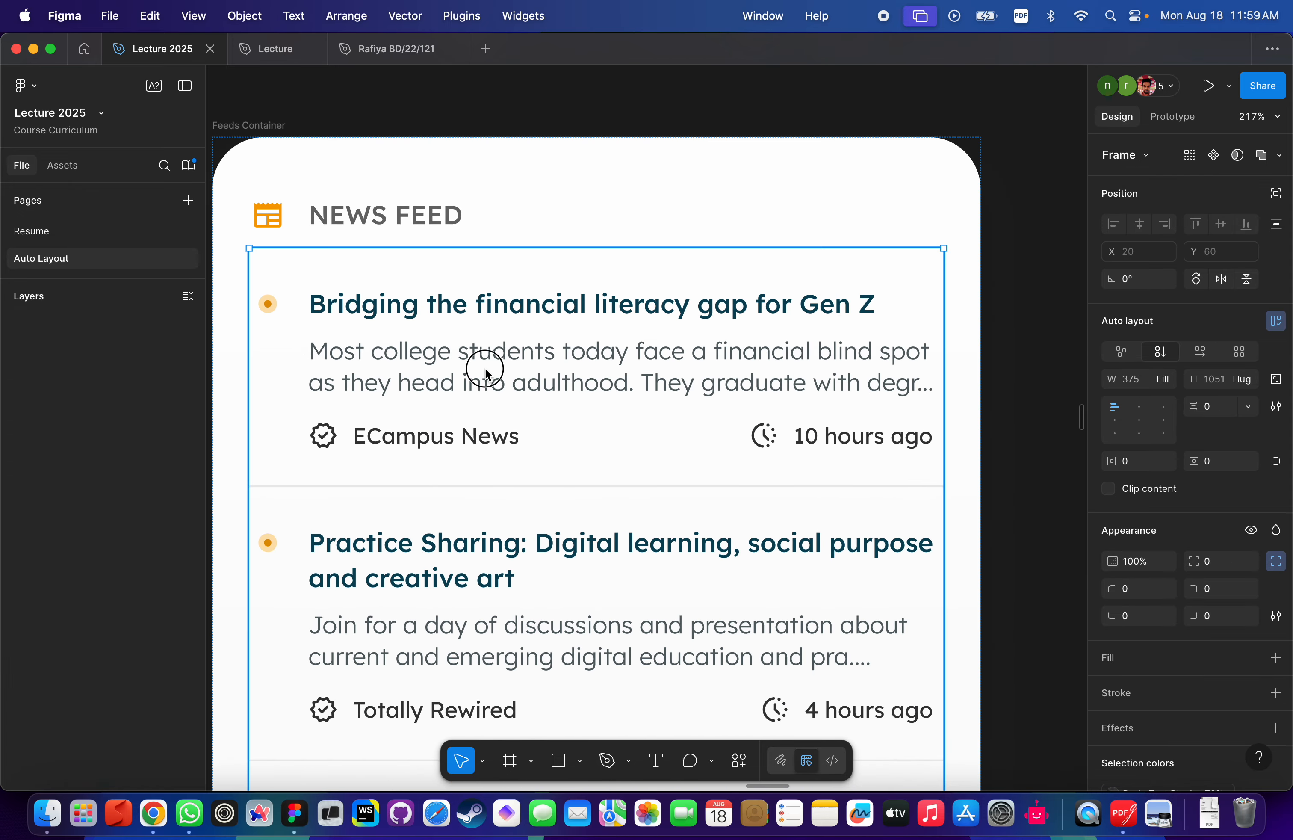
{"action": "left_click", "coordinate": [486, 319]}
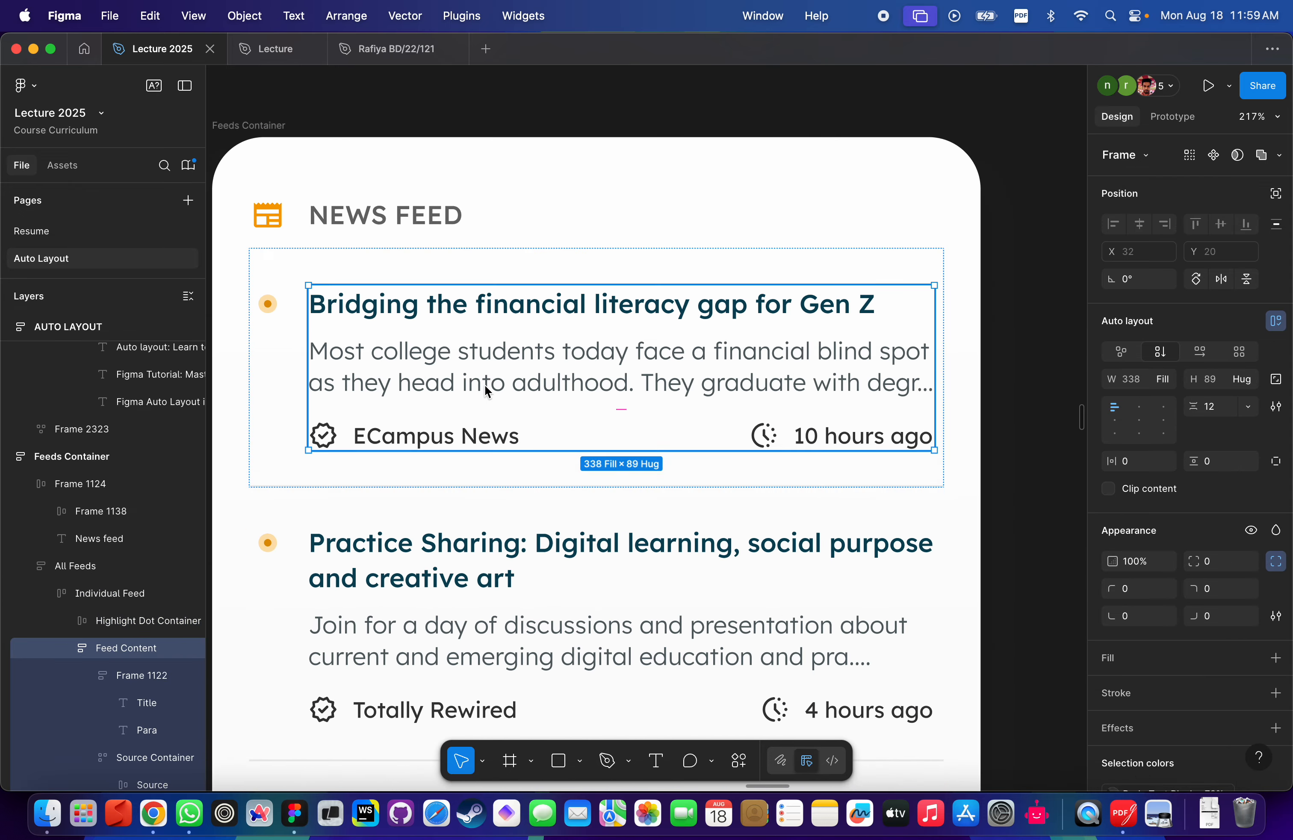
{"action": "left_click", "coordinate": [453, 363]}
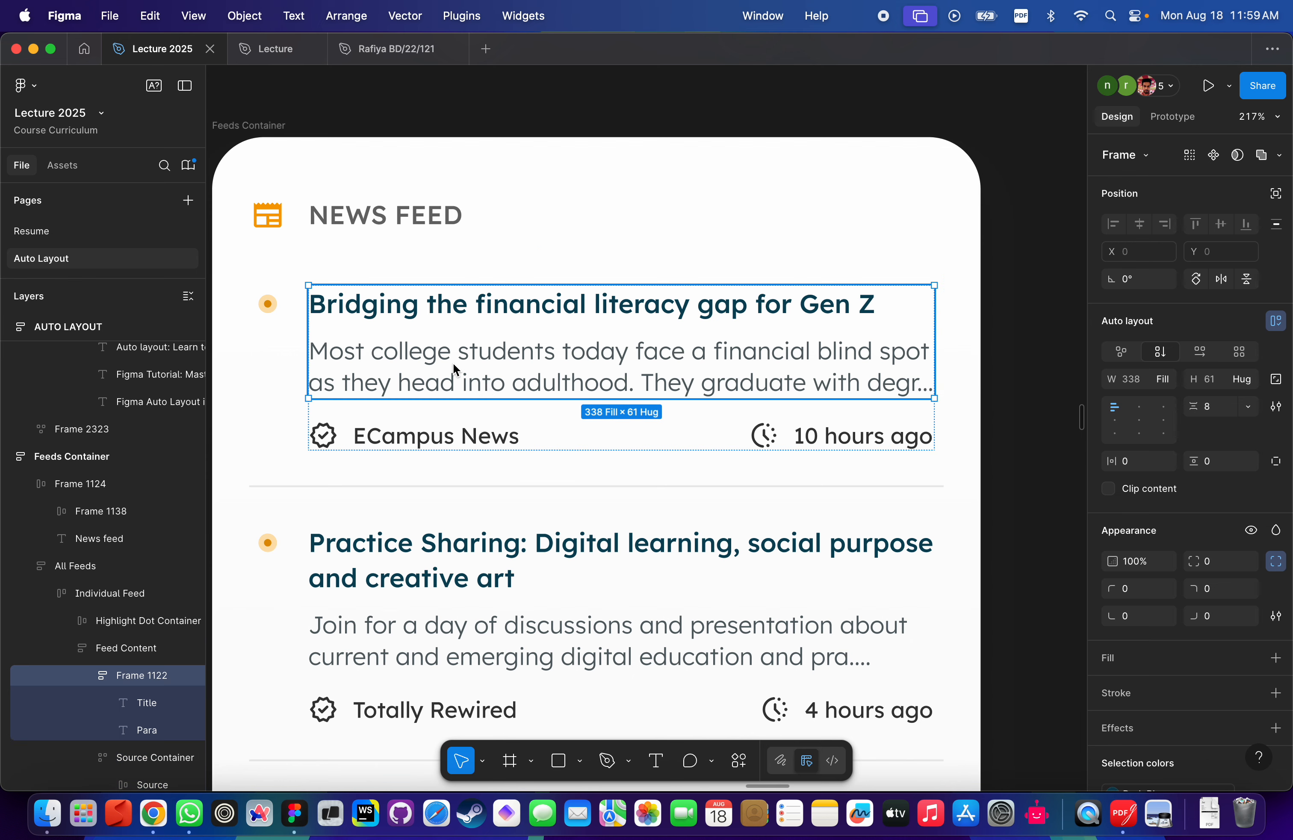
{"action": "left_click", "coordinate": [444, 309]}
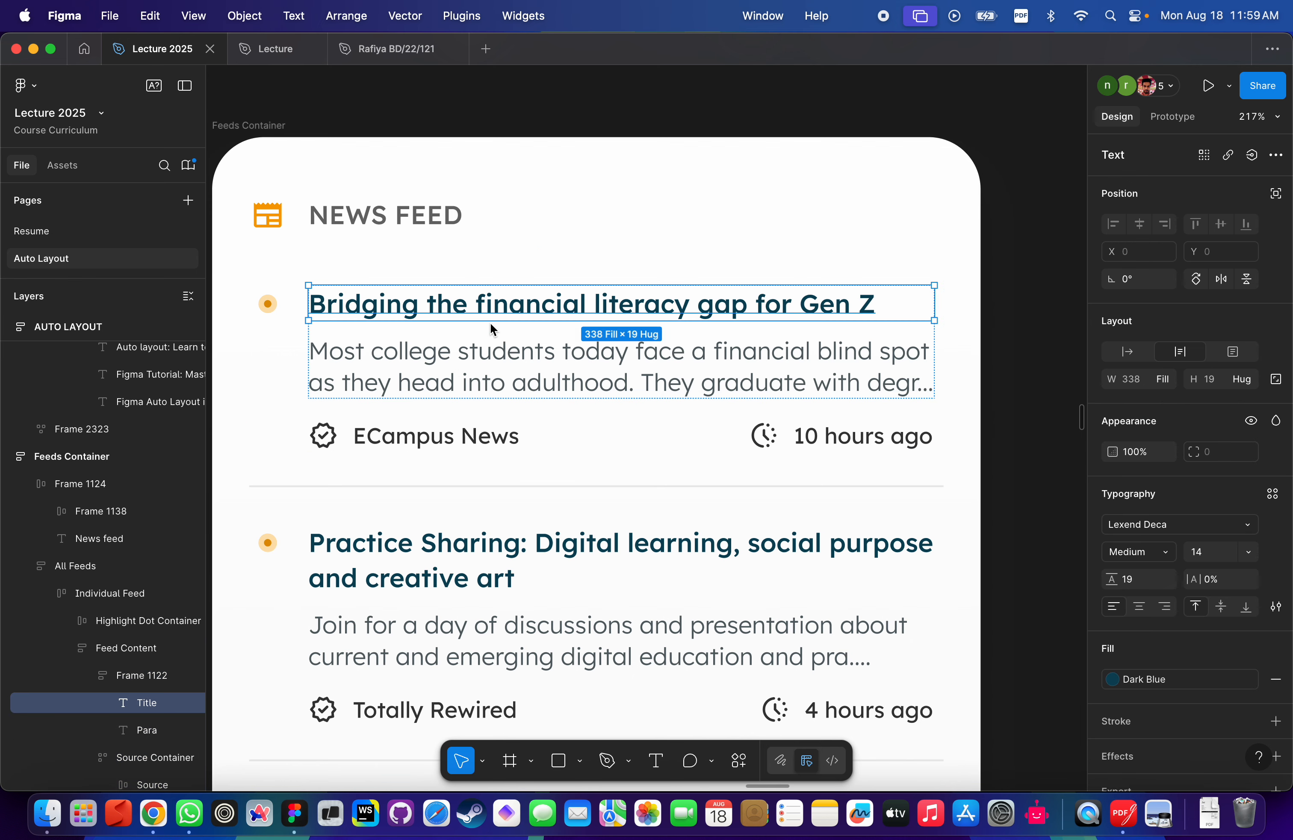
{"action": "key", "text": "alt"}
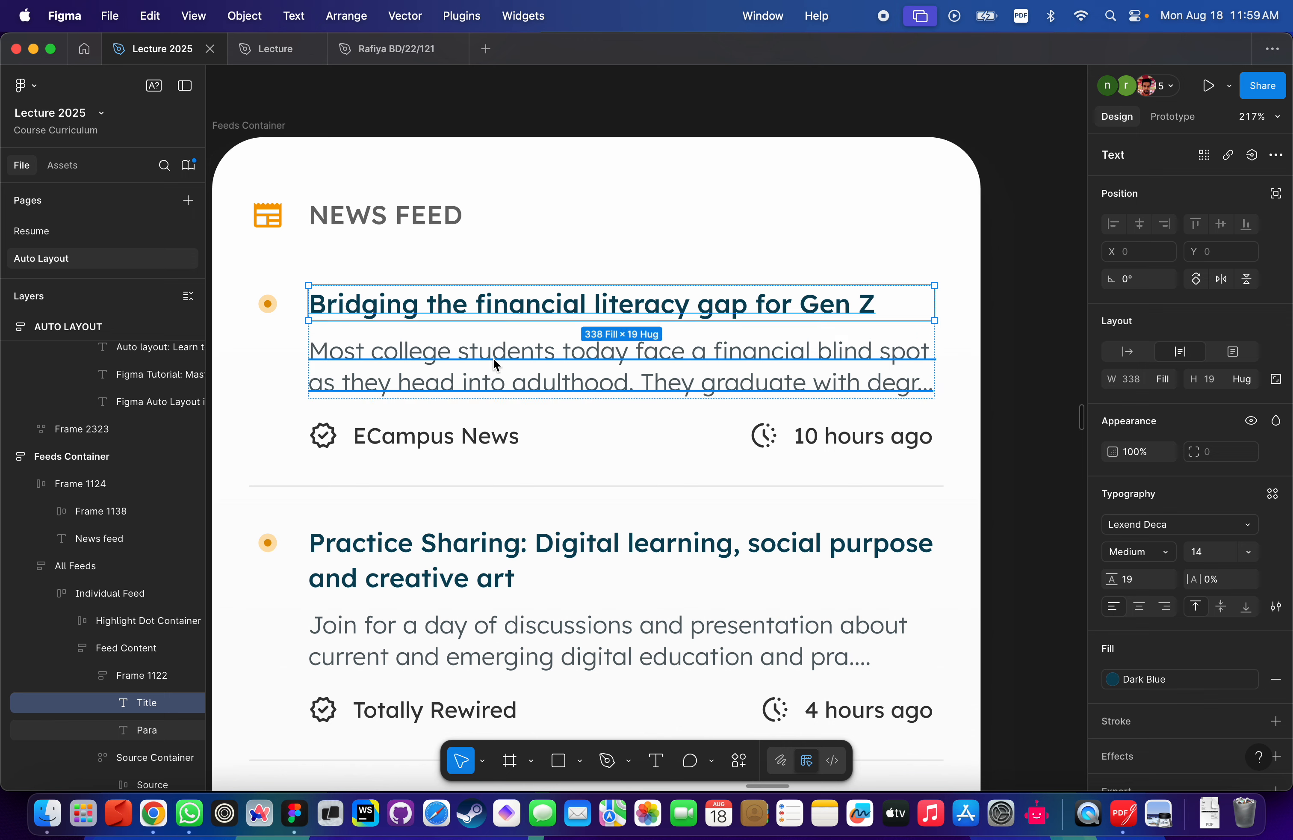
{"action": "left_click", "coordinate": [472, 434]}
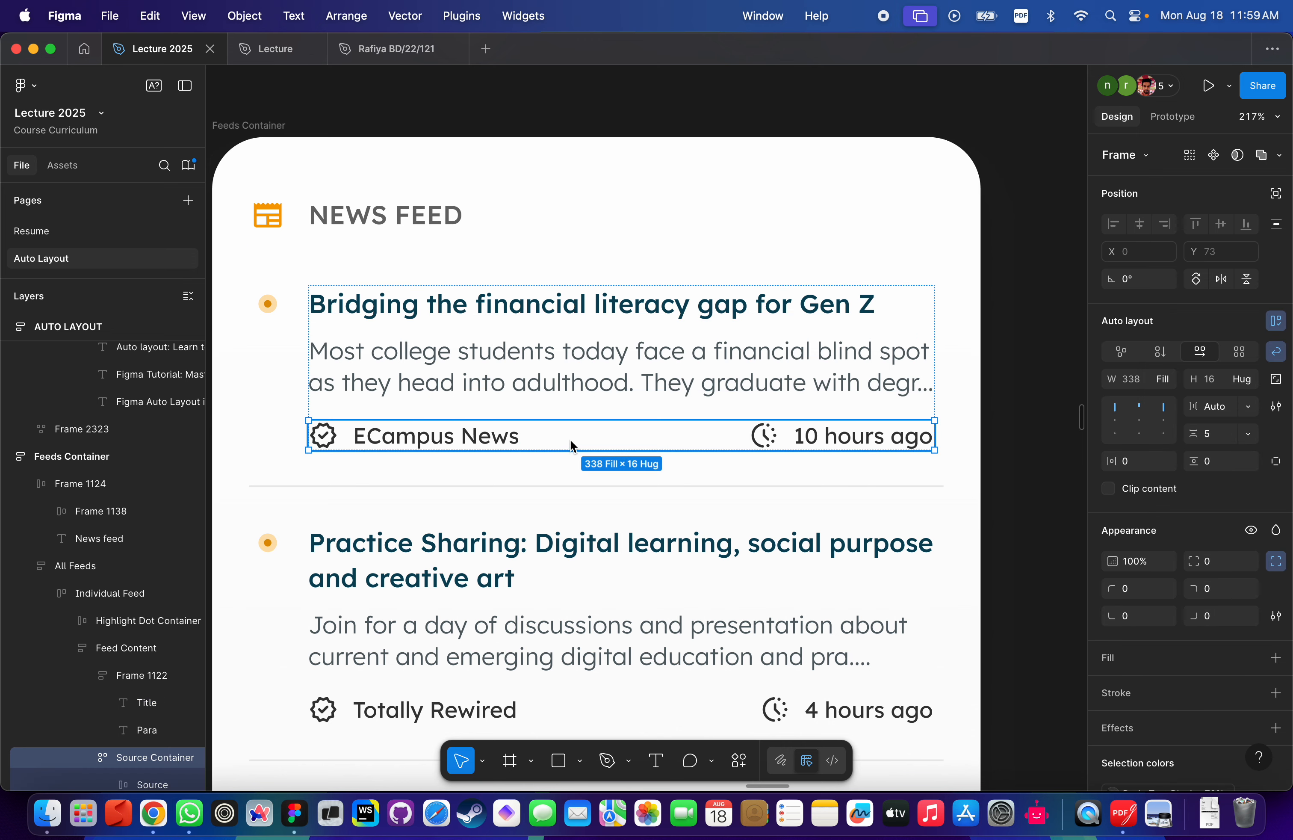
{"action": "key", "text": "alt"}
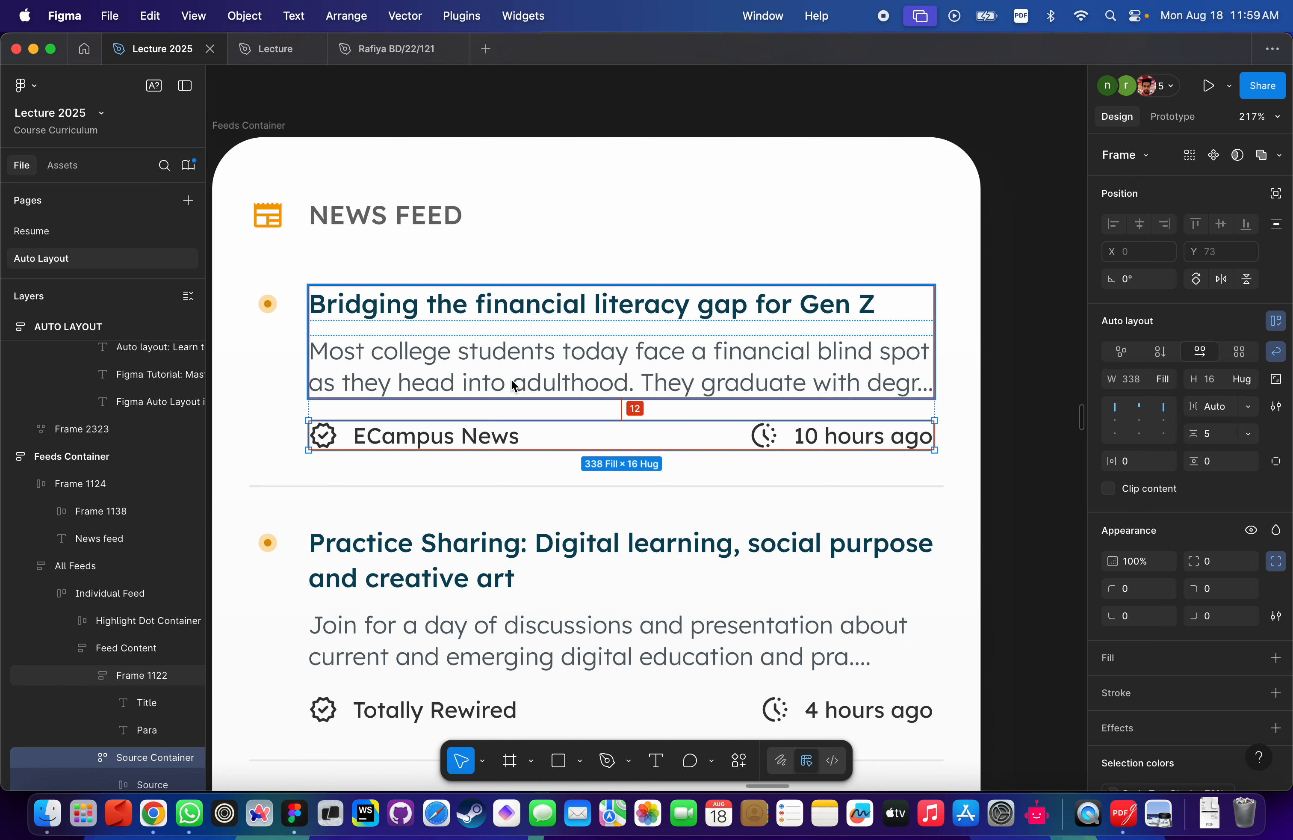
{"action": "scroll", "coordinate": [514, 380], "scroll_direction": "right", "scroll_amount": 10}
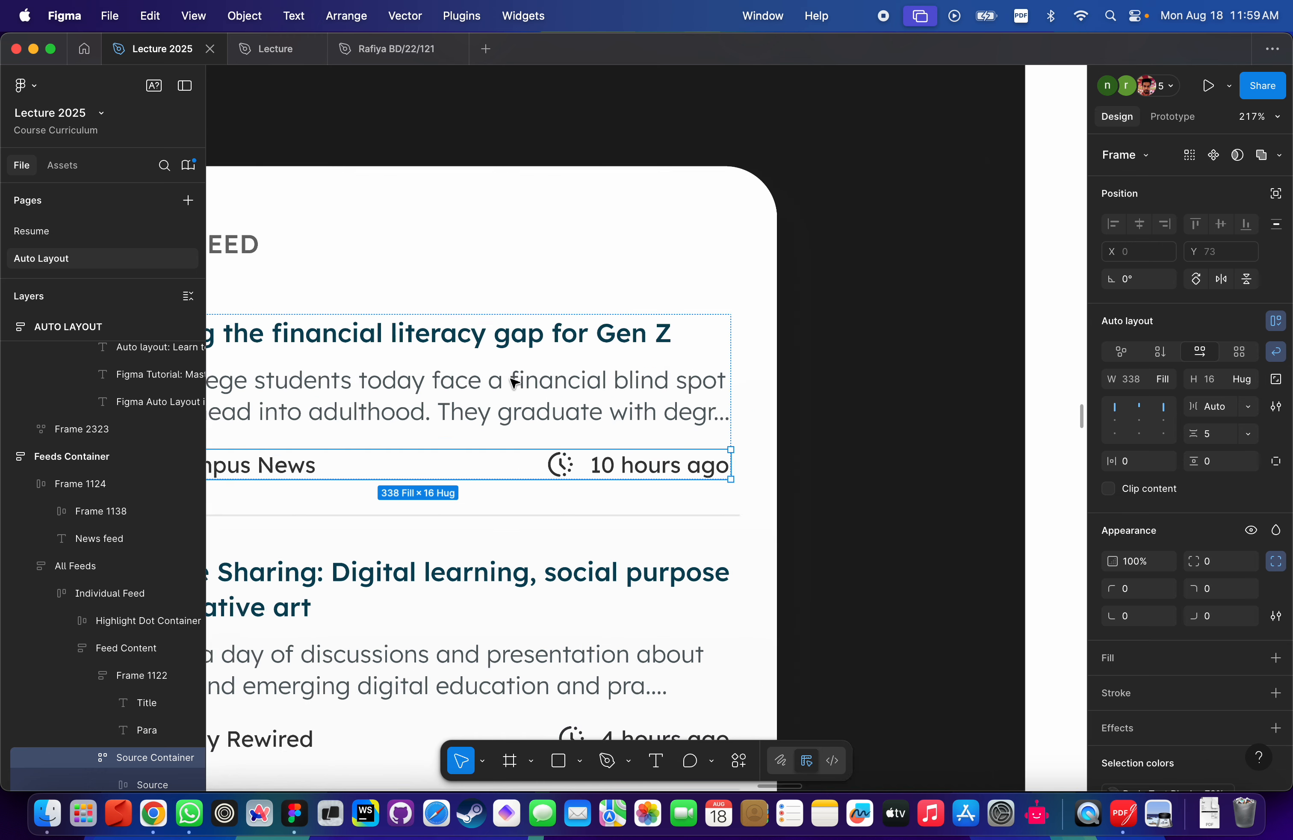
Set the vertical gap of the pink card's text frame, Frame 2348, to 8 and check the spacing between its items.
{"action": "left_click", "coordinate": [521, 375]}
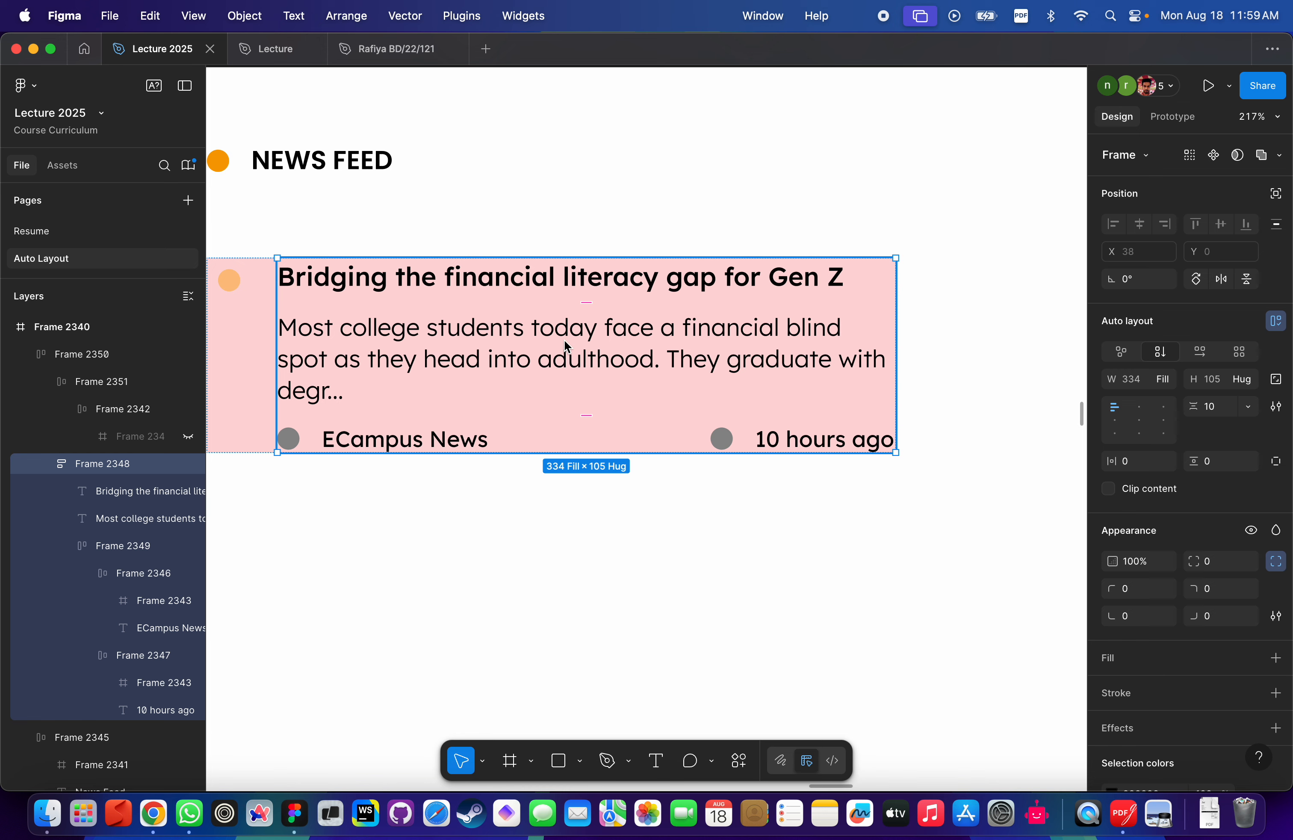
{"action": "left_click", "coordinate": [1223, 415]}
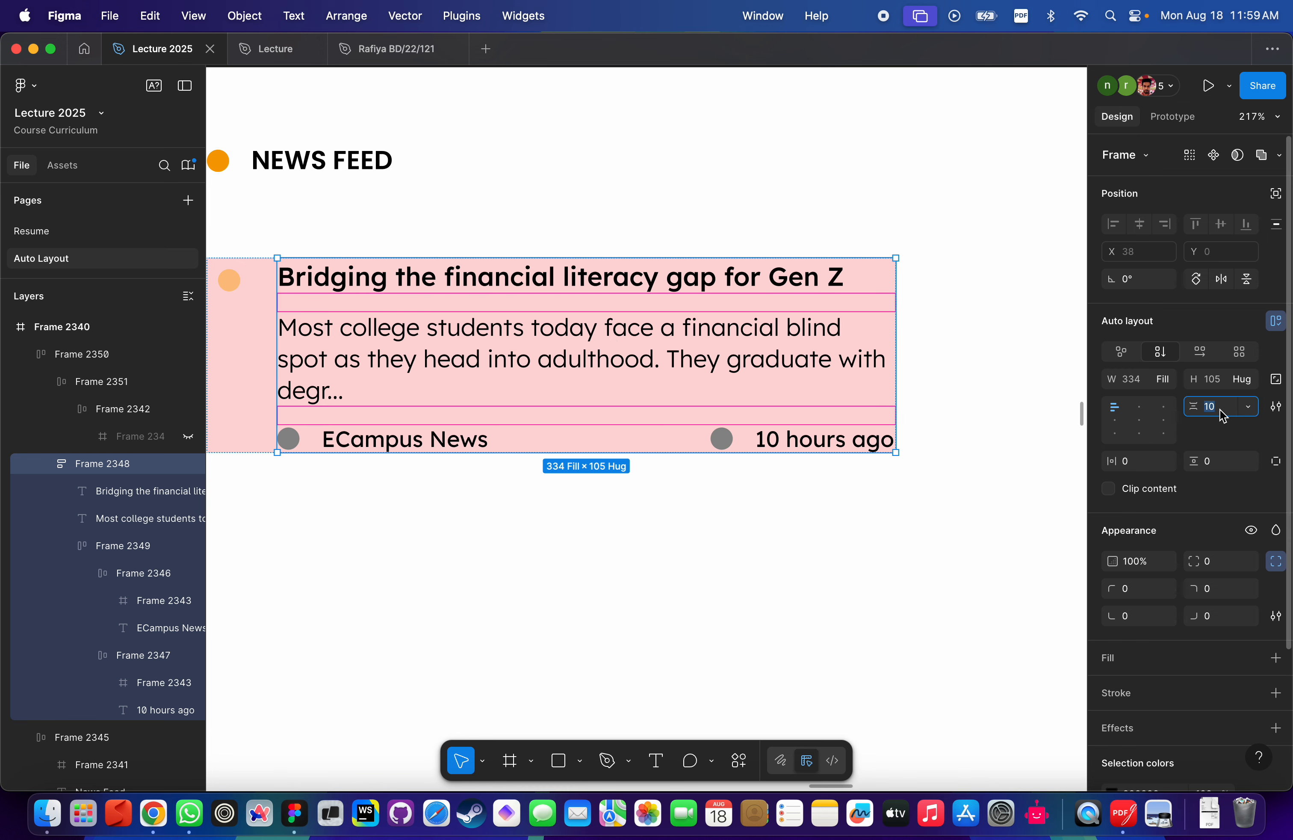
{"action": "type", "text": "8"}
{"action": "key", "text": "Return"}
{"action": "left_click", "coordinate": [518, 349]}
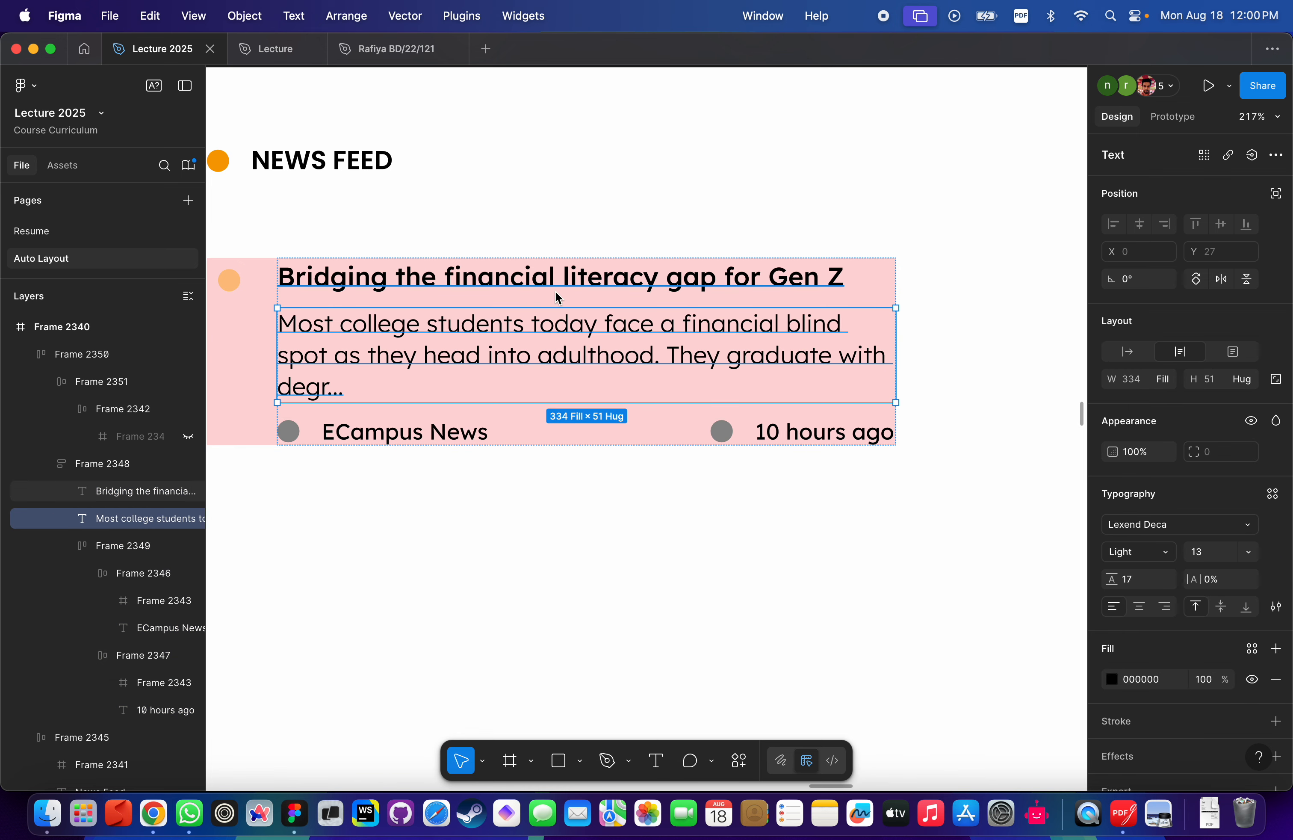
{"action": "key", "text": "alt"}
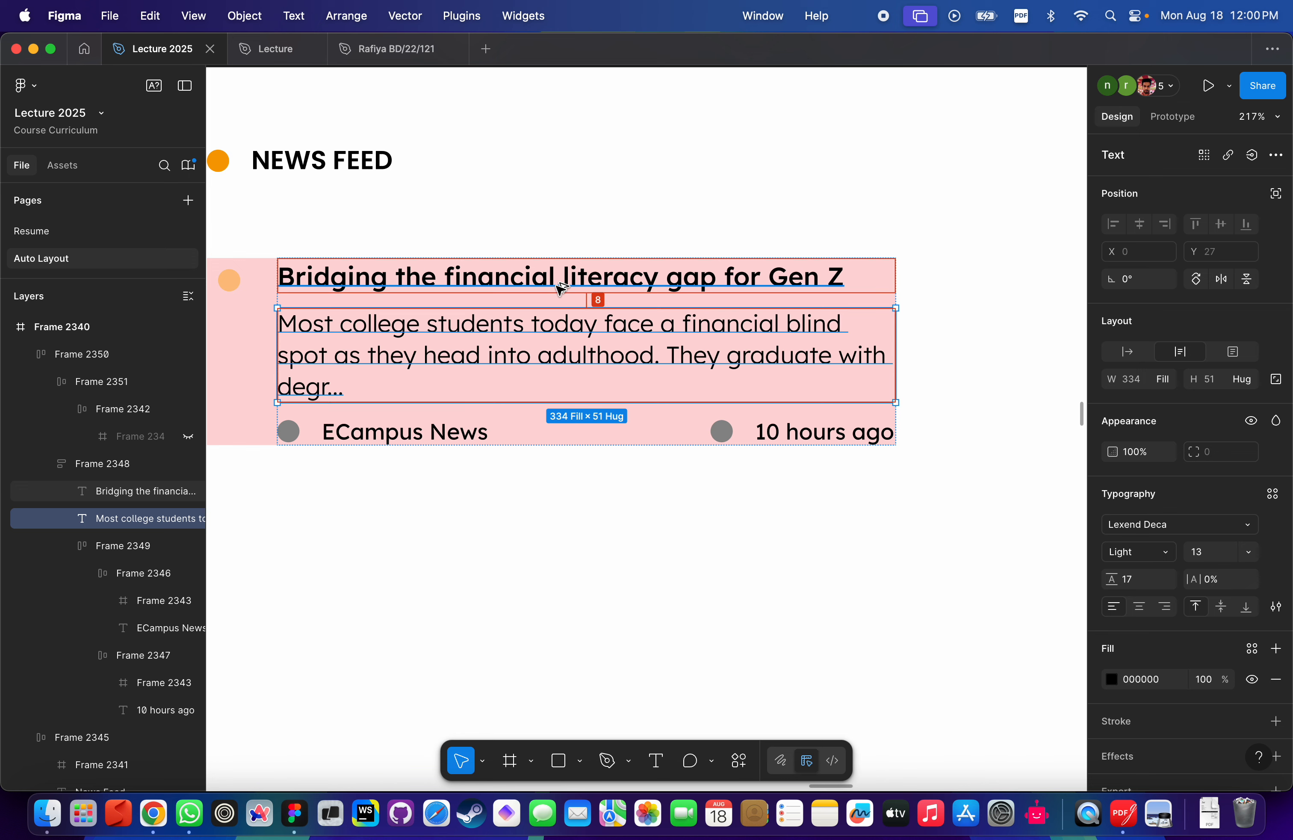
{"action": "left_click", "coordinate": [464, 434]}
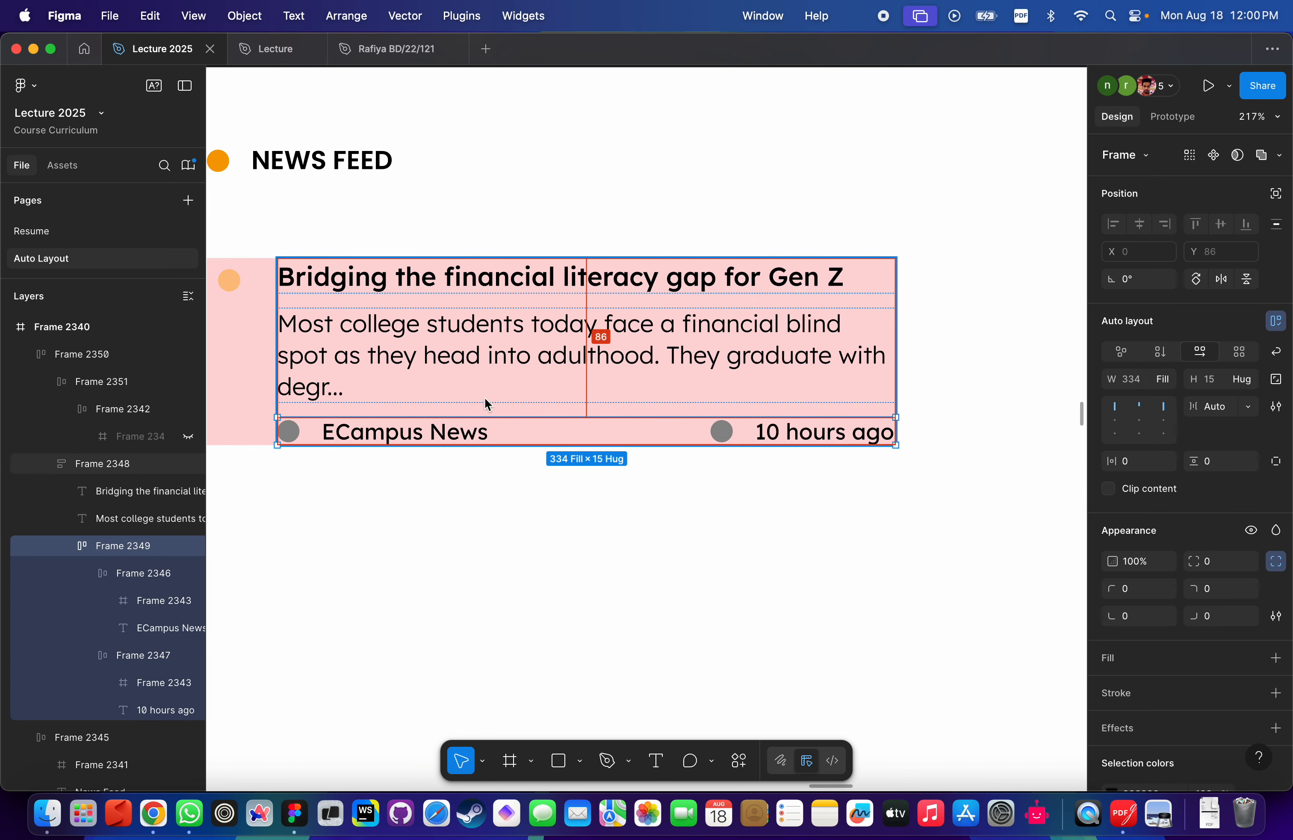
{"action": "left_click", "coordinate": [534, 441]}
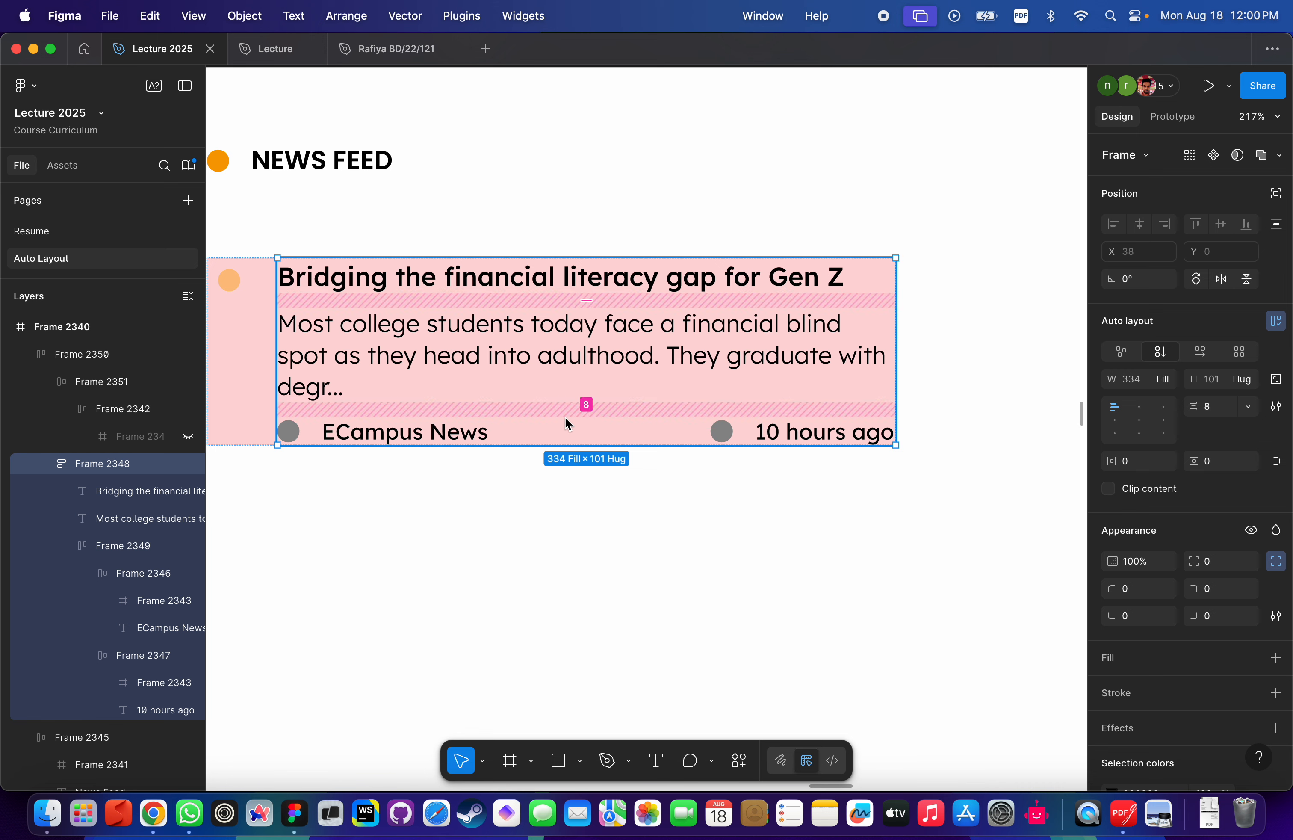
{"action": "double_click", "coordinate": [473, 367]}
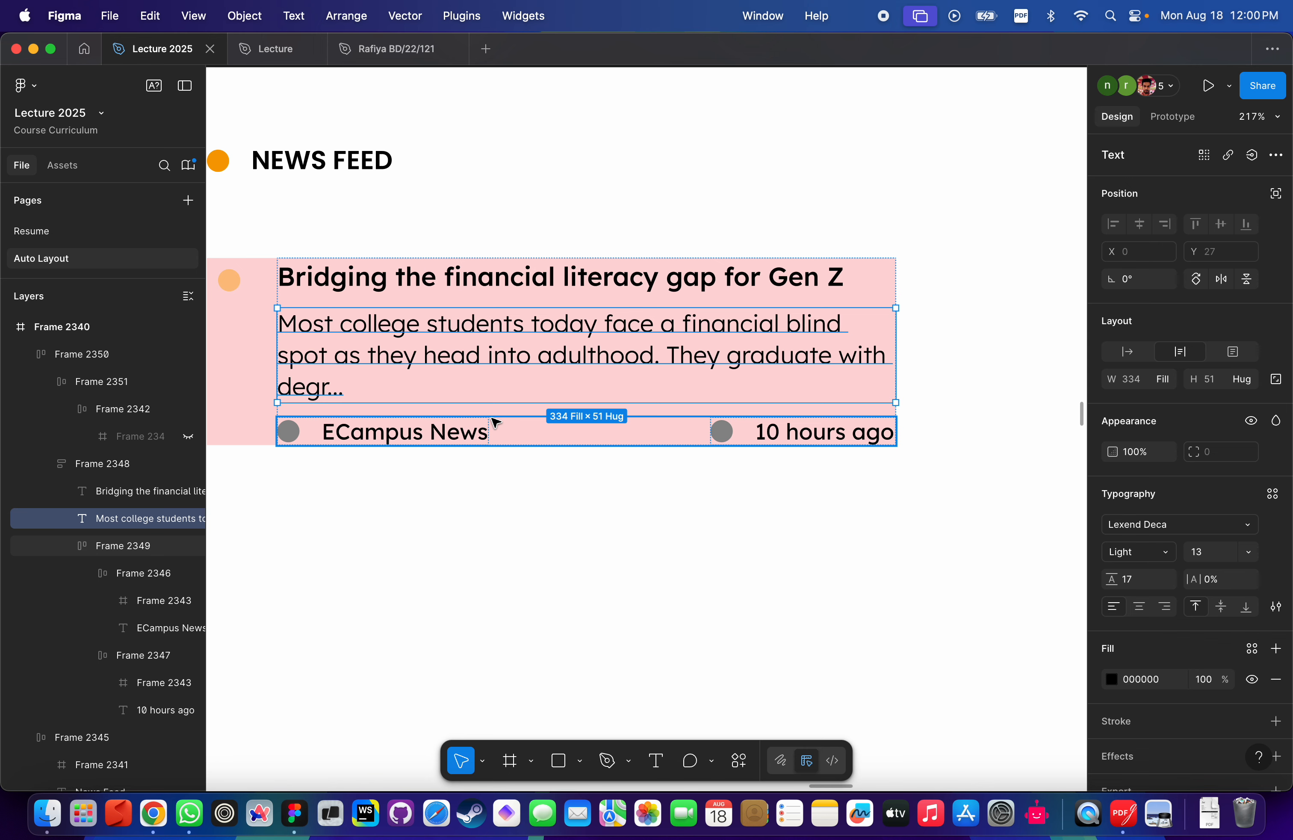
Try a vertical gap of 30 on the pink card's text frame, Frame 2348, to see how it spaces all its items.
{"action": "scroll", "coordinate": [494, 421], "scroll_direction": "left", "scroll_amount": 3}
{"action": "scroll", "coordinate": [494, 422], "scroll_direction": "up", "scroll_amount": 2}
{"action": "left_click", "coordinate": [543, 520]}
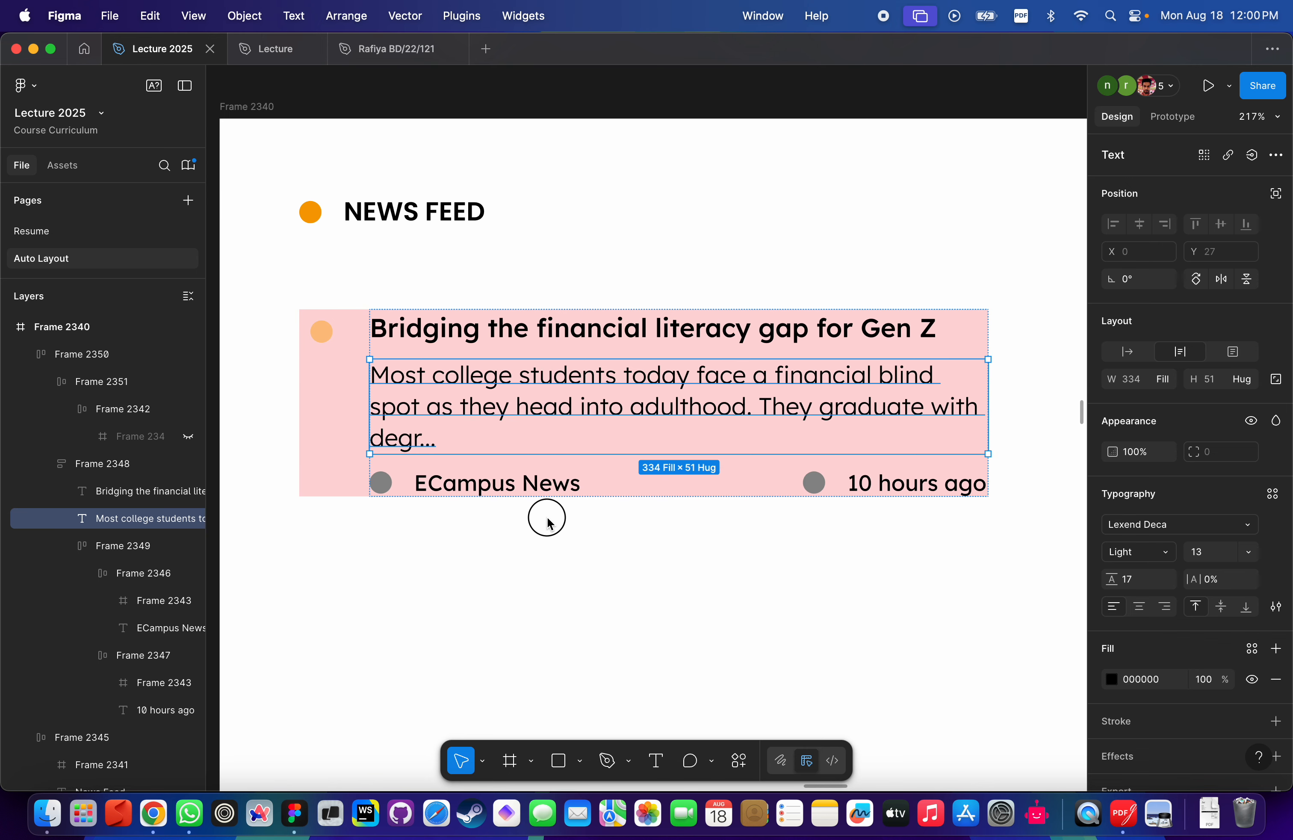
{"action": "left_click", "coordinate": [644, 374]}
{"action": "double_click", "coordinate": [645, 373]}
{"action": "left_click", "coordinate": [741, 330]}
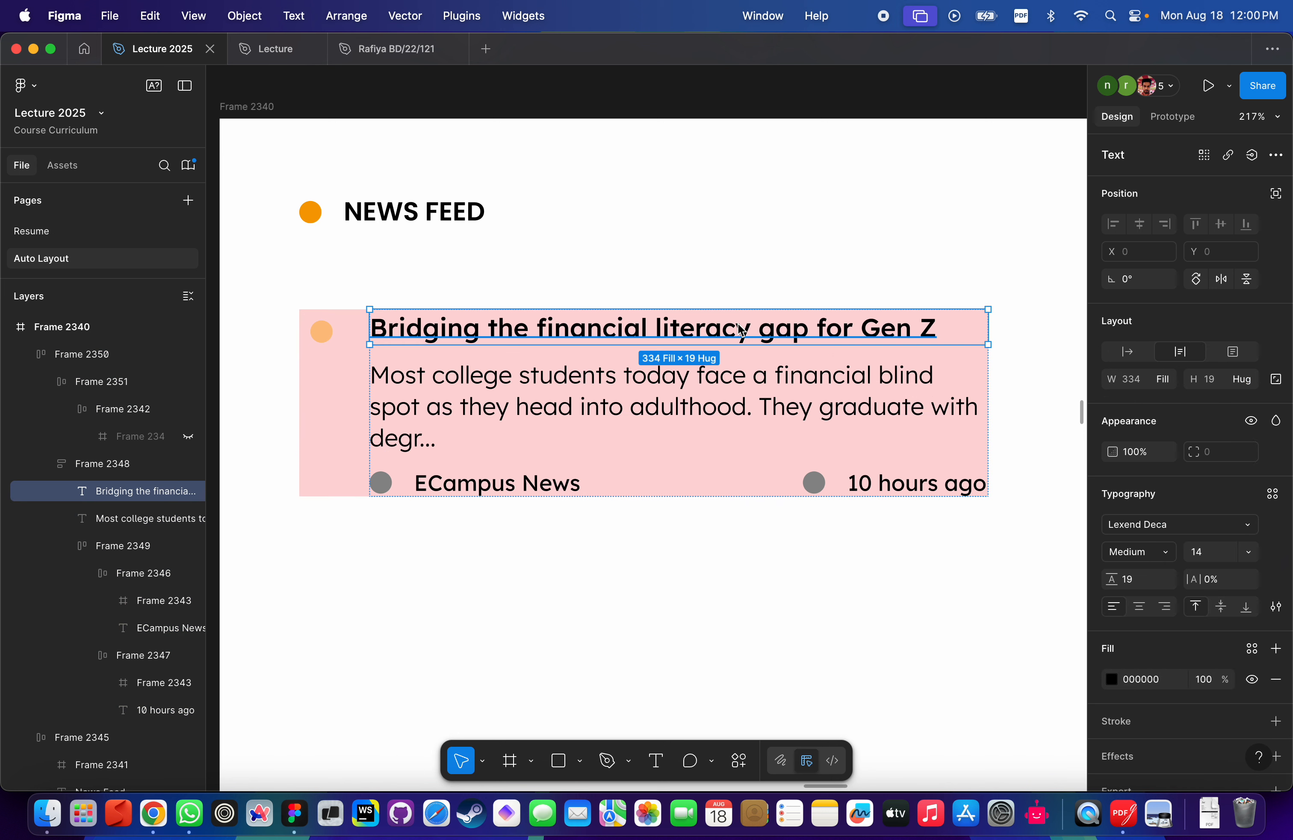
{"action": "key", "text": "Escape"}
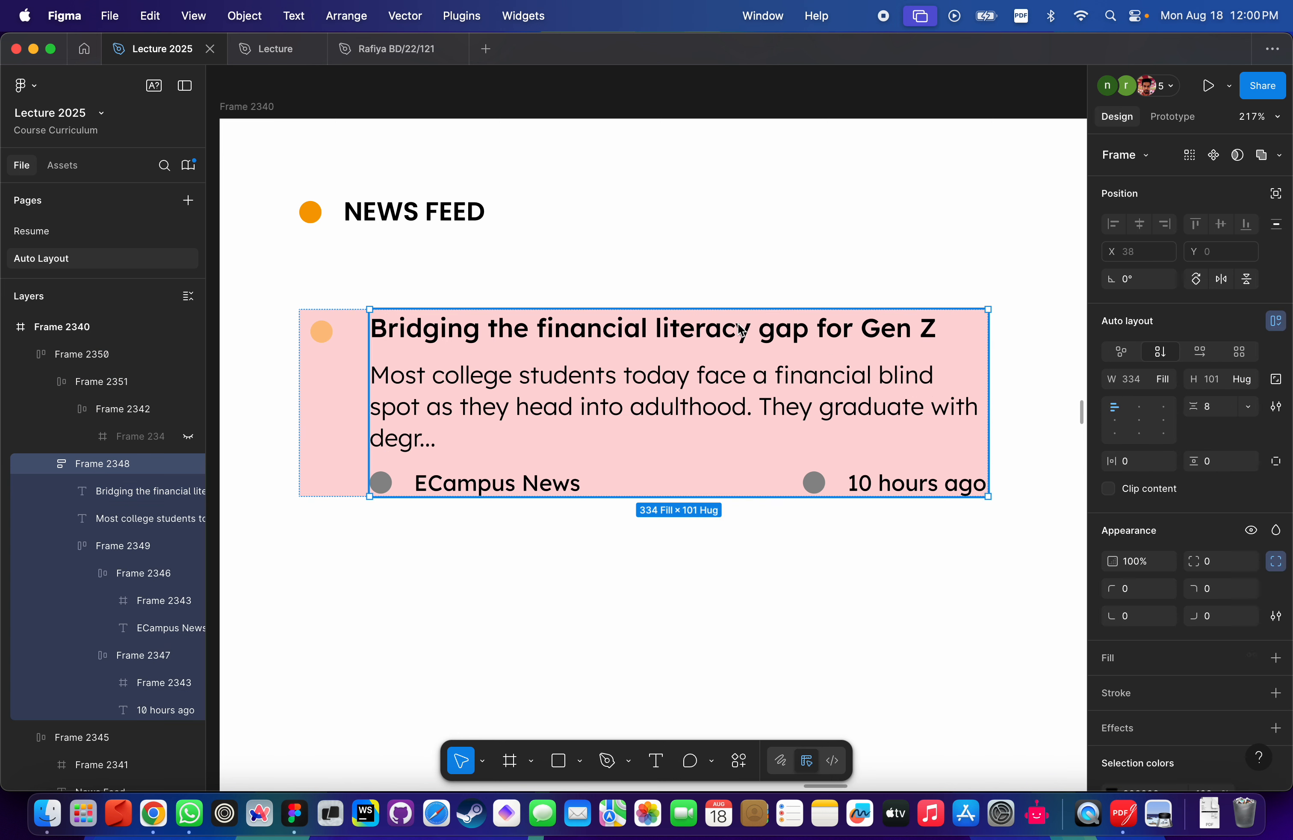
{"action": "left_click", "coordinate": [1220, 408]}
{"action": "key", "text": "BackSpace"}
{"action": "type", "text": "30"}
{"action": "key", "text": "Return"}
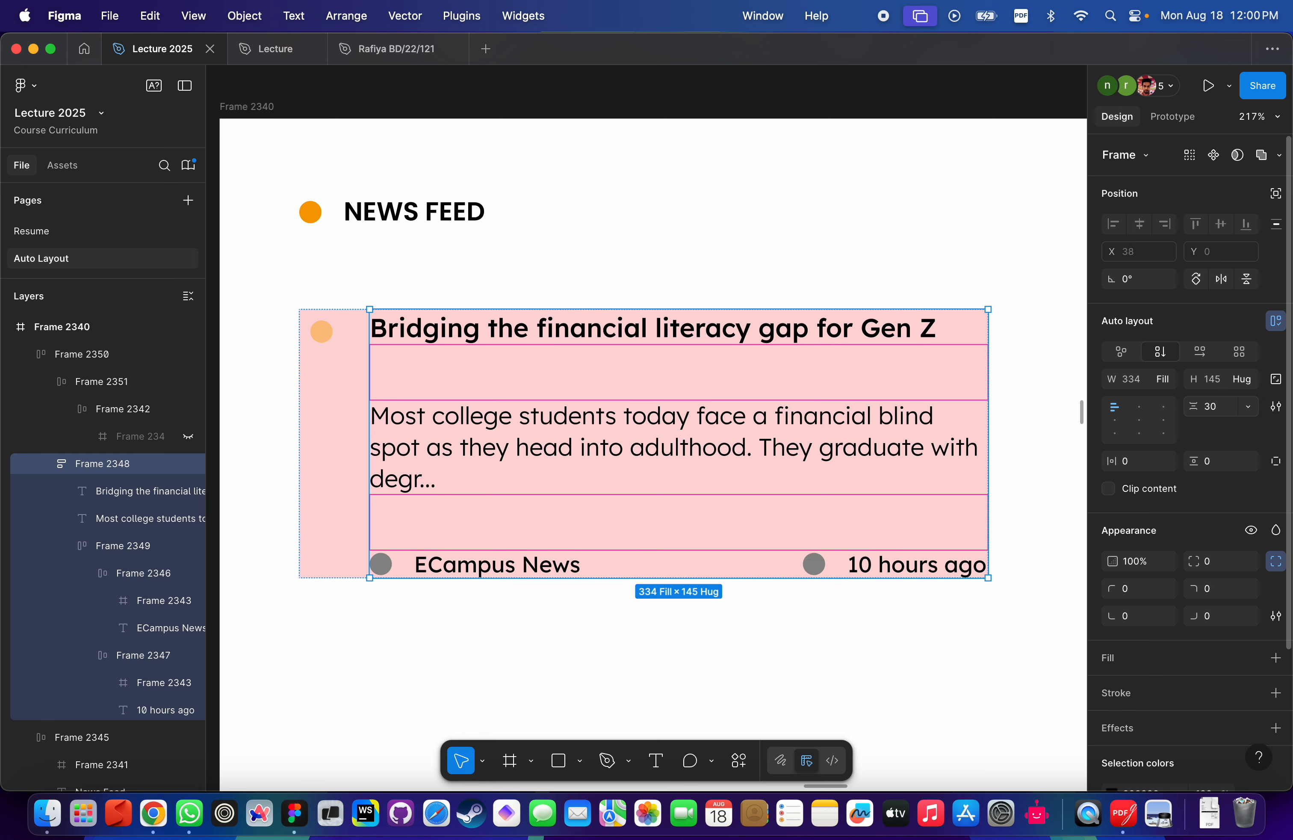
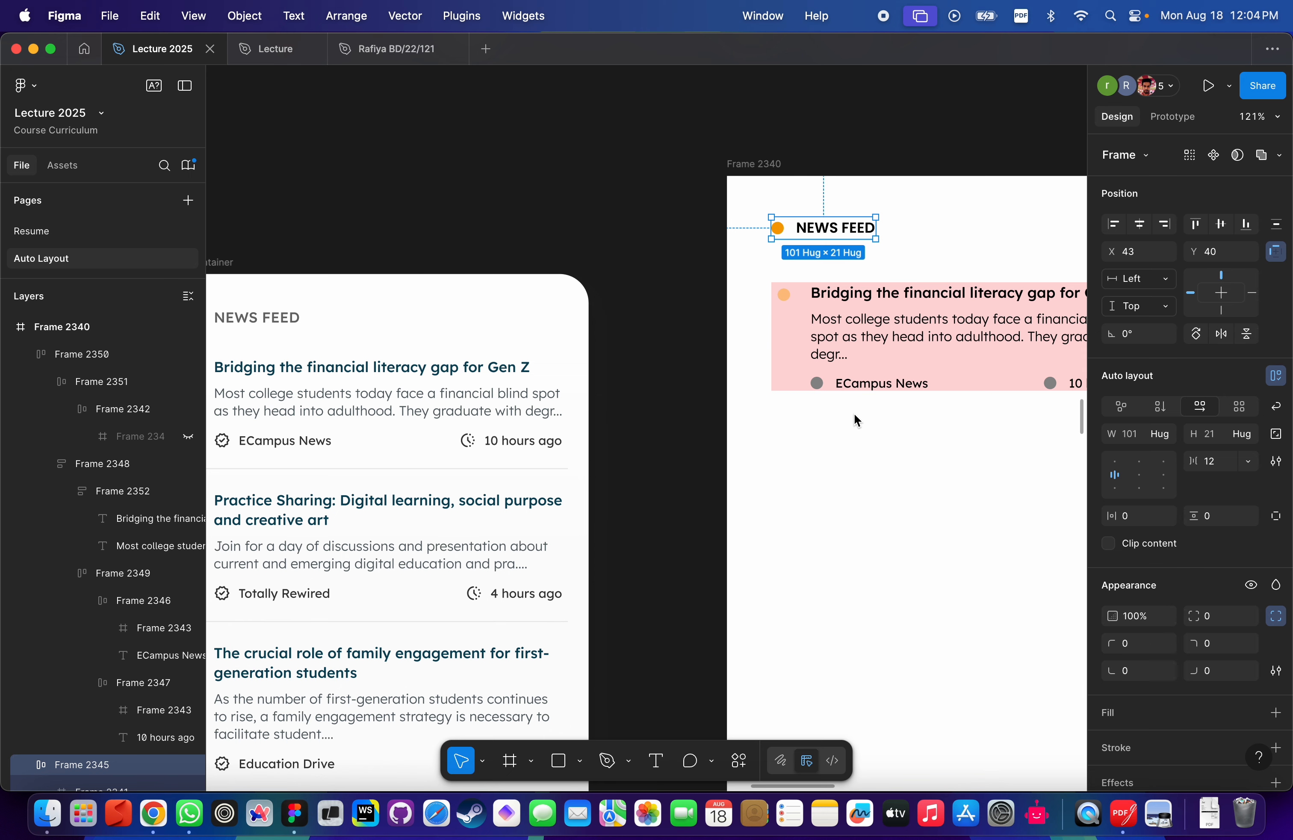
{"action": "left_click", "coordinate": [84, 49]}
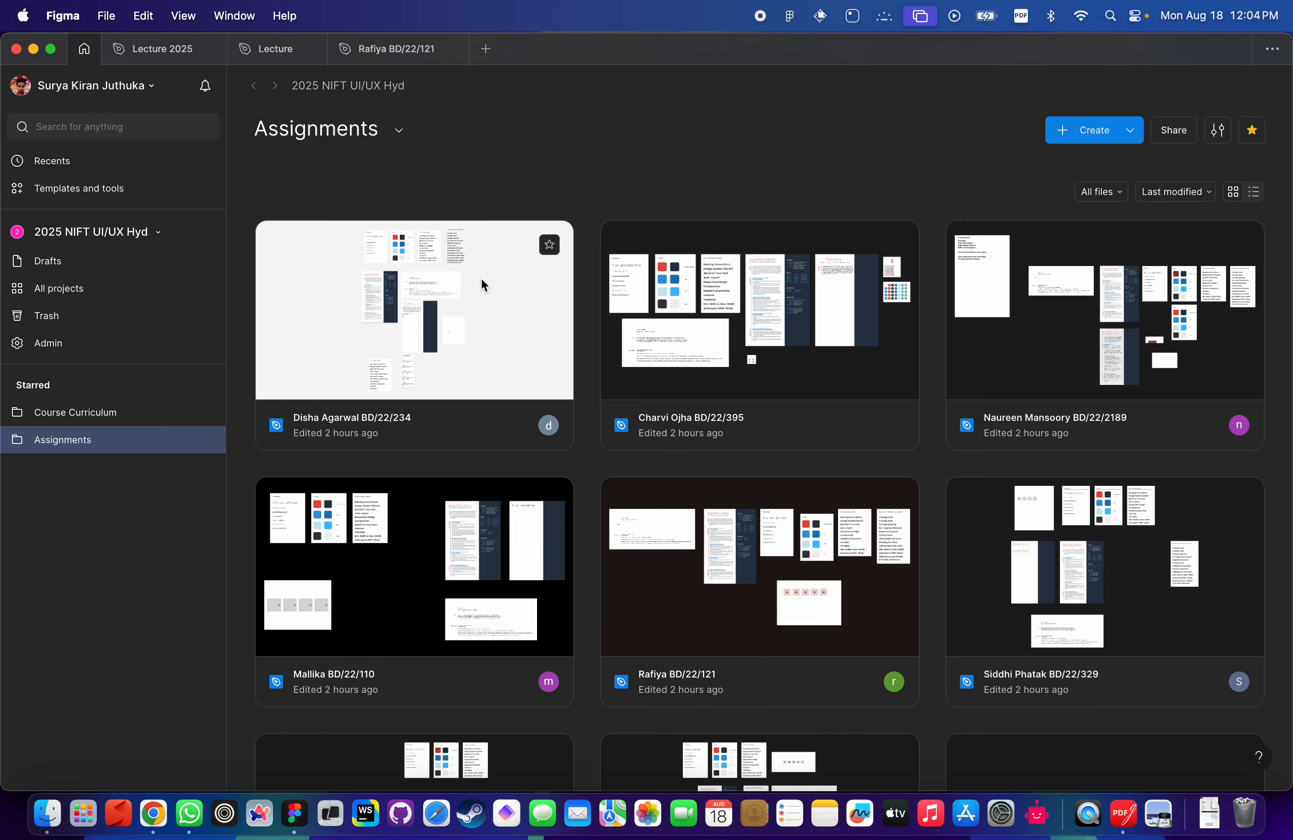
{"action": "scroll", "coordinate": [654, 453], "scroll_direction": "down", "scroll_amount": 3}
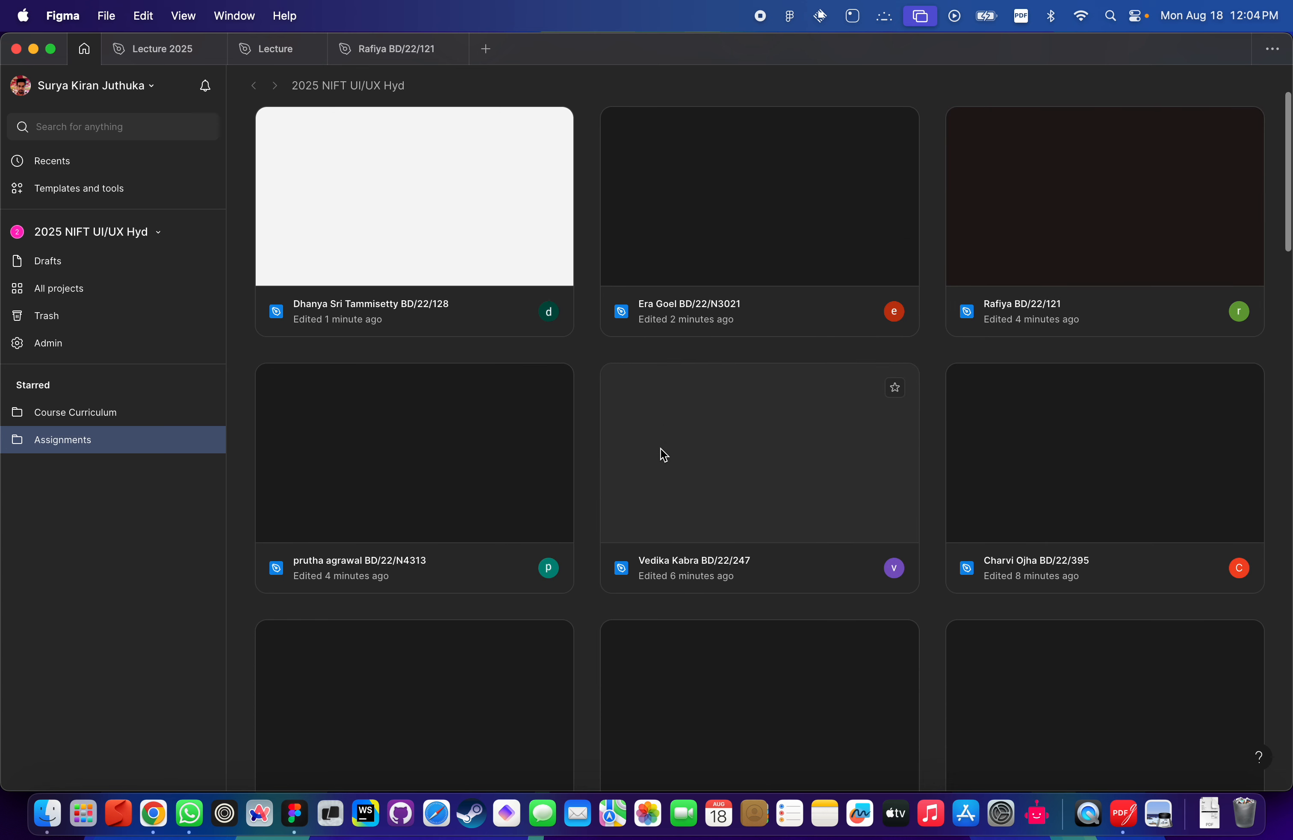
{"action": "double_click", "coordinate": [664, 454]}
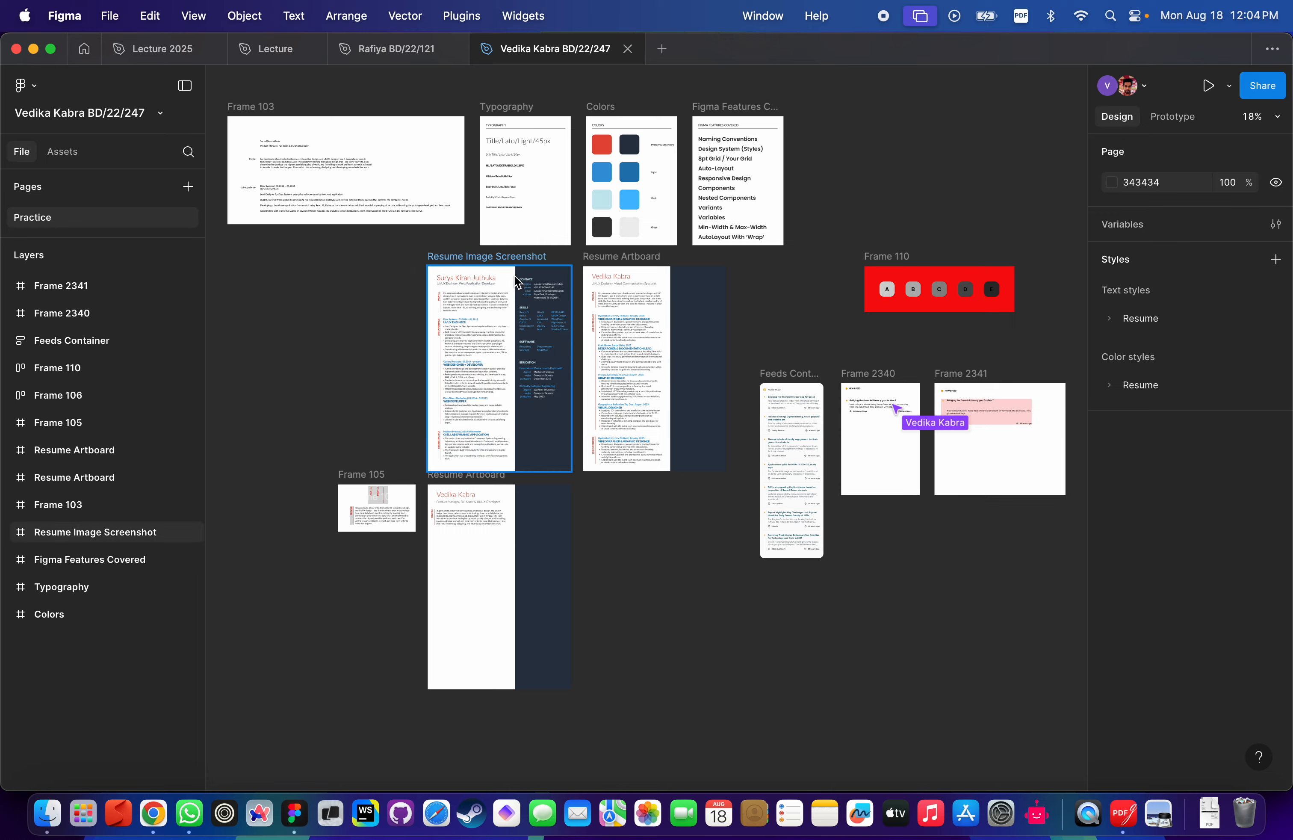
Widen the card Frame 2350 inside the student's Frame 2340 to 526 to test how its contents respond.
{"action": "scroll", "coordinate": [803, 329], "scroll_direction": "up", "scroll_amount": 5}
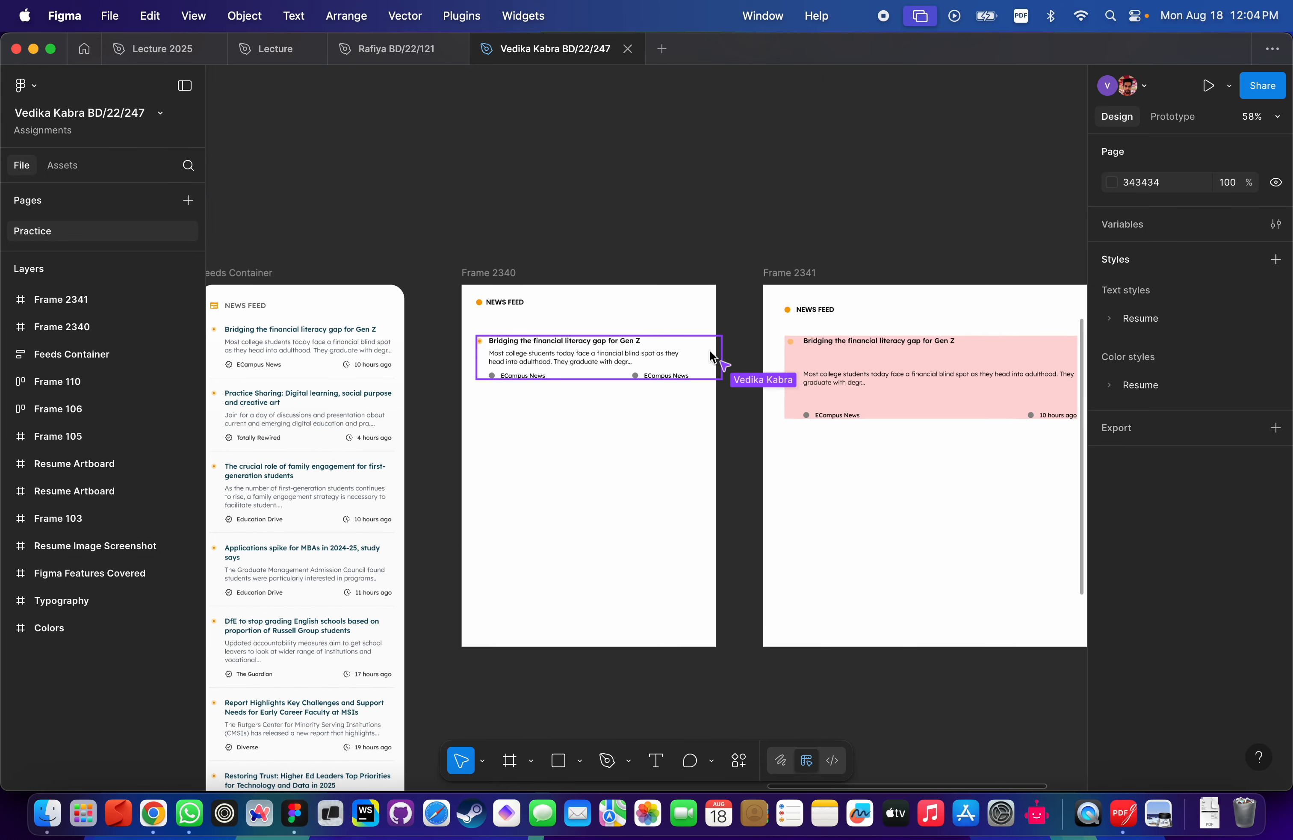
{"action": "scroll", "coordinate": [595, 376], "scroll_direction": "up", "scroll_amount": 5}
{"action": "scroll", "coordinate": [595, 375], "scroll_direction": "left", "scroll_amount": 3}
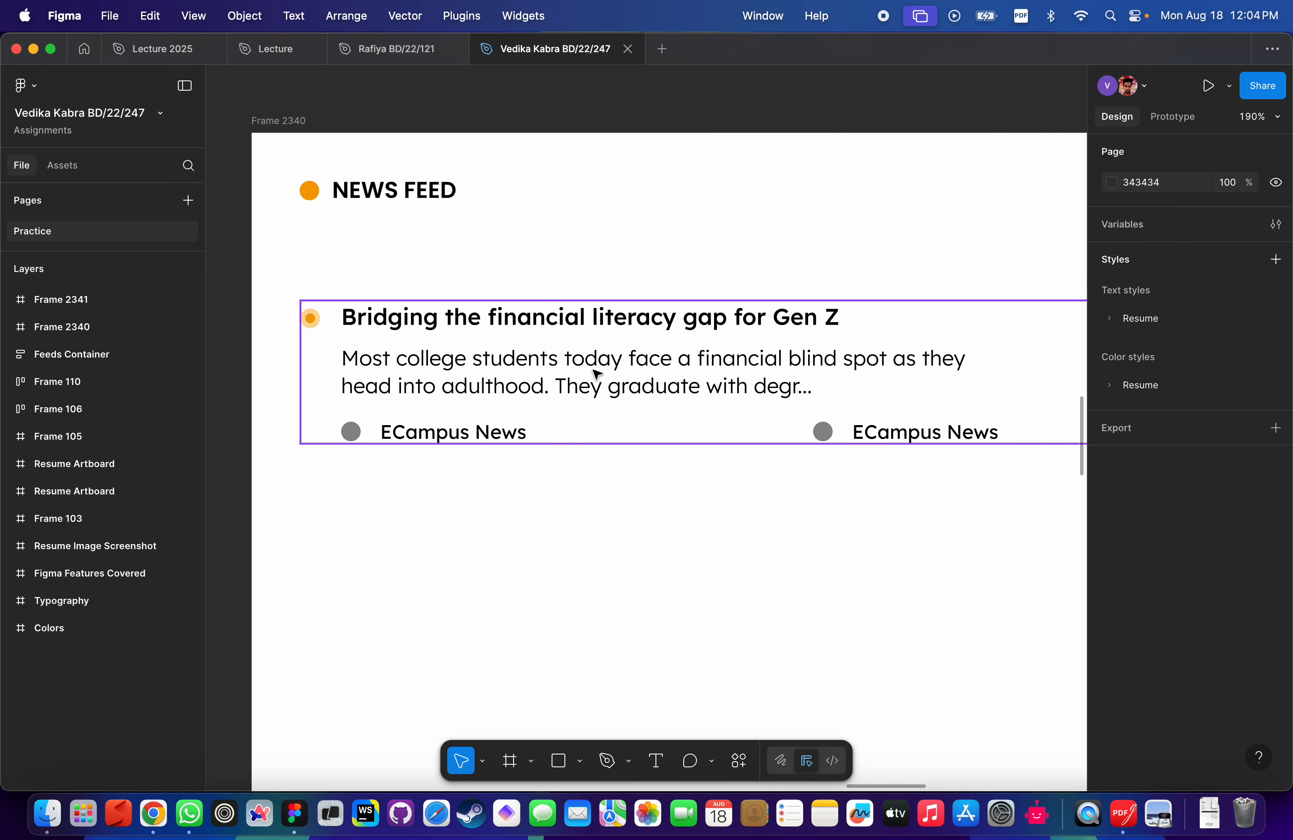
{"action": "scroll", "coordinate": [596, 373], "scroll_direction": "down", "scroll_amount": 3}
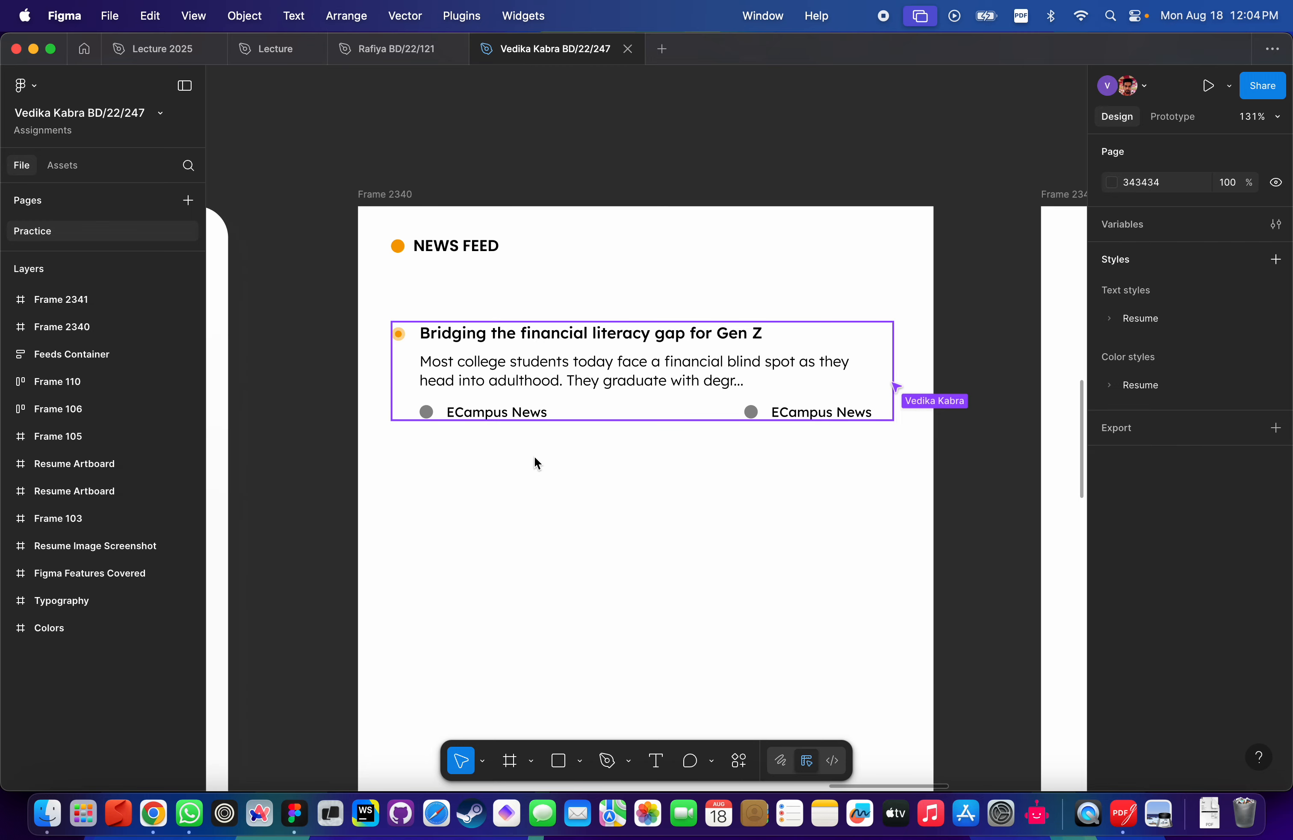
{"action": "left_click", "coordinate": [598, 360]}
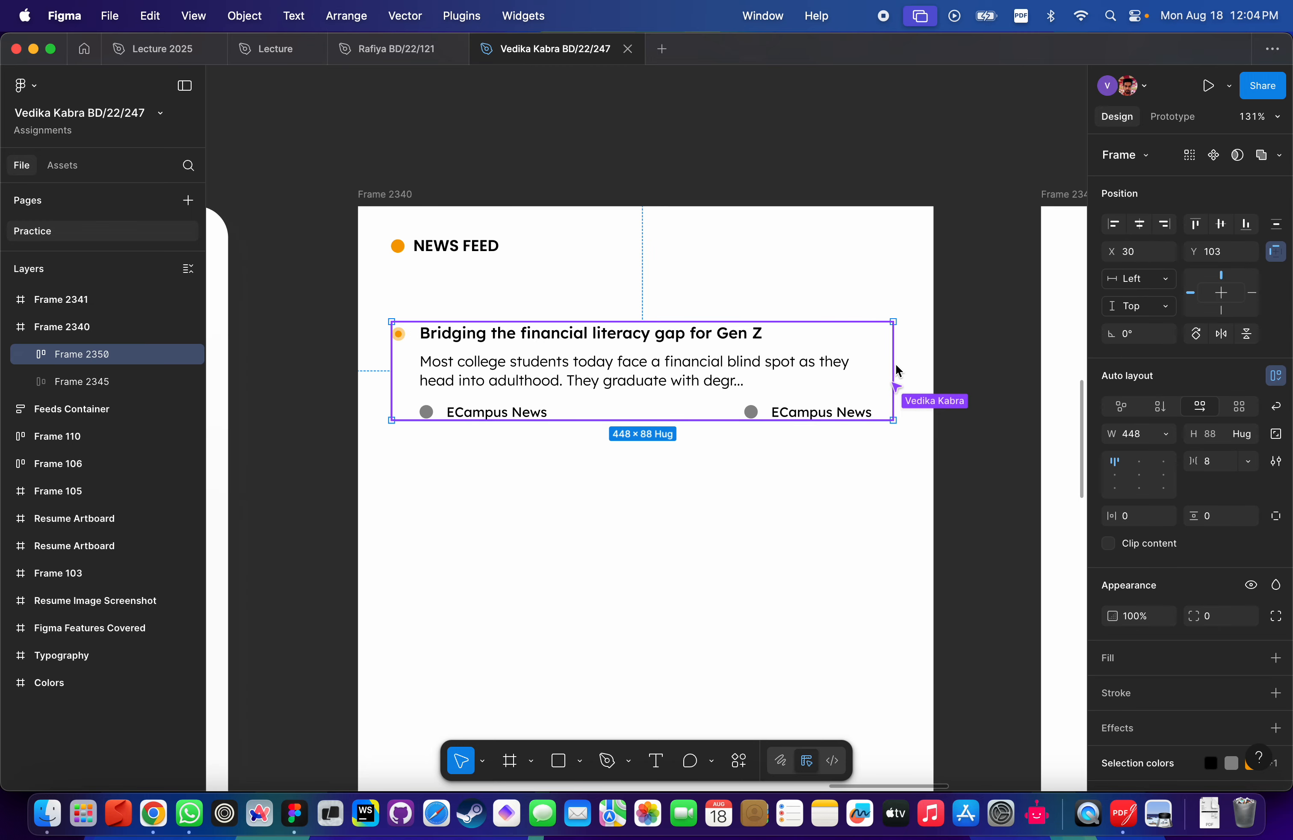
{"action": "left_click_drag", "start_coordinate": [894, 368], "coordinate": [982, 361]}
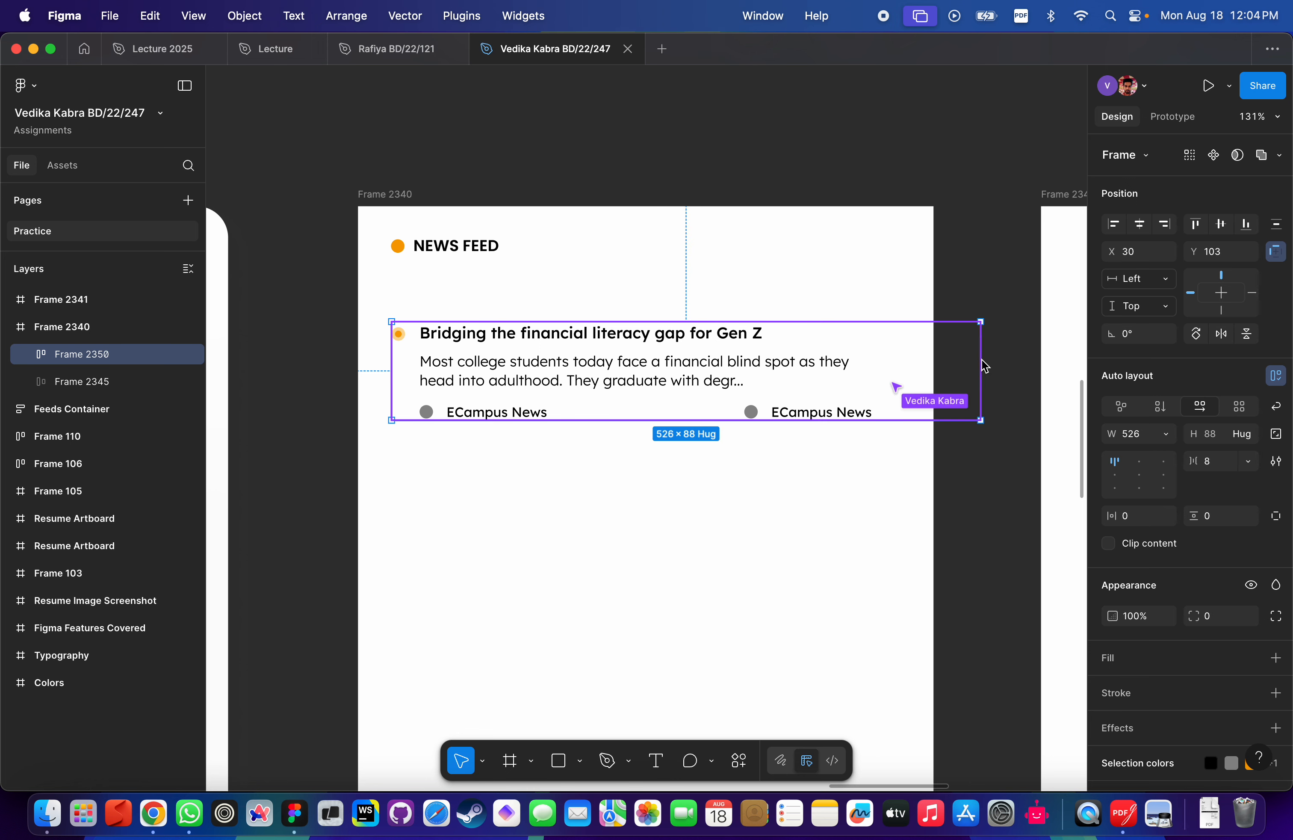
Undo the widening of the student's card, Frame 2350, and try stretching it to a width of 513.
{"action": "key", "text": "super+z"}
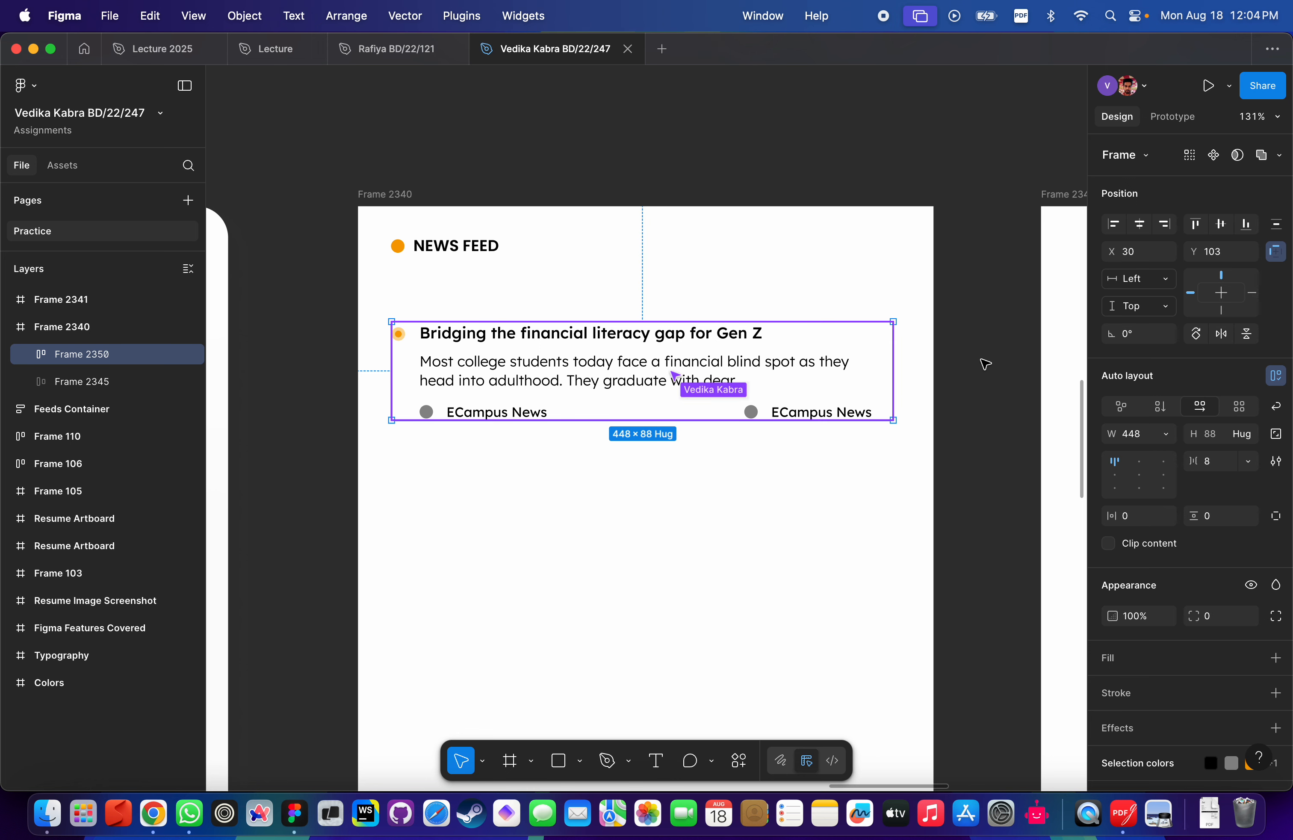
{"action": "scroll", "coordinate": [737, 360], "scroll_direction": "up", "scroll_amount": 5}
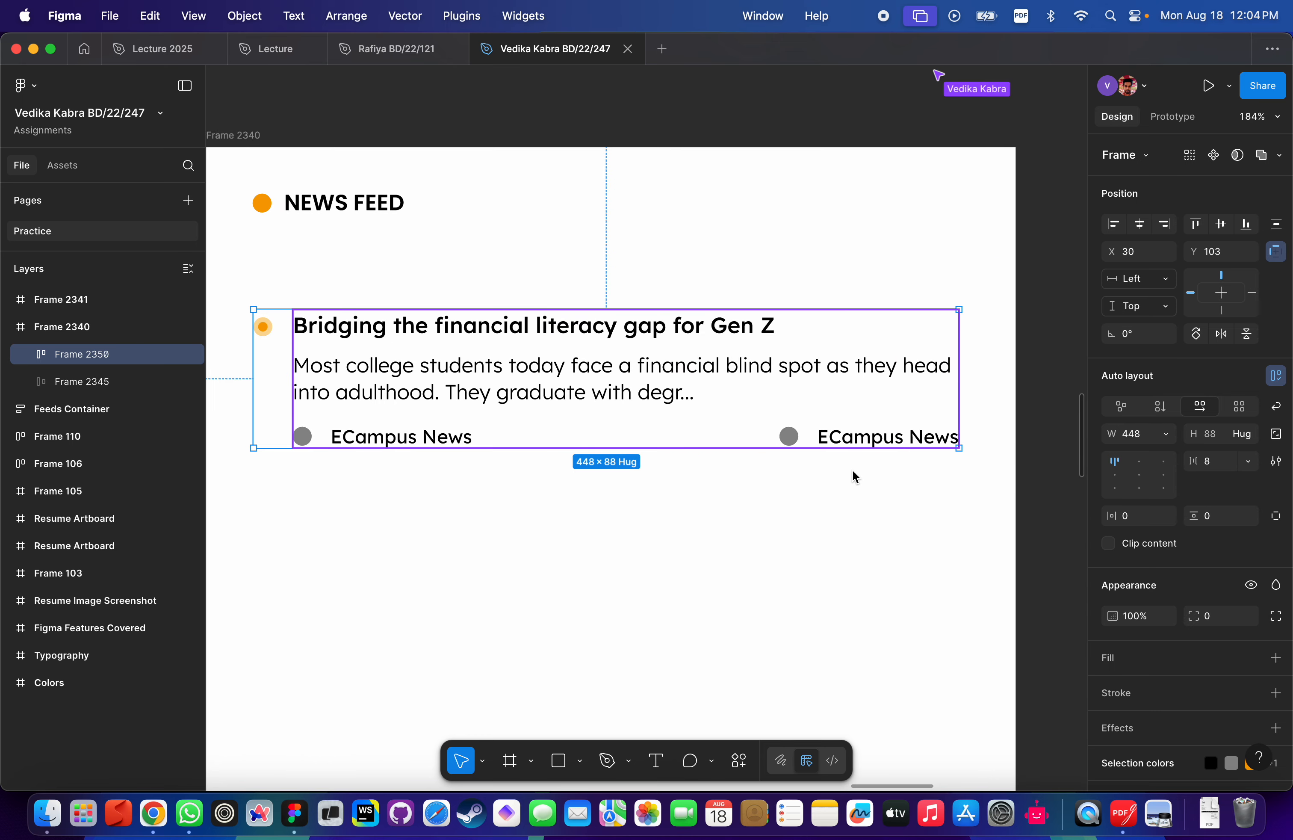
{"action": "left_click", "coordinate": [687, 632]}
{"action": "left_click", "coordinate": [485, 322]}
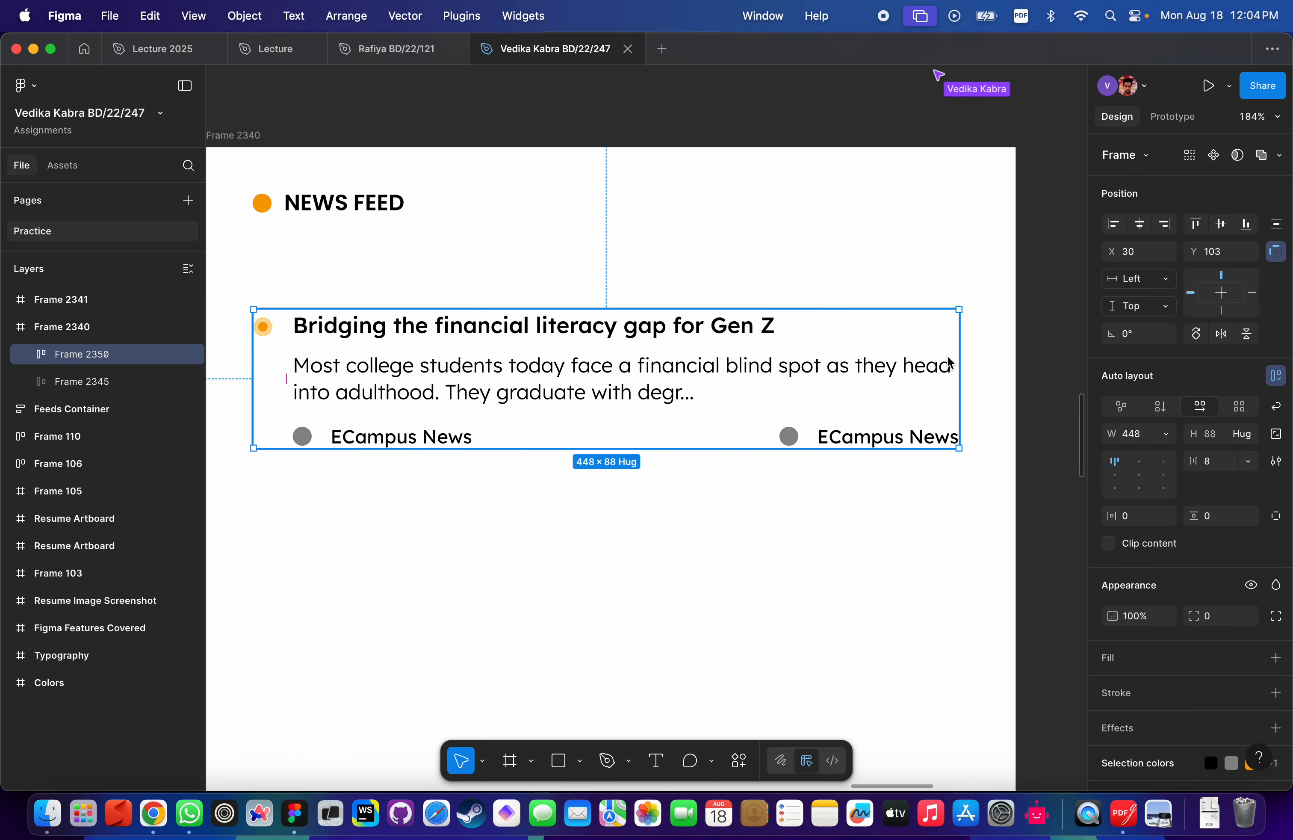
{"action": "scroll", "coordinate": [944, 364], "scroll_direction": "down", "scroll_amount": 5}
{"action": "left_click_drag", "start_coordinate": [957, 357], "coordinate": [1008, 358]}
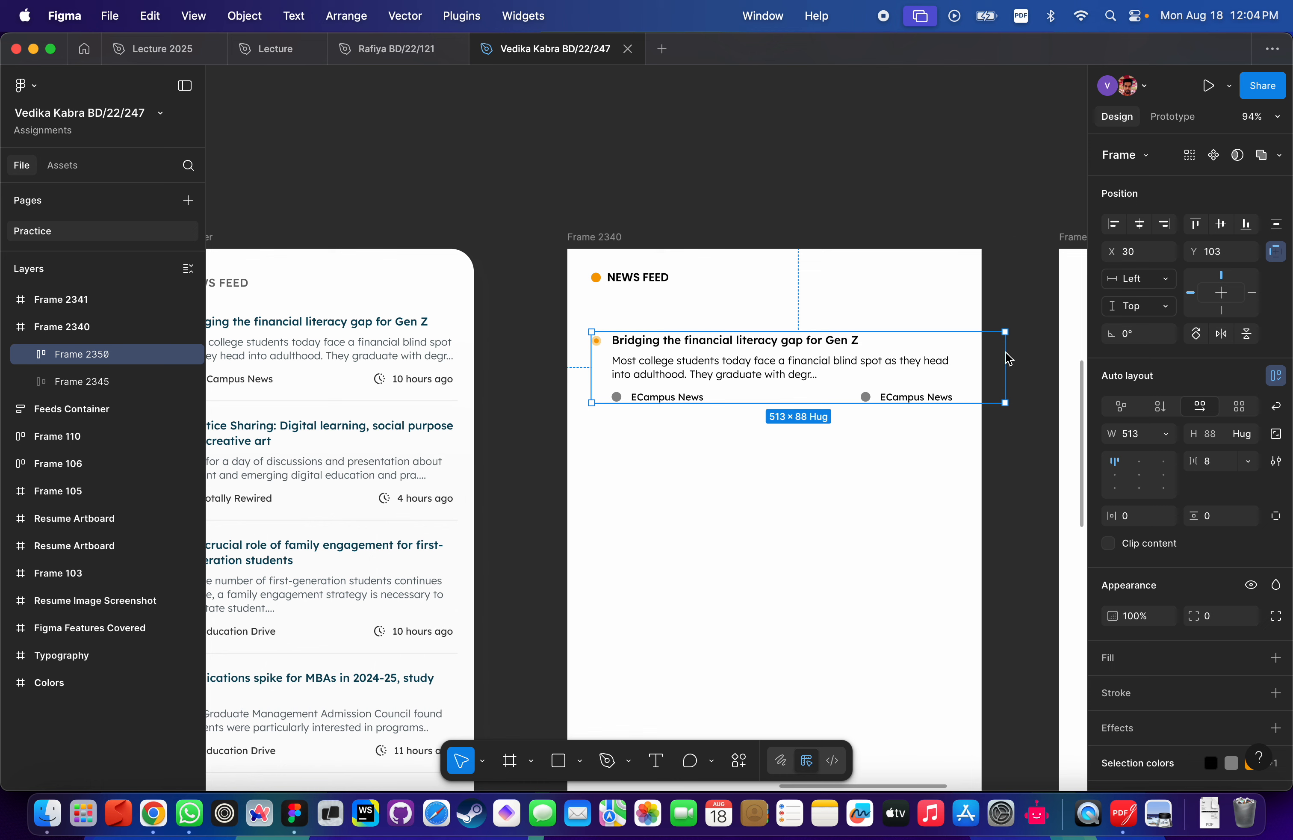
{"action": "key", "text": "super+z"}
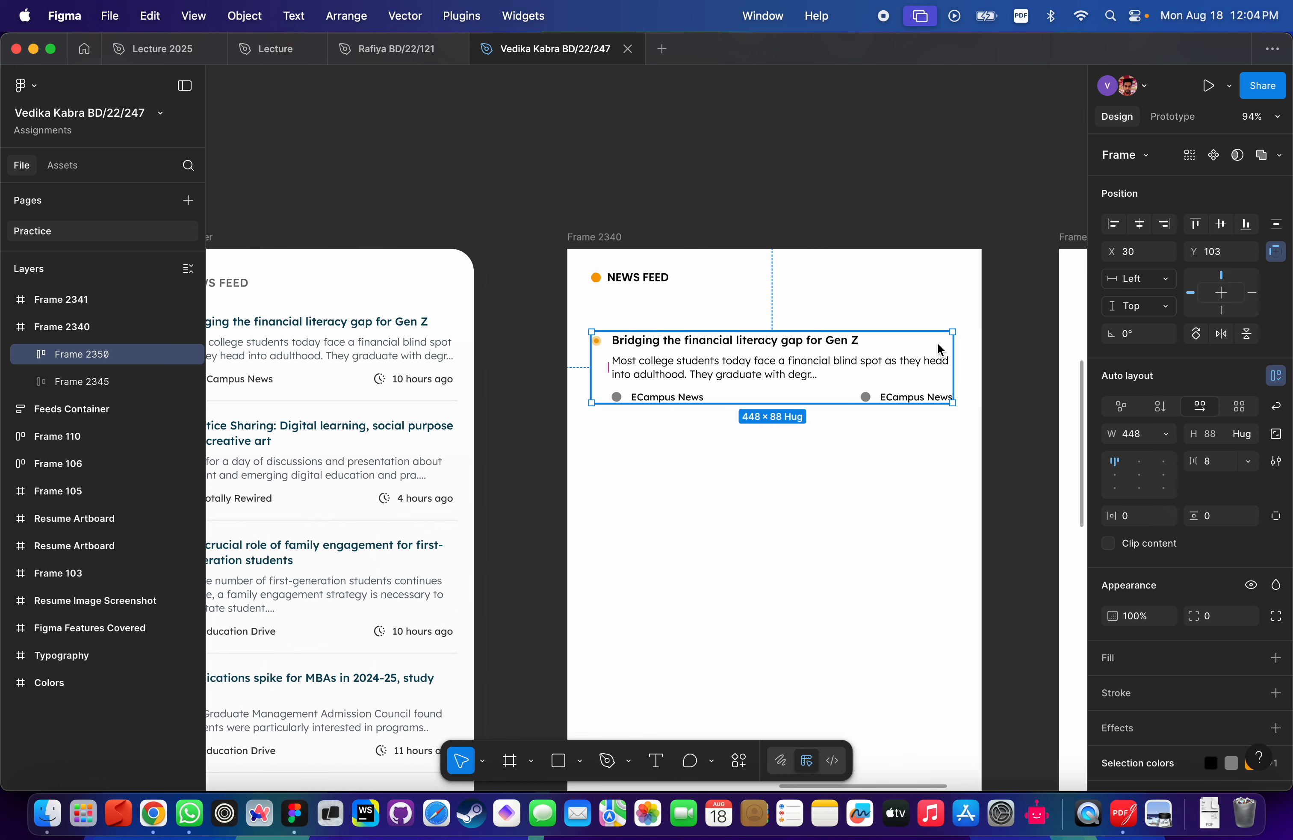
Inspect the frames nested in the student's Frame 2350 and set the width of the text frame, Frame 2348, to Fill container.
{"action": "left_click", "coordinate": [29, 354]}
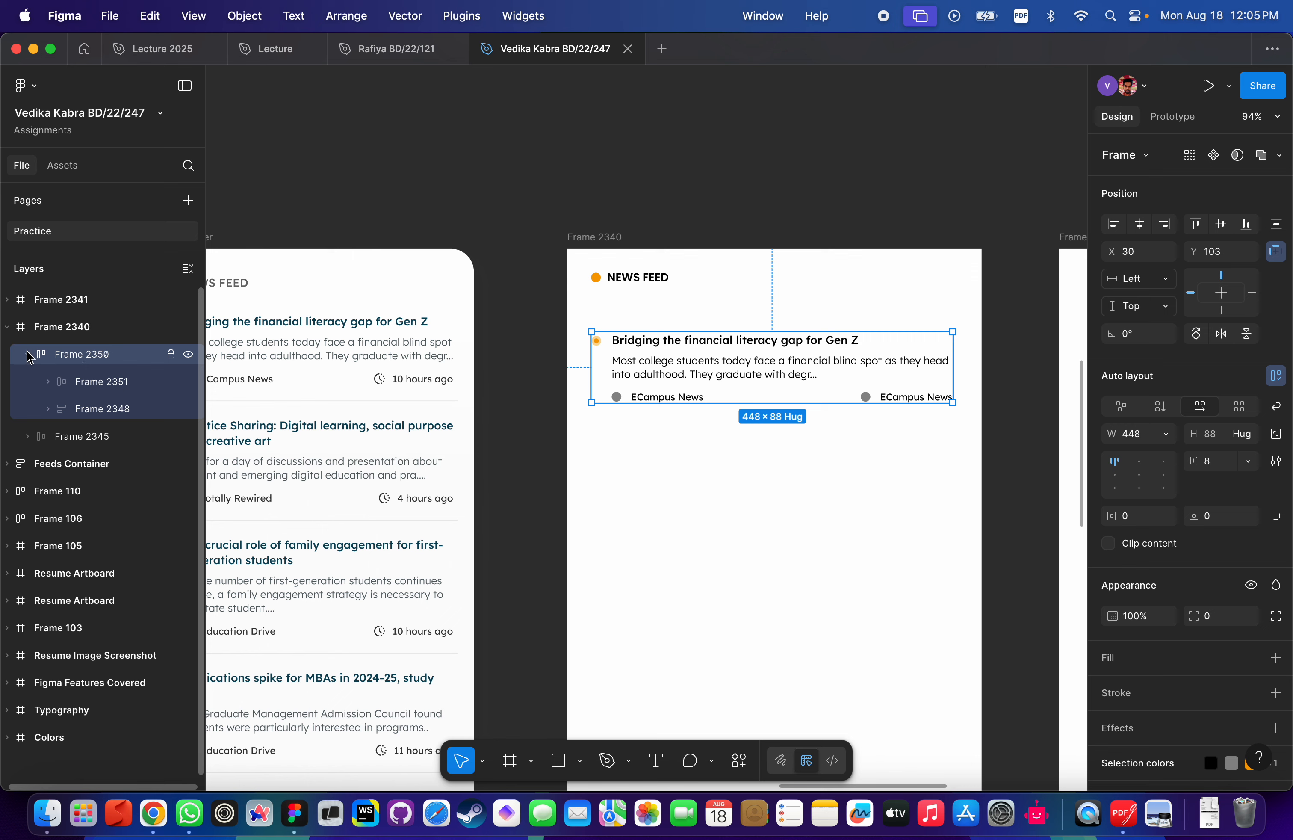
{"action": "left_click", "coordinate": [79, 384]}
{"action": "left_click", "coordinate": [109, 414]}
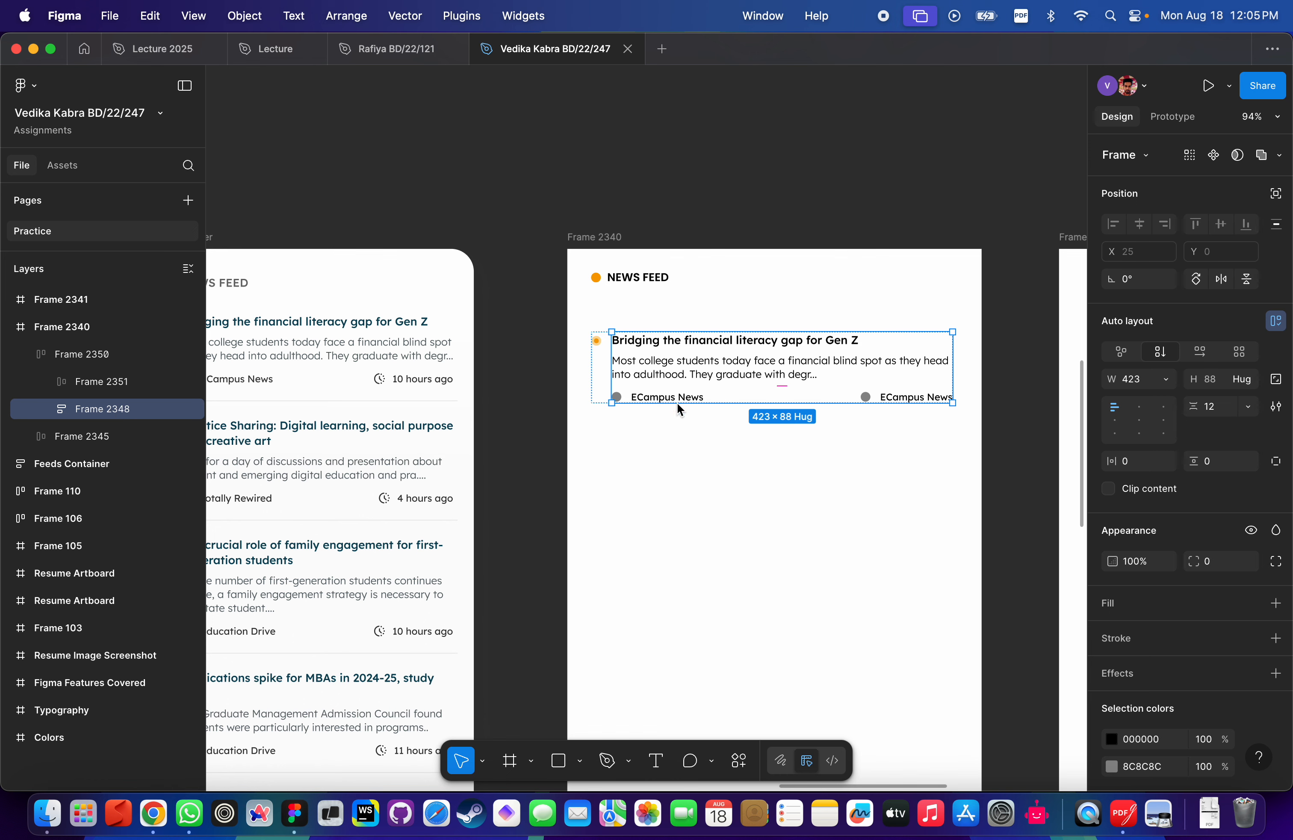
{"action": "left_click", "coordinate": [137, 381]}
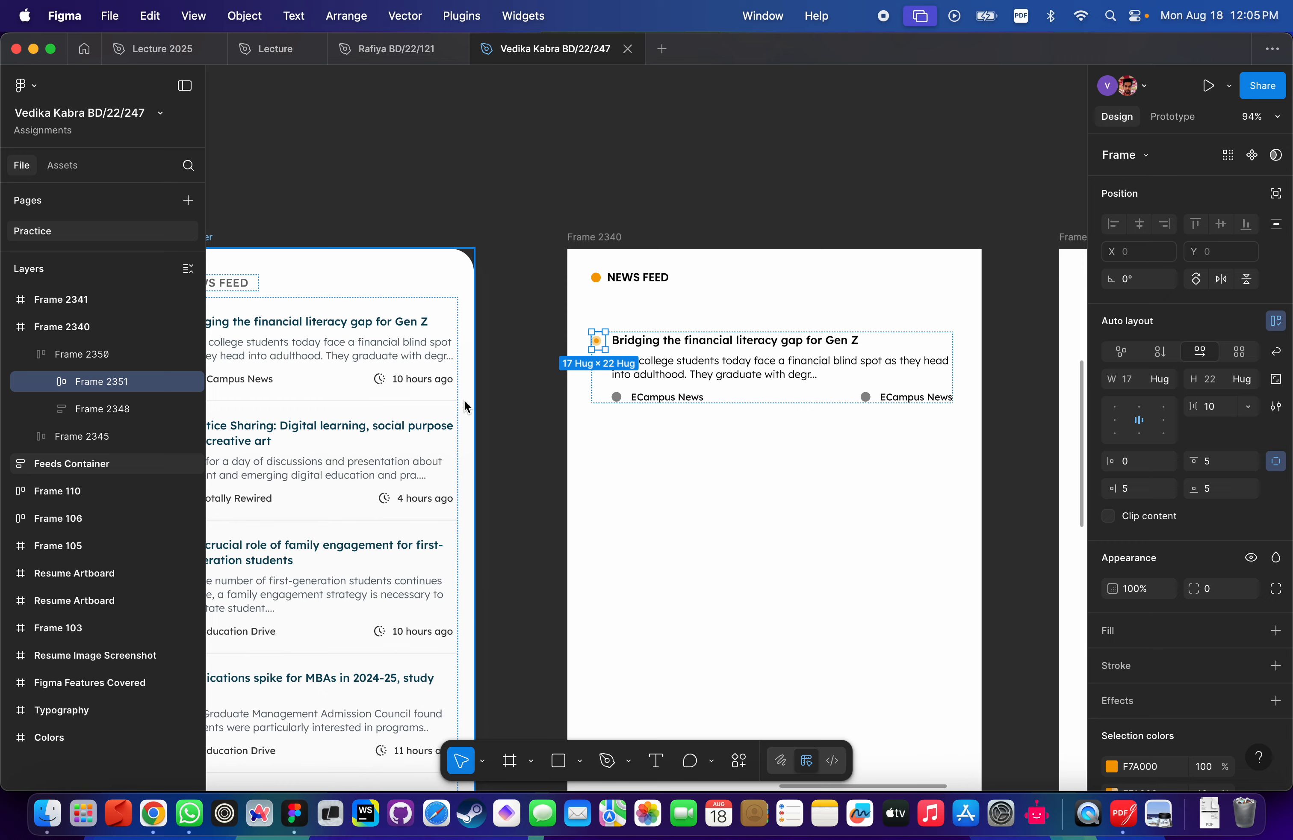
{"action": "scroll", "coordinate": [801, 300], "scroll_direction": "up", "scroll_amount": 5}
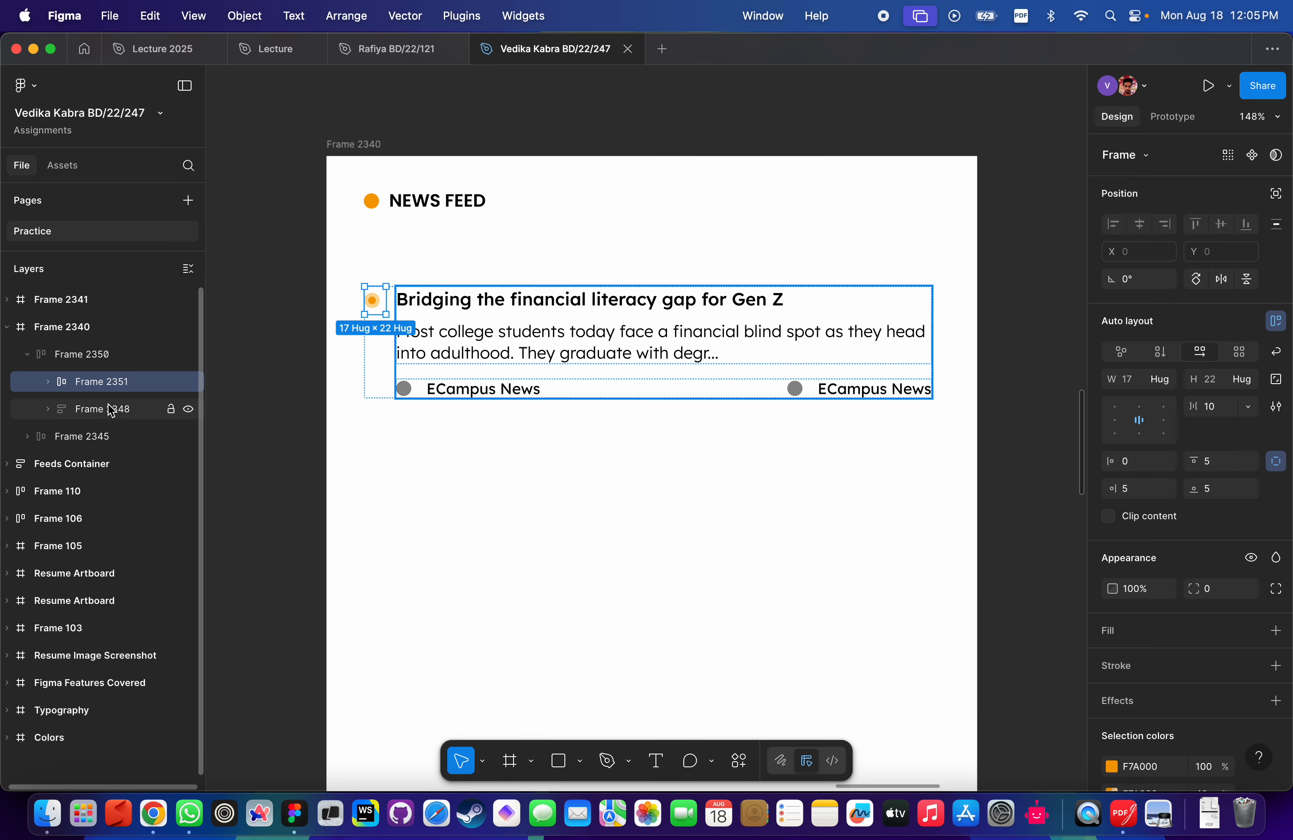
{"action": "left_click", "coordinate": [110, 410]}
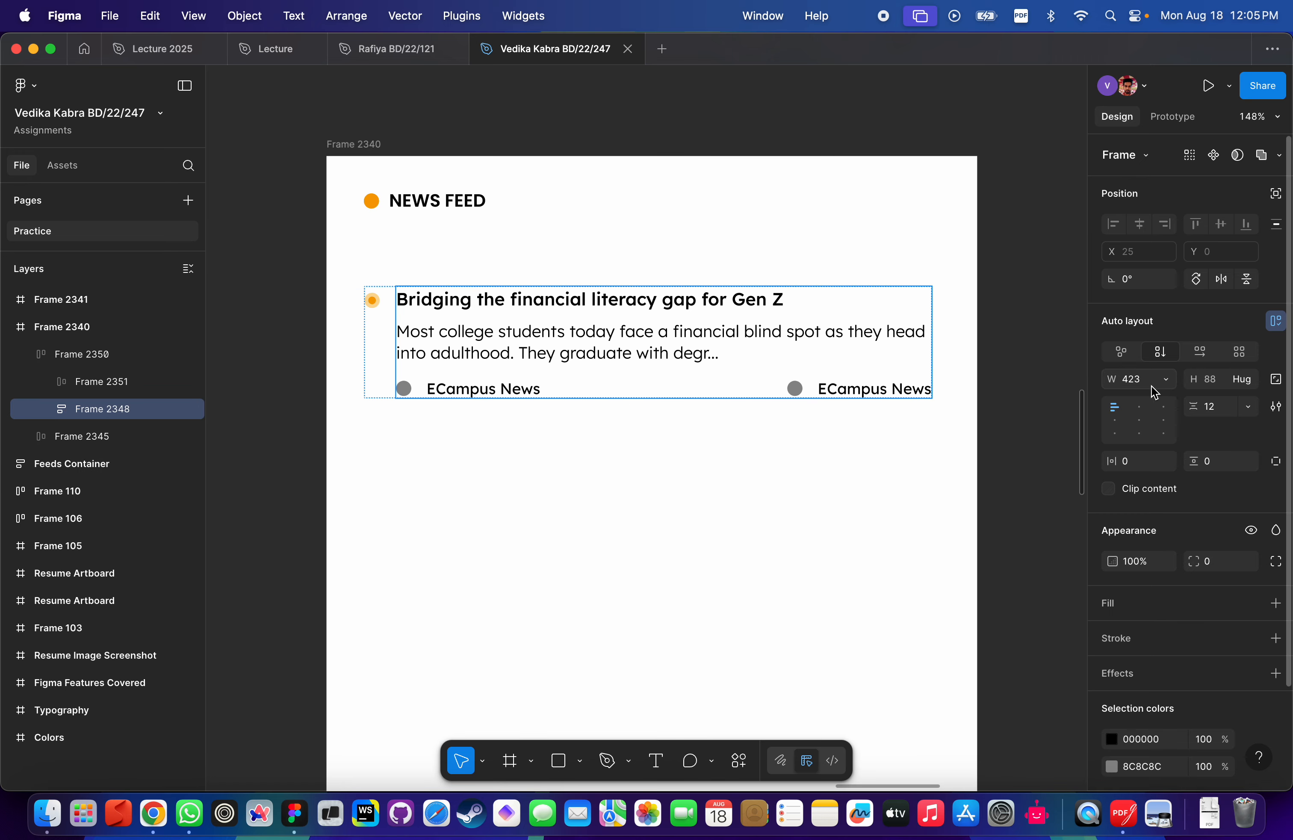
{"action": "left_click", "coordinate": [1169, 385]}
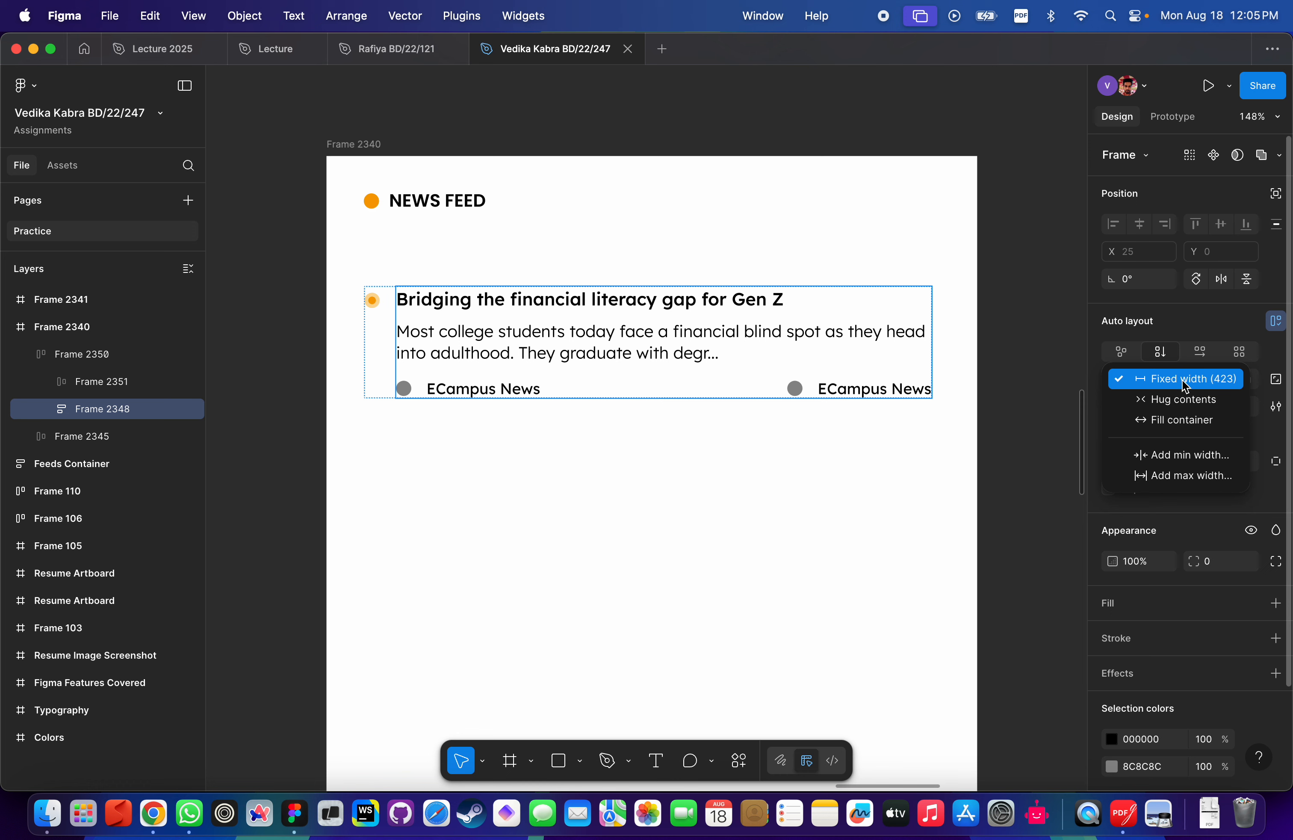
{"action": "left_click", "coordinate": [1183, 420]}
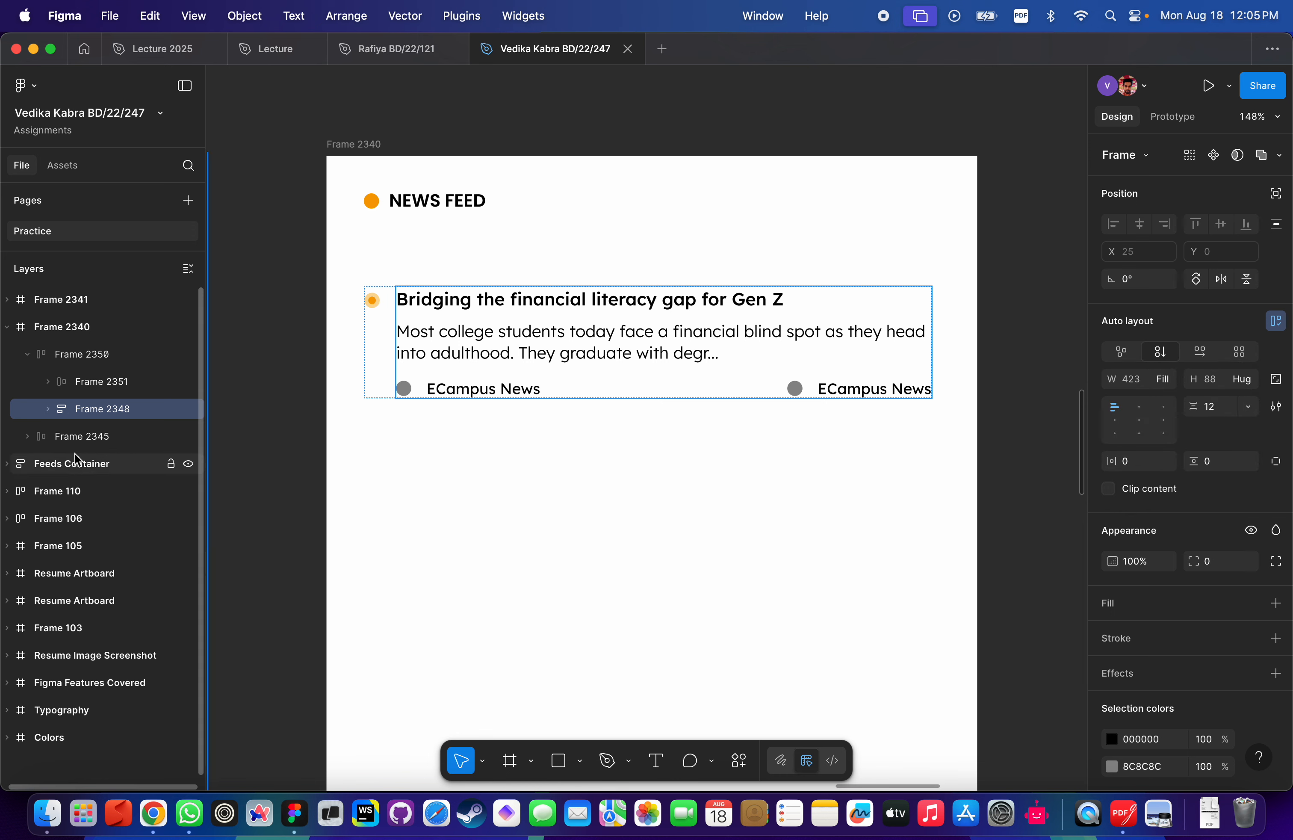
Resize the student's card, Frame 2350, to a width of 420 to test how its contents respond.
{"action": "left_click", "coordinate": [104, 354]}
{"action": "scroll", "coordinate": [643, 327], "scroll_direction": "down", "scroll_amount": 3}
{"action": "mouse_move", "coordinate": [822, 334]}
{"action": "left_mouse_down"}
{"action": "mouse_move", "coordinate": [1011, 327]}
{"action": "mouse_move", "coordinate": [803, 332]}
{"action": "left_mouse_up"}
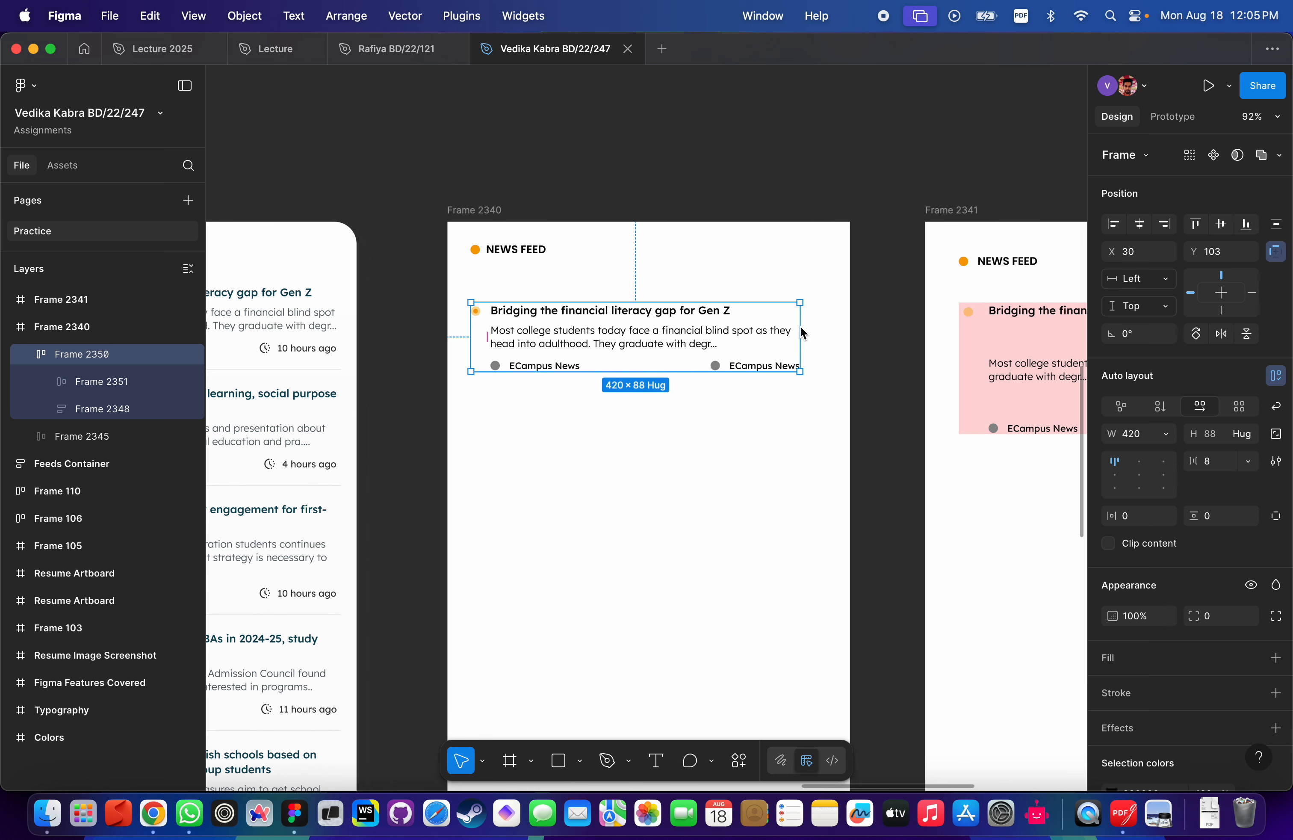
Return to the Lecture 2025 file and examine the reference Feeds Container beside Frame 2340.
{"action": "left_click", "coordinate": [156, 50]}
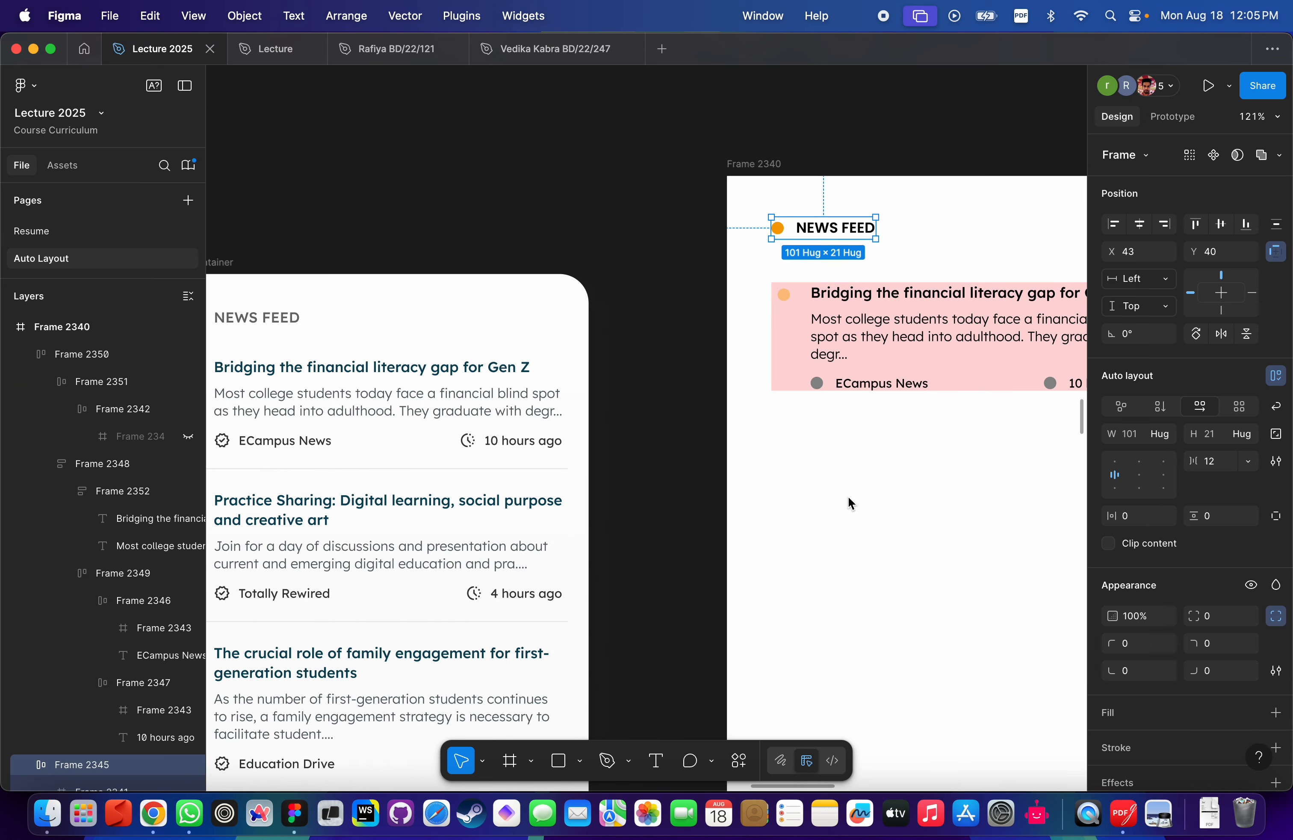
{"action": "left_click", "coordinate": [918, 456]}
{"action": "scroll", "coordinate": [918, 455], "scroll_direction": "down", "scroll_amount": 5}
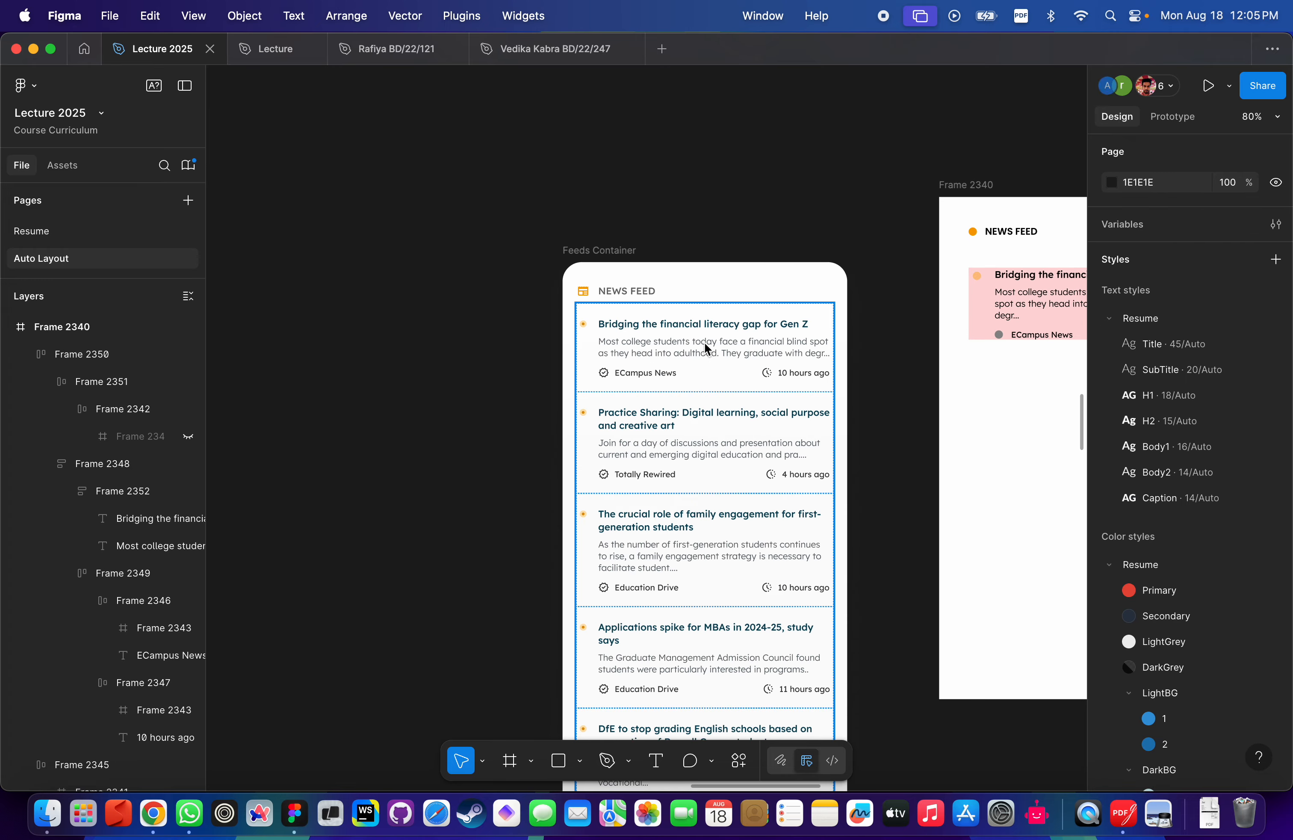
{"action": "scroll", "coordinate": [706, 347], "scroll_direction": "up", "scroll_amount": 2}
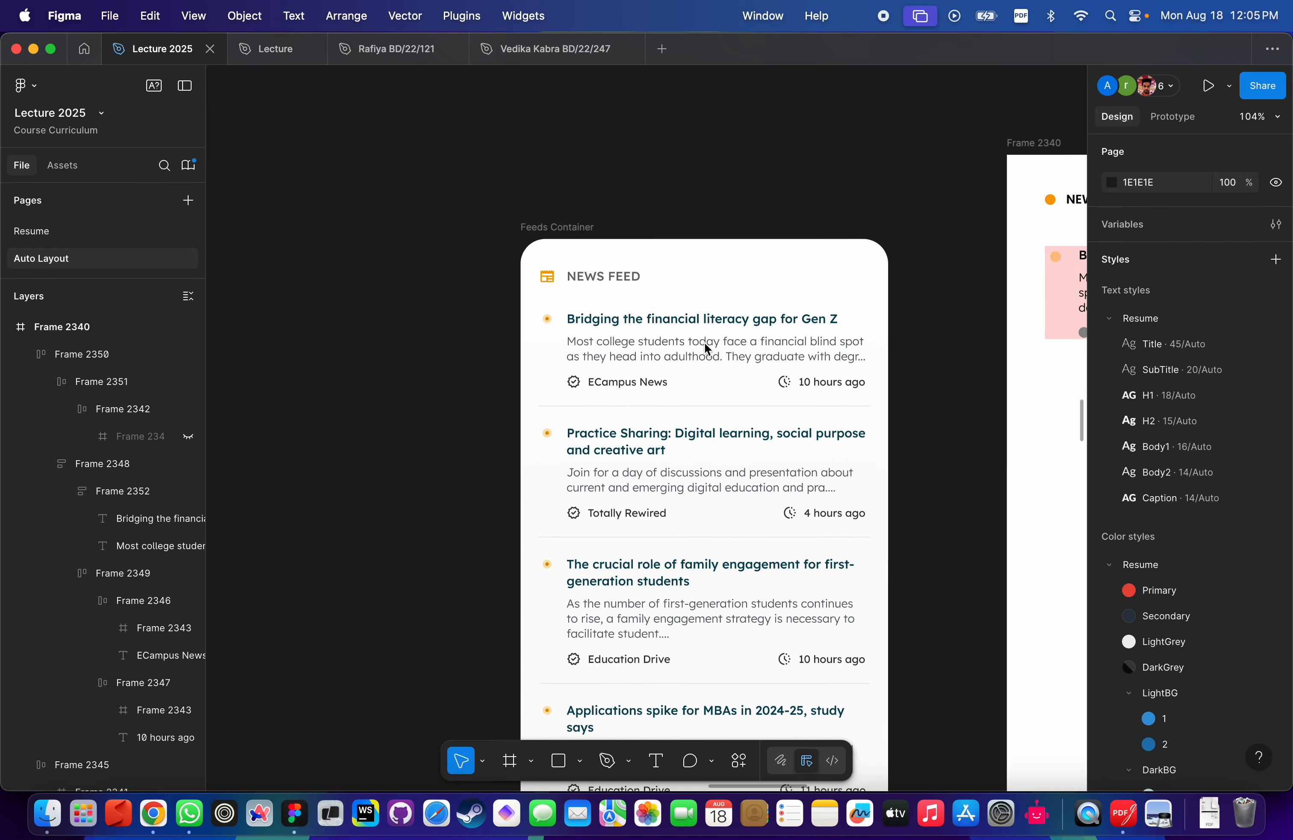
{"action": "scroll", "coordinate": [708, 347], "scroll_direction": "down", "scroll_amount": 3}
{"action": "scroll", "coordinate": [708, 347], "scroll_direction": "right", "scroll_amount": 5}
{"action": "scroll", "coordinate": [708, 347], "scroll_direction": "down", "scroll_amount": 2}
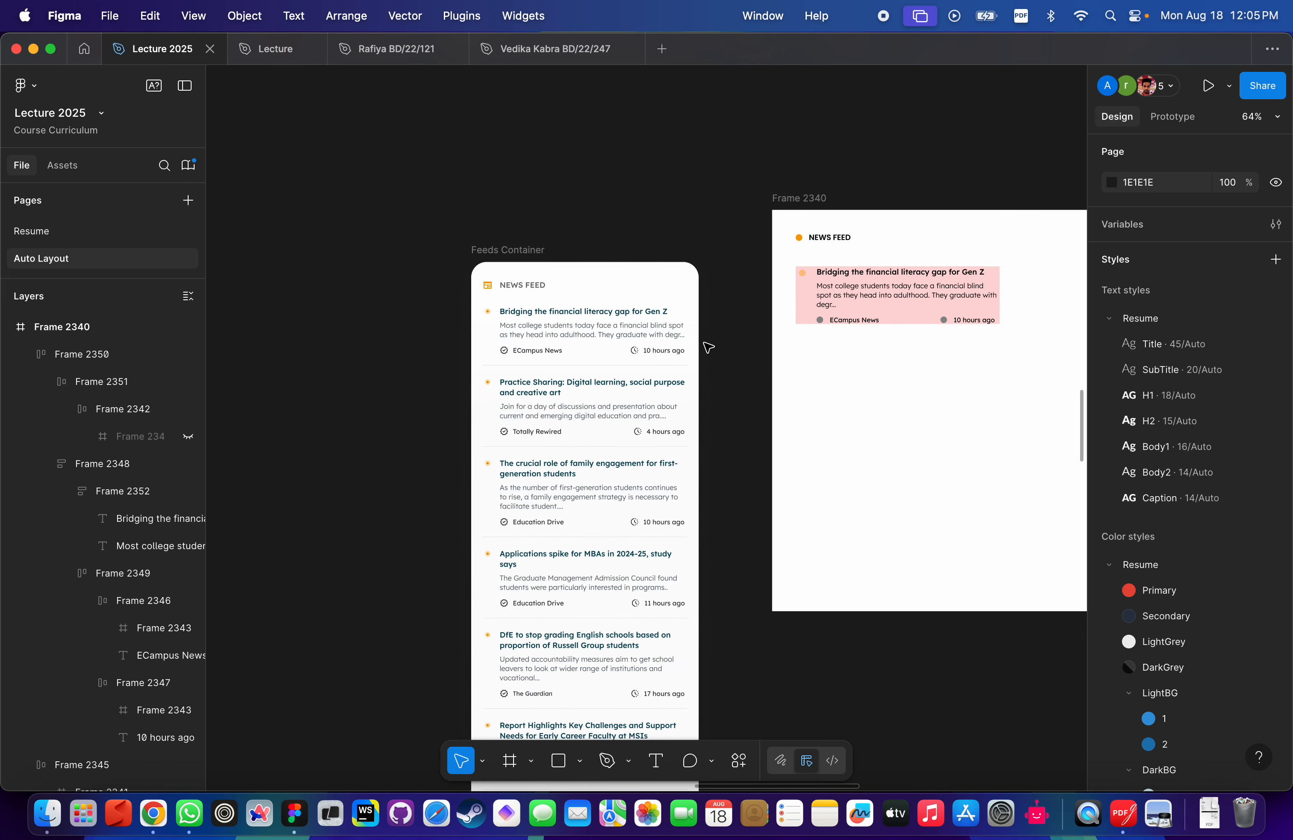
{"action": "scroll", "coordinate": [577, 309], "scroll_direction": "up", "scroll_amount": 5}
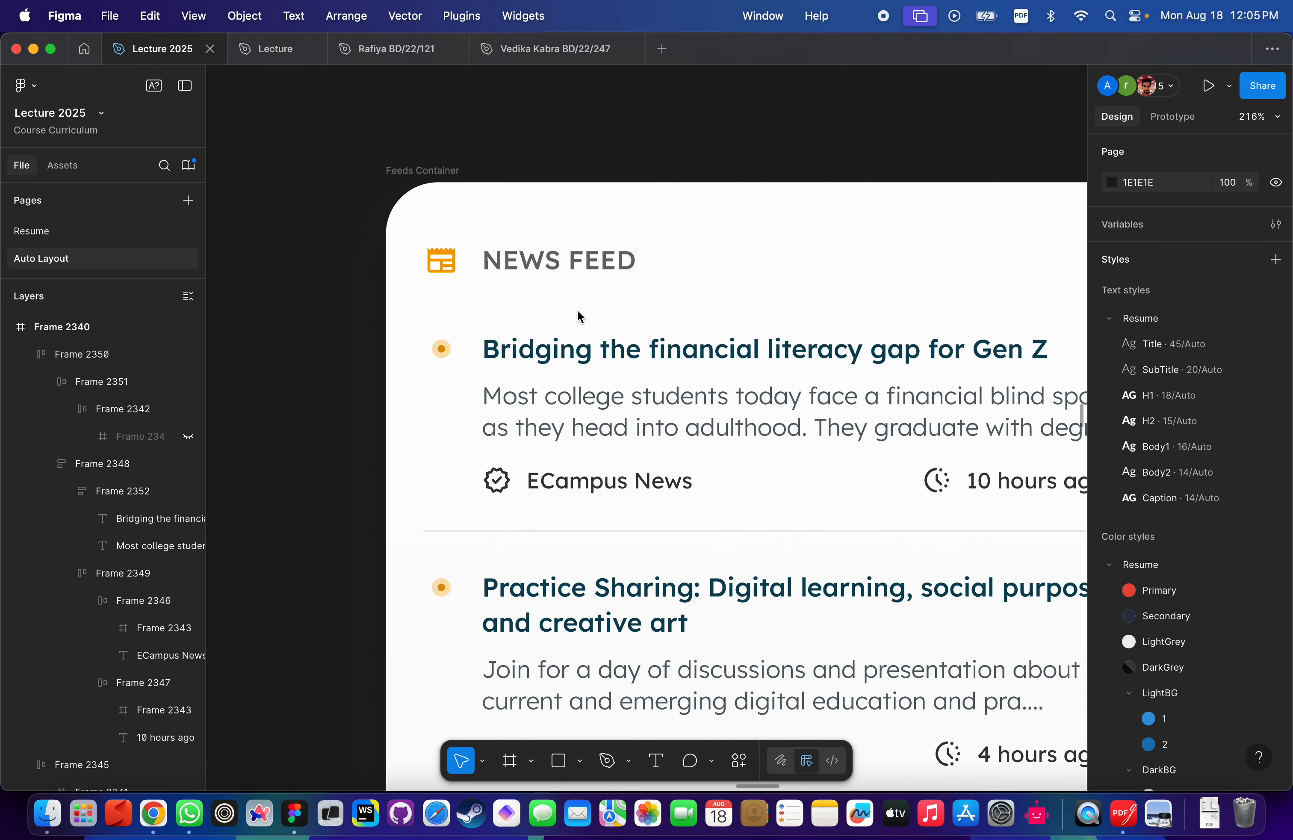
{"action": "scroll", "coordinate": [577, 309], "scroll_direction": "down", "scroll_amount": 5}
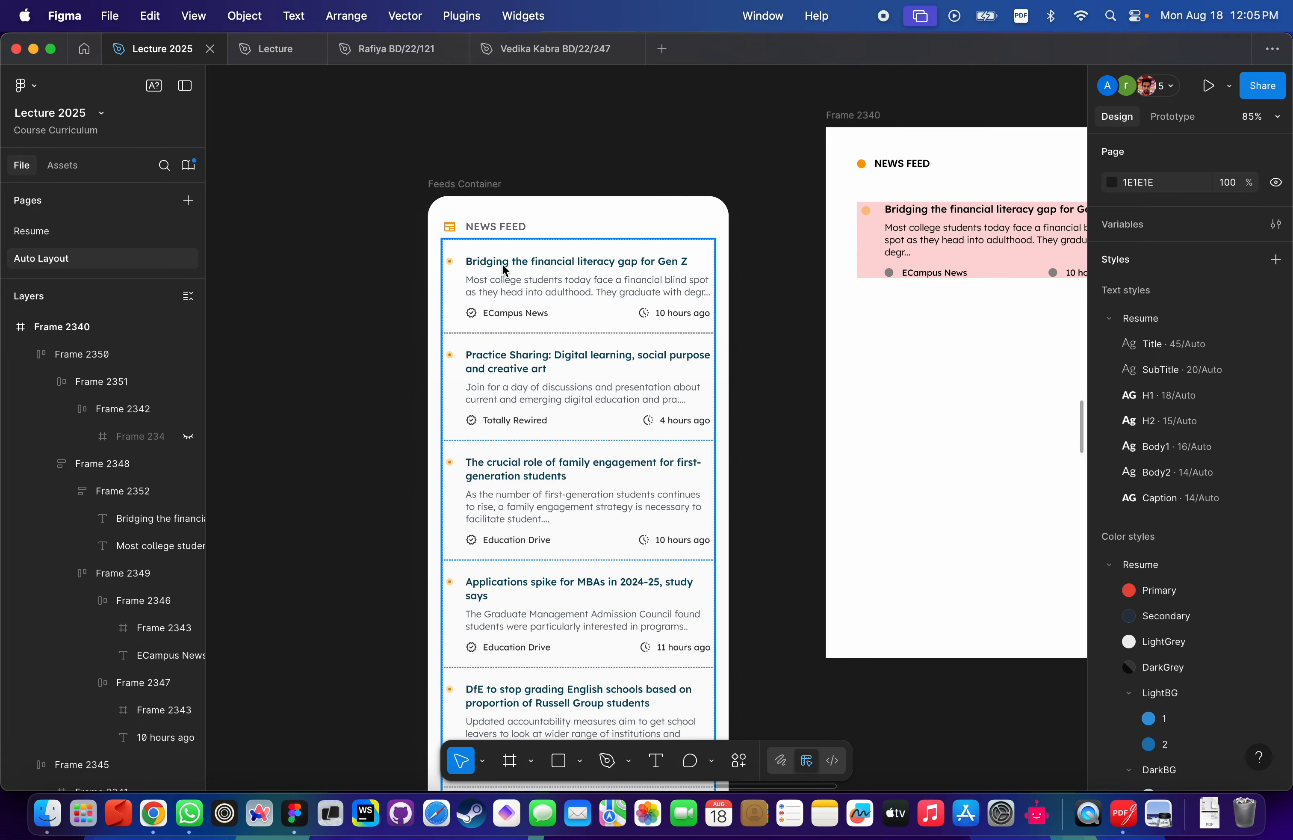
Inspect the first feed item and measure the NEWS FEED header's distances to the edges of the reference Feeds Container.
{"action": "scroll", "coordinate": [502, 264], "scroll_direction": "up", "scroll_amount": 3}
{"action": "scroll", "coordinate": [502, 264], "scroll_direction": "up", "scroll_amount": 2}
{"action": "left_click", "coordinate": [526, 312]}
{"action": "scroll", "coordinate": [526, 310], "scroll_direction": "down", "scroll_amount": 2}
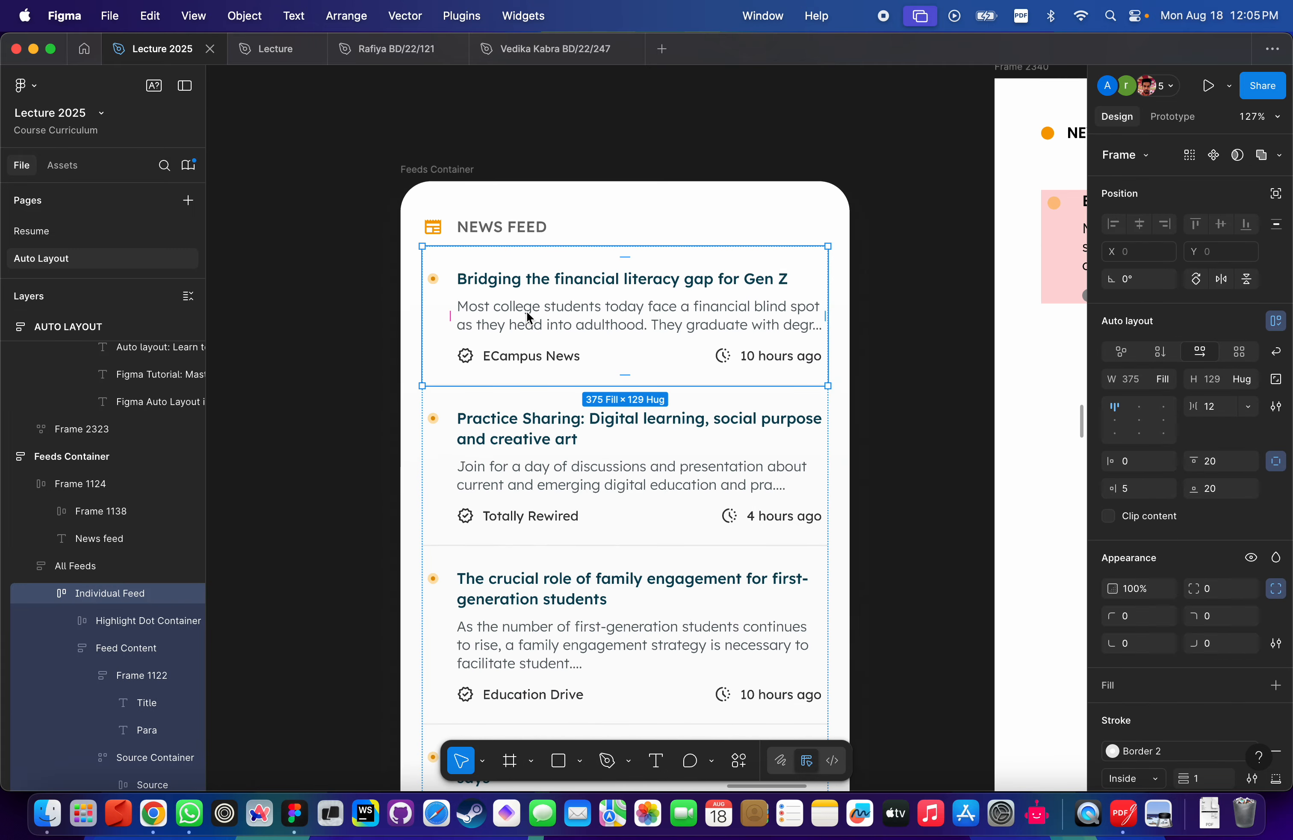
{"action": "left_click", "coordinate": [525, 306]}
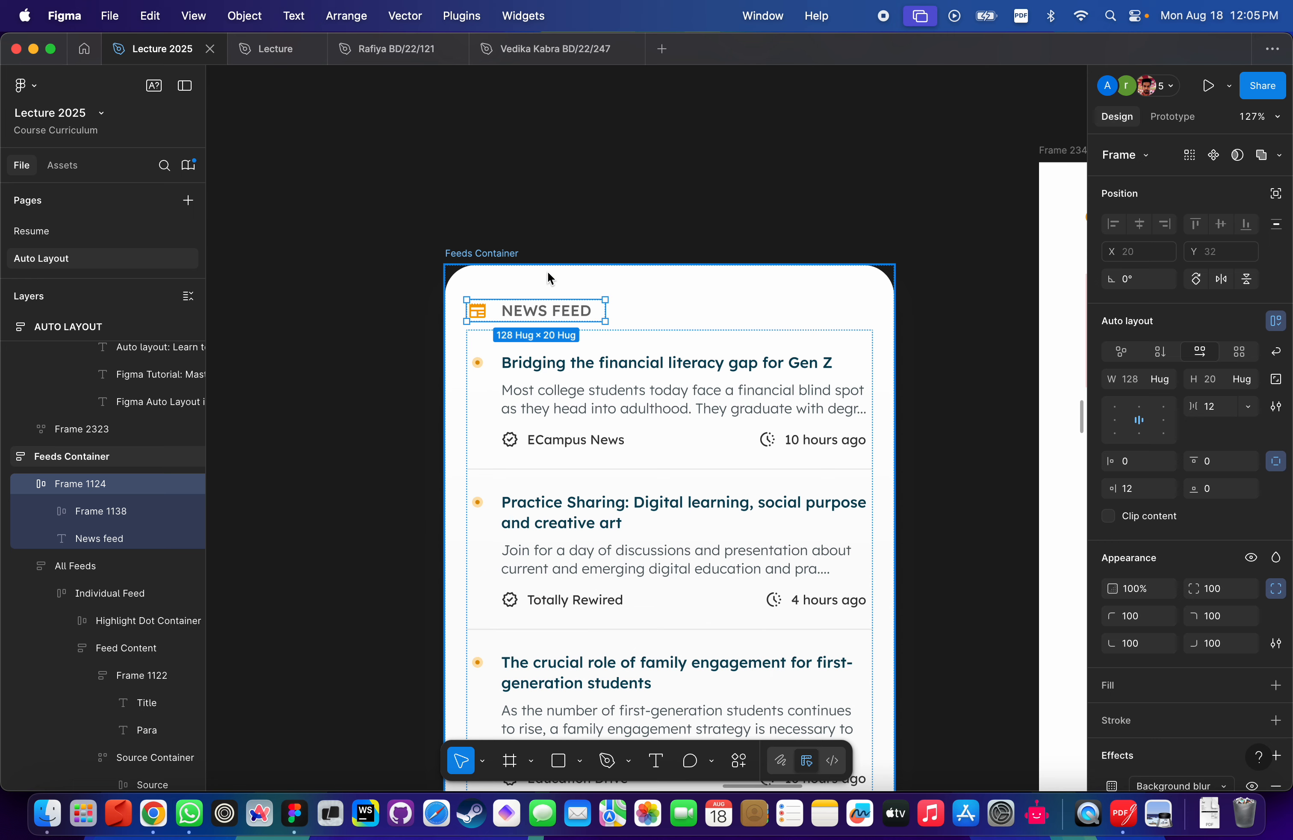
{"action": "scroll", "coordinate": [547, 273], "scroll_direction": "up", "scroll_amount": 3}
{"action": "key", "text": "alt"}
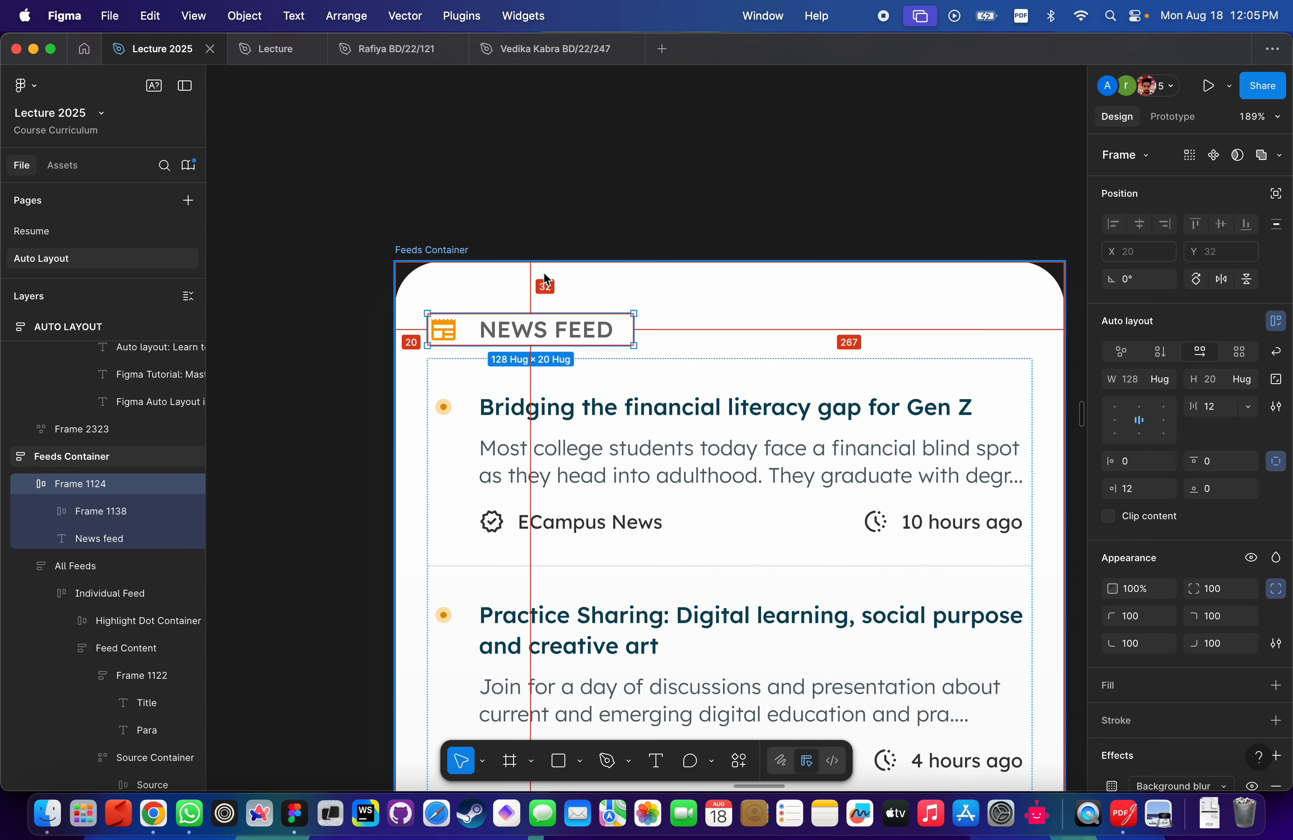
Examine the layout of Frame 2340 with its NEWS FEED header and pink card against the reference container.
{"action": "scroll", "coordinate": [547, 277], "scroll_direction": "down", "scroll_amount": 2}
{"action": "scroll", "coordinate": [545, 277], "scroll_direction": "right", "scroll_amount": 8}
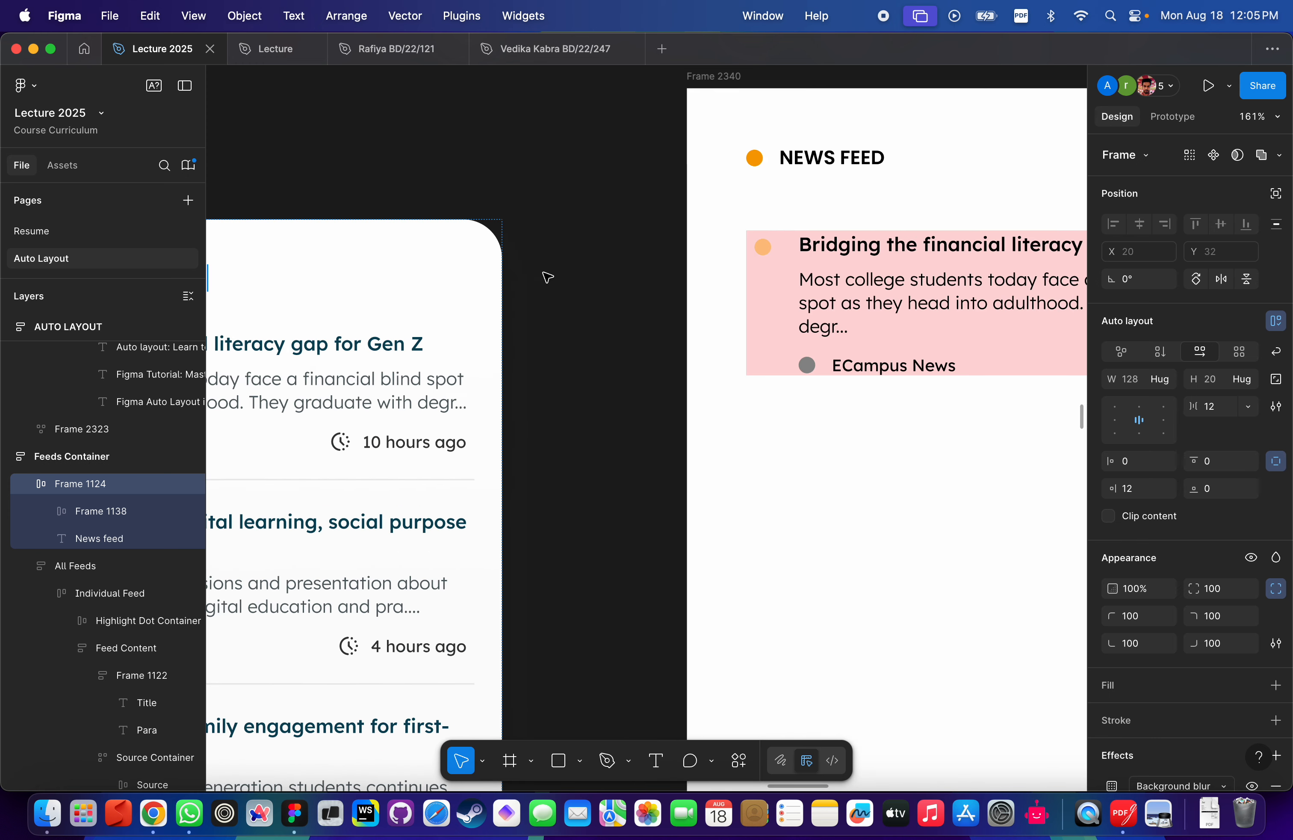
{"action": "scroll", "coordinate": [415, 203], "scroll_direction": "left", "scroll_amount": 4}
{"action": "scroll", "coordinate": [531, 269], "scroll_direction": "right", "scroll_amount": 10}
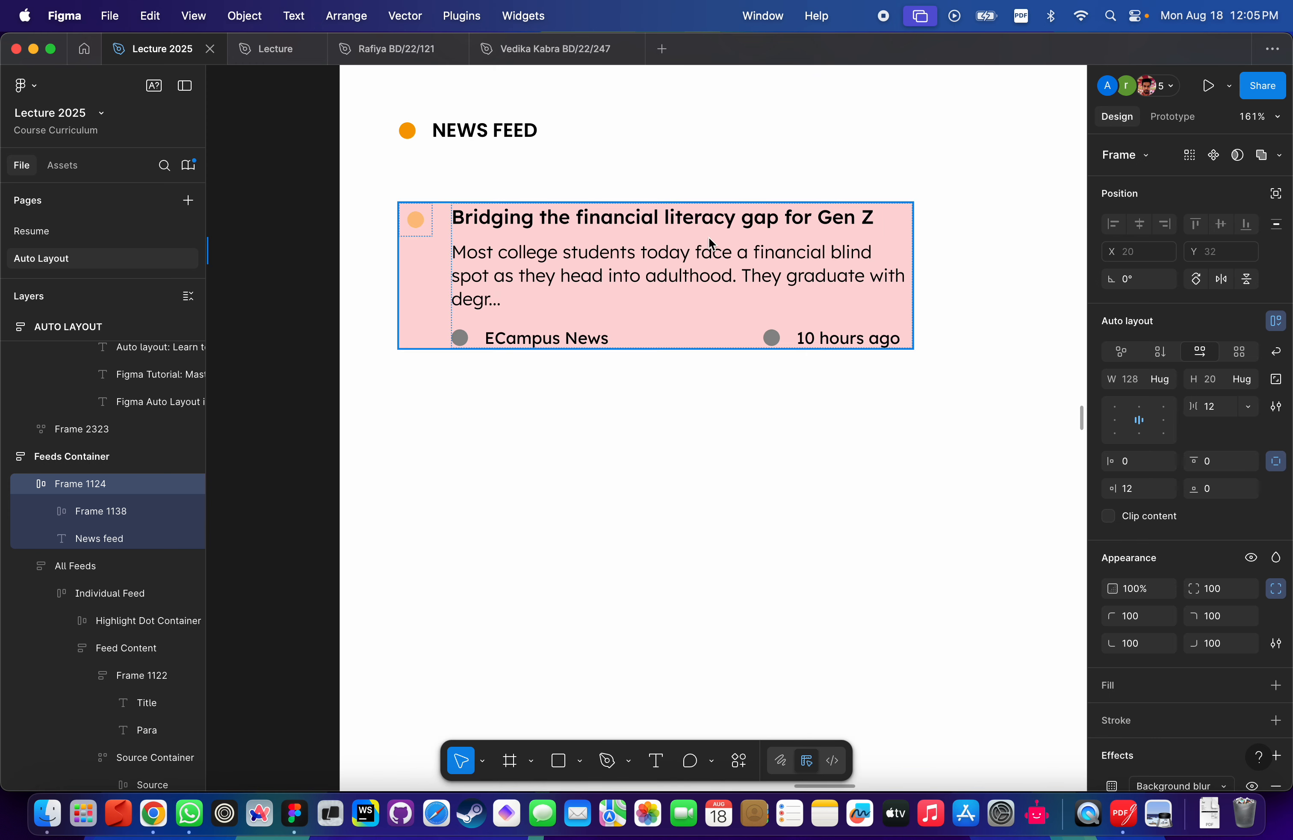
{"action": "scroll", "coordinate": [661, 240], "scroll_direction": "down", "scroll_amount": 5}
{"action": "scroll", "coordinate": [490, 242], "scroll_direction": "right", "scroll_amount": 4}
{"action": "scroll", "coordinate": [491, 242], "scroll_direction": "up", "scroll_amount": 2}
{"action": "left_click", "coordinate": [300, 223]}
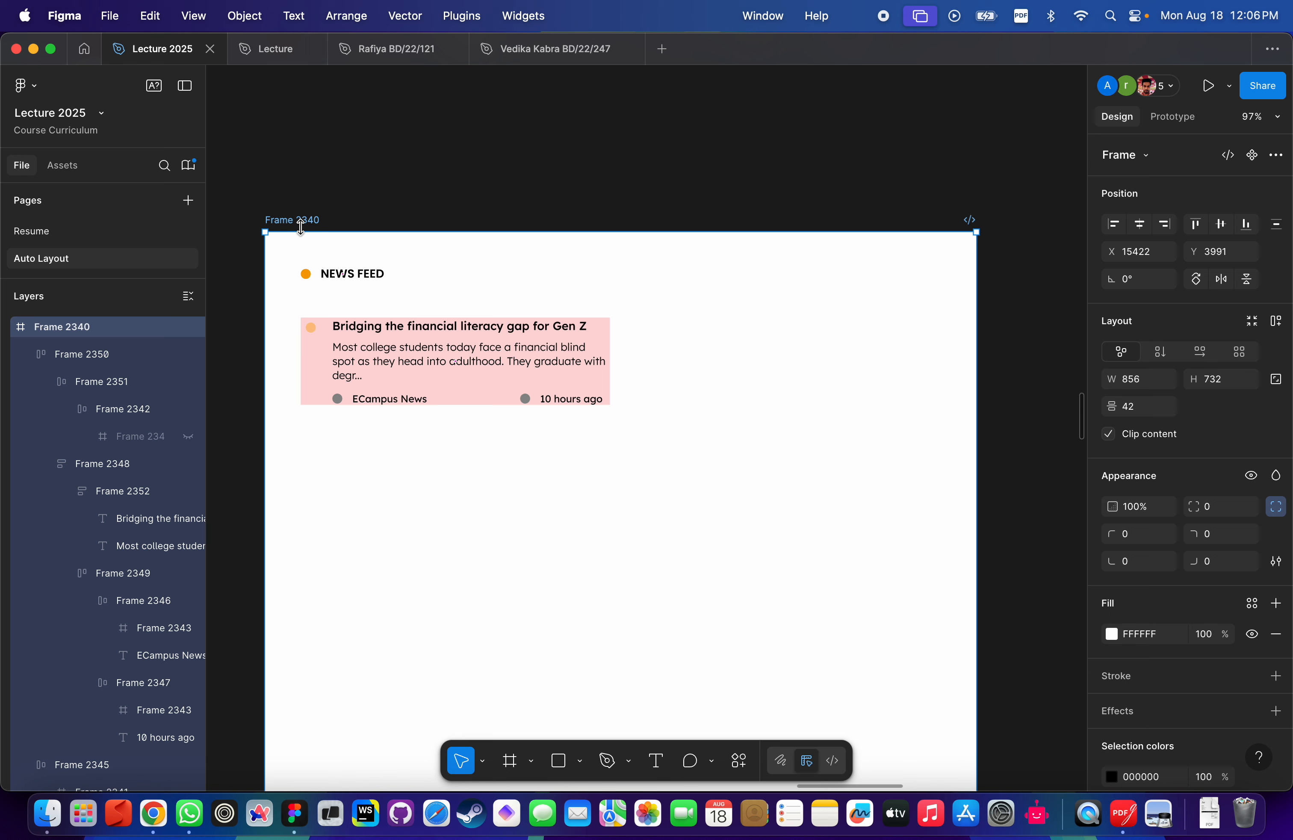
{"action": "left_click", "coordinate": [437, 339]}
{"action": "left_click", "coordinate": [349, 284]}
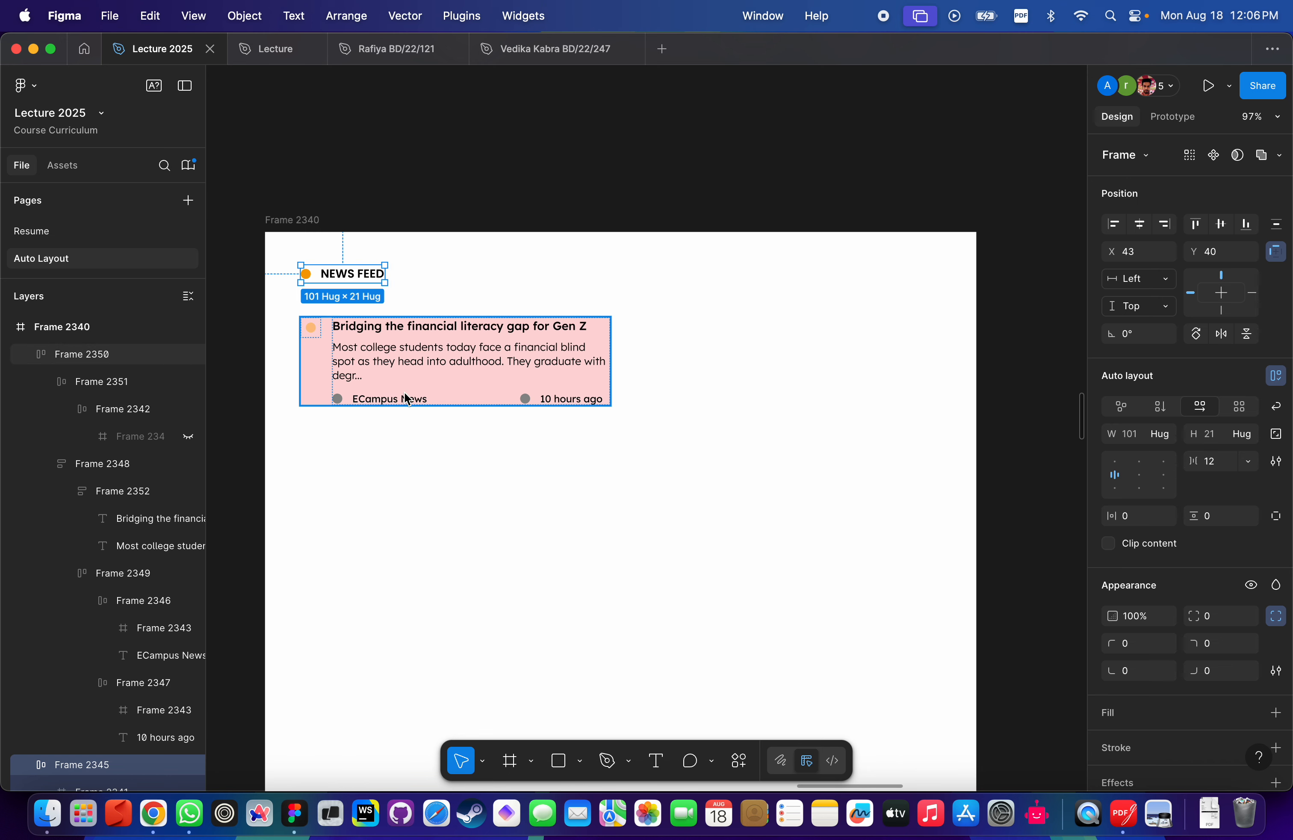
{"action": "scroll", "coordinate": [394, 400], "scroll_direction": "down", "scroll_amount": 3}
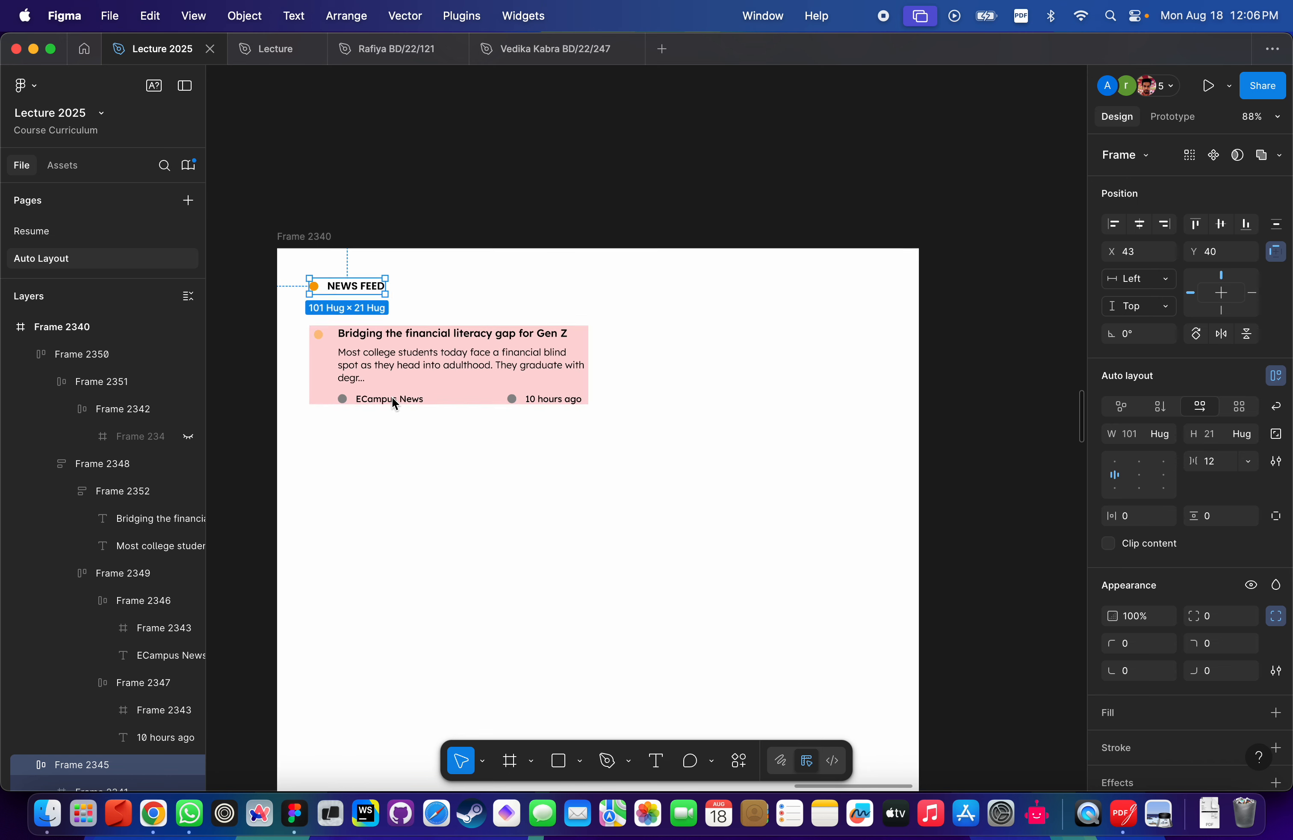
{"action": "scroll", "coordinate": [421, 330], "scroll_direction": "up", "scroll_amount": 3}
{"action": "scroll", "coordinate": [382, 324], "scroll_direction": "up", "scroll_amount": 3}
{"action": "left_click", "coordinate": [377, 319]}
{"action": "key", "text": "super+z"}
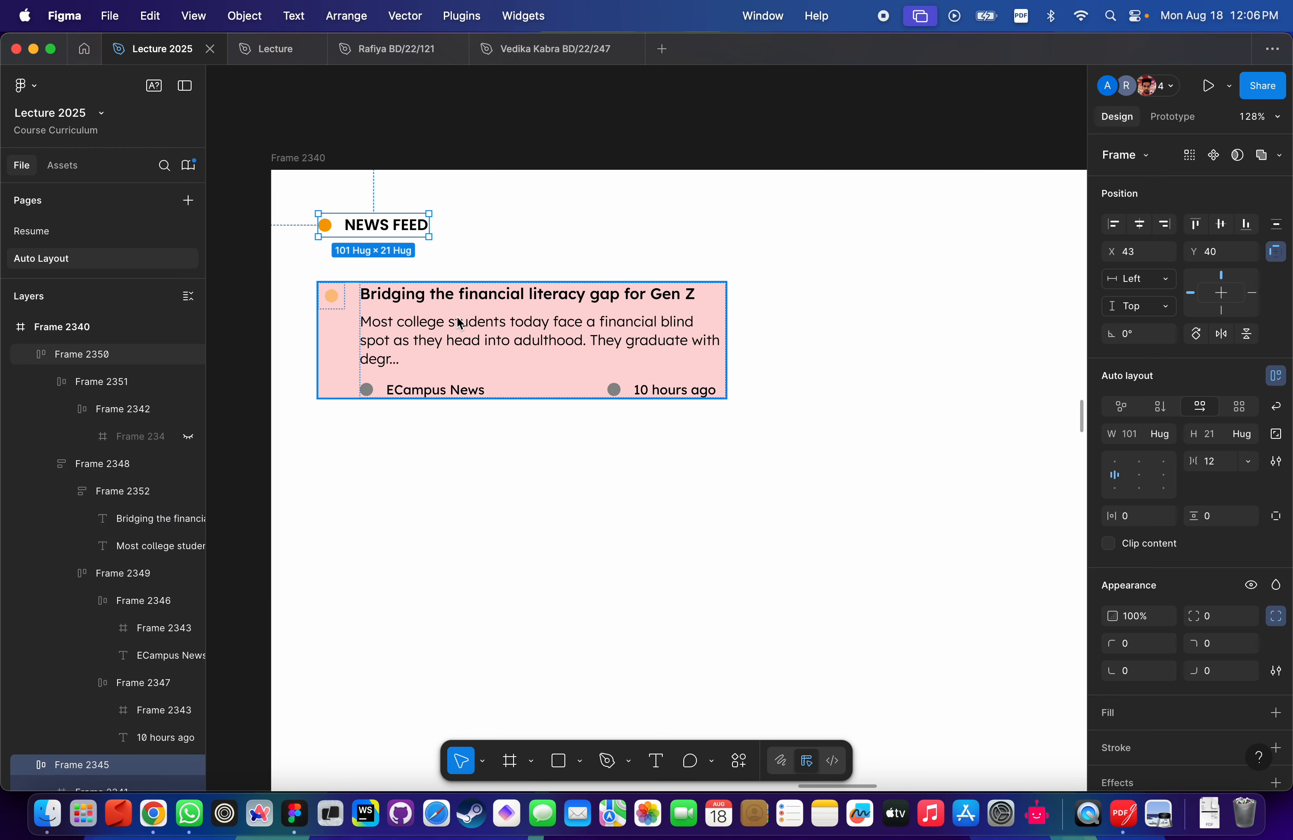
Apply auto layout to Frame 2340 and check its nested header and card frames, Frame 2345 and Frame 2350.
{"action": "left_click", "coordinate": [298, 158]}
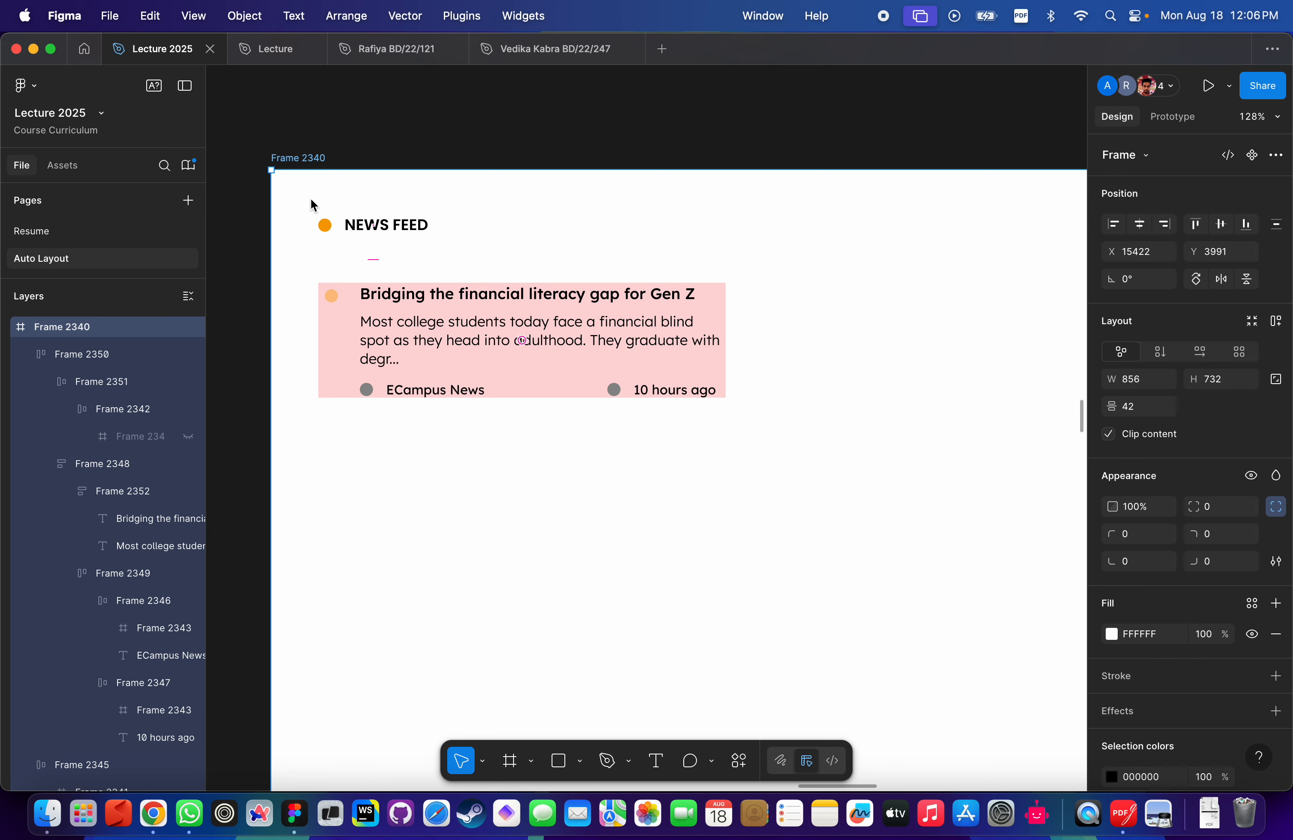
{"action": "key", "text": "shift+a"}
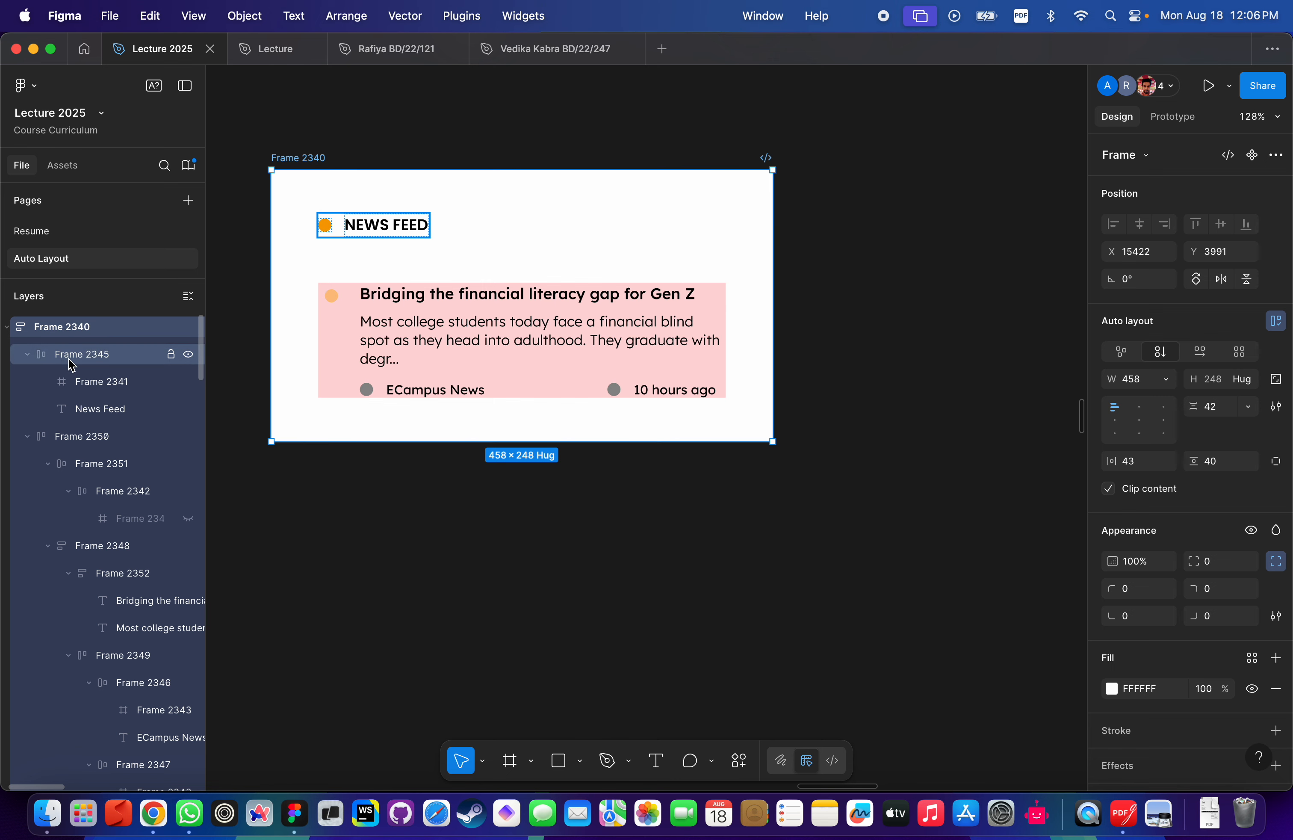
{"action": "left_click", "coordinate": [83, 355]}
{"action": "left_click", "coordinate": [81, 448]}
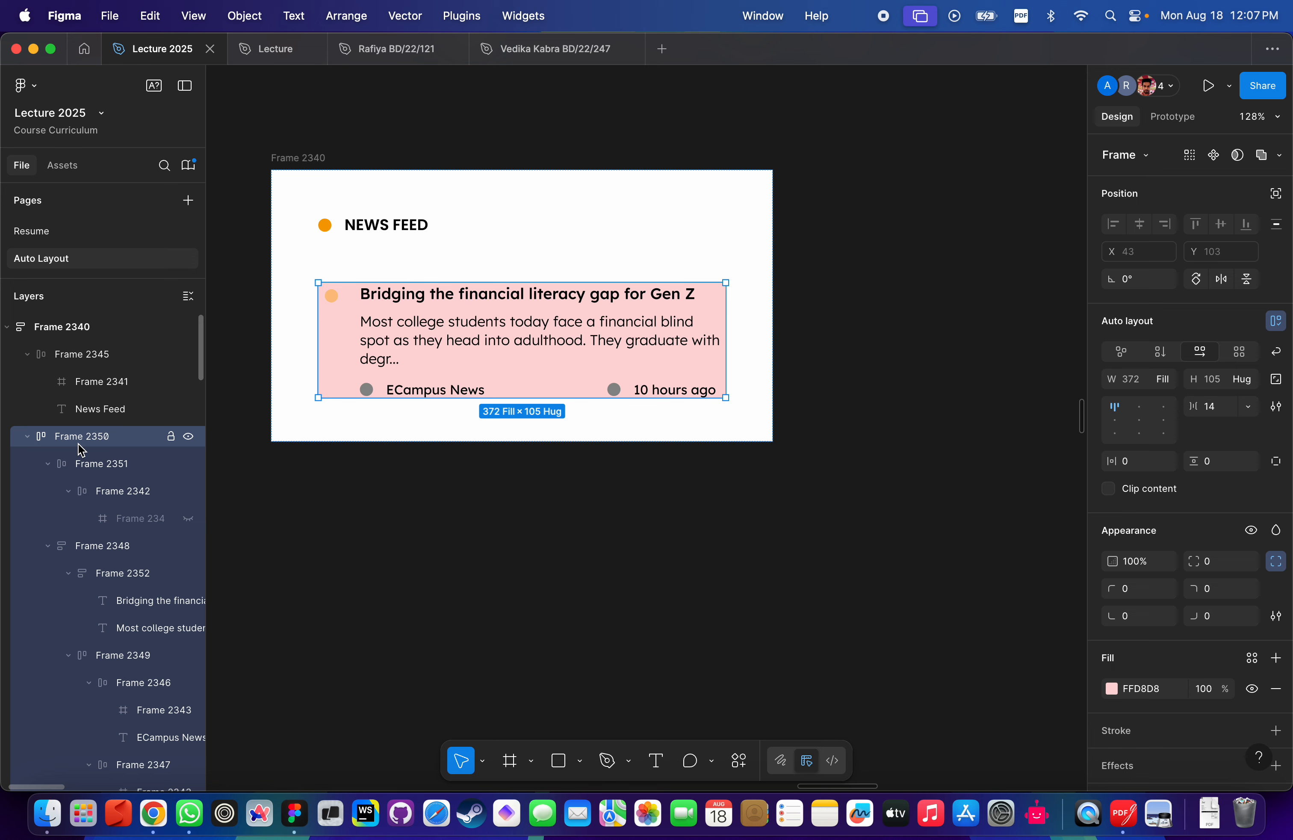
{"action": "left_click", "coordinate": [794, 462]}
Set Frame 2340's vertical padding to 32 and its horizontal padding to 24.
{"action": "left_click", "coordinate": [280, 154]}
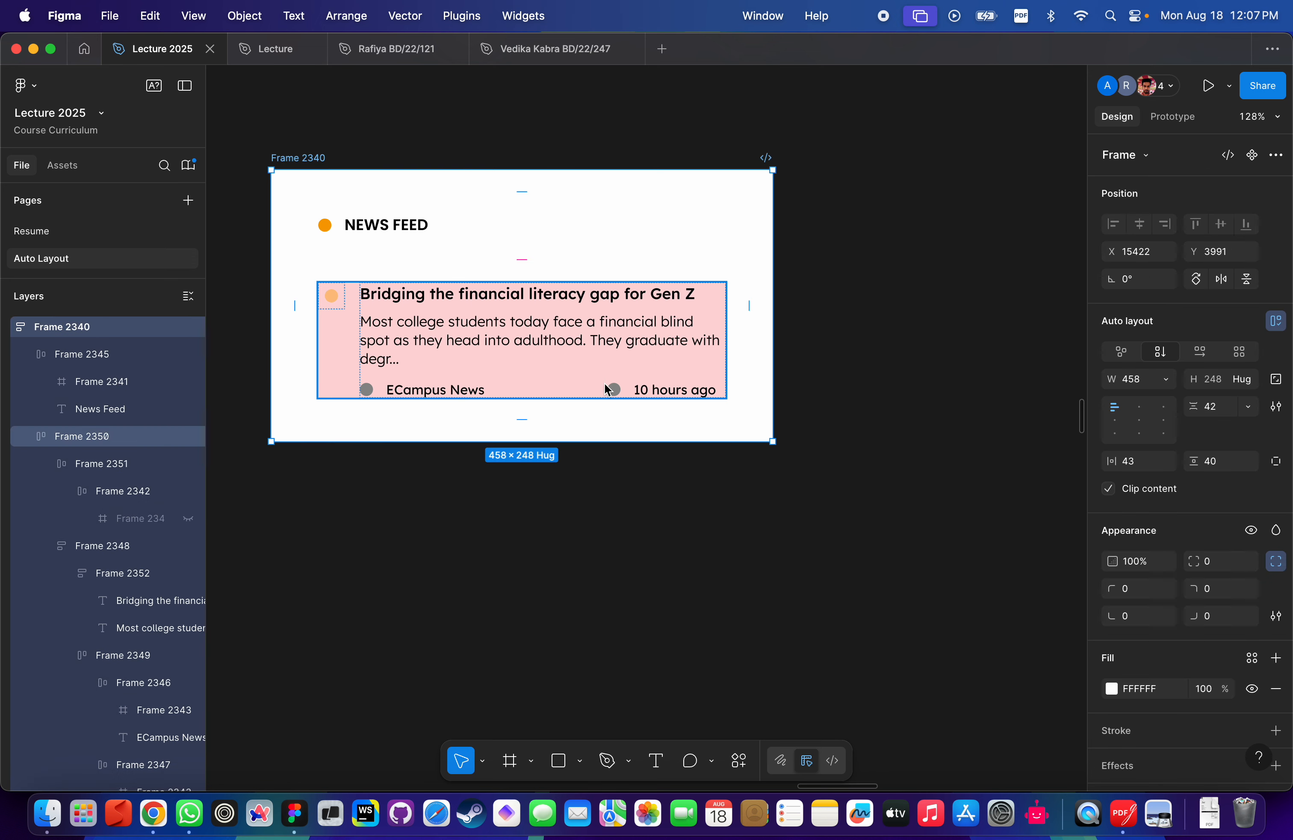
{"action": "left_click", "coordinate": [1236, 466]}
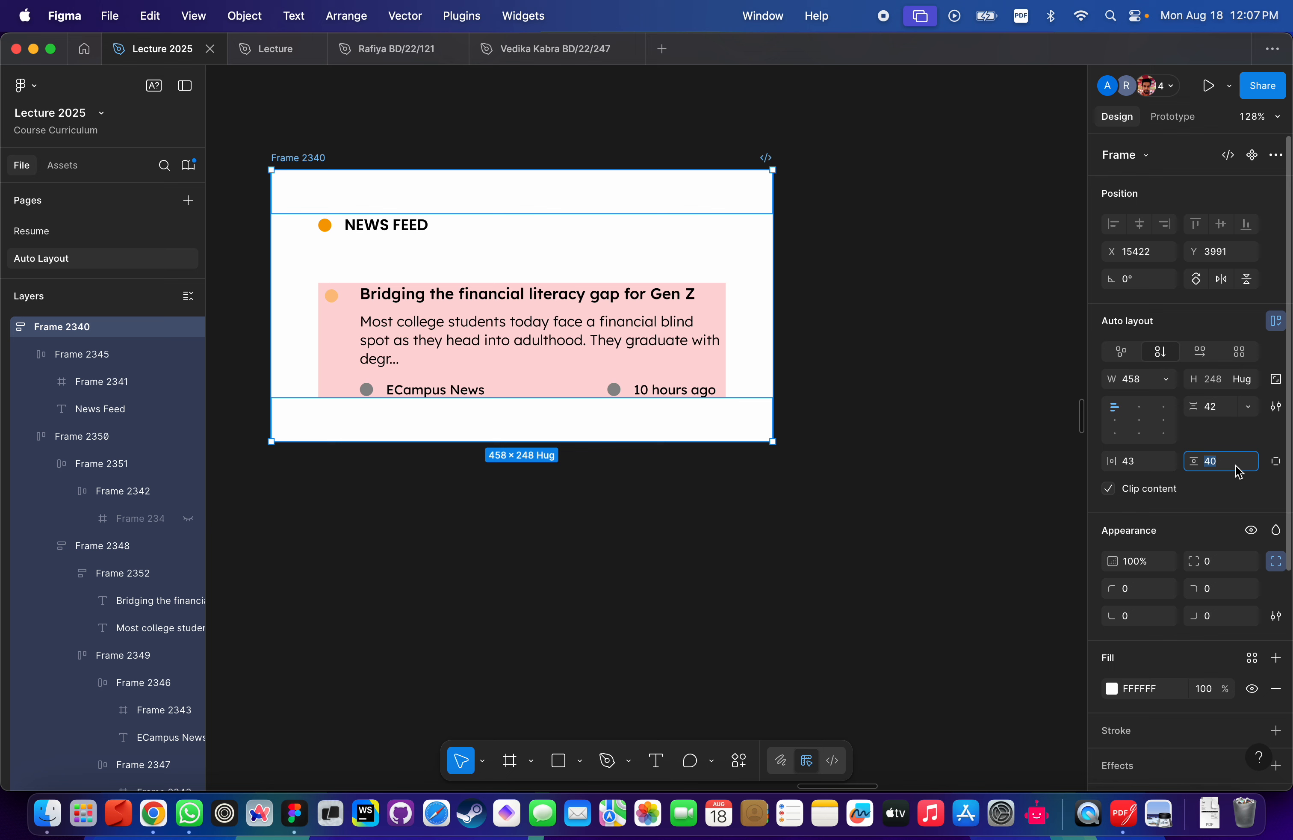
{"action": "type", "text": "32"}
{"action": "key", "text": "Return"}
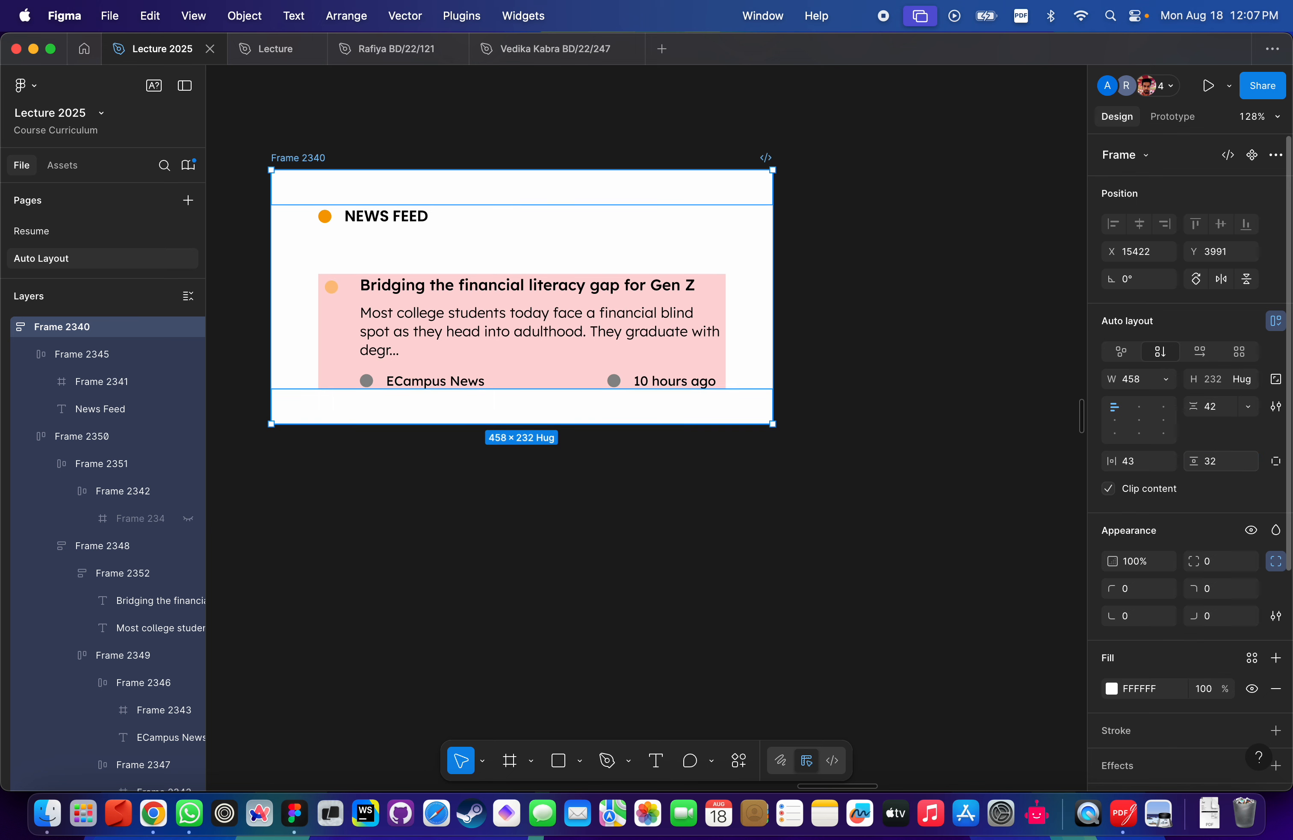
{"action": "left_click", "coordinate": [1156, 462]}
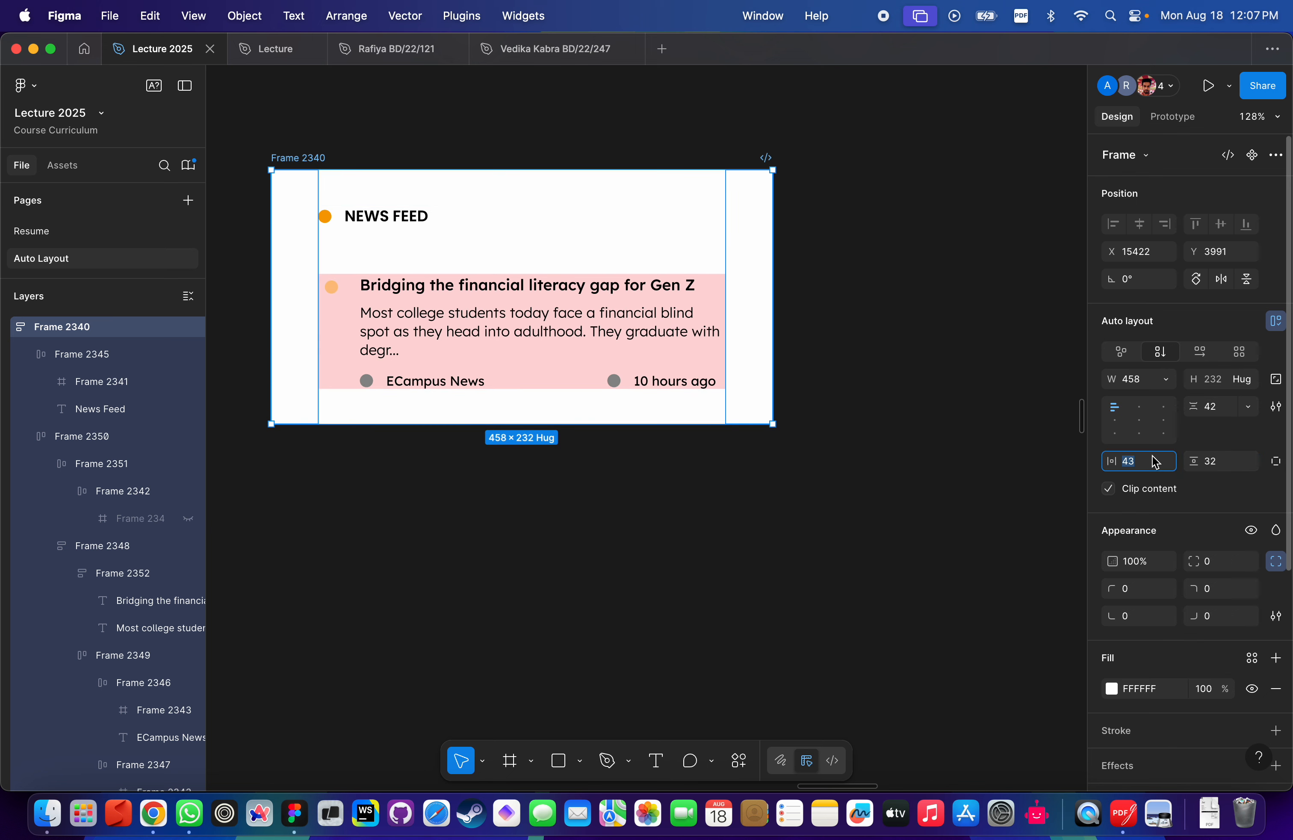
{"action": "type", "text": "24"}
{"action": "key", "text": "Return"}
{"action": "scroll", "coordinate": [543, 457], "scroll_direction": "left", "scroll_amount": 10}
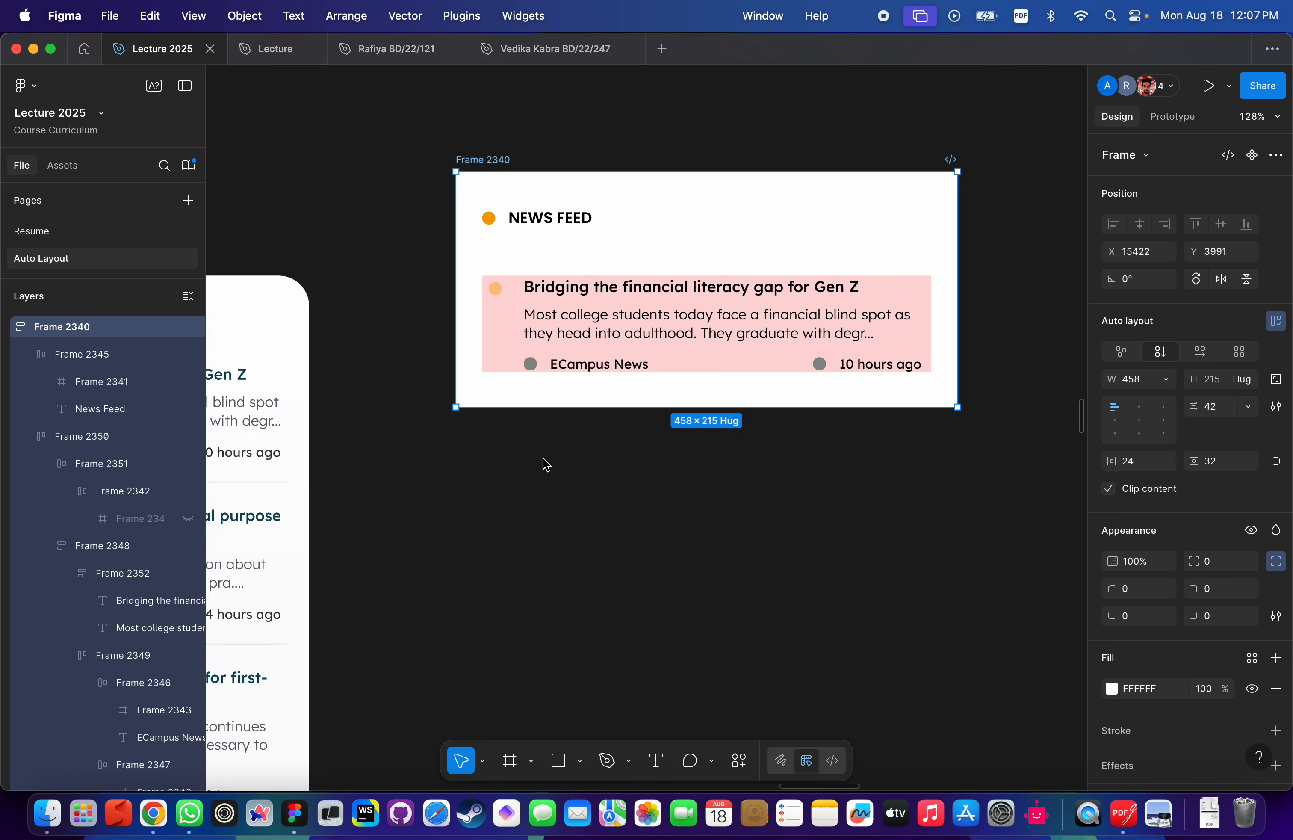
Set Frame 2340's horizontal padding to 20.
{"action": "scroll", "coordinate": [542, 457], "scroll_direction": "right", "scroll_amount": 4}
{"action": "left_click", "coordinate": [1143, 467]}
{"action": "type", "text": "20"}
{"action": "key", "text": "Return"}
{"action": "scroll", "coordinate": [938, 454], "scroll_direction": "right", "scroll_amount": 5}
Inspect the spacing of the first Individual Feed, its Feed Content and the NEWS FEED header in the reference Feeds Container.
{"action": "scroll", "coordinate": [905, 420], "scroll_direction": "left", "scroll_amount": 10}
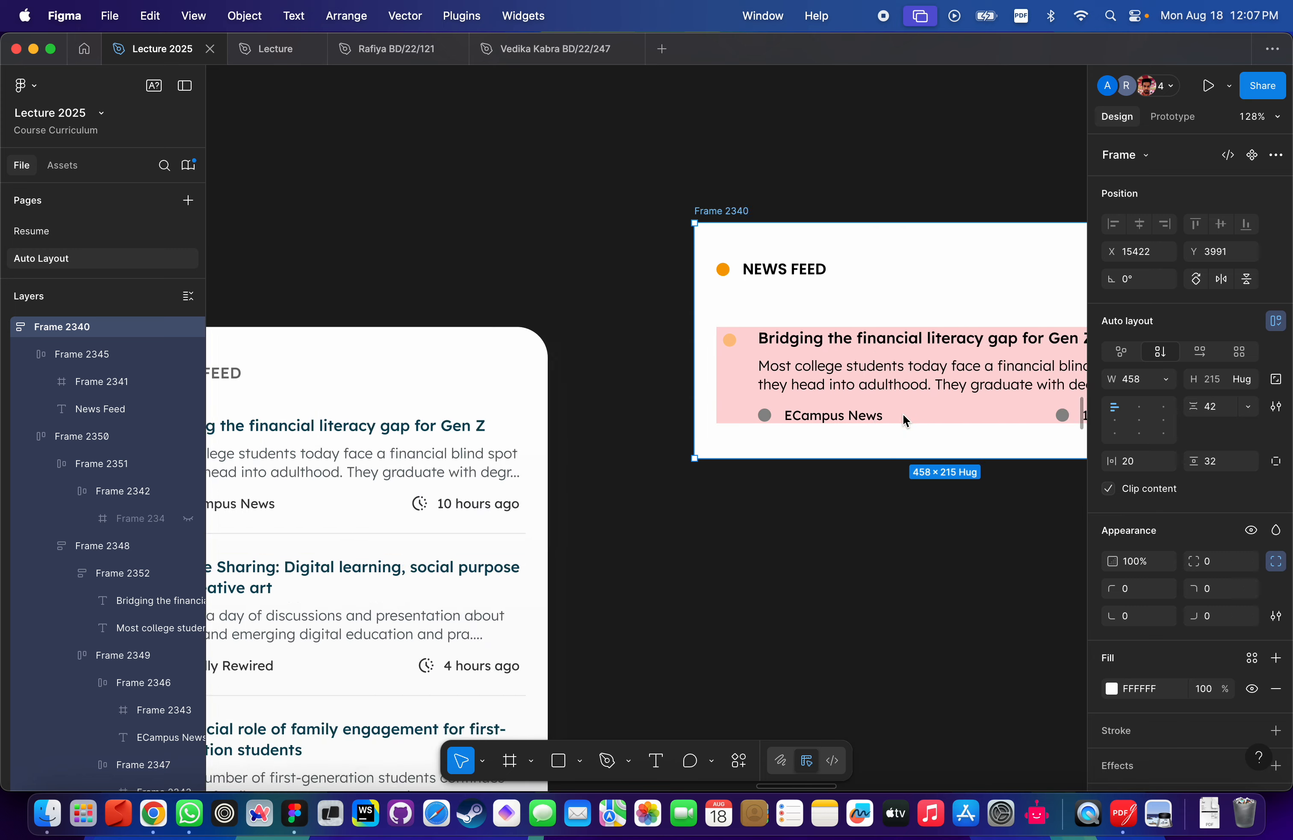
{"action": "double_click", "coordinate": [556, 464]}
{"action": "scroll", "coordinate": [554, 459], "scroll_direction": "up", "scroll_amount": 5}
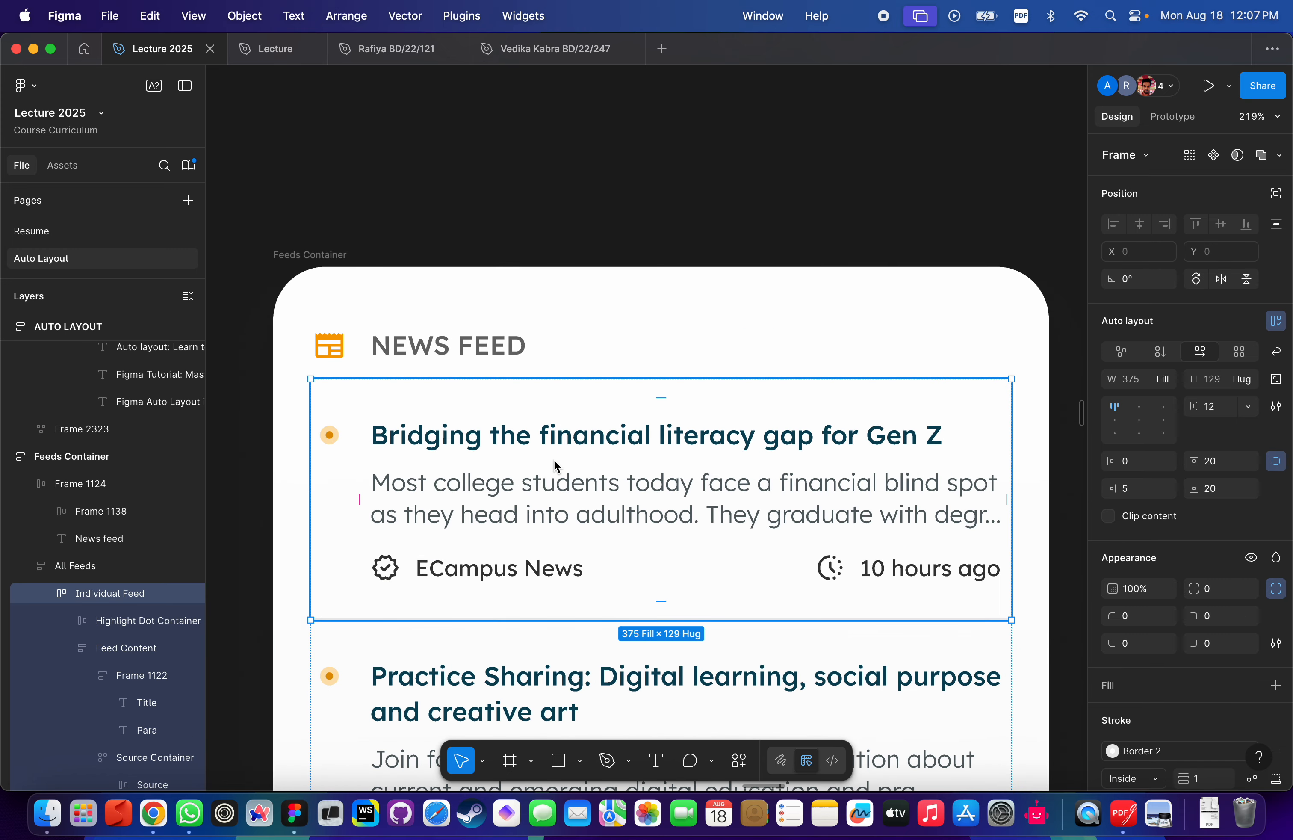
{"action": "double_click", "coordinate": [554, 460]}
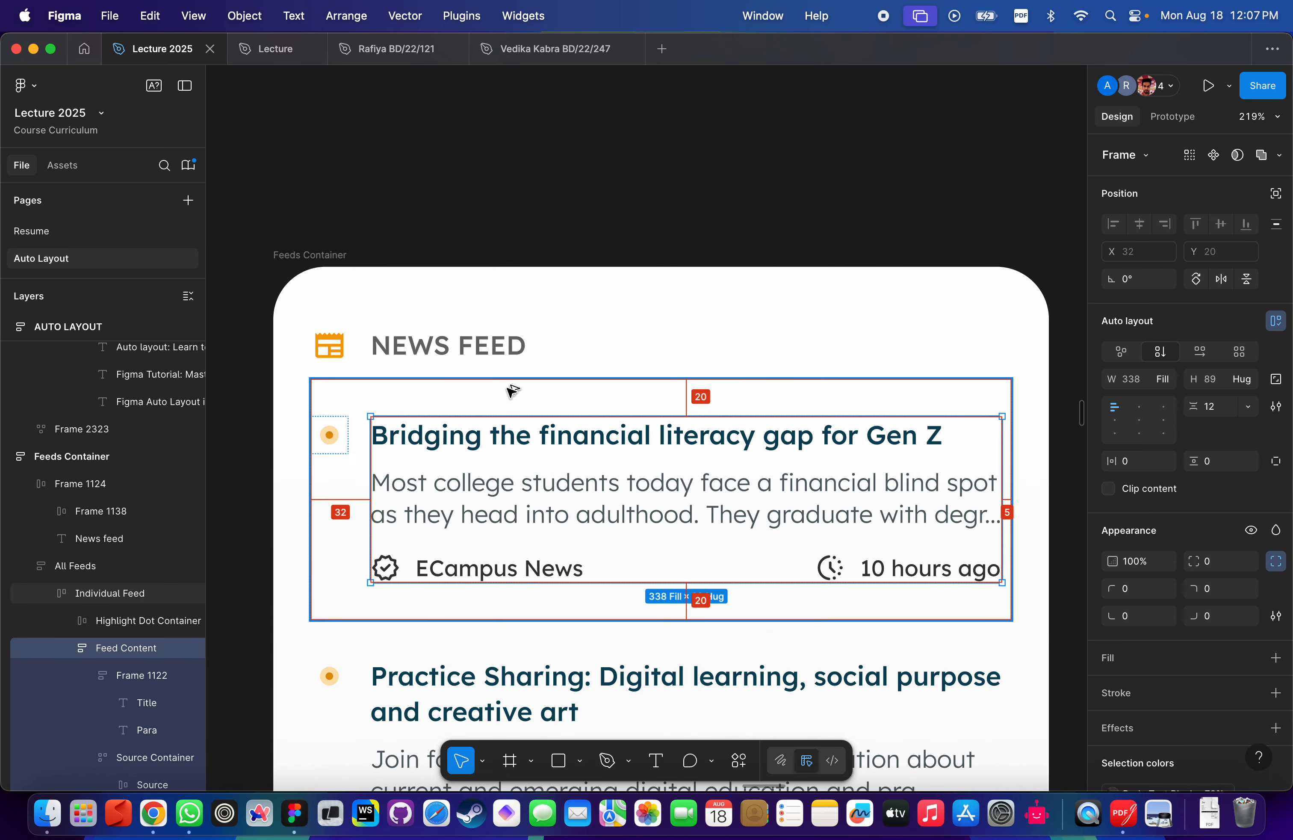
{"action": "scroll", "coordinate": [586, 442], "scroll_direction": "down", "scroll_amount": 5}
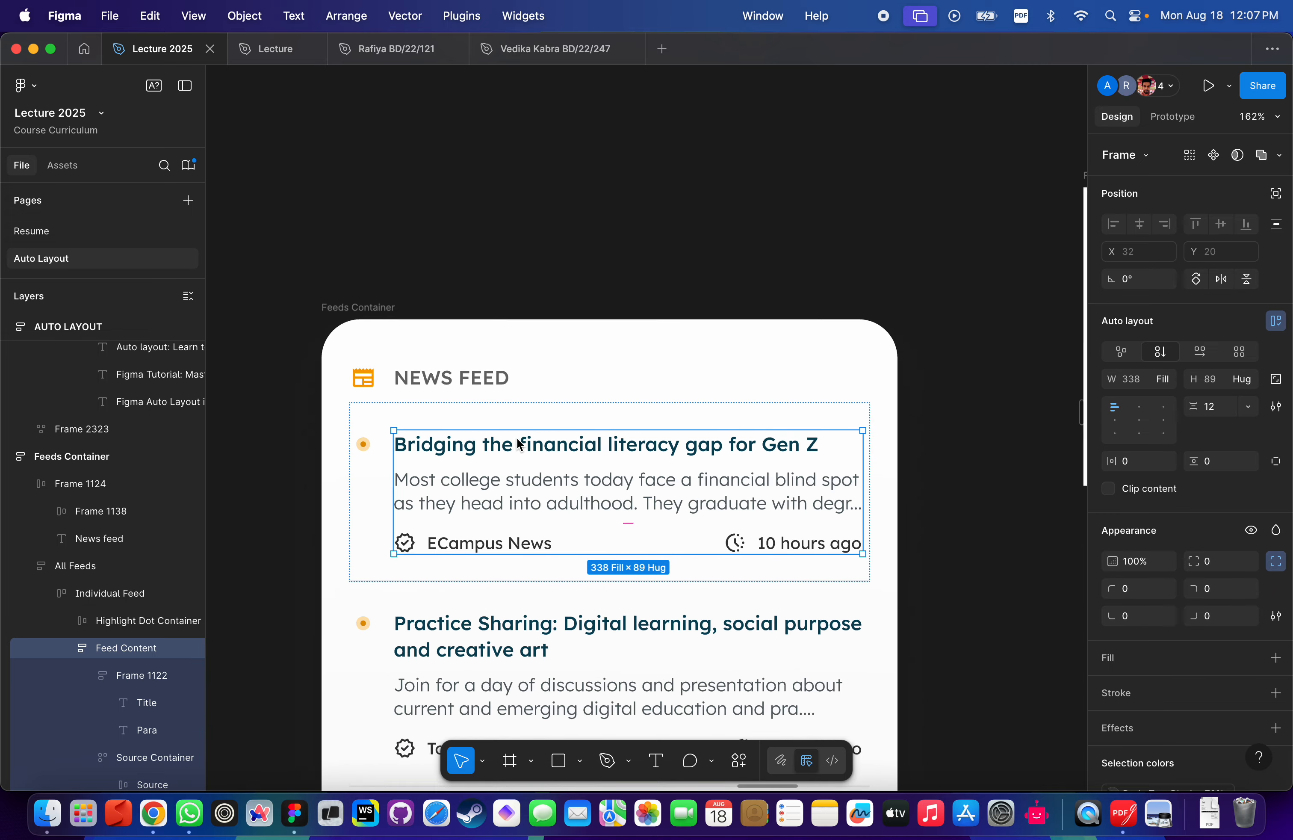
{"action": "scroll", "coordinate": [518, 439], "scroll_direction": "up", "scroll_amount": 3}
{"action": "scroll", "coordinate": [518, 442], "scroll_direction": "up", "scroll_amount": 3}
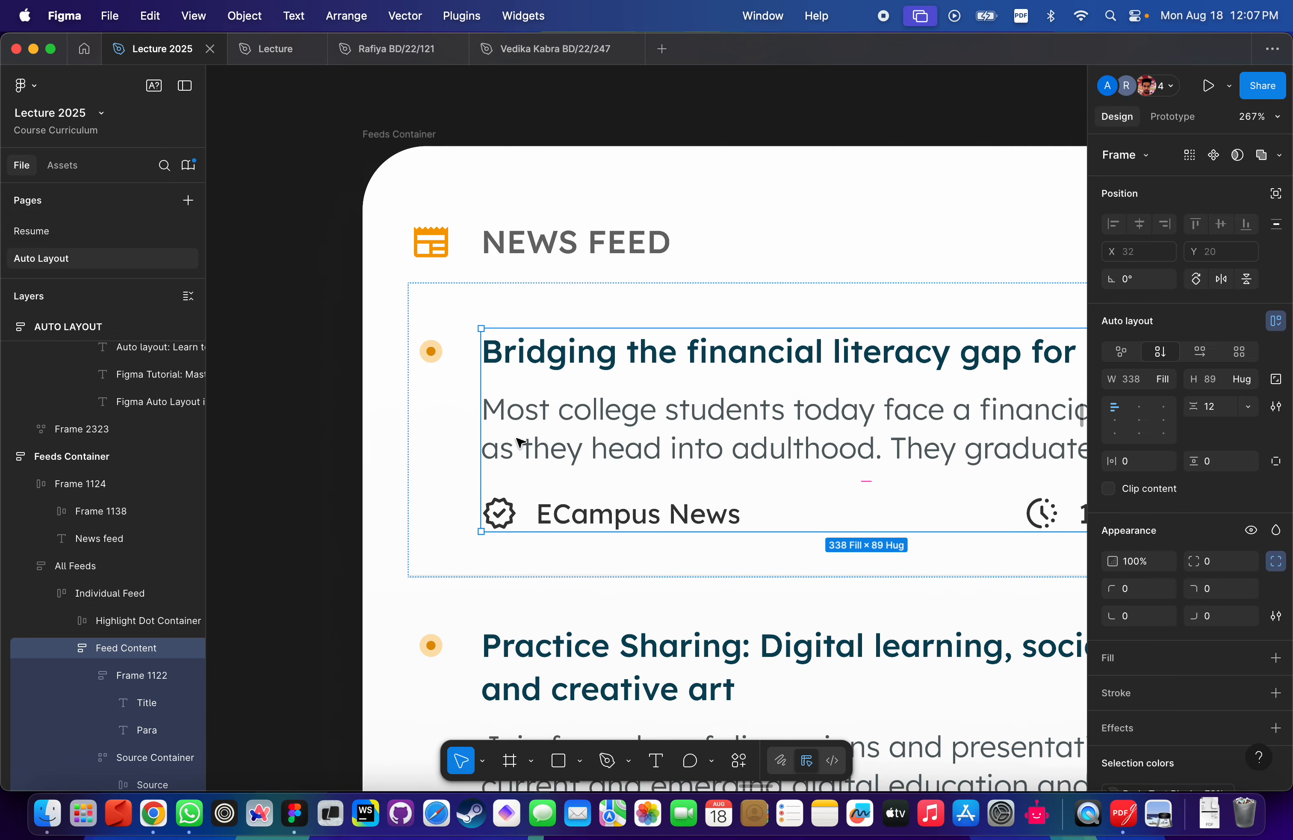
{"action": "left_click", "coordinate": [681, 231]}
{"action": "scroll", "coordinate": [810, 312], "scroll_direction": "down", "scroll_amount": 2}
{"action": "scroll", "coordinate": [763, 275], "scroll_direction": "right", "scroll_amount": 10}
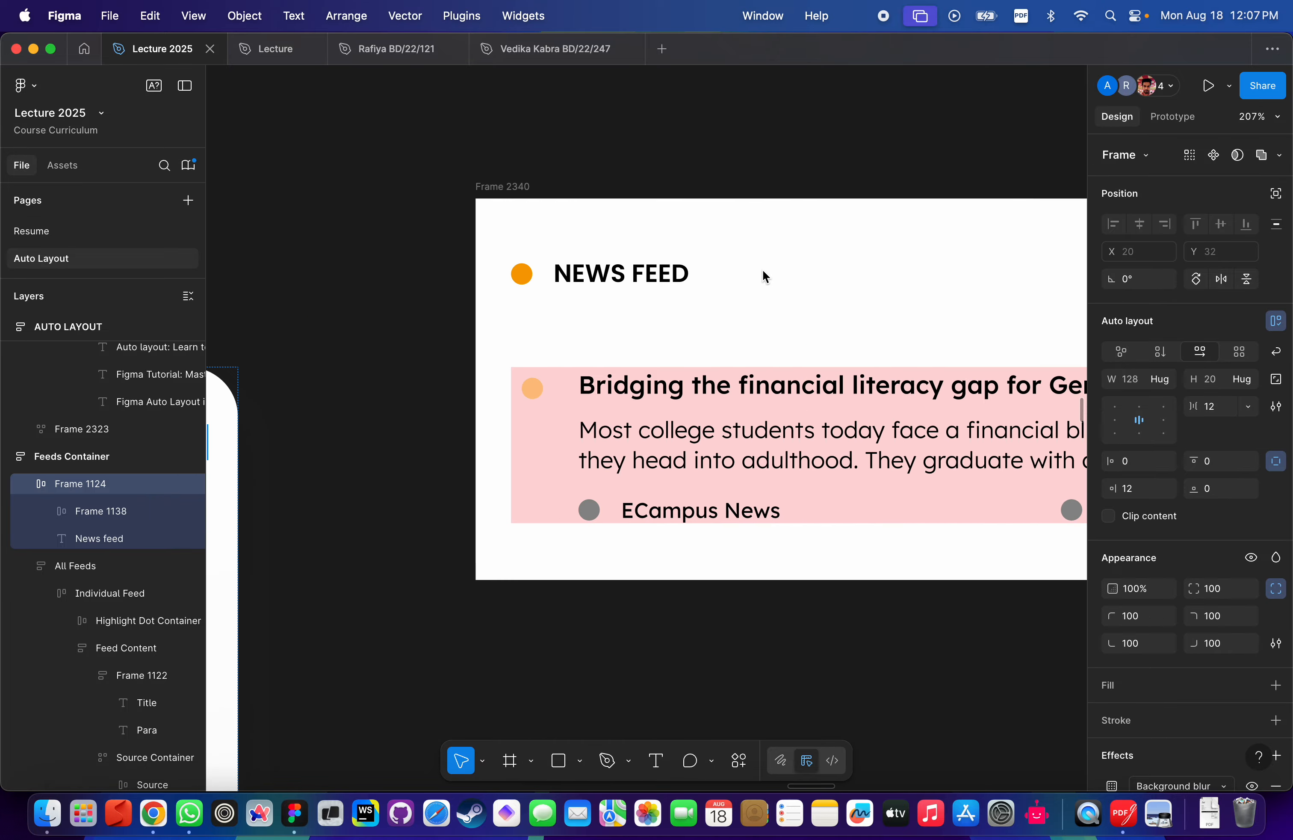
Compare the pink card Frame 2350 with the feed items in the reference Feeds Container.
{"action": "left_click", "coordinate": [535, 470]}
{"action": "scroll", "coordinate": [537, 474], "scroll_direction": "left", "scroll_amount": 10}
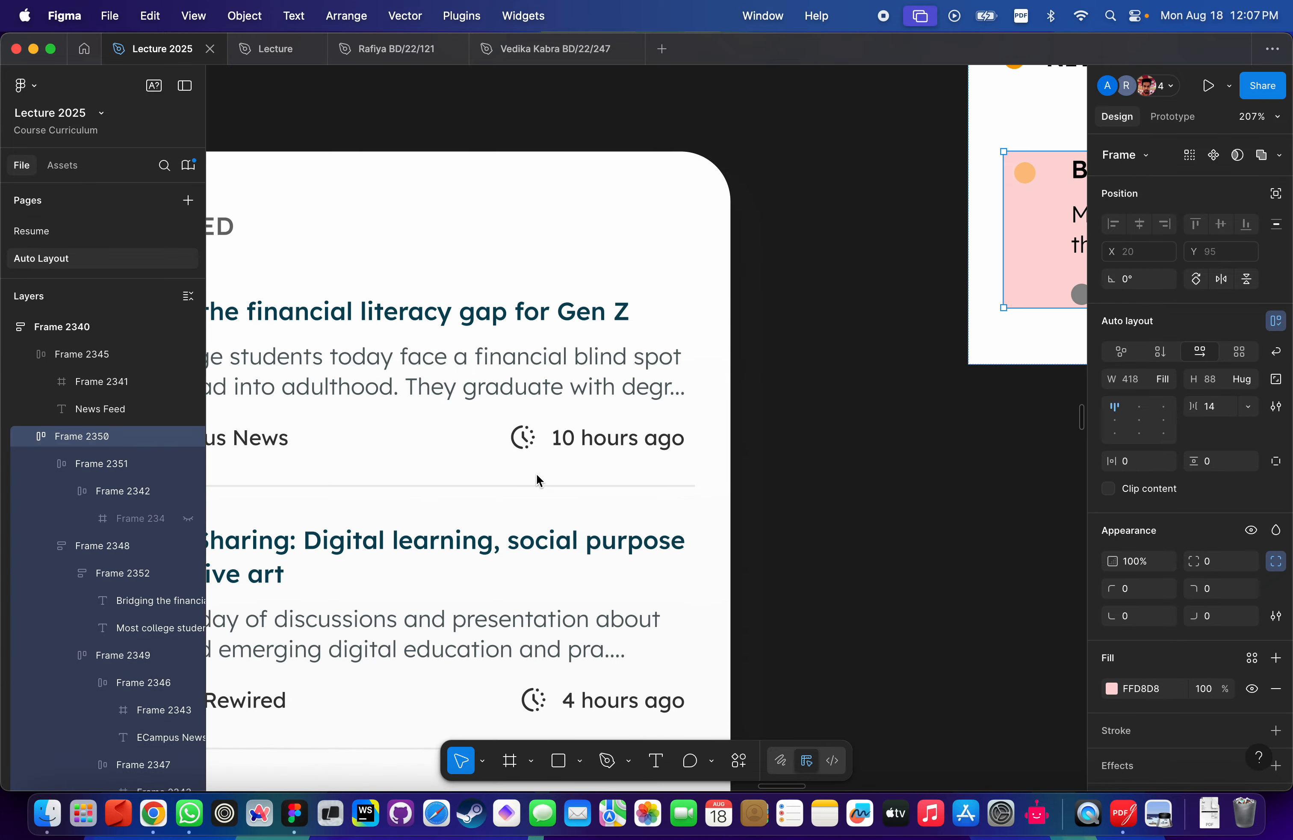
{"action": "scroll", "coordinate": [536, 474], "scroll_direction": "down", "scroll_amount": 5}
{"action": "scroll", "coordinate": [572, 368], "scroll_direction": "up", "scroll_amount": 5}
{"action": "scroll", "coordinate": [564, 370], "scroll_direction": "up", "scroll_amount": 1}
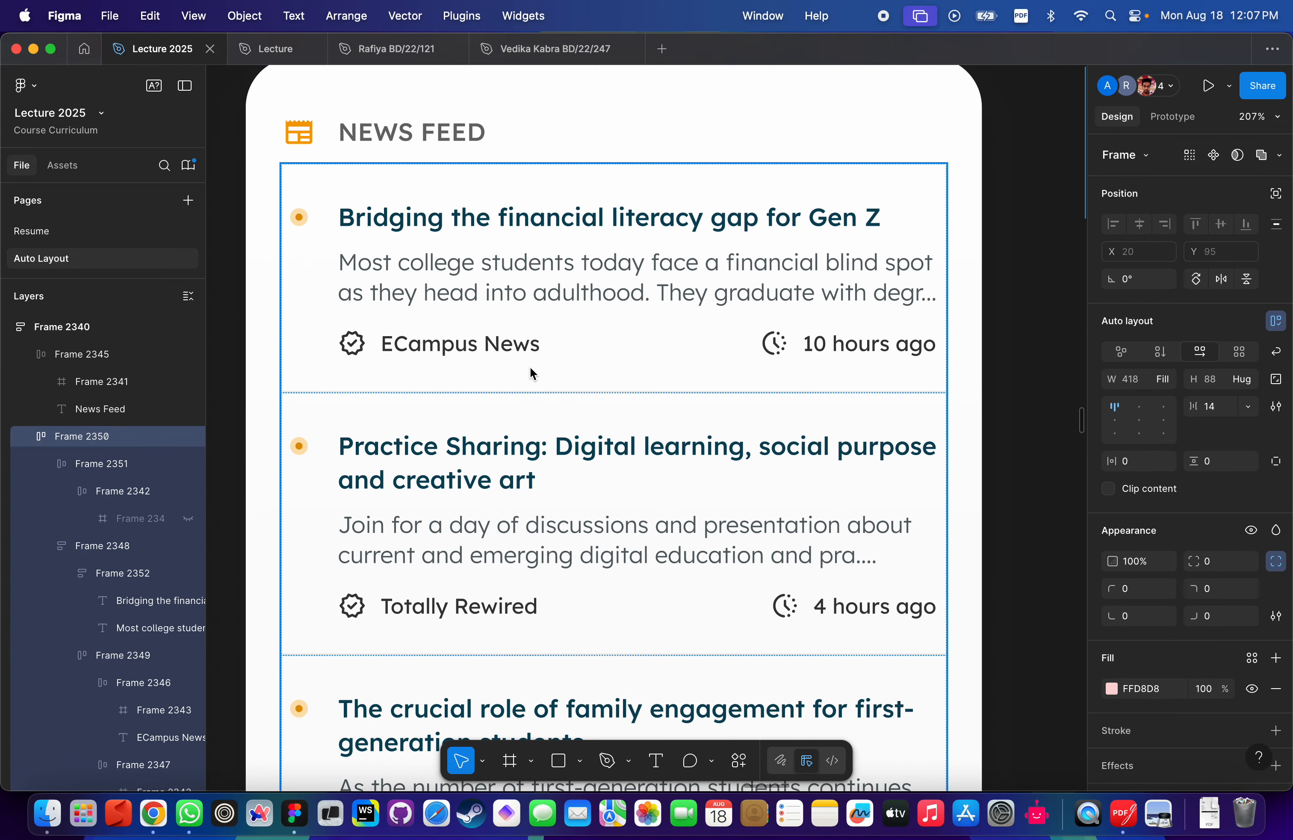
{"action": "scroll", "coordinate": [530, 367], "scroll_direction": "right", "scroll_amount": 10}
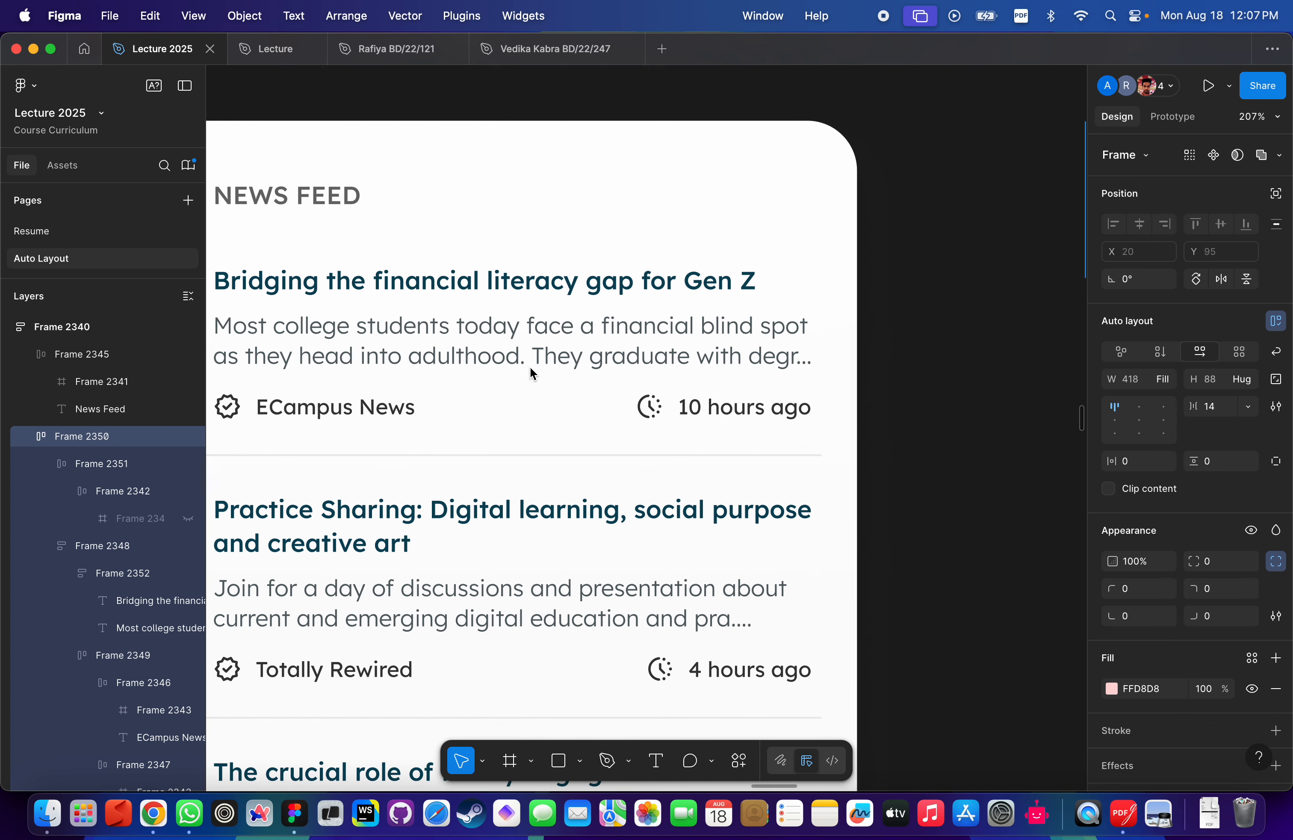
Try a vertical gap of 0 between Frame 2340's header and pink card, and set the gap to 20.
{"action": "scroll", "coordinate": [530, 366], "scroll_direction": "up", "scroll_amount": 2}
{"action": "left_click", "coordinate": [662, 231]}
{"action": "left_click", "coordinate": [375, 273]}
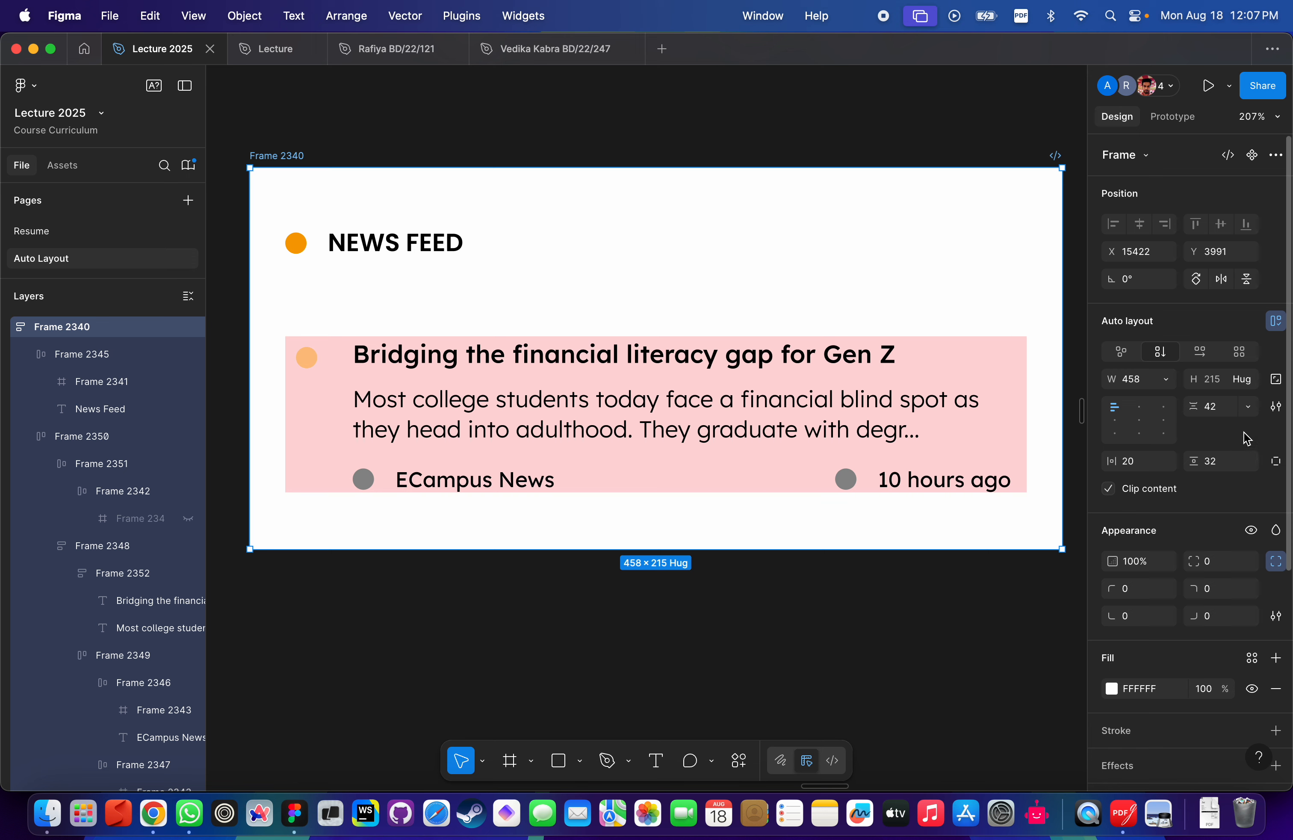
{"action": "left_click", "coordinate": [1208, 408]}
{"action": "type", "text": "0"}
{"action": "key", "text": "Return"}
{"action": "left_click", "coordinate": [1230, 413]}
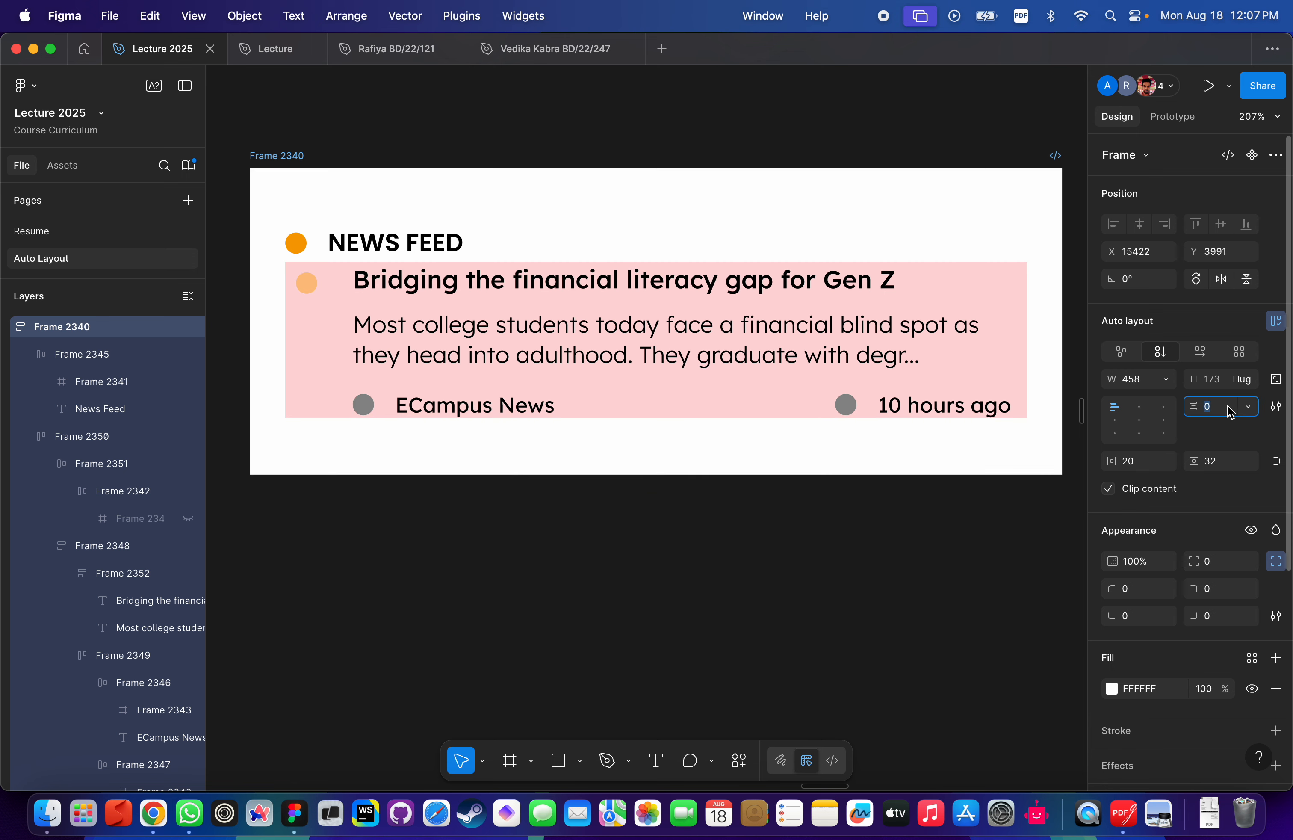
{"action": "type", "text": "20"}
{"action": "key", "text": "Return"}
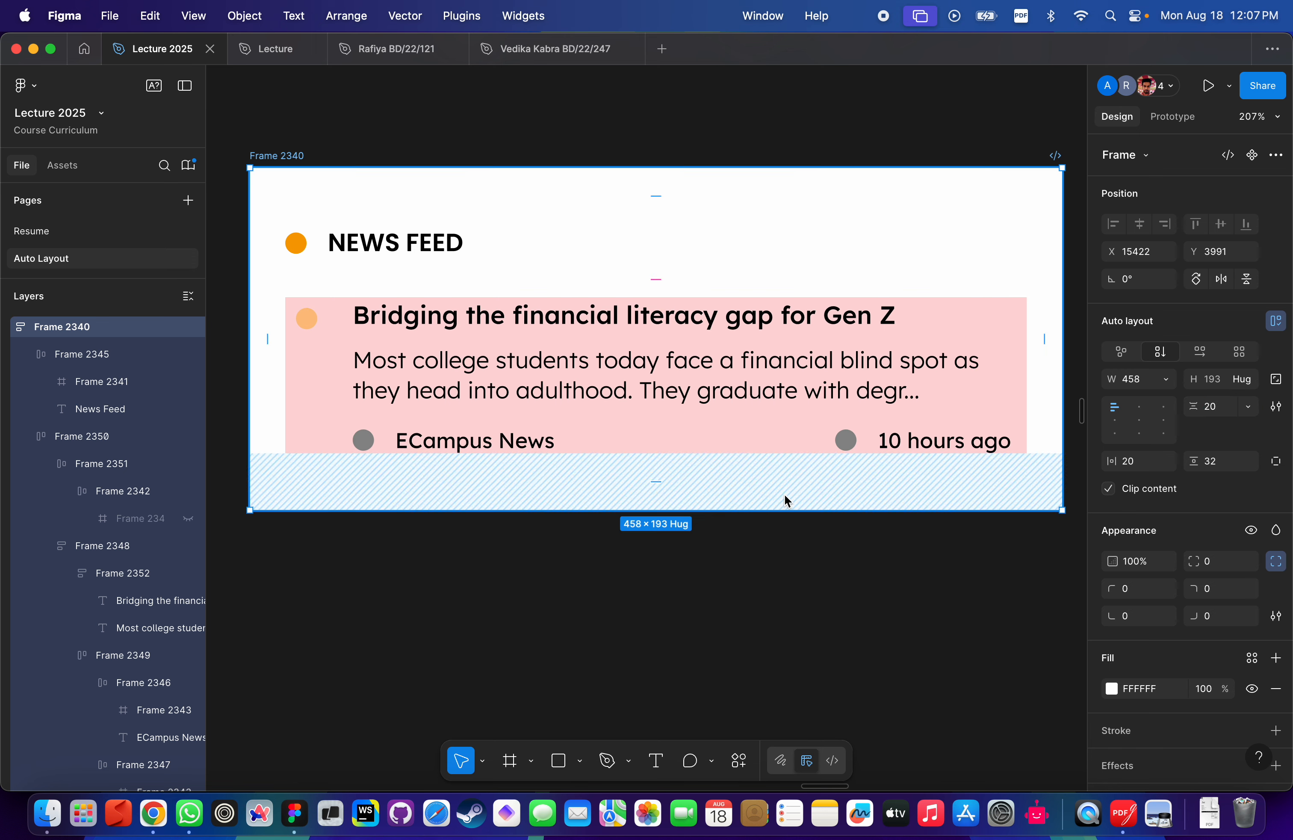
Widen Frame 2340 to about 671 to test its responsiveness, and undo the resize.
{"action": "scroll", "coordinate": [787, 500], "scroll_direction": "down", "scroll_amount": 5}
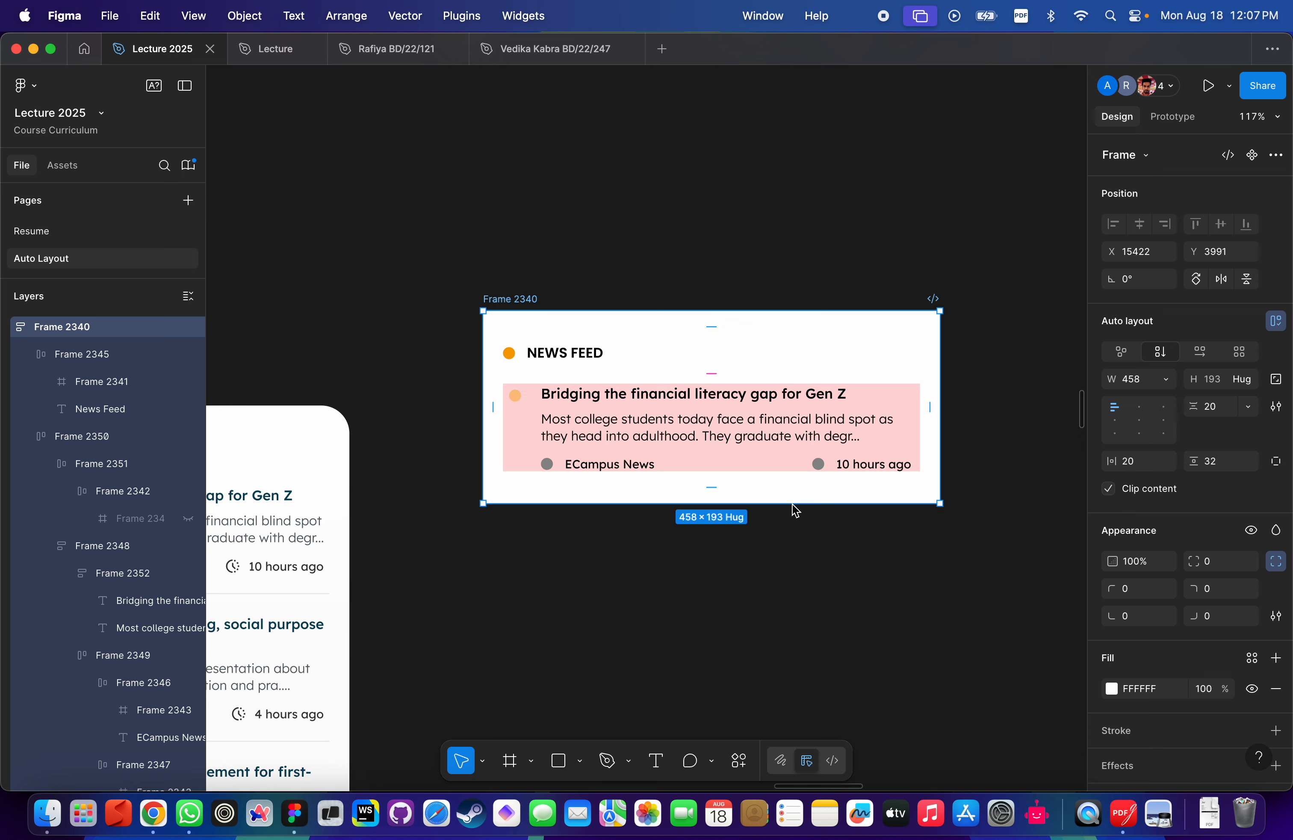
{"action": "scroll", "coordinate": [597, 419], "scroll_direction": "right", "scroll_amount": 5}
{"action": "scroll", "coordinate": [597, 418], "scroll_direction": "down", "scroll_amount": 2}
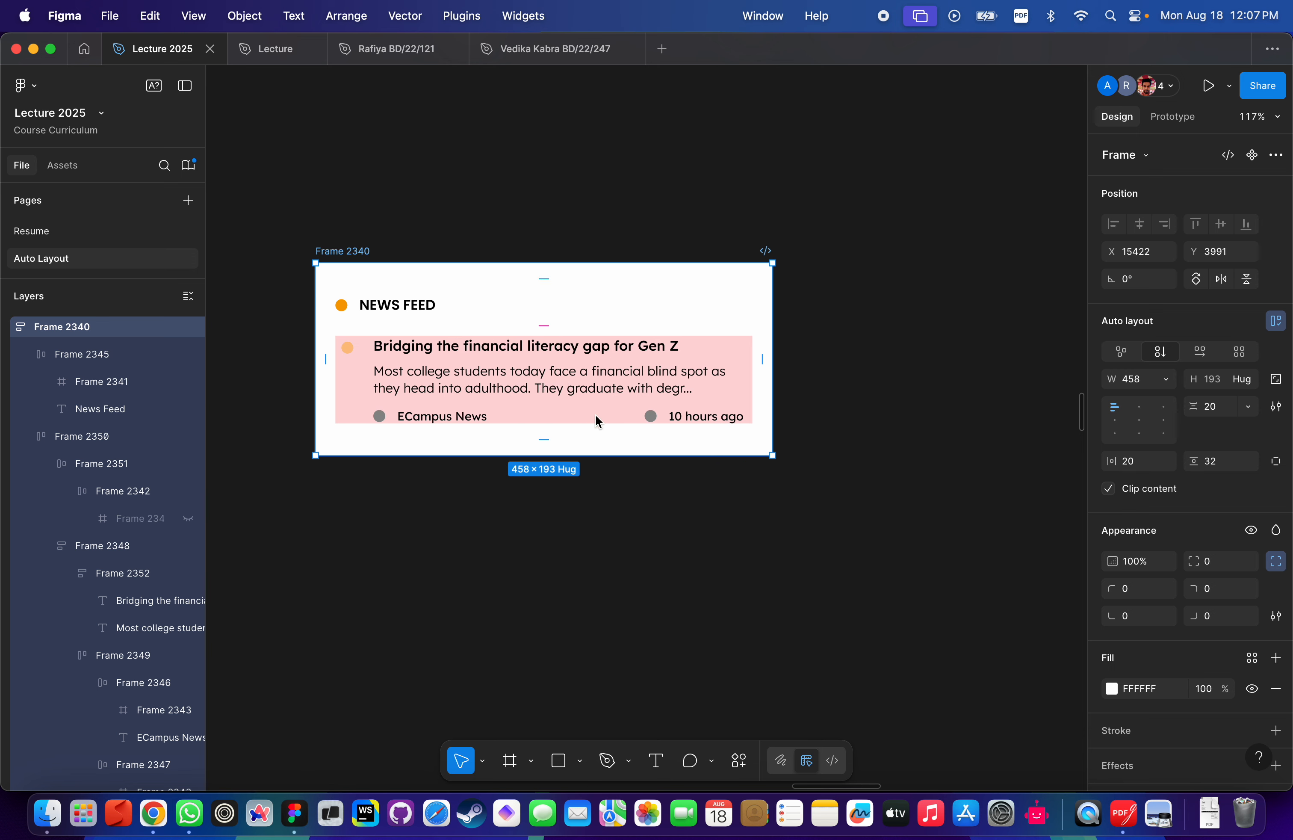
{"action": "left_click", "coordinate": [496, 208]}
{"action": "left_click", "coordinate": [344, 257]}
{"action": "left_click_drag", "start_coordinate": [772, 366], "coordinate": [988, 369]}
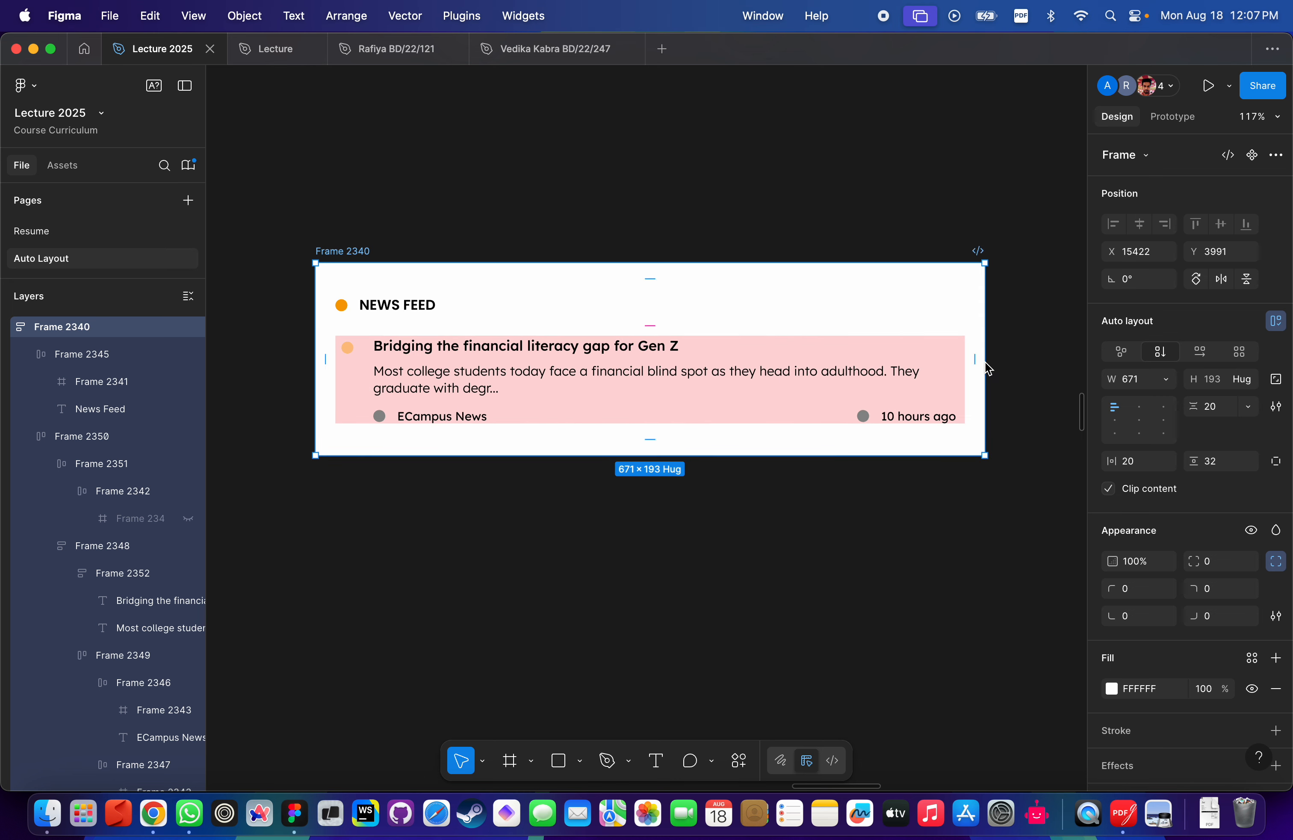
{"action": "key", "text": "super+z"}
Check the width sizing option of the pink card Frame 2350 inside Frame 2340.
{"action": "left_click", "coordinate": [557, 383]}
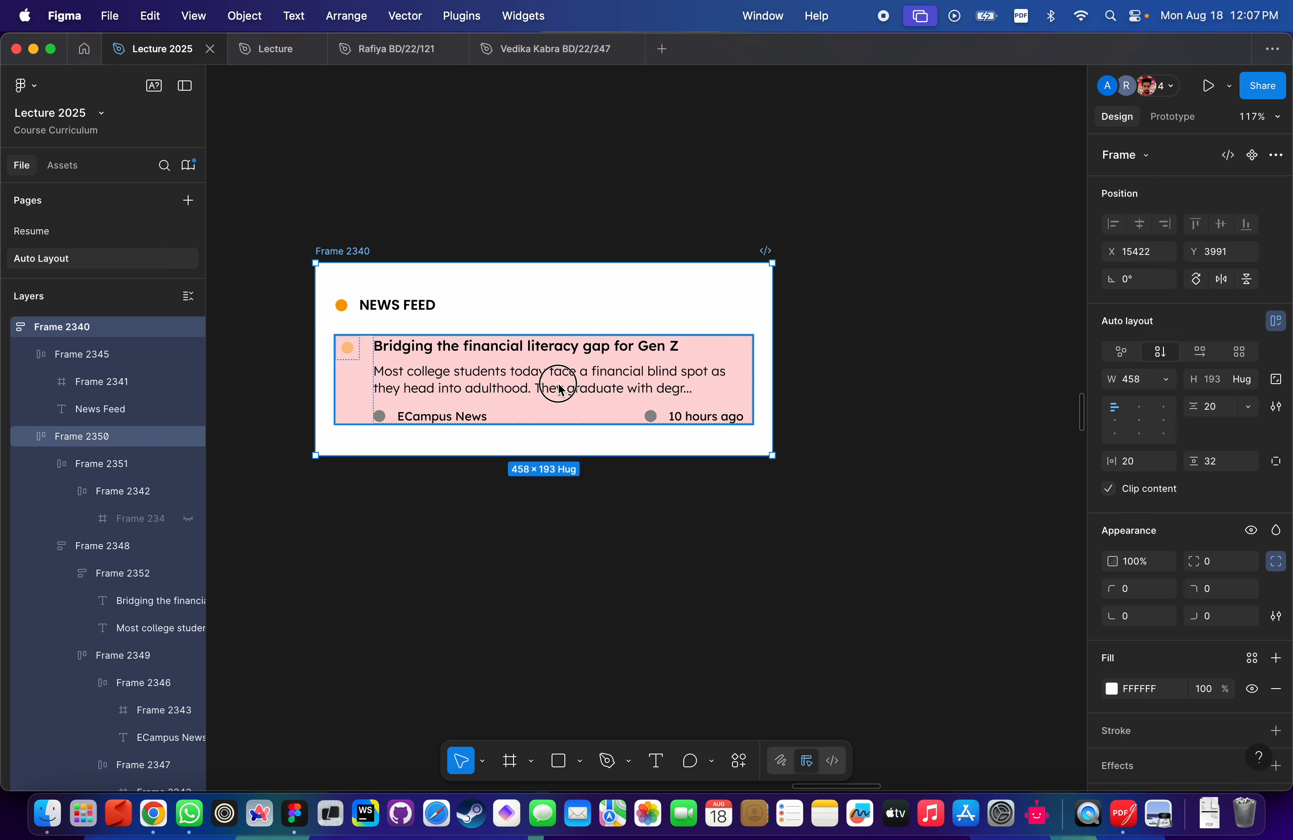
{"action": "left_click", "coordinate": [1166, 379]}
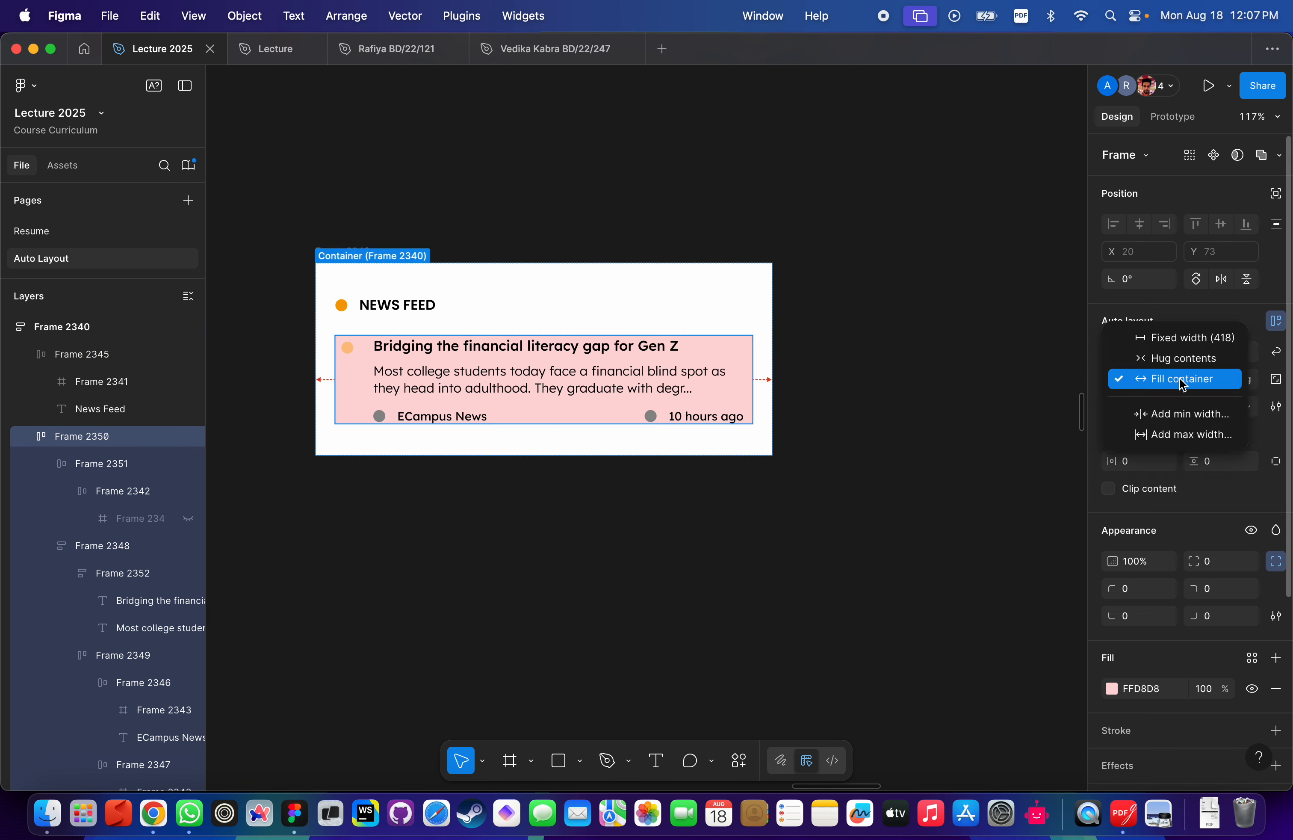
{"action": "left_click", "coordinate": [642, 537]}
Test Frame 2340's responsiveness by widening it to about 742 and narrowing it to about 396.
{"action": "left_click", "coordinate": [434, 284]}
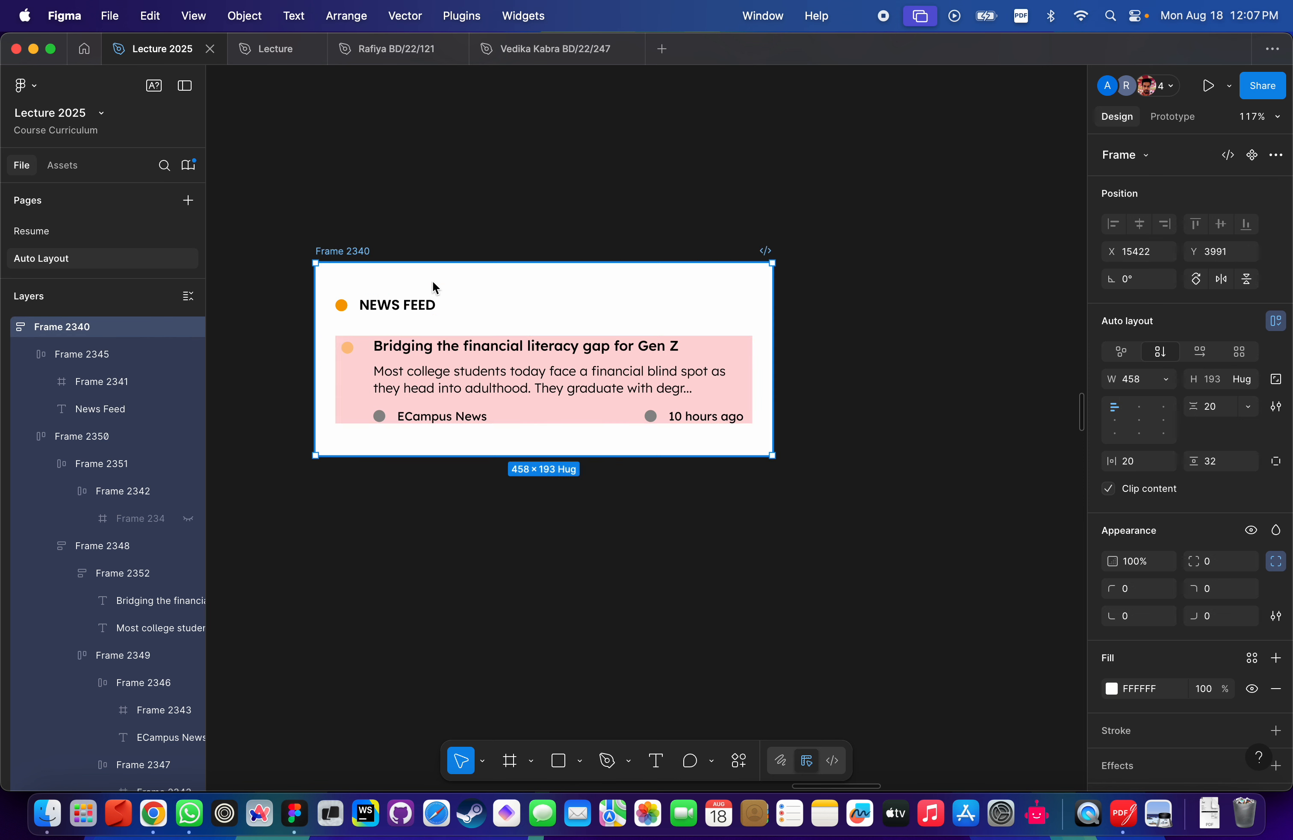
{"action": "left_click_drag", "start_coordinate": [774, 349], "coordinate": [1054, 338]}
{"action": "scroll", "coordinate": [828, 356], "scroll_direction": "down", "scroll_amount": 5}
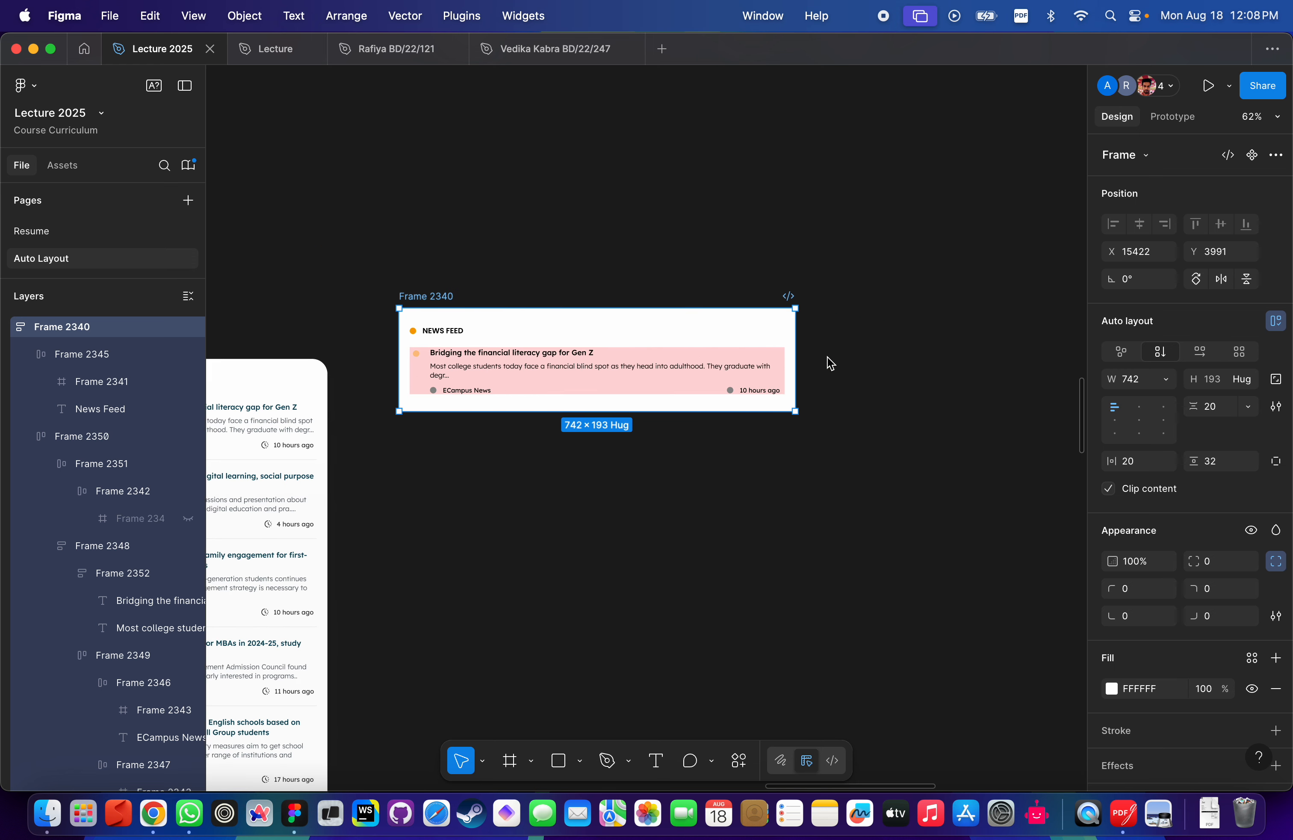
{"action": "scroll", "coordinate": [829, 360], "scroll_direction": "right", "scroll_amount": 3}
{"action": "left_click_drag", "start_coordinate": [744, 349], "coordinate": [565, 325]}
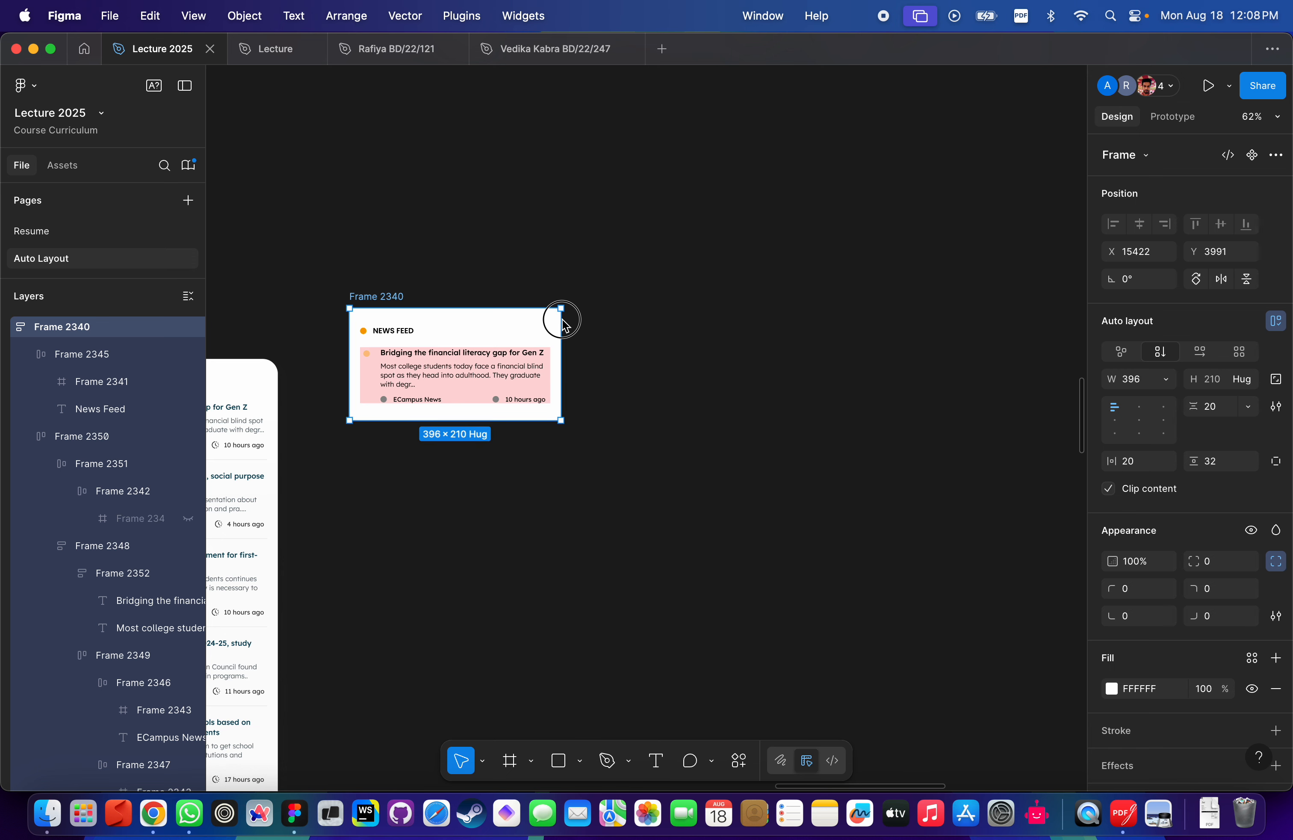
{"action": "scroll", "coordinate": [564, 324], "scroll_direction": "up", "scroll_amount": 5}
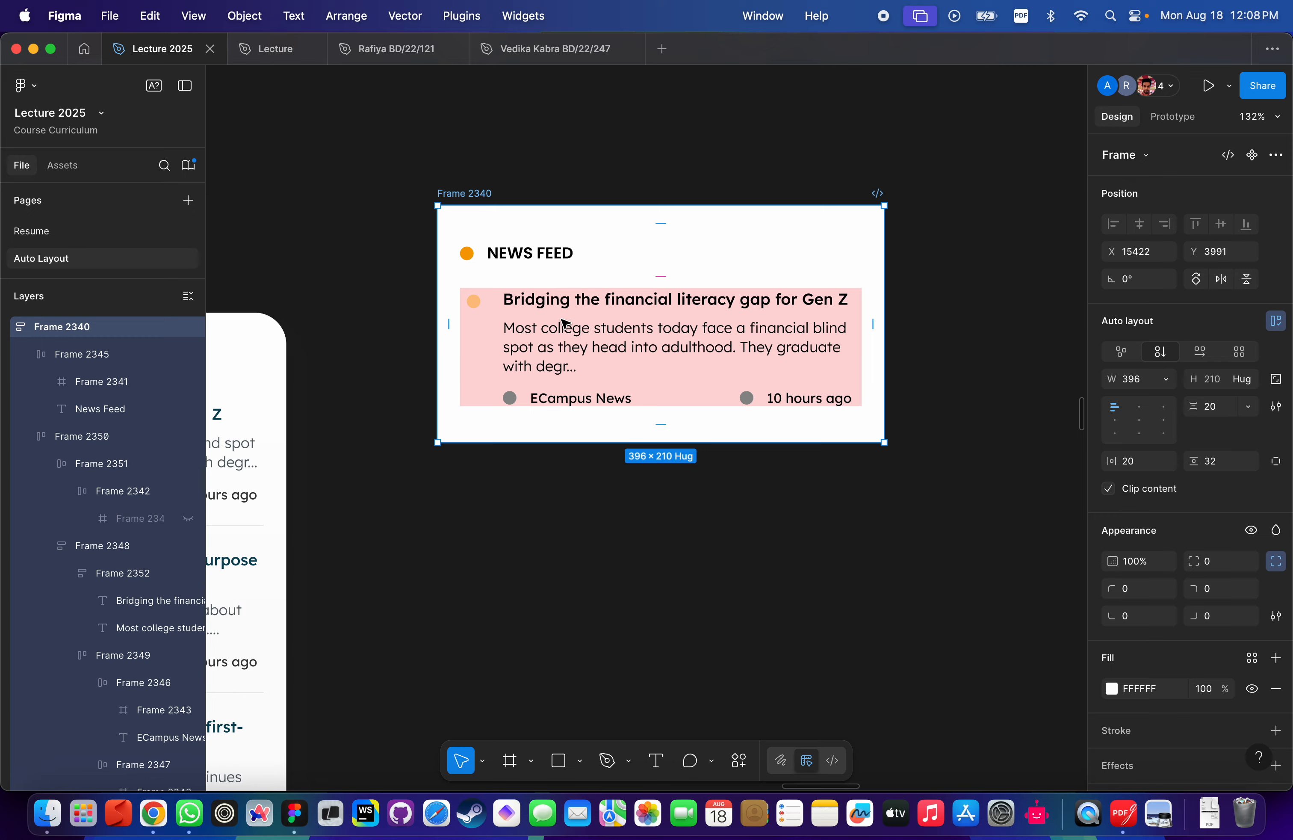
Compare the pink card Frame 2350 with the reference feed list and duplicate it once within Frame 2340.
{"action": "left_click", "coordinate": [697, 349]}
{"action": "scroll", "coordinate": [684, 368], "scroll_direction": "down", "scroll_amount": 5}
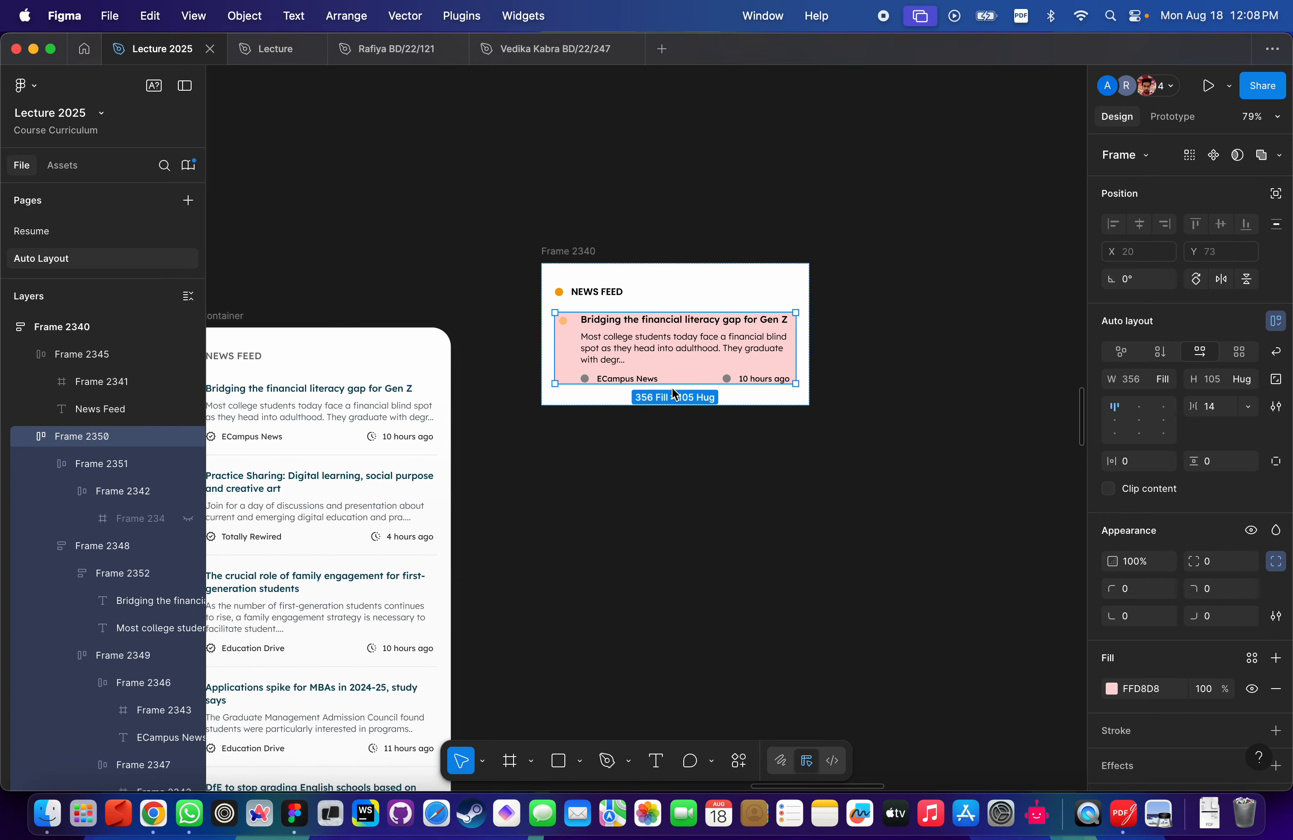
{"action": "scroll", "coordinate": [672, 387], "scroll_direction": "up", "scroll_amount": 2}
{"action": "scroll", "coordinate": [672, 387], "scroll_direction": "left", "scroll_amount": 5}
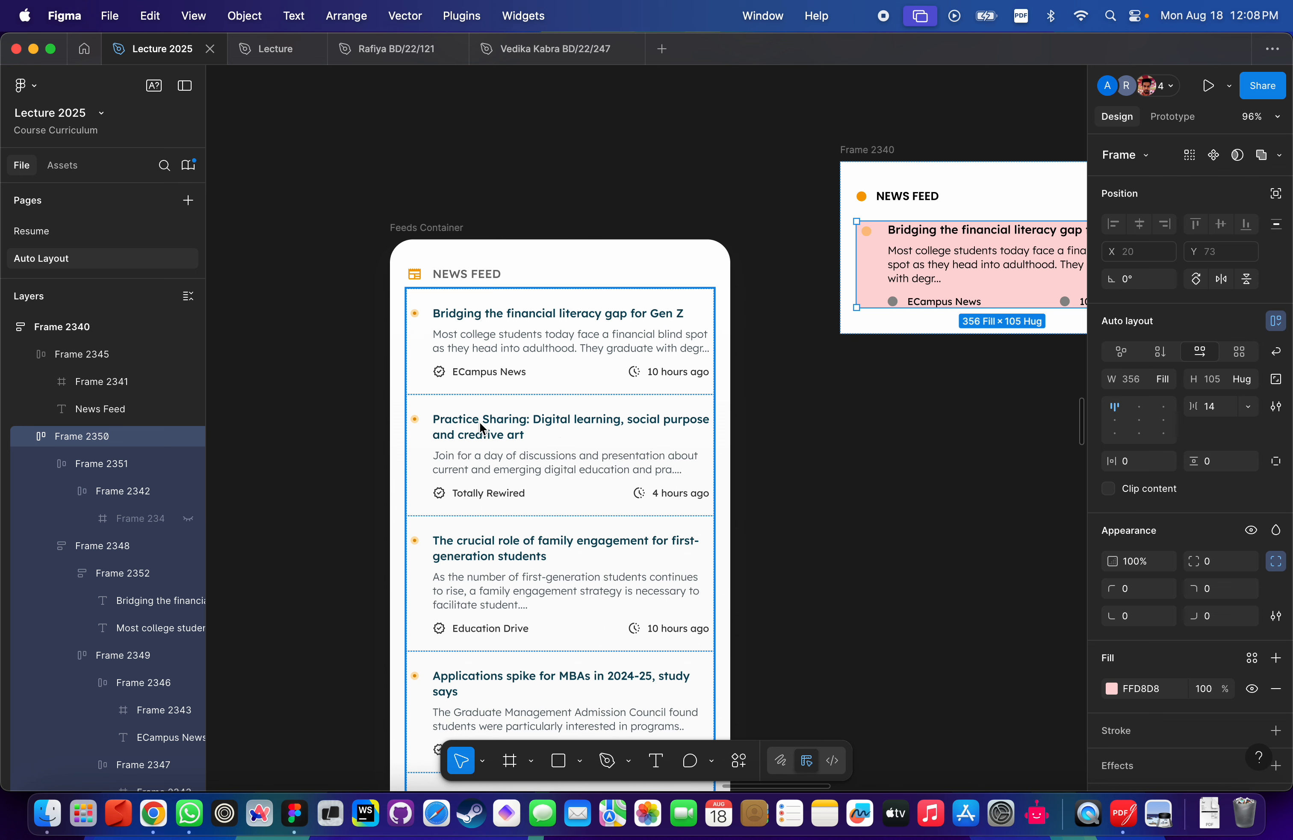
{"action": "scroll", "coordinate": [813, 404], "scroll_direction": "right", "scroll_amount": 6}
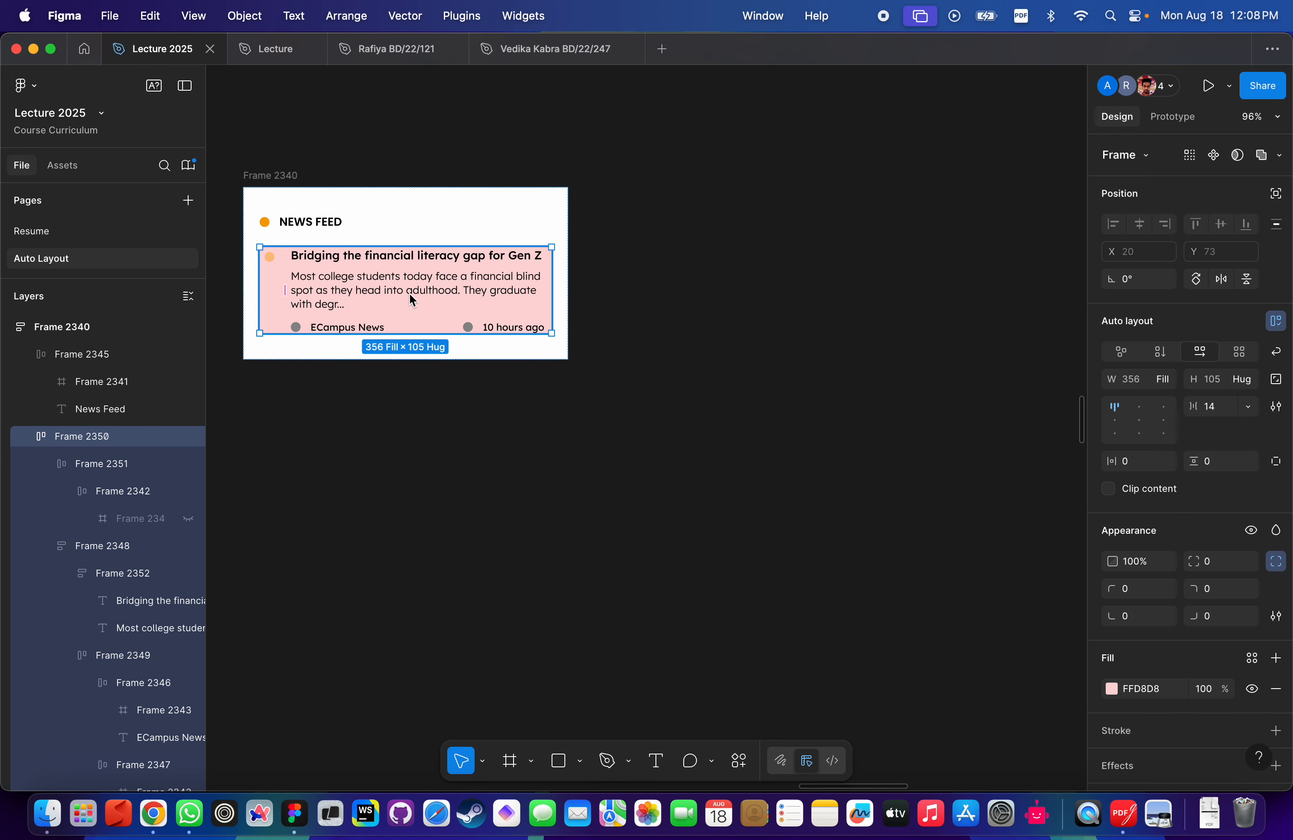
{"action": "scroll", "coordinate": [409, 300], "scroll_direction": "up", "scroll_amount": 3}
{"action": "scroll", "coordinate": [386, 293], "scroll_direction": "left", "scroll_amount": 5}
{"action": "scroll", "coordinate": [582, 277], "scroll_direction": "down", "scroll_amount": 2}
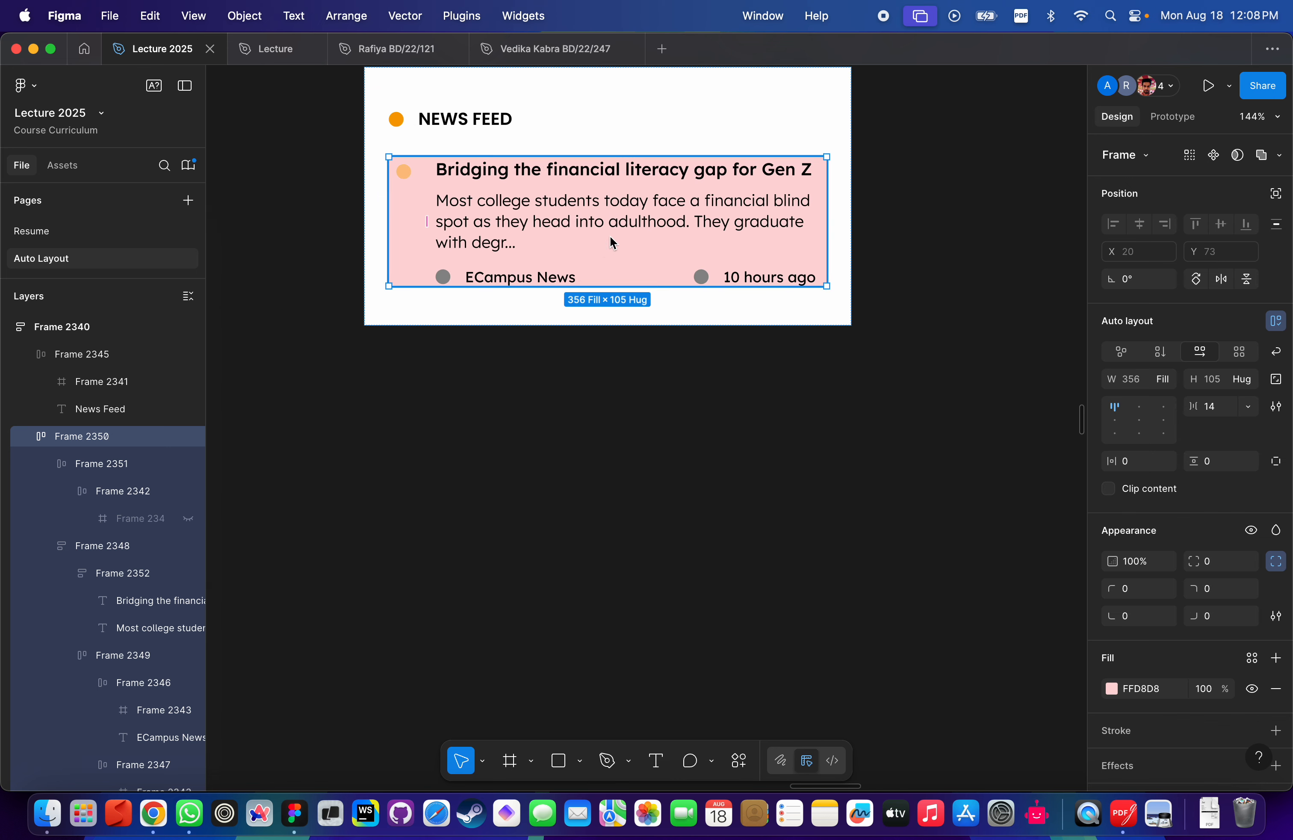
{"action": "key", "text": "super+d"}
{"action": "scroll", "coordinate": [916, 349], "scroll_direction": "up", "scroll_amount": 2}
{"action": "scroll", "coordinate": [916, 349], "scroll_direction": "right", "scroll_amount": 2}
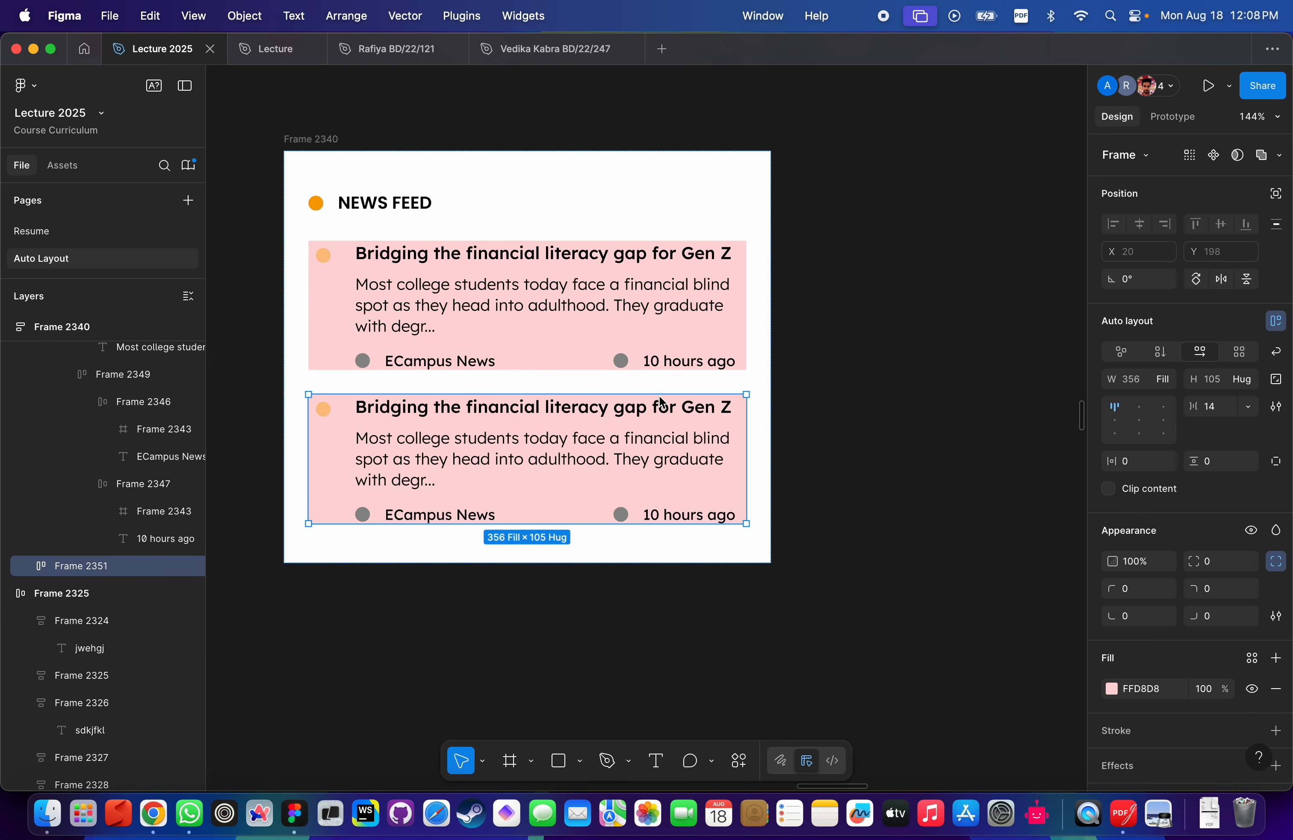
Check the gap in Frame 2340 and duplicate the second pink card three times to make a list of five cards.
{"action": "left_click", "coordinate": [527, 387]}
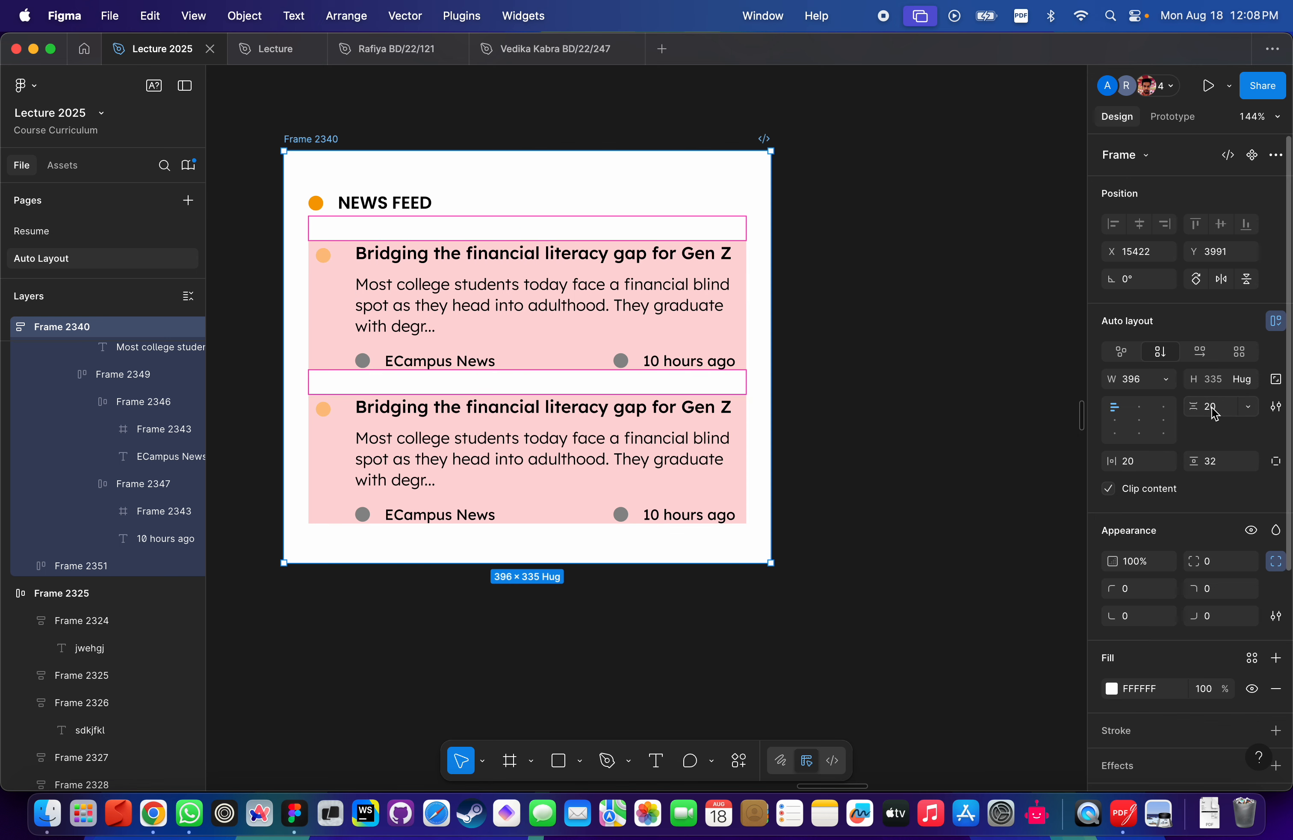
{"action": "left_click", "coordinate": [730, 502]}
{"action": "key", "text": "super+d"}
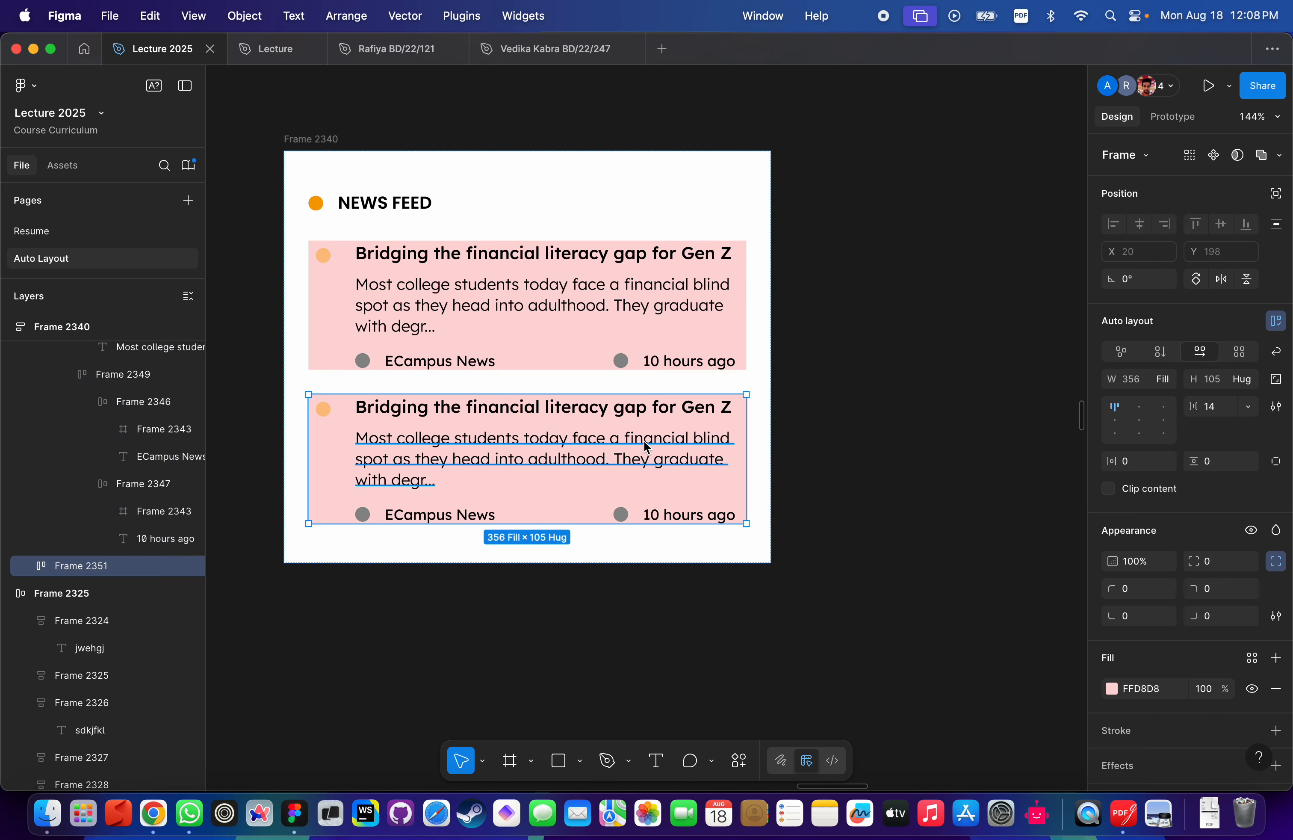
{"action": "scroll", "coordinate": [803, 542], "scroll_direction": "down", "scroll_amount": 2}
{"action": "scroll", "coordinate": [803, 542], "scroll_direction": "left", "scroll_amount": 1}
{"action": "key", "text": "super+d"}
{"action": "key", "text": "super+d"}
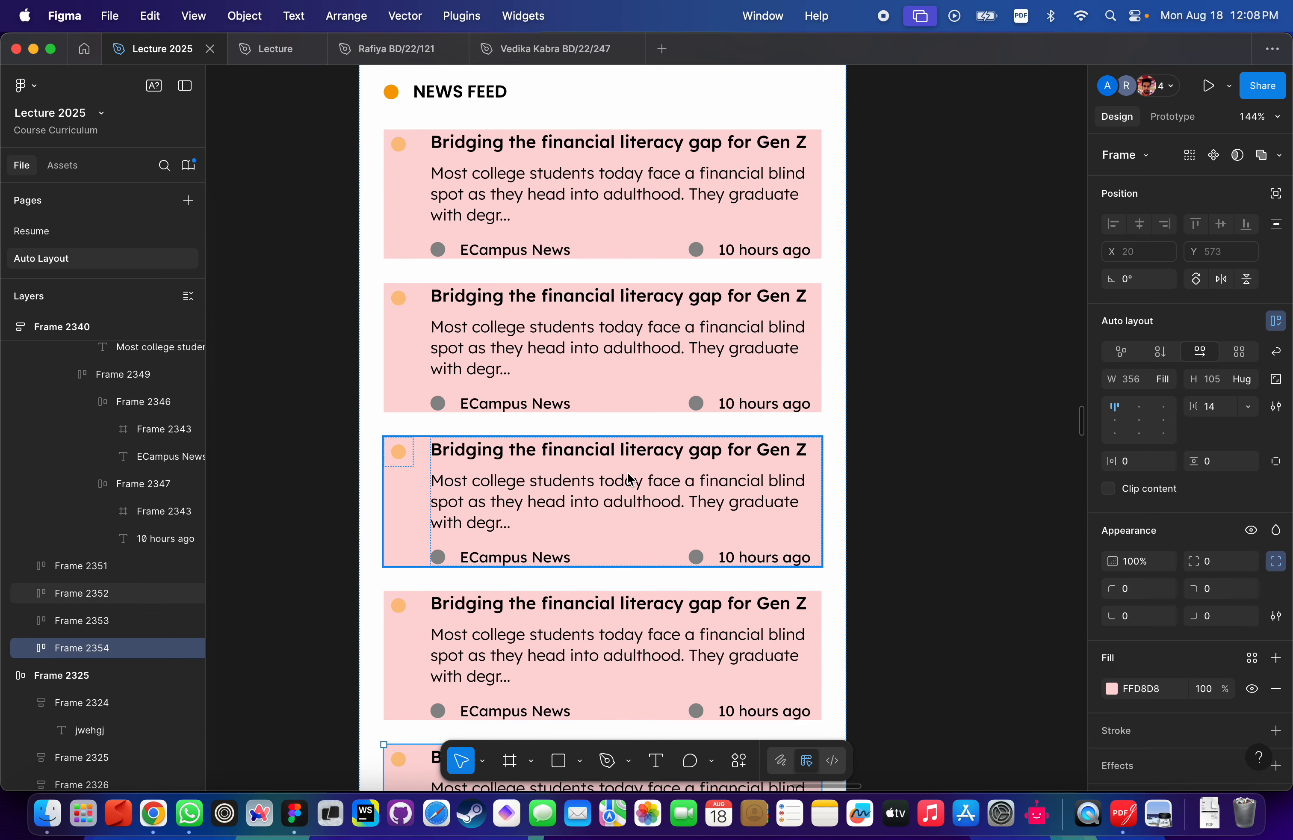
{"action": "scroll", "coordinate": [629, 479], "scroll_direction": "down", "scroll_amount": 5}
{"action": "scroll", "coordinate": [849, 390], "scroll_direction": "left", "scroll_amount": 3}
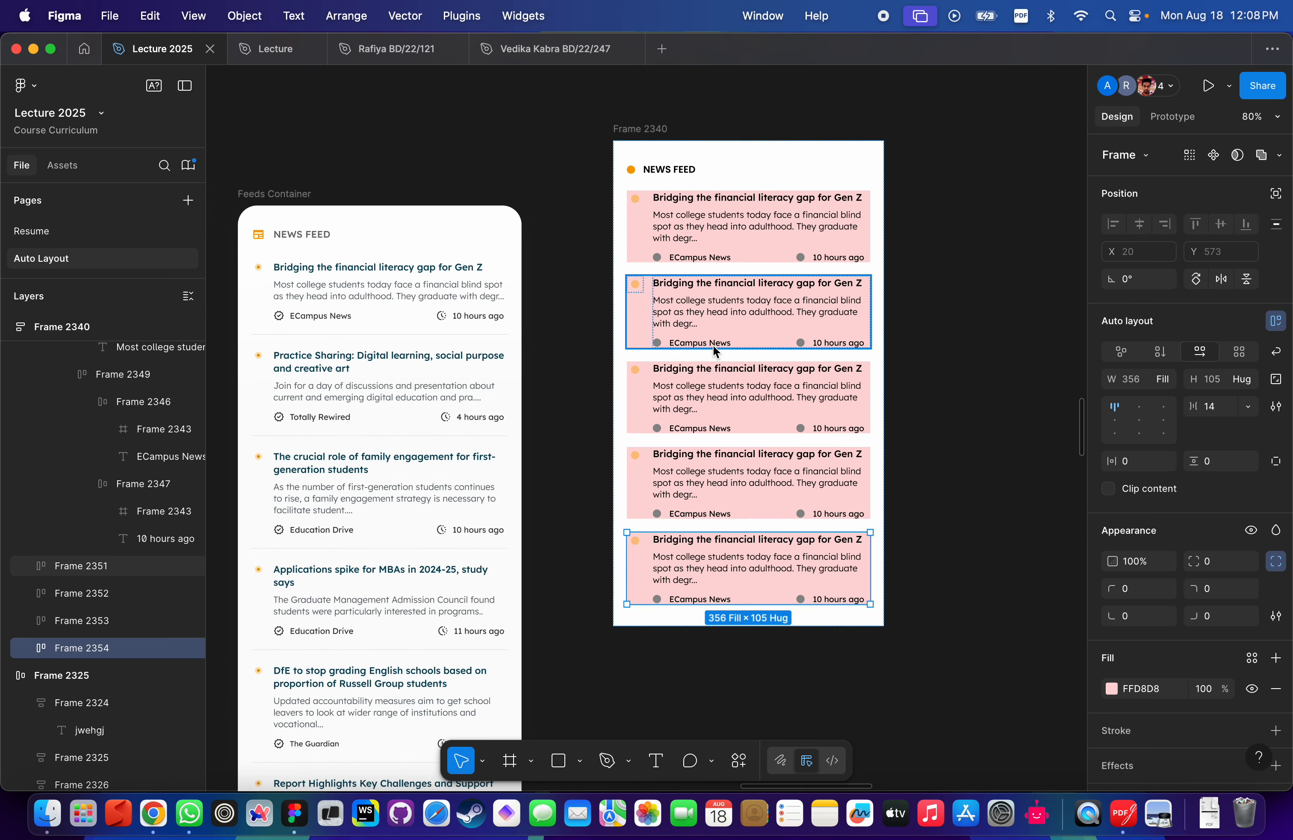
Compare the card spacing and divider lines of the reference Feeds Container with the pink cards in Frame 2340.
{"action": "scroll", "coordinate": [446, 440], "scroll_direction": "up", "scroll_amount": 5}
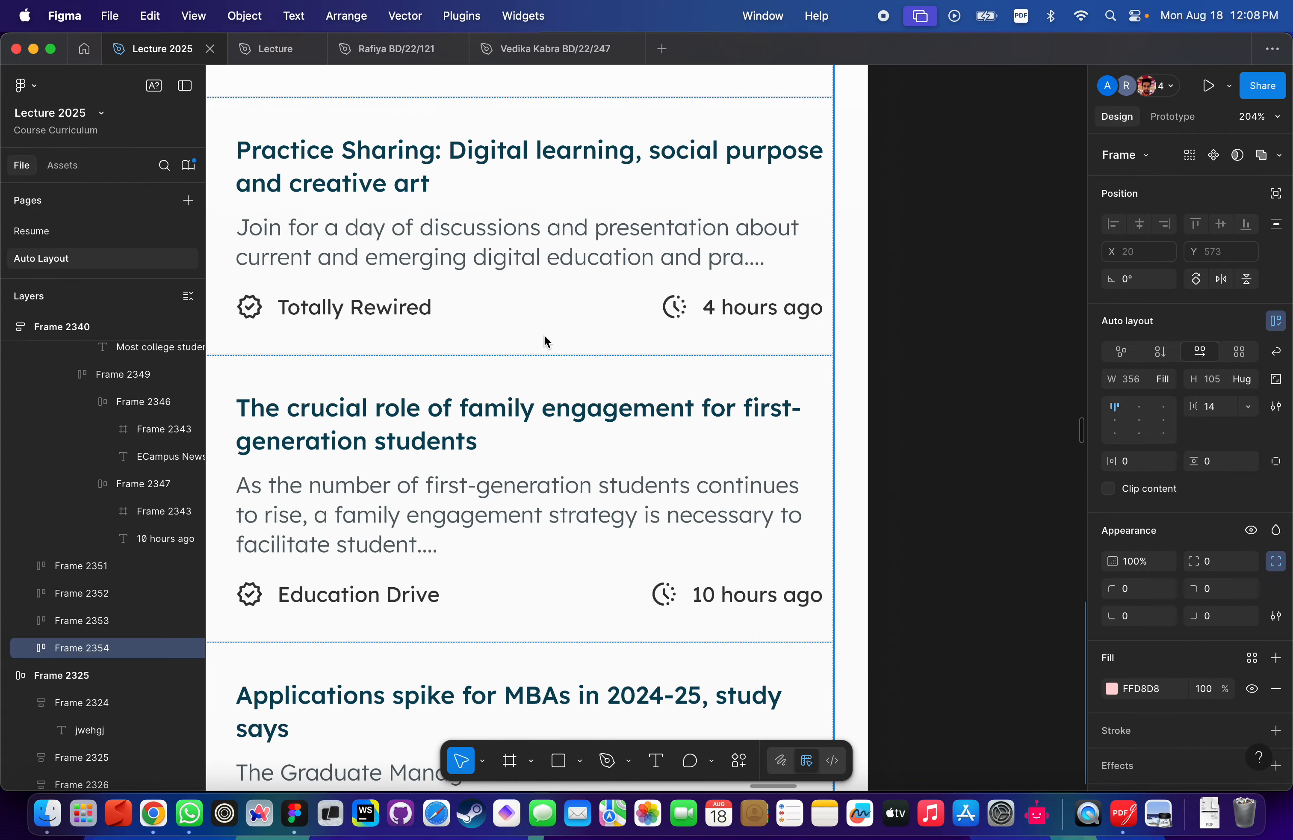
{"action": "scroll", "coordinate": [686, 531], "scroll_direction": "left", "scroll_amount": 2}
{"action": "scroll", "coordinate": [583, 251], "scroll_direction": "up", "scroll_amount": 5}
{"action": "scroll", "coordinate": [537, 306], "scroll_direction": "up", "scroll_amount": 2}
{"action": "scroll", "coordinate": [546, 360], "scroll_direction": "right", "scroll_amount": 1}
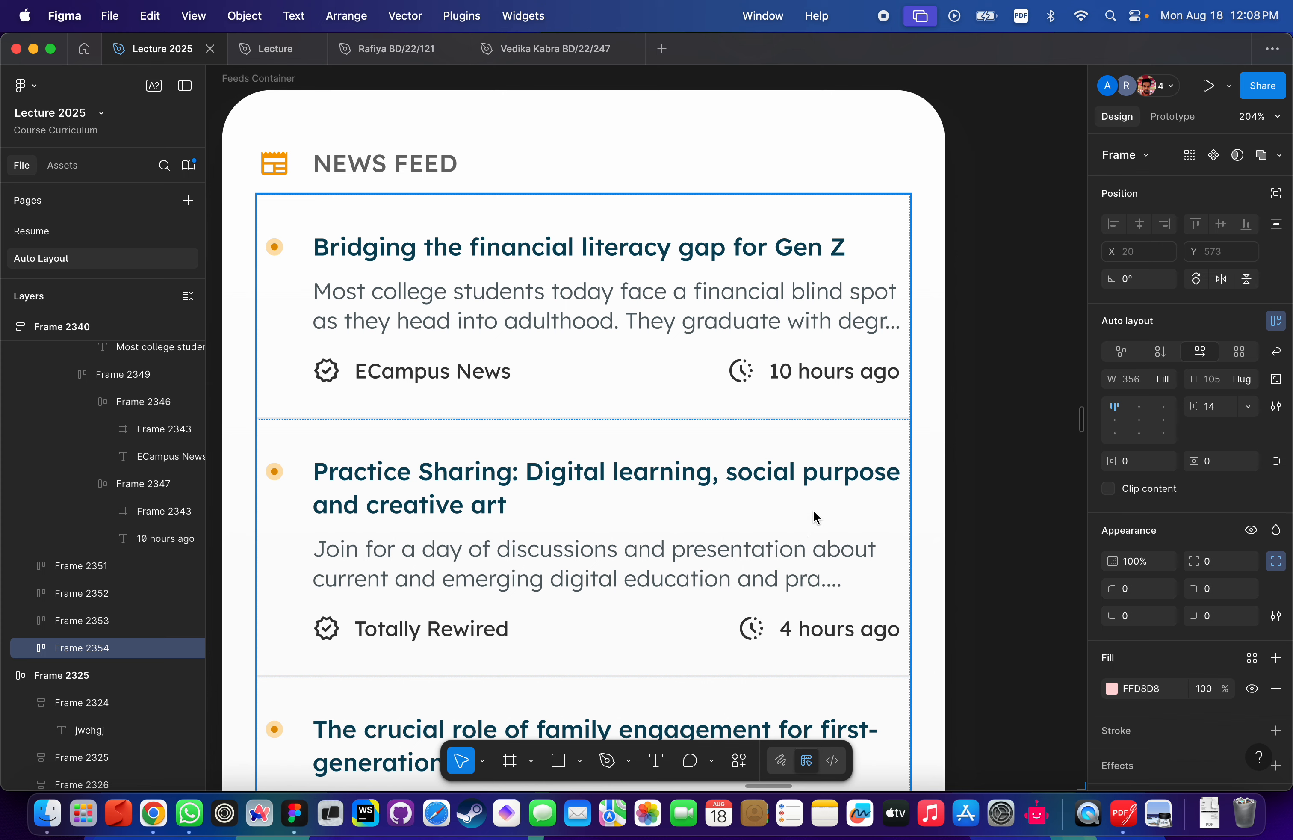
{"action": "scroll", "coordinate": [817, 513], "scroll_direction": "right", "scroll_amount": 10}
{"action": "scroll", "coordinate": [936, 341], "scroll_direction": "left", "scroll_amount": 3}
{"action": "scroll", "coordinate": [936, 341], "scroll_direction": "up", "scroll_amount": 1}
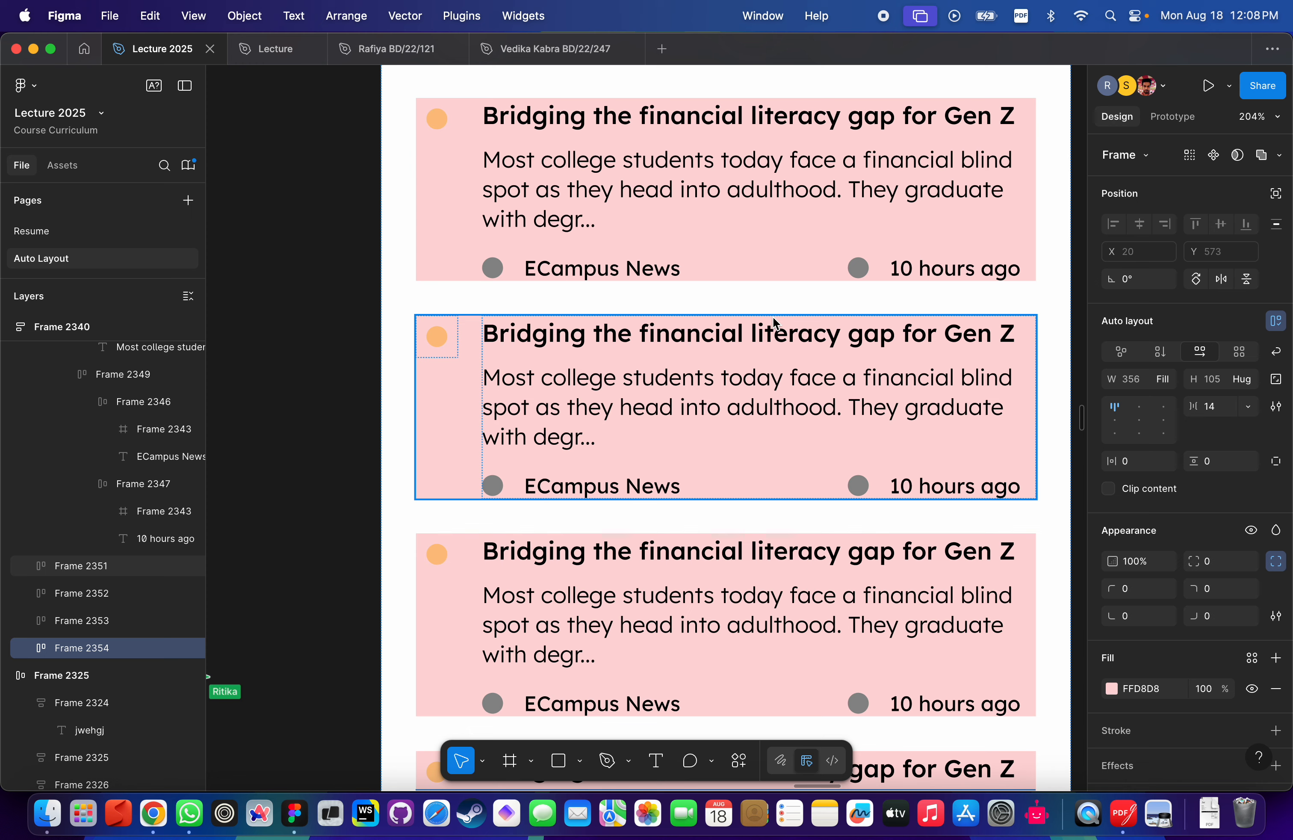
{"action": "scroll", "coordinate": [773, 317], "scroll_direction": "down", "scroll_amount": 10}
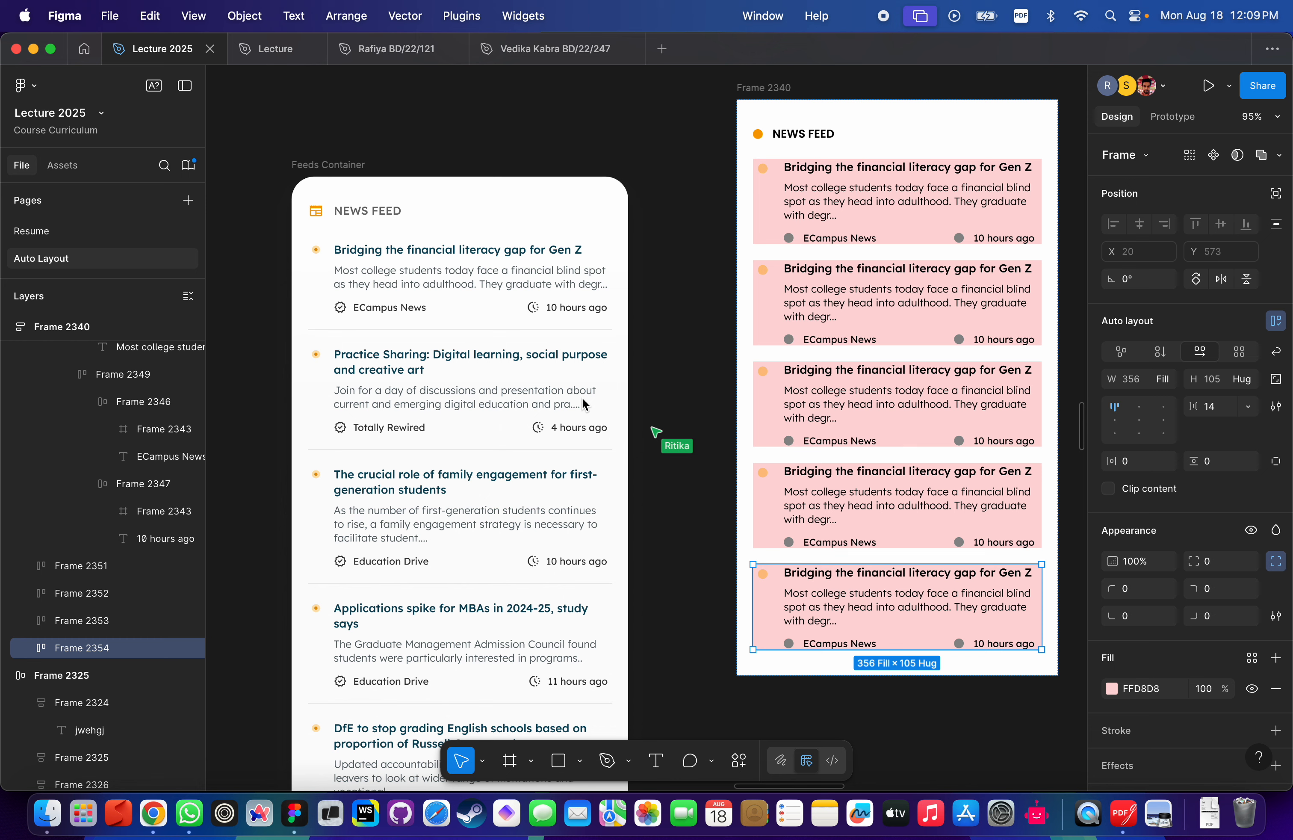
Examine the divider lines between the posts in the reference Feeds Container with the interface hidden.
{"action": "scroll", "coordinate": [518, 371], "scroll_direction": "up", "scroll_amount": 5}
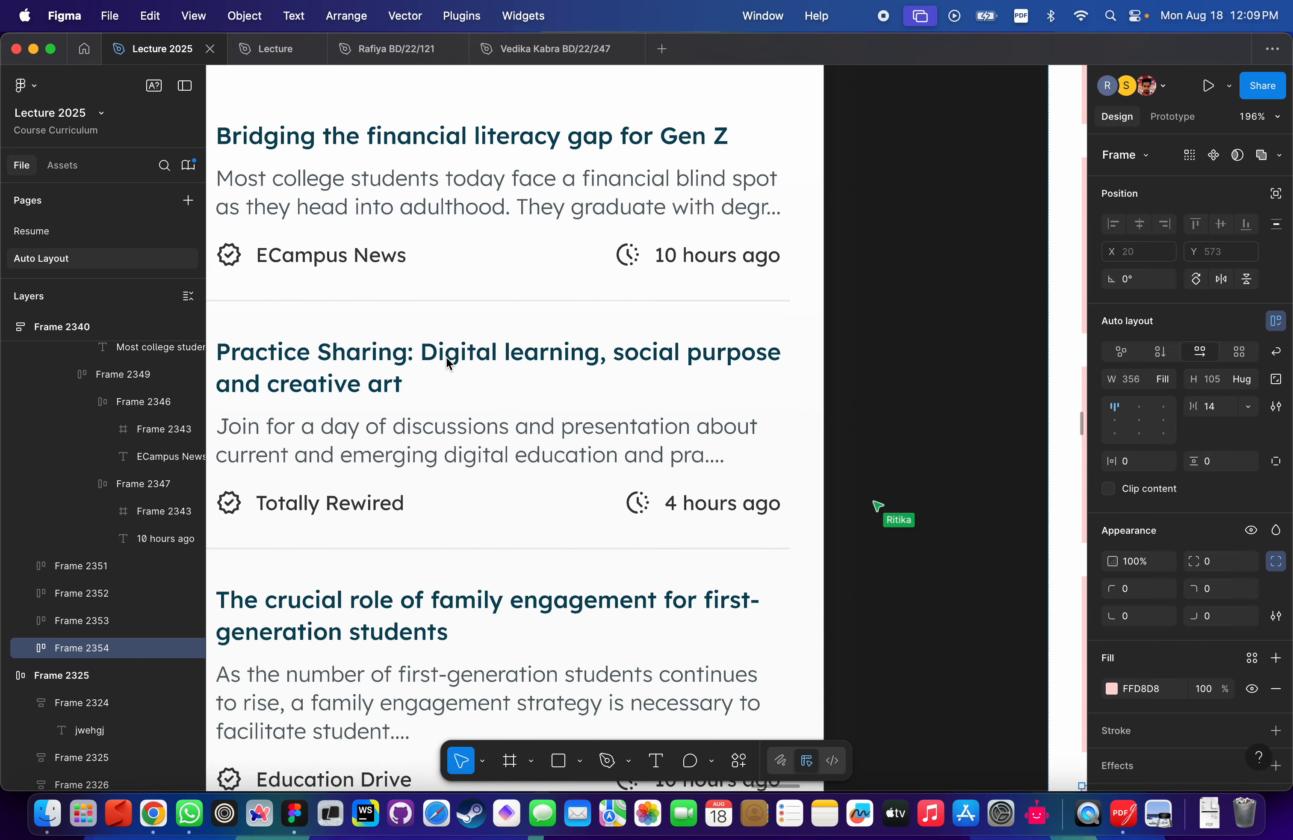
{"action": "scroll", "coordinate": [513, 222], "scroll_direction": "down", "scroll_amount": 5}
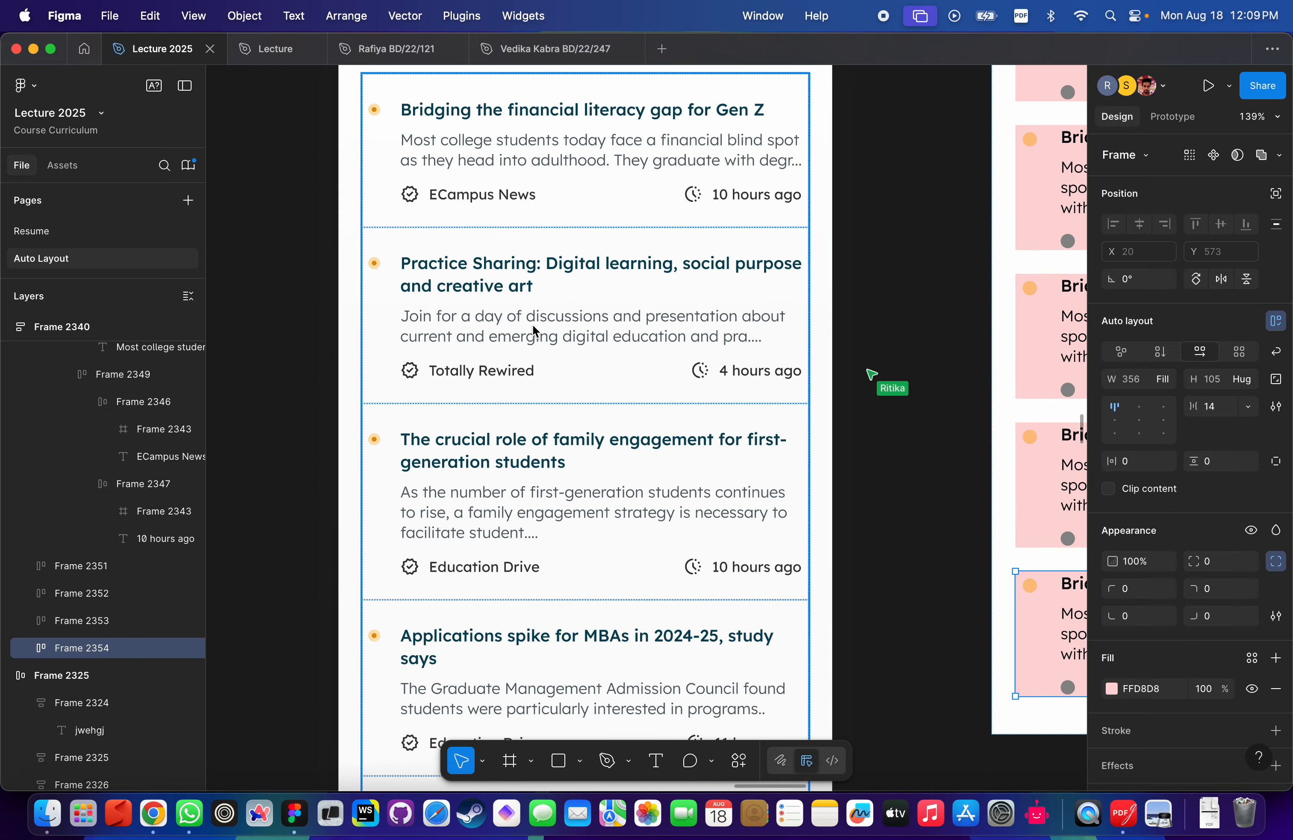
{"action": "scroll", "coordinate": [533, 325], "scroll_direction": "up", "scroll_amount": 5}
{"action": "scroll", "coordinate": [790, 403], "scroll_direction": "down", "scroll_amount": 3}
{"action": "key", "text": "super+backslash"}
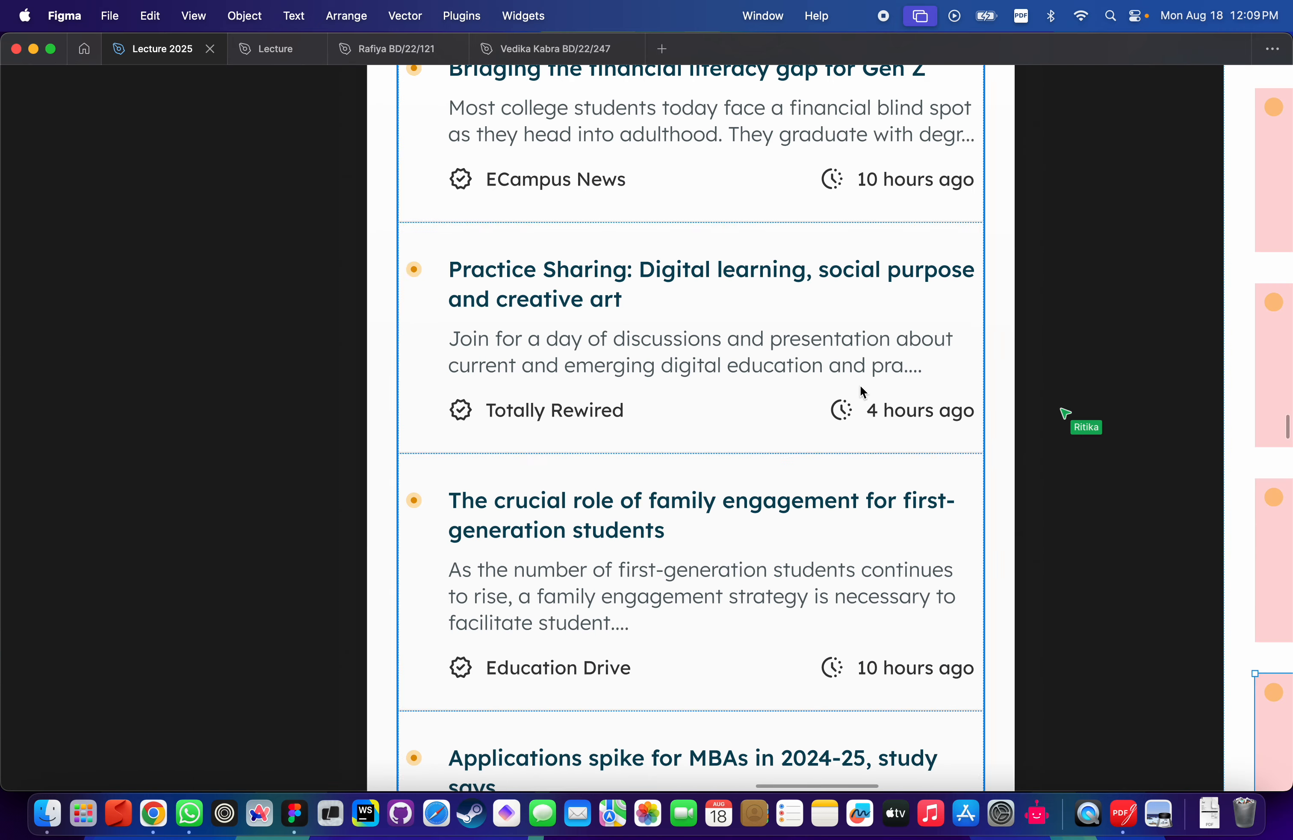
{"action": "scroll", "coordinate": [1108, 378], "scroll_direction": "up", "scroll_amount": 3}
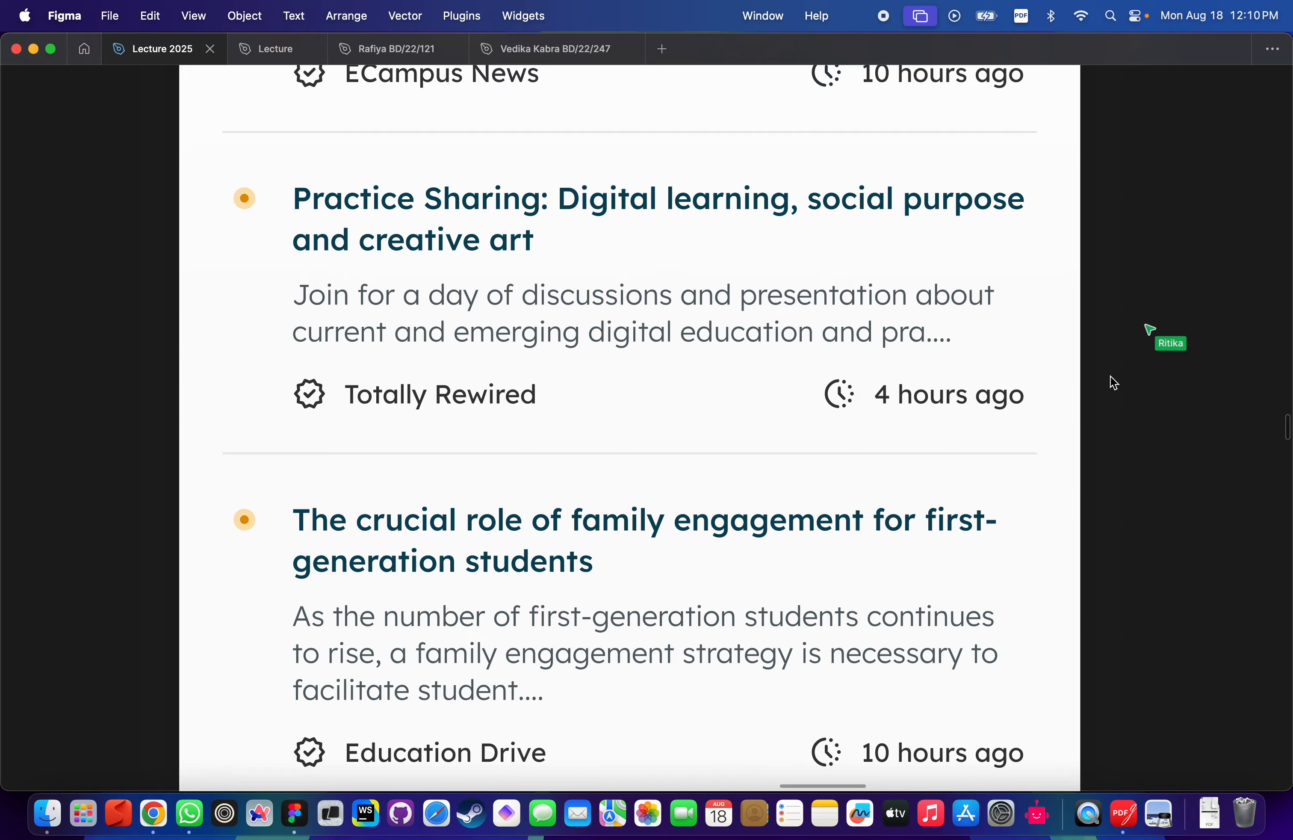
Select all five pink cards in Frame 2340 and wrap them together in a vertical auto layout frame.
{"action": "scroll", "coordinate": [1178, 375], "scroll_direction": "right", "scroll_amount": 5}
{"action": "scroll", "coordinate": [1178, 376], "scroll_direction": "down", "scroll_amount": 5}
{"action": "scroll", "coordinate": [933, 395], "scroll_direction": "right", "scroll_amount": 3}
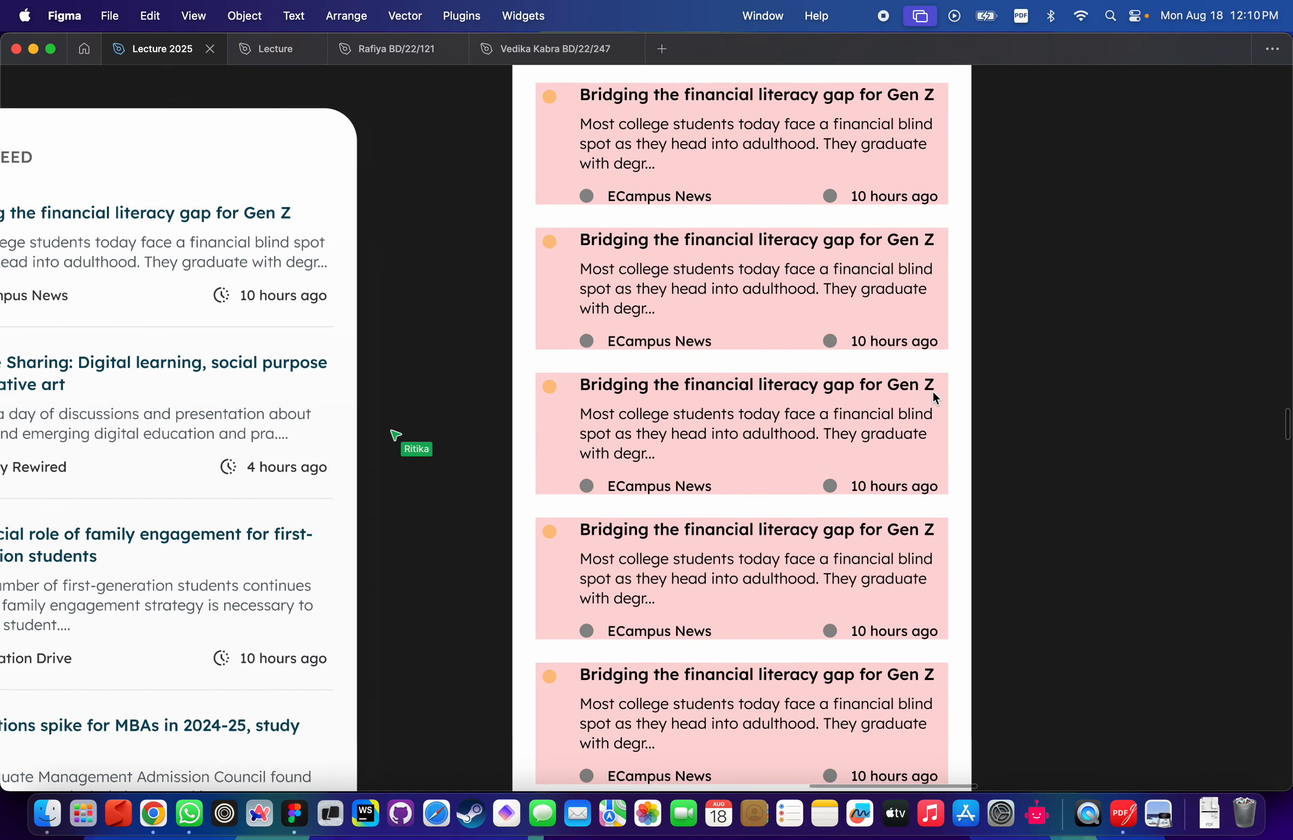
{"action": "scroll", "coordinate": [618, 334], "scroll_direction": "down", "scroll_amount": 5}
{"action": "scroll", "coordinate": [632, 205], "scroll_direction": "up", "scroll_amount": 5}
{"action": "scroll", "coordinate": [633, 205], "scroll_direction": "up", "scroll_amount": 2}
{"action": "scroll", "coordinate": [1105, 303], "scroll_direction": "down", "scroll_amount": 4}
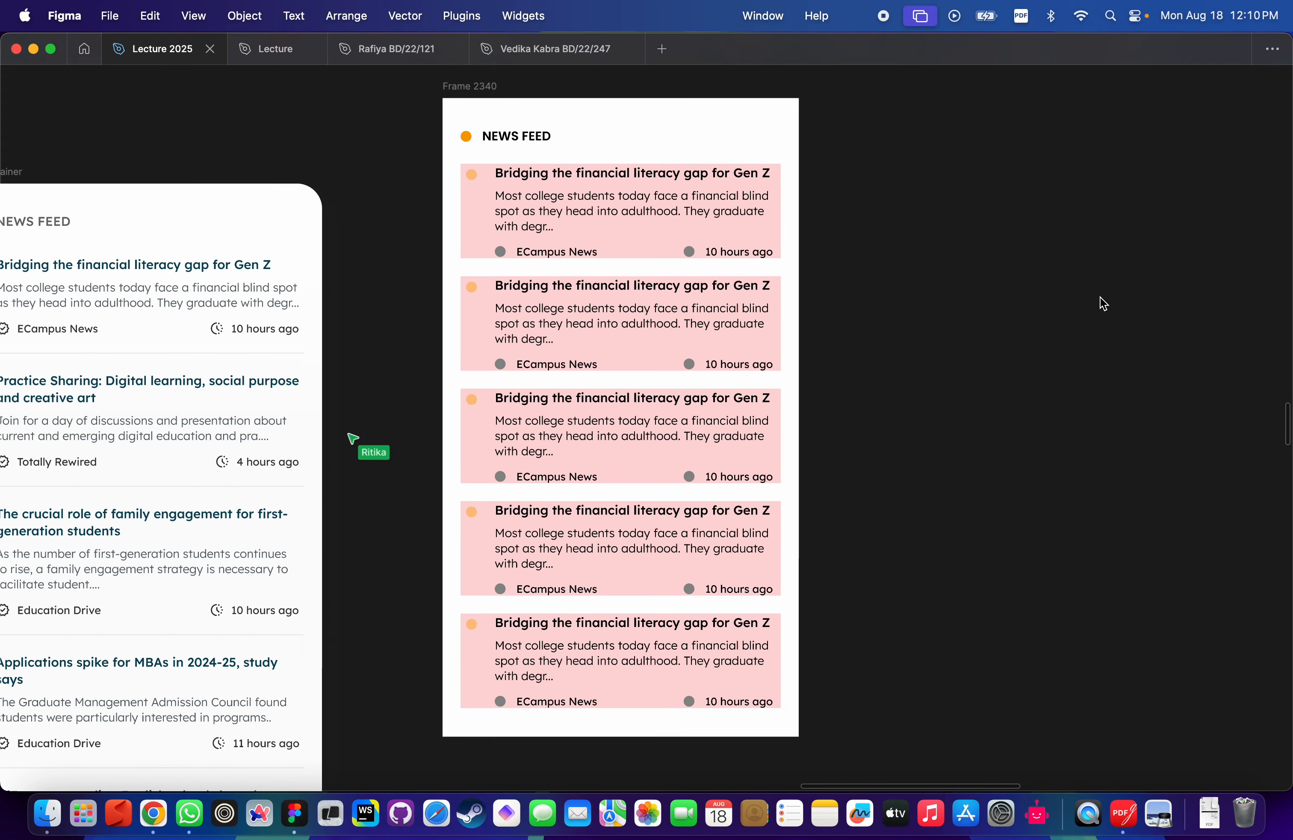
{"action": "left_click", "coordinate": [644, 201]}
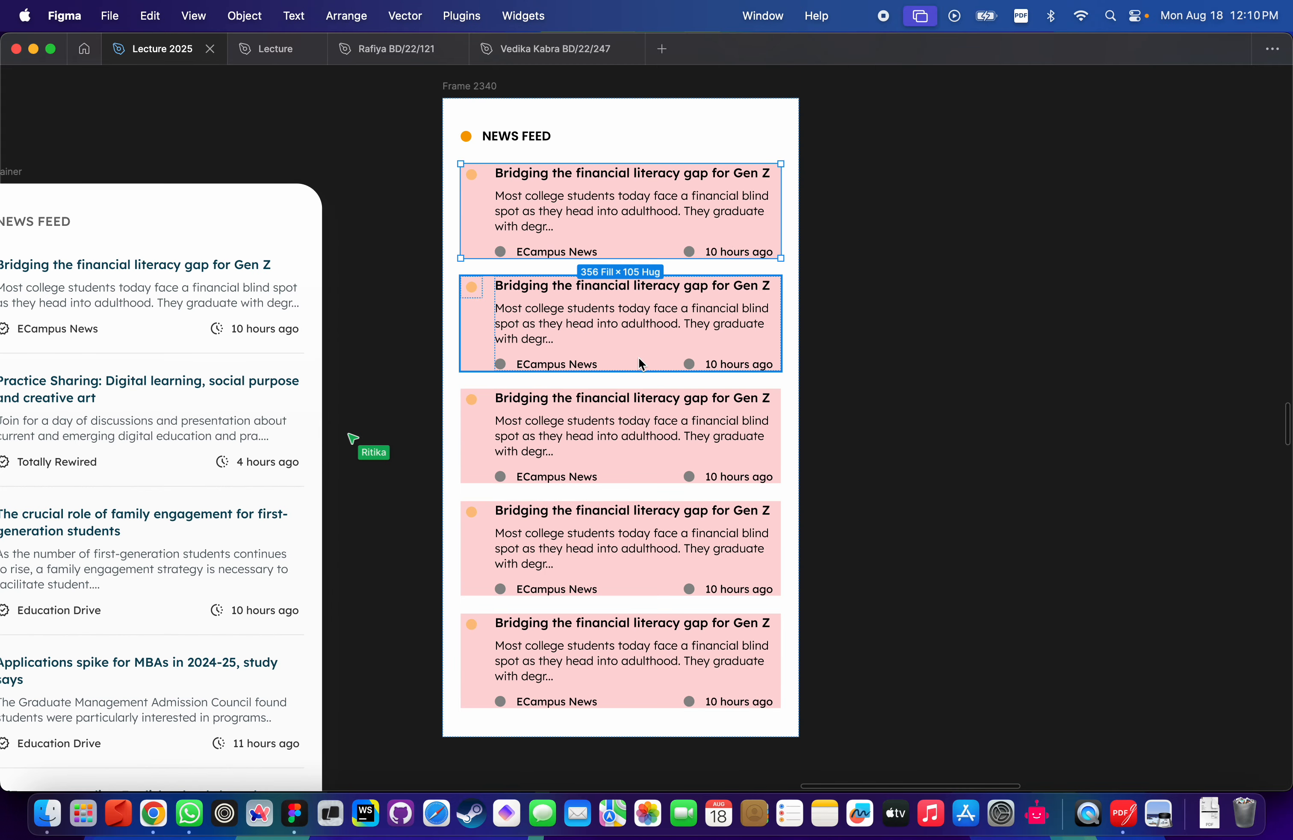
{"action": "left_click", "coordinate": [640, 675], "text": "shift"}
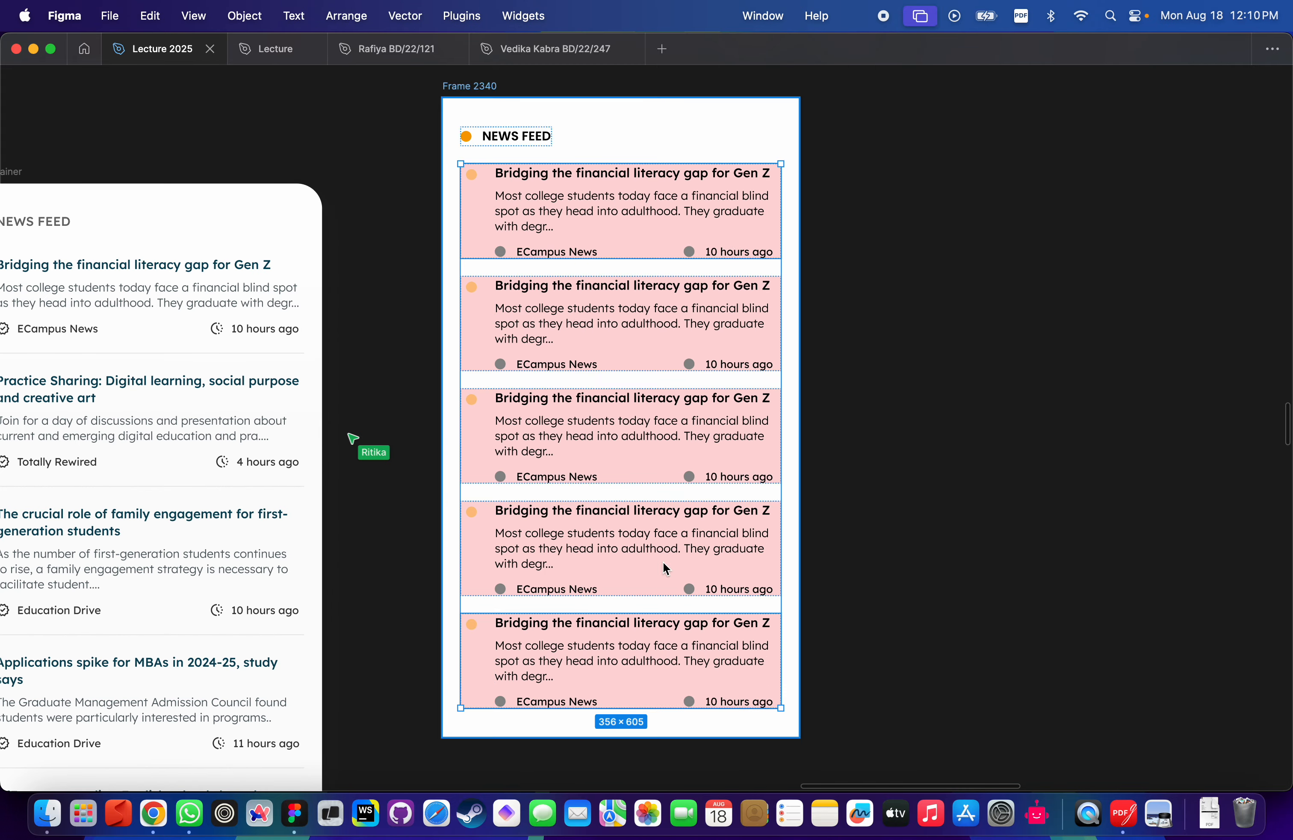
{"action": "left_click", "coordinate": [666, 212], "text": "shift"}
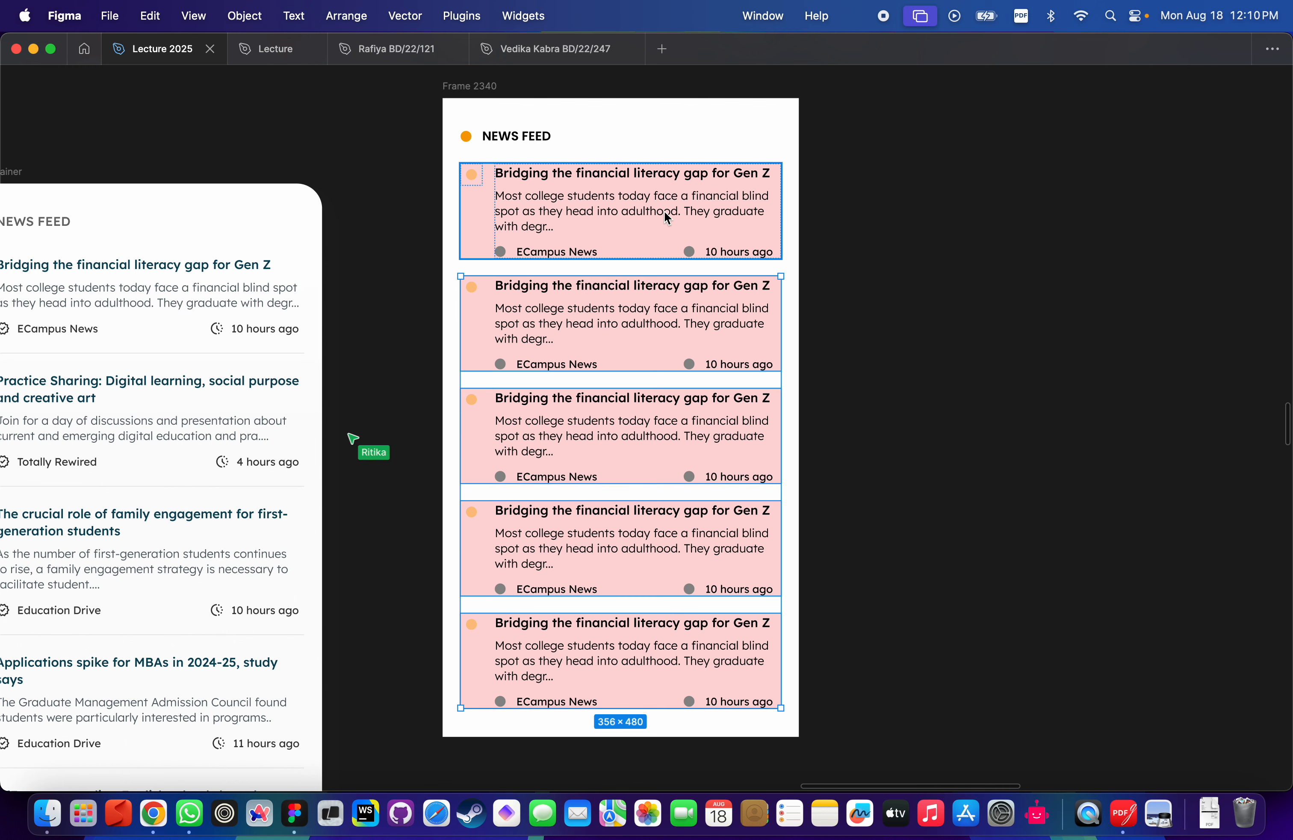
{"action": "left_click", "coordinate": [619, 215], "text": "shift"}
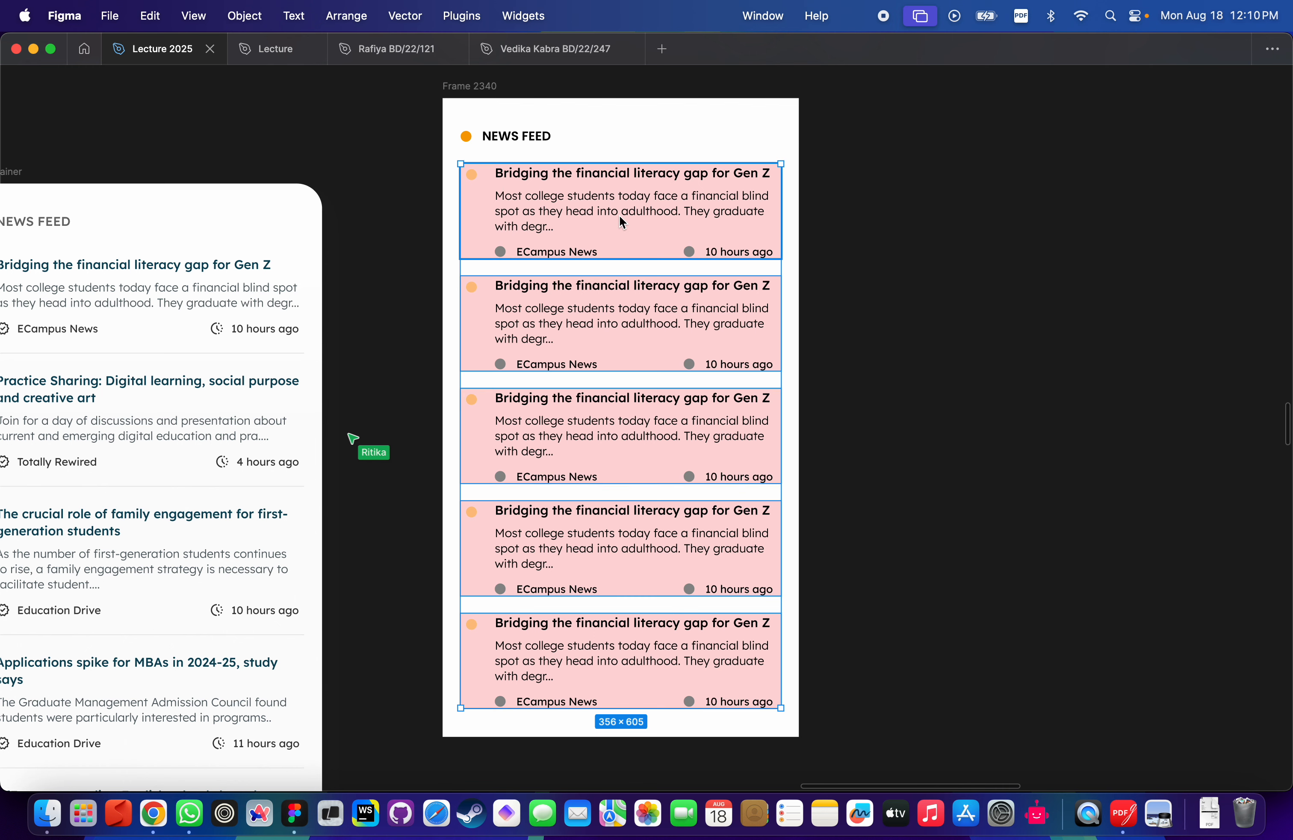
{"action": "key", "text": "shift+a"}
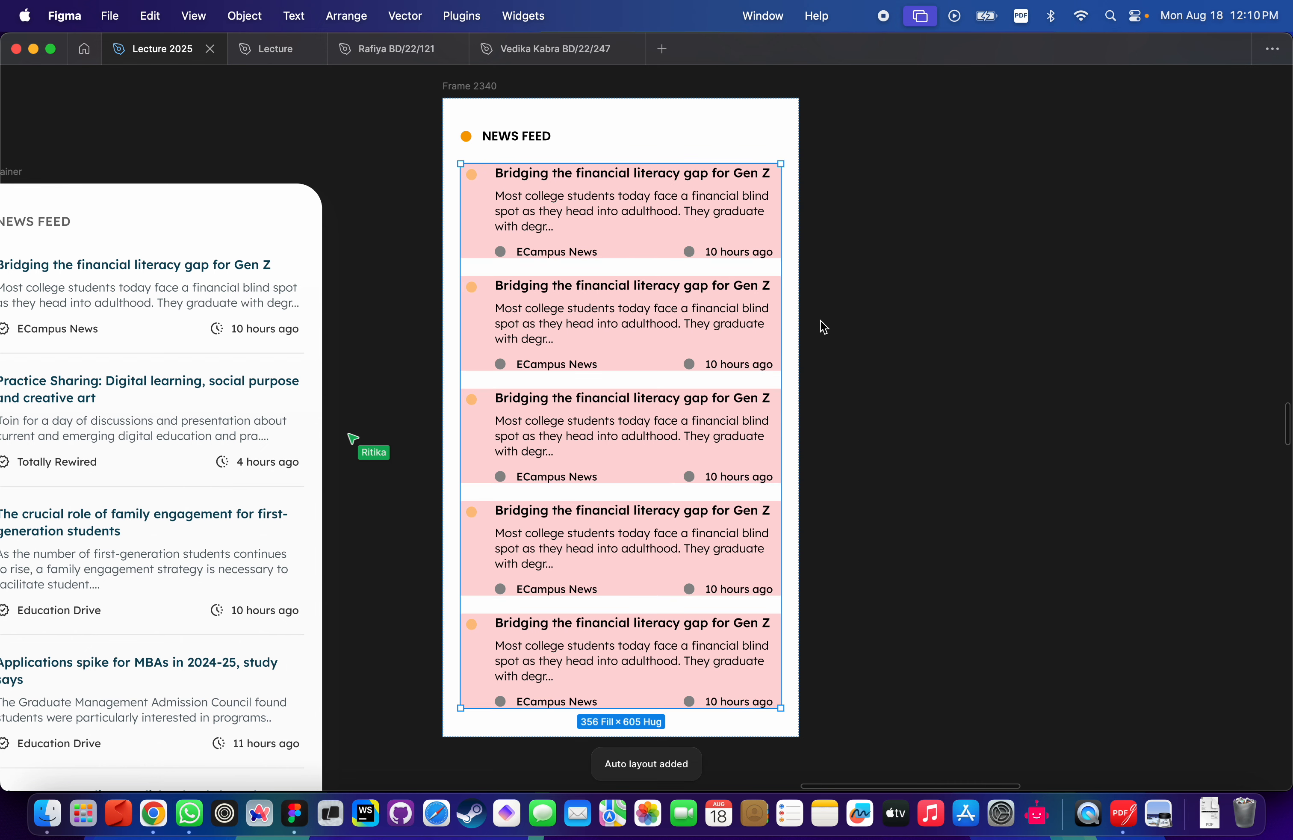
Draw a horizontal line about 309 wide beside Frame 2340 and place copies of it between the first three pink cards.
{"action": "scroll", "coordinate": [824, 327], "scroll_direction": "right", "scroll_amount": 4}
{"action": "scroll", "coordinate": [824, 327], "scroll_direction": "down", "scroll_amount": 2}
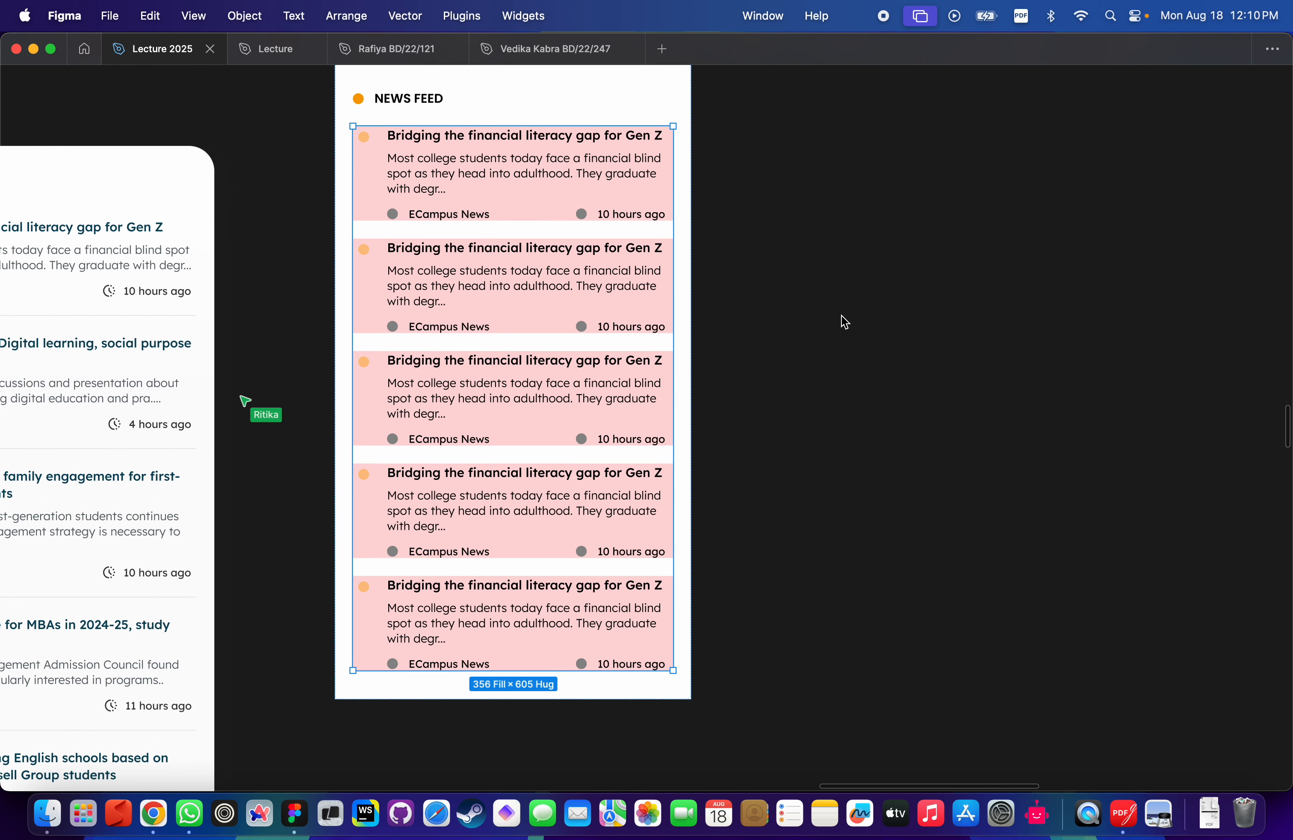
{"action": "key", "text": "super+backslash"}
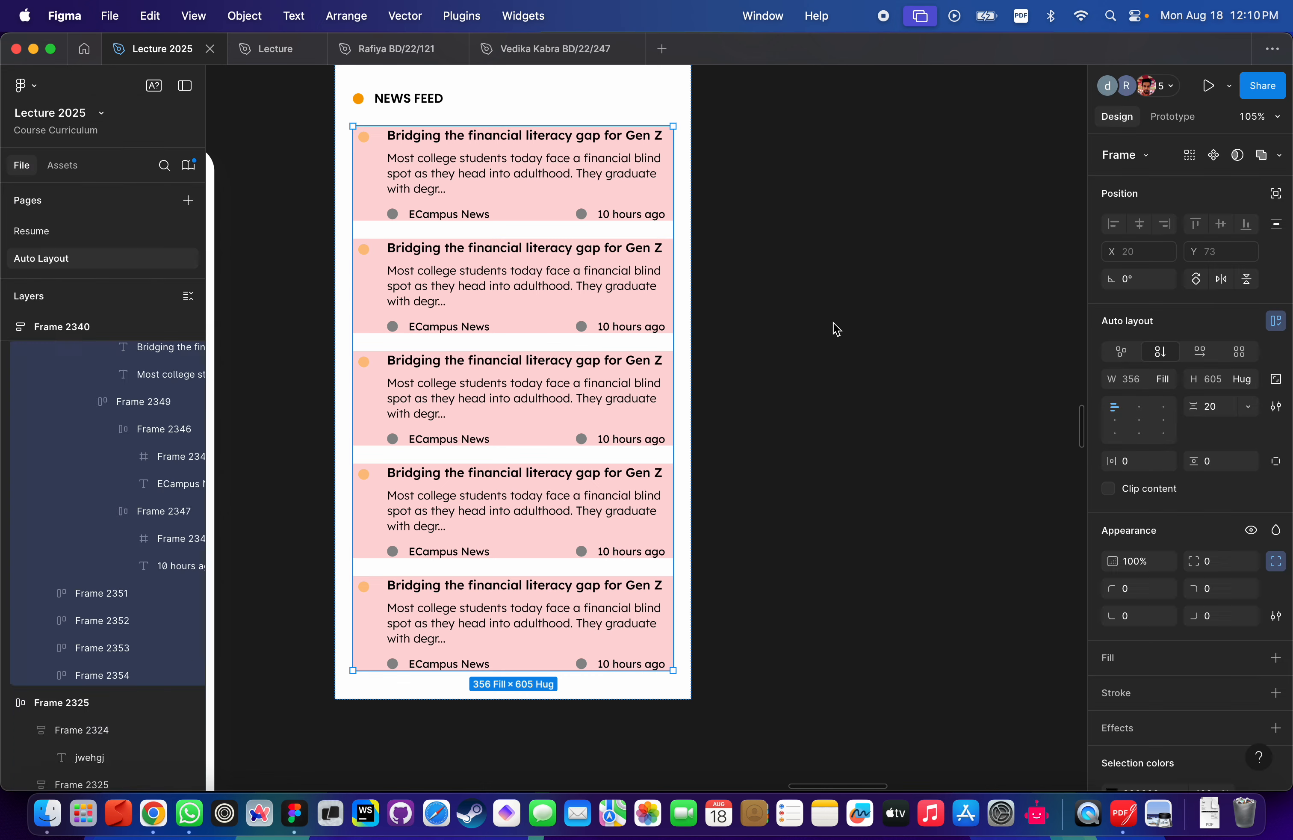
{"action": "key", "text": "l"}
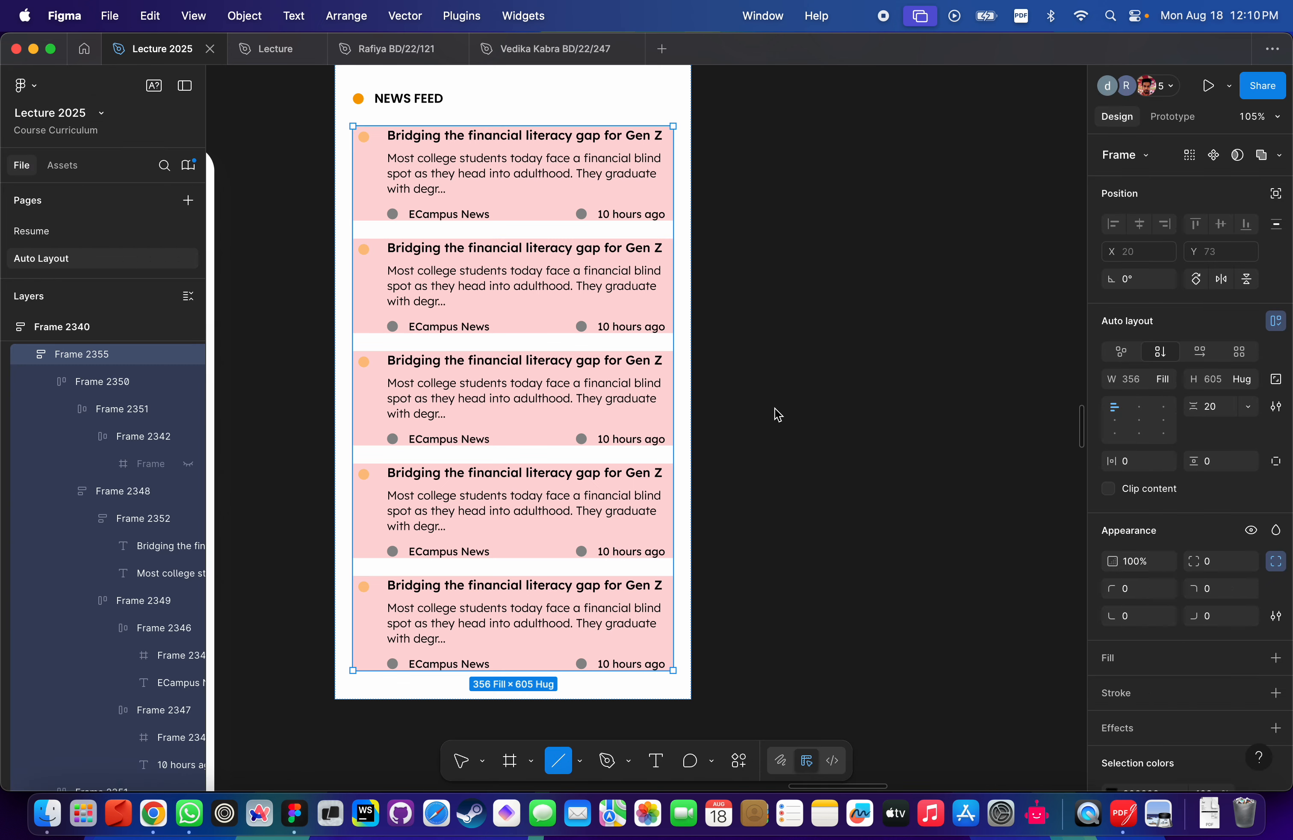
{"action": "left_click_drag", "start_coordinate": [757, 498], "coordinate": [1037, 500]}
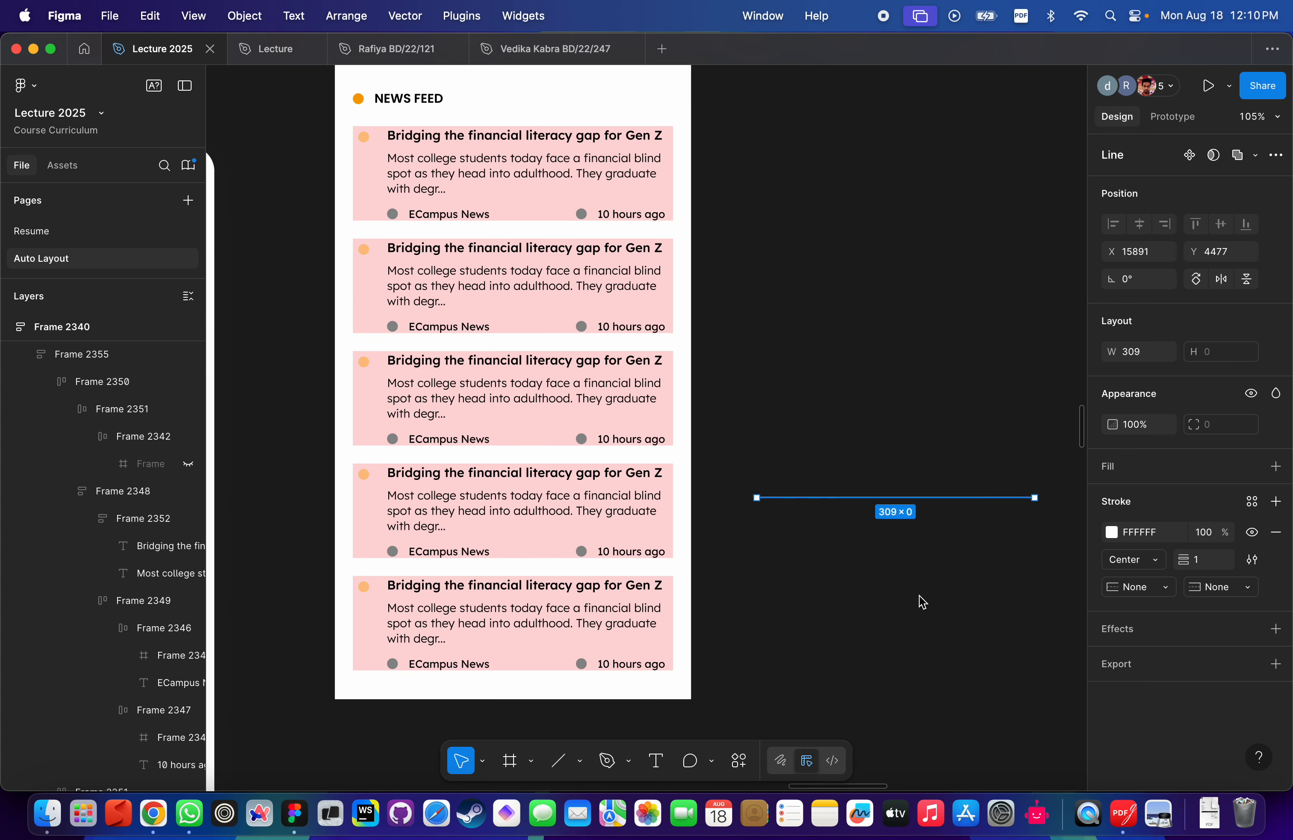
{"action": "left_click", "coordinate": [924, 598]}
{"action": "left_click_drag", "start_coordinate": [904, 497], "coordinate": [521, 376]}
{"action": "left_click_drag", "start_coordinate": [523, 376], "coordinate": [545, 255]}
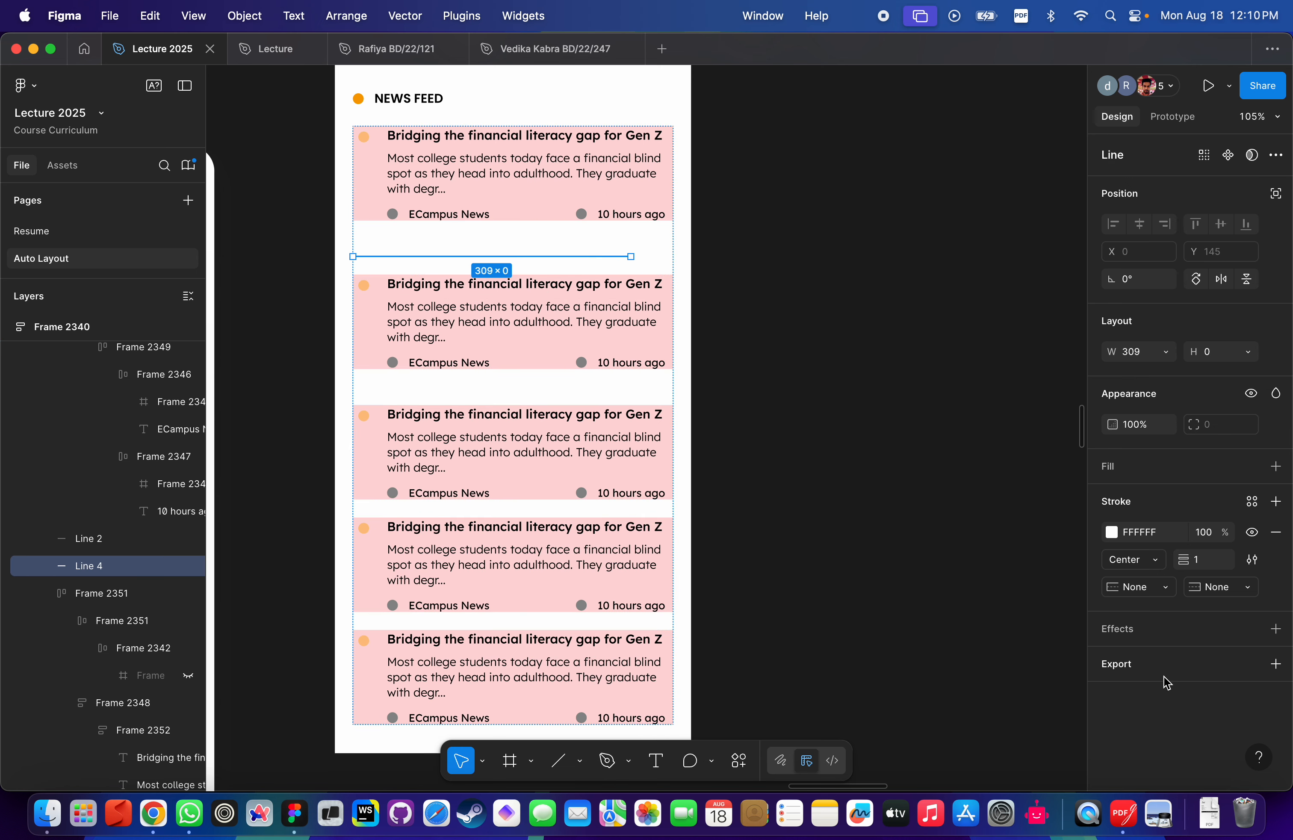
Set the stroke of the line below the first card to 000000 and duplicate it between the remaining cards.
{"action": "left_click", "coordinate": [1113, 531]}
{"action": "left_click_drag", "start_coordinate": [996, 520], "coordinate": [892, 581]}
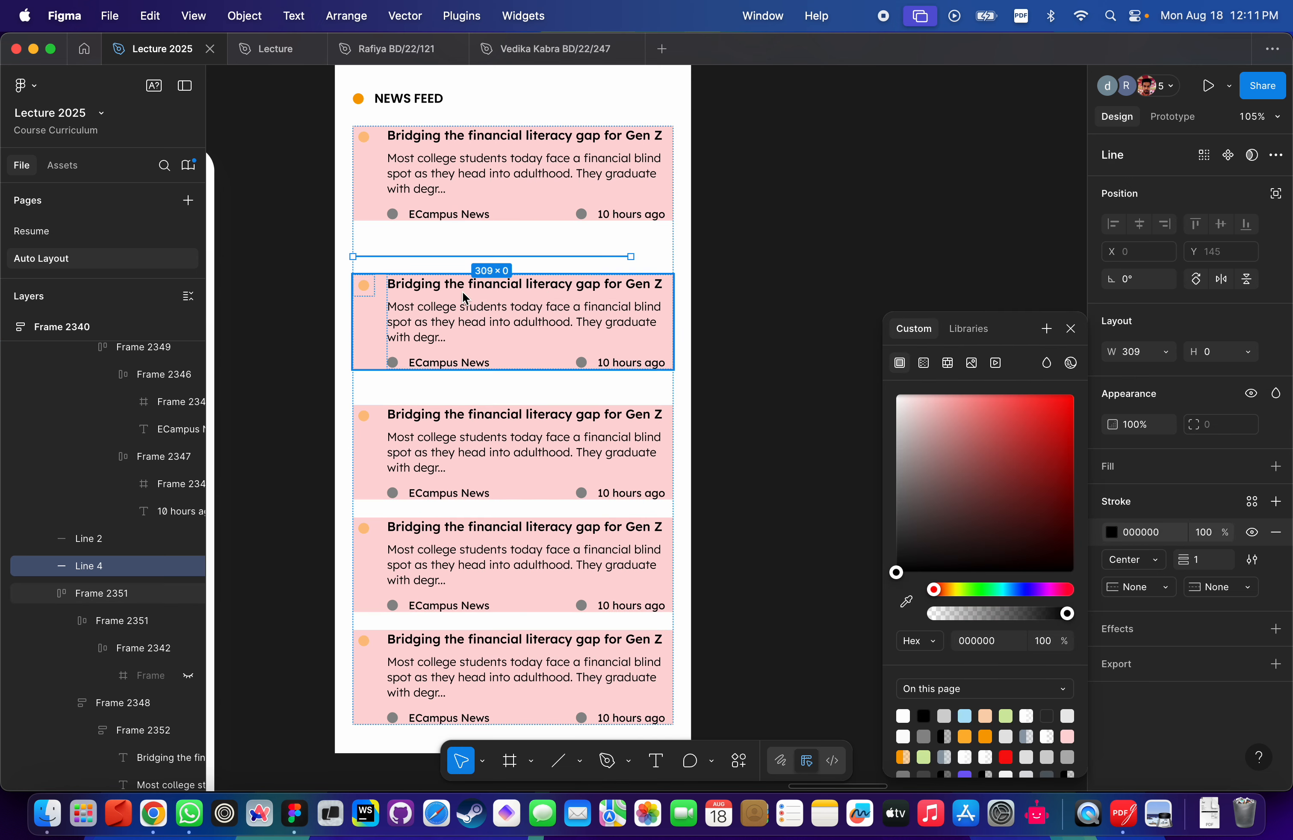
{"action": "mouse_move", "coordinate": [481, 256]}
{"action": "left_mouse_down"}
{"action": "mouse_move", "coordinate": [468, 490]}
{"action": "mouse_move", "coordinate": [488, 539]}
{"action": "mouse_move", "coordinate": [488, 666]}
{"action": "left_mouse_up"}
Set the width of the black divider lines below the first and second cards to Fill.
{"action": "left_click", "coordinate": [585, 256]}
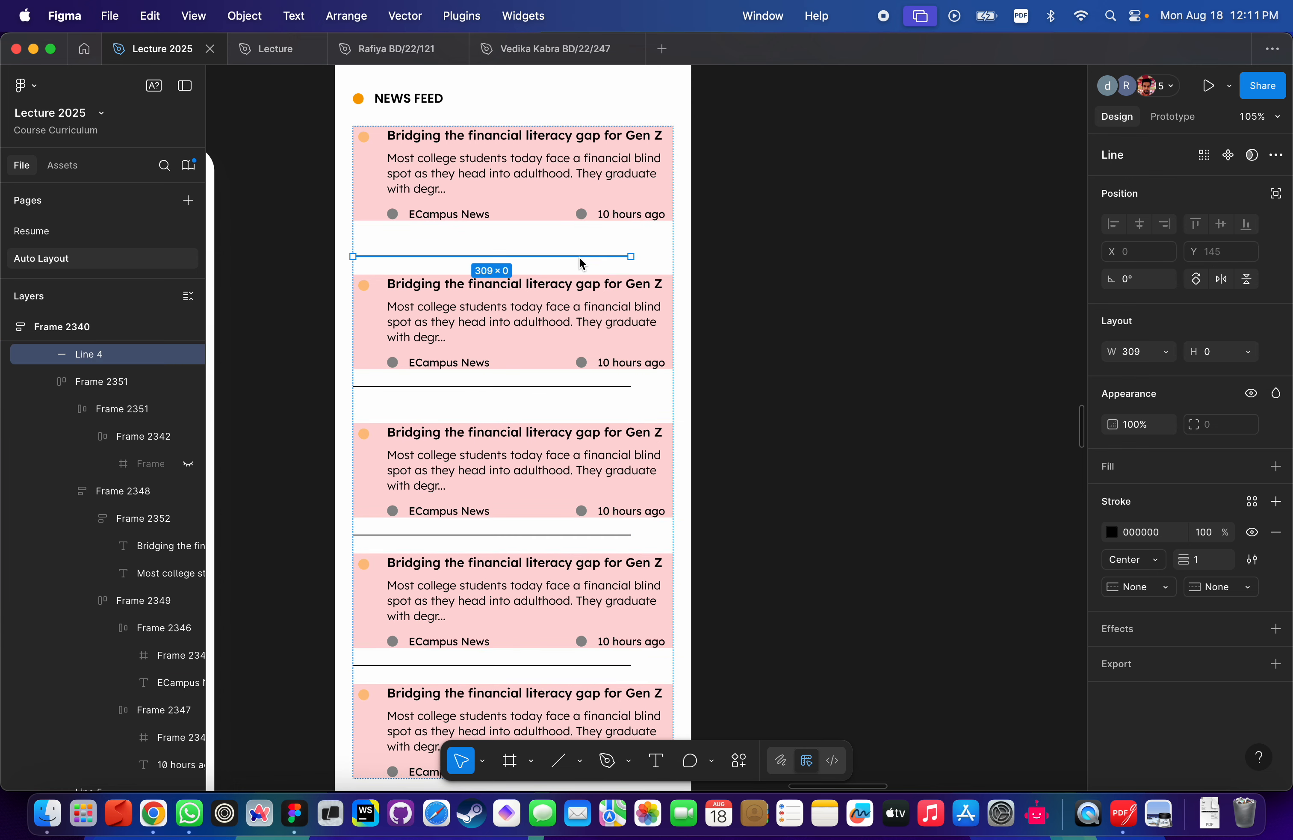
{"action": "scroll", "coordinate": [579, 256], "scroll_direction": "up", "scroll_amount": 3}
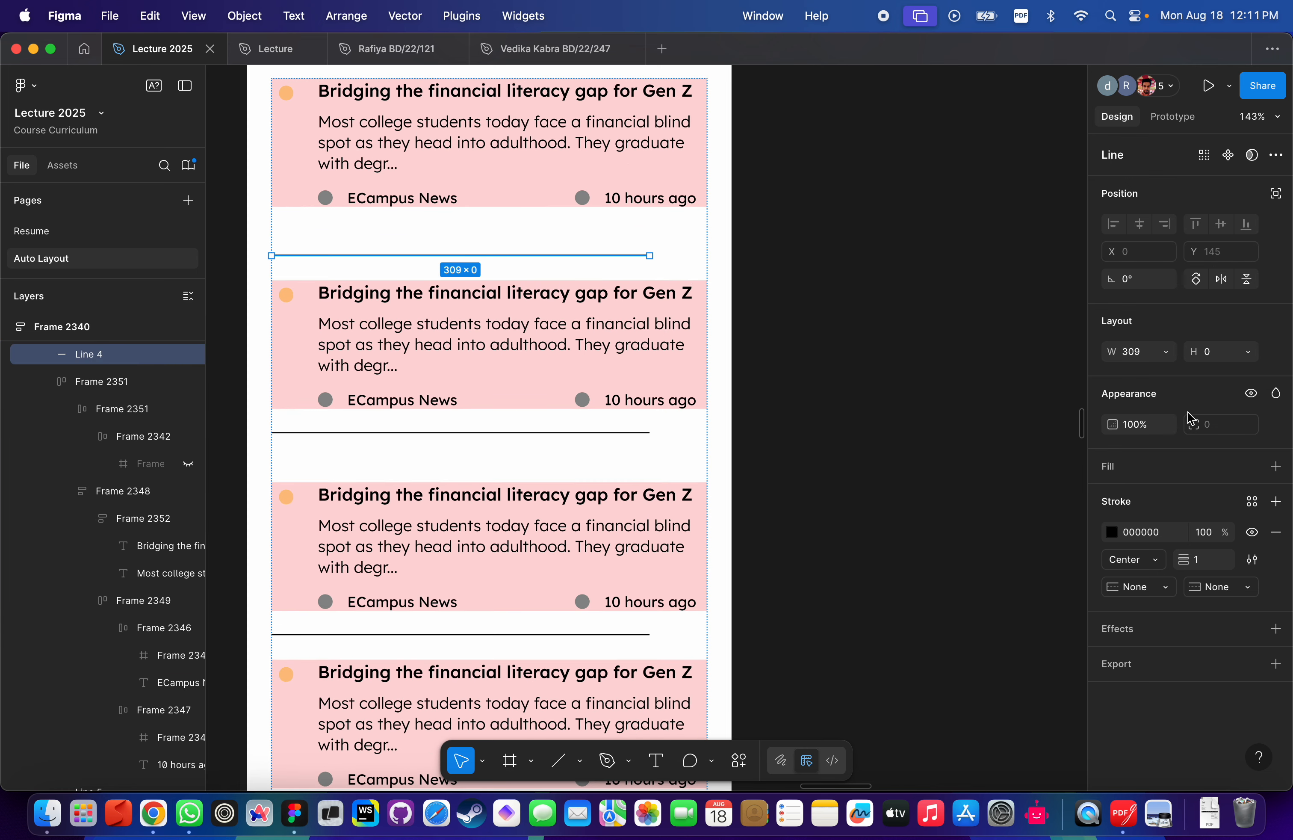
{"action": "left_click", "coordinate": [1168, 352]}
{"action": "left_click", "coordinate": [1175, 371]}
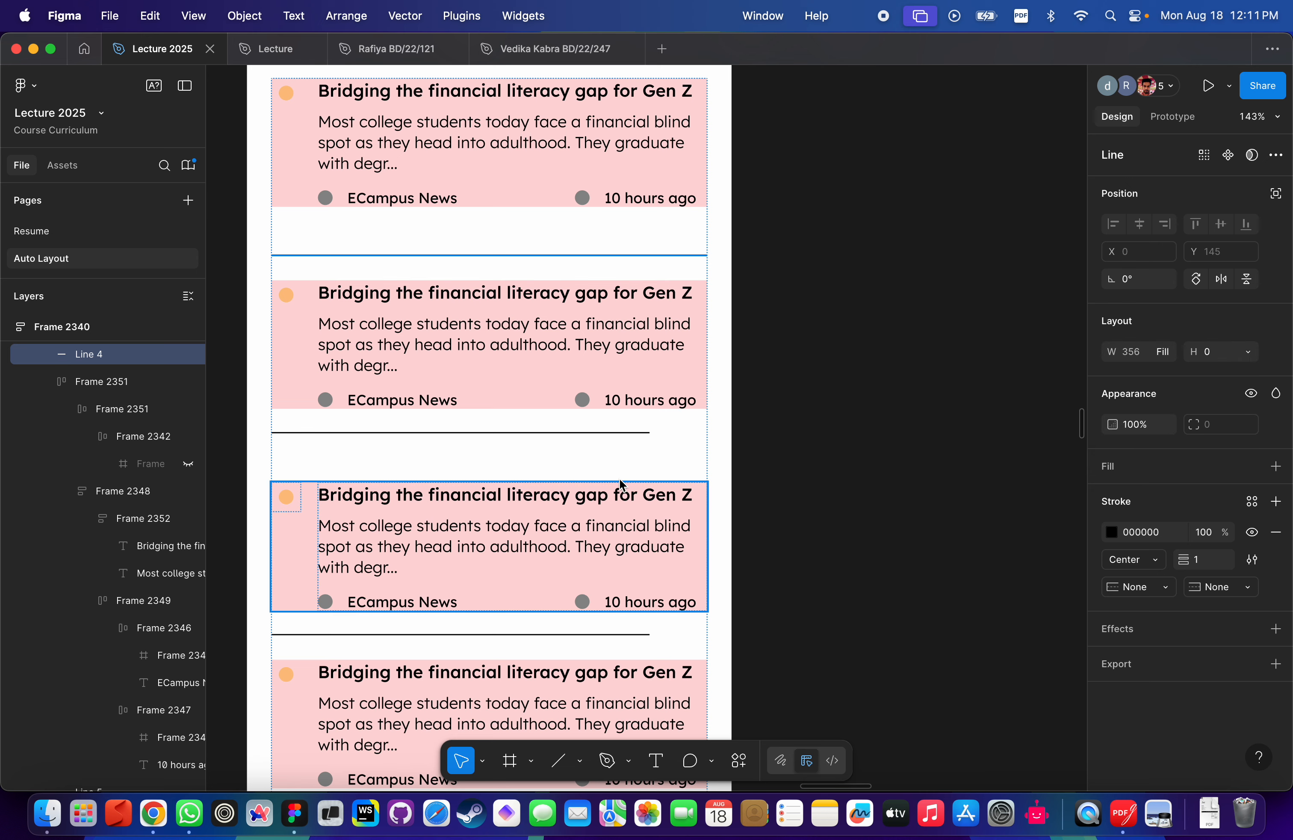
{"action": "left_click", "coordinate": [571, 440]}
{"action": "left_click", "coordinate": [593, 433]}
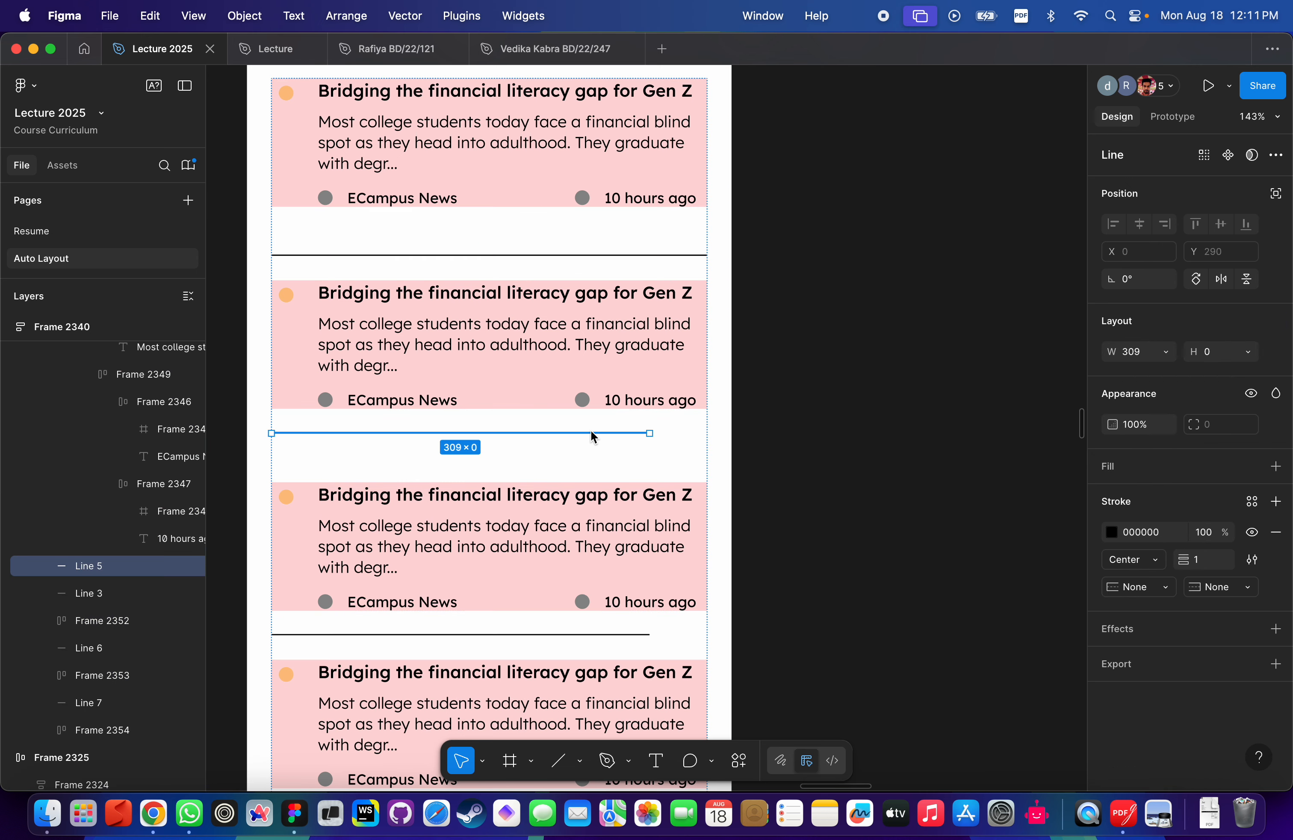
{"action": "left_click", "coordinate": [1172, 354]}
{"action": "left_click", "coordinate": [1176, 373]}
Set the width of the black divider lines below the third and fourth cards to Fill.
{"action": "scroll", "coordinate": [600, 537], "scroll_direction": "down", "scroll_amount": 3}
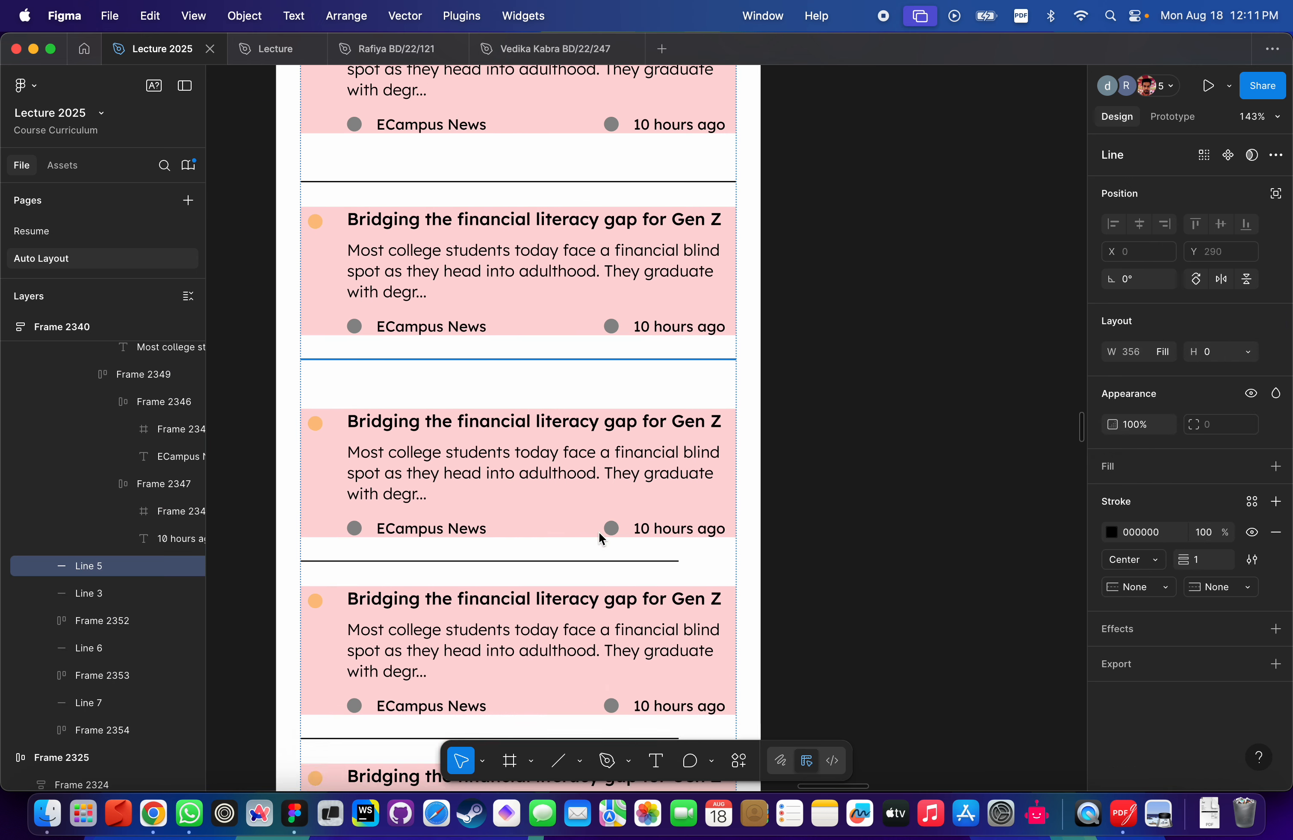
{"action": "left_click", "coordinate": [603, 515]}
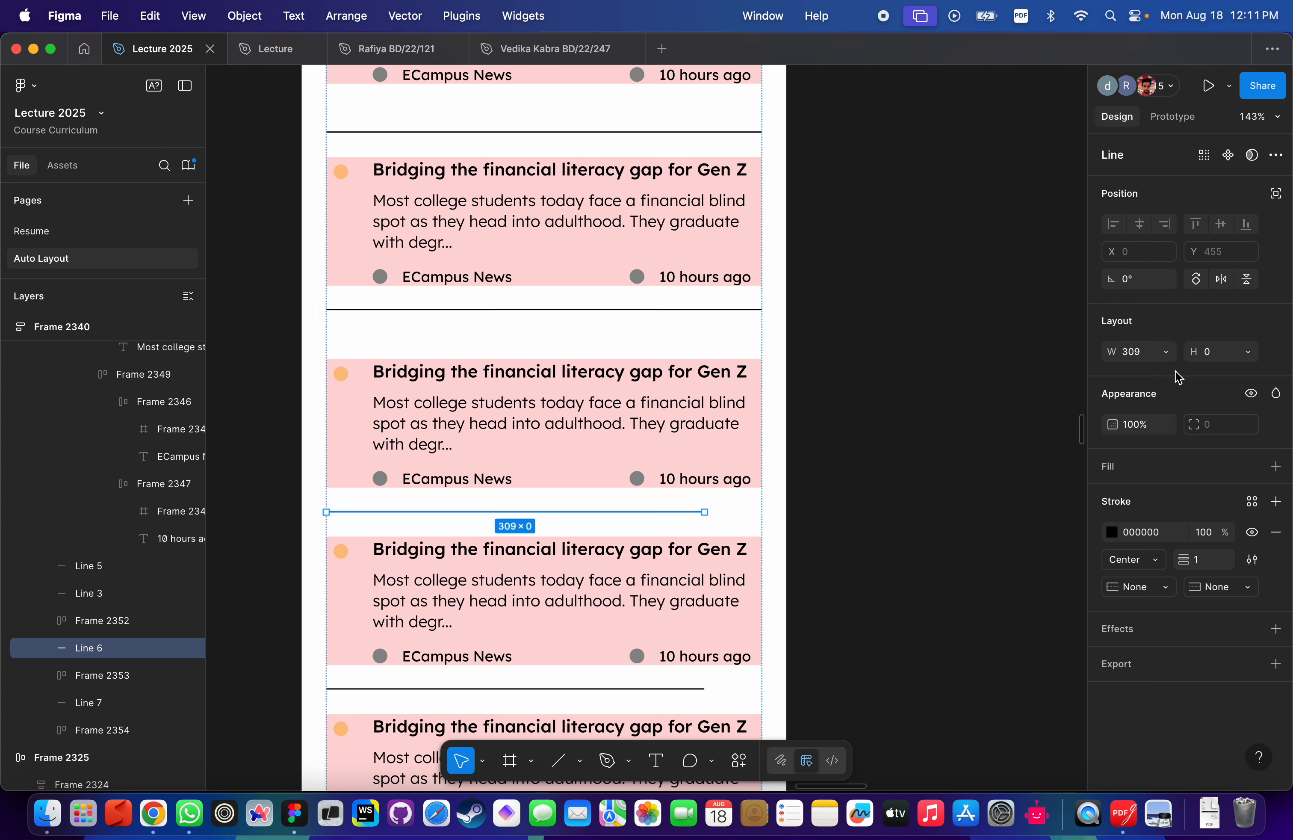
{"action": "left_click", "coordinate": [1166, 352]}
{"action": "left_click", "coordinate": [1172, 371]}
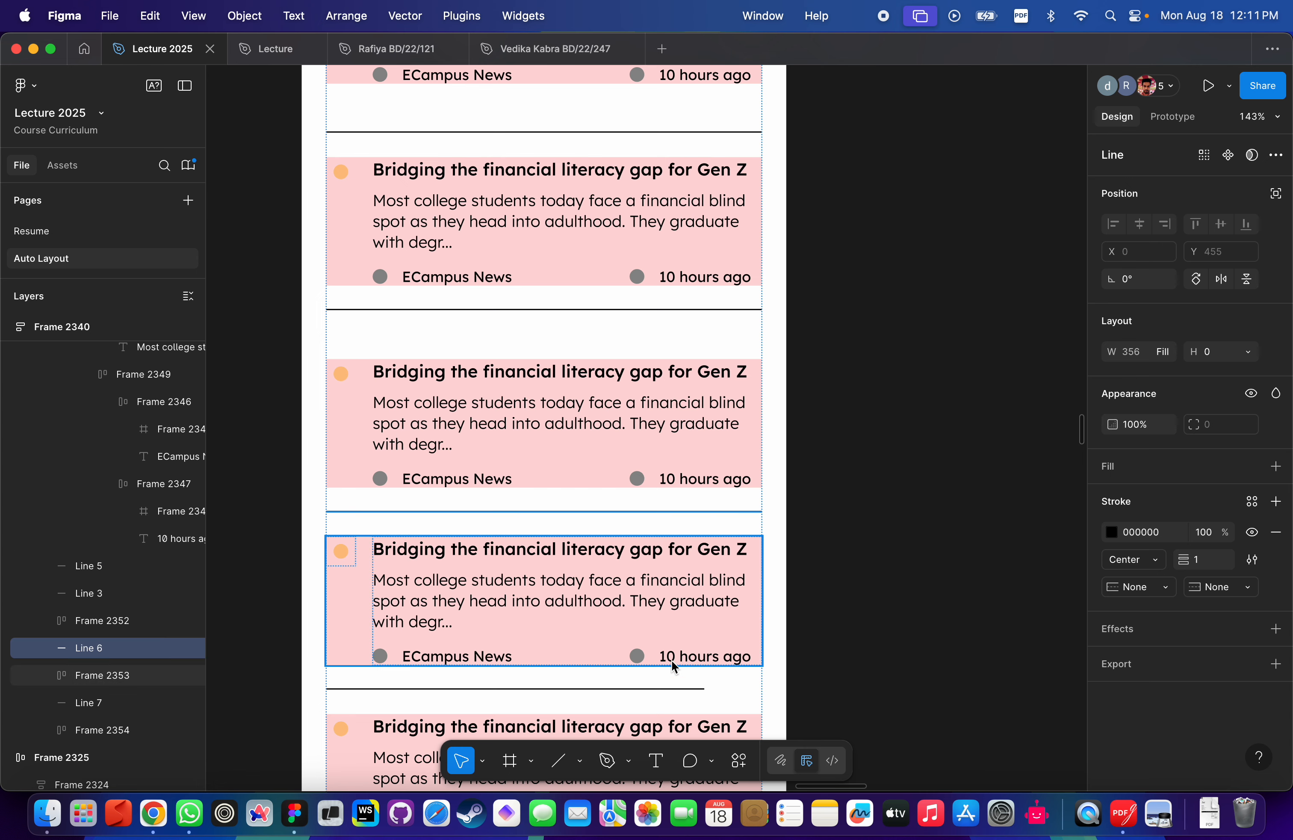
{"action": "left_click", "coordinate": [666, 690]}
{"action": "left_click", "coordinate": [1166, 352]}
{"action": "left_click", "coordinate": [1178, 371]}
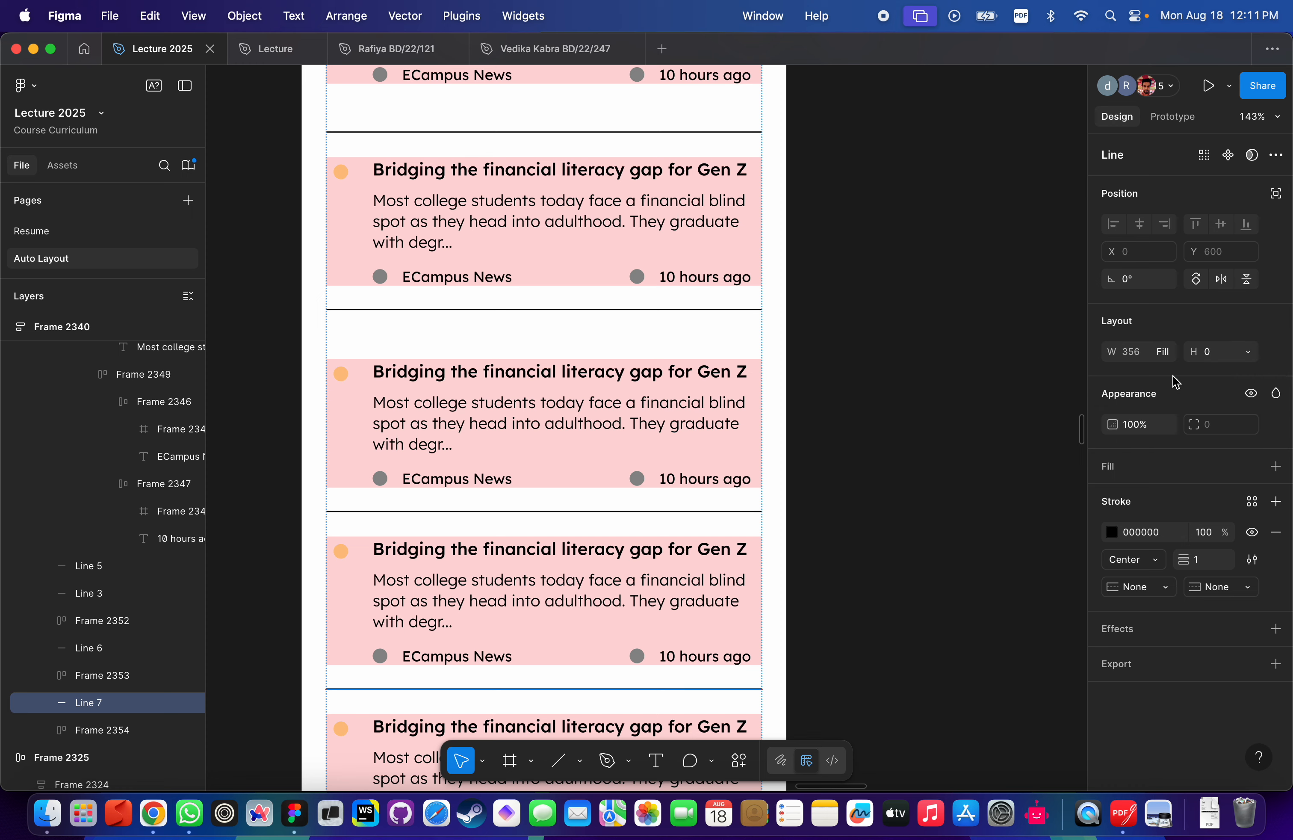
Duplicate Frame 2340 with its cards and dividers, placing the copy to the right of the original.
{"action": "left_click", "coordinate": [891, 510]}
{"action": "scroll", "coordinate": [893, 512], "scroll_direction": "down", "scroll_amount": 5}
{"action": "scroll", "coordinate": [893, 513], "scroll_direction": "right", "scroll_amount": 3}
{"action": "scroll", "coordinate": [893, 513], "scroll_direction": "down", "scroll_amount": 1}
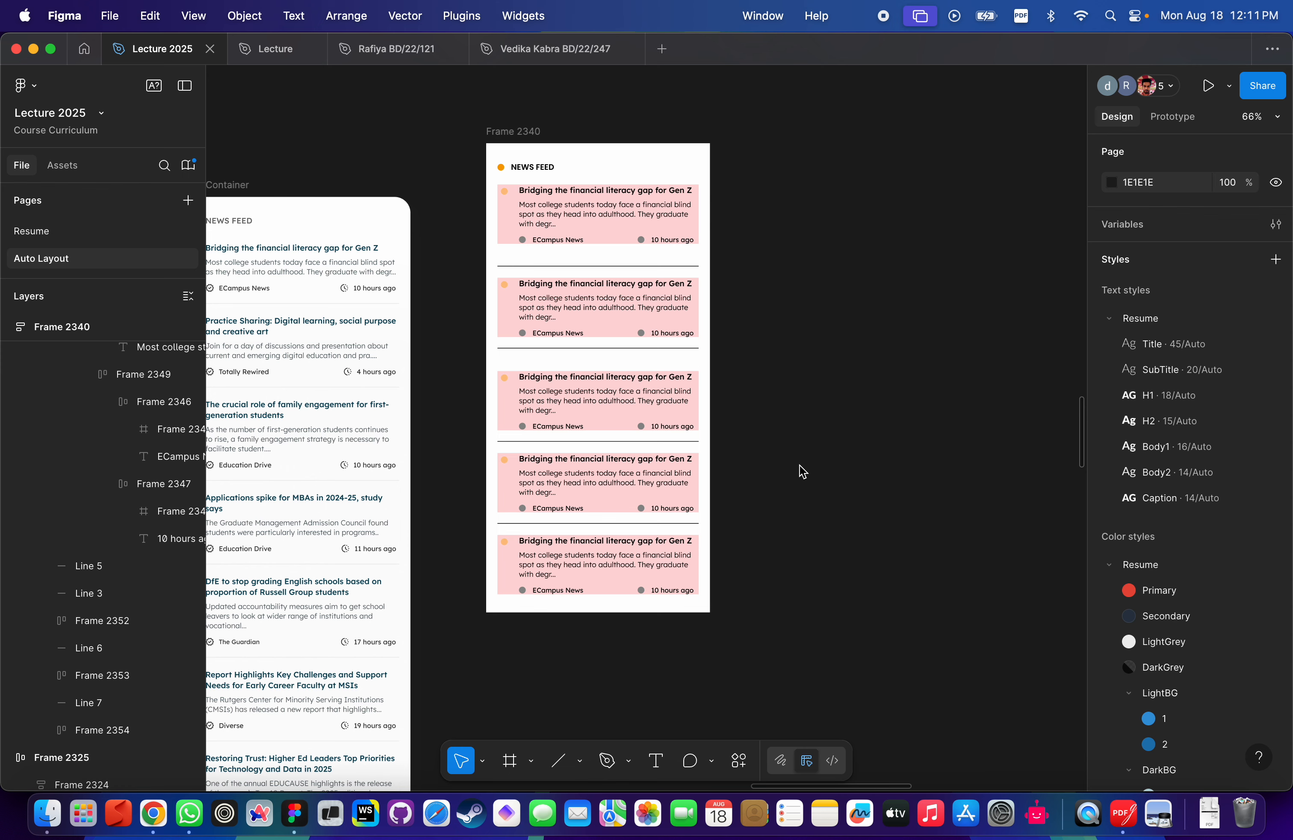
{"action": "scroll", "coordinate": [813, 382], "scroll_direction": "down", "scroll_amount": 2}
{"action": "left_click", "coordinate": [592, 178]}
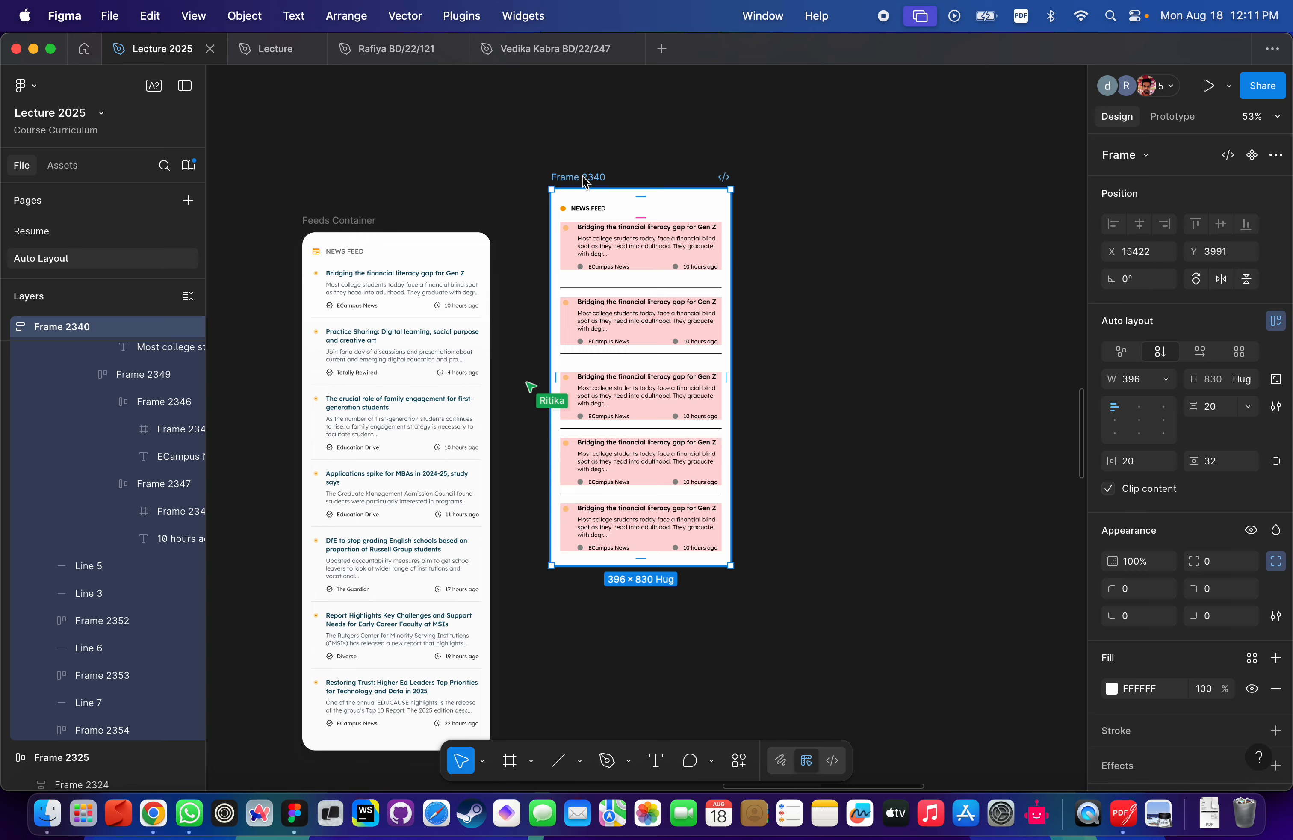
{"action": "left_click_drag", "start_coordinate": [584, 180], "coordinate": [800, 184]}
Delete the black divider lines between the cards in Frame 2341, the copied news feed.
{"action": "scroll", "coordinate": [845, 252], "scroll_direction": "up", "scroll_amount": 5}
{"action": "double_click", "coordinate": [708, 212]}
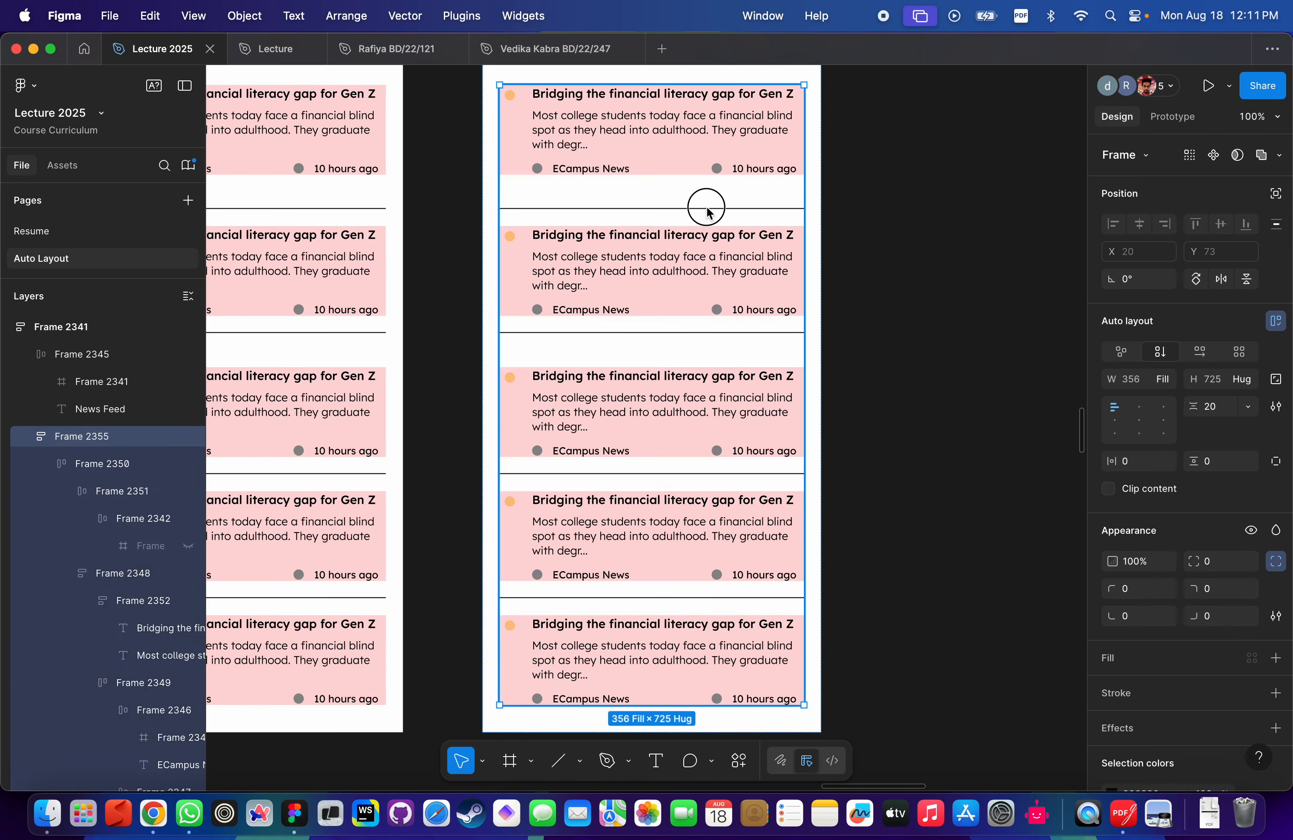
{"action": "left_click", "coordinate": [707, 210]}
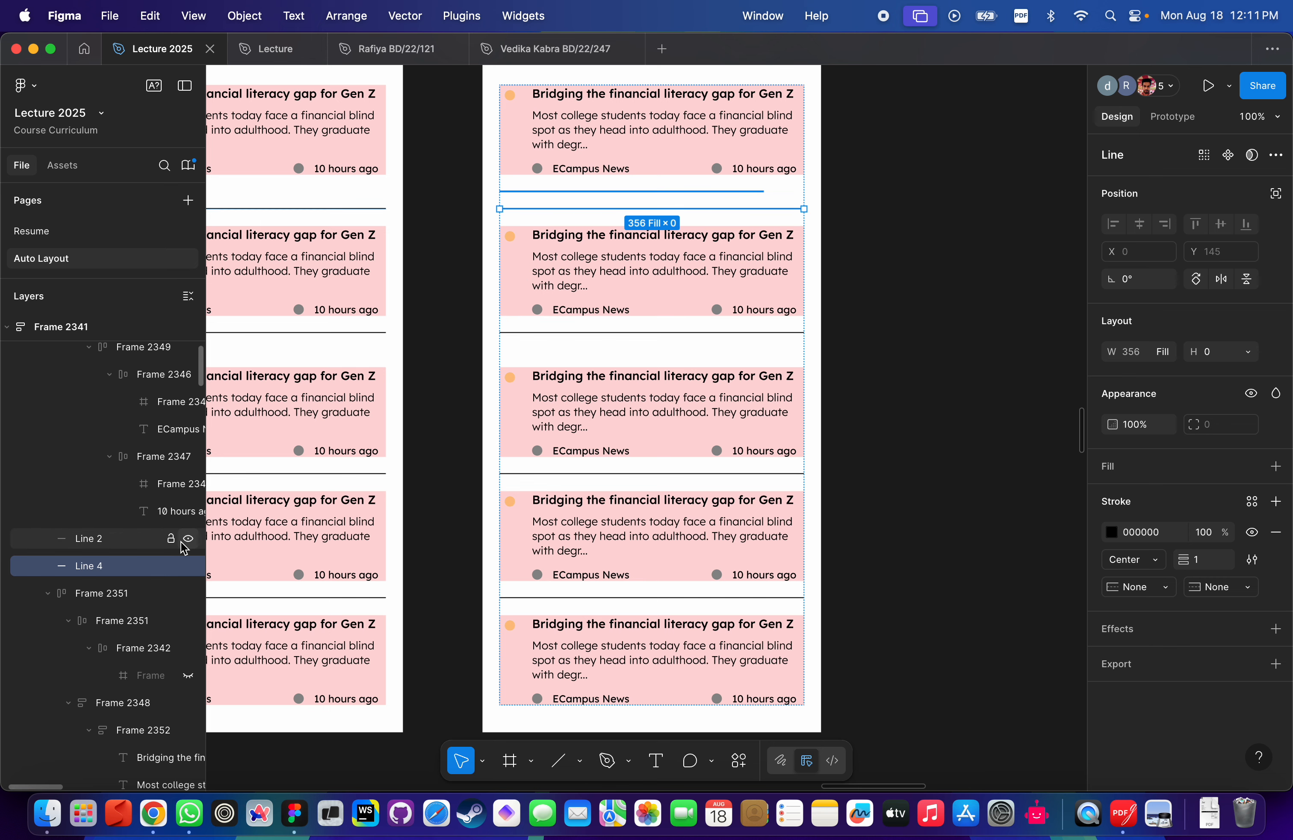
{"action": "left_click", "coordinate": [708, 333], "text": "shift"}
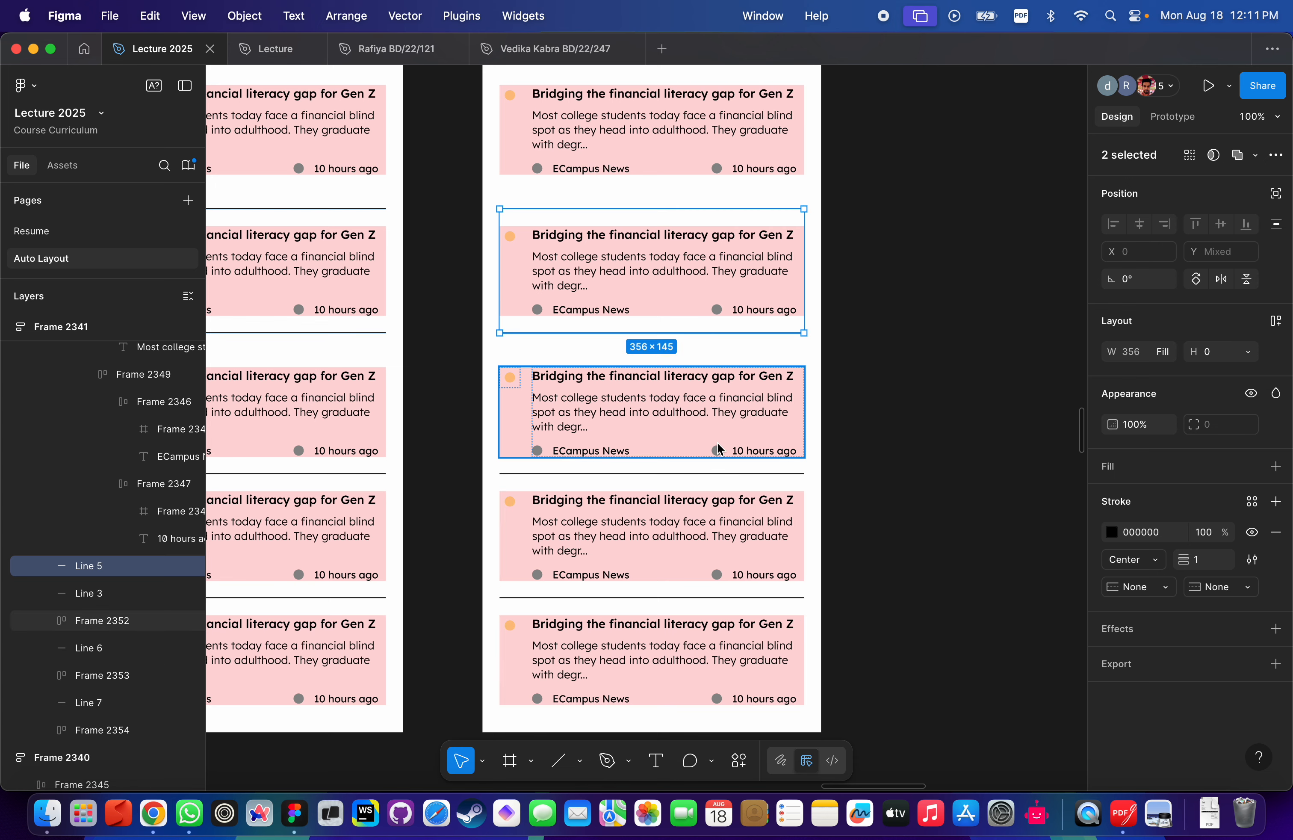
{"action": "left_click", "coordinate": [709, 474], "text": "shift"}
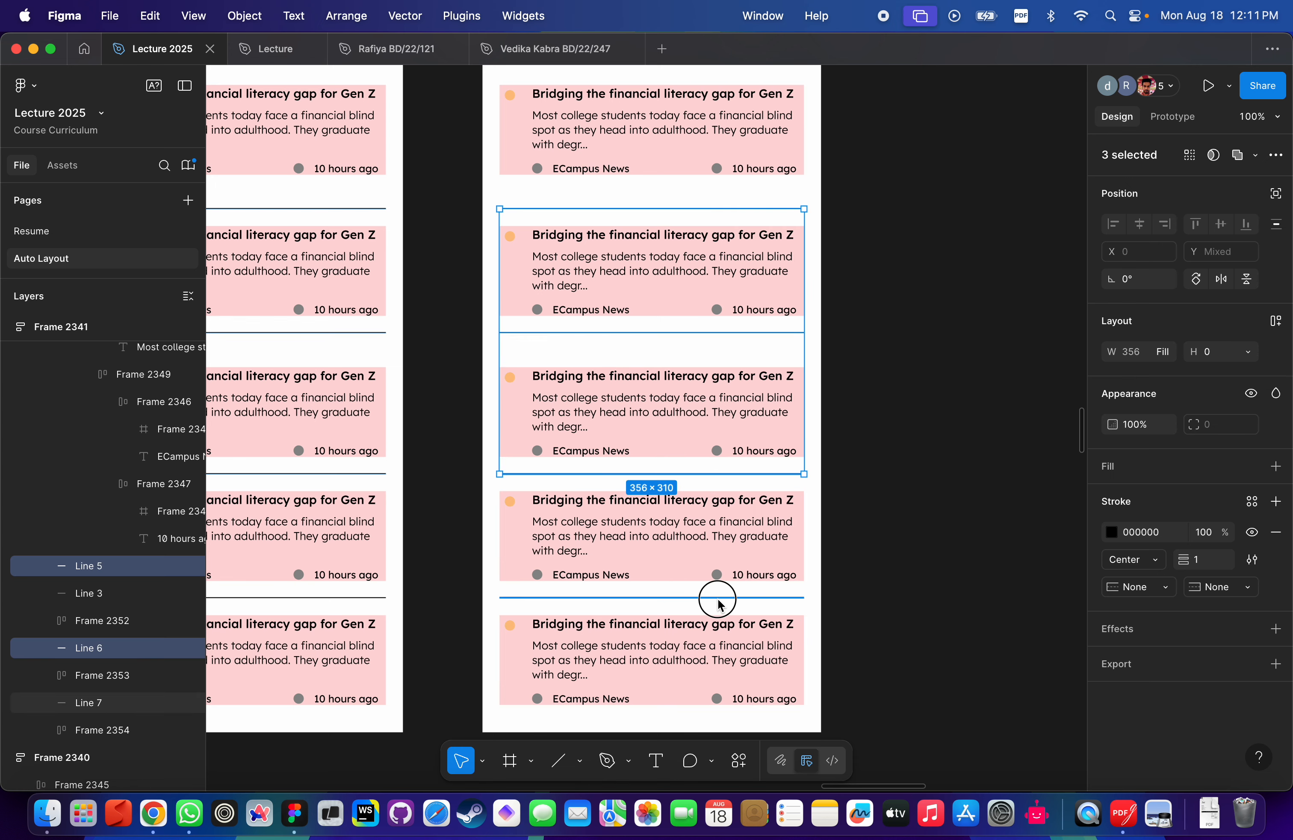
{"action": "left_click", "coordinate": [718, 597], "text": "shift"}
{"action": "key", "text": "Delete"}
{"action": "scroll", "coordinate": [751, 384], "scroll_direction": "up", "scroll_amount": 3}
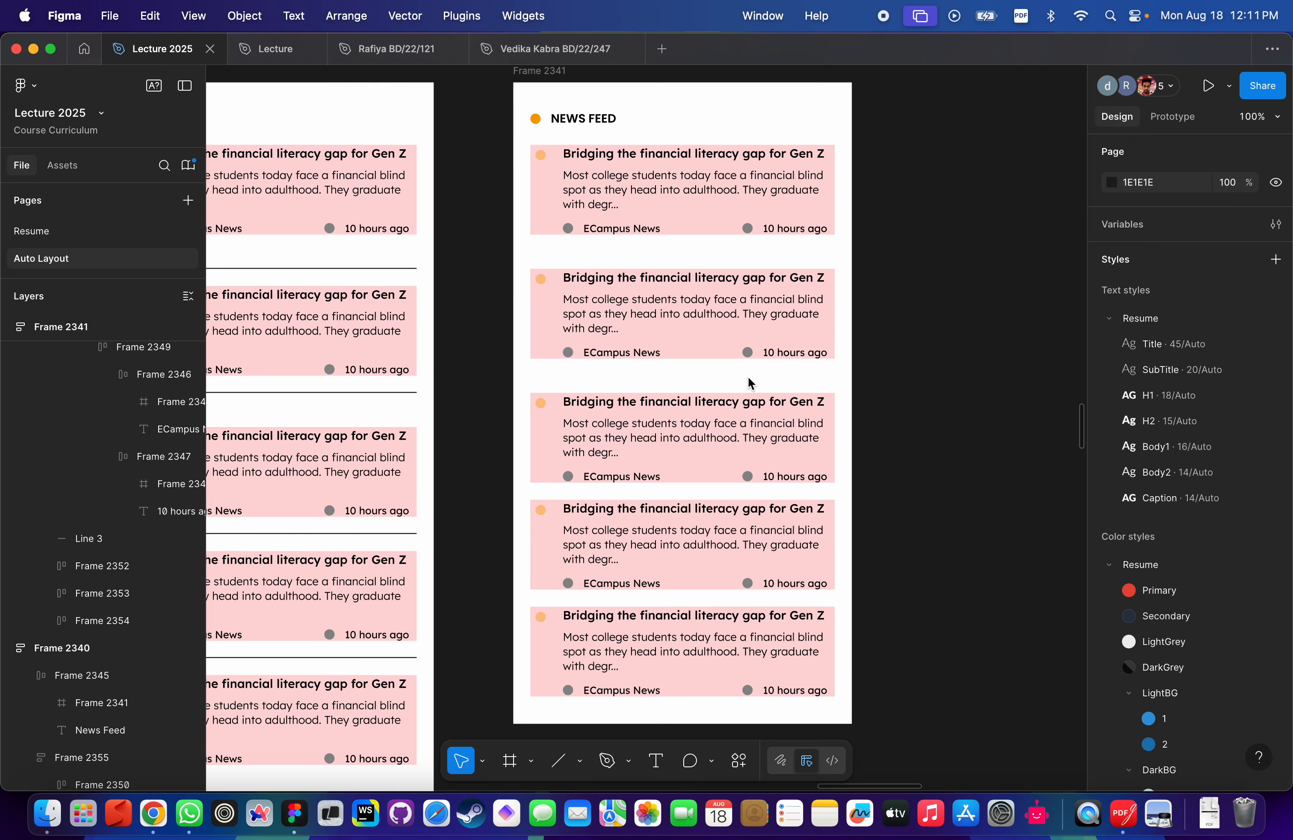
{"action": "scroll", "coordinate": [924, 364], "scroll_direction": "left", "scroll_amount": 3}
{"action": "scroll", "coordinate": [924, 365], "scroll_direction": "up", "scroll_amount": 2}
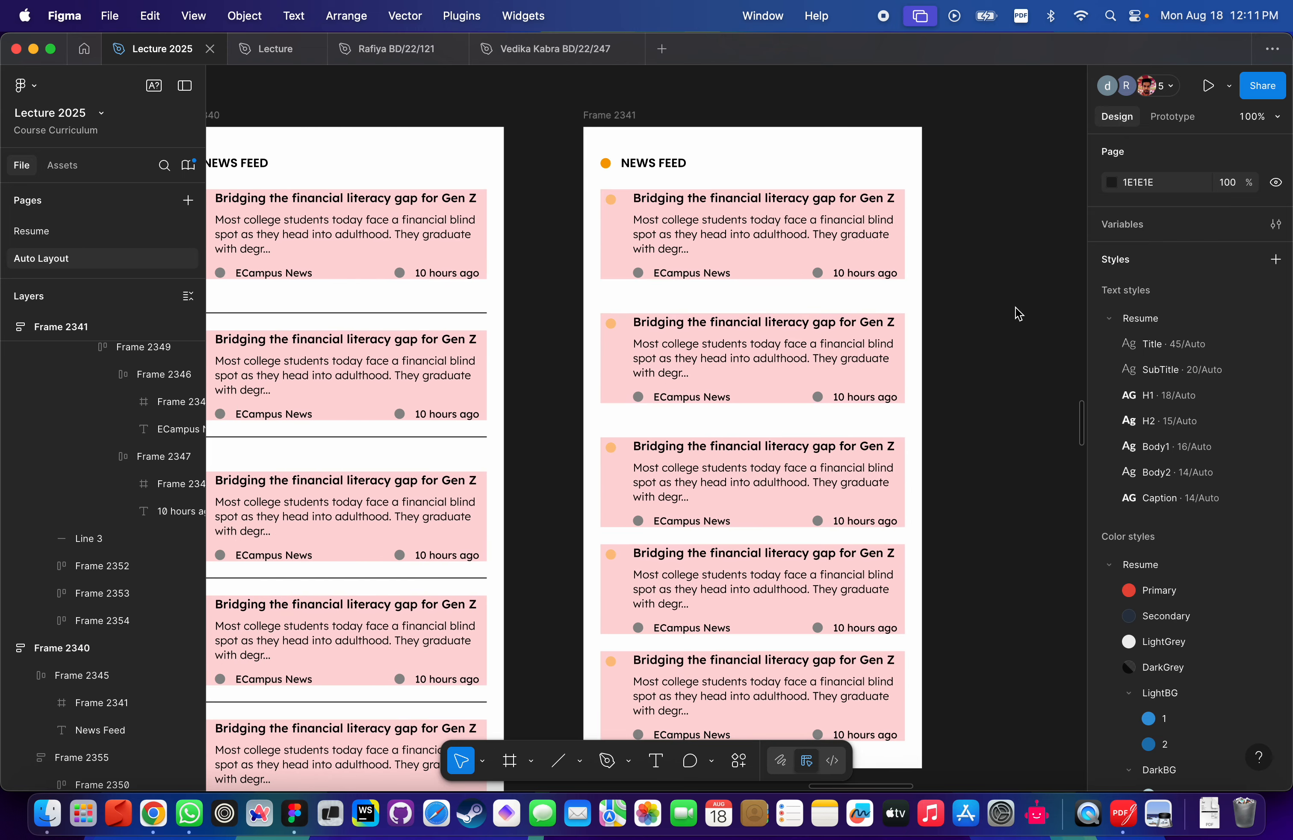
Add a 000000 stroke to the first card in Frame 2341 and restrict it to the bottom side.
{"action": "left_click", "coordinate": [756, 243]}
{"action": "left_click", "coordinate": [757, 242]}
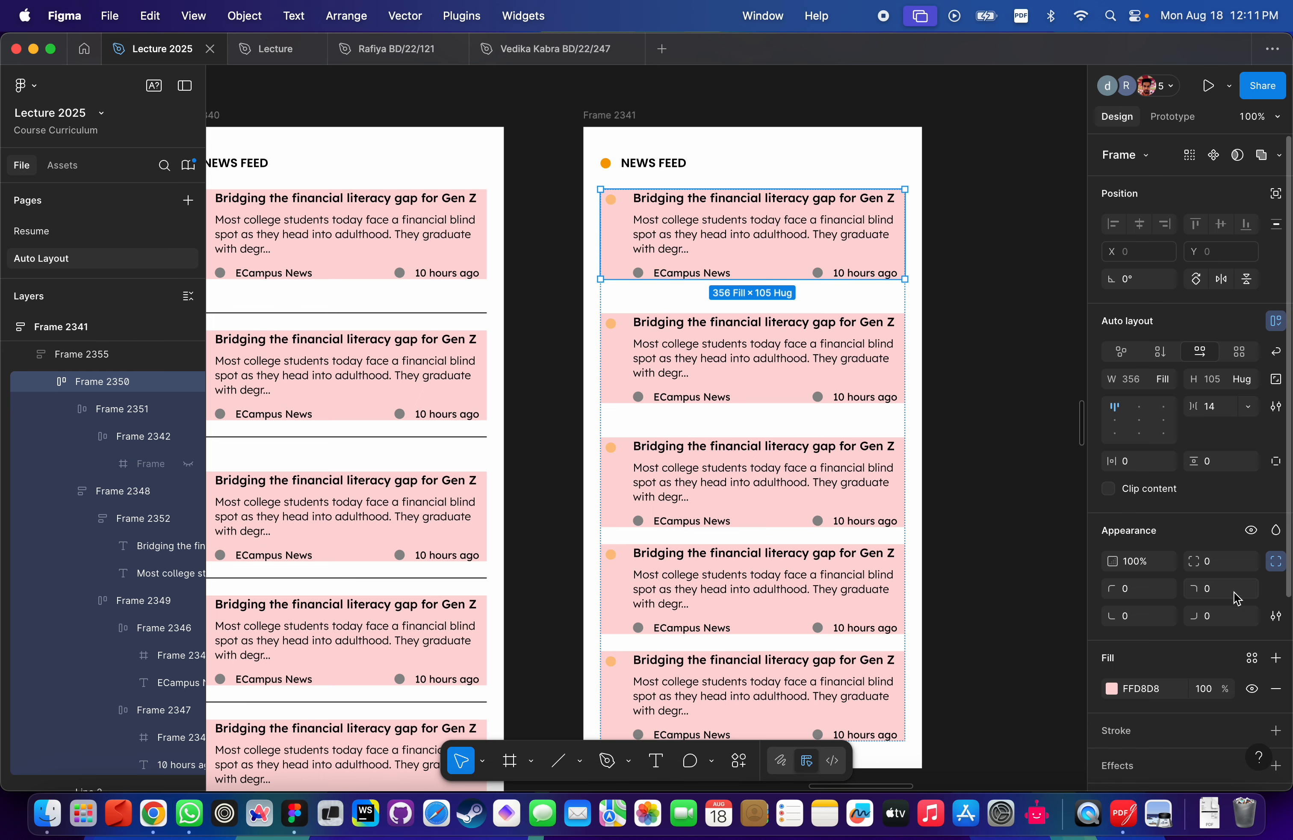
{"action": "scroll", "coordinate": [1247, 684], "scroll_direction": "down", "scroll_amount": 5}
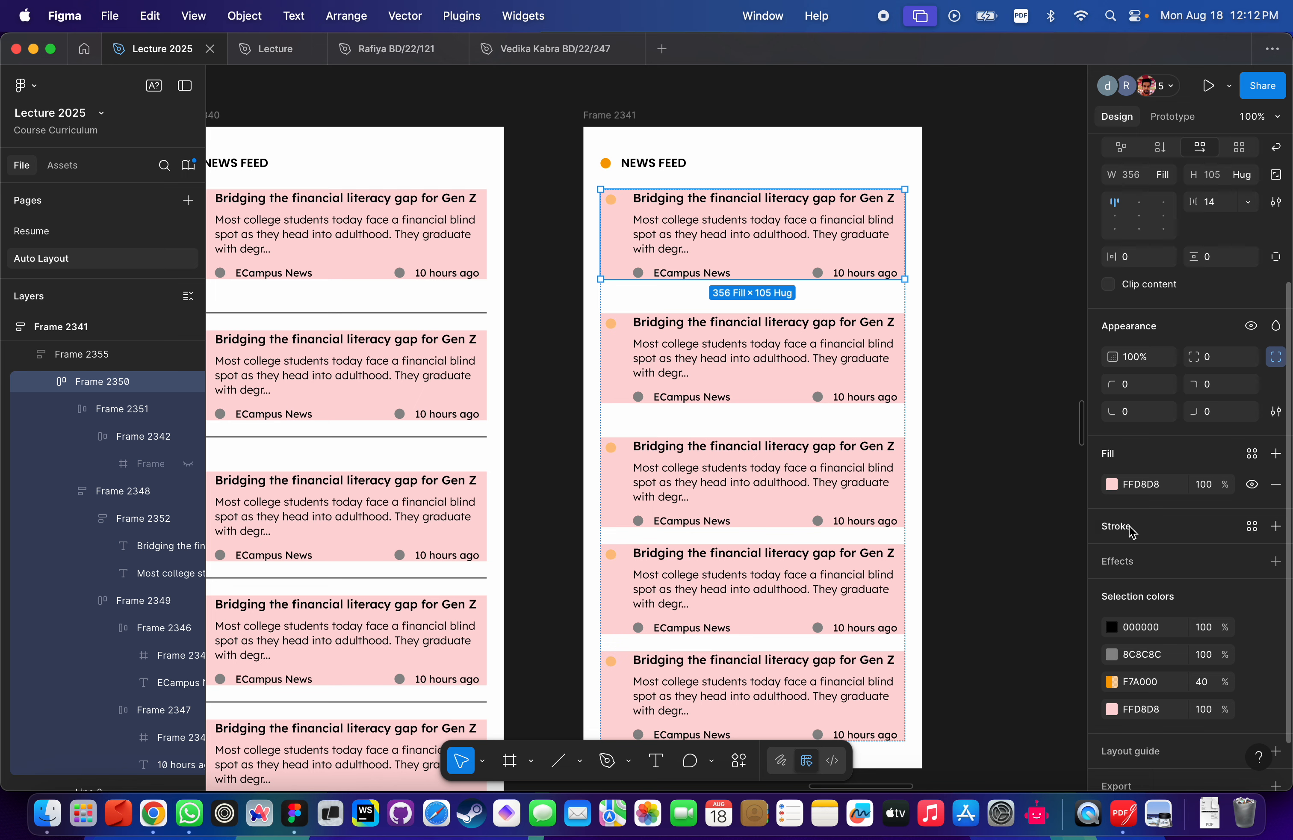
{"action": "left_click", "coordinate": [1132, 531]}
{"action": "left_click", "coordinate": [1251, 585]}
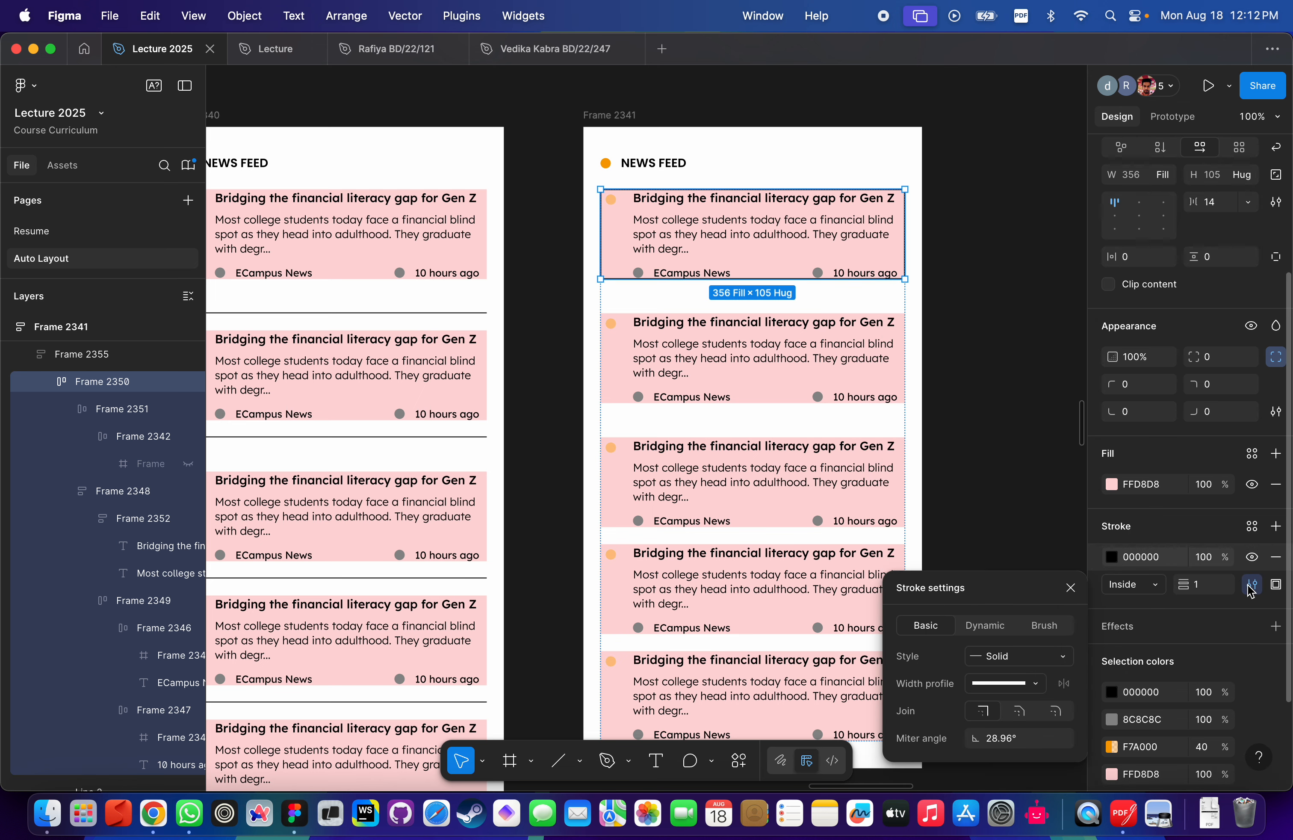
{"action": "left_click", "coordinate": [1253, 585]}
{"action": "left_click", "coordinate": [1276, 584]}
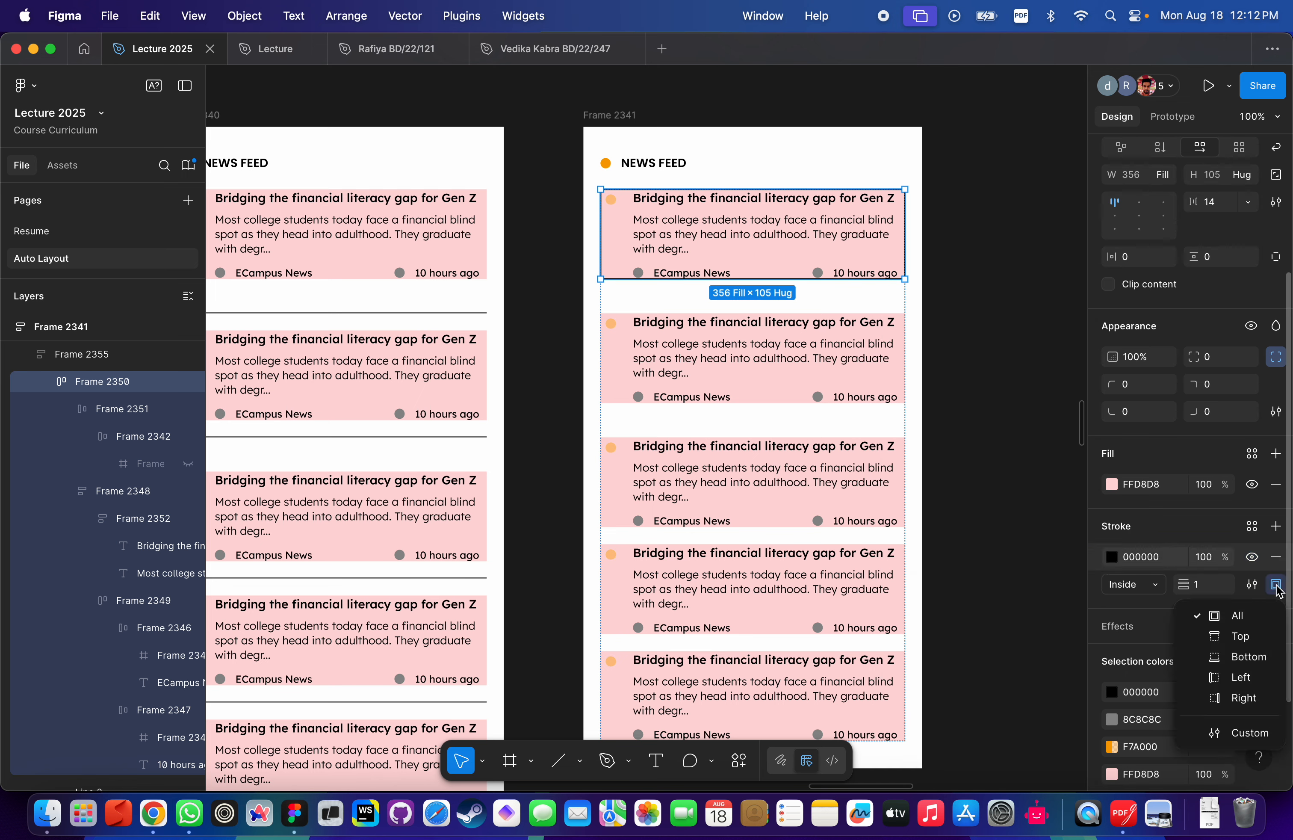
{"action": "left_click", "coordinate": [1250, 657]}
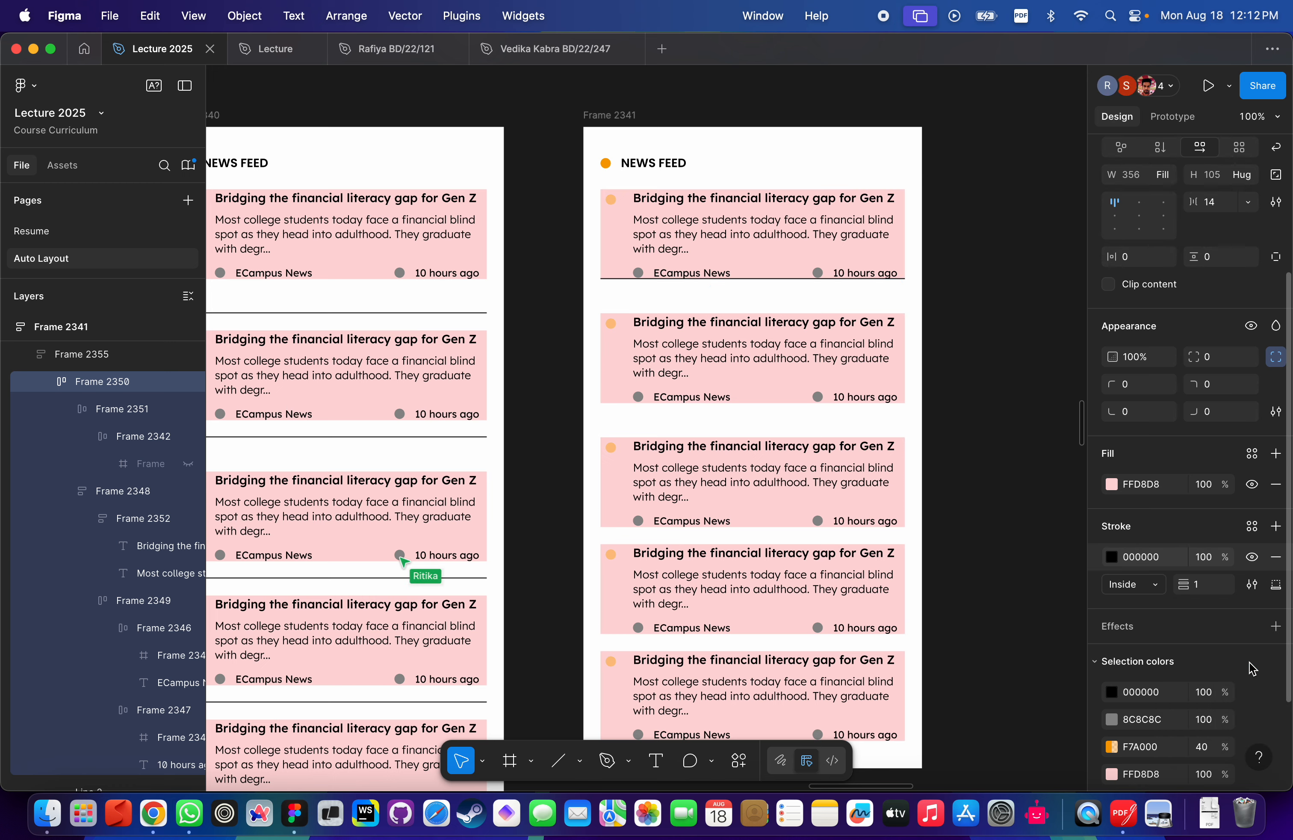
Set the bottom padding of the first card in Frame 2341 to 20.
{"action": "scroll", "coordinate": [739, 309], "scroll_direction": "up", "scroll_amount": 5}
{"action": "scroll", "coordinate": [739, 309], "scroll_direction": "right", "scroll_amount": 4}
{"action": "scroll", "coordinate": [739, 309], "scroll_direction": "up", "scroll_amount": 3}
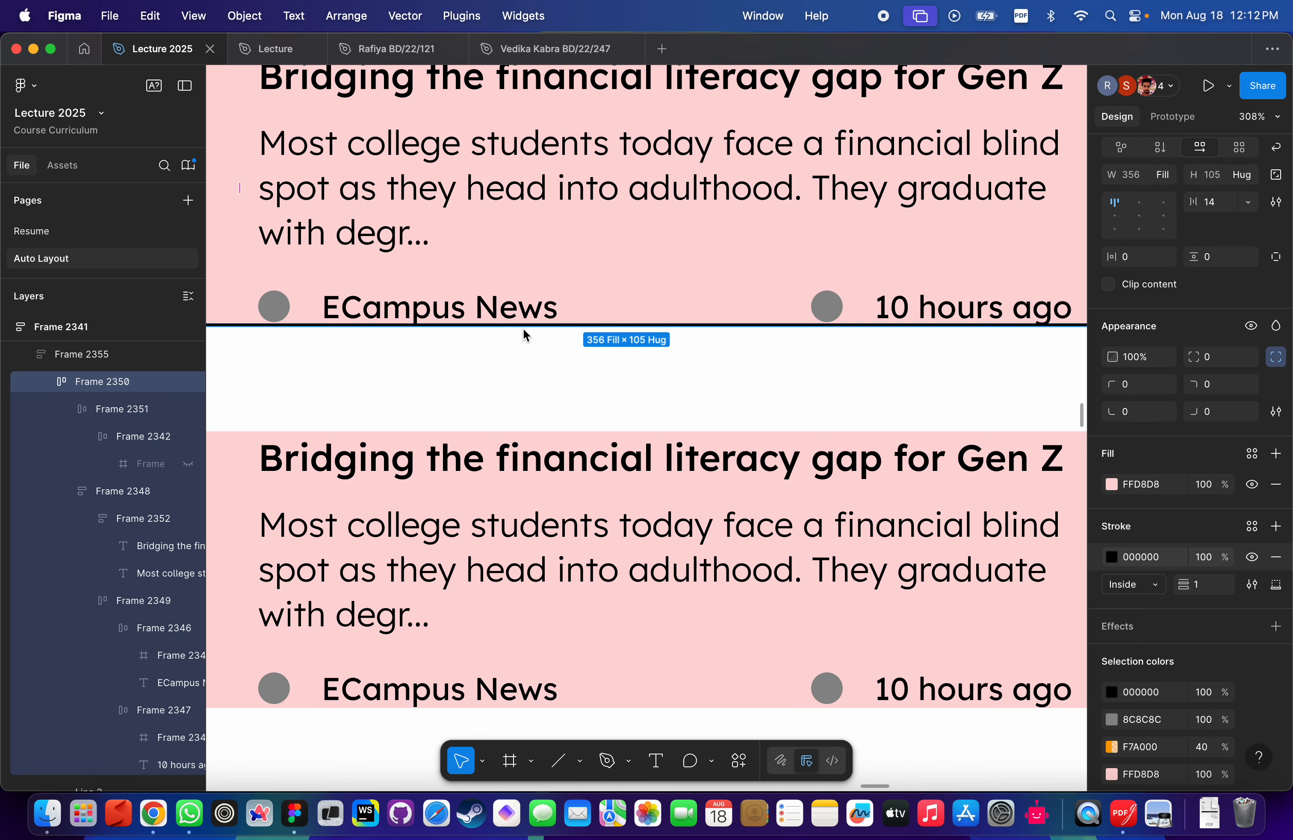
{"action": "scroll", "coordinate": [478, 368], "scroll_direction": "down", "scroll_amount": 5}
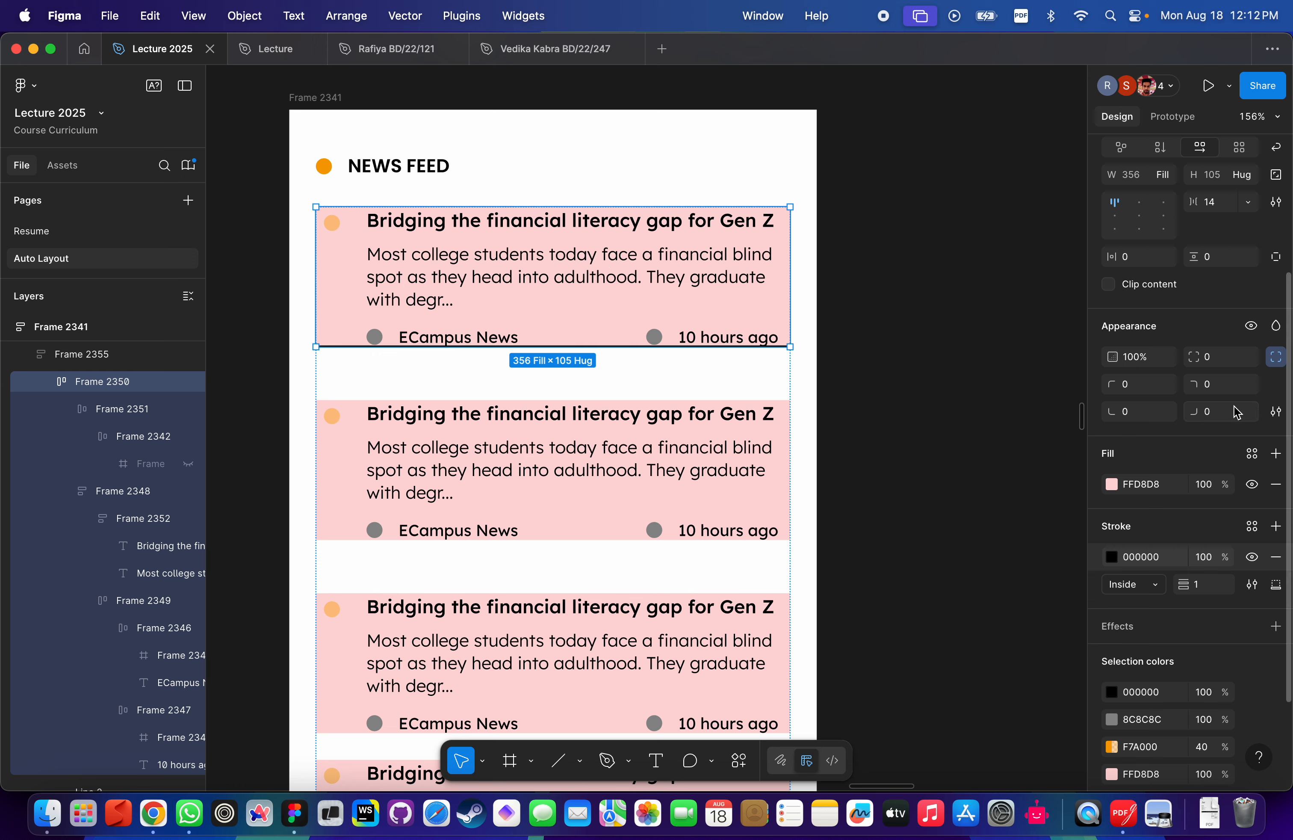
{"action": "scroll", "coordinate": [1206, 431], "scroll_direction": "up", "scroll_amount": 5}
{"action": "left_click", "coordinate": [1235, 488]}
{"action": "type", "text": "20"}
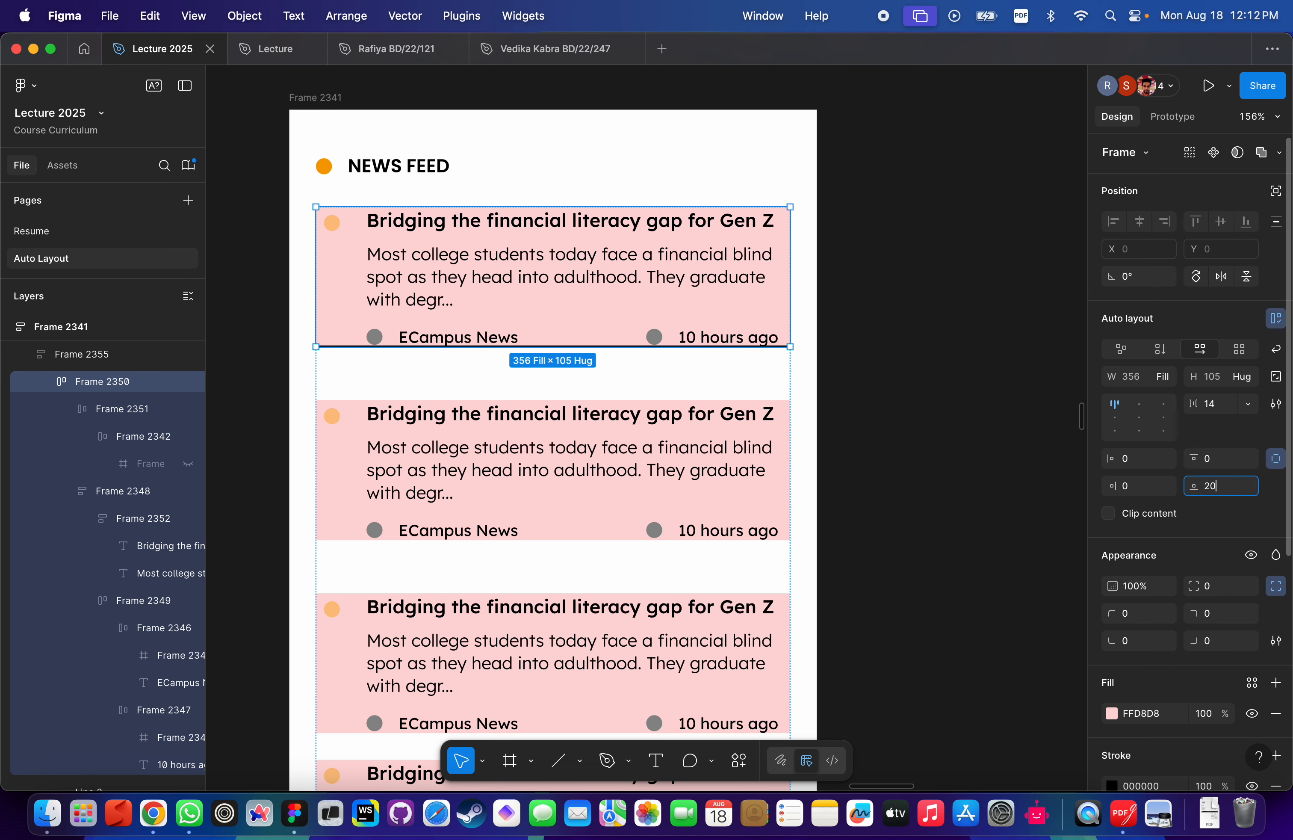
{"action": "key", "text": "Return"}
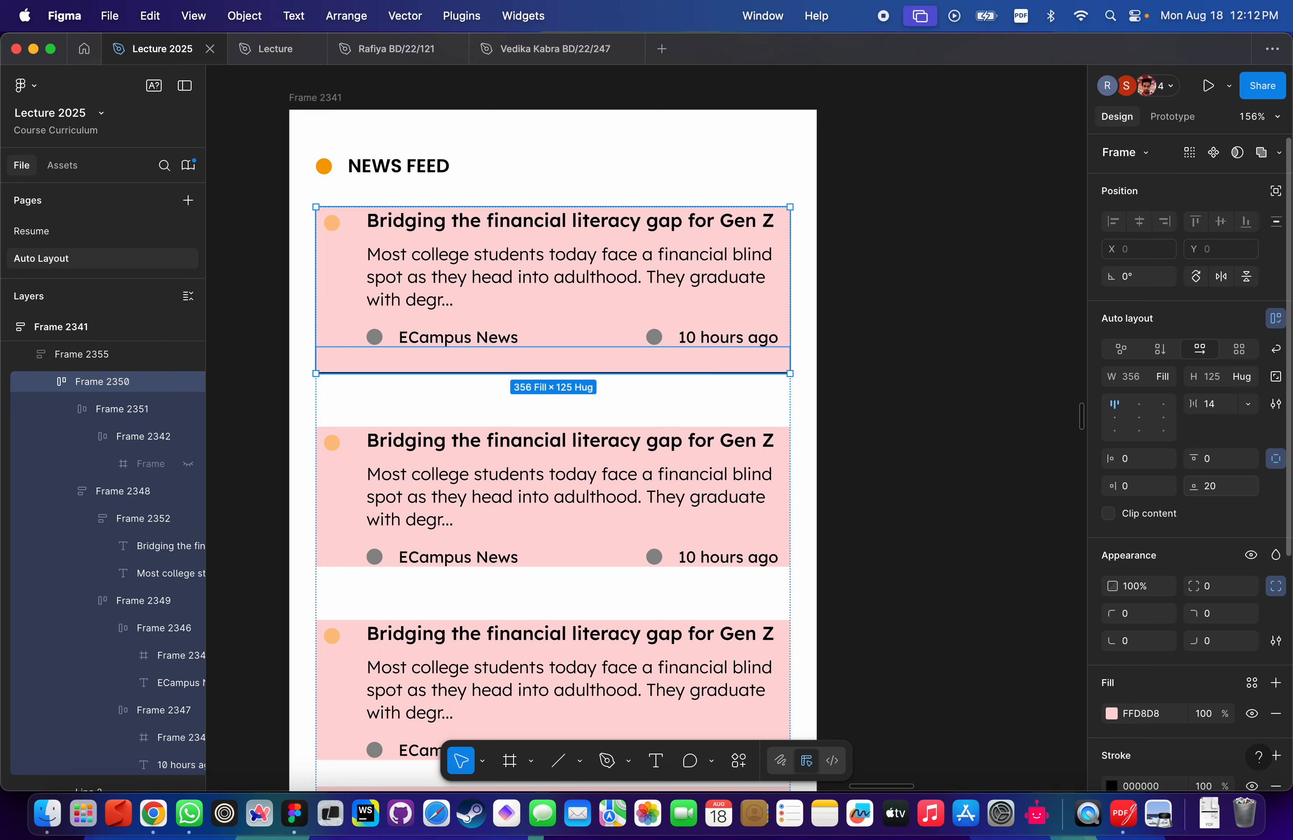
{"action": "left_click", "coordinate": [851, 338]}
Compare the divider spacing of the bottom-stroked card in Frame 2341 with the Feeds Container reference and the separate lines in Frame 2340.
{"action": "scroll", "coordinate": [678, 320], "scroll_direction": "left", "scroll_amount": 5}
{"action": "scroll", "coordinate": [714, 327], "scroll_direction": "down", "scroll_amount": 5}
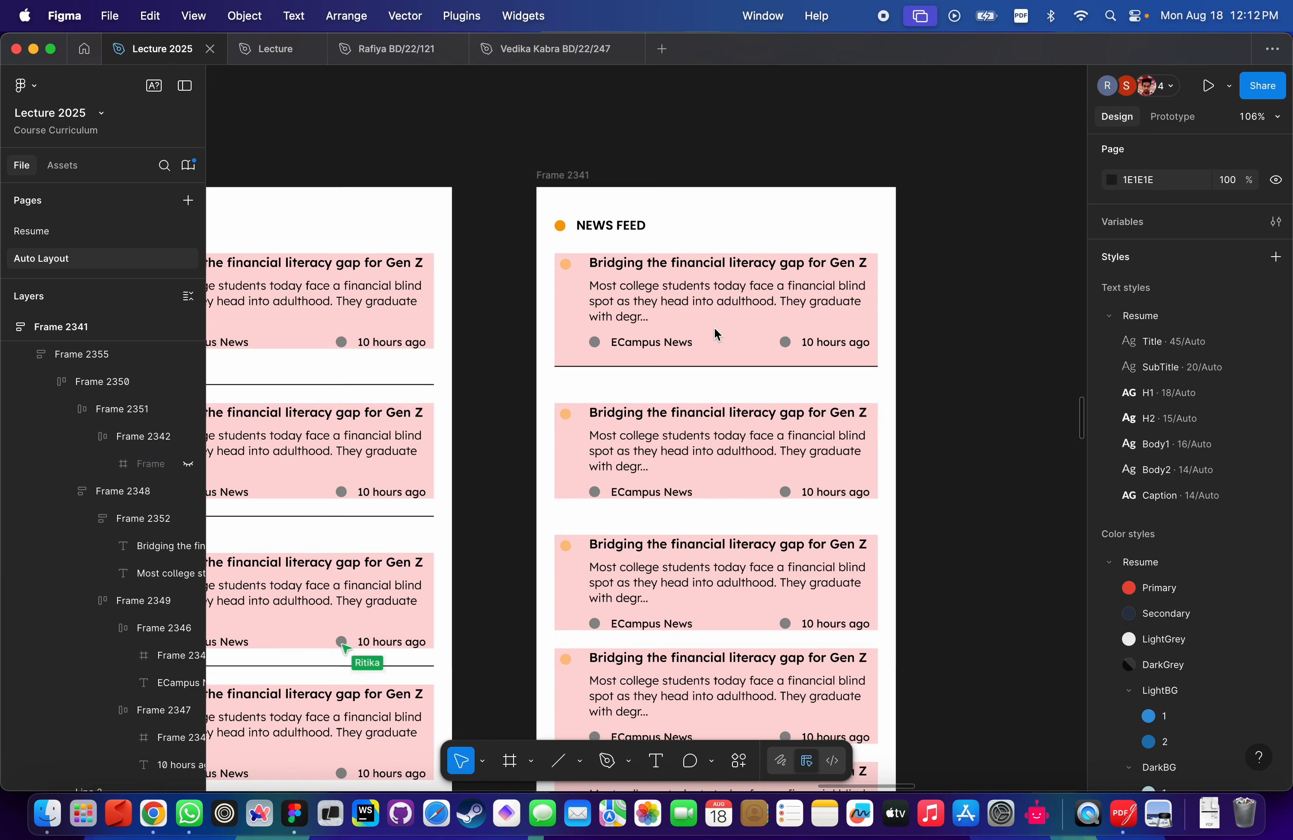
{"action": "scroll", "coordinate": [834, 302], "scroll_direction": "up", "scroll_amount": 3}
{"action": "scroll", "coordinate": [835, 302], "scroll_direction": "down", "scroll_amount": 5}
{"action": "scroll", "coordinate": [751, 290], "scroll_direction": "down", "scroll_amount": 3}
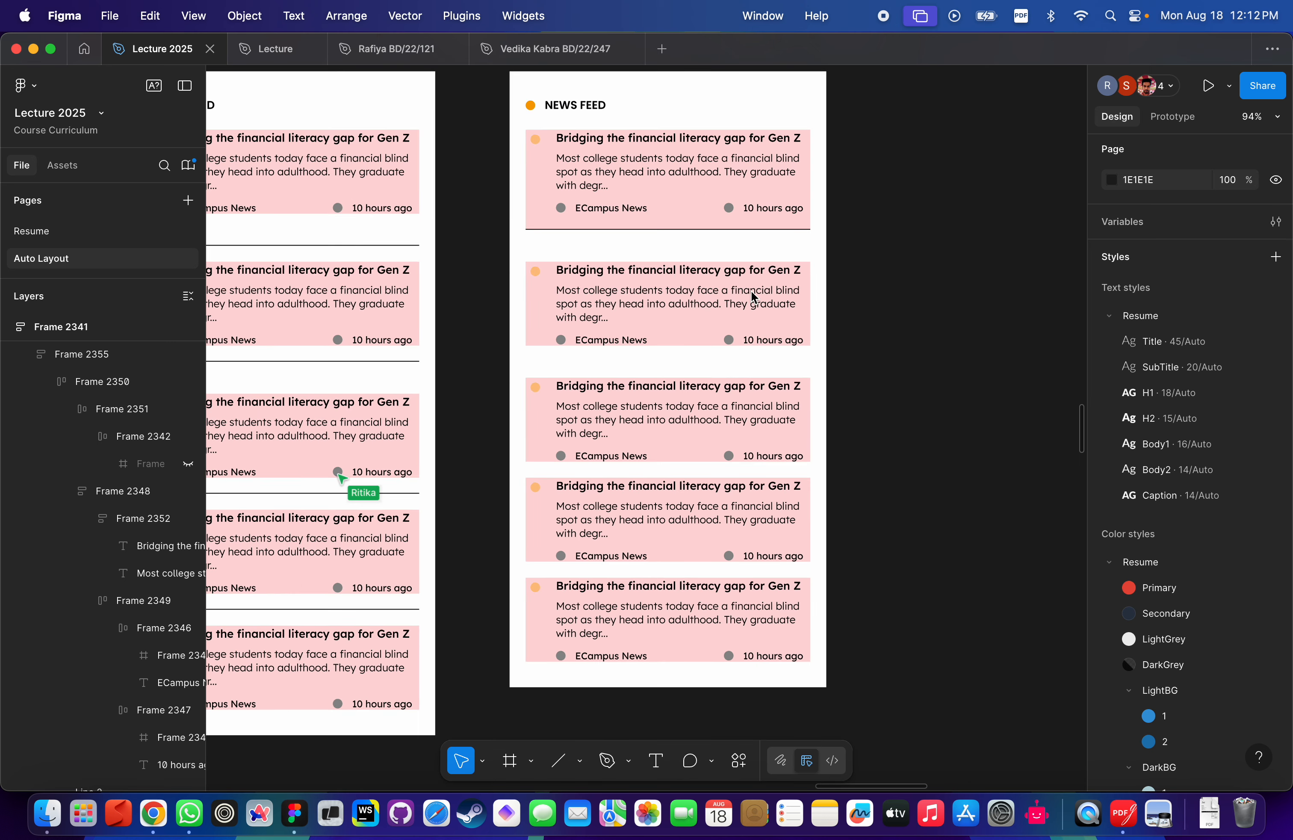
{"action": "scroll", "coordinate": [751, 290], "scroll_direction": "left", "scroll_amount": 6}
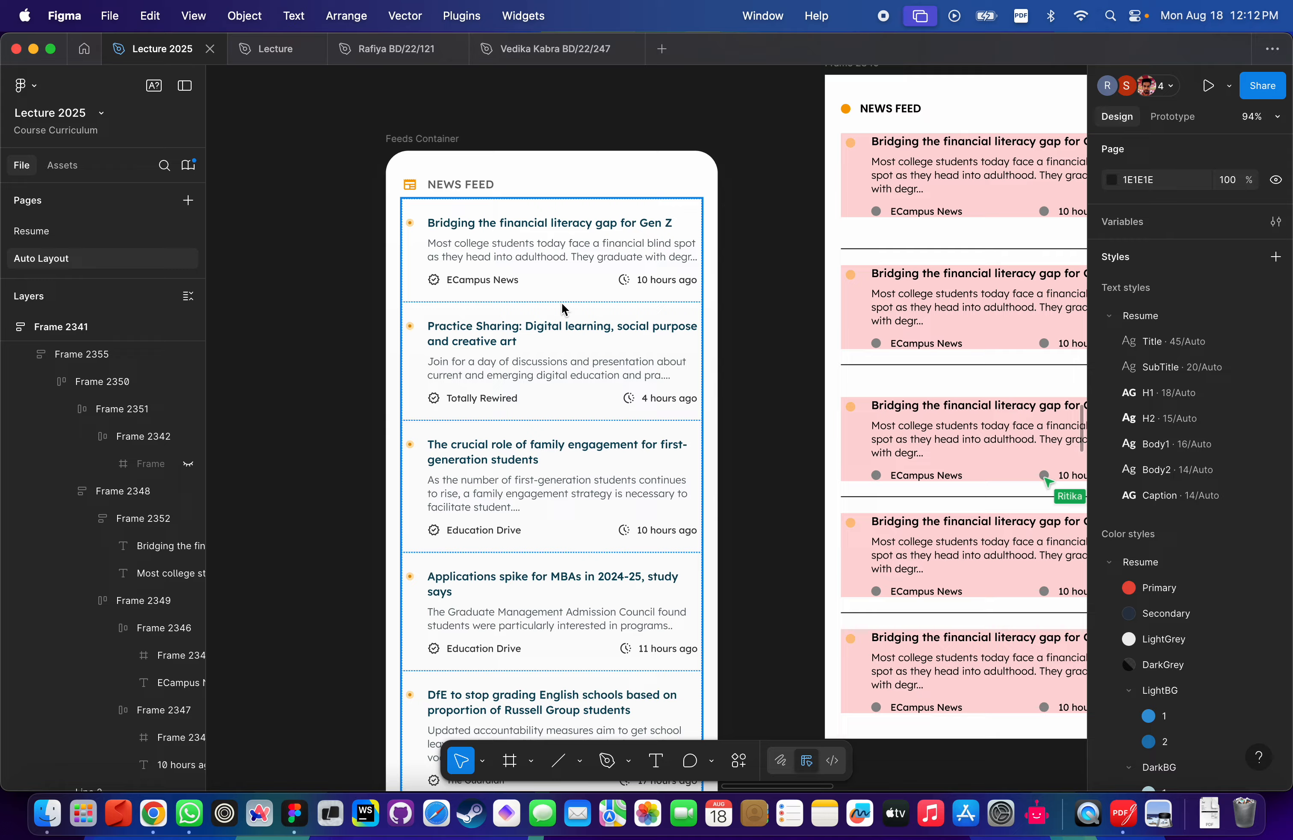
{"action": "scroll", "coordinate": [562, 305], "scroll_direction": "up", "scroll_amount": 3}
{"action": "scroll", "coordinate": [485, 309], "scroll_direction": "right", "scroll_amount": 10}
{"action": "scroll", "coordinate": [757, 253], "scroll_direction": "up", "scroll_amount": 5}
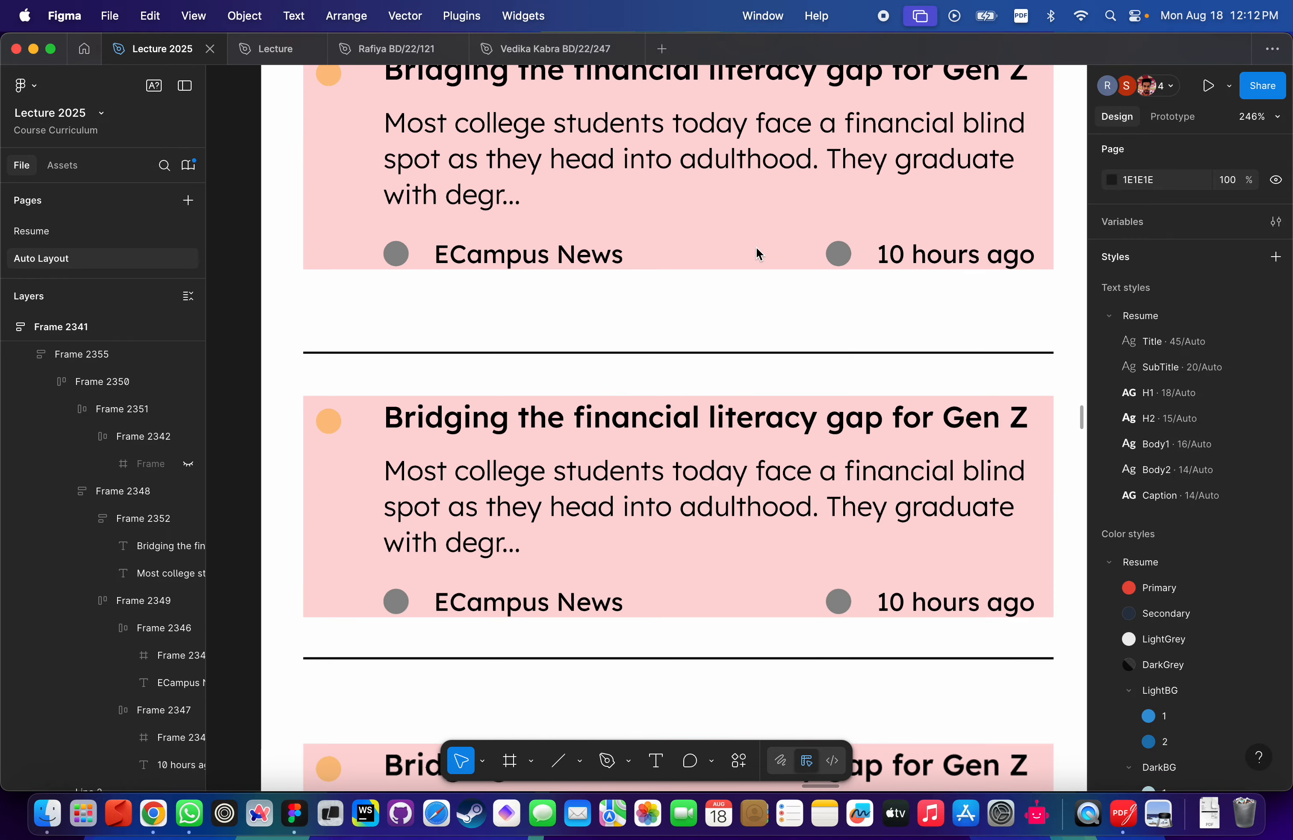
{"action": "left_click", "coordinate": [757, 254]}
{"action": "scroll", "coordinate": [554, 298], "scroll_direction": "down", "scroll_amount": 8}
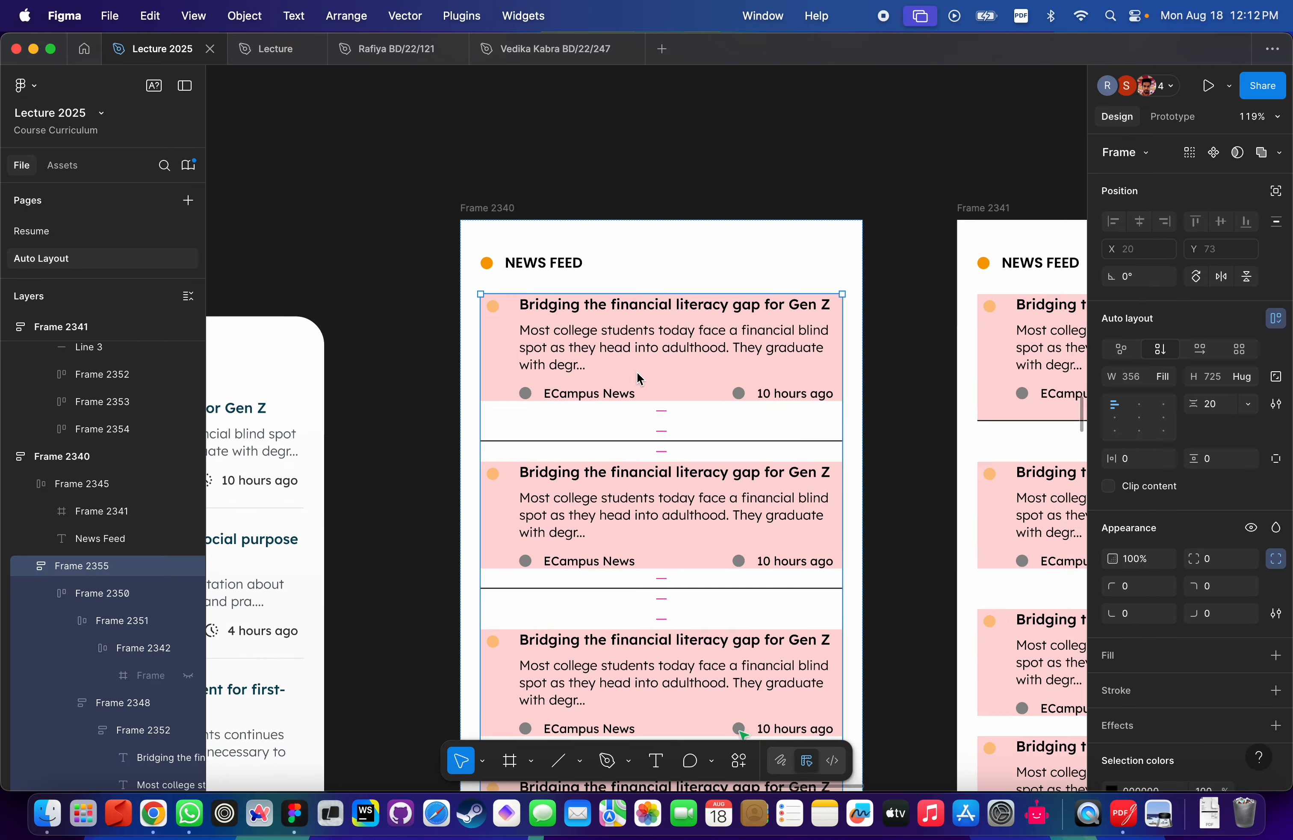
{"action": "scroll", "coordinate": [637, 372], "scroll_direction": "left", "scroll_amount": 3}
{"action": "scroll", "coordinate": [421, 450], "scroll_direction": "up", "scroll_amount": 5}
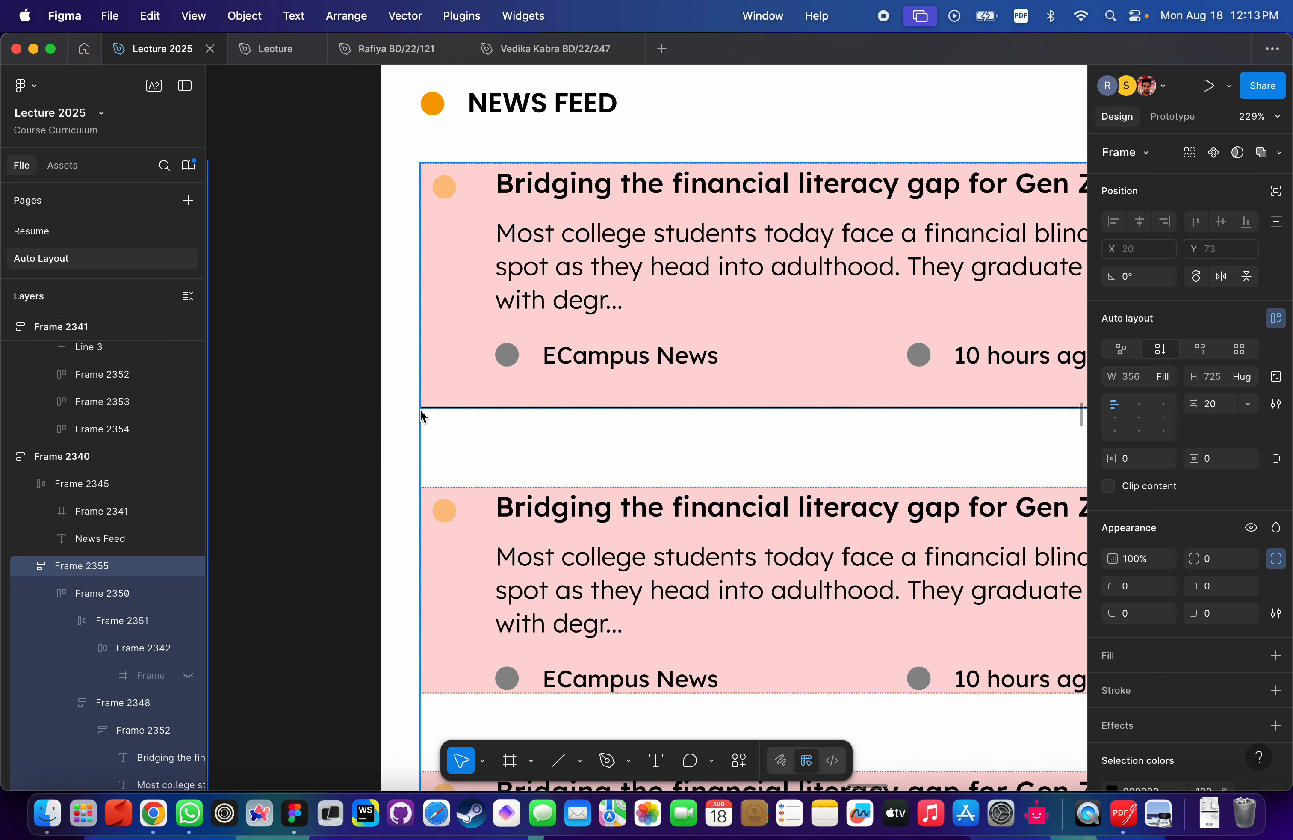
{"action": "scroll", "coordinate": [421, 409], "scroll_direction": "down", "scroll_amount": 10}
{"action": "scroll", "coordinate": [540, 389], "scroll_direction": "down", "scroll_amount": 2}
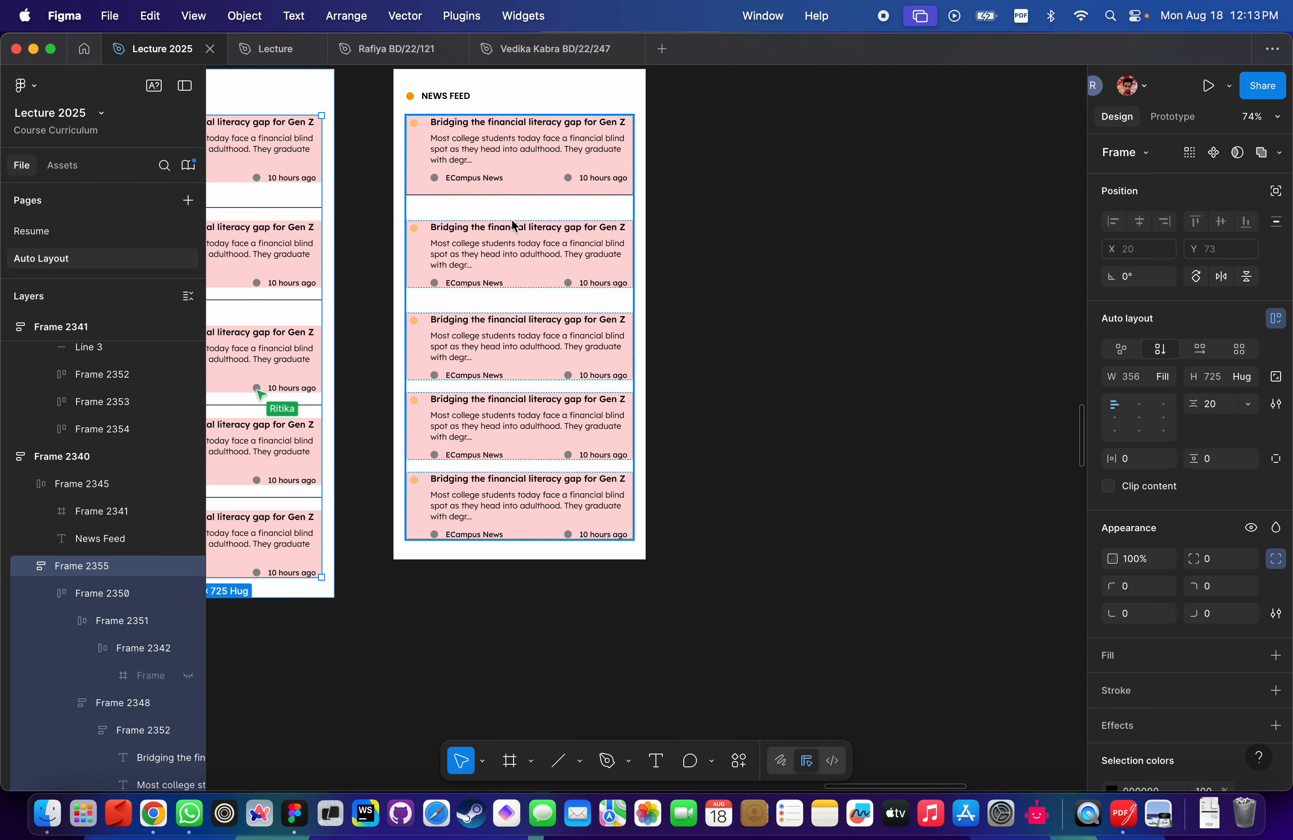
Delete the remaining cards below the first one in Frame 2341.
{"action": "left_click", "coordinate": [506, 232]}
{"action": "left_click", "coordinate": [513, 339], "text": "shift"}
{"action": "left_click", "coordinate": [516, 445], "text": "shift"}
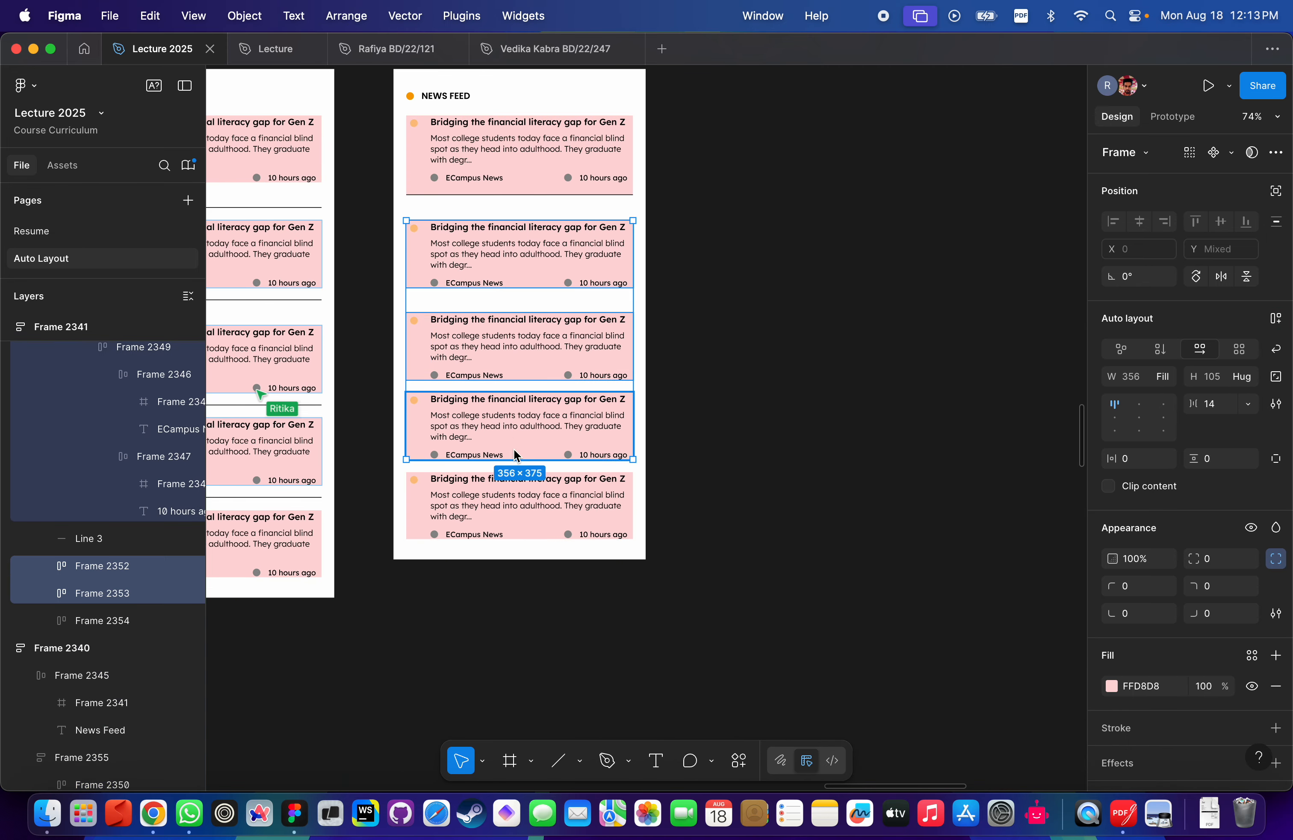
{"action": "key", "text": "Delete"}
{"action": "scroll", "coordinate": [583, 305], "scroll_direction": "up", "scroll_amount": 5}
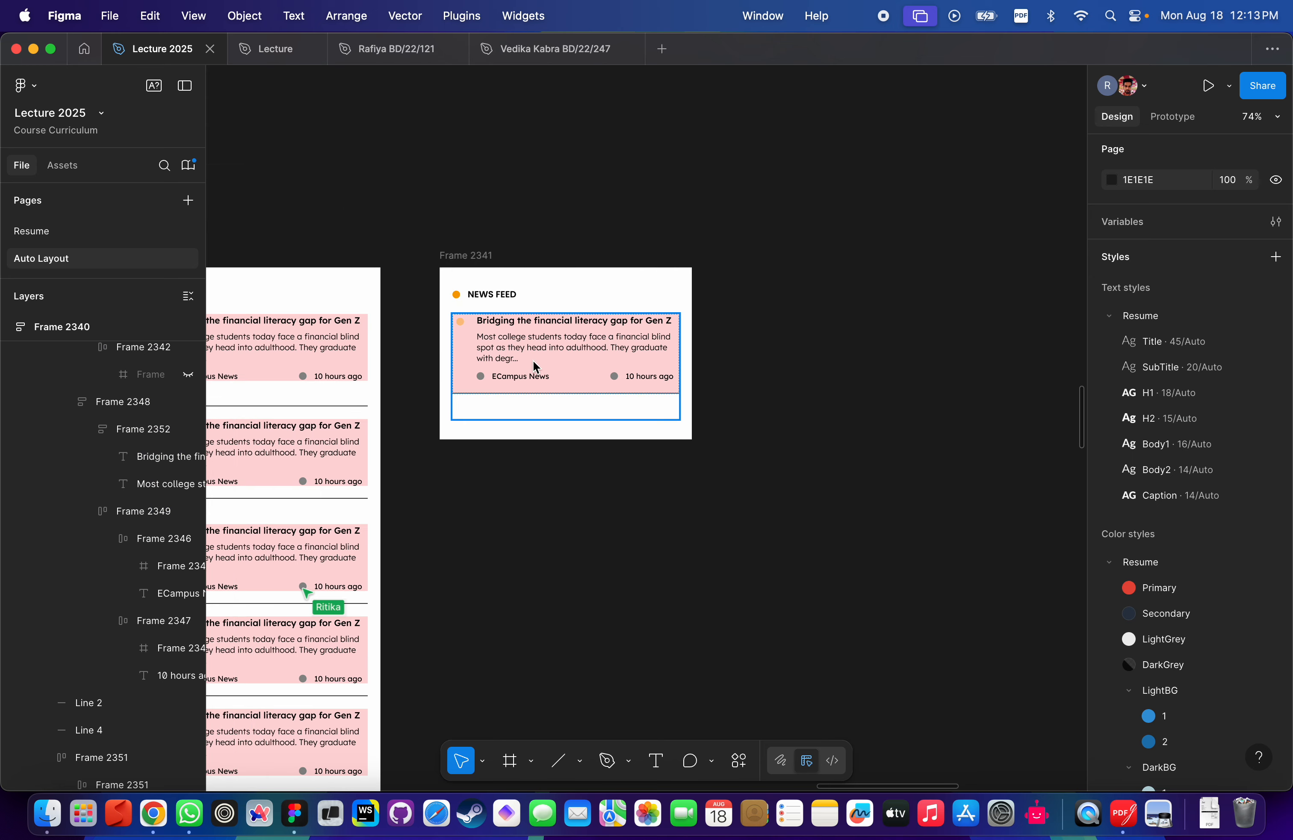
Select the card list in Frame 2341 and examine its vertical gap setting and the space below the card.
{"action": "left_click", "coordinate": [533, 360]}
{"action": "left_click", "coordinate": [718, 347]}
{"action": "left_click", "coordinate": [605, 346]}
{"action": "scroll", "coordinate": [605, 346], "scroll_direction": "up", "scroll_amount": 5}
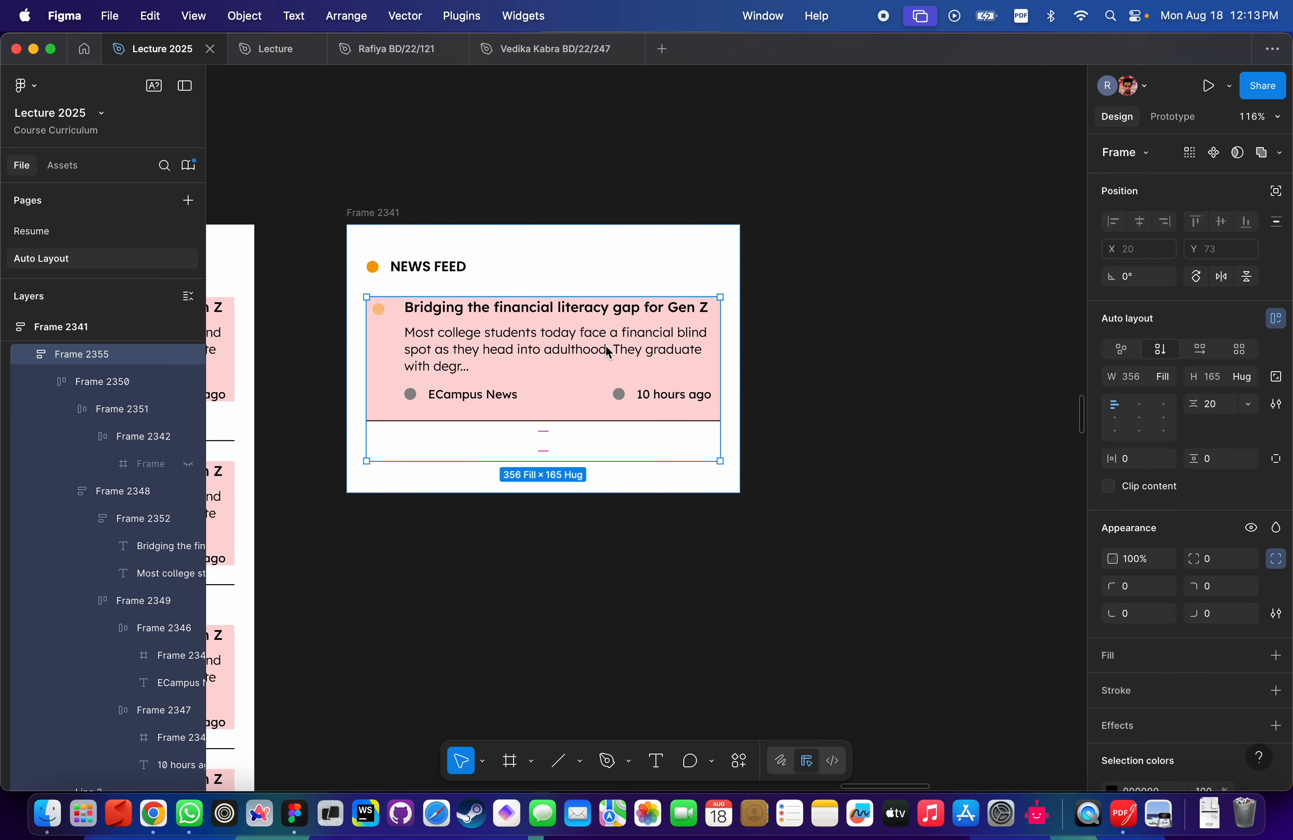
{"action": "scroll", "coordinate": [607, 349], "scroll_direction": "up", "scroll_amount": 3}
{"action": "scroll", "coordinate": [708, 306], "scroll_direction": "left", "scroll_amount": 3}
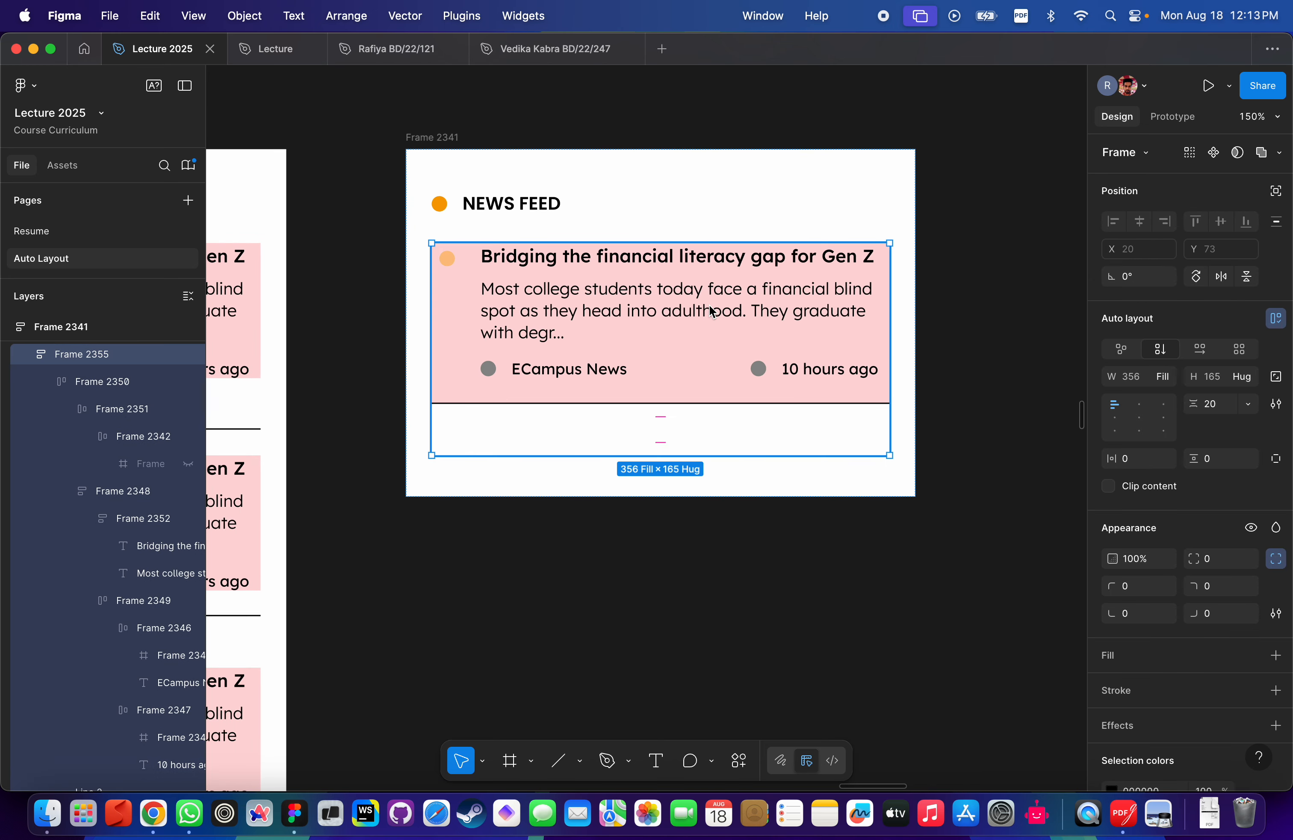
{"action": "left_click", "coordinate": [1224, 410]}
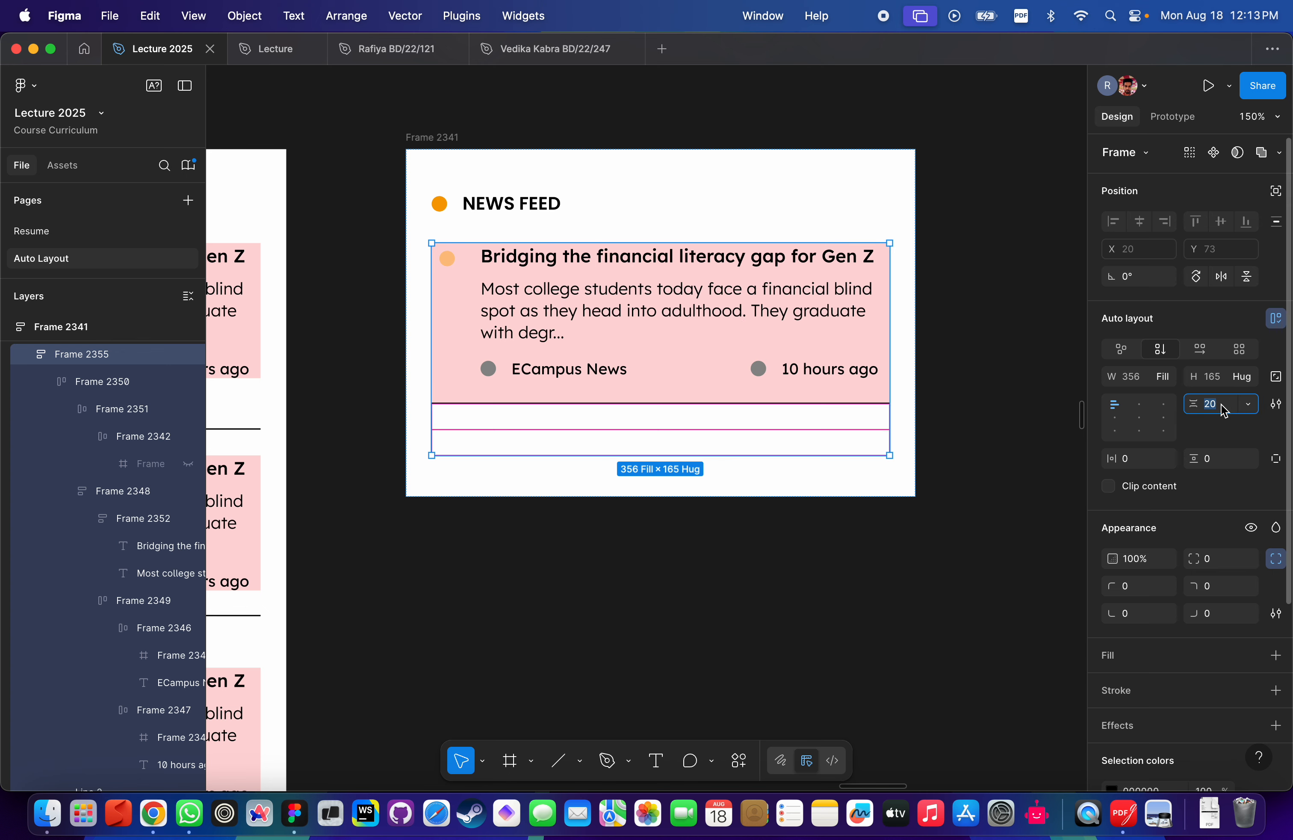
{"action": "scroll", "coordinate": [718, 316], "scroll_direction": "up", "scroll_amount": 3}
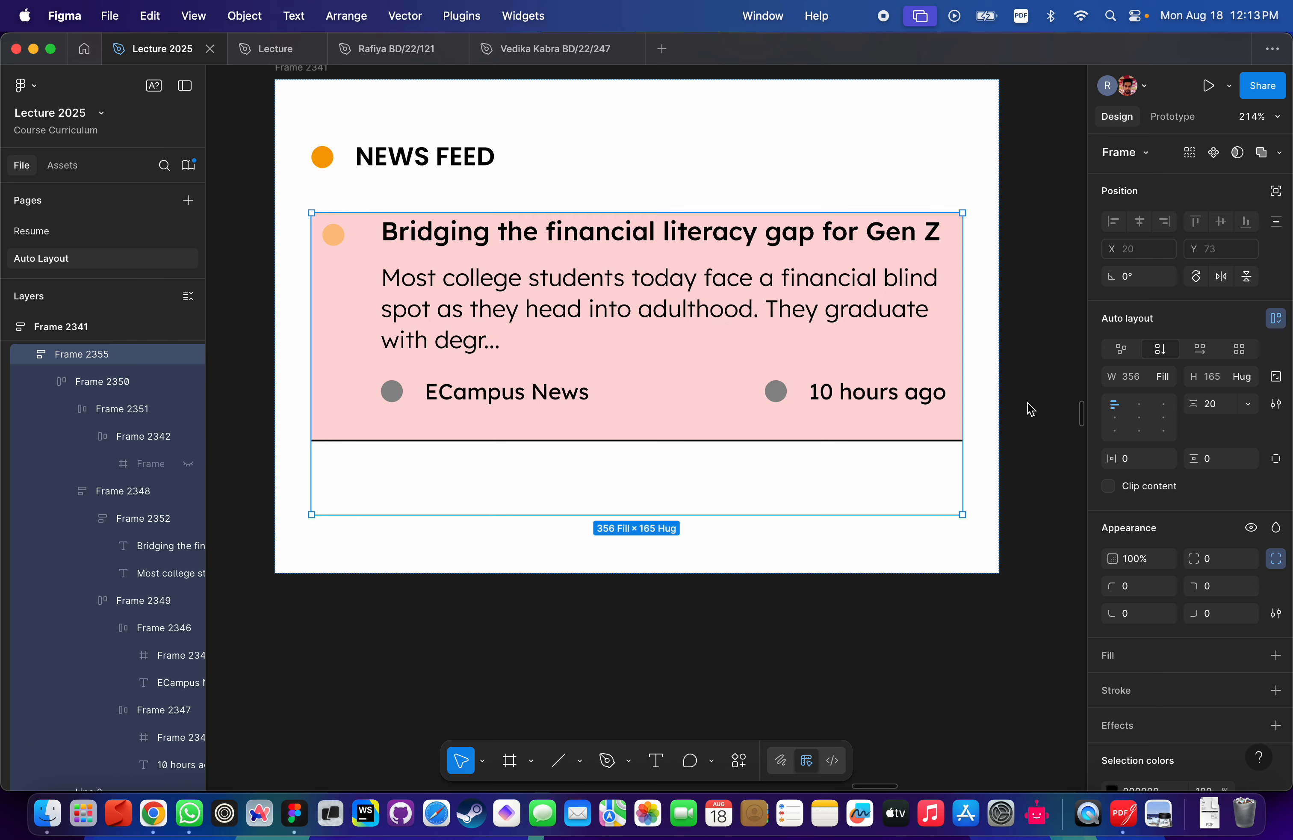
Measure the spacing around the first feed's content inside its Individual Feed frame in the Feeds Container reference.
{"action": "scroll", "coordinate": [478, 453], "scroll_direction": "left", "scroll_amount": 8}
{"action": "scroll", "coordinate": [477, 453], "scroll_direction": "right", "scroll_amount": 5}
{"action": "scroll", "coordinate": [477, 453], "scroll_direction": "left", "scroll_amount": 10}
{"action": "left_click", "coordinate": [562, 278]}
{"action": "double_click", "coordinate": [562, 278]}
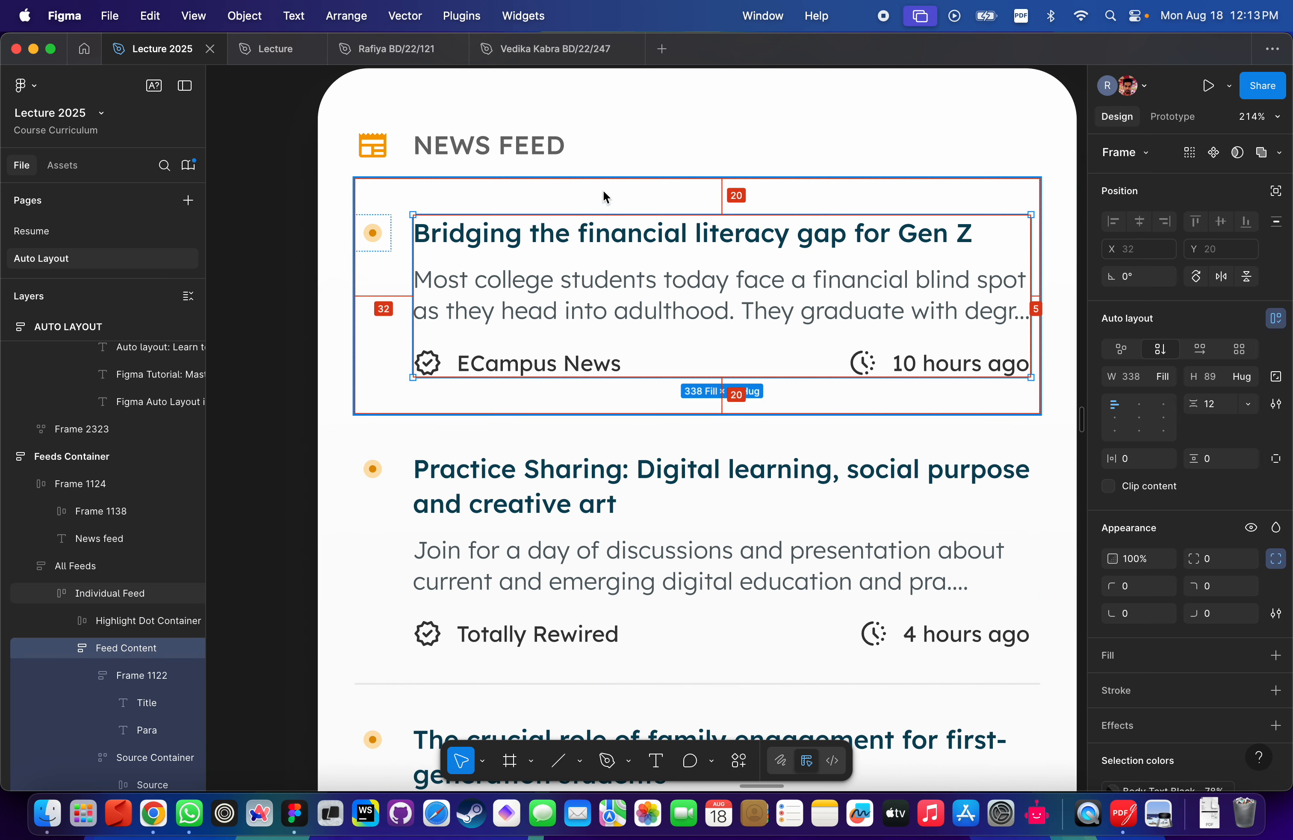
{"action": "scroll", "coordinate": [609, 281], "scroll_direction": "down", "scroll_amount": 5}
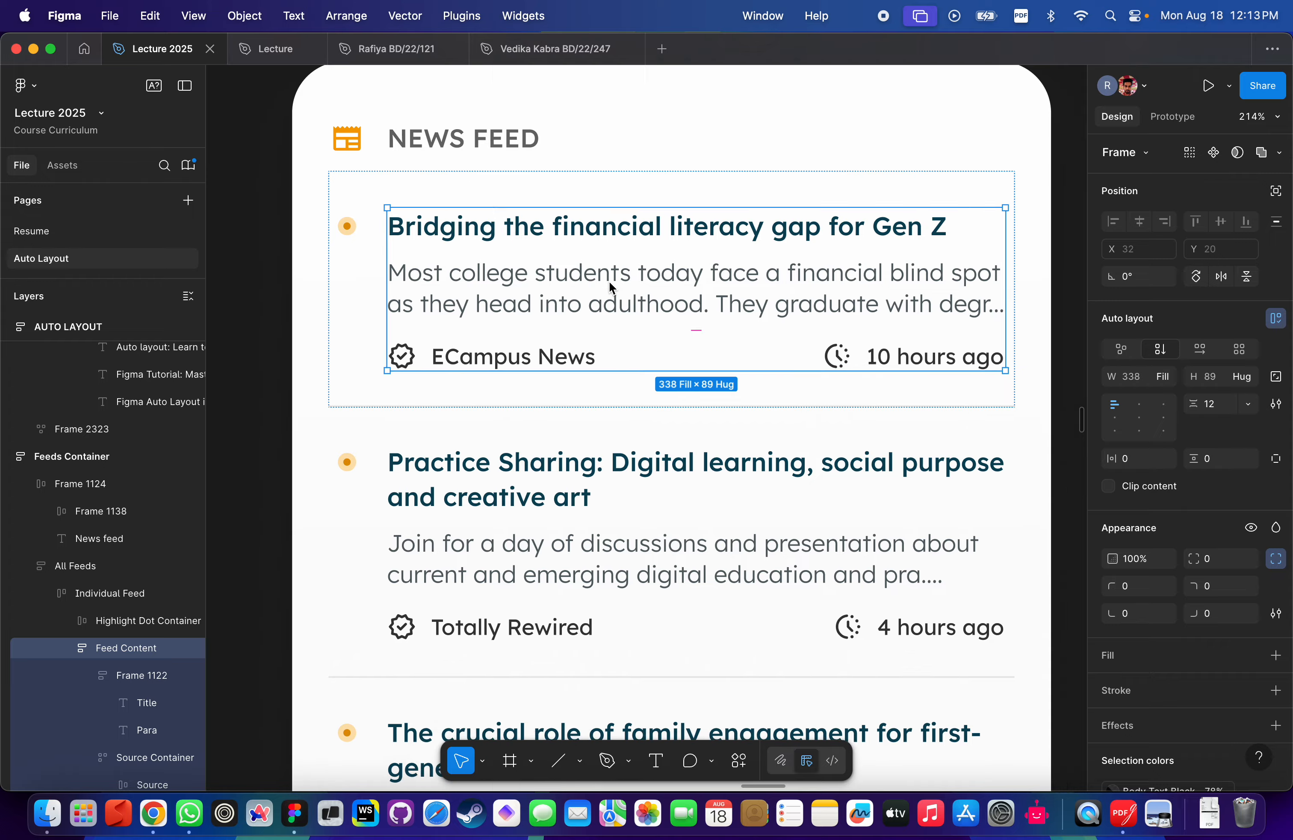
{"action": "scroll", "coordinate": [610, 284], "scroll_direction": "left", "scroll_amount": 10}
{"action": "scroll", "coordinate": [610, 284], "scroll_direction": "up", "scroll_amount": 4}
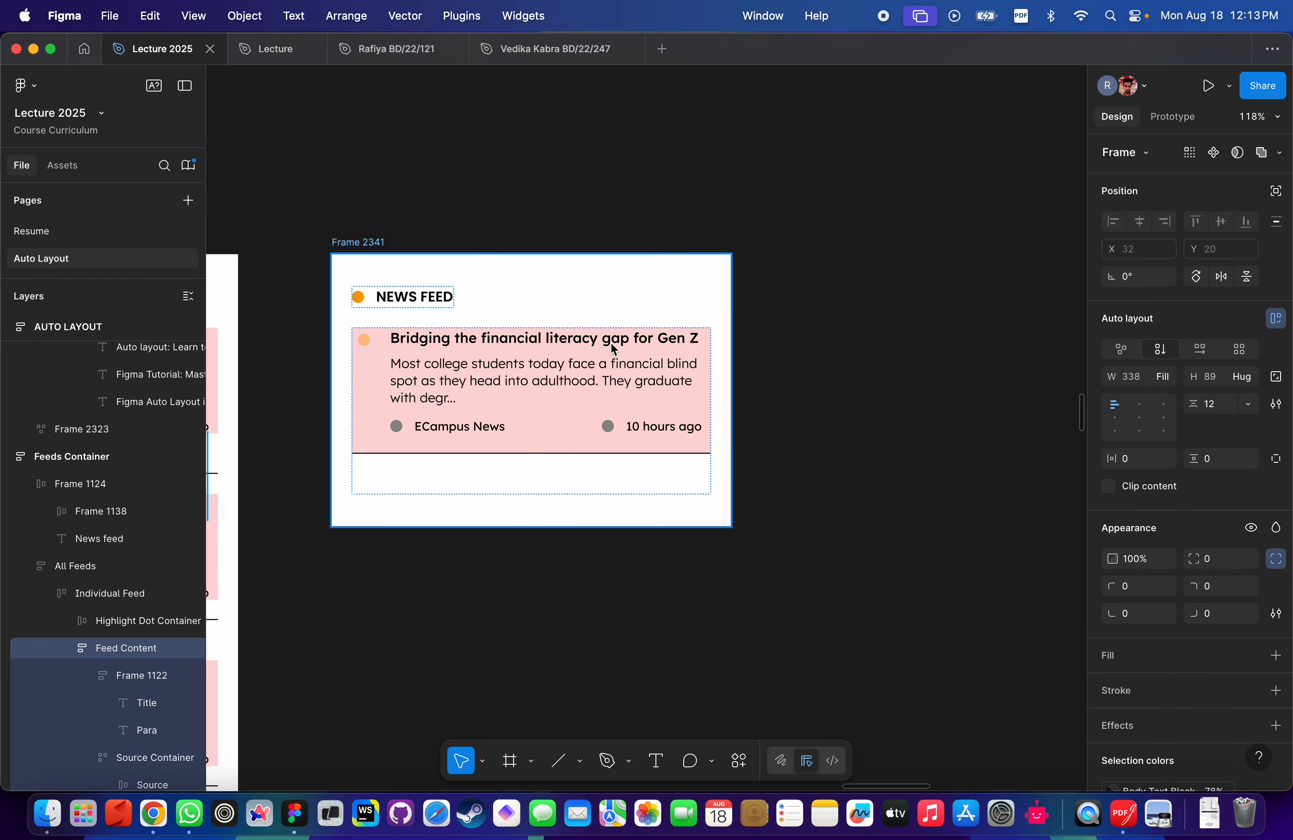
Combine the first card's top and bottom padding in Frame 2341 into one vertical padding of 20.
{"action": "left_click", "coordinate": [609, 365]}
{"action": "left_click", "coordinate": [881, 402]}
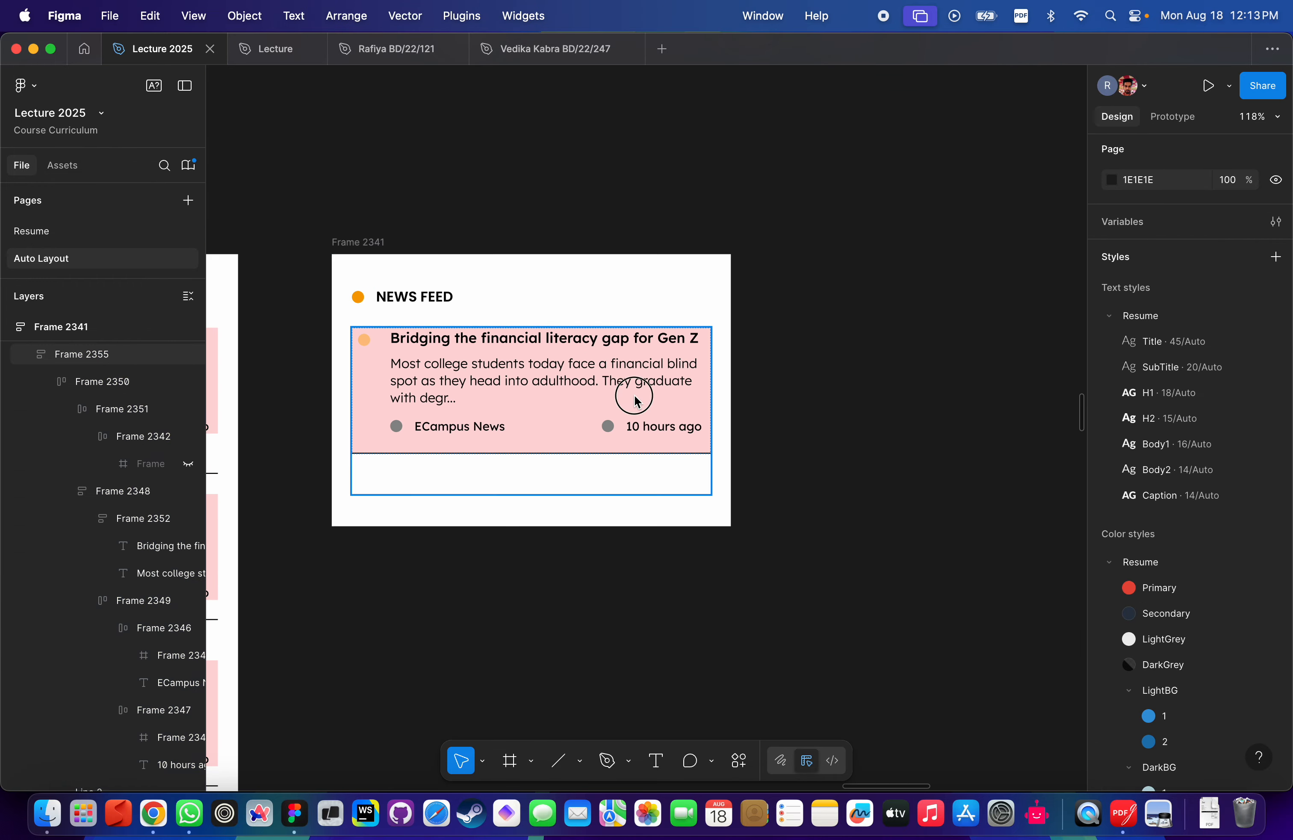
{"action": "left_click", "coordinate": [637, 399]}
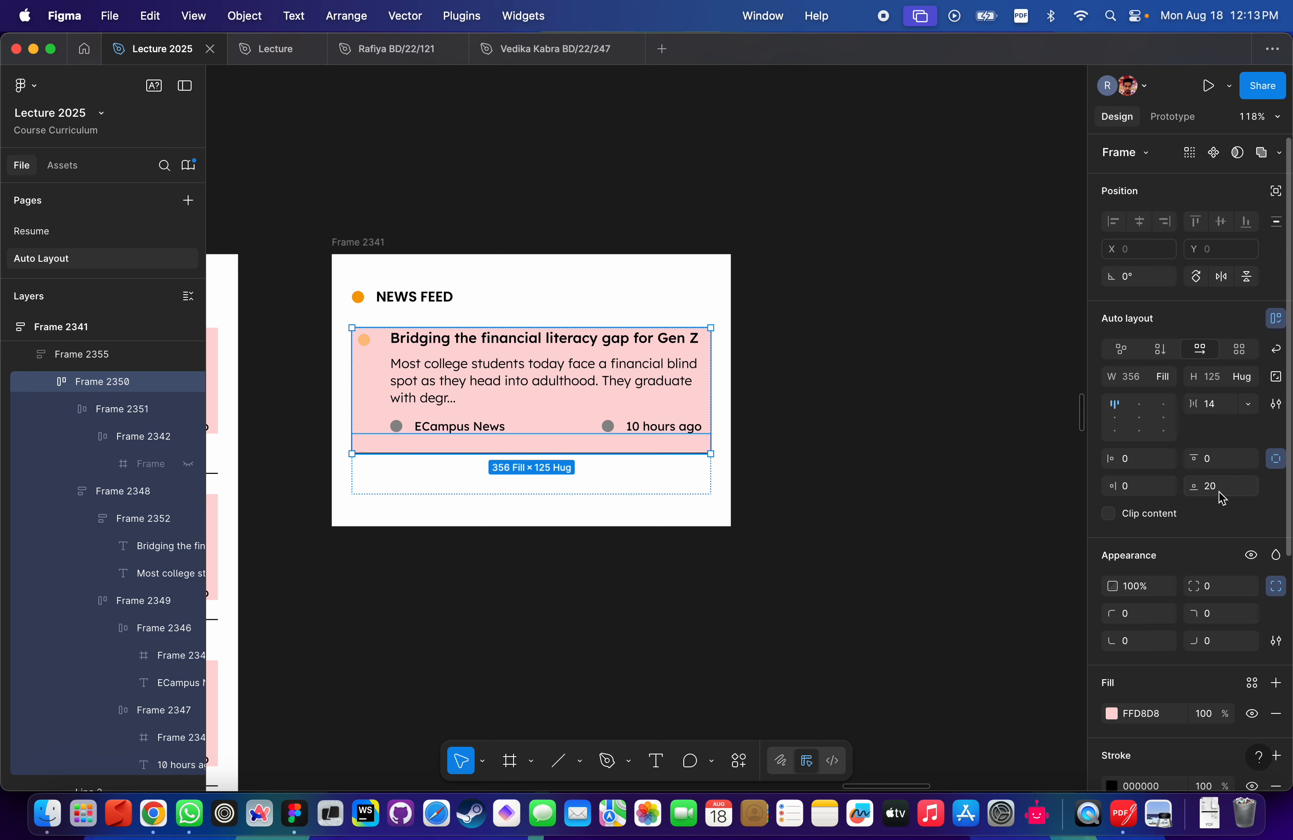
{"action": "left_click", "coordinate": [1276, 462]}
{"action": "left_click", "coordinate": [1243, 464]}
{"action": "type", "text": "20"}
{"action": "key", "text": "Return"}
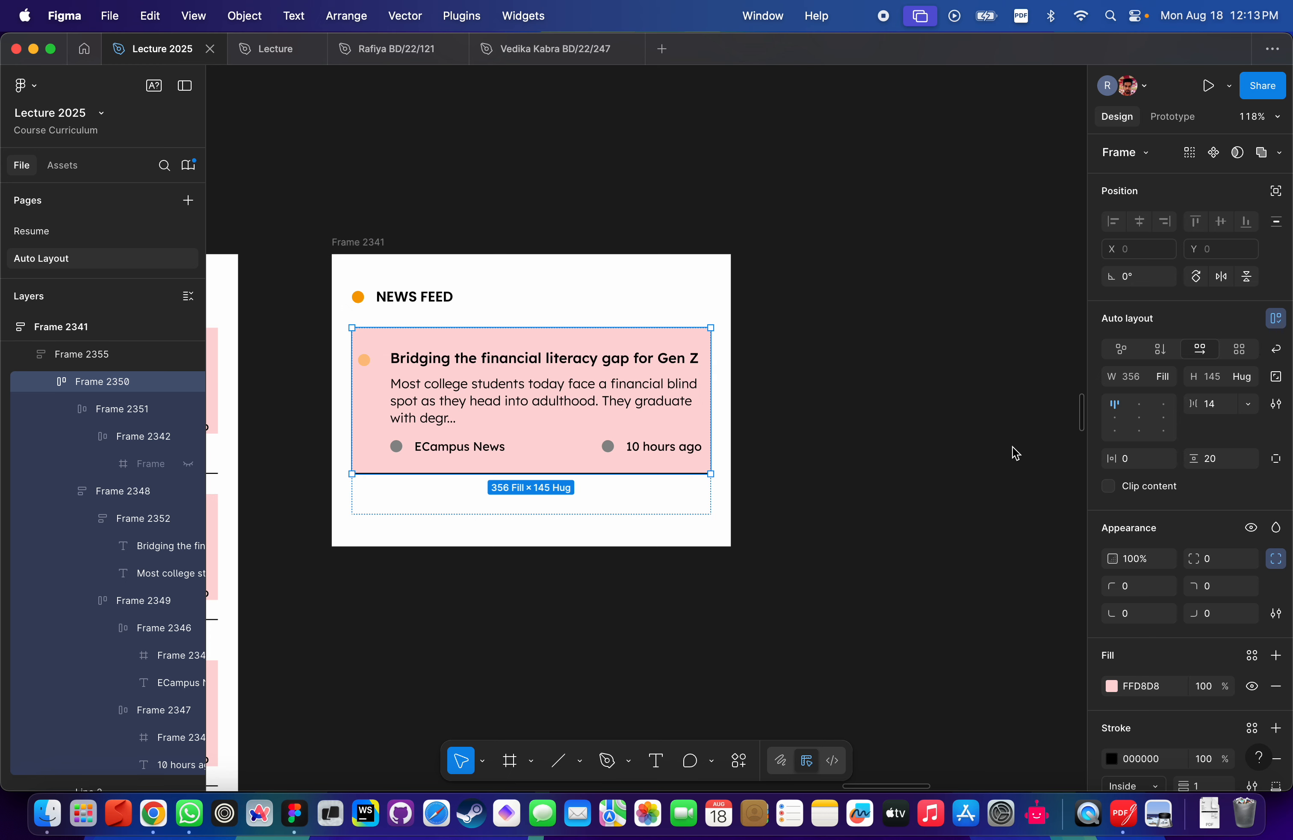
Select the list frame that holds the padded card in Frame 2341.
{"action": "scroll", "coordinate": [650, 463], "scroll_direction": "up", "scroll_amount": 5}
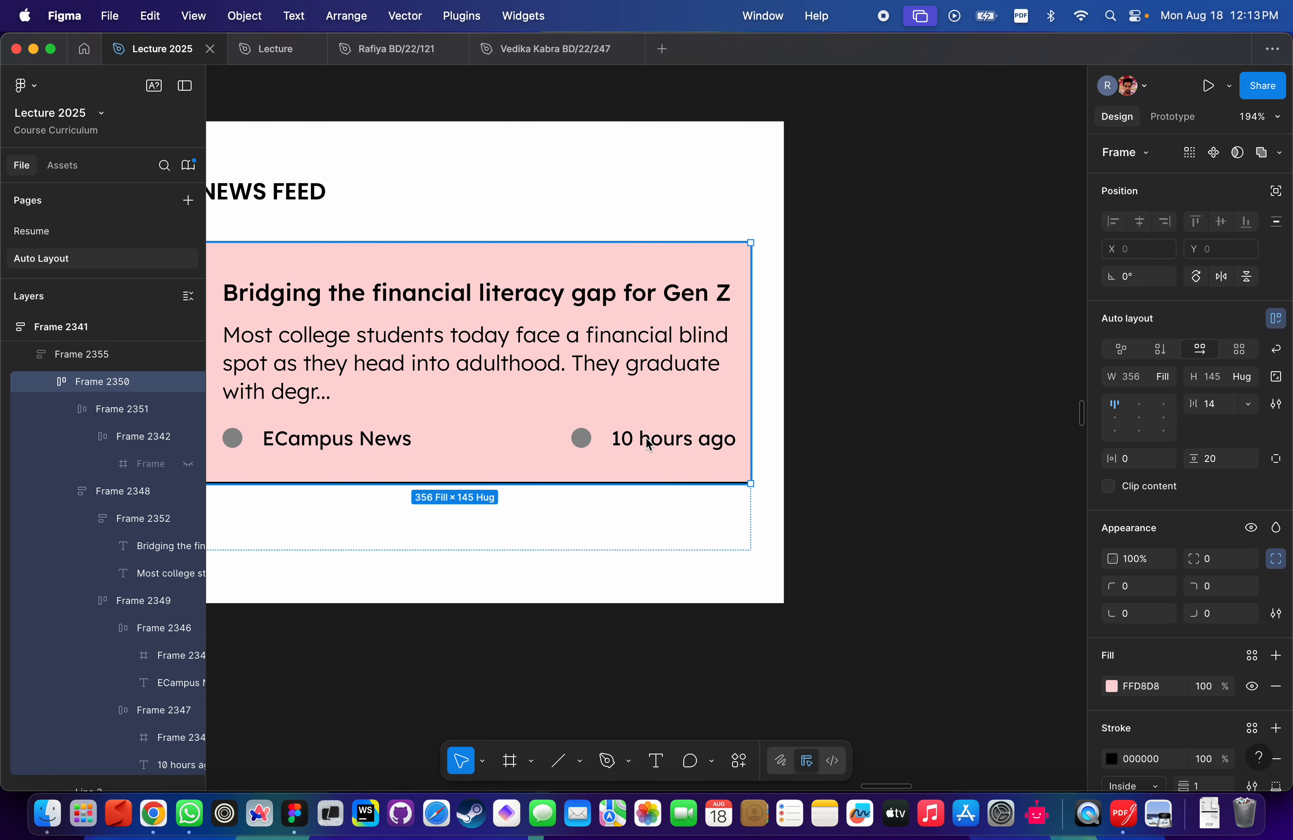
{"action": "scroll", "coordinate": [646, 437], "scroll_direction": "down", "scroll_amount": 5}
{"action": "scroll", "coordinate": [645, 437], "scroll_direction": "up", "scroll_amount": 4}
{"action": "scroll", "coordinate": [689, 360], "scroll_direction": "down", "scroll_amount": 3}
{"action": "scroll", "coordinate": [688, 360], "scroll_direction": "left", "scroll_amount": 3}
{"action": "left_click", "coordinate": [835, 439]}
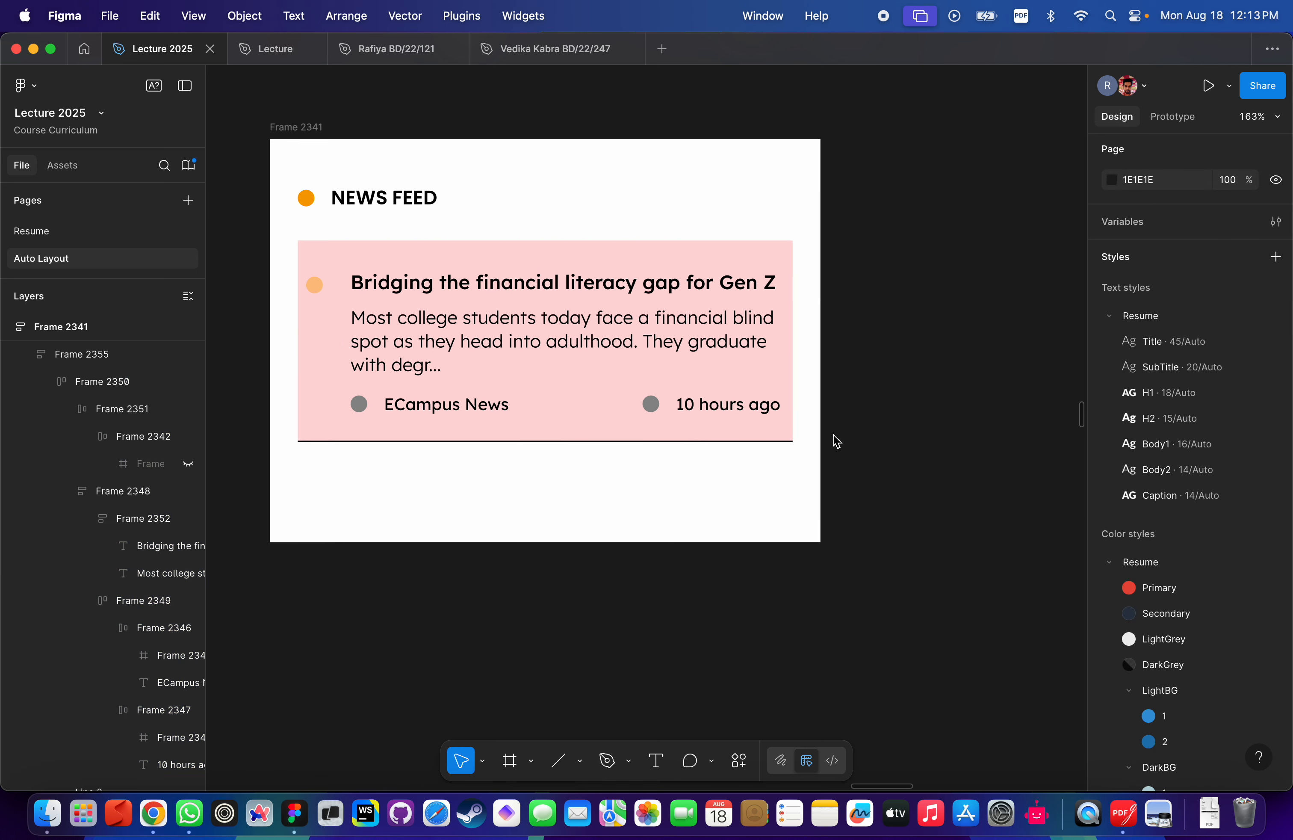
{"action": "left_click", "coordinate": [578, 347]}
{"action": "scroll", "coordinate": [561, 343], "scroll_direction": "down", "scroll_amount": 3}
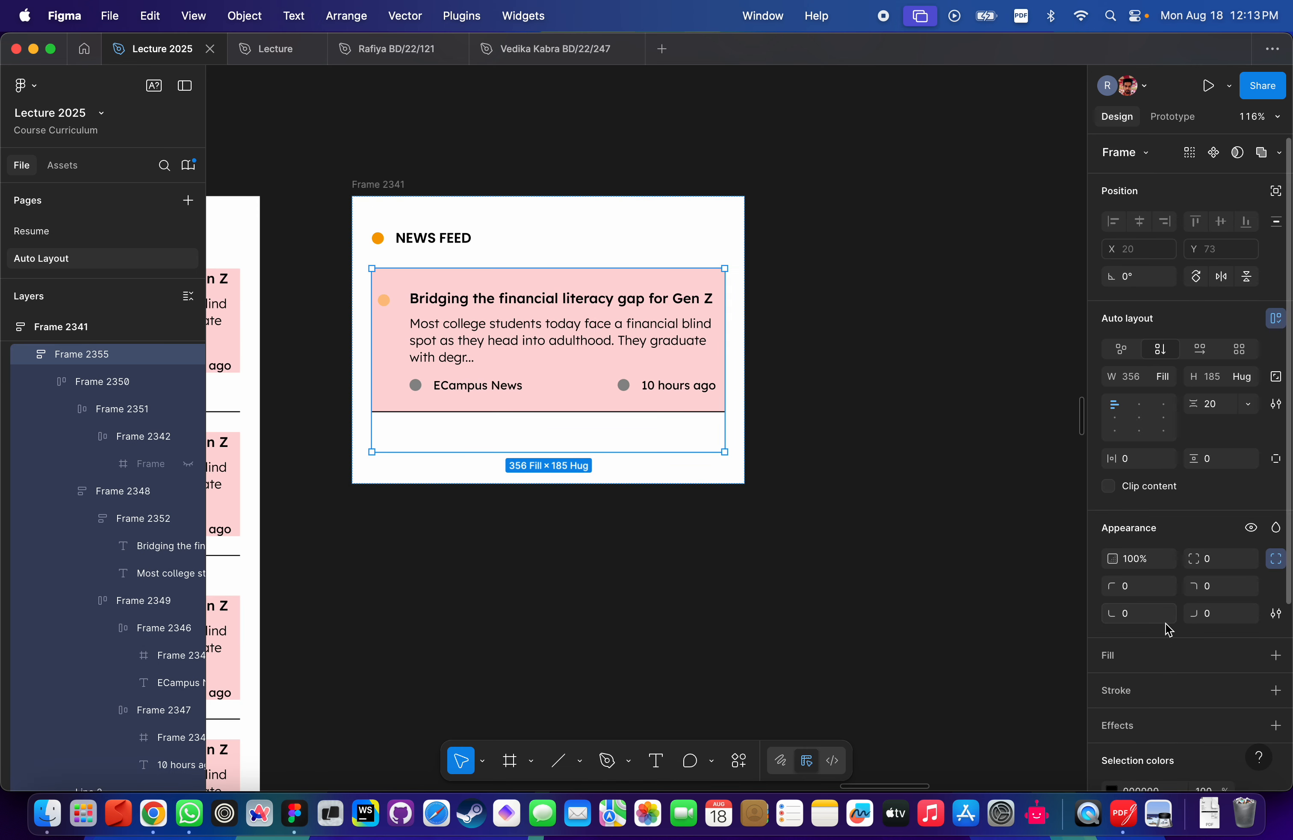
Duplicate the pink news card three times inside the list of Frame 2341.
{"action": "left_click", "coordinate": [551, 345]}
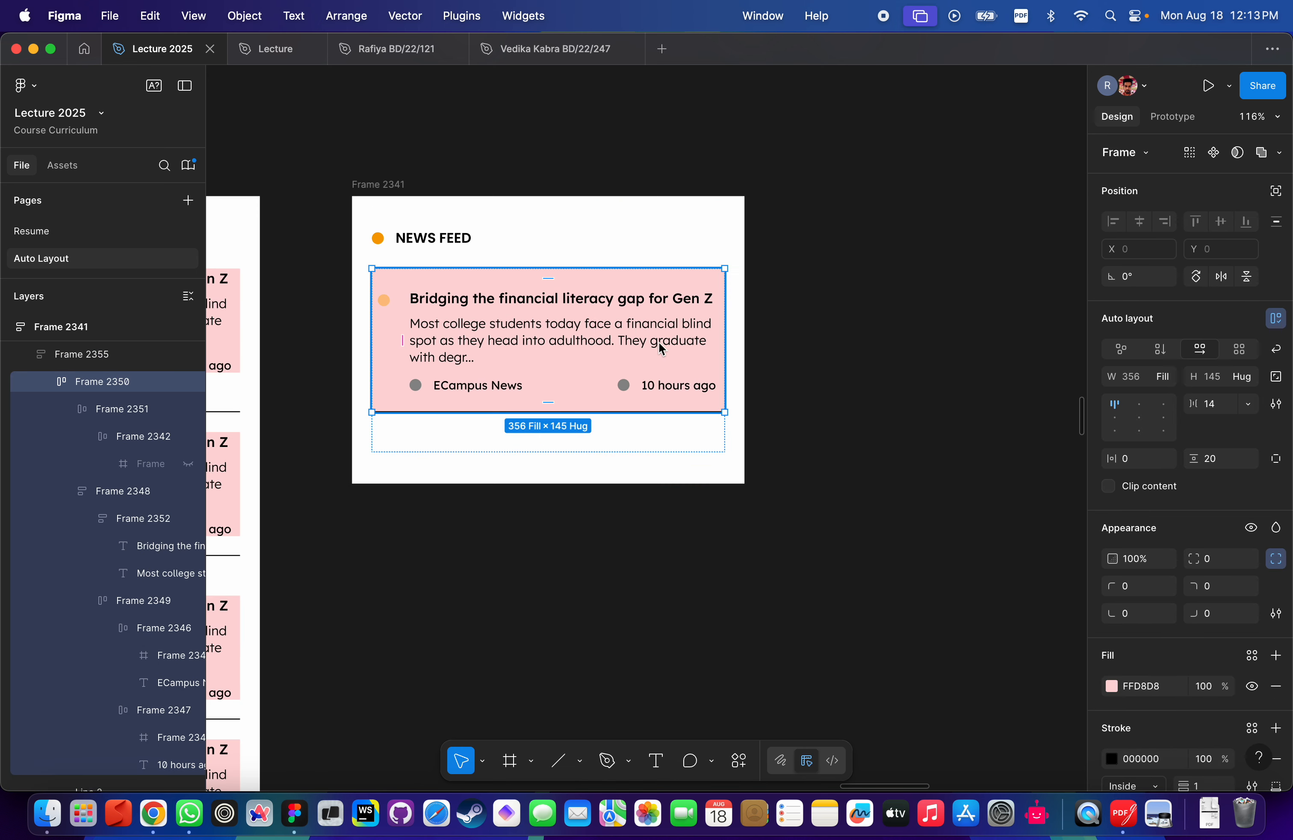
{"action": "key", "text": "ctrl+d"}
{"action": "key", "text": "super+d"}
{"action": "key", "text": "super+d"}
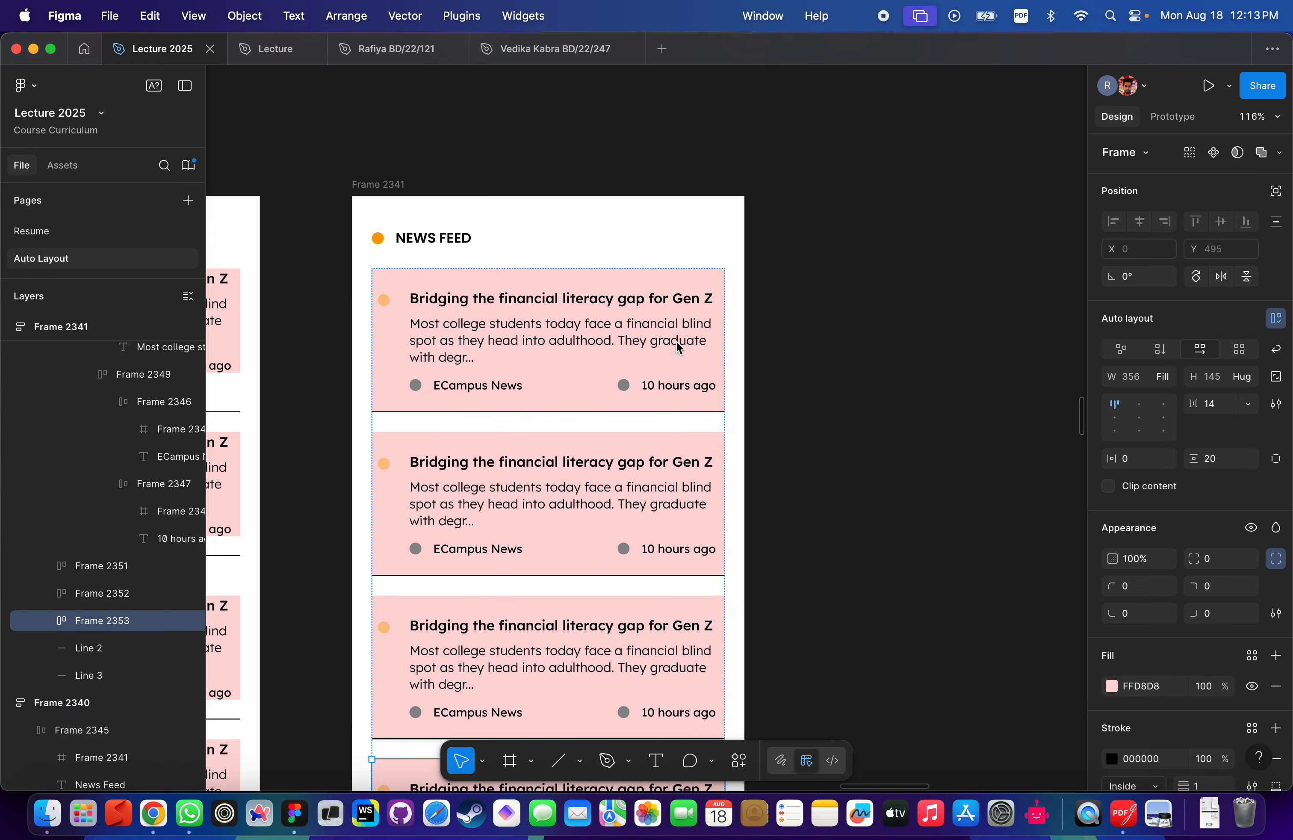
{"action": "scroll", "coordinate": [676, 347], "scroll_direction": "down", "scroll_amount": 4}
{"action": "scroll", "coordinate": [864, 360], "scroll_direction": "down", "scroll_amount": 5}
Set the vertical gap between the items of the news list in Frame 2341 to 0.
{"action": "left_click", "coordinate": [783, 303]}
{"action": "left_click", "coordinate": [580, 208]}
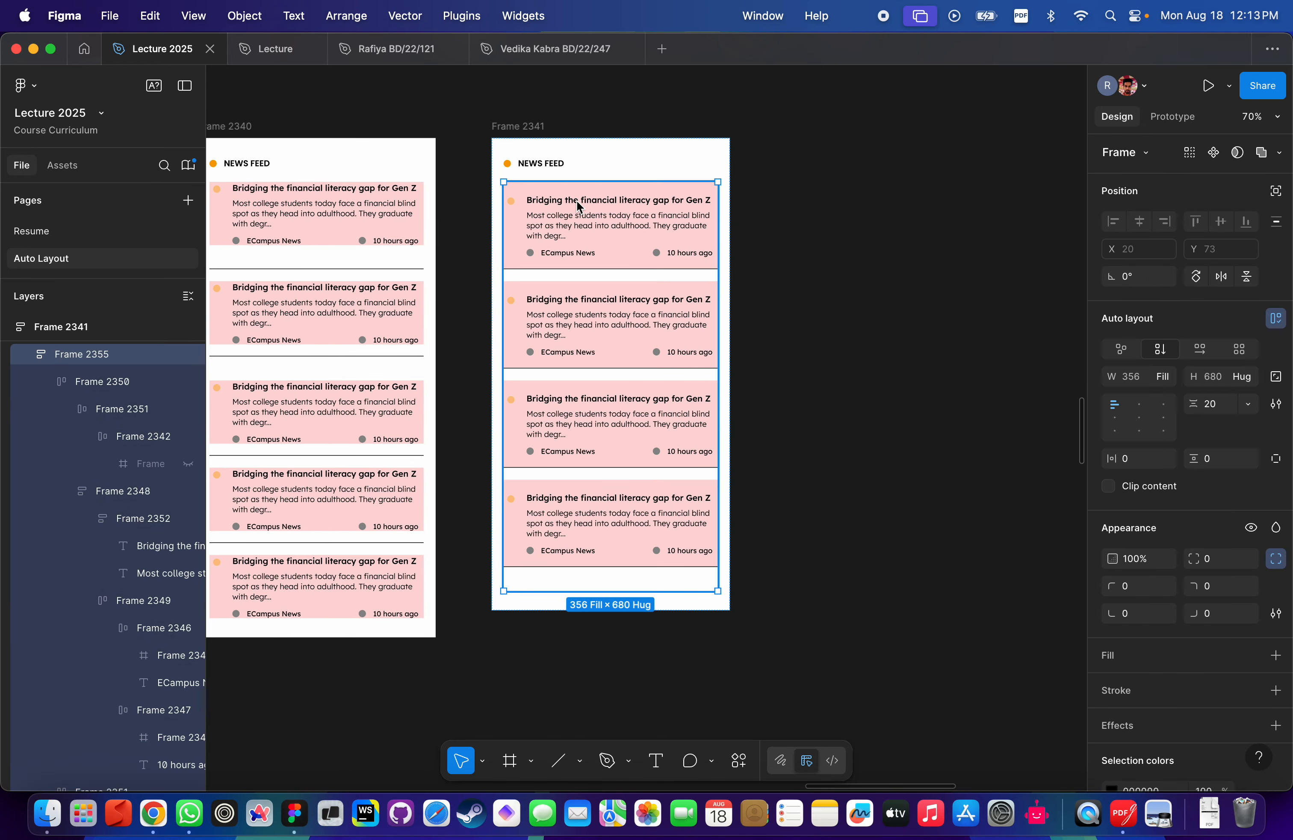
{"action": "left_click", "coordinate": [1220, 410]}
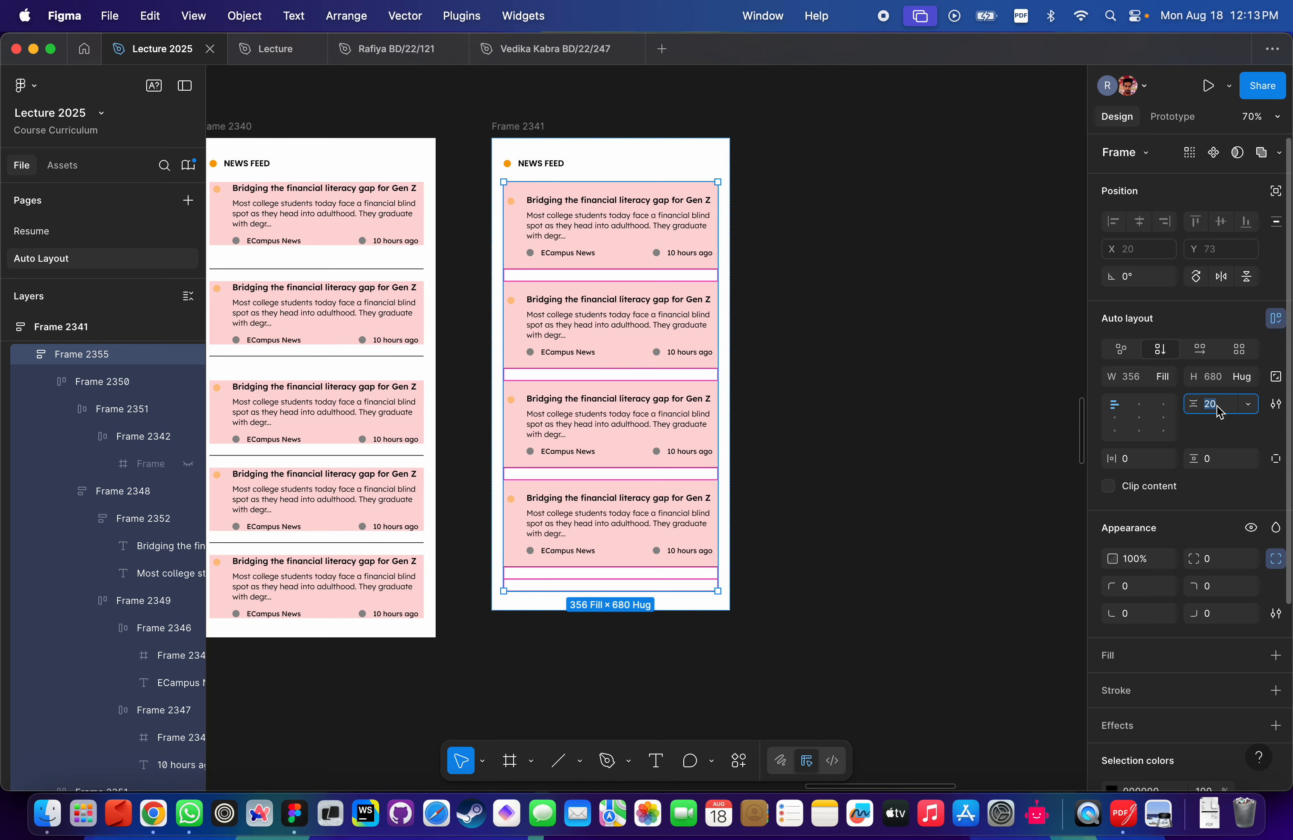
{"action": "type", "text": "0"}
{"action": "key", "text": "Return"}
{"action": "left_click", "coordinate": [841, 378]}
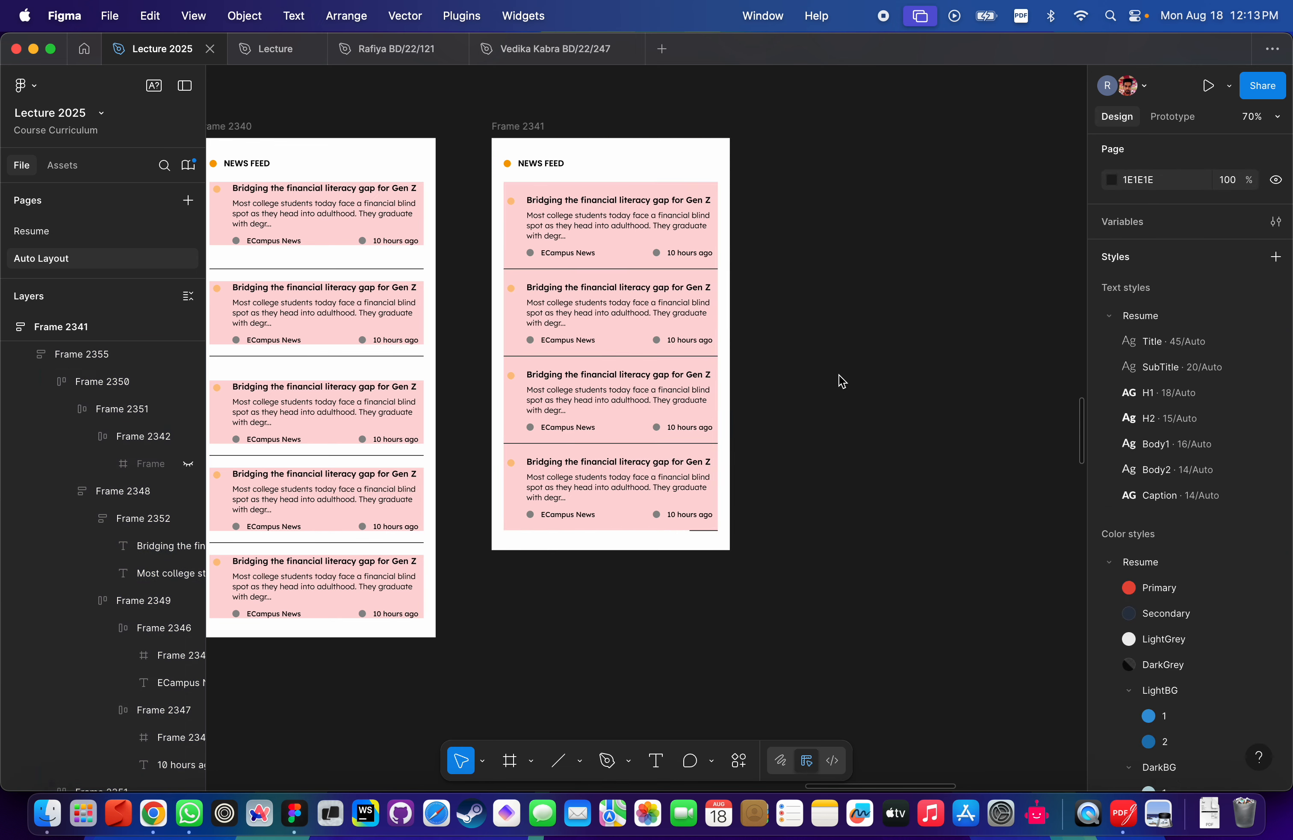
Remove the pink FFD8D8 fill from all the news cards in Frame 2341.
{"action": "left_click", "coordinate": [656, 277]}
{"action": "key", "text": "Return"}
{"action": "scroll", "coordinate": [1170, 617], "scroll_direction": "down", "scroll_amount": 10}
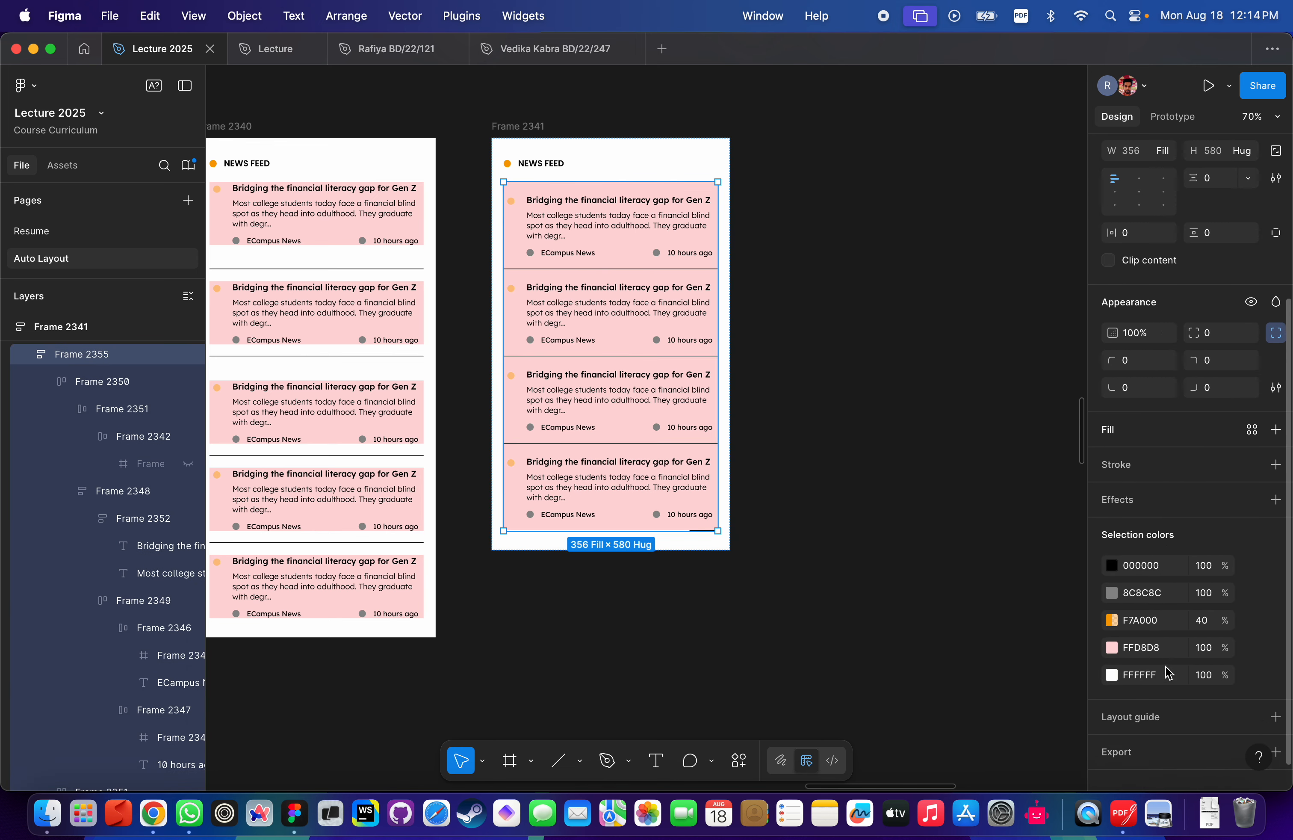
{"action": "left_click", "coordinate": [1276, 374]}
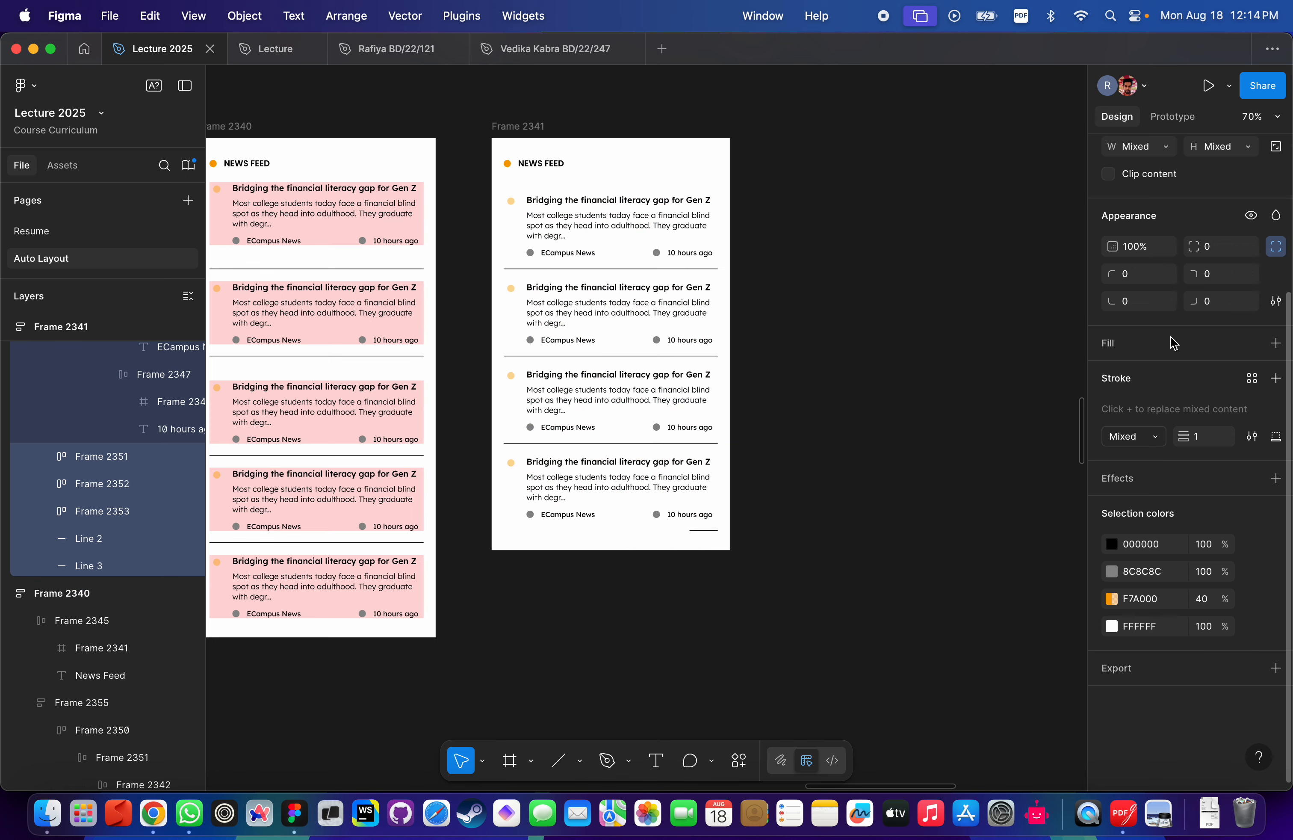
{"action": "left_click", "coordinate": [834, 327]}
{"action": "scroll", "coordinate": [835, 329], "scroll_direction": "up", "scroll_amount": 3}
{"action": "scroll", "coordinate": [835, 329], "scroll_direction": "left", "scroll_amount": 5}
{"action": "scroll", "coordinate": [835, 329], "scroll_direction": "up", "scroll_amount": 2}
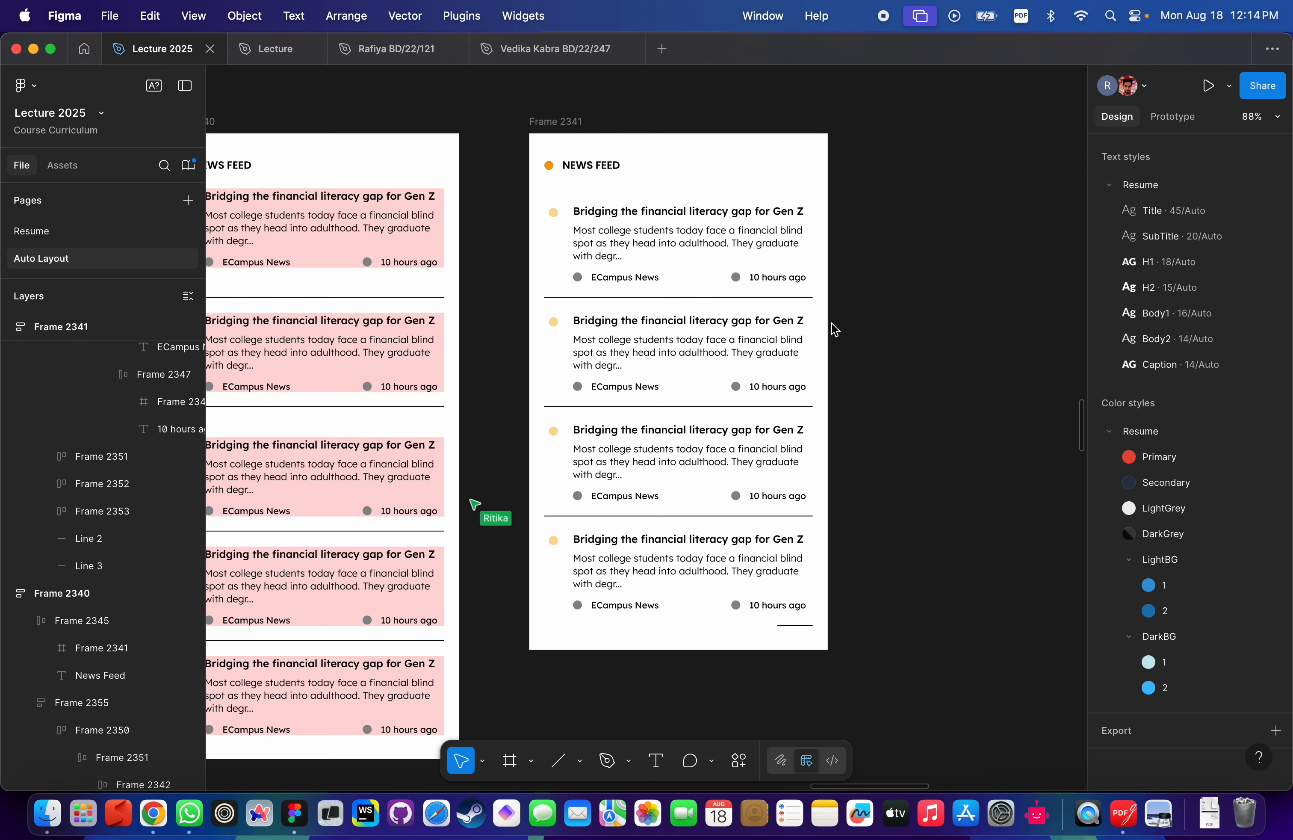
Try to change the black selection colour shared by all the items in the Frame 2341 news list.
{"action": "left_click", "coordinate": [556, 121]}
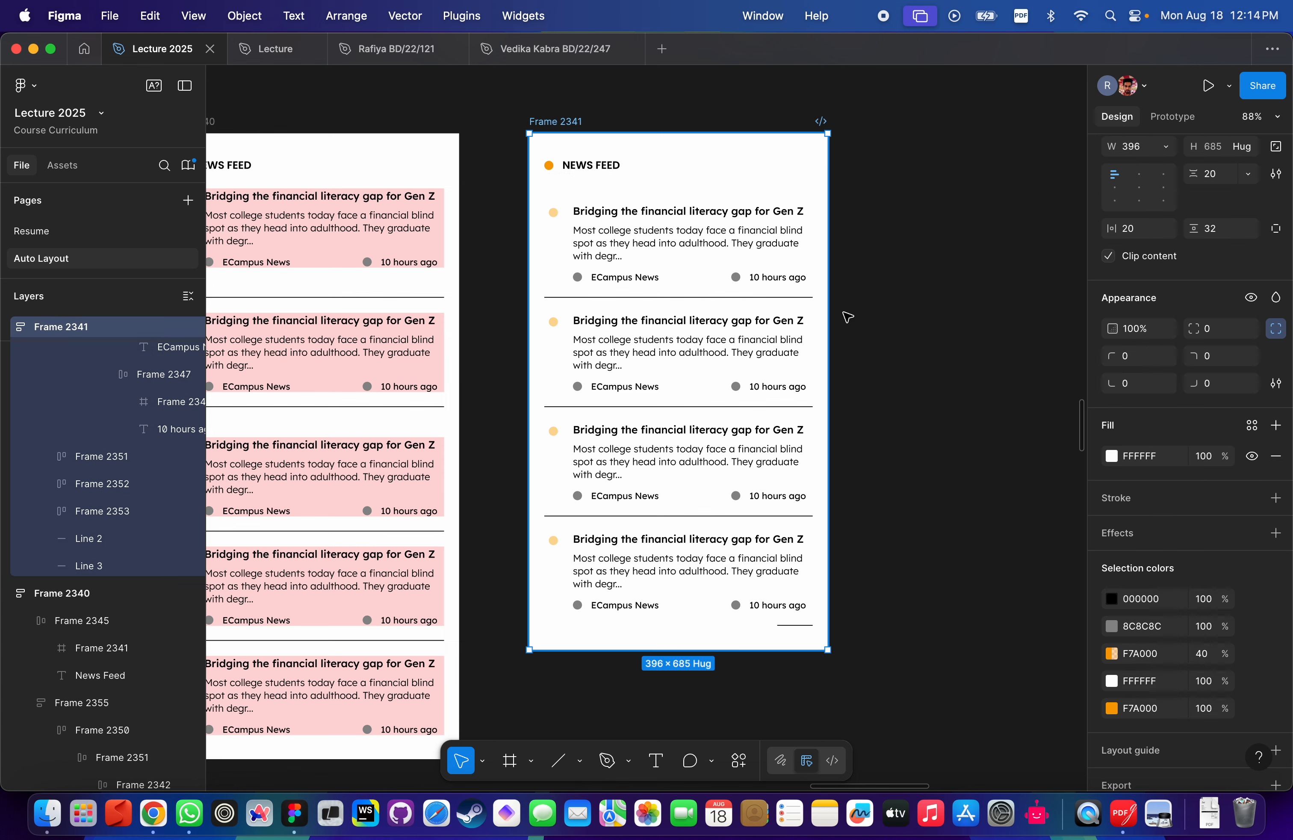
{"action": "key", "text": "Escape"}
{"action": "double_click", "coordinate": [710, 300]}
{"action": "left_click", "coordinate": [688, 266]}
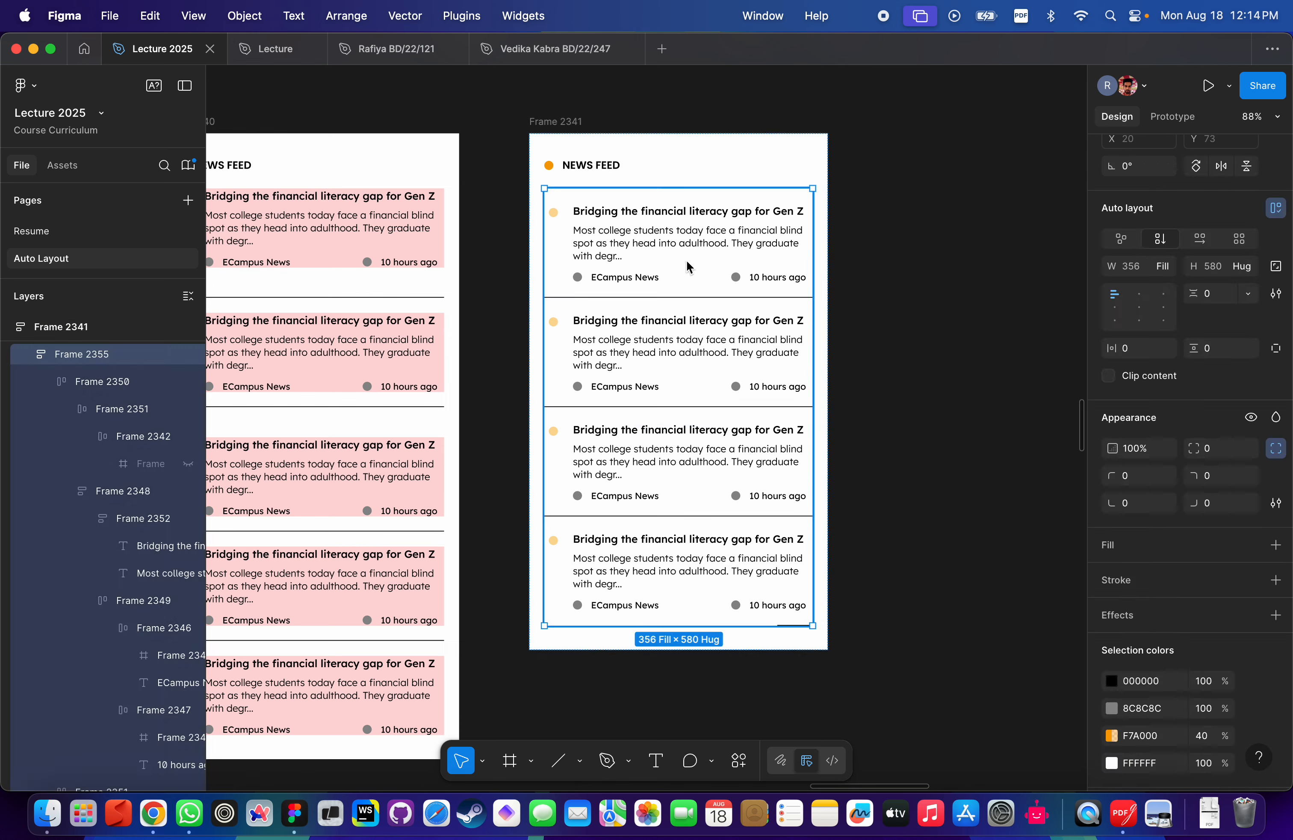
{"action": "key", "text": "Return"}
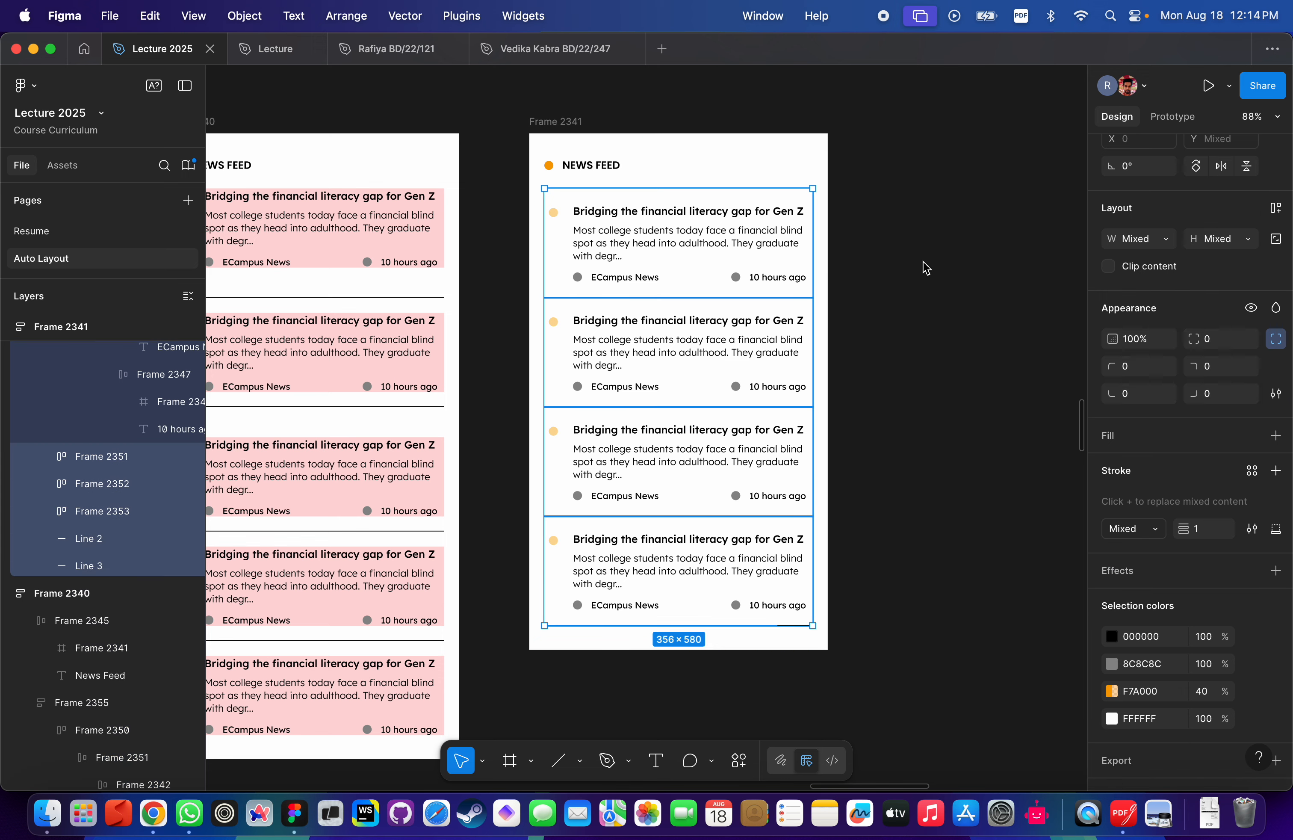
{"action": "scroll", "coordinate": [1164, 617], "scroll_direction": "down", "scroll_amount": 1}
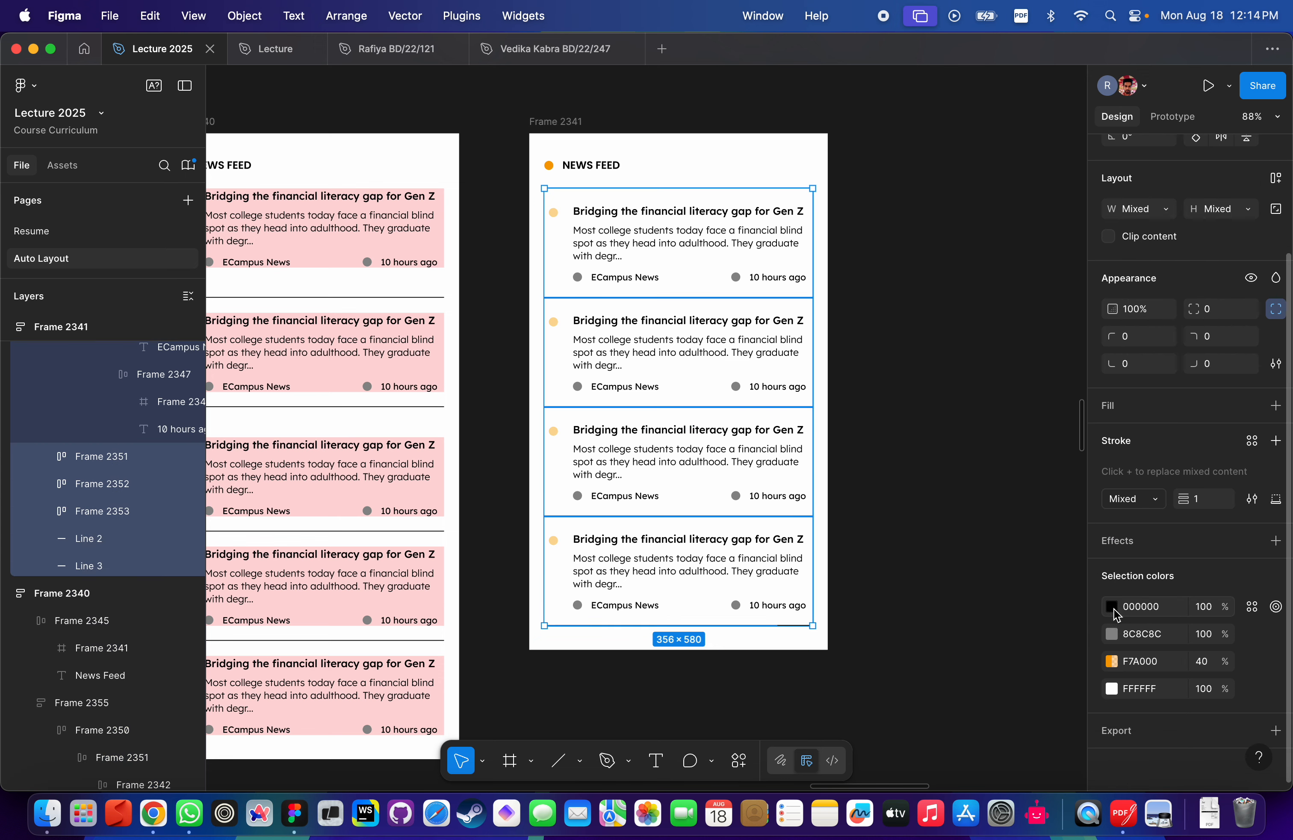
{"action": "left_click", "coordinate": [1114, 614]}
{"action": "left_click_drag", "start_coordinate": [982, 497], "coordinate": [883, 578]}
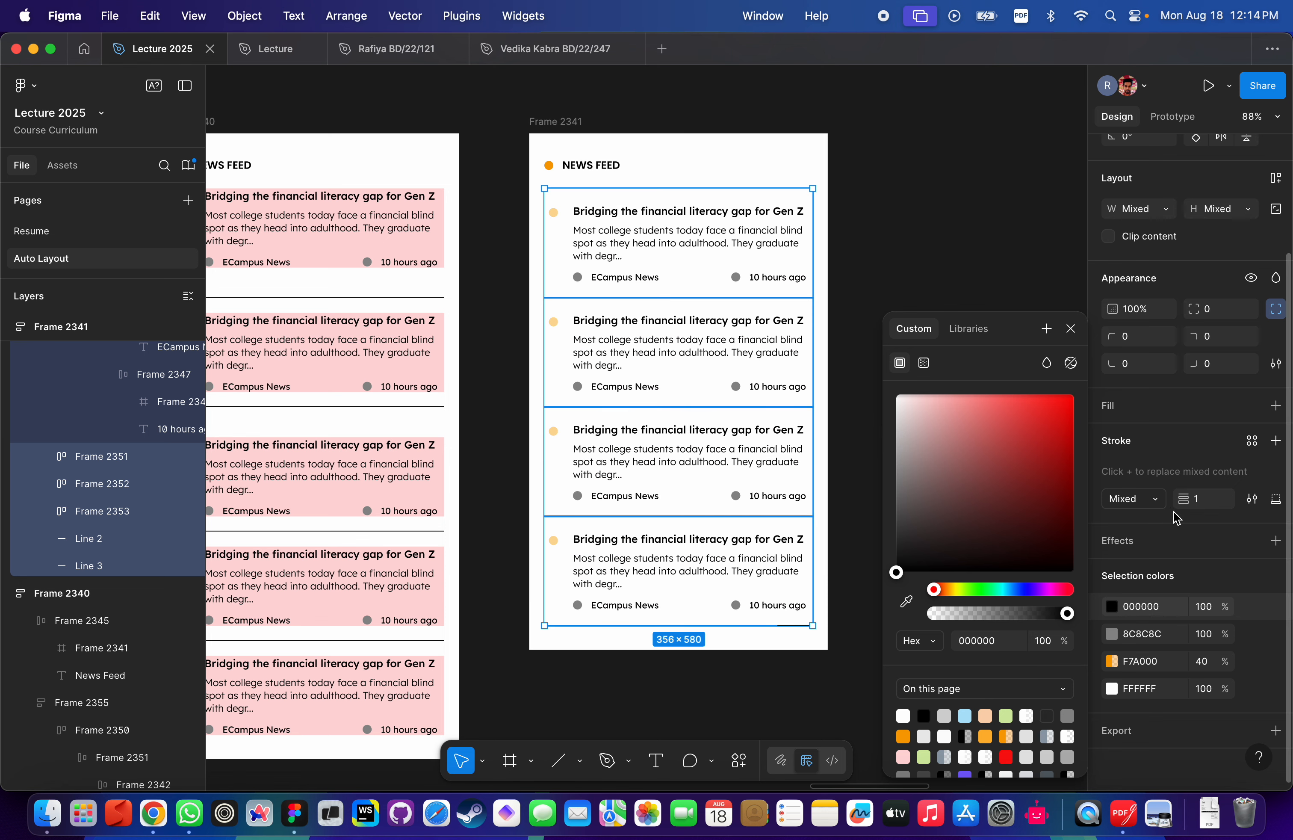
{"action": "left_click", "coordinate": [1159, 522]}
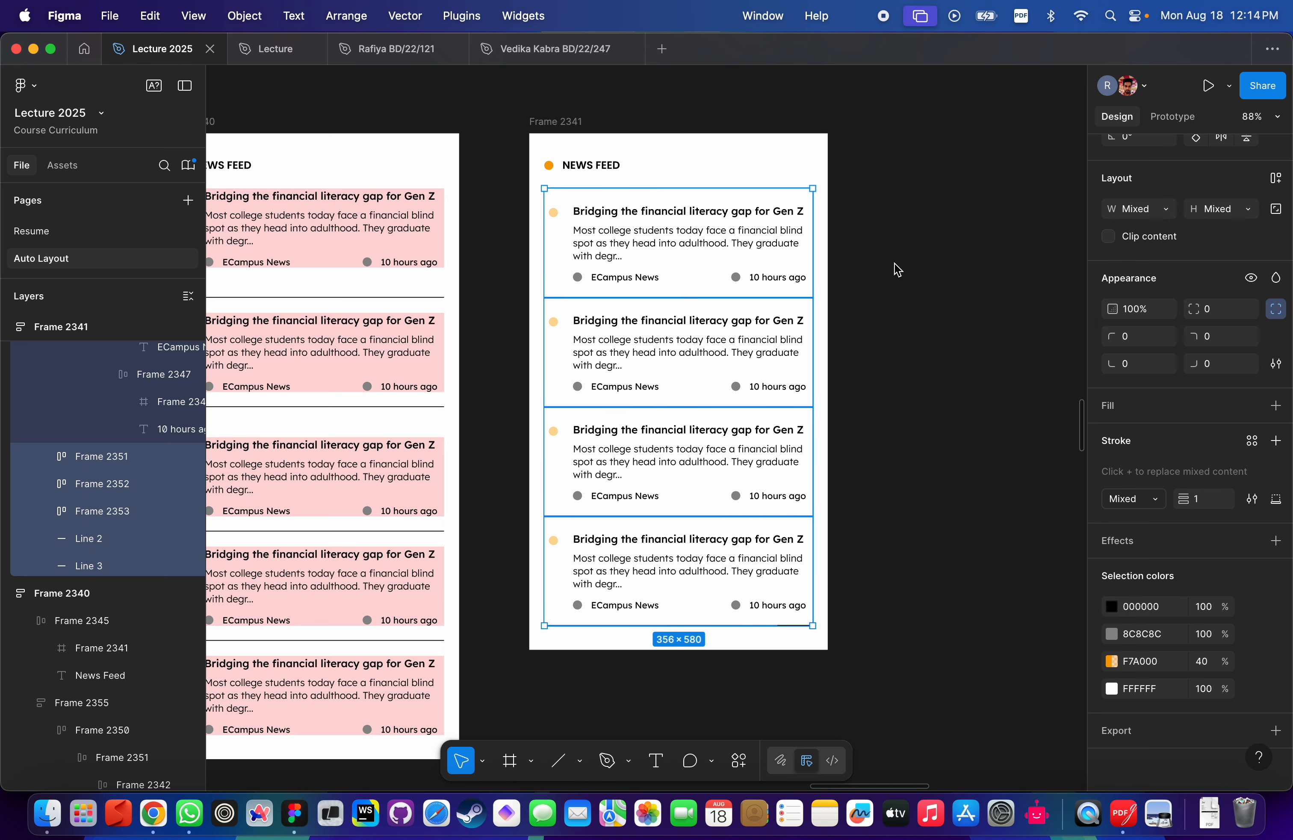
{"action": "left_click", "coordinate": [886, 291]}
{"action": "key", "text": "super+z"}
Examine the Line 2 and Line 3 layers and the lower edge of the news list in Frame 2341.
{"action": "left_click", "coordinate": [87, 539]}
{"action": "left_click", "coordinate": [89, 567], "text": "shift"}
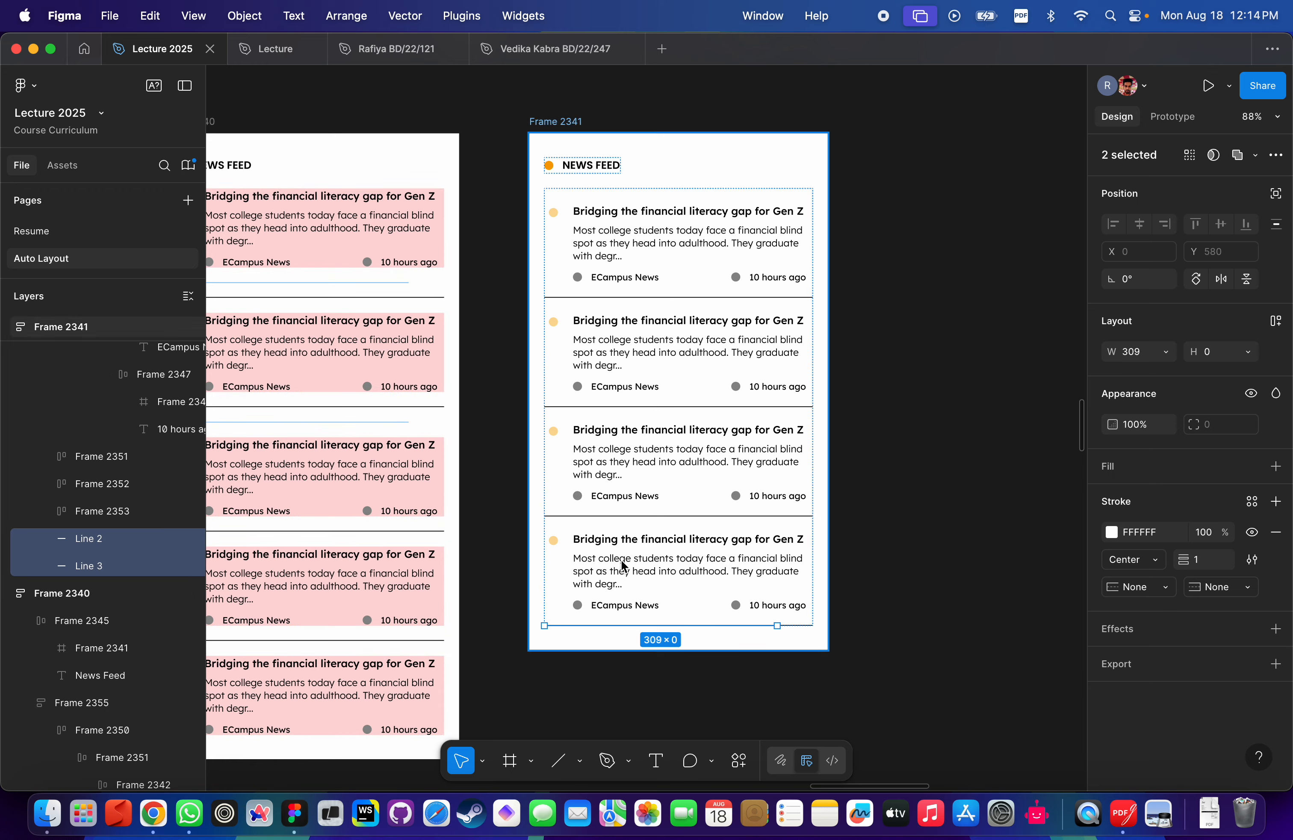
{"action": "left_click", "coordinate": [871, 523]}
{"action": "scroll", "coordinate": [714, 632], "scroll_direction": "up", "scroll_amount": 5}
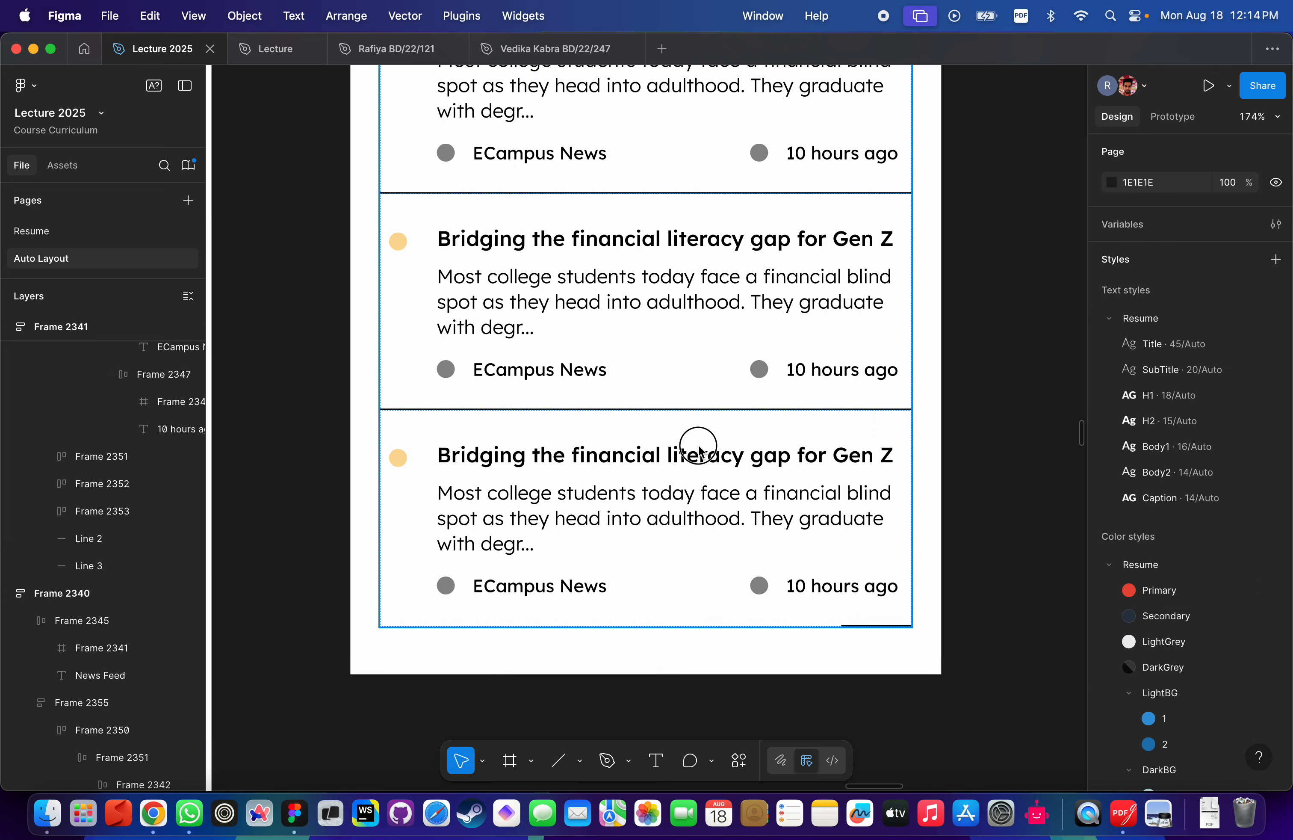
{"action": "left_click", "coordinate": [922, 600]}
{"action": "left_click", "coordinate": [1059, 580]}
{"action": "left_click", "coordinate": [872, 626]}
{"action": "scroll", "coordinate": [942, 551], "scroll_direction": "down", "scroll_amount": 5}
{"action": "left_click", "coordinate": [941, 551]}
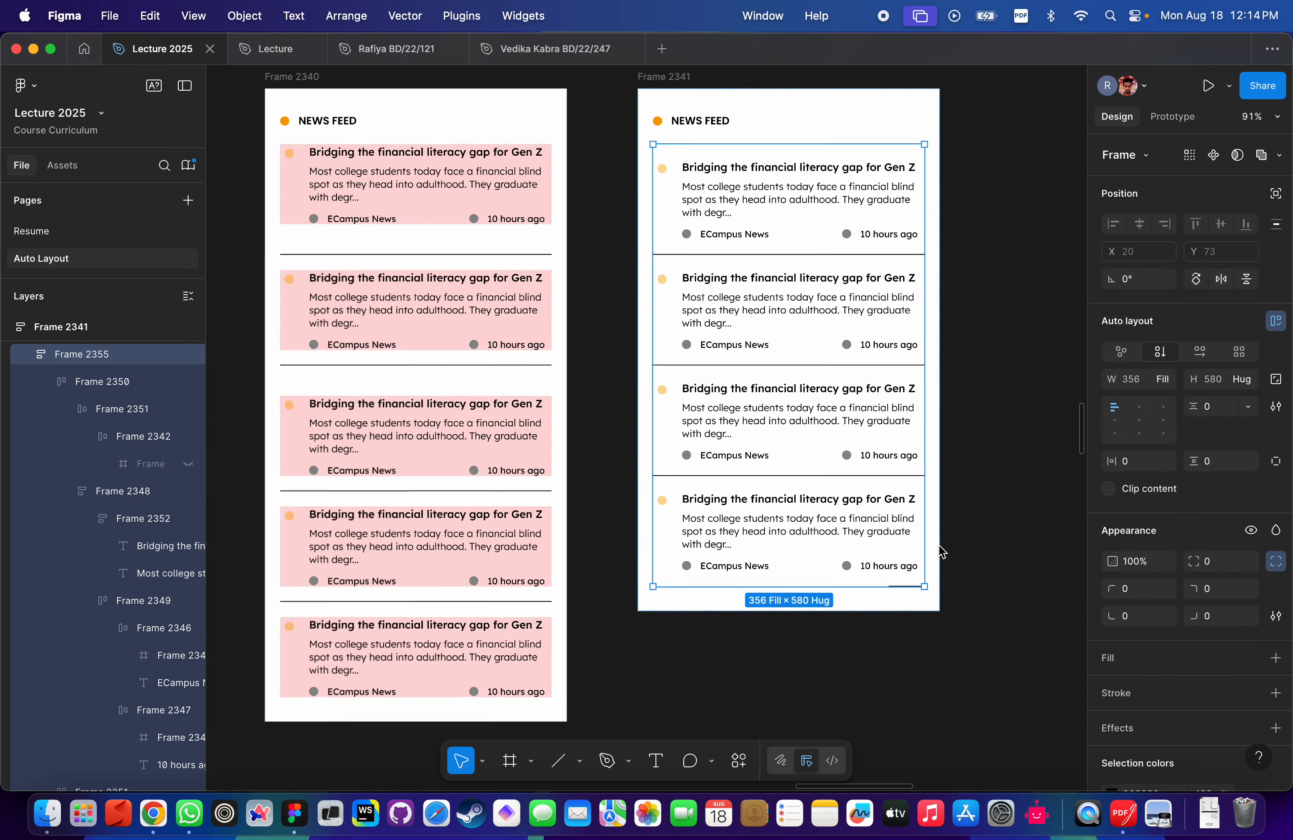
{"action": "left_click", "coordinate": [942, 551]}
{"action": "left_click", "coordinate": [942, 551]}
{"action": "left_click", "coordinate": [942, 551]}
{"action": "left_click", "coordinate": [942, 551]}
{"action": "key", "text": "Return"}
{"action": "key", "text": "Return"}
{"action": "key", "text": "shift+Return"}
{"action": "key", "text": "Return"}
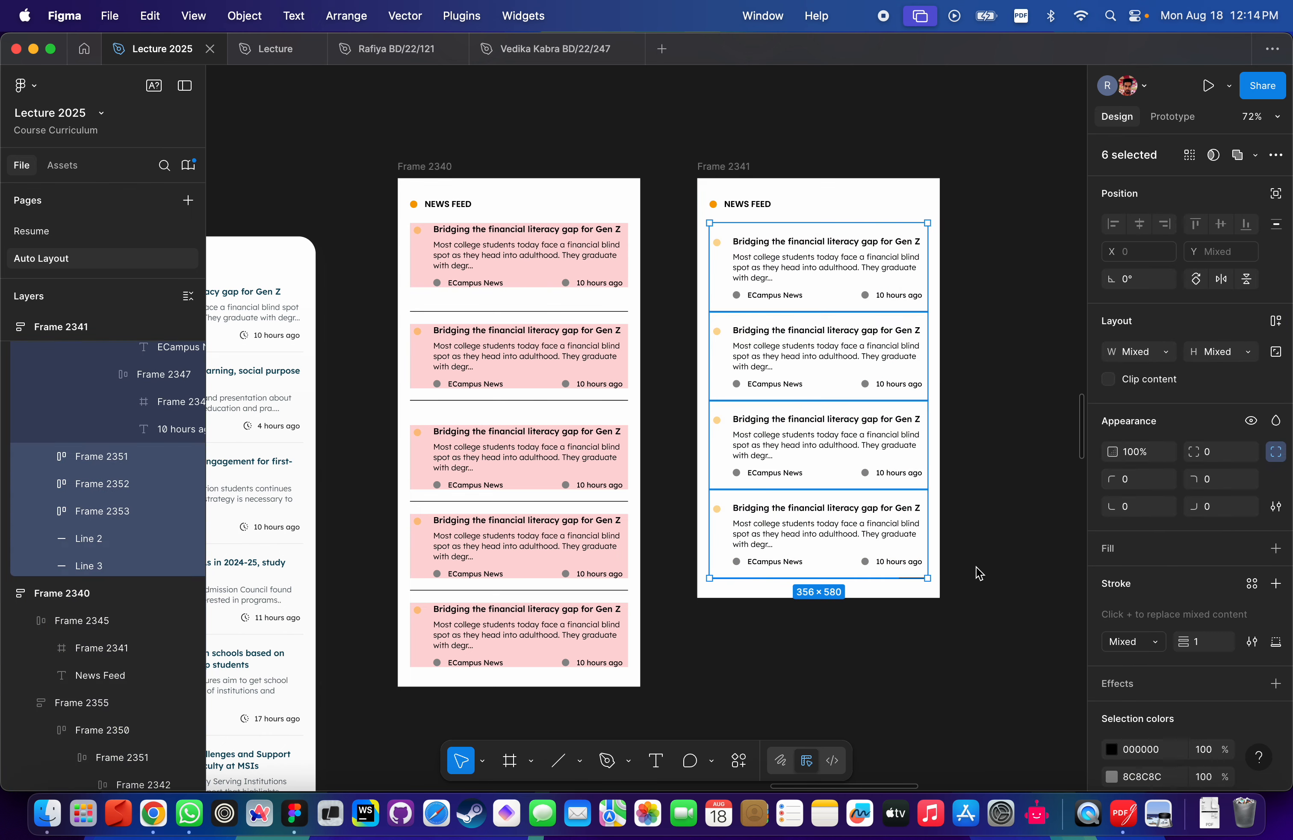
Try to pick out and adjust the stray line under the last news card directly on the canvas.
{"action": "left_click", "coordinate": [970, 621]}
{"action": "scroll", "coordinate": [887, 610], "scroll_direction": "up", "scroll_amount": 4}
{"action": "left_click", "coordinate": [795, 505]}
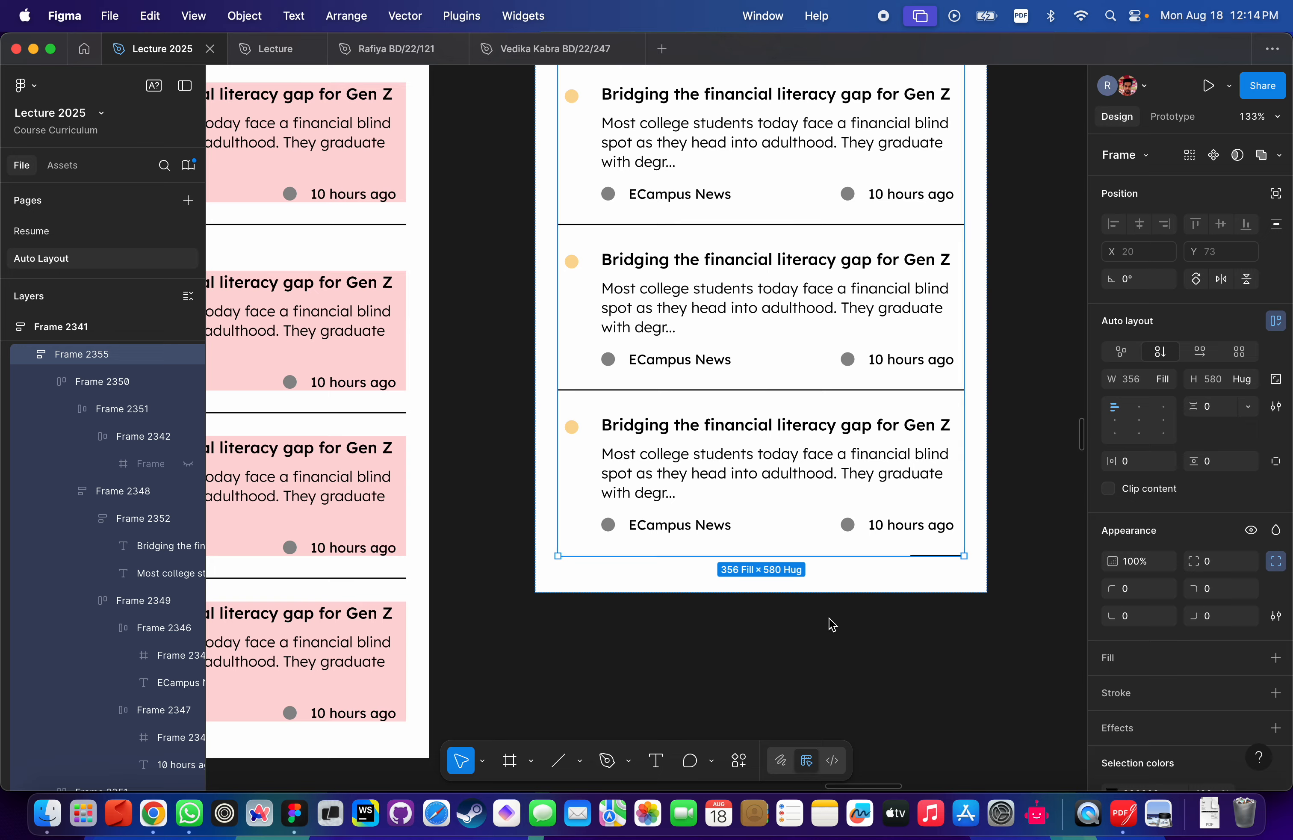
{"action": "left_click", "coordinate": [806, 494]}
{"action": "left_click", "coordinate": [807, 494]}
{"action": "scroll", "coordinate": [807, 495], "scroll_direction": "down", "scroll_amount": 3}
{"action": "scroll", "coordinate": [889, 575], "scroll_direction": "up", "scroll_amount": 3}
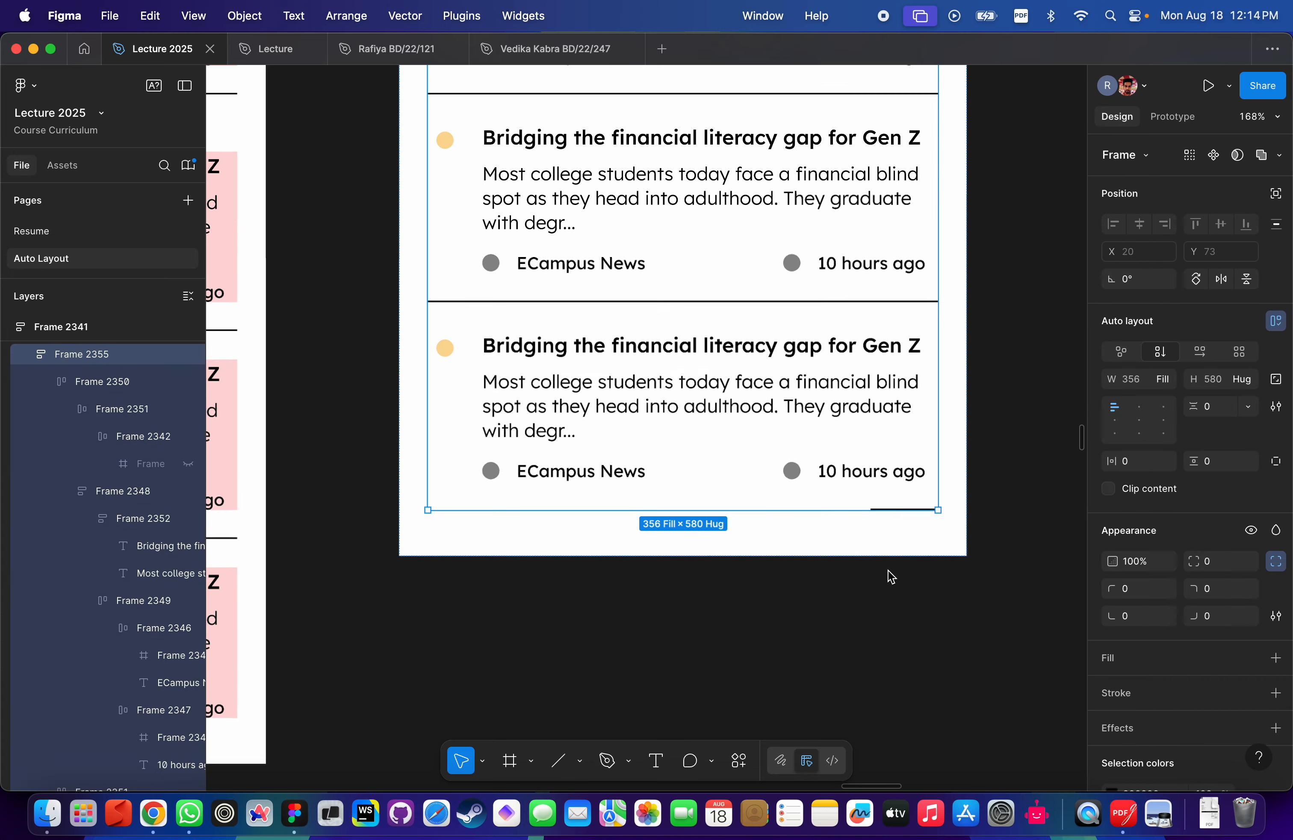
{"action": "left_click", "coordinate": [823, 479]}
{"action": "scroll", "coordinate": [823, 479], "scroll_direction": "up", "scroll_amount": 5}
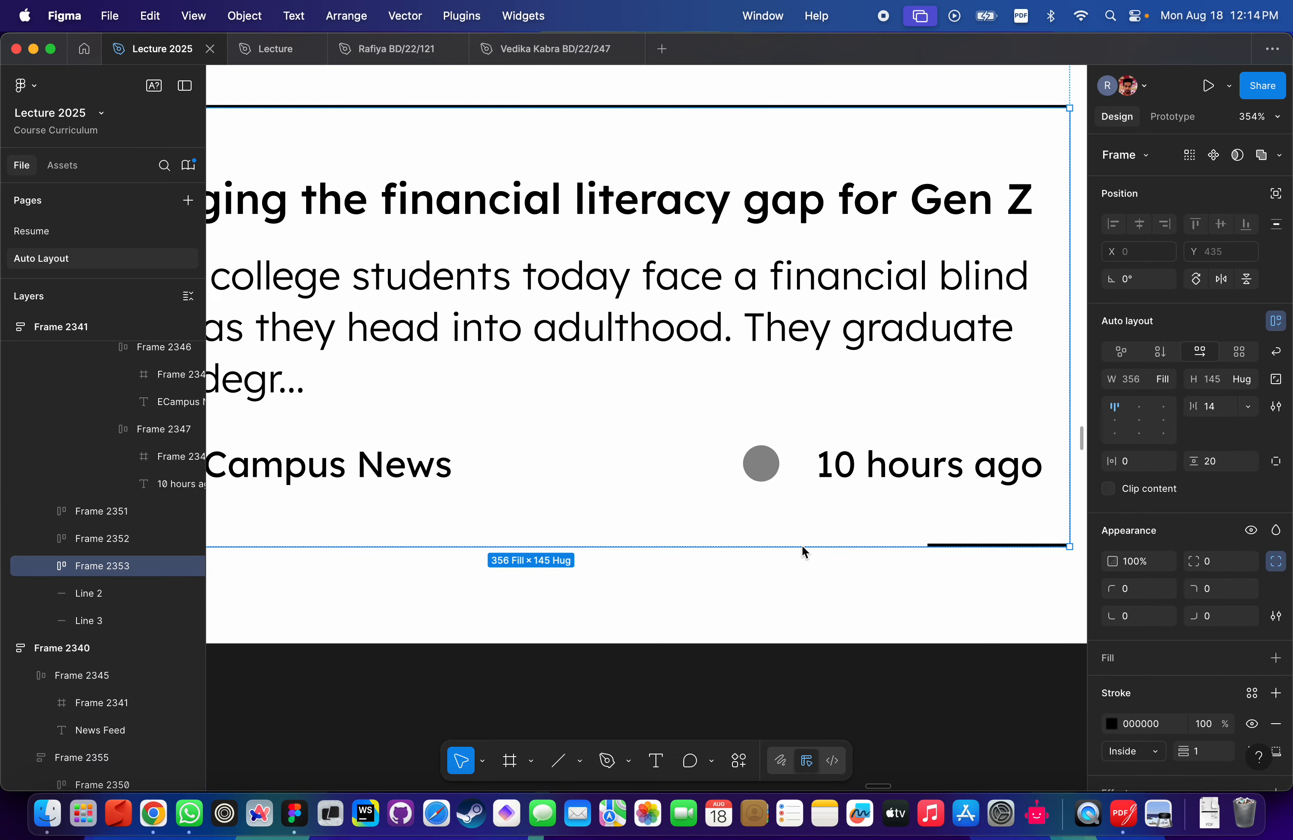
{"action": "left_click_drag", "start_coordinate": [802, 546], "coordinate": [803, 574]}
{"action": "key", "text": "ctrl+z"}
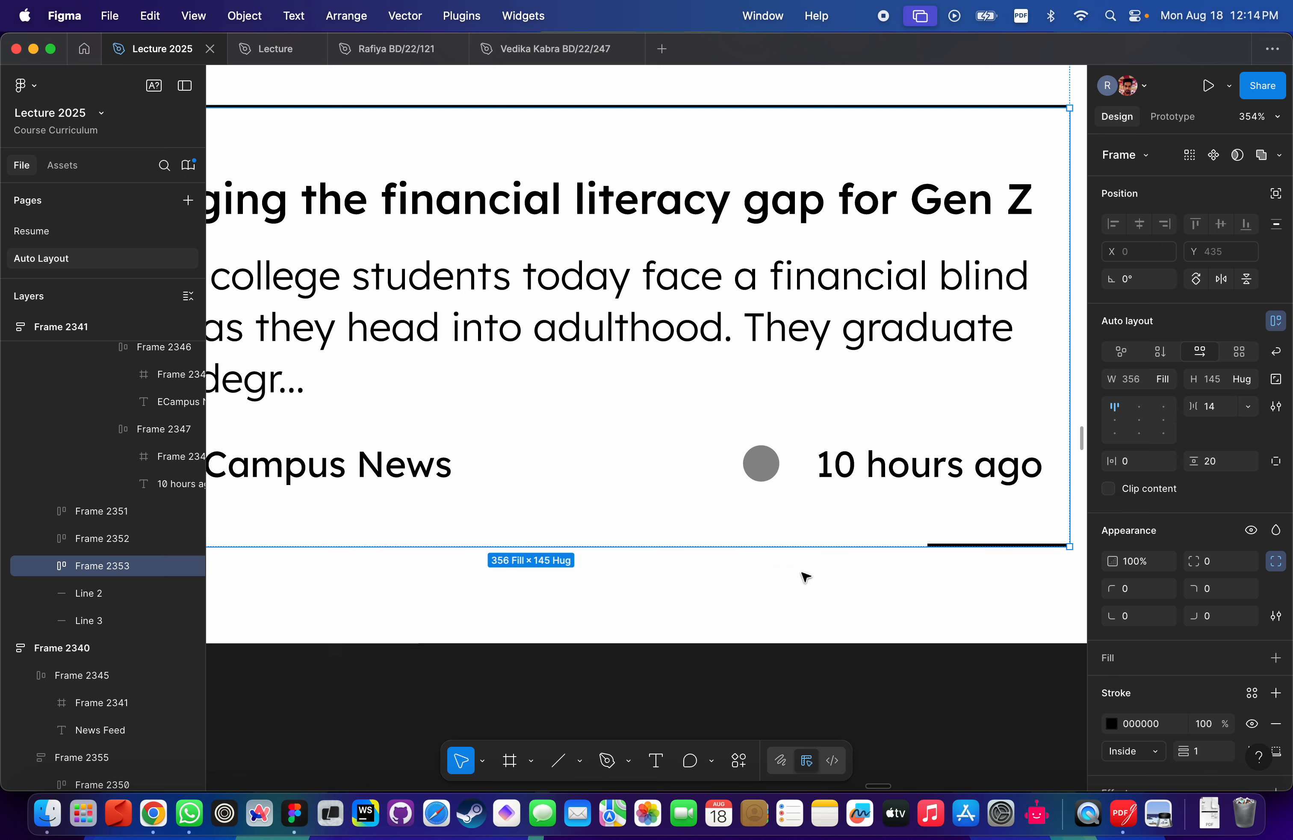
Delete the leftover Line 2 and Line 3 layers from the news list in Frame 2341.
{"action": "left_click", "coordinate": [109, 595]}
{"action": "scroll", "coordinate": [359, 558], "scroll_direction": "down", "scroll_amount": 3}
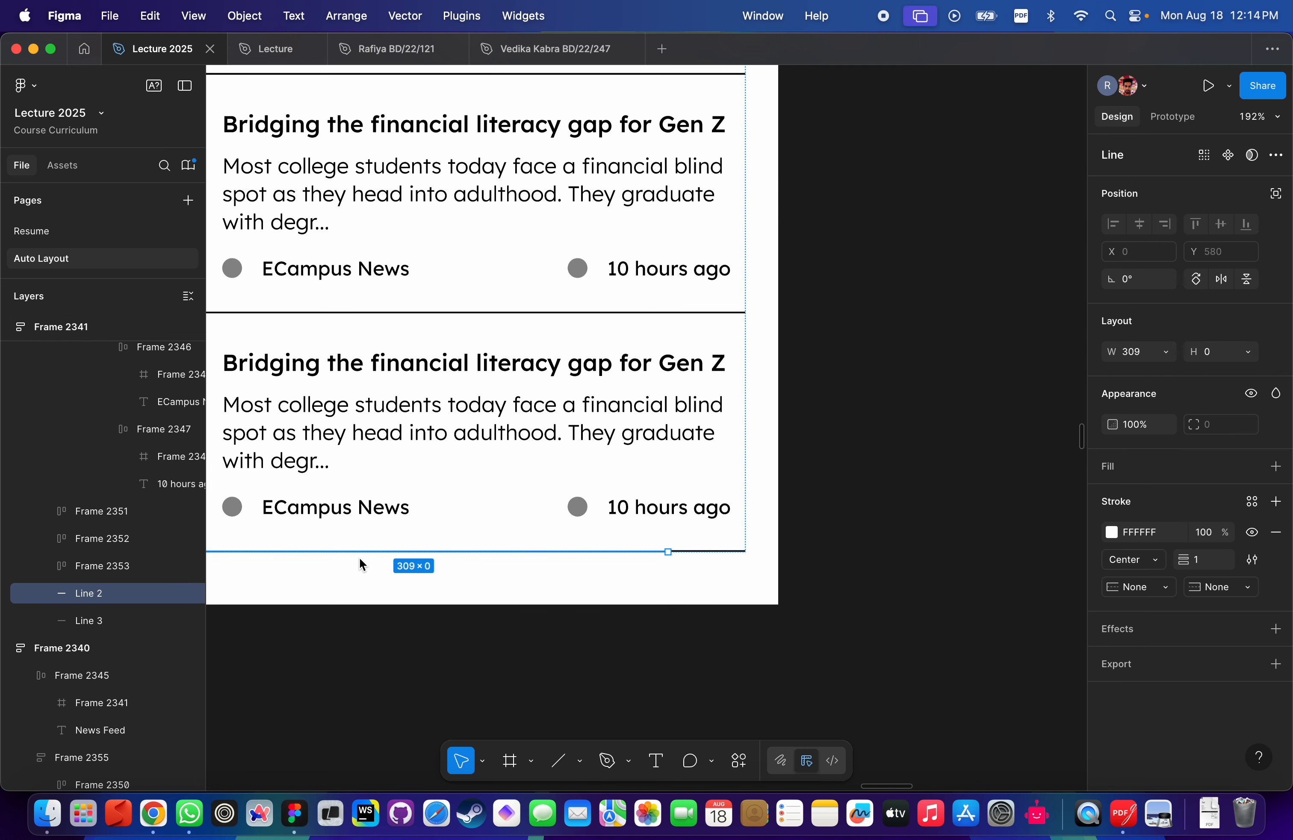
{"action": "key", "text": "Delete"}
{"action": "left_click", "coordinate": [120, 594]}
{"action": "key", "text": "Delete"}
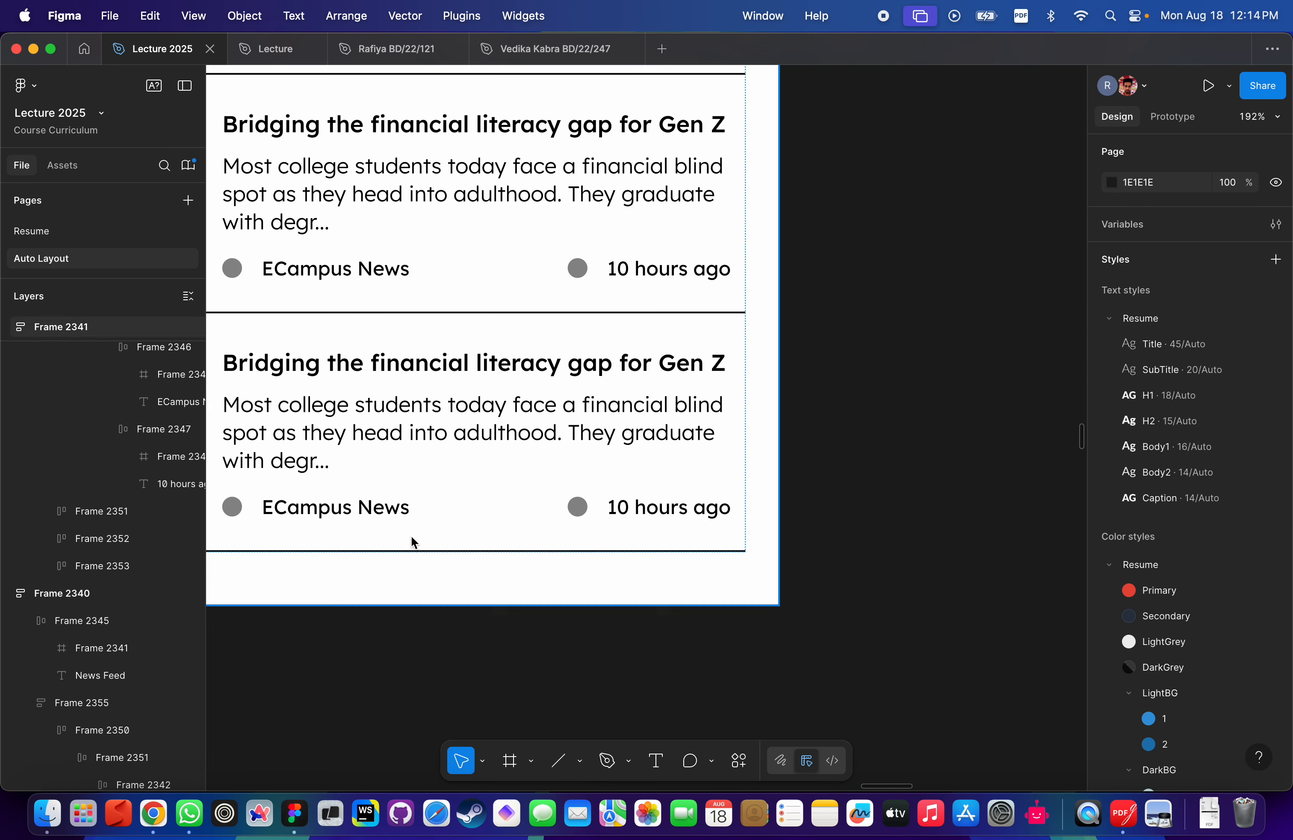
{"action": "scroll", "coordinate": [430, 534], "scroll_direction": "down", "scroll_amount": 5}
{"action": "scroll", "coordinate": [753, 533], "scroll_direction": "down", "scroll_amount": 5}
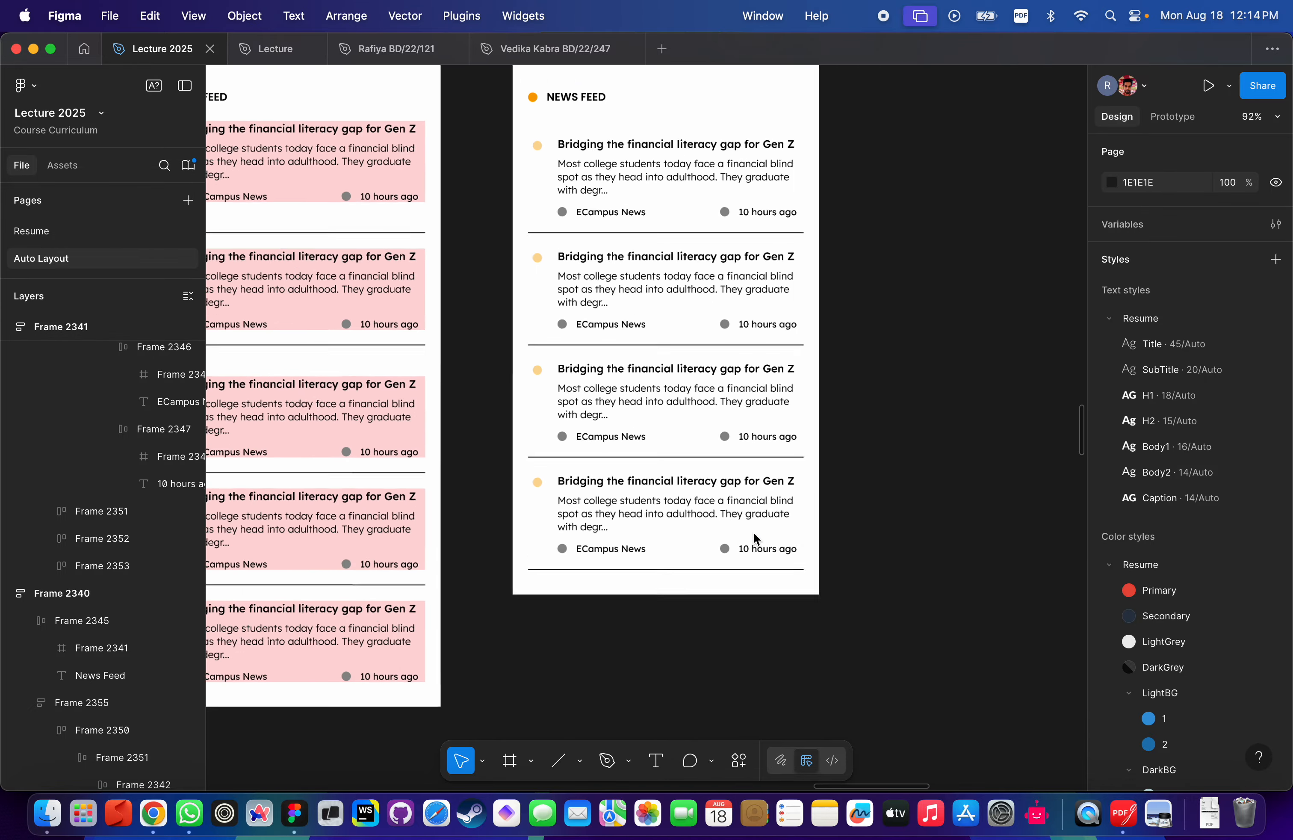
Set the stroke colour of all four news cards in Frame 2341 to light grey C5C5C5.
{"action": "left_click", "coordinate": [670, 375]}
{"action": "scroll", "coordinate": [583, 346], "scroll_direction": "up", "scroll_amount": 5}
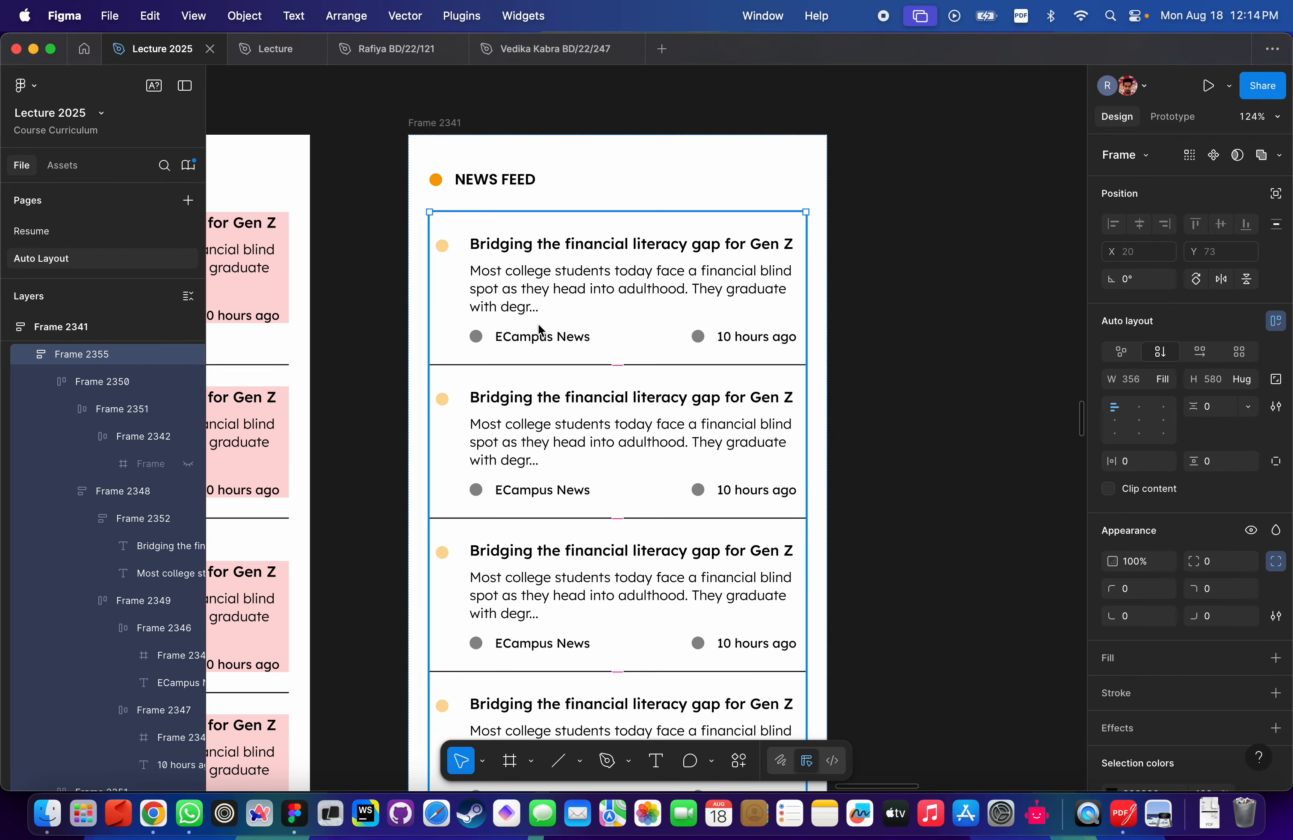
{"action": "double_click", "coordinate": [551, 310]}
{"action": "left_click", "coordinate": [602, 422], "text": "shift"}
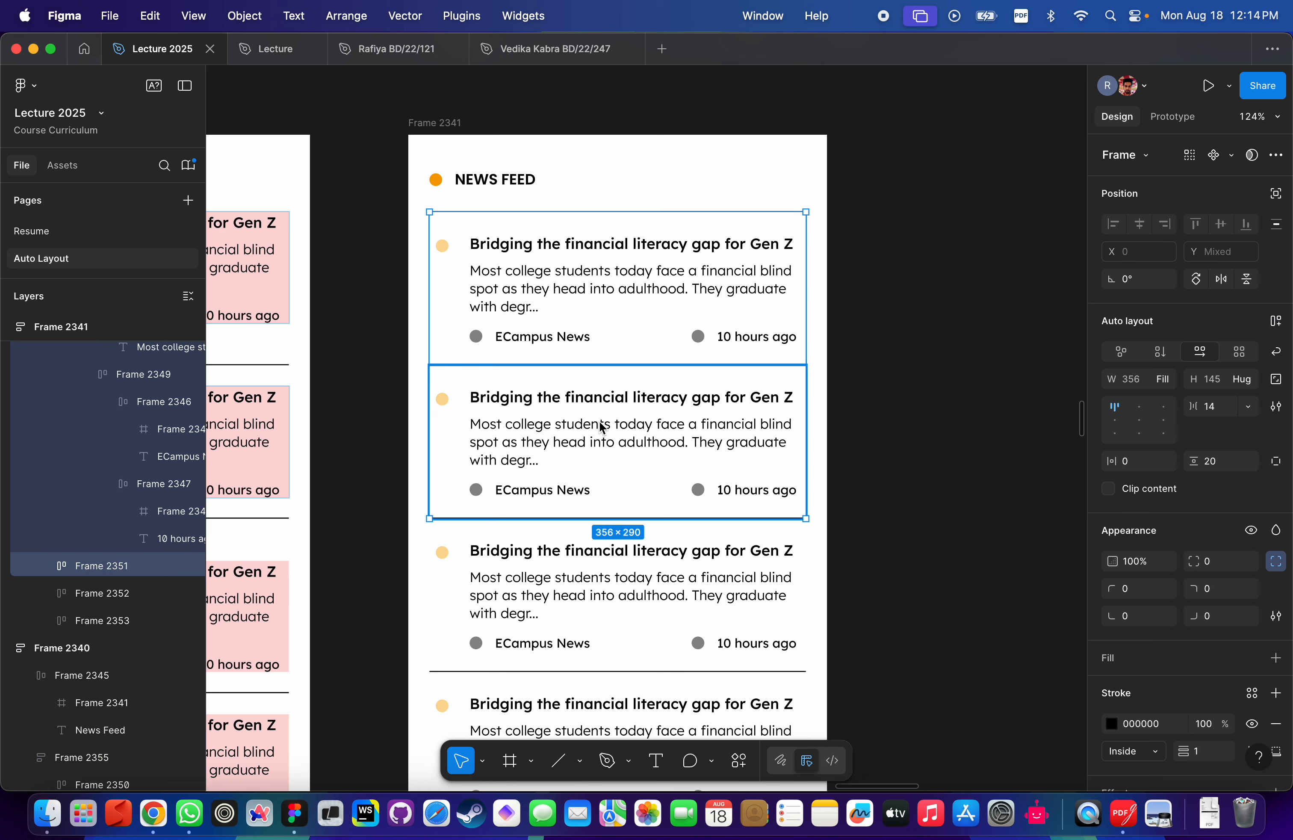
{"action": "left_click", "coordinate": [625, 586], "text": "shift"}
{"action": "scroll", "coordinate": [622, 586], "scroll_direction": "down", "scroll_amount": 3}
{"action": "left_click", "coordinate": [658, 563], "text": "shift"}
{"action": "scroll", "coordinate": [1254, 602], "scroll_direction": "down", "scroll_amount": 2}
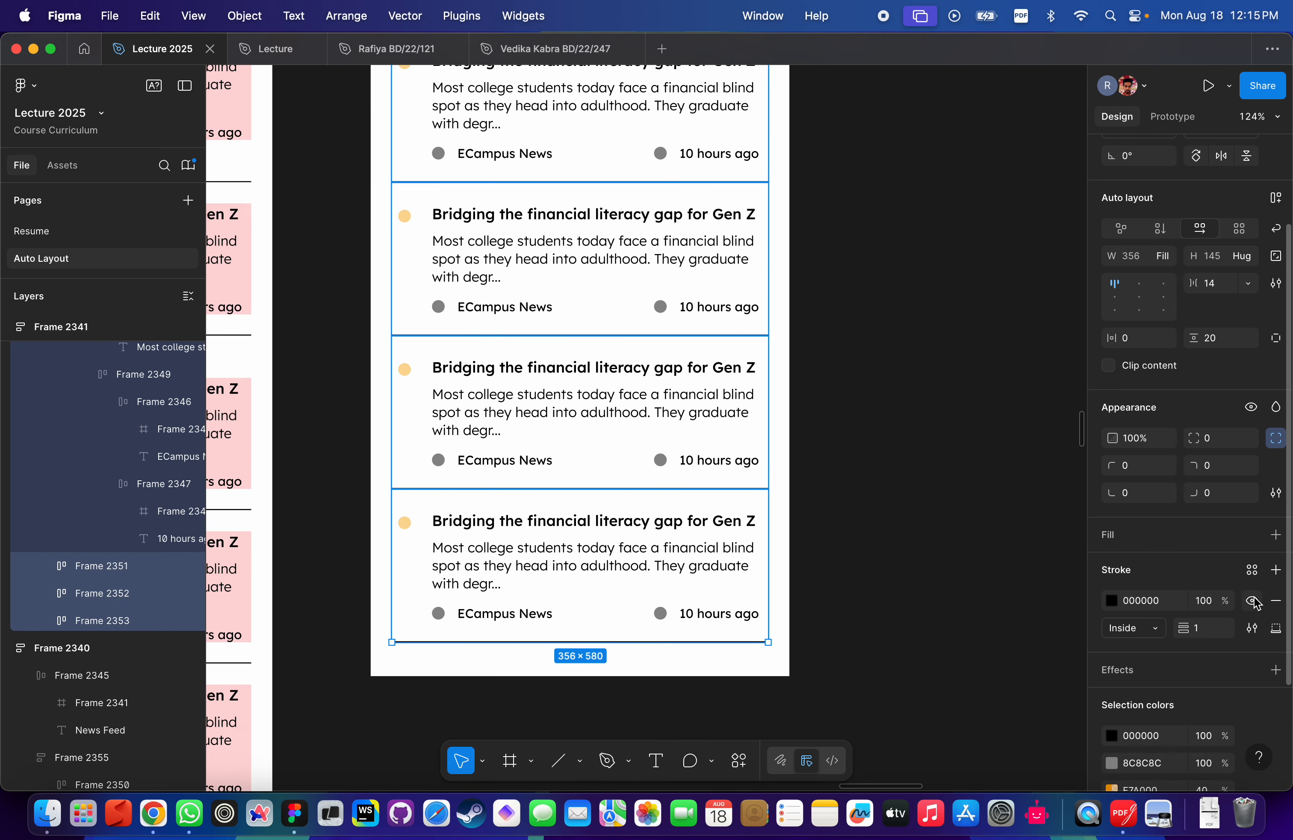
{"action": "left_click", "coordinate": [1111, 601]}
{"action": "left_click", "coordinate": [976, 503]}
{"action": "key", "text": "i"}
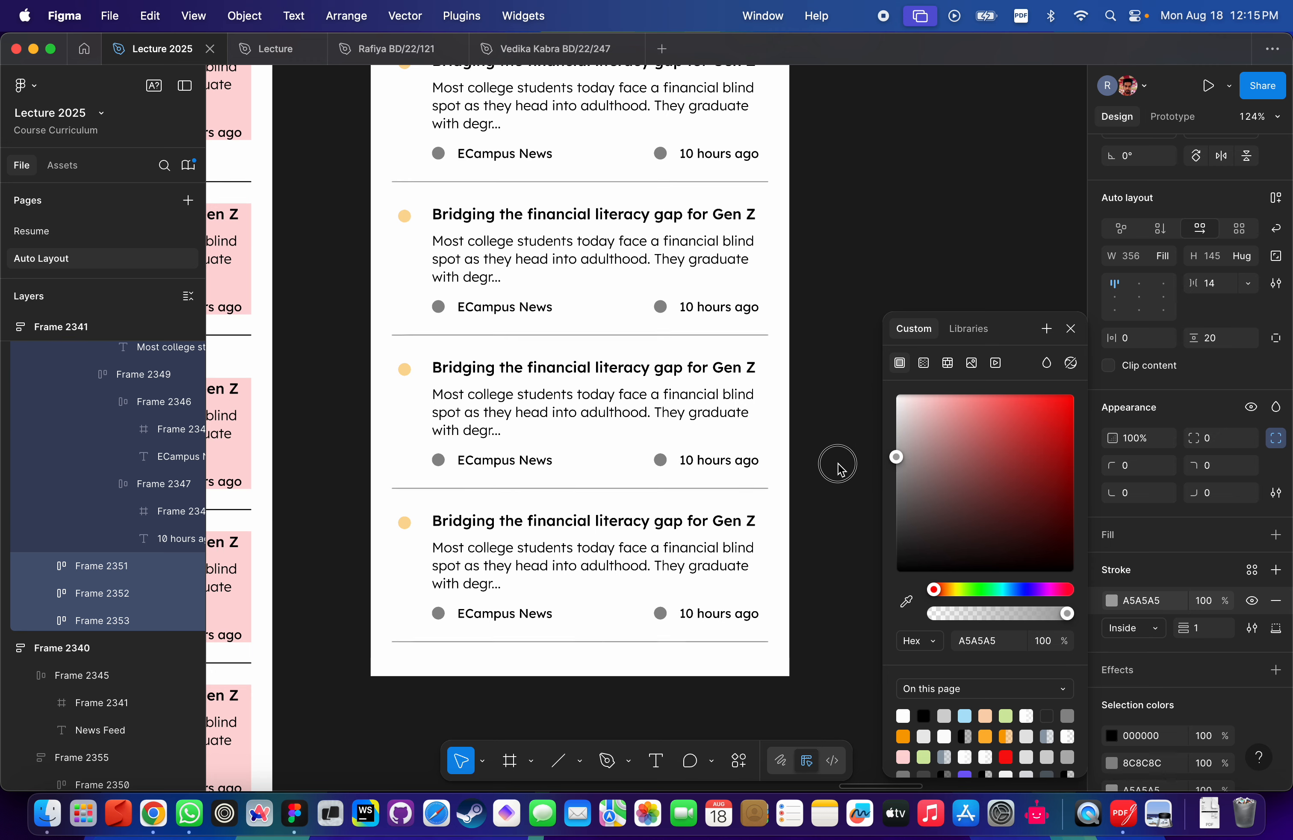
{"action": "left_click", "coordinate": [830, 441]}
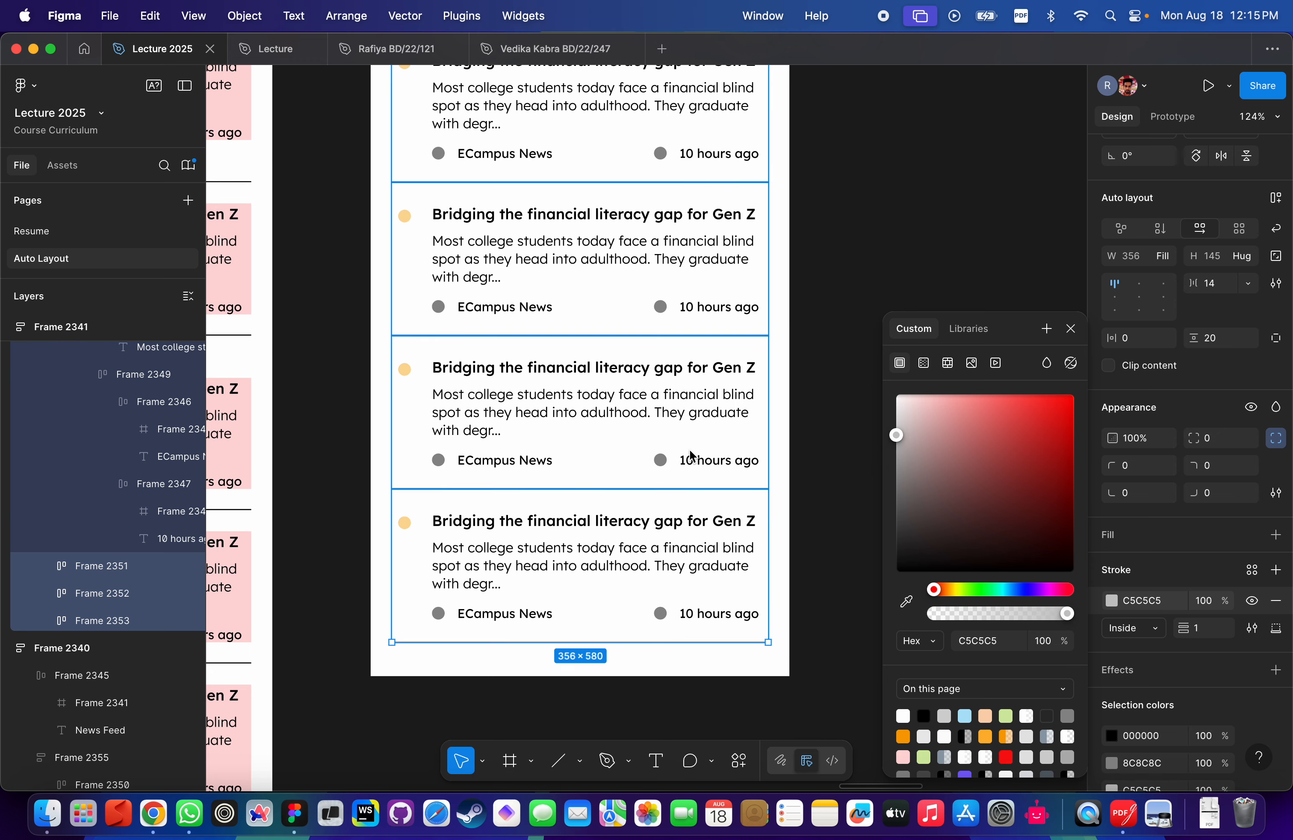
{"action": "scroll", "coordinate": [688, 455], "scroll_direction": "down", "scroll_amount": 5}
{"action": "left_click", "coordinate": [785, 512]}
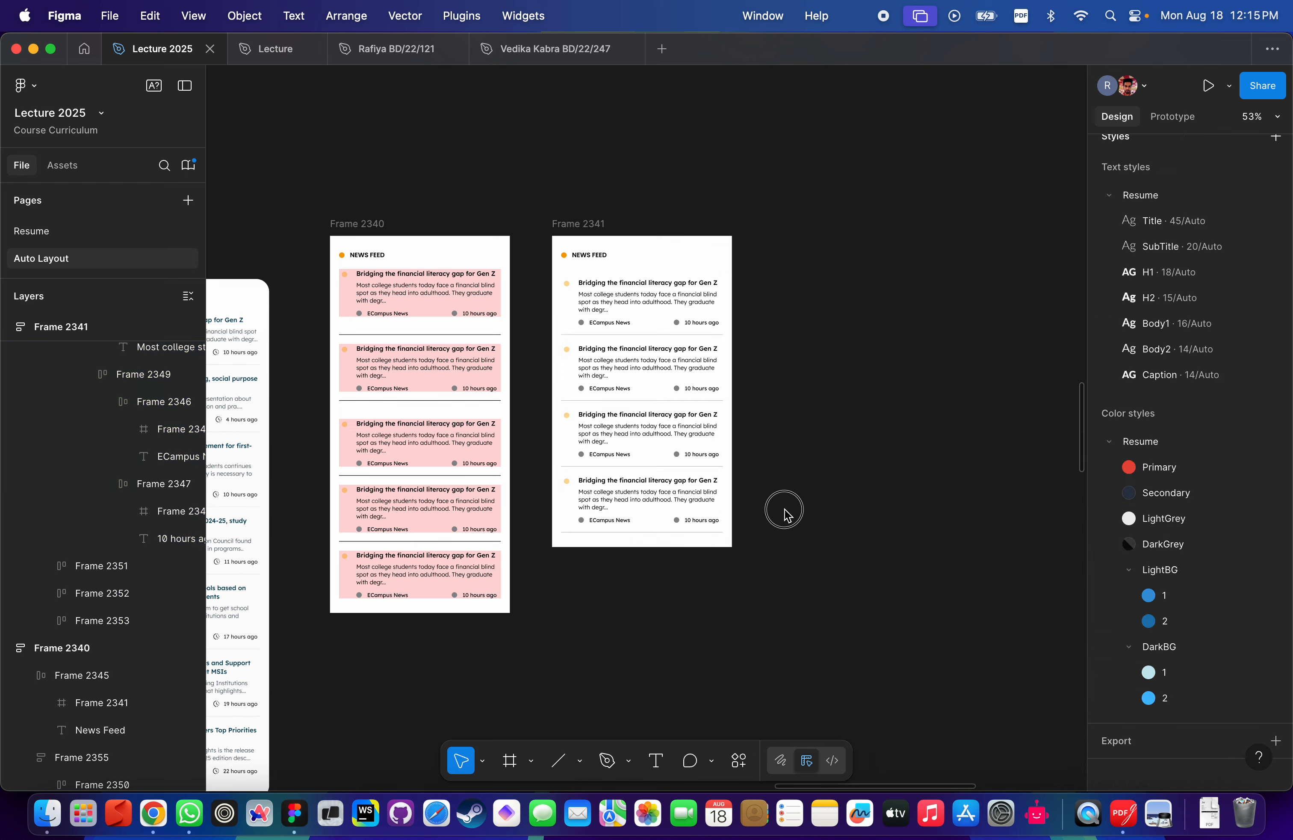
Review the spacing and grey dividers of the four cards in the Frame 2341 news feed.
{"action": "left_click", "coordinate": [632, 372]}
{"action": "scroll", "coordinate": [636, 373], "scroll_direction": "up", "scroll_amount": 5}
{"action": "scroll", "coordinate": [655, 408], "scroll_direction": "up", "scroll_amount": 3}
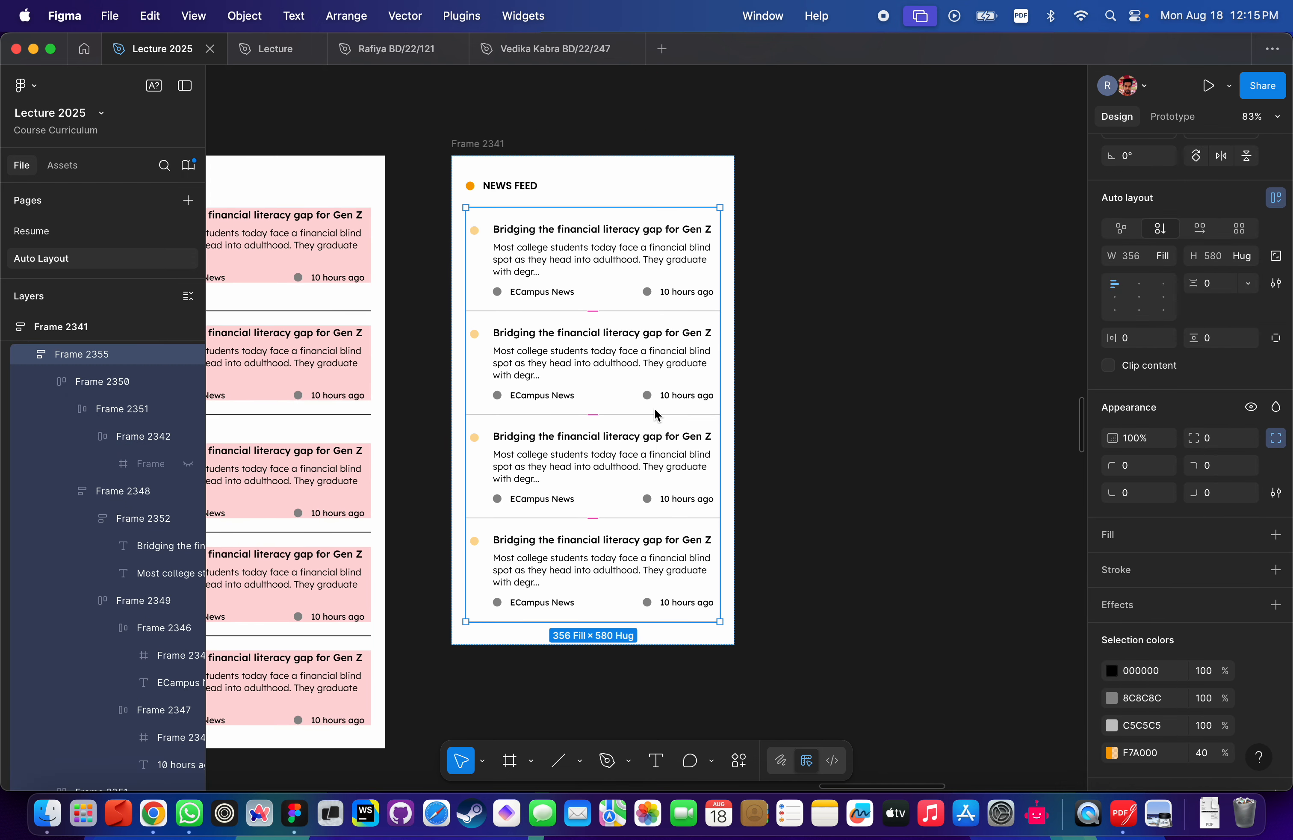
{"action": "scroll", "coordinate": [616, 491], "scroll_direction": "down", "scroll_amount": 3}
{"action": "scroll", "coordinate": [617, 491], "scroll_direction": "right", "scroll_amount": 2}
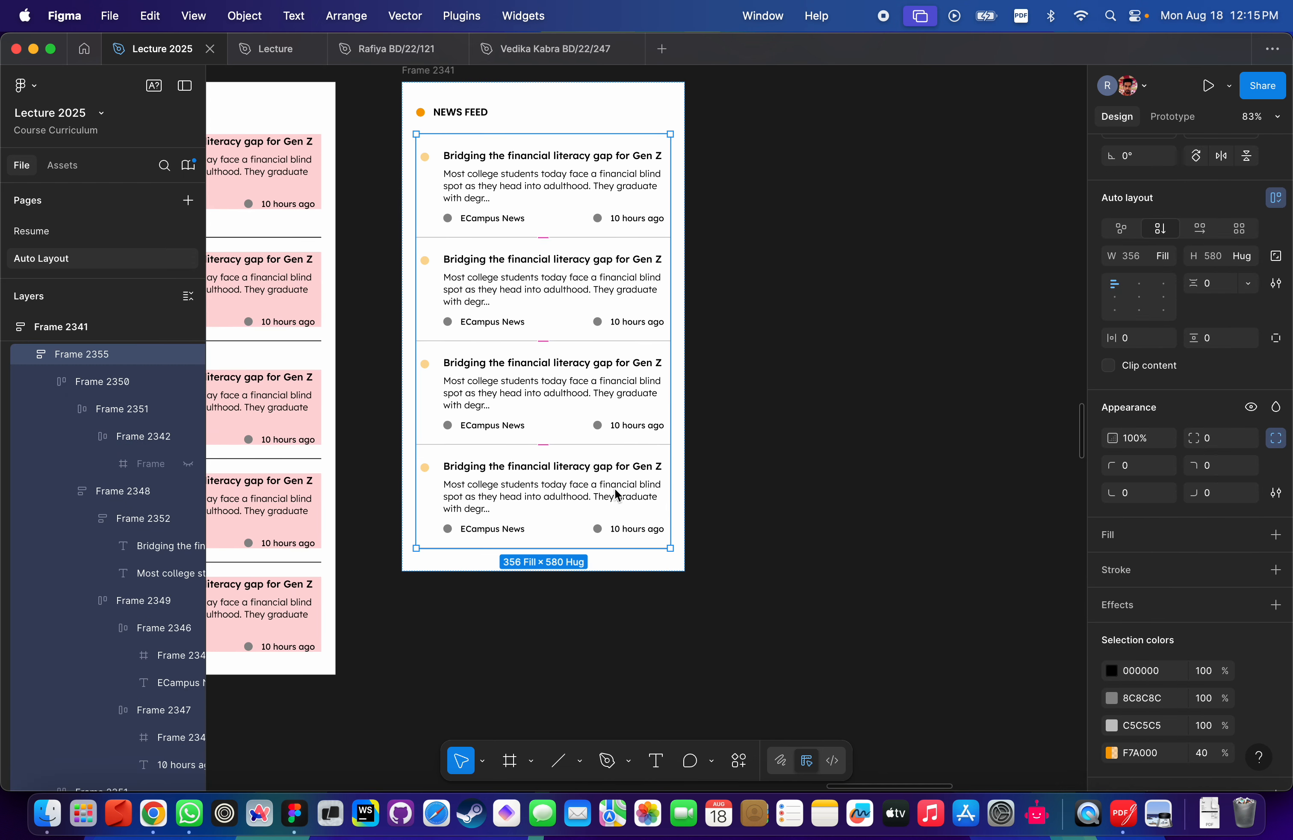
{"action": "left_click", "coordinate": [823, 419]}
{"action": "scroll", "coordinate": [751, 347], "scroll_direction": "up", "scroll_amount": 3}
{"action": "scroll", "coordinate": [751, 347], "scroll_direction": "left", "scroll_amount": 4}
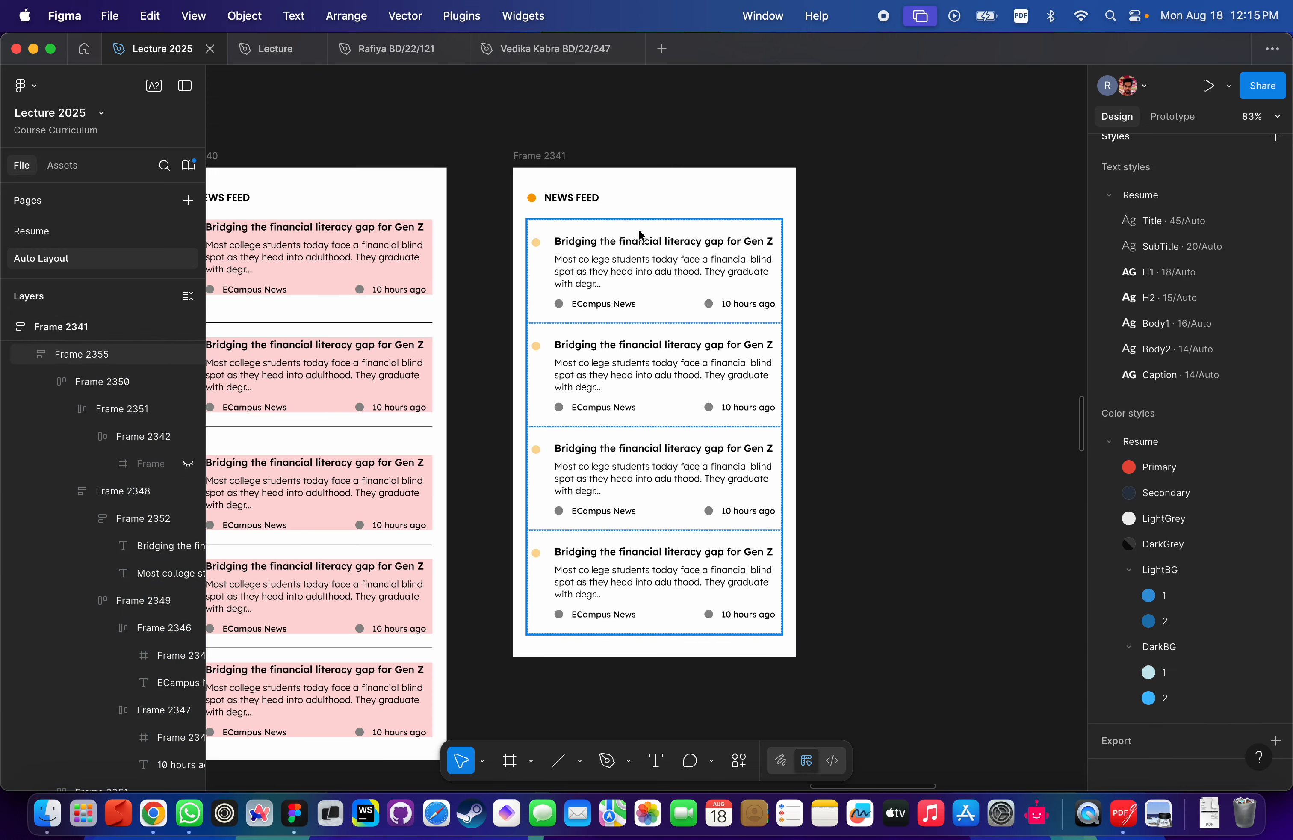
{"action": "scroll", "coordinate": [657, 174], "scroll_direction": "down", "scroll_amount": 2}
{"action": "scroll", "coordinate": [658, 174], "scroll_direction": "up", "scroll_amount": 4}
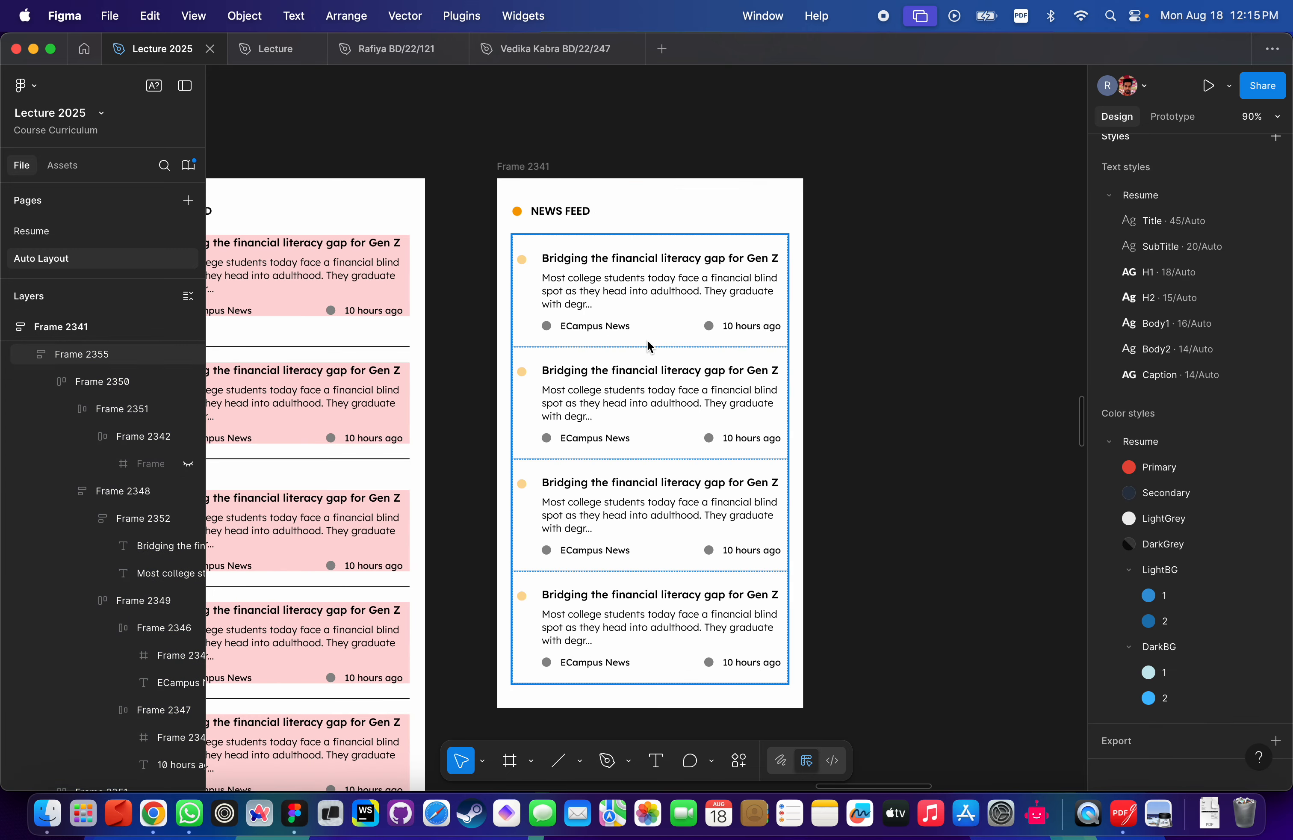
Unhide the inner orange dot, Frame 2343, inside the highlight marker of all four news cards in Frame 2341.
{"action": "scroll", "coordinate": [524, 265], "scroll_direction": "up", "scroll_amount": 5}
{"action": "left_click", "coordinate": [522, 265]}
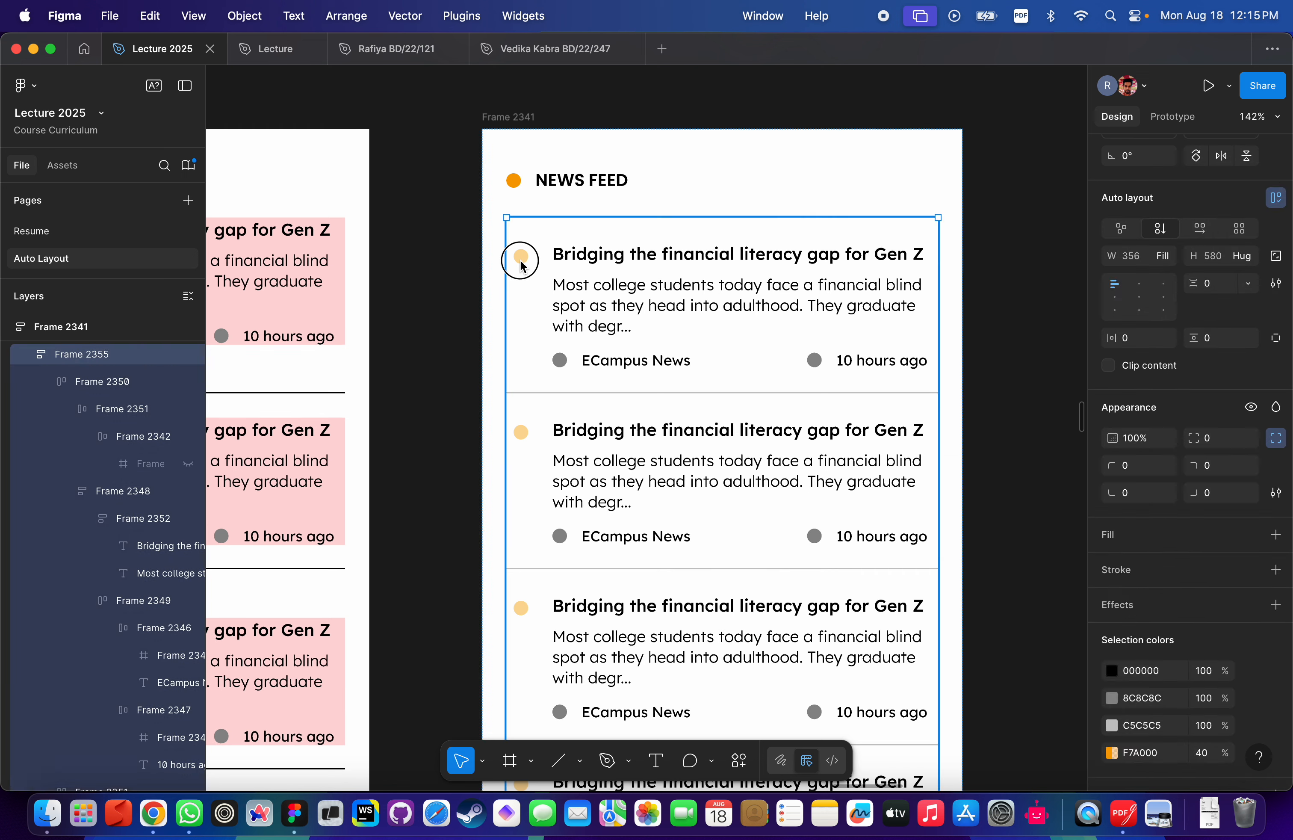
{"action": "scroll", "coordinate": [521, 266], "scroll_direction": "down", "scroll_amount": 3}
{"action": "scroll", "coordinate": [521, 266], "scroll_direction": "left", "scroll_amount": 1}
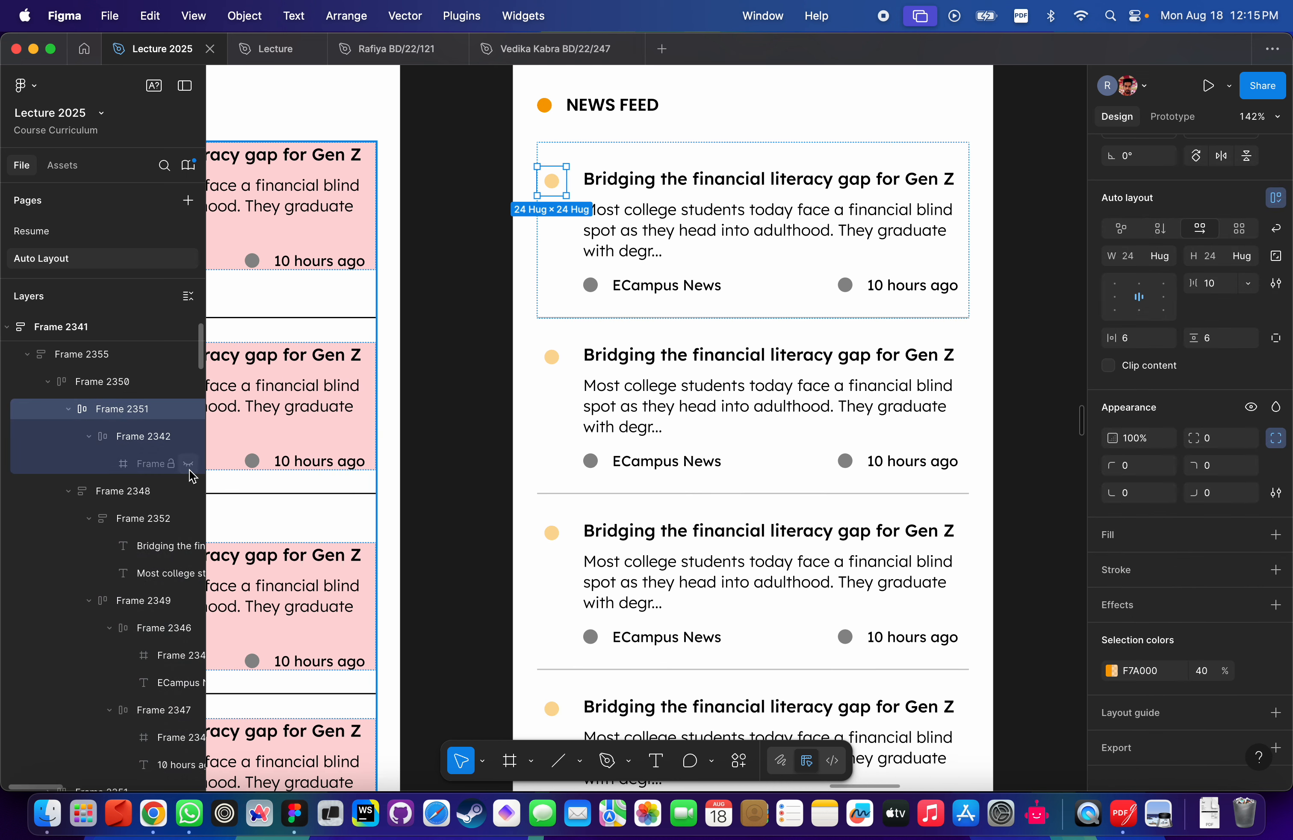
{"action": "left_click", "coordinate": [552, 359], "text": "shift"}
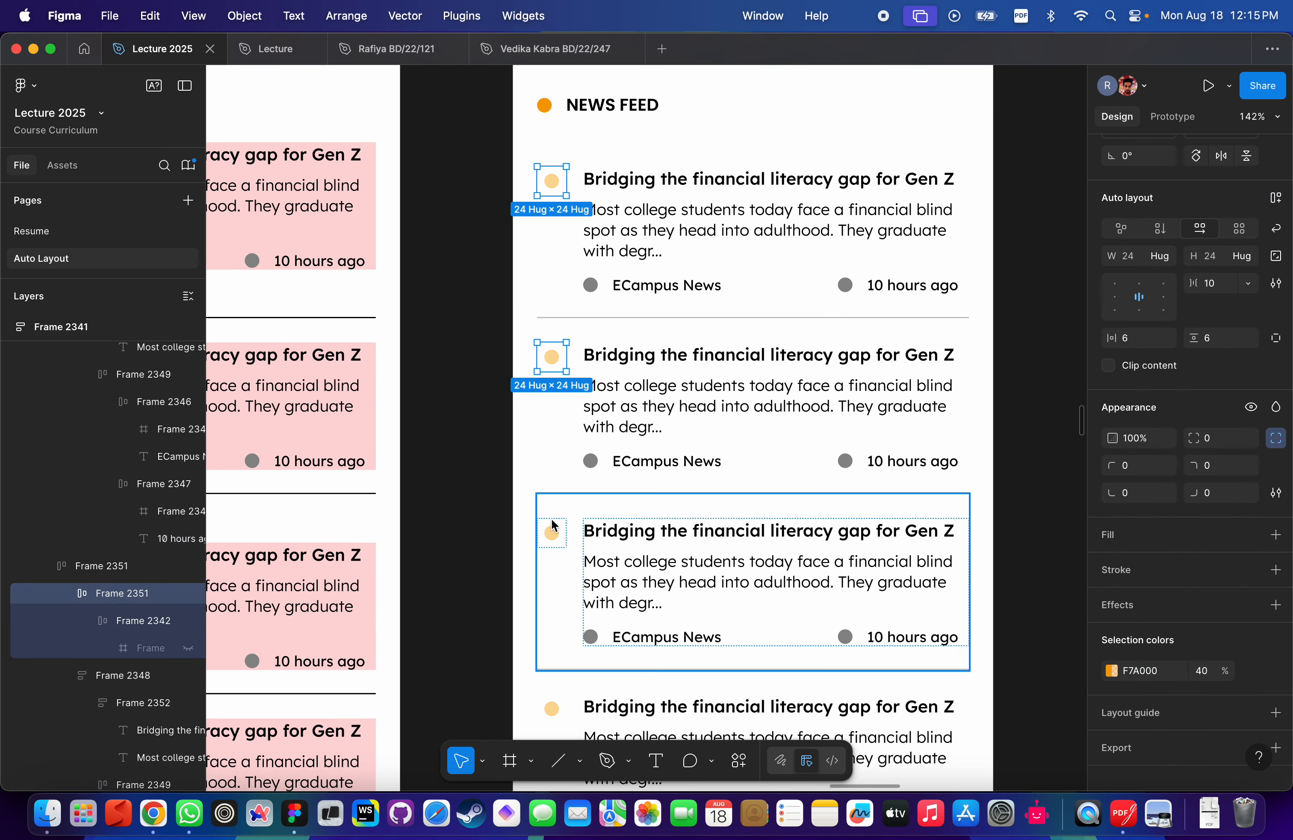
{"action": "left_click", "coordinate": [551, 532], "text": "shift"}
{"action": "scroll", "coordinate": [565, 712], "scroll_direction": "down", "scroll_amount": 2}
{"action": "left_click", "coordinate": [555, 603], "text": "shift"}
{"action": "scroll", "coordinate": [320, 670], "scroll_direction": "right", "scroll_amount": 1}
{"action": "left_click", "coordinate": [188, 648]}
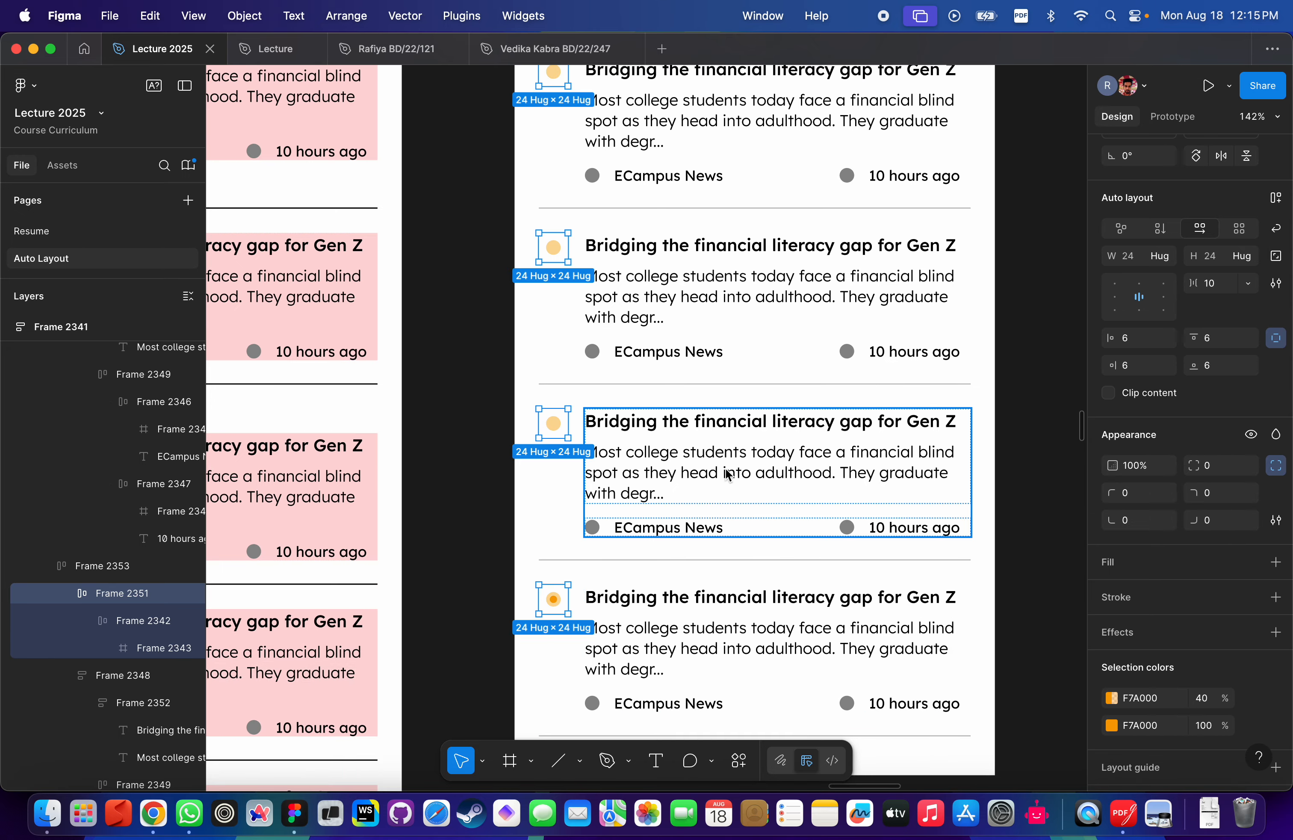
{"action": "scroll", "coordinate": [141, 466], "scroll_direction": "up", "scroll_amount": 3}
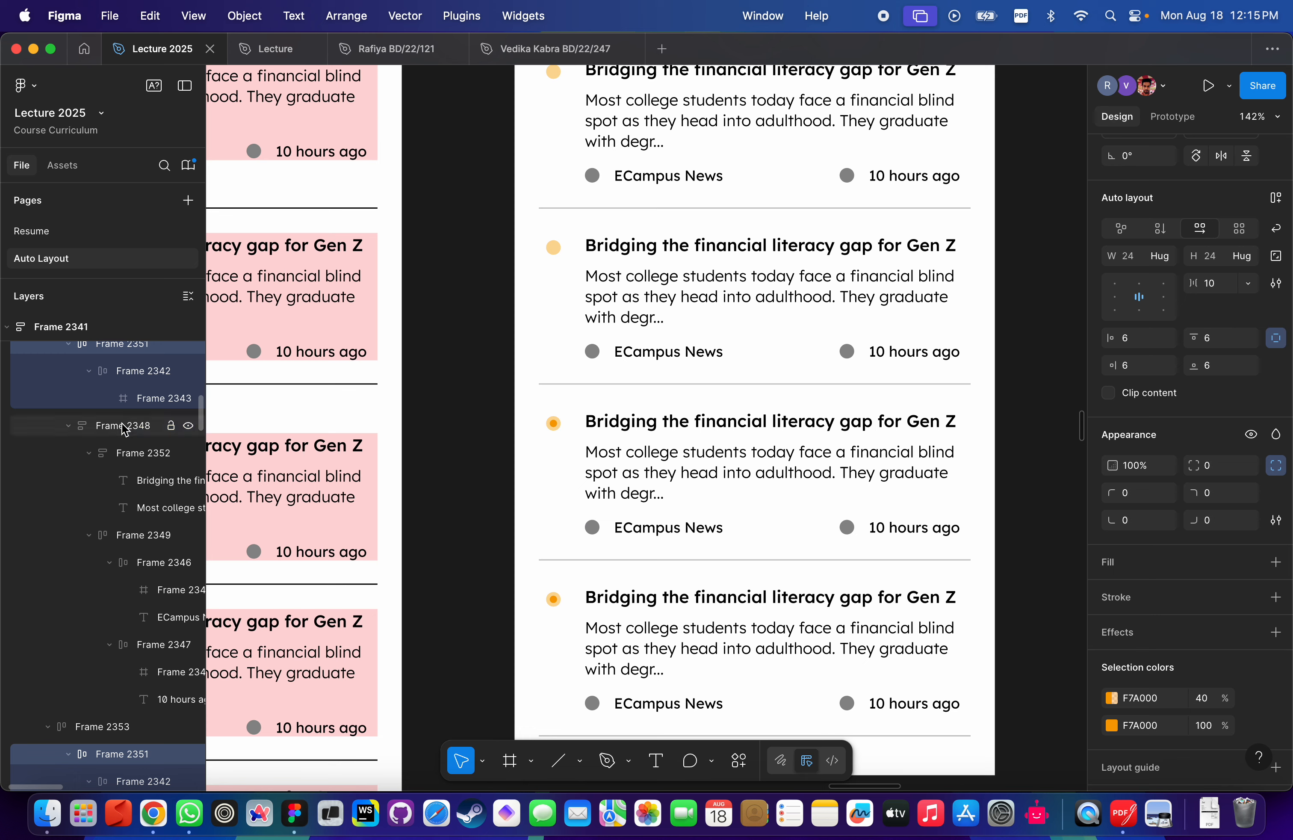
{"action": "scroll", "coordinate": [123, 428], "scroll_direction": "down", "scroll_amount": 7}
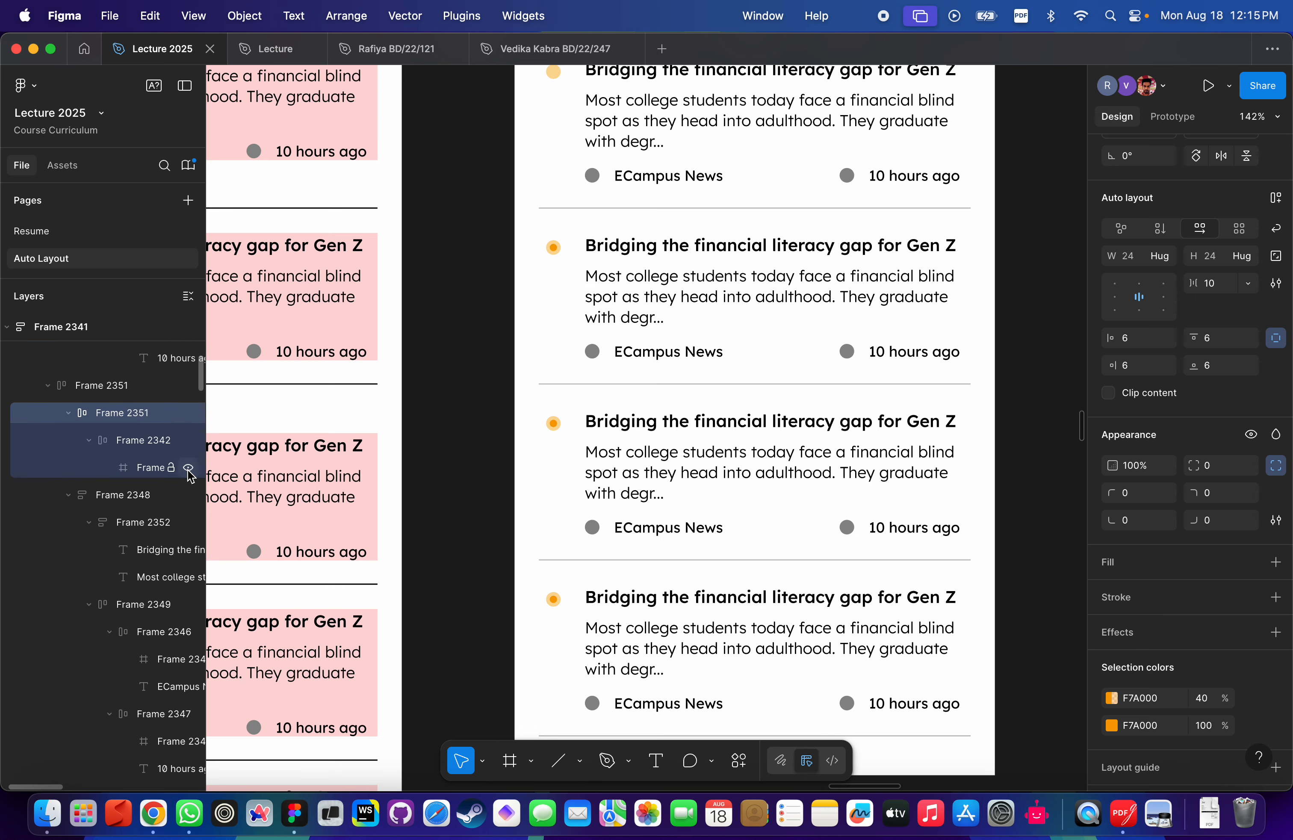
{"action": "scroll", "coordinate": [143, 465], "scroll_direction": "up", "scroll_amount": 3}
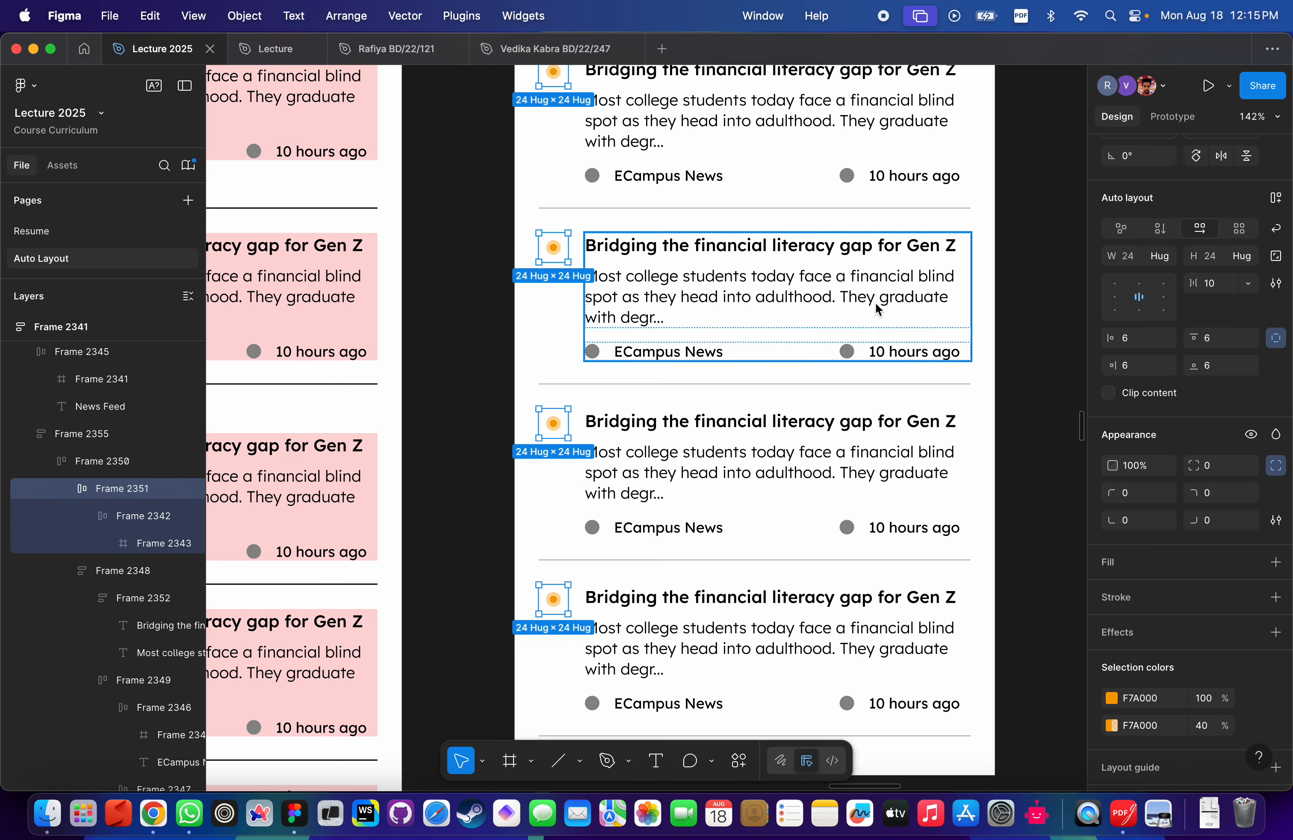
{"action": "scroll", "coordinate": [878, 300], "scroll_direction": "down", "scroll_amount": 5}
Compare the finished news feed in Frame 2341 with the first card of the reference Feeds Container.
{"action": "left_click", "coordinate": [1005, 313]}
{"action": "scroll", "coordinate": [923, 216], "scroll_direction": "right", "scroll_amount": 5}
{"action": "scroll", "coordinate": [924, 216], "scroll_direction": "up", "scroll_amount": 2}
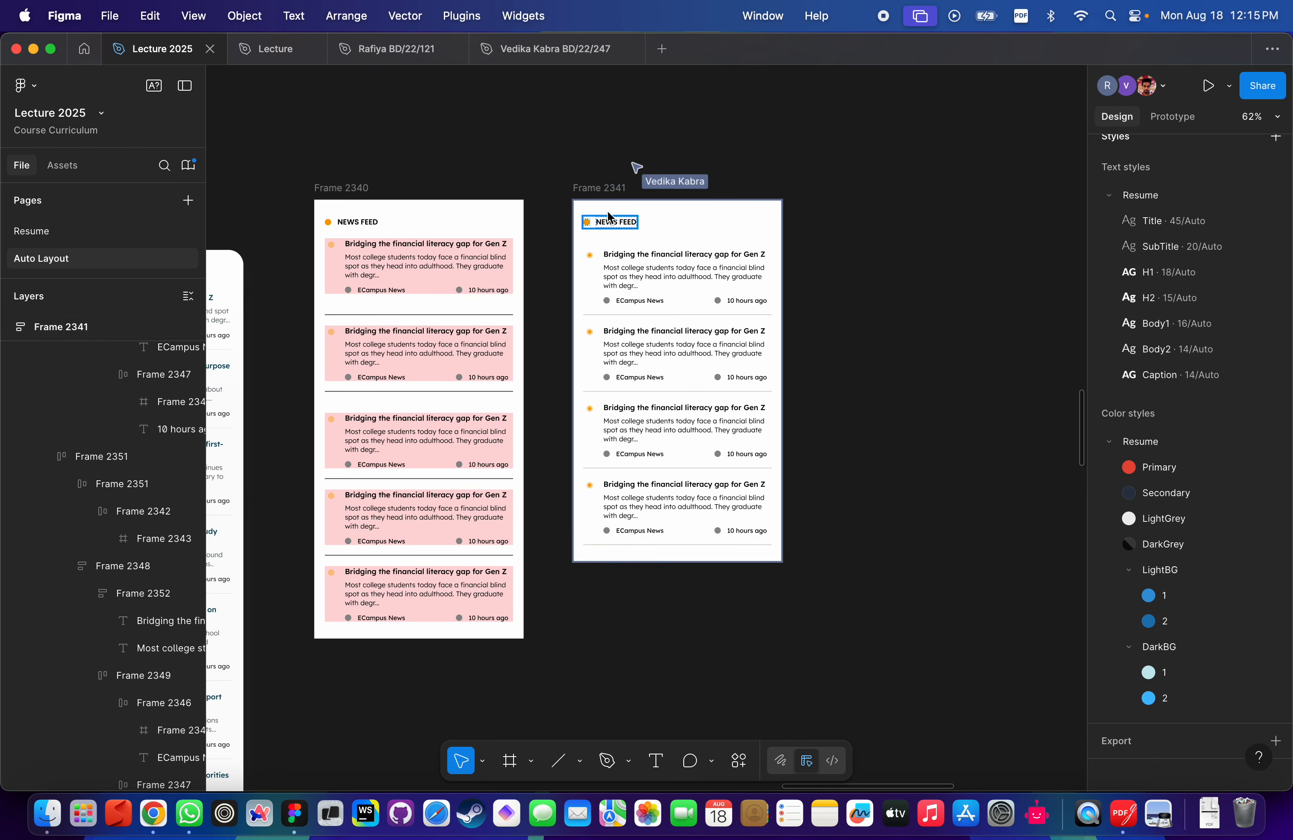
{"action": "left_click", "coordinate": [614, 190]}
{"action": "left_click", "coordinate": [648, 278]}
{"action": "scroll", "coordinate": [648, 279], "scroll_direction": "up", "scroll_amount": 3}
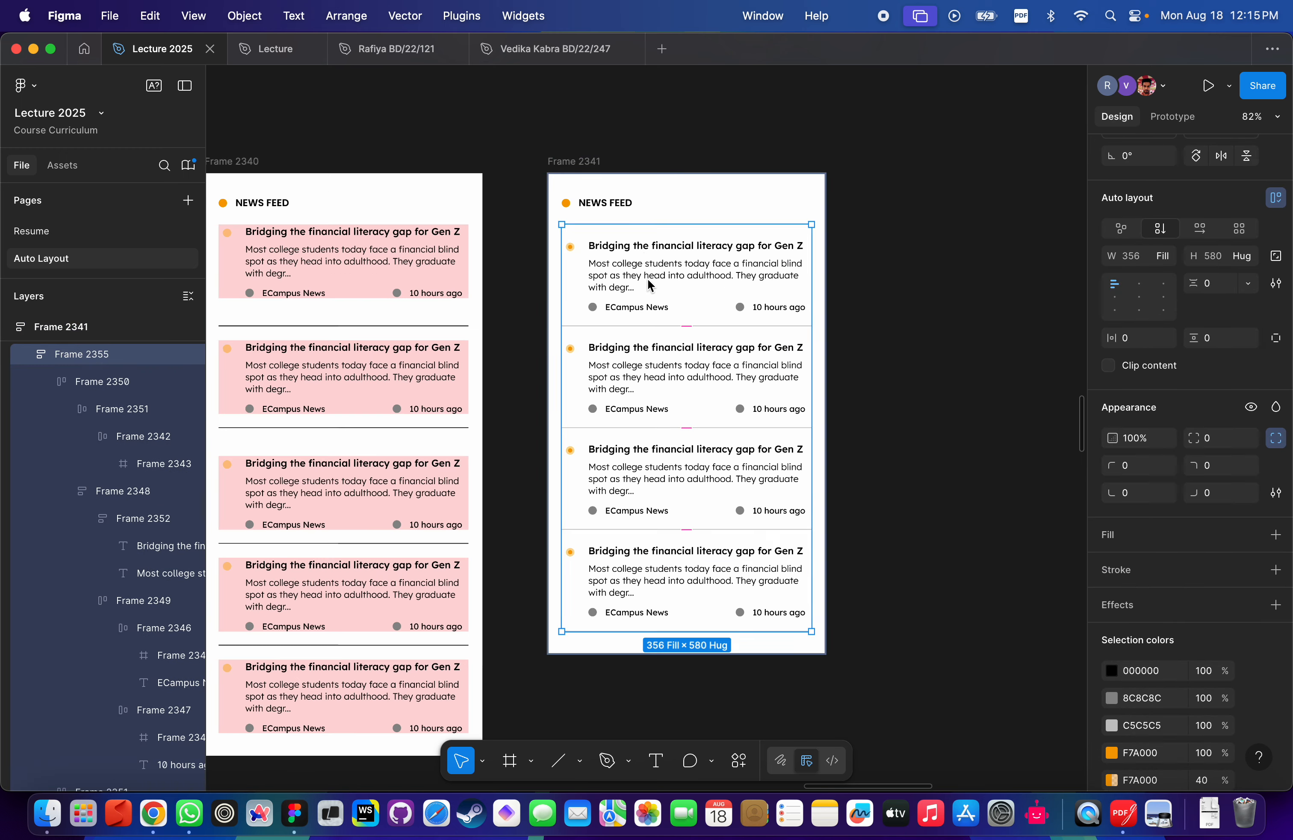
{"action": "scroll", "coordinate": [616, 218], "scroll_direction": "left", "scroll_amount": 9}
{"action": "scroll", "coordinate": [616, 218], "scroll_direction": "up", "scroll_amount": 1}
{"action": "left_click", "coordinate": [384, 381]}
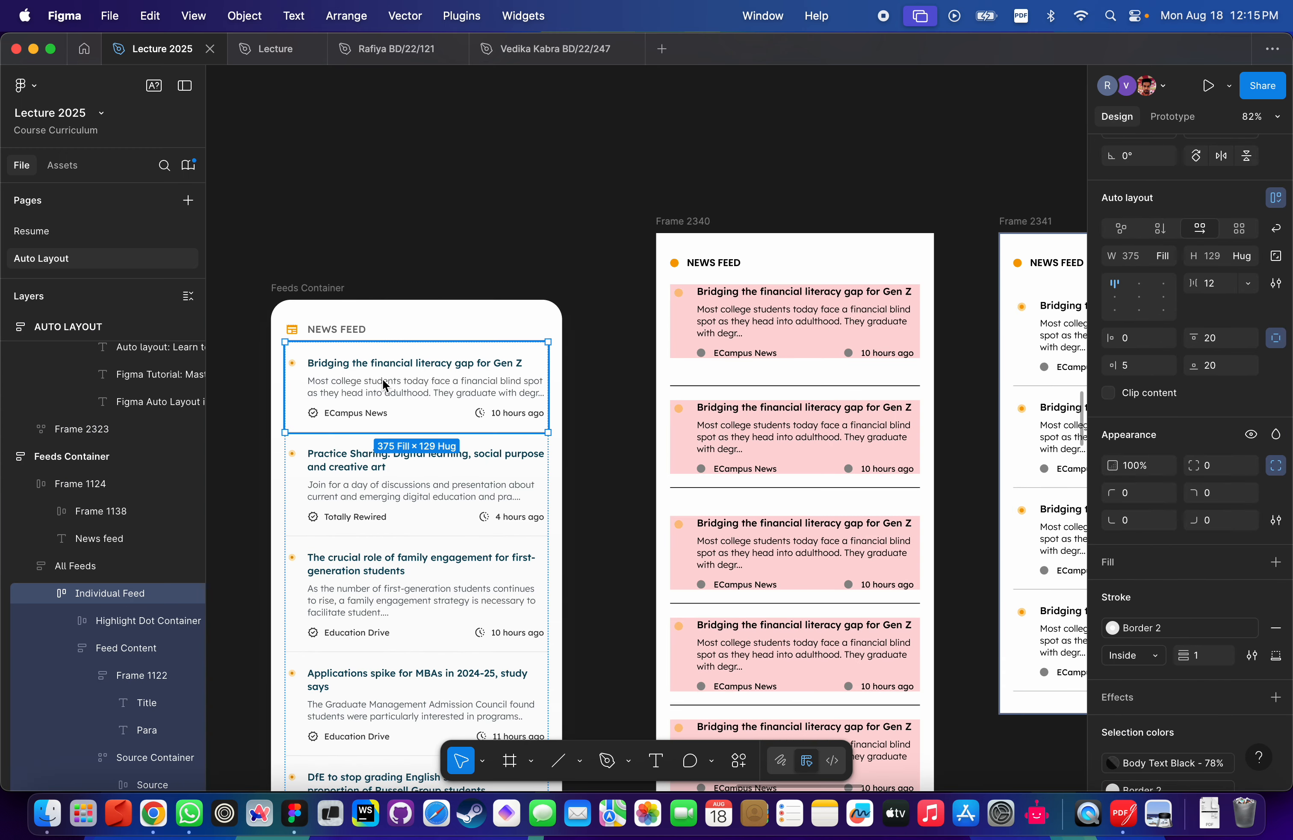
{"action": "scroll", "coordinate": [845, 197], "scroll_direction": "right", "scroll_amount": 9}
{"action": "left_click", "coordinate": [681, 194]}
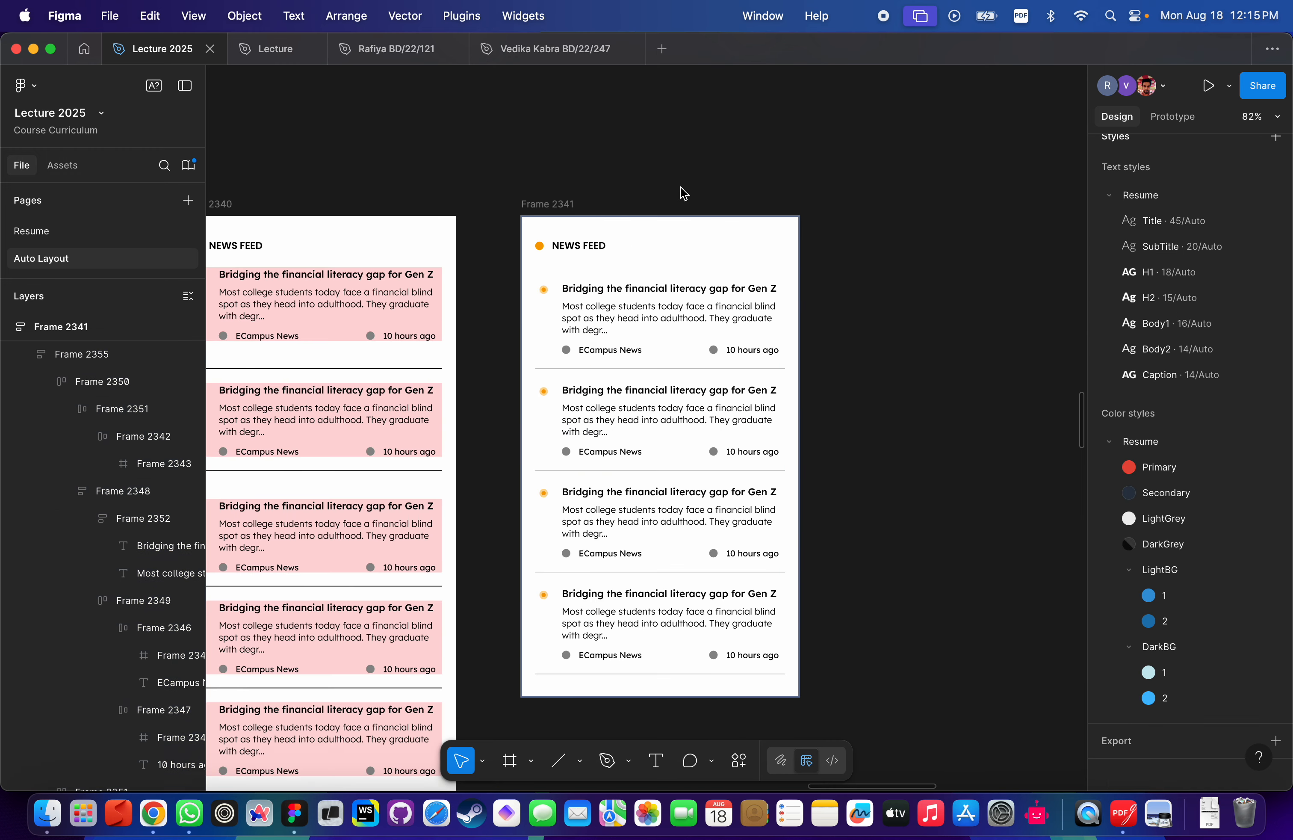
Resize Frame 2341 to a width of 422.
{"action": "left_click", "coordinate": [547, 203]}
{"action": "left_click_drag", "start_coordinate": [800, 346], "coordinate": [710, 282]}
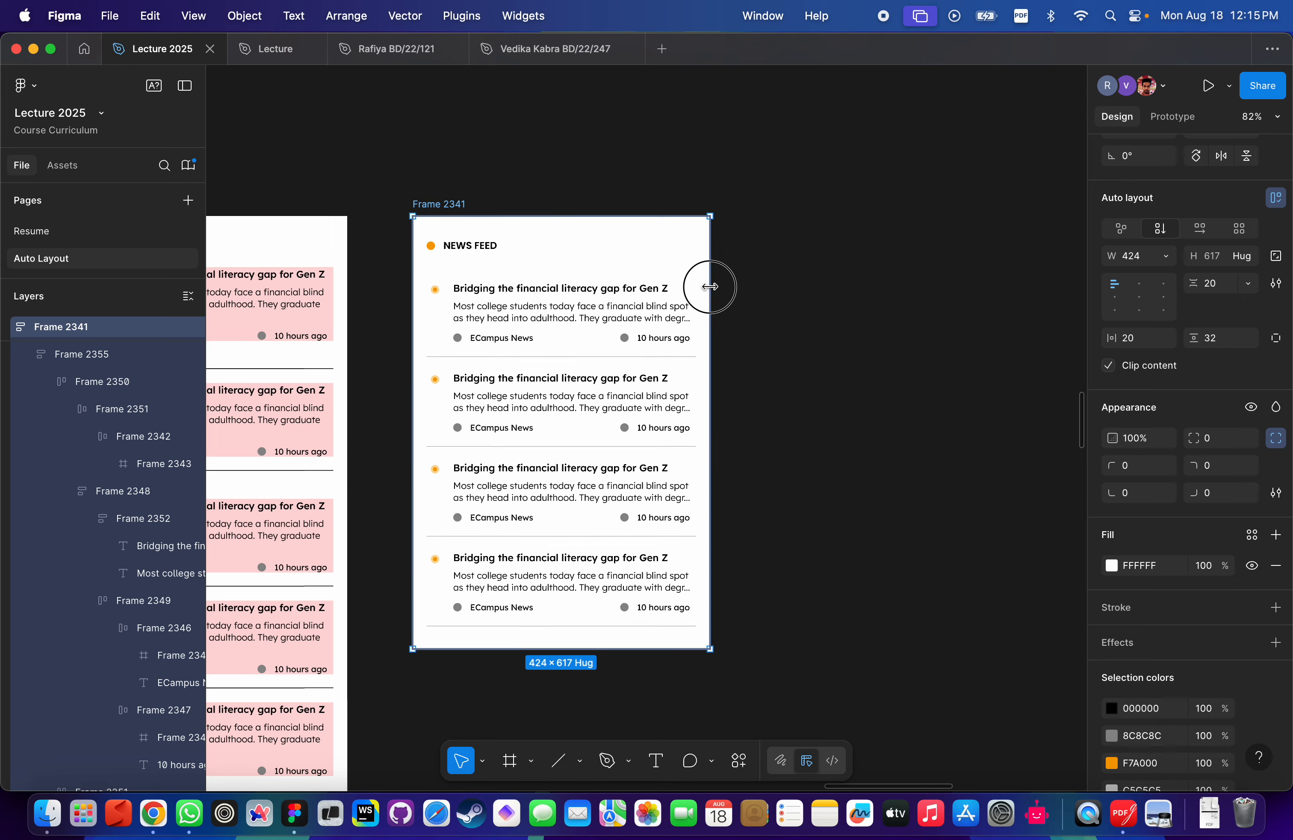
{"action": "scroll", "coordinate": [710, 283], "scroll_direction": "up", "scroll_amount": 5}
{"action": "scroll", "coordinate": [712, 289], "scroll_direction": "down", "scroll_amount": 5}
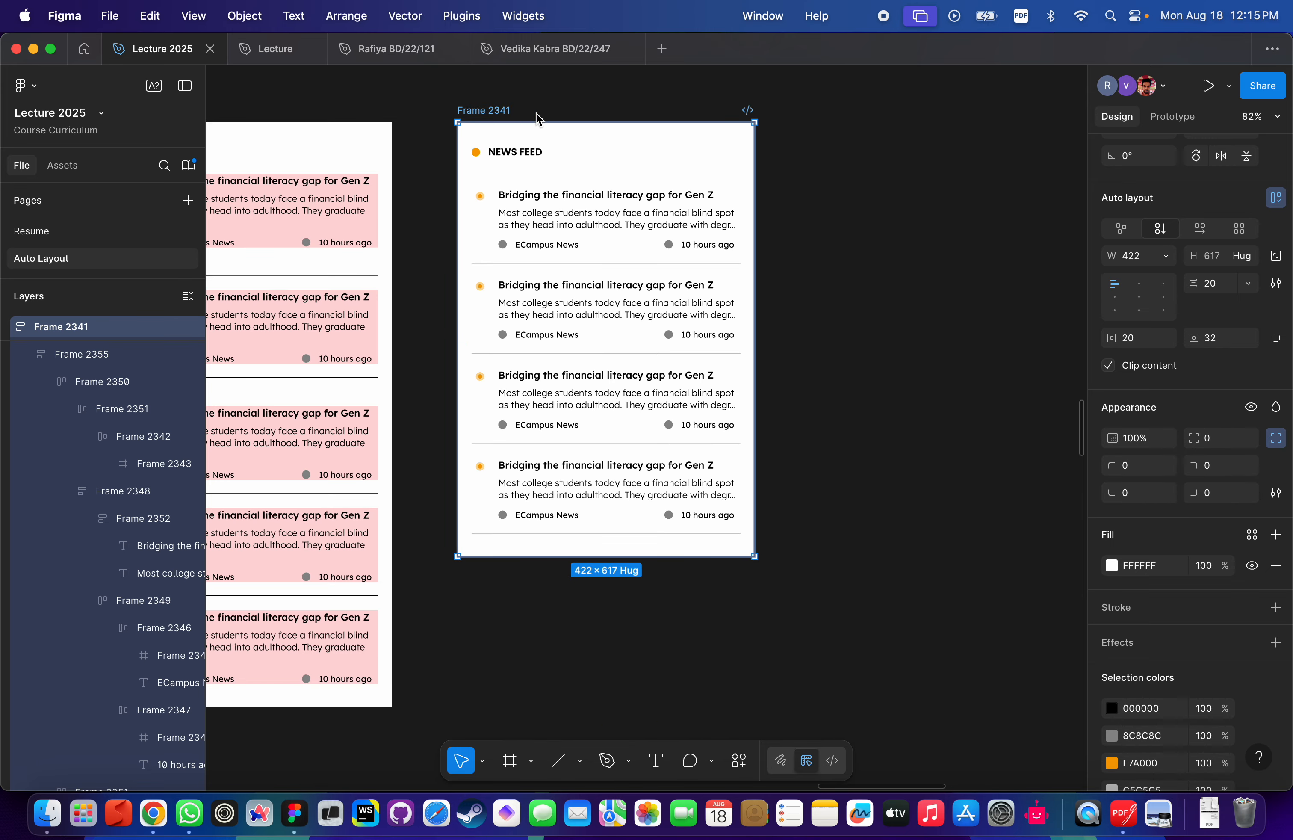
Try narrowing Frame 2341 to a width of 282, inspect how the card contents reflow, and undo the resize.
{"action": "left_click_drag", "start_coordinate": [758, 232], "coordinate": [659, 233]}
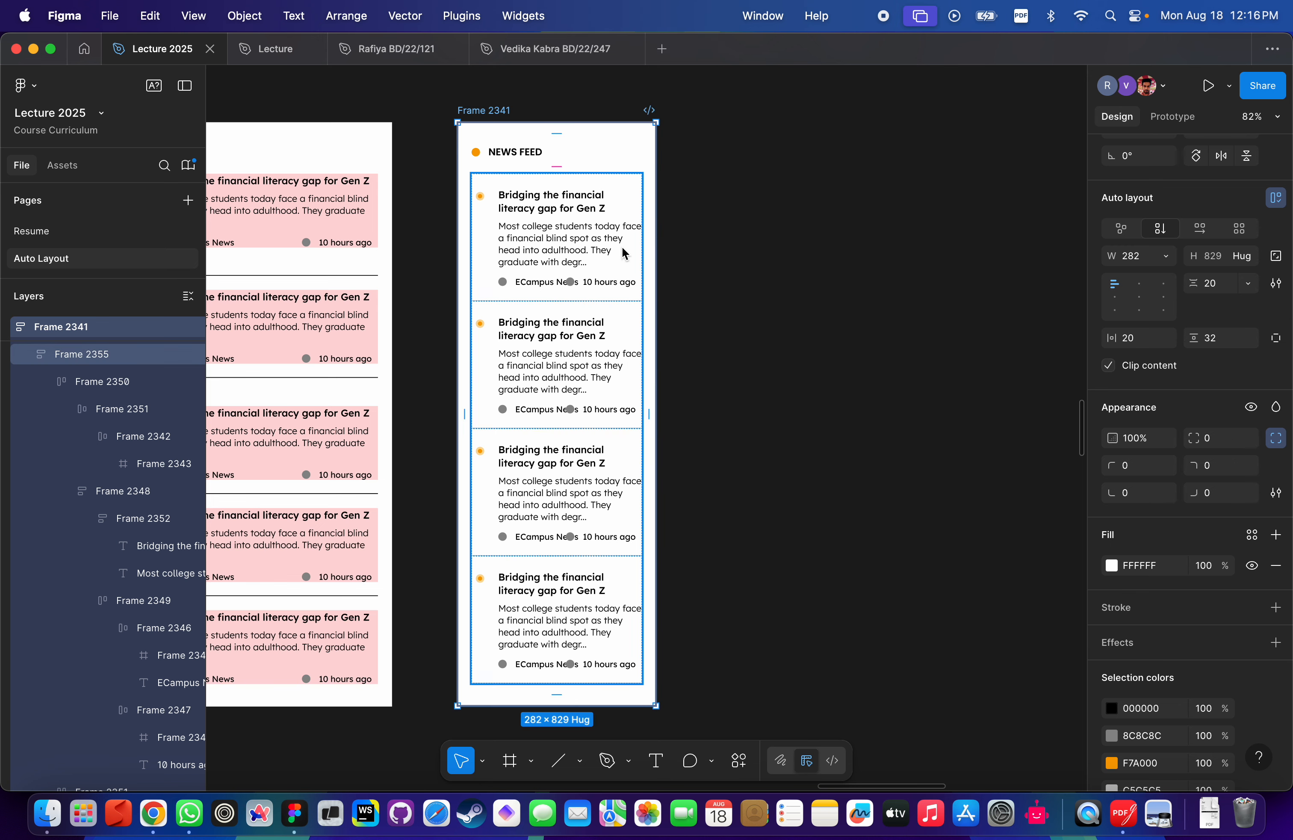
{"action": "scroll", "coordinate": [622, 247], "scroll_direction": "up", "scroll_amount": 5}
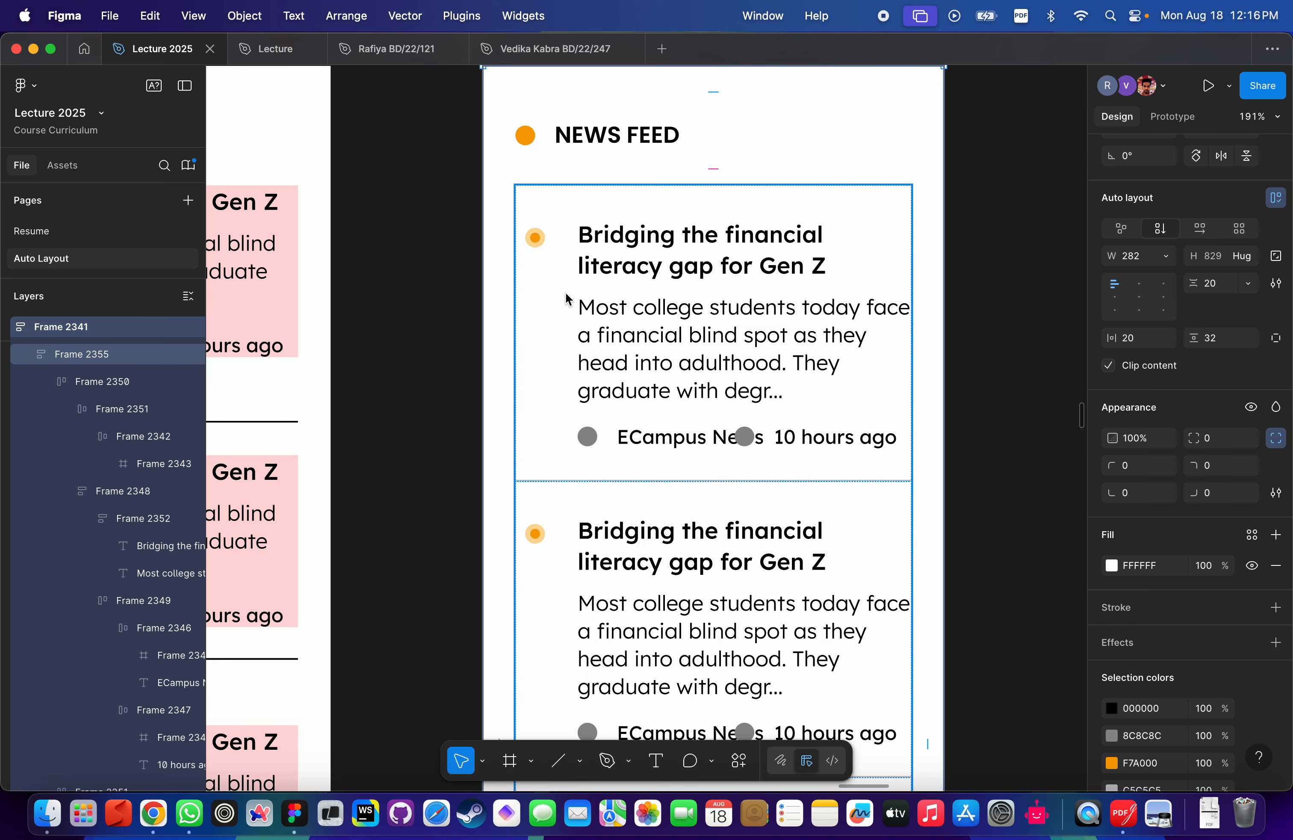
{"action": "scroll", "coordinate": [627, 256], "scroll_direction": "down", "scroll_amount": 5}
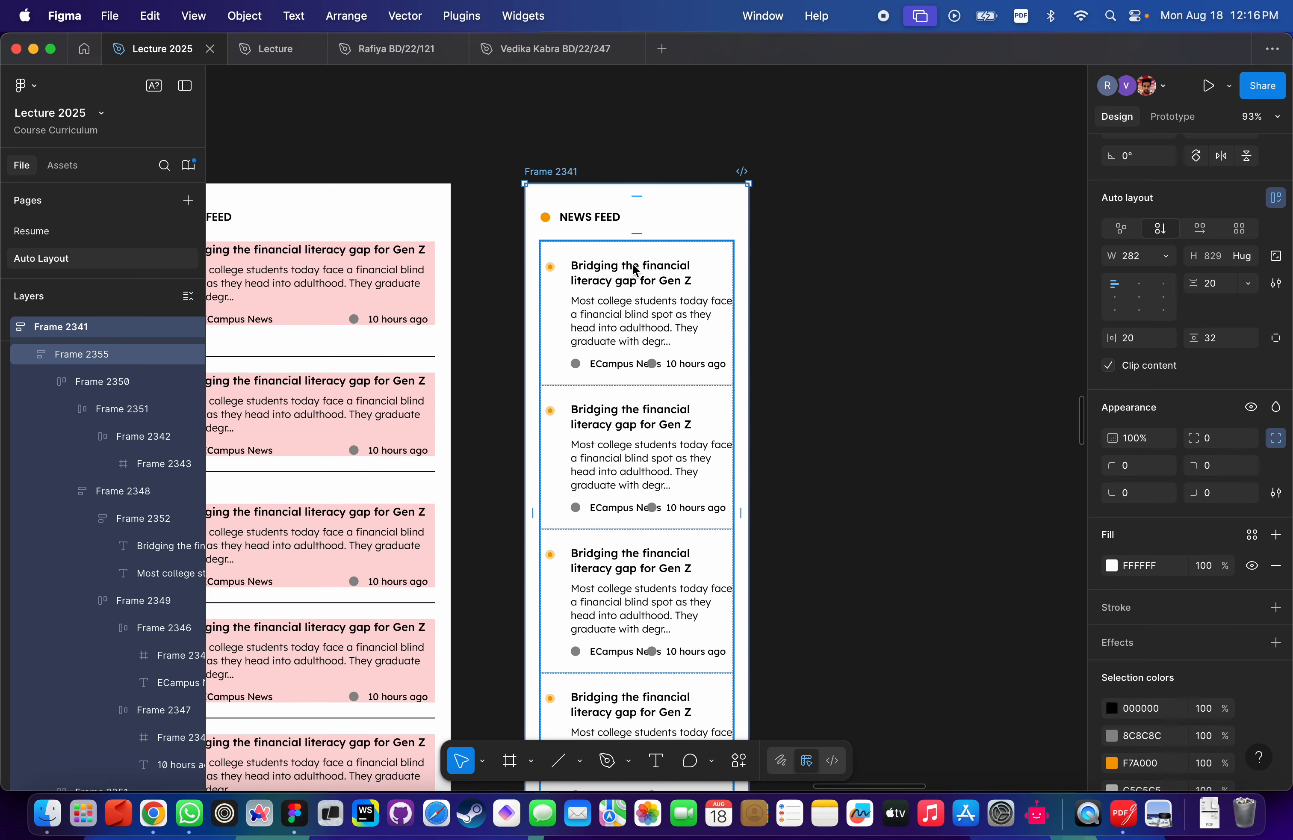
{"action": "scroll", "coordinate": [697, 128], "scroll_direction": "down", "scroll_amount": 2}
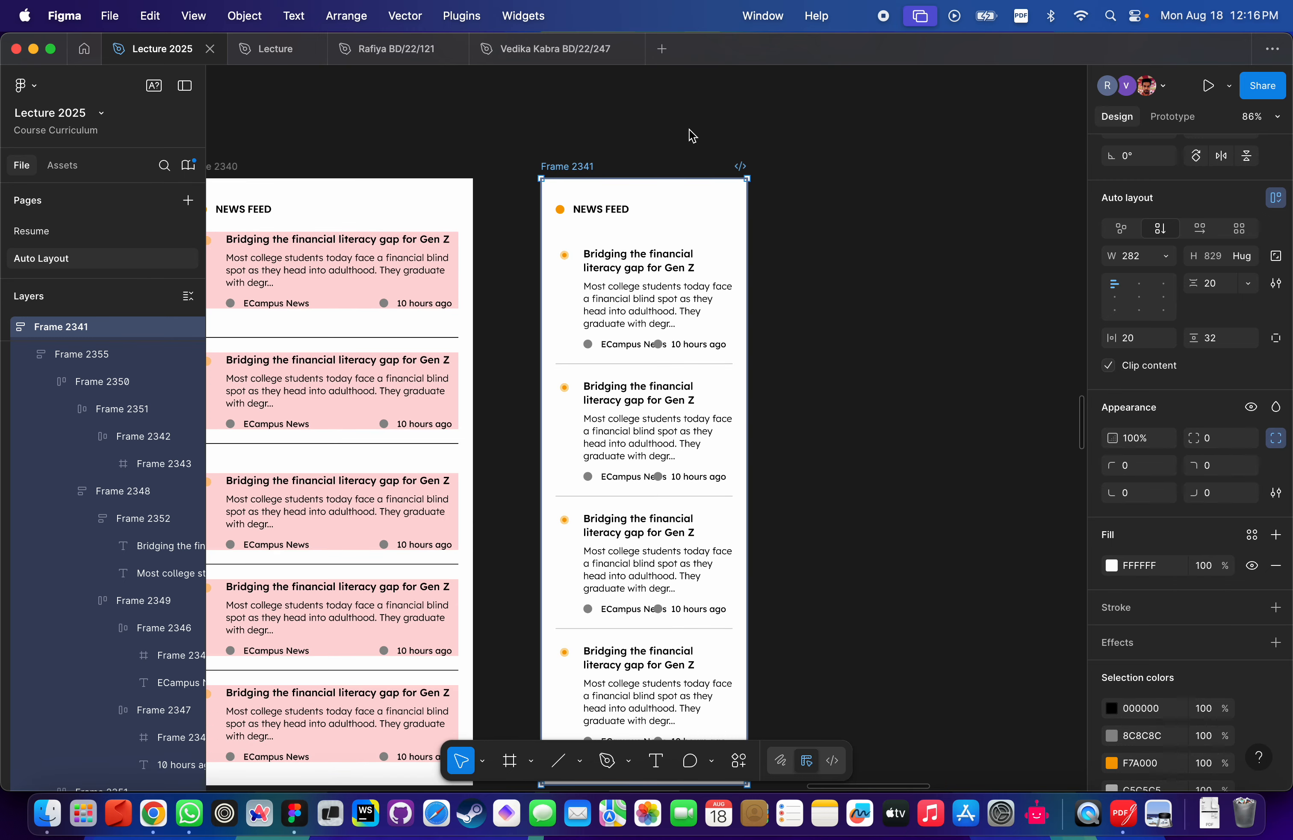
{"action": "key", "text": "super+z"}
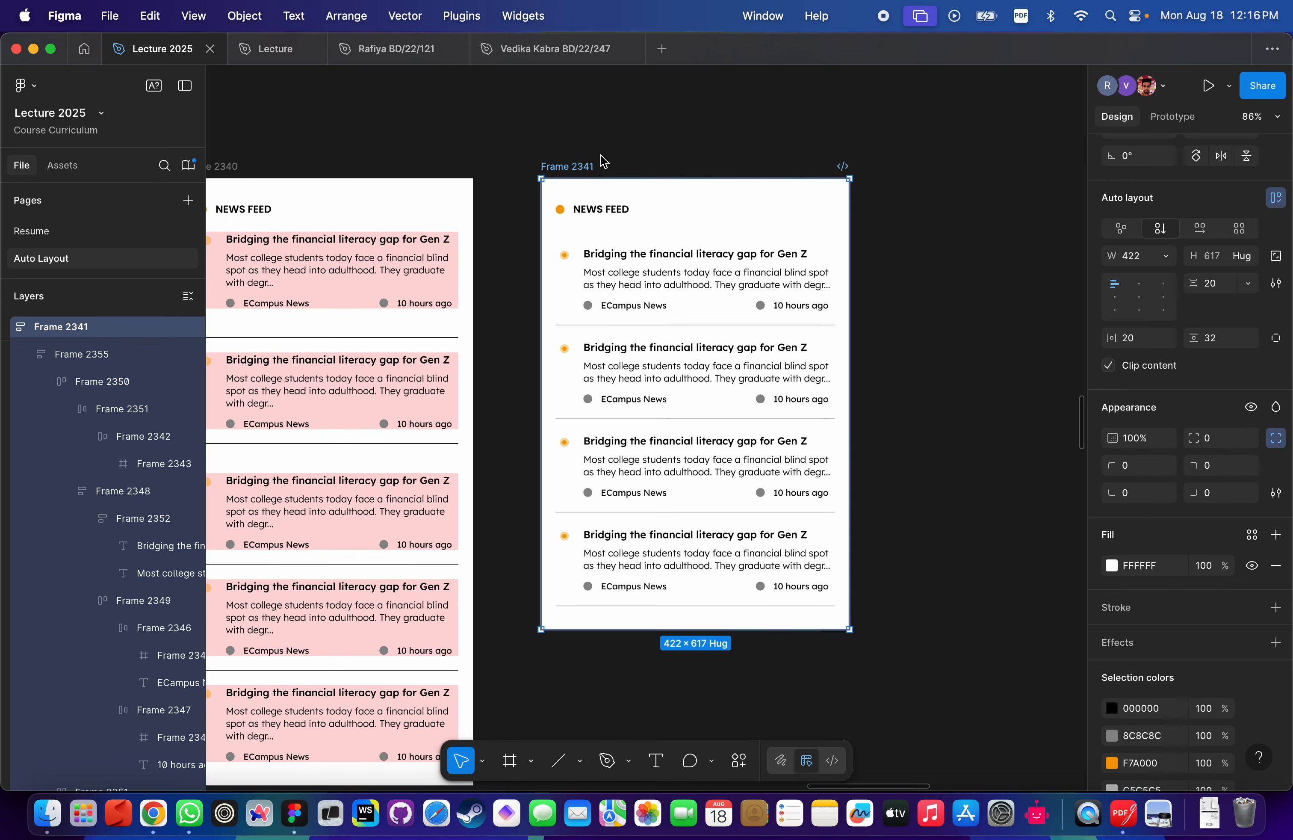
Turn on auto layout wrapping for the source and time rows, Frame 2349, of all four cards in Frame 2341.
{"action": "double_click", "coordinate": [640, 306]}
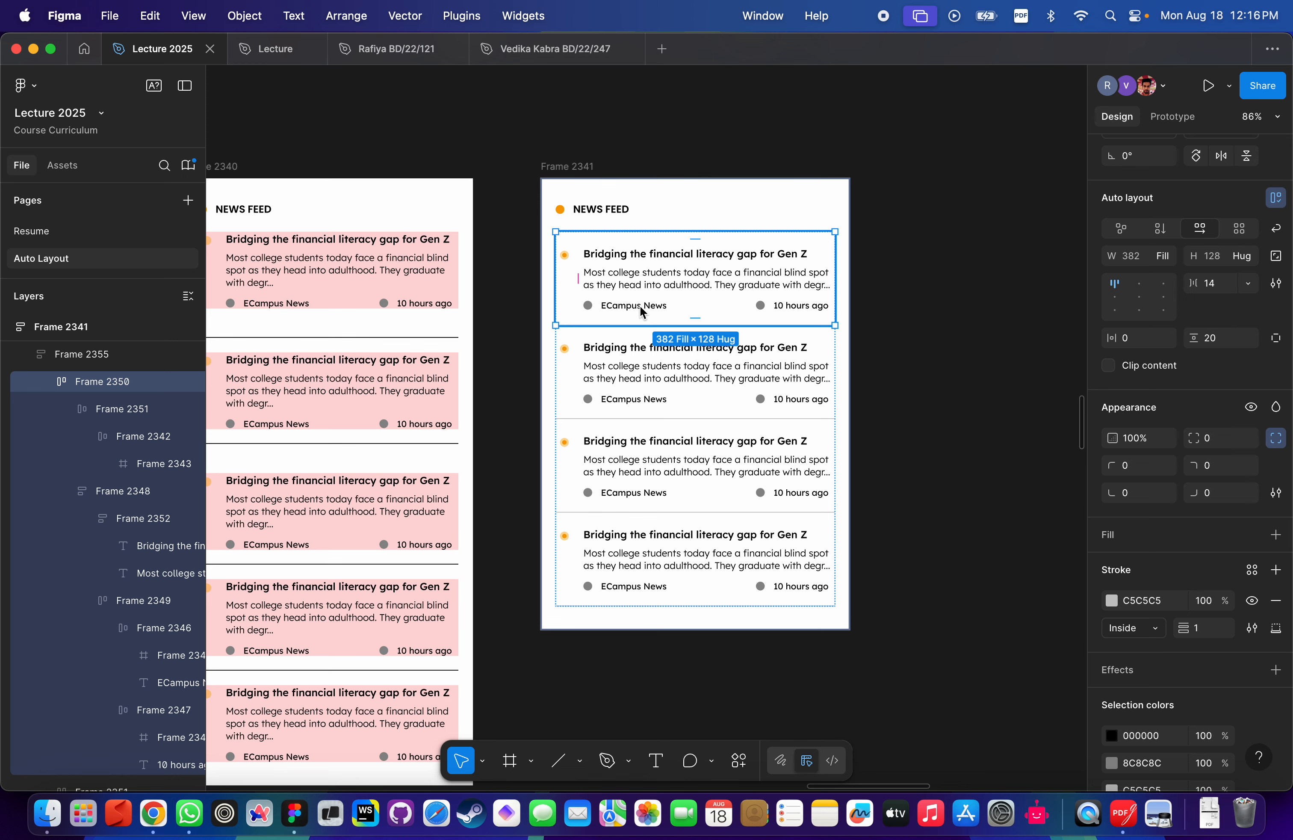
{"action": "double_click", "coordinate": [639, 305]}
{"action": "scroll", "coordinate": [632, 305], "scroll_direction": "up", "scroll_amount": 5}
{"action": "double_click", "coordinate": [627, 303]}
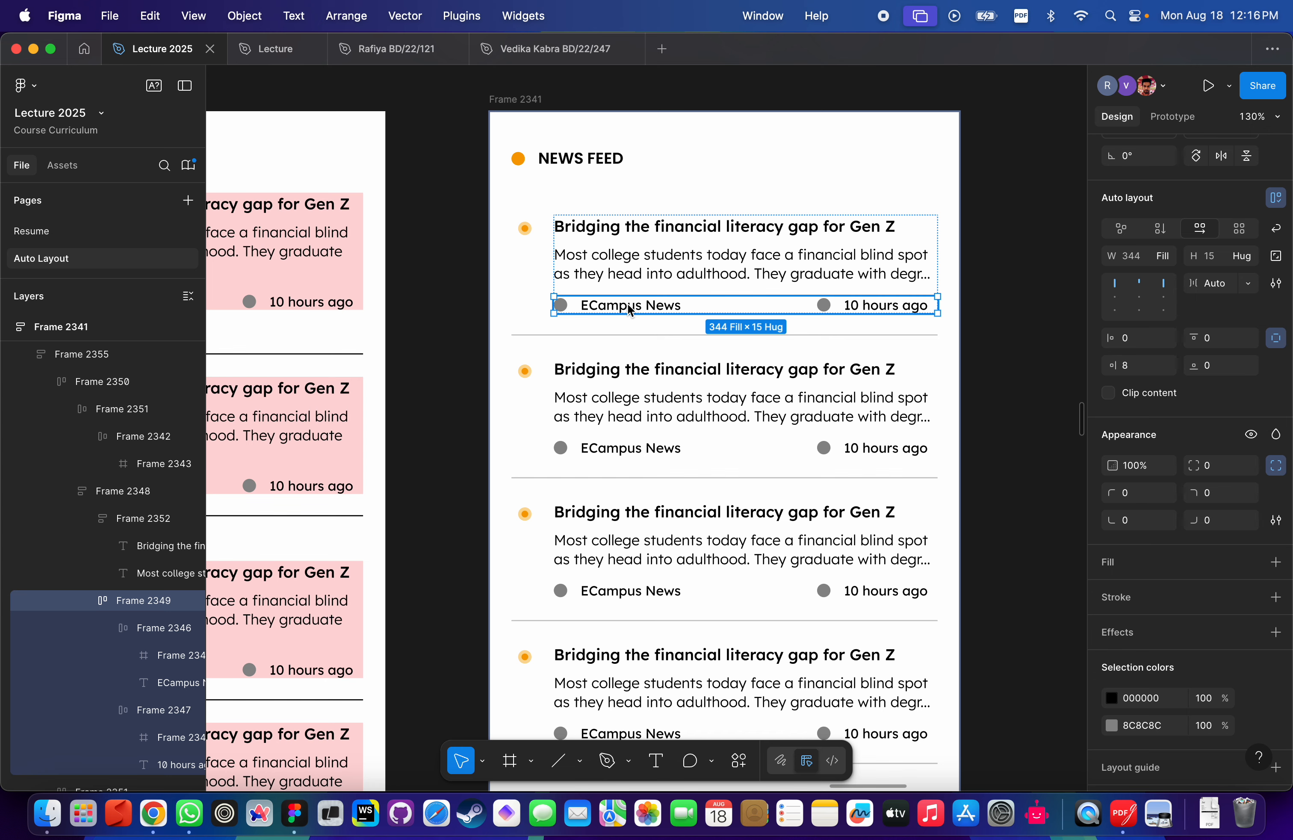
{"action": "scroll", "coordinate": [627, 303], "scroll_direction": "down", "scroll_amount": 4}
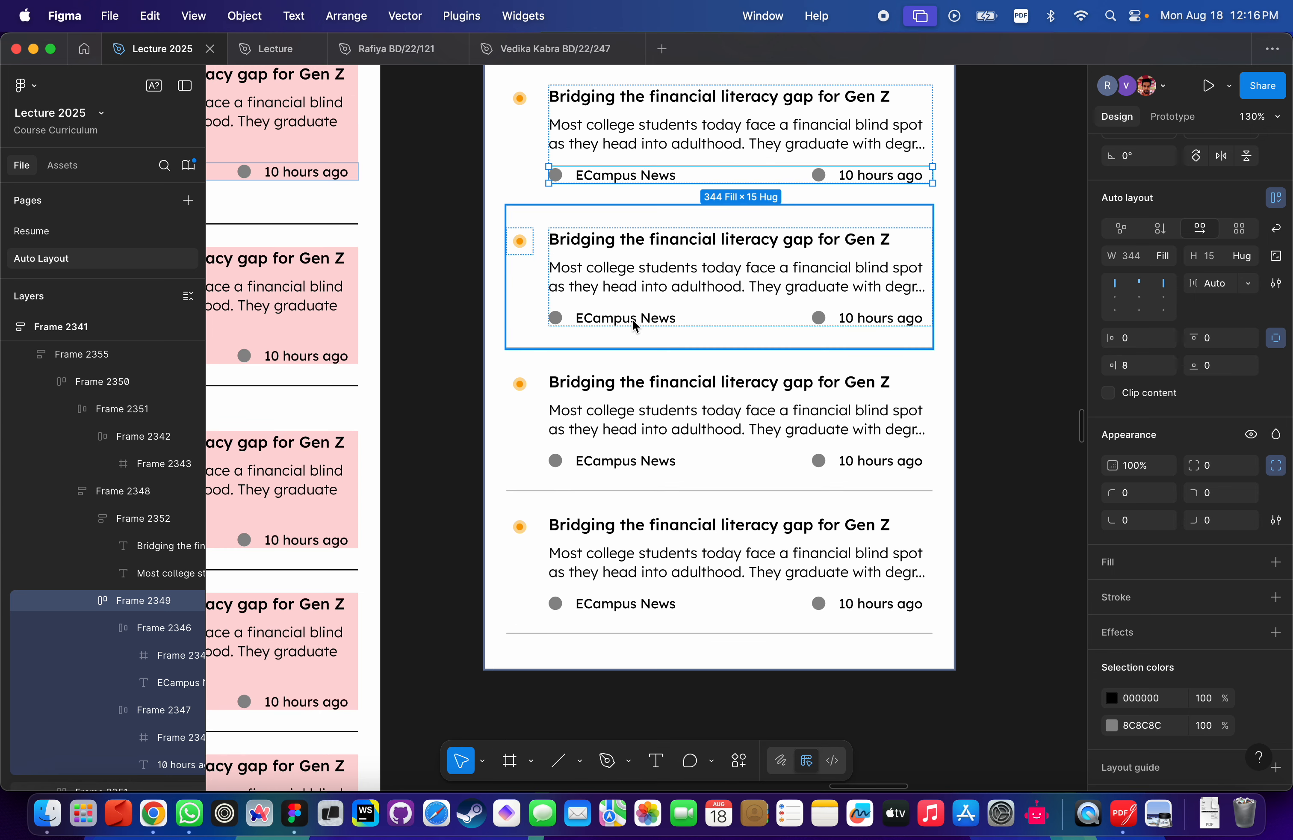
{"action": "left_click", "coordinate": [633, 319], "text": "shift"}
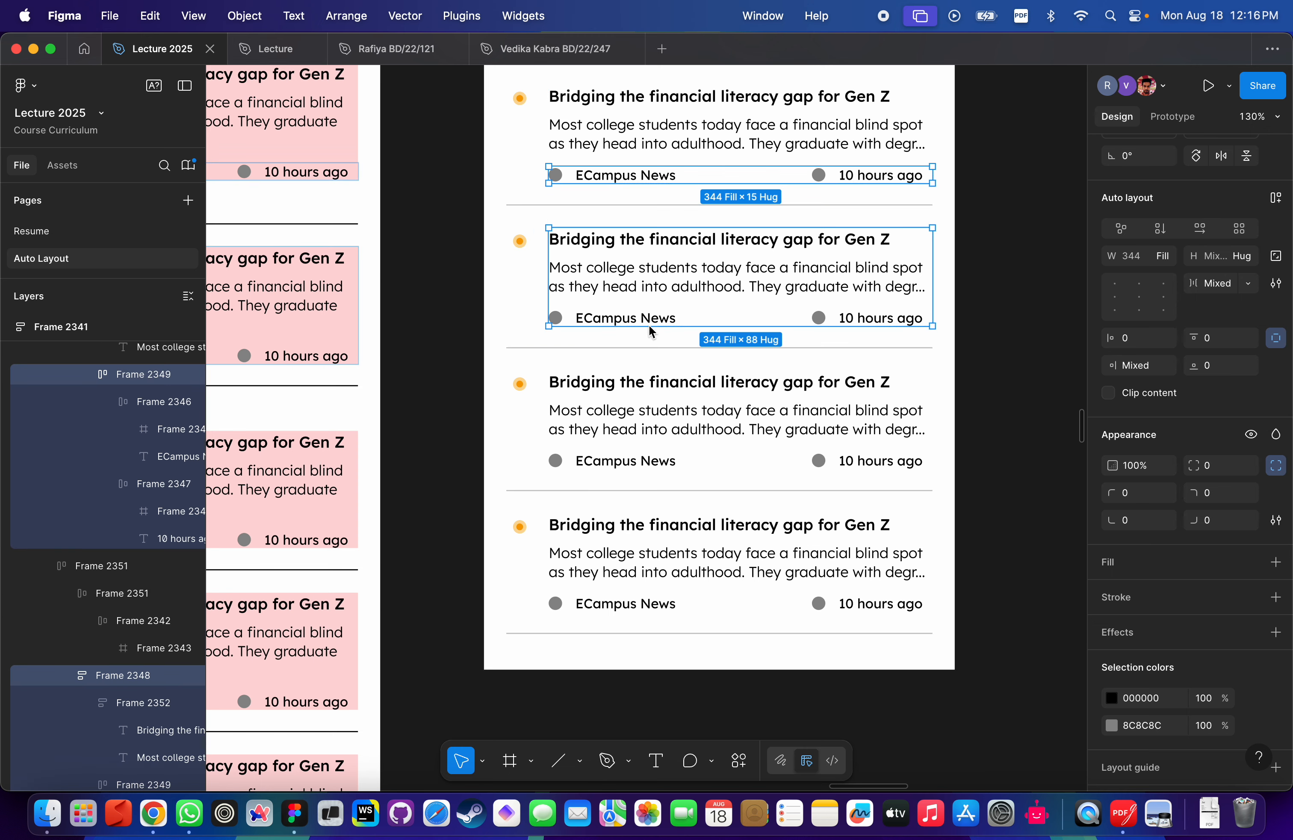
{"action": "double_click", "coordinate": [638, 318], "text": "shift"}
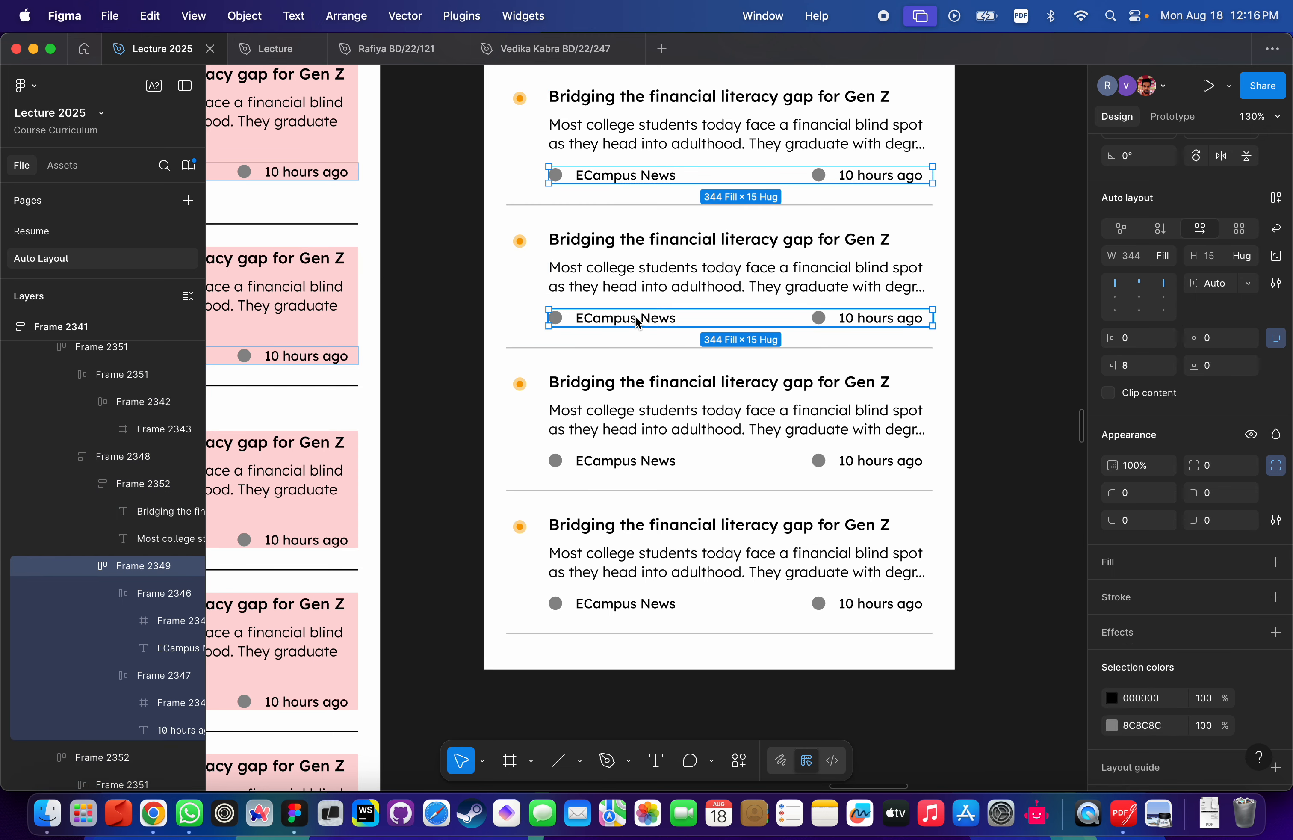
{"action": "double_click", "coordinate": [643, 467], "text": "shift"}
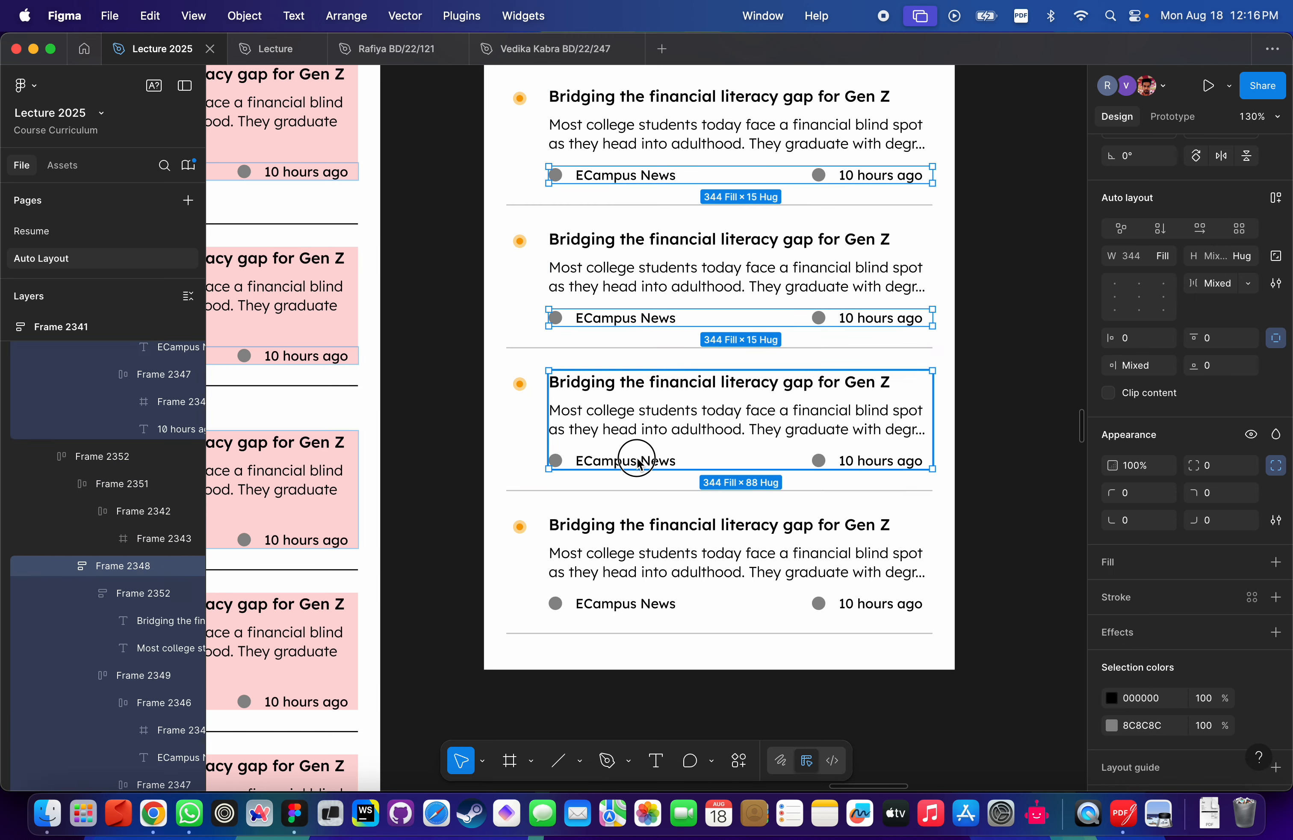
{"action": "left_click", "coordinate": [649, 603], "text": "shift"}
{"action": "double_click", "coordinate": [649, 603], "text": "shift"}
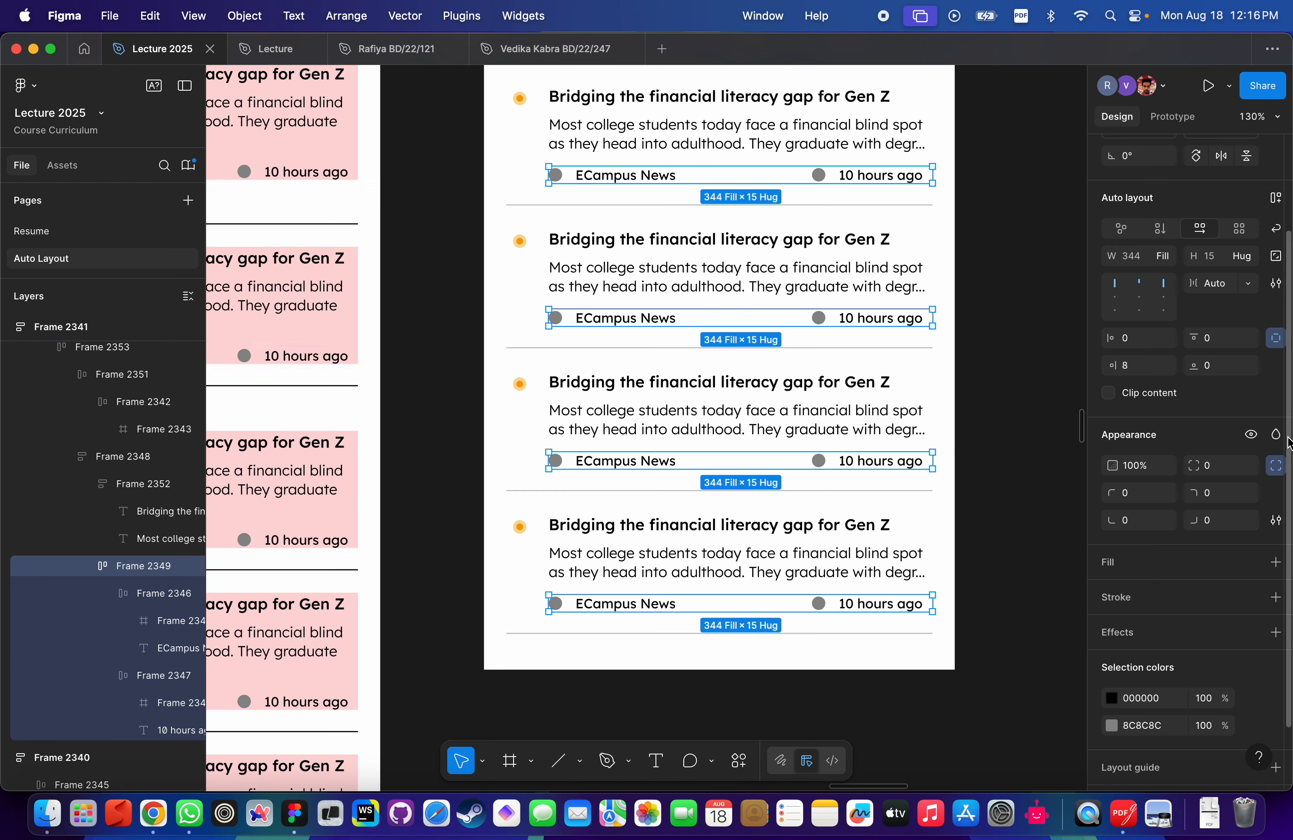
{"action": "scroll", "coordinate": [1214, 469], "scroll_direction": "up", "scroll_amount": 4}
{"action": "left_click", "coordinate": [1277, 353]}
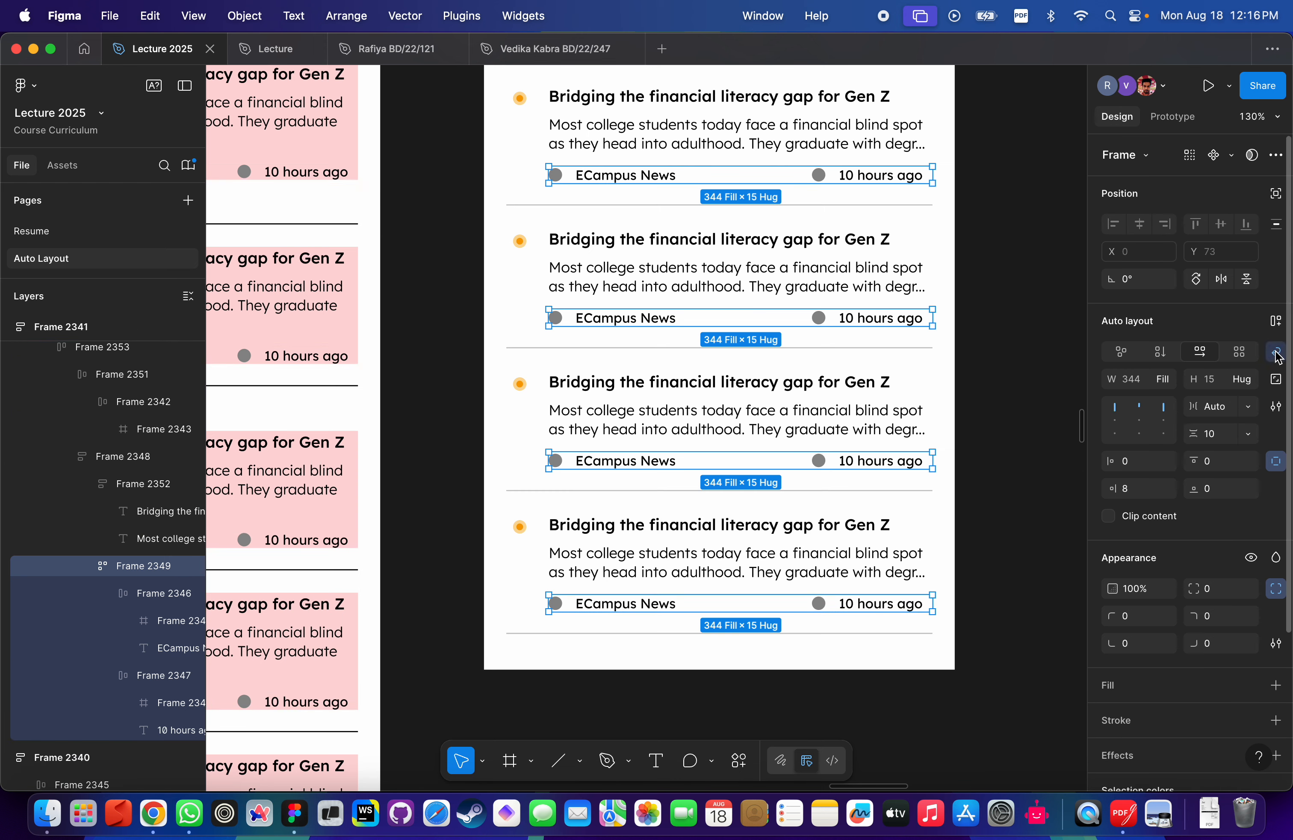
Try narrowing Frame 2341 to a width of 384 and on to 304 to test the wrapping of the source rows.
{"action": "scroll", "coordinate": [696, 306], "scroll_direction": "down", "scroll_amount": 5}
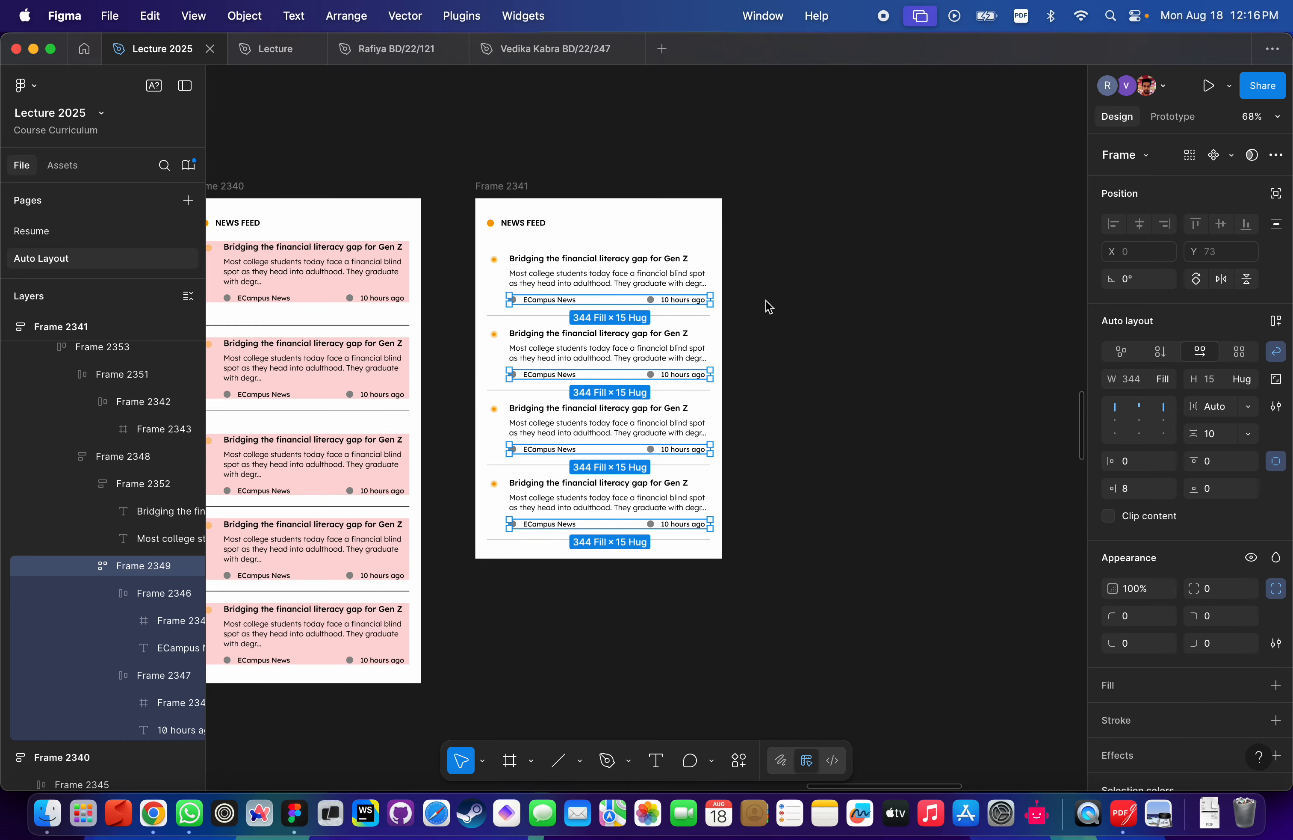
{"action": "left_click", "coordinate": [503, 186]}
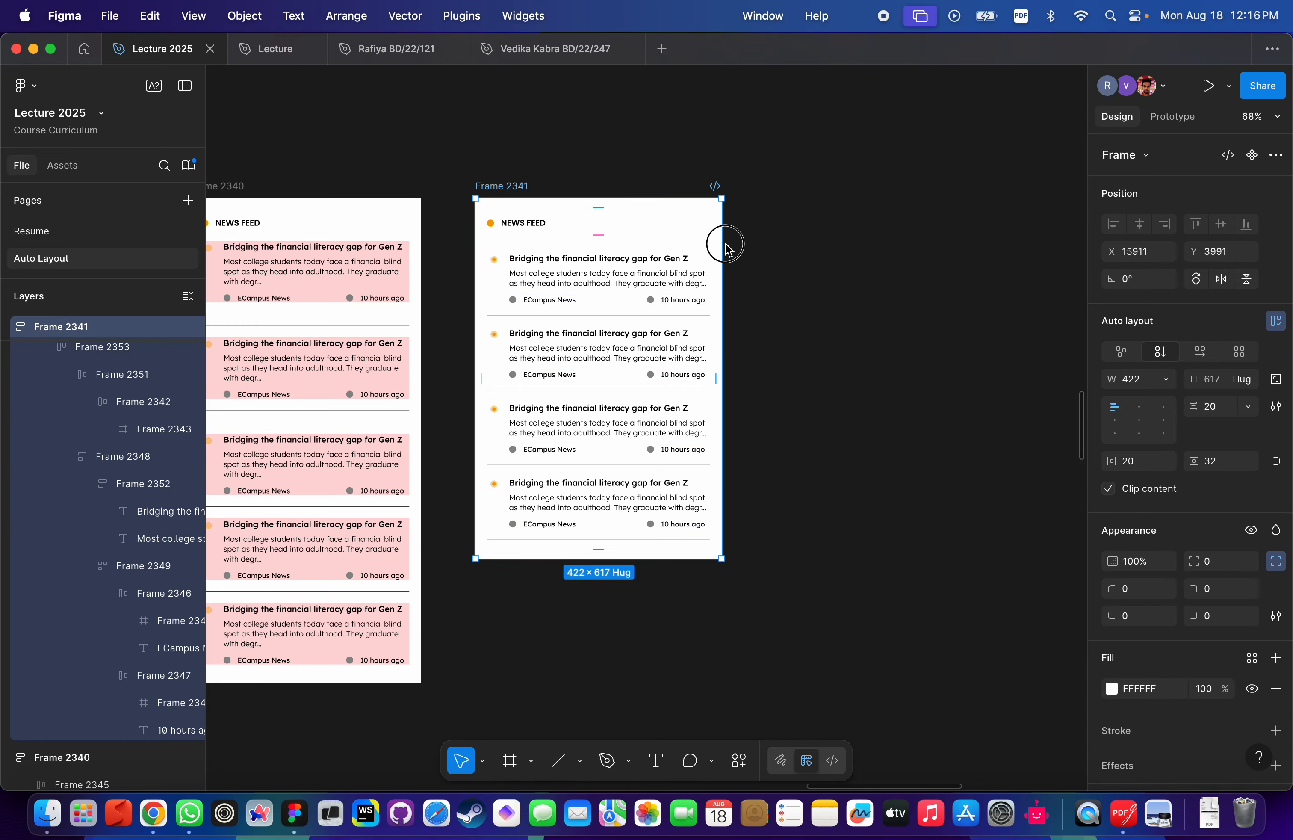
{"action": "left_click_drag", "start_coordinate": [725, 248], "coordinate": [700, 254]}
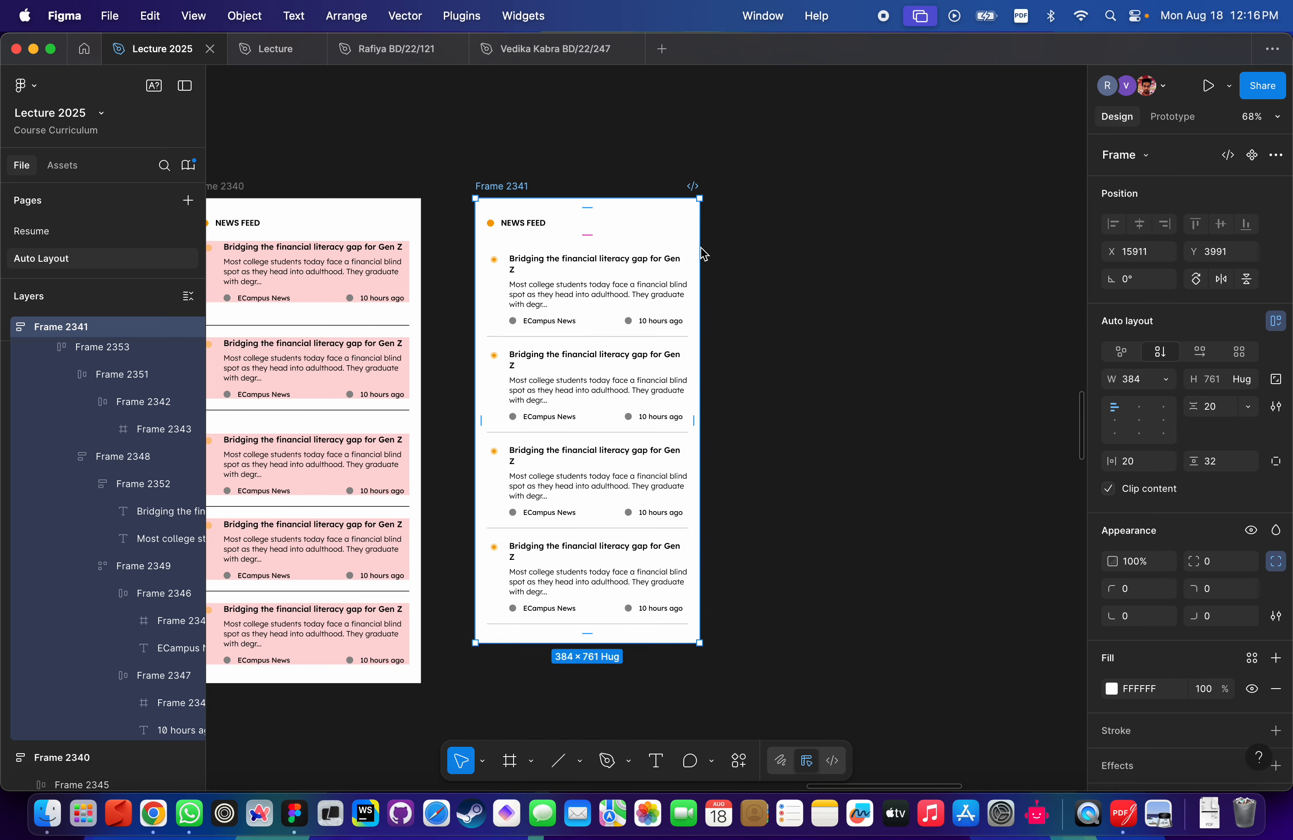
{"action": "scroll", "coordinate": [619, 272], "scroll_direction": "up", "scroll_amount": 5}
{"action": "scroll", "coordinate": [515, 256], "scroll_direction": "down", "scroll_amount": 3}
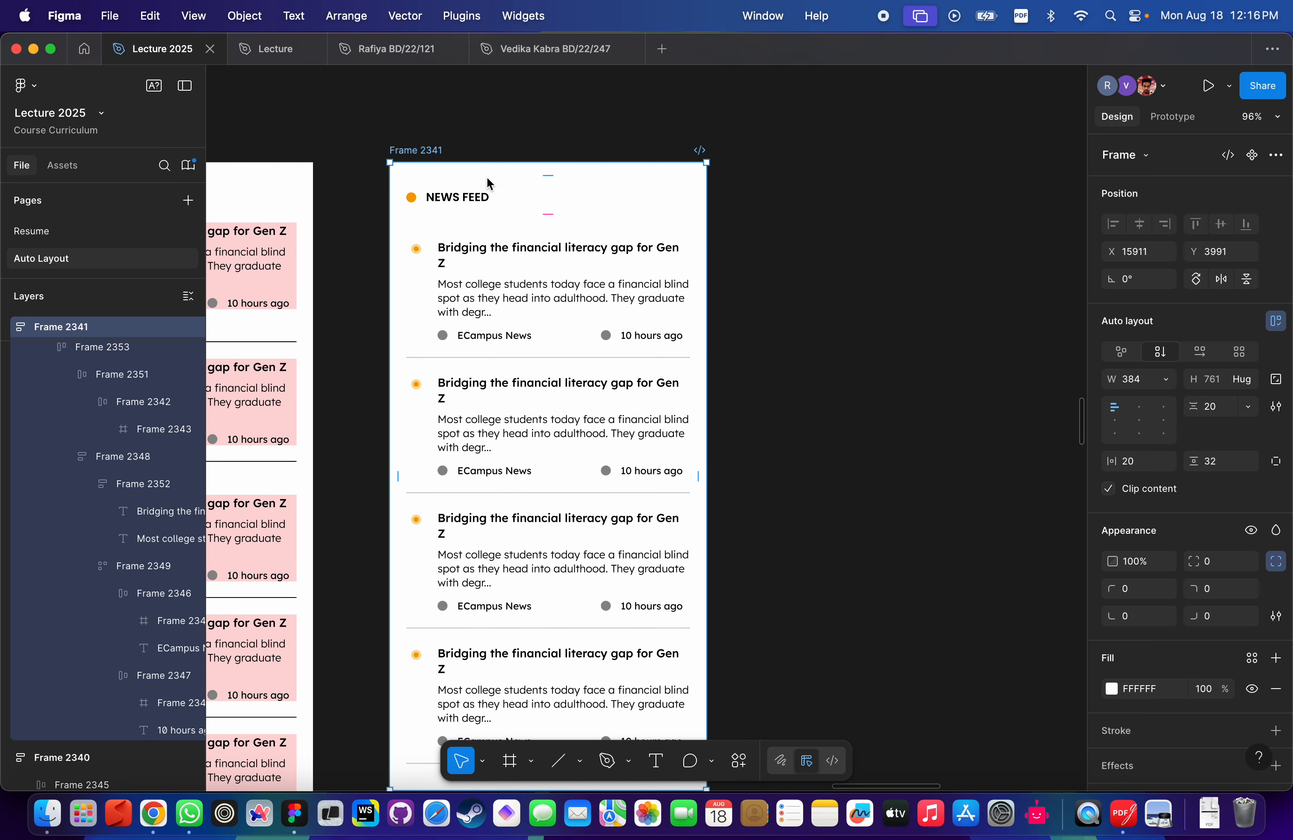
{"action": "left_click_drag", "start_coordinate": [708, 318], "coordinate": [644, 327]}
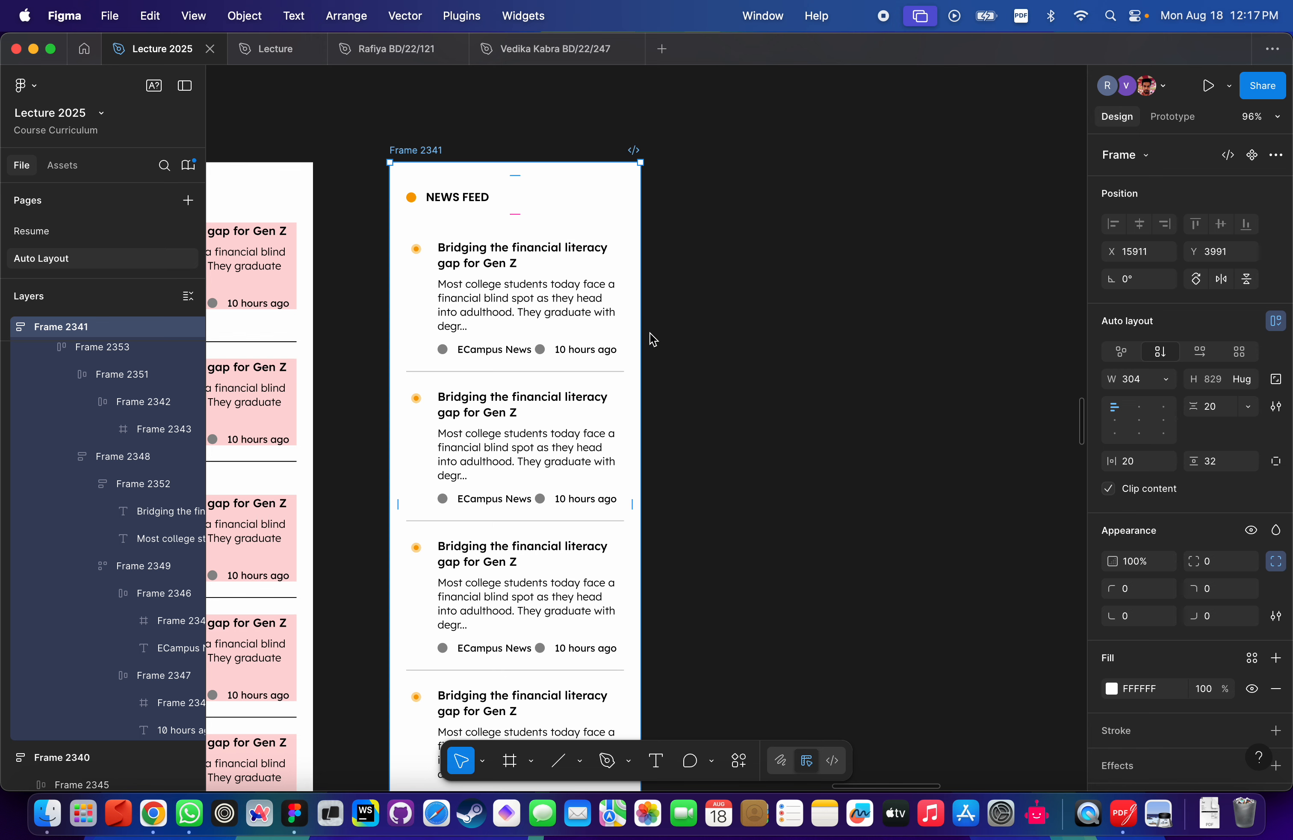
Undo the test width changes of Frame 2341, back to the four source and time rows being selected.
{"action": "key", "text": "super+z"}
{"action": "key", "text": "super+z"}
{"action": "scroll", "coordinate": [849, 358], "scroll_direction": "down", "scroll_amount": 3}
{"action": "scroll", "coordinate": [849, 358], "scroll_direction": "left", "scroll_amount": 2}
{"action": "scroll", "coordinate": [852, 358], "scroll_direction": "down", "scroll_amount": 2}
{"action": "scroll", "coordinate": [852, 358], "scroll_direction": "left", "scroll_amount": 2}
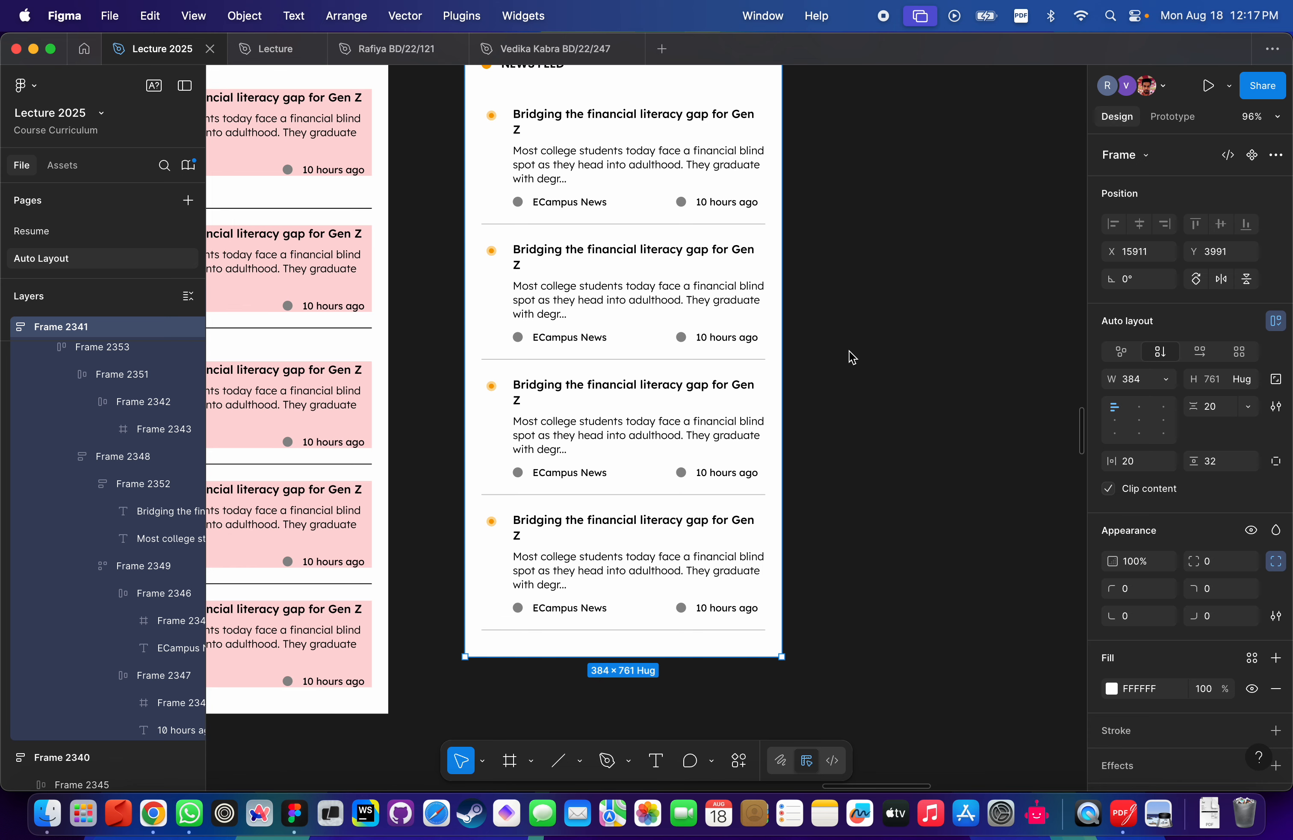
{"action": "key", "text": "super+z"}
{"action": "key", "text": "super+z"}
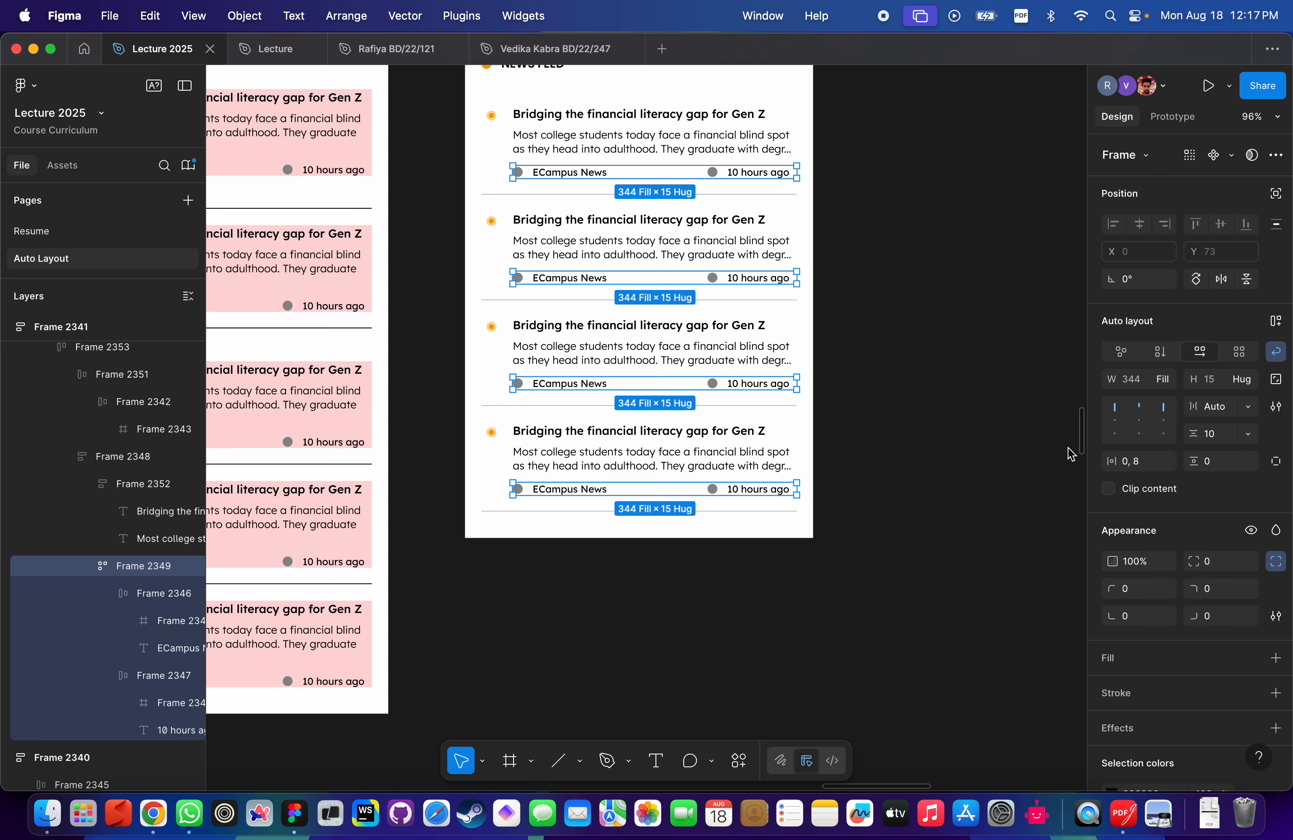
Inspect the horizontal gap of the source and time rows and the auto layout settings of the first card's row.
{"action": "left_click", "coordinate": [1223, 402]}
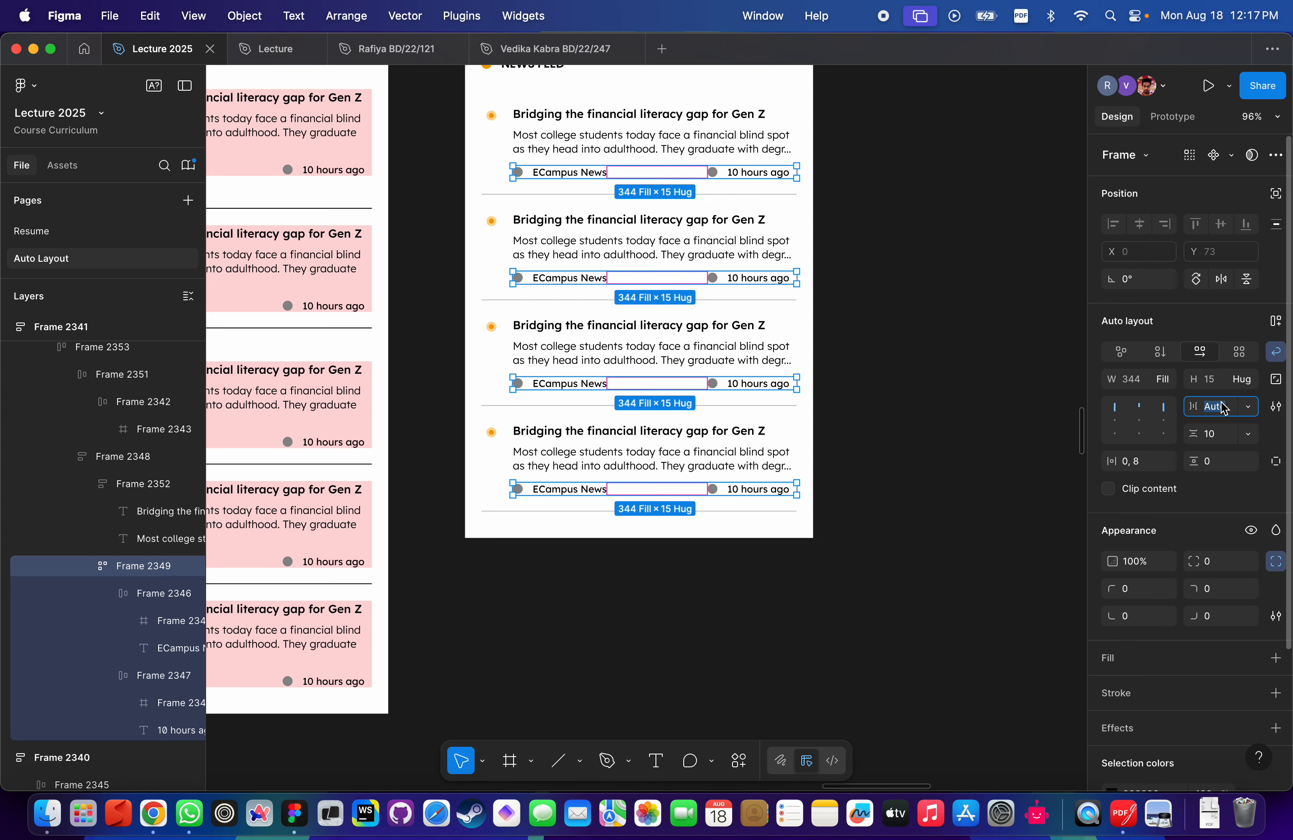
{"action": "scroll", "coordinate": [658, 254], "scroll_direction": "up", "scroll_amount": 5}
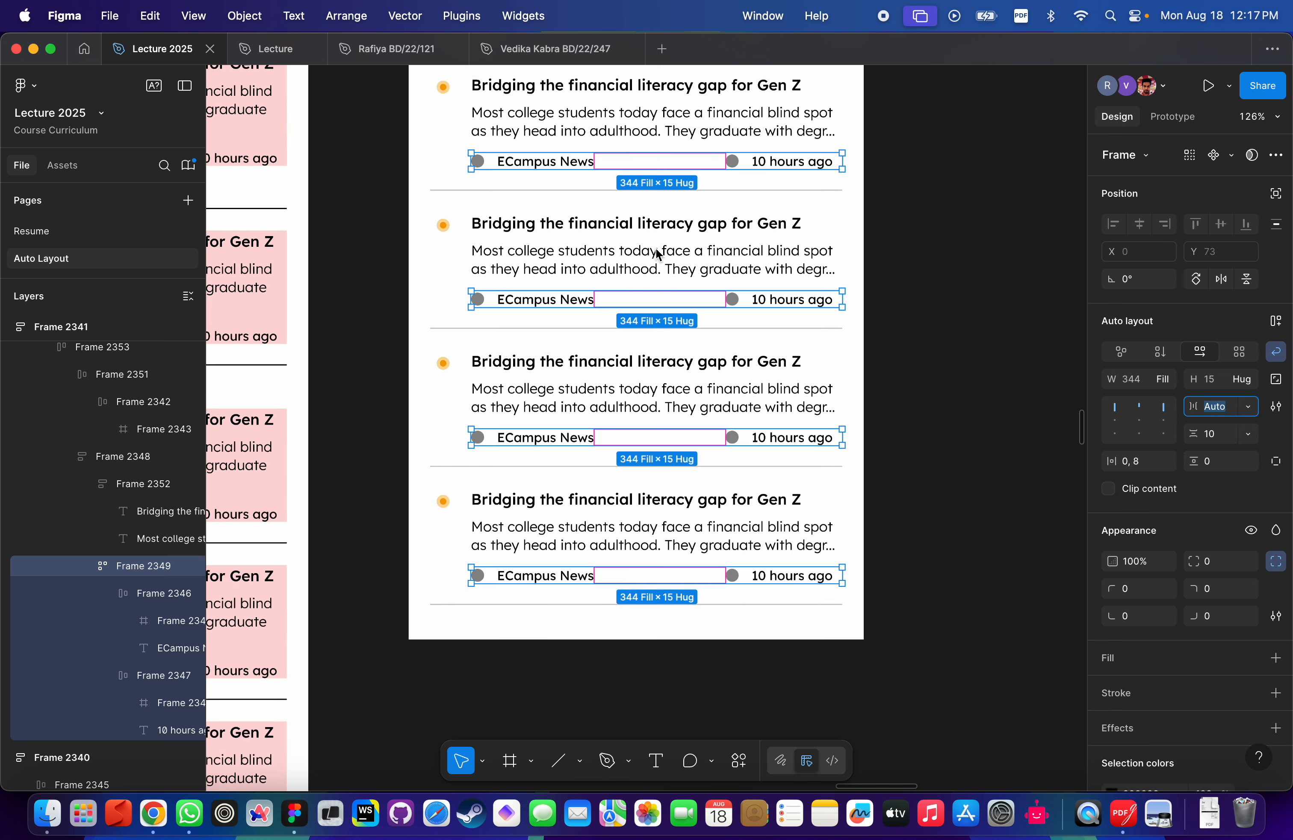
{"action": "double_click", "coordinate": [583, 261]}
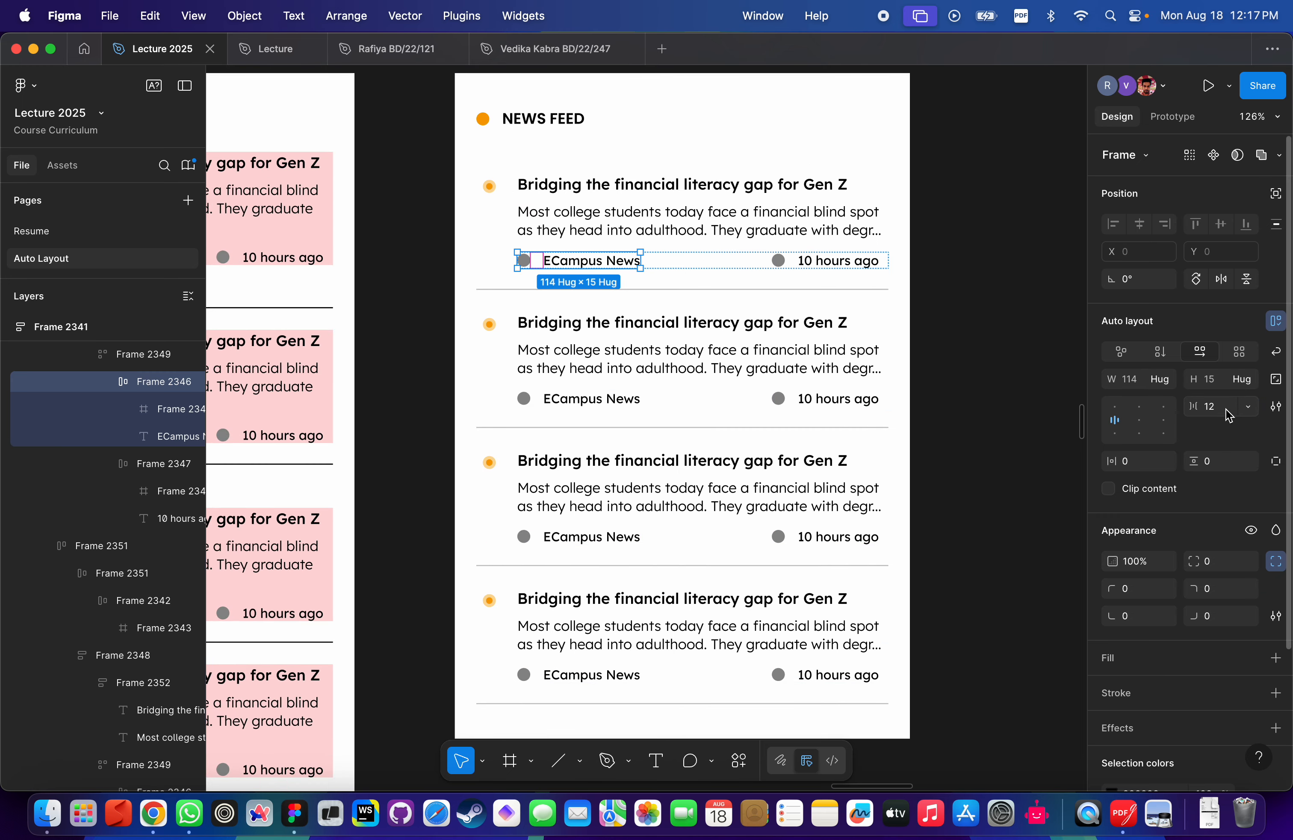
{"action": "left_click", "coordinate": [712, 267]}
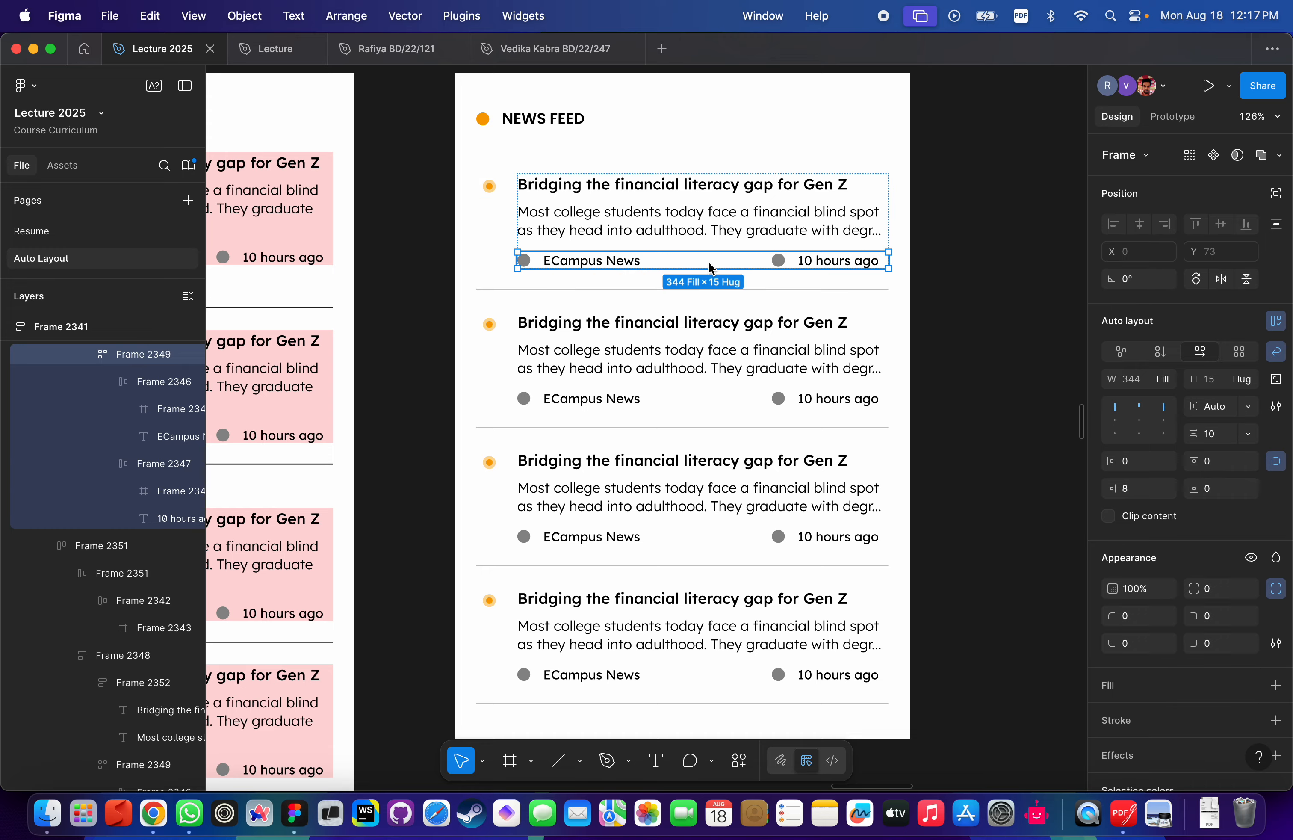
{"action": "scroll", "coordinate": [709, 261], "scroll_direction": "up", "scroll_amount": 2}
{"action": "scroll", "coordinate": [721, 262], "scroll_direction": "down", "scroll_amount": 5}
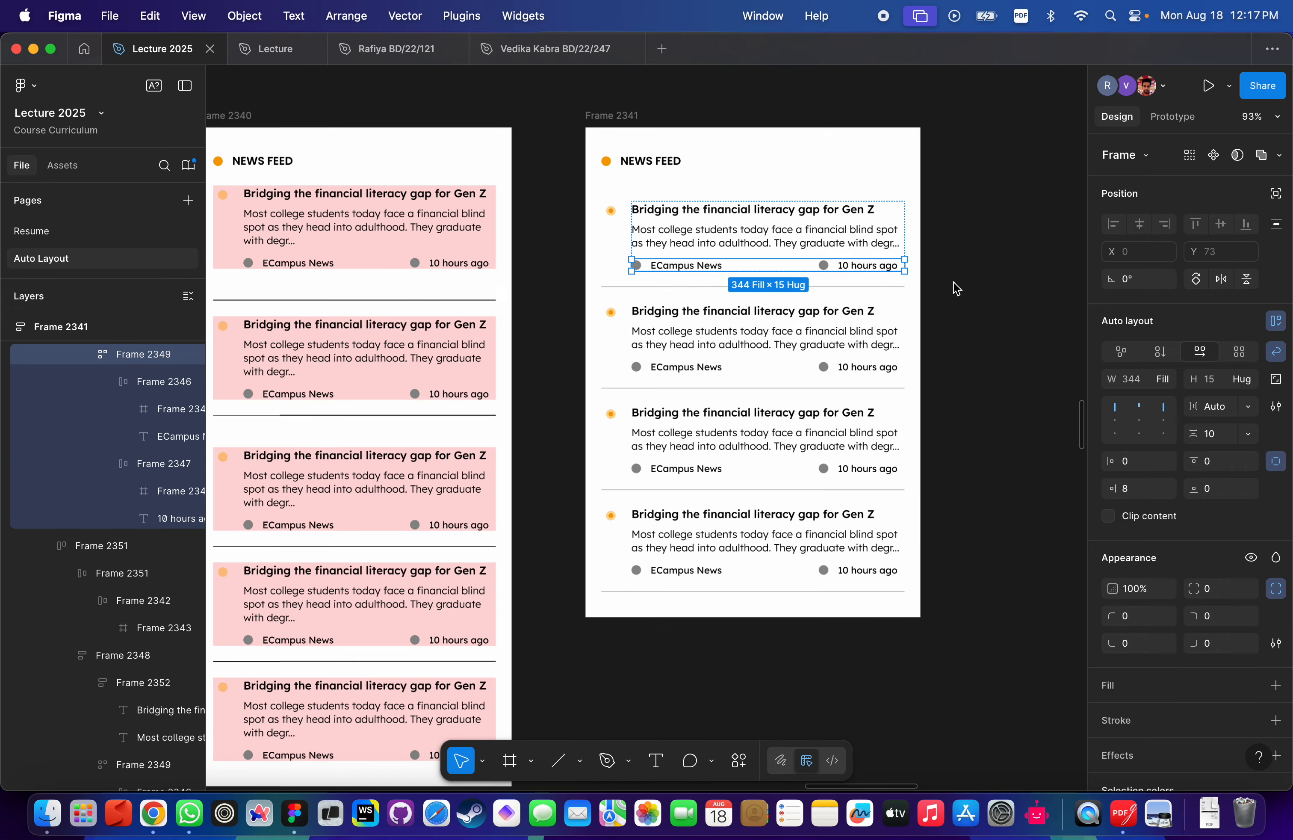
Try narrowing Frame 2341 to a width of 259 to test the wrapping of the source and time rows.
{"action": "left_click", "coordinate": [970, 293]}
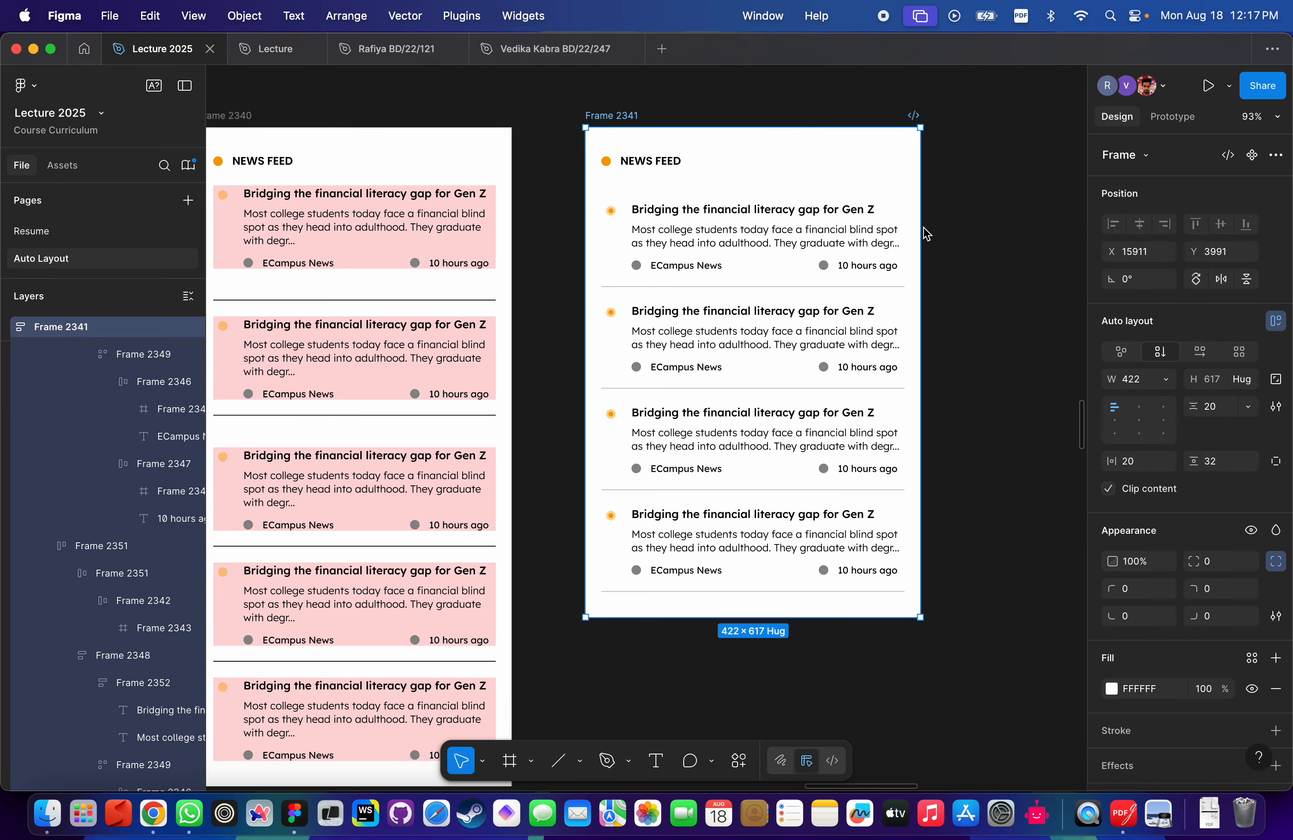
{"action": "left_click_drag", "start_coordinate": [922, 231], "coordinate": [792, 243]}
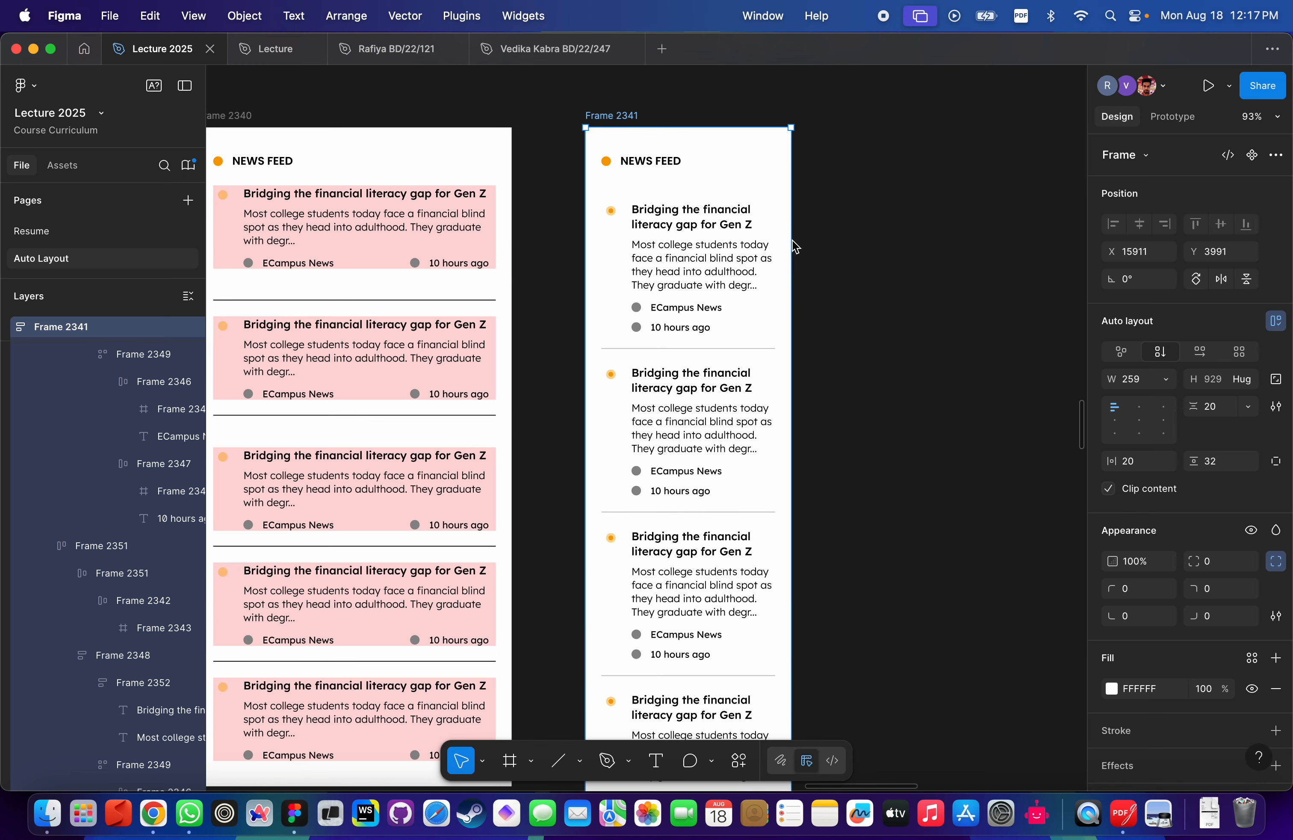
{"action": "scroll", "coordinate": [796, 246], "scroll_direction": "down", "scroll_amount": 5}
{"action": "scroll", "coordinate": [803, 289], "scroll_direction": "up", "scroll_amount": 8}
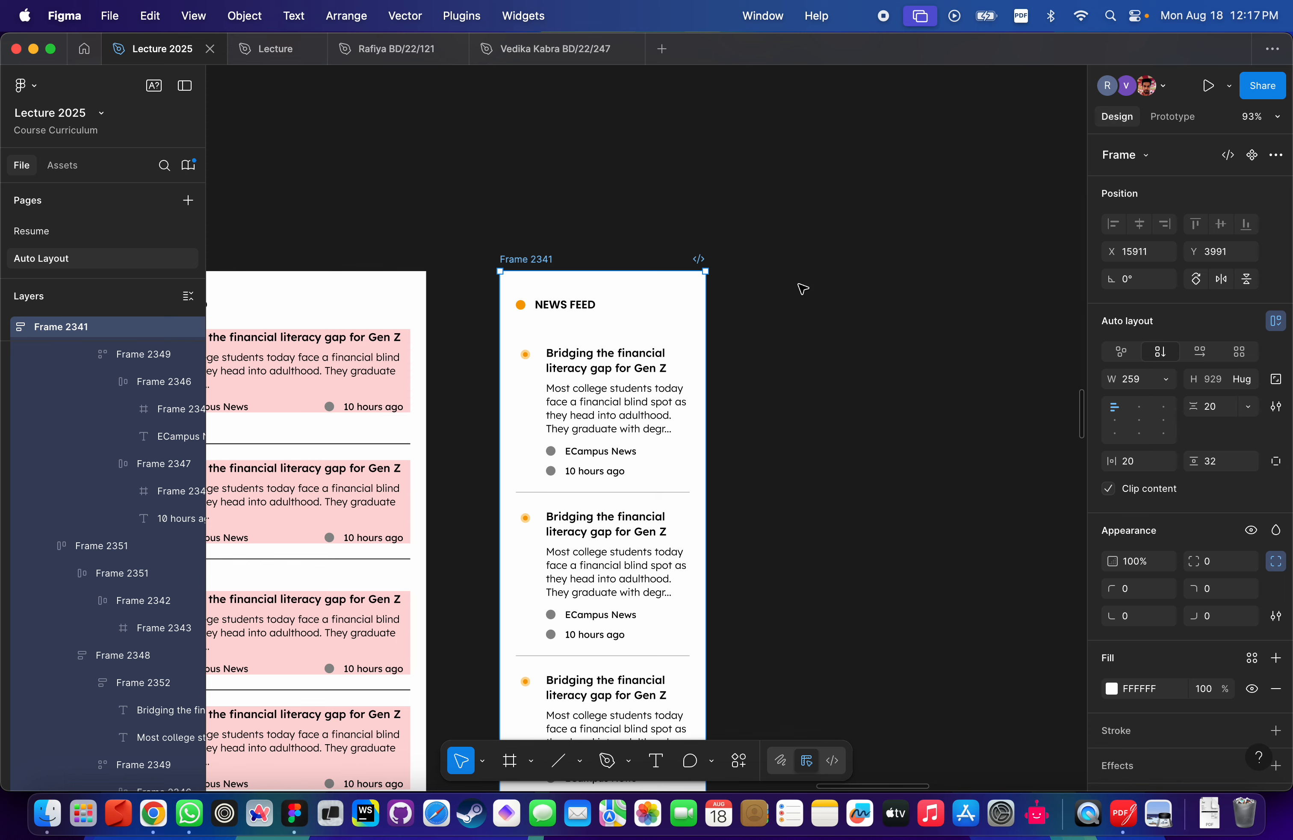
{"action": "scroll", "coordinate": [802, 289], "scroll_direction": "down", "scroll_amount": 2}
{"action": "scroll", "coordinate": [756, 303], "scroll_direction": "down", "scroll_amount": 4}
{"action": "key", "text": "Escape"}
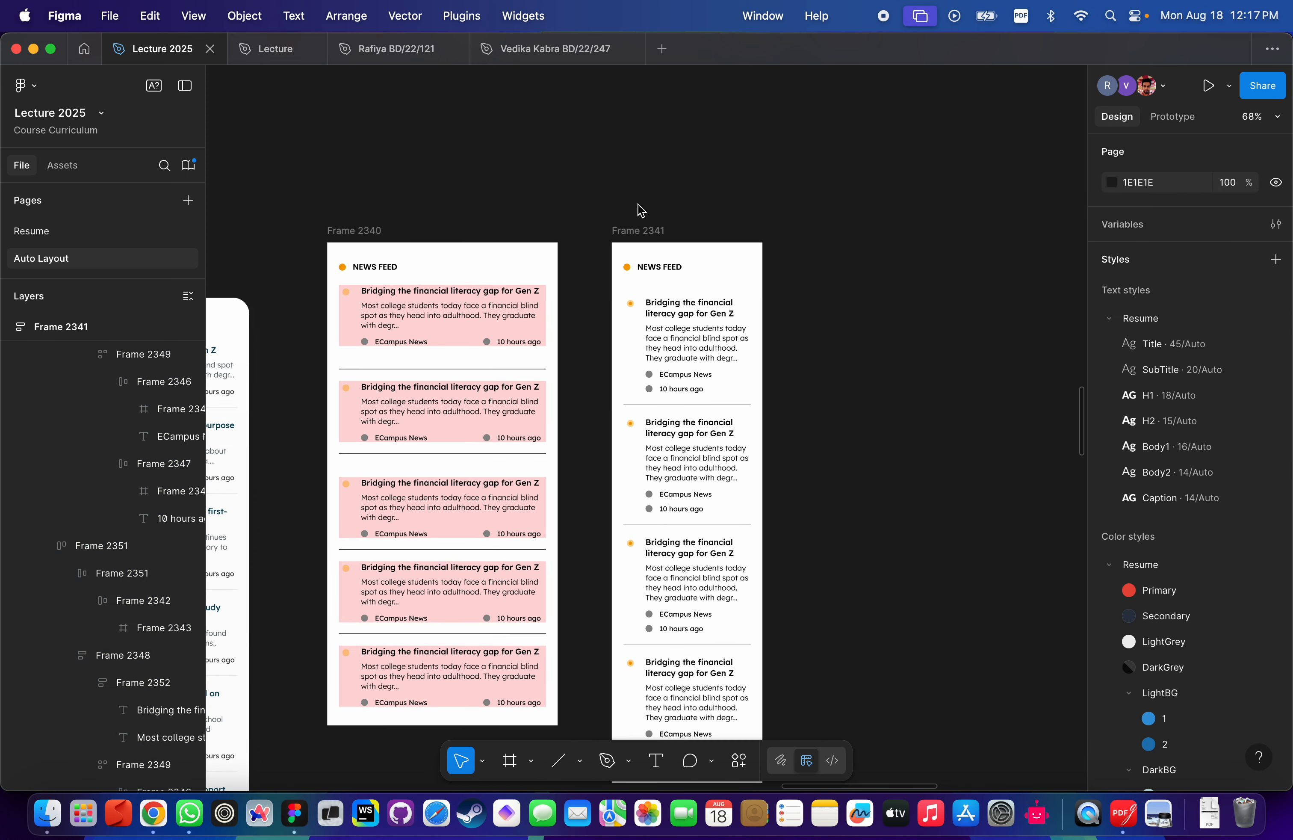
Lock the Feeds Container frame beside Frame 2340.
{"action": "scroll", "coordinate": [376, 232], "scroll_direction": "down", "scroll_amount": 5}
{"action": "scroll", "coordinate": [375, 240], "scroll_direction": "left", "scroll_amount": 4}
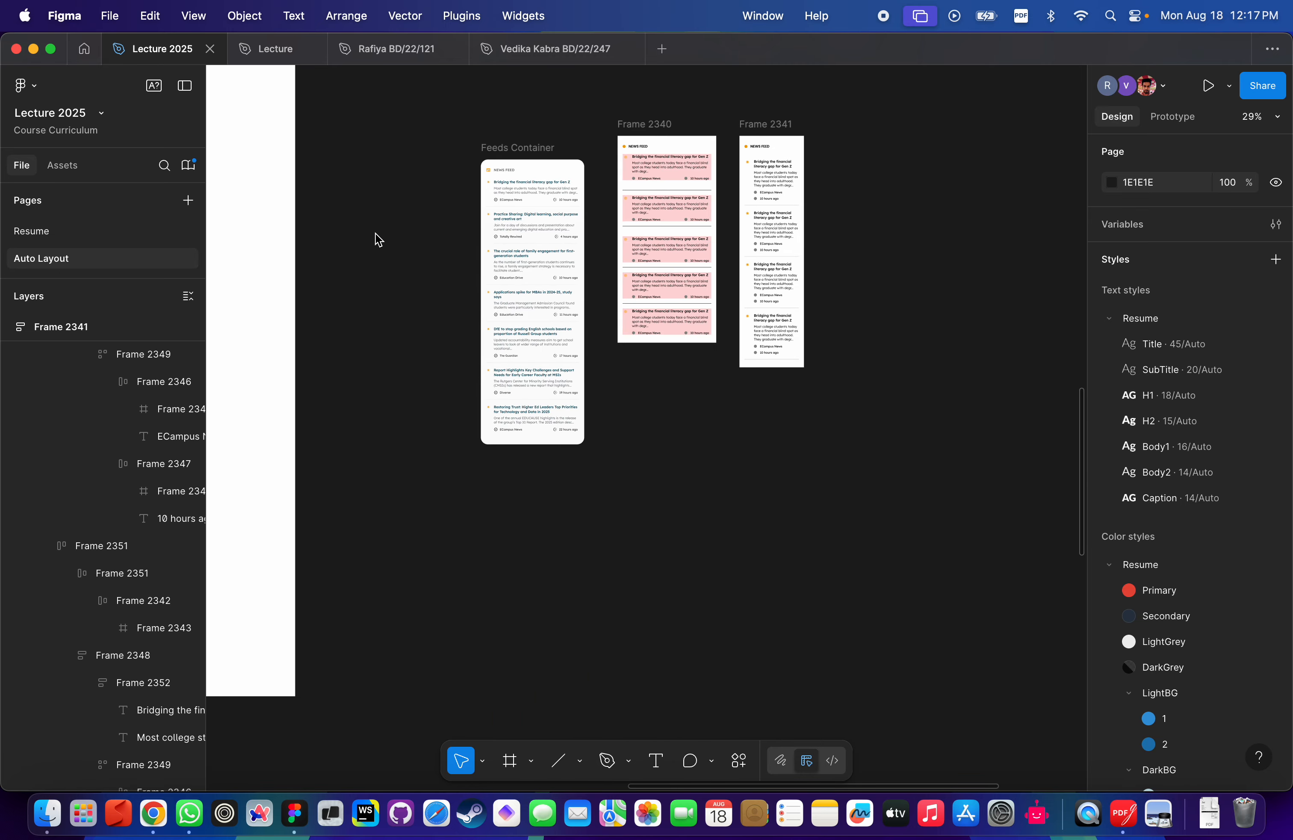
{"action": "scroll", "coordinate": [513, 158], "scroll_direction": "up", "scroll_amount": 1}
{"action": "scroll", "coordinate": [513, 159], "scroll_direction": "up", "scroll_amount": 3}
{"action": "left_click", "coordinate": [521, 152]}
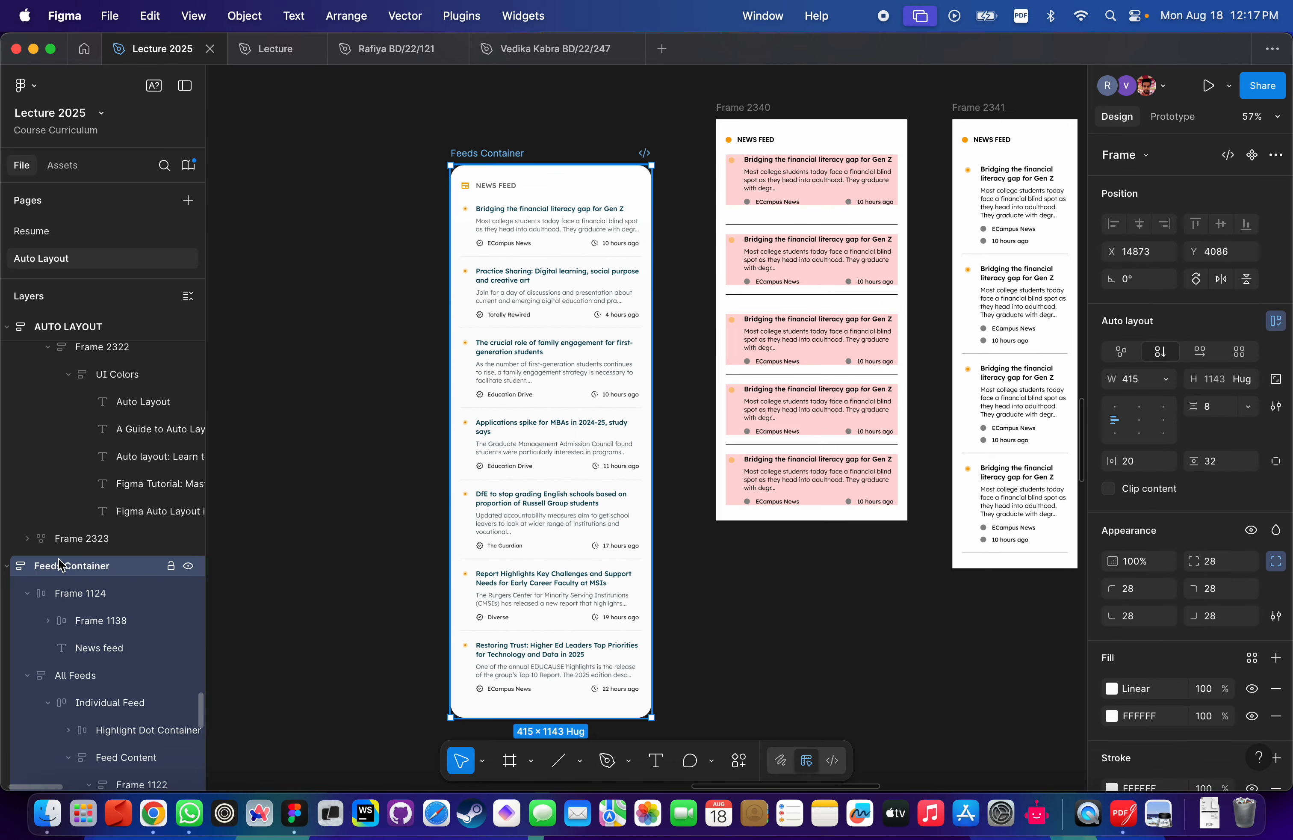
{"action": "left_click", "coordinate": [170, 566]}
Lock Frame 2341 and Frame 2340.
{"action": "scroll", "coordinate": [427, 494], "scroll_direction": "down", "scroll_amount": 5}
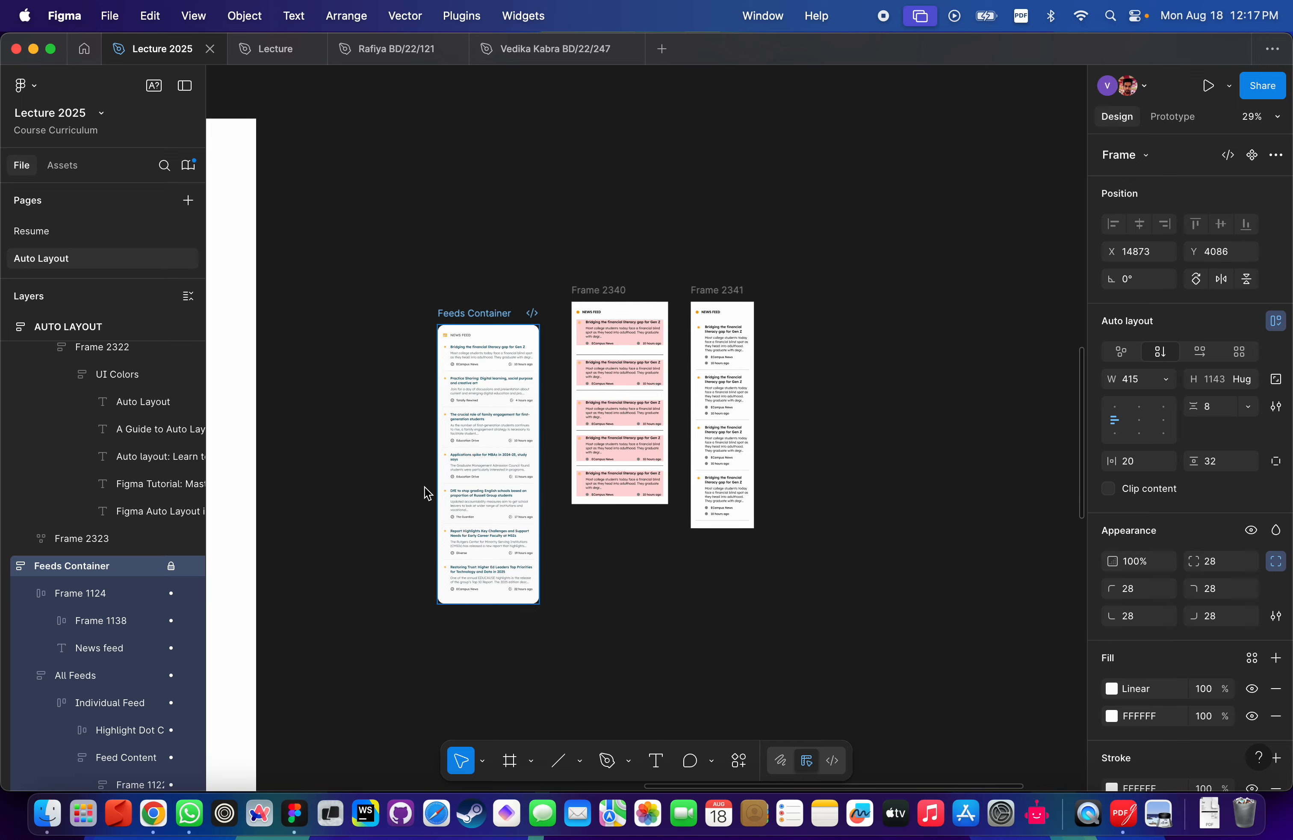
{"action": "scroll", "coordinate": [415, 438], "scroll_direction": "left", "scroll_amount": 5}
{"action": "scroll", "coordinate": [474, 344], "scroll_direction": "down", "scroll_amount": 3}
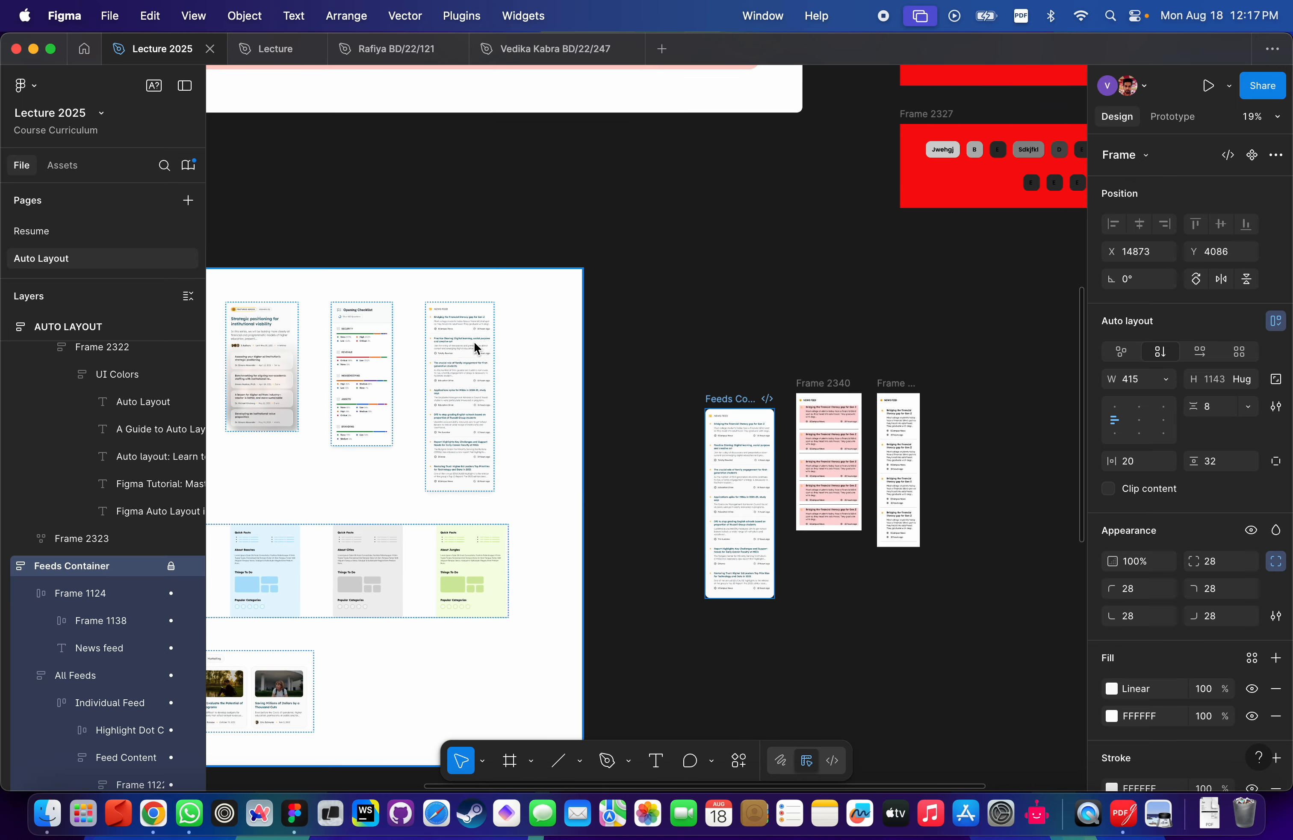
{"action": "left_click", "coordinate": [447, 355]}
{"action": "scroll", "coordinate": [784, 424], "scroll_direction": "up", "scroll_amount": 5}
{"action": "scroll", "coordinate": [784, 424], "scroll_direction": "down", "scroll_amount": 3}
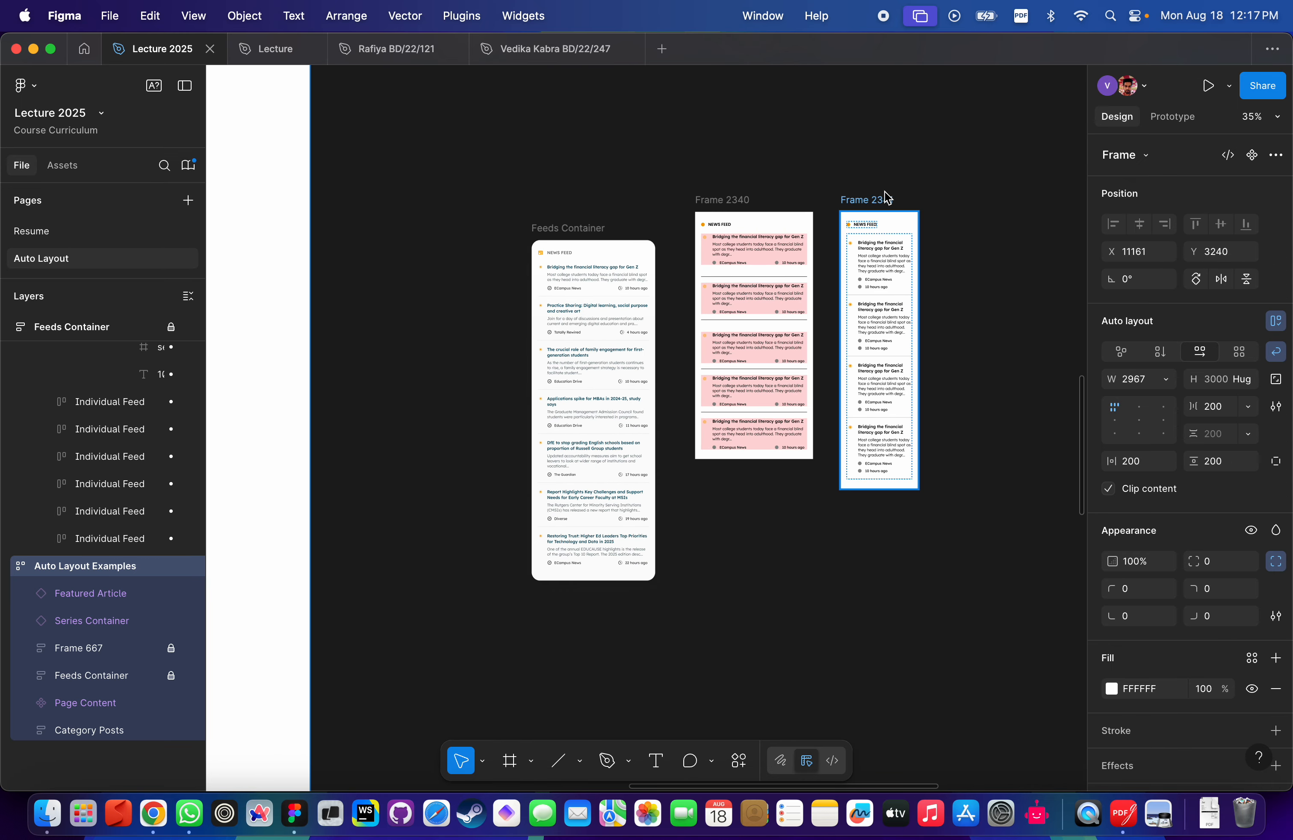
{"action": "left_click", "coordinate": [884, 200]}
{"action": "left_click", "coordinate": [171, 327]}
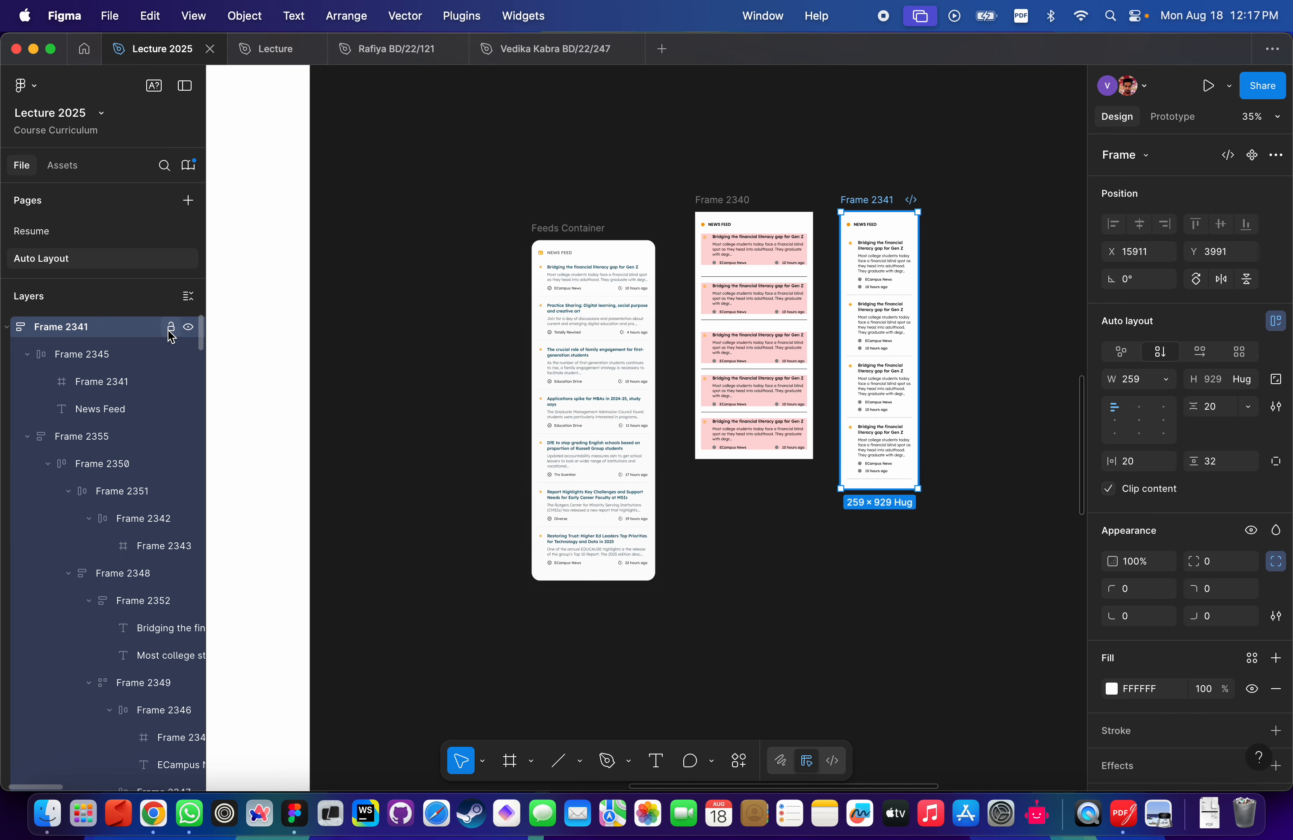
{"action": "left_click", "coordinate": [783, 236]}
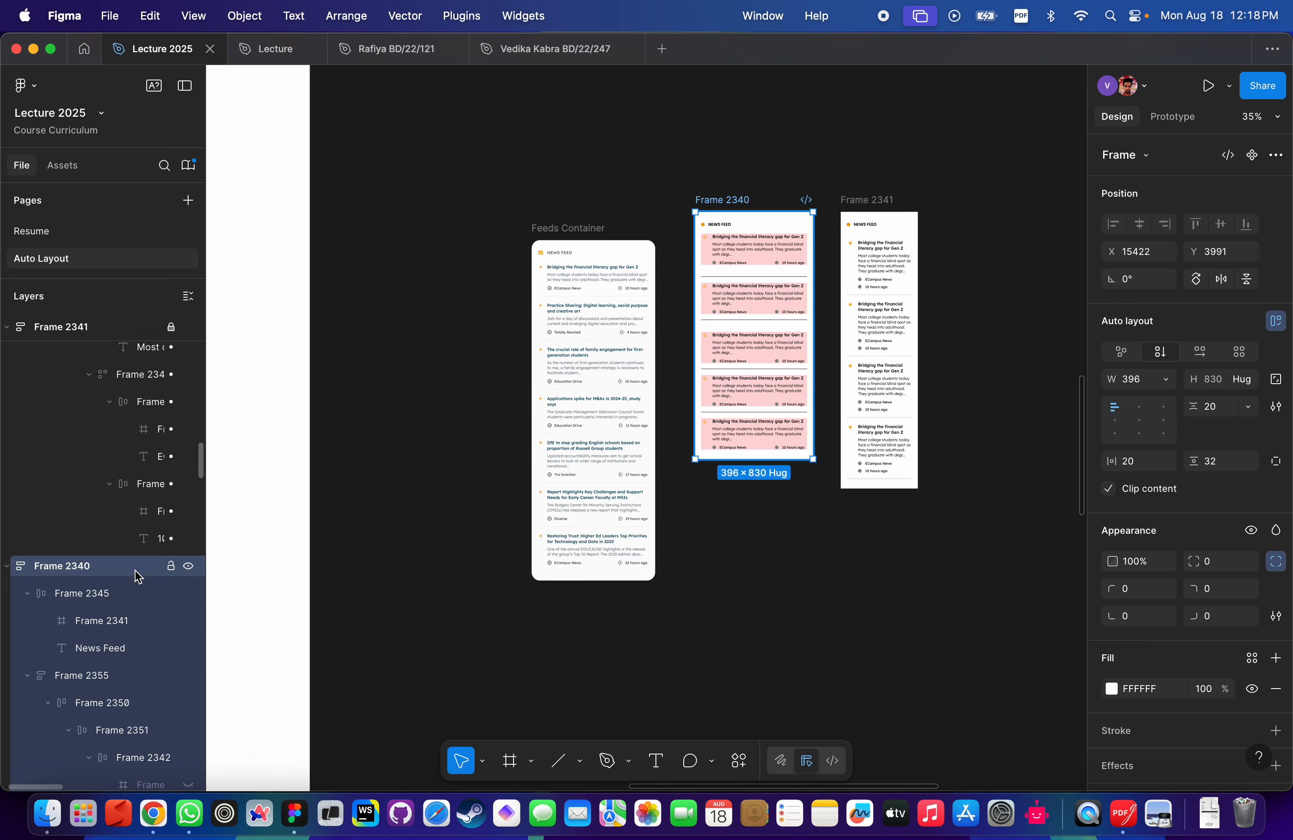
{"action": "left_click", "coordinate": [171, 566]}
Compare the three news feed frames and look through the layer structure of Frame 2340 and Frame 2341.
{"action": "scroll", "coordinate": [545, 229], "scroll_direction": "up", "scroll_amount": 5}
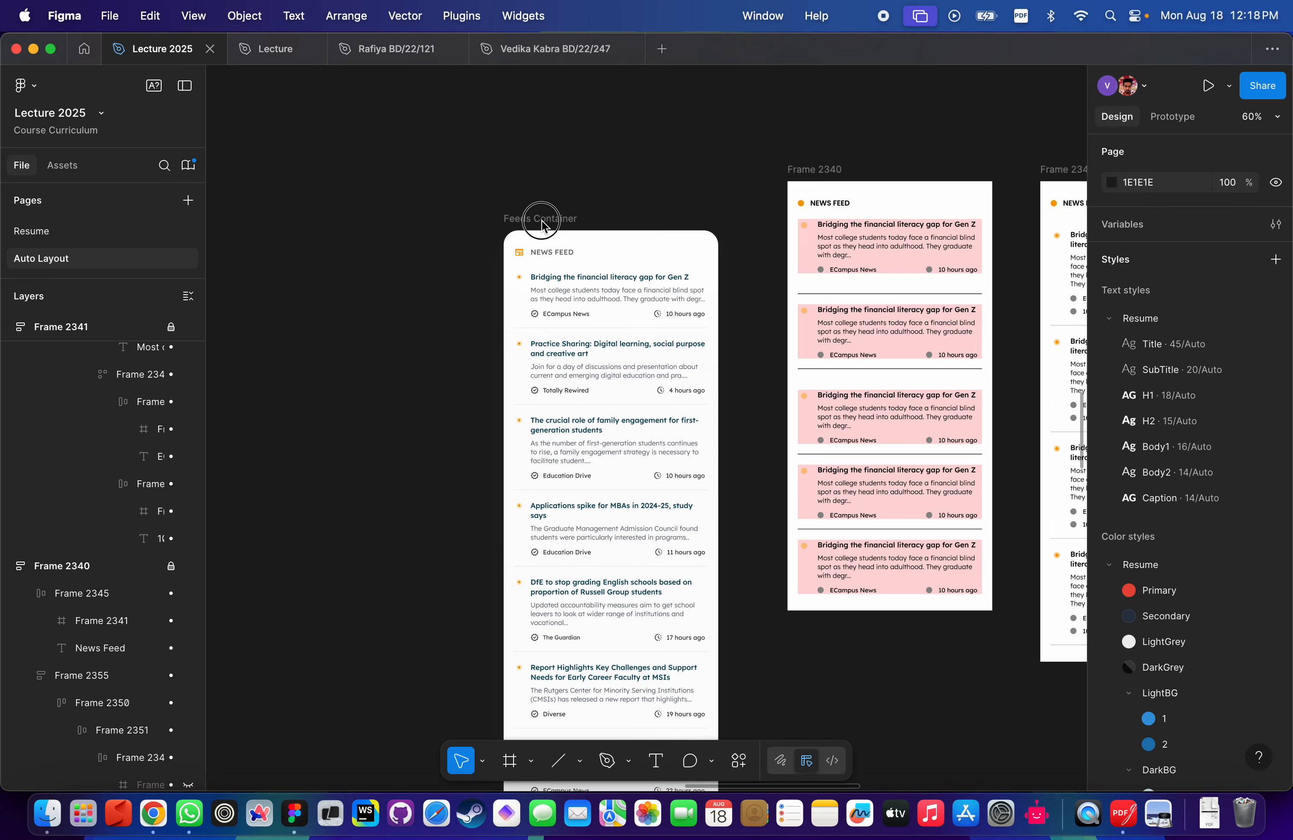
{"action": "scroll", "coordinate": [608, 422], "scroll_direction": "up", "scroll_amount": 5}
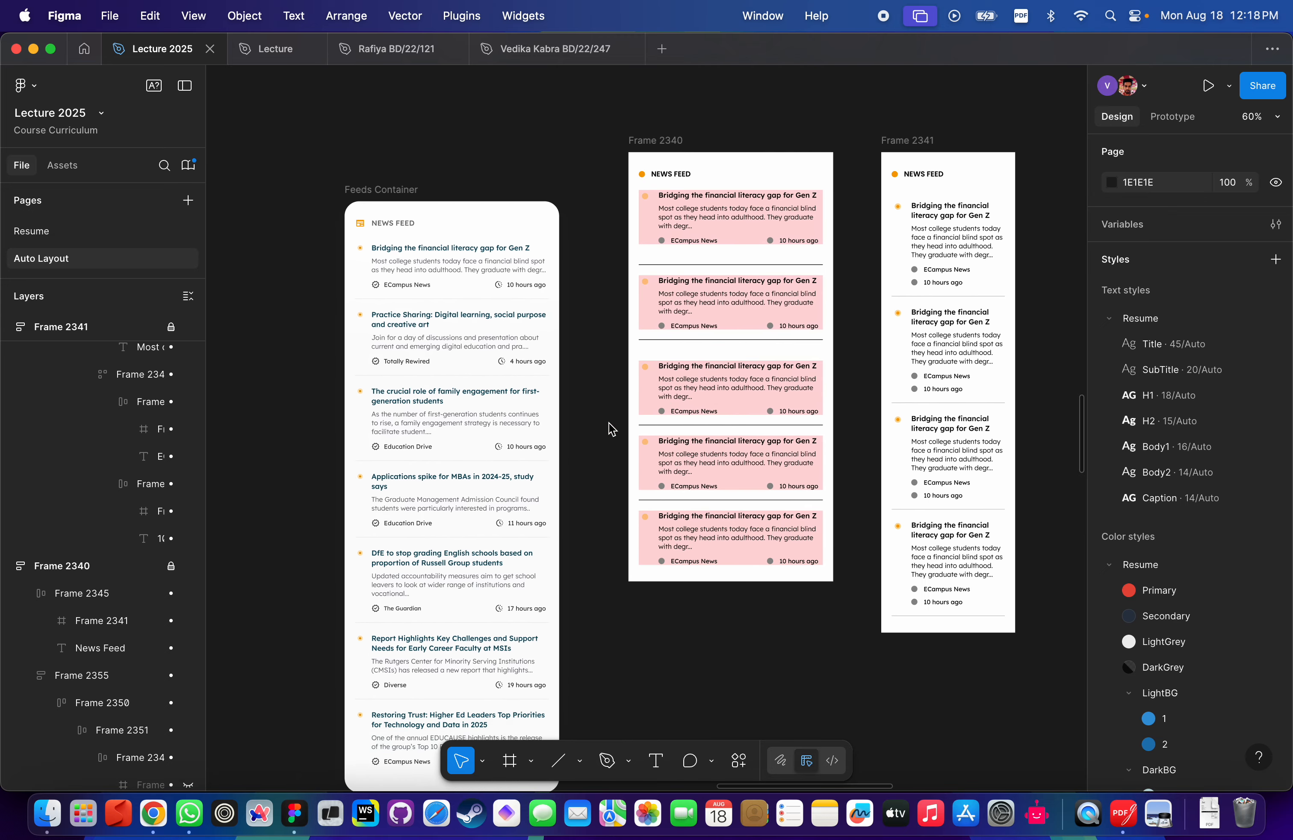
{"action": "scroll", "coordinate": [426, 370], "scroll_direction": "down", "scroll_amount": 5}
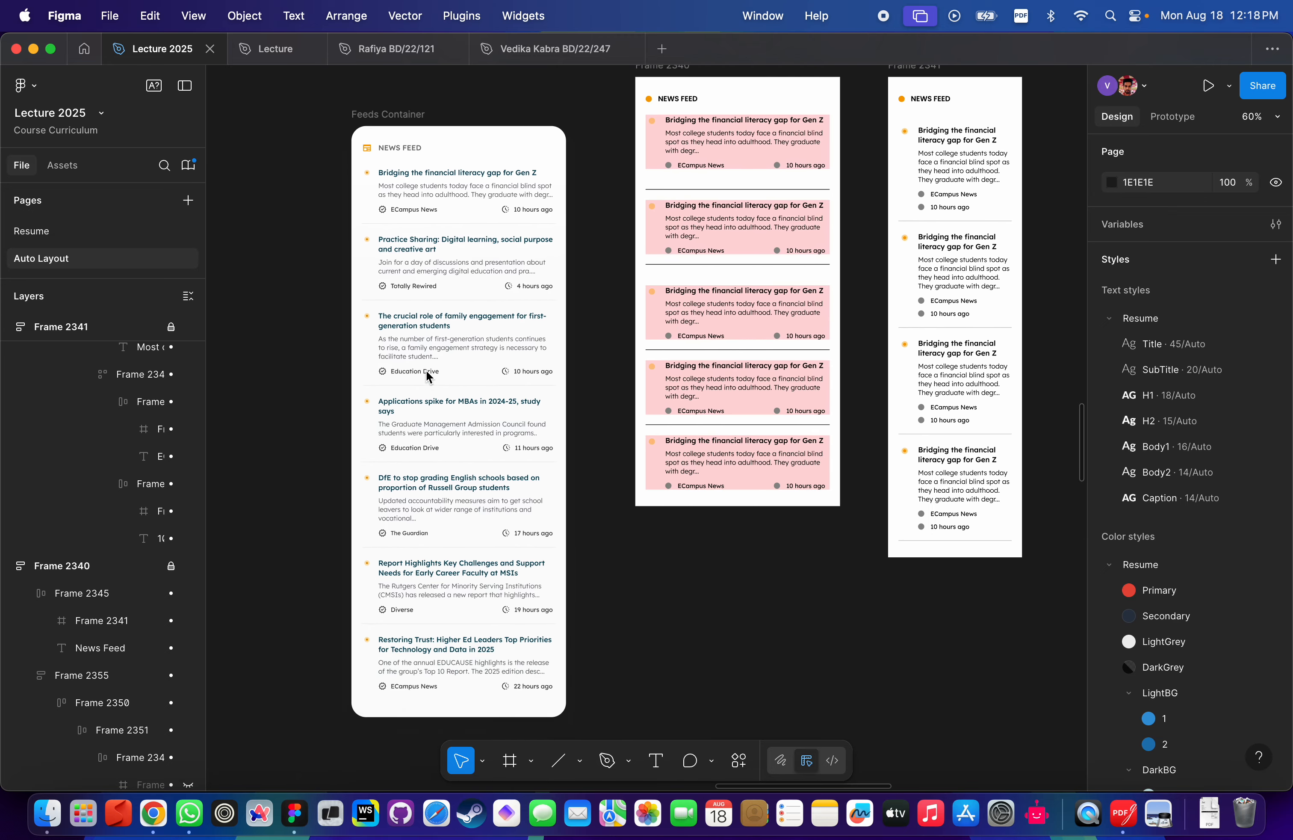
{"action": "scroll", "coordinate": [399, 117], "scroll_direction": "up", "scroll_amount": 3}
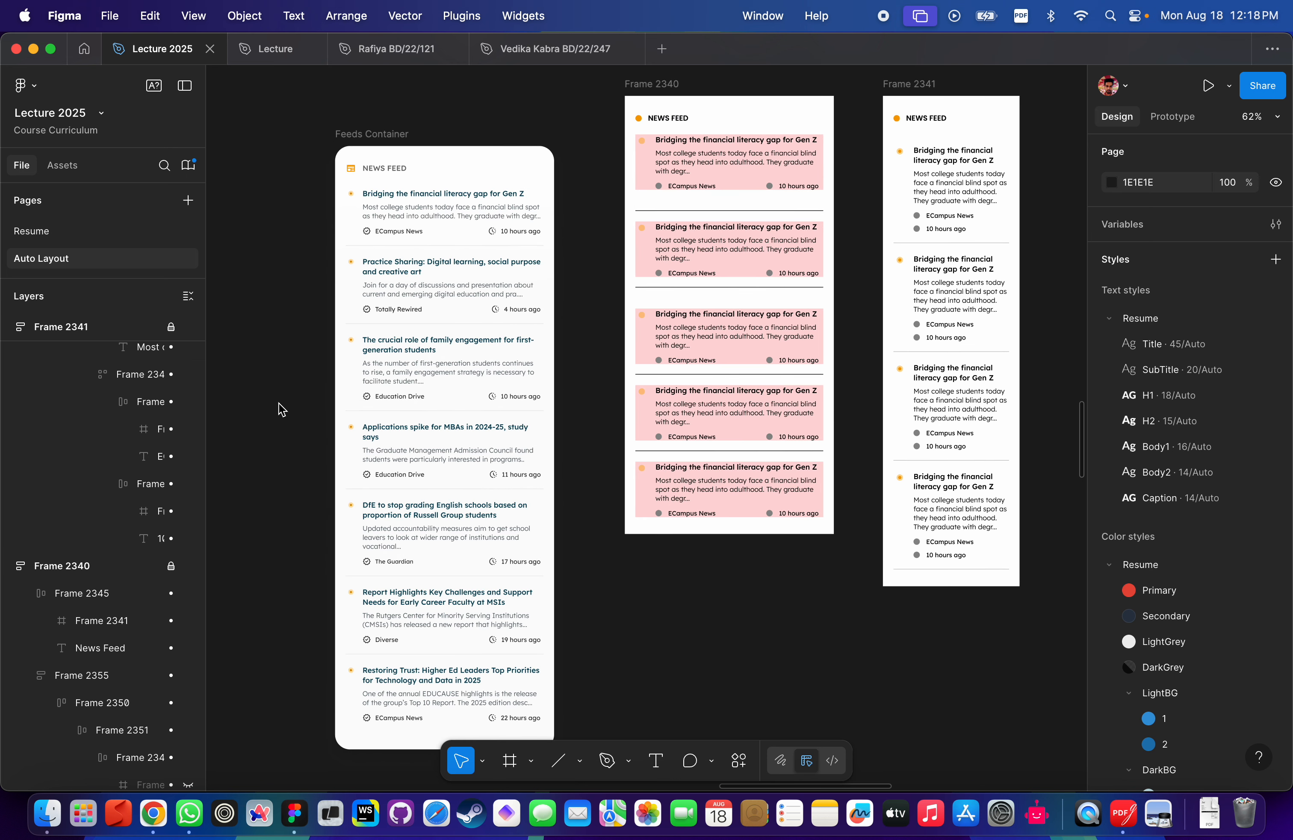
{"action": "scroll", "coordinate": [101, 496], "scroll_direction": "up", "scroll_amount": 4}
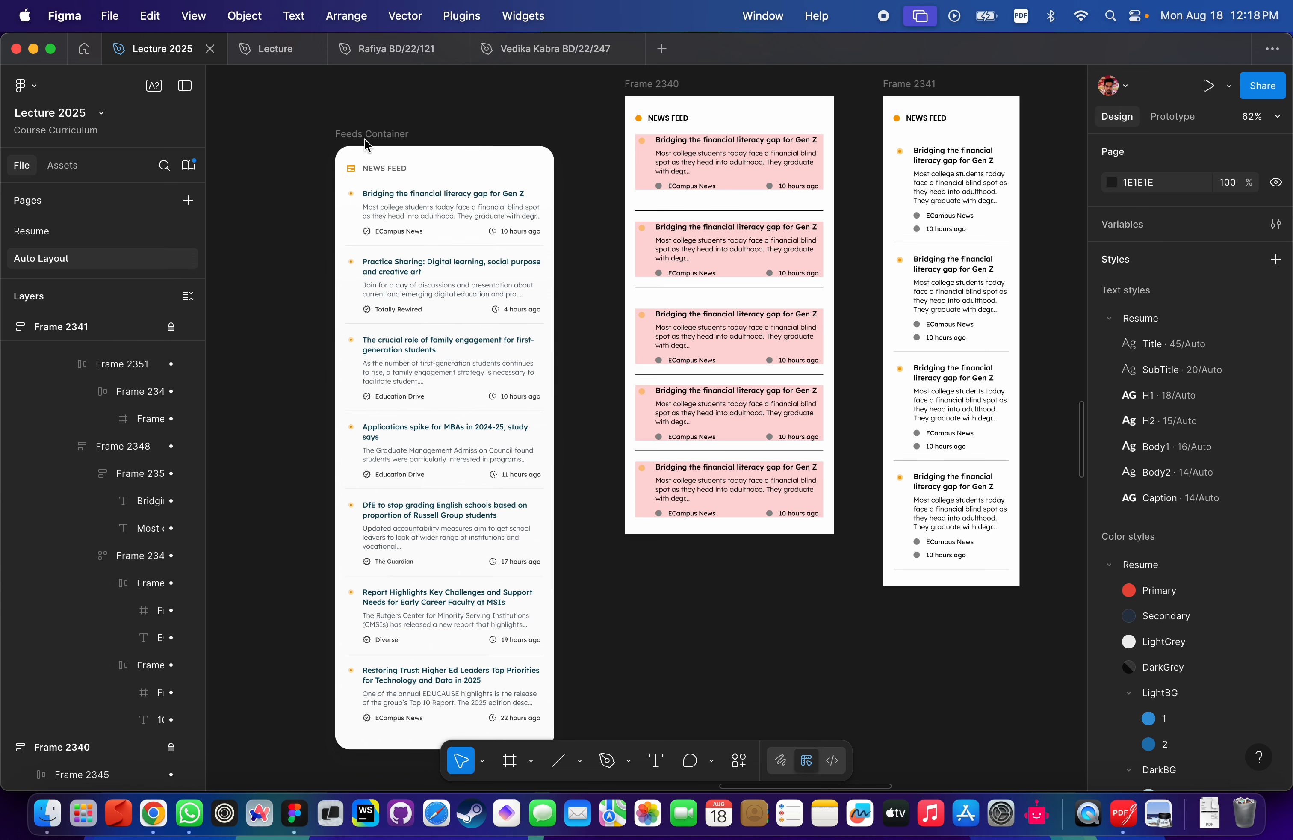
{"action": "scroll", "coordinate": [71, 583], "scroll_direction": "down", "scroll_amount": 3}
{"action": "left_click", "coordinate": [77, 601]}
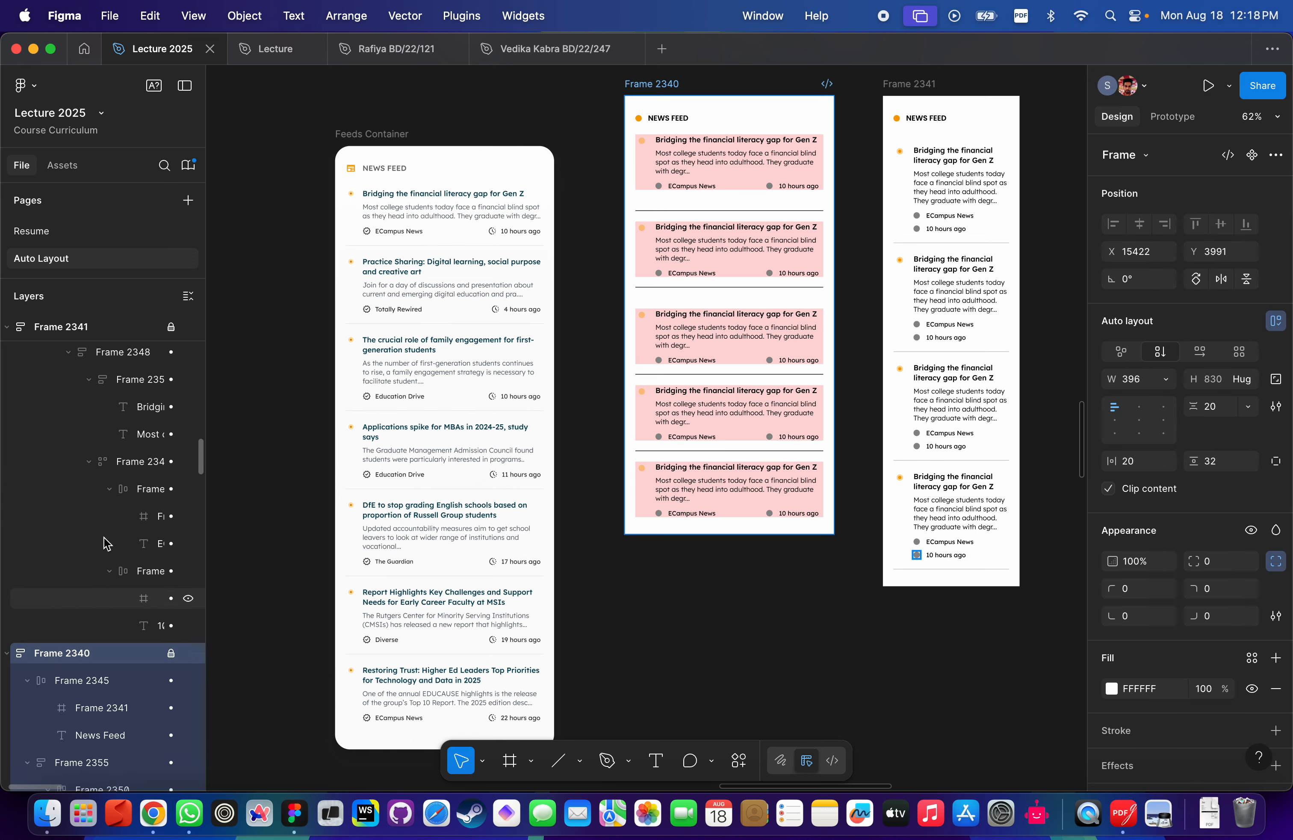
{"action": "left_click", "coordinate": [103, 442]}
{"action": "scroll", "coordinate": [109, 445], "scroll_direction": "up", "scroll_amount": 3}
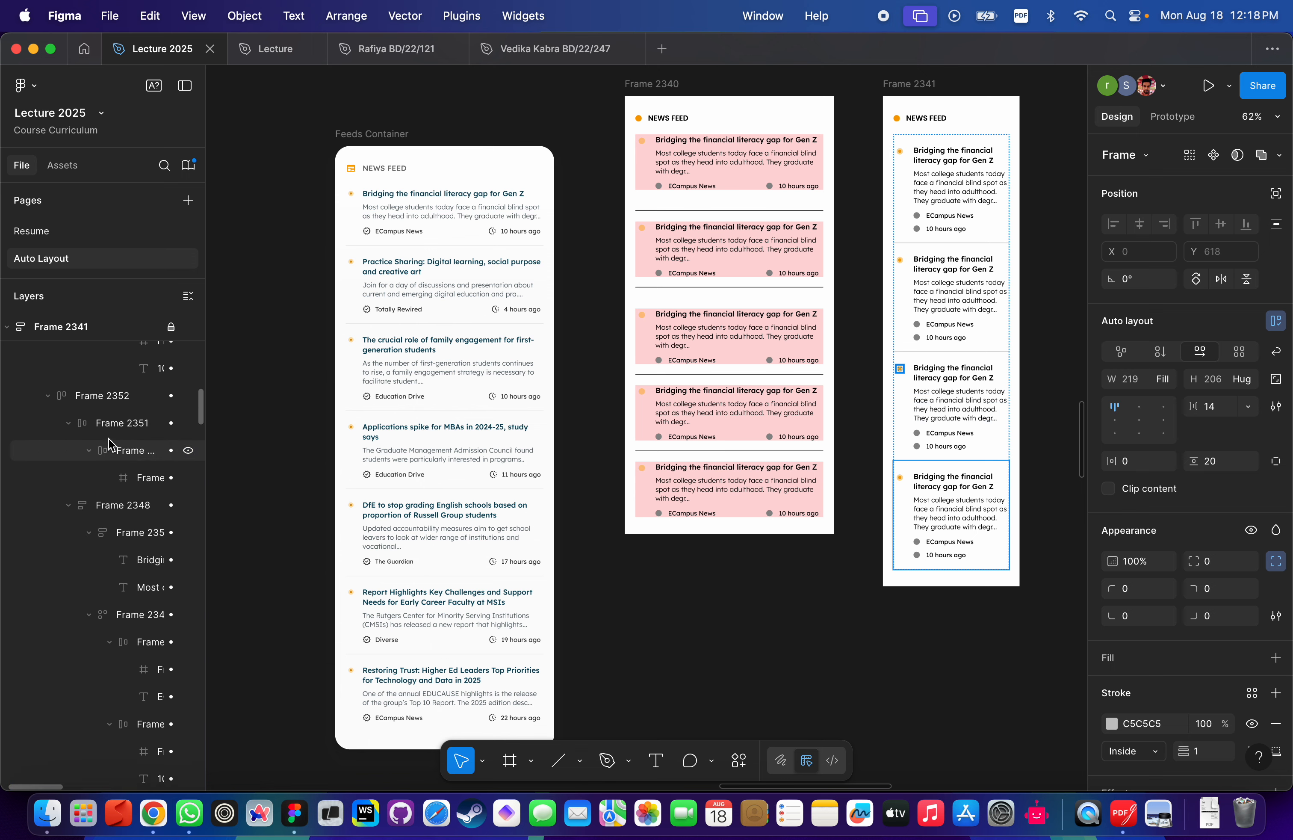
{"action": "scroll", "coordinate": [107, 443], "scroll_direction": "up", "scroll_amount": 2}
{"action": "left_click", "coordinate": [107, 500]}
{"action": "key", "text": "Escape"}
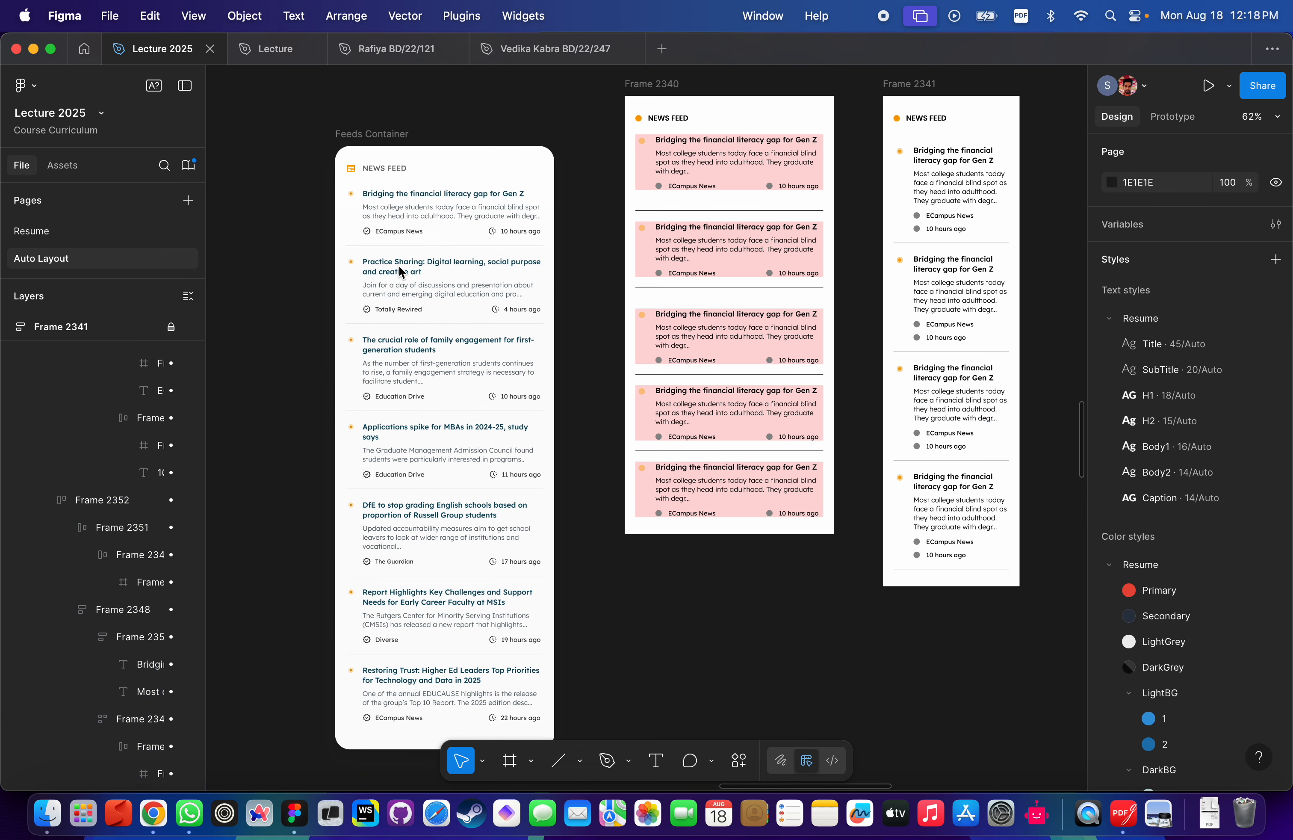
Undo the locking of Frame 2340, Frame 2341 and the Feeds Container.
{"action": "right_click", "coordinate": [400, 271]}
{"action": "key", "text": "Escape"}
{"action": "key", "text": "super+z"}
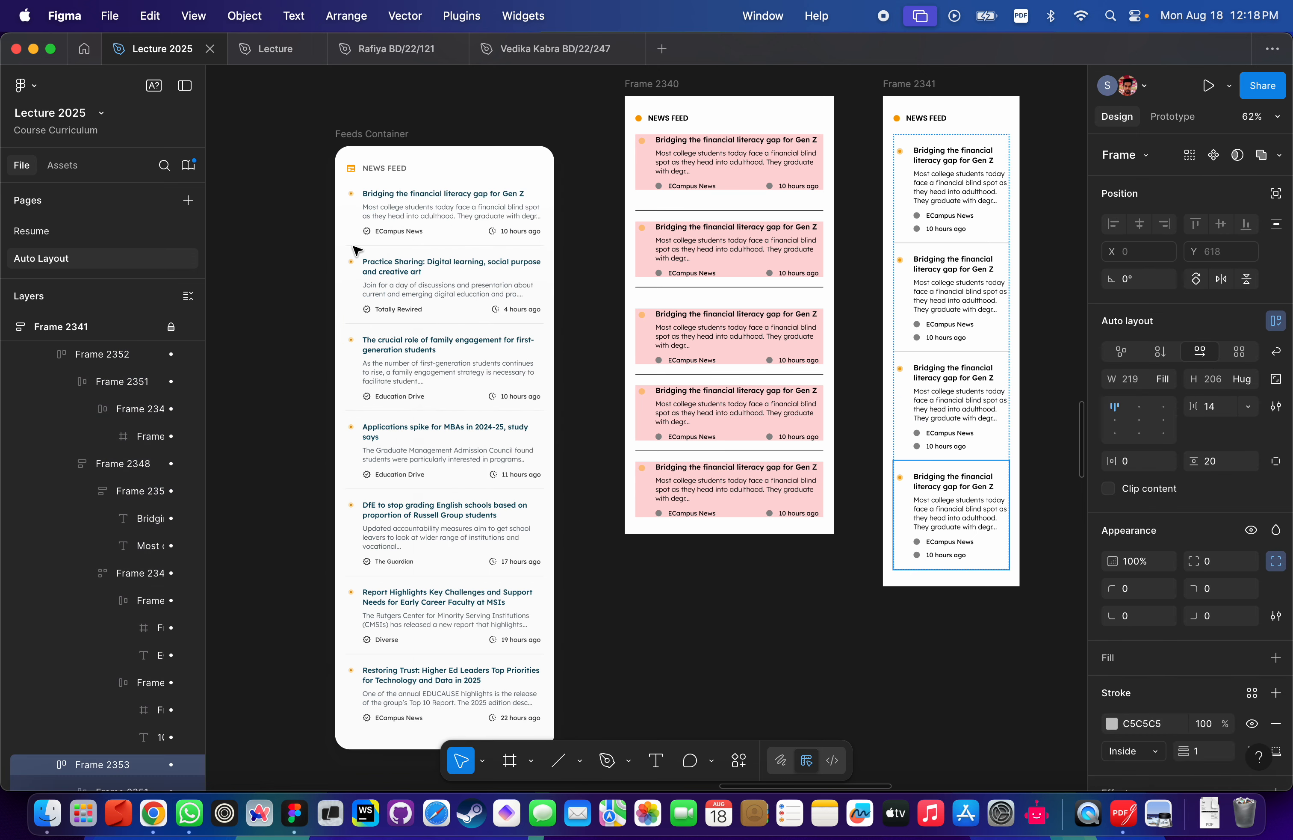
{"action": "key", "text": "super+z"}
{"action": "scroll", "coordinate": [375, 218], "scroll_direction": "down", "scroll_amount": 5}
{"action": "key", "text": "Escape"}
{"action": "key", "text": "super+z"}
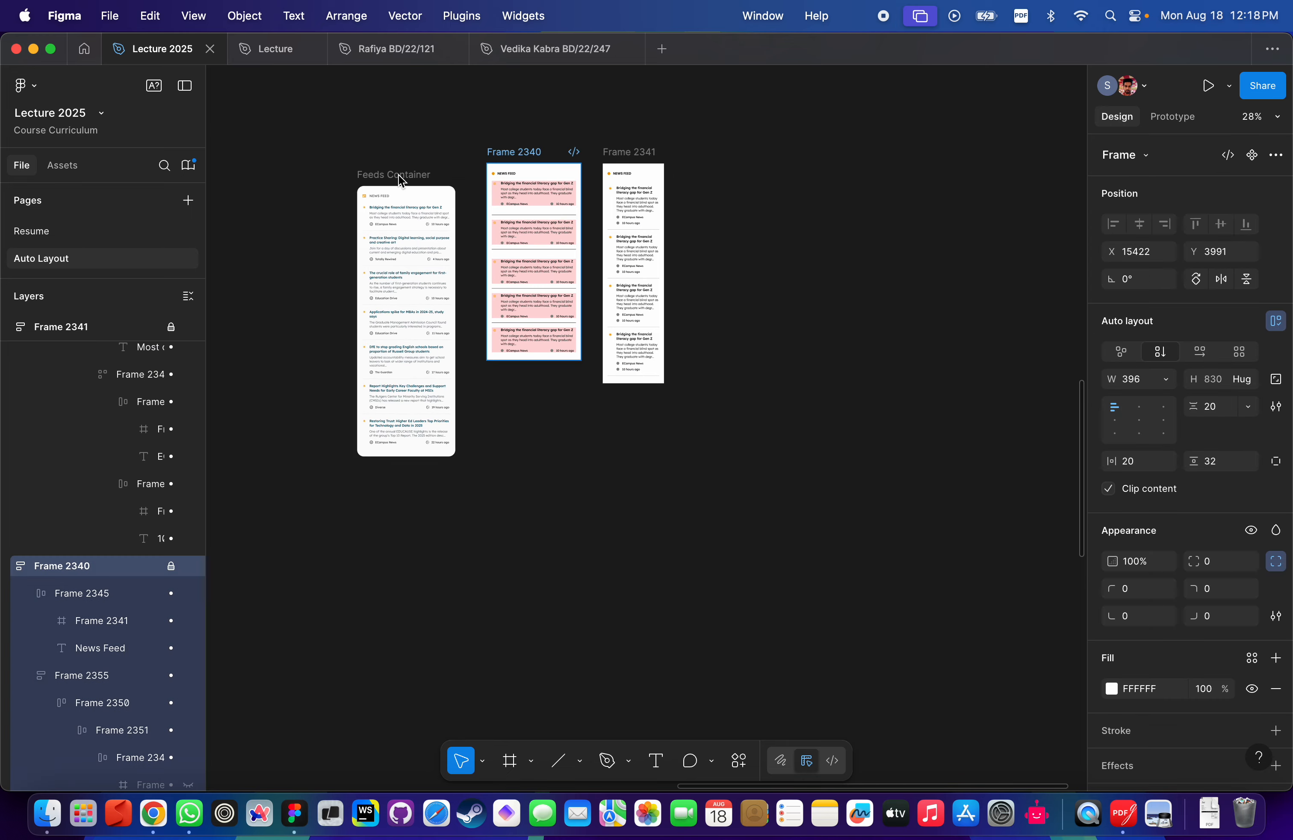
{"action": "key", "text": "super+z"}
{"action": "key", "text": "super+z"}
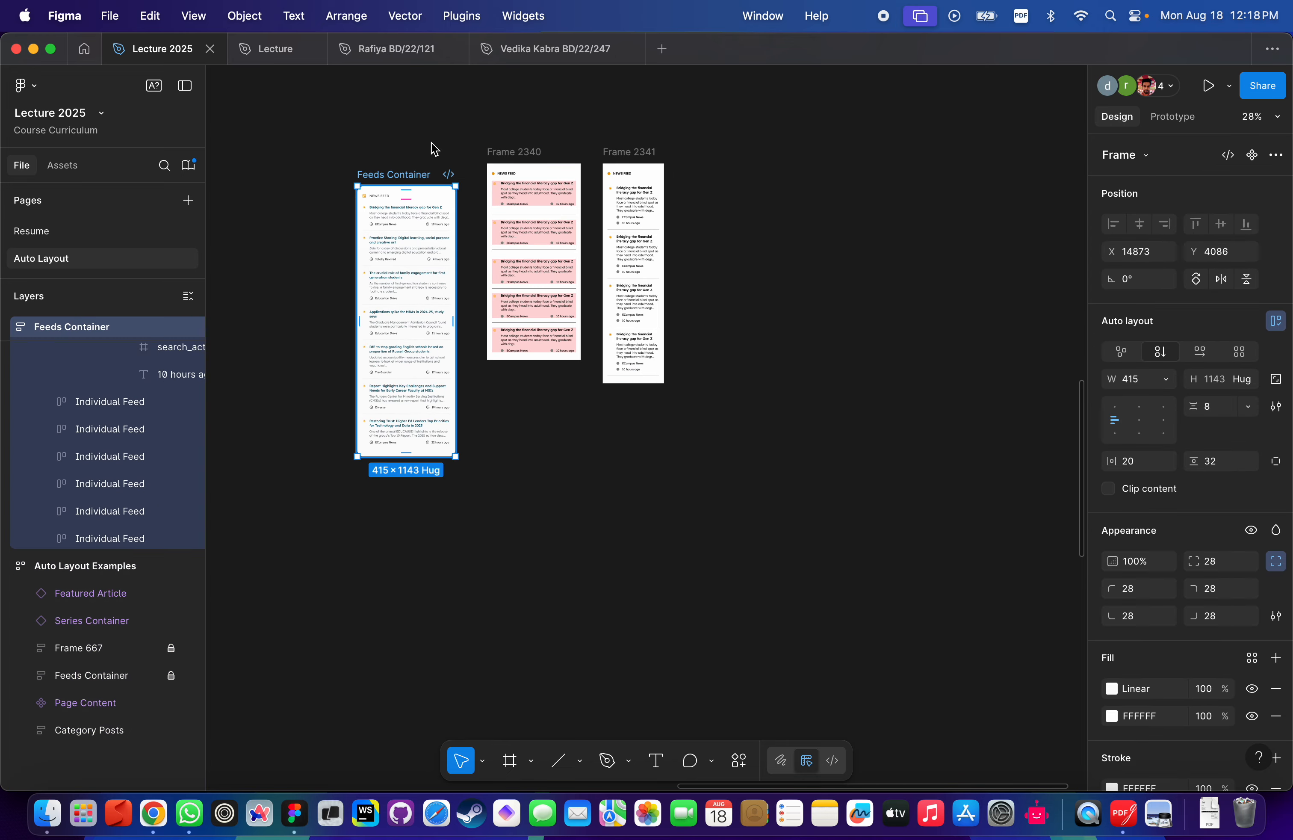
Select the Feeds Container frame and compare it with the examples board, Frame 2340 and Frame 2341.
{"action": "key", "text": "Escape"}
{"action": "left_click", "coordinate": [390, 176]}
{"action": "scroll", "coordinate": [392, 180], "scroll_direction": "up", "scroll_amount": 5}
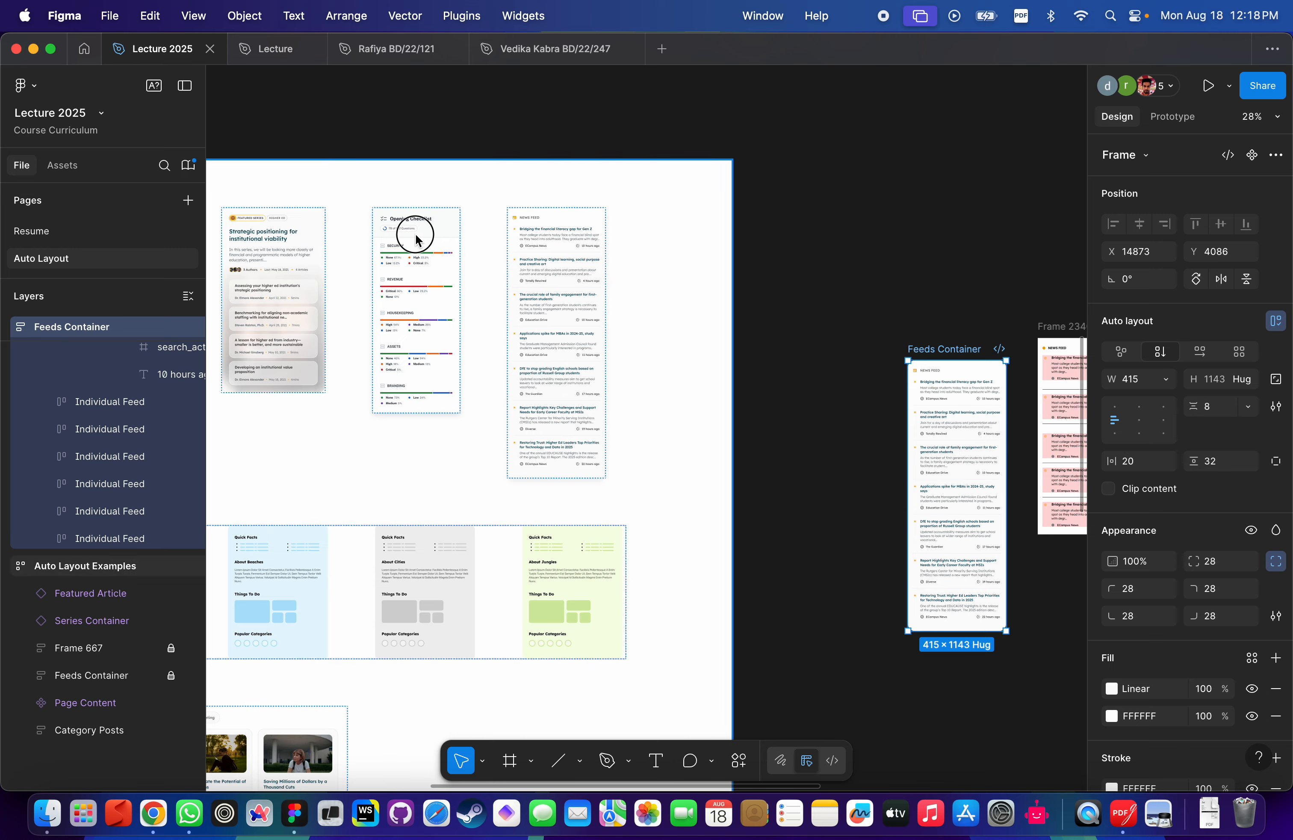
{"action": "scroll", "coordinate": [803, 341], "scroll_direction": "right", "scroll_amount": 6}
{"action": "scroll", "coordinate": [802, 341], "scroll_direction": "down", "scroll_amount": 2}
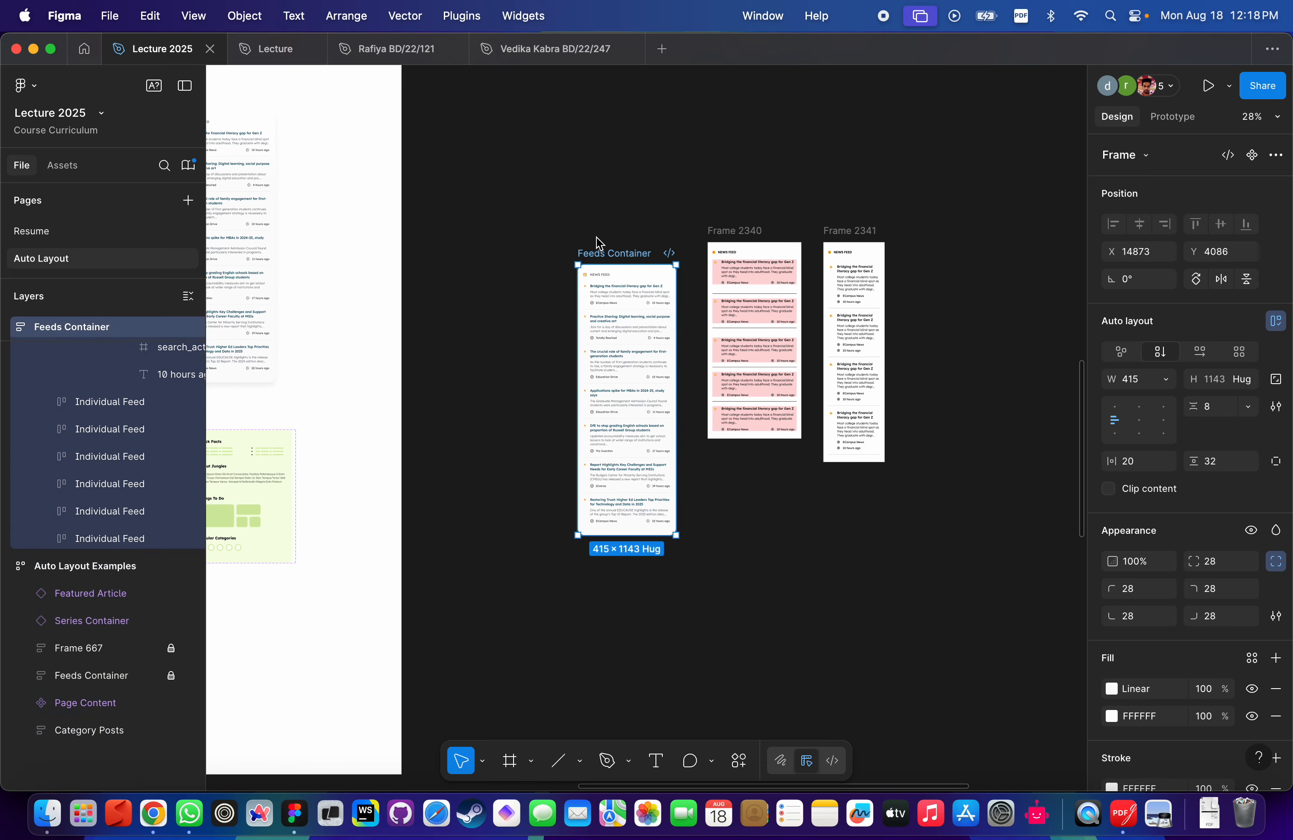
{"action": "scroll", "coordinate": [597, 243], "scroll_direction": "up", "scroll_amount": 5}
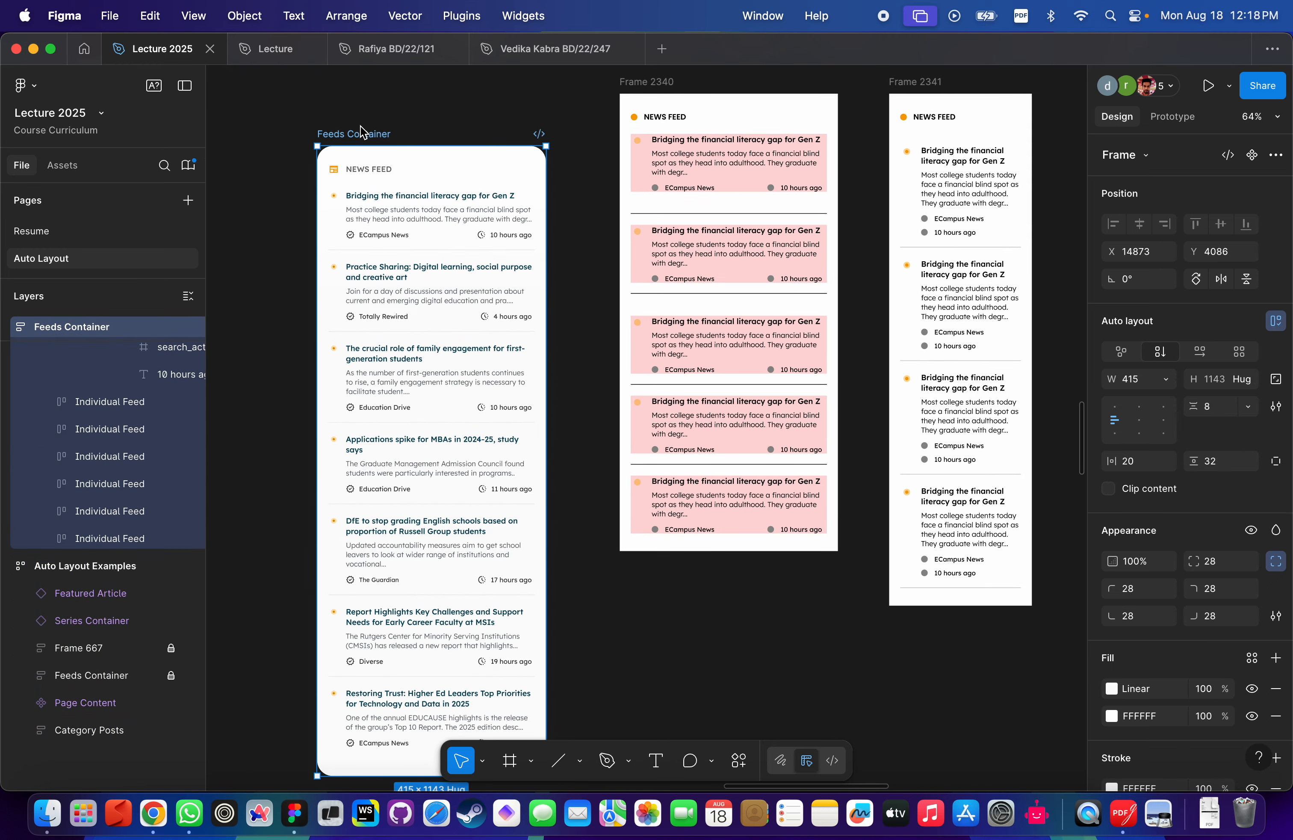
{"action": "scroll", "coordinate": [780, 218], "scroll_direction": "right", "scroll_amount": 4}
{"action": "scroll", "coordinate": [780, 218], "scroll_direction": "up", "scroll_amount": 1}
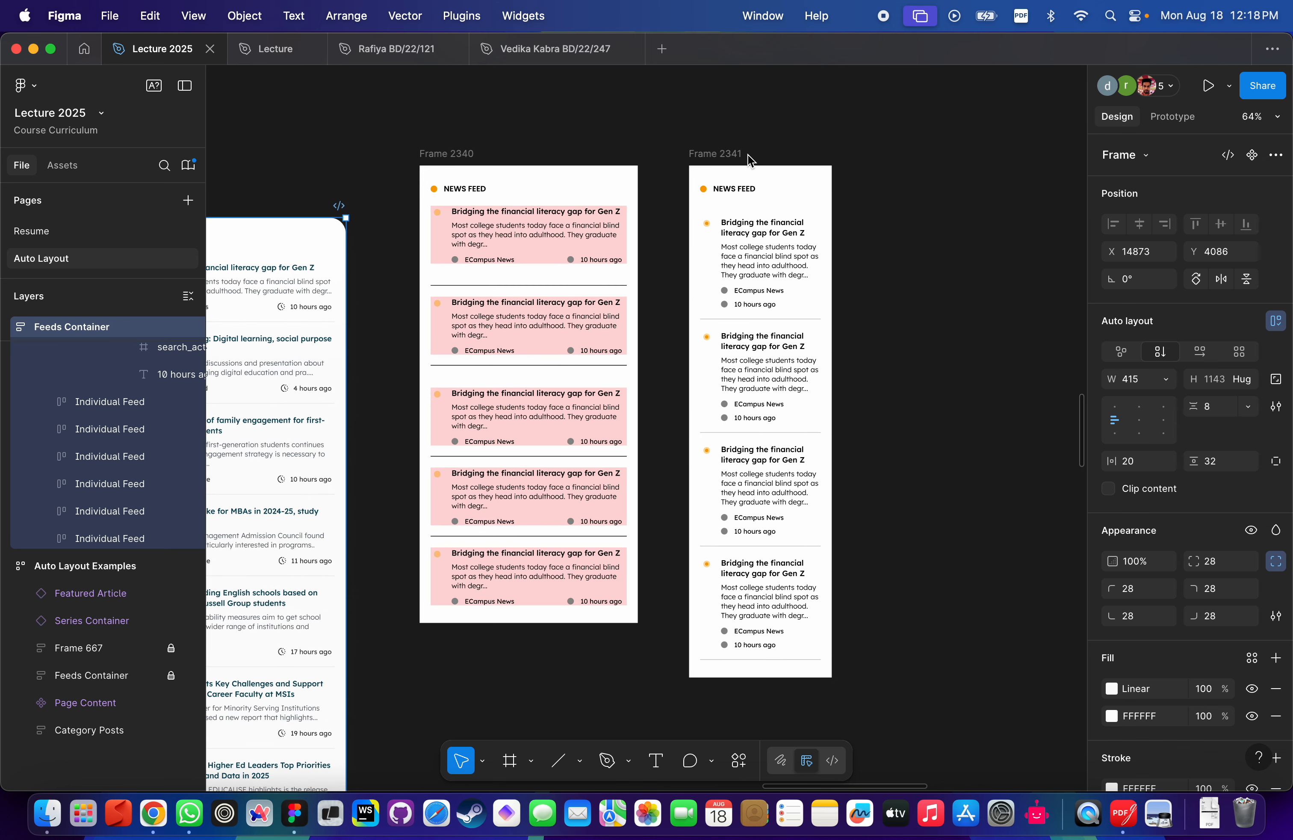
Widen Frame 2341 to a width of 573.
{"action": "left_click", "coordinate": [742, 154]}
{"action": "left_click_drag", "start_coordinate": [833, 239], "coordinate": [1005, 234]}
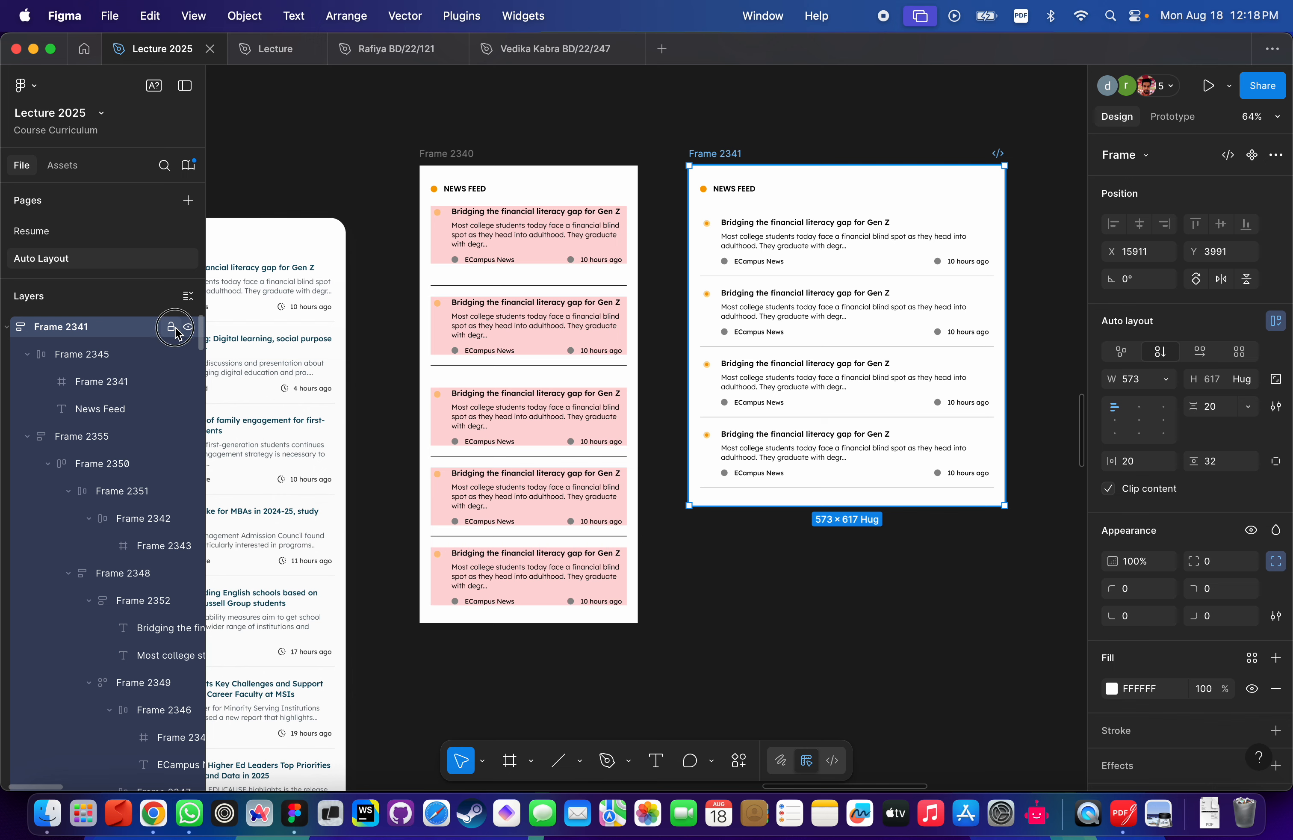
{"action": "key", "text": "super+z"}
Select the Feeds Container frame again and look over its feed items as the reference design.
{"action": "scroll", "coordinate": [577, 219], "scroll_direction": "left", "scroll_amount": 5}
{"action": "left_click", "coordinate": [578, 216]}
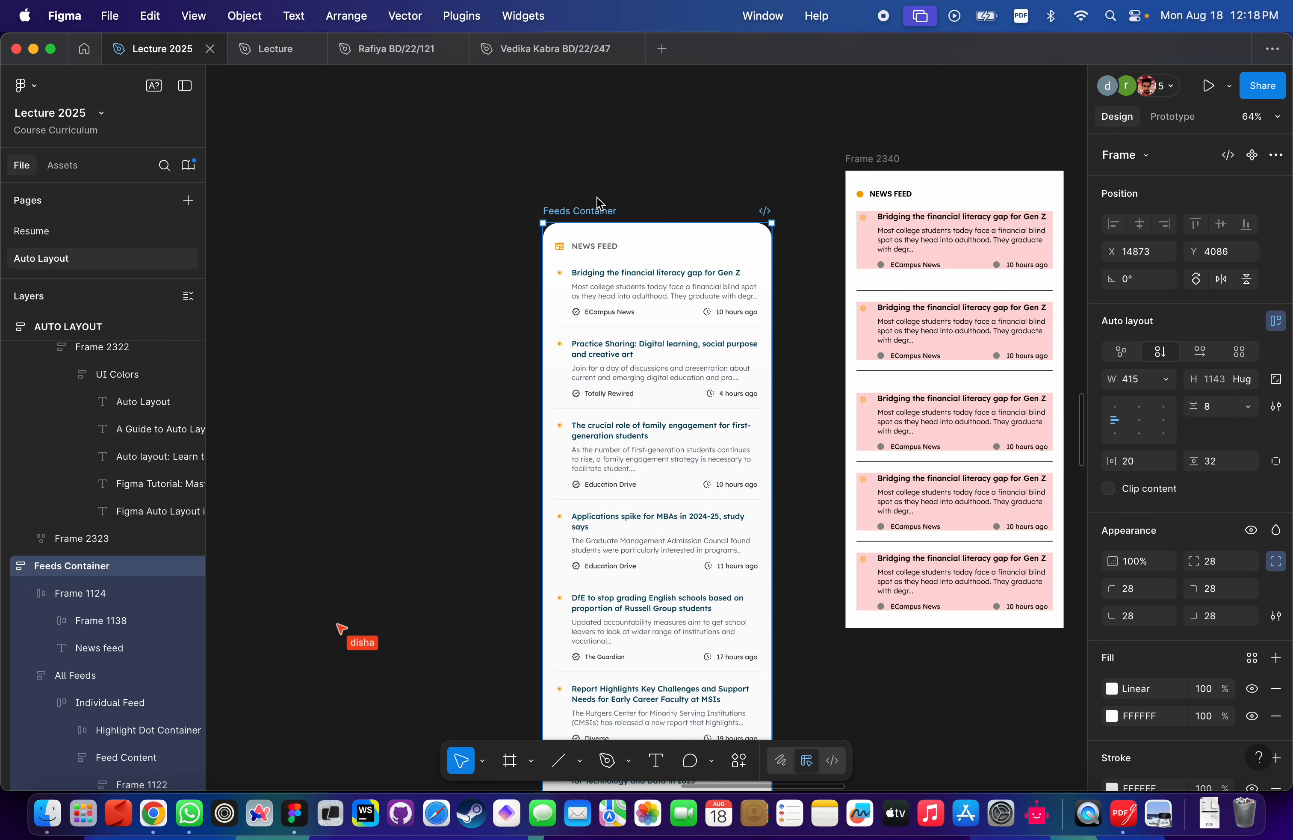
{"action": "scroll", "coordinate": [597, 210], "scroll_direction": "down", "scroll_amount": 3}
{"action": "scroll", "coordinate": [597, 210], "scroll_direction": "right", "scroll_amount": 3}
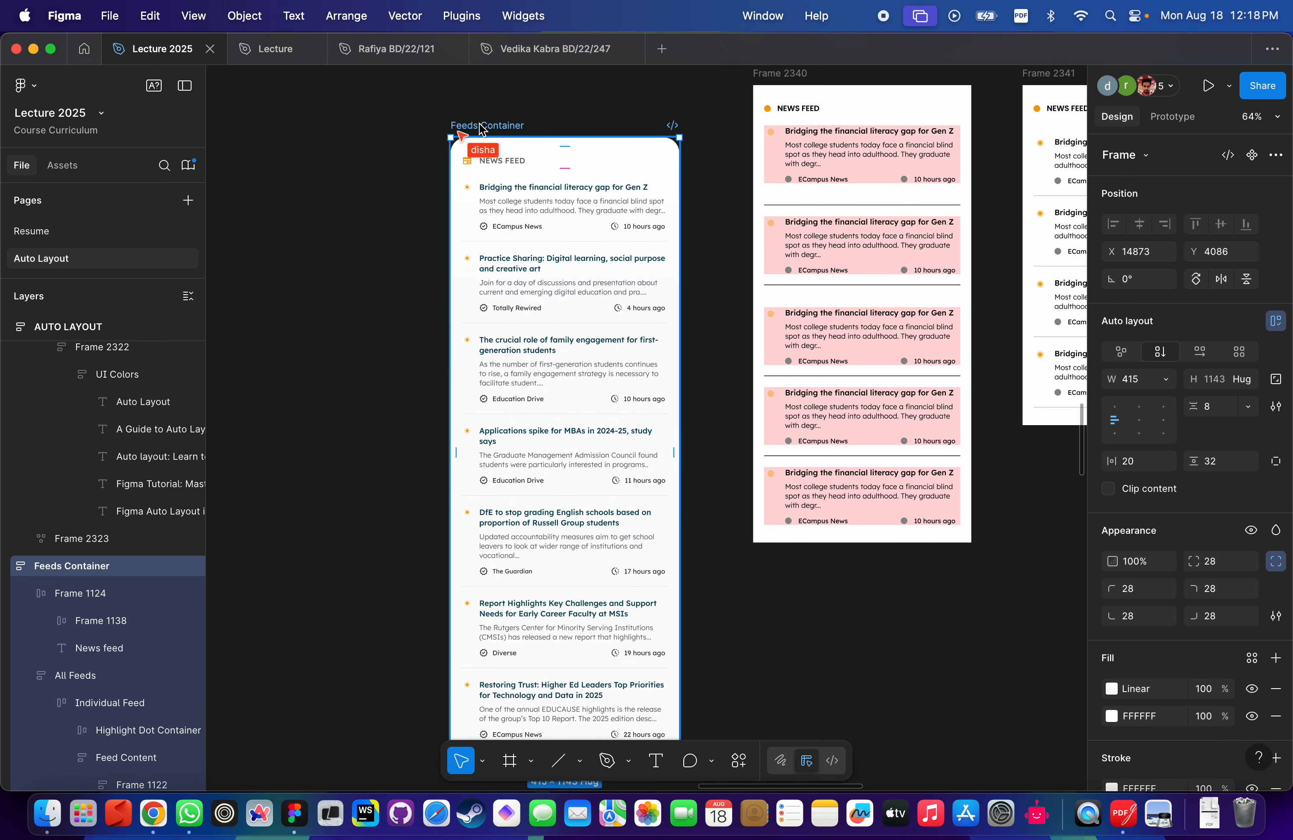
{"action": "scroll", "coordinate": [482, 129], "scroll_direction": "down", "scroll_amount": 3}
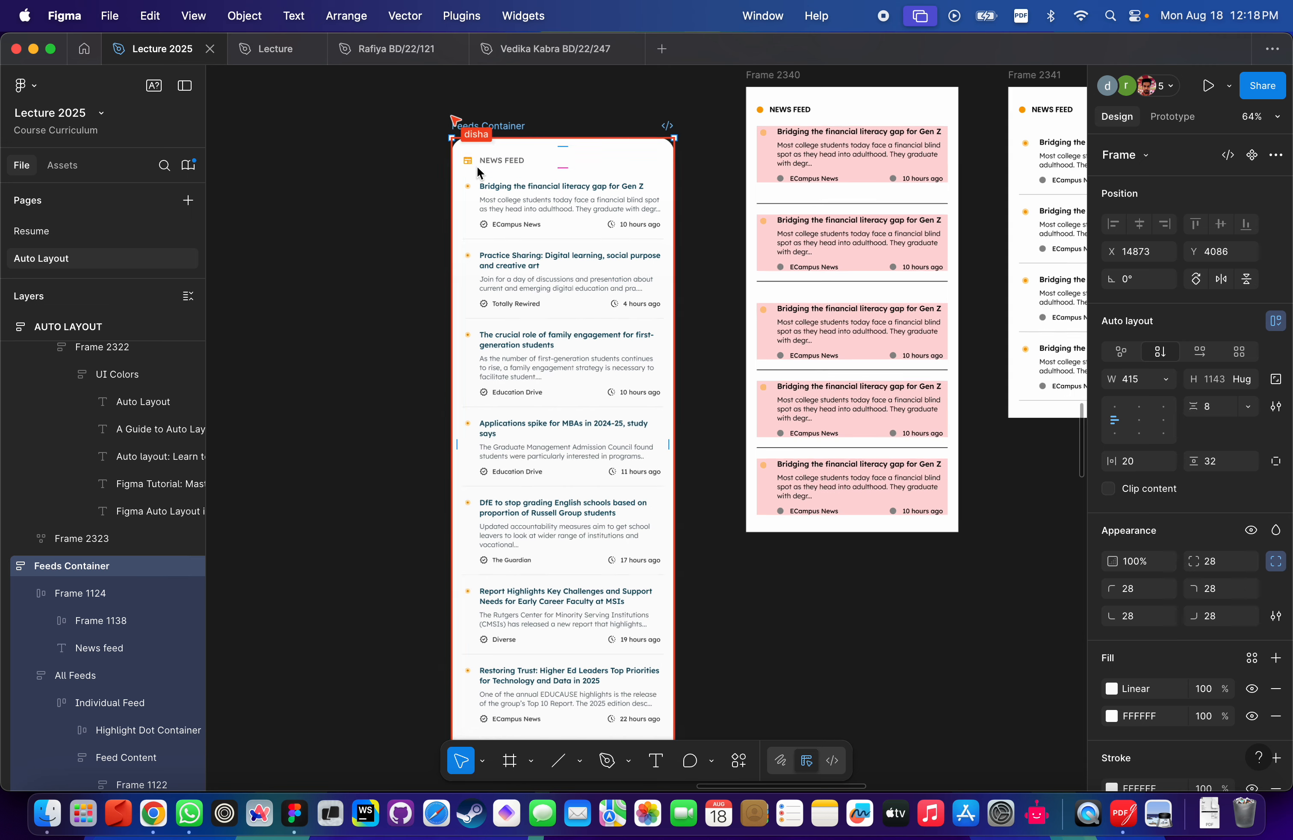
Clear the selection and compare the article cards of Frame 2341, Frame 2340 and the Feeds Container.
{"action": "scroll", "coordinate": [802, 258], "scroll_direction": "up", "scroll_amount": 5}
{"action": "scroll", "coordinate": [802, 258], "scroll_direction": "right", "scroll_amount": 5}
{"action": "scroll", "coordinate": [802, 258], "scroll_direction": "up", "scroll_amount": 2}
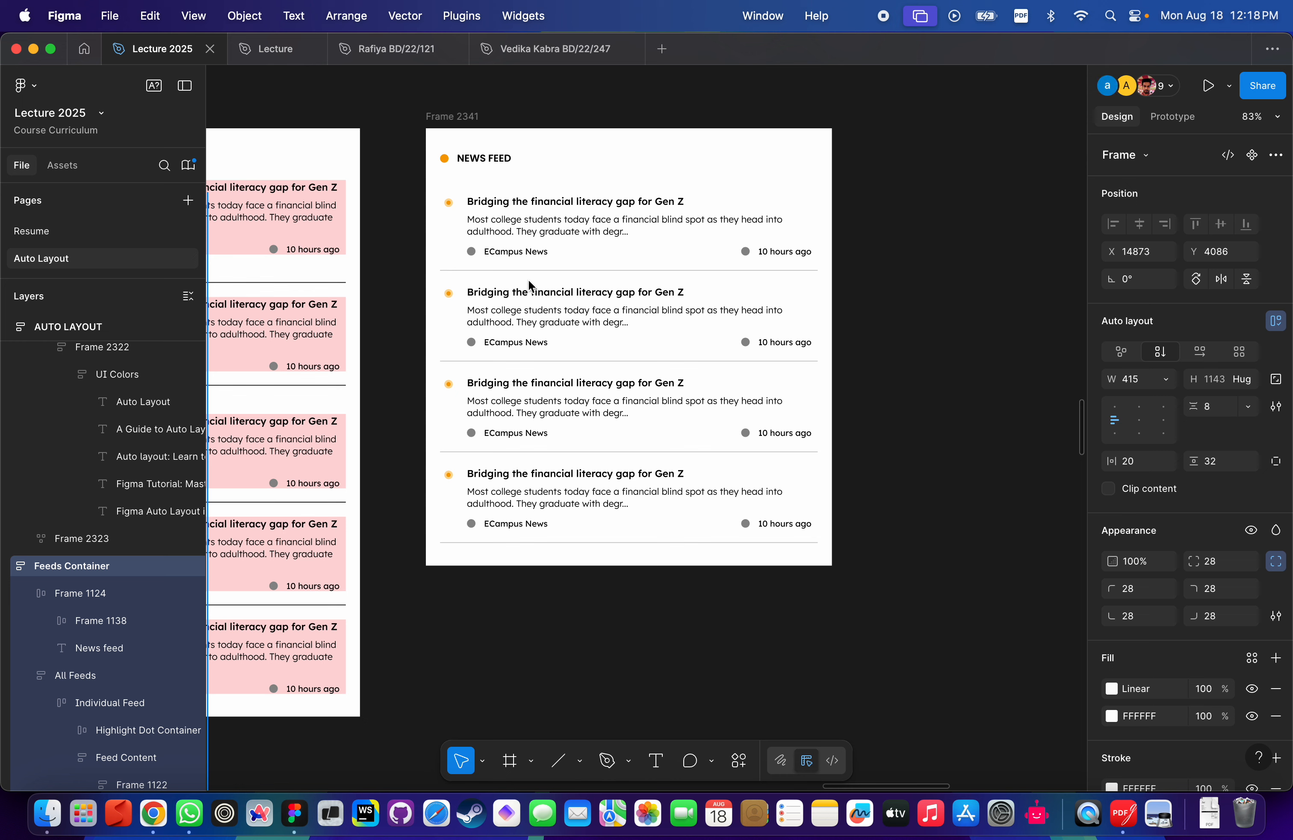
{"action": "left_click", "coordinate": [873, 202]}
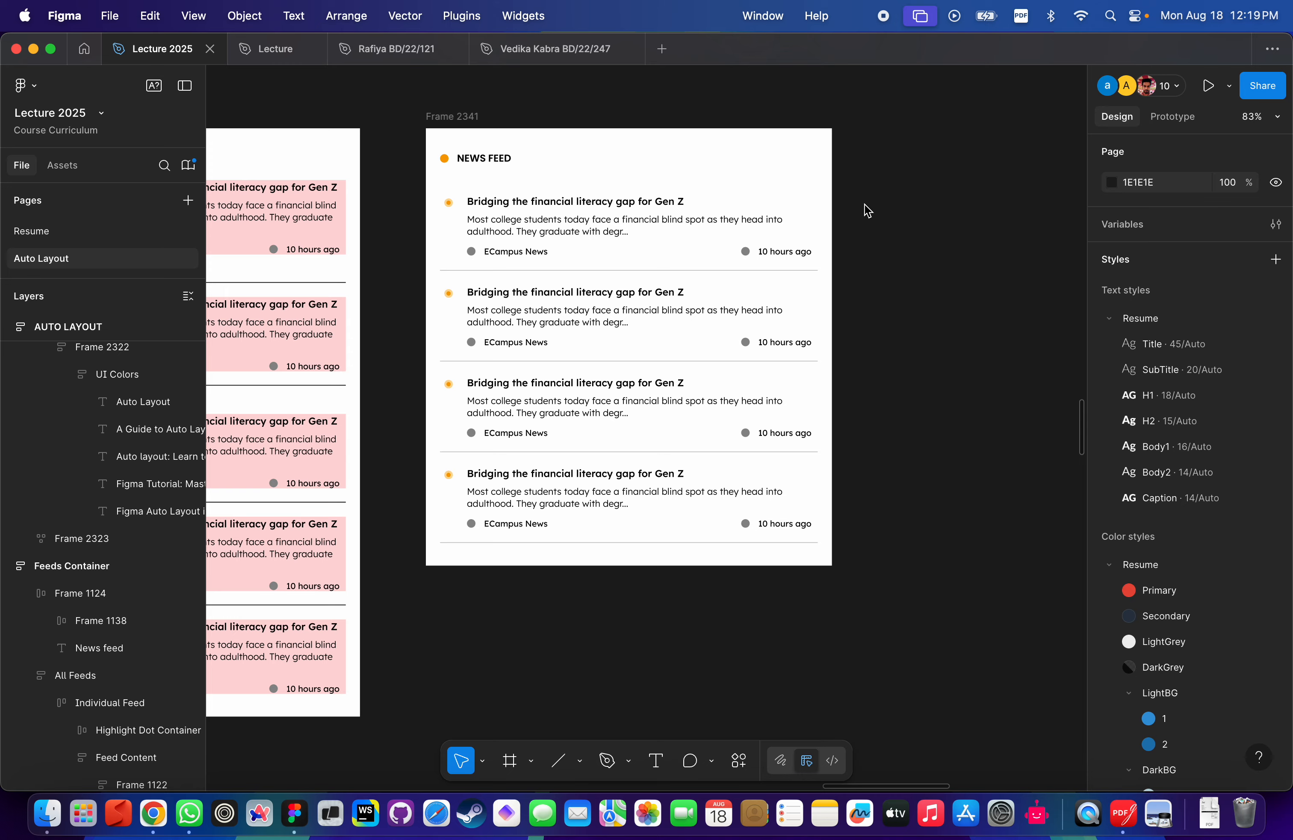
{"action": "scroll", "coordinate": [864, 202], "scroll_direction": "left", "scroll_amount": 10}
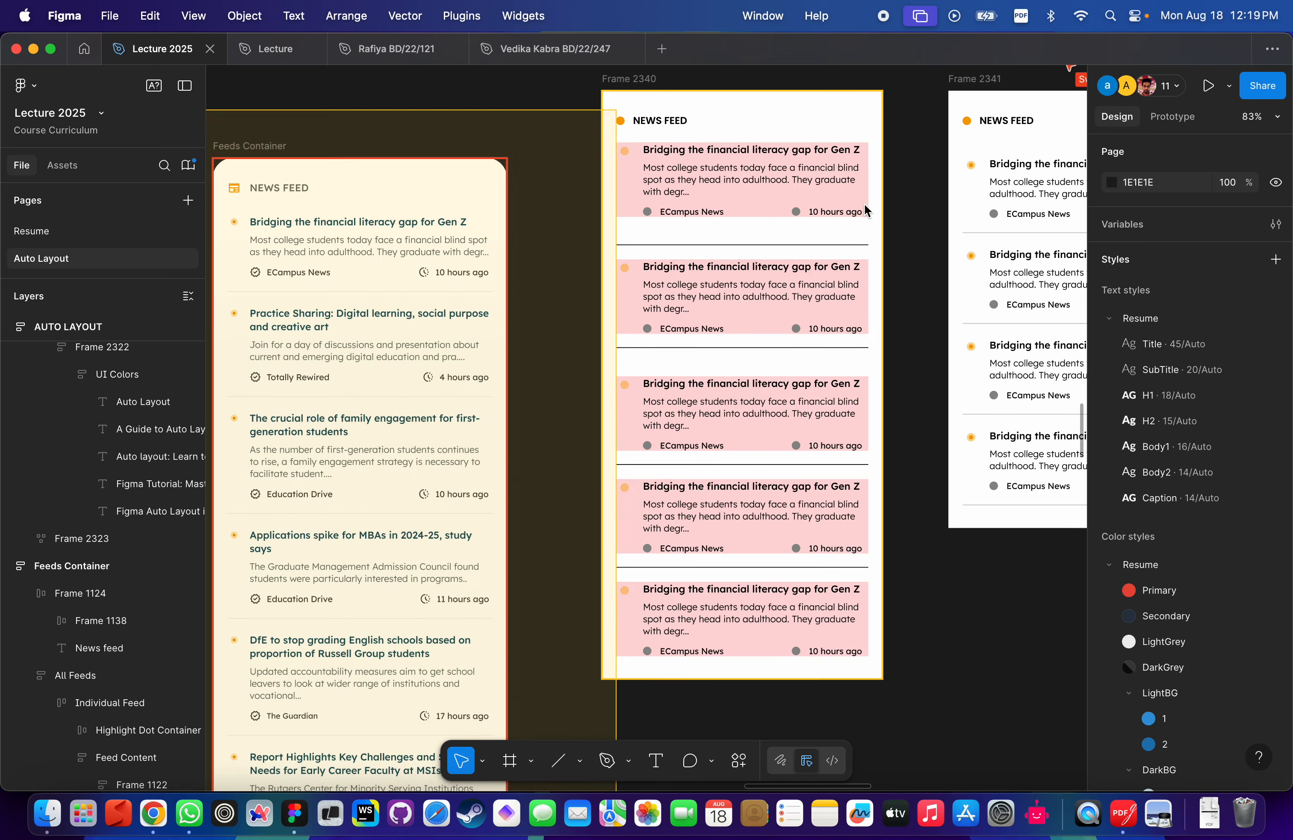
{"action": "scroll", "coordinate": [493, 230], "scroll_direction": "down", "scroll_amount": 3}
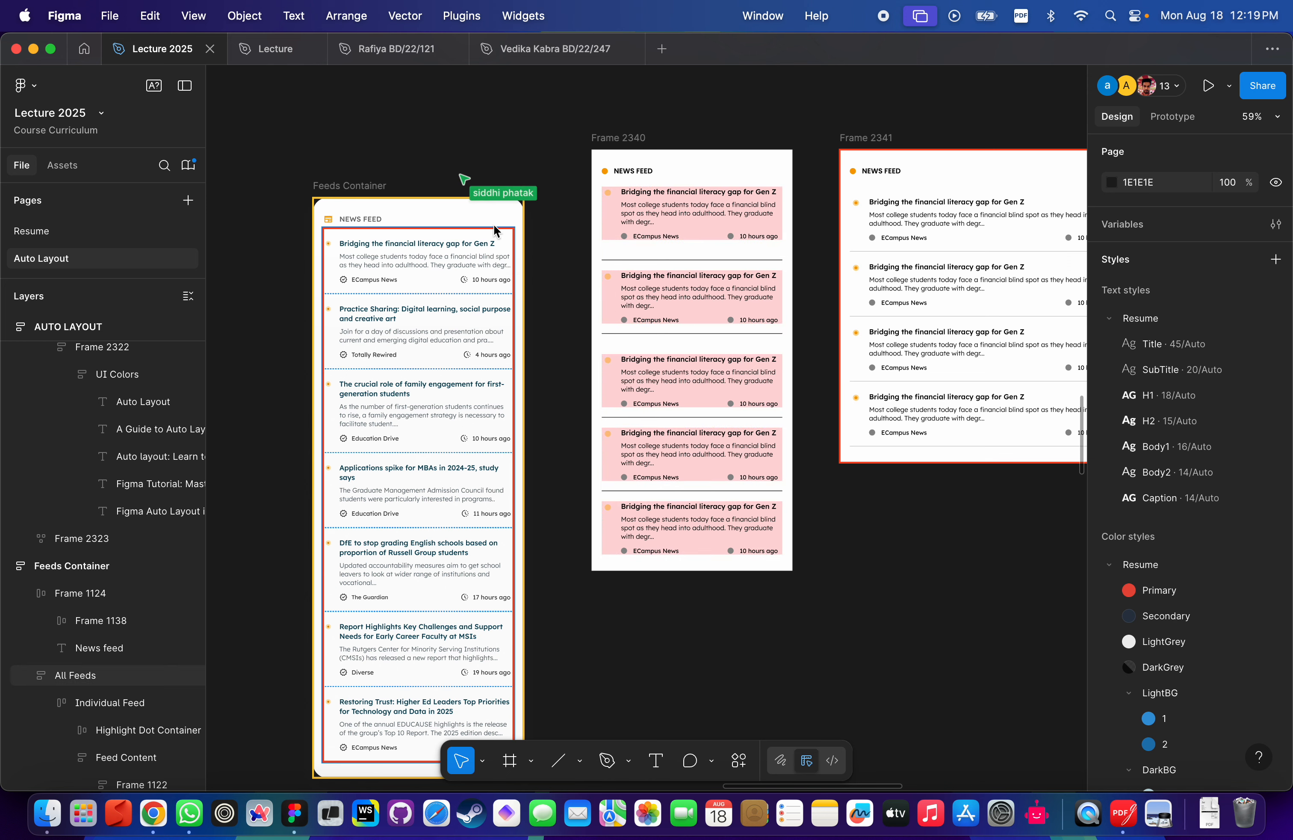
Switch to the student's assignment file containing the Feeds Container and duplicate Frame 2340 onto the empty canvas below it.
{"action": "left_click", "coordinate": [513, 51]}
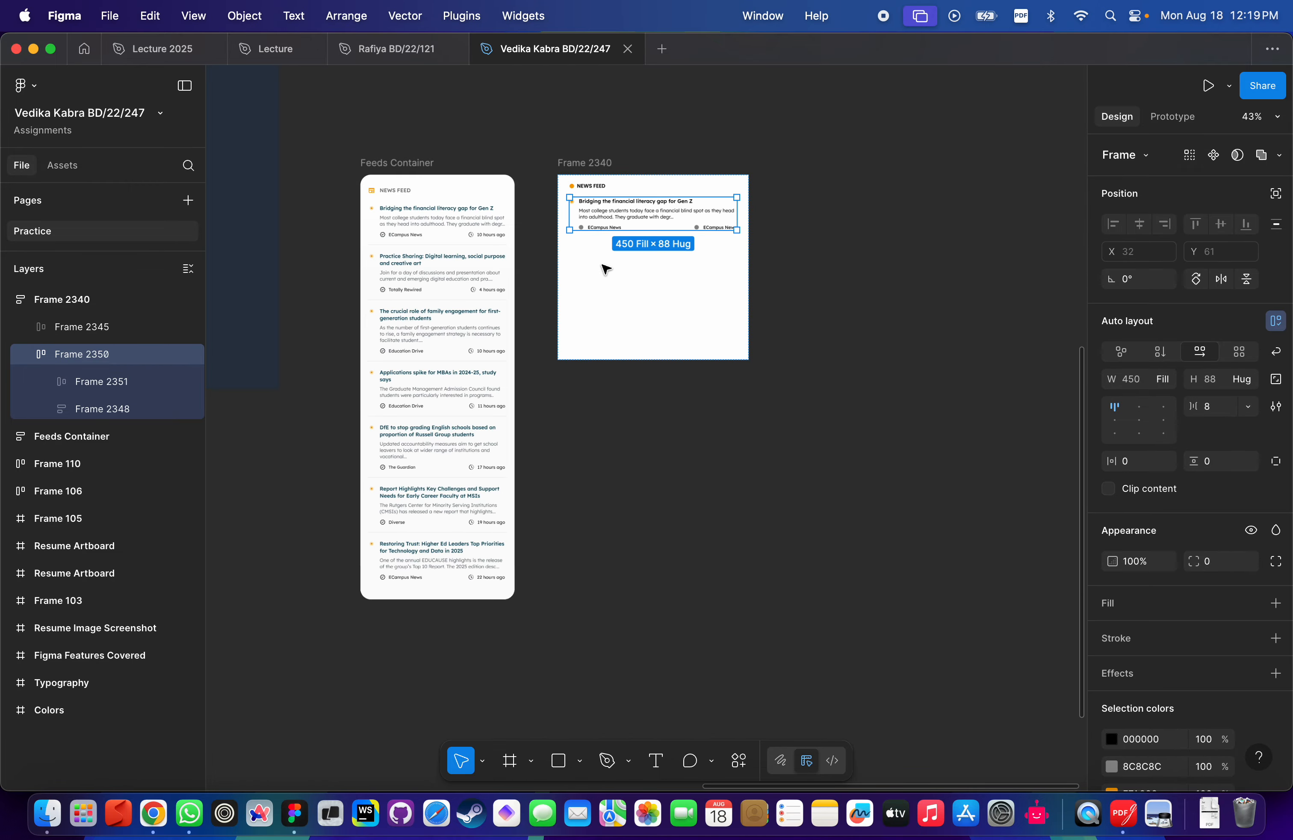
{"action": "scroll", "coordinate": [616, 259], "scroll_direction": "up", "scroll_amount": 5}
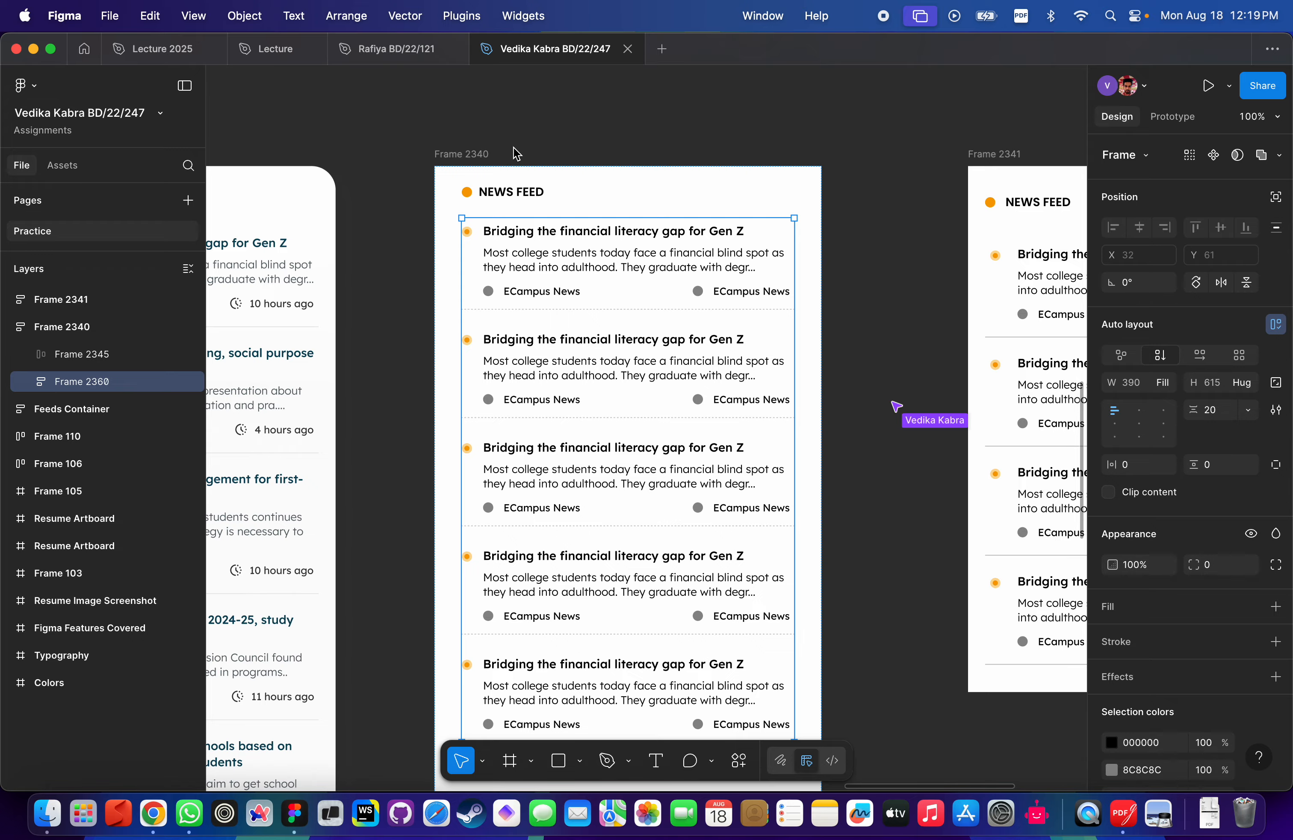
{"action": "scroll", "coordinate": [574, 184], "scroll_direction": "down", "scroll_amount": 3}
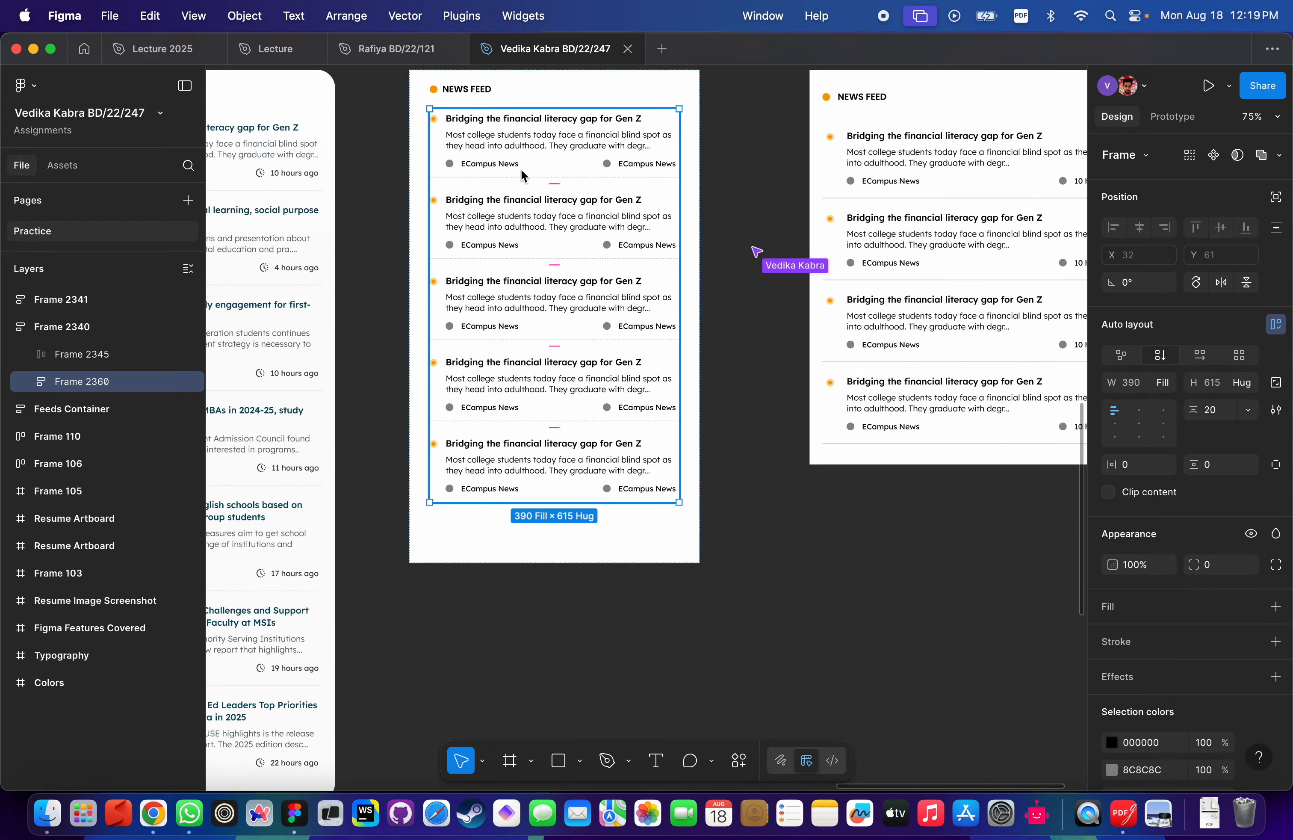
{"action": "scroll", "coordinate": [522, 174], "scroll_direction": "down", "scroll_amount": 5}
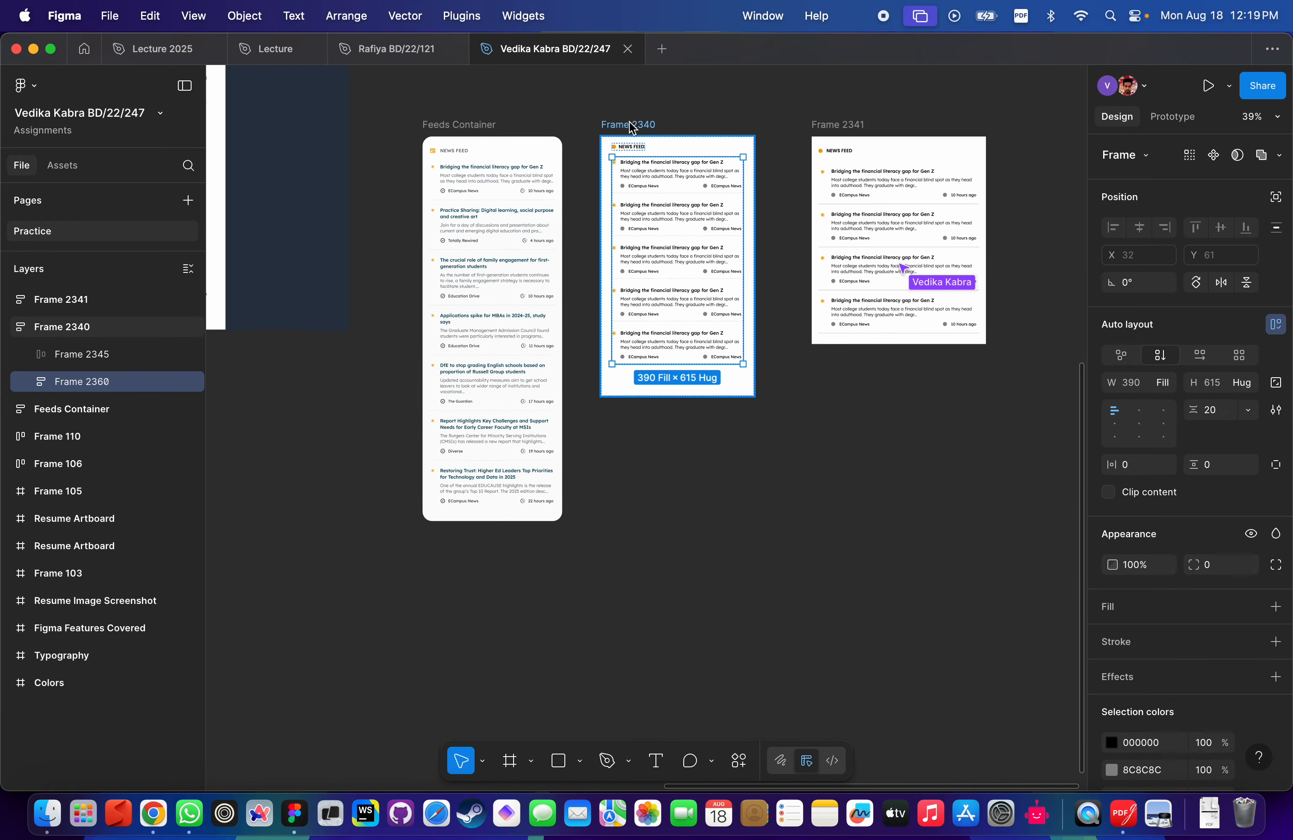
{"action": "left_click_drag", "start_coordinate": [631, 127], "coordinate": [615, 522]}
{"action": "scroll", "coordinate": [616, 508], "scroll_direction": "down", "scroll_amount": 5}
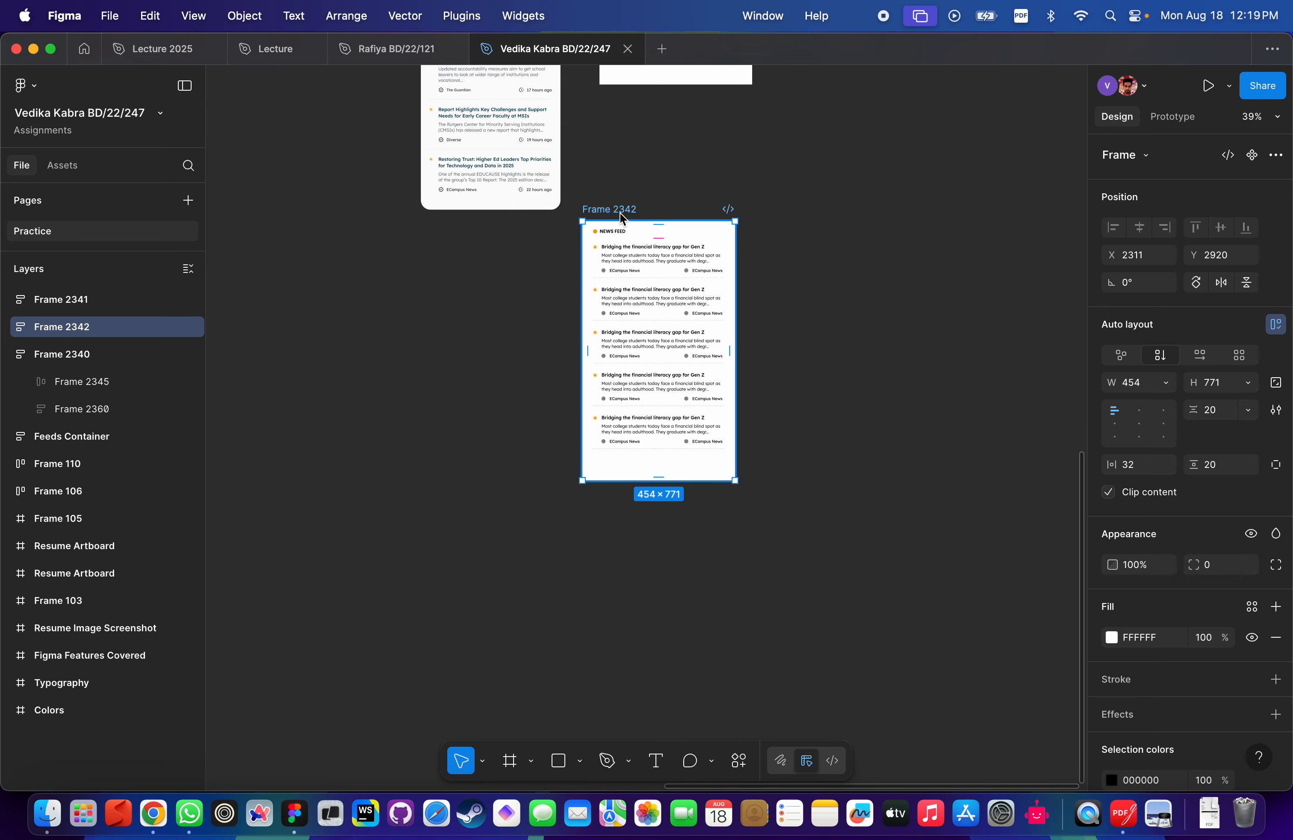
Narrow the duplicated news feed, Frame 2342, to a width of 385.
{"action": "scroll", "coordinate": [545, 327], "scroll_direction": "up", "scroll_amount": 4}
{"action": "scroll", "coordinate": [465, 431], "scroll_direction": "up", "scroll_amount": 6}
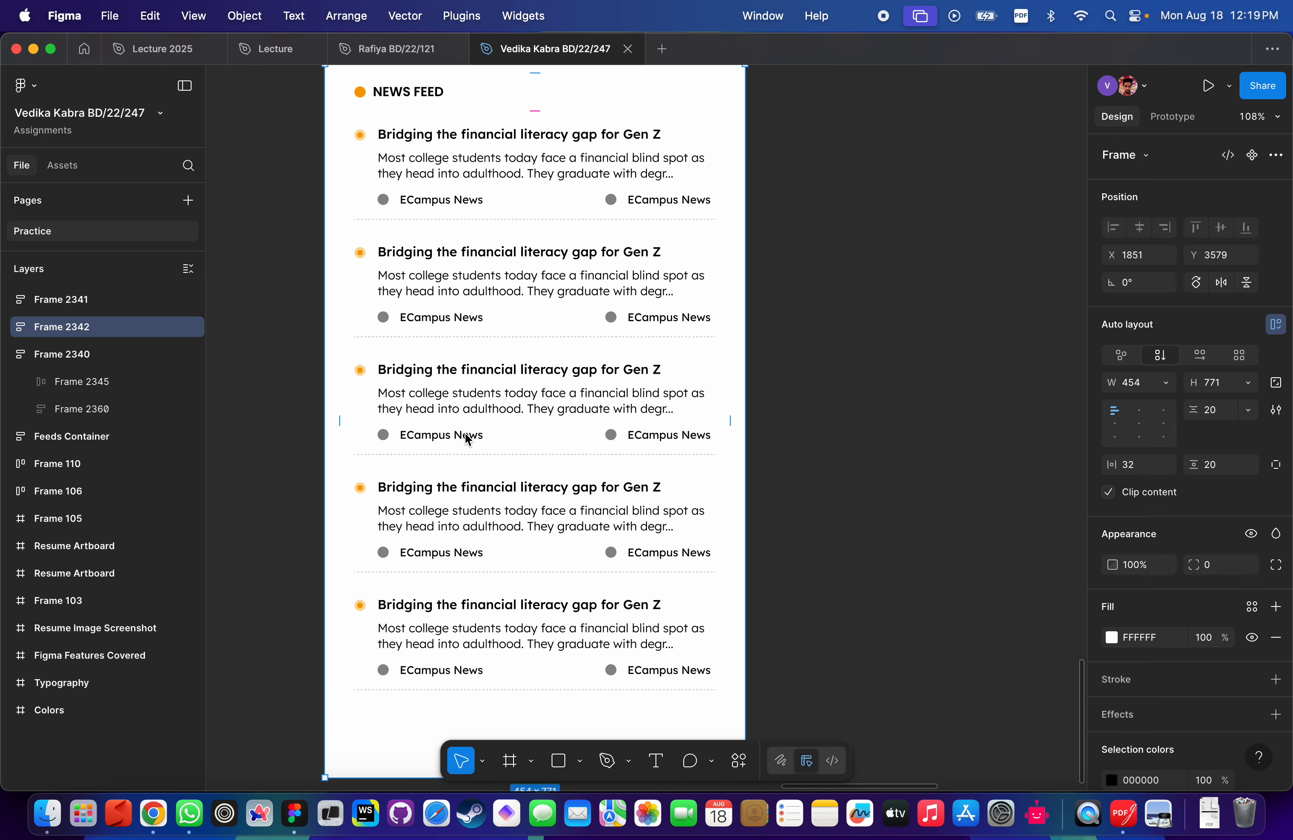
{"action": "scroll", "coordinate": [467, 437], "scroll_direction": "down", "scroll_amount": 3}
{"action": "left_click", "coordinate": [493, 252]}
{"action": "double_click", "coordinate": [450, 249]}
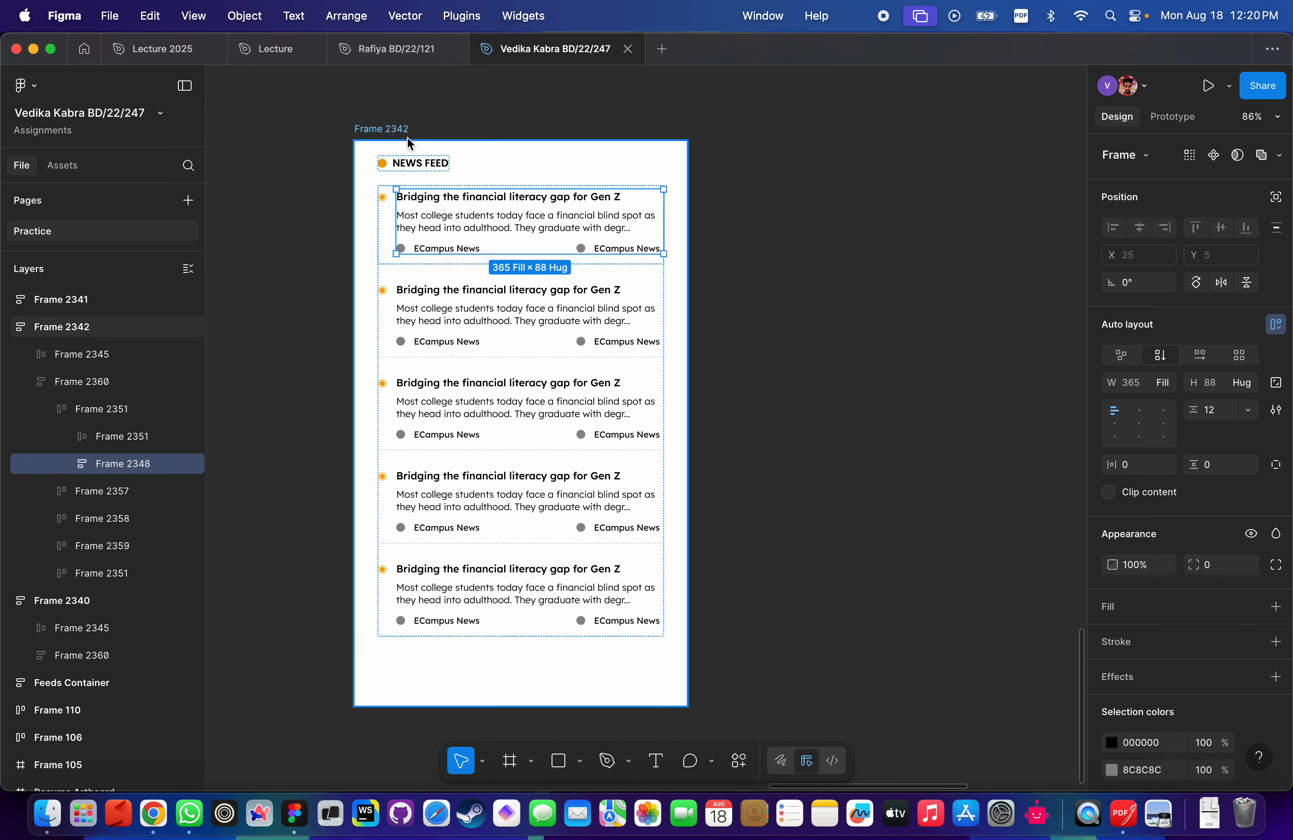
{"action": "left_click", "coordinate": [370, 129]}
{"action": "left_click_drag", "start_coordinate": [690, 228], "coordinate": [638, 236]}
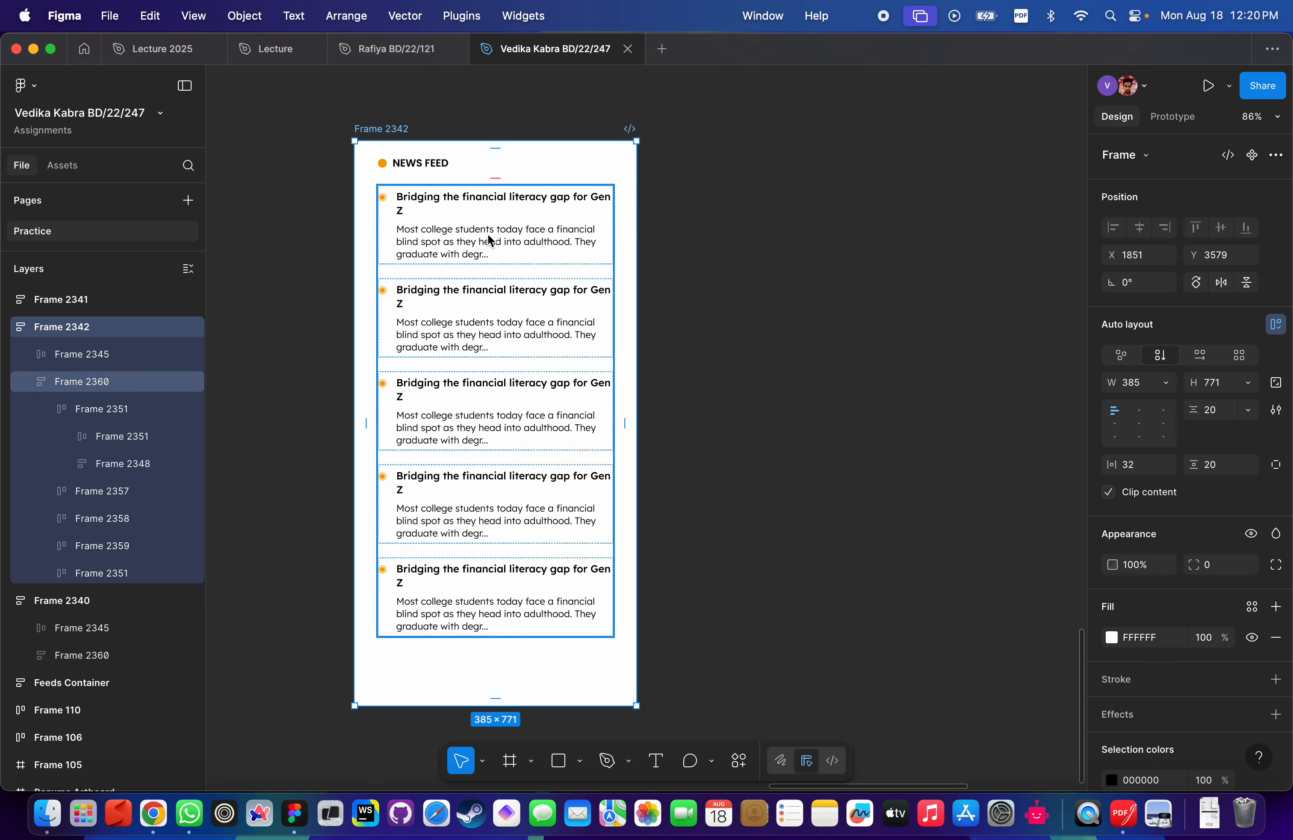
Examine the height sizing options of the first article card in Frame 2342, leaving it at fixed height.
{"action": "left_click", "coordinate": [482, 212]}
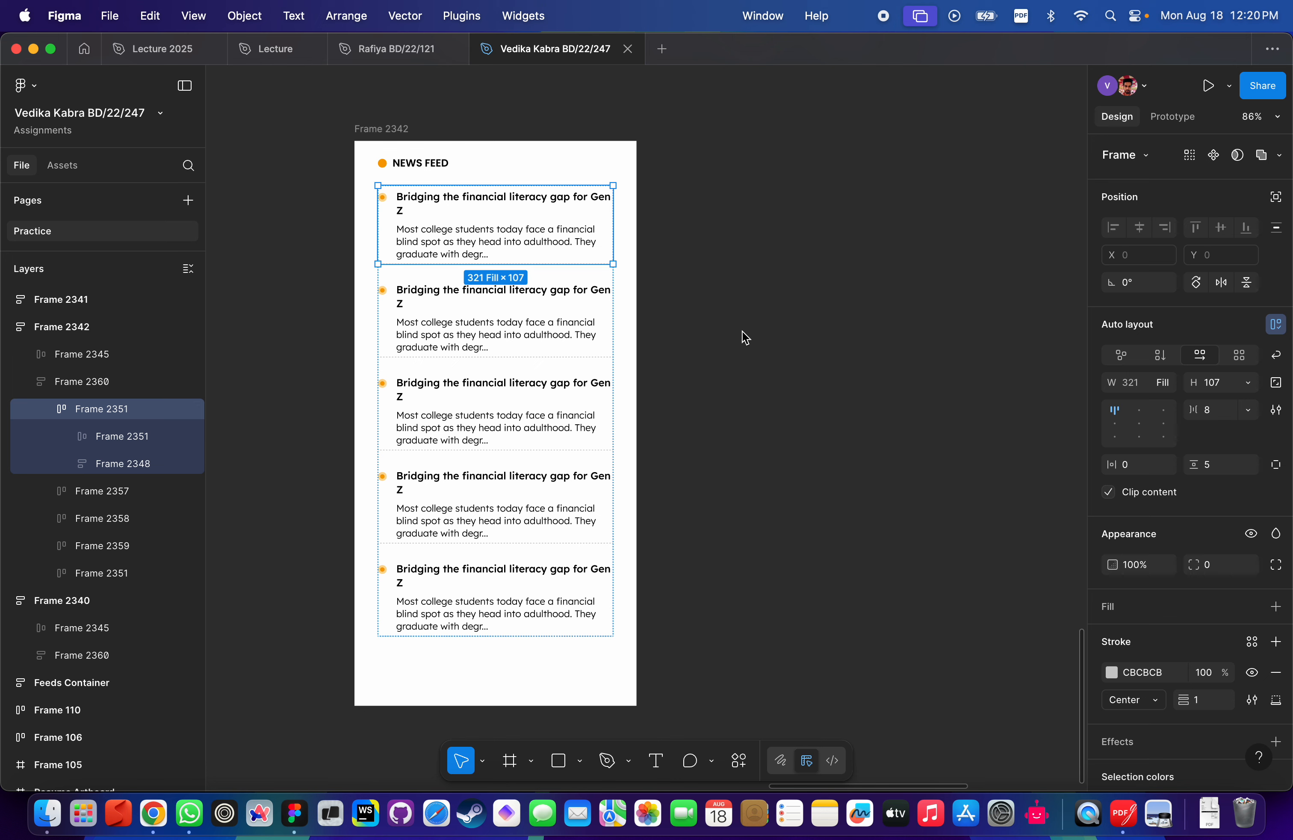
{"action": "key", "text": "Escape"}
{"action": "left_click", "coordinate": [511, 229]}
{"action": "left_click", "coordinate": [1248, 382]}
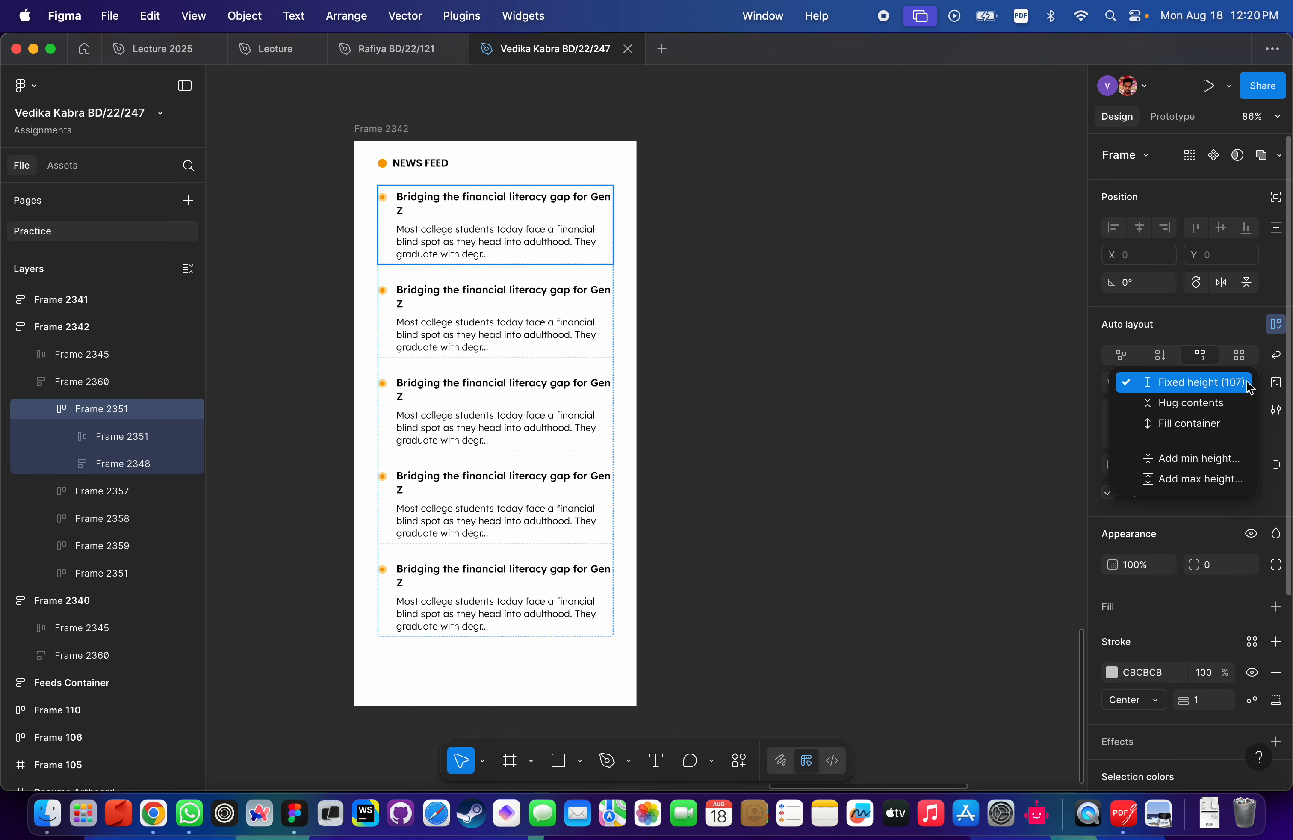
{"action": "left_click", "coordinate": [1240, 384]}
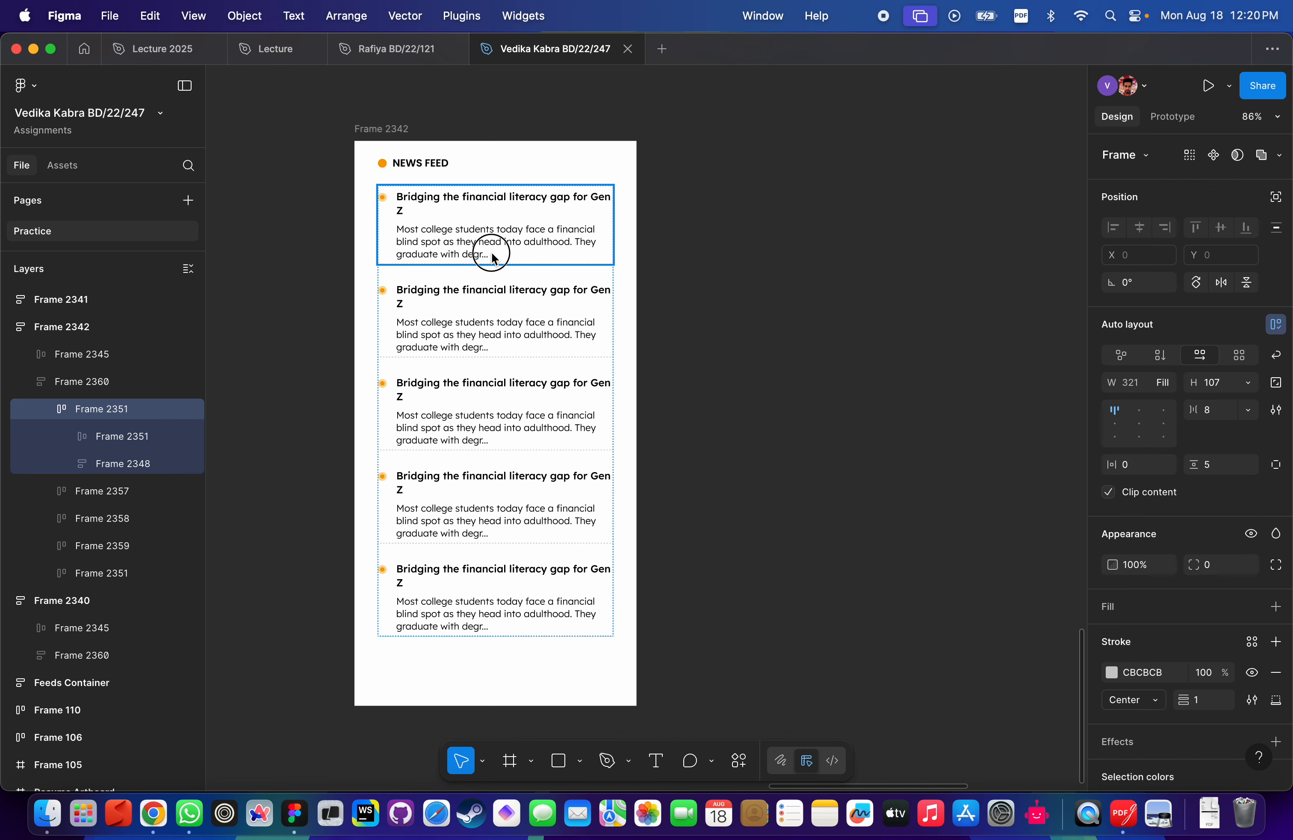
Set the height of all five article cards inside Frame 2360 of the duplicated feed to Hug contents.
{"action": "left_click", "coordinate": [742, 234]}
{"action": "left_click", "coordinate": [502, 237]}
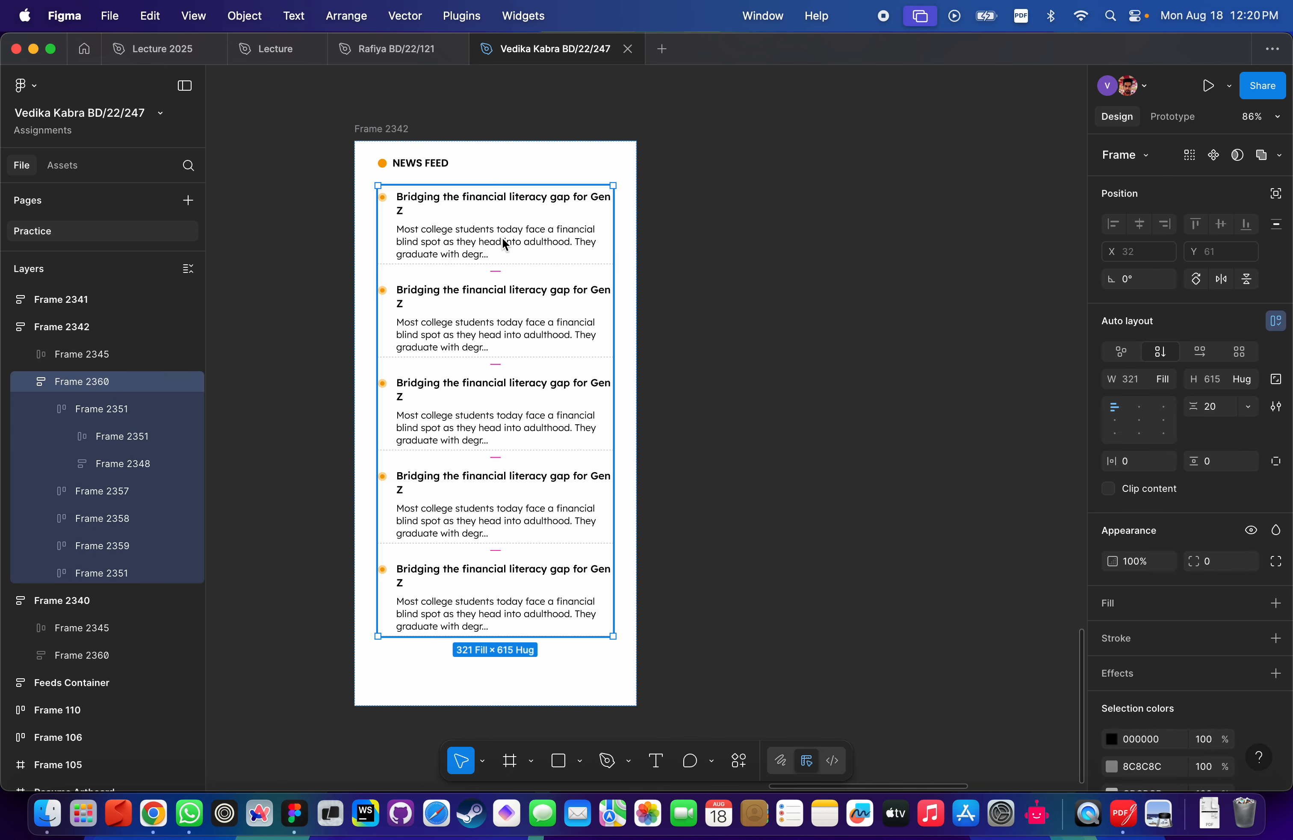
{"action": "key", "text": "Return"}
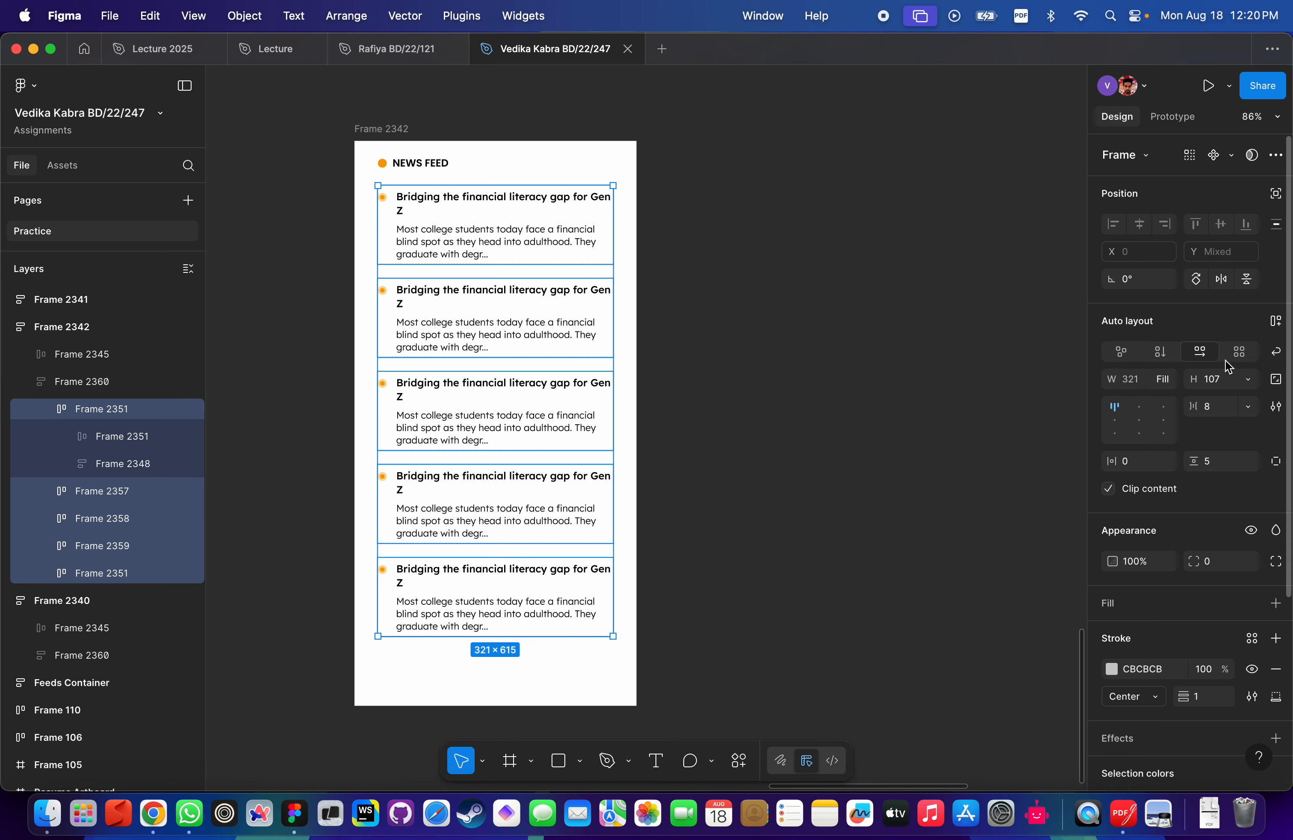
{"action": "left_click", "coordinate": [1253, 382]}
{"action": "left_click", "coordinate": [1216, 410]}
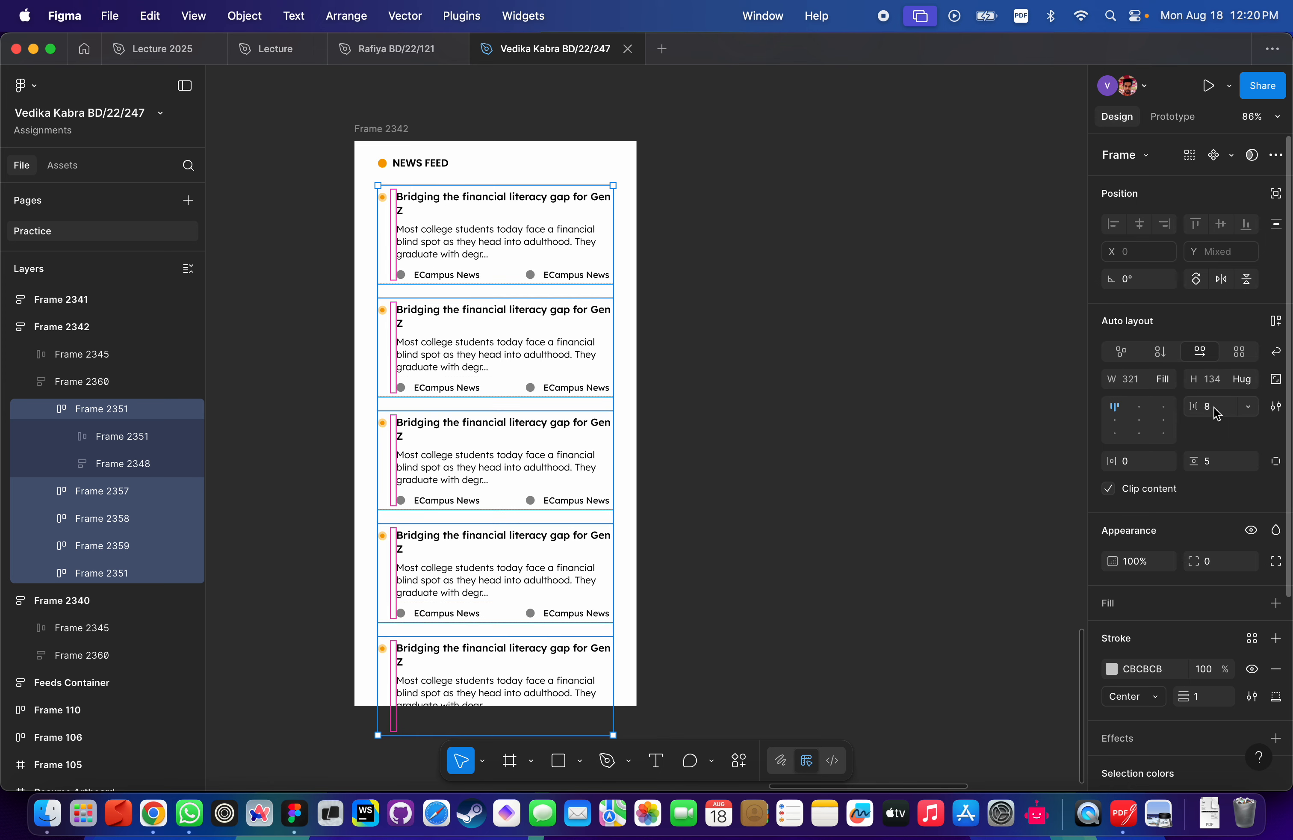
{"action": "left_click", "coordinate": [806, 413]}
{"action": "scroll", "coordinate": [805, 412], "scroll_direction": "down", "scroll_amount": 5}
{"action": "scroll", "coordinate": [704, 511], "scroll_direction": "up", "scroll_amount": 3}
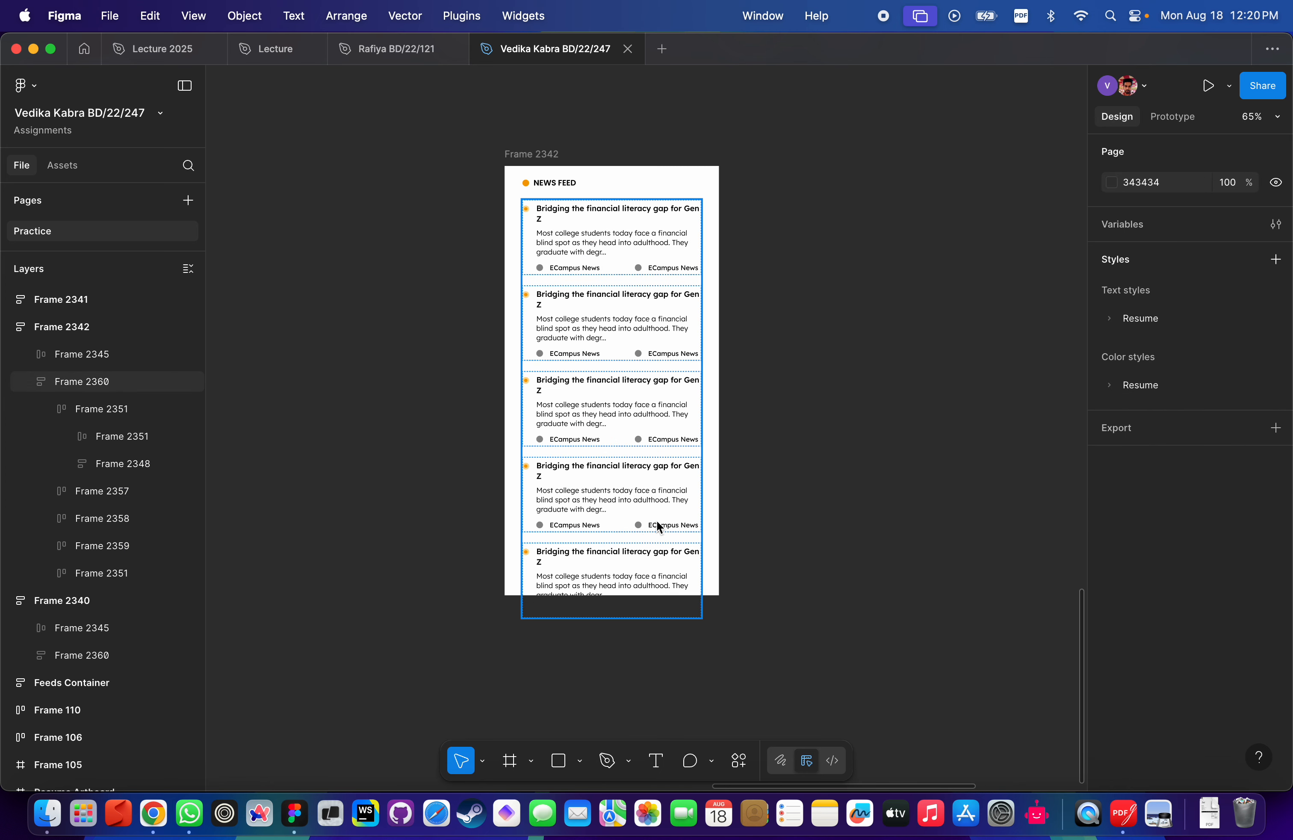
Set the height of the outer Frame 2342 to Hug contents.
{"action": "left_click", "coordinate": [531, 154]}
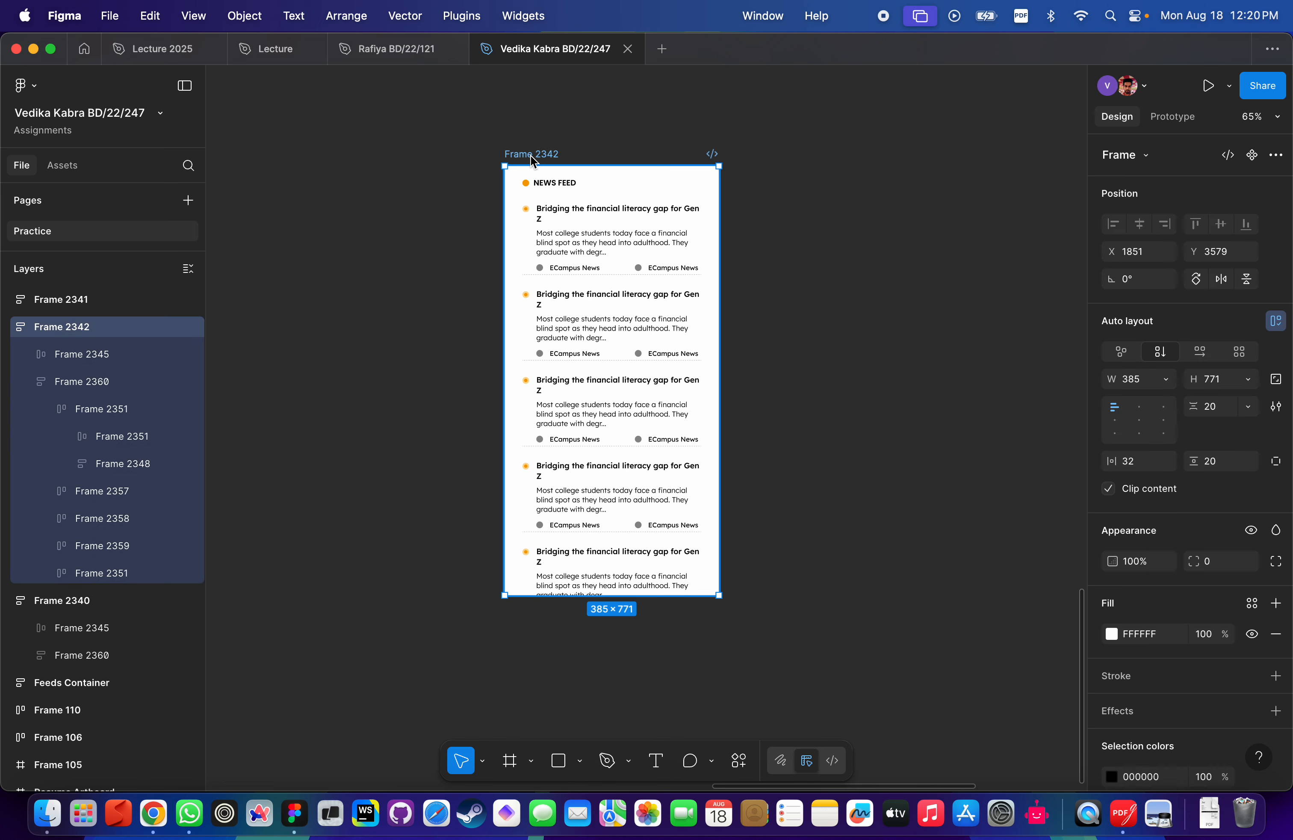
{"action": "left_click", "coordinate": [1248, 378]}
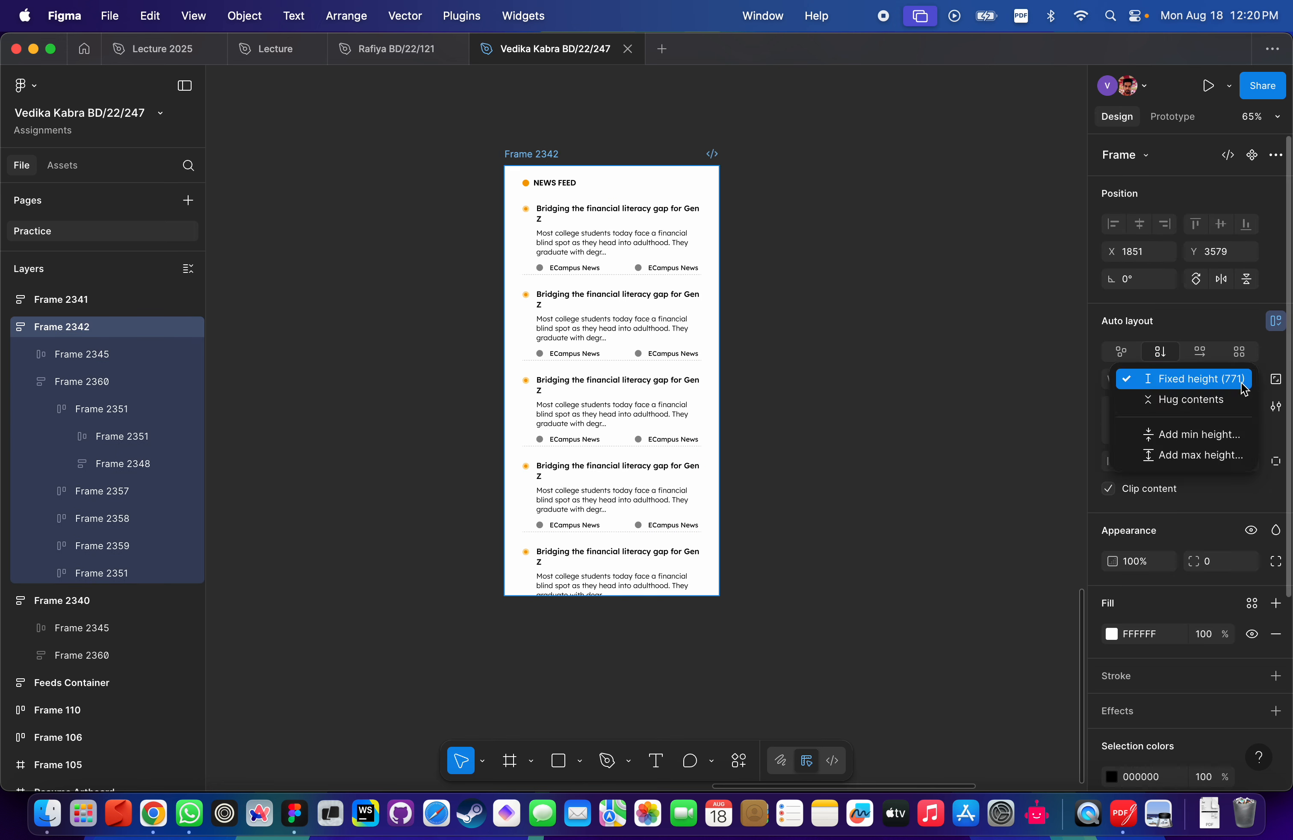
{"action": "left_click", "coordinate": [1199, 397]}
{"action": "left_click", "coordinate": [826, 533]}
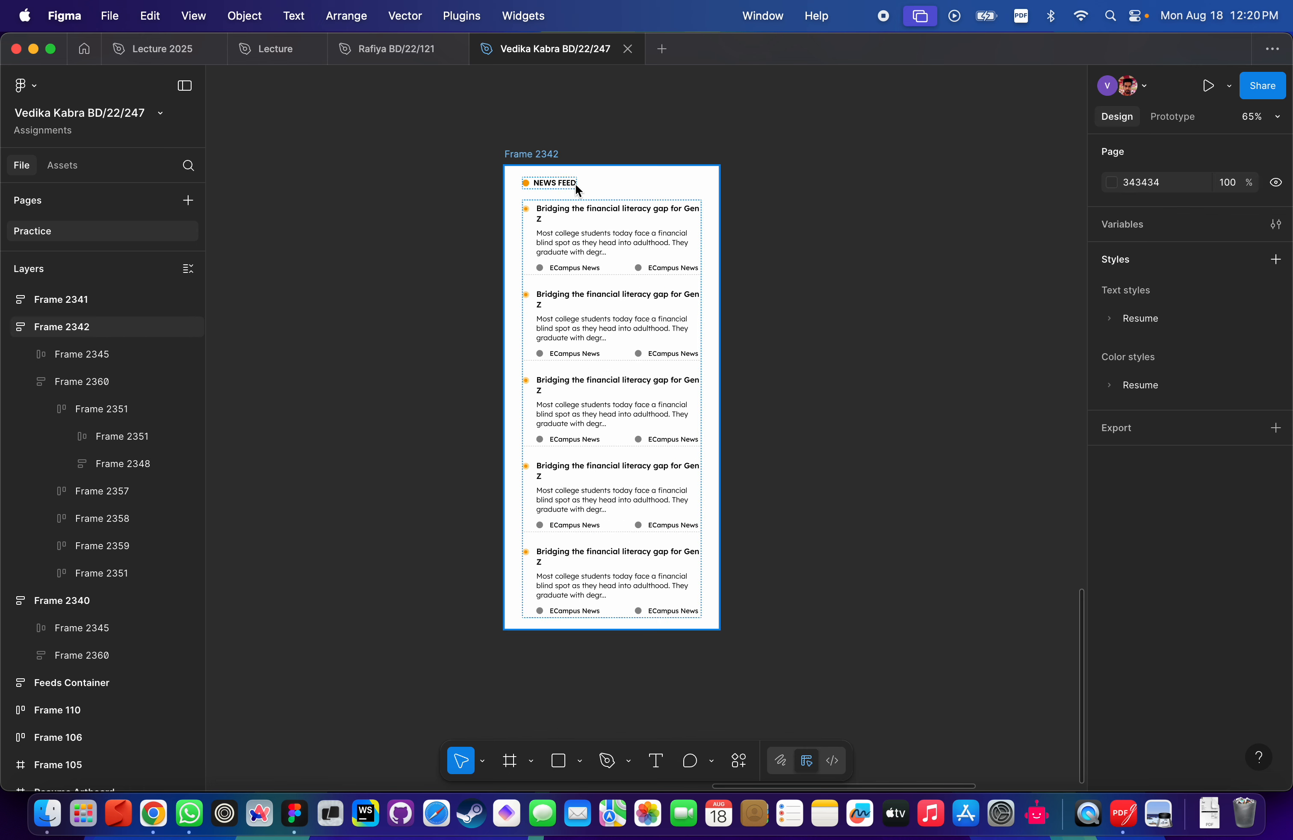
Try narrowing Frame 2342 to a width of 332 to test the cards' responsiveness, and undo the resize.
{"action": "left_click", "coordinate": [546, 156]}
{"action": "key", "text": "Escape"}
{"action": "left_click", "coordinate": [529, 154]}
{"action": "left_click_drag", "start_coordinate": [719, 234], "coordinate": [688, 235]}
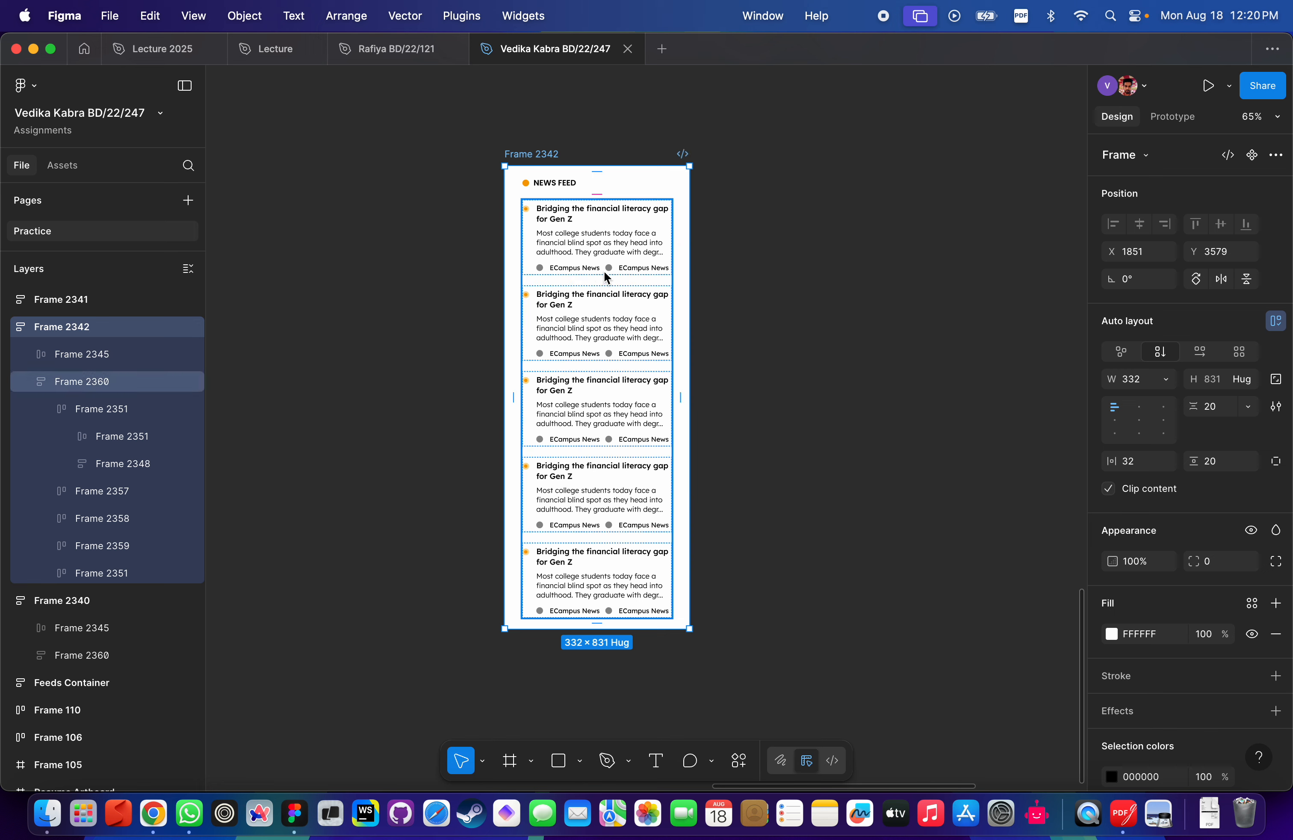
{"action": "key", "text": "super+z"}
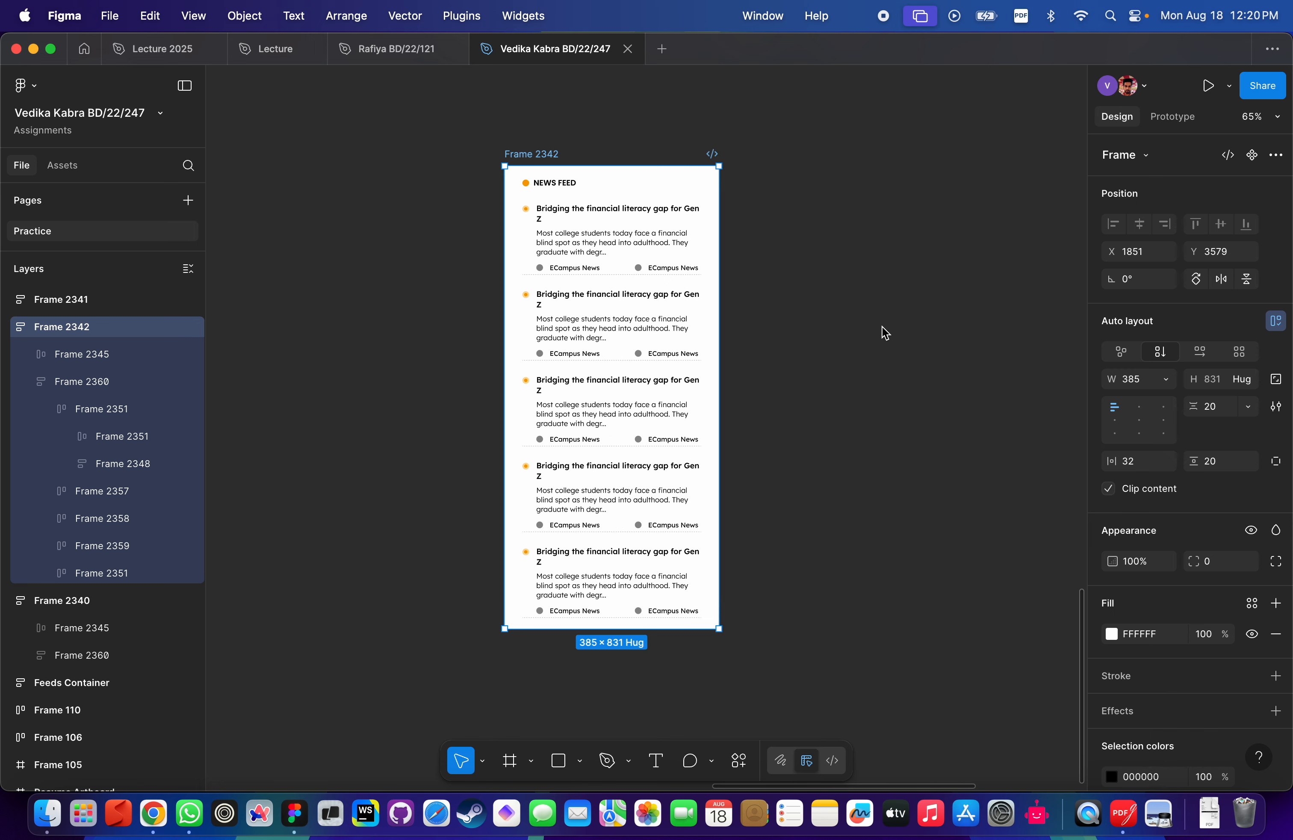
{"action": "left_click", "coordinate": [851, 344]}
{"action": "key", "text": "super+z"}
Clear the selection and return to the Lecture 2025 file.
{"action": "left_click", "coordinate": [907, 414]}
{"action": "scroll", "coordinate": [907, 414], "scroll_direction": "down", "scroll_amount": 3}
{"action": "left_click", "coordinate": [159, 49]}
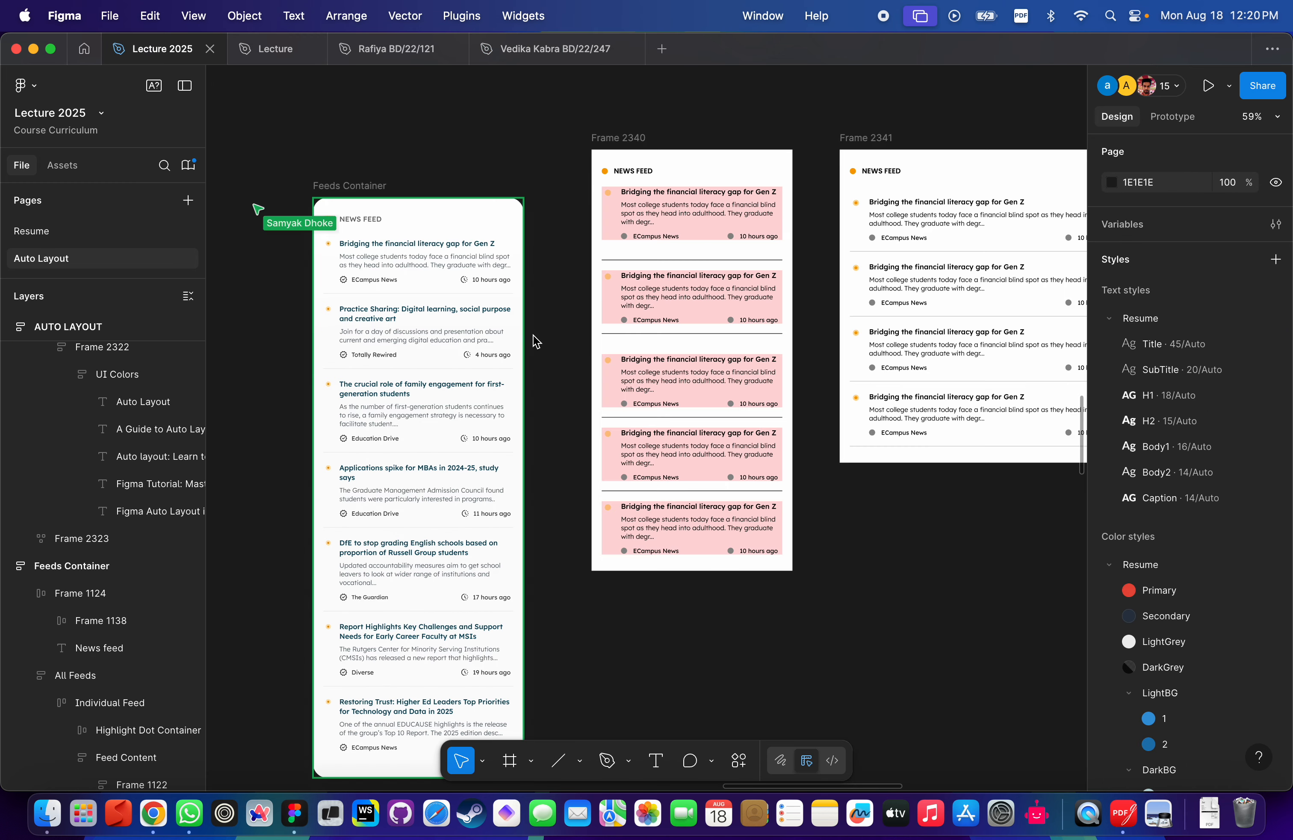
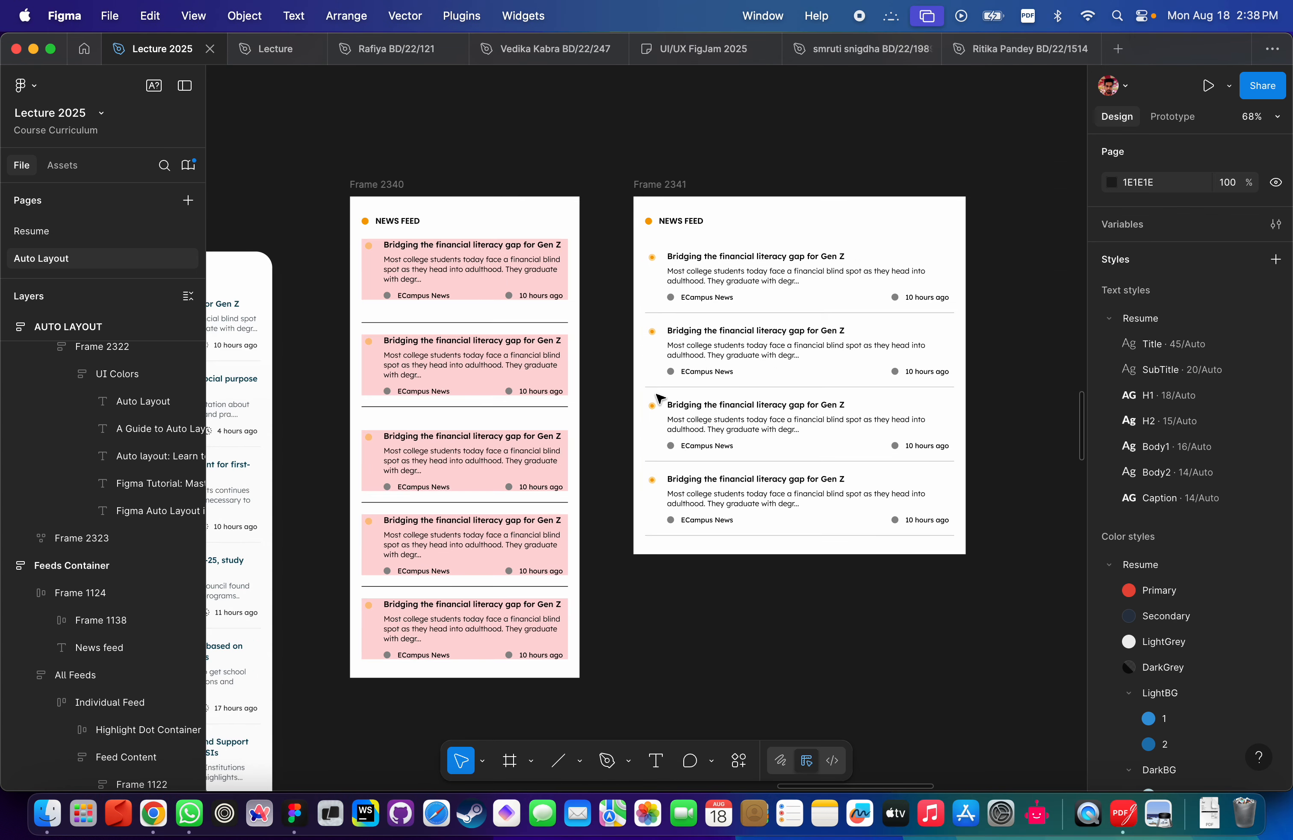
Look over Frame 2340 and Frame 2341 on the canvas and find and select the Reference Components section among the layers.
{"action": "scroll", "coordinate": [655, 402], "scroll_direction": "right", "scroll_amount": 5}
{"action": "scroll", "coordinate": [150, 446], "scroll_direction": "down", "scroll_amount": 5}
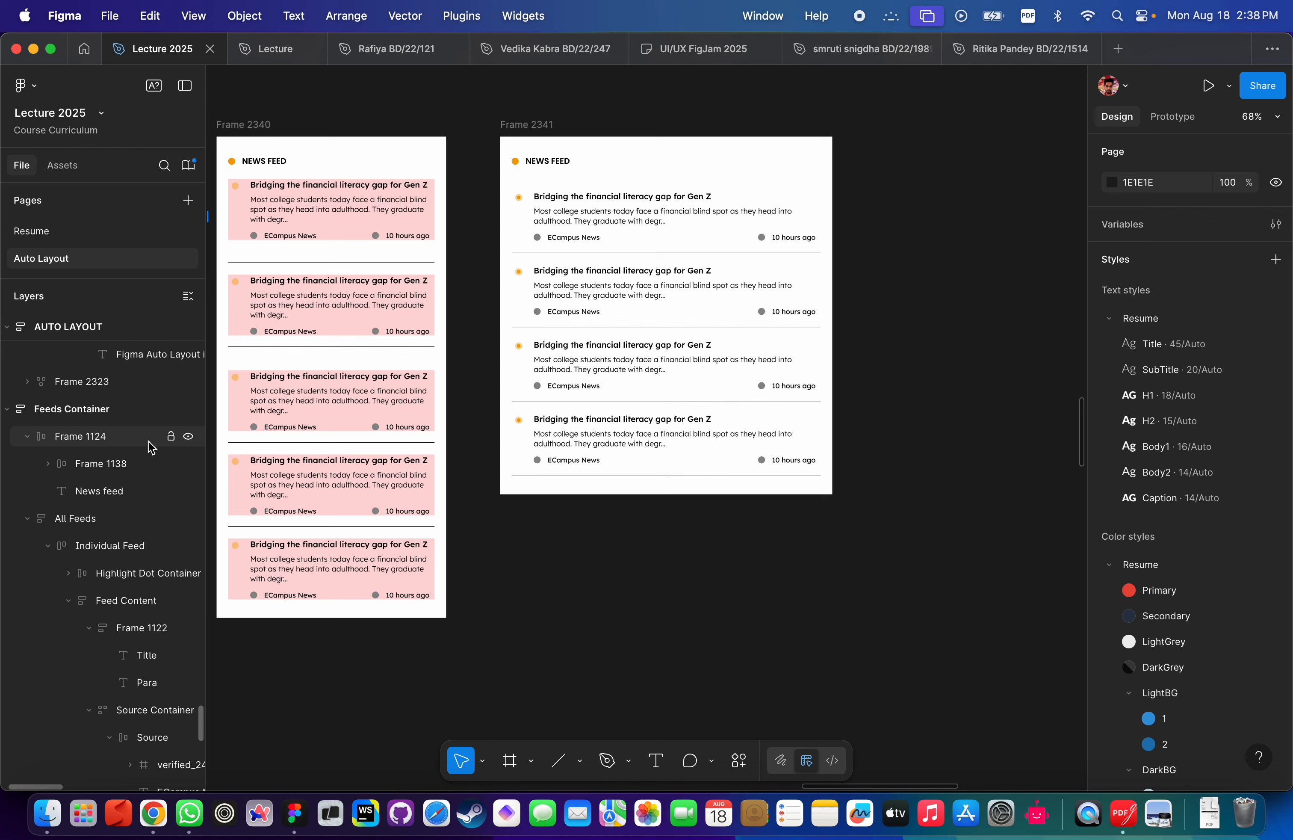
{"action": "scroll", "coordinate": [507, 436], "scroll_direction": "up", "scroll_amount": 5}
{"action": "scroll", "coordinate": [664, 322], "scroll_direction": "down", "scroll_amount": 1}
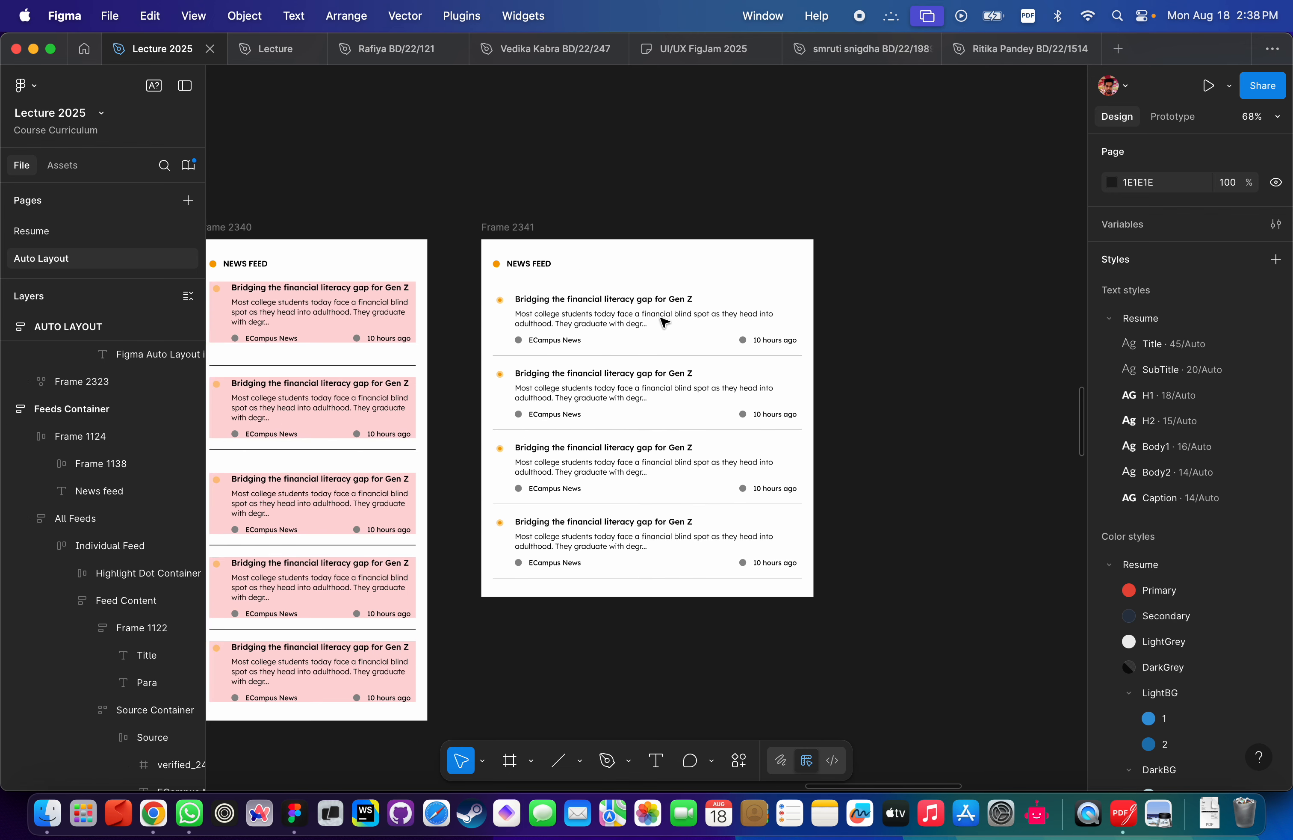
{"action": "scroll", "coordinate": [664, 322], "scroll_direction": "left", "scroll_amount": 3}
{"action": "scroll", "coordinate": [665, 322], "scroll_direction": "down", "scroll_amount": 2}
{"action": "scroll", "coordinate": [120, 436], "scroll_direction": "up", "scroll_amount": 8}
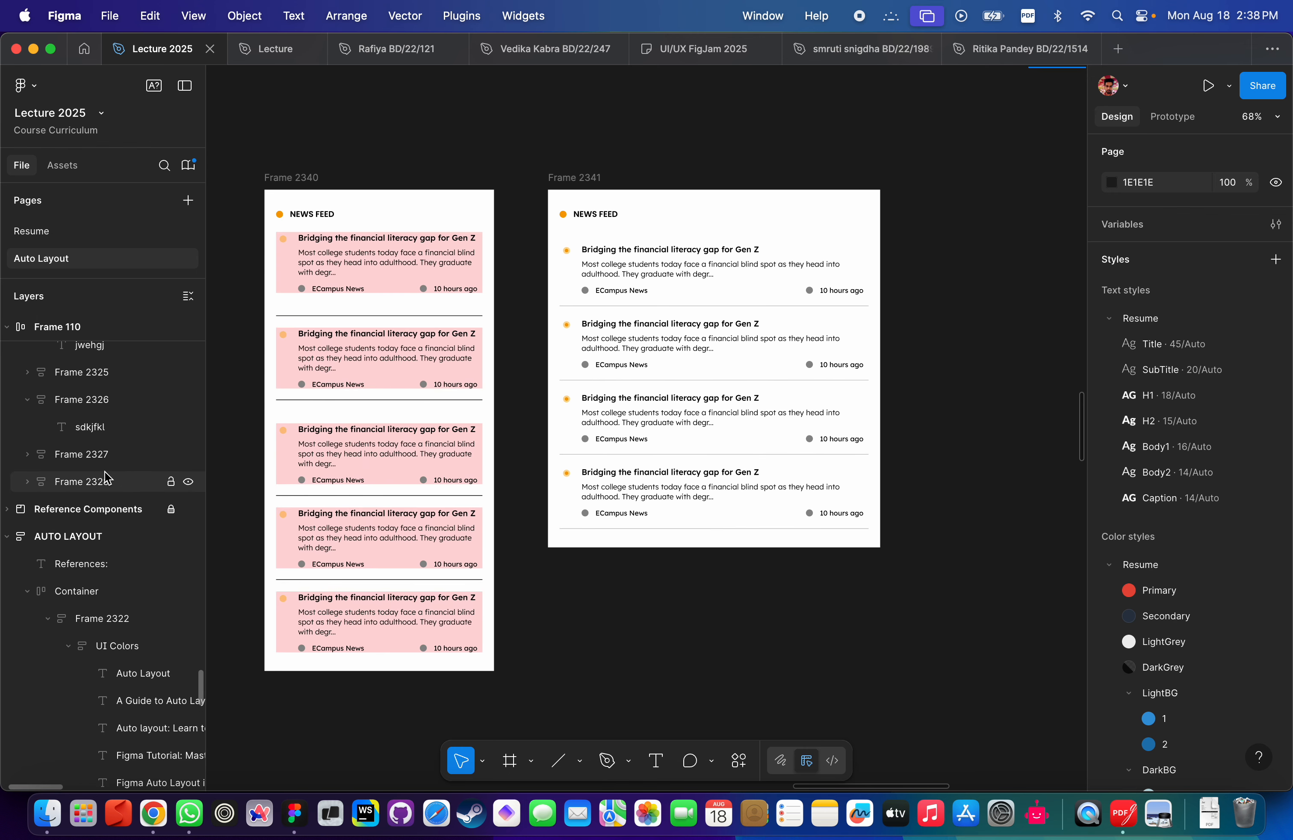
{"action": "scroll", "coordinate": [104, 477], "scroll_direction": "up", "scroll_amount": 3}
{"action": "left_click", "coordinate": [95, 585]}
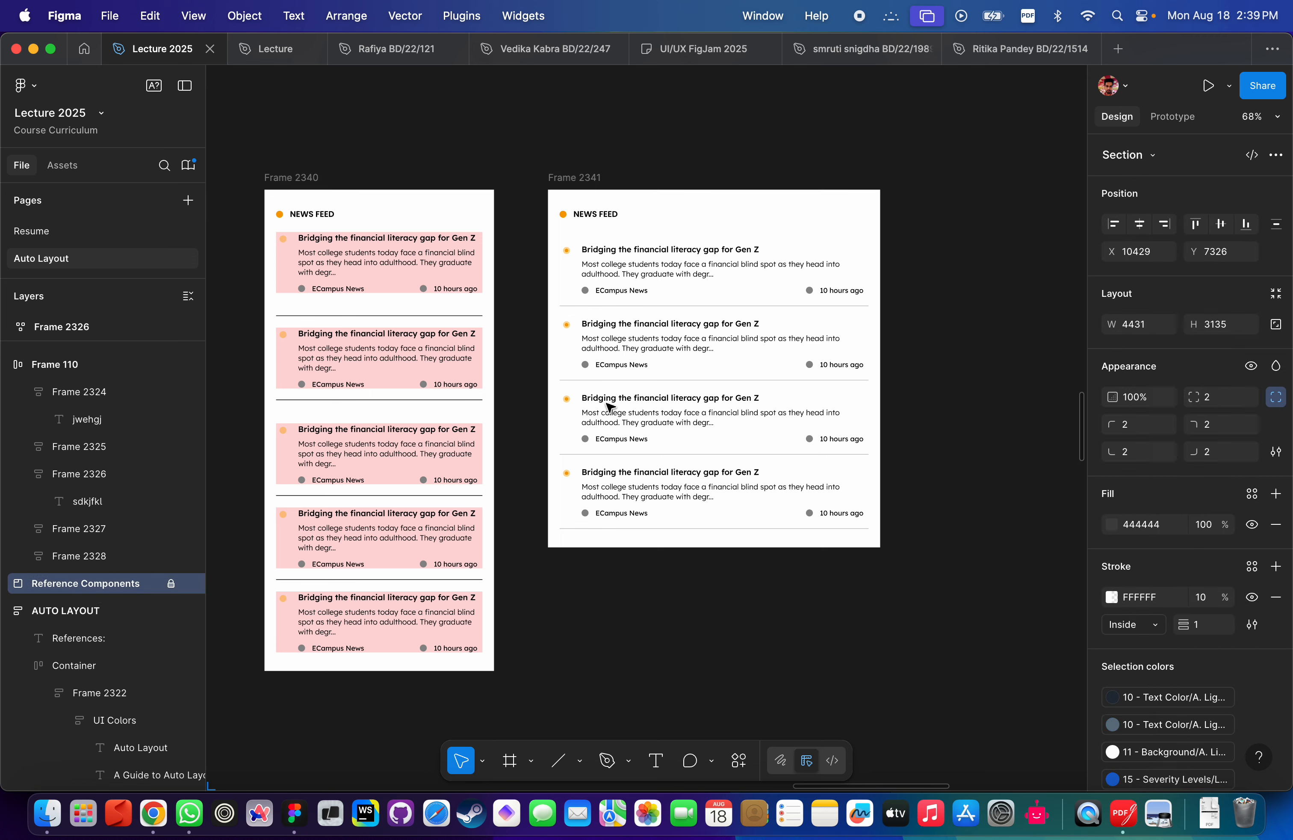
Select Frame 2340 and examine the nested layer structure of Frame 2340 and Frame 2341.
{"action": "scroll", "coordinate": [610, 406], "scroll_direction": "down", "scroll_amount": 6}
{"action": "left_click", "coordinate": [567, 333]}
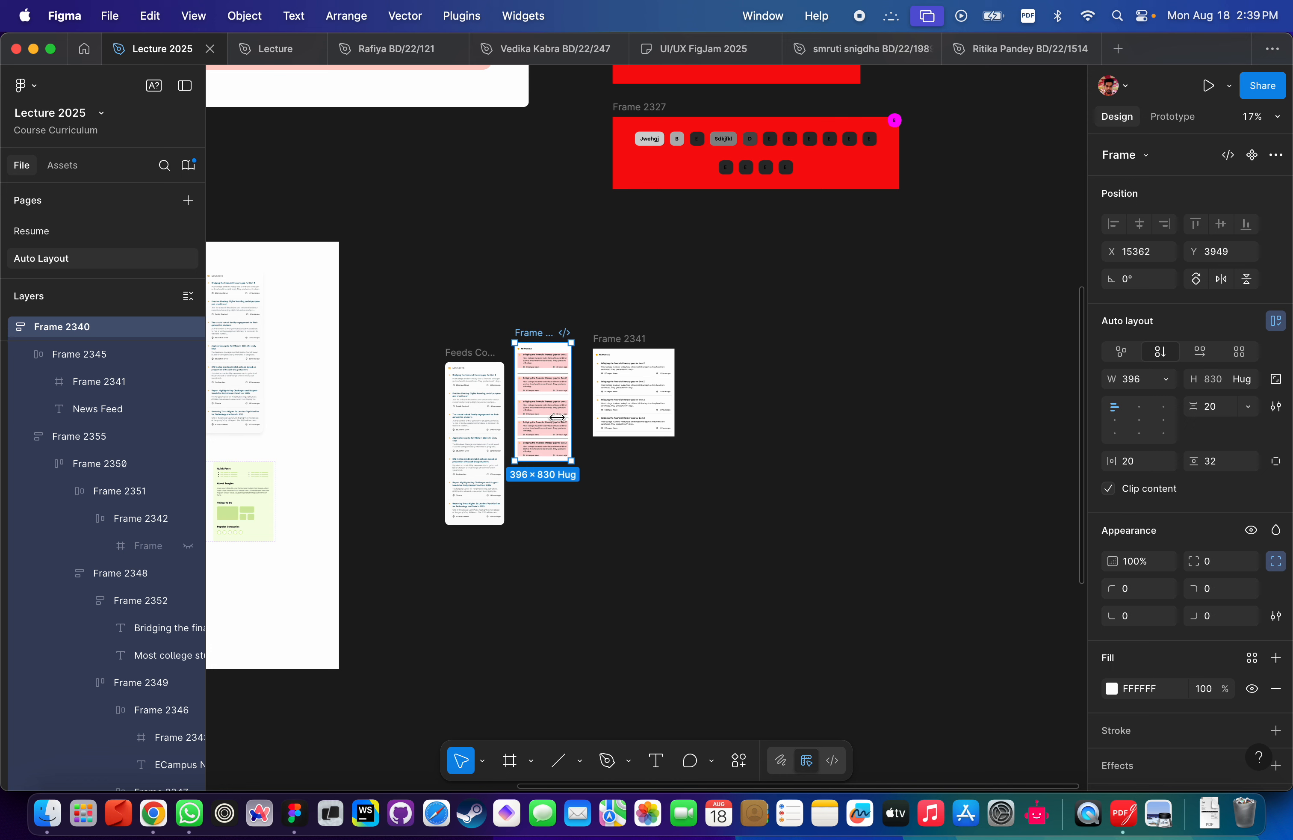
{"action": "scroll", "coordinate": [137, 522], "scroll_direction": "down", "scroll_amount": 5}
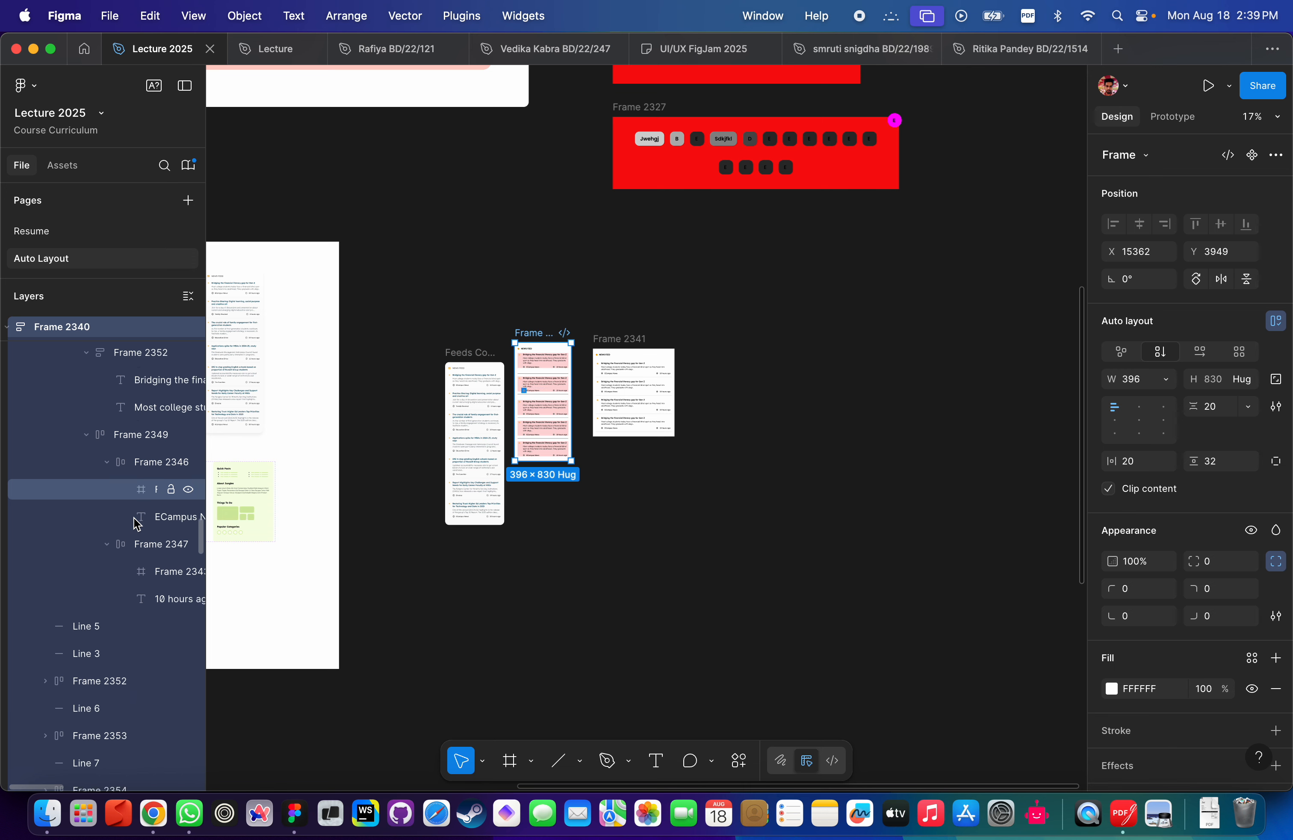
{"action": "scroll", "coordinate": [136, 523], "scroll_direction": "up", "scroll_amount": 4}
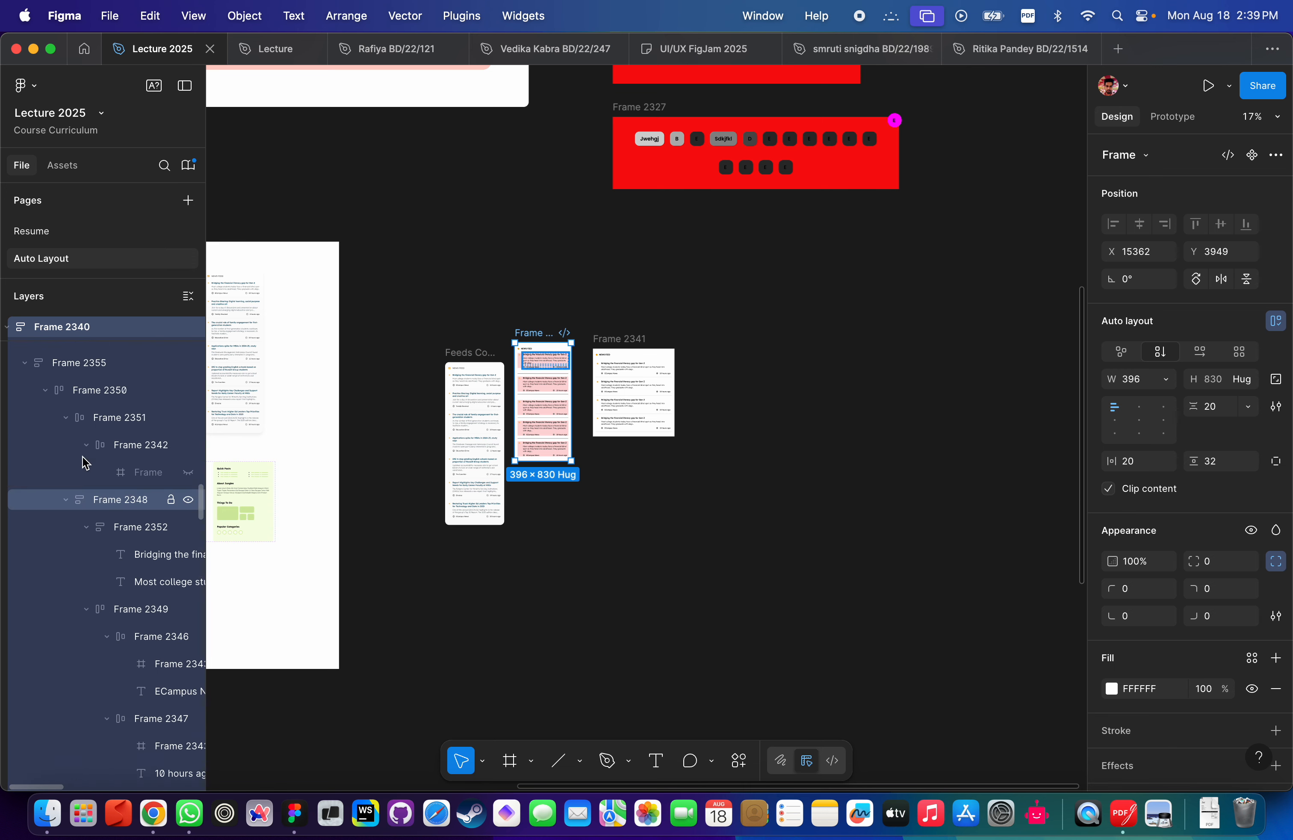
{"action": "scroll", "coordinate": [82, 457], "scroll_direction": "down", "scroll_amount": 10}
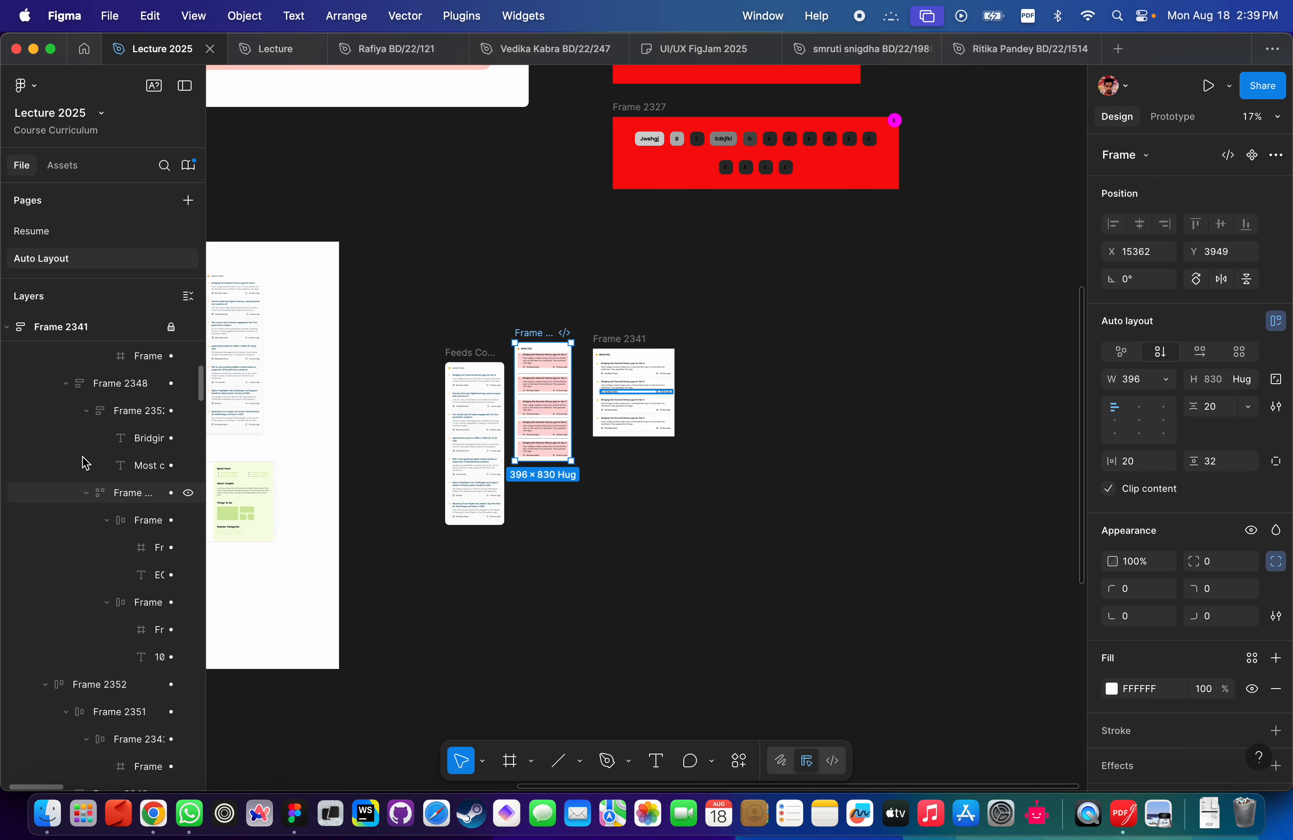
{"action": "scroll", "coordinate": [82, 462], "scroll_direction": "up", "scroll_amount": 4}
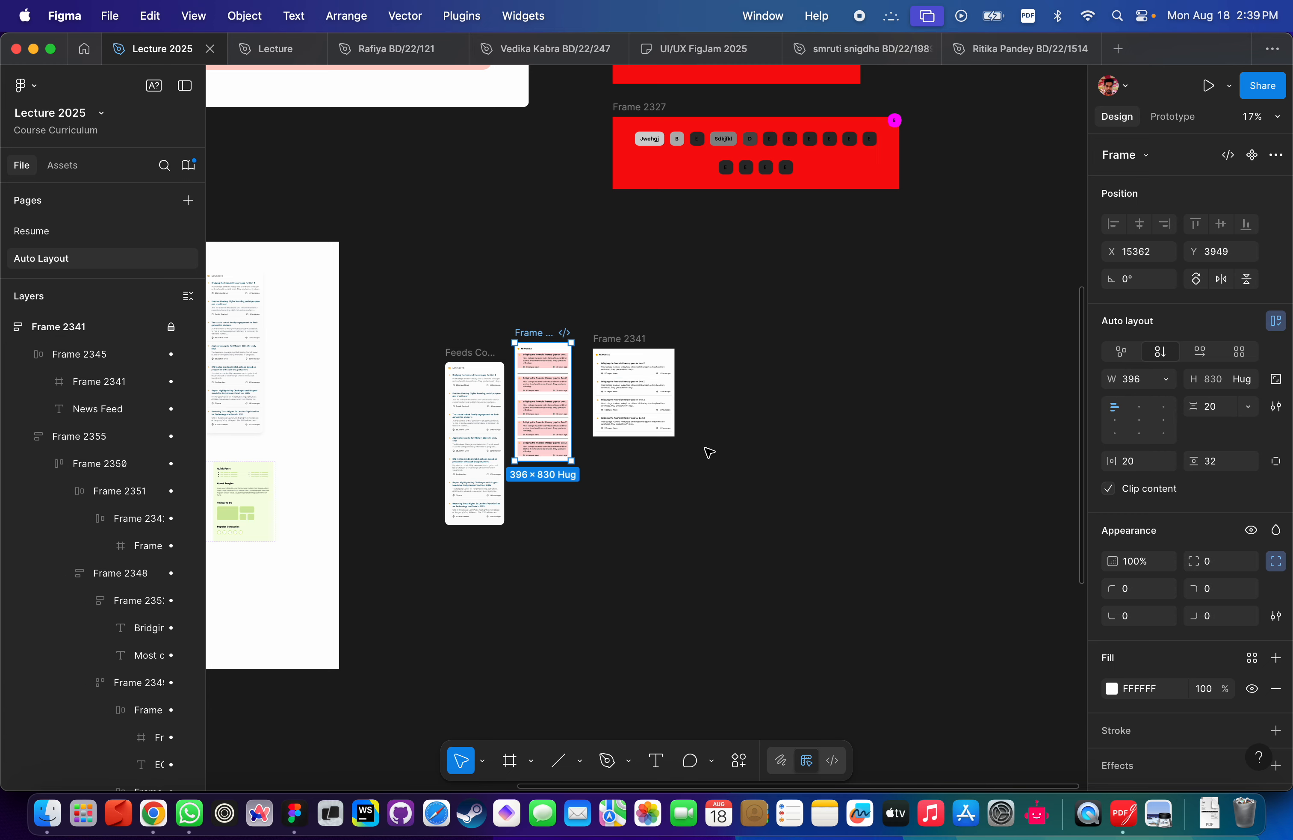
Duplicate the first Individual Feed card from the Feeds Container onto the empty canvas below Frame 2341.
{"action": "scroll", "coordinate": [709, 452], "scroll_direction": "down", "scroll_amount": 10}
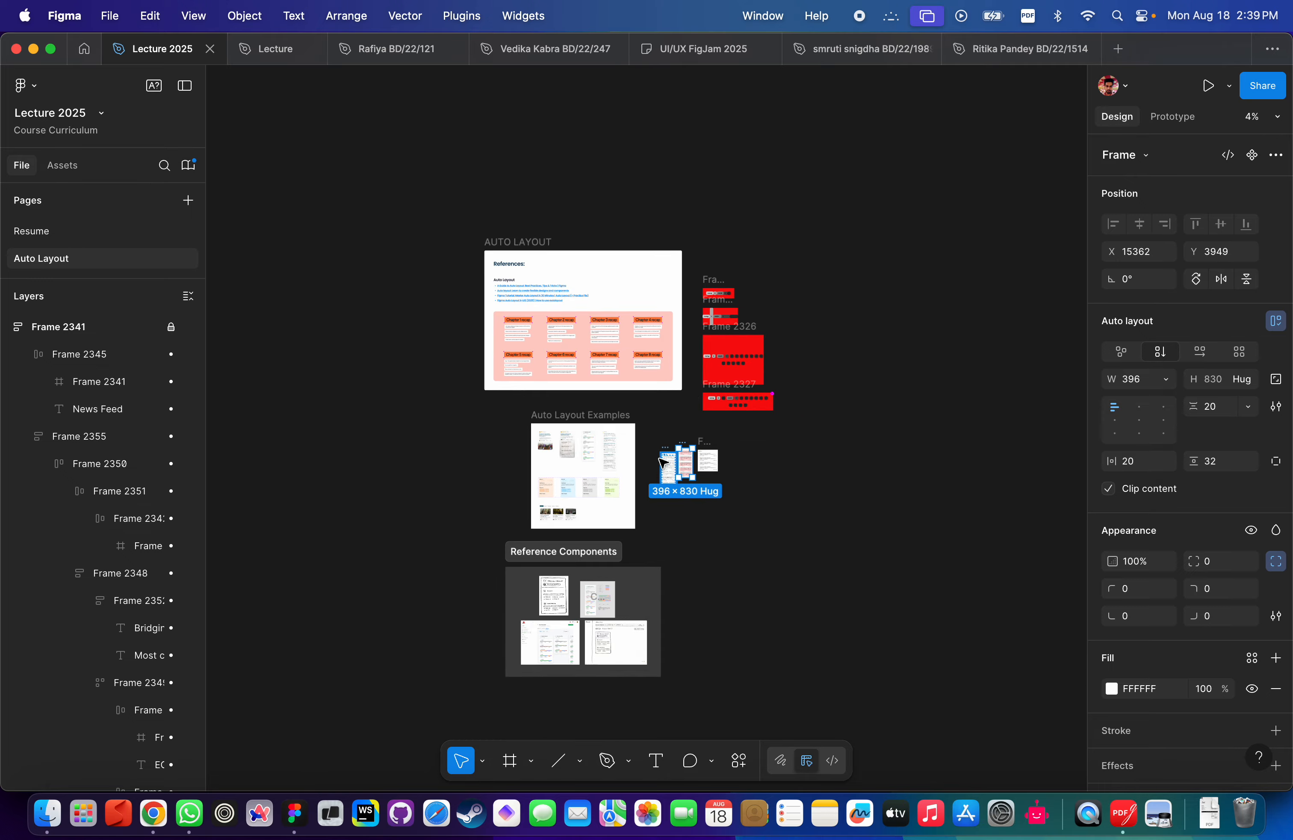
{"action": "scroll", "coordinate": [666, 447], "scroll_direction": "up", "scroll_amount": 10}
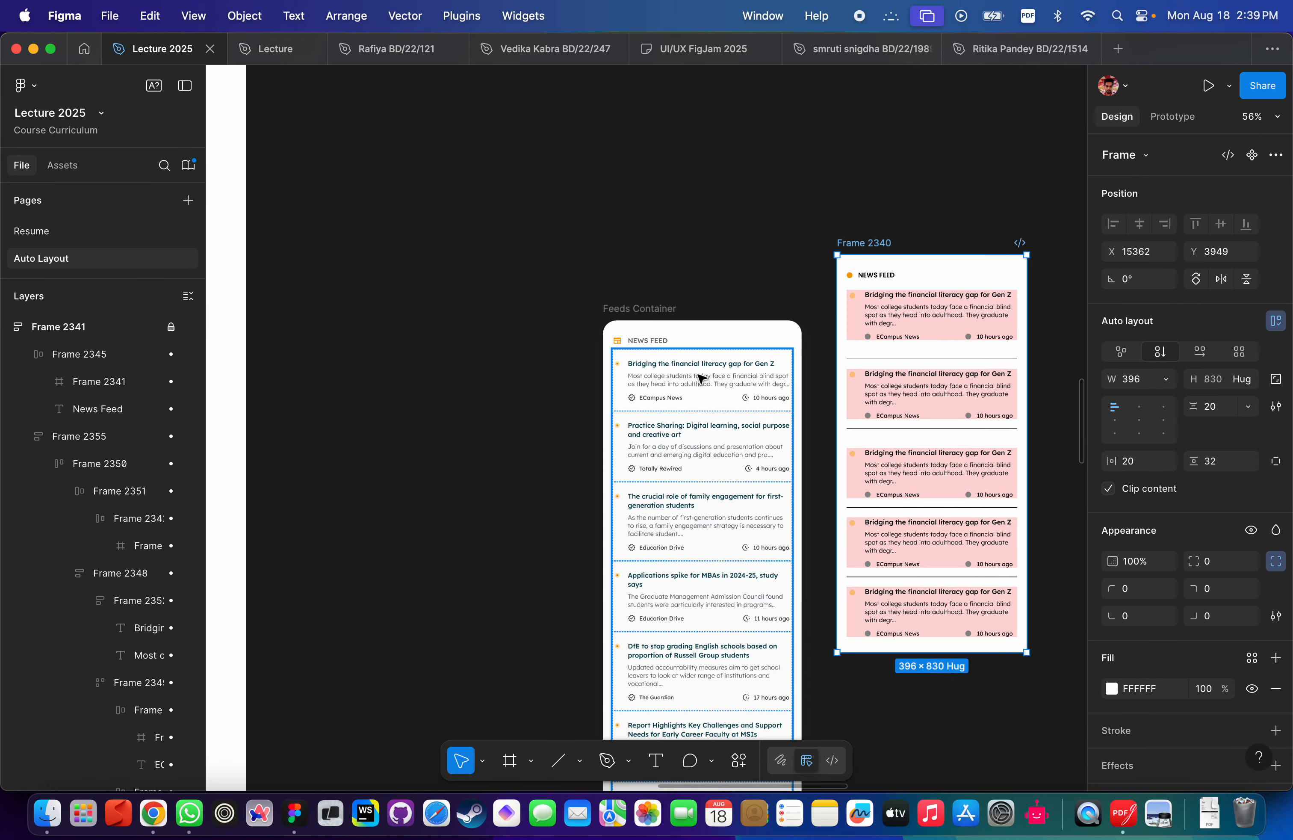
{"action": "left_click", "coordinate": [702, 377]}
{"action": "scroll", "coordinate": [702, 376], "scroll_direction": "down", "scroll_amount": 5}
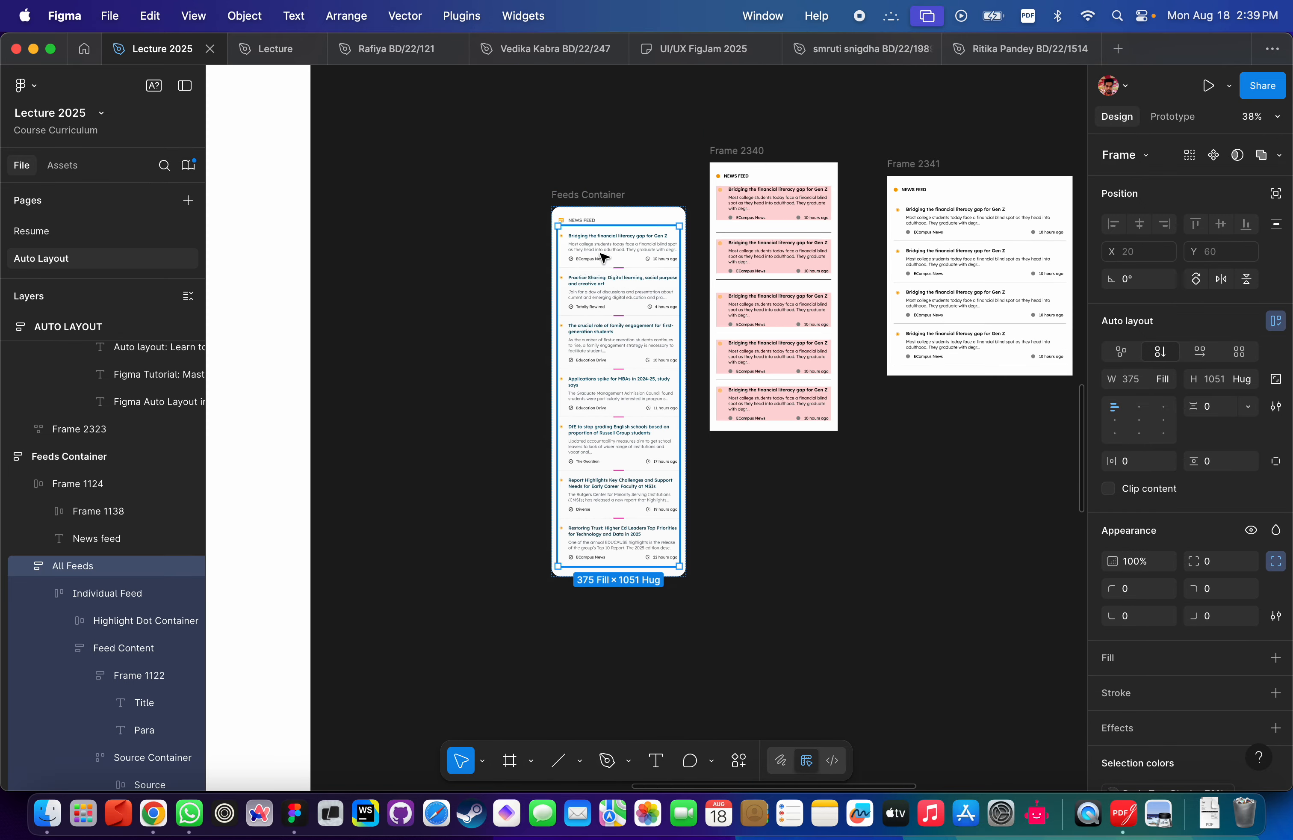
{"action": "double_click", "coordinate": [603, 256]}
{"action": "double_click", "coordinate": [601, 252]}
{"action": "key", "text": "Escape"}
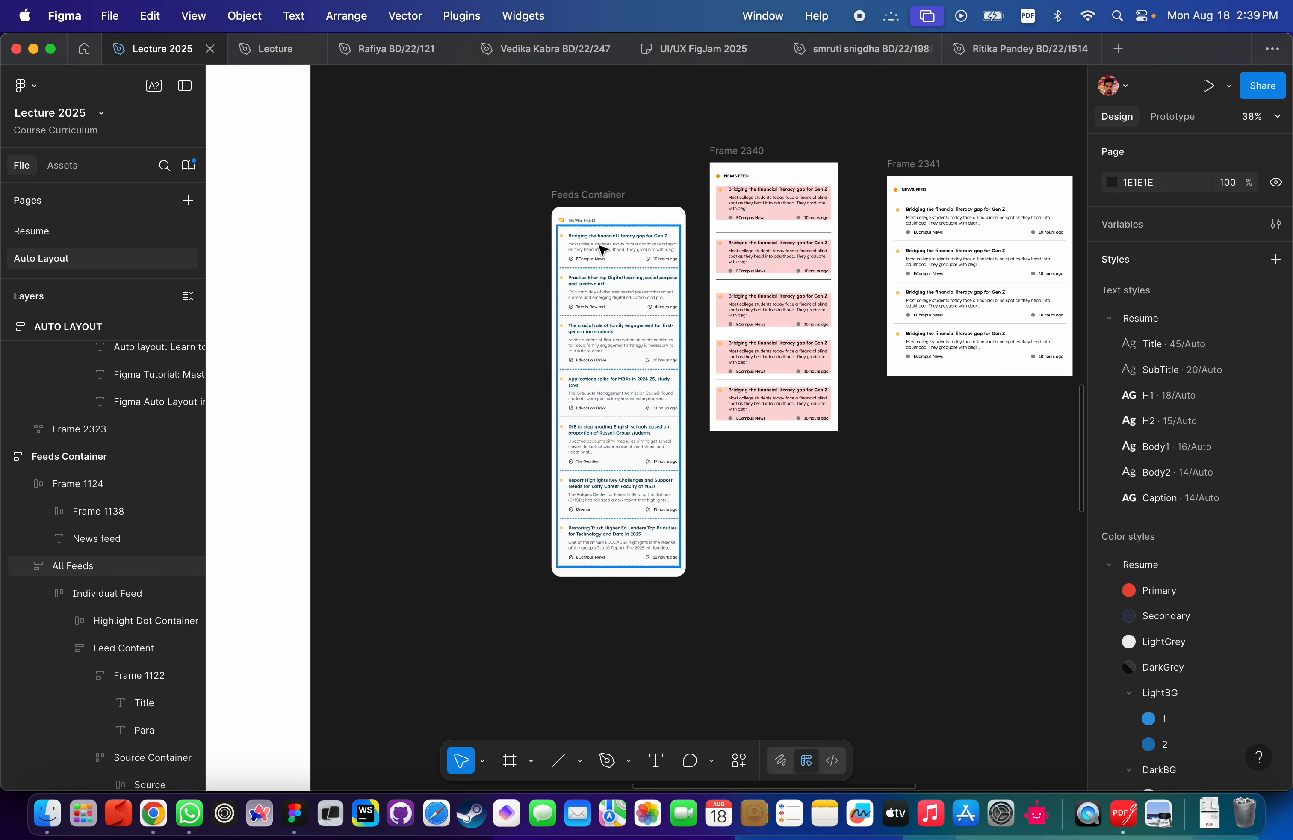
{"action": "left_click", "coordinate": [601, 250]}
{"action": "left_click_drag", "start_coordinate": [597, 252], "coordinate": [890, 557]}
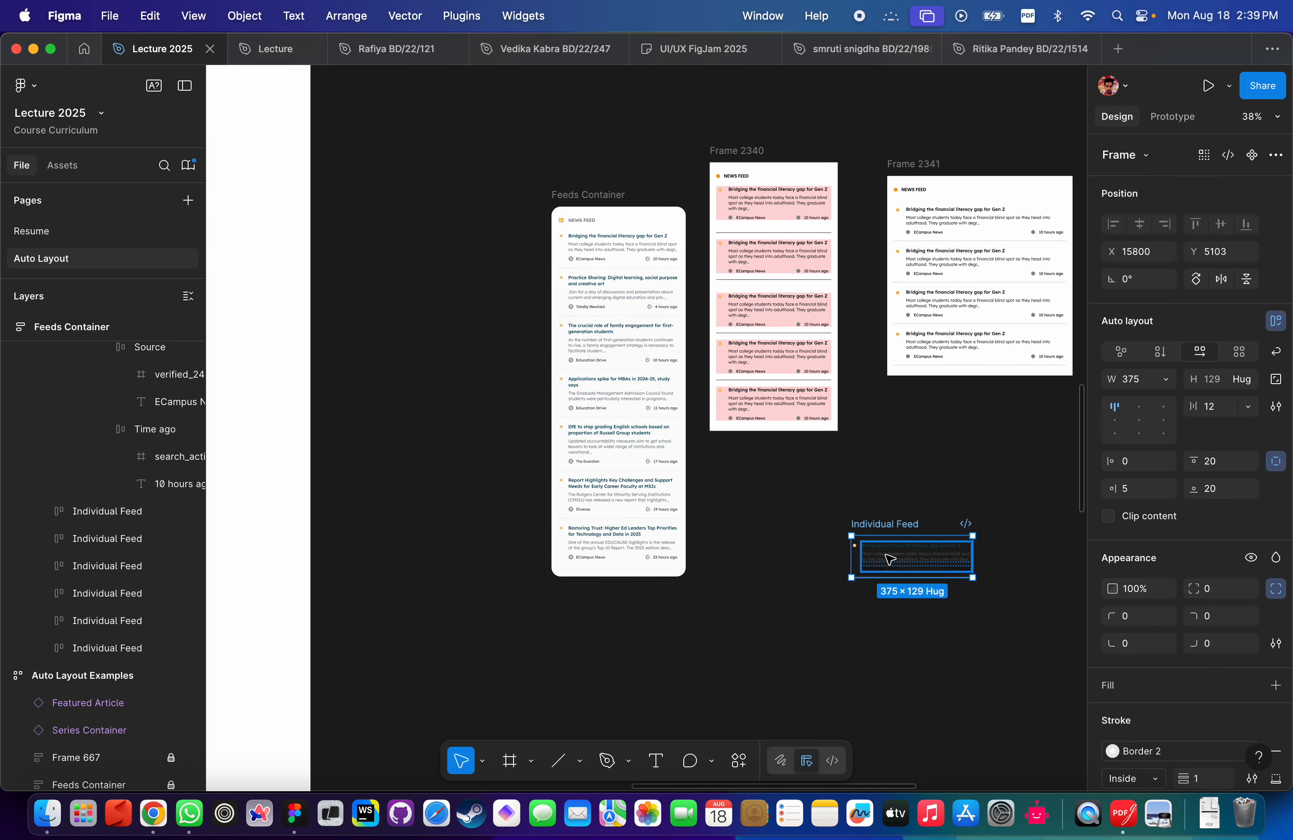
Draw a new frame of about 1312 × 658 near the copied Individual Feed card and move the card into it.
{"action": "scroll", "coordinate": [888, 558], "scroll_direction": "up", "scroll_amount": 3}
{"action": "scroll", "coordinate": [883, 559], "scroll_direction": "down", "scroll_amount": 3}
{"action": "key", "text": "f"}
{"action": "scroll", "coordinate": [681, 514], "scroll_direction": "right", "scroll_amount": 2}
{"action": "left_click_drag", "start_coordinate": [591, 499], "coordinate": [1151, 784]}
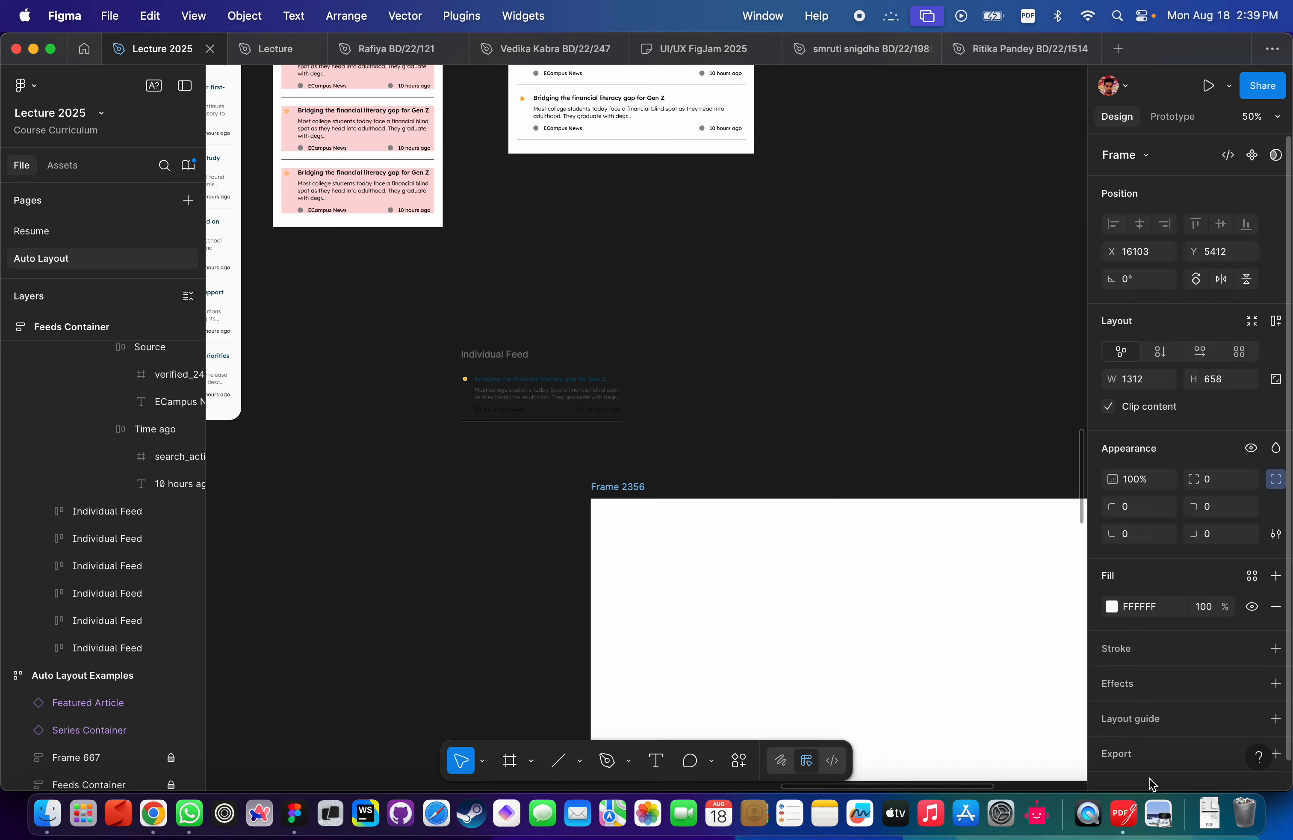
{"action": "scroll", "coordinate": [713, 485], "scroll_direction": "down", "scroll_amount": 3}
{"action": "scroll", "coordinate": [713, 485], "scroll_direction": "right", "scroll_amount": 3}
{"action": "left_click_drag", "start_coordinate": [265, 196], "coordinate": [565, 420]}
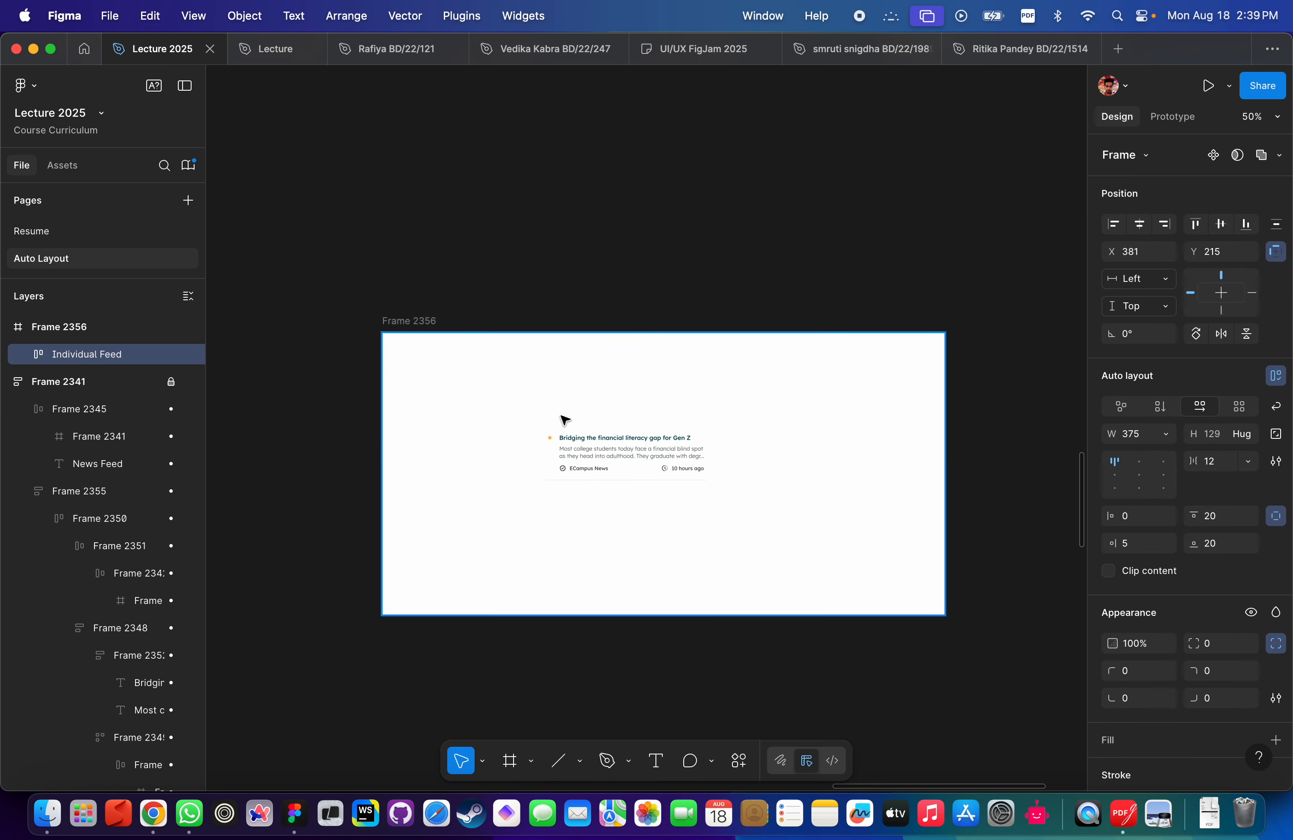
Reduce the height of the Para text layer in the copied card to 14.
{"action": "key", "text": "shift+2"}
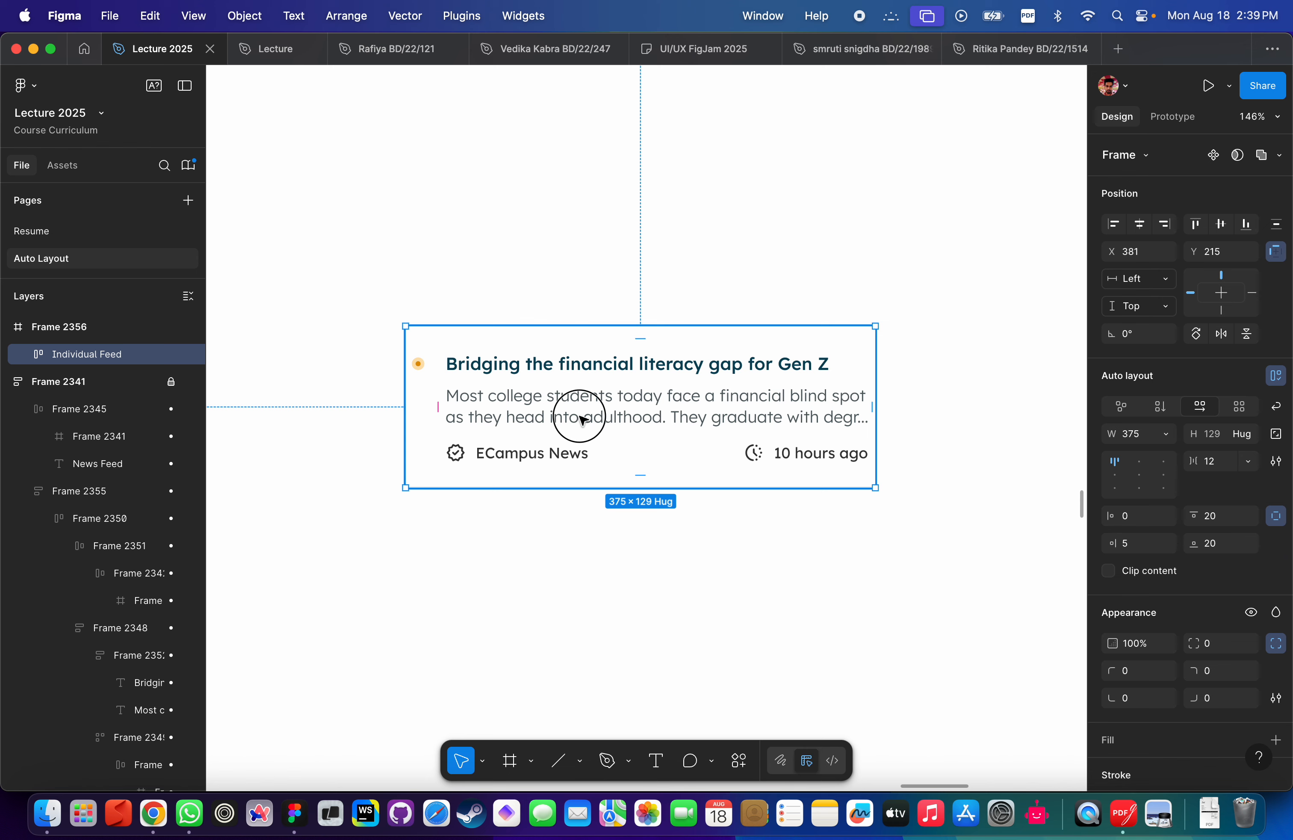
{"action": "double_click", "coordinate": [579, 419]}
{"action": "double_click", "coordinate": [579, 419]}
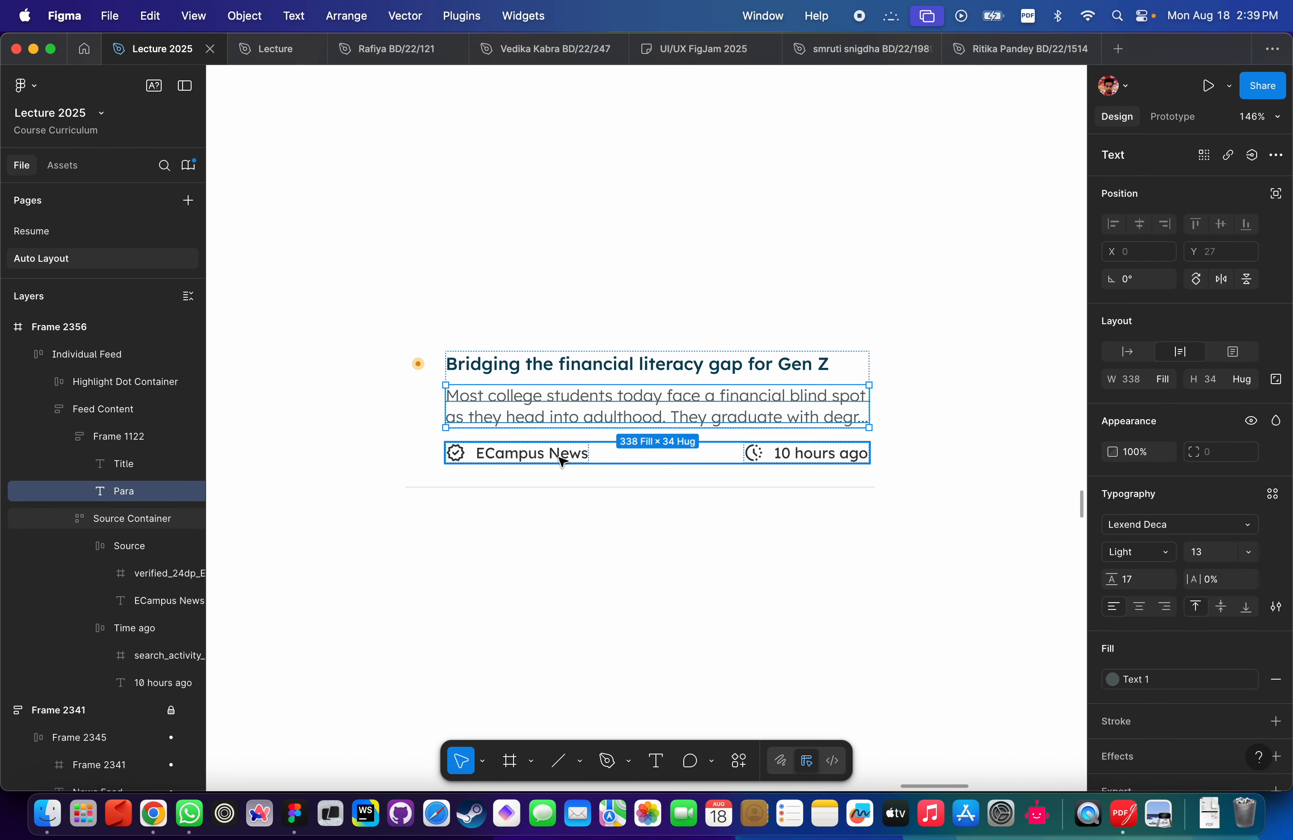
{"action": "left_click_drag", "start_coordinate": [591, 428], "coordinate": [593, 402]}
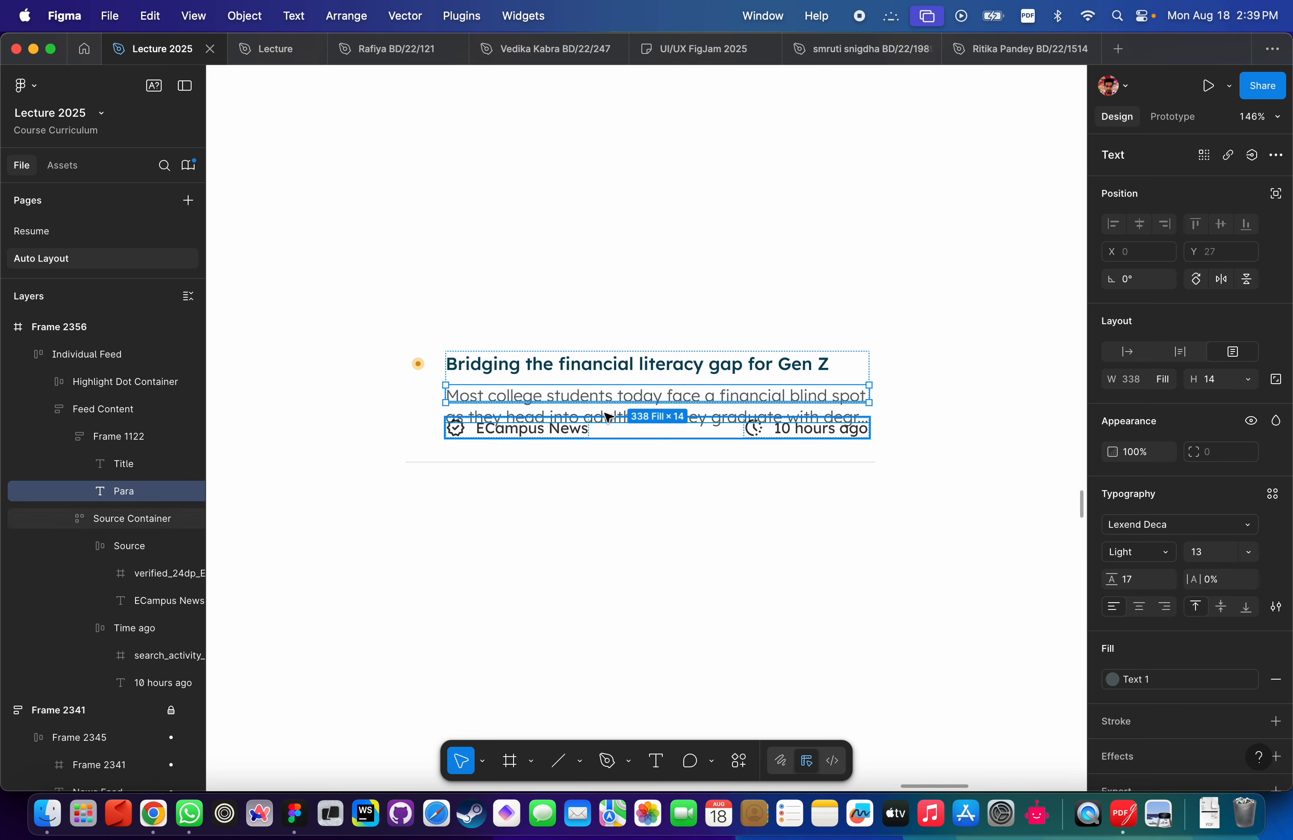
Try to lengthen the Para text by pasting a full copy of it after the existing text.
{"action": "double_click", "coordinate": [593, 396]}
{"action": "triple_click", "coordinate": [593, 397]}
{"action": "key", "text": "super+c"}
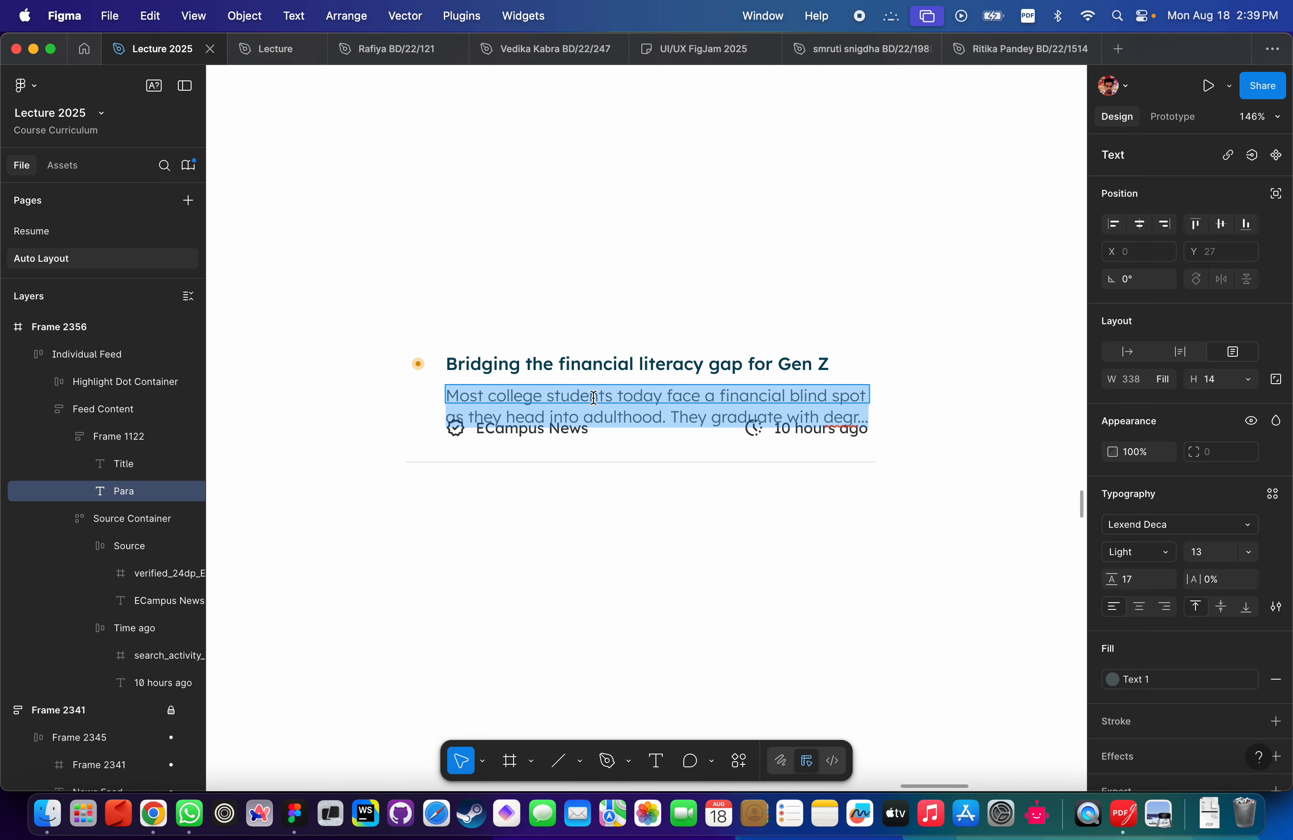
{"action": "key", "text": "Right"}
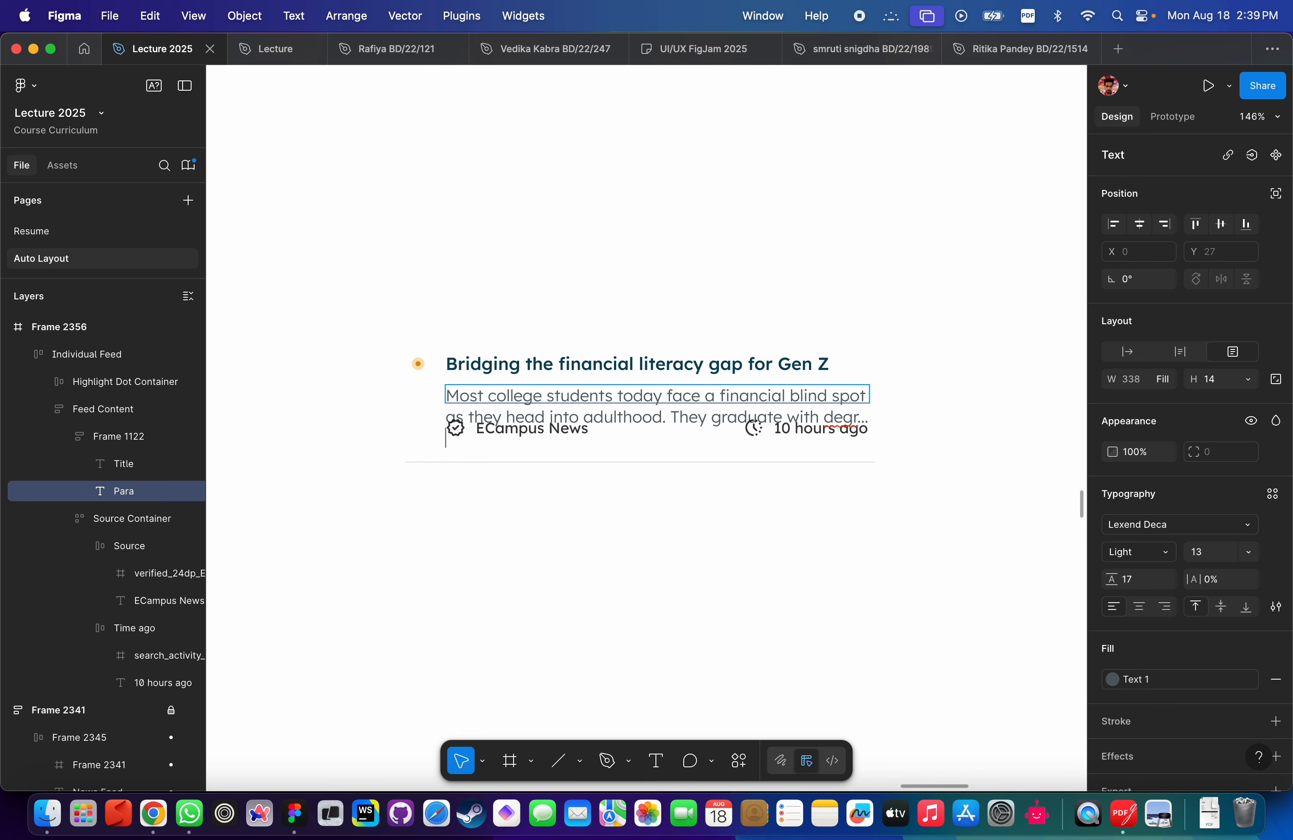
{"action": "key", "text": "super+v"}
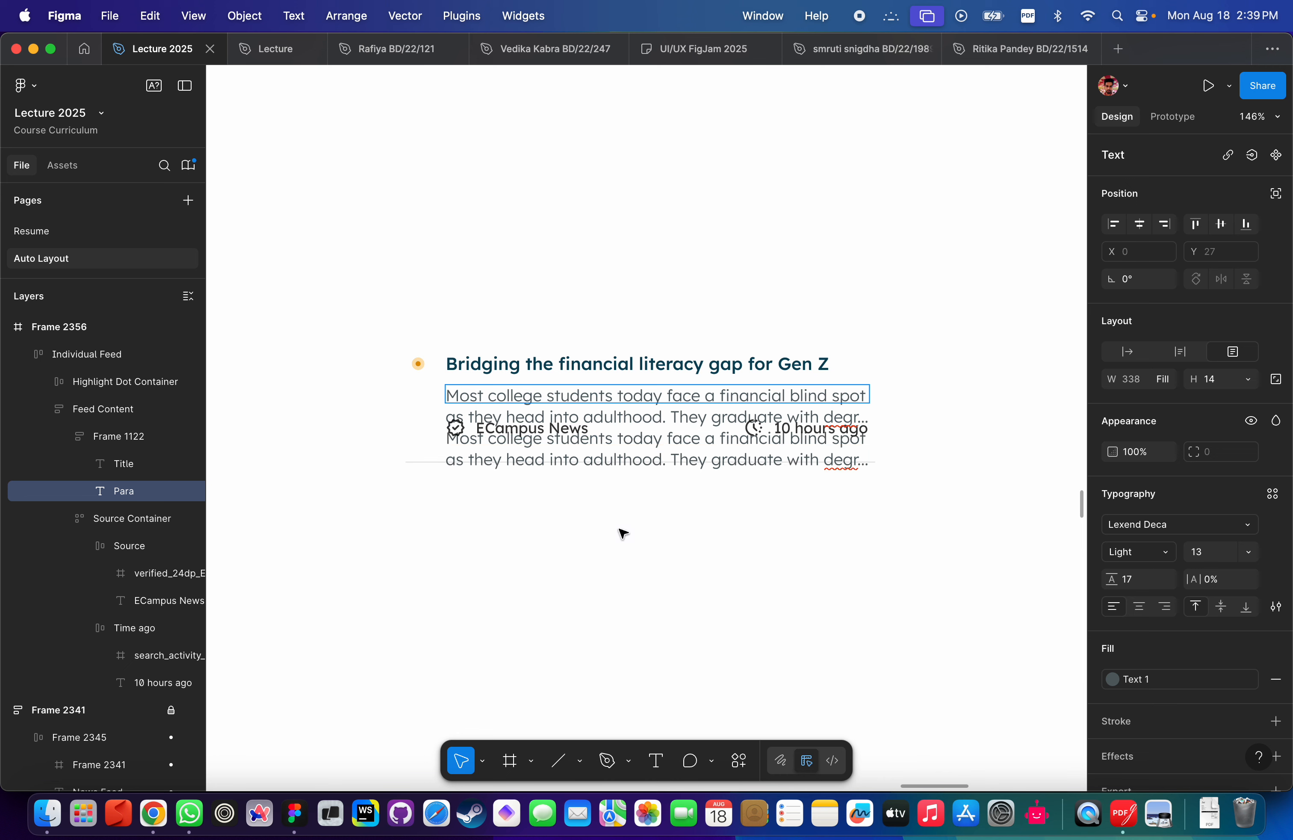
Leave text editing and undo the pasted repeat of the Para text.
{"action": "double_click", "coordinate": [637, 459]}
{"action": "triple_click", "coordinate": [597, 391]}
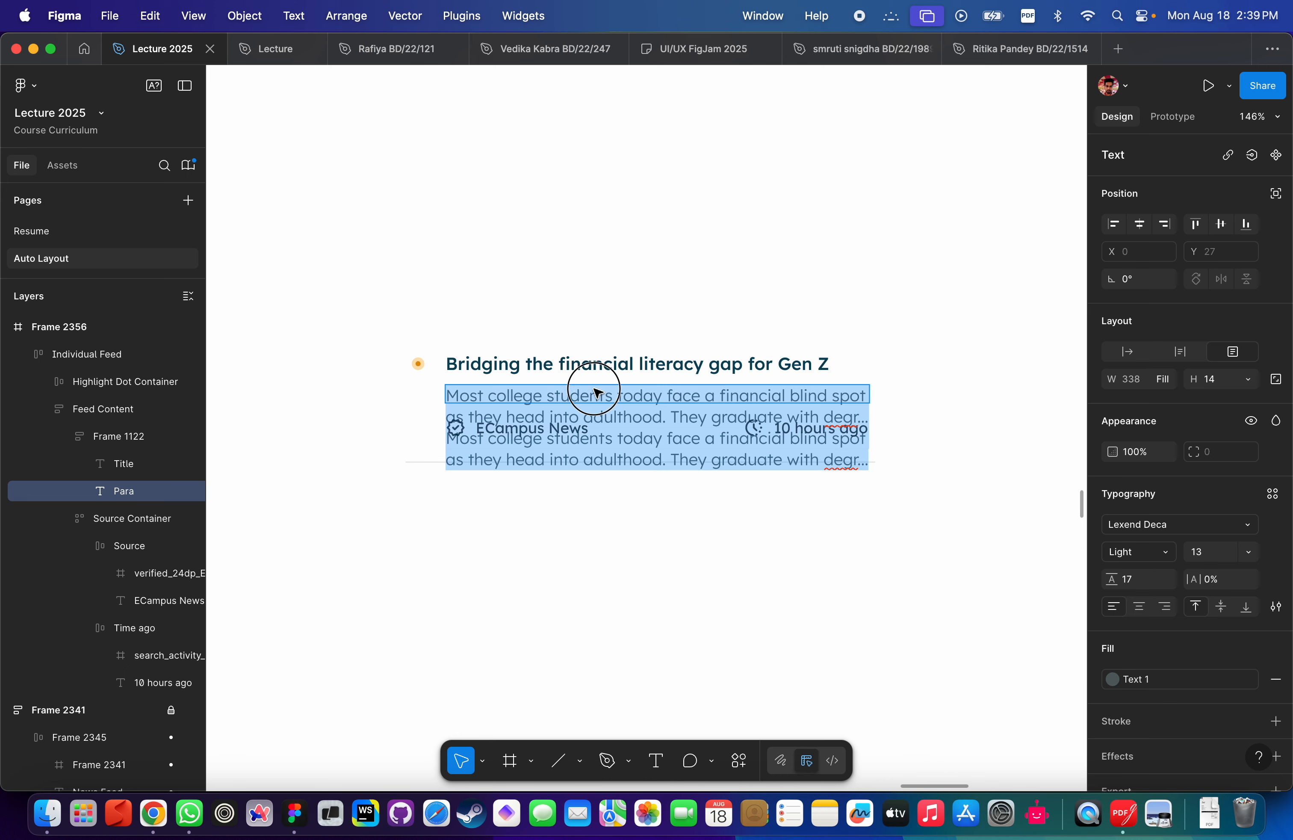
{"action": "key", "text": "Escape"}
{"action": "key", "text": "Return"}
{"action": "left_click", "coordinate": [617, 396]}
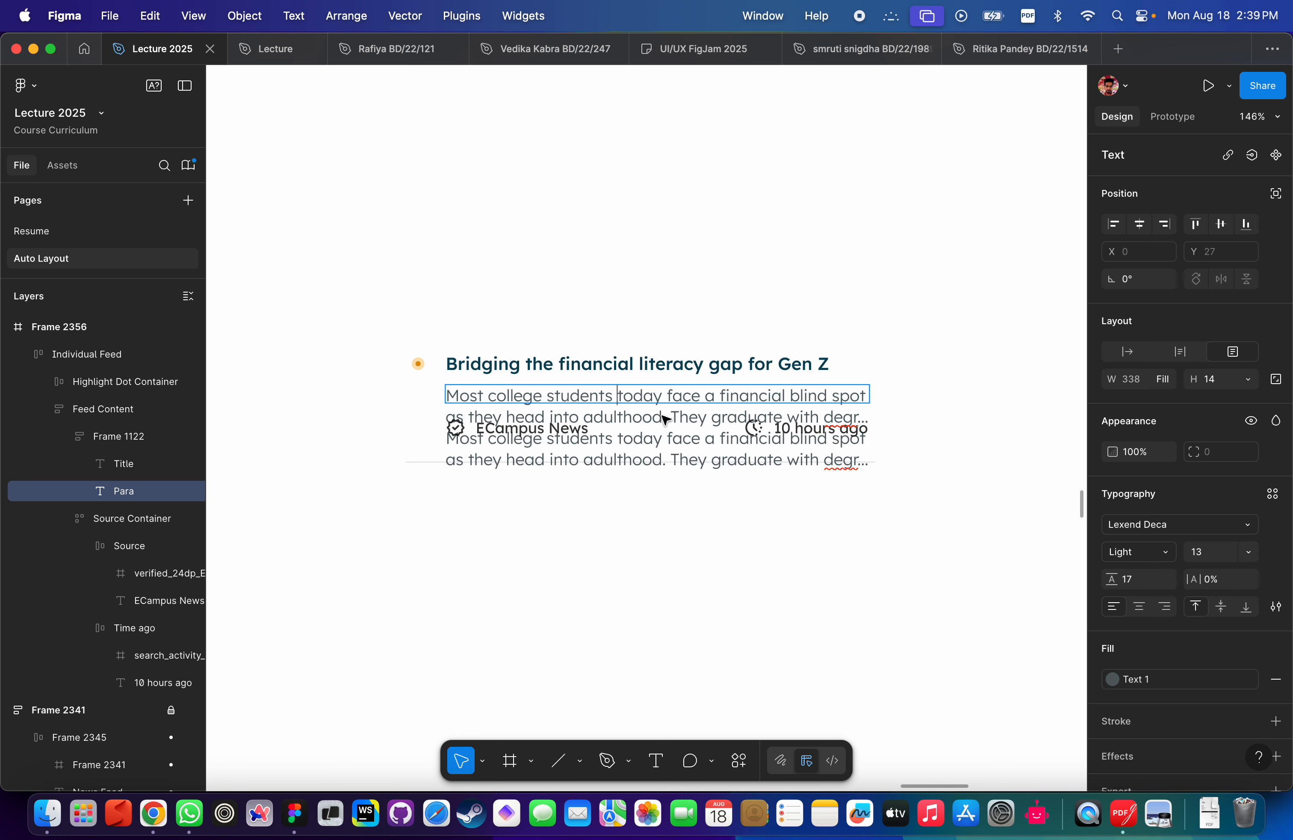
{"action": "key", "text": "super+a"}
{"action": "key", "text": "Escape"}
{"action": "key", "text": "Return"}
{"action": "key", "text": "Escape"}
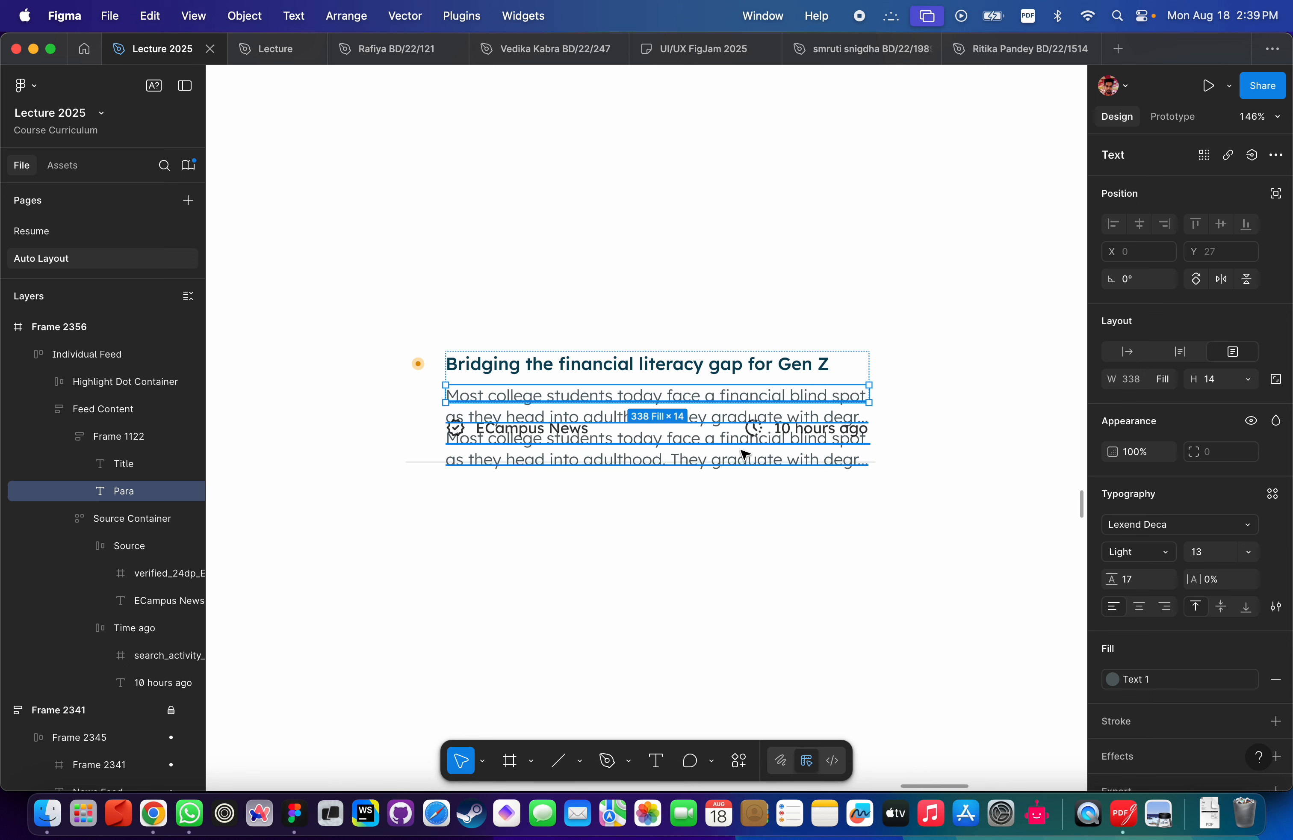
{"action": "left_click_drag", "start_coordinate": [744, 454], "coordinate": [742, 453]}
{"action": "left_click", "coordinate": [672, 413]}
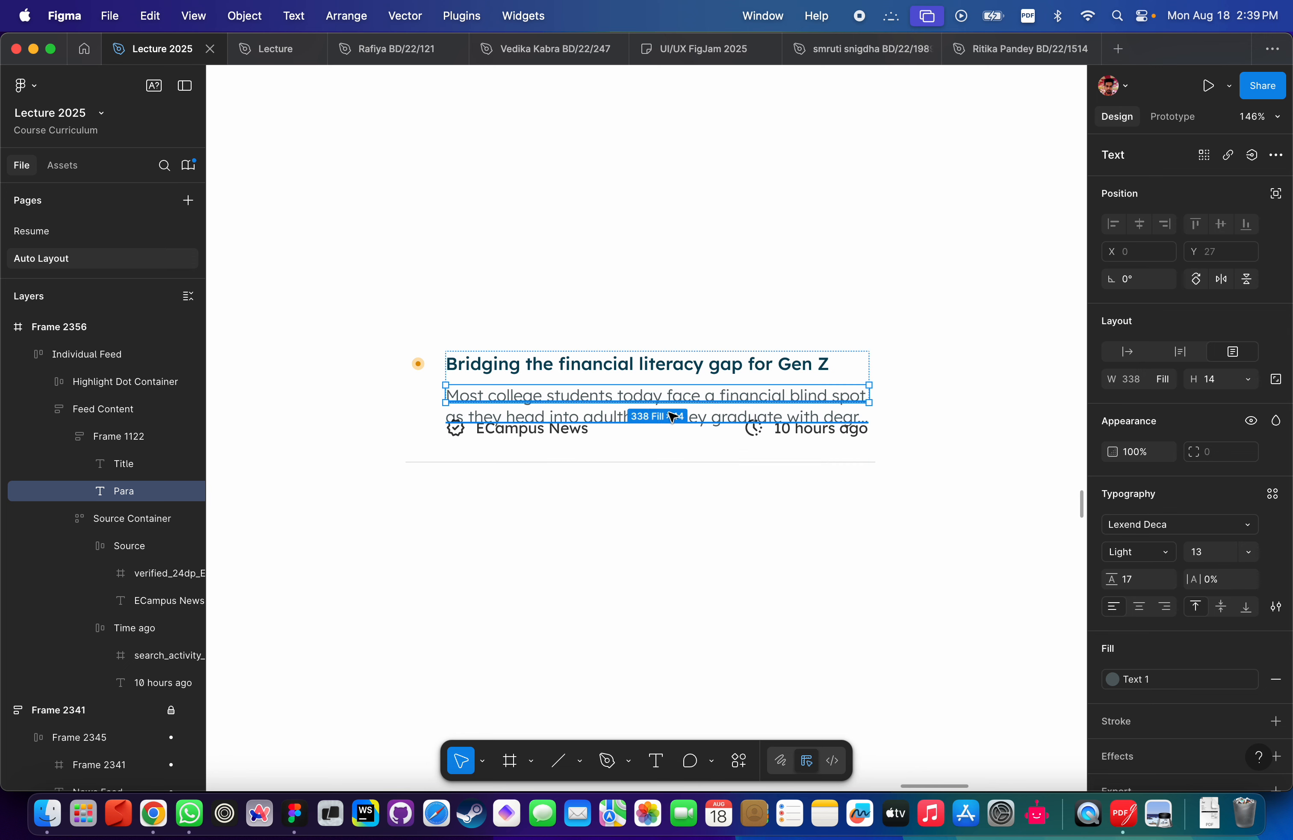
Lengthen the Para text by repeating "face a financial blind spot as they head into adulthood." before "They graduate".
{"action": "double_click", "coordinate": [594, 399]}
{"action": "left_click", "coordinate": [629, 393]}
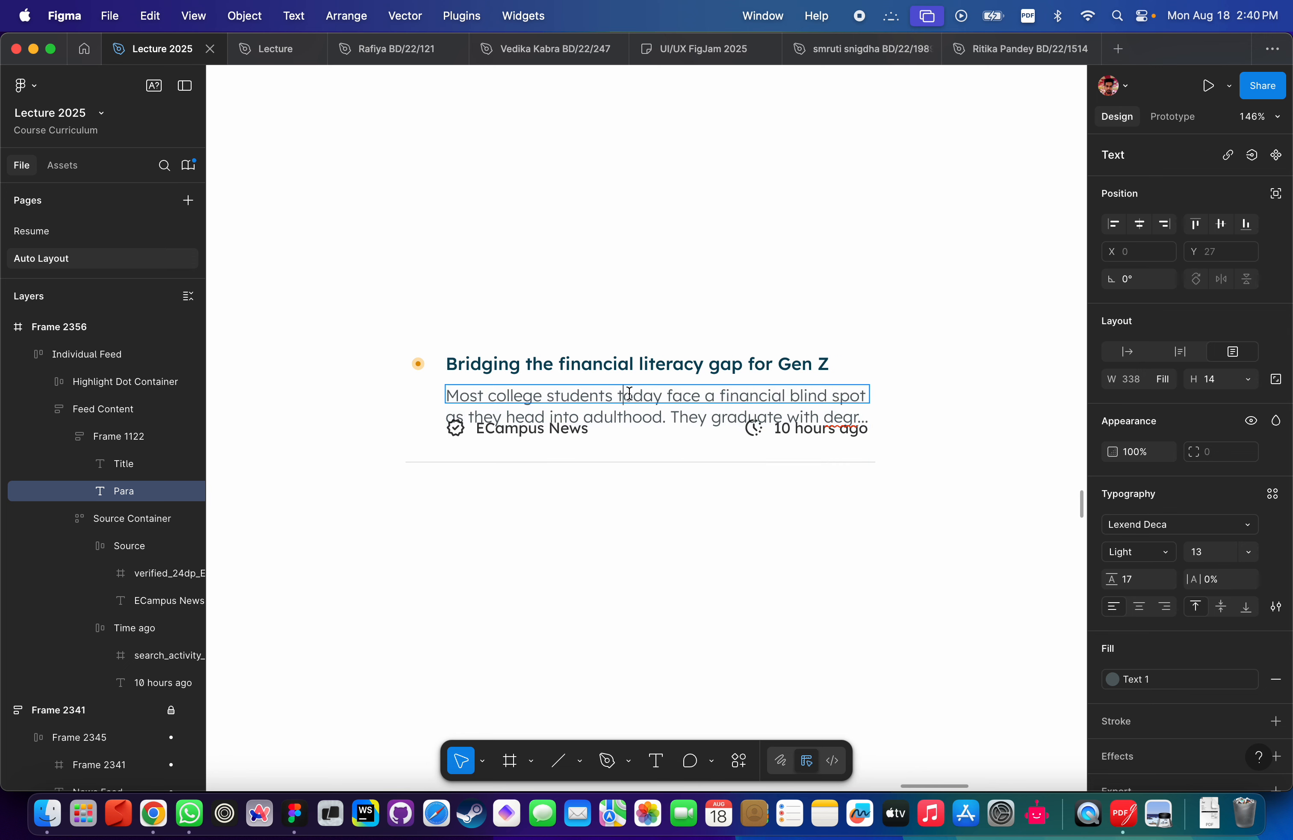
{"action": "mouse_move", "coordinate": [666, 396]}
{"action": "left_mouse_down"}
{"action": "mouse_move", "coordinate": [855, 398]}
{"action": "mouse_move", "coordinate": [865, 436]}
{"action": "mouse_move", "coordinate": [666, 417]}
{"action": "left_mouse_up"}
{"action": "key", "text": "super+c"}
{"action": "left_click", "coordinate": [665, 417]}
{"action": "key", "text": "super+v"}
{"action": "key", "text": "Escape"}
{"action": "left_click", "coordinate": [664, 525]}
Widen the Individual Feed card to 1072 and move it to X 36, Y 220 inside Frame 2356.
{"action": "left_click", "coordinate": [509, 359]}
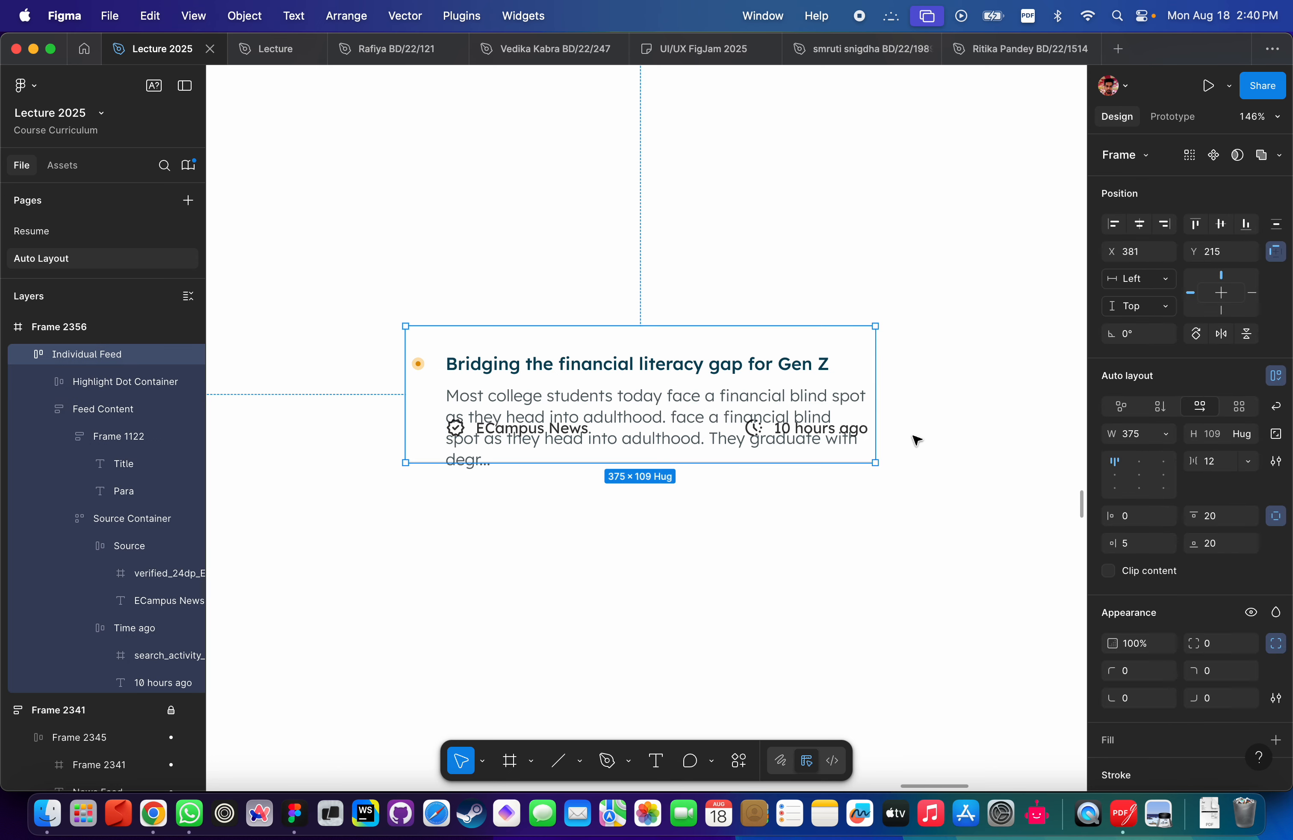
{"action": "left_click_drag", "start_coordinate": [910, 404], "coordinate": [1117, 391]}
{"action": "scroll", "coordinate": [620, 494], "scroll_direction": "down", "scroll_amount": 5}
{"action": "scroll", "coordinate": [600, 437], "scroll_direction": "left", "scroll_amount": 3}
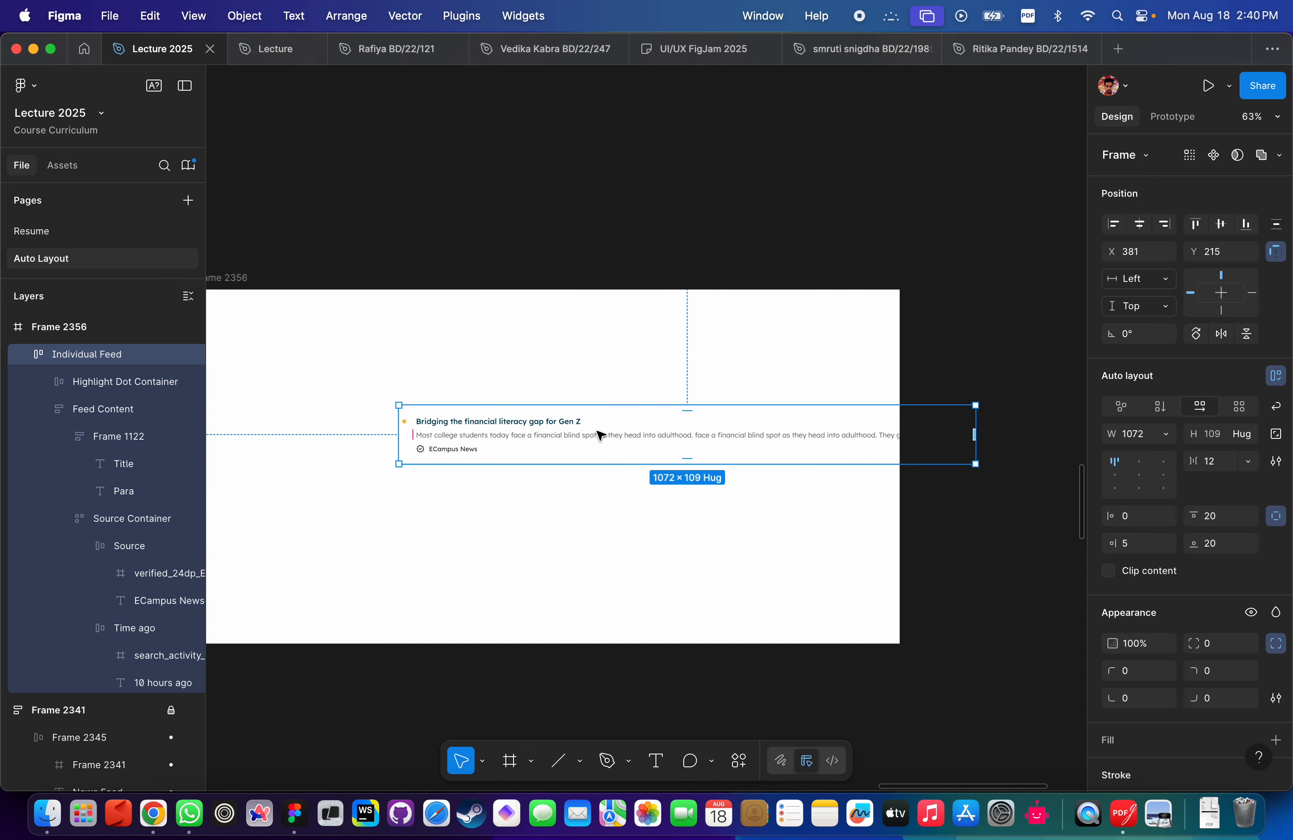
{"action": "left_click", "coordinate": [597, 445]}
{"action": "left_click_drag", "start_coordinate": [597, 444], "coordinate": [433, 441]}
{"action": "scroll", "coordinate": [434, 442], "scroll_direction": "up", "scroll_amount": 2}
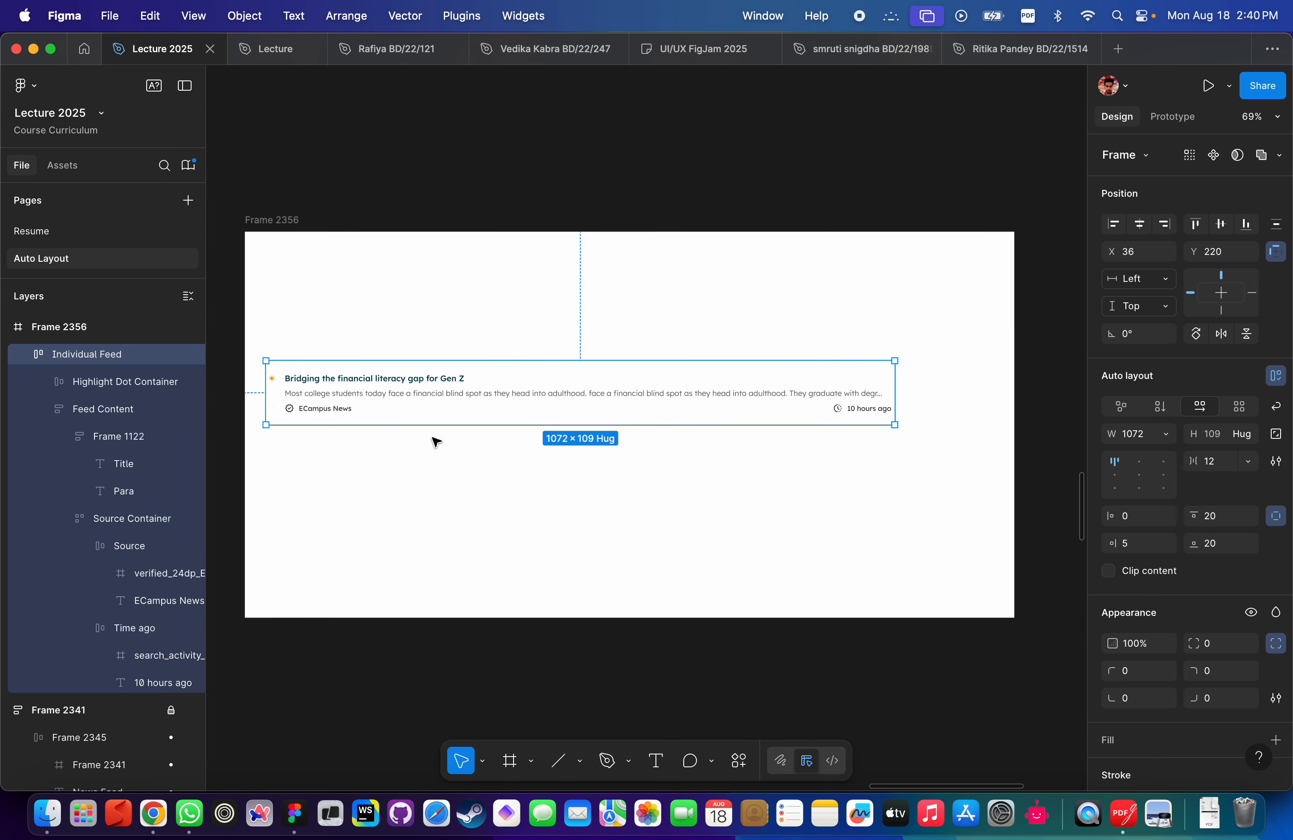
{"action": "scroll", "coordinate": [437, 441], "scroll_direction": "left", "scroll_amount": 3}
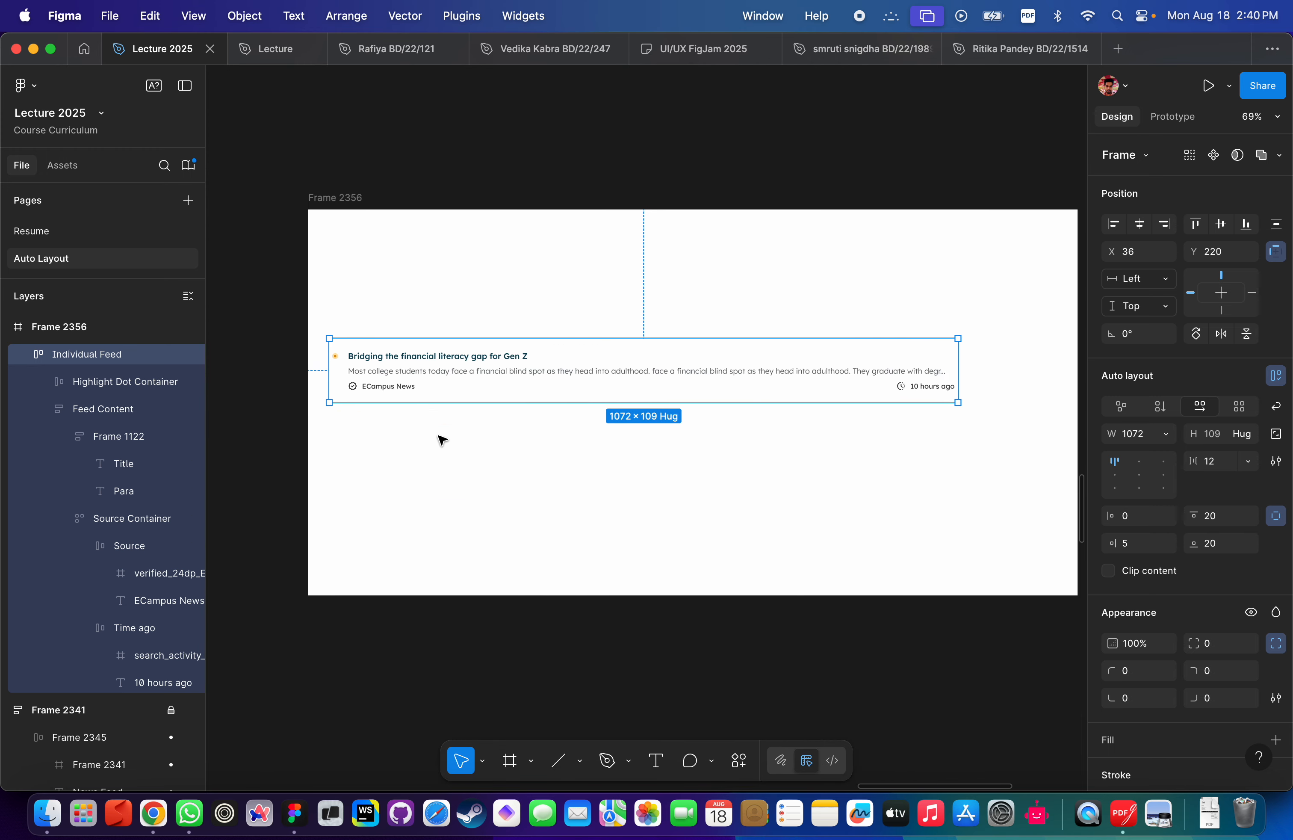
{"action": "scroll", "coordinate": [439, 439], "scroll_direction": "up", "scroll_amount": 2}
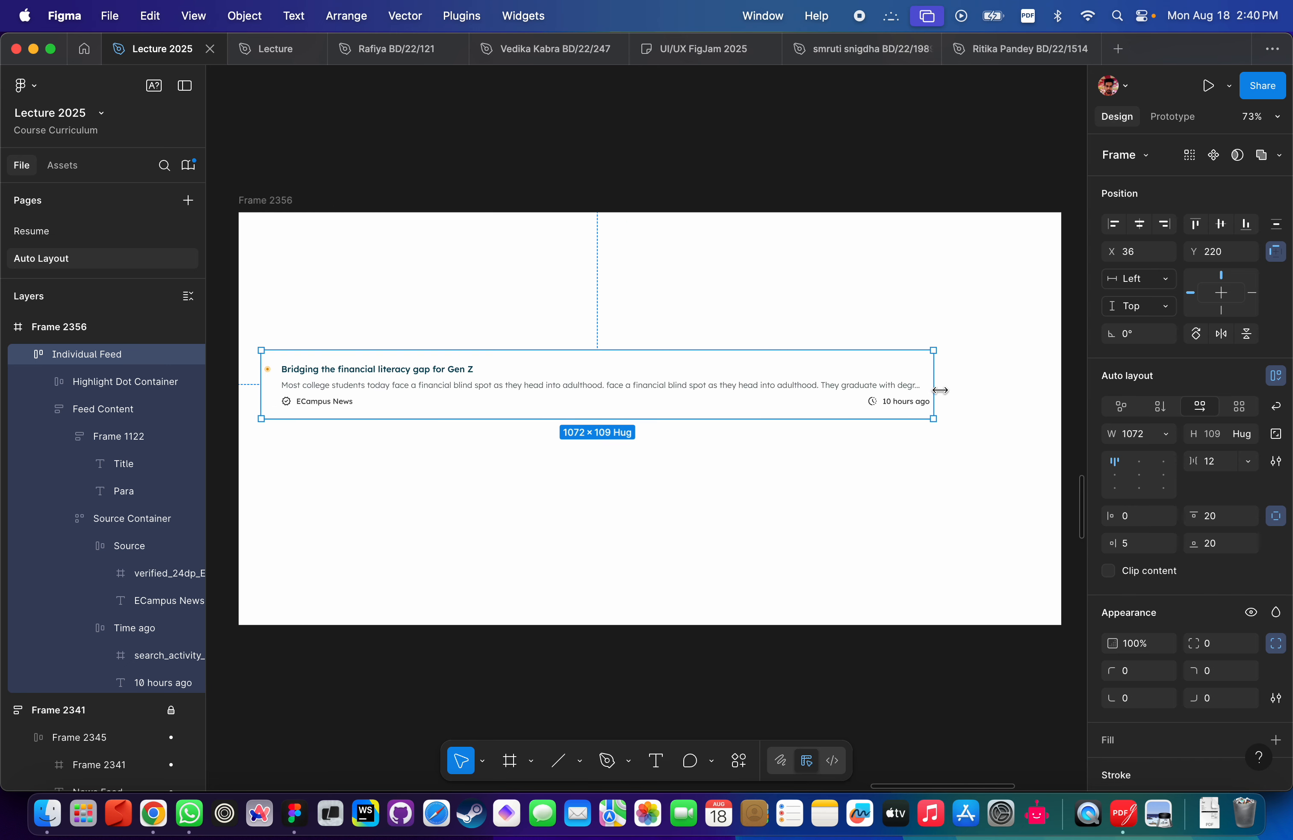
Narrow the Individual Feed card to a width of 957 so the paragraph wraps.
{"action": "left_click_drag", "start_coordinate": [934, 391], "coordinate": [817, 384]}
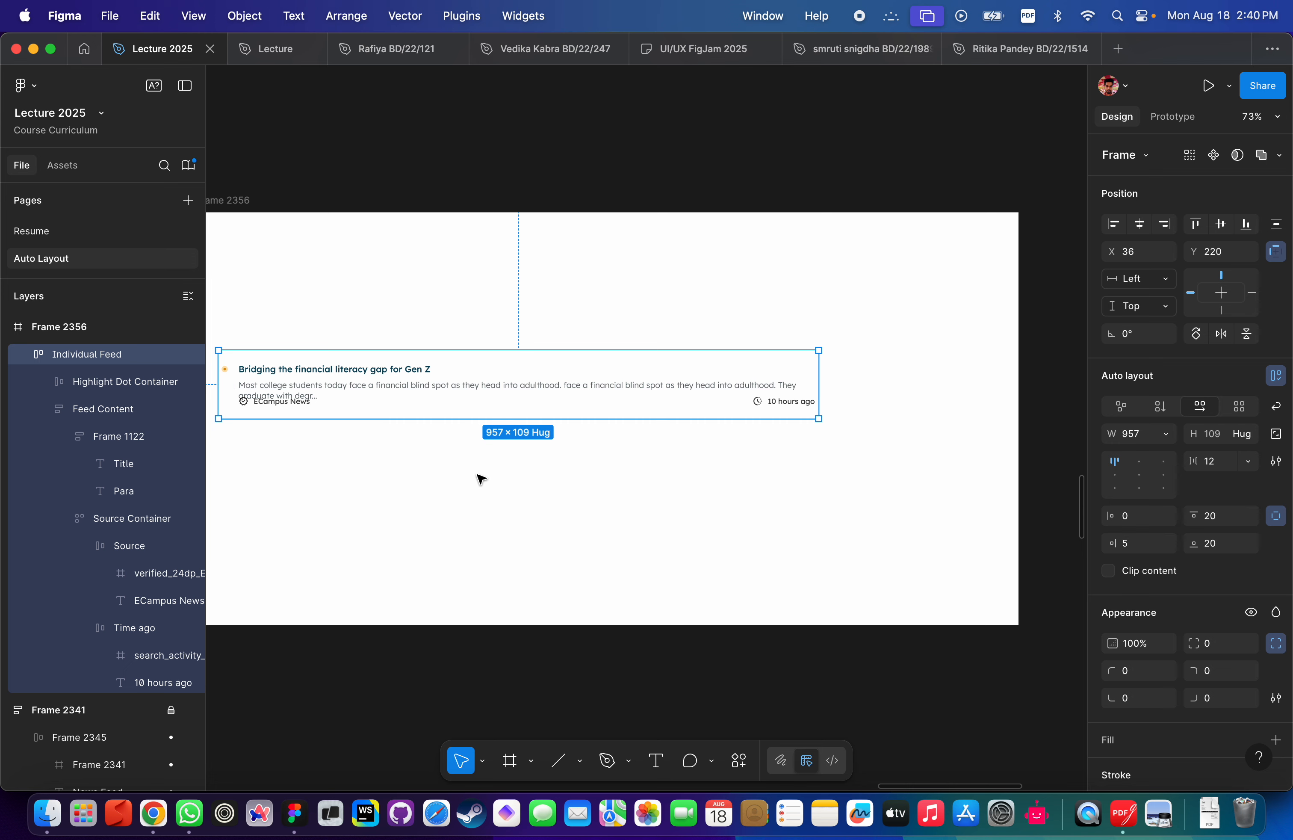
{"action": "left_click", "coordinate": [480, 355]}
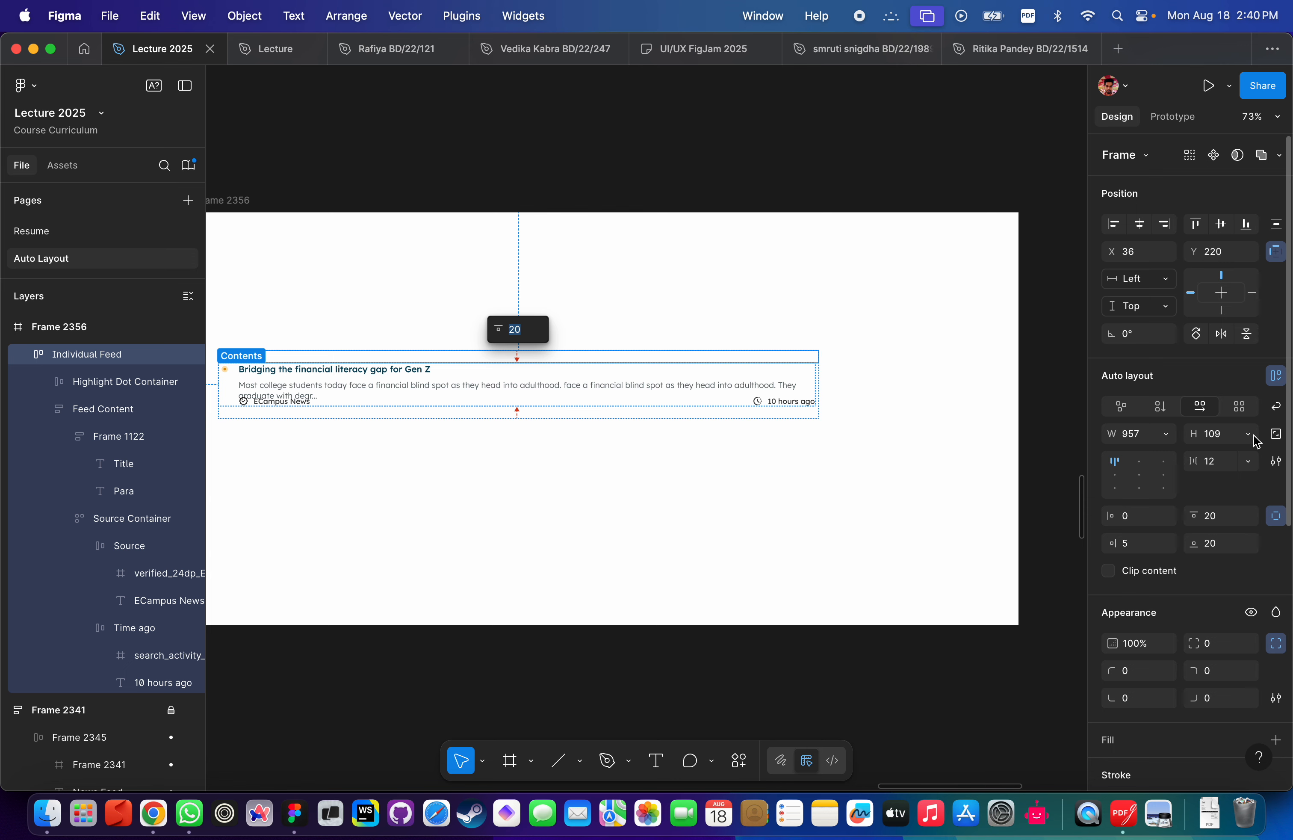
{"action": "scroll", "coordinate": [764, 490], "scroll_direction": "left", "scroll_amount": 5}
{"action": "scroll", "coordinate": [764, 491], "scroll_direction": "down", "scroll_amount": 2}
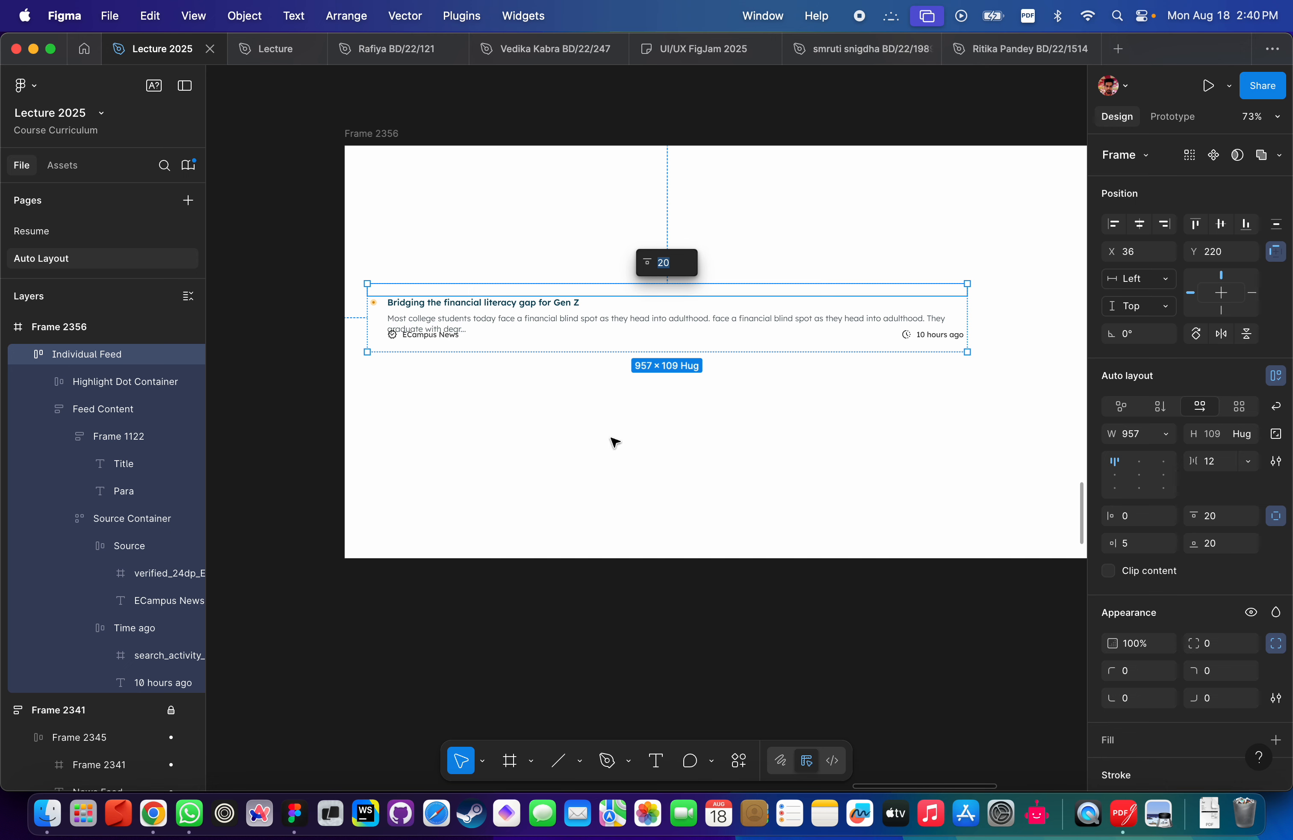
{"action": "left_click", "coordinate": [605, 431]}
Examine the auto layout sizing of Feed Content, Frame 1122 and Source Container inside the card.
{"action": "left_click", "coordinate": [568, 307]}
{"action": "scroll", "coordinate": [567, 307], "scroll_direction": "up", "scroll_amount": 6}
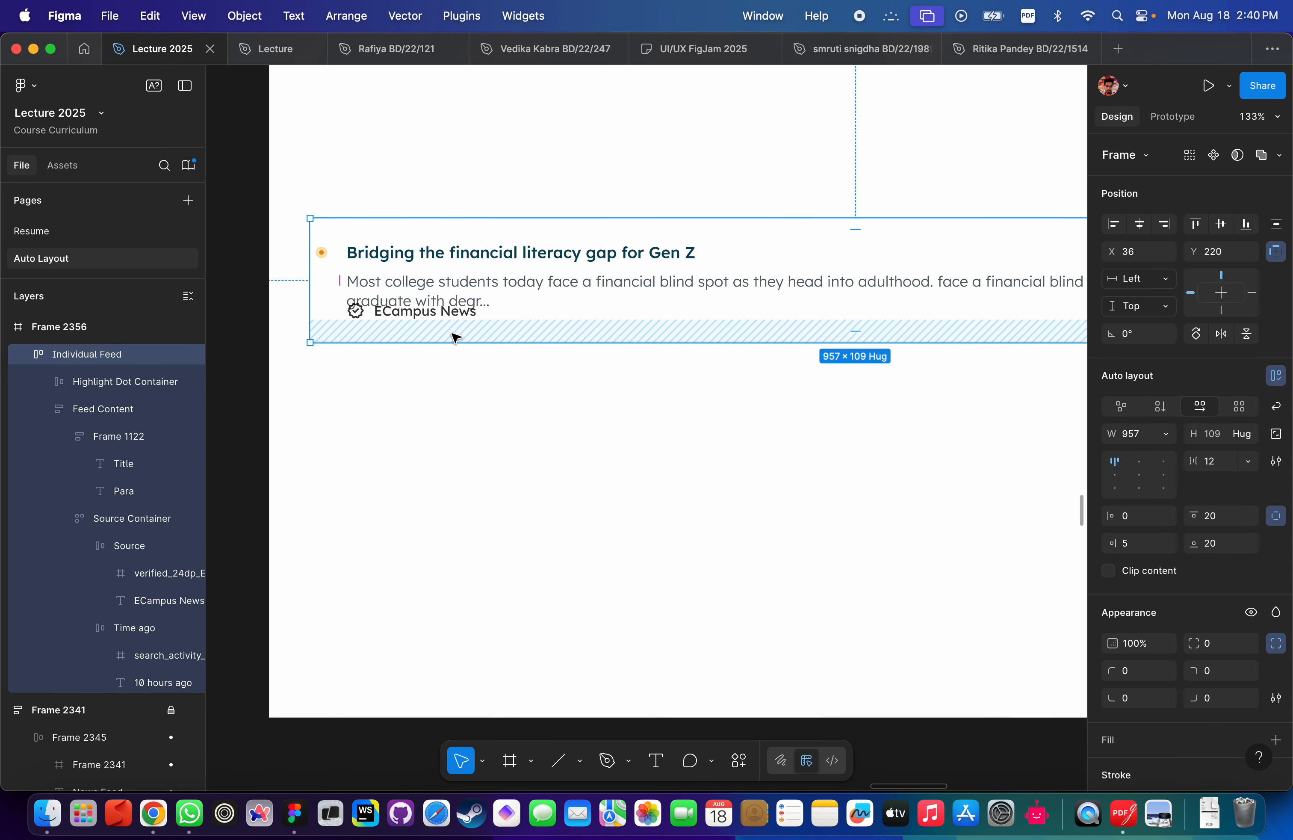
{"action": "scroll", "coordinate": [433, 328], "scroll_direction": "right", "scroll_amount": 3}
{"action": "scroll", "coordinate": [434, 327], "scroll_direction": "up", "scroll_amount": 2}
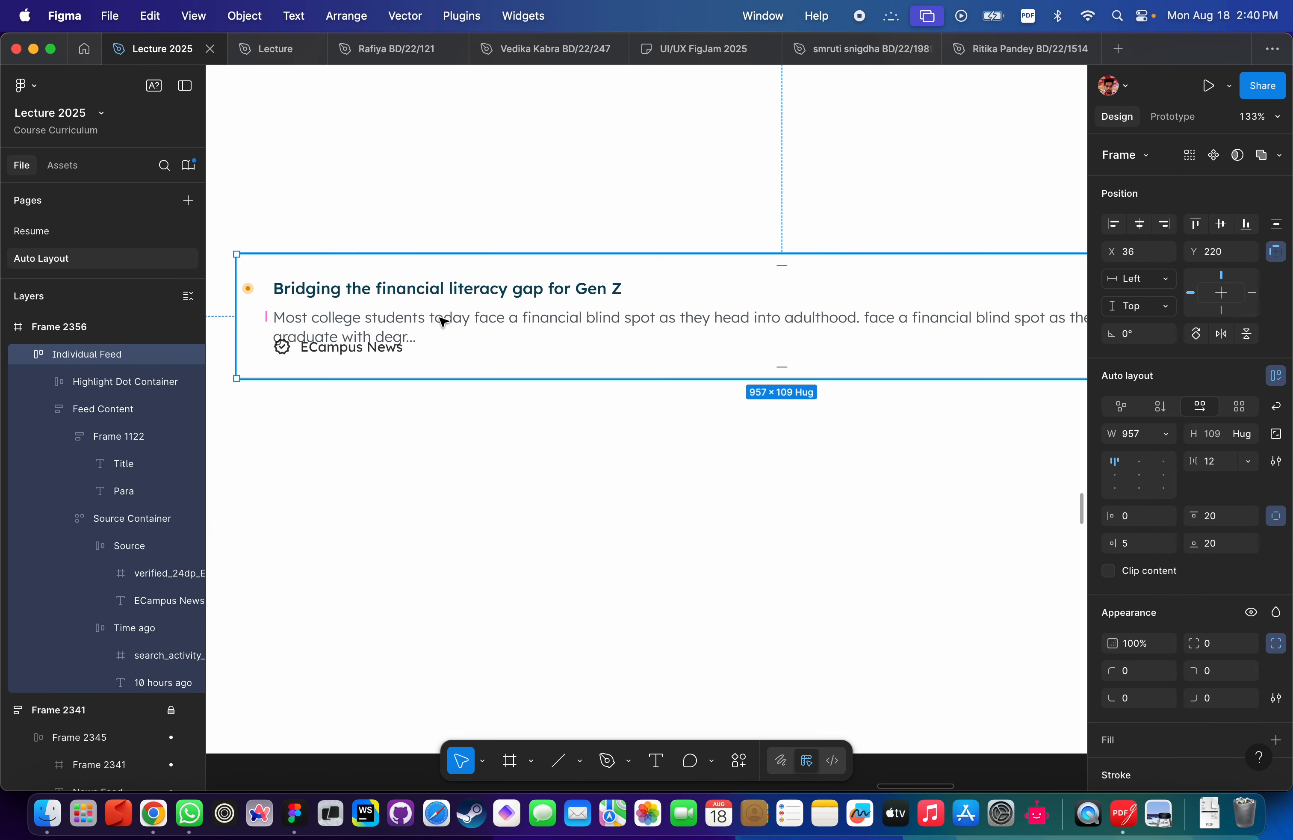
{"action": "left_click", "coordinate": [428, 289]}
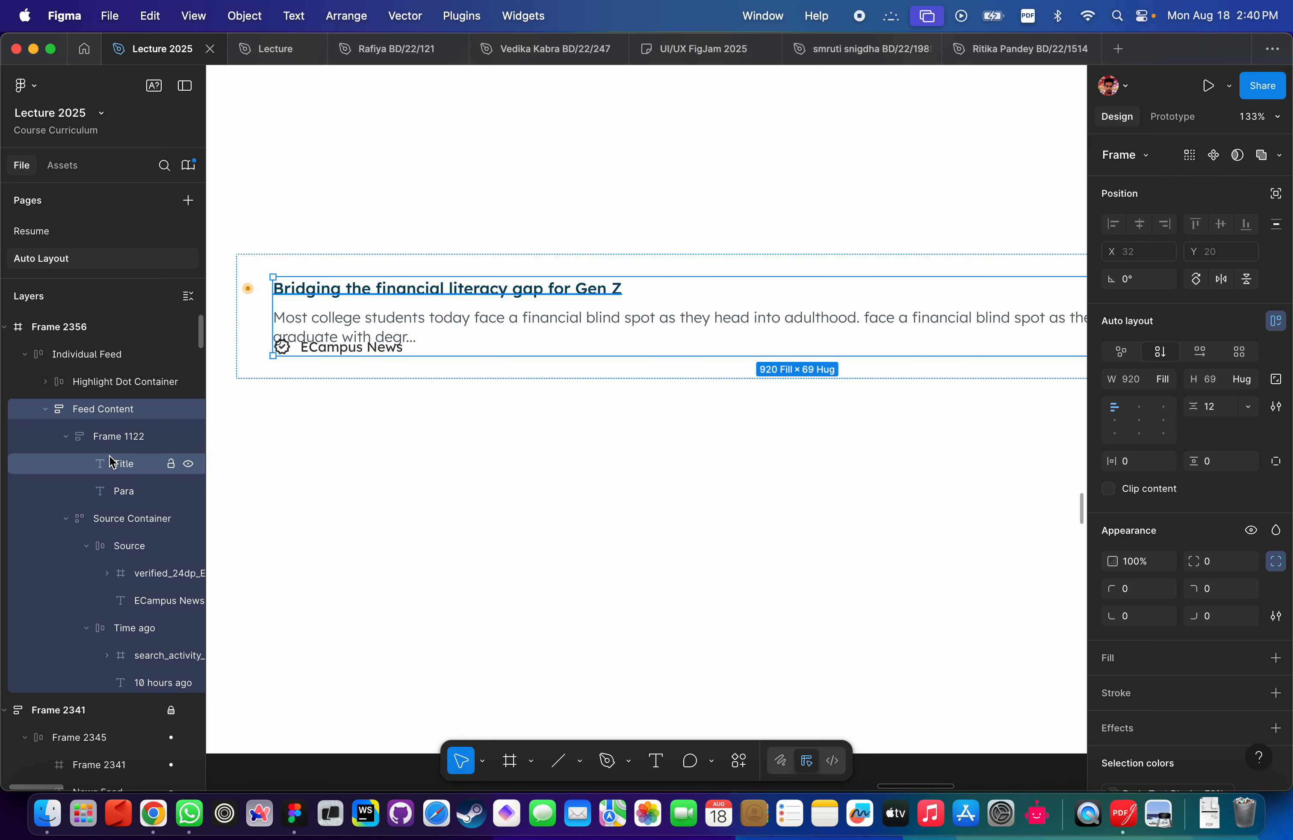
{"action": "left_click", "coordinate": [109, 438]}
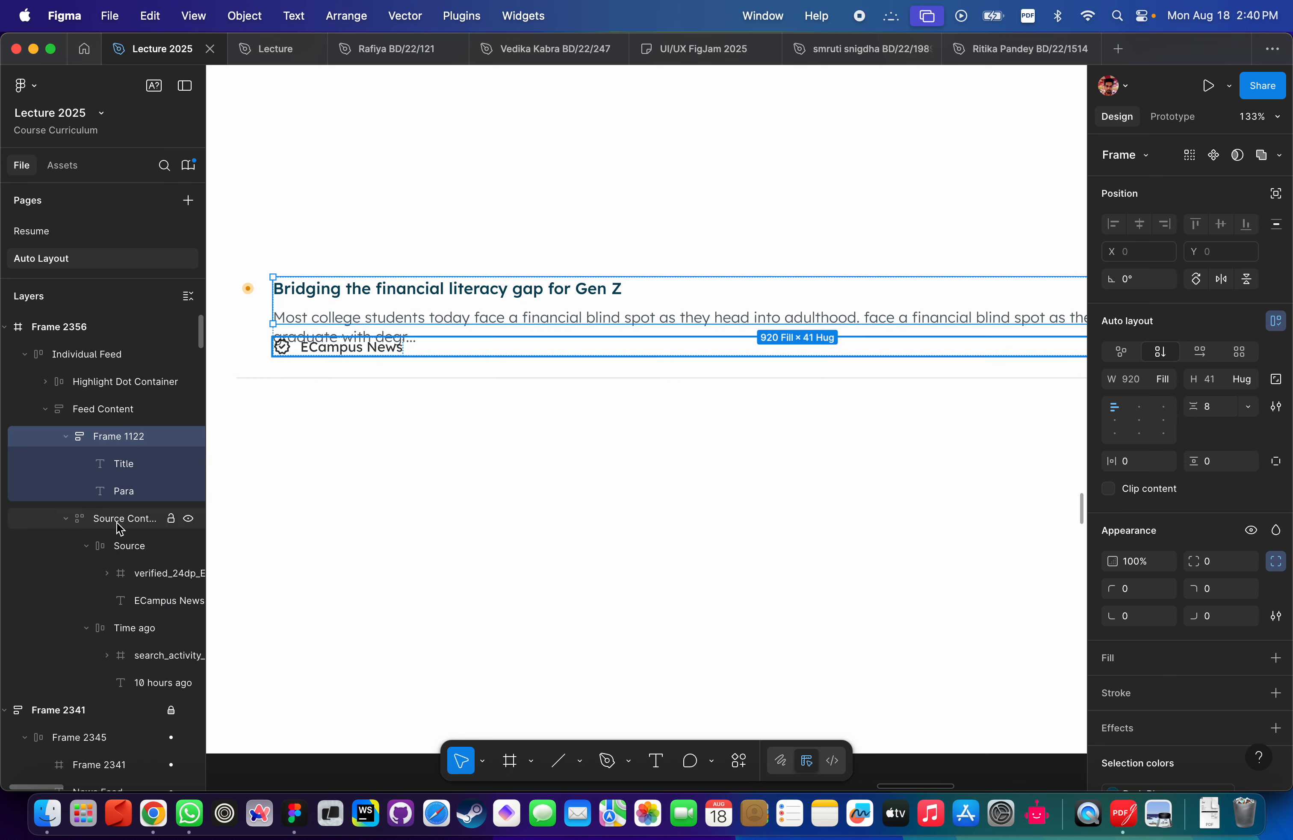
{"action": "left_click", "coordinate": [117, 520]}
{"action": "left_click", "coordinate": [106, 438]}
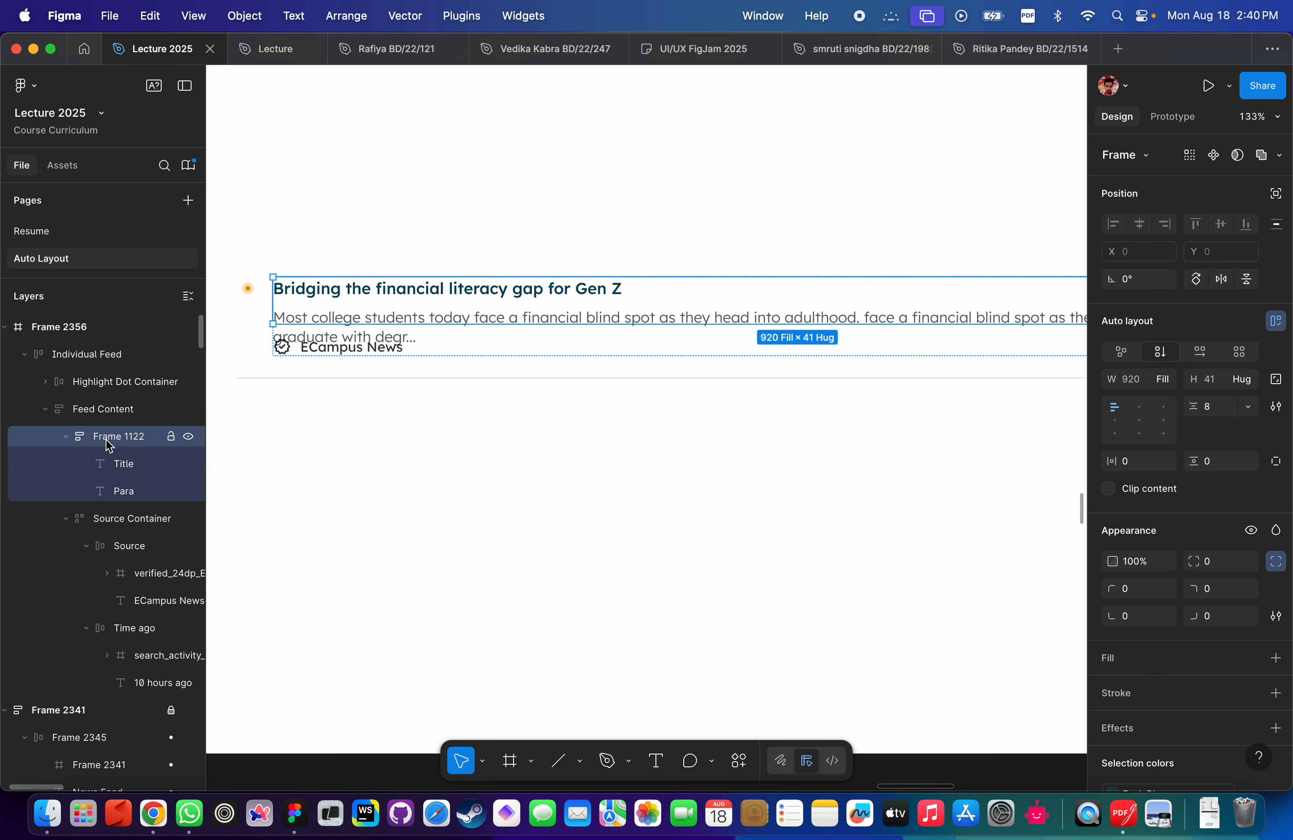
Compare the text sizing settings of the card's Title and Para layers.
{"action": "left_click", "coordinate": [125, 464]}
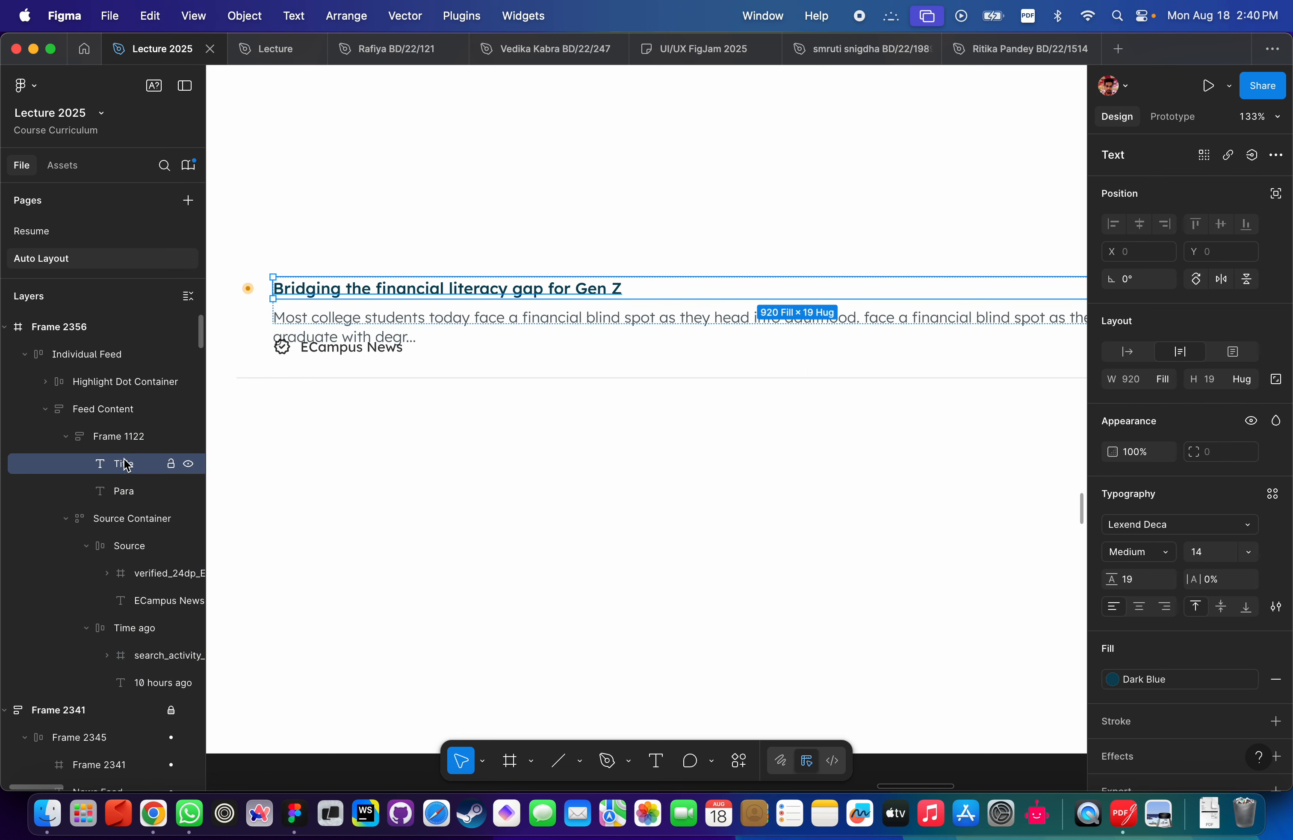
{"action": "left_click", "coordinate": [123, 491]}
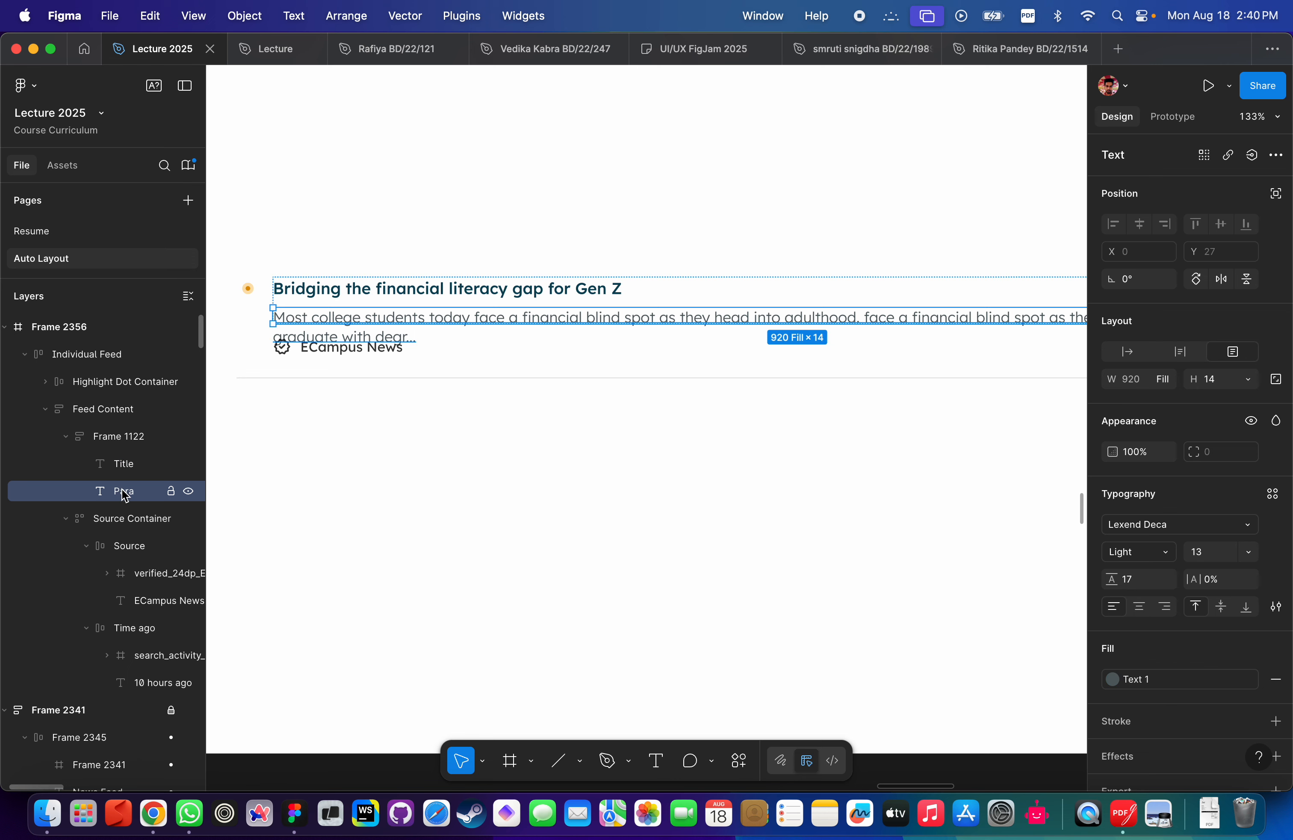
{"action": "scroll", "coordinate": [399, 434], "scroll_direction": "right", "scroll_amount": 3}
{"action": "scroll", "coordinate": [400, 435], "scroll_direction": "left", "scroll_amount": 3}
{"action": "scroll", "coordinate": [399, 433], "scroll_direction": "down", "scroll_amount": 5}
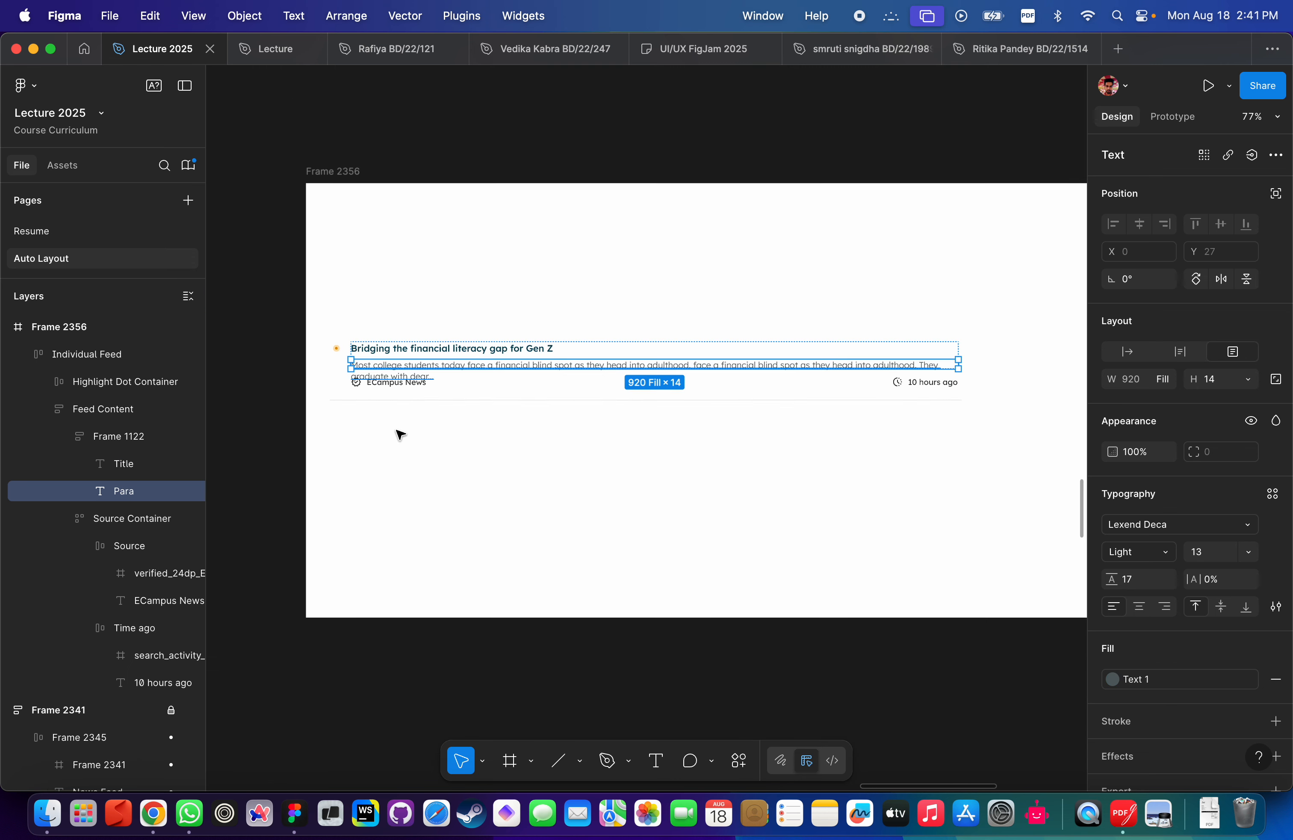
{"action": "scroll", "coordinate": [371, 372], "scroll_direction": "up", "scroll_amount": 5}
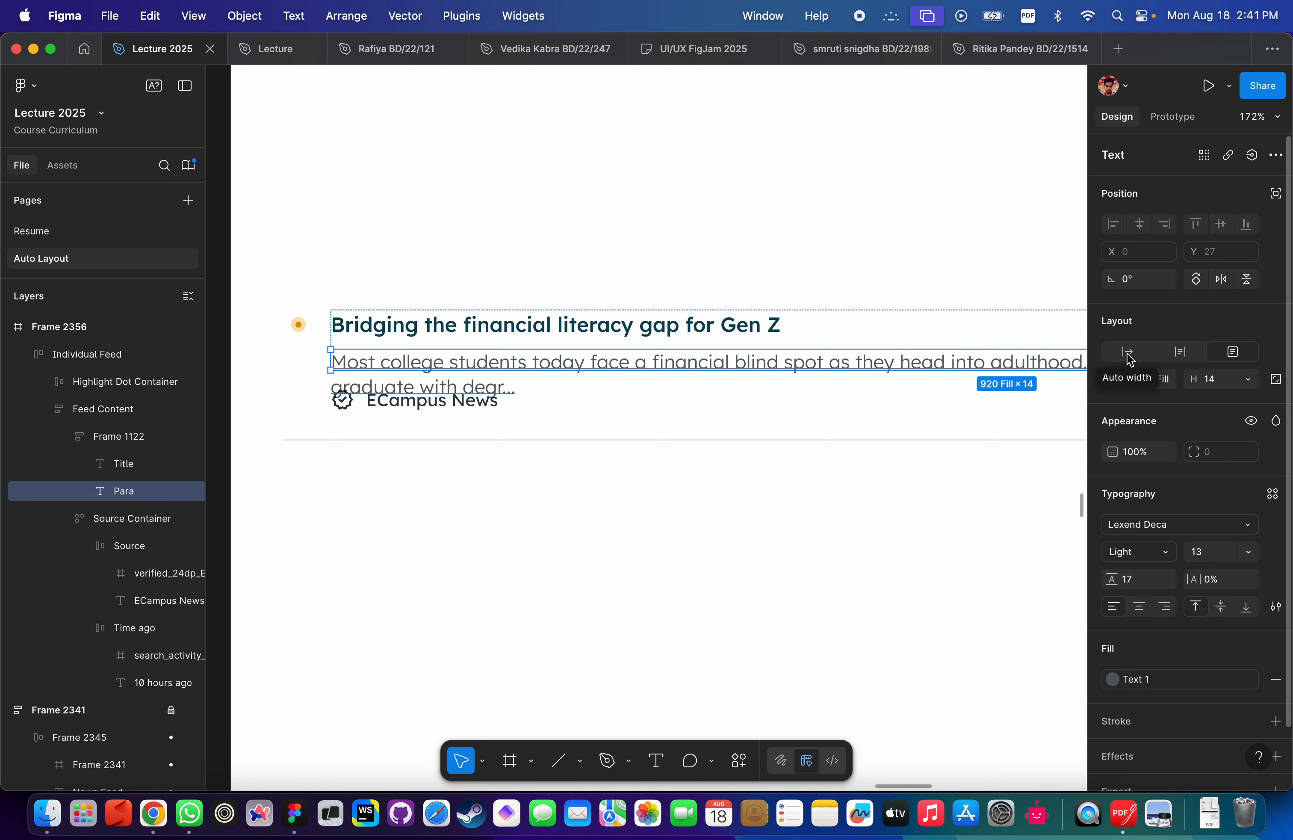
Set the Para text layer of the Individual Feed card to auto height.
{"action": "left_click", "coordinate": [1182, 353]}
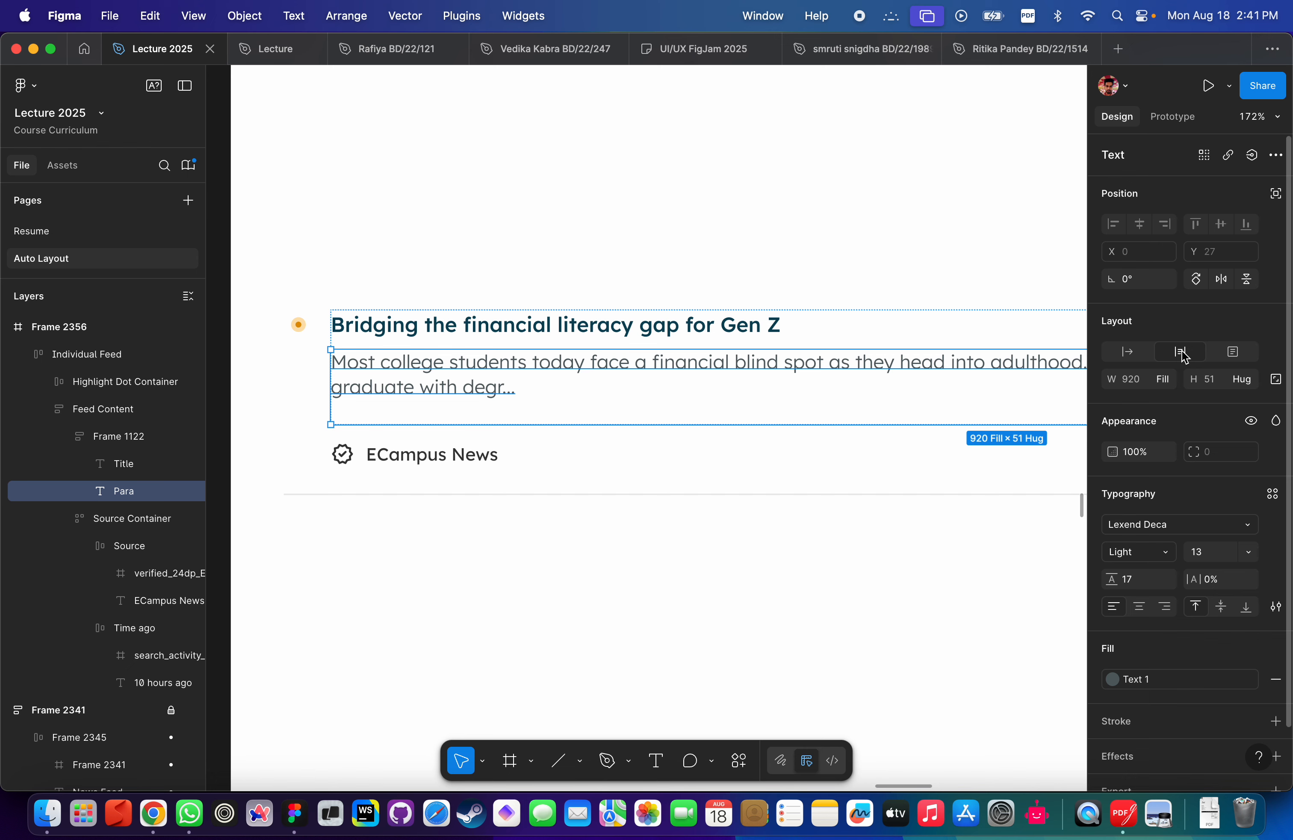
{"action": "left_click", "coordinate": [791, 525]}
{"action": "scroll", "coordinate": [736, 472], "scroll_direction": "down", "scroll_amount": 5, "text": "ctrl"}
Test the Individual Feed card in Frame 2356 by narrowing it to 258 and widening it to 405.
{"action": "left_click", "coordinate": [736, 472]}
{"action": "scroll", "coordinate": [872, 393], "scroll_direction": "right", "scroll_amount": 1}
{"action": "scroll", "coordinate": [873, 393], "scroll_direction": "down", "scroll_amount": 1}
{"action": "left_click_drag", "start_coordinate": [1005, 317], "coordinate": [447, 317]}
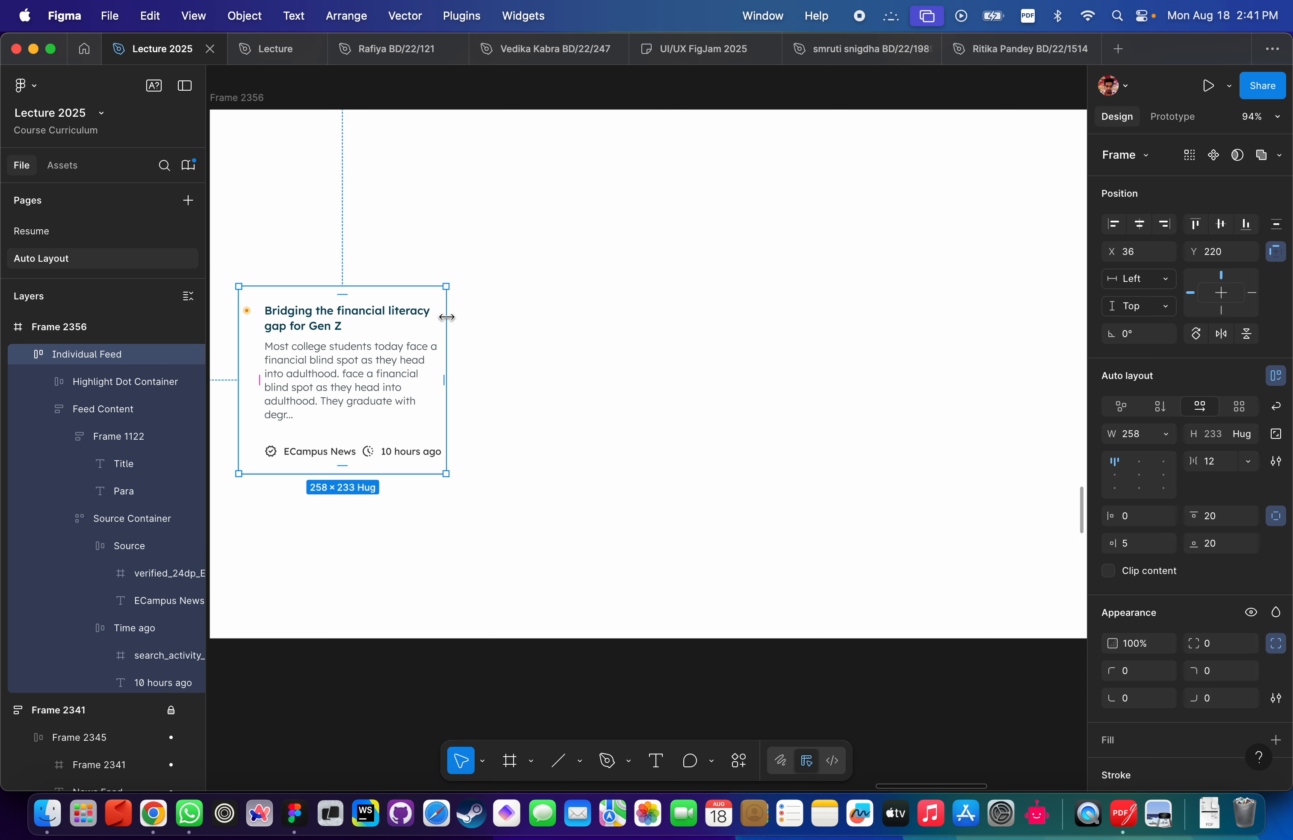
{"action": "scroll", "coordinate": [413, 385], "scroll_direction": "down", "scroll_amount": 2}
{"action": "scroll", "coordinate": [413, 385], "scroll_direction": "left", "scroll_amount": 3}
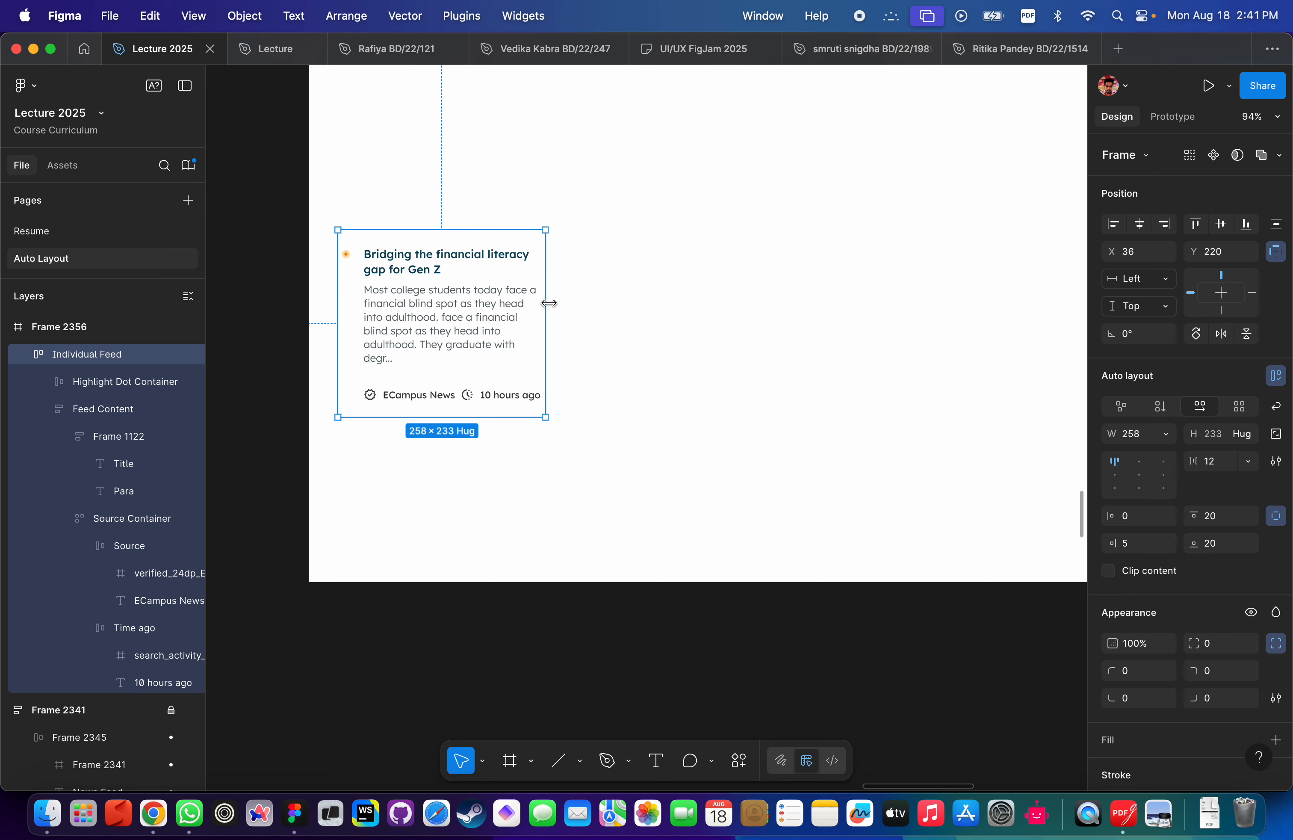
{"action": "left_click_drag", "start_coordinate": [545, 302], "coordinate": [664, 303]}
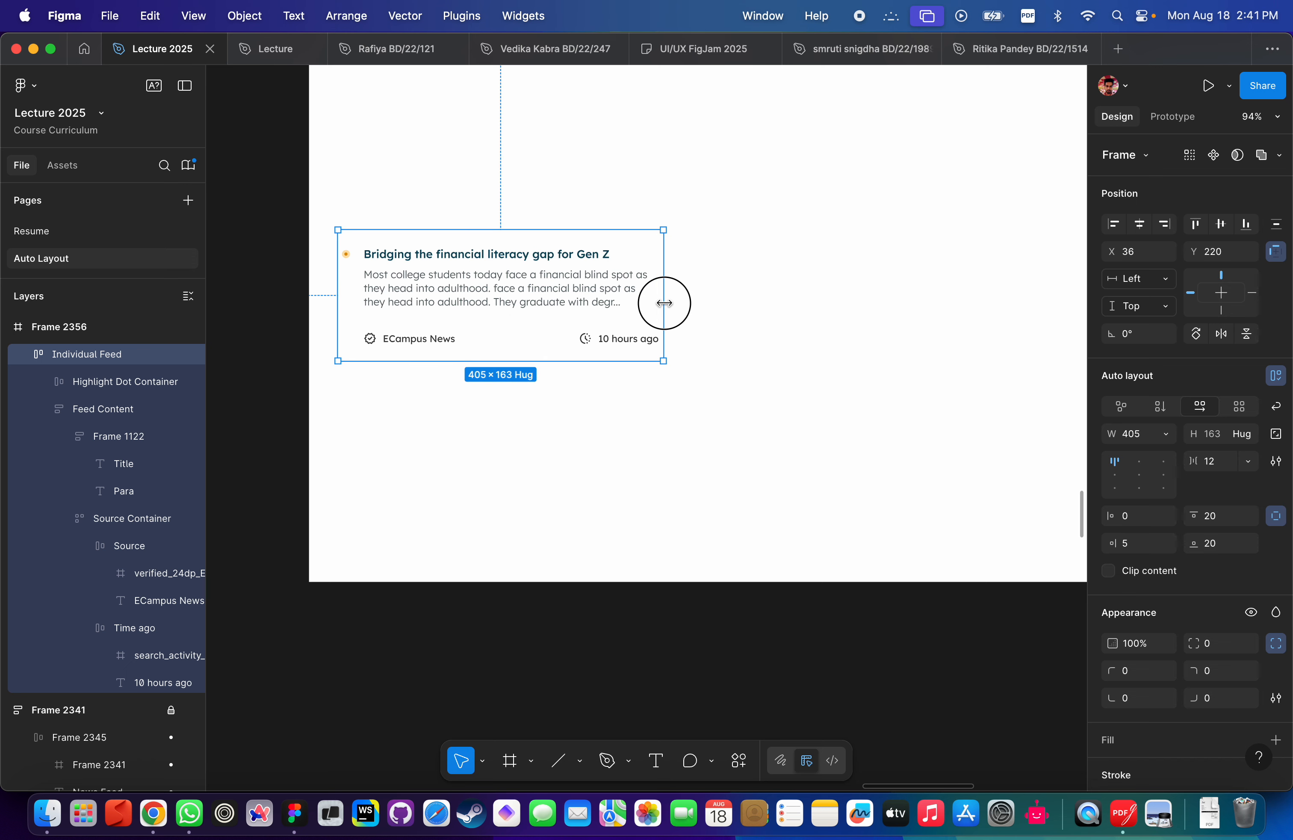
Compare the Feeds Container with the news feed layouts in Frames 2340, 2341 and 2356.
{"action": "scroll", "coordinate": [664, 303], "scroll_direction": "down", "scroll_amount": 15}
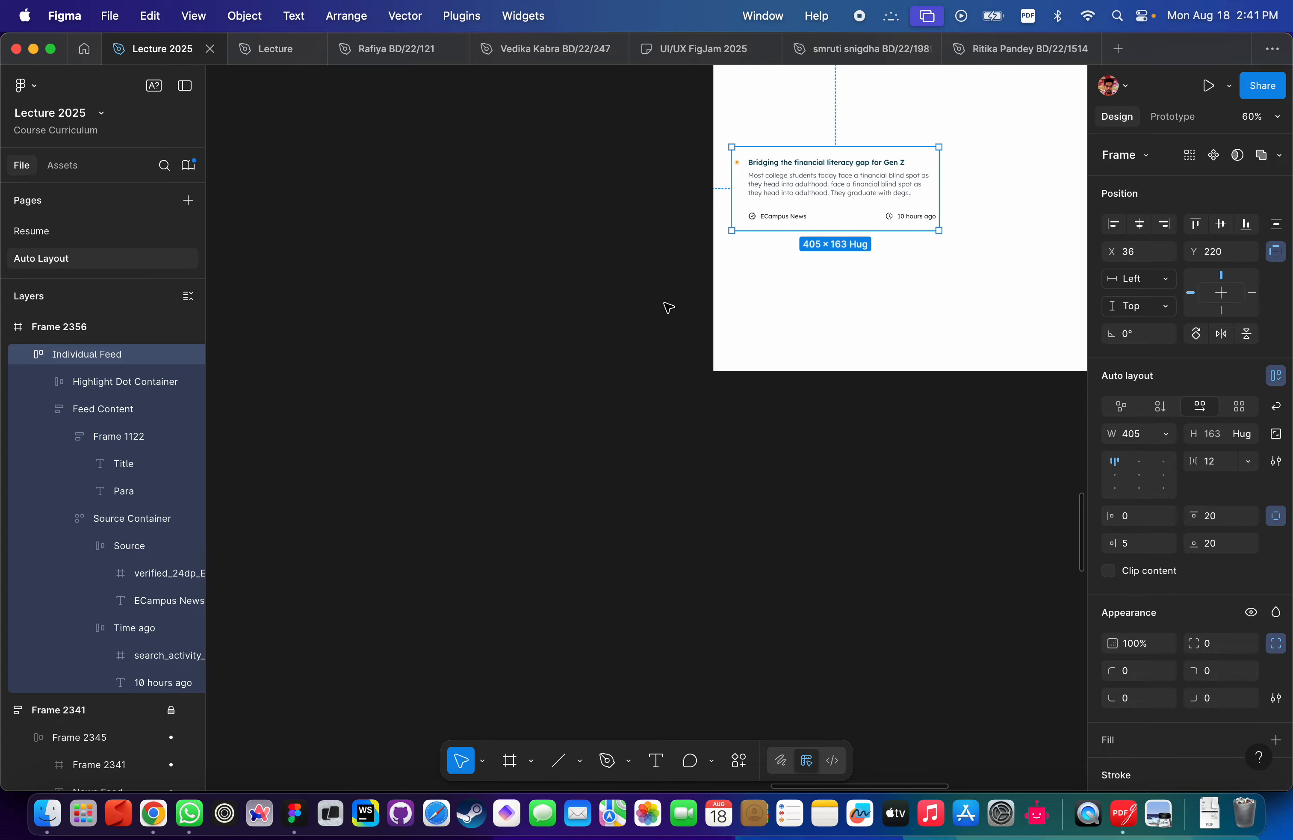
{"action": "scroll", "coordinate": [496, 196], "scroll_direction": "up", "scroll_amount": 12}
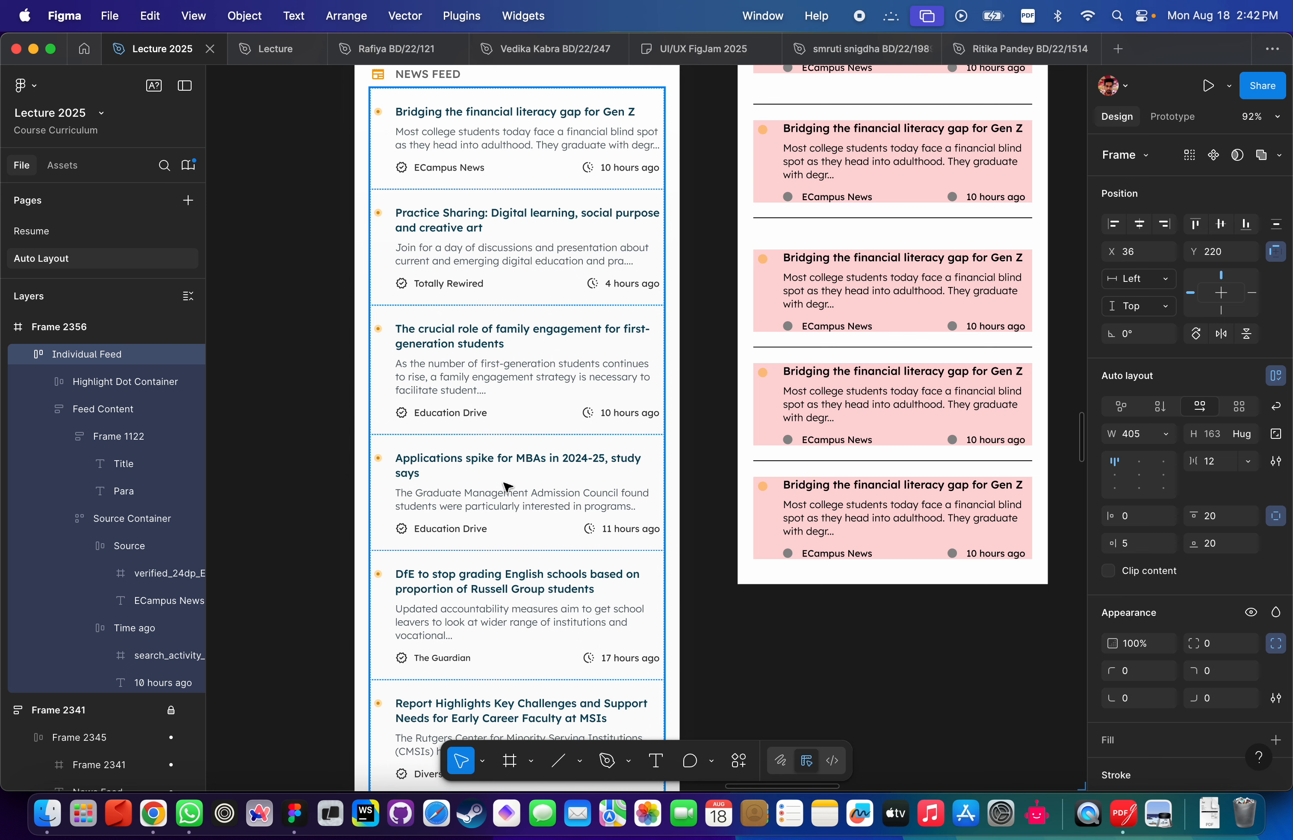
{"action": "scroll", "coordinate": [776, 499], "scroll_direction": "down", "scroll_amount": 5}
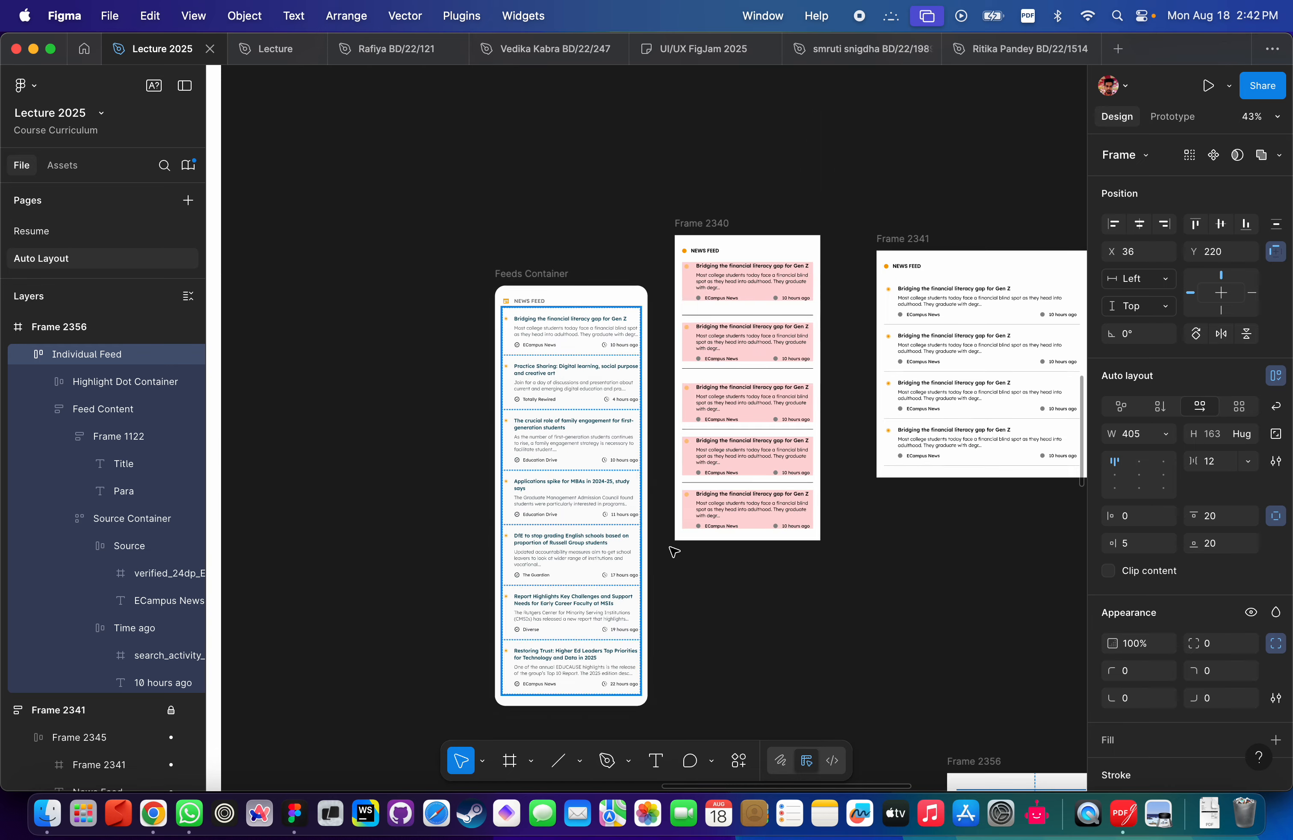
{"action": "left_click", "coordinate": [774, 659]}
{"action": "scroll", "coordinate": [776, 655], "scroll_direction": "down", "scroll_amount": 5}
{"action": "scroll", "coordinate": [779, 650], "scroll_direction": "down", "scroll_amount": 4}
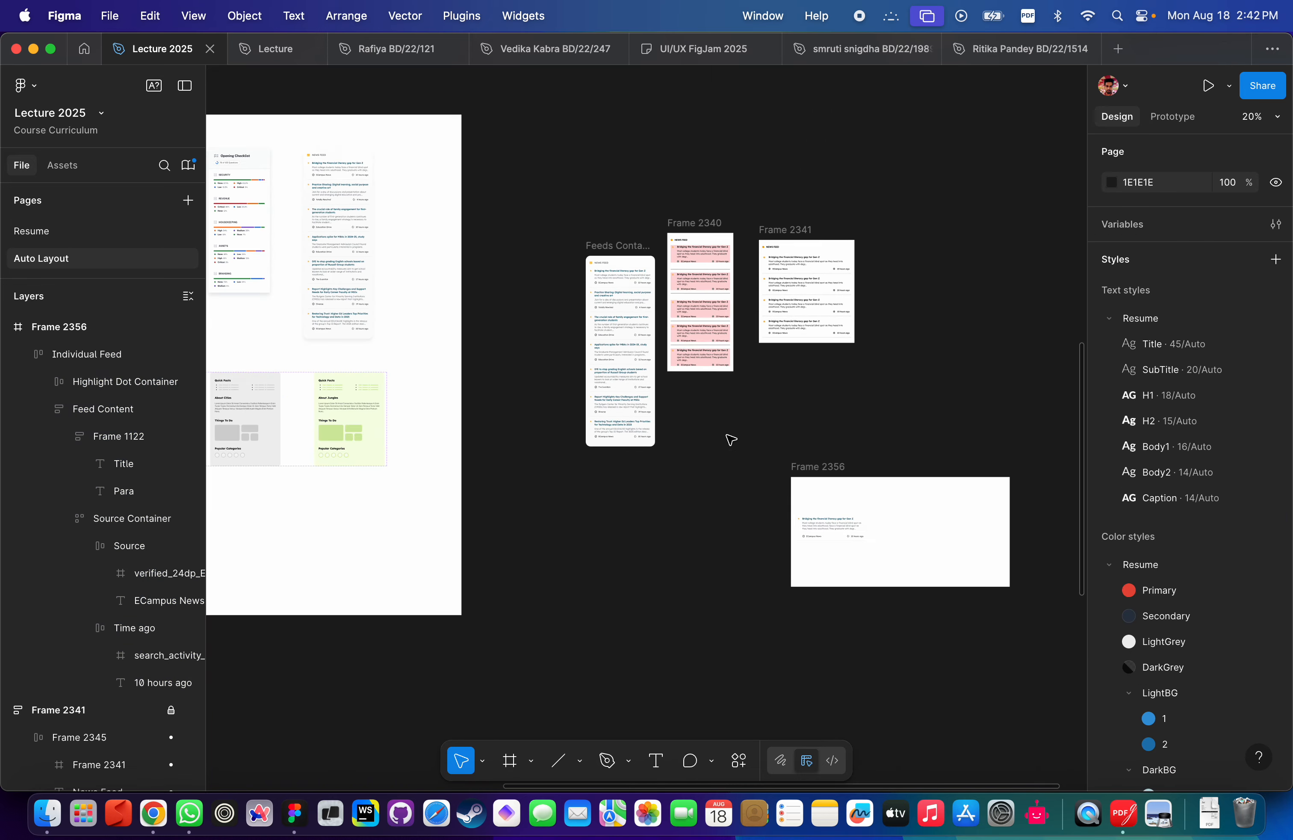
{"action": "scroll", "coordinate": [562, 370], "scroll_direction": "up", "scroll_amount": 3}
{"action": "scroll", "coordinate": [561, 370], "scroll_direction": "up", "scroll_amount": 4}
{"action": "scroll", "coordinate": [665, 273], "scroll_direction": "right", "scroll_amount": 5}
{"action": "scroll", "coordinate": [665, 273], "scroll_direction": "up", "scroll_amount": 2}
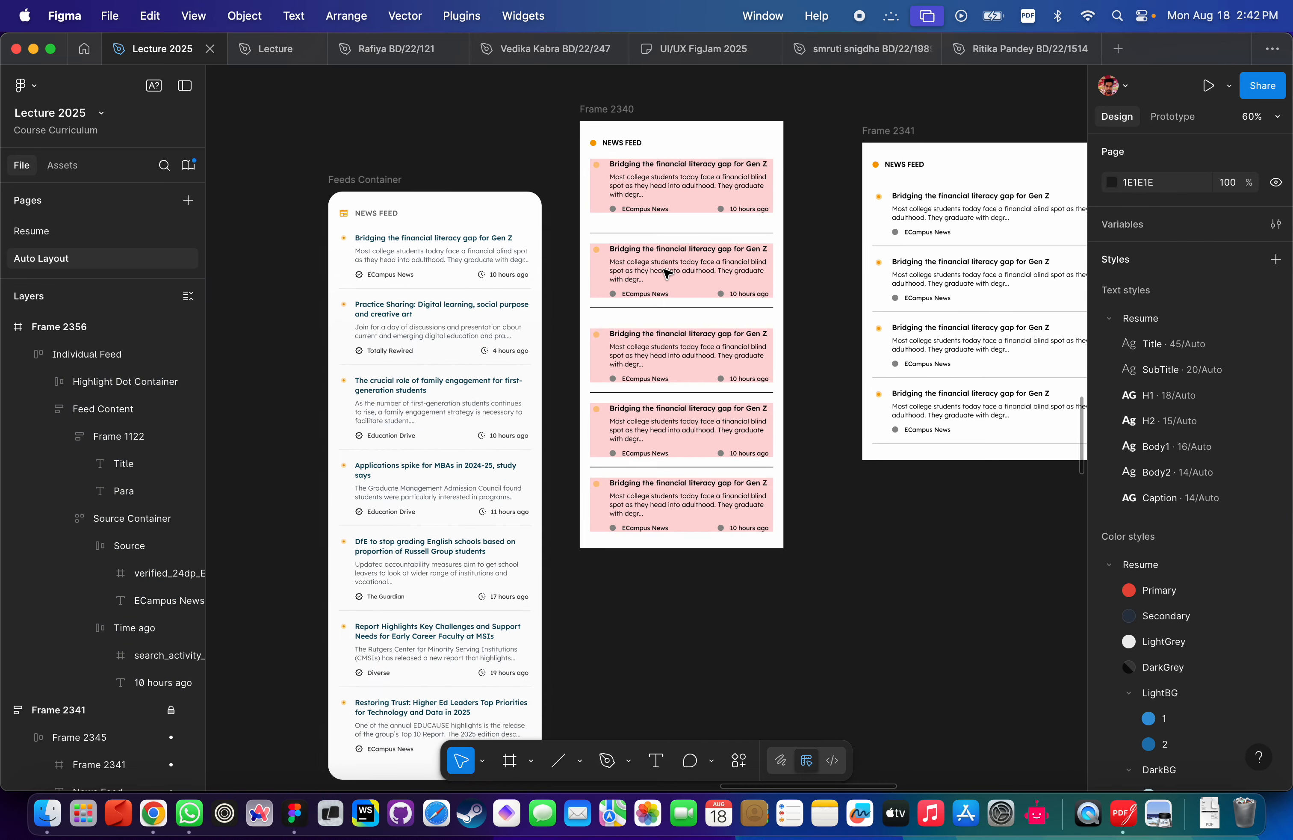
{"action": "scroll", "coordinate": [667, 273], "scroll_direction": "down", "scroll_amount": 2}
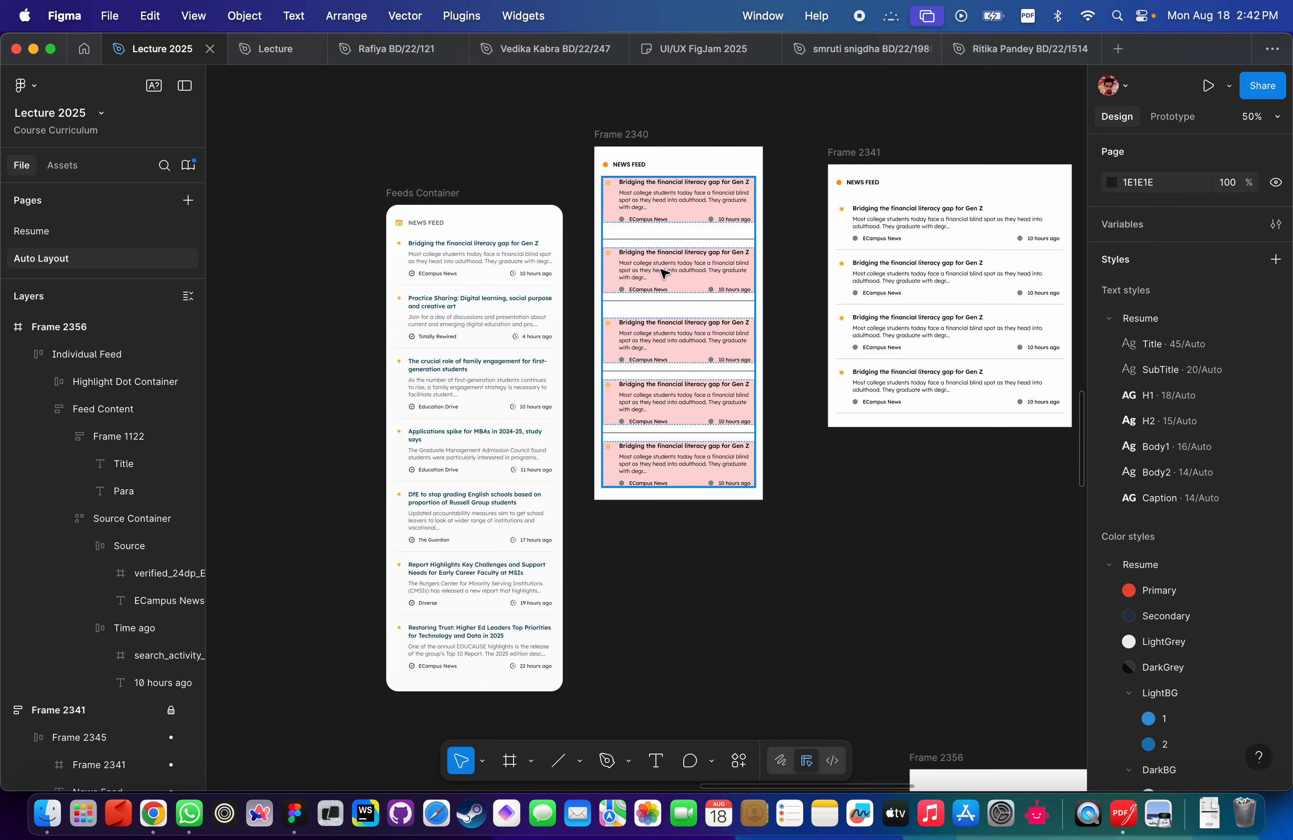
Review a student's file from the Assignments project, close it and return to the Lecture 2025 file.
{"action": "left_click", "coordinate": [84, 48]}
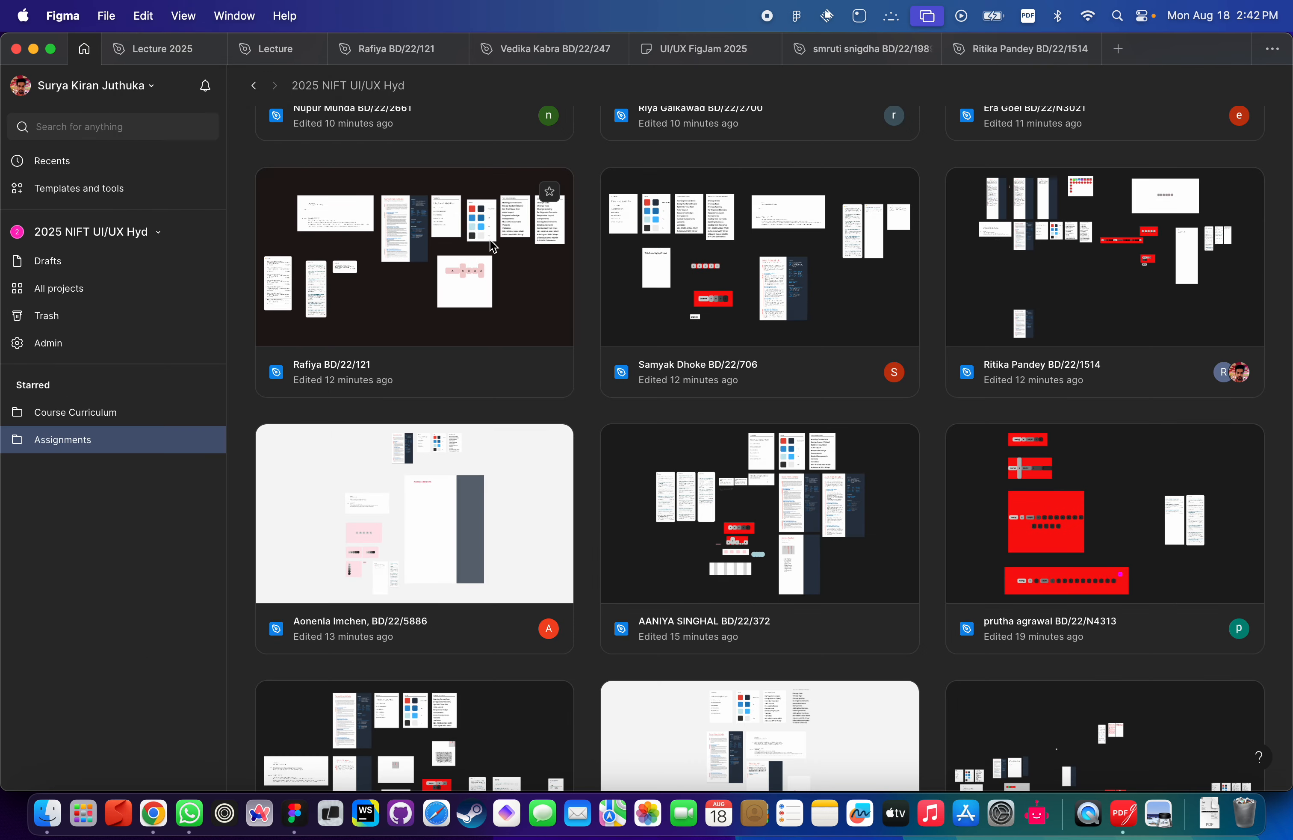
{"action": "scroll", "coordinate": [486, 283], "scroll_direction": "up", "scroll_amount": 10}
{"action": "scroll", "coordinate": [508, 462], "scroll_direction": "down", "scroll_amount": 10}
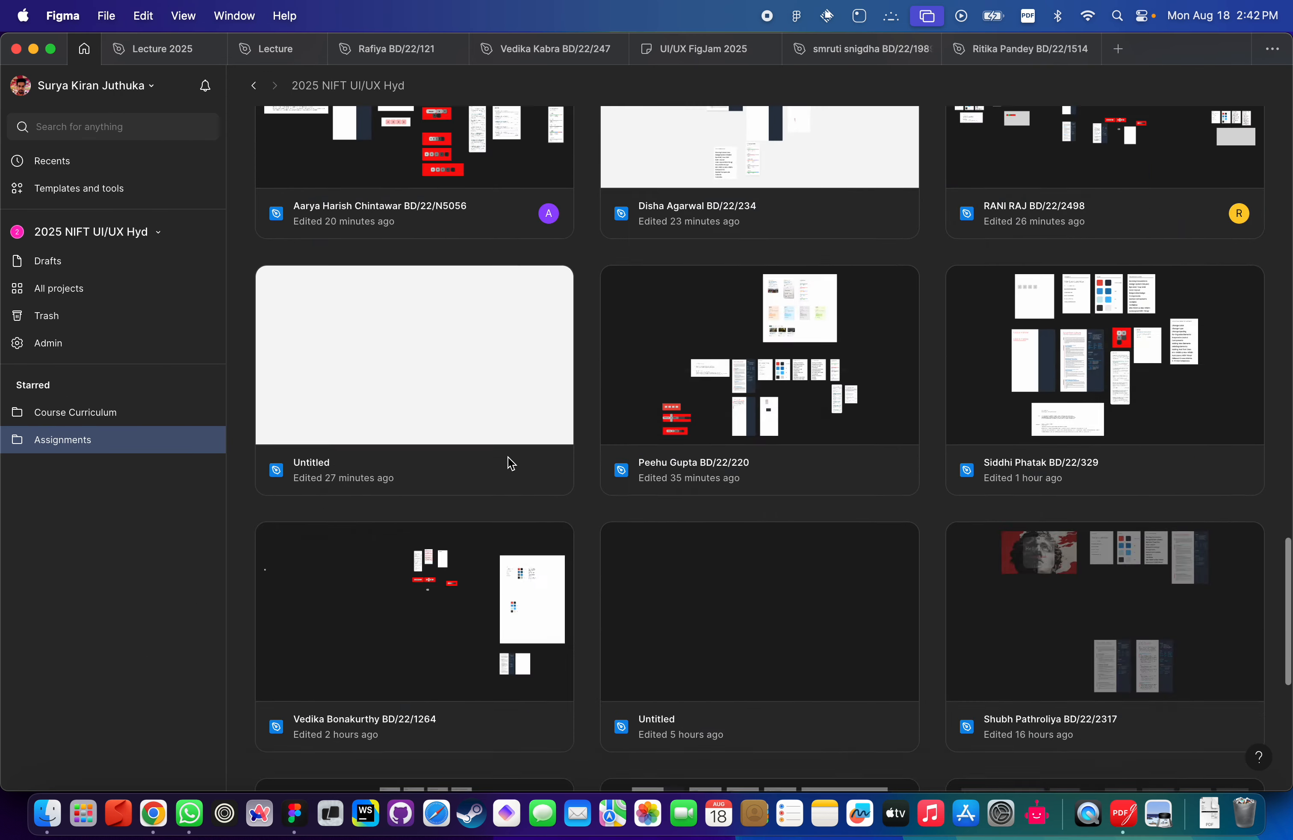
{"action": "scroll", "coordinate": [508, 461], "scroll_direction": "up", "scroll_amount": 15}
{"action": "scroll", "coordinate": [738, 491], "scroll_direction": "down", "scroll_amount": 10}
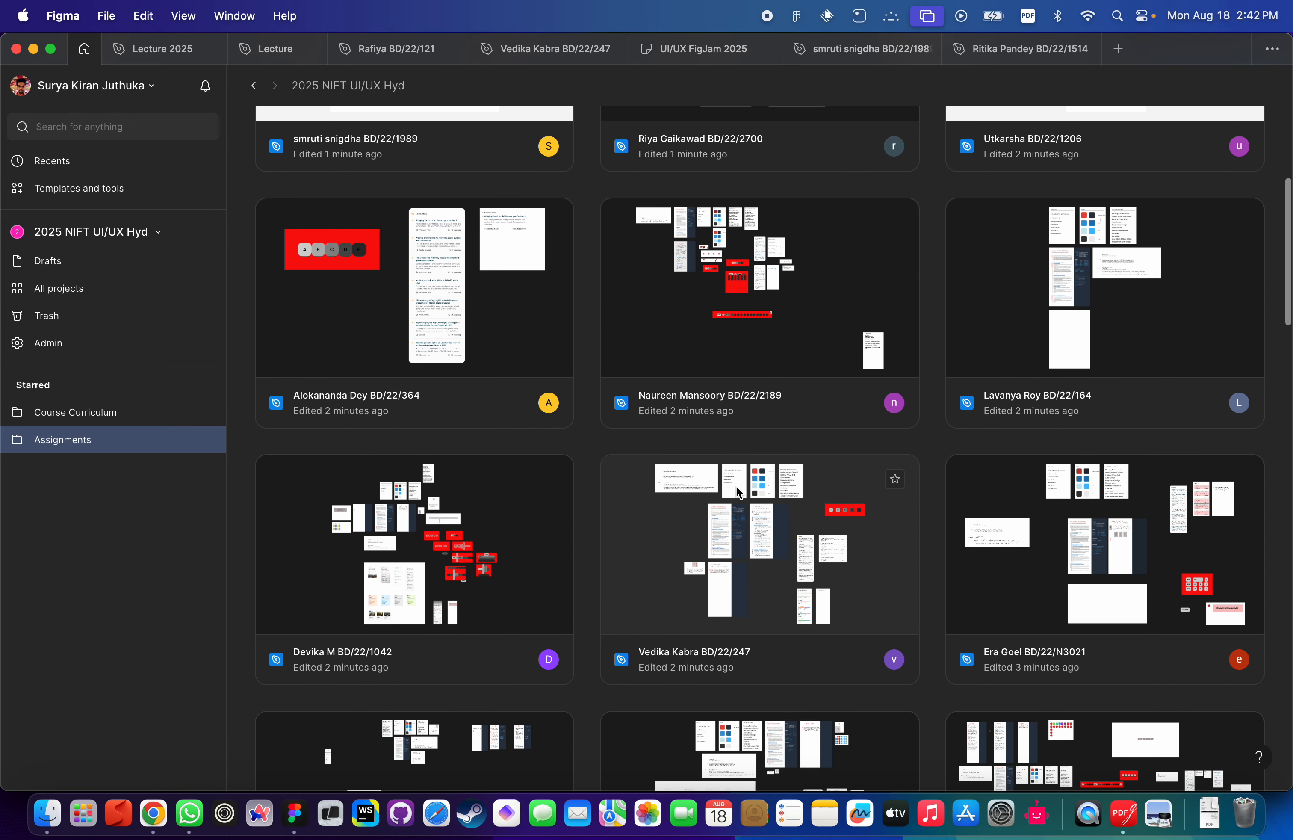
{"action": "left_click", "coordinate": [1041, 404]}
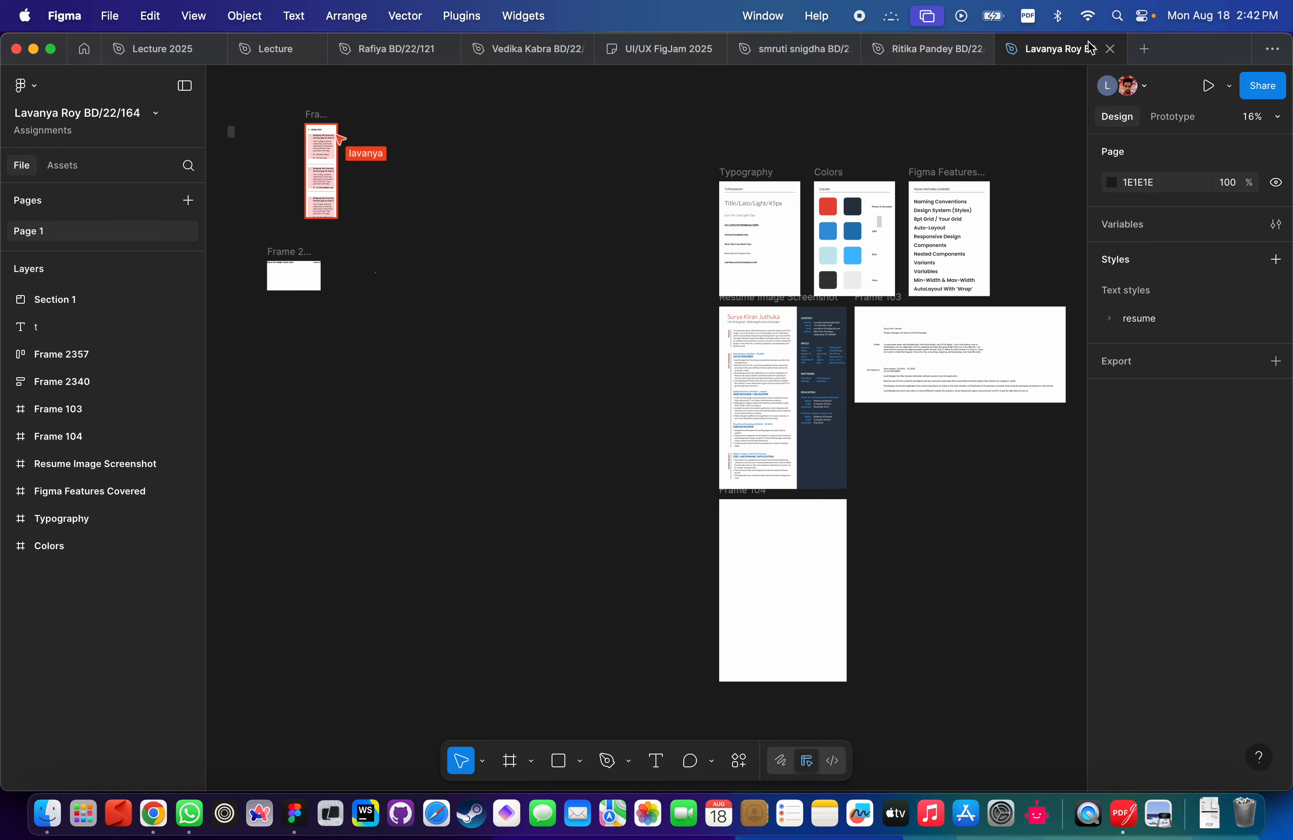
{"action": "left_click", "coordinate": [1110, 49]}
{"action": "left_click", "coordinate": [163, 49]}
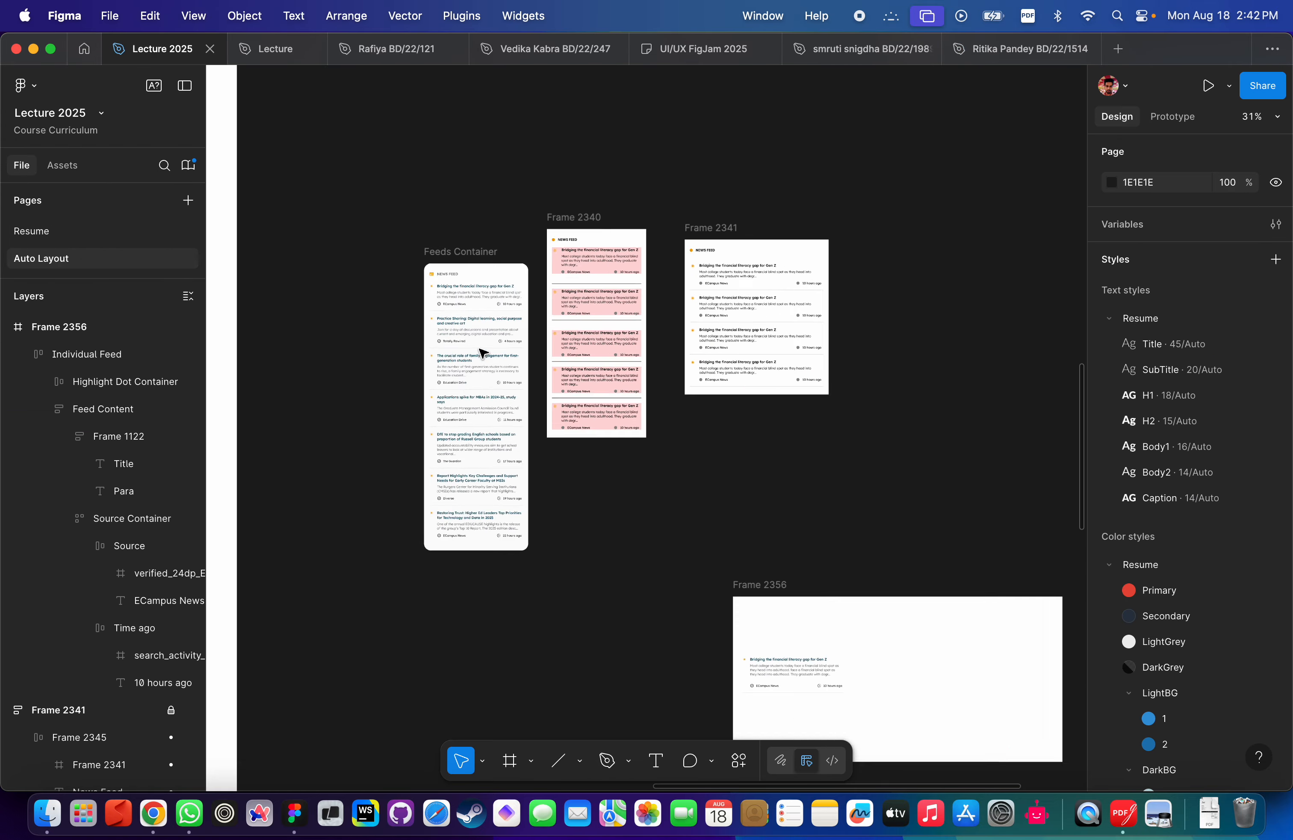
Examine the Opening Checklist and News Feed cards in the Auto Layout Examples frame.
{"action": "scroll", "coordinate": [565, 370], "scroll_direction": "down", "scroll_amount": 5}
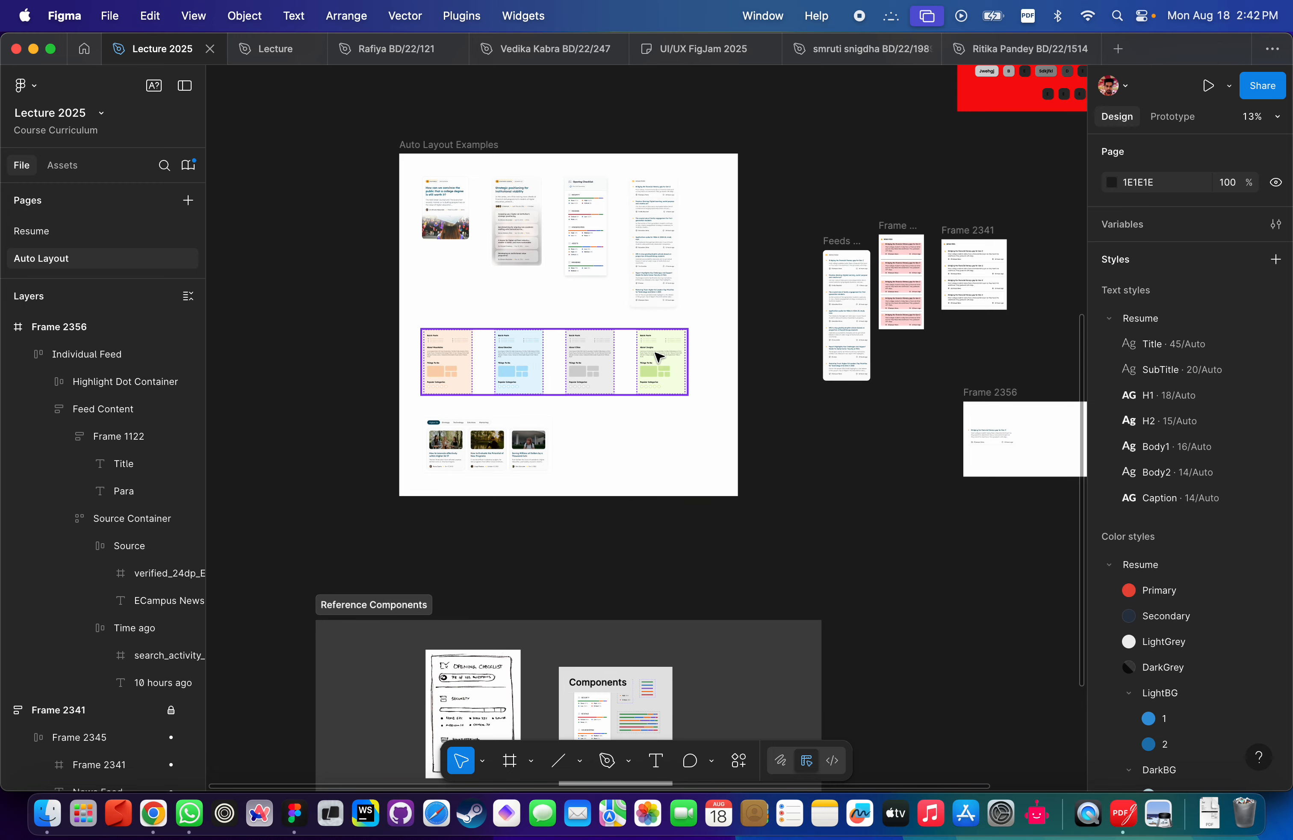
{"action": "scroll", "coordinate": [641, 199], "scroll_direction": "up", "scroll_amount": 5}
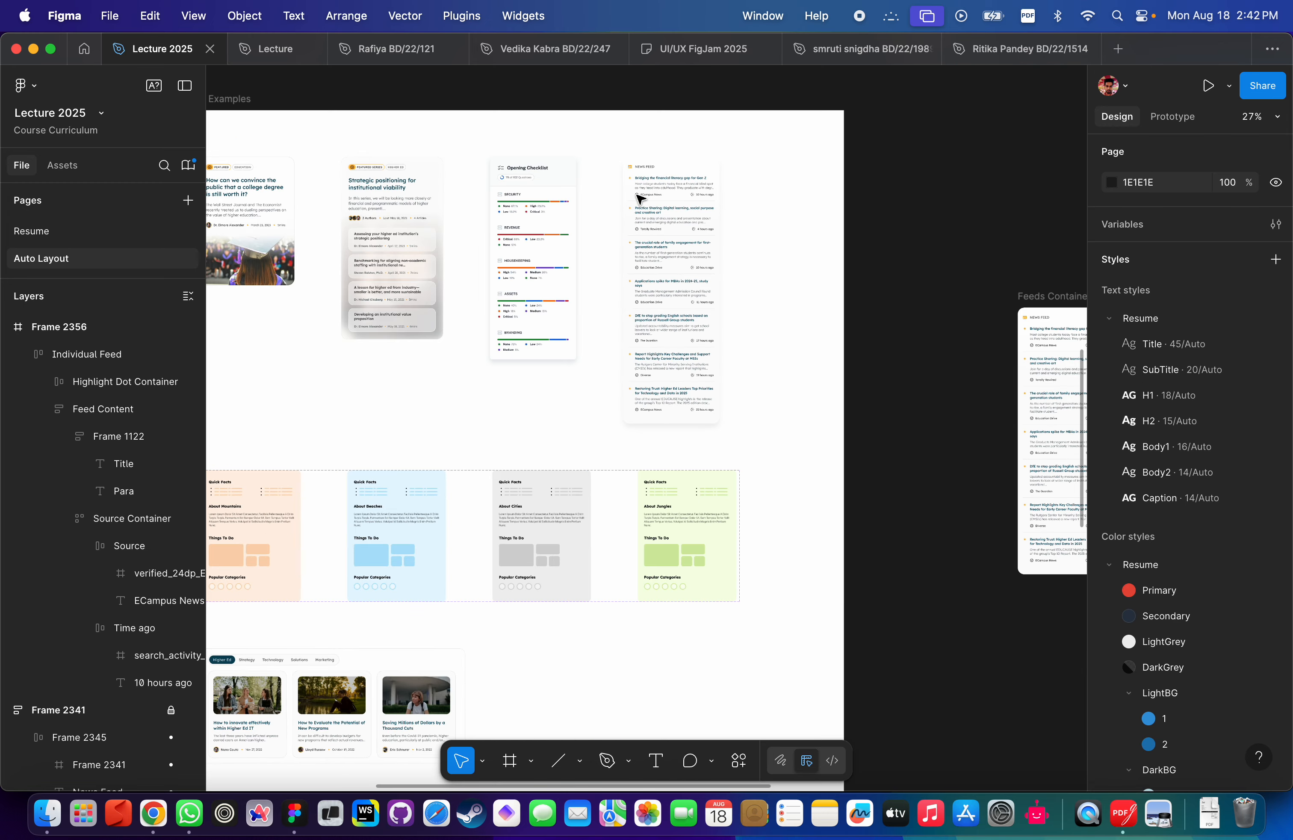
{"action": "scroll", "coordinate": [641, 198], "scroll_direction": "up", "scroll_amount": 3}
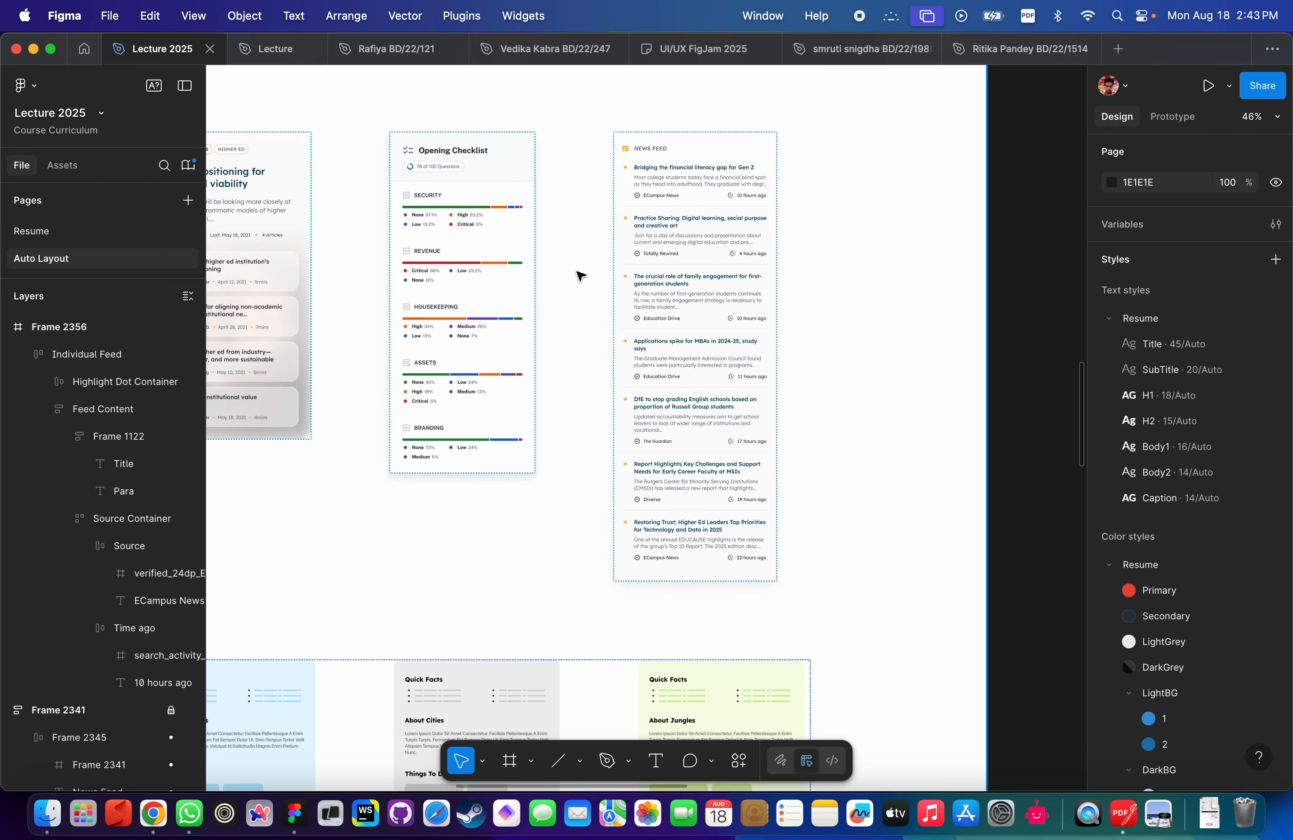
{"action": "scroll", "coordinate": [615, 338], "scroll_direction": "up", "scroll_amount": 3}
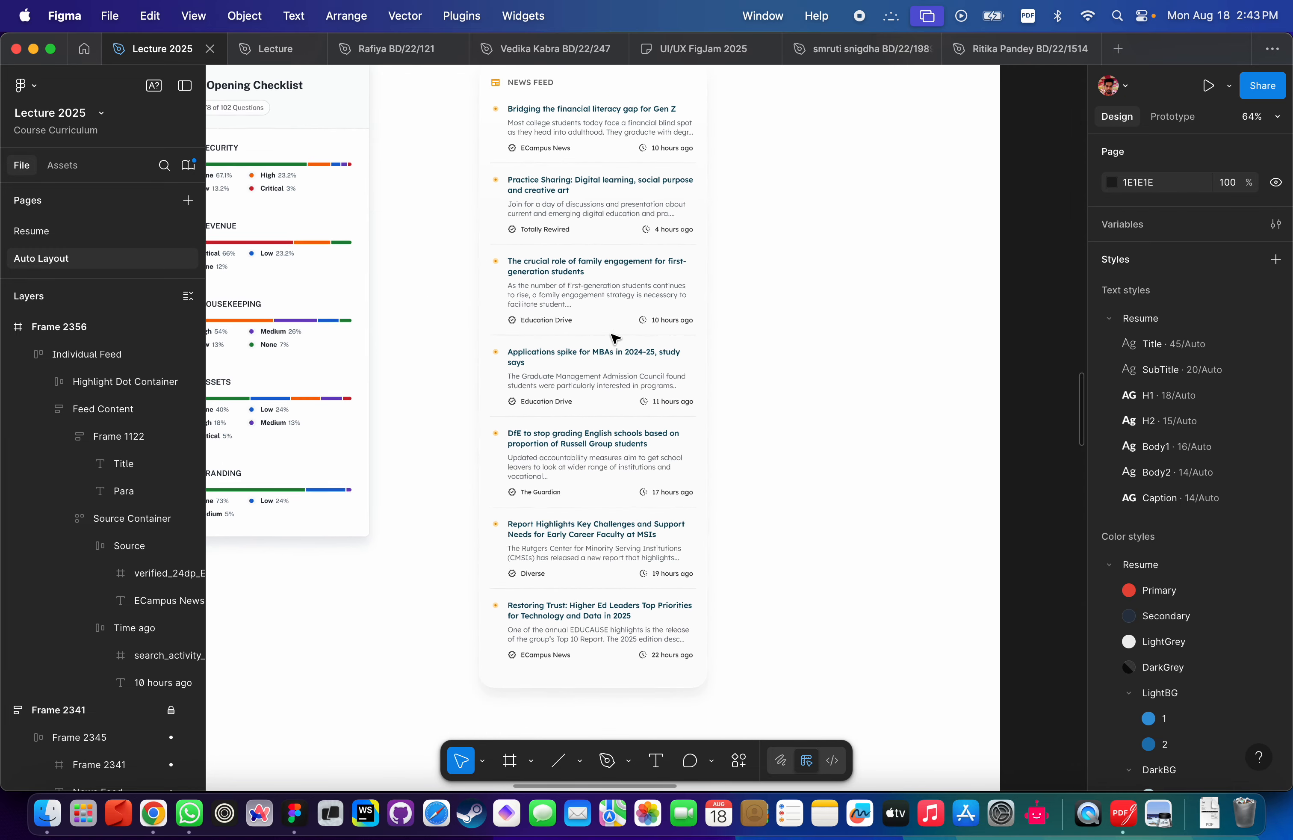
{"action": "scroll", "coordinate": [615, 338], "scroll_direction": "down", "scroll_amount": 2}
{"action": "left_click", "coordinate": [612, 218]}
{"action": "scroll", "coordinate": [605, 208], "scroll_direction": "up", "scroll_amount": 3}
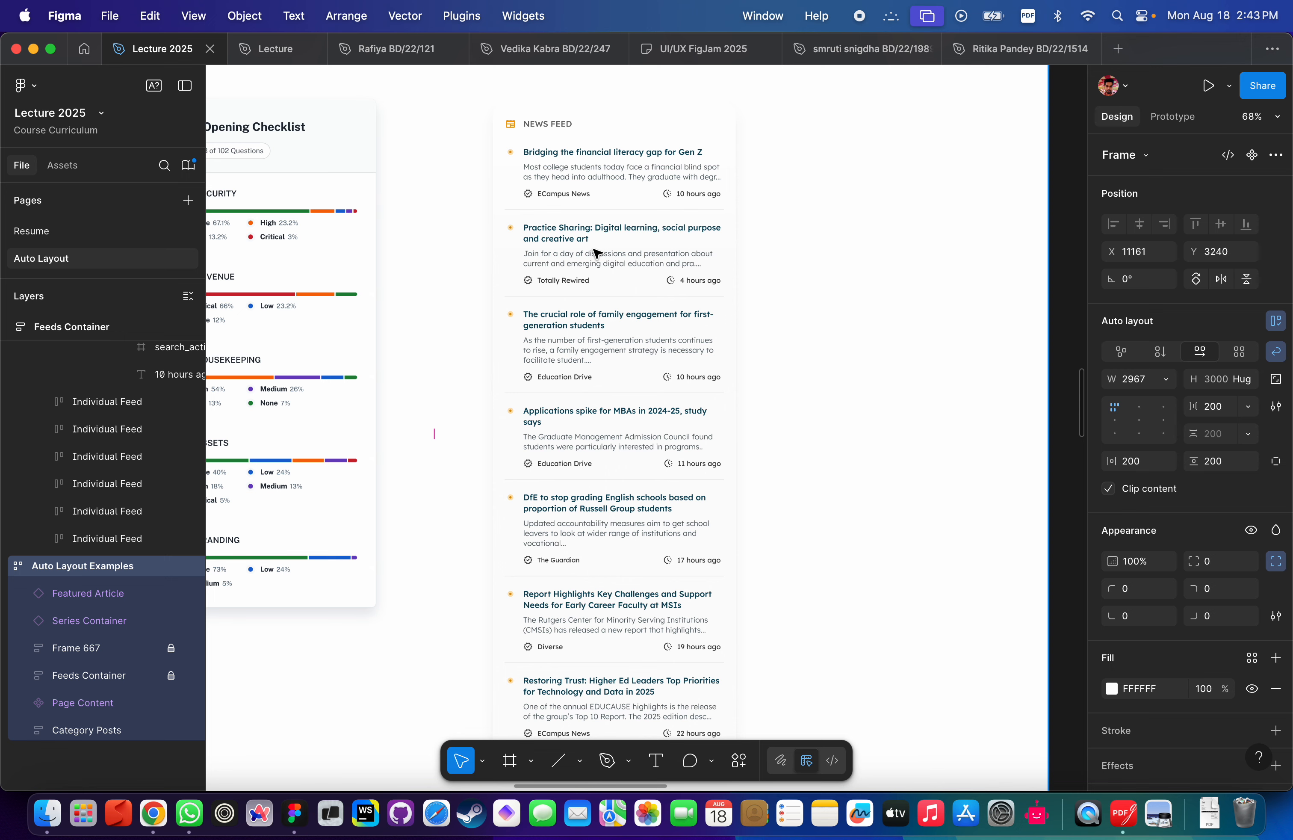
{"action": "scroll", "coordinate": [596, 251], "scroll_direction": "left", "scroll_amount": 5}
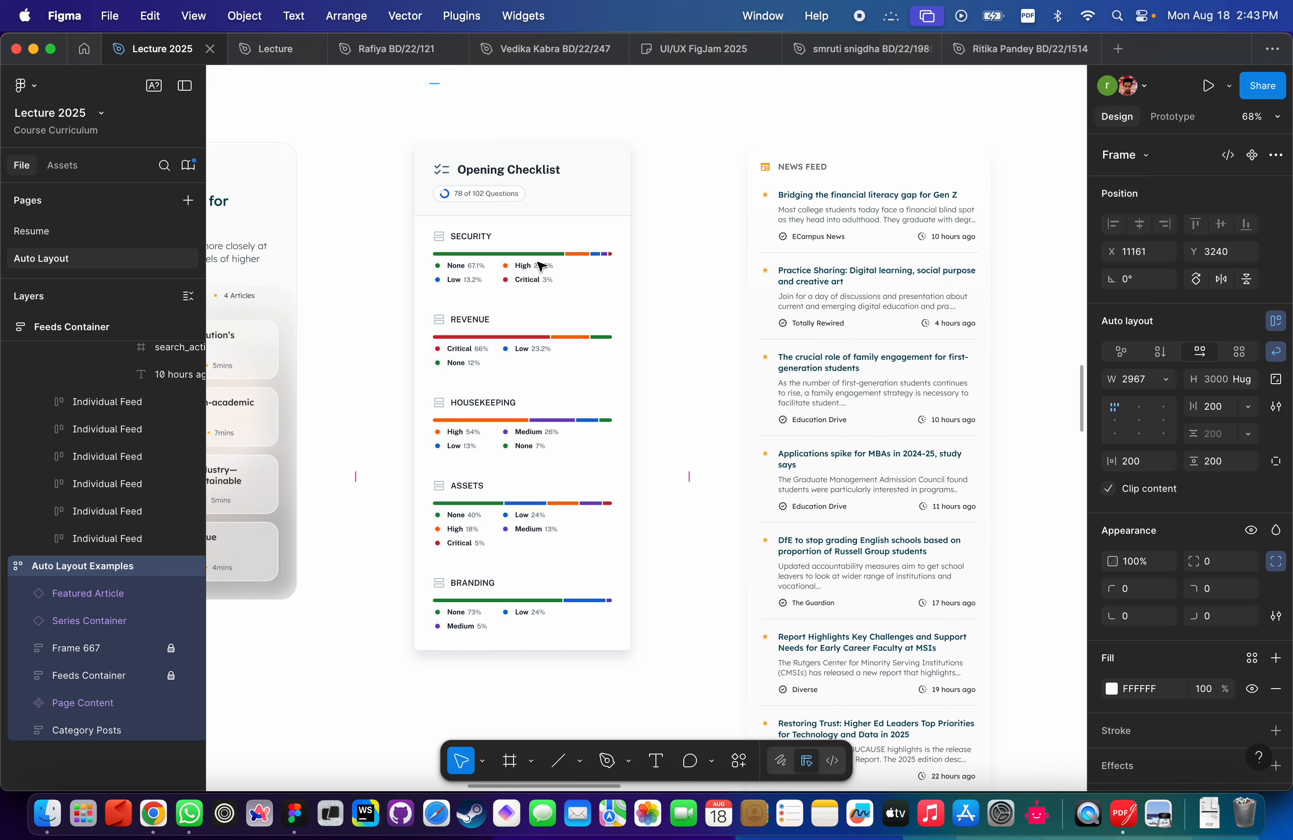
Unlock Frame 667, the Opening Checklist card, and place a copy on the empty canvas at X 14320, Y 2873.
{"action": "left_click", "coordinate": [151, 654]}
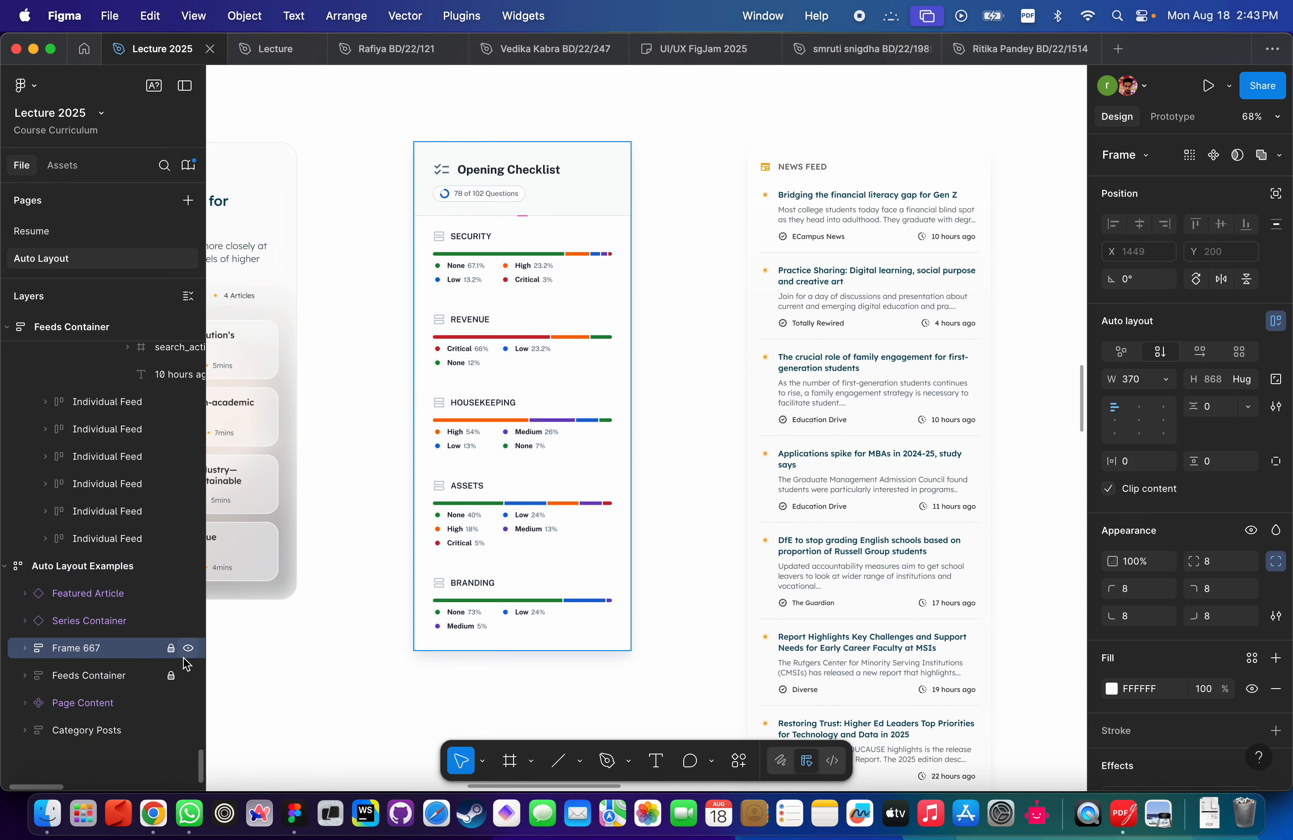
{"action": "scroll", "coordinate": [430, 546], "scroll_direction": "down", "scroll_amount": 5}
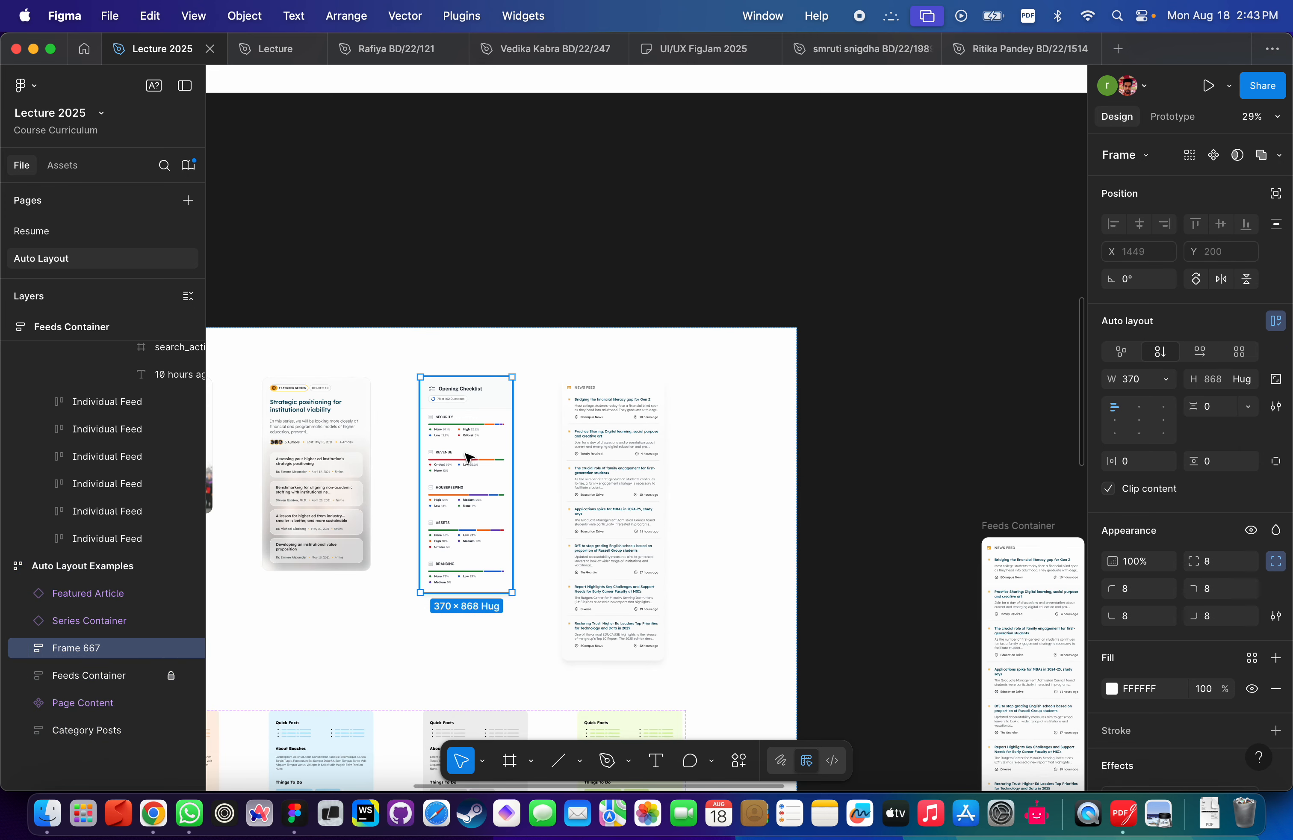
{"action": "left_click_drag", "start_coordinate": [466, 457], "coordinate": [891, 317]}
{"action": "scroll", "coordinate": [890, 316], "scroll_direction": "right", "scroll_amount": 3}
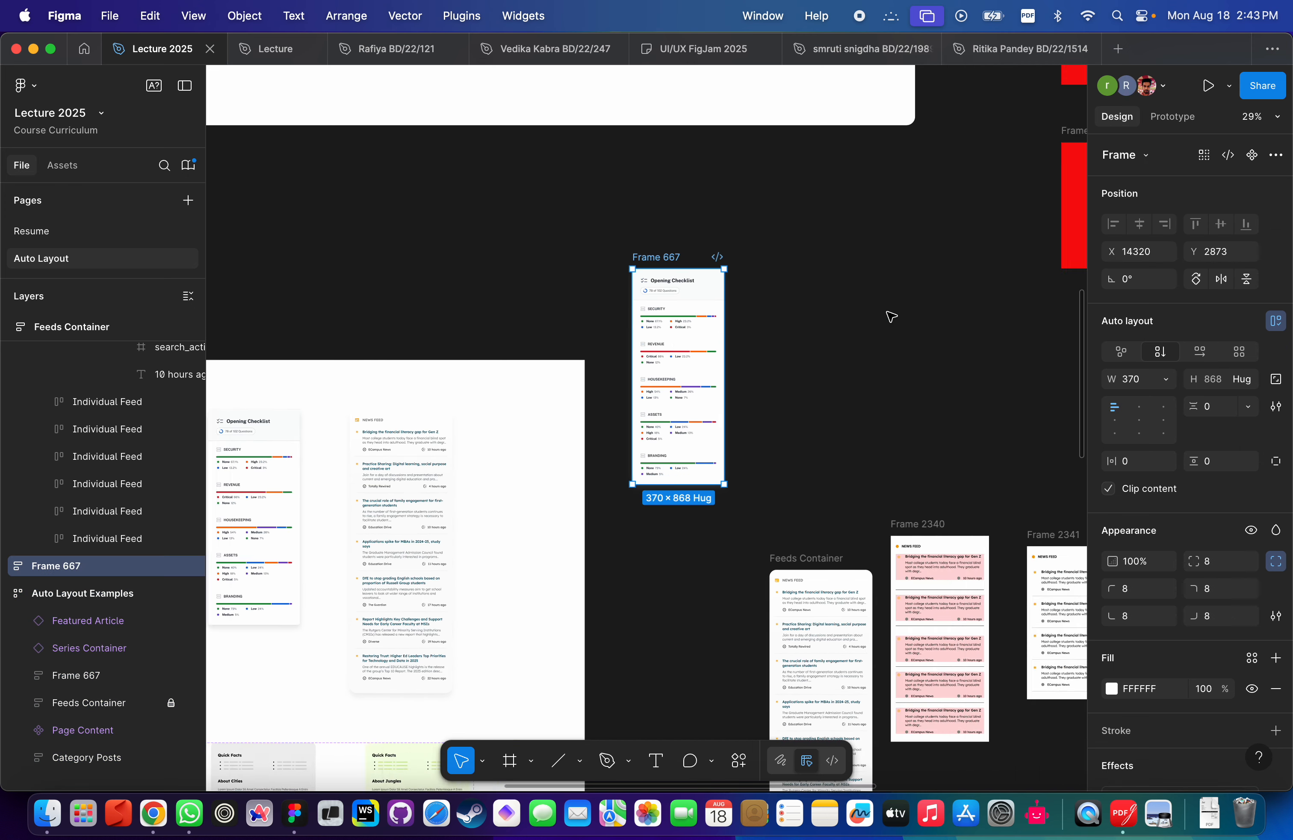
Test how the copied Opening Checklist frame reflows by widening it to 782 and narrowing it to 596.
{"action": "key", "text": "shift+2"}
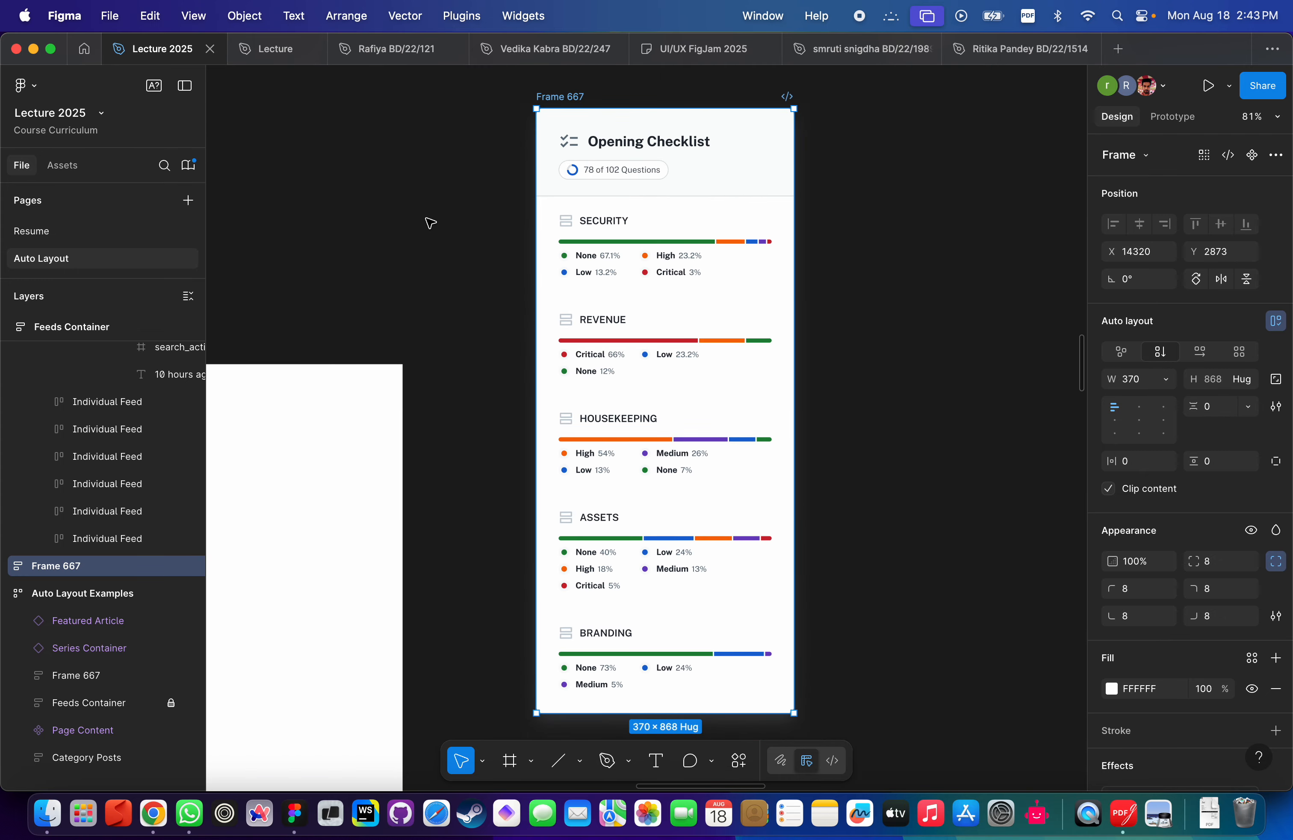
{"action": "scroll", "coordinate": [601, 277], "scroll_direction": "right", "scroll_amount": 5}
{"action": "key", "text": "Escape"}
{"action": "left_click", "coordinate": [483, 91]}
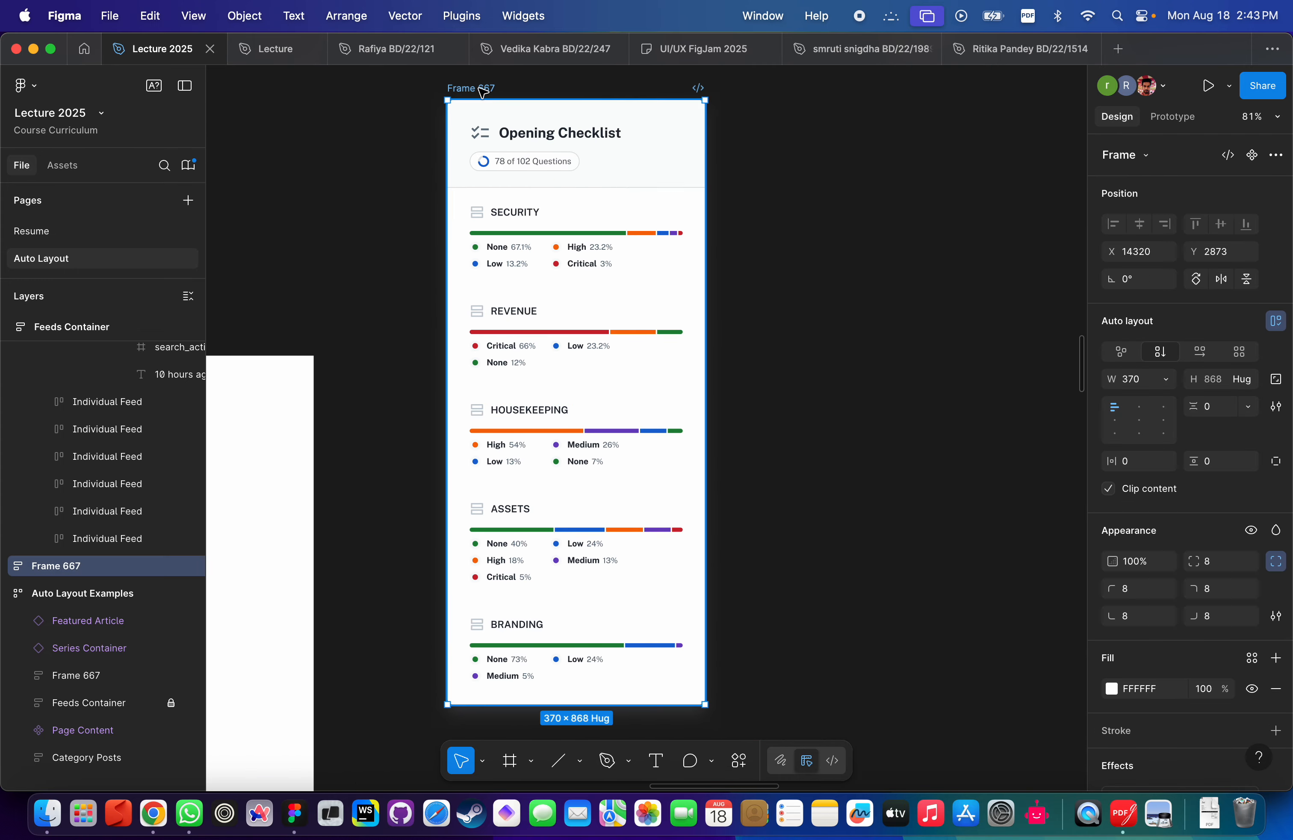
{"action": "left_click_drag", "start_coordinate": [704, 245], "coordinate": [1014, 240]}
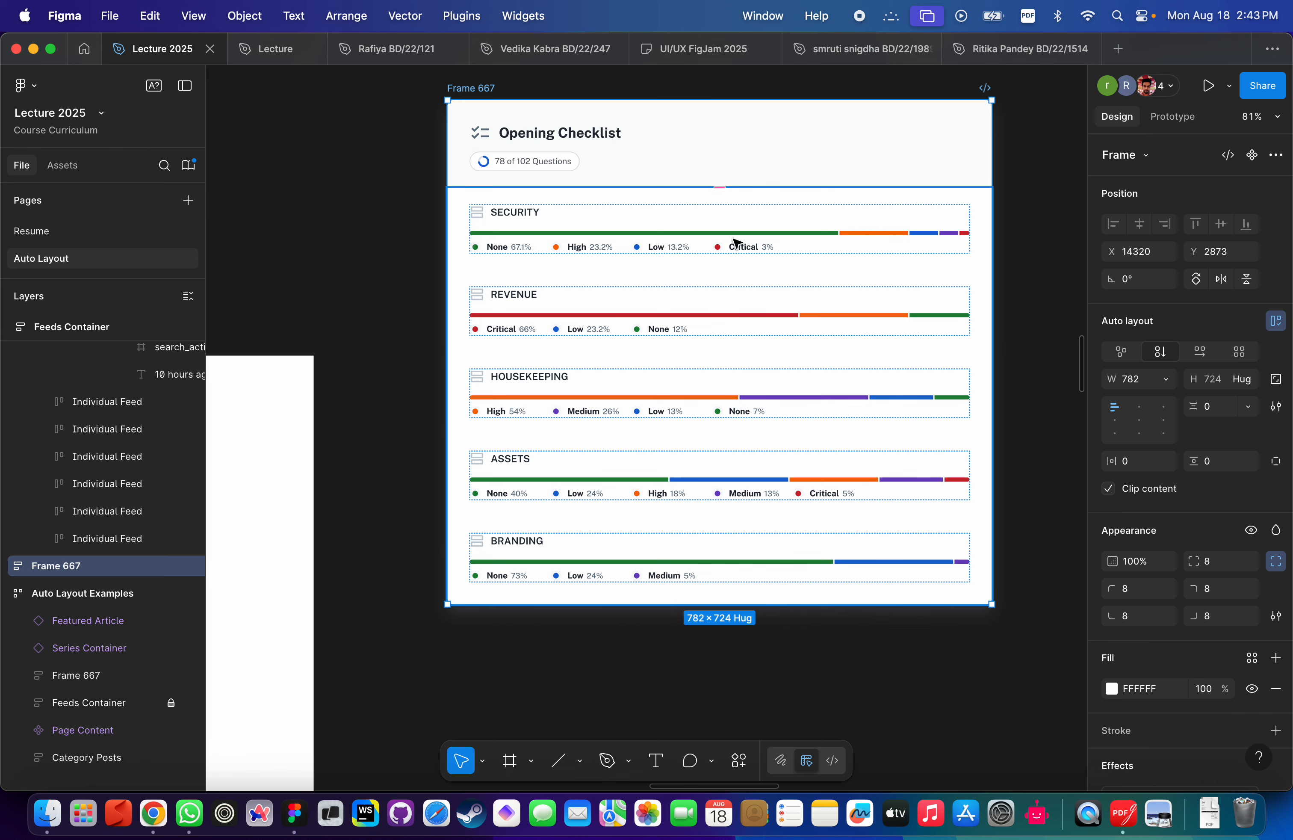
{"action": "left_click_drag", "start_coordinate": [988, 212], "coordinate": [861, 208]}
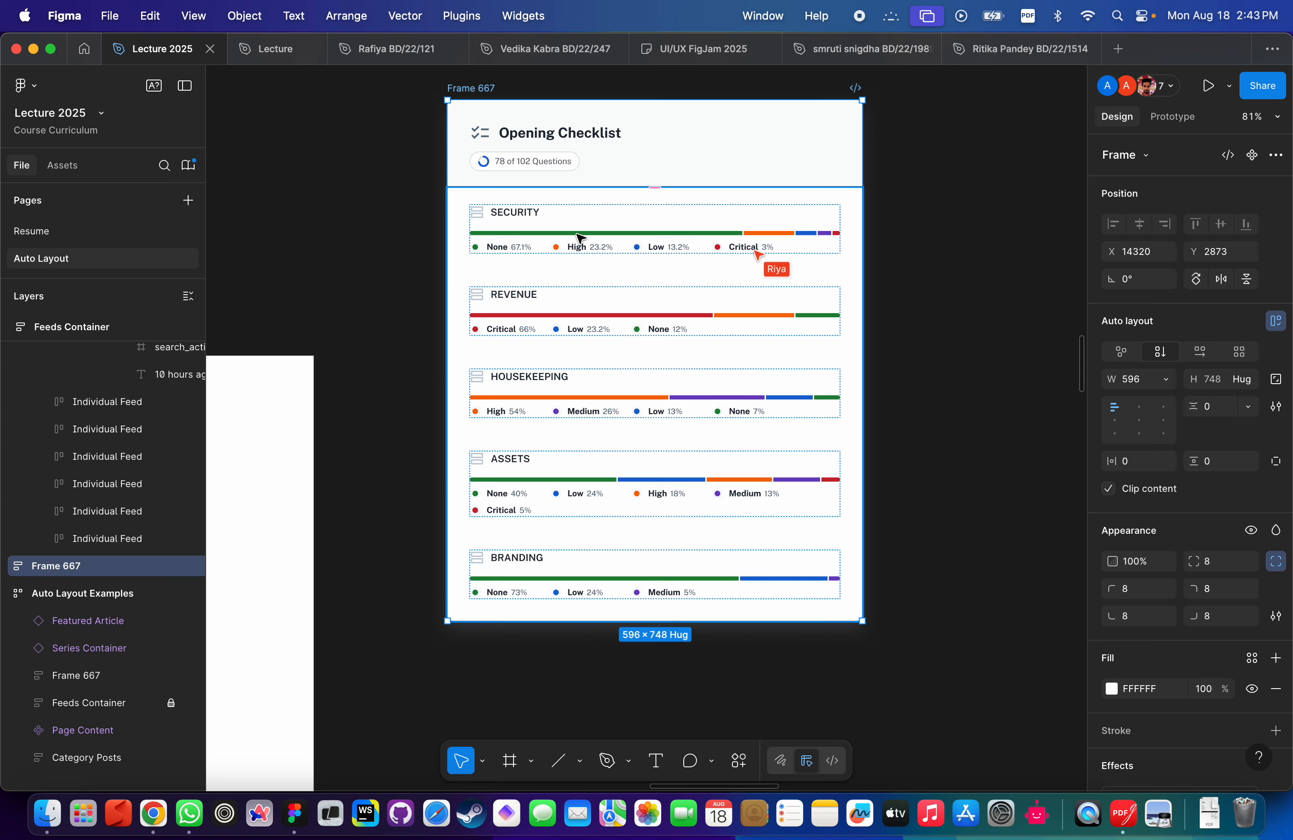
{"action": "scroll", "coordinate": [579, 237], "scroll_direction": "up", "scroll_amount": 5}
{"action": "scroll", "coordinate": [585, 243], "scroll_direction": "down", "scroll_amount": 4}
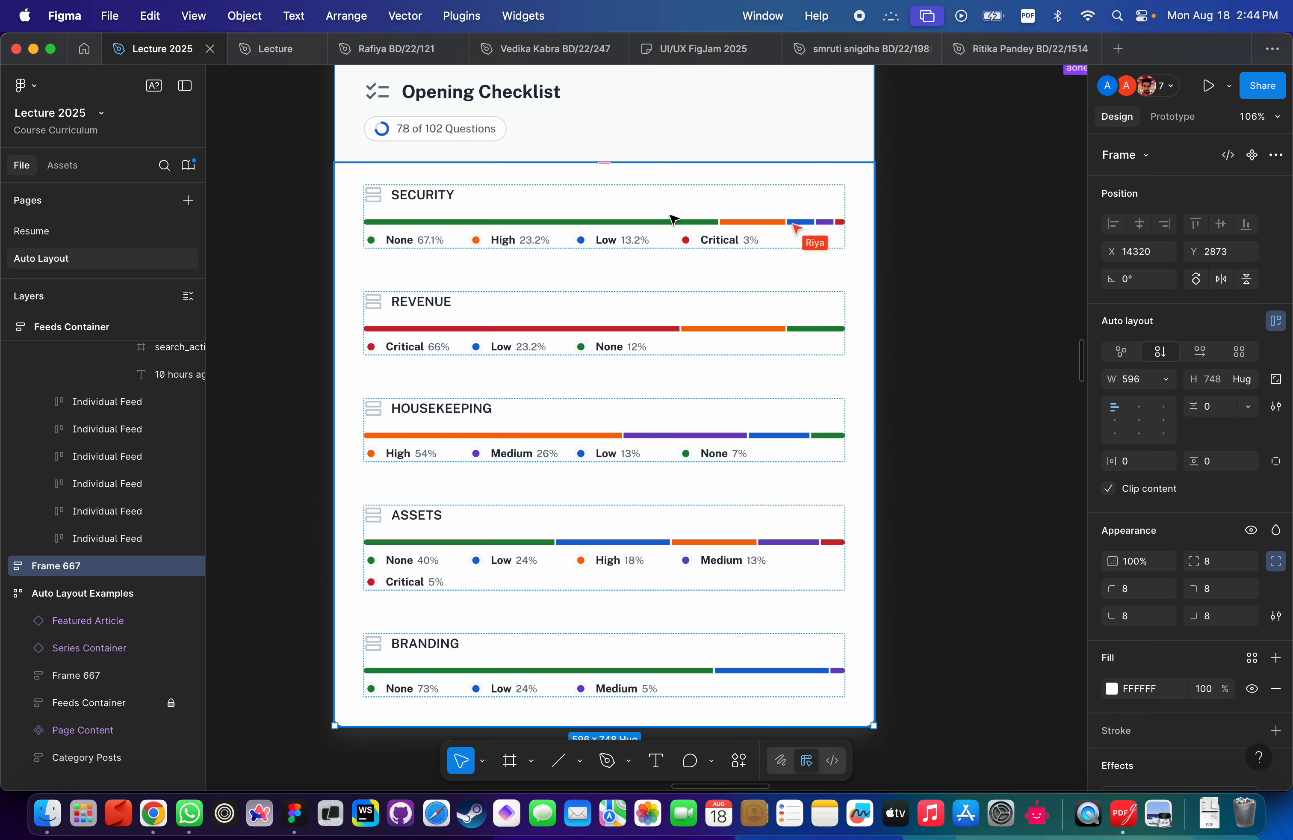
Look over the Feeds Container's individual feed items and the surrounding practice frames.
{"action": "scroll", "coordinate": [676, 221], "scroll_direction": "down", "scroll_amount": 10}
{"action": "left_click", "coordinate": [814, 265]}
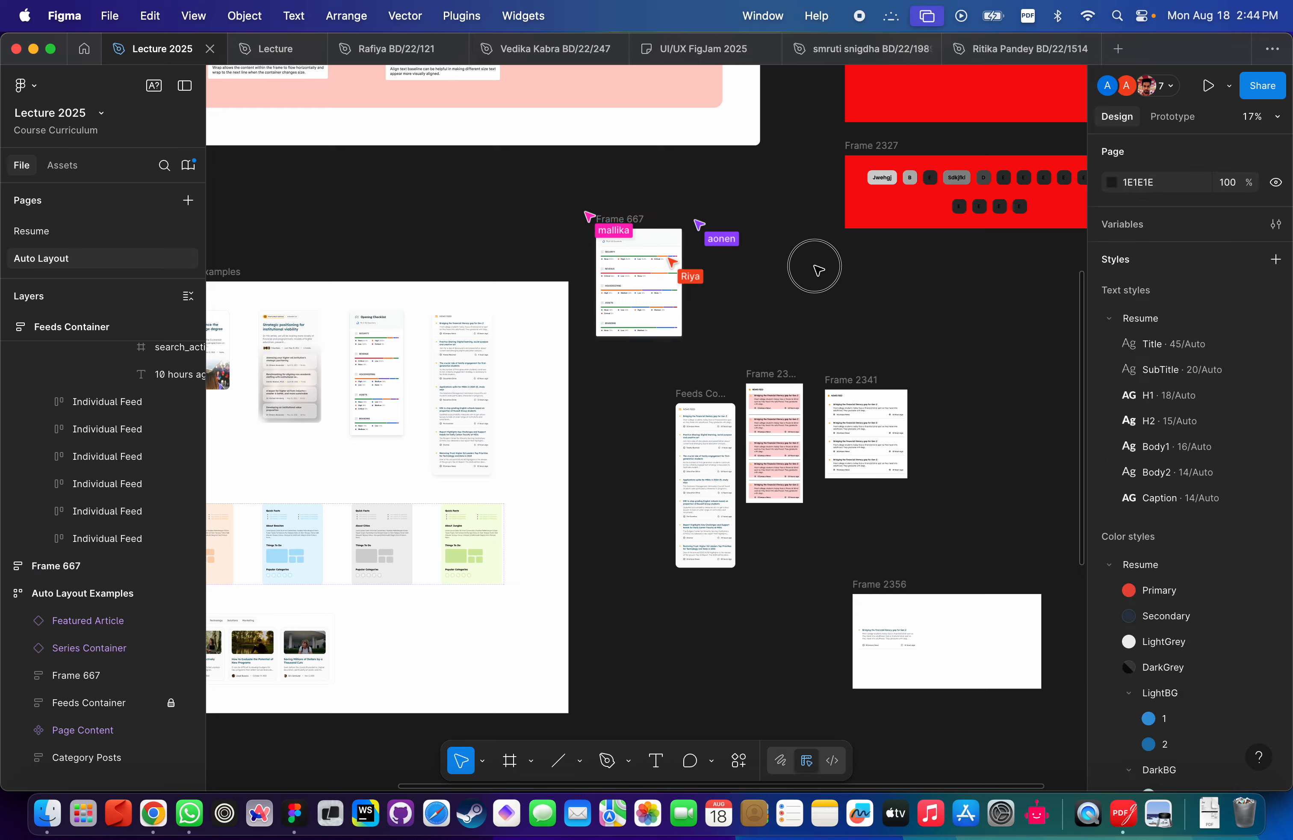
{"action": "scroll", "coordinate": [717, 491], "scroll_direction": "up", "scroll_amount": 5}
{"action": "scroll", "coordinate": [716, 491], "scroll_direction": "up", "scroll_amount": 5}
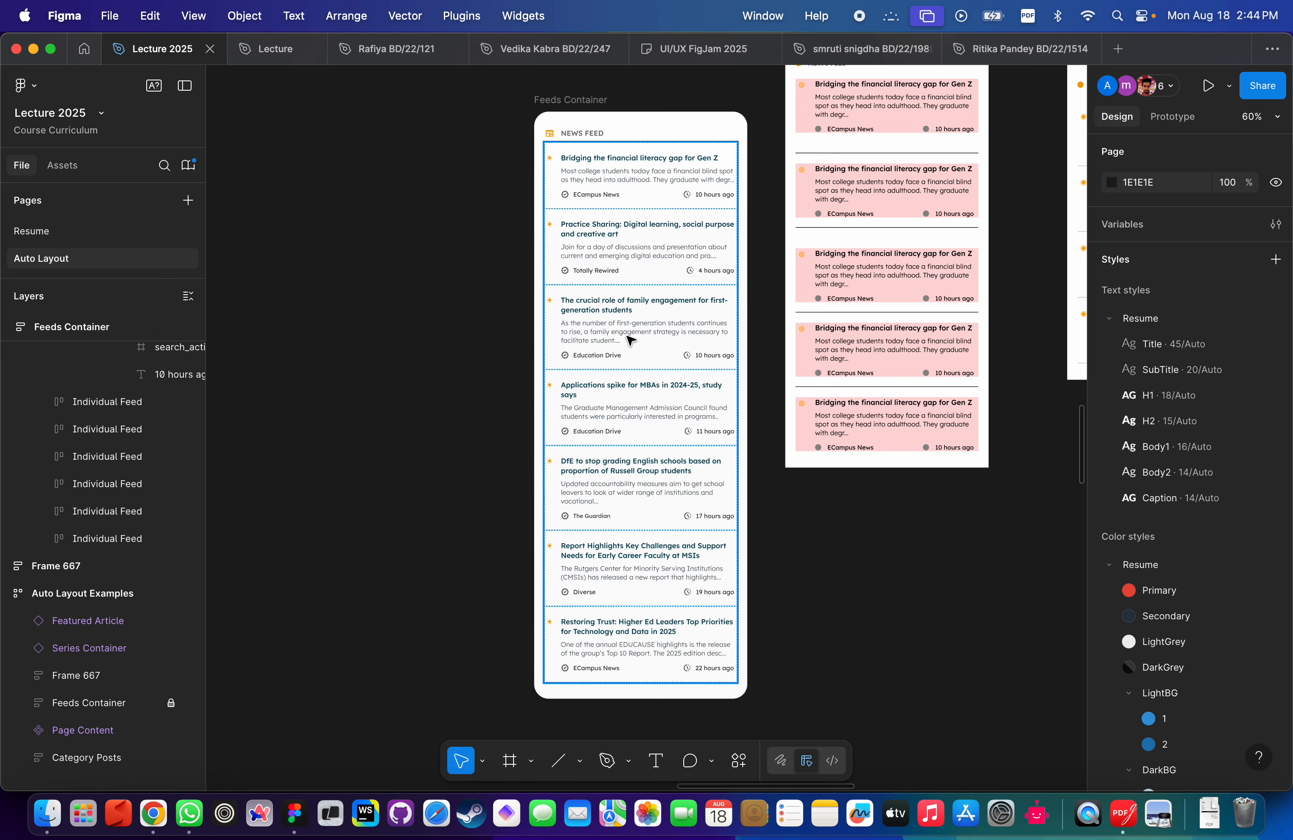
{"action": "scroll", "coordinate": [631, 341], "scroll_direction": "down", "scroll_amount": 3}
{"action": "scroll", "coordinate": [631, 341], "scroll_direction": "down", "scroll_amount": 3}
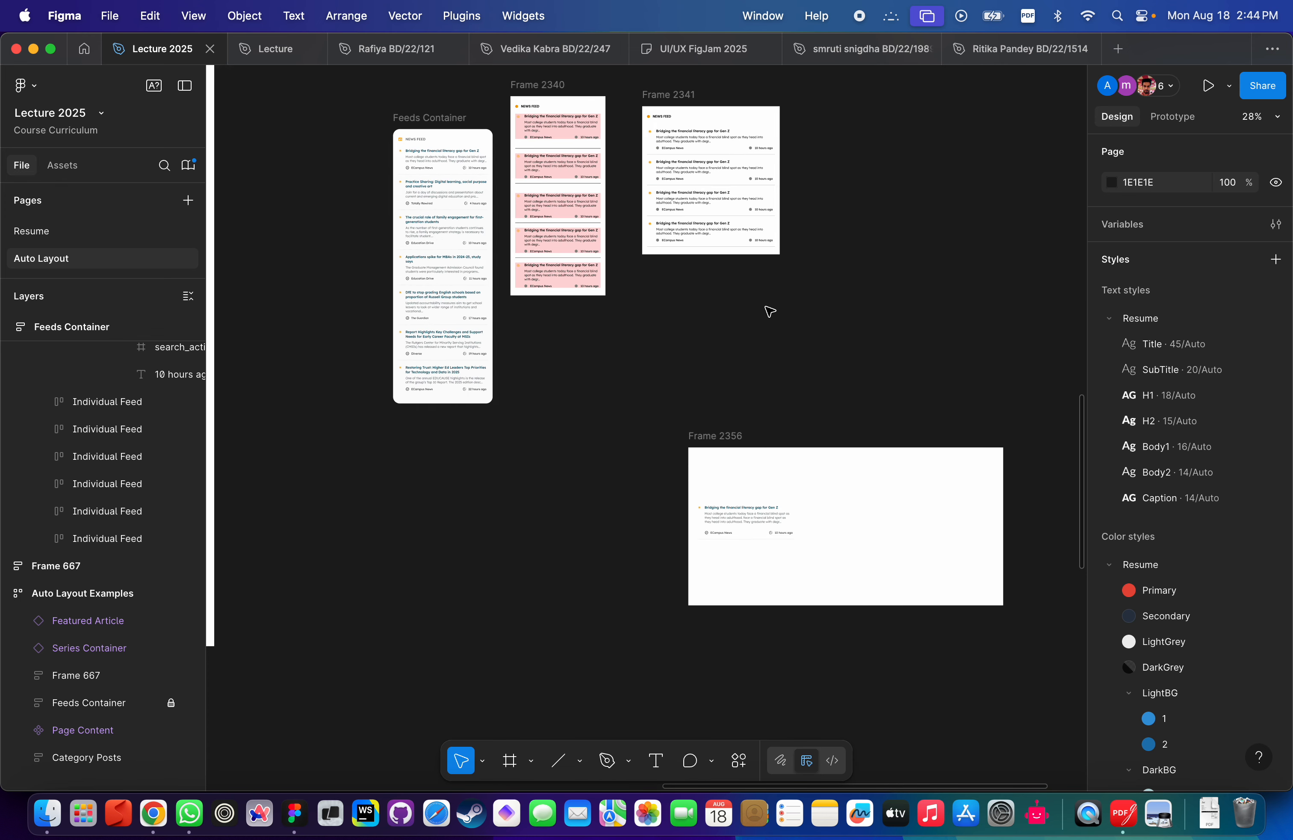
Look through the page's layers from the locked Feeds Container and select the Reference Components section.
{"action": "left_click", "coordinate": [78, 705]}
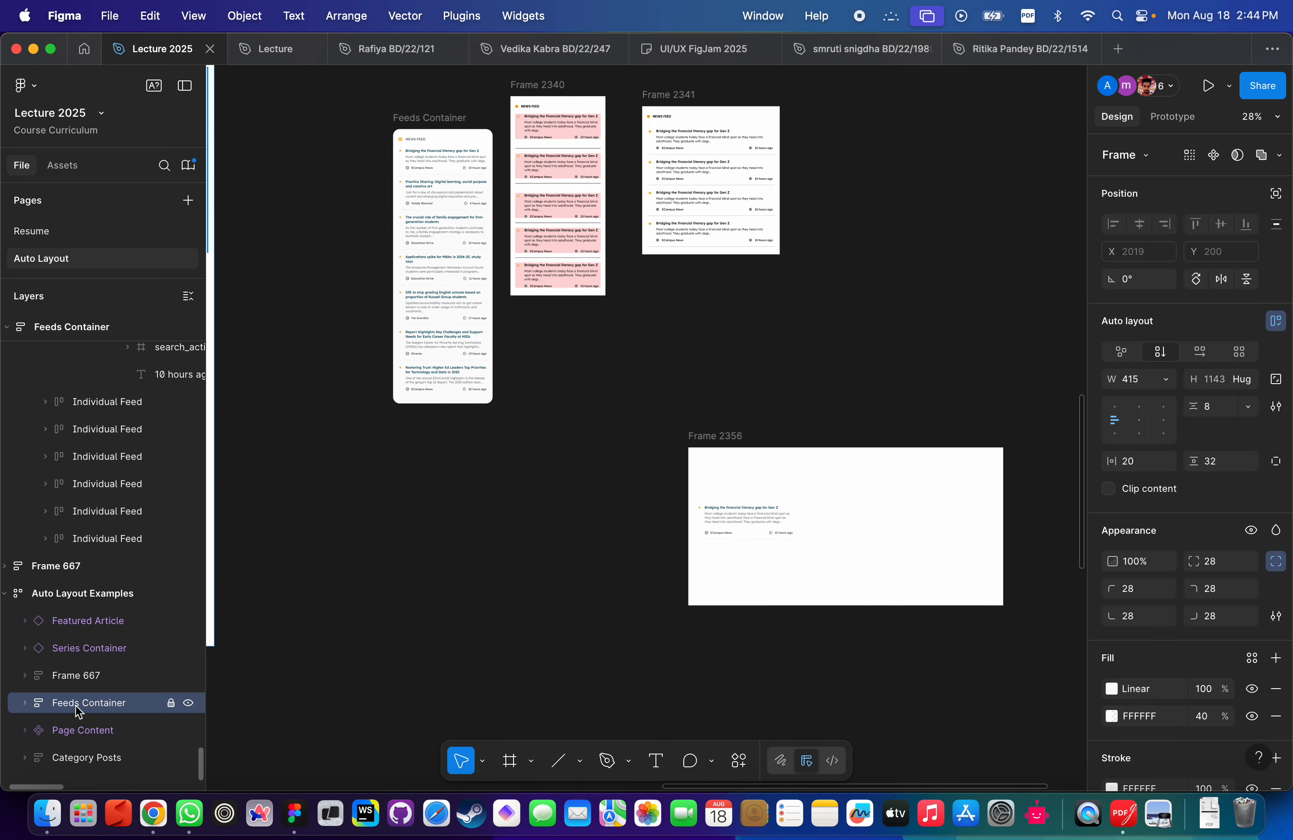
{"action": "scroll", "coordinate": [95, 671], "scroll_direction": "up", "scroll_amount": 5}
{"action": "scroll", "coordinate": [98, 664], "scroll_direction": "down", "scroll_amount": 10}
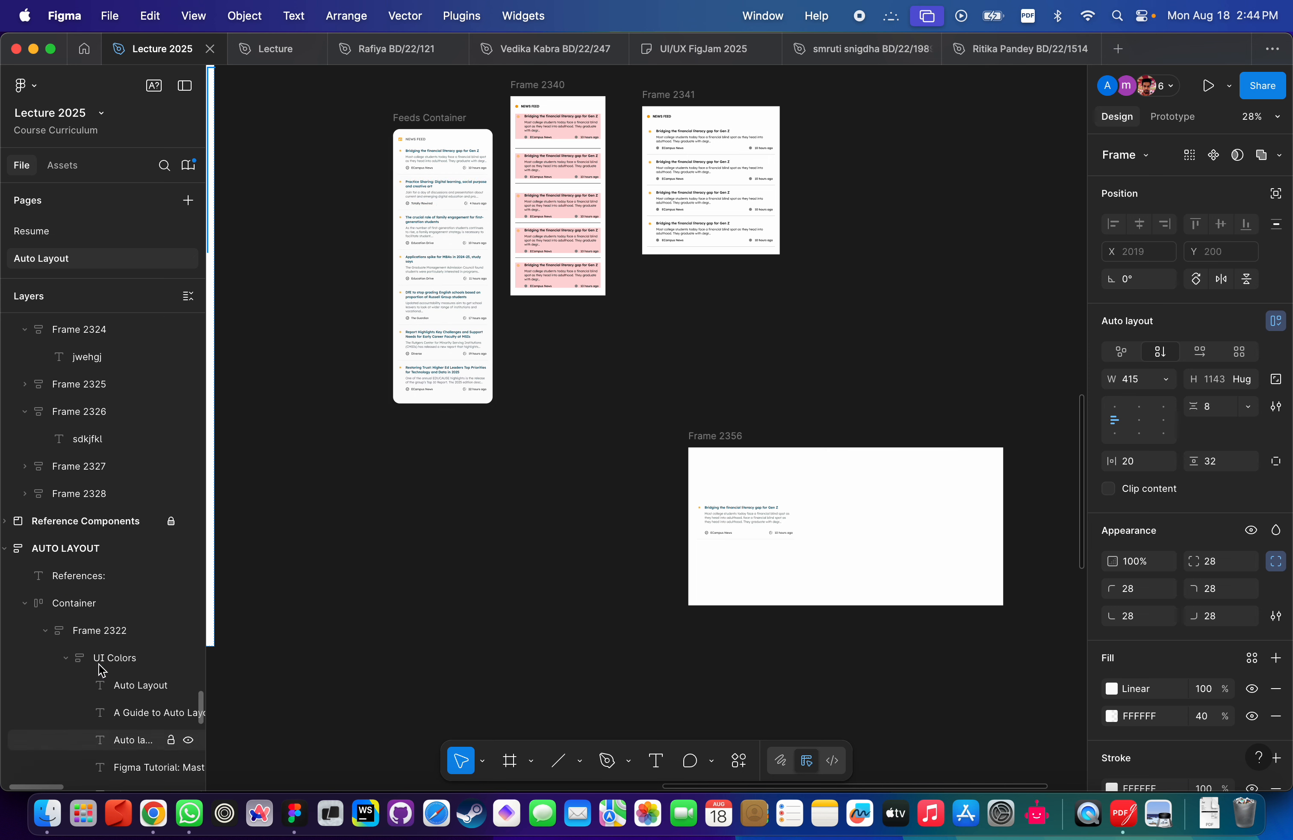
{"action": "left_click", "coordinate": [103, 545]}
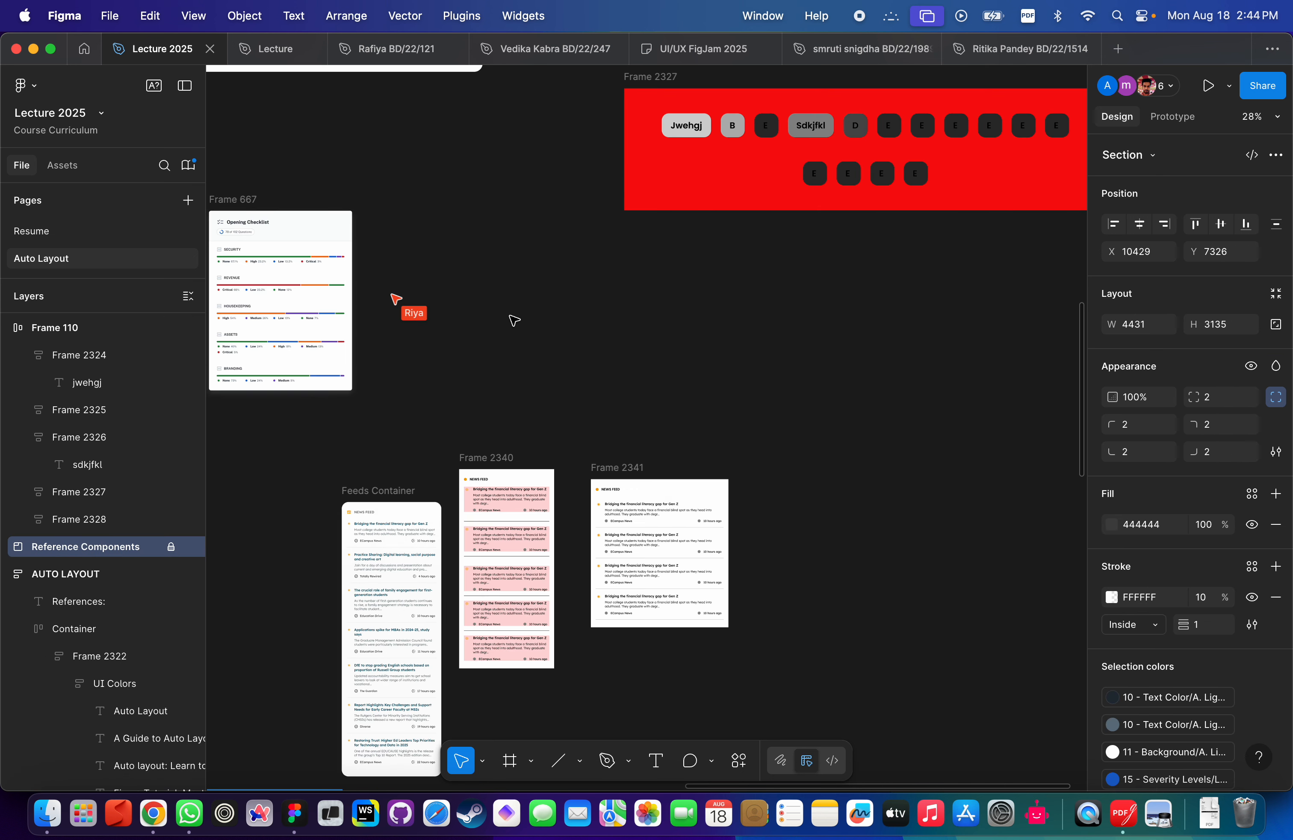
Unlock Frame 2341, the news feed card, and place a copy on the empty canvas to its right.
{"action": "scroll", "coordinate": [105, 552], "scroll_direction": "up", "scroll_amount": 15}
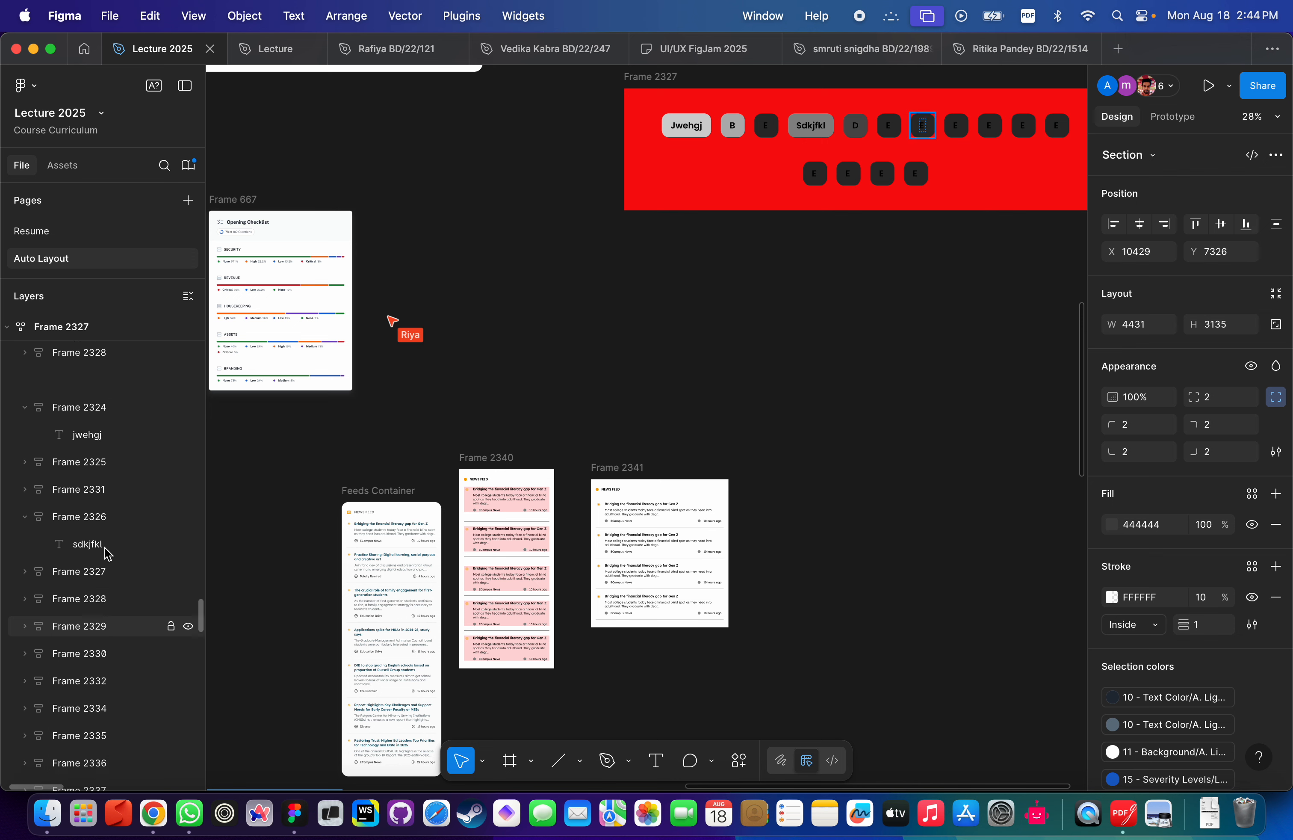
{"action": "scroll", "coordinate": [107, 553], "scroll_direction": "up", "scroll_amount": 10}
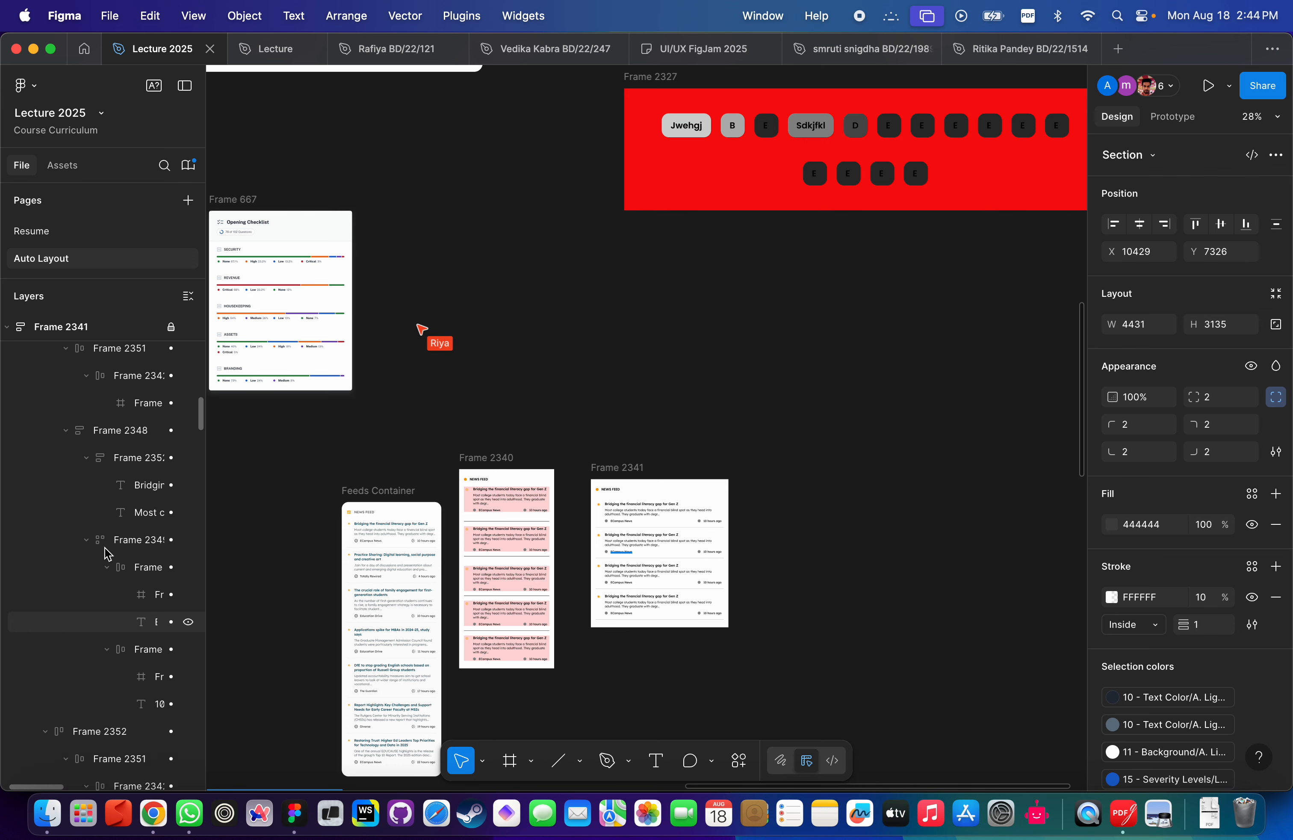
{"action": "scroll", "coordinate": [106, 552], "scroll_direction": "down", "scroll_amount": 3}
{"action": "left_click", "coordinate": [76, 588]}
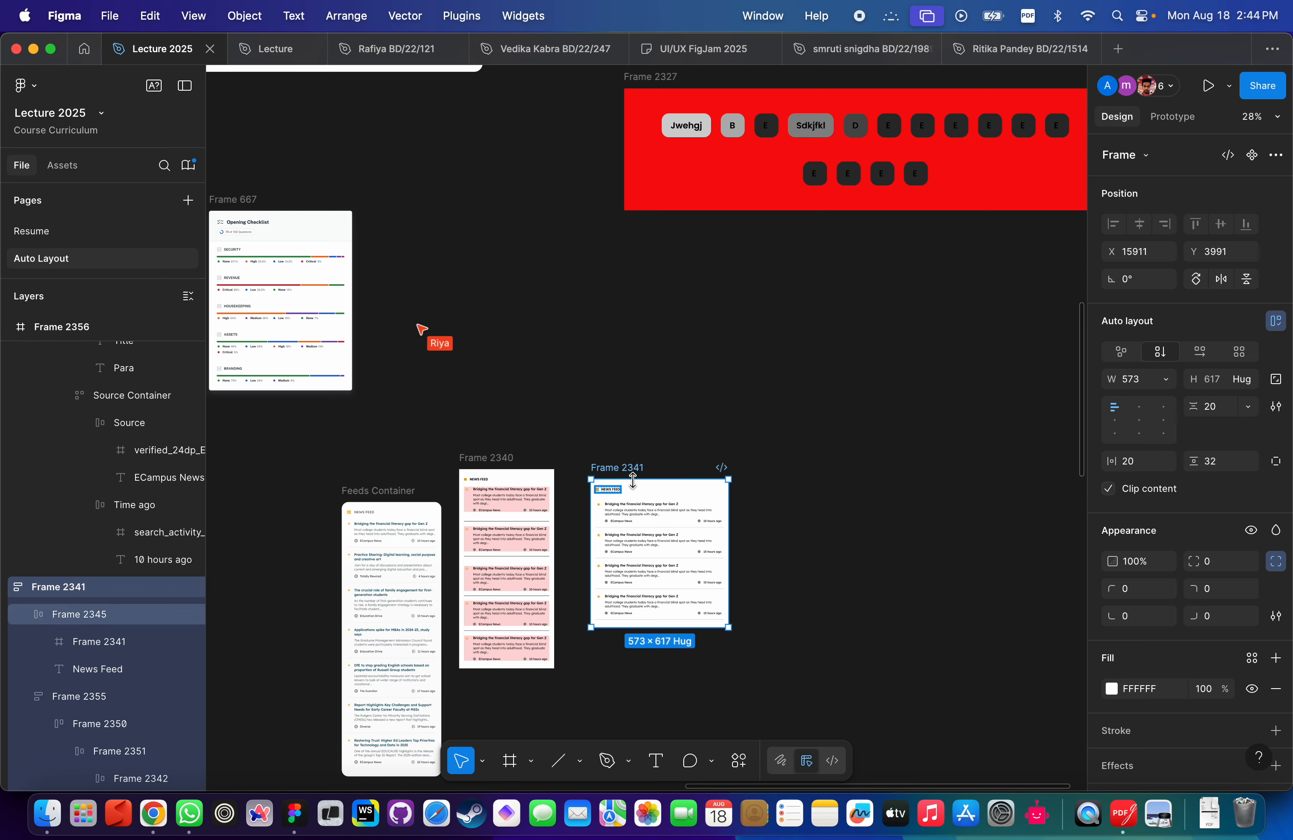
{"action": "key", "text": "shift+2"}
{"action": "scroll", "coordinate": [644, 415], "scroll_direction": "up", "scroll_amount": 5}
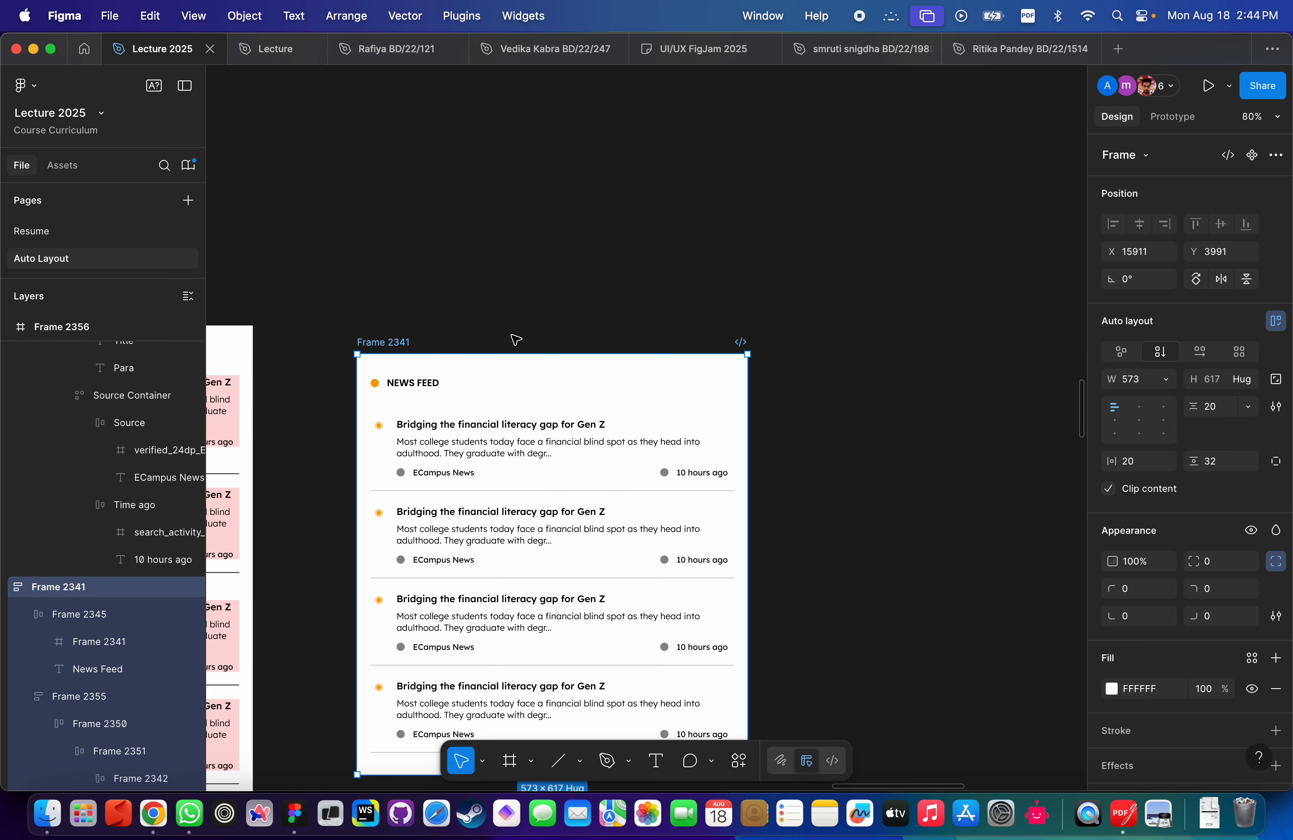
{"action": "scroll", "coordinate": [514, 338], "scroll_direction": "down", "scroll_amount": 3}
{"action": "left_click", "coordinate": [462, 315]}
{"action": "left_click_drag", "start_coordinate": [431, 335], "coordinate": [919, 338]}
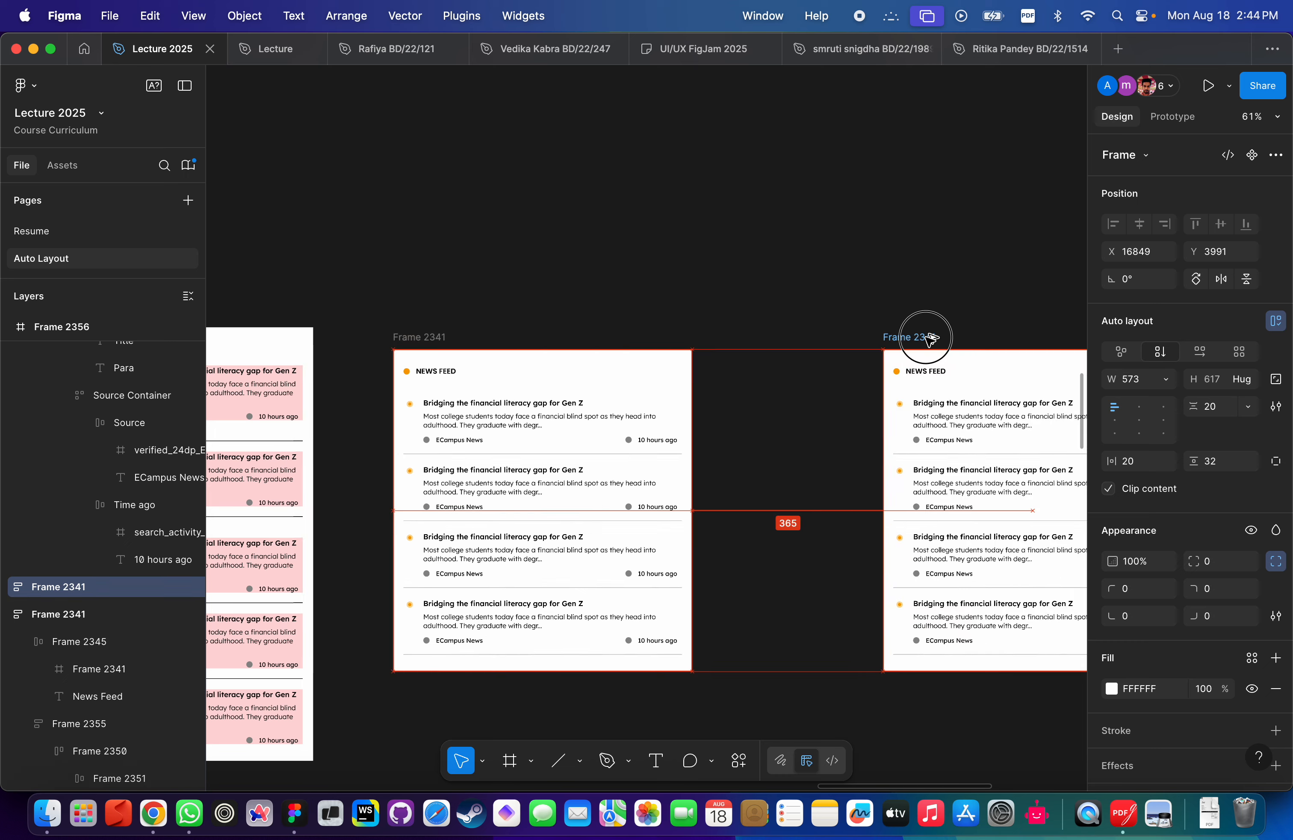
Delete Frame 2356, the practice frame holding a single feed item below the news feed cards.
{"action": "scroll", "coordinate": [930, 339], "scroll_direction": "down", "scroll_amount": 5}
{"action": "scroll", "coordinate": [930, 339], "scroll_direction": "down", "scroll_amount": 5}
{"action": "scroll", "coordinate": [927, 339], "scroll_direction": "down", "scroll_amount": 5}
{"action": "scroll", "coordinate": [926, 339], "scroll_direction": "right", "scroll_amount": 2}
{"action": "left_click", "coordinate": [642, 302]}
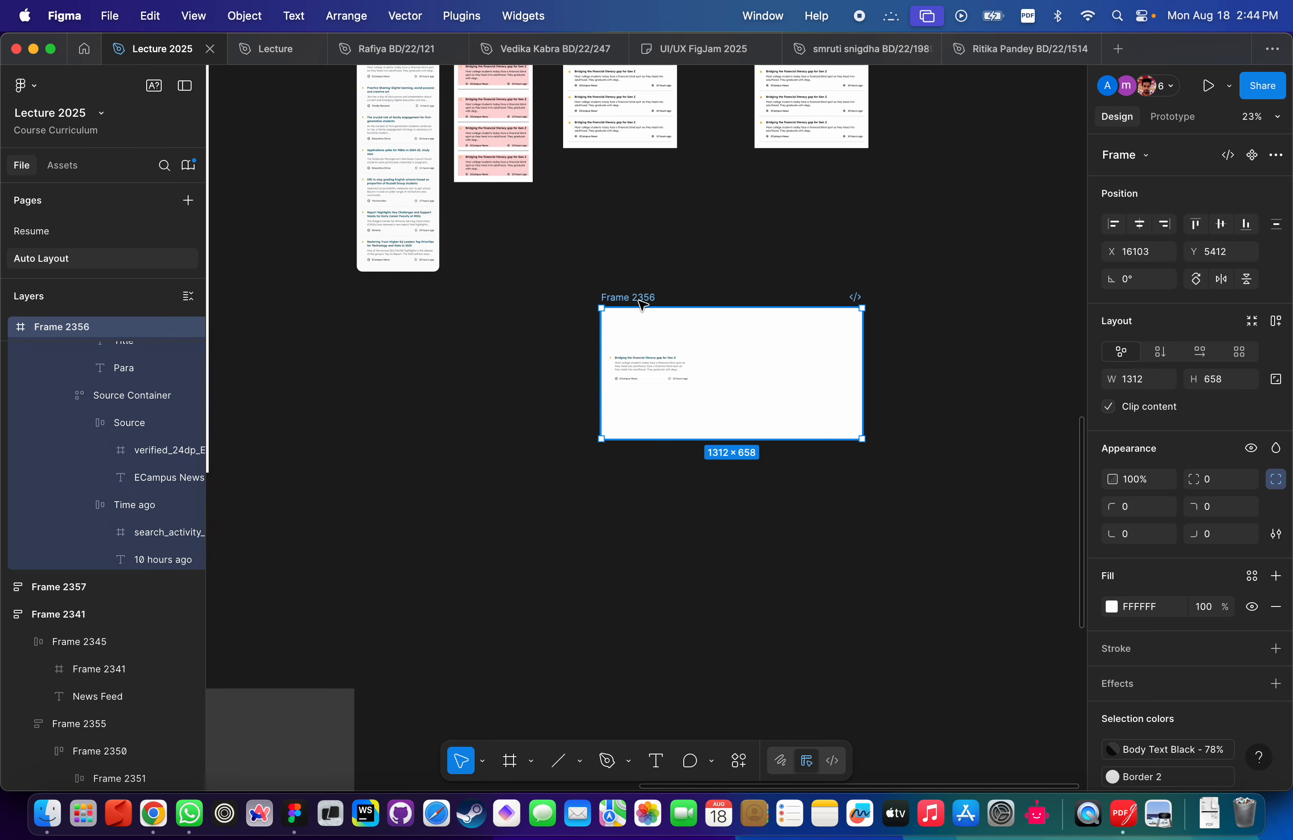
{"action": "key", "text": "Delete"}
Examine the copied news feed card and the auto layout of its first feed item.
{"action": "scroll", "coordinate": [773, 198], "scroll_direction": "up", "scroll_amount": 10}
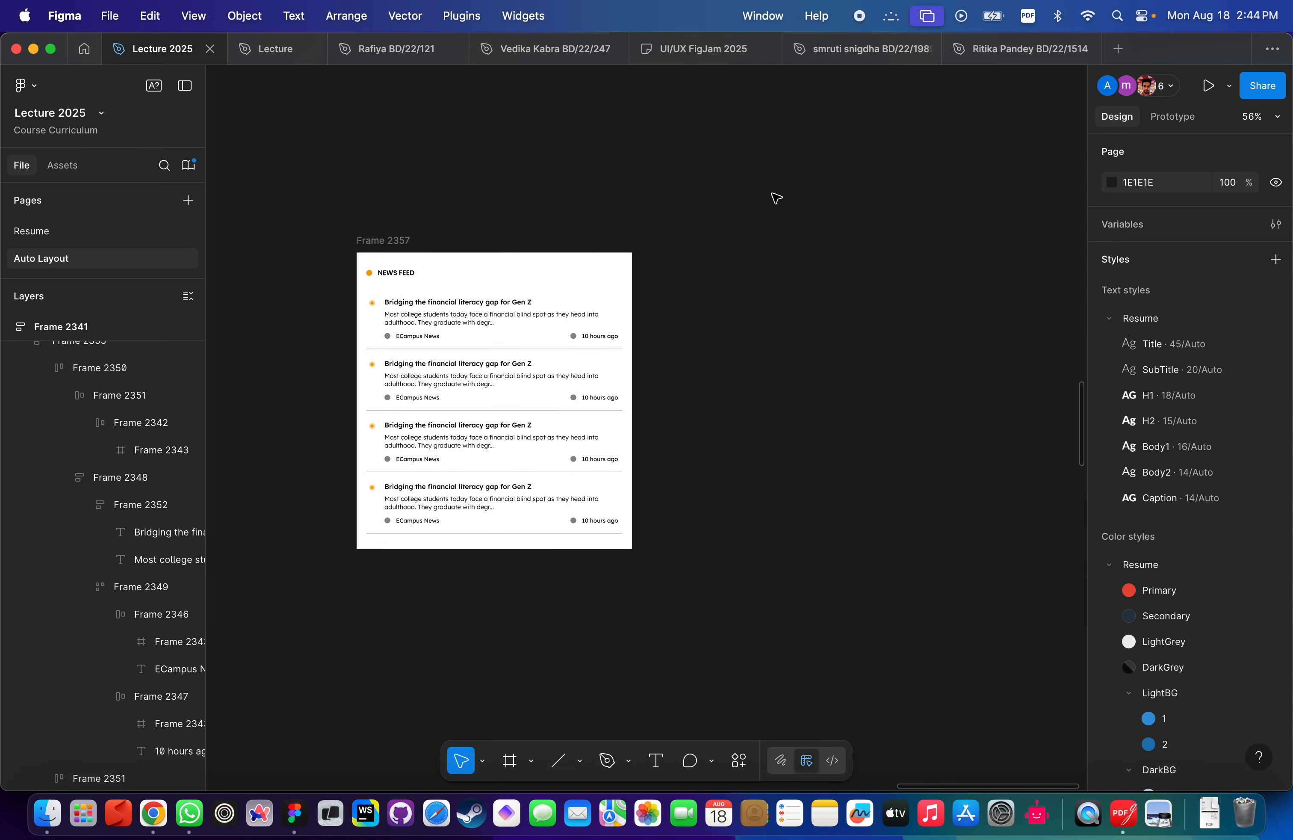
{"action": "scroll", "coordinate": [499, 370], "scroll_direction": "up", "scroll_amount": 3}
{"action": "scroll", "coordinate": [499, 370], "scroll_direction": "down", "scroll_amount": 4}
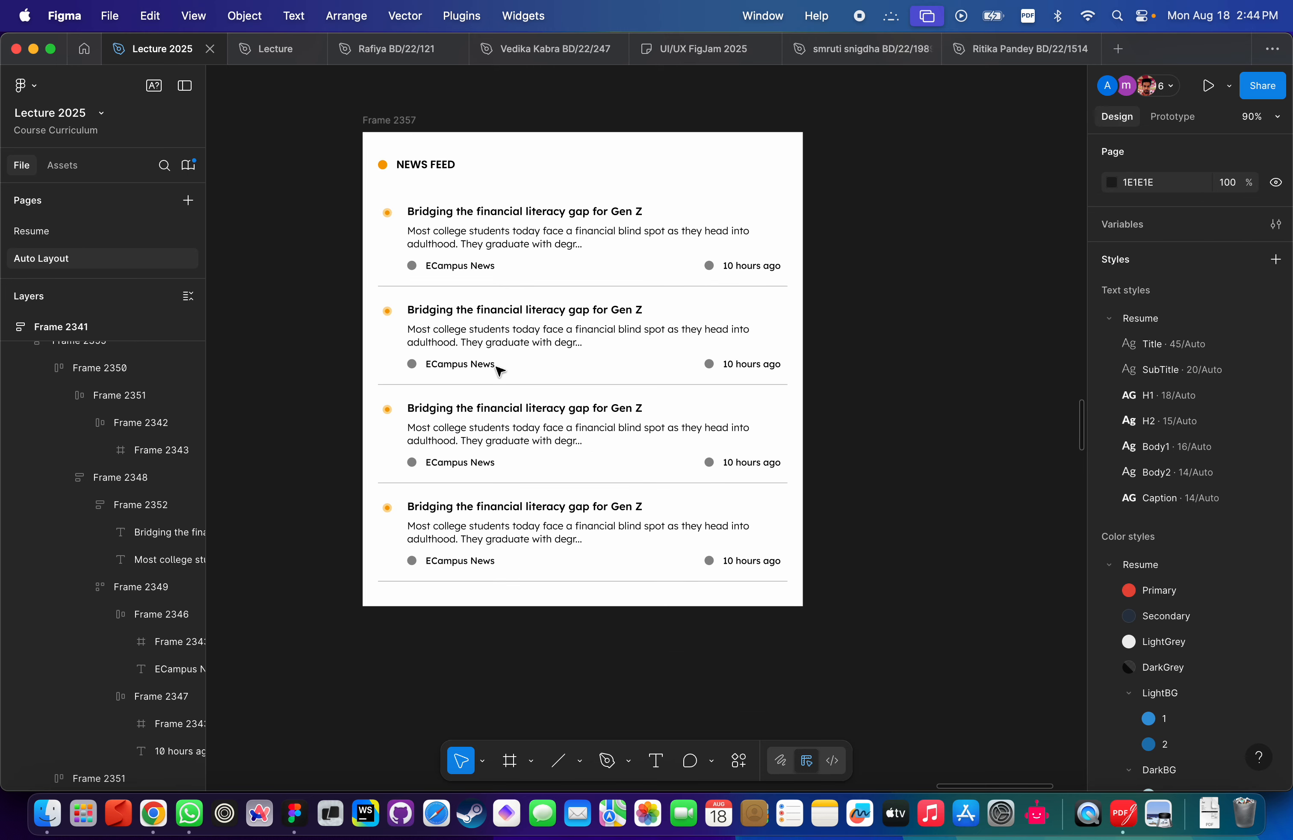
{"action": "scroll", "coordinate": [499, 370], "scroll_direction": "up", "scroll_amount": 2}
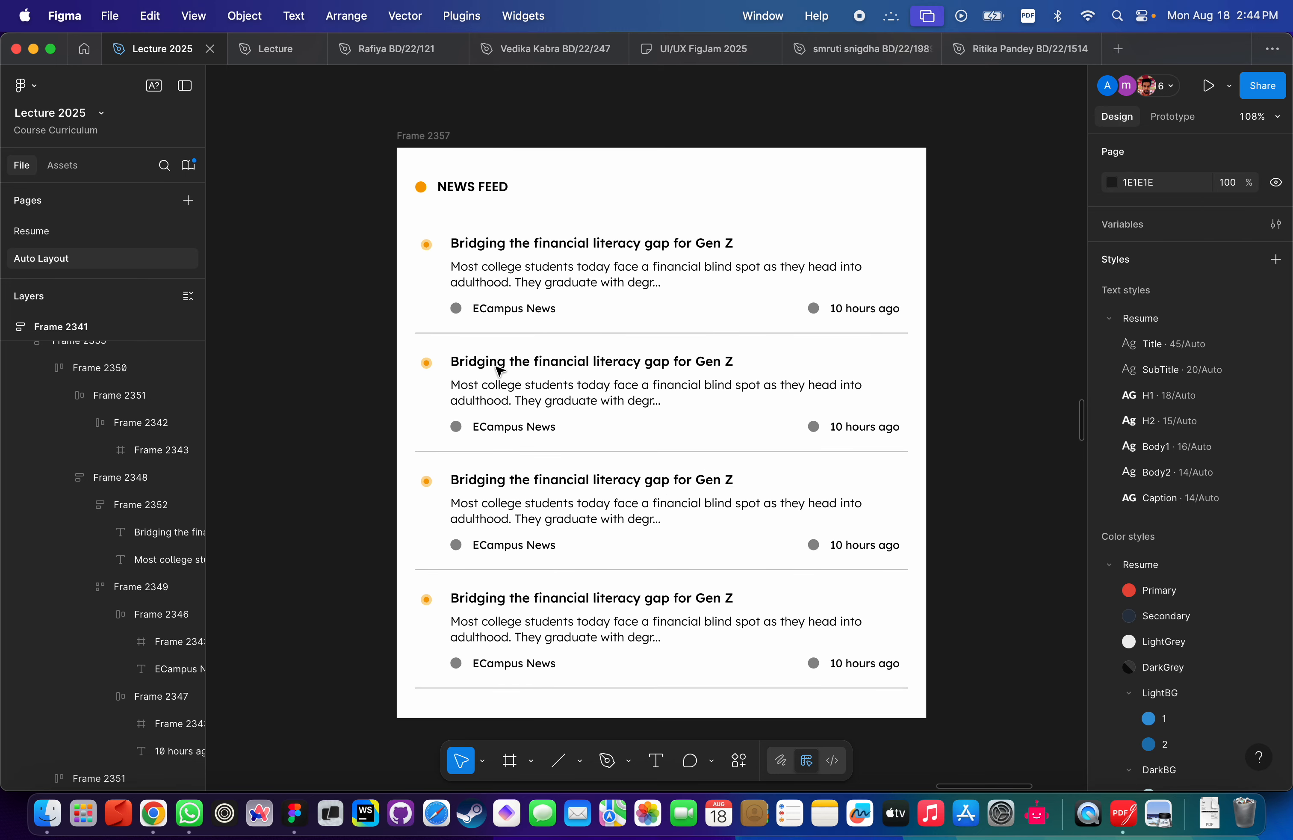
{"action": "left_click", "coordinate": [522, 358]}
{"action": "left_click", "coordinate": [512, 286]}
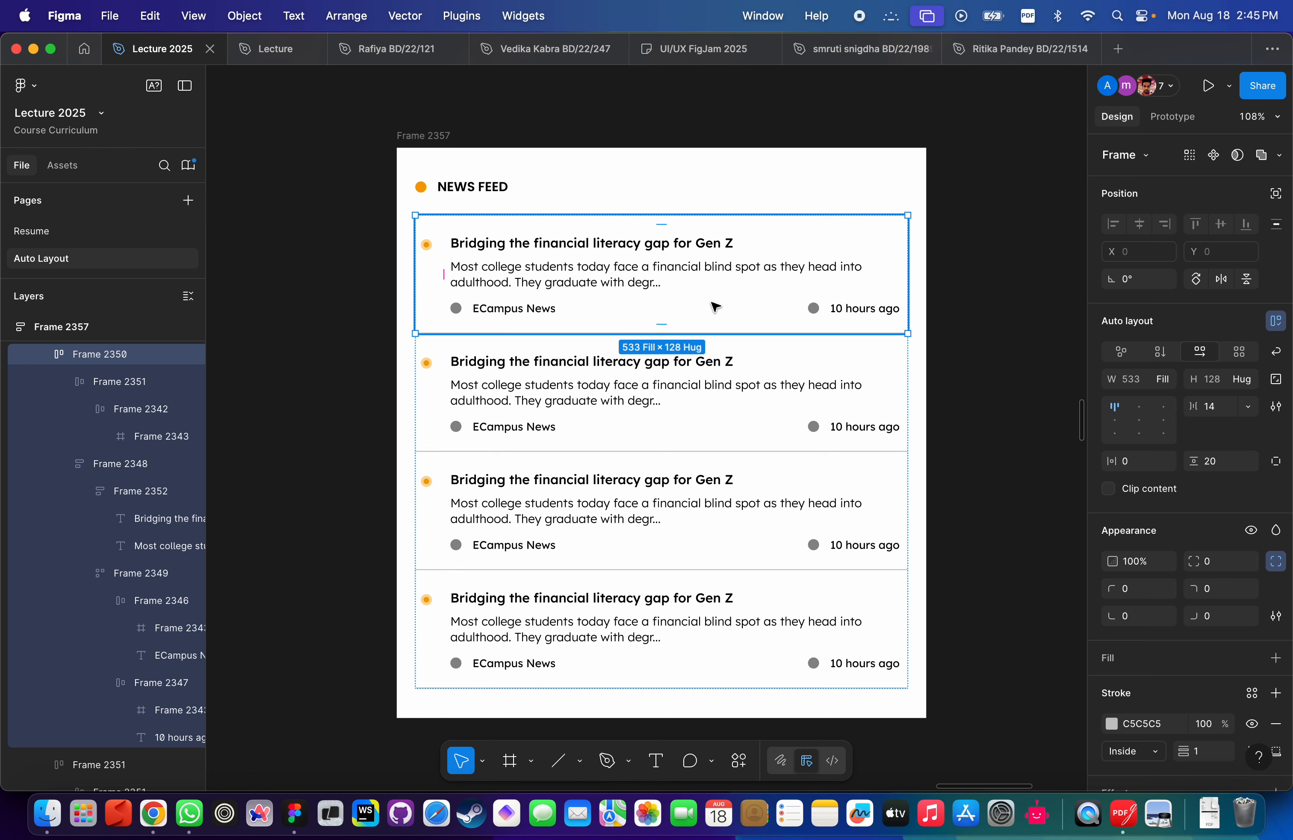
{"action": "scroll", "coordinate": [716, 307], "scroll_direction": "right", "scroll_amount": 4}
{"action": "left_click", "coordinate": [840, 292]}
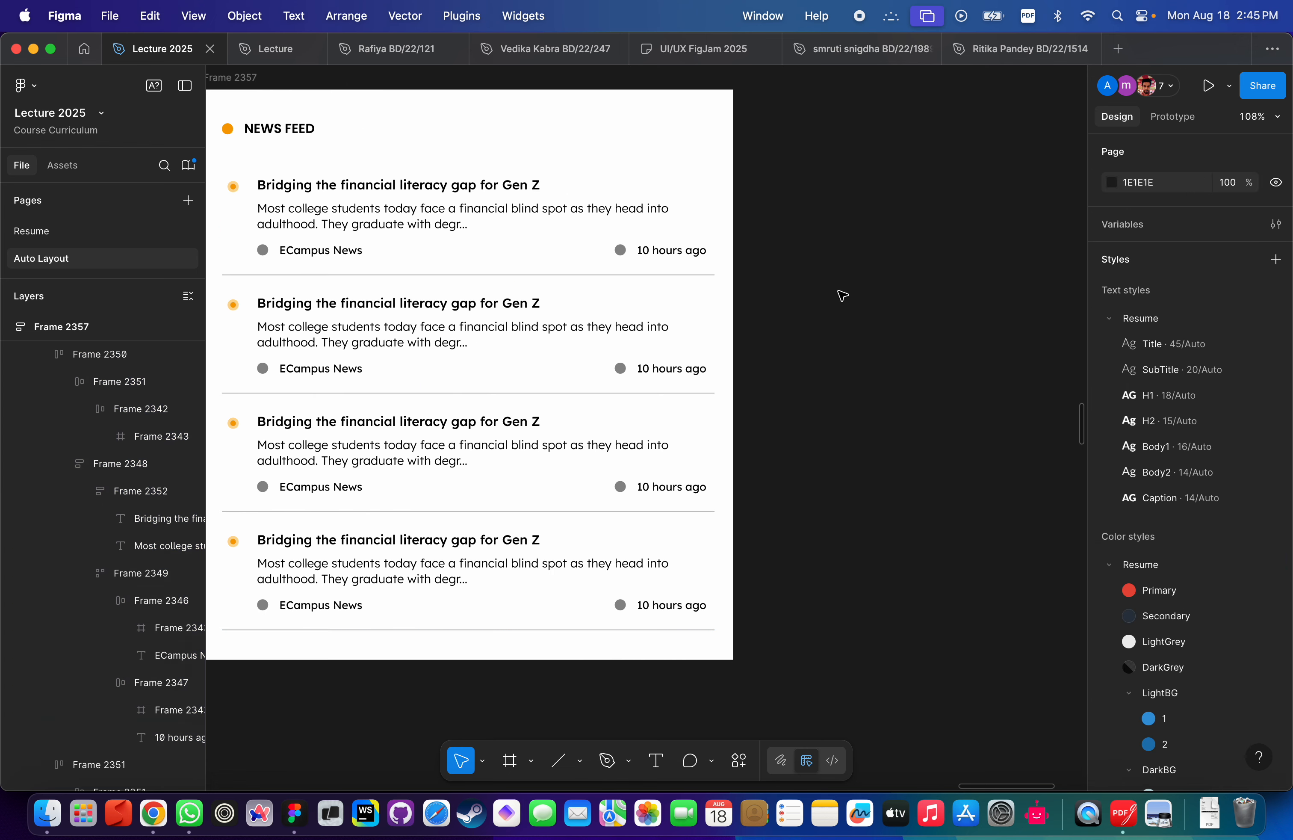
Draw a new frame about 425 high on the empty canvas to the right of the copied news feed card.
{"action": "scroll", "coordinate": [840, 291], "scroll_direction": "down", "scroll_amount": 5}
{"action": "scroll", "coordinate": [512, 204], "scroll_direction": "right", "scroll_amount": 2}
{"action": "scroll", "coordinate": [512, 204], "scroll_direction": "right", "scroll_amount": 3}
{"action": "scroll", "coordinate": [512, 204], "scroll_direction": "down", "scroll_amount": 1}
{"action": "key", "text": "f"}
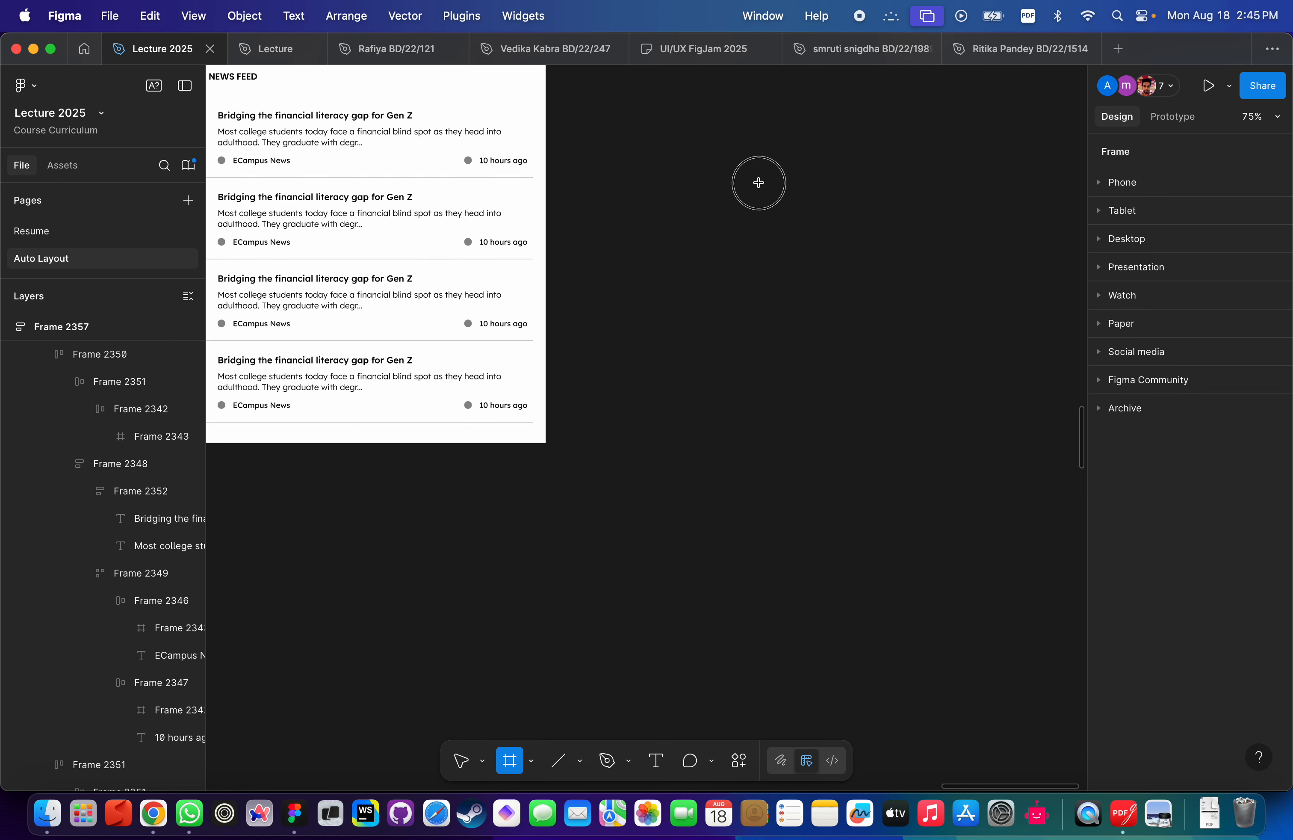
{"action": "left_click_drag", "start_coordinate": [759, 182], "coordinate": [1068, 454]}
{"action": "scroll", "coordinate": [678, 344], "scroll_direction": "down", "scroll_amount": 5}
Place a copy of the first feed item from Frame 2357 inside the new empty frame.
{"action": "left_click", "coordinate": [390, 173]}
{"action": "double_click", "coordinate": [405, 200]}
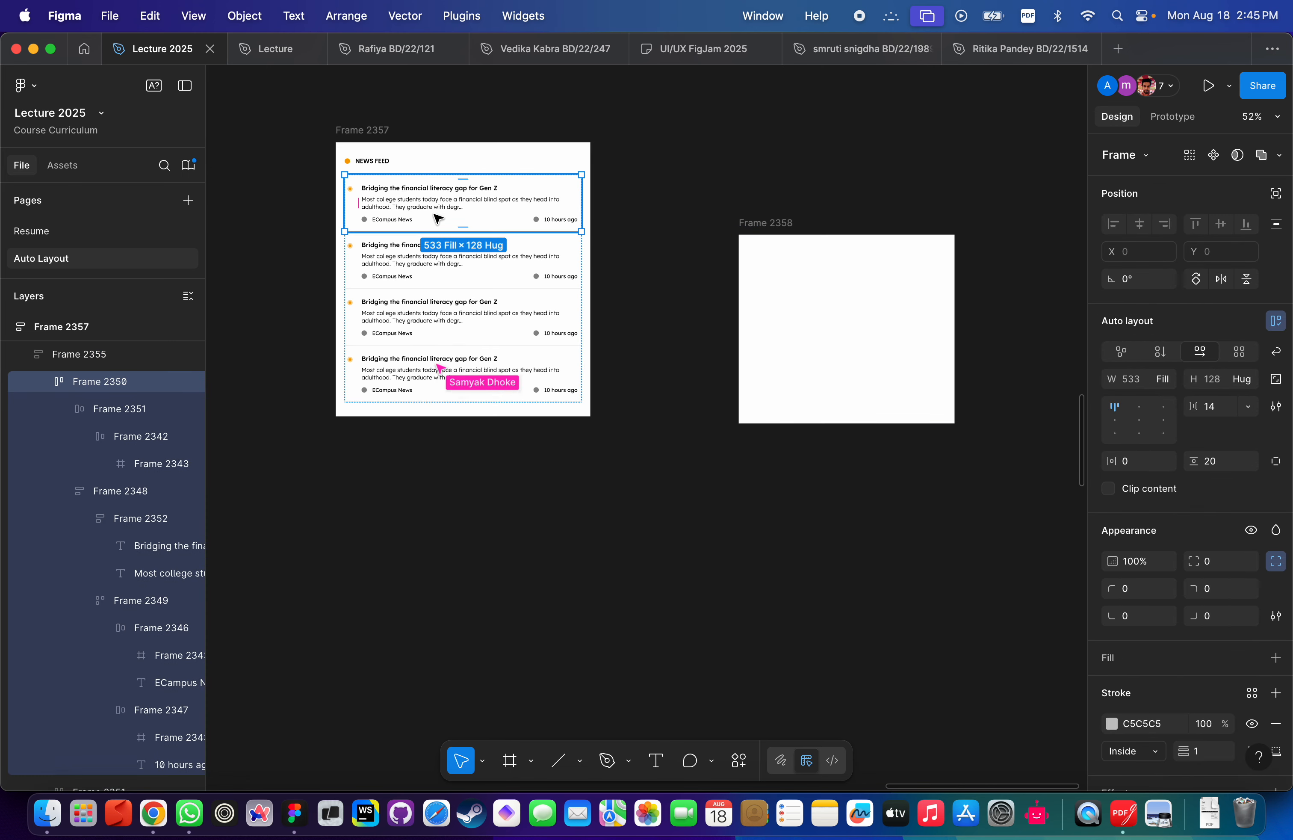
{"action": "scroll", "coordinate": [392, 186], "scroll_direction": "up", "scroll_amount": 3}
{"action": "scroll", "coordinate": [391, 186], "scroll_direction": "up", "scroll_amount": 5}
{"action": "scroll", "coordinate": [392, 184], "scroll_direction": "down", "scroll_amount": 3}
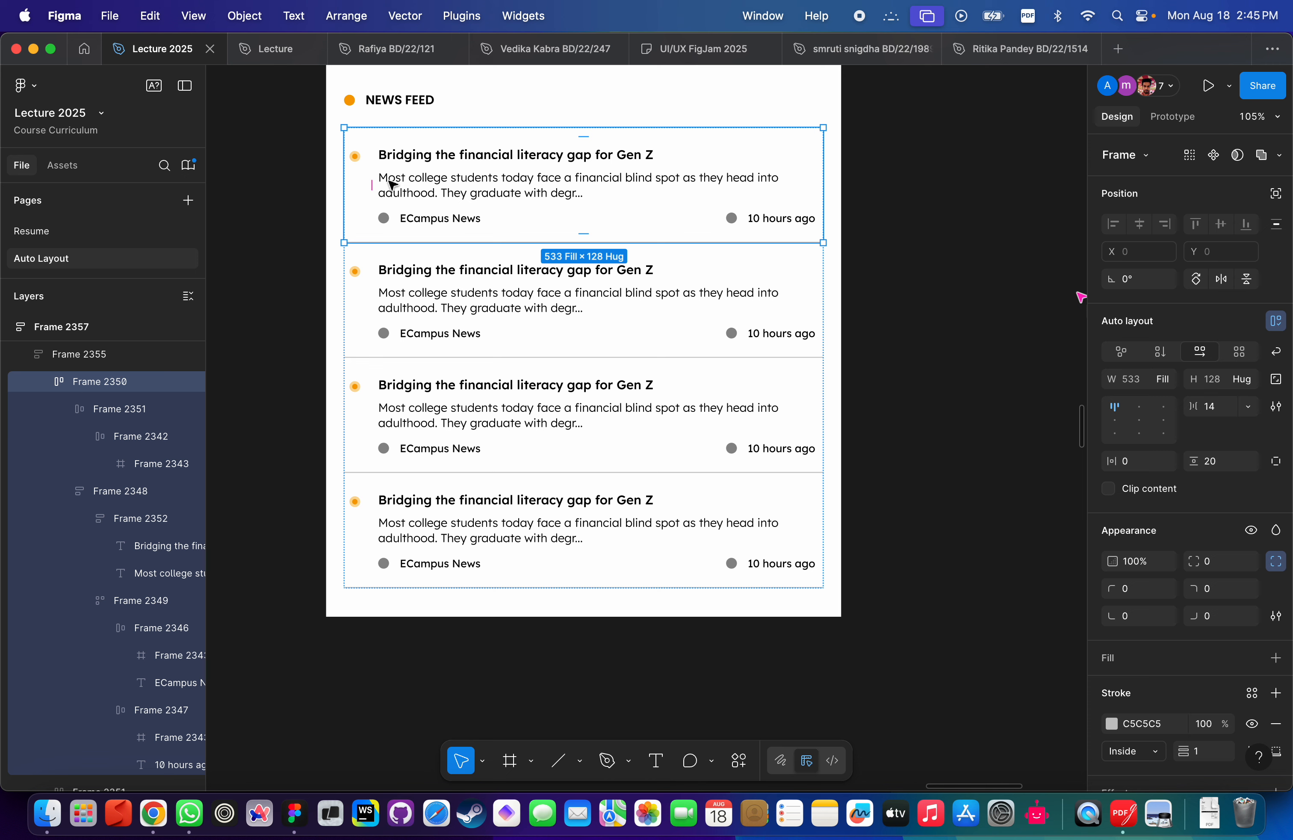
{"action": "scroll", "coordinate": [392, 185], "scroll_direction": "down", "scroll_amount": 5}
{"action": "left_click", "coordinate": [434, 188]}
{"action": "left_click_drag", "start_coordinate": [435, 188], "coordinate": [745, 280]}
Widen Frame 2358 to 1101 so it has room around the feed item.
{"action": "scroll", "coordinate": [745, 273], "scroll_direction": "down", "scroll_amount": 3}
{"action": "left_click", "coordinate": [740, 232]}
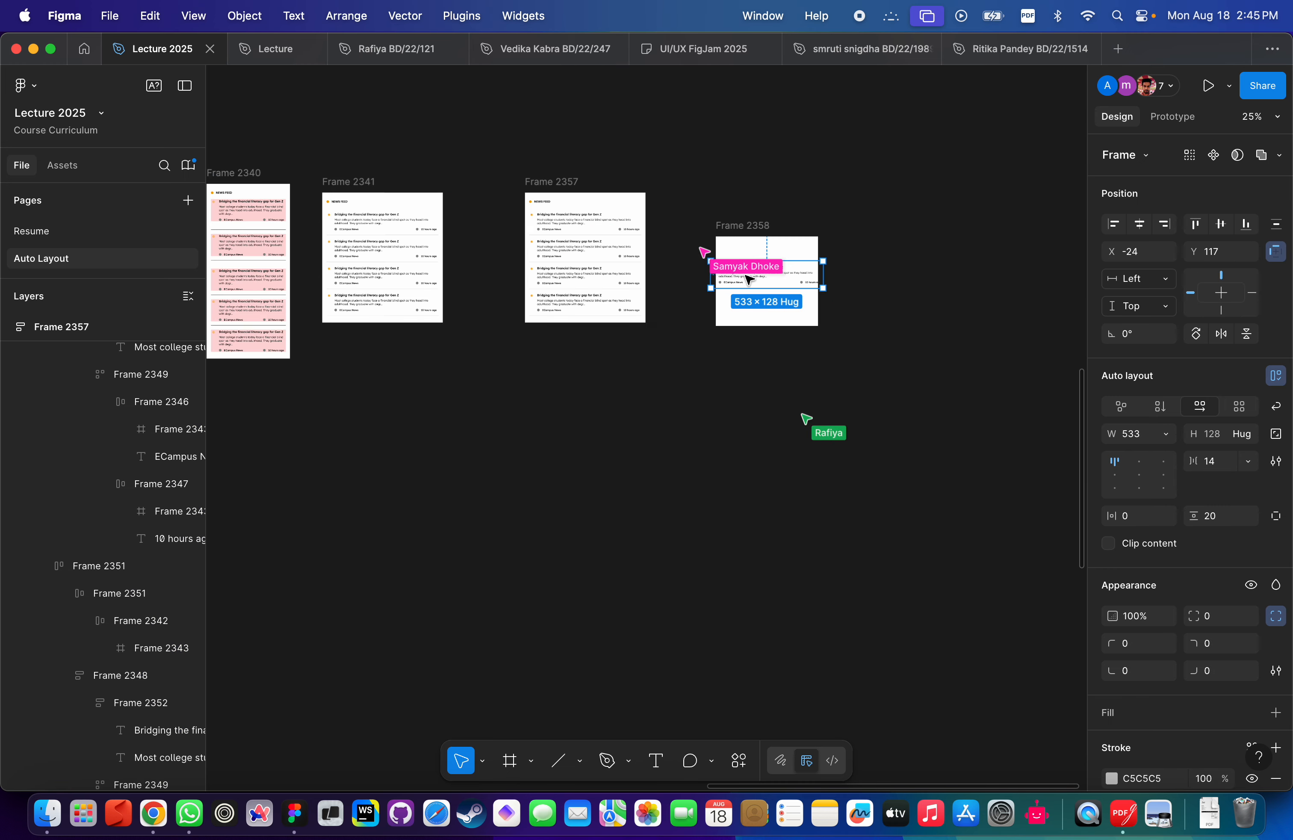
{"action": "left_click_drag", "start_coordinate": [818, 256], "coordinate": [949, 249]}
{"action": "scroll", "coordinate": [823, 256], "scroll_direction": "up", "scroll_amount": 3}
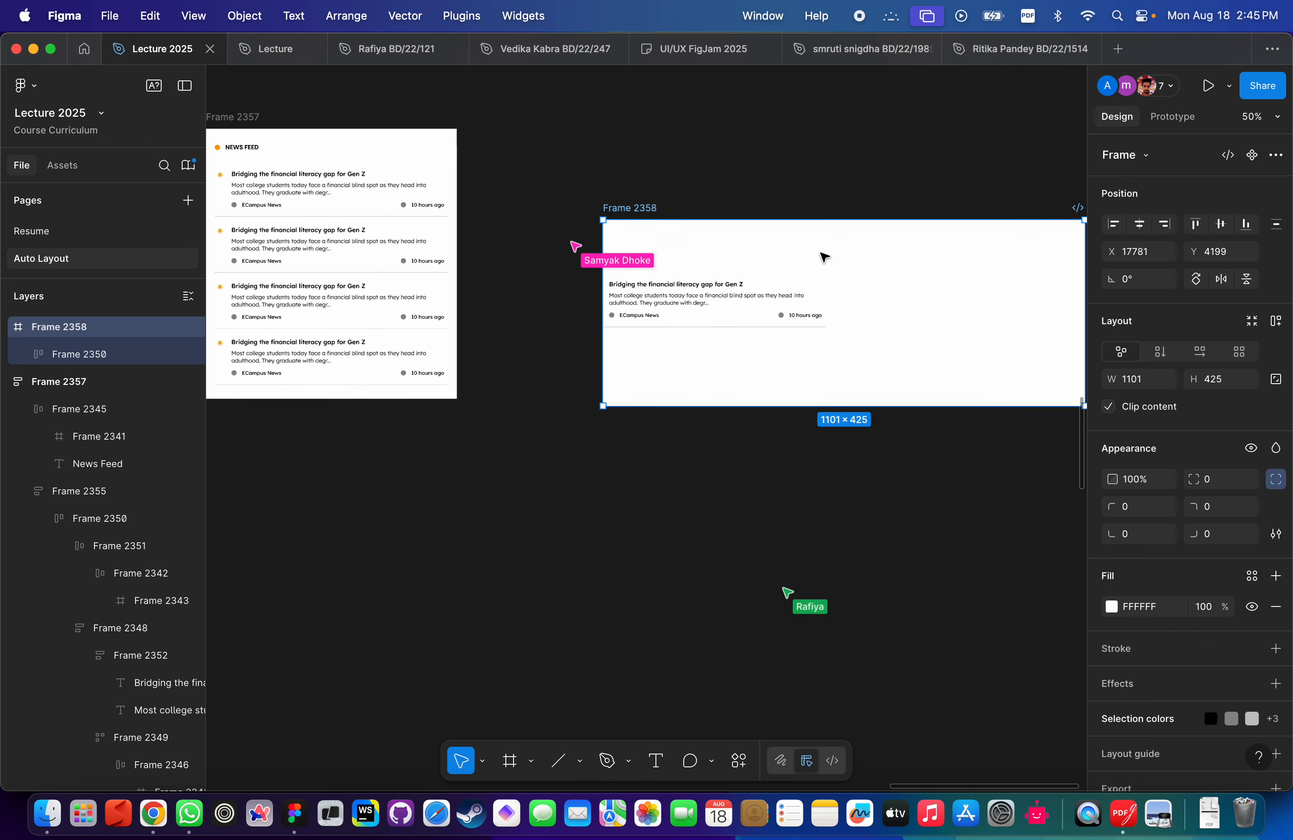
Position the feed item at X 113, Y 115 inside Frame 2358 and narrow it to 445.
{"action": "left_click_drag", "start_coordinate": [736, 291], "coordinate": [765, 280]}
{"action": "scroll", "coordinate": [865, 297], "scroll_direction": "up", "scroll_amount": 3}
{"action": "scroll", "coordinate": [736, 312], "scroll_direction": "up", "scroll_amount": 2}
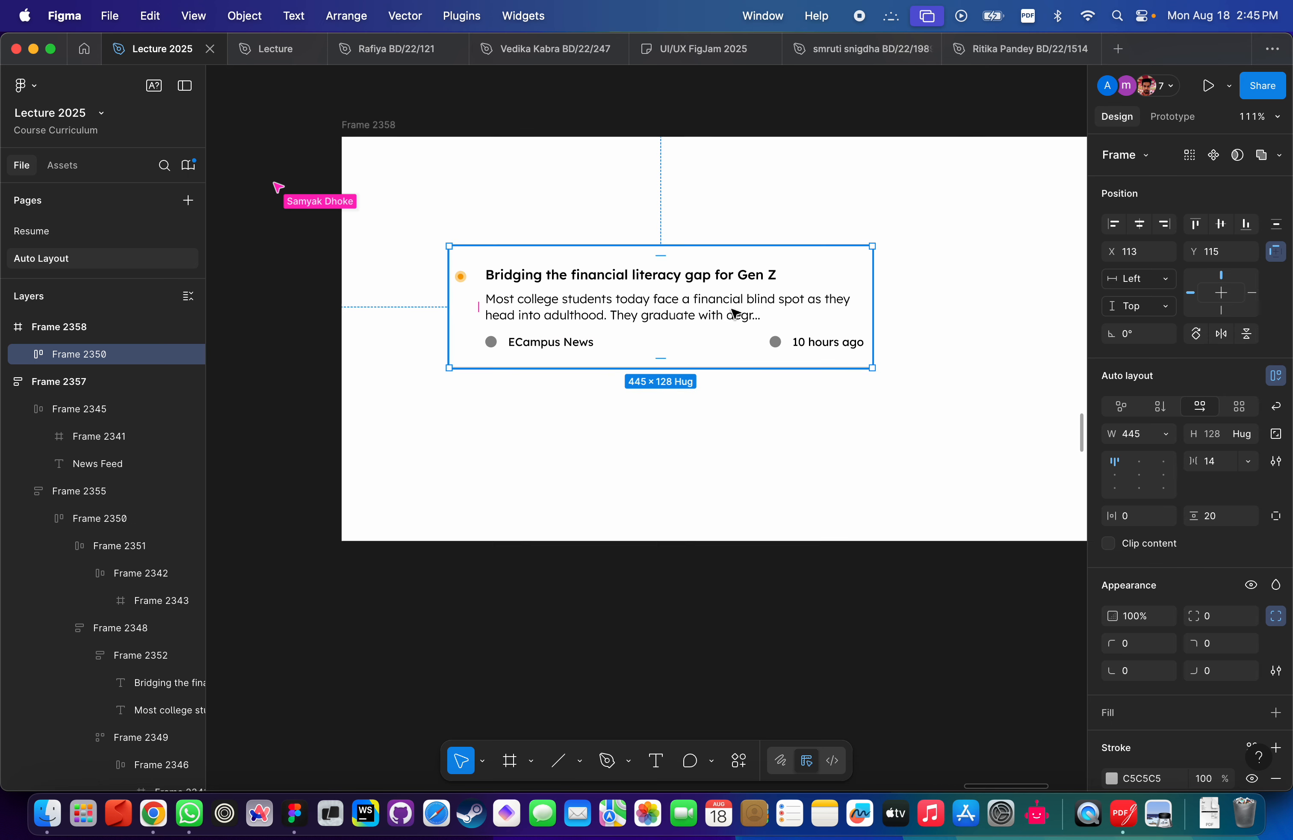
{"action": "scroll", "coordinate": [736, 312], "scroll_direction": "down", "scroll_amount": 3}
{"action": "scroll", "coordinate": [736, 312], "scroll_direction": "up", "scroll_amount": 2}
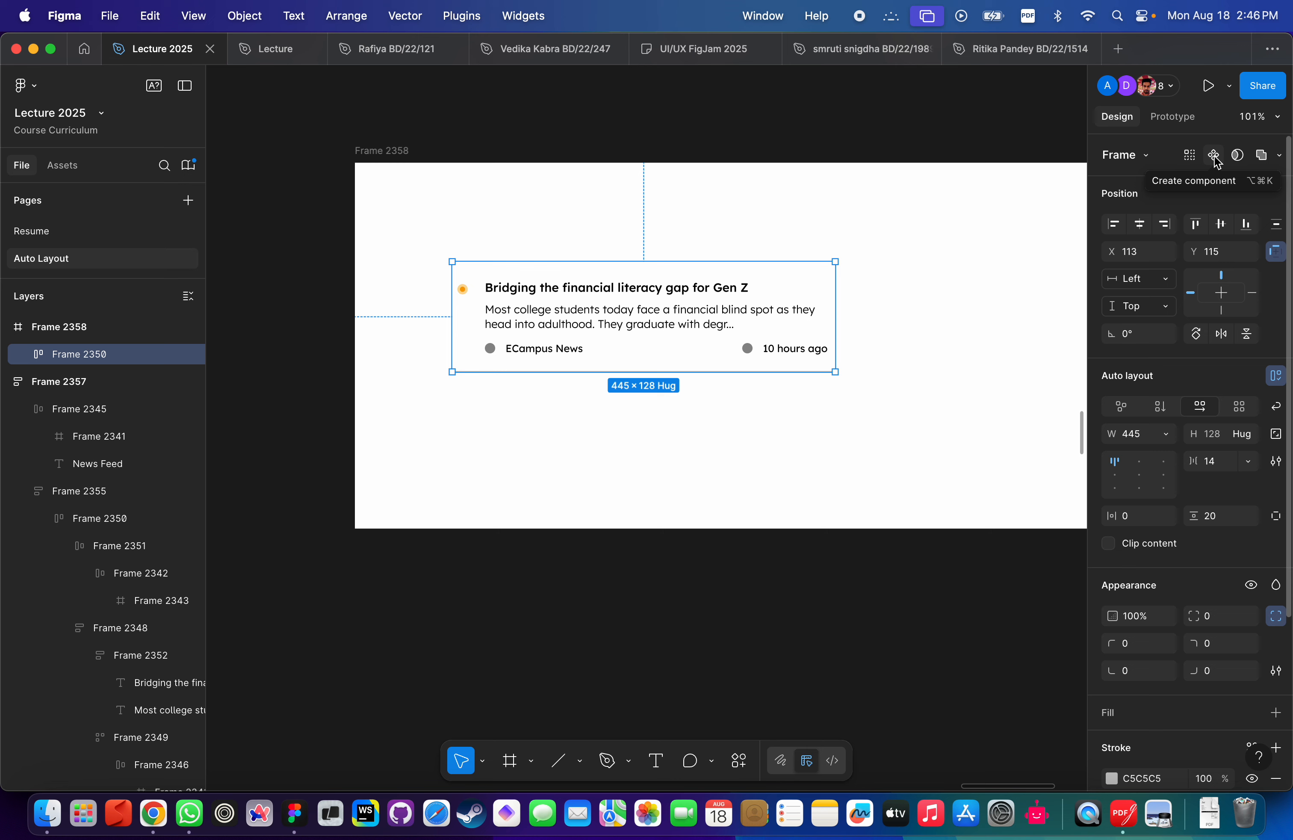
Turn the feed item in Frame 2358 into a component and look over its structure.
{"action": "left_click", "coordinate": [1215, 157]}
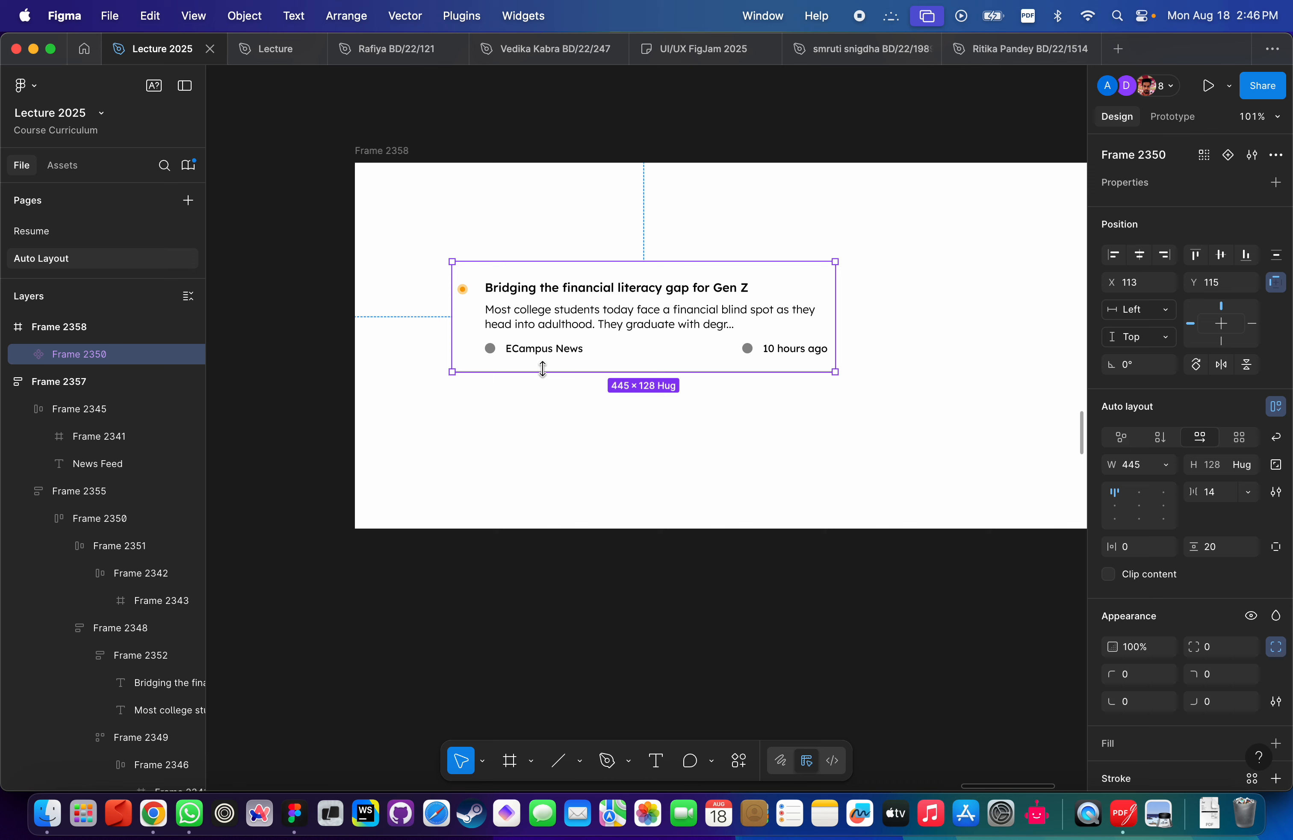
{"action": "left_click", "coordinate": [357, 402]}
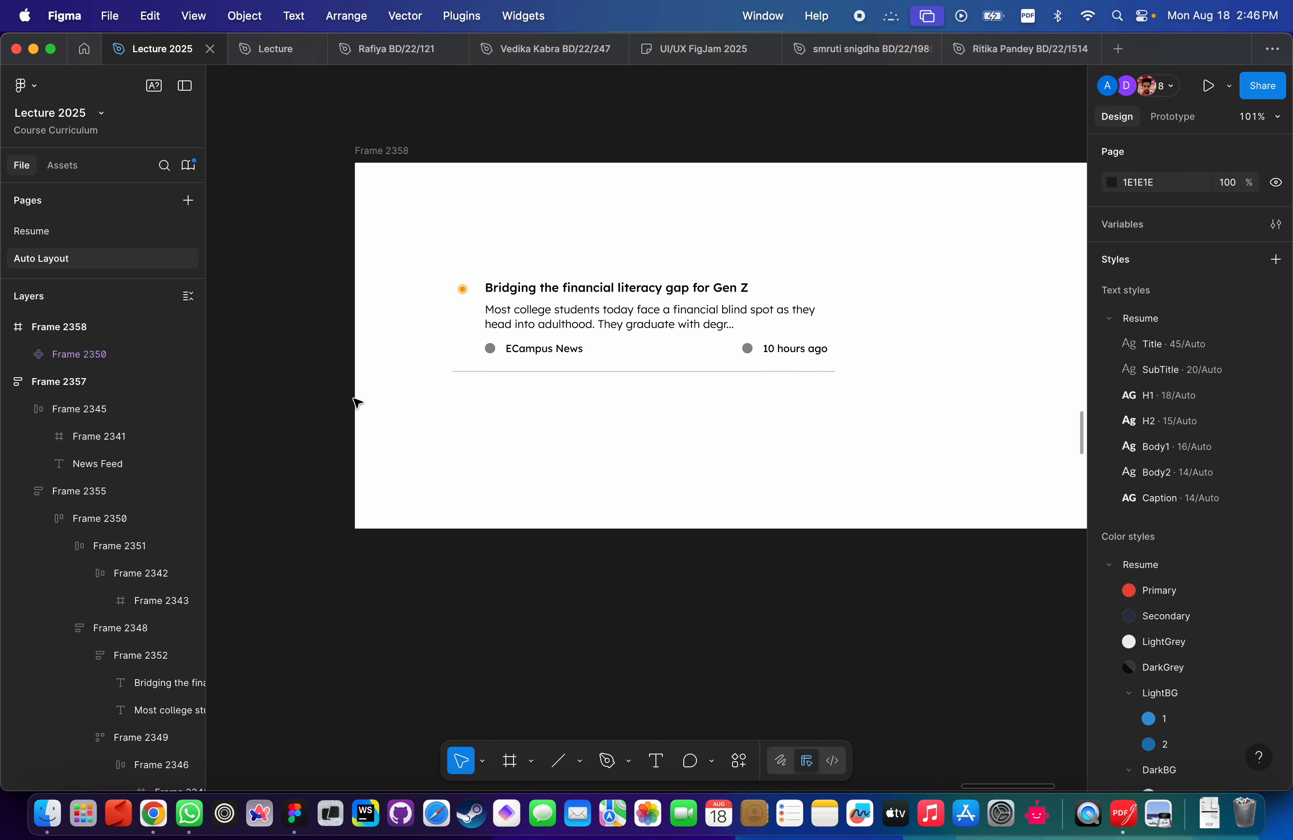
{"action": "left_click", "coordinate": [507, 321]}
{"action": "scroll", "coordinate": [457, 308], "scroll_direction": "up", "scroll_amount": 3}
{"action": "key", "text": "Escape"}
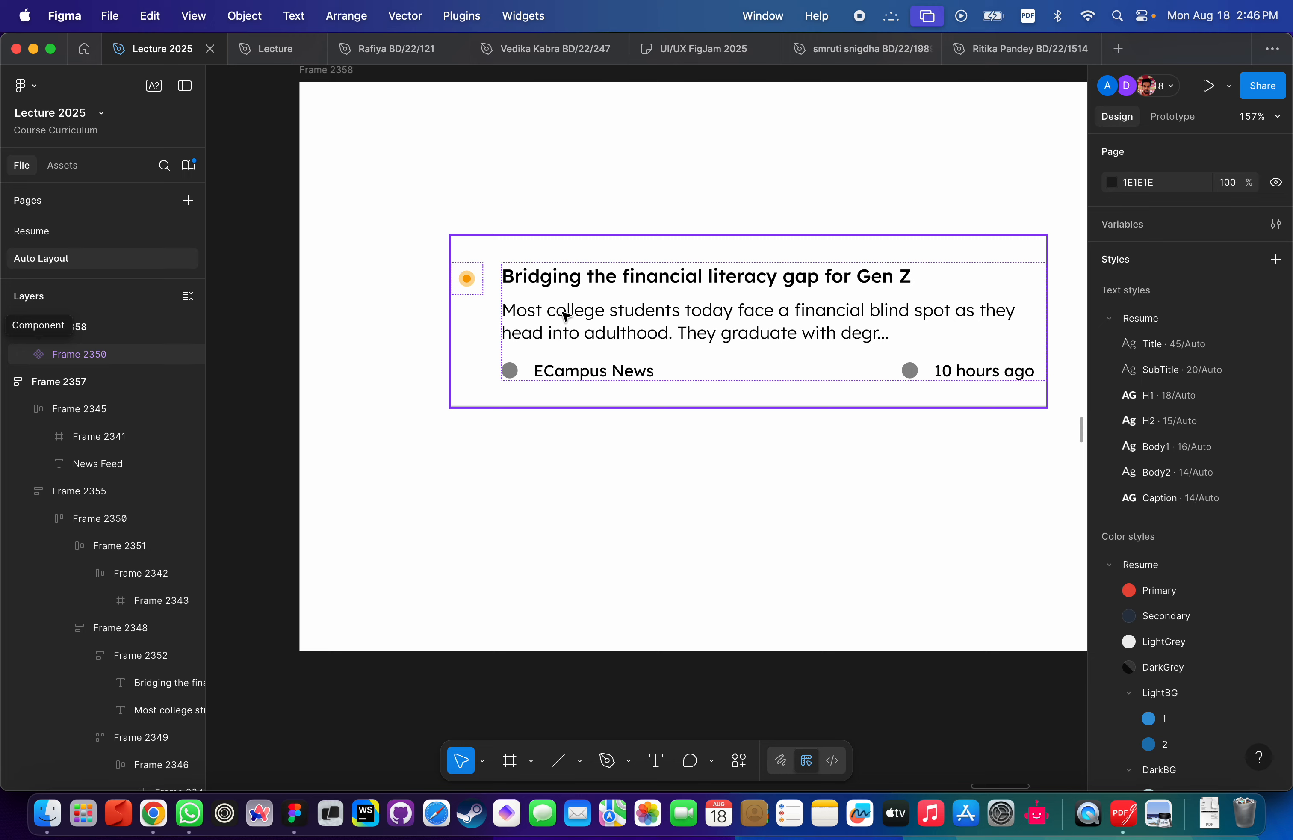
Place an instance of the feed item component directly below it at Y 262 and compare both in the layers.
{"action": "scroll", "coordinate": [566, 310], "scroll_direction": "down", "scroll_amount": 3}
{"action": "left_click", "coordinate": [451, 243]}
{"action": "scroll", "coordinate": [609, 240], "scroll_direction": "down", "scroll_amount": 2}
{"action": "left_click_drag", "start_coordinate": [594, 231], "coordinate": [596, 358]}
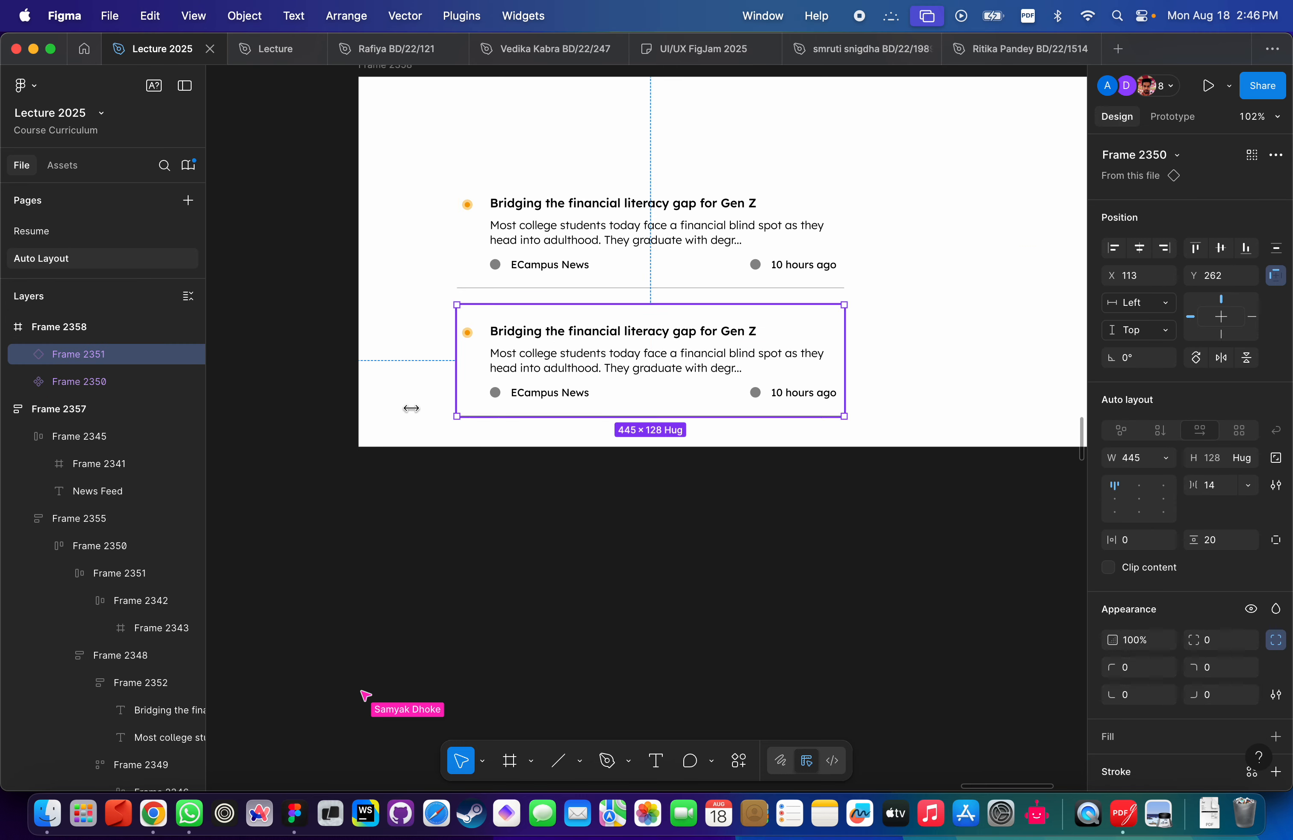
{"action": "left_click", "coordinate": [335, 462]}
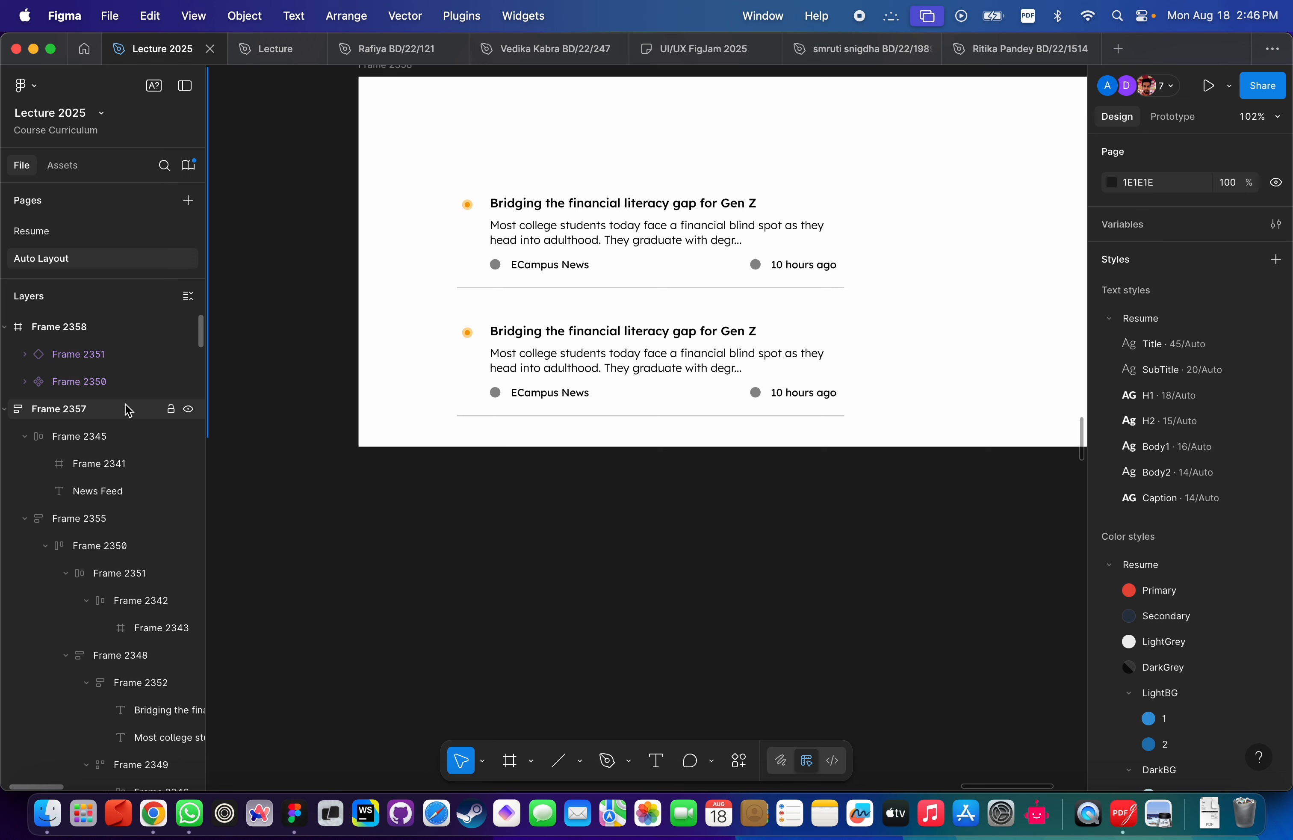
{"action": "left_click", "coordinate": [61, 386]}
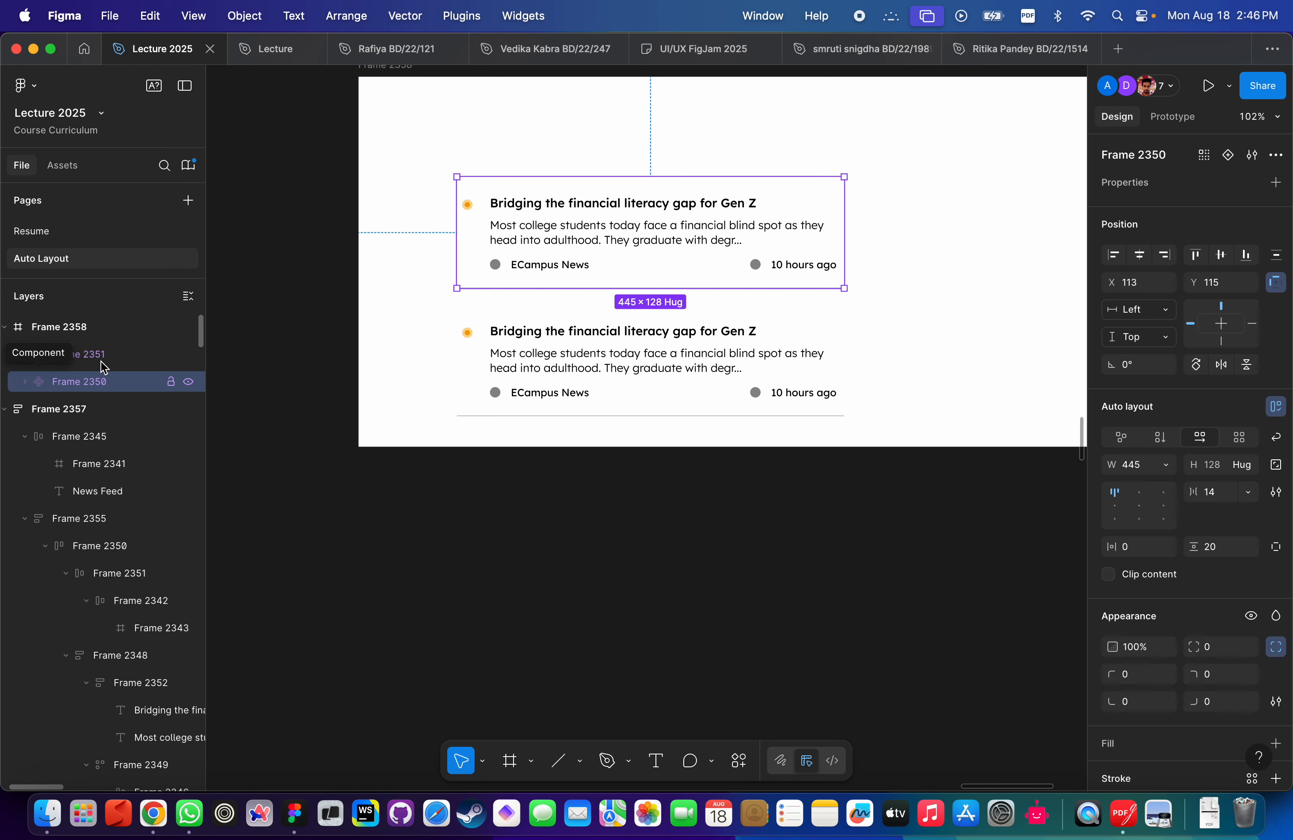
{"action": "left_click", "coordinate": [85, 354]}
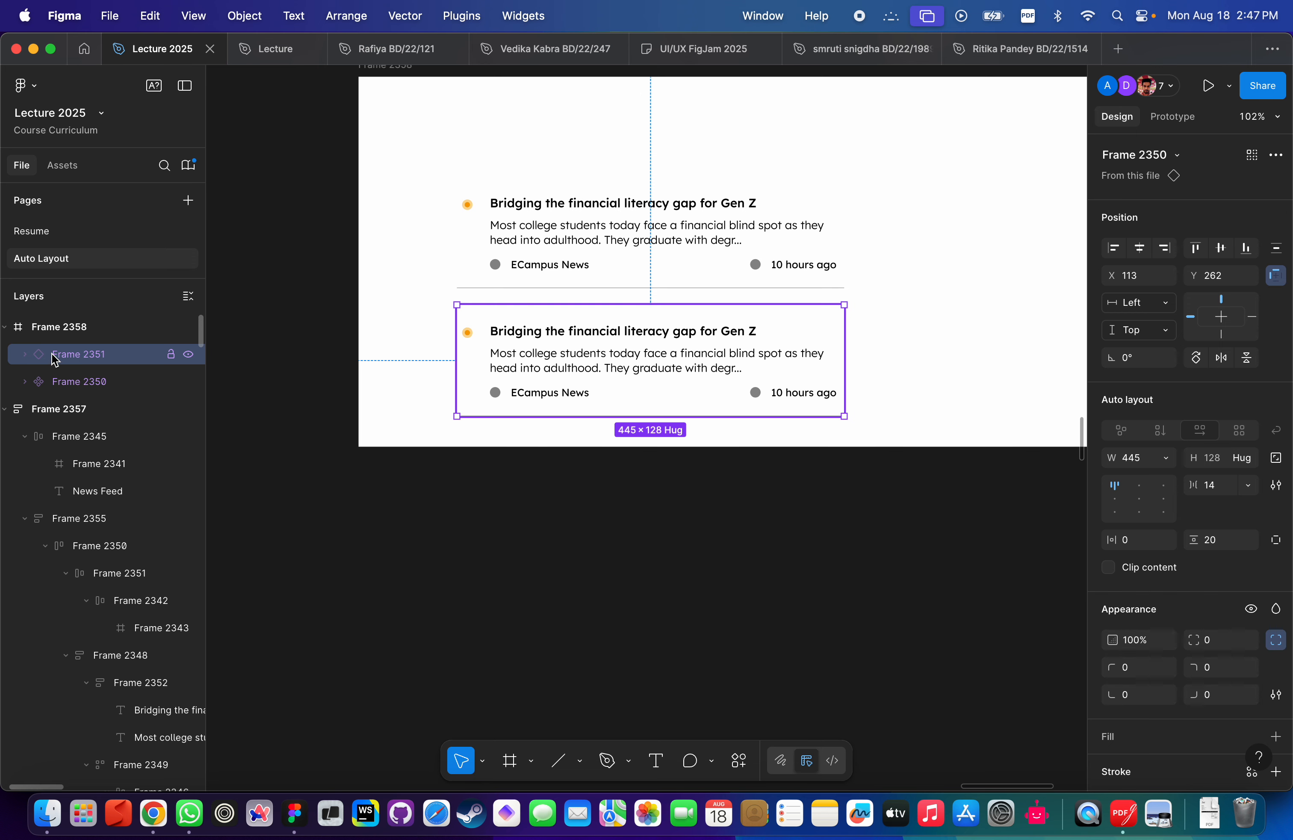
Extend Frame 2358's height to 809 and add two more feed item instances below, the last at X 113, Y 582.
{"action": "scroll", "coordinate": [773, 415], "scroll_direction": "down", "scroll_amount": 5}
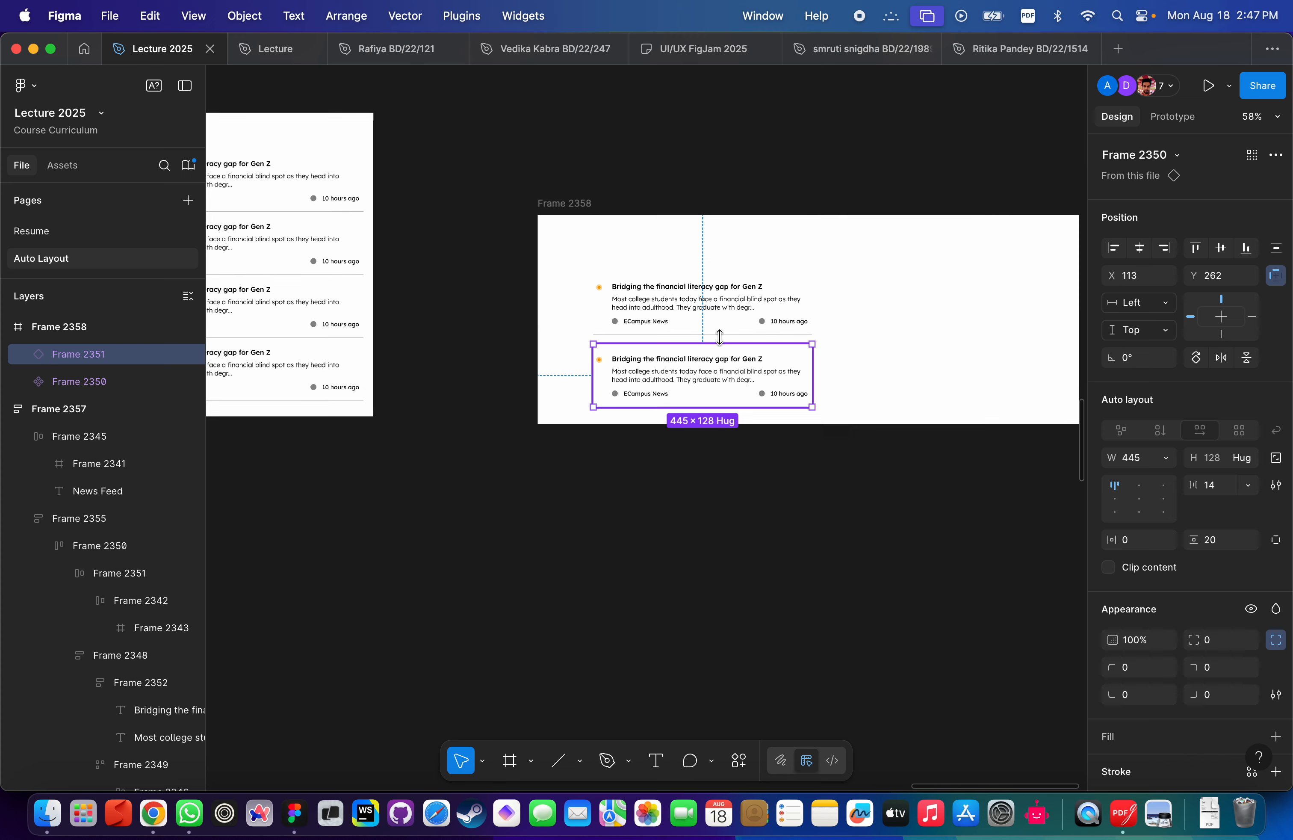
{"action": "key", "text": "shift+Return"}
{"action": "left_click_drag", "start_coordinate": [913, 424], "coordinate": [912, 612]}
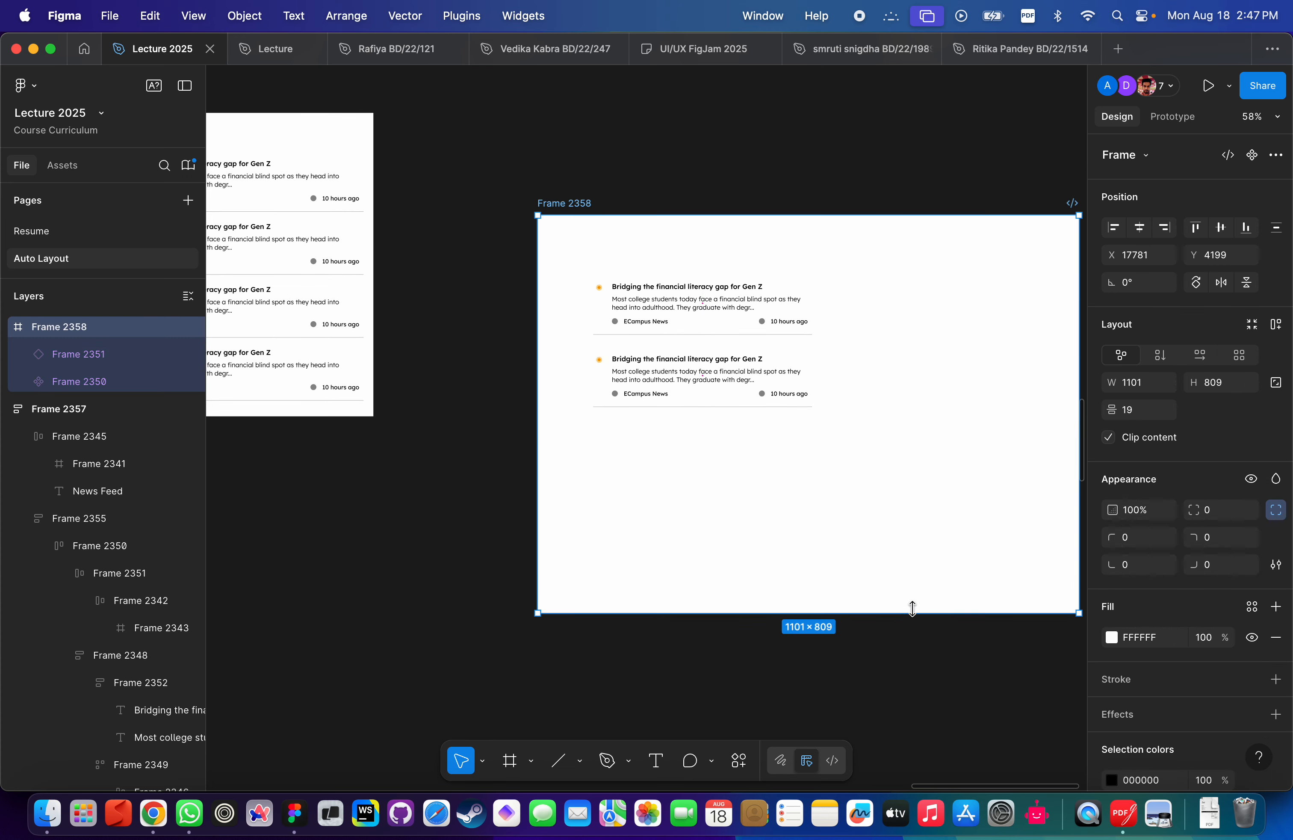
{"action": "left_click", "coordinate": [651, 384]}
{"action": "left_click_drag", "start_coordinate": [652, 384], "coordinate": [661, 531]}
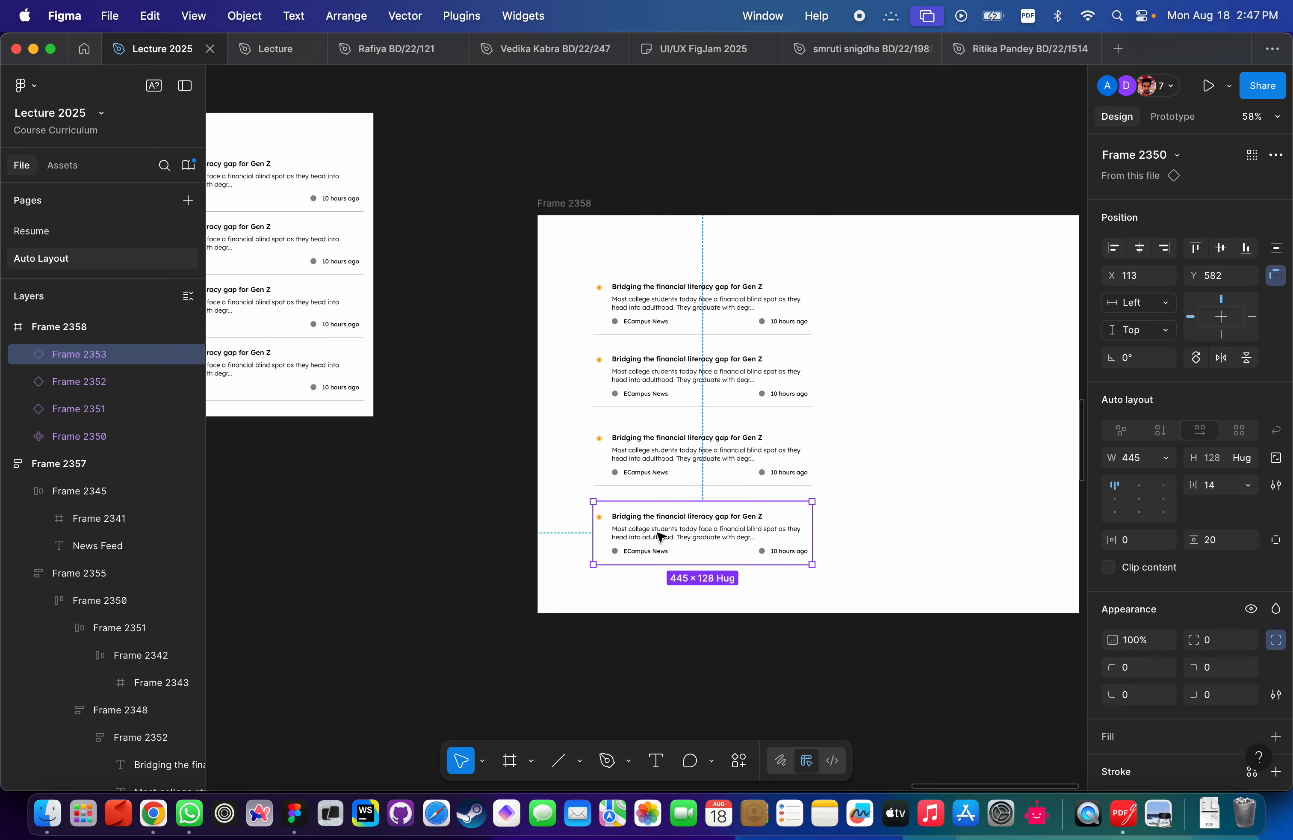
Set the horizontal gap of the main component's source and time row to 12 and check the instances.
{"action": "scroll", "coordinate": [687, 520], "scroll_direction": "up", "scroll_amount": 5}
{"action": "left_click", "coordinate": [678, 202]}
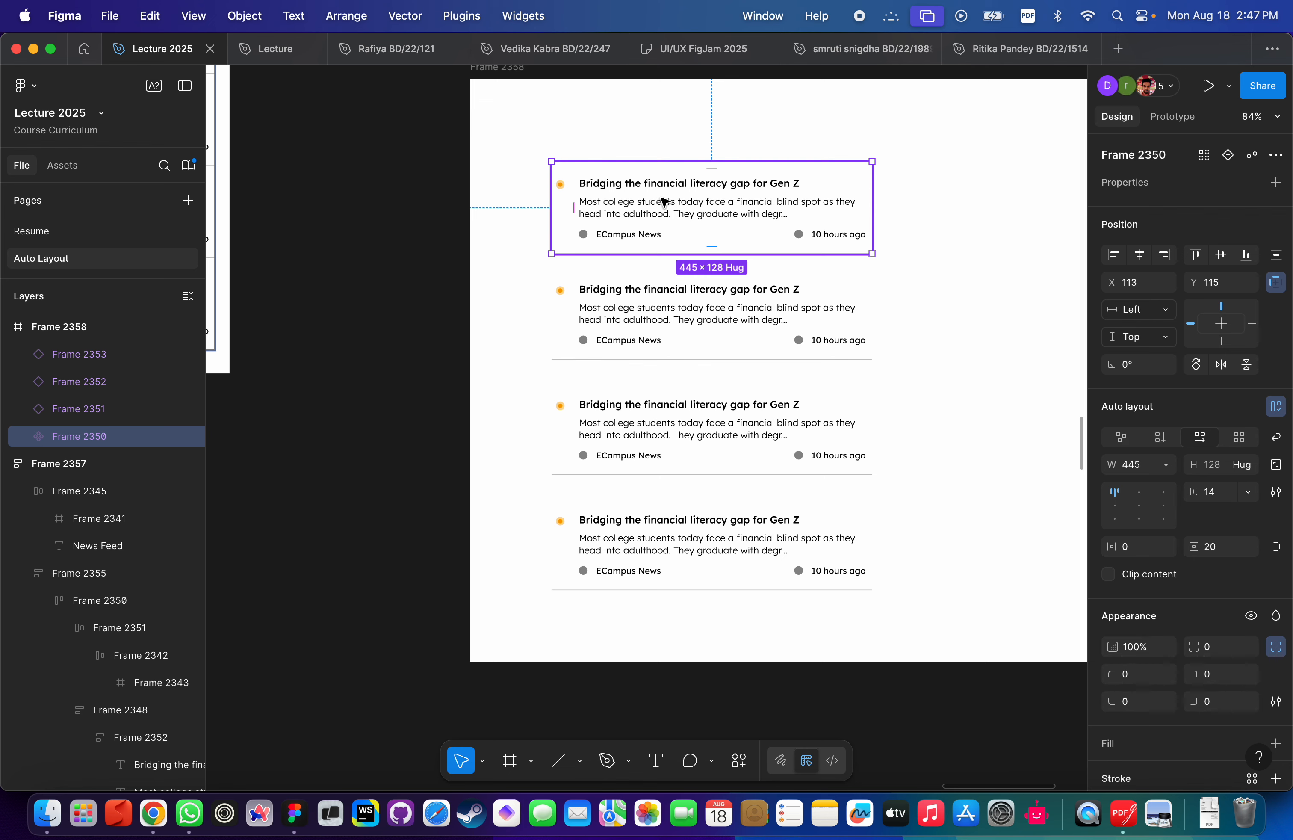
{"action": "scroll", "coordinate": [674, 197], "scroll_direction": "up", "scroll_amount": 2}
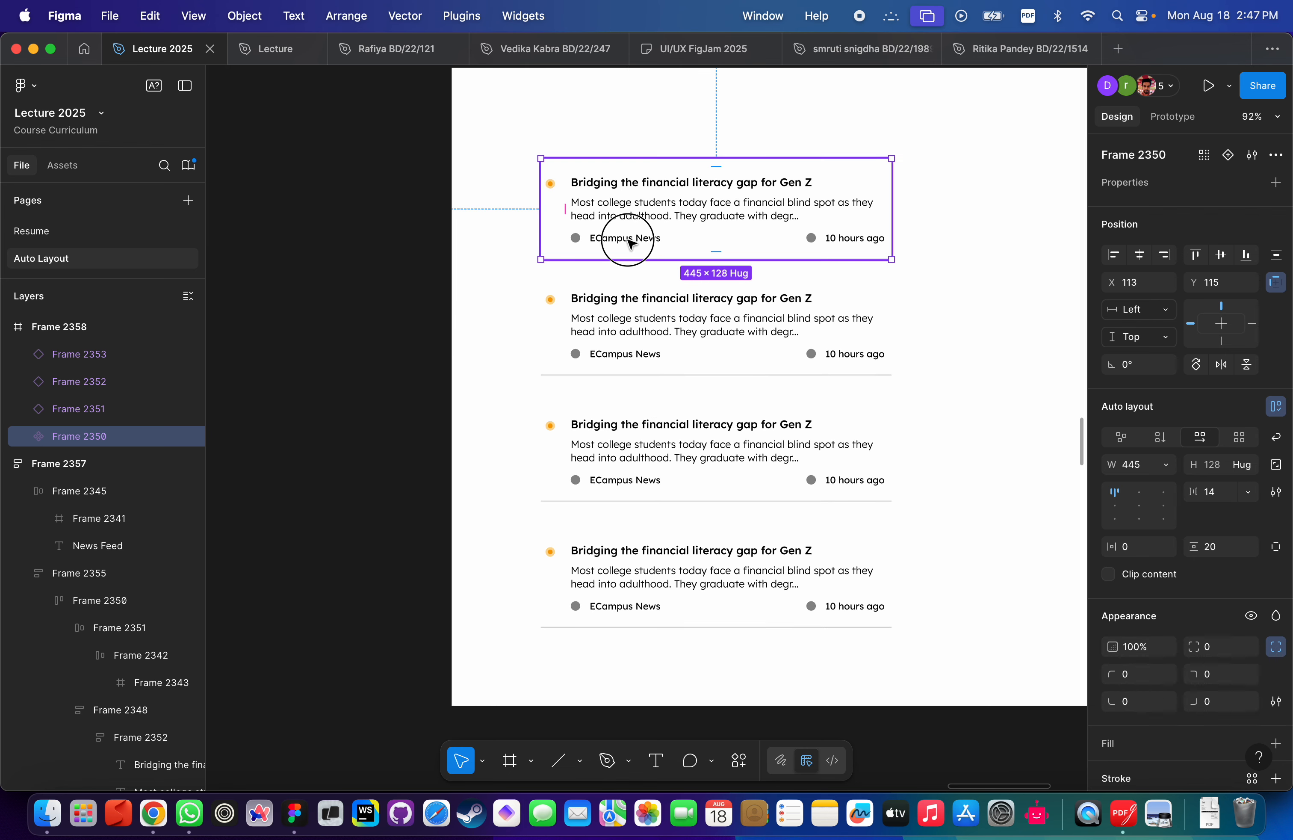
{"action": "double_click", "coordinate": [613, 240]}
{"action": "scroll", "coordinate": [613, 241], "scroll_direction": "up", "scroll_amount": 4}
{"action": "scroll", "coordinate": [613, 243], "scroll_direction": "up", "scroll_amount": 5}
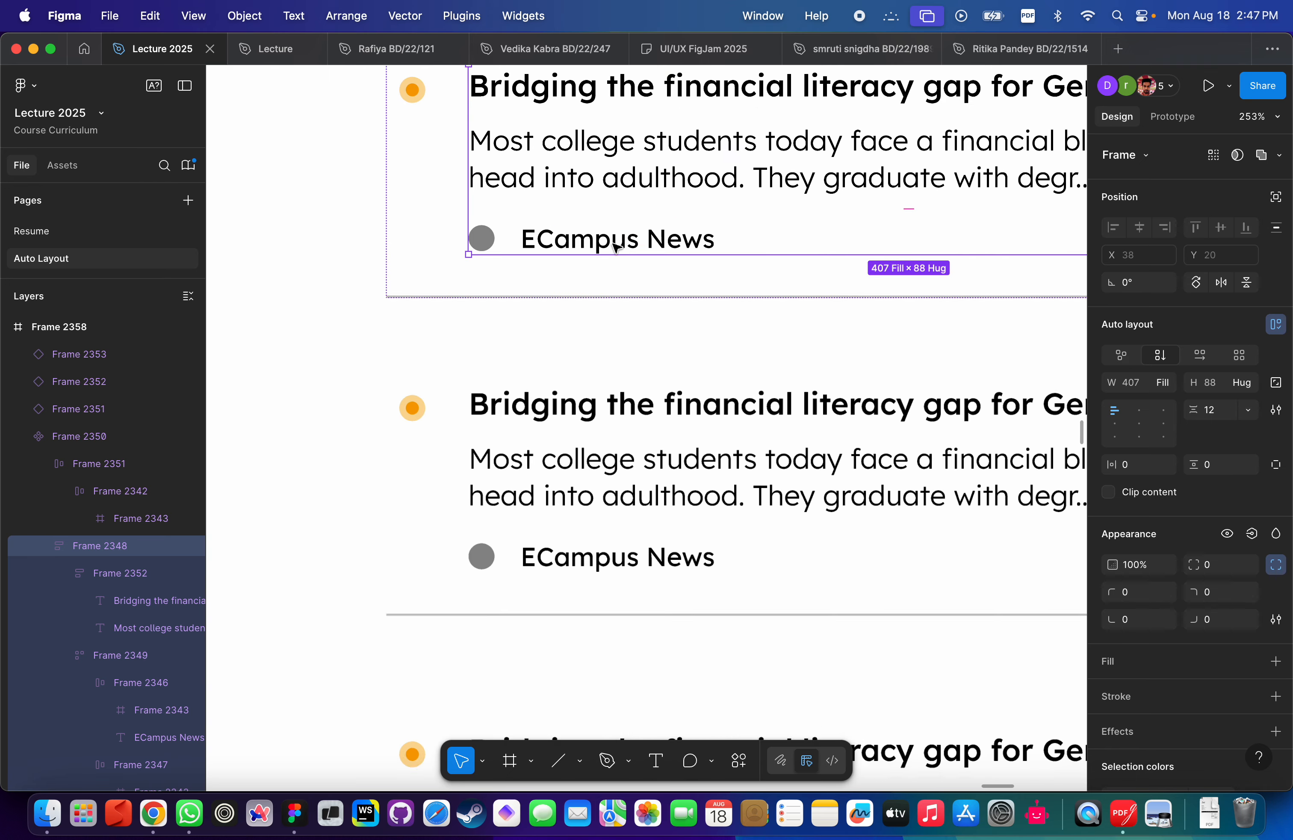
{"action": "double_click", "coordinate": [867, 294]}
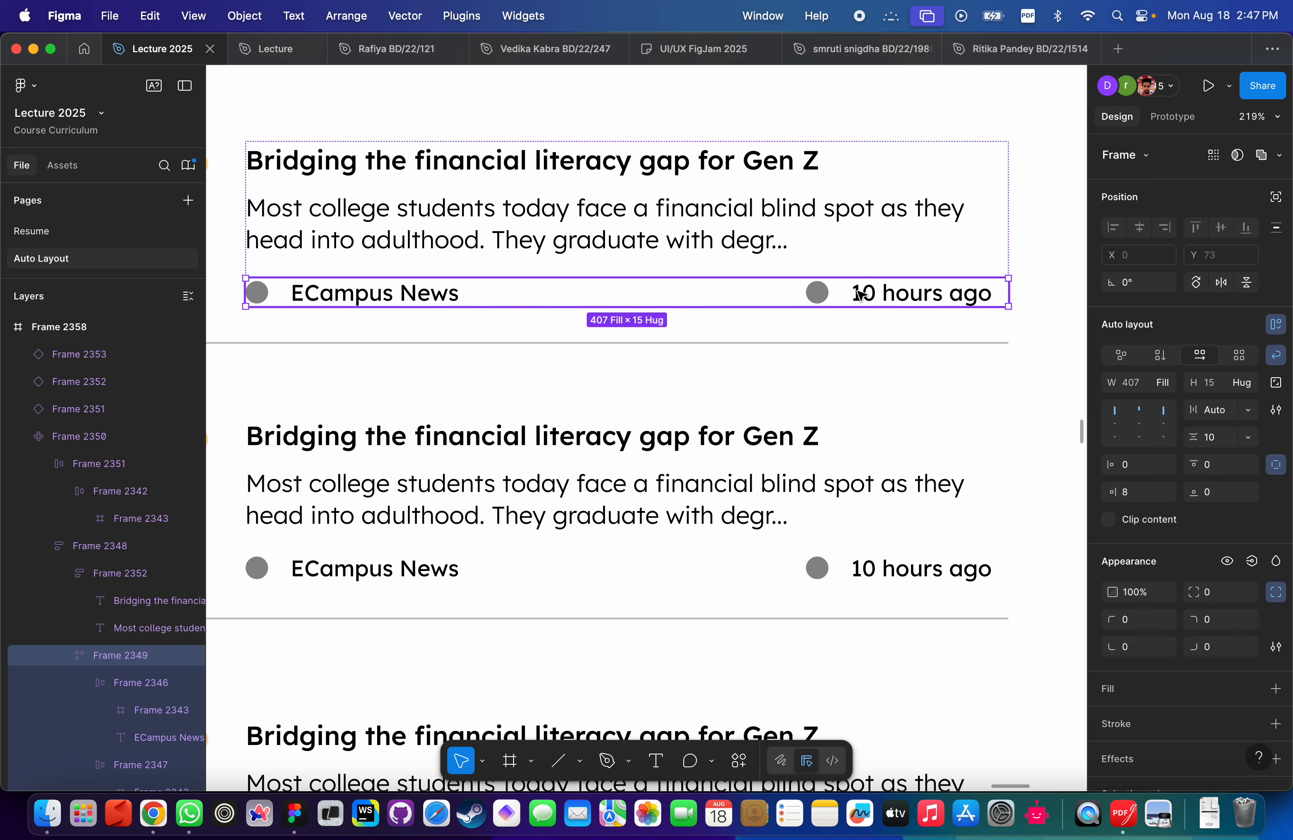
{"action": "left_click", "coordinate": [1219, 410]}
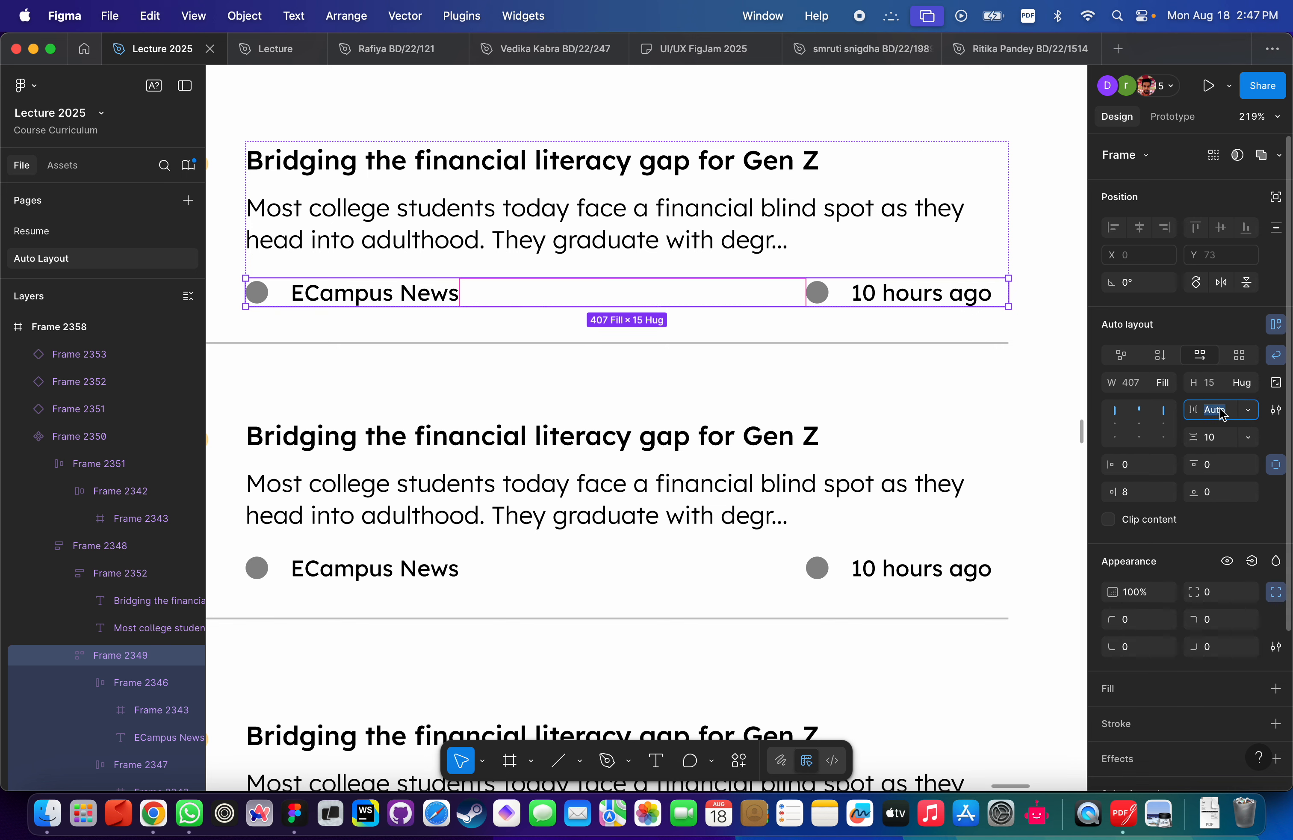
{"action": "type", "text": "12"}
{"action": "key", "text": "Return"}
{"action": "scroll", "coordinate": [816, 483], "scroll_direction": "down", "scroll_amount": 5}
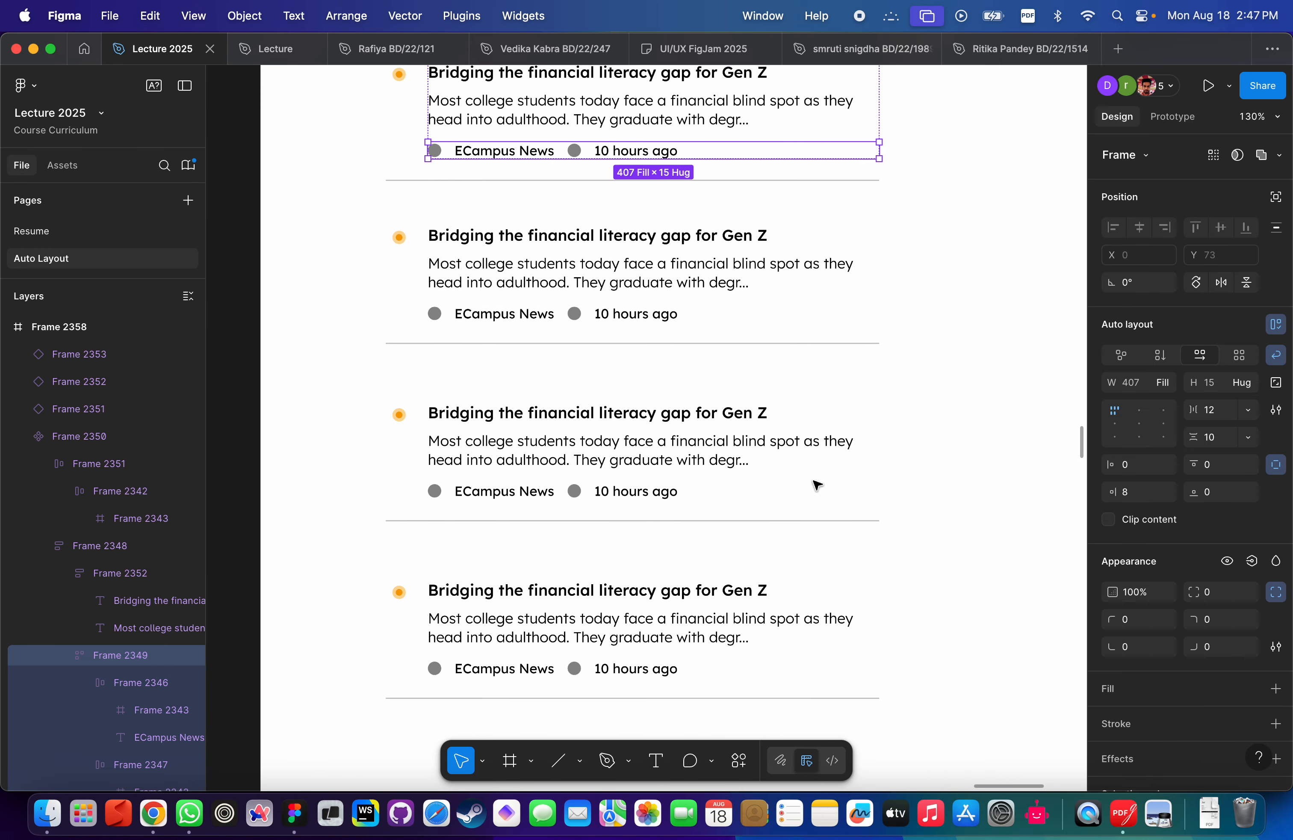
{"action": "scroll", "coordinate": [816, 483], "scroll_direction": "down", "scroll_amount": 3}
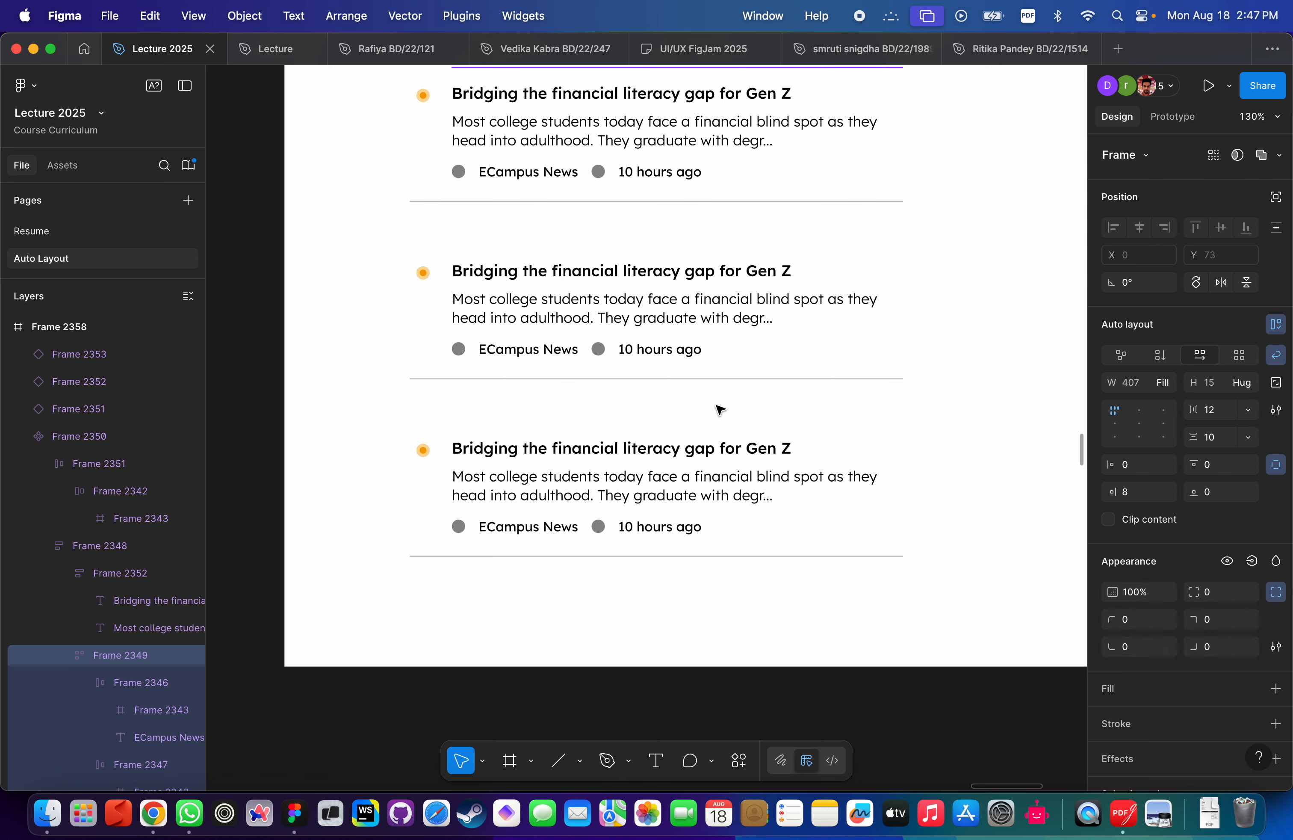
Deselect the source and time row and review all four feed items in Frame 2358.
{"action": "scroll", "coordinate": [720, 409], "scroll_direction": "down", "scroll_amount": 5}
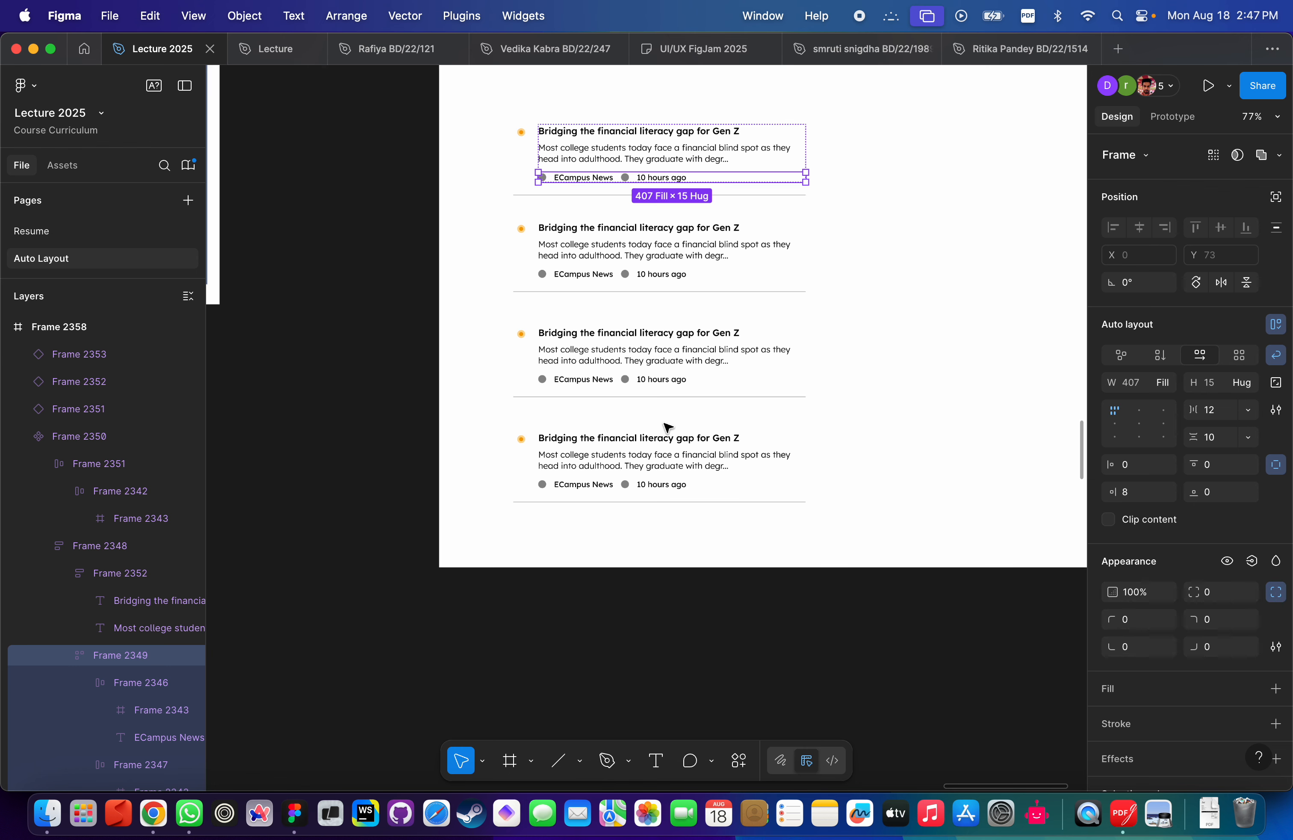
{"action": "key", "text": "Escape"}
{"action": "scroll", "coordinate": [629, 246], "scroll_direction": "down", "scroll_amount": 3}
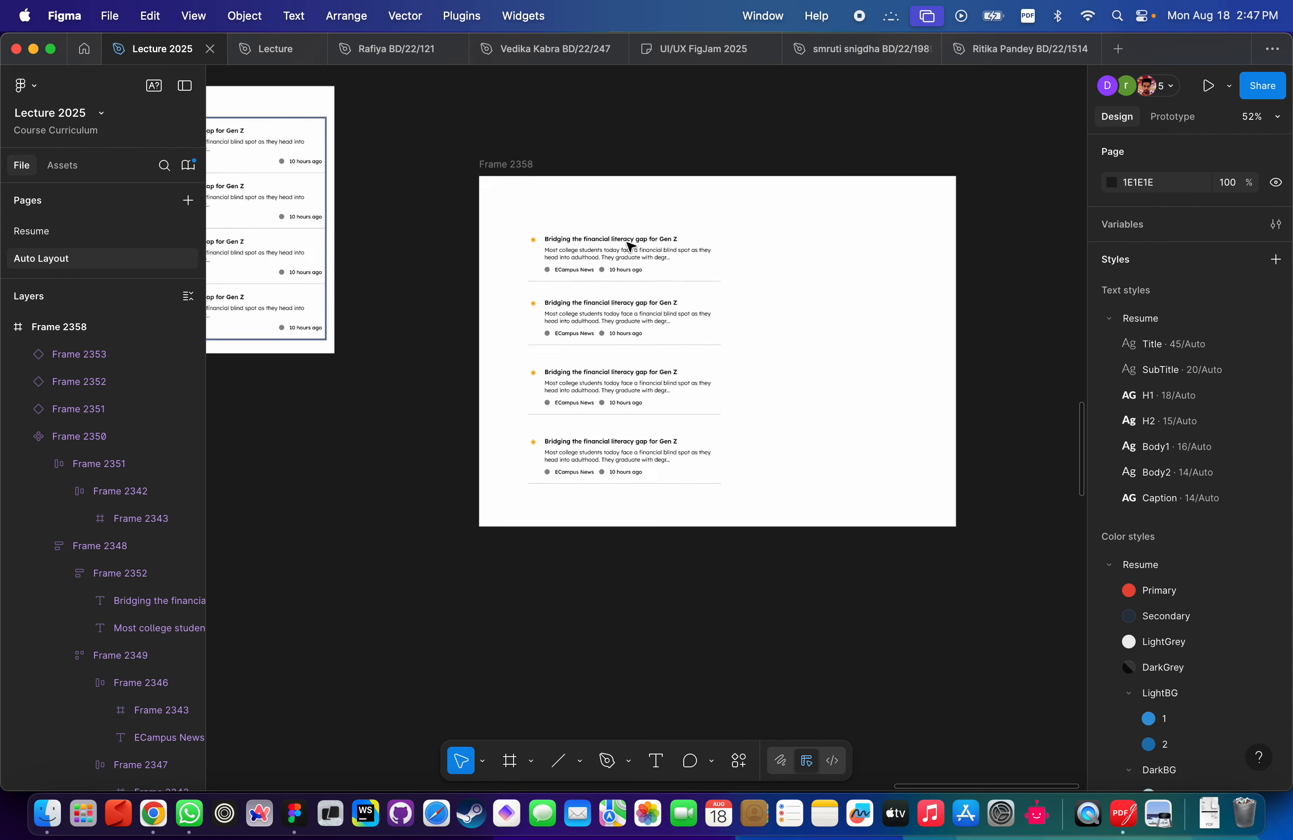
{"action": "scroll", "coordinate": [621, 256], "scroll_direction": "up", "scroll_amount": 6}
{"action": "scroll", "coordinate": [622, 260], "scroll_direction": "down", "scroll_amount": 3}
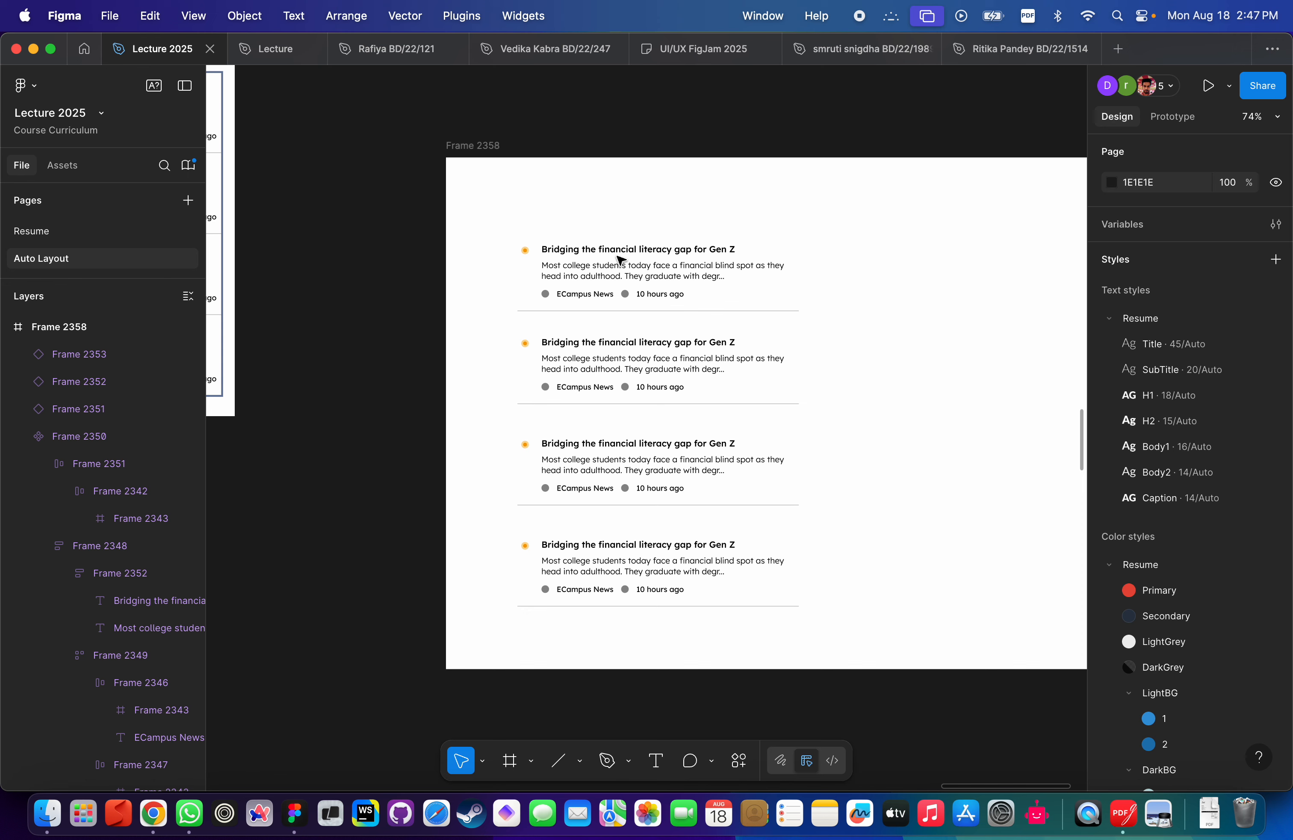
{"action": "scroll", "coordinate": [620, 259], "scroll_direction": "down", "scroll_amount": 3}
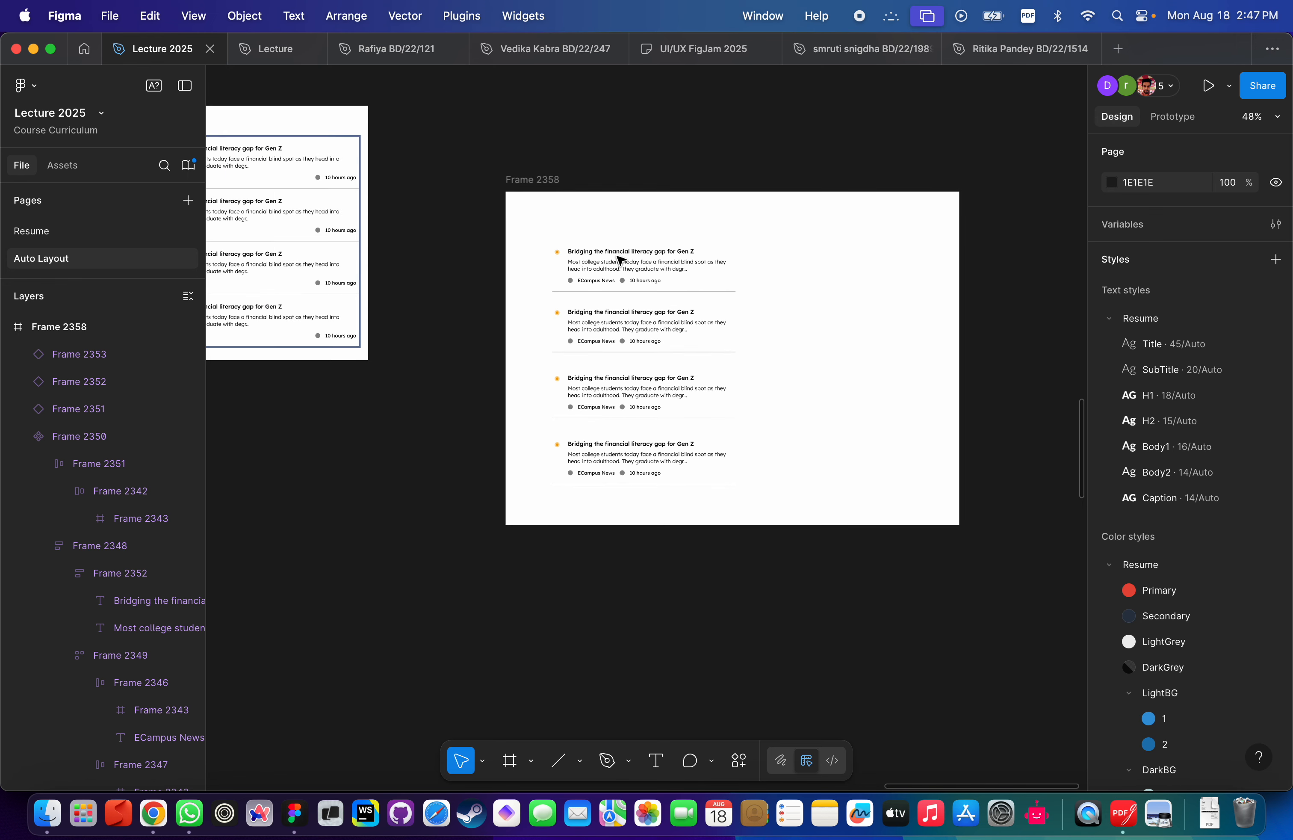
{"action": "scroll", "coordinate": [620, 260], "scroll_direction": "down", "scroll_amount": 3}
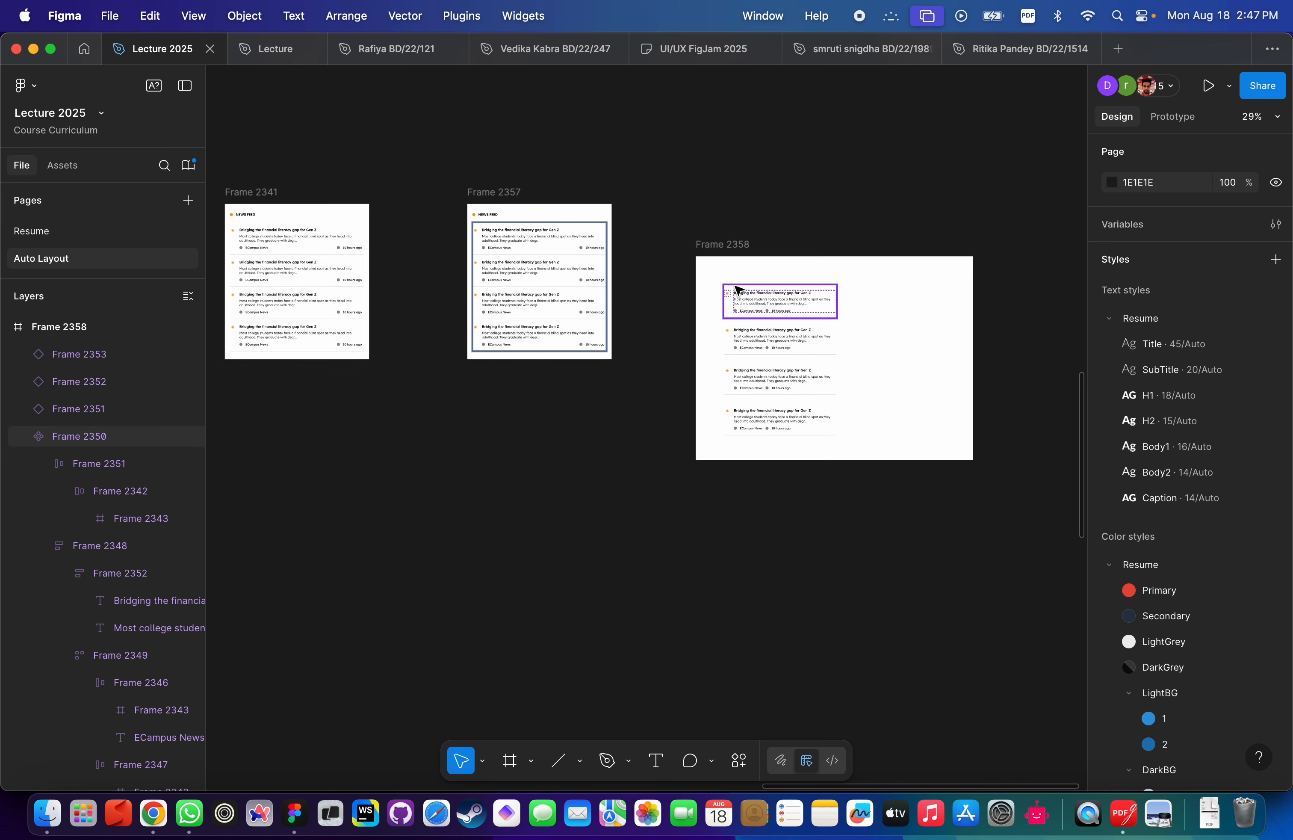
Select the Opening Checklist card in Auto Layout Examples, examine its header and repeated sections, and deselect it.
{"action": "scroll", "coordinate": [736, 290], "scroll_direction": "up", "scroll_amount": 10}
{"action": "scroll", "coordinate": [572, 359], "scroll_direction": "left", "scroll_amount": 10}
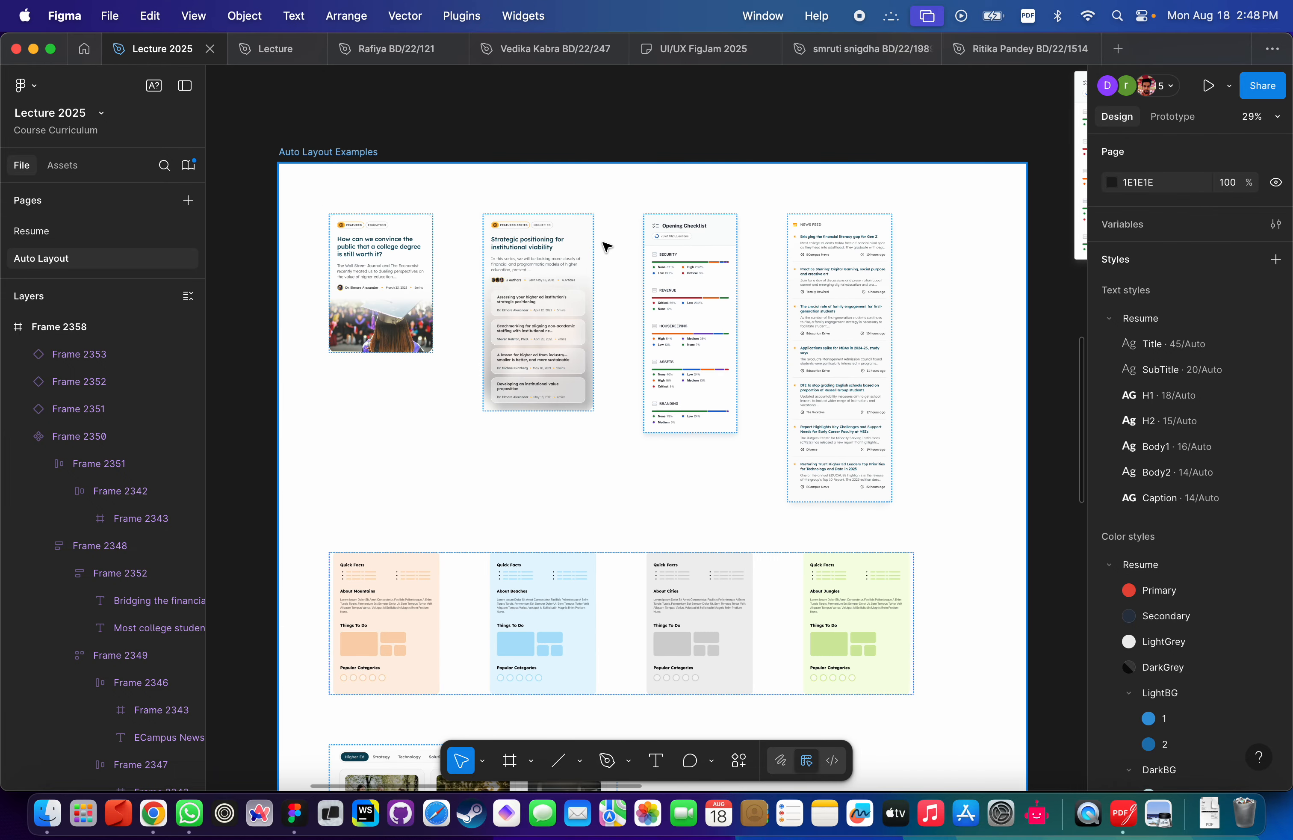
{"action": "scroll", "coordinate": [607, 246], "scroll_direction": "up", "scroll_amount": 5}
{"action": "left_click", "coordinate": [763, 330]}
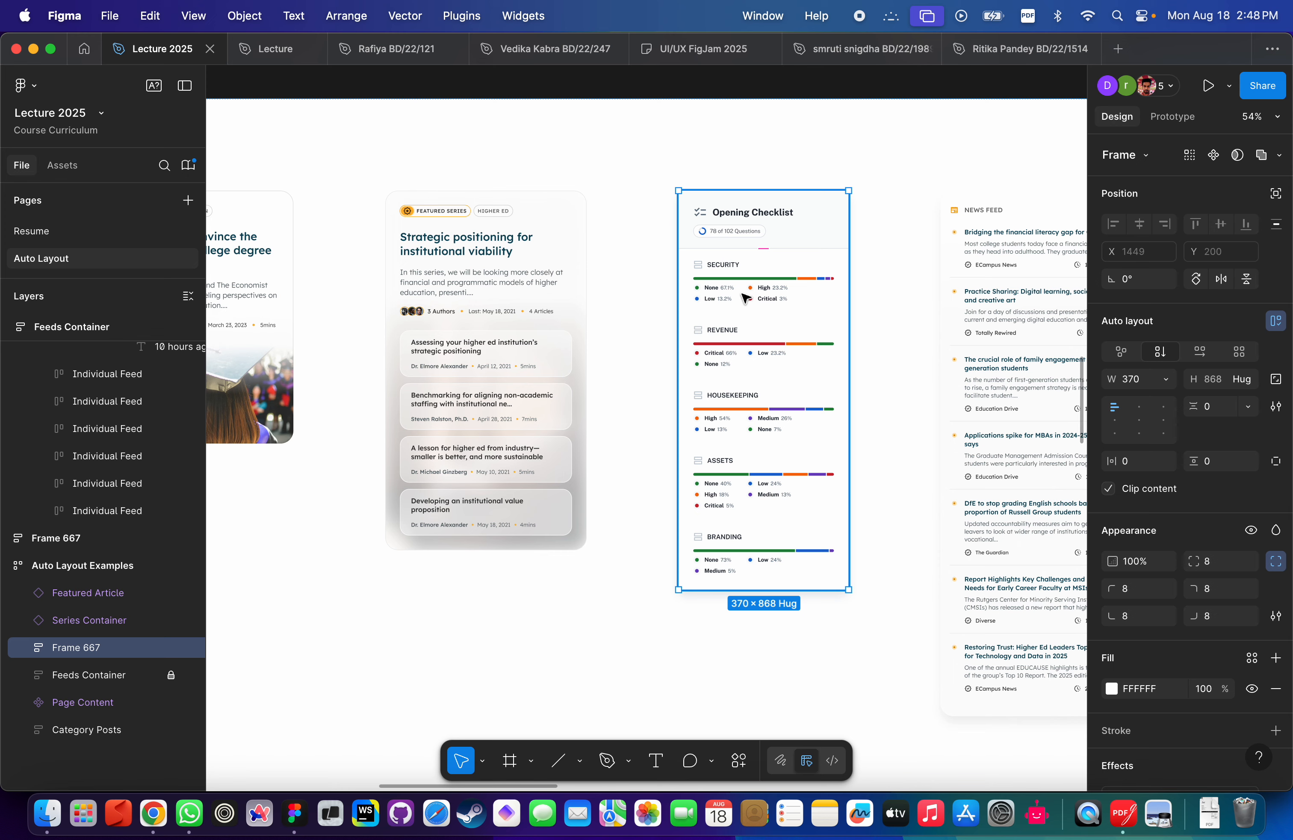
{"action": "scroll", "coordinate": [745, 297], "scroll_direction": "up", "scroll_amount": 8}
{"action": "scroll", "coordinate": [695, 258], "scroll_direction": "right", "scroll_amount": 1}
{"action": "scroll", "coordinate": [646, 211], "scroll_direction": "up", "scroll_amount": 2}
{"action": "scroll", "coordinate": [646, 212], "scroll_direction": "right", "scroll_amount": 1}
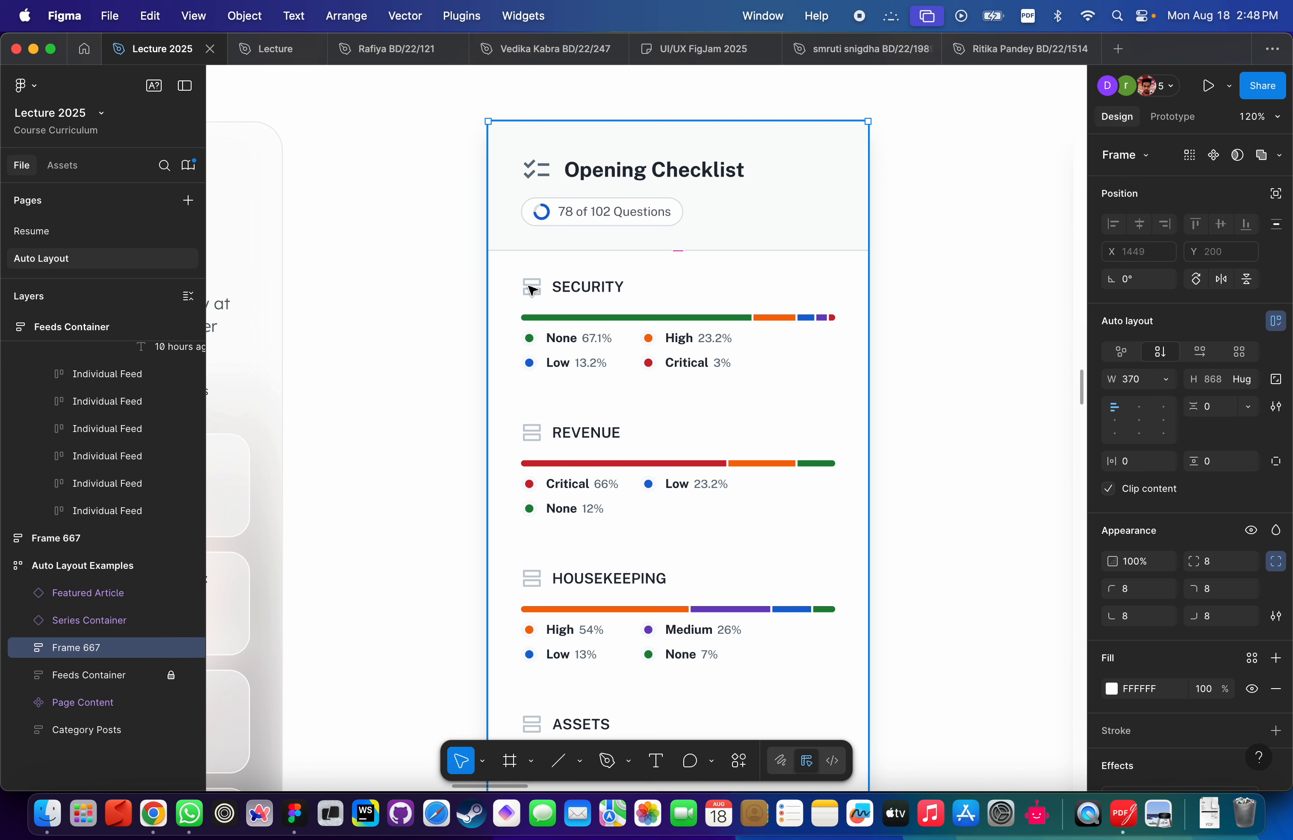
{"action": "scroll", "coordinate": [548, 283], "scroll_direction": "down", "scroll_amount": 5}
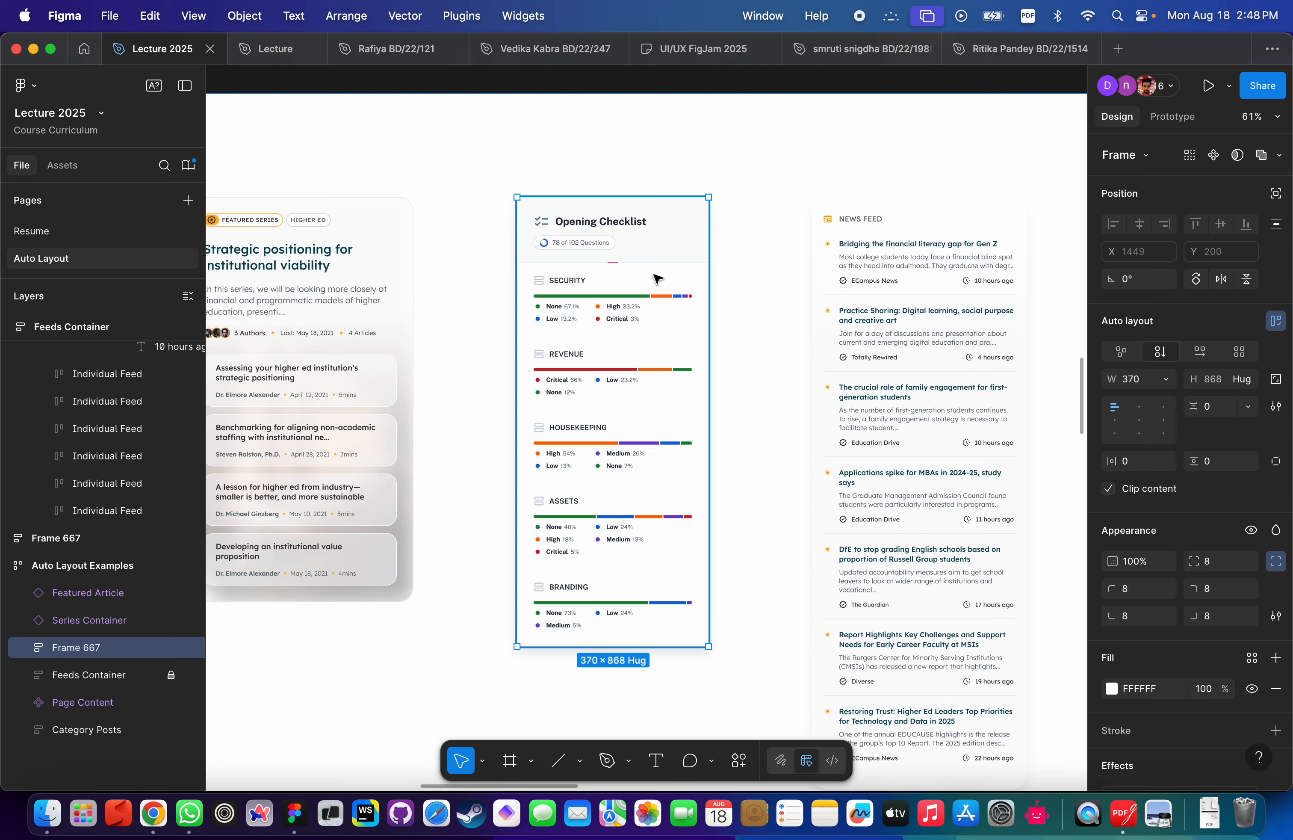
{"action": "scroll", "coordinate": [682, 280], "scroll_direction": "down", "scroll_amount": 8}
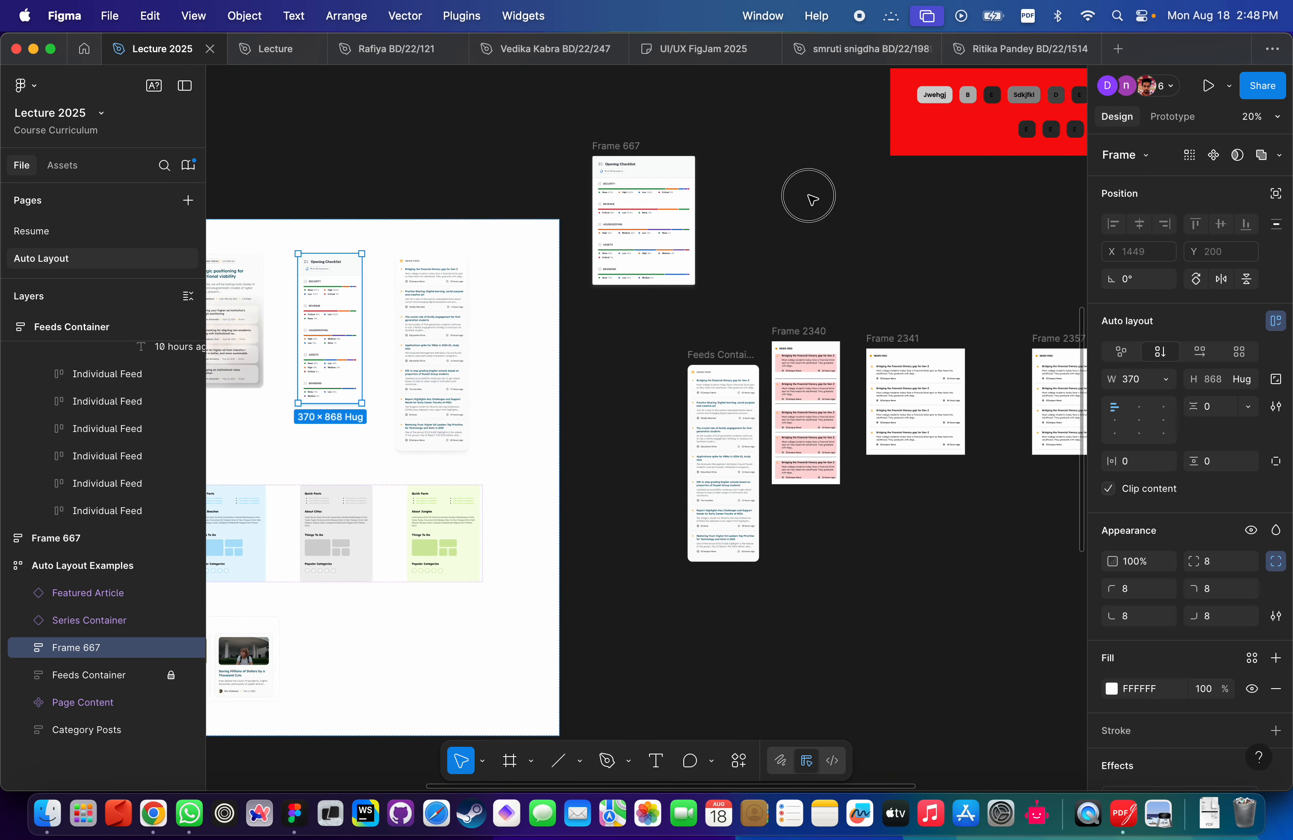
{"action": "left_click", "coordinate": [808, 196]}
{"action": "scroll", "coordinate": [811, 199], "scroll_direction": "down", "scroll_amount": 5}
{"action": "scroll", "coordinate": [691, 289], "scroll_direction": "up", "scroll_amount": 3}
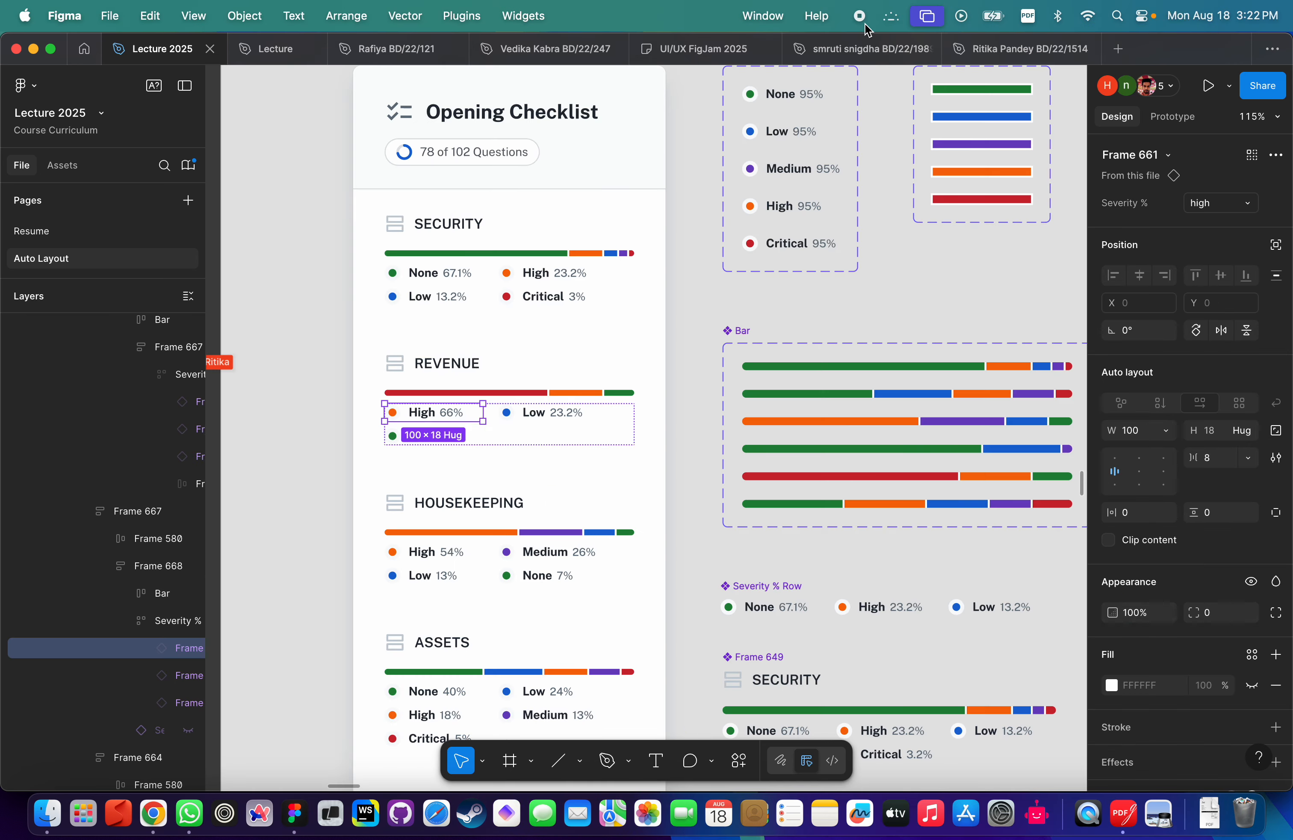
Set the severity of the 66% entry under Revenue in Frame 666 to critical and deselect it.
{"action": "scroll", "coordinate": [695, 370], "scroll_direction": "down", "scroll_amount": 3}
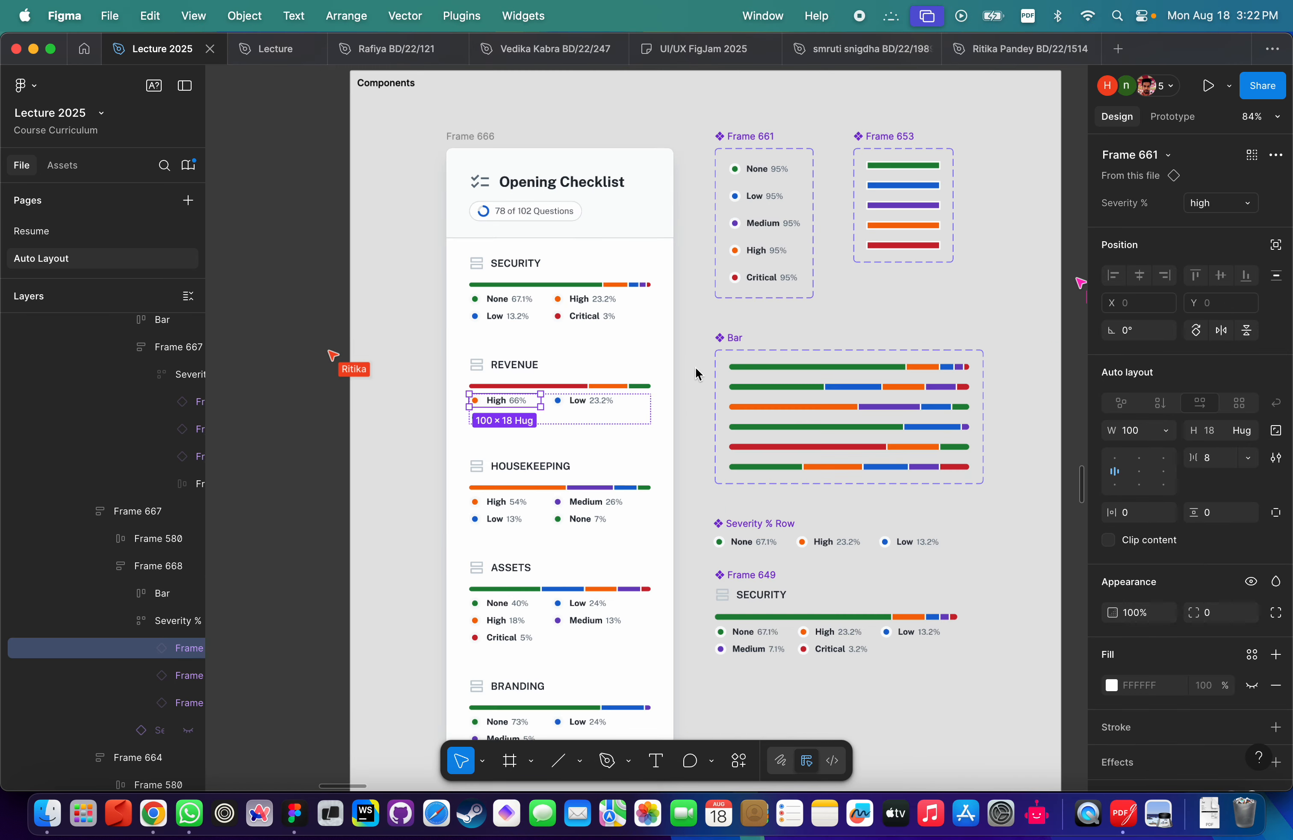
{"action": "left_click", "coordinate": [692, 378]}
{"action": "scroll", "coordinate": [502, 420], "scroll_direction": "up", "scroll_amount": 5}
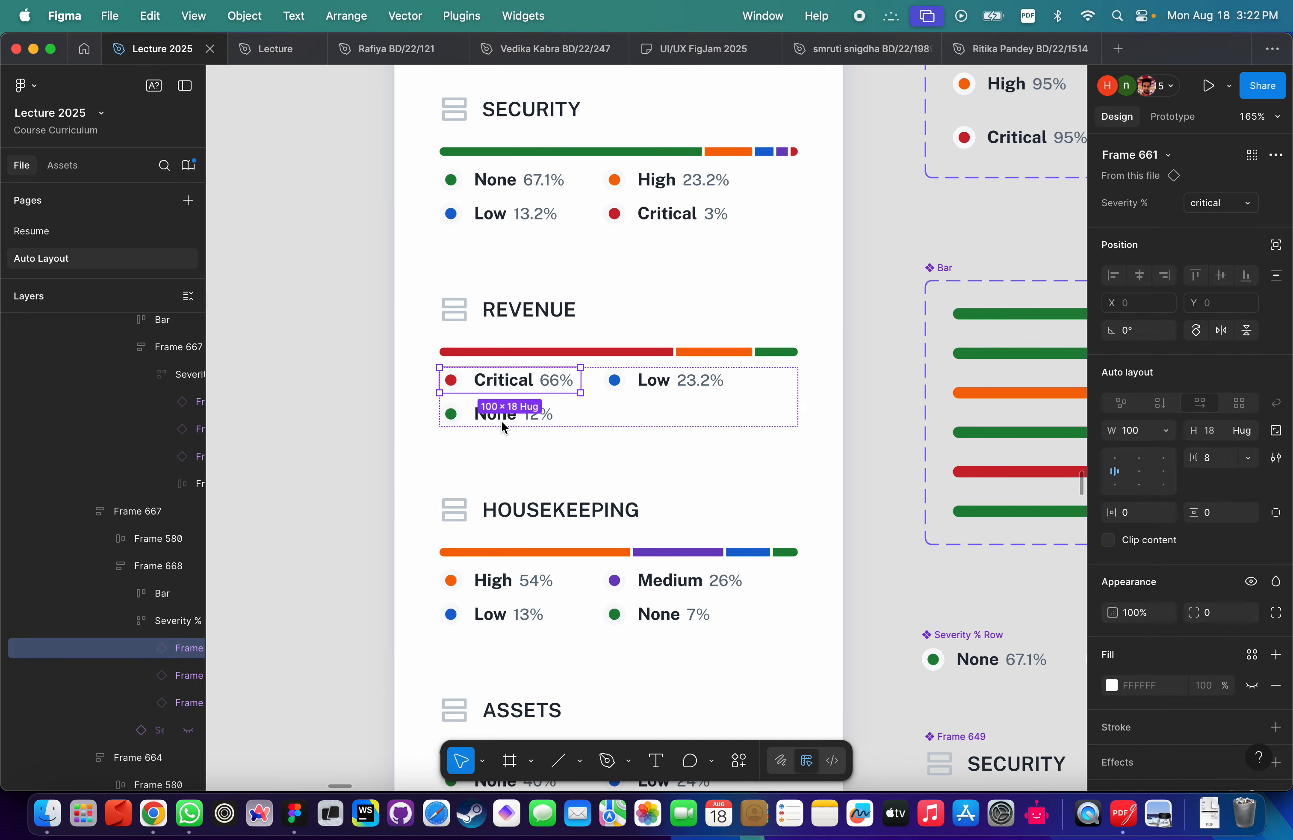
{"action": "scroll", "coordinate": [579, 422], "scroll_direction": "down", "scroll_amount": 6}
{"action": "scroll", "coordinate": [580, 422], "scroll_direction": "right", "scroll_amount": 5}
{"action": "scroll", "coordinate": [580, 422], "scroll_direction": "down", "scroll_amount": 2}
{"action": "scroll", "coordinate": [765, 379], "scroll_direction": "down", "scroll_amount": 2}
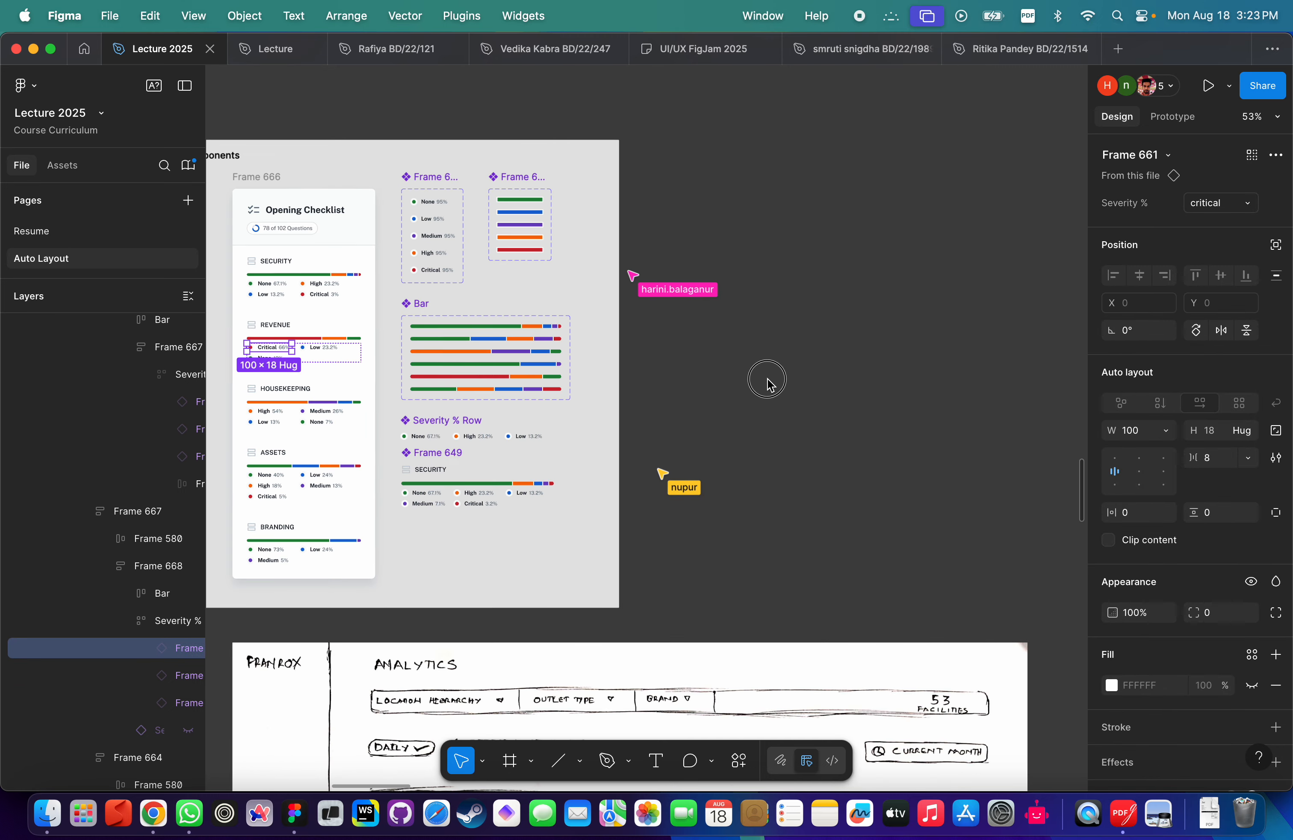
{"action": "left_click", "coordinate": [769, 385]}
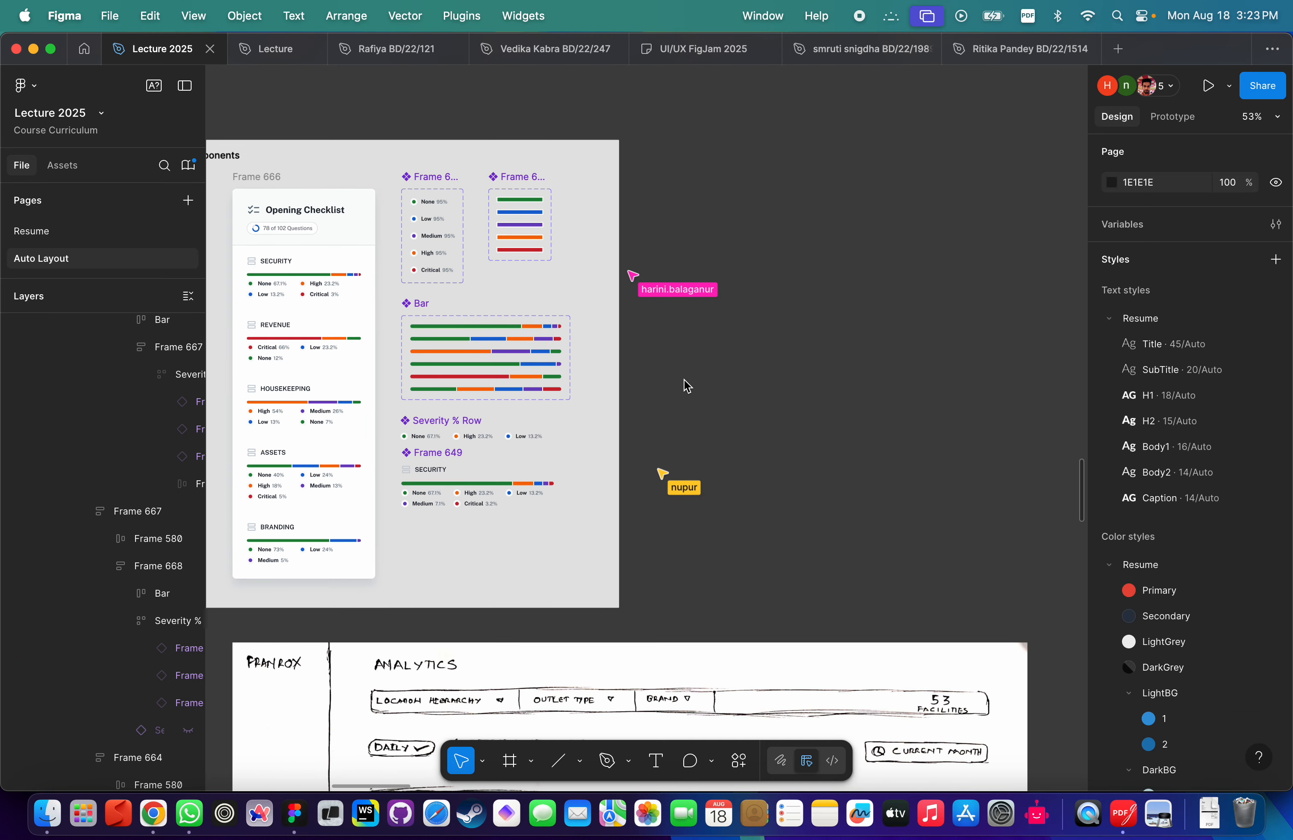
Examine the Opening Checklist card in the Components frame, focusing on its title and question-count header.
{"action": "scroll", "coordinate": [680, 386], "scroll_direction": "down", "scroll_amount": 8}
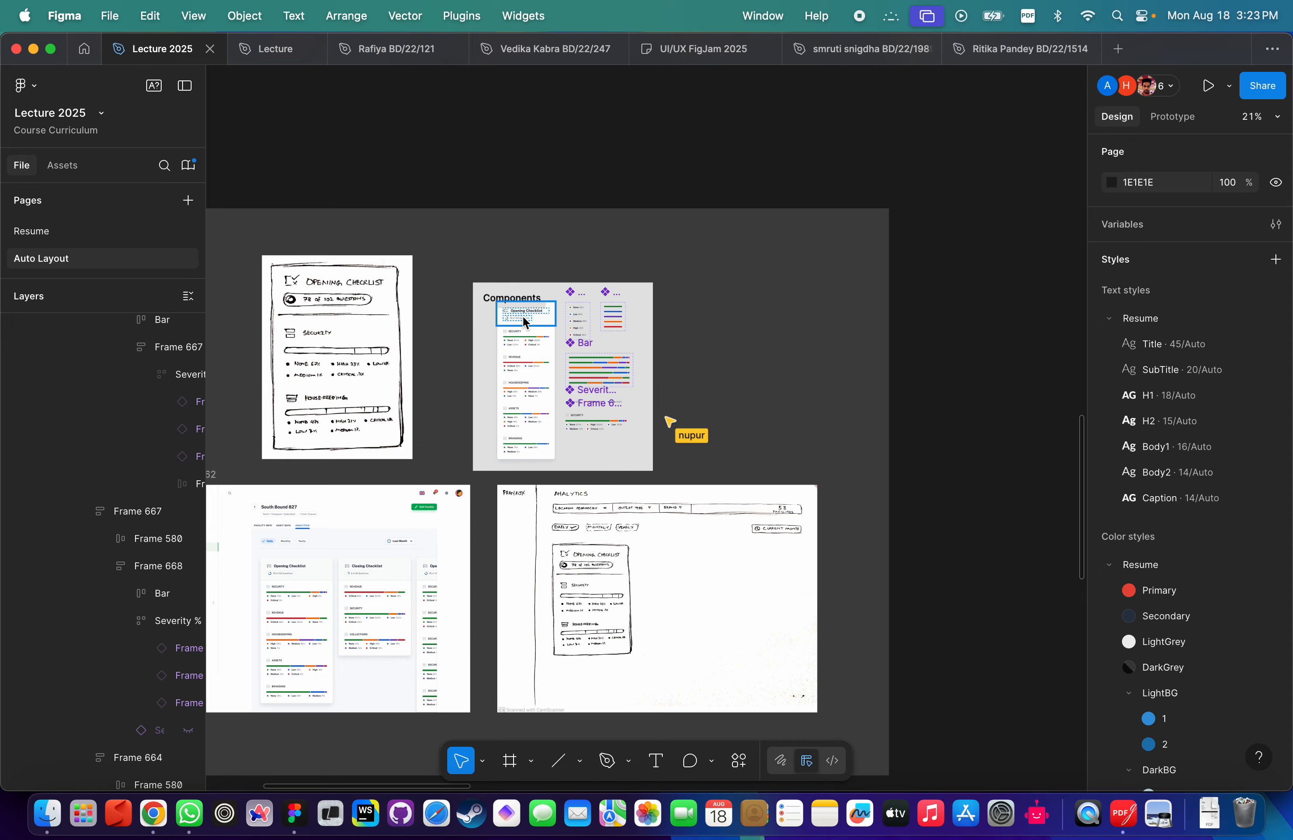
{"action": "scroll", "coordinate": [522, 316], "scroll_direction": "up", "scroll_amount": 6}
{"action": "scroll", "coordinate": [523, 315], "scroll_direction": "up", "scroll_amount": 3}
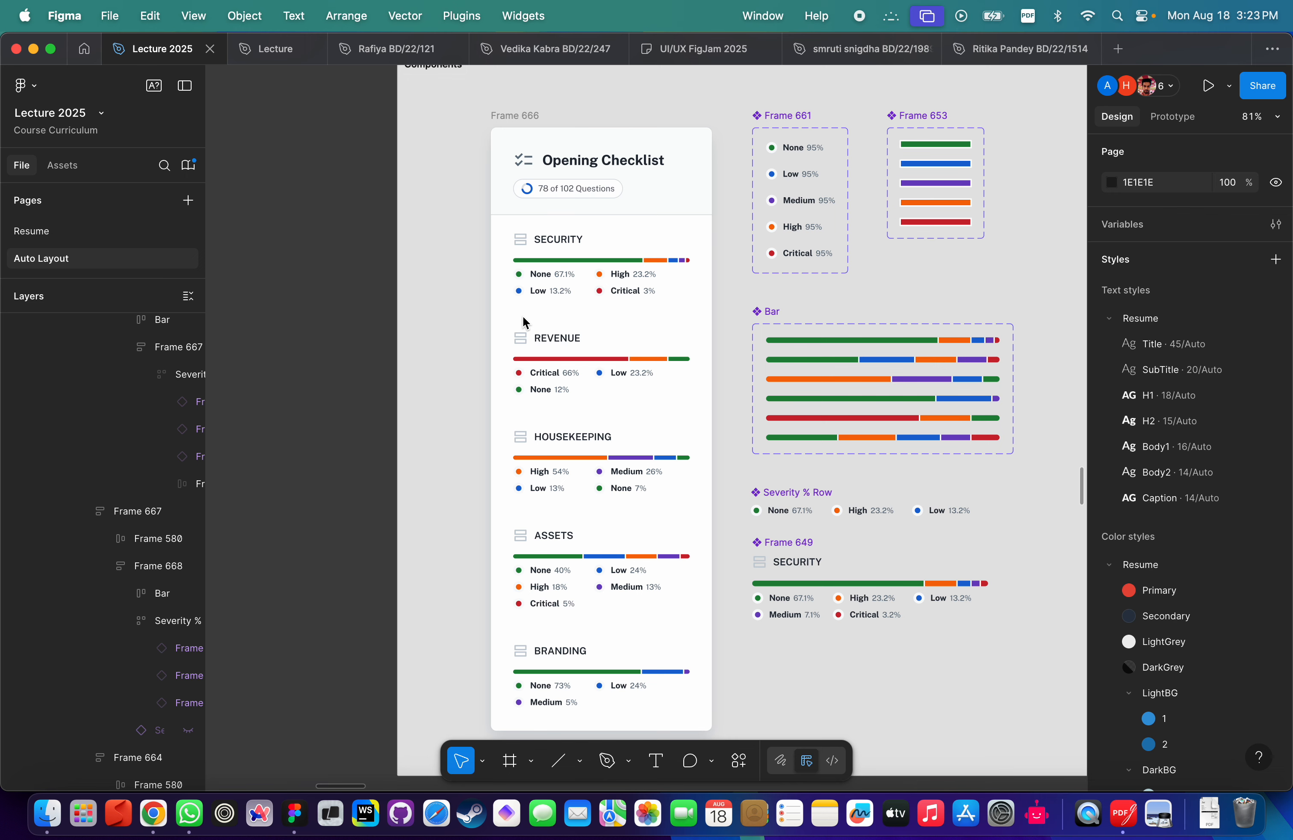
{"action": "left_click", "coordinate": [522, 316]}
{"action": "left_click", "coordinate": [558, 174]}
{"action": "scroll", "coordinate": [557, 174], "scroll_direction": "up", "scroll_amount": 3}
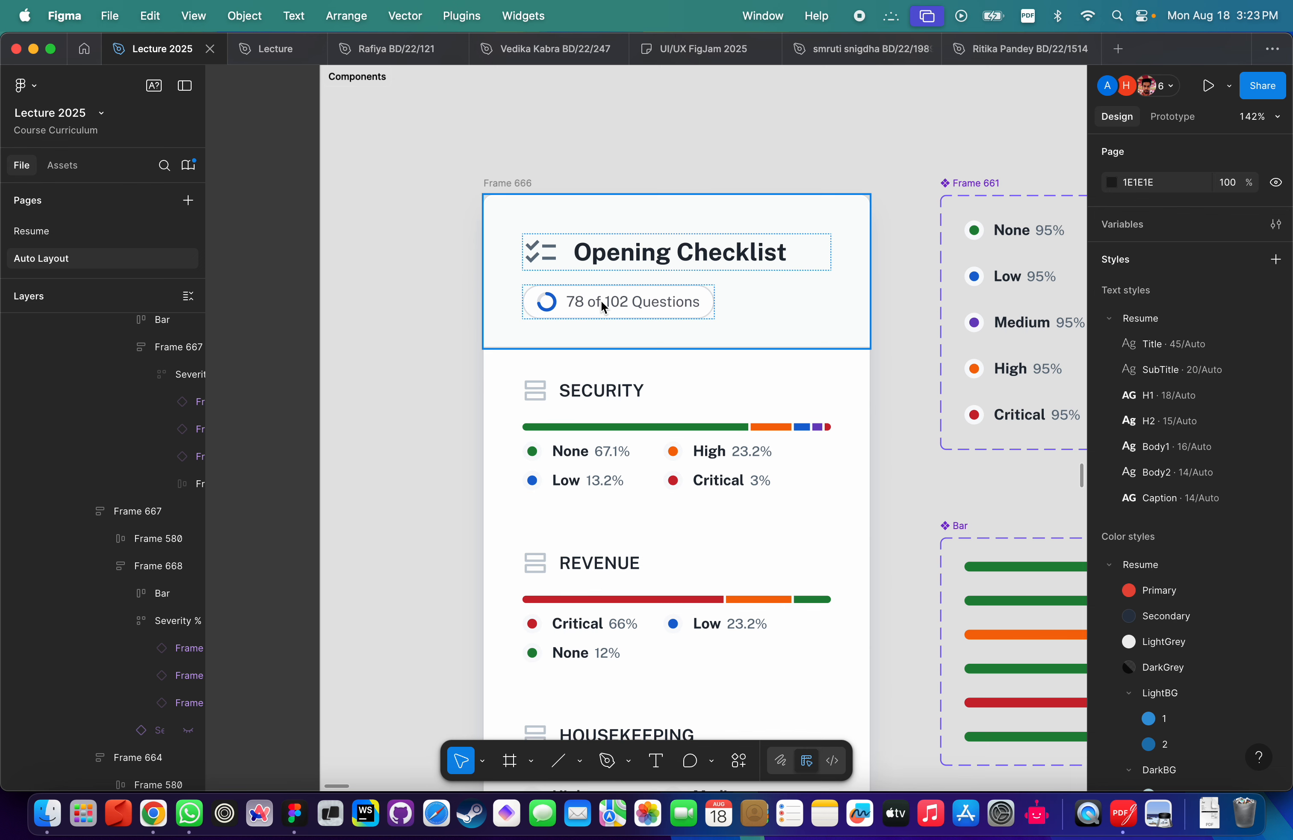
Examine how the Security and Revenue sections of Frame 666 repeat the icon, title, severity bar and percentage labels.
{"action": "scroll", "coordinate": [625, 311], "scroll_direction": "down", "scroll_amount": 5}
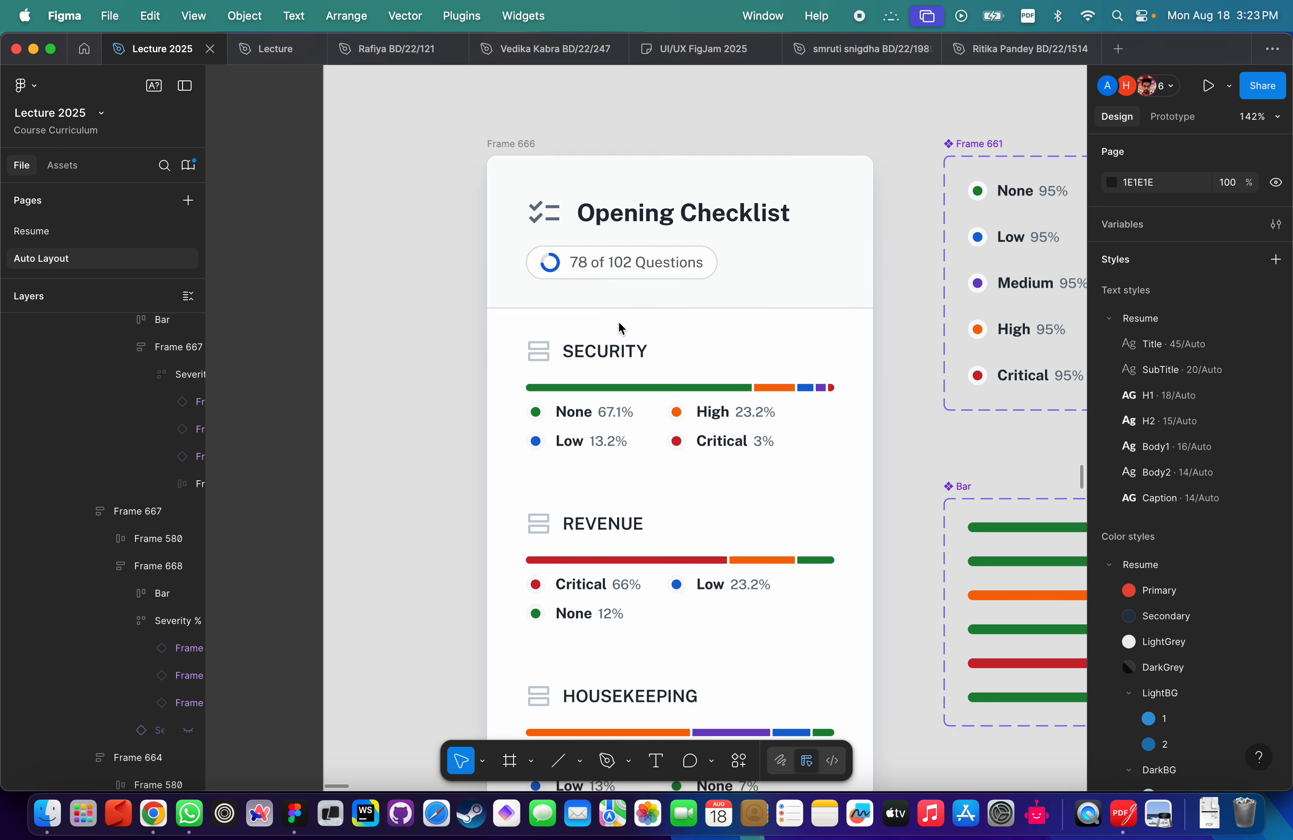
{"action": "scroll", "coordinate": [604, 316], "scroll_direction": "up", "scroll_amount": 5}
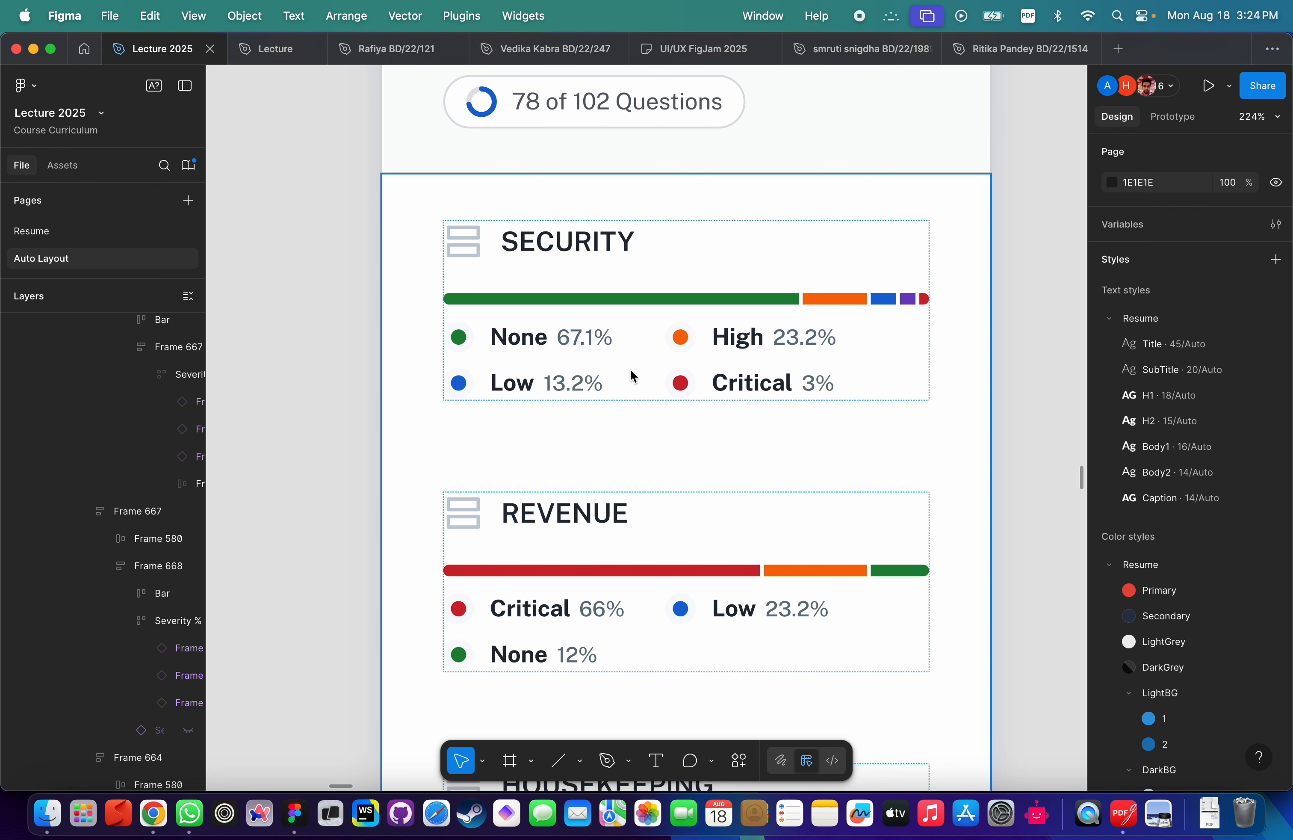
{"action": "scroll", "coordinate": [631, 369], "scroll_direction": "up", "scroll_amount": 3}
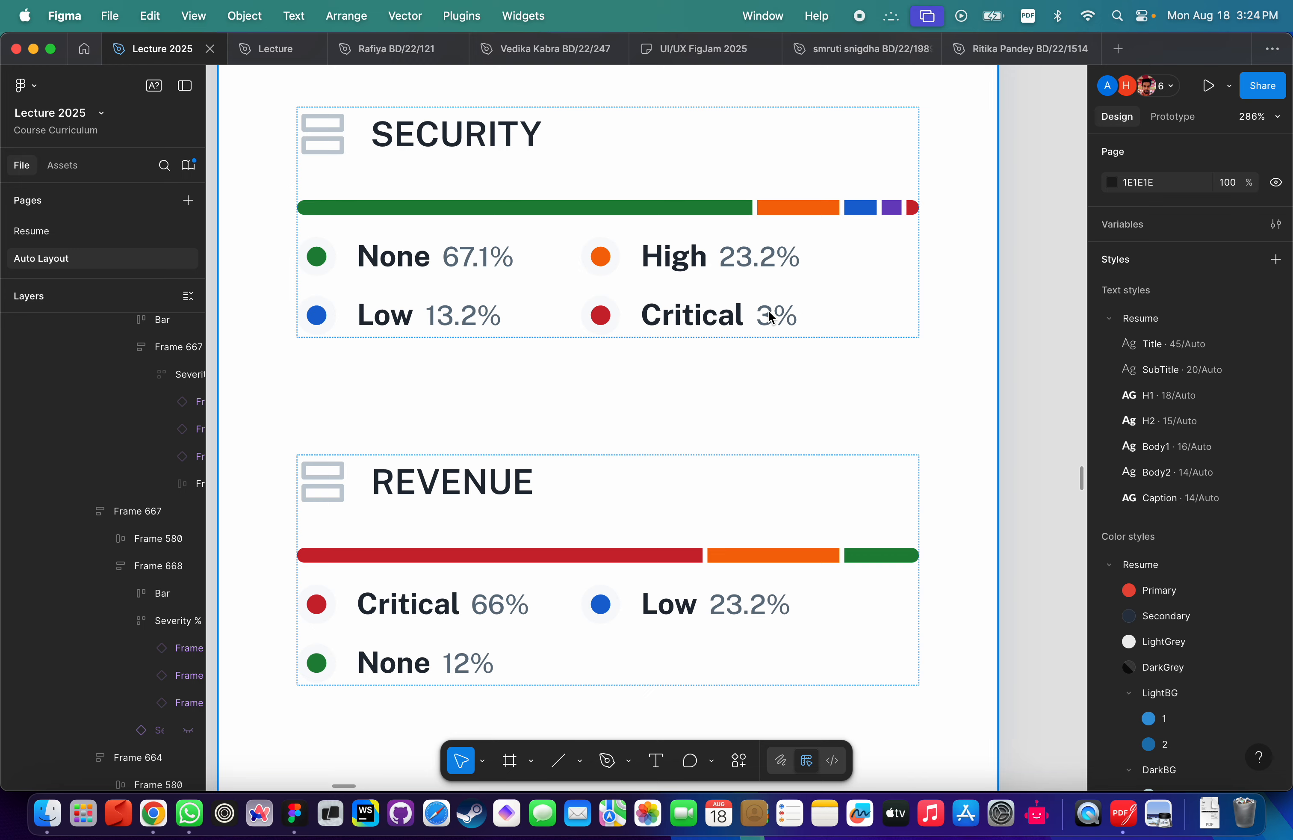
{"action": "scroll", "coordinate": [769, 310], "scroll_direction": "down", "scroll_amount": 10}
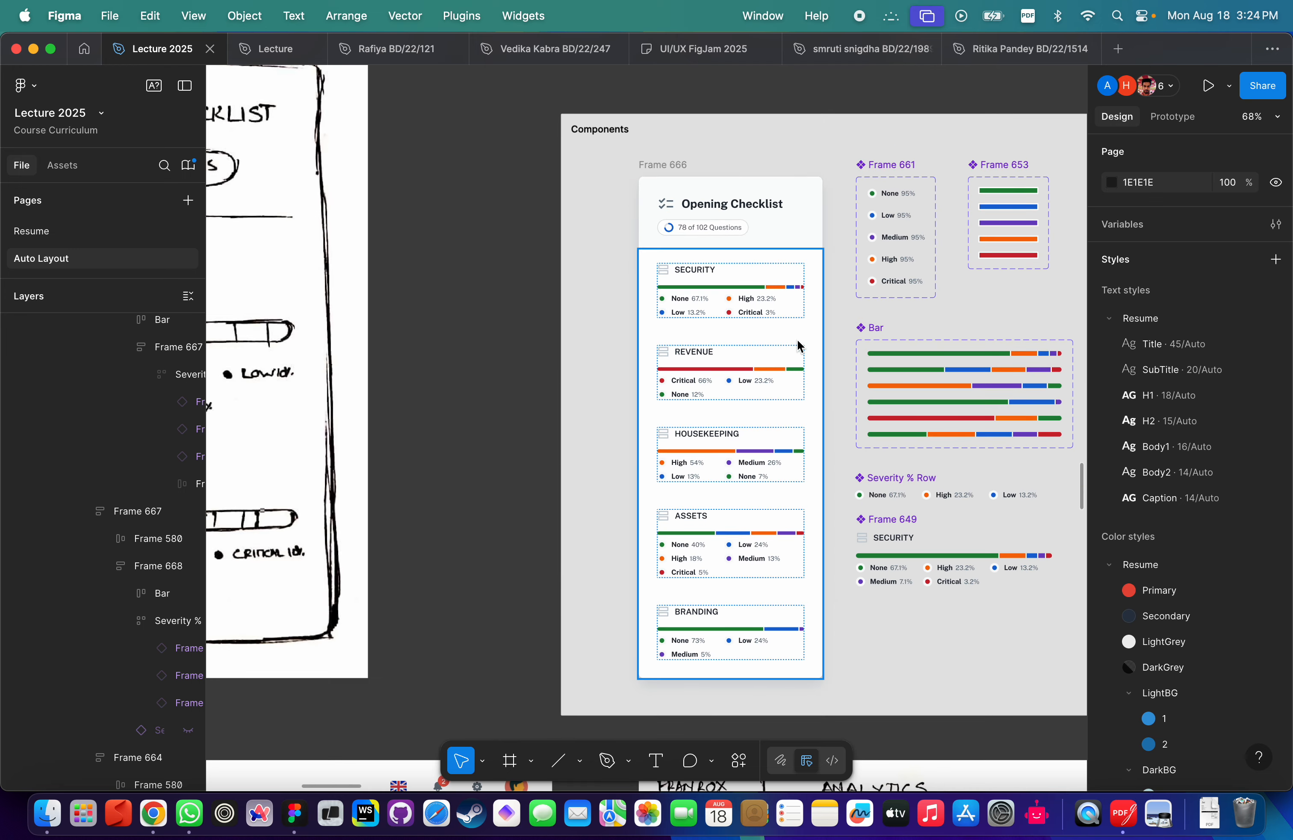
{"action": "scroll", "coordinate": [799, 345], "scroll_direction": "up", "scroll_amount": 4}
{"action": "scroll", "coordinate": [727, 305], "scroll_direction": "up", "scroll_amount": 5}
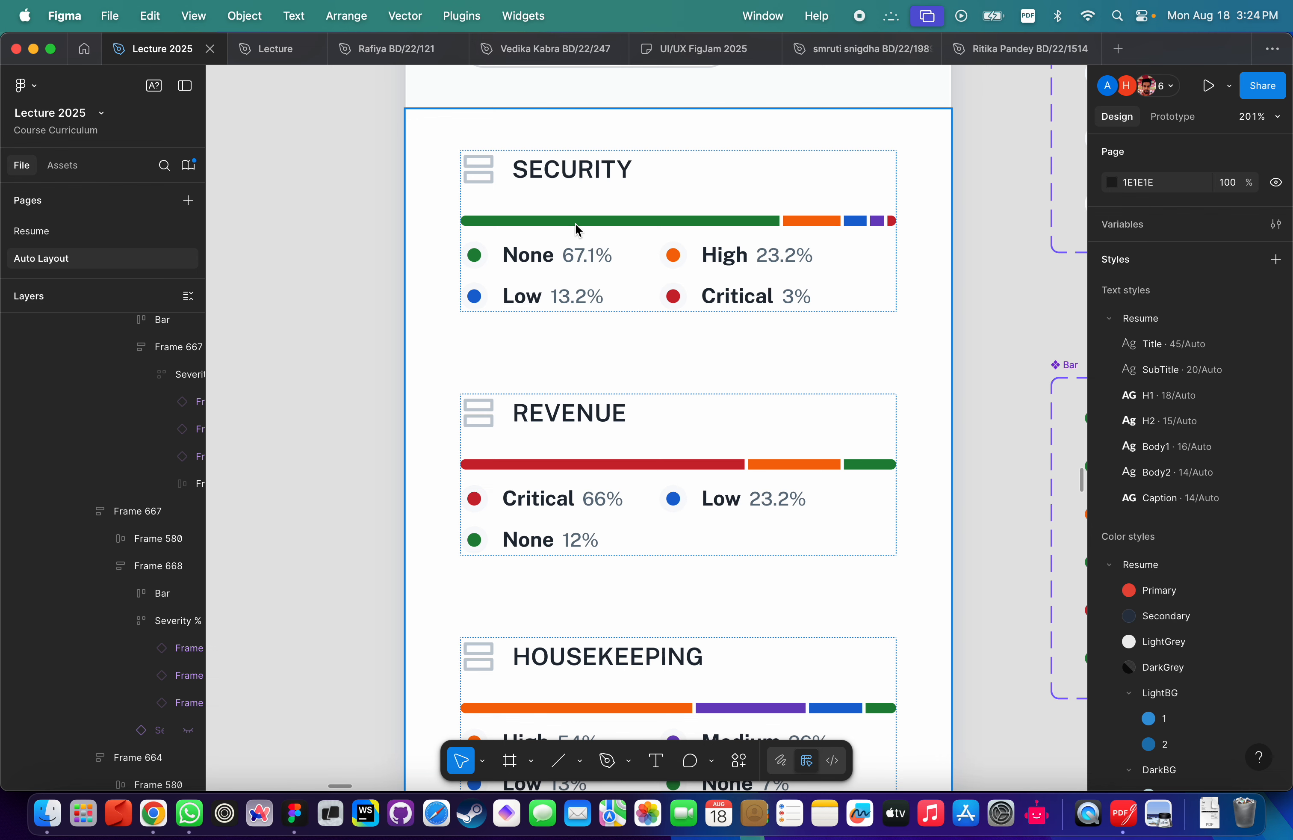
{"action": "scroll", "coordinate": [655, 237], "scroll_direction": "down", "scroll_amount": 5}
{"action": "scroll", "coordinate": [651, 284], "scroll_direction": "up", "scroll_amount": 3}
{"action": "scroll", "coordinate": [651, 284], "scroll_direction": "up", "scroll_amount": 3}
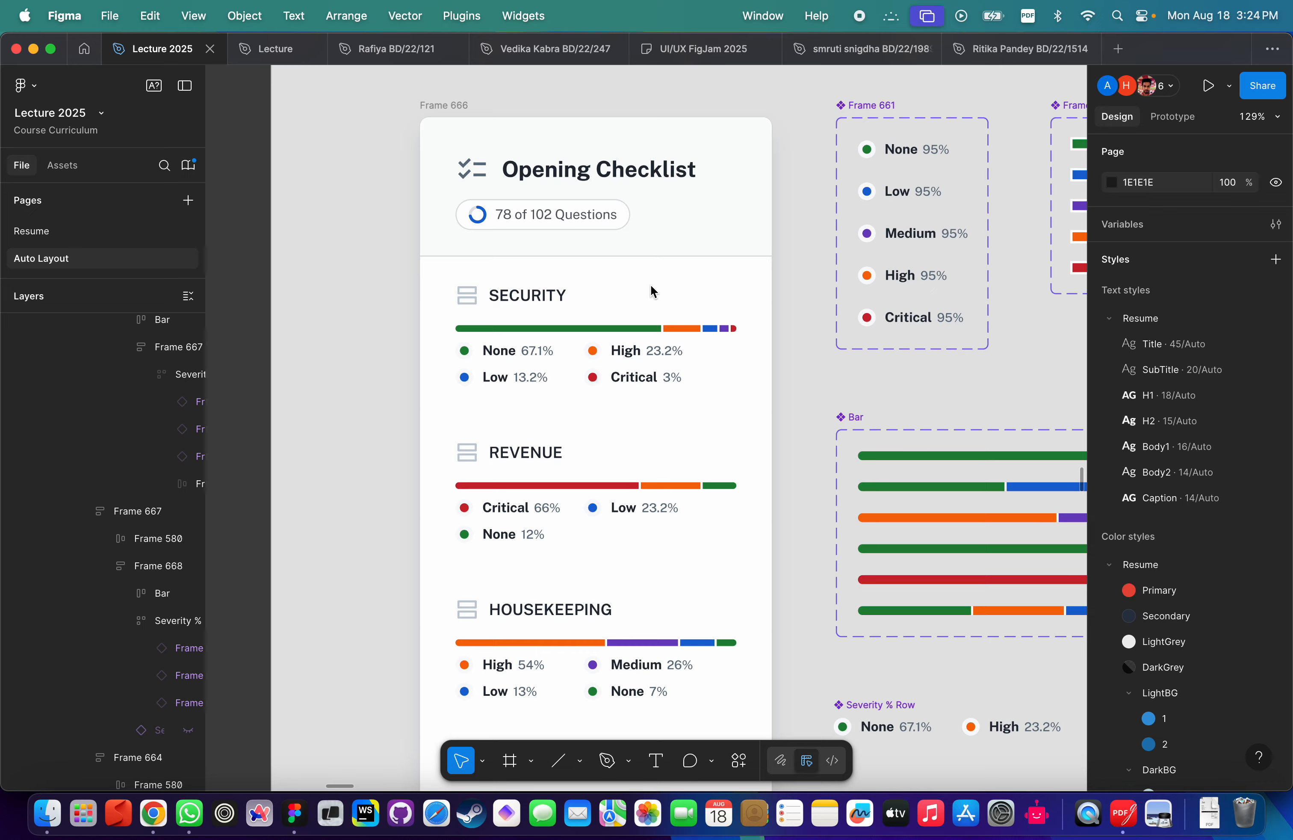
Compare Frame 666 with the component sets beside it and inspect the severity labels and percentages under Security.
{"action": "scroll", "coordinate": [540, 410], "scroll_direction": "down", "scroll_amount": 3}
{"action": "scroll", "coordinate": [540, 409], "scroll_direction": "down", "scroll_amount": 4}
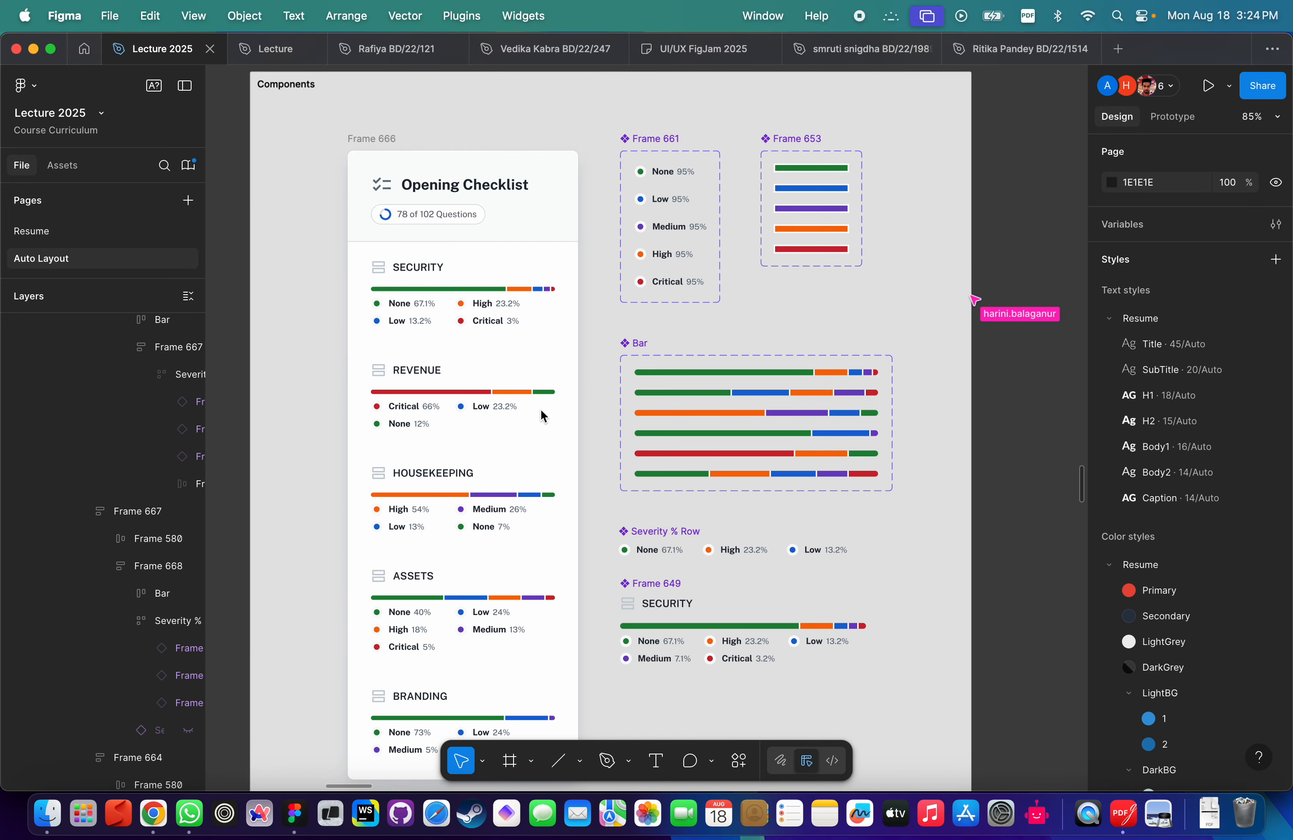
{"action": "scroll", "coordinate": [561, 343], "scroll_direction": "up", "scroll_amount": 5}
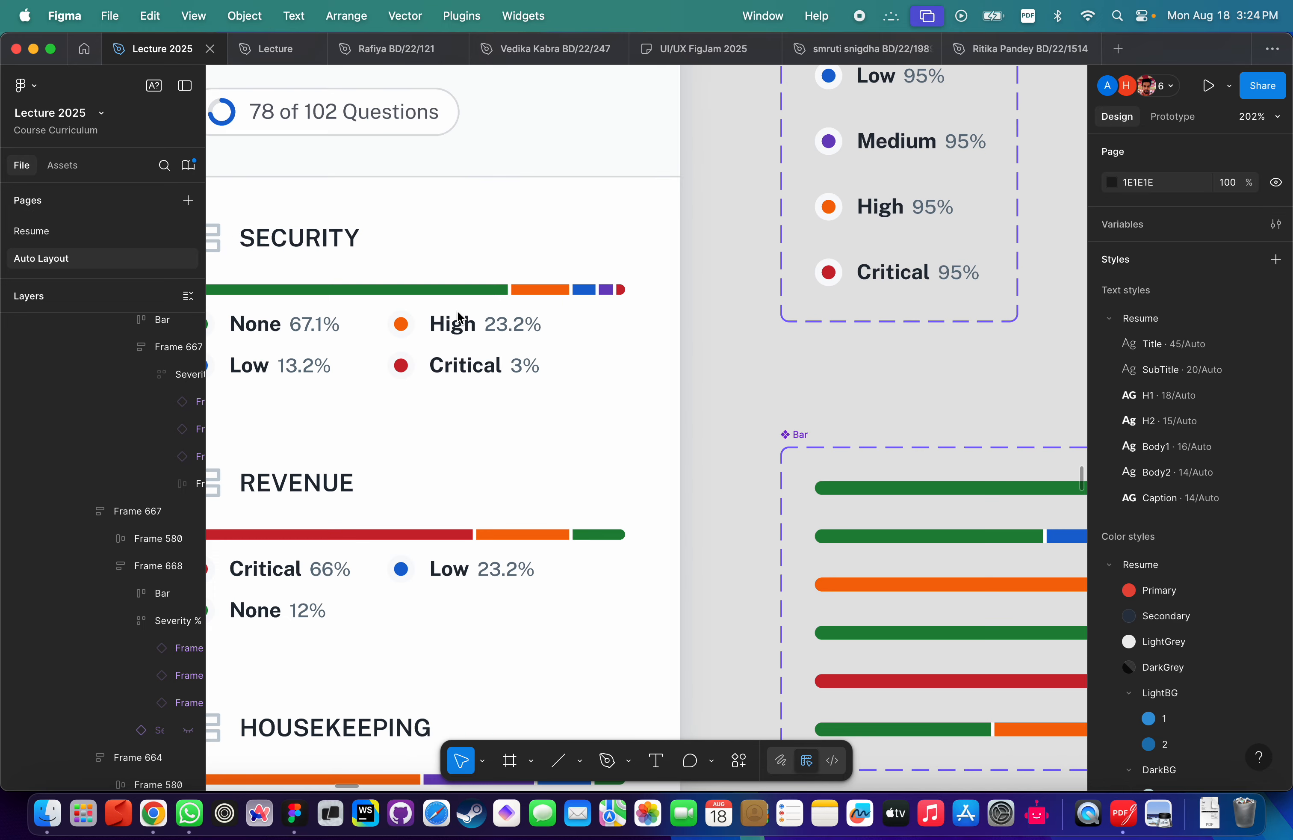
{"action": "scroll", "coordinate": [457, 310], "scroll_direction": "down", "scroll_amount": 2}
{"action": "scroll", "coordinate": [457, 310], "scroll_direction": "up", "scroll_amount": 3}
{"action": "scroll", "coordinate": [545, 305], "scroll_direction": "left", "scroll_amount": 5}
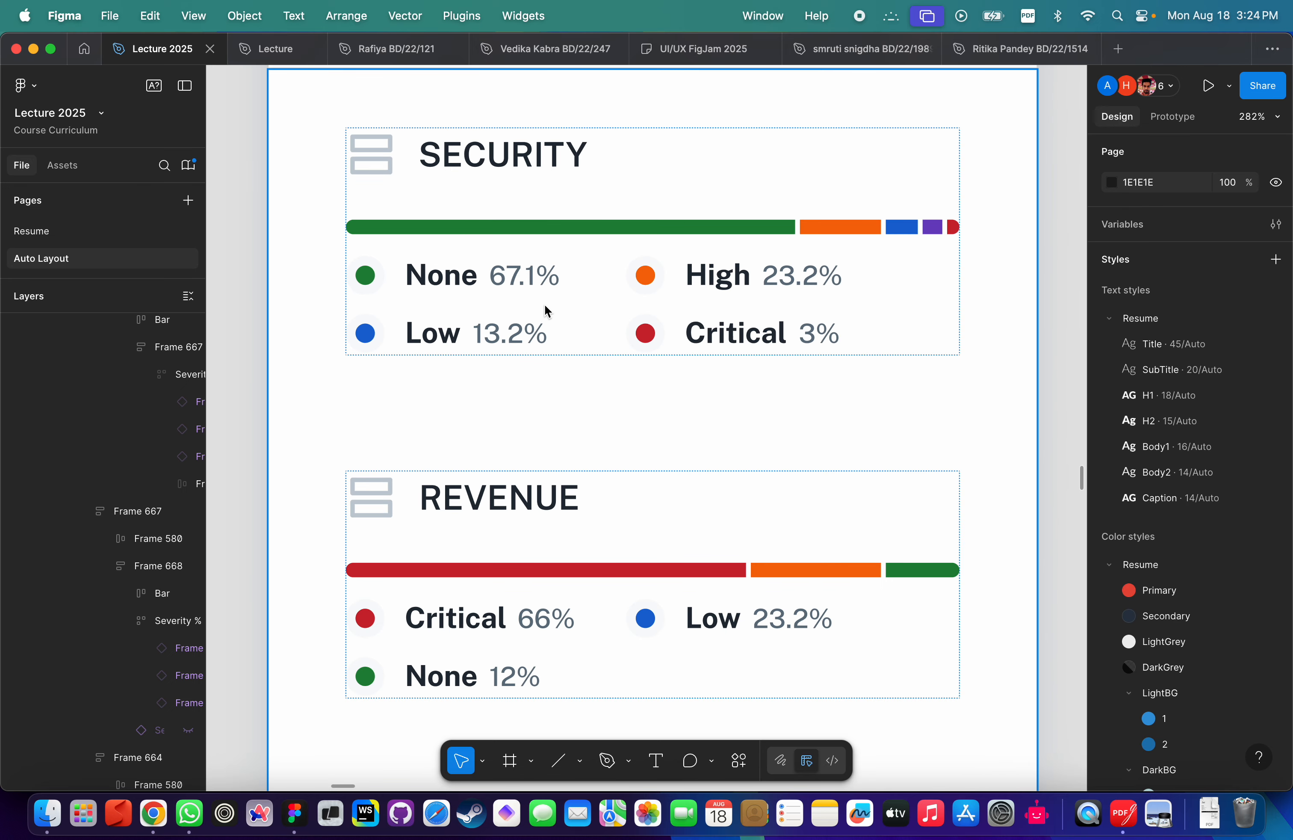
{"action": "scroll", "coordinate": [544, 304], "scroll_direction": "up", "scroll_amount": 2}
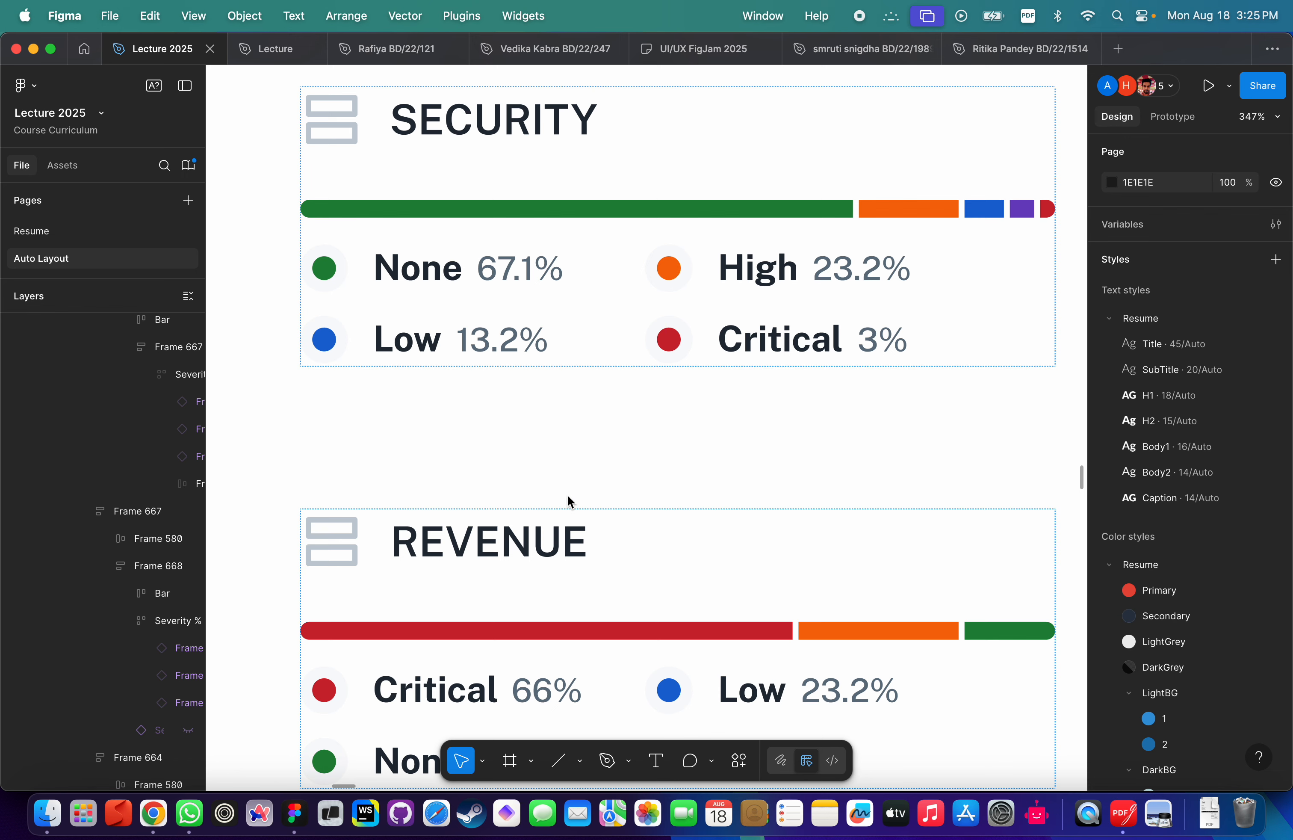
{"action": "scroll", "coordinate": [547, 496], "scroll_direction": "down", "scroll_amount": 3}
{"action": "scroll", "coordinate": [548, 488], "scroll_direction": "up", "scroll_amount": 5}
{"action": "scroll", "coordinate": [456, 315], "scroll_direction": "up", "scroll_amount": 2}
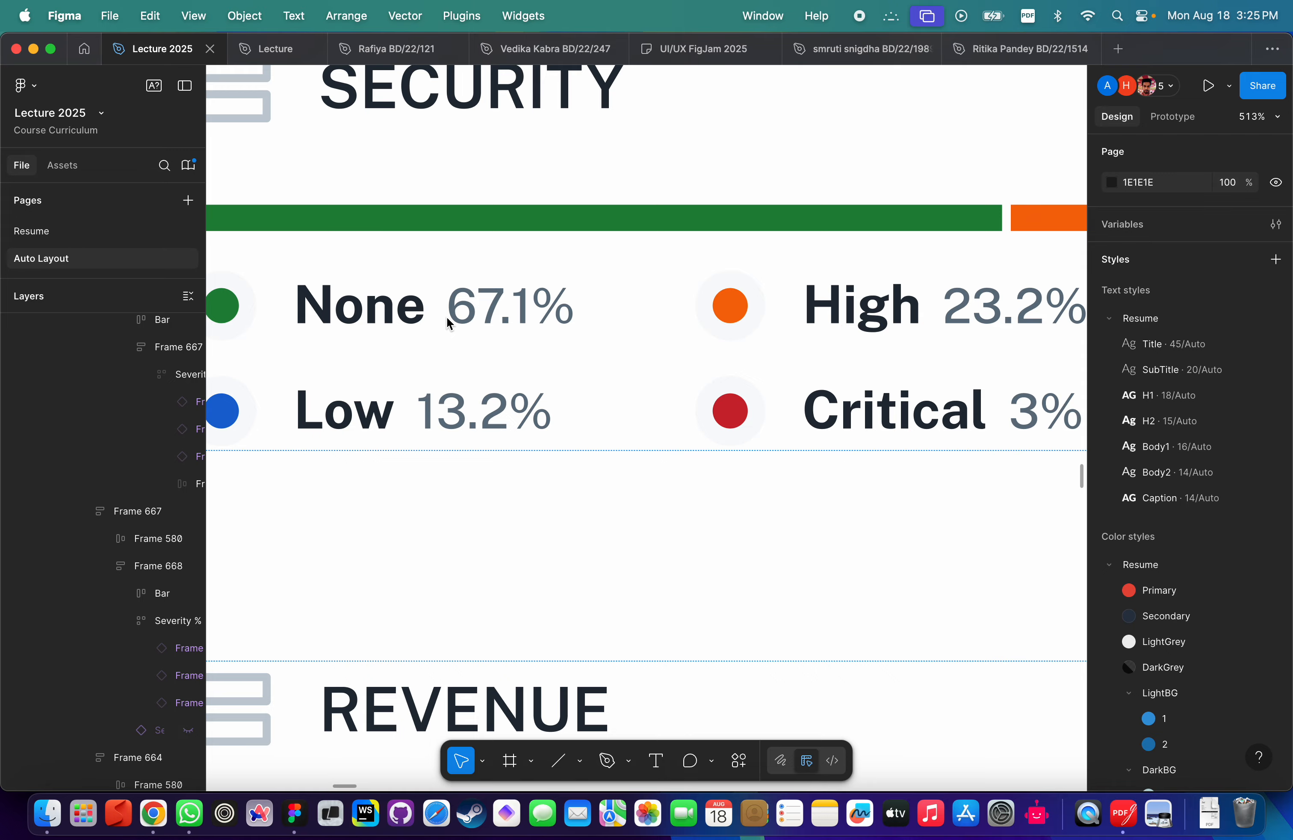
{"action": "scroll", "coordinate": [446, 316], "scroll_direction": "down", "scroll_amount": 15}
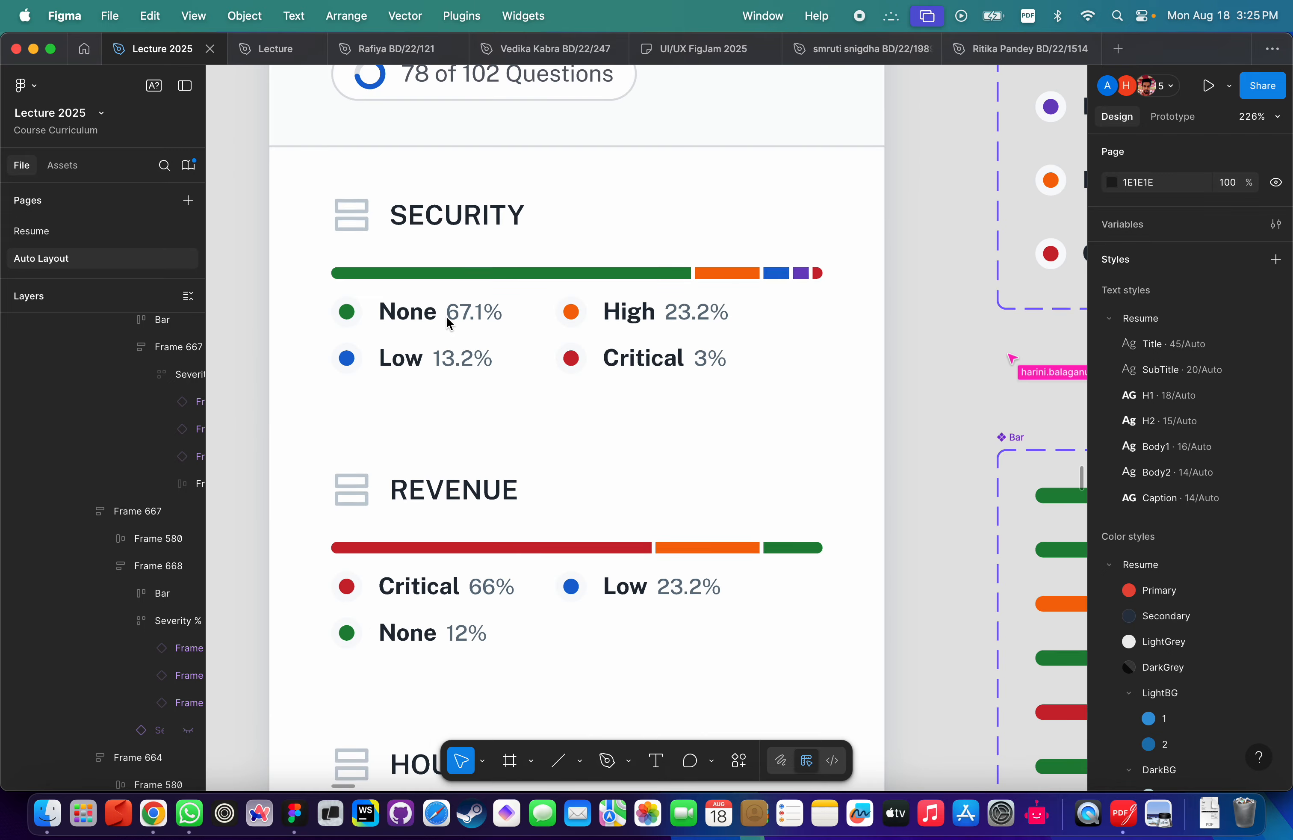
Find the Opening Checklist copy on the white frame and inspect the Critical dot and label in its Security section.
{"action": "scroll", "coordinate": [595, 334], "scroll_direction": "down", "scroll_amount": 2}
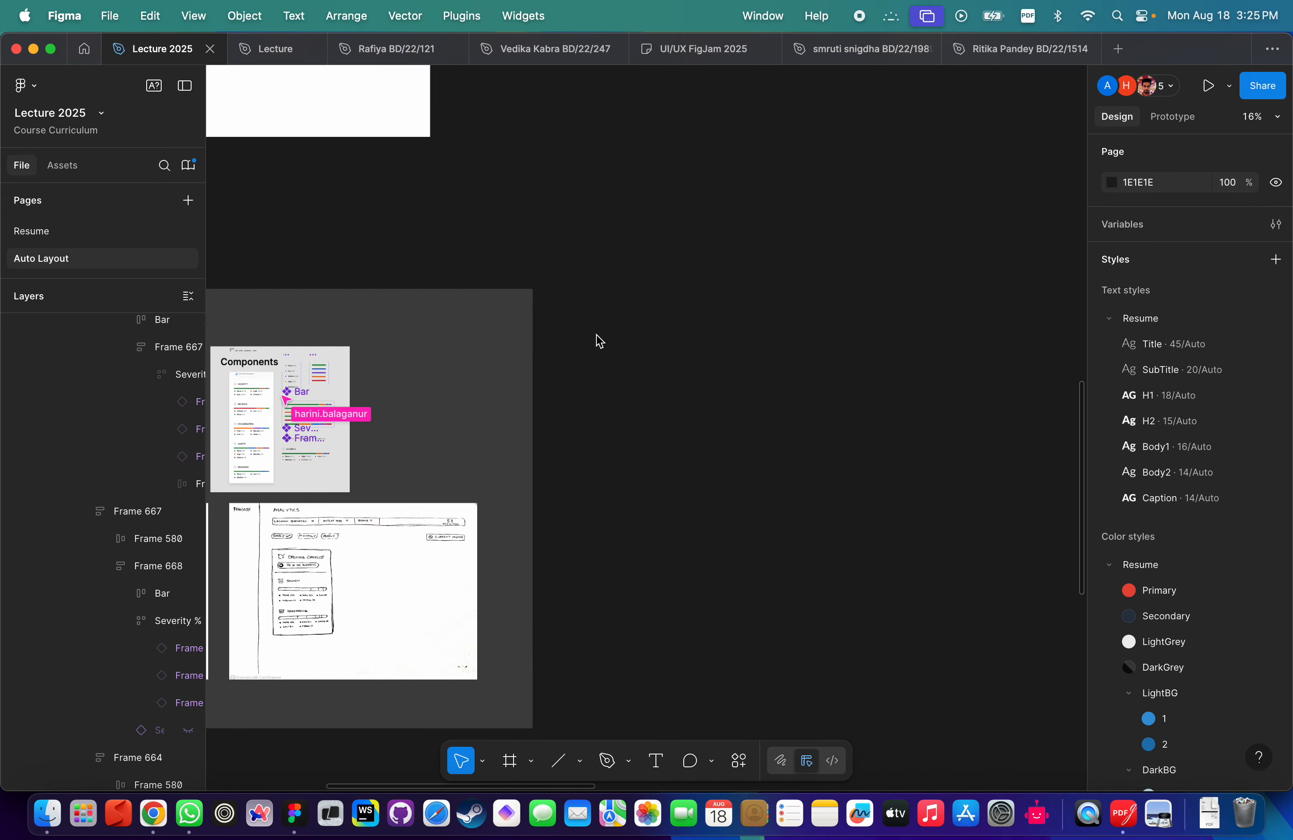
{"action": "scroll", "coordinate": [596, 333], "scroll_direction": "up", "scroll_amount": 10}
{"action": "scroll", "coordinate": [595, 397], "scroll_direction": "up", "scroll_amount": 3}
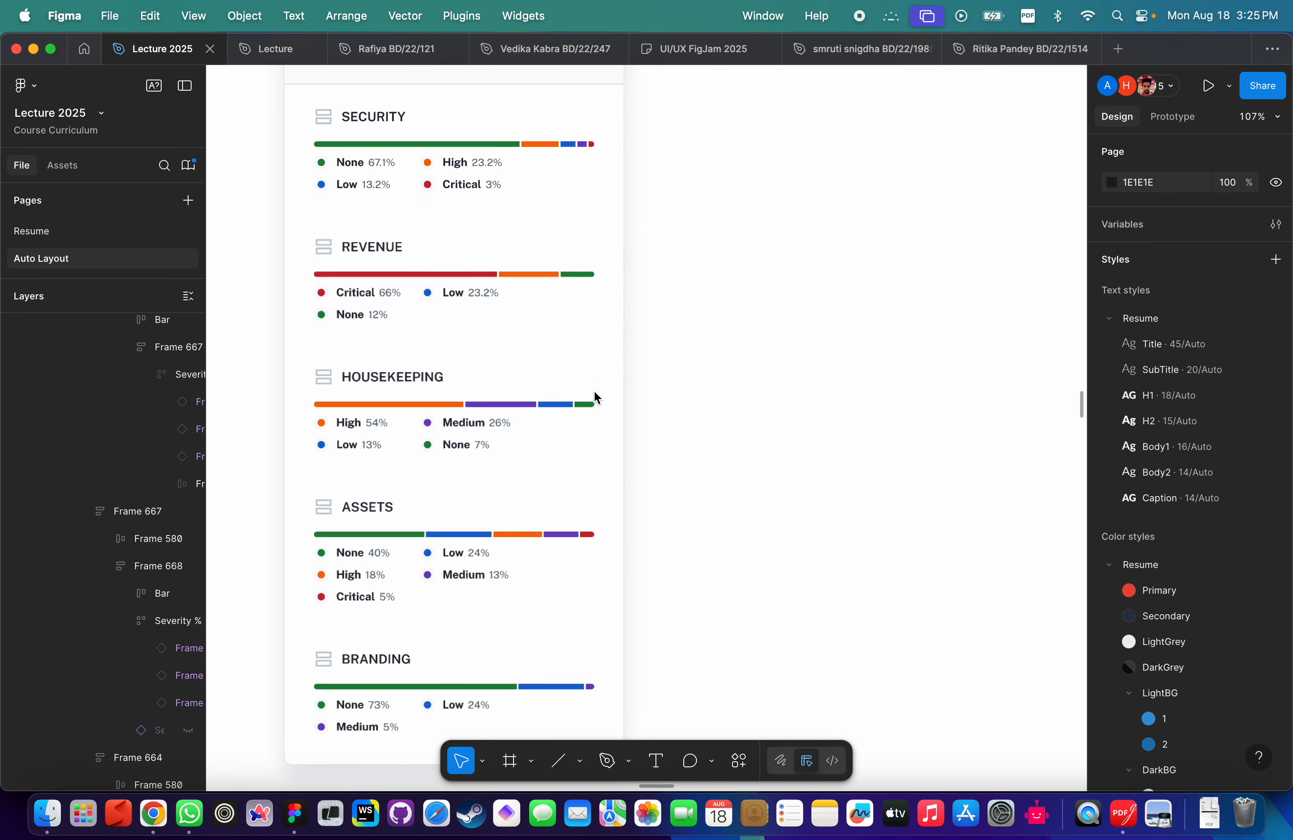
{"action": "scroll", "coordinate": [699, 283], "scroll_direction": "up", "scroll_amount": 8}
{"action": "scroll", "coordinate": [346, 207], "scroll_direction": "up", "scroll_amount": 10}
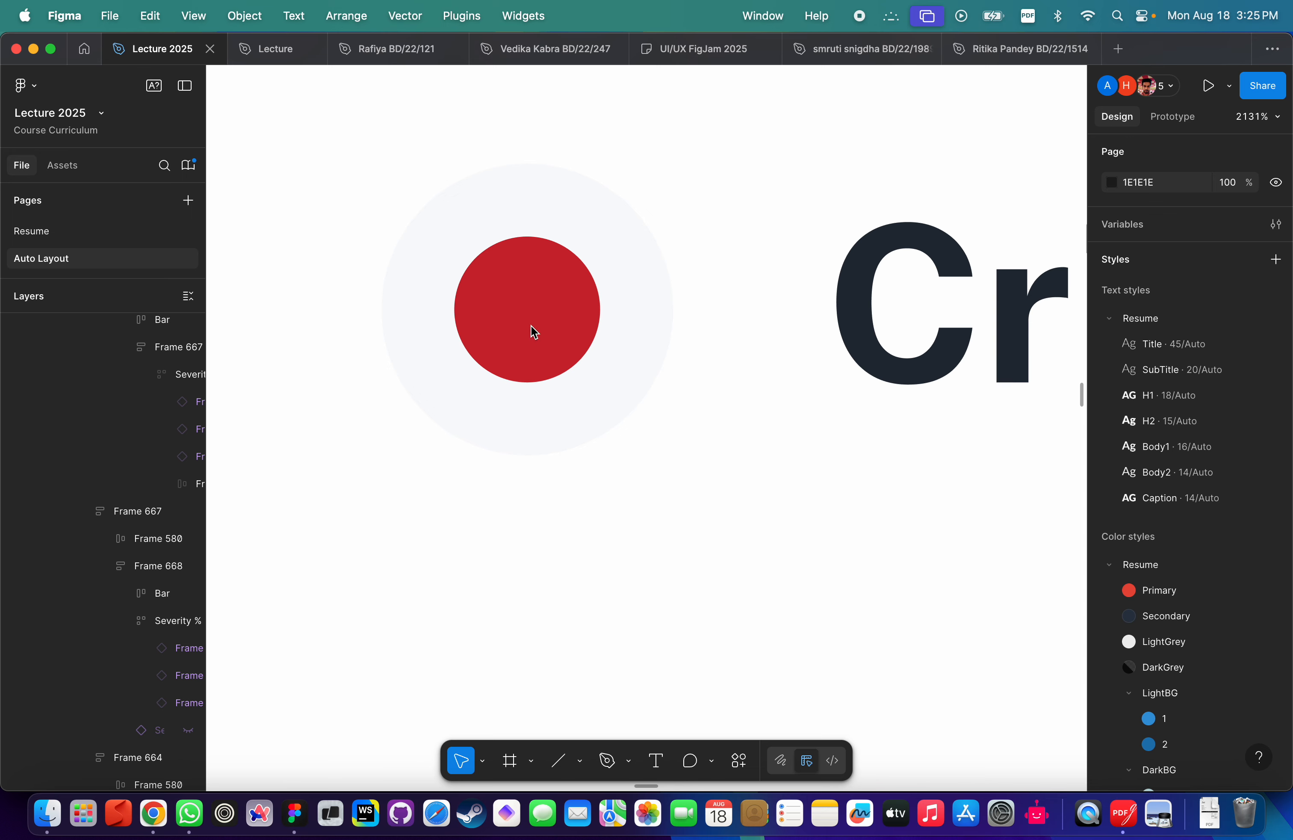
{"action": "scroll", "coordinate": [490, 360], "scroll_direction": "down", "scroll_amount": 12}
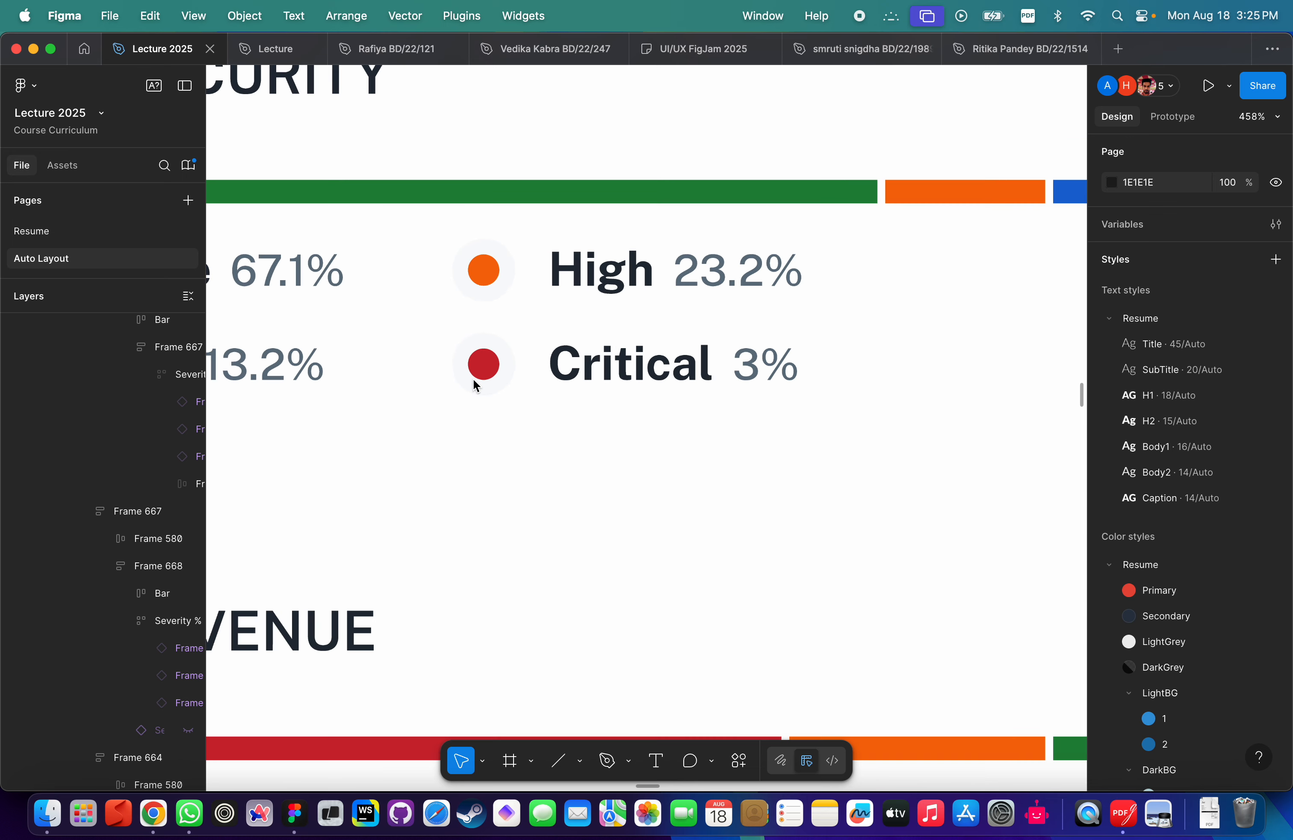
{"action": "scroll", "coordinate": [494, 413], "scroll_direction": "down", "scroll_amount": 5}
{"action": "scroll", "coordinate": [442, 349], "scroll_direction": "up", "scroll_amount": 8}
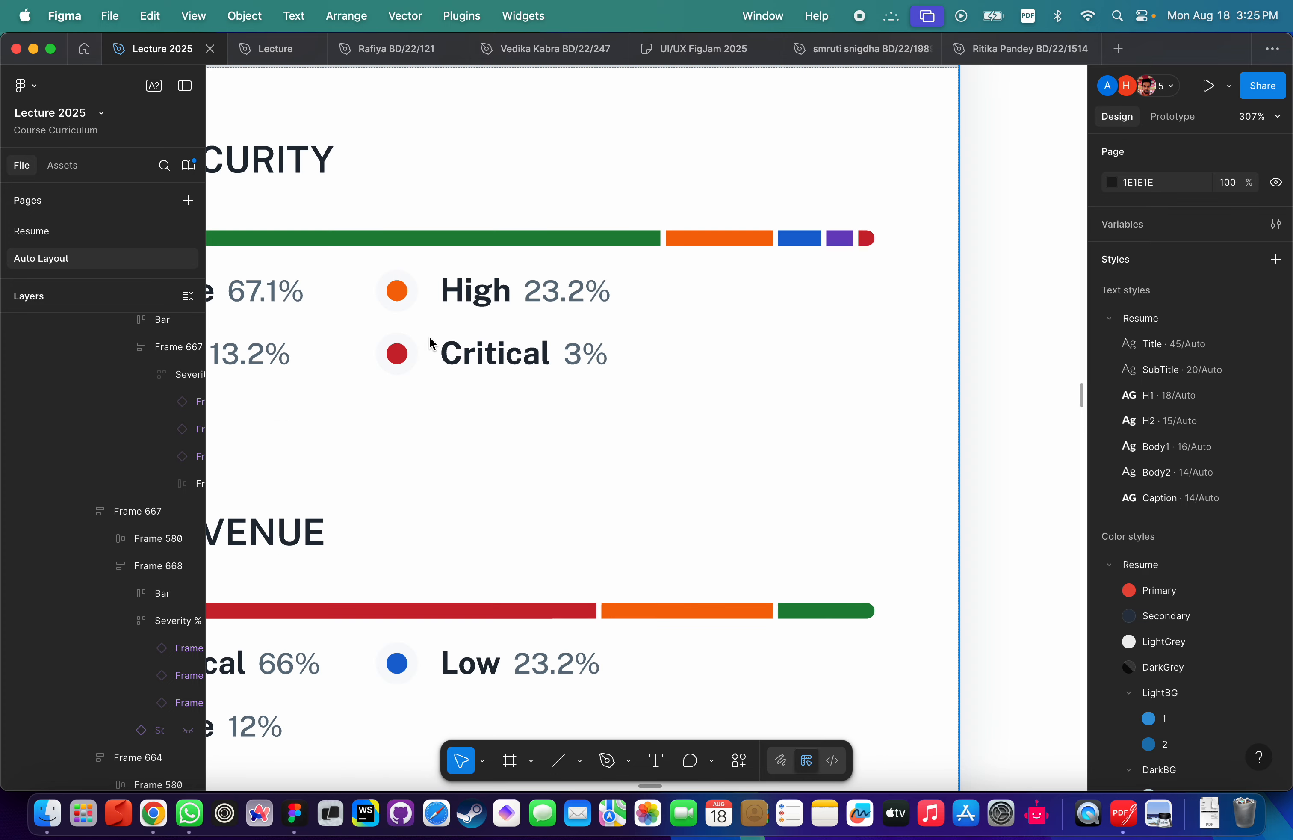
Inspect the size and fill of the dot frame beside the Critical label in the Security section.
{"action": "left_click", "coordinate": [403, 365]}
{"action": "double_click", "coordinate": [402, 364]}
{"action": "double_click", "coordinate": [401, 359]}
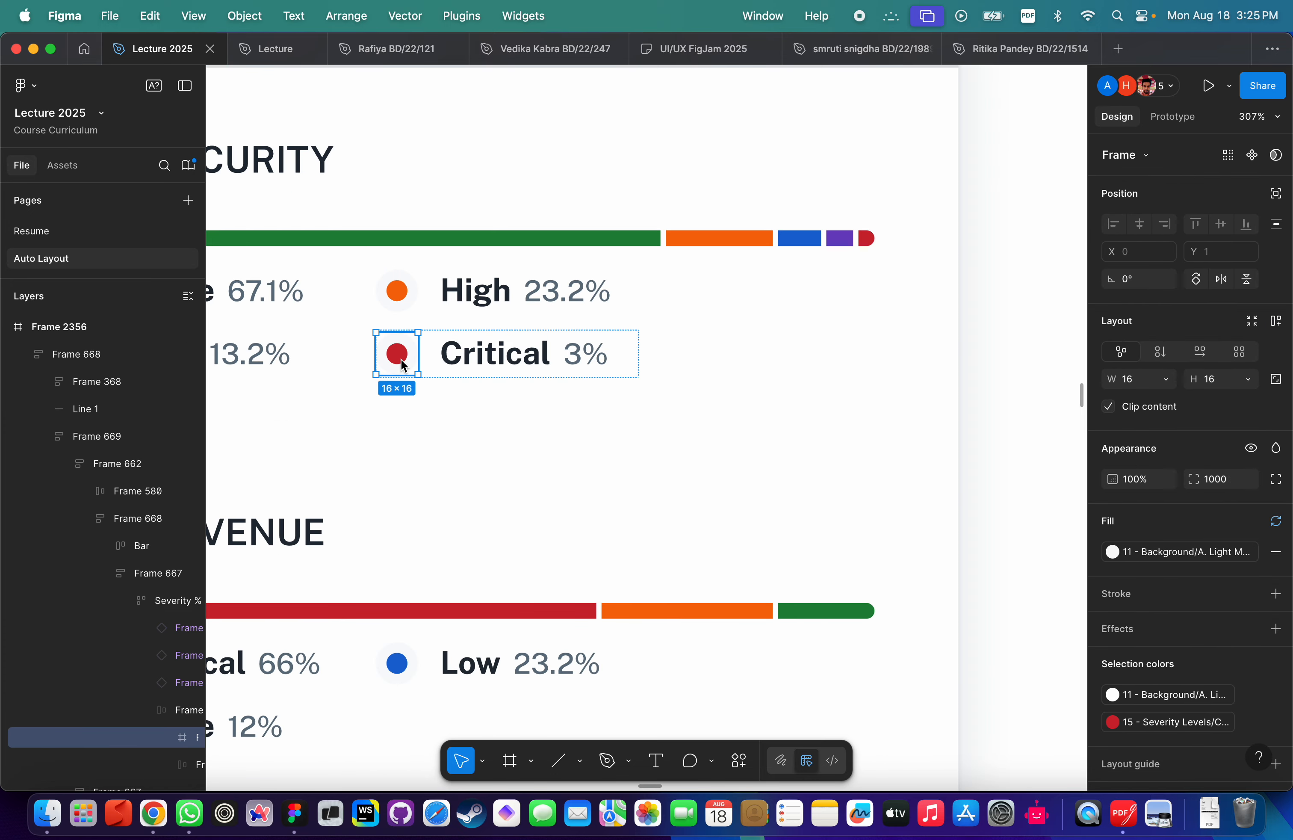
{"action": "scroll", "coordinate": [401, 359], "scroll_direction": "up", "scroll_amount": 3}
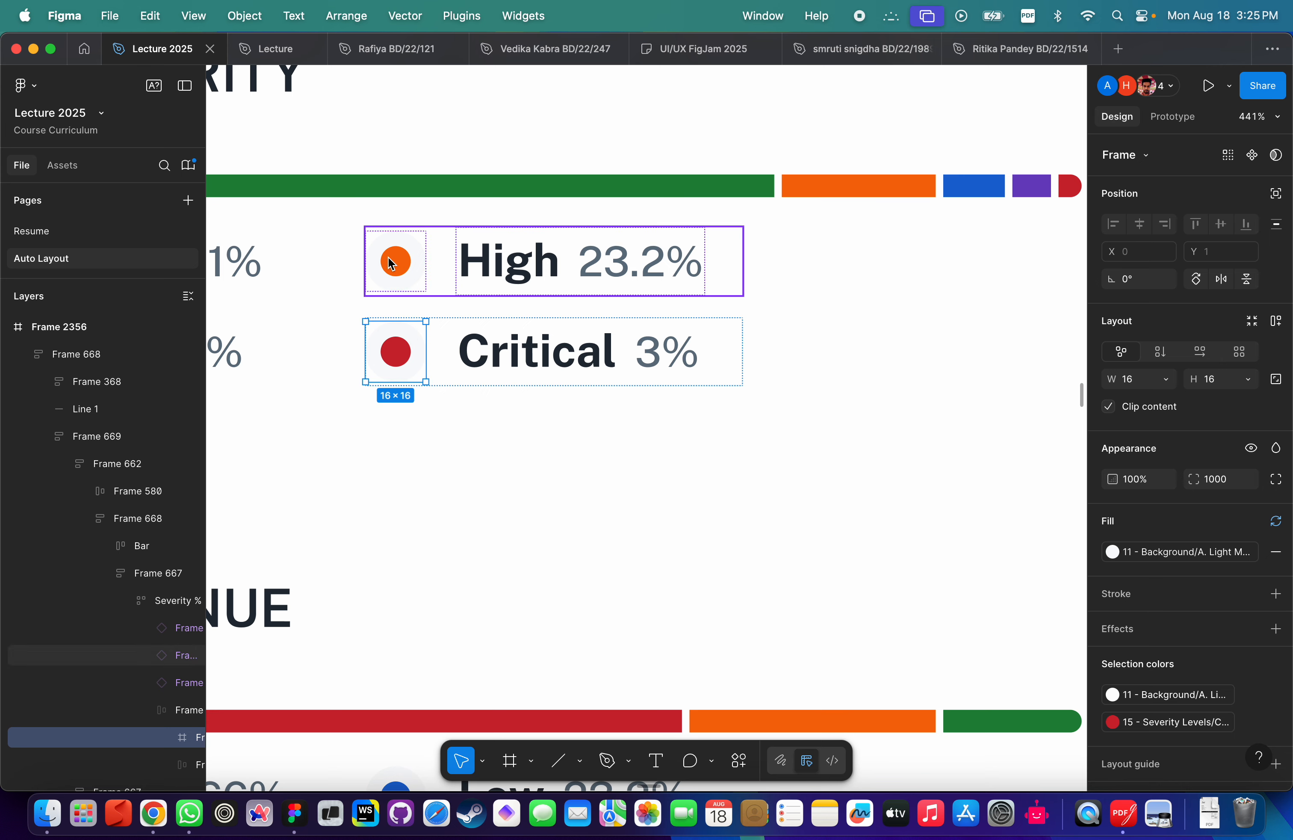
{"action": "scroll", "coordinate": [607, 441], "scroll_direction": "down", "scroll_amount": 10}
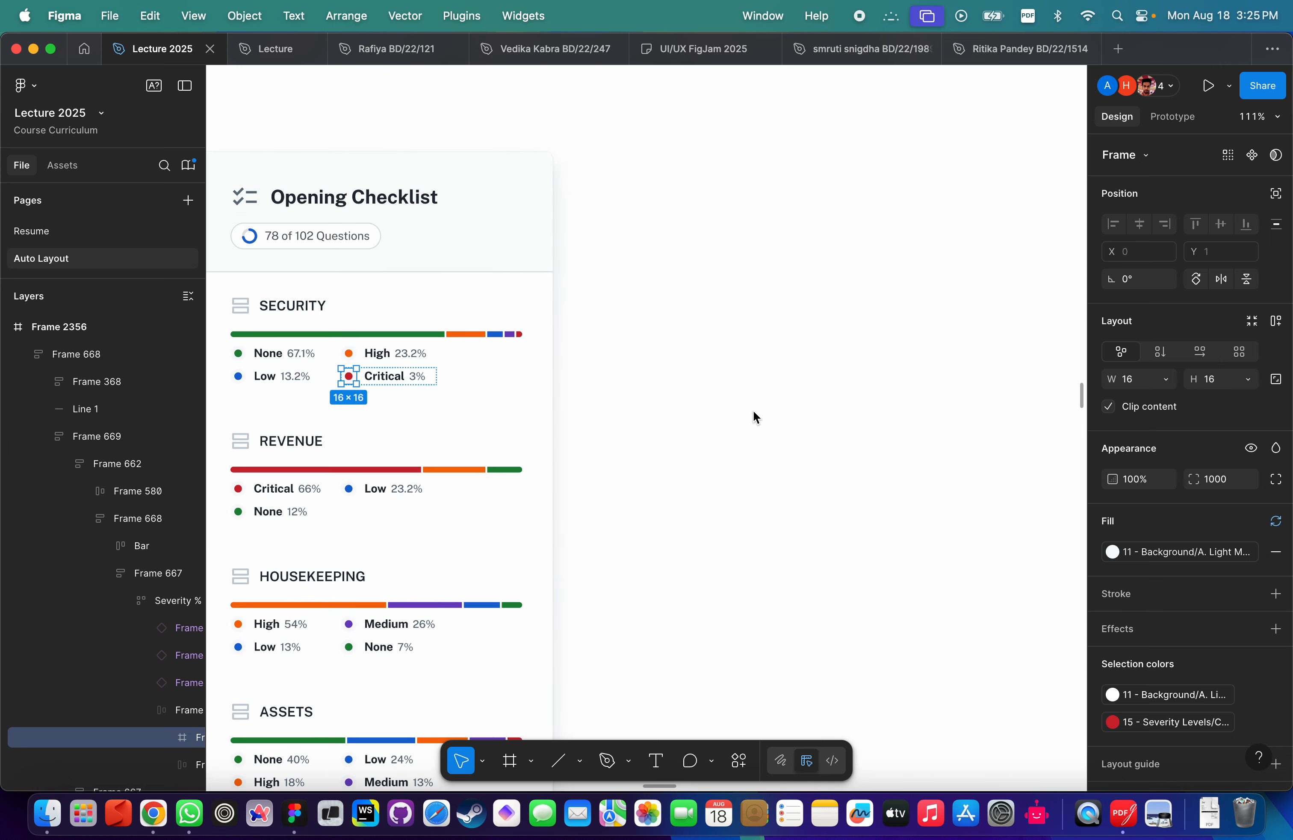
Place a new frame on the white area beside the Opening Checklist card and size it 16 × 16.
{"action": "key", "text": "f"}
{"action": "left_click", "coordinate": [742, 373]}
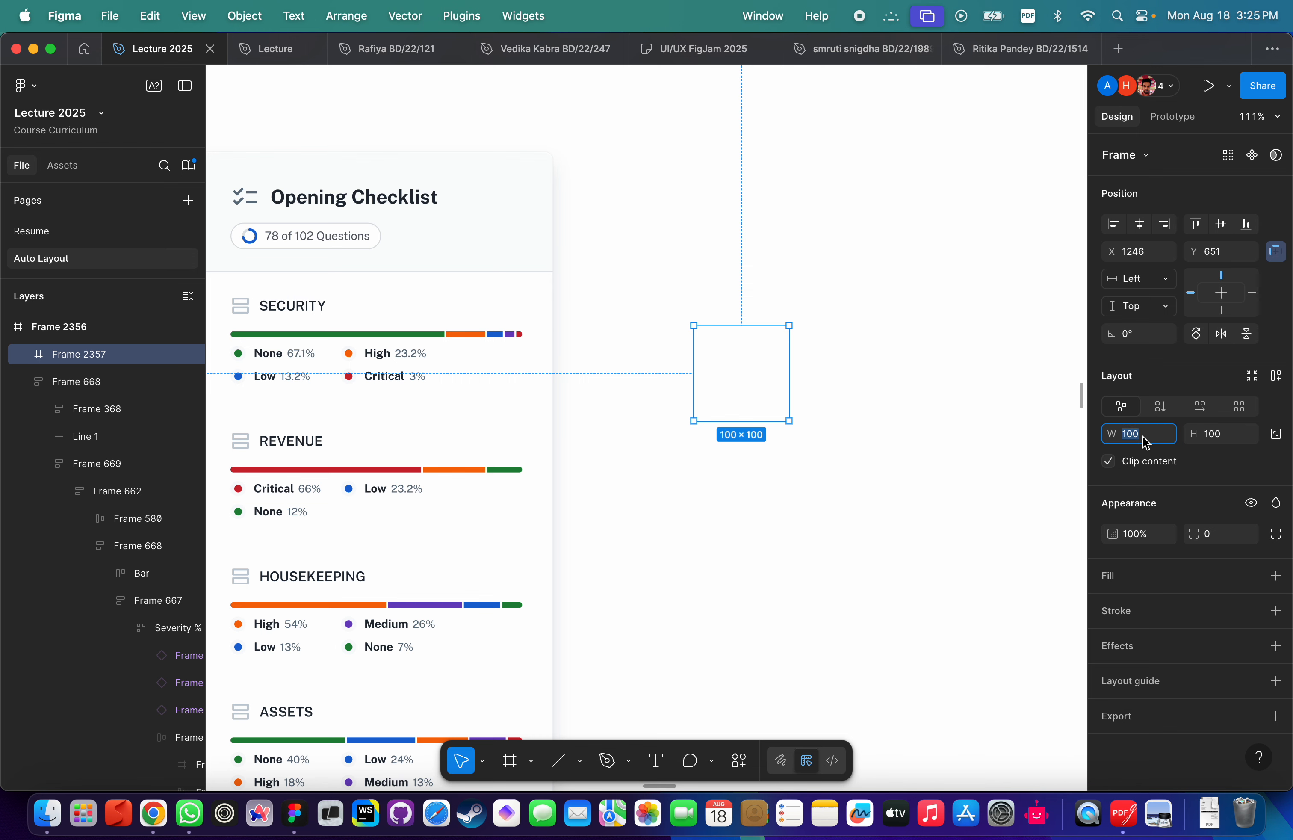
{"action": "type", "text": "16"}
{"action": "key", "text": "Return"}
{"action": "left_click", "coordinate": [1227, 435]}
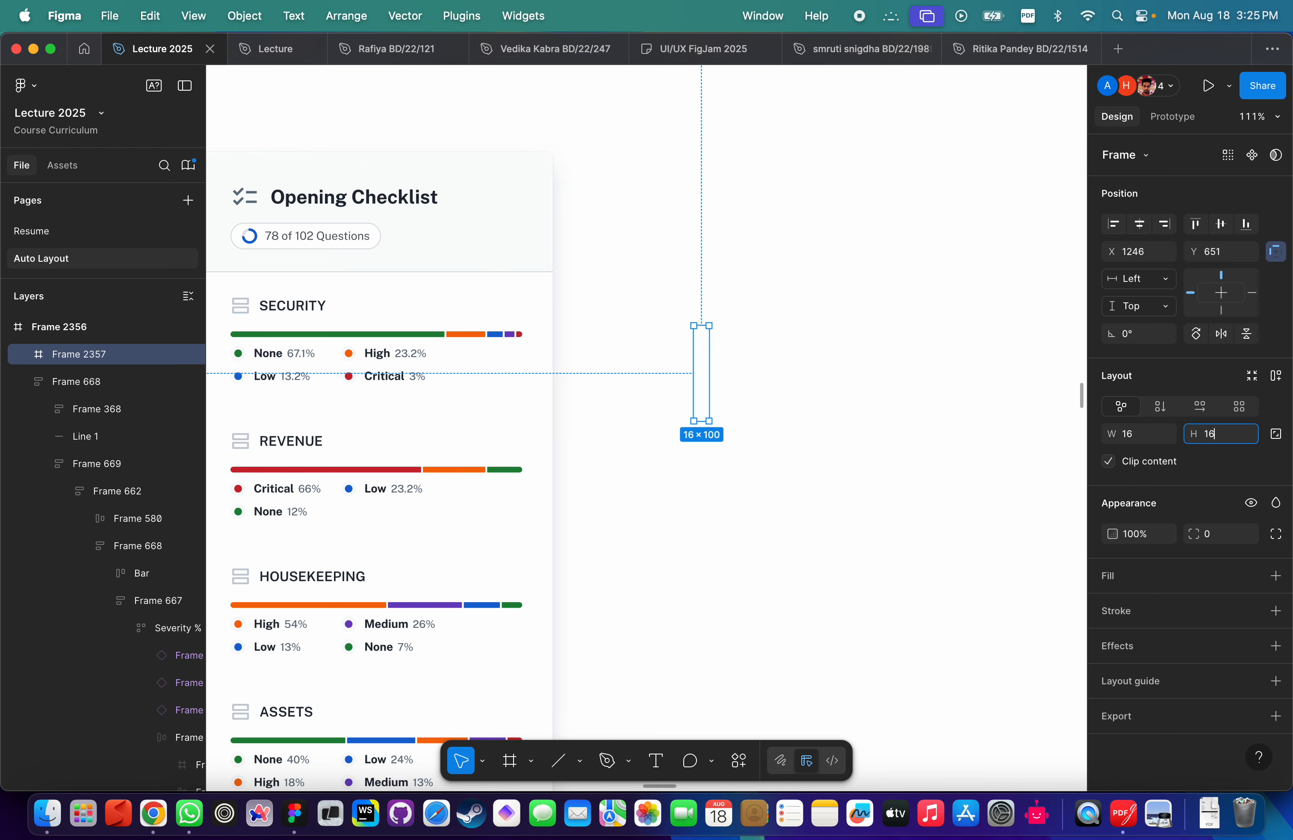
{"action": "type", "text": "16"}
{"action": "key", "text": "Return"}
Give the 16 × 16 frame a white FFFFFF fill.
{"action": "scroll", "coordinate": [863, 482], "scroll_direction": "left", "scroll_amount": 3}
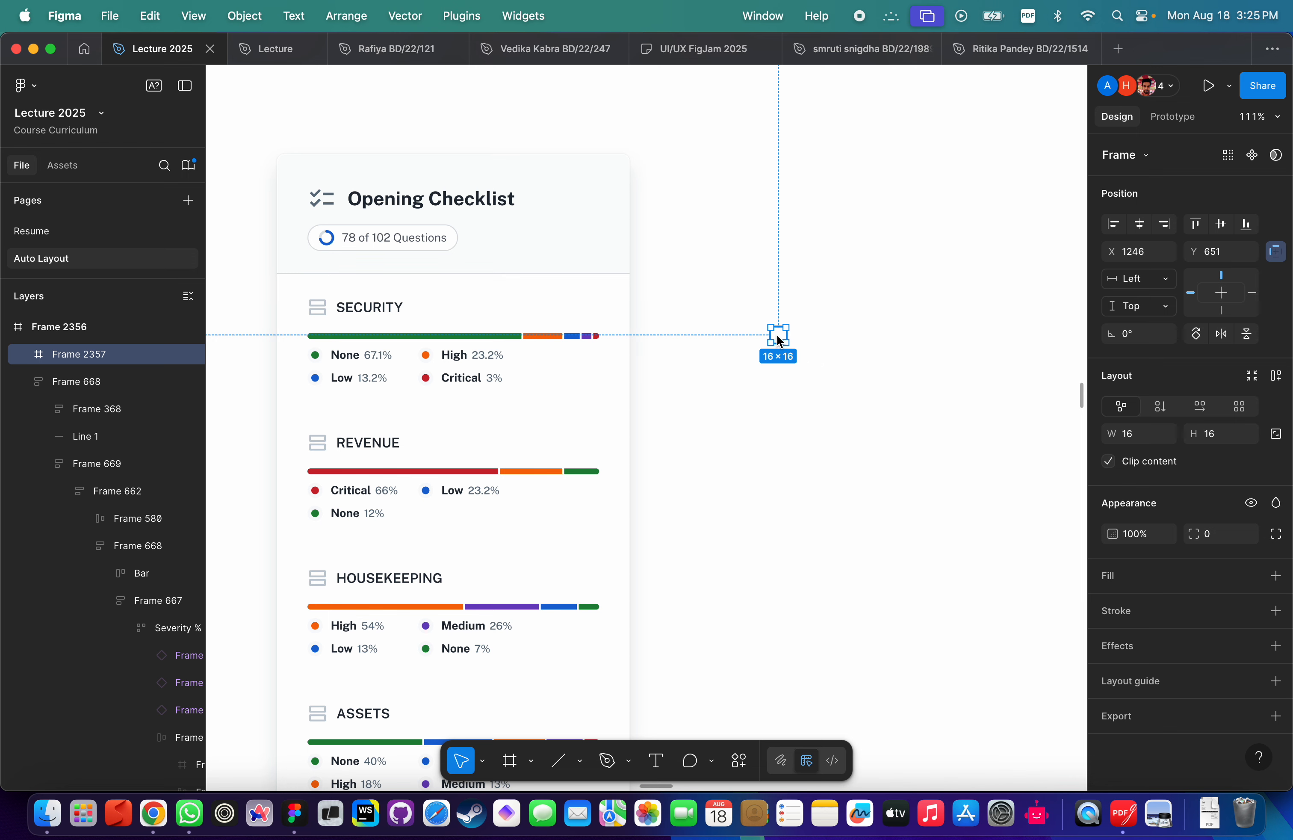
{"action": "left_click", "coordinate": [1276, 575]}
{"action": "left_click", "coordinate": [1112, 606]}
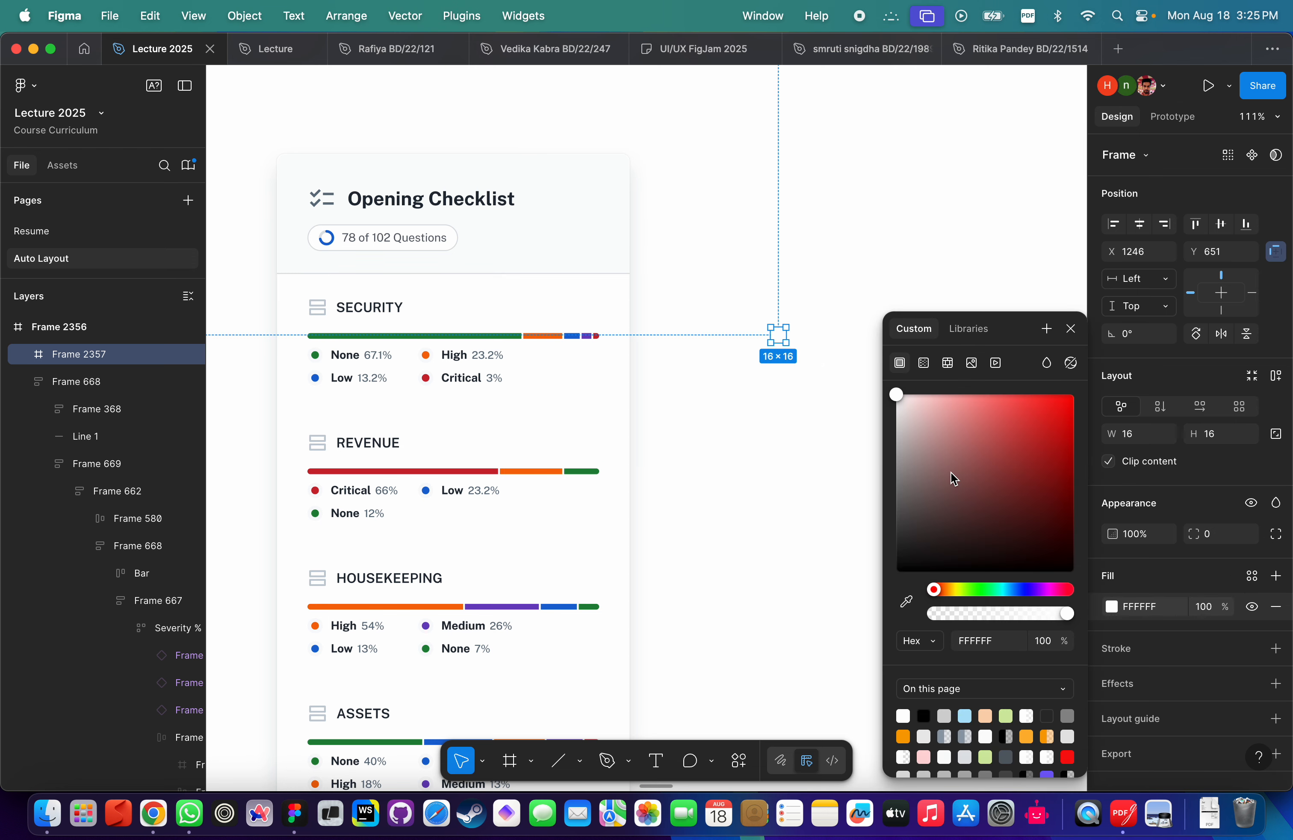
{"action": "left_click", "coordinate": [766, 446]}
Examine the Security section's severity bar down to its green segment, including its size, fill and stroke.
{"action": "scroll", "coordinate": [483, 366], "scroll_direction": "down", "scroll_amount": 5}
{"action": "scroll", "coordinate": [483, 366], "scroll_direction": "up", "scroll_amount": 4}
{"action": "scroll", "coordinate": [474, 367], "scroll_direction": "up", "scroll_amount": 5}
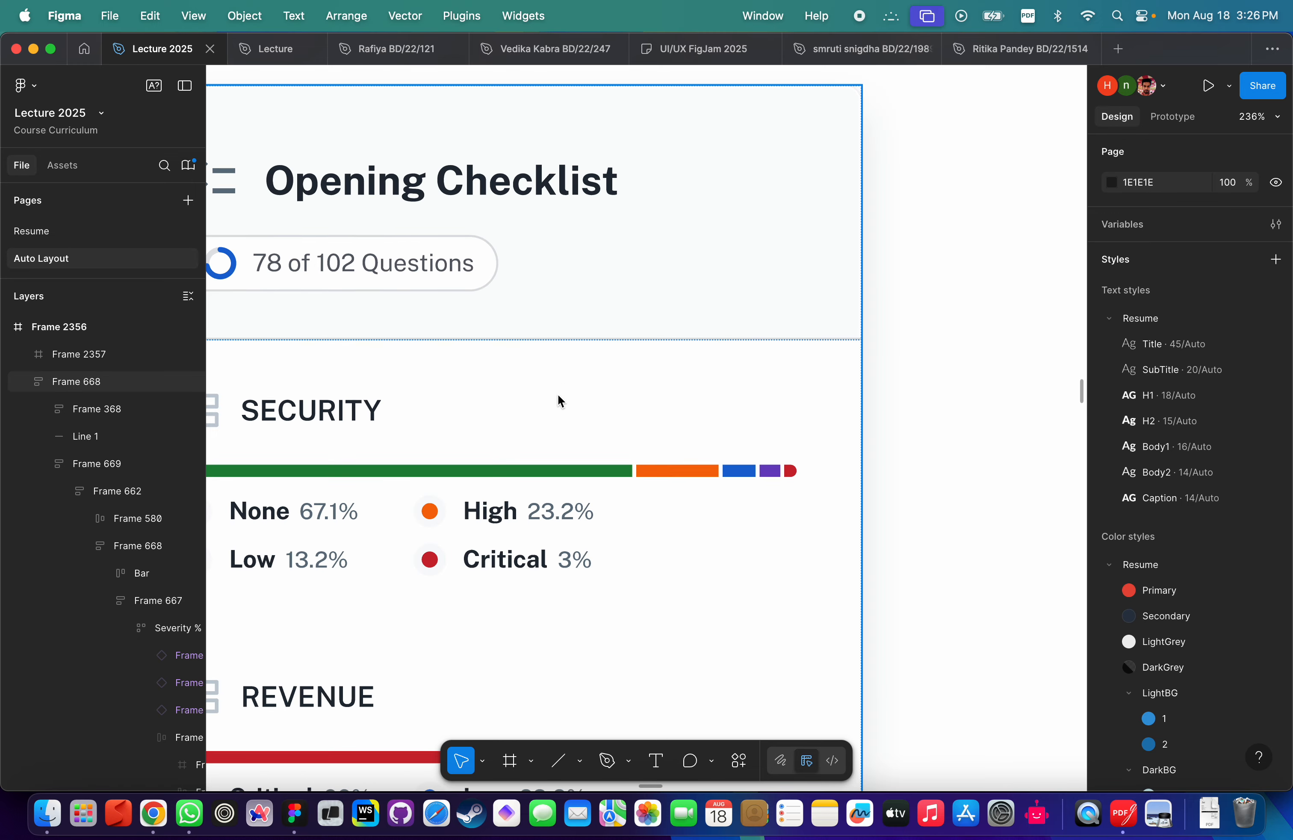
{"action": "left_click", "coordinate": [471, 472]}
{"action": "scroll", "coordinate": [835, 445], "scroll_direction": "down", "scroll_amount": 5}
{"action": "scroll", "coordinate": [834, 446], "scroll_direction": "left", "scroll_amount": 3}
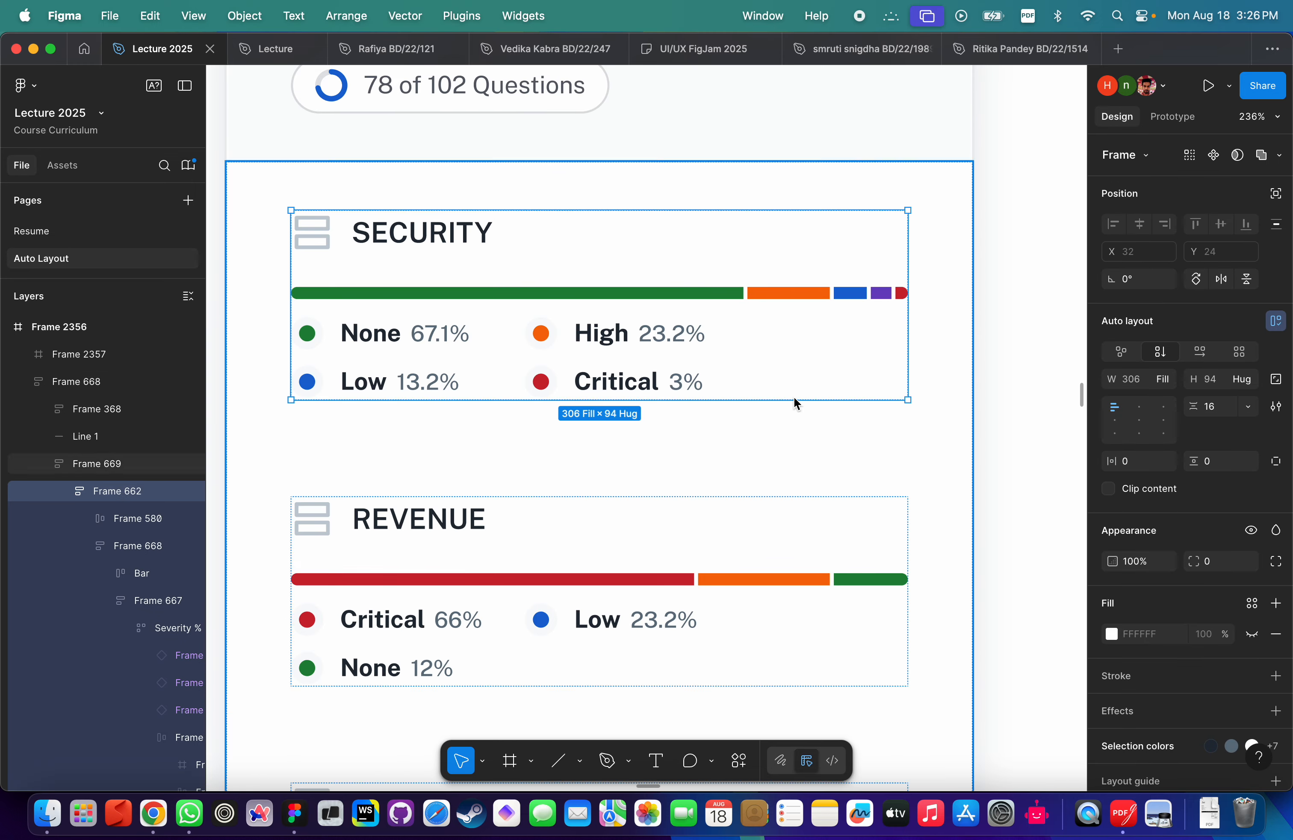
{"action": "double_click", "coordinate": [621, 295]}
{"action": "left_click", "coordinate": [620, 295]}
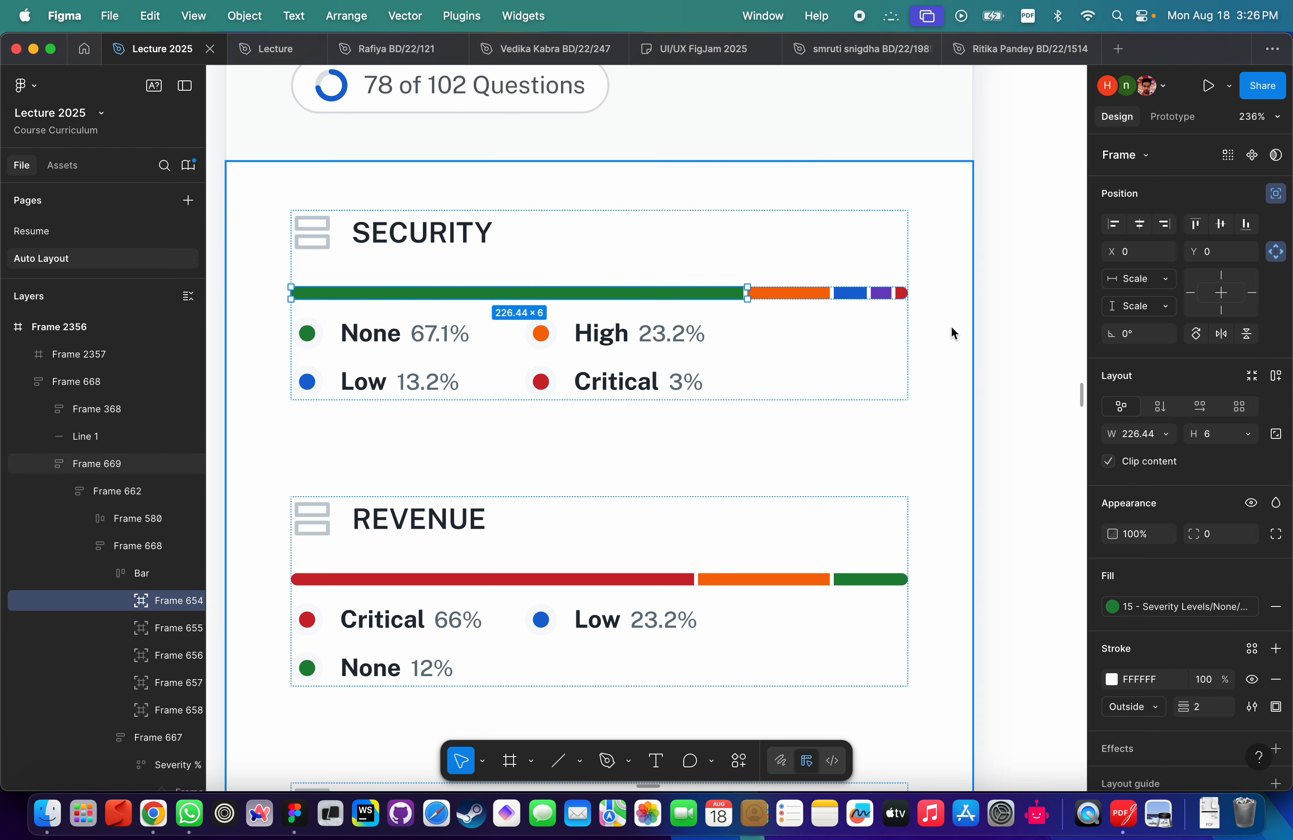
Place a 100 × 100 frame beside the Opening Checklist card and add a fill to it.
{"action": "left_click", "coordinate": [1016, 252]}
{"action": "scroll", "coordinate": [1016, 256], "scroll_direction": "right", "scroll_amount": 5}
{"action": "scroll", "coordinate": [912, 322], "scroll_direction": "down", "scroll_amount": 5}
{"action": "key", "text": "f"}
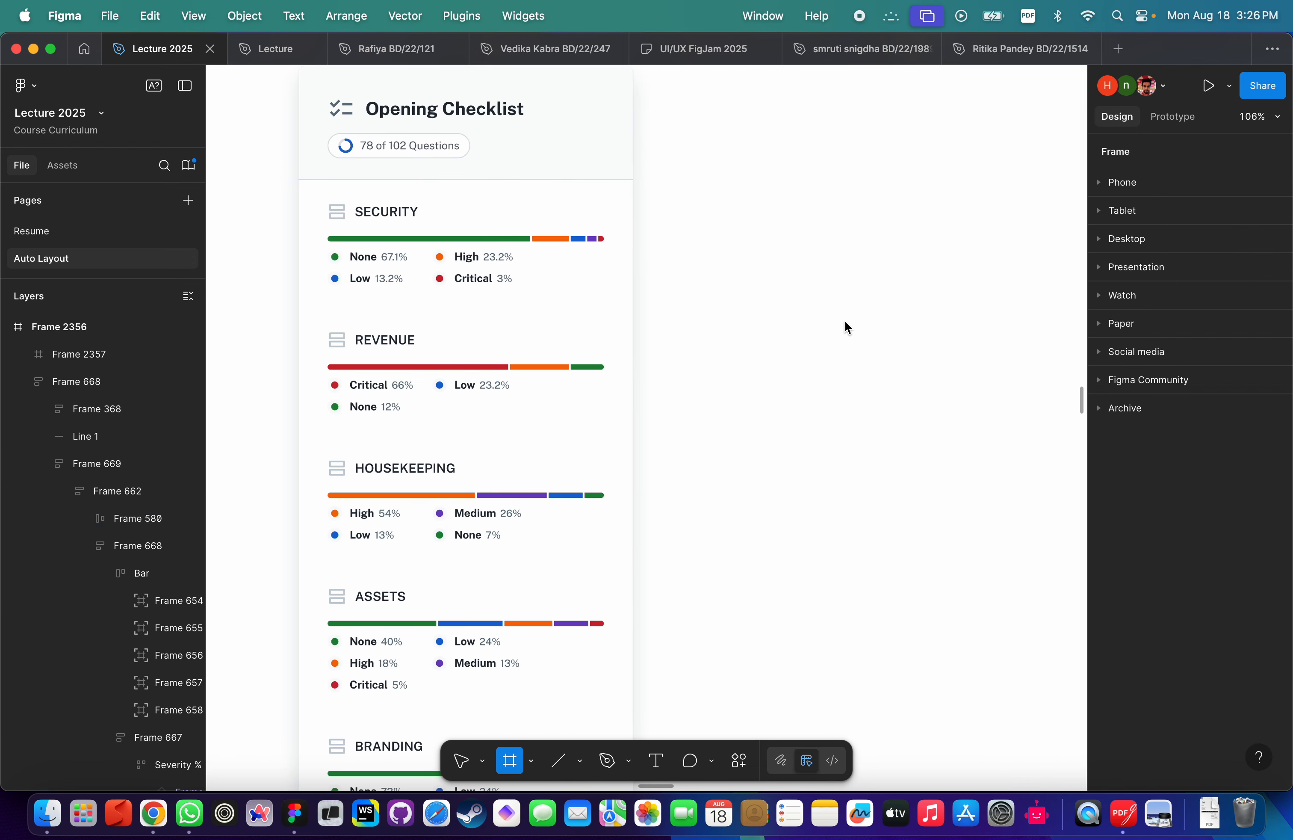
{"action": "left_click", "coordinate": [775, 299]}
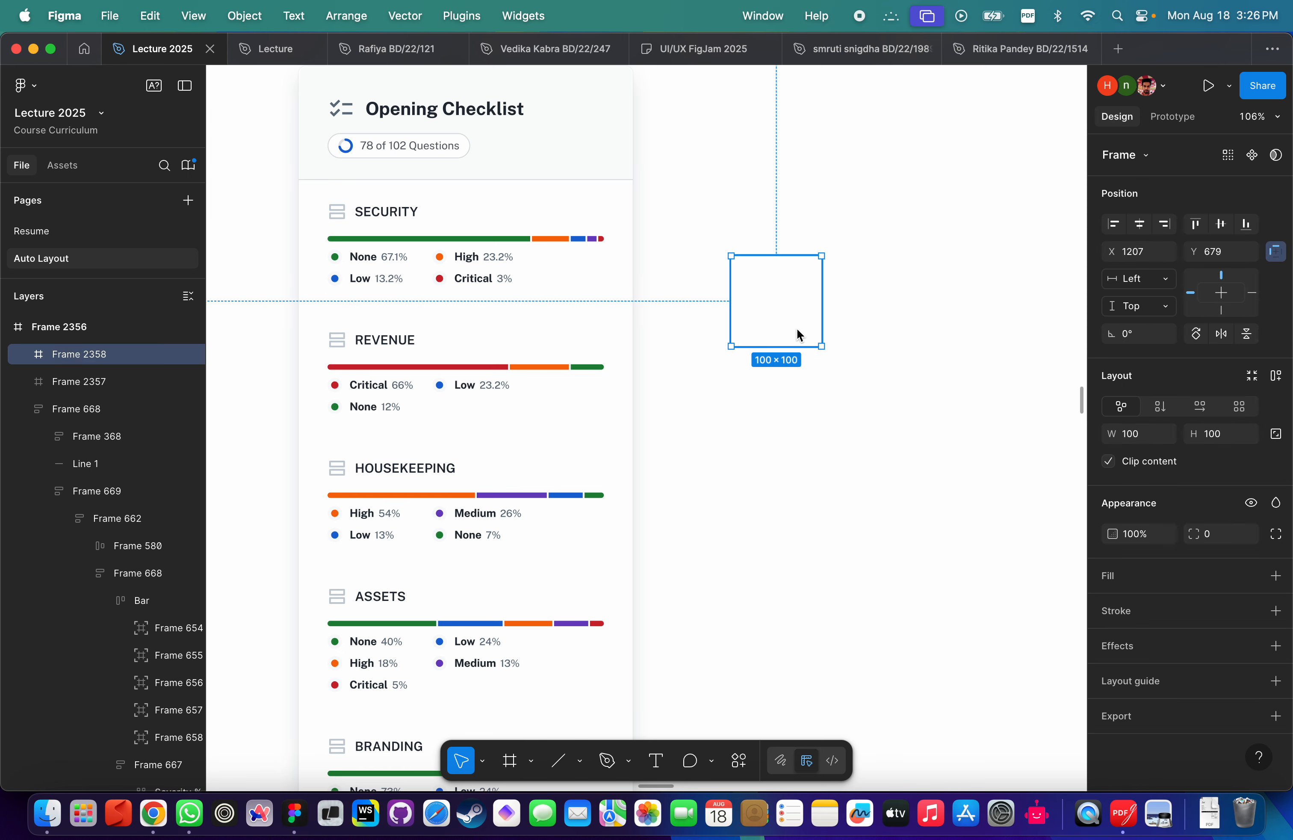
{"action": "left_click", "coordinate": [1104, 572]}
Set the 100 × 100 frame's fill to green 22863A by sampling the Security bar's green segment.
{"action": "left_click", "coordinate": [1111, 606]}
{"action": "left_click", "coordinate": [1054, 393]}
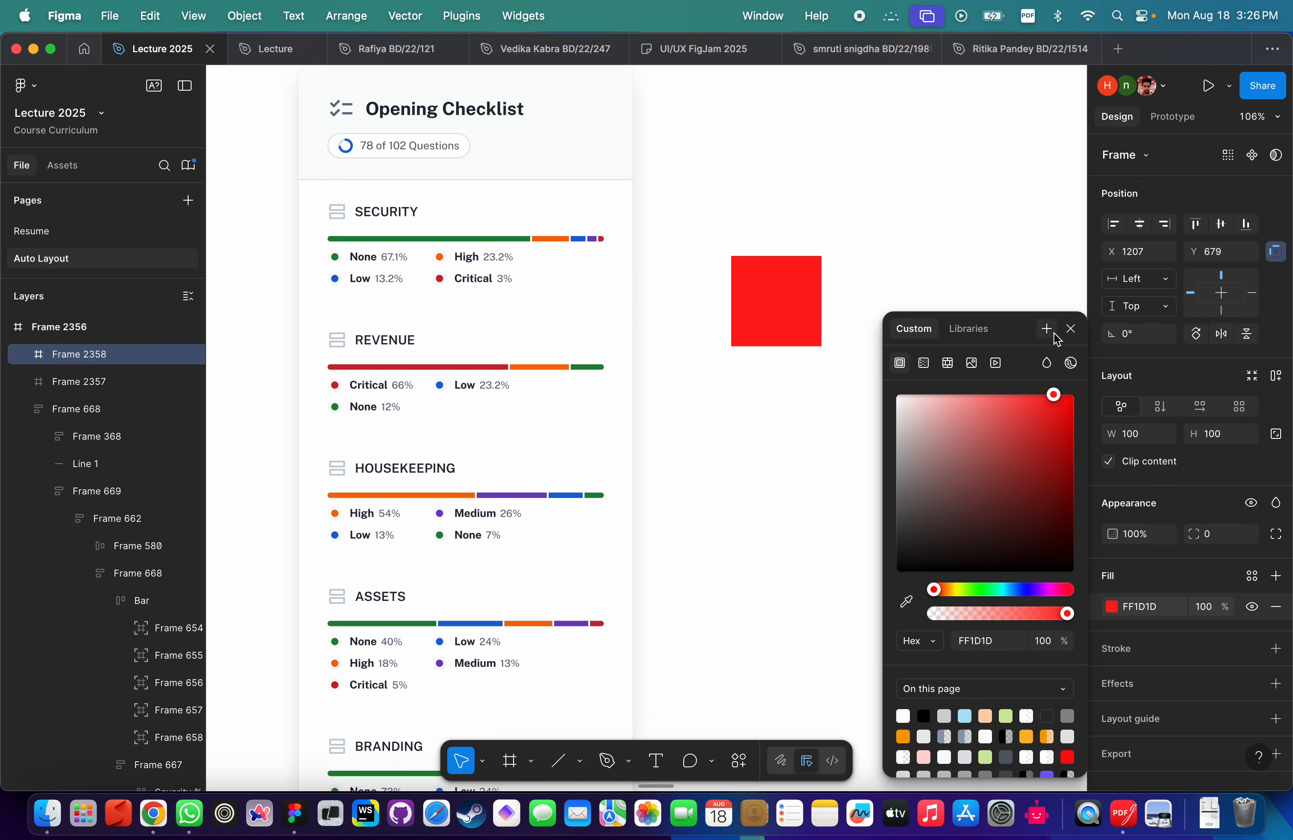
{"action": "left_click", "coordinate": [907, 603]}
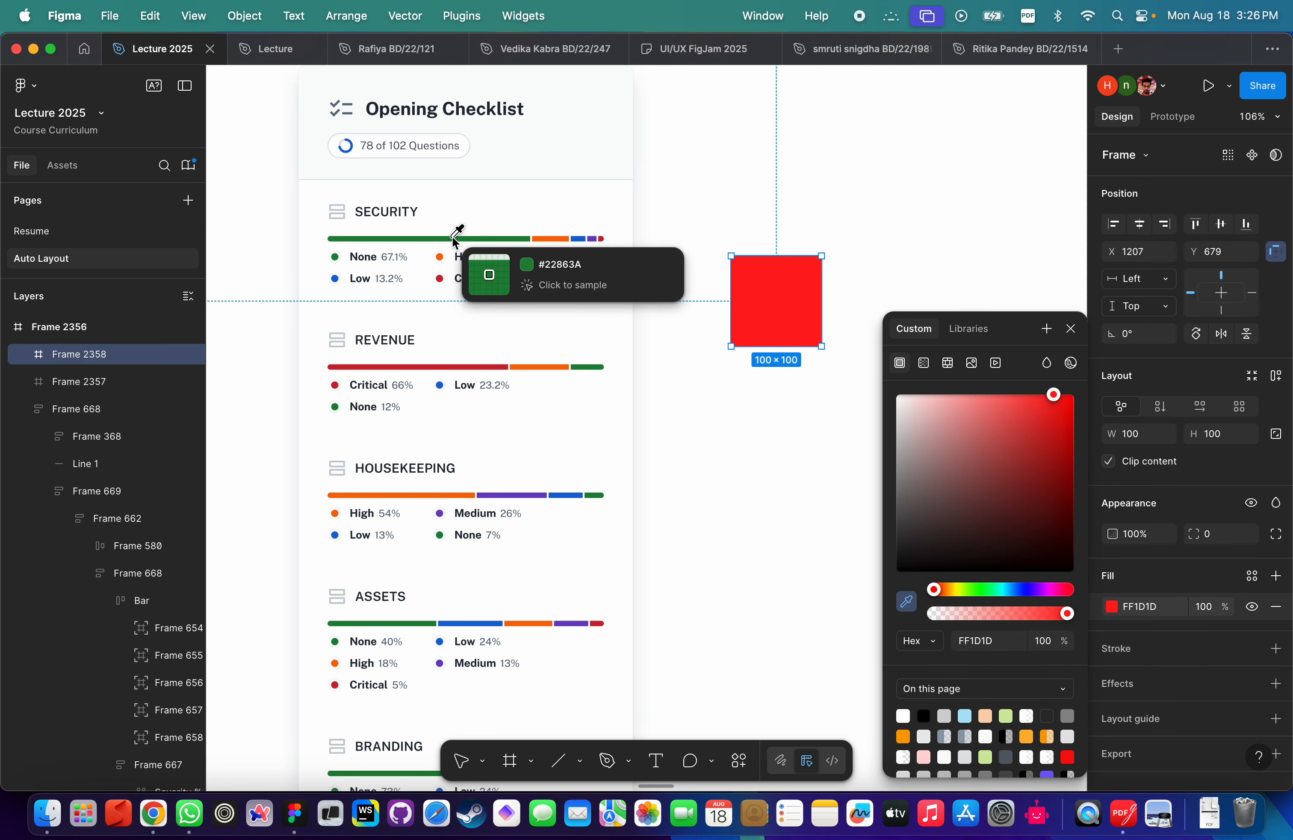
{"action": "scroll", "coordinate": [469, 234], "scroll_direction": "up", "scroll_amount": 5}
{"action": "left_click", "coordinate": [471, 244]}
{"action": "scroll", "coordinate": [471, 250], "scroll_direction": "down", "scroll_amount": 5}
{"action": "left_click", "coordinate": [752, 441]}
Duplicate the green square flush beside it and fill the copy with orange F66A0A sampled from the Security bar.
{"action": "left_click", "coordinate": [700, 309]}
{"action": "left_click_drag", "start_coordinate": [700, 309], "coordinate": [761, 297]}
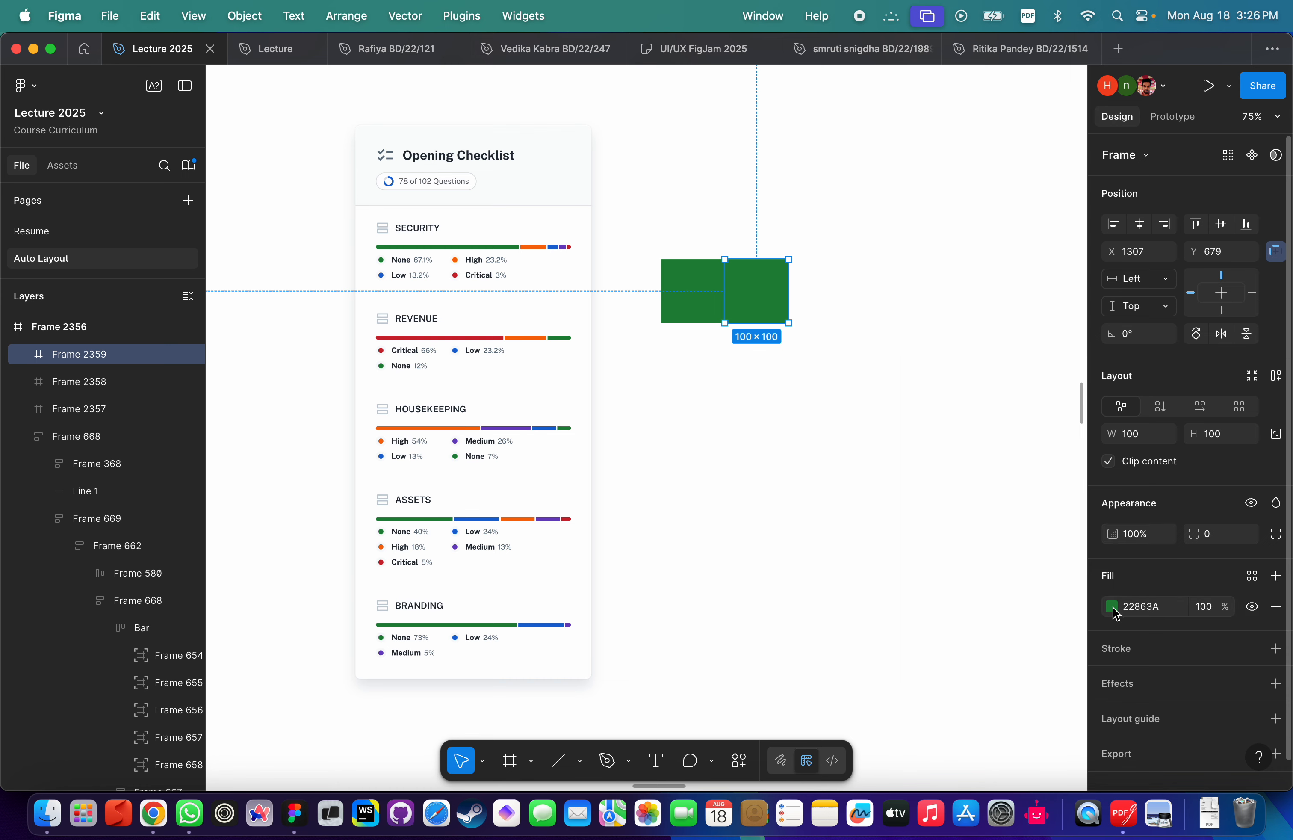
{"action": "left_click", "coordinate": [1113, 607]}
{"action": "left_click", "coordinate": [906, 600]}
{"action": "scroll", "coordinate": [468, 254], "scroll_direction": "up", "scroll_amount": 4}
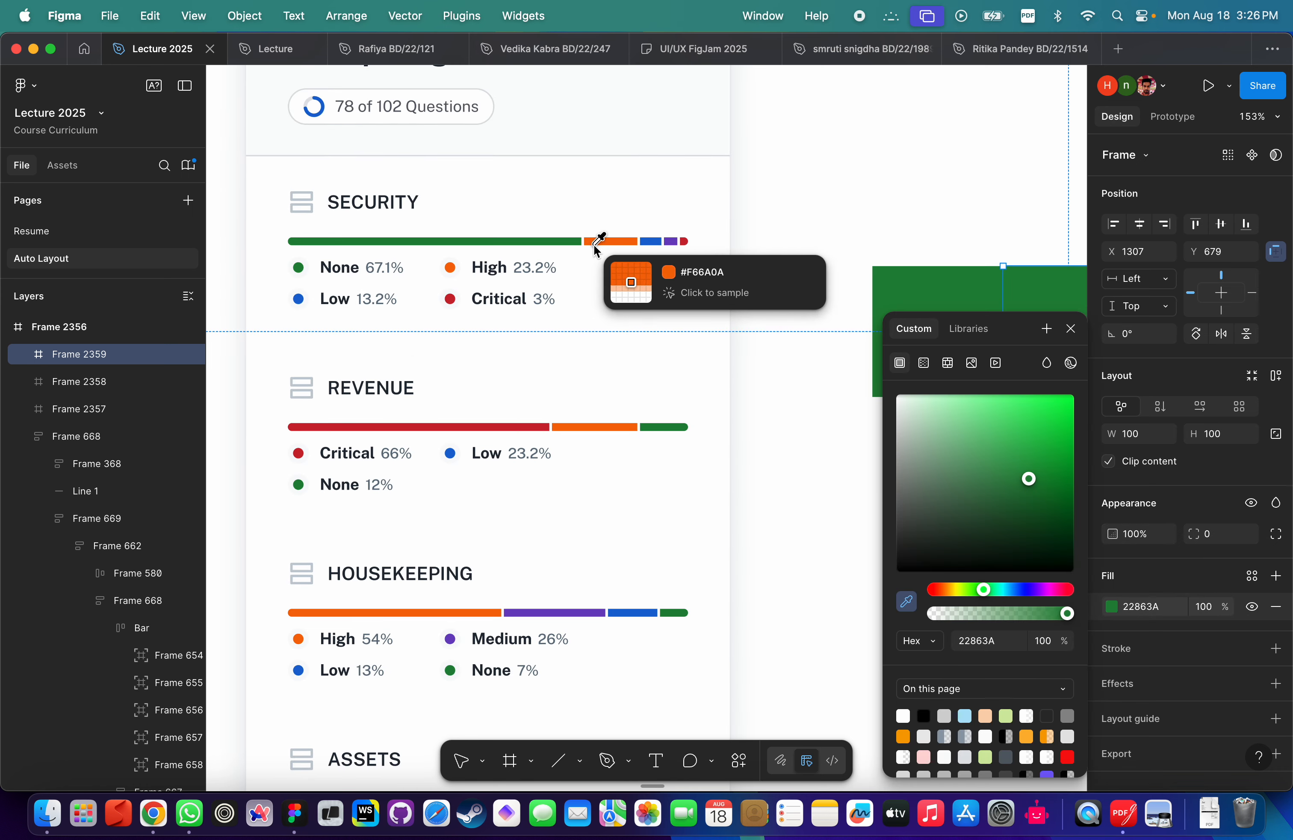
{"action": "scroll", "coordinate": [599, 245], "scroll_direction": "down", "scroll_amount": 5}
{"action": "scroll", "coordinate": [602, 246], "scroll_direction": "up", "scroll_amount": 8}
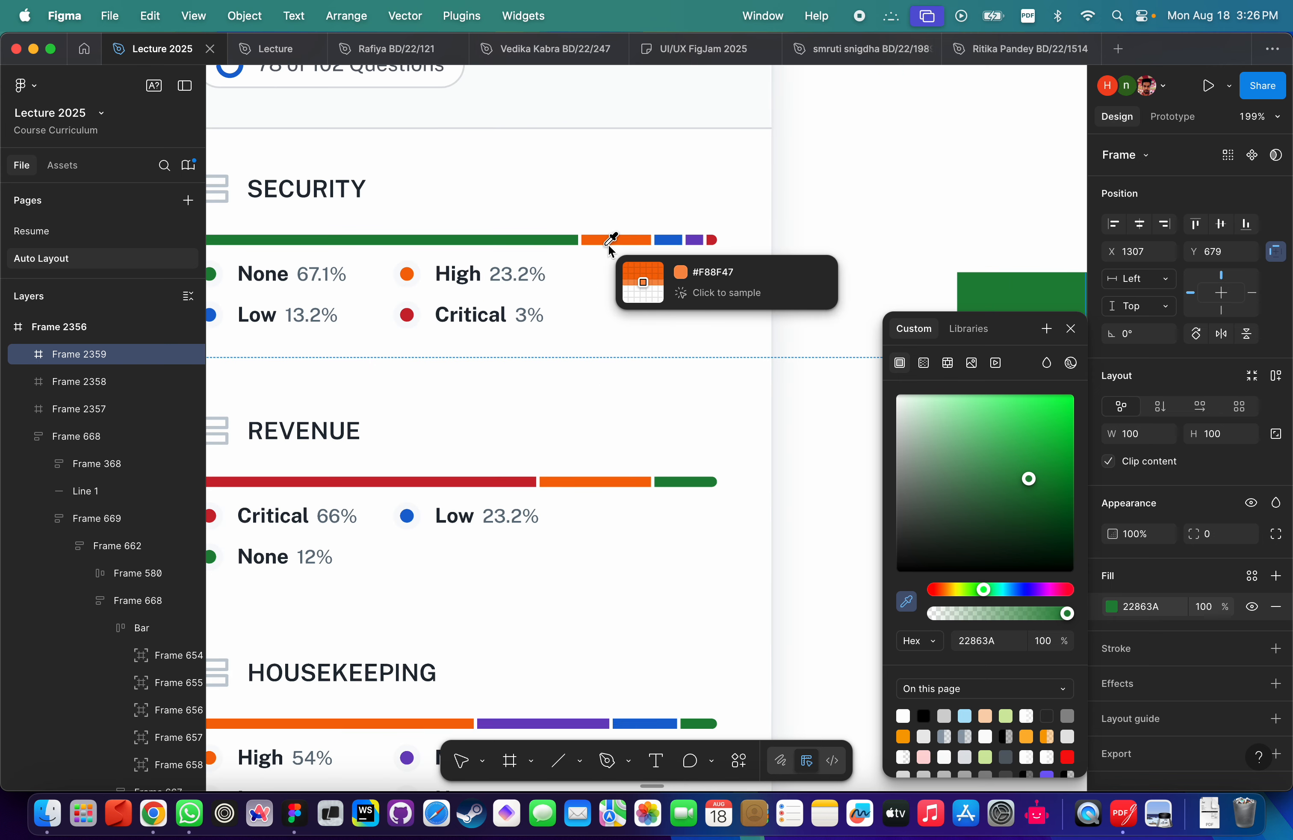
{"action": "left_click", "coordinate": [616, 240]}
{"action": "scroll", "coordinate": [692, 352], "scroll_direction": "right", "scroll_amount": 5}
{"action": "scroll", "coordinate": [692, 353], "scroll_direction": "down", "scroll_amount": 5}
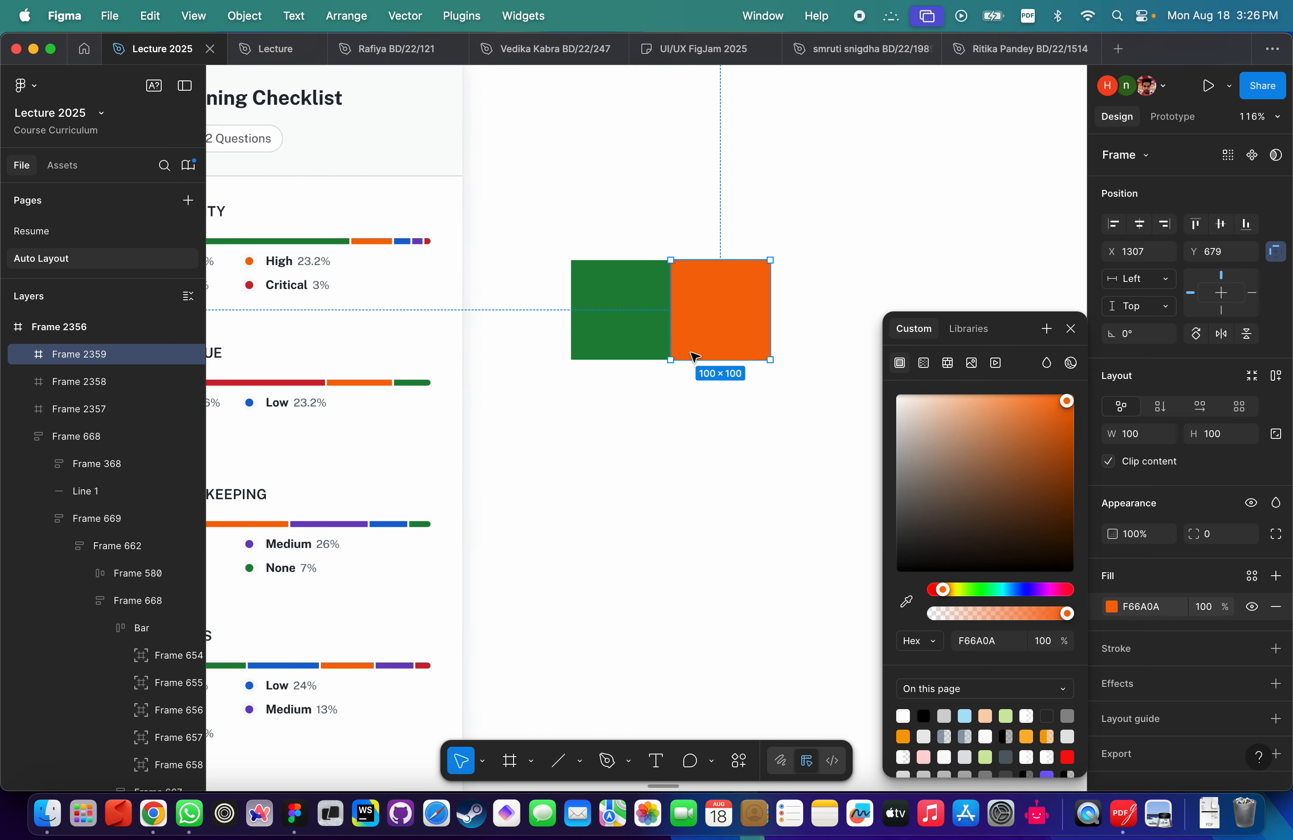
Duplicate the orange square at the end of the row and fill the copy with the Security bar's blue, 1967D2.
{"action": "scroll", "coordinate": [692, 352], "scroll_direction": "right", "scroll_amount": 3}
{"action": "left_click_drag", "start_coordinate": [674, 314], "coordinate": [790, 329]}
{"action": "scroll", "coordinate": [791, 328], "scroll_direction": "left", "scroll_amount": 4}
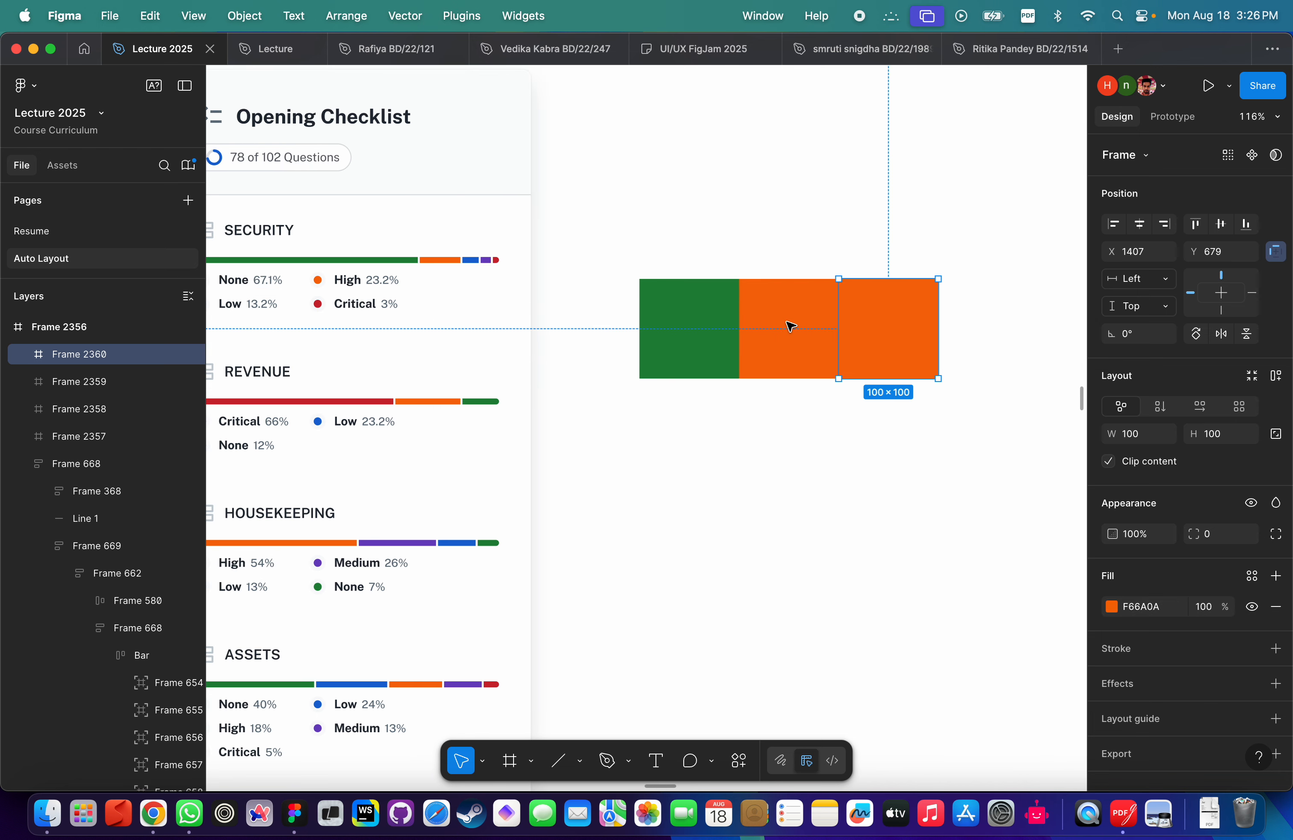
{"action": "left_click", "coordinate": [1111, 606]}
{"action": "left_click", "coordinate": [908, 603]}
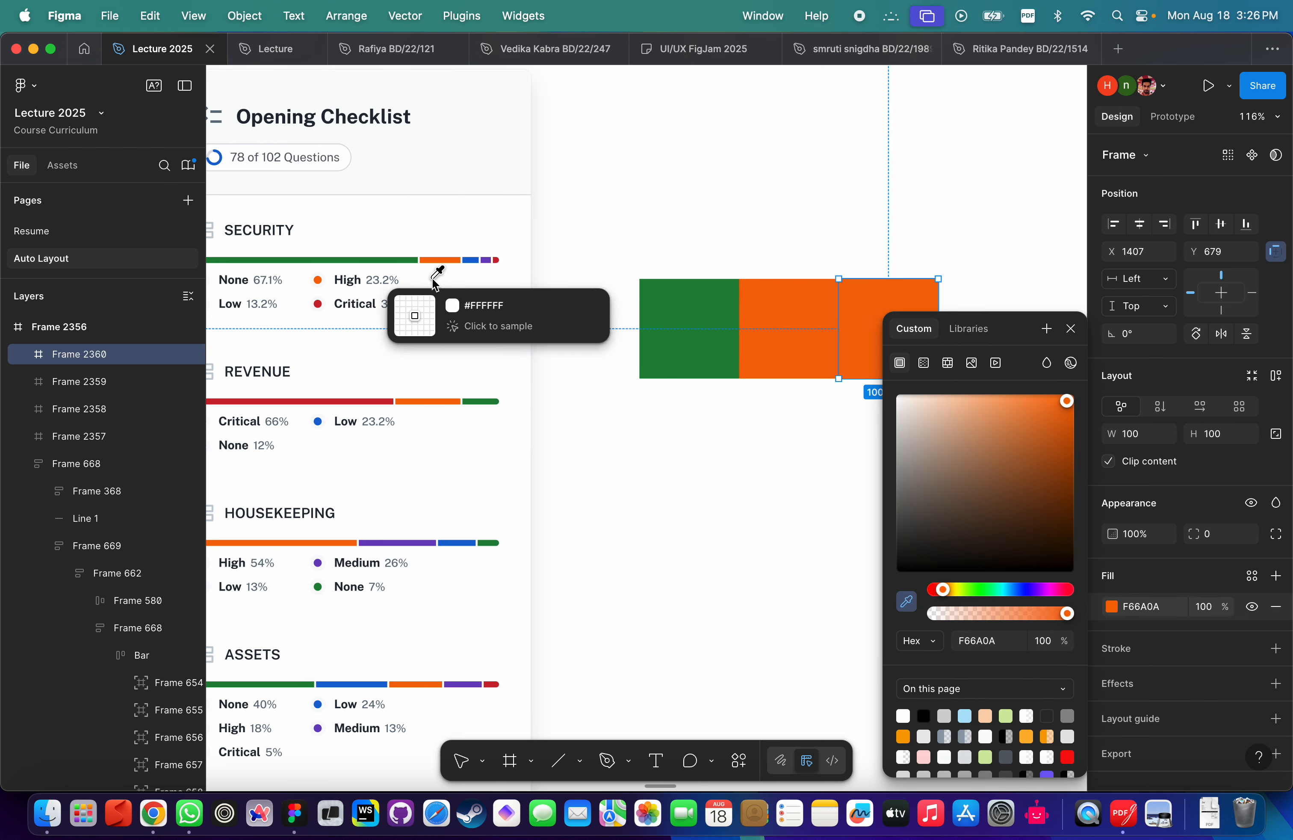
{"action": "left_click", "coordinate": [473, 260]}
{"action": "scroll", "coordinate": [644, 312], "scroll_direction": "right", "scroll_amount": 6}
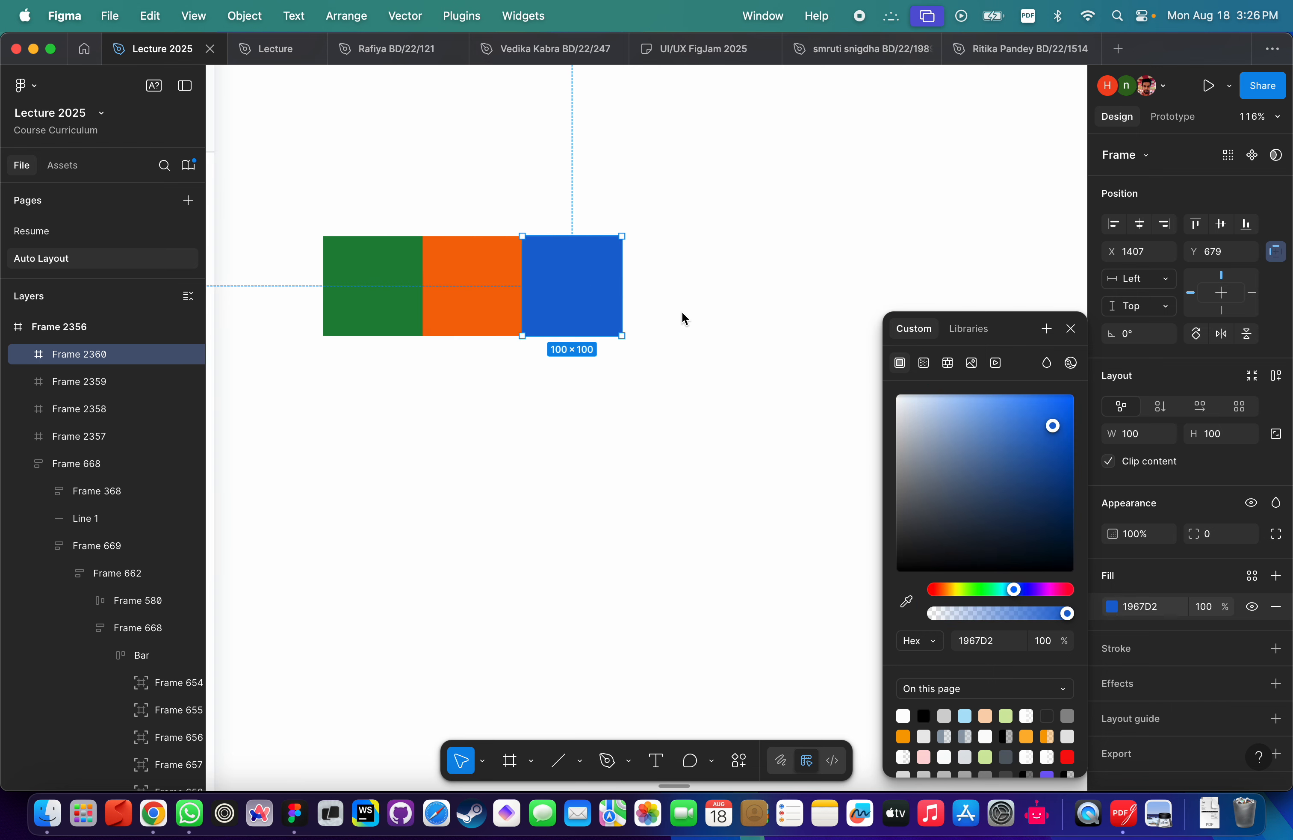
Duplicate the blue square at the end of the row and fill the copy with the Security bar's purple, 6F42C1.
{"action": "left_click", "coordinate": [682, 313]}
{"action": "left_click_drag", "start_coordinate": [574, 297], "coordinate": [674, 288]}
{"action": "scroll", "coordinate": [674, 288], "scroll_direction": "down", "scroll_amount": 6}
{"action": "left_click", "coordinate": [1114, 606]}
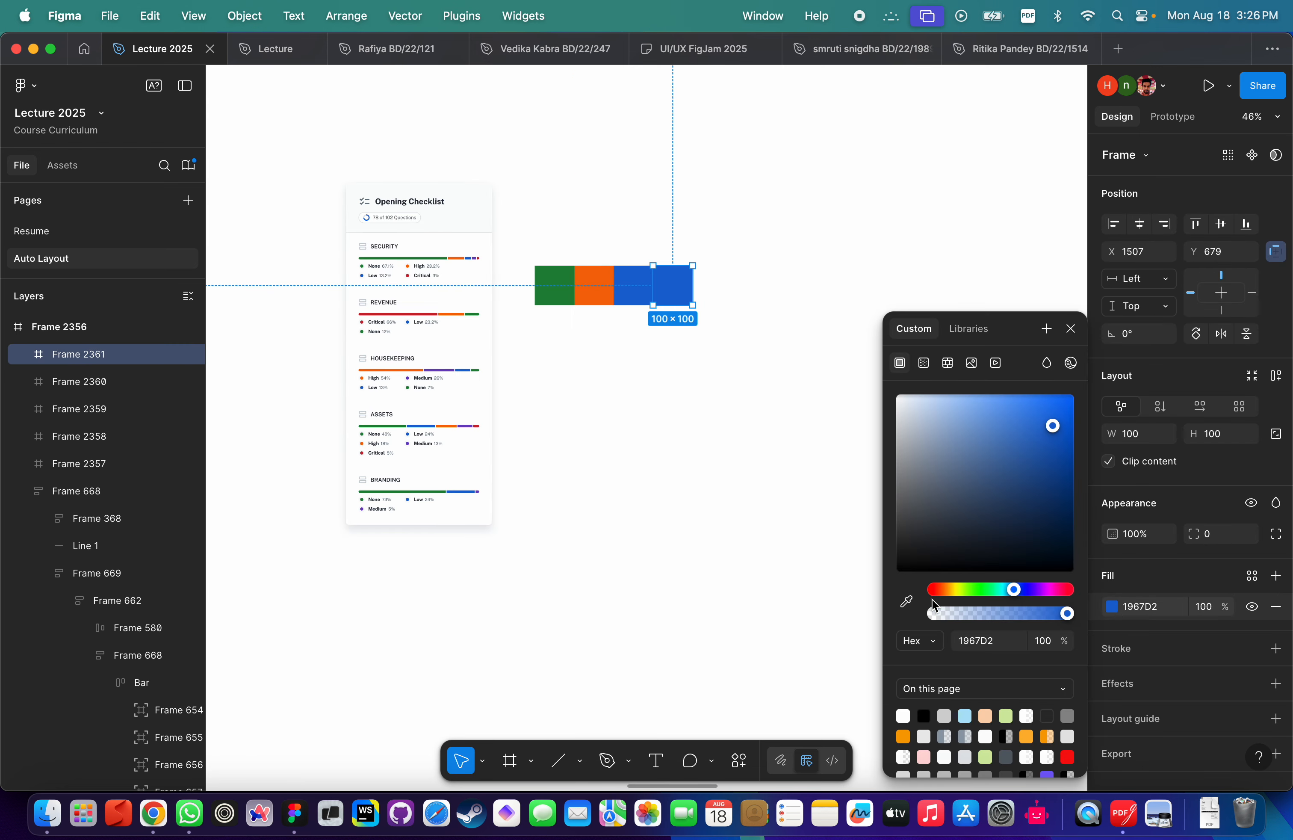
{"action": "left_click", "coordinate": [906, 602]}
{"action": "scroll", "coordinate": [474, 265], "scroll_direction": "up", "scroll_amount": 6}
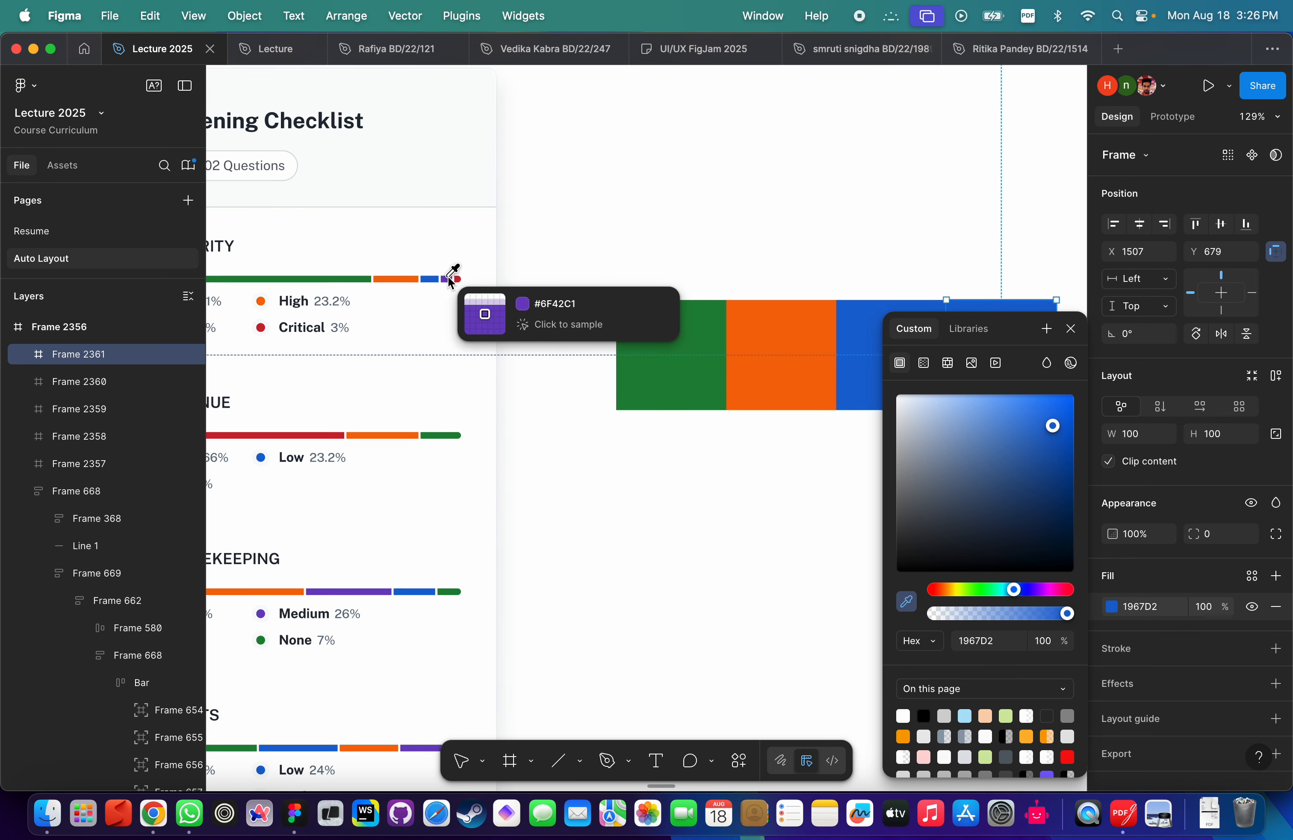
{"action": "left_click", "coordinate": [448, 279]}
{"action": "scroll", "coordinate": [529, 290], "scroll_direction": "down", "scroll_amount": 5}
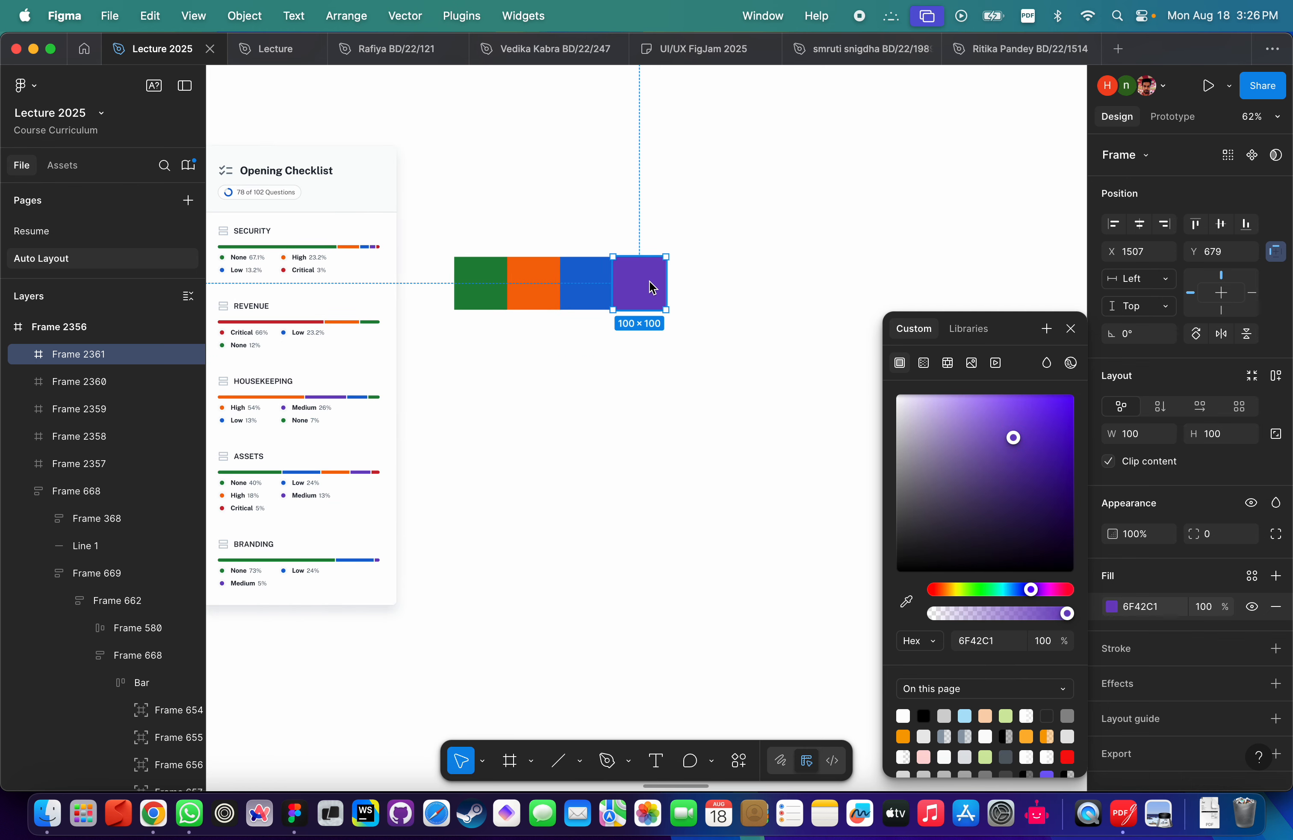
Duplicate the purple square at the end of the row and fill the copy with the Security bar's red, CB2431.
{"action": "left_click_drag", "start_coordinate": [653, 281], "coordinate": [706, 281]}
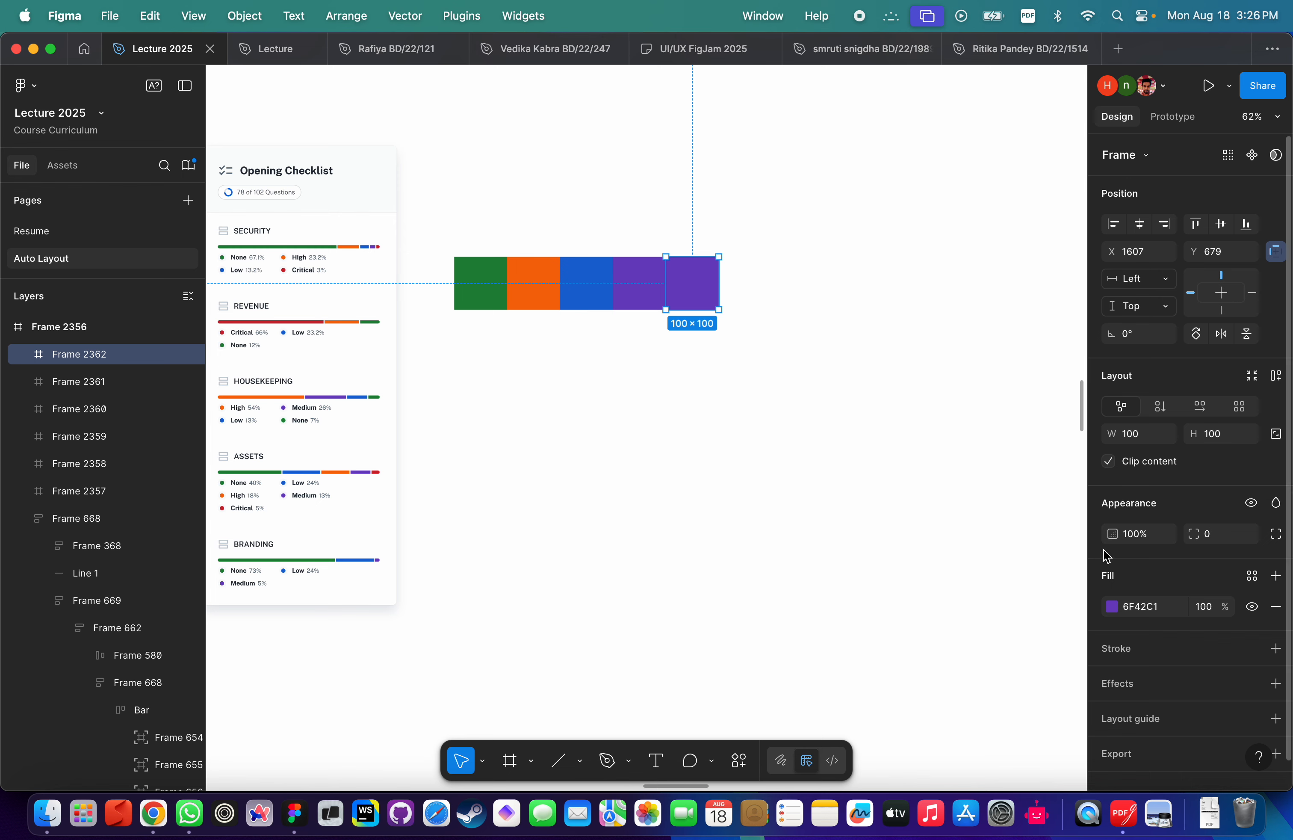
{"action": "left_click", "coordinate": [1111, 606]}
{"action": "left_click", "coordinate": [907, 601]}
{"action": "scroll", "coordinate": [409, 238], "scroll_direction": "up", "scroll_amount": 10}
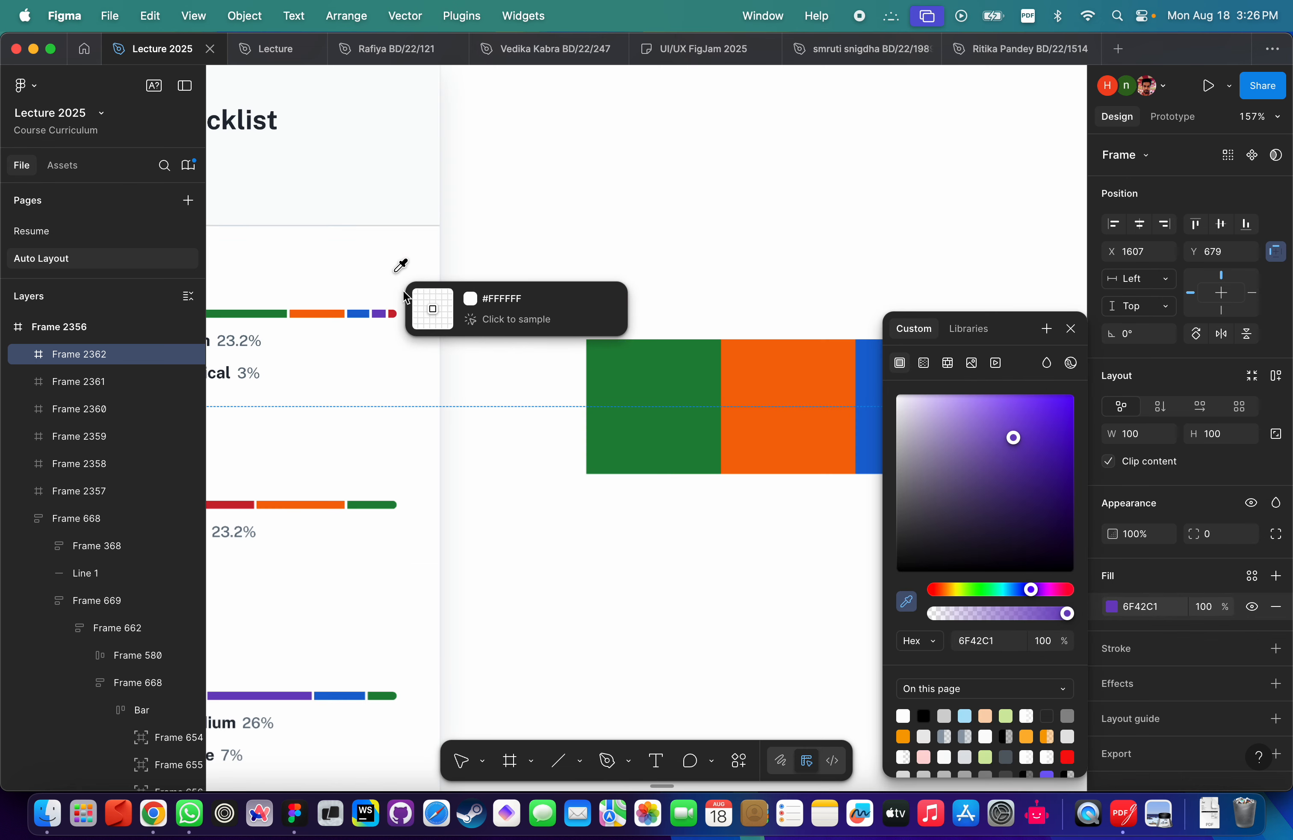
{"action": "left_click", "coordinate": [379, 309]}
{"action": "scroll", "coordinate": [589, 277], "scroll_direction": "down", "scroll_amount": 10}
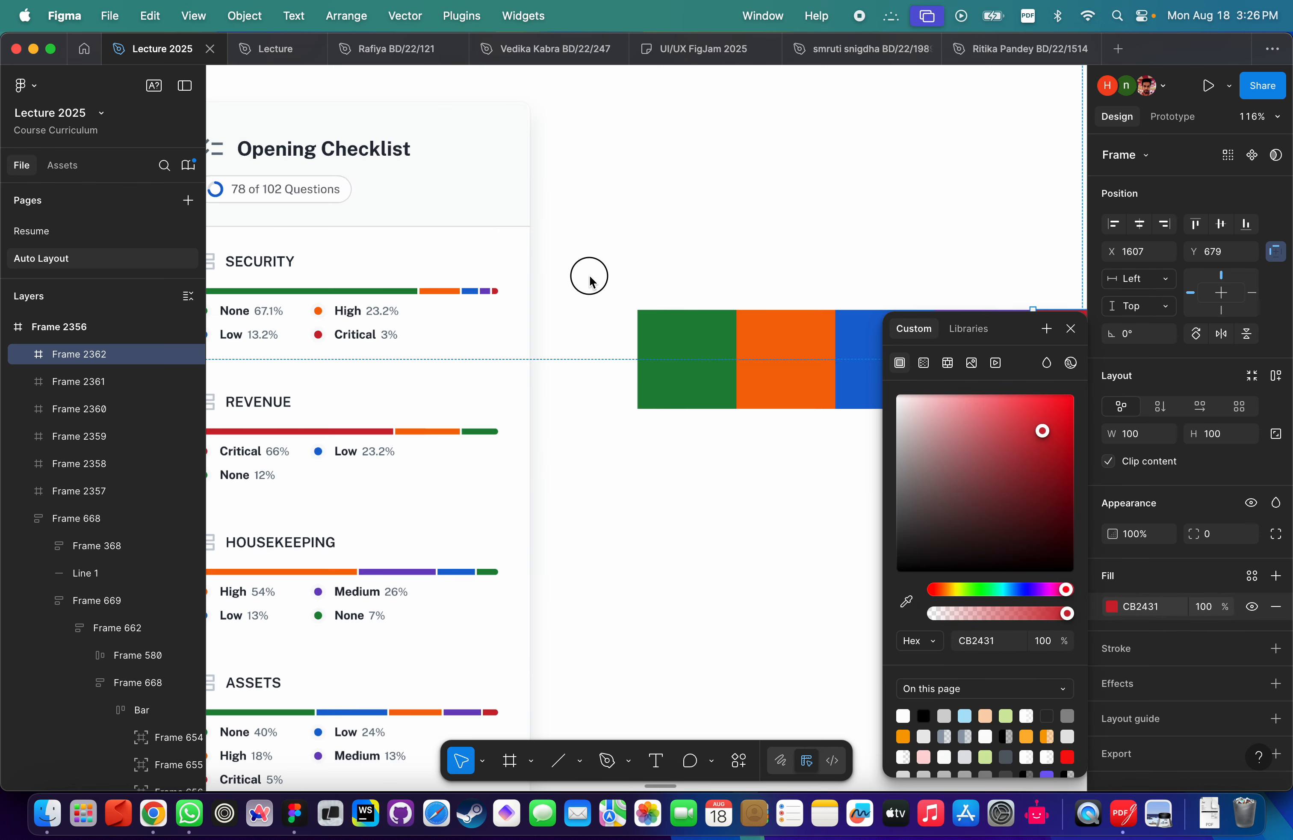
{"action": "left_click", "coordinate": [637, 292]}
{"action": "left_click", "coordinate": [711, 315]}
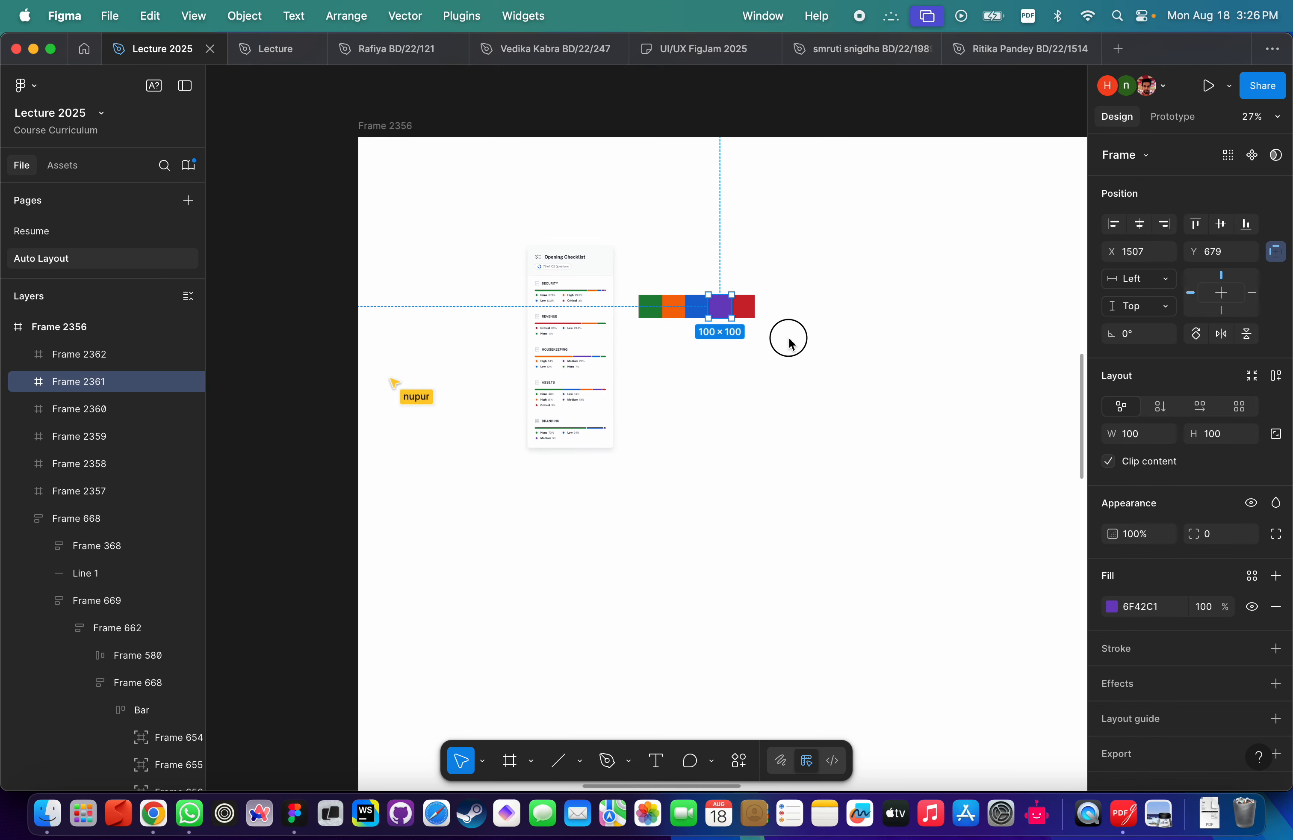
Put all the colour squares into a horizontal auto layout with wrapping off and the width set to hug contents.
{"action": "left_click_drag", "start_coordinate": [786, 338], "coordinate": [637, 288]}
{"action": "key", "text": "shift+a"}
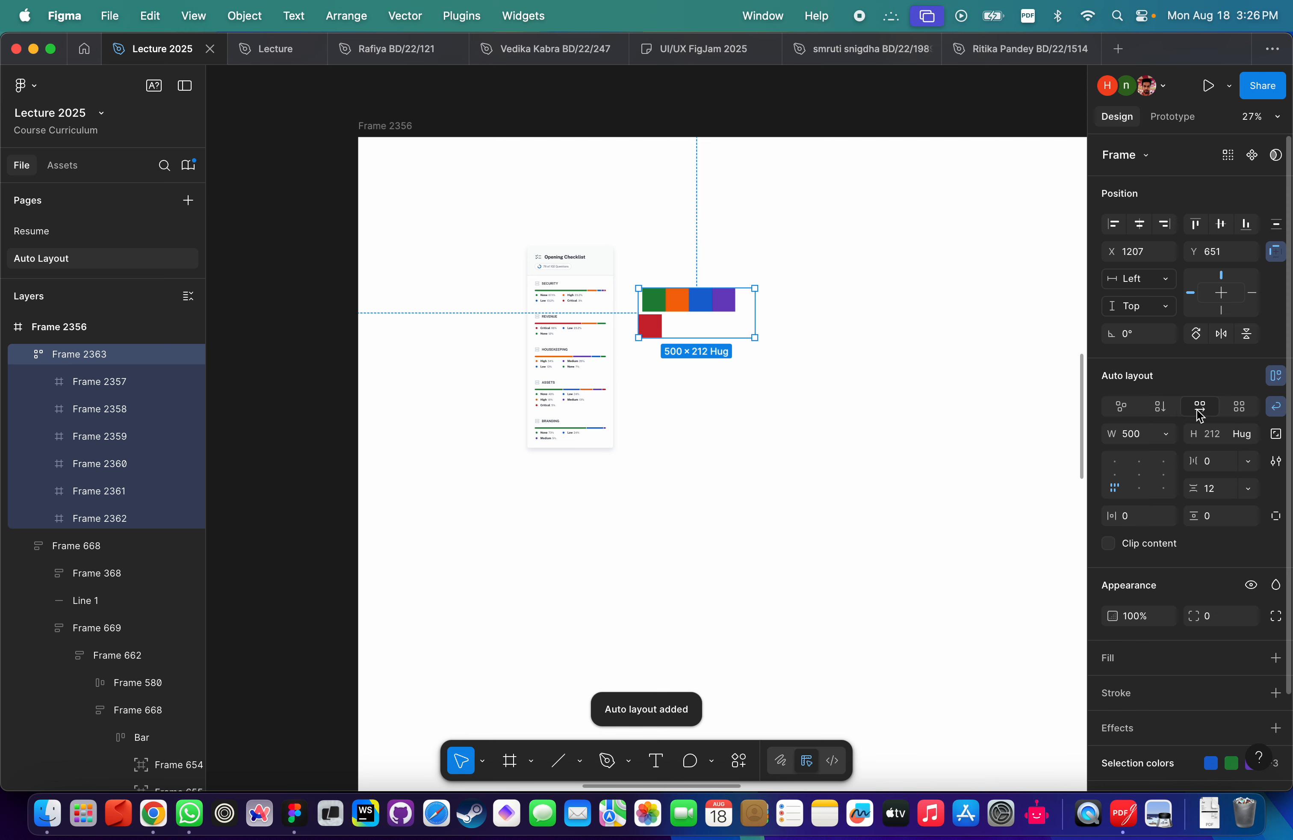
{"action": "left_click", "coordinate": [1276, 406]}
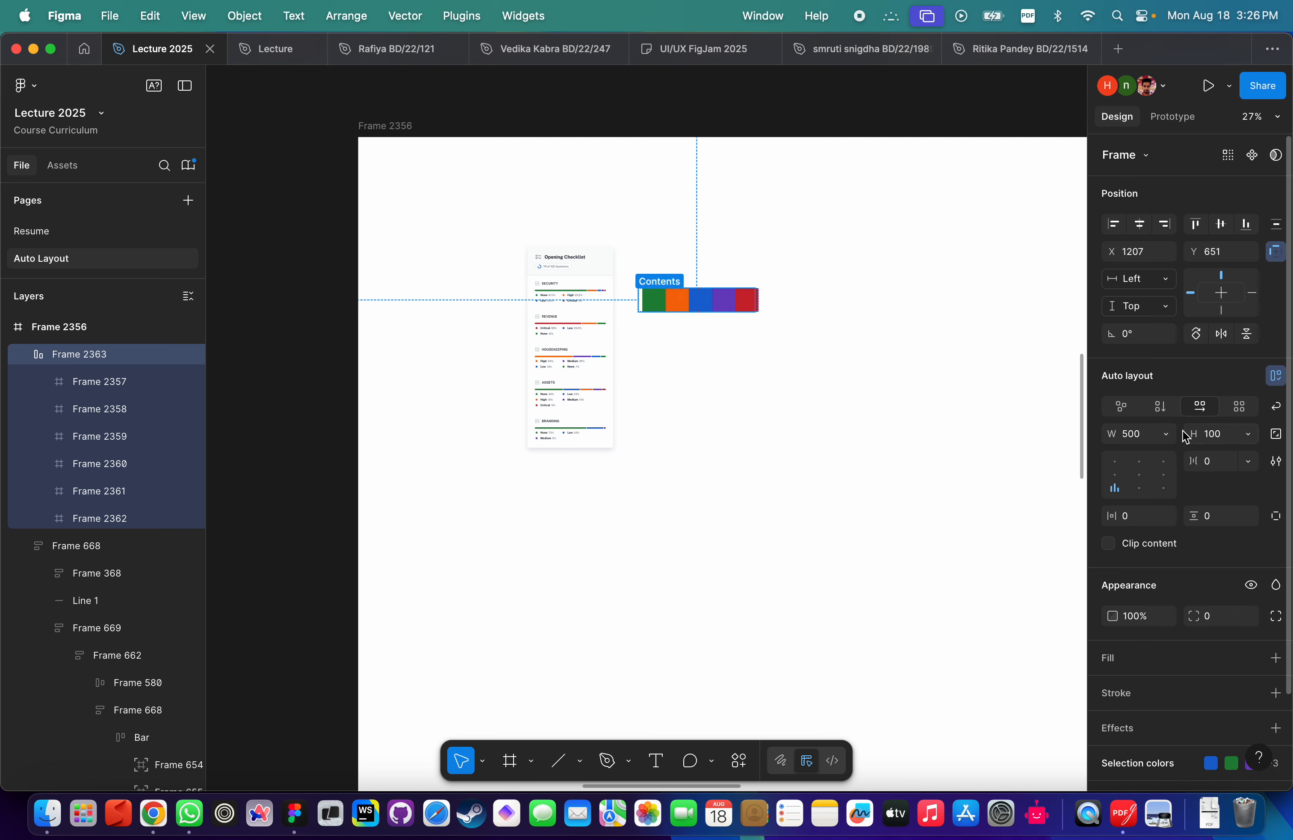
{"action": "left_click", "coordinate": [1171, 435]}
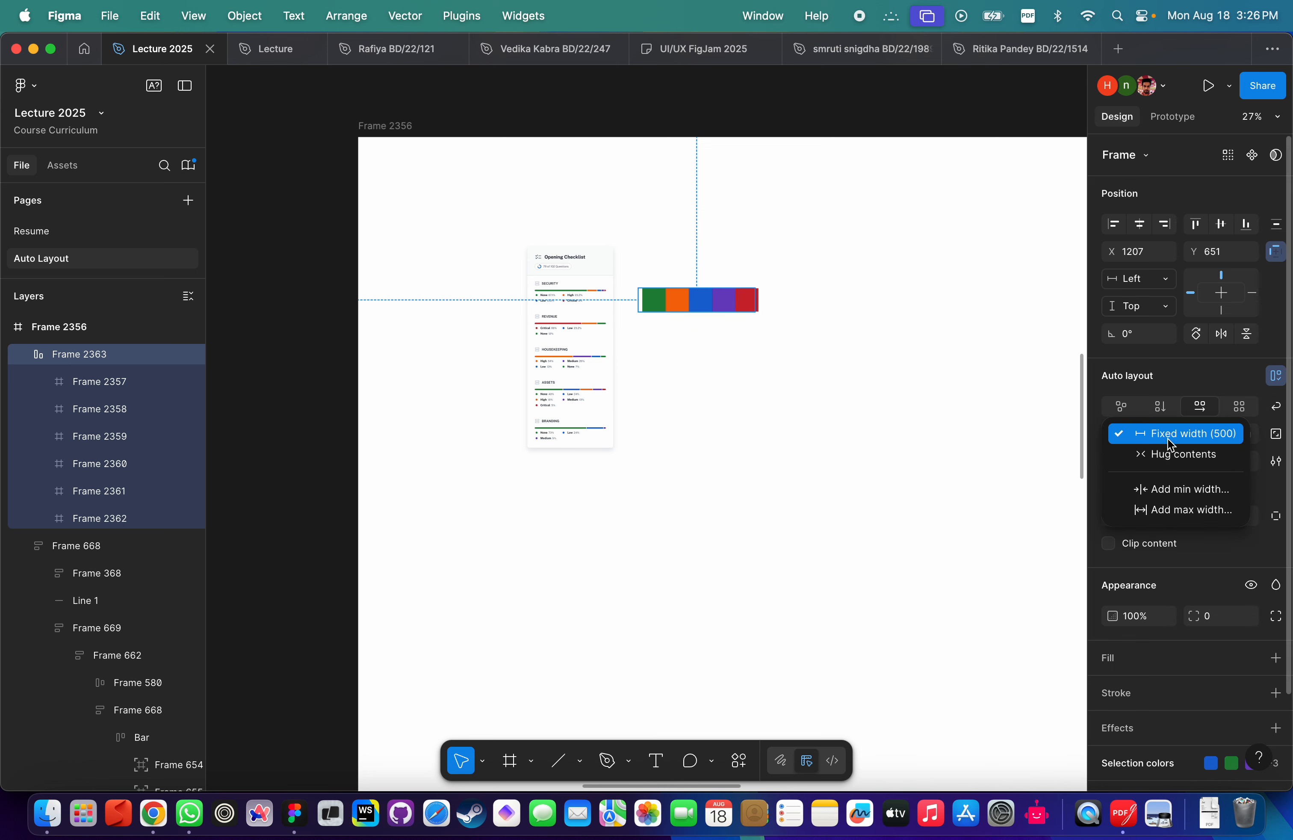
{"action": "left_click", "coordinate": [1170, 449]}
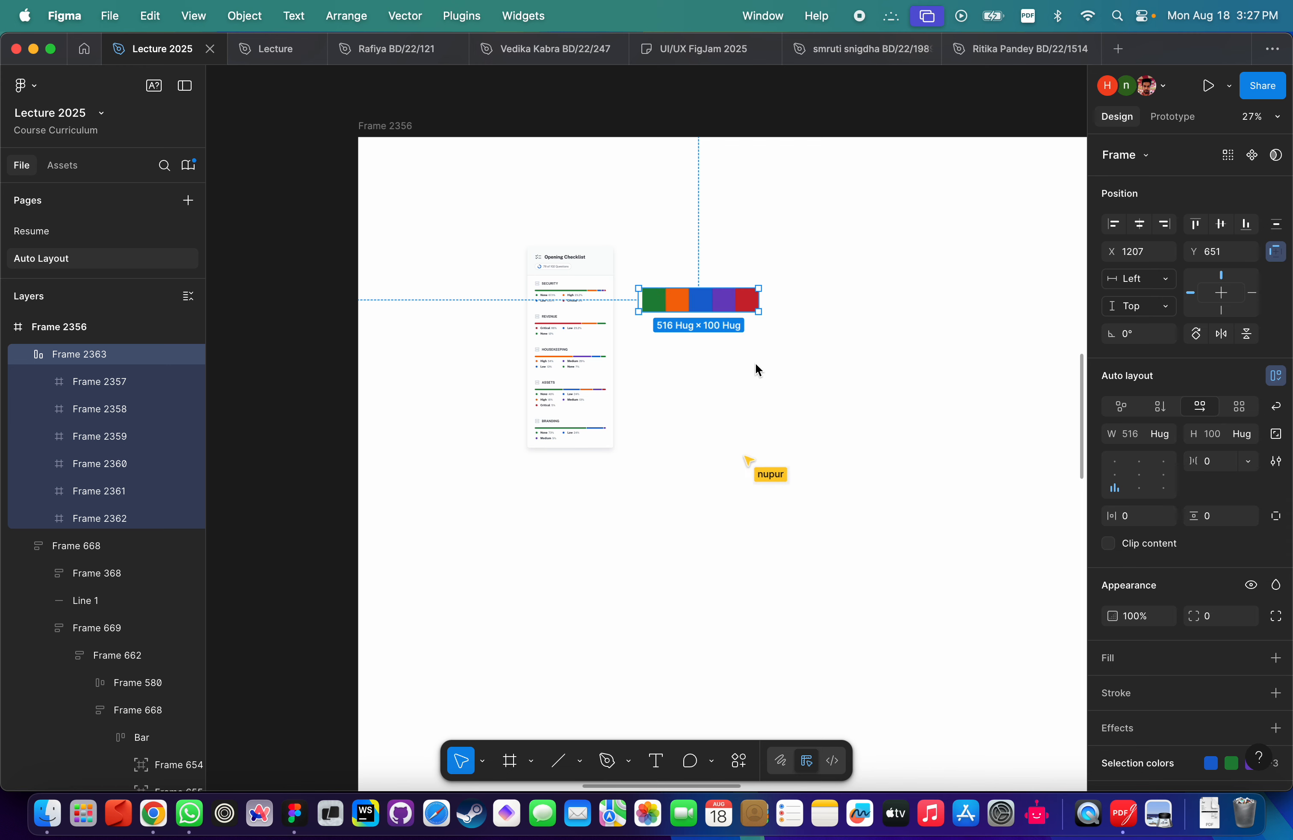
Delete the small white 16 × 16 frame at the start of the colour square row.
{"action": "scroll", "coordinate": [756, 370], "scroll_direction": "up", "scroll_amount": 10}
{"action": "scroll", "coordinate": [437, 190], "scroll_direction": "up", "scroll_amount": 3}
{"action": "left_click", "coordinate": [507, 256]}
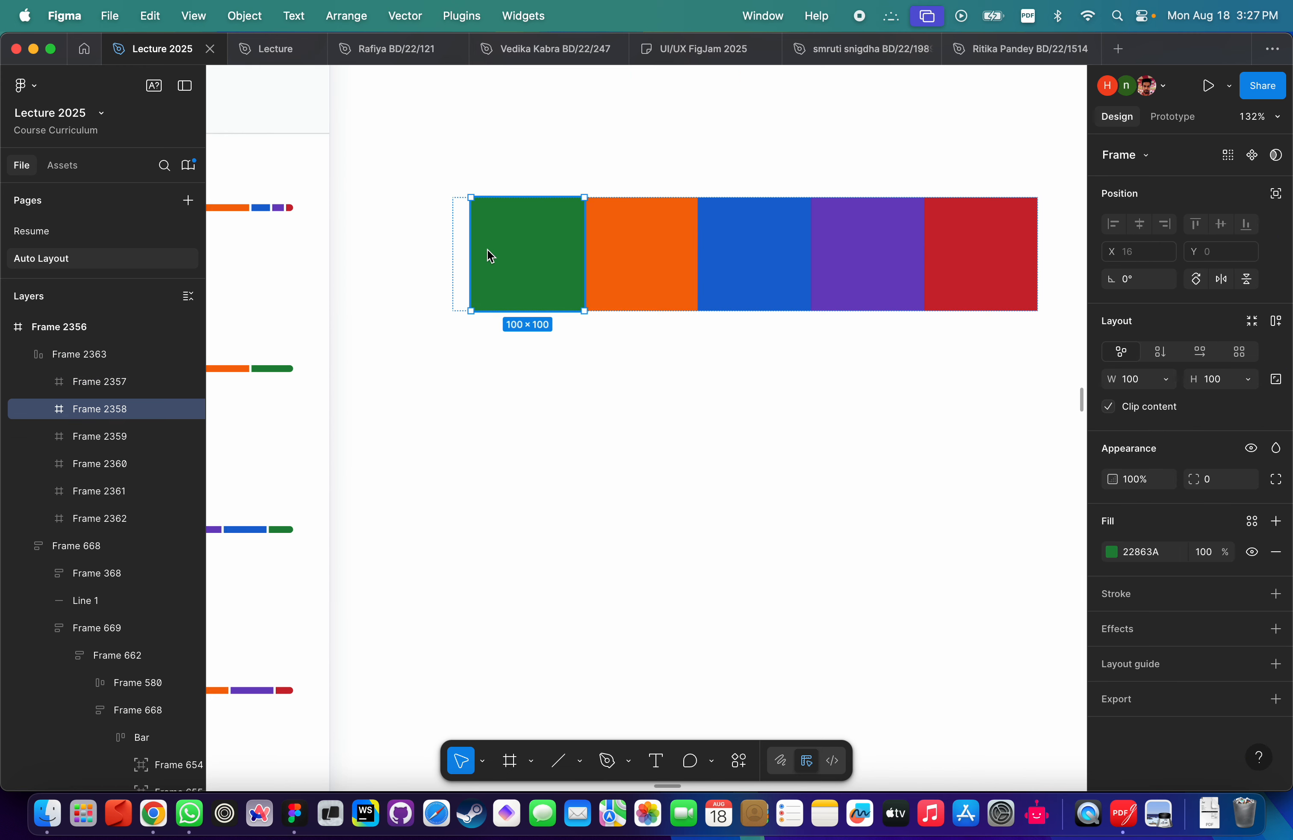
{"action": "left_click", "coordinate": [460, 240]}
{"action": "key", "text": "Delete"}
{"action": "key", "text": "super+z"}
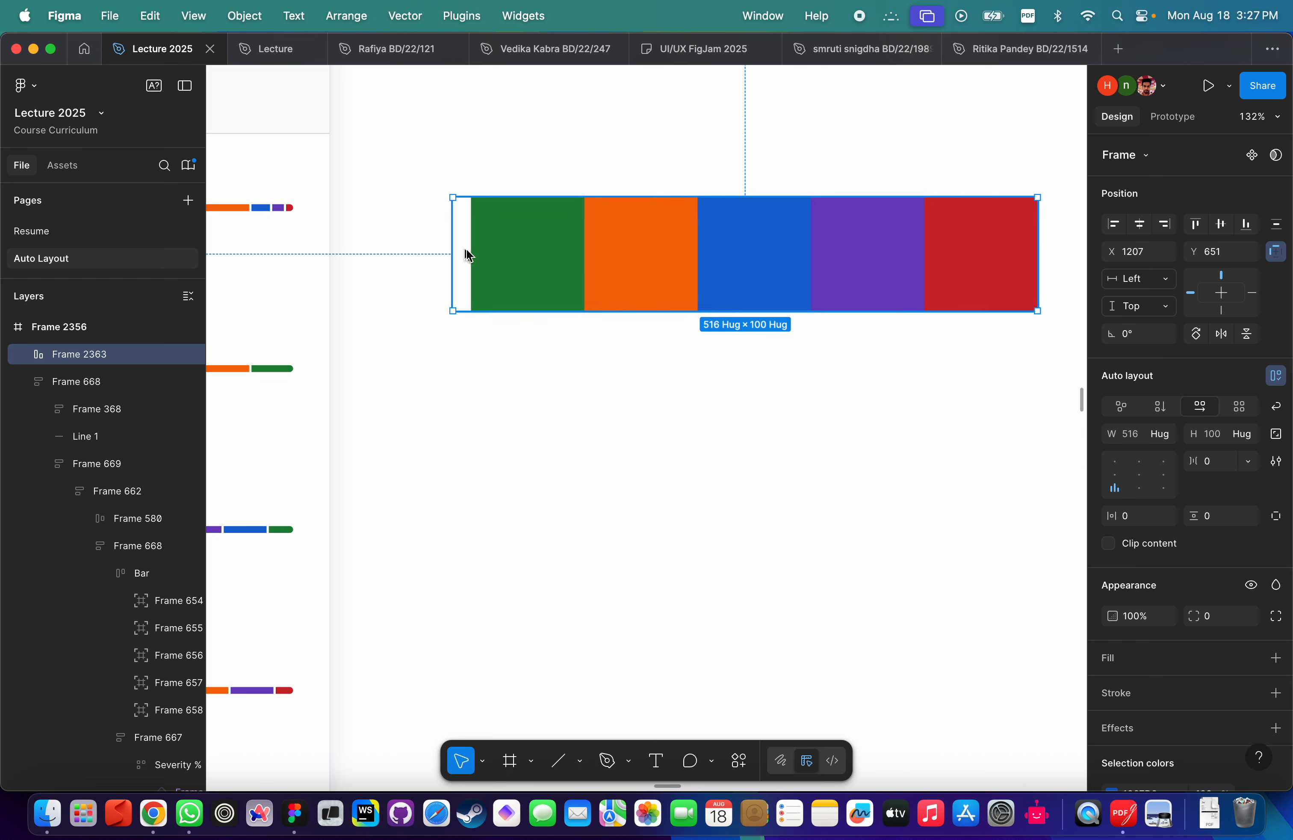
{"action": "left_click", "coordinate": [76, 378]}
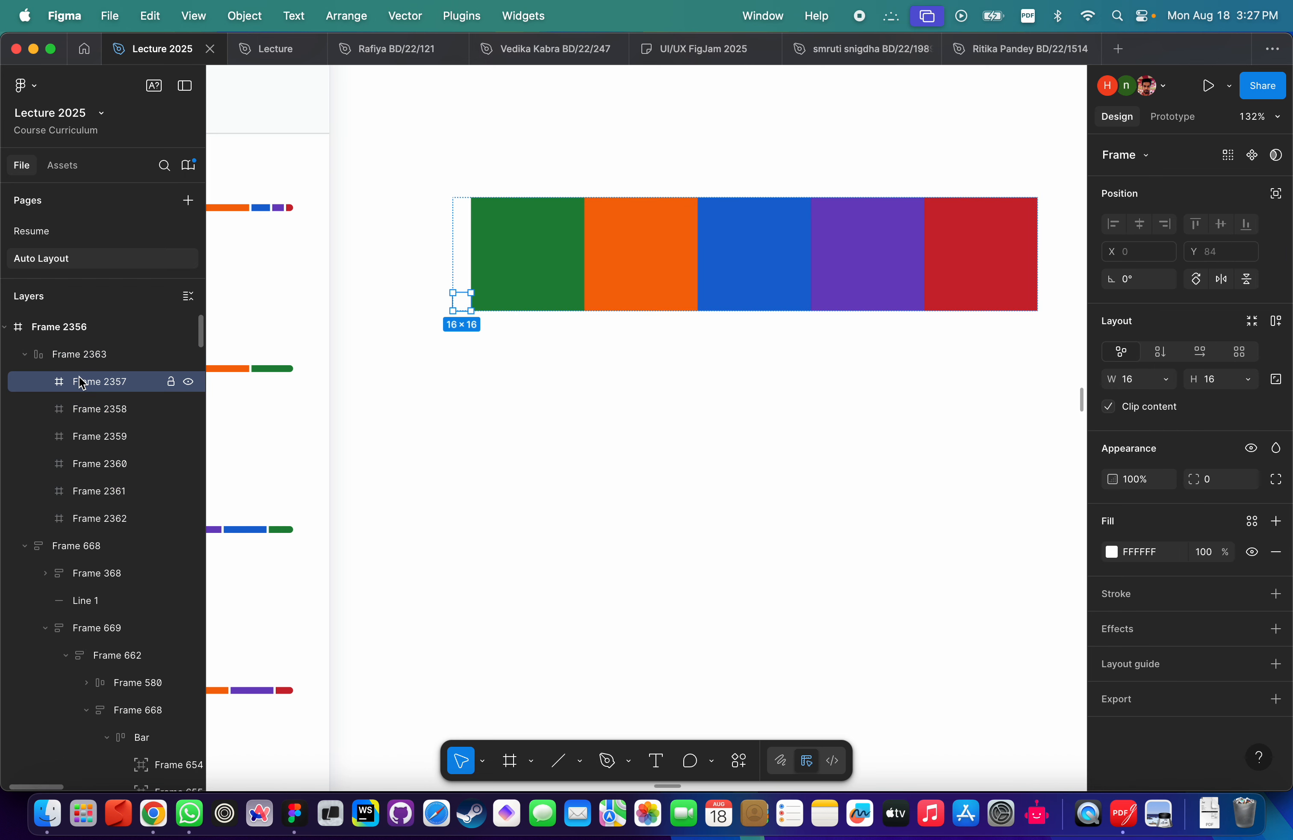
{"action": "key", "text": "Delete"}
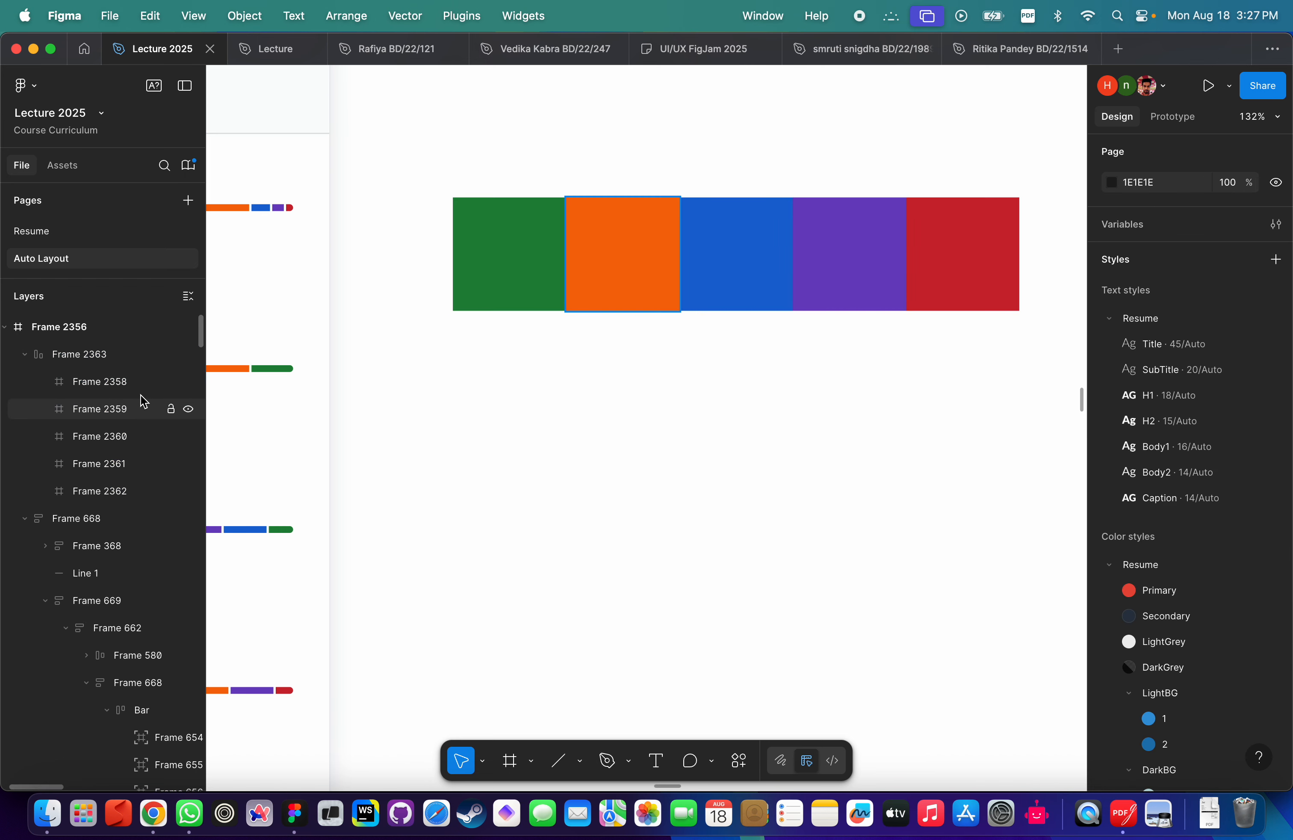
Move the five-variant severity label component set out of the reference Components frame onto the empty canvas beside the reference section.
{"action": "scroll", "coordinate": [665, 432], "scroll_direction": "down", "scroll_amount": 5}
{"action": "left_click", "coordinate": [627, 326]}
{"action": "scroll", "coordinate": [633, 324], "scroll_direction": "down", "scroll_amount": 10}
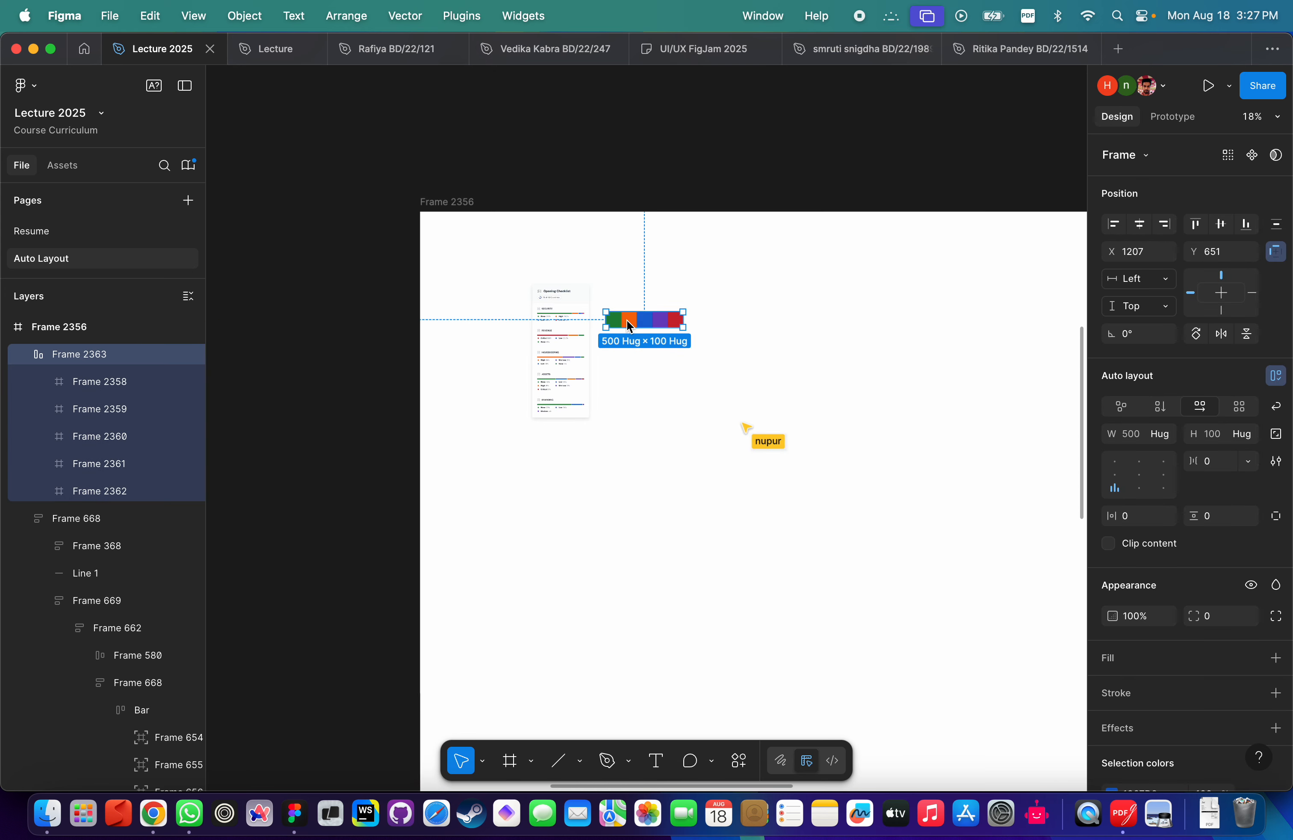
{"action": "scroll", "coordinate": [643, 323], "scroll_direction": "down", "scroll_amount": 2}
{"action": "scroll", "coordinate": [641, 324], "scroll_direction": "down", "scroll_amount": 3}
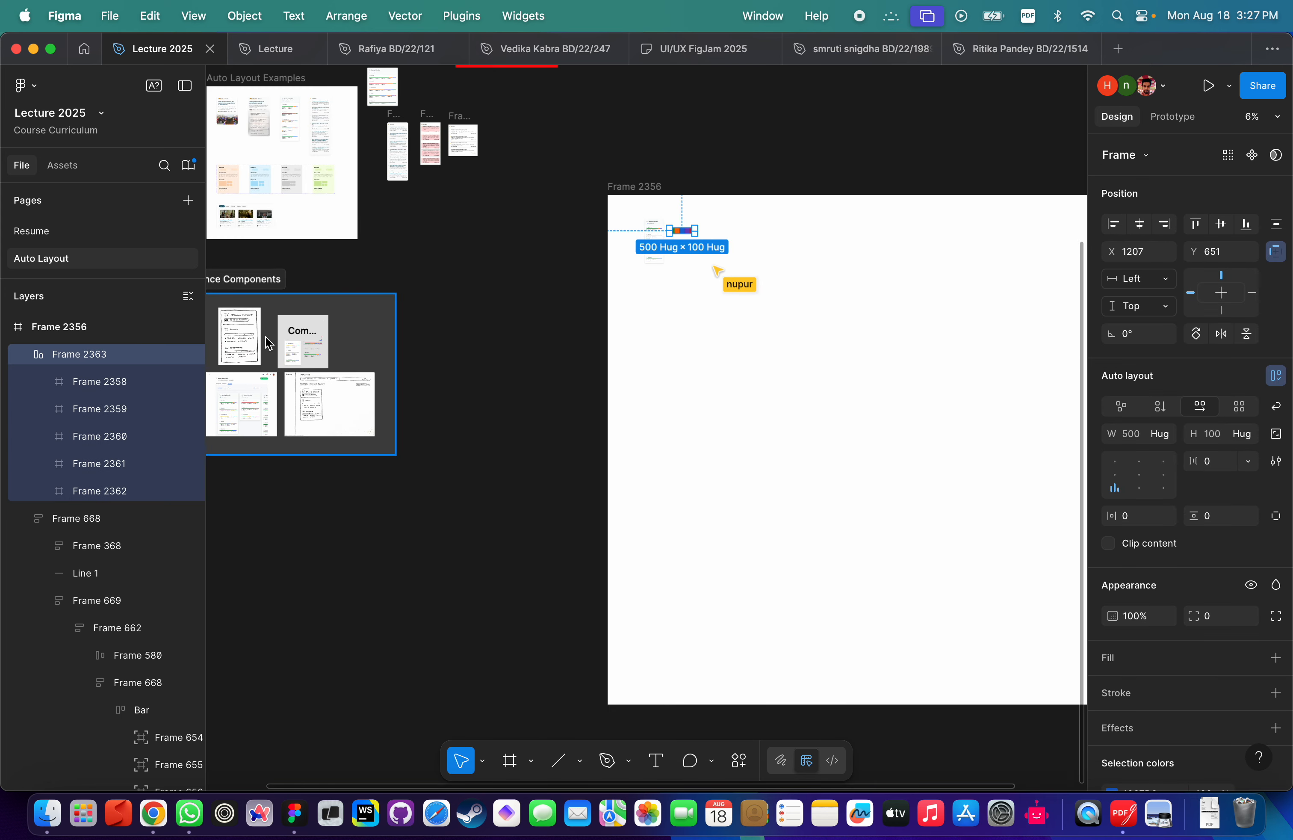
{"action": "scroll", "coordinate": [265, 337], "scroll_direction": "up", "scroll_amount": 6}
{"action": "scroll", "coordinate": [350, 376], "scroll_direction": "up", "scroll_amount": 6}
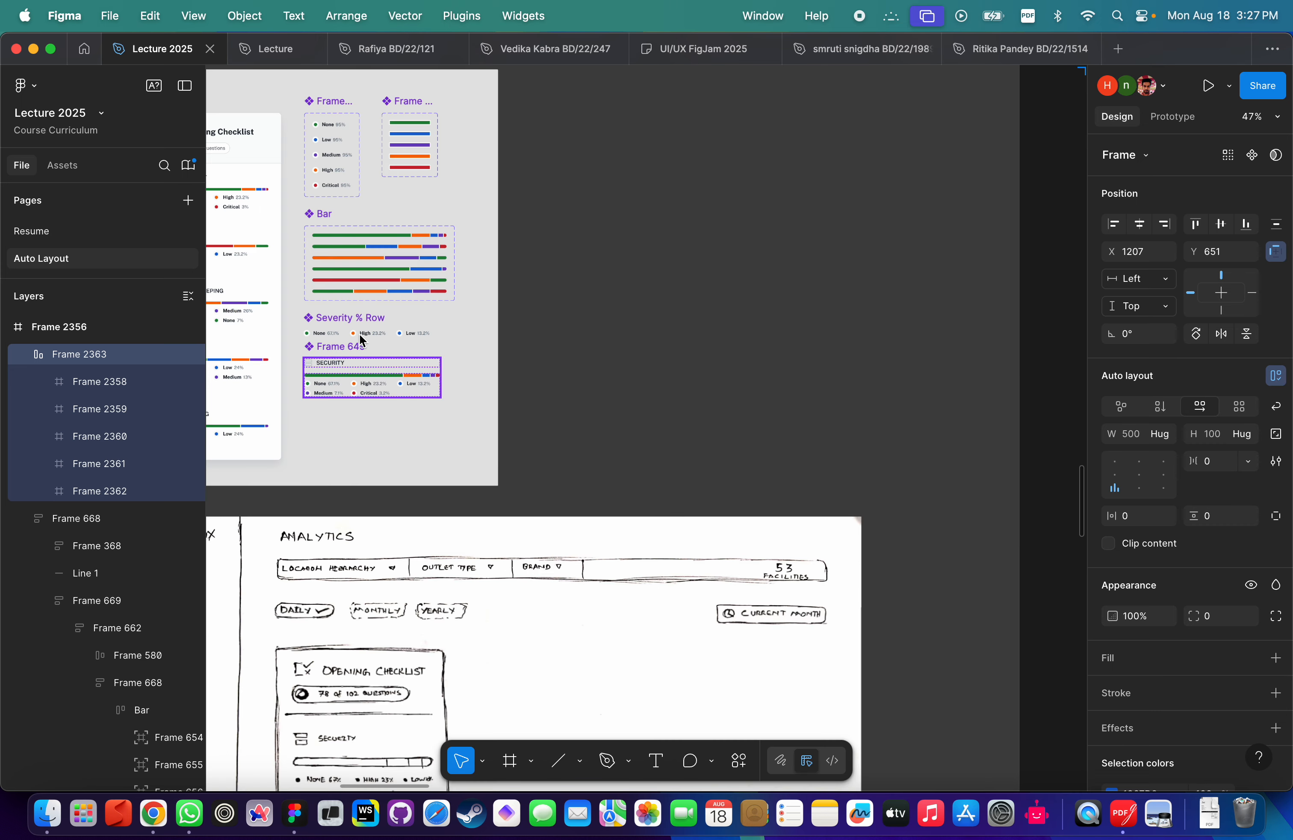
{"action": "left_click", "coordinate": [324, 100]}
{"action": "left_click_drag", "start_coordinate": [322, 99], "coordinate": [1057, 170]}
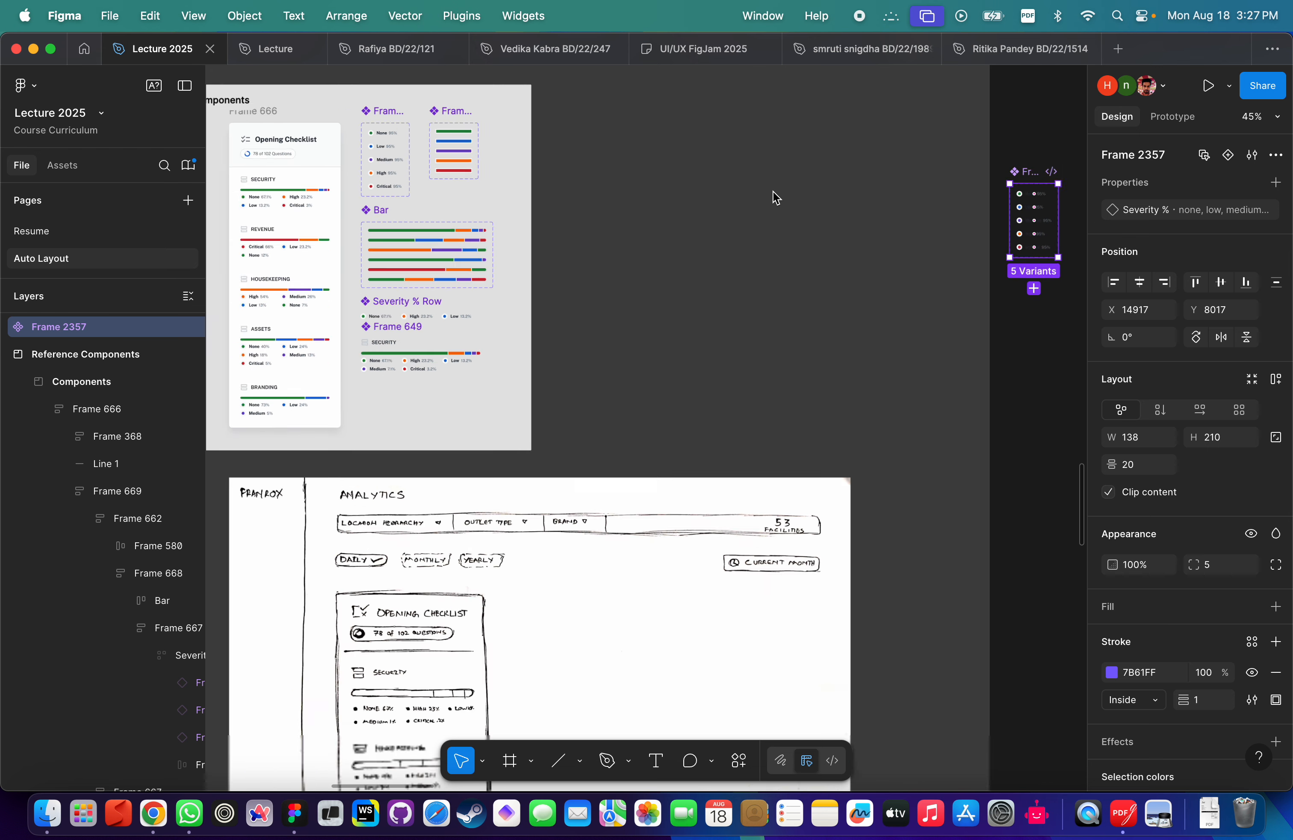
Move the severity label component set across the canvas into Frame 2356, just below the Opening Checklist card.
{"action": "scroll", "coordinate": [497, 317], "scroll_direction": "down", "scroll_amount": 6}
{"action": "scroll", "coordinate": [381, 338], "scroll_direction": "up", "scroll_amount": 4}
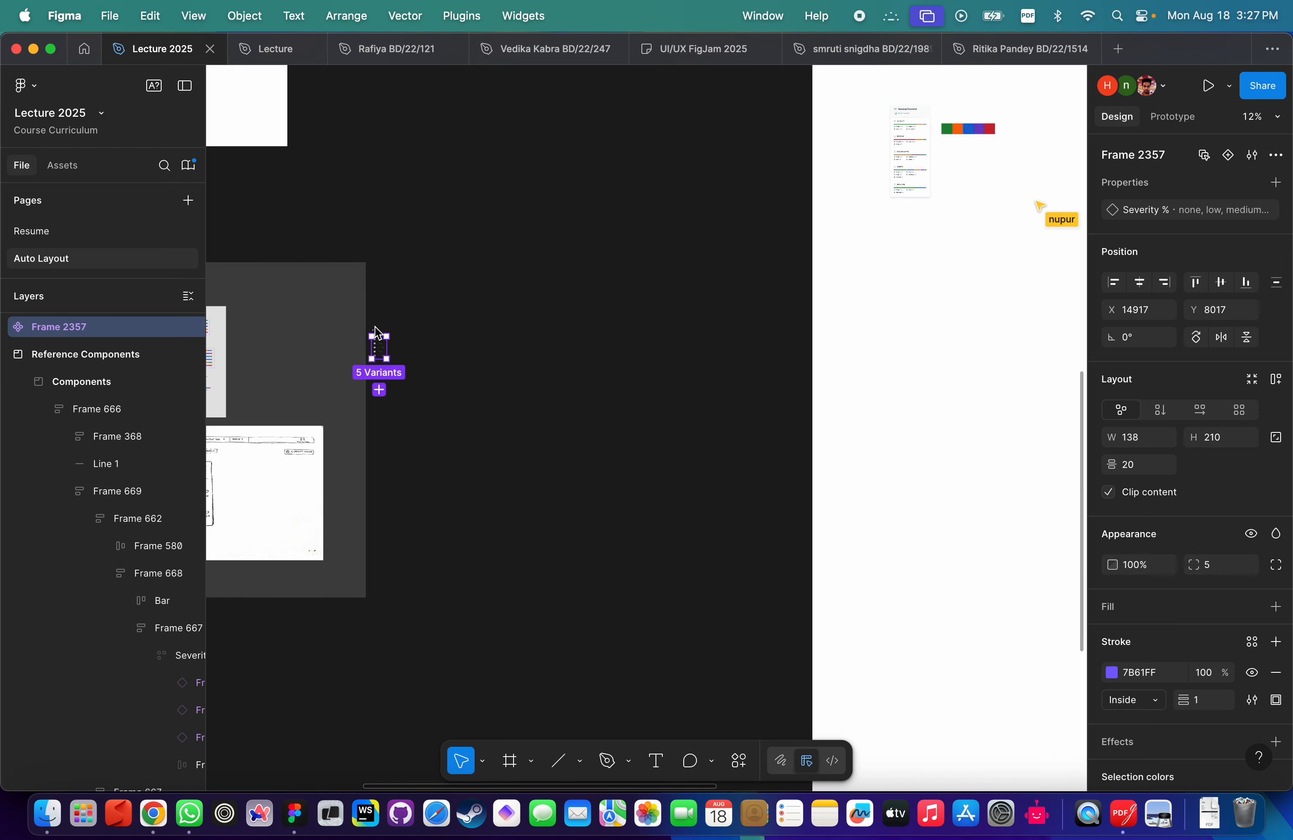
{"action": "left_click_drag", "start_coordinate": [381, 339], "coordinate": [918, 242]}
{"action": "scroll", "coordinate": [918, 241], "scroll_direction": "right", "scroll_amount": 10}
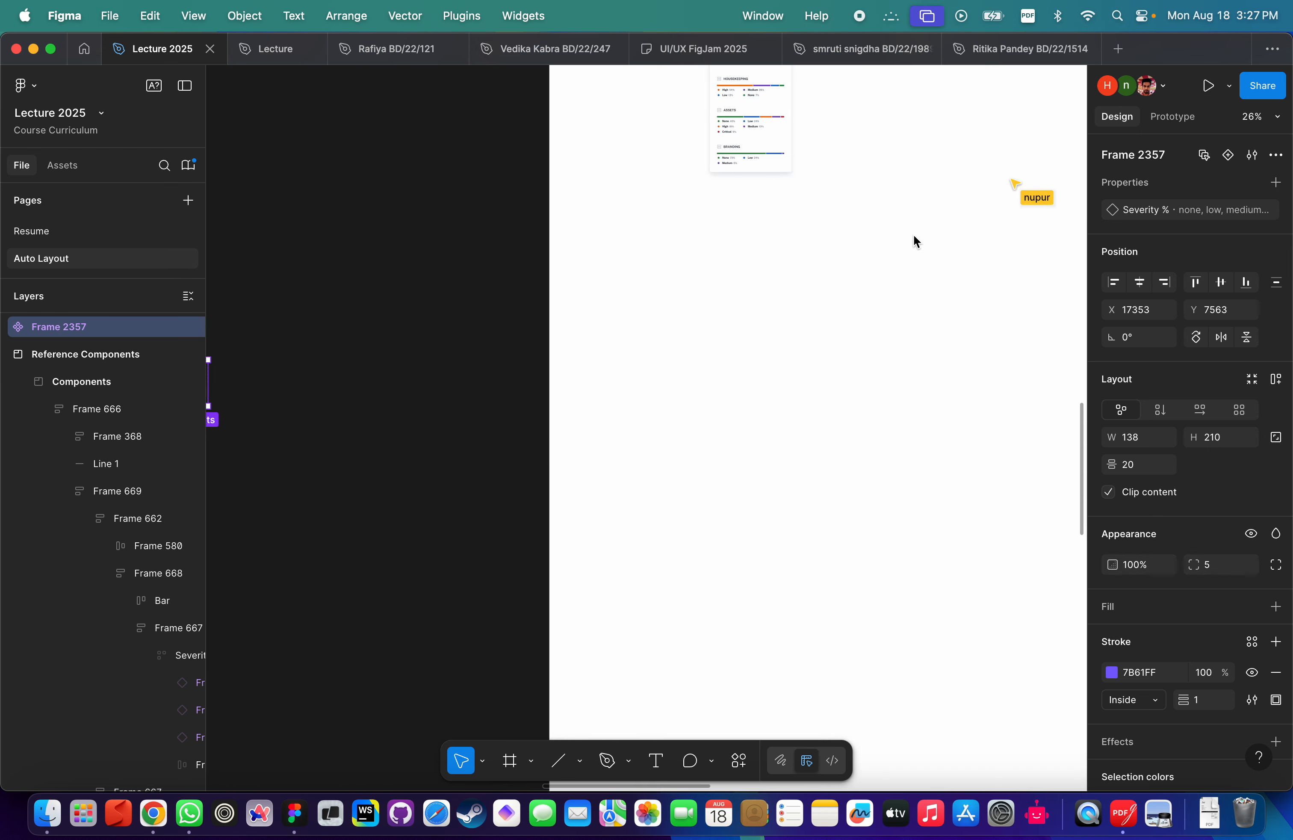
{"action": "scroll", "coordinate": [380, 400], "scroll_direction": "left", "scroll_amount": 3}
{"action": "left_click_drag", "start_coordinate": [403, 356], "coordinate": [936, 231]}
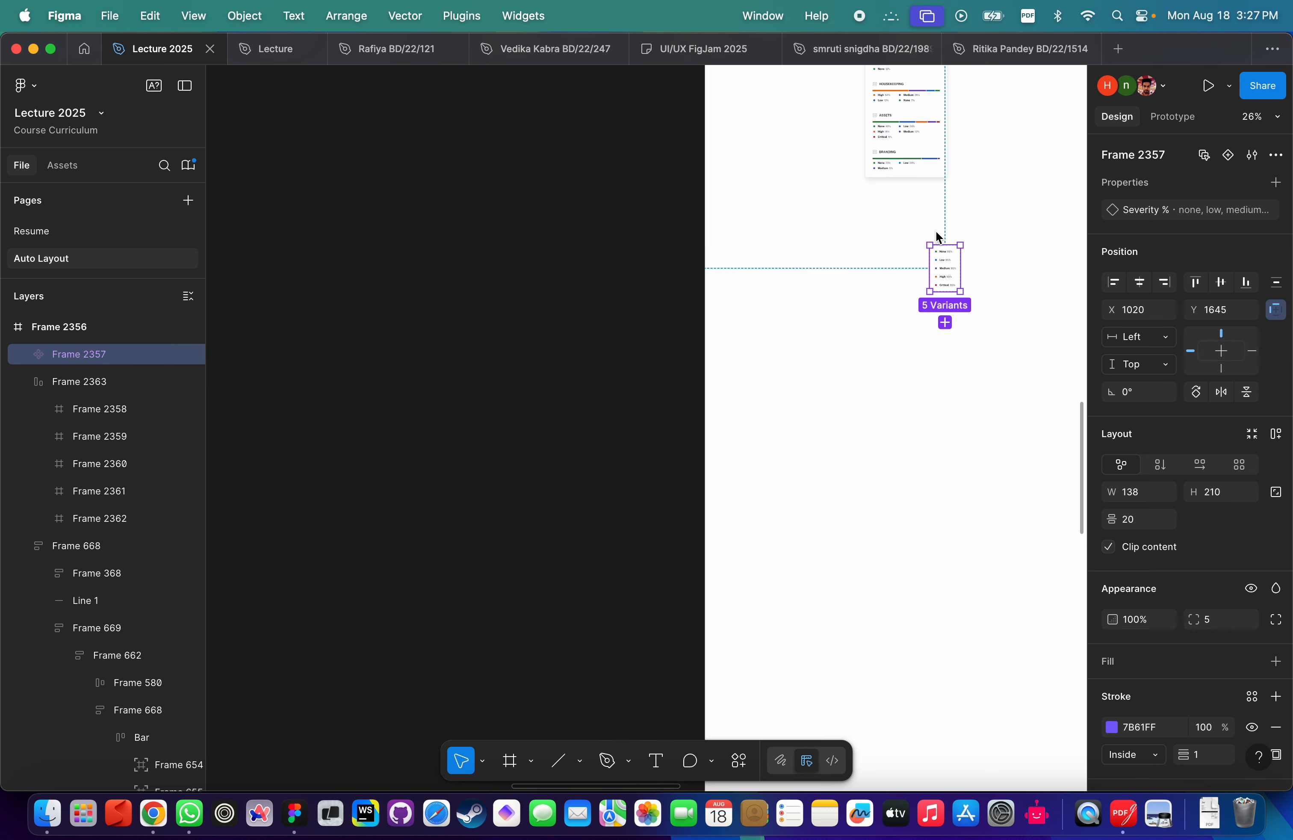
Place the severity label component set beside the red end of the colour square row, at about X 1790, Y 640.
{"action": "scroll", "coordinate": [935, 230], "scroll_direction": "up", "scroll_amount": 11}
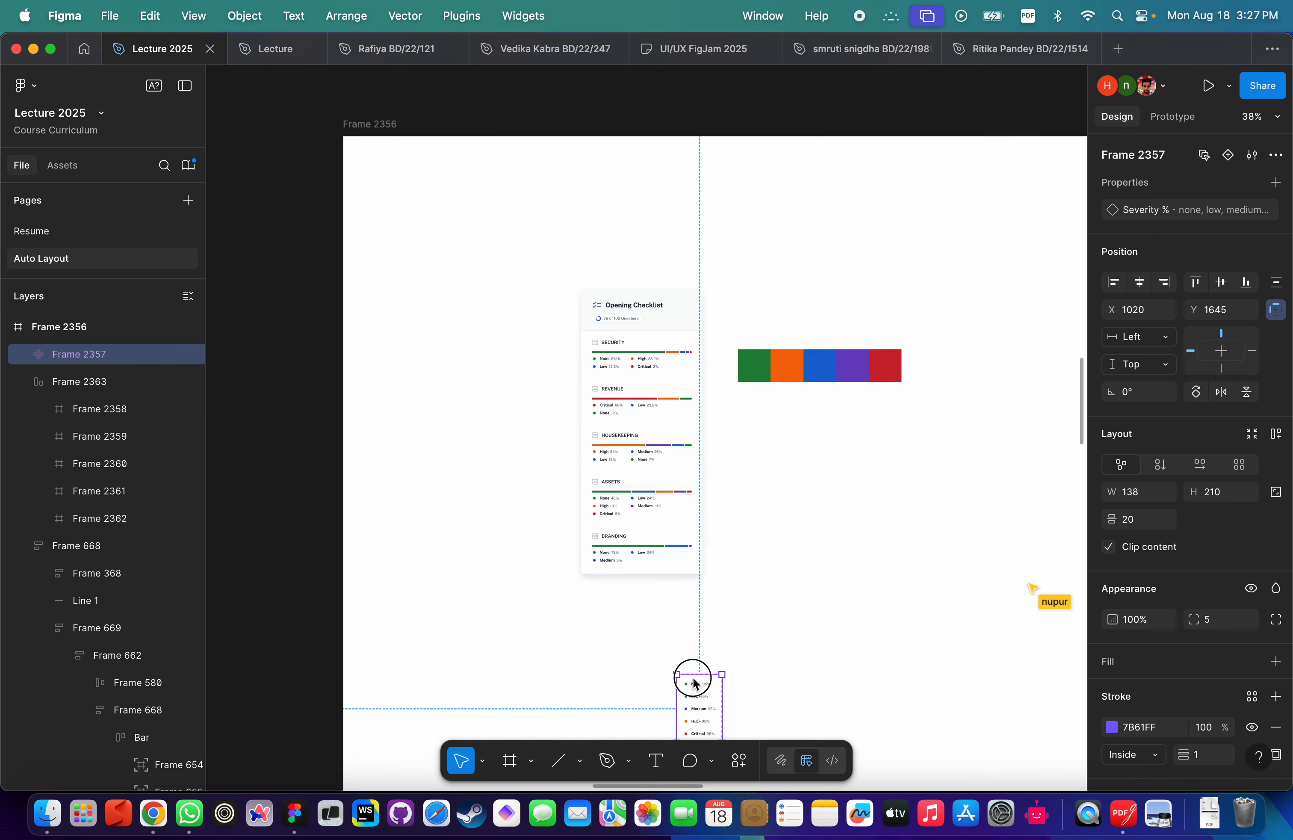
{"action": "left_click_drag", "start_coordinate": [694, 683], "coordinate": [895, 429]}
{"action": "key", "text": "super+z"}
{"action": "scroll", "coordinate": [703, 683], "scroll_direction": "up", "scroll_amount": 5}
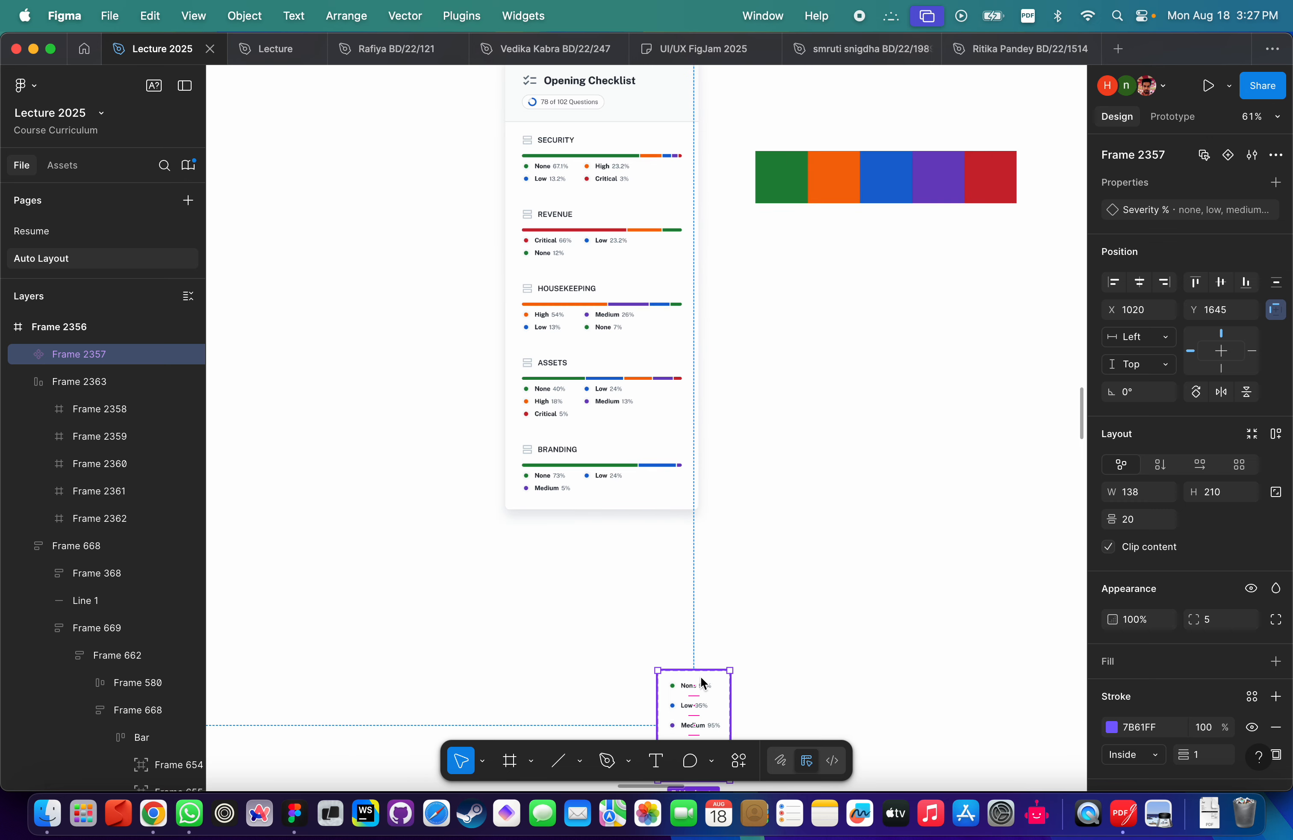
{"action": "left_click_drag", "start_coordinate": [685, 672], "coordinate": [1013, 270]}
{"action": "scroll", "coordinate": [1010, 281], "scroll_direction": "right", "scroll_amount": 5}
{"action": "scroll", "coordinate": [1010, 281], "scroll_direction": "up", "scroll_amount": 3}
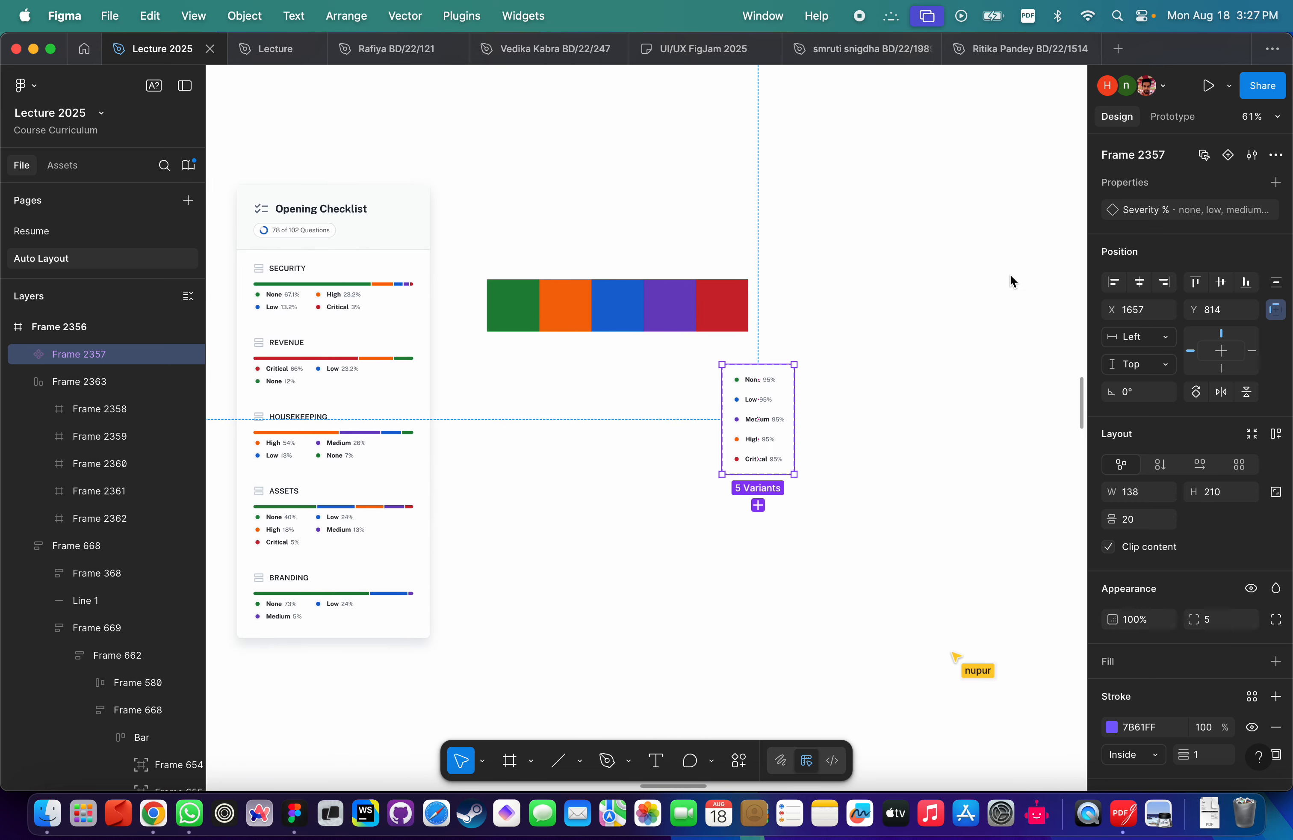
{"action": "left_click_drag", "start_coordinate": [759, 428], "coordinate": [826, 338]}
{"action": "scroll", "coordinate": [691, 334], "scroll_direction": "up", "scroll_amount": 5}
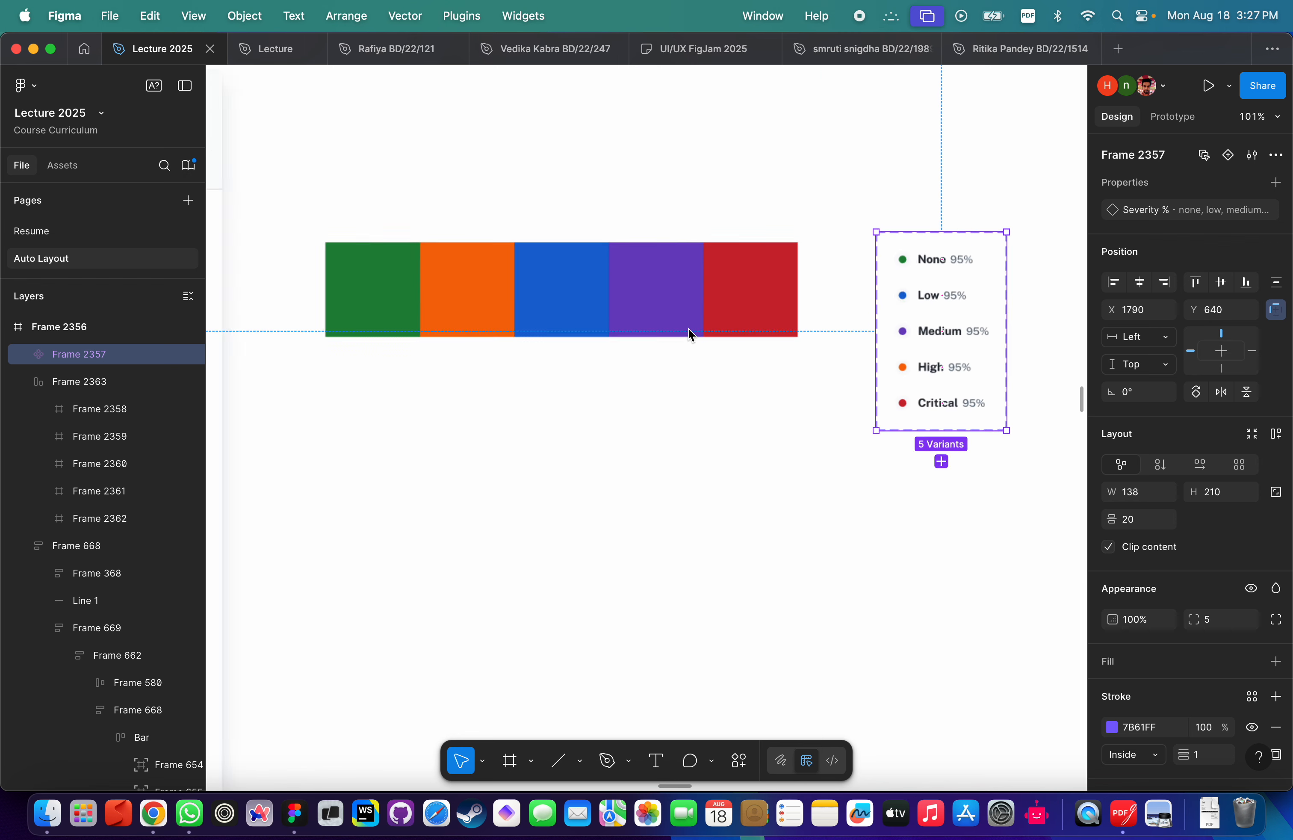
{"action": "scroll", "coordinate": [688, 328], "scroll_direction": "up", "scroll_amount": 2}
{"action": "scroll", "coordinate": [567, 388], "scroll_direction": "down", "scroll_amount": 3}
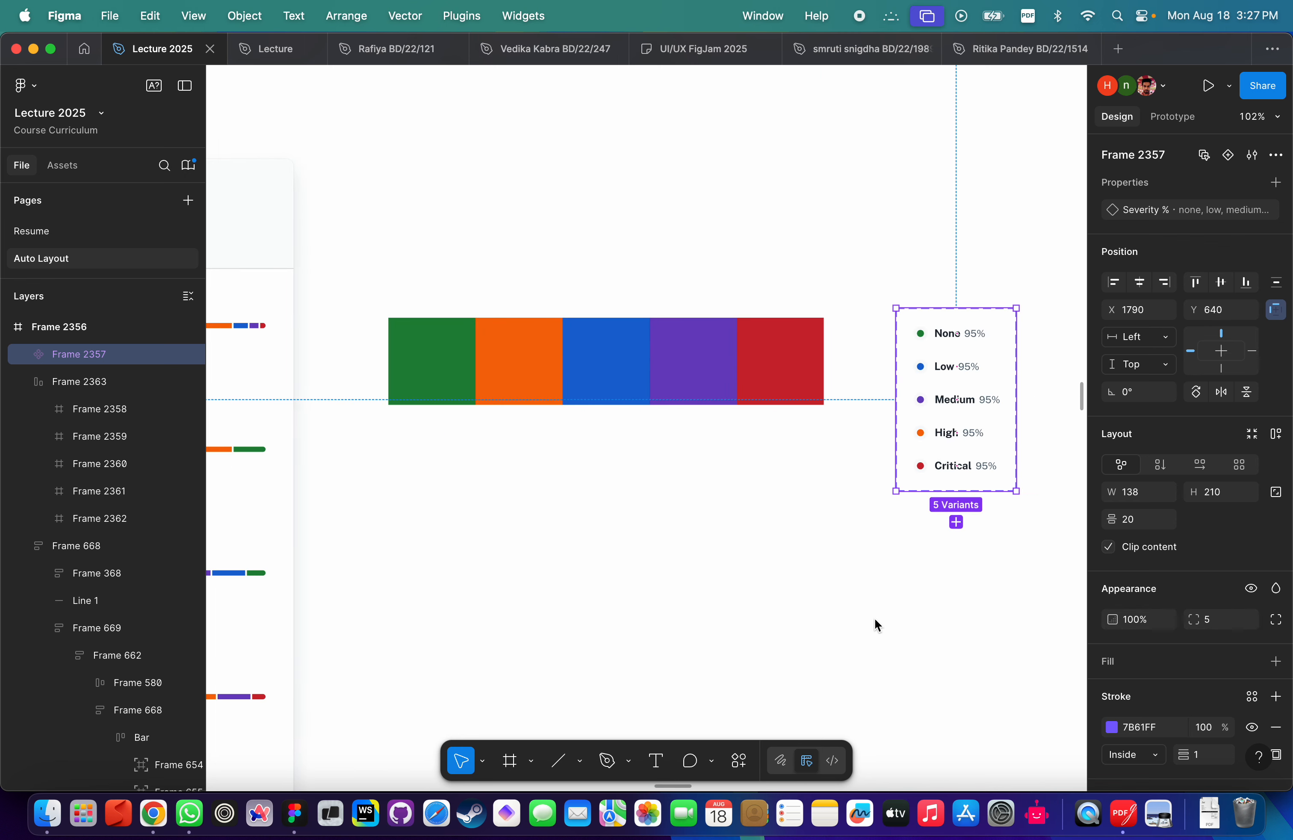
Add a second fill of black 000000 at 20% over the green square's fill.
{"action": "left_click", "coordinate": [448, 367]}
{"action": "double_click", "coordinate": [428, 364]}
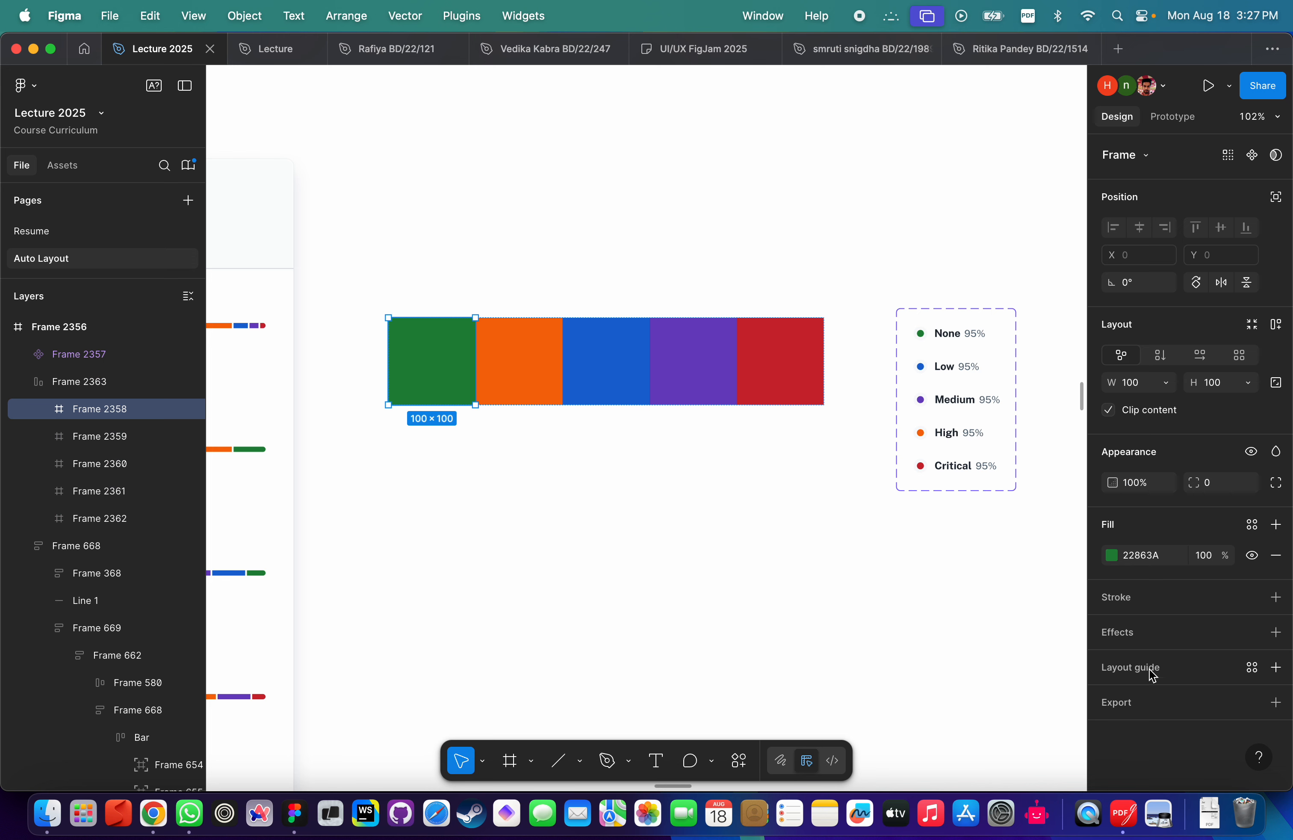
{"action": "left_click", "coordinate": [1253, 524]}
{"action": "left_click", "coordinate": [1252, 524]}
{"action": "left_click", "coordinate": [1276, 525]}
{"action": "left_click", "coordinate": [1112, 554]}
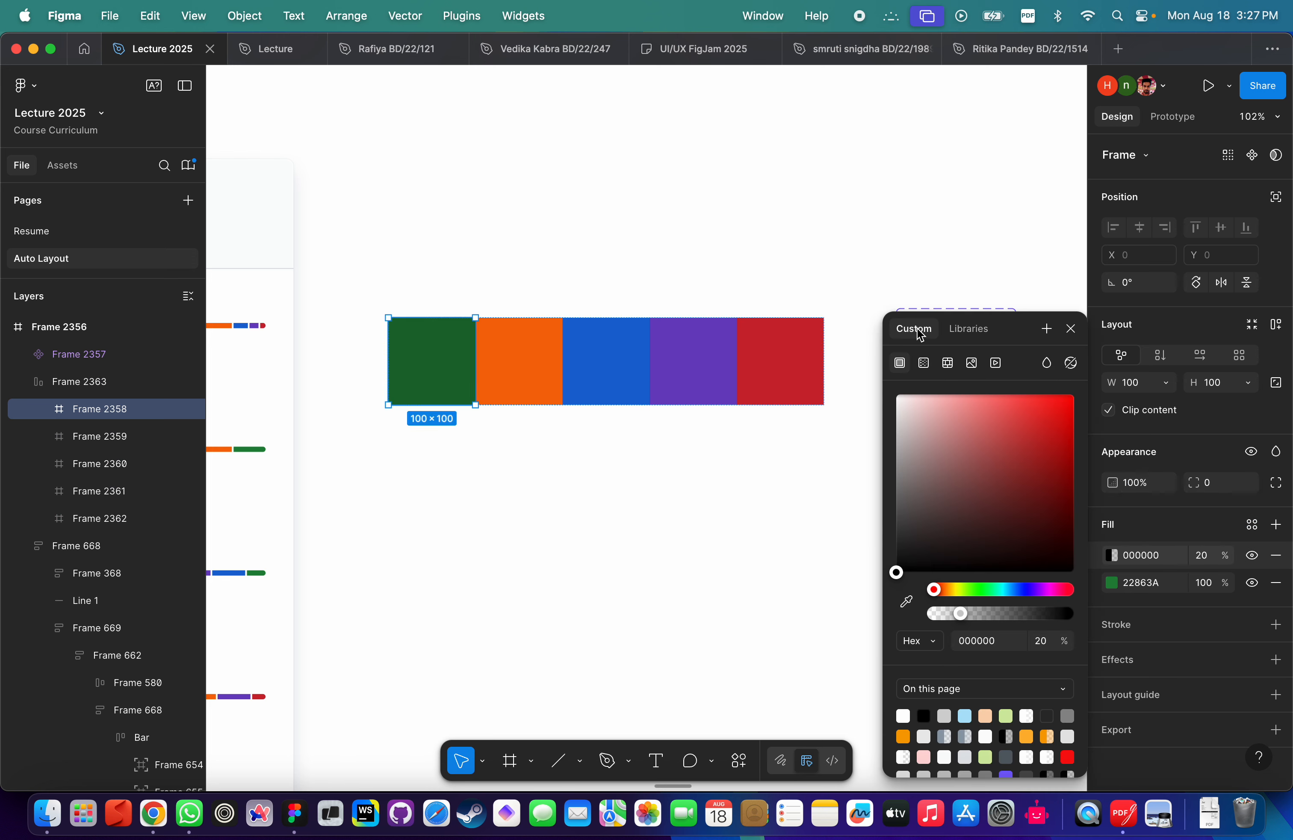
{"action": "left_click", "coordinate": [1046, 330]}
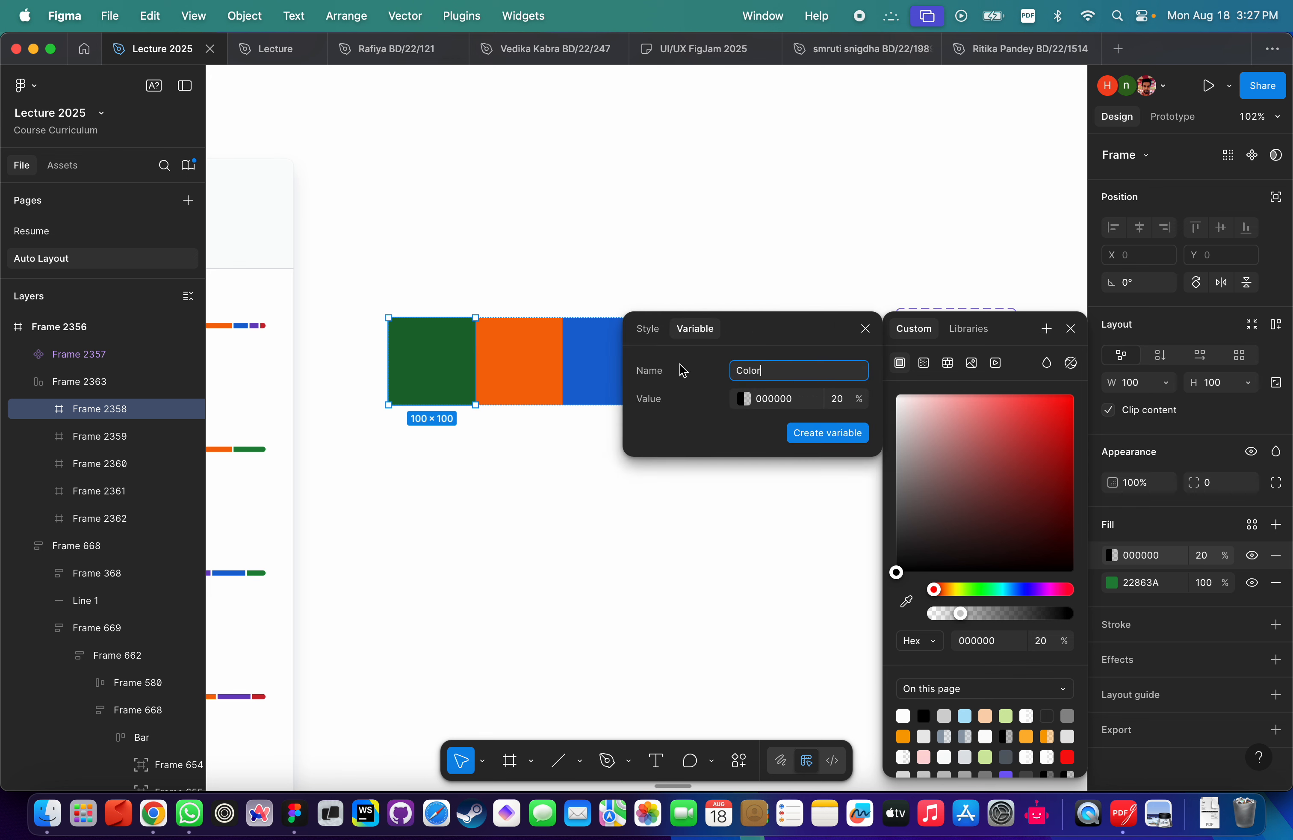
{"action": "left_click", "coordinate": [648, 329]}
{"action": "scroll", "coordinate": [678, 210], "scroll_direction": "down", "scroll_amount": 3}
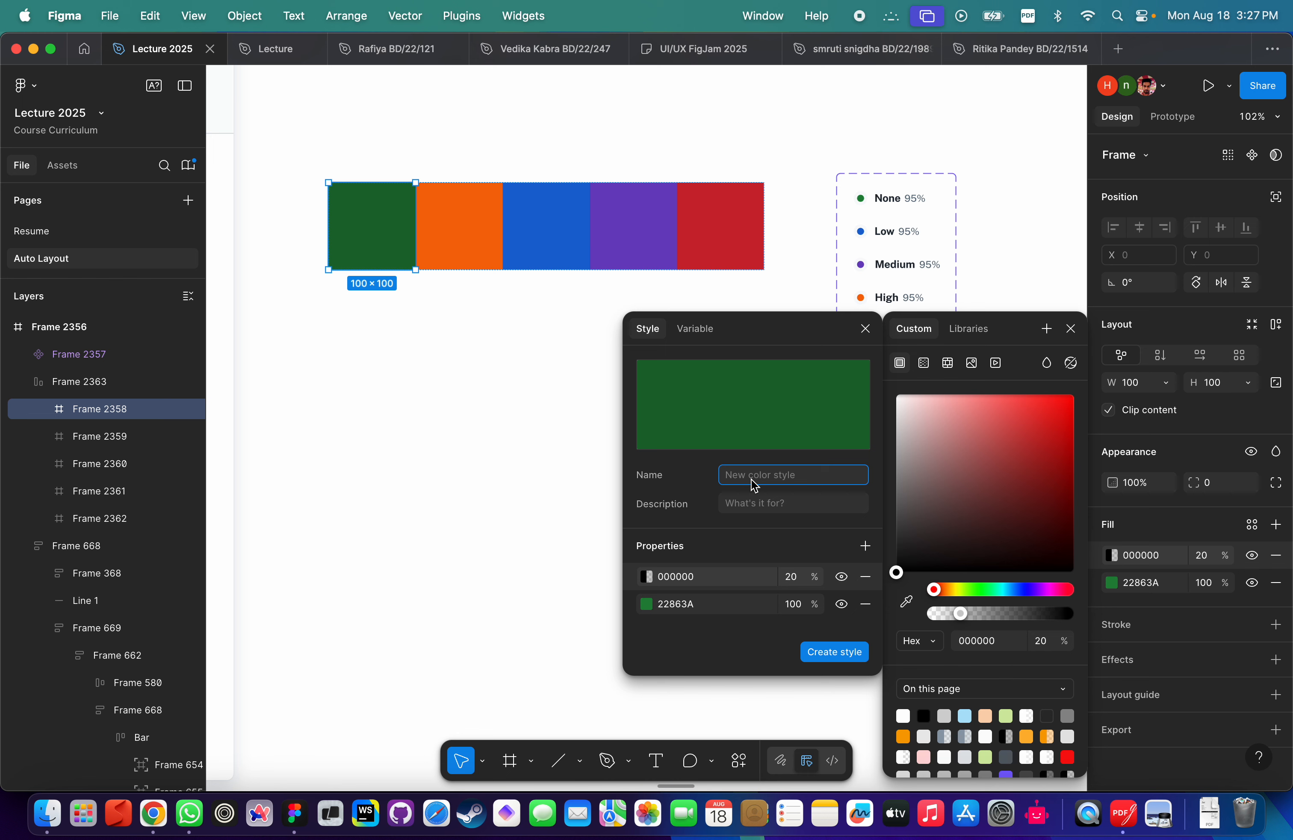
{"action": "type", "text": "Checklist/None"}
{"action": "left_click", "coordinate": [865, 582]}
{"action": "key", "text": "super+z"}
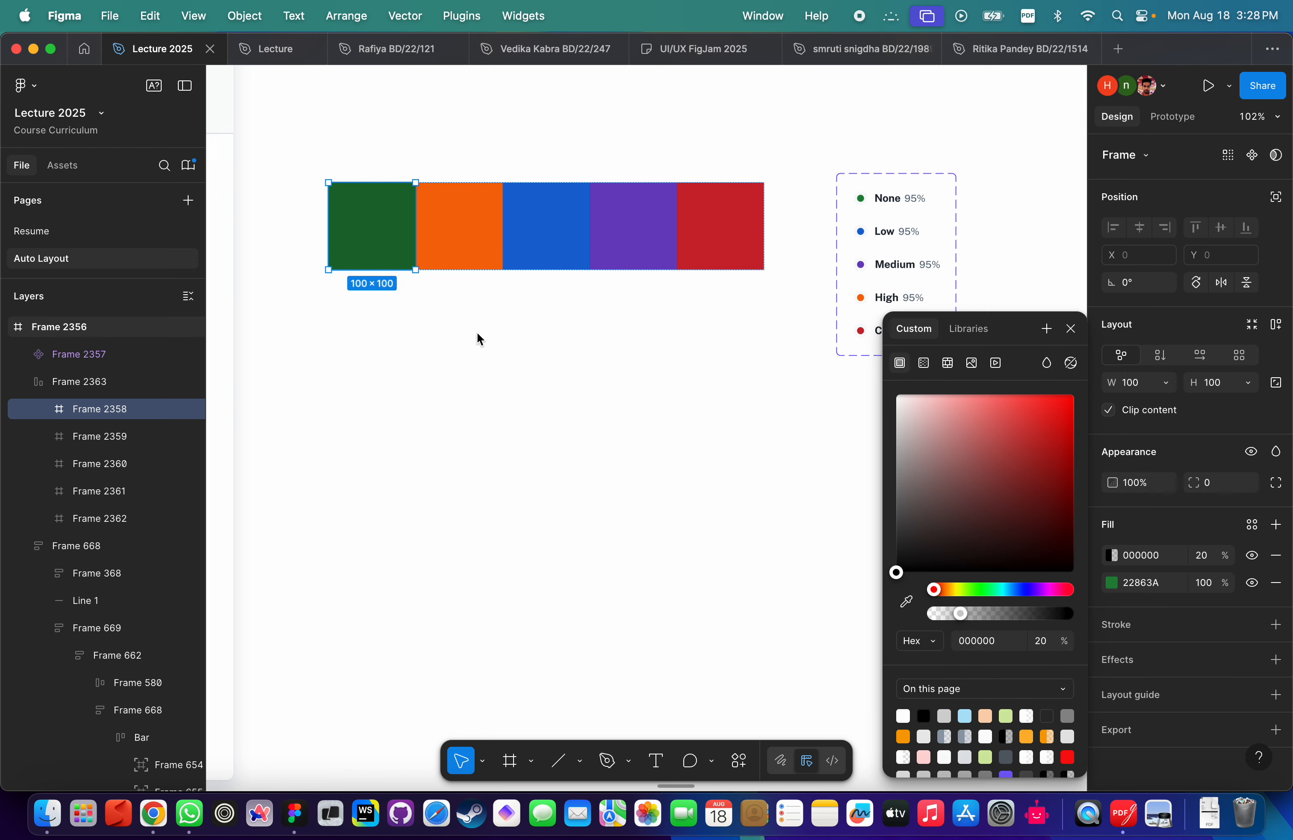
Create a colour style named Checklist/None from the green square's fills, copy its name, and collapse the Resume colour style group.
{"action": "left_click", "coordinate": [1047, 328]}
{"action": "left_click", "coordinate": [662, 333]}
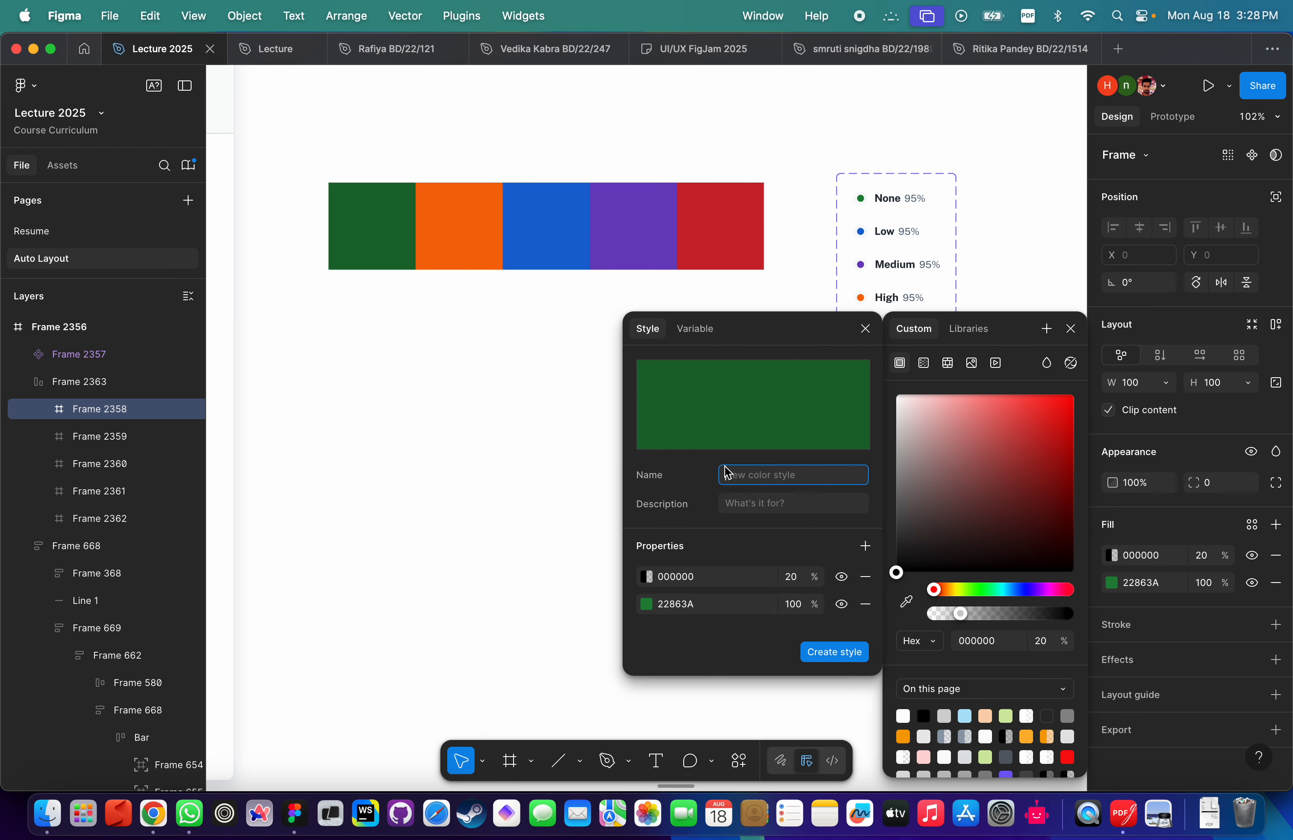
{"action": "type", "text": "Cg"}
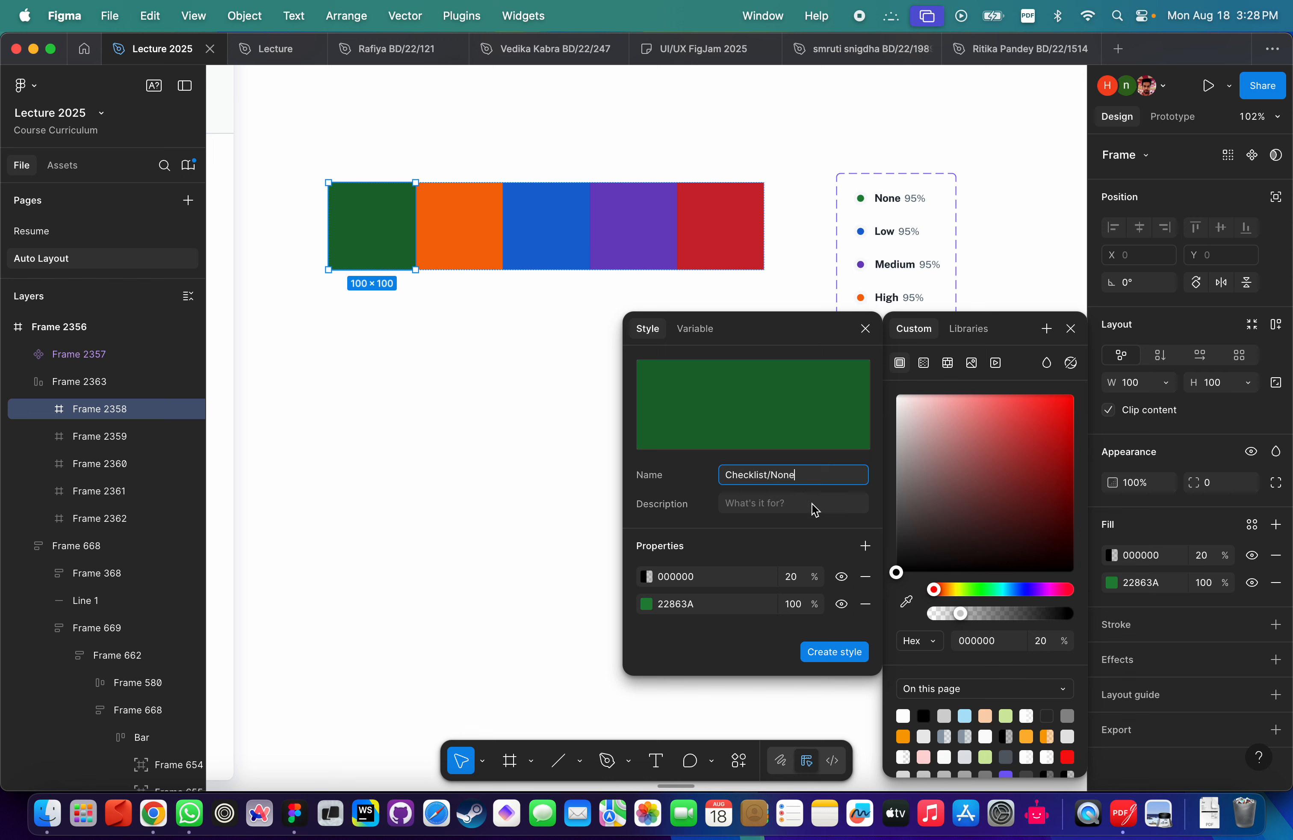
{"action": "double_click", "coordinate": [816, 479]}
{"action": "key", "text": "super+a"}
{"action": "key", "text": "super+c"}
{"action": "left_click", "coordinate": [835, 652]}
{"action": "left_click", "coordinate": [759, 519]}
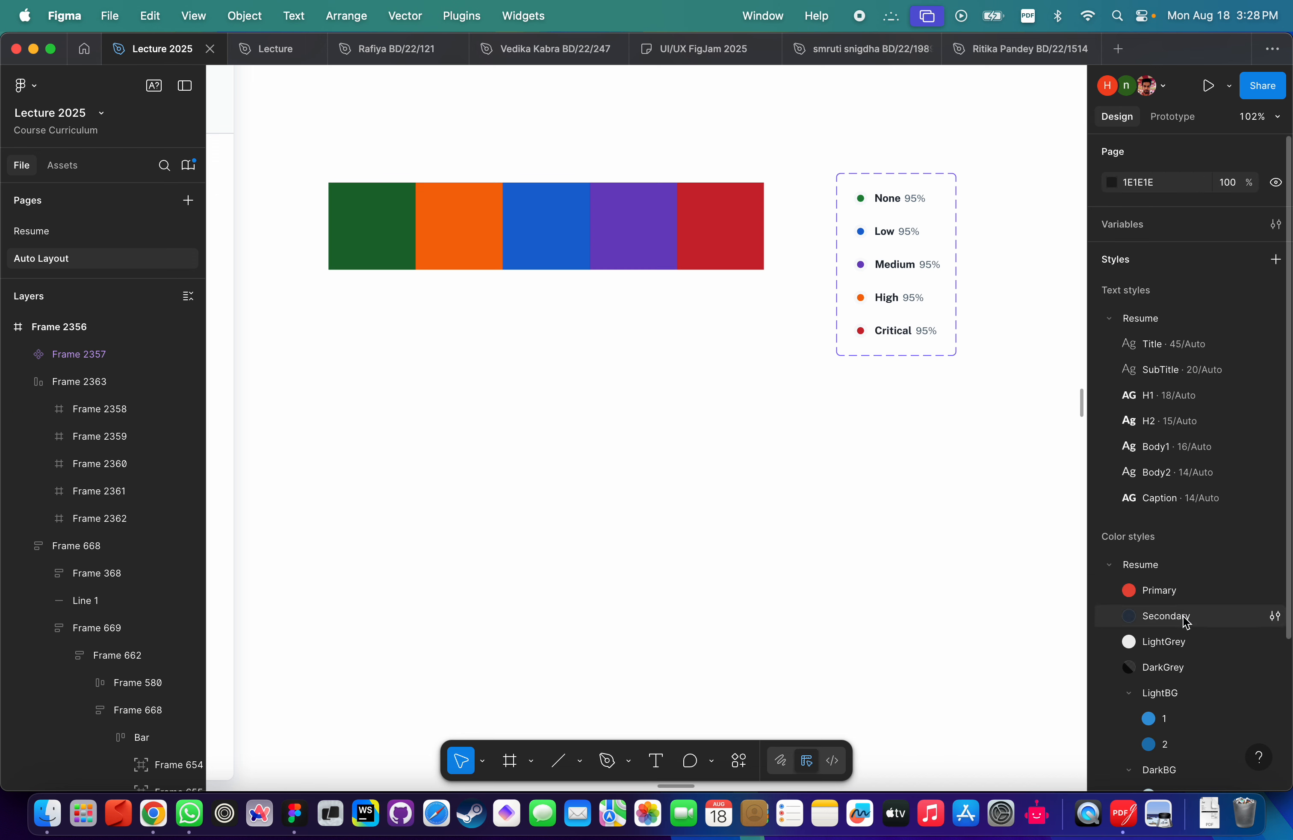
{"action": "scroll", "coordinate": [1199, 616], "scroll_direction": "down", "scroll_amount": 5}
{"action": "left_click", "coordinate": [1111, 382]}
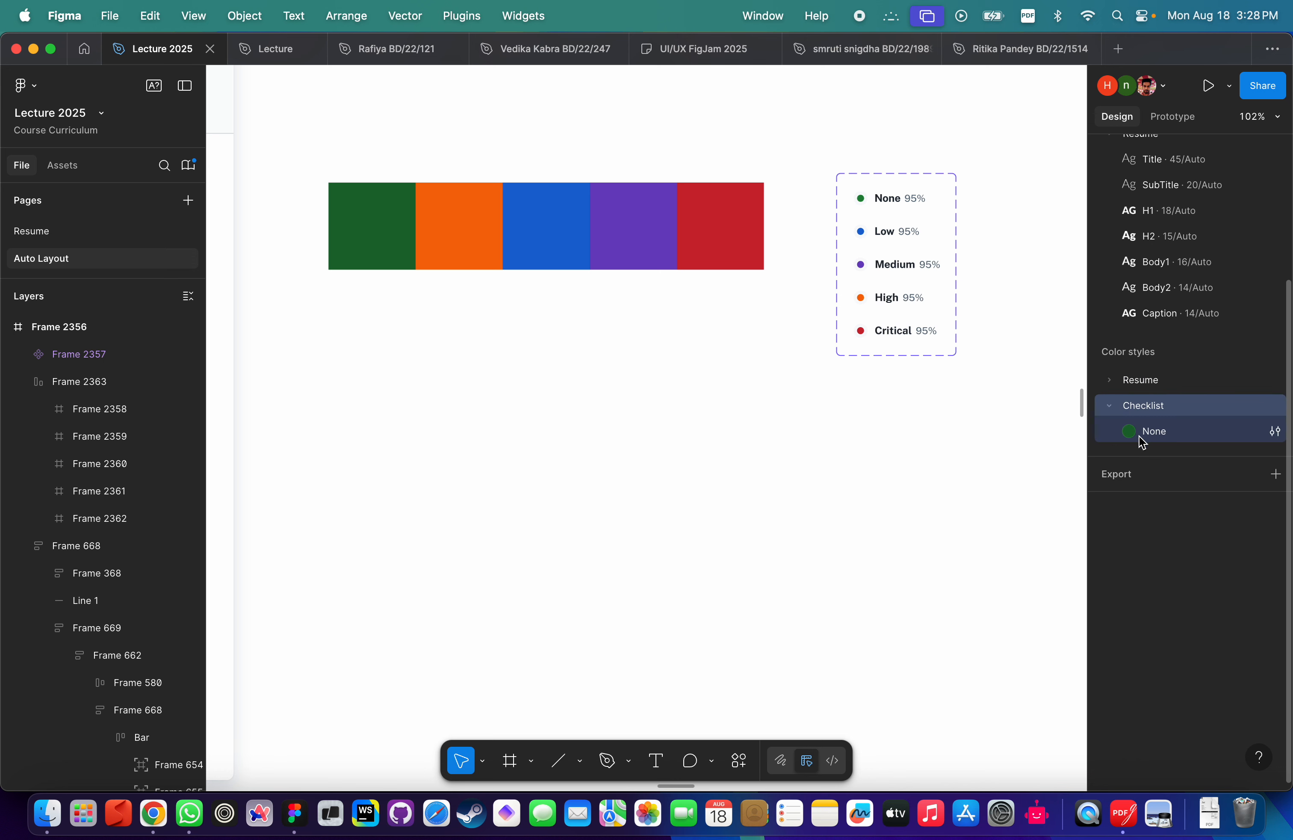
Add a black 000000 fill at 20% to the orange square and save its fills as the colour style Checklist/High.
{"action": "left_click", "coordinate": [462, 257]}
{"action": "left_click", "coordinate": [462, 257]}
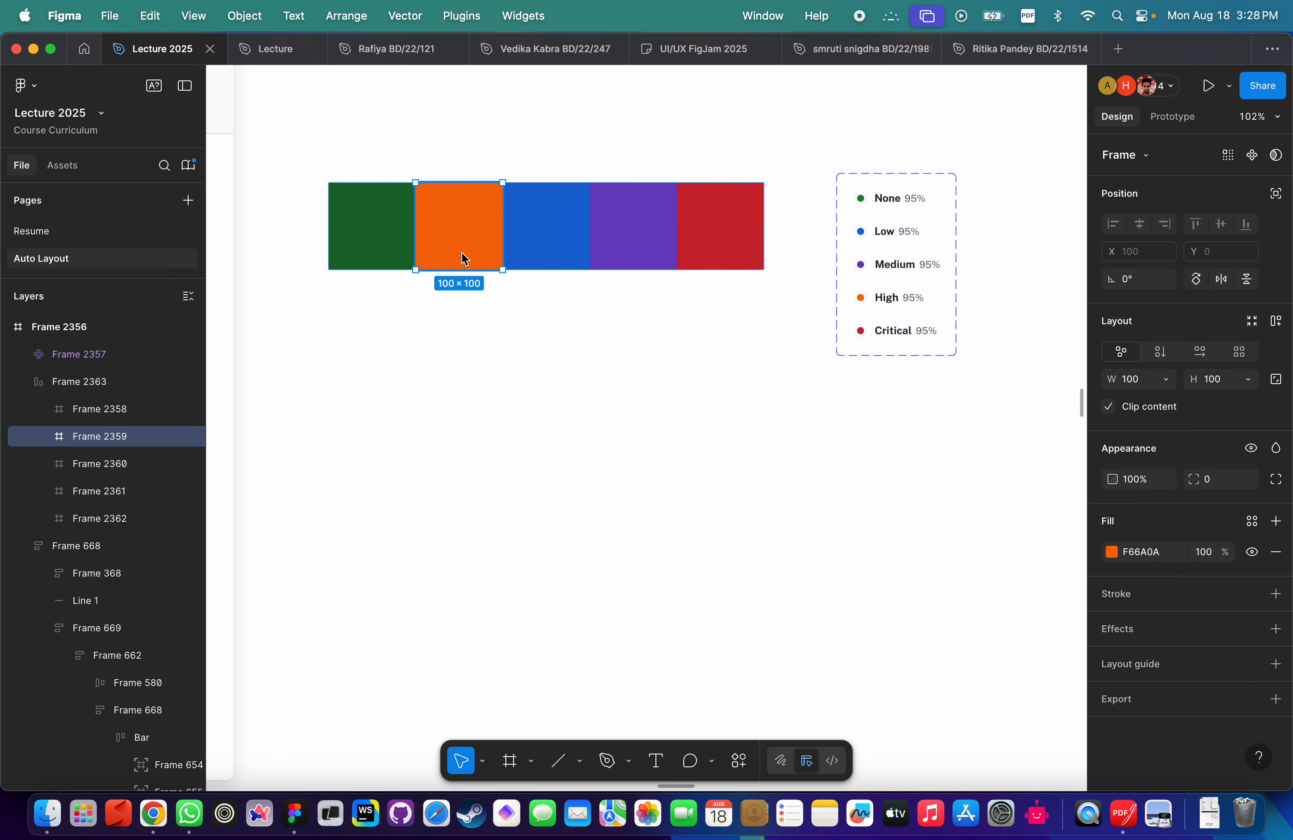
{"action": "left_click", "coordinate": [1276, 521]}
{"action": "left_click", "coordinate": [1046, 328]}
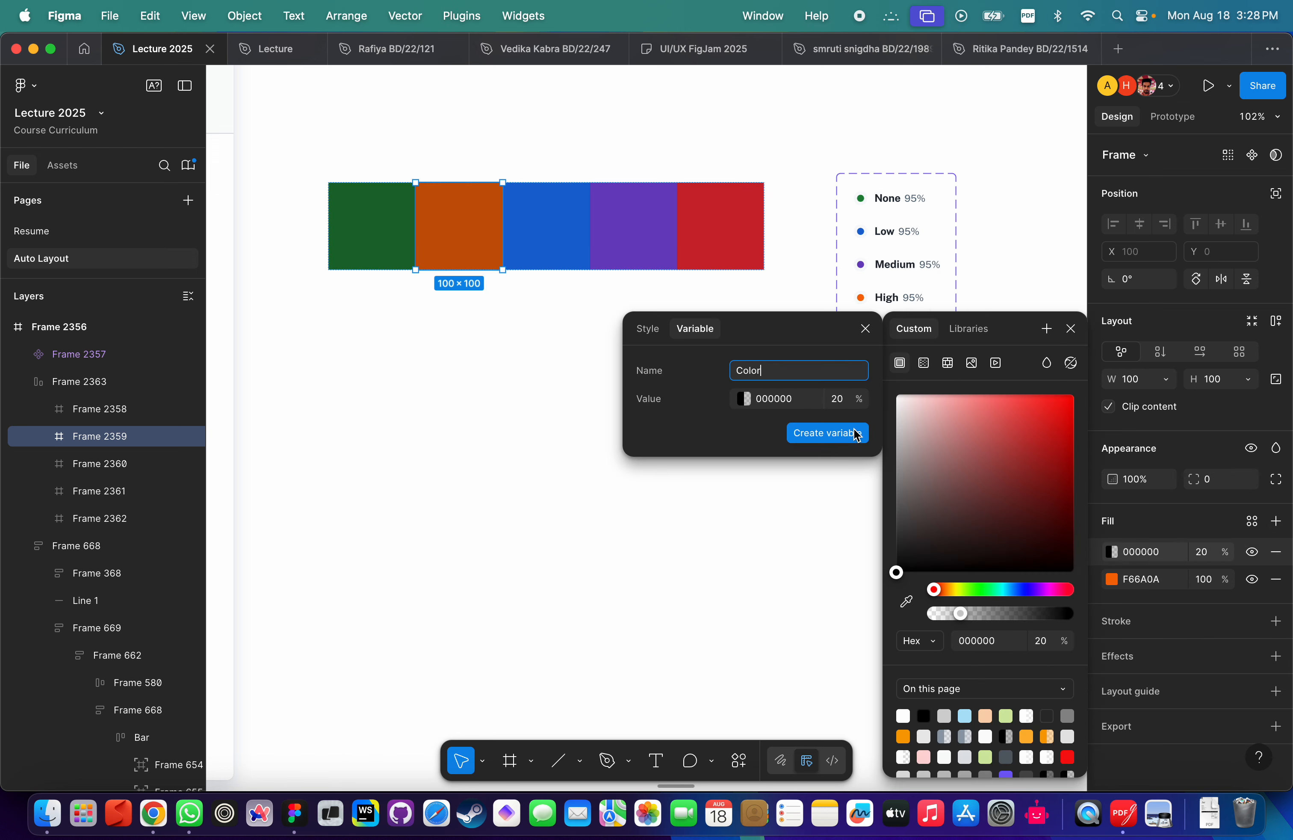
{"action": "left_click", "coordinate": [773, 371]}
{"action": "left_click", "coordinate": [648, 328]}
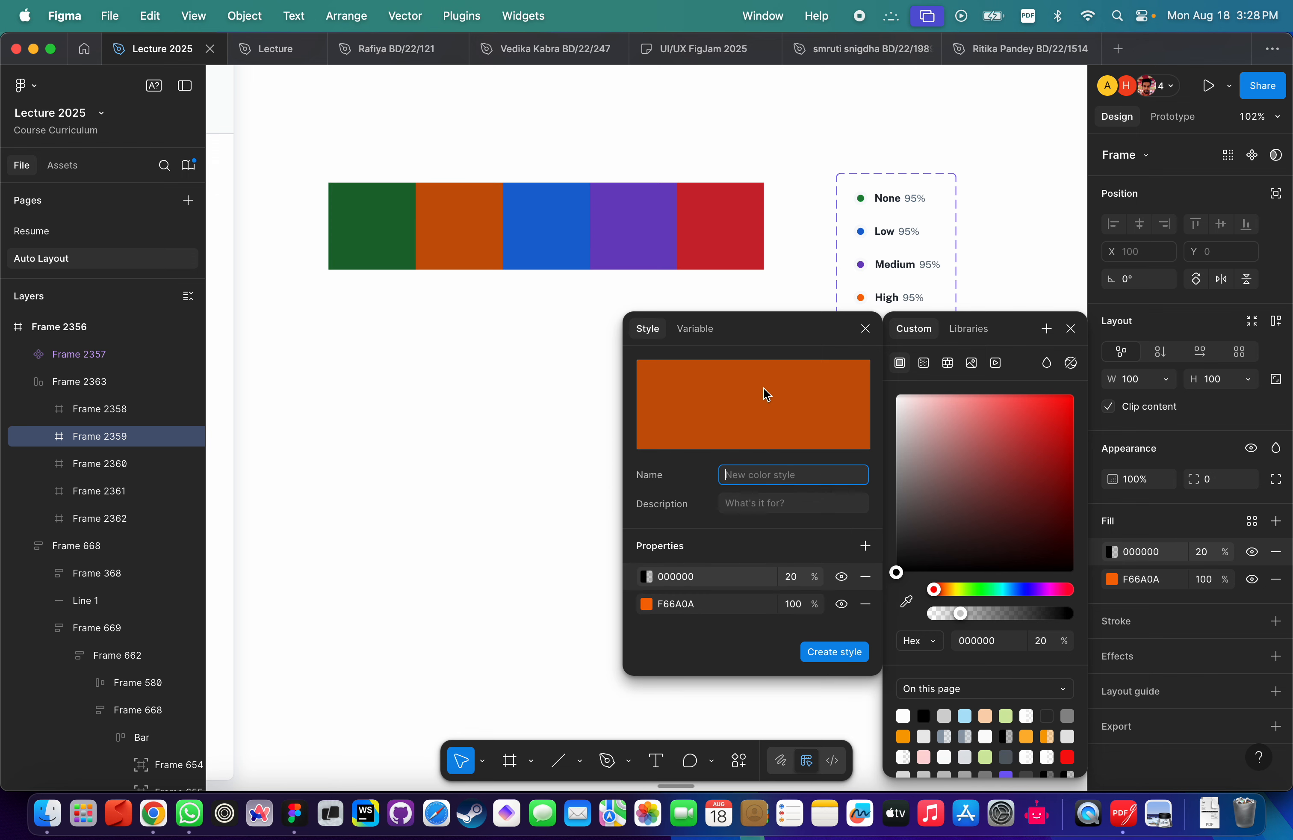
{"action": "left_click", "coordinate": [748, 475]}
{"action": "key", "text": "super+v"}
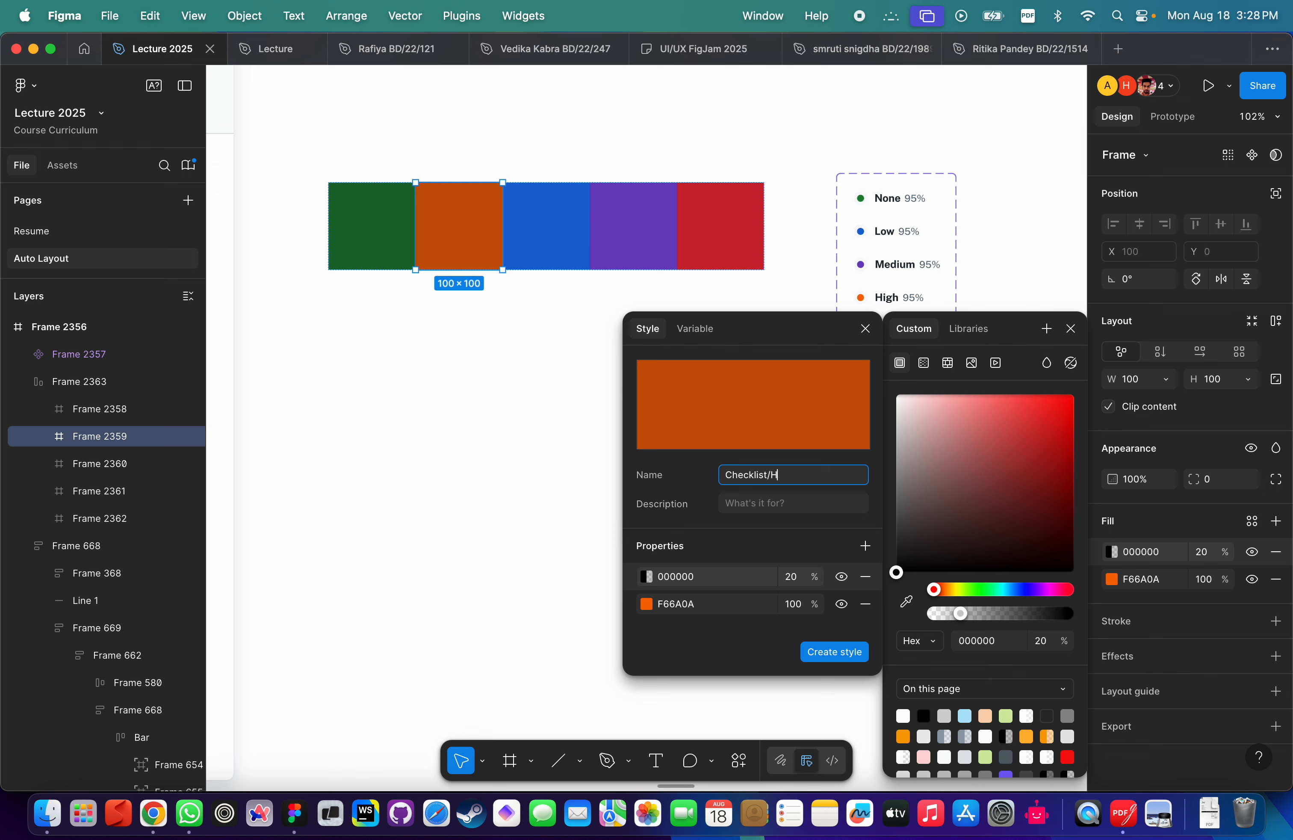
{"action": "left_click", "coordinate": [833, 652]}
Create a colour style named Checklist/Low from the blue square's 1967D2 fill.
{"action": "left_click", "coordinate": [555, 235]}
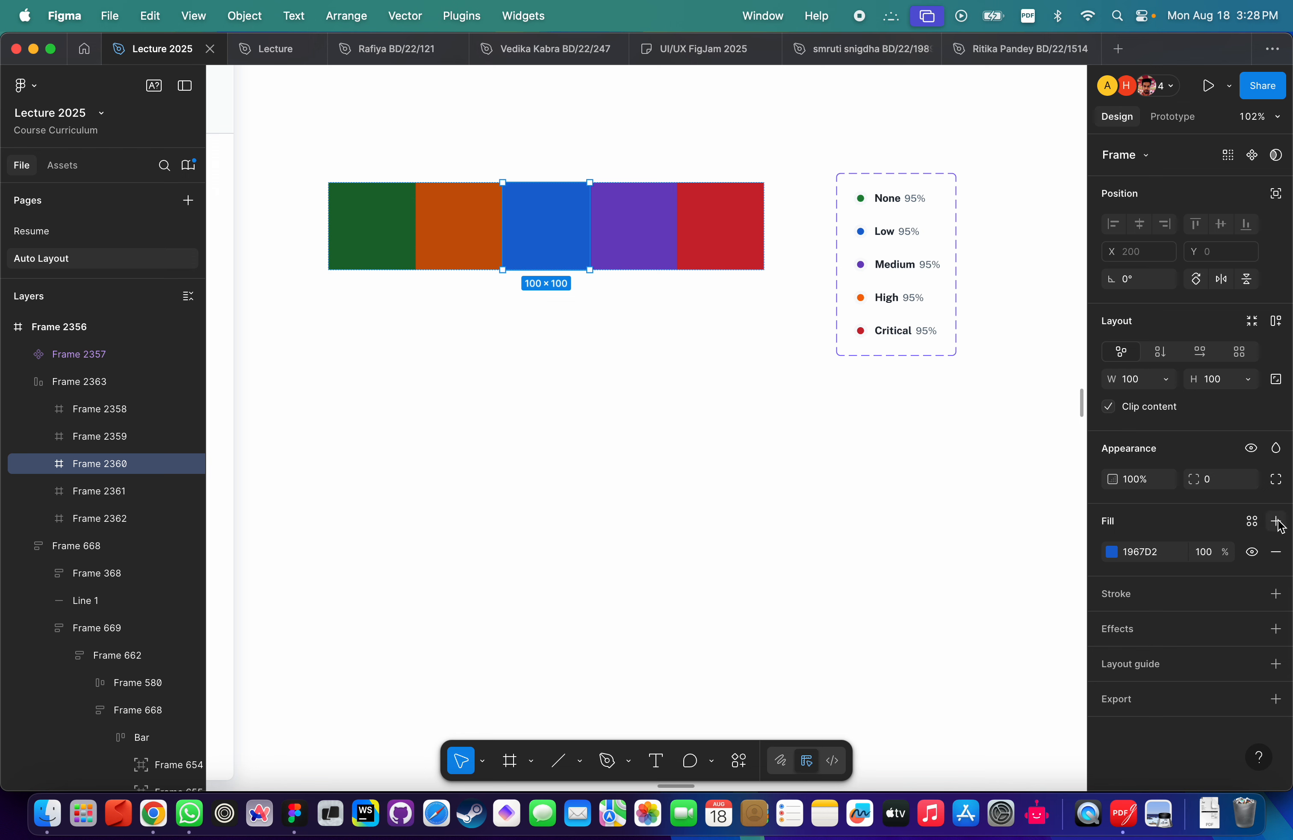
{"action": "left_click", "coordinate": [1254, 523]}
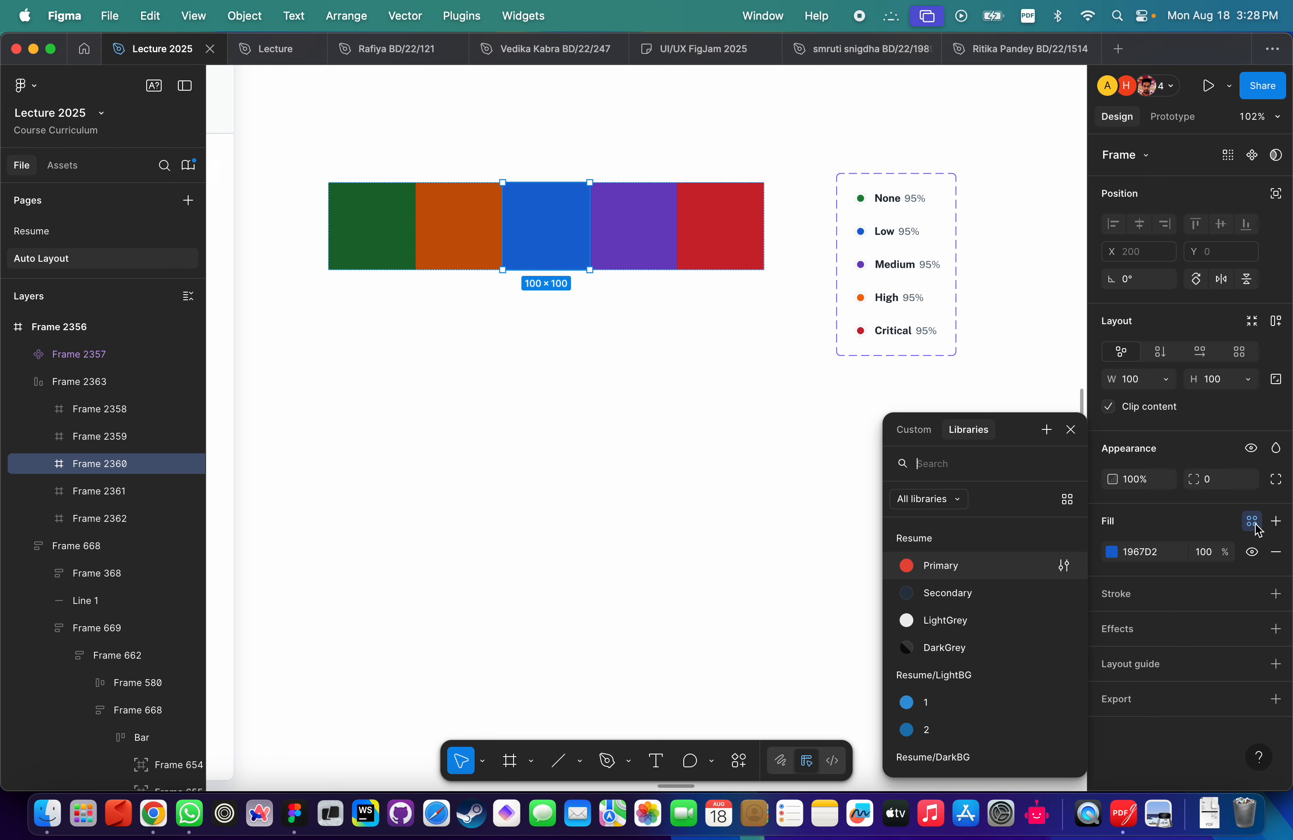
{"action": "left_click", "coordinate": [914, 429]}
{"action": "key", "text": "Escape"}
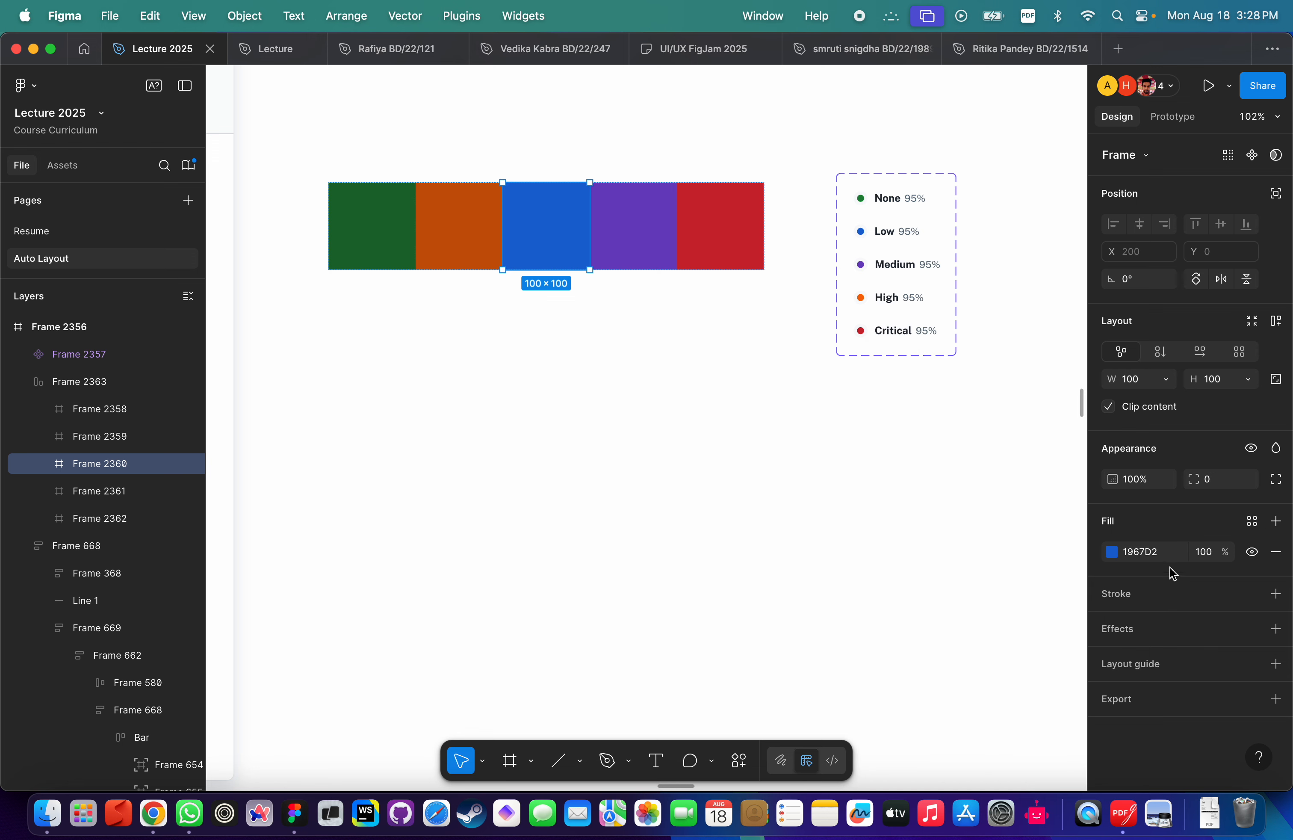
{"action": "left_click", "coordinate": [1252, 521]}
{"action": "left_click", "coordinate": [1047, 430]}
{"action": "left_click", "coordinate": [648, 429]}
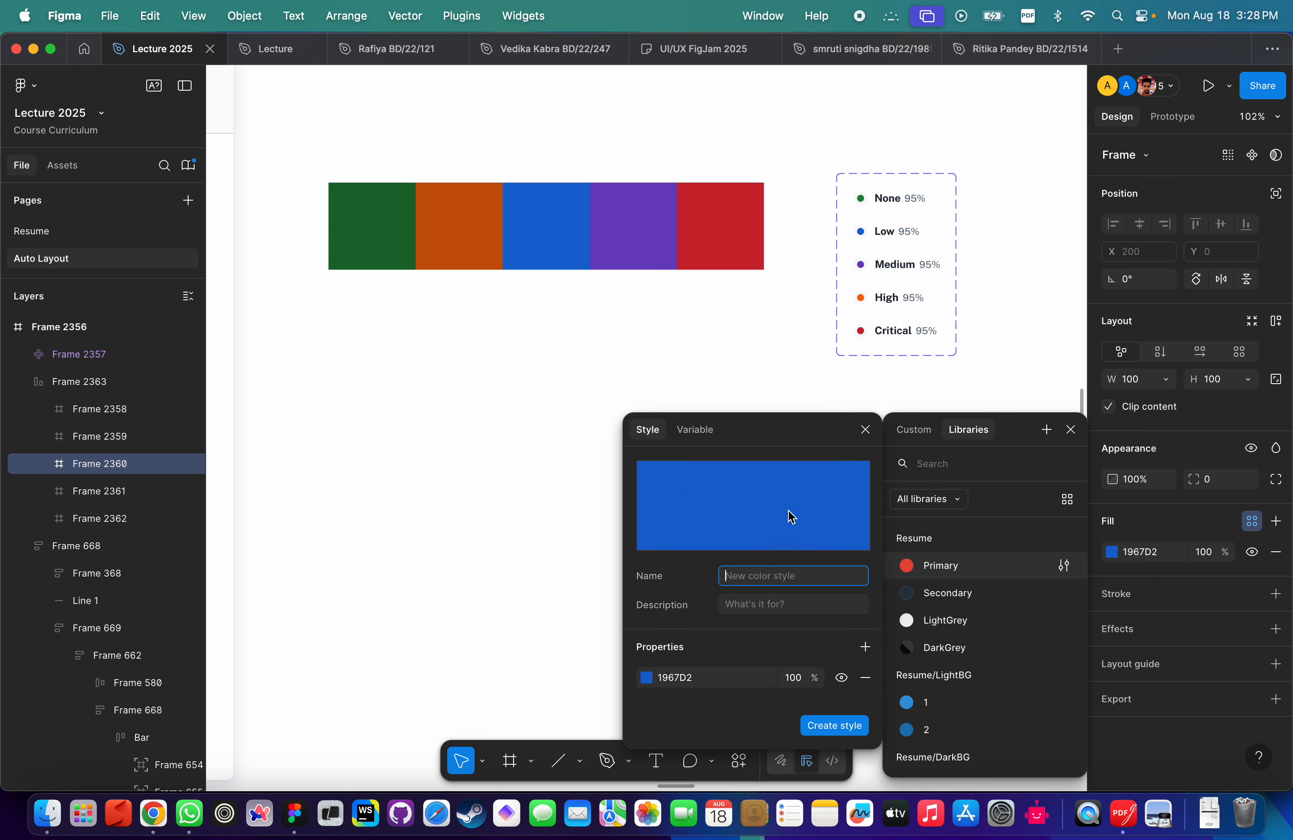
{"action": "left_click", "coordinate": [771, 575]}
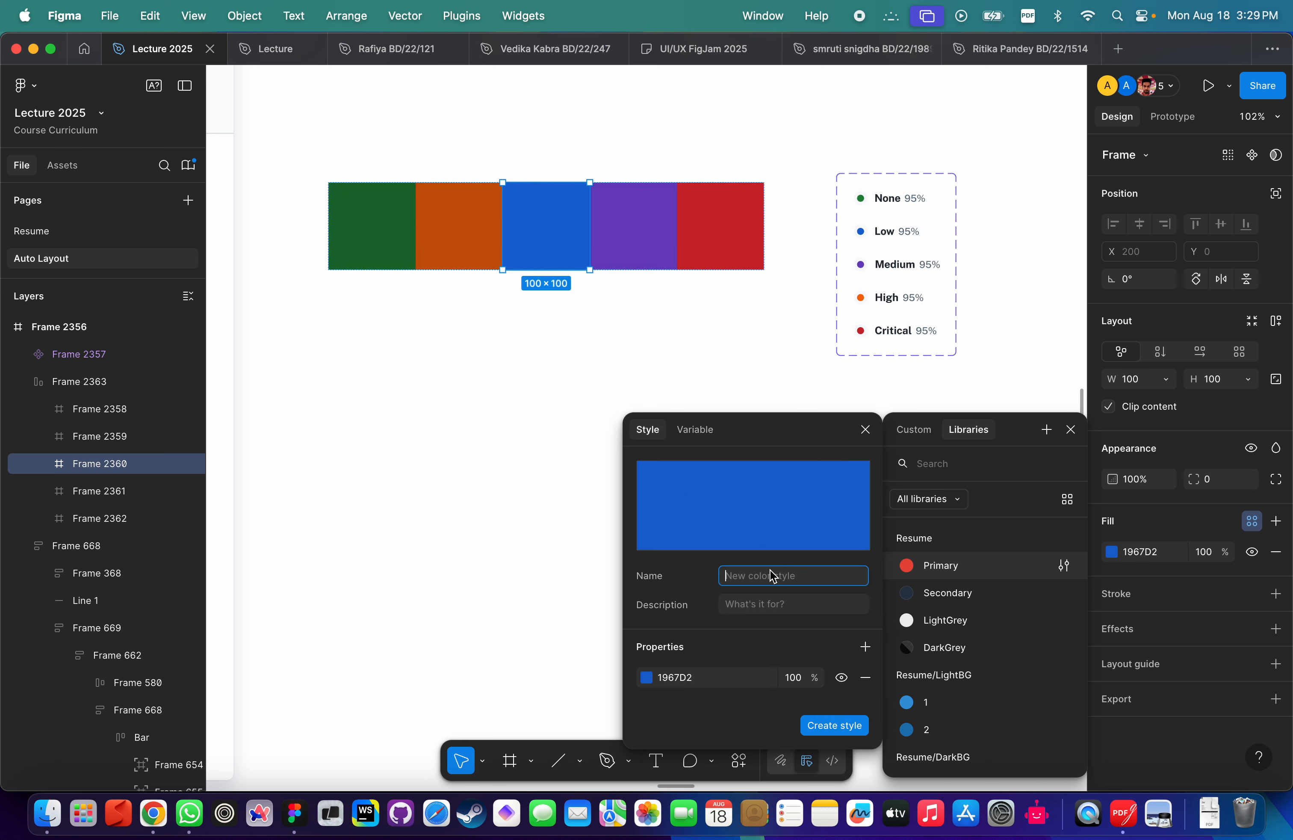
{"action": "key", "text": "super+v"}
{"action": "key", "text": "Return"}
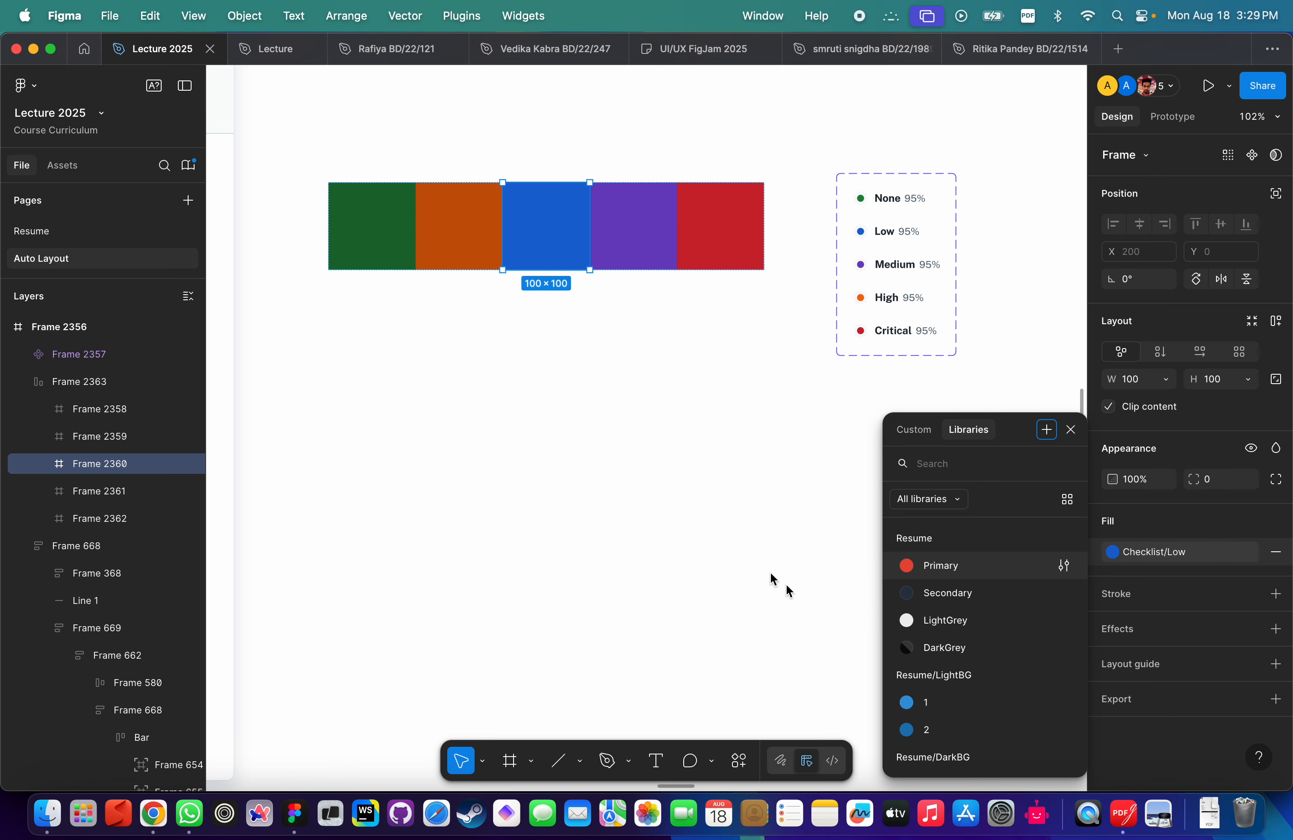
Create a colour style named Checklist/Medium from the purple square's 6F42C1 fill.
{"action": "left_click", "coordinate": [645, 247]}
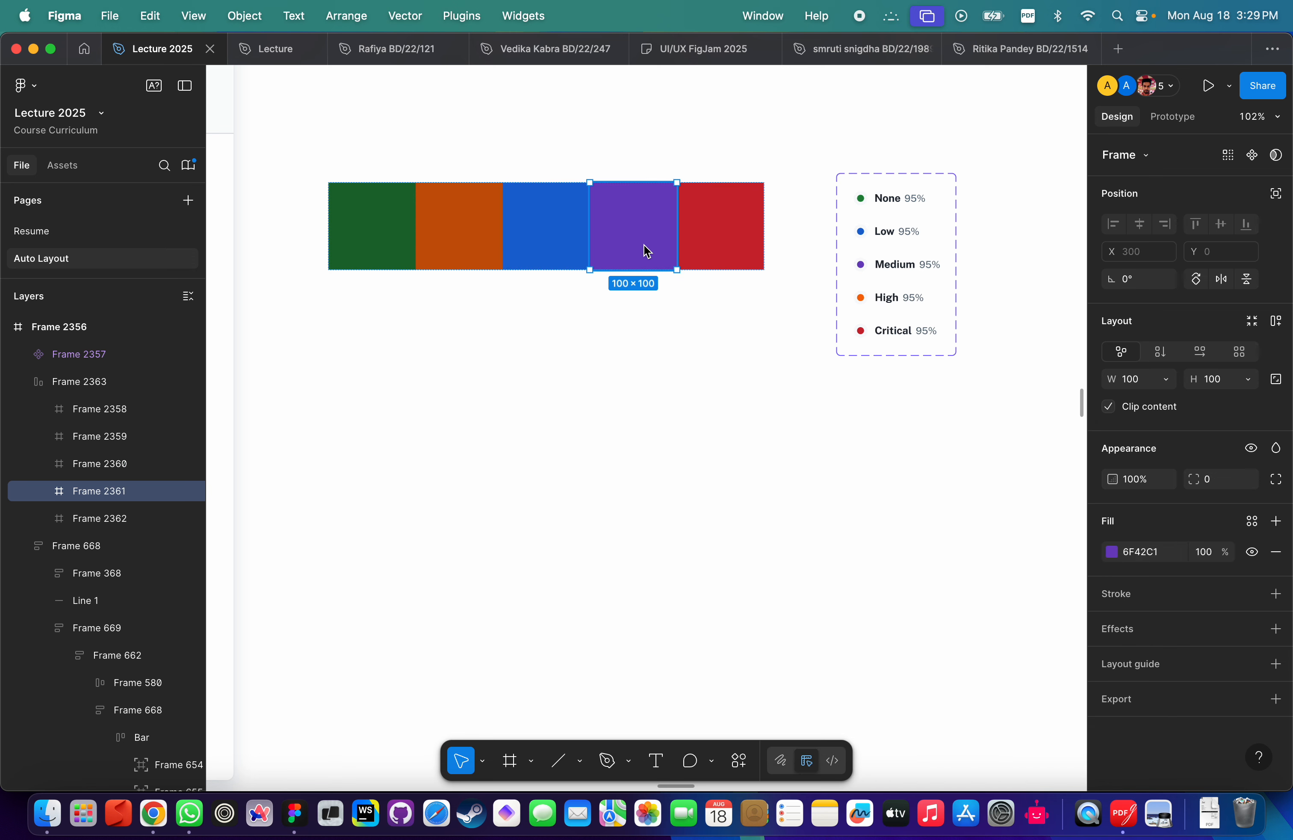
{"action": "left_click", "coordinate": [1252, 521]}
{"action": "left_click", "coordinate": [1047, 430]}
{"action": "left_click", "coordinate": [648, 429]}
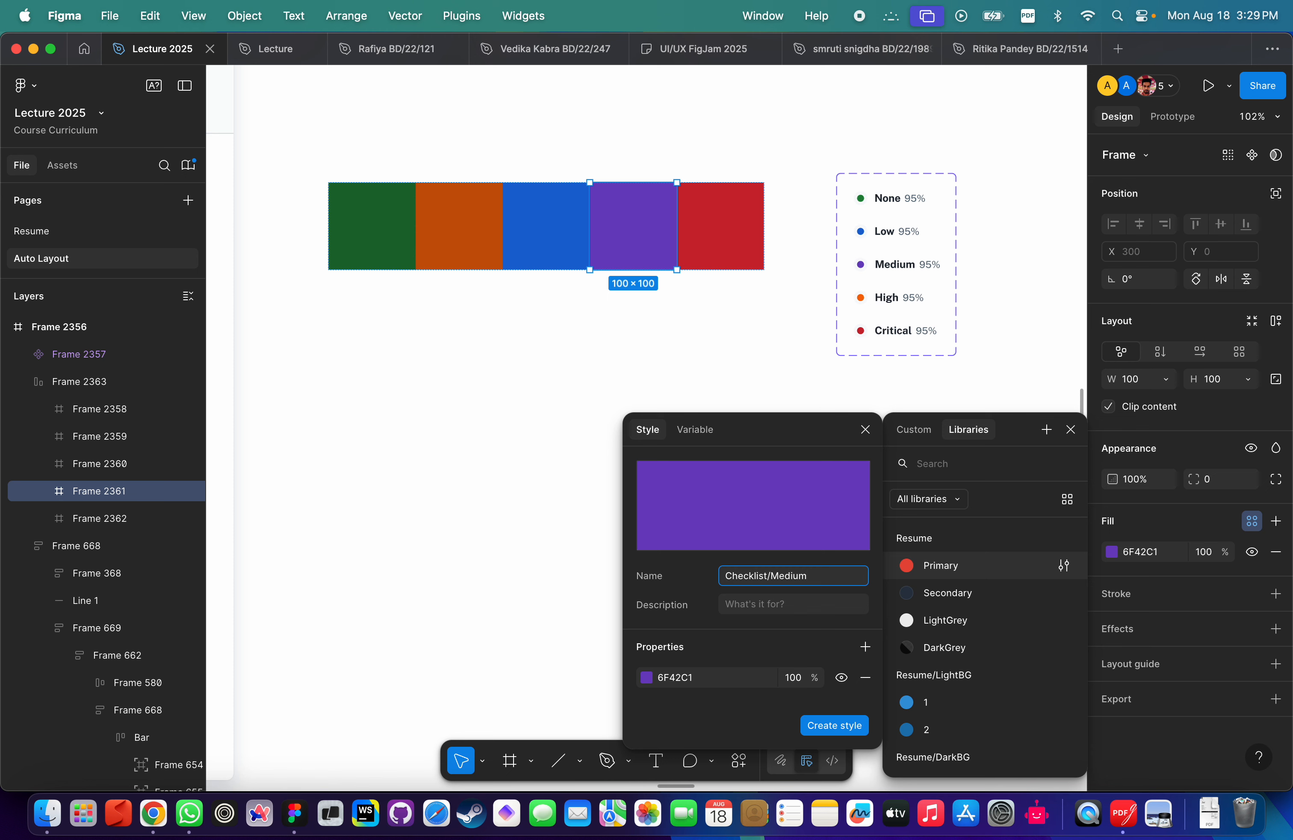
{"action": "left_click", "coordinate": [835, 725]}
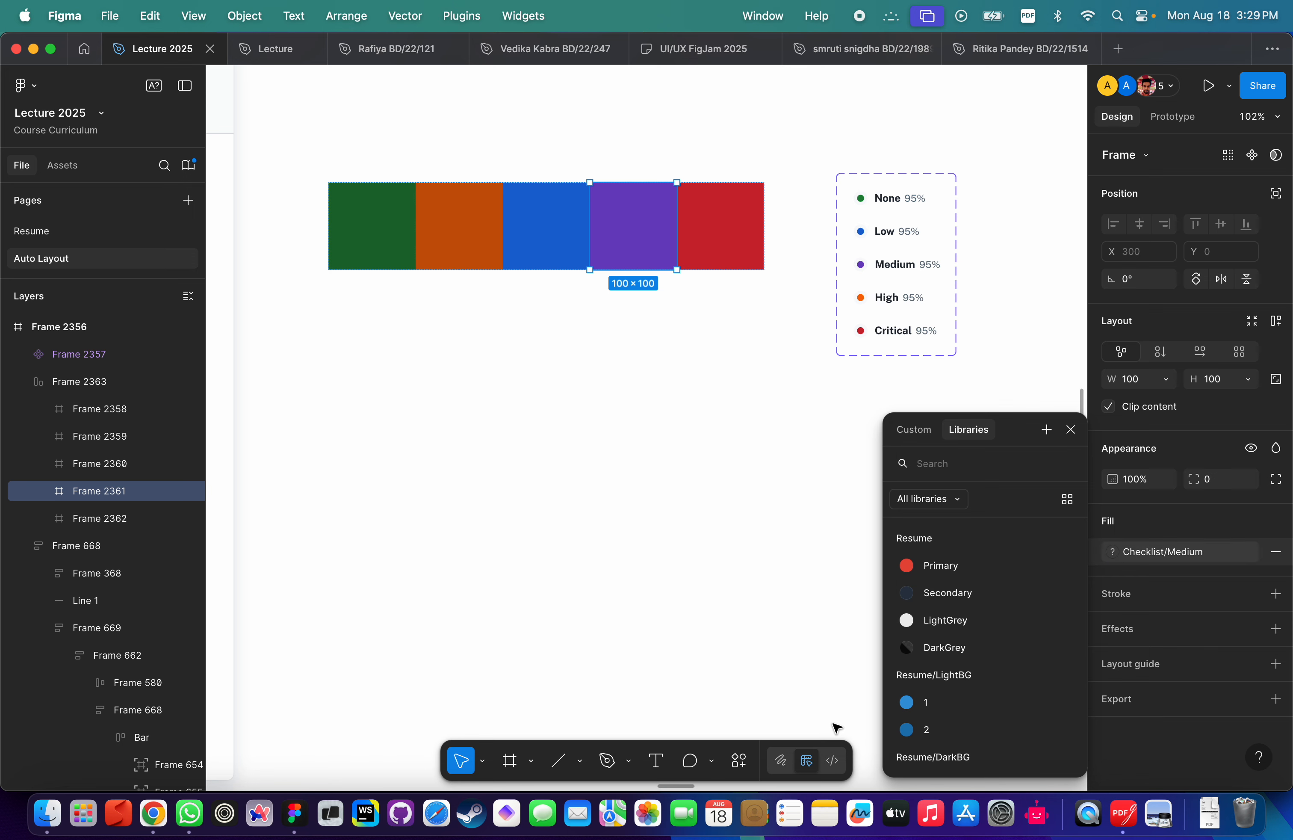
Create a colour style named Checklist/Critical from the red square's CB2431 fill and deselect the square.
{"action": "left_click", "coordinate": [736, 241]}
{"action": "left_click", "coordinate": [1252, 521]}
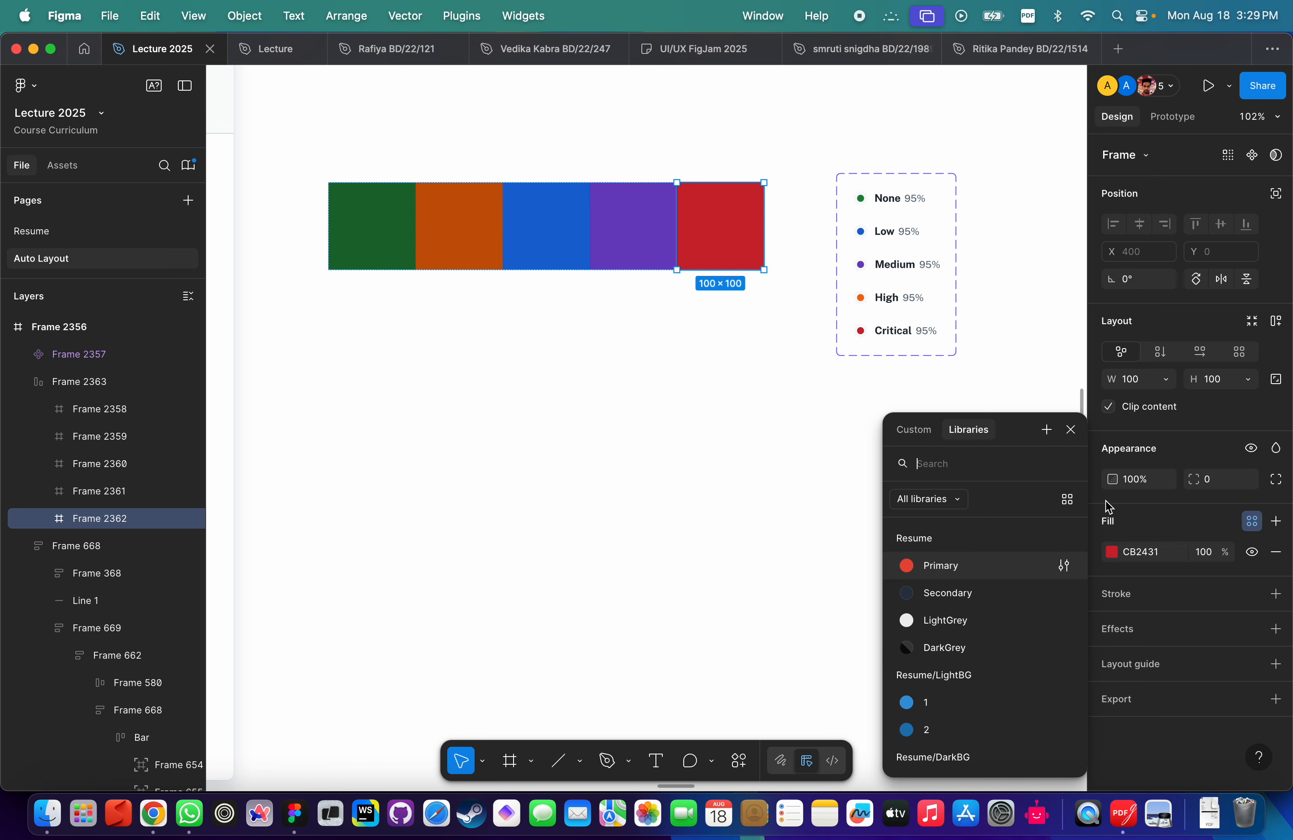
{"action": "left_click", "coordinate": [1047, 429]}
{"action": "left_click", "coordinate": [767, 470]}
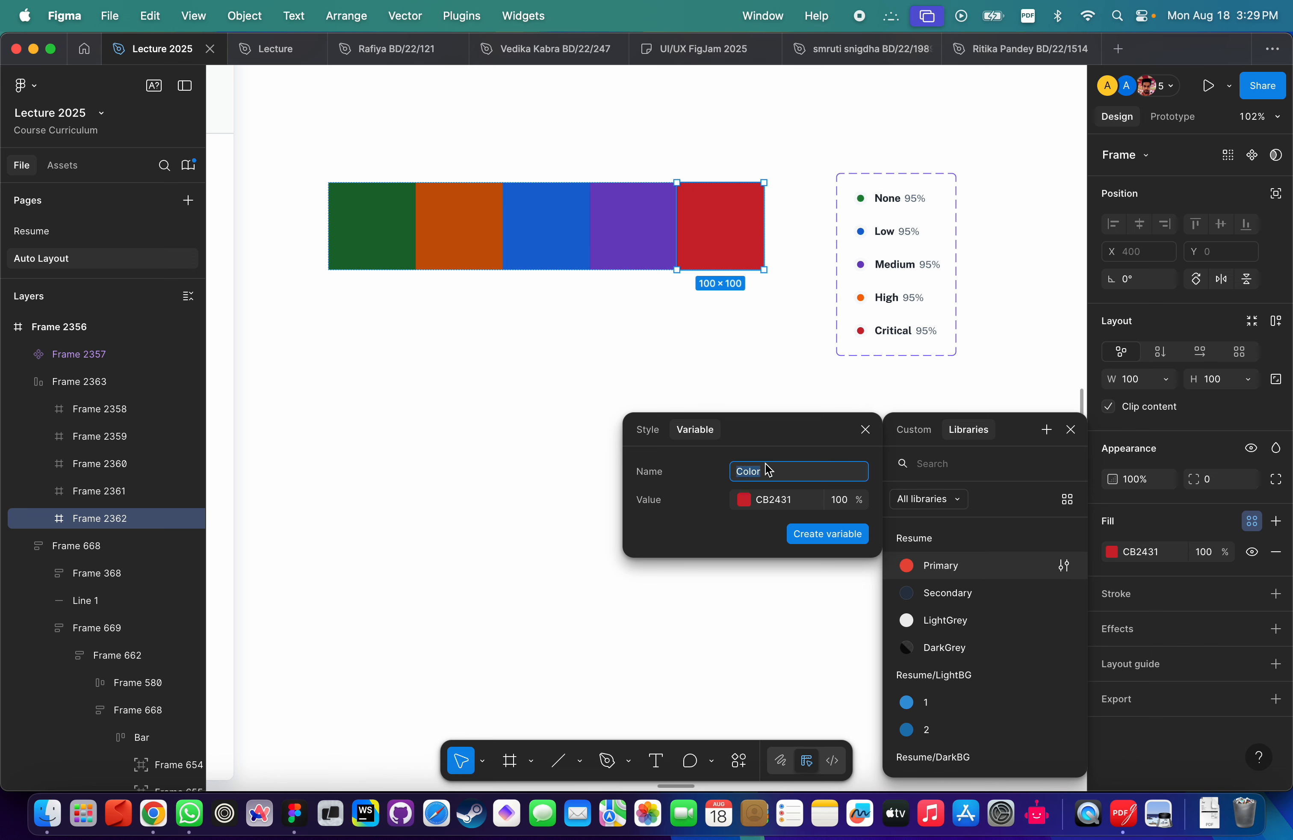
{"action": "left_click", "coordinate": [651, 430]}
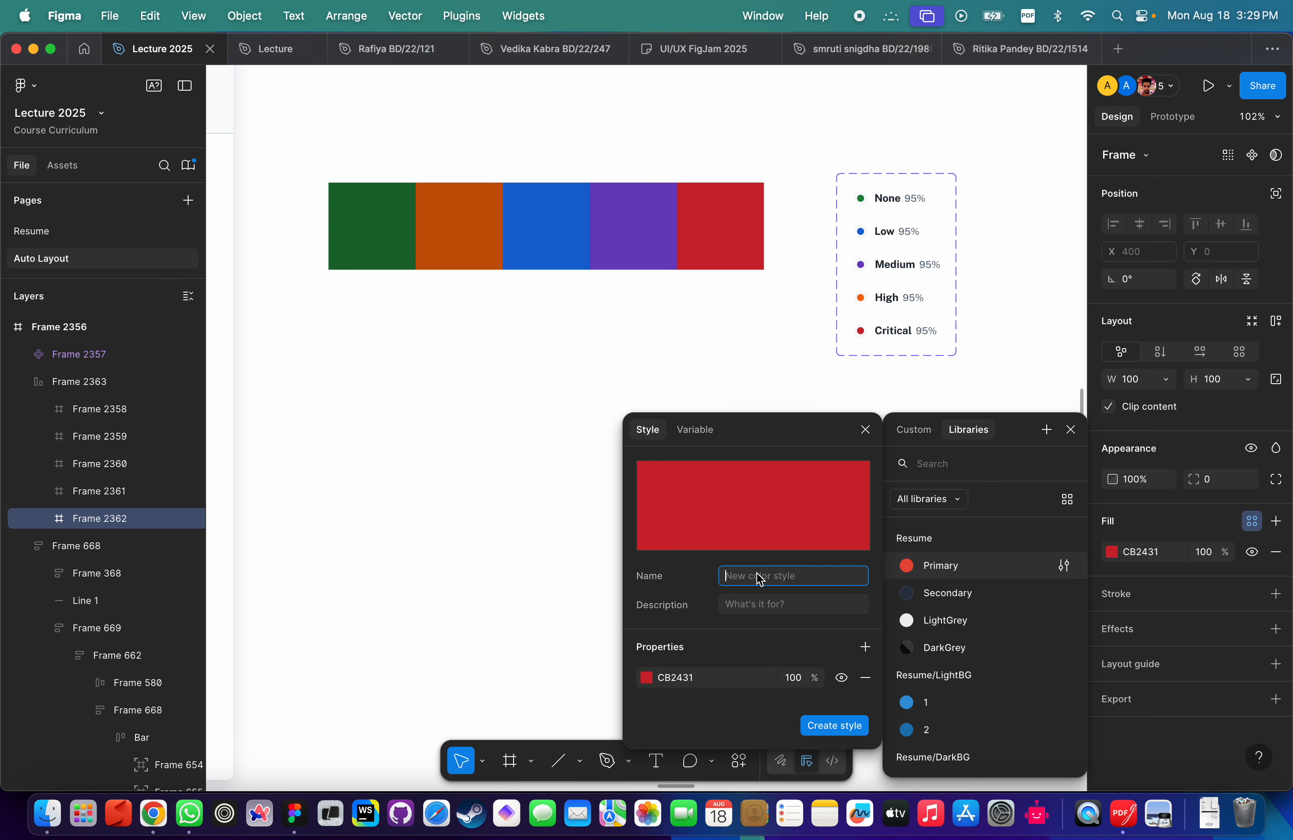
{"action": "type", "text": "Checklist/None"}
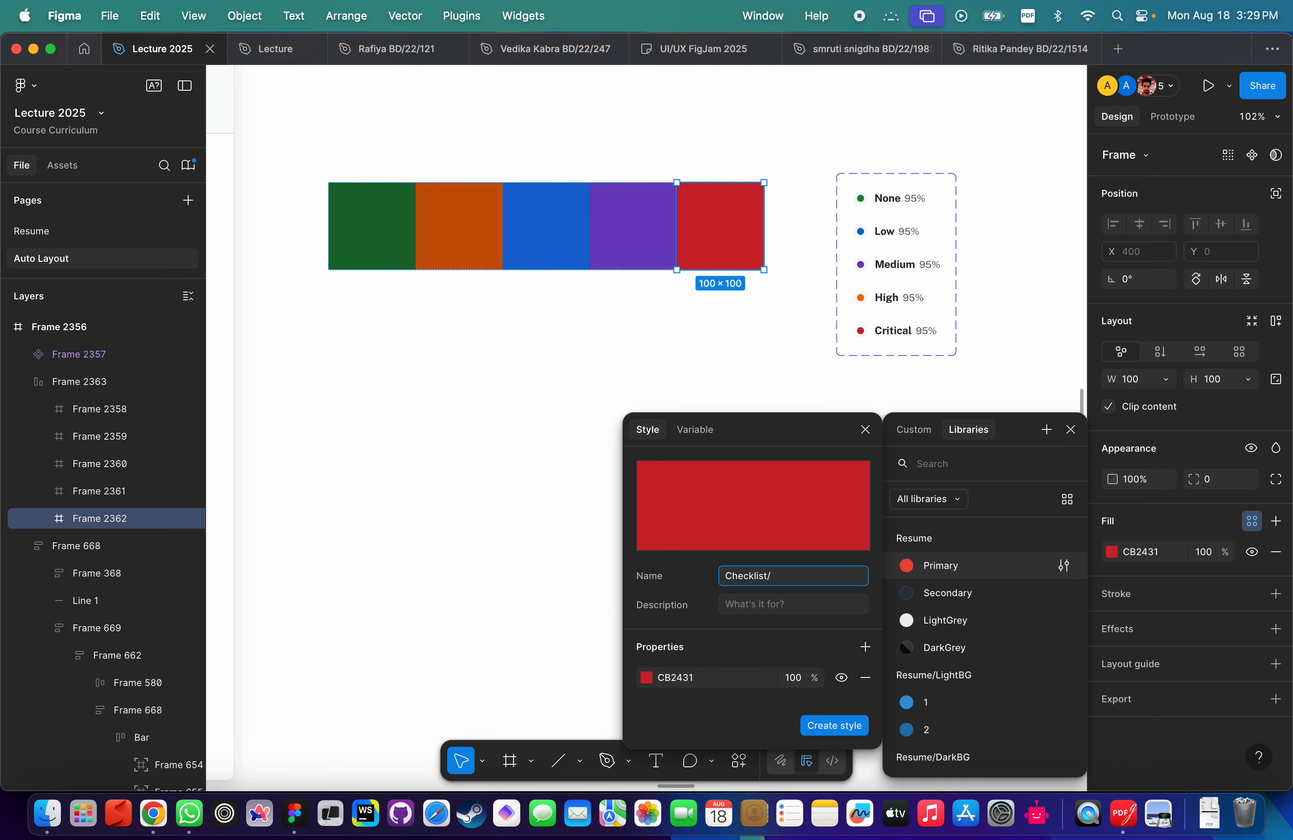
{"action": "type", "text": "Critical"}
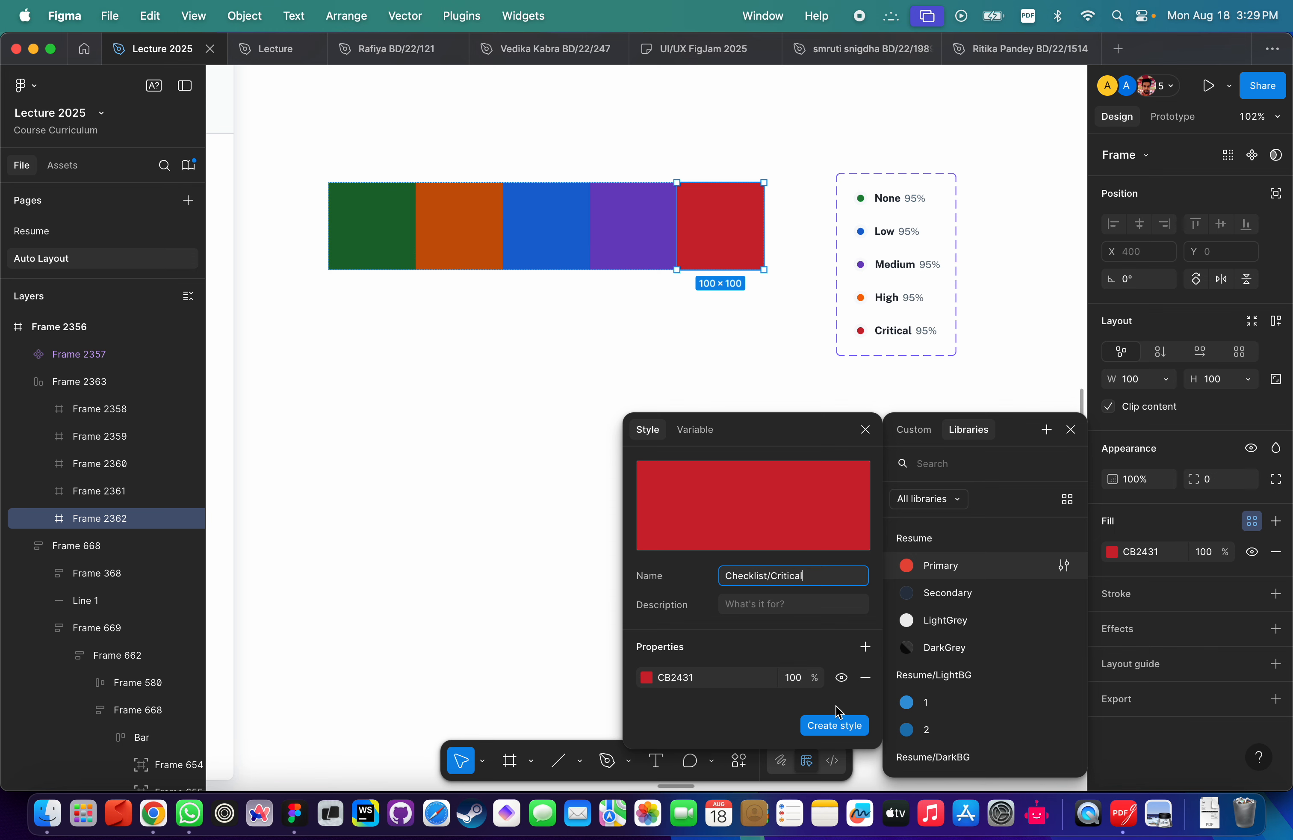
{"action": "left_click", "coordinate": [826, 726]}
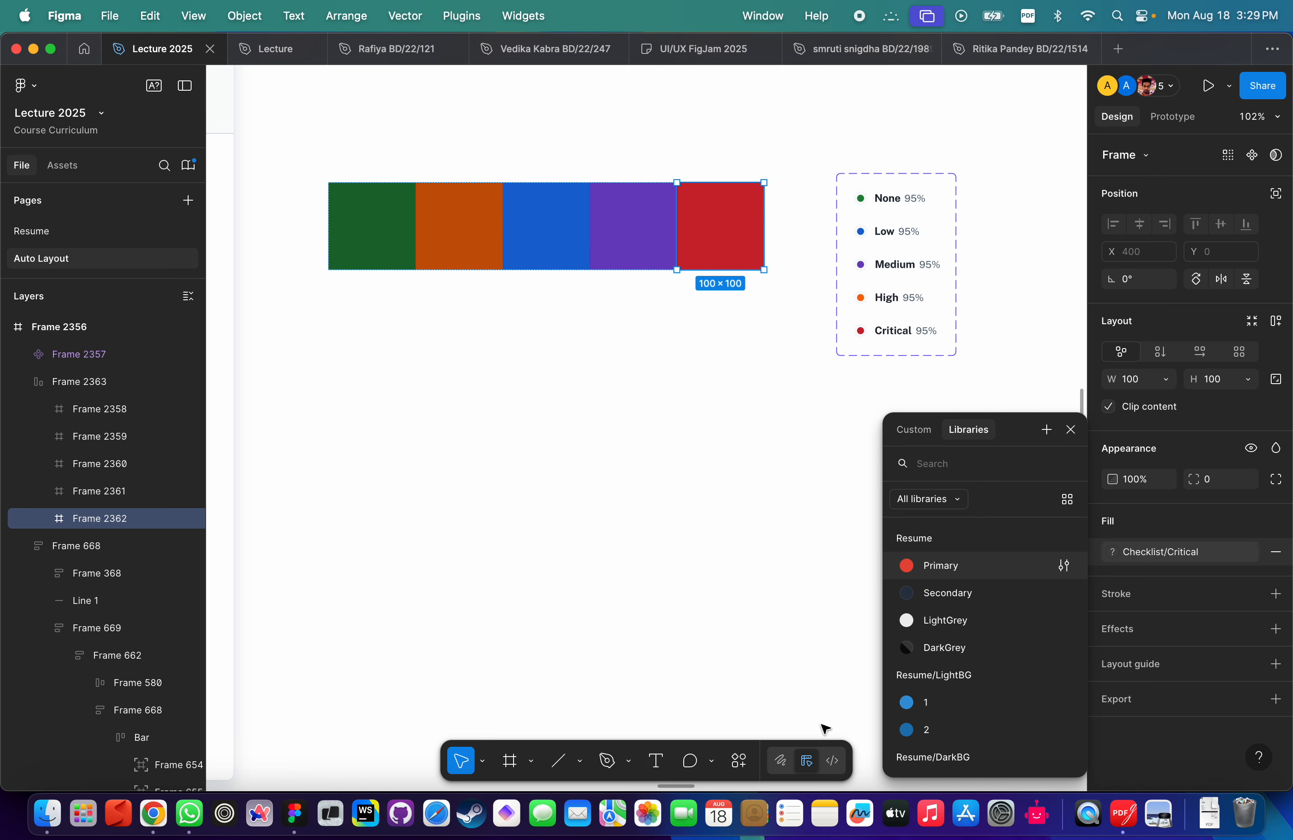
{"action": "left_click", "coordinate": [768, 416]}
Remove the black 000000 20% fill layer from the Checklist colour styles None and High.
{"action": "scroll", "coordinate": [673, 357], "scroll_direction": "up", "scroll_amount": 3}
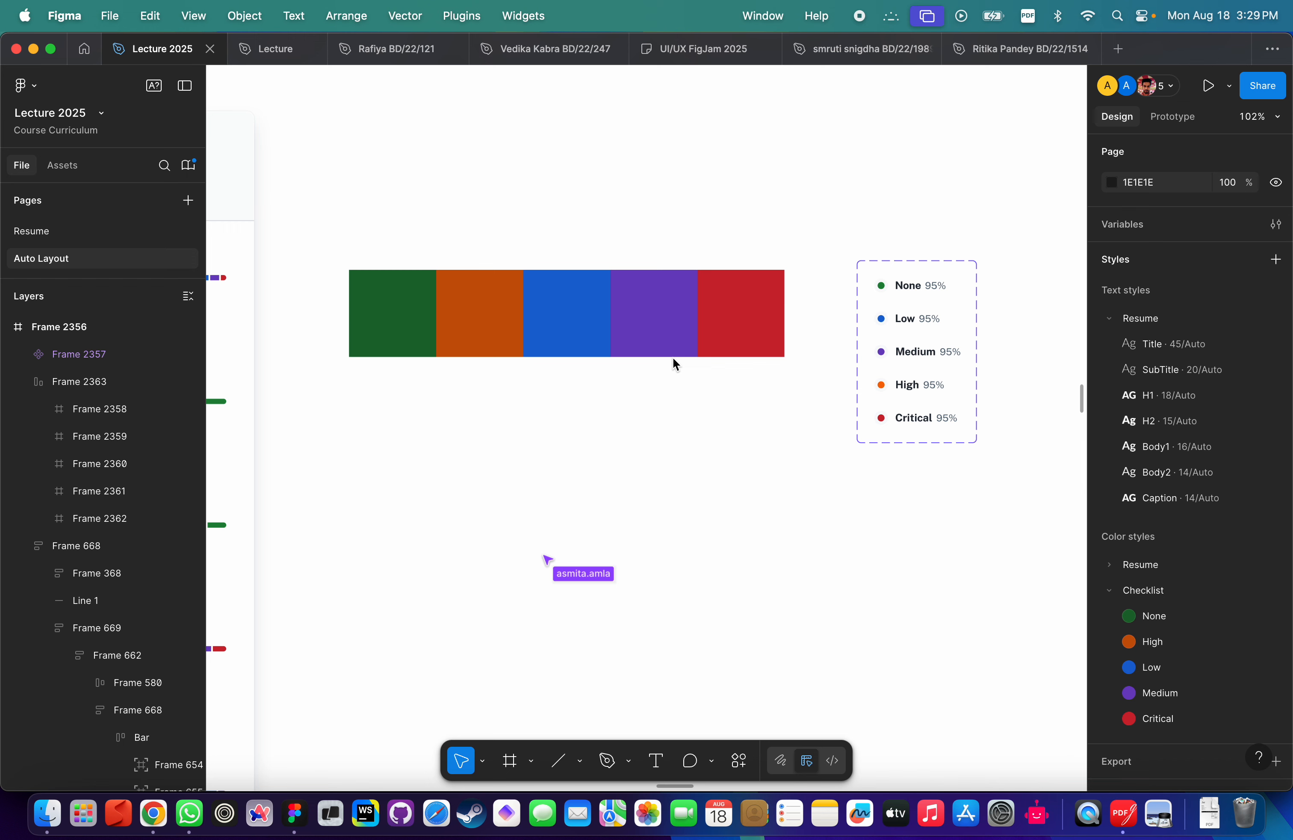
{"action": "scroll", "coordinate": [813, 553], "scroll_direction": "down", "scroll_amount": 5}
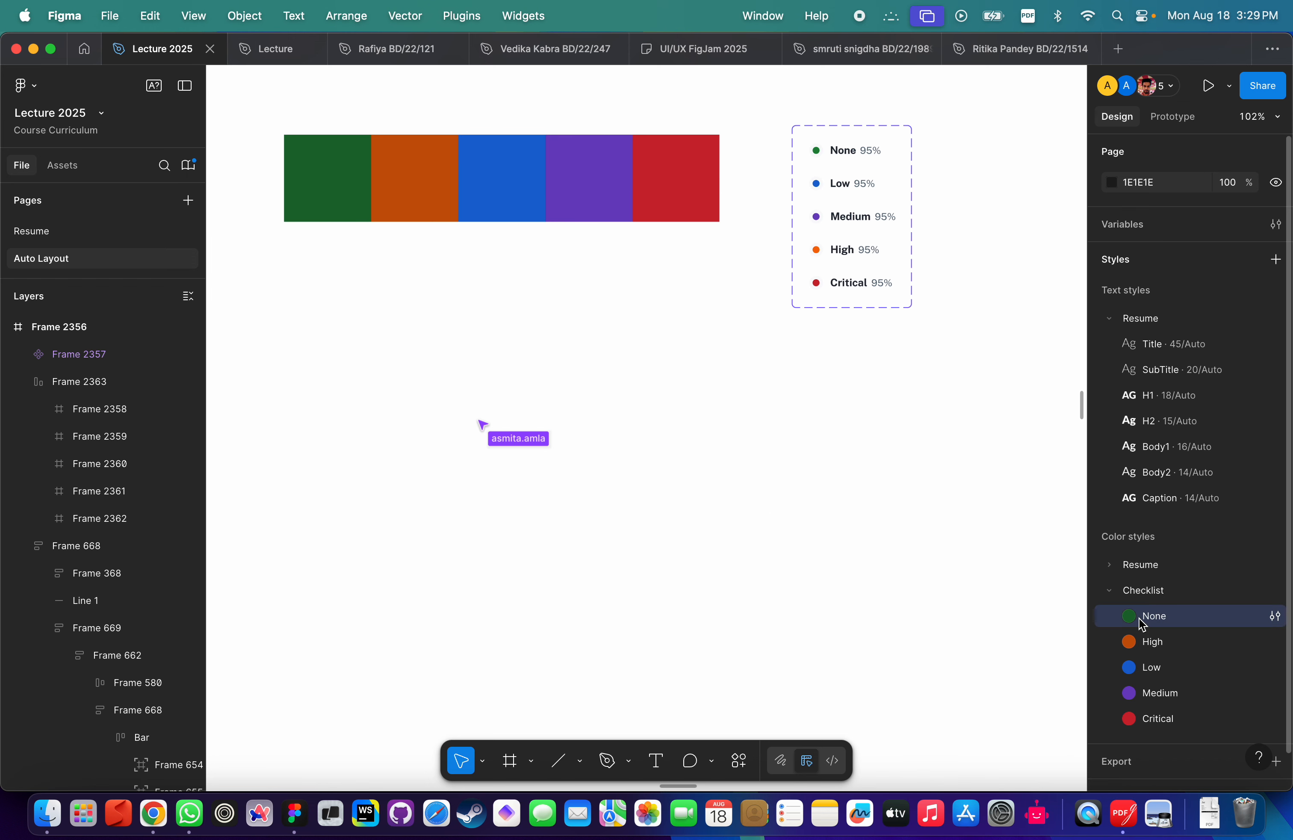
{"action": "left_click", "coordinate": [1276, 616]}
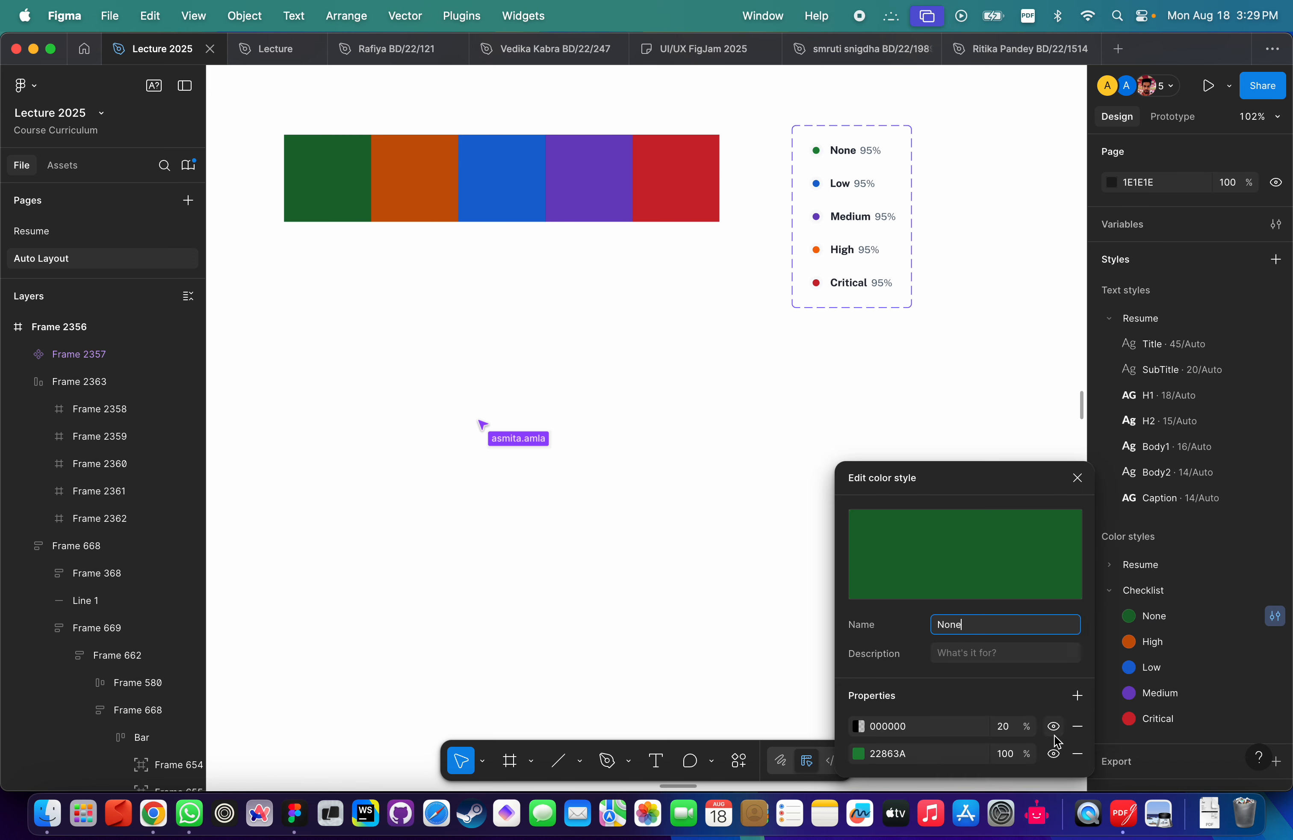
{"action": "left_click", "coordinate": [1078, 726]}
{"action": "left_click", "coordinate": [1276, 641]}
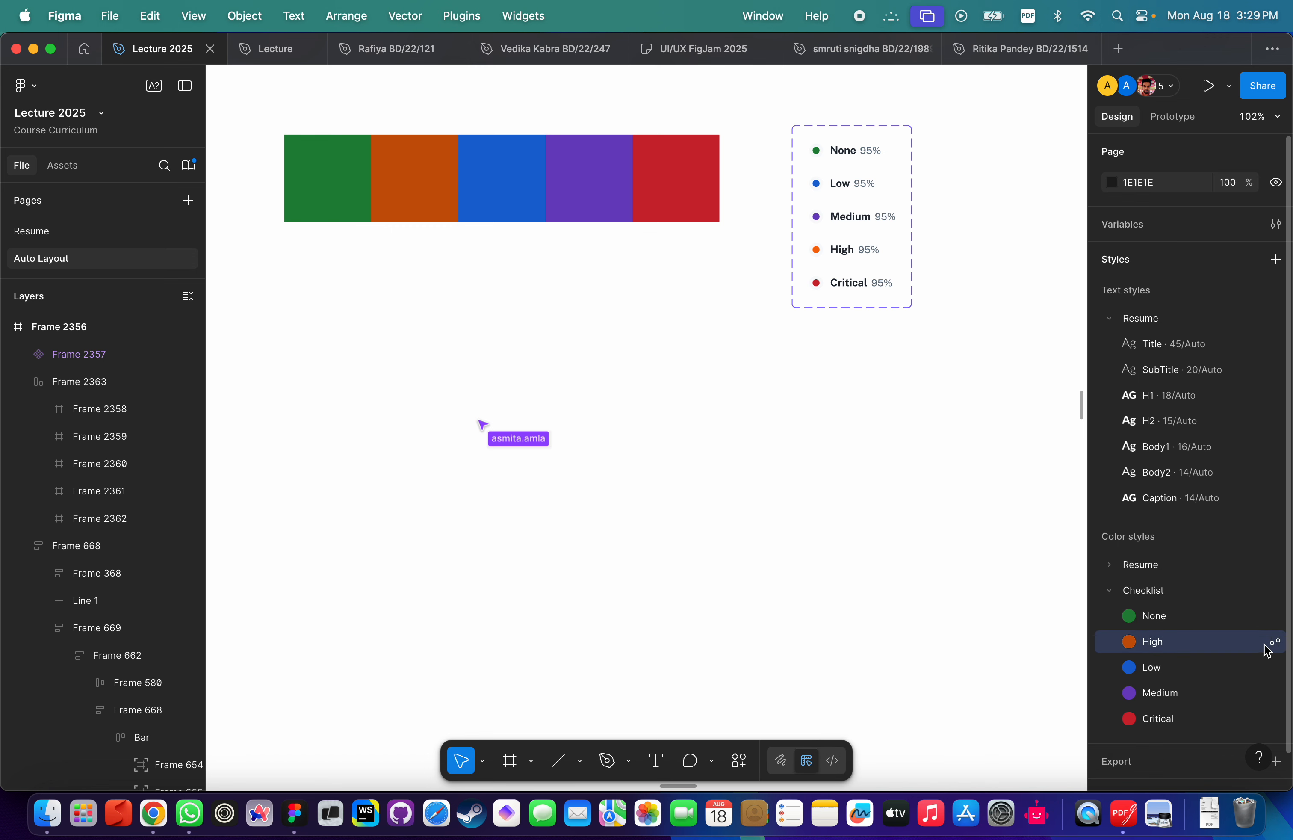
{"action": "left_click", "coordinate": [1276, 641]}
{"action": "left_click", "coordinate": [1077, 726]}
{"action": "left_click", "coordinate": [1275, 668]}
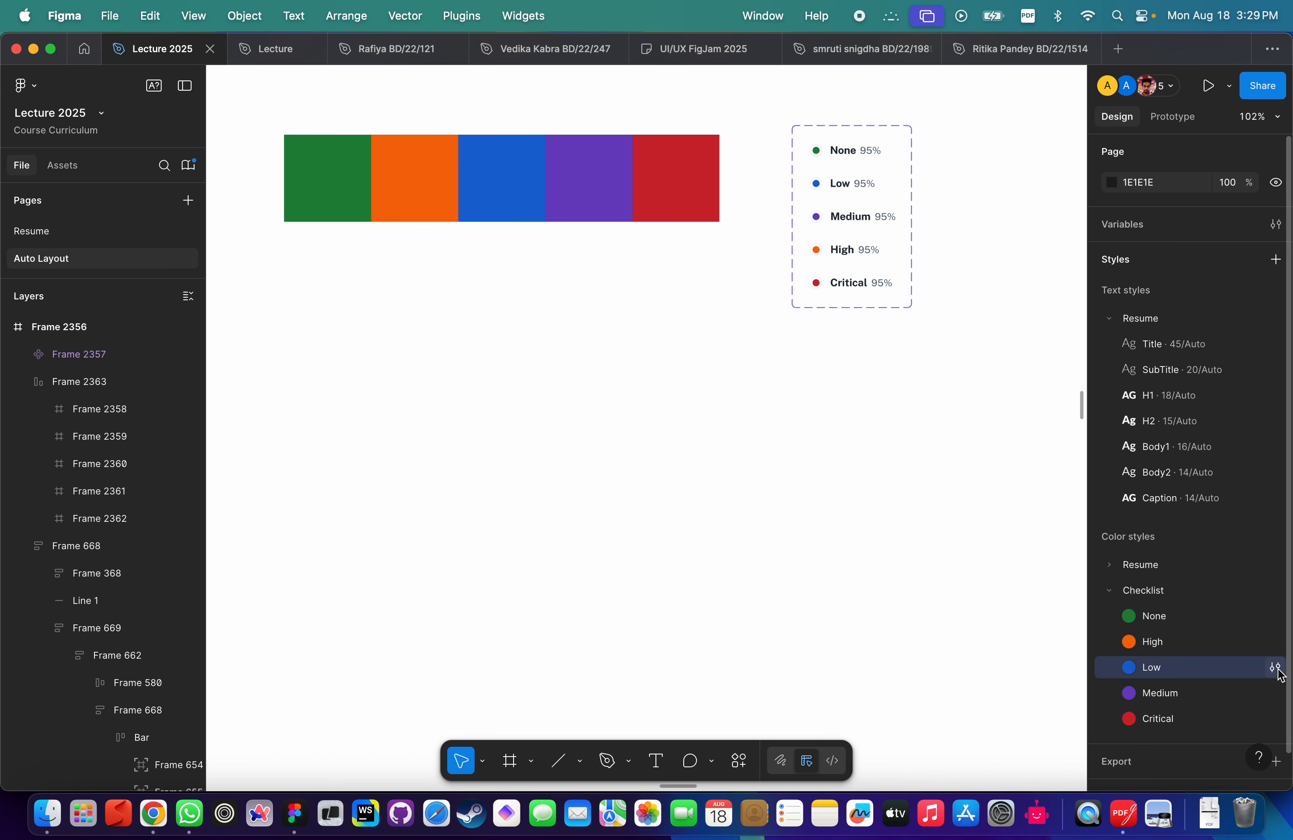
Check the Checklist colour styles Low, Medium and Critical for extra fill layers.
{"action": "left_click", "coordinate": [1275, 667]}
{"action": "left_click", "coordinate": [1275, 693]}
{"action": "left_click", "coordinate": [1275, 692]}
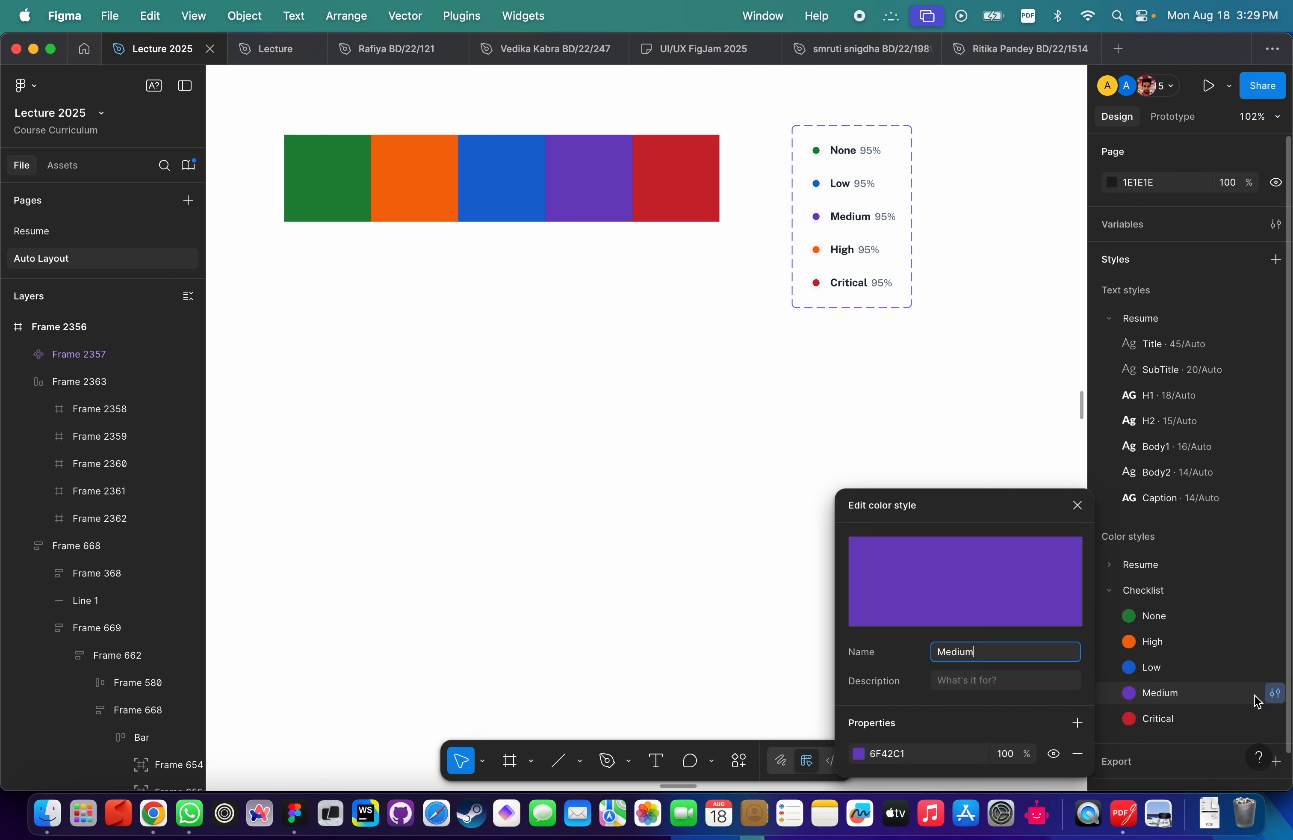
{"action": "left_click", "coordinate": [1276, 719]}
{"action": "left_click", "coordinate": [1274, 720]}
{"action": "left_click", "coordinate": [834, 462]}
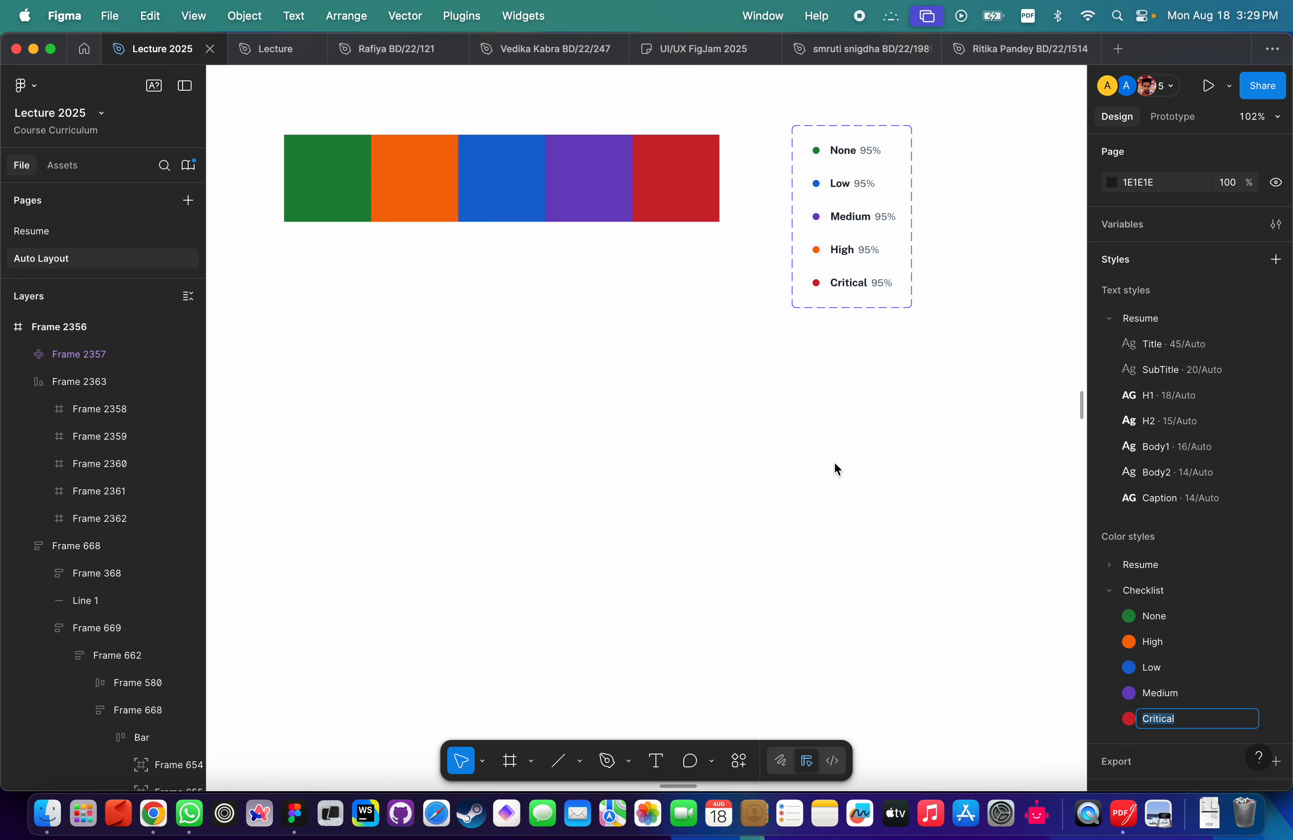
Delete the auto layout row of five colour squares.
{"action": "scroll", "coordinate": [613, 377], "scroll_direction": "up", "scroll_amount": 3}
{"action": "left_click", "coordinate": [410, 314]}
{"action": "scroll", "coordinate": [410, 313], "scroll_direction": "down", "scroll_amount": 5}
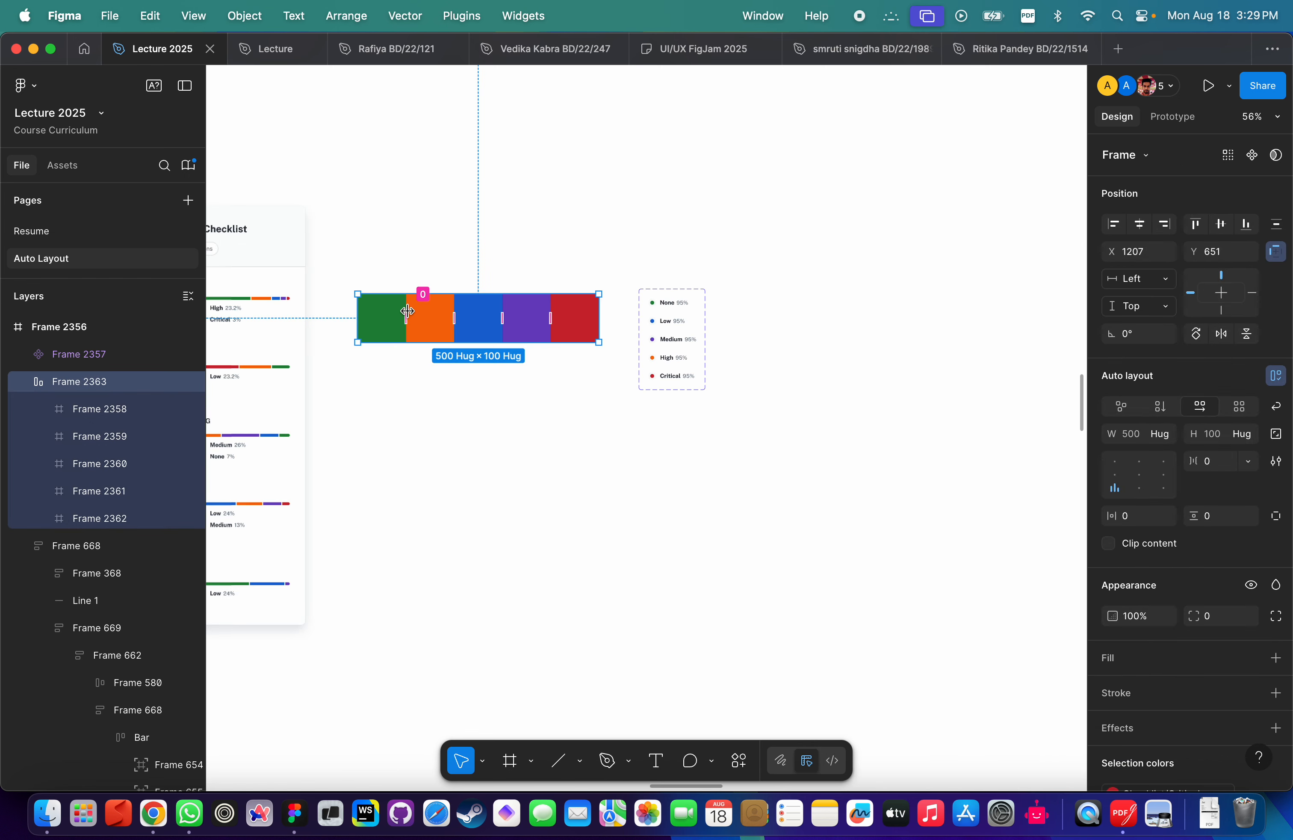
{"action": "key", "text": "Delete"}
Examine the Opening Checklist card and the severity label component set up close.
{"action": "scroll", "coordinate": [411, 315], "scroll_direction": "down", "scroll_amount": 4}
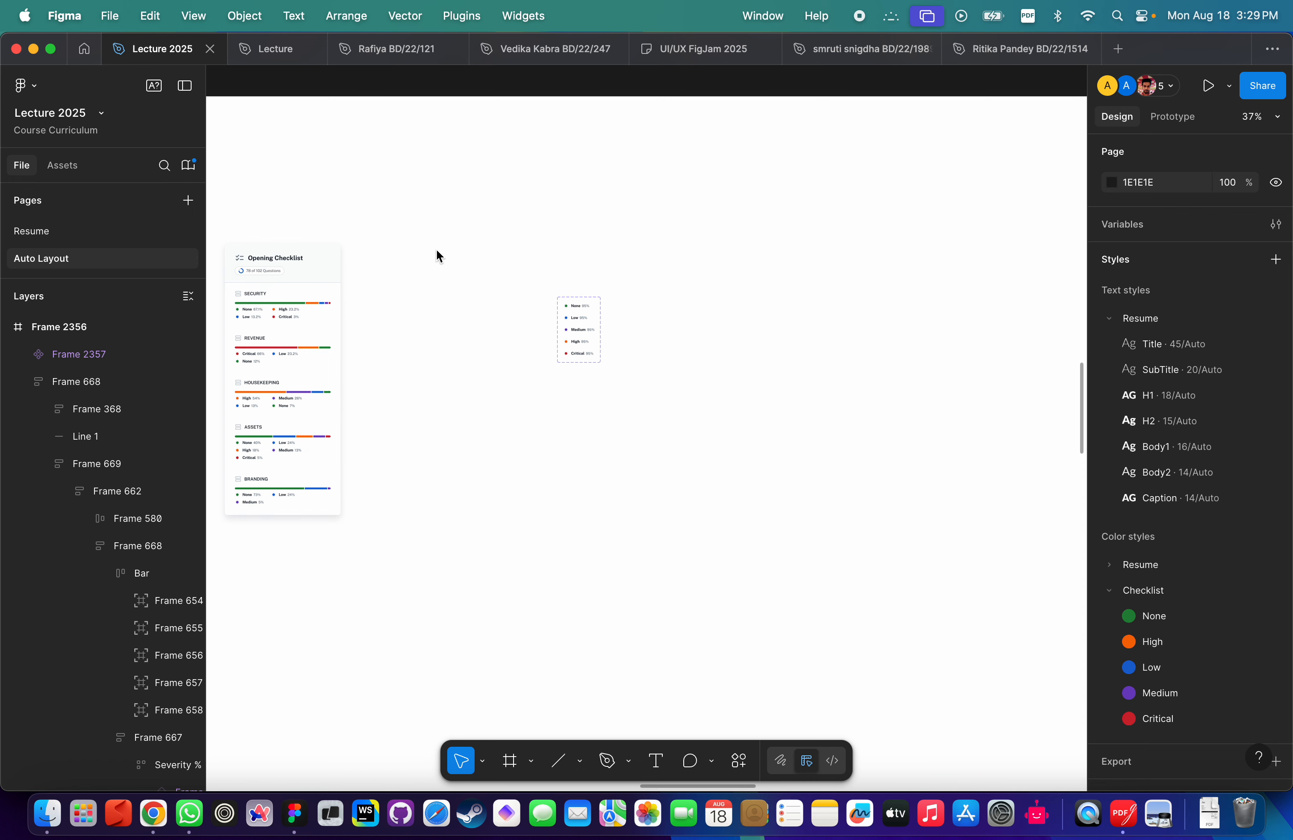
{"action": "scroll", "coordinate": [407, 274], "scroll_direction": "left", "scroll_amount": 2}
{"action": "scroll", "coordinate": [407, 274], "scroll_direction": "right", "scroll_amount": 2}
{"action": "scroll", "coordinate": [589, 327], "scroll_direction": "up", "scroll_amount": 10}
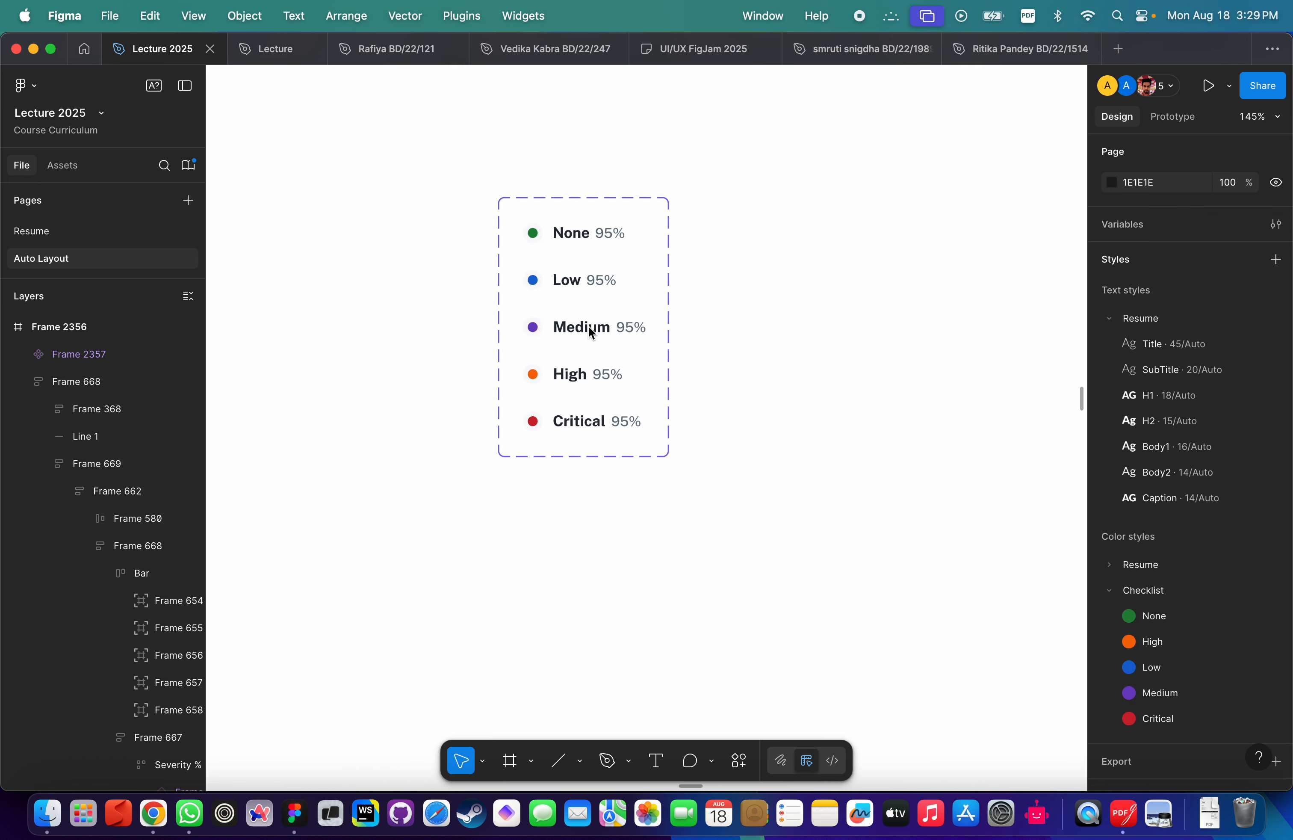
{"action": "scroll", "coordinate": [596, 282], "scroll_direction": "down", "scroll_amount": 8}
{"action": "scroll", "coordinate": [596, 281], "scroll_direction": "left", "scroll_amount": 3}
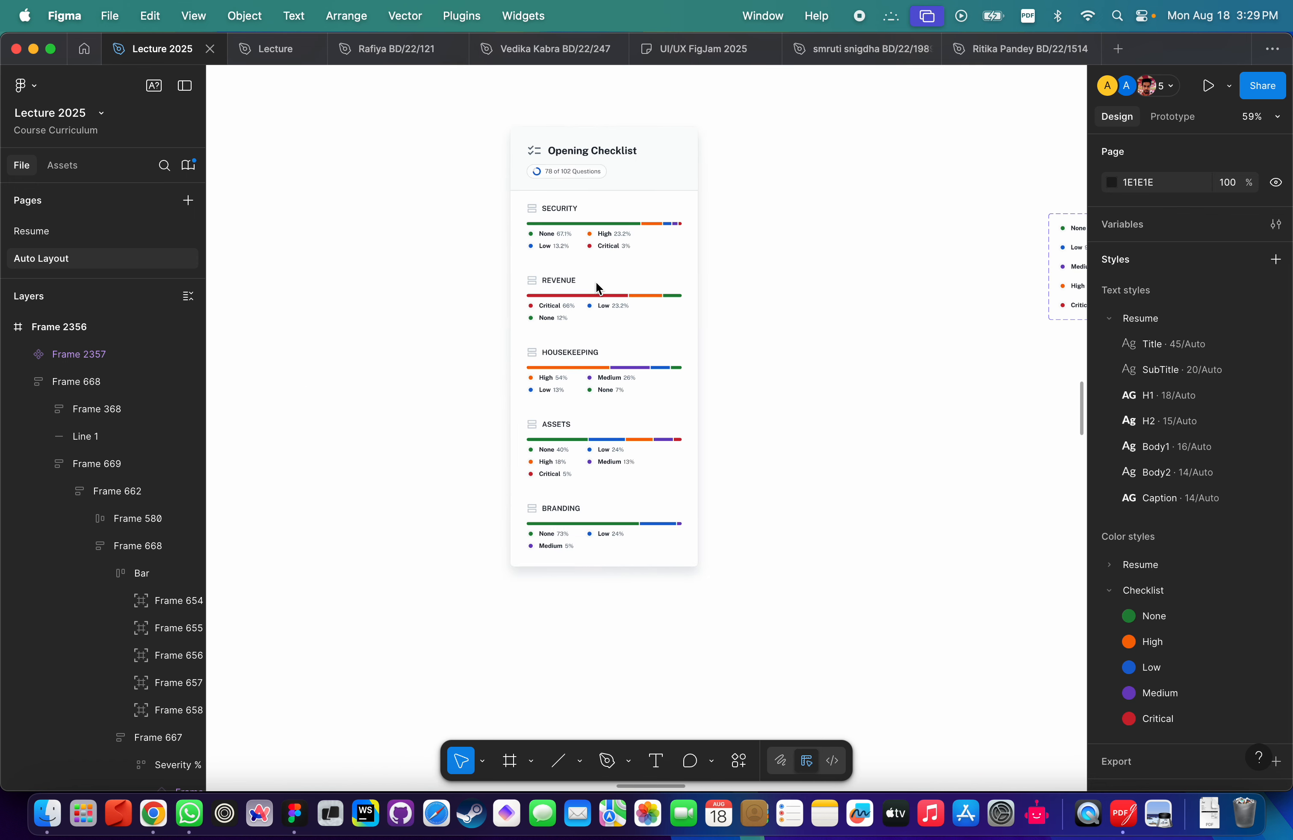
{"action": "scroll", "coordinate": [583, 264], "scroll_direction": "right", "scroll_amount": 6}
{"action": "scroll", "coordinate": [492, 250], "scroll_direction": "up", "scroll_amount": 4}
{"action": "scroll", "coordinate": [491, 250], "scroll_direction": "up", "scroll_amount": 5}
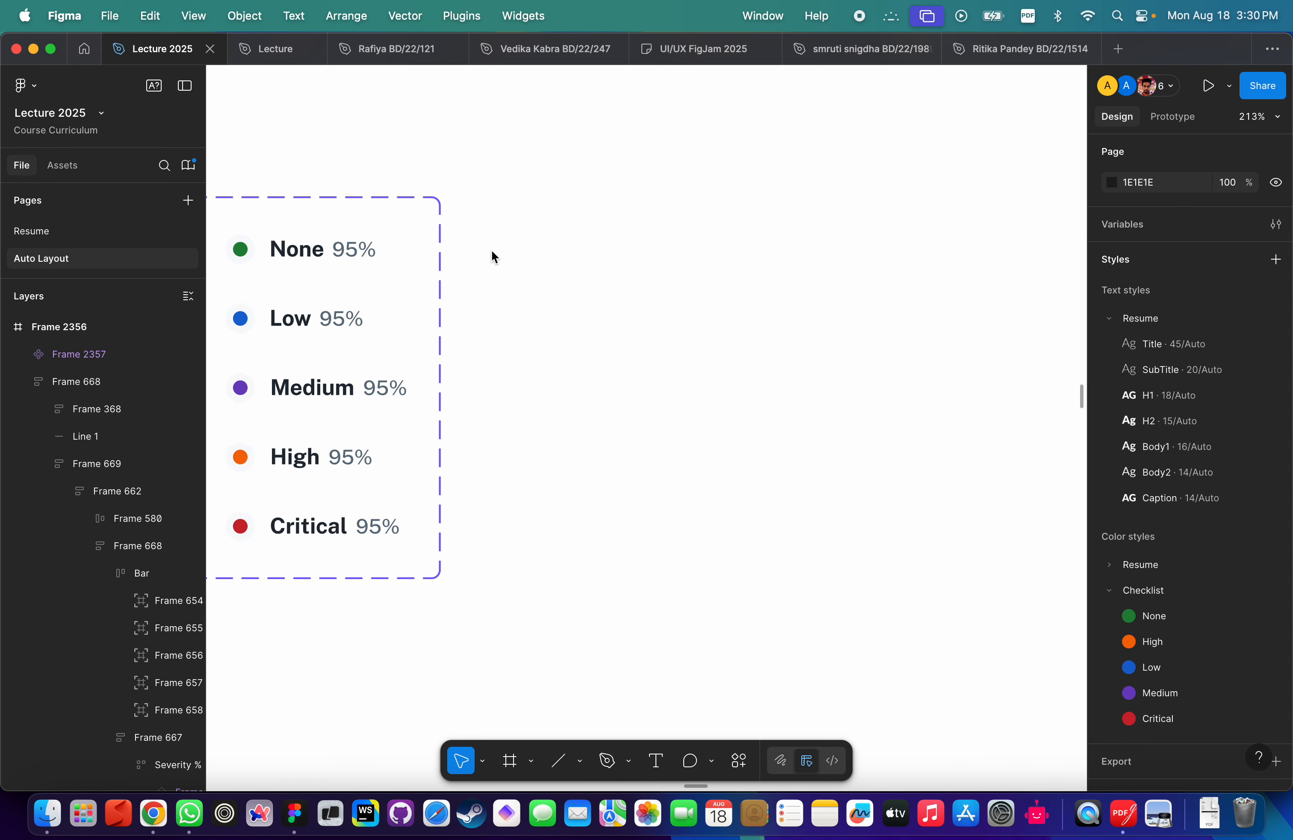
{"action": "scroll", "coordinate": [633, 368], "scroll_direction": "left", "scroll_amount": 4}
{"action": "scroll", "coordinate": [340, 237], "scroll_direction": "up", "scroll_amount": 4}
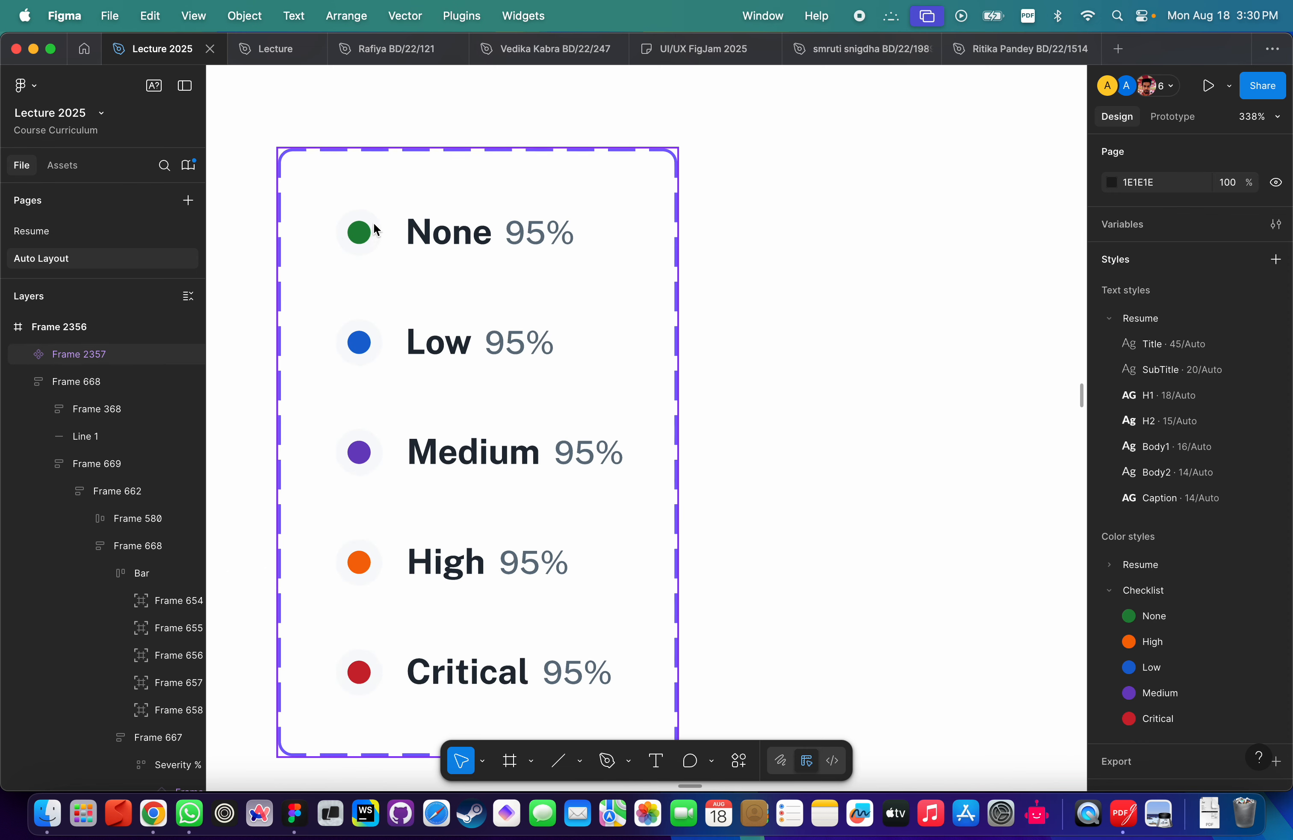
Place a 100 × 100 frame beside the severity label components and inspect the dimensions of the None label's dot frame.
{"action": "key", "text": "f"}
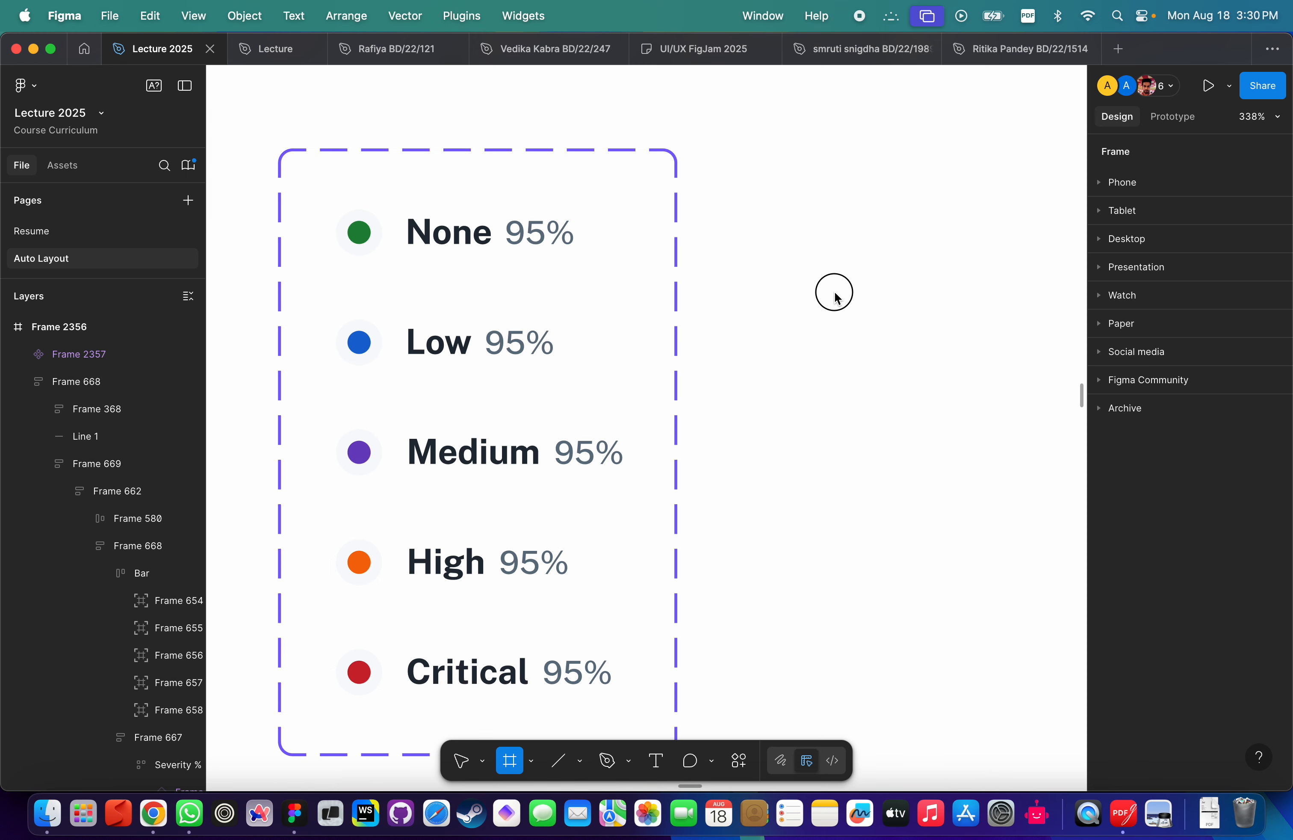
{"action": "left_click", "coordinate": [836, 297]}
{"action": "scroll", "coordinate": [835, 297], "scroll_direction": "right", "scroll_amount": 3}
{"action": "left_click_drag", "start_coordinate": [696, 301], "coordinate": [834, 370]}
{"action": "scroll", "coordinate": [392, 291], "scroll_direction": "left", "scroll_amount": 3}
{"action": "scroll", "coordinate": [393, 291], "scroll_direction": "left", "scroll_amount": 2}
{"action": "left_click", "coordinate": [349, 255], "text": "super"}
{"action": "scroll", "coordinate": [703, 362], "scroll_direction": "right", "scroll_amount": 5}
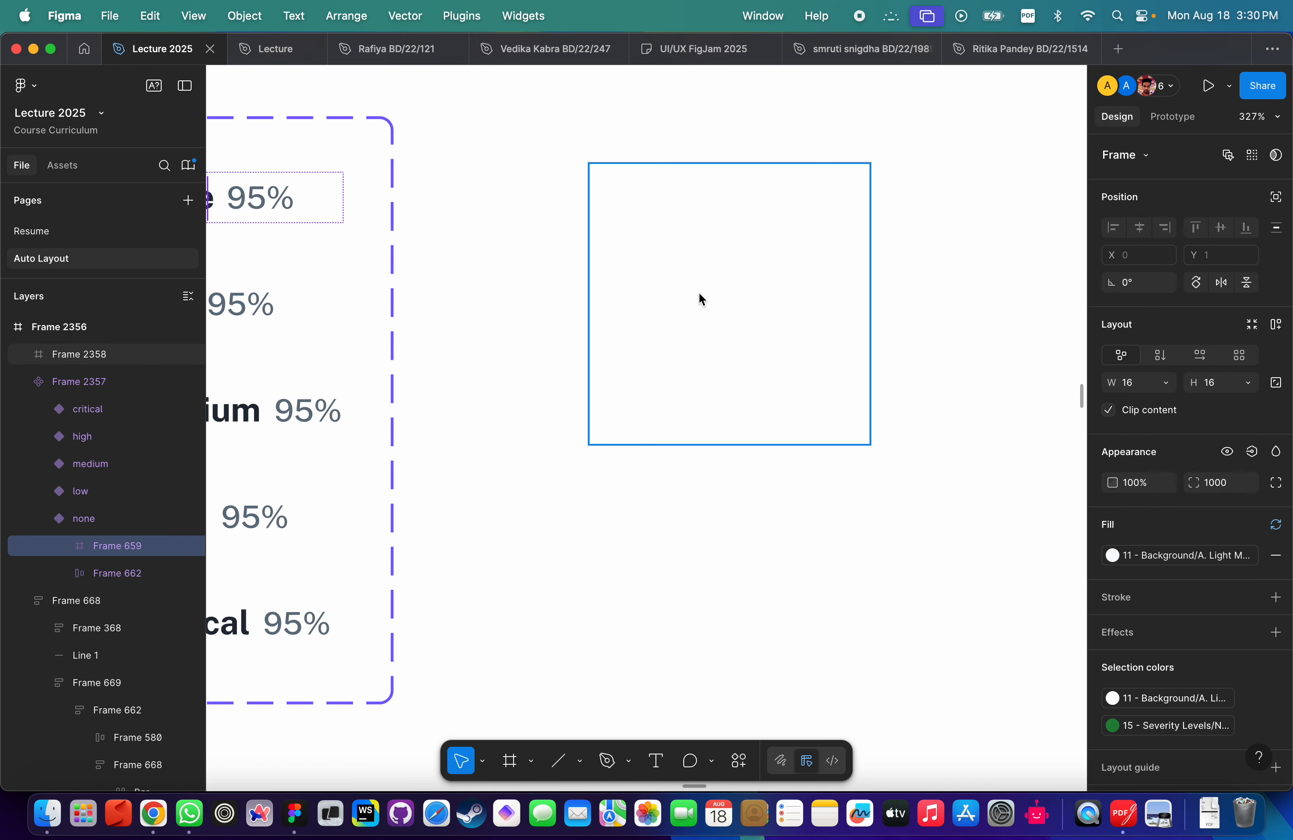
Set the new frame's width and height to 16 each.
{"action": "left_click", "coordinate": [698, 309]}
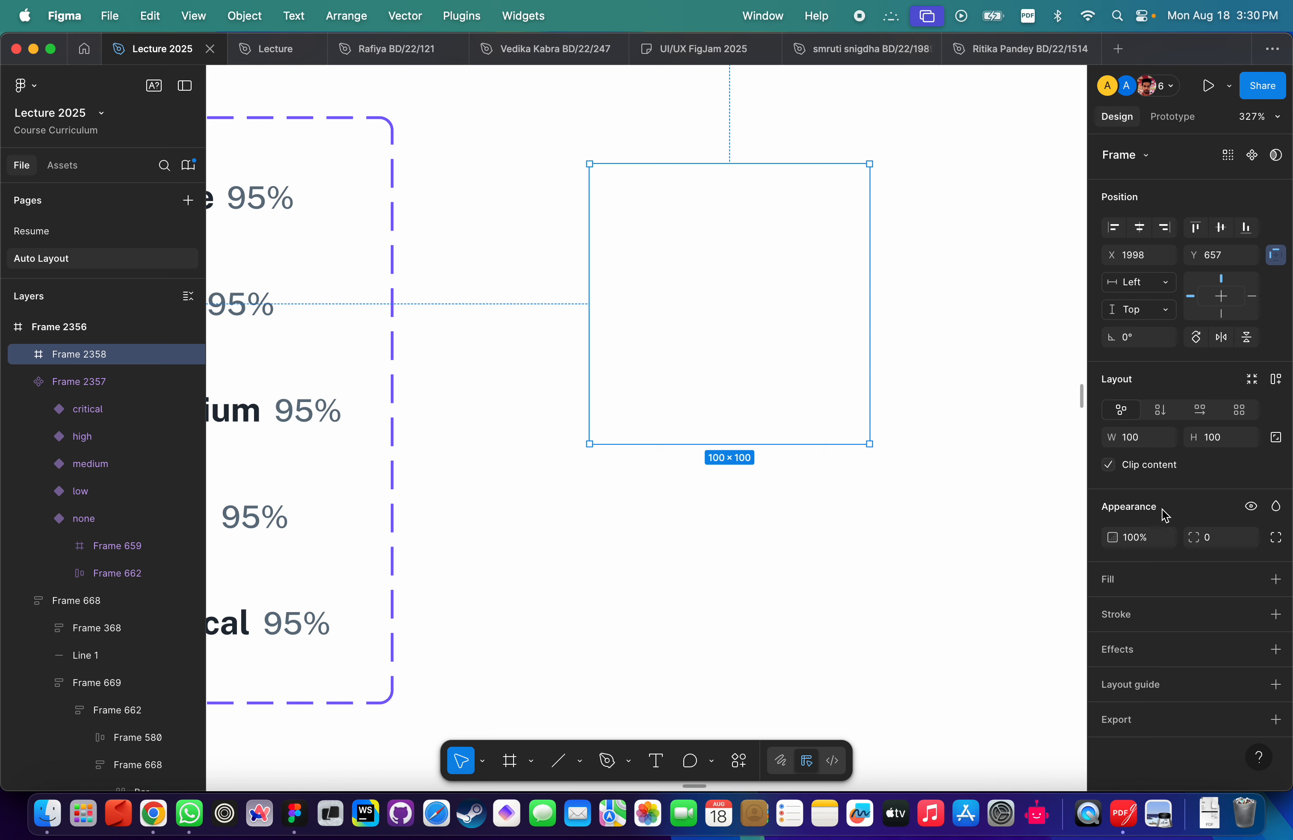
{"action": "left_click", "coordinate": [1148, 439]}
{"action": "type", "text": "16"}
{"action": "key", "text": "Return"}
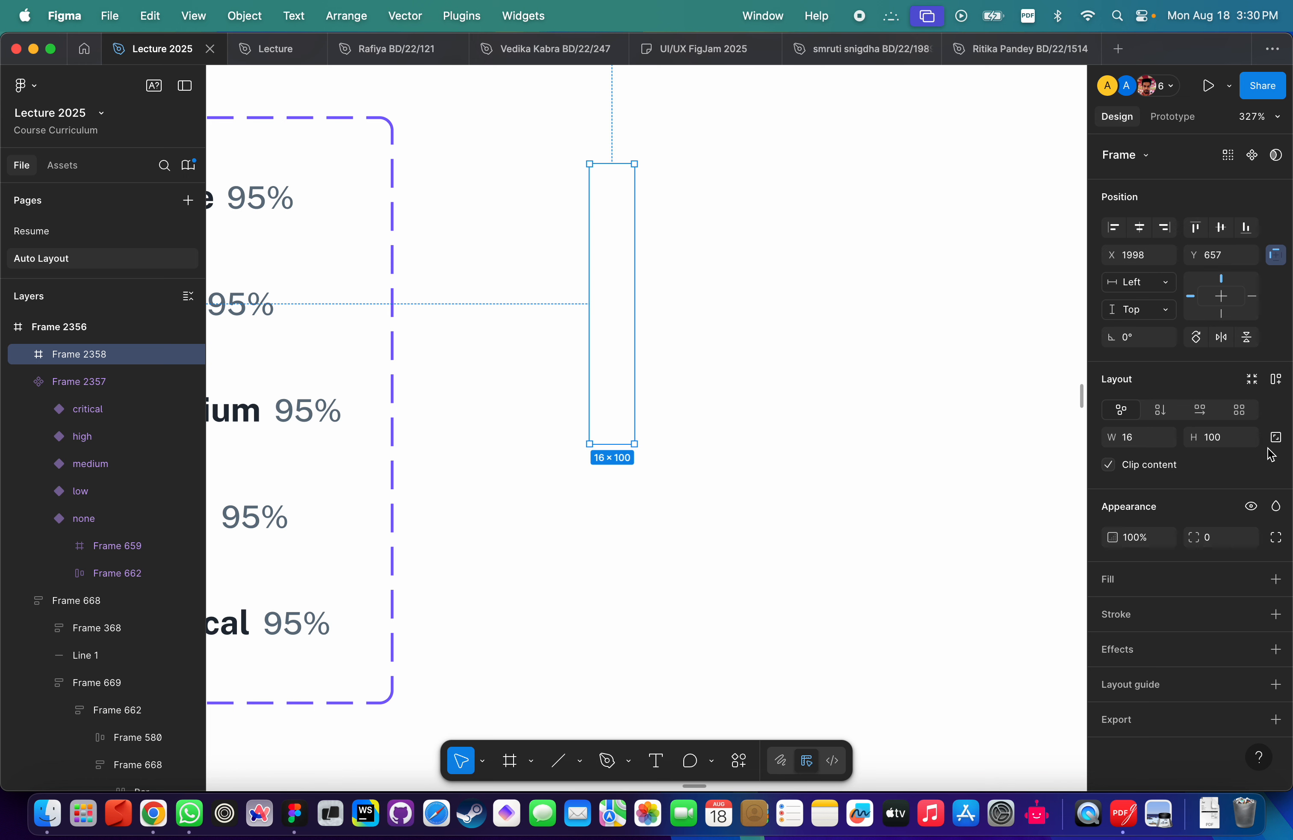
{"action": "left_click", "coordinate": [1224, 437]}
{"action": "type", "text": "16"}
{"action": "key", "text": "Return"}
Add a white FFFFFF fill to the small square frame beside the severity labels.
{"action": "scroll", "coordinate": [528, 424], "scroll_direction": "up", "scroll_amount": 2}
{"action": "scroll", "coordinate": [529, 424], "scroll_direction": "left", "scroll_amount": 1}
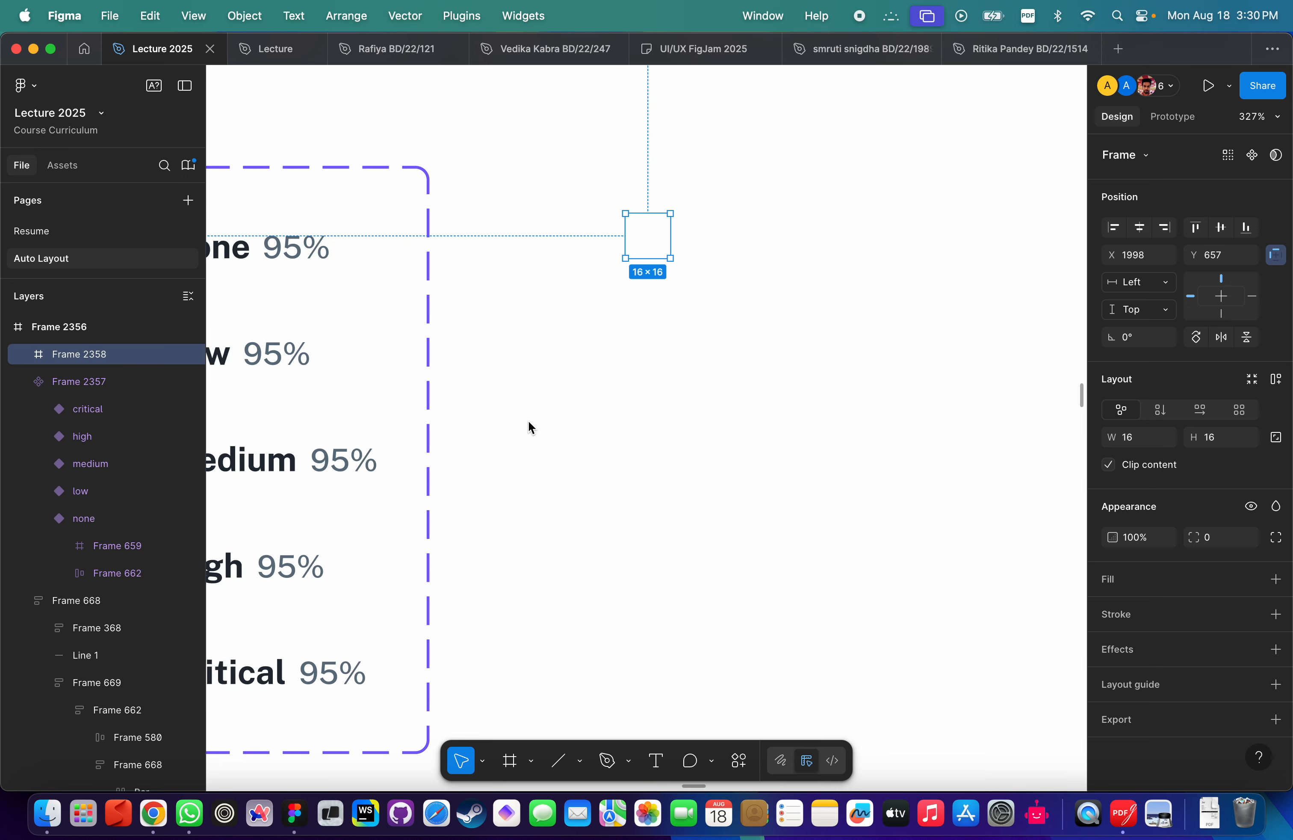
{"action": "scroll", "coordinate": [528, 420], "scroll_direction": "left", "scroll_amount": 4}
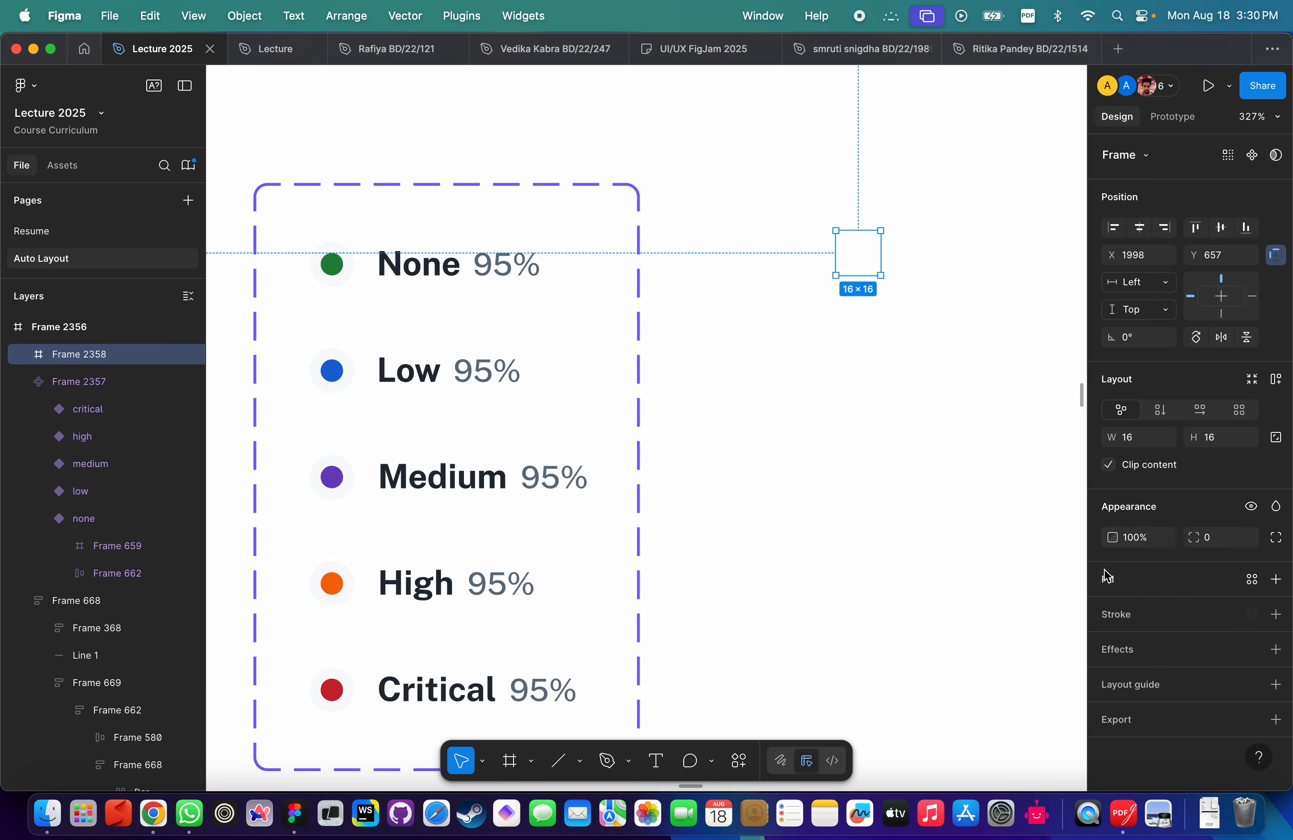
{"action": "left_click", "coordinate": [1115, 584]}
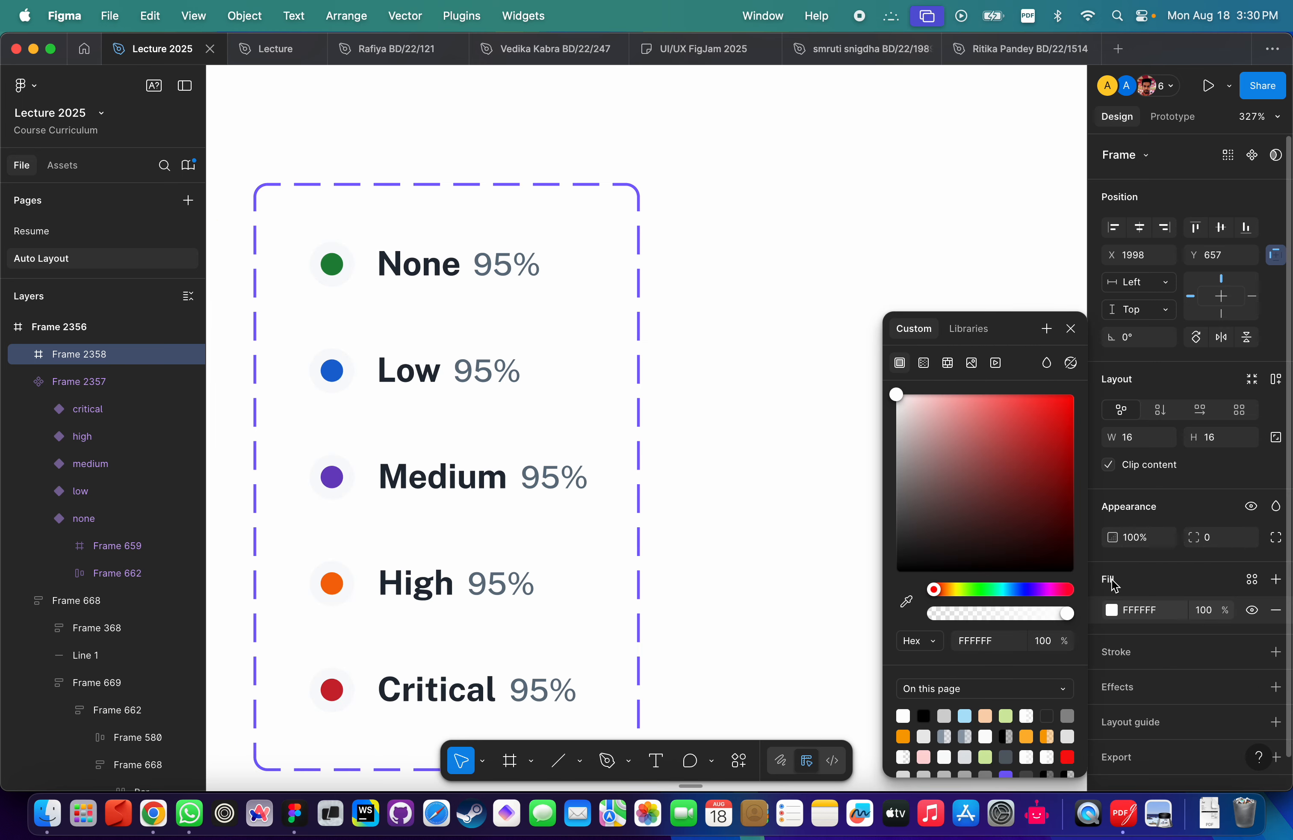
Apply the Checklist/None colour style as the fill of the blank 16 × 16 frame.
{"action": "left_click", "coordinate": [1252, 579]}
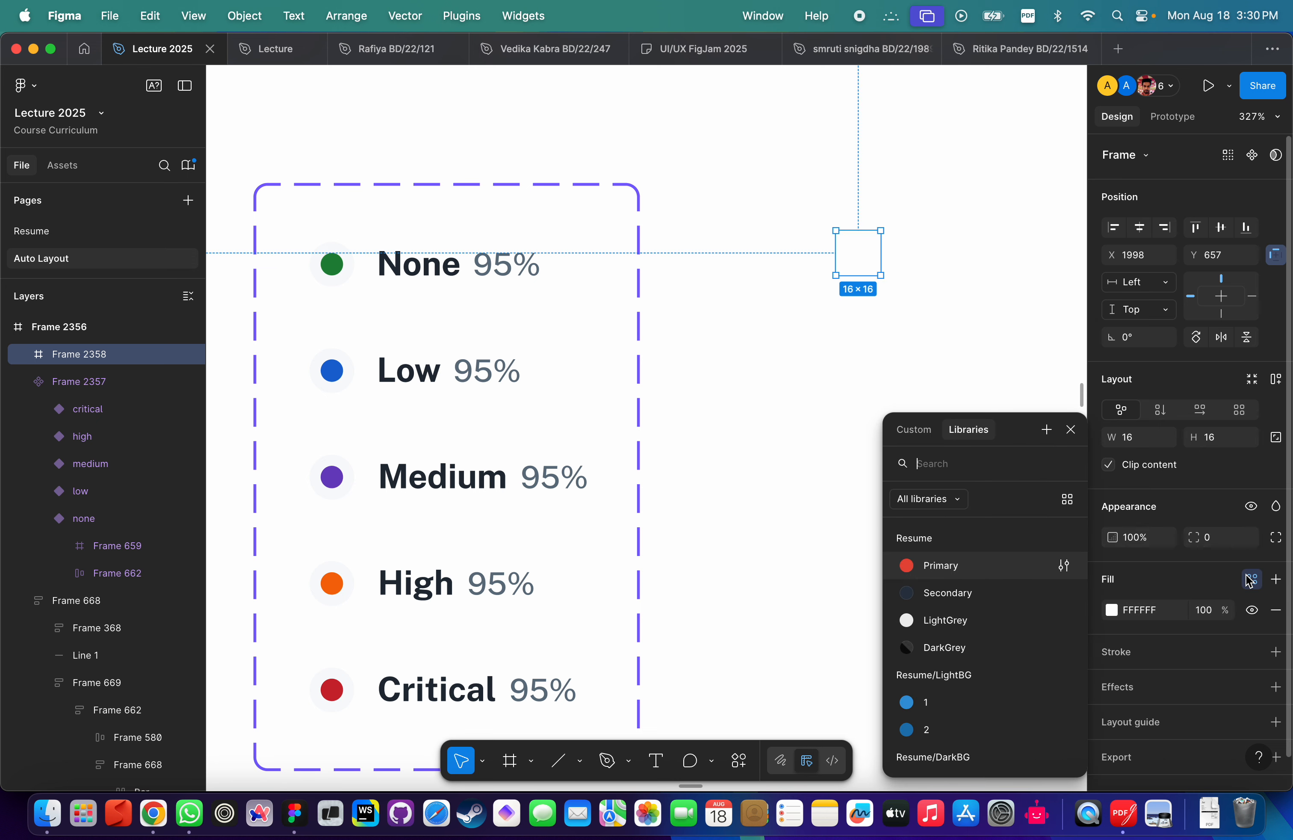
{"action": "scroll", "coordinate": [982, 627], "scroll_direction": "down", "scroll_amount": 5}
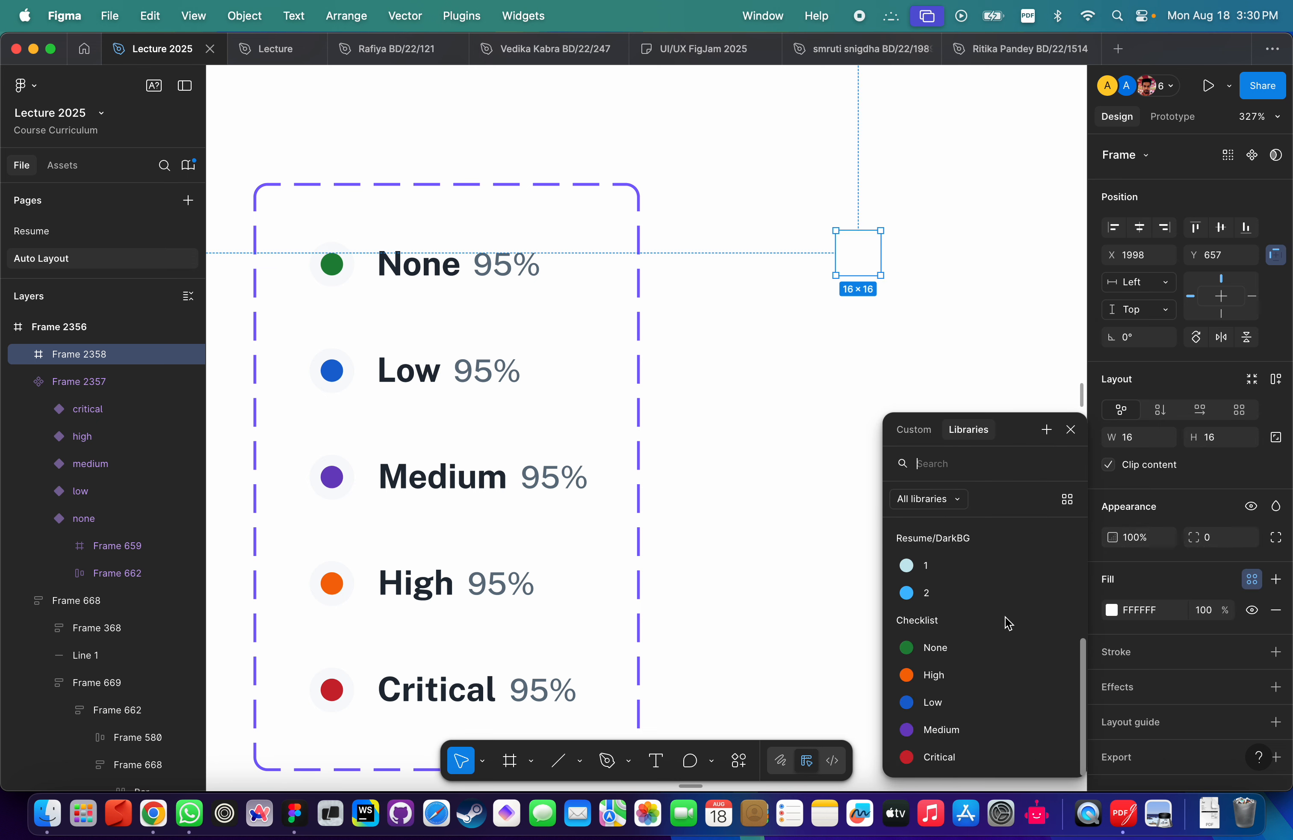
{"action": "left_click", "coordinate": [934, 648]}
{"action": "scroll", "coordinate": [924, 278], "scroll_direction": "up", "scroll_amount": 3}
{"action": "scroll", "coordinate": [924, 278], "scroll_direction": "right", "scroll_amount": 3}
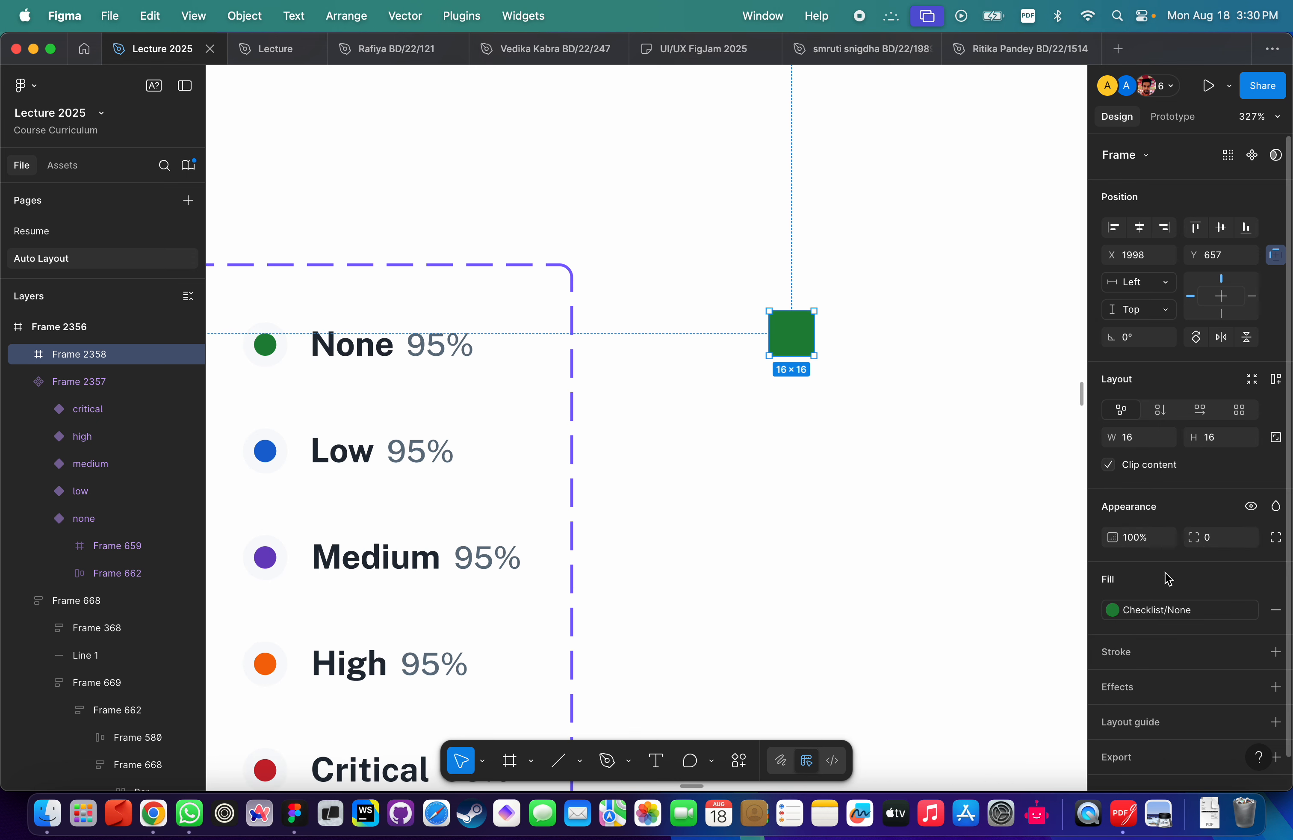
Round the green 16 × 16 frame into a circle with a corner radius of 100.
{"action": "left_click", "coordinate": [1223, 543]}
{"action": "type", "text": "100"}
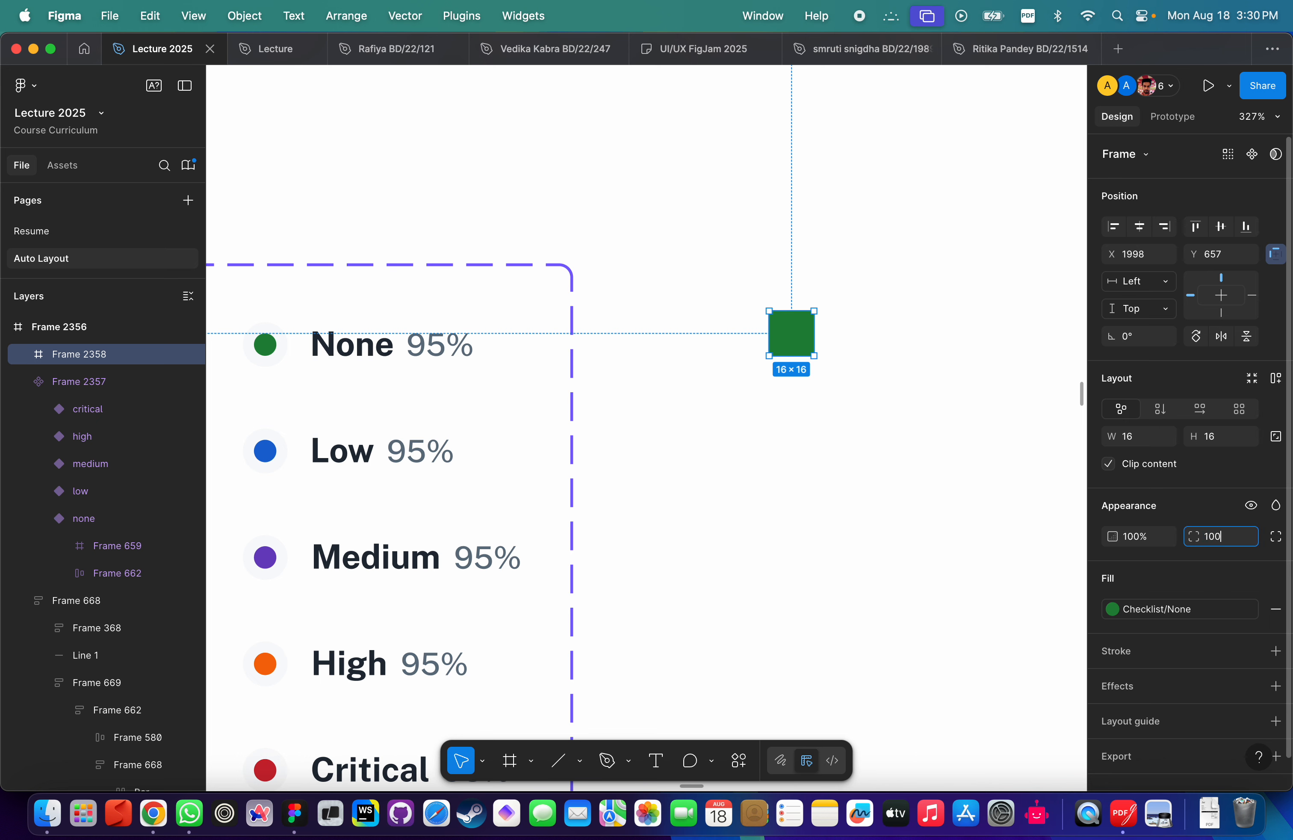
{"action": "key", "text": "Return"}
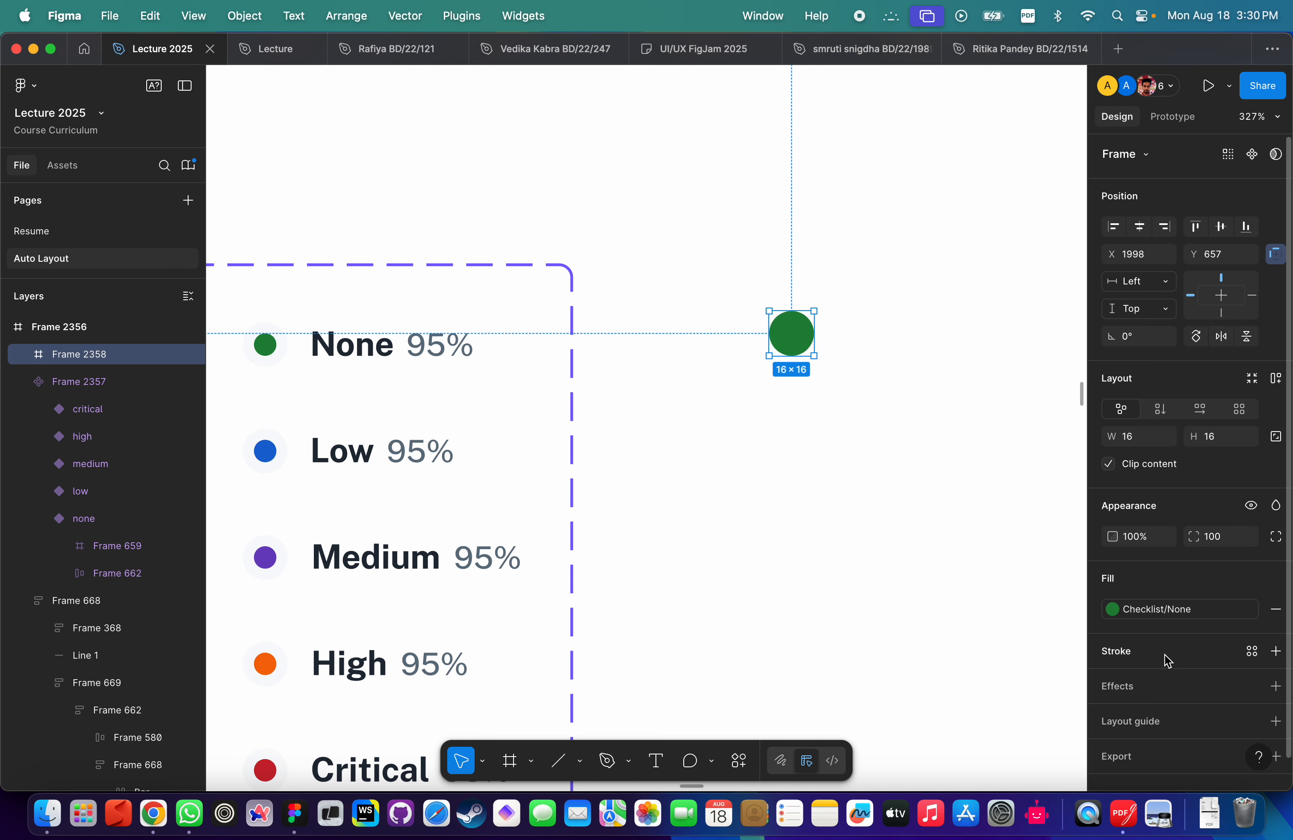
{"action": "scroll", "coordinate": [1139, 643], "scroll_direction": "down", "scroll_amount": 2}
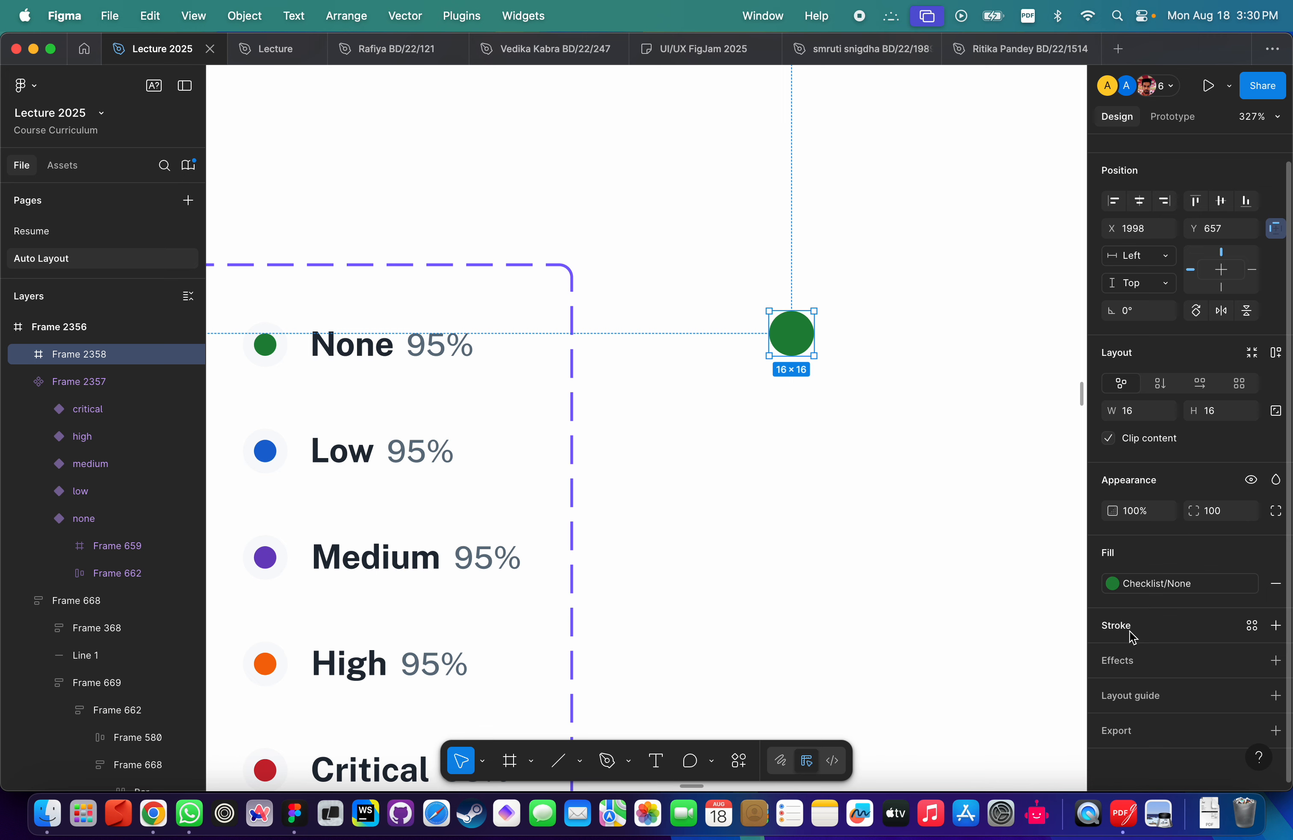
Add an inside stroke to the green circle and set its weight to 4.
{"action": "left_click", "coordinate": [1133, 635]}
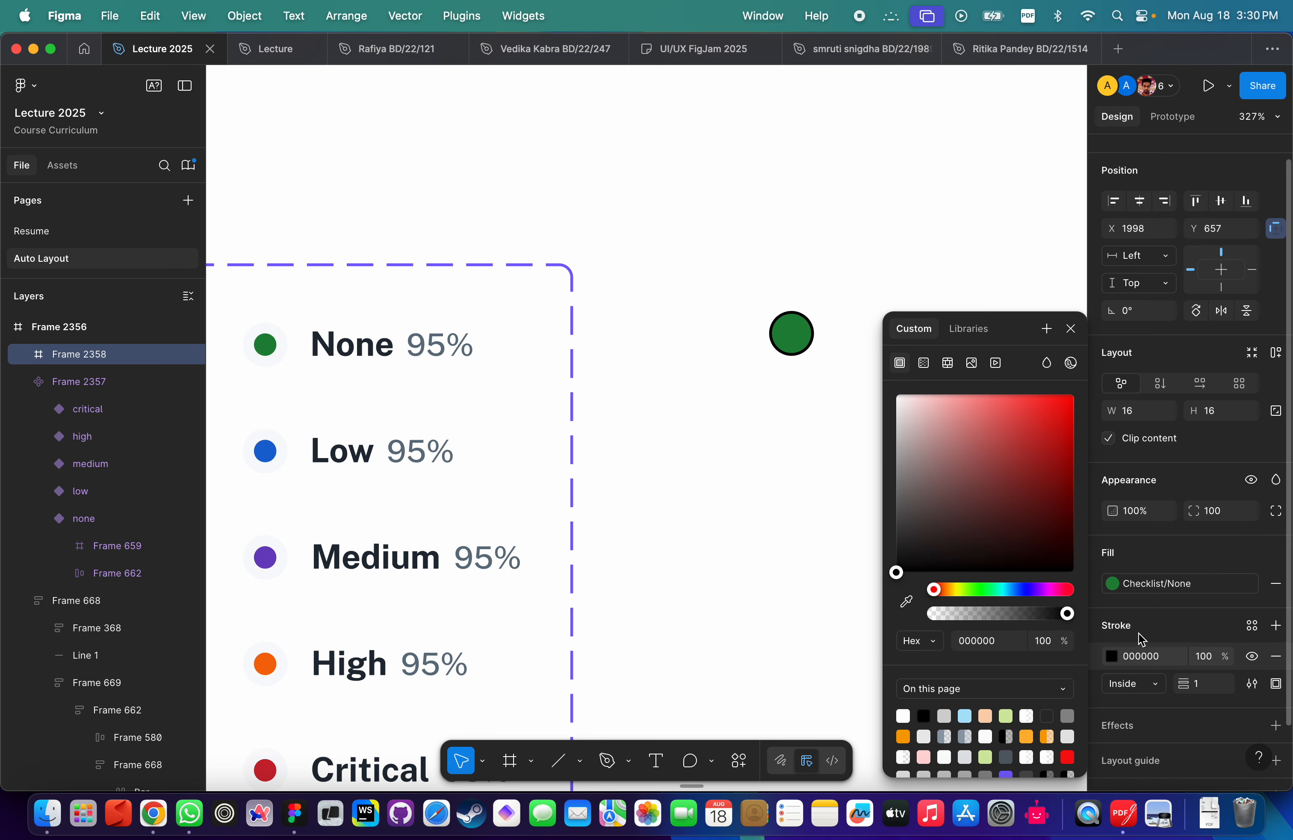
{"action": "scroll", "coordinate": [1224, 622], "scroll_direction": "down", "scroll_amount": 3}
{"action": "scroll", "coordinate": [1168, 621], "scroll_direction": "down", "scroll_amount": 2}
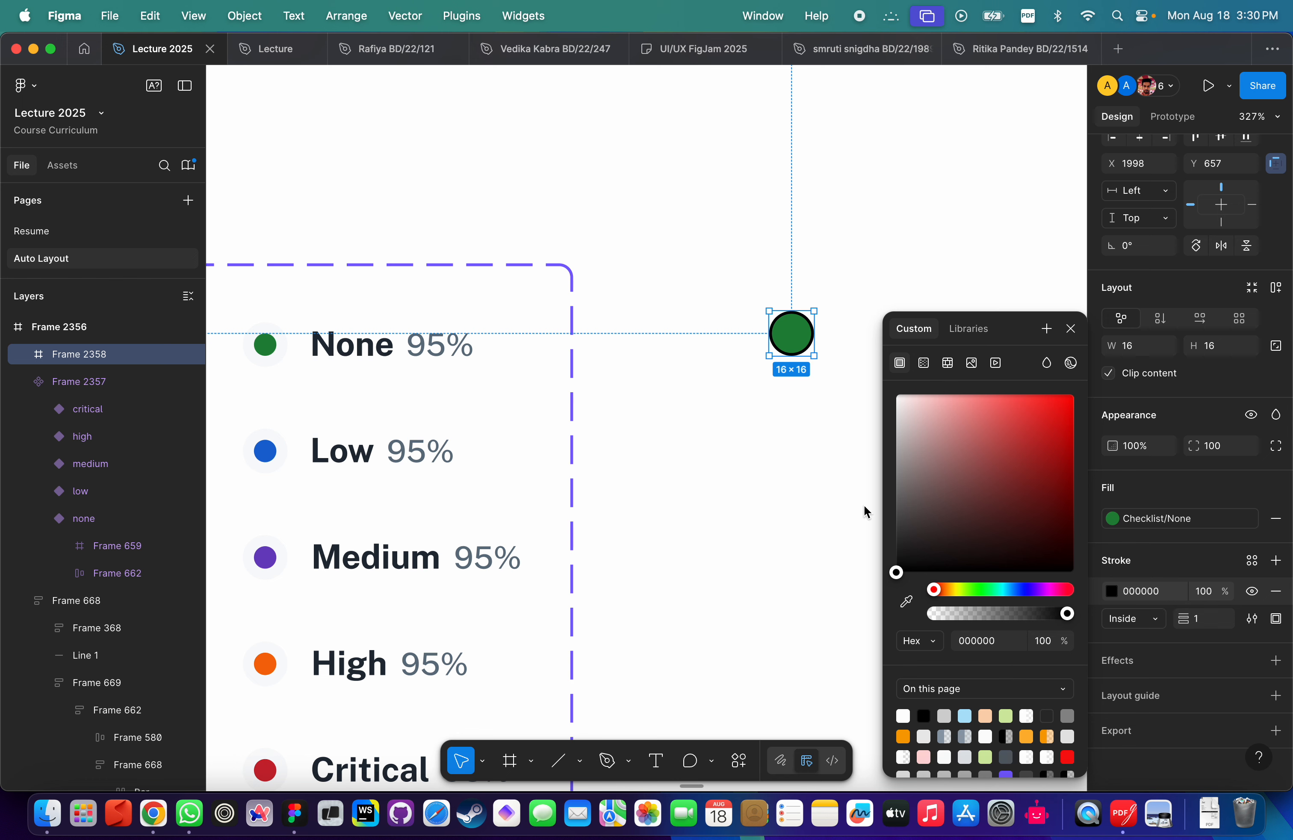
{"action": "left_click", "coordinate": [1218, 627]}
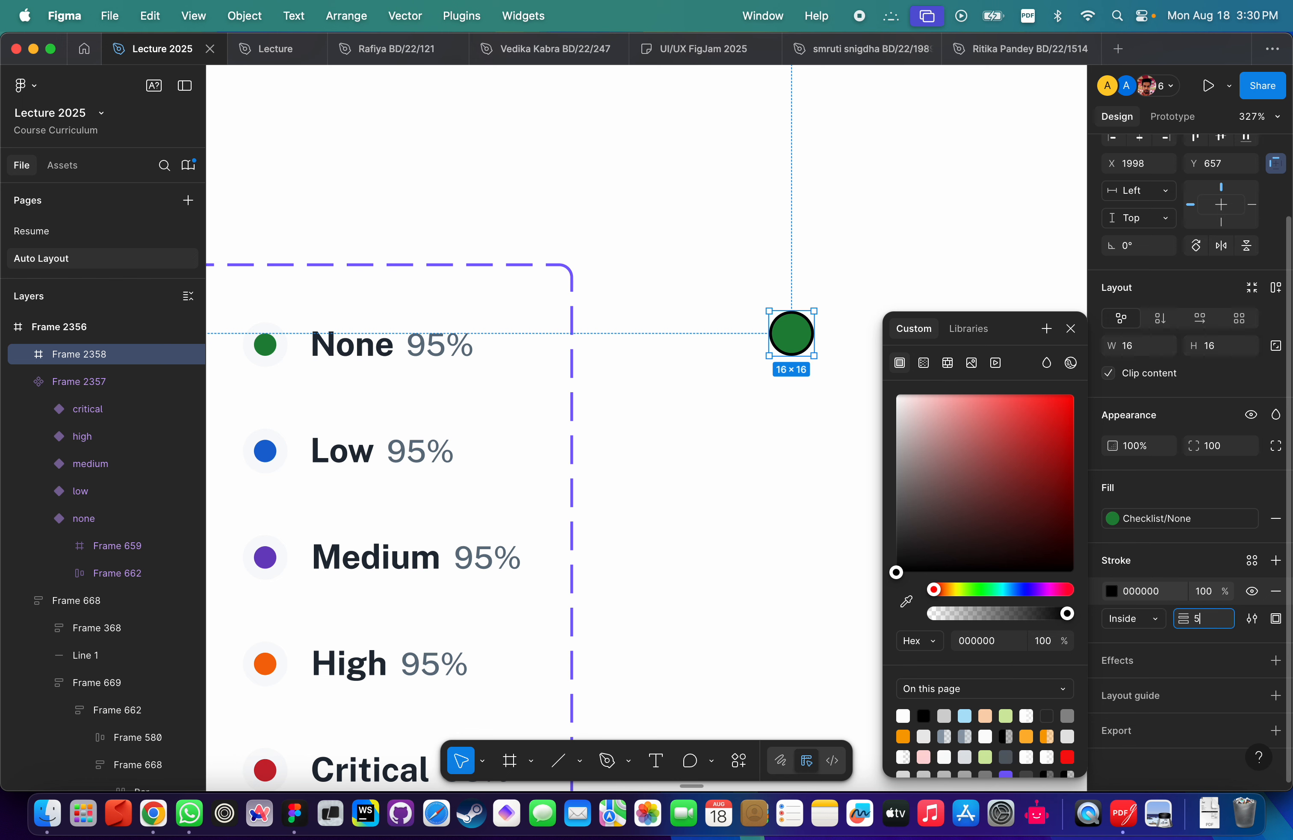
{"action": "key", "text": "Return"}
{"action": "left_click", "coordinate": [1211, 630]}
{"action": "type", "text": "3"}
{"action": "key", "text": "Return"}
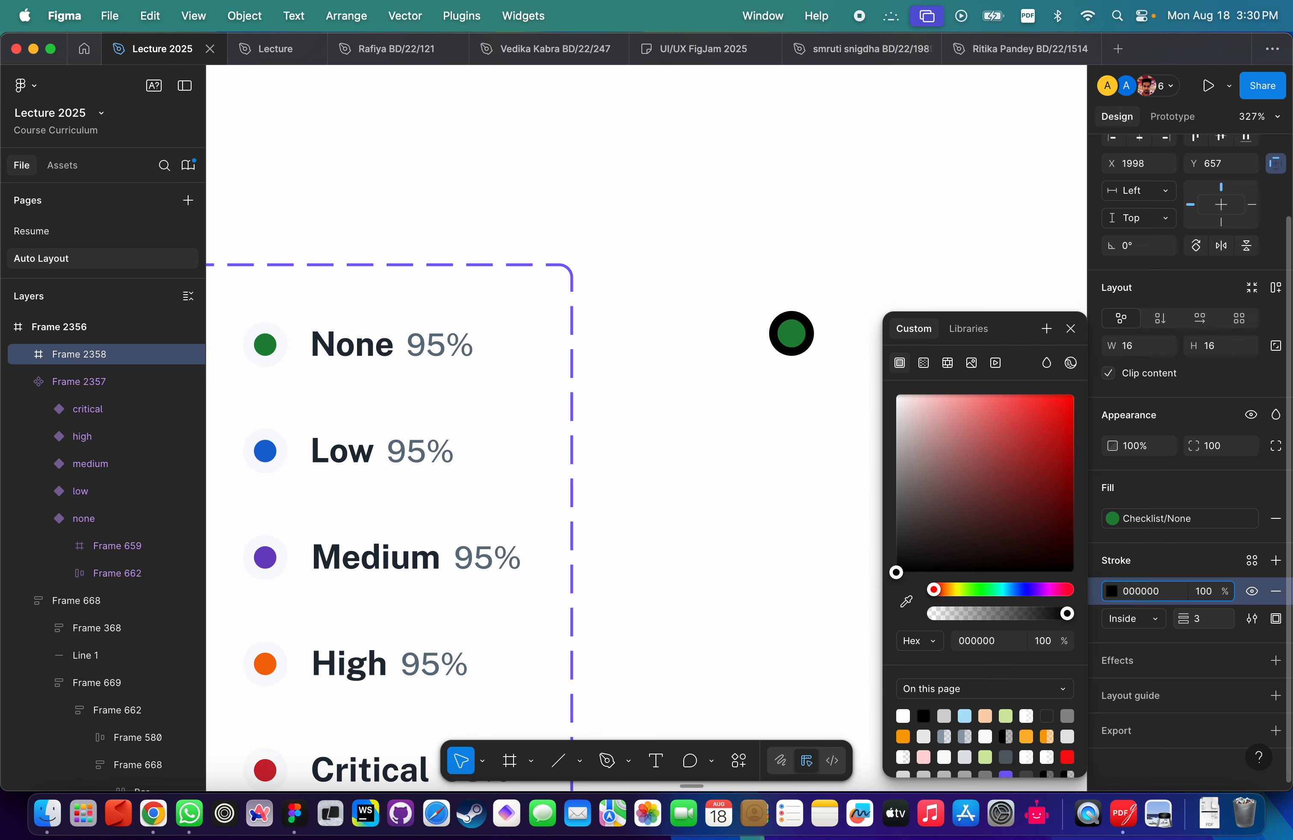
{"action": "left_click", "coordinate": [1212, 618]}
{"action": "type", "text": "4"}
{"action": "key", "text": "Return"}
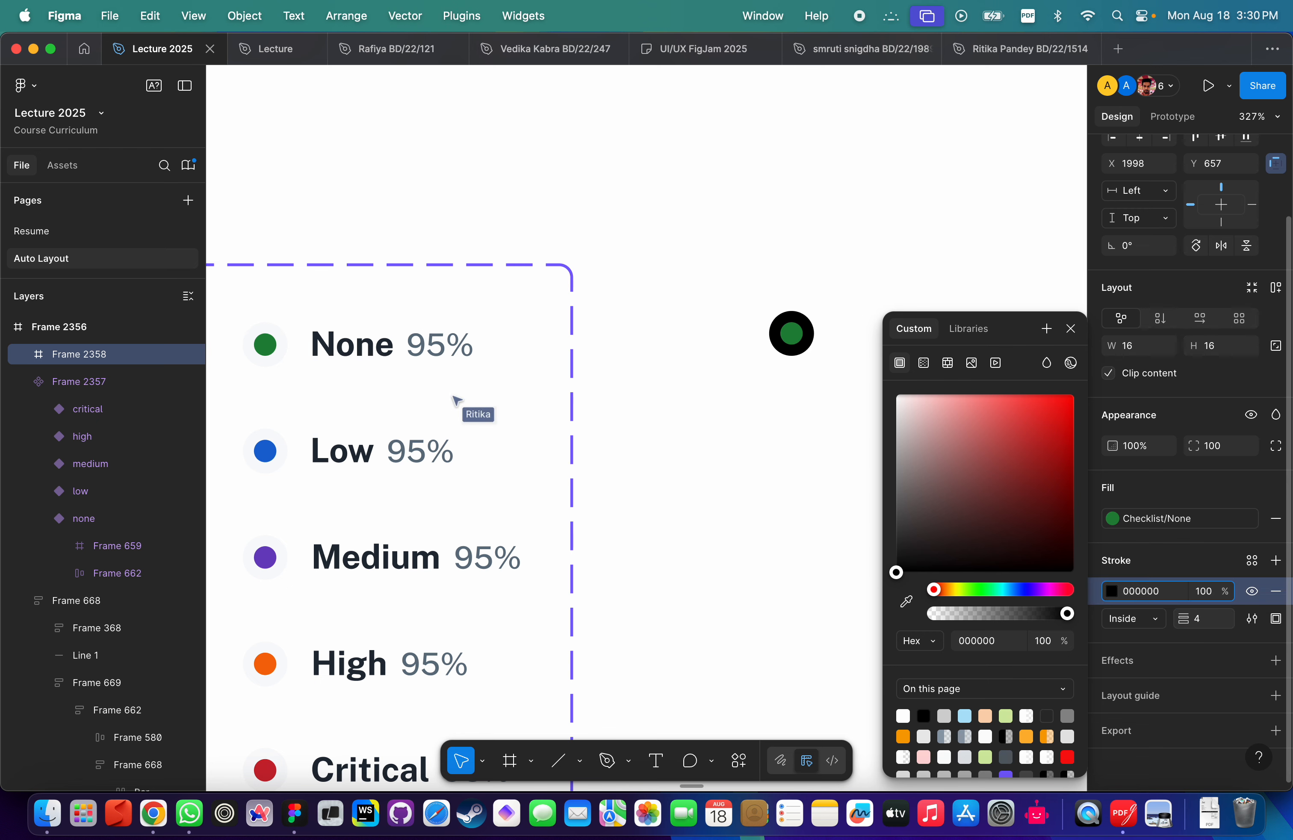
{"action": "left_click", "coordinate": [1210, 624]}
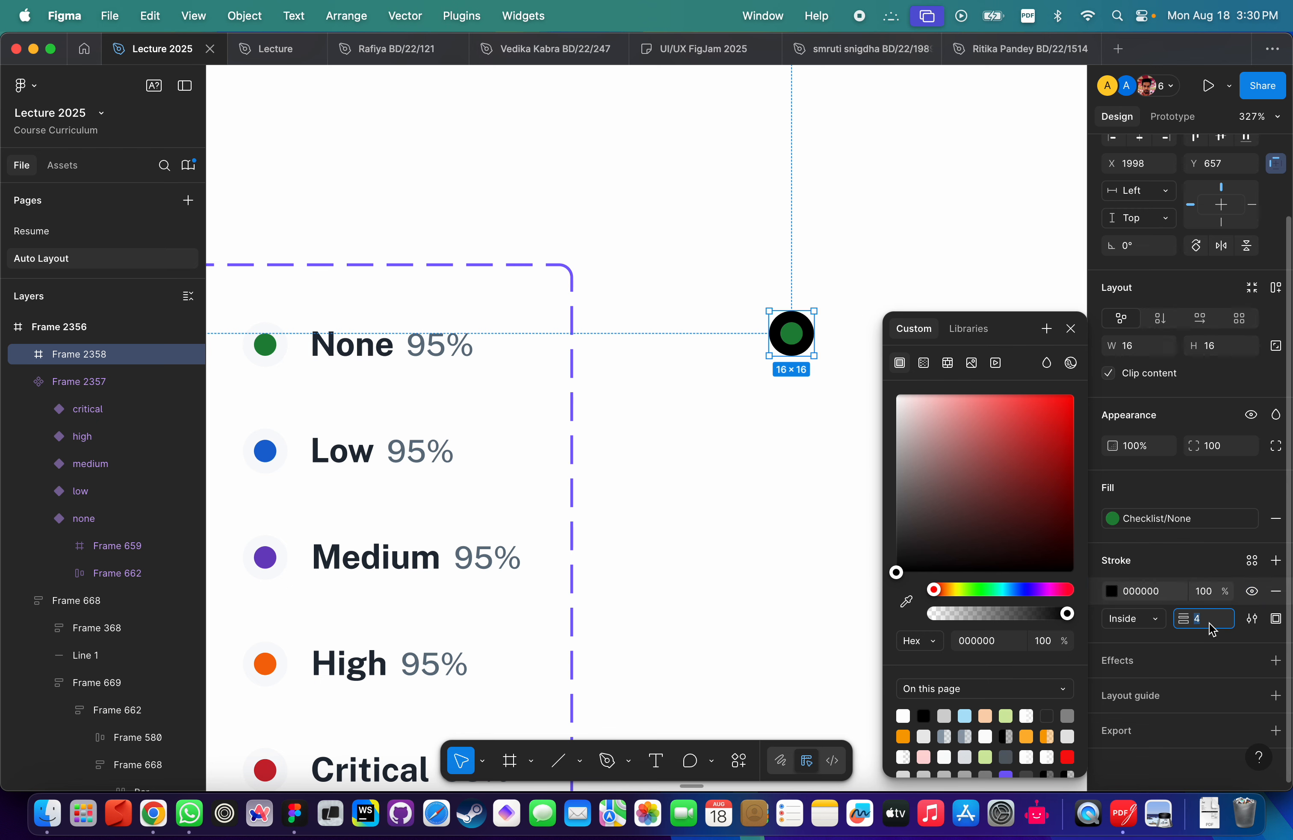
Colour the circle's stroke by sampling the pale ring around the original None dot, adjusting the shade to F1F1F1.
{"action": "left_click", "coordinate": [1111, 591]}
{"action": "left_click", "coordinate": [1113, 591]}
{"action": "left_click", "coordinate": [907, 600]}
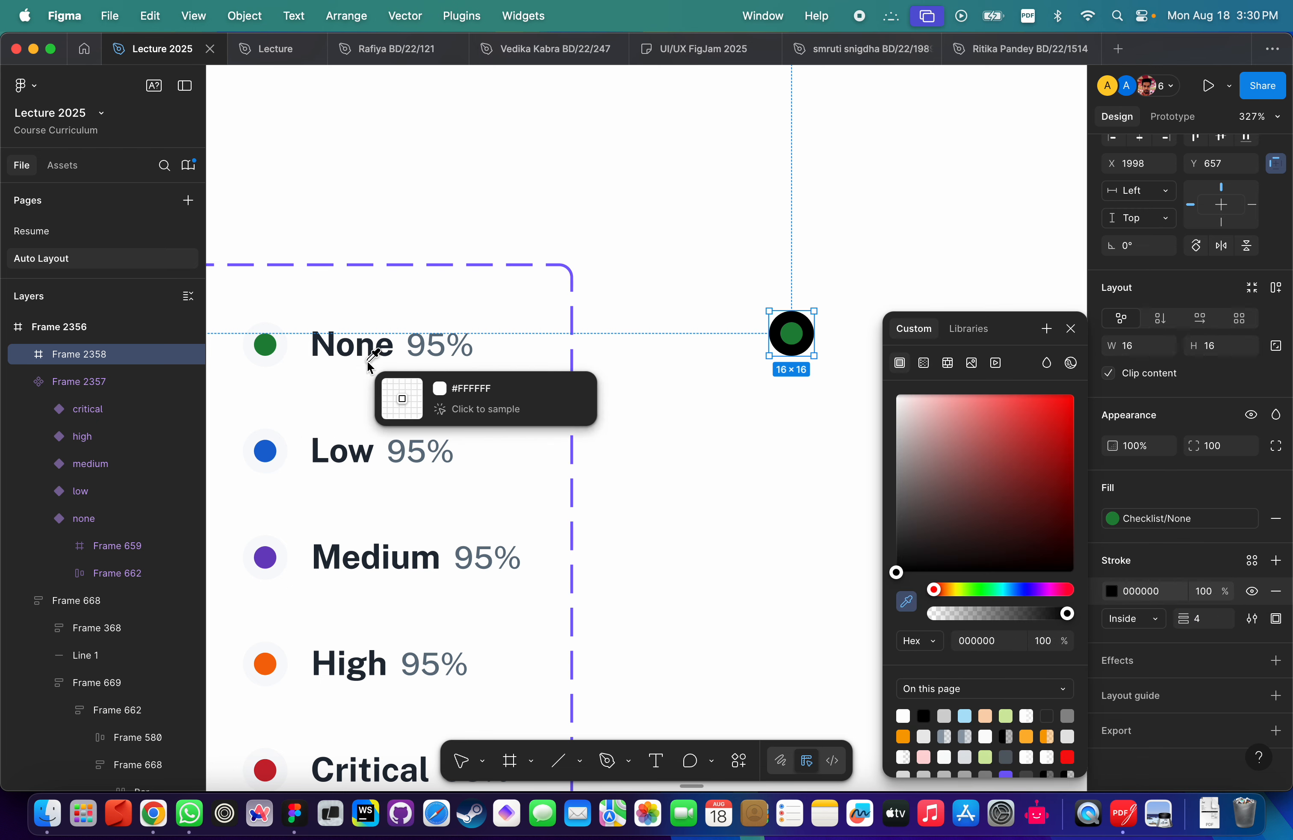
{"action": "left_click", "coordinate": [282, 338]}
{"action": "left_click_drag", "start_coordinate": [899, 401], "coordinate": [895, 413]}
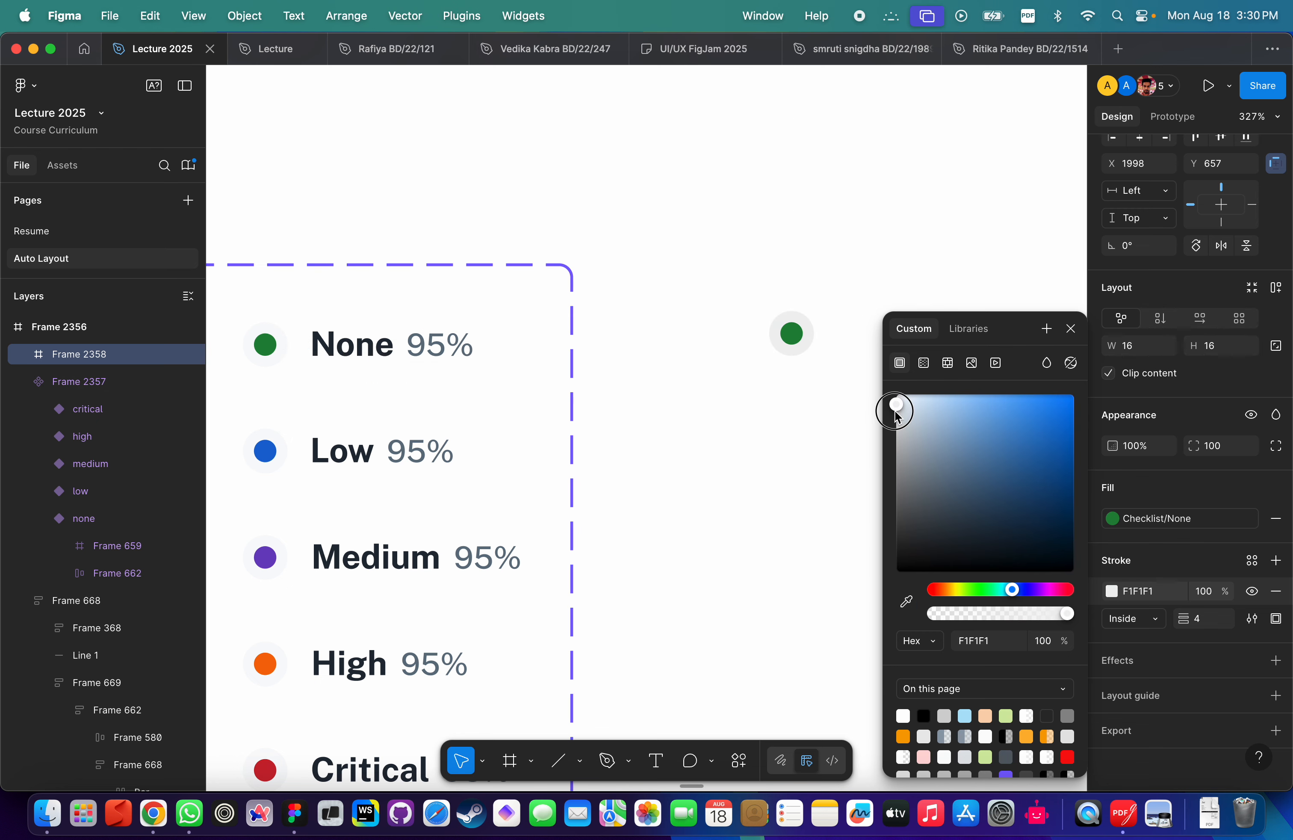
{"action": "left_click", "coordinate": [775, 394]}
Compare the new green dot with the original severity dots in the component set.
{"action": "scroll", "coordinate": [775, 393], "scroll_direction": "down", "scroll_amount": 5}
{"action": "scroll", "coordinate": [775, 394], "scroll_direction": "right", "scroll_amount": 5}
{"action": "scroll", "coordinate": [601, 399], "scroll_direction": "up", "scroll_amount": 8}
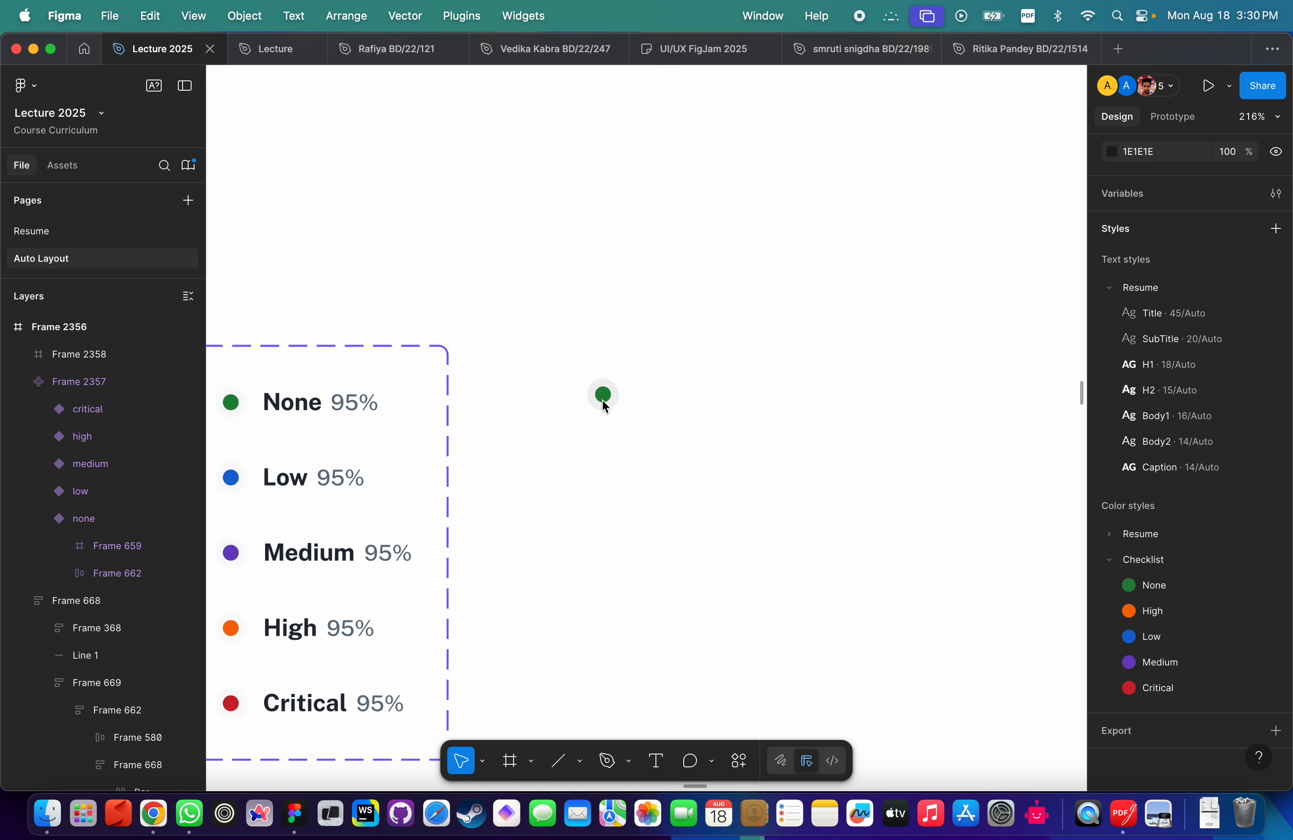
{"action": "scroll", "coordinate": [623, 464], "scroll_direction": "left", "scroll_amount": 5}
{"action": "scroll", "coordinate": [623, 464], "scroll_direction": "down", "scroll_amount": 2}
{"action": "left_click", "coordinate": [799, 317]}
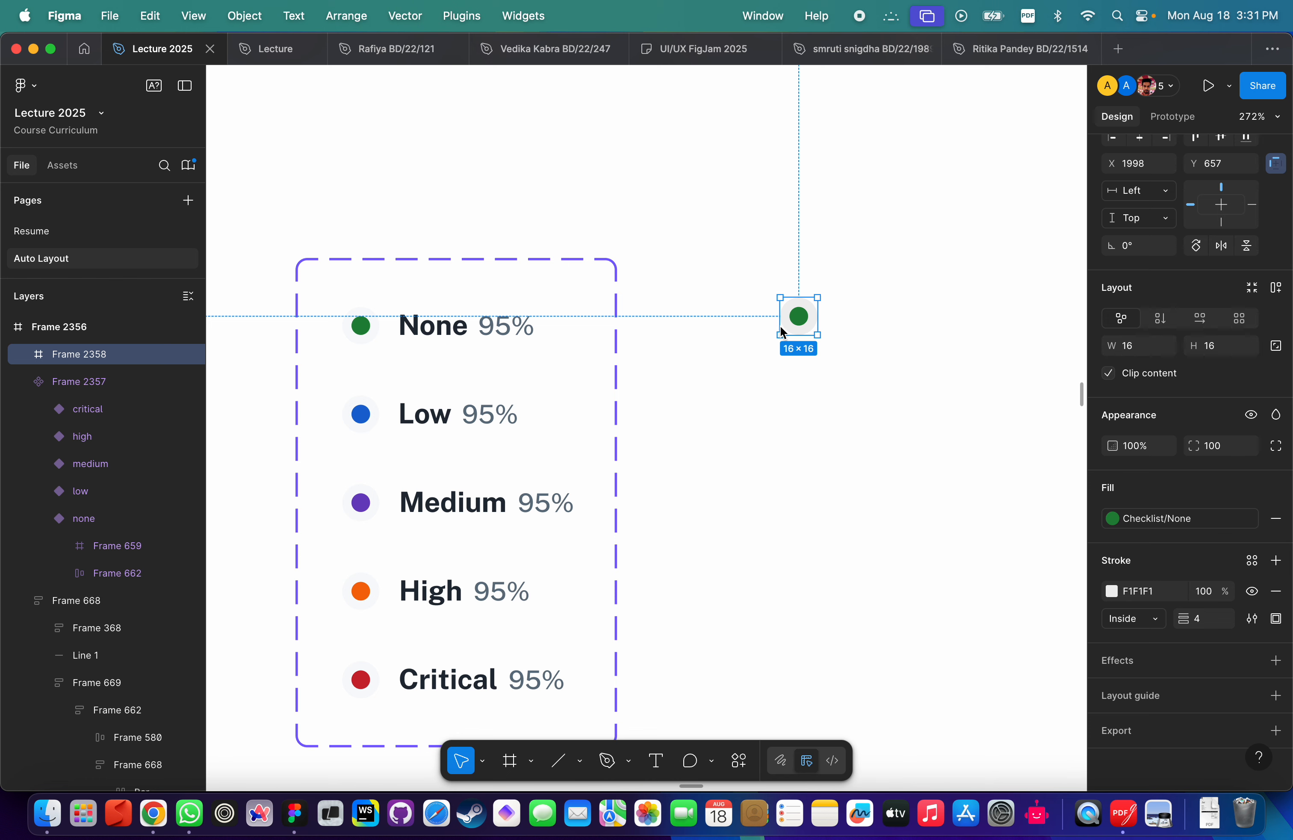
{"action": "left_click", "coordinate": [843, 344]}
{"action": "left_click", "coordinate": [799, 317]}
{"action": "scroll", "coordinate": [469, 327], "scroll_direction": "up", "scroll_amount": 3}
{"action": "scroll", "coordinate": [446, 311], "scroll_direction": "down", "scroll_amount": 4}
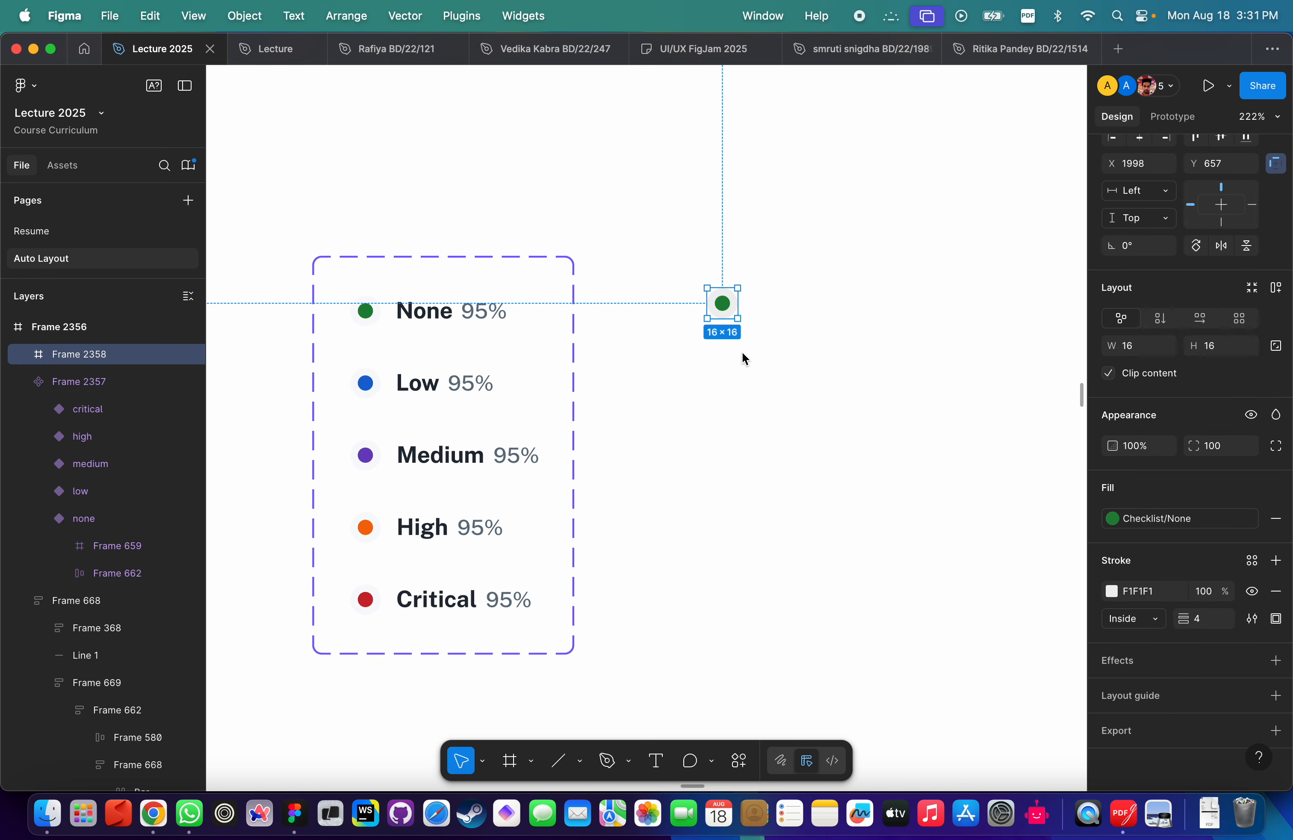
{"action": "left_click", "coordinate": [425, 308], "text": "super"}
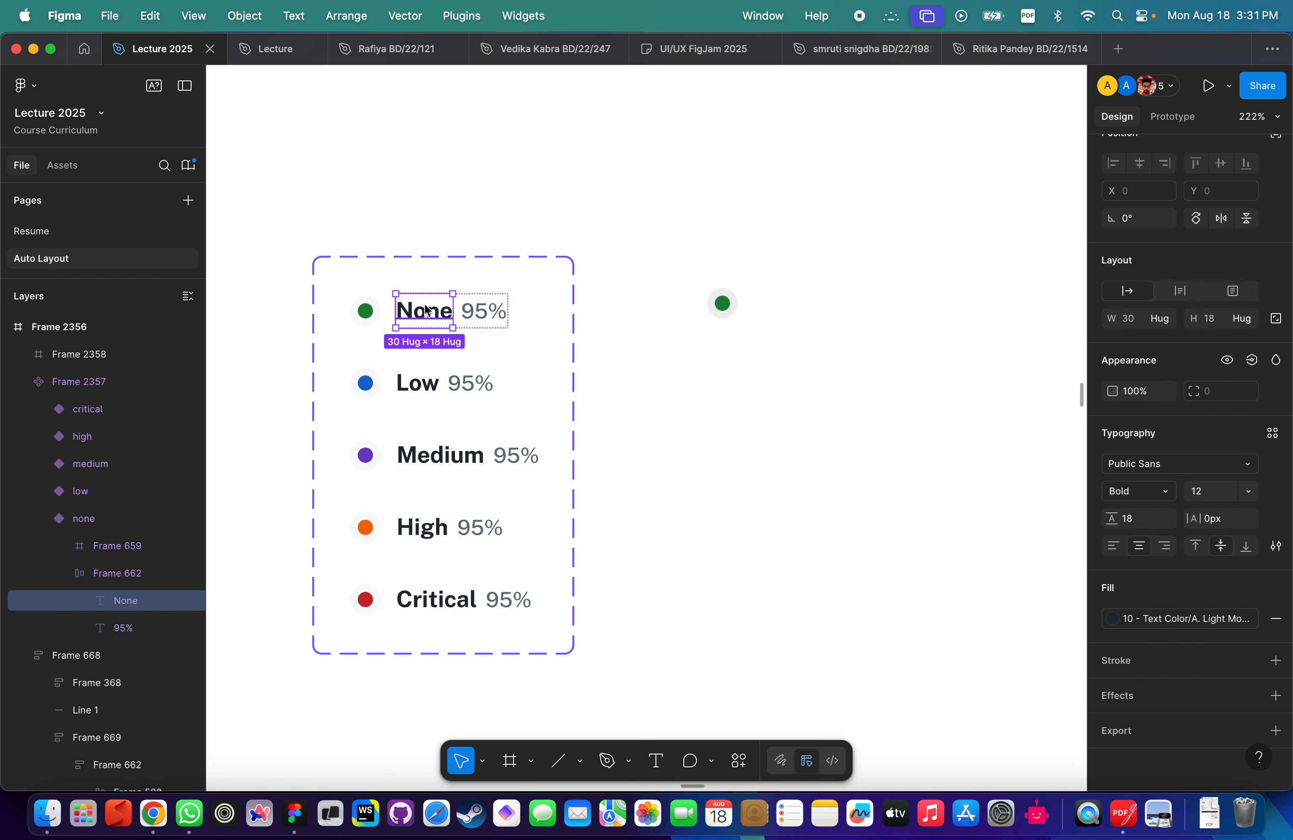
{"action": "double_click", "coordinate": [429, 312]}
{"action": "key", "text": "super+c"}
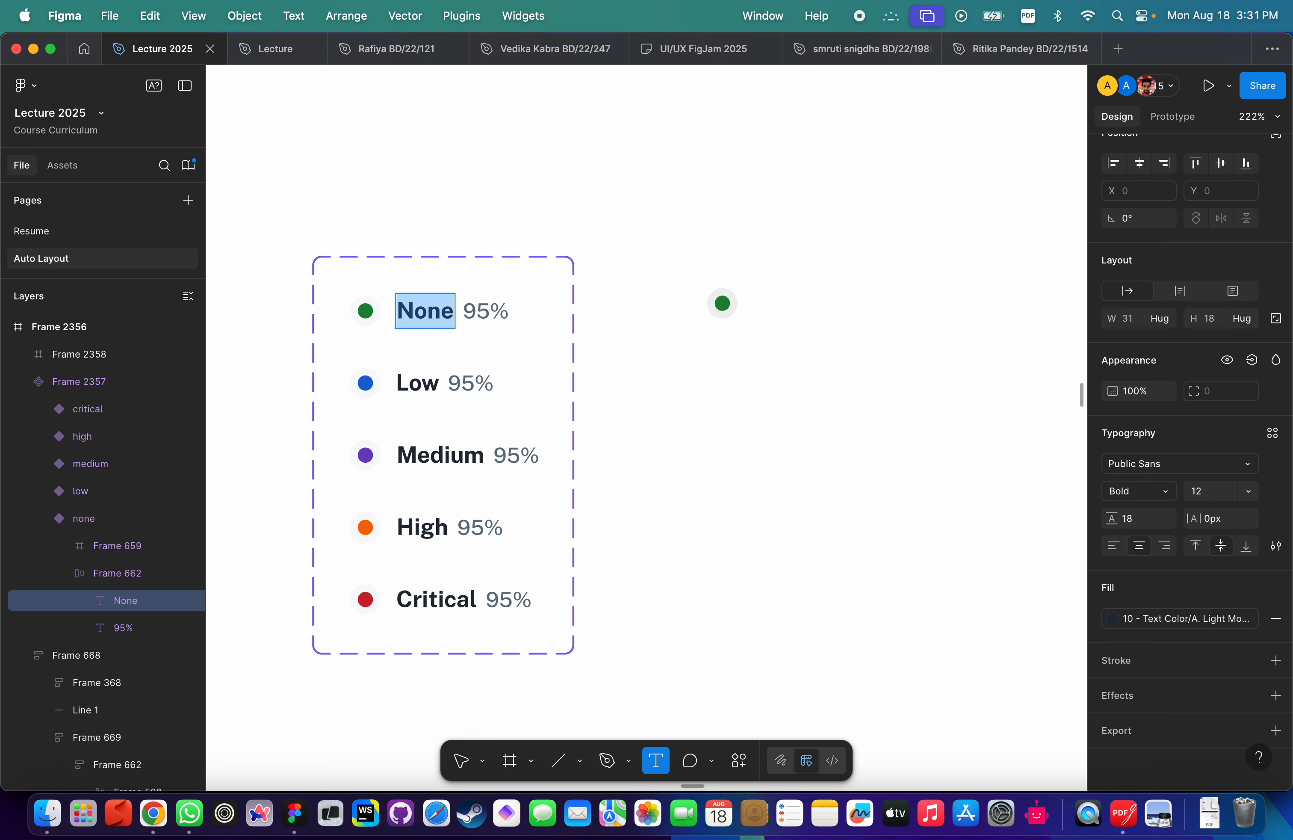
{"action": "type", "text": "t"}
{"action": "left_click", "coordinate": [823, 339]}
{"action": "key", "text": "super+v"}
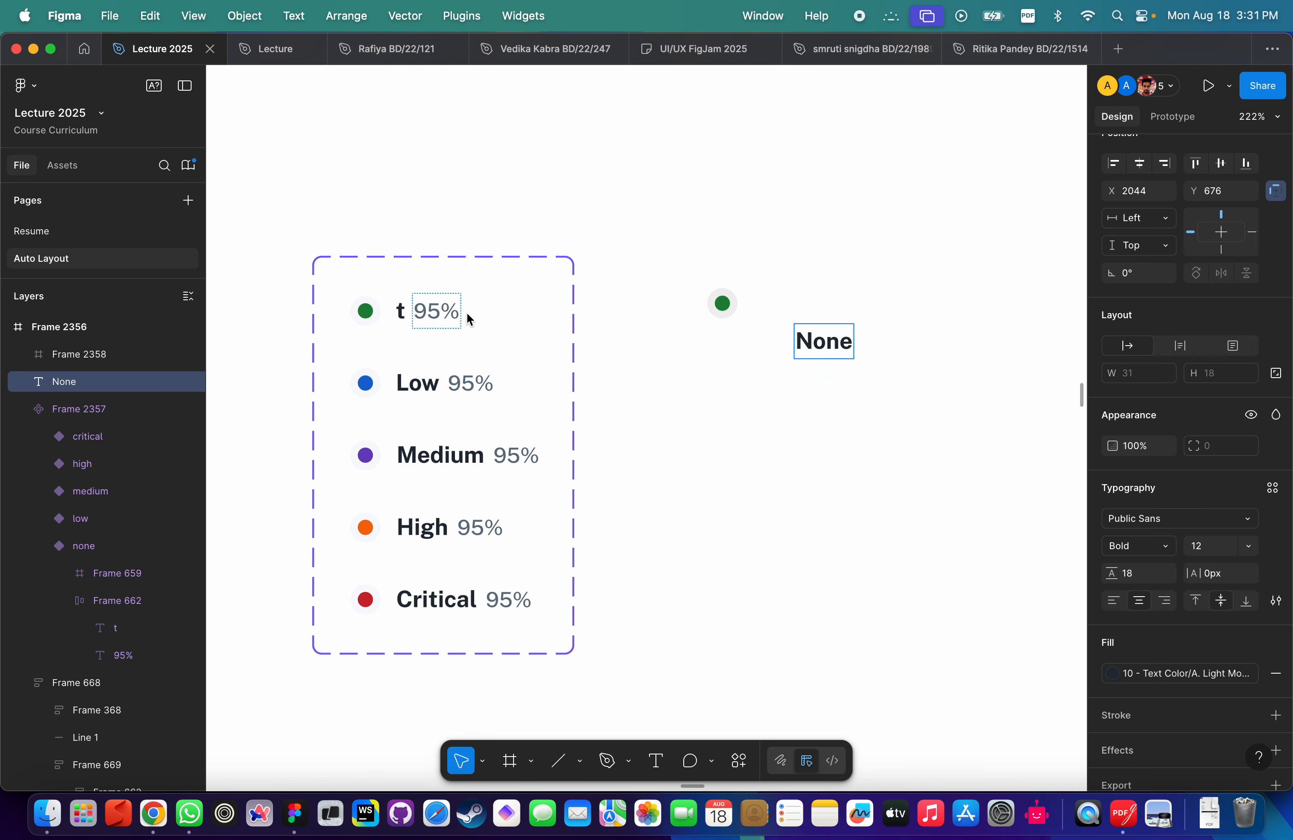
{"action": "key", "text": "super+z"}
{"action": "key", "text": "super+z"}
{"action": "key", "text": "super+z"}
Copy the None label's text and paste it as a separate text layer just below and beside the new green dot.
{"action": "key", "text": "super+c"}
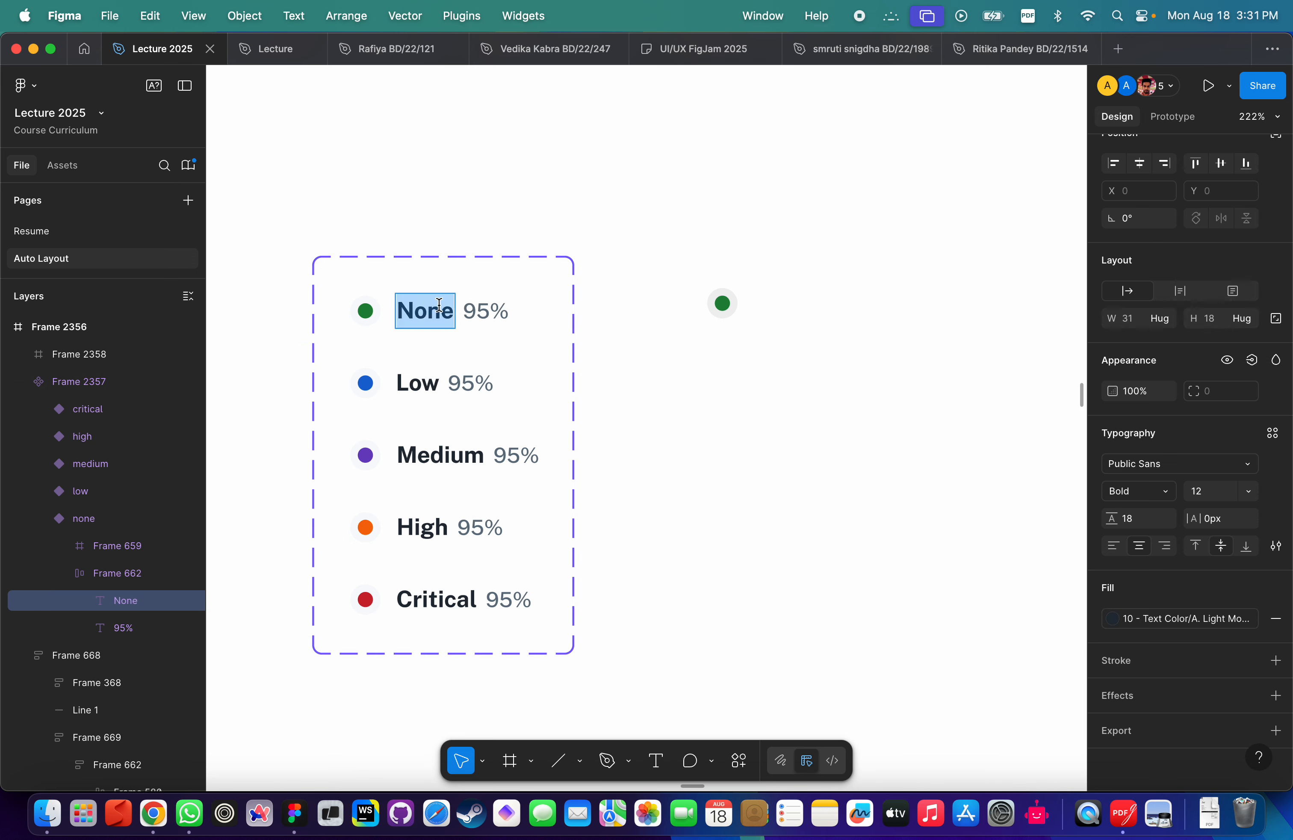
{"action": "key", "text": "super+z"}
{"action": "key", "text": "t"}
{"action": "left_click", "coordinate": [802, 375]}
{"action": "key", "text": "super+v"}
{"action": "key", "text": "Escape"}
Copy the 95% text from the none variant and paste it as a separate text layer beside the new None label.
{"action": "left_click", "coordinate": [484, 319]}
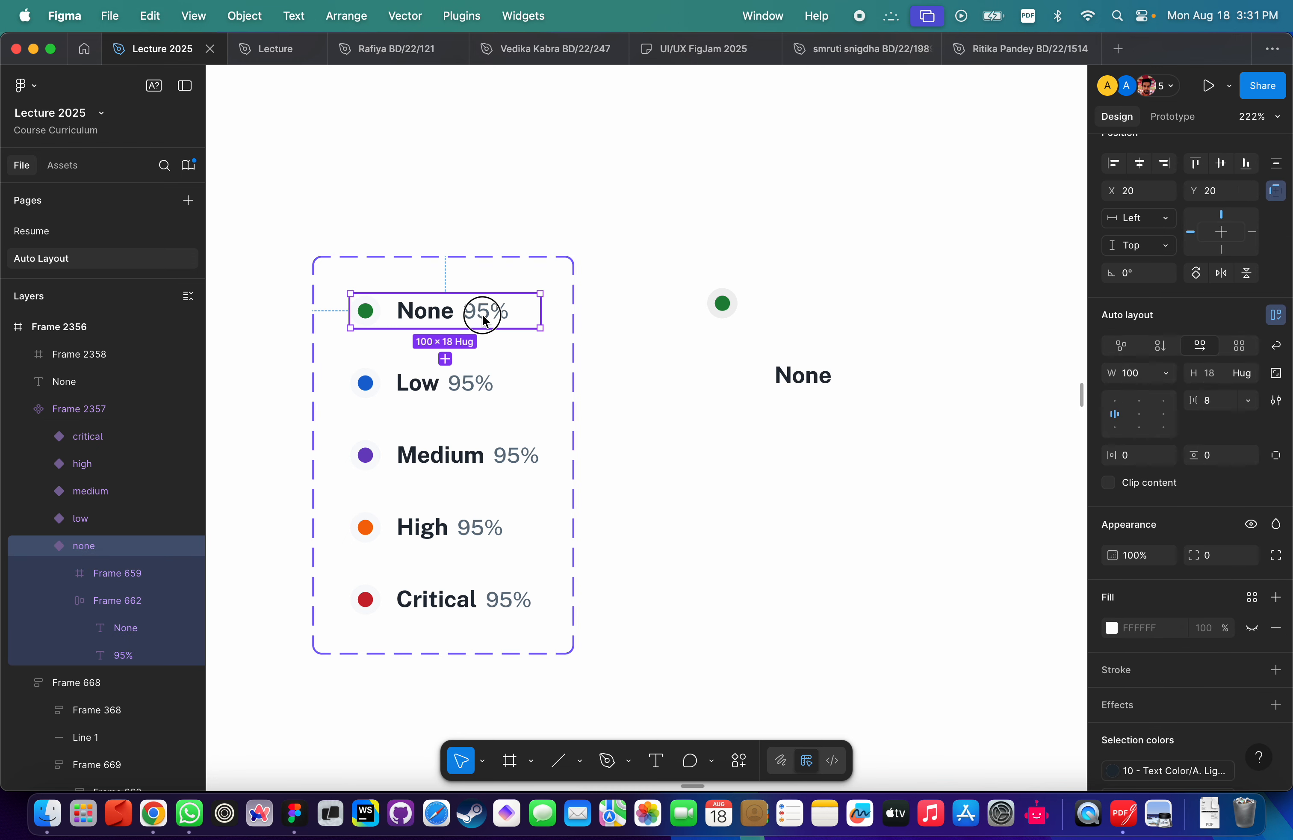
{"action": "left_click", "coordinate": [482, 314]}
{"action": "double_click", "coordinate": [482, 314]}
{"action": "key", "text": "super+c"}
{"action": "key", "text": "Escape"}
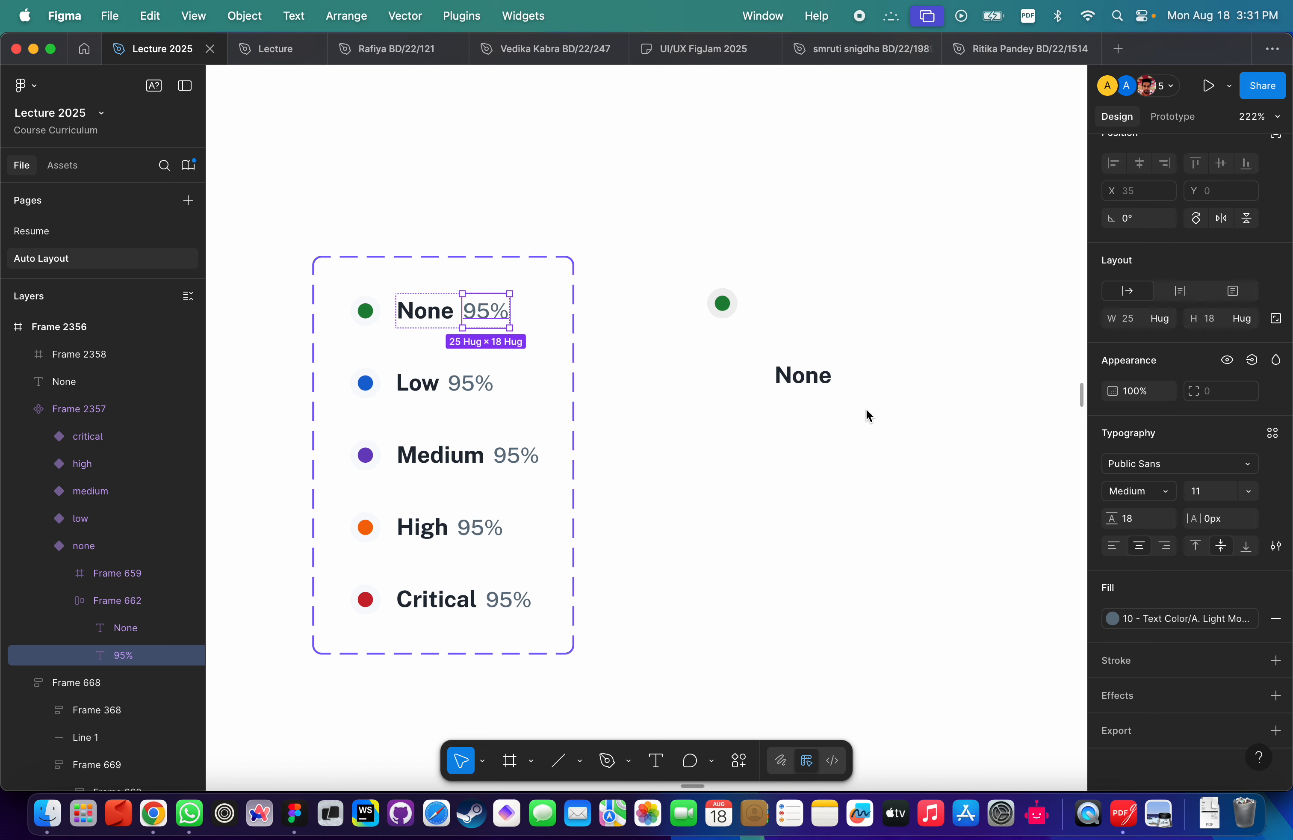
{"action": "key", "text": "Return"}
{"action": "key", "text": "Right"}
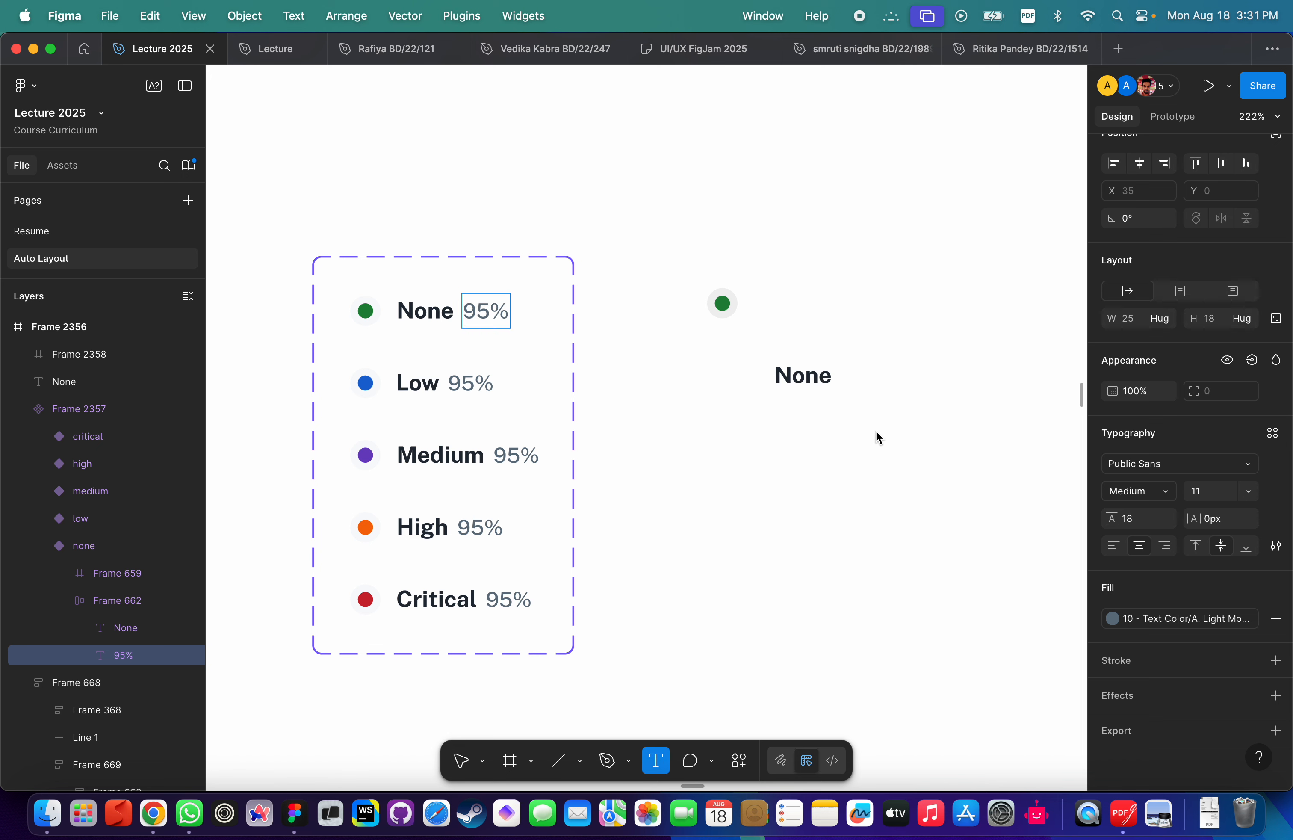
{"action": "left_click", "coordinate": [861, 418]}
{"action": "key", "text": "Escape"}
{"action": "key", "text": "r"}
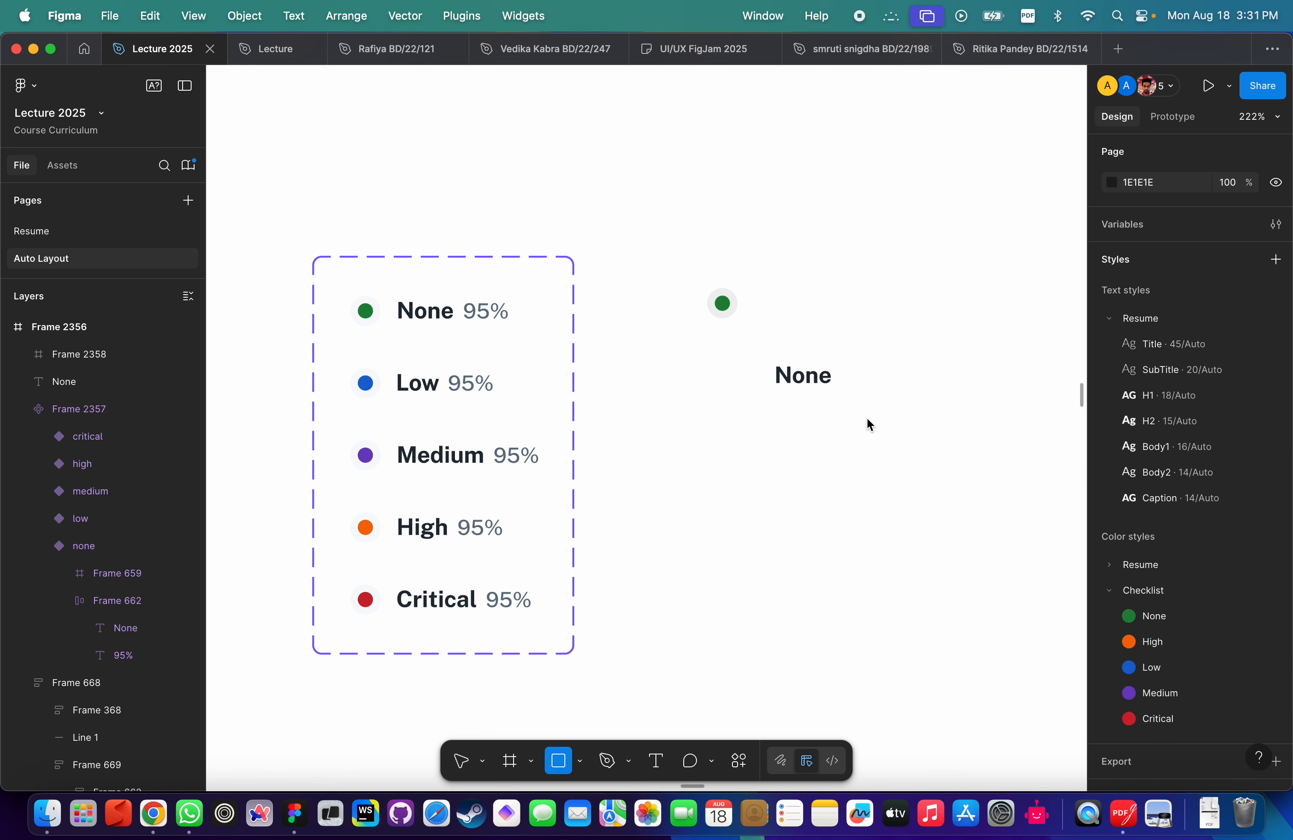
{"action": "key", "text": "t"}
{"action": "left_click", "coordinate": [880, 416]}
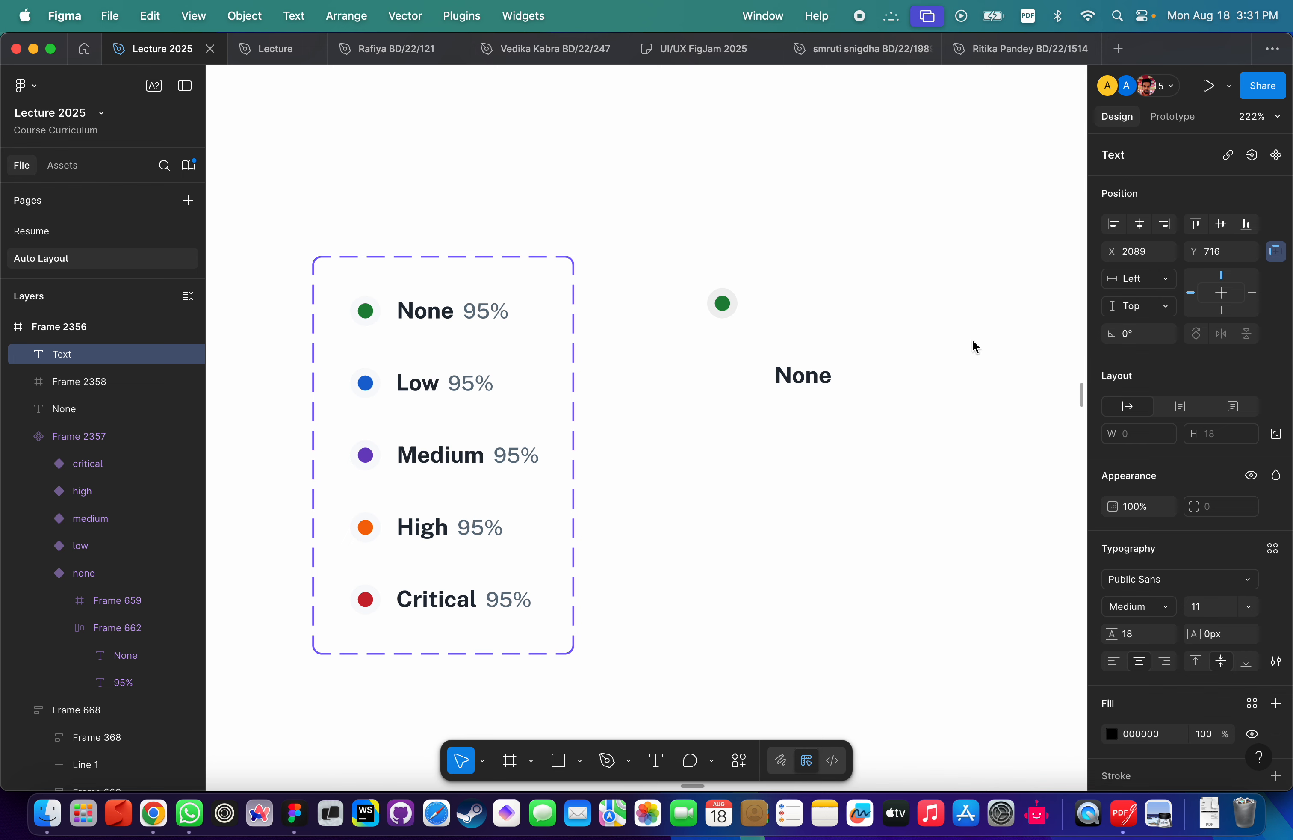
{"action": "key", "text": "super+v"}
Line up the green dot, the None label and the 95% text in one horizontal row.
{"action": "left_click_drag", "start_coordinate": [729, 309], "coordinate": [791, 380]}
{"action": "left_click_drag", "start_coordinate": [882, 418], "coordinate": [875, 384]}
{"action": "left_click_drag", "start_coordinate": [790, 386], "coordinate": [795, 376]}
{"action": "left_click_drag", "start_coordinate": [879, 386], "coordinate": [875, 387]}
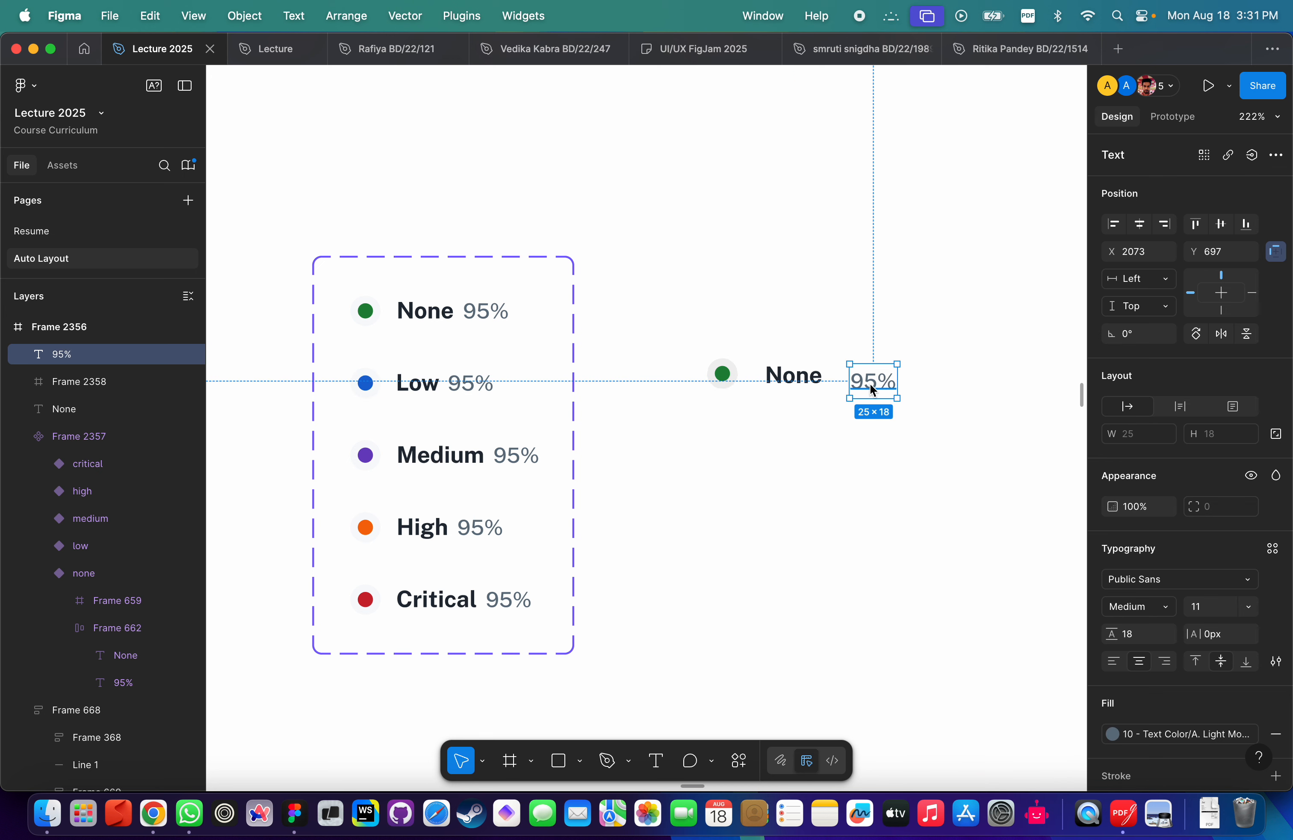
Wrap the dot, the None label and the 95% text together in an auto layout frame.
{"action": "left_click", "coordinate": [905, 435]}
{"action": "left_click_drag", "start_coordinate": [954, 436], "coordinate": [682, 350]}
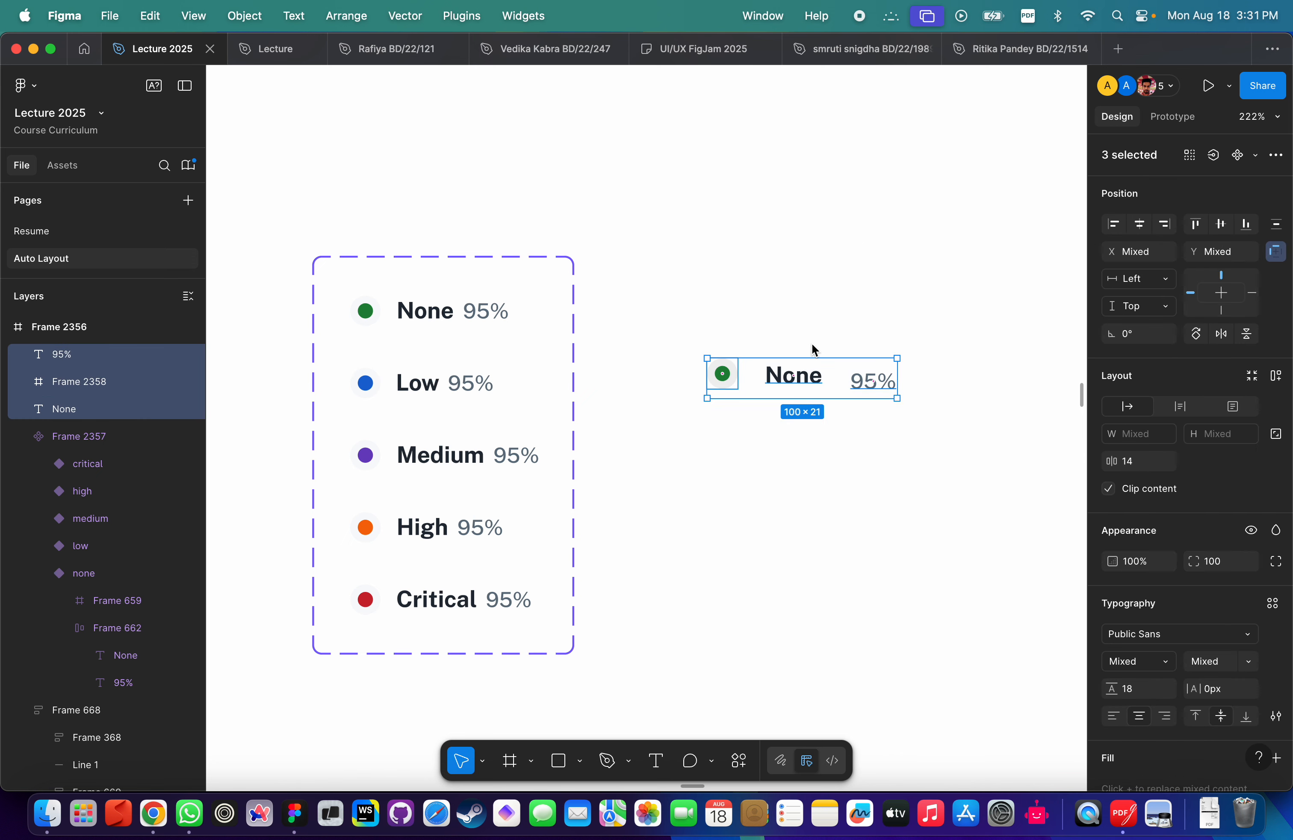
{"action": "key", "text": "shift+a"}
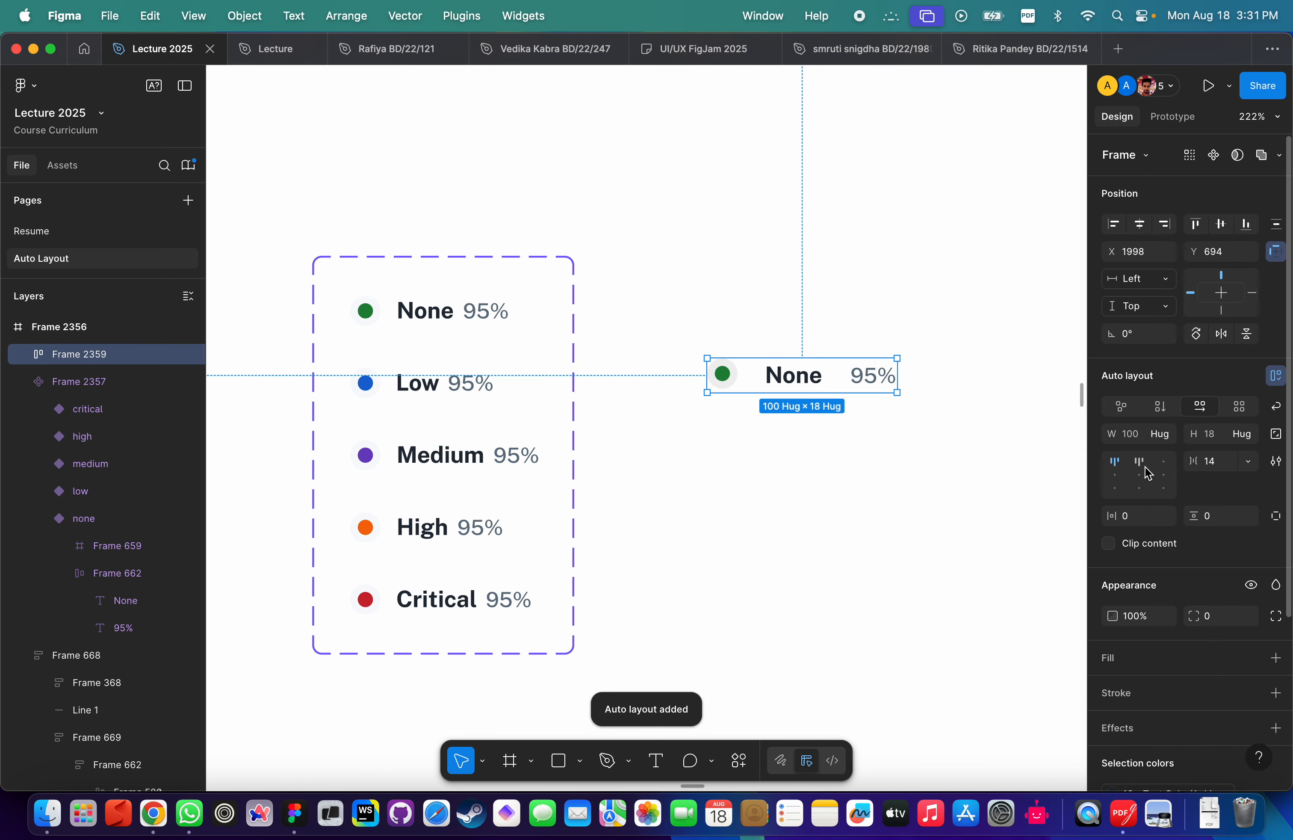
Examine the original none variant's dot frame, its nested label-and-percentage auto layout frame and the spacing between the texts.
{"action": "left_click", "coordinate": [437, 315]}
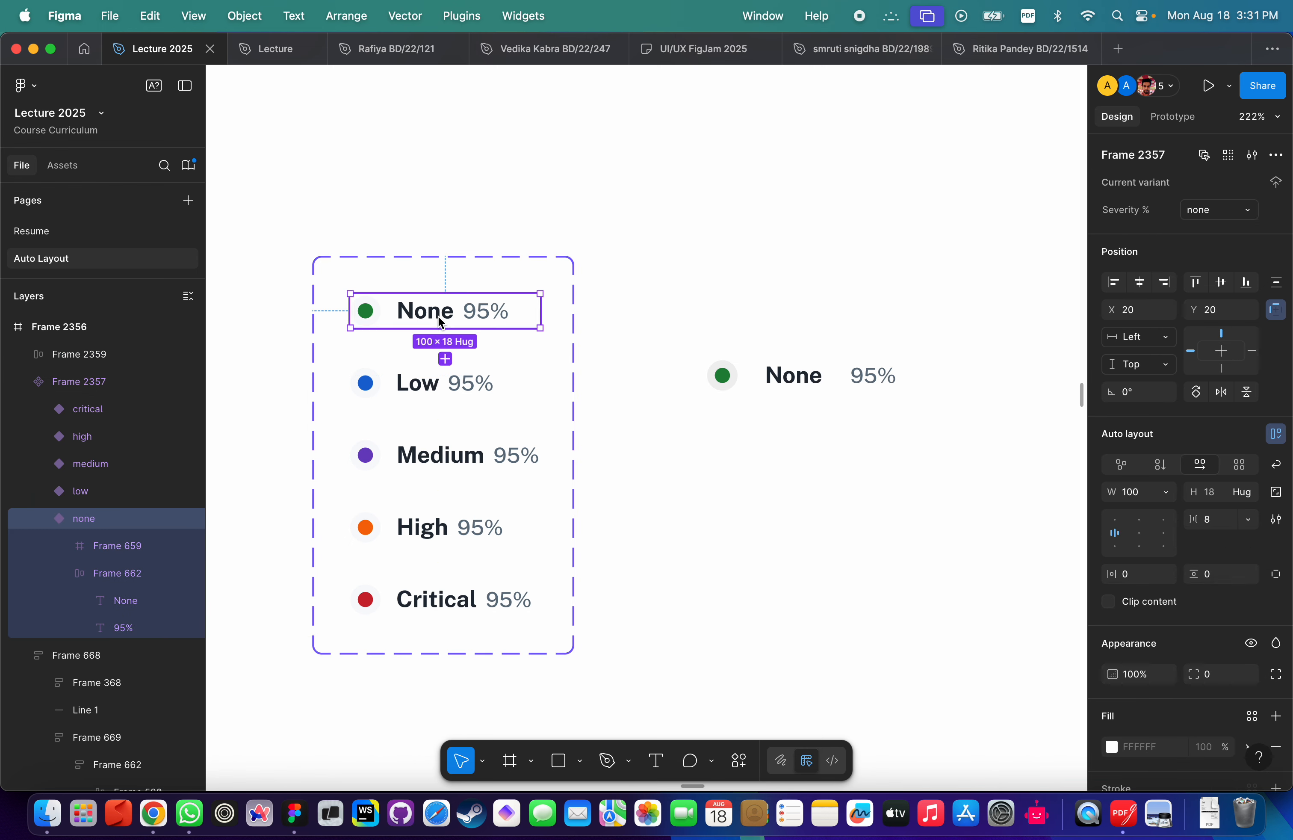
{"action": "scroll", "coordinate": [437, 315], "scroll_direction": "up", "scroll_amount": 3}
{"action": "left_click", "coordinate": [360, 315]}
{"action": "scroll", "coordinate": [355, 313], "scroll_direction": "up", "scroll_amount": 3}
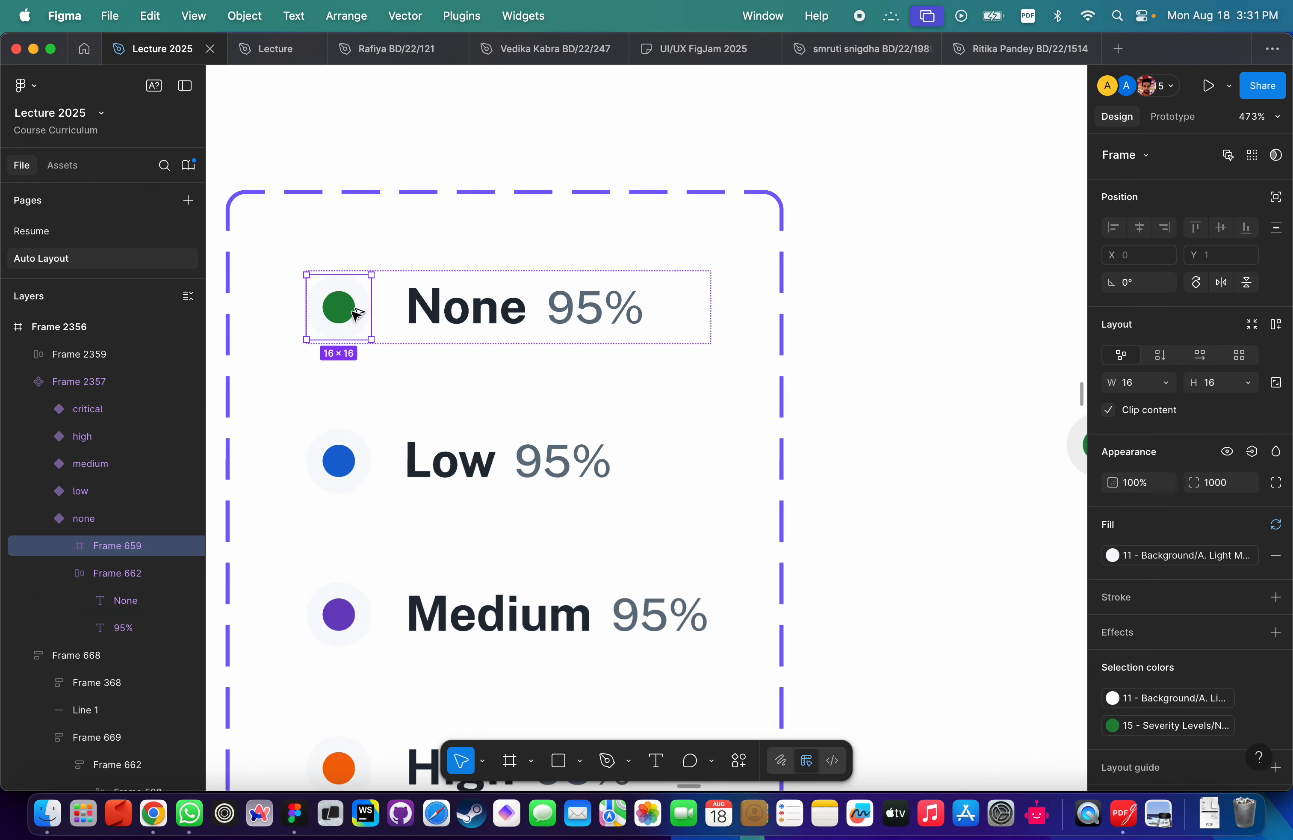
{"action": "left_click", "coordinate": [434, 308]}
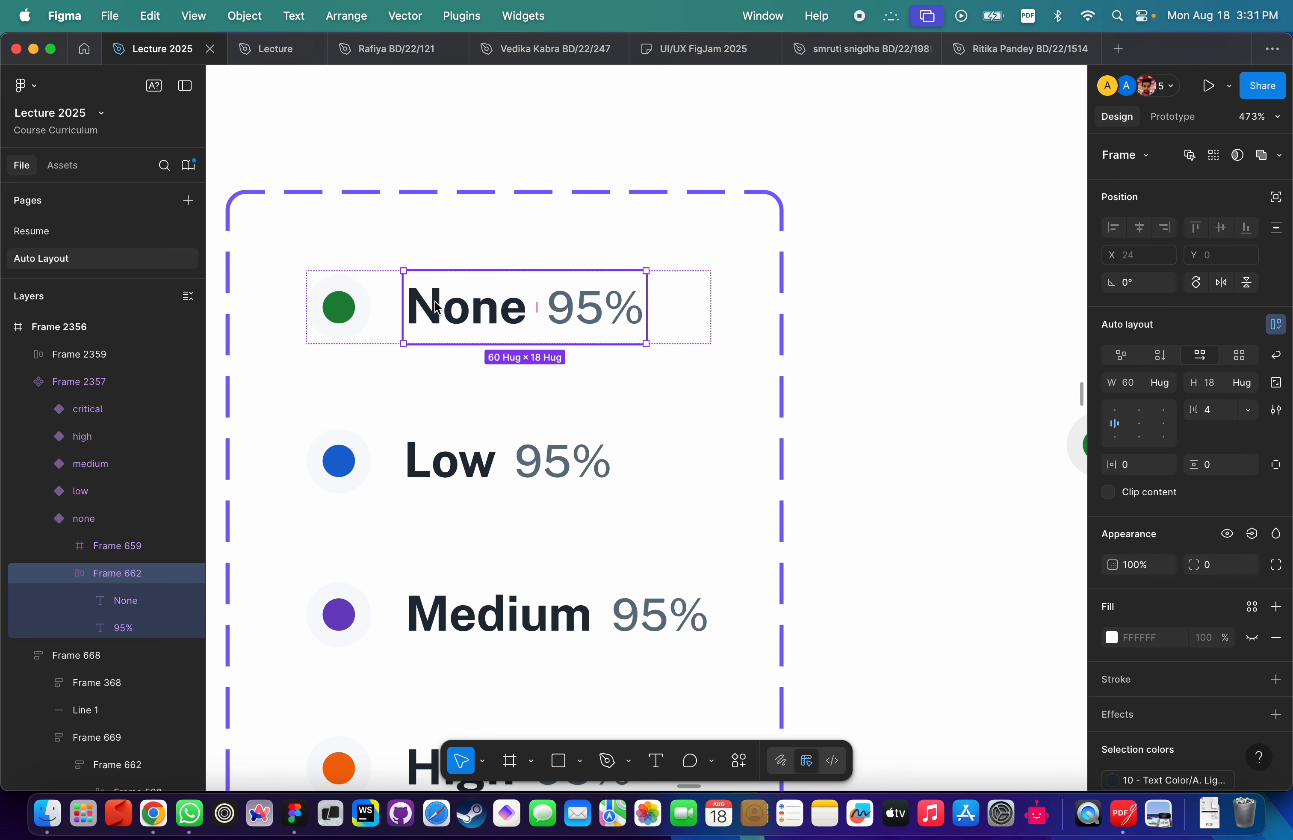
{"action": "left_click", "coordinate": [608, 321]}
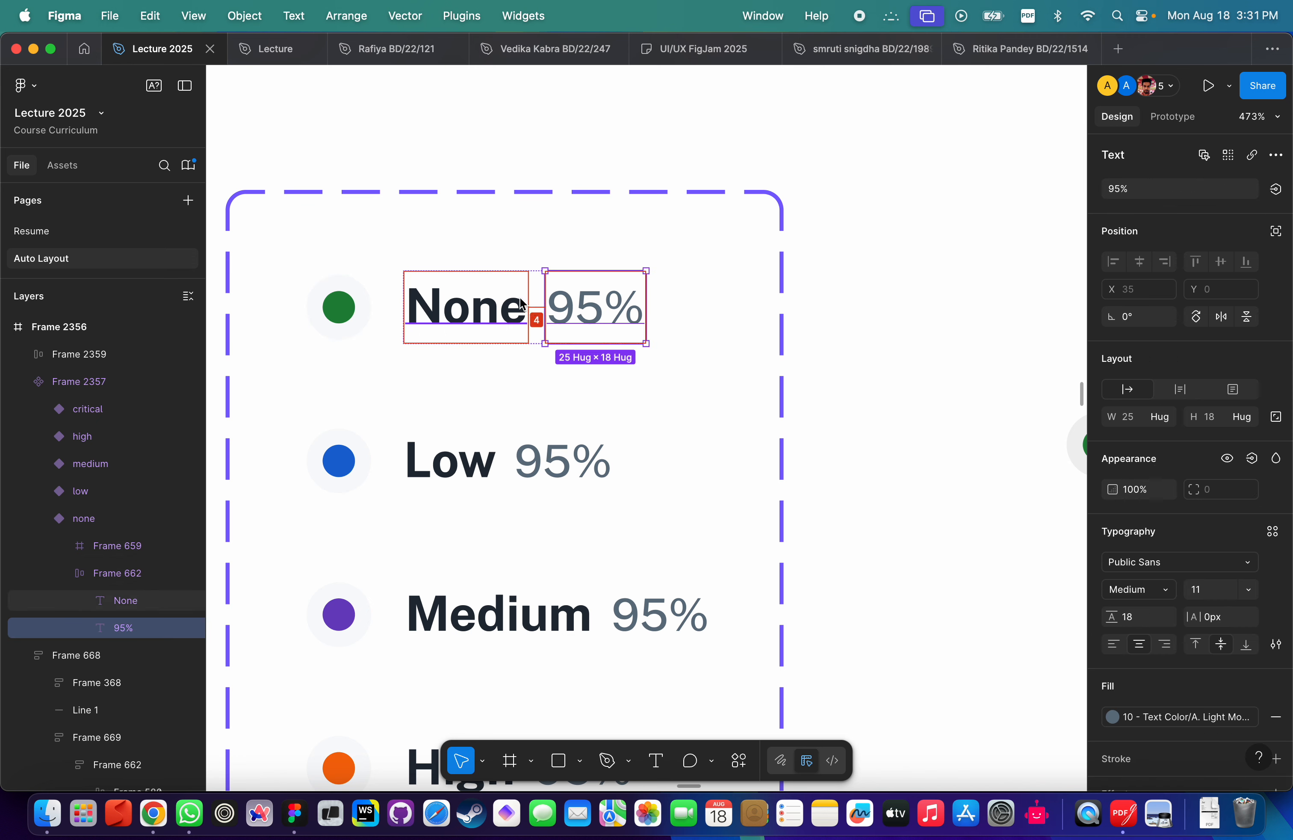
{"action": "left_click", "coordinate": [851, 348]}
{"action": "scroll", "coordinate": [519, 347], "scroll_direction": "up", "scroll_amount": 5}
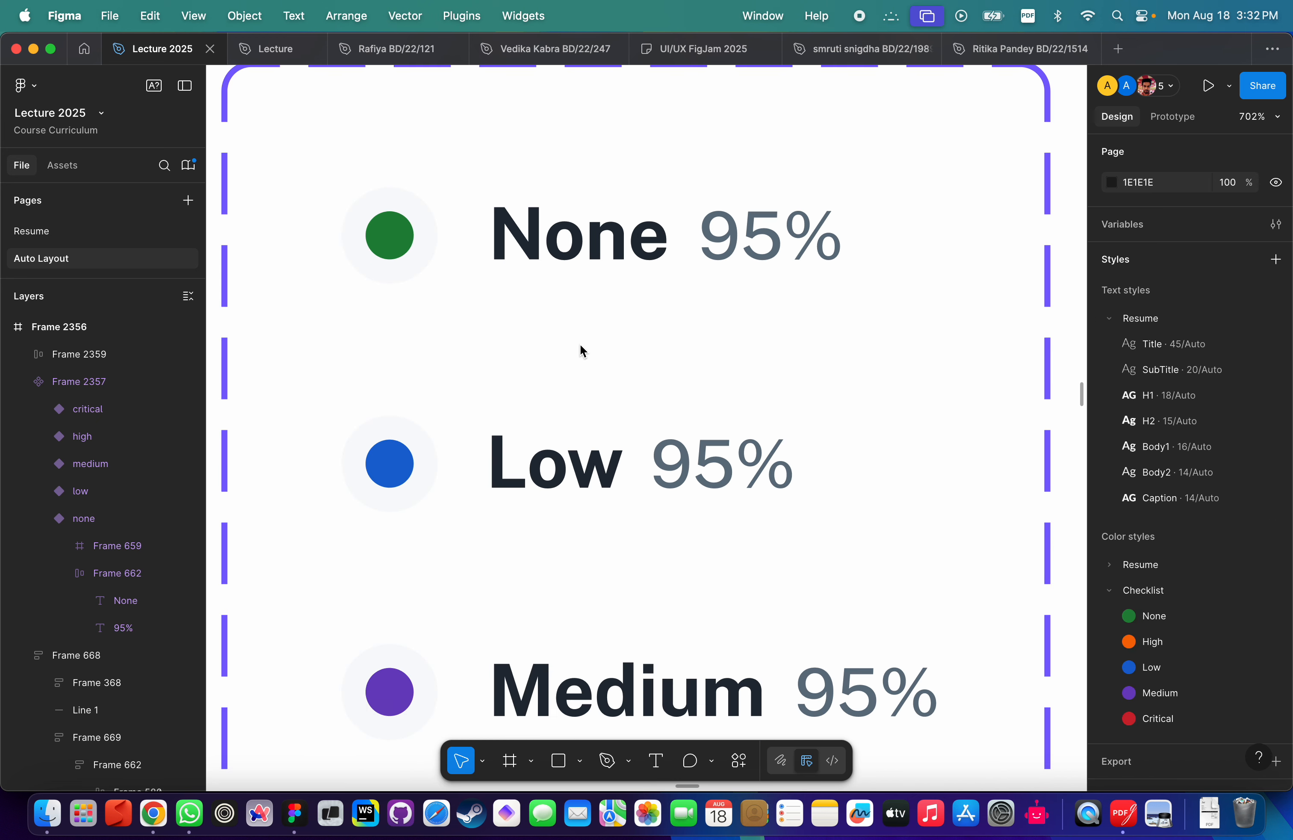
{"action": "left_click", "coordinate": [570, 262]}
{"action": "left_click", "coordinate": [567, 253]}
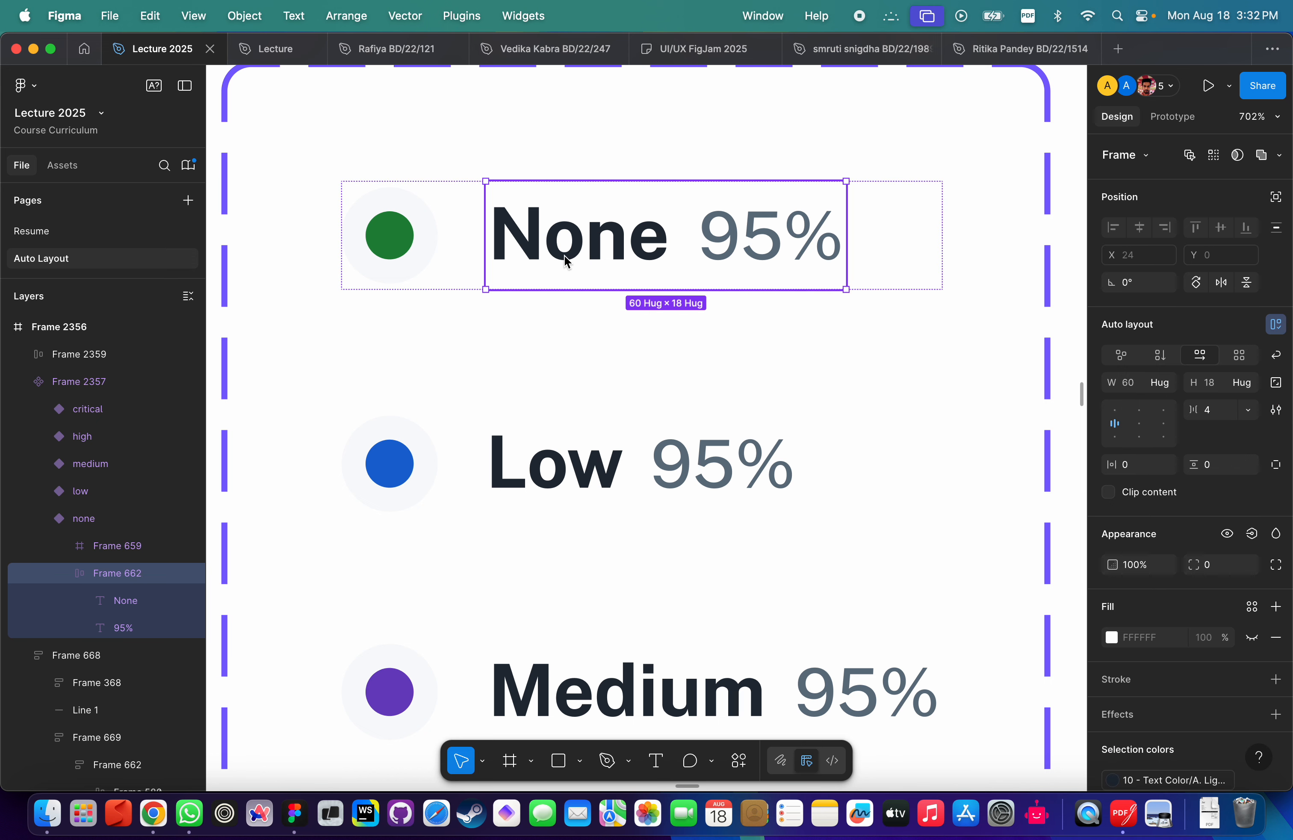
Inspect the original none variant's percentage text, outer auto layout frame and dot frame as a reference for the rebuilt row.
{"action": "left_click", "coordinate": [740, 219]}
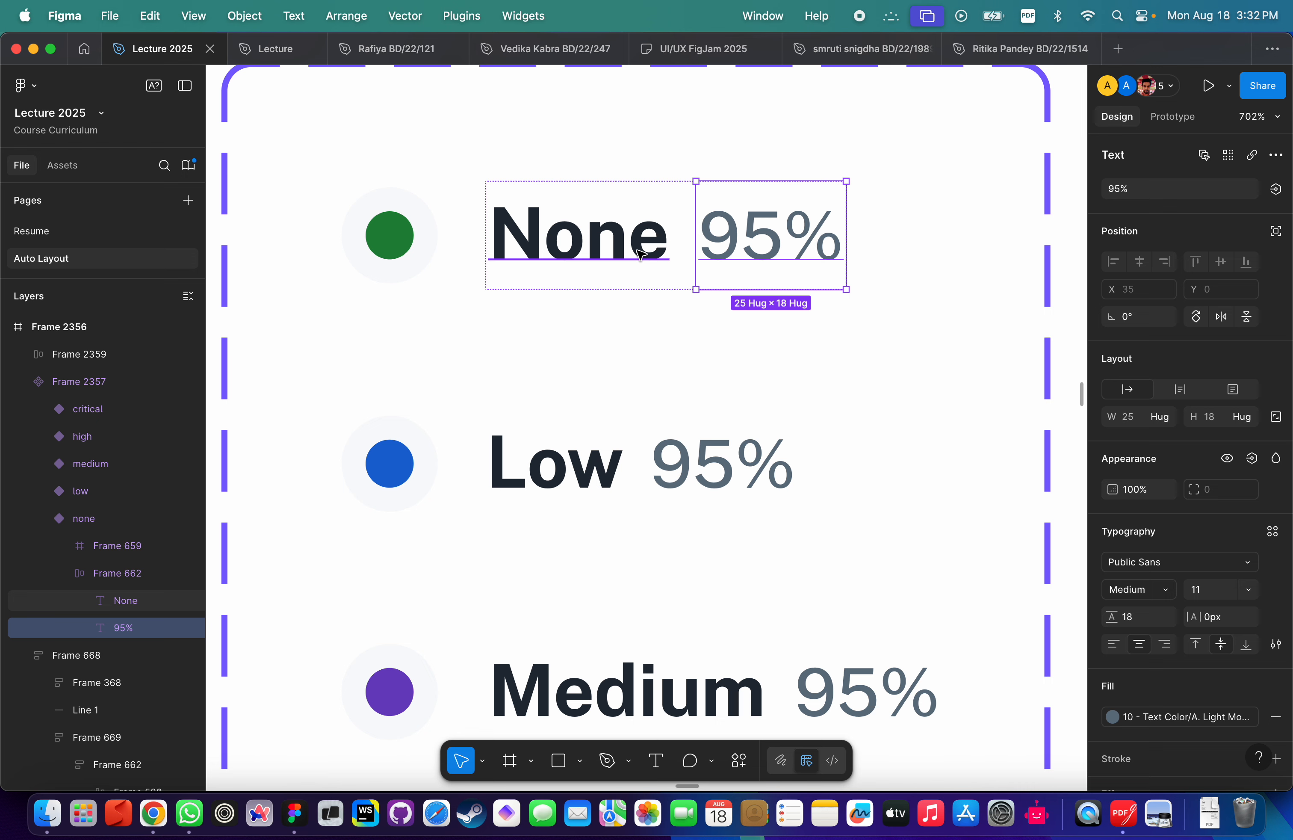
{"action": "left_click", "coordinate": [938, 182]}
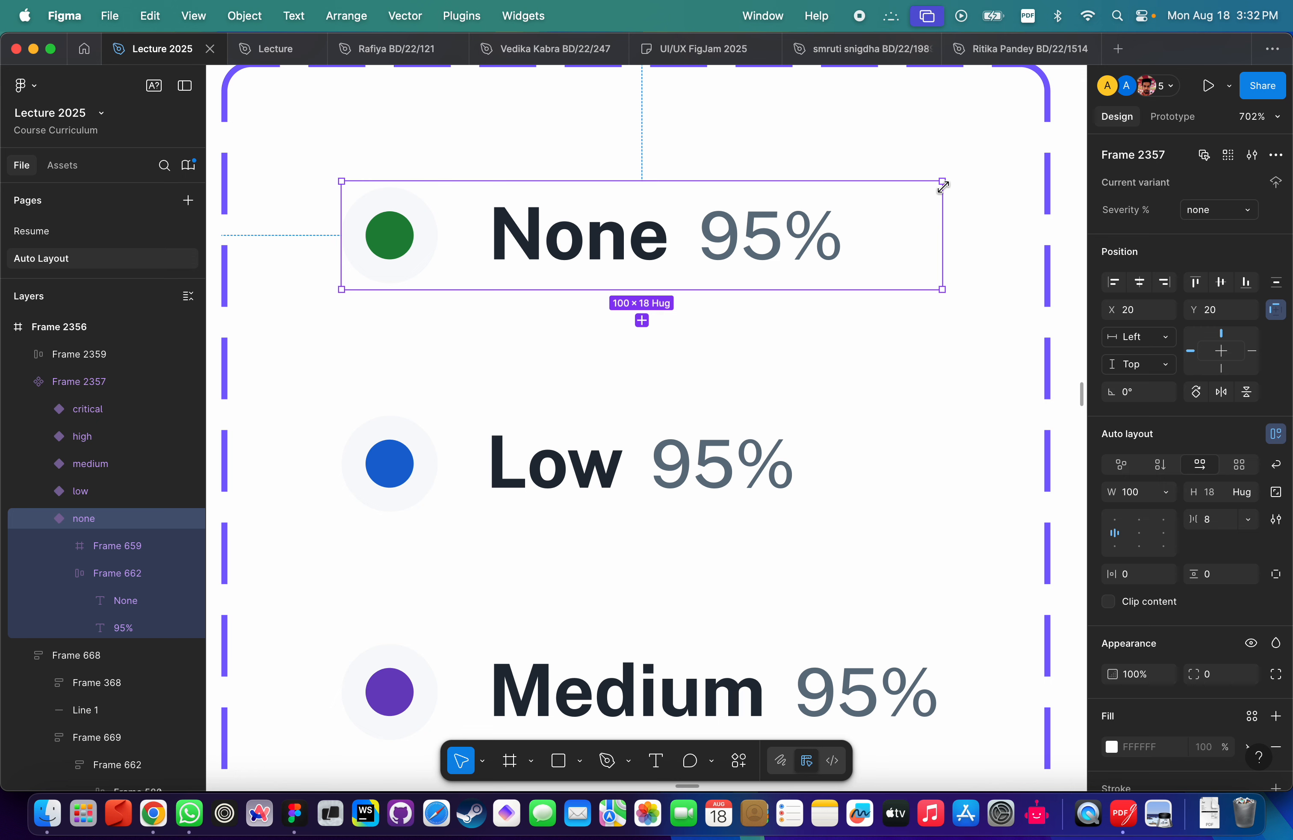
{"action": "left_click", "coordinate": [897, 119]}
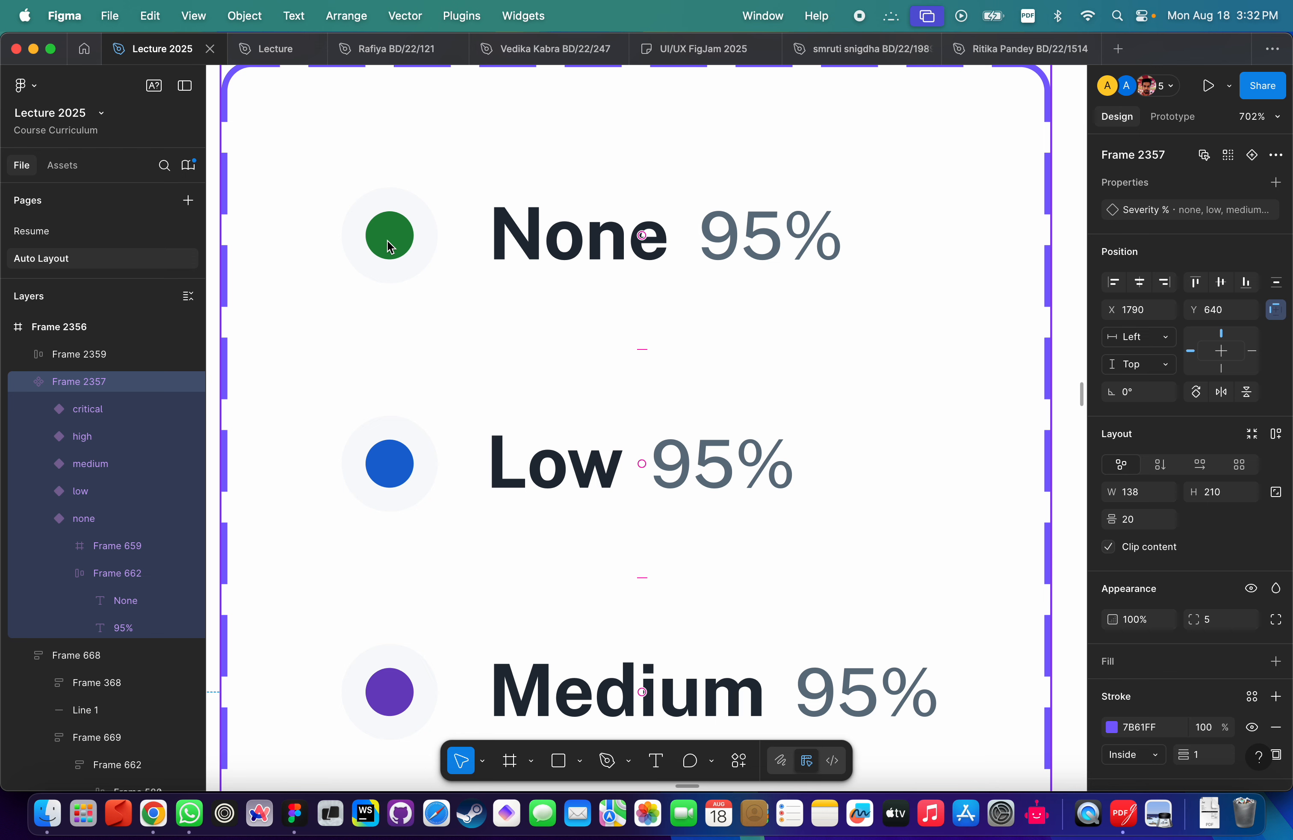
{"action": "left_click", "coordinate": [419, 243]}
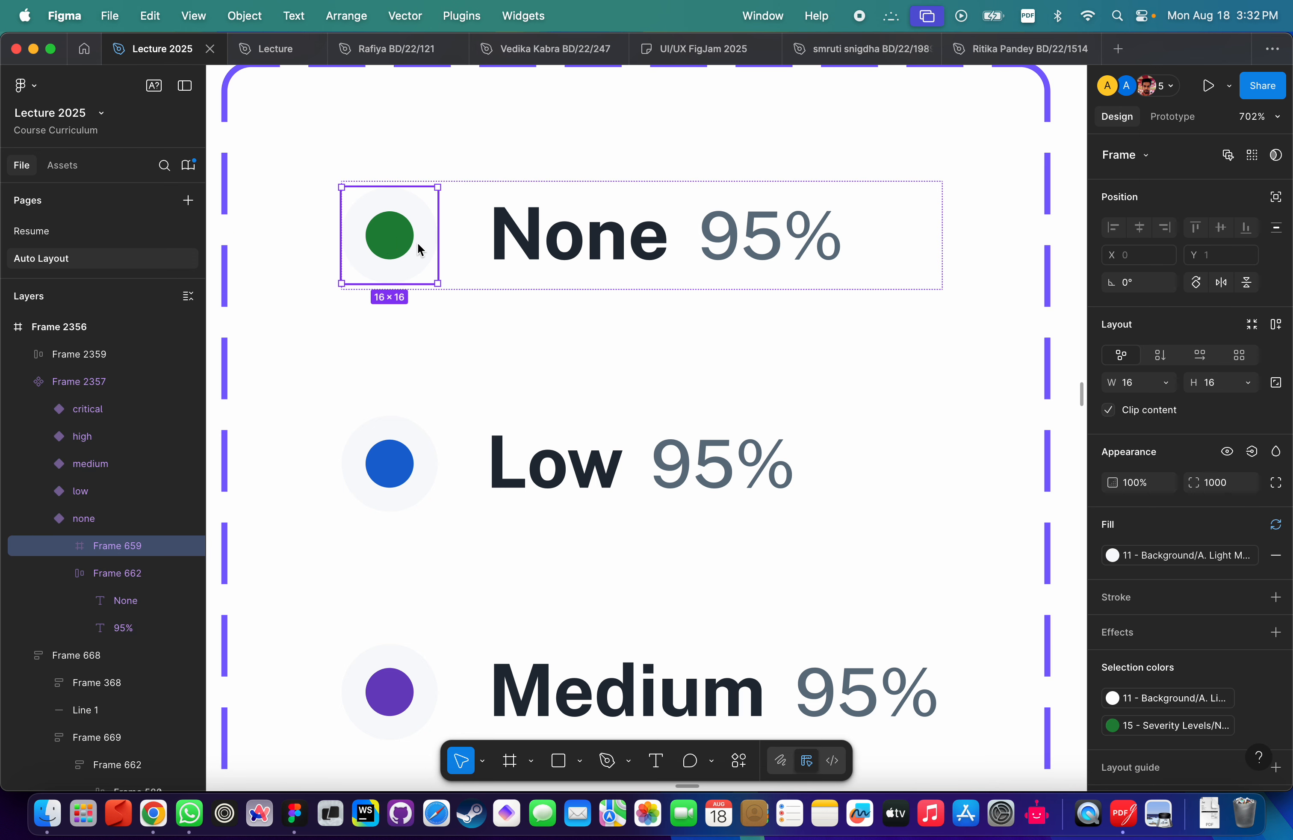
{"action": "double_click", "coordinate": [762, 241]}
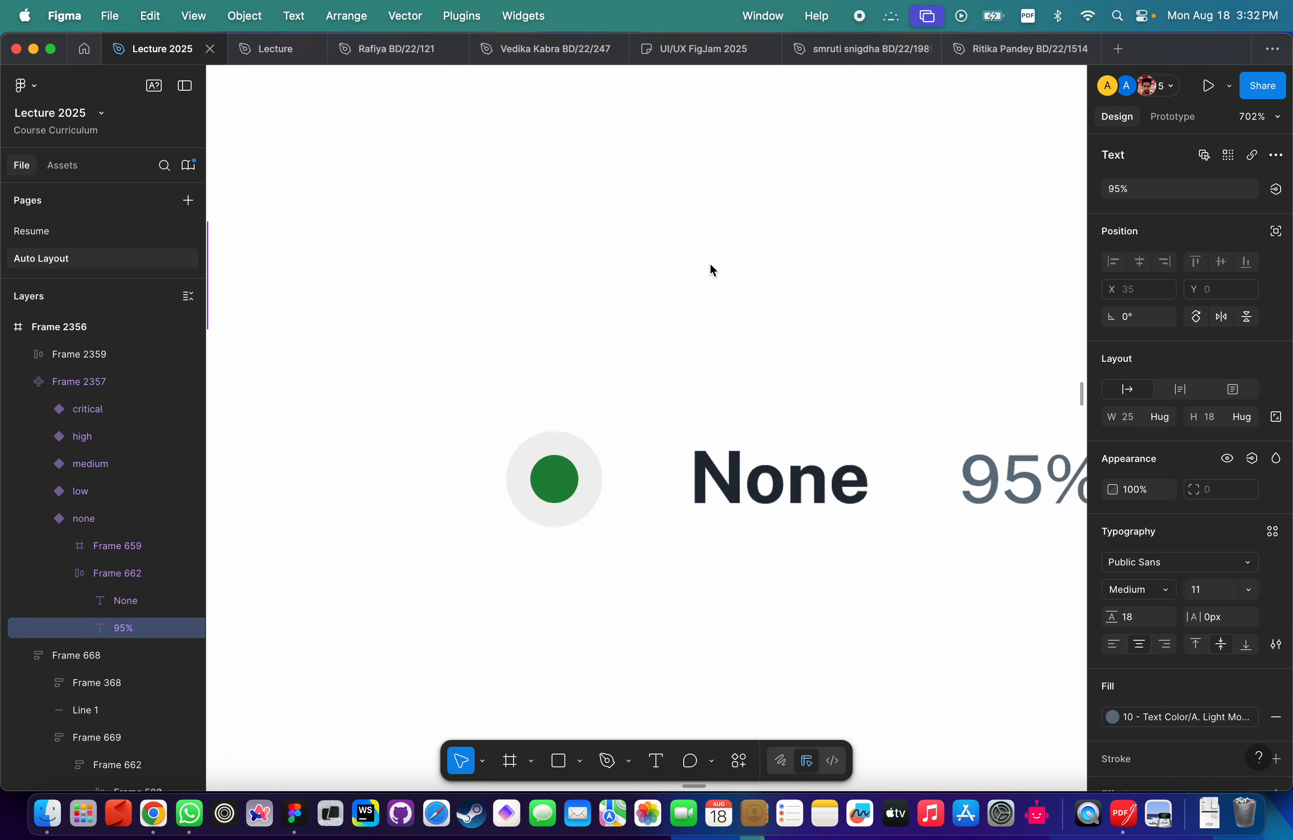
Set the horizontal gap between items in the rebuilt None row's auto layout frame to 8.
{"action": "scroll", "coordinate": [711, 264], "scroll_direction": "down", "scroll_amount": 3}
{"action": "left_click", "coordinate": [575, 406]}
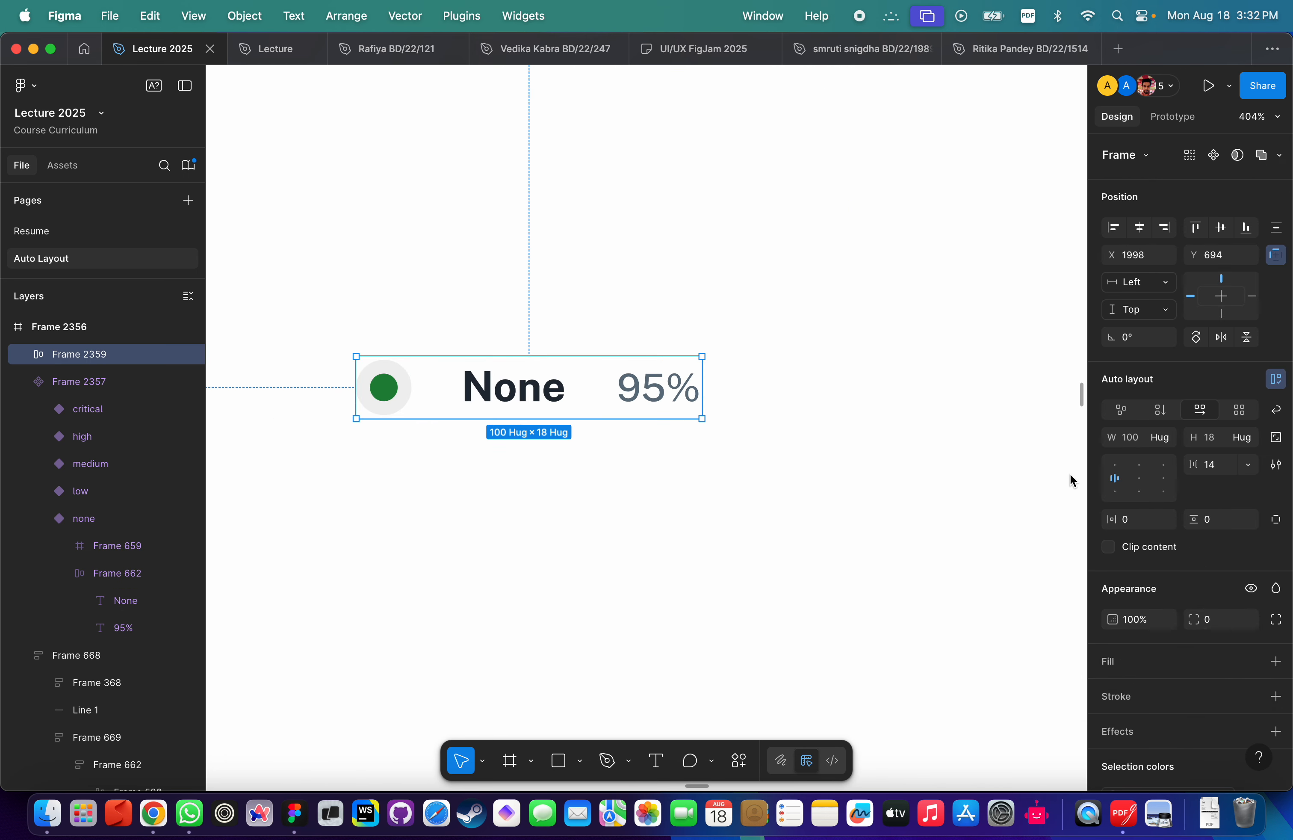
{"action": "left_click", "coordinate": [1213, 465]}
{"action": "type", "text": "8"}
{"action": "key", "text": "Return"}
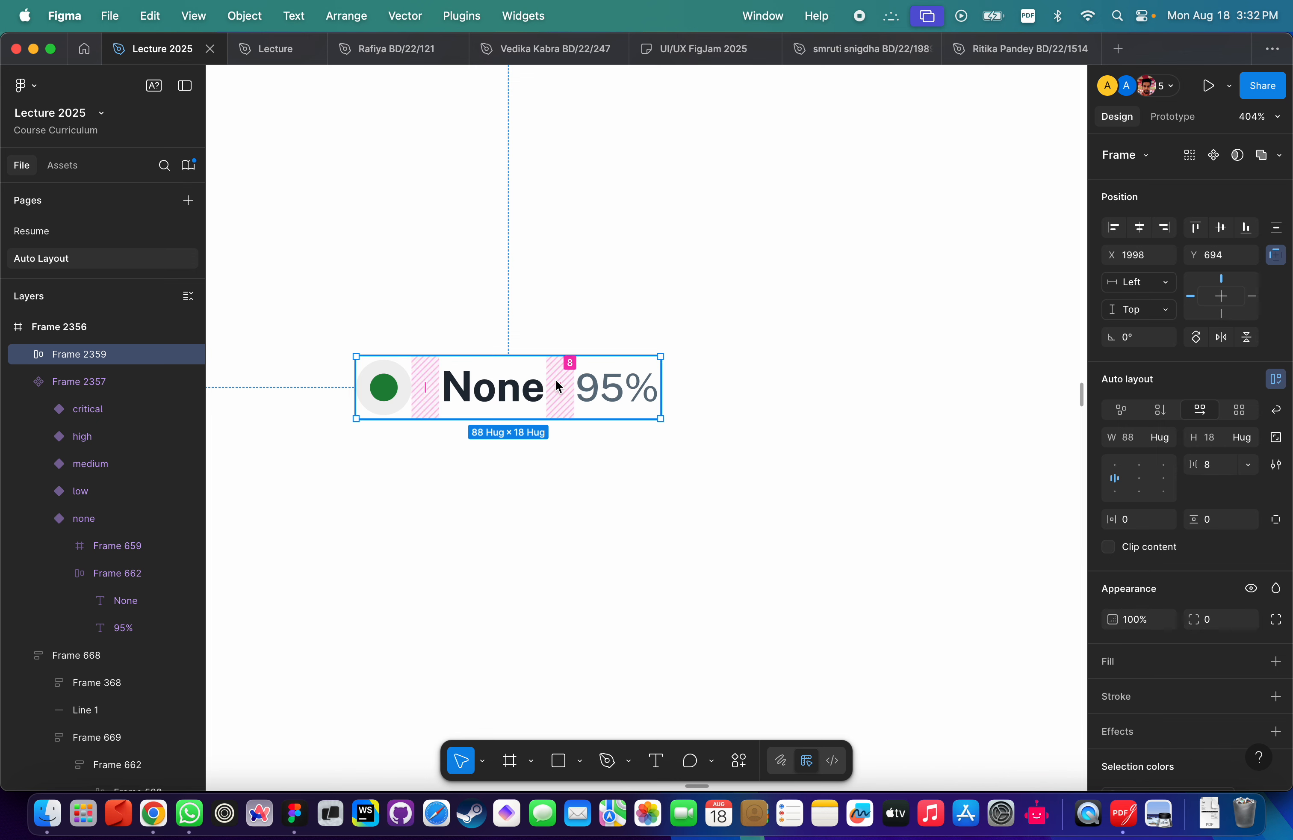
Wrap the None label and the 95% text of the rebuilt row in their own nested auto layout frame.
{"action": "scroll", "coordinate": [557, 381], "scroll_direction": "up", "scroll_amount": 2}
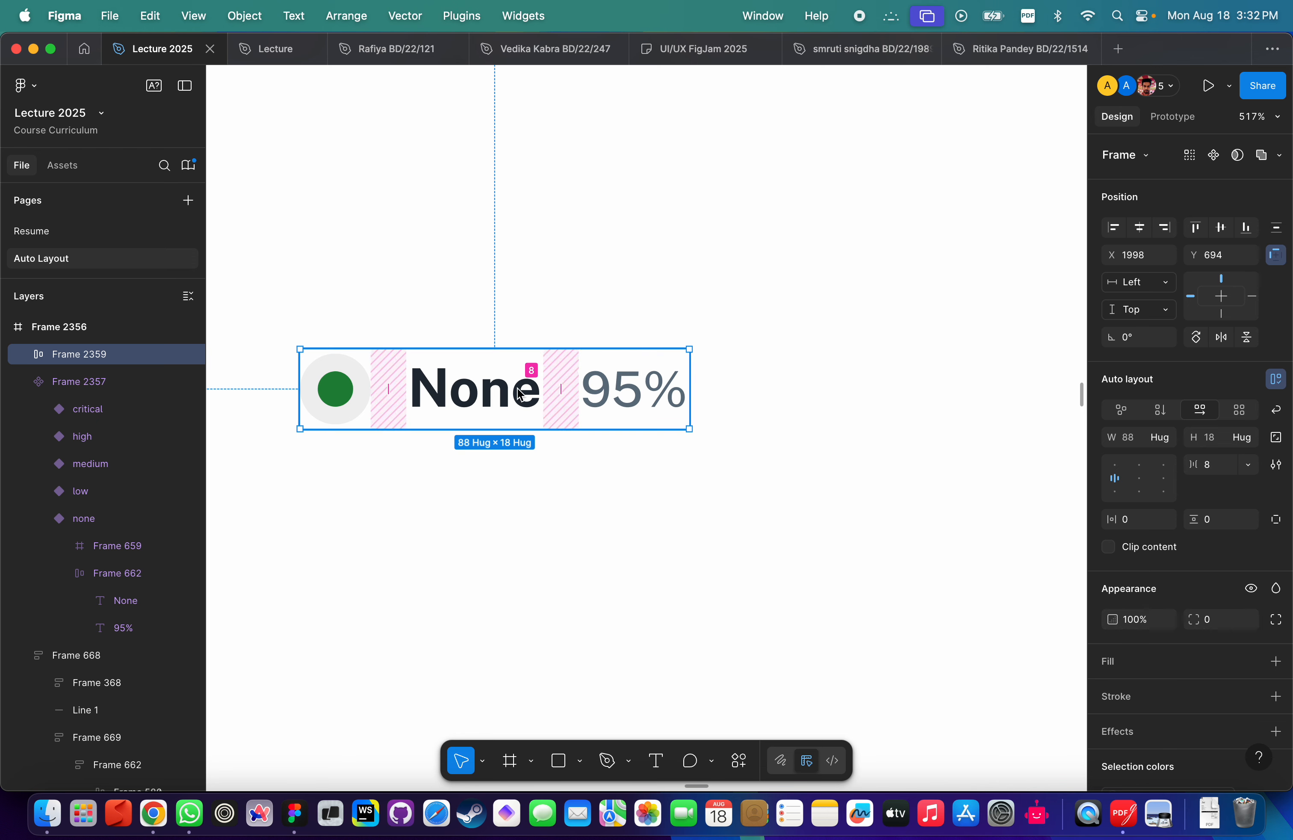
{"action": "scroll", "coordinate": [518, 391], "scroll_direction": "up", "scroll_amount": 2}
{"action": "scroll", "coordinate": [519, 389], "scroll_direction": "left", "scroll_amount": 2}
{"action": "scroll", "coordinate": [518, 390], "scroll_direction": "down", "scroll_amount": 1}
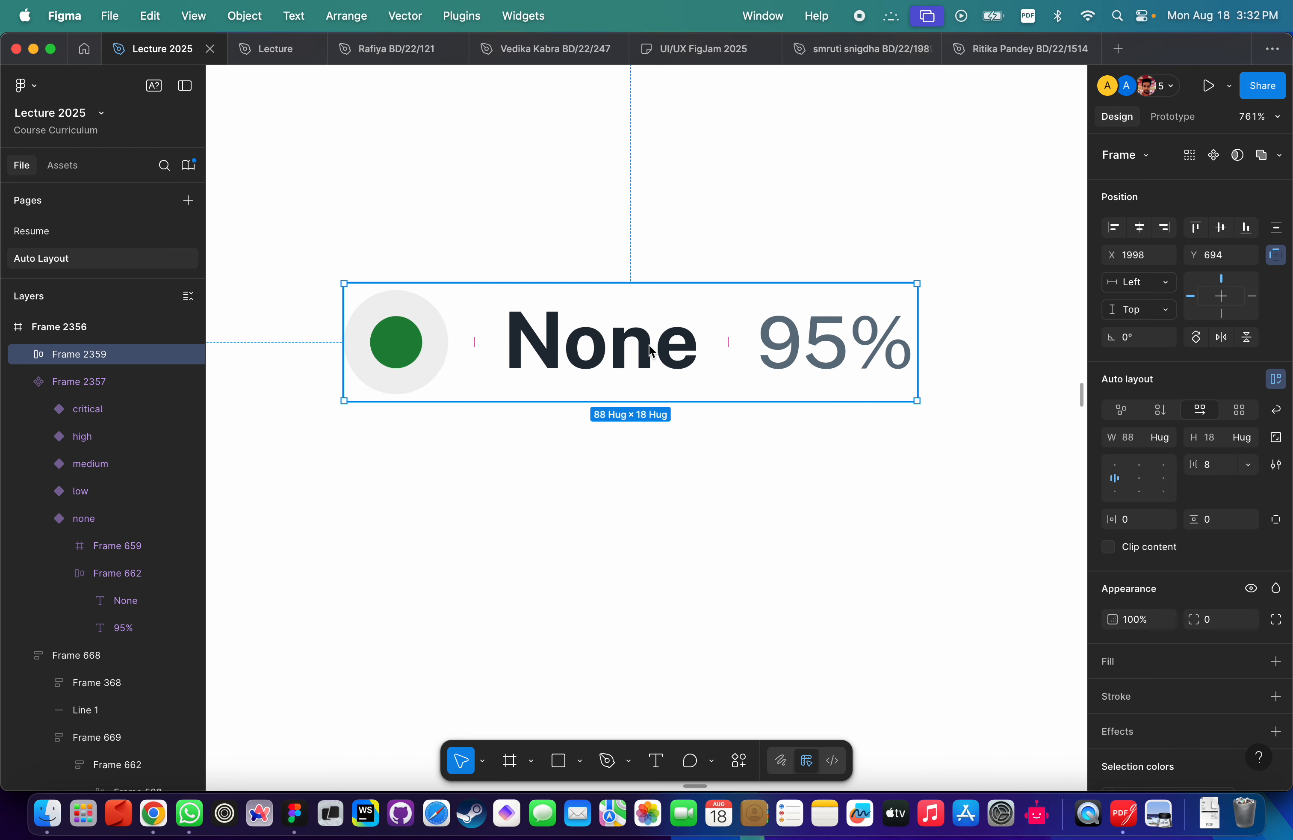
{"action": "left_click", "coordinate": [867, 341]}
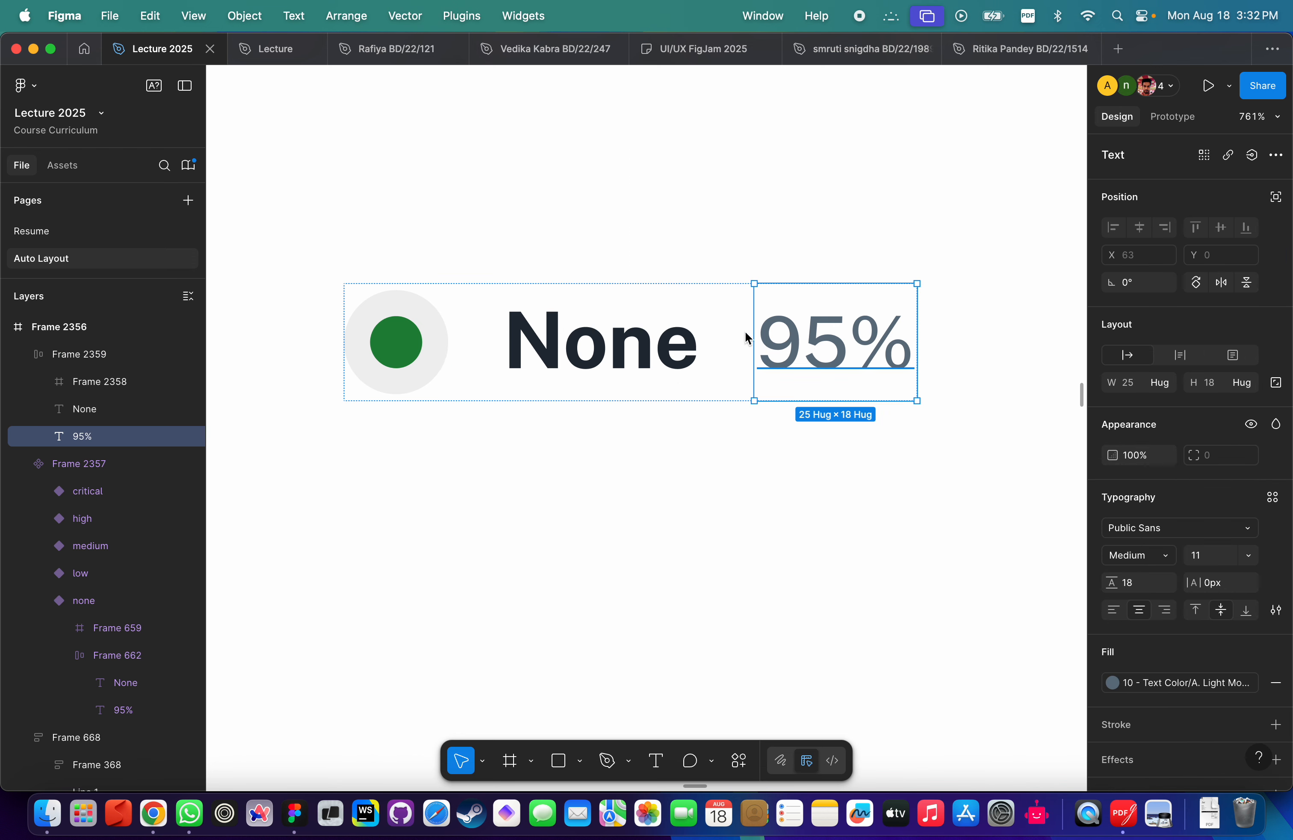
{"action": "left_click", "coordinate": [676, 341], "text": "shift"}
{"action": "key", "text": "shift+a"}
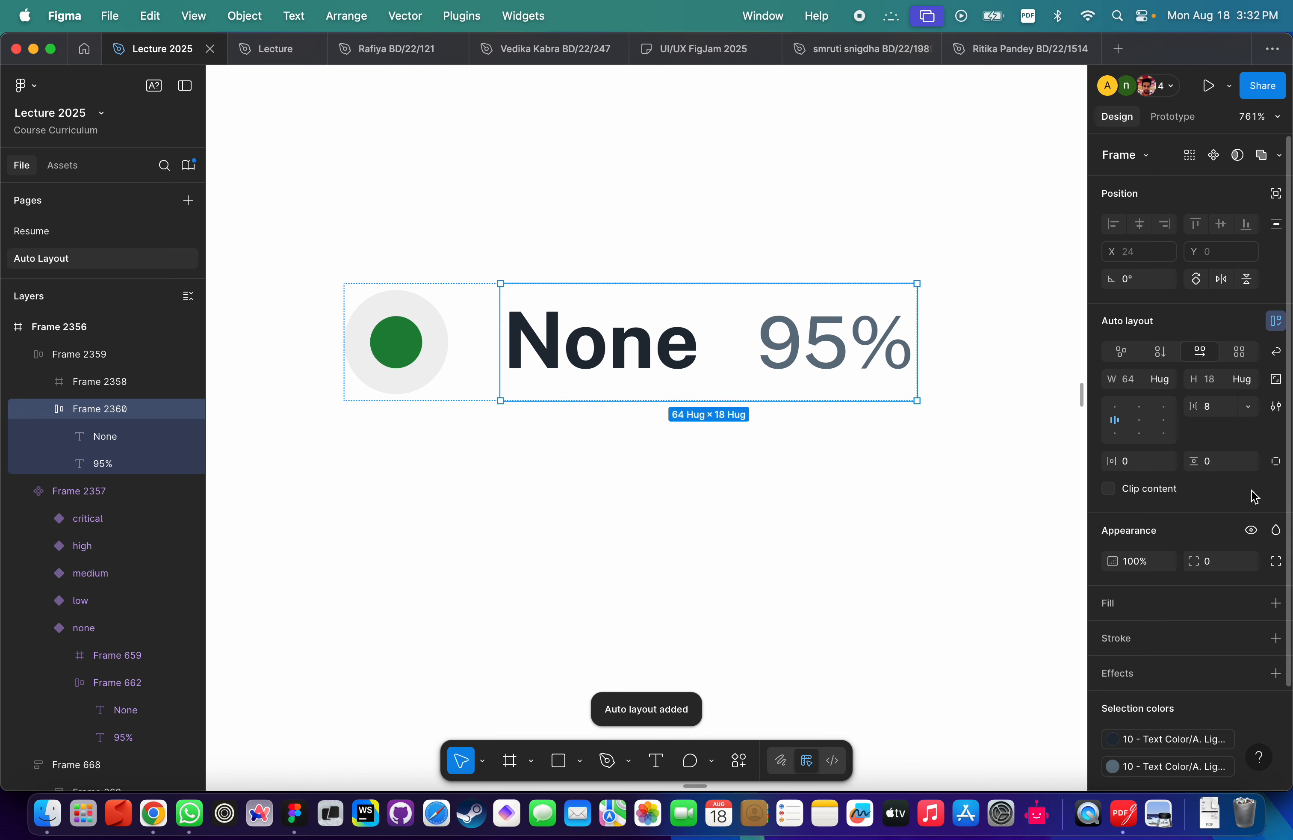
Set the gap between the None label and the 95% text in the nested frame to 4.
{"action": "left_click", "coordinate": [1223, 407]}
{"action": "type", "text": "4"}
{"action": "key", "text": "Return"}
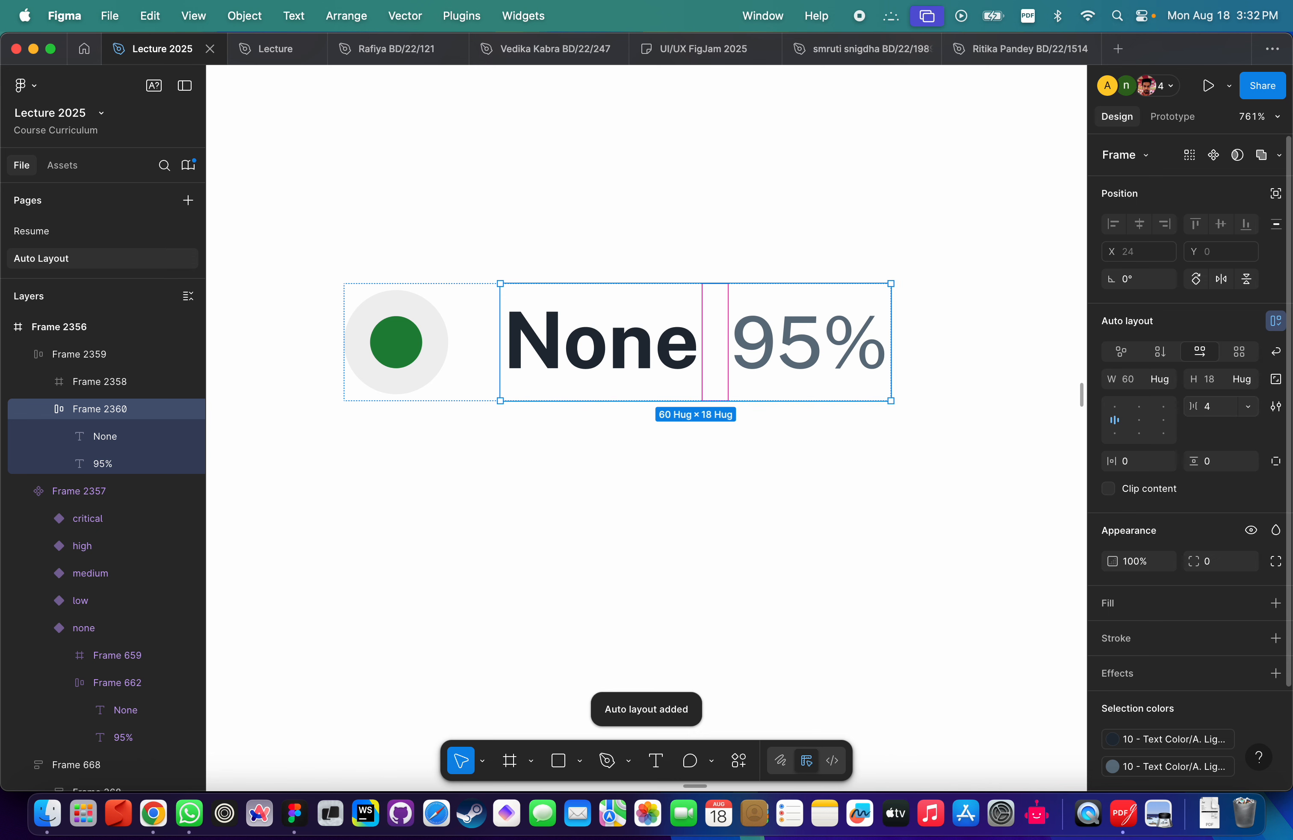
{"action": "scroll", "coordinate": [823, 439], "scroll_direction": "down", "scroll_amount": 10}
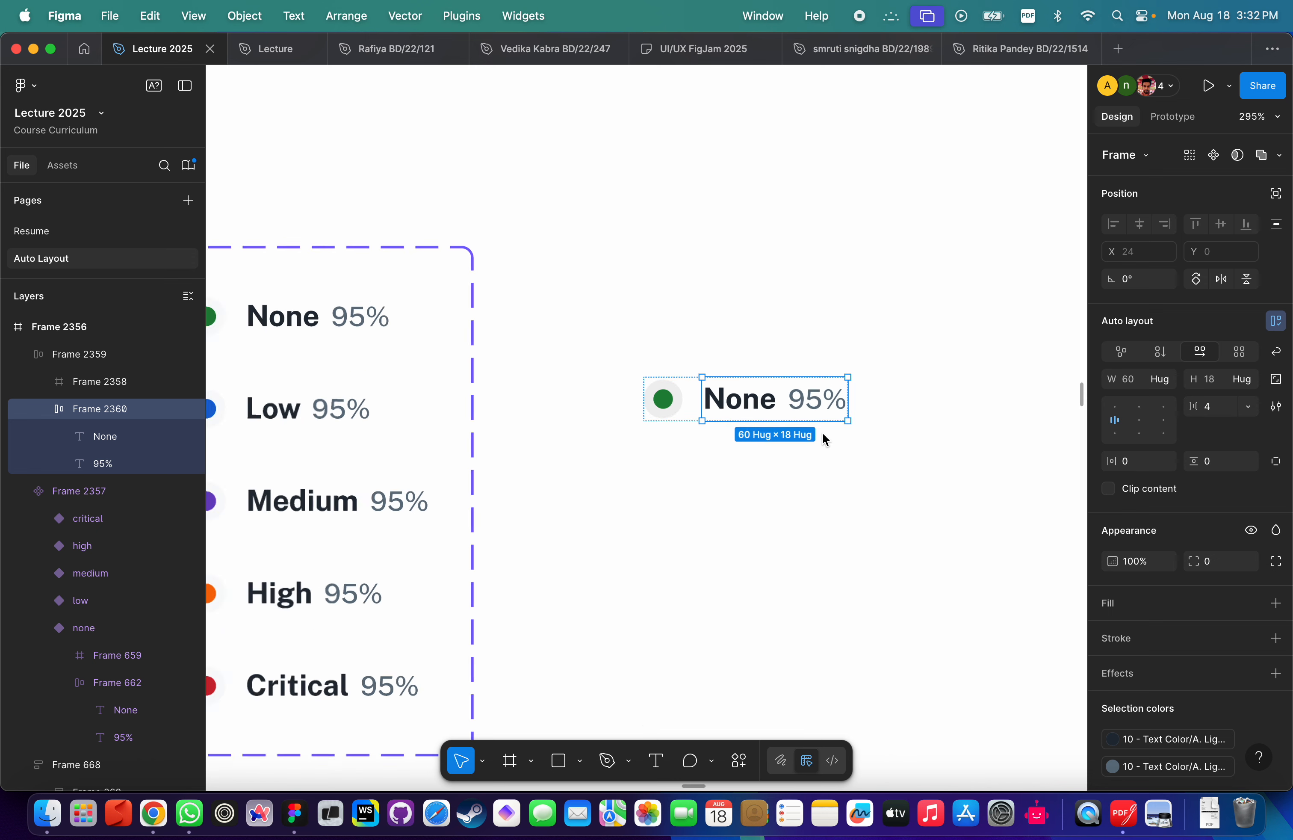
Test the row's auto layout by replacing the None label with the longer text "jsdhgfjsghdfgsdj", and undo the replacement.
{"action": "left_click", "coordinate": [755, 482]}
{"action": "left_click", "coordinate": [744, 410]}
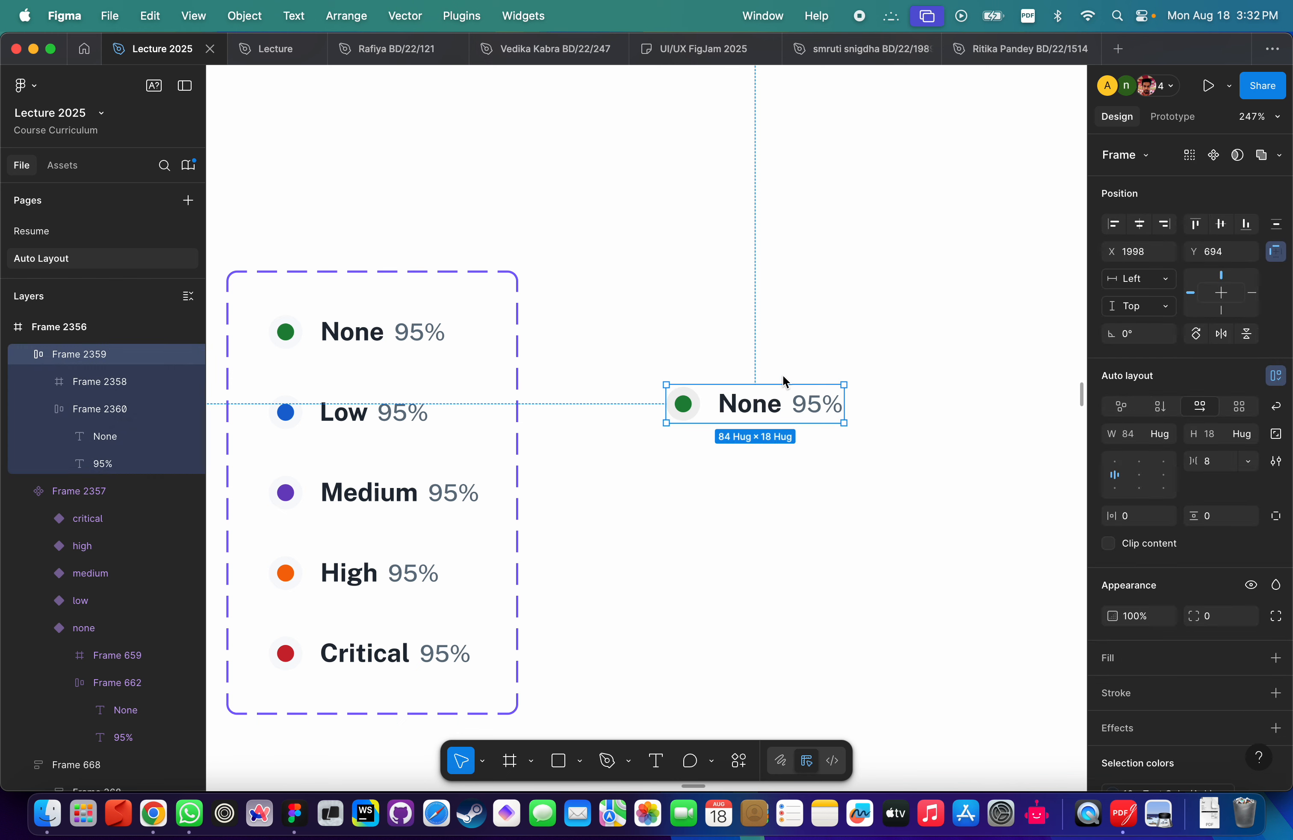
{"action": "scroll", "coordinate": [794, 416], "scroll_direction": "up", "scroll_amount": 3}
{"action": "scroll", "coordinate": [773, 396], "scroll_direction": "down", "scroll_amount": 4}
{"action": "scroll", "coordinate": [750, 406], "scroll_direction": "up", "scroll_amount": 3}
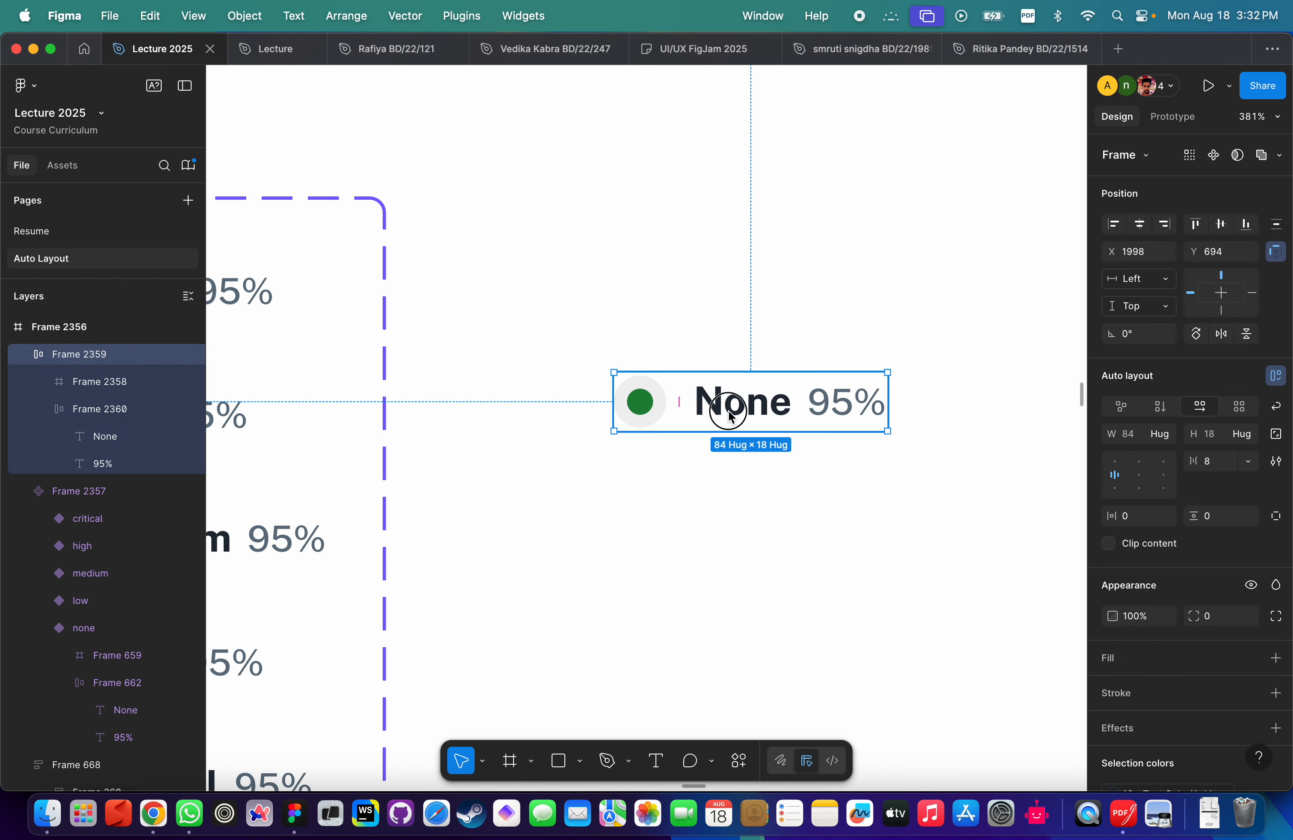
{"action": "double_click", "coordinate": [727, 410]}
{"action": "scroll", "coordinate": [730, 410], "scroll_direction": "up", "scroll_amount": 3}
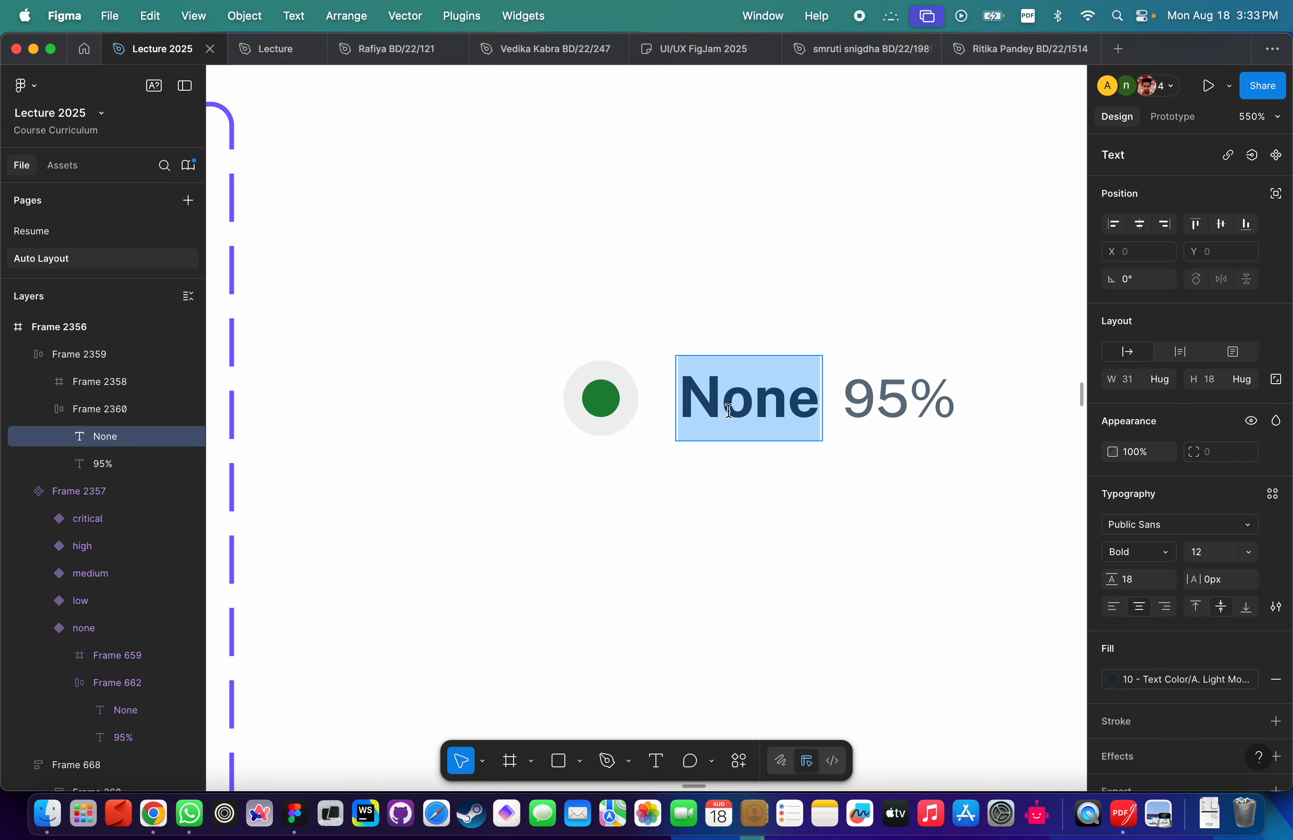
{"action": "type", "text": "jsdhgfjsghdfgsdj"}
{"action": "scroll", "coordinate": [573, 450], "scroll_direction": "down", "scroll_amount": 3}
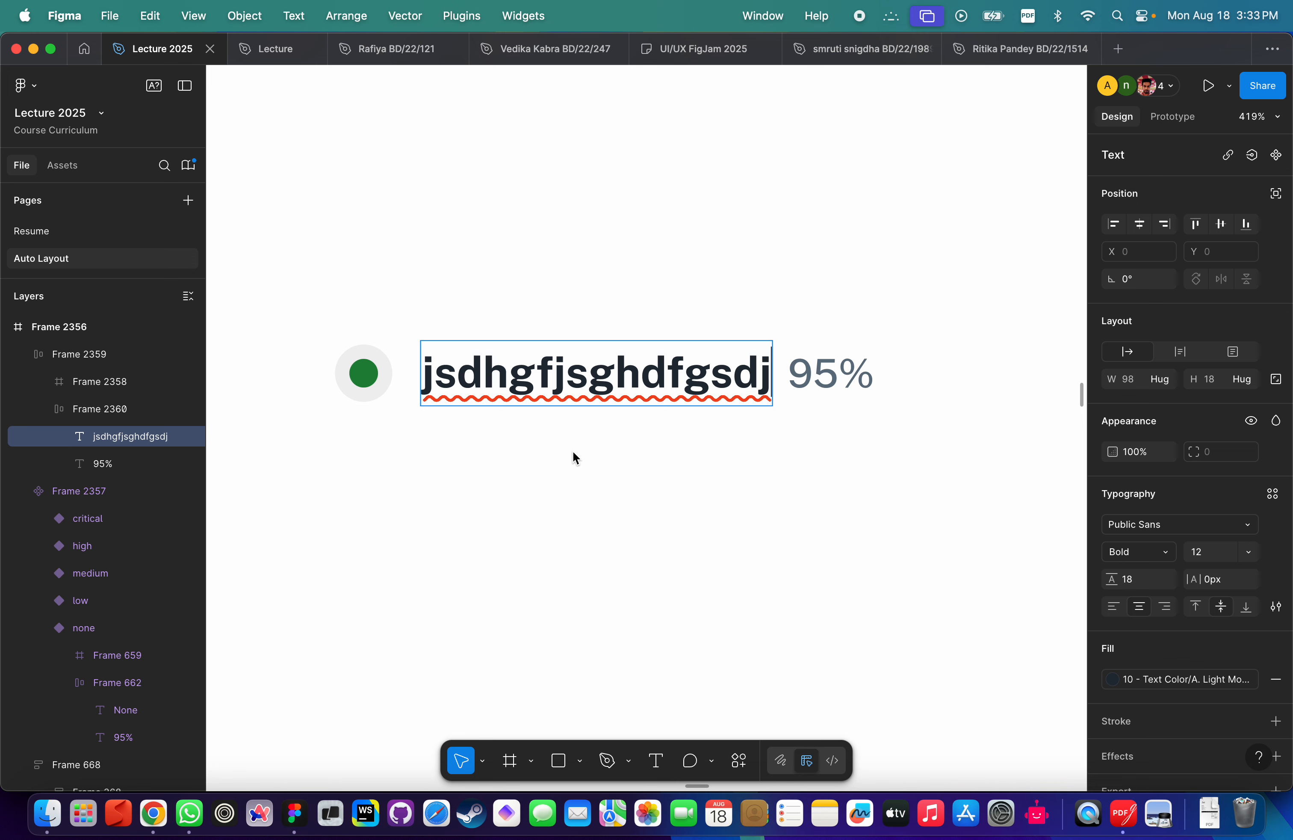
{"action": "key", "text": "super+z"}
{"action": "key", "text": "Escape"}
{"action": "left_click", "coordinate": [513, 491]}
{"action": "scroll", "coordinate": [513, 490], "scroll_direction": "left", "scroll_amount": 3}
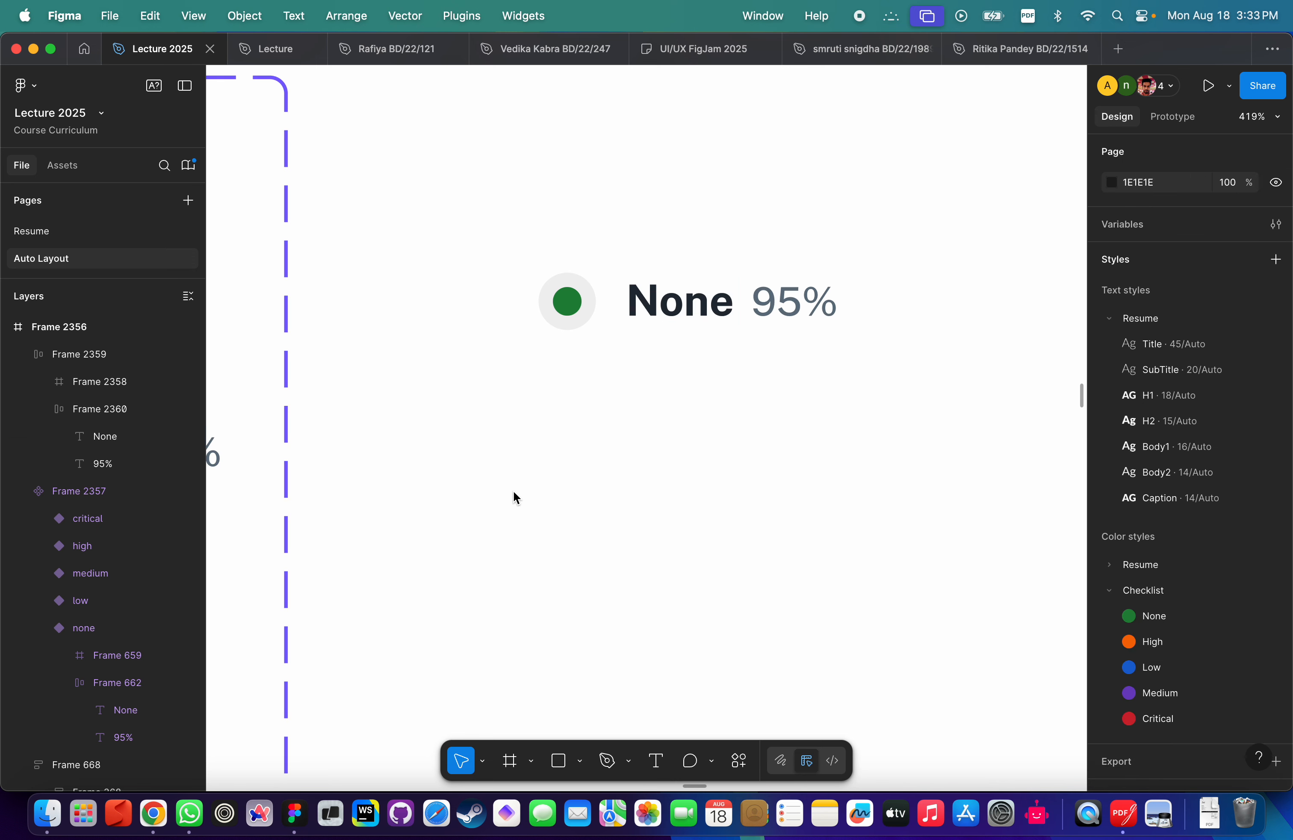
Move the rebuilt None row up and further from the severity variants, to about X 2046, Y 647.
{"action": "scroll", "coordinate": [601, 449], "scroll_direction": "down", "scroll_amount": 5}
{"action": "scroll", "coordinate": [672, 427], "scroll_direction": "left", "scroll_amount": 3}
{"action": "left_click", "coordinate": [716, 343]}
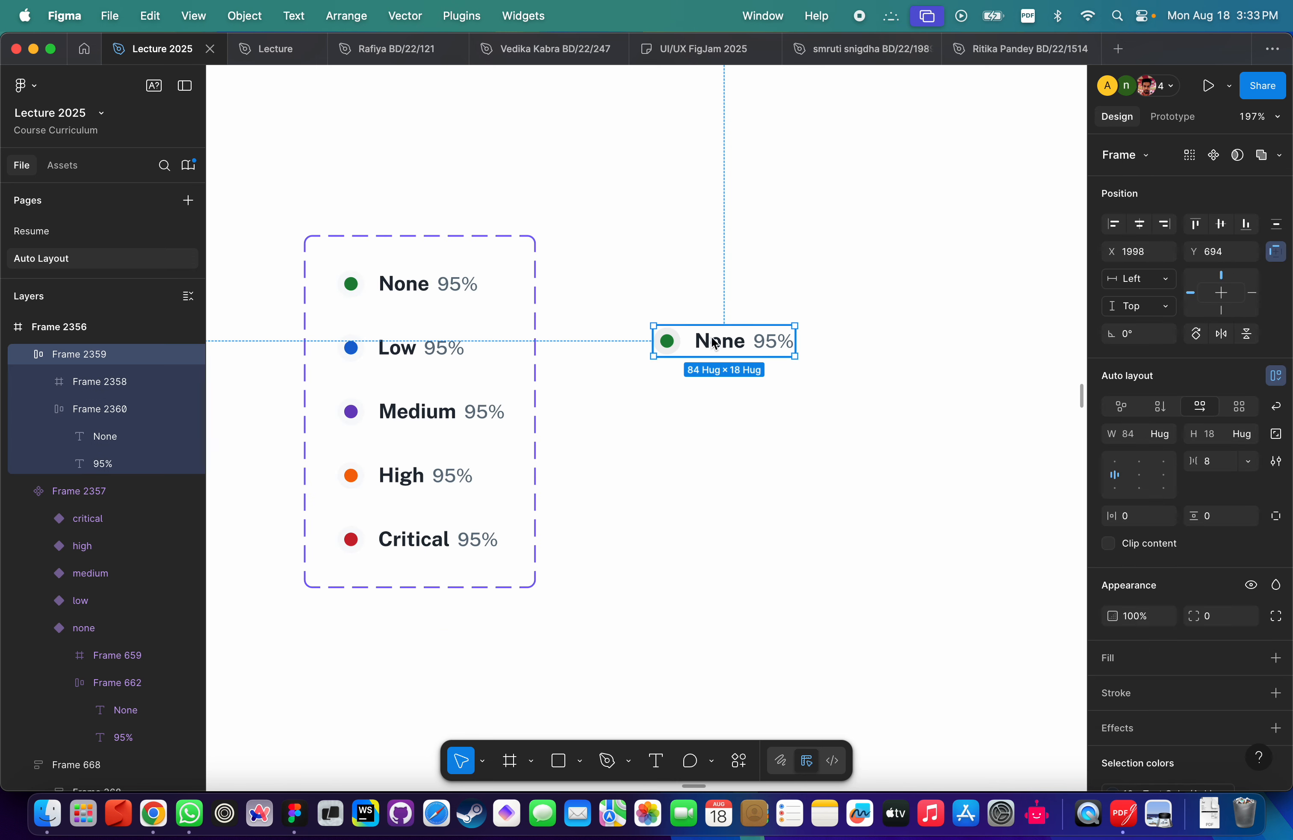
{"action": "left_click_drag", "start_coordinate": [742, 339], "coordinate": [799, 277]}
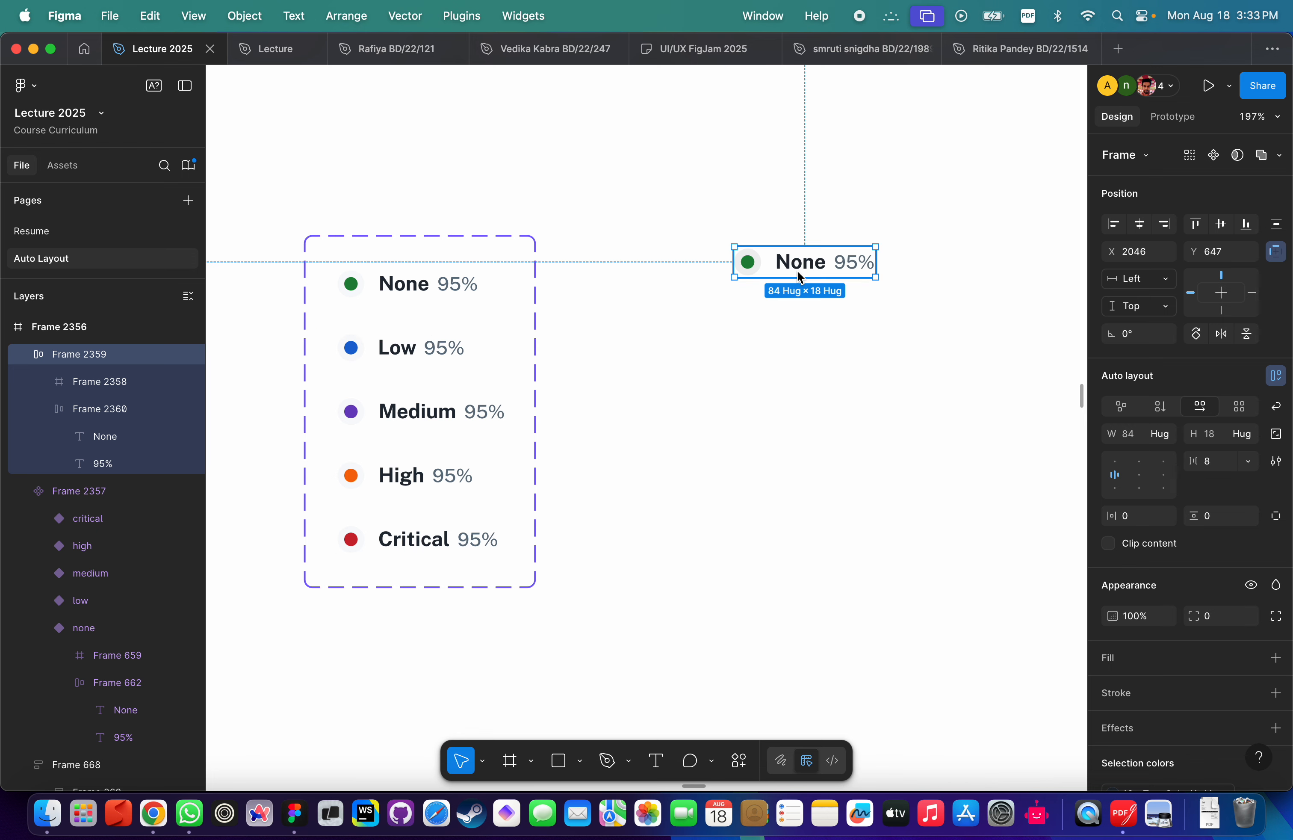
Examine how the severity rows are used under the Security, Revenue and Housekeeping bars of the Opening Checklist card.
{"action": "scroll", "coordinate": [799, 277], "scroll_direction": "down", "scroll_amount": 5}
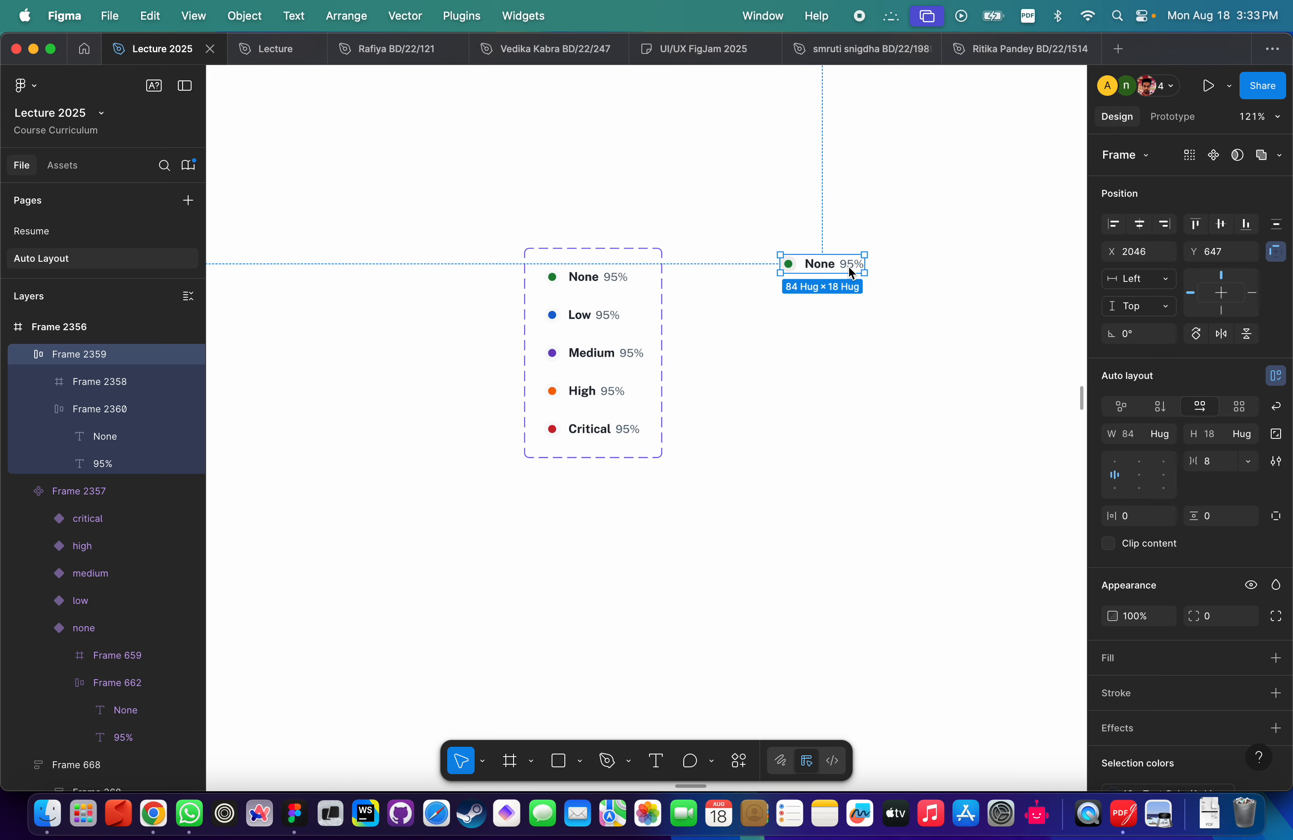
{"action": "scroll", "coordinate": [643, 357], "scroll_direction": "up", "scroll_amount": 4}
{"action": "scroll", "coordinate": [644, 357], "scroll_direction": "up", "scroll_amount": 5}
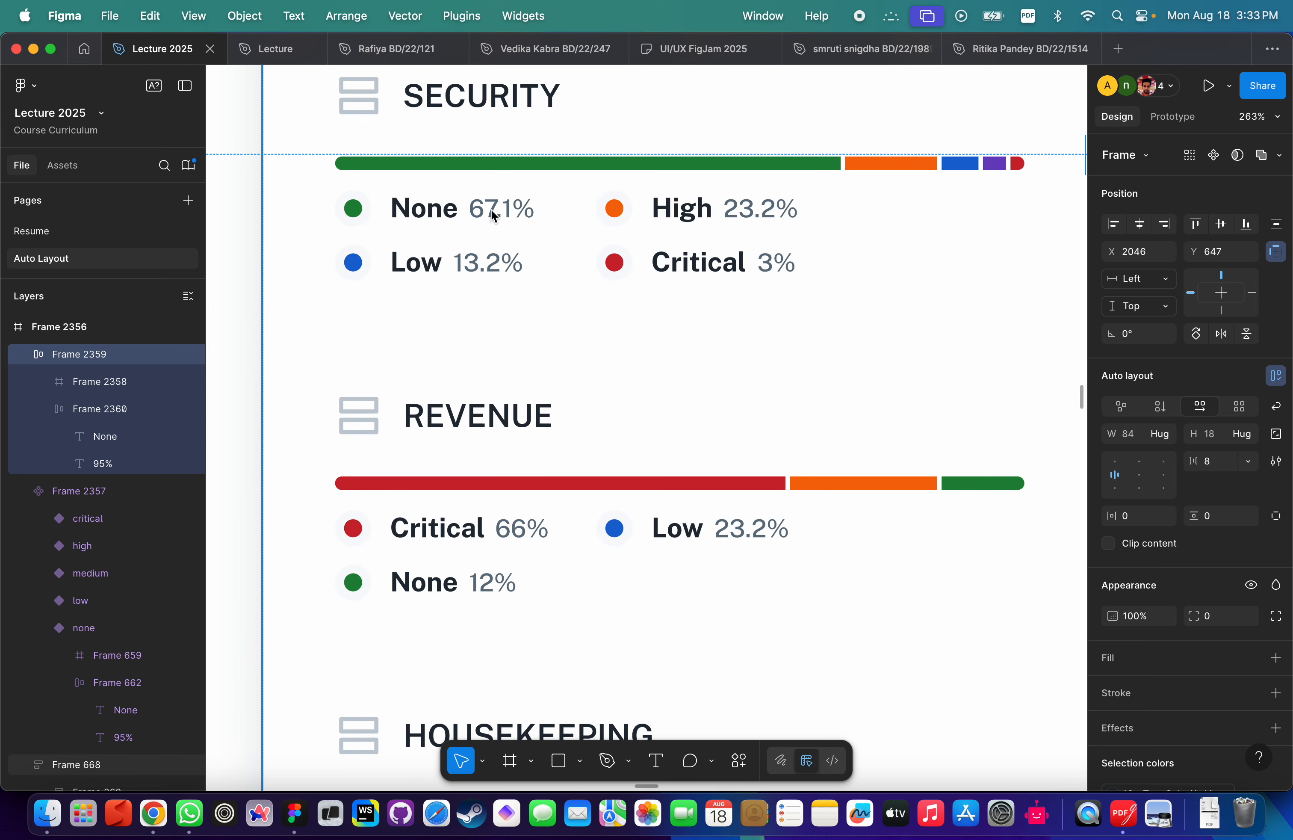
{"action": "scroll", "coordinate": [551, 410], "scroll_direction": "down", "scroll_amount": 5}
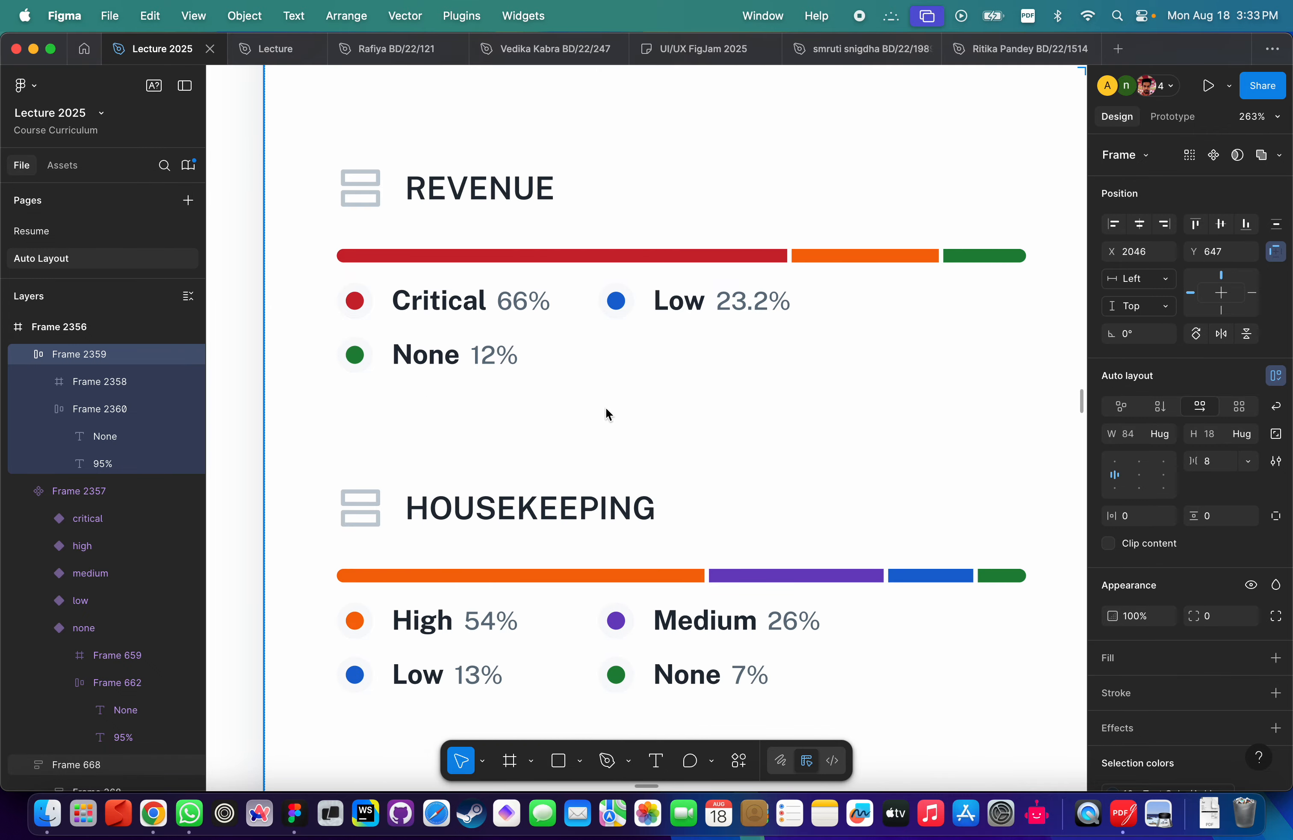
{"action": "scroll", "coordinate": [605, 407], "scroll_direction": "up", "scroll_amount": 10}
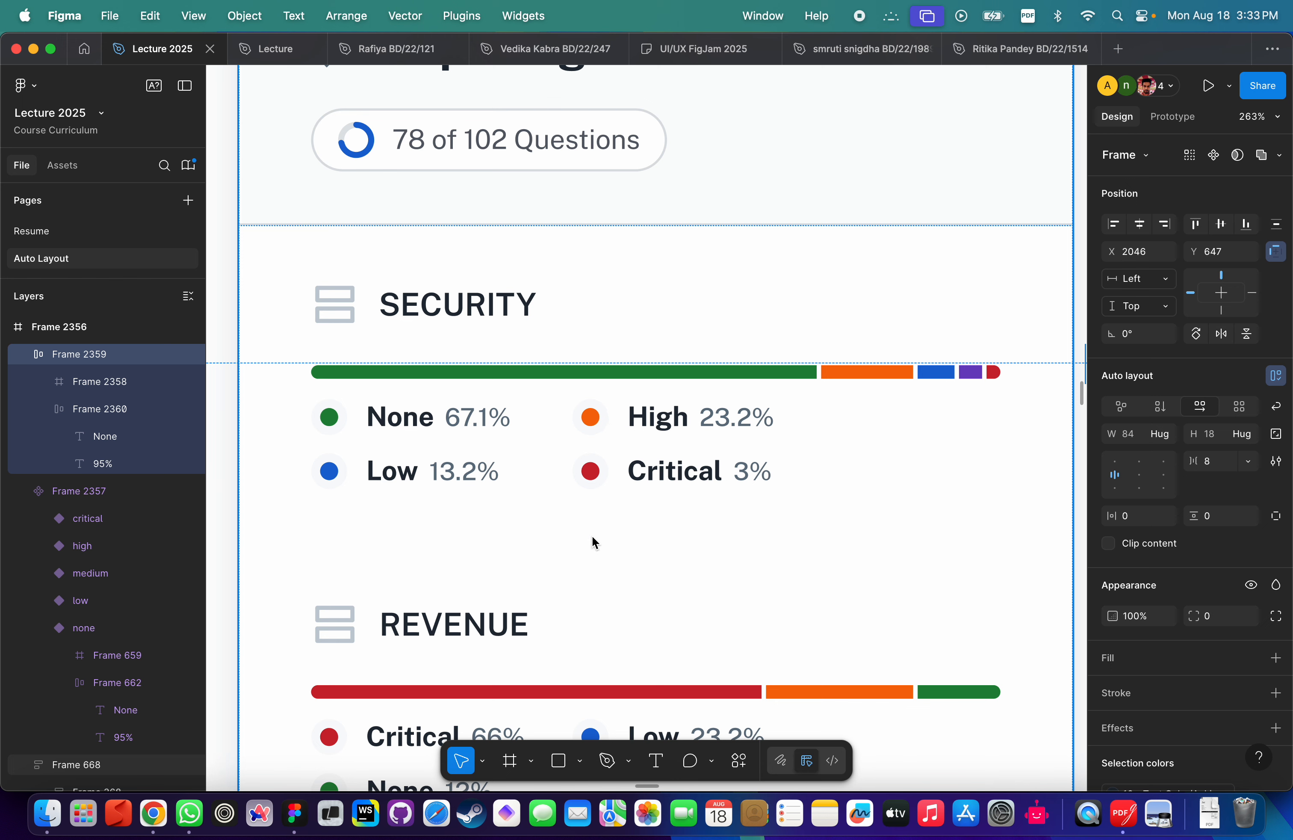
{"action": "scroll", "coordinate": [592, 536], "scroll_direction": "down", "scroll_amount": 3}
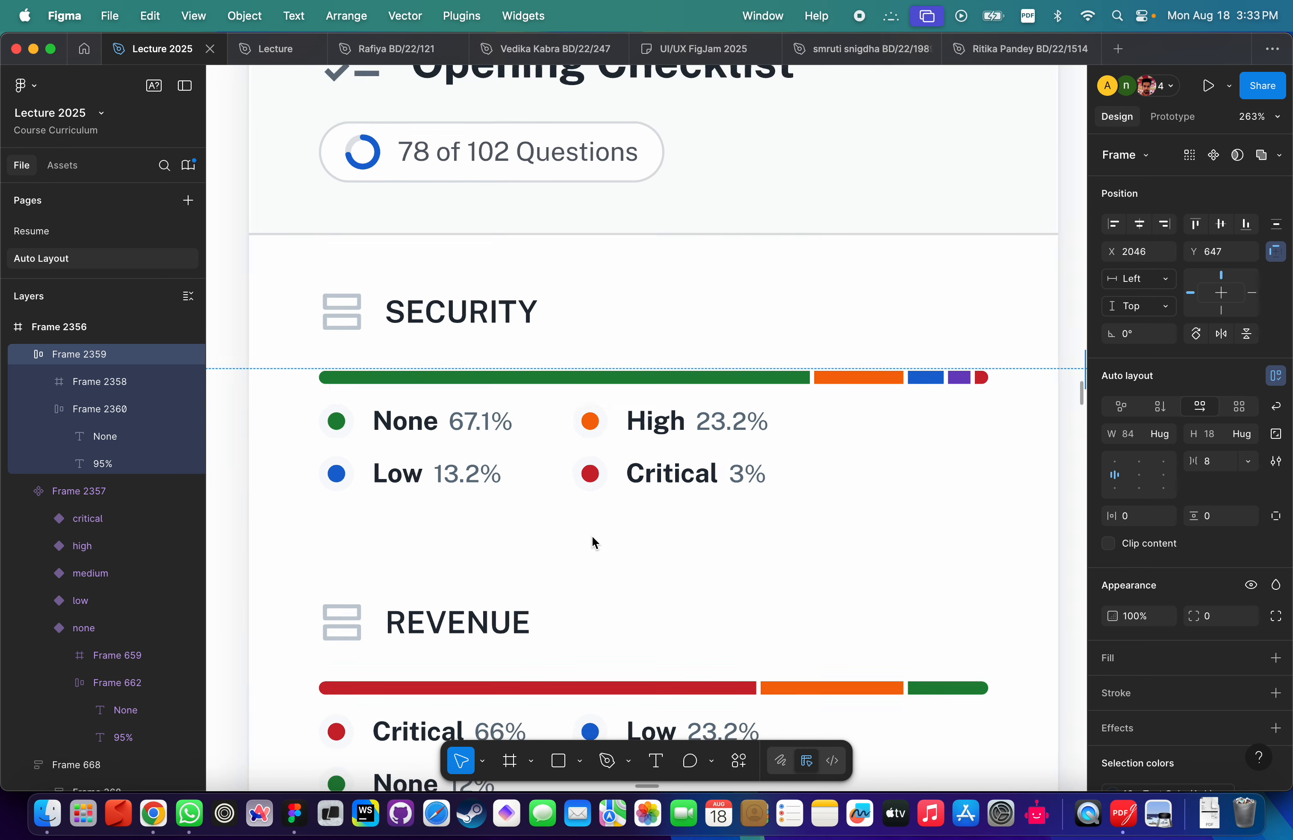
{"action": "scroll", "coordinate": [592, 536], "scroll_direction": "right", "scroll_amount": 10}
{"action": "scroll", "coordinate": [692, 517], "scroll_direction": "down", "scroll_amount": 3}
{"action": "scroll", "coordinate": [751, 503], "scroll_direction": "up", "scroll_amount": 5}
{"action": "scroll", "coordinate": [751, 503], "scroll_direction": "up", "scroll_amount": 3}
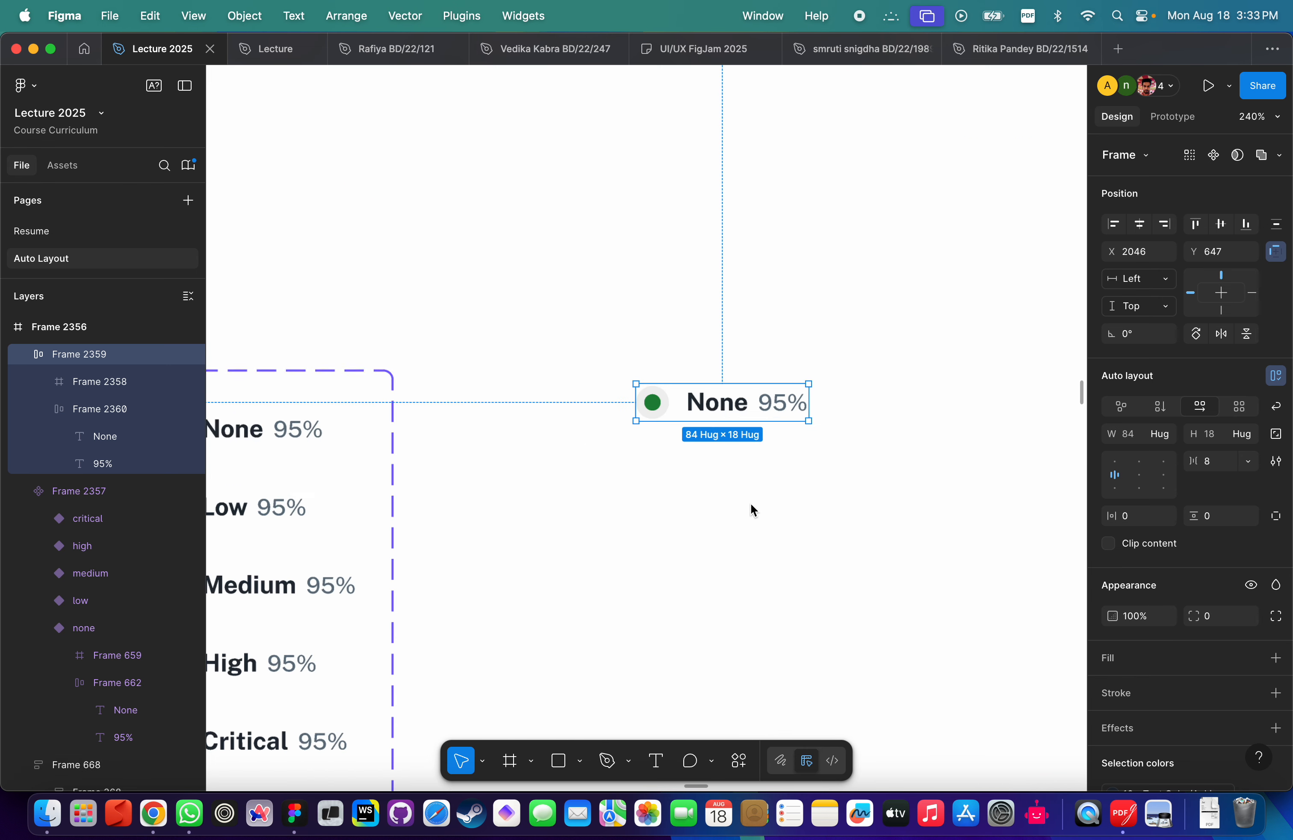
Turn the rebuilt None row frame into a component.
{"action": "scroll", "coordinate": [751, 507], "scroll_direction": "down", "scroll_amount": 3}
{"action": "key", "text": "Escape"}
{"action": "left_click", "coordinate": [676, 252]}
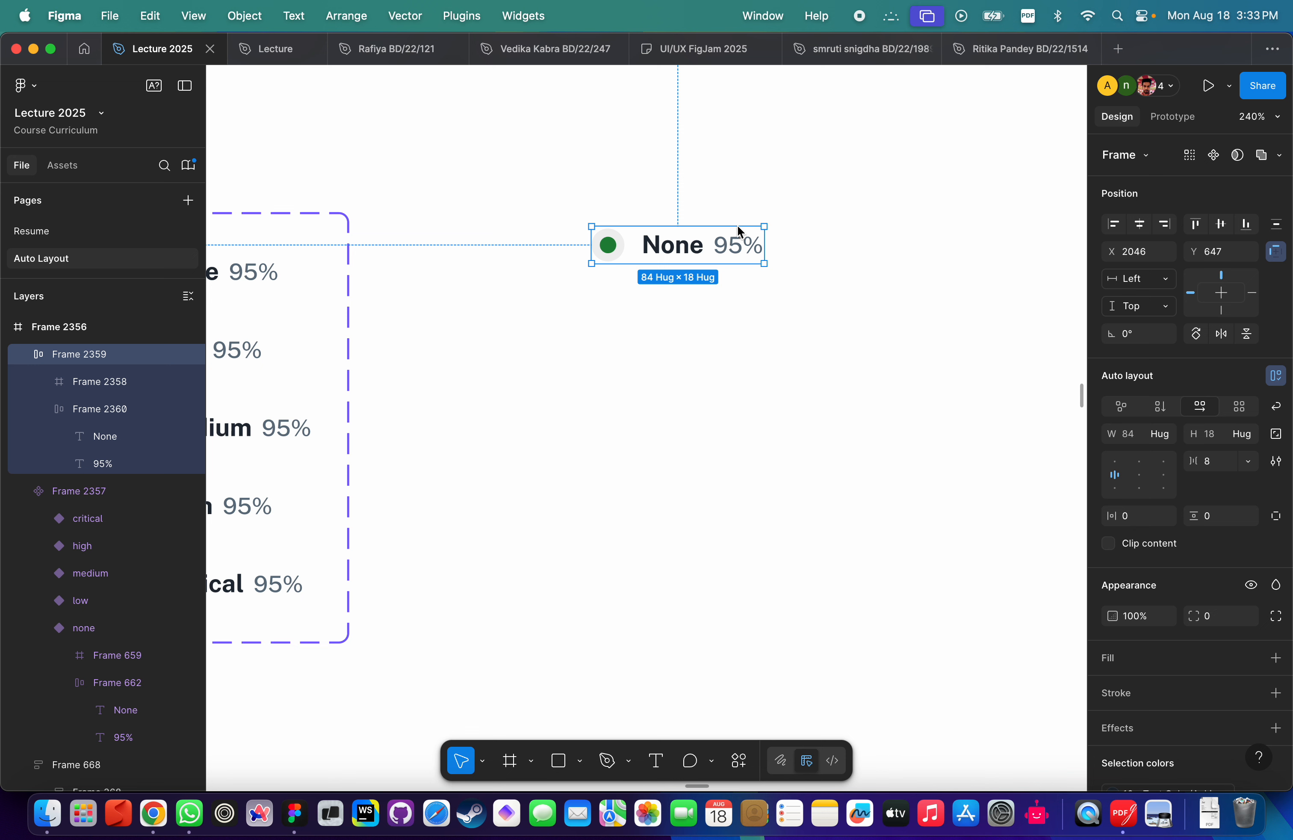
{"action": "left_click", "coordinate": [1216, 156]}
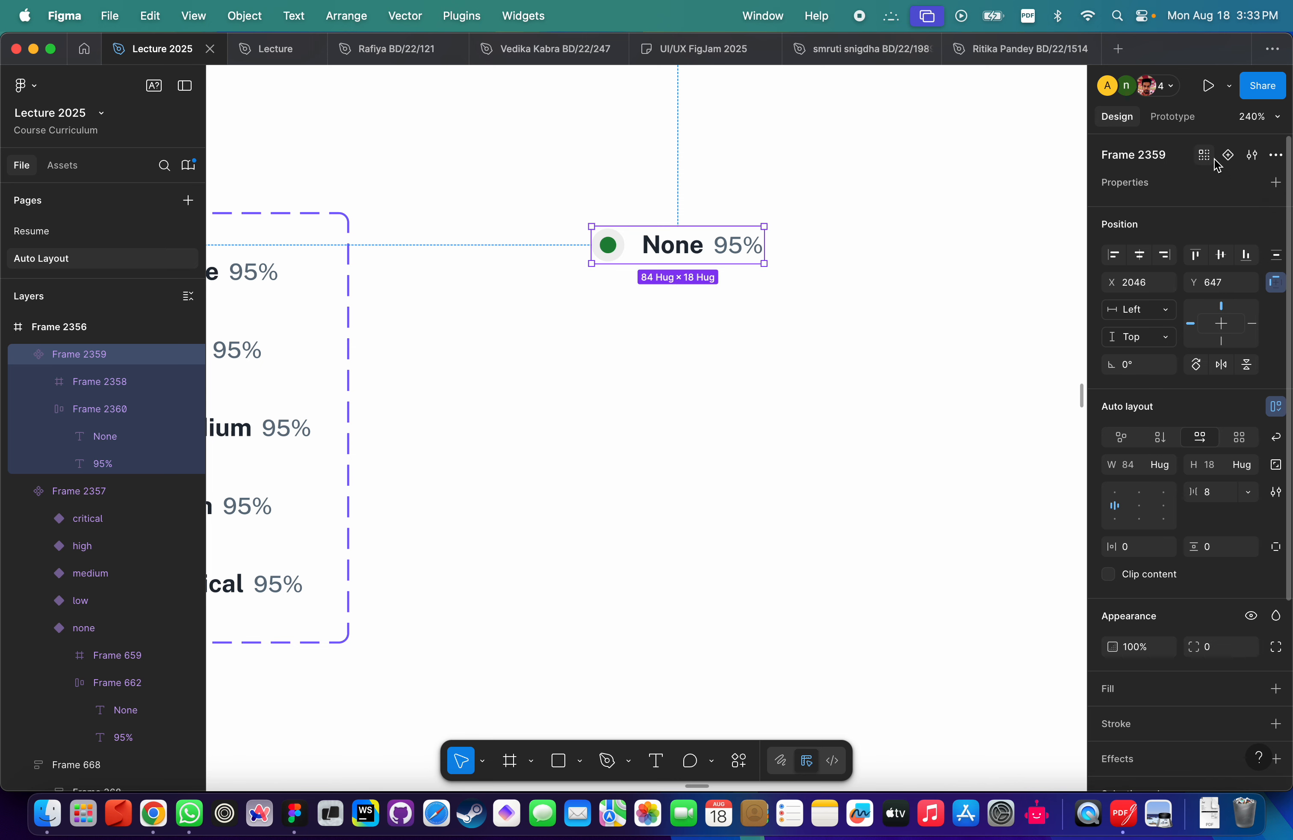
Duplicate the new None component directly below itself as an instance, at about Y 686.
{"action": "scroll", "coordinate": [723, 404], "scroll_direction": "down", "scroll_amount": 2}
{"action": "scroll", "coordinate": [724, 404], "scroll_direction": "left", "scroll_amount": 2}
{"action": "left_click", "coordinate": [751, 325]}
{"action": "left_click", "coordinate": [714, 199]}
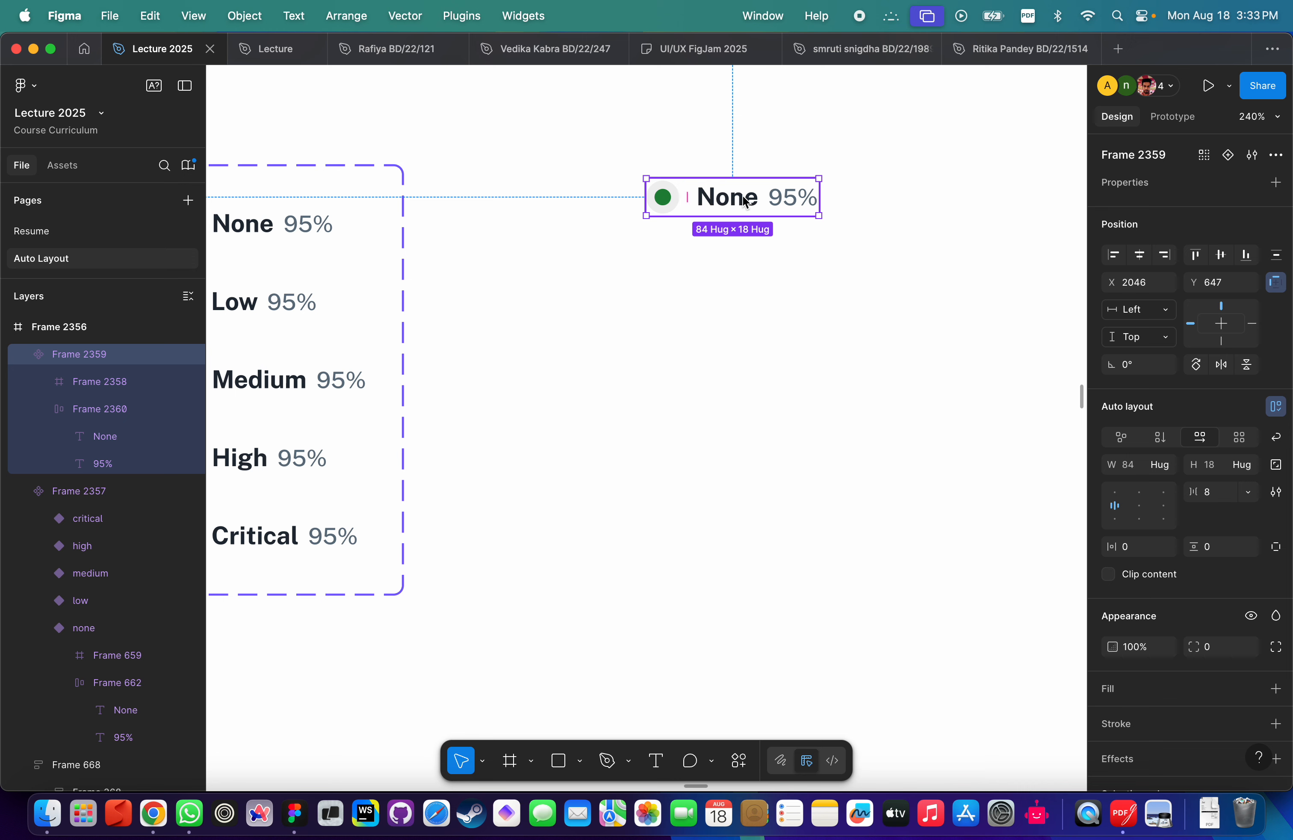
{"action": "left_click_drag", "start_coordinate": [746, 202], "coordinate": [742, 279]}
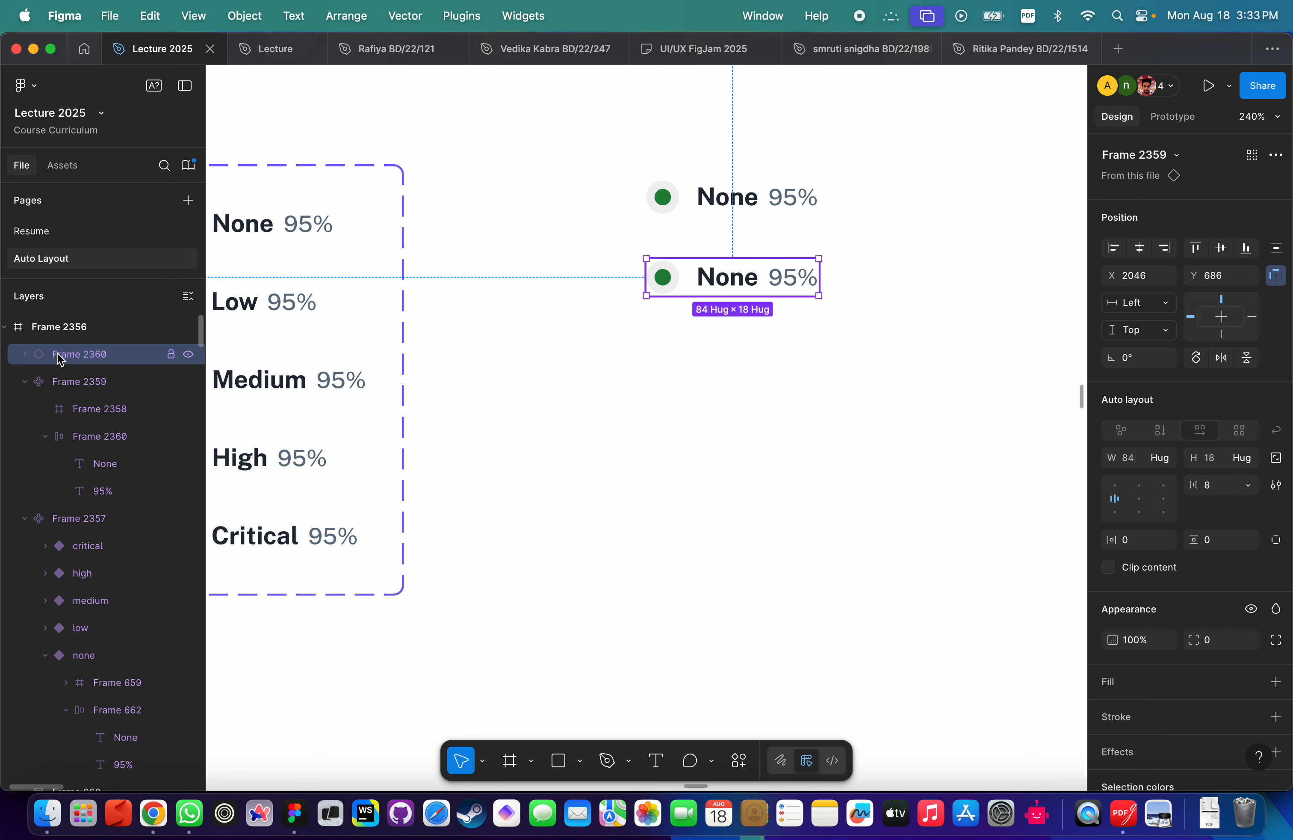
Compare the main None component with its instance, and go from the instance to its main component.
{"action": "left_click", "coordinate": [744, 202]}
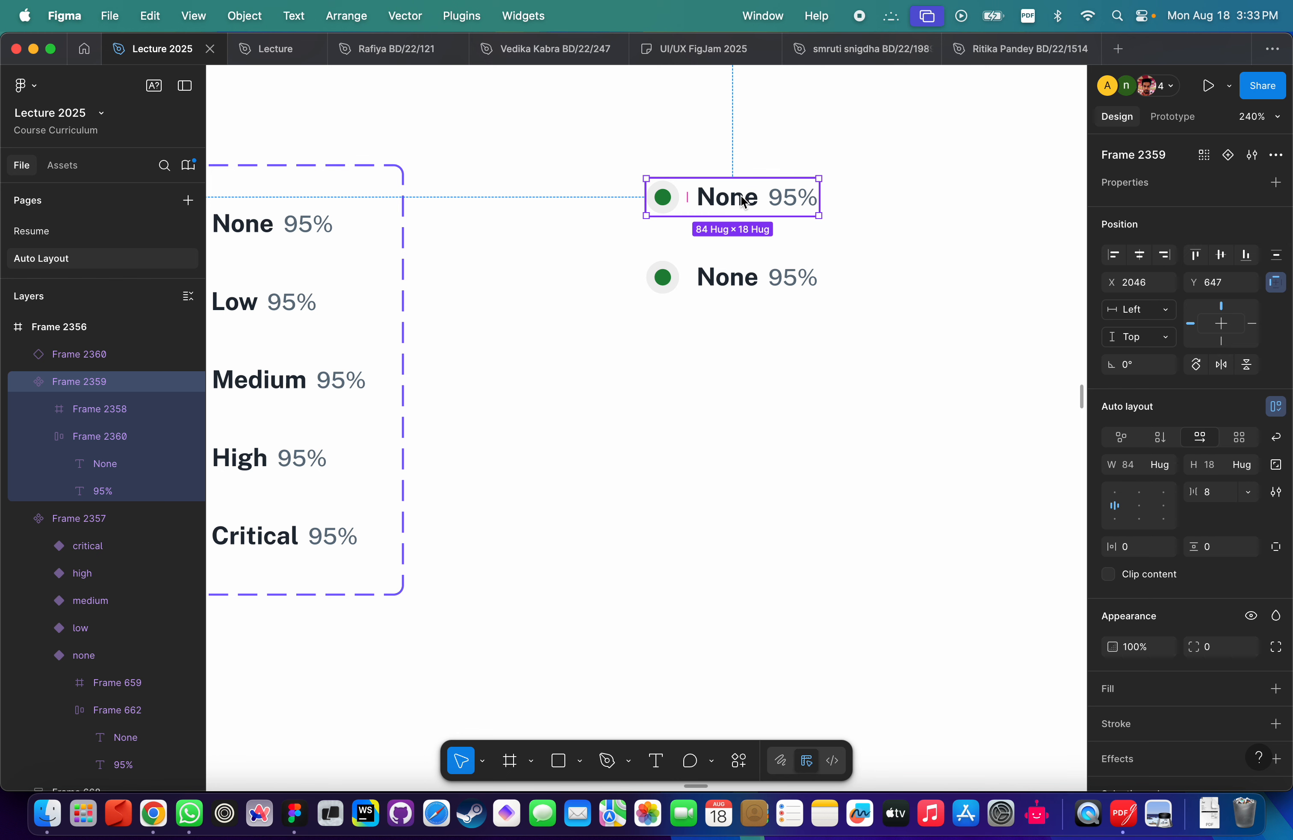
{"action": "left_click", "coordinate": [735, 398]}
{"action": "left_click", "coordinate": [721, 287]}
{"action": "right_click", "coordinate": [720, 284]}
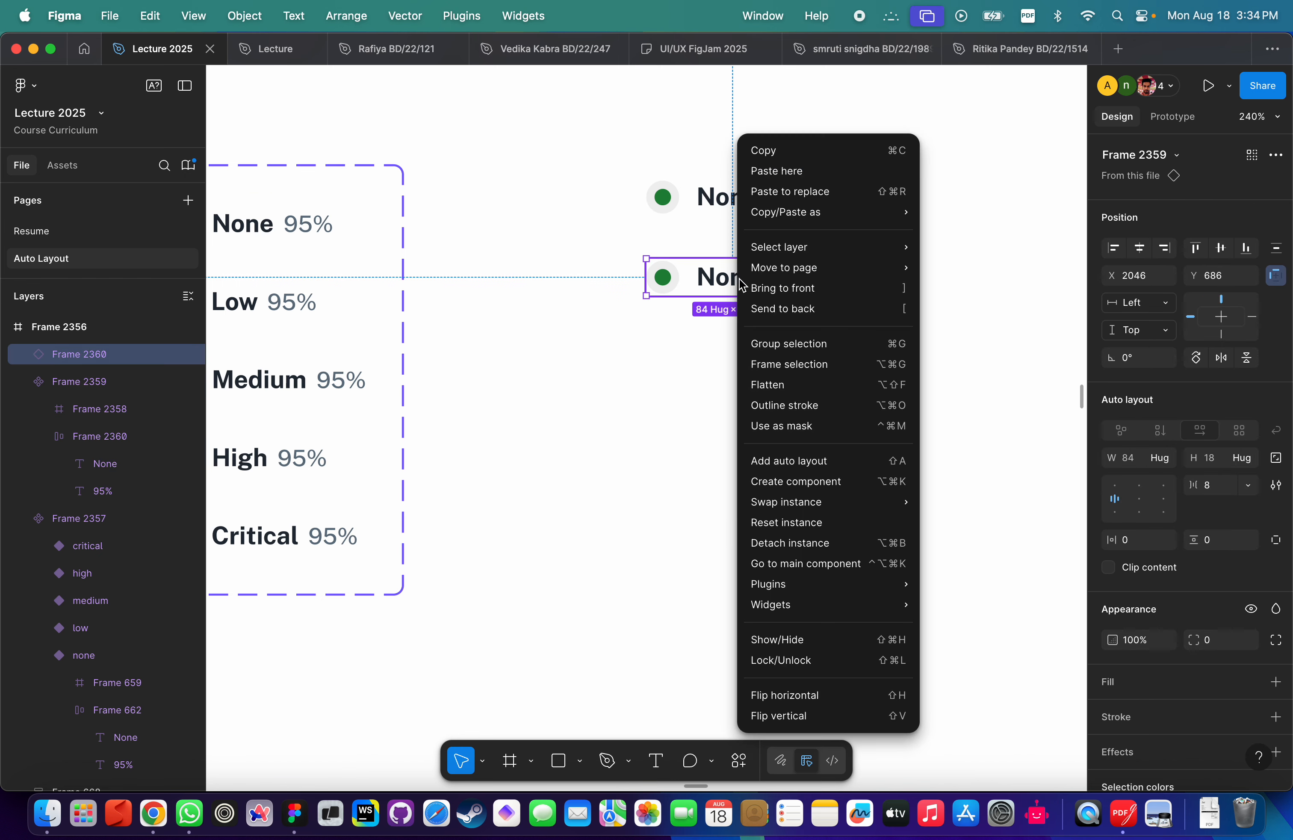
{"action": "left_click", "coordinate": [829, 564]}
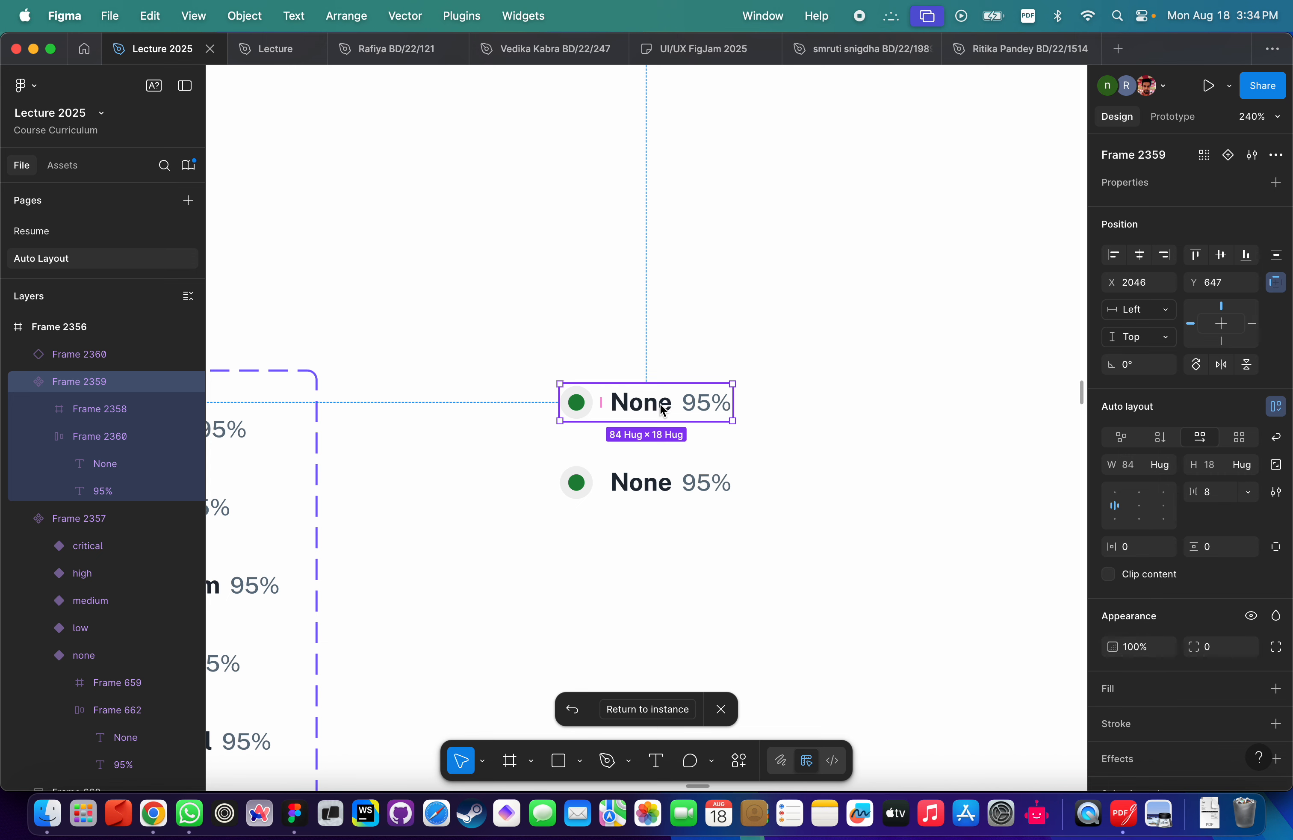
Change the None label in the main component to "kdshfs".
{"action": "scroll", "coordinate": [663, 410], "scroll_direction": "down", "scroll_amount": 3}
{"action": "scroll", "coordinate": [664, 410], "scroll_direction": "left", "scroll_amount": 3}
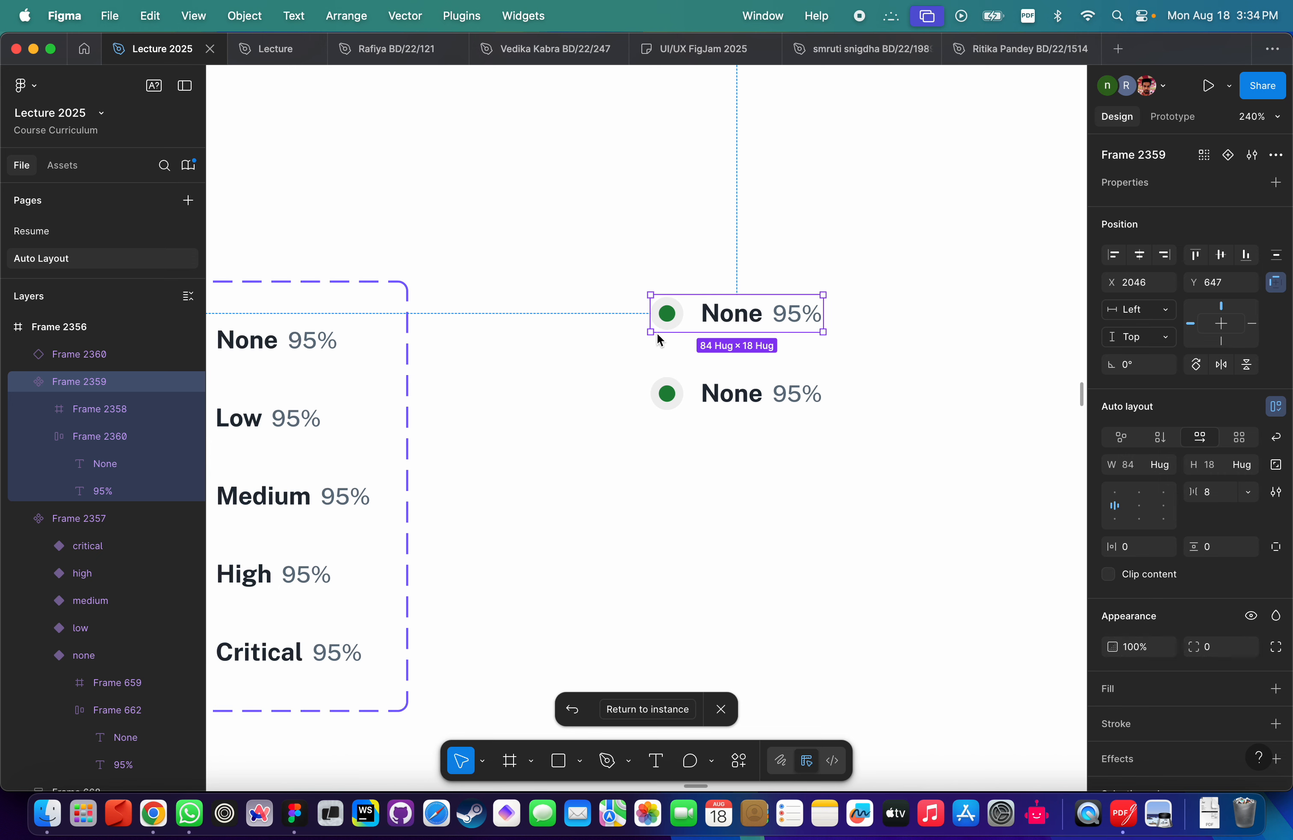
{"action": "left_click", "coordinate": [674, 319]}
{"action": "left_click", "coordinate": [706, 314]}
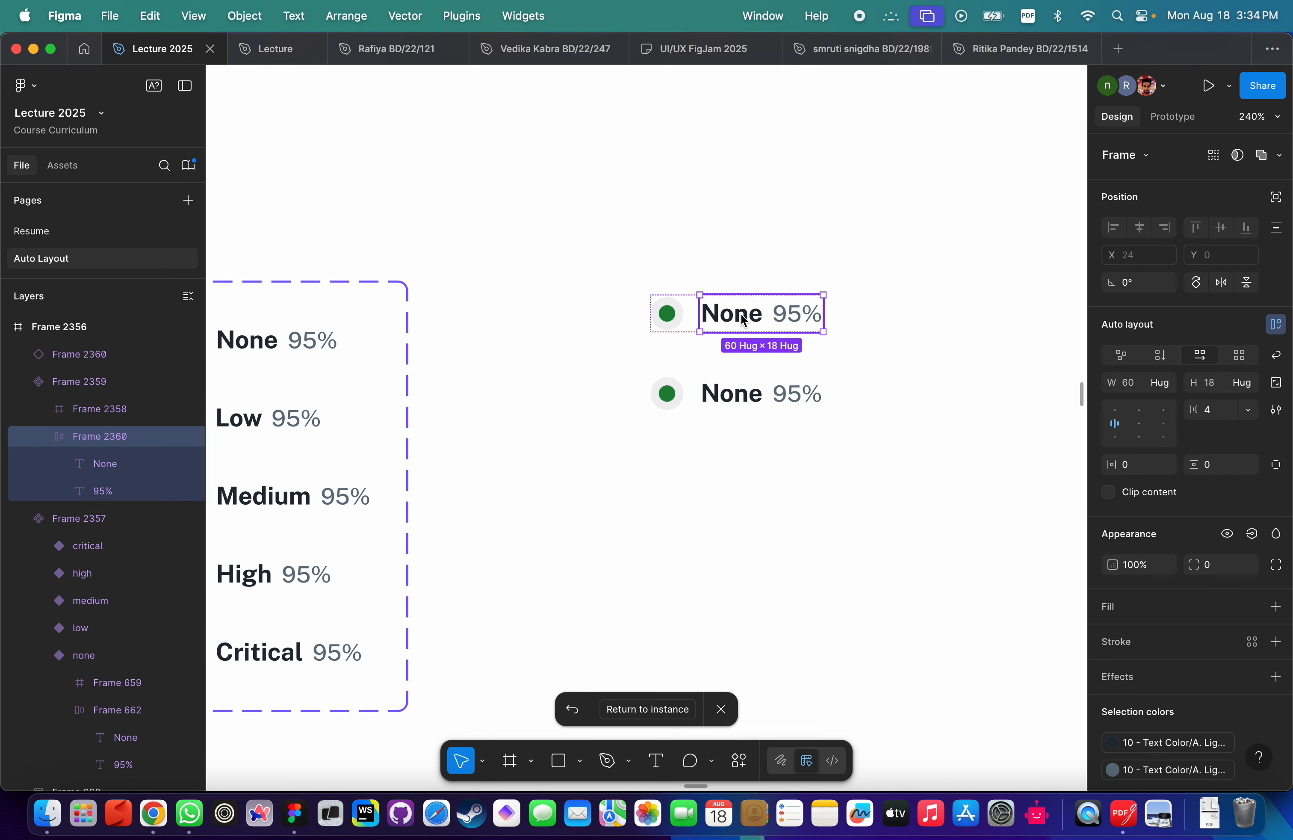
{"action": "double_click", "coordinate": [720, 314]}
{"action": "double_click", "coordinate": [739, 315]}
{"action": "double_click", "coordinate": [740, 315]}
{"action": "type", "text": "kdshfs"}
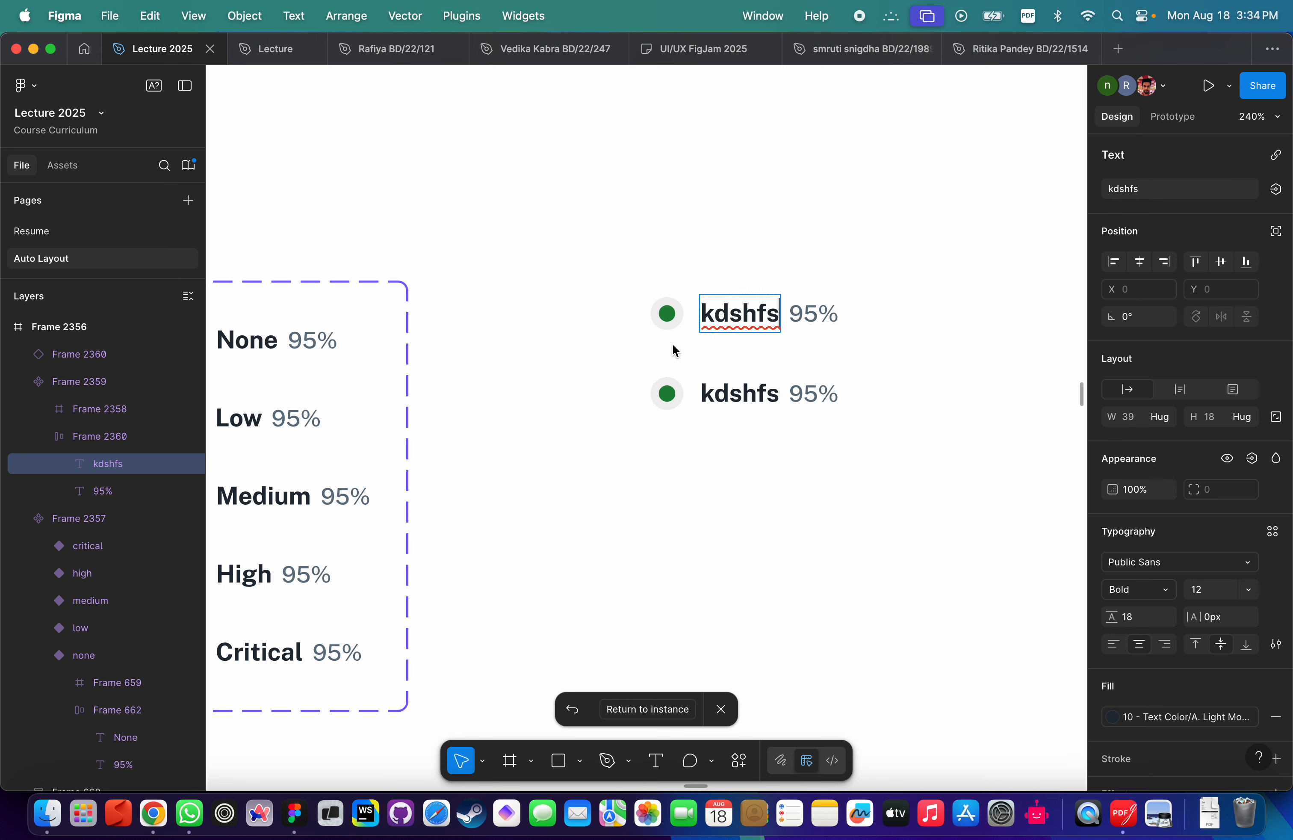
{"action": "key", "text": "Escape"}
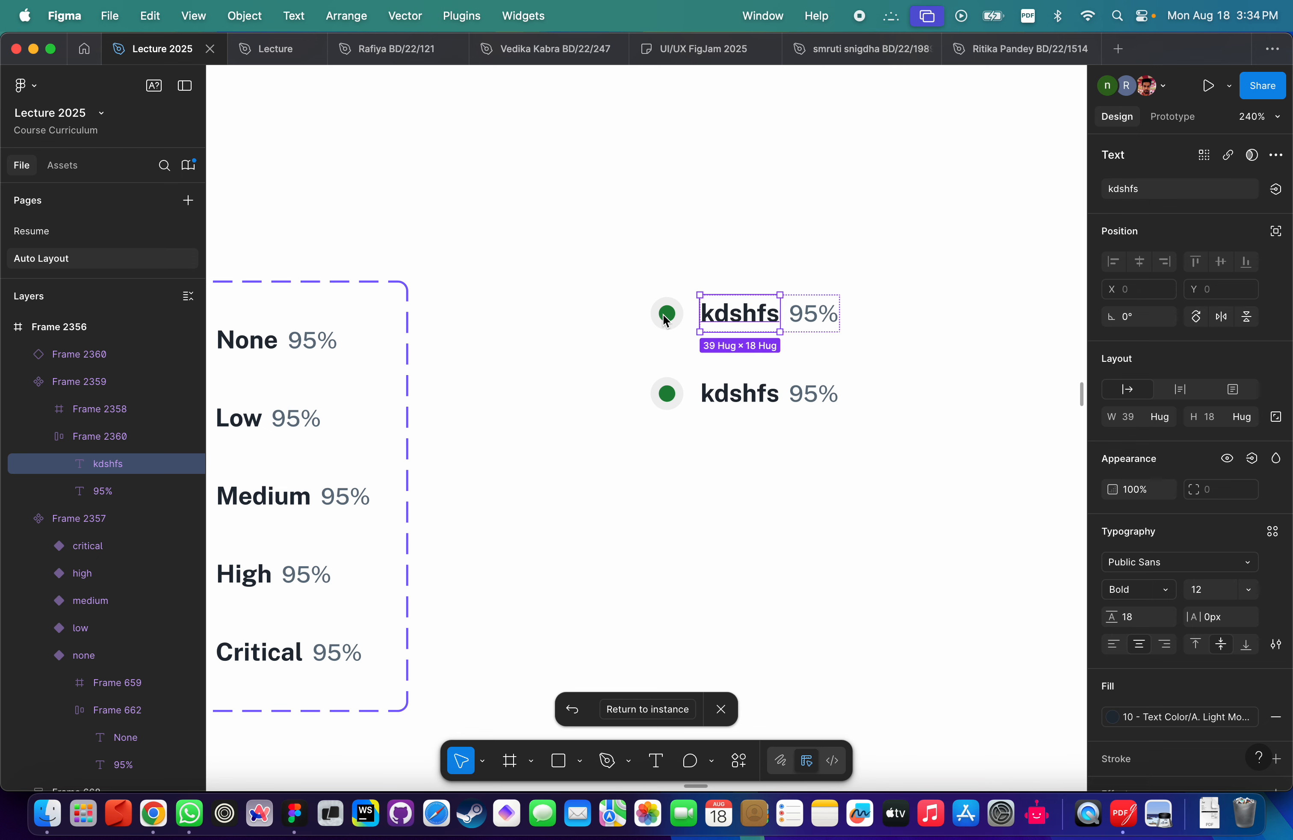
Change the fill of the main component's dot to the Checklist/Low colour style.
{"action": "left_click", "coordinate": [667, 319]}
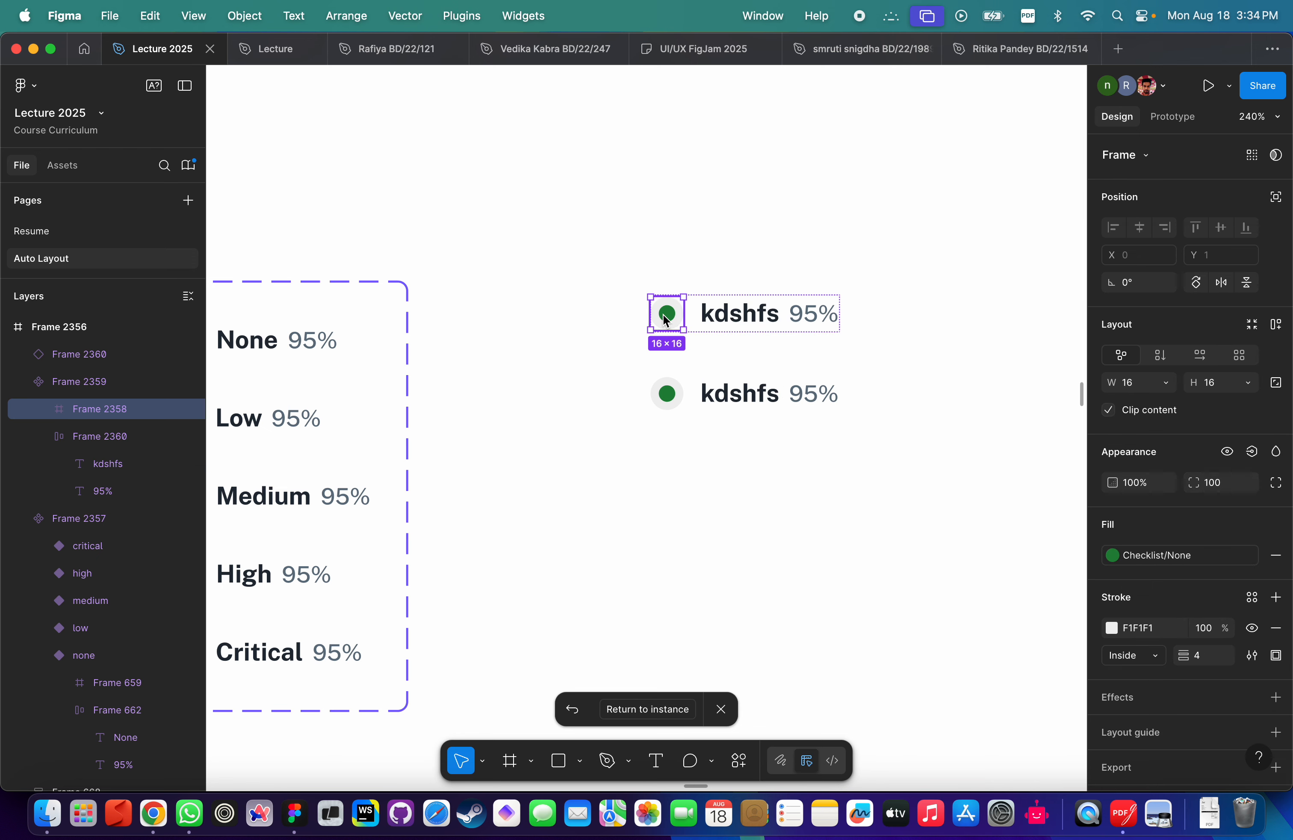
{"action": "left_click", "coordinate": [1135, 555]}
{"action": "left_click", "coordinate": [933, 722]}
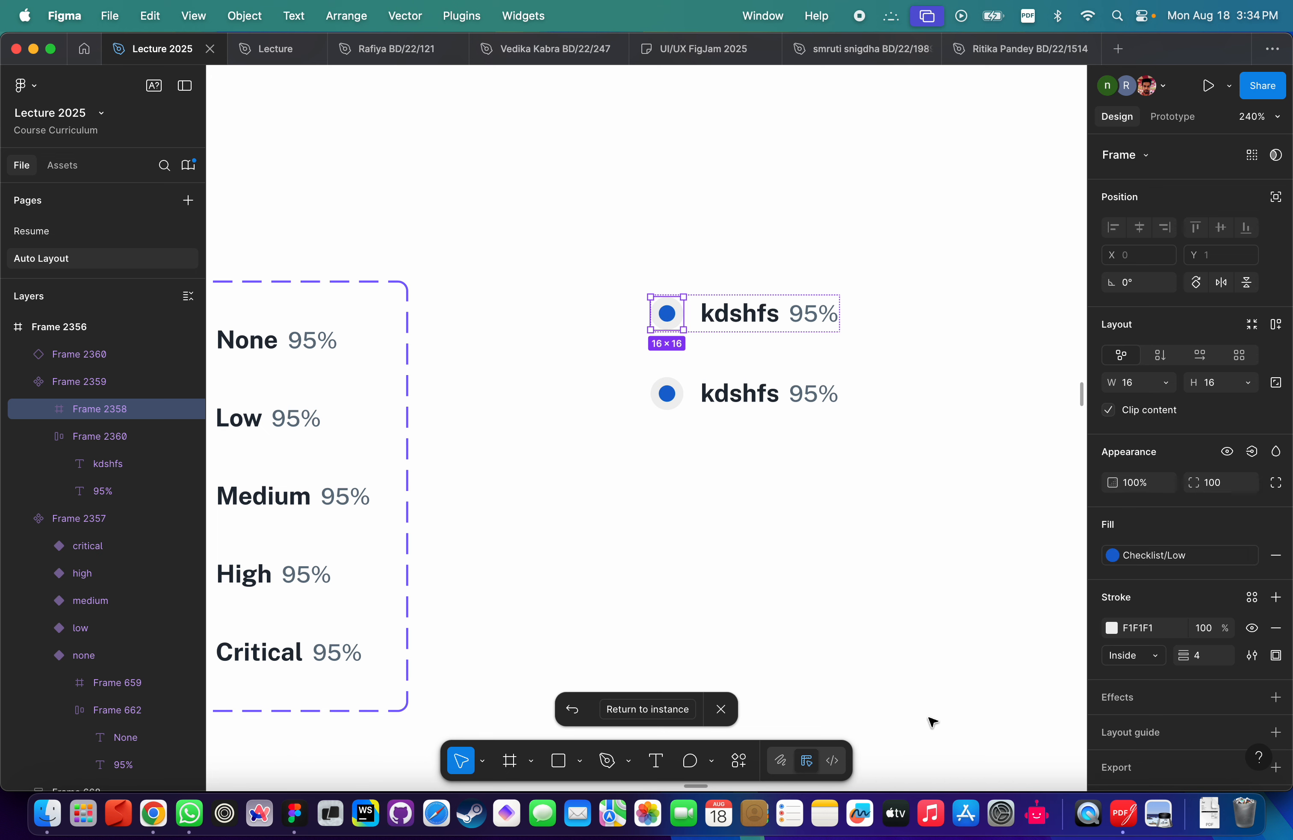
Undo the dot colour and label changes made to the main component.
{"action": "key", "text": "ctrl+z"}
{"action": "key", "text": "ctrl+z"}
{"action": "key", "text": "ctrl+z"}
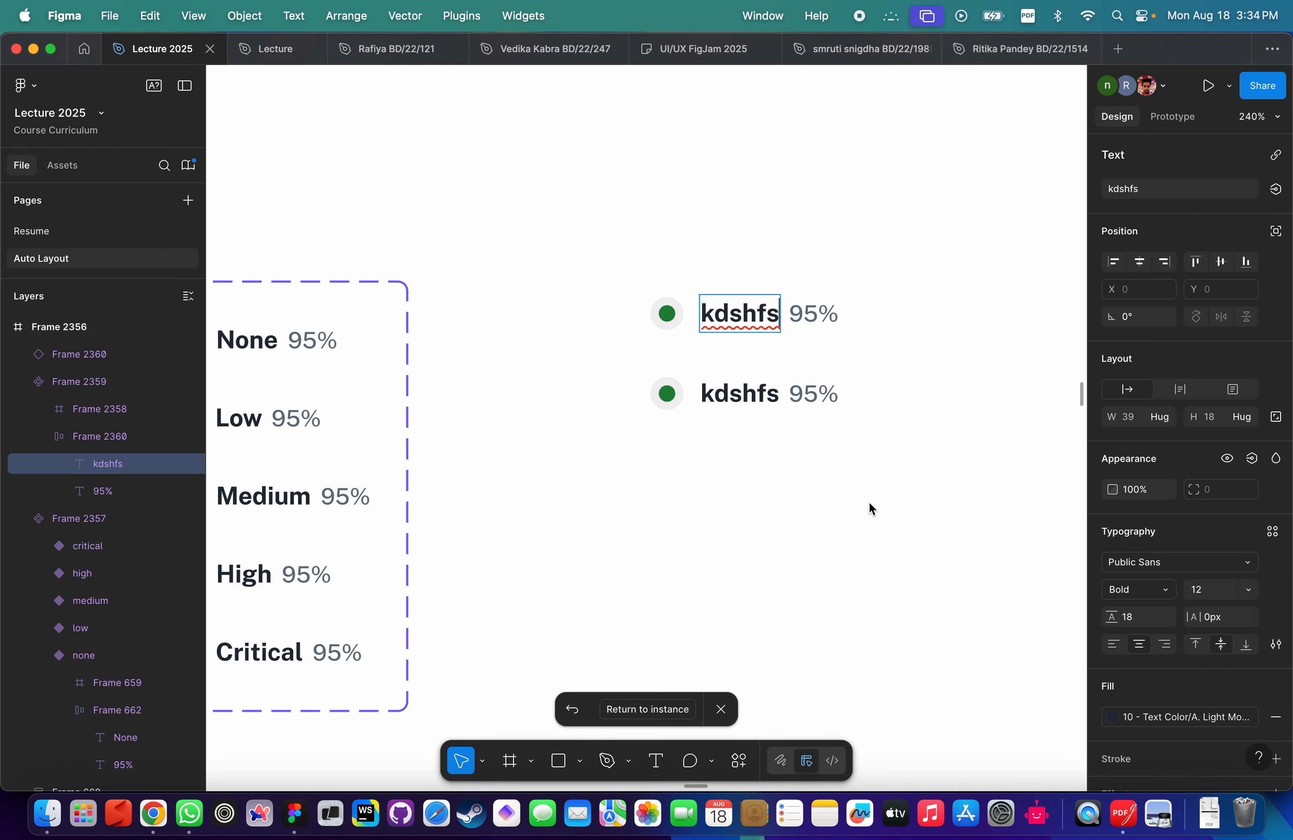
{"action": "key", "text": "Escape"}
{"action": "left_click", "coordinate": [682, 447]}
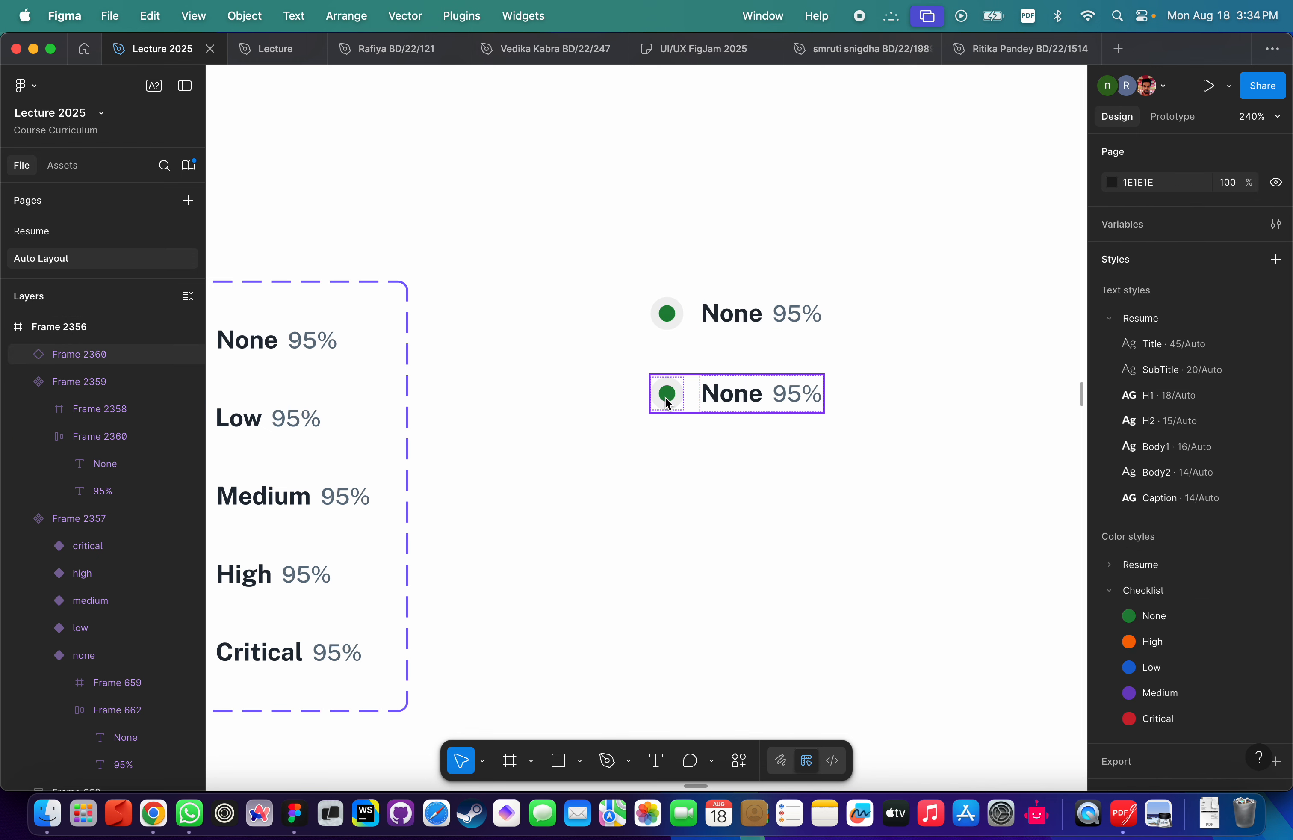
Override the None label in the instance with "kjhsdfl".
{"action": "left_click", "coordinate": [667, 395]}
{"action": "left_click", "coordinate": [708, 393]}
{"action": "left_click", "coordinate": [712, 395]}
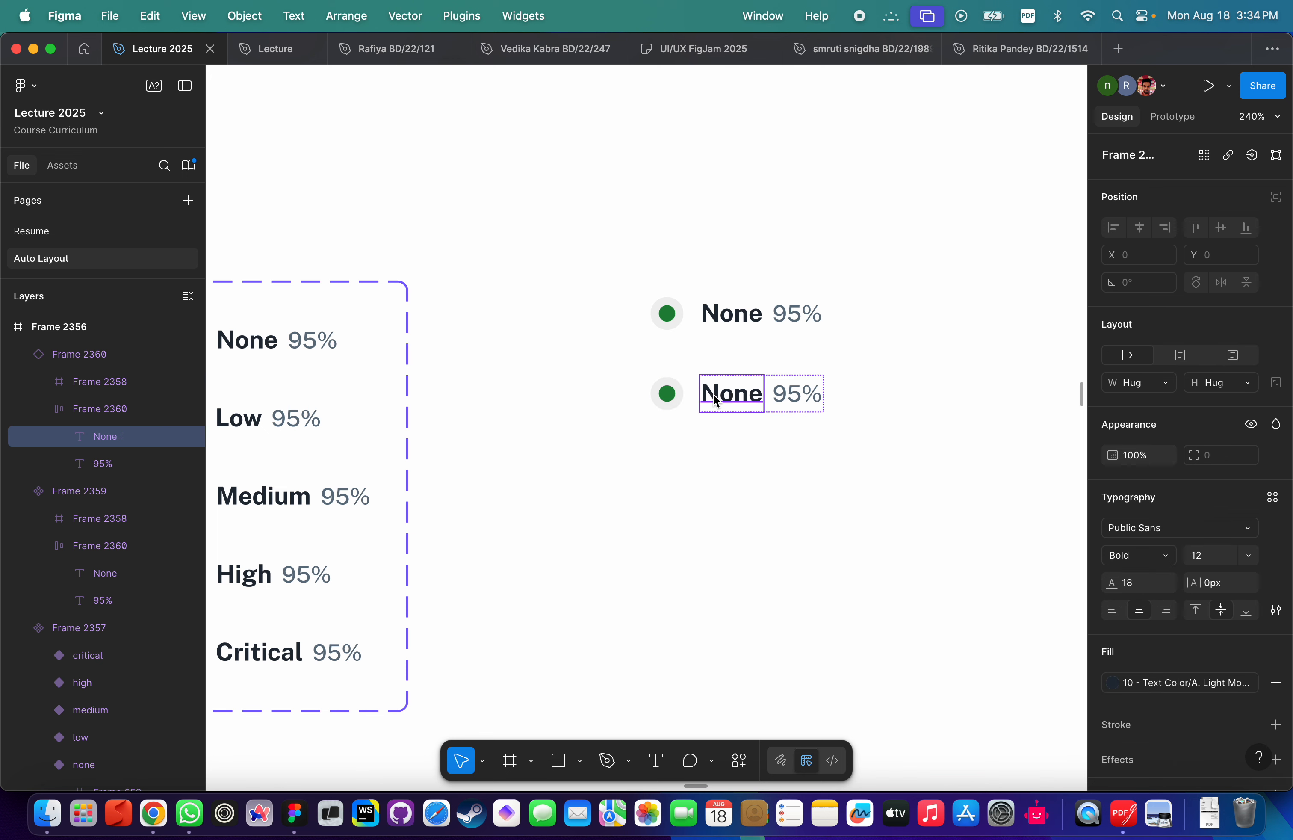
{"action": "double_click", "coordinate": [738, 403]}
{"action": "type", "text": "kjhsdfl"}
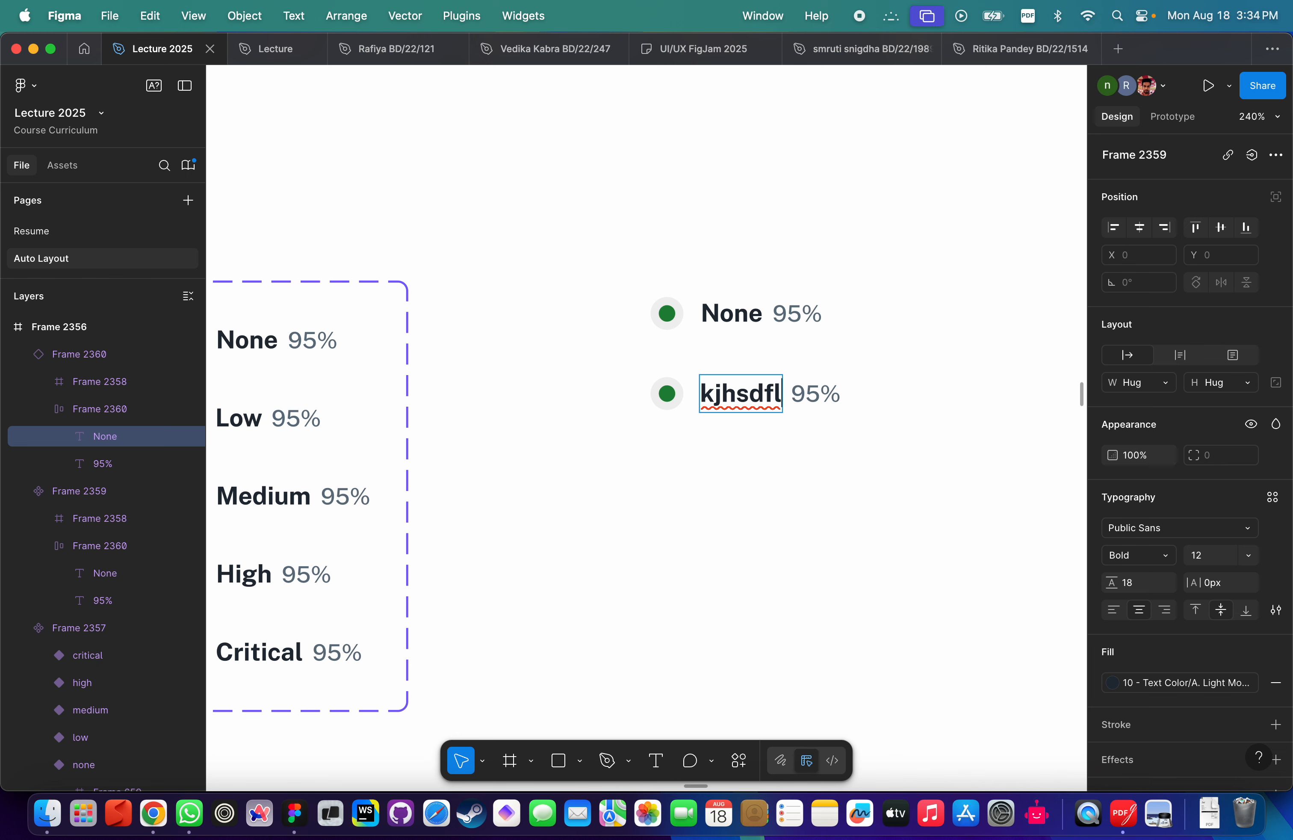
Undo the label override on the instance and clear the selection.
{"action": "key", "text": "super+z"}
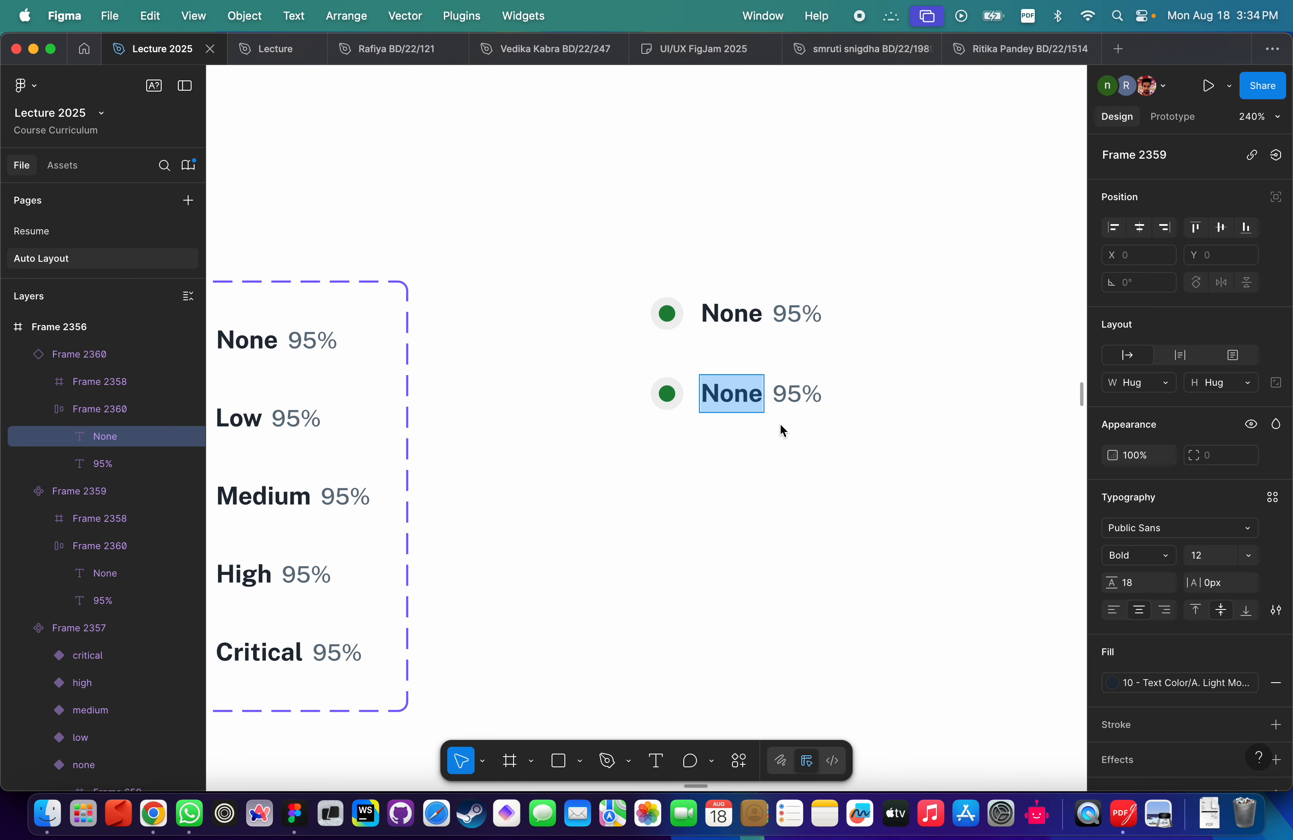
{"action": "key", "text": "Escape"}
{"action": "left_click", "coordinate": [859, 448]}
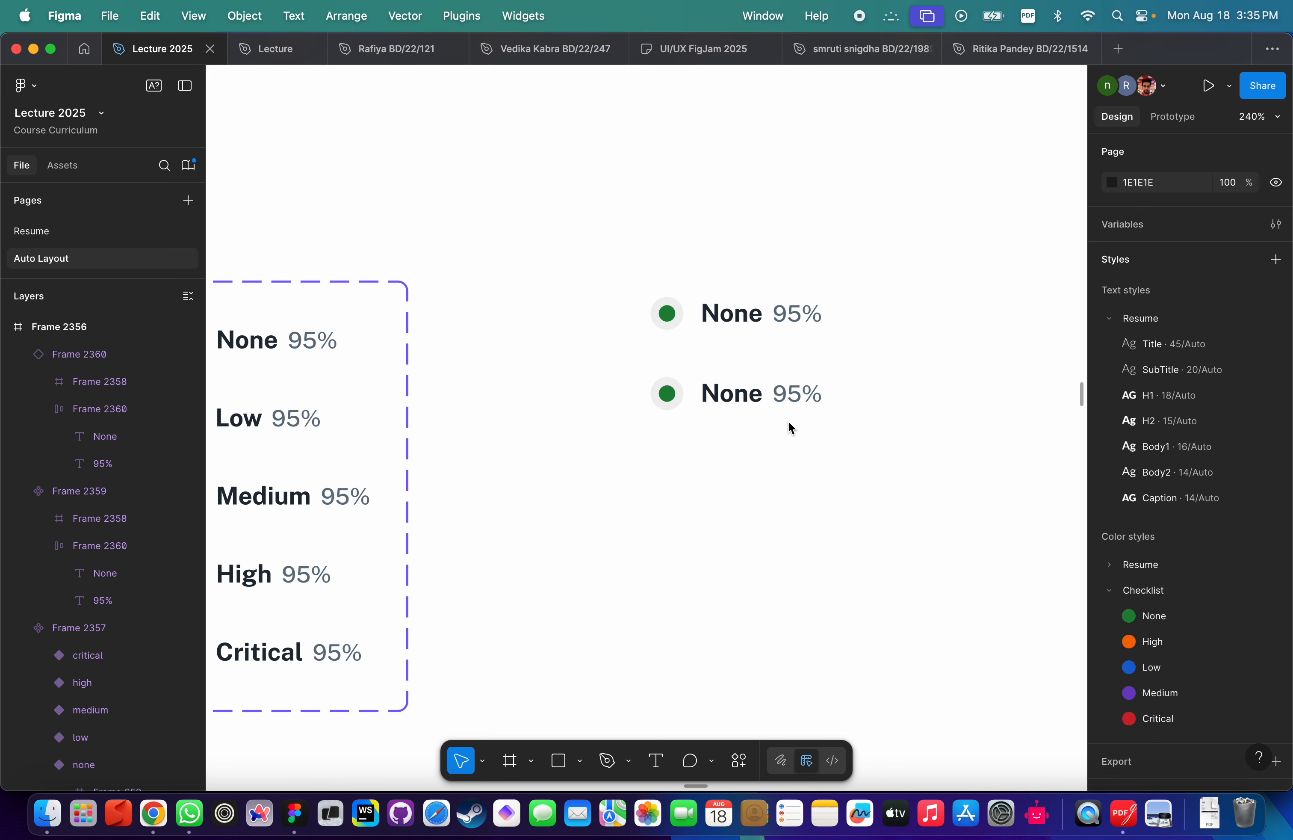
Move the None instance straight down to about Y 769, clear of the main component.
{"action": "left_click", "coordinate": [764, 401]}
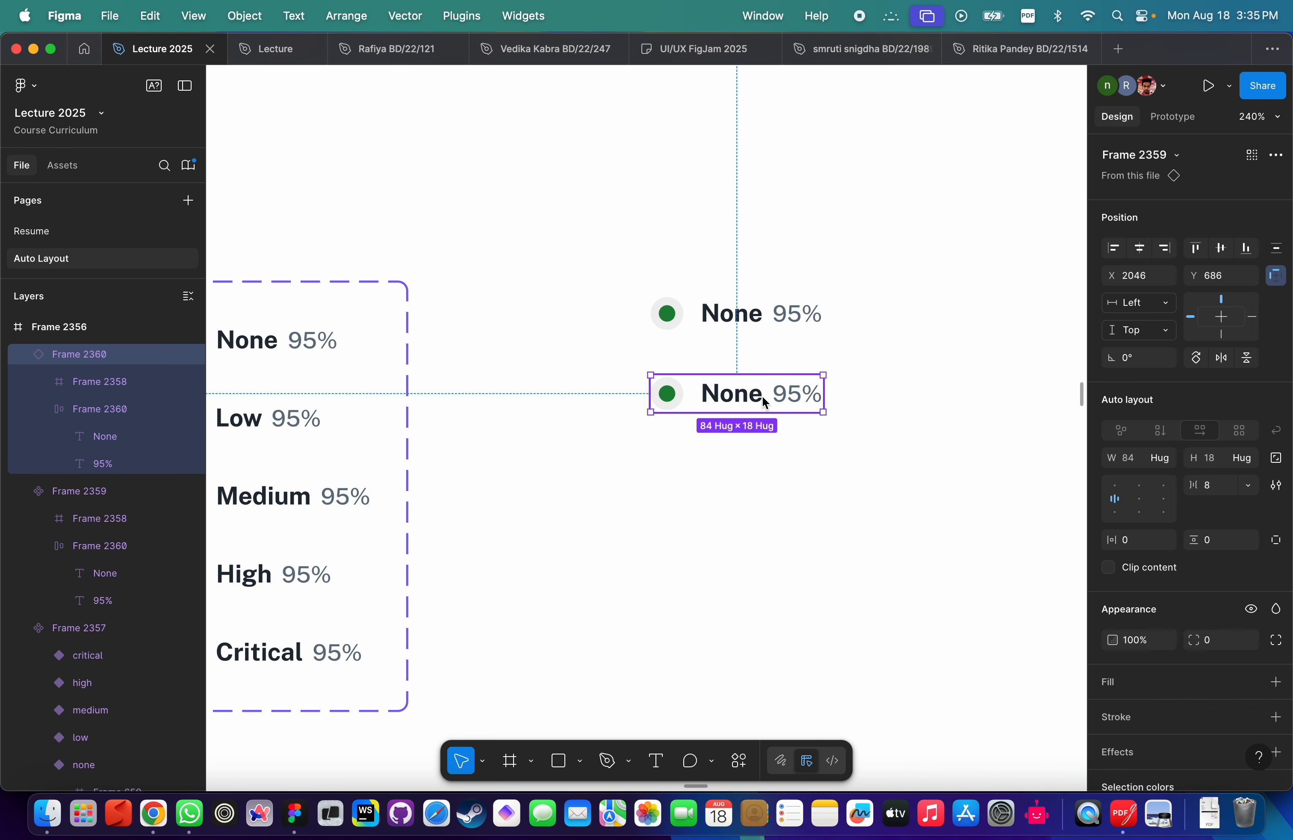
{"action": "scroll", "coordinate": [717, 436], "scroll_direction": "down", "scroll_amount": 5}
{"action": "left_click", "coordinate": [760, 454]}
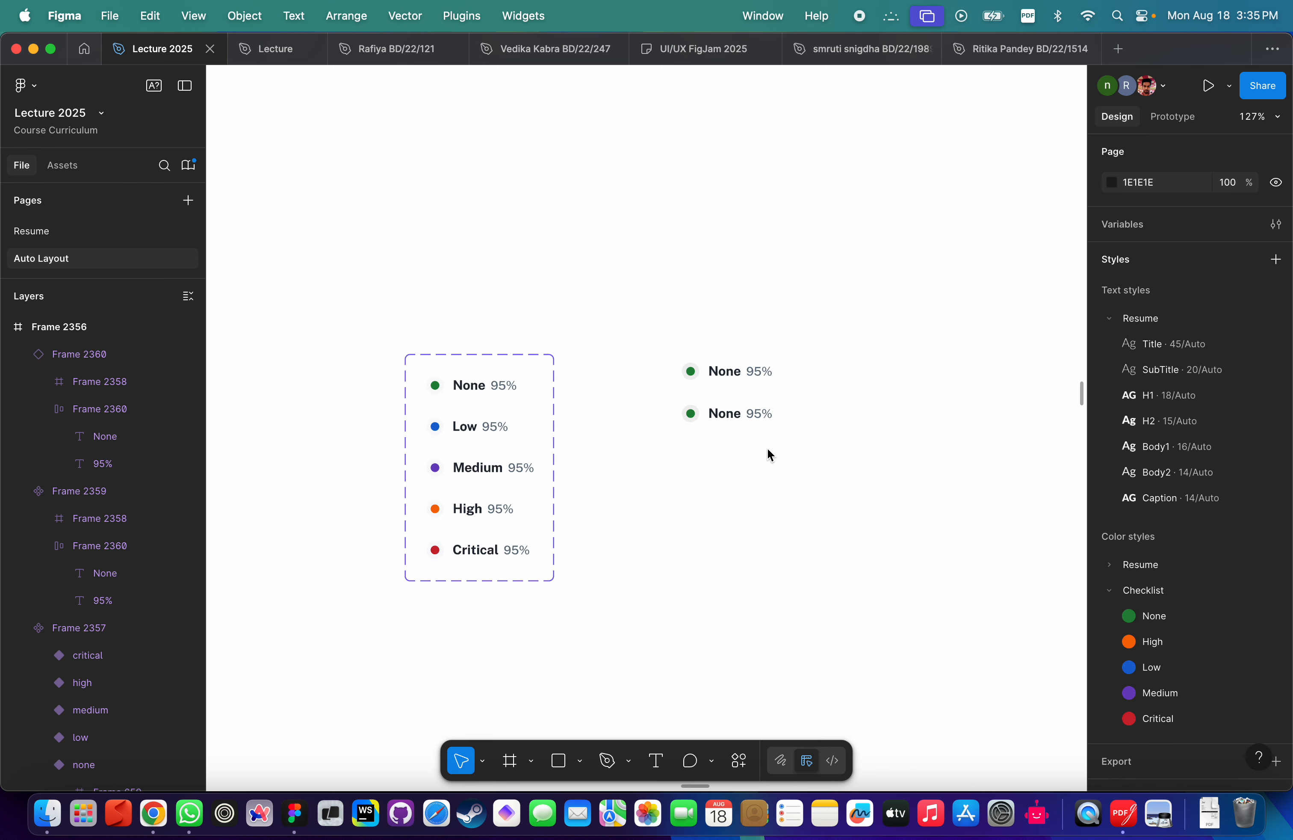
{"action": "left_click", "coordinate": [724, 414]}
{"action": "scroll", "coordinate": [724, 414], "scroll_direction": "up", "scroll_amount": 3}
{"action": "scroll", "coordinate": [771, 396], "scroll_direction": "down", "scroll_amount": 4}
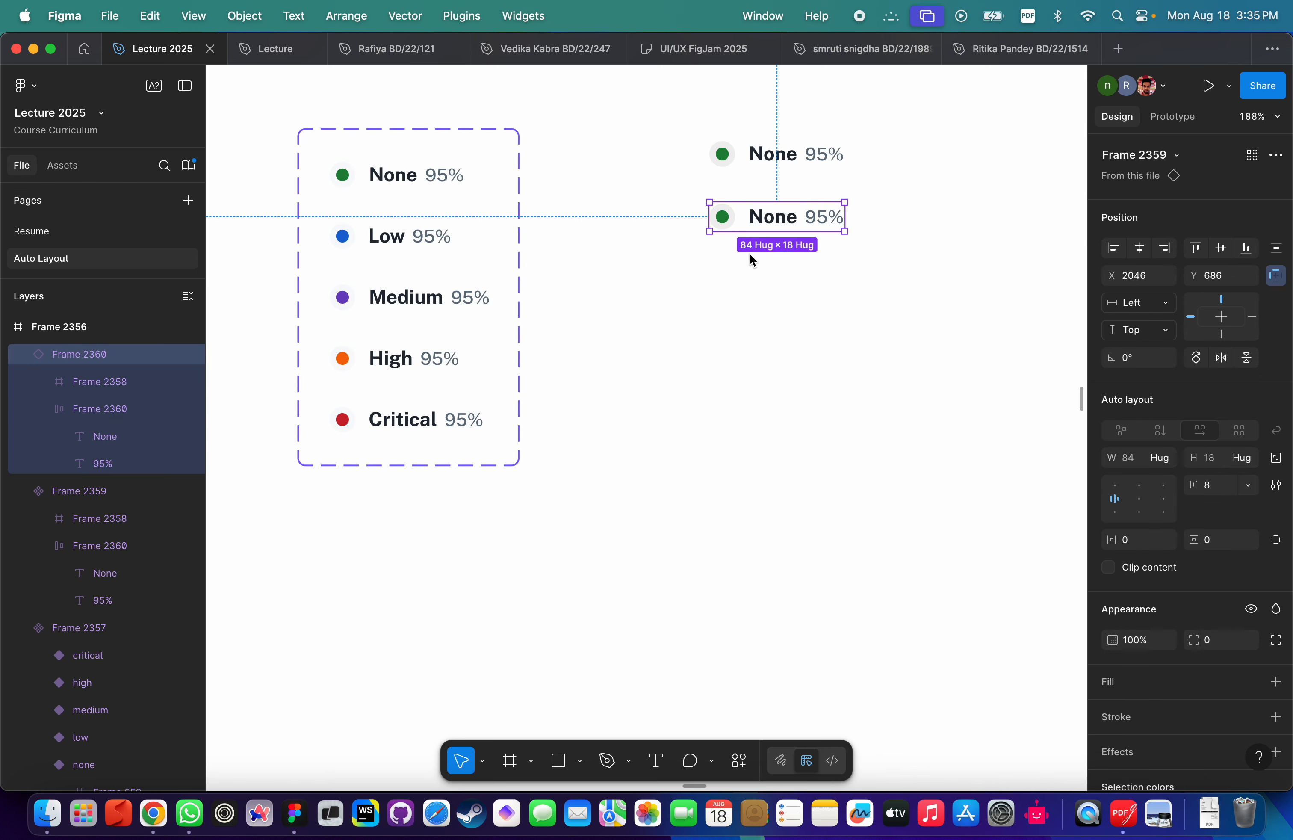
{"action": "scroll", "coordinate": [751, 254], "scroll_direction": "up", "scroll_amount": 1}
{"action": "left_click_drag", "start_coordinate": [688, 284], "coordinate": [696, 422]}
{"action": "scroll", "coordinate": [448, 396], "scroll_direction": "left", "scroll_amount": 5}
{"action": "scroll", "coordinate": [447, 395], "scroll_direction": "down", "scroll_amount": 2}
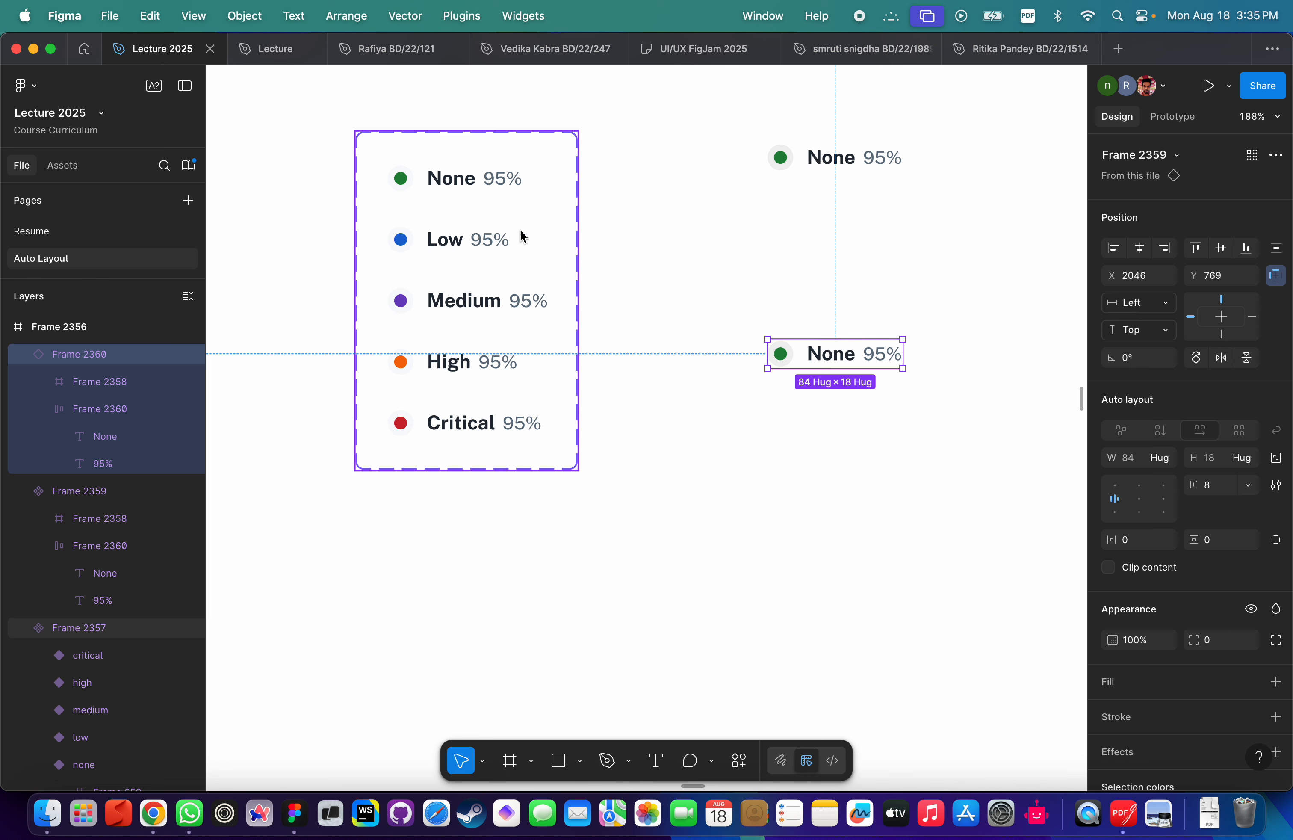
Move the None instance up and outward to about X 2188, Y 571.
{"action": "scroll", "coordinate": [600, 436], "scroll_direction": "up", "scroll_amount": 5}
{"action": "scroll", "coordinate": [599, 436], "scroll_direction": "right", "scroll_amount": 4}
{"action": "left_click", "coordinate": [657, 562]}
{"action": "left_click_drag", "start_coordinate": [656, 562], "coordinate": [886, 243]}
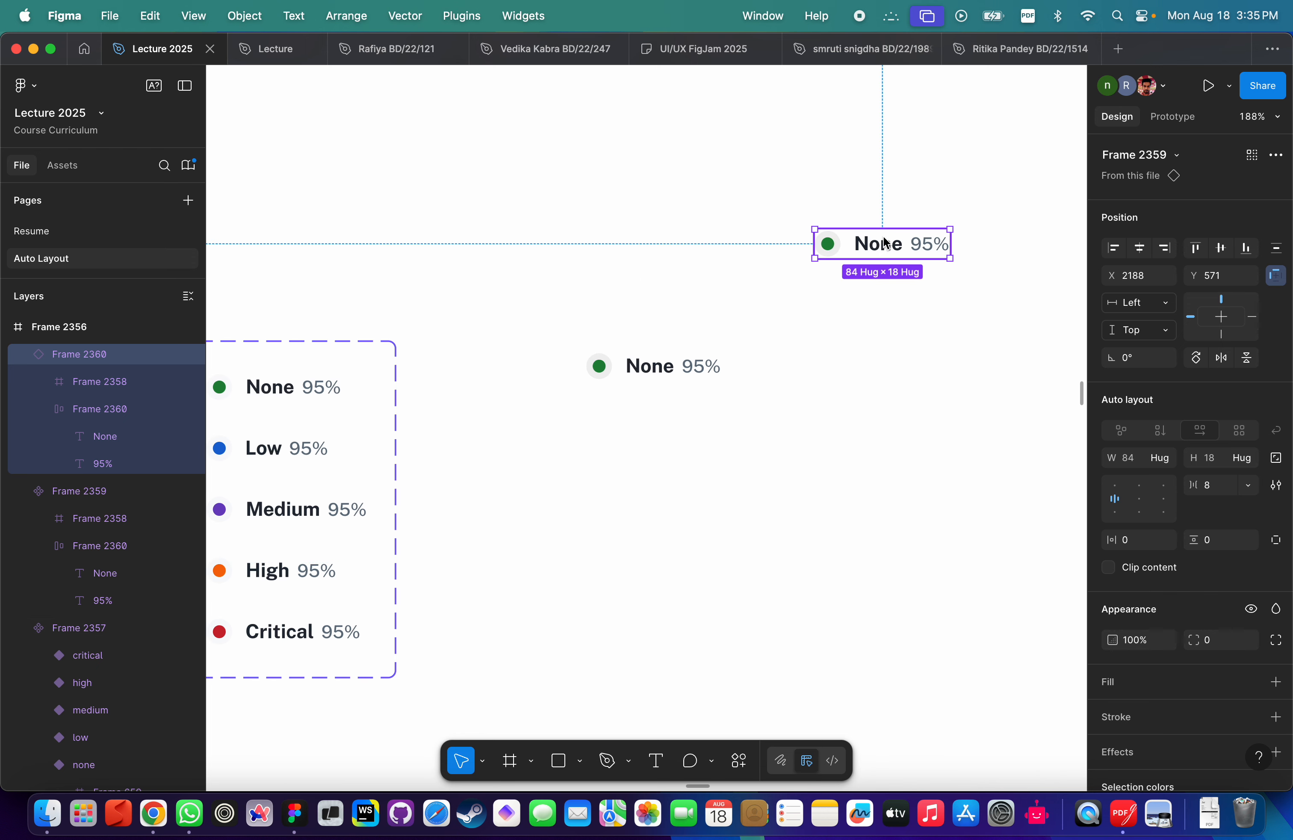
Remove the separate None instance and add a second variant to the main None component.
{"action": "key", "text": "ctrl+z"}
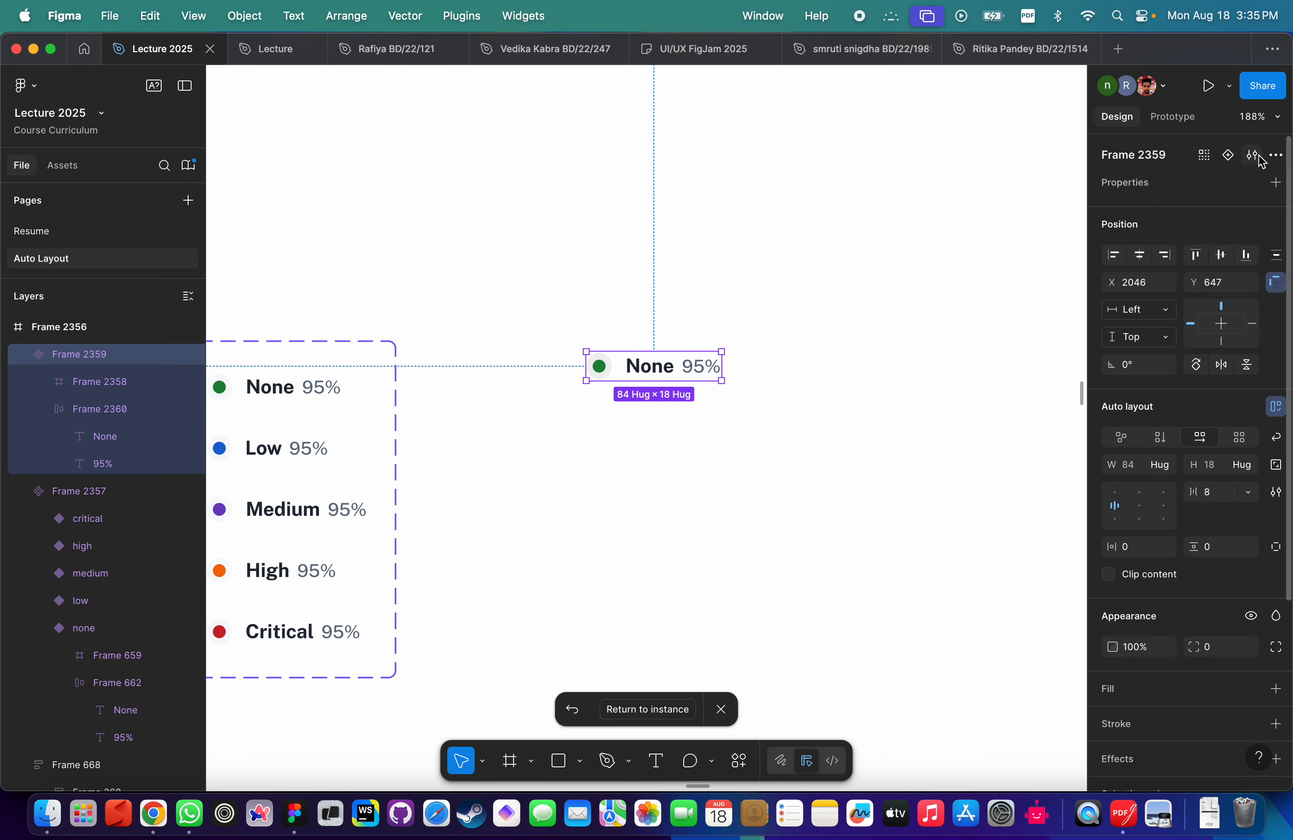
{"action": "left_click", "coordinate": [1230, 156]}
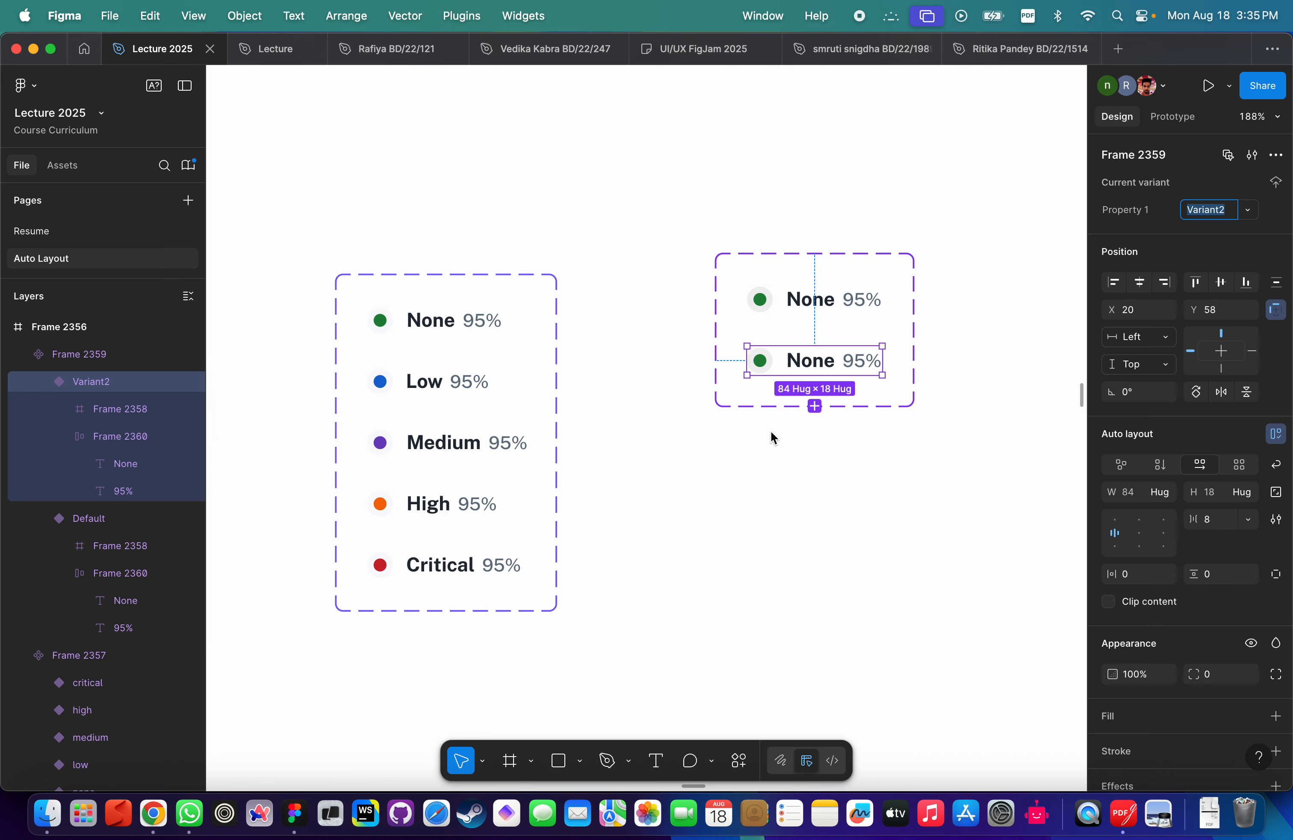
{"action": "left_click", "coordinate": [758, 319]}
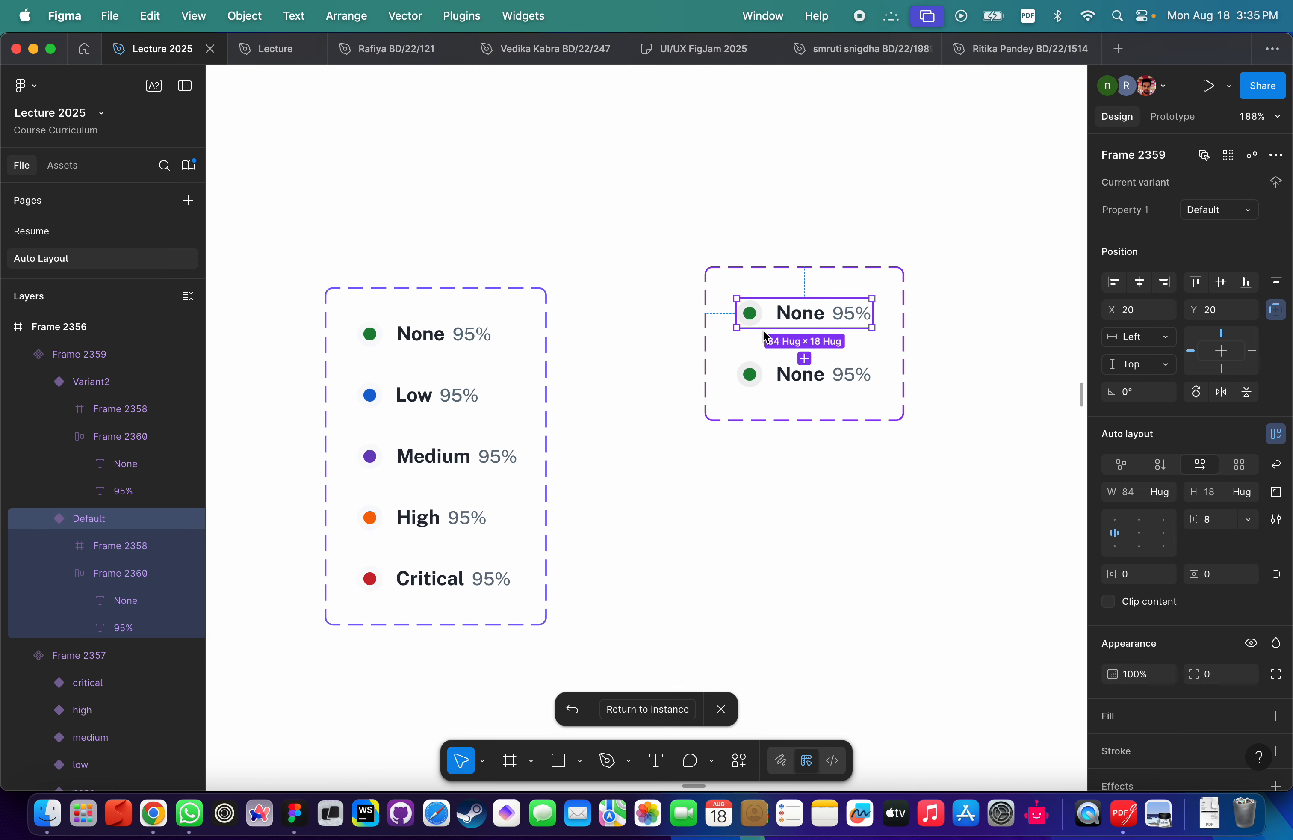
{"action": "left_click", "coordinate": [775, 382]}
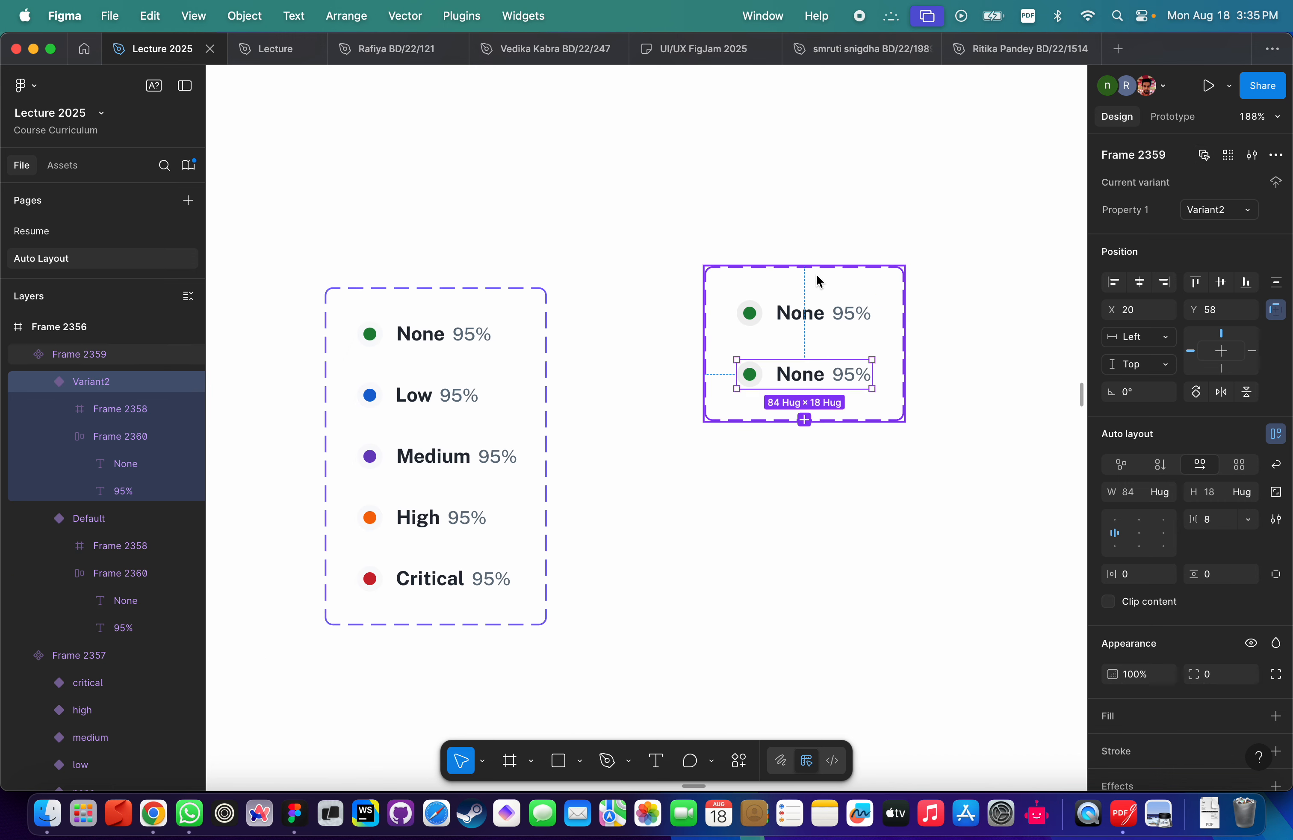
Rename the variant property to Severity and set the first variant's value to None.
{"action": "left_click", "coordinate": [805, 314]}
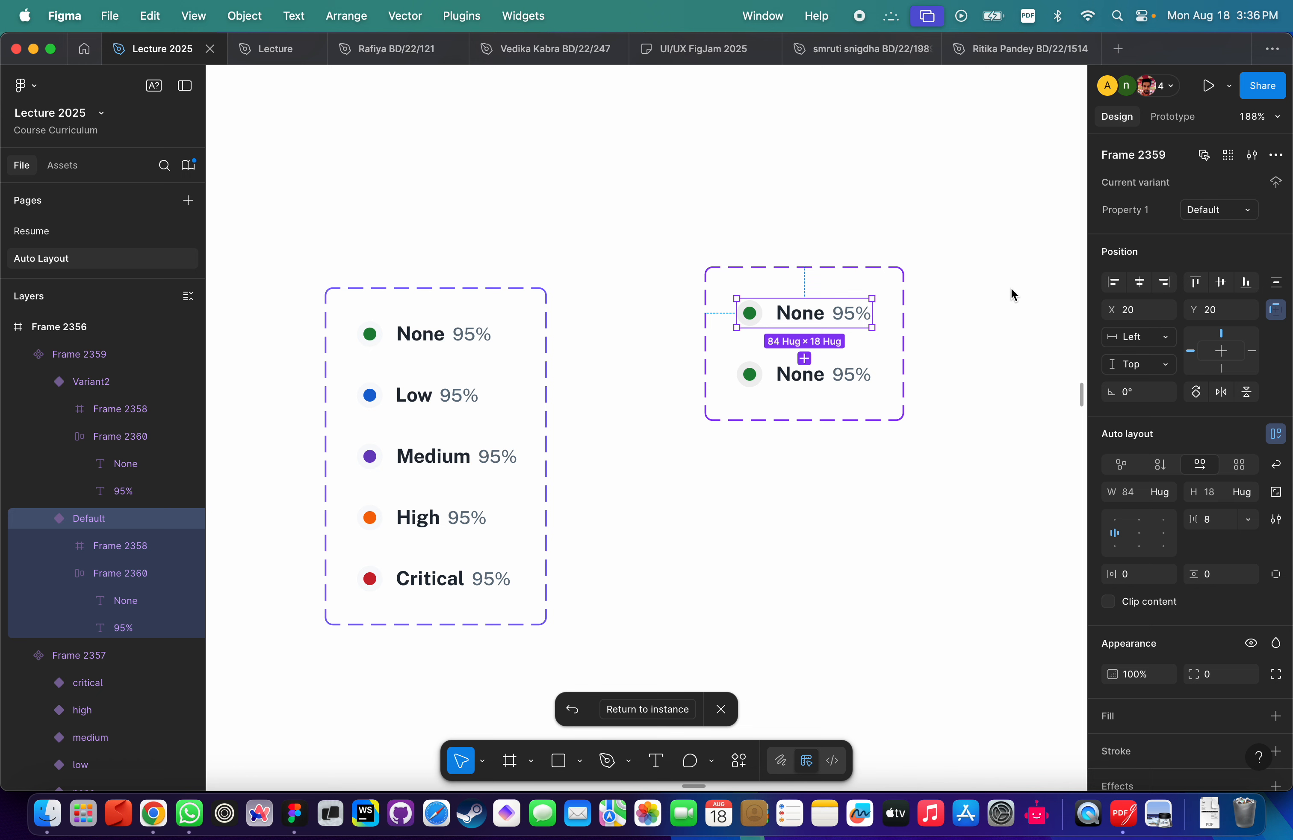
{"action": "double_click", "coordinate": [1125, 216]}
{"action": "type", "text": "Se"}
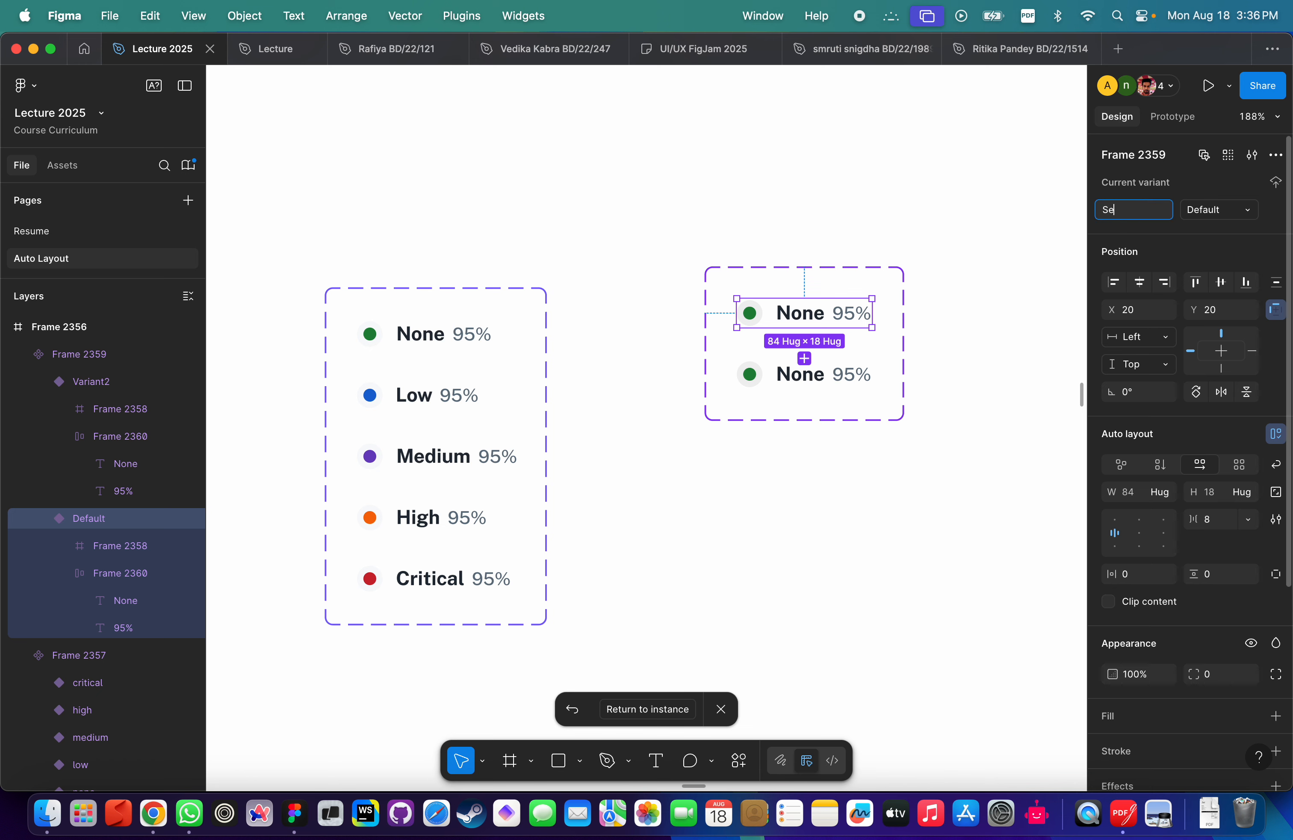
{"action": "type", "text": "verity"}
{"action": "left_click", "coordinate": [1227, 212]}
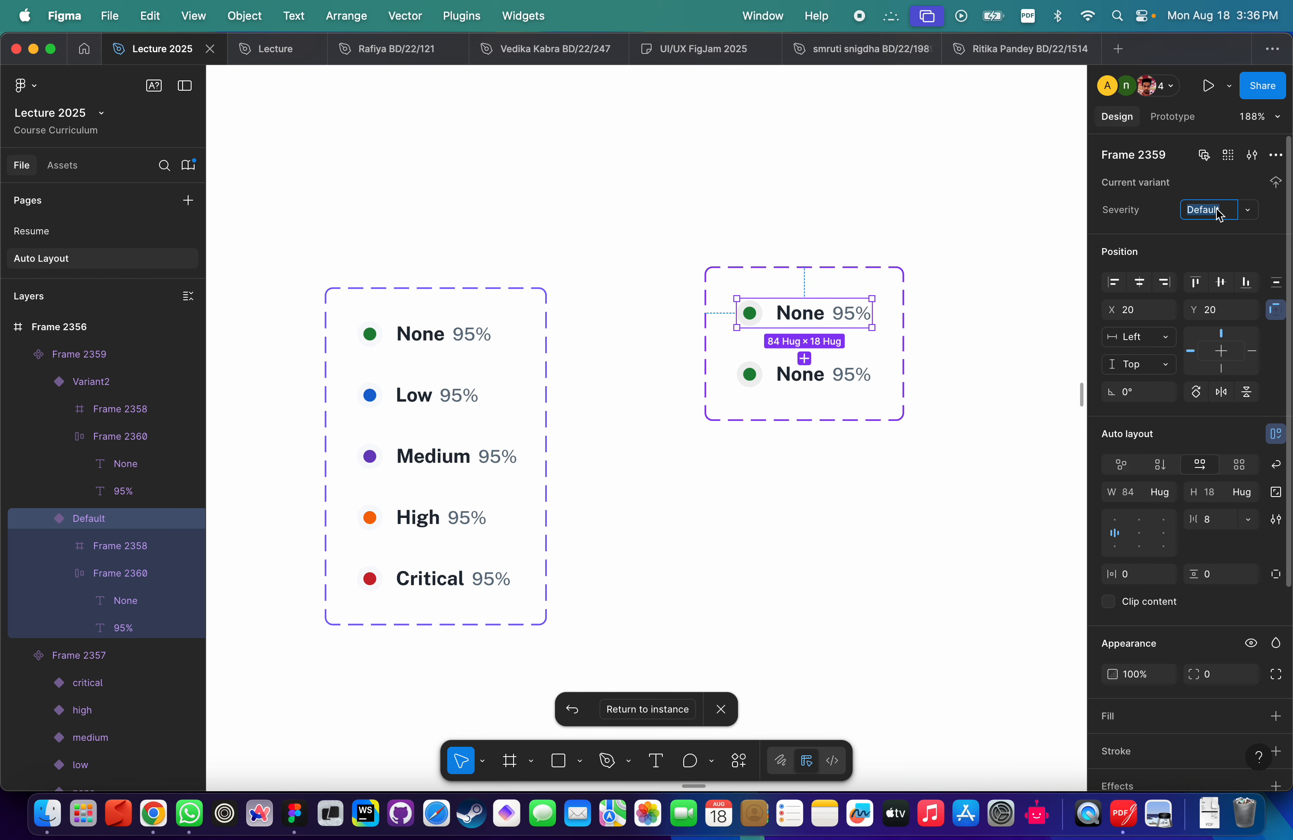
{"action": "type", "text": "None"}
{"action": "key", "text": "Return"}
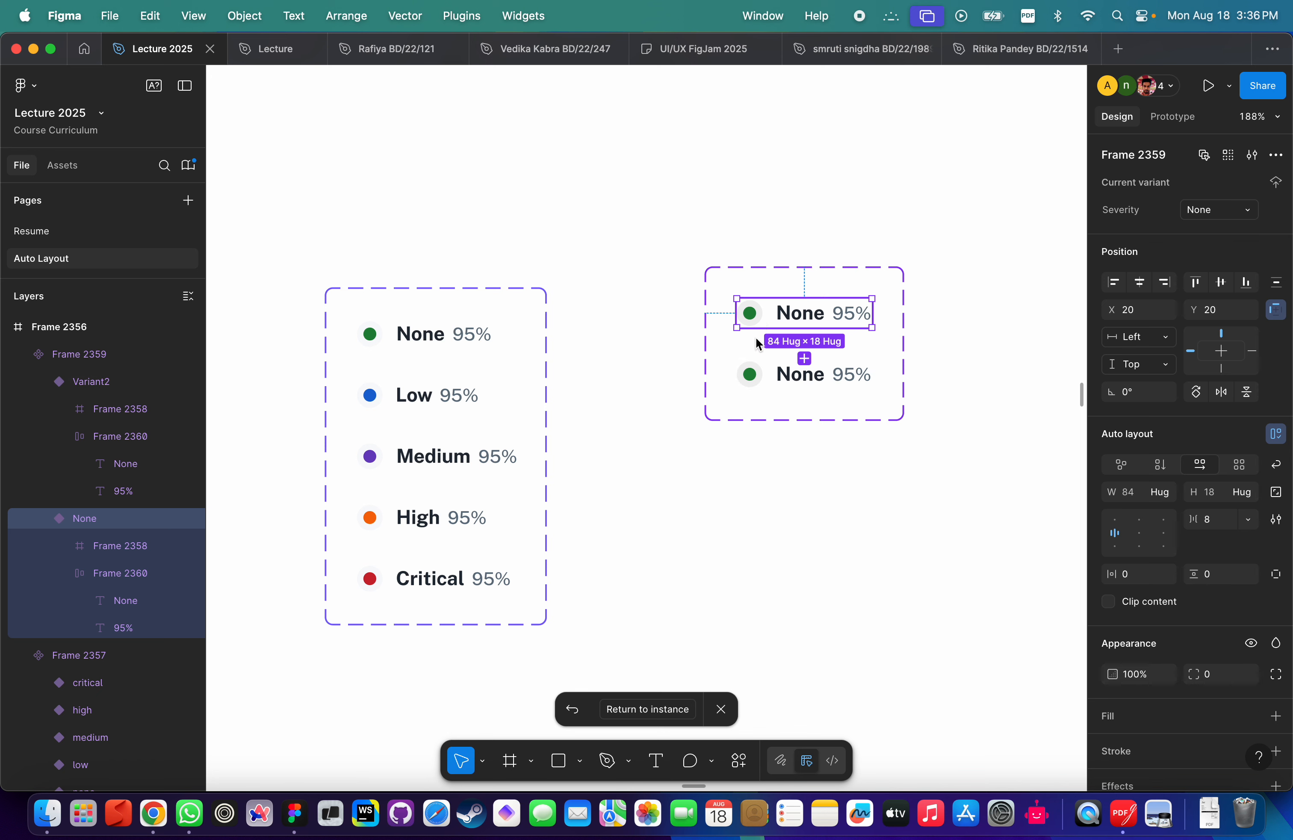
Set the second variant's Severity value to Low.
{"action": "left_click", "coordinate": [757, 374]}
{"action": "left_click", "coordinate": [1222, 214]}
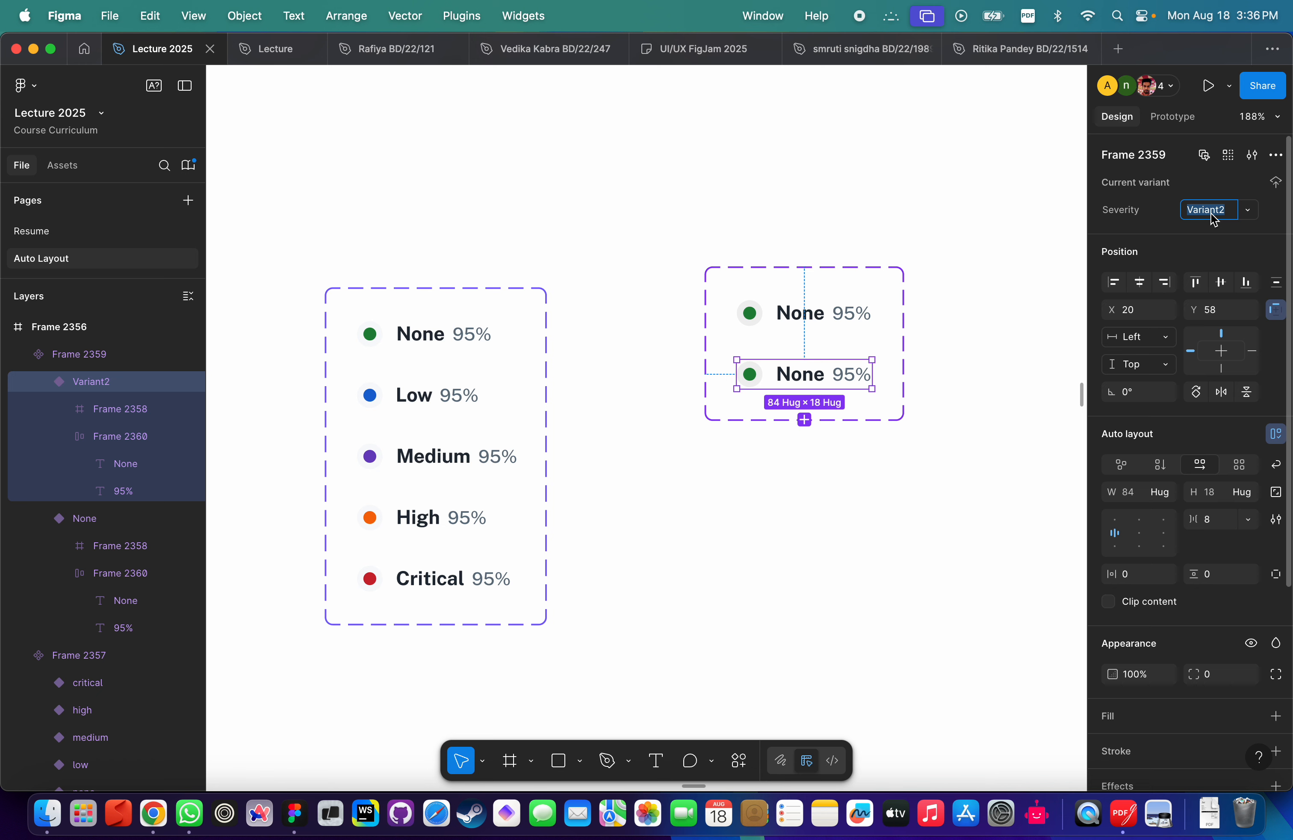
{"action": "type", "text": "Low"}
{"action": "key", "text": "Return"}
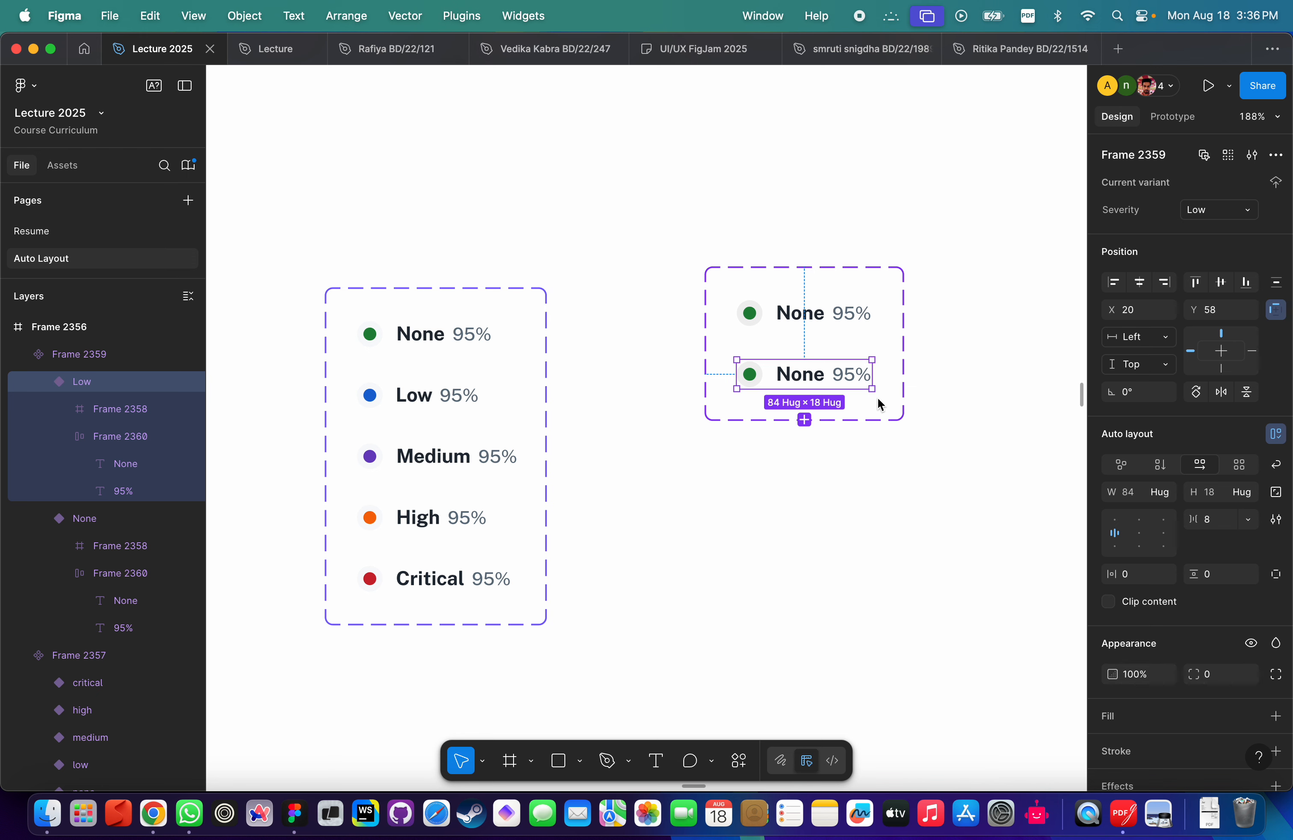
Change the fill of the Low variant's dot to the Checklist/Low colour style.
{"action": "scroll", "coordinate": [718, 375], "scroll_direction": "up", "scroll_amount": 5}
{"action": "scroll", "coordinate": [774, 365], "scroll_direction": "right", "scroll_amount": 1}
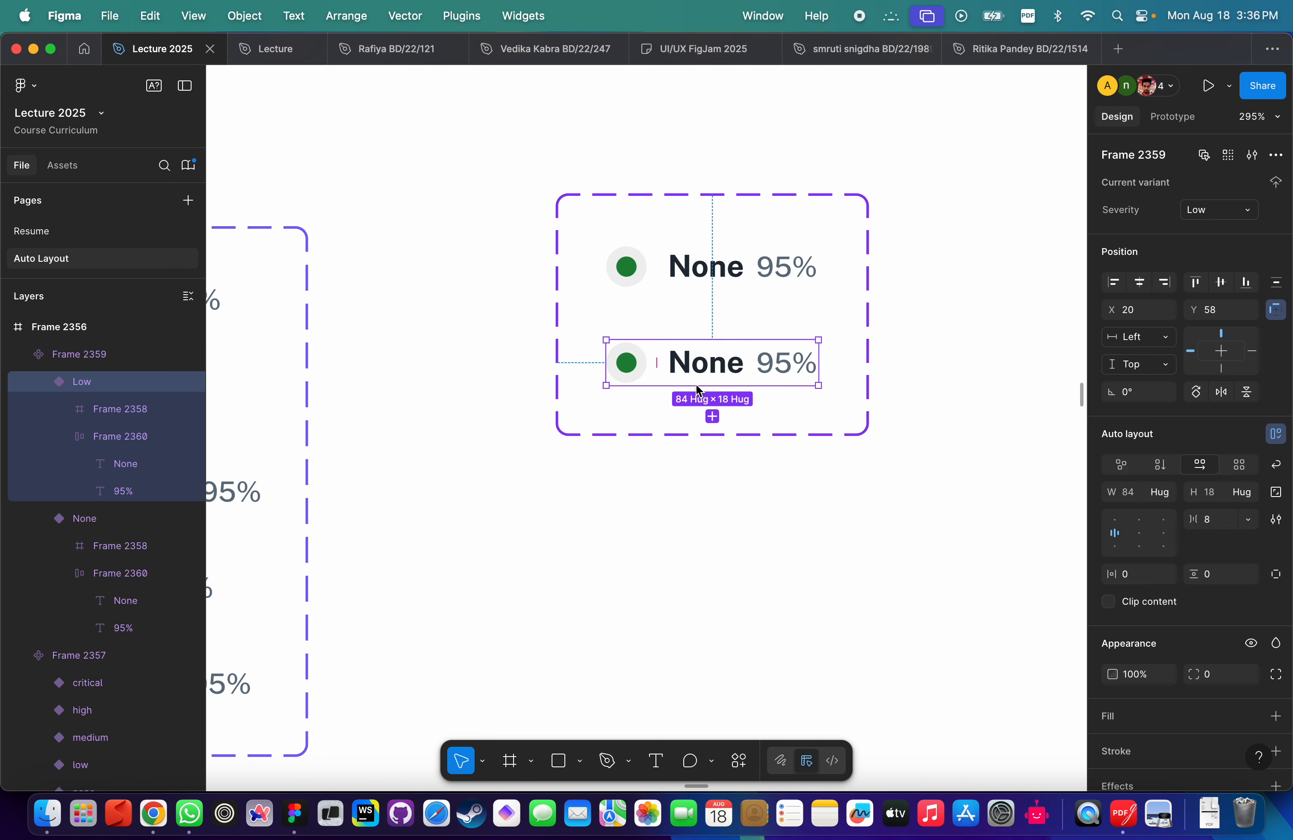
{"action": "double_click", "coordinate": [630, 364]}
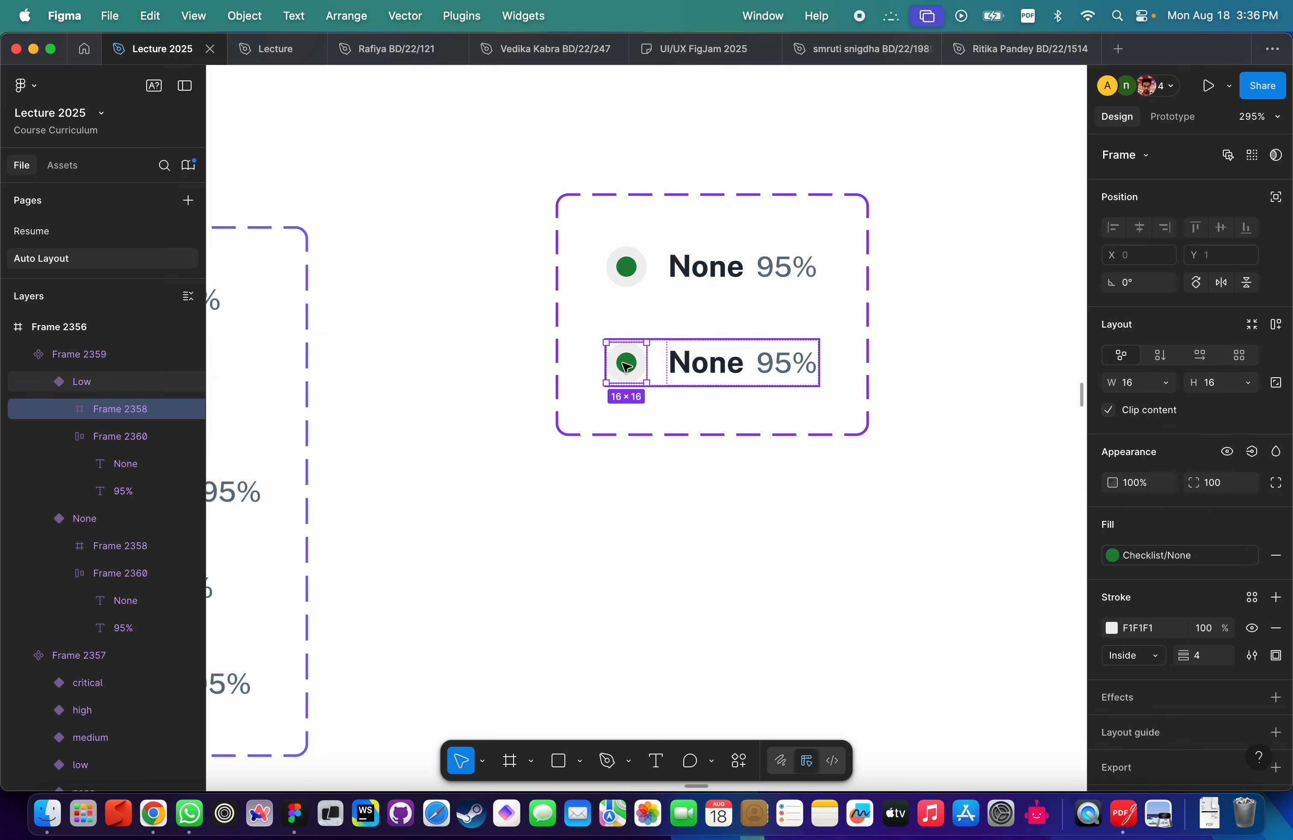
{"action": "left_click", "coordinate": [1152, 556]}
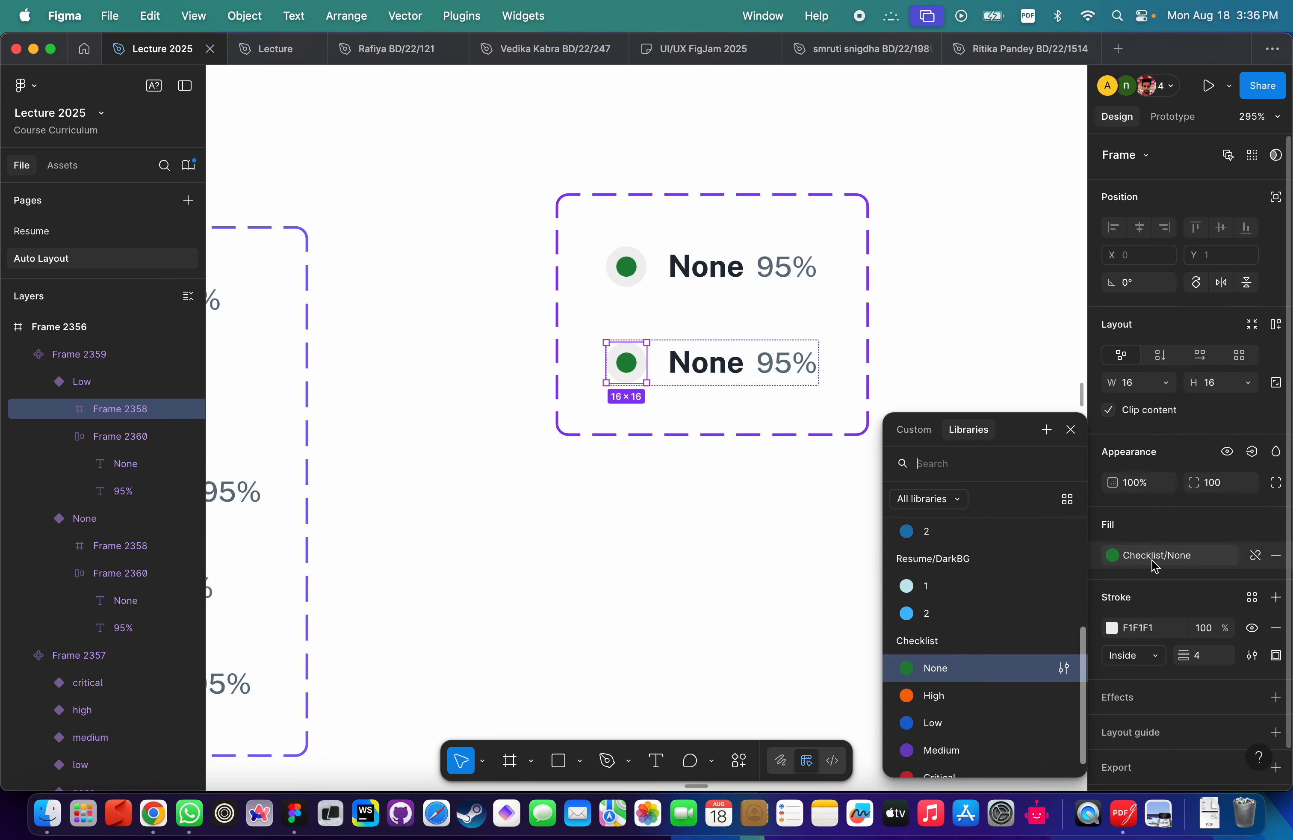
{"action": "scroll", "coordinate": [932, 680], "scroll_direction": "down", "scroll_amount": 1}
{"action": "left_click", "coordinate": [927, 703]}
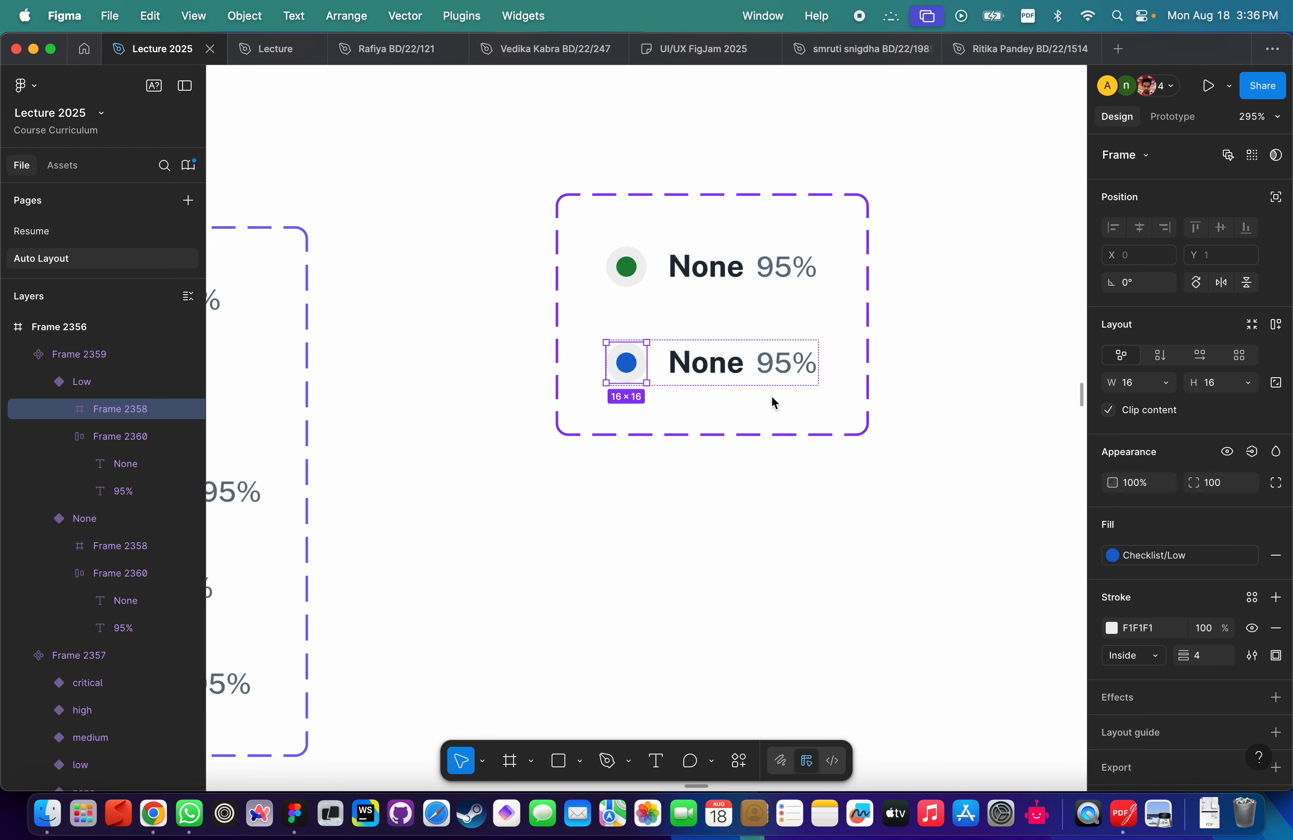
Change the text label in the Low variant to "Low".
{"action": "left_click", "coordinate": [716, 366]}
{"action": "scroll", "coordinate": [708, 364], "scroll_direction": "down", "scroll_amount": 5}
{"action": "double_click", "coordinate": [707, 361]}
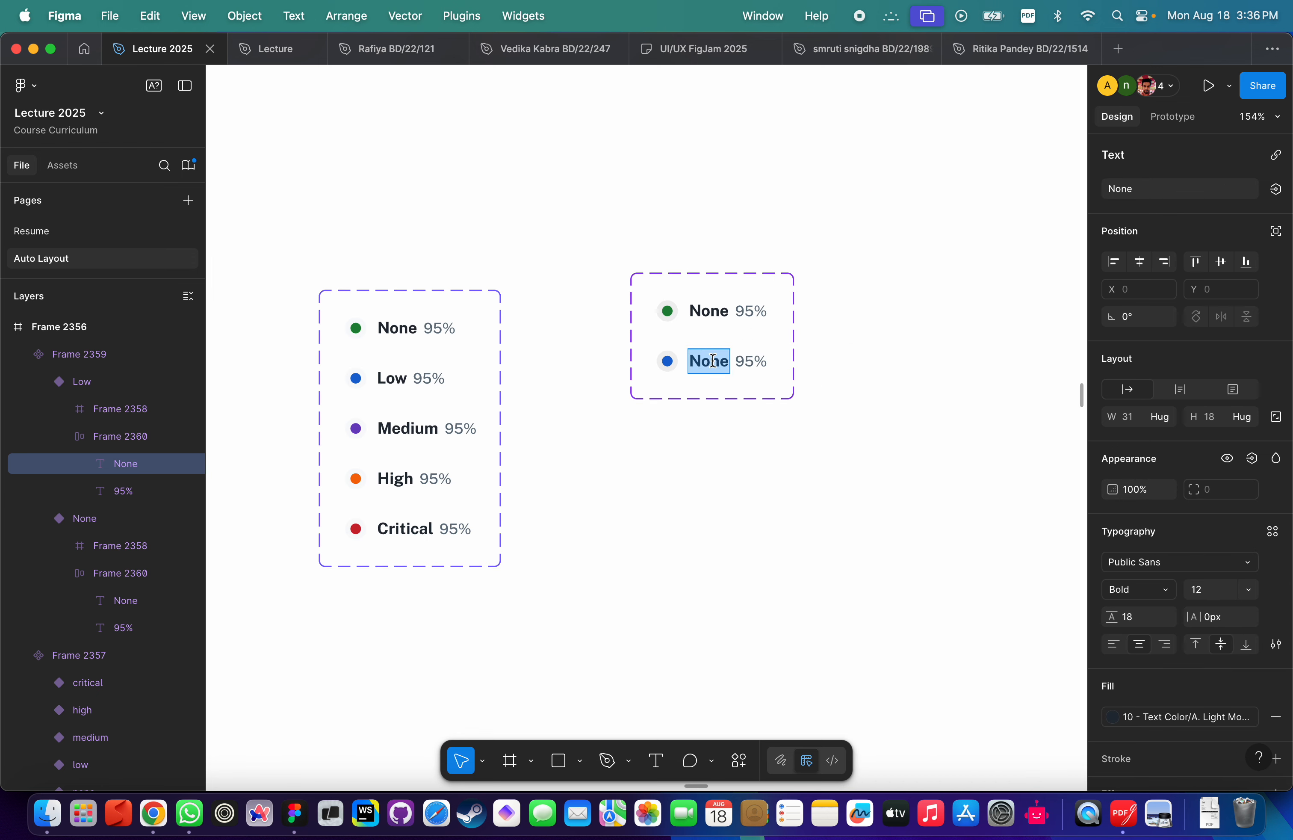
{"action": "type", "text": "Low"}
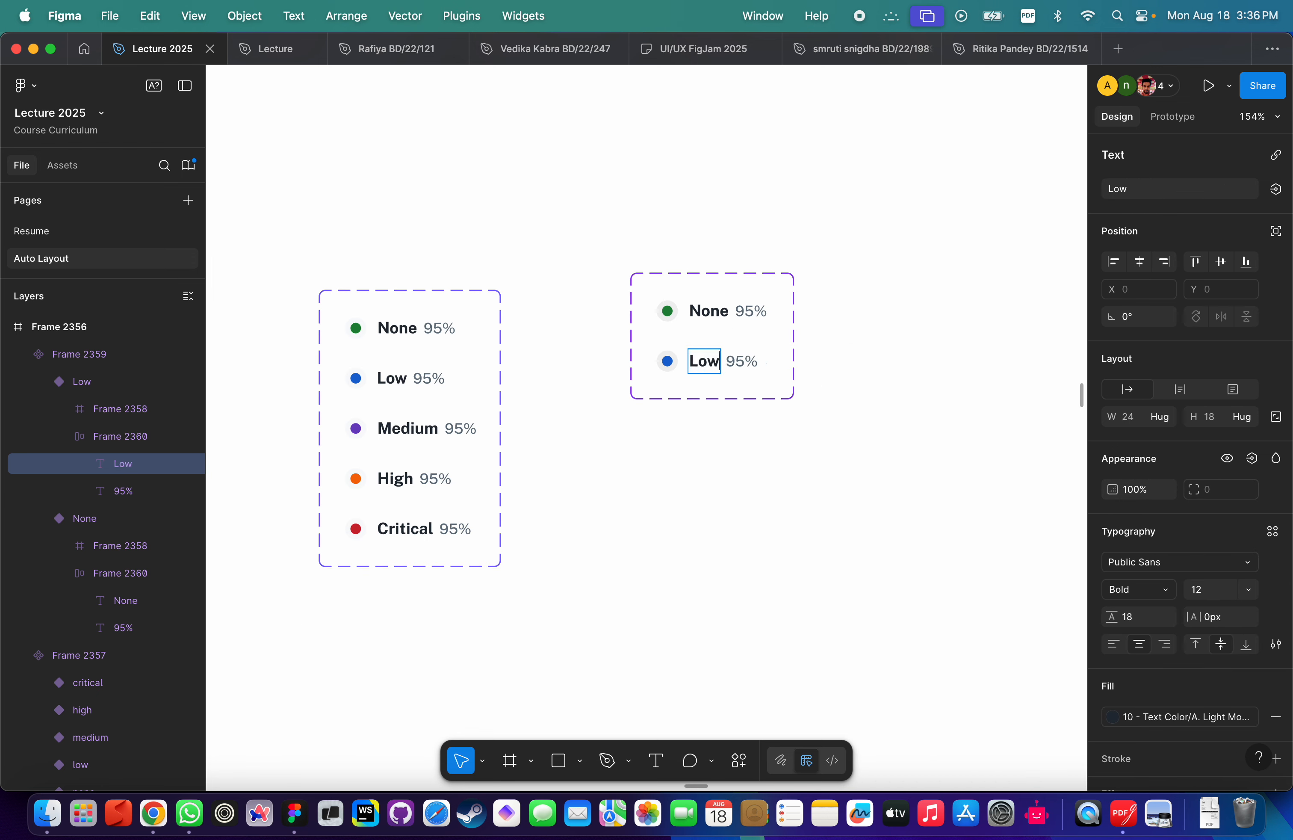
{"action": "key", "text": "Escape"}
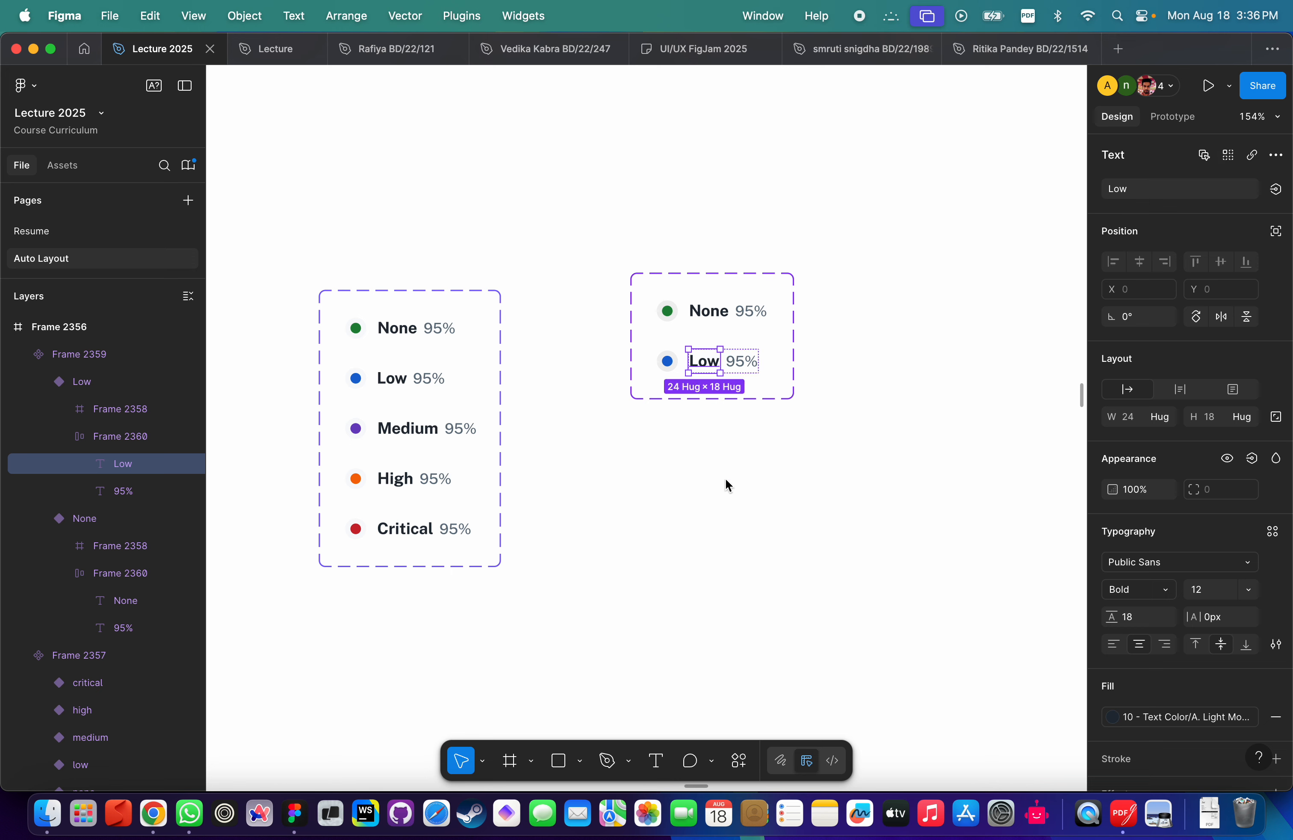
{"action": "left_click", "coordinate": [771, 481]}
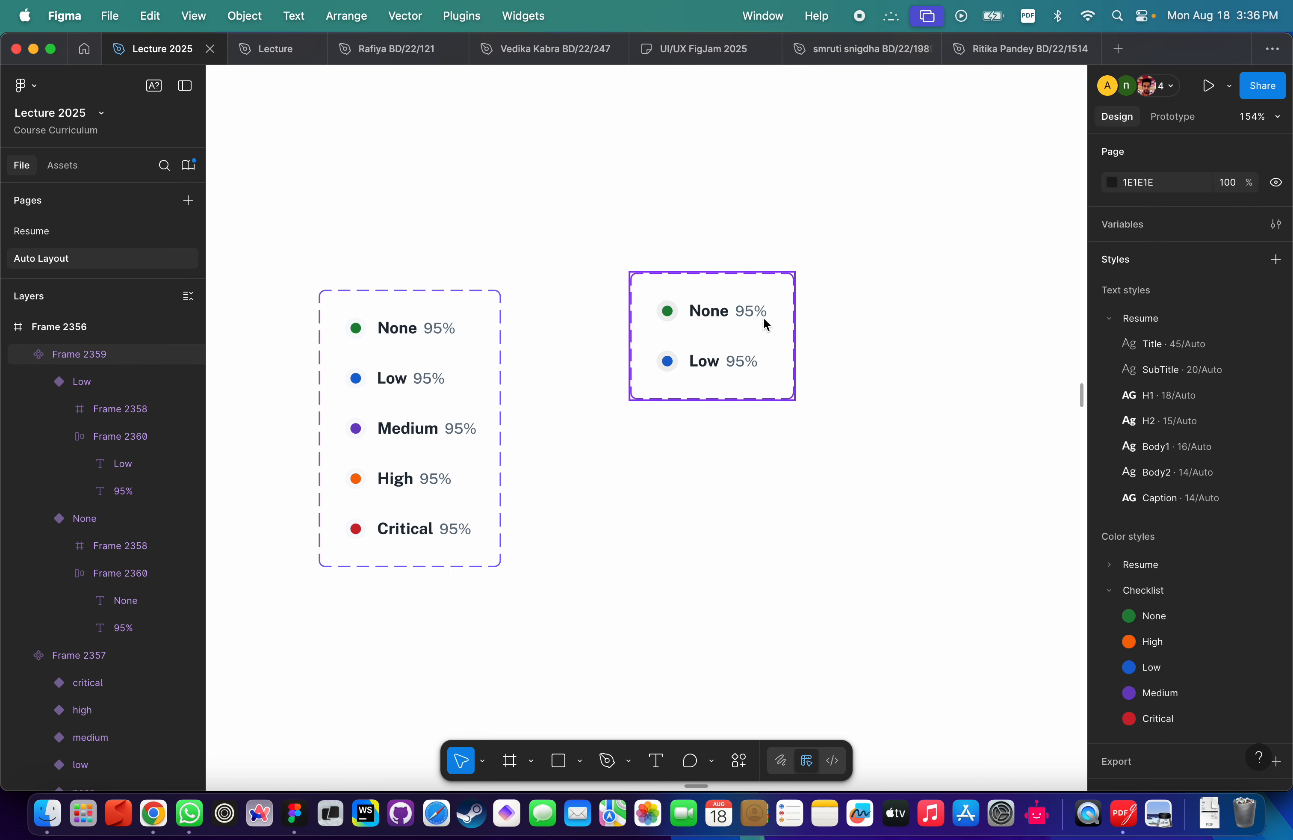
Place an instance of the None variant beside the new component set and switch its Severity to Low.
{"action": "left_click", "coordinate": [742, 314]}
{"action": "left_click", "coordinate": [724, 373]}
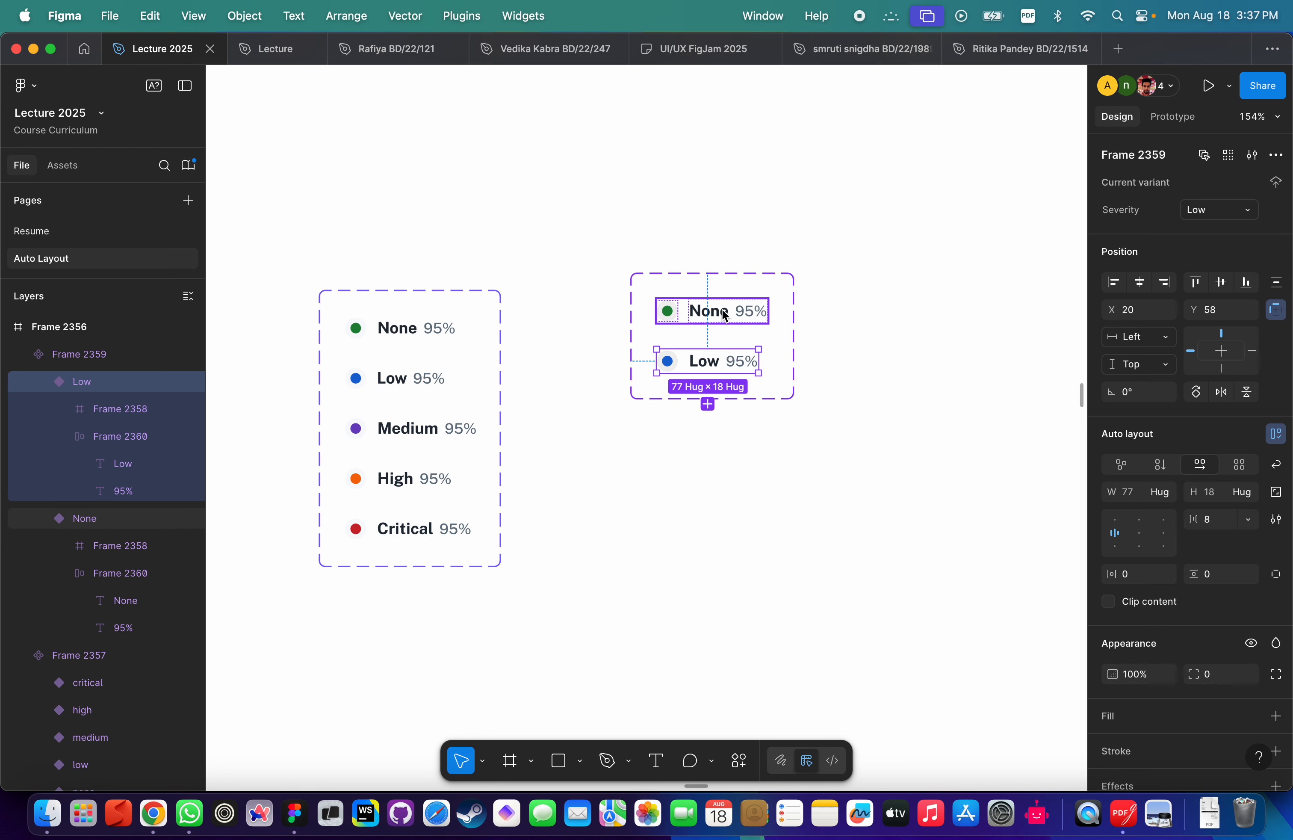
{"action": "left_click_drag", "start_coordinate": [726, 315], "coordinate": [985, 358]}
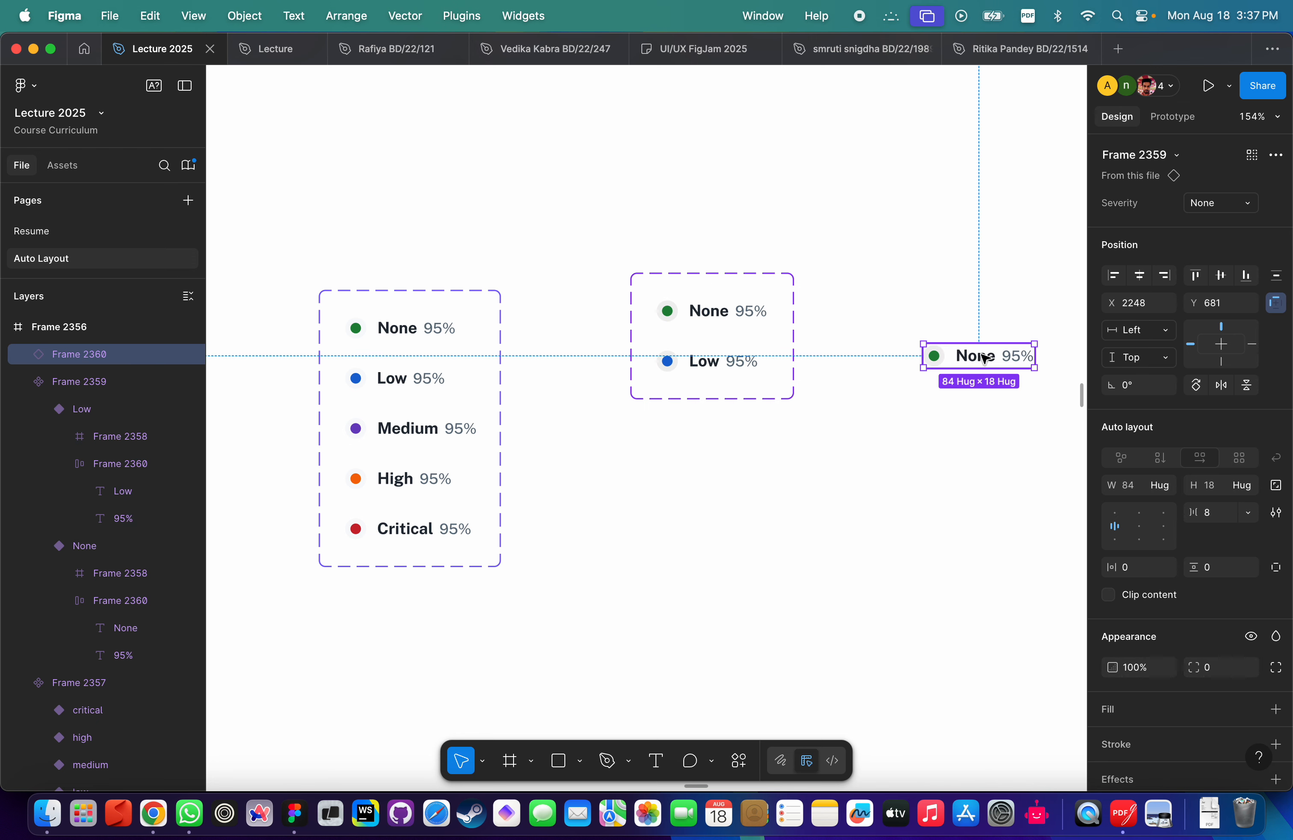
{"action": "scroll", "coordinate": [984, 358], "scroll_direction": "right", "scroll_amount": 5}
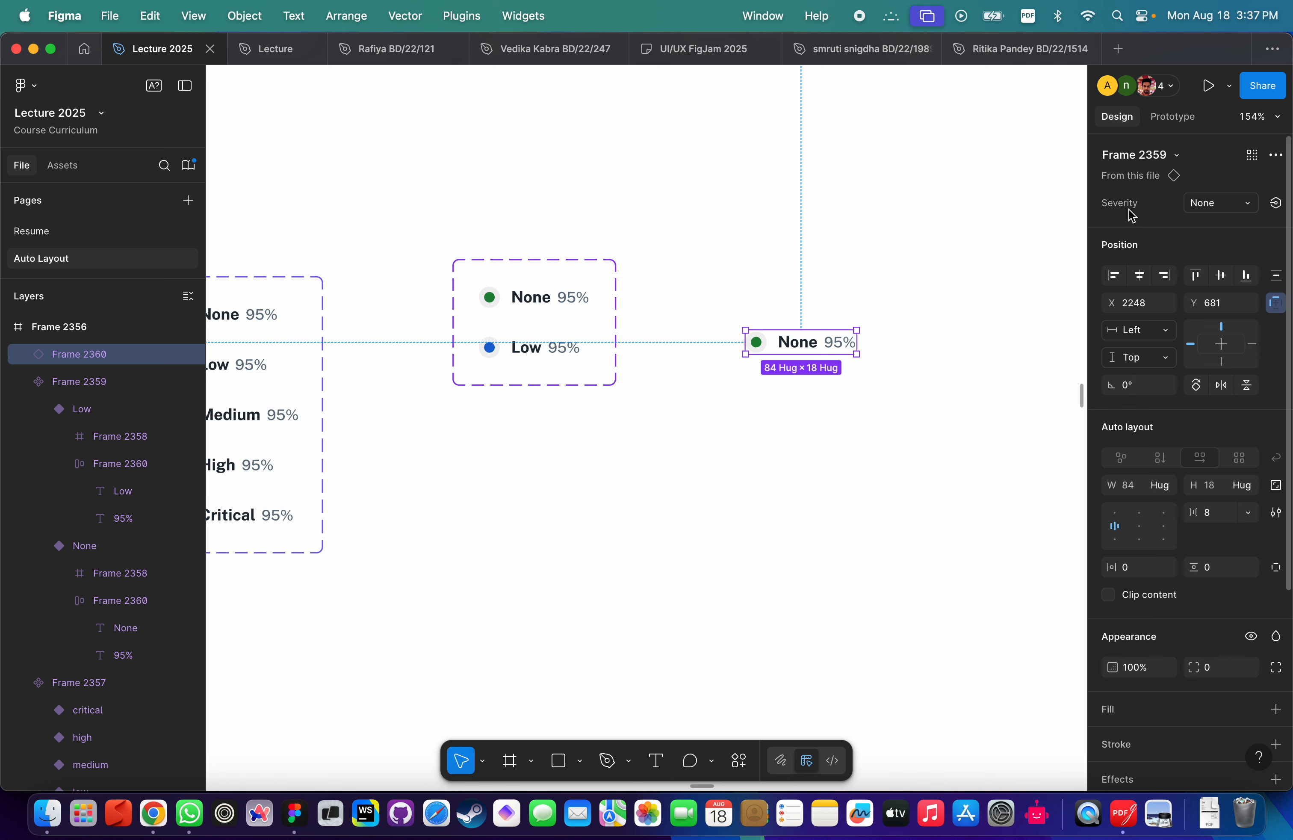
{"action": "left_click", "coordinate": [1245, 201]}
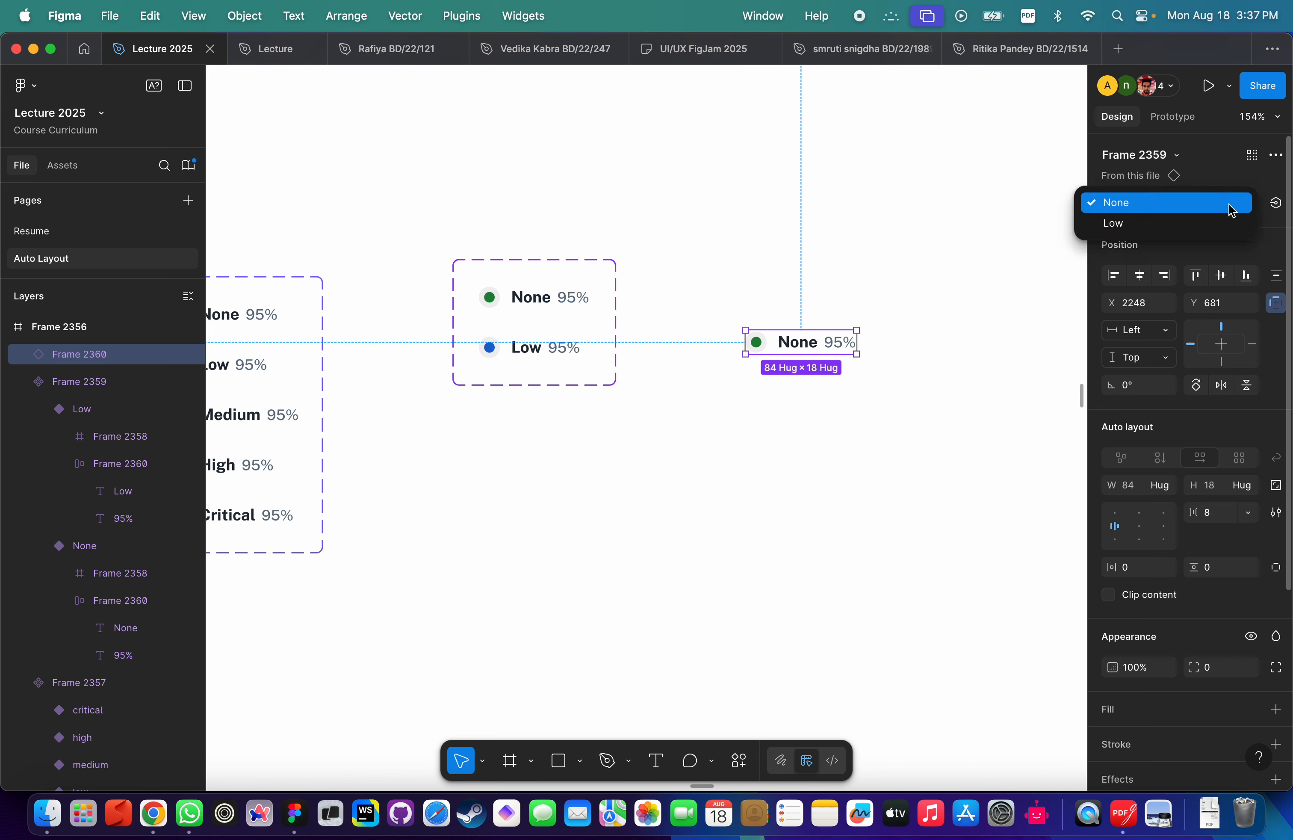
{"action": "left_click", "coordinate": [1199, 225]}
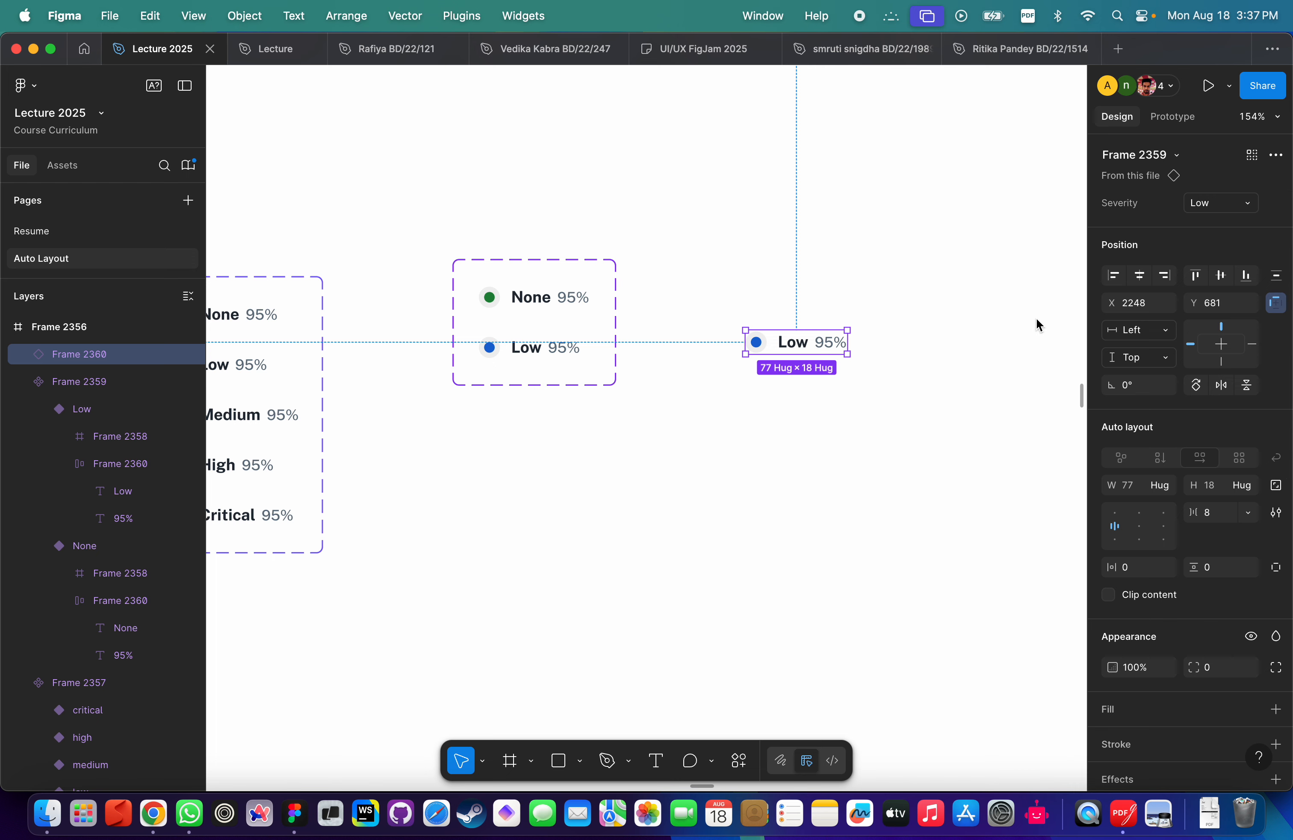
Add three more variants to the new component set below the Low variant.
{"action": "scroll", "coordinate": [697, 443], "scroll_direction": "left", "scroll_amount": 5}
{"action": "scroll", "coordinate": [696, 443], "scroll_direction": "down", "scroll_amount": 3}
{"action": "left_click", "coordinate": [683, 188]}
{"action": "mouse_move", "coordinate": [683, 348]}
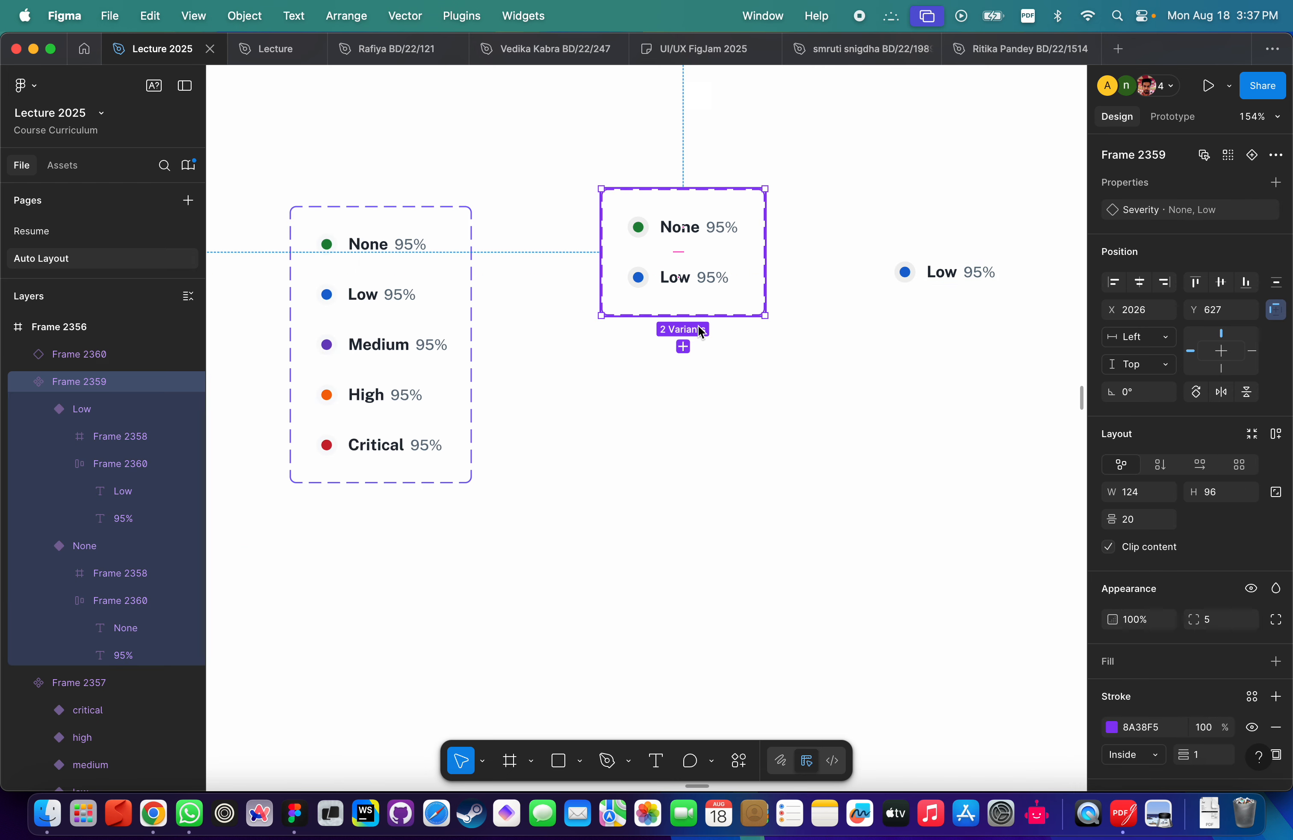
{"action": "left_click", "coordinate": [683, 352]}
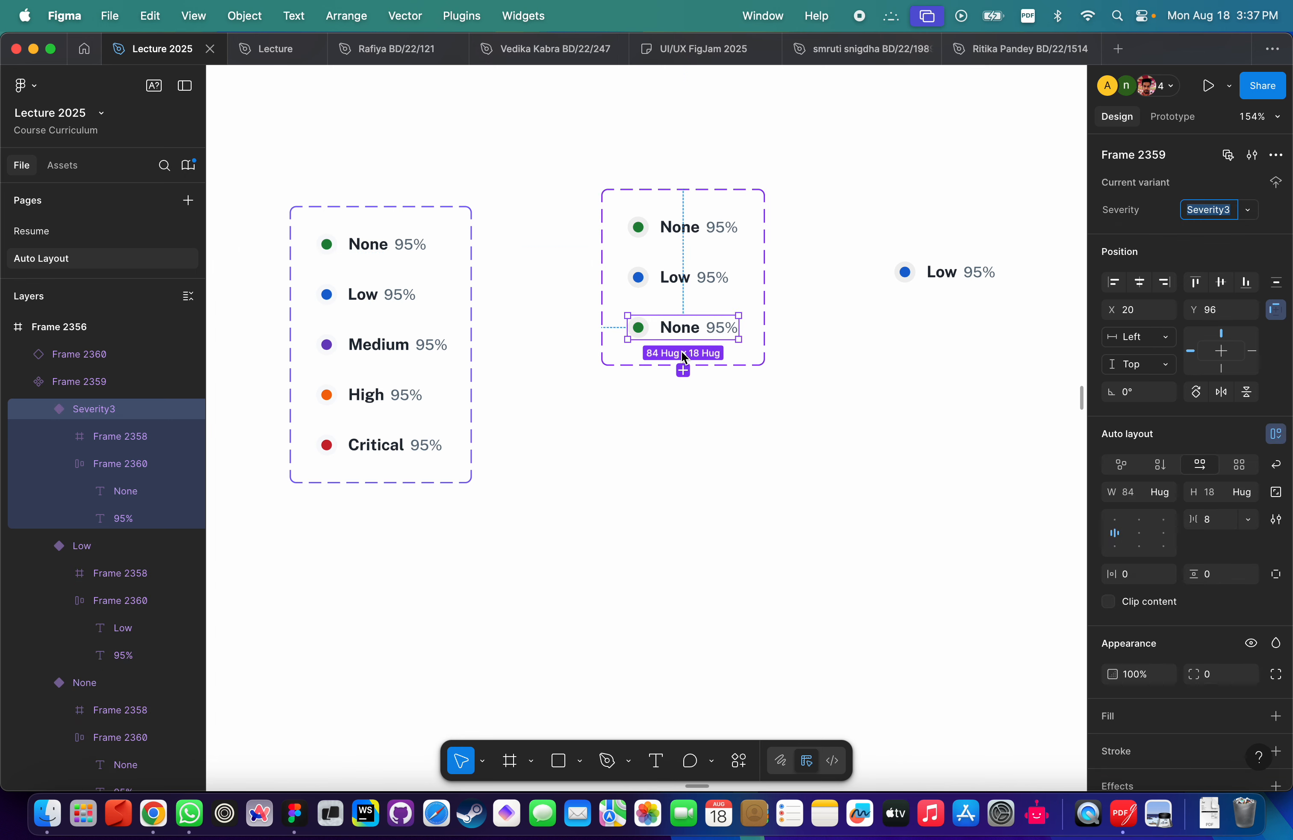
{"action": "left_click", "coordinate": [686, 376]}
{"action": "left_click", "coordinate": [686, 427]}
Change the dot colour of the third variant to the Checklist/Medium colour style.
{"action": "left_click", "coordinate": [649, 328]}
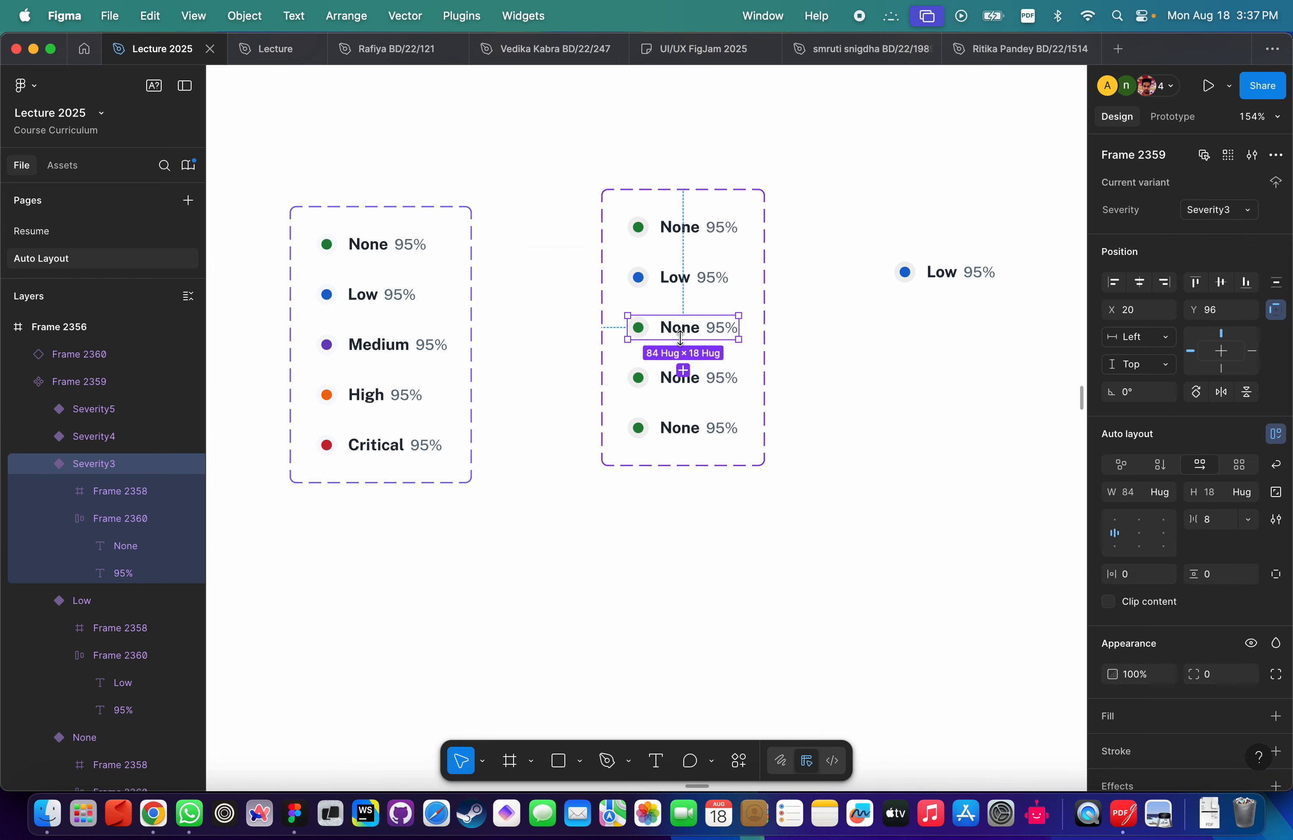
{"action": "scroll", "coordinate": [649, 329], "scroll_direction": "up", "scroll_amount": 5}
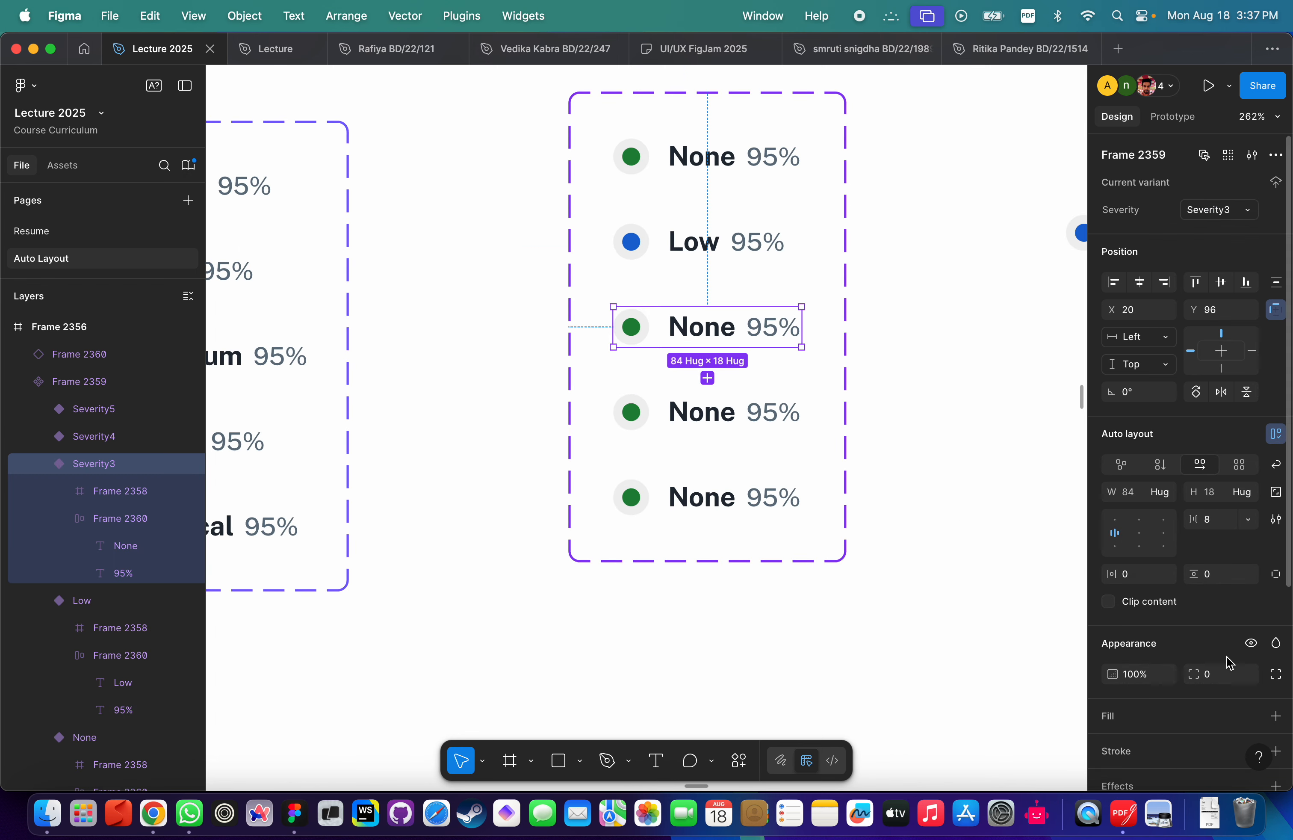
{"action": "scroll", "coordinate": [1238, 628], "scroll_direction": "down", "scroll_amount": 5}
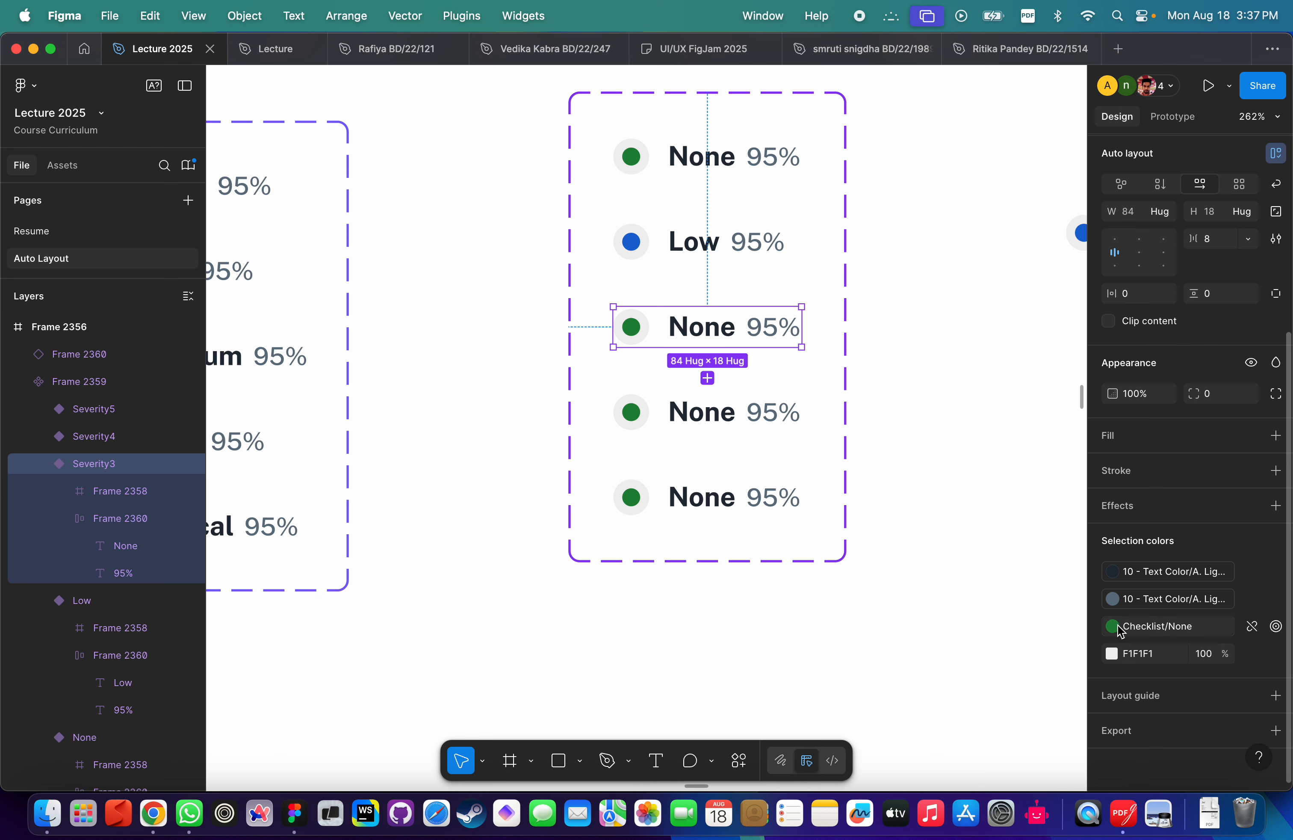
{"action": "scroll", "coordinate": [954, 449], "scroll_direction": "down", "scroll_amount": 5}
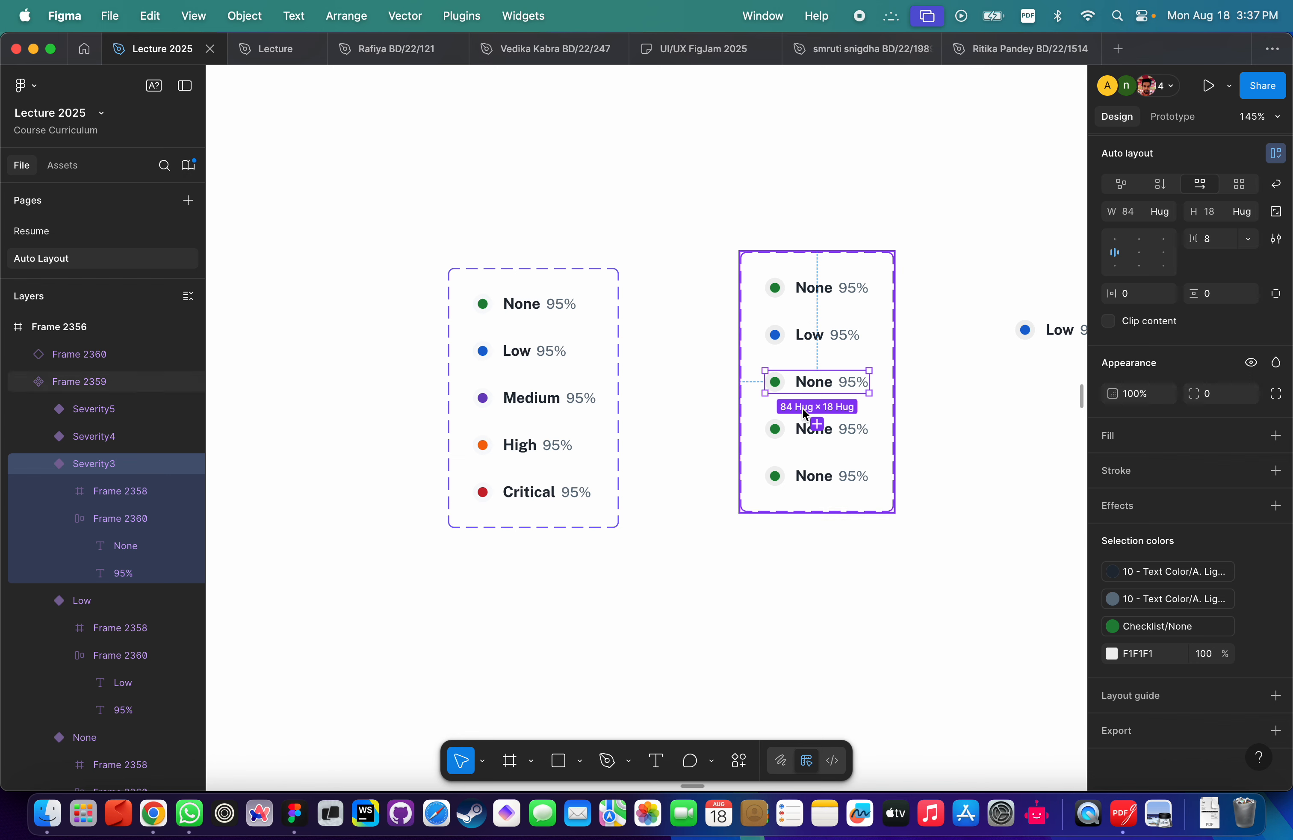
{"action": "left_click", "coordinate": [775, 380]}
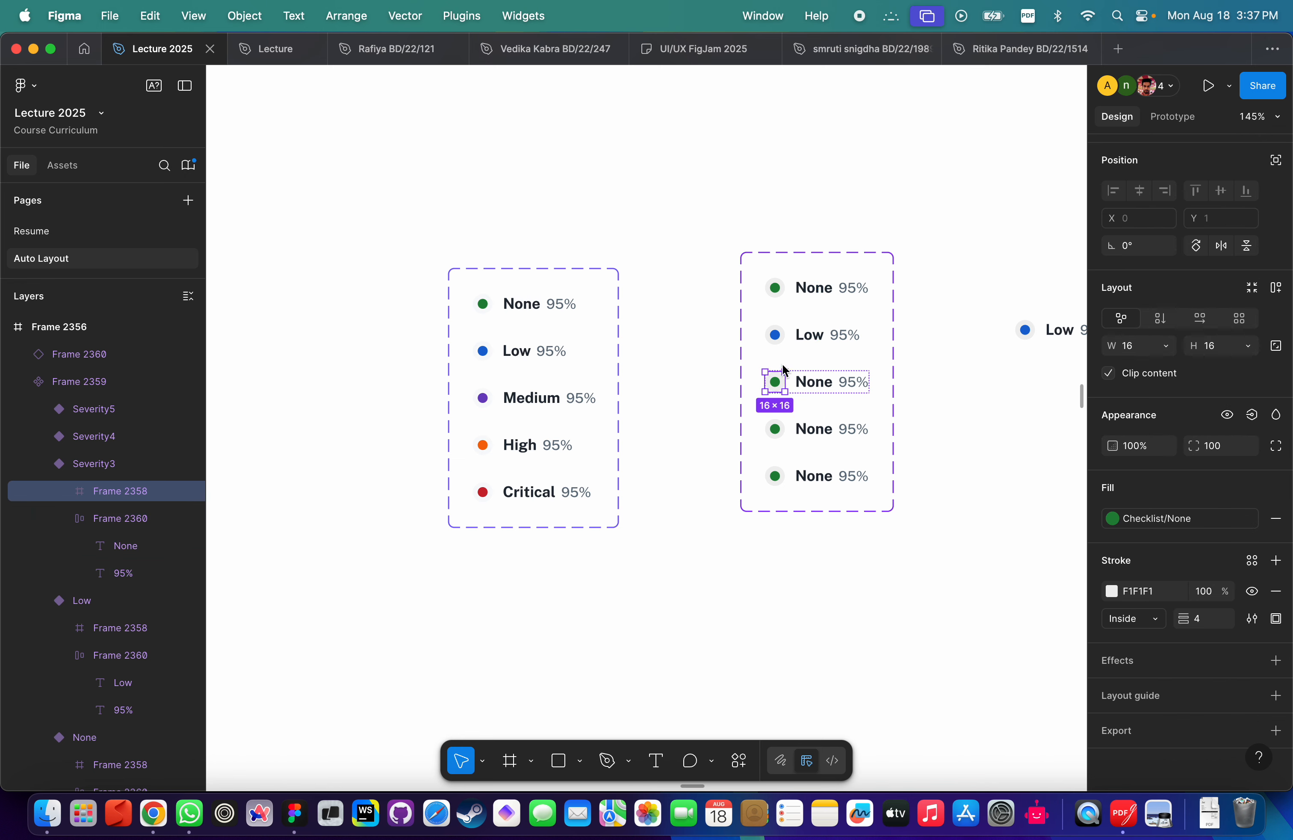
{"action": "left_click", "coordinate": [889, 516]}
{"action": "left_click", "coordinate": [840, 388]}
{"action": "double_click", "coordinate": [829, 384]}
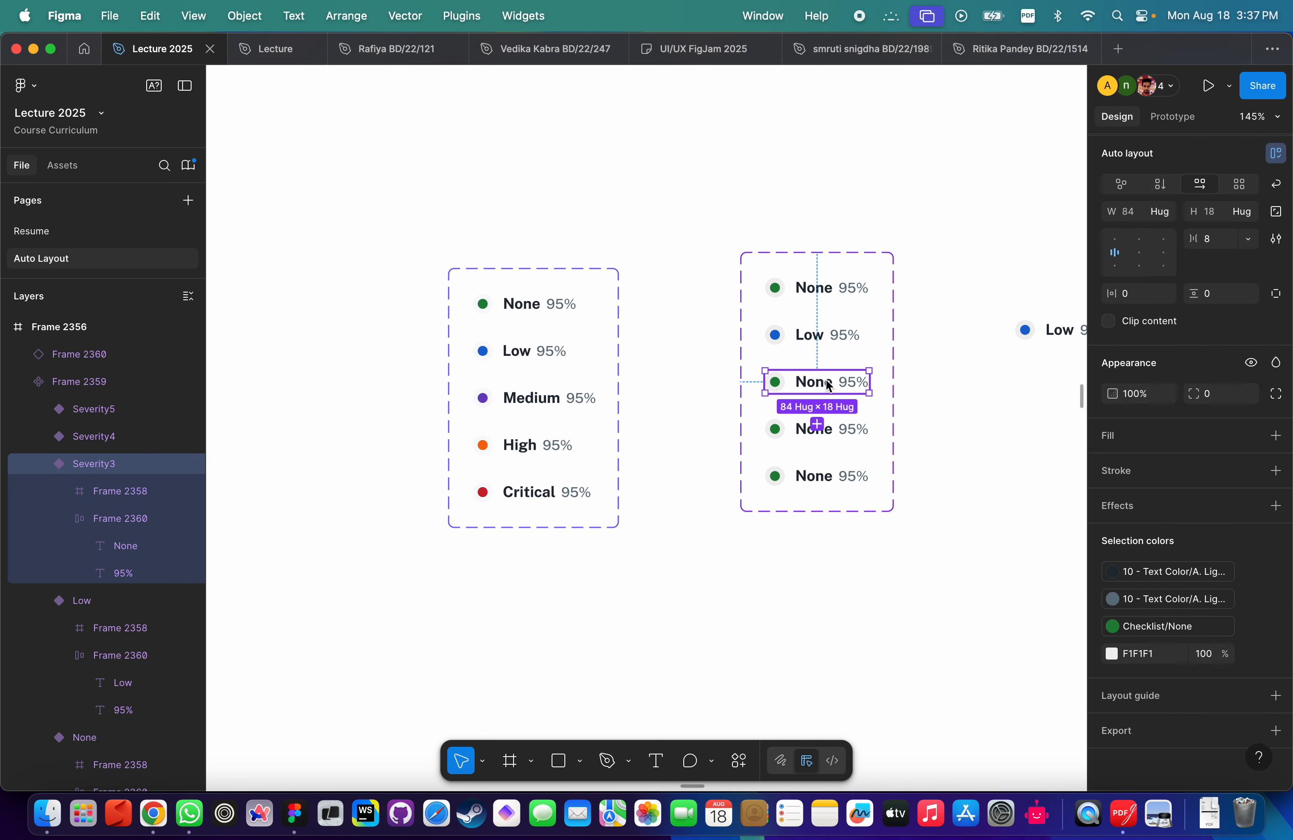
{"action": "left_click", "coordinate": [1125, 628]}
{"action": "scroll", "coordinate": [1016, 681], "scroll_direction": "down", "scroll_amount": 1}
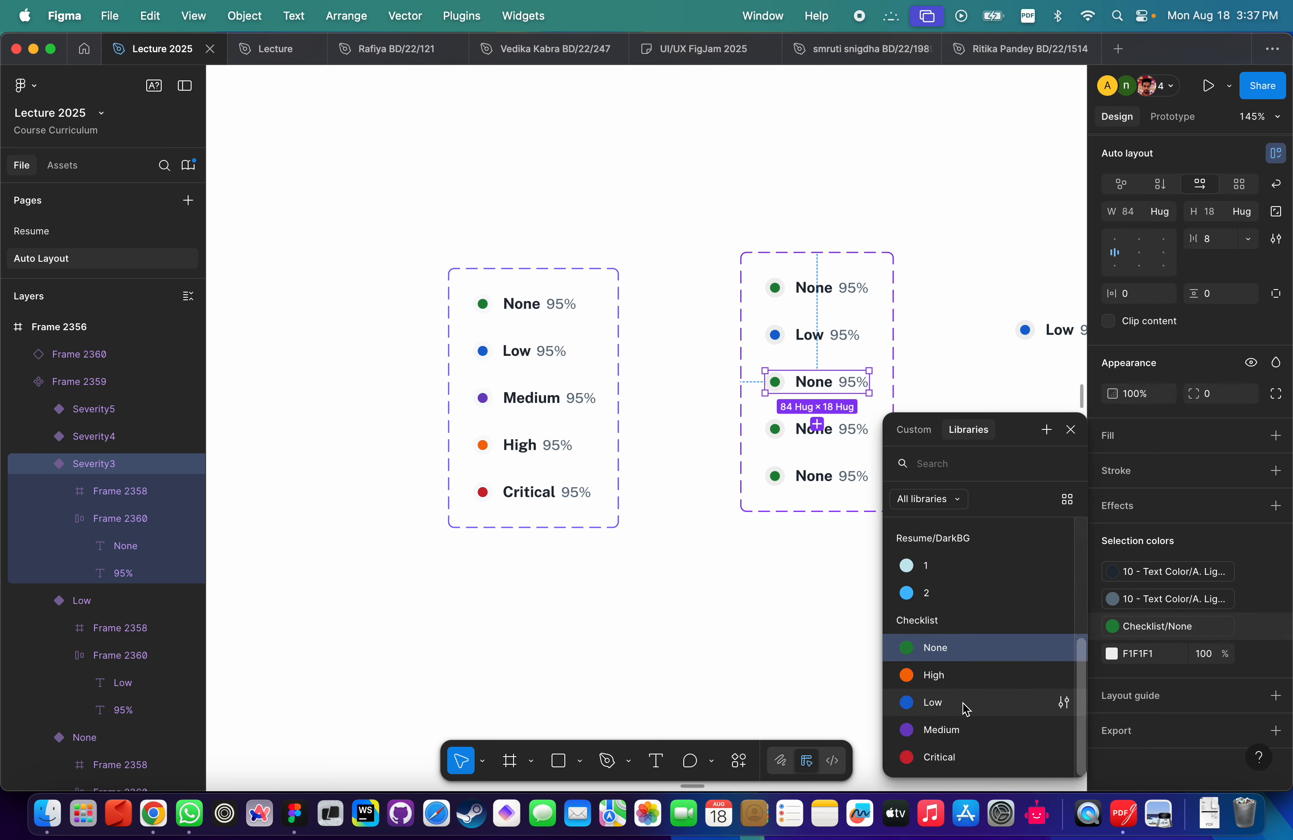
{"action": "left_click", "coordinate": [936, 731]}
Apply the Checklist/High colour style to the fourth variant's dot and Checklist/Critical to the fifth variant's dot.
{"action": "left_click", "coordinate": [801, 430]}
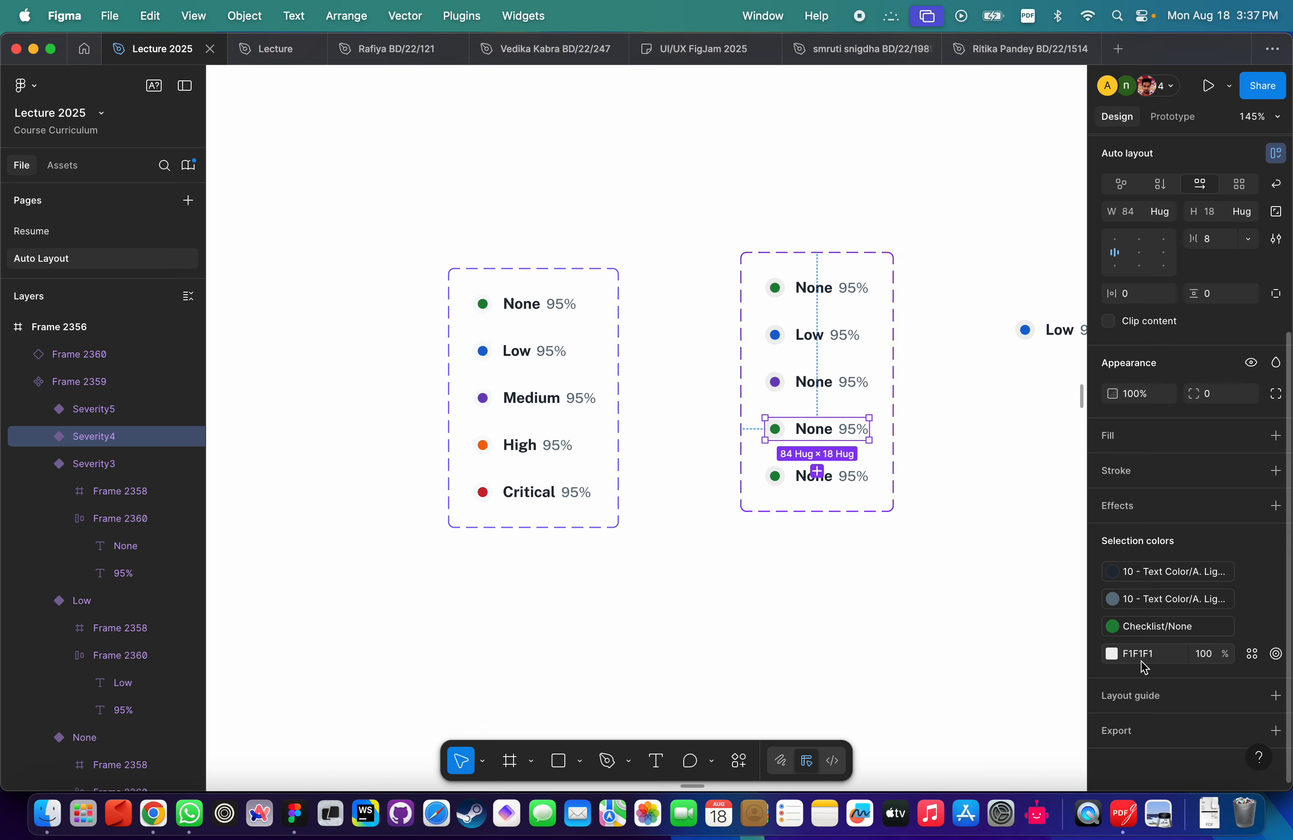
{"action": "left_click", "coordinate": [1134, 628]}
{"action": "left_click", "coordinate": [965, 697]}
{"action": "key", "text": "Tab"}
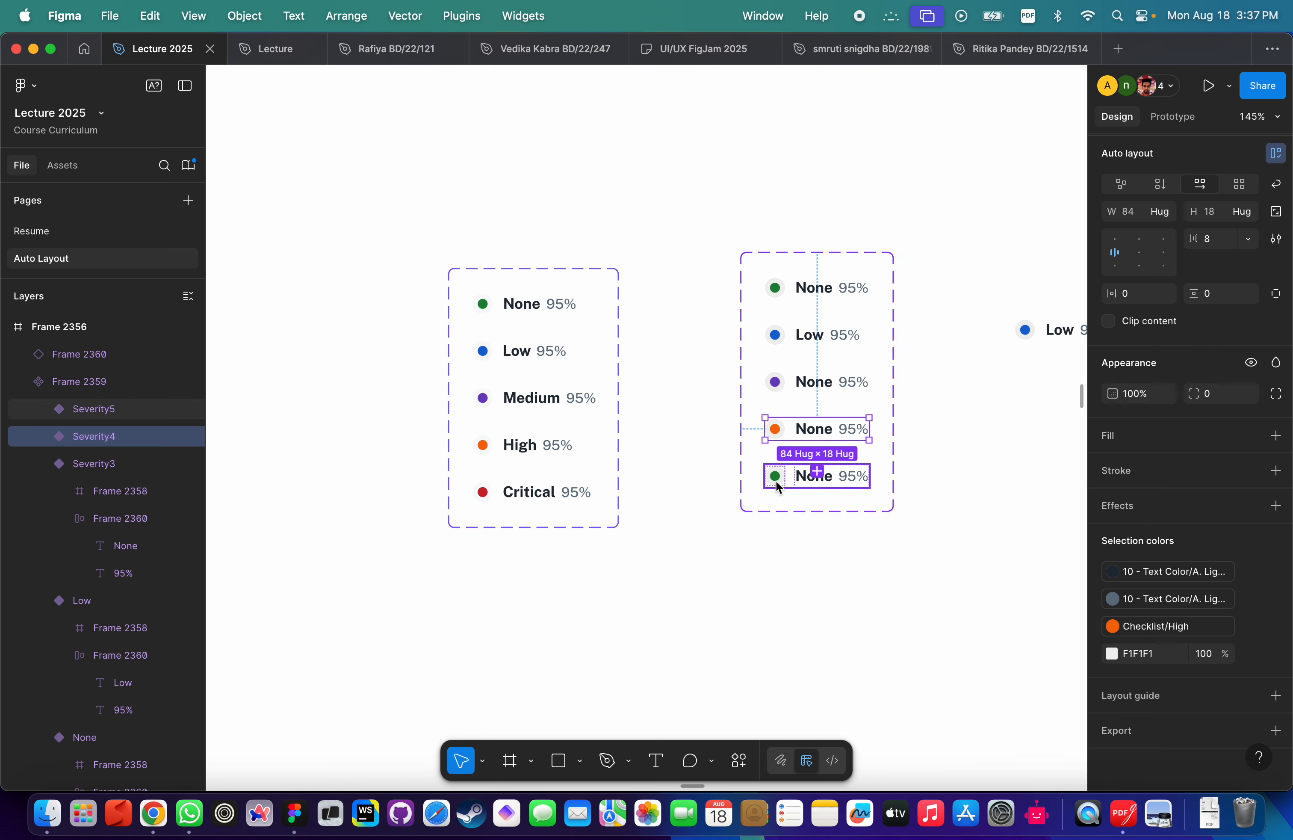
{"action": "left_click", "coordinate": [1133, 626]}
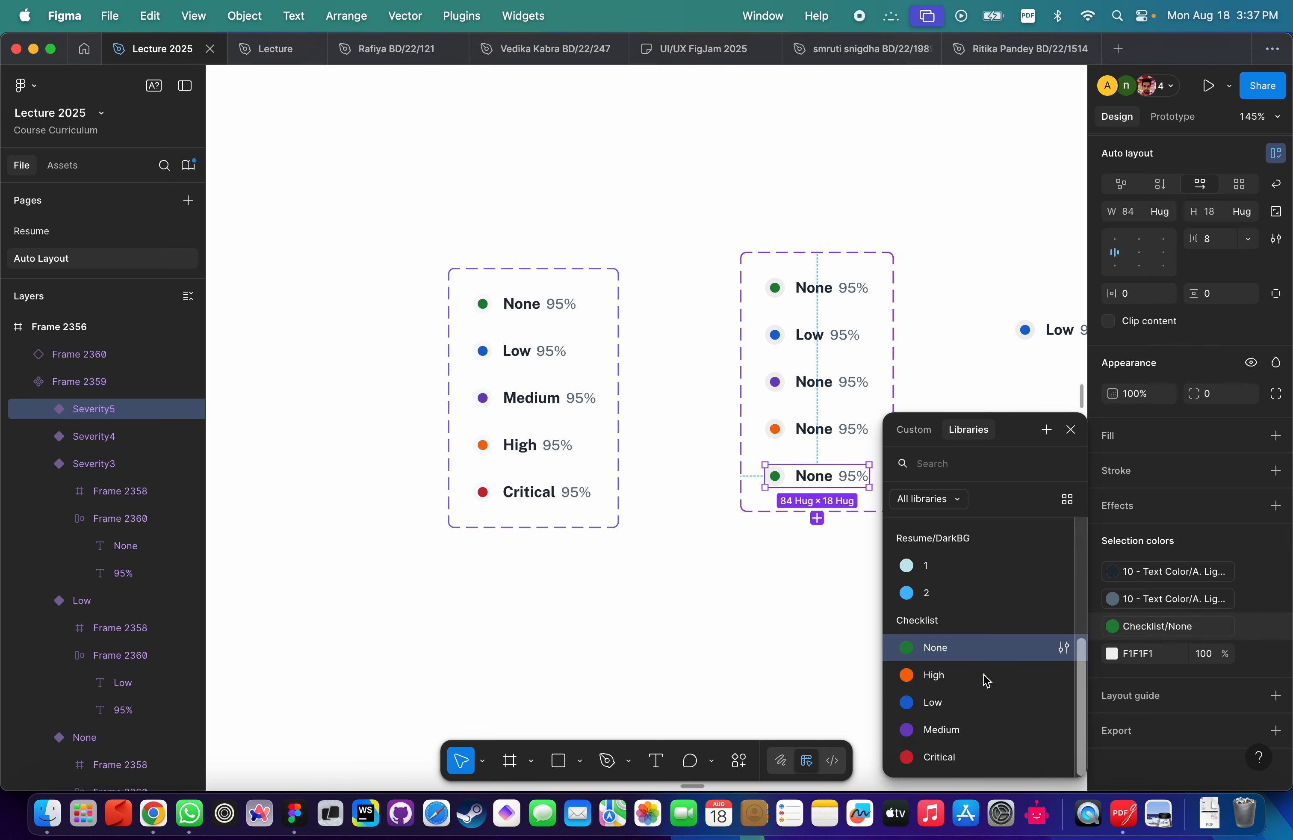
{"action": "left_click", "coordinate": [934, 756]}
{"action": "left_click", "coordinate": [826, 580]}
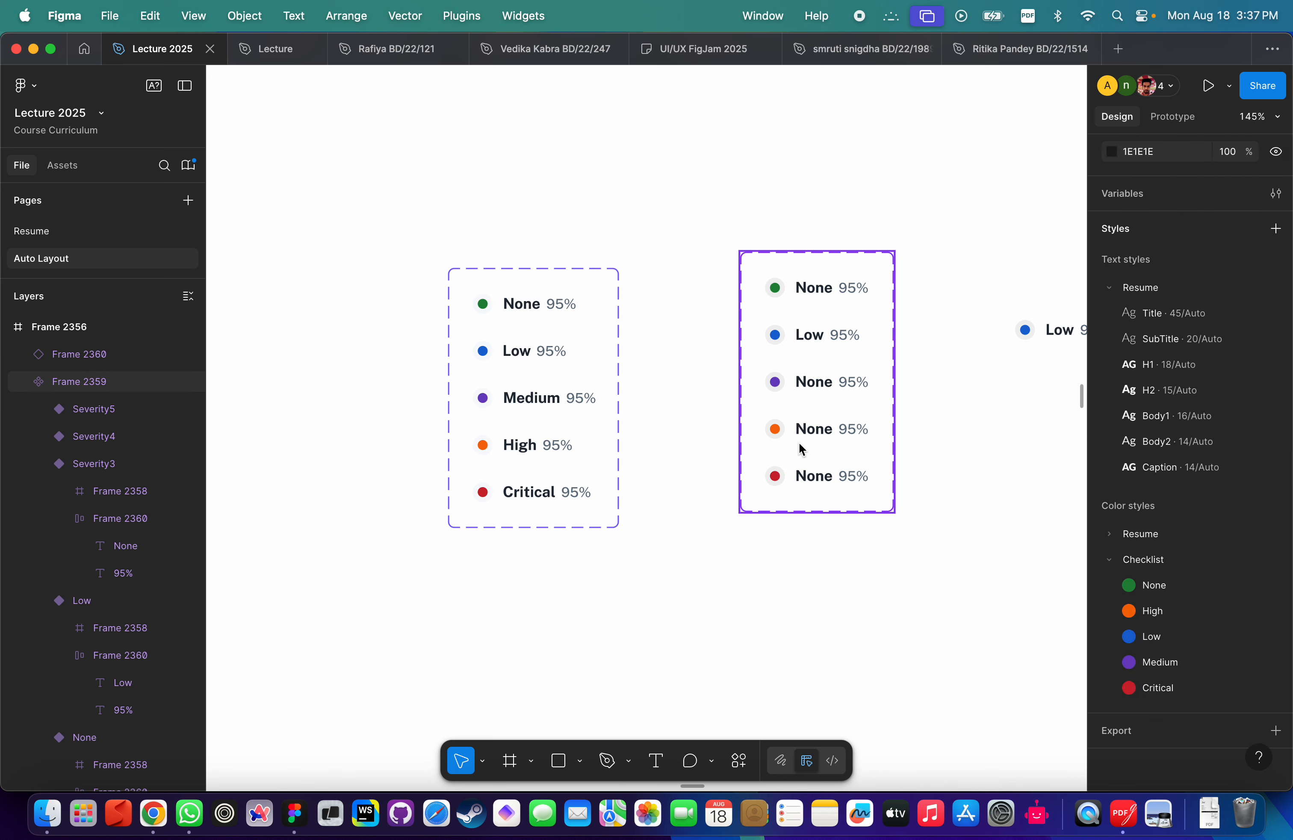
Change the text label in the third variant to "Medium".
{"action": "double_click", "coordinate": [816, 384]}
{"action": "double_click", "coordinate": [816, 384]}
{"action": "double_click", "coordinate": [816, 384]}
{"action": "type", "text": "Me"}
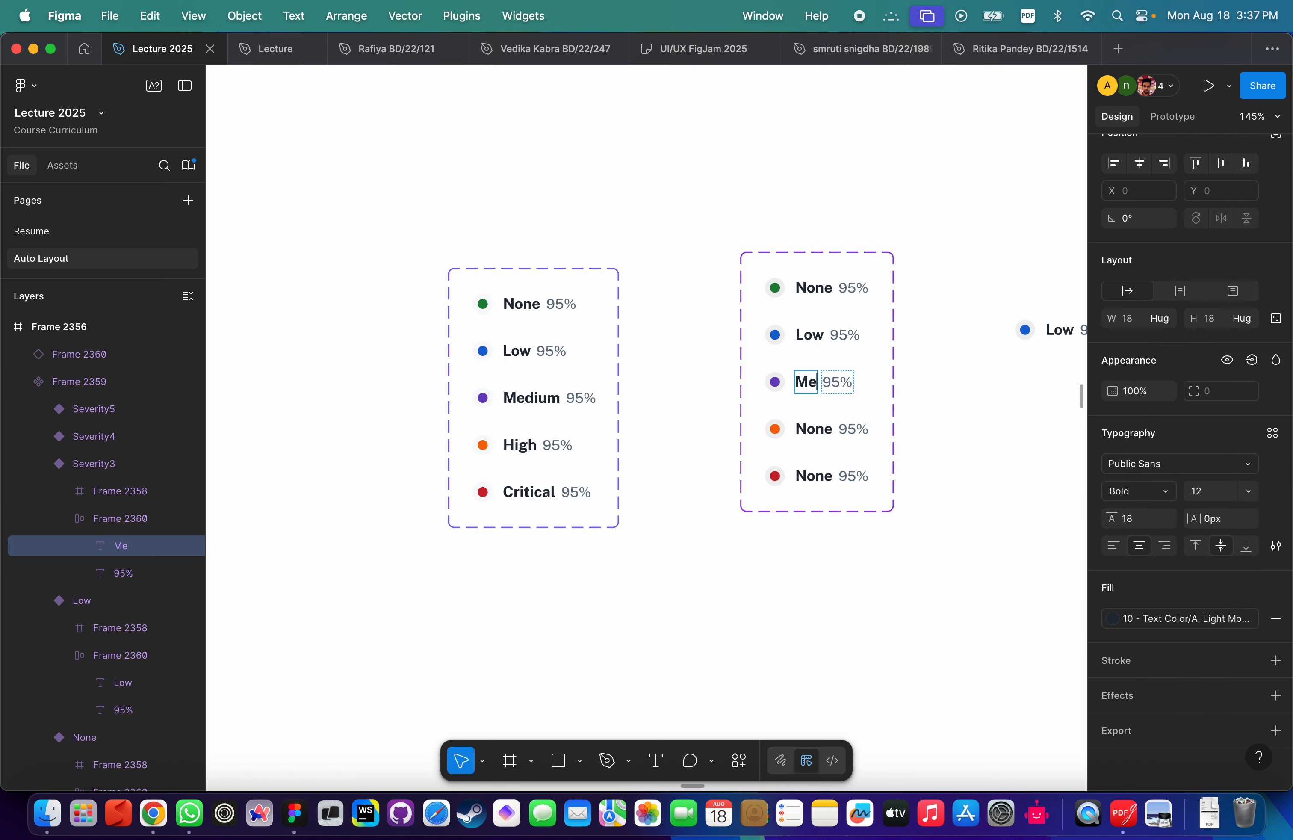
{"action": "type", "text": "dium"}
Change the fourth variant's text label to "High" and the fifth variant's label to "Critical".
{"action": "left_click", "coordinate": [816, 434]}
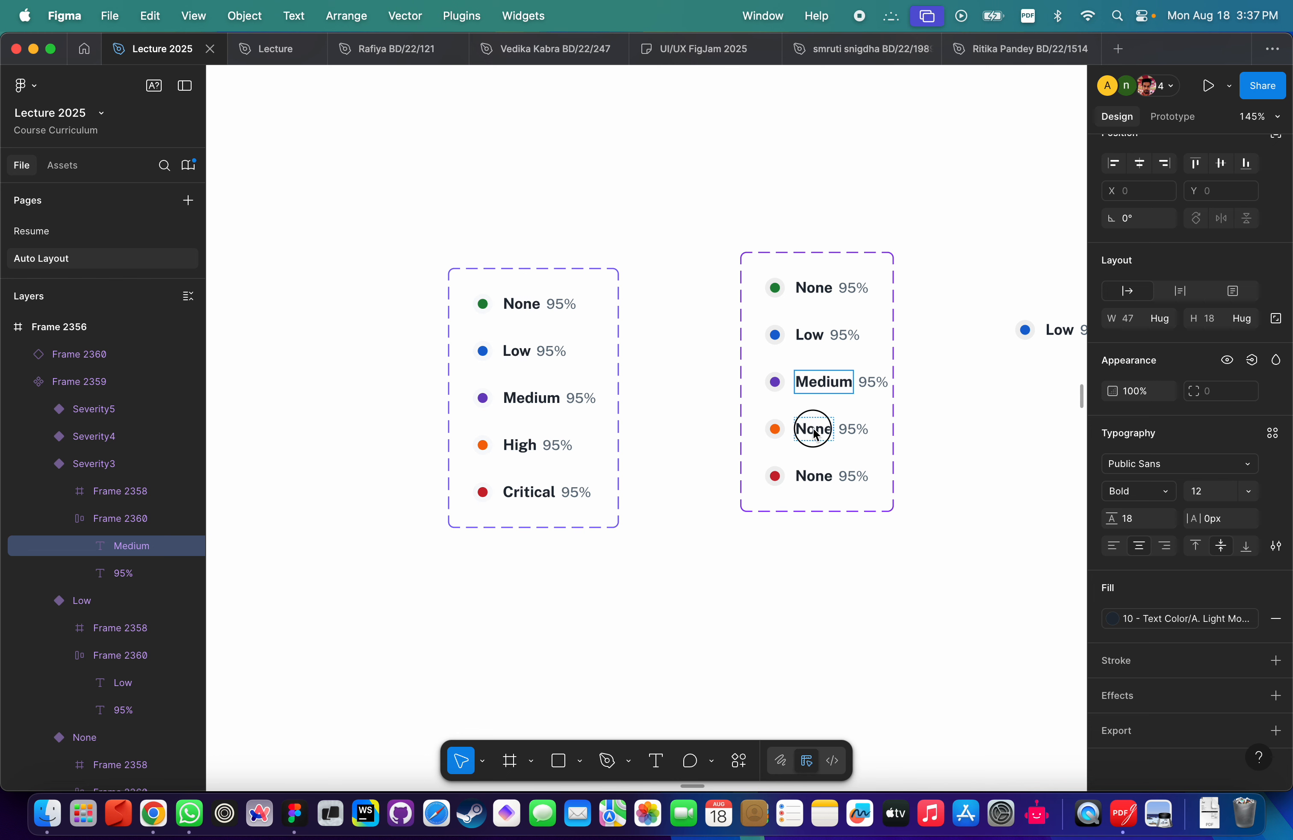
{"action": "double_click", "coordinate": [813, 429]}
{"action": "type", "text": "High"}
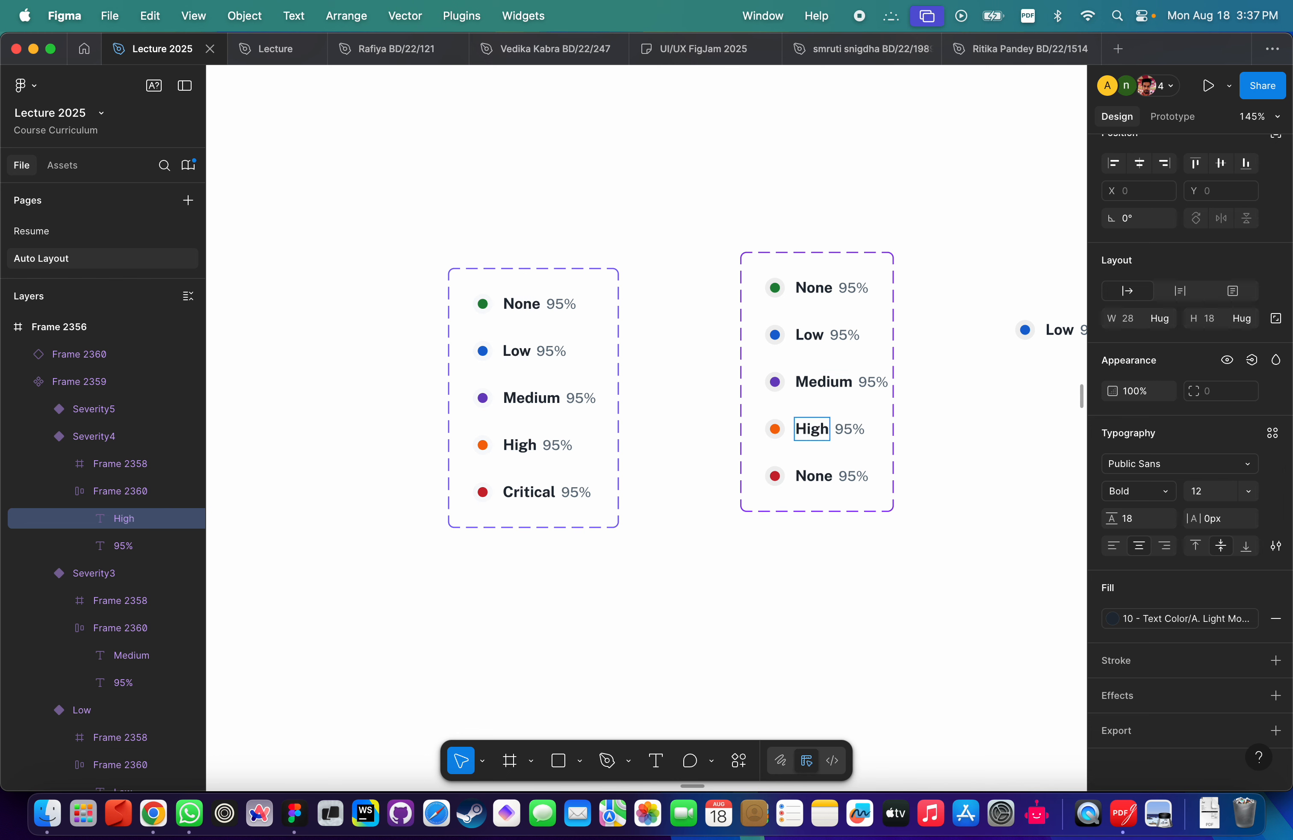
{"action": "double_click", "coordinate": [816, 480]}
{"action": "type", "text": "Cr"}
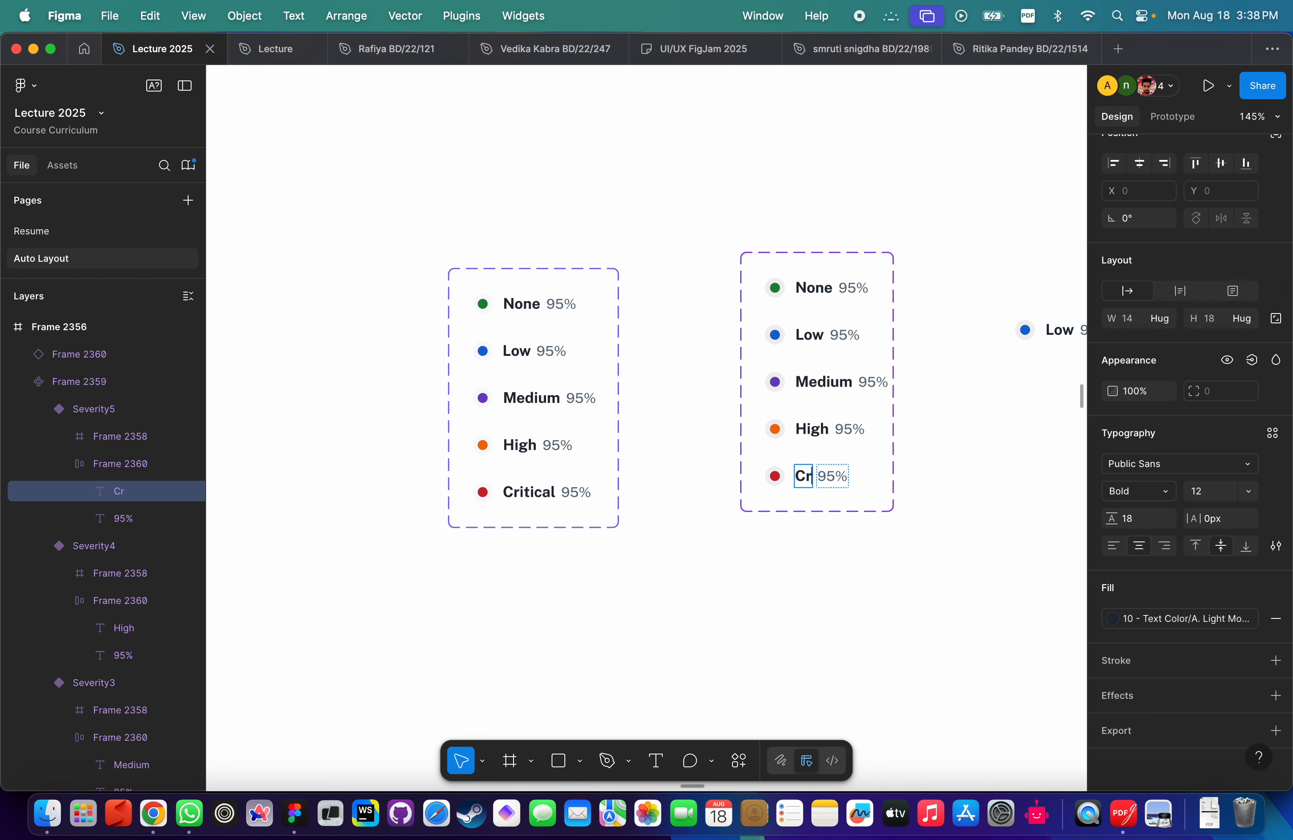
{"action": "type", "text": "itical"}
{"action": "left_click", "coordinate": [831, 577]}
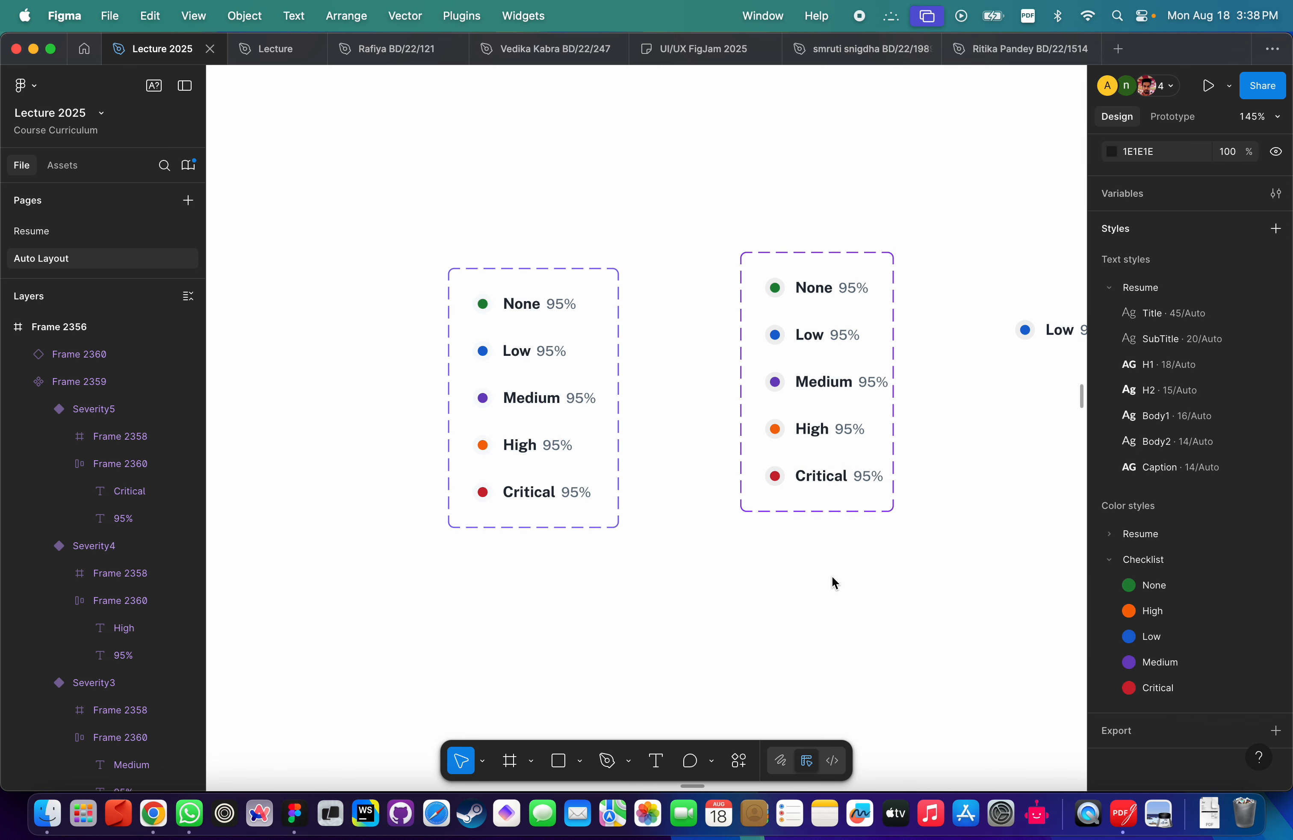
Check which Severity options the placed Low instance offers.
{"action": "scroll", "coordinate": [831, 576], "scroll_direction": "right", "scroll_amount": 10}
{"action": "left_click", "coordinate": [708, 293]}
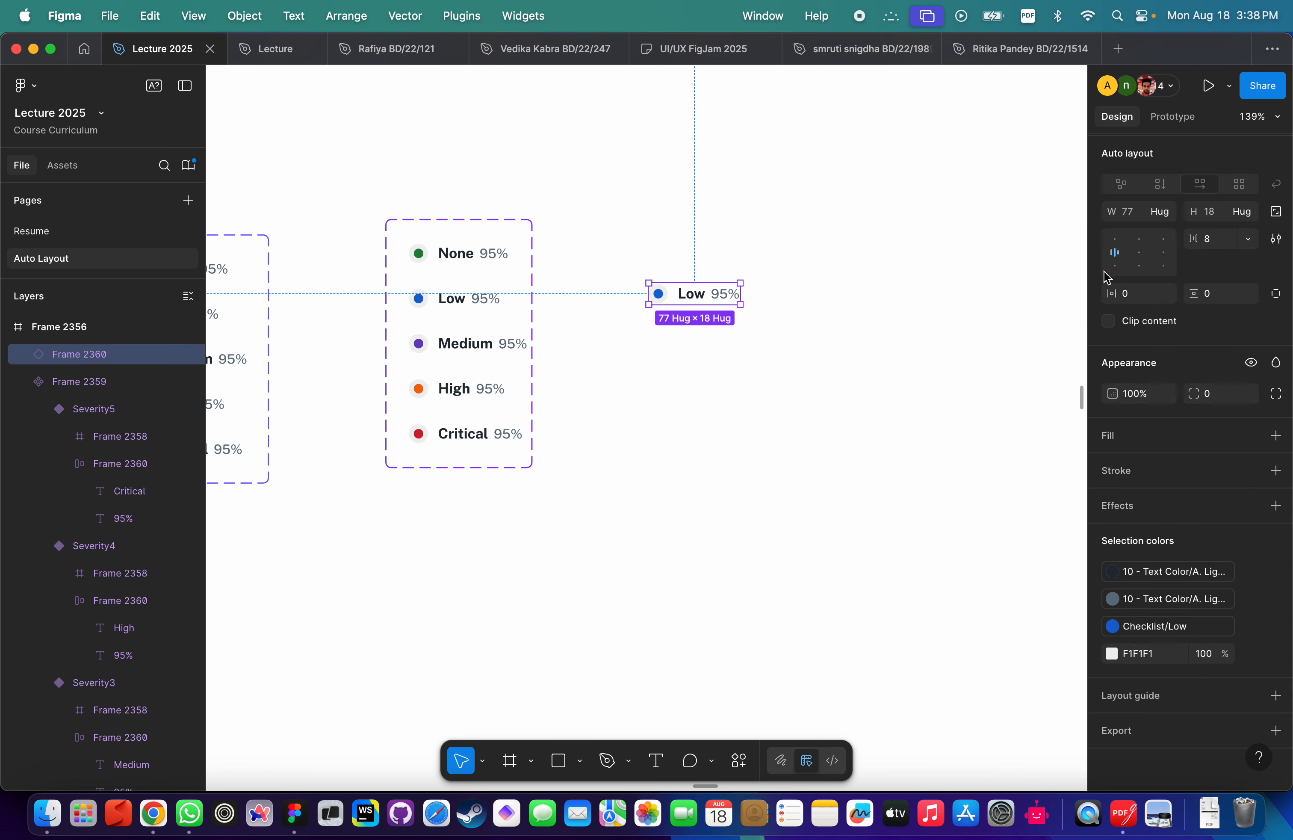
{"action": "scroll", "coordinate": [1242, 247], "scroll_direction": "up", "scroll_amount": 5}
{"action": "left_click", "coordinate": [1250, 212]}
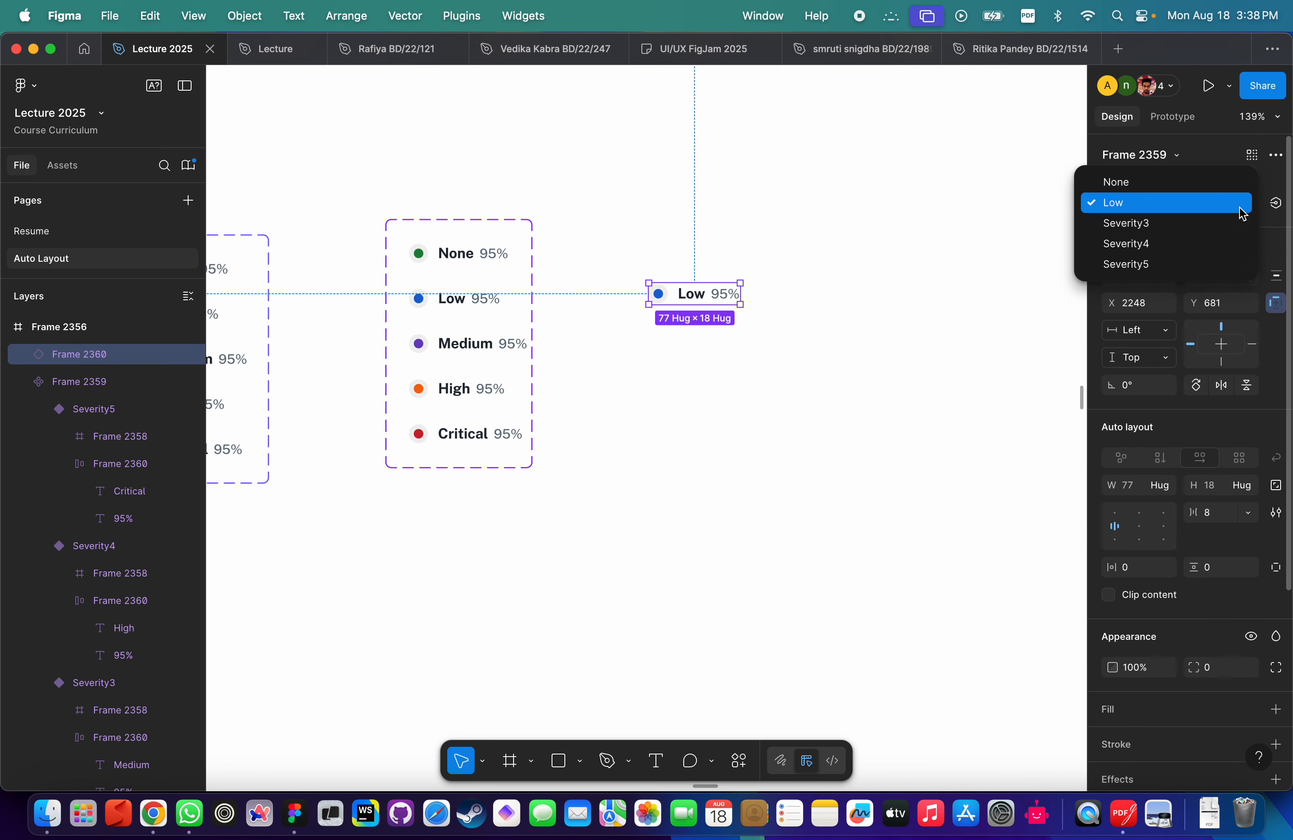
{"action": "left_click", "coordinate": [589, 422]}
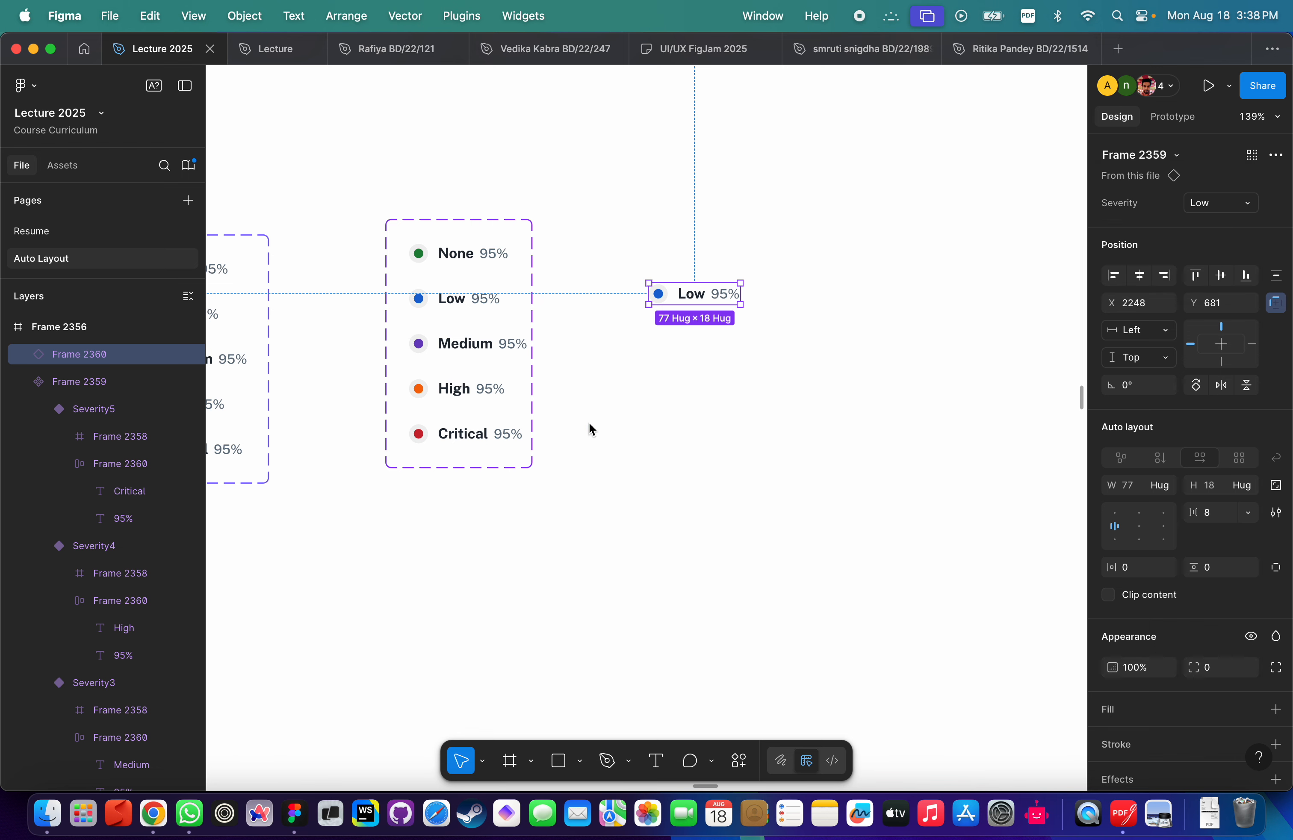
{"action": "left_click", "coordinate": [500, 356]}
{"action": "left_click", "coordinate": [724, 303]}
{"action": "left_click", "coordinate": [1202, 201]}
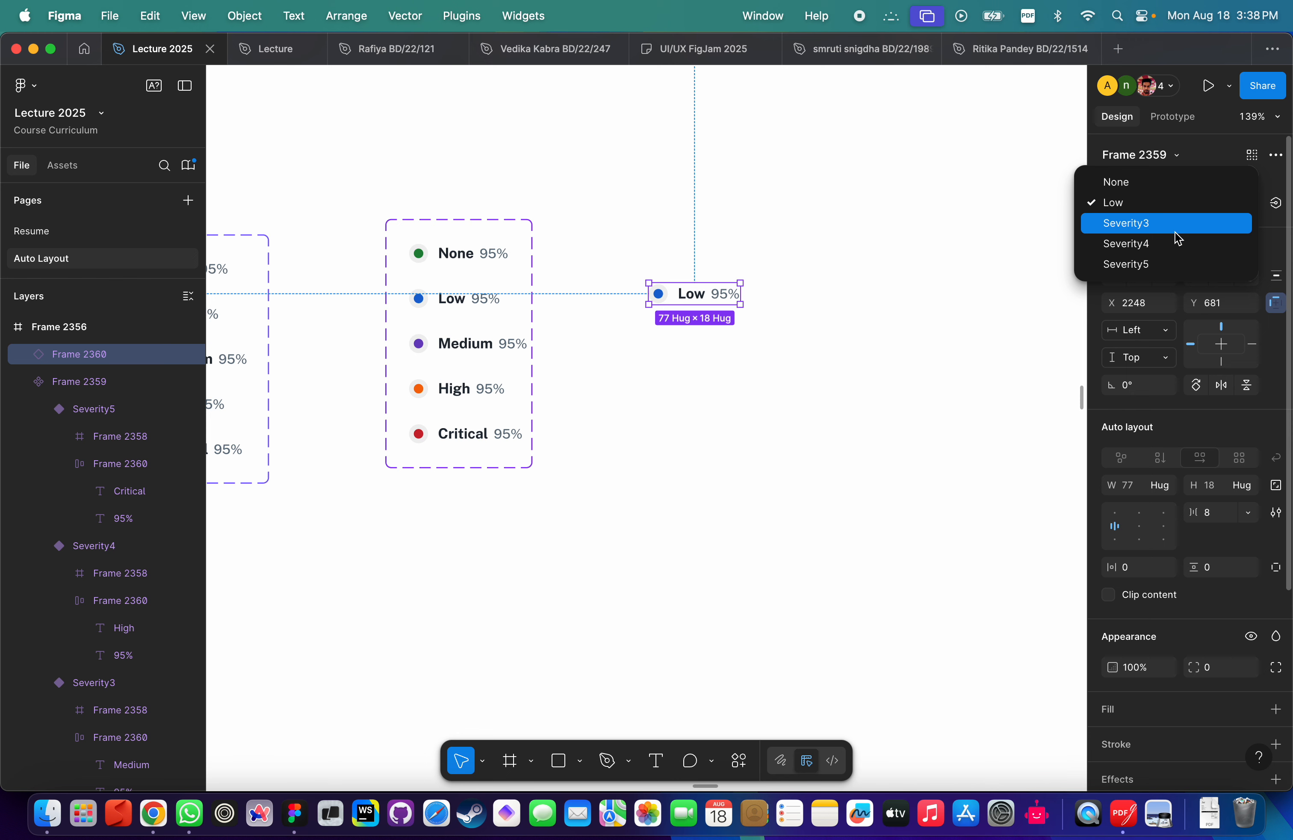
{"action": "key", "text": "Escape"}
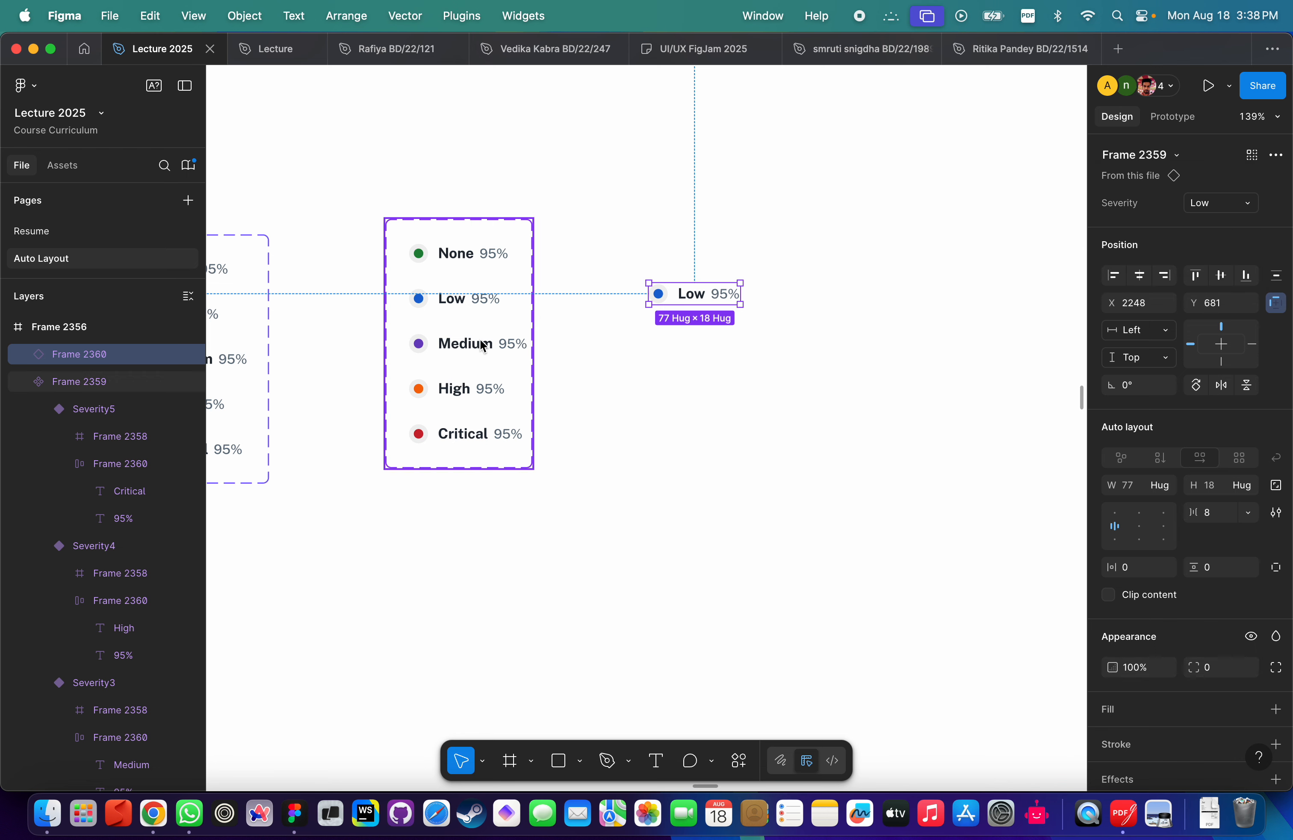
Set the Severity value of the third variant, with the purple dot, to Medium.
{"action": "left_click", "coordinate": [449, 348]}
{"action": "left_click", "coordinate": [448, 356]}
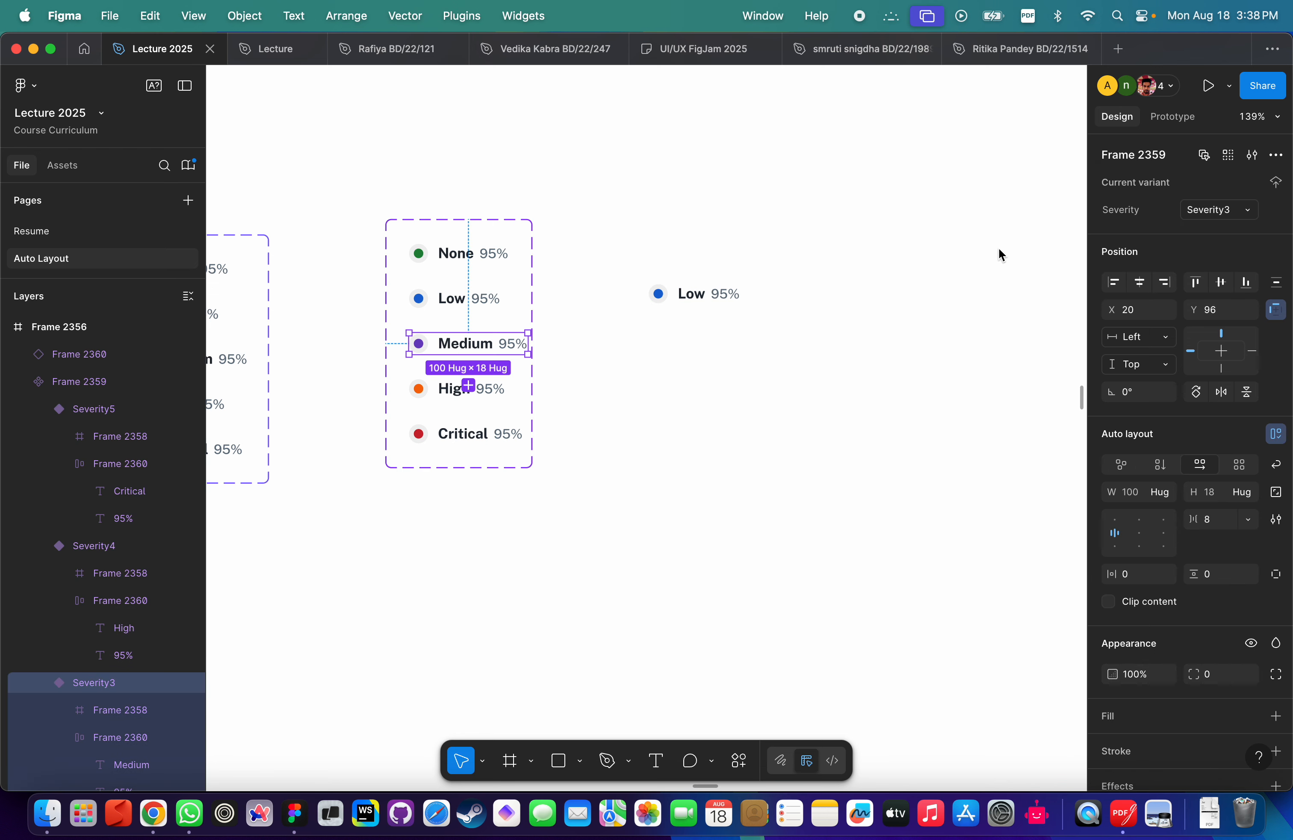
{"action": "left_click", "coordinate": [1216, 218]}
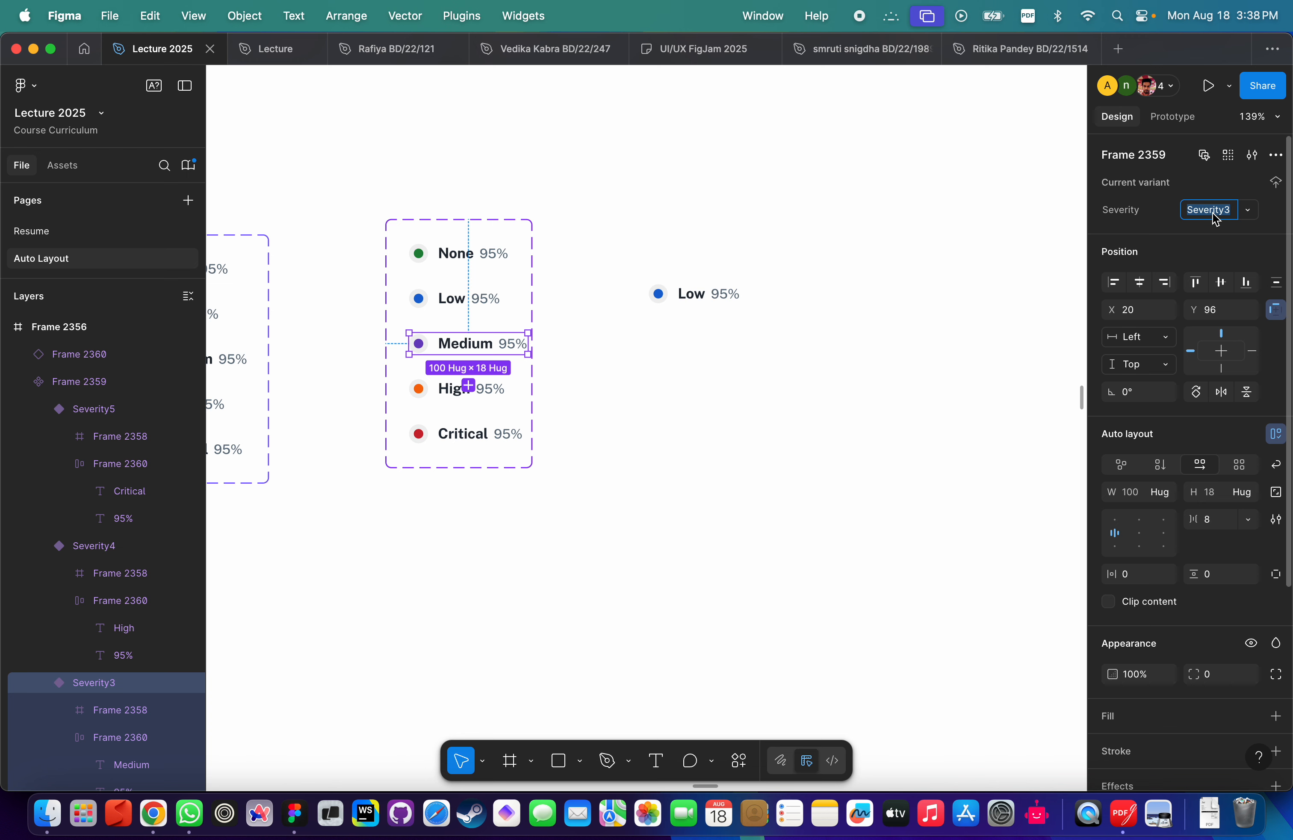
{"action": "type", "text": "Medium"}
{"action": "key", "text": "Return"}
Set the Severity value of the fourth variant, with the orange dot, to High.
{"action": "left_click", "coordinate": [437, 392]}
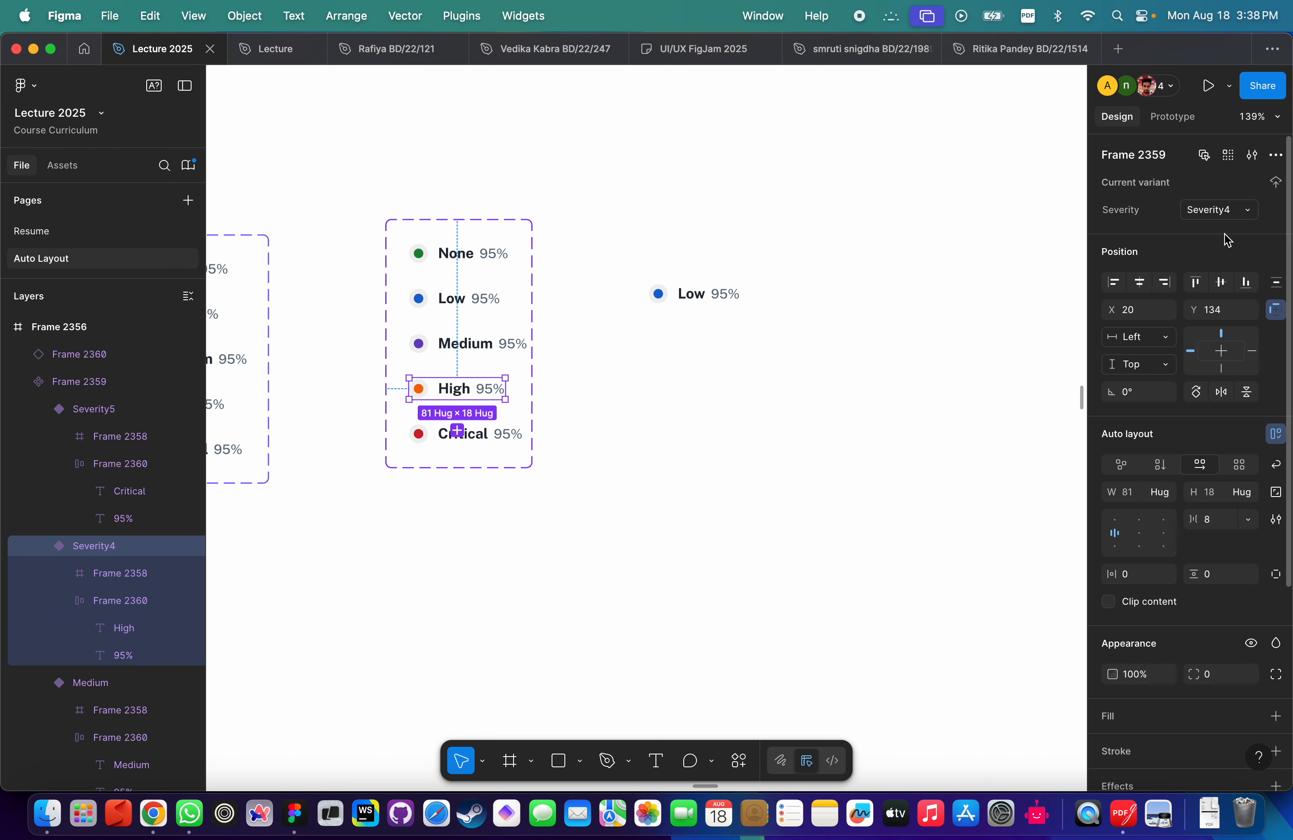
{"action": "left_click", "coordinate": [1219, 203]}
{"action": "type", "text": "High"}
{"action": "key", "text": "Return"}
Set the Severity value of the fifth variant, with the red dot, to Critical.
{"action": "left_click", "coordinate": [424, 435]}
{"action": "left_click", "coordinate": [1212, 210]}
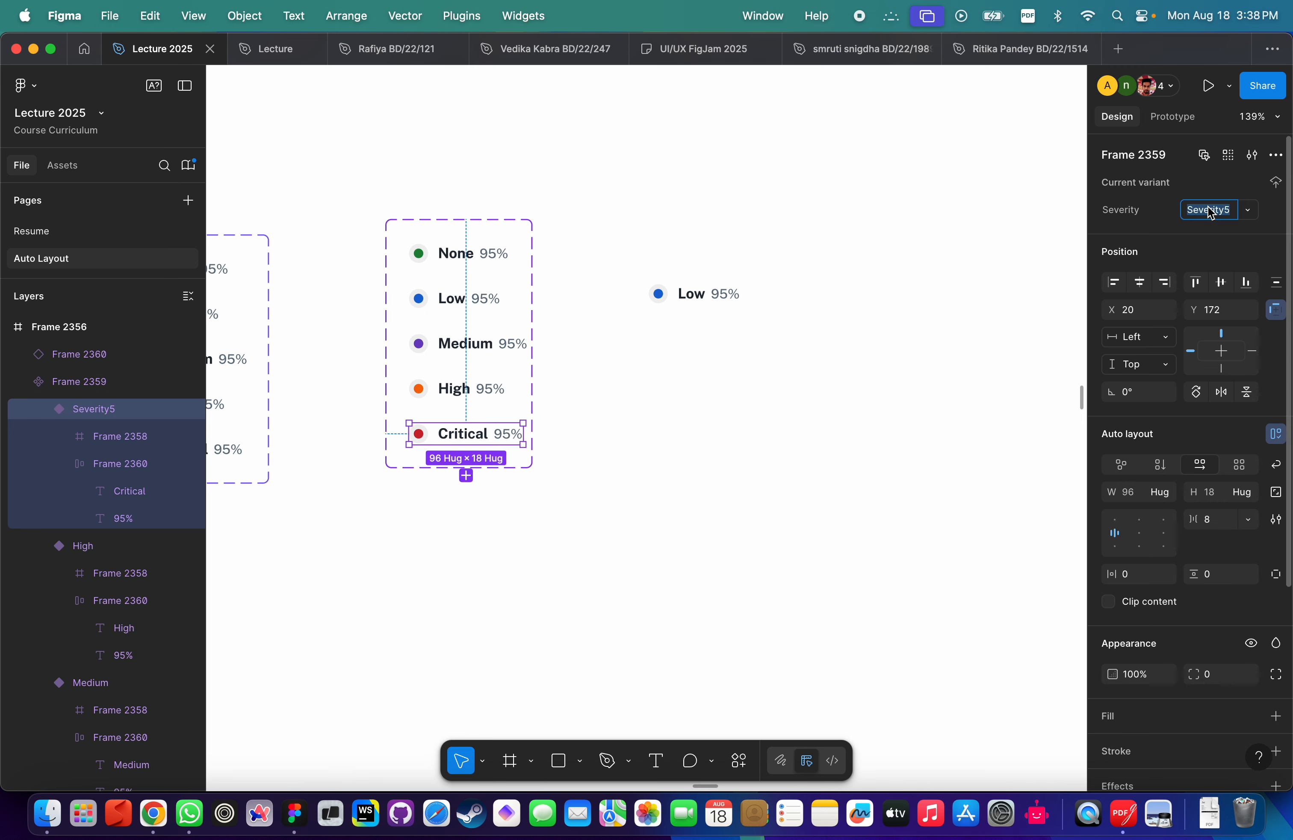
{"action": "type", "text": "C"}
{"action": "key", "text": "Return"}
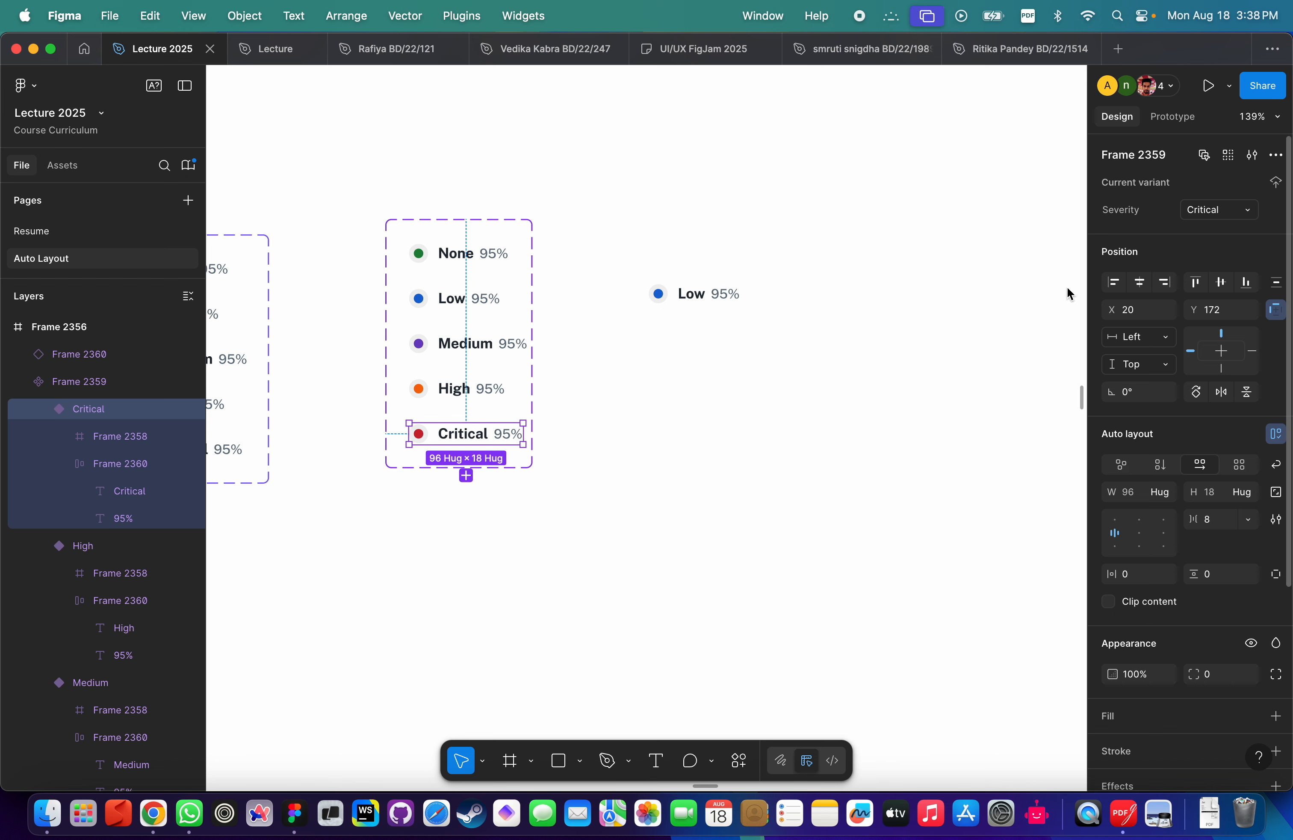
Switch the placed Low instance's Severity to Medium, High and Critical in turn to test the variants.
{"action": "left_click", "coordinate": [797, 299]}
{"action": "left_click", "coordinate": [712, 296]}
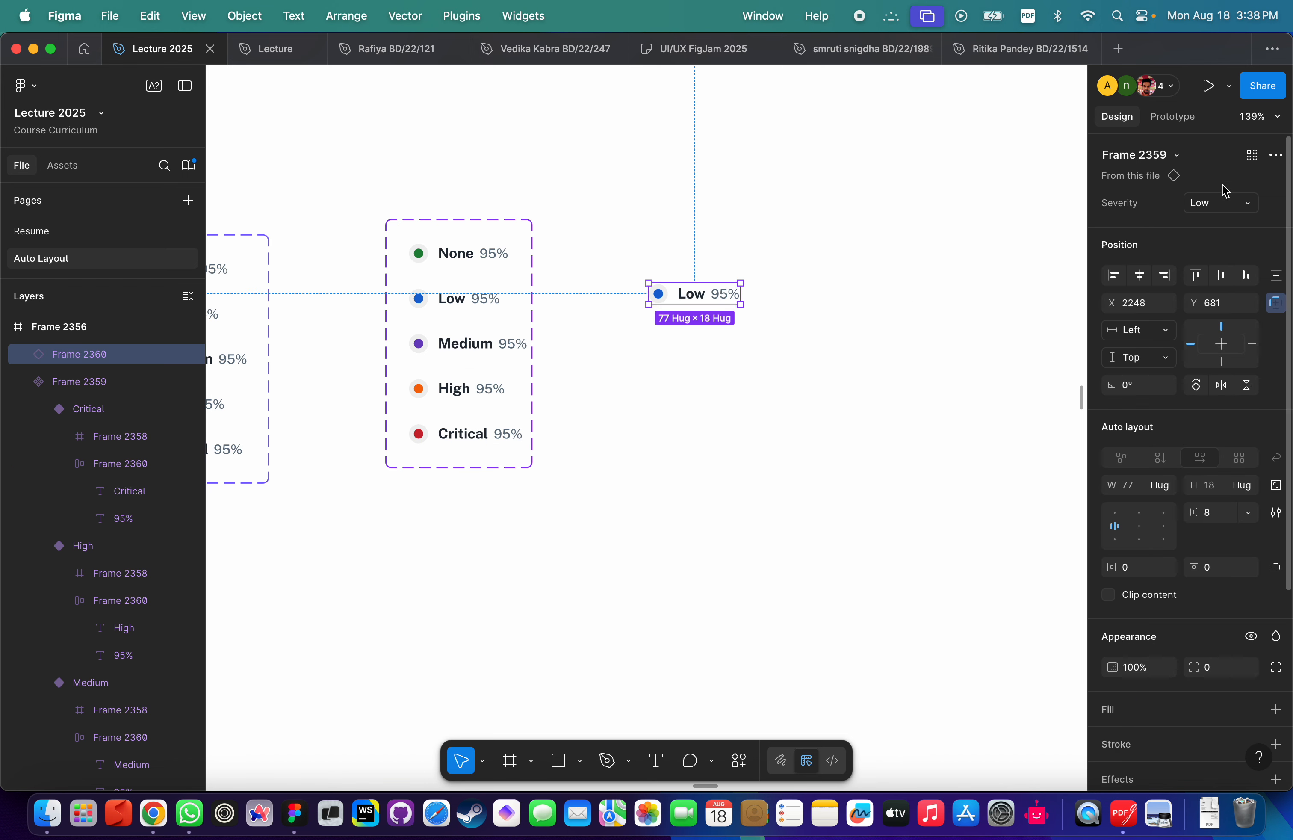
{"action": "left_click", "coordinate": [1215, 203]}
{"action": "left_click", "coordinate": [1182, 230]}
{"action": "left_click", "coordinate": [1213, 210]}
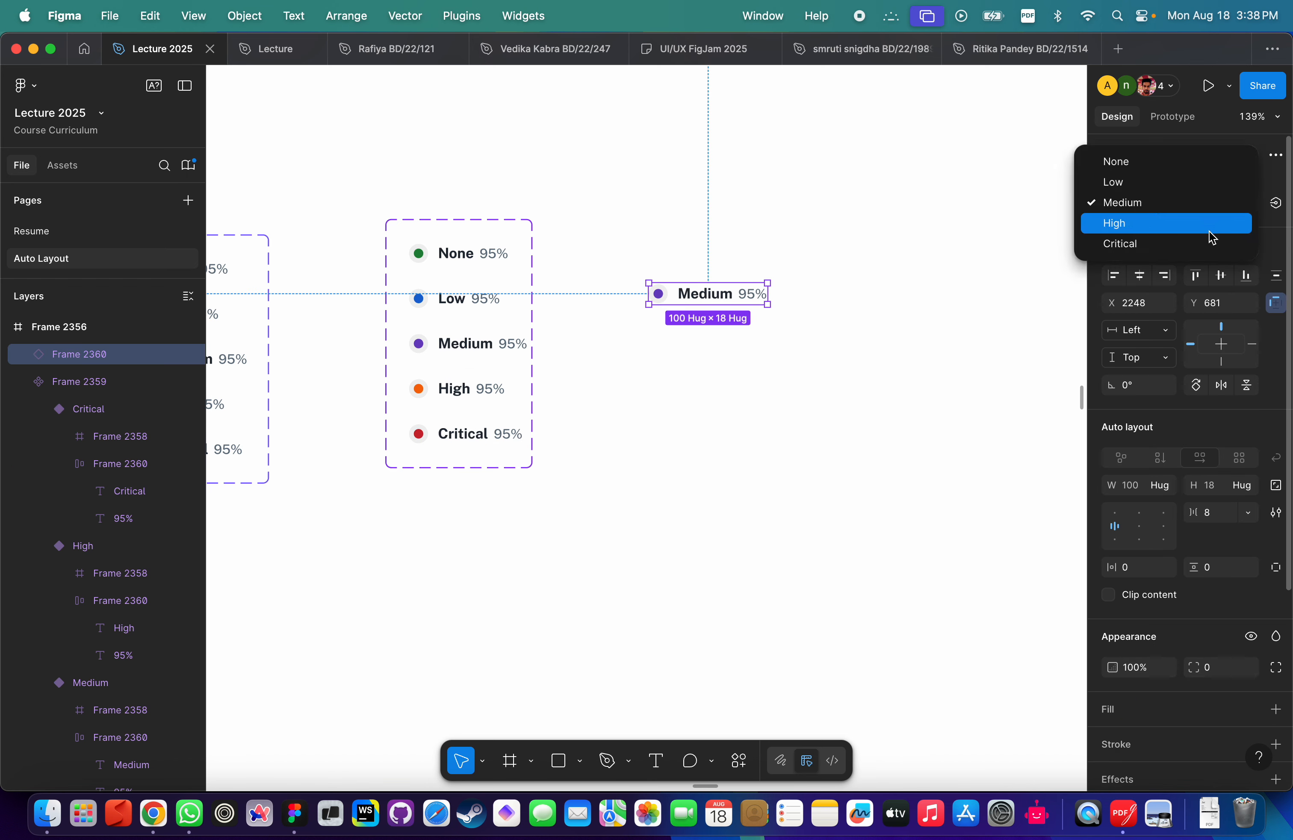
{"action": "left_click", "coordinate": [1212, 226]}
{"action": "left_click", "coordinate": [1229, 210]}
{"action": "left_click", "coordinate": [1211, 225]}
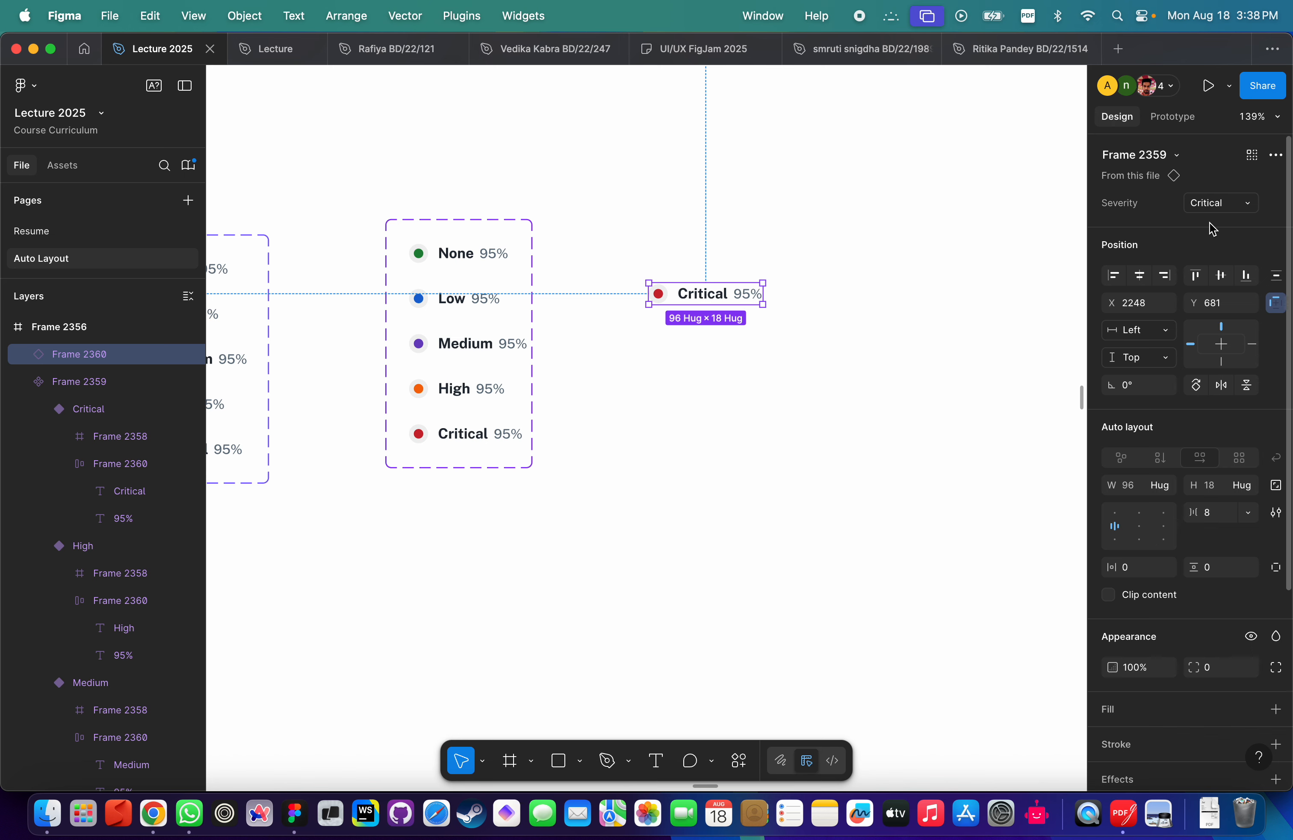
Move the placed Critical instance farther away from the variant set, to X 2279, Y 711.
{"action": "left_click", "coordinate": [718, 395]}
{"action": "scroll", "coordinate": [718, 396], "scroll_direction": "down", "scroll_amount": 6}
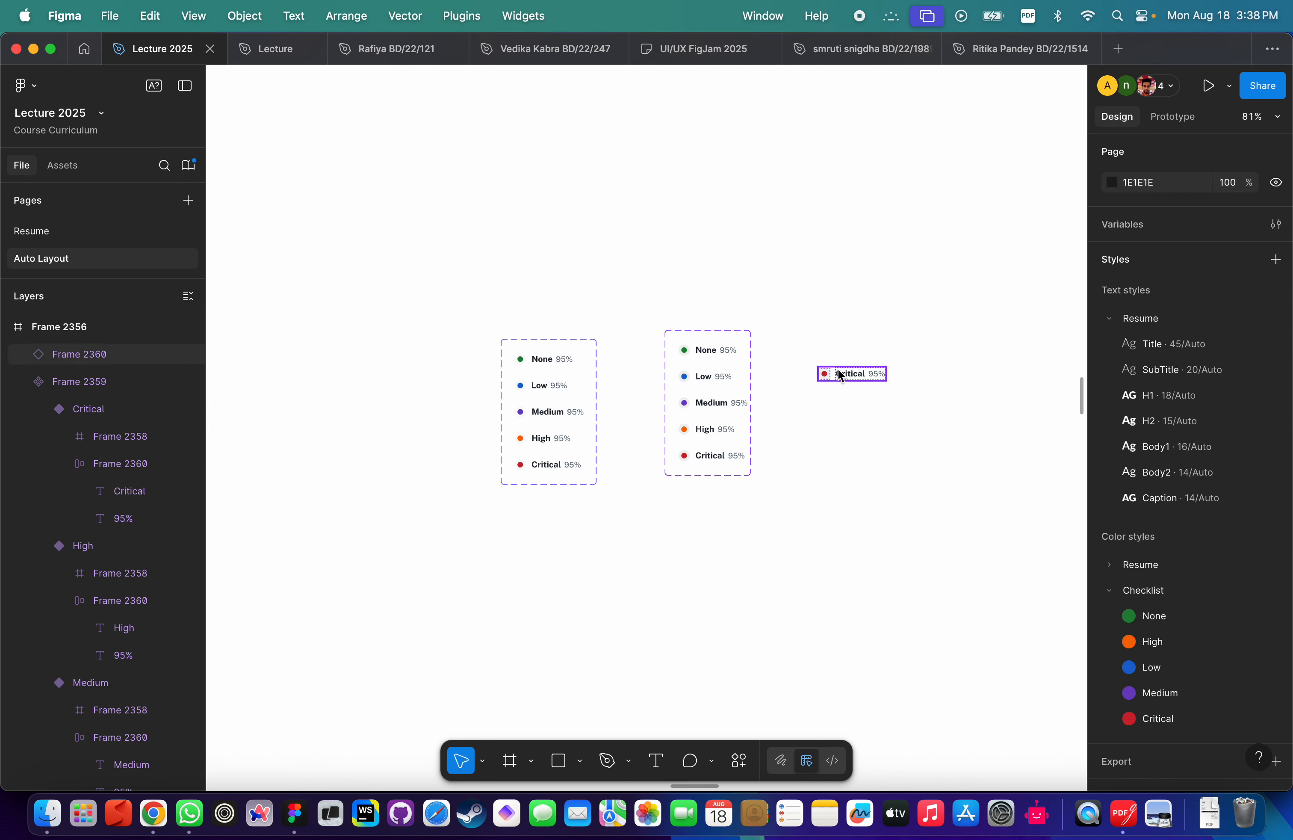
{"action": "left_click", "coordinate": [840, 375]}
{"action": "scroll", "coordinate": [839, 374], "scroll_direction": "up", "scroll_amount": 5}
{"action": "left_click_drag", "start_coordinate": [821, 393], "coordinate": [869, 440]}
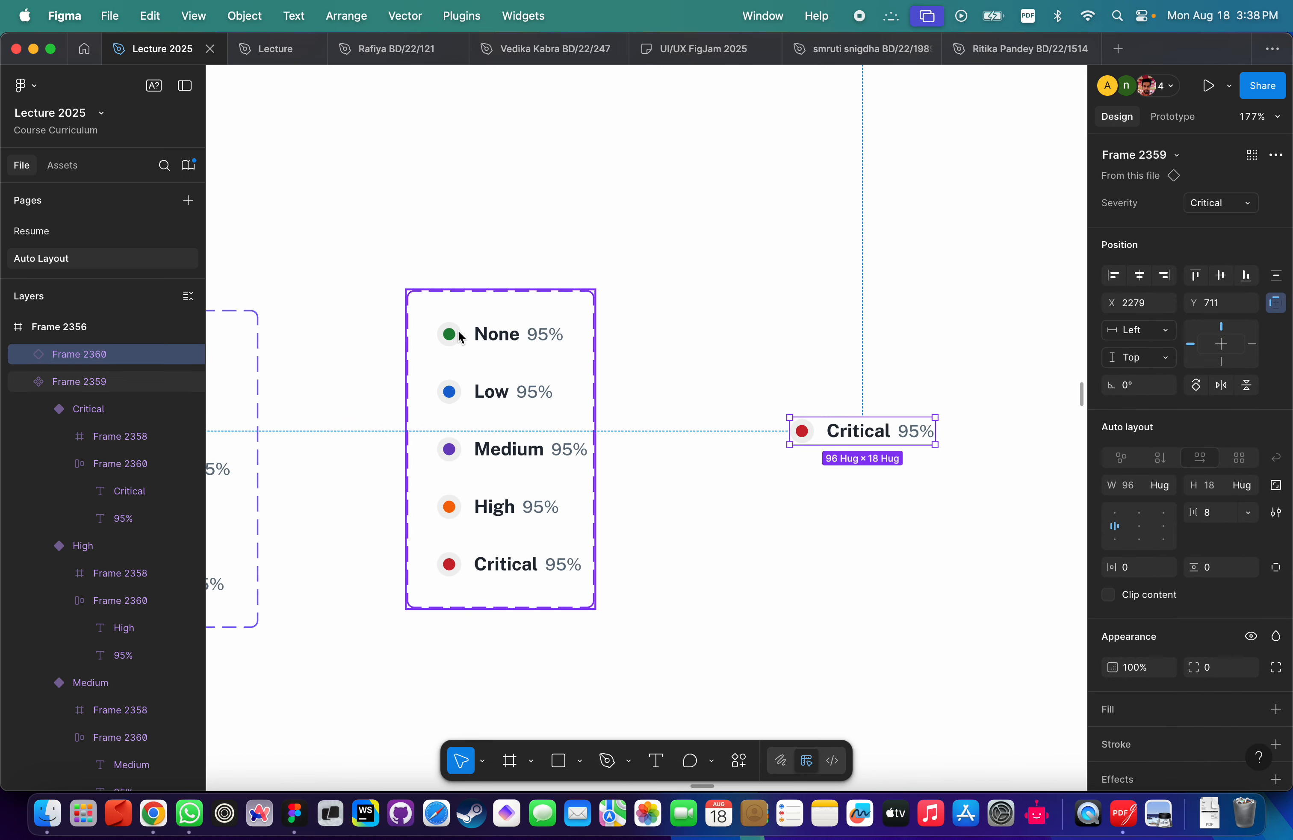
Rename the component set containing the five severity variants as "Severity Variants".
{"action": "left_click", "coordinate": [432, 331]}
{"action": "scroll", "coordinate": [51, 491], "scroll_direction": "down", "scroll_amount": 2}
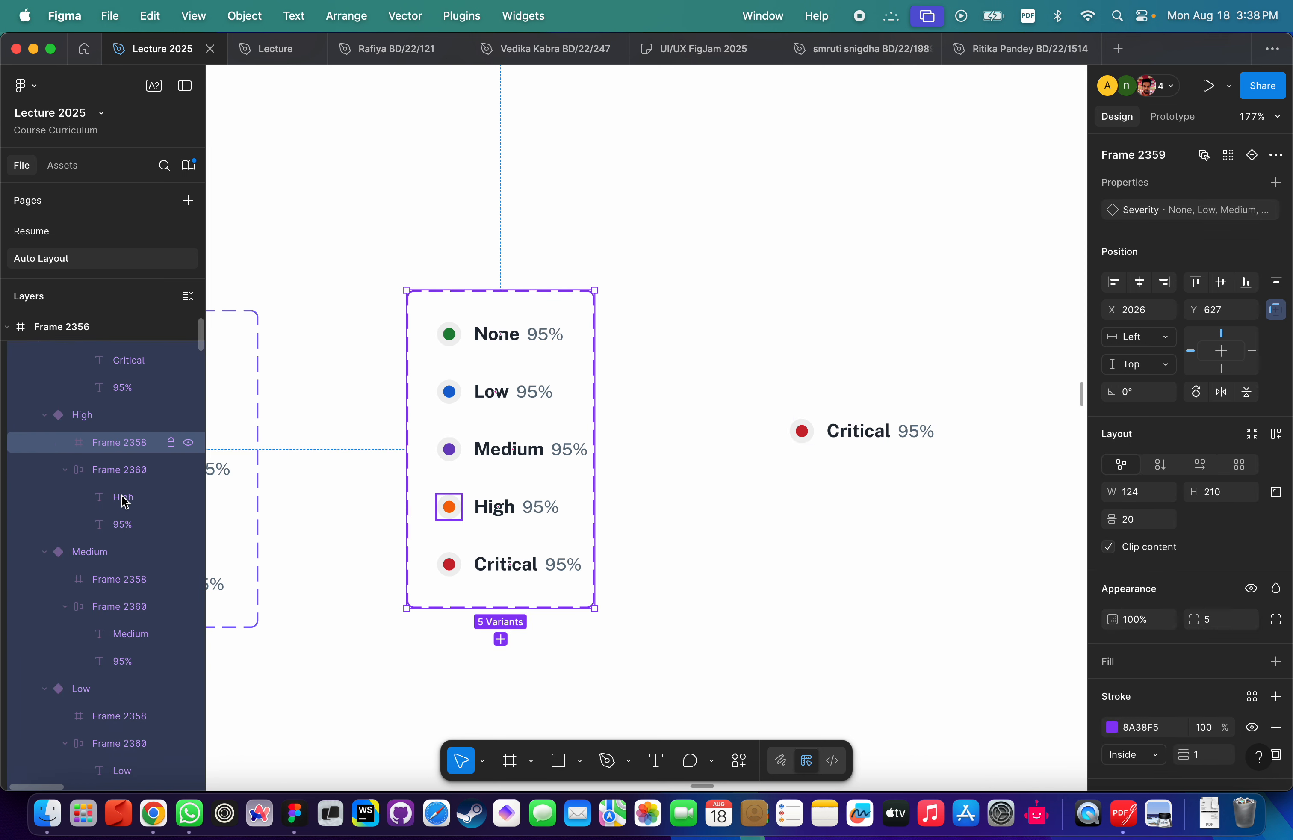
{"action": "scroll", "coordinate": [121, 493], "scroll_direction": "up", "scroll_amount": 2}
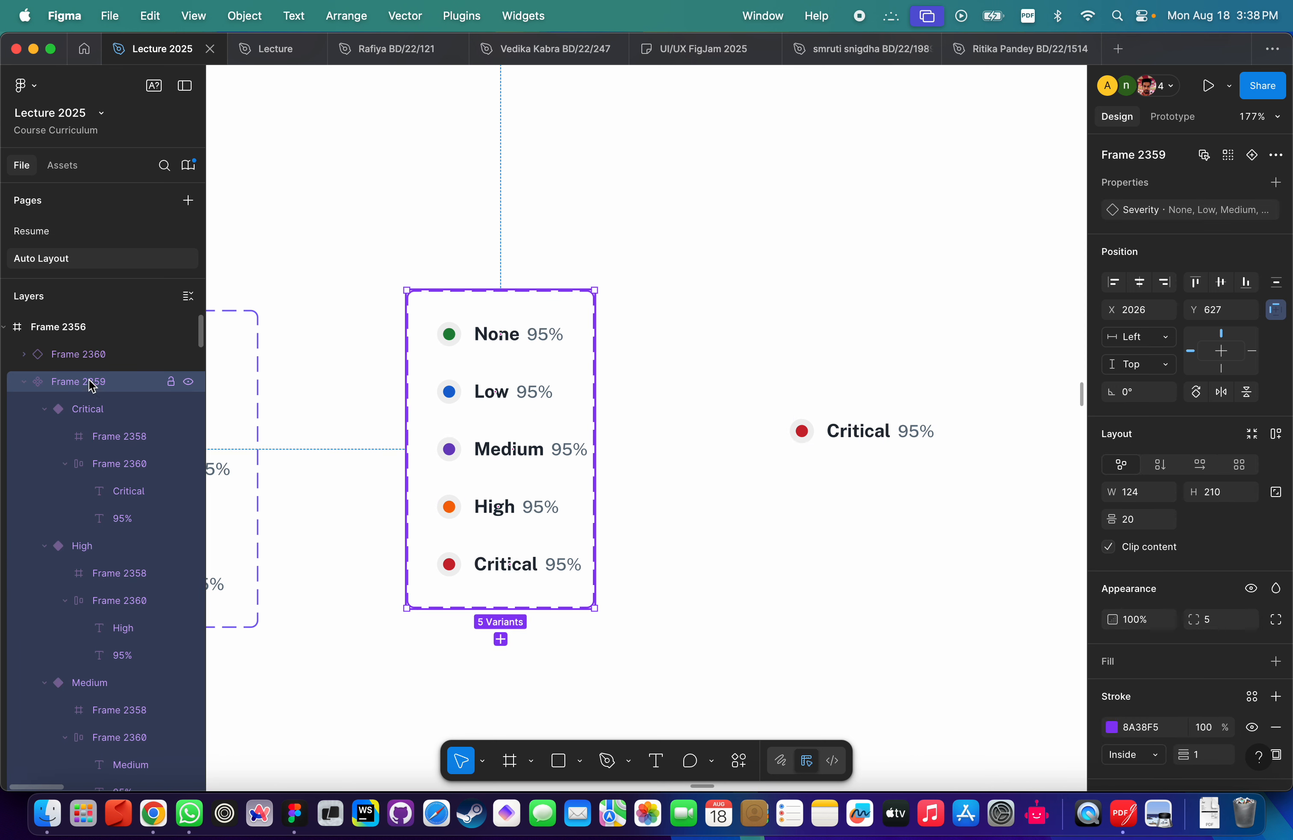
{"action": "double_click", "coordinate": [80, 384]}
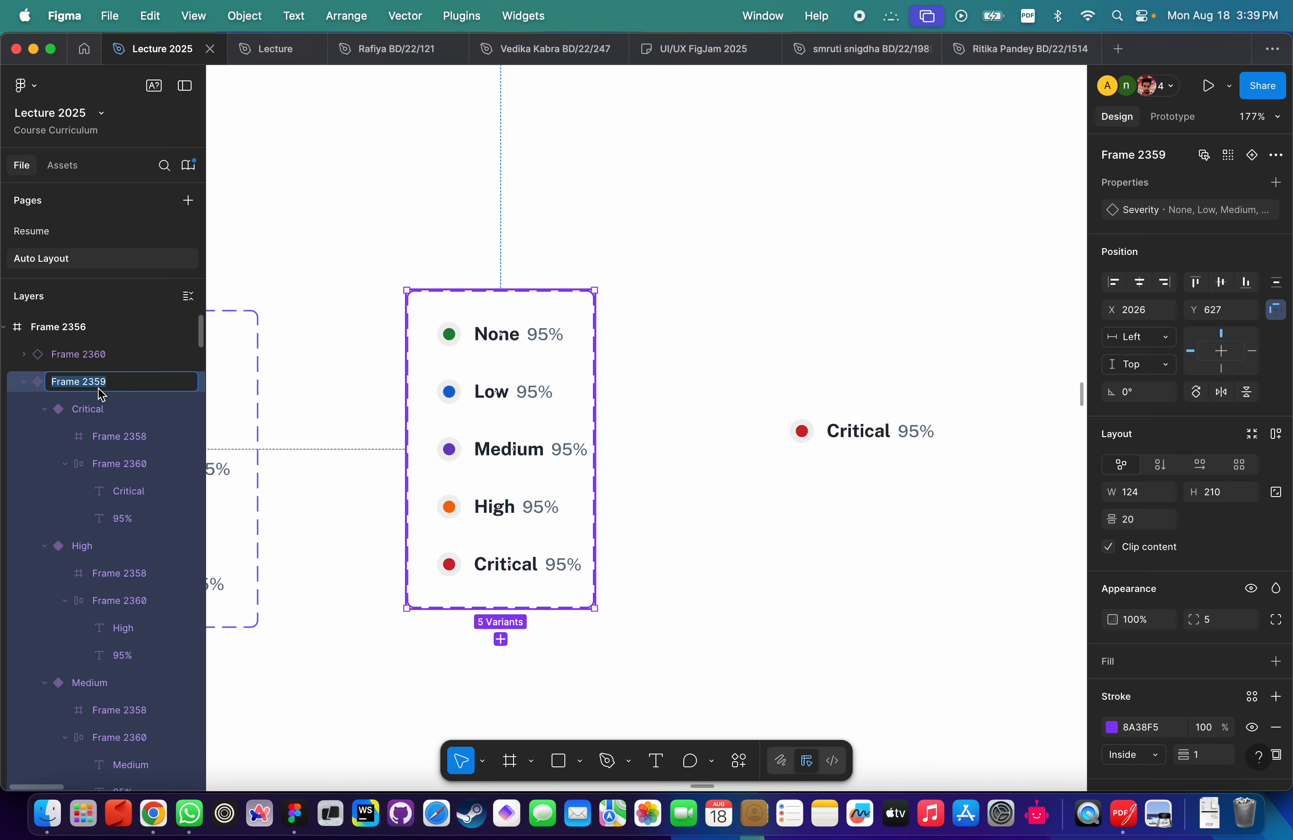
{"action": "type", "text": "Severity Variants"}
{"action": "key", "text": "Return"}
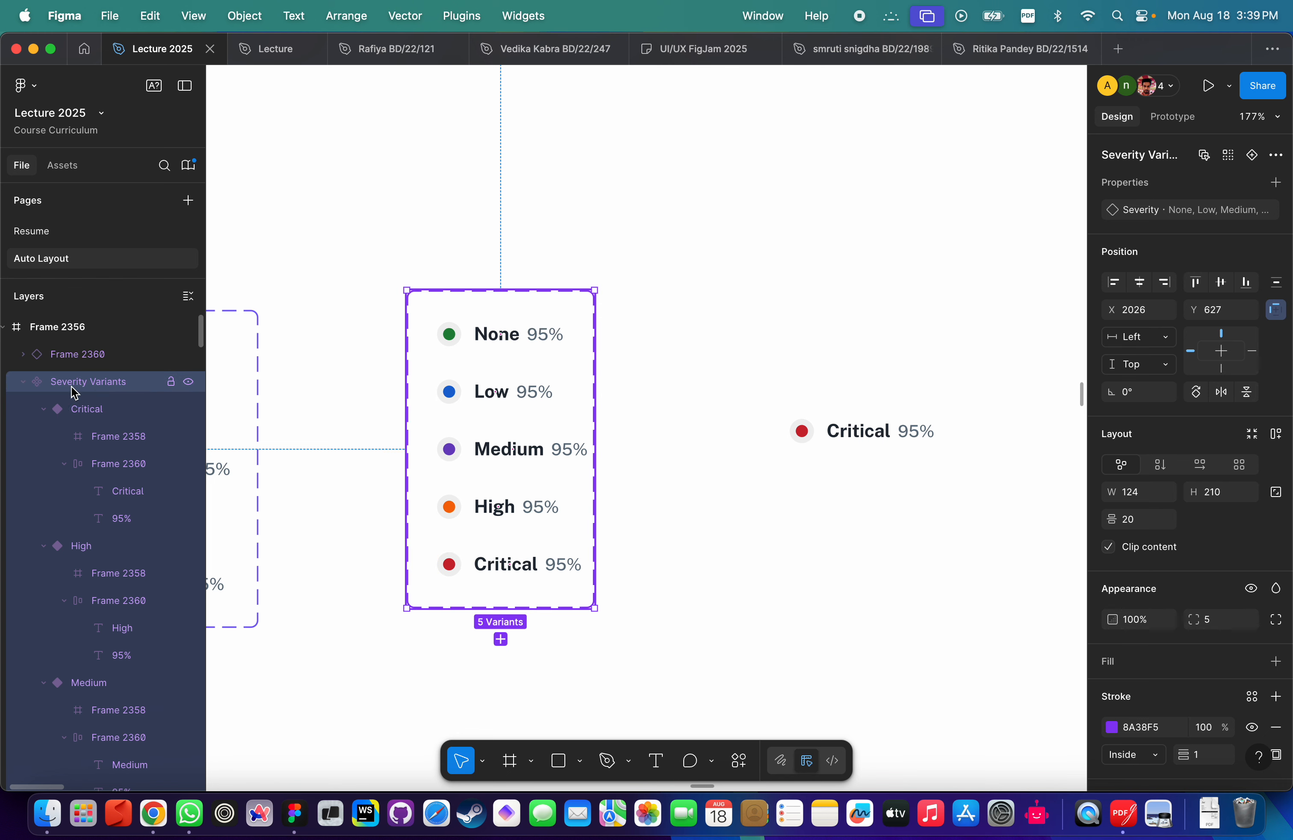
Review the Critical, High, Medium, Low and None variants one by one in the layer list.
{"action": "scroll", "coordinate": [98, 393], "scroll_direction": "down", "scroll_amount": 1}
{"action": "left_click", "coordinate": [96, 376]}
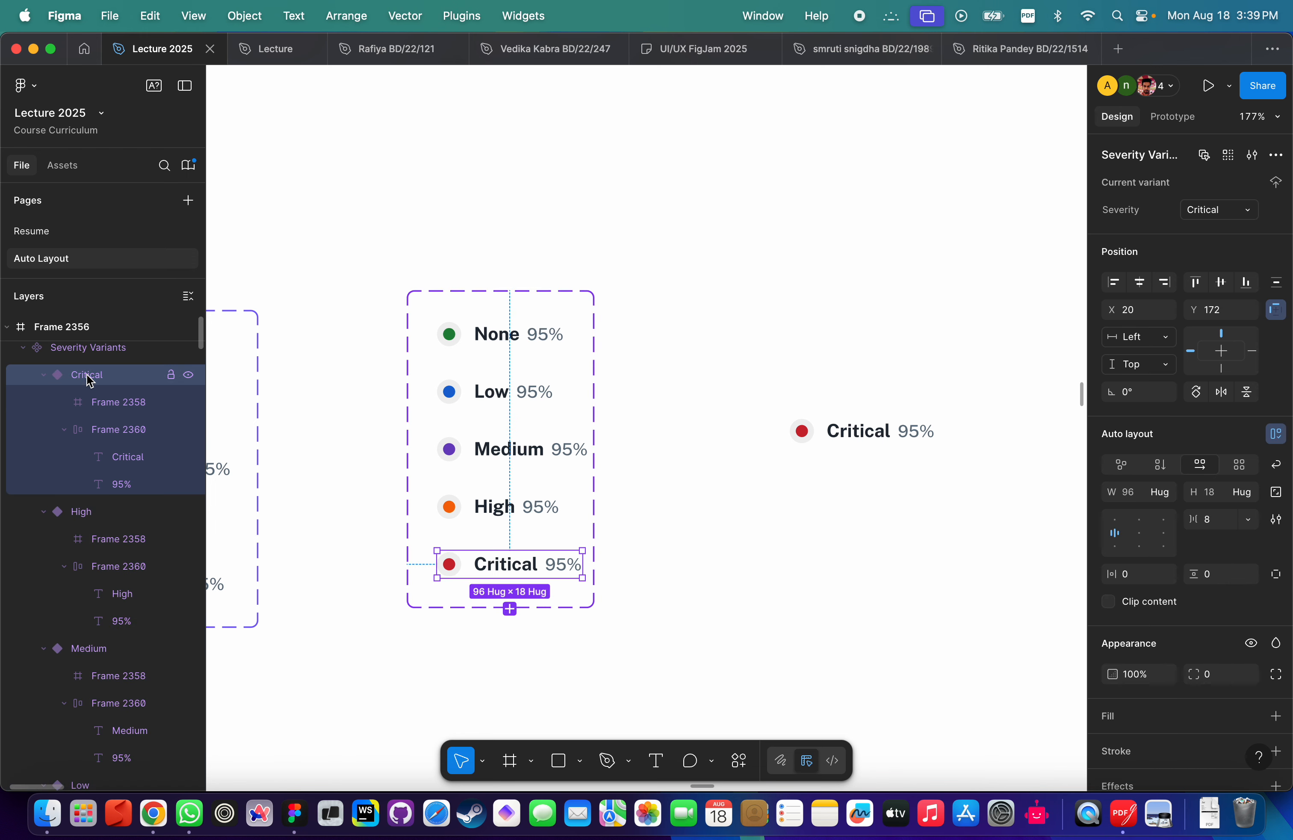
{"action": "scroll", "coordinate": [103, 436], "scroll_direction": "down", "scroll_amount": 1}
{"action": "scroll", "coordinate": [88, 458], "scroll_direction": "down", "scroll_amount": 1}
{"action": "left_click", "coordinate": [90, 458]}
{"action": "scroll", "coordinate": [109, 462], "scroll_direction": "down", "scroll_amount": 2}
{"action": "left_click", "coordinate": [95, 493]}
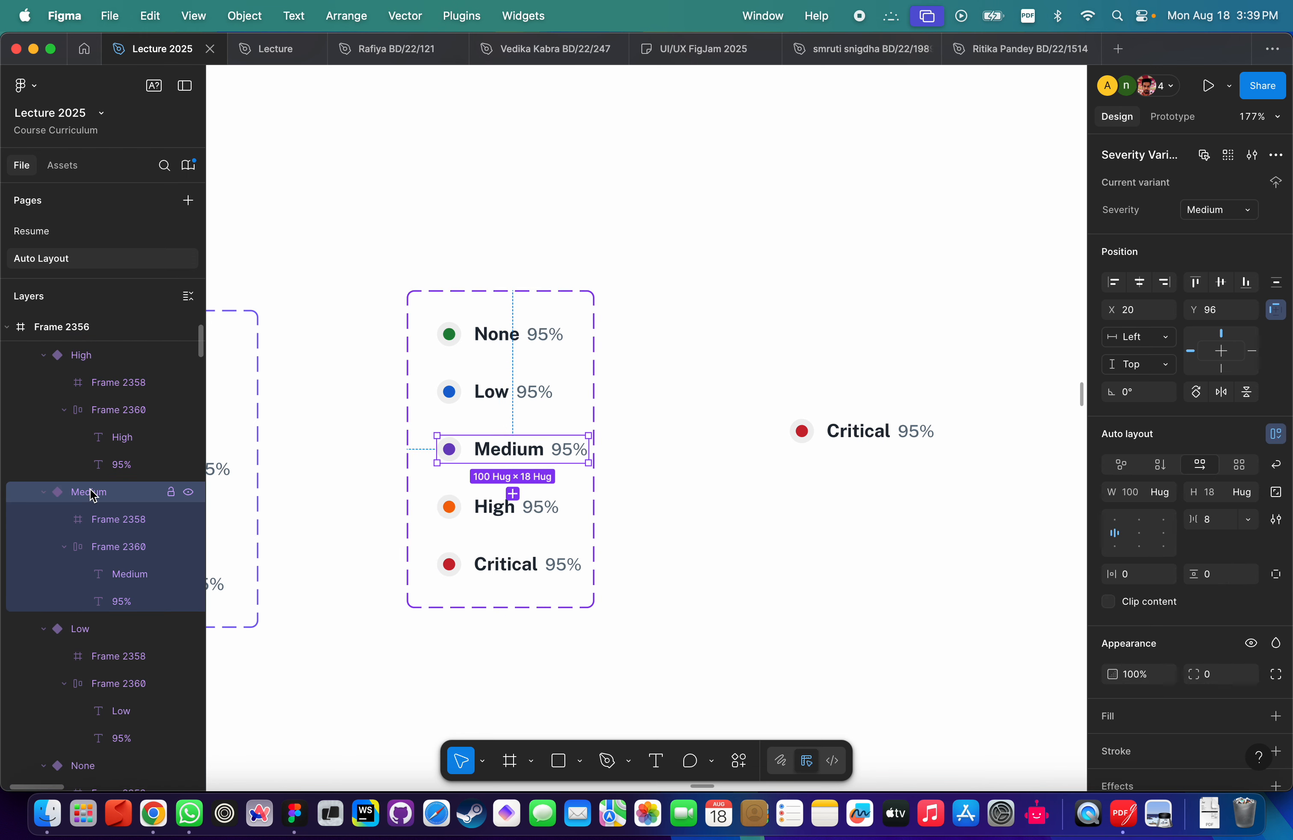
{"action": "scroll", "coordinate": [97, 507], "scroll_direction": "down", "scroll_amount": 2}
{"action": "left_click", "coordinate": [95, 501]}
{"action": "scroll", "coordinate": [96, 513], "scroll_direction": "down", "scroll_amount": 2}
{"action": "left_click", "coordinate": [100, 519]}
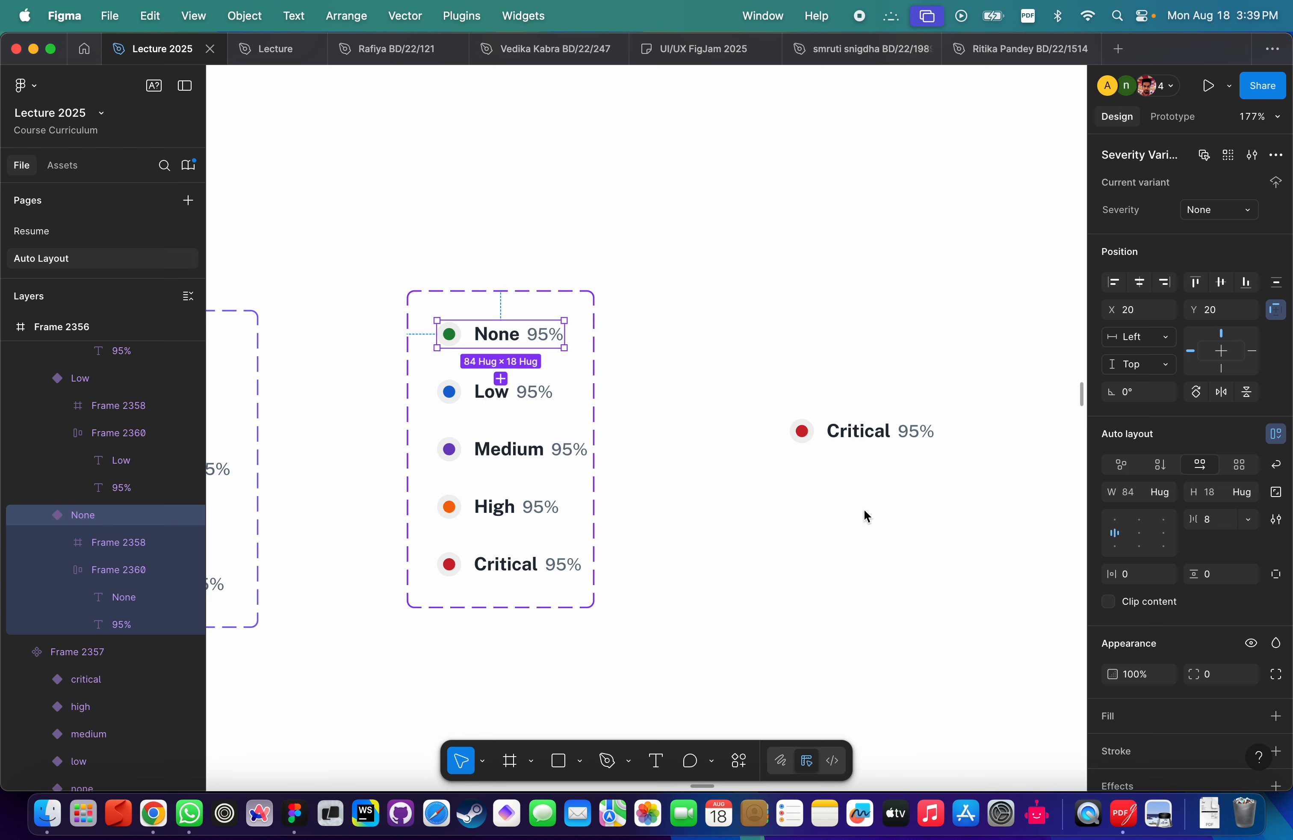
Delete the placed Critical instance and the older severity variant set beside the Severity Variants set.
{"action": "left_click", "coordinate": [859, 437]}
{"action": "key", "text": "Delete"}
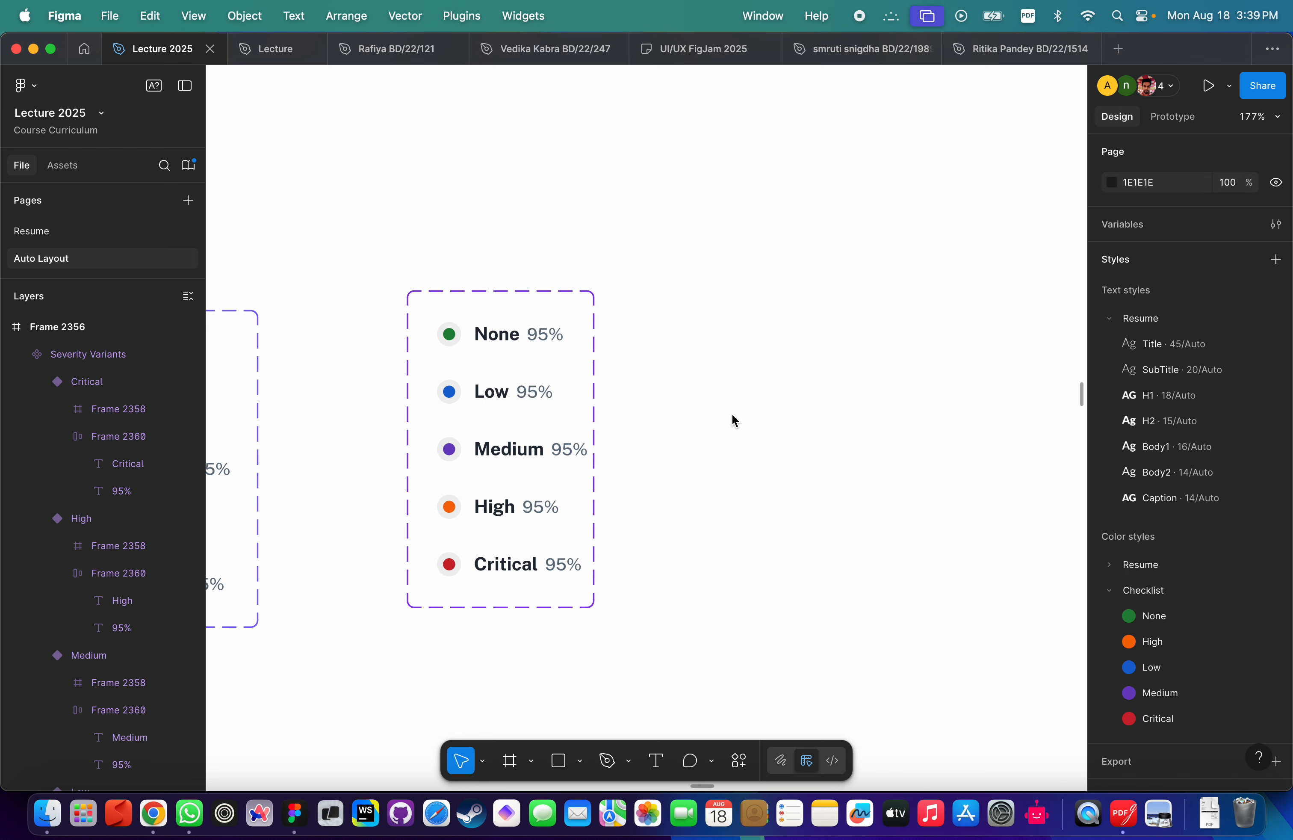
{"action": "scroll", "coordinate": [732, 420], "scroll_direction": "down", "scroll_amount": 5}
{"action": "scroll", "coordinate": [763, 318], "scroll_direction": "down", "scroll_amount": 3}
{"action": "scroll", "coordinate": [763, 318], "scroll_direction": "left", "scroll_amount": 2}
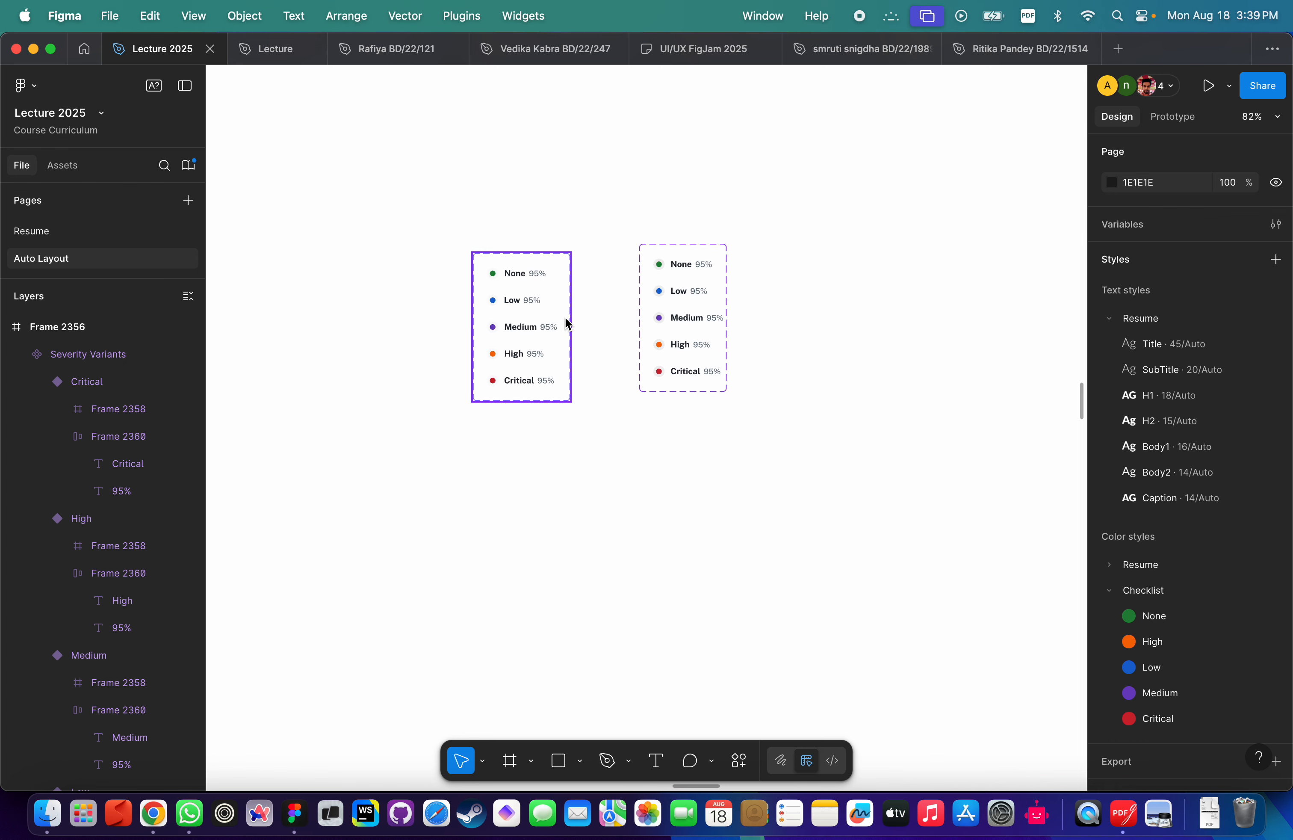
{"action": "left_click", "coordinate": [565, 319]}
{"action": "key", "text": "Delete"}
Apply vertical auto layout to the Severity Variants set and set its horizontal padding to 20.
{"action": "left_click", "coordinate": [700, 309]}
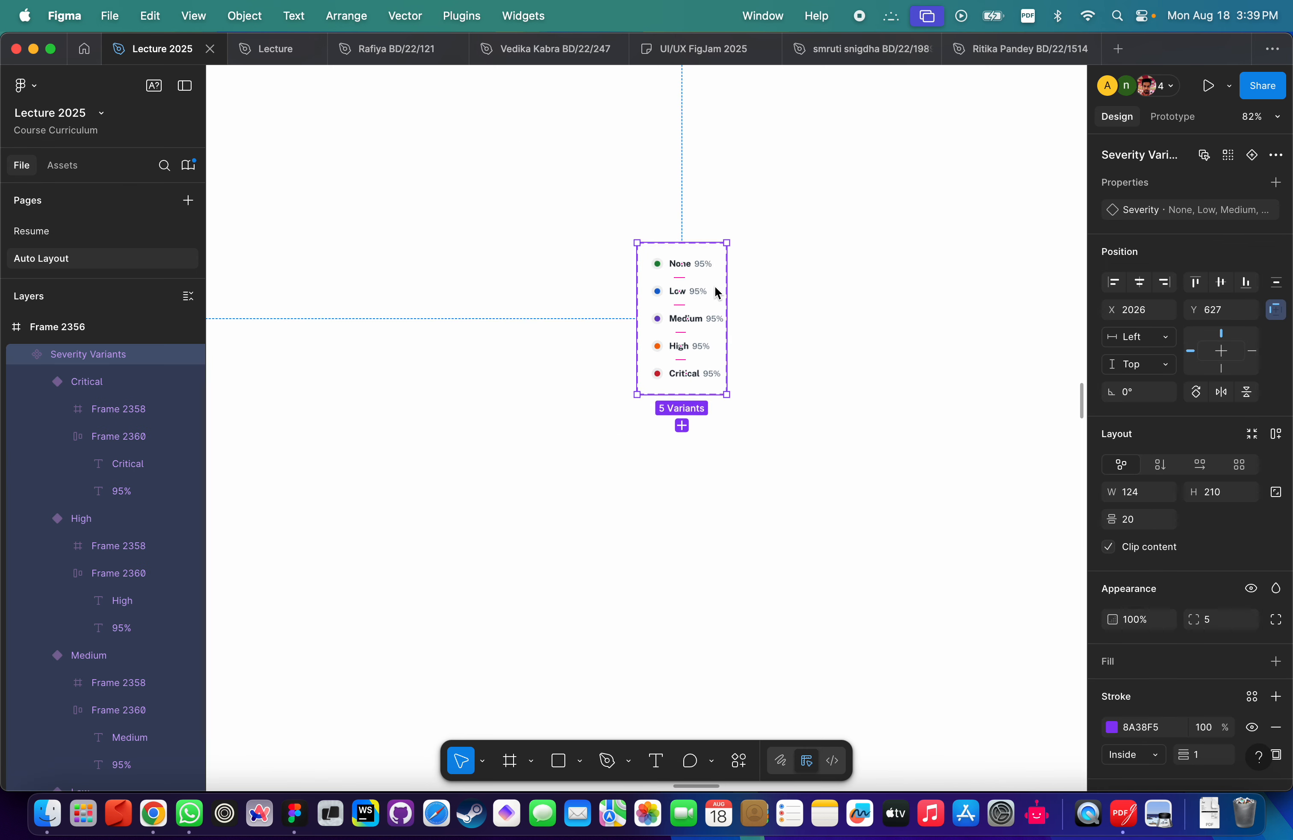
{"action": "scroll", "coordinate": [704, 298], "scroll_direction": "up", "scroll_amount": 3}
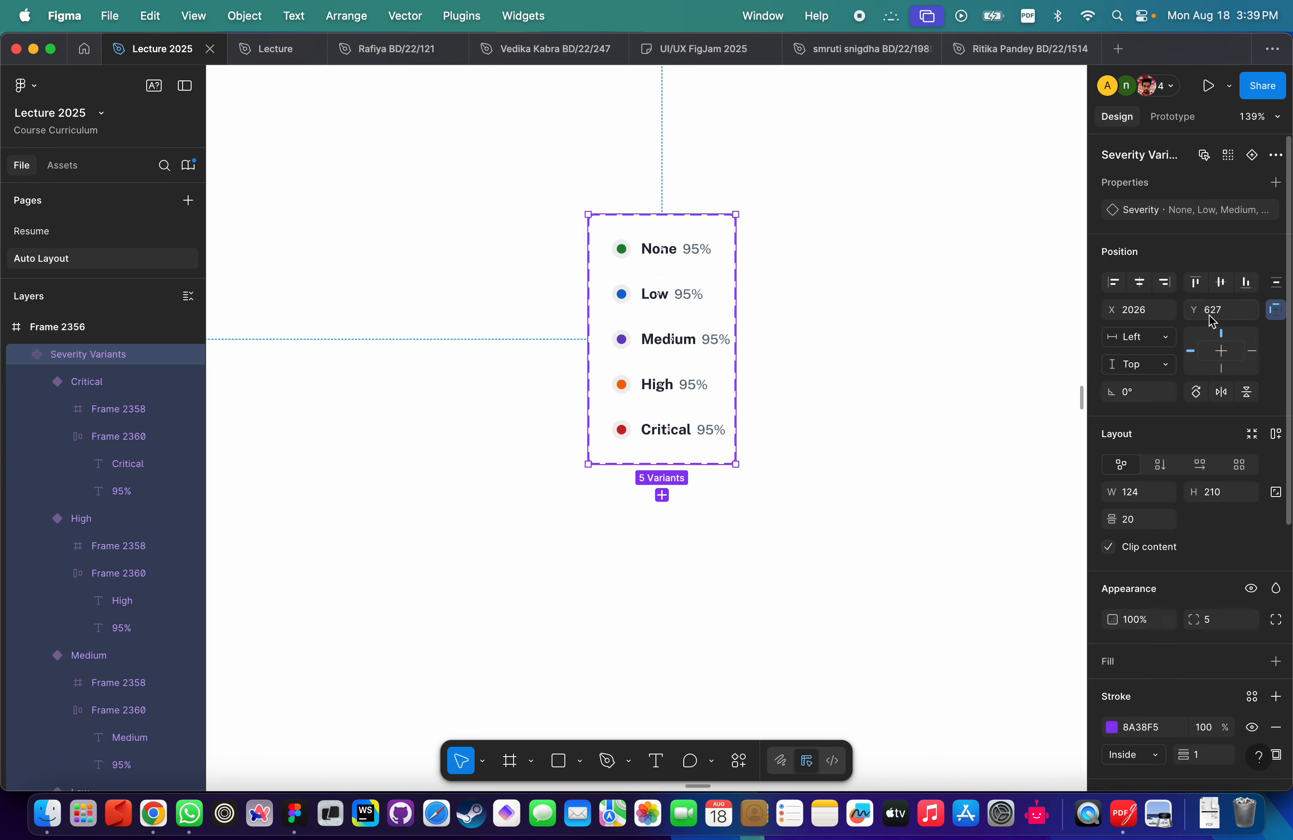
{"action": "left_click", "coordinate": [1276, 434]}
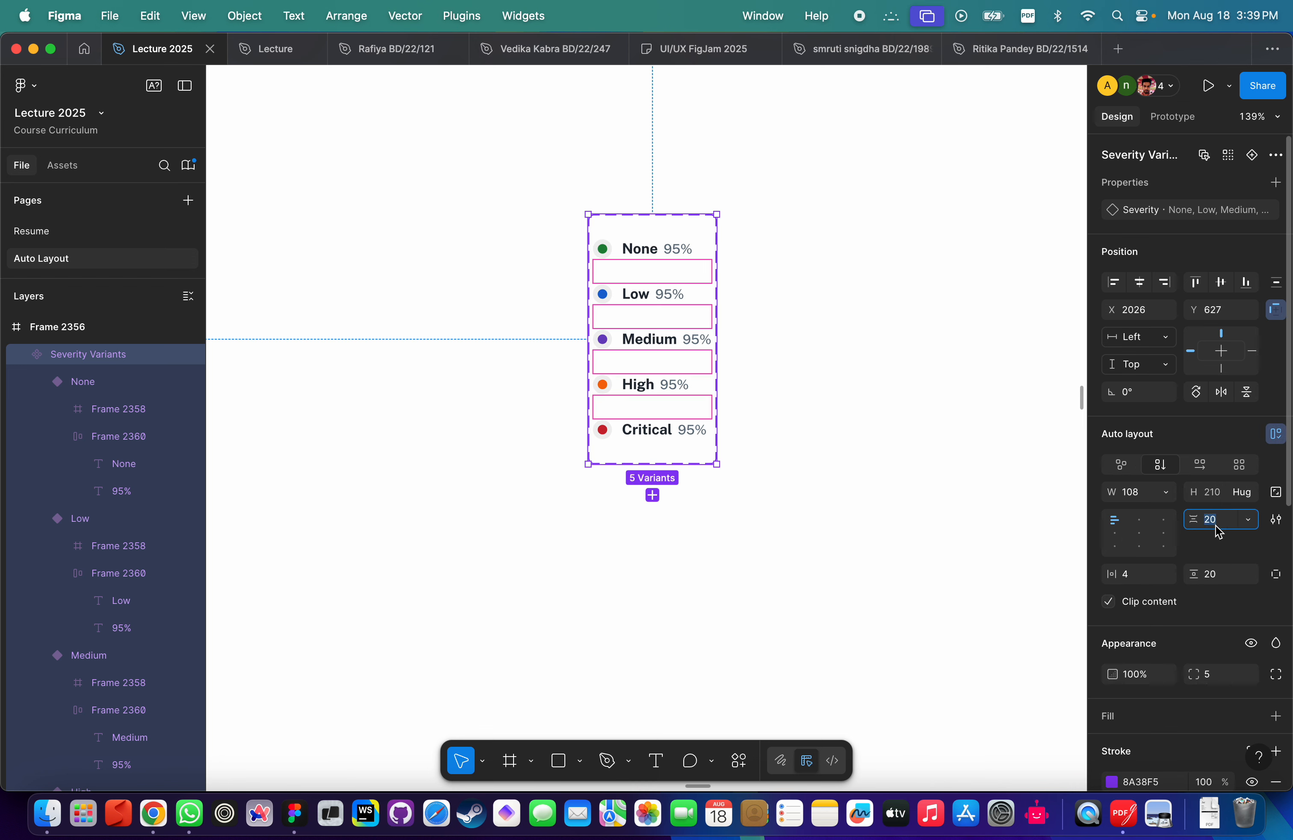
{"action": "left_click", "coordinate": [1214, 571]}
{"action": "left_click", "coordinate": [1145, 574]}
{"action": "type", "text": "20"}
{"action": "key", "text": "Return"}
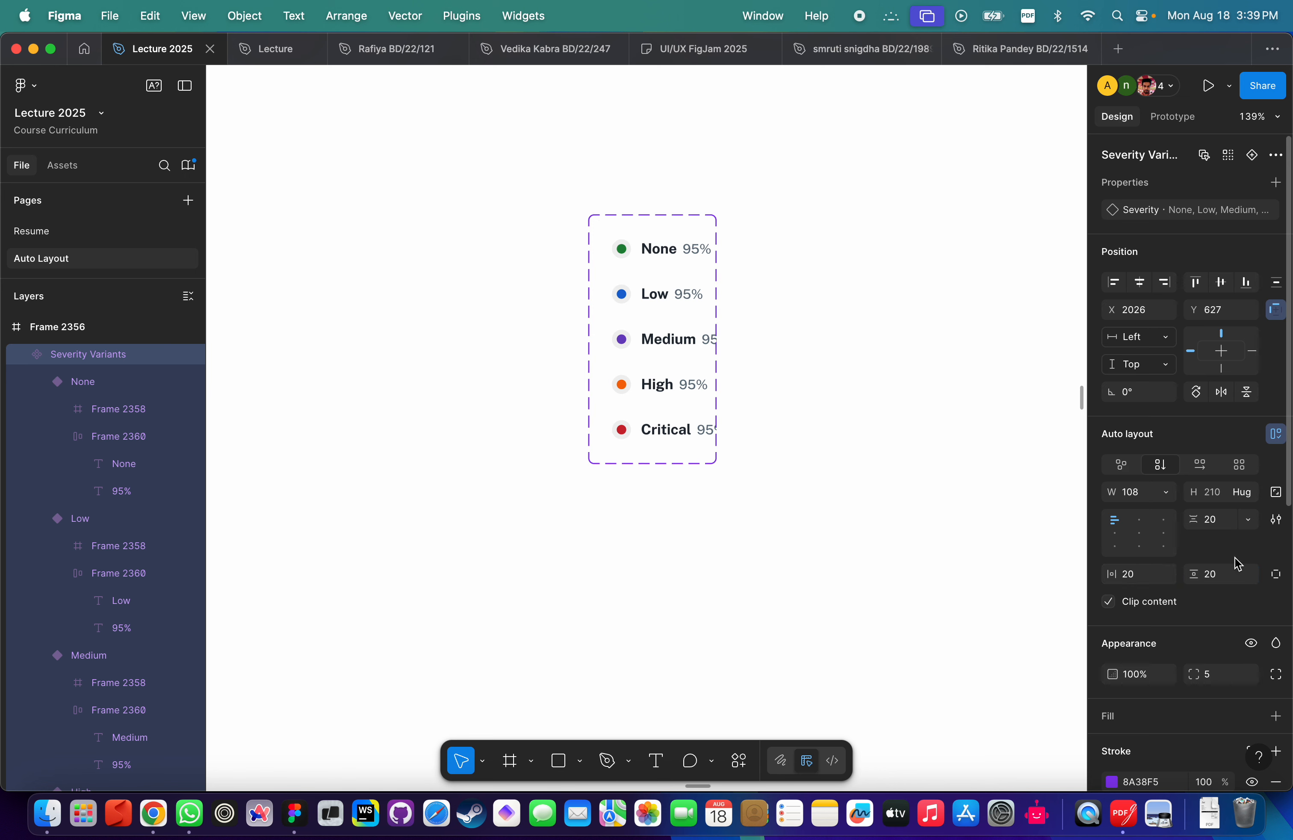
Make the Severity Variants set hug its contents in width and height.
{"action": "left_click", "coordinate": [1166, 493]}
{"action": "left_click", "coordinate": [1172, 512]}
{"action": "left_click", "coordinate": [1248, 493]}
{"action": "left_click", "coordinate": [1253, 497]}
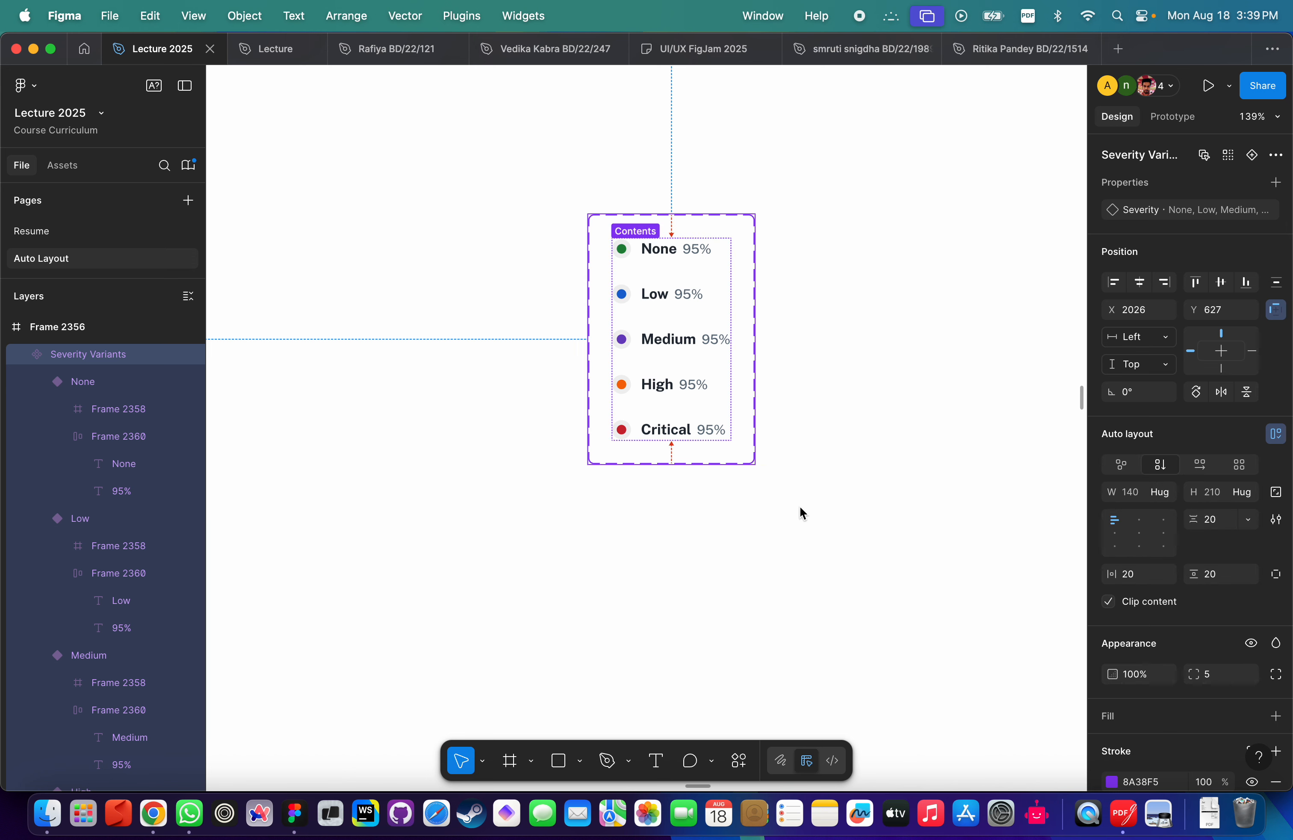
{"action": "left_click", "coordinate": [777, 515]}
Move the Severity Variants set up beside the Opening Checklist card, to X 1455, Y 344.
{"action": "scroll", "coordinate": [776, 515], "scroll_direction": "down", "scroll_amount": 5}
{"action": "scroll", "coordinate": [756, 390], "scroll_direction": "down", "scroll_amount": 3}
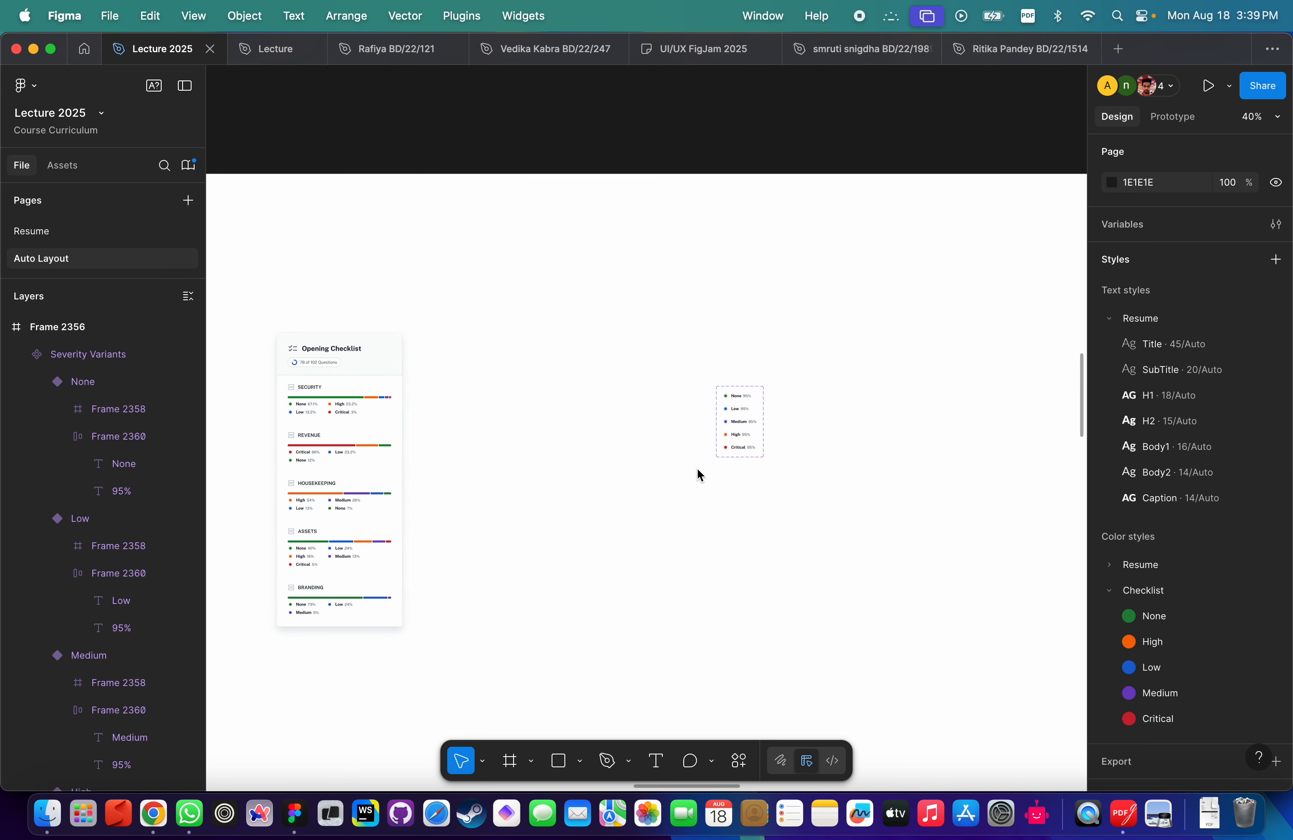
{"action": "scroll", "coordinate": [695, 470], "scroll_direction": "up", "scroll_amount": 5}
{"action": "left_click", "coordinate": [731, 395]}
{"action": "left_click_drag", "start_coordinate": [730, 395], "coordinate": [325, 195]}
{"action": "scroll", "coordinate": [582, 347], "scroll_direction": "up", "scroll_amount": 5}
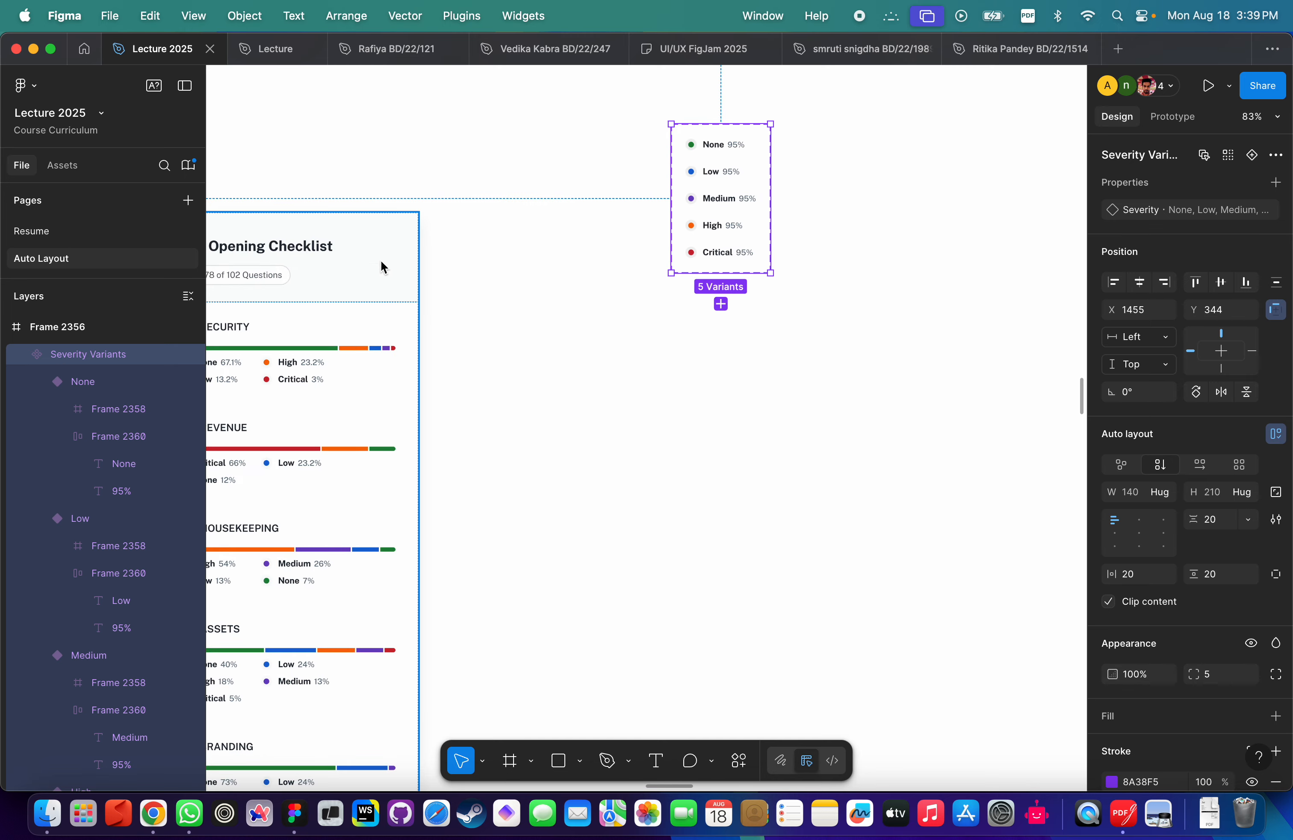
{"action": "scroll", "coordinate": [538, 345], "scroll_direction": "down", "scroll_amount": 5}
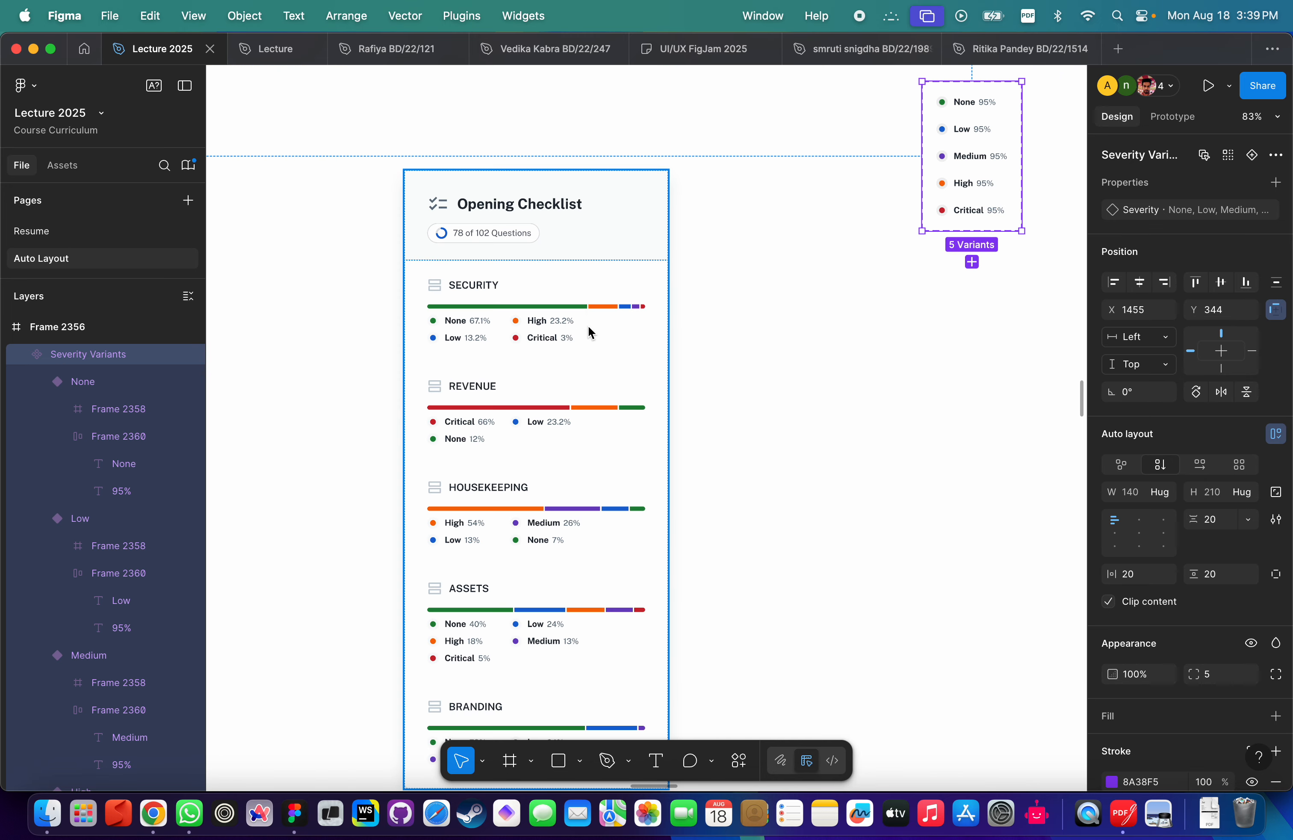
Place a copy of the SECURITY heading's icon on the empty canvas beside the Opening Checklist card.
{"action": "scroll", "coordinate": [530, 313], "scroll_direction": "up", "scroll_amount": 5}
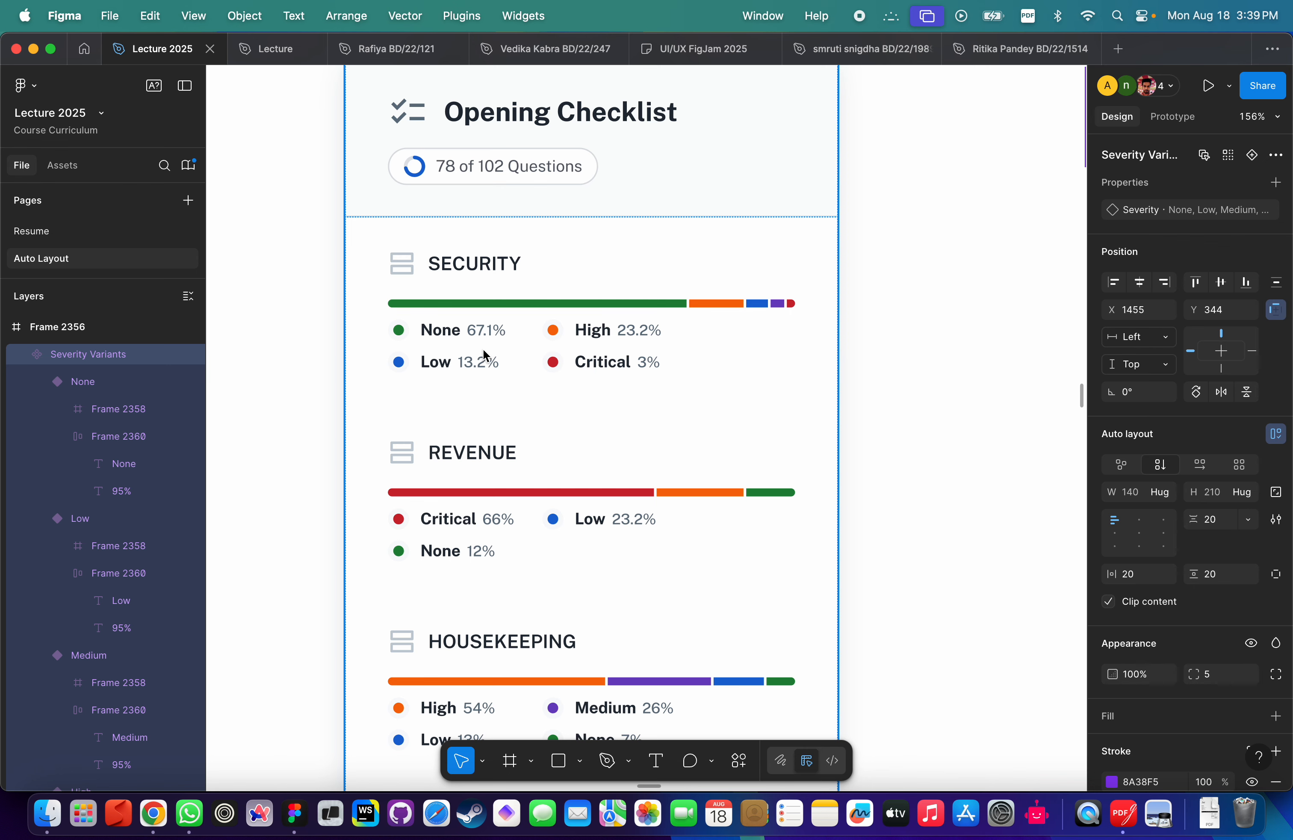
{"action": "left_click", "coordinate": [398, 271]}
{"action": "double_click", "coordinate": [401, 275]}
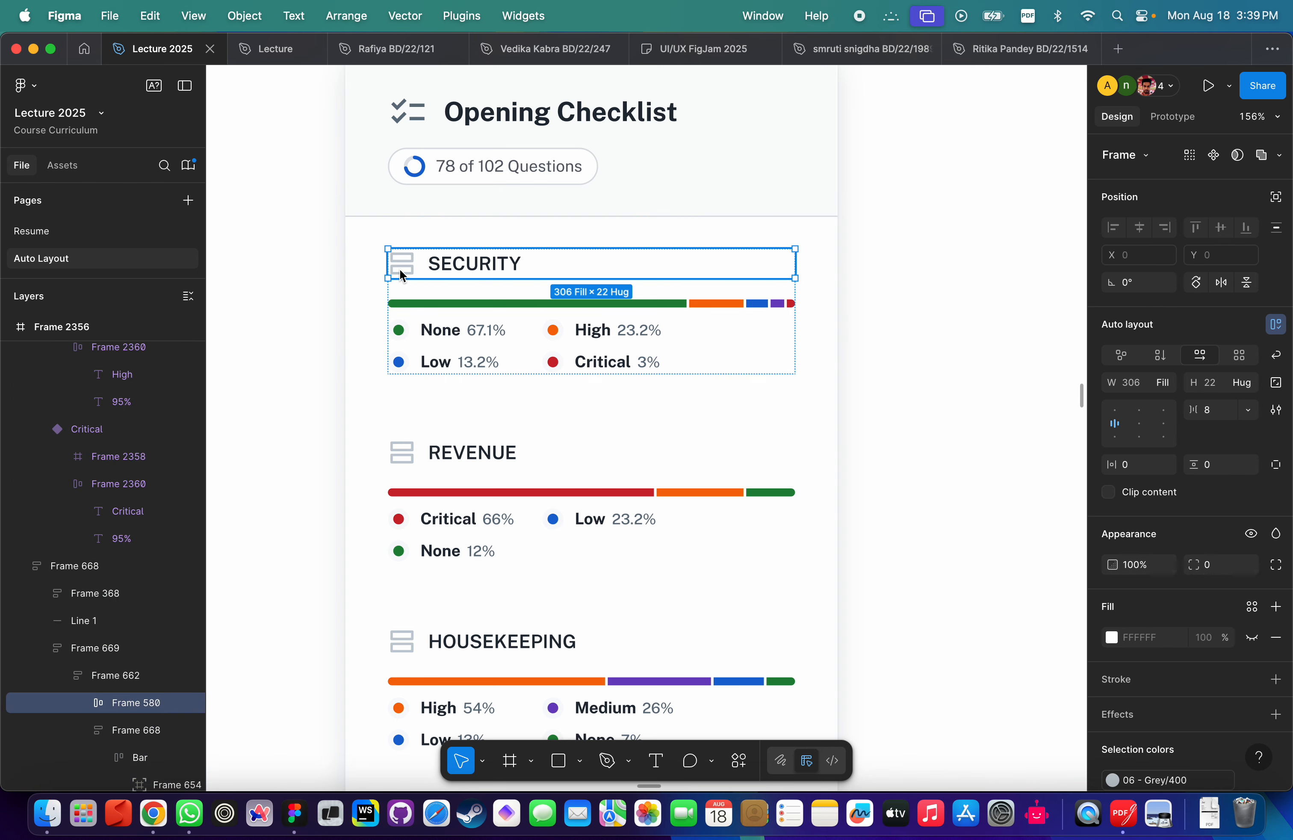
{"action": "double_click", "coordinate": [401, 275]}
{"action": "scroll", "coordinate": [401, 274], "scroll_direction": "down", "scroll_amount": 5}
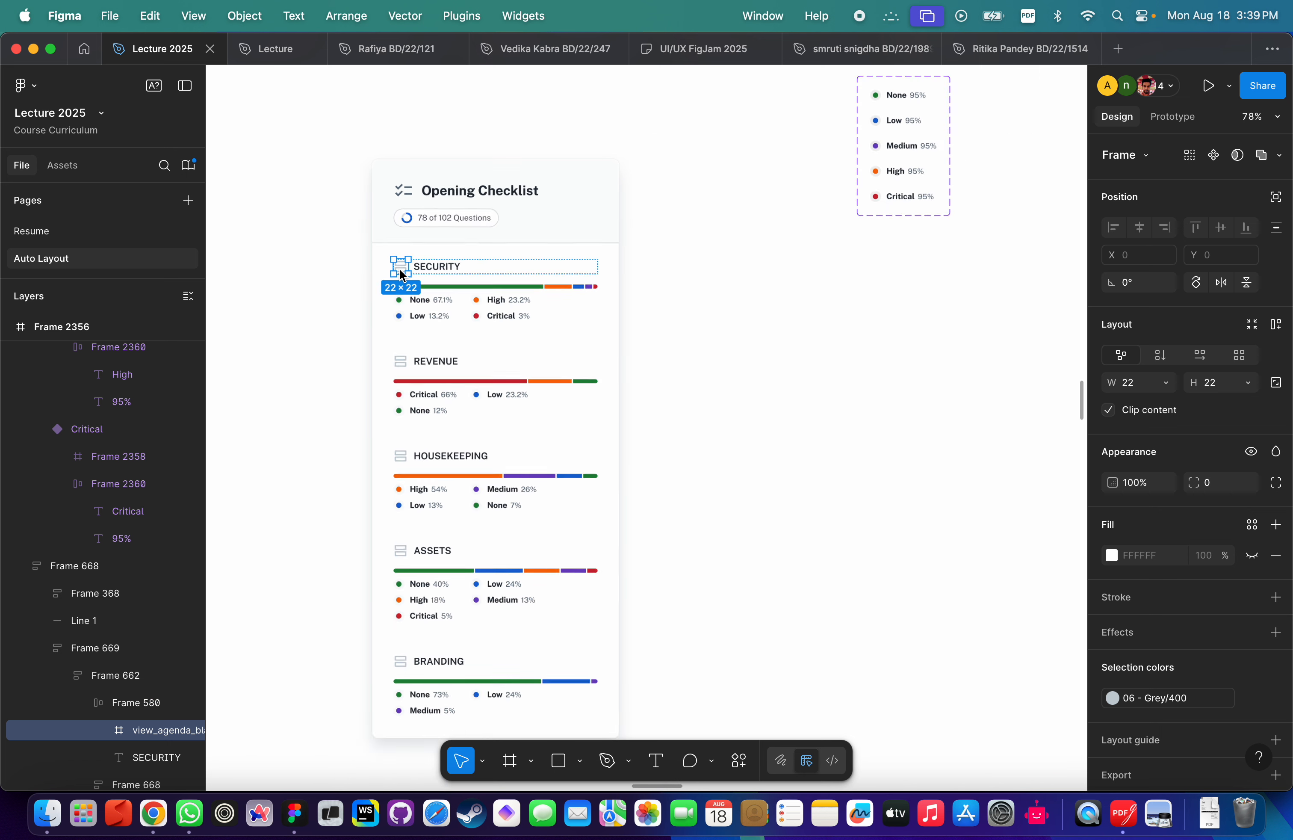
{"action": "left_click_drag", "start_coordinate": [401, 272], "coordinate": [842, 384]}
Place a copy of the SECURITY heading text beside the copied icon, at X 1495, Y 800.
{"action": "left_click", "coordinate": [441, 271]}
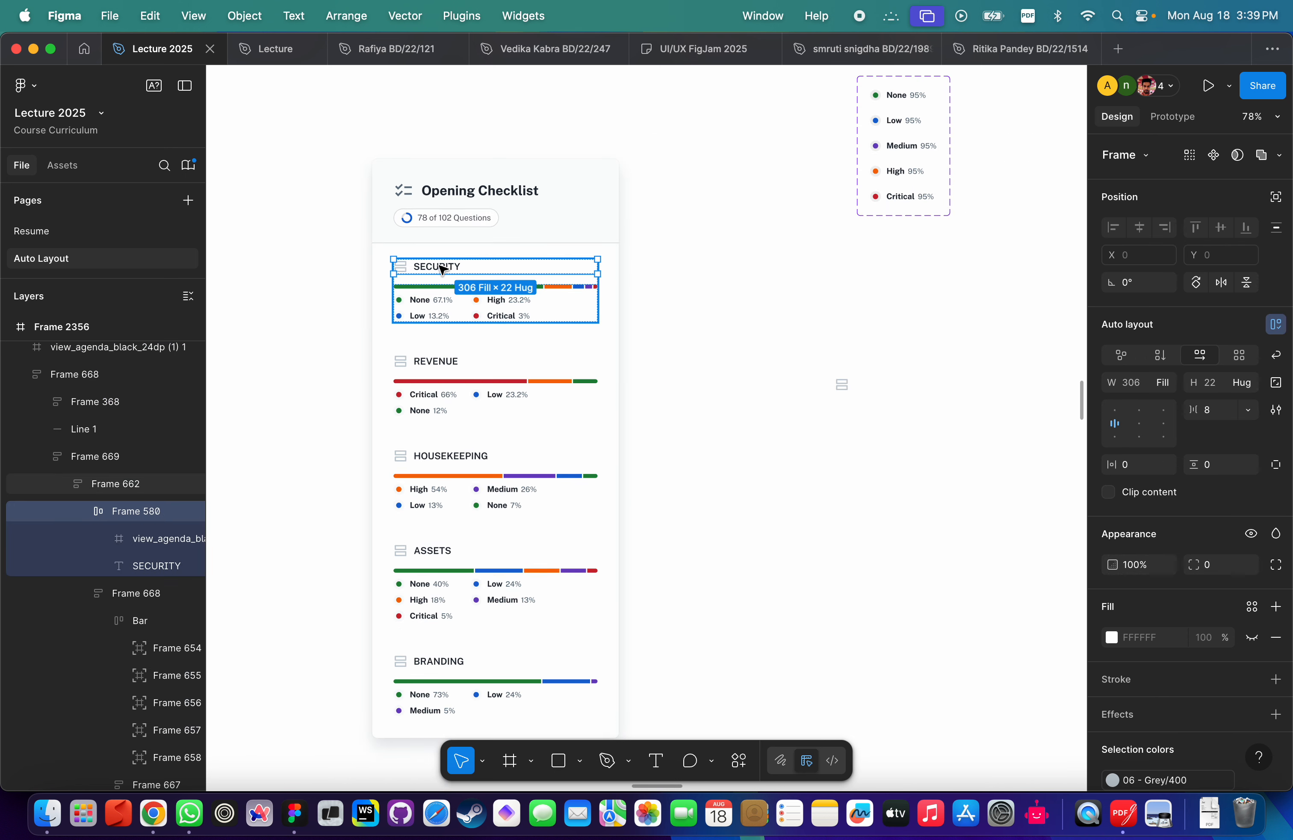
{"action": "left_click", "coordinate": [440, 271]}
{"action": "left_click_drag", "start_coordinate": [440, 271], "coordinate": [908, 385]}
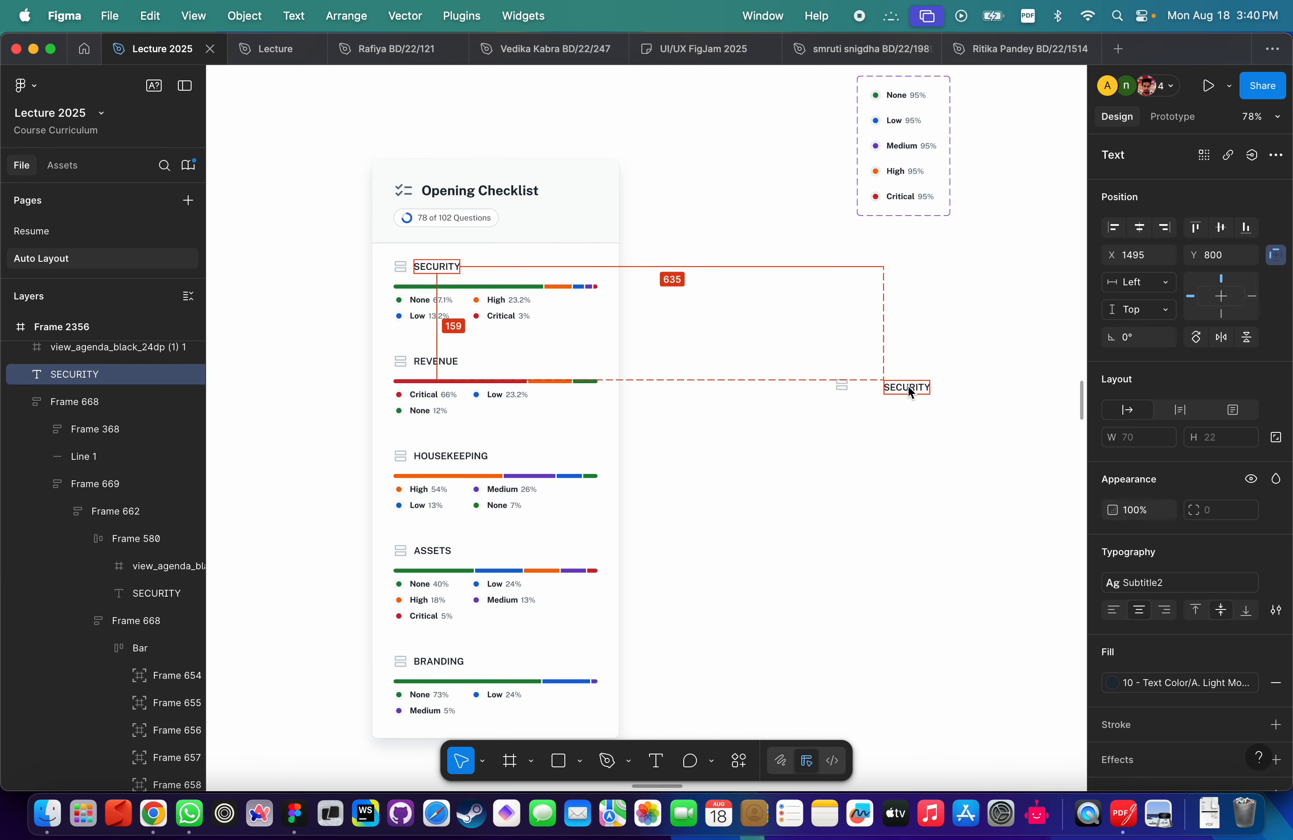
{"action": "scroll", "coordinate": [909, 384], "scroll_direction": "up", "scroll_amount": 3}
{"action": "scroll", "coordinate": [908, 385], "scroll_direction": "down", "scroll_amount": 4}
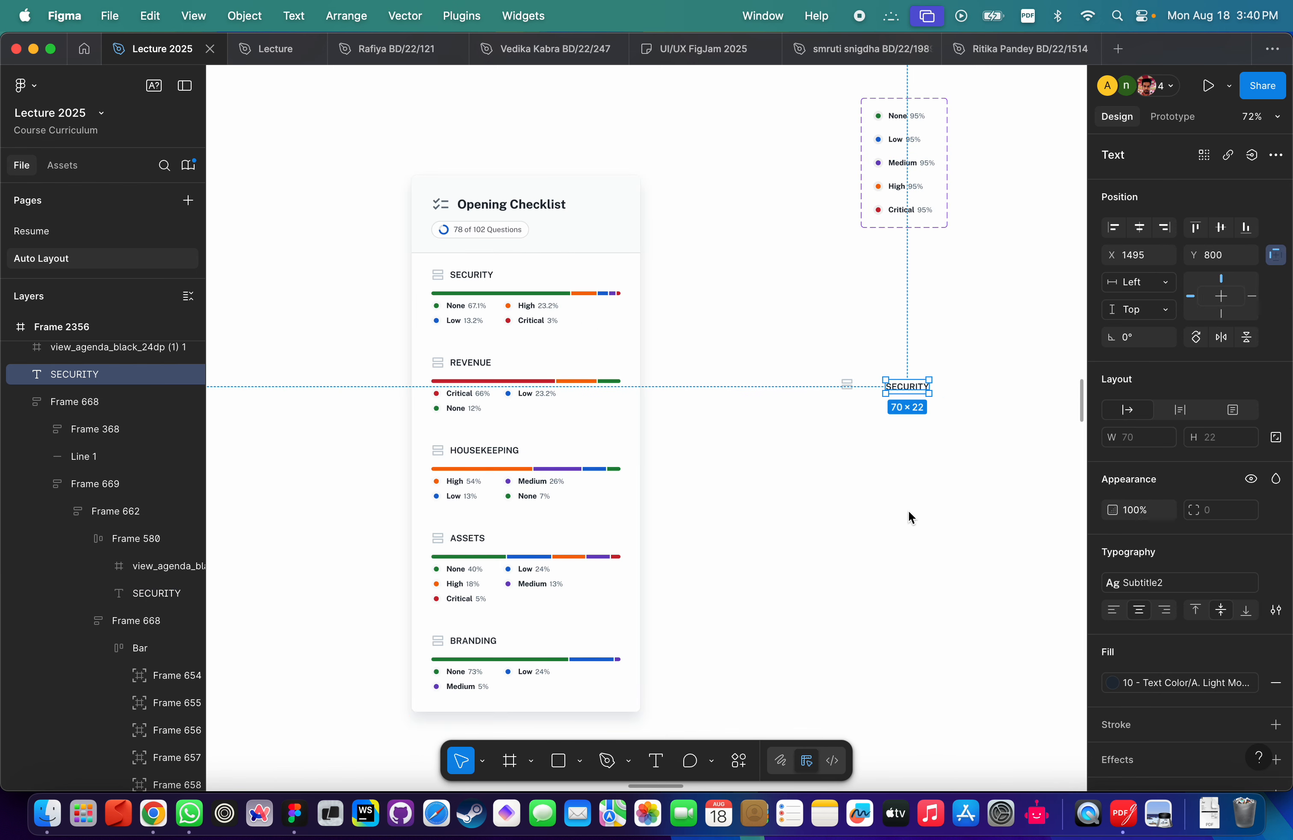
Add a 100 × 100 frame below the copied icon and give it the red fill E51515.
{"action": "key", "text": "f"}
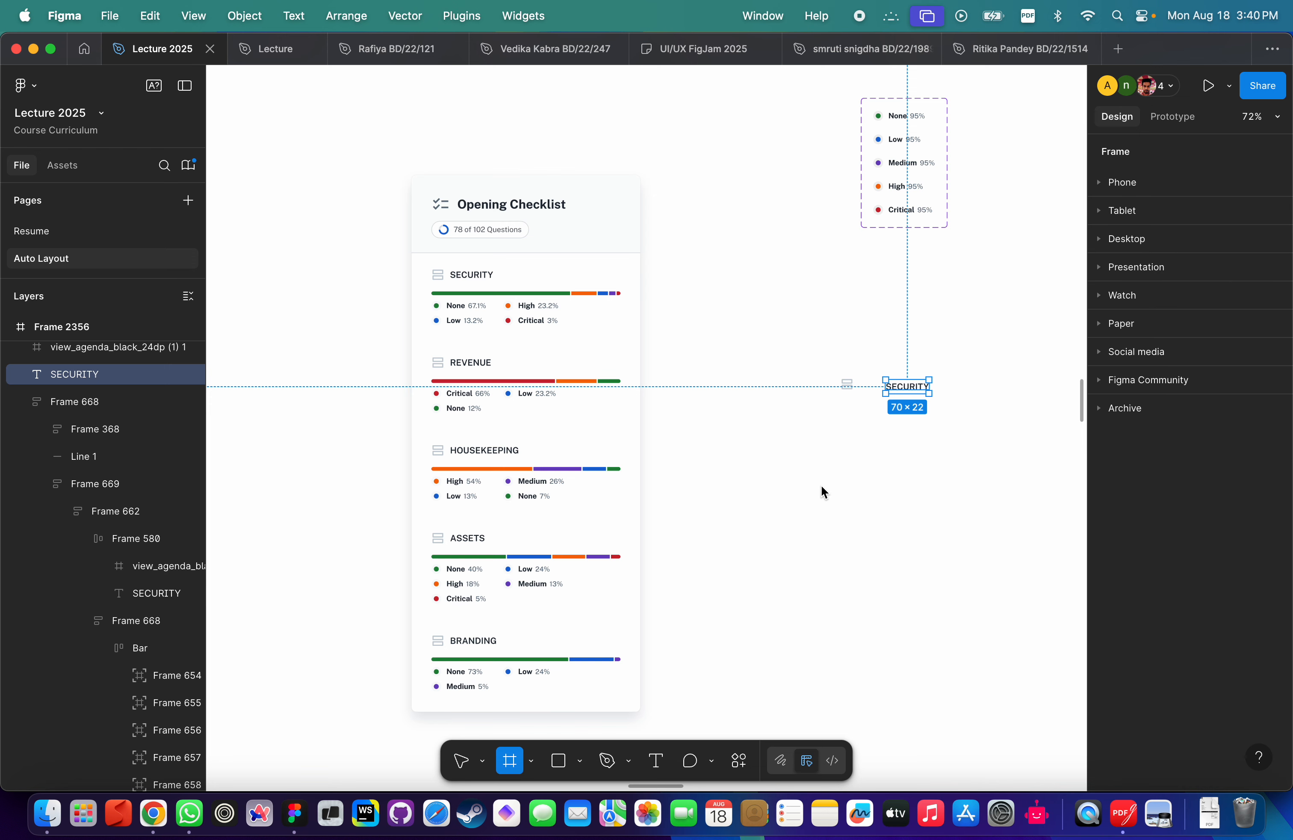
{"action": "left_click", "coordinate": [763, 472]}
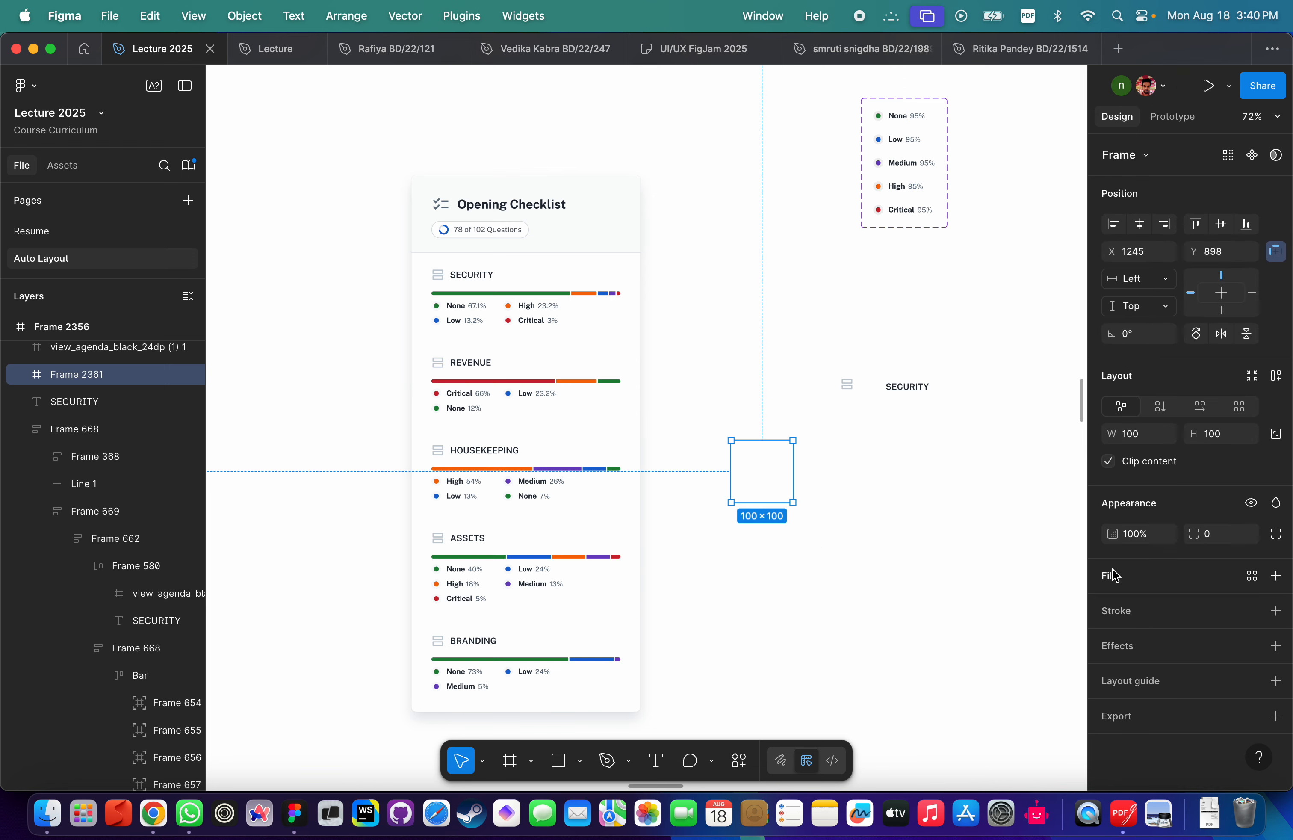
{"action": "left_click", "coordinate": [1276, 575]}
{"action": "left_click", "coordinate": [1111, 606]}
{"action": "left_click", "coordinate": [1057, 416]}
Check the size of the SECURITY section's severity bar and set the red frame's height to 6.
{"action": "left_click", "coordinate": [597, 347]}
{"action": "scroll", "coordinate": [505, 283], "scroll_direction": "up", "scroll_amount": 10}
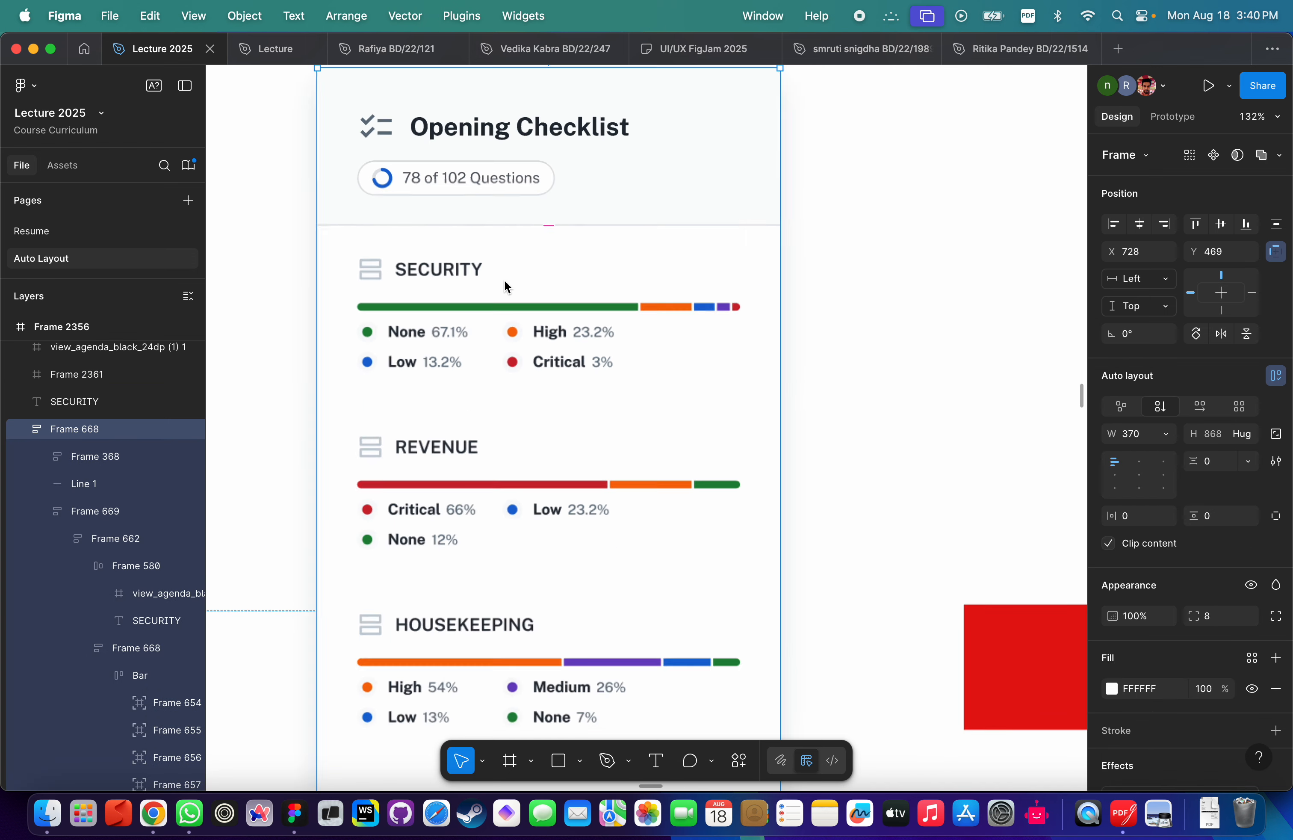
{"action": "left_click", "coordinate": [452, 313]}
{"action": "left_click", "coordinate": [454, 311]}
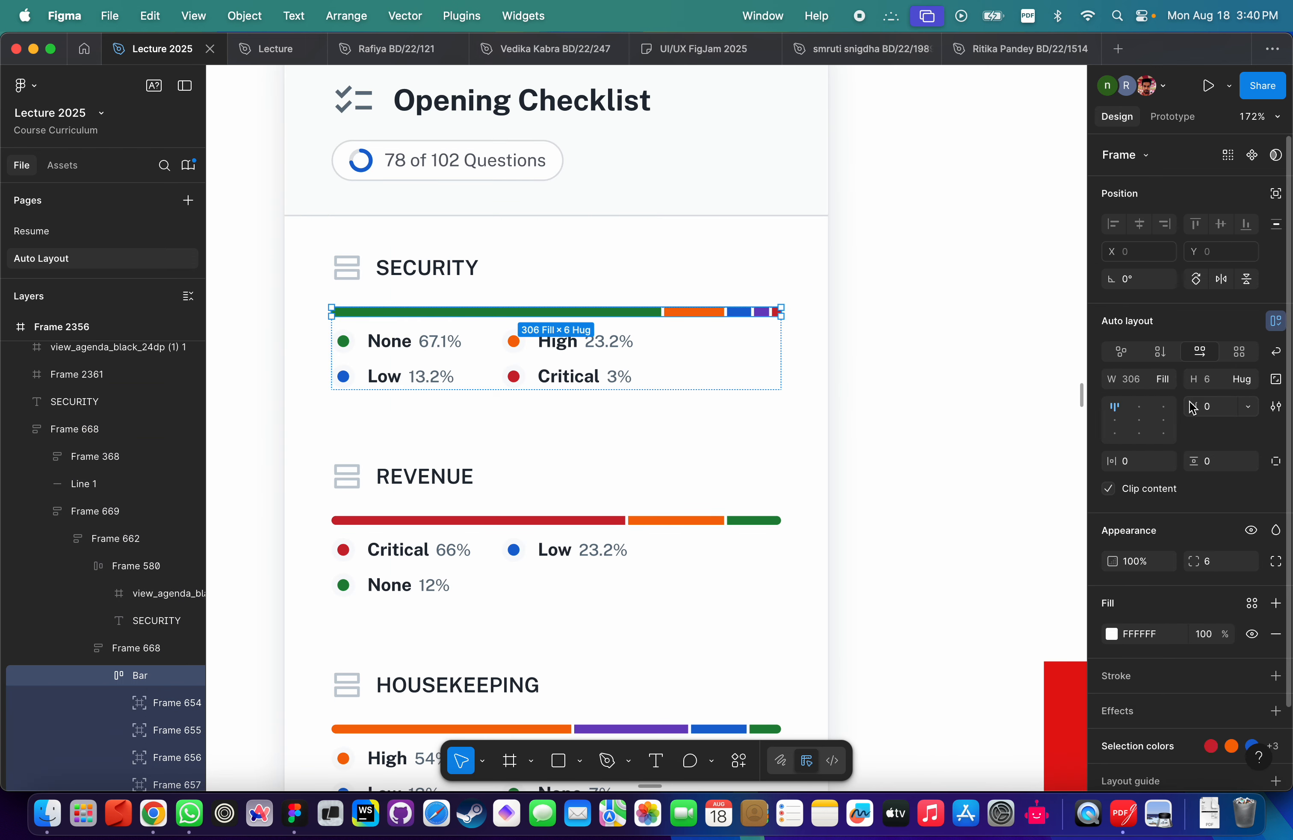
{"action": "scroll", "coordinate": [851, 467], "scroll_direction": "down", "scroll_amount": 5}
{"action": "scroll", "coordinate": [851, 468], "scroll_direction": "right", "scroll_amount": 4}
{"action": "scroll", "coordinate": [852, 468], "scroll_direction": "down", "scroll_amount": 5}
{"action": "left_click", "coordinate": [808, 409]}
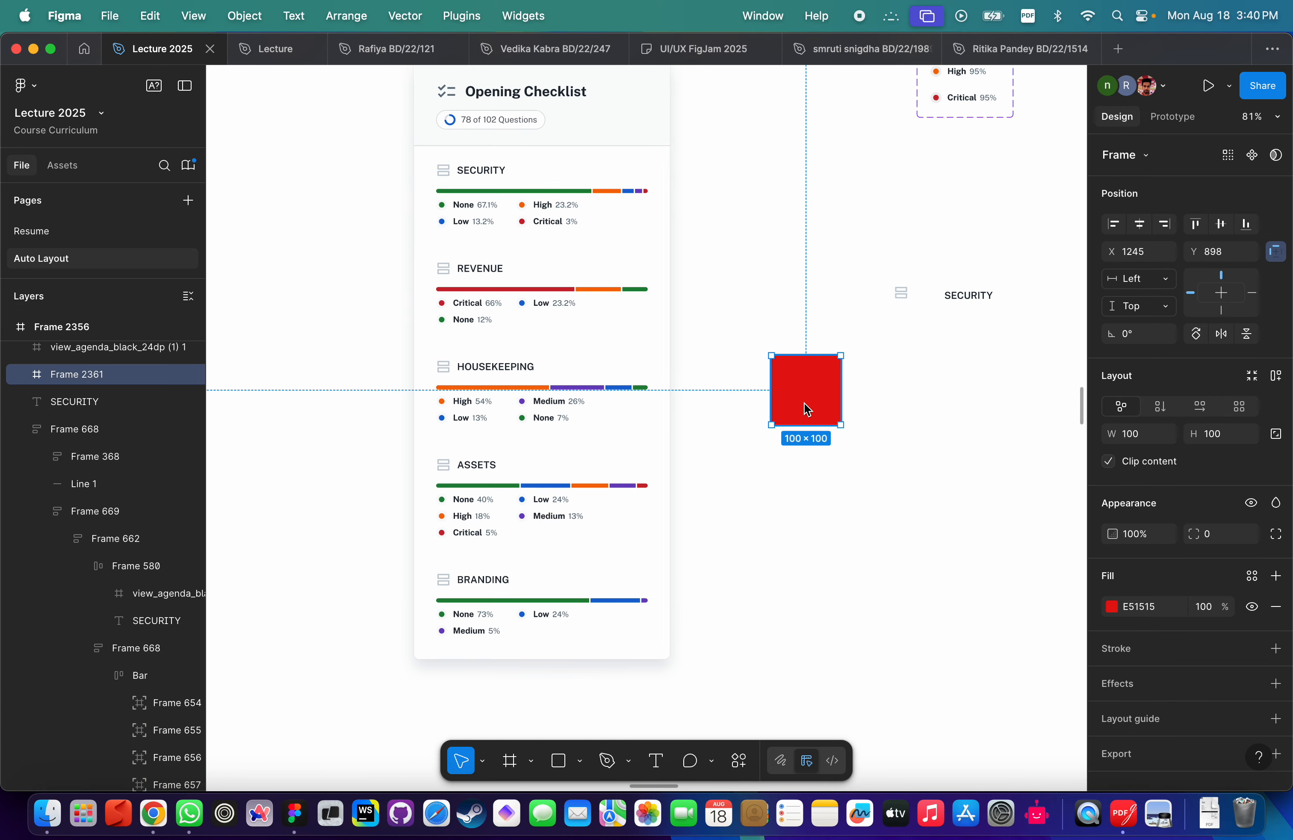
{"action": "left_click", "coordinate": [1226, 439]}
{"action": "type", "text": "6"}
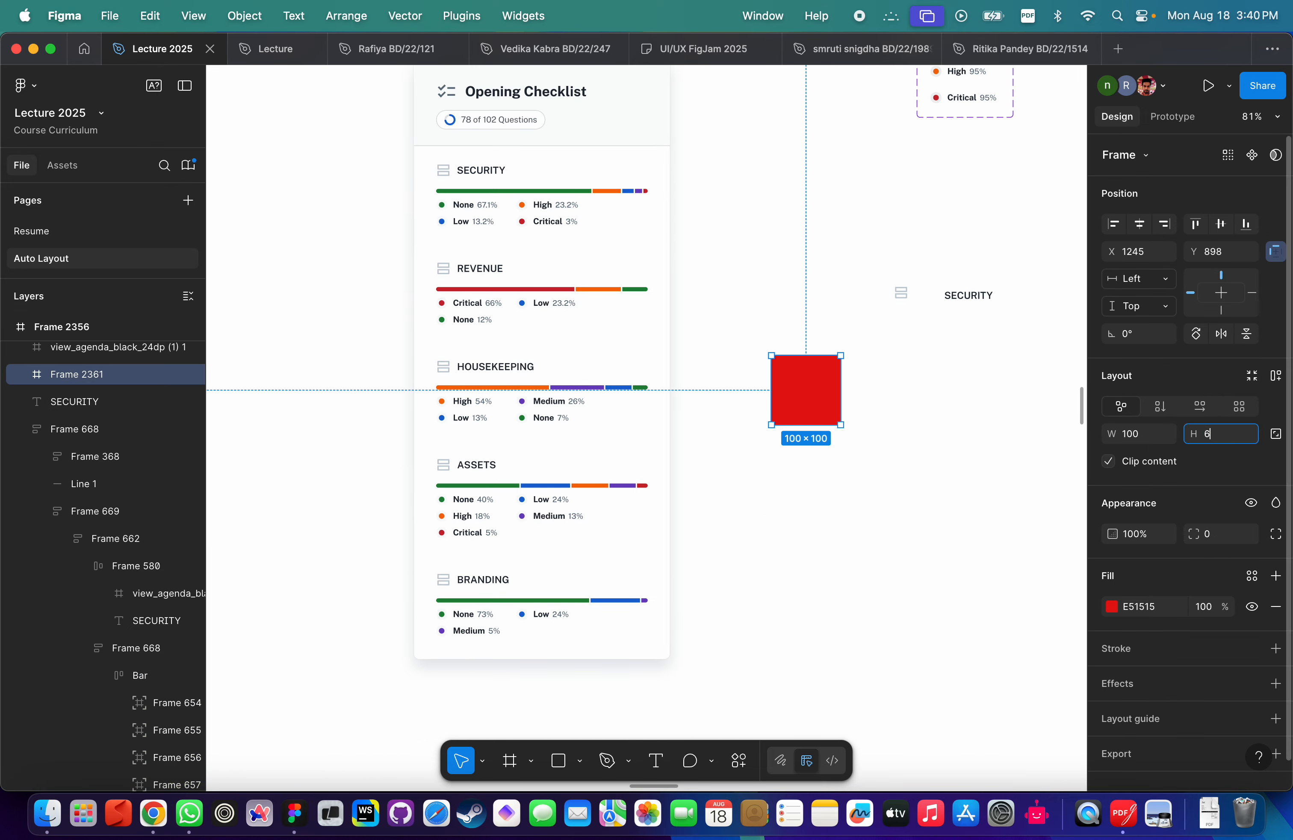
{"action": "key", "text": "Return"}
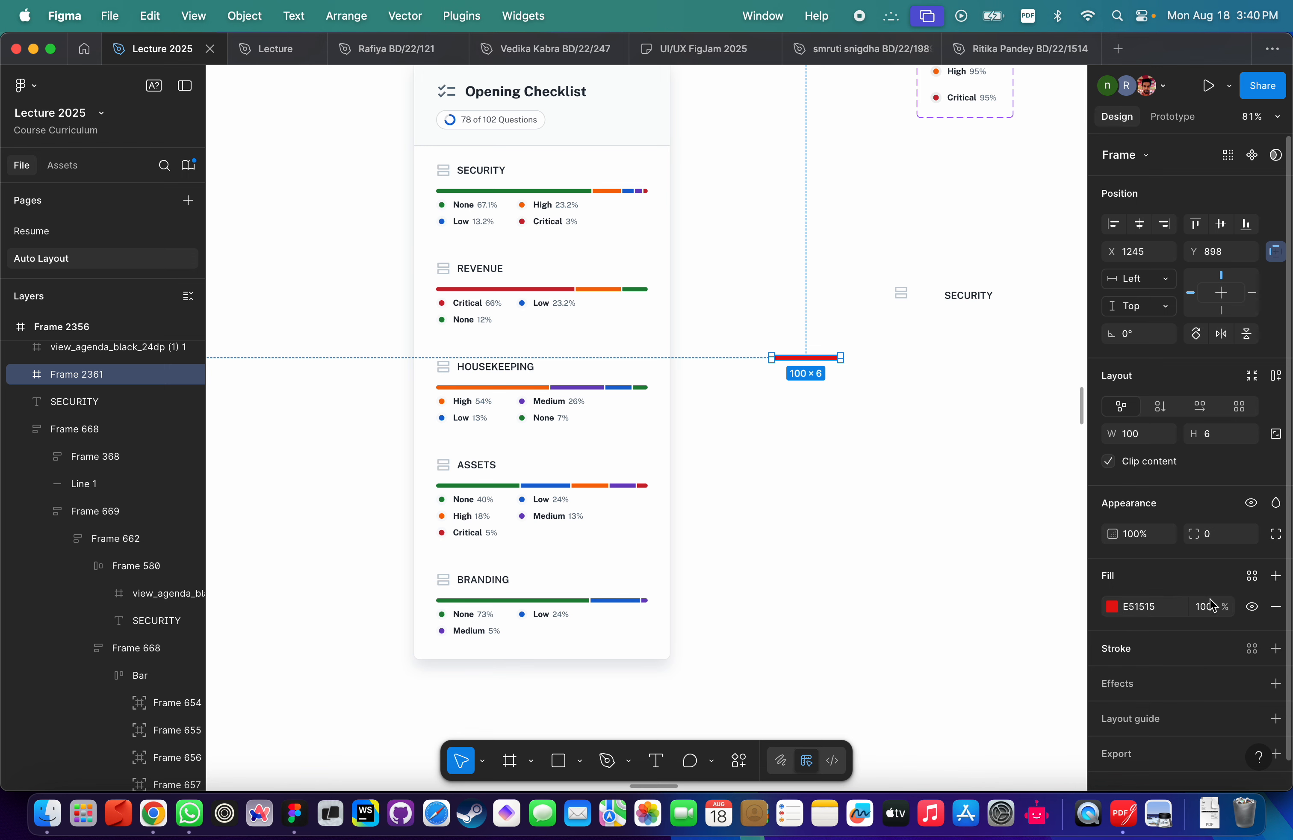
Set the corner radius of the red bar frame to 6.
{"action": "scroll", "coordinate": [1170, 588], "scroll_direction": "down", "scroll_amount": 1}
{"action": "left_click", "coordinate": [1226, 521]}
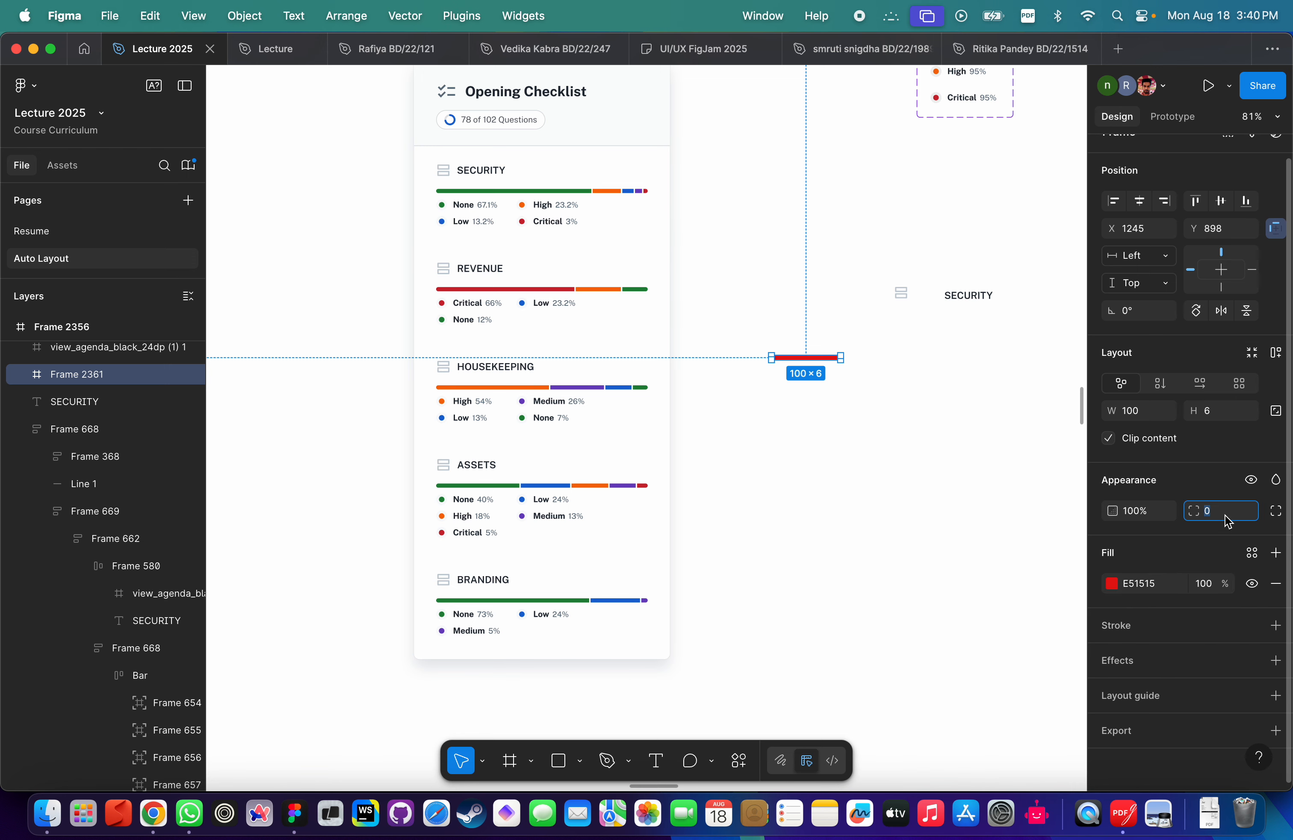
{"action": "left_click", "coordinate": [861, 447]}
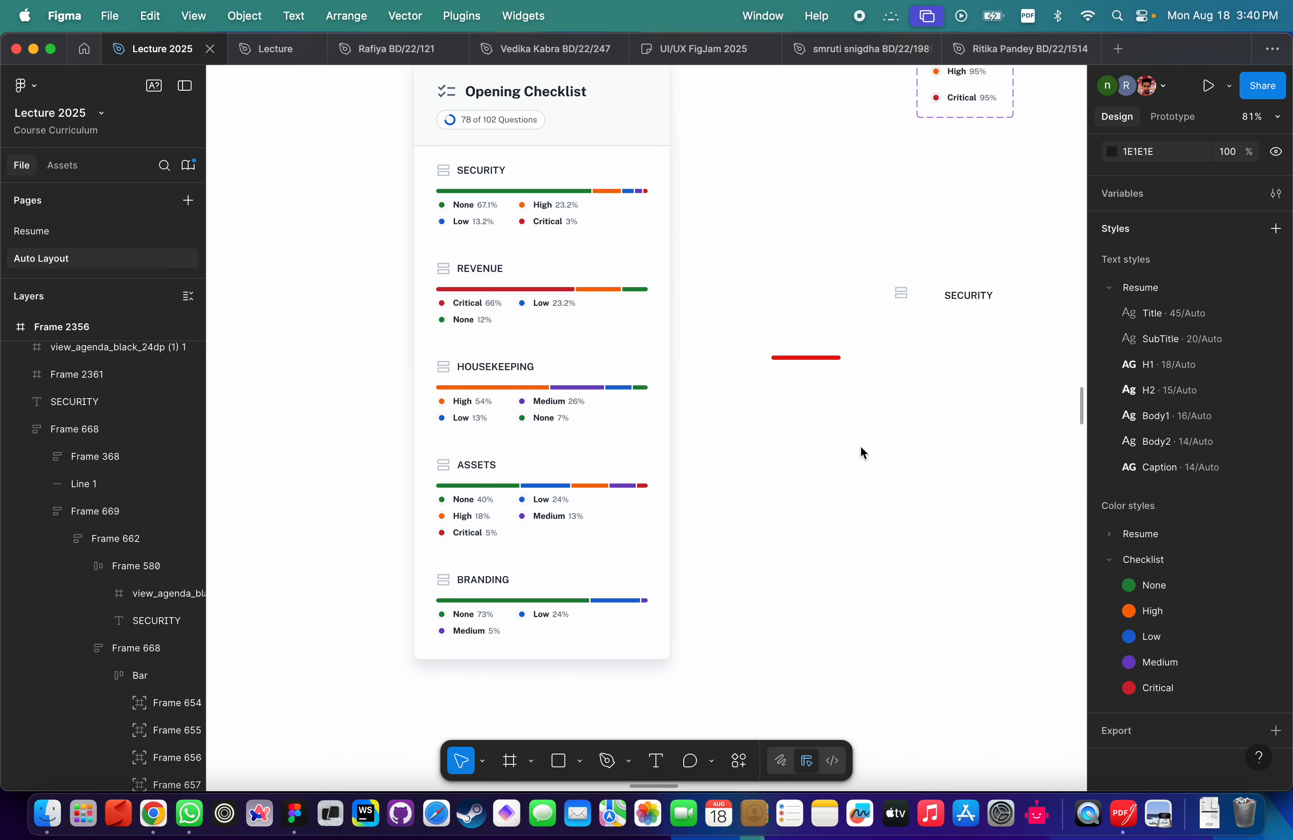
Move the red bar under the copied SECURITY heading, to X 1424, Y 855.
{"action": "scroll", "coordinate": [766, 366], "scroll_direction": "up", "scroll_amount": 5}
{"action": "scroll", "coordinate": [819, 355], "scroll_direction": "down", "scroll_amount": 5}
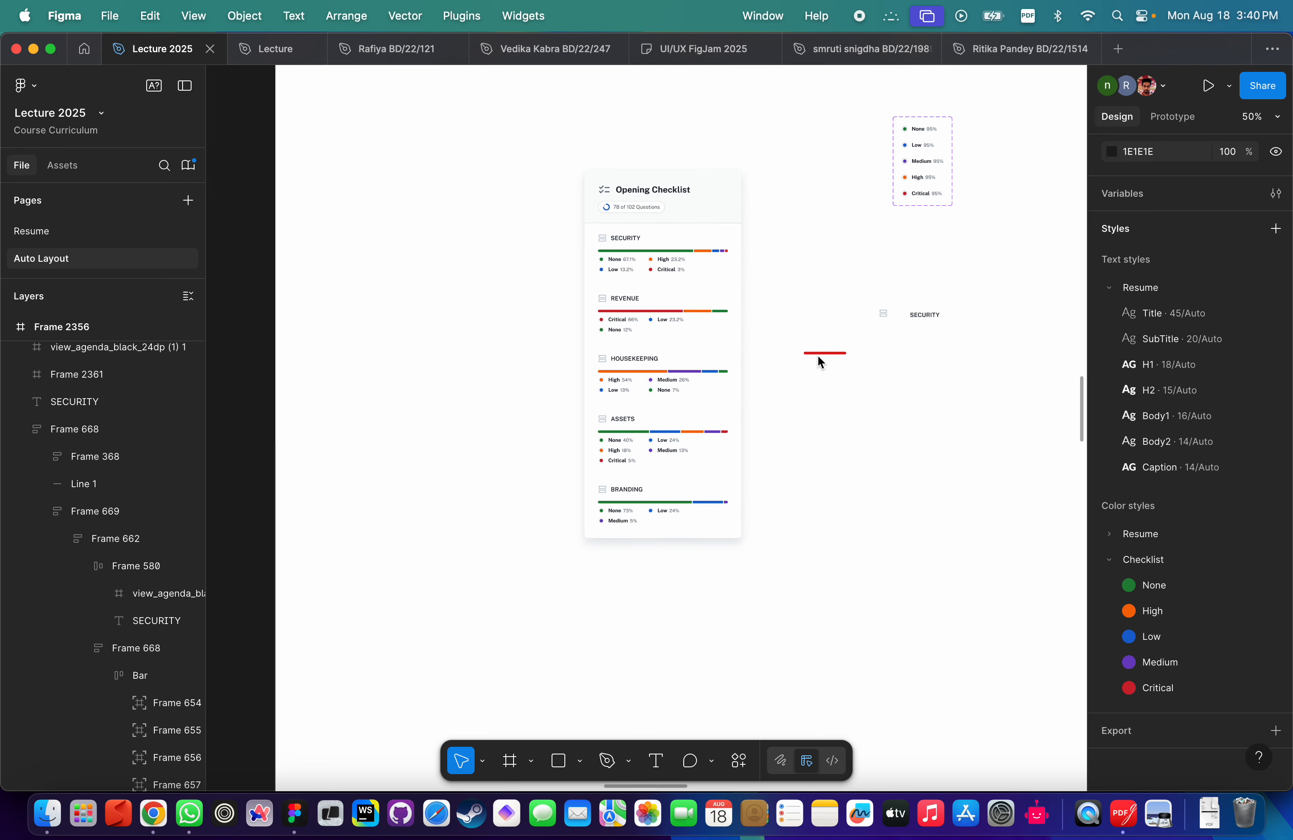
{"action": "left_click_drag", "start_coordinate": [817, 355], "coordinate": [909, 343]}
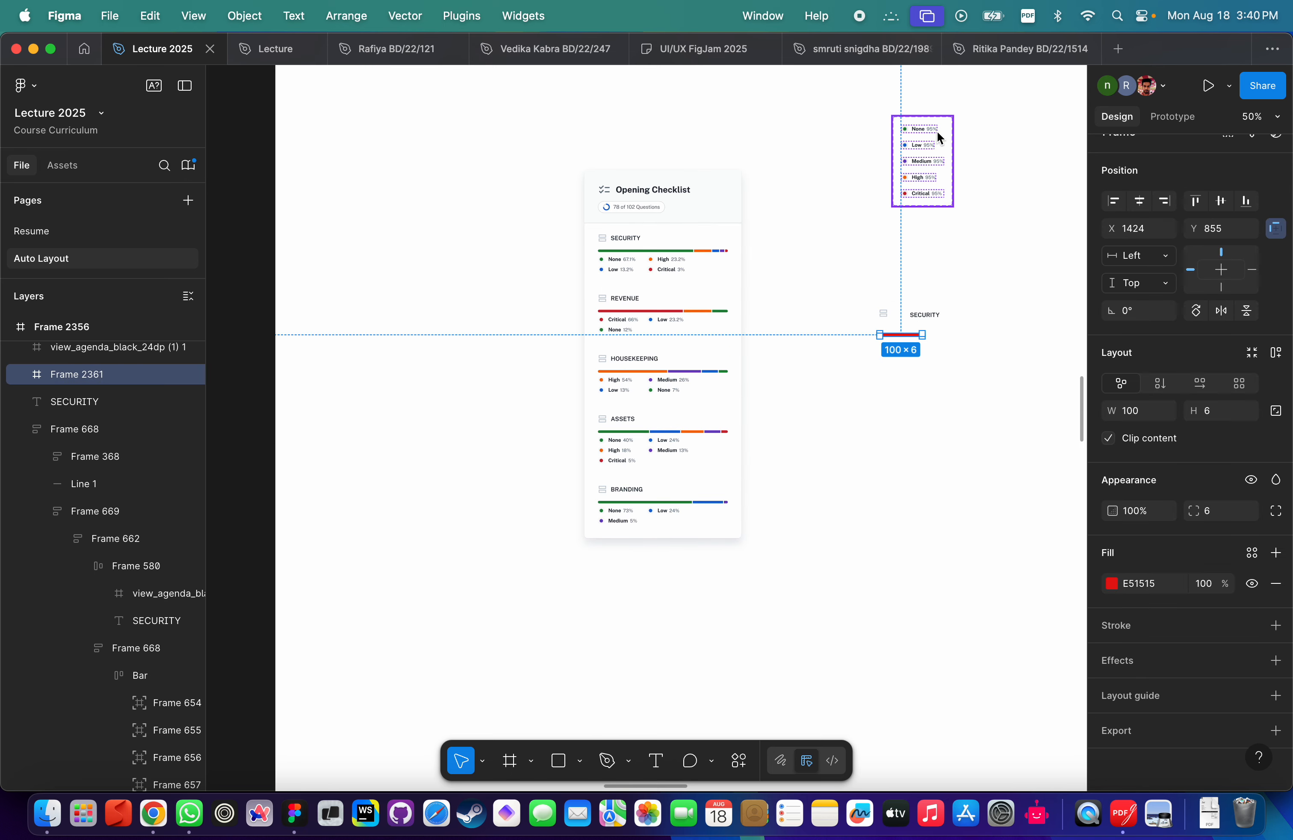
Bring the copied SECURITY text close to its icon and combine both in a horizontal auto layout.
{"action": "scroll", "coordinate": [936, 131], "scroll_direction": "up", "scroll_amount": 3}
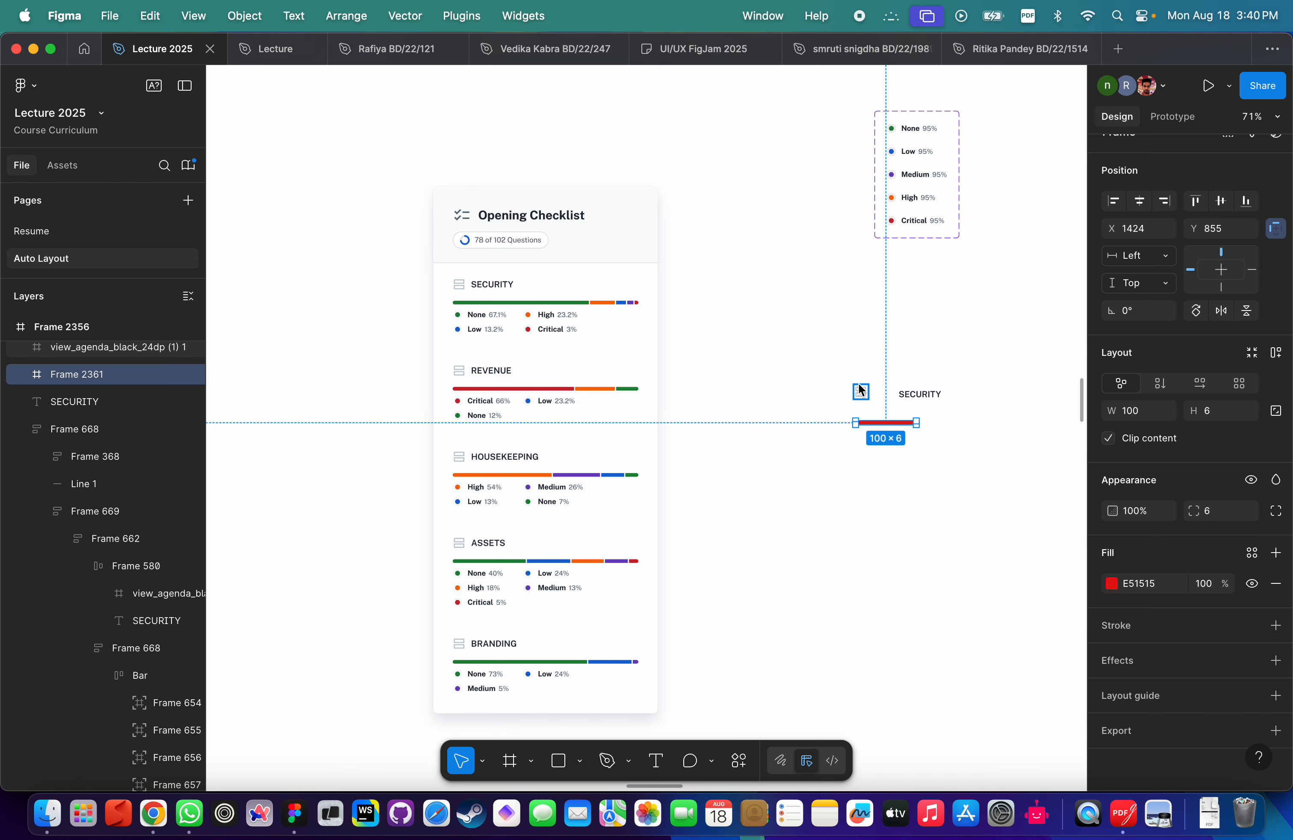
{"action": "scroll", "coordinate": [859, 389], "scroll_direction": "up", "scroll_amount": 3}
{"action": "left_click_drag", "start_coordinate": [926, 403], "coordinate": [896, 404]}
{"action": "left_click", "coordinate": [848, 400], "text": "shift"}
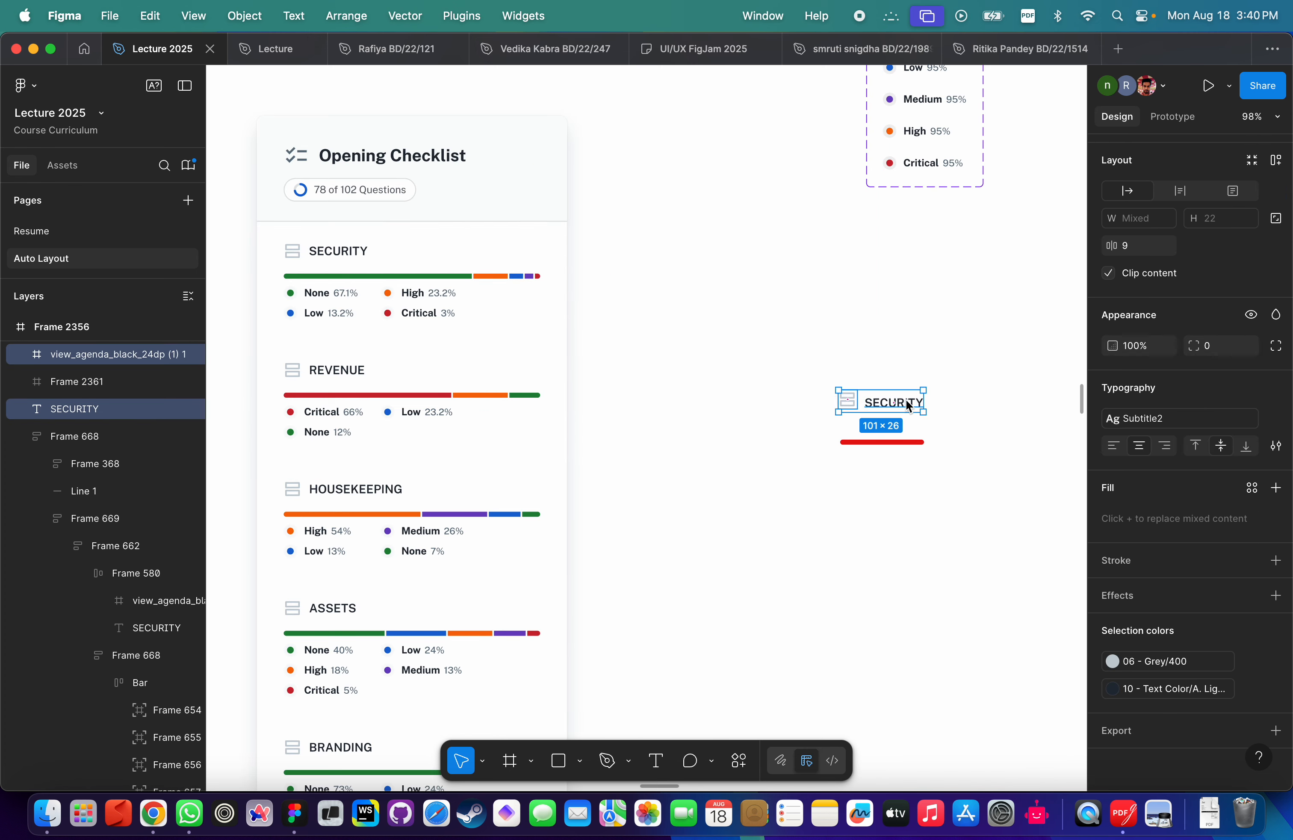
{"action": "key", "text": "shift+a"}
Examine the layout of the SECURITY heading and of the bar-and-legend frame beneath it in the Opening Checklist card.
{"action": "left_click", "coordinate": [329, 256]}
{"action": "left_click", "coordinate": [329, 257]}
{"action": "left_click", "coordinate": [308, 254]}
{"action": "left_click", "coordinate": [308, 253]}
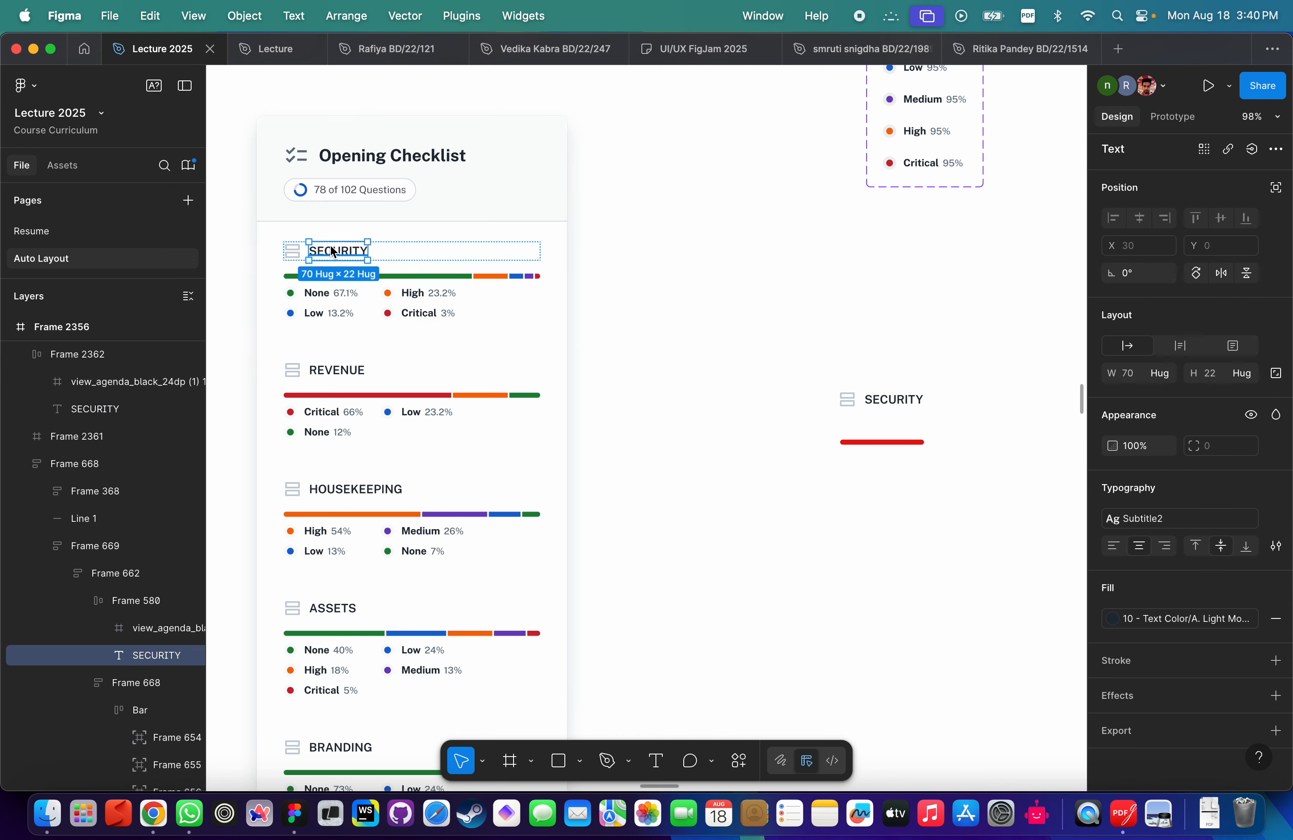
{"action": "left_click", "coordinate": [337, 273]}
{"action": "scroll", "coordinate": [354, 269], "scroll_direction": "up", "scroll_amount": 5}
{"action": "scroll", "coordinate": [742, 354], "scroll_direction": "down", "scroll_amount": 5}
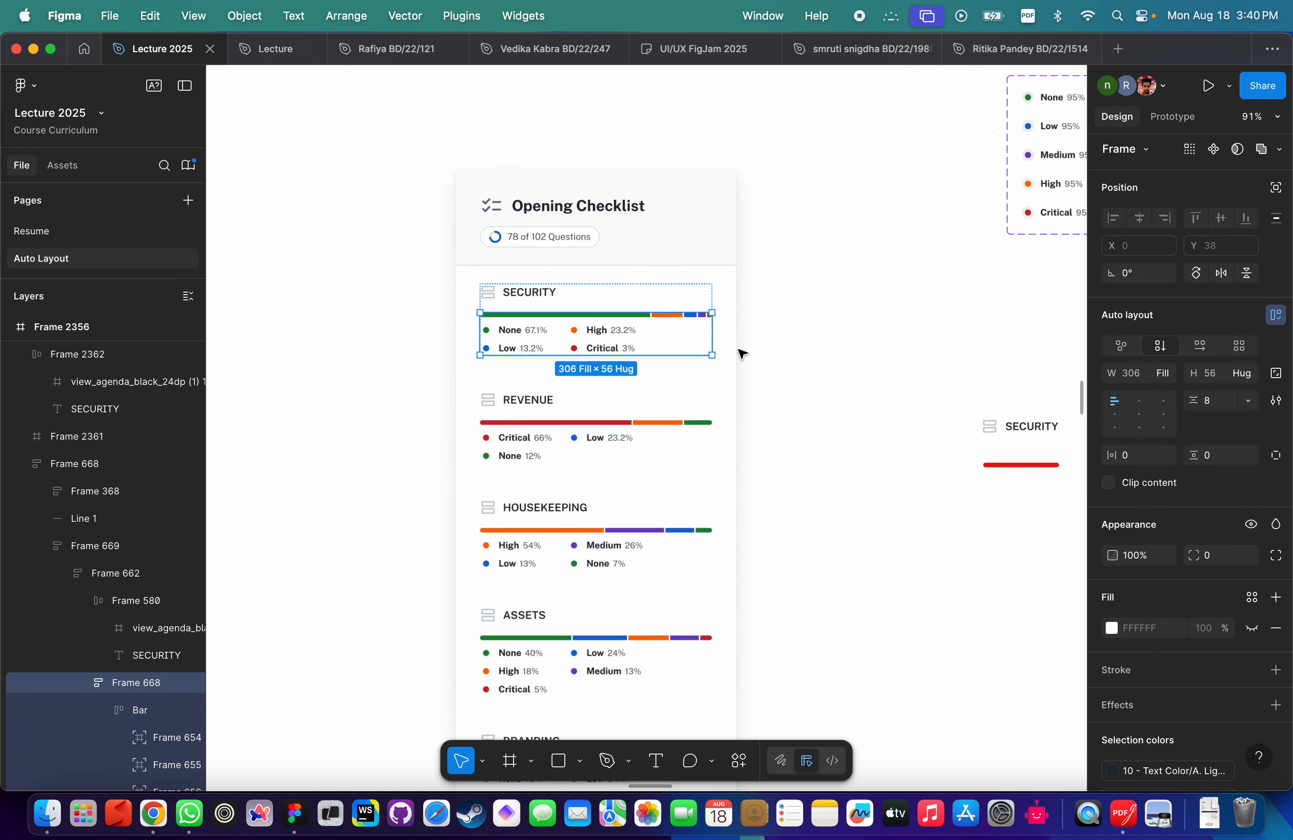
Set the spacing between the icon and text of the copied SECURITY heading to 8.
{"action": "scroll", "coordinate": [740, 351], "scroll_direction": "right", "scroll_amount": 5}
{"action": "left_click", "coordinate": [764, 395]}
{"action": "scroll", "coordinate": [769, 401], "scroll_direction": "up", "scroll_amount": 5}
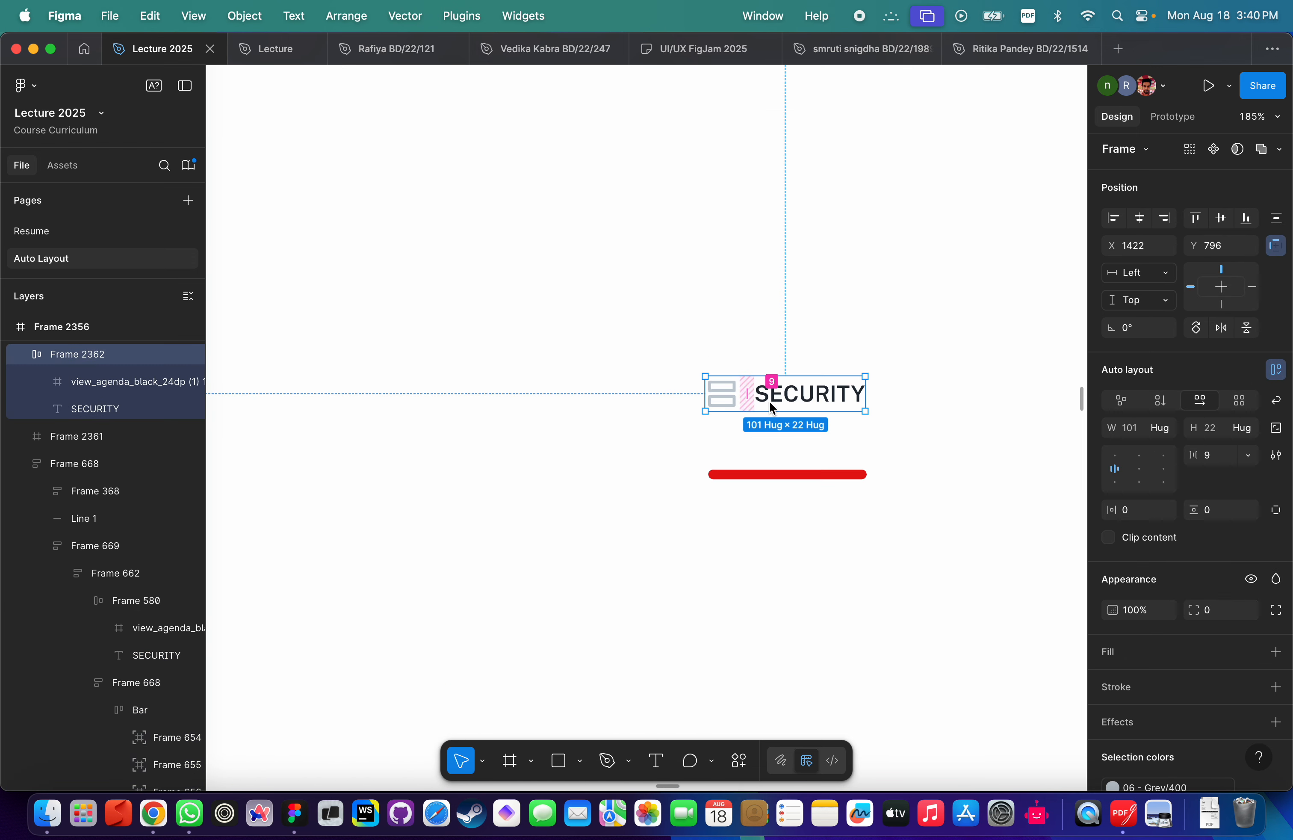
{"action": "left_click", "coordinate": [1221, 453]}
{"action": "key", "text": "Return"}
{"action": "scroll", "coordinate": [958, 530], "scroll_direction": "down", "scroll_amount": 8}
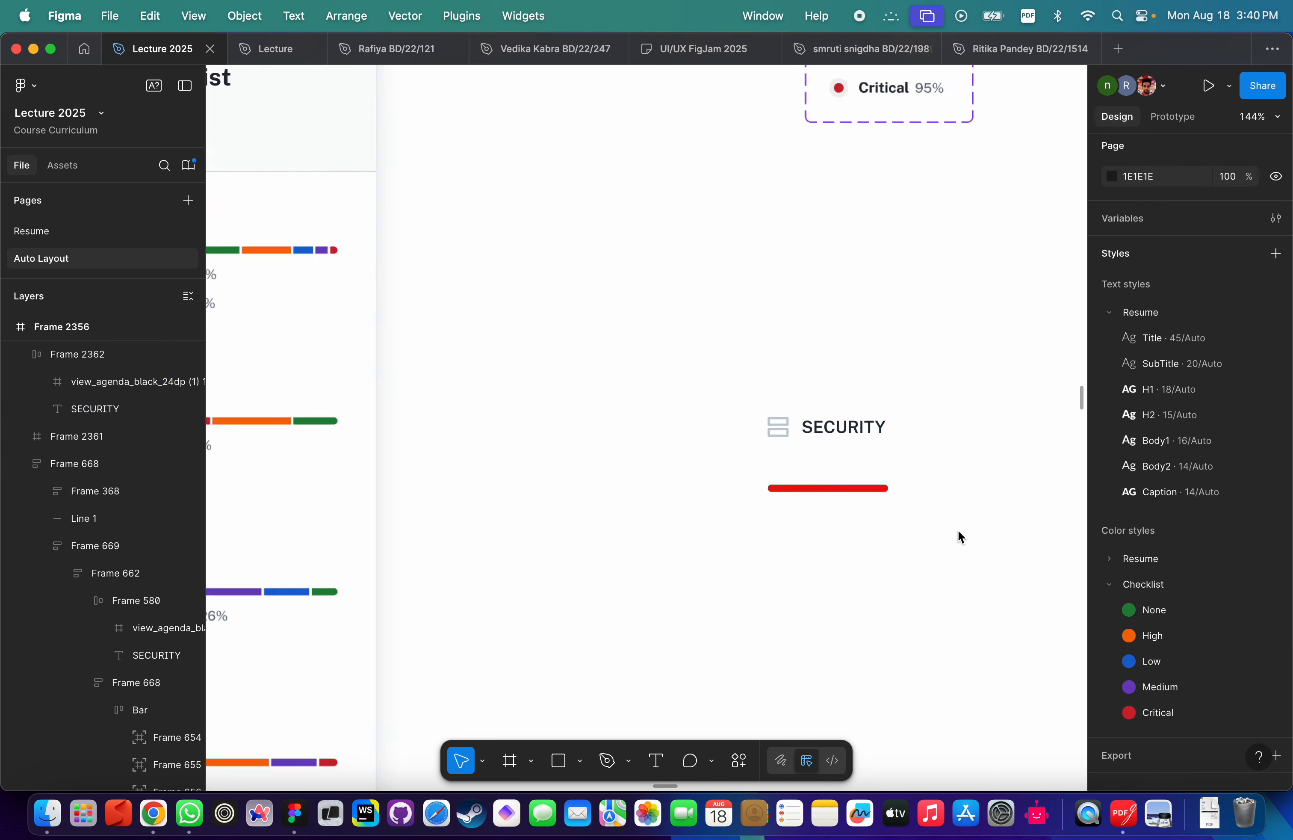
Move the red bar up close beneath the copied heading, to Y 834.
{"action": "left_click", "coordinate": [883, 505]}
{"action": "left_click_drag", "start_coordinate": [884, 512], "coordinate": [887, 498]}
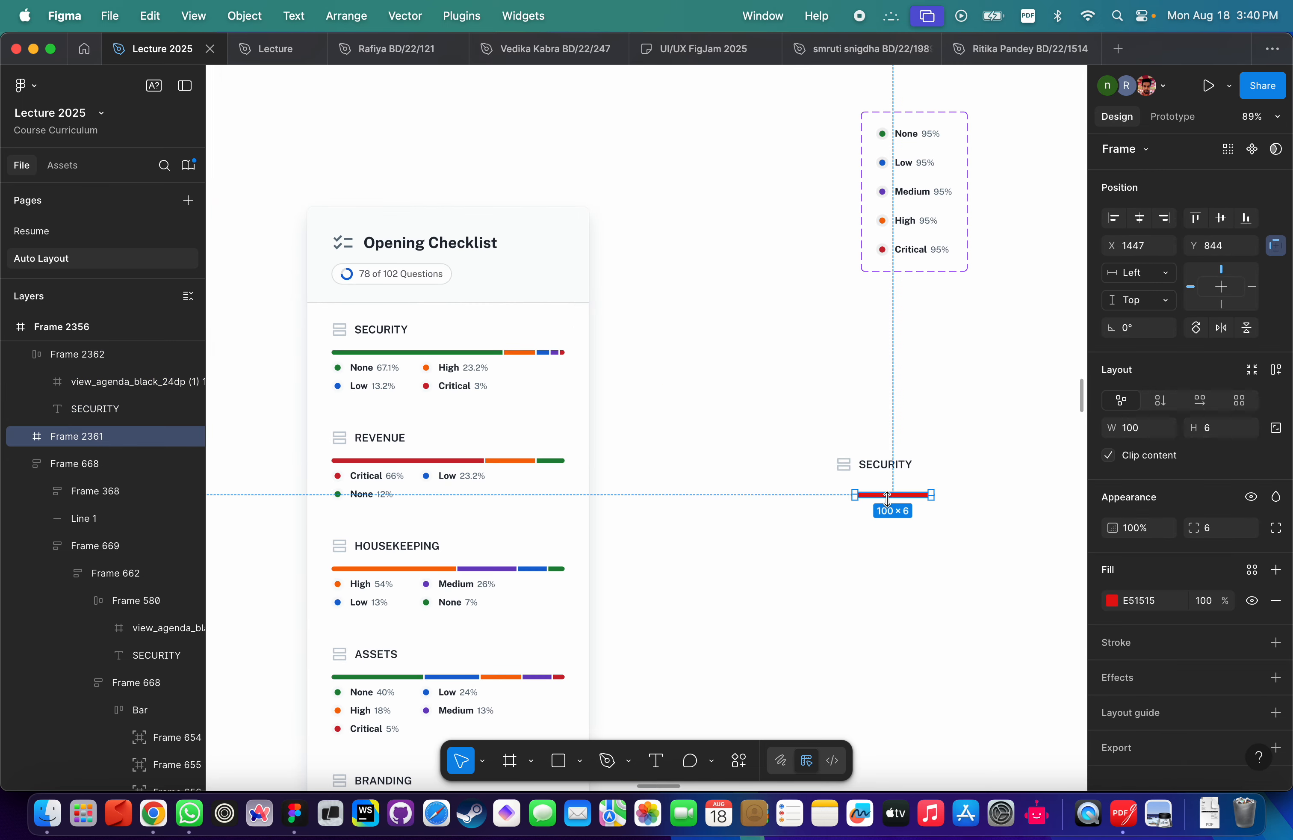
{"action": "scroll", "coordinate": [888, 498], "scroll_direction": "up", "scroll_amount": 2}
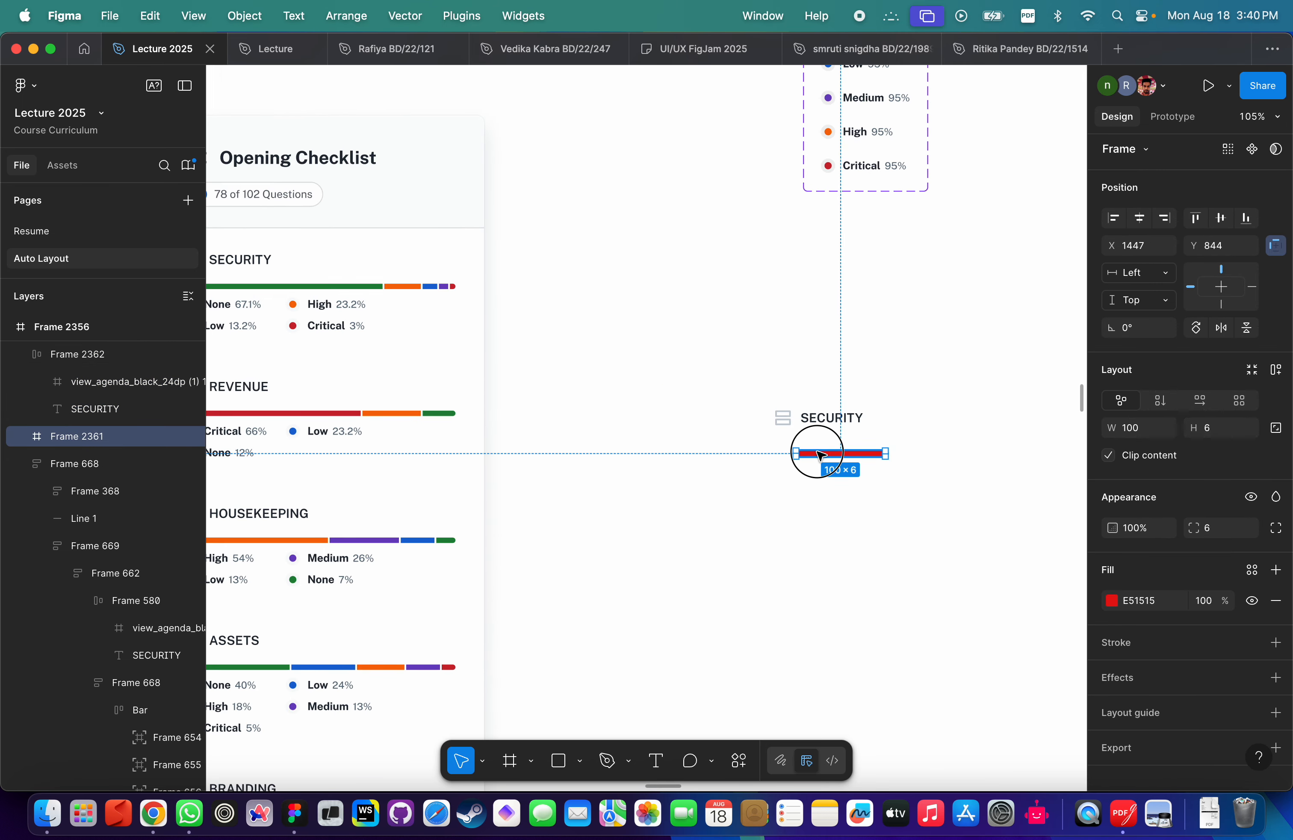
{"action": "left_click_drag", "start_coordinate": [817, 453], "coordinate": [804, 448]}
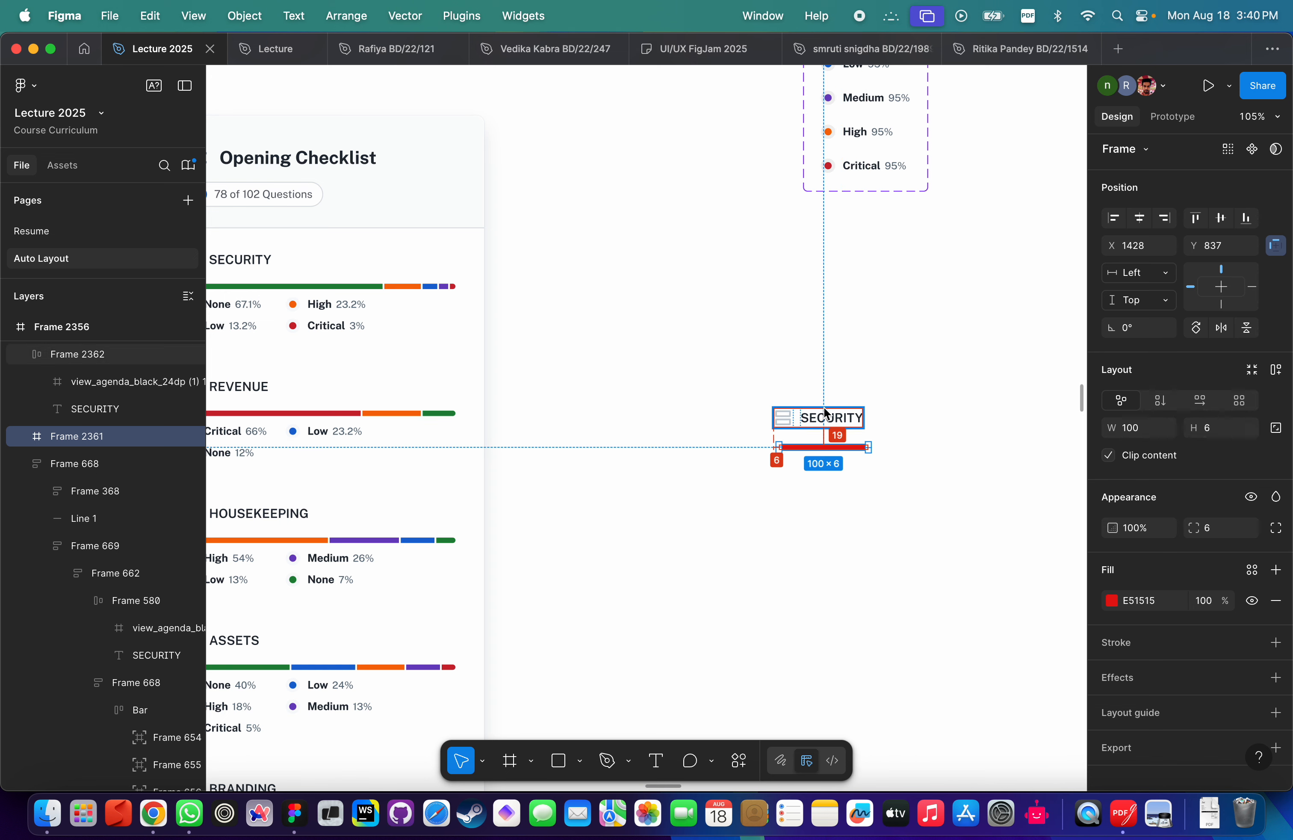
{"action": "key", "text": "Up"}
{"action": "key", "text": "Up"}
{"action": "key", "text": "Up"}
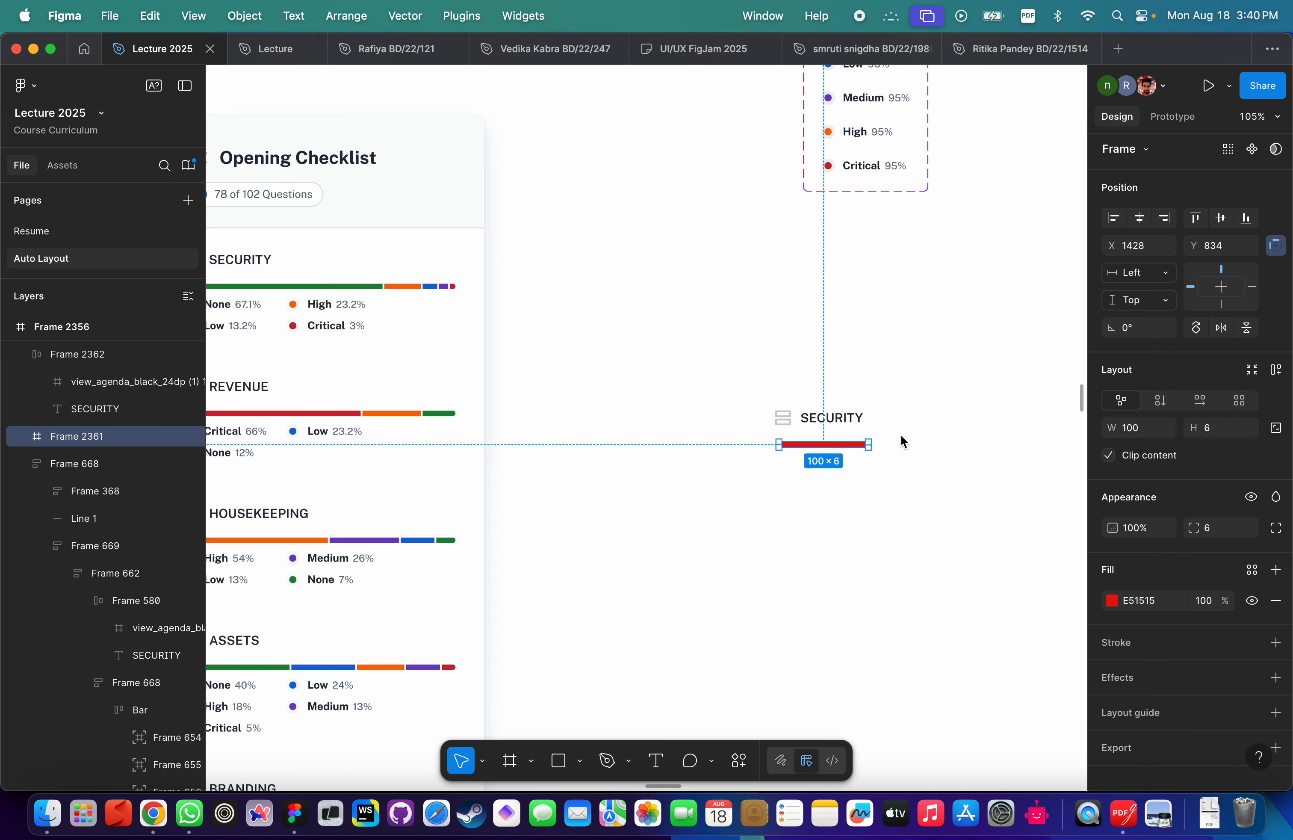
Align the red bar's start with the heading icon at X 1424 and widen the bar to 216.
{"action": "scroll", "coordinate": [818, 465], "scroll_direction": "up", "scroll_amount": 3}
{"action": "scroll", "coordinate": [807, 476], "scroll_direction": "down", "scroll_amount": 5}
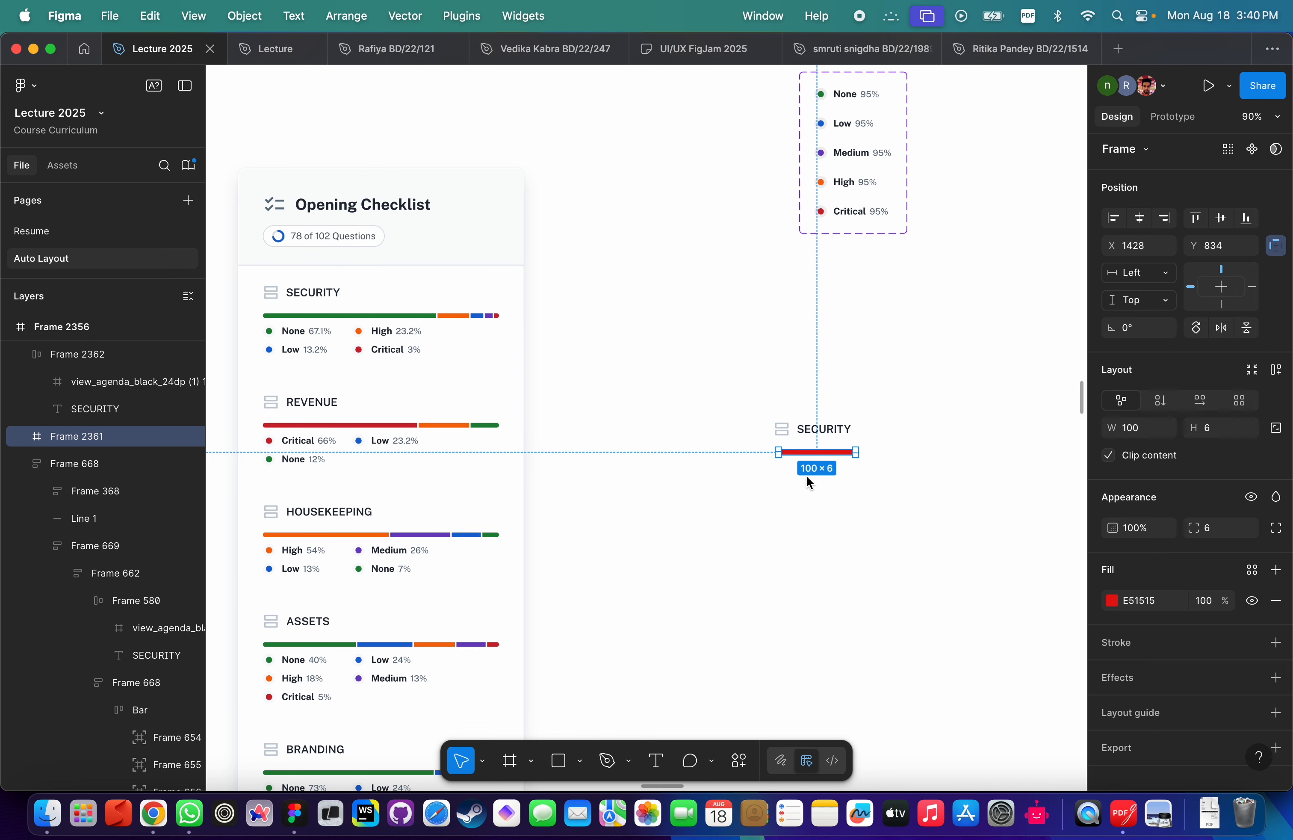
{"action": "scroll", "coordinate": [806, 476], "scroll_direction": "down", "scroll_amount": 1}
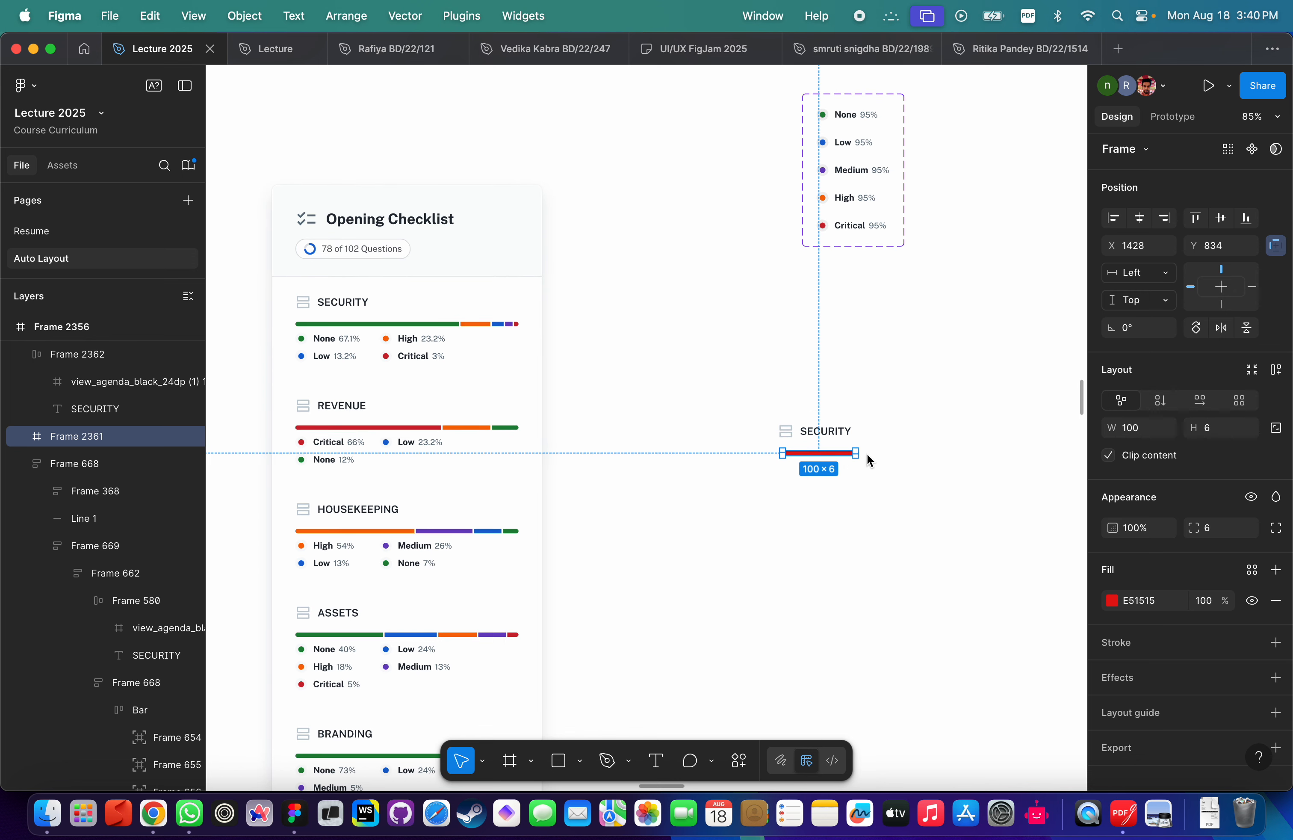
{"action": "scroll", "coordinate": [859, 458], "scroll_direction": "up", "scroll_amount": 4}
{"action": "scroll", "coordinate": [860, 457], "scroll_direction": "up", "scroll_amount": 2}
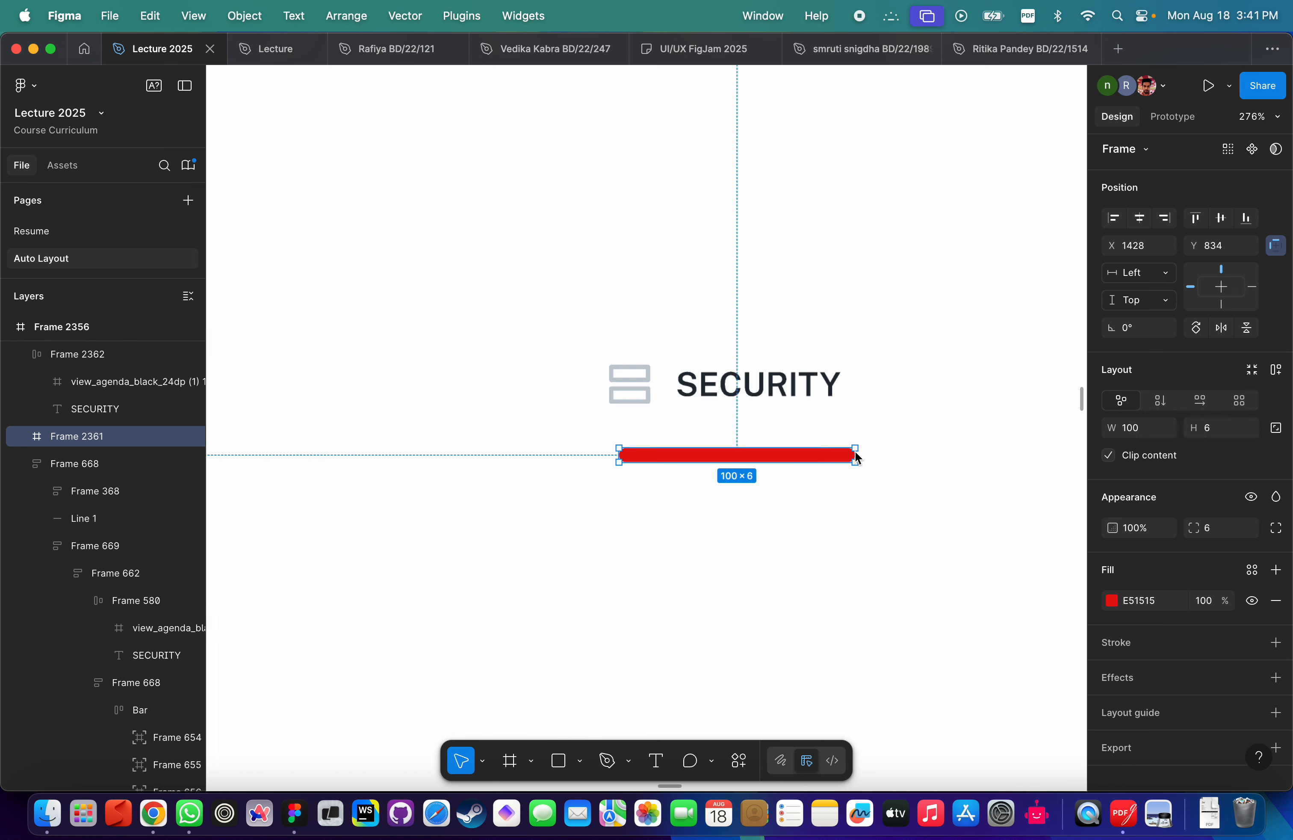
{"action": "left_click_drag", "start_coordinate": [859, 458], "coordinate": [869, 454]}
{"action": "left_click_drag", "start_coordinate": [760, 461], "coordinate": [725, 461]}
{"action": "scroll", "coordinate": [787, 466], "scroll_direction": "up", "scroll_amount": 3}
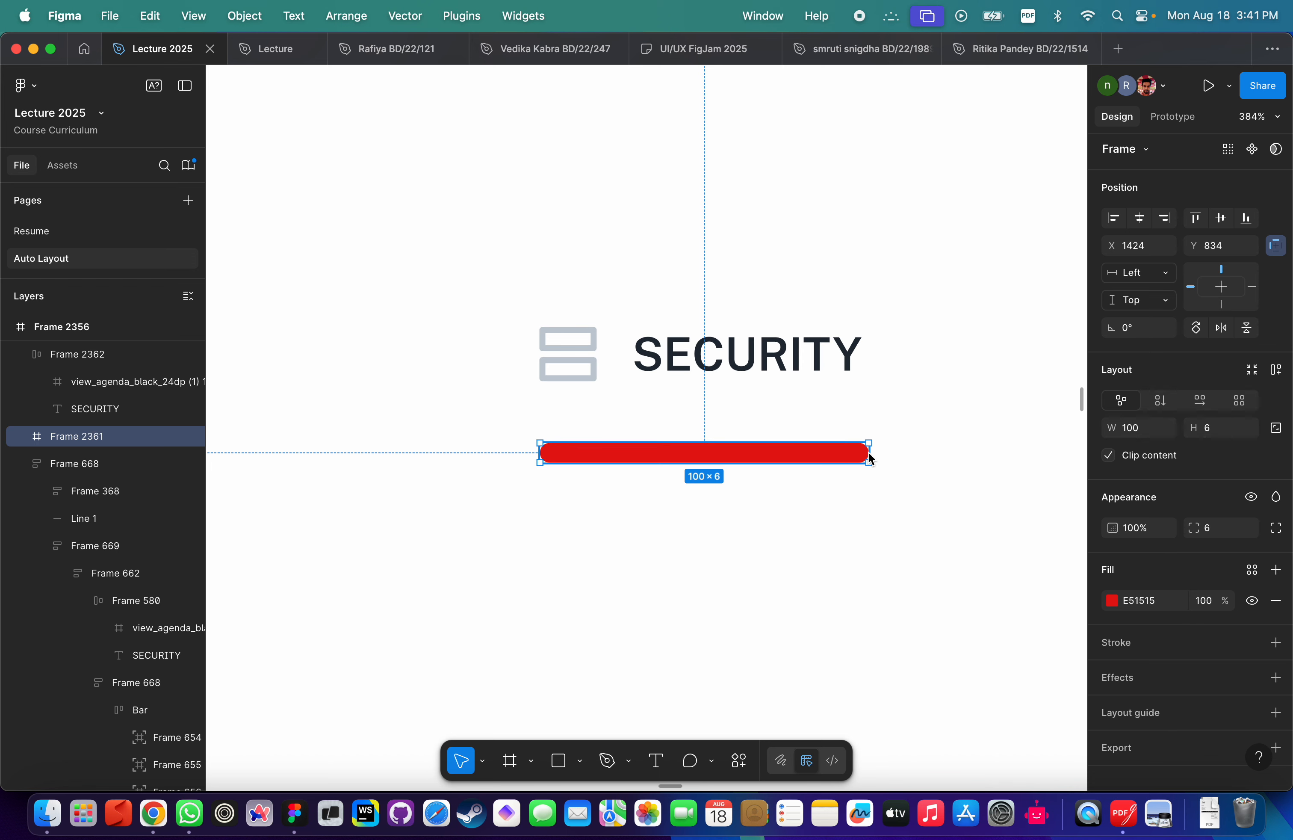
{"action": "left_click_drag", "start_coordinate": [873, 458], "coordinate": [1087, 453]}
{"action": "scroll", "coordinate": [775, 478], "scroll_direction": "down", "scroll_amount": 10}
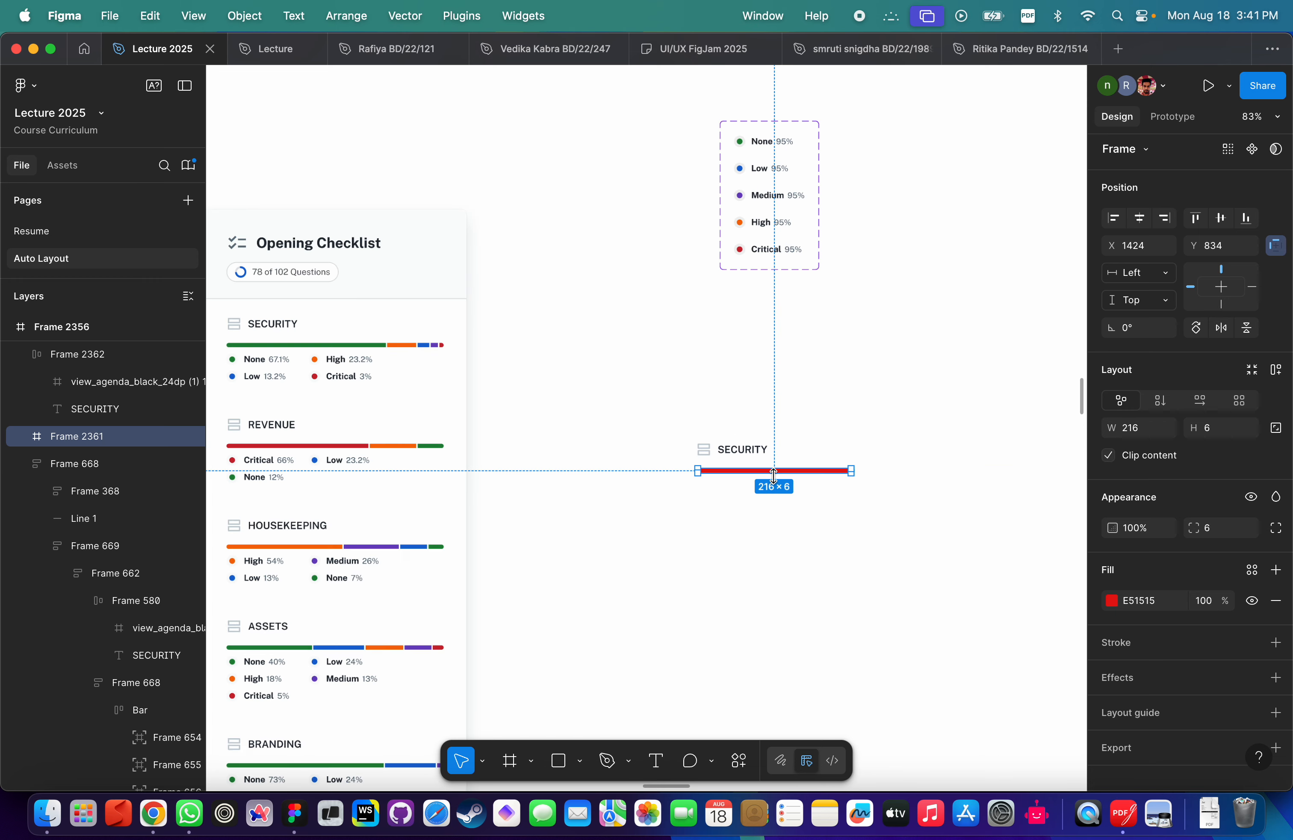
{"action": "left_click", "coordinate": [774, 375]}
Replace the copied heading's SECURITY text with Housekeeping.
{"action": "scroll", "coordinate": [739, 413], "scroll_direction": "down", "scroll_amount": 3}
{"action": "scroll", "coordinate": [740, 414], "scroll_direction": "left", "scroll_amount": 2}
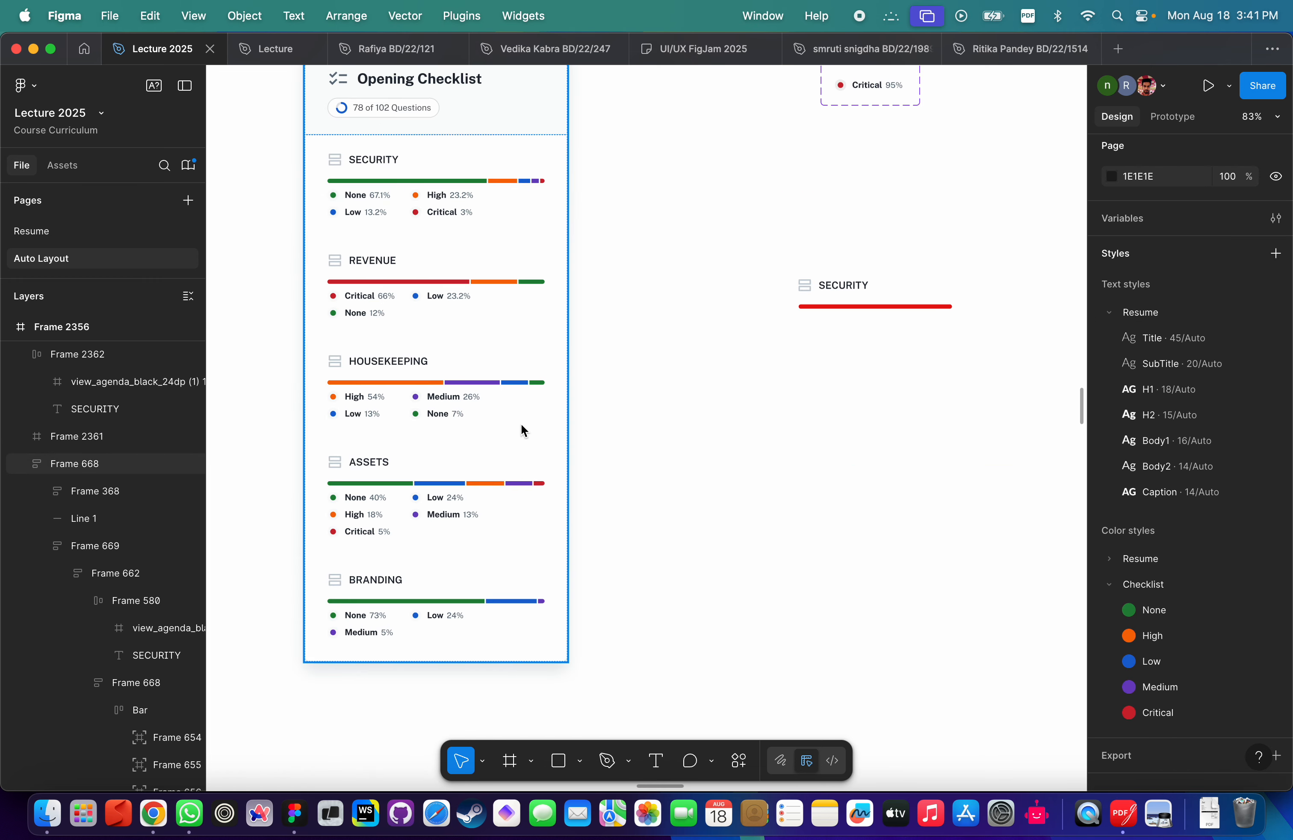
{"action": "scroll", "coordinate": [468, 423], "scroll_direction": "up", "scroll_amount": 3}
{"action": "left_click", "coordinate": [463, 422]}
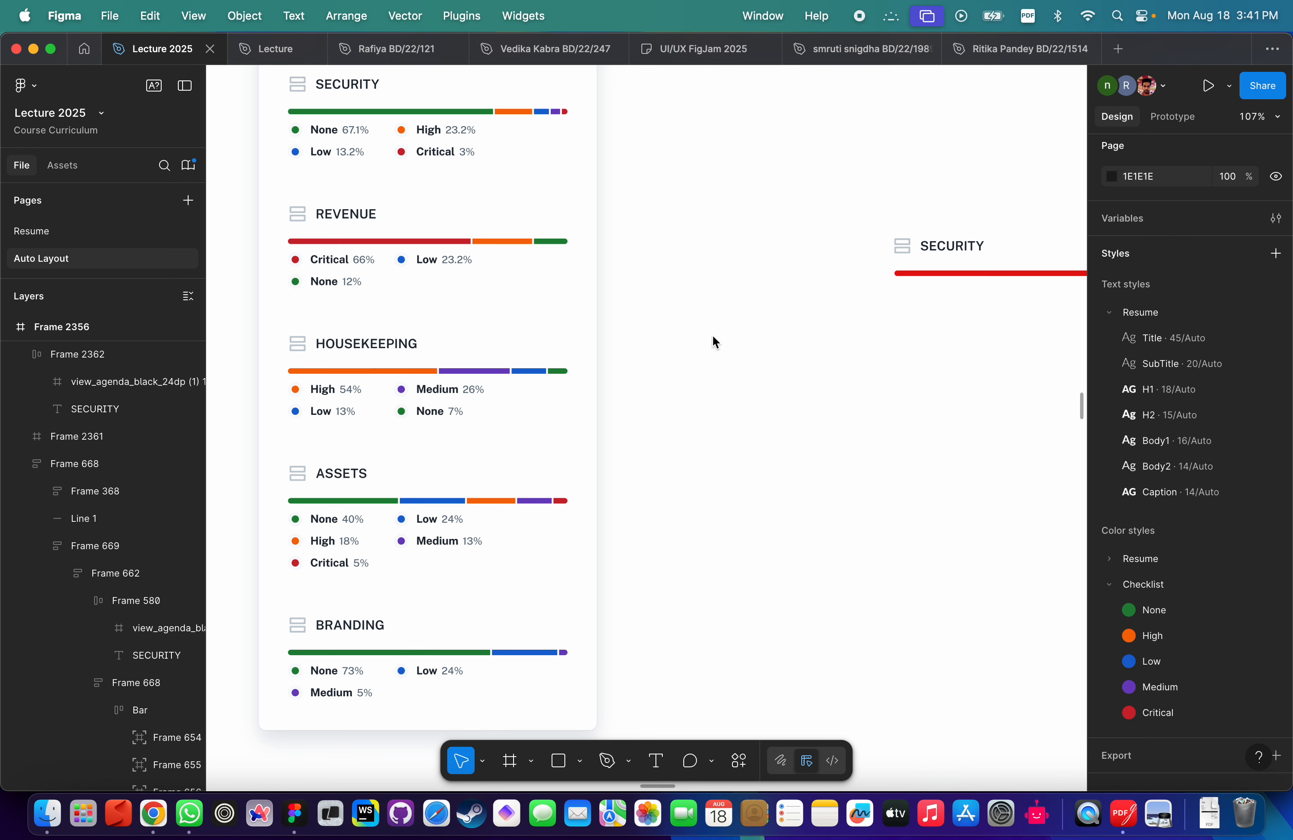
{"action": "double_click", "coordinate": [935, 247]}
{"action": "double_click", "coordinate": [936, 245]}
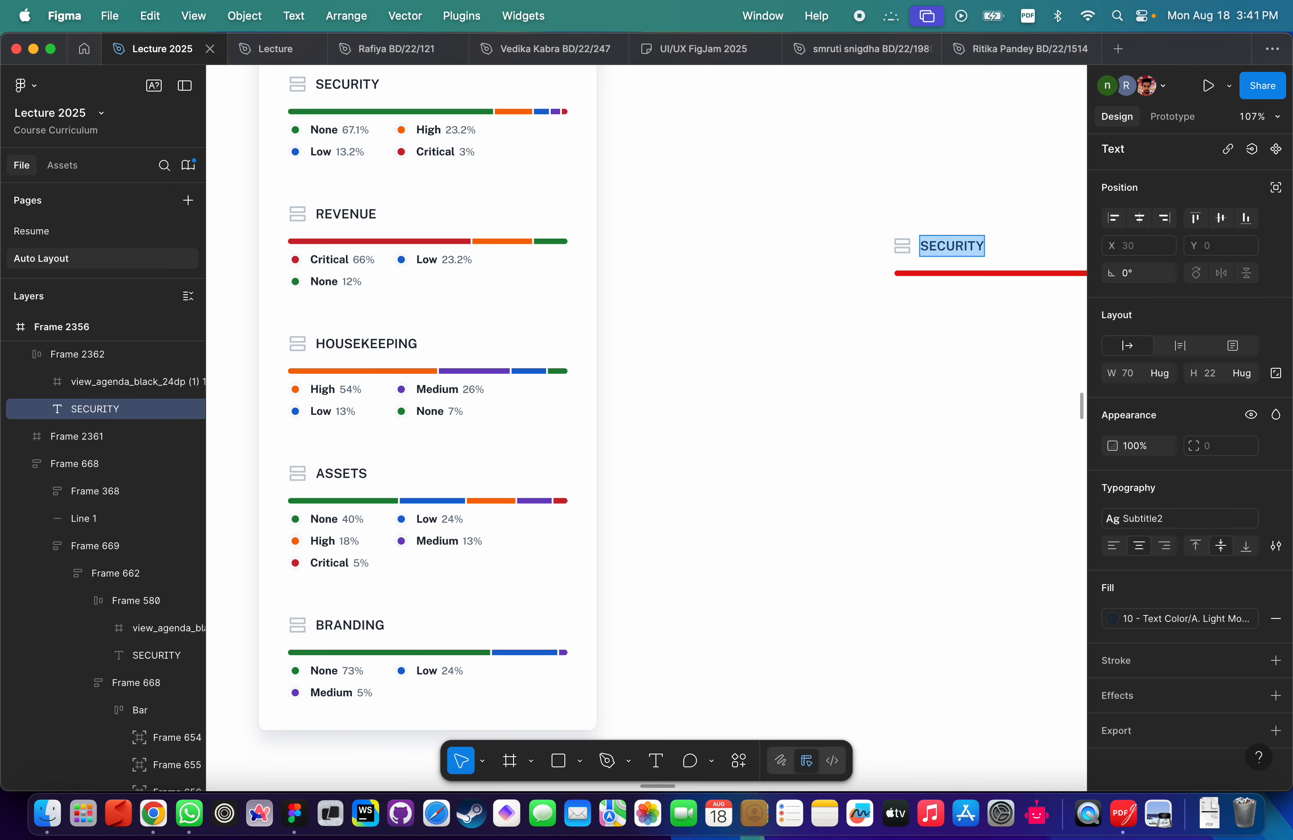
{"action": "type", "text": "Housekeepin"}
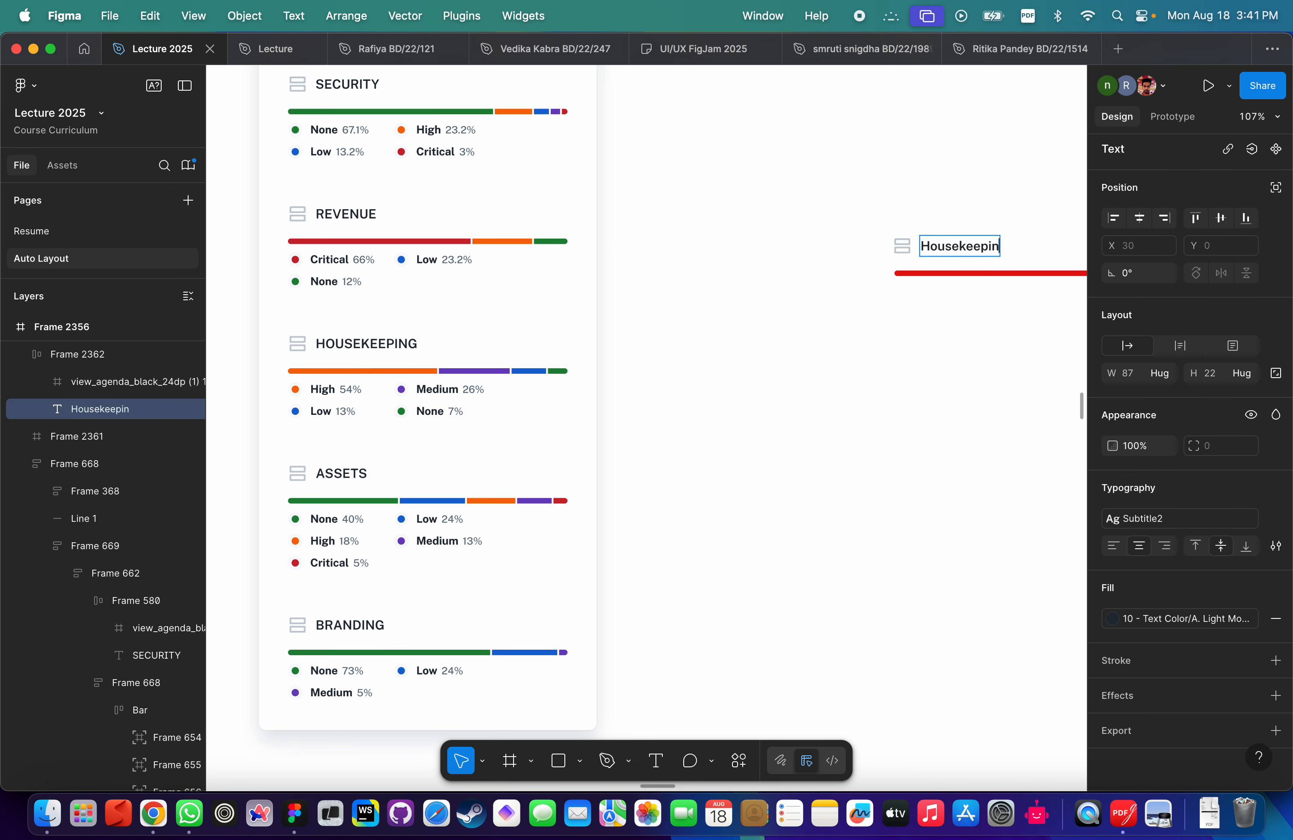
{"action": "type", "text": "g"}
{"action": "key", "text": "Escape"}
{"action": "left_click", "coordinate": [878, 327]}
Rewrite the copied heading's text in capitals as HOUSEKEEPING.
{"action": "double_click", "coordinate": [972, 248]}
{"action": "type", "text": "HOUS"}
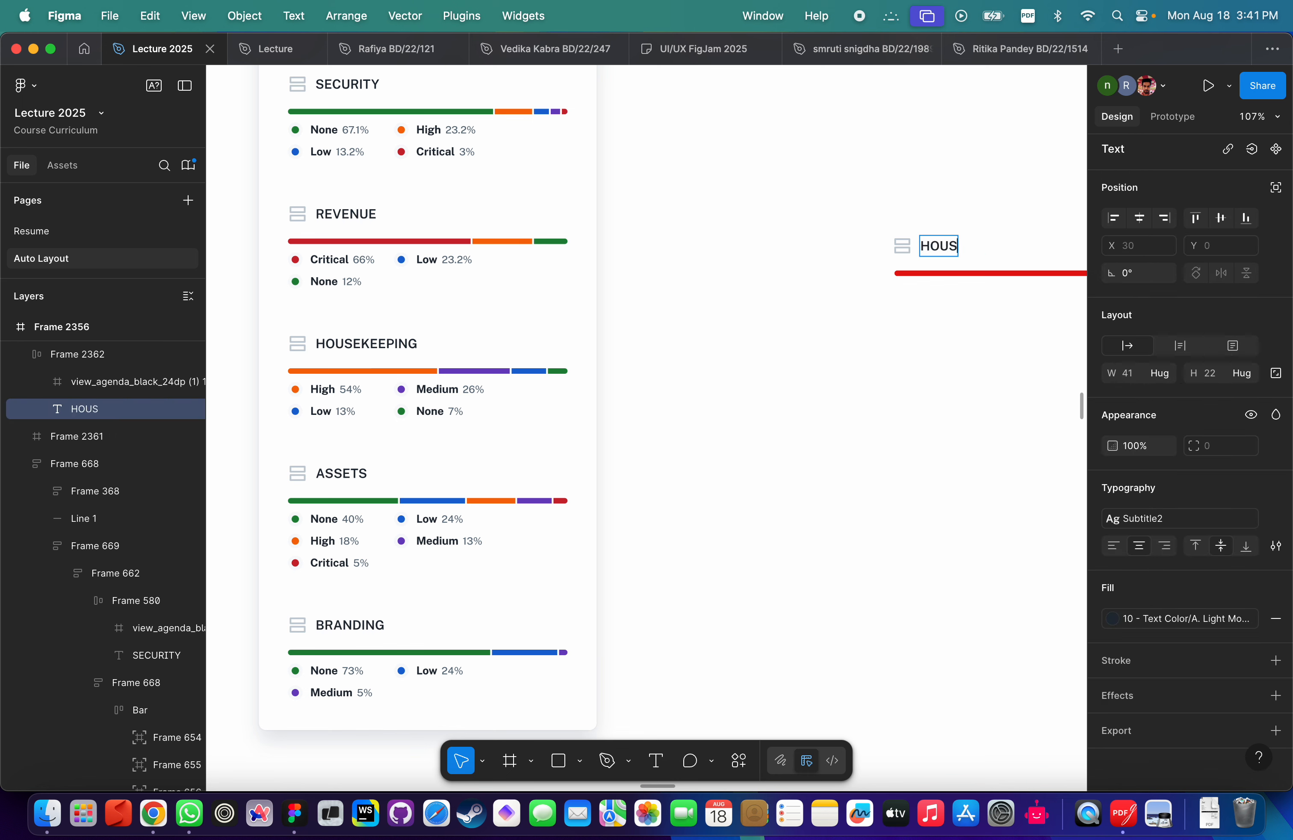
{"action": "type", "text": "EKEEPIN"}
{"action": "key", "text": "BackSpace"}
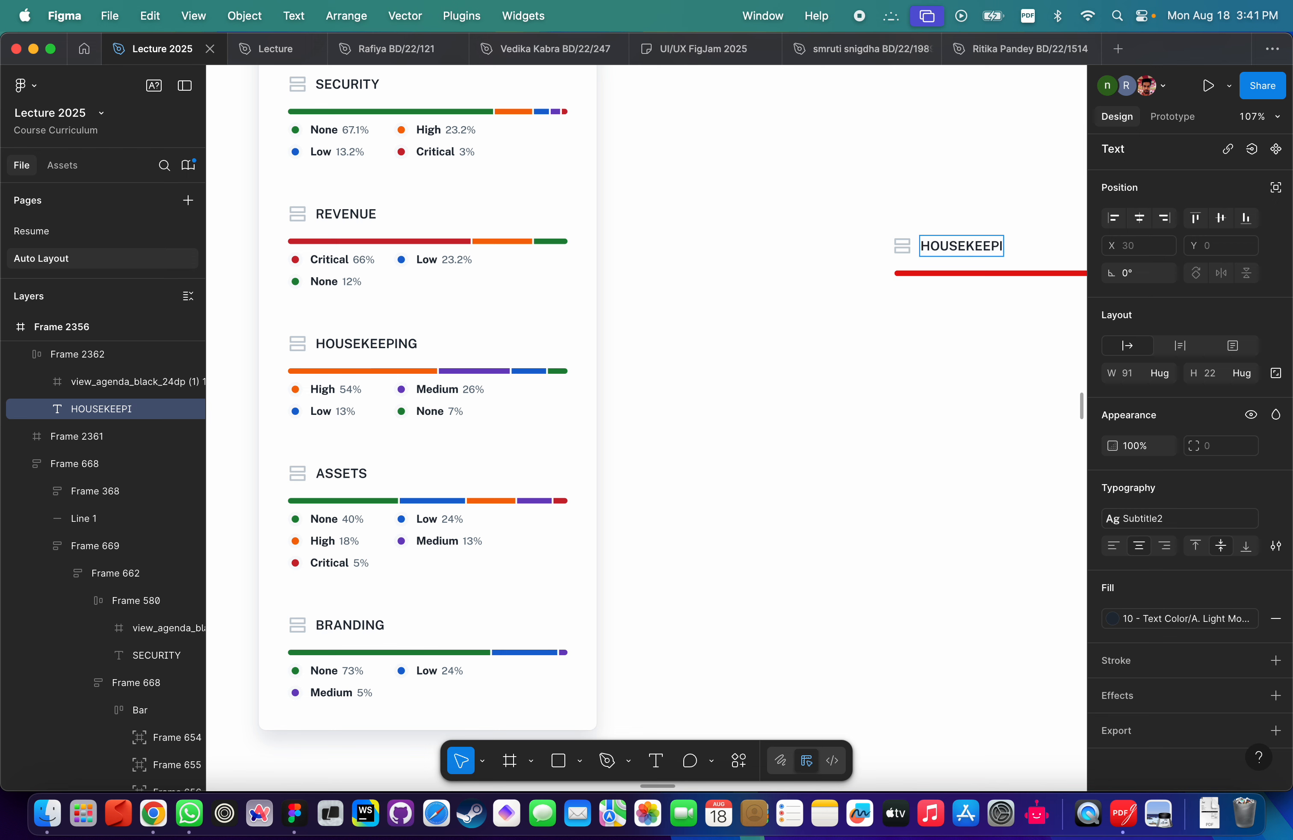
{"action": "type", "text": "NG"}
{"action": "key", "text": "Escape"}
{"action": "left_click", "coordinate": [857, 387]}
{"action": "scroll", "coordinate": [597, 391], "scroll_direction": "down", "scroll_amount": 3}
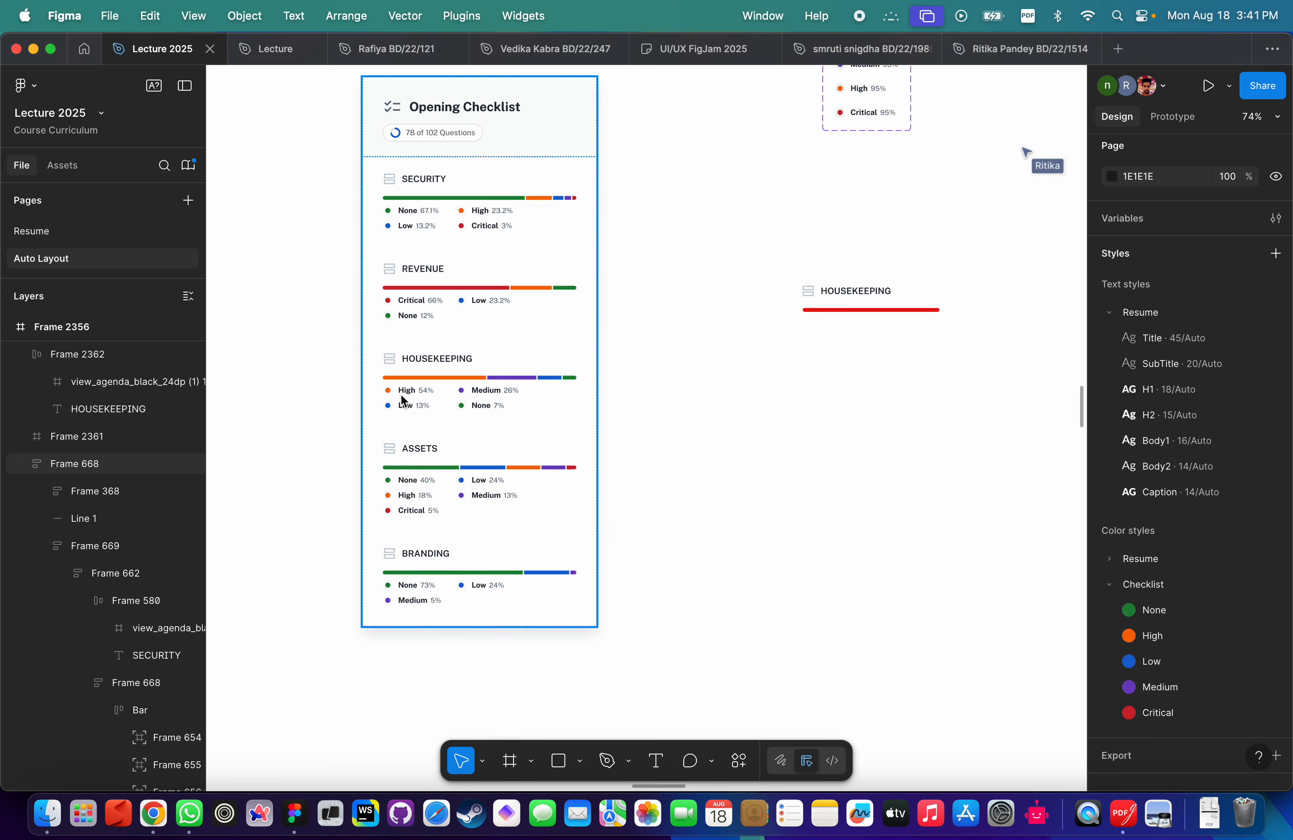
Place a copy of the Medium variant from the Severity Variants set below the red bar.
{"action": "left_click", "coordinate": [730, 316]}
{"action": "scroll", "coordinate": [731, 316], "scroll_direction": "up", "scroll_amount": 2}
{"action": "scroll", "coordinate": [730, 316], "scroll_direction": "right", "scroll_amount": 2}
{"action": "scroll", "coordinate": [731, 316], "scroll_direction": "up", "scroll_amount": 5}
{"action": "scroll", "coordinate": [730, 316], "scroll_direction": "right", "scroll_amount": 4}
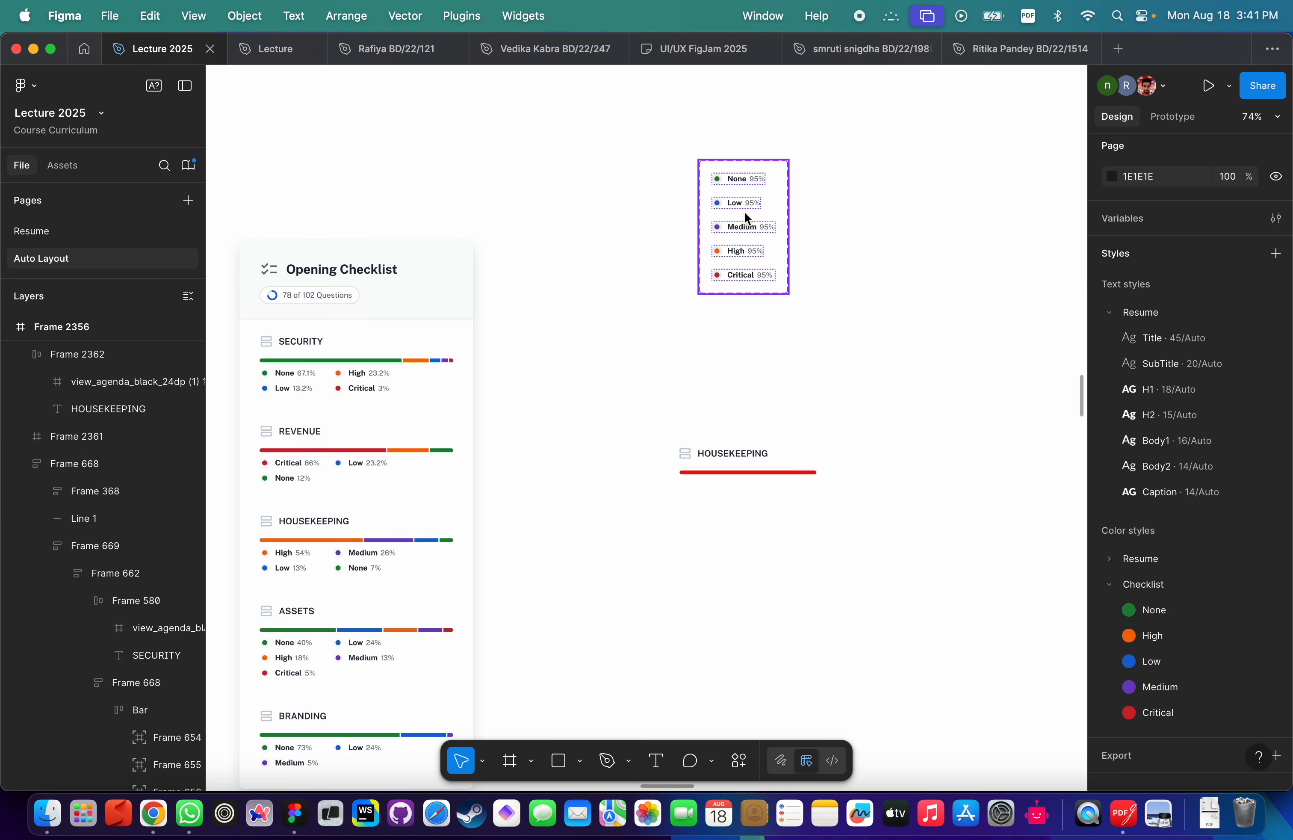
{"action": "left_click", "coordinate": [745, 218]}
{"action": "left_click", "coordinate": [748, 238]}
{"action": "left_click_drag", "start_coordinate": [747, 238], "coordinate": [836, 519]}
Duplicate the Medium severity instance to make a row of four beneath the red bar.
{"action": "scroll", "coordinate": [704, 520], "scroll_direction": "up", "scroll_amount": 3}
{"action": "left_click", "coordinate": [736, 521]}
{"action": "key", "text": "super+d"}
{"action": "key", "text": "super+d"}
{"action": "scroll", "coordinate": [799, 518], "scroll_direction": "right", "scroll_amount": 1}
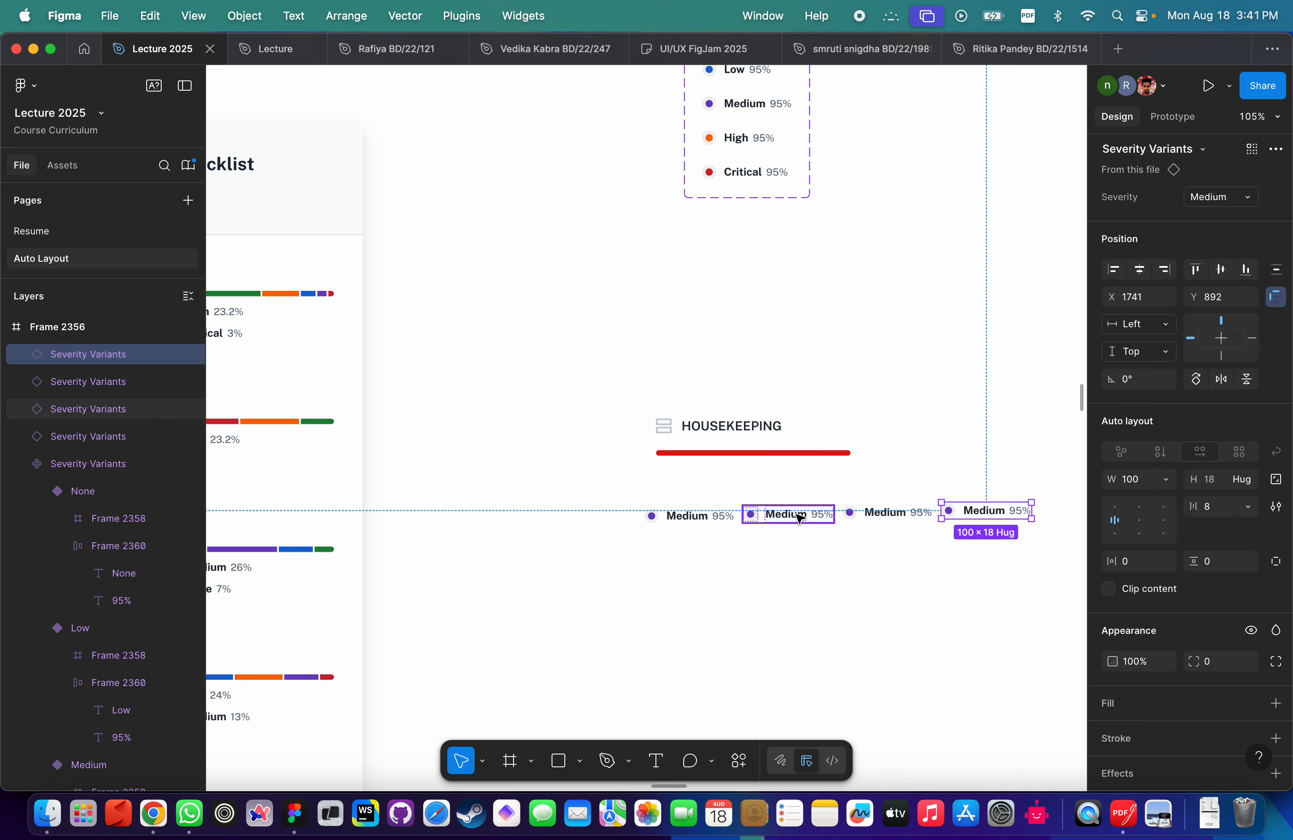
{"action": "left_click", "coordinate": [849, 547]}
Group the four Medium instances in a horizontal auto layout with a gap of 10 and turn on wrapping.
{"action": "left_click_drag", "start_coordinate": [1011, 559], "coordinate": [672, 513]}
{"action": "key", "text": "shift+a"}
{"action": "scroll", "coordinate": [804, 491], "scroll_direction": "down", "scroll_amount": 3}
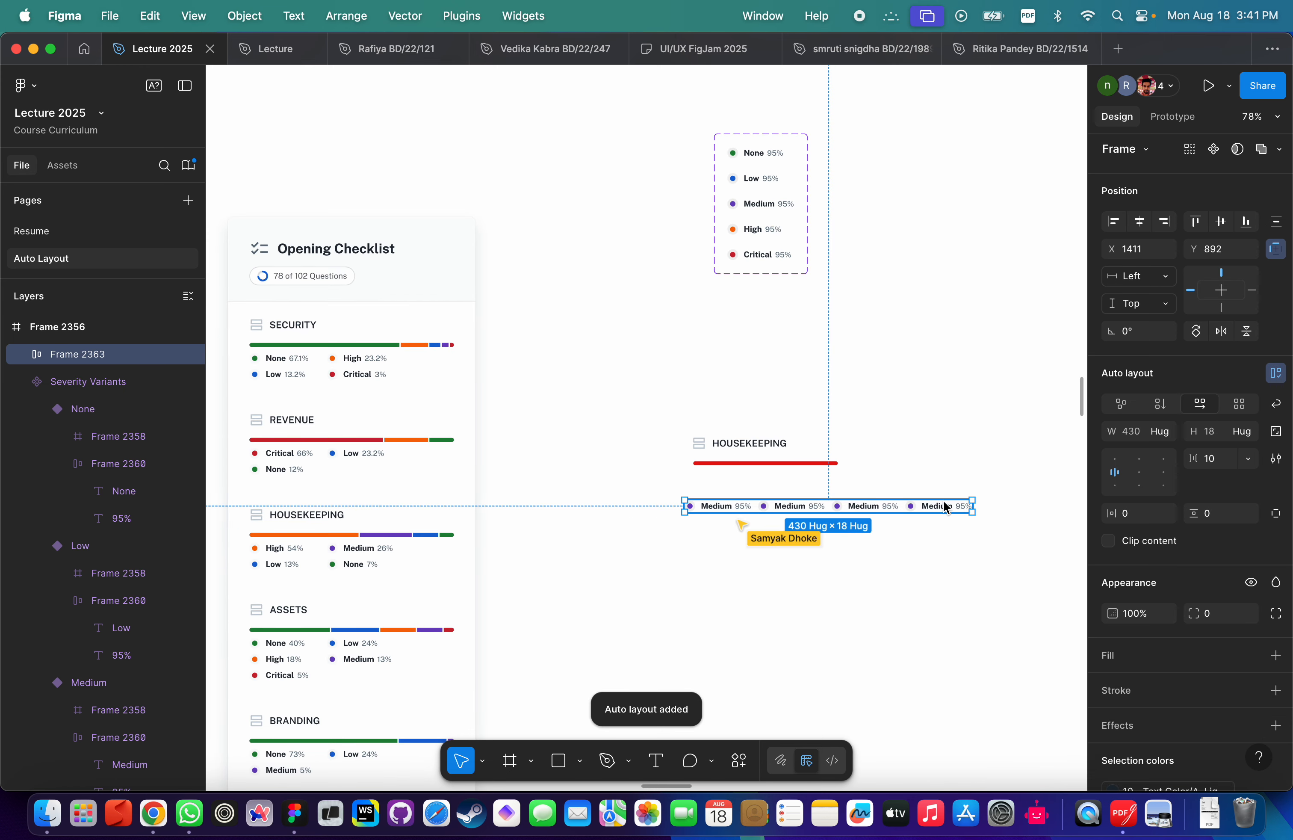
{"action": "left_click", "coordinate": [1281, 406]}
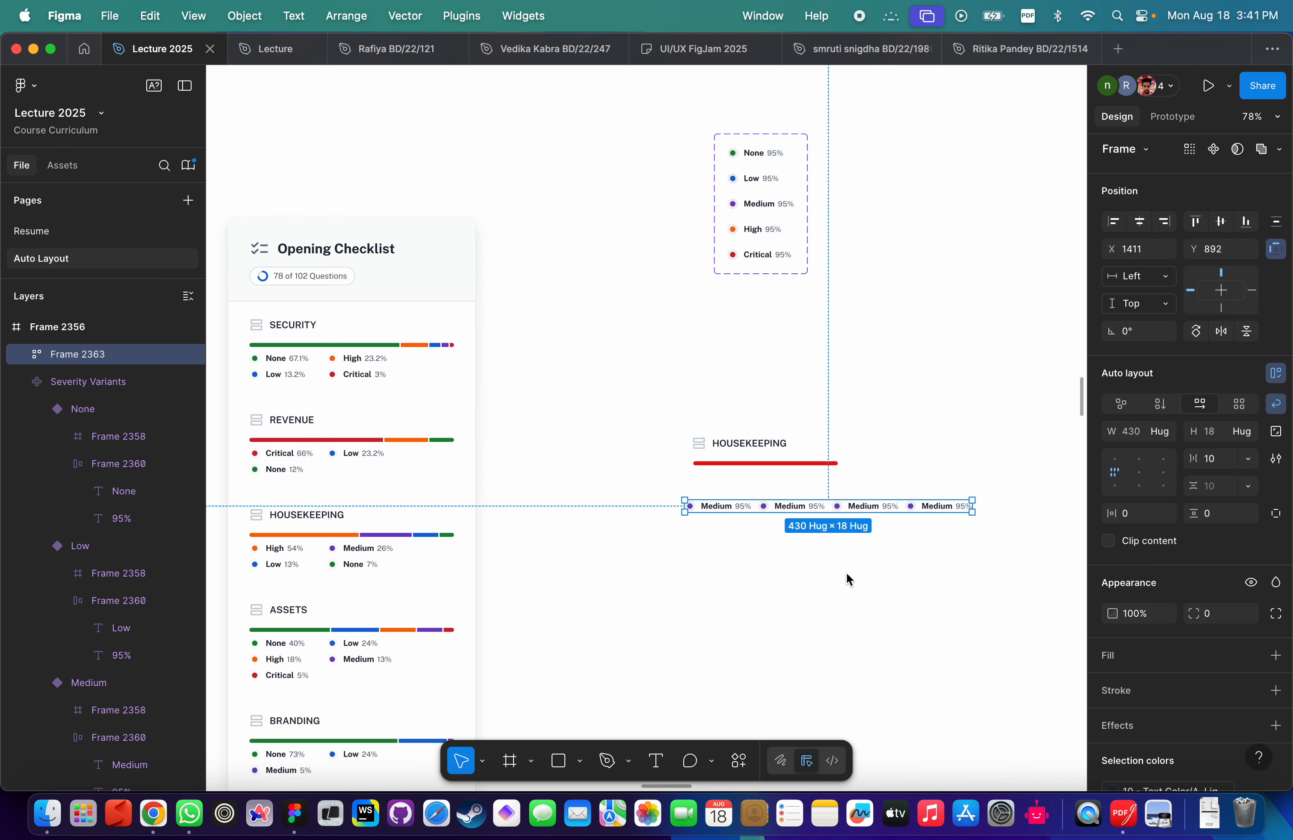
Set the Severity property of the first instance in the row to High.
{"action": "scroll", "coordinate": [634, 567], "scroll_direction": "up", "scroll_amount": 5}
{"action": "scroll", "coordinate": [672, 538], "scroll_direction": "down", "scroll_amount": 5}
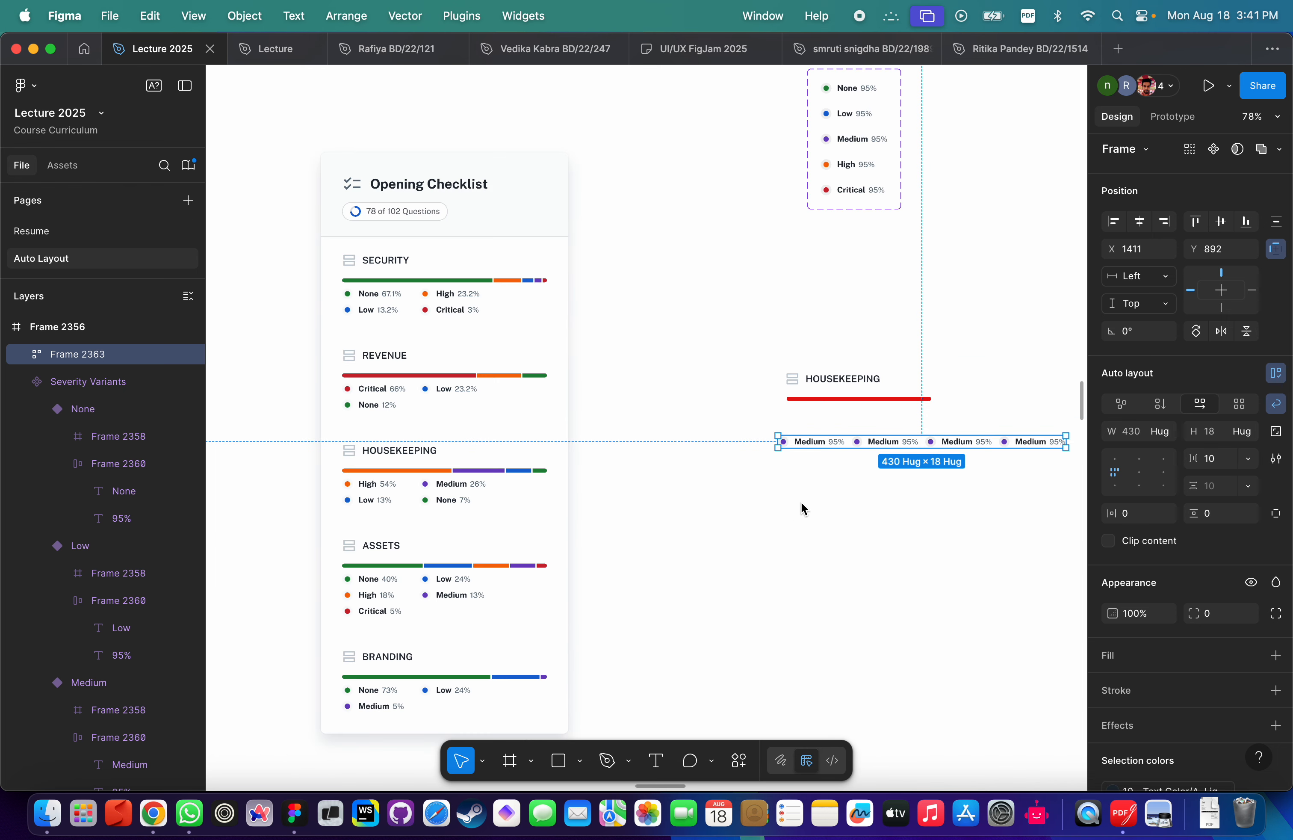
{"action": "left_click", "coordinate": [805, 444]}
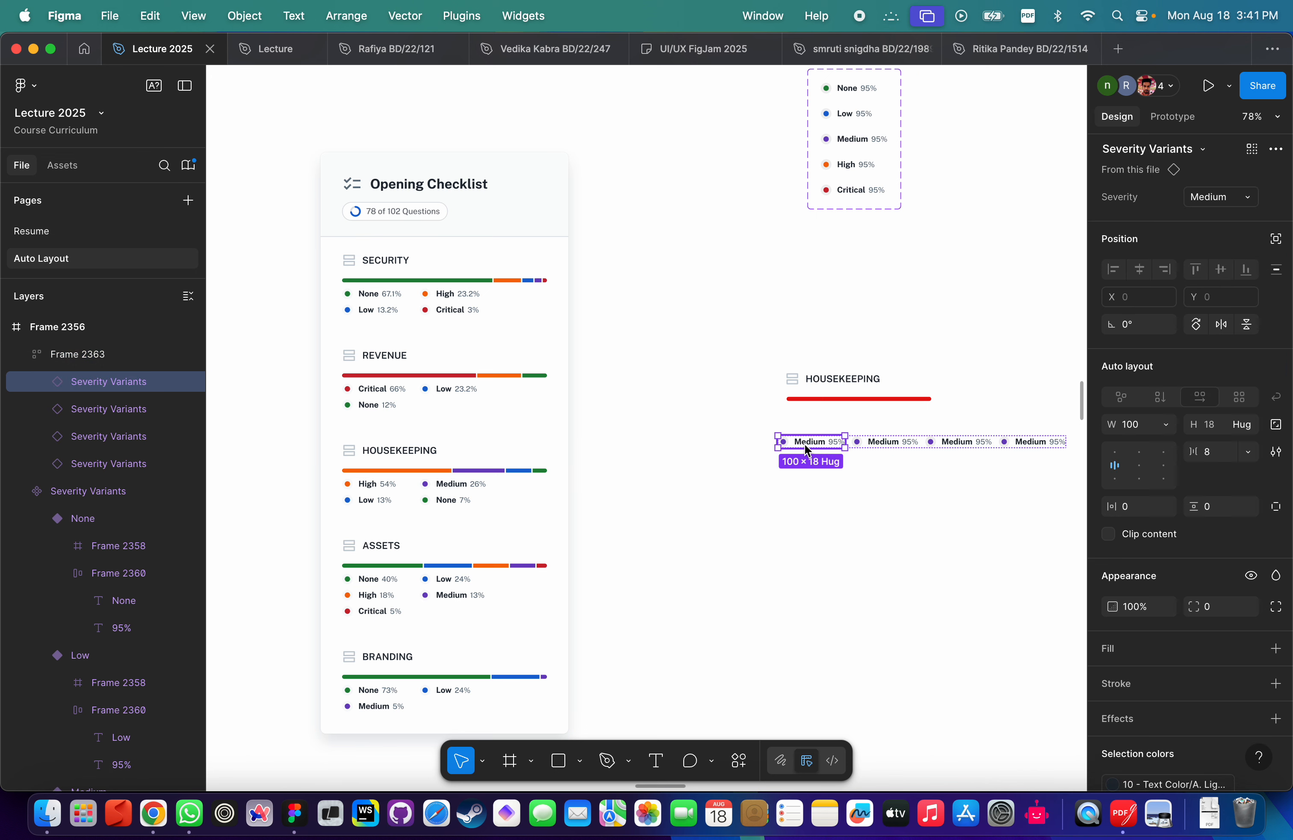
{"action": "scroll", "coordinate": [1237, 212], "scroll_direction": "up", "scroll_amount": 1}
{"action": "left_click", "coordinate": [1236, 203]}
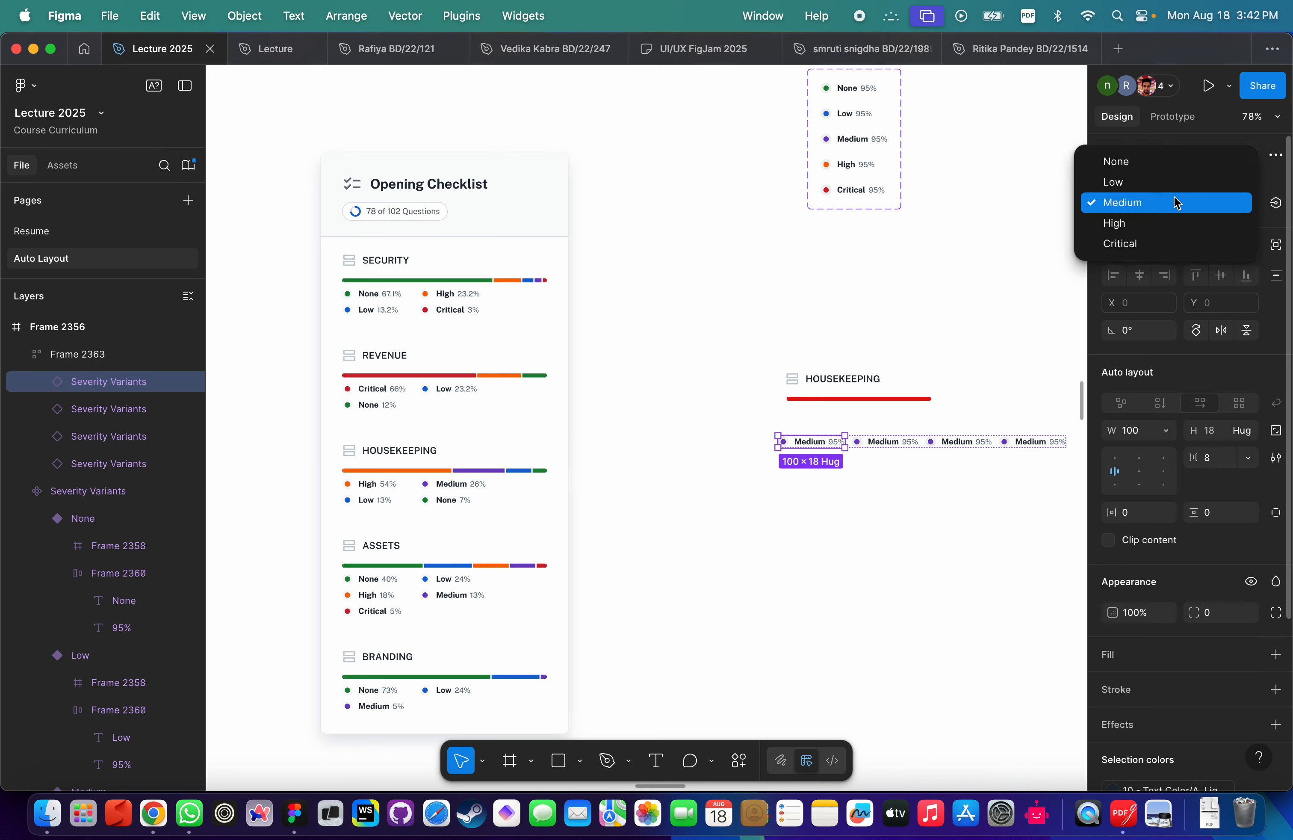
{"action": "left_click", "coordinate": [1133, 225]}
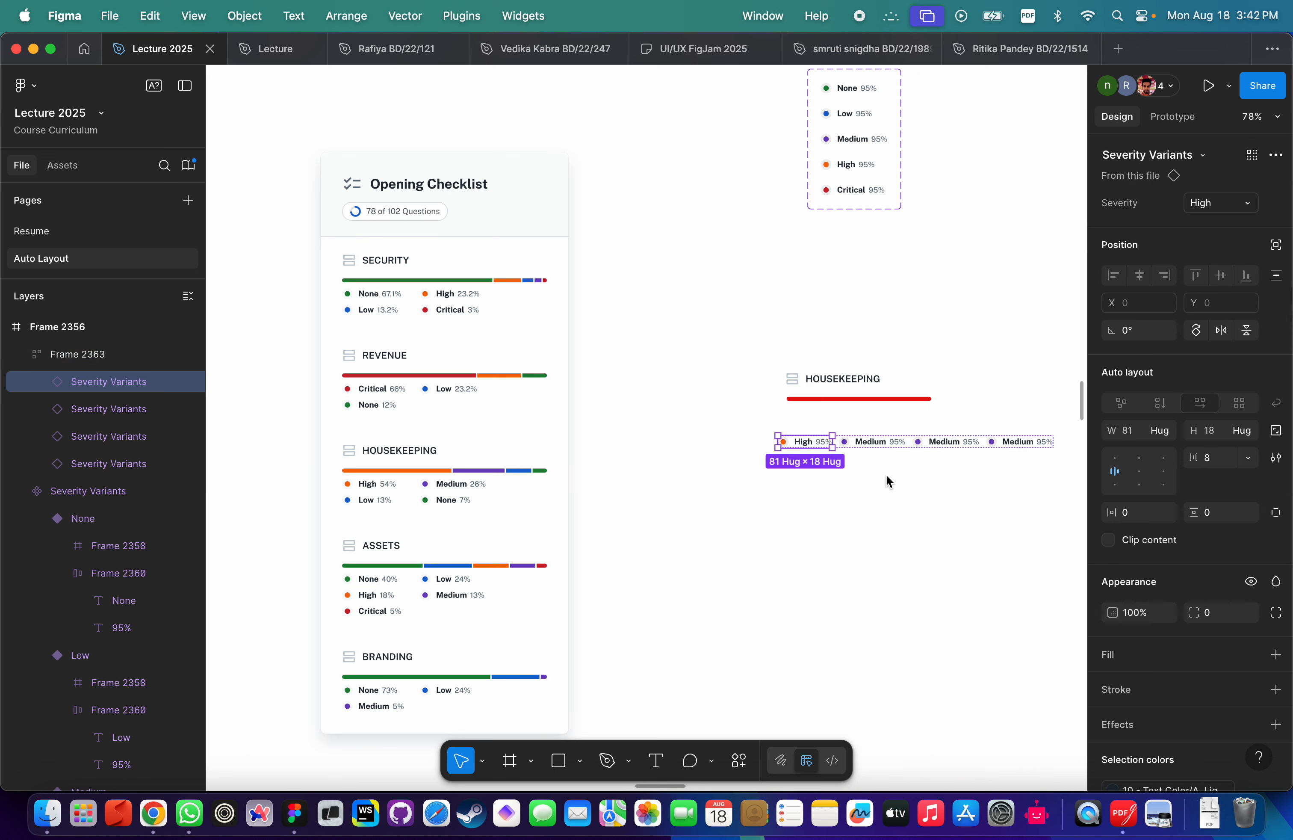
Set the Severity property of the row's third instance to Low and of the fourth instance to None.
{"action": "left_click", "coordinate": [875, 442]}
{"action": "left_click", "coordinate": [946, 445]}
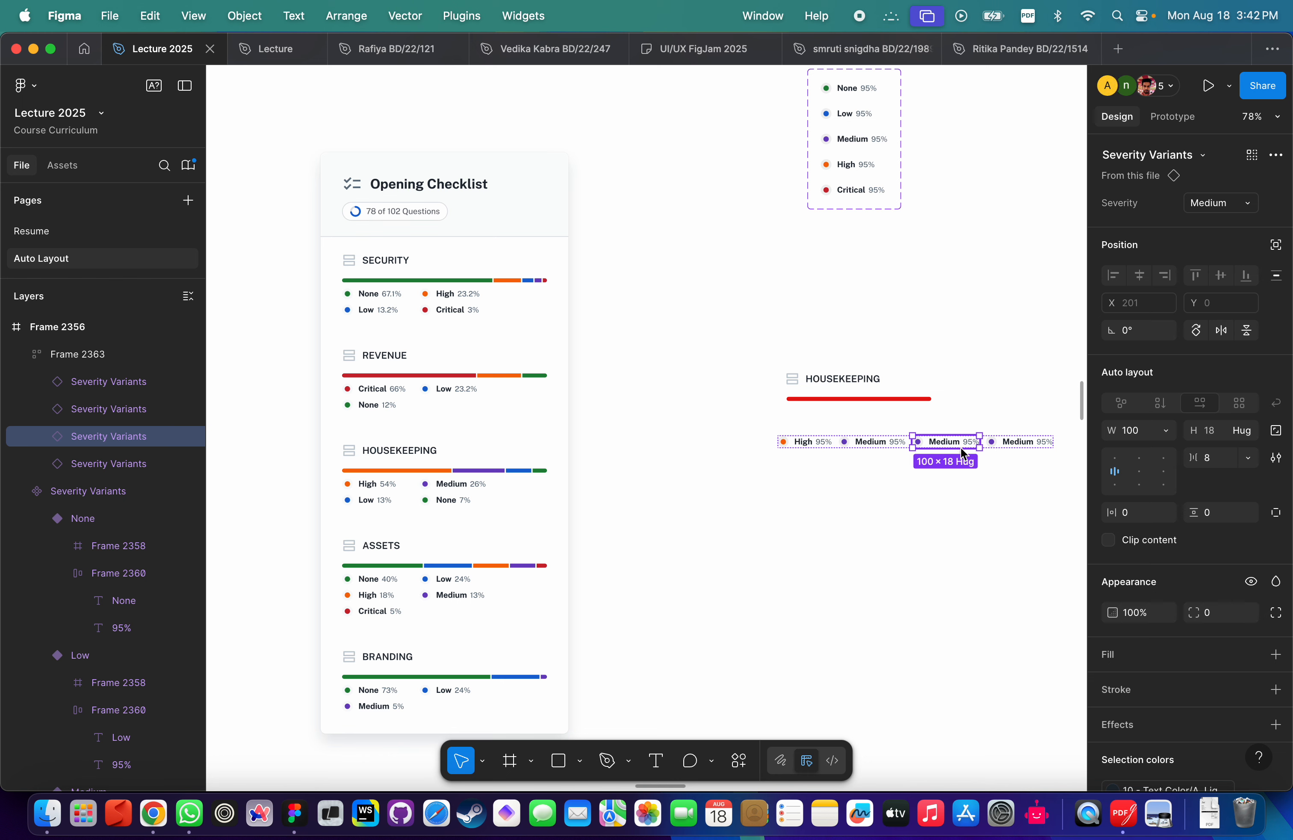
{"action": "left_click", "coordinate": [1205, 210]}
{"action": "left_click", "coordinate": [1145, 182]}
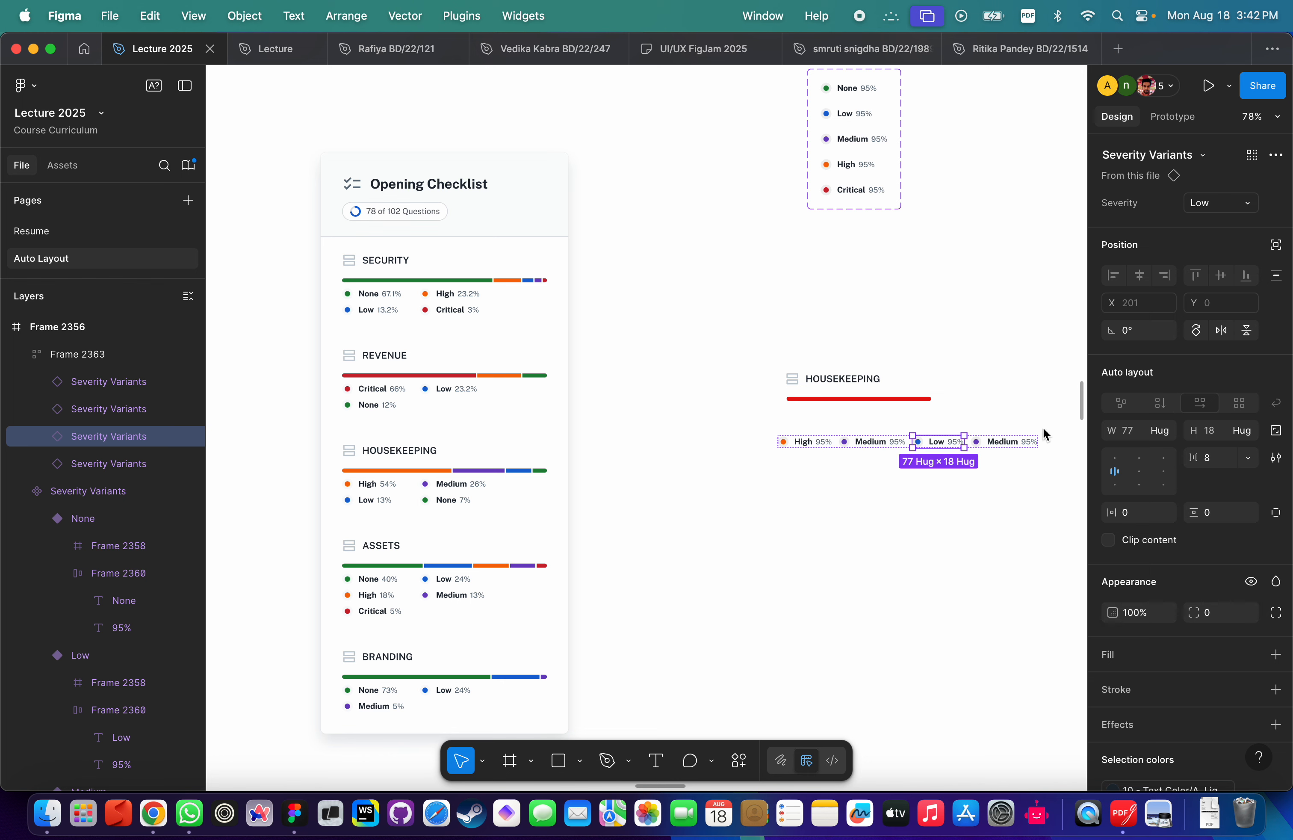
{"action": "left_click", "coordinate": [1009, 442]}
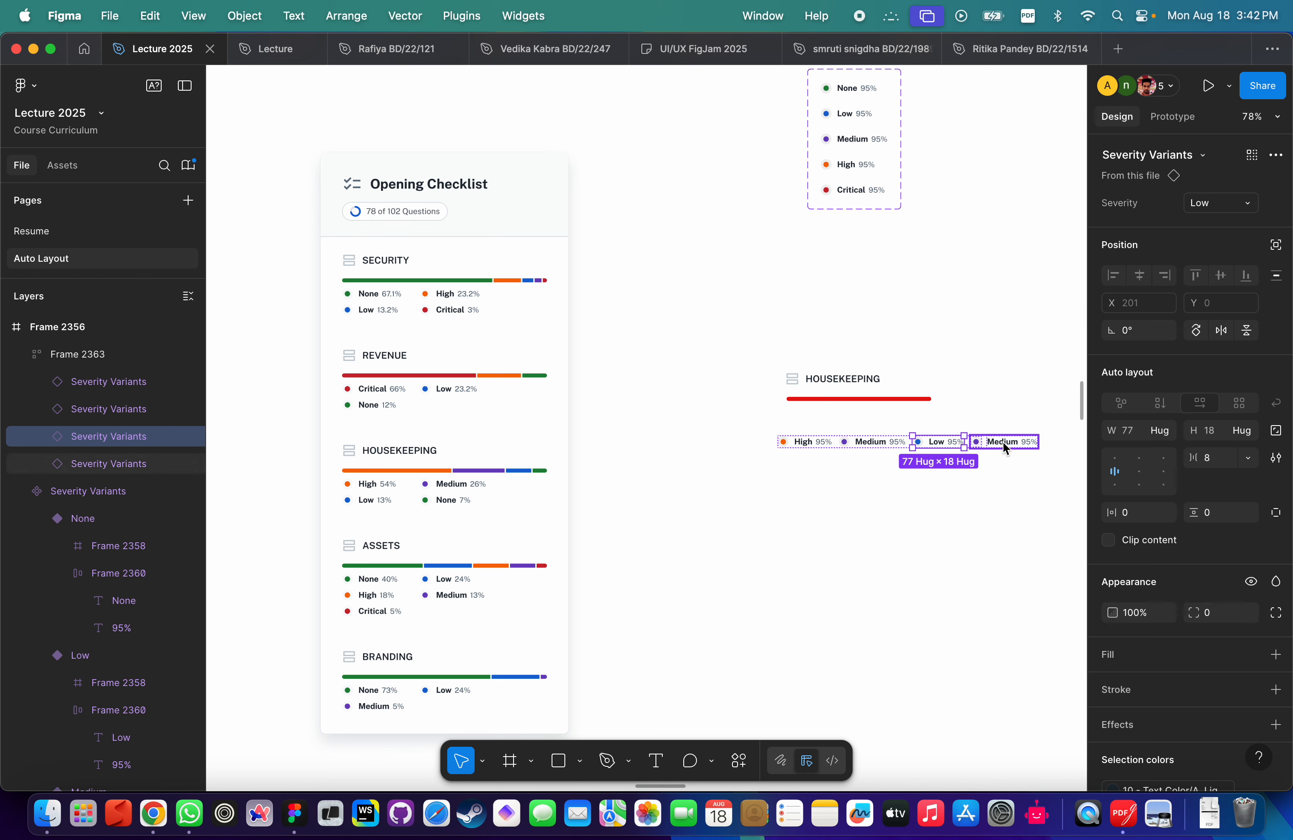
{"action": "left_click", "coordinate": [1227, 207]}
{"action": "left_click", "coordinate": [1123, 163]}
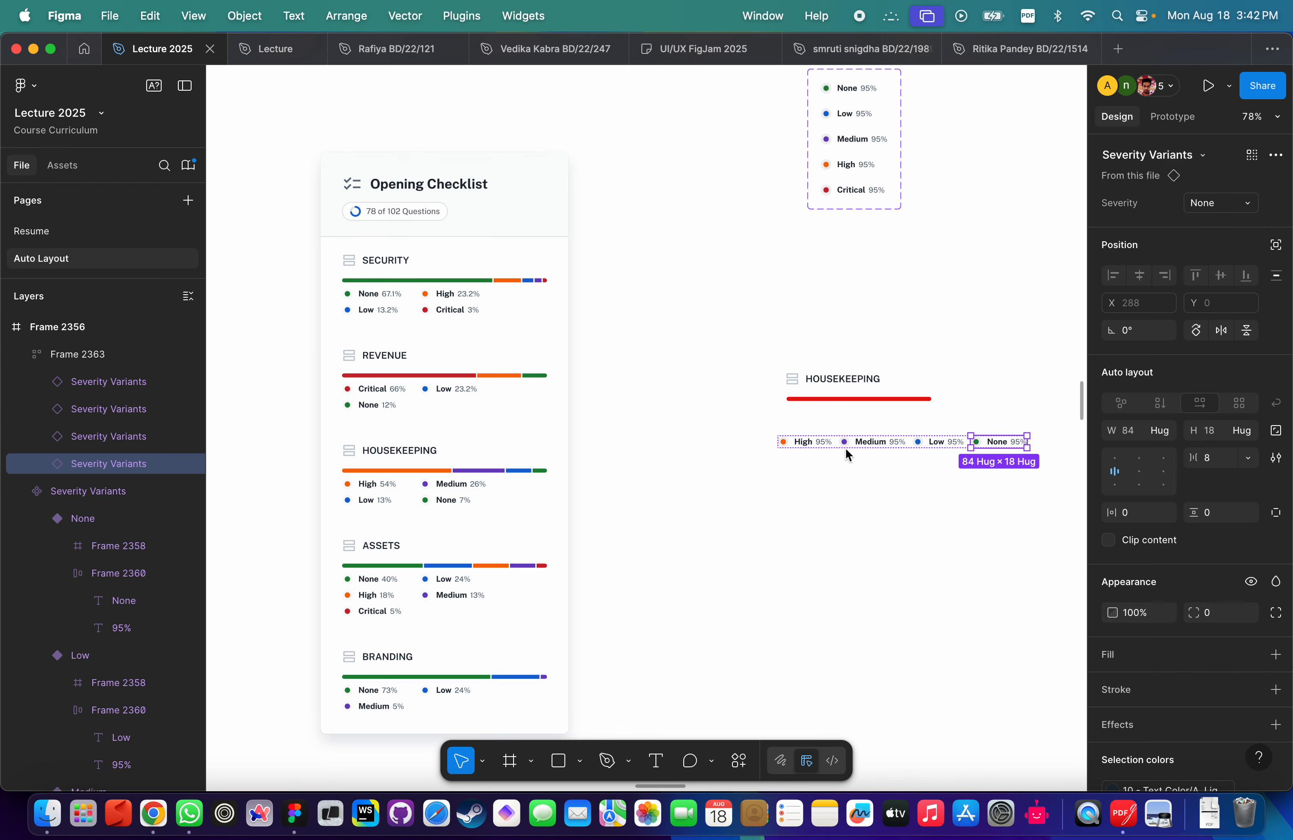
Change the High instance's percentage text to 54%, as in the card's HOUSEKEEPING section.
{"action": "scroll", "coordinate": [843, 453], "scroll_direction": "up", "scroll_amount": 3}
{"action": "scroll", "coordinate": [730, 482], "scroll_direction": "left", "scroll_amount": 3}
{"action": "scroll", "coordinate": [731, 482], "scroll_direction": "down", "scroll_amount": 4}
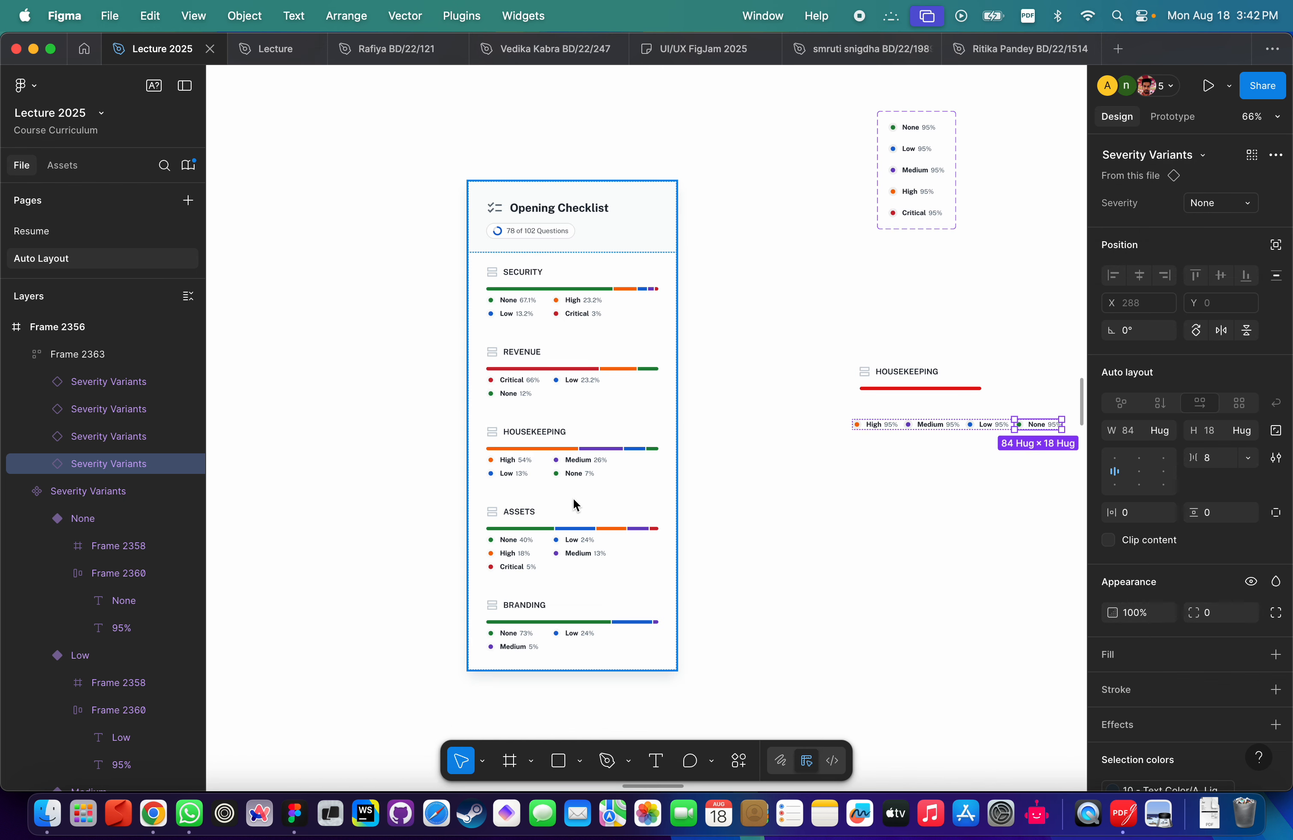
{"action": "scroll", "coordinate": [566, 466], "scroll_direction": "up", "scroll_amount": 2}
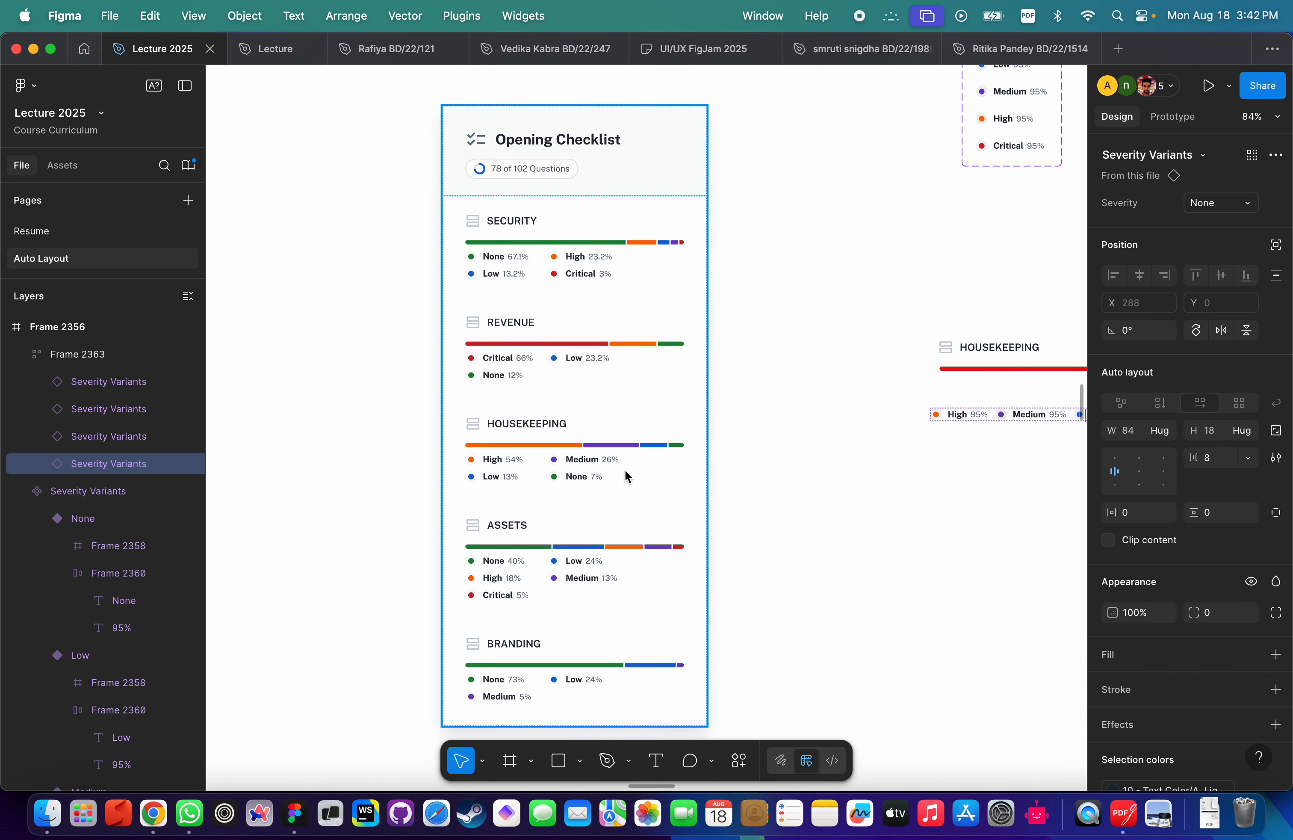
{"action": "scroll", "coordinate": [625, 469], "scroll_direction": "right", "scroll_amount": 3}
{"action": "scroll", "coordinate": [880, 423], "scroll_direction": "right", "scroll_amount": 3}
{"action": "scroll", "coordinate": [880, 423], "scroll_direction": "up", "scroll_amount": 1}
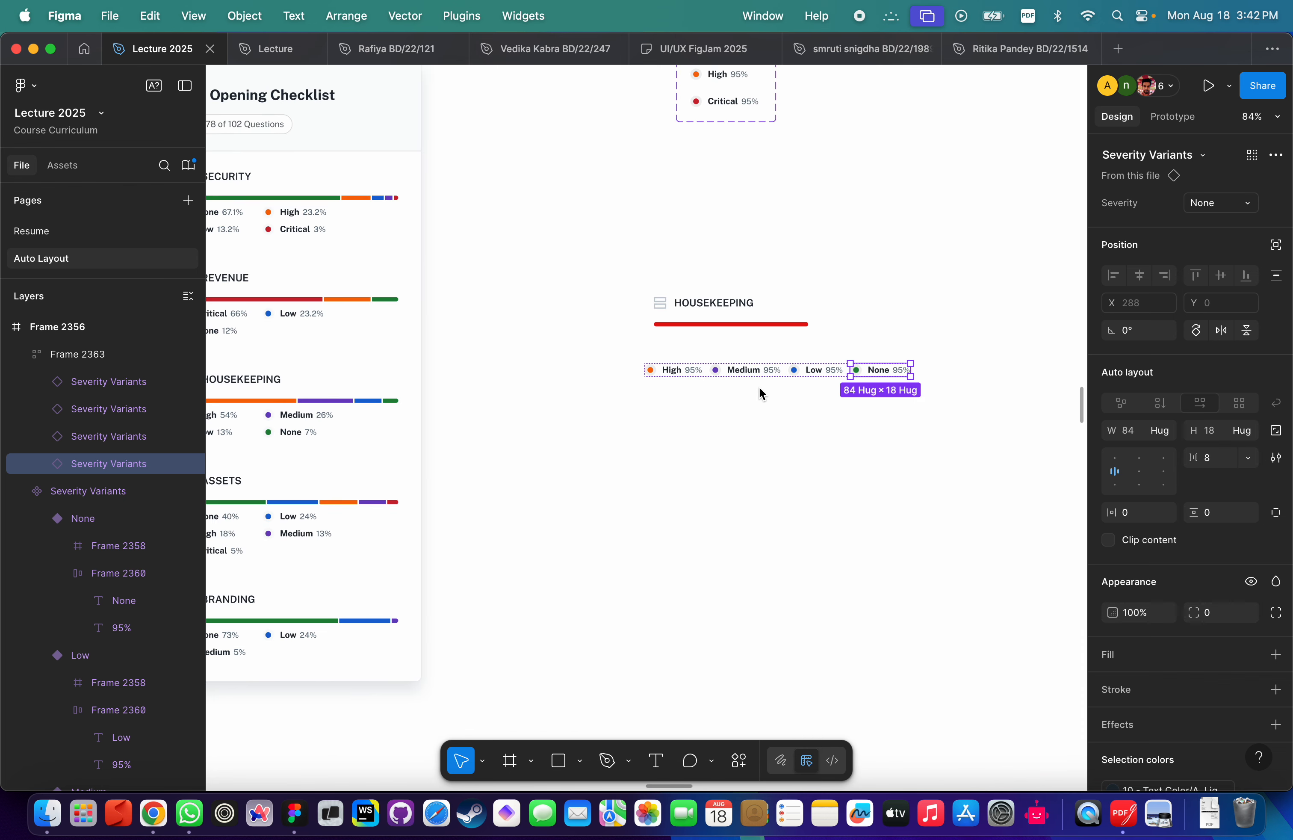
{"action": "double_click", "coordinate": [692, 369]}
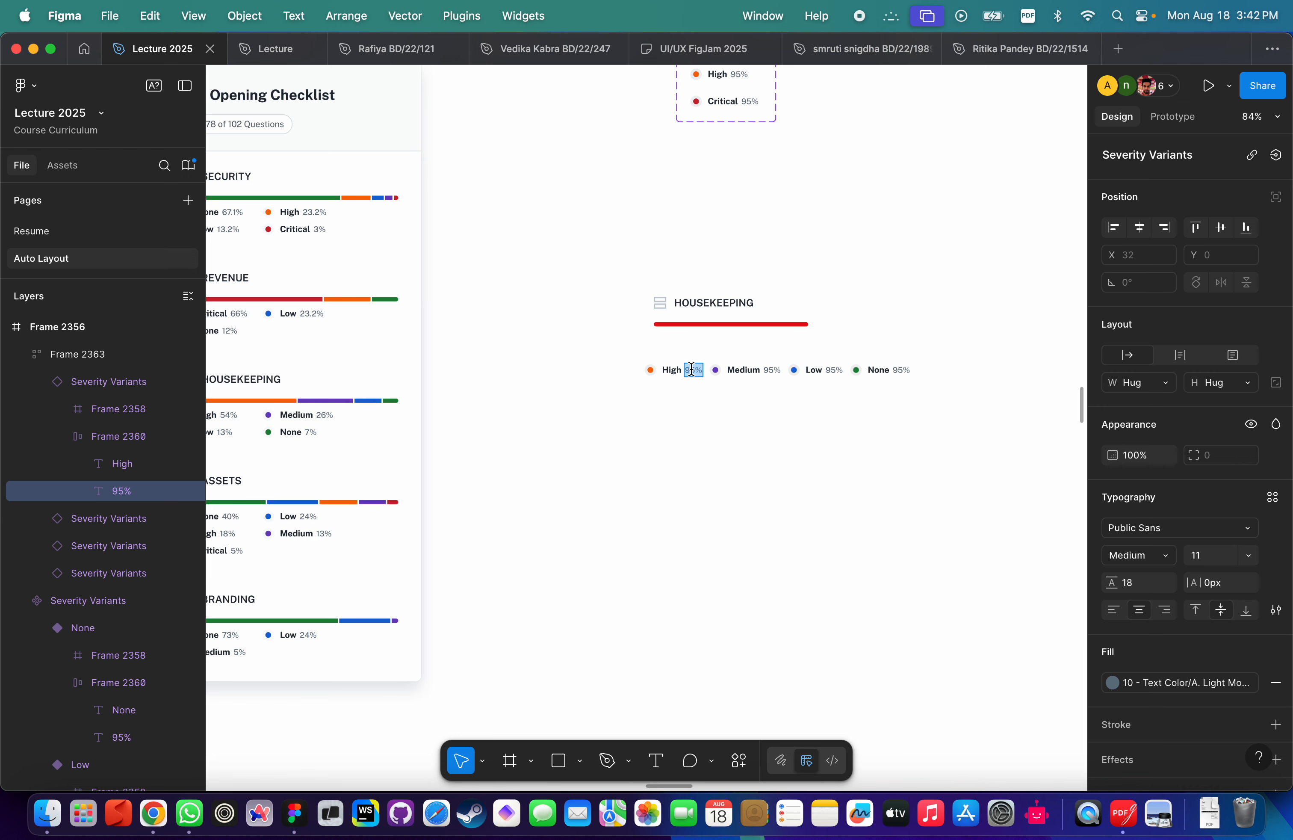
{"action": "type", "text": "54%"}
{"action": "scroll", "coordinate": [691, 369], "scroll_direction": "left", "scroll_amount": 3}
{"action": "scroll", "coordinate": [692, 370], "scroll_direction": "up", "scroll_amount": 1}
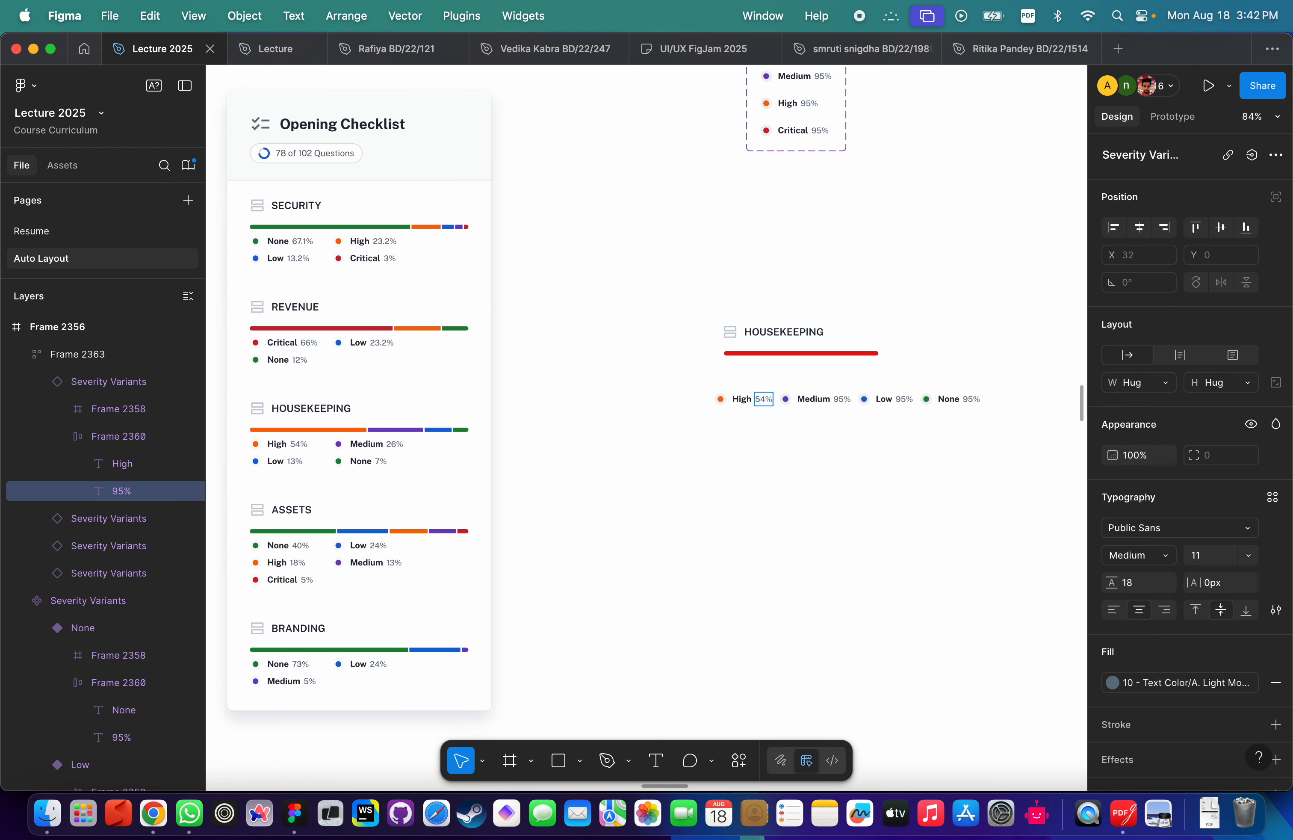
Change the percentage texts of the other instances to 26% for Medium, 13% for Low and 7% for None.
{"action": "left_click", "coordinate": [843, 400]}
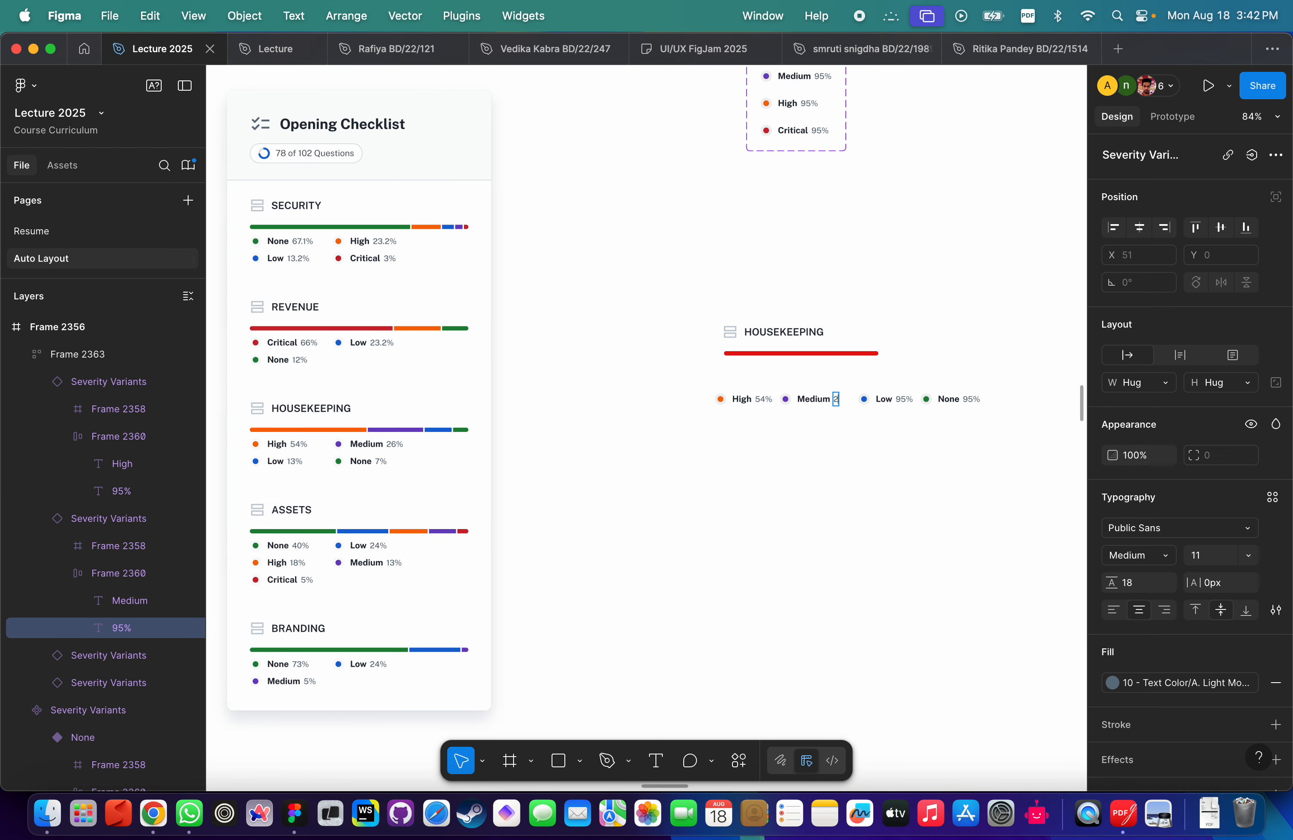
{"action": "type", "text": "26"}
{"action": "double_click", "coordinate": [905, 399]}
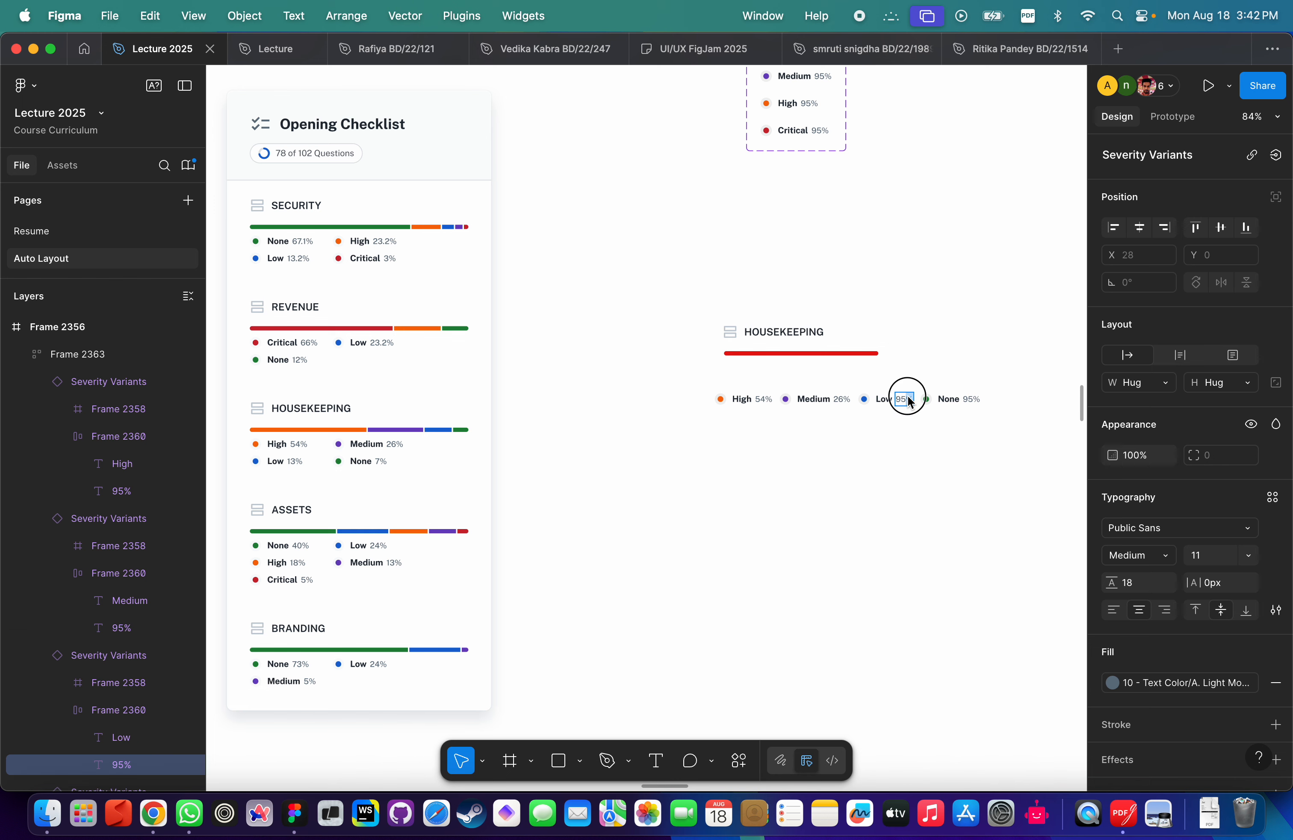
{"action": "type", "text": "13%"}
{"action": "double_click", "coordinate": [970, 400]}
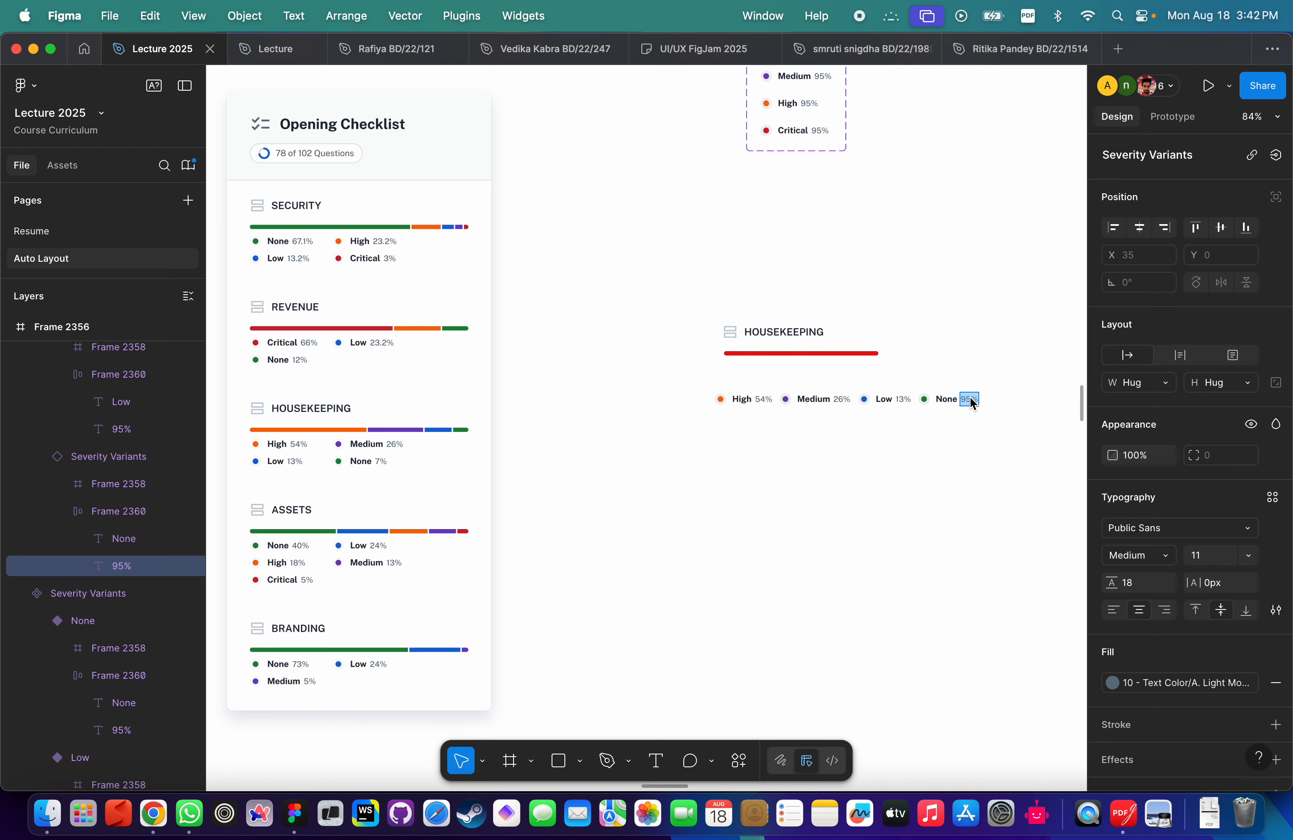
{"action": "type", "text": "7"}
{"action": "left_click", "coordinate": [922, 464]}
Try to narrow the severity legend row below the red bar so that its items wrap.
{"action": "left_click", "coordinate": [829, 401]}
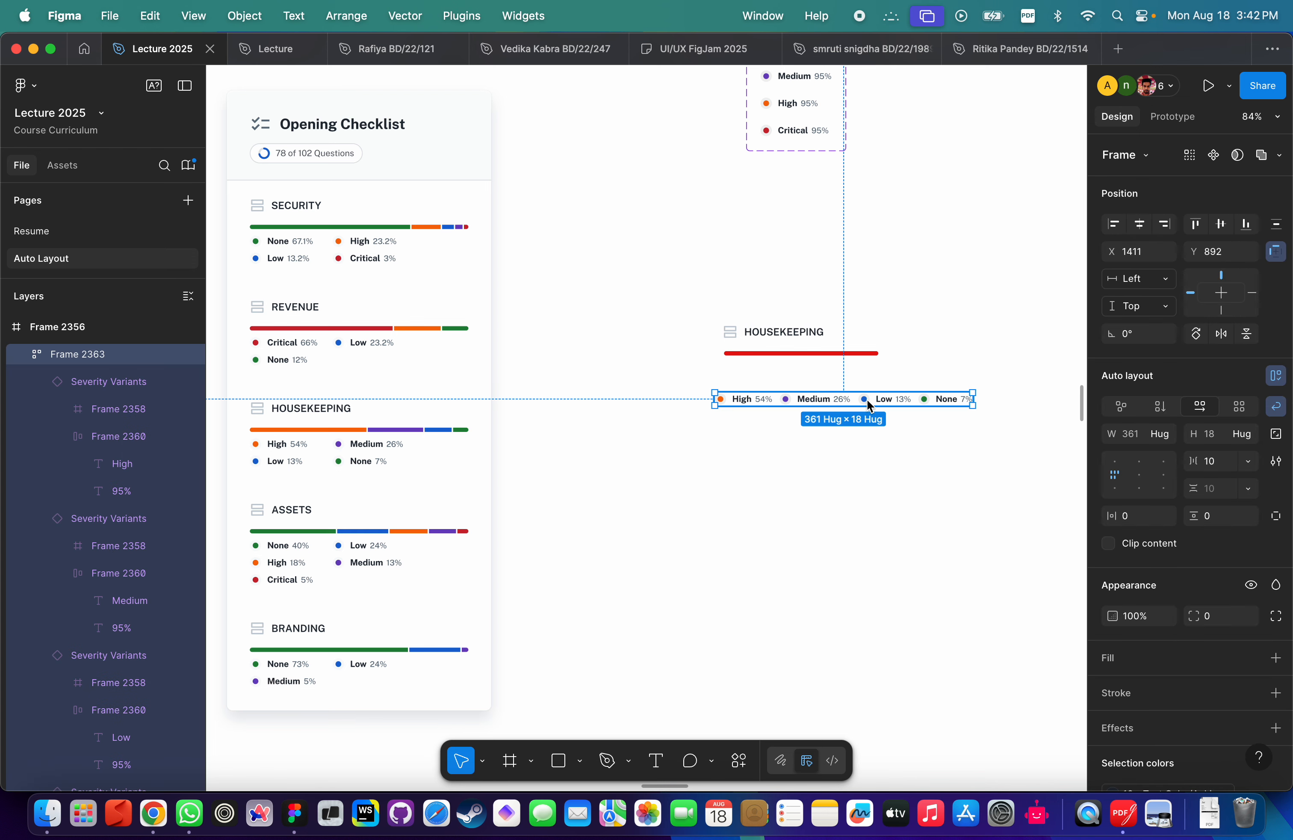
{"action": "scroll", "coordinate": [867, 400], "scroll_direction": "up", "scroll_amount": 3}
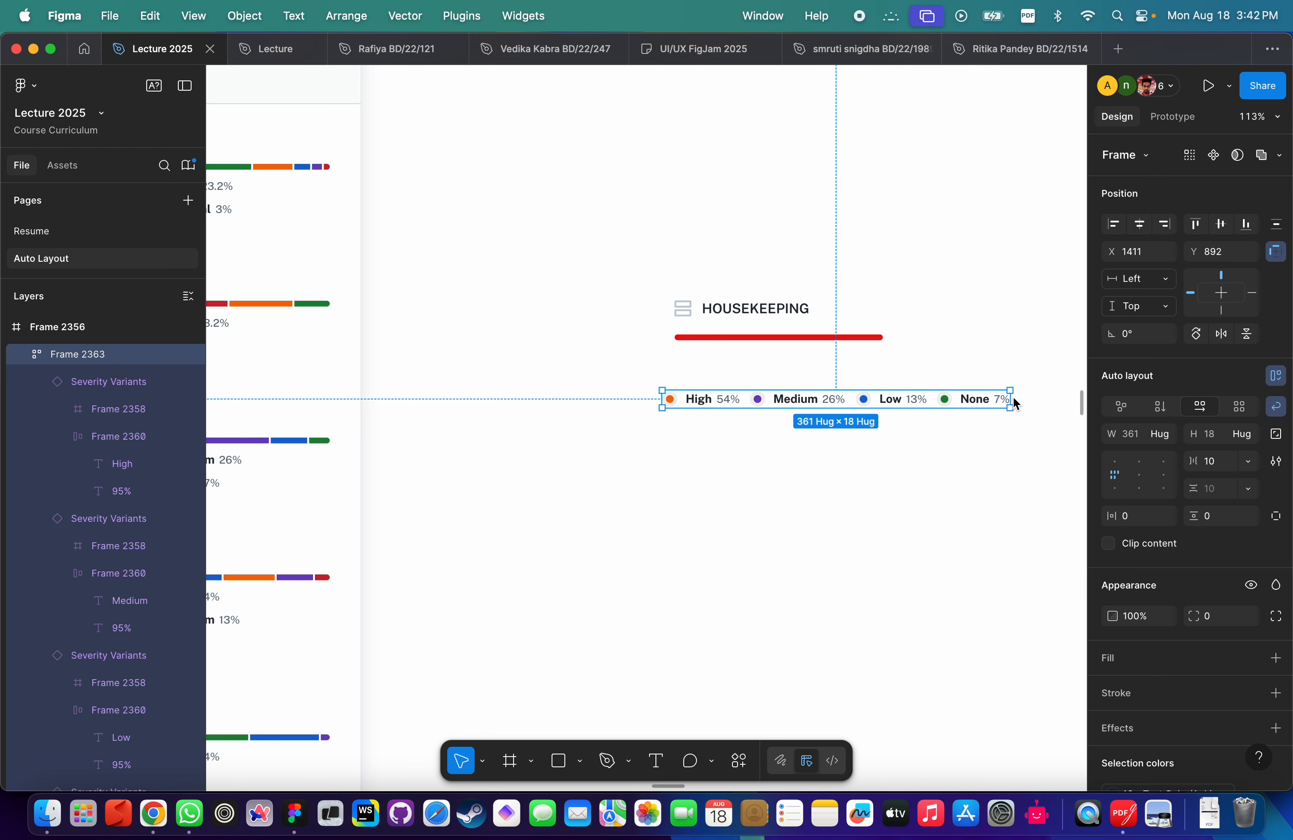
{"action": "left_click_drag", "start_coordinate": [1009, 404], "coordinate": [800, 413]}
{"action": "double_click", "coordinate": [800, 410]}
{"action": "scroll", "coordinate": [727, 482], "scroll_direction": "down", "scroll_amount": 5}
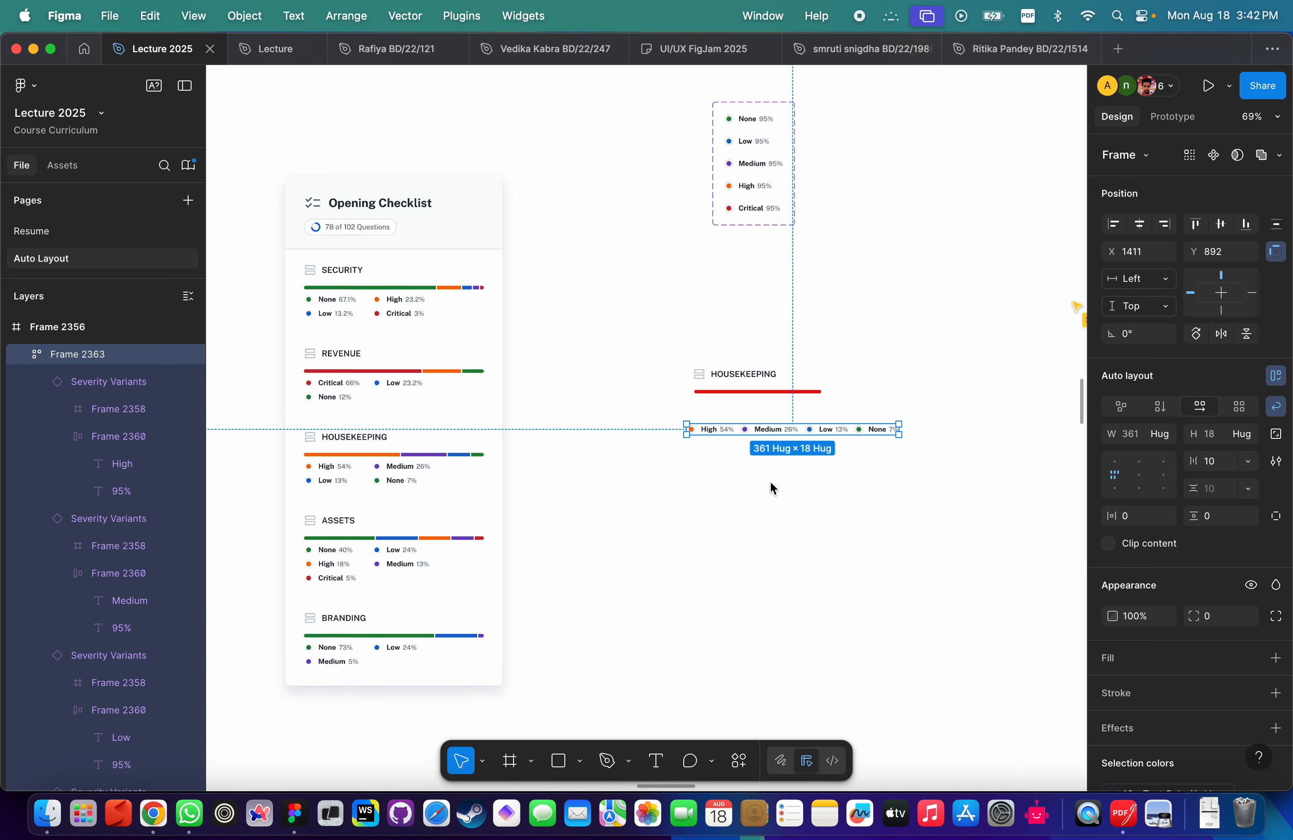
{"action": "left_click", "coordinate": [763, 479]}
Inspect how the card's REVENUE section divides into a heading frame and a bar-and-legend frame.
{"action": "scroll", "coordinate": [674, 483], "scroll_direction": "up", "scroll_amount": 4}
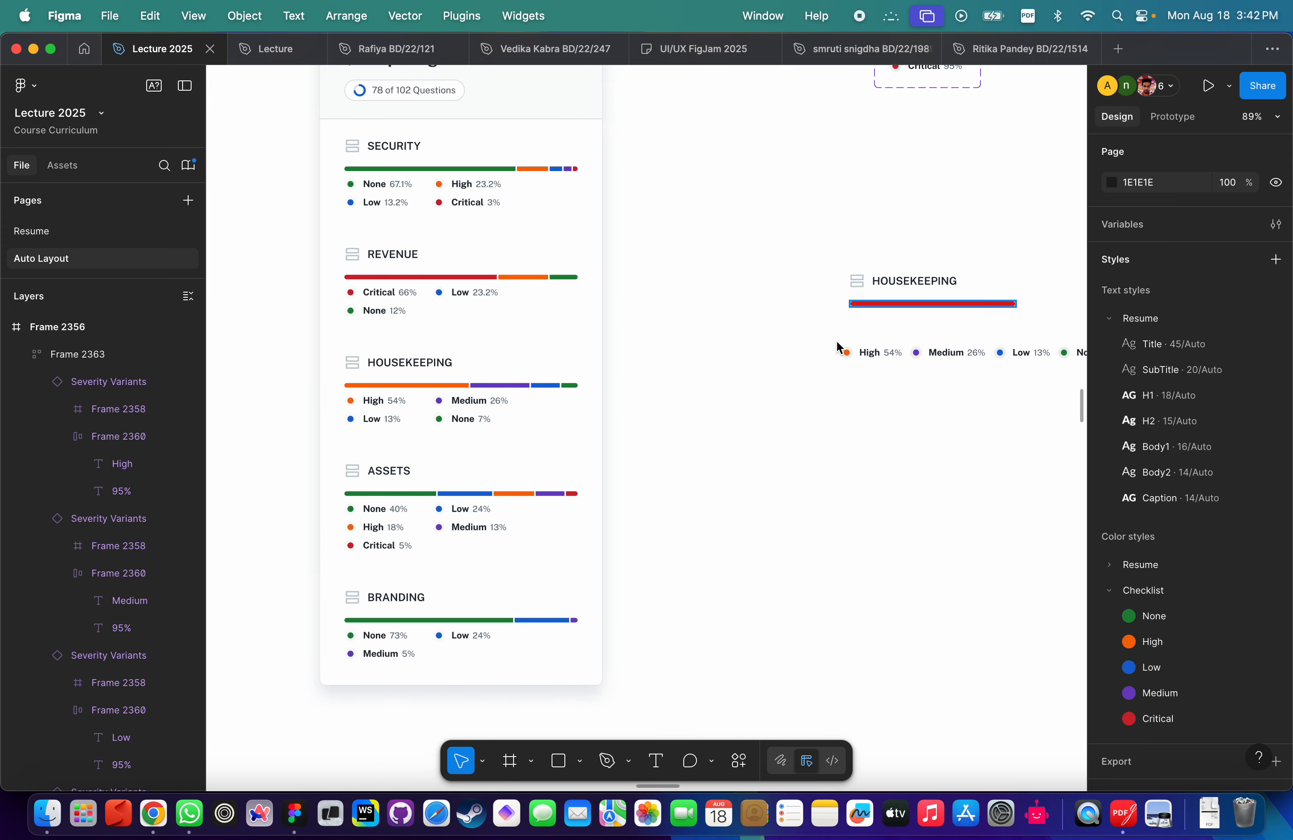
{"action": "left_click", "coordinate": [415, 286]}
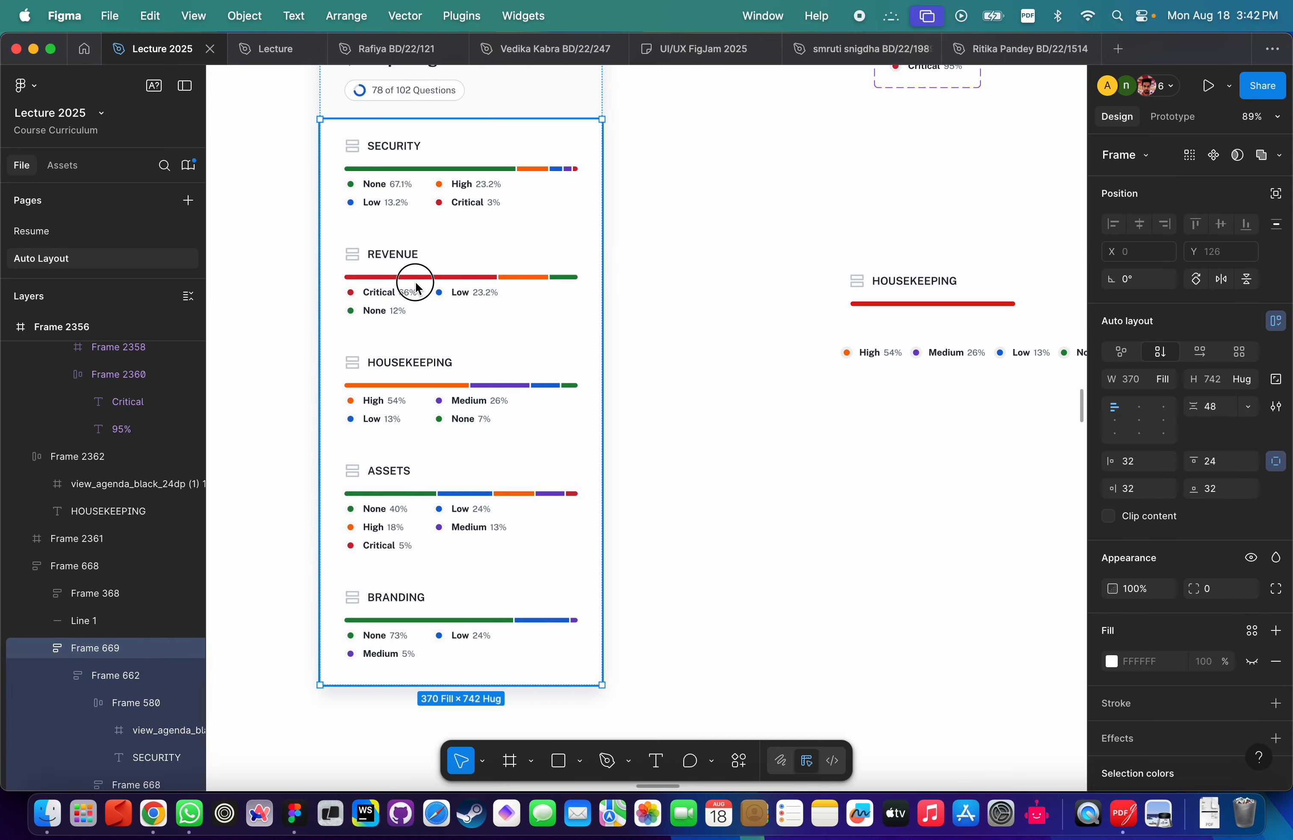
{"action": "double_click", "coordinate": [416, 286]}
{"action": "left_click", "coordinate": [405, 255]}
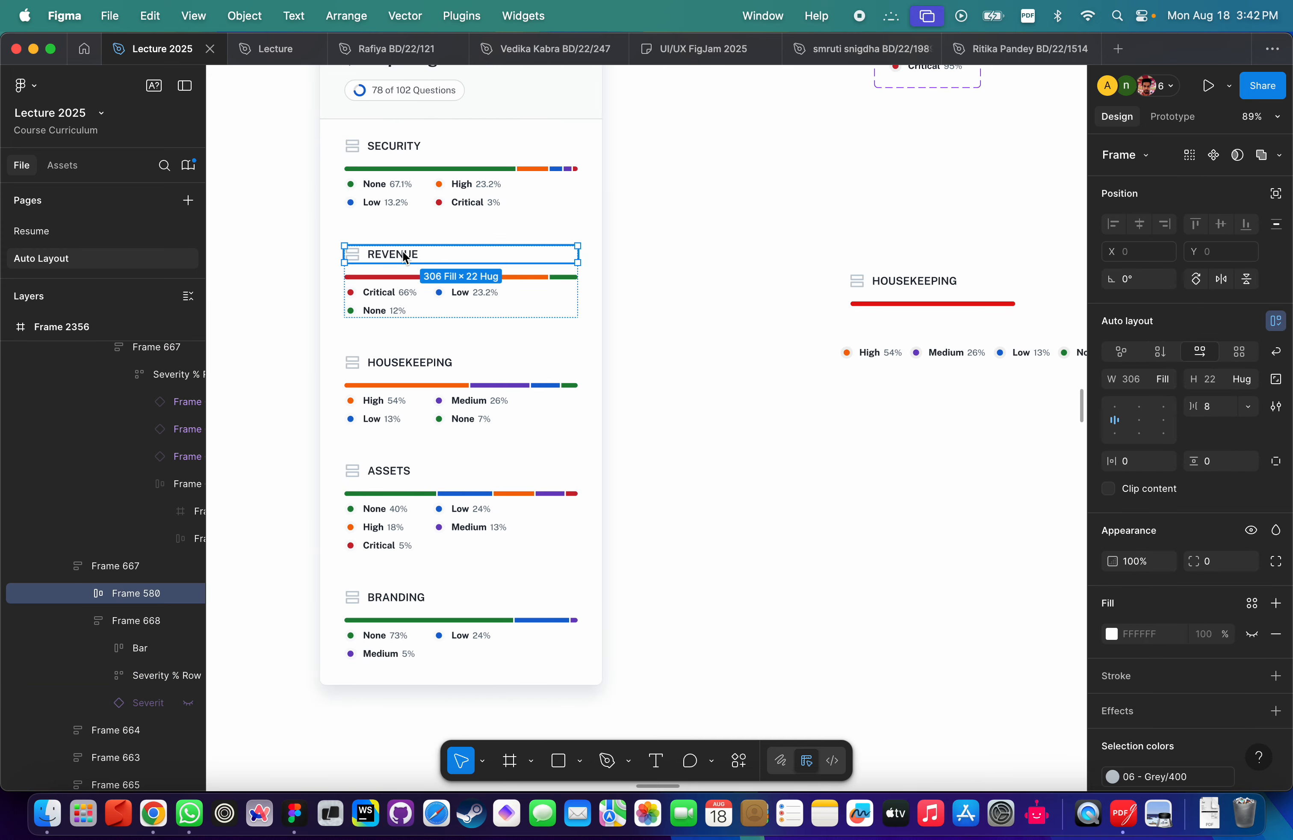
{"action": "scroll", "coordinate": [402, 251], "scroll_direction": "up", "scroll_amount": 3}
{"action": "left_click", "coordinate": [399, 269], "text": "shift"}
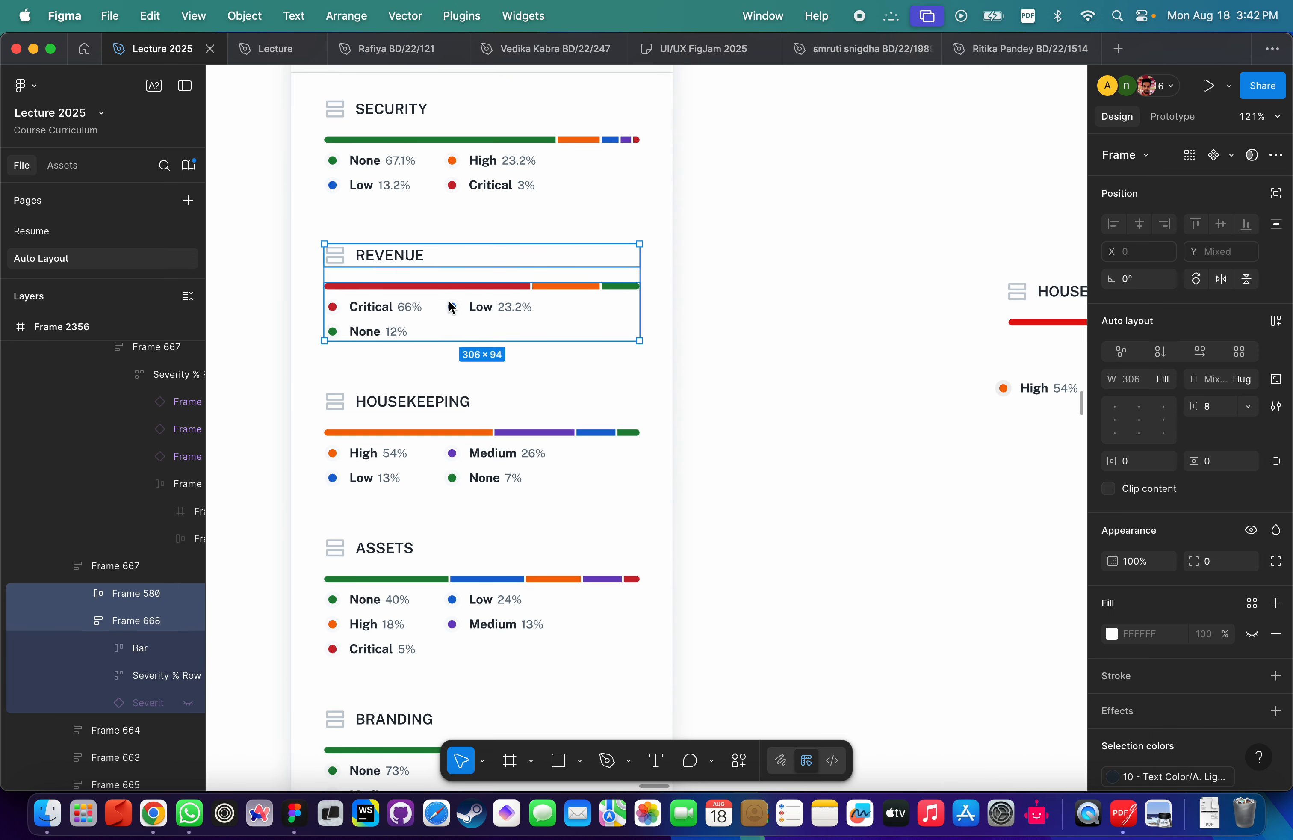
{"action": "left_click", "coordinate": [460, 281]}
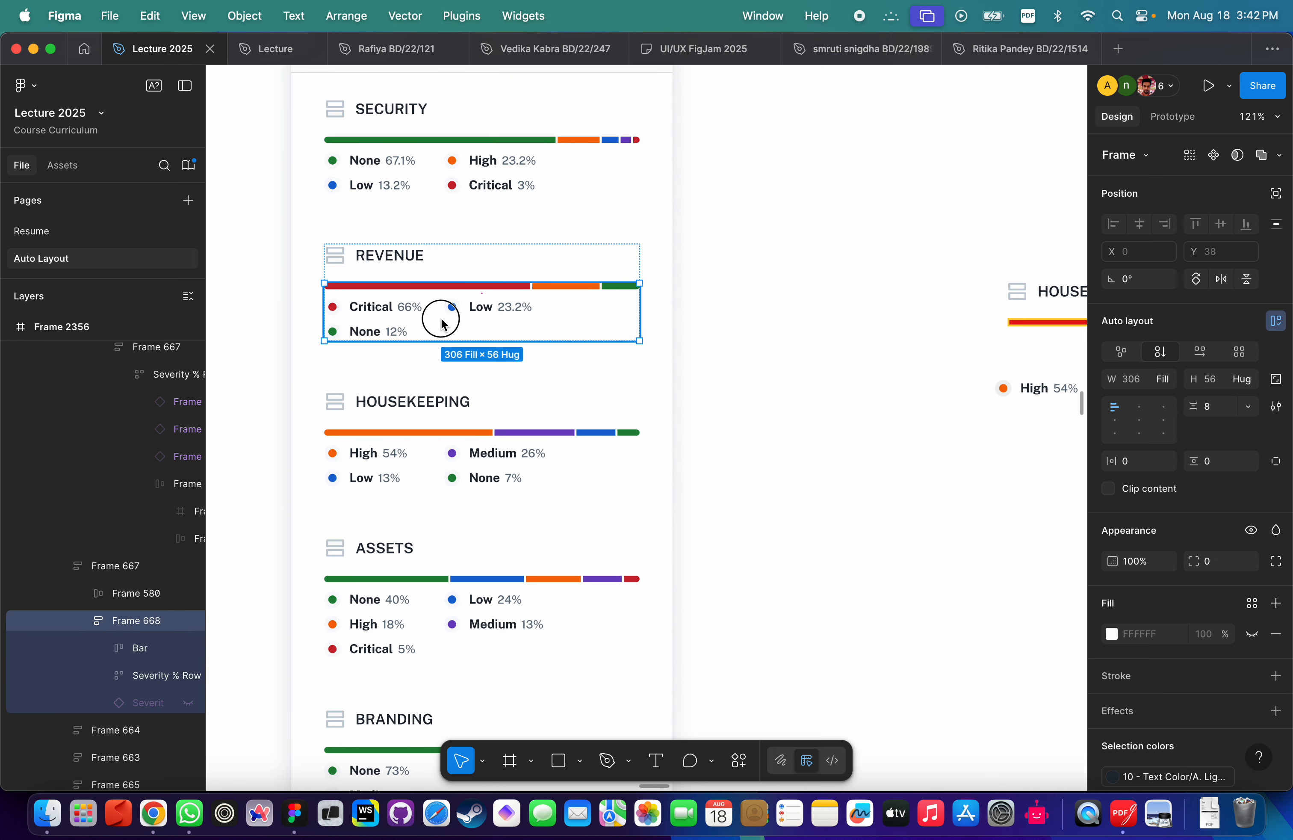
Move the severity legend row to X 1422, Y 875, in line with the start of the red bar, and select both.
{"action": "scroll", "coordinate": [792, 379], "scroll_direction": "right", "scroll_amount": 5}
{"action": "scroll", "coordinate": [791, 378], "scroll_direction": "down", "scroll_amount": 3}
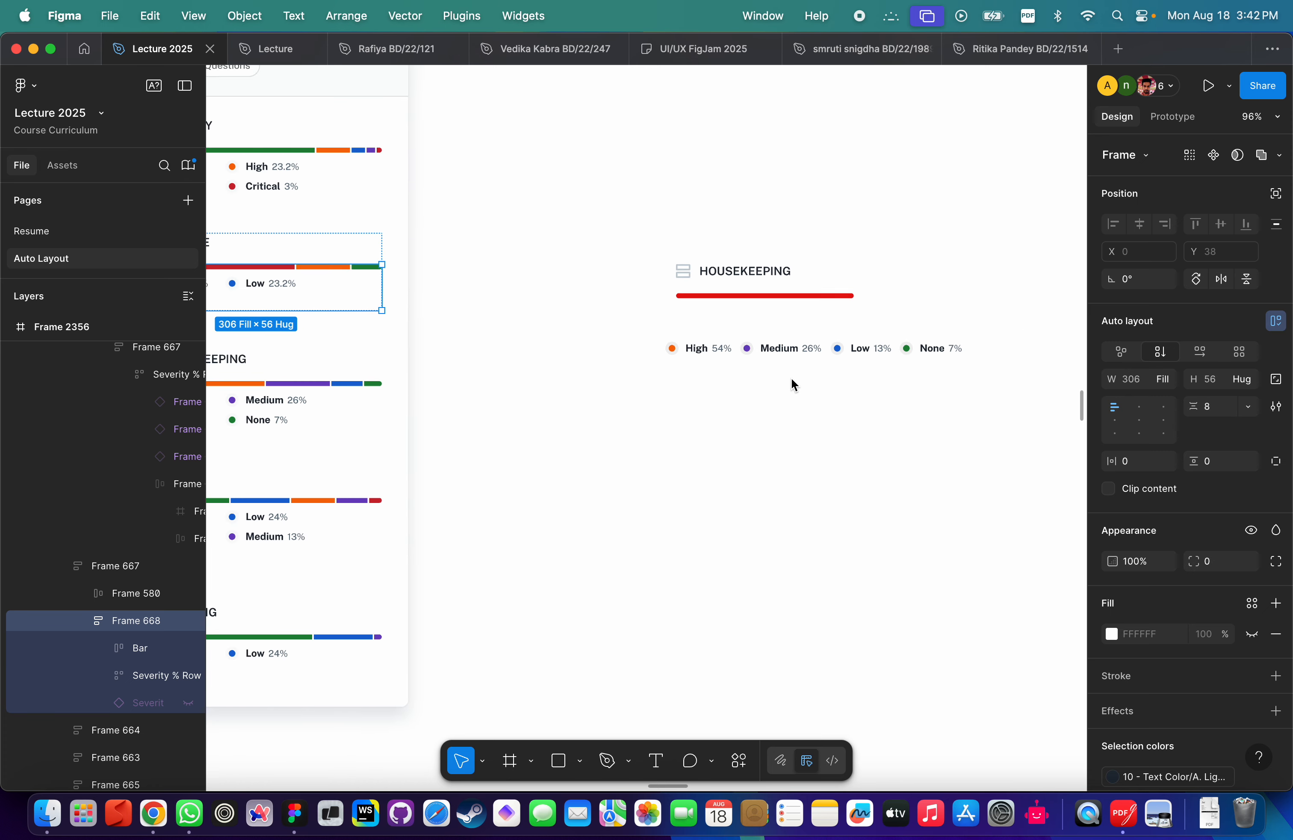
{"action": "scroll", "coordinate": [668, 366], "scroll_direction": "right", "scroll_amount": 3}
{"action": "left_click", "coordinate": [668, 366]}
{"action": "left_click", "coordinate": [657, 339]}
{"action": "left_click", "coordinate": [632, 387]}
{"action": "left_click_drag", "start_coordinate": [633, 387], "coordinate": [653, 361]}
{"action": "left_click", "coordinate": [640, 339], "text": "shift"}
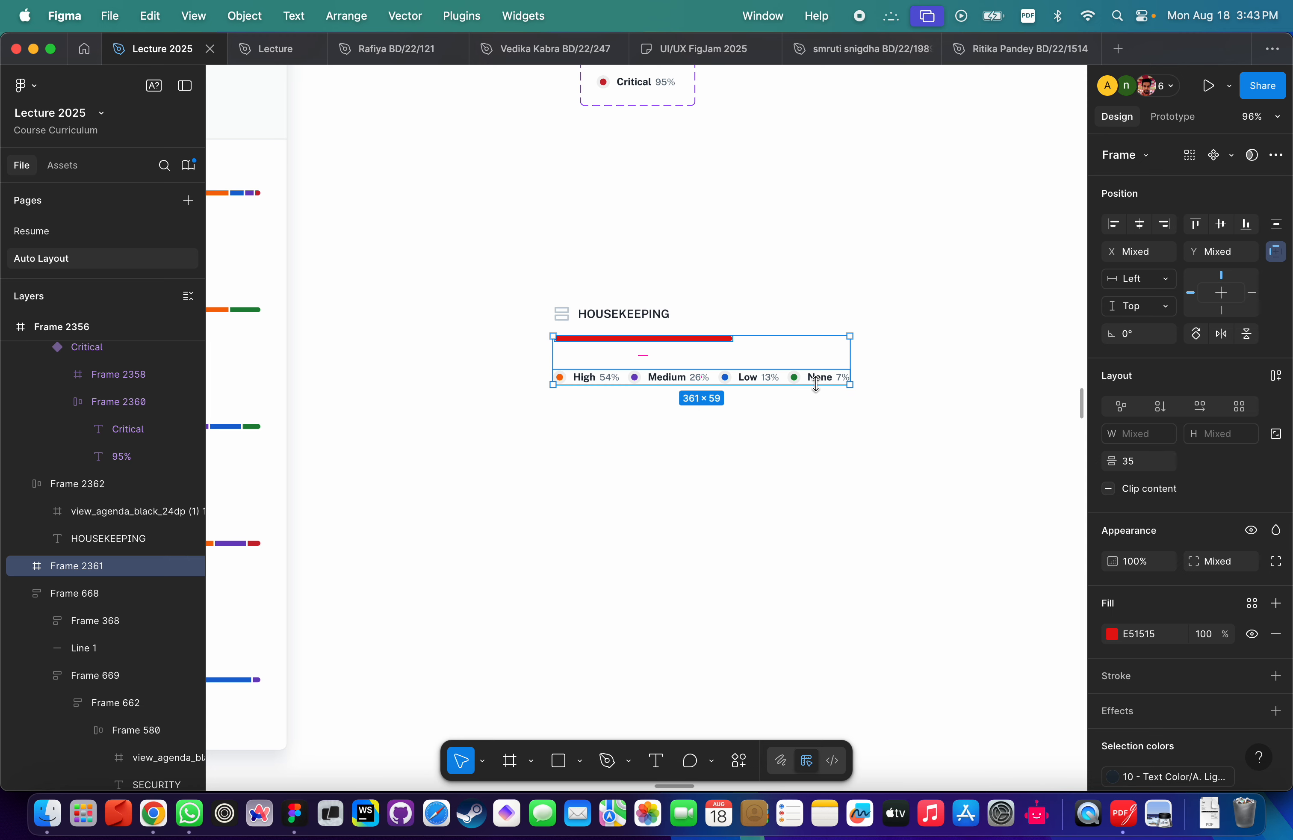
Examine the REVENUE section's outer auto layout and its nested heading and bar-and-legend frames.
{"action": "scroll", "coordinate": [816, 383], "scroll_direction": "left", "scroll_amount": 10}
{"action": "scroll", "coordinate": [661, 288], "scroll_direction": "up", "scroll_amount": 5}
{"action": "left_click", "coordinate": [613, 308]}
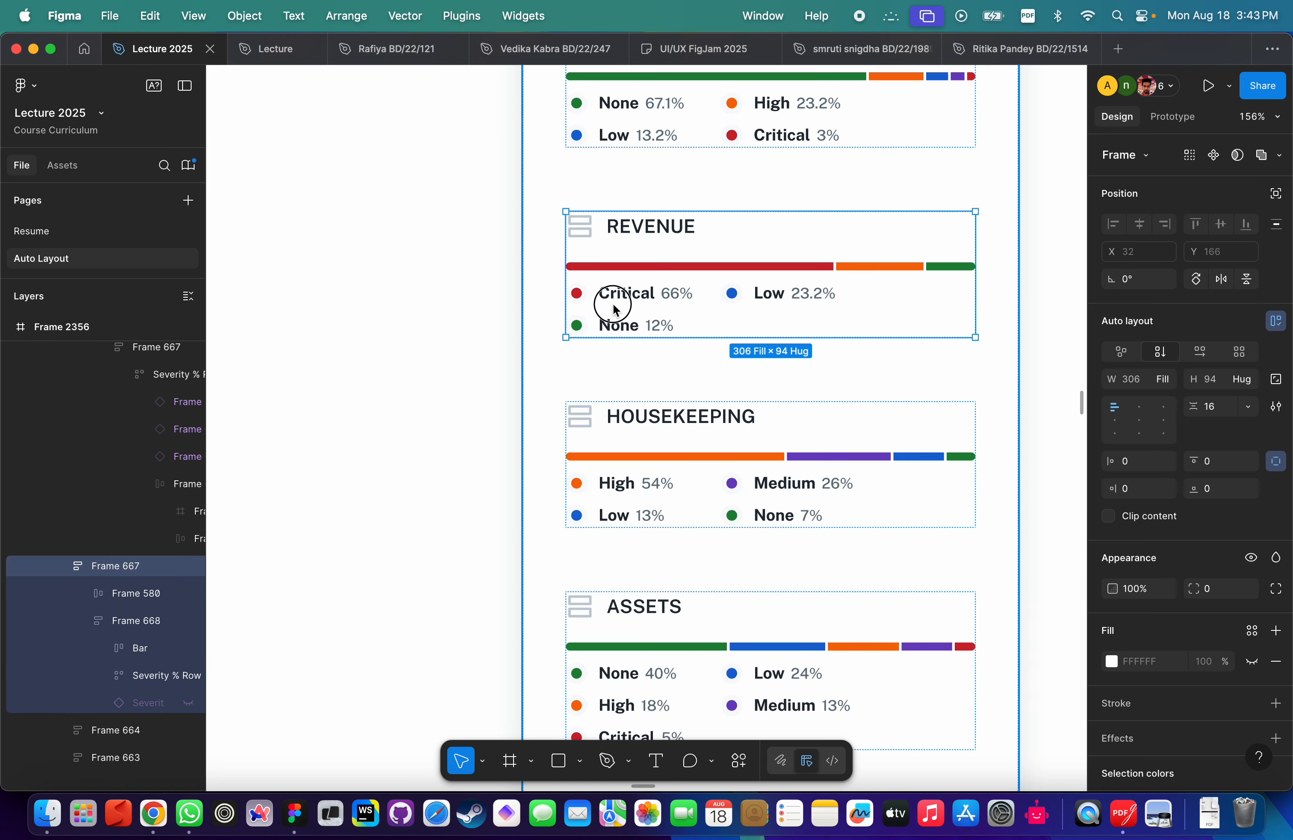
{"action": "scroll", "coordinate": [613, 306], "scroll_direction": "right", "scroll_amount": 4}
{"action": "scroll", "coordinate": [614, 306], "scroll_direction": "up", "scroll_amount": 2}
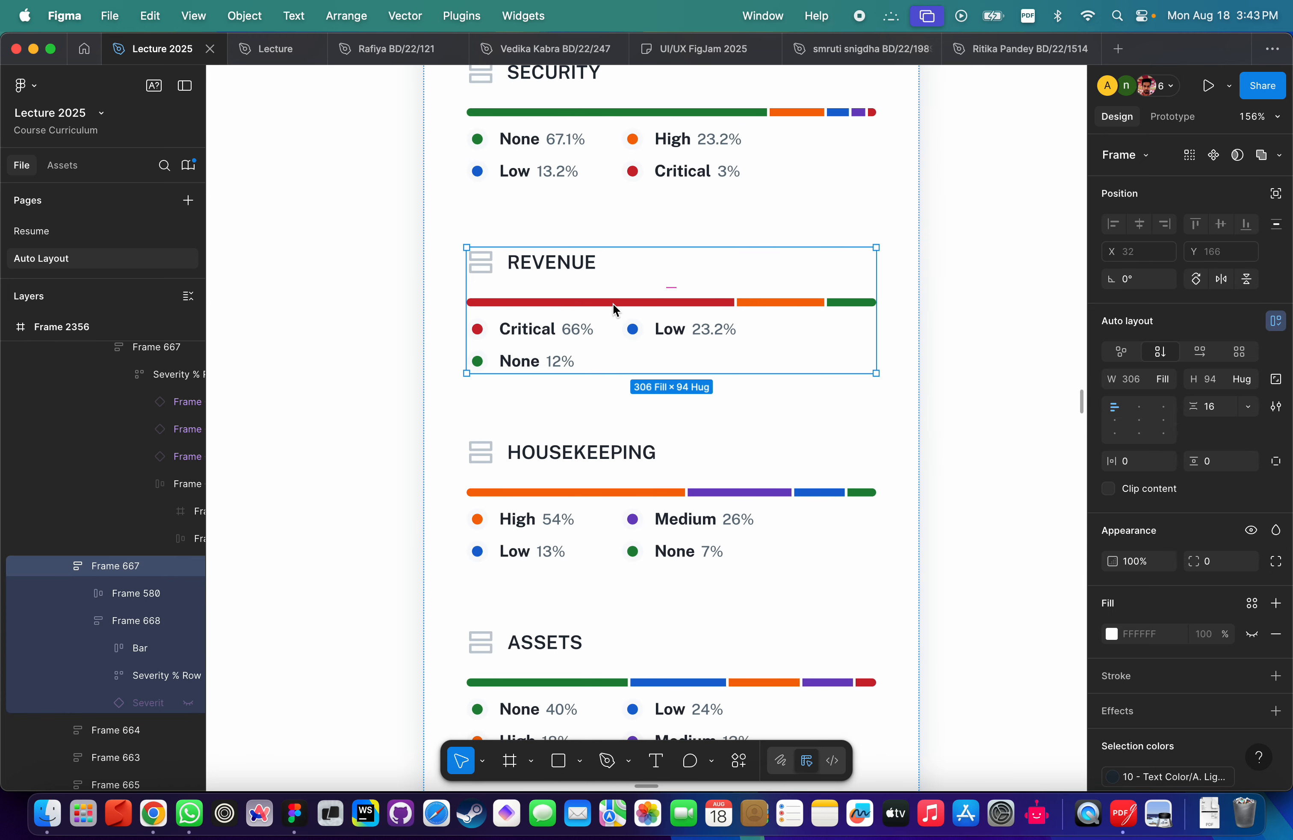
{"action": "left_click", "coordinate": [549, 261]}
{"action": "left_click", "coordinate": [536, 306]}
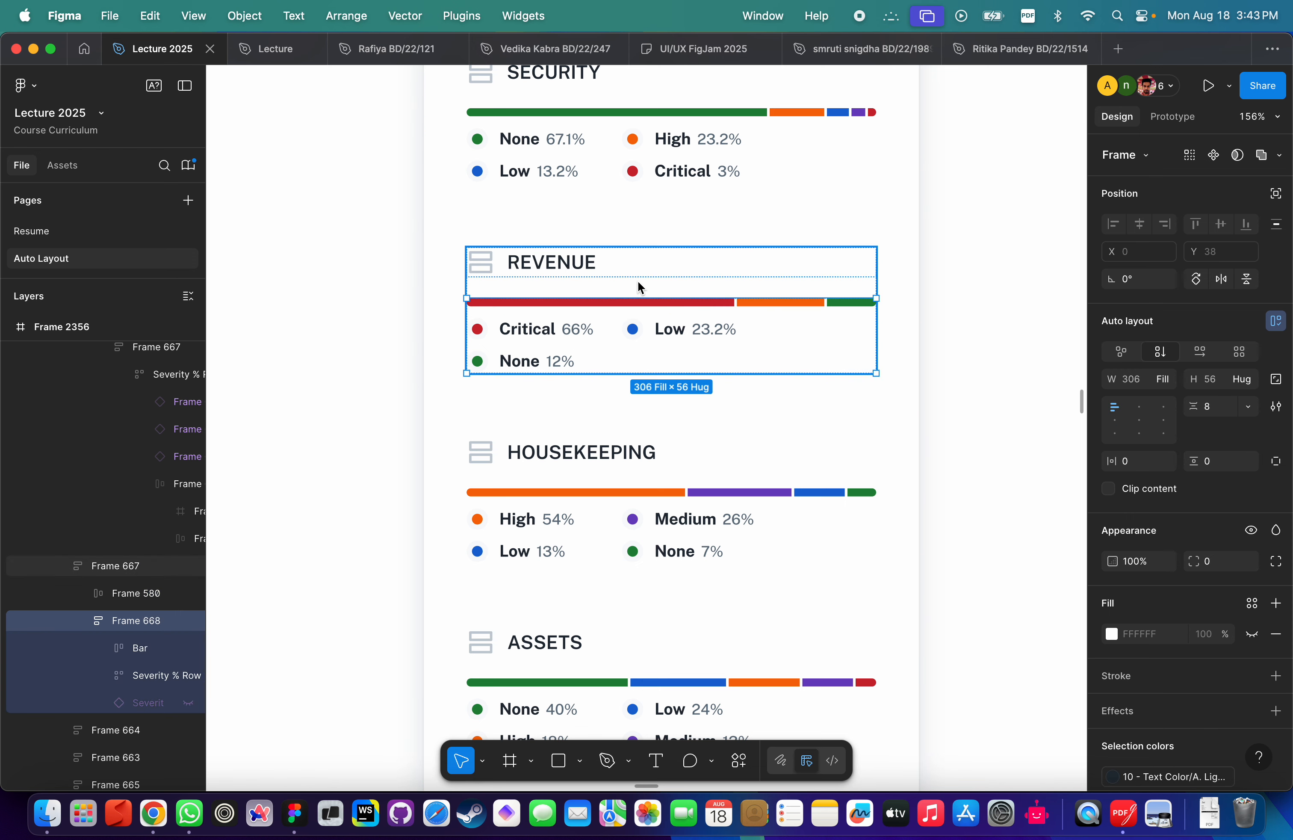
{"action": "scroll", "coordinate": [618, 281], "scroll_direction": "down", "scroll_amount": 2}
{"action": "scroll", "coordinate": [670, 329], "scroll_direction": "right", "scroll_amount": 8}
{"action": "scroll", "coordinate": [671, 330], "scroll_direction": "up", "scroll_amount": 1}
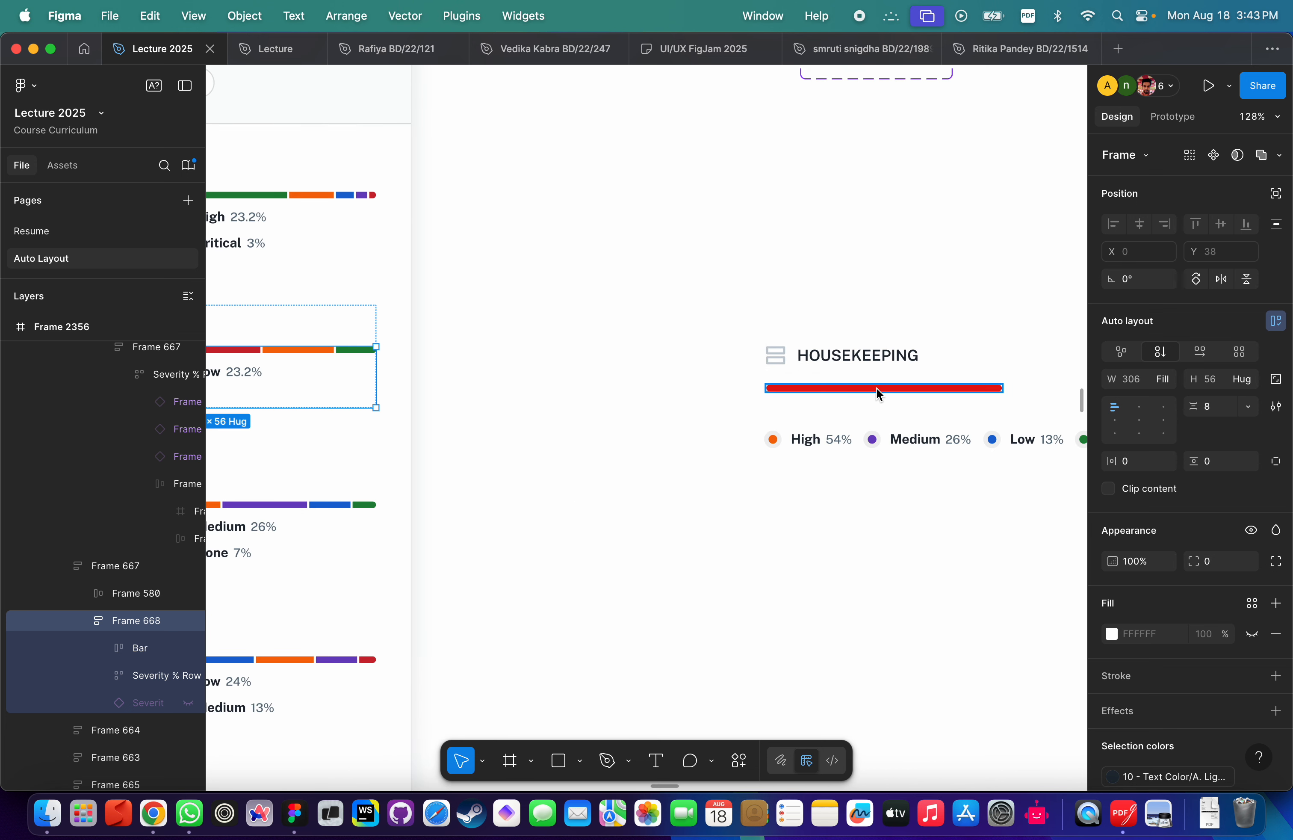
Examine the REVENUE section's percentage row and bar, including the bar's spacing from the heading.
{"action": "scroll", "coordinate": [876, 387], "scroll_direction": "left", "scroll_amount": 8}
{"action": "scroll", "coordinate": [659, 391], "scroll_direction": "up", "scroll_amount": 3}
{"action": "left_click", "coordinate": [446, 315]}
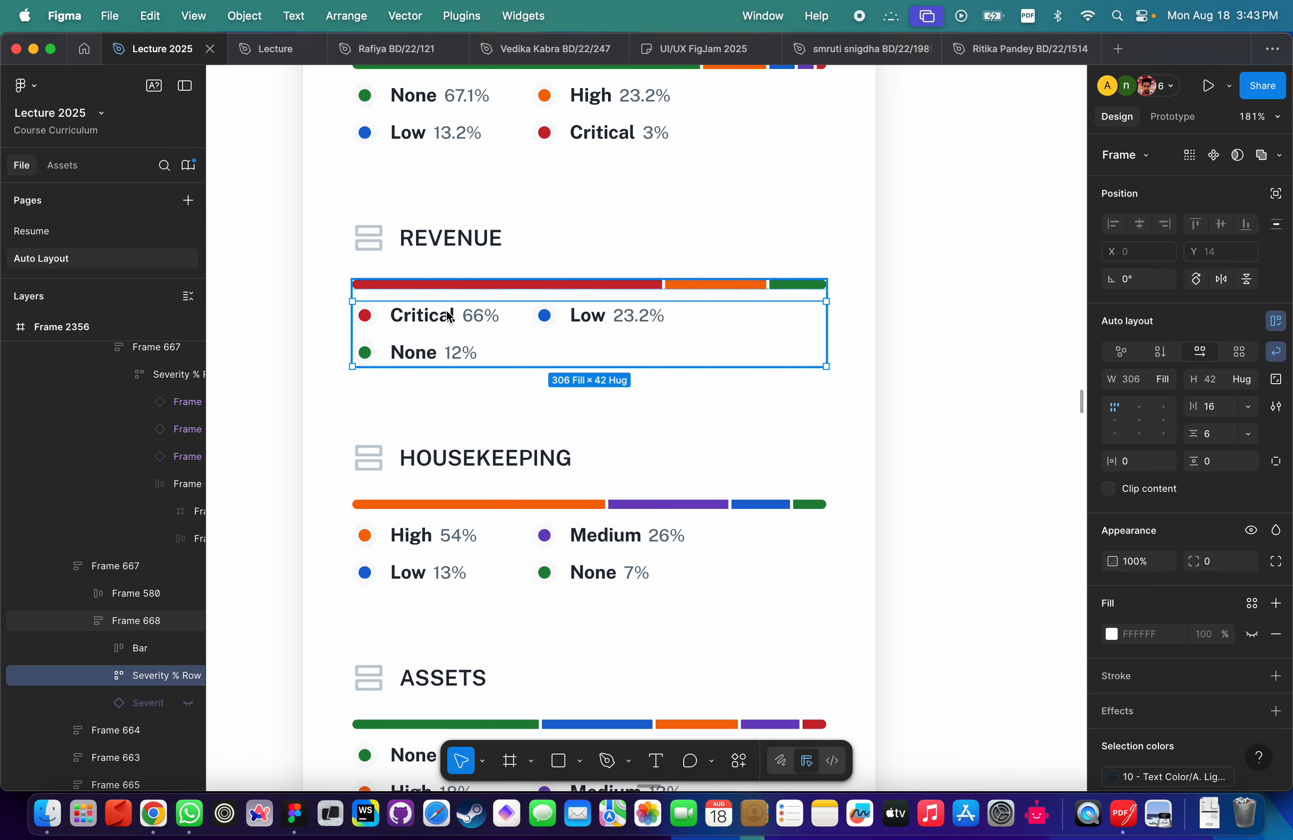
{"action": "left_click", "coordinate": [478, 279]}
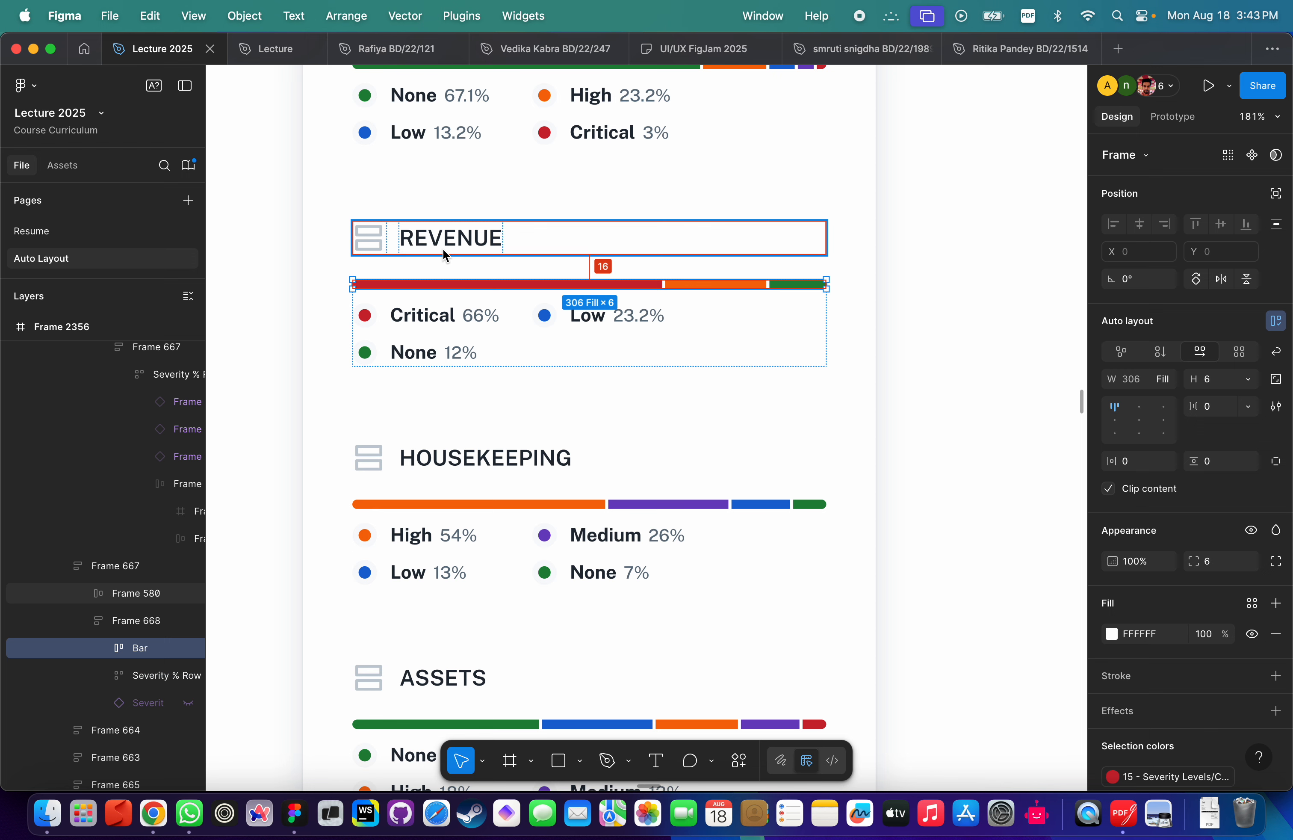
{"action": "left_click", "coordinate": [918, 398]}
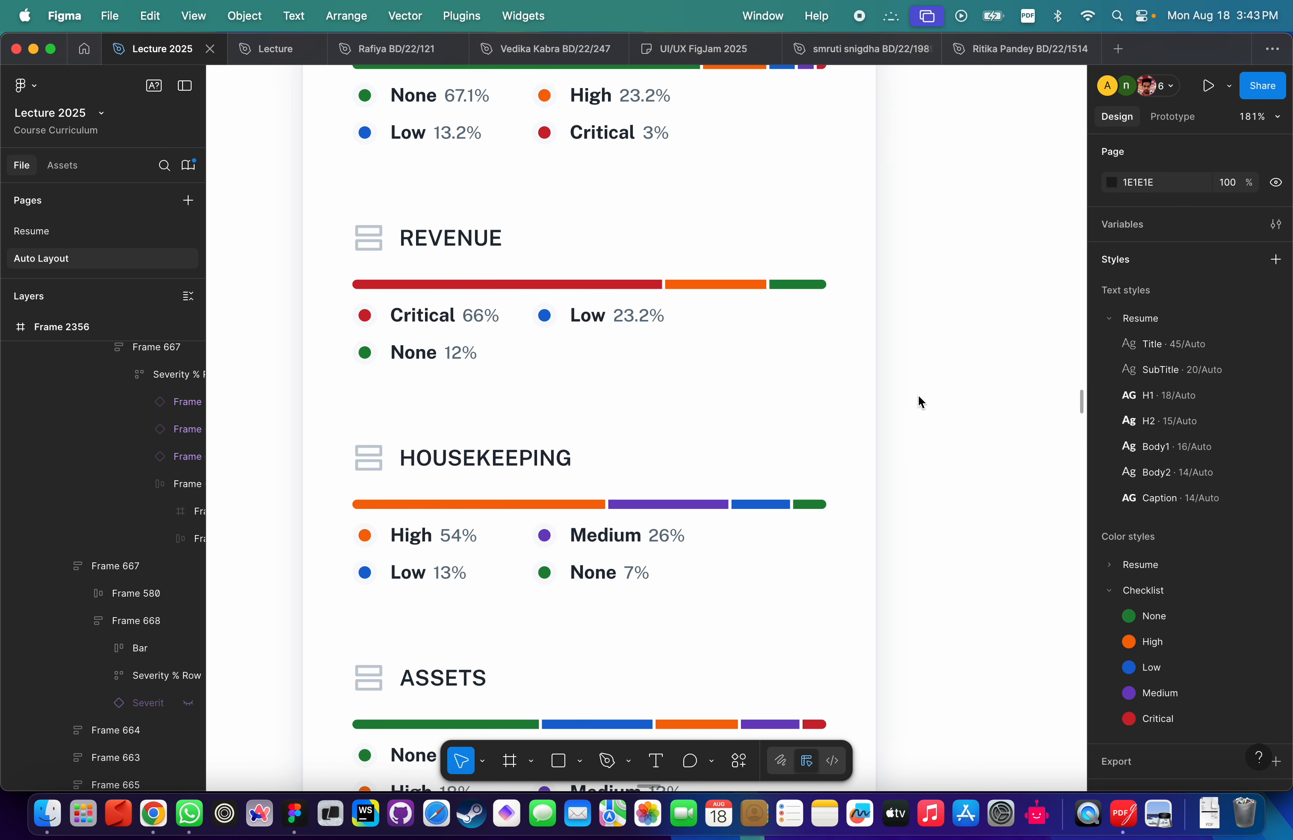
{"action": "left_click", "coordinate": [519, 329]}
{"action": "key", "text": "shift+2"}
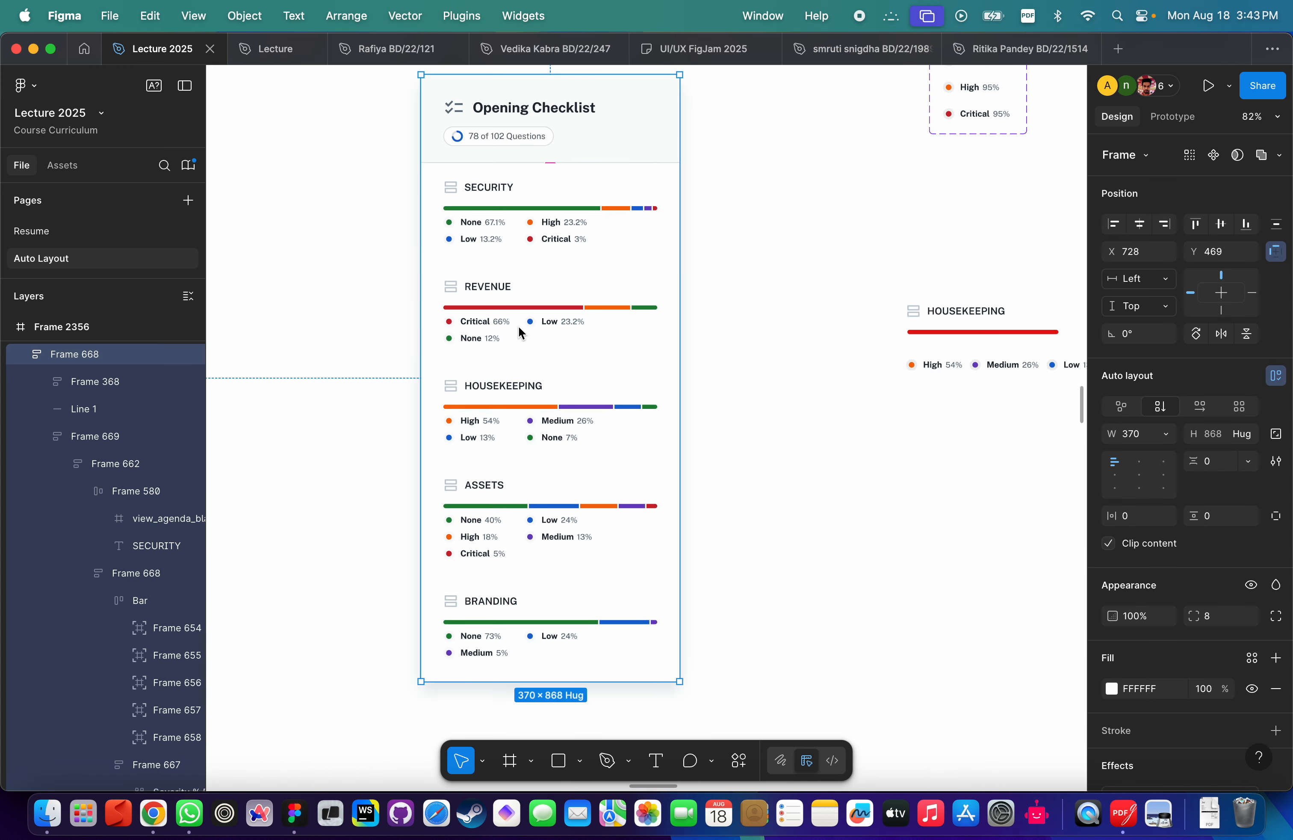
Combine the red bar and the severity legend row in a vertical auto layout frame.
{"action": "left_click", "coordinate": [1006, 364]}
{"action": "scroll", "coordinate": [1006, 363], "scroll_direction": "right", "scroll_amount": 4}
{"action": "scroll", "coordinate": [1005, 363], "scroll_direction": "down", "scroll_amount": 1}
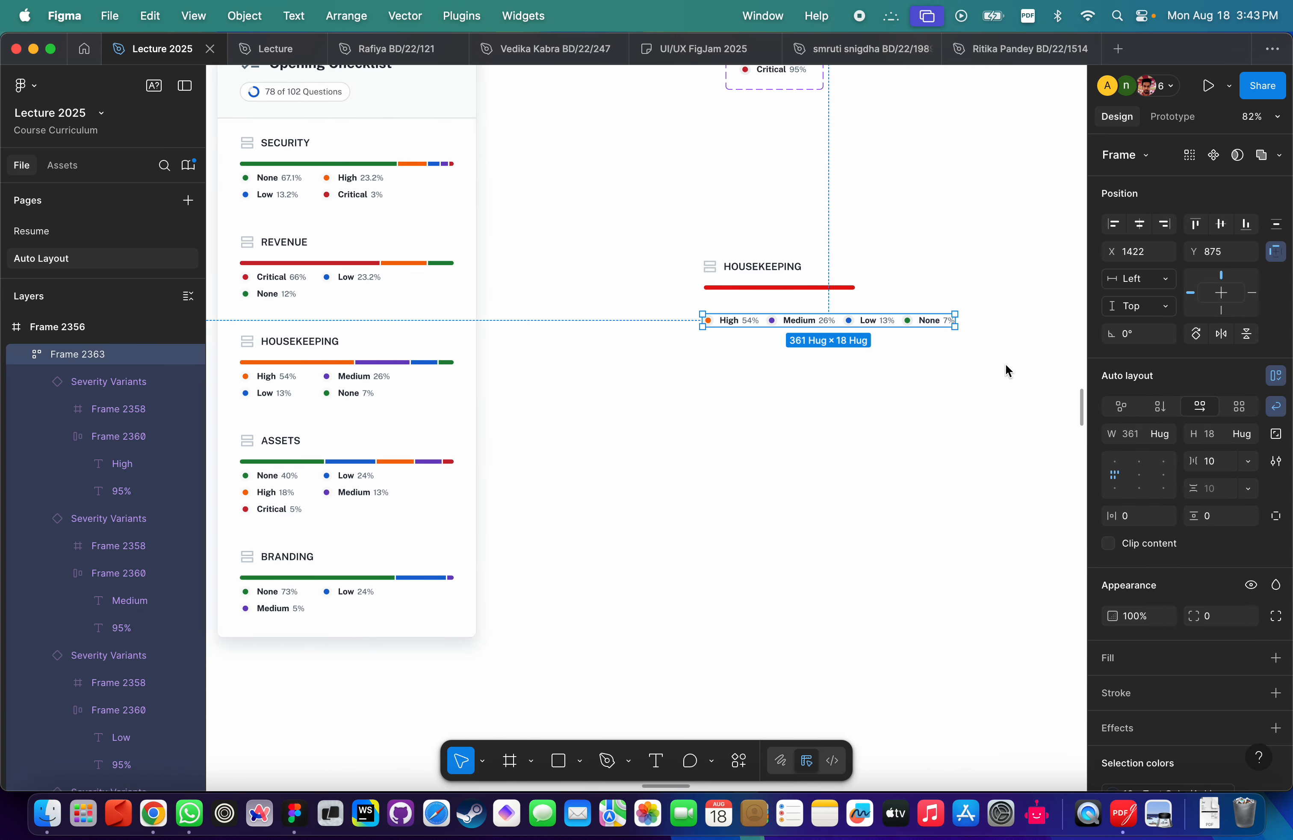
{"action": "left_click", "coordinate": [816, 292], "text": "shift"}
{"action": "key", "text": "shift+a"}
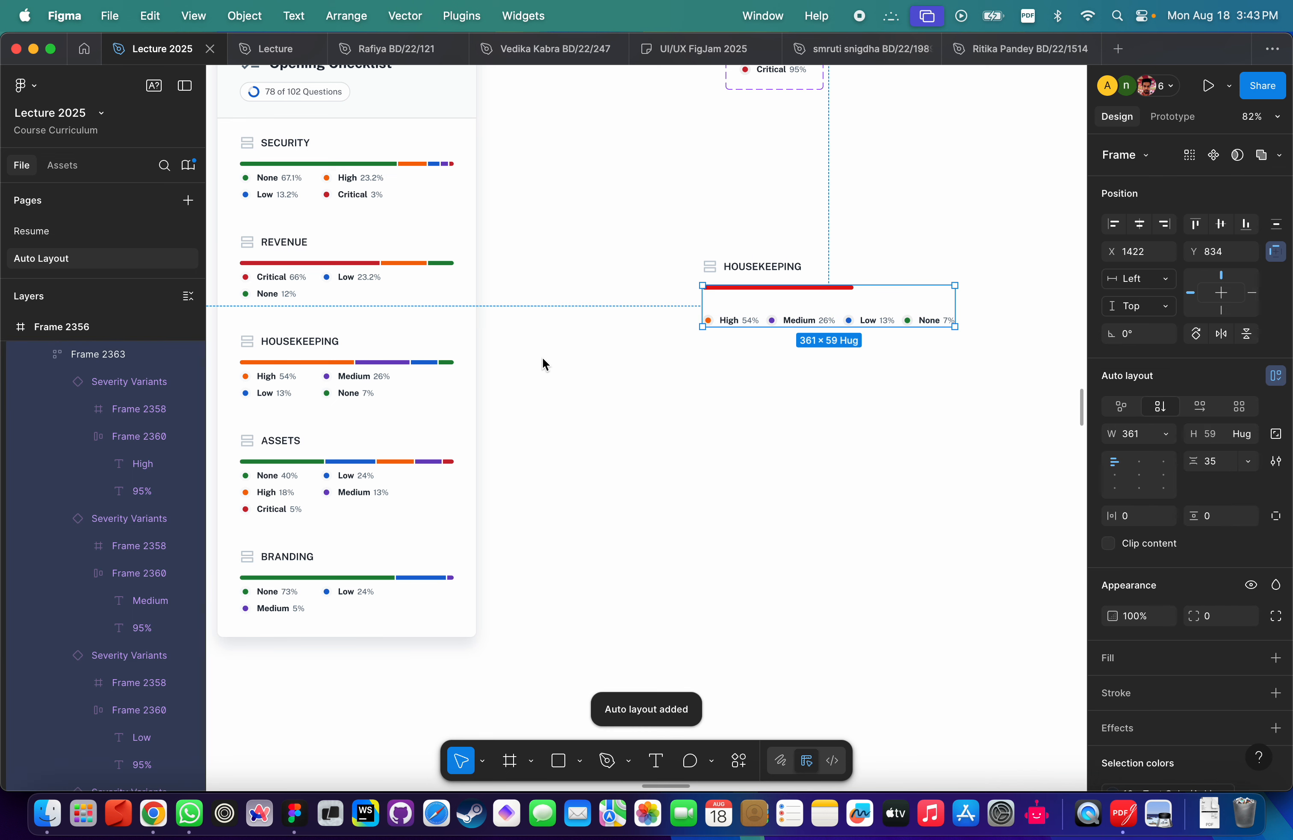
Check the bar-to-legend spacing in the REVENUE section and set the new bar-and-legend frame's vertical gap to 8.
{"action": "left_click", "coordinate": [288, 287]}
{"action": "double_click", "coordinate": [289, 288]}
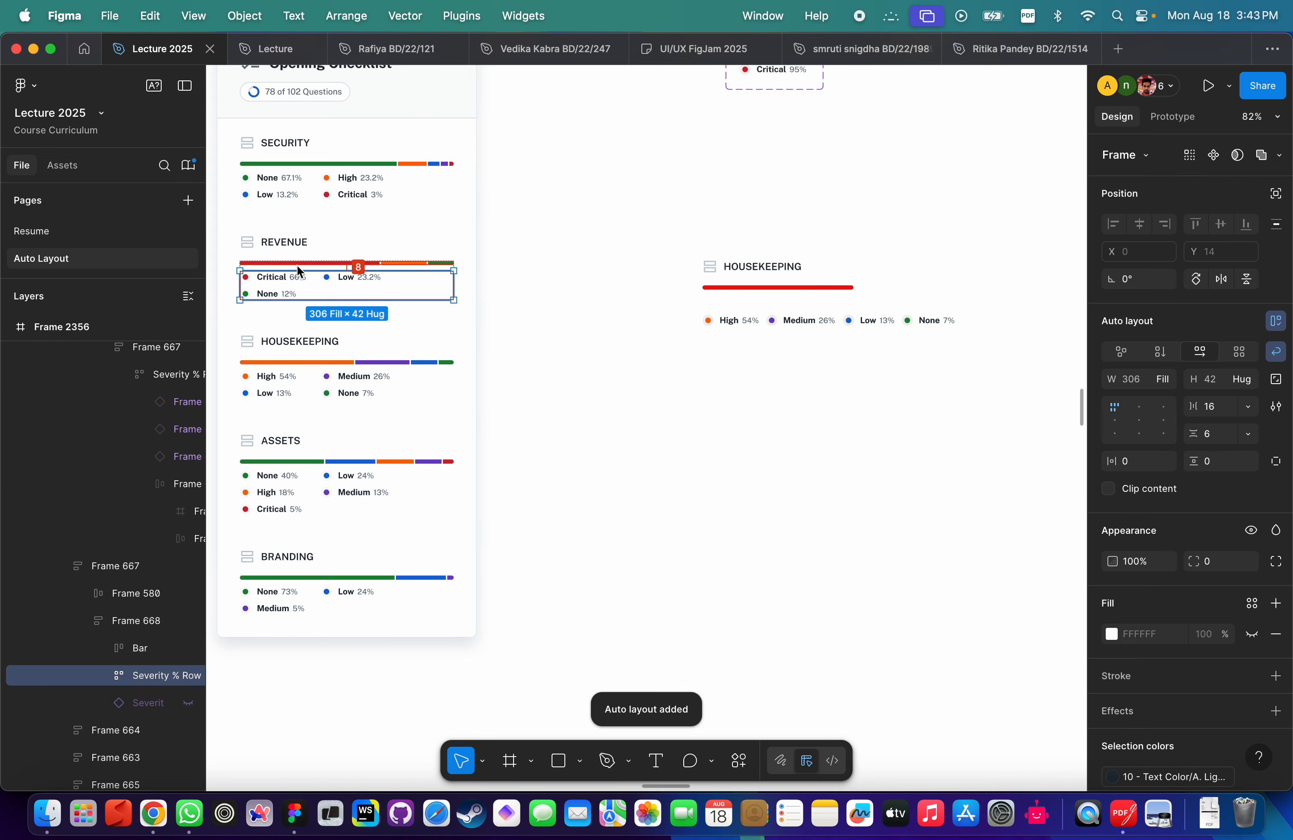
{"action": "left_click", "coordinate": [786, 320]}
{"action": "left_click", "coordinate": [1230, 462]}
{"action": "type", "text": "8"}
{"action": "key", "text": "Return"}
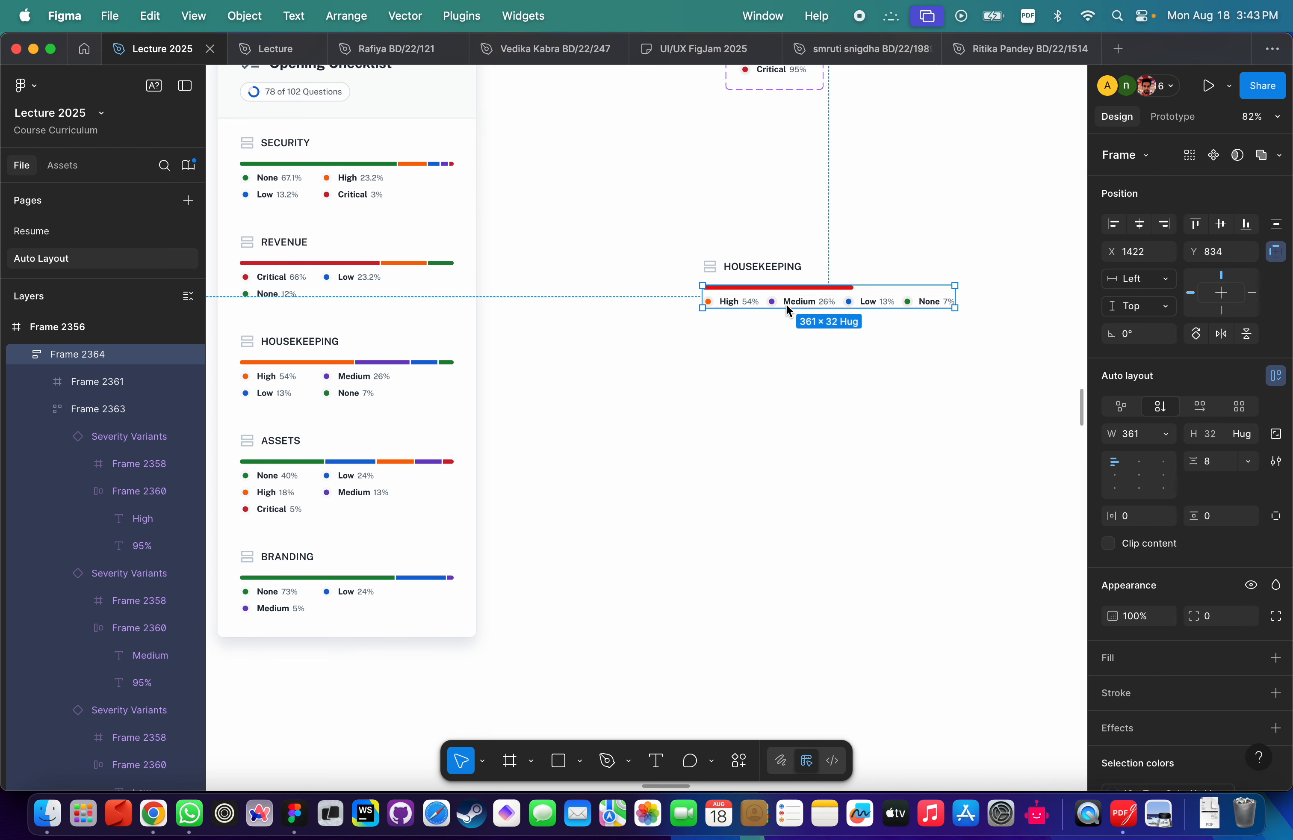
{"action": "scroll", "coordinate": [809, 283], "scroll_direction": "up", "scroll_amount": 5}
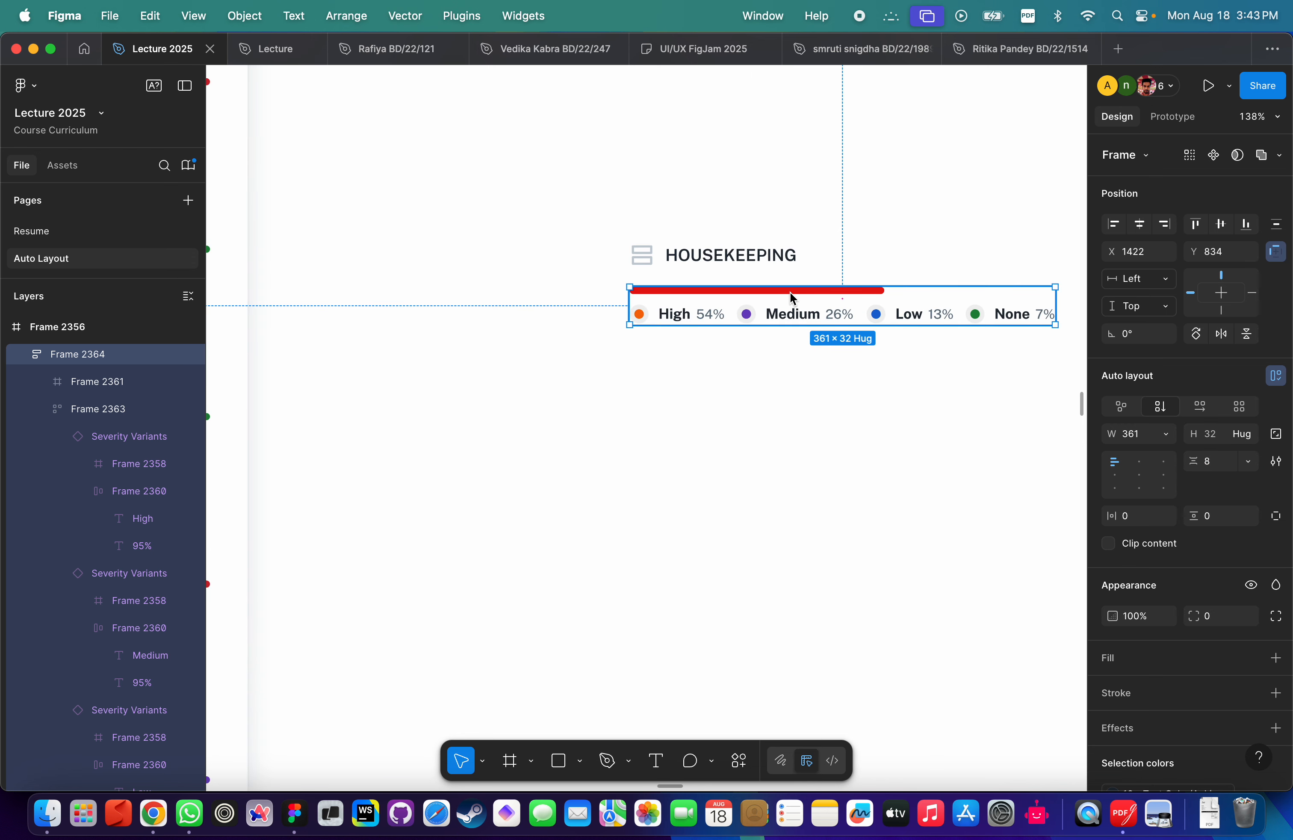
Set the red bar's width to fill its container so that it spans the severity legend row below it.
{"action": "left_click", "coordinate": [791, 293]}
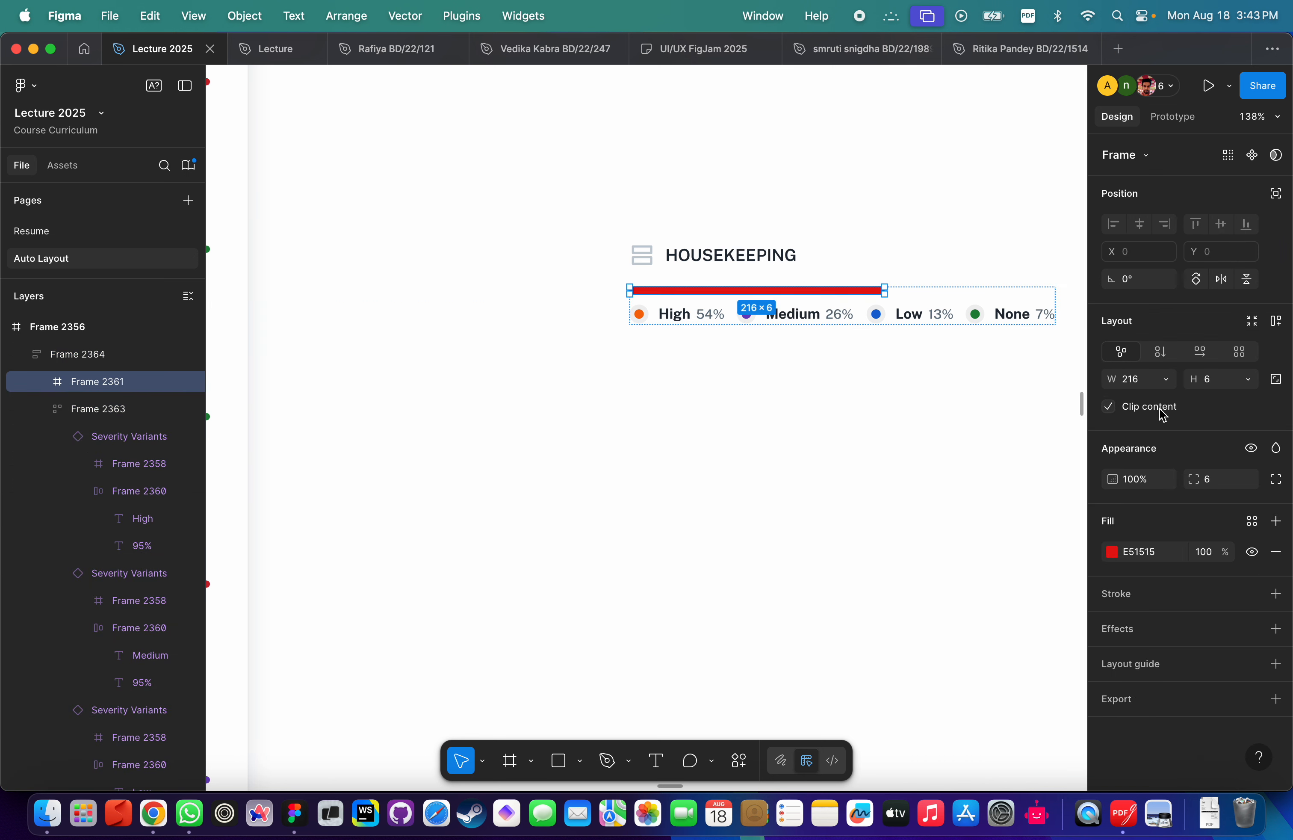
{"action": "left_click", "coordinate": [1171, 382]}
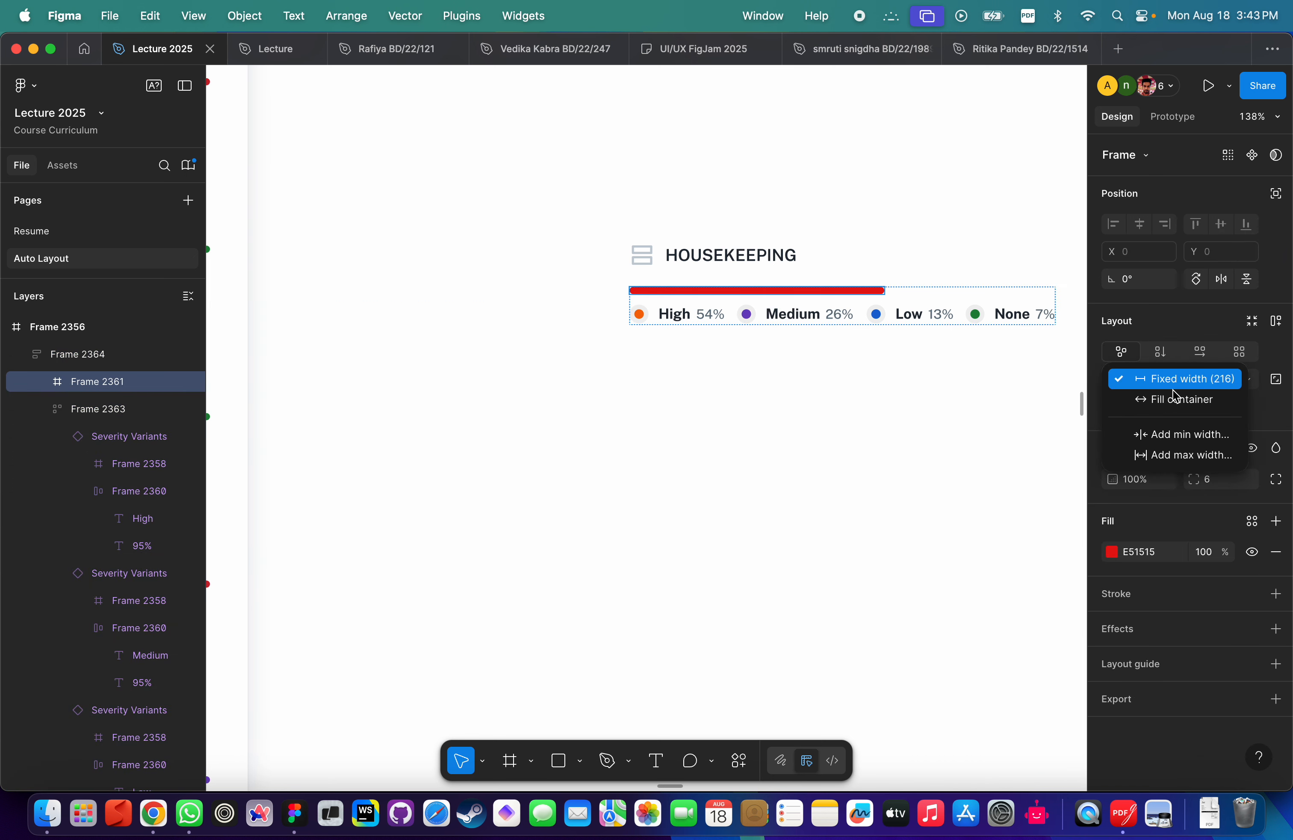
{"action": "left_click", "coordinate": [1174, 399]}
{"action": "left_click", "coordinate": [747, 438]}
{"action": "scroll", "coordinate": [748, 438], "scroll_direction": "down", "scroll_amount": 5}
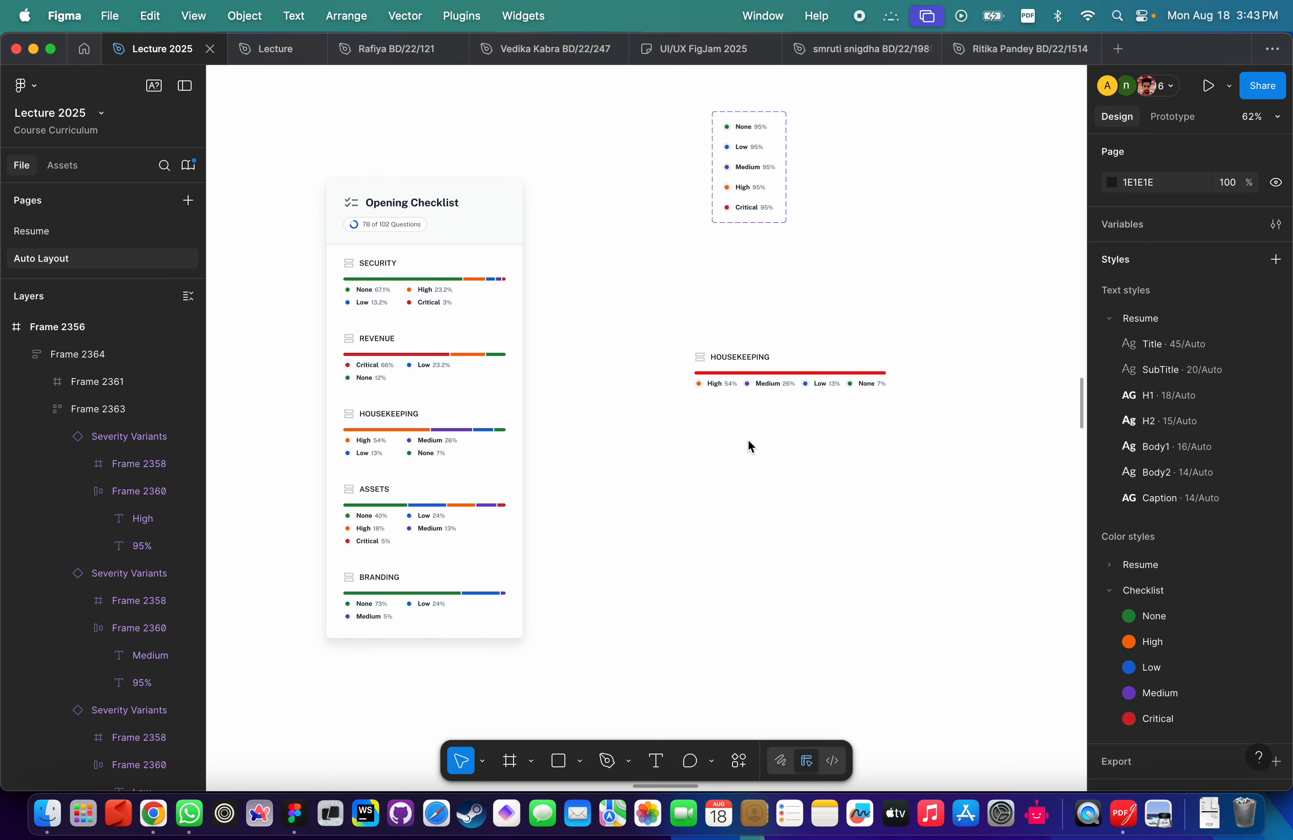
Combine the HOUSEKEEPING heading and the bar-and-legend frame in a vertical auto layout with a gap of 16.
{"action": "scroll", "coordinate": [736, 341], "scroll_direction": "up", "scroll_amount": 3}
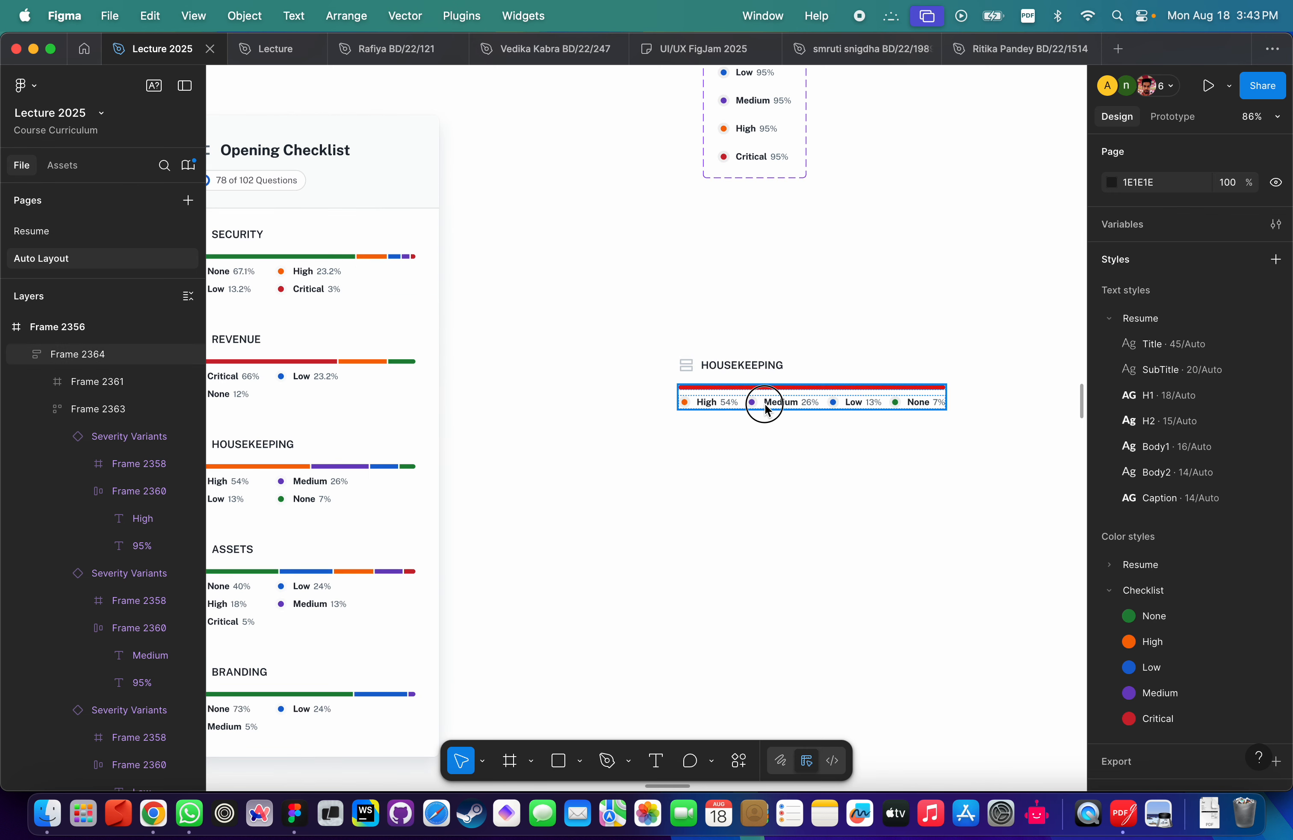
{"action": "left_click", "coordinate": [792, 405]}
{"action": "left_click", "coordinate": [769, 366], "text": "shift"}
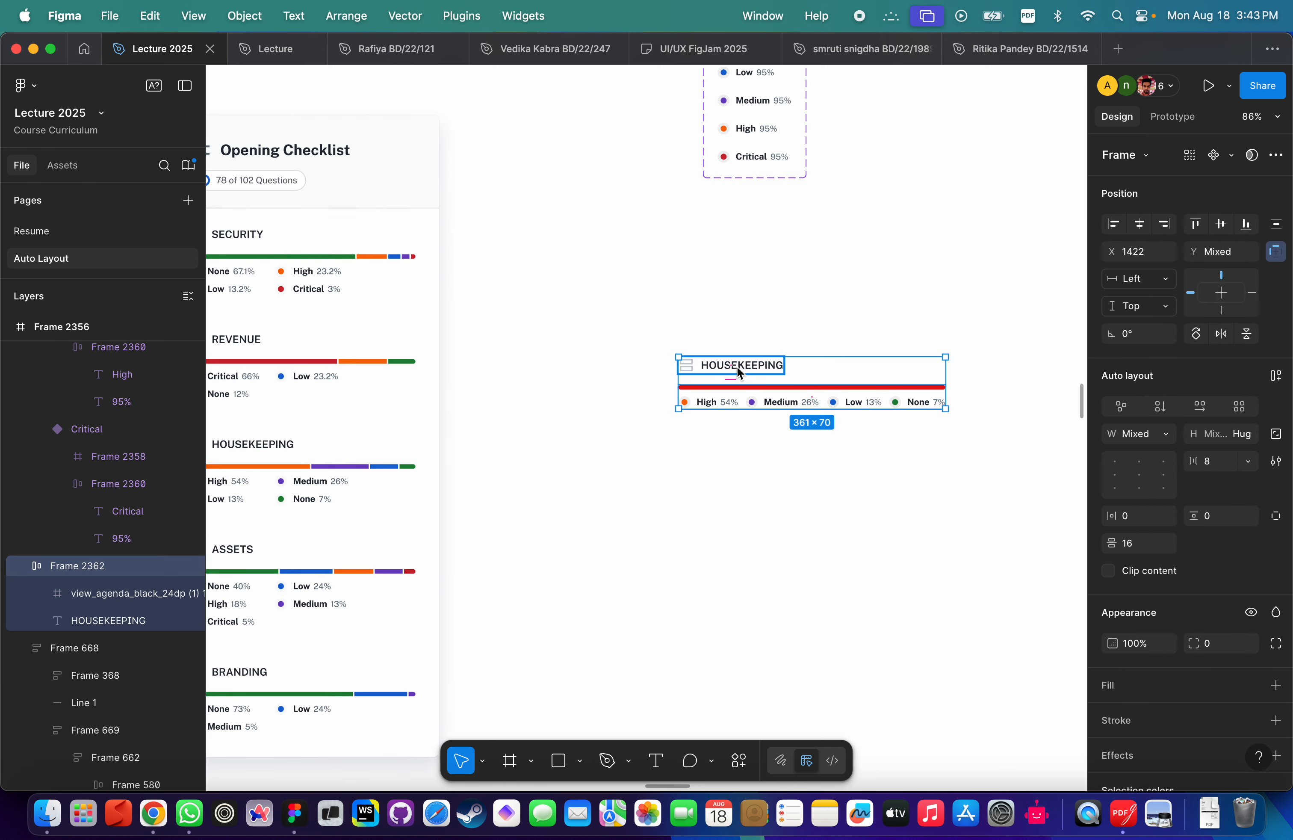
{"action": "key", "text": "shift+a"}
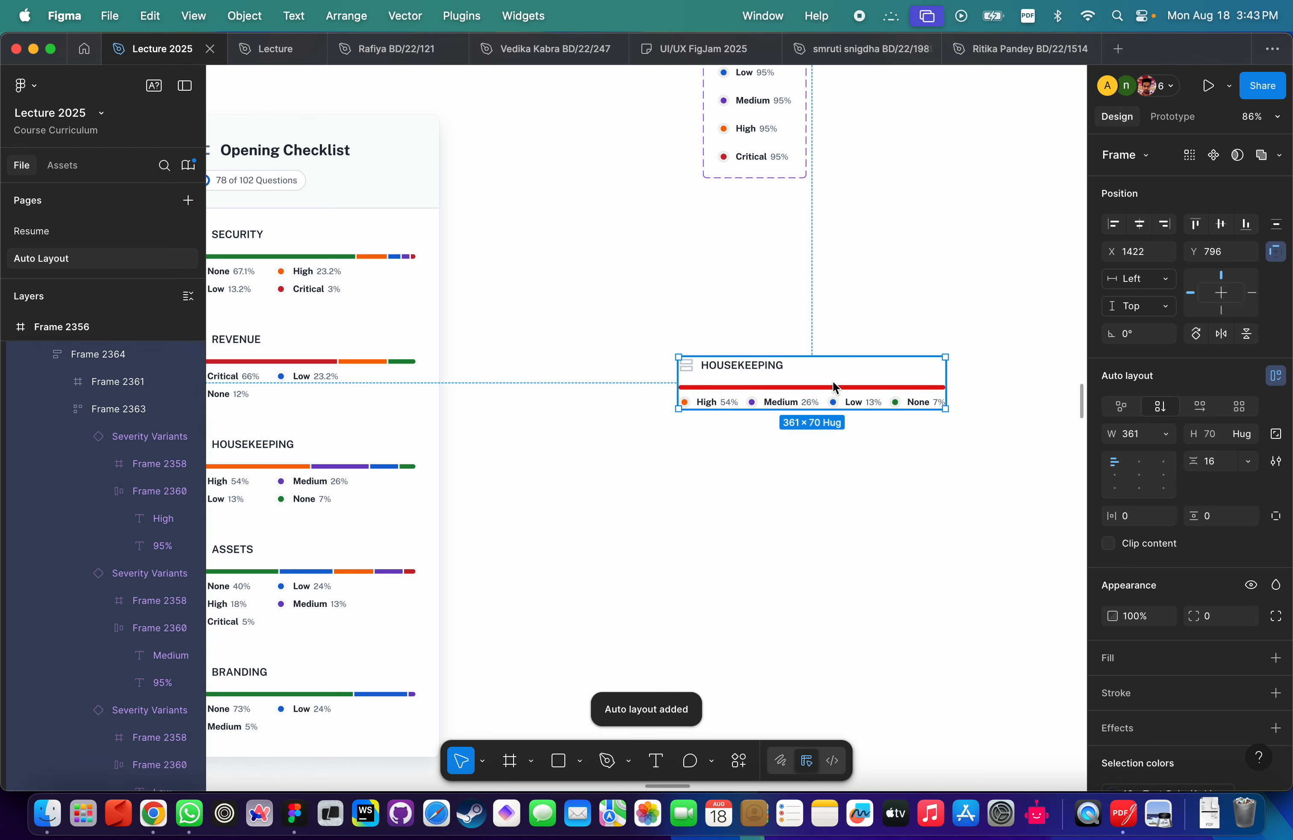
{"action": "left_click", "coordinate": [1217, 464]}
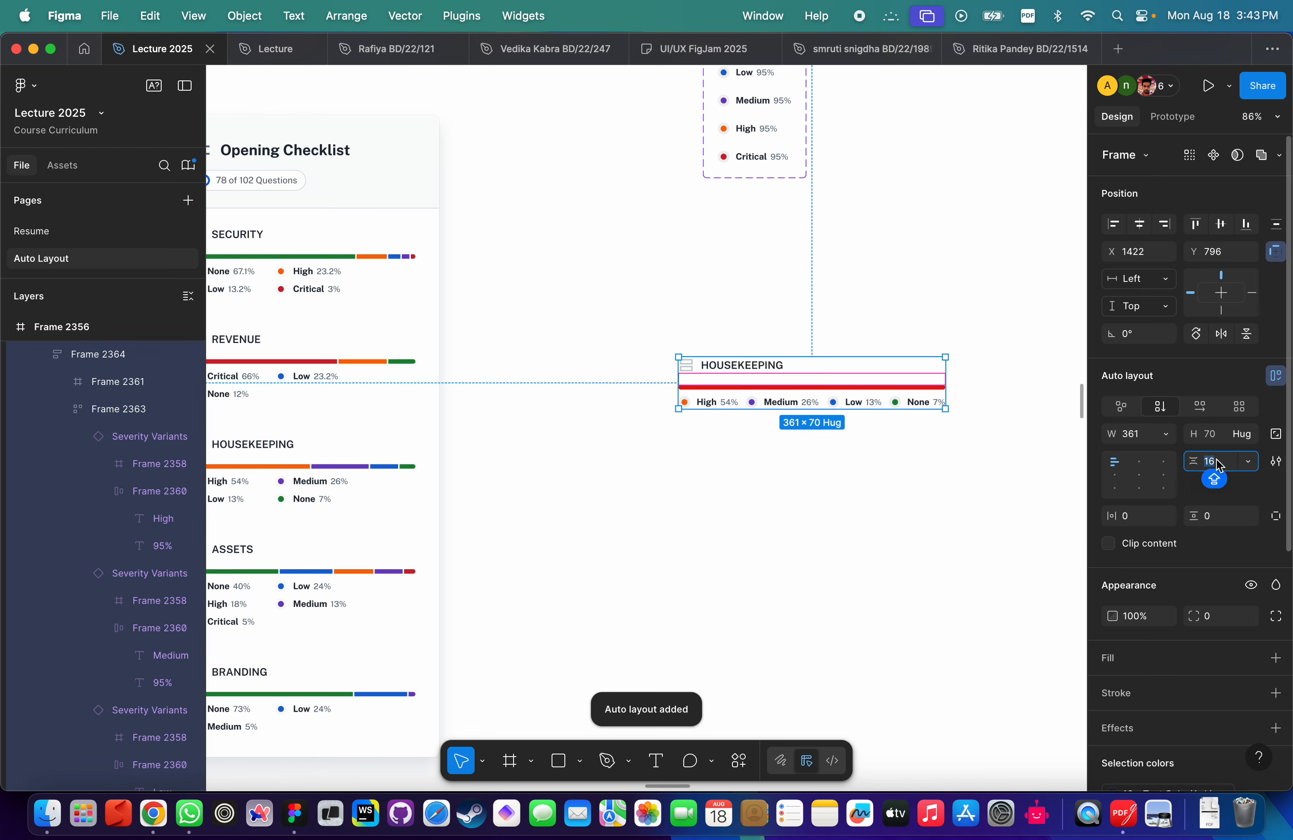
{"action": "key", "text": "Return"}
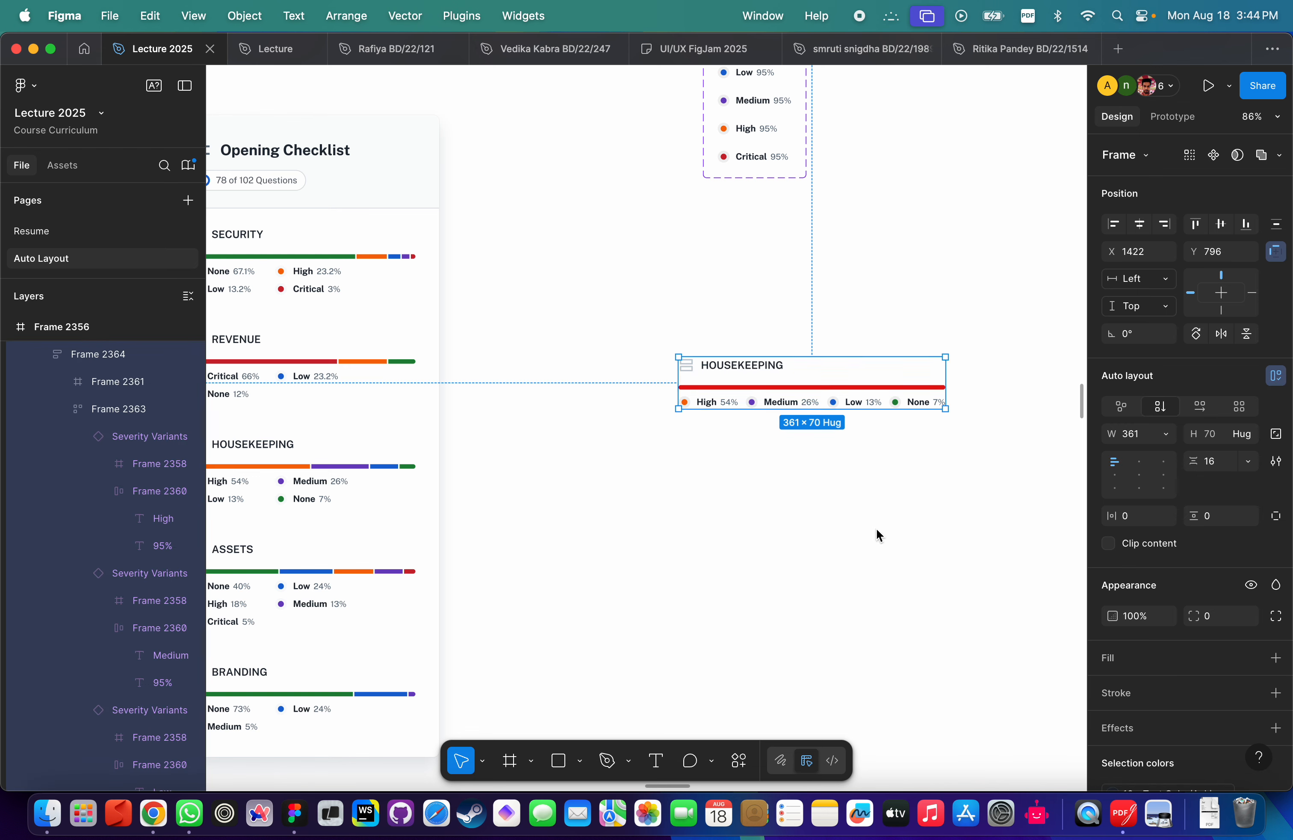
{"action": "left_click", "coordinate": [861, 536]}
Move the new HOUSEKEEPING section closer to the Opening Checklist card.
{"action": "scroll", "coordinate": [861, 535], "scroll_direction": "left", "scroll_amount": 5}
{"action": "scroll", "coordinate": [726, 475], "scroll_direction": "down", "scroll_amount": 3}
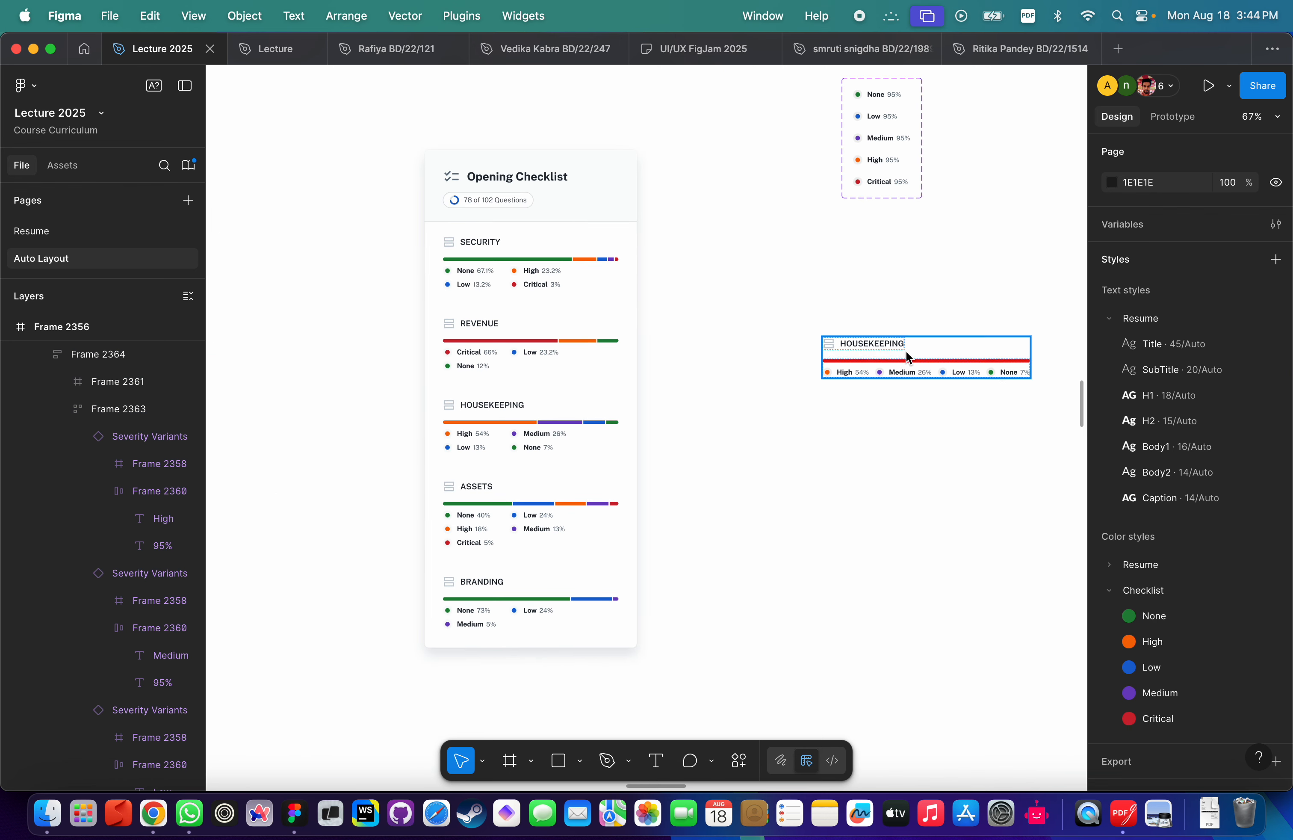
{"action": "scroll", "coordinate": [916, 345], "scroll_direction": "up", "scroll_amount": 2}
{"action": "scroll", "coordinate": [916, 345], "scroll_direction": "right", "scroll_amount": 4}
{"action": "left_click_drag", "start_coordinate": [805, 324], "coordinate": [643, 332]}
{"action": "left_click", "coordinate": [671, 407]}
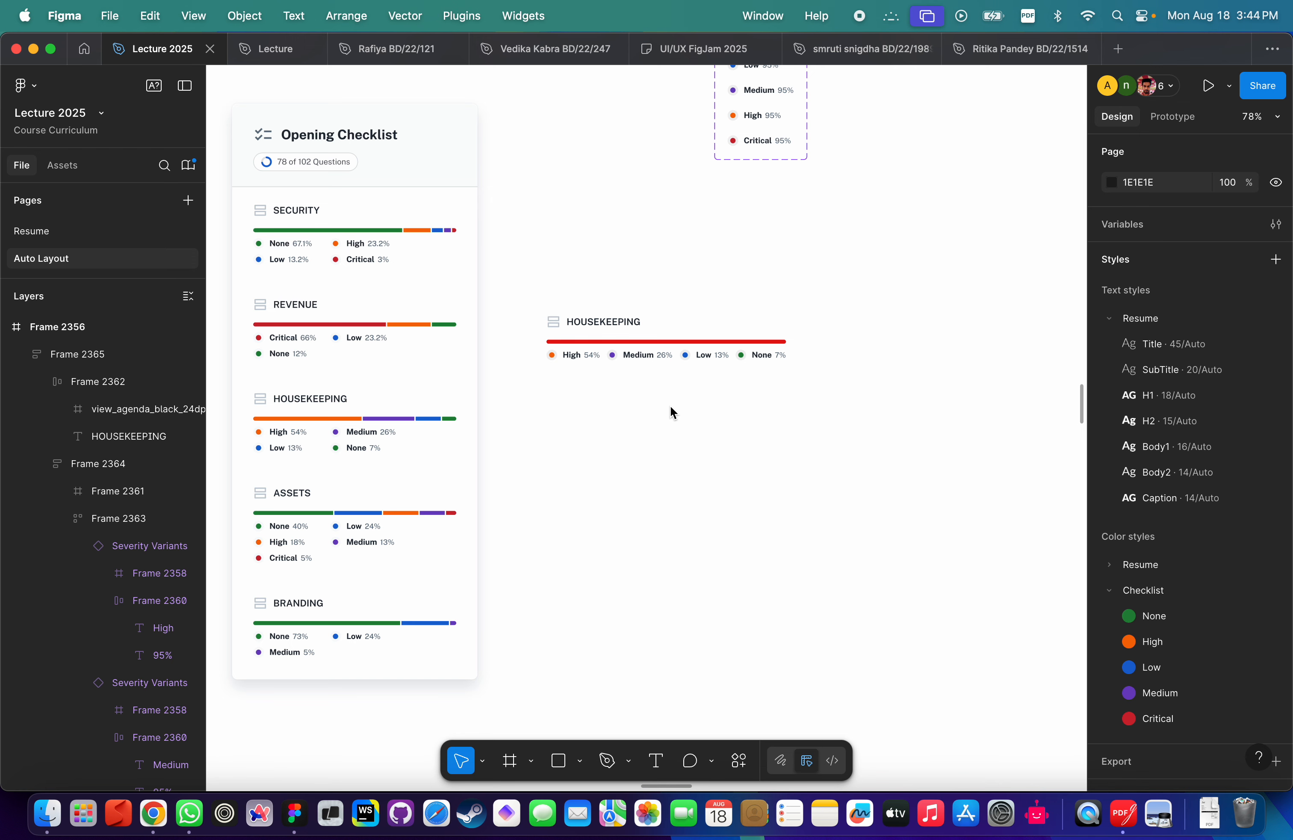
Examine the new HOUSEKEEPING section's heading, bar and legend next to the Opening Checklist card.
{"action": "scroll", "coordinate": [790, 331], "scroll_direction": "down", "scroll_amount": 5}
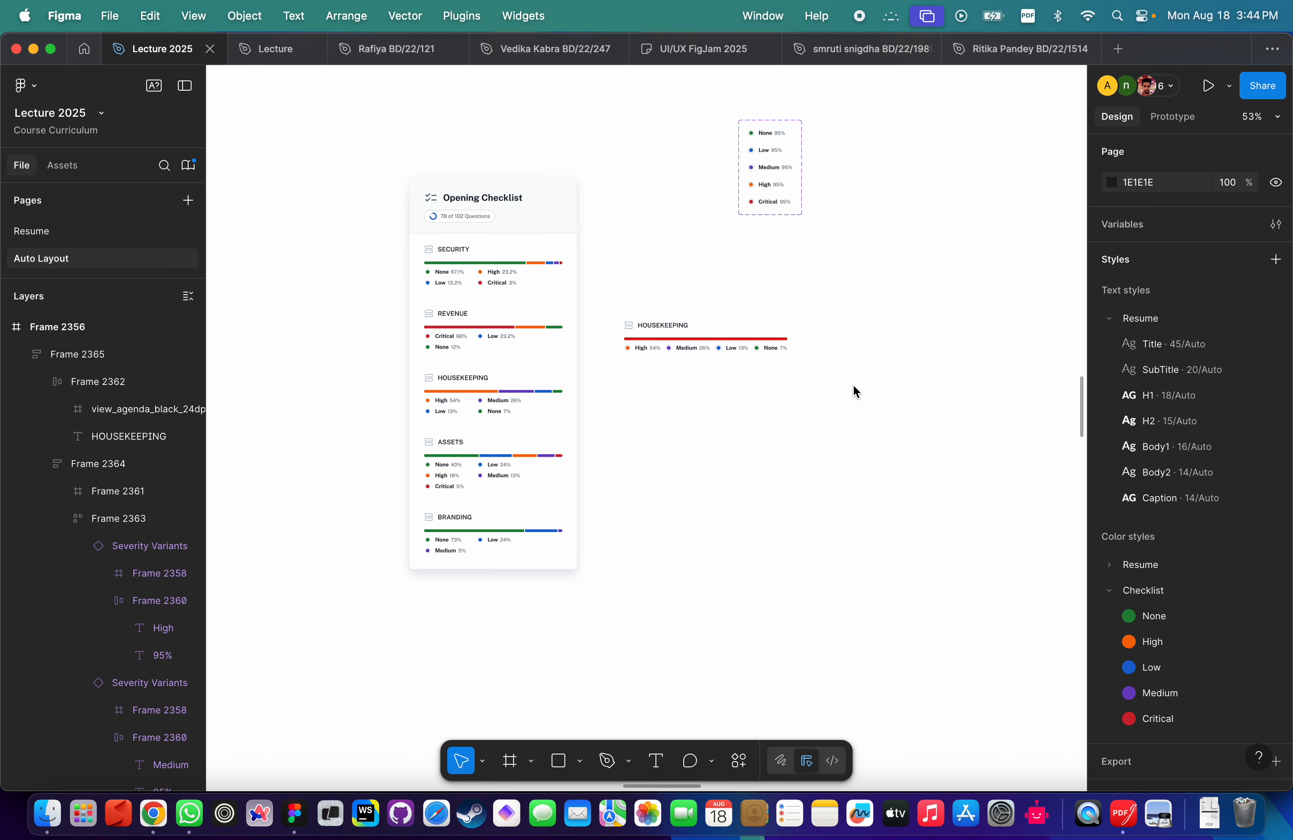
{"action": "scroll", "coordinate": [672, 359], "scroll_direction": "up", "scroll_amount": 3}
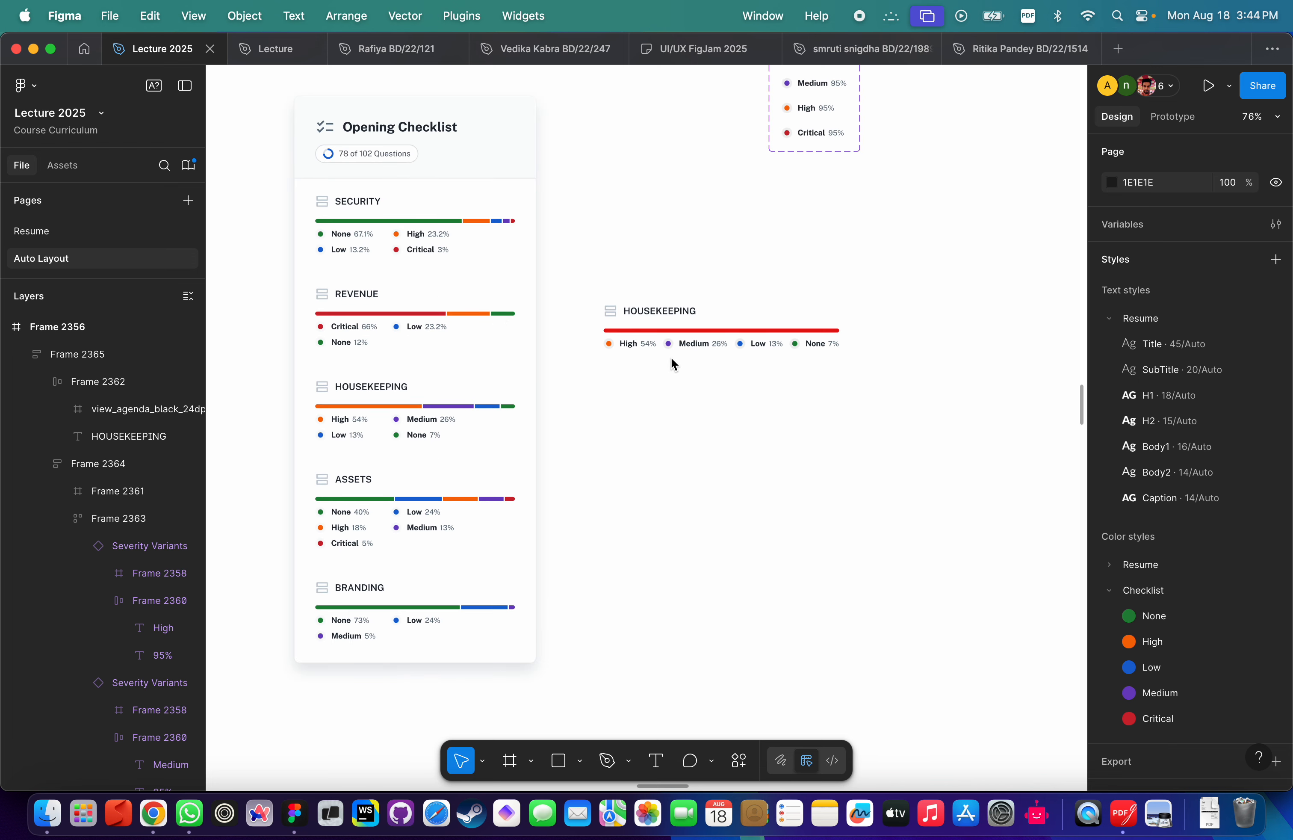
{"action": "scroll", "coordinate": [711, 355], "scroll_direction": "up", "scroll_amount": 3}
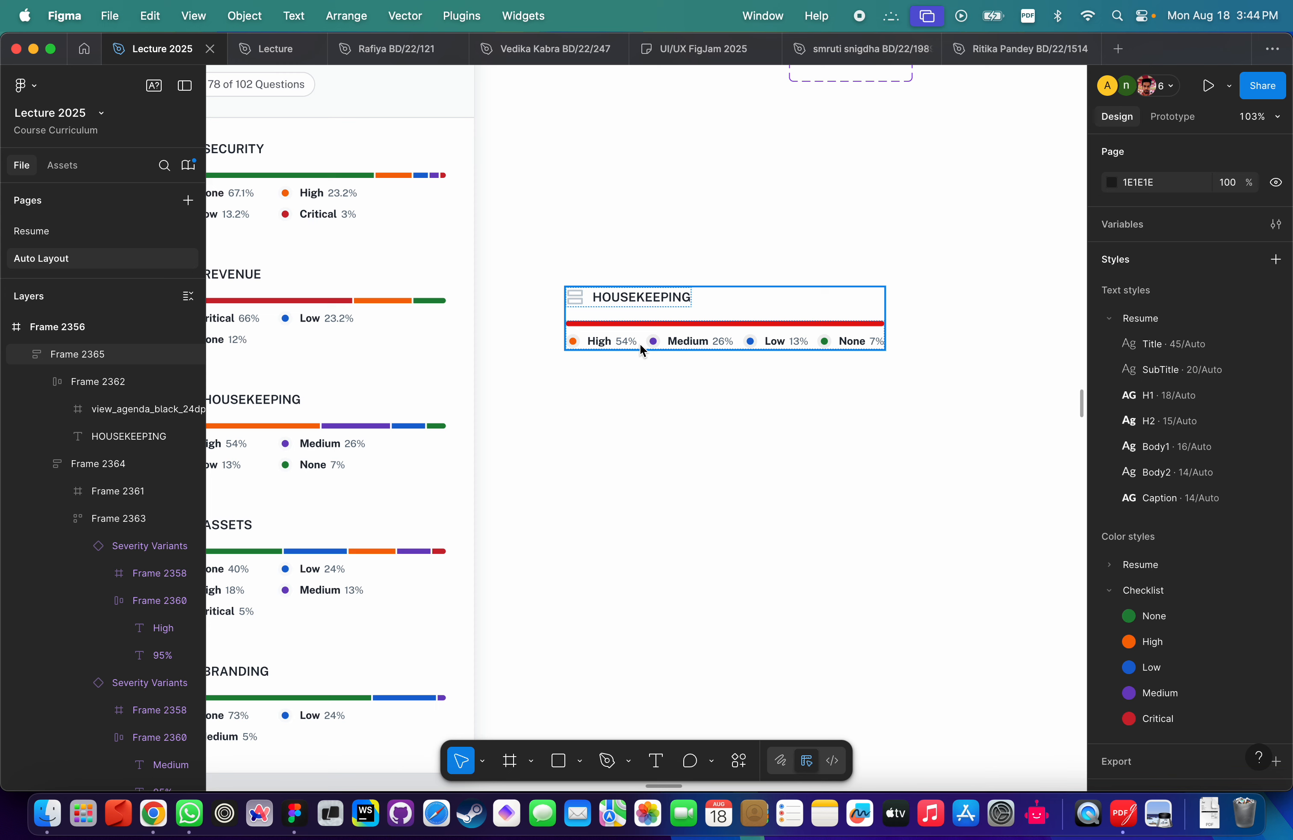
{"action": "scroll", "coordinate": [641, 347], "scroll_direction": "down", "scroll_amount": 3}
{"action": "scroll", "coordinate": [640, 347], "scroll_direction": "up", "scroll_amount": 6}
{"action": "scroll", "coordinate": [610, 336], "scroll_direction": "down", "scroll_amount": 5}
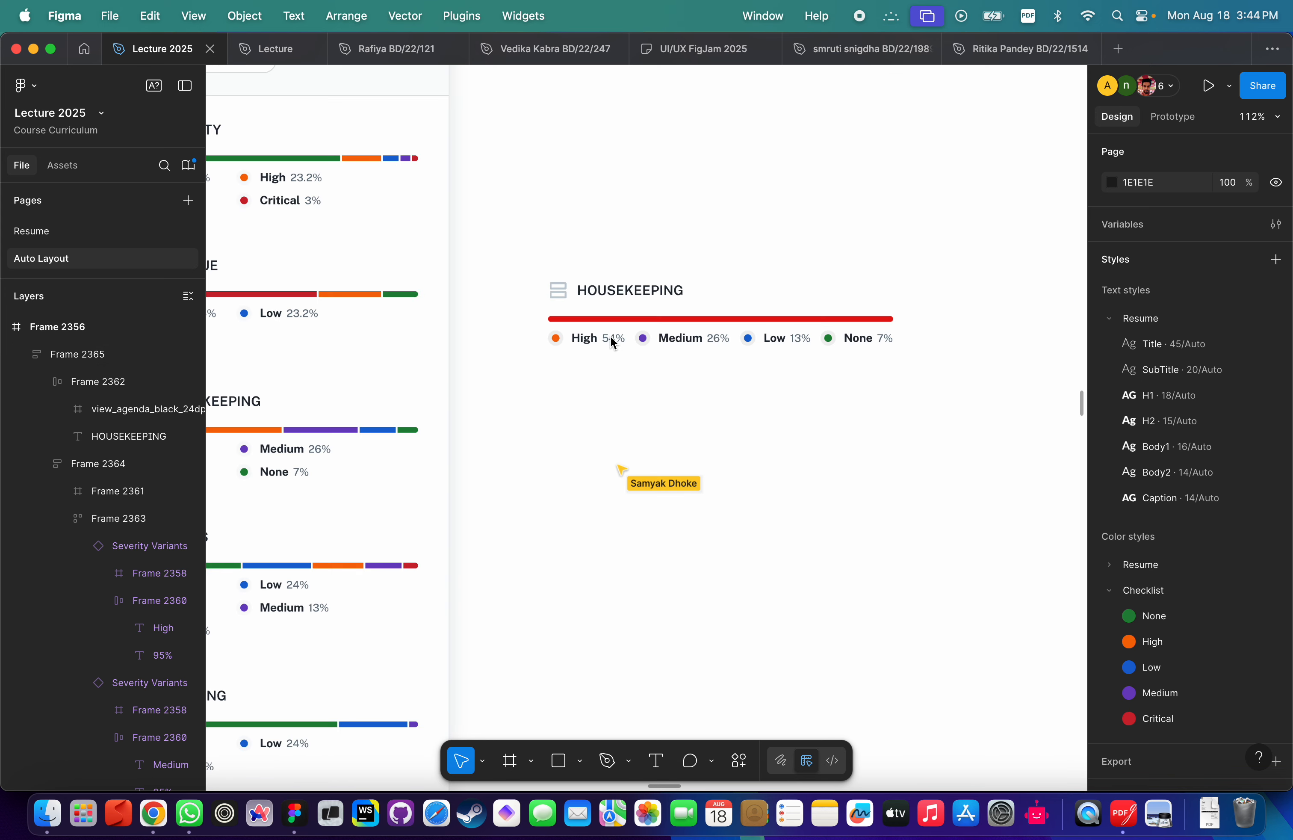
{"action": "scroll", "coordinate": [611, 334], "scroll_direction": "down", "scroll_amount": 3}
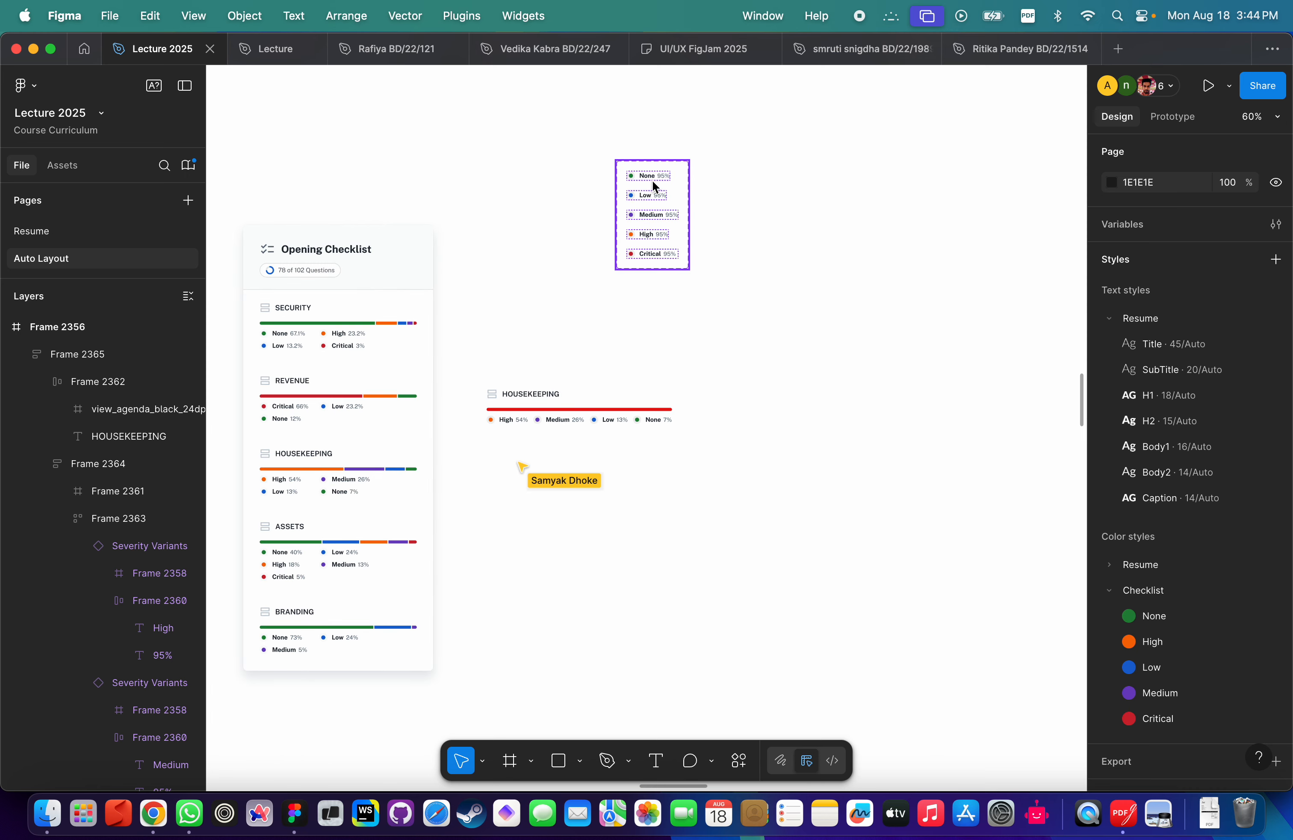
Place an instance of the Medium severity variant on the canvas beside the Severity Variants component set.
{"action": "left_click", "coordinate": [650, 205]}
{"action": "left_click", "coordinate": [658, 219]}
{"action": "left_click", "coordinate": [717, 236]}
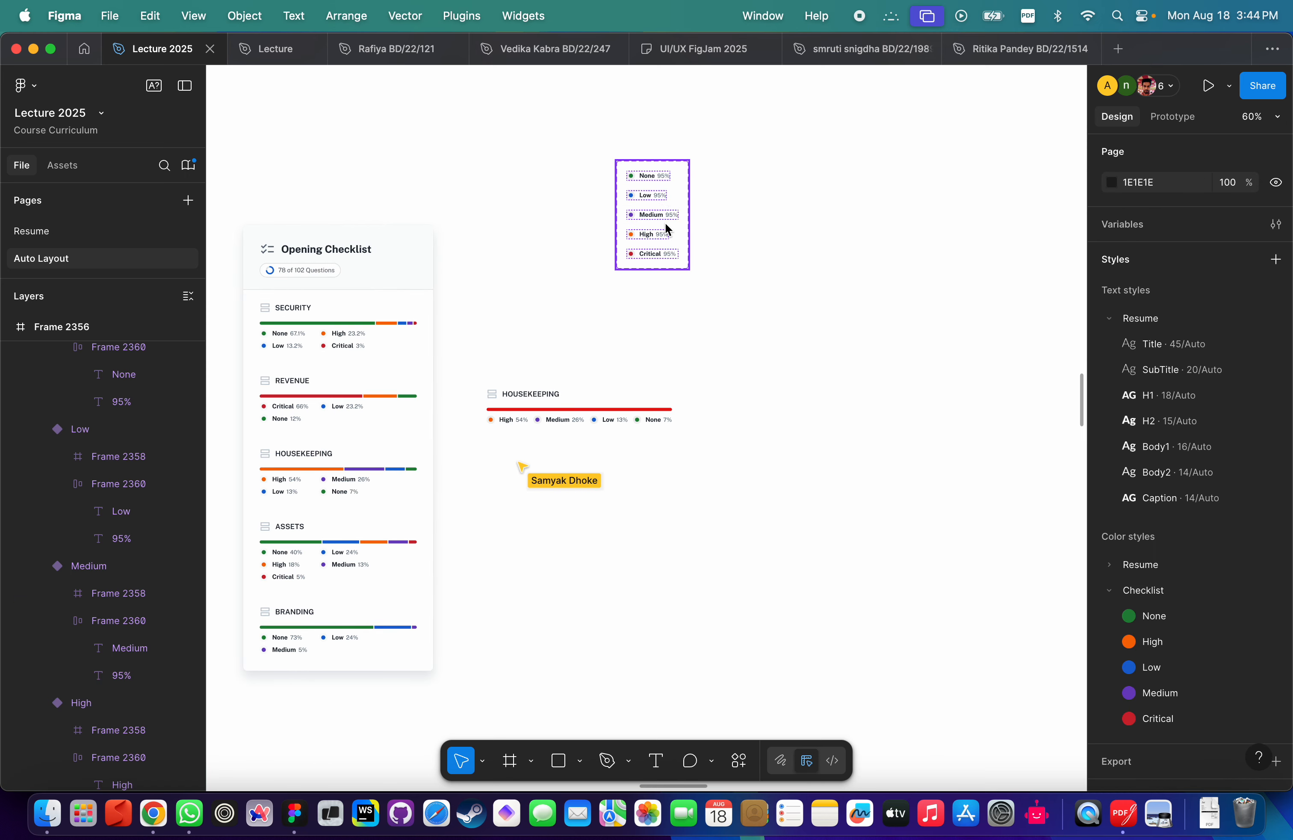
{"action": "left_click", "coordinate": [664, 222]}
{"action": "left_click_drag", "start_coordinate": [646, 216], "coordinate": [853, 245]}
Examine the None, Low, Medium, High and Critical variants in the Severity Variants component set.
{"action": "scroll", "coordinate": [854, 240], "scroll_direction": "up", "scroll_amount": 5}
{"action": "scroll", "coordinate": [654, 290], "scroll_direction": "up", "scroll_amount": 3}
{"action": "scroll", "coordinate": [655, 290], "scroll_direction": "up", "scroll_amount": 3}
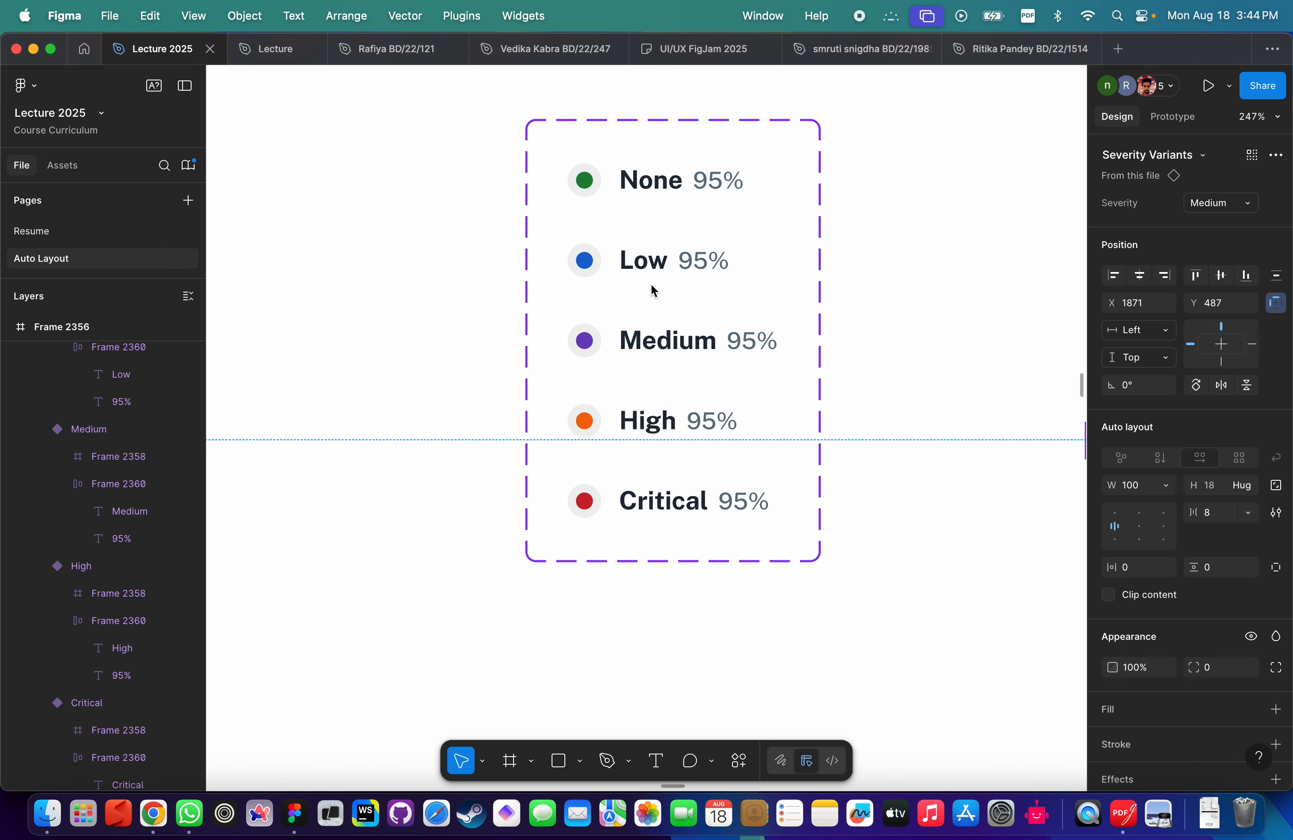
{"action": "scroll", "coordinate": [697, 322], "scroll_direction": "down", "scroll_amount": 2}
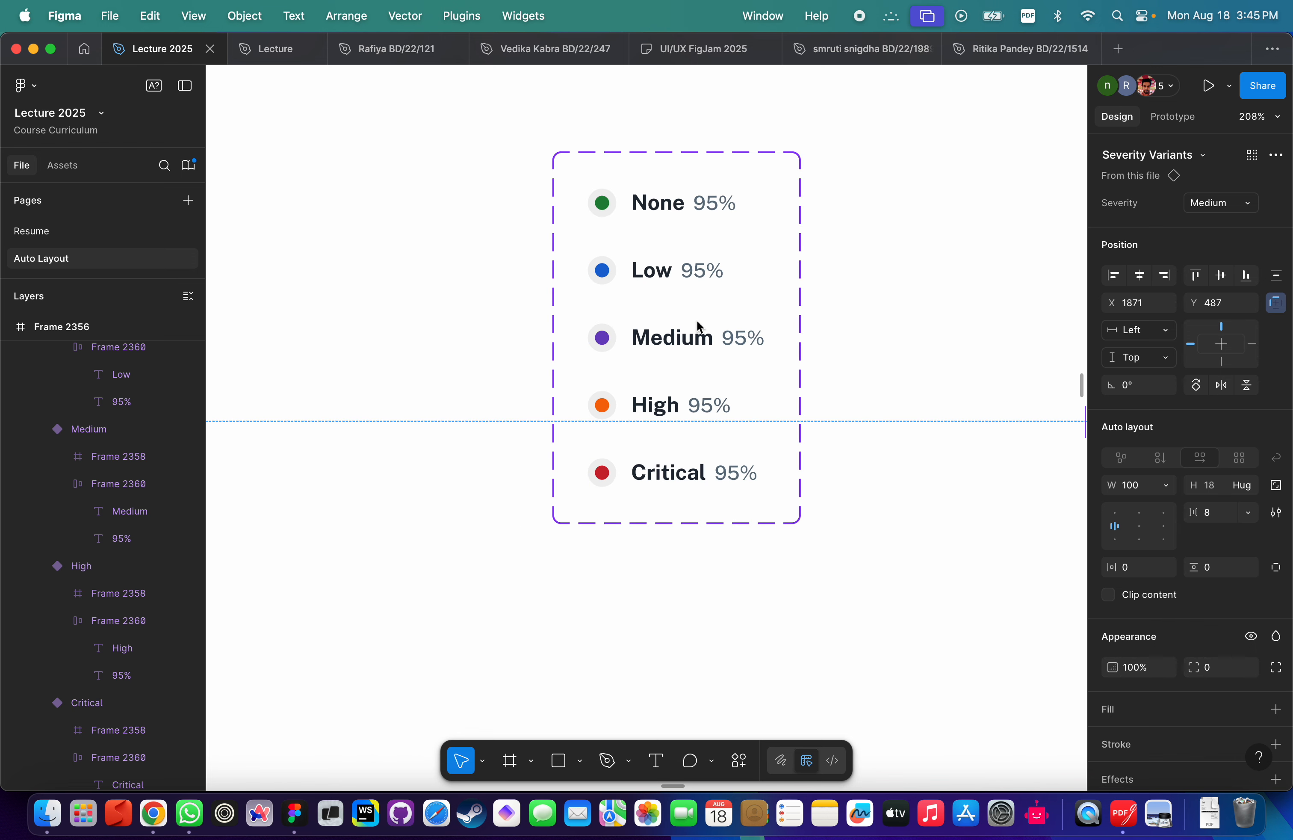
{"action": "scroll", "coordinate": [697, 324], "scroll_direction": "down", "scroll_amount": 2}
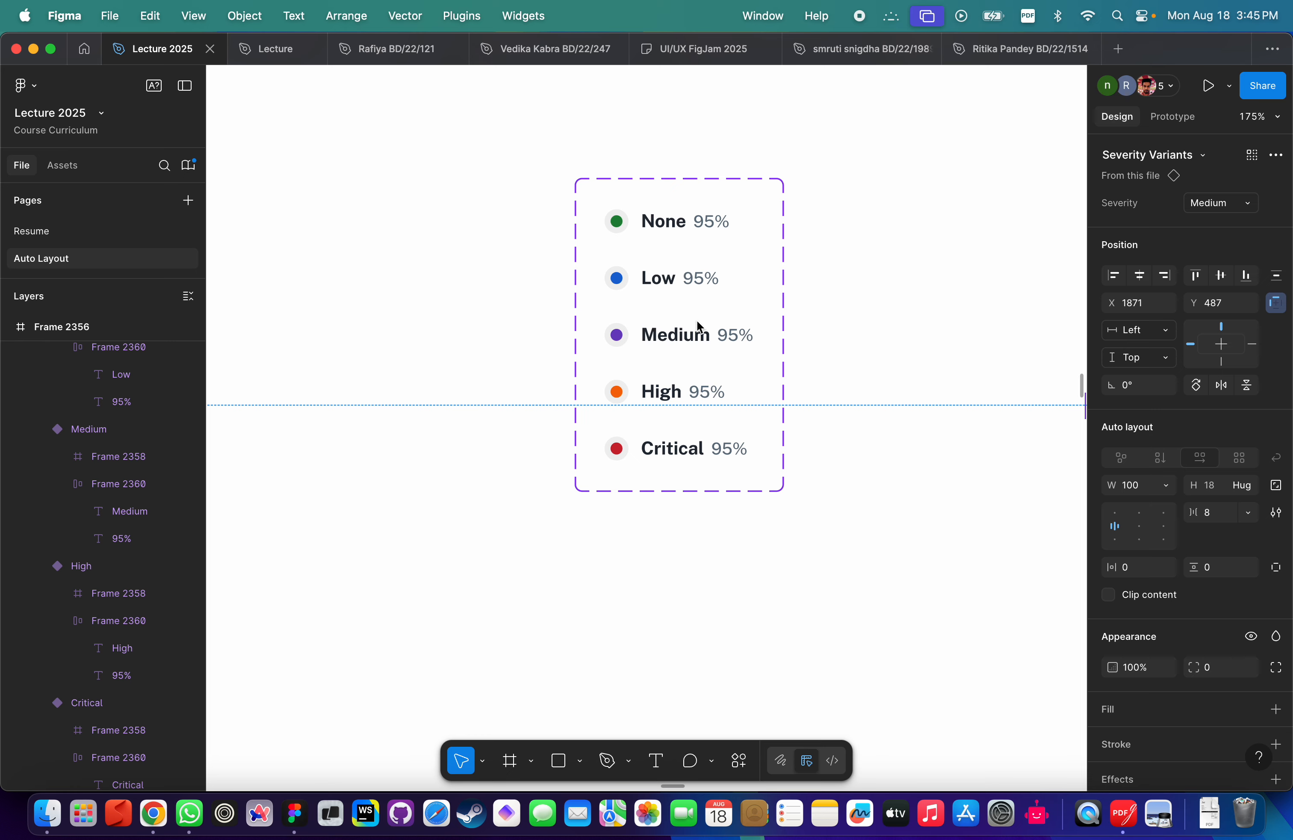
{"action": "scroll", "coordinate": [697, 321], "scroll_direction": "down", "scroll_amount": 2}
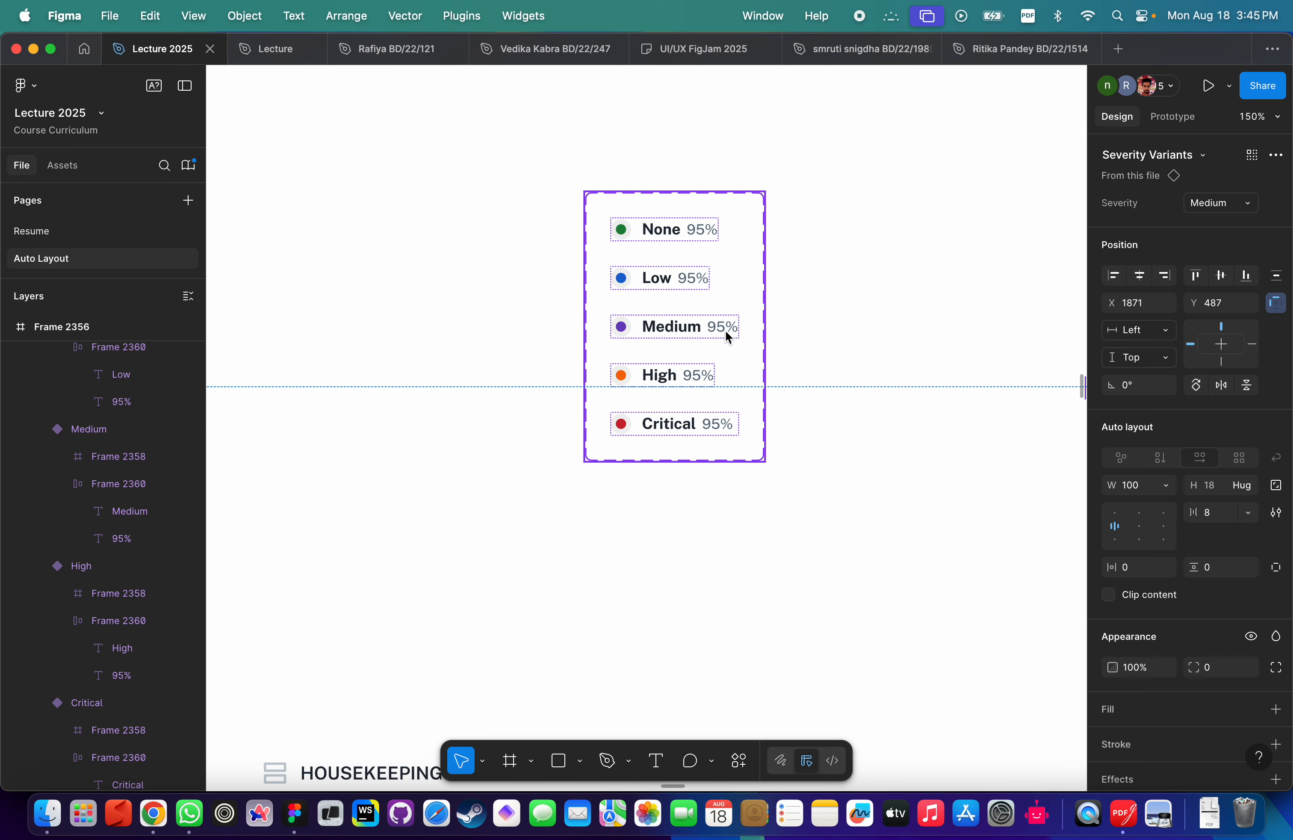
{"action": "scroll", "coordinate": [721, 329], "scroll_direction": "down", "scroll_amount": 4}
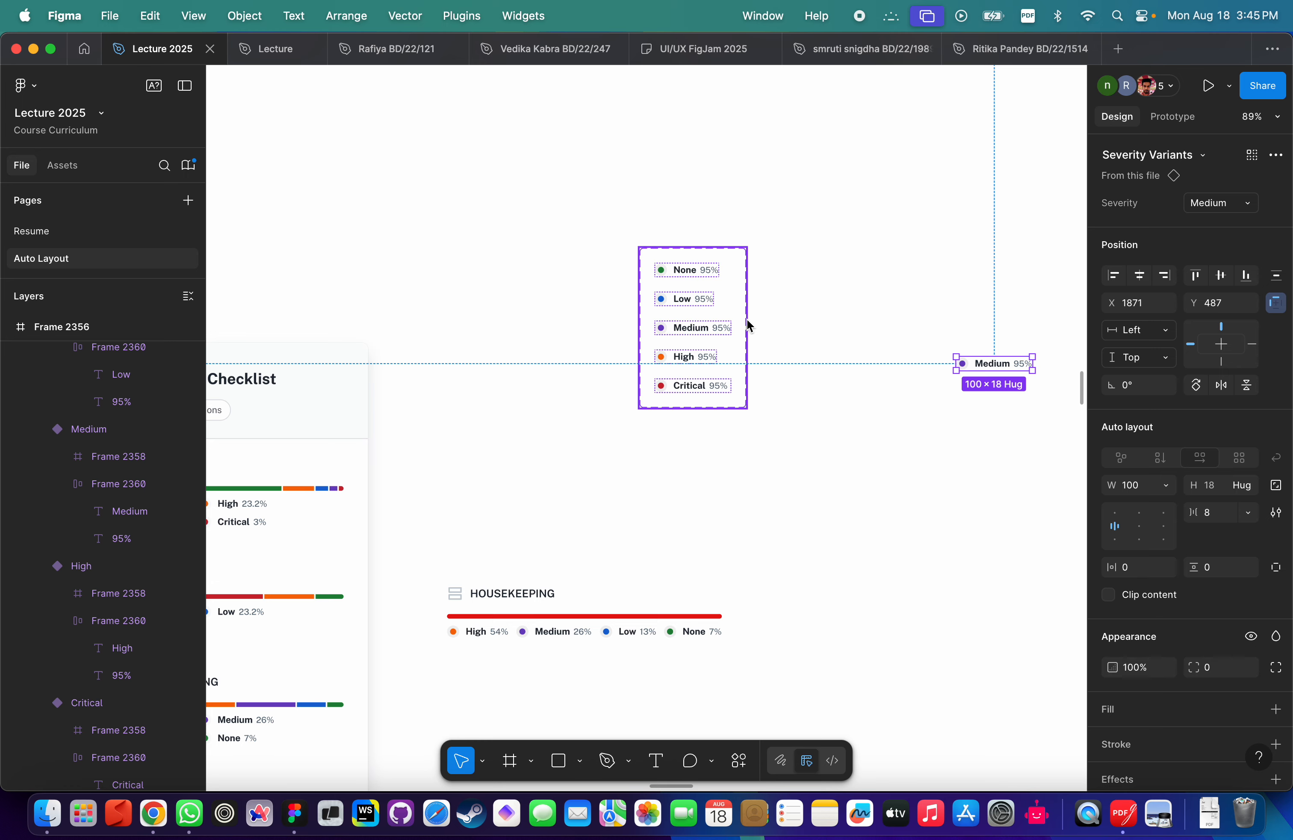
{"action": "scroll", "coordinate": [698, 335], "scroll_direction": "up", "scroll_amount": 3}
{"action": "scroll", "coordinate": [695, 329], "scroll_direction": "down", "scroll_amount": 3}
Inspect the auto layout settings of the HOUSEKEEPING legend row and of the loose Medium instance.
{"action": "scroll", "coordinate": [542, 588], "scroll_direction": "down", "scroll_amount": 5}
{"action": "scroll", "coordinate": [542, 588], "scroll_direction": "left", "scroll_amount": 3}
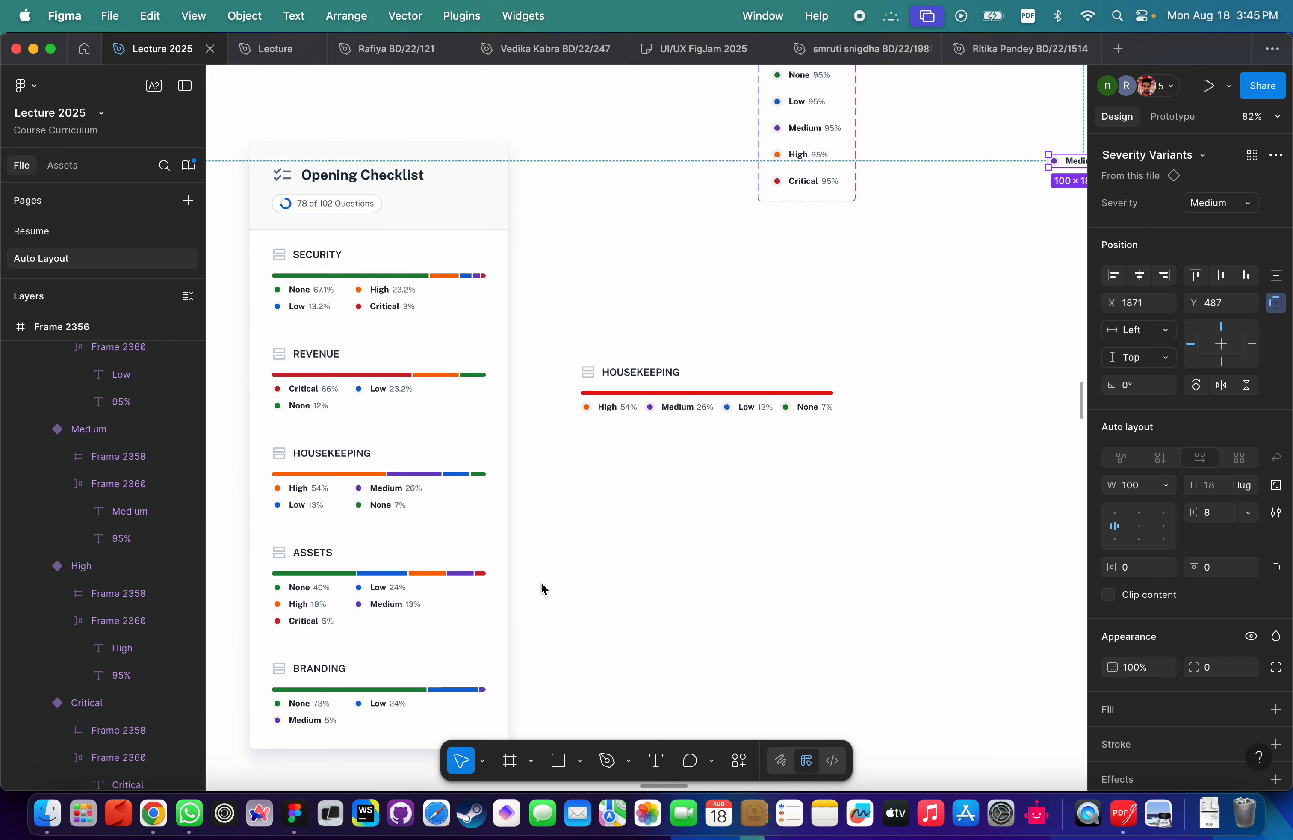
{"action": "scroll", "coordinate": [541, 588], "scroll_direction": "left", "scroll_amount": 2}
{"action": "scroll", "coordinate": [831, 375], "scroll_direction": "up", "scroll_amount": 5}
{"action": "left_click", "coordinate": [714, 431]}
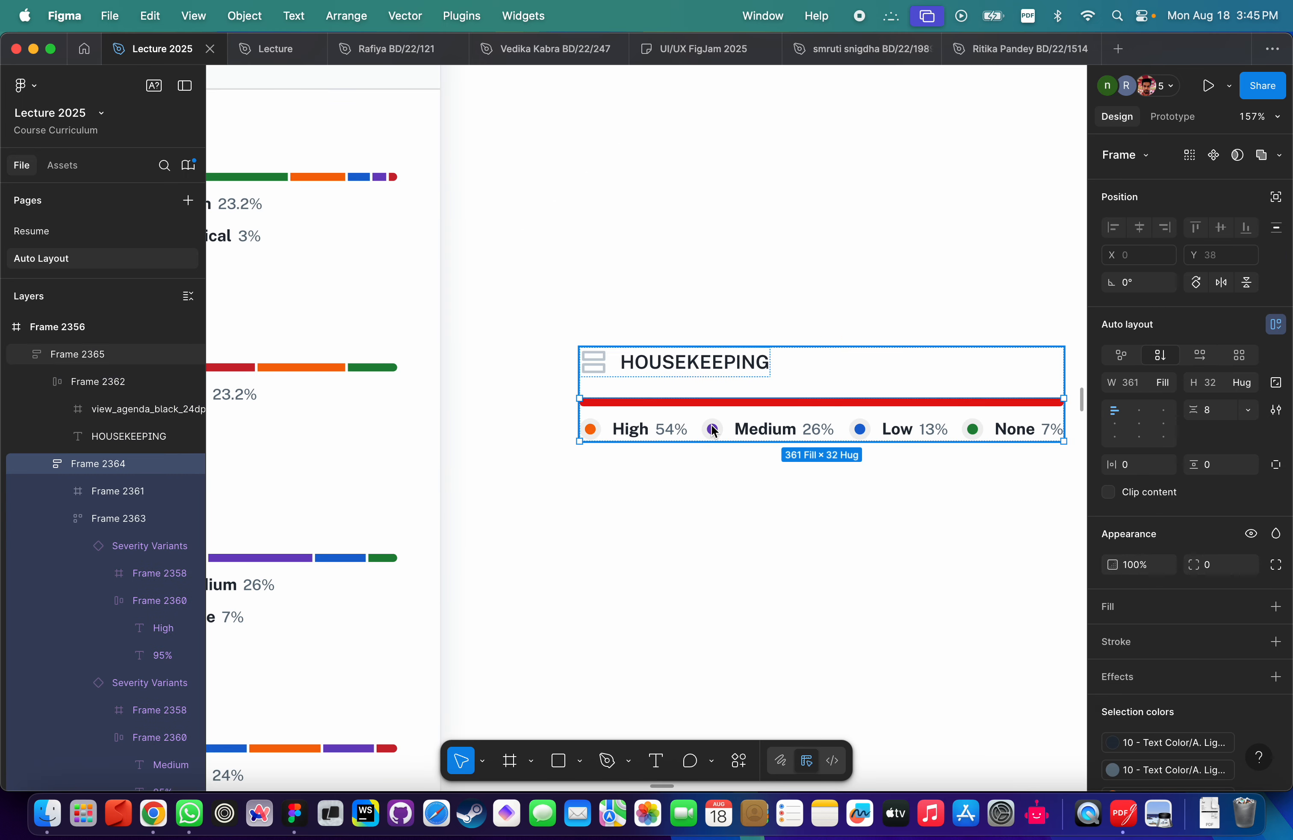
{"action": "left_click", "coordinate": [726, 432]}
{"action": "scroll", "coordinate": [720, 425], "scroll_direction": "right", "scroll_amount": 3}
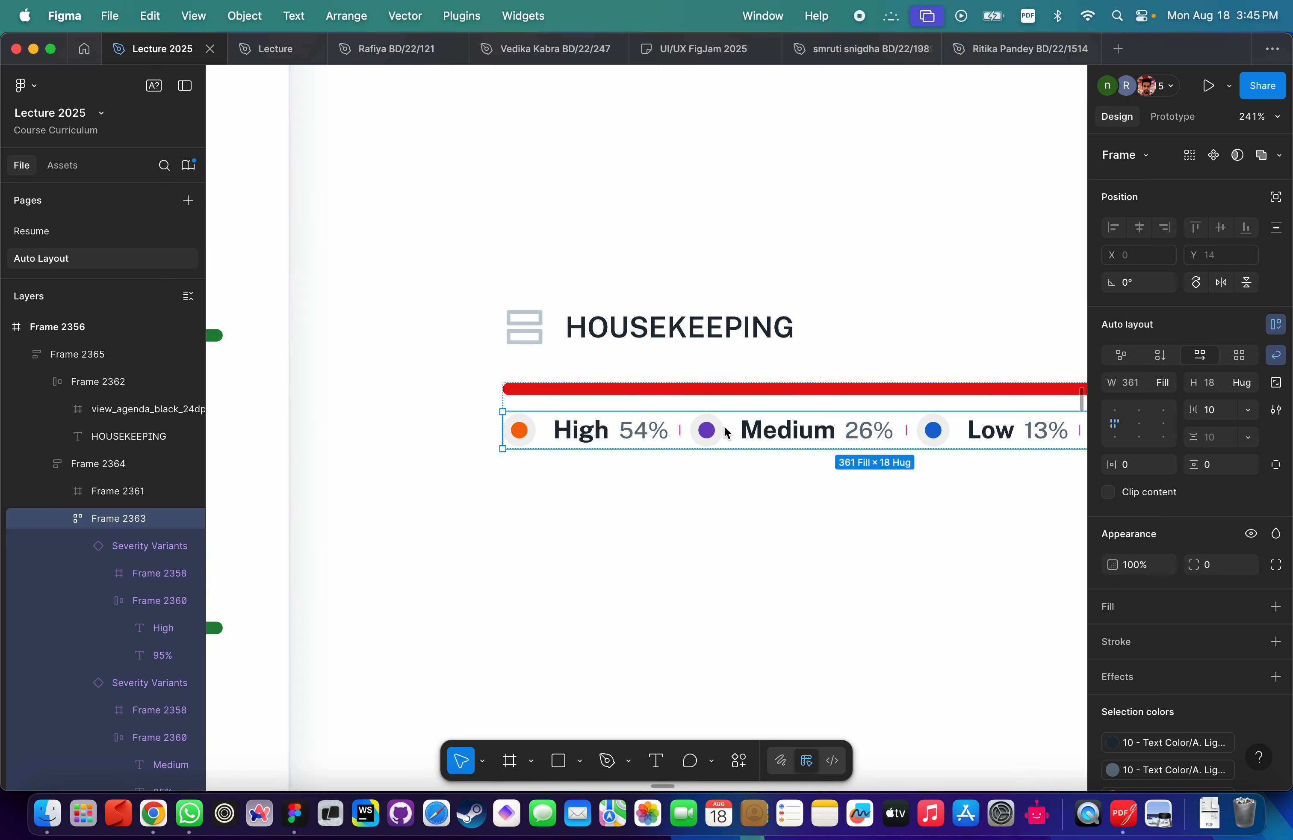
{"action": "scroll", "coordinate": [636, 384], "scroll_direction": "down", "scroll_amount": 5}
{"action": "scroll", "coordinate": [763, 284], "scroll_direction": "right", "scroll_amount": 3}
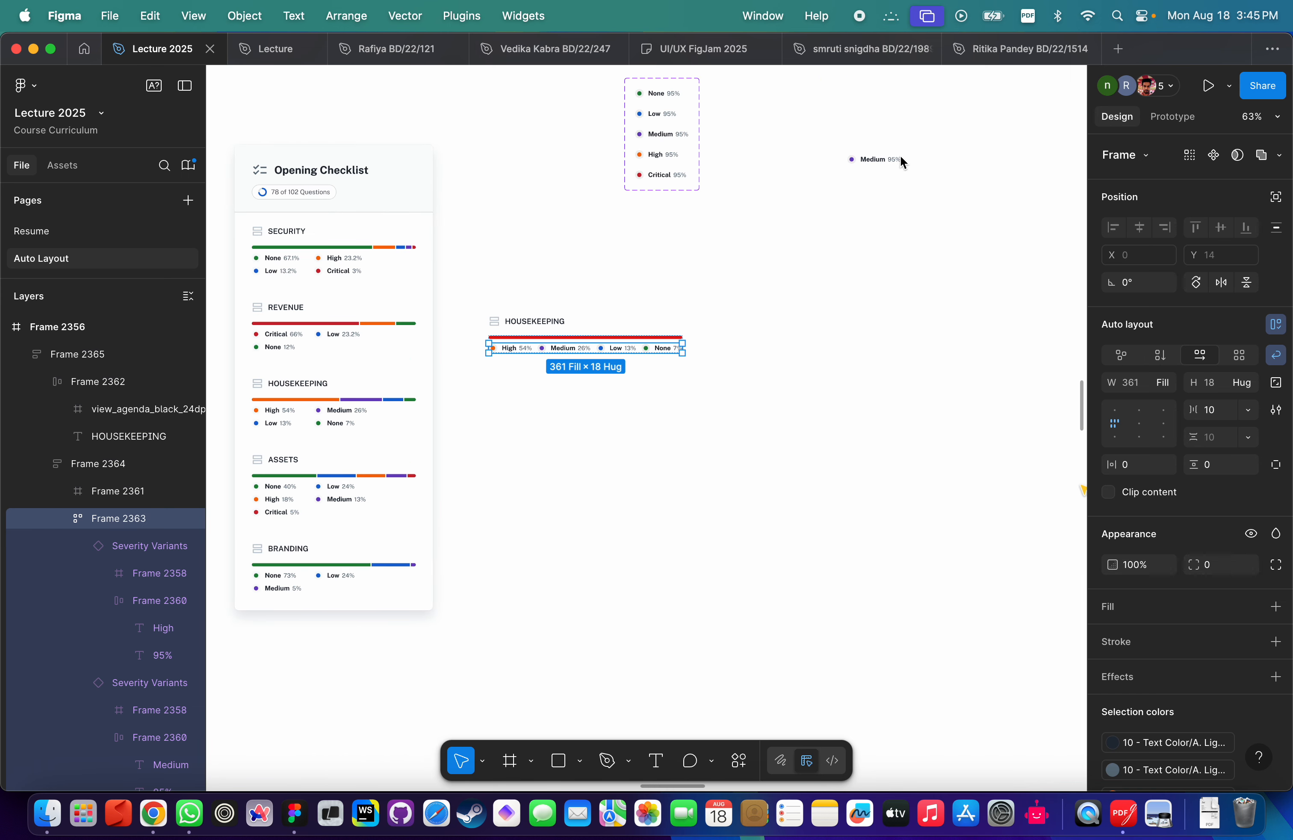
{"action": "left_click", "coordinate": [876, 161]}
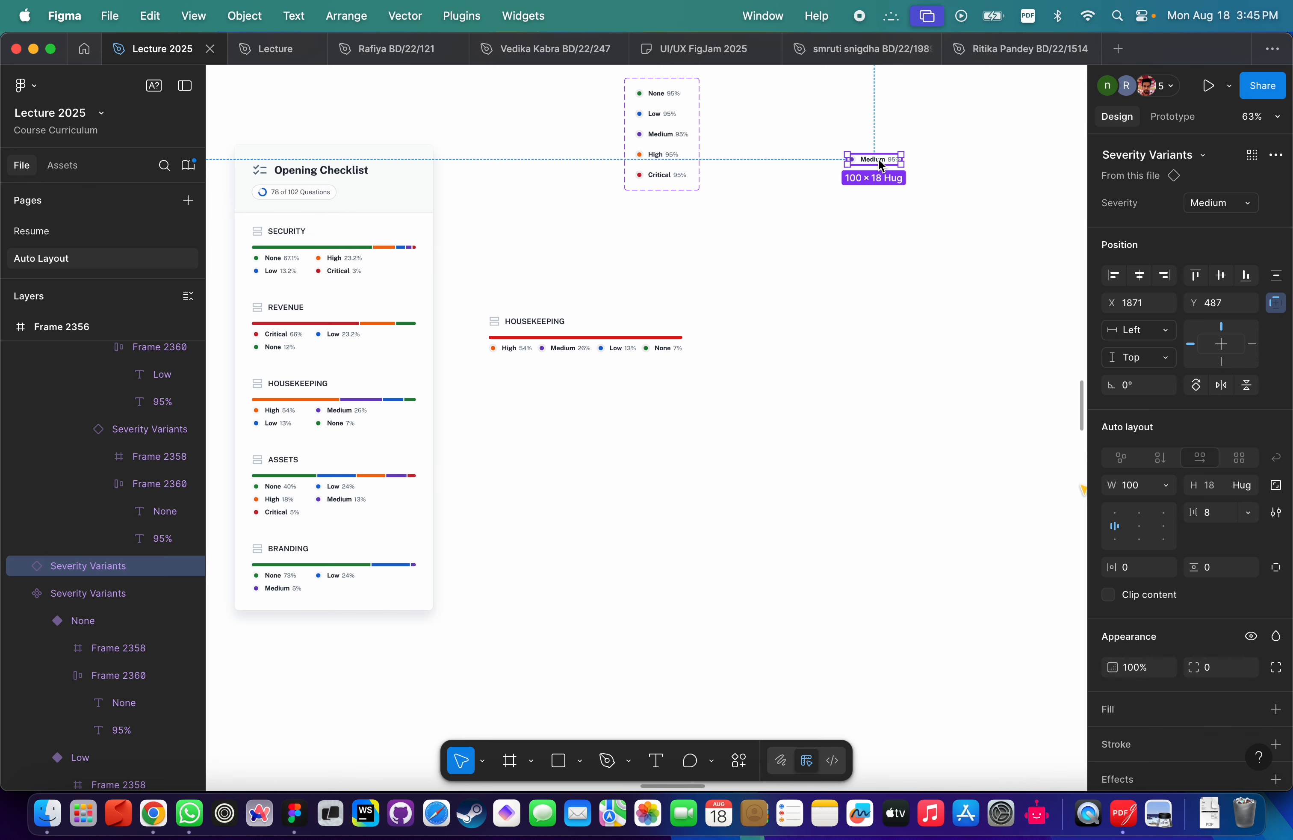
Place an instance of the Low variant below the component set and switch its severity to High.
{"action": "scroll", "coordinate": [777, 179], "scroll_direction": "up", "scroll_amount": 3}
{"action": "scroll", "coordinate": [728, 204], "scroll_direction": "up", "scroll_amount": 6}
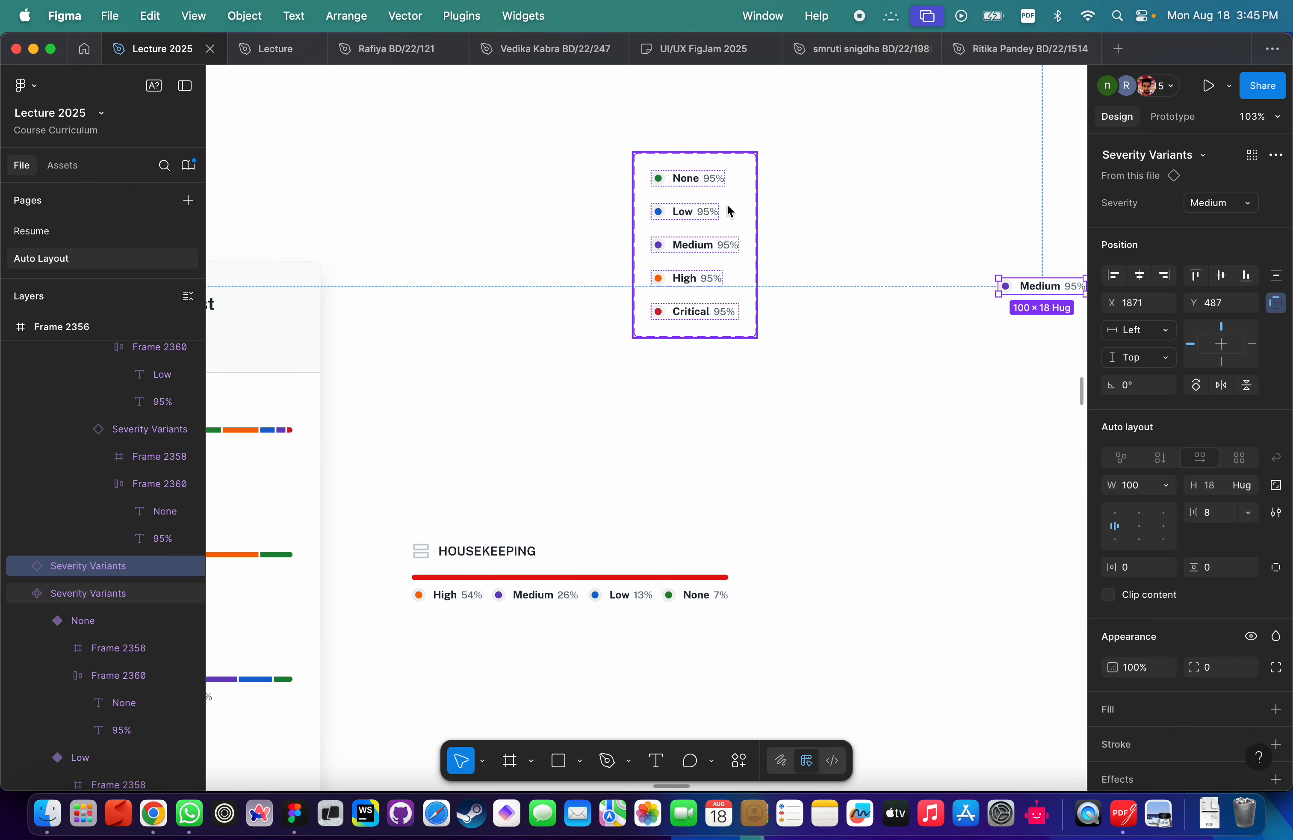
{"action": "left_click", "coordinate": [690, 218]}
{"action": "left_click", "coordinate": [690, 218]}
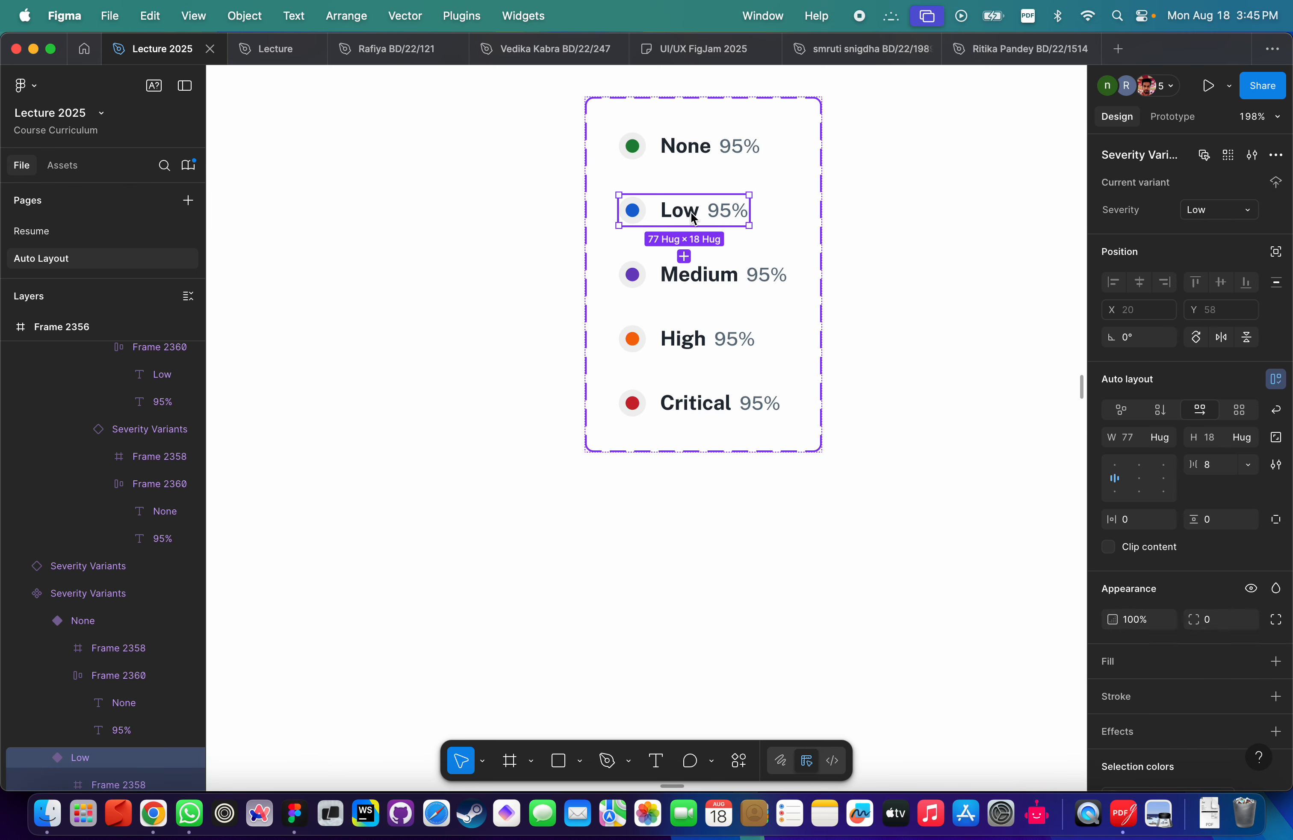
{"action": "left_click_drag", "start_coordinate": [690, 218], "coordinate": [548, 580]}
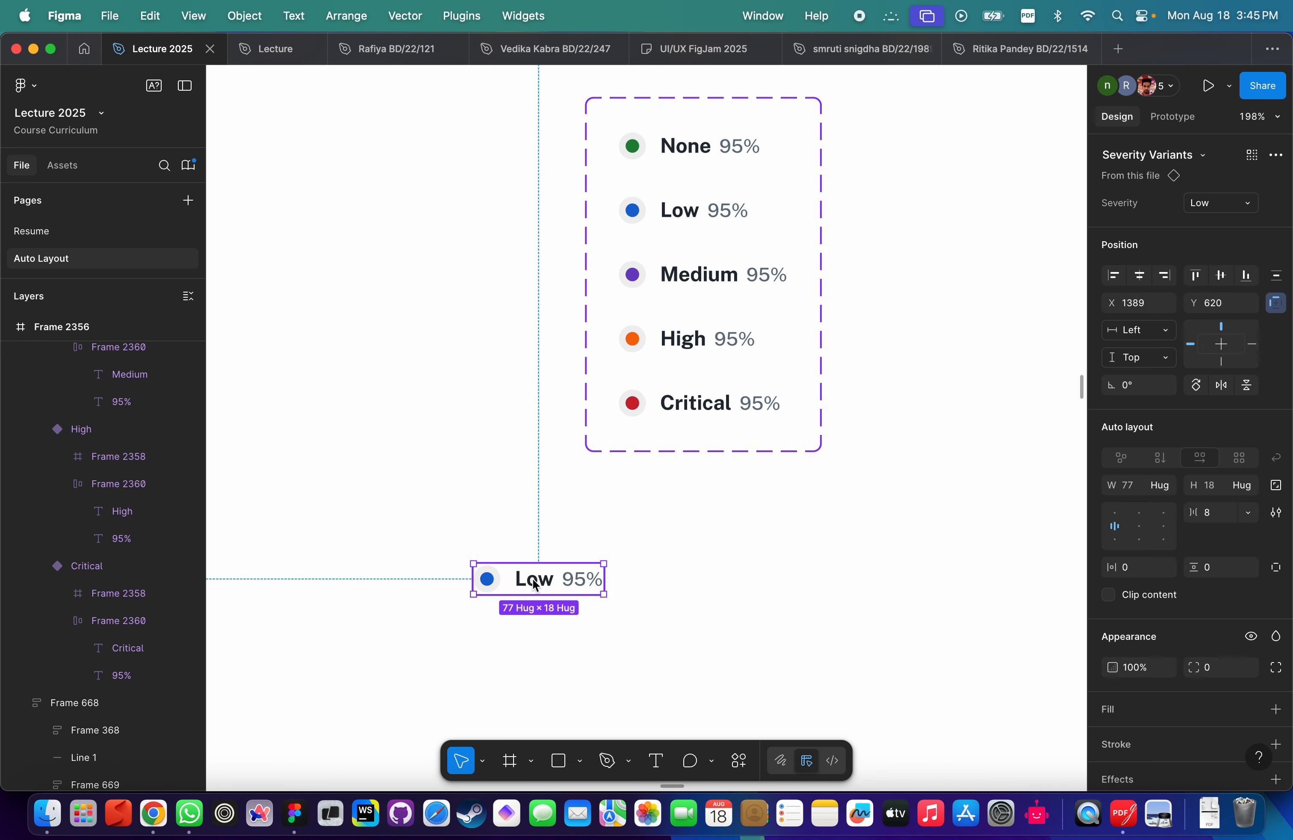
{"action": "left_click", "coordinate": [1234, 207]}
{"action": "left_click", "coordinate": [1187, 224]}
{"action": "left_click", "coordinate": [1231, 208]}
{"action": "left_click", "coordinate": [1200, 222]}
Duplicate the High instance beside itself and switch the copy's severity to Critical.
{"action": "left_click_drag", "start_coordinate": [563, 592], "coordinate": [777, 583]}
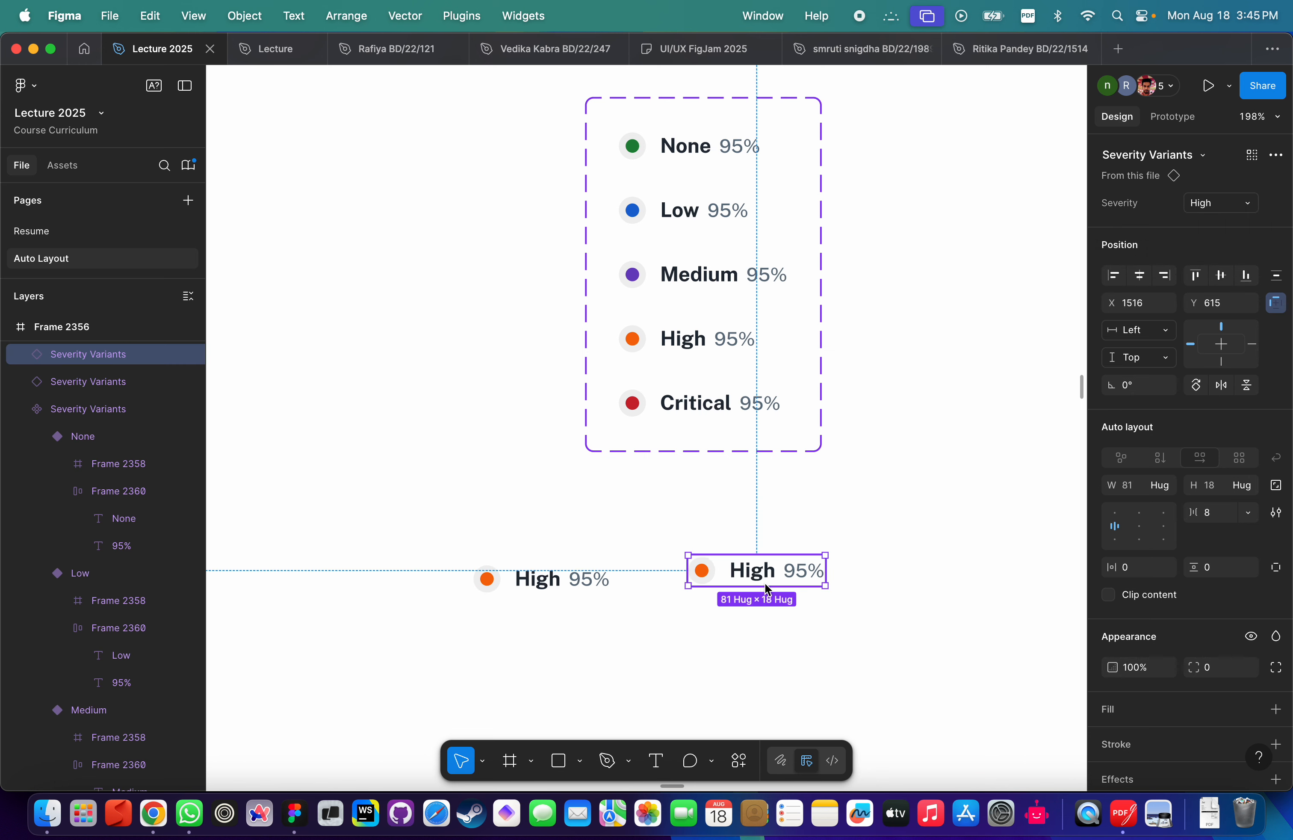
{"action": "left_click", "coordinate": [1212, 202]}
{"action": "left_click", "coordinate": [1167, 224]}
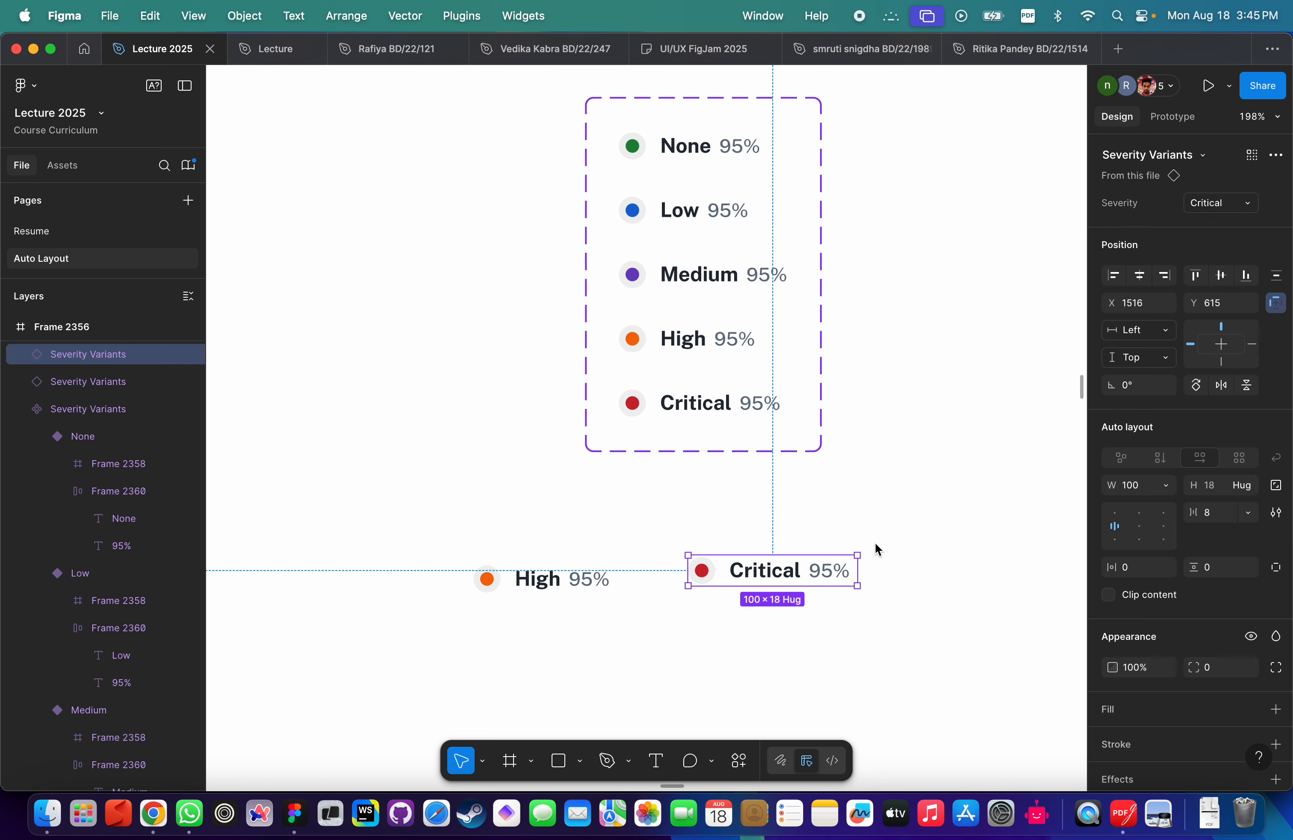
Wrap the High and Critical instances together in a horizontal auto layout frame.
{"action": "left_click", "coordinate": [931, 638]}
{"action": "left_click_drag", "start_coordinate": [932, 642], "coordinate": [375, 548]}
{"action": "key", "text": "shift+a"}
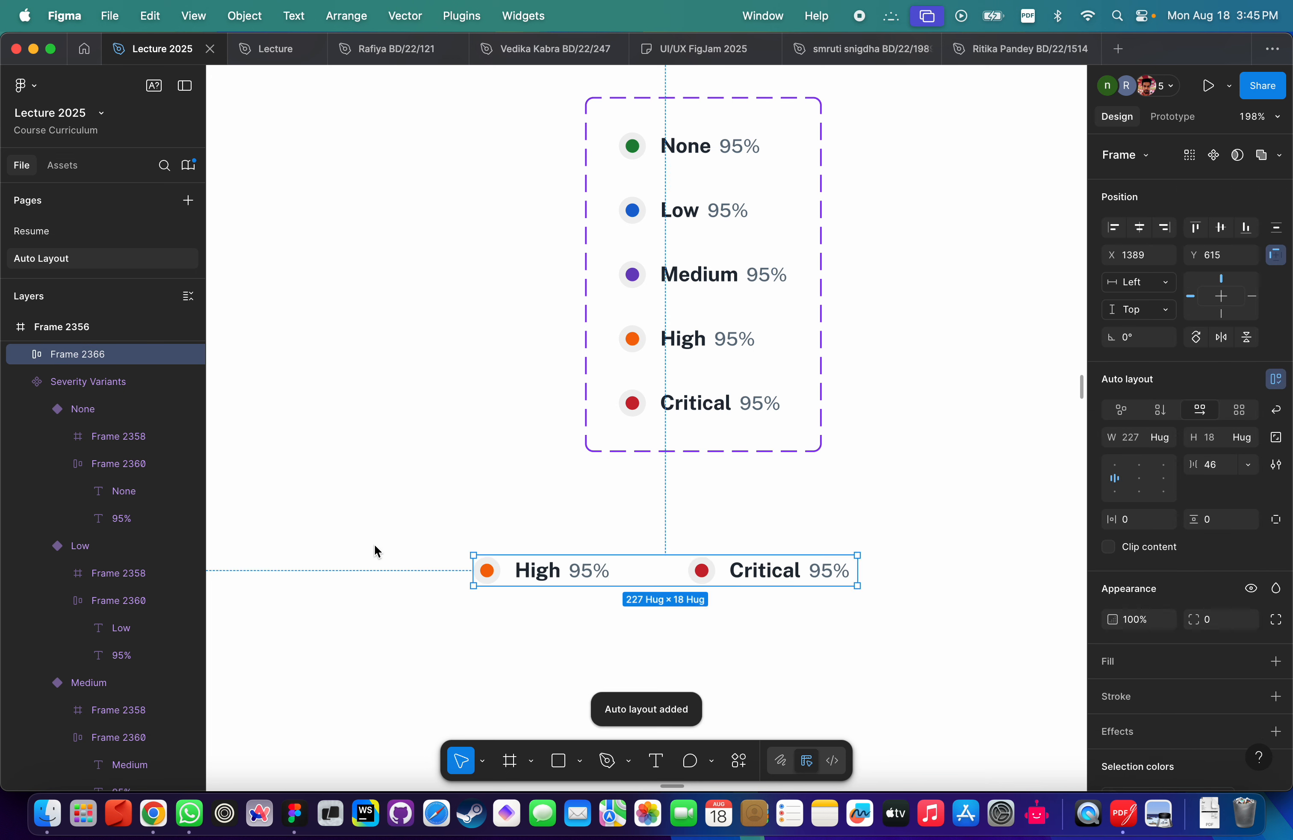
Delete the auto layout frame holding the High and Critical instances.
{"action": "scroll", "coordinate": [562, 577], "scroll_direction": "down", "scroll_amount": 5}
{"action": "left_click", "coordinate": [707, 606]}
{"action": "left_click_drag", "start_coordinate": [788, 600], "coordinate": [476, 548]}
{"action": "key", "text": "Delete"}
Compare the rebuilt HOUSEKEEPING section with the original sections of the Opening Checklist card.
{"action": "scroll", "coordinate": [545, 531], "scroll_direction": "down", "scroll_amount": 5}
{"action": "scroll", "coordinate": [544, 531], "scroll_direction": "left", "scroll_amount": 4}
{"action": "scroll", "coordinate": [545, 531], "scroll_direction": "down", "scroll_amount": 5}
{"action": "scroll", "coordinate": [613, 506], "scroll_direction": "up", "scroll_amount": 5}
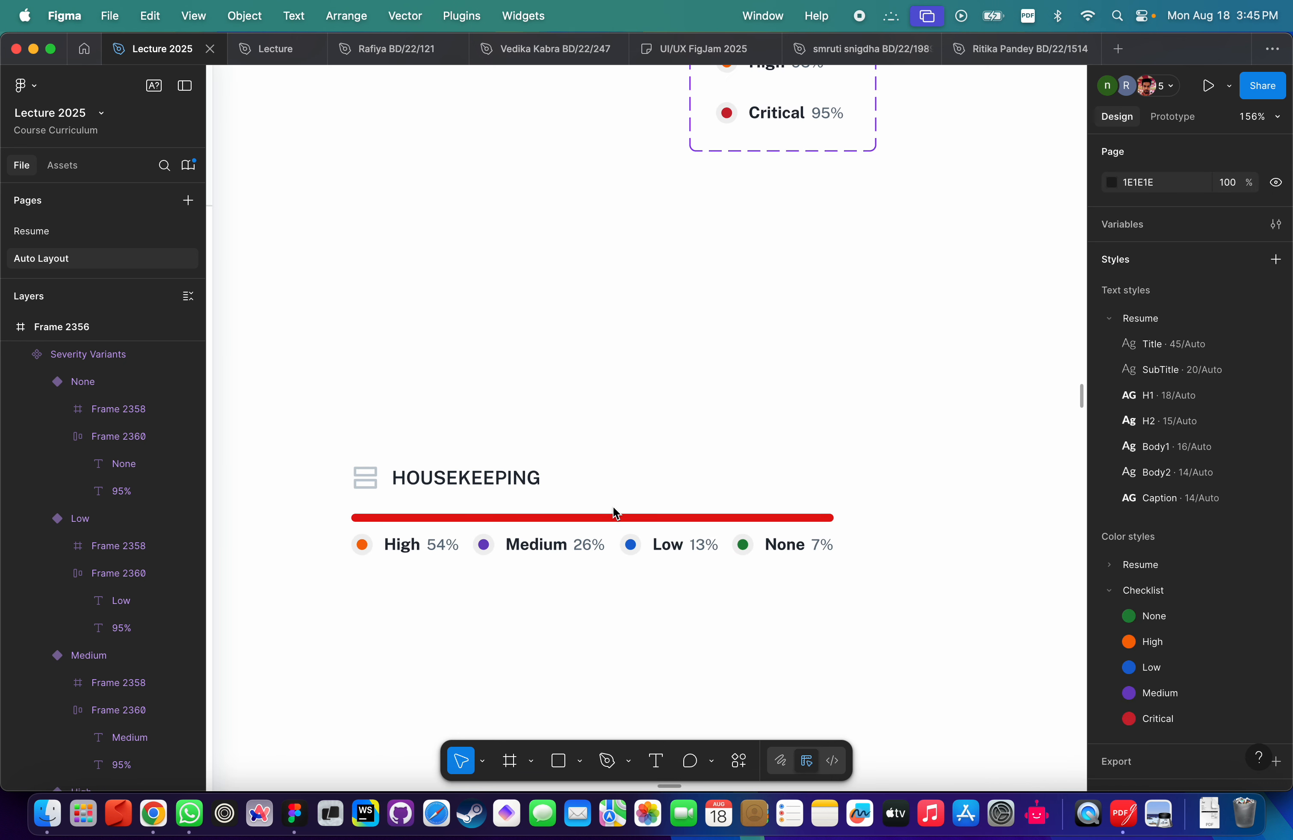
{"action": "scroll", "coordinate": [613, 512], "scroll_direction": "down", "scroll_amount": 3}
{"action": "scroll", "coordinate": [613, 512], "scroll_direction": "left", "scroll_amount": 3}
{"action": "scroll", "coordinate": [707, 439], "scroll_direction": "down", "scroll_amount": 6}
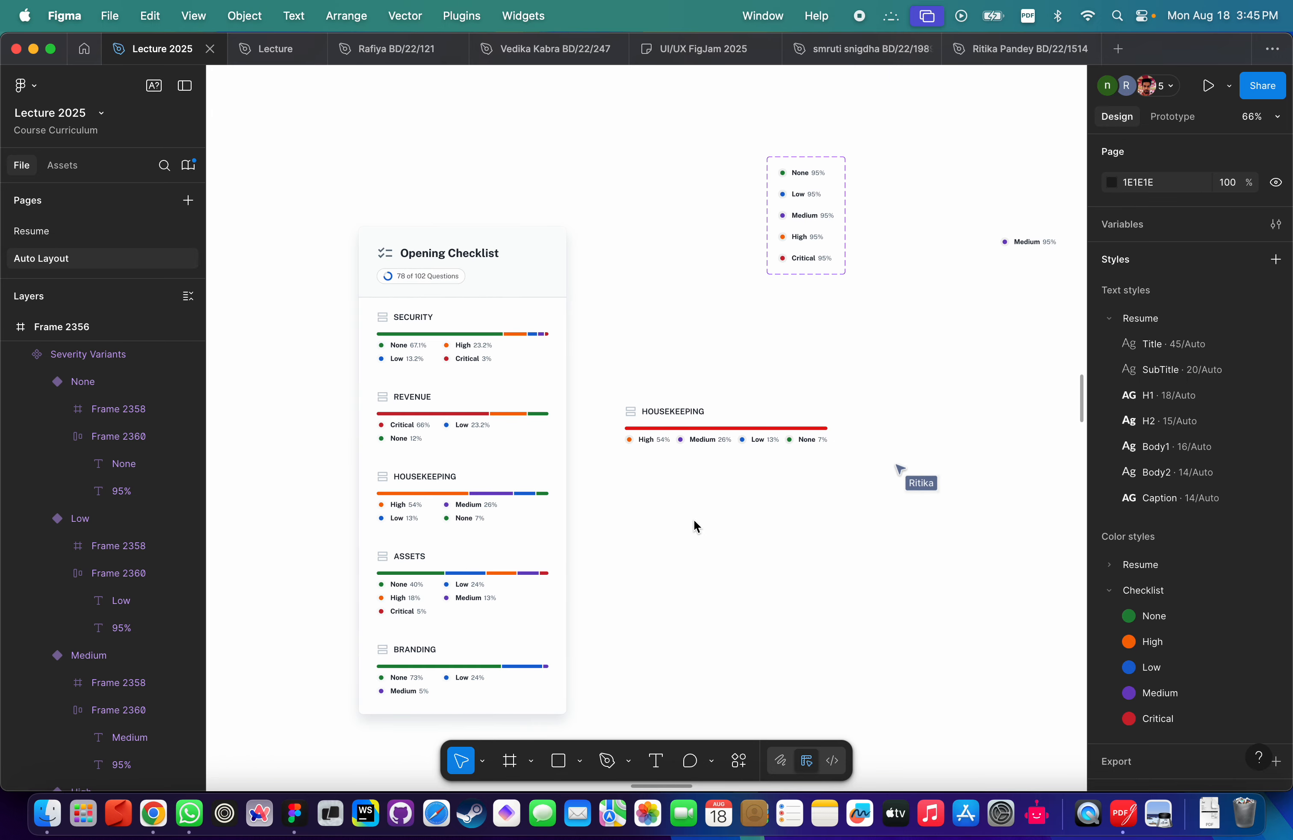
{"action": "scroll", "coordinate": [694, 519], "scroll_direction": "up", "scroll_amount": 3}
{"action": "scroll", "coordinate": [694, 519], "scroll_direction": "down", "scroll_amount": 3}
{"action": "scroll", "coordinate": [694, 519], "scroll_direction": "down", "scroll_amount": 1}
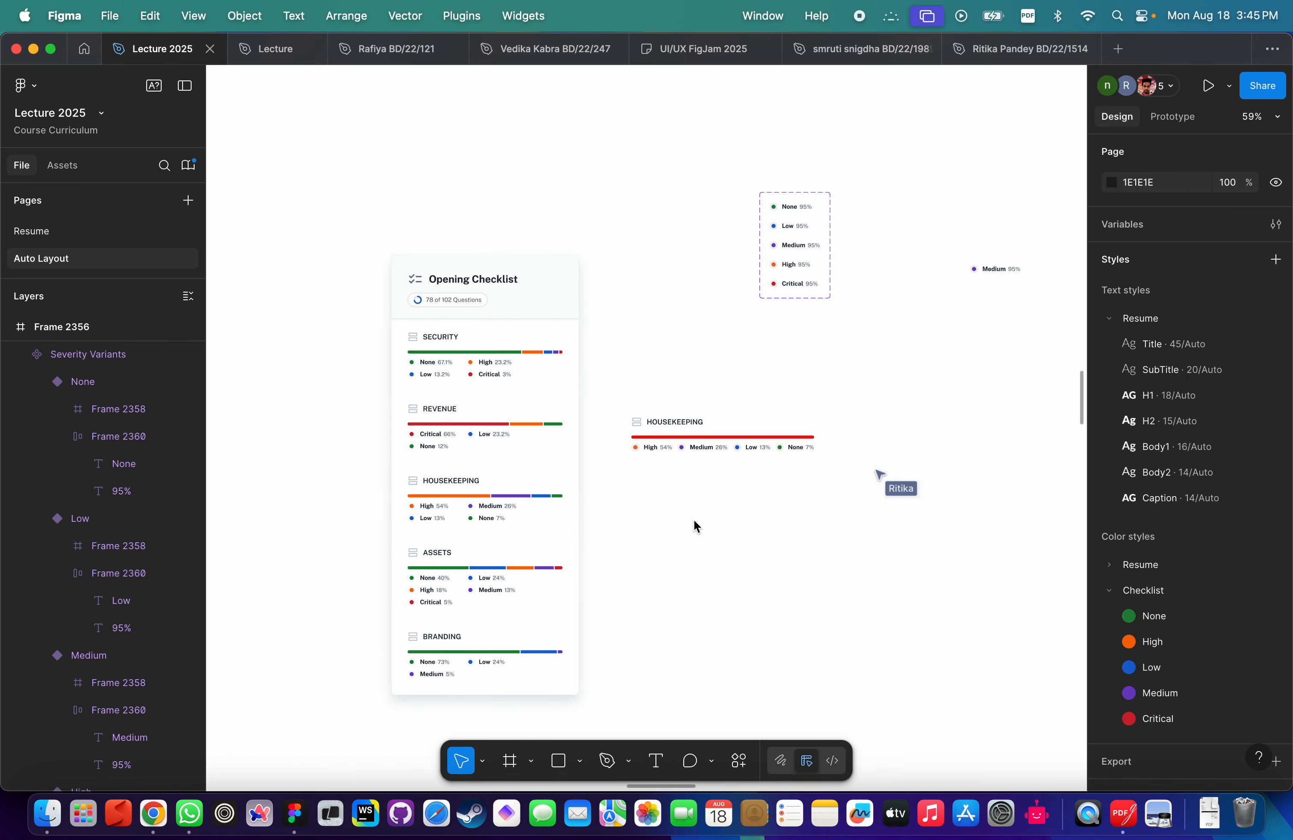
Examine how the severity bars in the original Opening Checklist sections are divided into coloured segments.
{"action": "scroll", "coordinate": [688, 441], "scroll_direction": "up", "scroll_amount": 3}
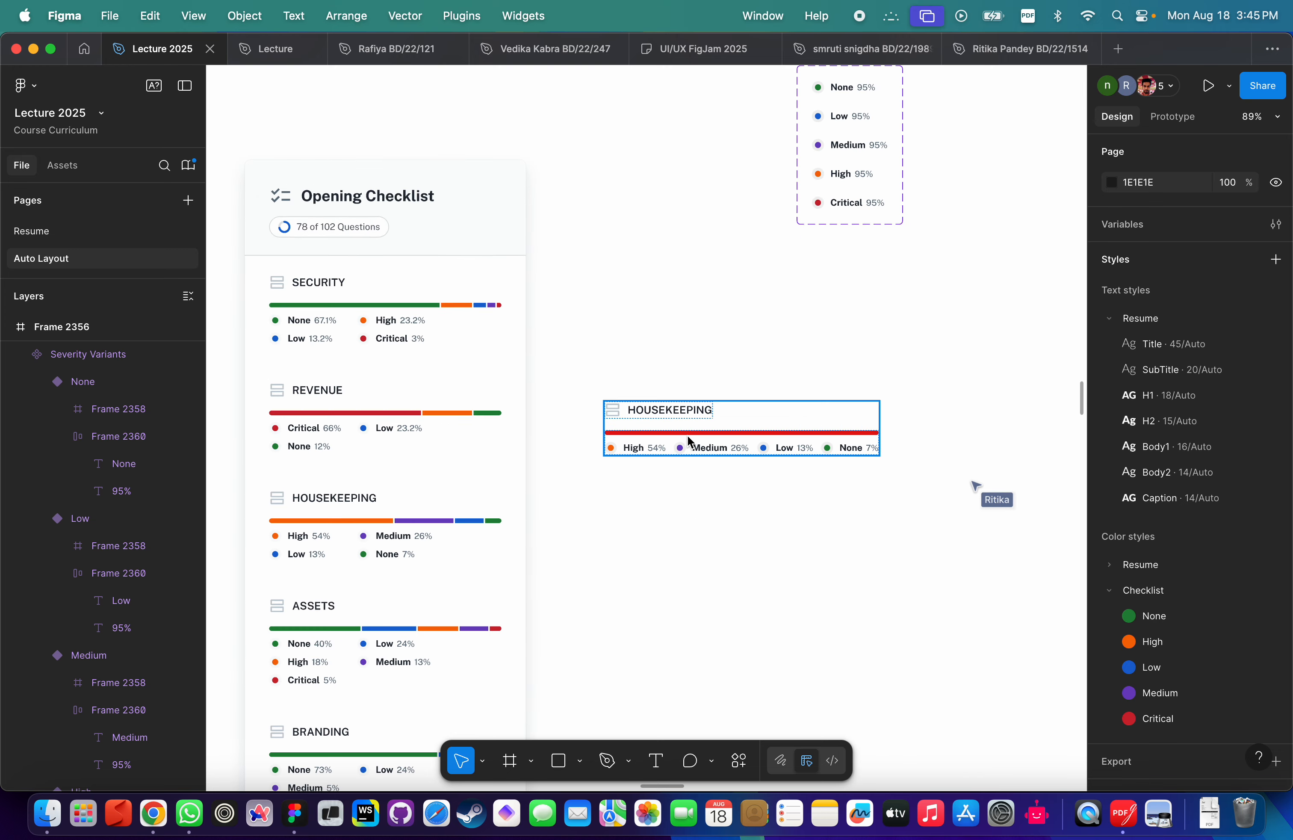
{"action": "scroll", "coordinate": [443, 306], "scroll_direction": "down", "scroll_amount": 2}
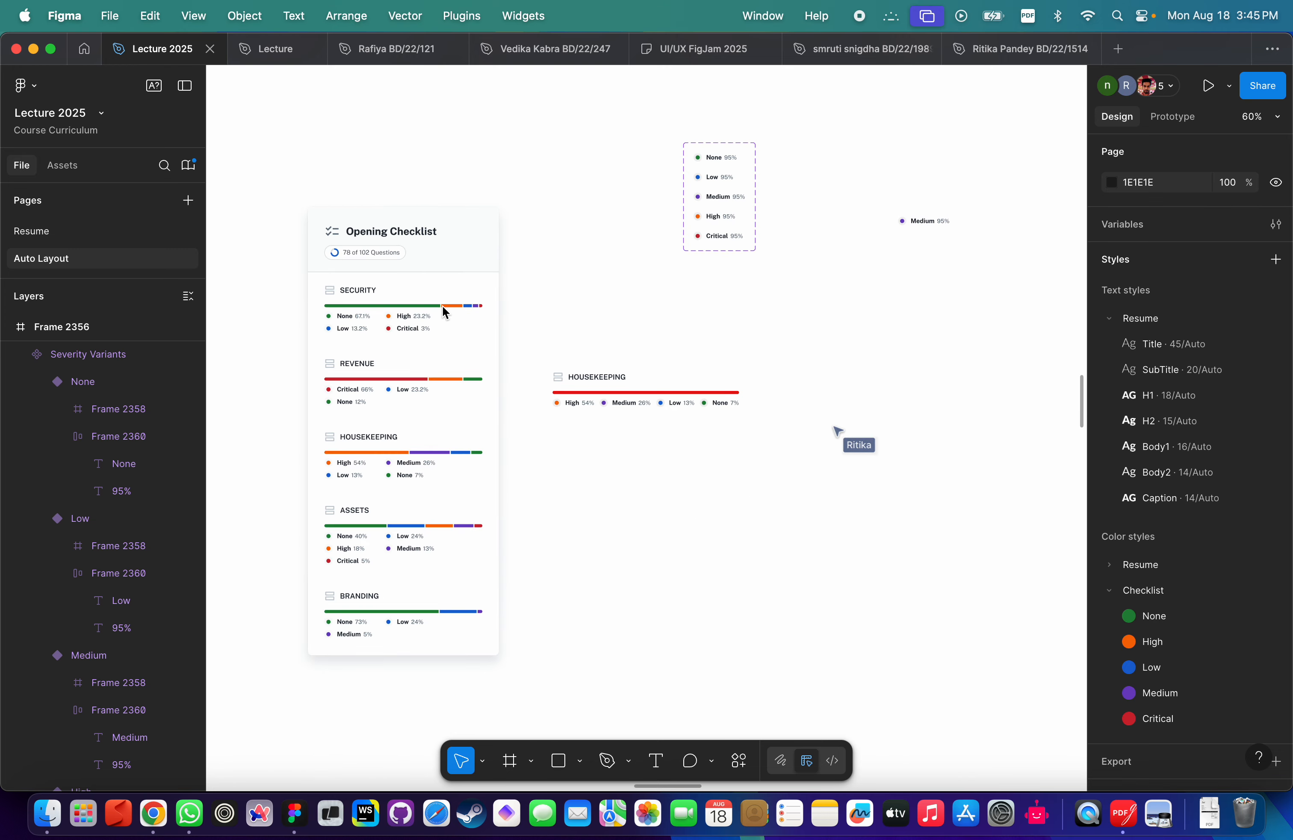
{"action": "scroll", "coordinate": [426, 329], "scroll_direction": "up", "scroll_amount": 10}
{"action": "scroll", "coordinate": [426, 329], "scroll_direction": "down", "scroll_amount": 4}
{"action": "scroll", "coordinate": [425, 329], "scroll_direction": "up", "scroll_amount": 2}
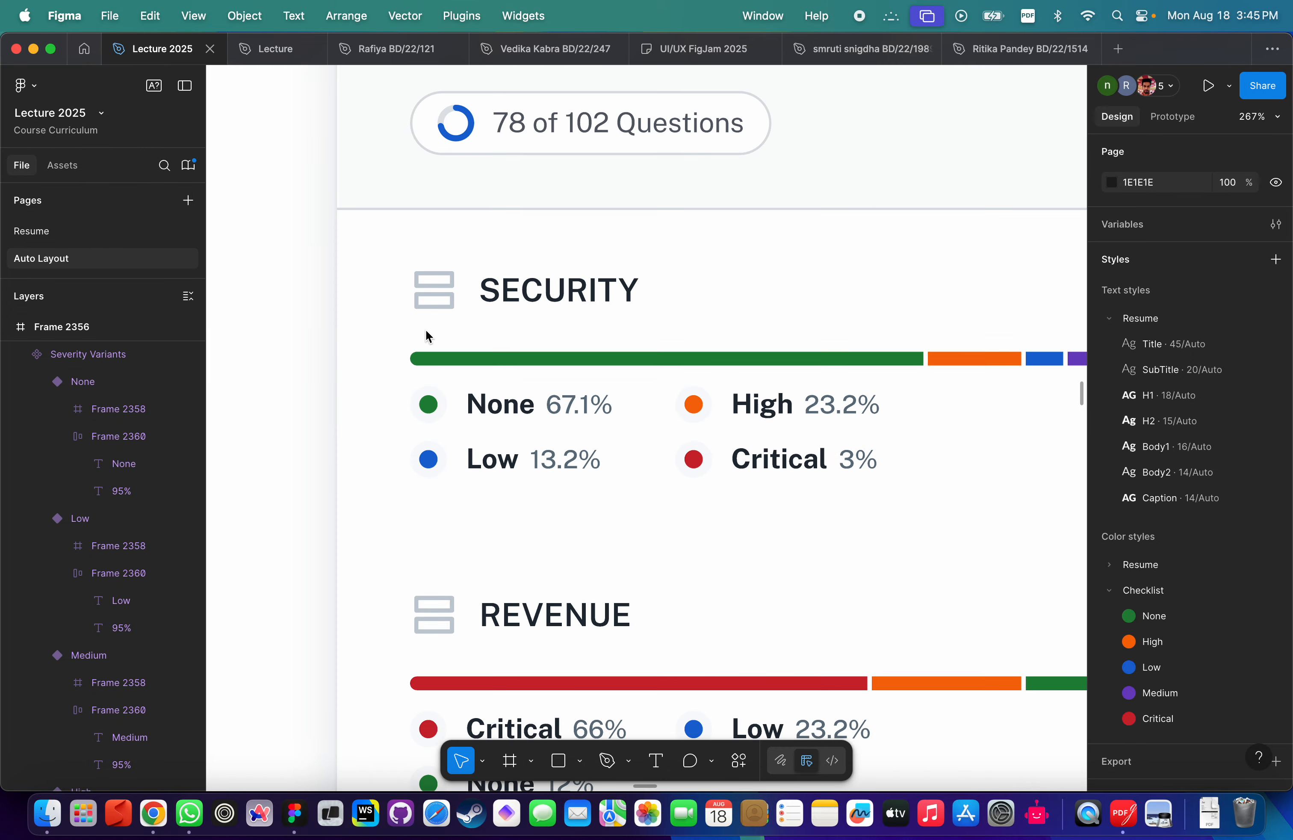
{"action": "scroll", "coordinate": [425, 329], "scroll_direction": "up", "scroll_amount": 1}
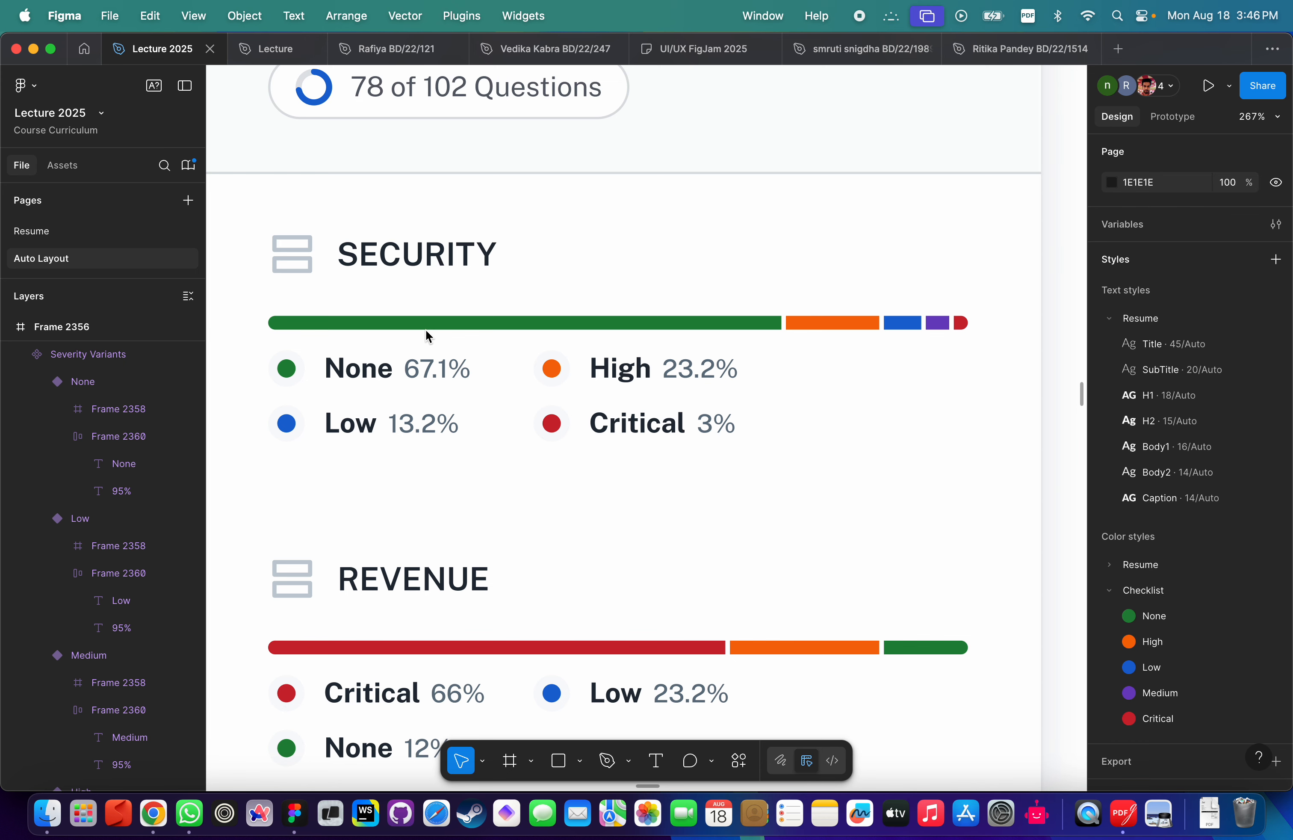
{"action": "scroll", "coordinate": [425, 330], "scroll_direction": "down", "scroll_amount": 10}
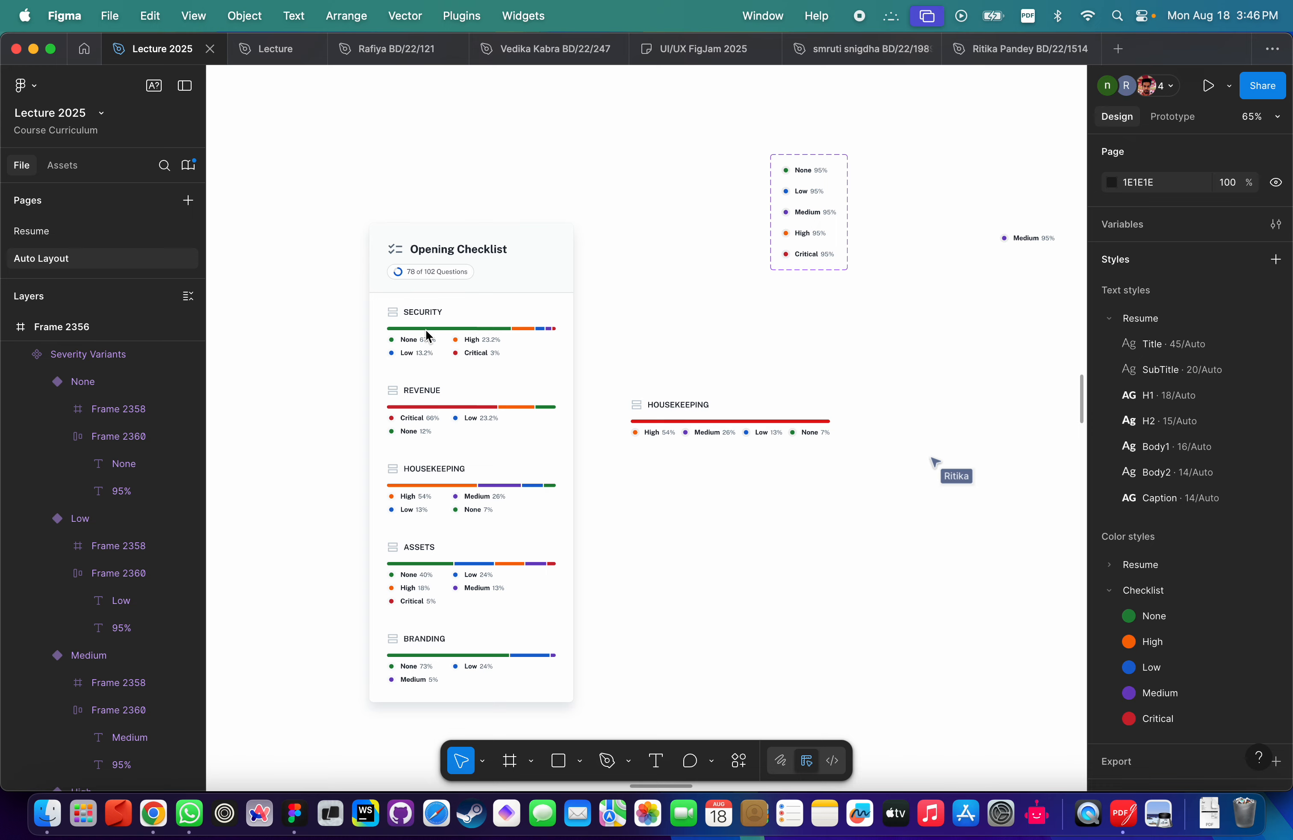
Place a copy of the red severity bar on the empty canvas below the rebuilt HOUSEKEEPING section.
{"action": "scroll", "coordinate": [425, 329], "scroll_direction": "right", "scroll_amount": 5}
{"action": "scroll", "coordinate": [567, 390], "scroll_direction": "up", "scroll_amount": 5}
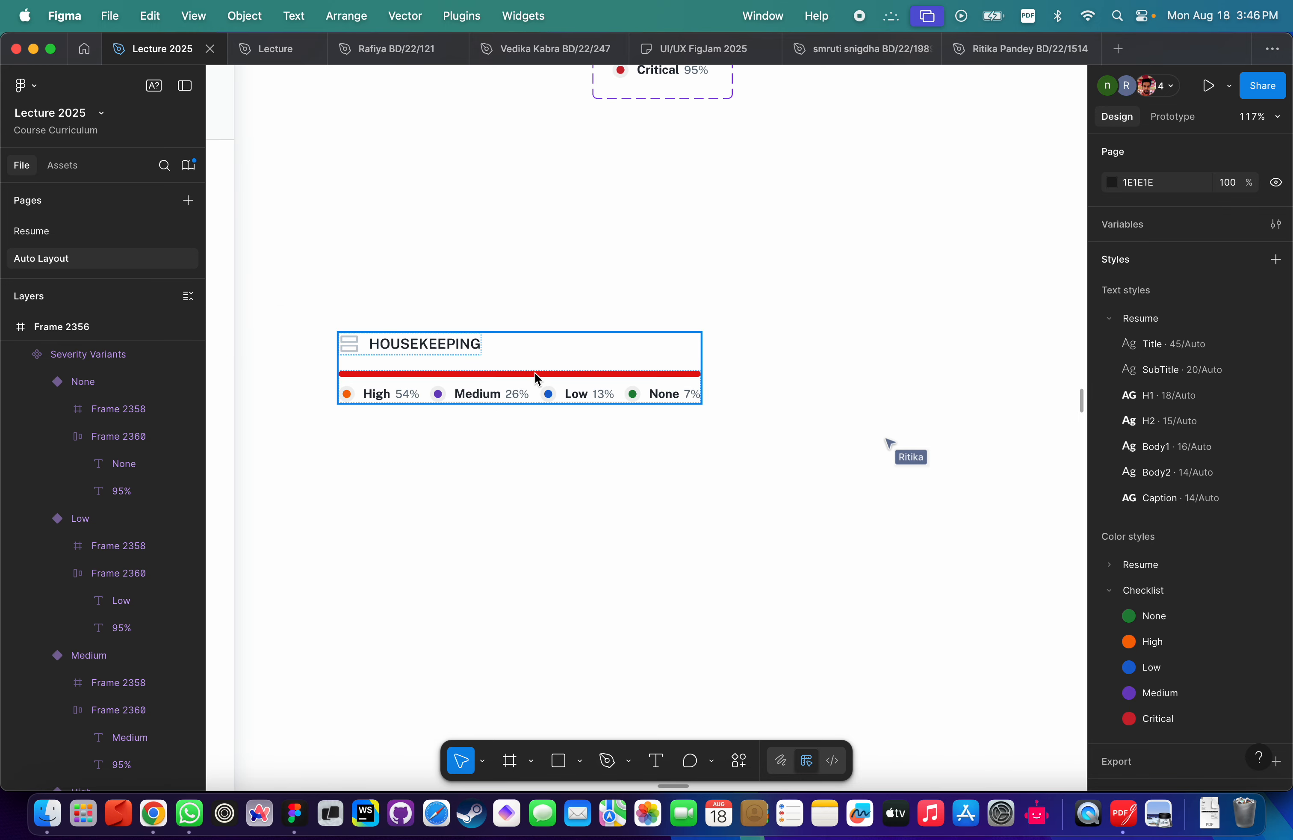
{"action": "left_click", "coordinate": [550, 375]}
{"action": "scroll", "coordinate": [548, 372], "scroll_direction": "up", "scroll_amount": 5}
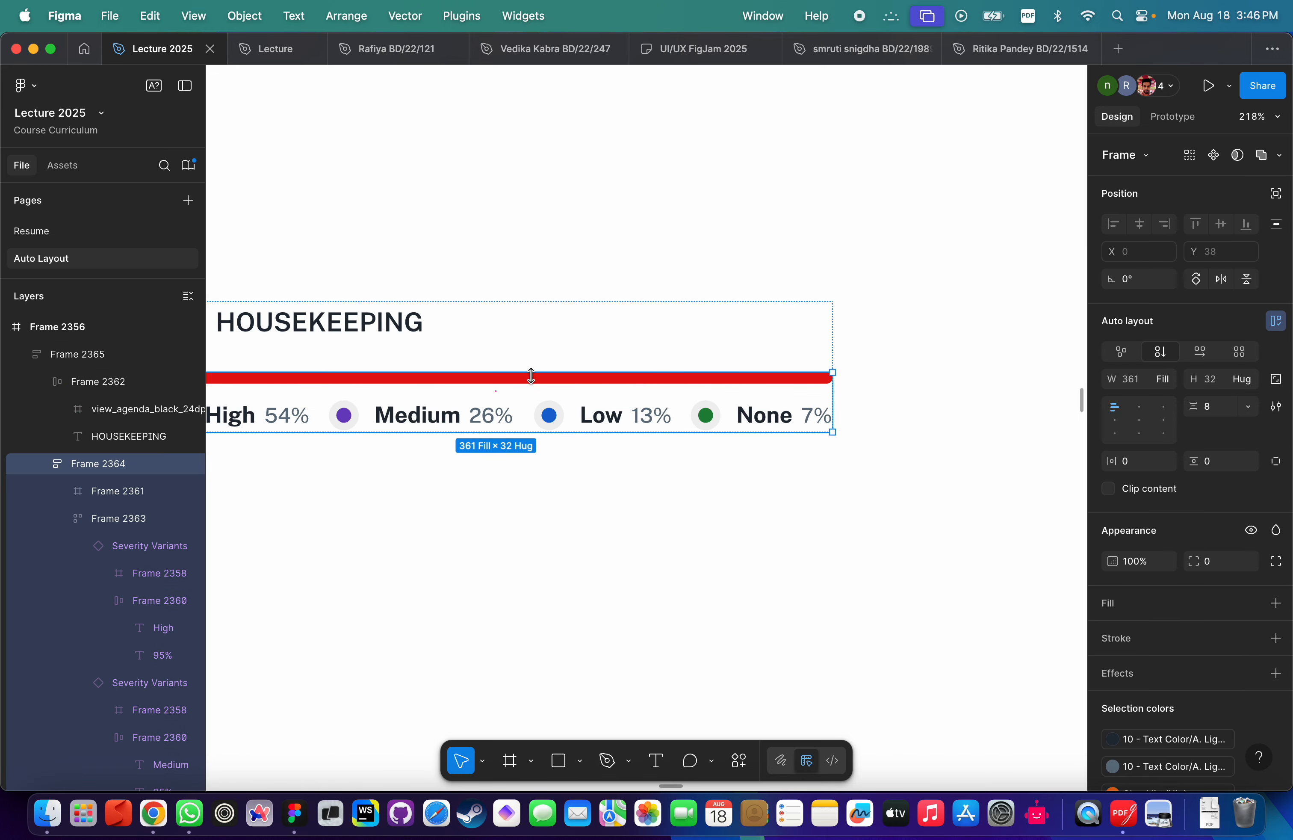
{"action": "left_click", "coordinate": [113, 491]}
{"action": "scroll", "coordinate": [436, 396], "scroll_direction": "down", "scroll_amount": 5}
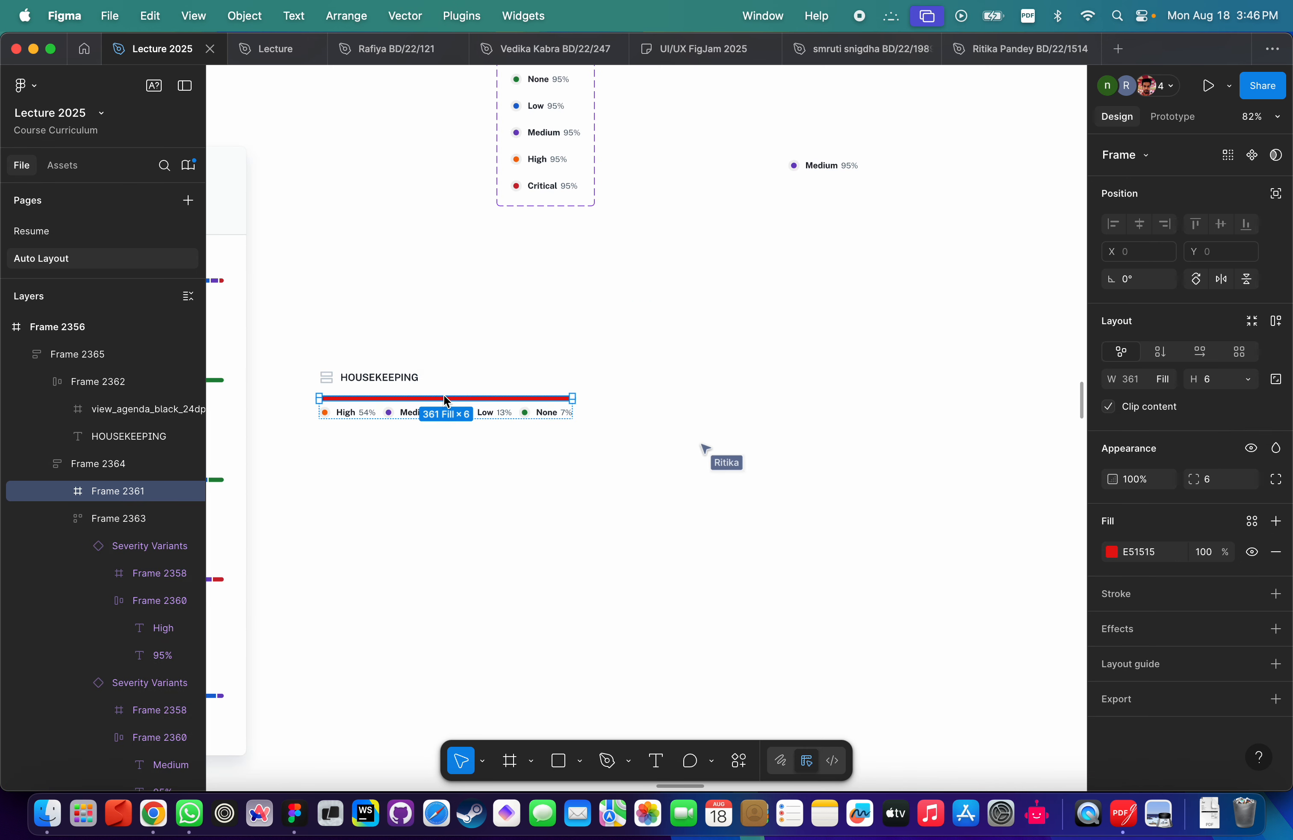
{"action": "left_click_drag", "start_coordinate": [430, 399], "coordinate": [547, 597]}
{"action": "scroll", "coordinate": [574, 567], "scroll_direction": "up", "scroll_amount": 3}
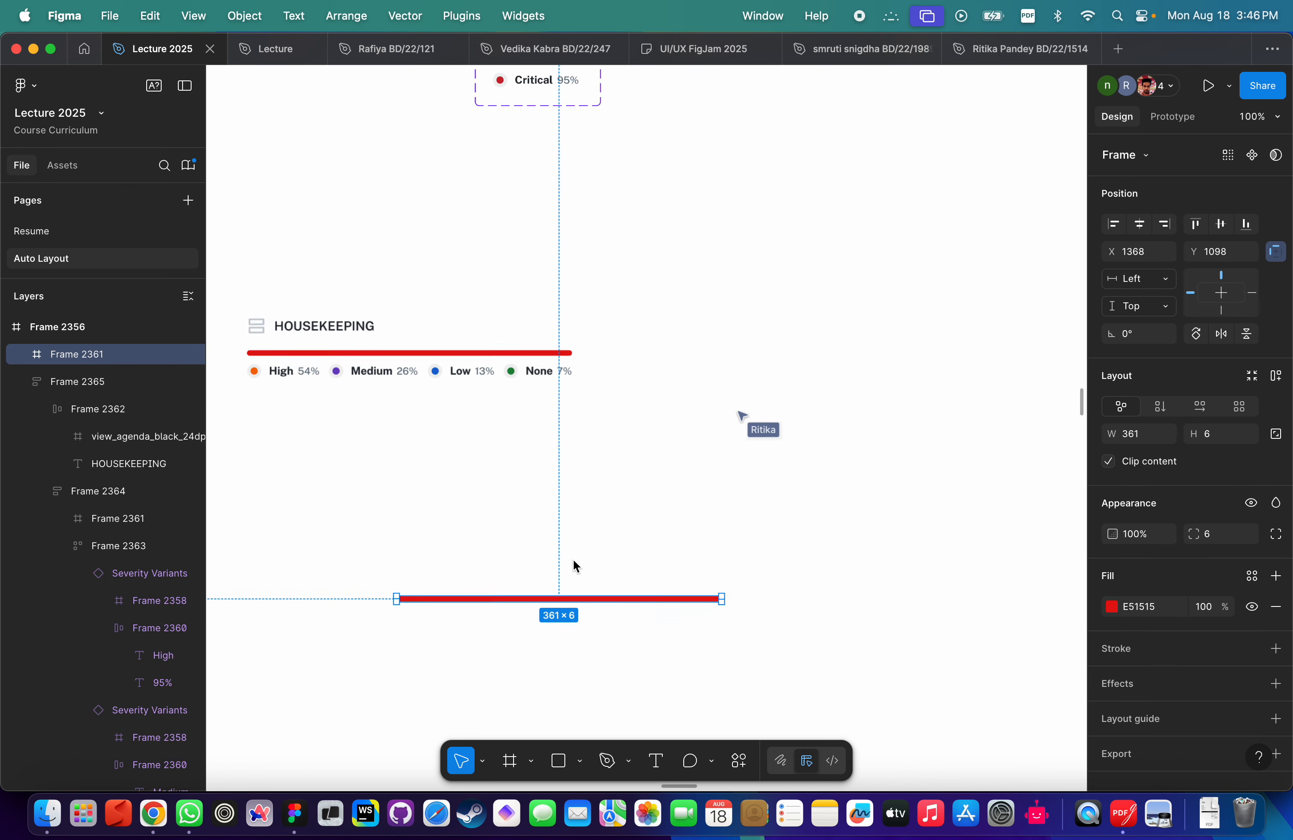
Set the copied red bar's corner radius to 0.
{"action": "left_click", "coordinate": [575, 566]}
{"action": "scroll", "coordinate": [641, 581], "scroll_direction": "down", "scroll_amount": 5}
{"action": "left_click", "coordinate": [641, 593]}
{"action": "scroll", "coordinate": [628, 601], "scroll_direction": "up", "scroll_amount": 2}
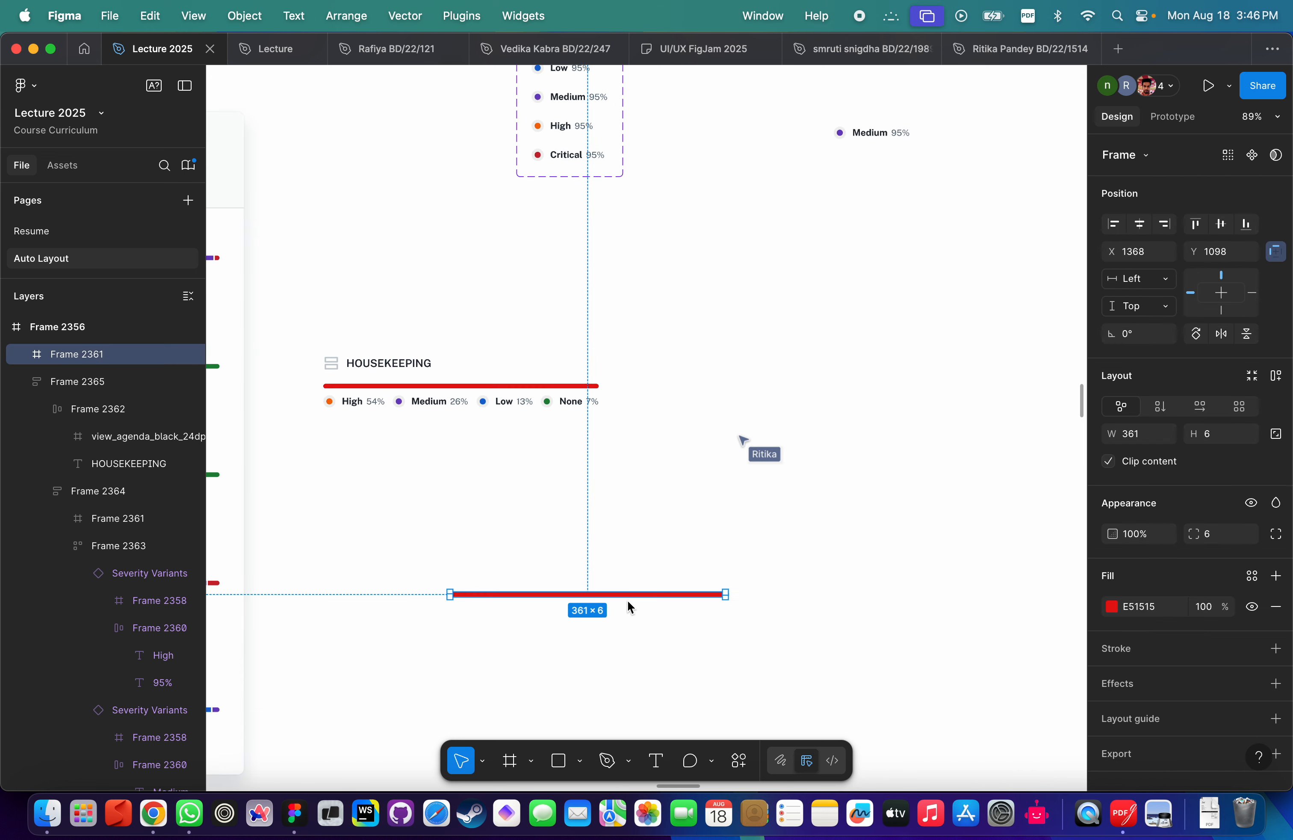
{"action": "scroll", "coordinate": [643, 606], "scroll_direction": "left", "scroll_amount": 3}
{"action": "left_click", "coordinate": [1212, 537]}
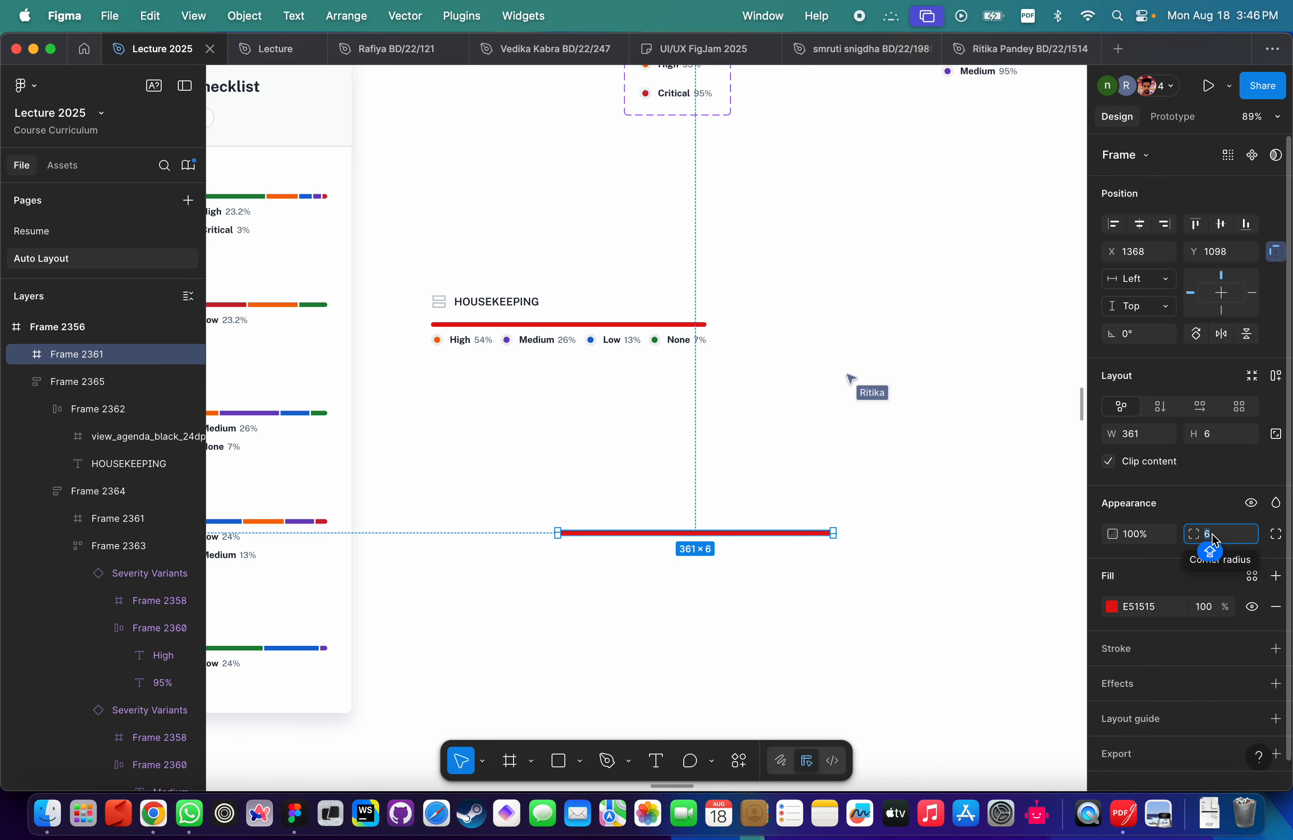
{"action": "type", "text": "0"}
{"action": "key", "text": "Return"}
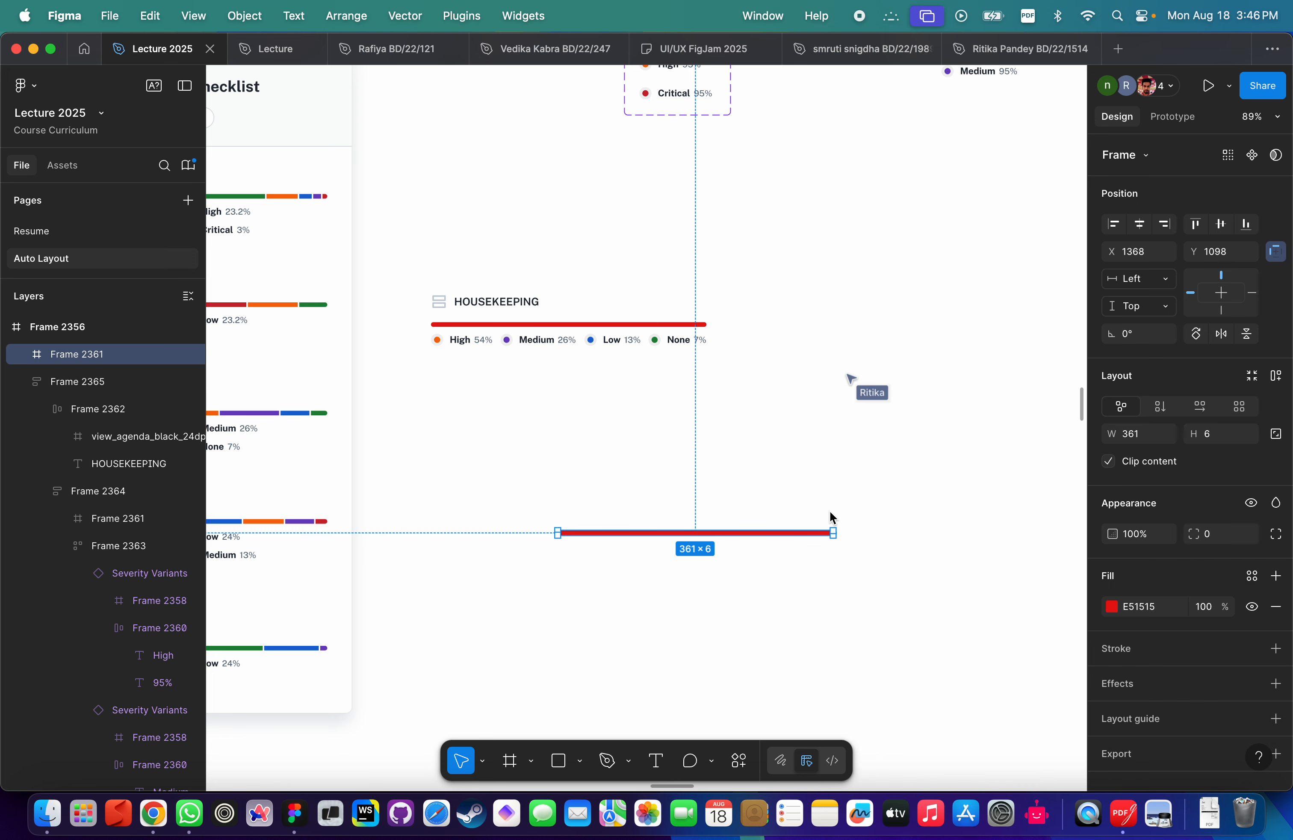
Add a stroke to the copied red bar and align it to the outside.
{"action": "left_click", "coordinate": [819, 494]}
{"action": "scroll", "coordinate": [720, 519], "scroll_direction": "down", "scroll_amount": 3}
{"action": "scroll", "coordinate": [720, 518], "scroll_direction": "left", "scroll_amount": 3}
{"action": "left_click", "coordinate": [695, 459]}
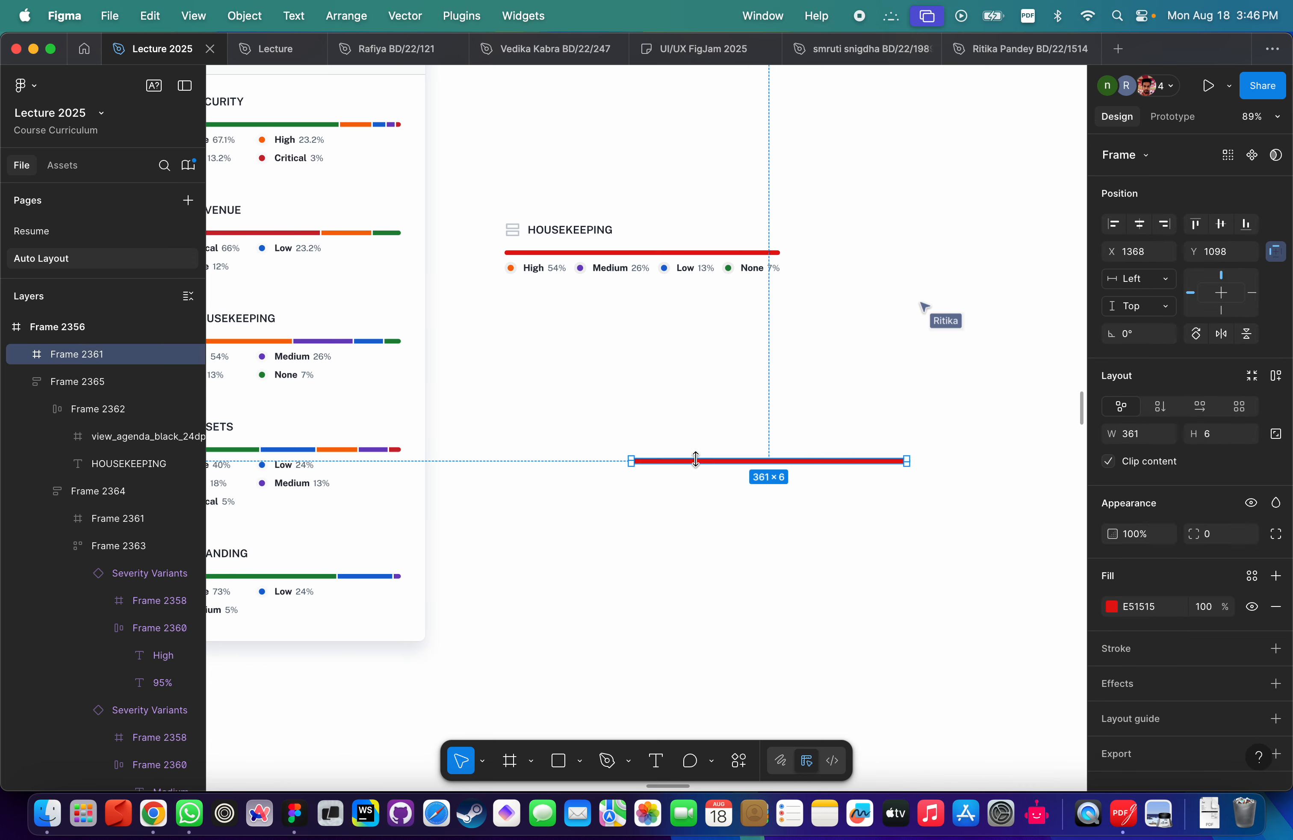
{"action": "scroll", "coordinate": [746, 458], "scroll_direction": "up", "scroll_amount": 5}
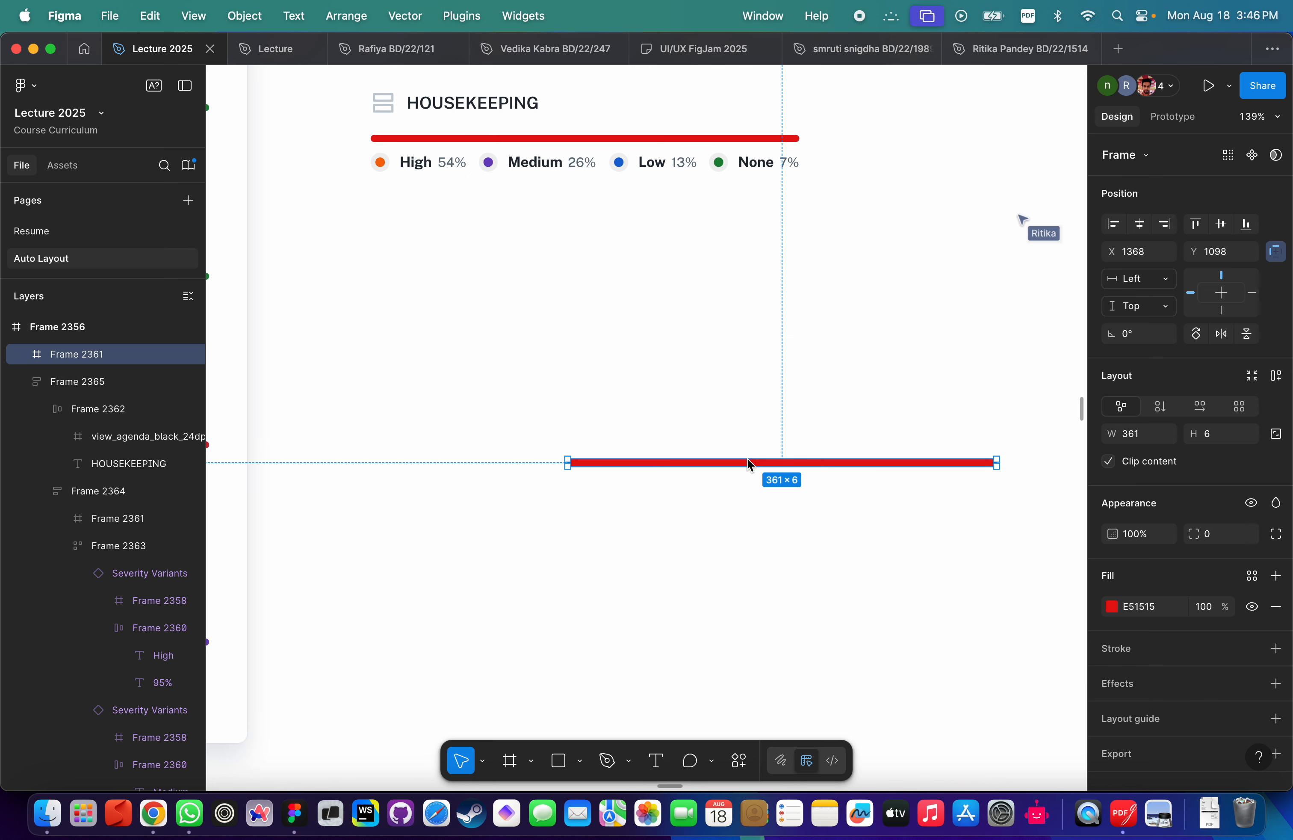
{"action": "scroll", "coordinate": [752, 417], "scroll_direction": "down", "scroll_amount": 5}
{"action": "scroll", "coordinate": [752, 417], "scroll_direction": "down", "scroll_amount": 3}
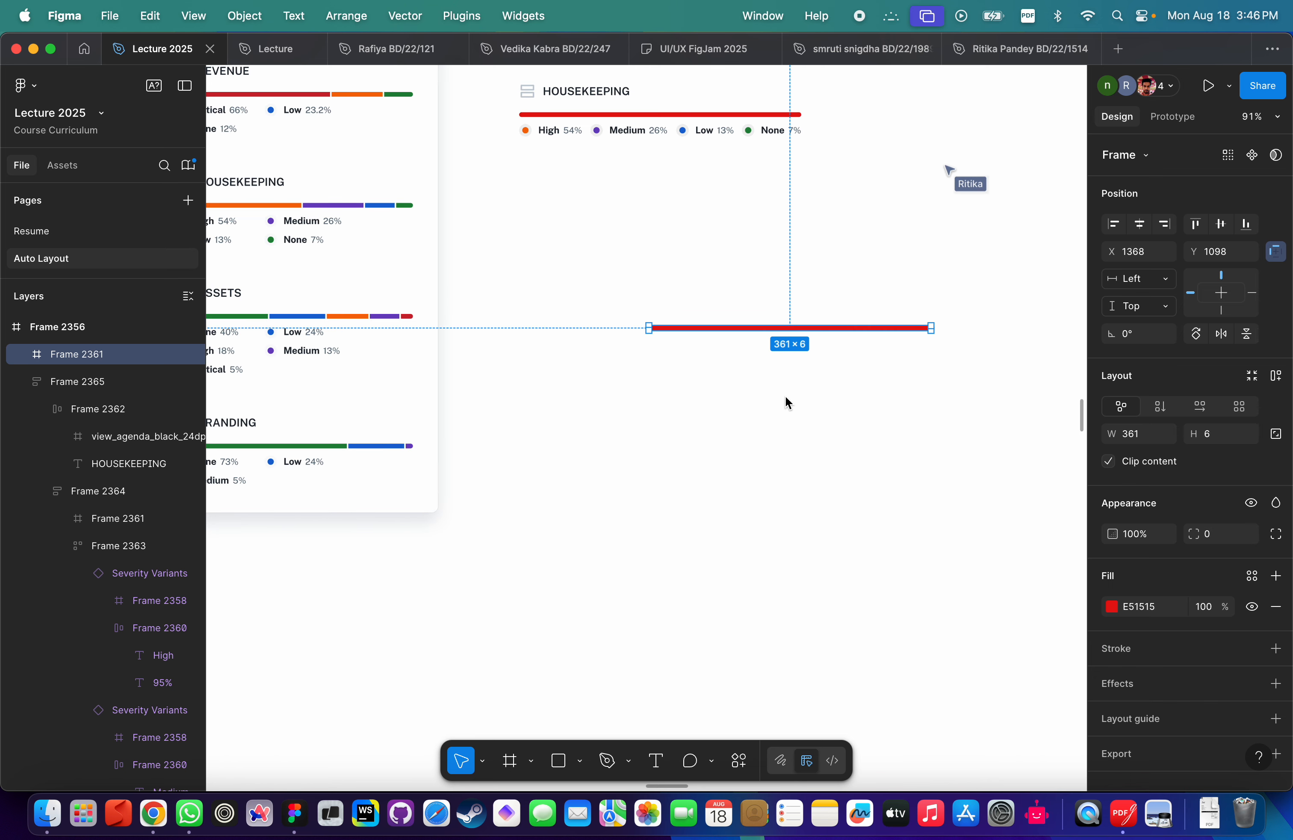
{"action": "scroll", "coordinate": [716, 379], "scroll_direction": "up", "scroll_amount": 5}
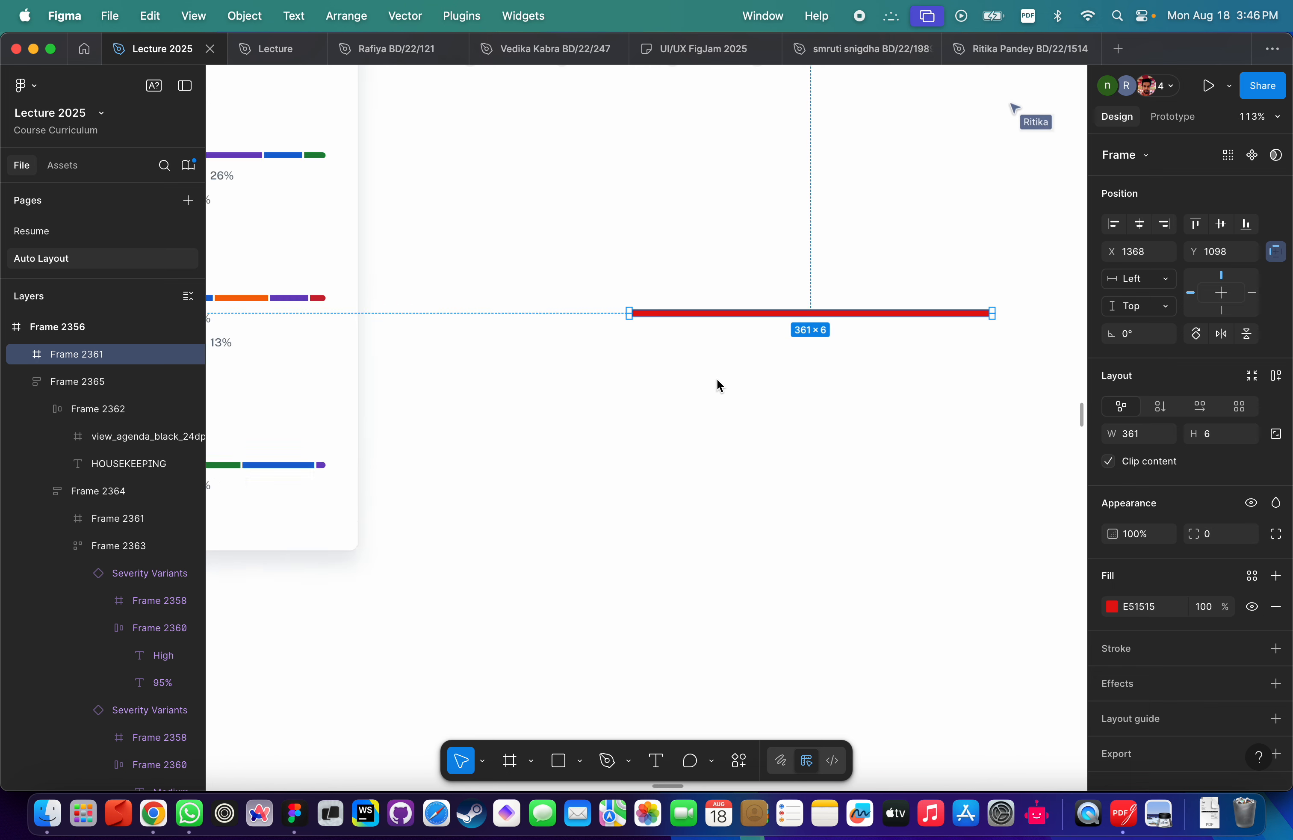
{"action": "left_click", "coordinate": [1133, 654]}
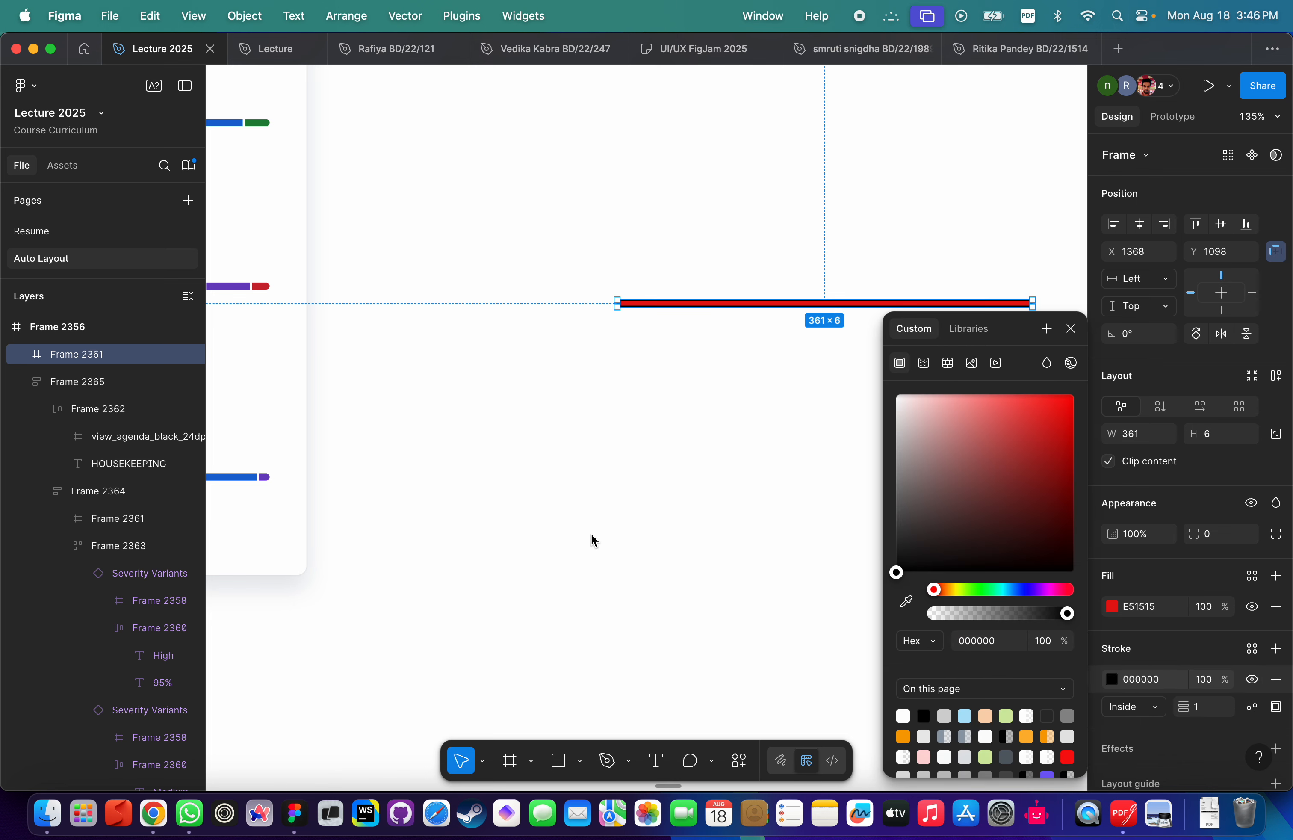
{"action": "scroll", "coordinate": [591, 537], "scroll_direction": "right", "scroll_amount": 4}
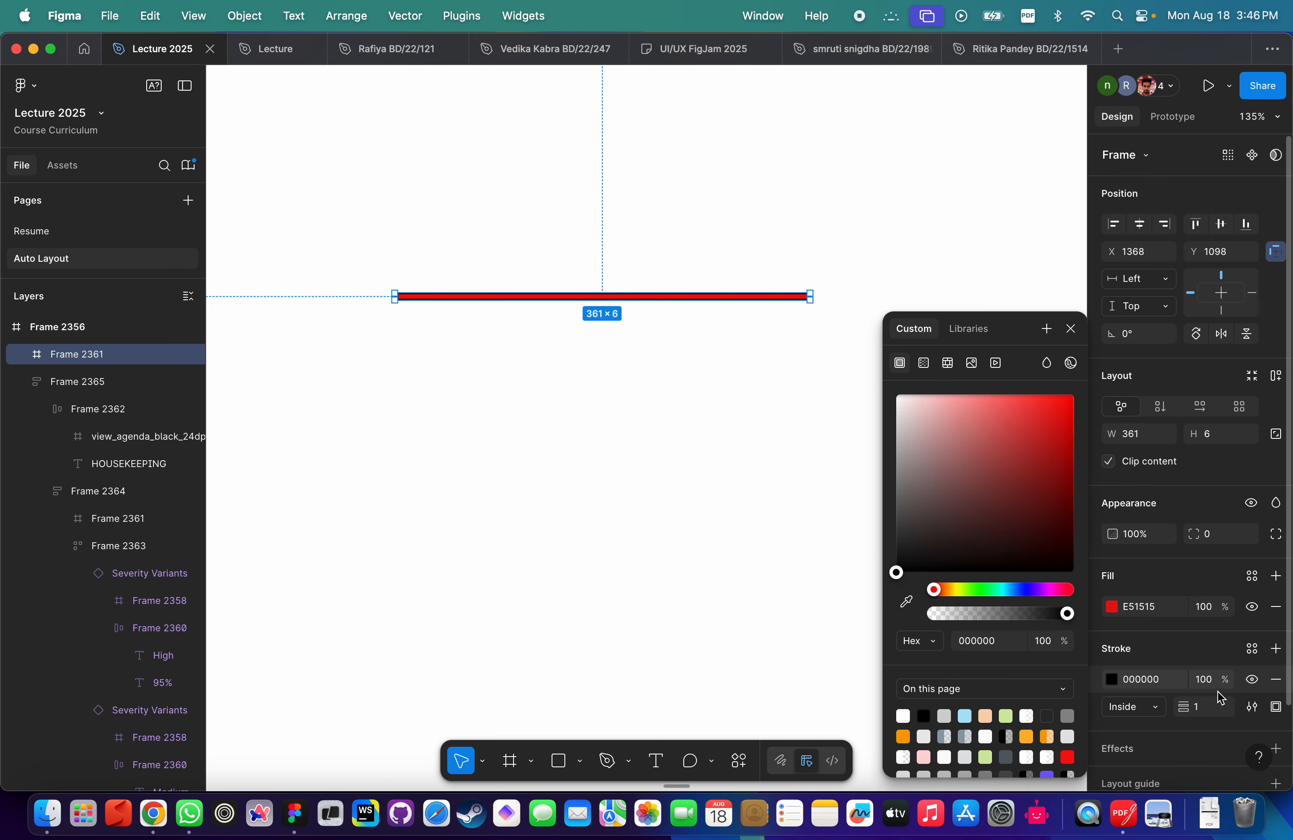
{"action": "left_click", "coordinate": [1159, 709]}
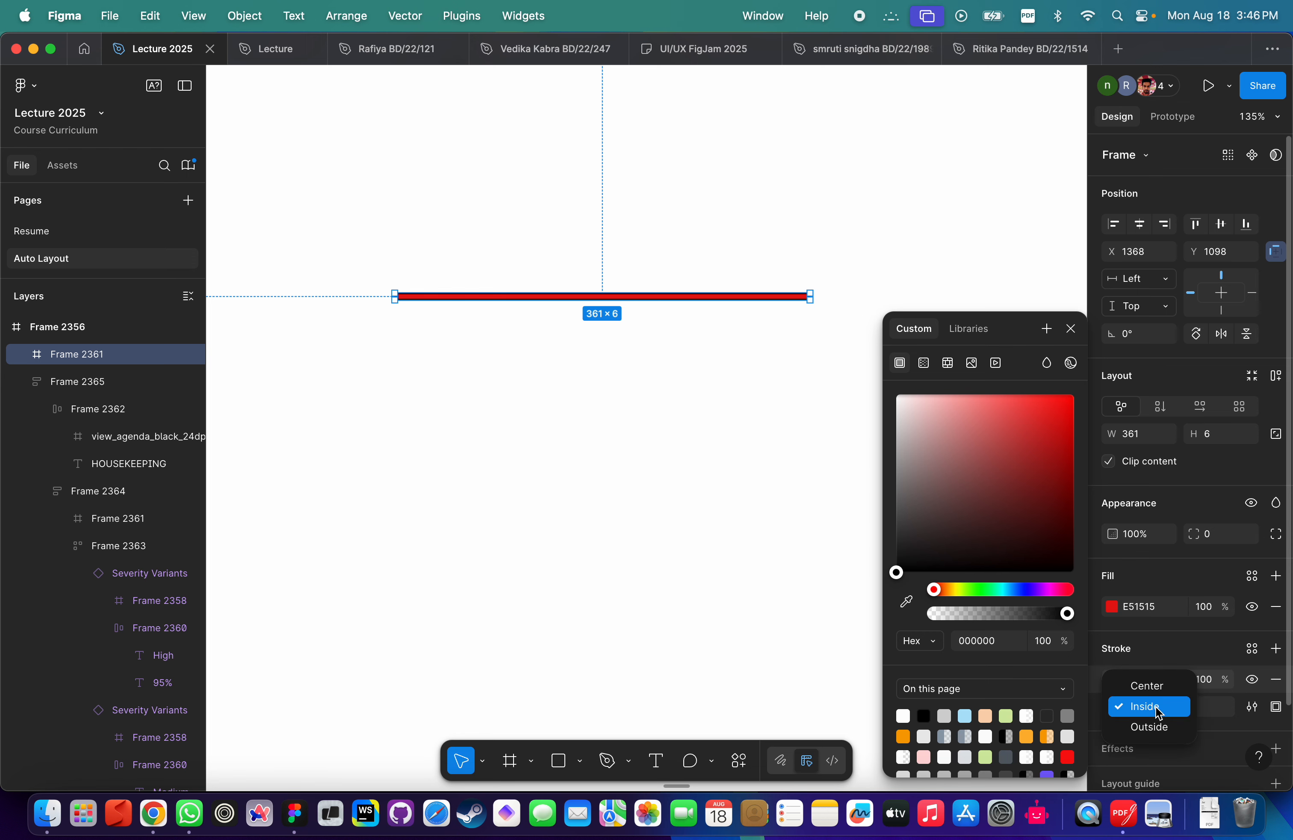
{"action": "left_click", "coordinate": [1158, 725]}
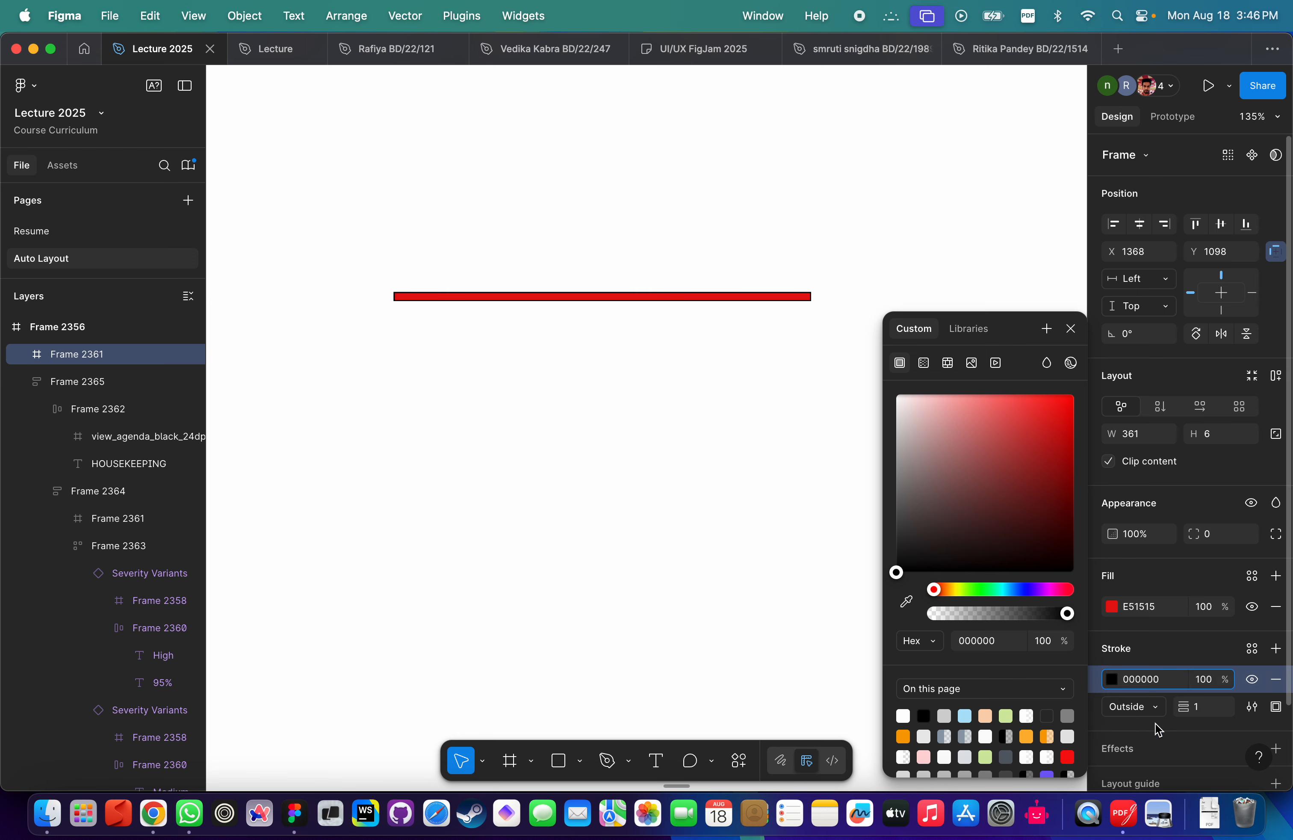
Set the copied bar's outside stroke weight to 2.
{"action": "left_click", "coordinate": [1223, 705]}
{"action": "type", "text": "2"}
{"action": "key", "text": "Return"}
{"action": "left_click", "coordinate": [664, 349]}
{"action": "scroll", "coordinate": [665, 349], "scroll_direction": "up", "scroll_amount": 5}
{"action": "scroll", "coordinate": [665, 349], "scroll_direction": "left", "scroll_amount": 1}
{"action": "scroll", "coordinate": [665, 342], "scroll_direction": "down", "scroll_amount": 5}
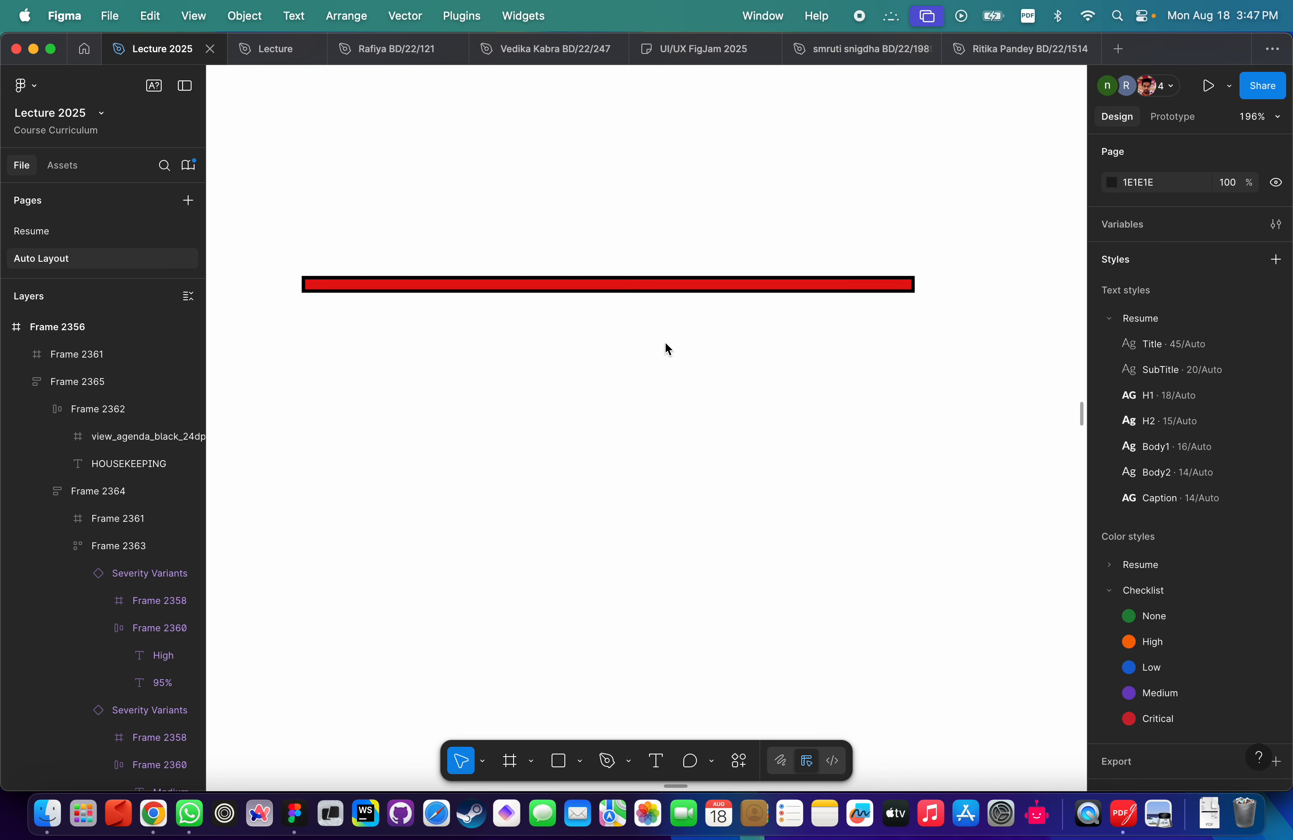
Change the copied bar's stroke colour to white, FFFFFF.
{"action": "left_click", "coordinate": [664, 320]}
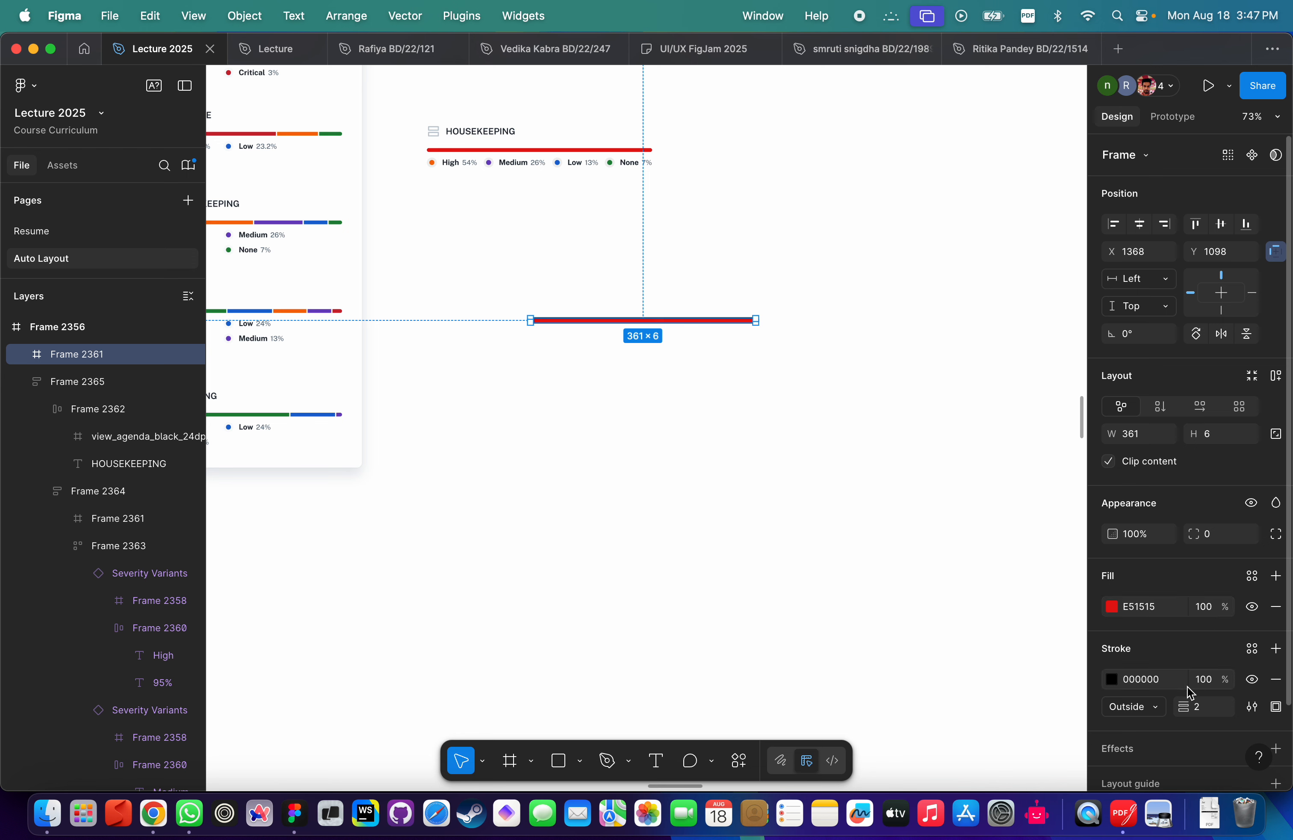
{"action": "left_click", "coordinate": [1115, 680]}
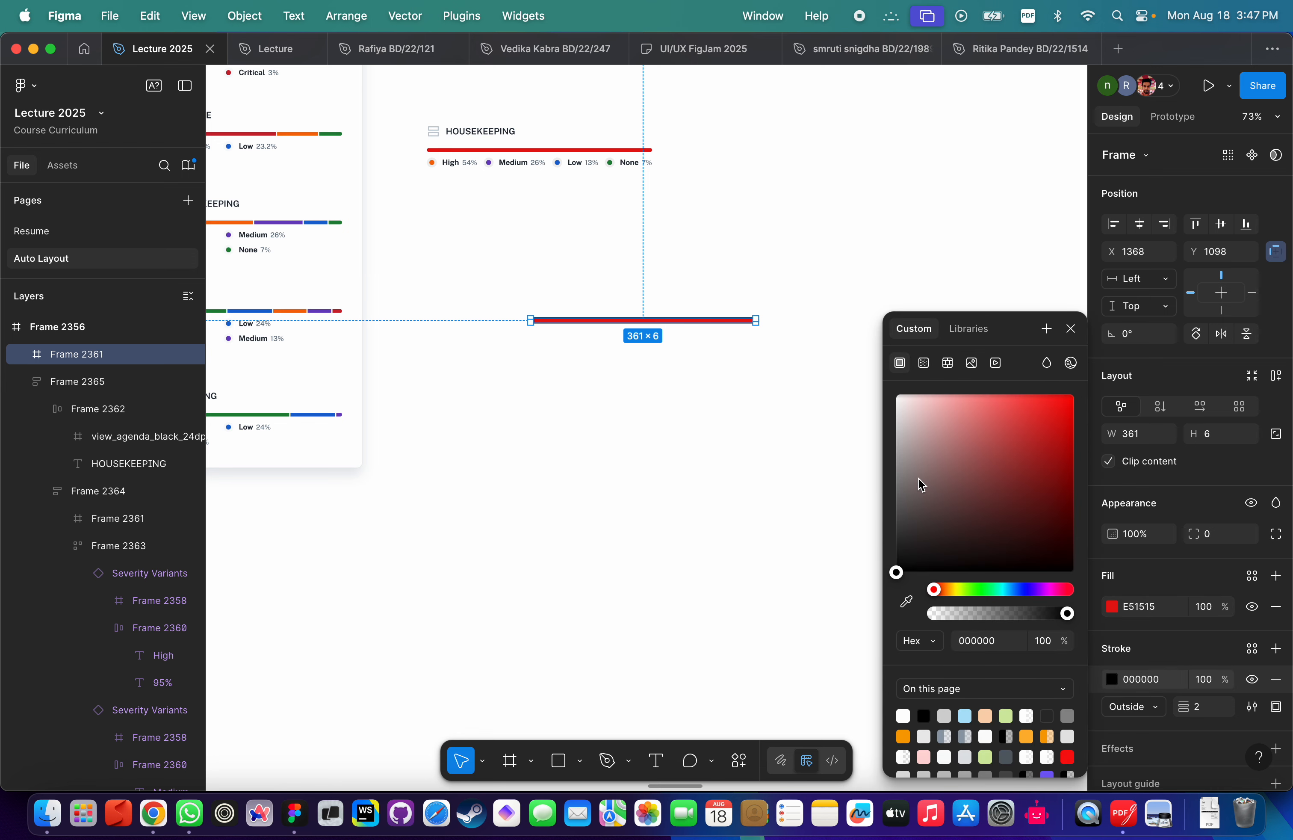
{"action": "key", "text": "i"}
{"action": "key", "text": "Escape"}
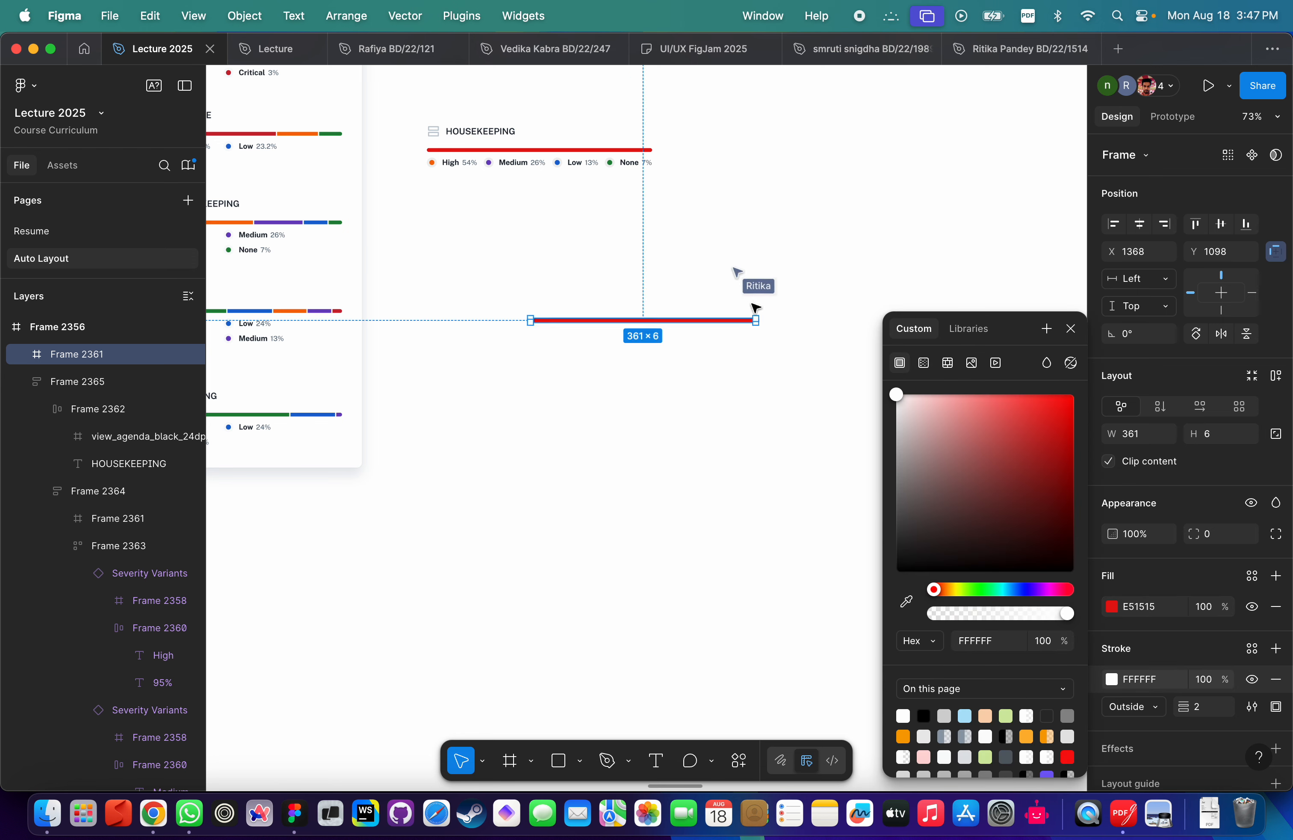
{"action": "left_click", "coordinate": [621, 456]}
Set the width of the copied red bar to 100.
{"action": "left_click", "coordinate": [603, 319]}
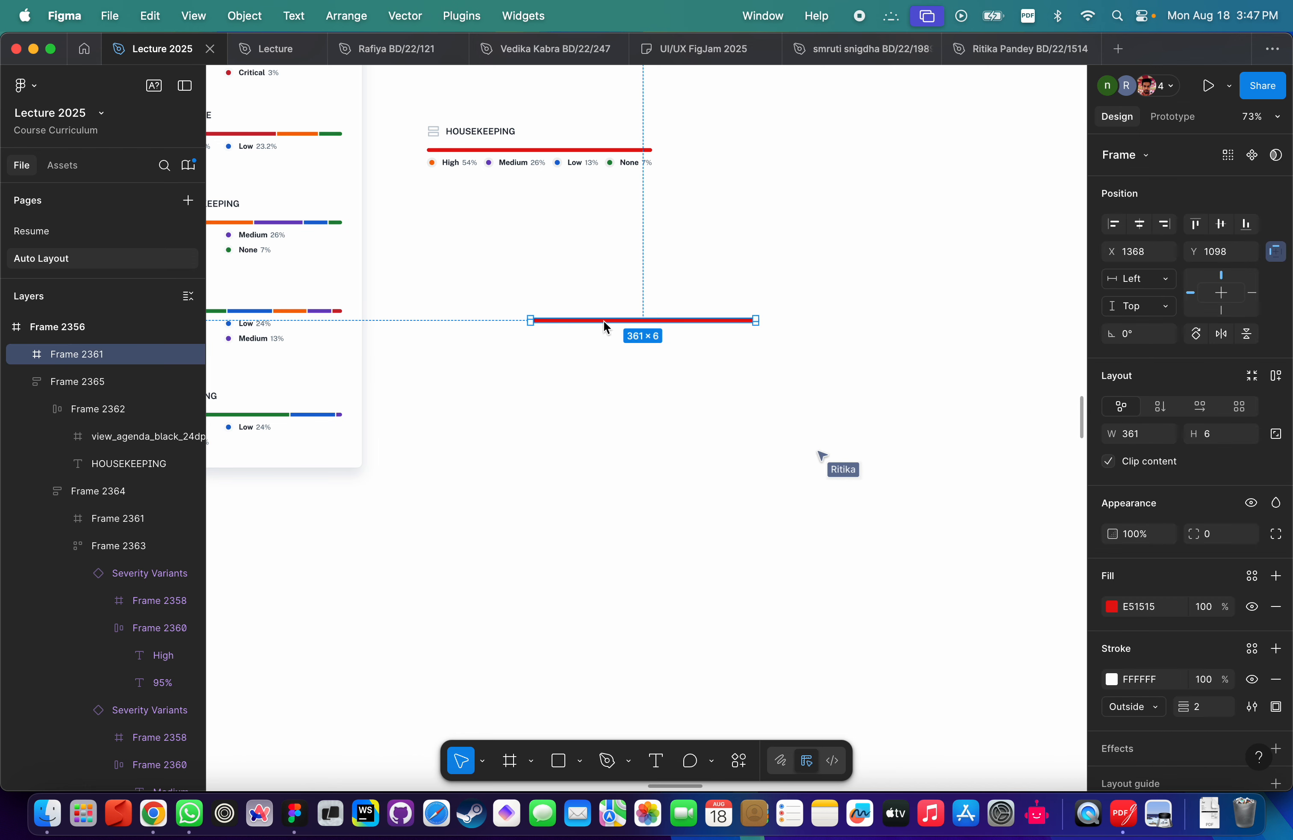
{"action": "scroll", "coordinate": [603, 327], "scroll_direction": "up", "scroll_amount": 5}
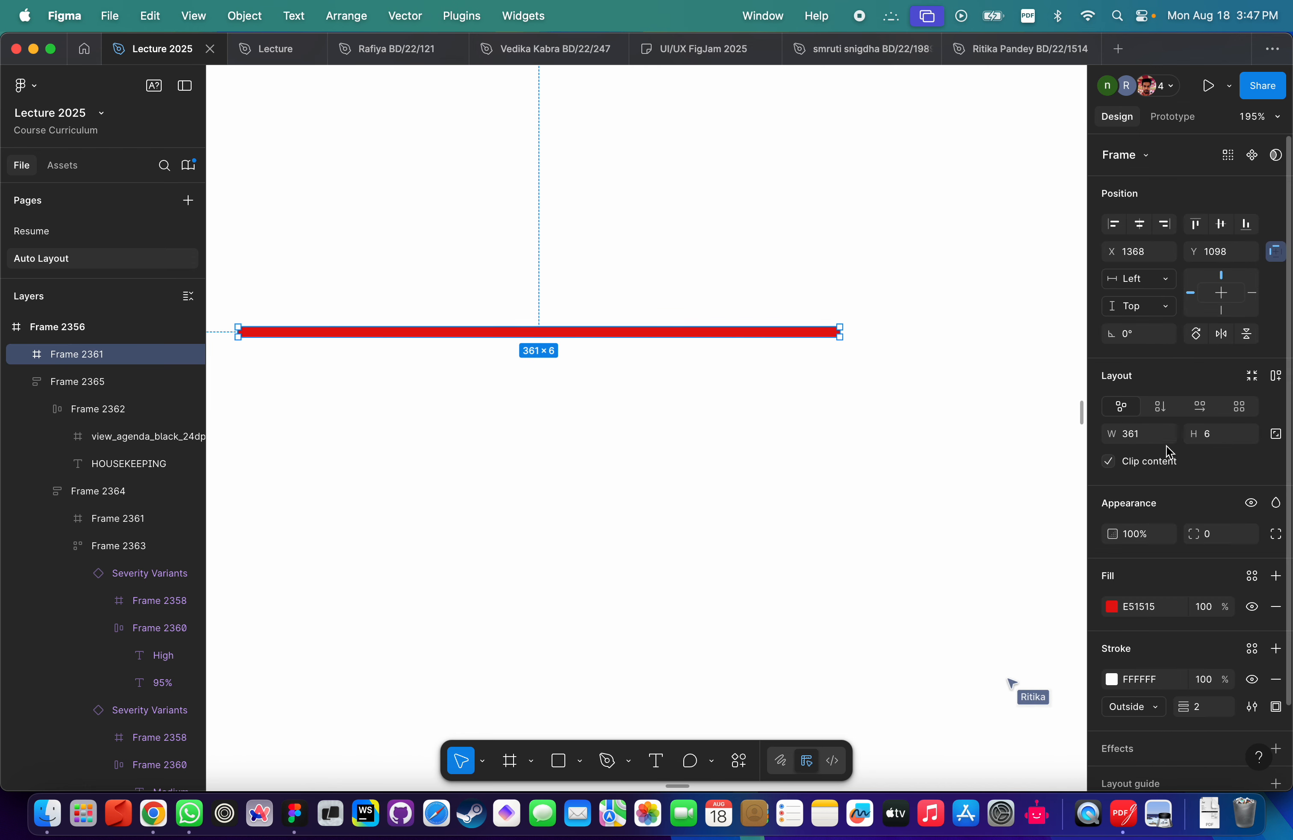
{"action": "left_click", "coordinate": [1147, 435]}
{"action": "type", "text": "100"}
{"action": "key", "text": "Return"}
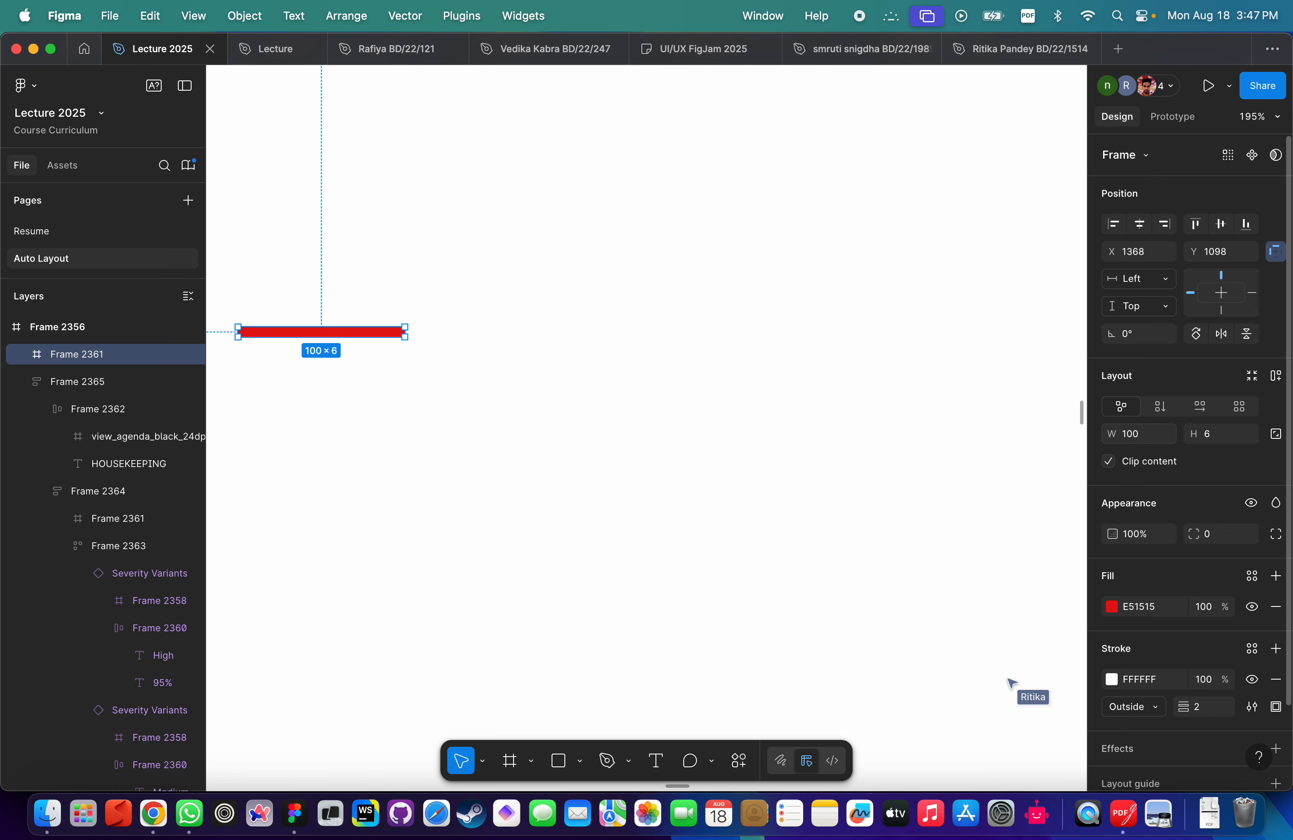
Convert the 100 × 6 red bar into a component.
{"action": "left_click", "coordinate": [494, 415]}
{"action": "scroll", "coordinate": [496, 416], "scroll_direction": "left", "scroll_amount": 5}
{"action": "left_click", "coordinate": [519, 311]}
{"action": "scroll", "coordinate": [516, 312], "scroll_direction": "down", "scroll_amount": 5}
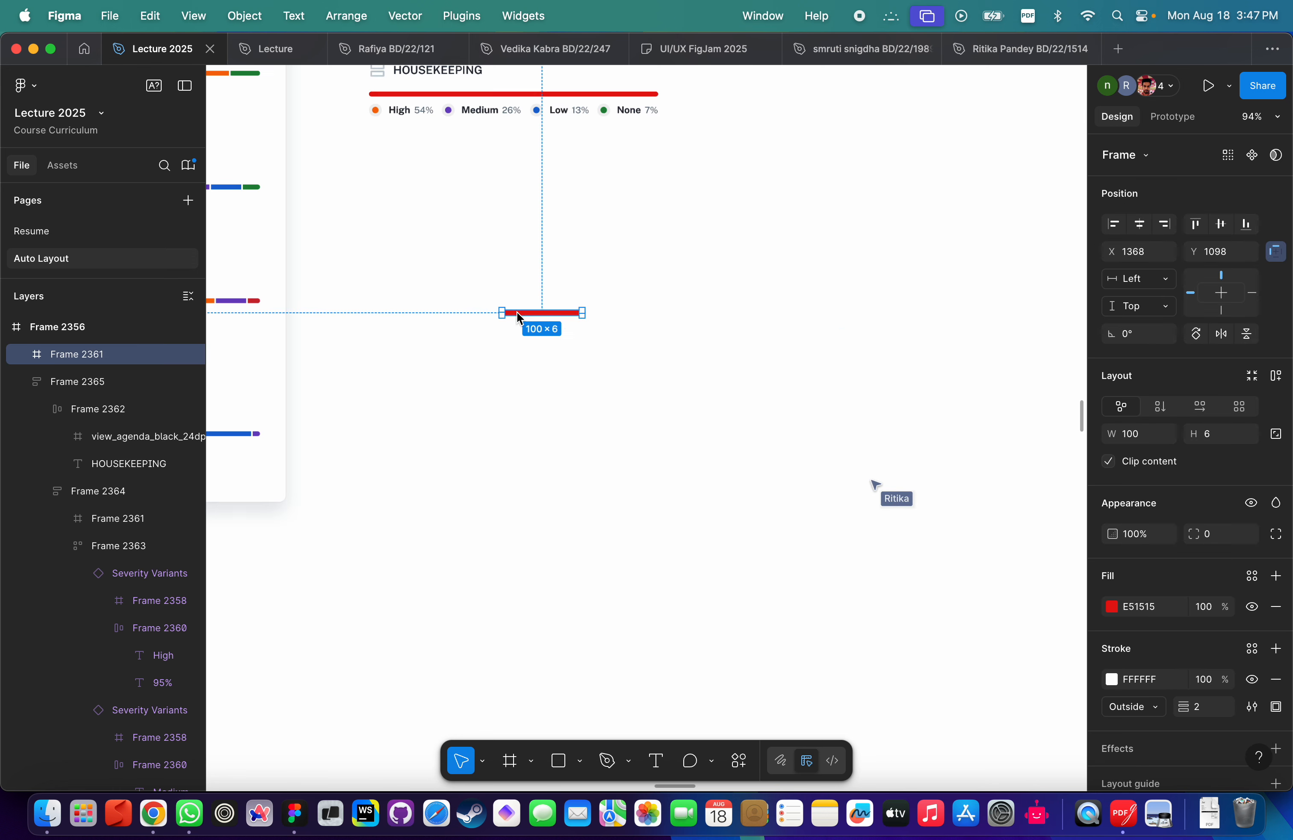
{"action": "scroll", "coordinate": [525, 350], "scroll_direction": "up", "scroll_amount": 4}
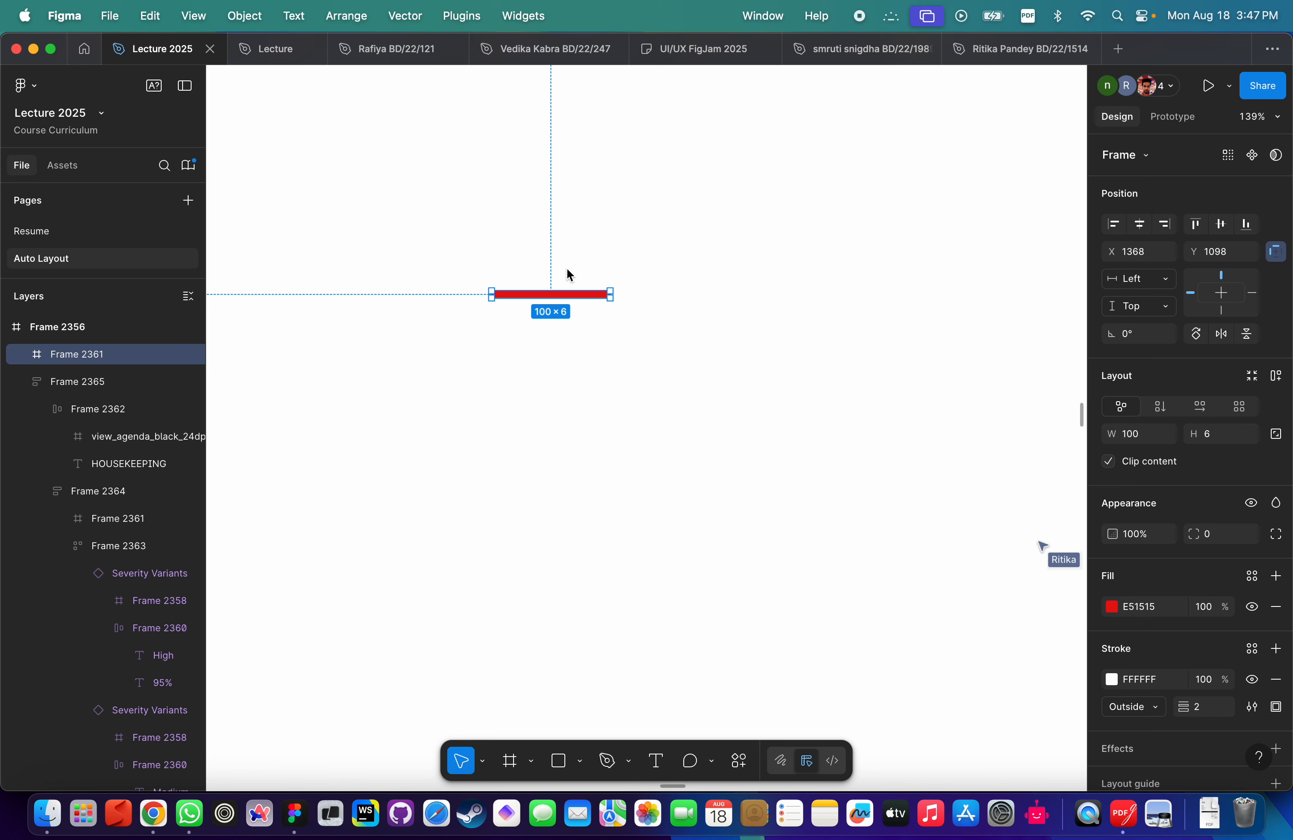
{"action": "left_click", "coordinate": [1254, 158]}
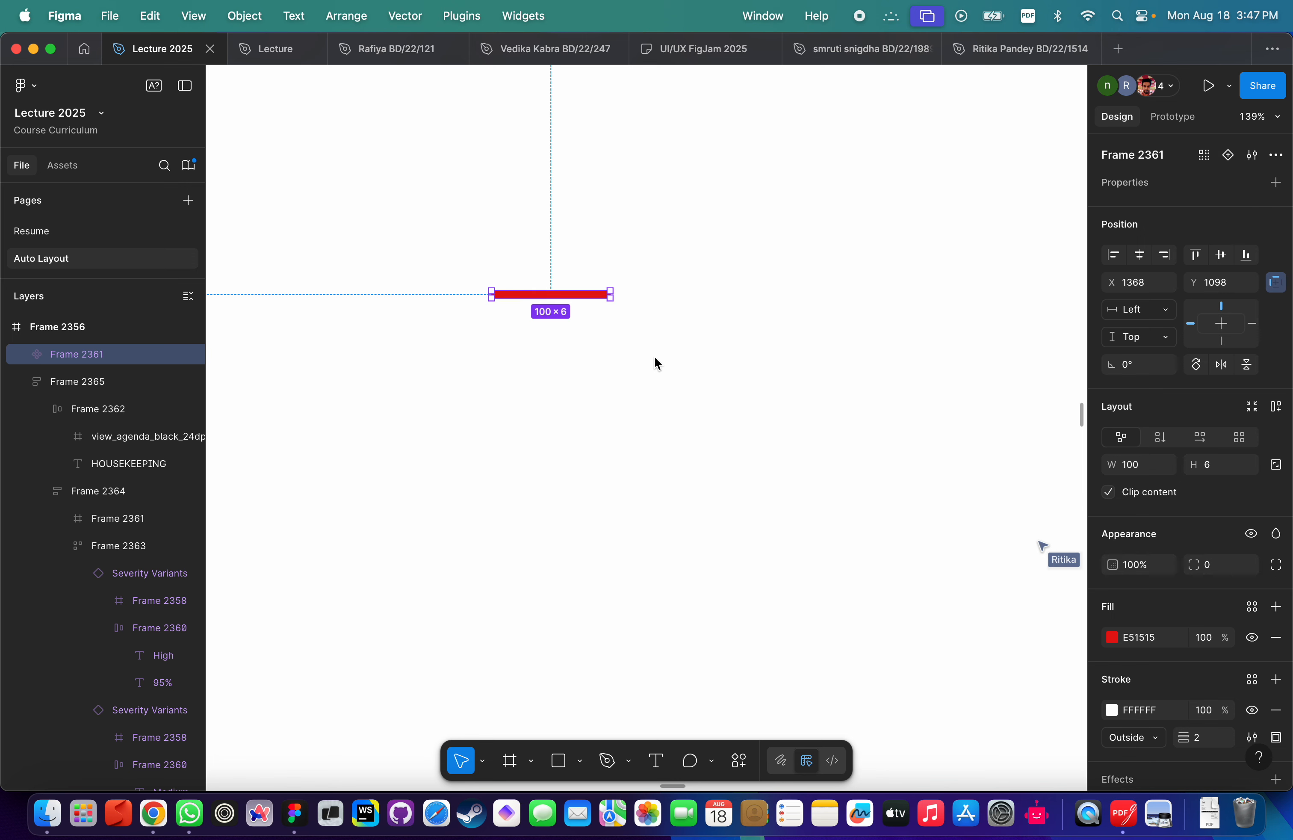
{"action": "left_click", "coordinate": [642, 360]}
{"action": "left_click", "coordinate": [554, 295]}
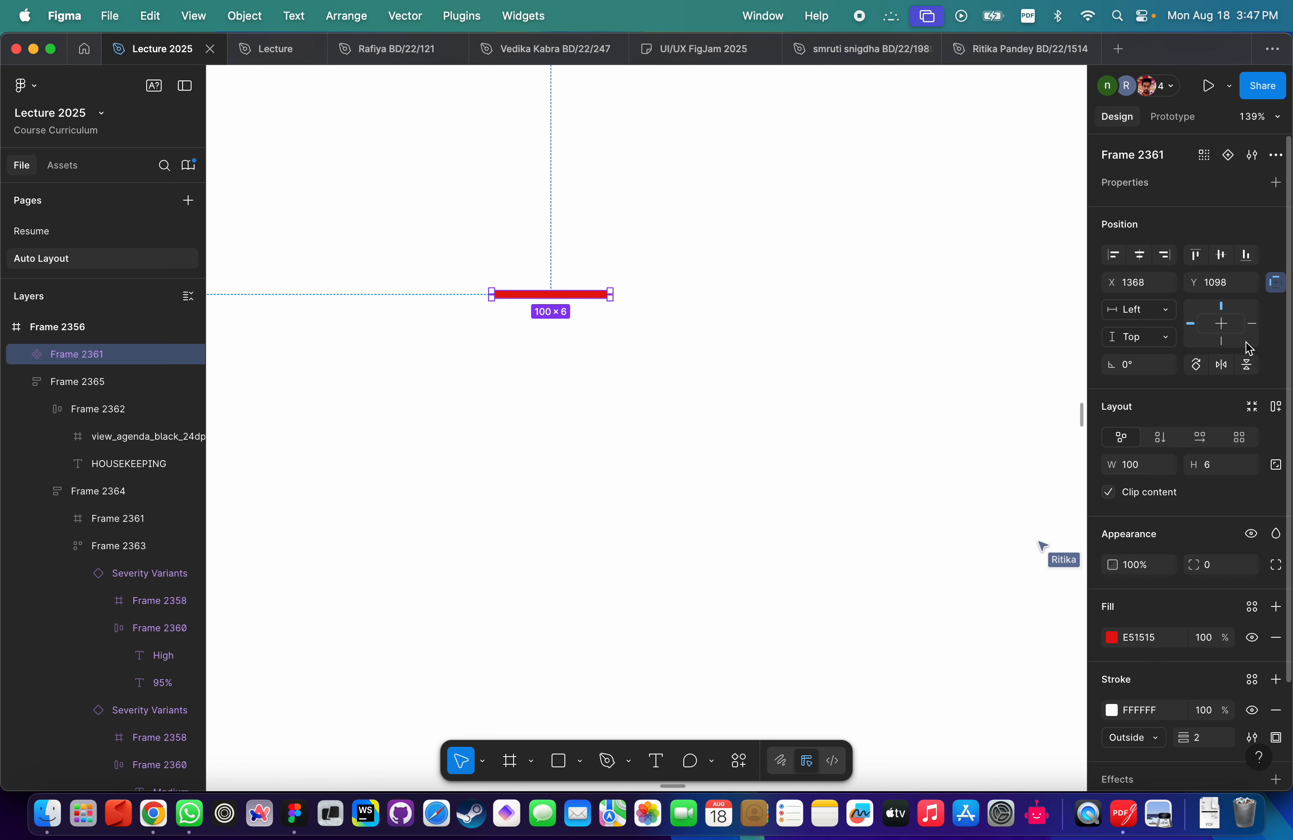
Add a second variant to the red bar component.
{"action": "left_click", "coordinate": [1229, 156]}
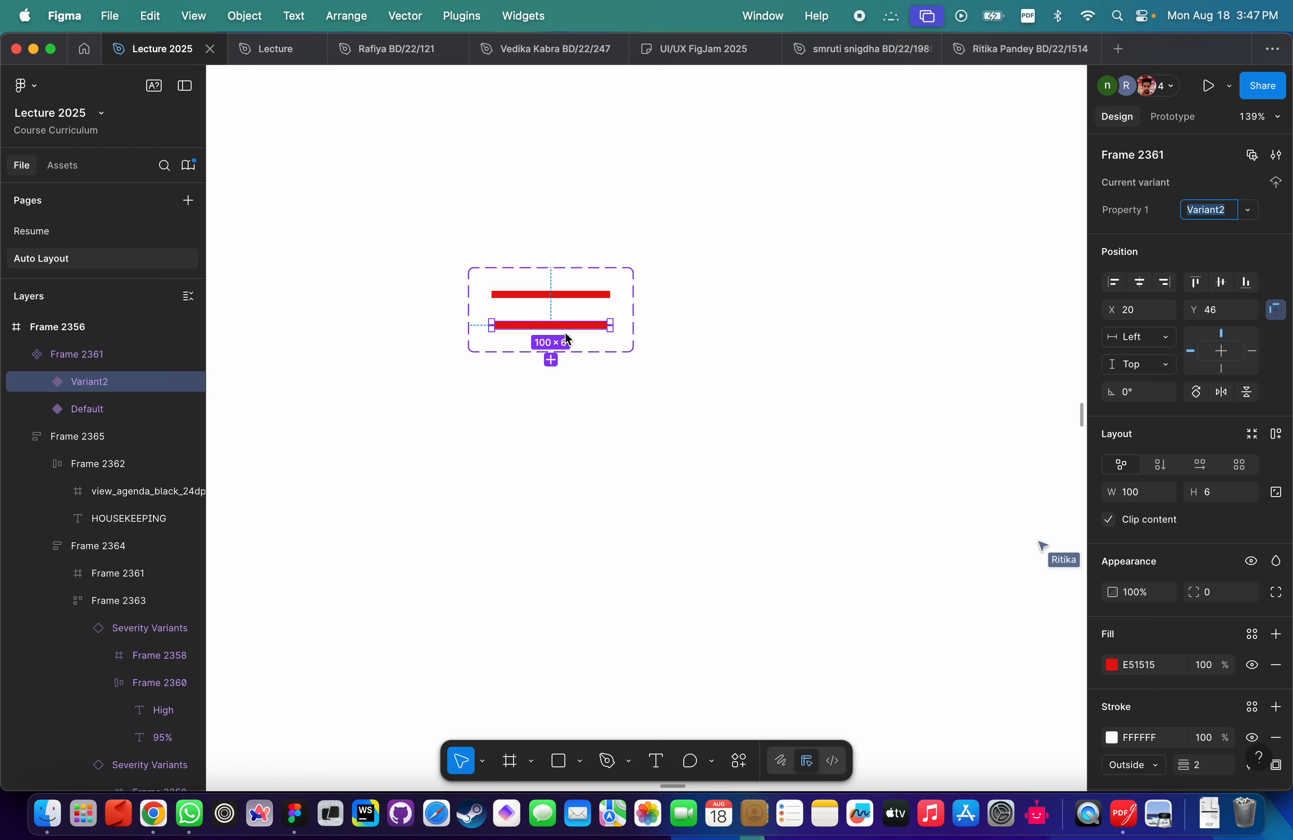
{"action": "scroll", "coordinate": [576, 341], "scroll_direction": "down", "scroll_amount": 5}
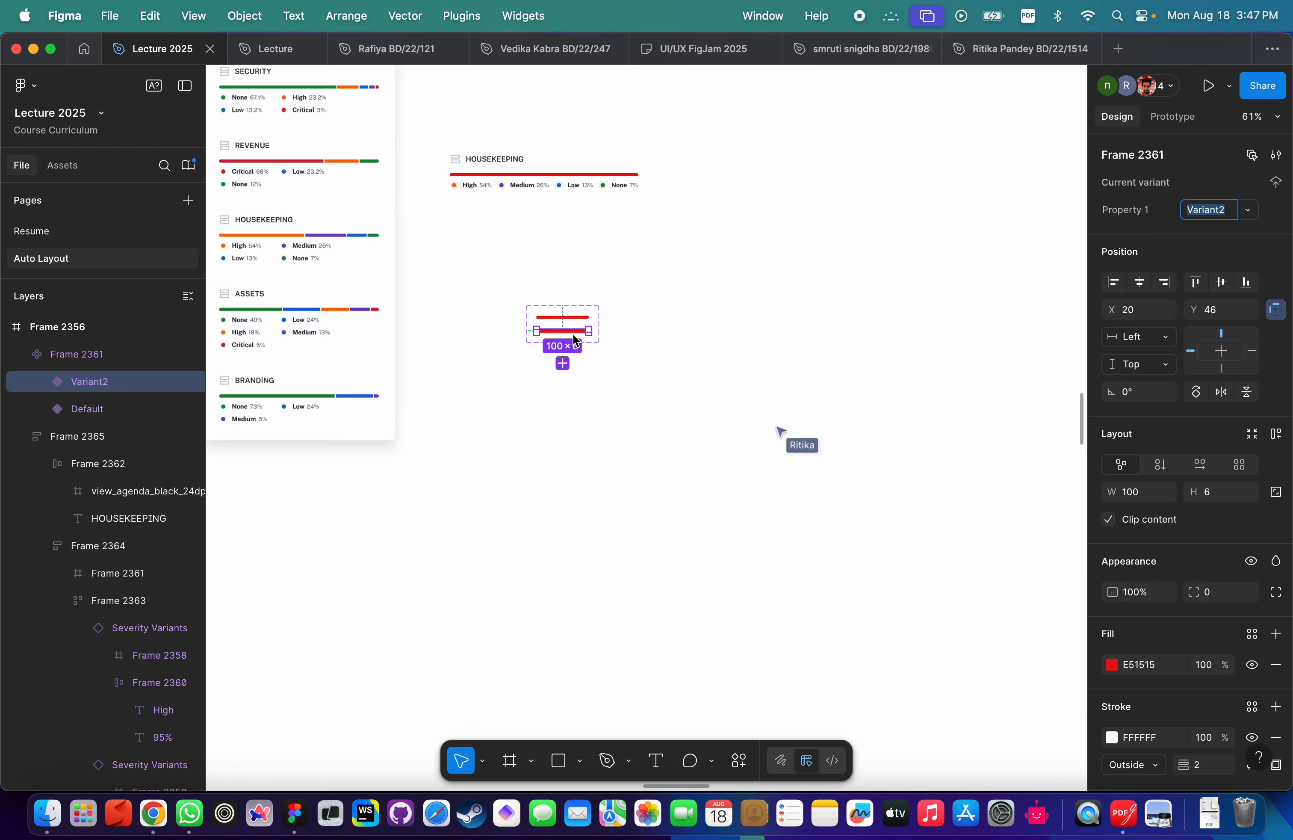
{"action": "scroll", "coordinate": [574, 335], "scroll_direction": "left", "scroll_amount": 3}
{"action": "scroll", "coordinate": [583, 266], "scroll_direction": "up", "scroll_amount": 3}
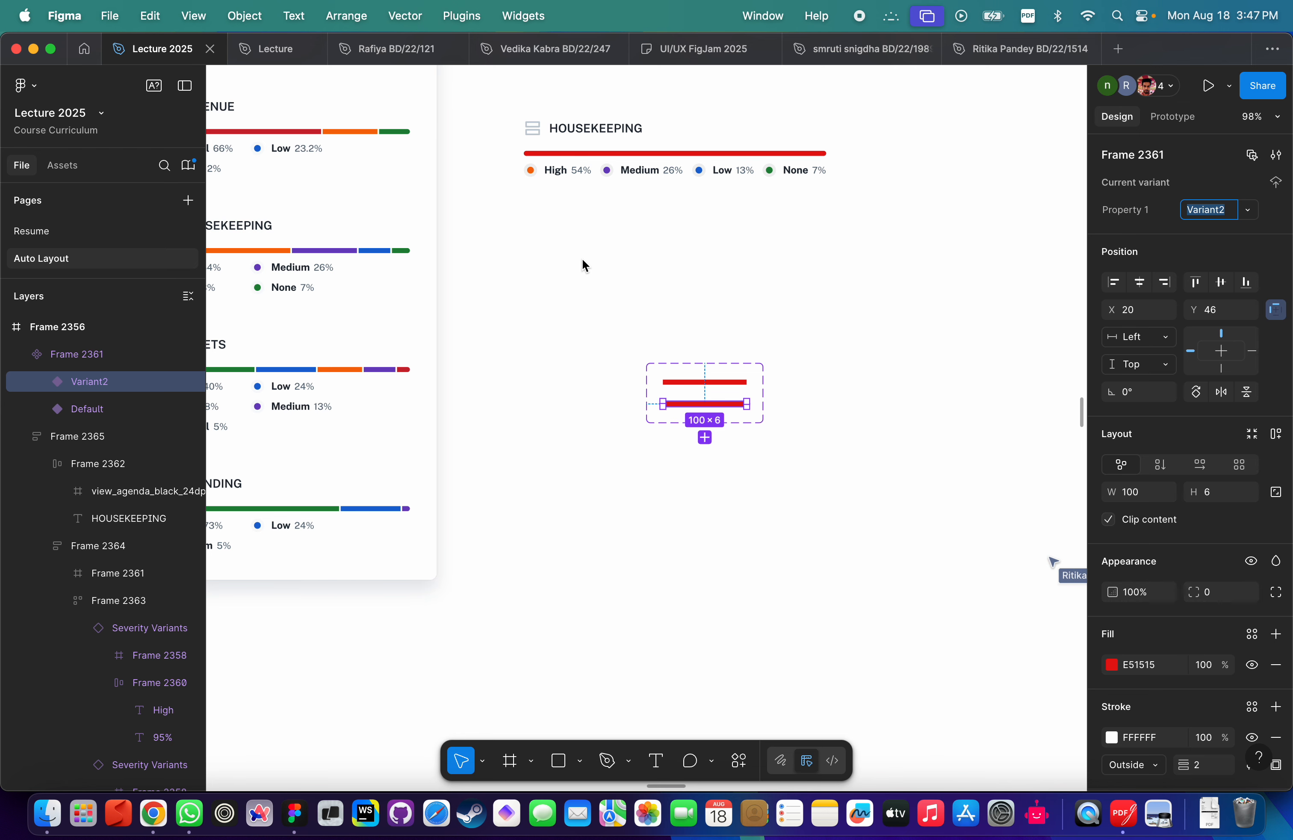
{"action": "scroll", "coordinate": [646, 166], "scroll_direction": "up", "scroll_amount": 8}
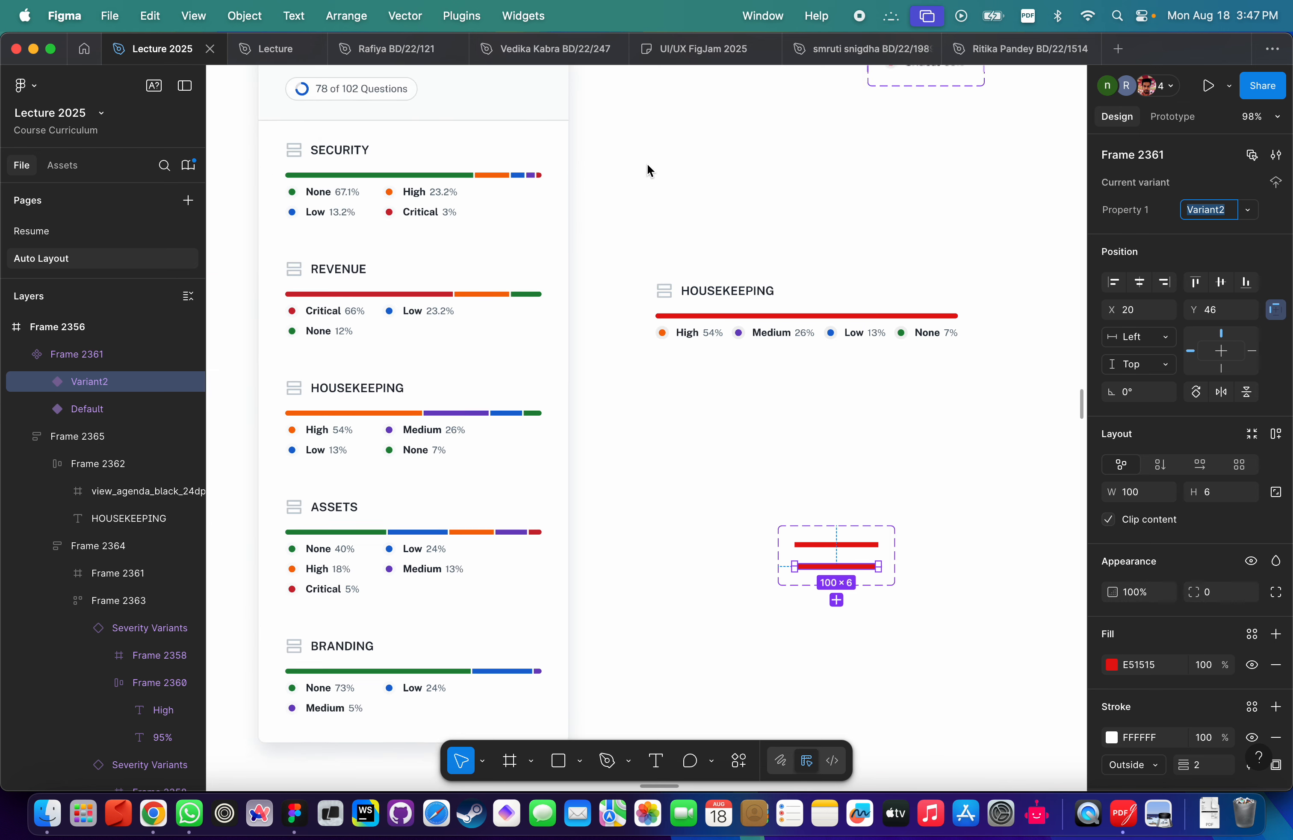
Add three more variants to the red bar component below the second one.
{"action": "scroll", "coordinate": [827, 278], "scroll_direction": "down", "scroll_amount": 1}
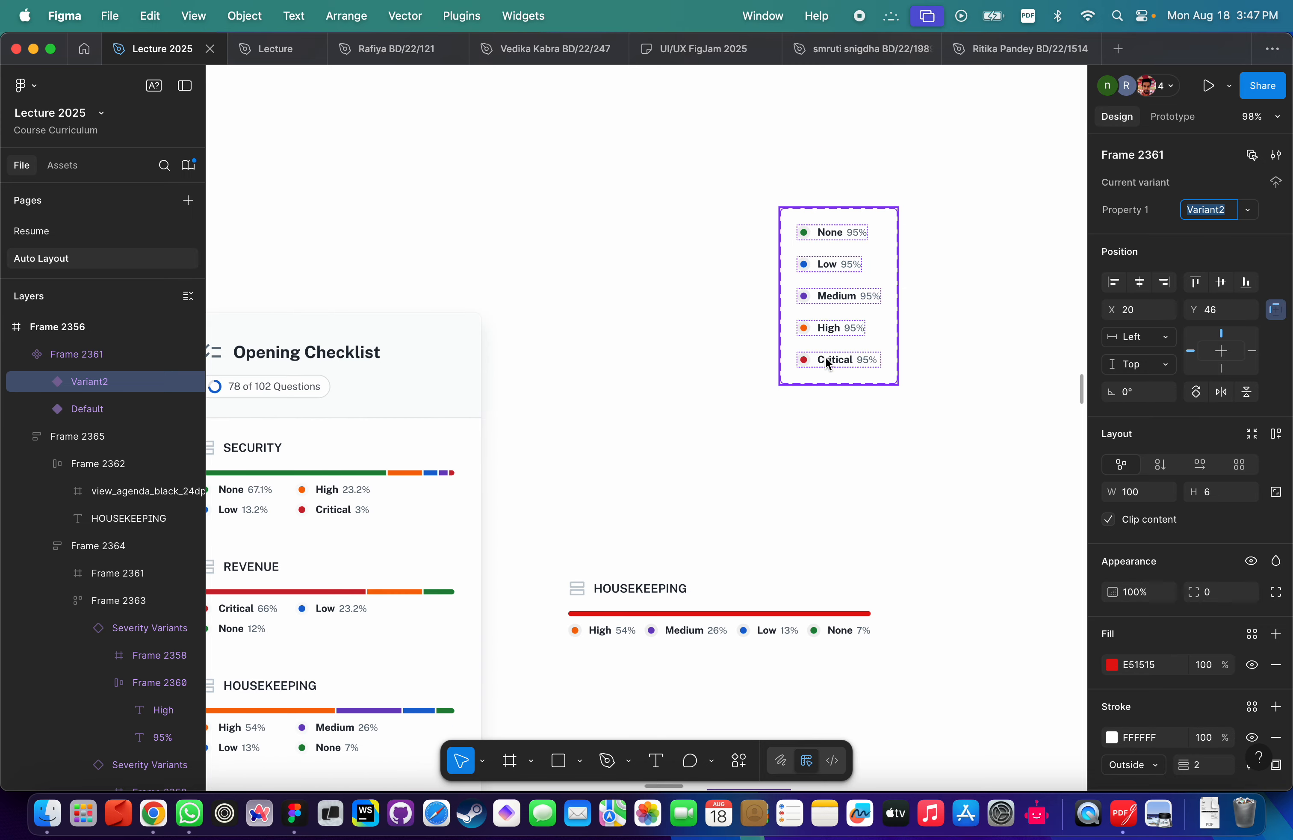
{"action": "scroll", "coordinate": [826, 361], "scroll_direction": "down", "scroll_amount": 9}
{"action": "scroll", "coordinate": [771, 426], "scroll_direction": "up", "scroll_amount": 3}
{"action": "scroll", "coordinate": [772, 428], "scroll_direction": "up", "scroll_amount": 5}
{"action": "scroll", "coordinate": [823, 353], "scroll_direction": "right", "scroll_amount": 3}
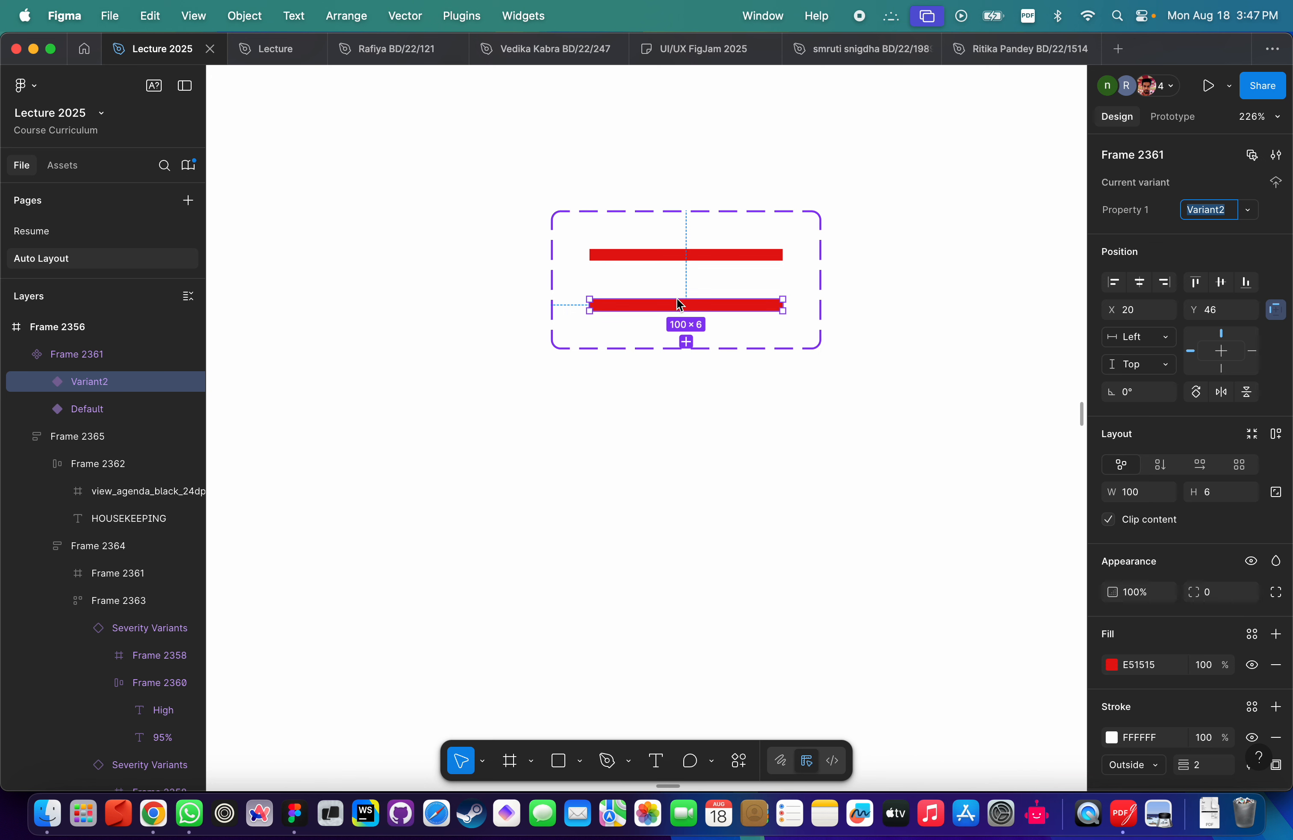
{"action": "left_click", "coordinate": [686, 342]}
{"action": "left_click", "coordinate": [691, 391]}
{"action": "left_click", "coordinate": [686, 440]}
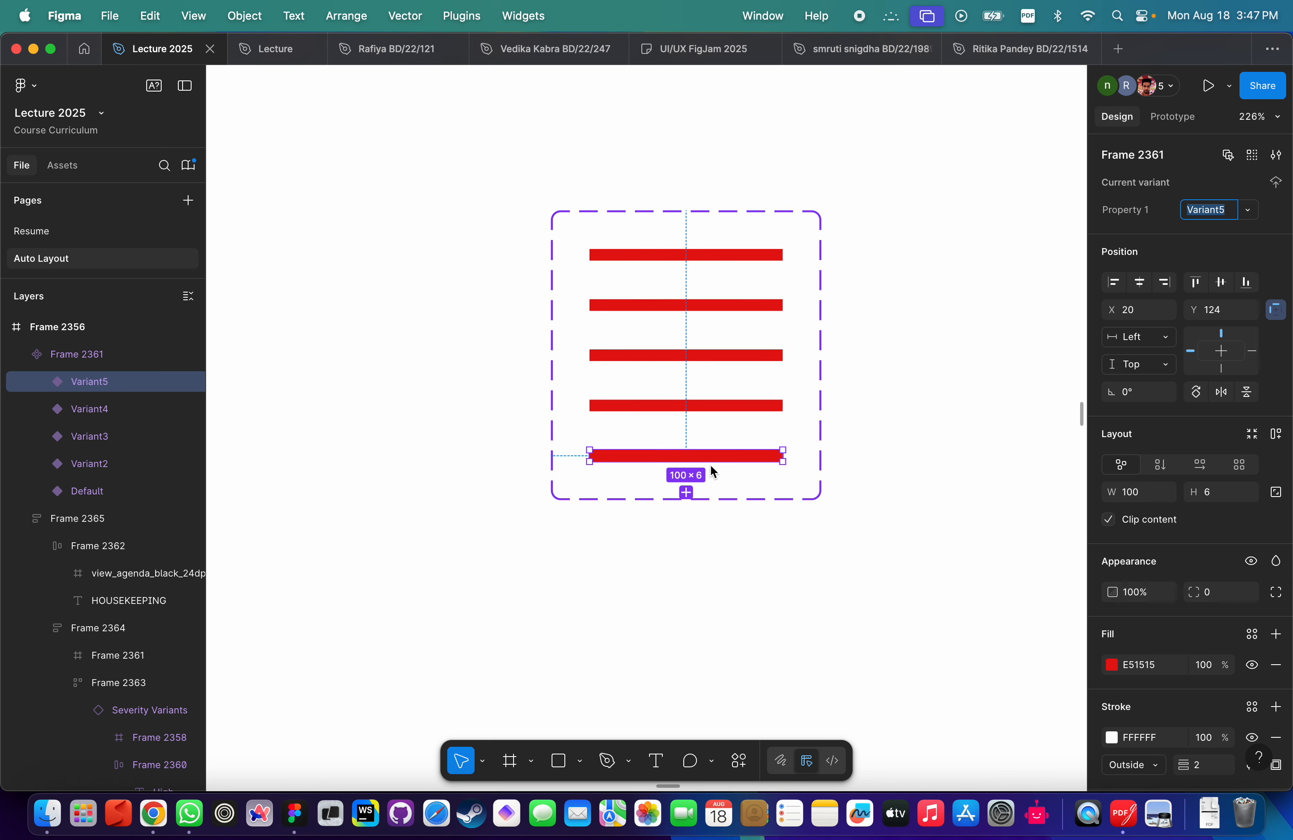
Rename the bar component's variant property as Severity.
{"action": "left_click", "coordinate": [690, 254]}
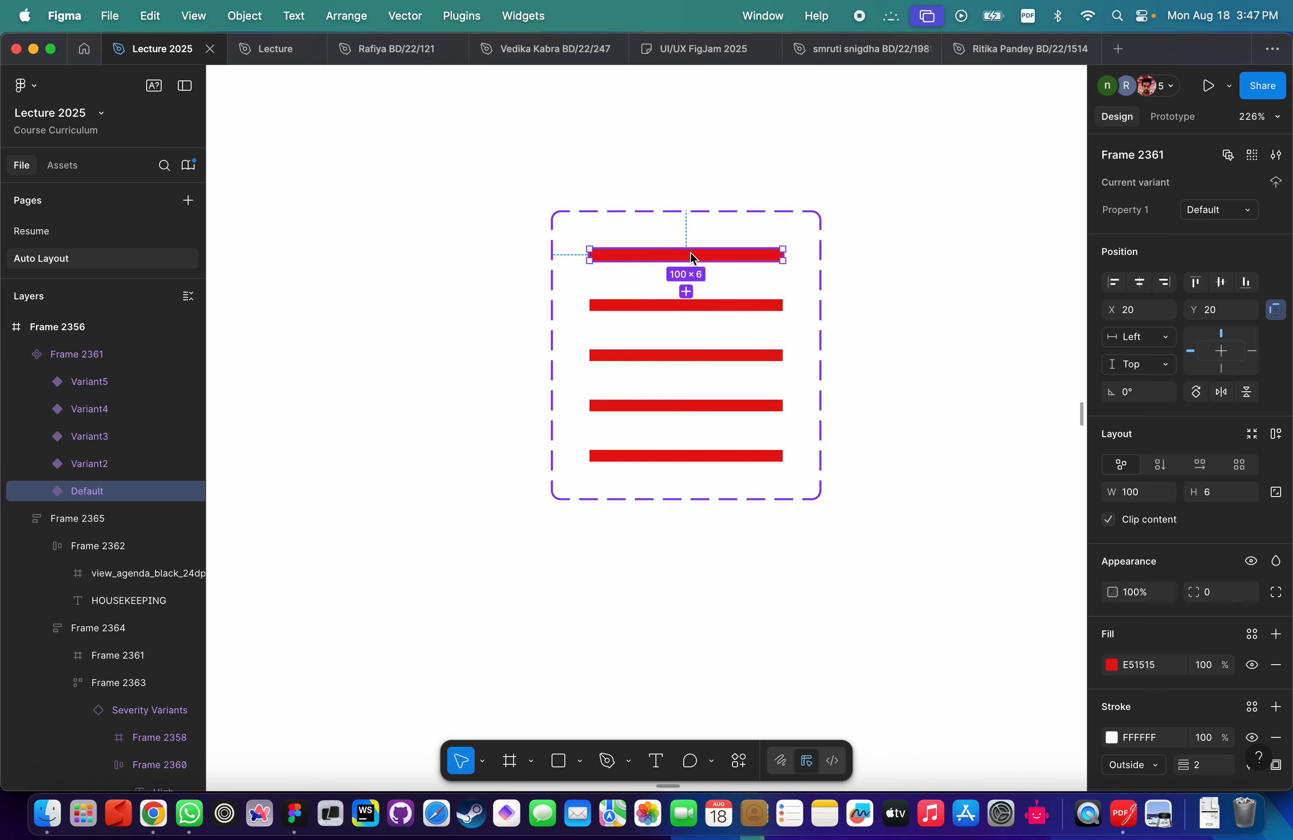
{"action": "scroll", "coordinate": [738, 286], "scroll_direction": "down", "scroll_amount": 3}
{"action": "scroll", "coordinate": [738, 283], "scroll_direction": "down", "scroll_amount": 5}
{"action": "double_click", "coordinate": [1133, 210]}
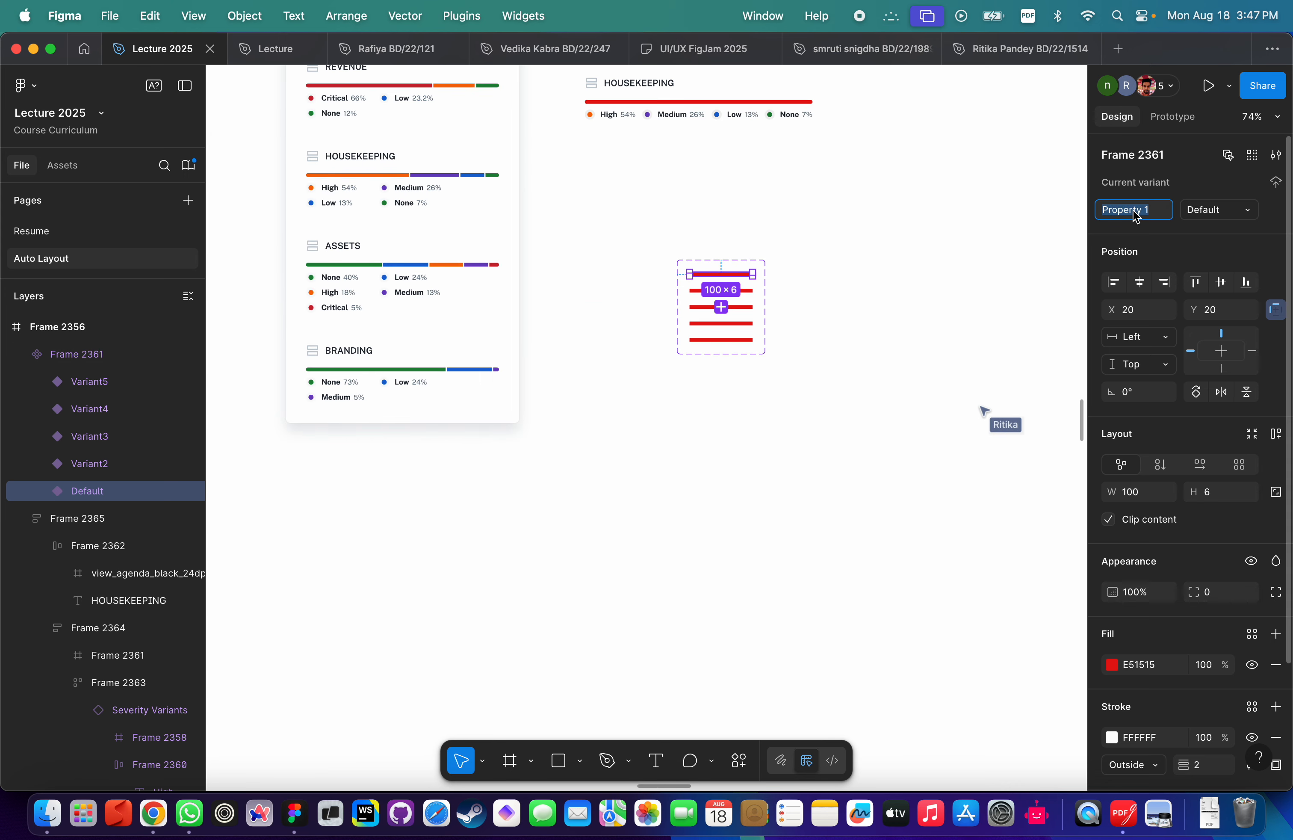
{"action": "scroll", "coordinate": [889, 301], "scroll_direction": "up", "scroll_amount": 5}
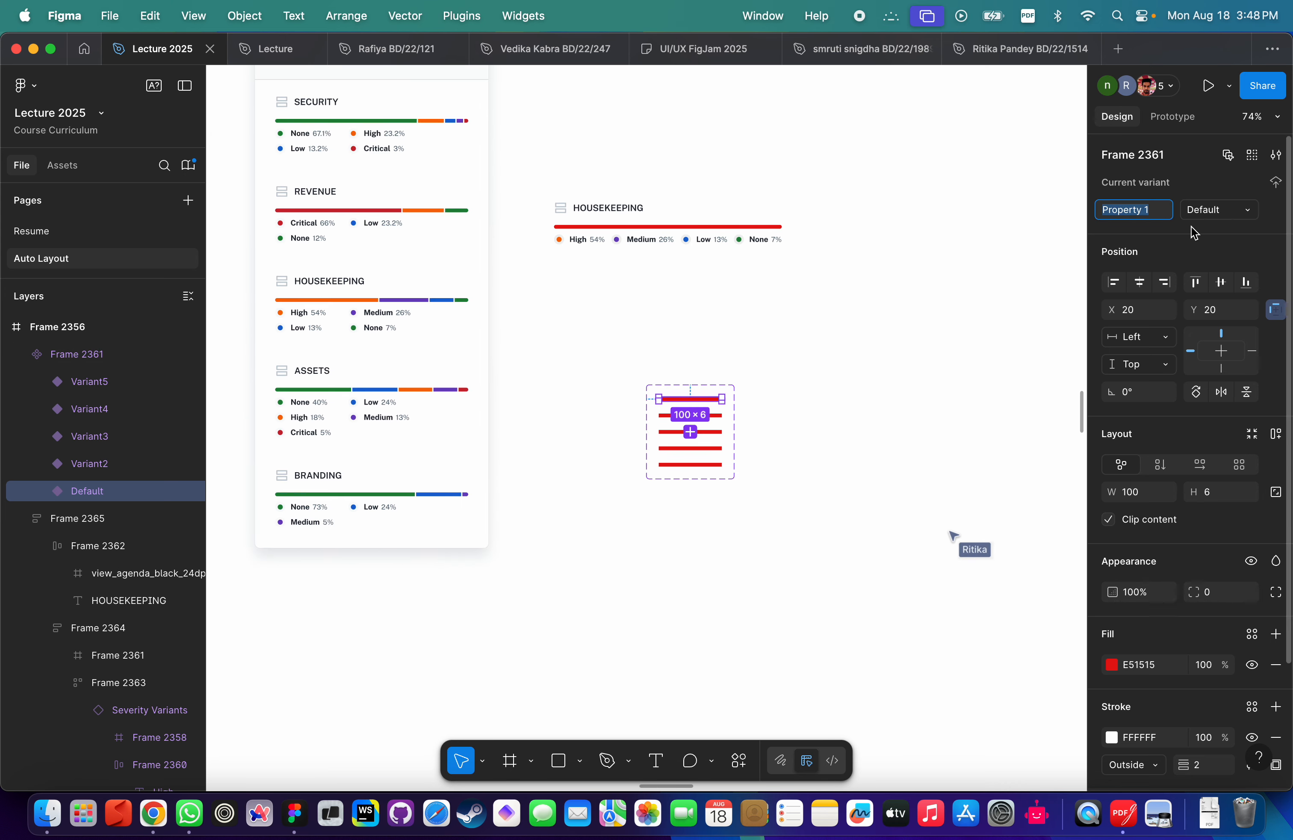
{"action": "type", "text": "SEVERITY"}
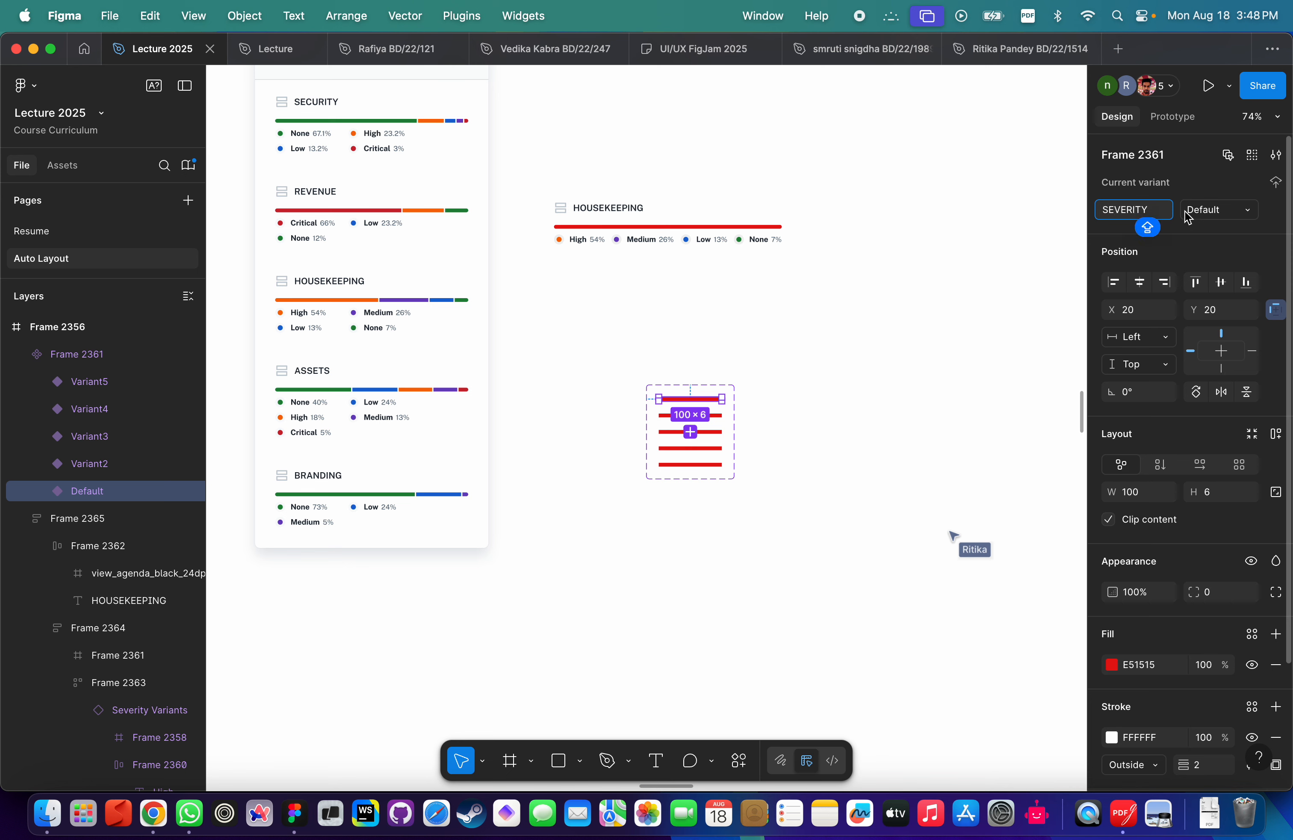
{"action": "key", "text": "BackSpace"}
{"action": "key", "text": "BackSpace"}
{"action": "key", "text": "BackSpace"}
{"action": "key", "text": "BackSpace"}
{"action": "key", "text": "BackSpace"}
{"action": "key", "text": "BackSpace"}
{"action": "key", "text": "BackSpace"}
{"action": "key", "text": "BackSpace"}
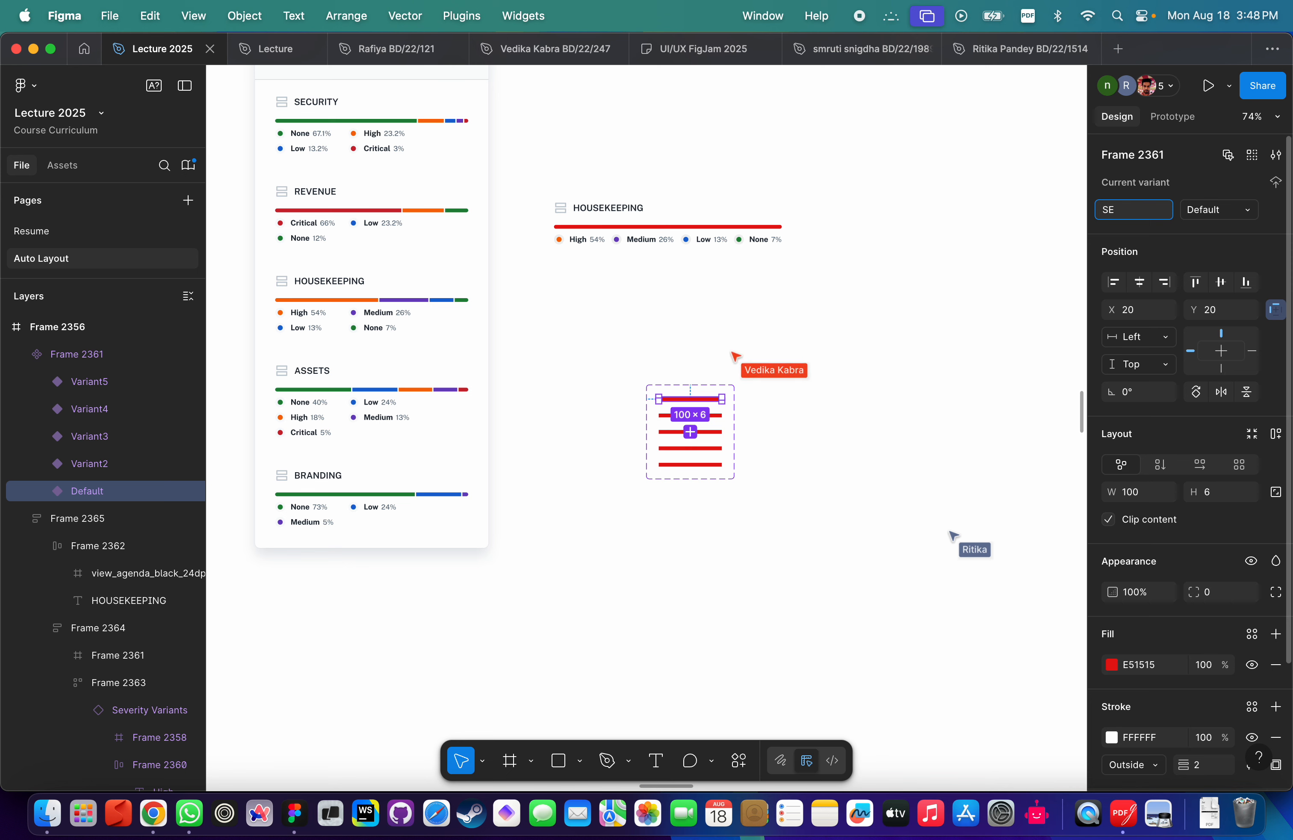
{"action": "type", "text": "Severity"}
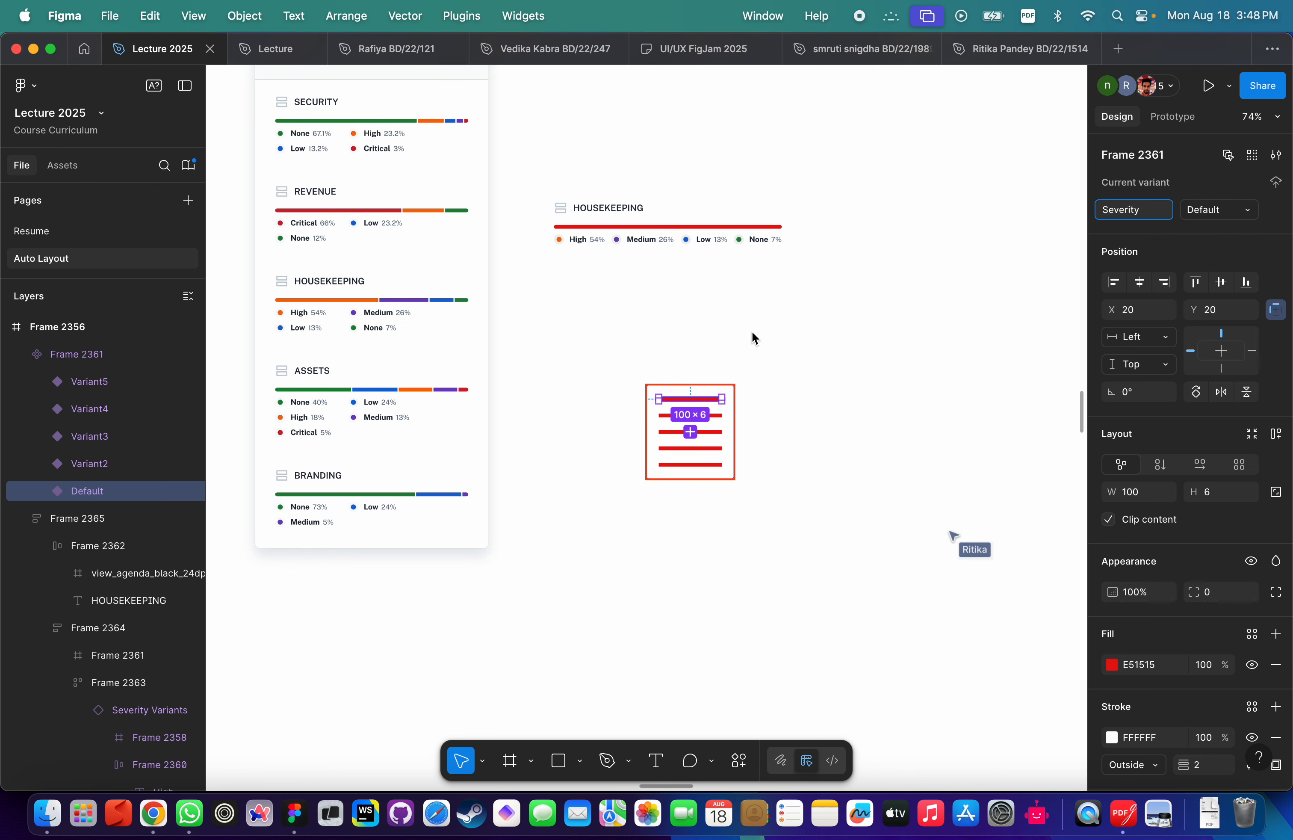
Set the Severity value of the first bar variant to None.
{"action": "scroll", "coordinate": [751, 334], "scroll_direction": "up", "scroll_amount": 2}
{"action": "scroll", "coordinate": [749, 332], "scroll_direction": "down", "scroll_amount": 3}
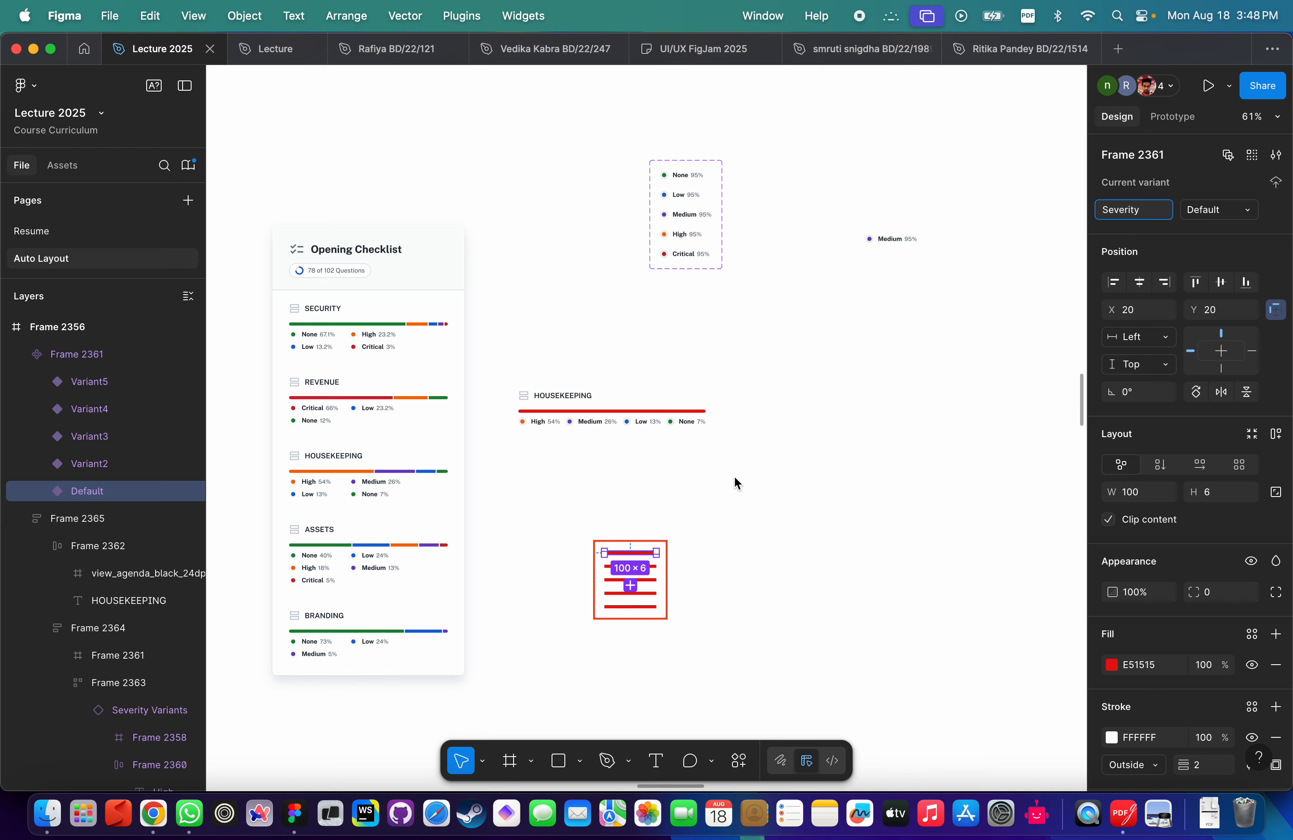
{"action": "left_click", "coordinate": [1196, 211]}
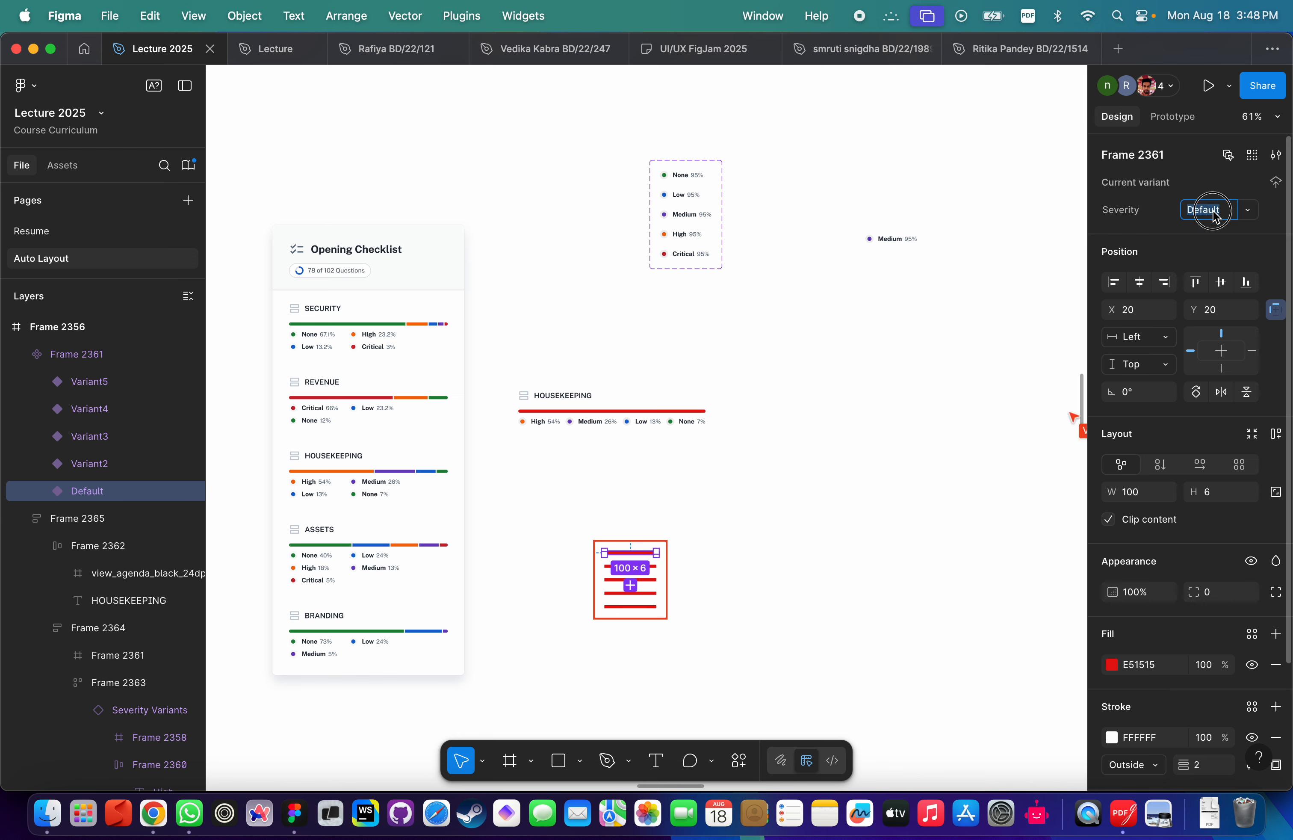
{"action": "type", "text": "None"}
{"action": "key", "text": "Return"}
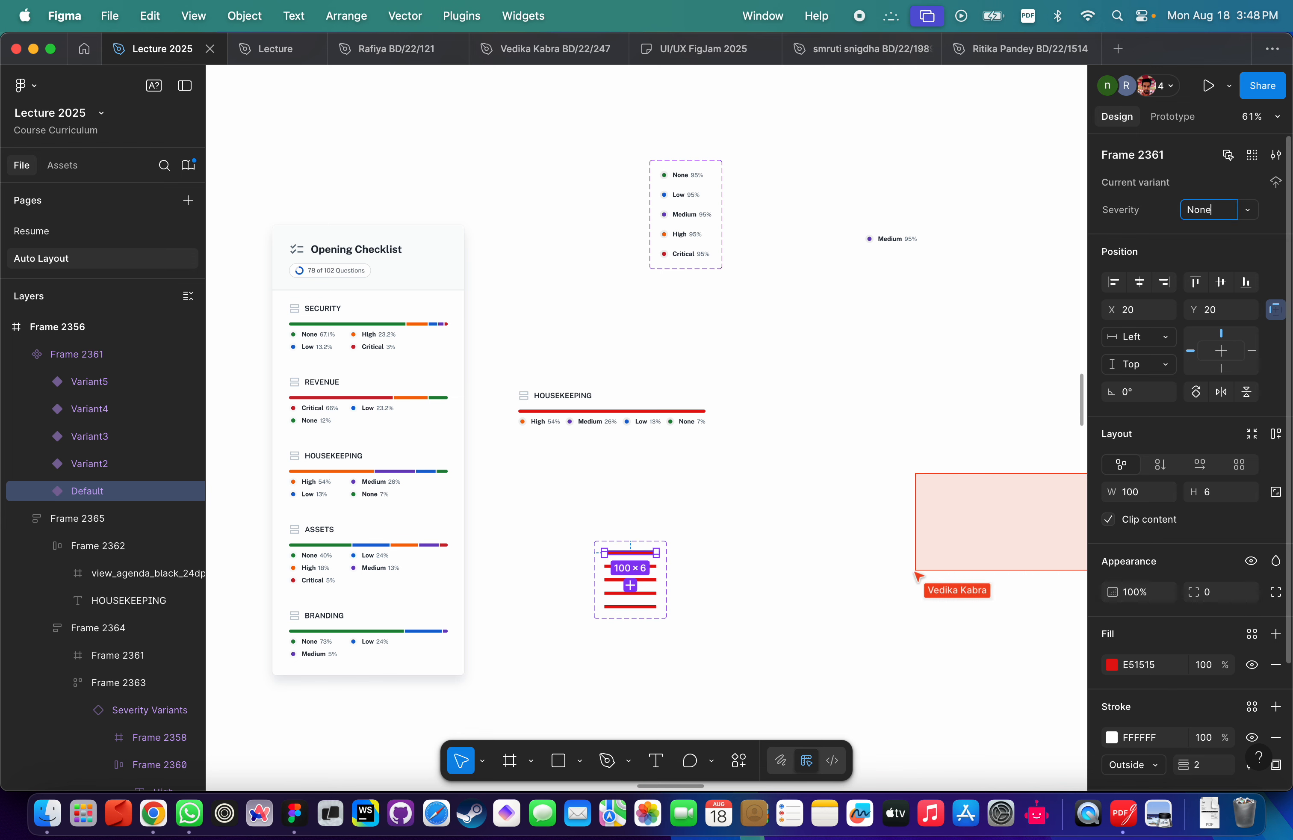
Move the bar component set up to X 1603, Y 622, between the severity label variants and the HOUSEKEEPING section.
{"action": "scroll", "coordinate": [650, 620], "scroll_direction": "up", "scroll_amount": 5}
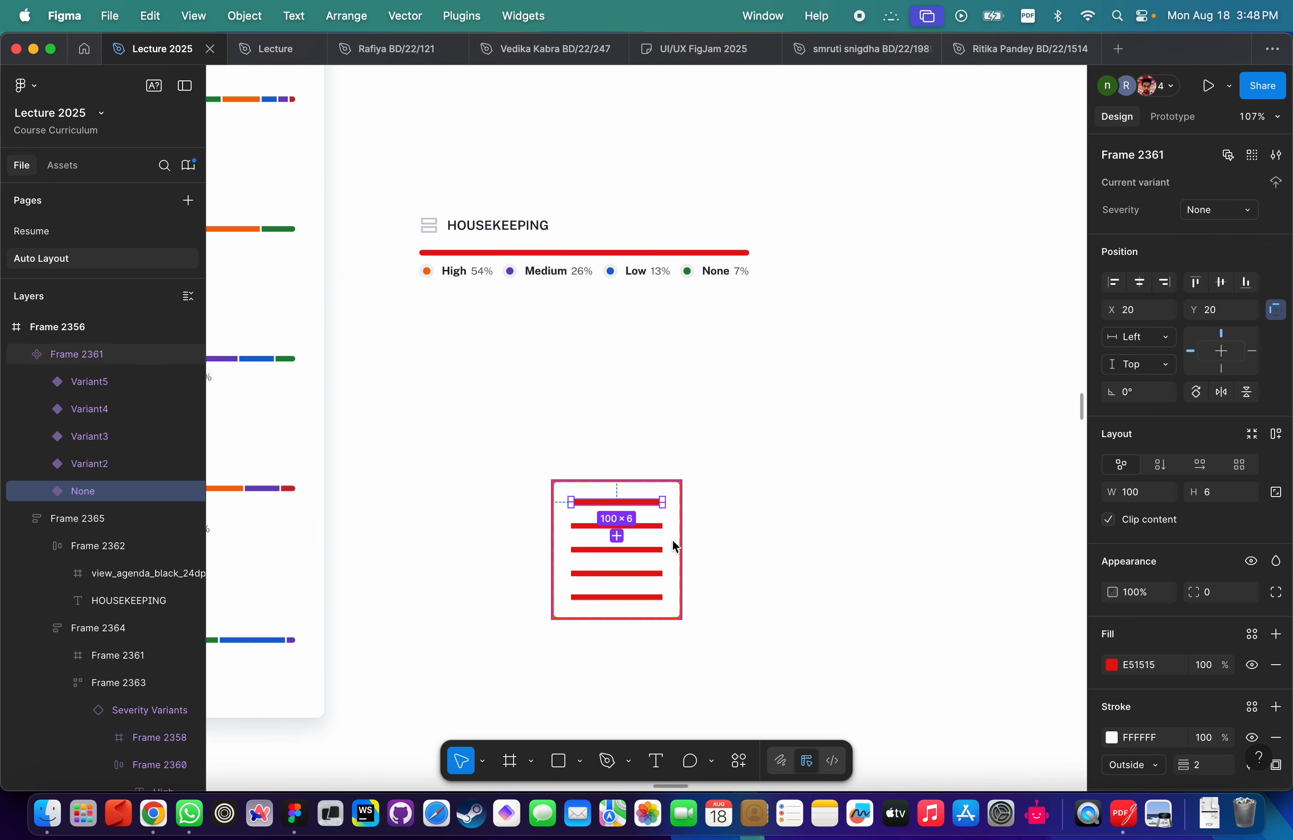
{"action": "left_click", "coordinate": [658, 526]}
{"action": "left_click", "coordinate": [1217, 210]}
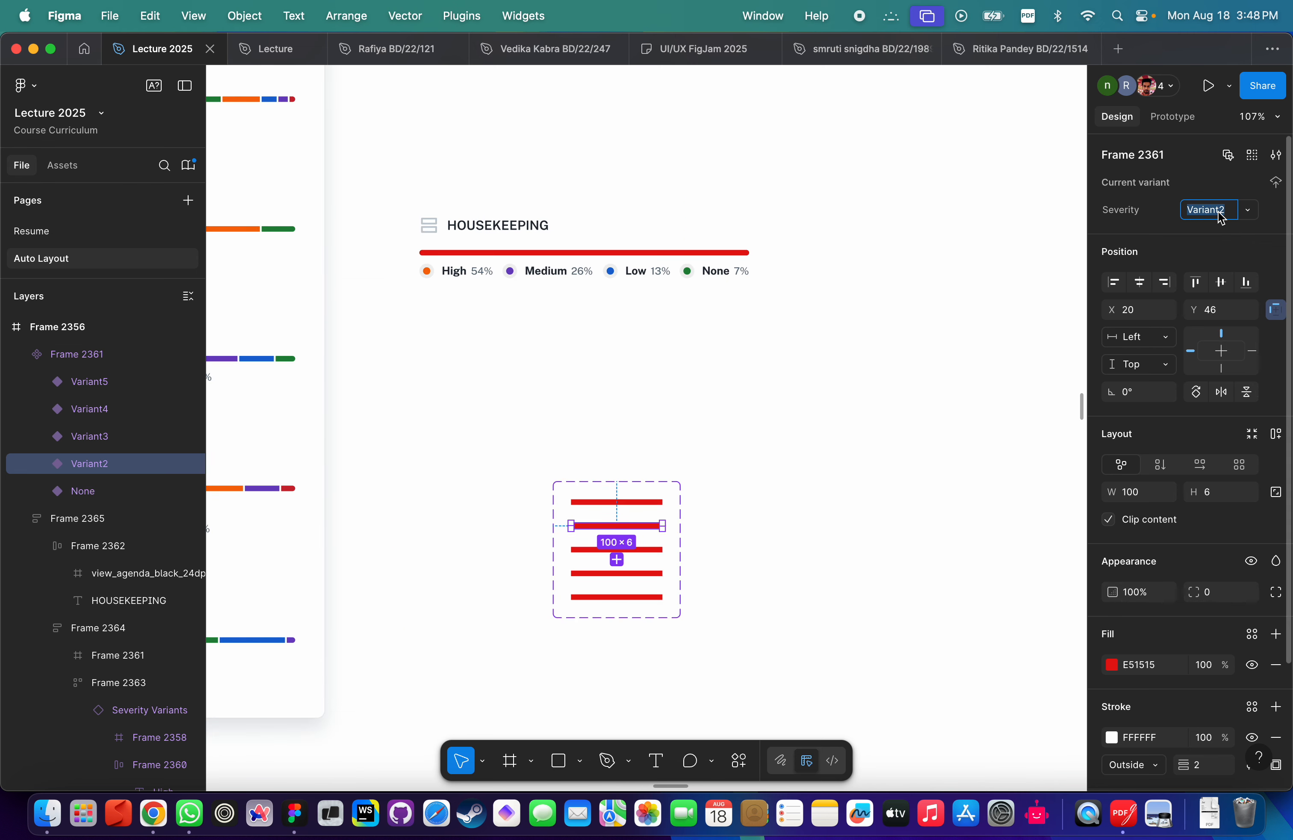
{"action": "scroll", "coordinate": [756, 322], "scroll_direction": "down", "scroll_amount": 3}
{"action": "scroll", "coordinate": [687, 414], "scroll_direction": "up", "scroll_amount": 3}
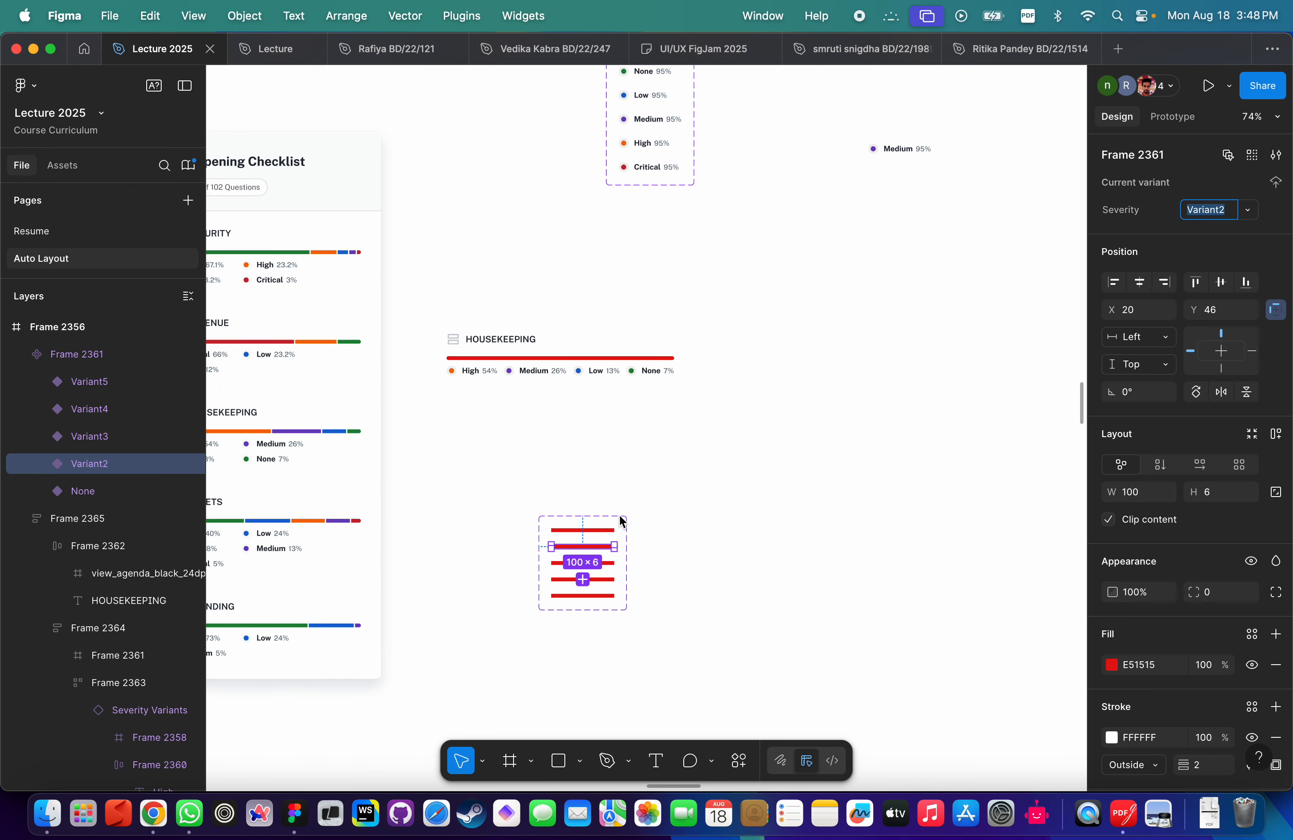
{"action": "left_click_drag", "start_coordinate": [594, 528], "coordinate": [757, 226]}
{"action": "scroll", "coordinate": [756, 234], "scroll_direction": "up", "scroll_amount": 5}
{"action": "scroll", "coordinate": [757, 234], "scroll_direction": "right", "scroll_amount": 2}
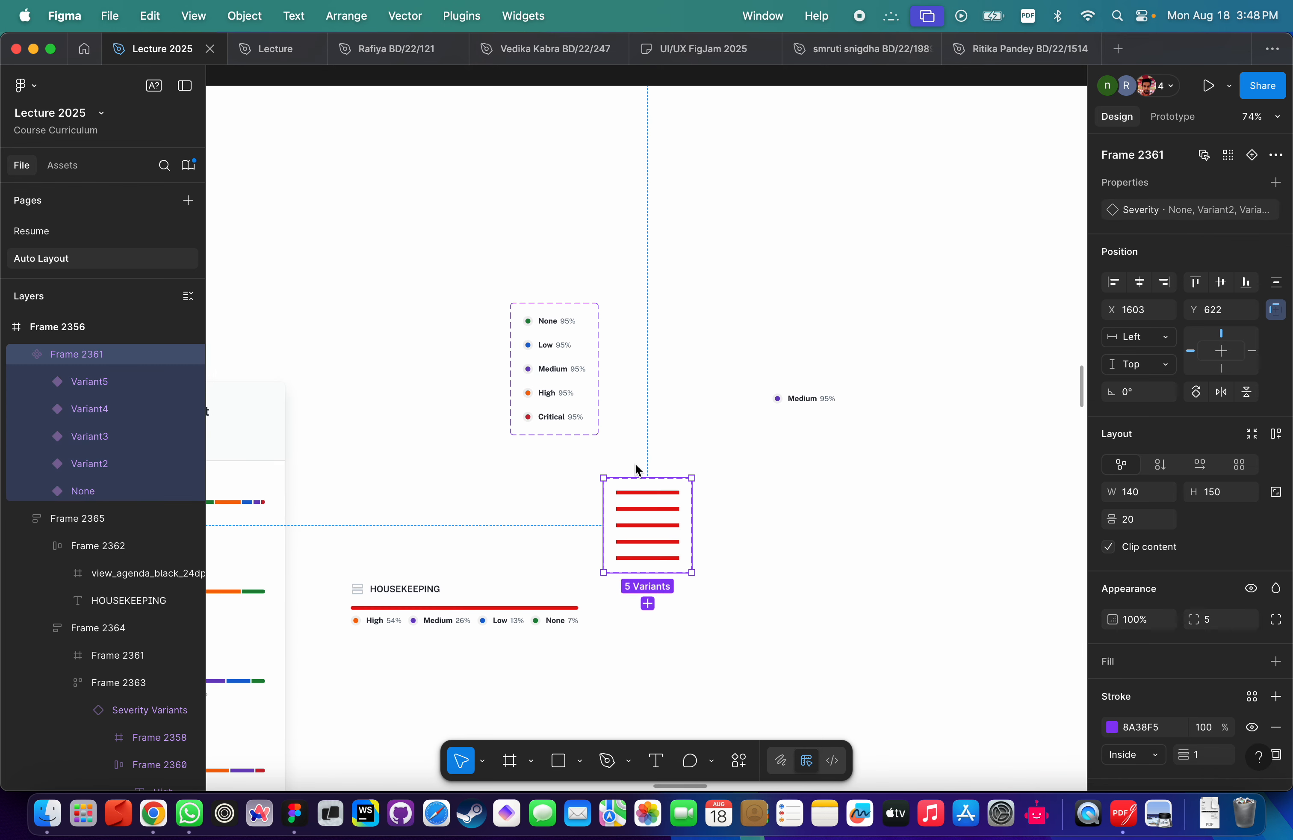
{"action": "left_click_drag", "start_coordinate": [647, 480], "coordinate": [658, 352]}
{"action": "key", "text": "super+z"}
Set the Severity value of the second bar variant to Low.
{"action": "scroll", "coordinate": [648, 442], "scroll_direction": "up", "scroll_amount": 5}
{"action": "left_click", "coordinate": [687, 501]}
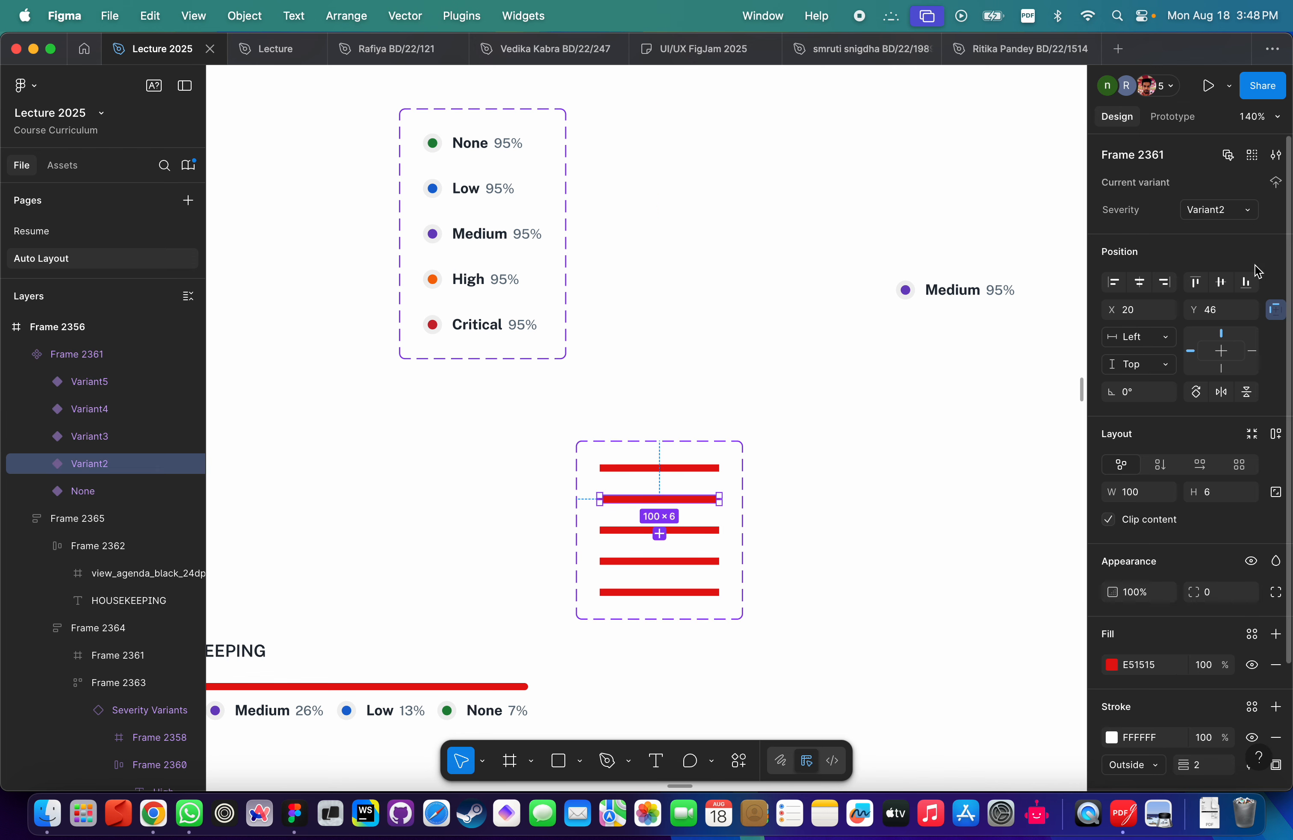
{"action": "type", "text": "Low"}
{"action": "key", "text": "Return"}
{"action": "key", "text": "Escape"}
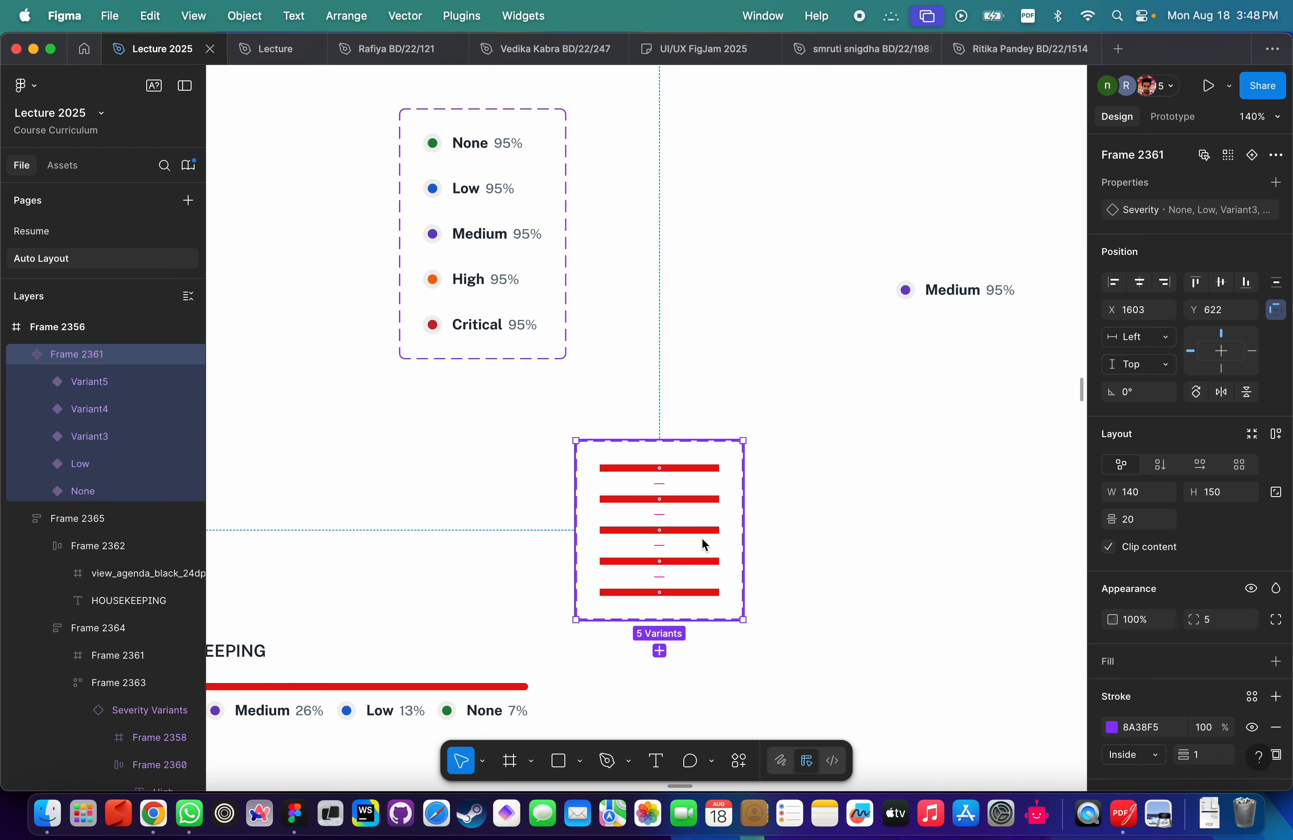
Set the Severity value of the third bar variant to Medium.
{"action": "left_click", "coordinate": [707, 532]}
{"action": "left_click", "coordinate": [1213, 210]}
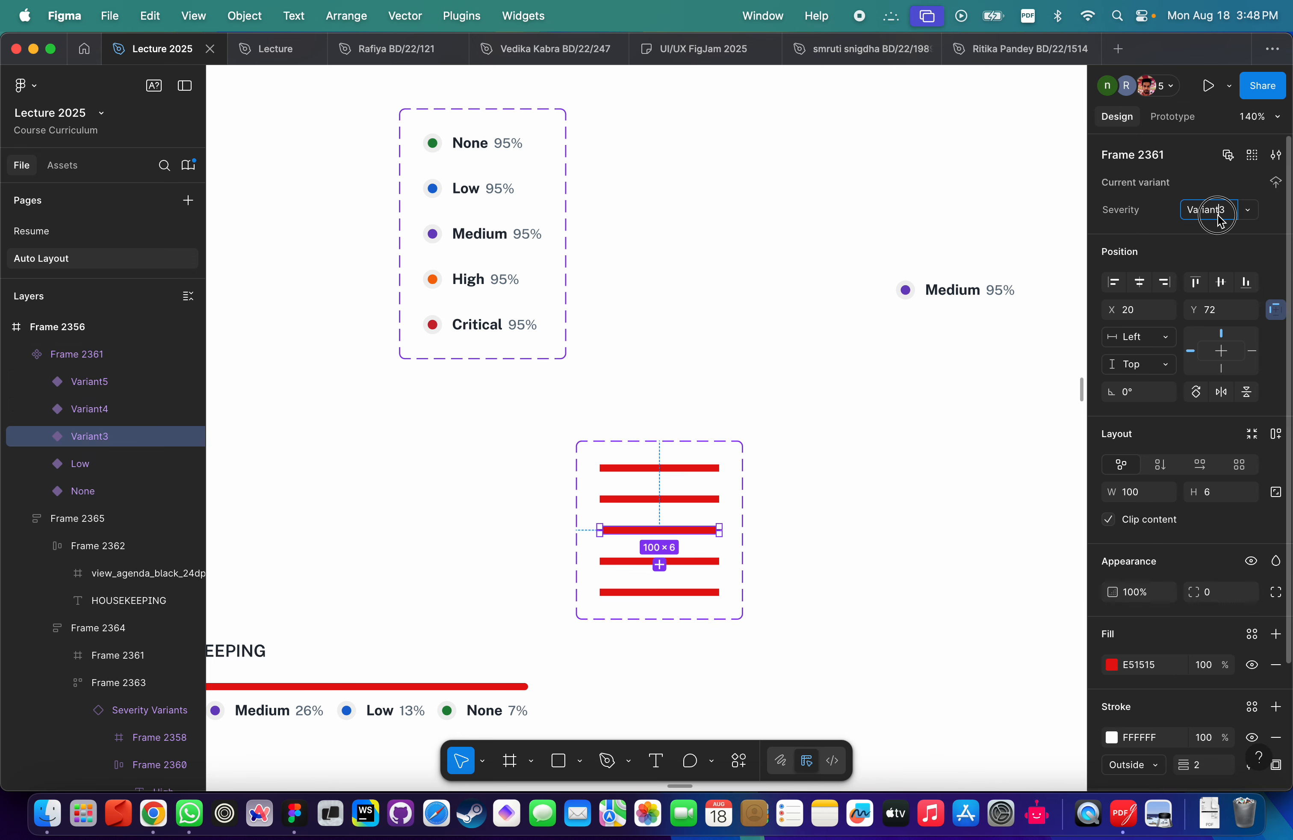
{"action": "type", "text": "Medium"}
{"action": "key", "text": "Return"}
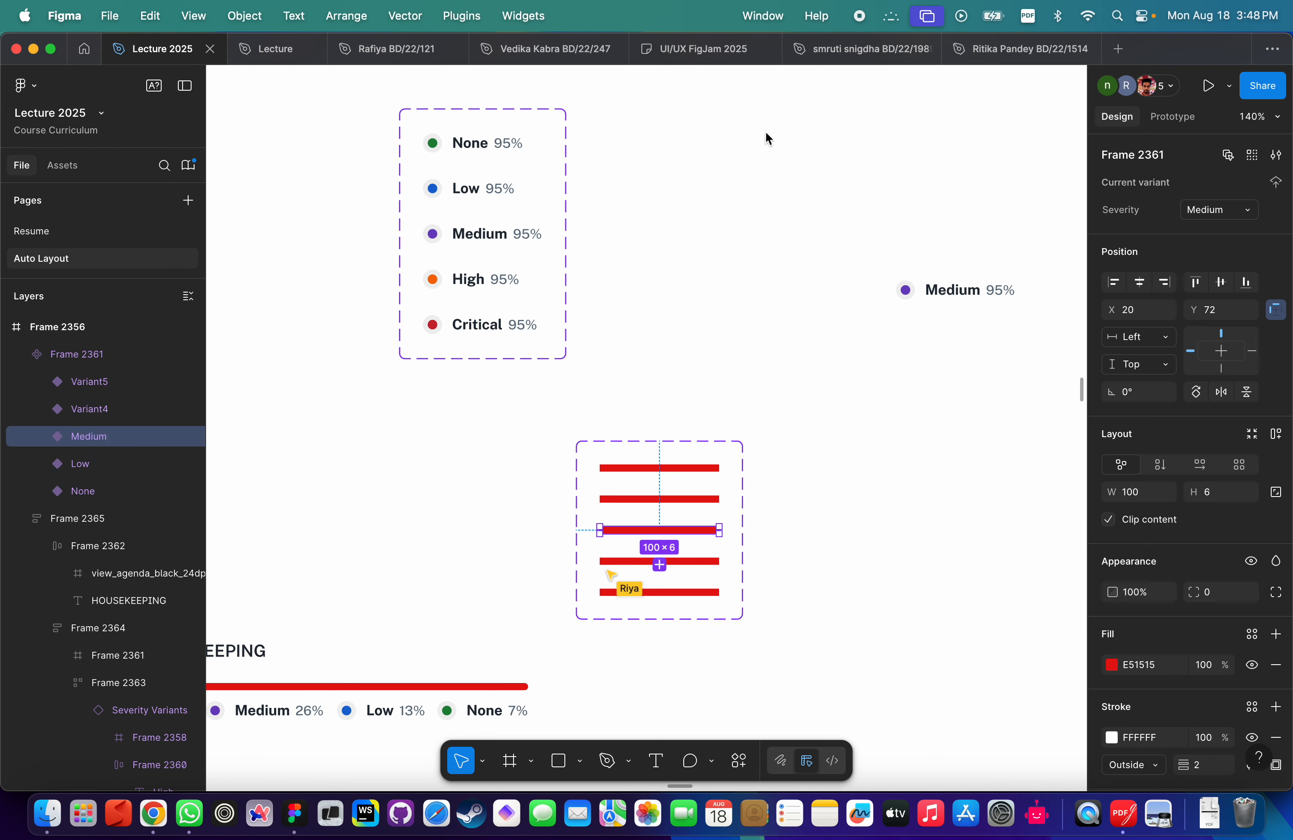
Set the Severity value of the fourth bar variant to High.
{"action": "left_click", "coordinate": [716, 574]}
{"action": "left_click", "coordinate": [1214, 214]}
{"action": "type", "text": "H"}
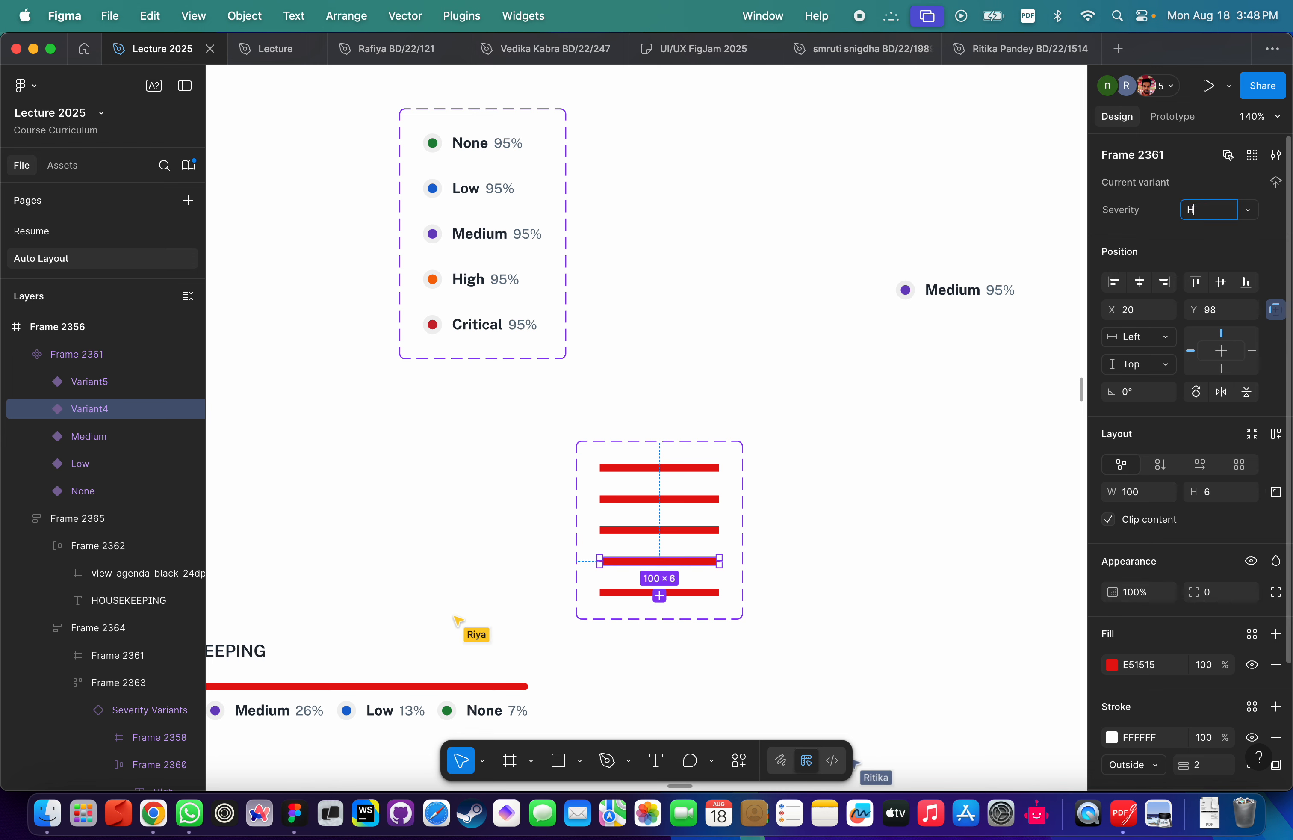
{"action": "type", "text": "igh"}
{"action": "key", "text": "Return"}
Set the Severity value of the fifth bar variant to Critical, matching the severity label variants.
{"action": "left_click", "coordinate": [479, 326]}
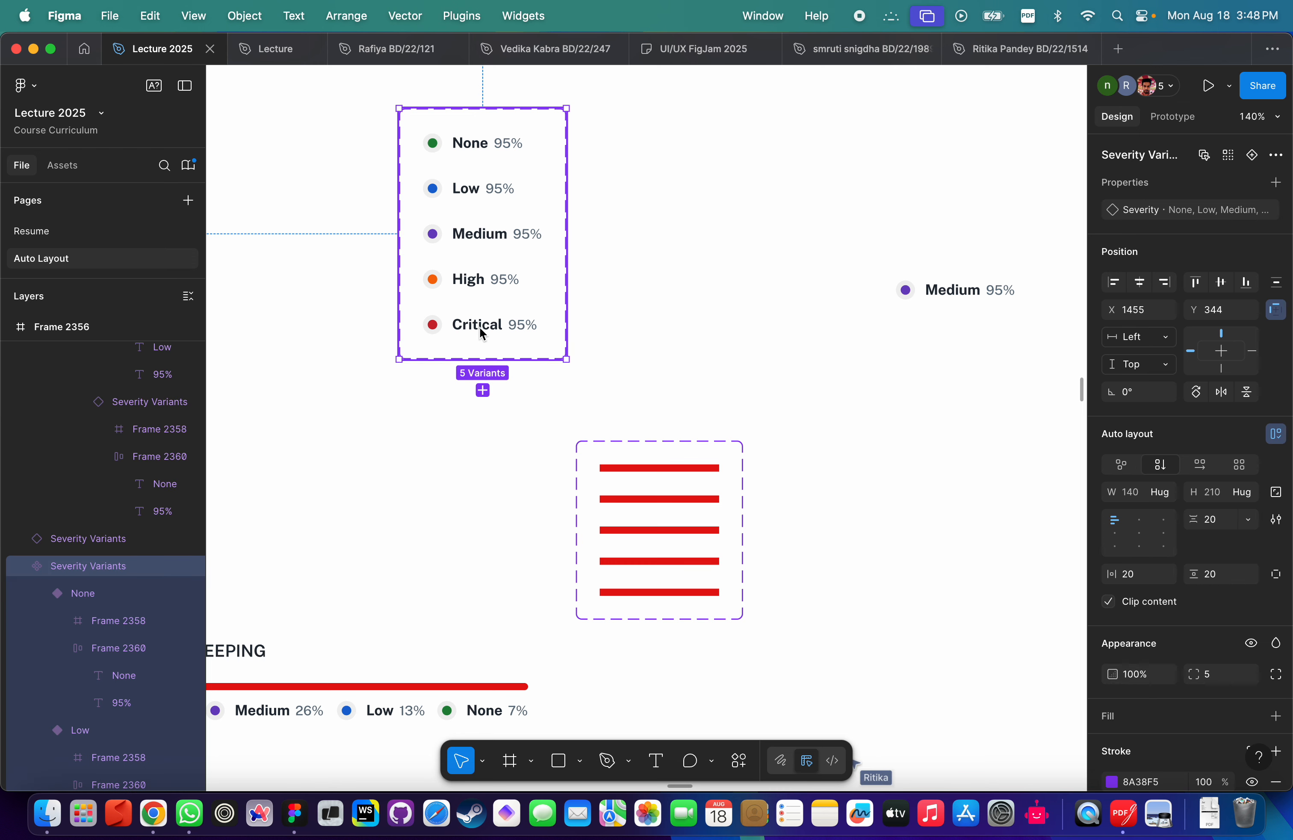
{"action": "left_click", "coordinate": [674, 590]}
{"action": "left_click", "coordinate": [675, 590]}
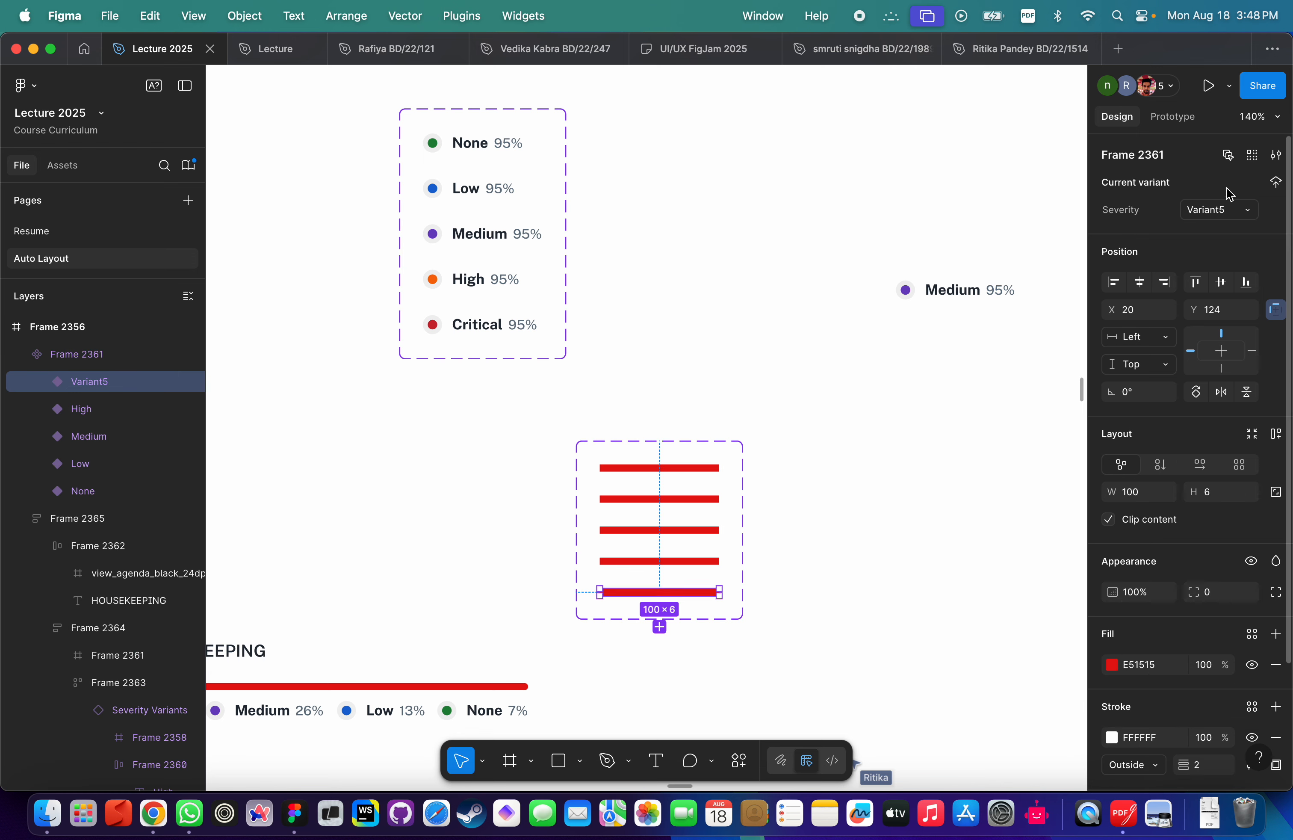
{"action": "left_click", "coordinate": [1214, 210]}
{"action": "type", "text": "Critical"}
{"action": "key", "text": "Return"}
{"action": "left_click", "coordinate": [829, 485]}
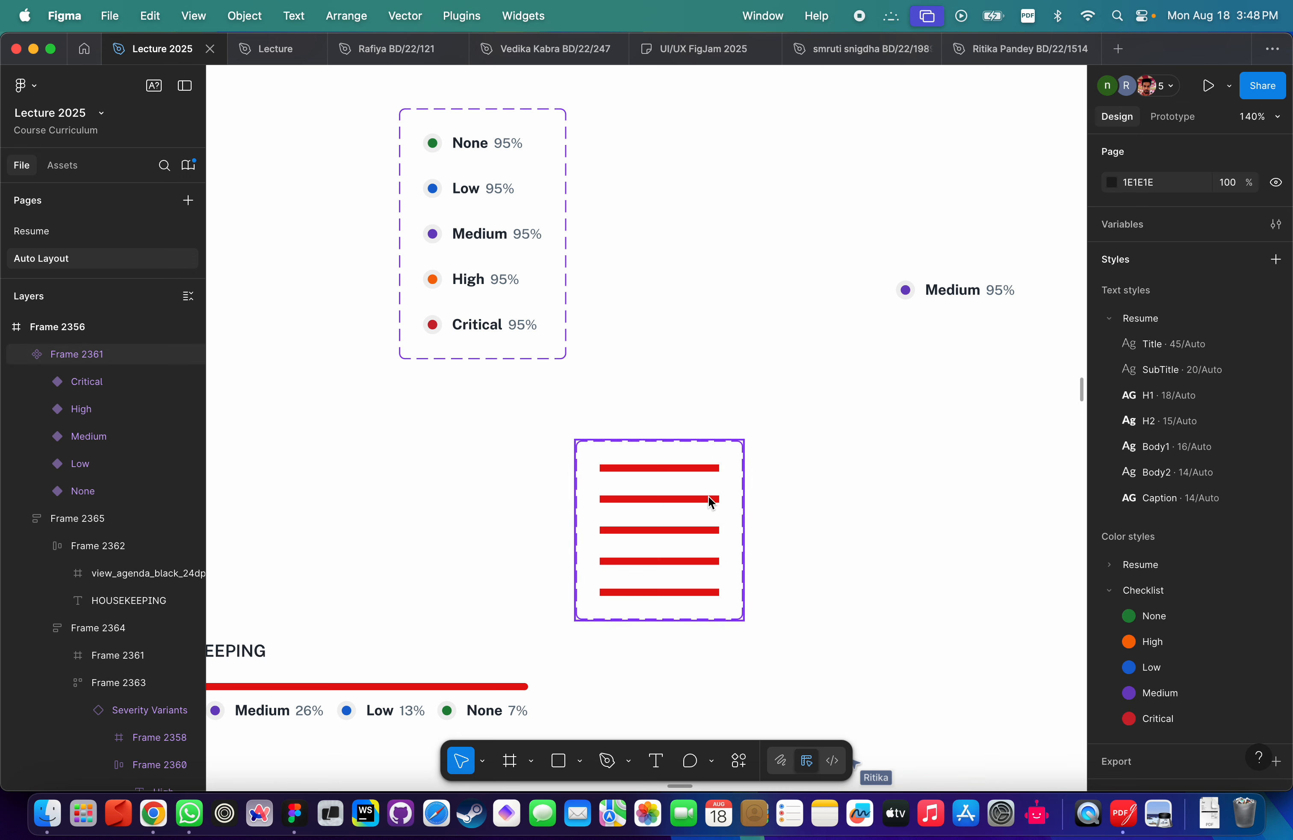
{"action": "scroll", "coordinate": [679, 478], "scroll_direction": "down", "scroll_amount": 2}
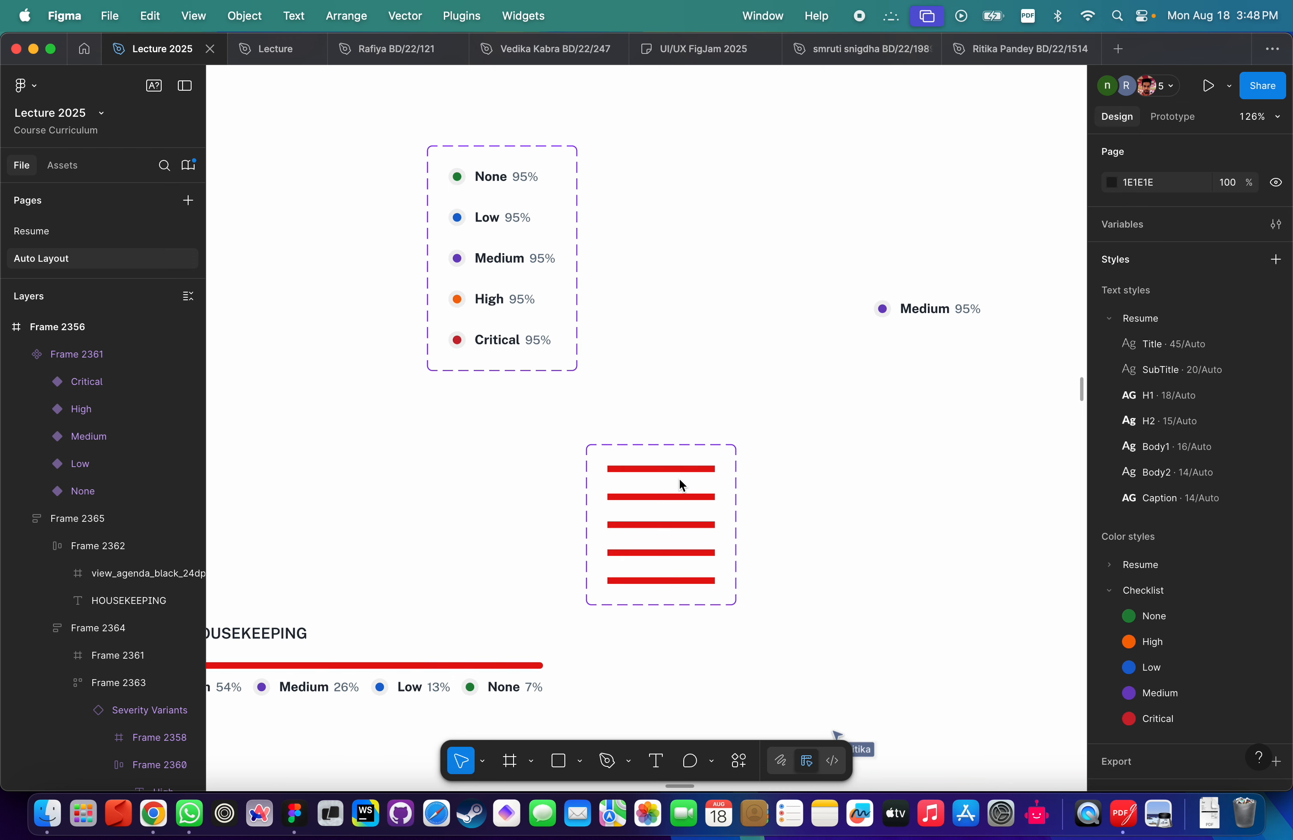
{"action": "scroll", "coordinate": [665, 478], "scroll_direction": "up", "scroll_amount": 3}
{"action": "double_click", "coordinate": [684, 468]}
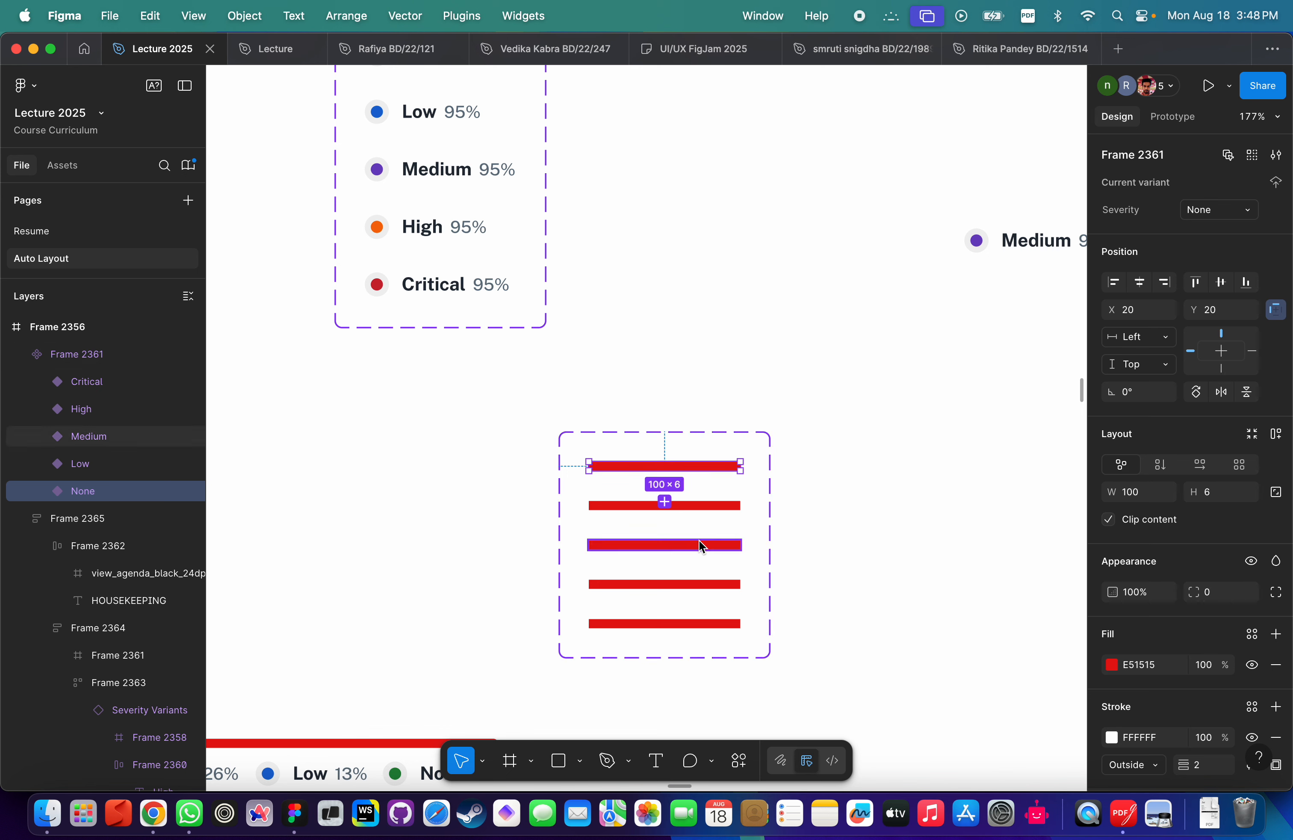
{"action": "left_click", "coordinate": [709, 508]}
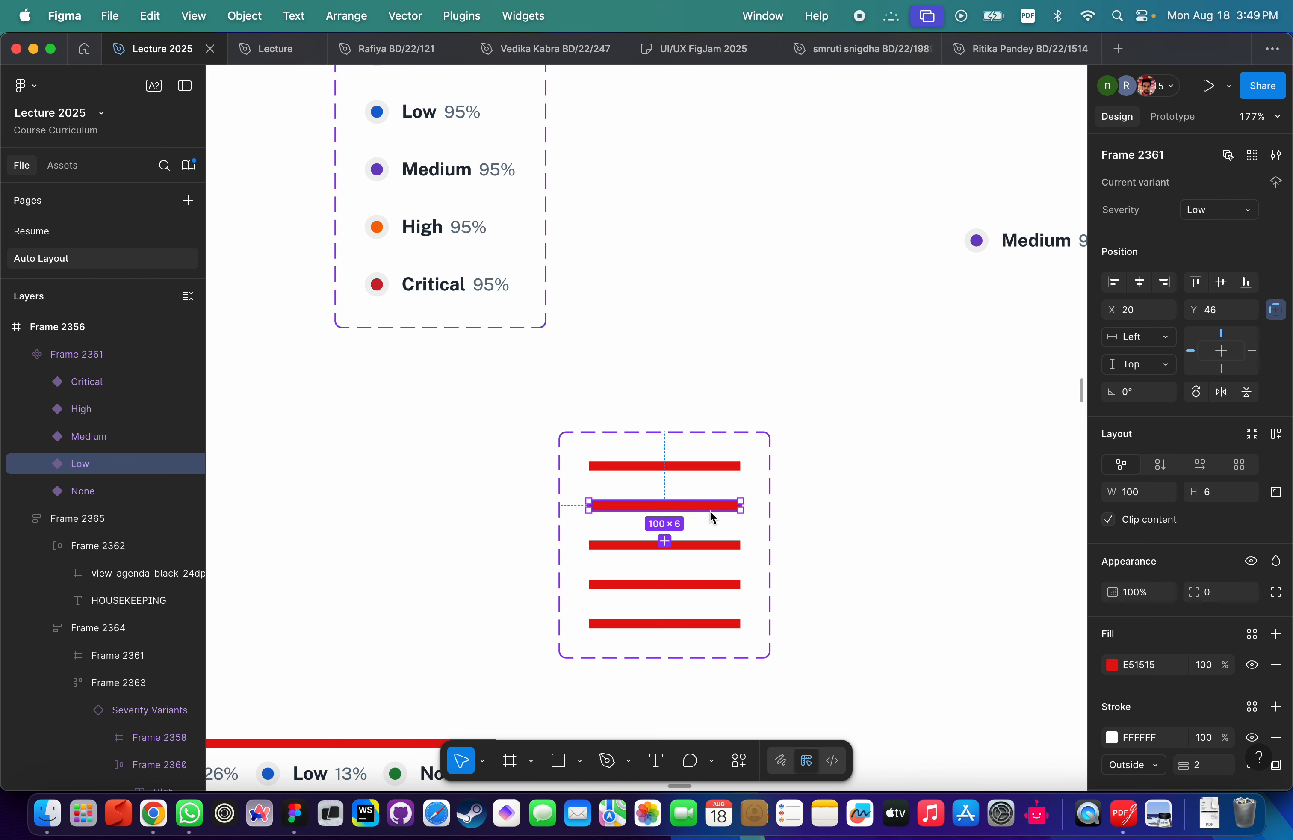
{"action": "left_click", "coordinate": [724, 547]}
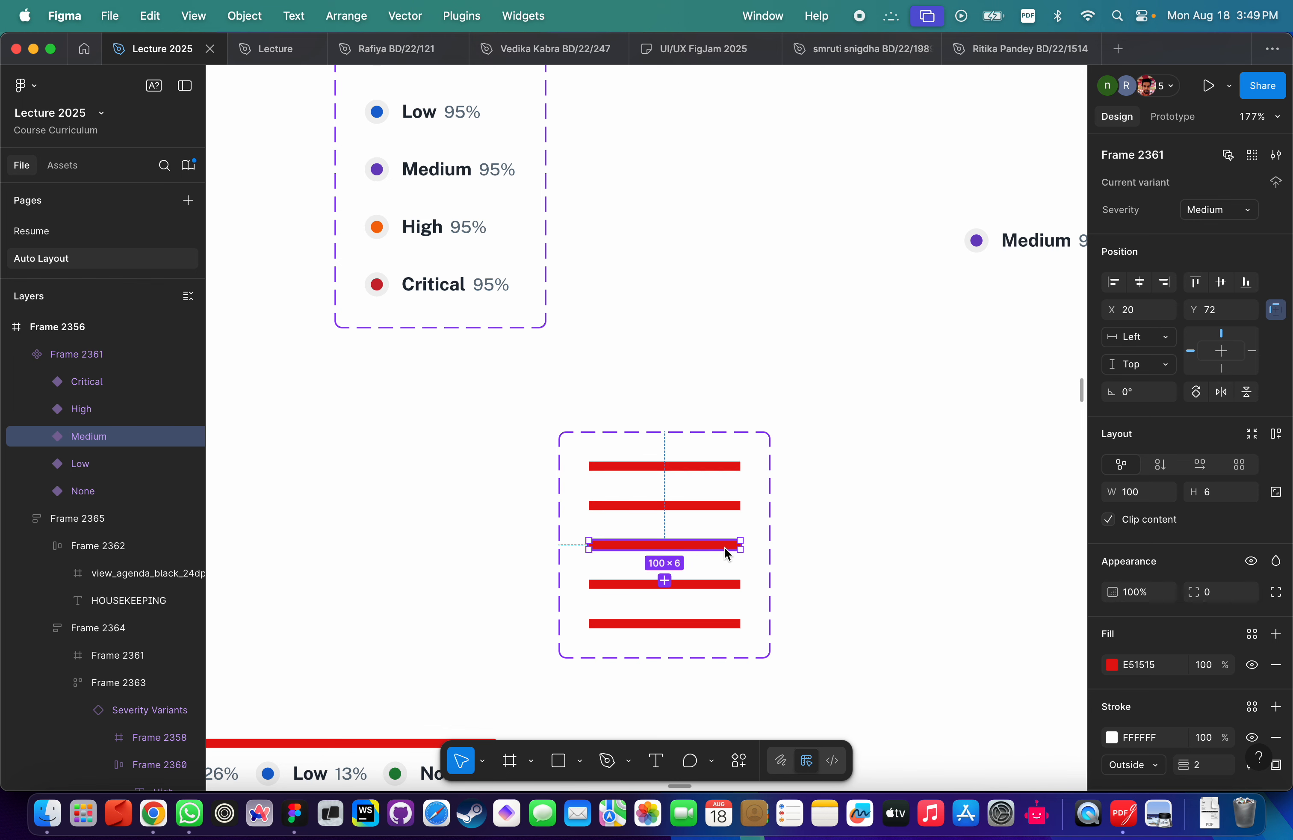
{"action": "left_click", "coordinate": [702, 507]}
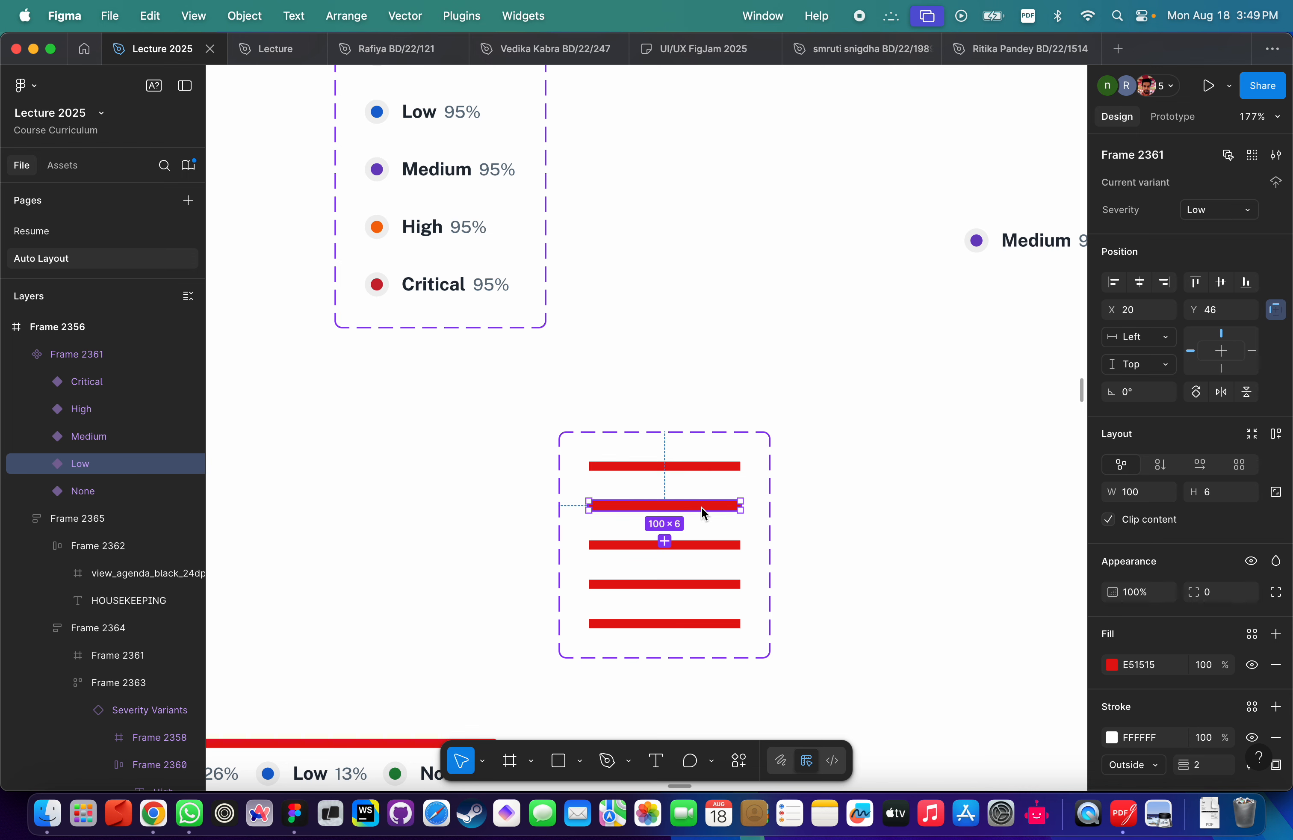
Apply the Checklist/None colour style to the fill of the None bar variant.
{"action": "scroll", "coordinate": [701, 507], "scroll_direction": "down", "scroll_amount": 3}
{"action": "left_click", "coordinate": [699, 506]}
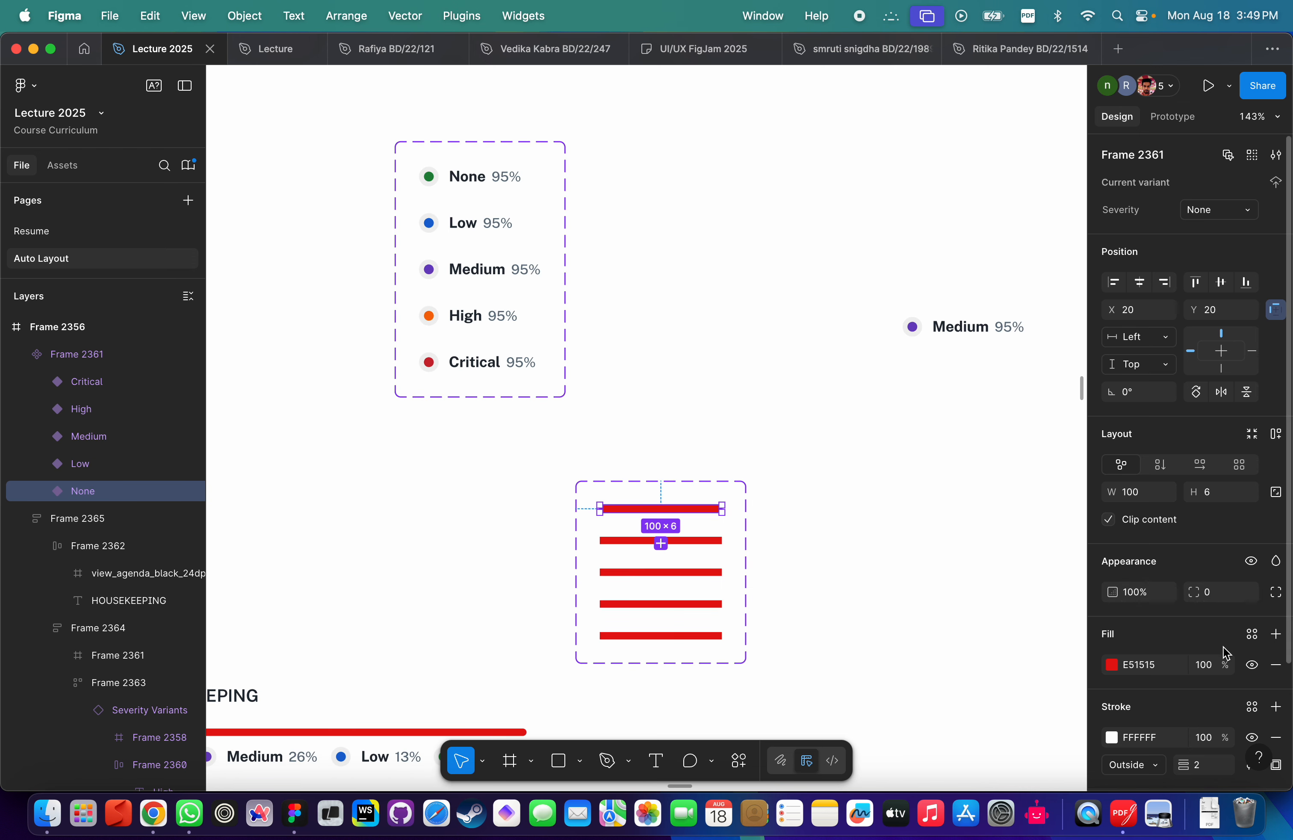
{"action": "scroll", "coordinate": [1206, 646], "scroll_direction": "down", "scroll_amount": 5}
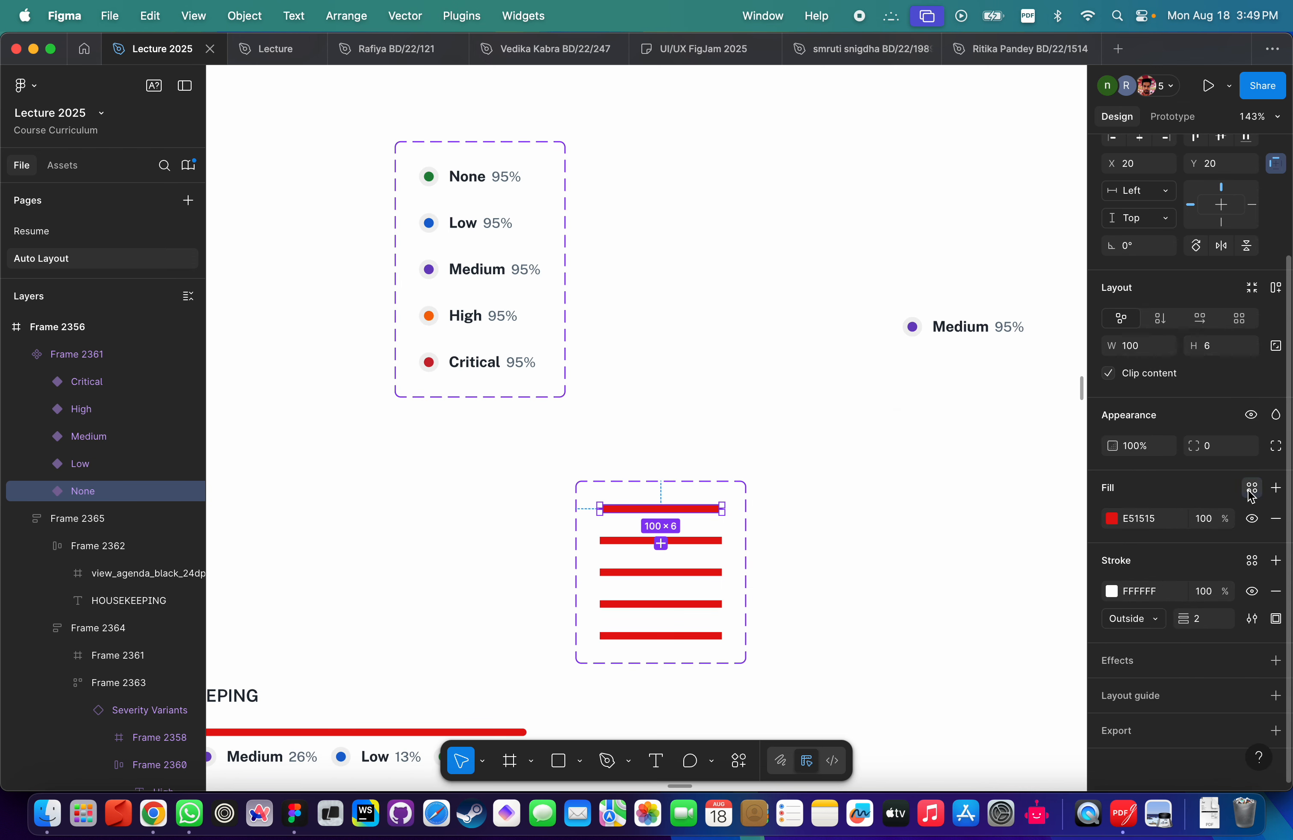
{"action": "left_click", "coordinate": [1252, 489]}
{"action": "scroll", "coordinate": [927, 621], "scroll_direction": "down", "scroll_amount": 4}
{"action": "left_click", "coordinate": [926, 647]}
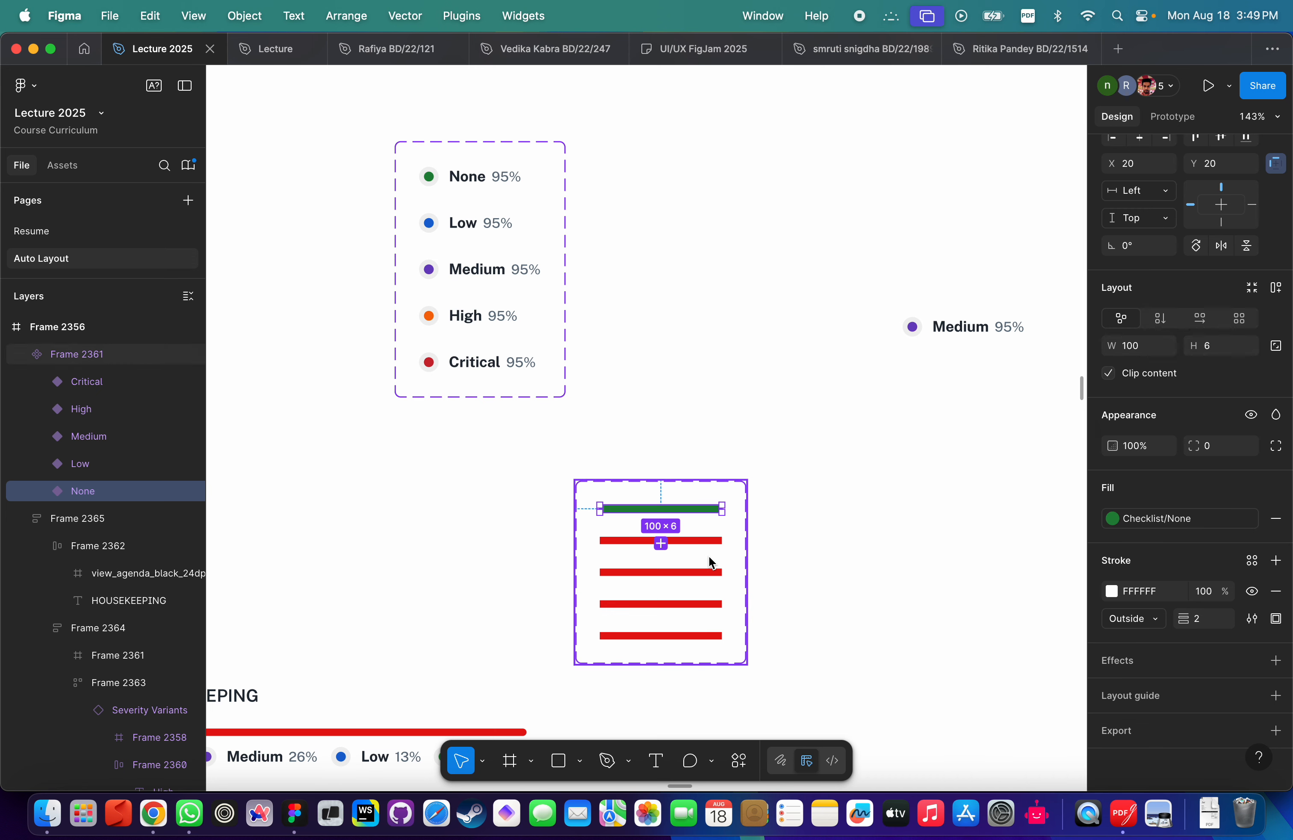
Apply the Checklist/Low colour style to the fill of the Low bar variant.
{"action": "left_click", "coordinate": [712, 542]}
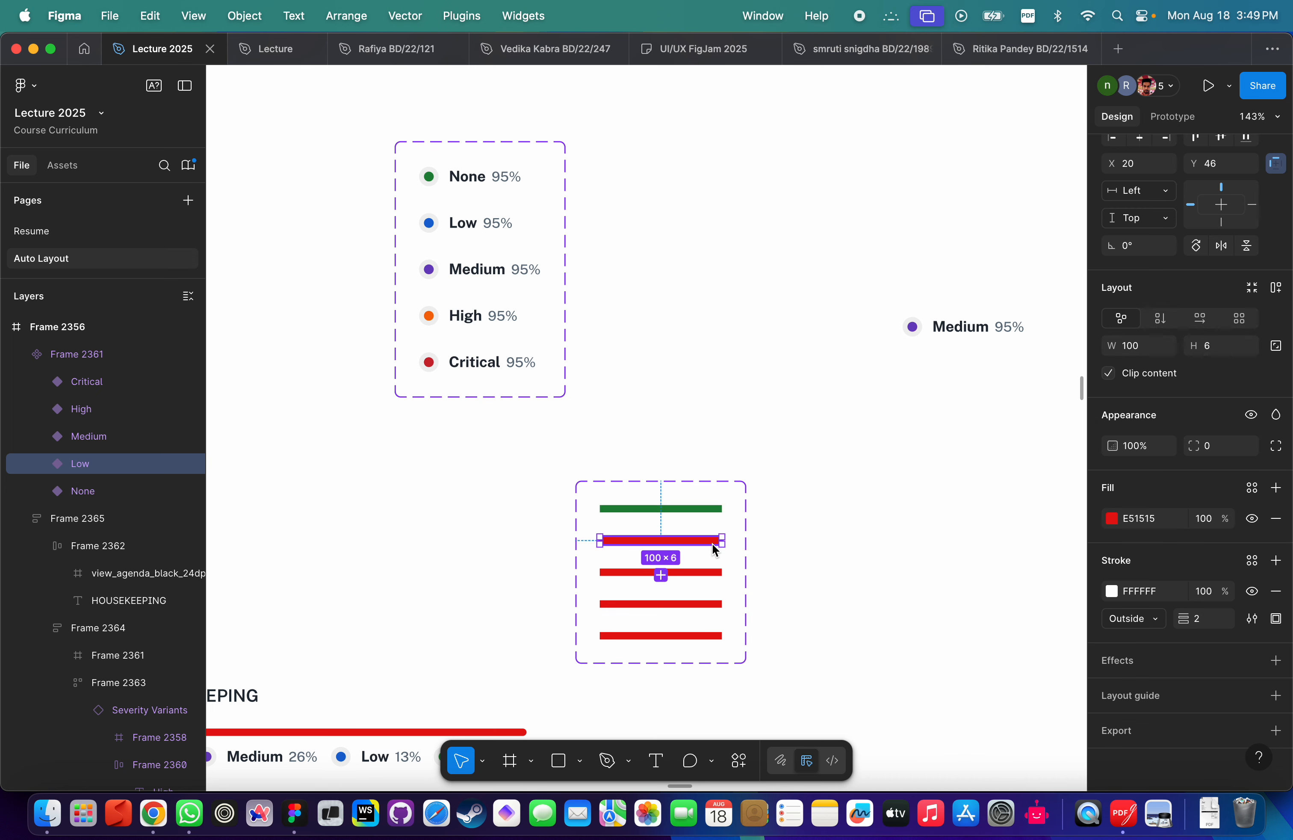
{"action": "left_click", "coordinate": [1250, 493]}
{"action": "scroll", "coordinate": [1041, 616], "scroll_direction": "down", "scroll_amount": 5}
{"action": "left_click", "coordinate": [930, 698]}
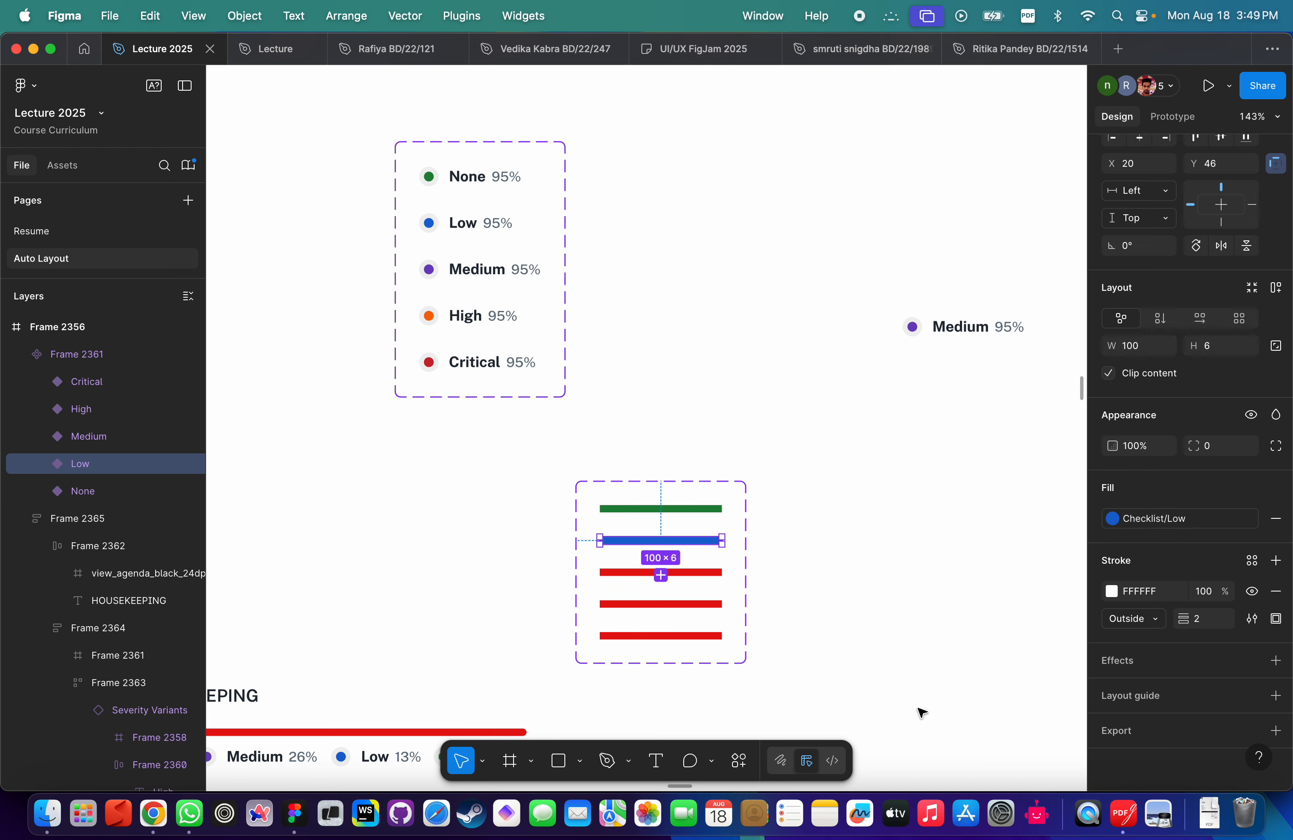
Apply the Checklist/Medium colour style to the fill of the Medium bar variant.
{"action": "left_click", "coordinate": [719, 572]}
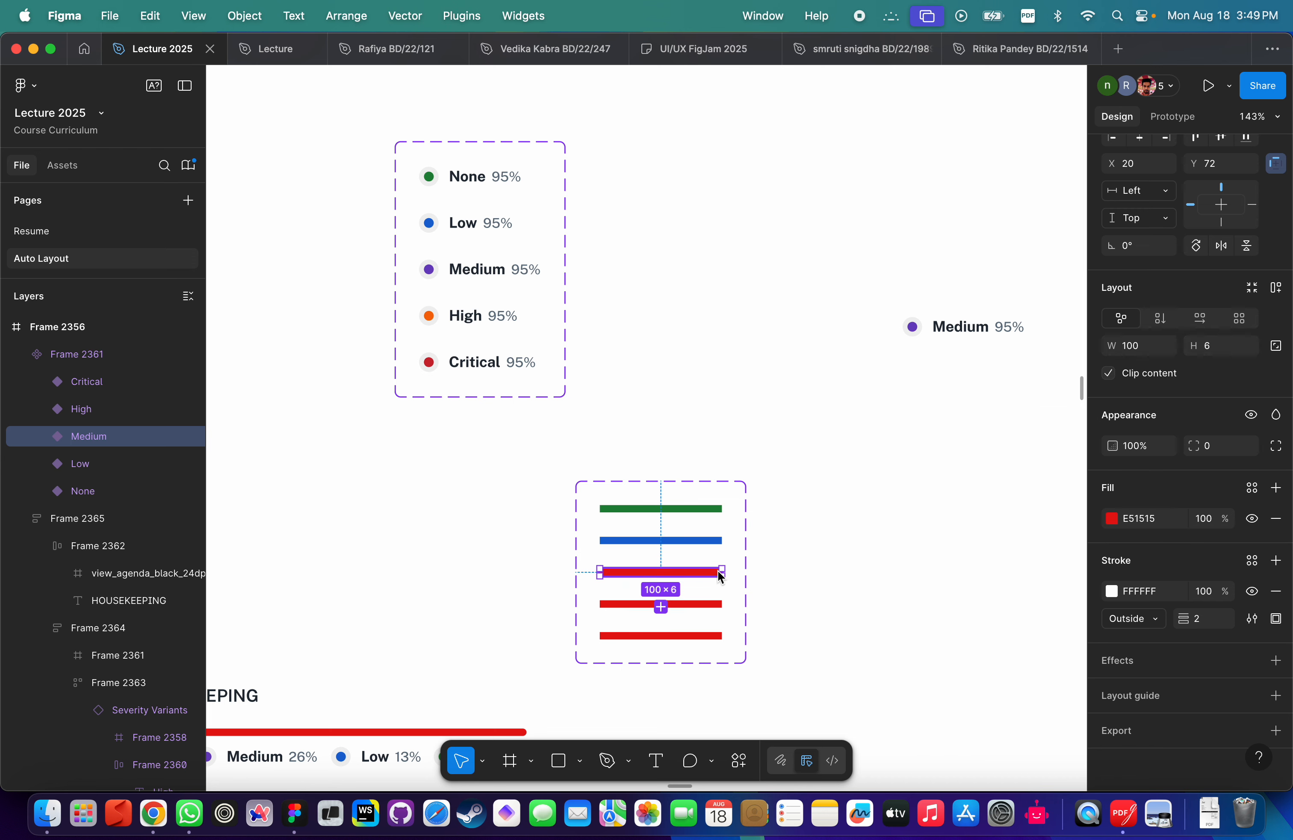
{"action": "left_click", "coordinate": [1251, 490]}
{"action": "scroll", "coordinate": [953, 695], "scroll_direction": "down", "scroll_amount": 5}
{"action": "left_click", "coordinate": [936, 702]}
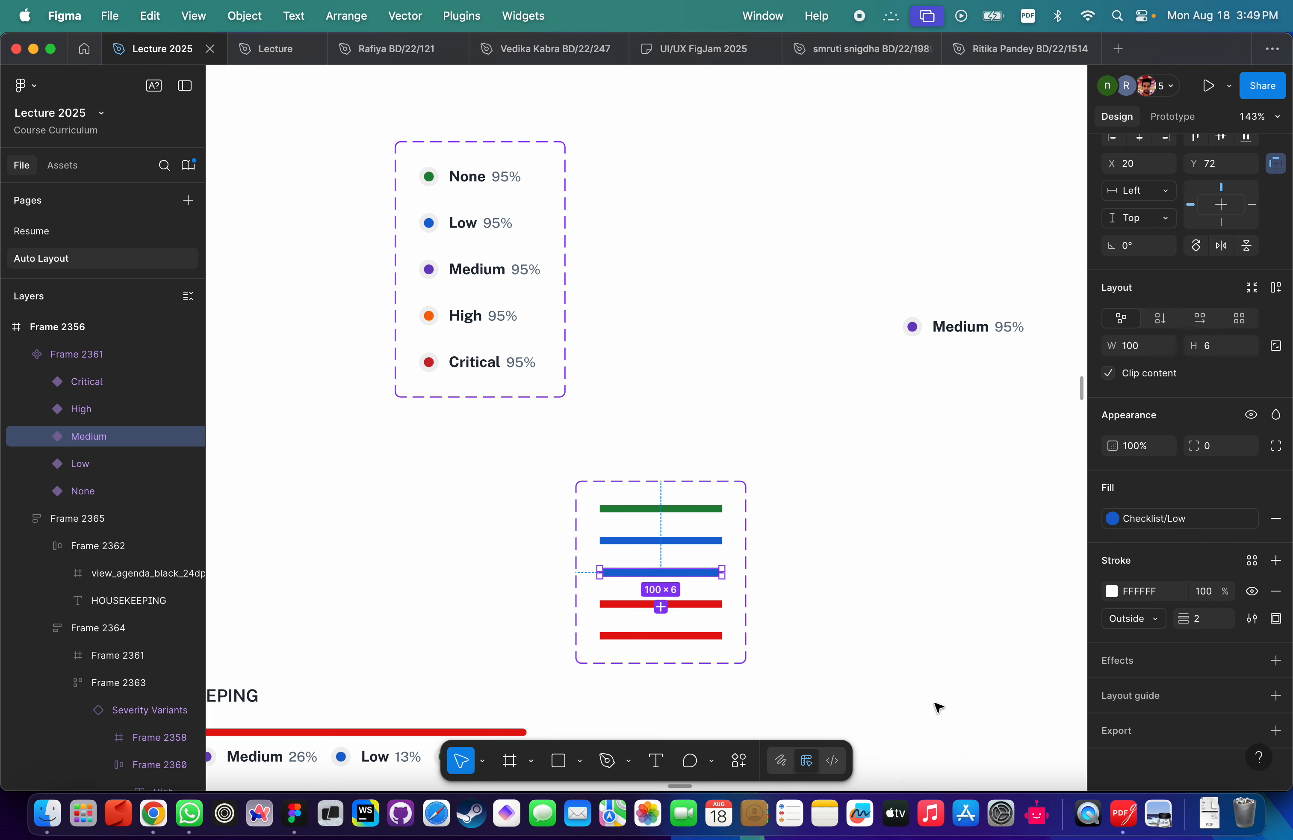
{"action": "left_click", "coordinate": [1202, 528]}
{"action": "left_click", "coordinate": [976, 727]}
Apply the Checklist/High colour style to the fill of the High bar variant.
{"action": "left_click", "coordinate": [699, 604]}
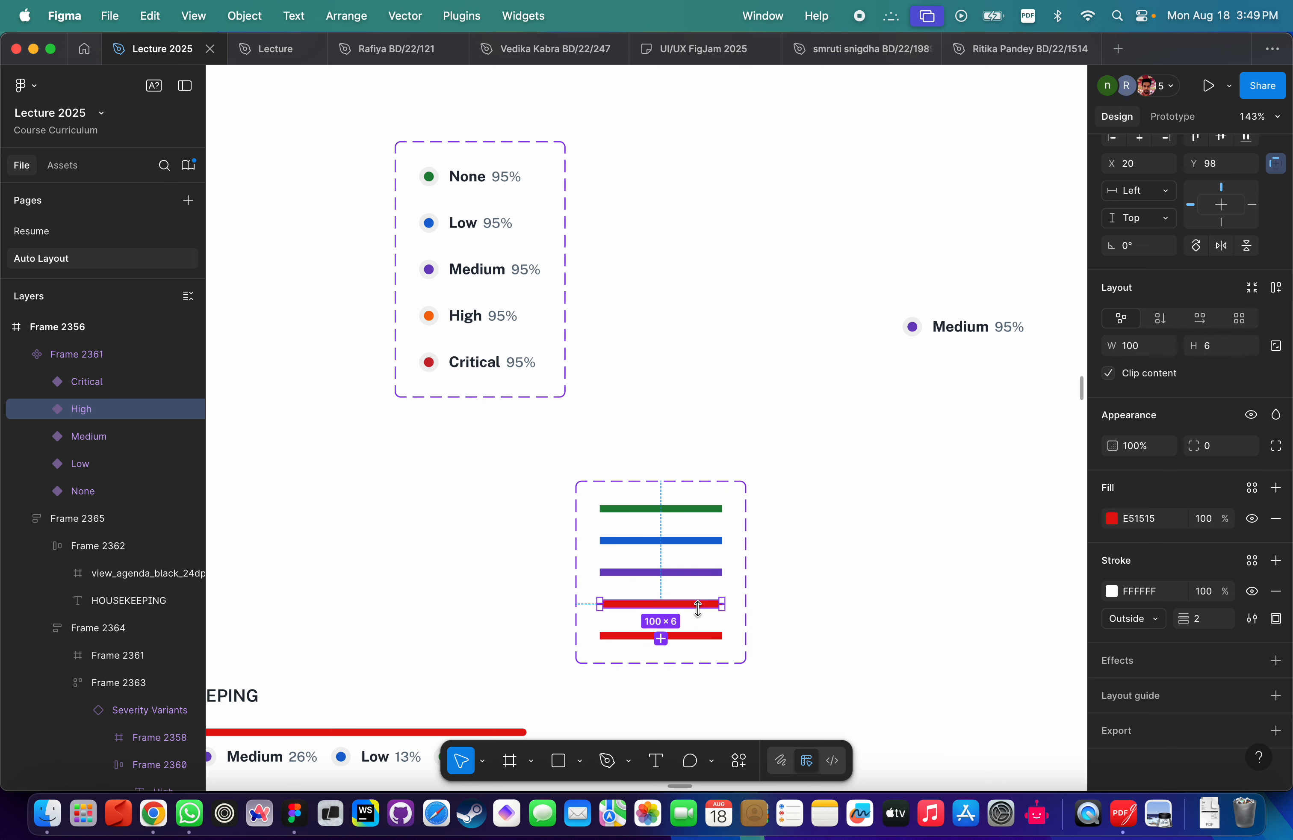
{"action": "left_click", "coordinate": [1250, 487]}
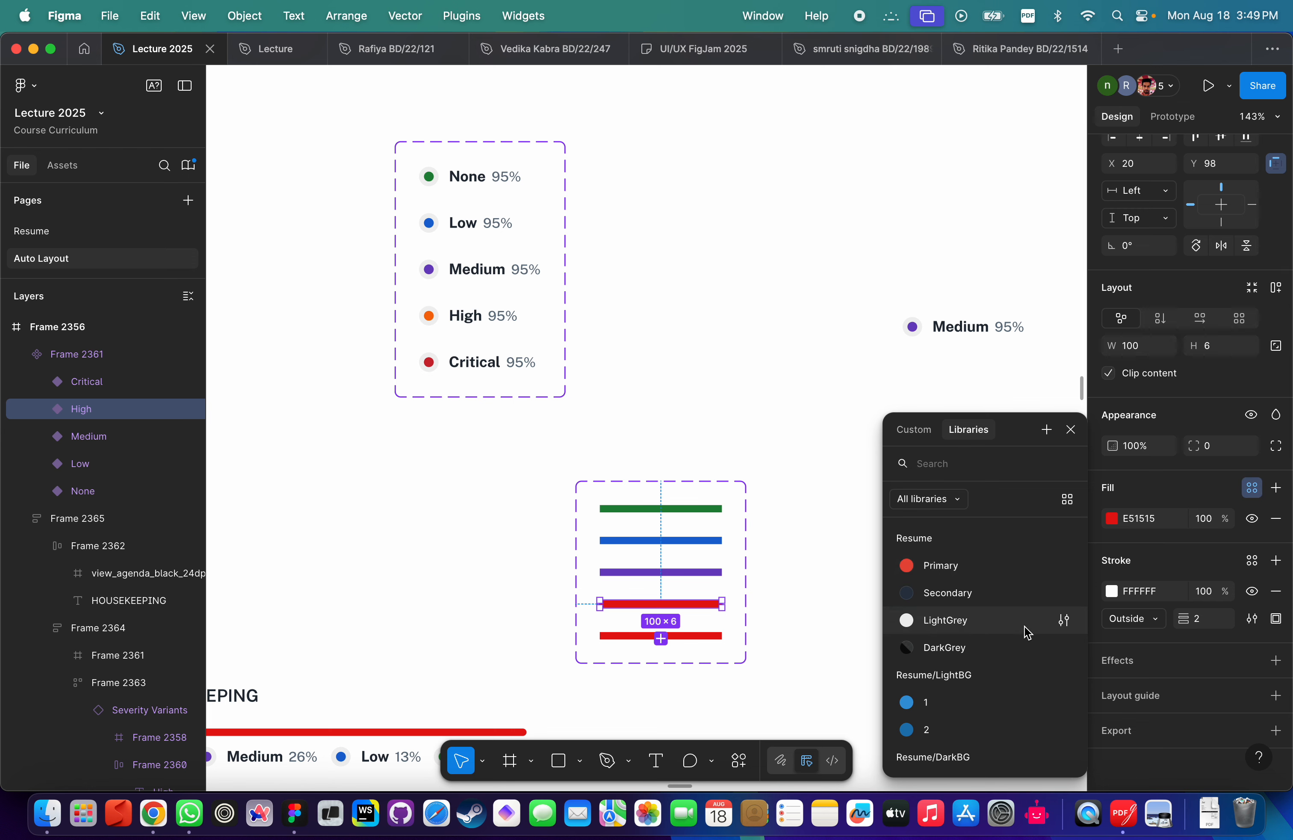
{"action": "scroll", "coordinate": [1026, 632], "scroll_direction": "down", "scroll_amount": 5}
{"action": "left_click", "coordinate": [933, 674]}
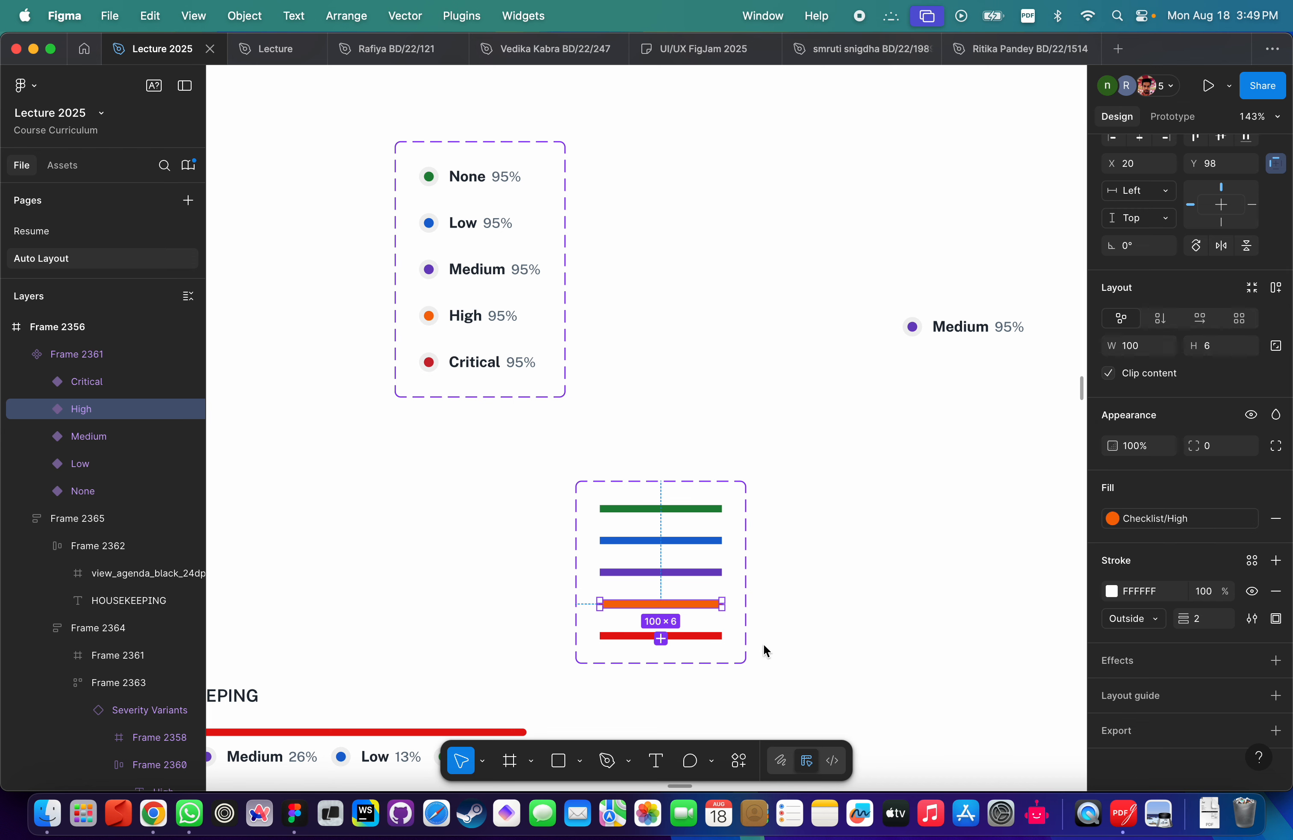
Apply the Checklist/Critical colour style to the fill of the Critical bar variant.
{"action": "left_click", "coordinate": [695, 636]}
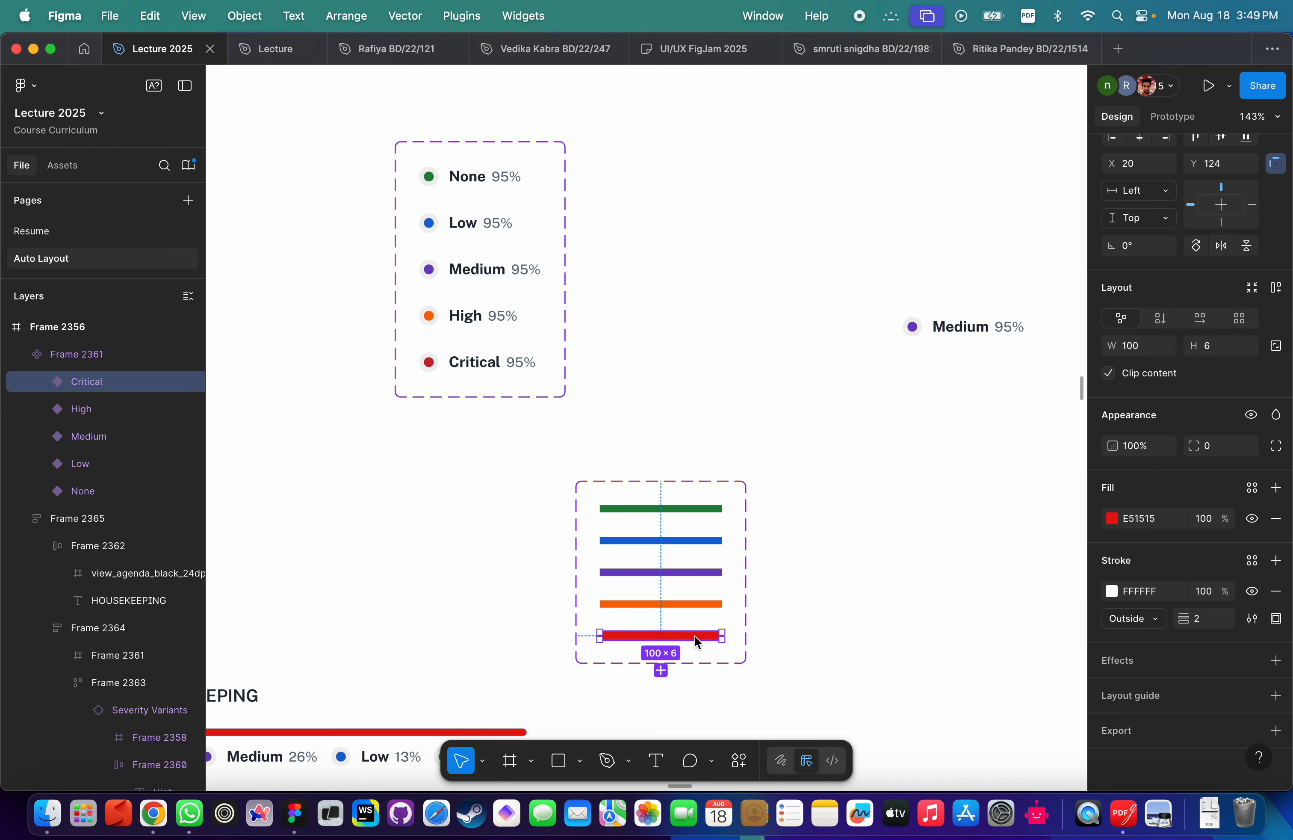
{"action": "left_click", "coordinate": [1251, 491]}
{"action": "scroll", "coordinate": [1050, 698], "scroll_direction": "down", "scroll_amount": 5}
{"action": "left_click", "coordinate": [961, 763]}
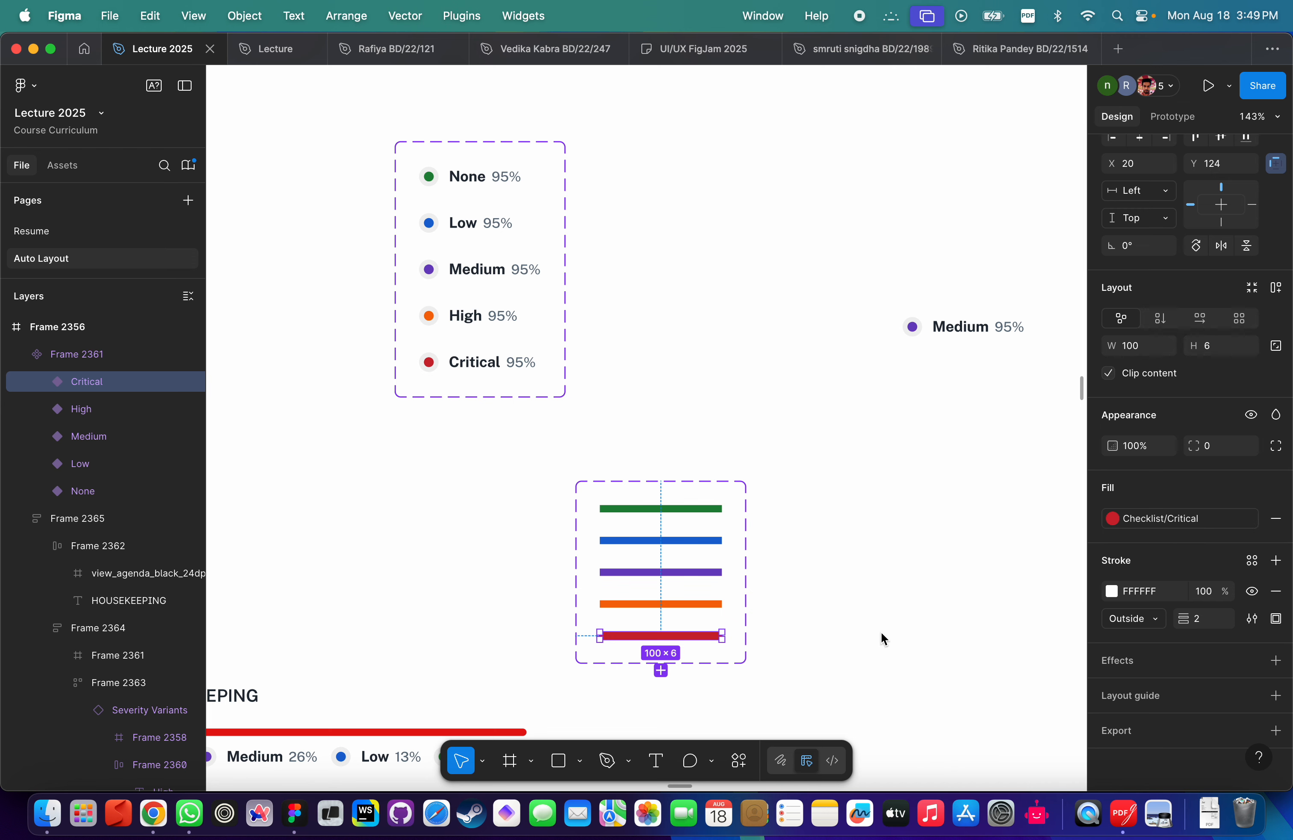
{"action": "left_click", "coordinate": [881, 633]}
Move the bar segment variant set up beside the severity label variant set.
{"action": "scroll", "coordinate": [857, 499], "scroll_direction": "down", "scroll_amount": 5}
{"action": "left_click", "coordinate": [762, 498]}
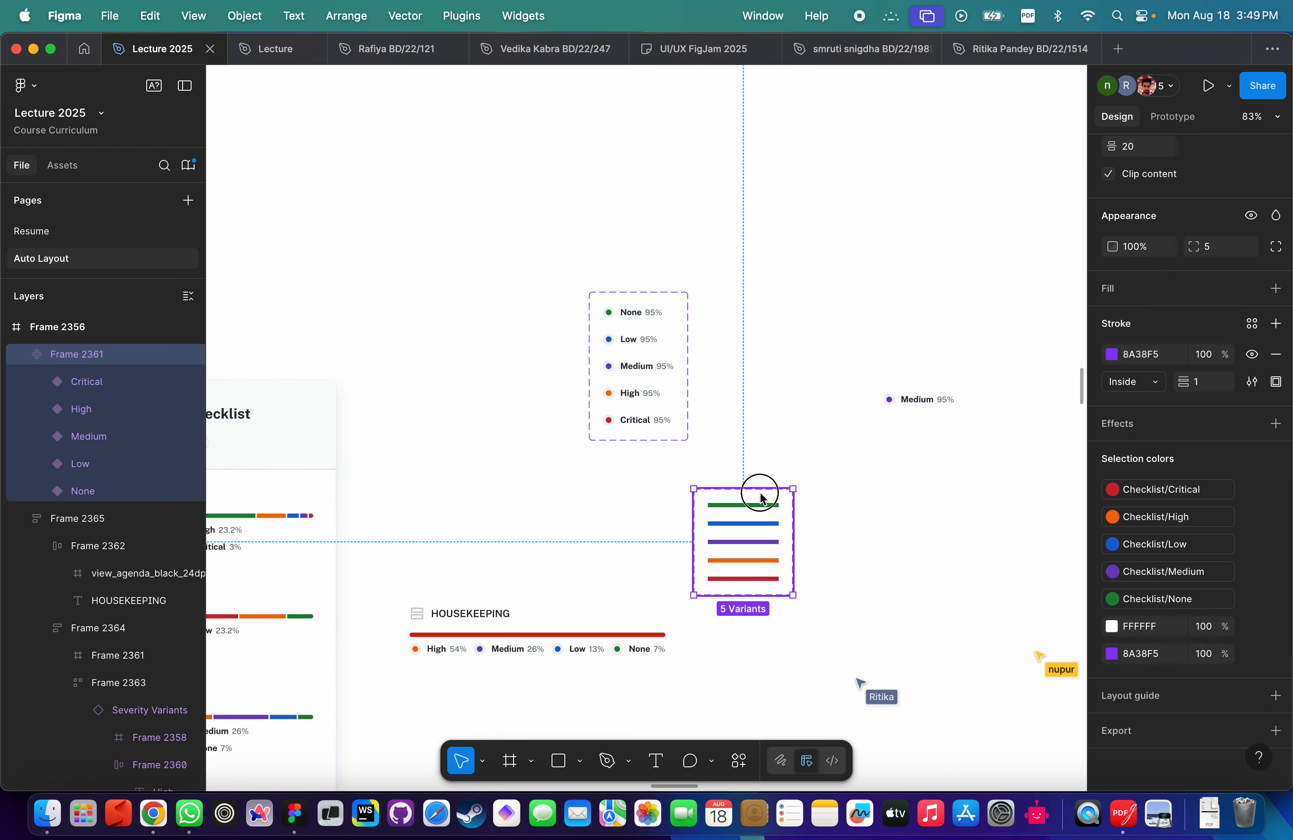
{"action": "left_click_drag", "start_coordinate": [762, 497], "coordinate": [778, 322]}
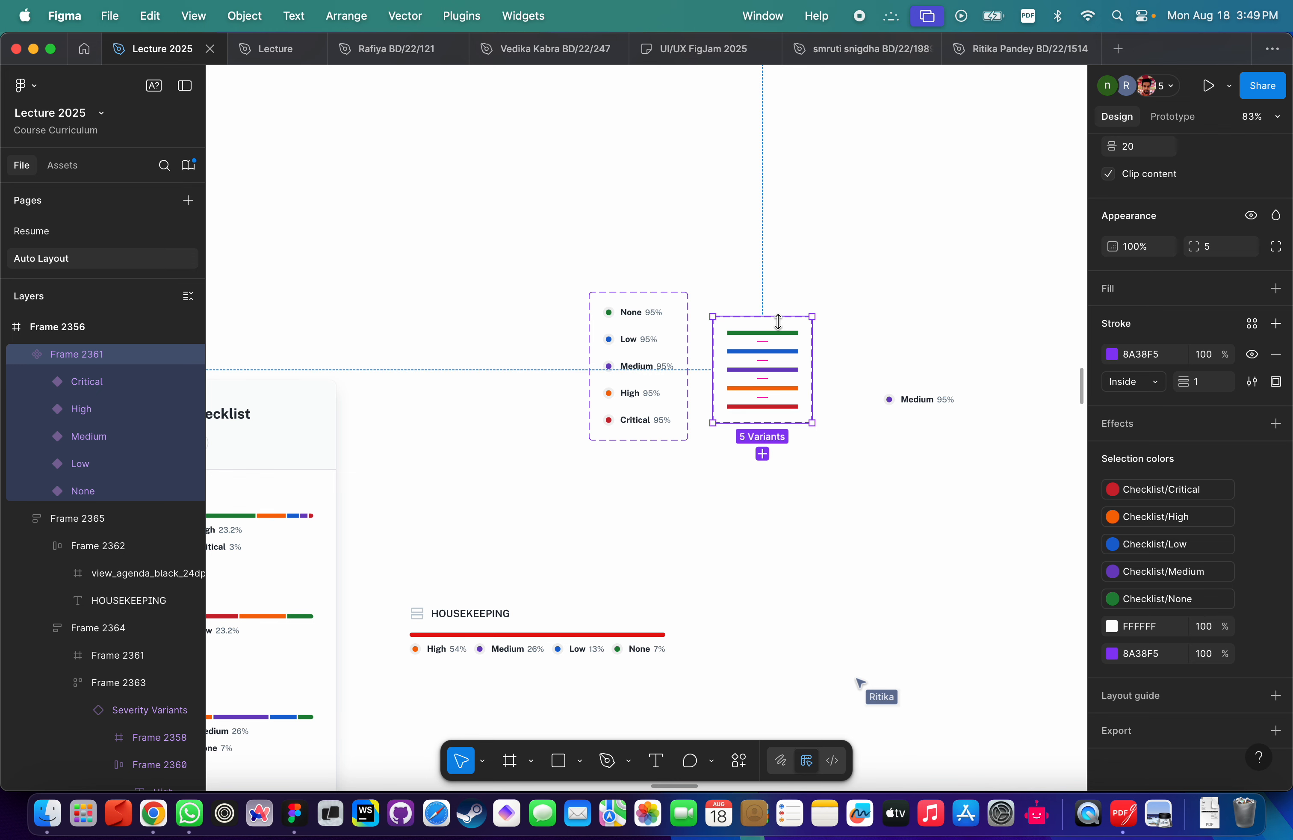
{"action": "left_click", "coordinate": [586, 582]}
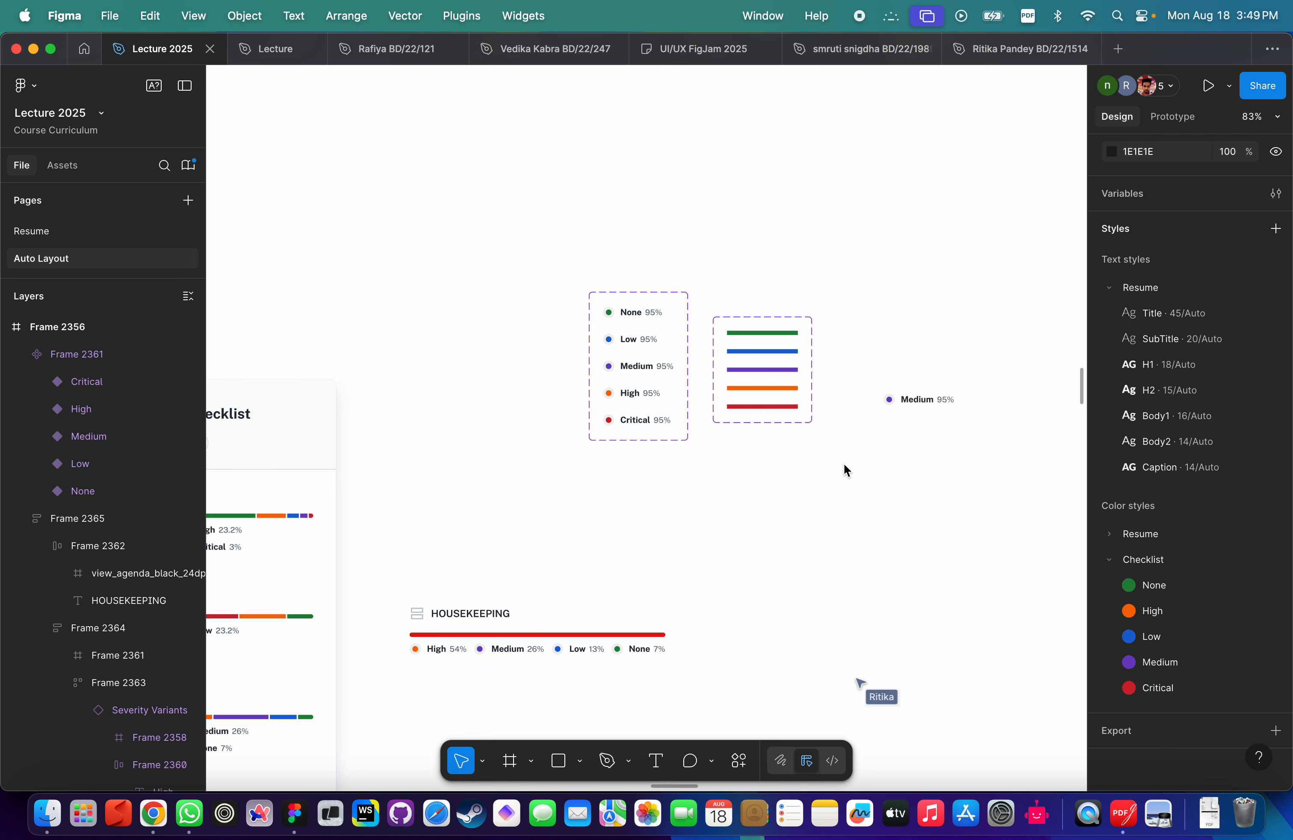
Place an instance of the None bar variant in the empty area below the separate HOUSEKEEPING section.
{"action": "scroll", "coordinate": [843, 463], "scroll_direction": "down", "scroll_amount": 3}
{"action": "scroll", "coordinate": [659, 528], "scroll_direction": "down", "scroll_amount": 5}
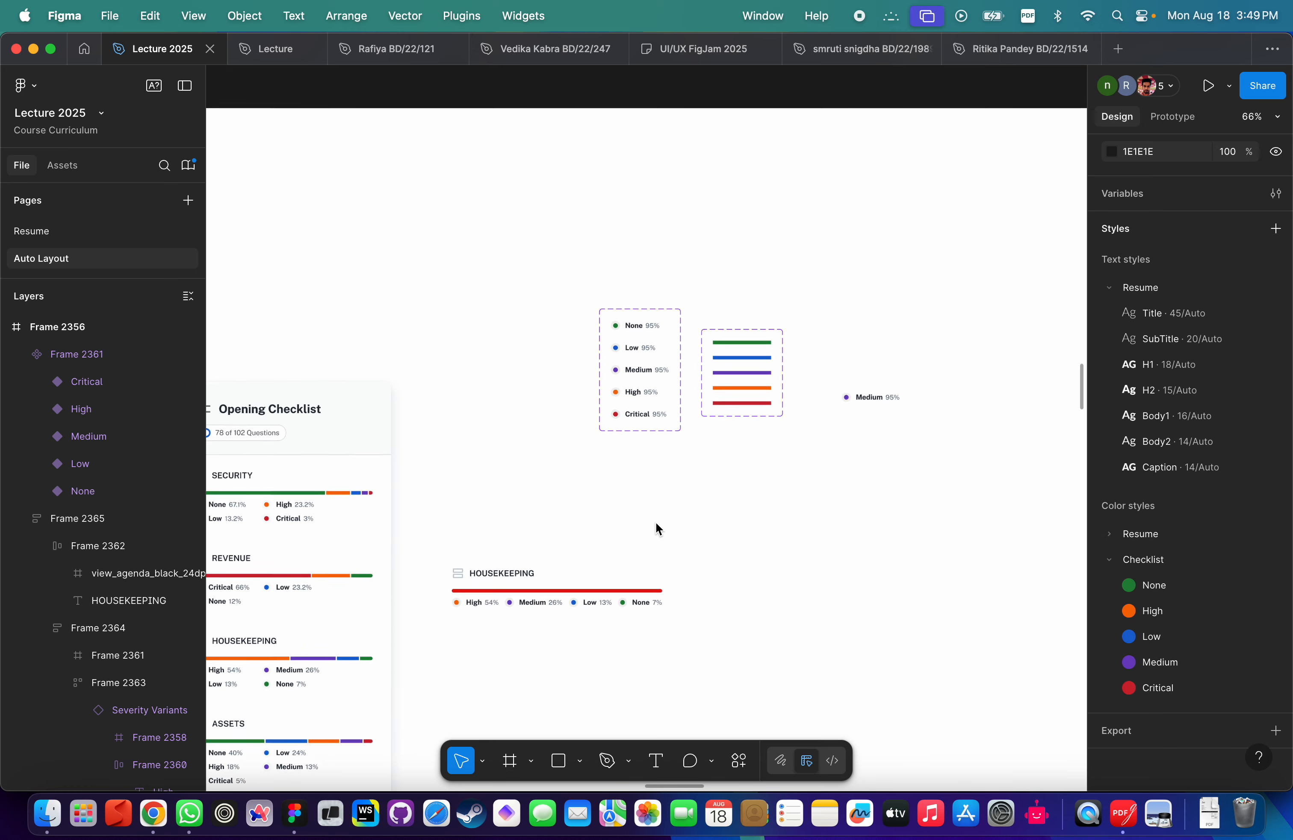
{"action": "scroll", "coordinate": [494, 497], "scroll_direction": "up", "scroll_amount": 5}
{"action": "scroll", "coordinate": [495, 498], "scroll_direction": "down", "scroll_amount": 5}
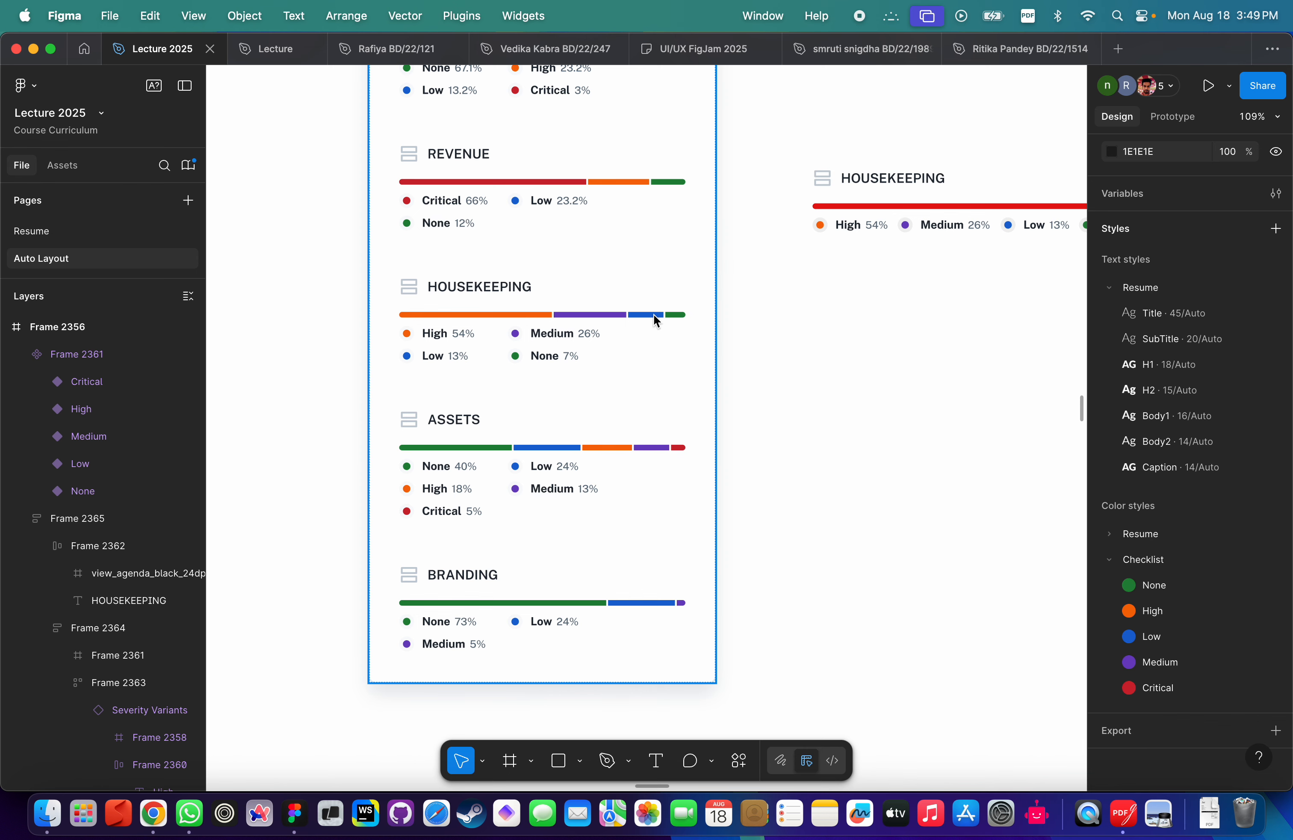
{"action": "scroll", "coordinate": [654, 314], "scroll_direction": "down", "scroll_amount": 5}
{"action": "scroll", "coordinate": [719, 210], "scroll_direction": "up", "scroll_amount": 2}
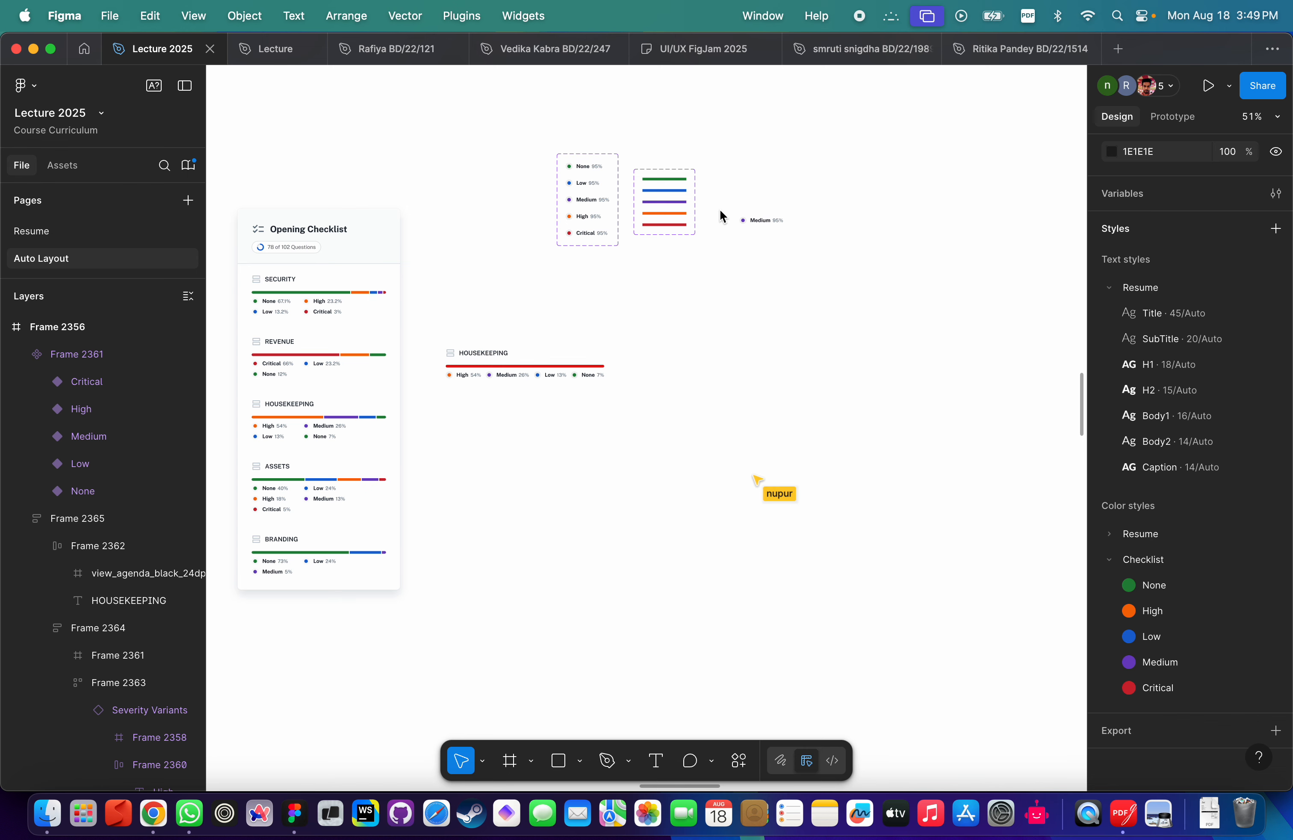
{"action": "left_click", "coordinate": [672, 181]}
{"action": "scroll", "coordinate": [669, 181], "scroll_direction": "up", "scroll_amount": 3}
{"action": "left_click_drag", "start_coordinate": [669, 181], "coordinate": [455, 606]}
{"action": "scroll", "coordinate": [455, 607], "scroll_direction": "up", "scroll_amount": 3}
{"action": "scroll", "coordinate": [463, 607], "scroll_direction": "up", "scroll_amount": 5}
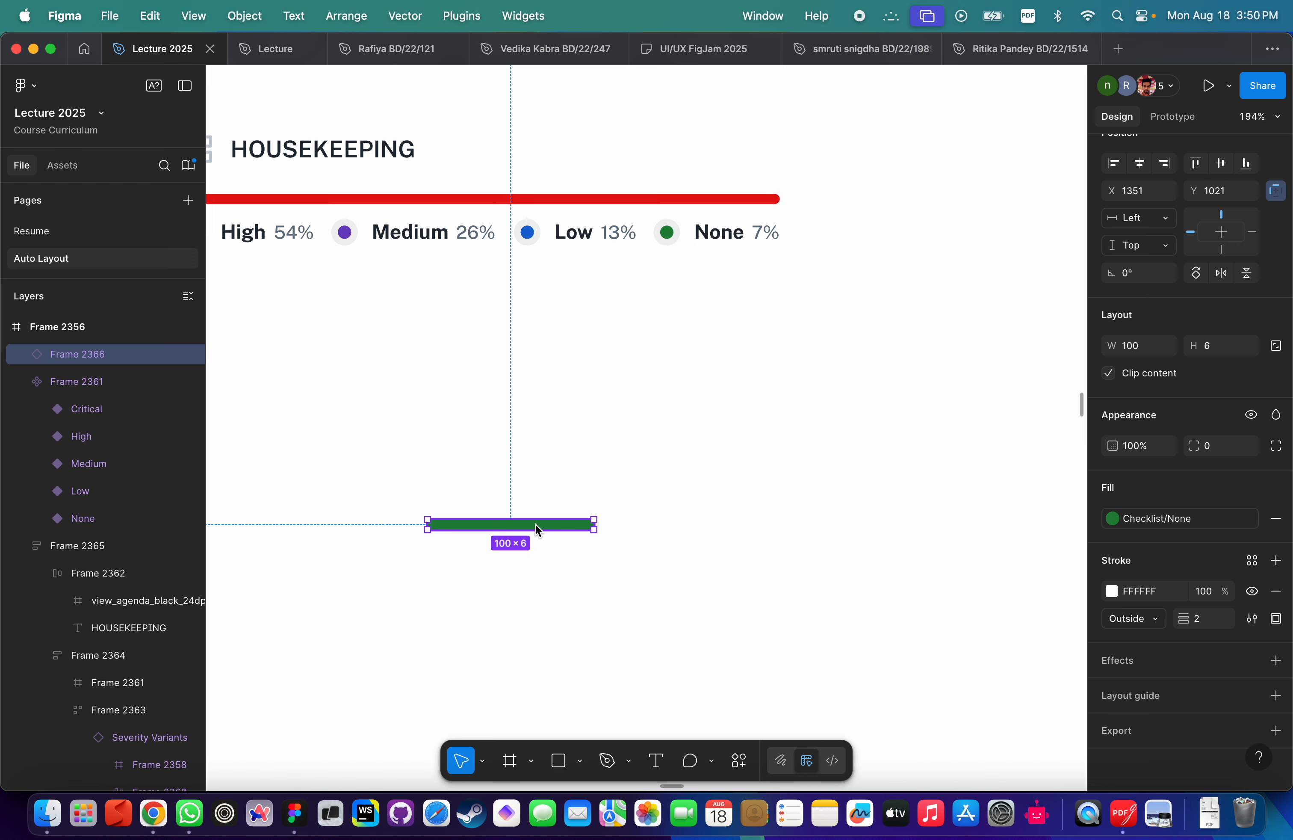
Wrap the green bar instance in an auto layout frame and expand that frame in the layer list.
{"action": "scroll", "coordinate": [535, 523], "scroll_direction": "down", "scroll_amount": 5}
{"action": "scroll", "coordinate": [536, 527], "scroll_direction": "left", "scroll_amount": 4}
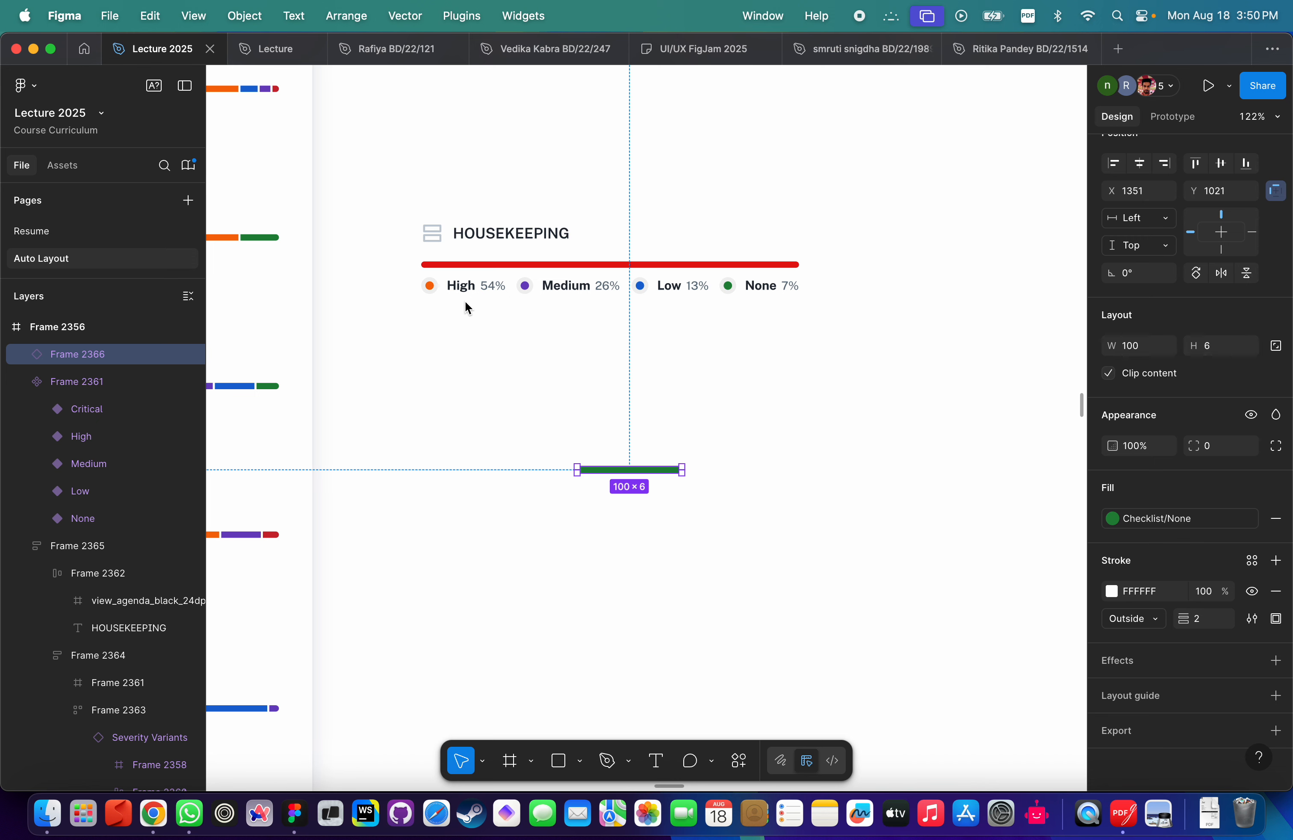
{"action": "scroll", "coordinate": [614, 481], "scroll_direction": "up", "scroll_amount": 5}
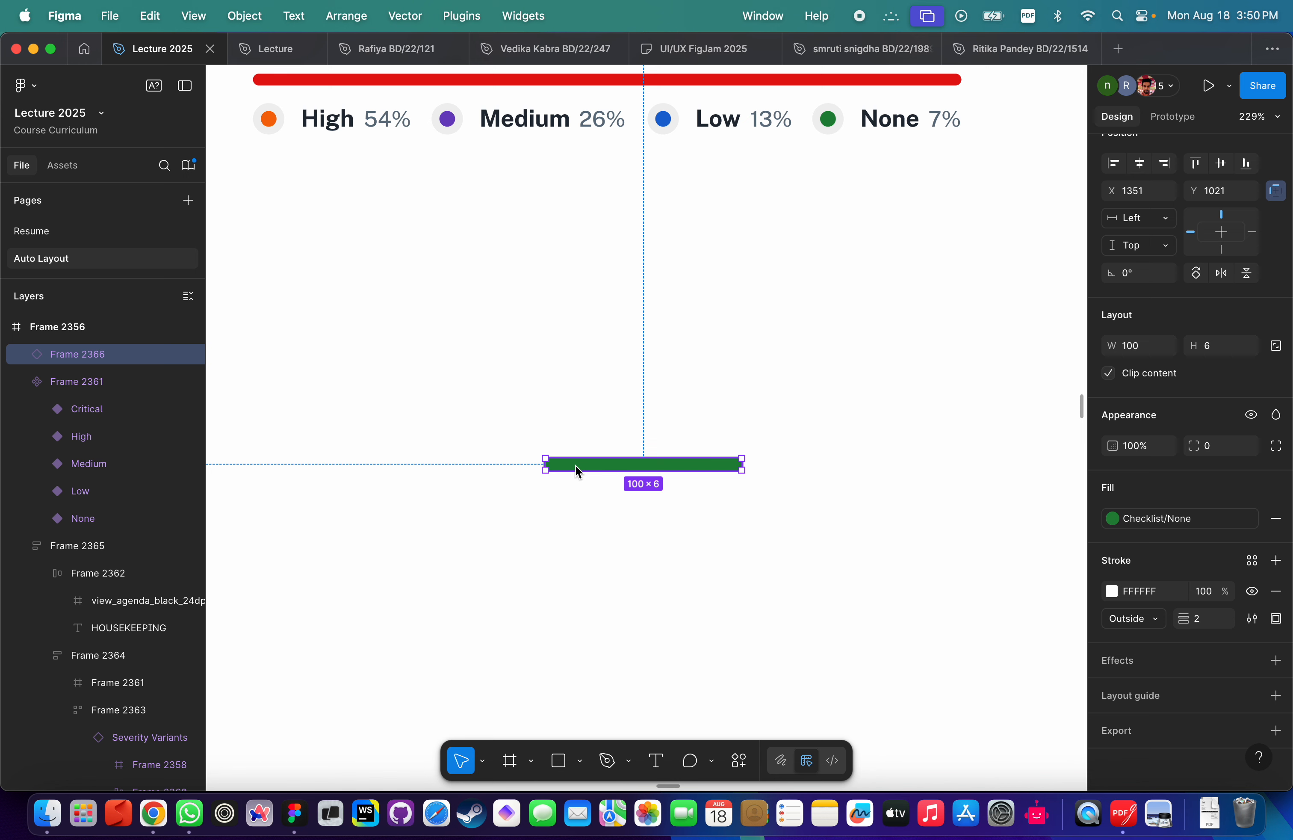
{"action": "key", "text": "shift+a"}
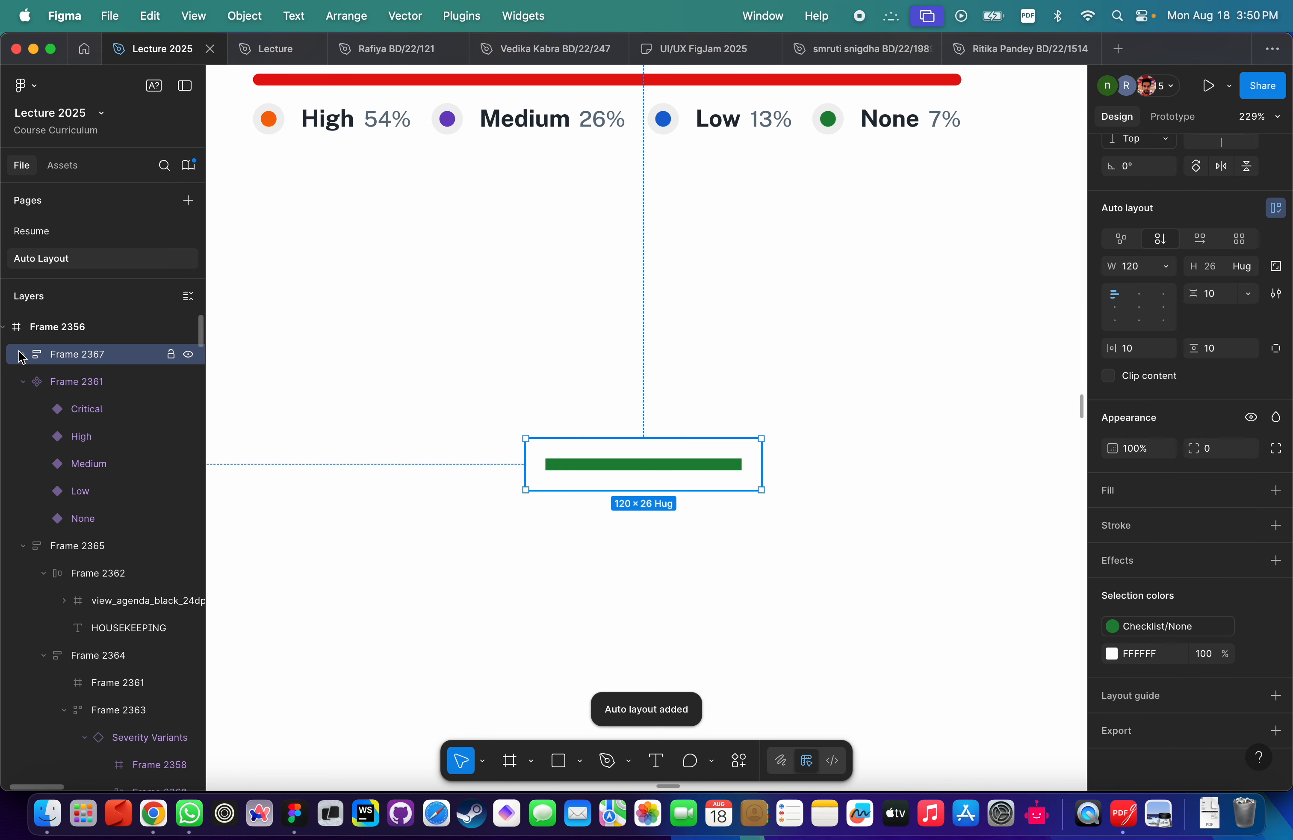
{"action": "left_click", "coordinate": [22, 355]}
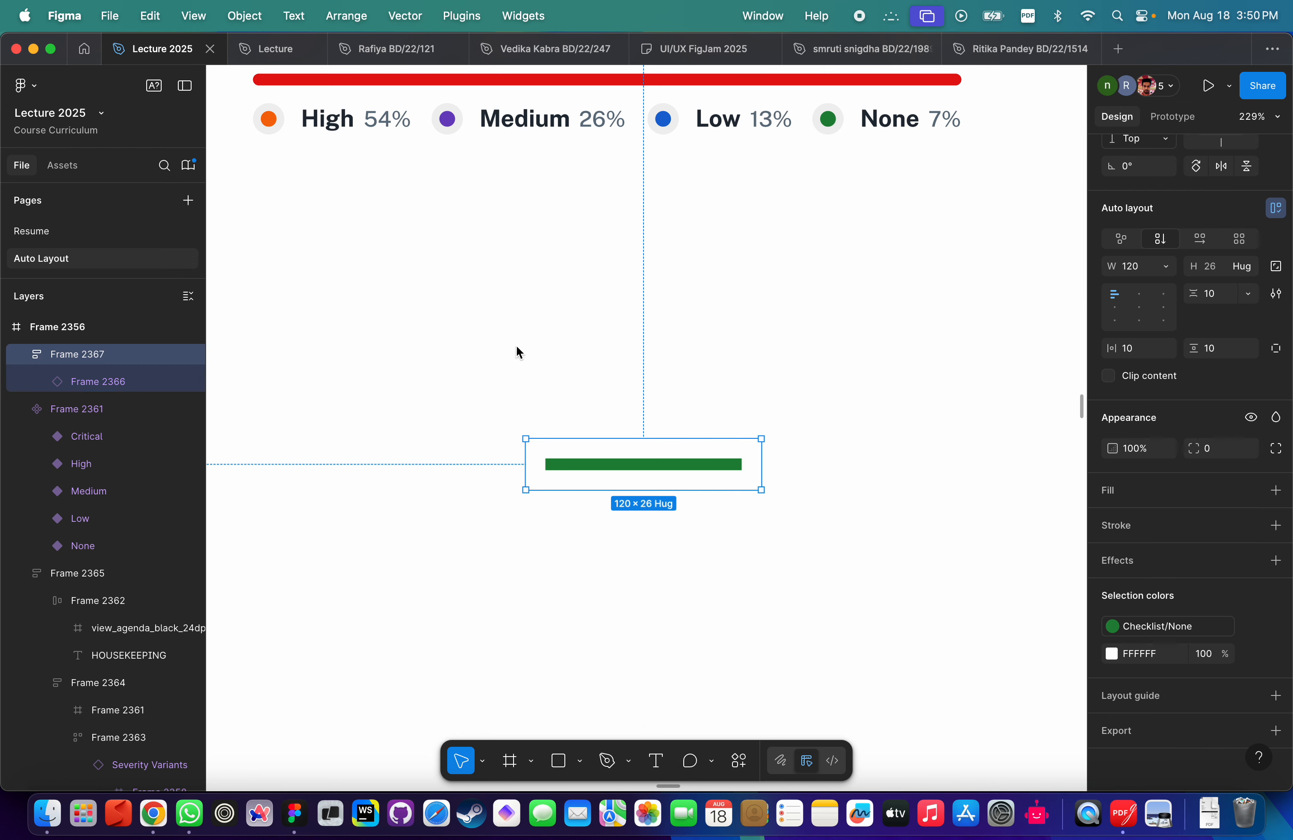
Set the new auto layout frame's vertical and horizontal padding to 0.
{"action": "scroll", "coordinate": [1172, 327], "scroll_direction": "up", "scroll_amount": 2}
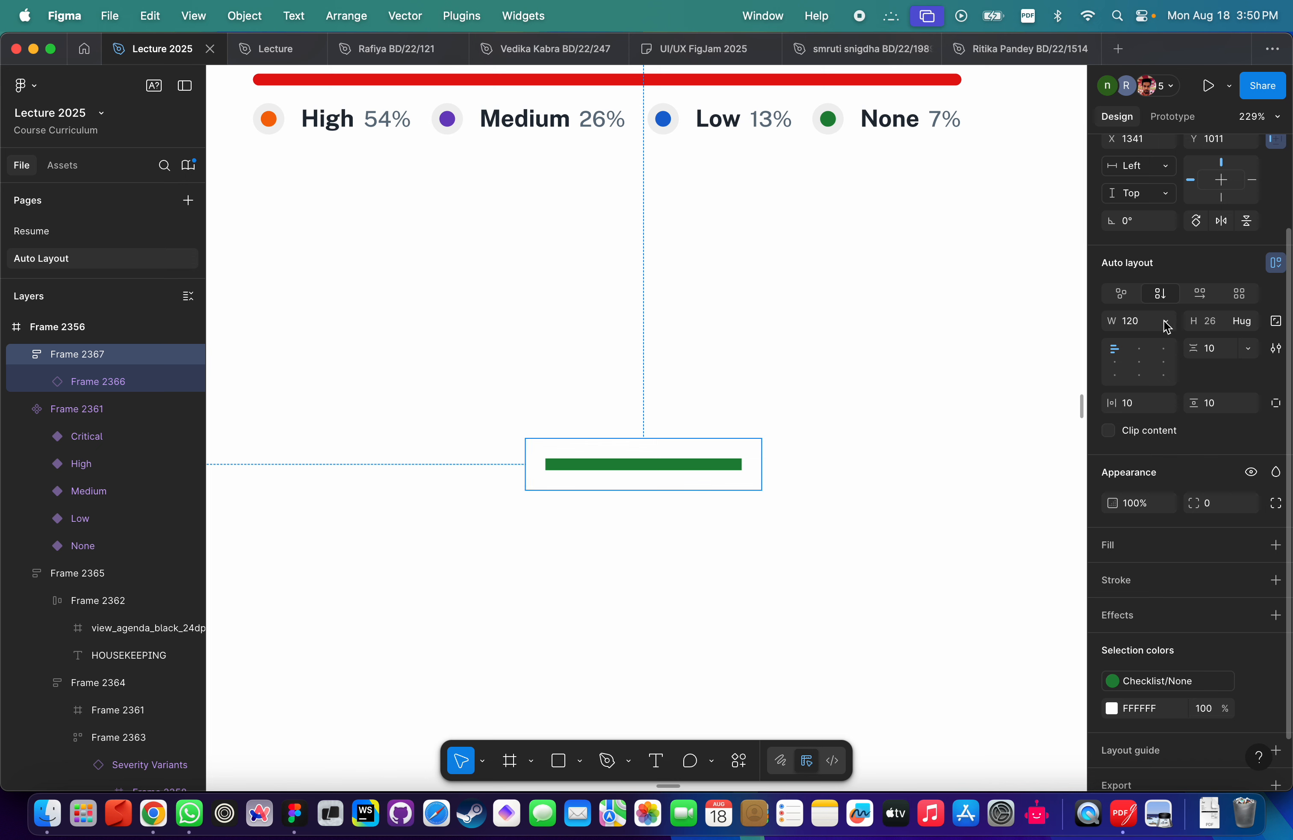
{"action": "left_click", "coordinate": [1164, 320]}
{"action": "key", "text": "Escape"}
{"action": "left_click", "coordinate": [1222, 405]}
{"action": "type", "text": "0"}
{"action": "key", "text": "Return"}
{"action": "left_click", "coordinate": [1149, 409]}
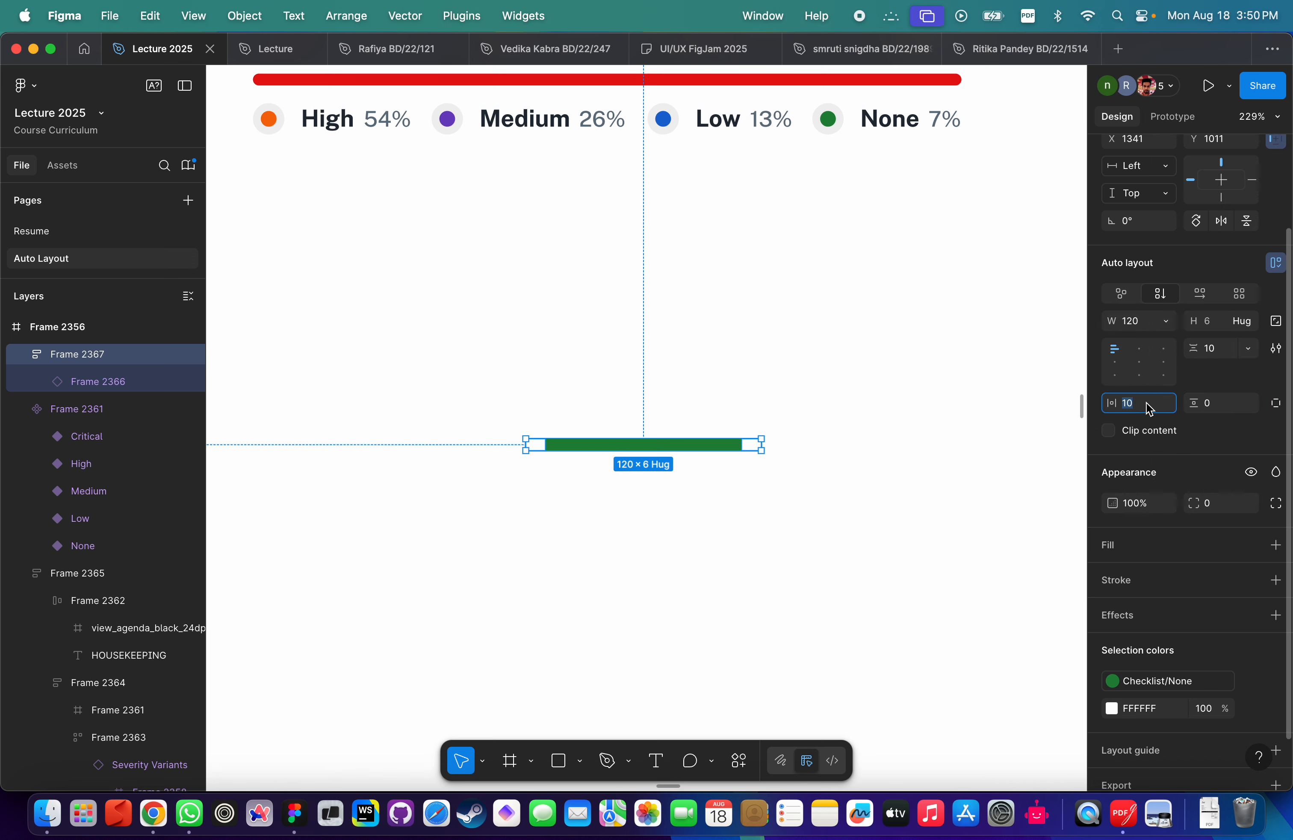
{"action": "type", "text": "0"}
{"action": "key", "text": "Return"}
Set the auto layout frame's width to 100 and its item gap to 0.
{"action": "left_click", "coordinate": [1143, 322]}
{"action": "type", "text": "100"}
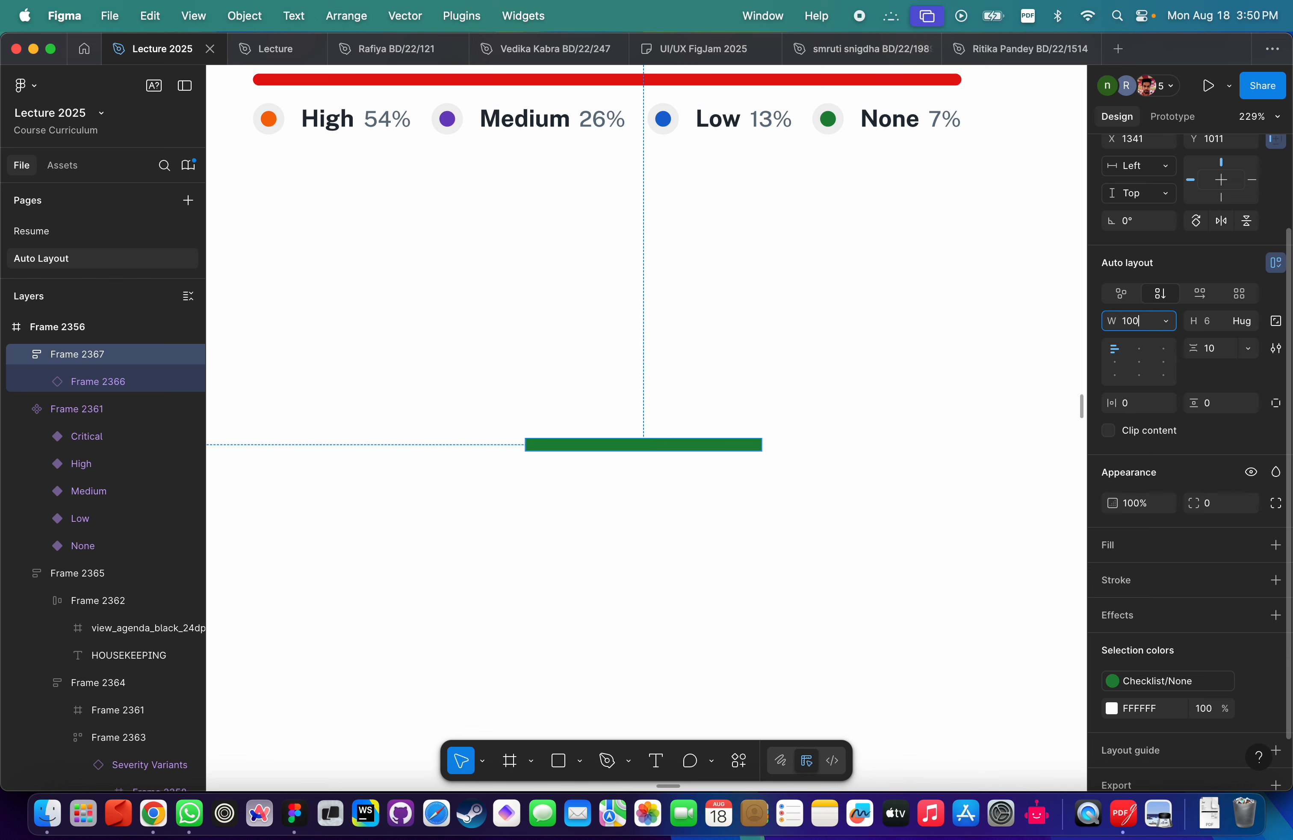
{"action": "key", "text": "Return"}
{"action": "left_click", "coordinate": [1220, 349]}
{"action": "type", "text": "0"}
{"action": "key", "text": "Return"}
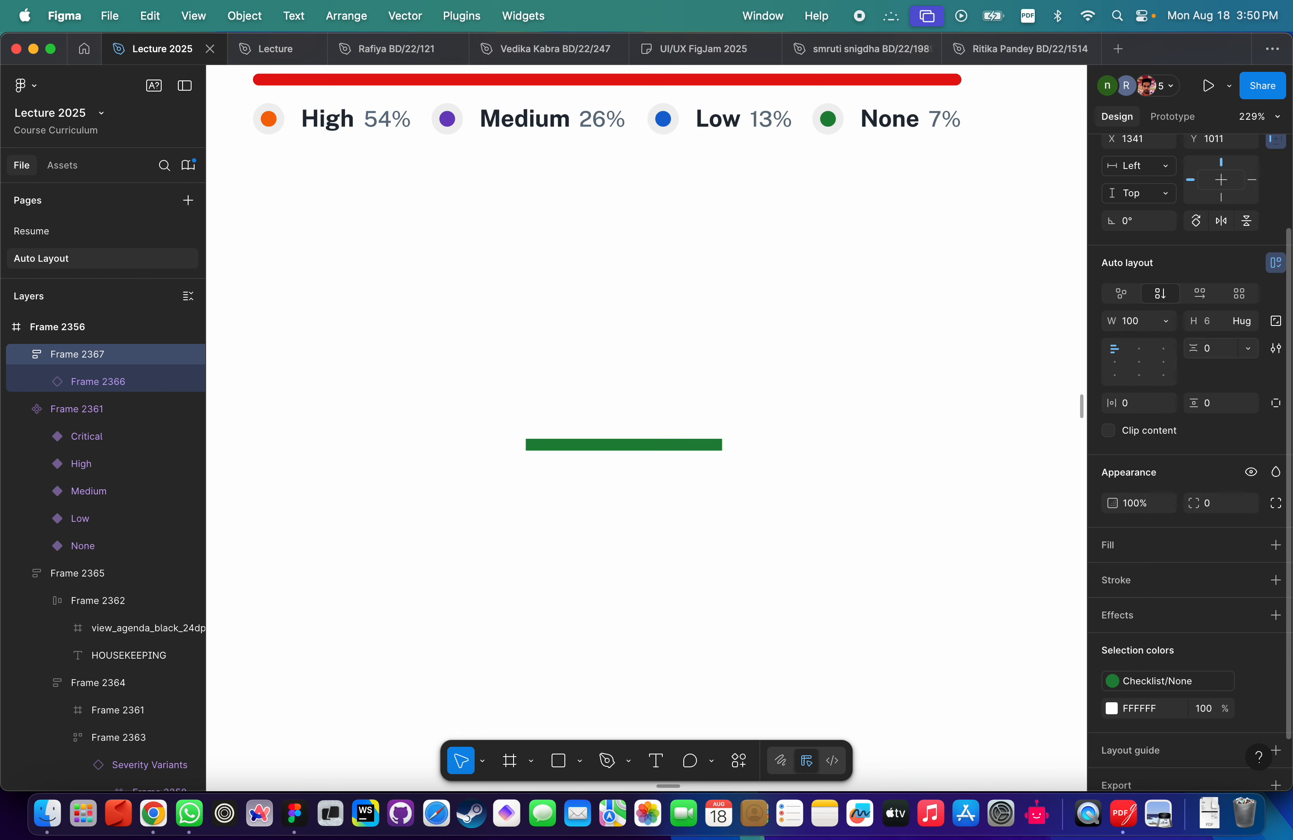
Change the auto layout frame's height sizing from Hug to Fixed.
{"action": "left_click", "coordinate": [1172, 322]}
{"action": "left_click", "coordinate": [1179, 323]}
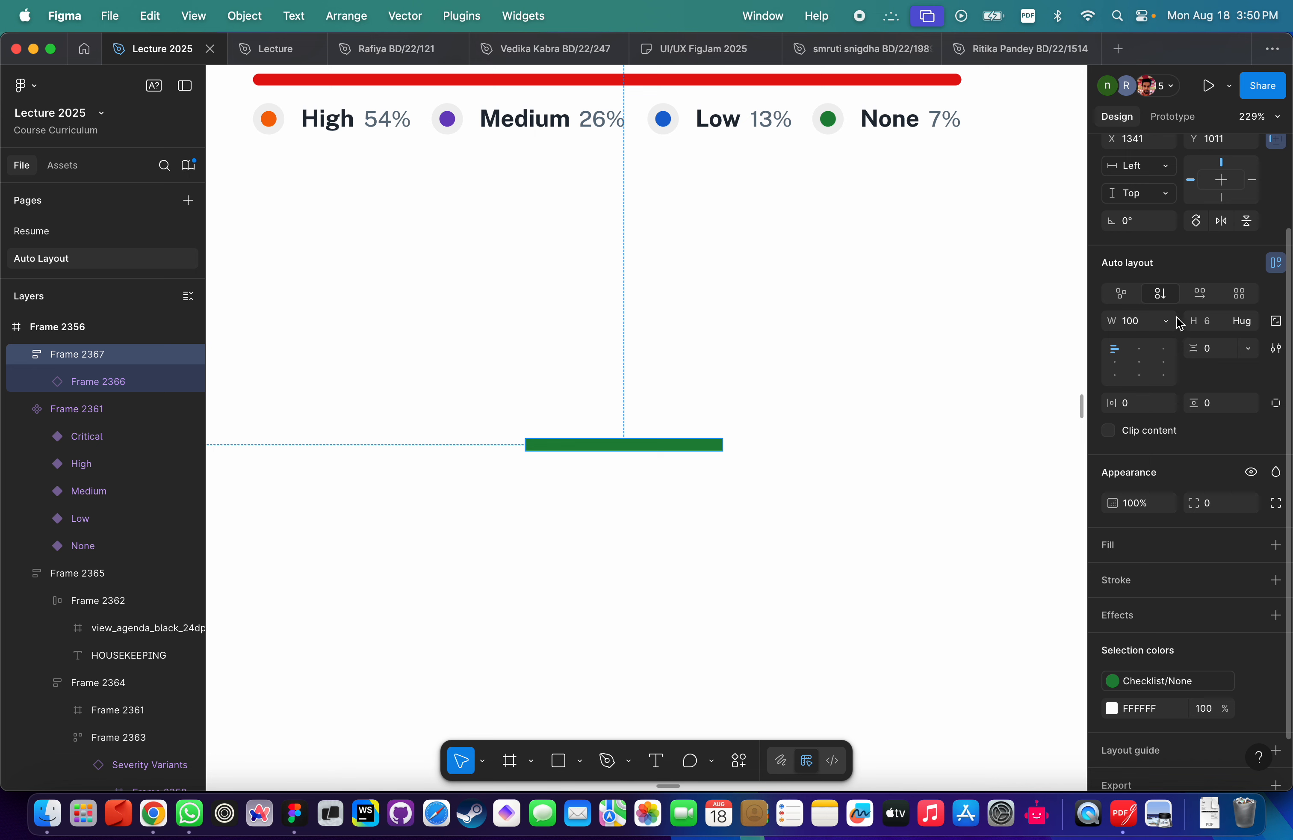
{"action": "left_click", "coordinate": [1246, 321]}
{"action": "left_click", "coordinate": [1219, 306]}
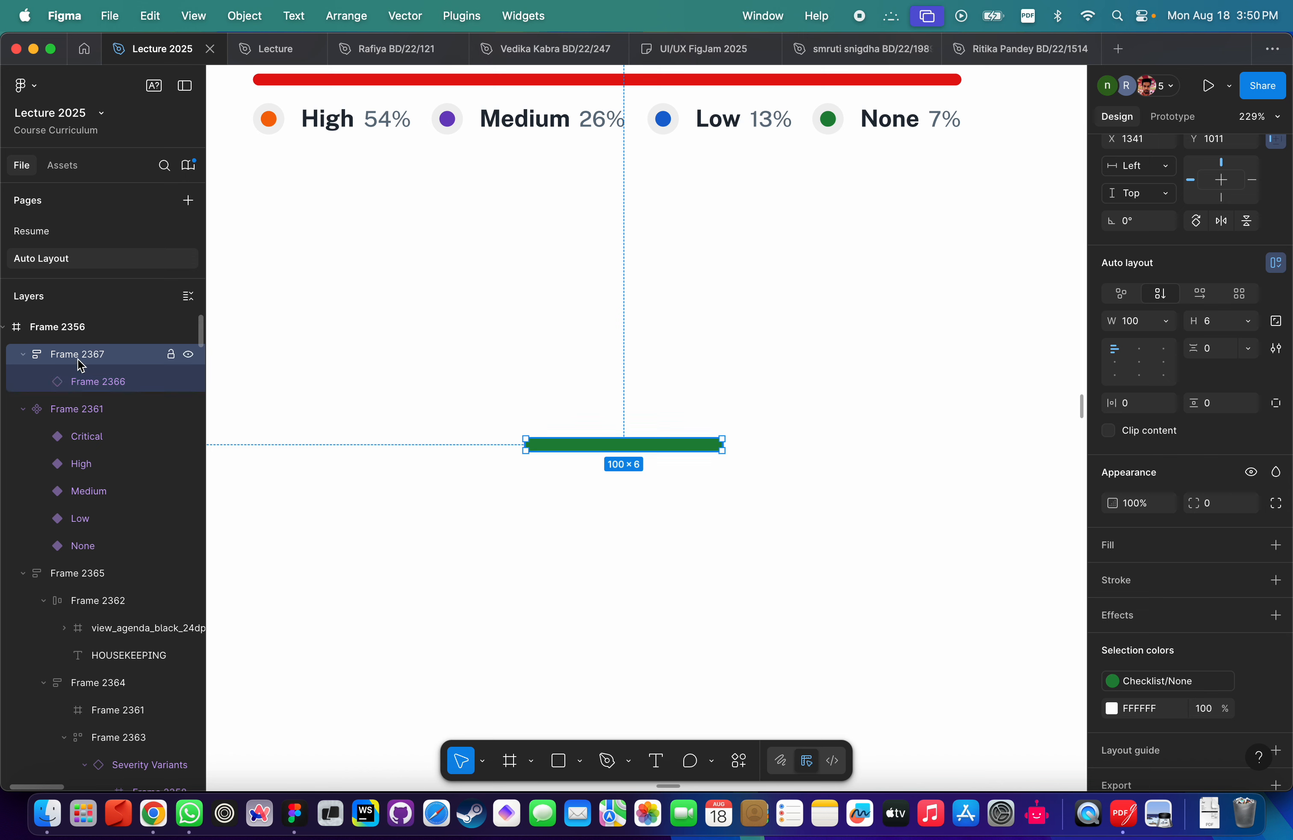
Try to set the width of the bar instance inside the auto layout frame to 54%.
{"action": "left_click", "coordinate": [88, 380]}
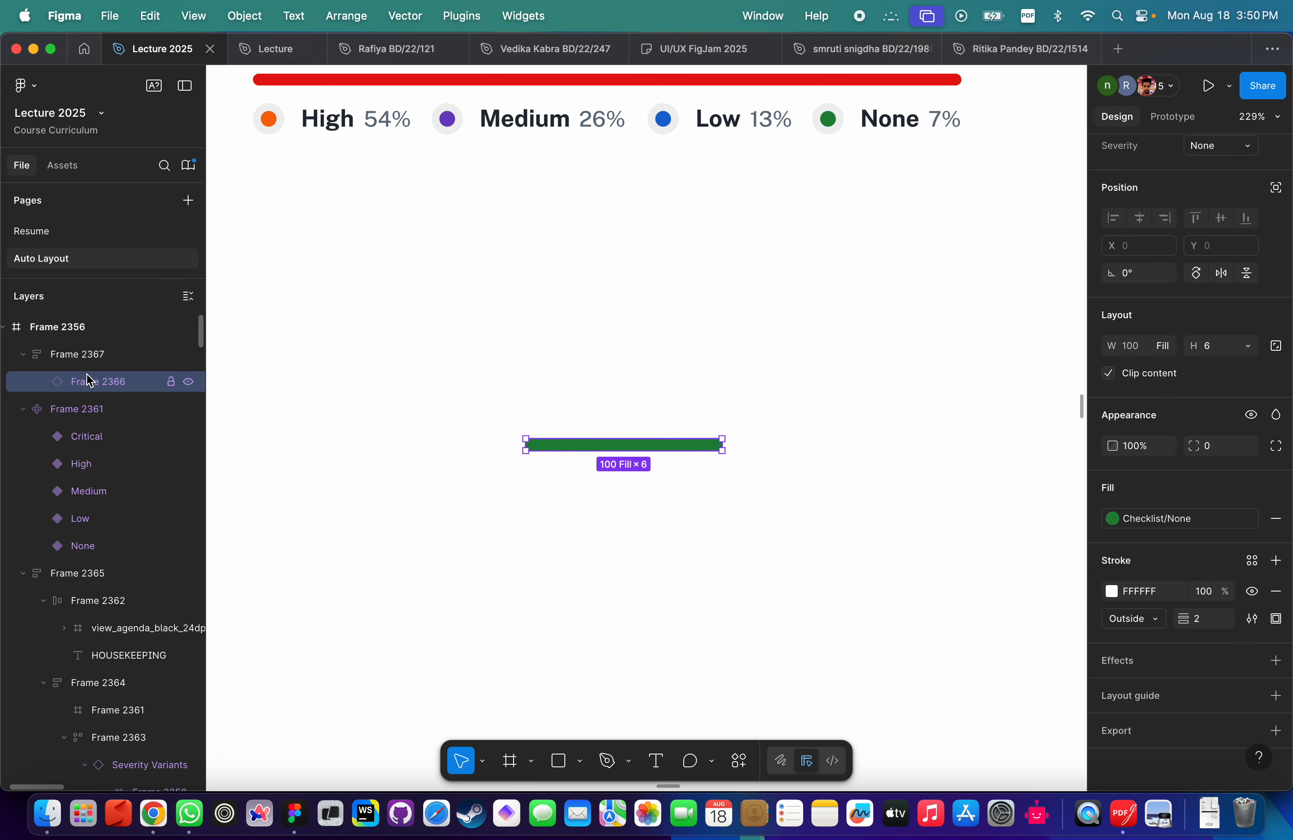
{"action": "key", "text": "shift+Return"}
{"action": "left_click", "coordinate": [95, 387]}
{"action": "scroll", "coordinate": [1117, 415], "scroll_direction": "up", "scroll_amount": 2}
{"action": "scroll", "coordinate": [1014, 384], "scroll_direction": "up", "scroll_amount": 5}
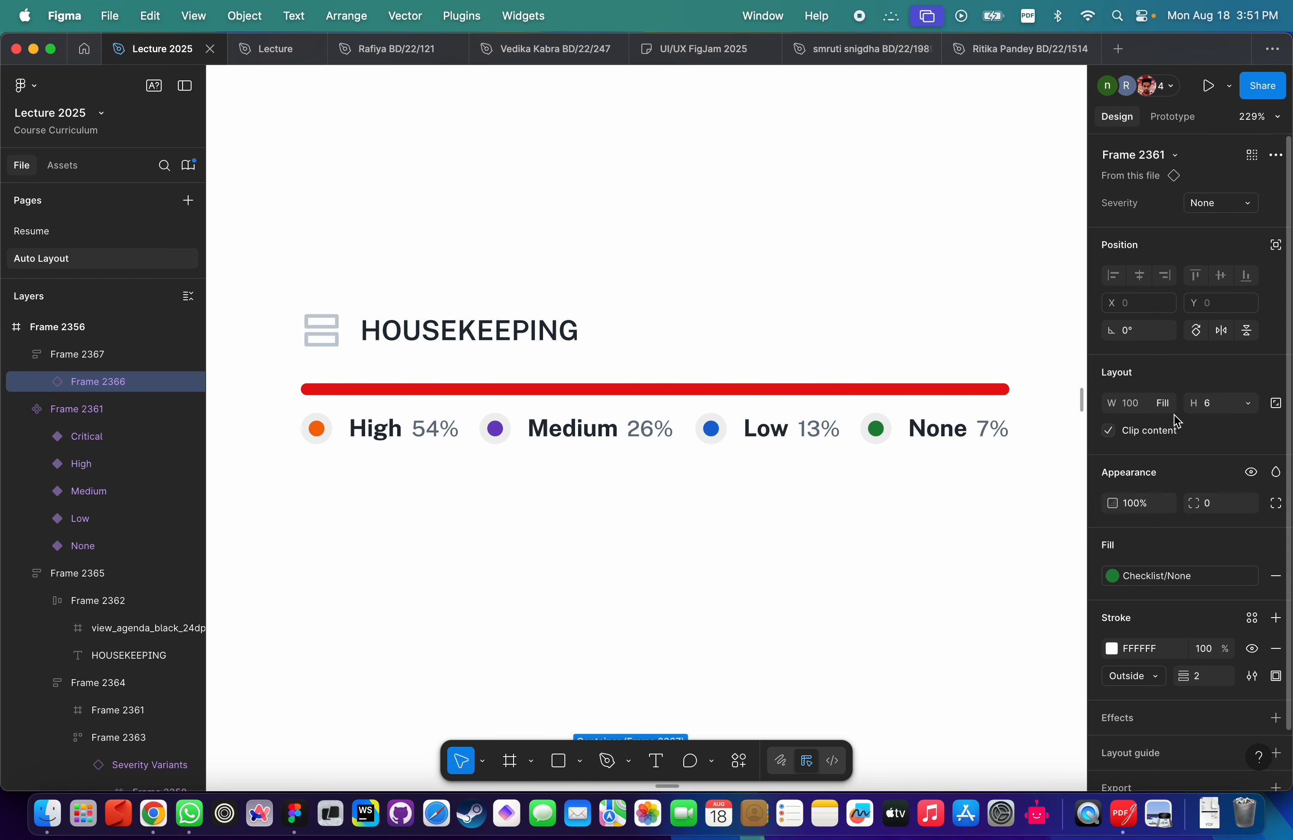
{"action": "left_click", "coordinate": [1126, 403]}
{"action": "scroll", "coordinate": [942, 505], "scroll_direction": "down", "scroll_amount": 3}
{"action": "type", "text": "54"}
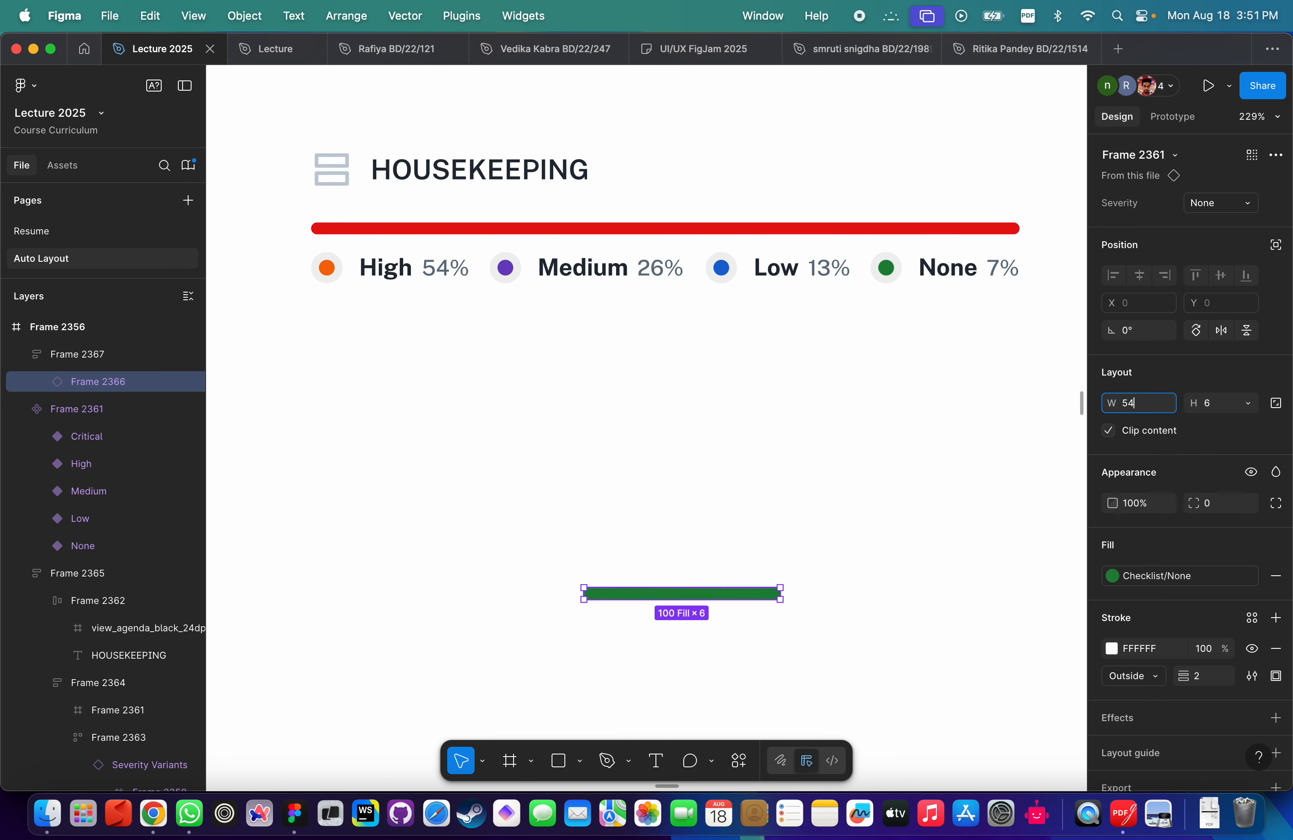
{"action": "type", "text": "%"}
{"action": "key", "text": "Return"}
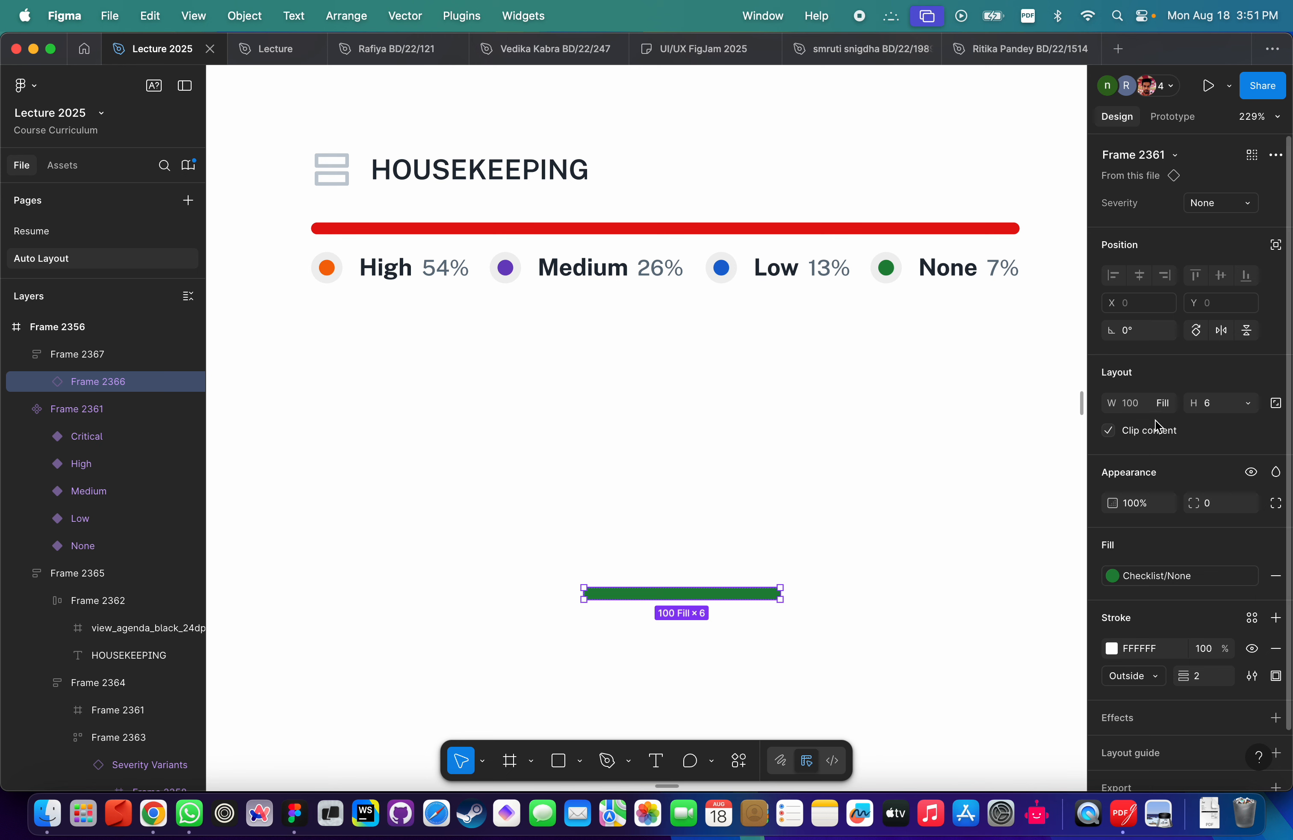
Change the nested bar instance's width sizing from Fill to Fixed and open its width value for editing.
{"action": "left_click", "coordinate": [1165, 405]}
{"action": "left_click", "coordinate": [1180, 388]}
{"action": "left_click", "coordinate": [1130, 407]}
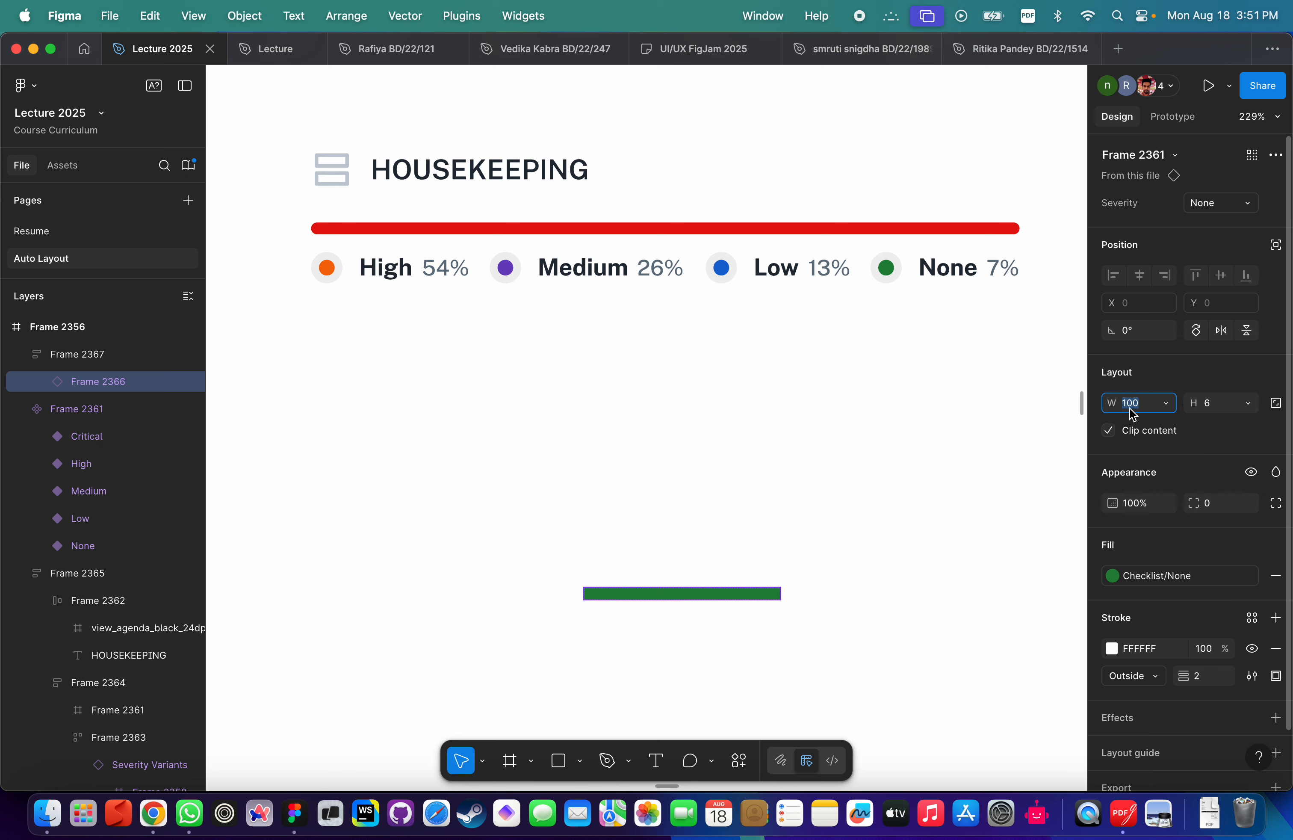
Set the width of the green severity bar instance below the HOUSEKEEPING section to 54.
{"action": "type", "text": "54"}
{"action": "key", "text": "Return"}
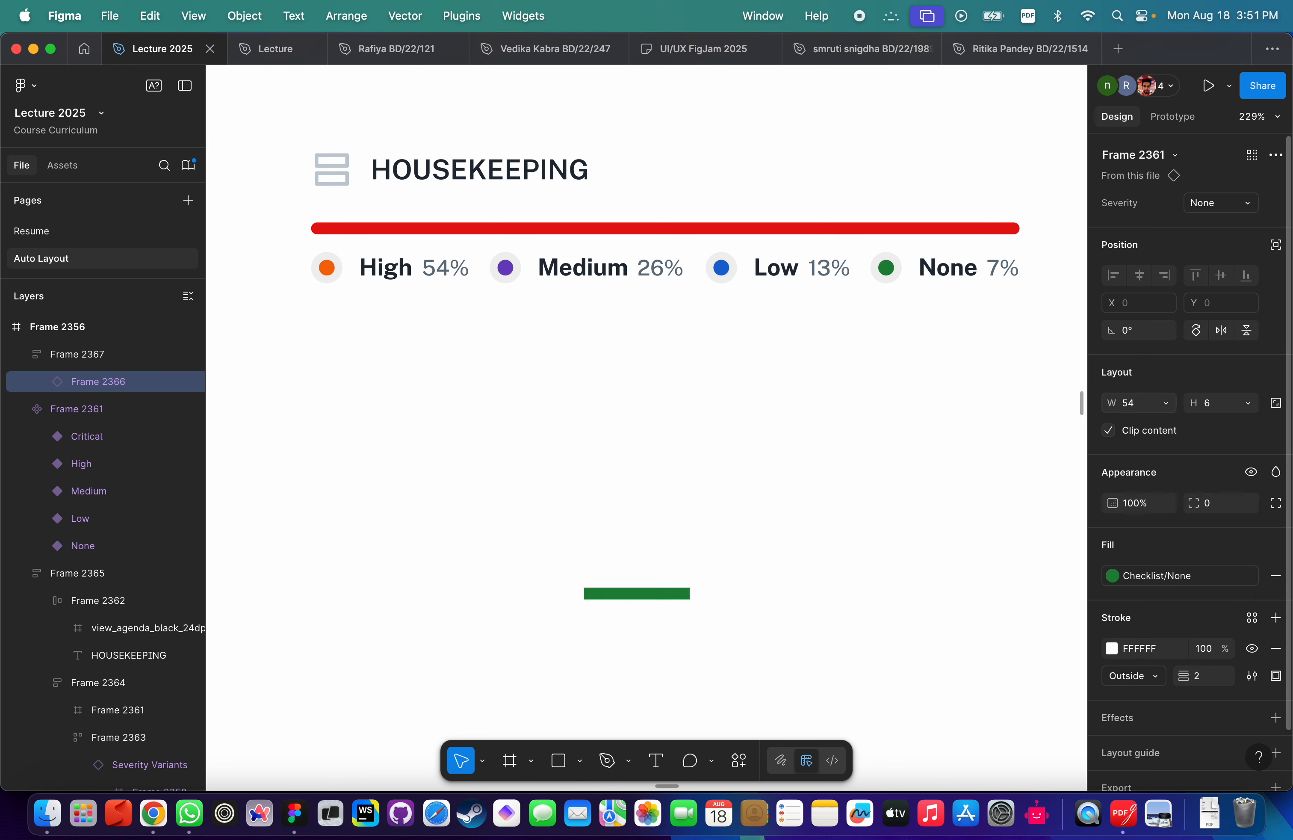
{"action": "left_click", "coordinate": [1139, 403]}
Select the auto layout frame around the green bar and duplicate it three times in a column below the original.
{"action": "scroll", "coordinate": [705, 597], "scroll_direction": "down", "scroll_amount": 3}
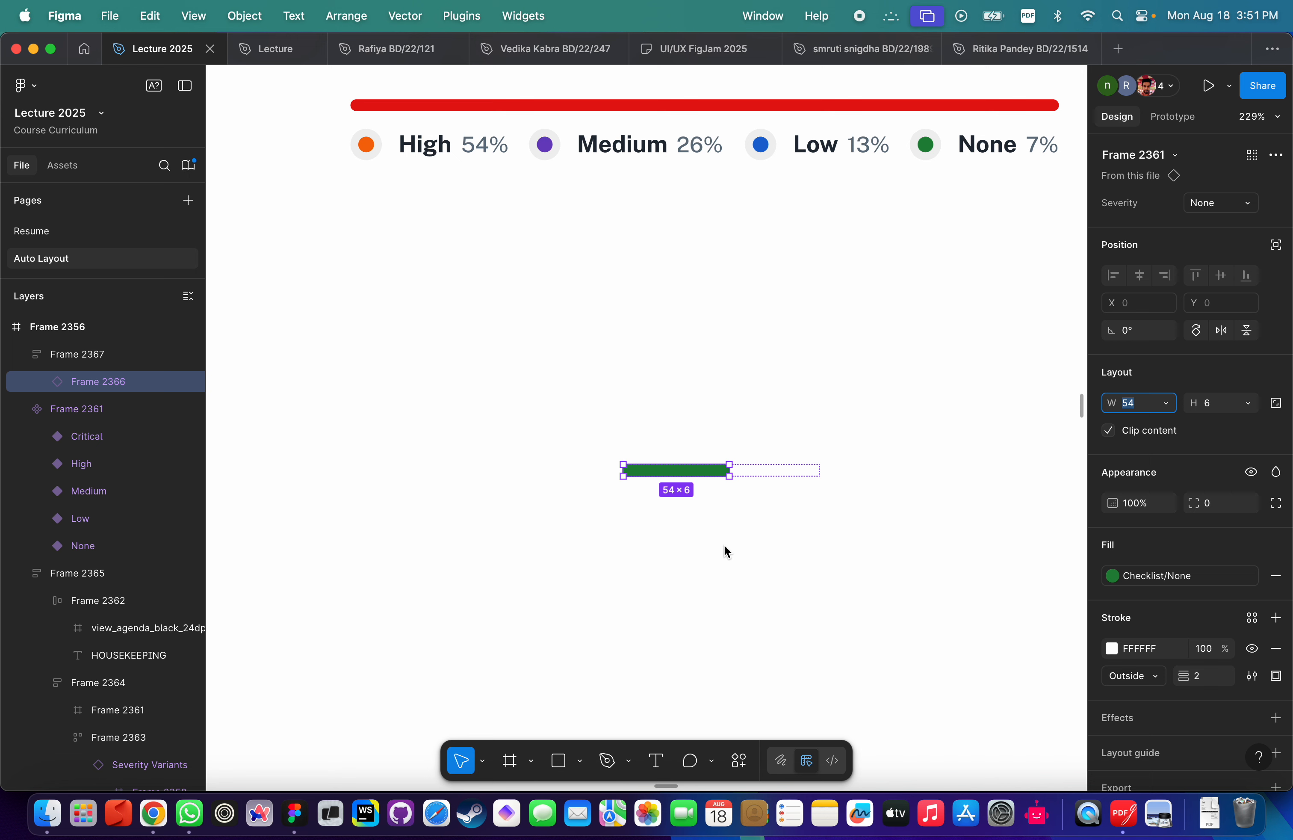
{"action": "scroll", "coordinate": [726, 535], "scroll_direction": "down", "scroll_amount": 3}
{"action": "scroll", "coordinate": [715, 475], "scroll_direction": "up", "scroll_amount": 2, "text": "ctrl"}
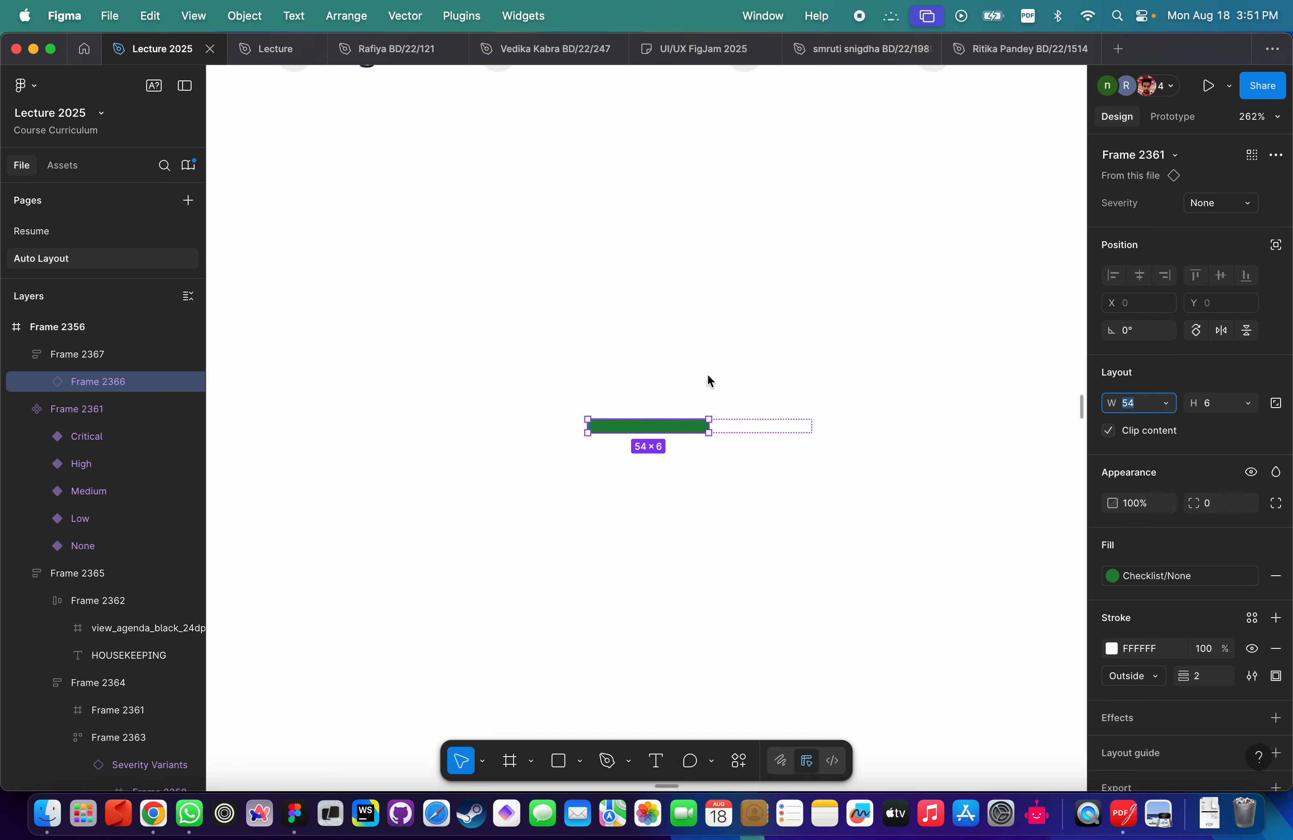
{"action": "left_click", "coordinate": [760, 430]}
{"action": "scroll", "coordinate": [759, 431], "scroll_direction": "down", "scroll_amount": 3}
{"action": "scroll", "coordinate": [759, 430], "scroll_direction": "right", "scroll_amount": 3}
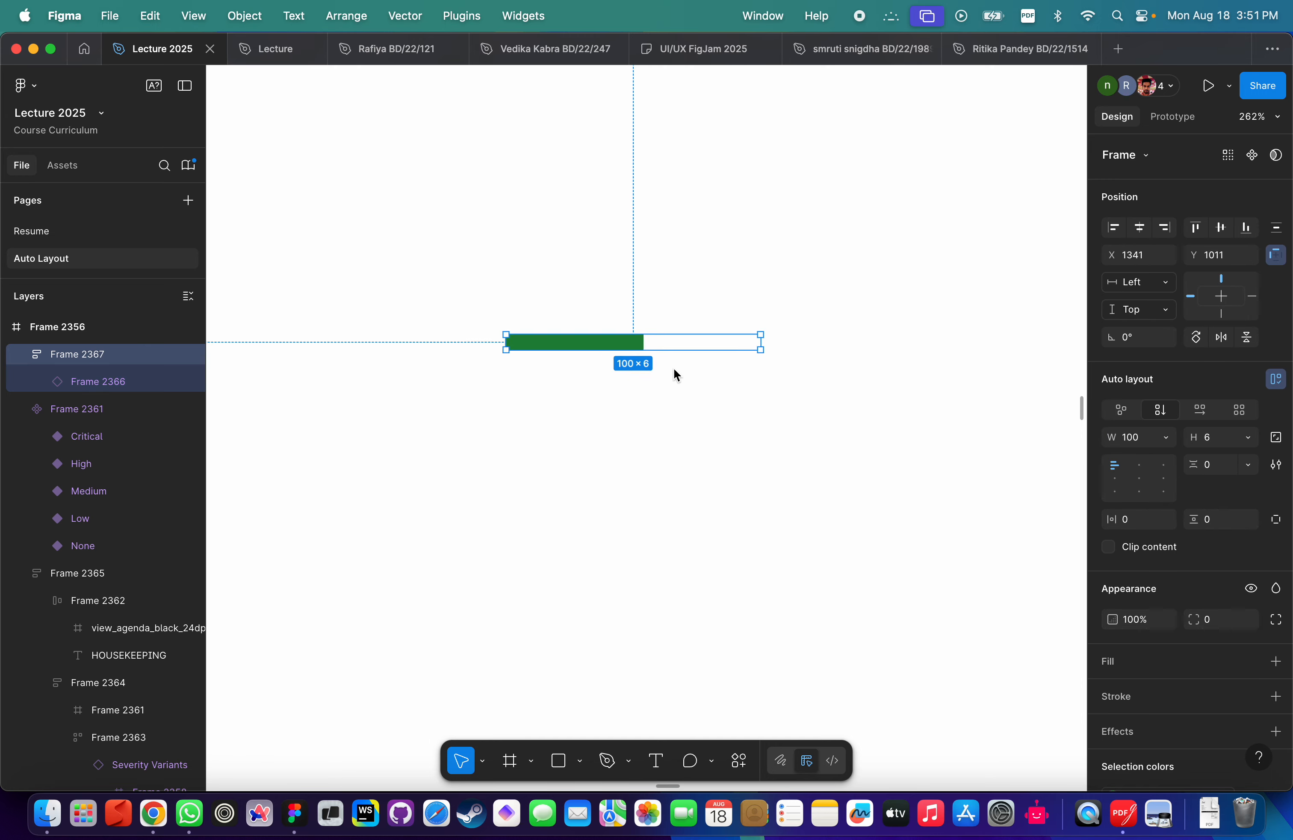
{"action": "scroll", "coordinate": [675, 370], "scroll_direction": "down", "scroll_amount": 5, "text": "ctrl"}
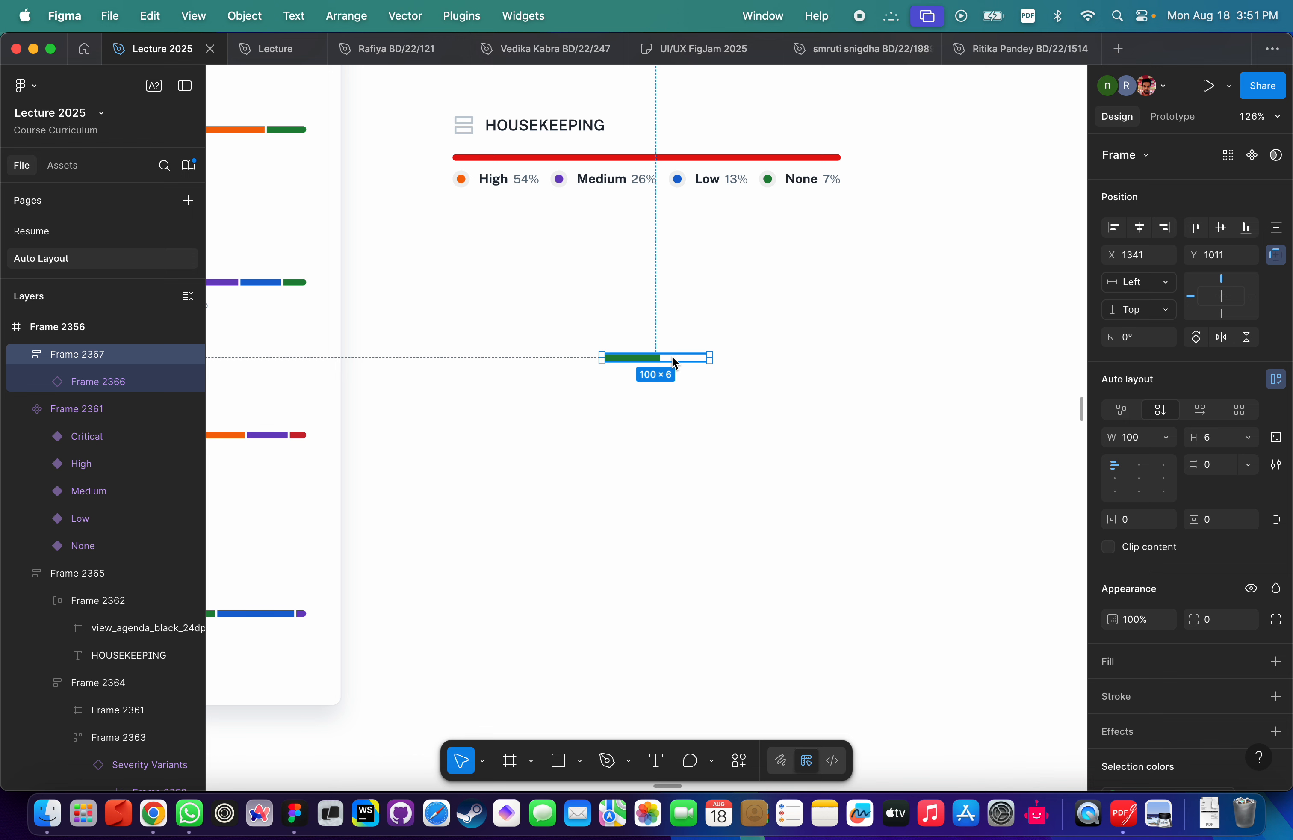
{"action": "left_click_drag", "start_coordinate": [675, 362], "coordinate": [676, 384]}
{"action": "left_click_drag", "start_coordinate": [675, 391], "coordinate": [675, 455]}
{"action": "scroll", "coordinate": [674, 457], "scroll_direction": "left", "scroll_amount": 5}
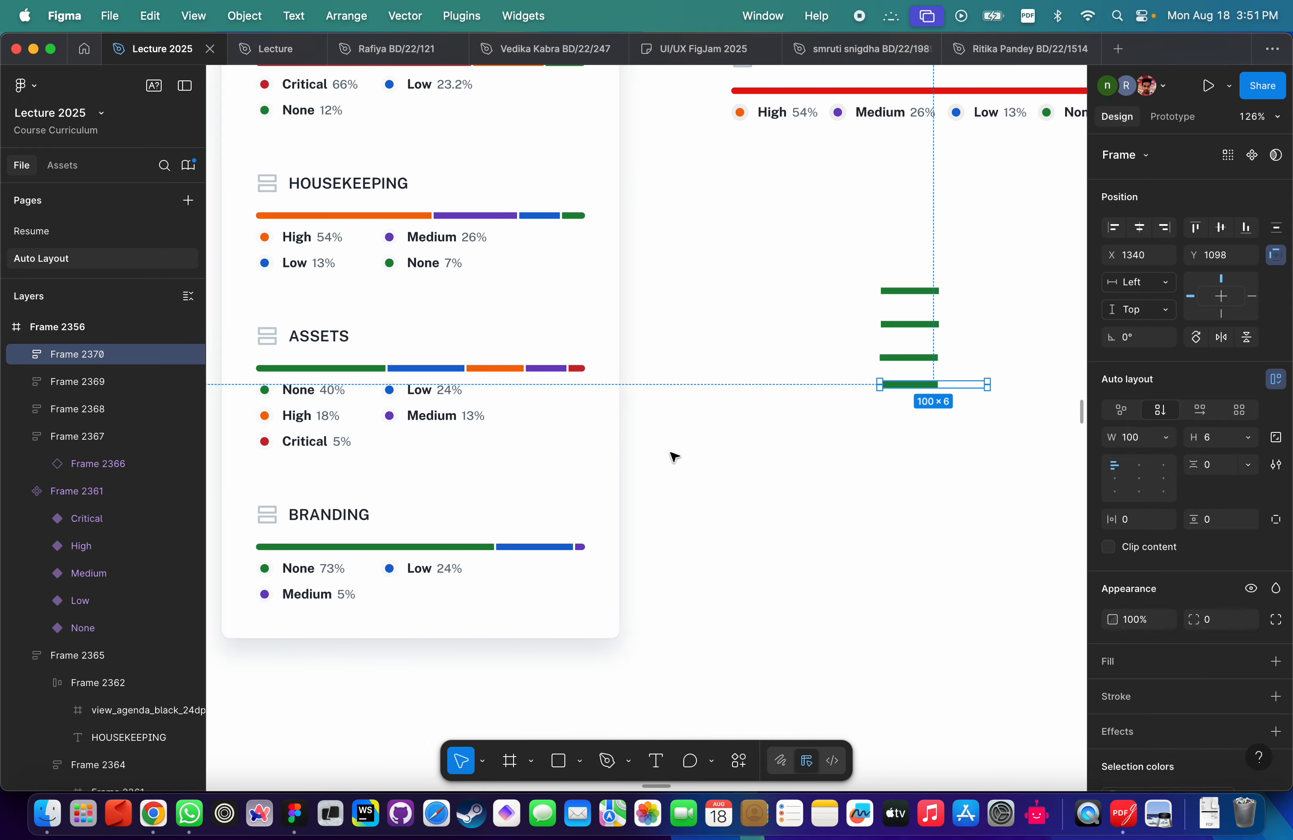
Select the bar instances inside the three duplicated frames and set their width to 100.
{"action": "scroll", "coordinate": [674, 457], "scroll_direction": "right", "scroll_amount": 4}
{"action": "scroll", "coordinate": [763, 371], "scroll_direction": "up", "scroll_amount": 5}
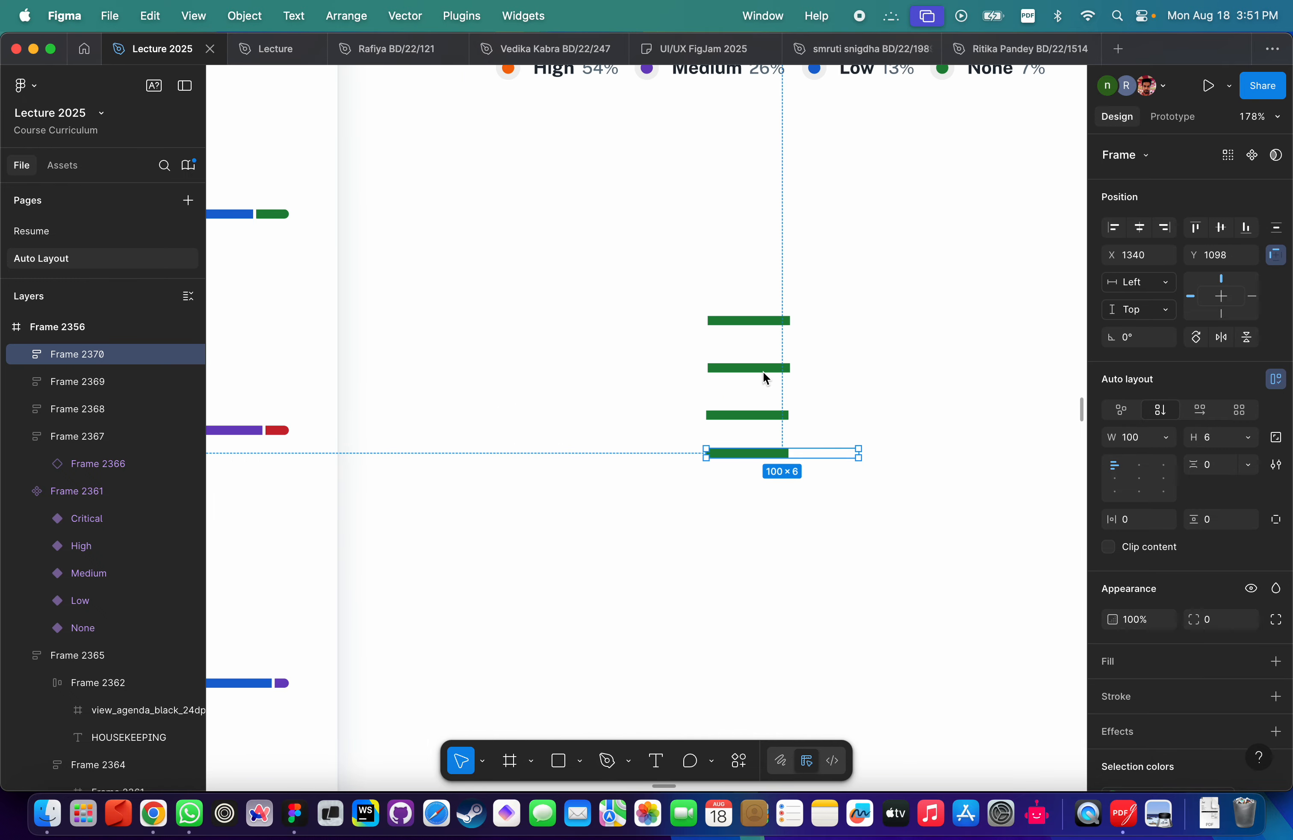
{"action": "left_click", "coordinate": [777, 369]}
{"action": "scroll", "coordinate": [776, 366], "scroll_direction": "up", "scroll_amount": 5}
{"action": "left_click", "coordinate": [756, 371]}
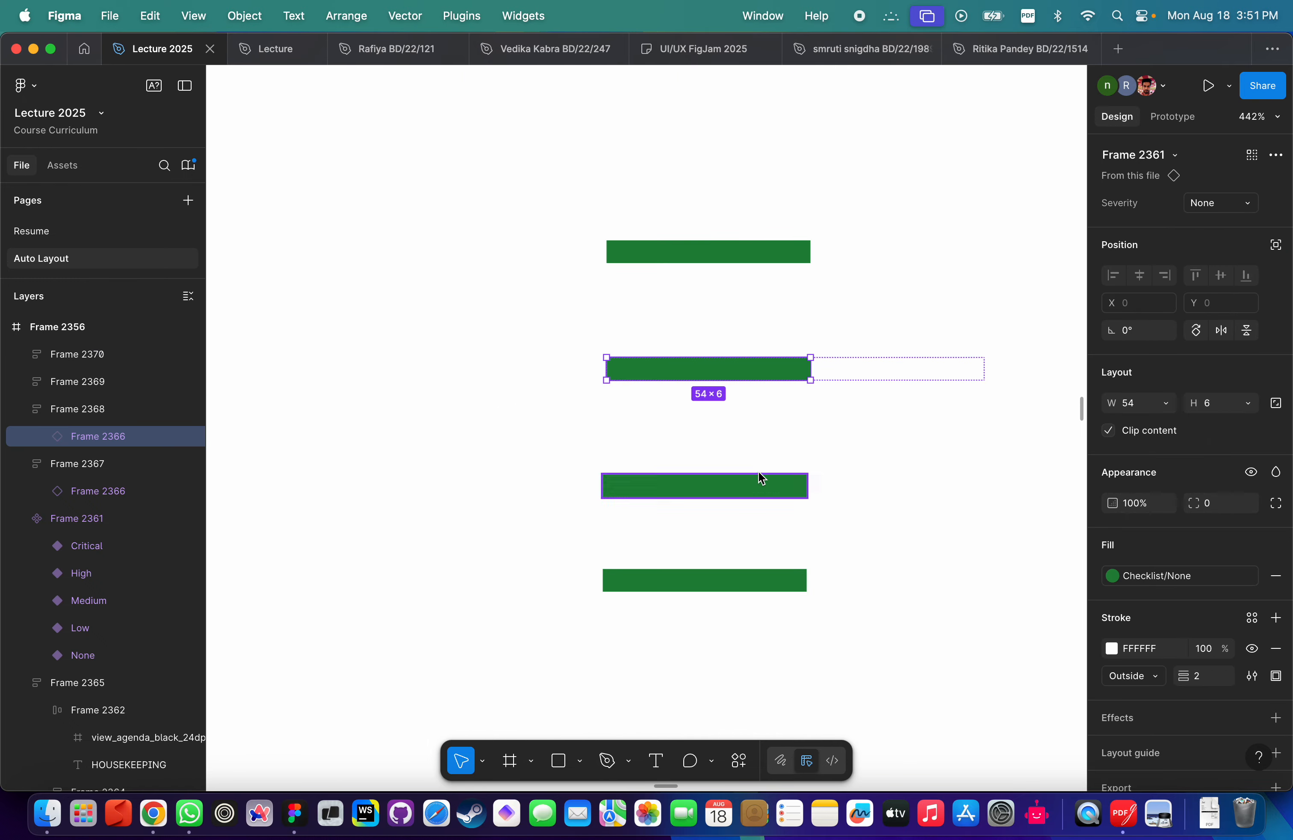
{"action": "left_click", "coordinate": [750, 494], "text": "shift"}
{"action": "left_click", "coordinate": [744, 580], "text": "shift"}
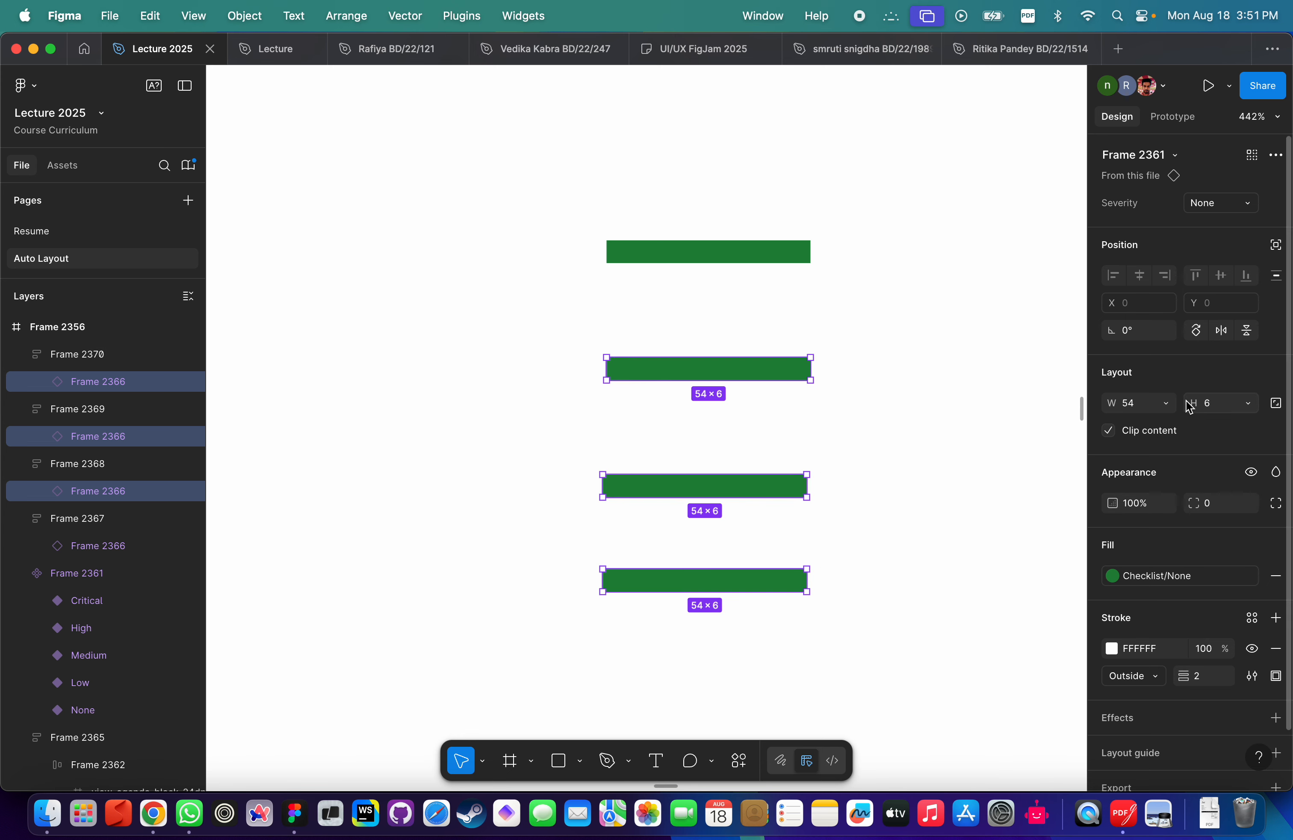
{"action": "left_click", "coordinate": [1155, 407]}
{"action": "type", "text": "100"}
{"action": "key", "text": "Return"}
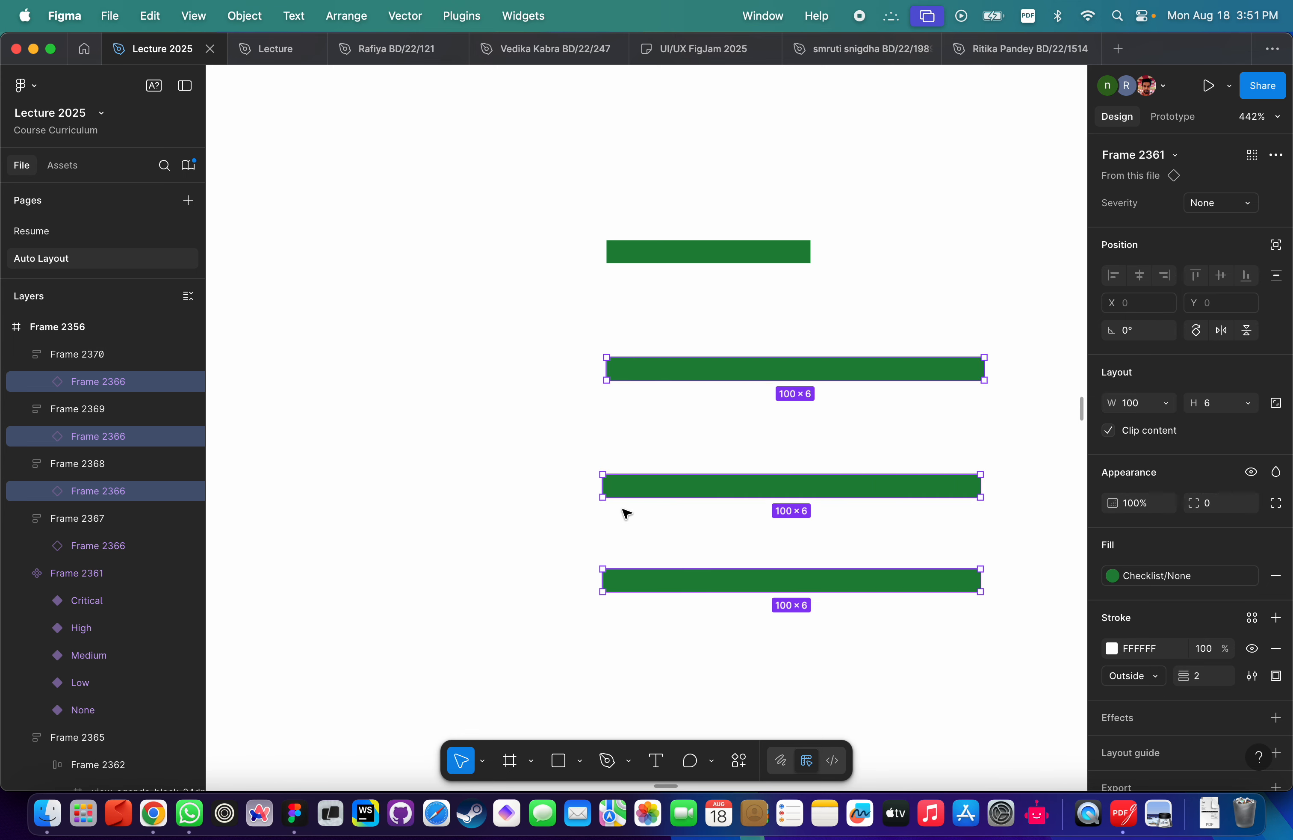
Examine the severity percentages of the HOUSEKEEPING section in the Opening Checklist card.
{"action": "scroll", "coordinate": [625, 513], "scroll_direction": "down", "scroll_amount": 5}
{"action": "scroll", "coordinate": [625, 513], "scroll_direction": "left", "scroll_amount": 10}
{"action": "scroll", "coordinate": [625, 513], "scroll_direction": "down", "scroll_amount": 5}
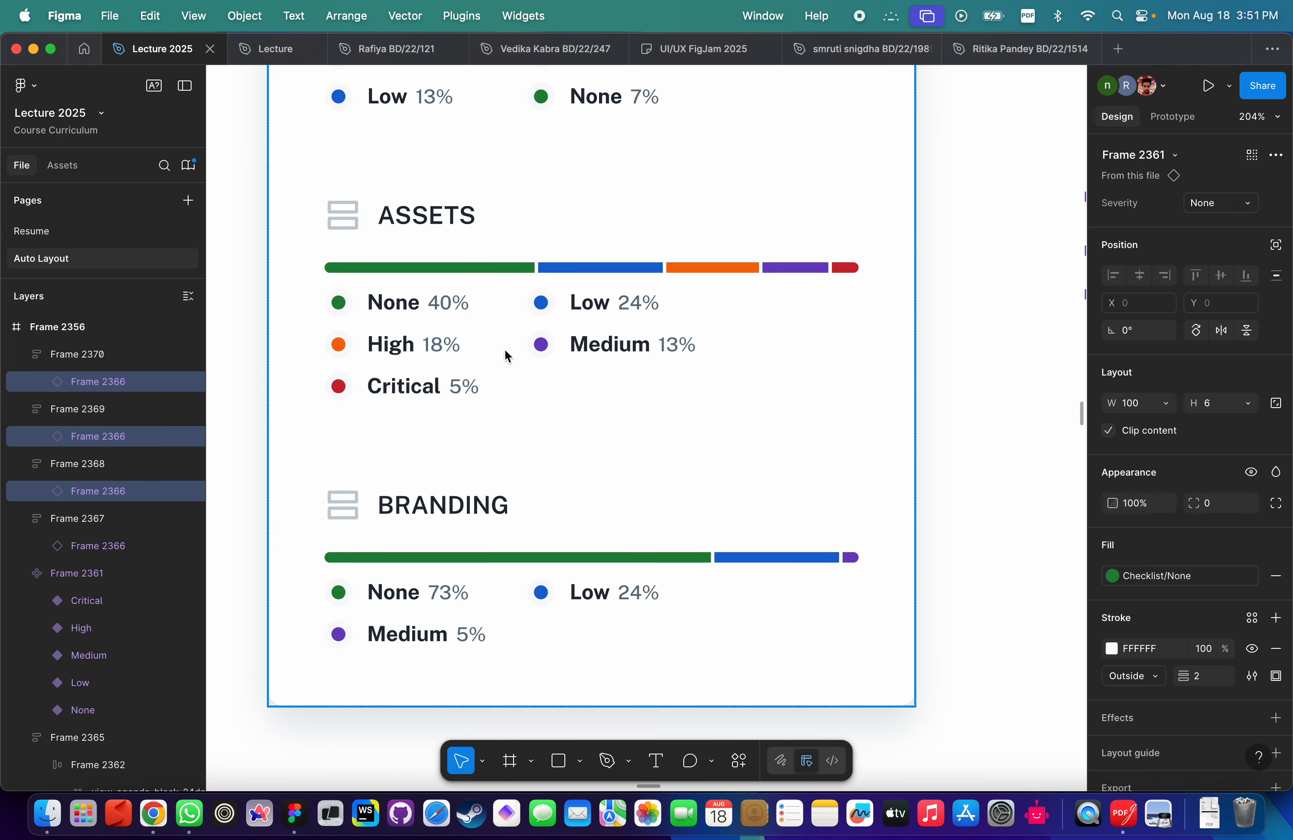
{"action": "scroll", "coordinate": [658, 537], "scroll_direction": "up", "scroll_amount": 5}
{"action": "scroll", "coordinate": [657, 538], "scroll_direction": "left", "scroll_amount": 2}
{"action": "left_click", "coordinate": [872, 364]}
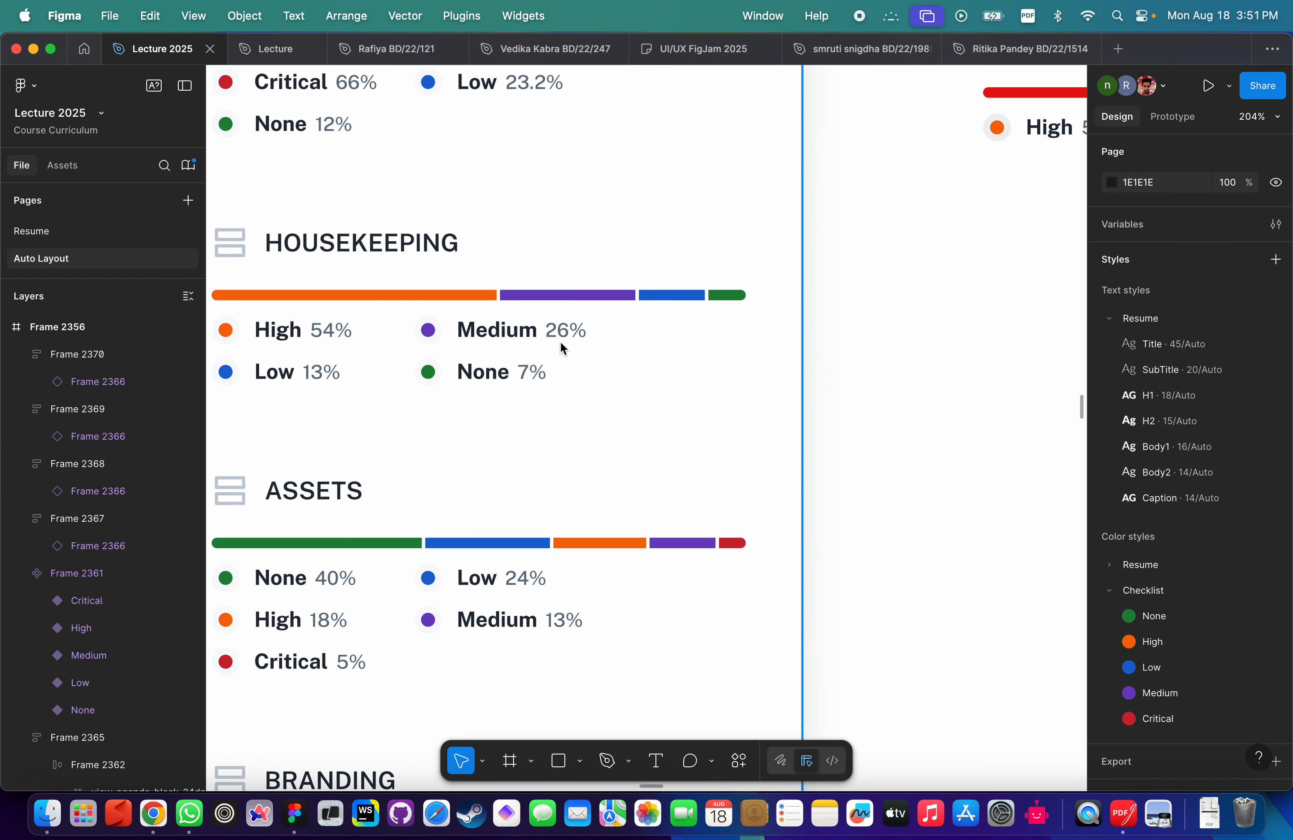
{"action": "scroll", "coordinate": [609, 376], "scroll_direction": "right", "scroll_amount": 10}
{"action": "scroll", "coordinate": [609, 376], "scroll_direction": "up", "scroll_amount": 3}
{"action": "scroll", "coordinate": [635, 420], "scroll_direction": "right", "scroll_amount": 8}
{"action": "scroll", "coordinate": [636, 420], "scroll_direction": "down", "scroll_amount": 2}
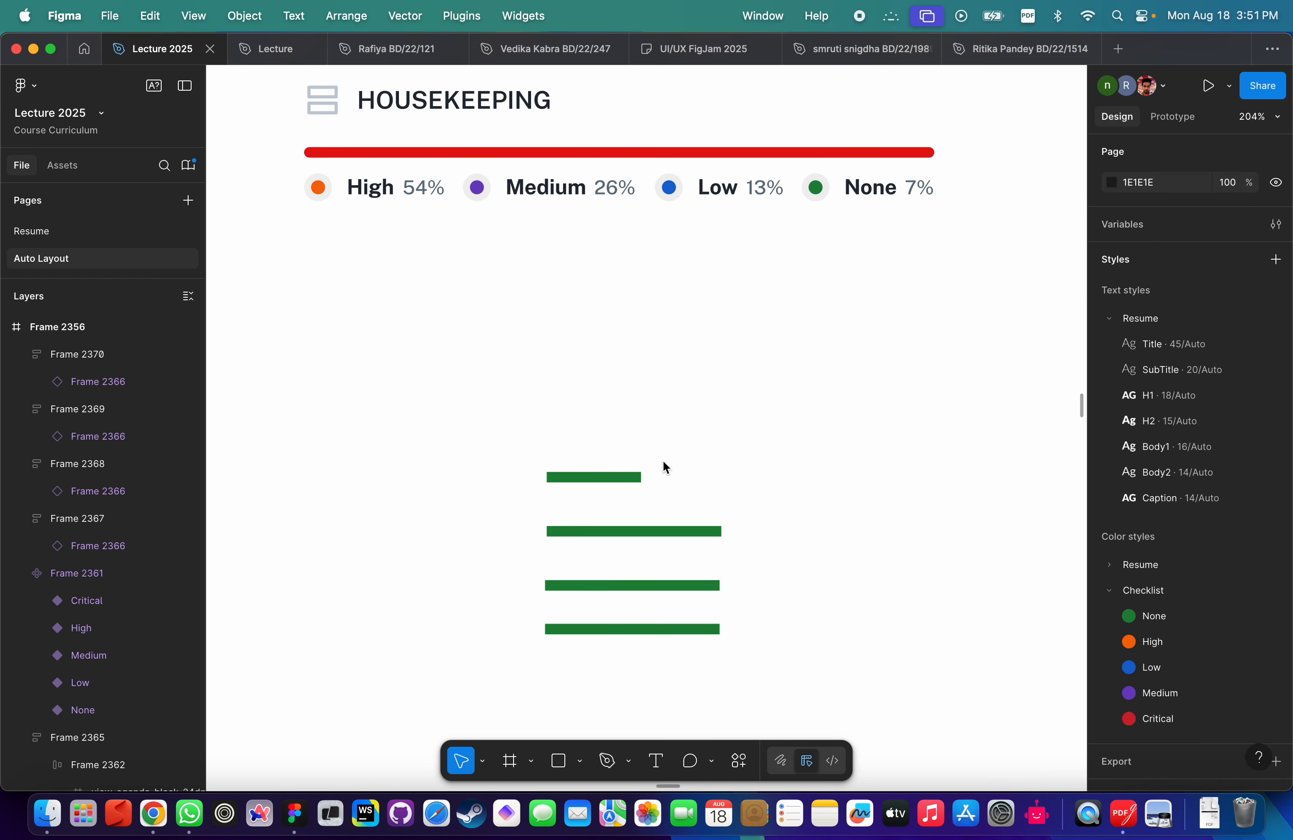
Set the width of the second bar instance to 26.
{"action": "left_click", "coordinate": [657, 536]}
{"action": "left_click", "coordinate": [657, 536]}
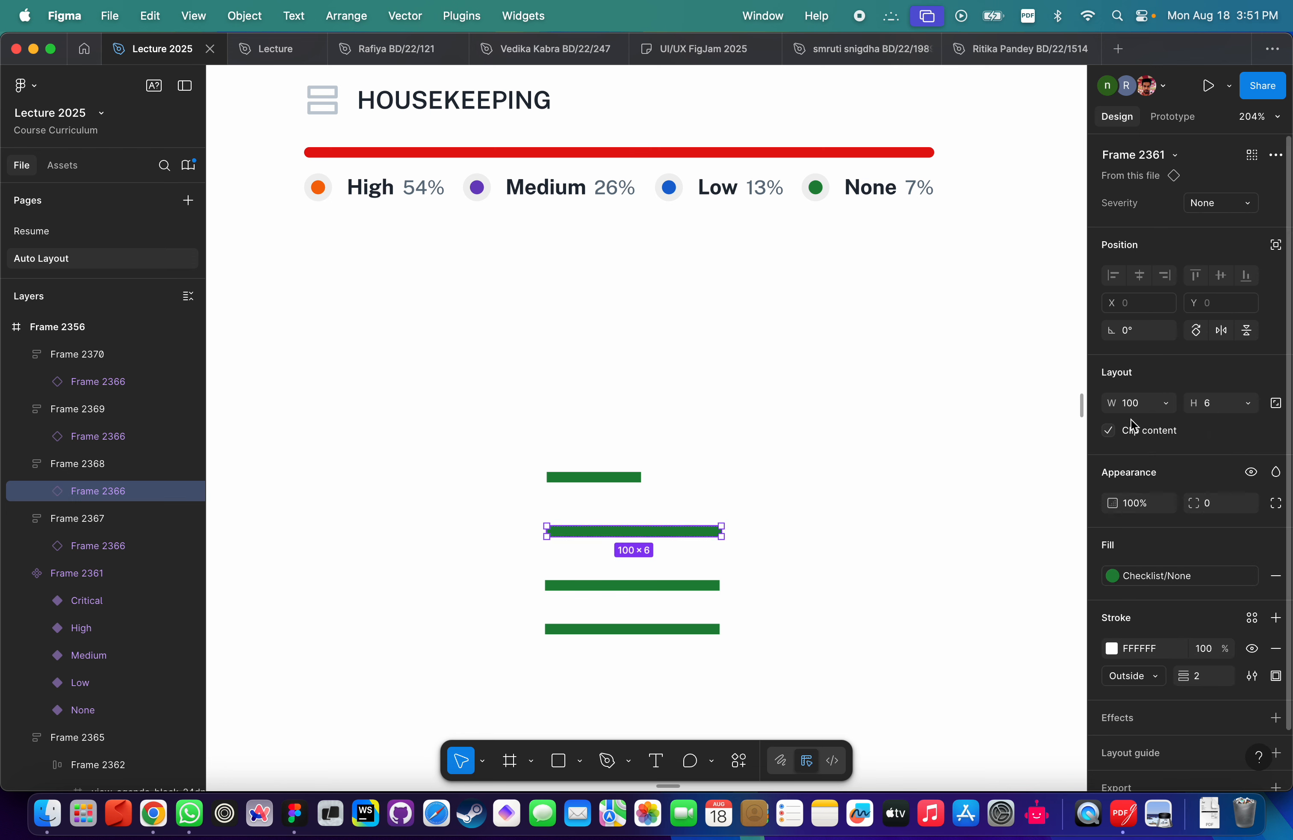
{"action": "left_click", "coordinate": [1144, 409]}
{"action": "type", "text": "2"}
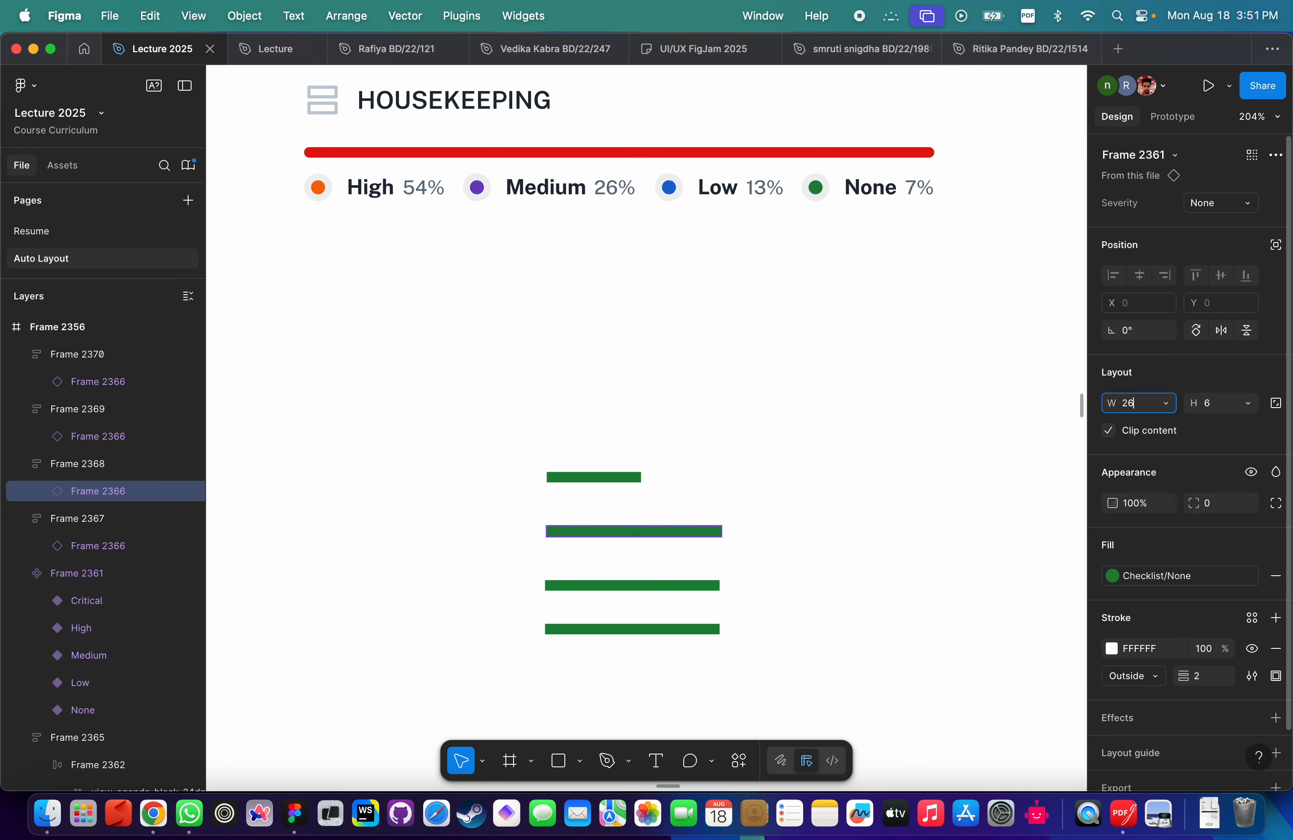
{"action": "type", "text": "6"}
{"action": "key", "text": "Return"}
{"action": "left_click", "coordinate": [617, 587]}
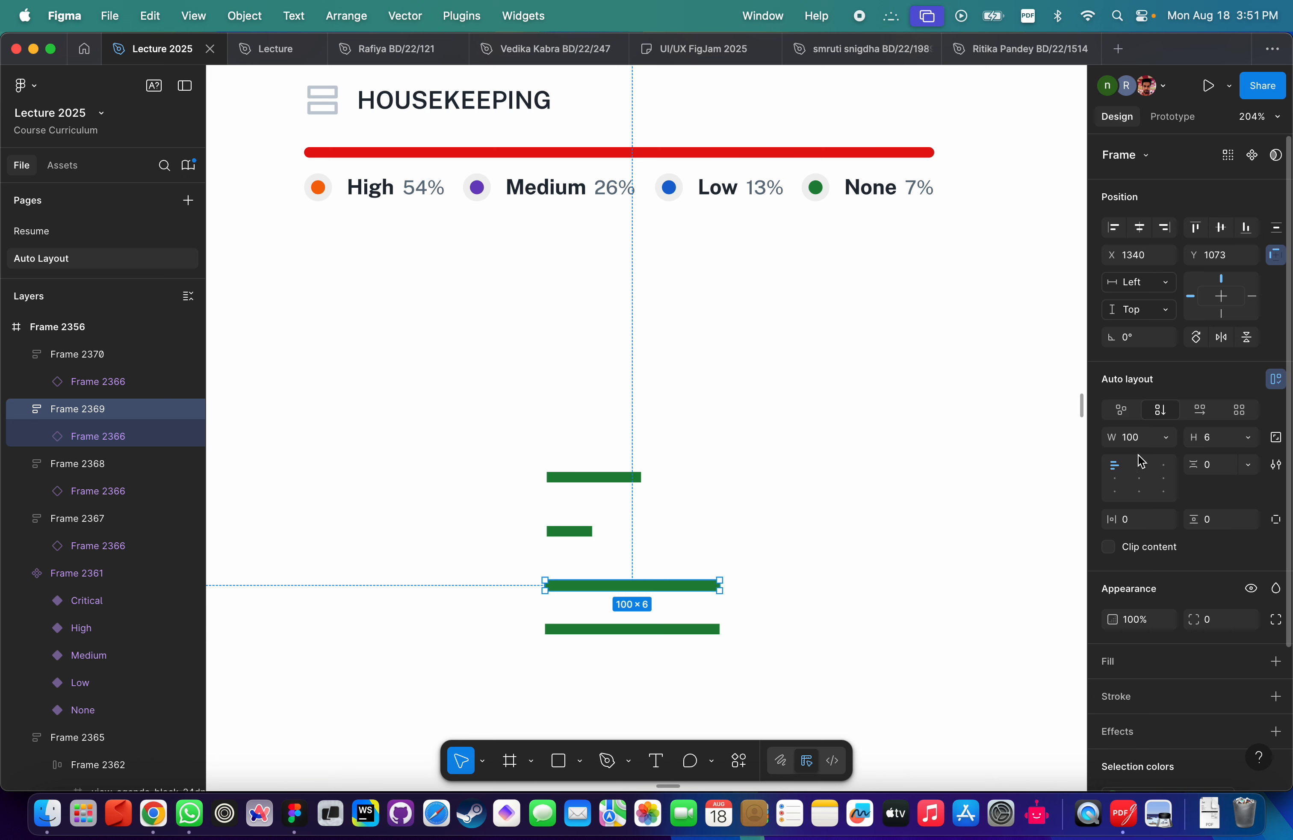
{"action": "left_click", "coordinate": [1139, 437]}
{"action": "type", "text": "13"}
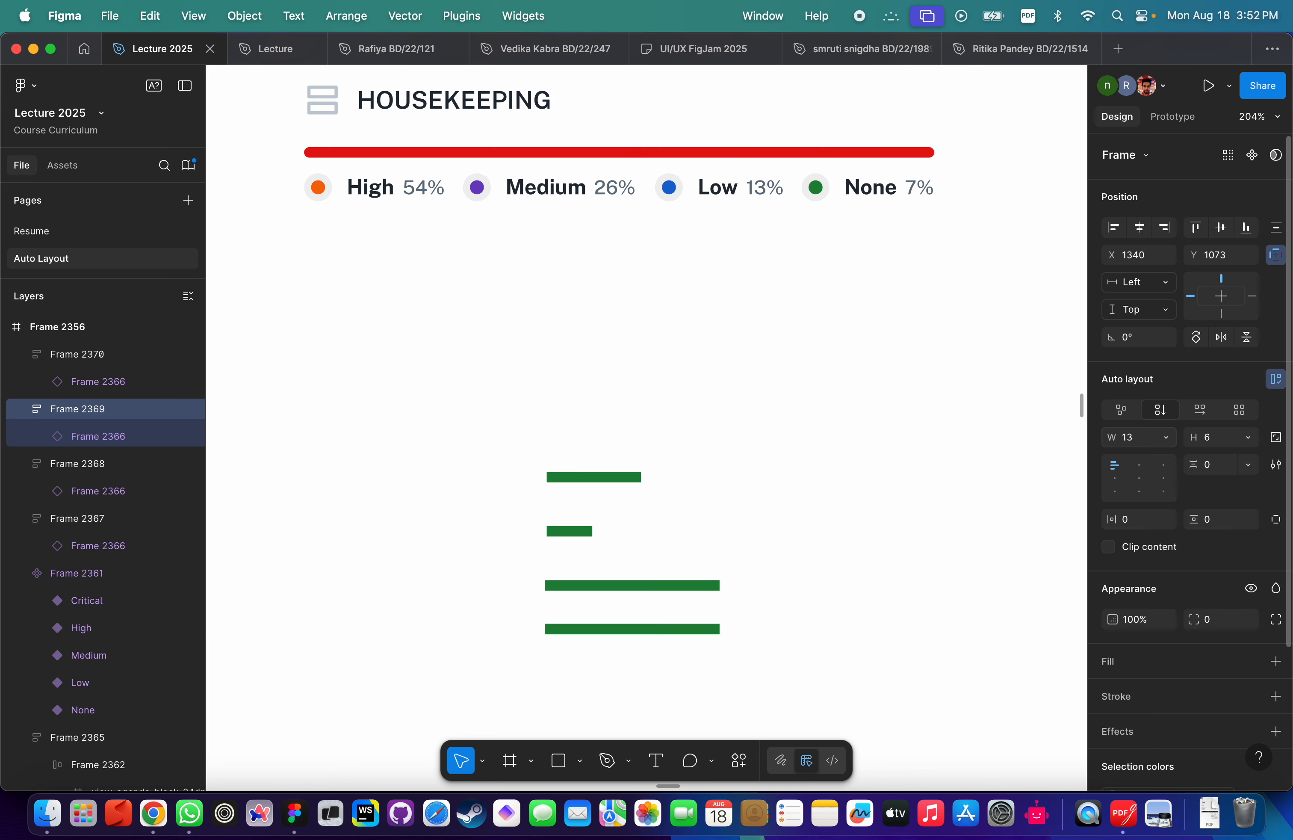
{"action": "key", "text": "Return"}
{"action": "key", "text": "super+z"}
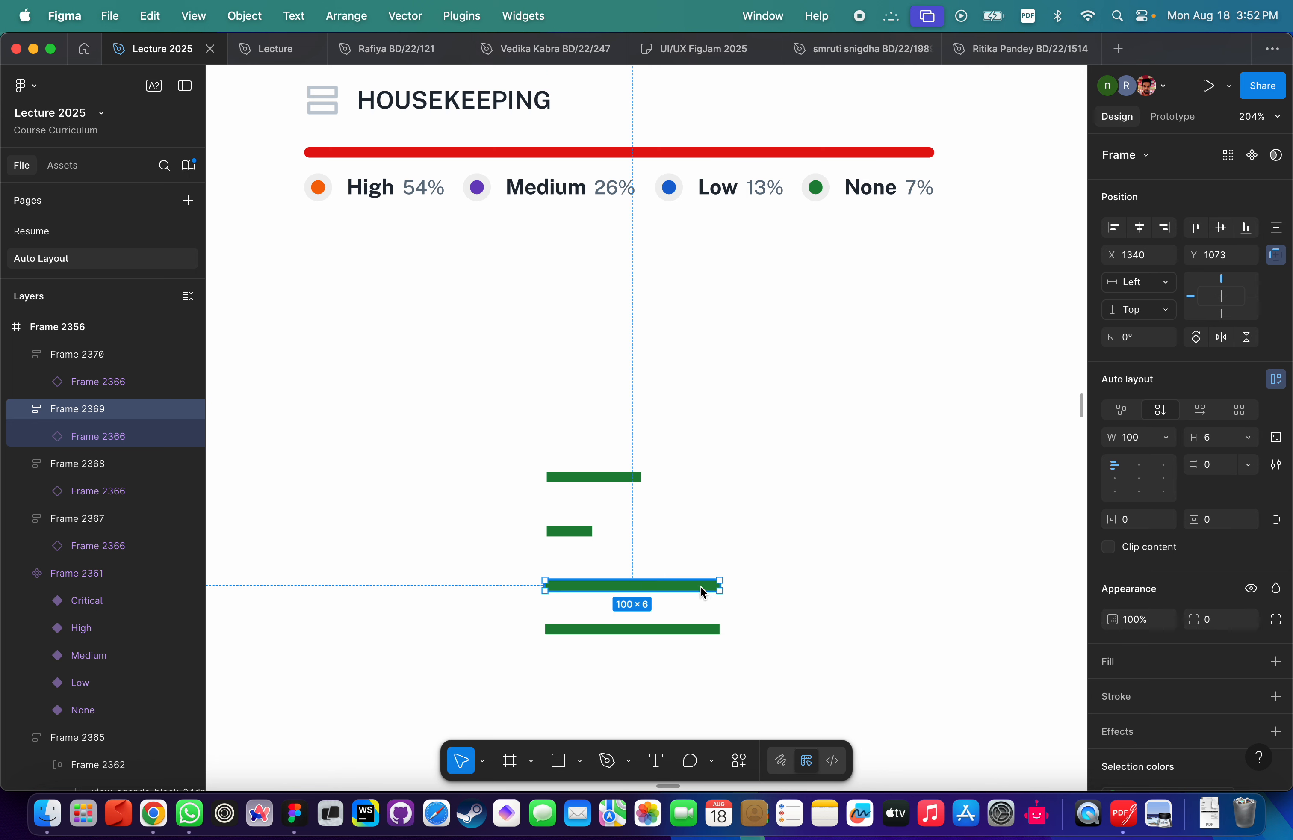
Select the bar instance nested in the third frame and set its width to 13.
{"action": "left_click", "coordinate": [79, 434]}
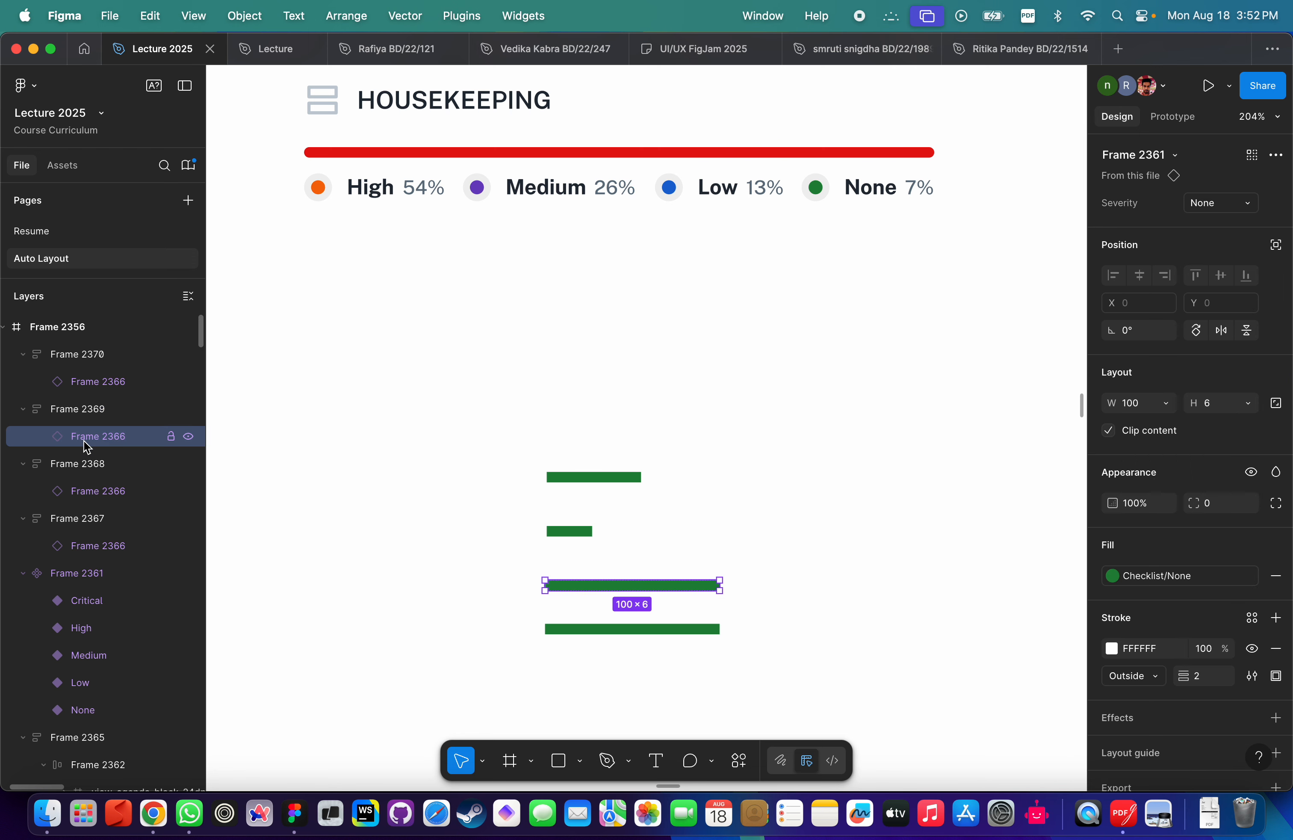
{"action": "scroll", "coordinate": [1154, 528], "scroll_direction": "down", "scroll_amount": 1}
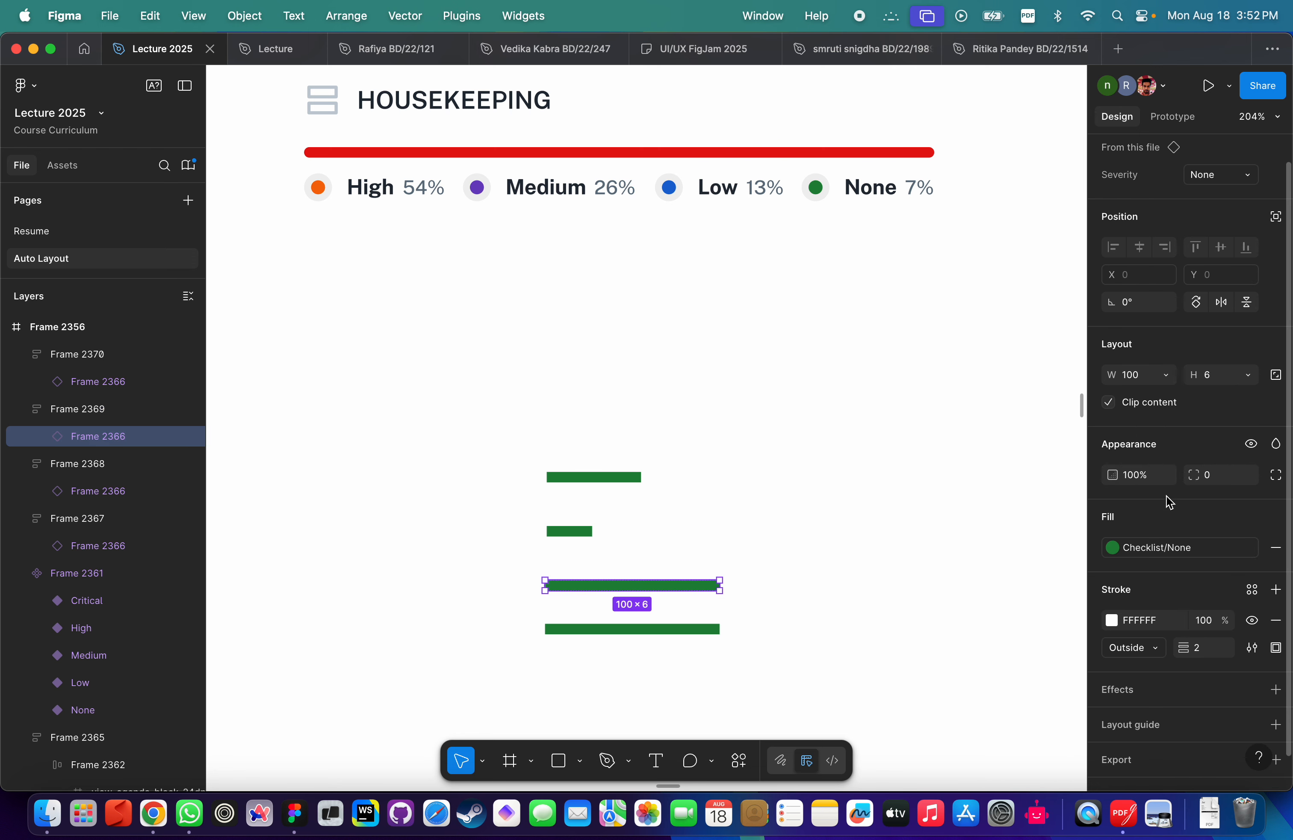
{"action": "left_click", "coordinate": [1134, 376]}
{"action": "type", "text": "13"}
{"action": "key", "text": "Return"}
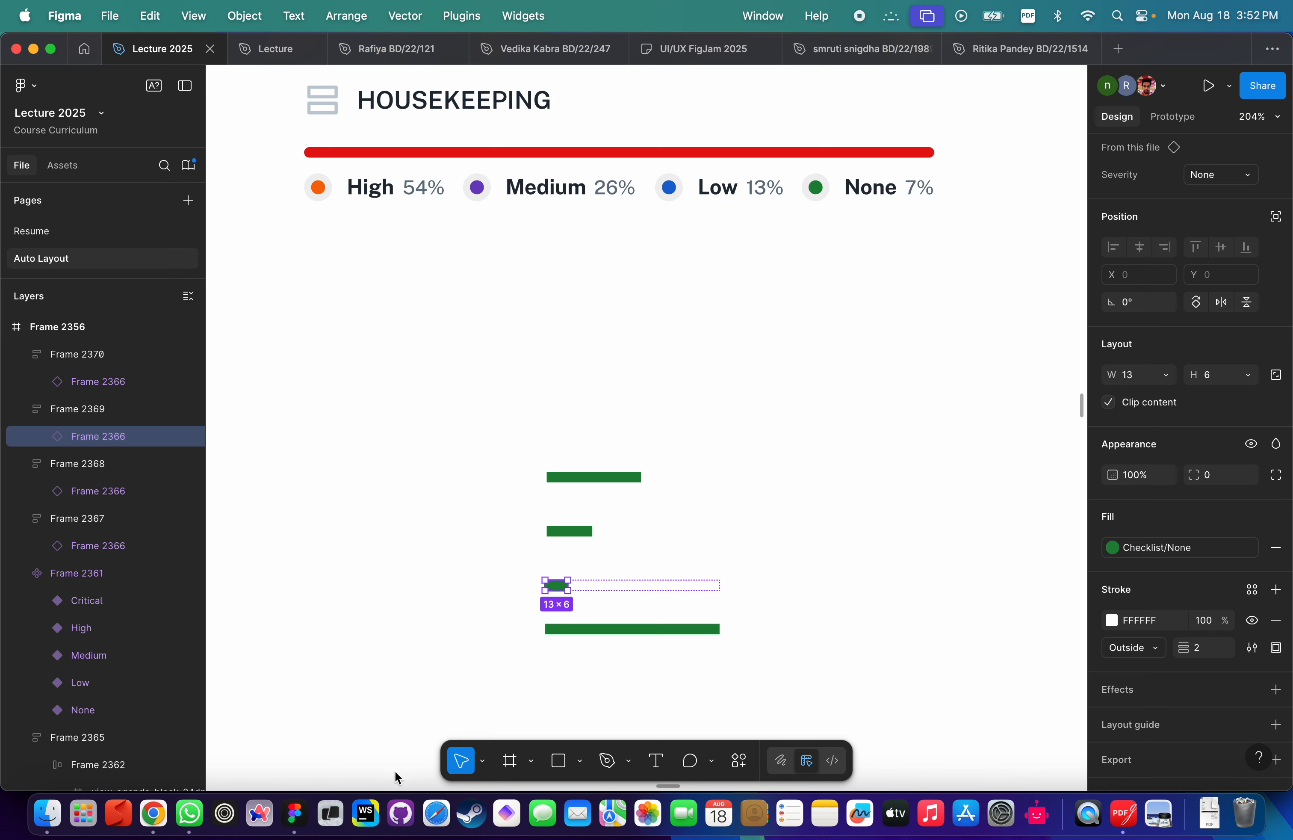
{"action": "left_click", "coordinate": [654, 628]}
{"action": "left_click", "coordinate": [1149, 412]}
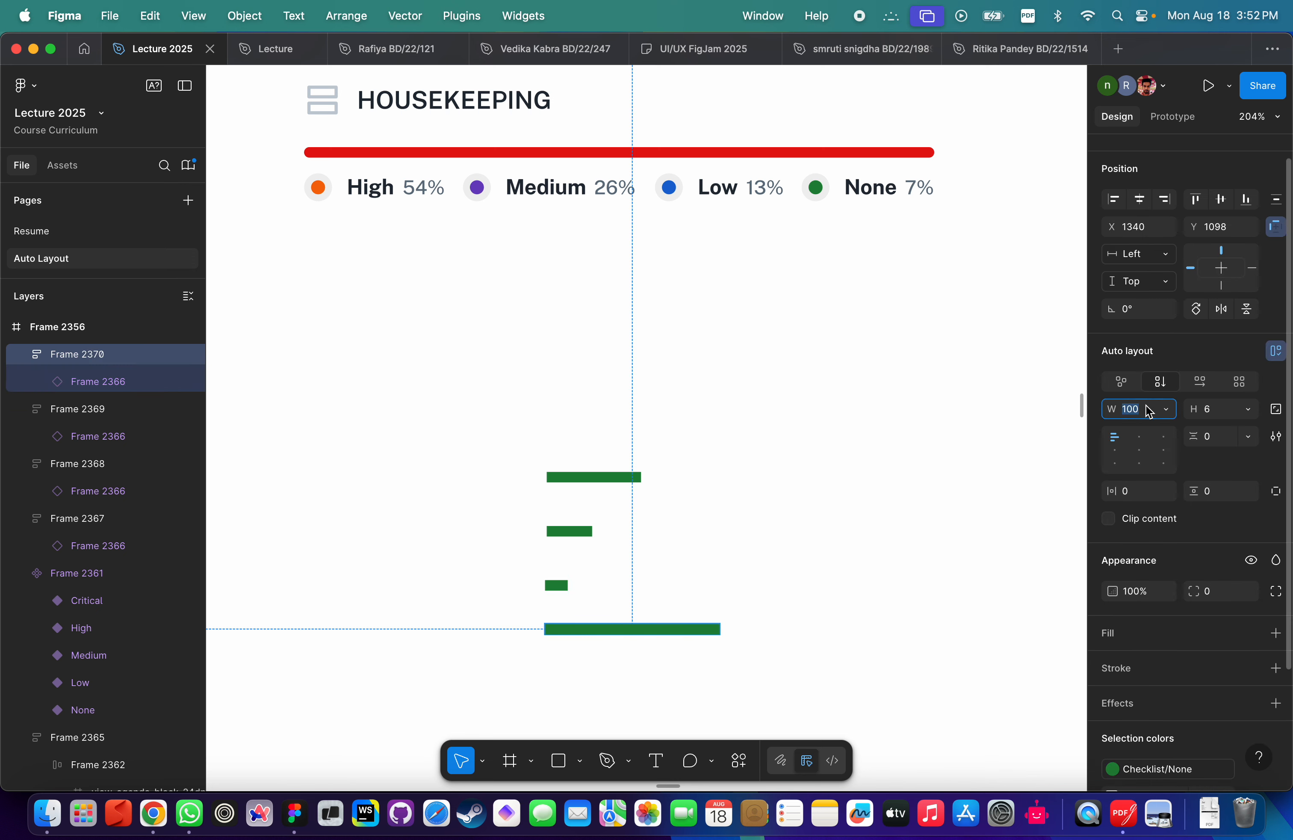
{"action": "type", "text": "7"}
{"action": "key", "text": "Return"}
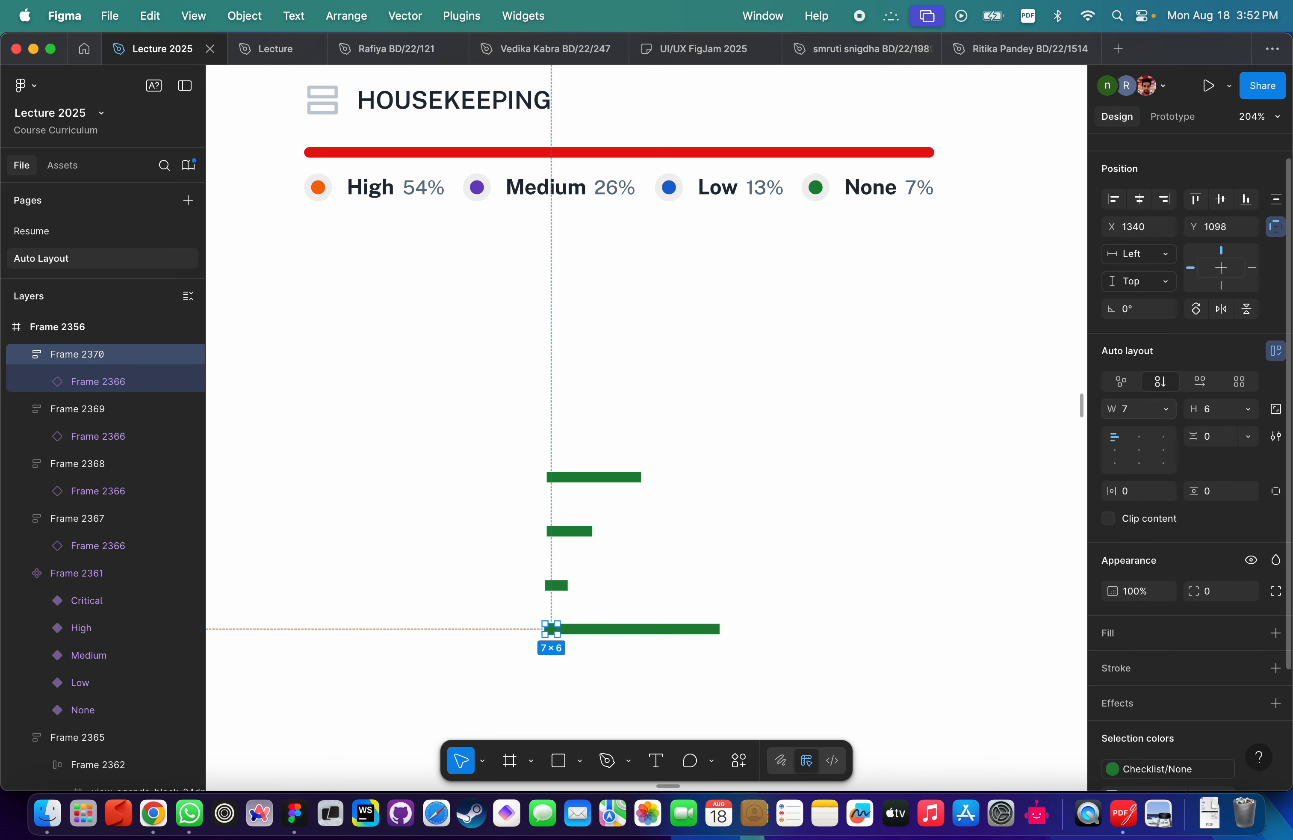
{"action": "left_click", "coordinate": [1147, 416]}
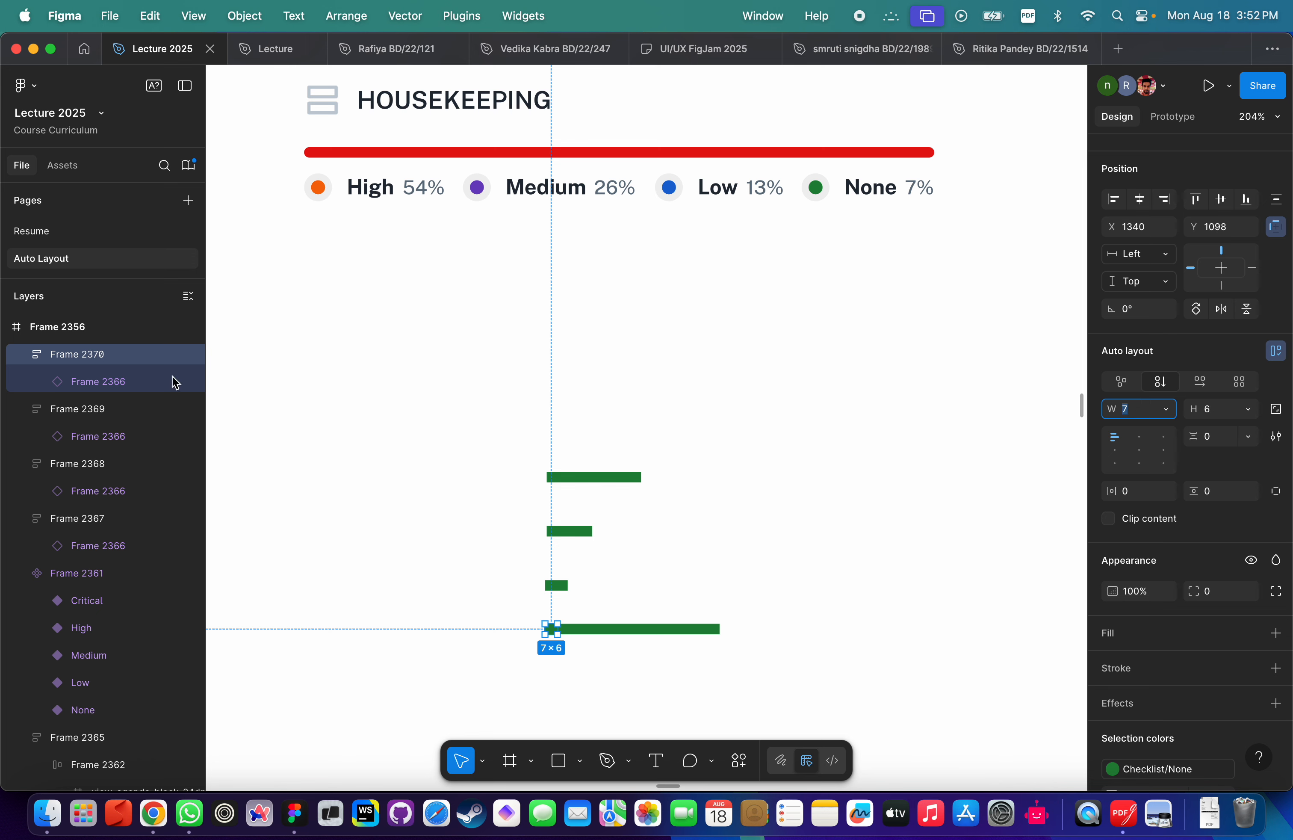
Select the bar instance nested in the fourth frame and set its width to 7.
{"action": "left_click", "coordinate": [97, 382]}
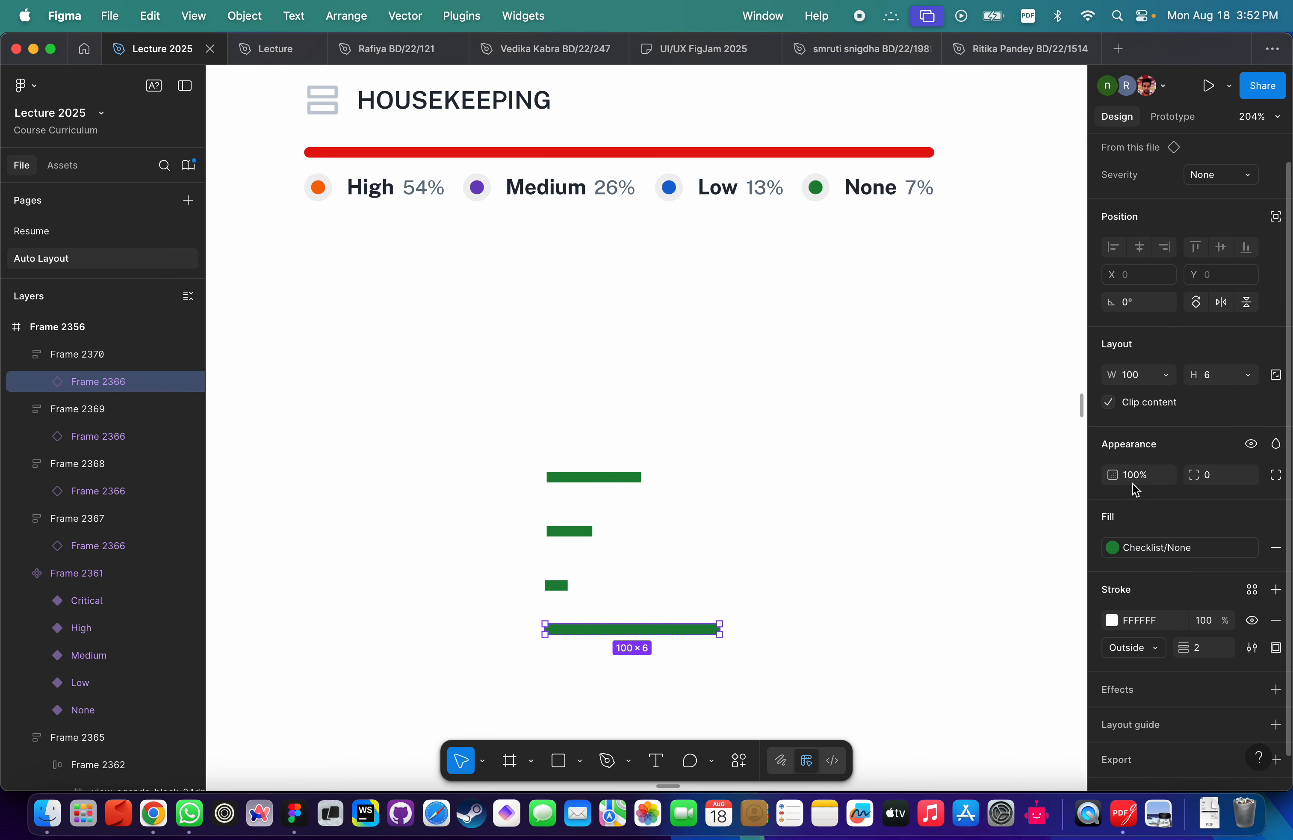
{"action": "left_click", "coordinate": [1146, 377]}
{"action": "type", "text": "7"}
{"action": "key", "text": "Return"}
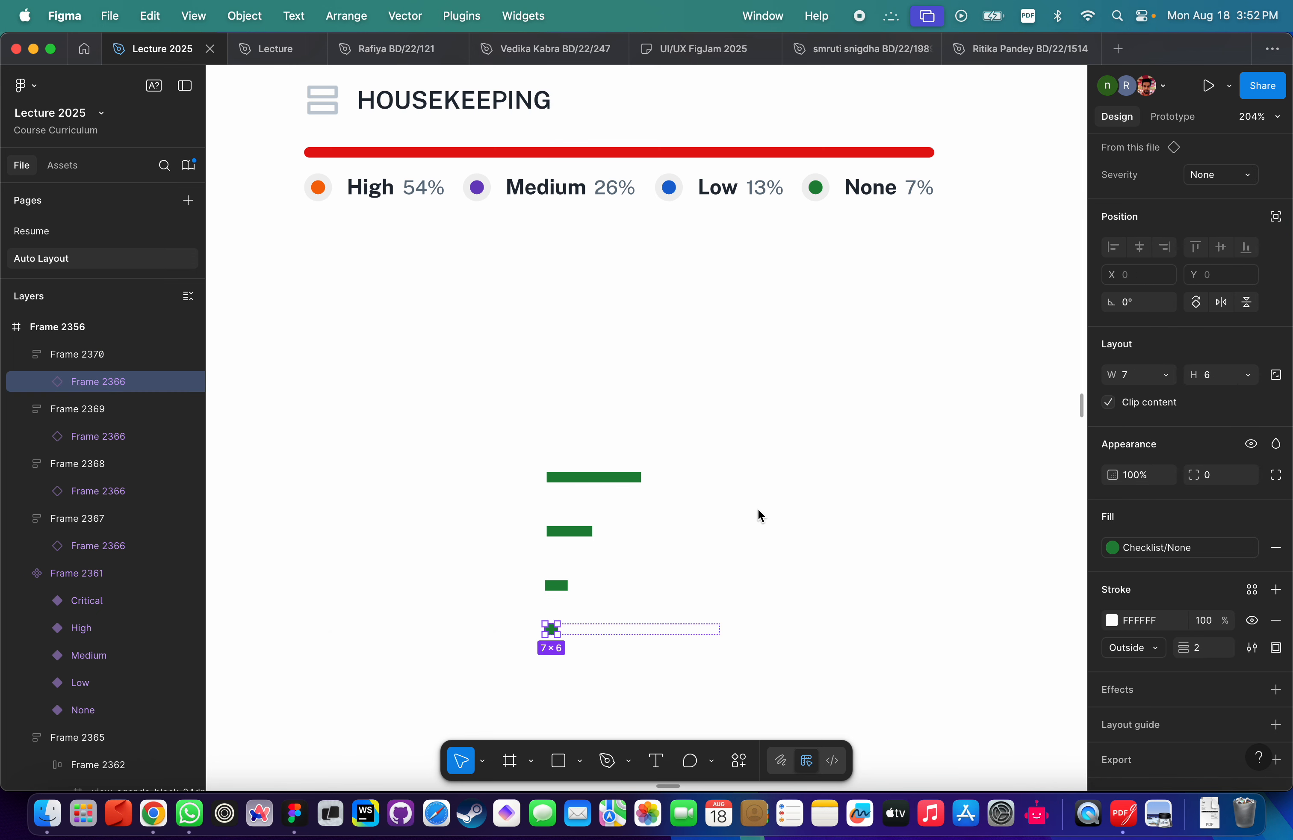
Compare the four resized bars with the segmented HOUSEKEEPING bar in the Opening Checklist card.
{"action": "left_click", "coordinate": [758, 510]}
{"action": "scroll", "coordinate": [758, 510], "scroll_direction": "down", "scroll_amount": 3}
{"action": "scroll", "coordinate": [758, 510], "scroll_direction": "left", "scroll_amount": 2}
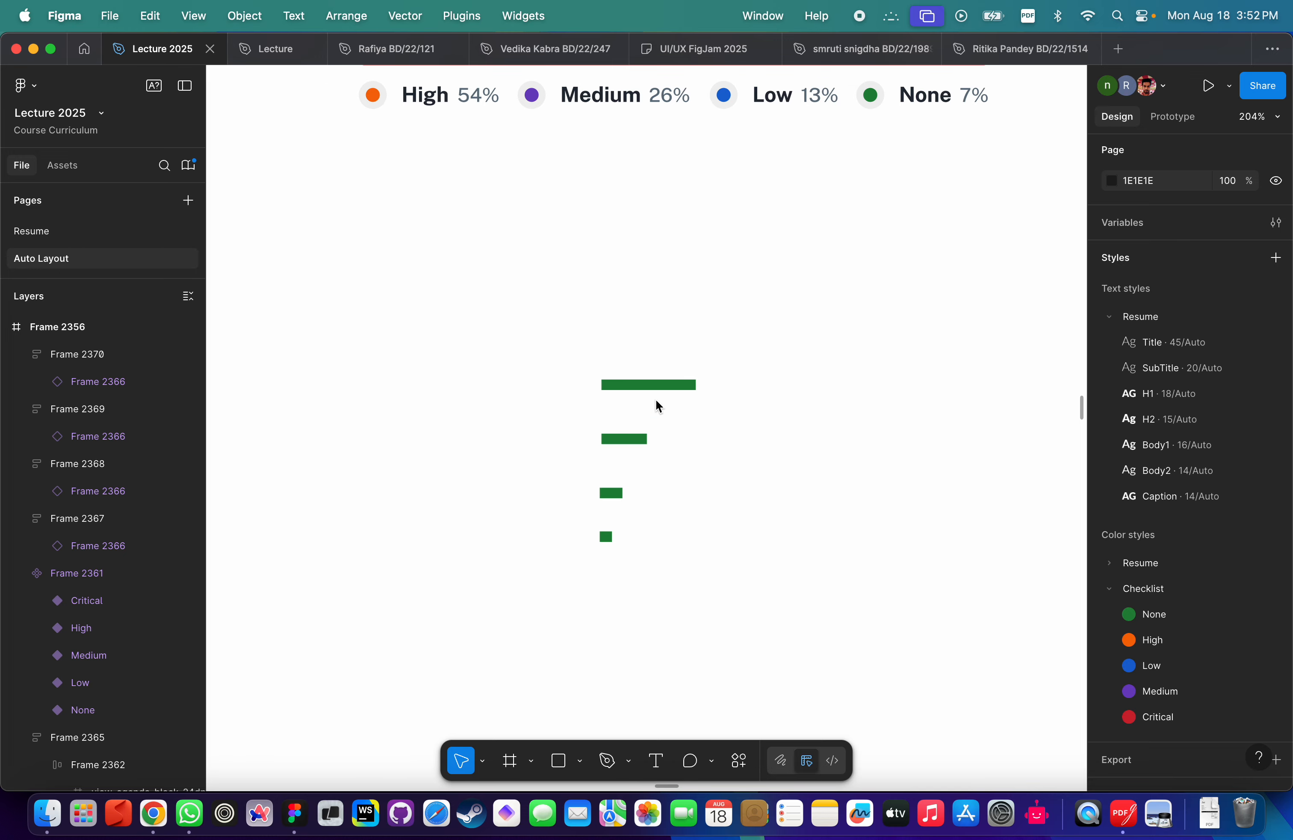
{"action": "scroll", "coordinate": [656, 401], "scroll_direction": "up", "scroll_amount": 3}
{"action": "scroll", "coordinate": [656, 401], "scroll_direction": "down", "scroll_amount": 5}
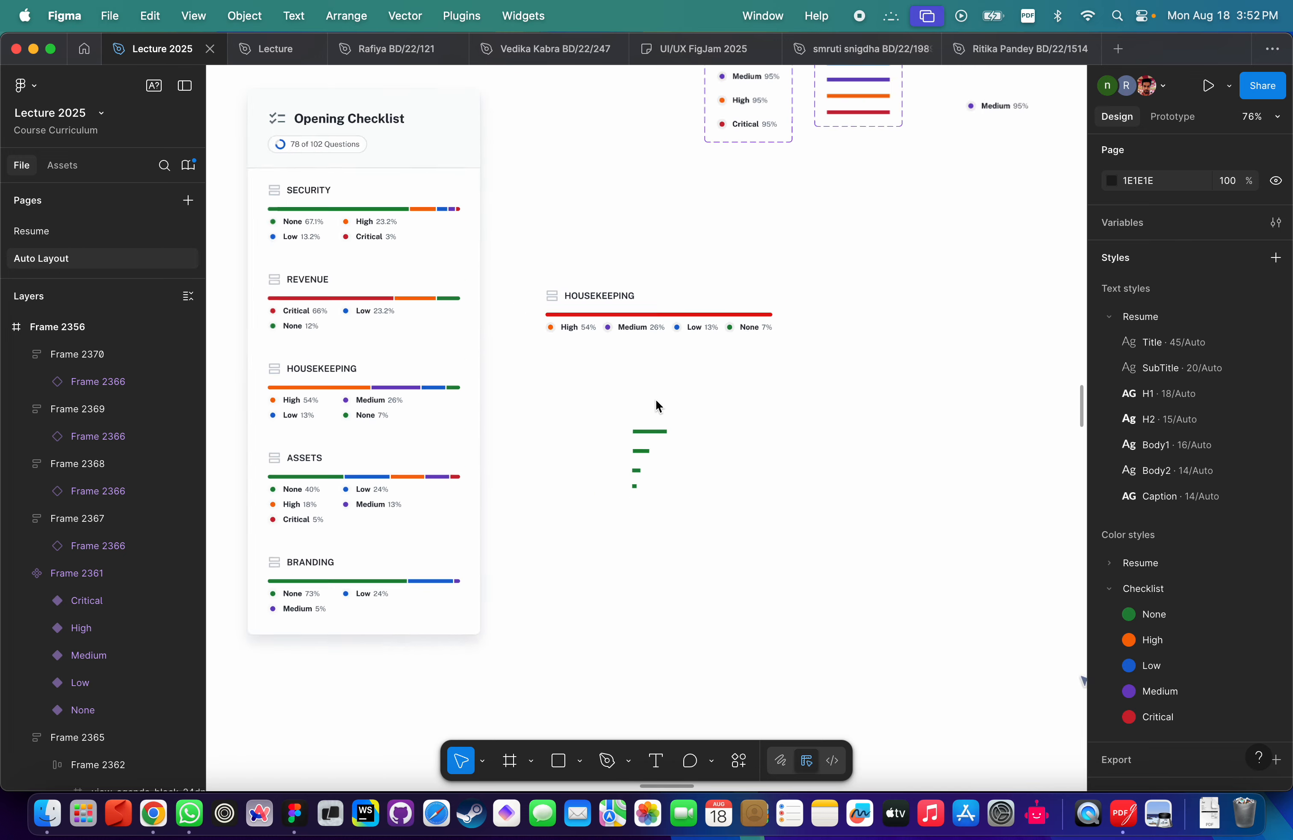
{"action": "scroll", "coordinate": [656, 405], "scroll_direction": "down", "scroll_amount": 2}
{"action": "scroll", "coordinate": [493, 452], "scroll_direction": "up", "scroll_amount": 5}
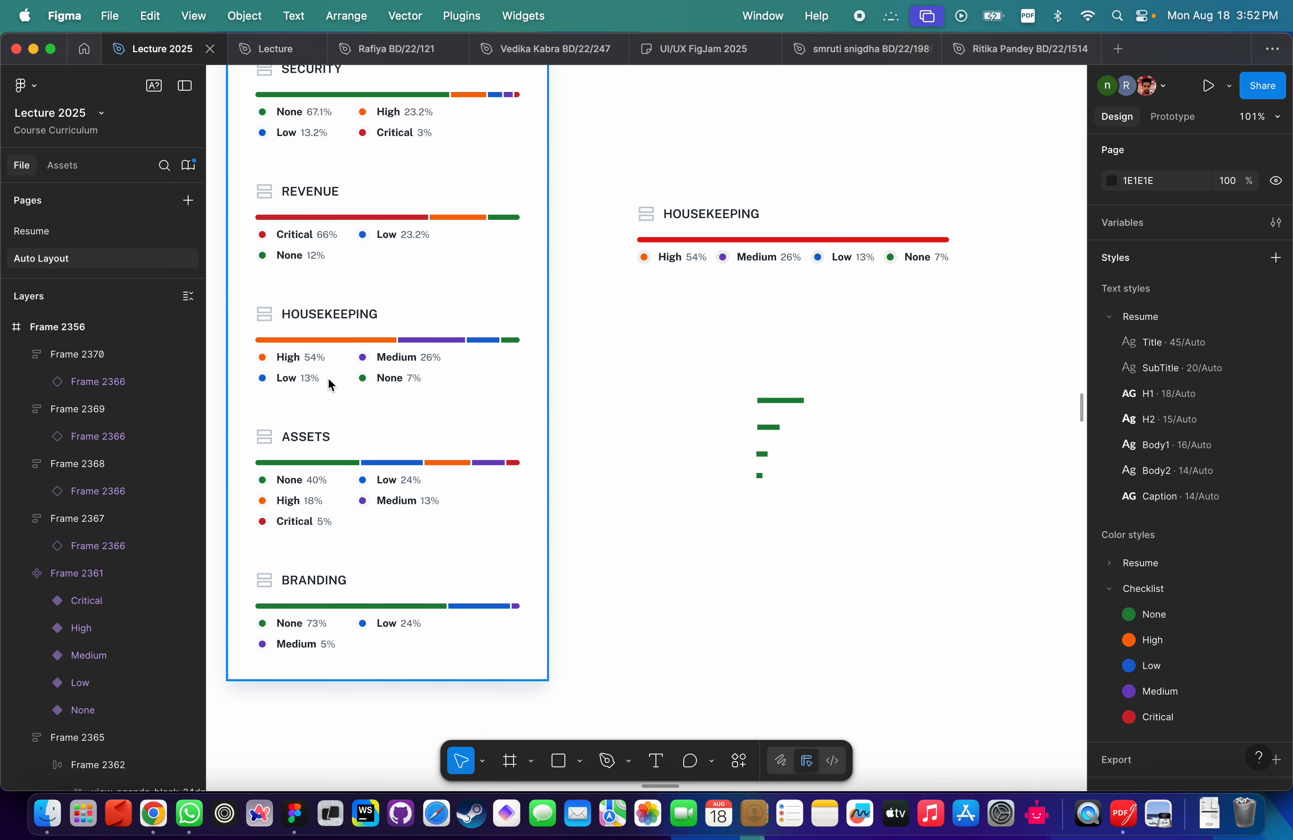
{"action": "scroll", "coordinate": [851, 396], "scroll_direction": "up", "scroll_amount": 3}
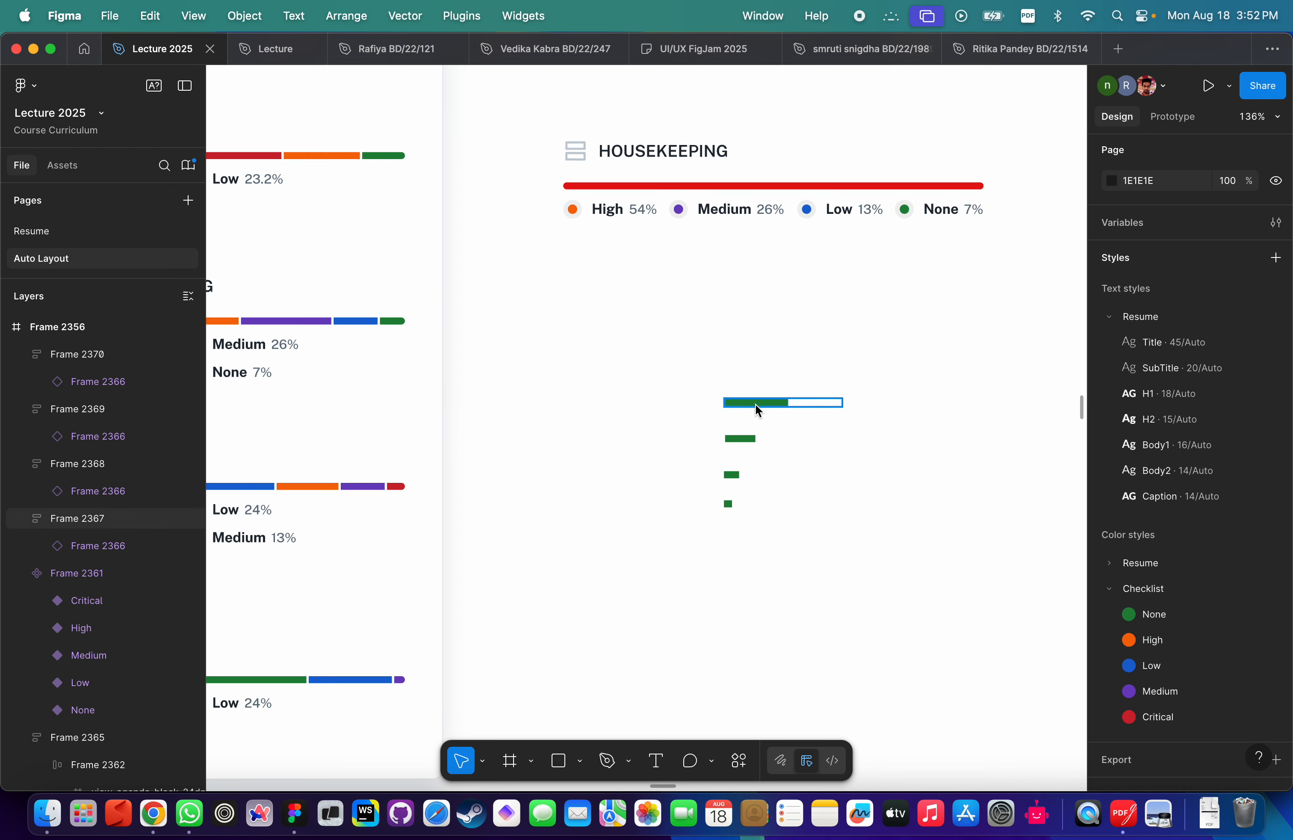
Switch the Severity variant of the first bar instance, 54 wide, to High.
{"action": "left_click", "coordinate": [780, 402]}
{"action": "double_click", "coordinate": [754, 404]}
{"action": "scroll", "coordinate": [754, 401], "scroll_direction": "up", "scroll_amount": 4}
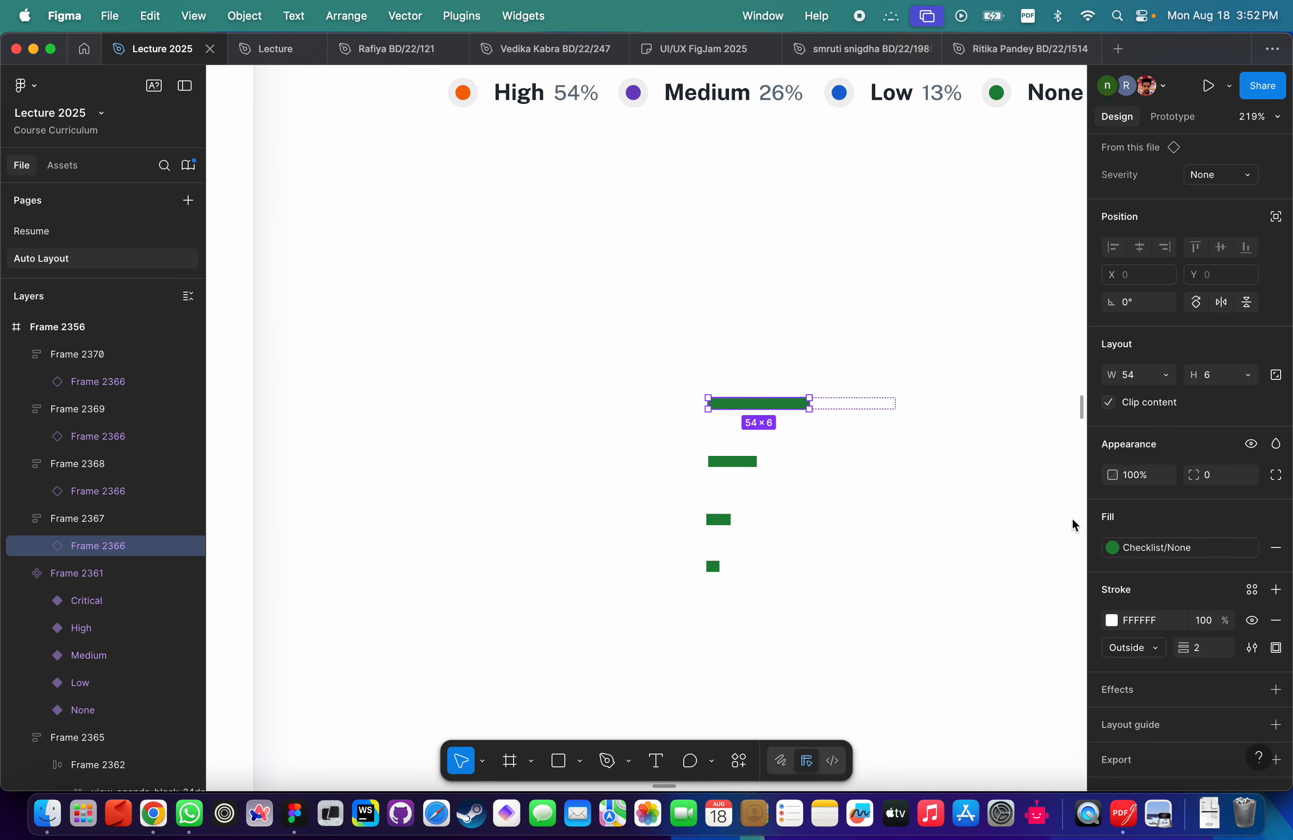
{"action": "scroll", "coordinate": [1155, 551], "scroll_direction": "up", "scroll_amount": 1}
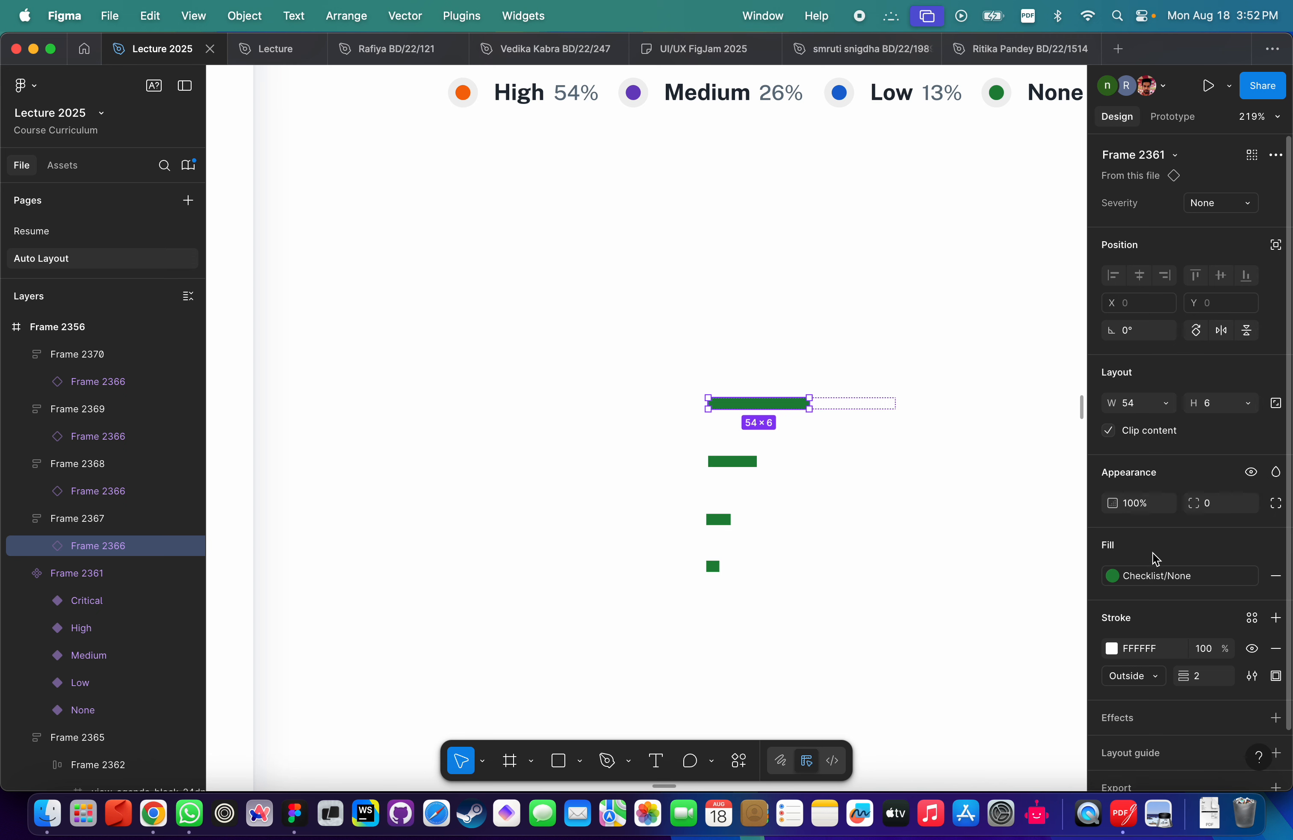
{"action": "left_click", "coordinate": [1226, 202]}
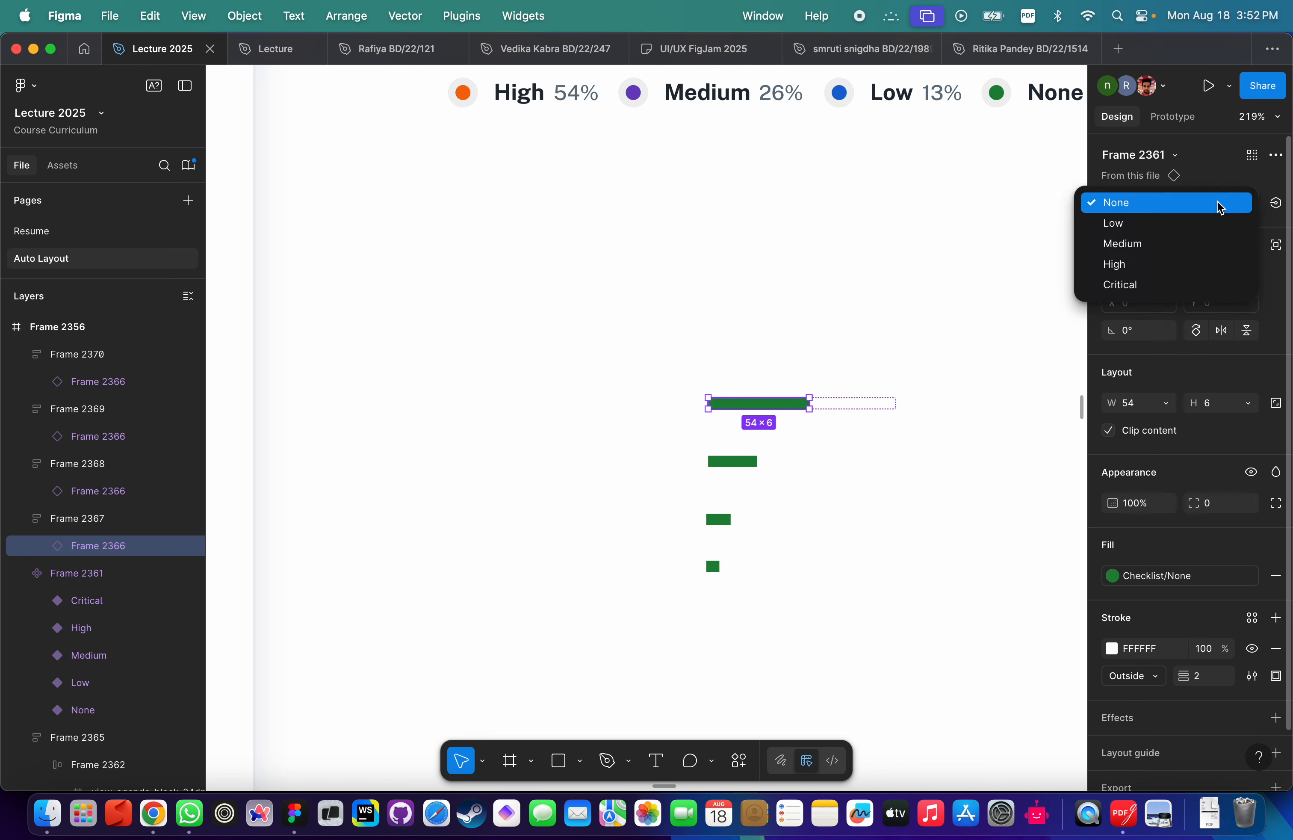
{"action": "left_click", "coordinate": [1143, 266]}
Switch the Severity variant of the second bar instance, 26 wide, to Medium.
{"action": "left_click", "coordinate": [730, 463]}
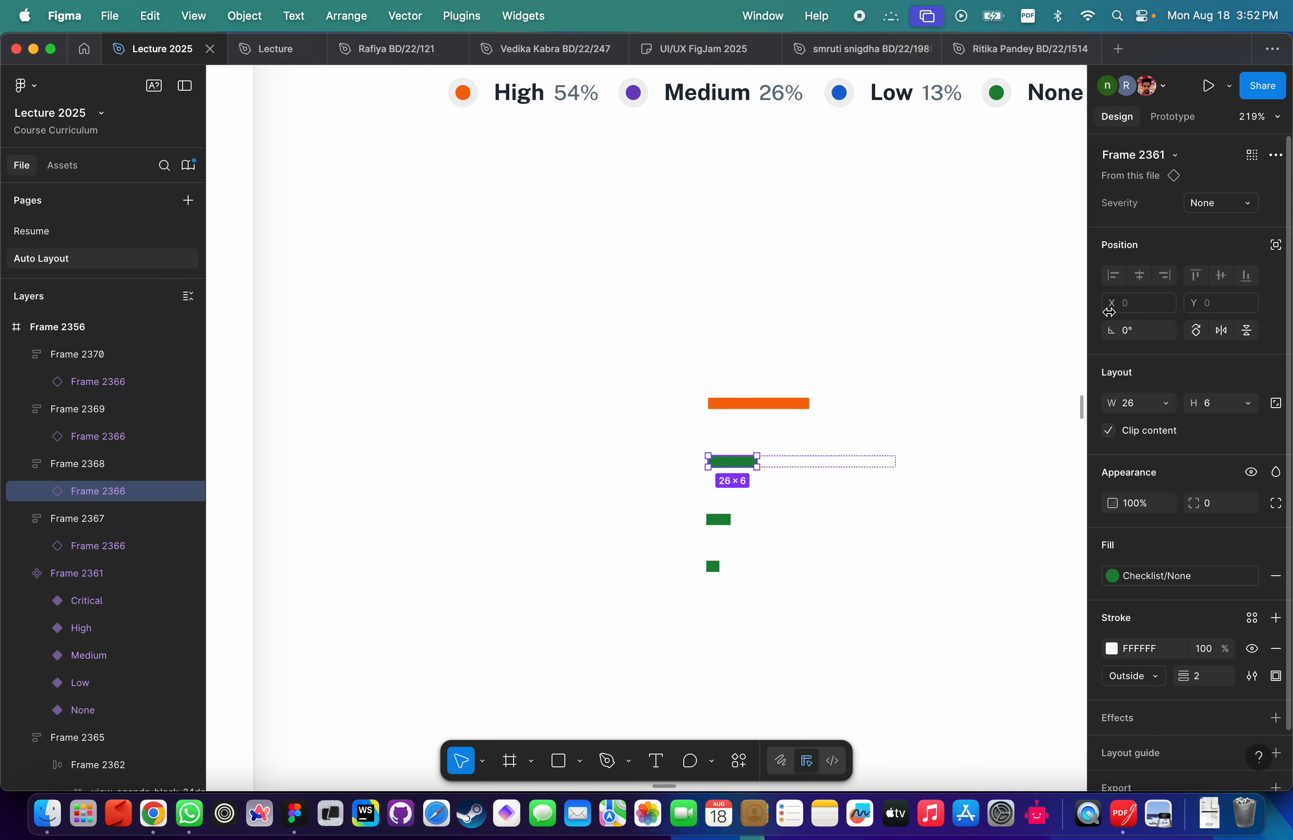
{"action": "left_click", "coordinate": [1214, 205]}
{"action": "left_click", "coordinate": [1134, 252]}
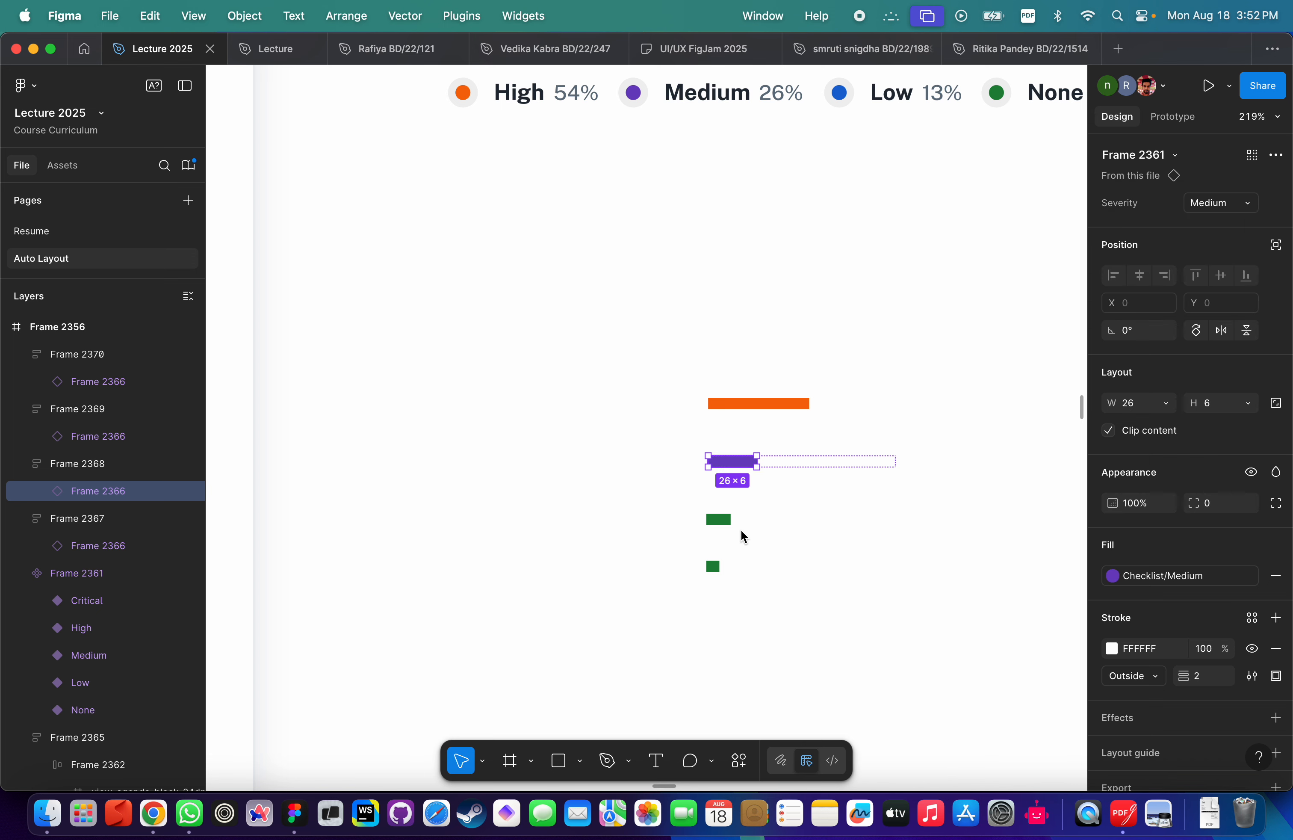
Switch the Severity variant of the third bar instance, 13 wide, to Low.
{"action": "left_click", "coordinate": [716, 521]}
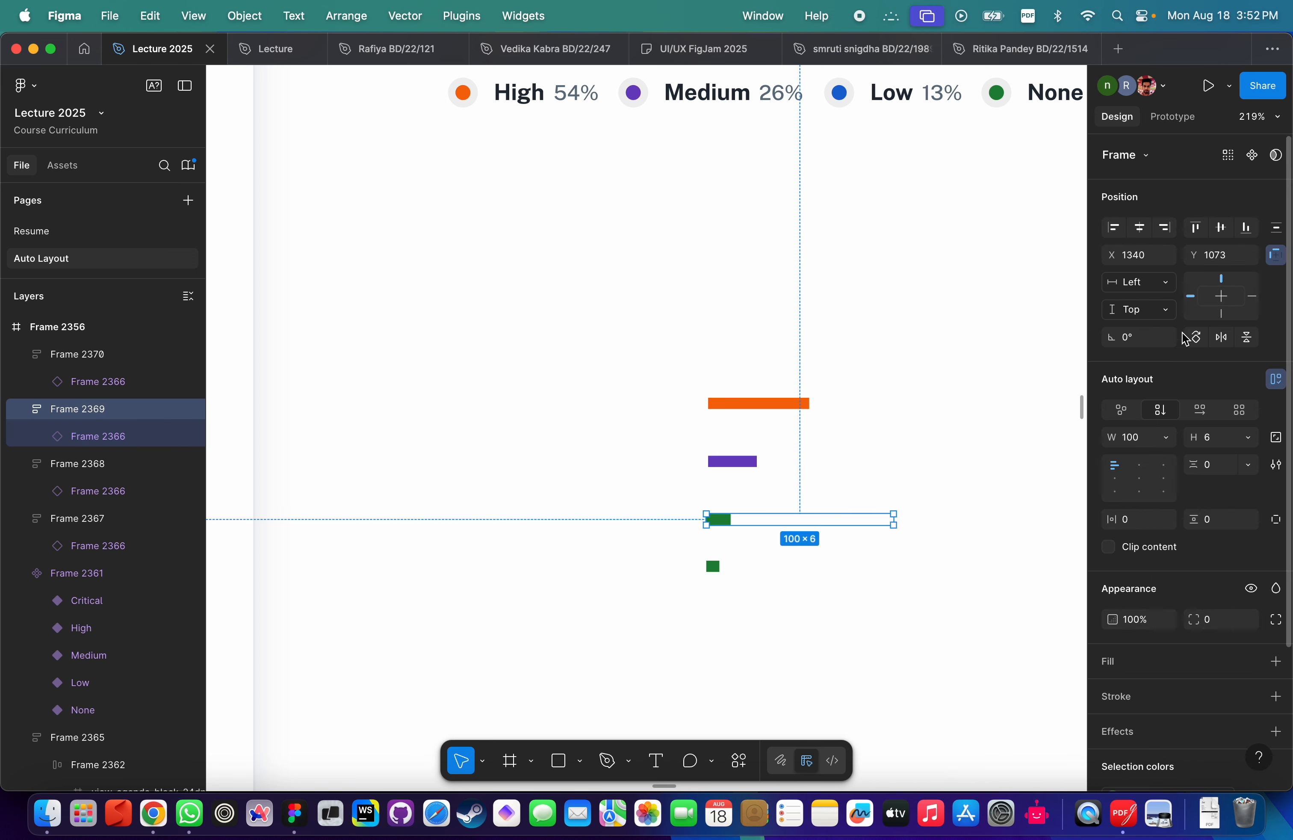
{"action": "scroll", "coordinate": [1208, 392], "scroll_direction": "down", "scroll_amount": 2}
{"action": "scroll", "coordinate": [1208, 392], "scroll_direction": "up", "scroll_amount": 2}
{"action": "left_click", "coordinate": [727, 517]}
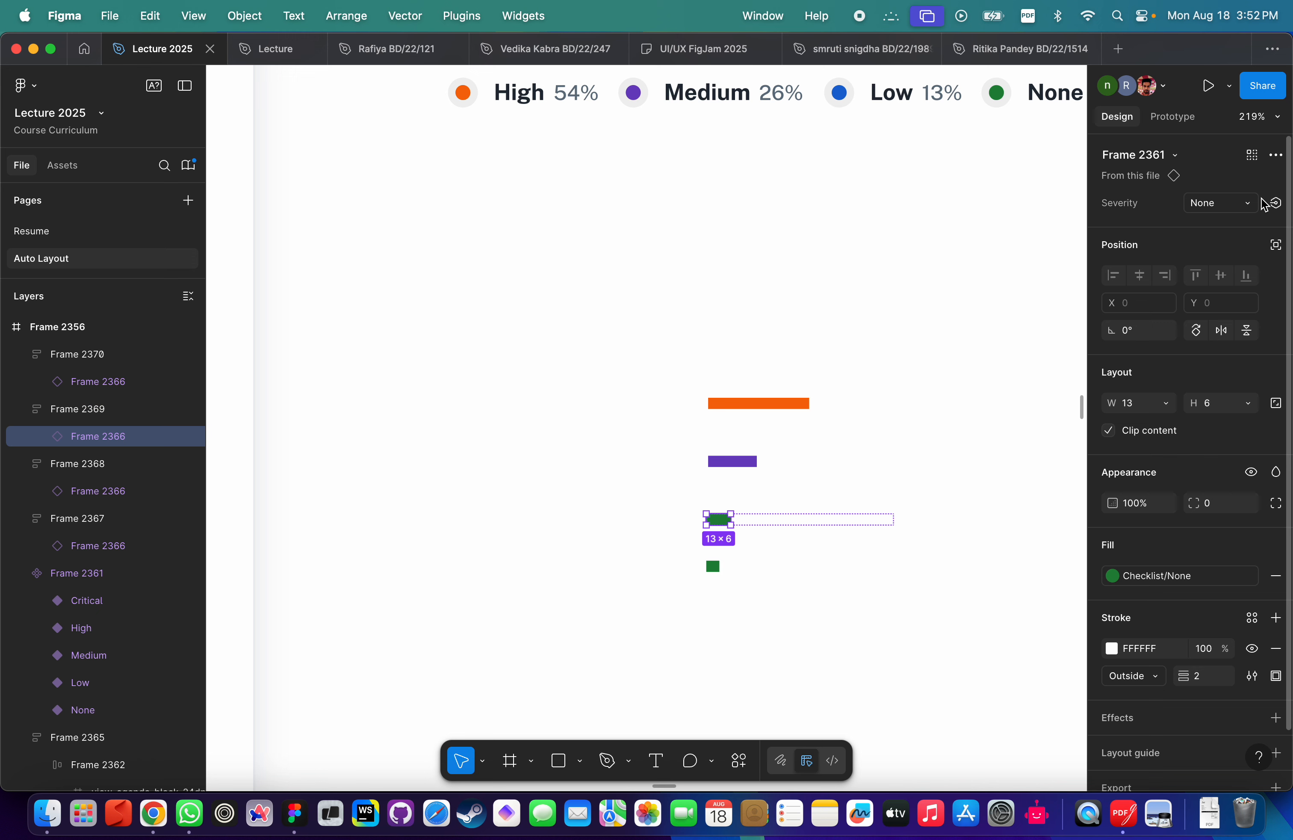
{"action": "left_click", "coordinate": [1216, 202]}
{"action": "left_click", "coordinate": [1147, 224]}
Set the Severity variant of the fourth bar instance, 7 wide, to None.
{"action": "scroll", "coordinate": [900, 302], "scroll_direction": "right", "scroll_amount": 2}
{"action": "scroll", "coordinate": [900, 302], "scroll_direction": "down", "scroll_amount": 3}
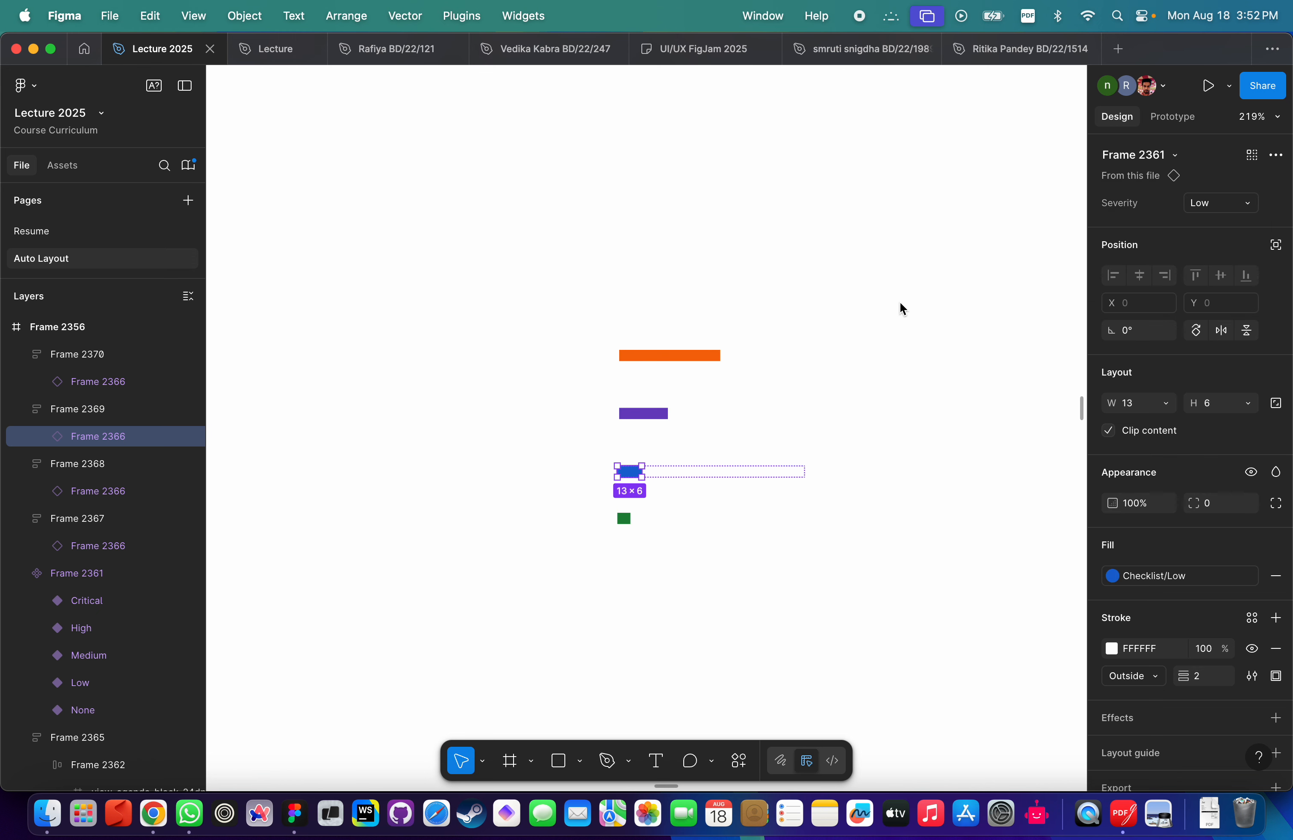
{"action": "double_click", "coordinate": [624, 487]}
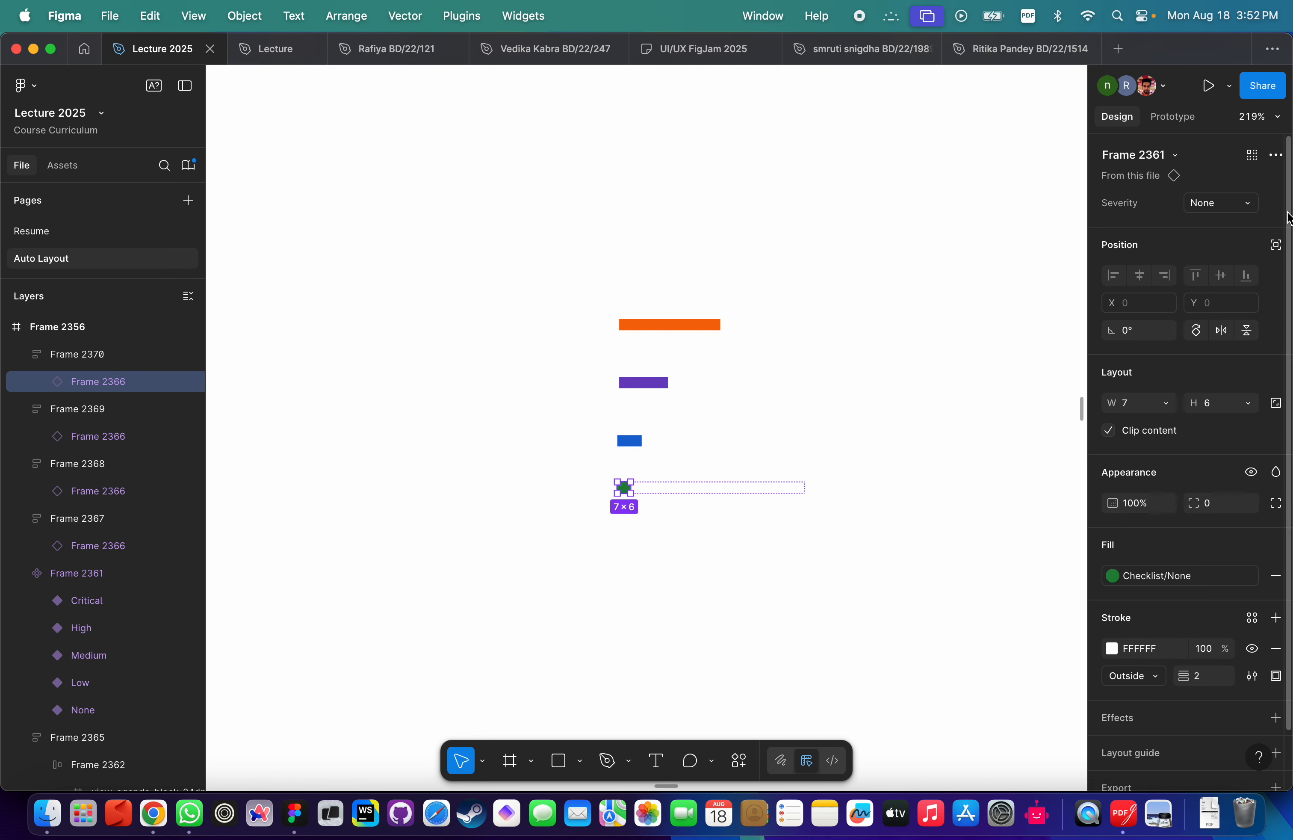
{"action": "left_click", "coordinate": [1222, 202]}
{"action": "left_click", "coordinate": [1210, 210]}
{"action": "left_click", "coordinate": [755, 521]}
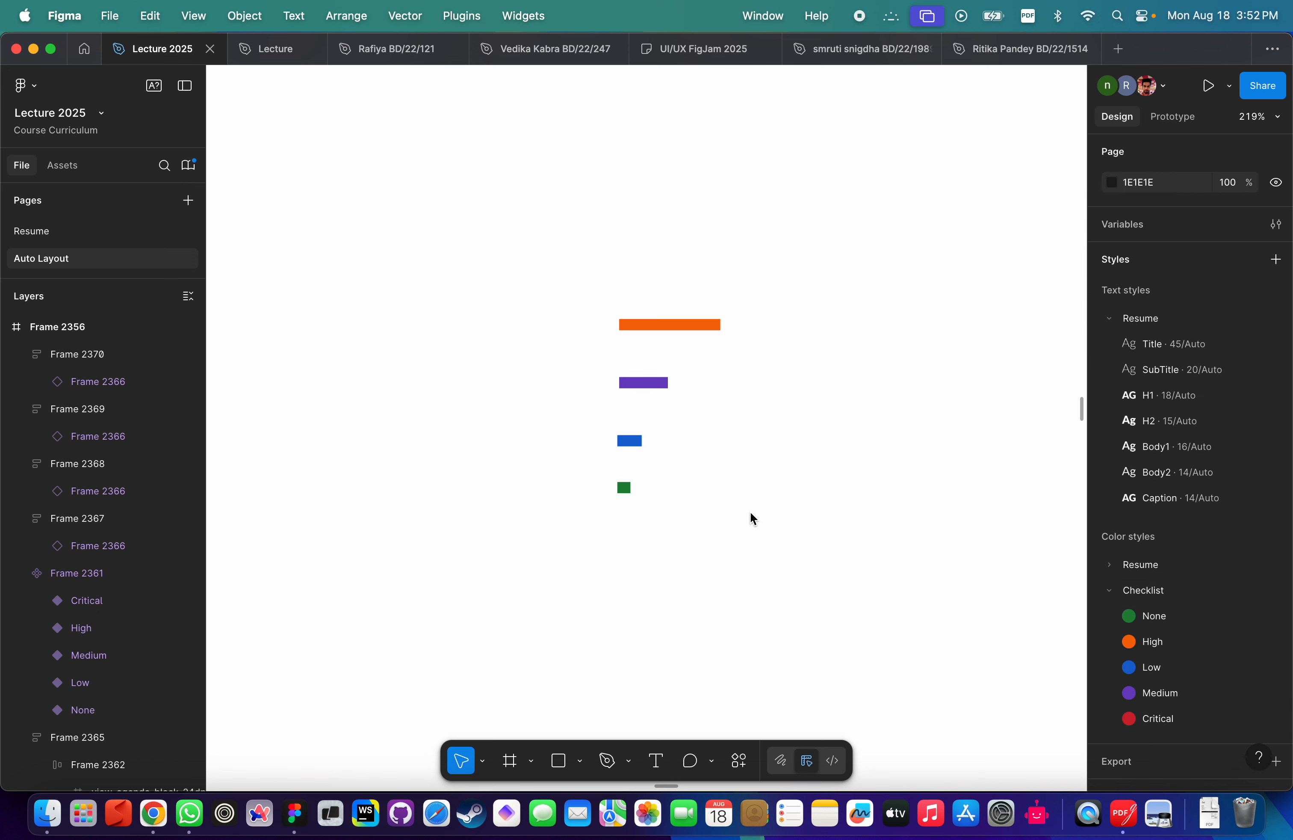
{"action": "scroll", "coordinate": [785, 366], "scroll_direction": "up", "scroll_amount": 4}
{"action": "scroll", "coordinate": [786, 365], "scroll_direction": "right", "scroll_amount": 1}
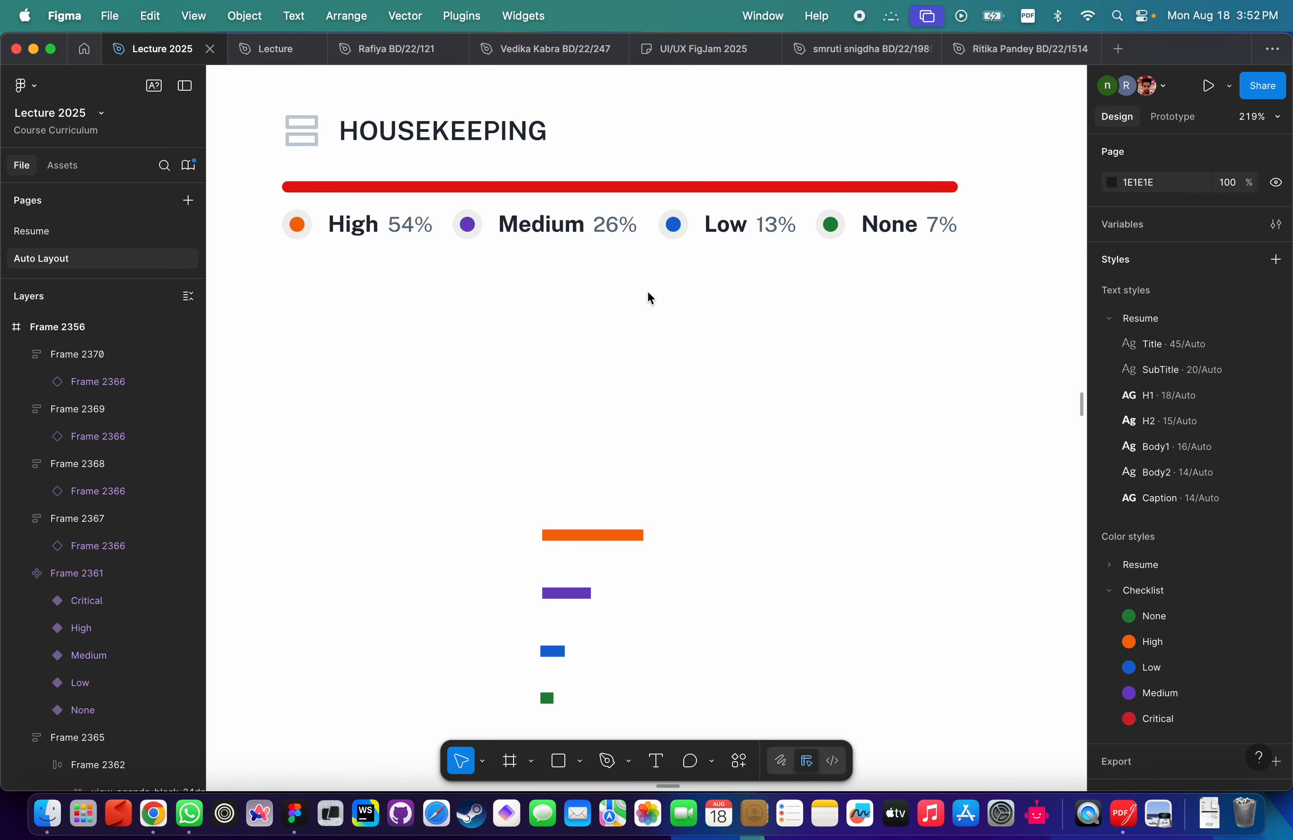
{"action": "left_click", "coordinate": [545, 236]}
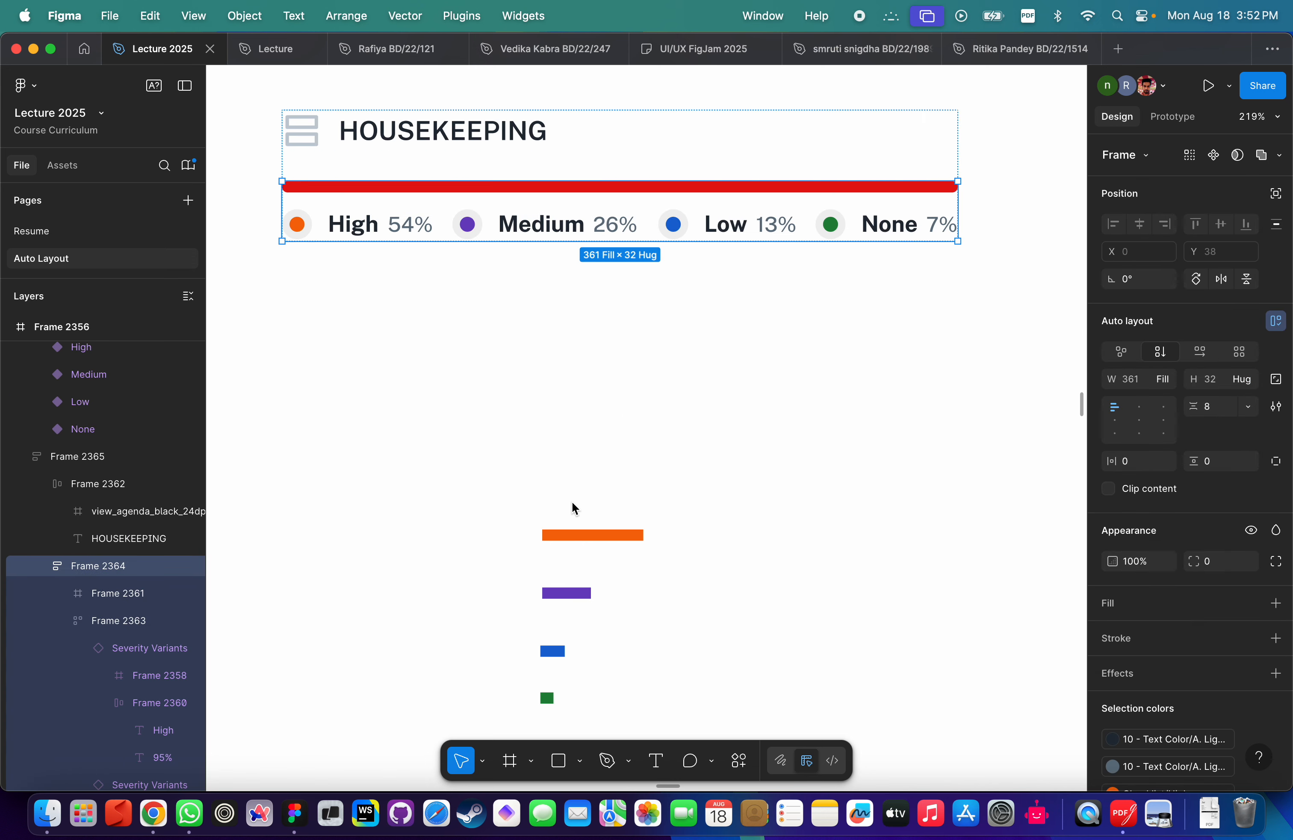
{"action": "left_click", "coordinate": [586, 535]}
{"action": "double_click", "coordinate": [615, 537]}
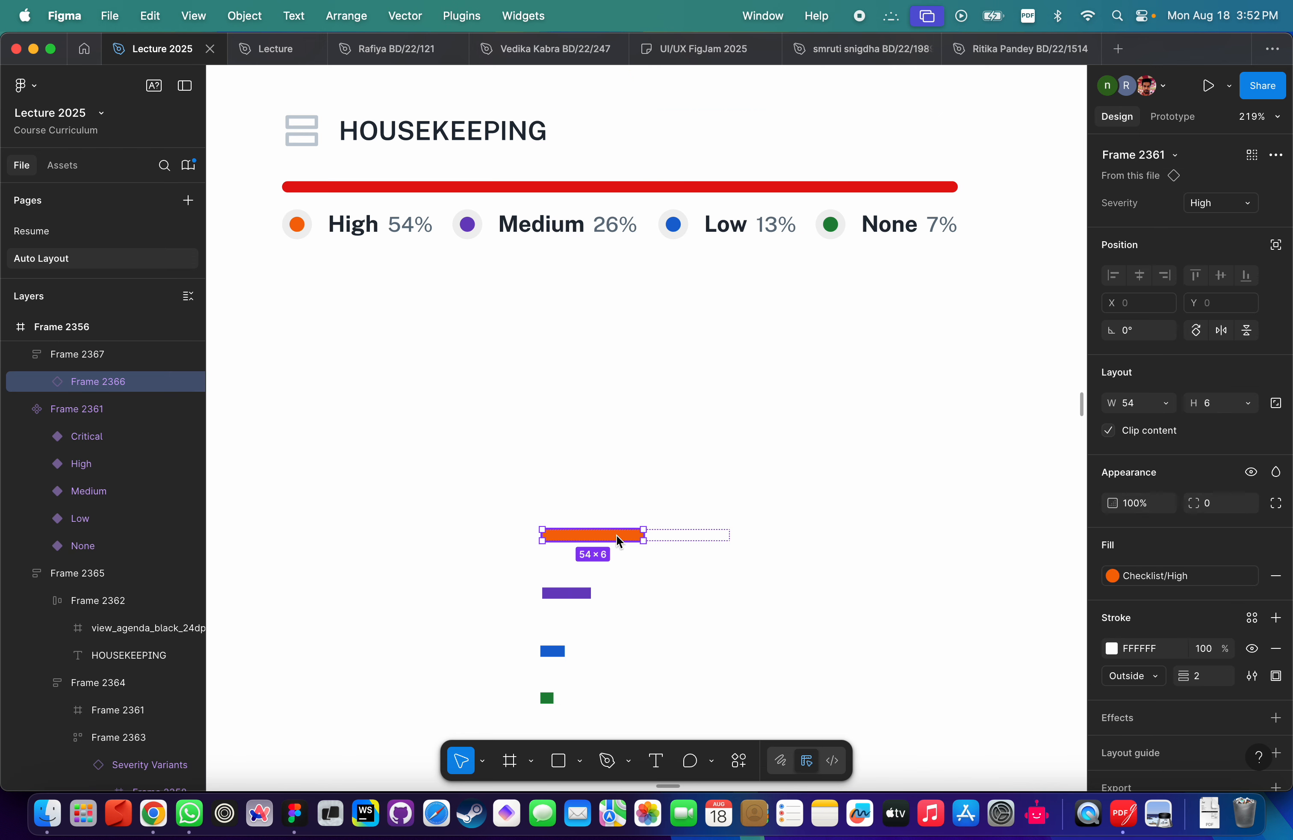
Duplicate the Medium, Low and None bar instances out of their frames onto the empty area beneath the HOUSEKEEPING percentages.
{"action": "left_click", "coordinate": [576, 597]}
{"action": "double_click", "coordinate": [577, 594]}
{"action": "left_click", "coordinate": [554, 650], "text": "shift"}
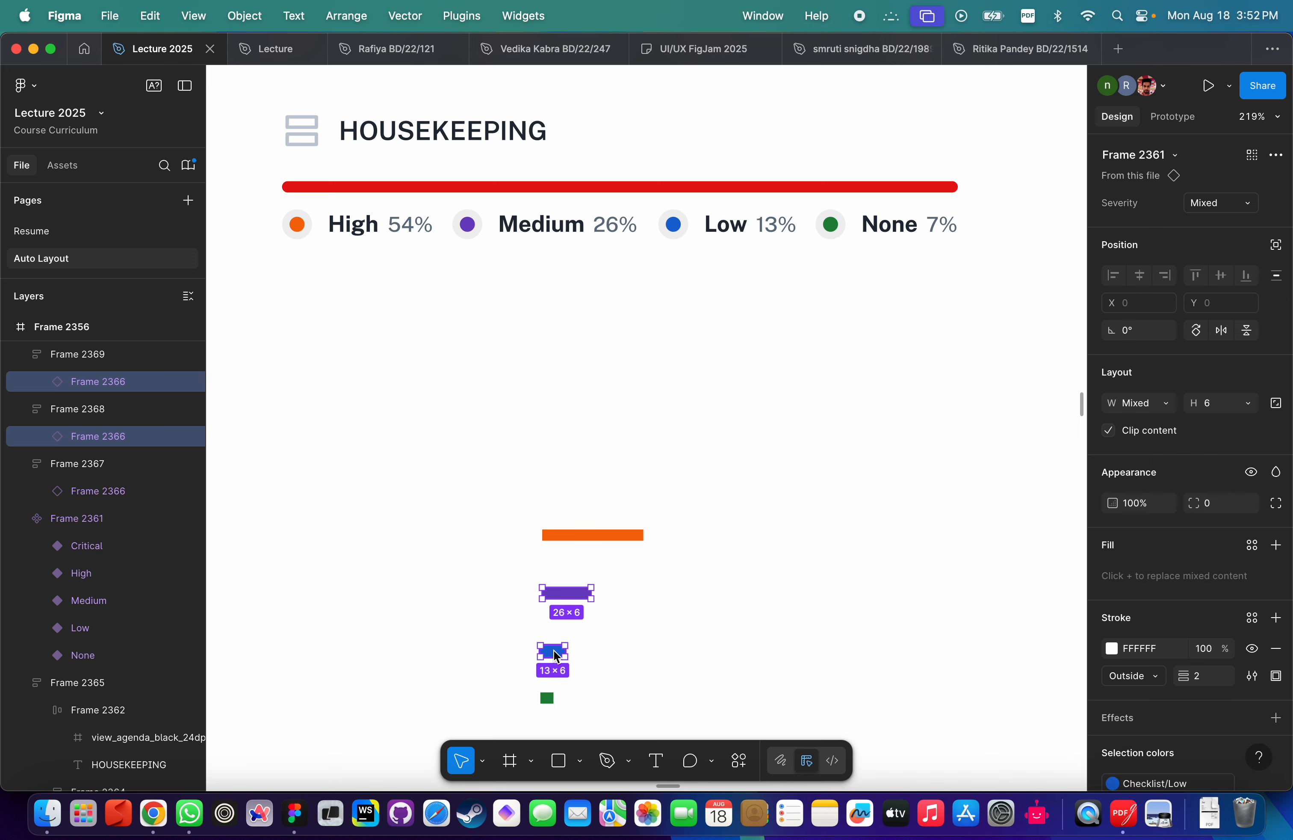
{"action": "left_click", "coordinate": [550, 702], "text": "shift"}
{"action": "left_click_drag", "start_coordinate": [564, 600], "coordinate": [947, 371]}
{"action": "scroll", "coordinate": [974, 393], "scroll_direction": "up", "scroll_amount": 5}
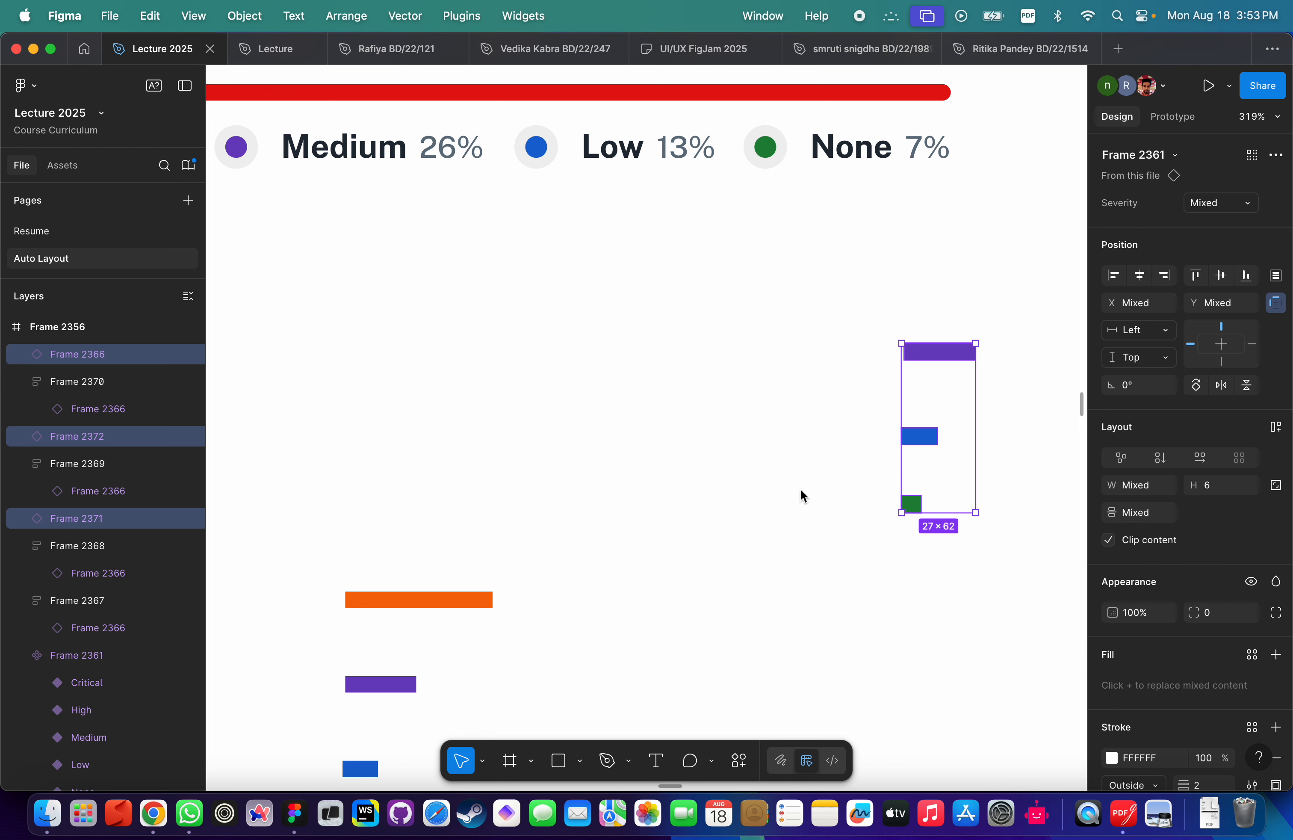
Move the three copied instances into the High bar's frame, with its auto layout set to horizontal.
{"action": "key", "text": "Delete"}
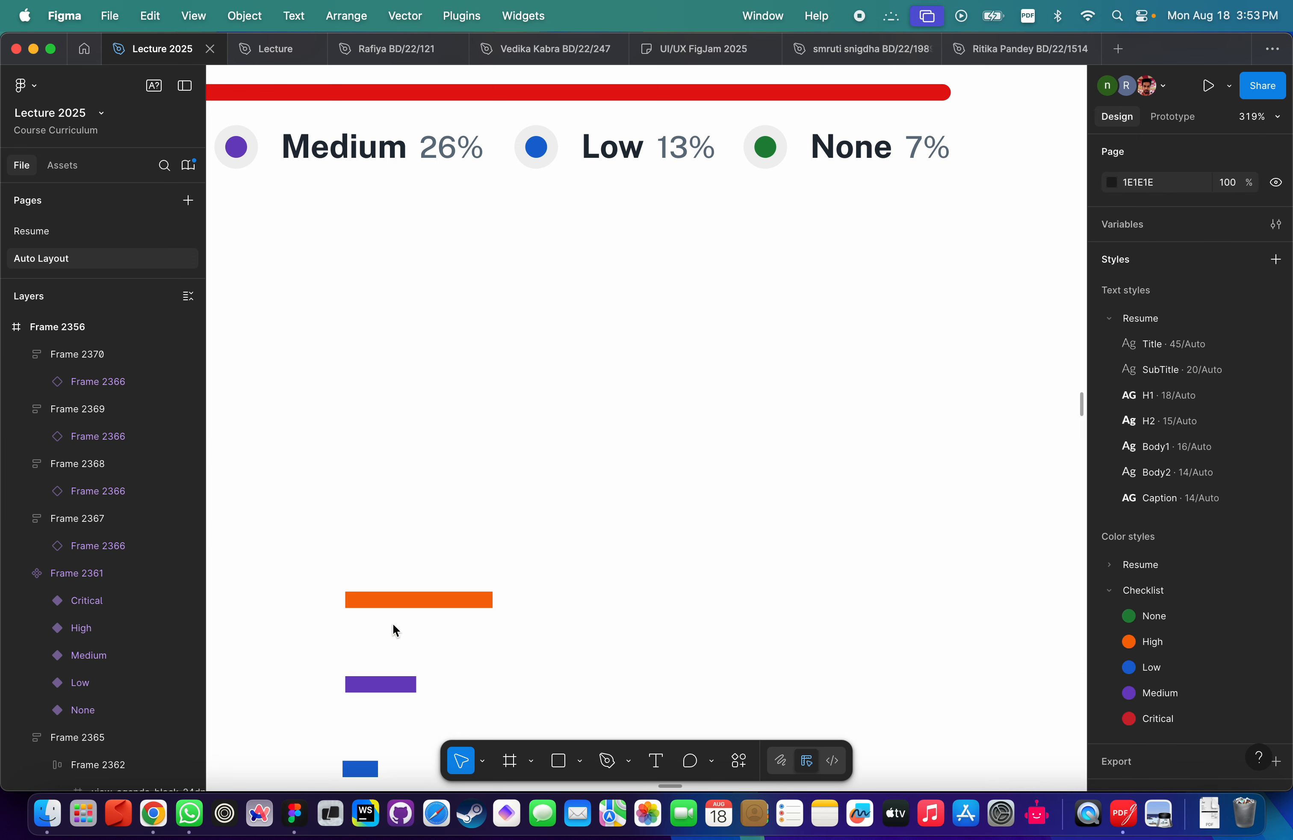
{"action": "left_click", "coordinate": [409, 601]}
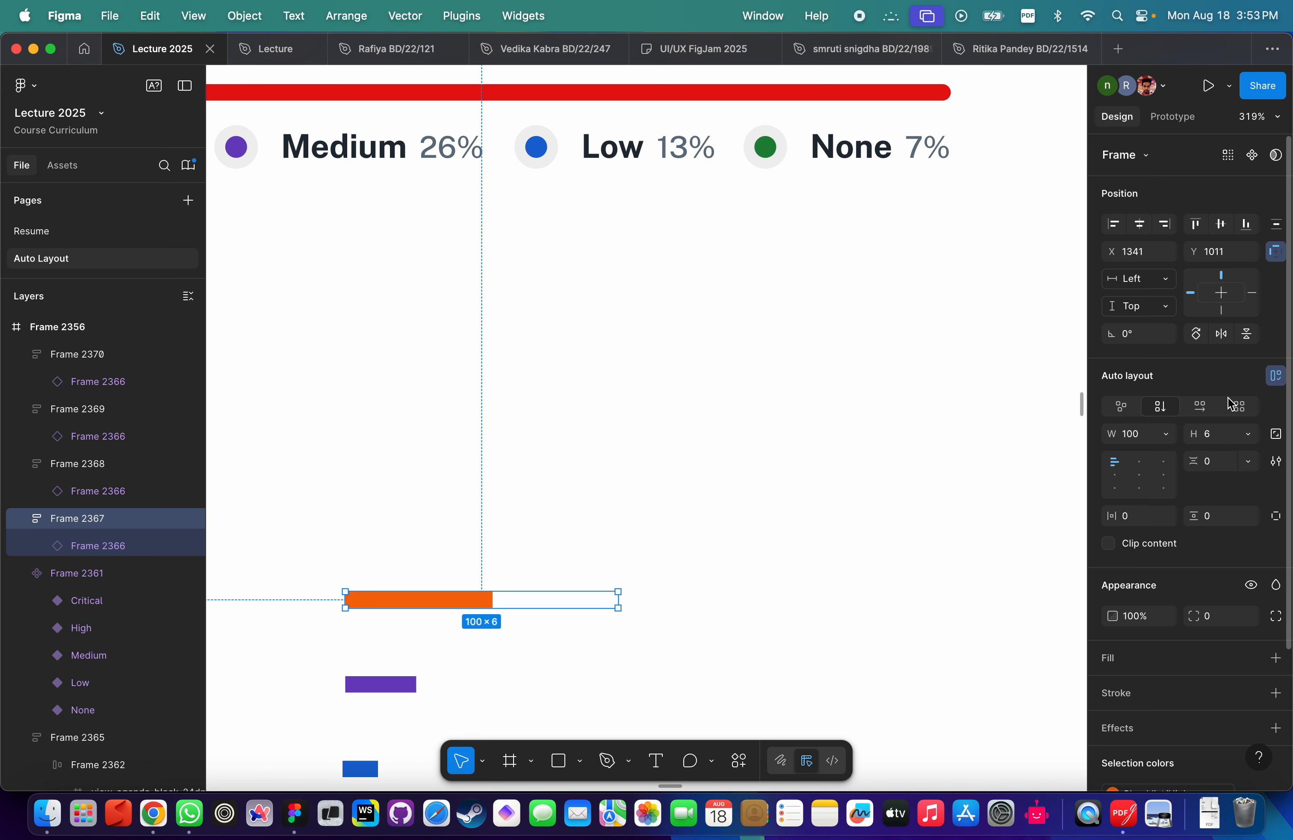
{"action": "left_click", "coordinate": [1201, 406]}
{"action": "key", "text": "super+v"}
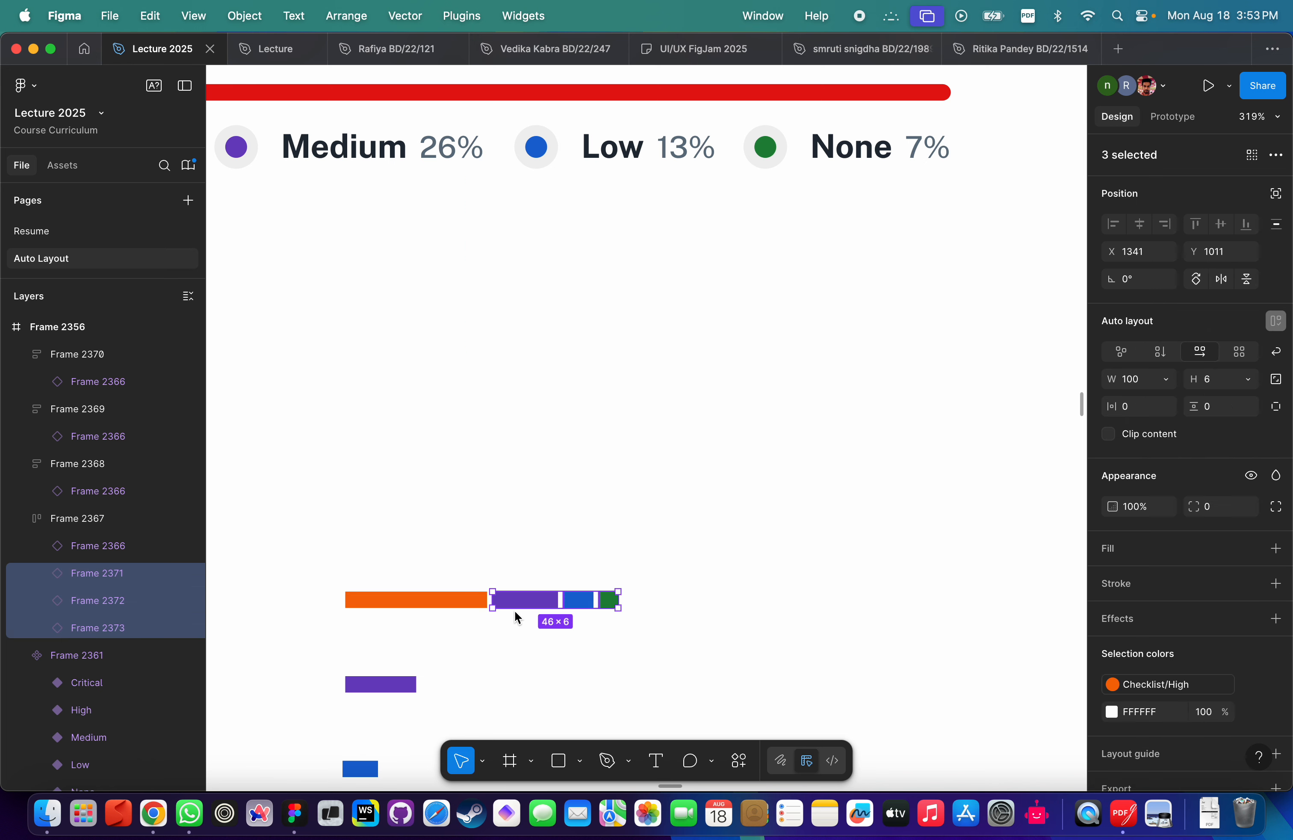
{"action": "scroll", "coordinate": [534, 538], "scroll_direction": "up", "scroll_amount": 3}
{"action": "left_click", "coordinate": [514, 592]}
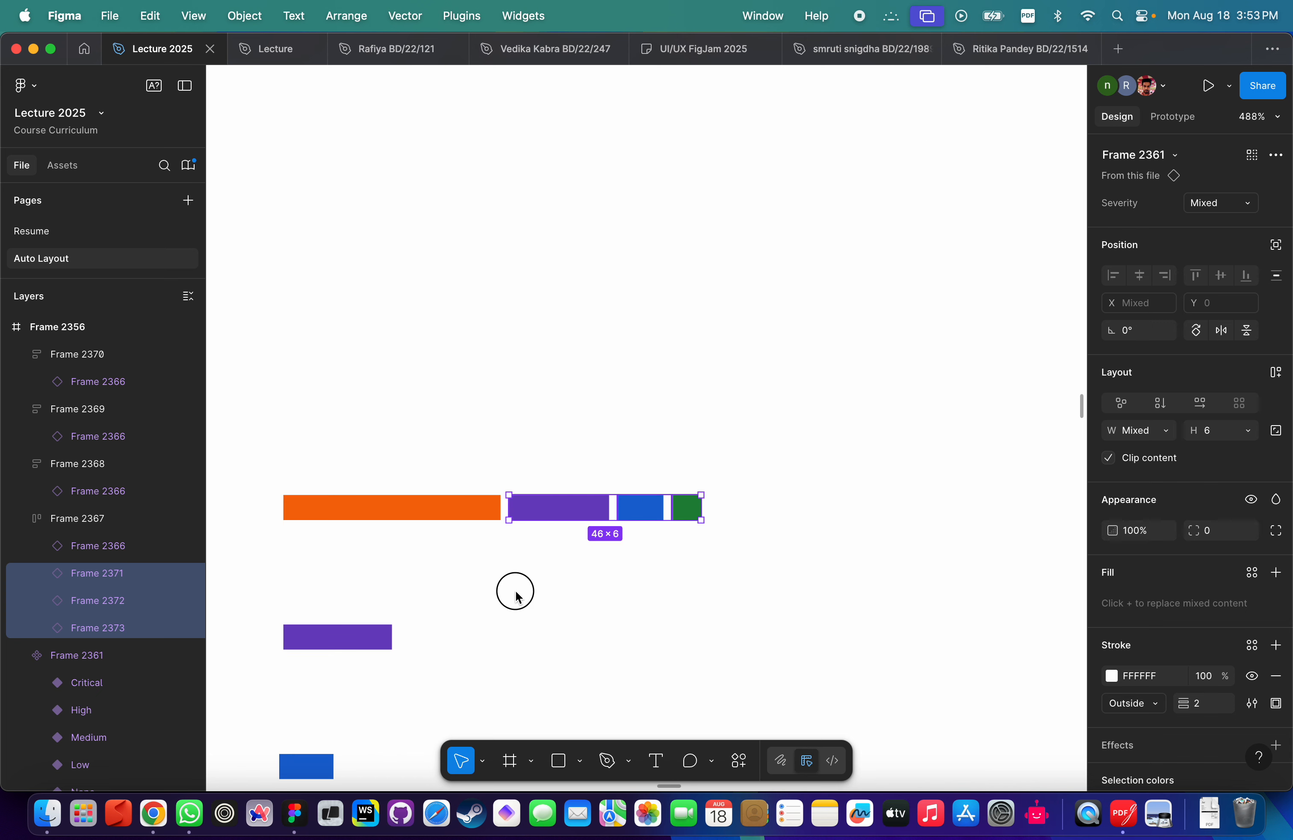
Set the combined bar frame's corner radius to 6 and clip its content.
{"action": "left_click", "coordinate": [433, 518]}
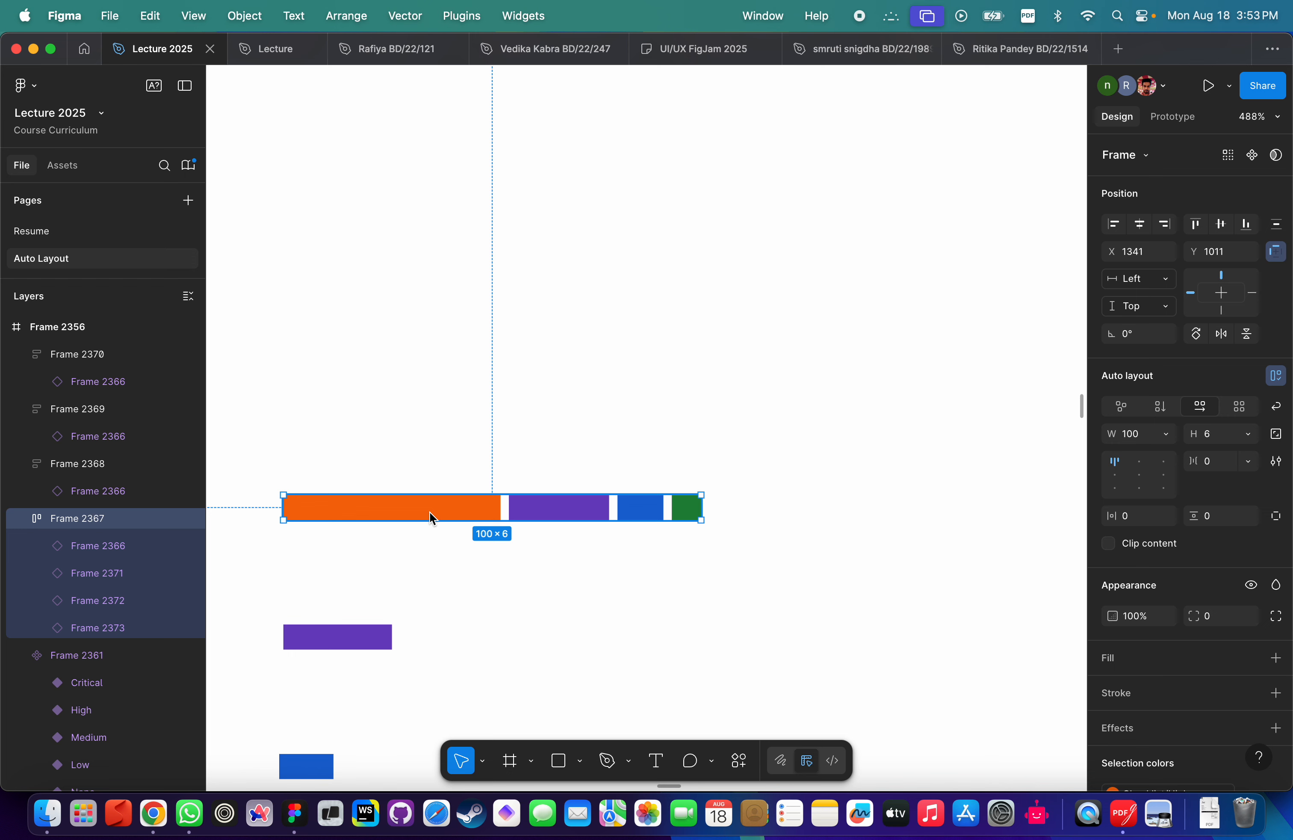
{"action": "left_click", "coordinate": [395, 343]}
{"action": "left_click", "coordinate": [398, 515]}
{"action": "left_click", "coordinate": [1234, 629]}
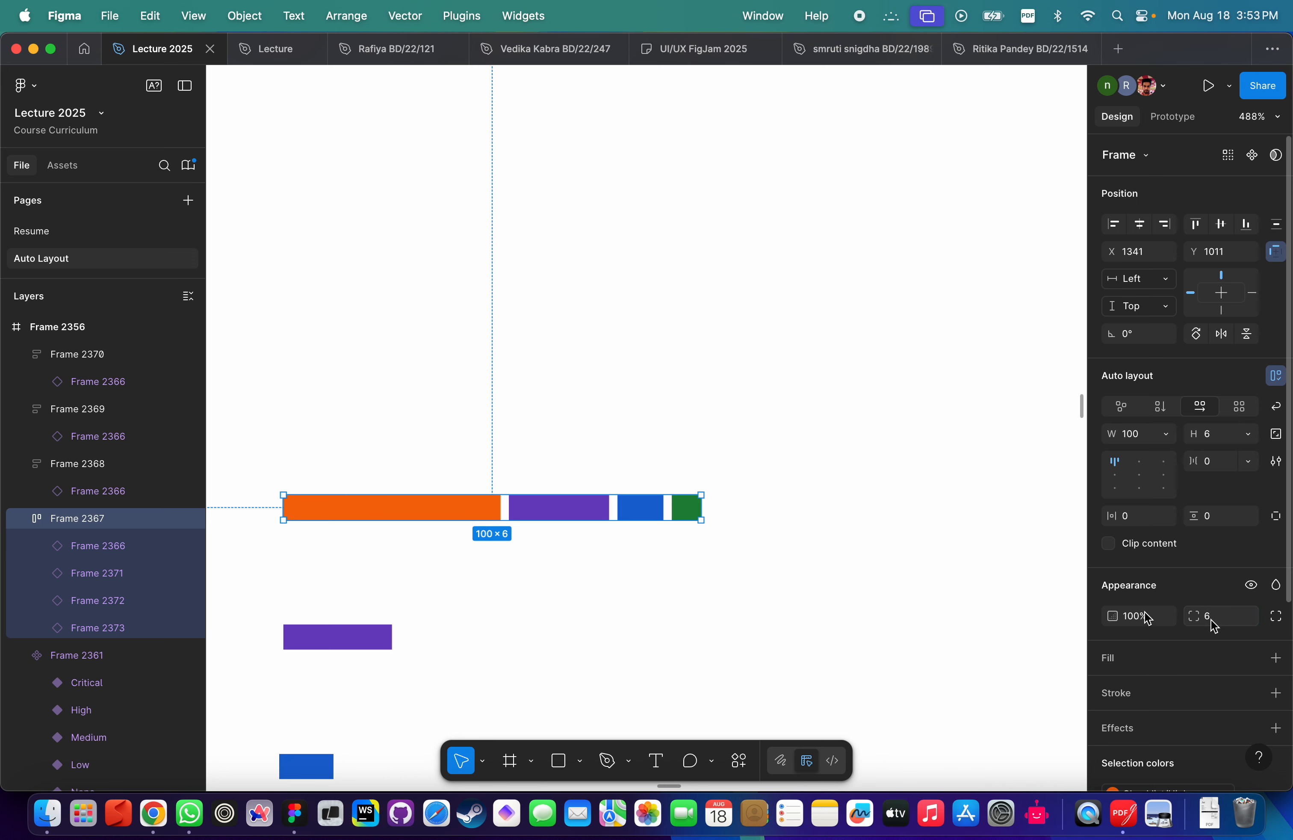
{"action": "left_click", "coordinate": [802, 642]}
{"action": "left_click", "coordinate": [462, 513]}
{"action": "left_click", "coordinate": [818, 582]}
{"action": "scroll", "coordinate": [679, 586], "scroll_direction": "down", "scroll_amount": 3}
{"action": "scroll", "coordinate": [679, 585], "scroll_direction": "left", "scroll_amount": 3}
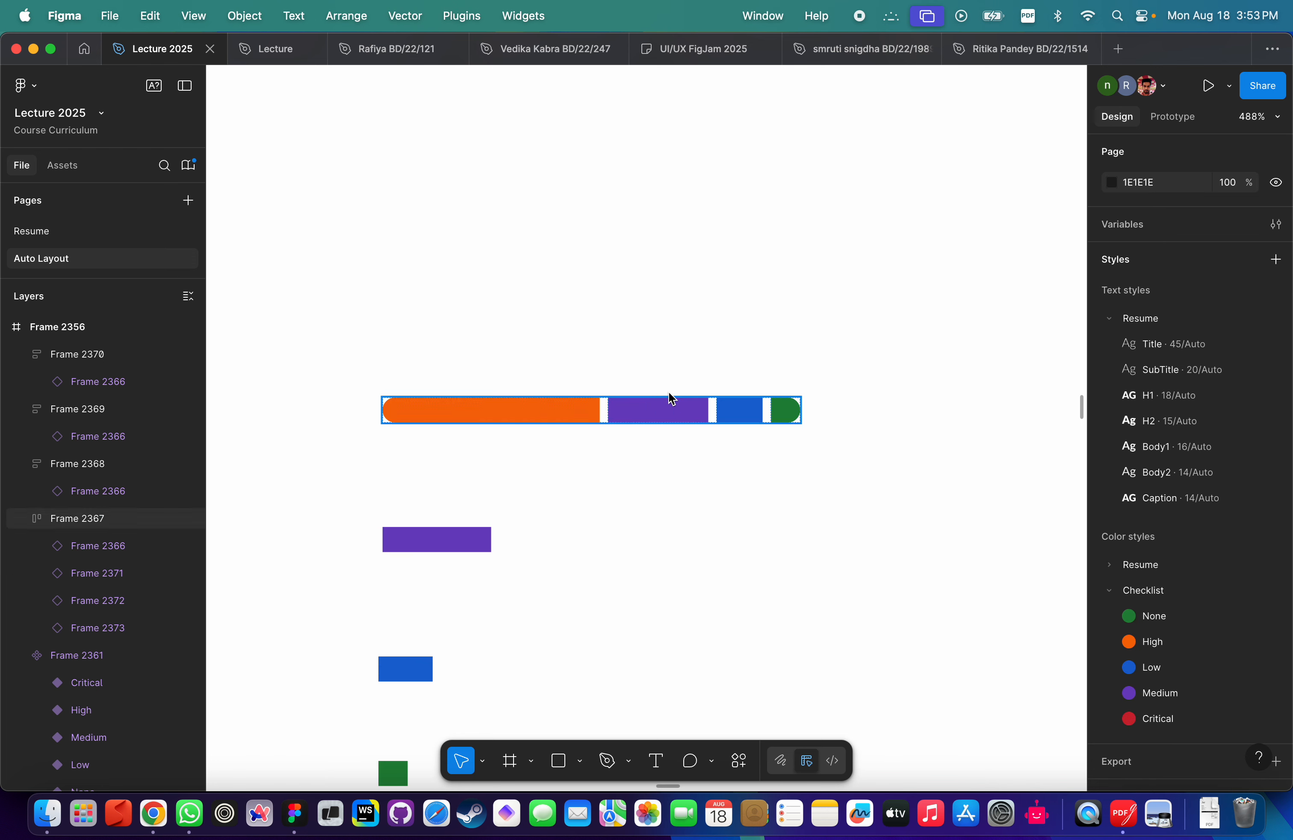
Duplicate the rounded four-segment bar and place the copy above the original at about X 1340, Y 949.
{"action": "scroll", "coordinate": [655, 402], "scroll_direction": "down", "scroll_amount": 5}
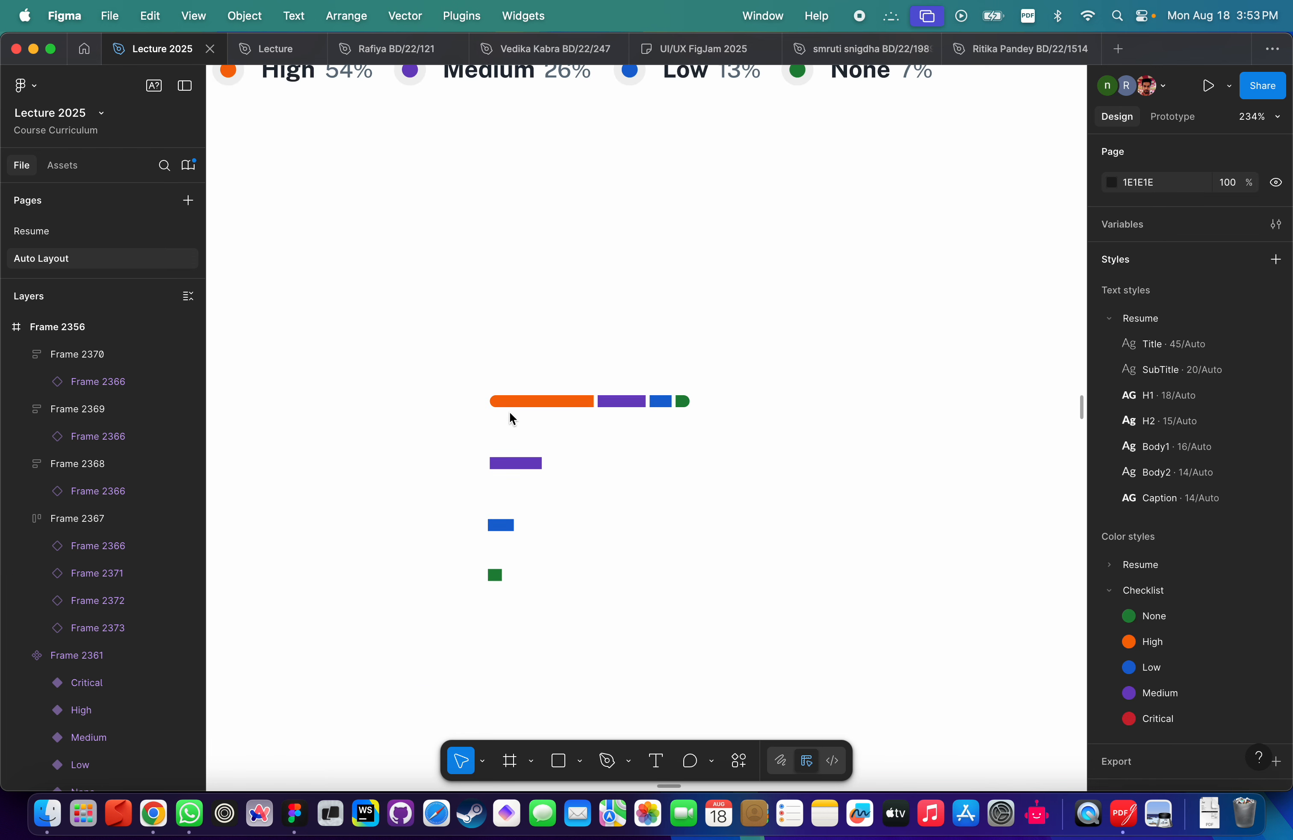
{"action": "left_click", "coordinate": [577, 406]}
{"action": "left_click_drag", "start_coordinate": [577, 406], "coordinate": [572, 280]}
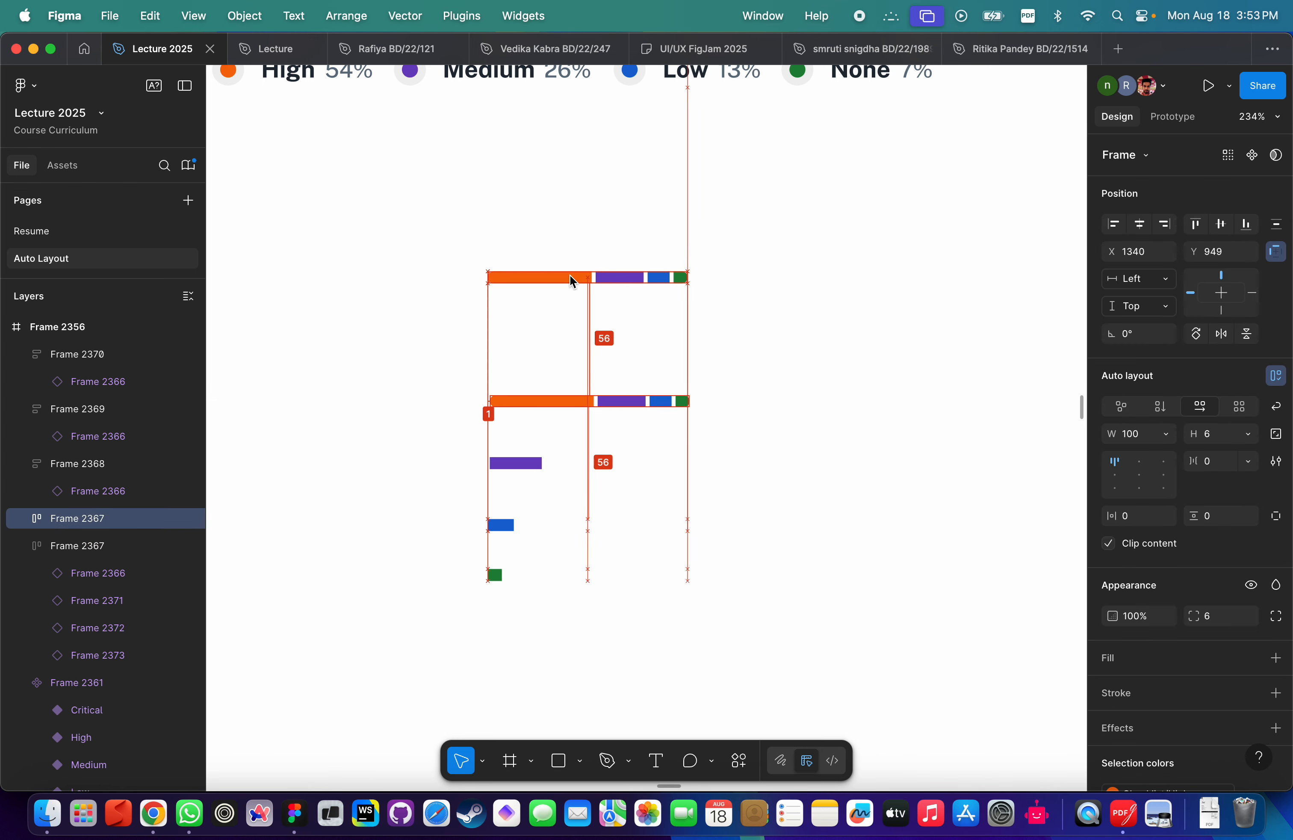
{"action": "left_click", "coordinate": [641, 323]}
Try to widen the duplicated bar's frame to about 167, and undo the resize.
{"action": "scroll", "coordinate": [603, 308], "scroll_direction": "up", "scroll_amount": 3}
{"action": "left_click", "coordinate": [612, 267]}
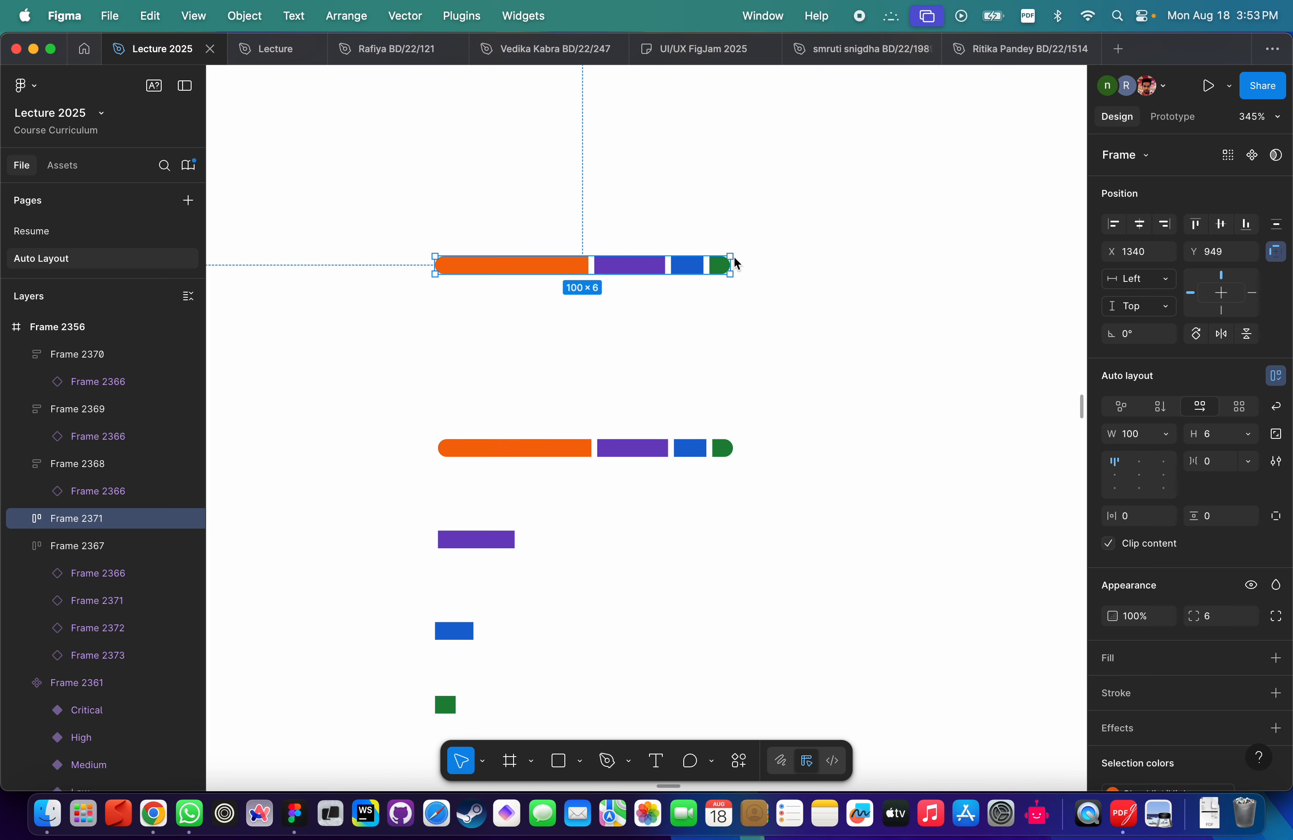
{"action": "left_click_drag", "start_coordinate": [734, 271], "coordinate": [928, 253]}
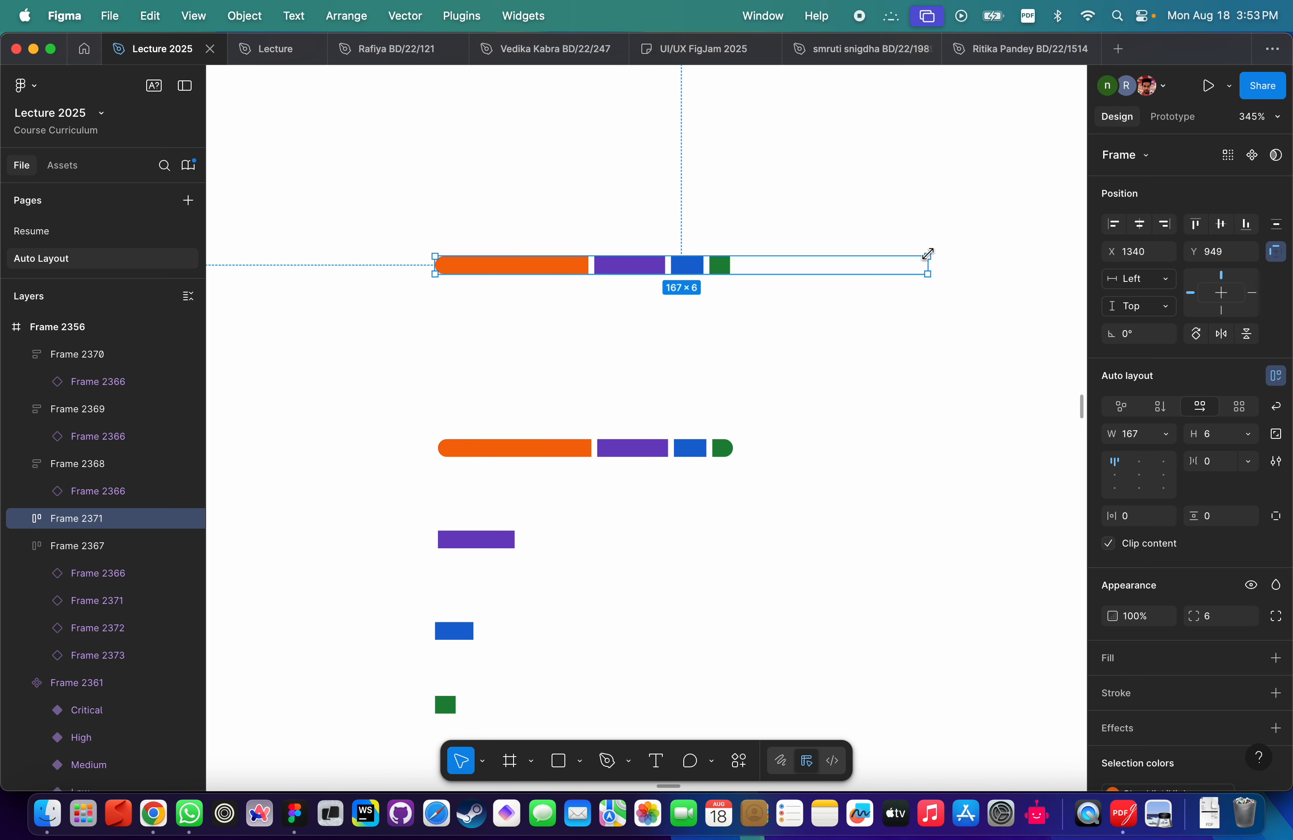
{"action": "key", "text": "super+z"}
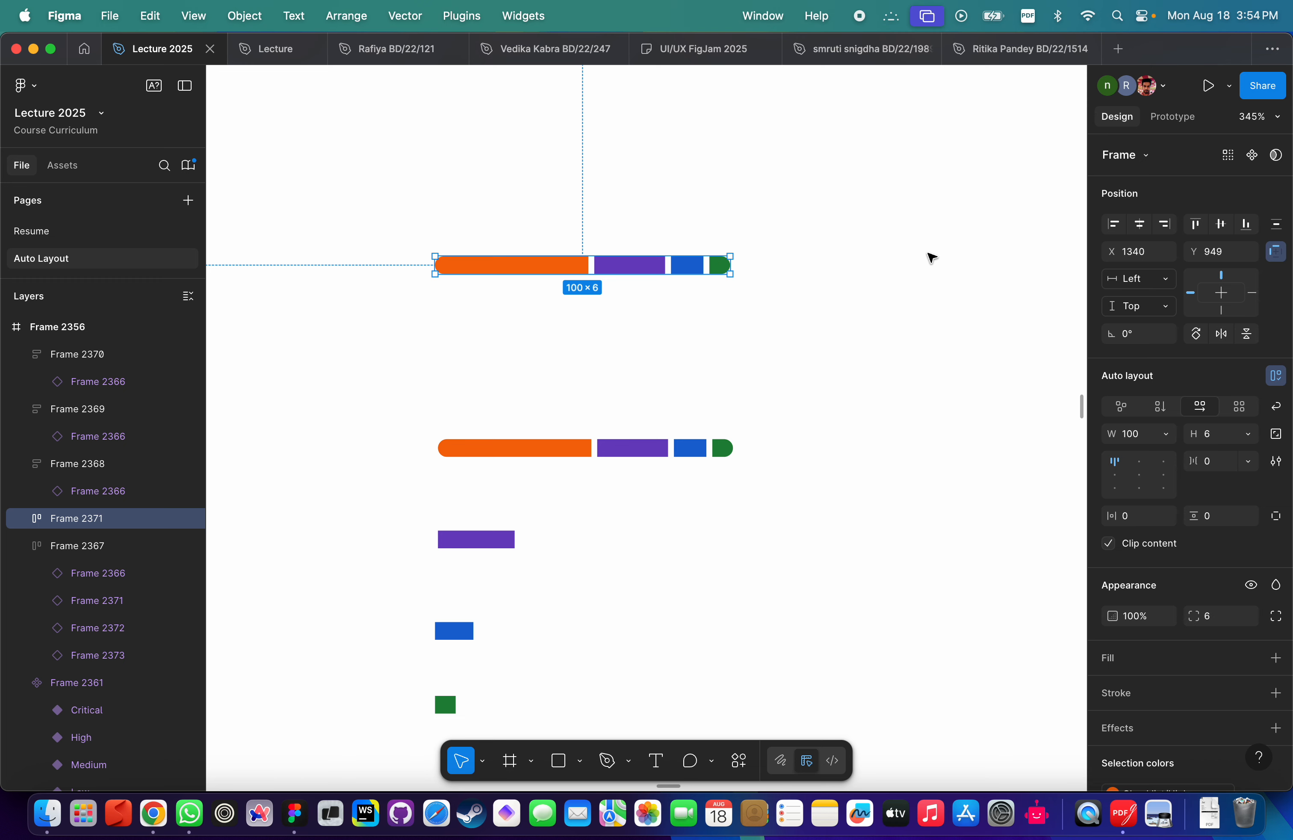
Copy the finished HOUSEKEEPING bar from the checklist card and place it above the duplicated segmented bar at about X 1347, Y 900.
{"action": "scroll", "coordinate": [932, 257], "scroll_direction": "down", "scroll_amount": 10}
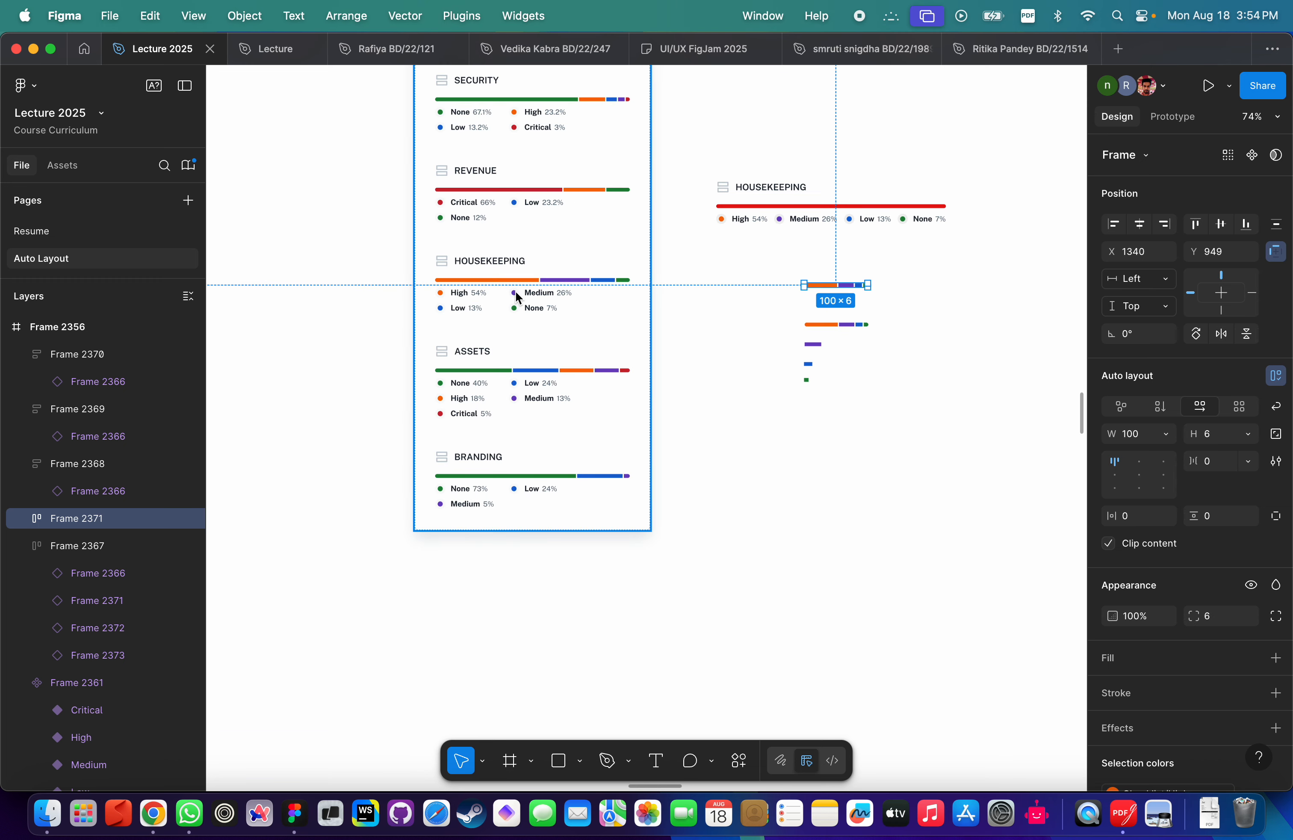
{"action": "left_click", "coordinate": [531, 277]}
{"action": "scroll", "coordinate": [530, 274], "scroll_direction": "up", "scroll_amount": 5}
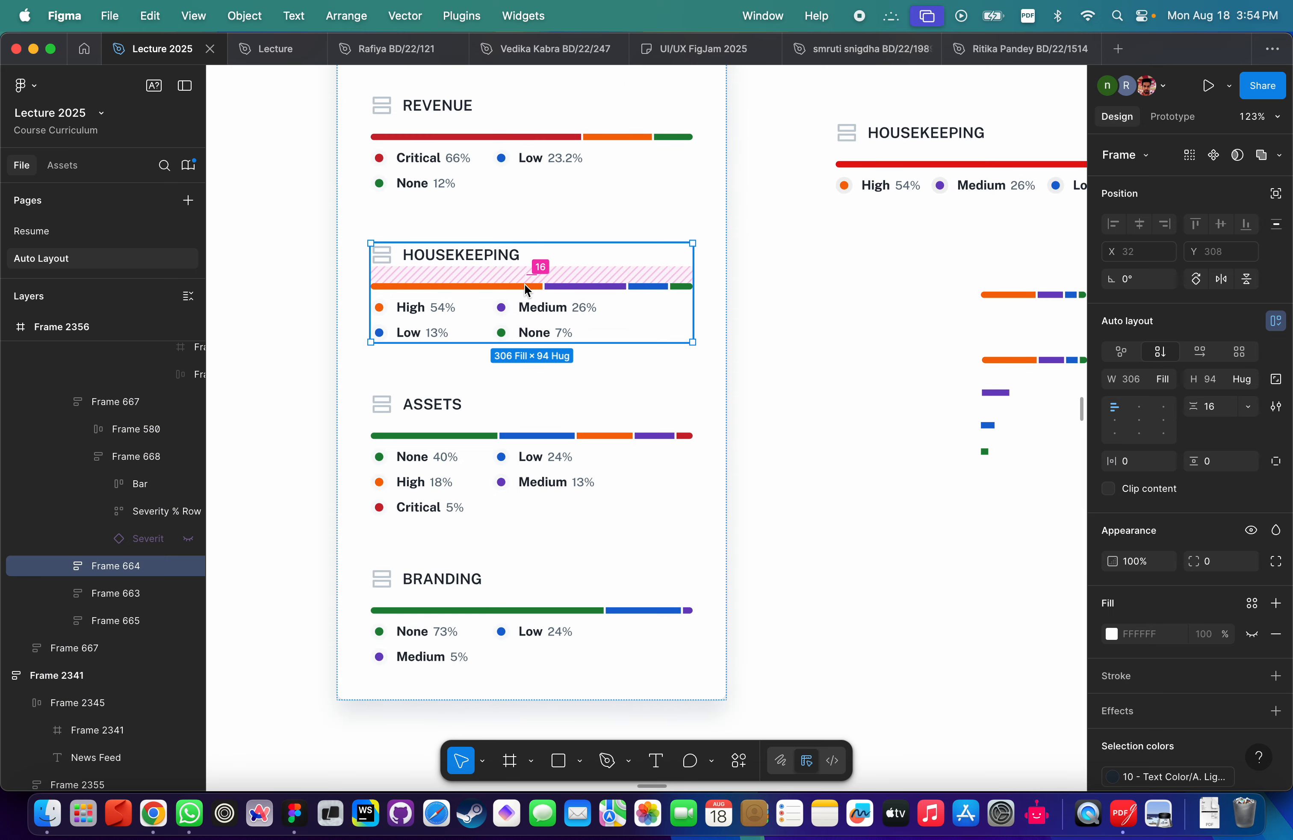
{"action": "left_click", "coordinate": [518, 285]}
{"action": "left_click_drag", "start_coordinate": [513, 286], "coordinate": [979, 531]}
{"action": "scroll", "coordinate": [922, 529], "scroll_direction": "right", "scroll_amount": 8}
{"action": "scroll", "coordinate": [921, 529], "scroll_direction": "down", "scroll_amount": 2}
{"action": "left_click_drag", "start_coordinate": [543, 457], "coordinate": [695, 164]}
{"action": "scroll", "coordinate": [700, 164], "scroll_direction": "up", "scroll_amount": 5}
{"action": "scroll", "coordinate": [697, 169], "scroll_direction": "up", "scroll_amount": 3}
{"action": "scroll", "coordinate": [698, 168], "scroll_direction": "right", "scroll_amount": 3}
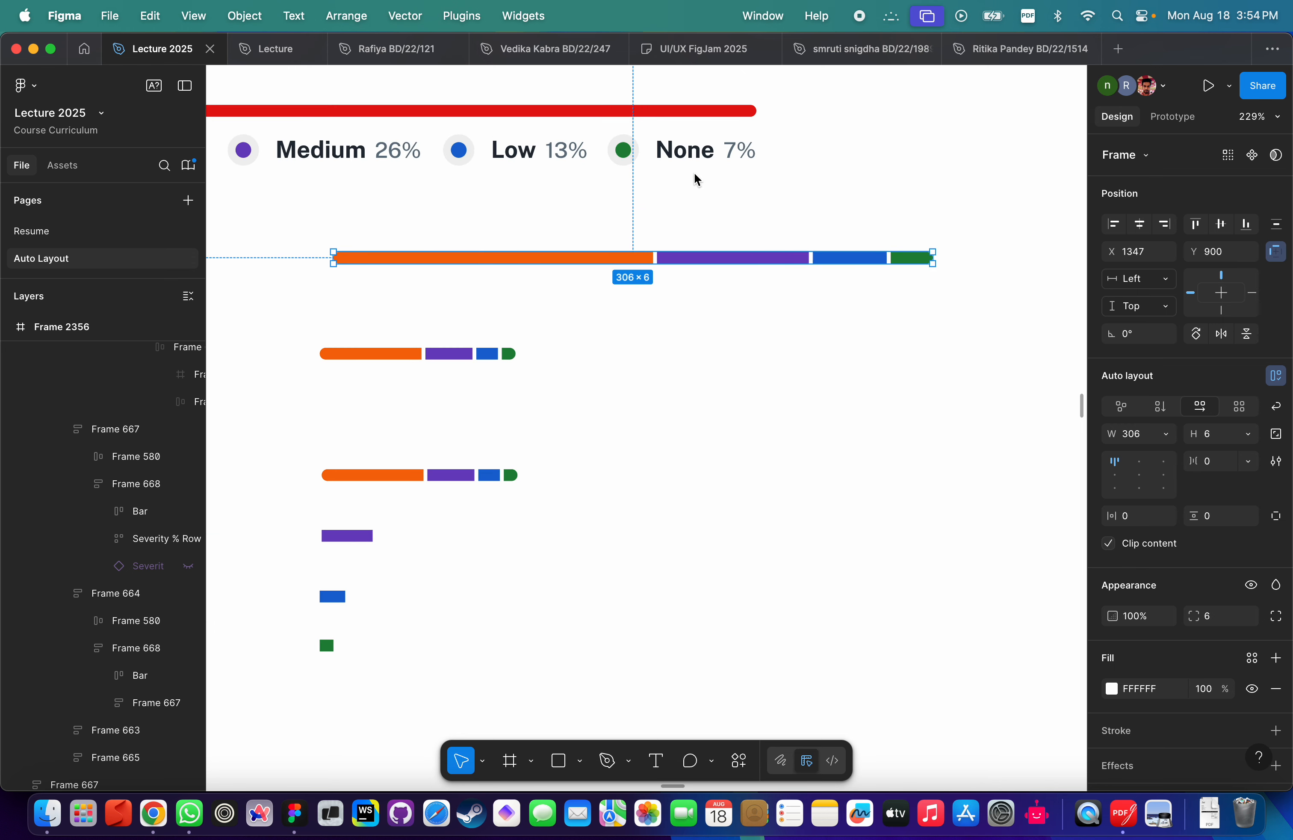
{"action": "left_click", "coordinate": [654, 291]}
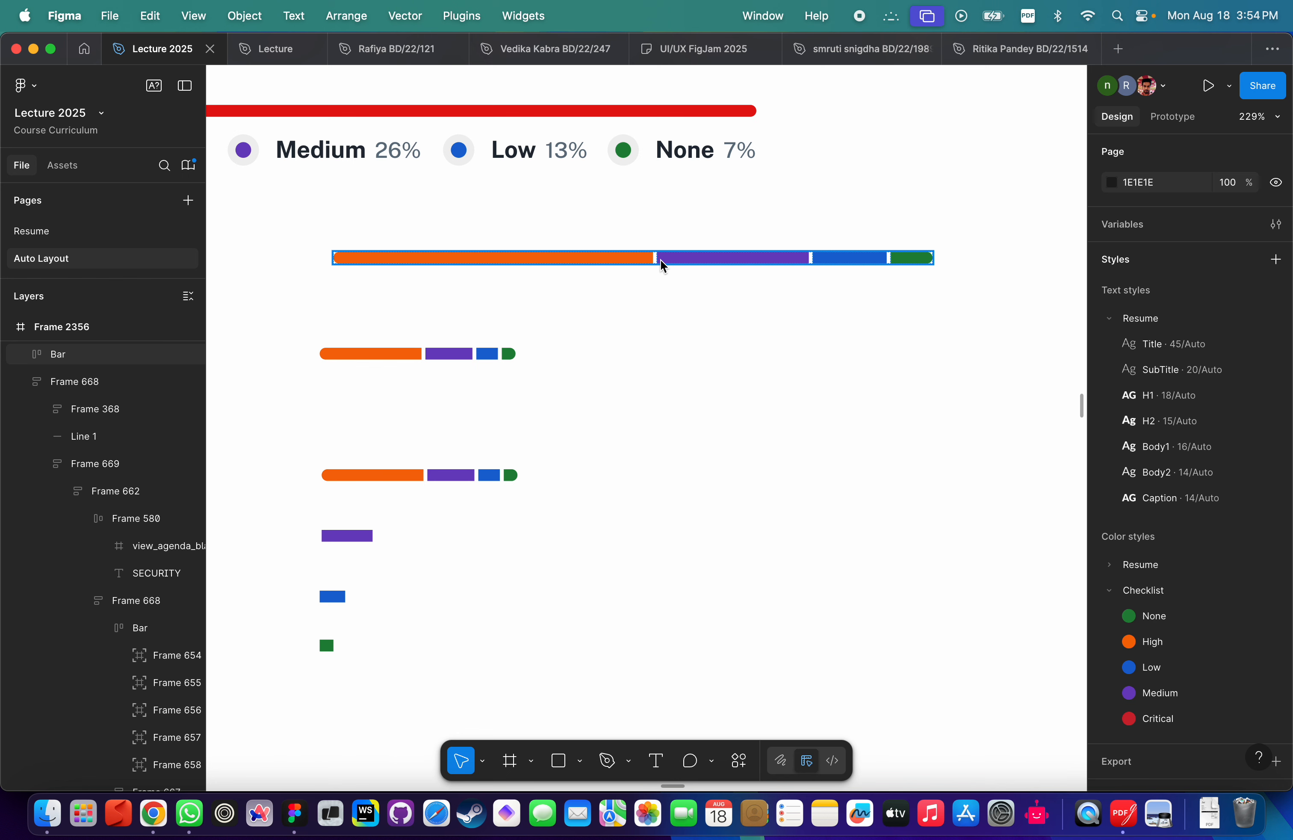
Try setting all four segments of the duplicated bar to Fill width, and undo the change.
{"action": "left_click", "coordinate": [407, 354]}
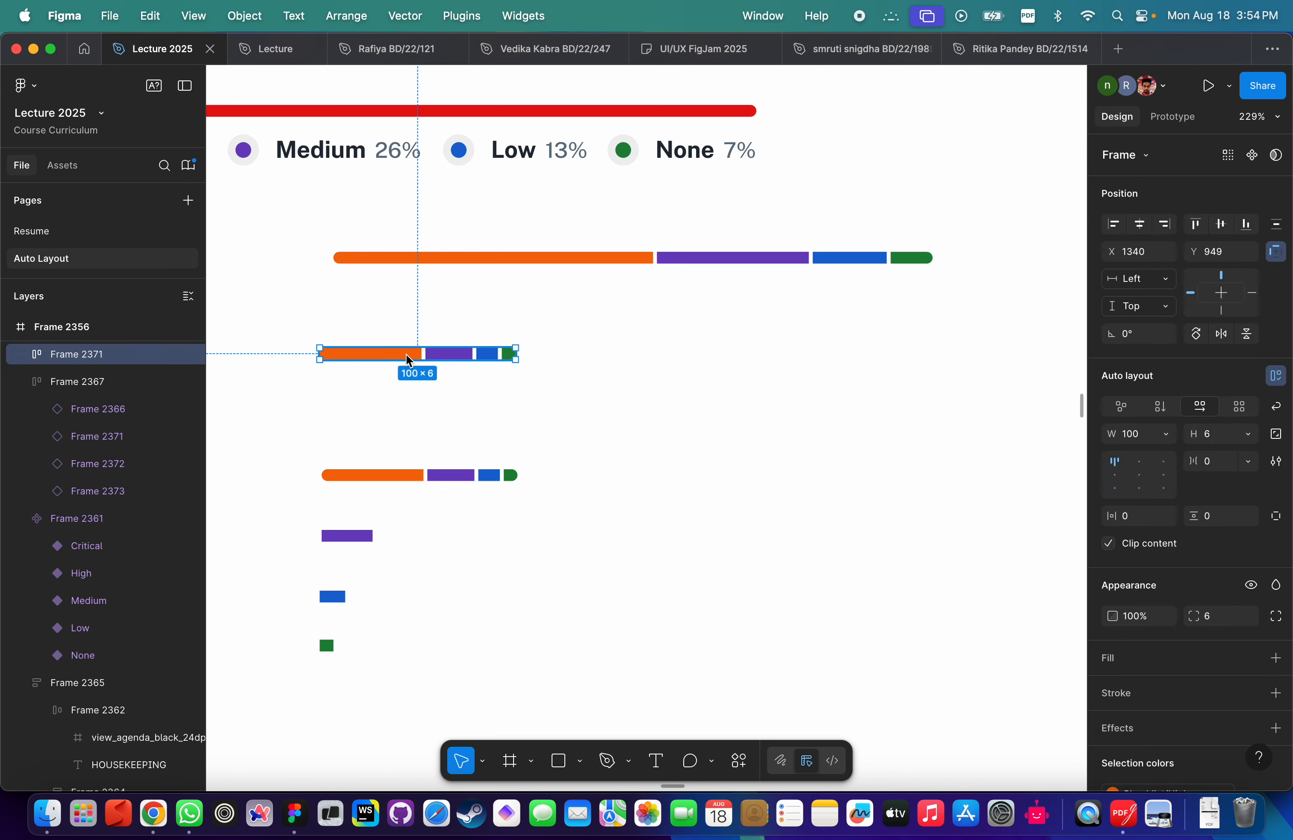
{"action": "left_click", "coordinate": [492, 401]}
{"action": "double_click", "coordinate": [448, 361]}
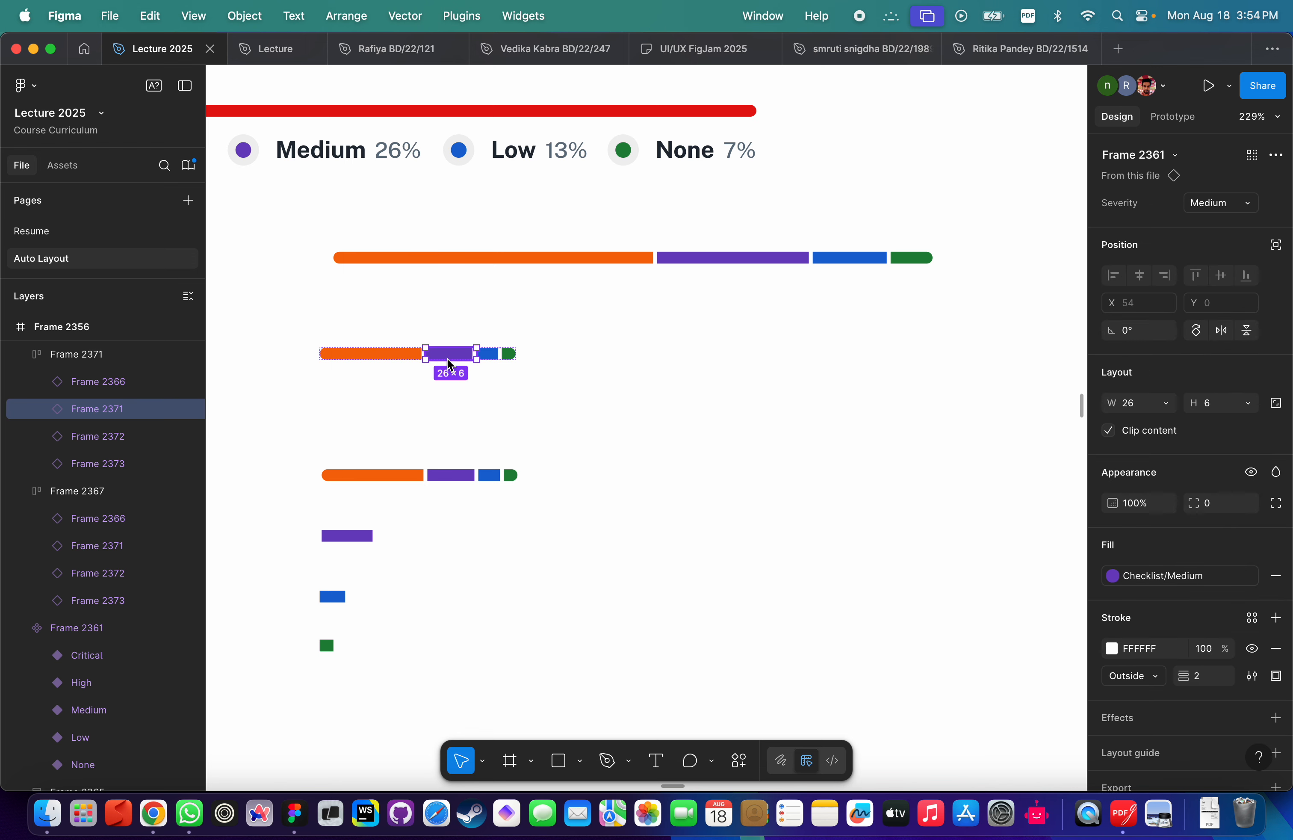
{"action": "left_click", "coordinate": [476, 380]}
{"action": "left_click", "coordinate": [431, 352]}
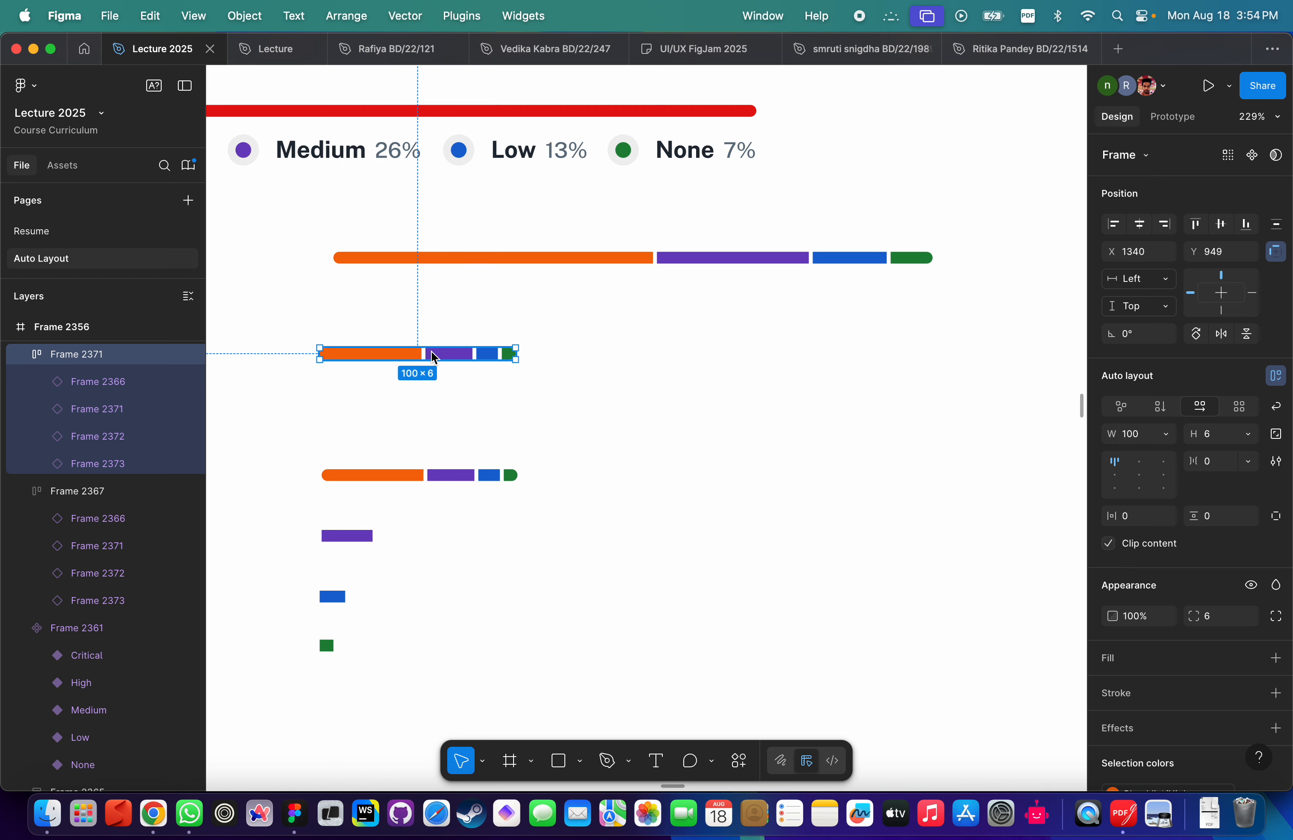
{"action": "key", "text": "Return"}
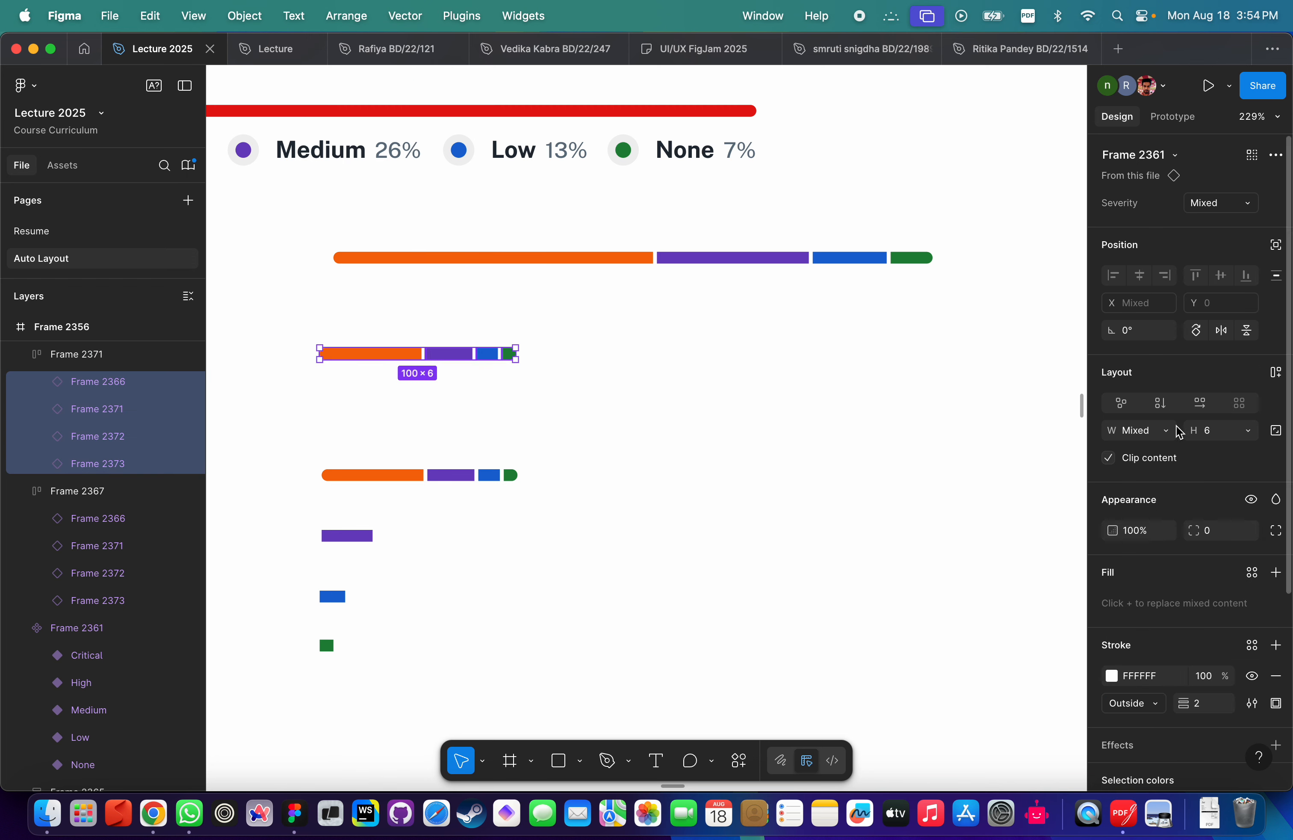
{"action": "left_click", "coordinate": [1168, 432]}
{"action": "left_click", "coordinate": [1172, 453]}
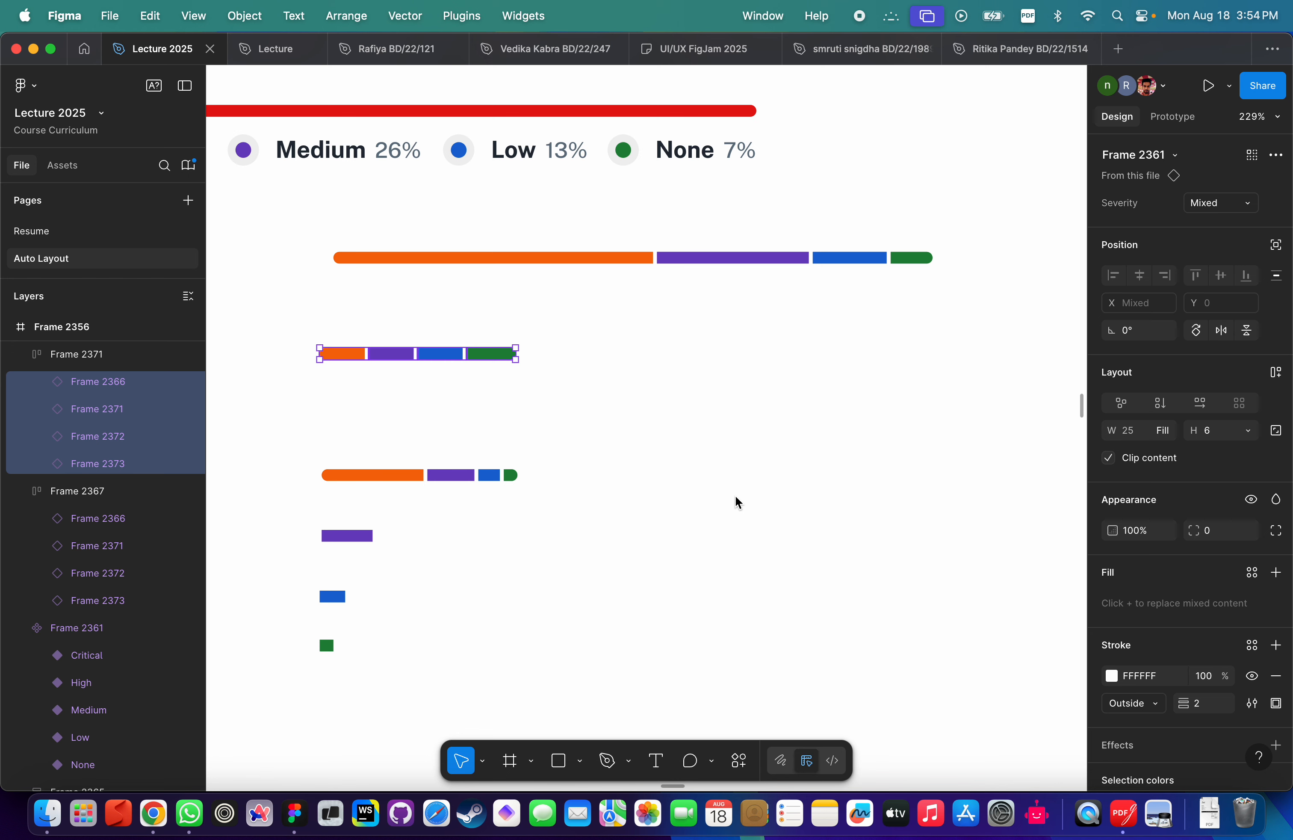
{"action": "key", "text": "super+z"}
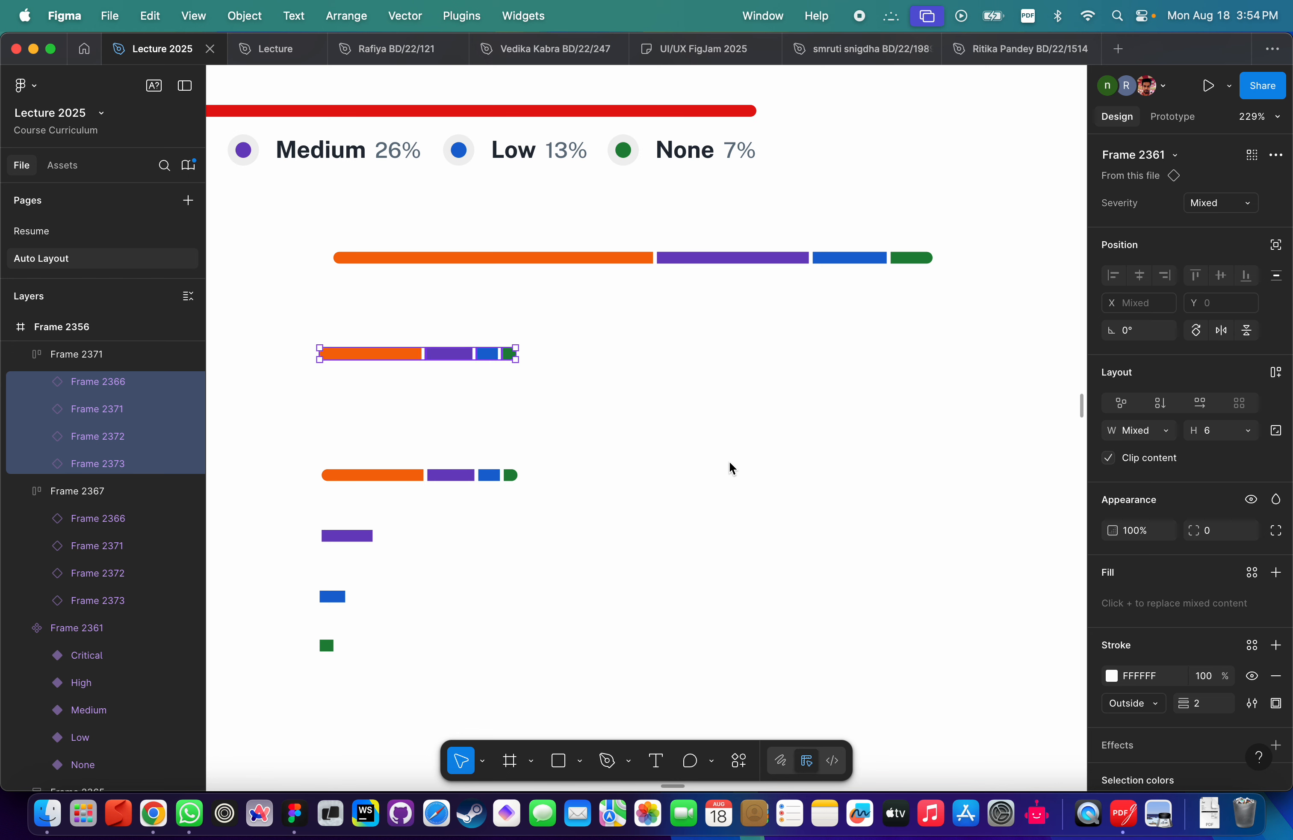
Give the duplicated bar's four segments absolute positioning and set their horizontal constraint to Scale.
{"action": "left_click", "coordinate": [595, 408]}
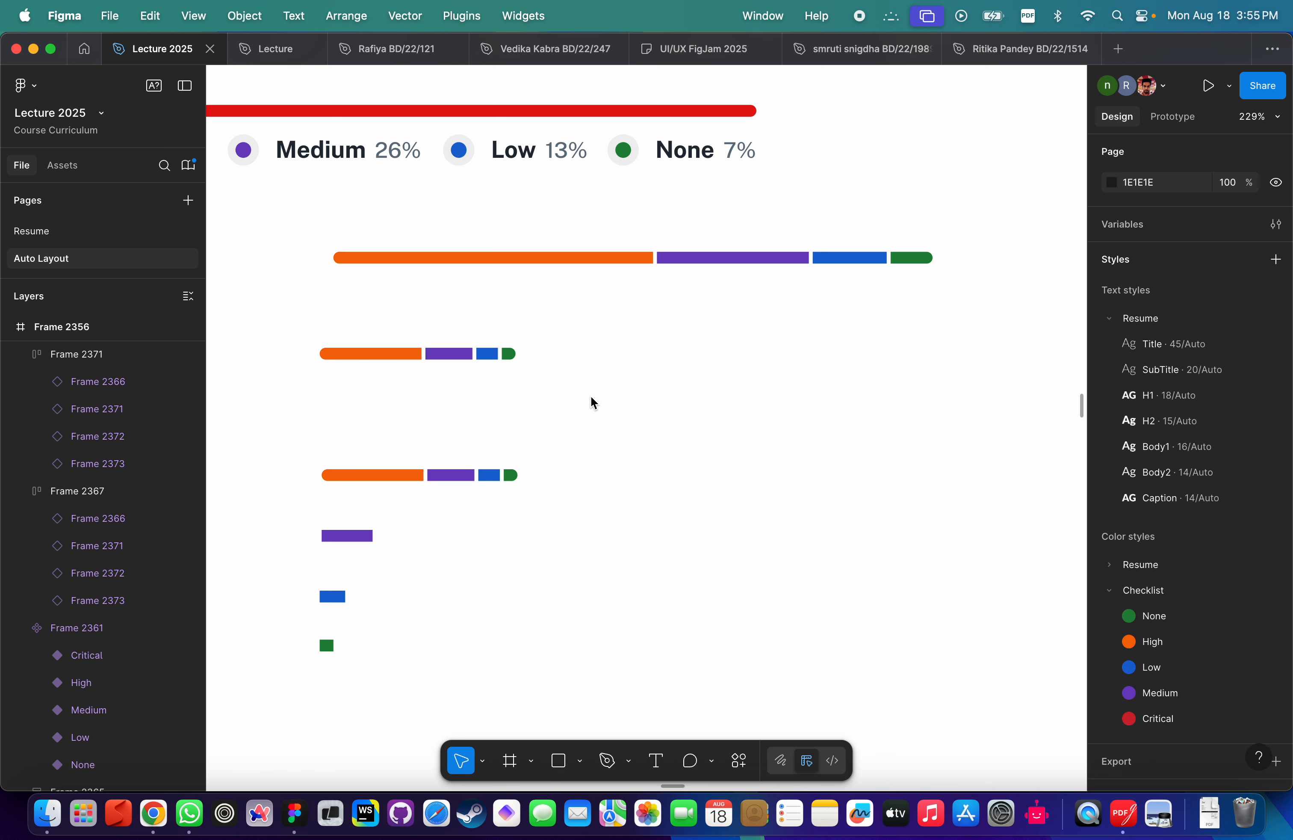
{"action": "left_click", "coordinate": [435, 351]}
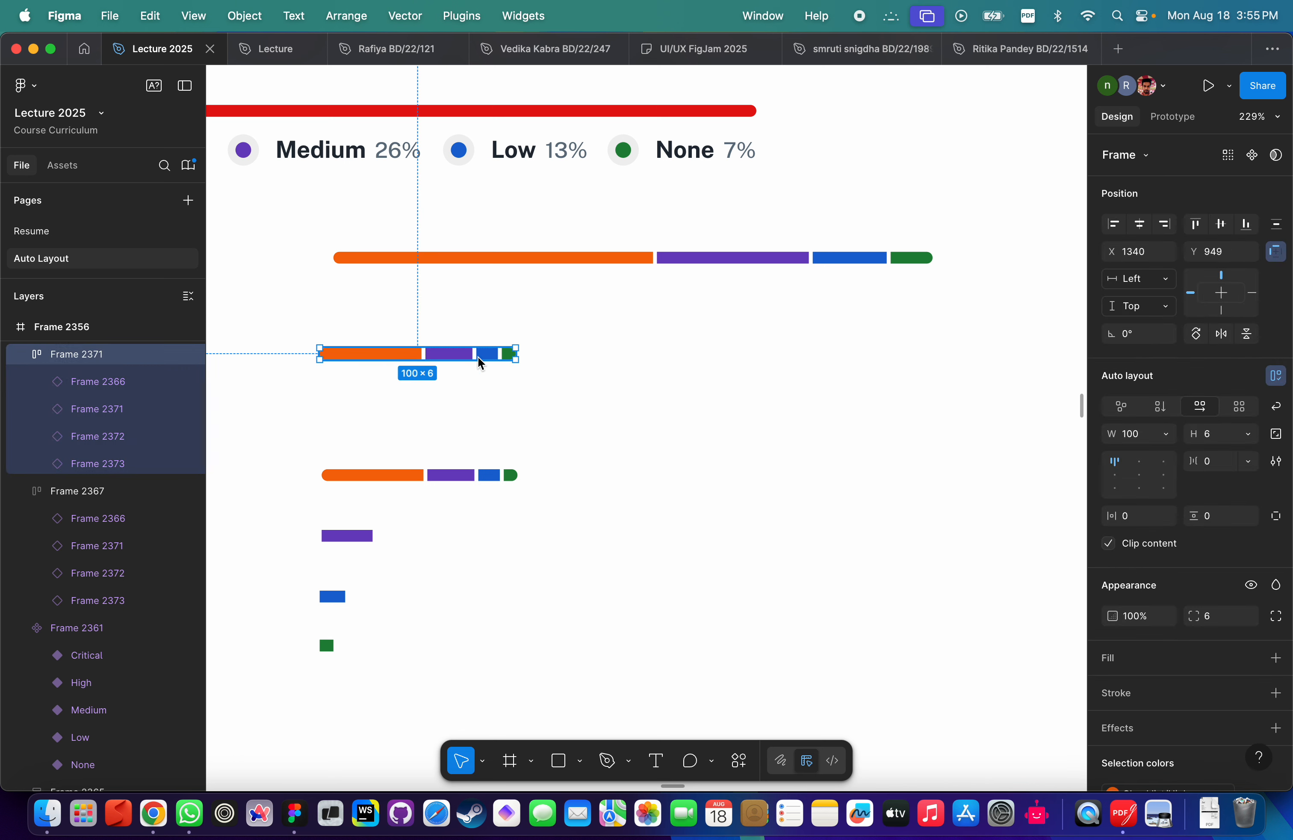
{"action": "key", "text": "Return"}
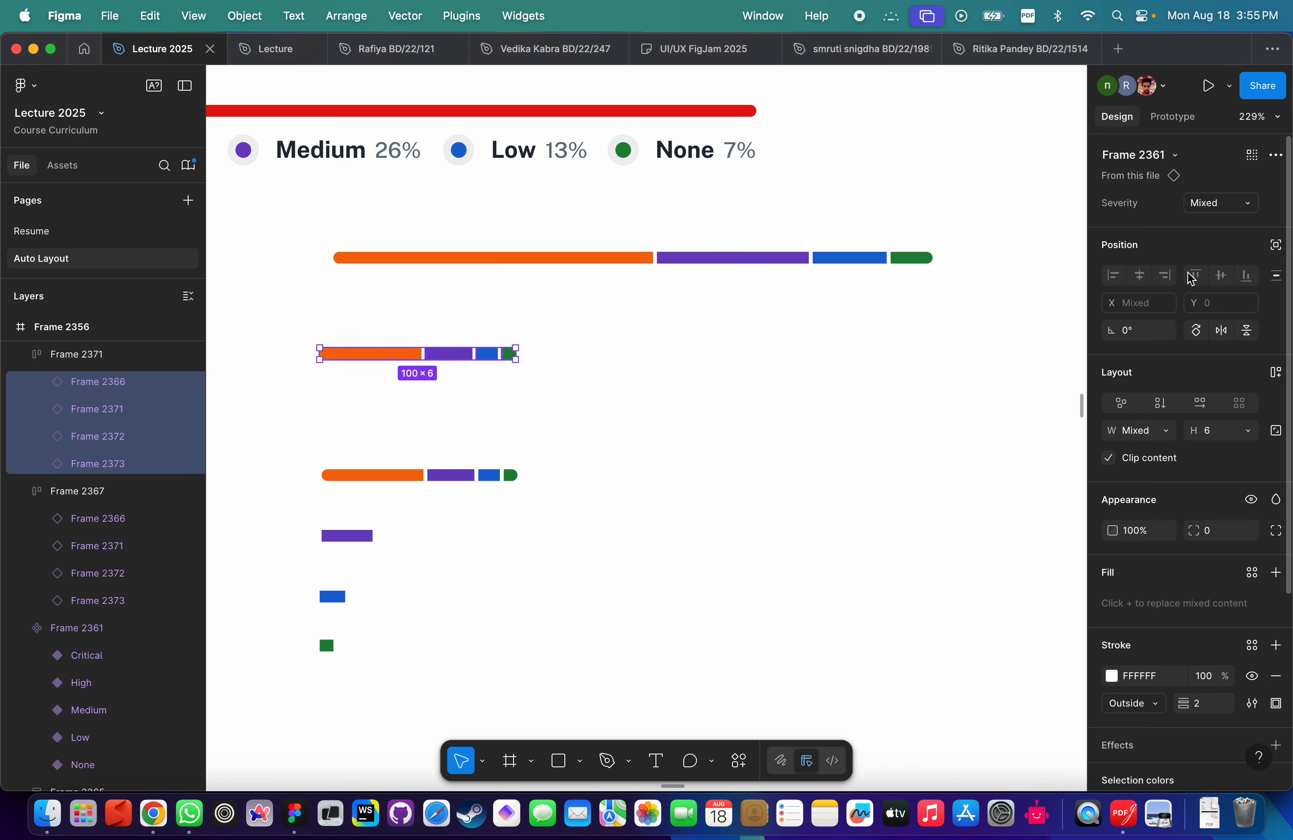
{"action": "left_click", "coordinate": [1278, 246]}
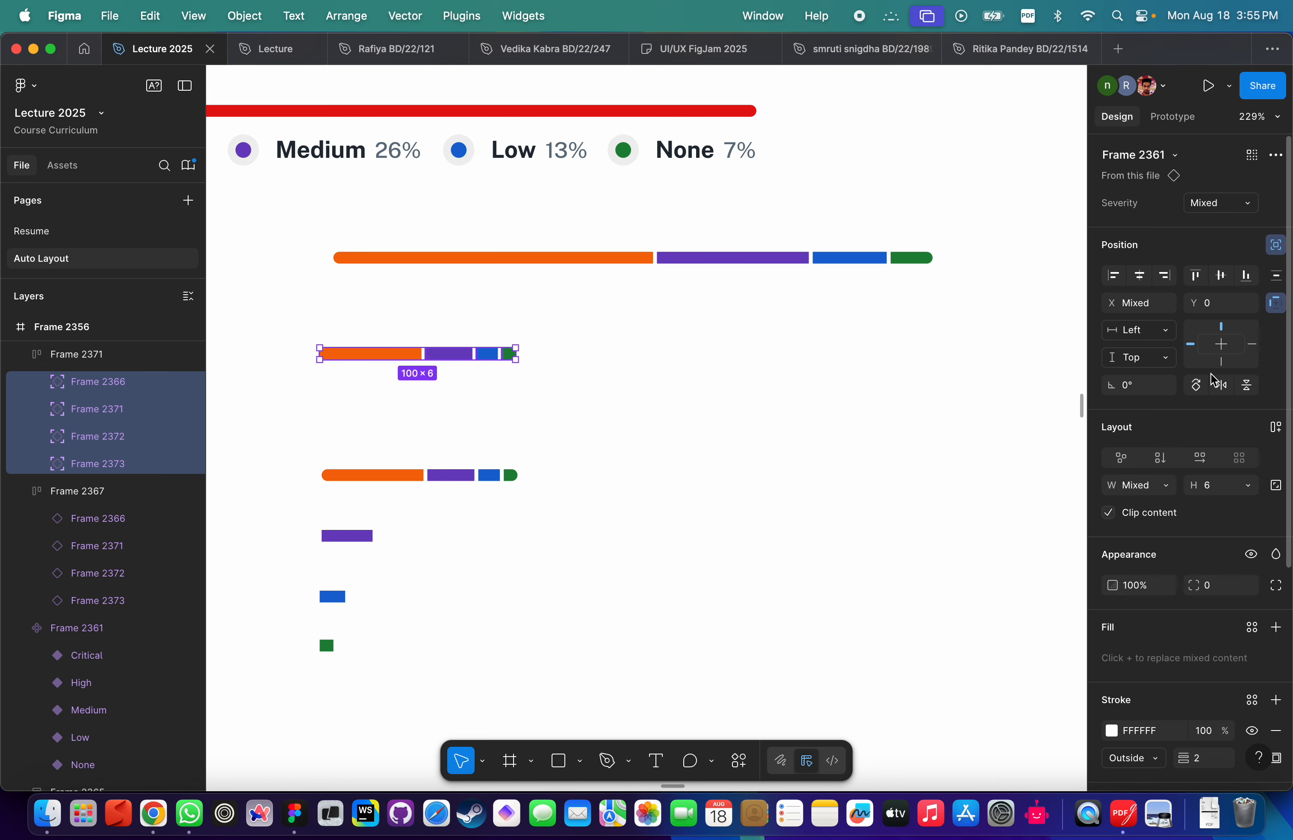
{"action": "left_click", "coordinate": [1170, 331]}
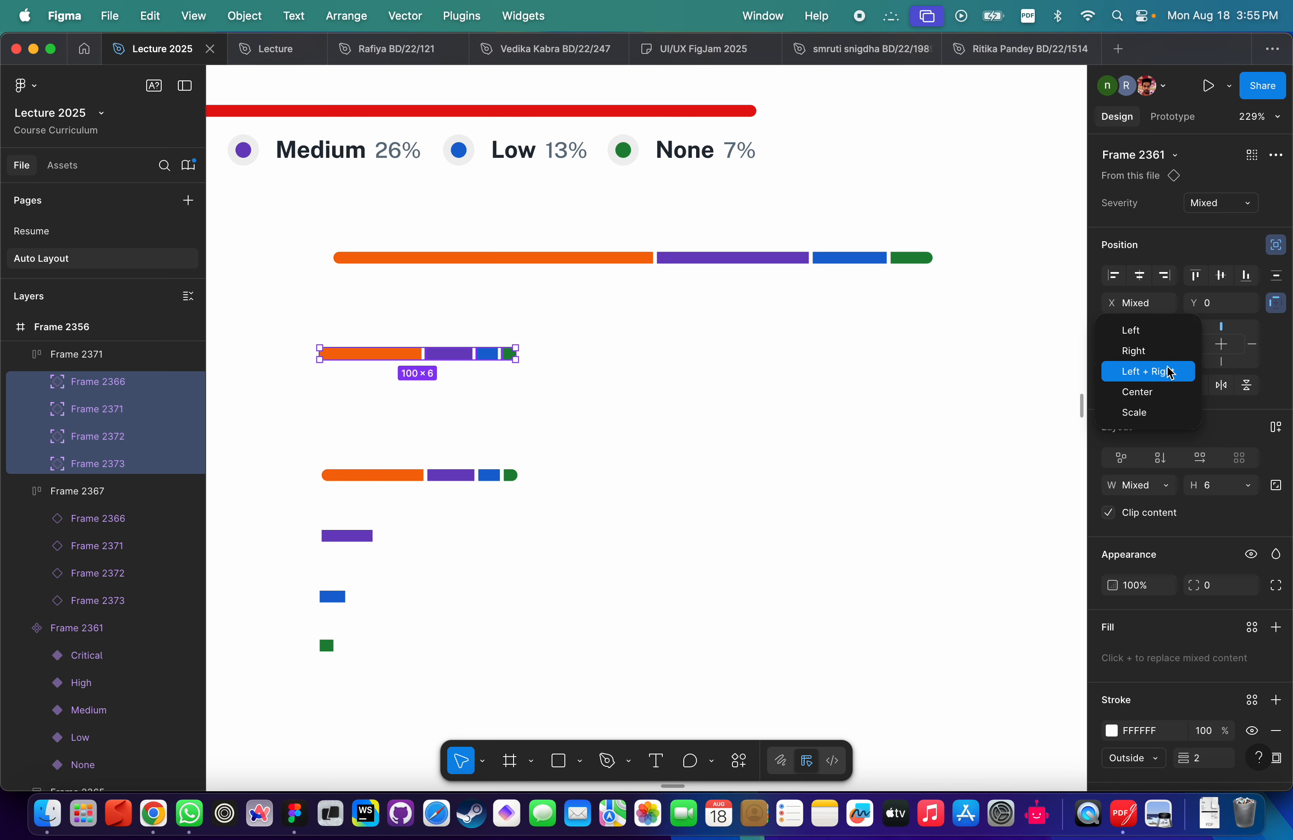
{"action": "left_click", "coordinate": [1153, 413]}
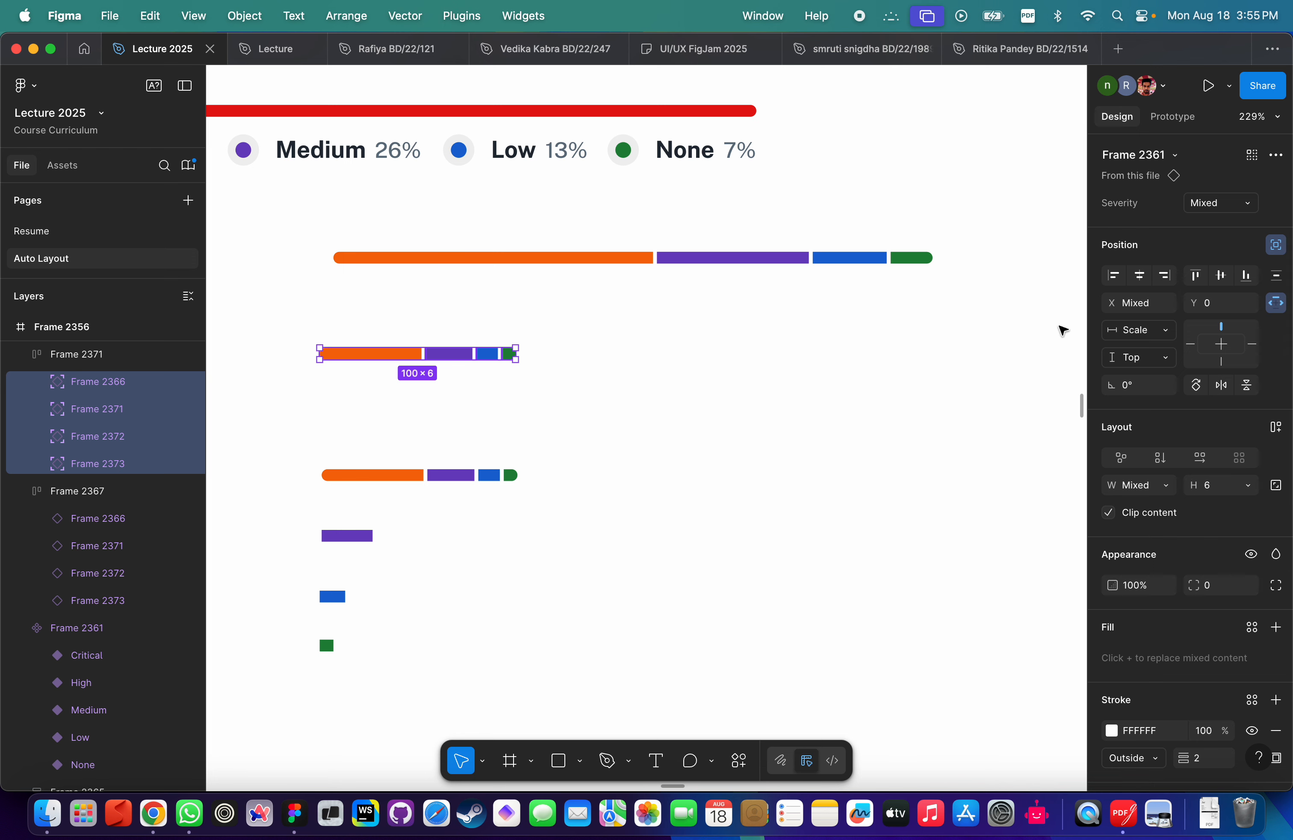
{"action": "left_click", "coordinate": [774, 405]}
Widen the duplicated bar to 306 and place it under the reference bar at X 1347, Y 923.
{"action": "left_click", "coordinate": [462, 355]}
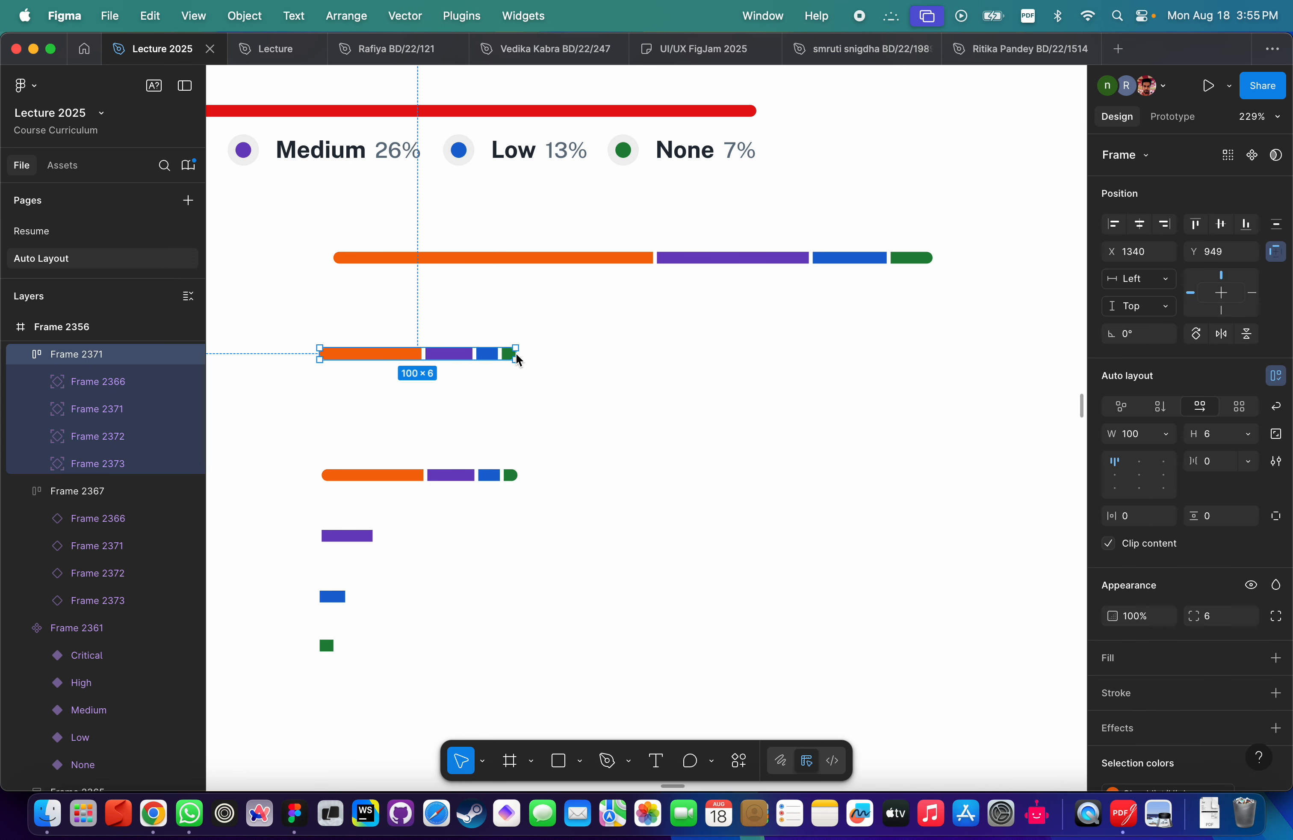
{"action": "left_click_drag", "start_coordinate": [518, 354], "coordinate": [851, 357]}
{"action": "left_click_drag", "start_coordinate": [415, 359], "coordinate": [428, 309]}
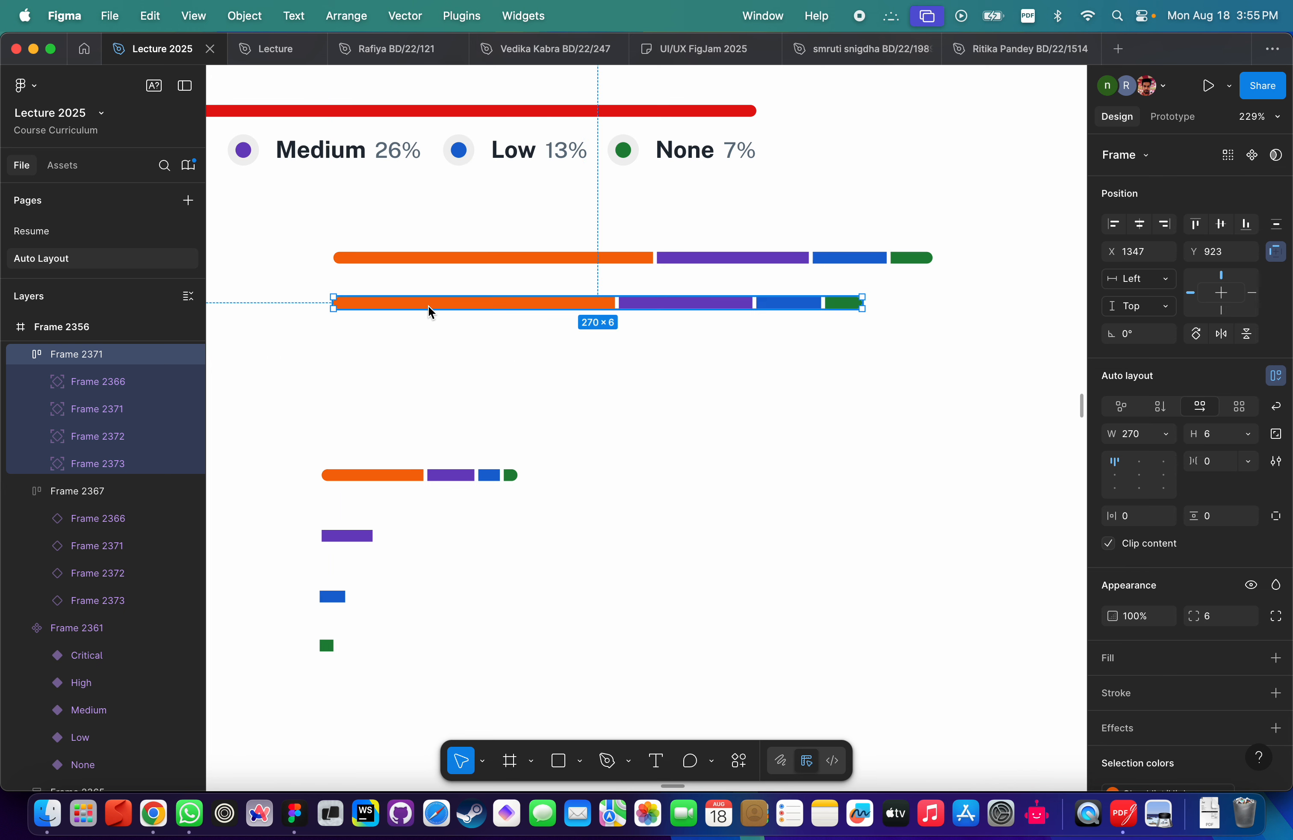
{"action": "left_click_drag", "start_coordinate": [863, 303], "coordinate": [934, 305]}
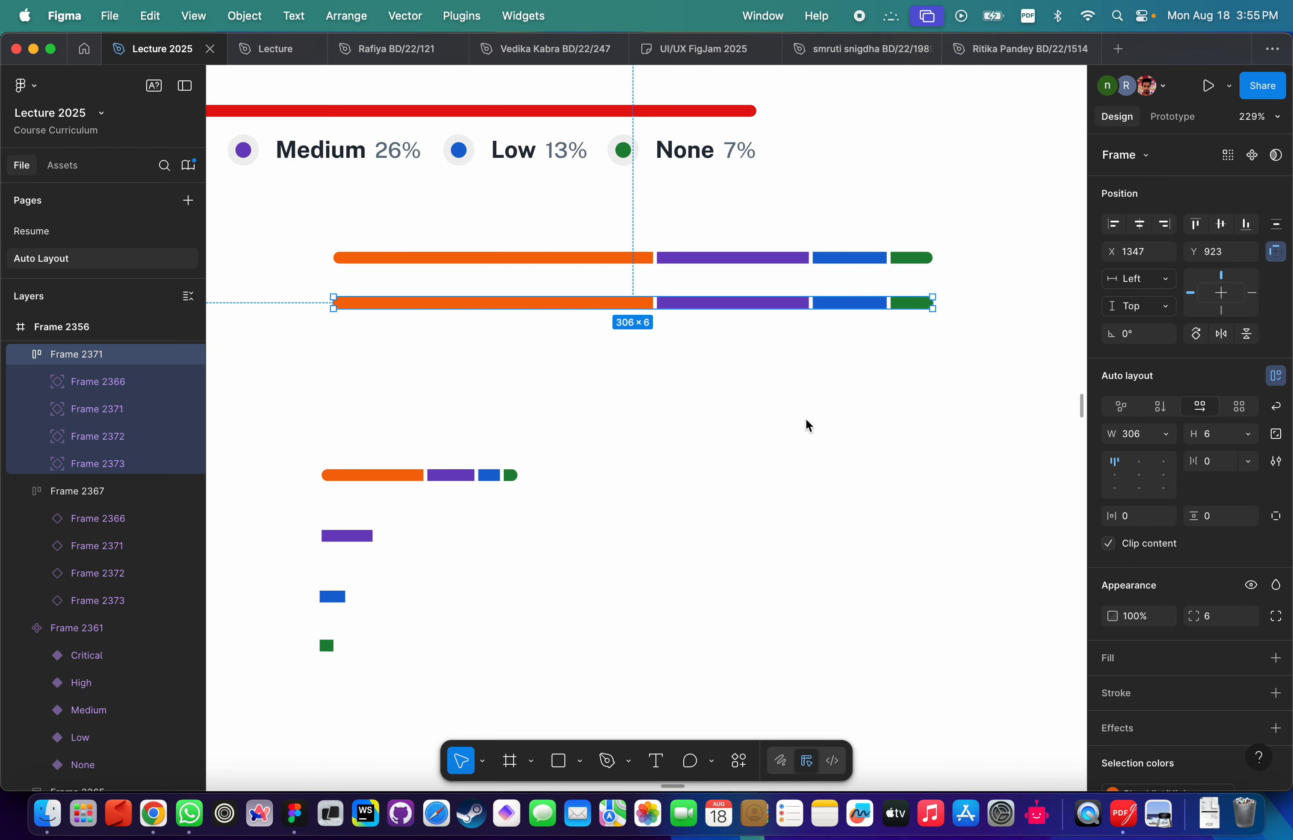
Compare the segment boundaries of the two 306-wide bars using temporary vertical ruler guides at 1512 and 1632.
{"action": "key", "text": "shift+r"}
{"action": "left_click_drag", "start_coordinate": [213, 249], "coordinate": [659, 248]}
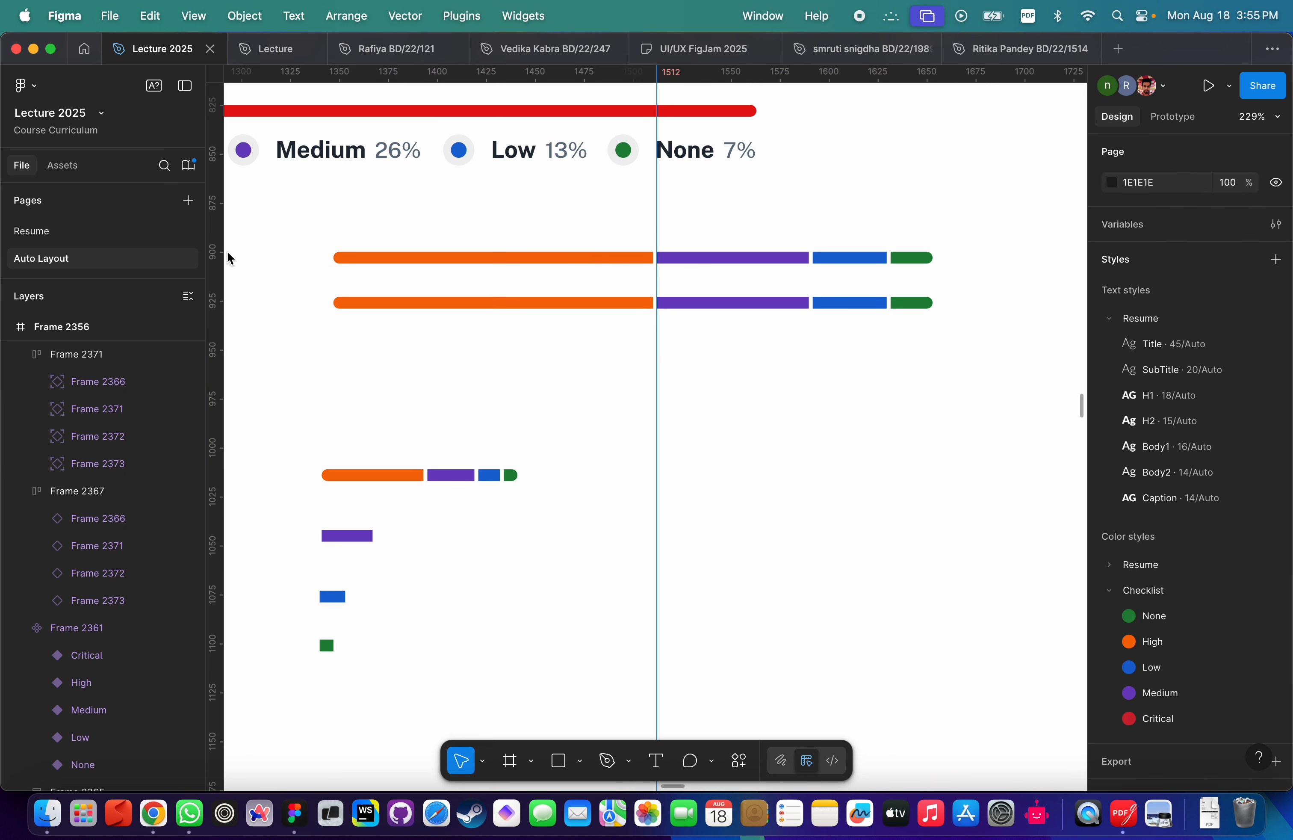
{"action": "left_click_drag", "start_coordinate": [225, 254], "coordinate": [892, 250]}
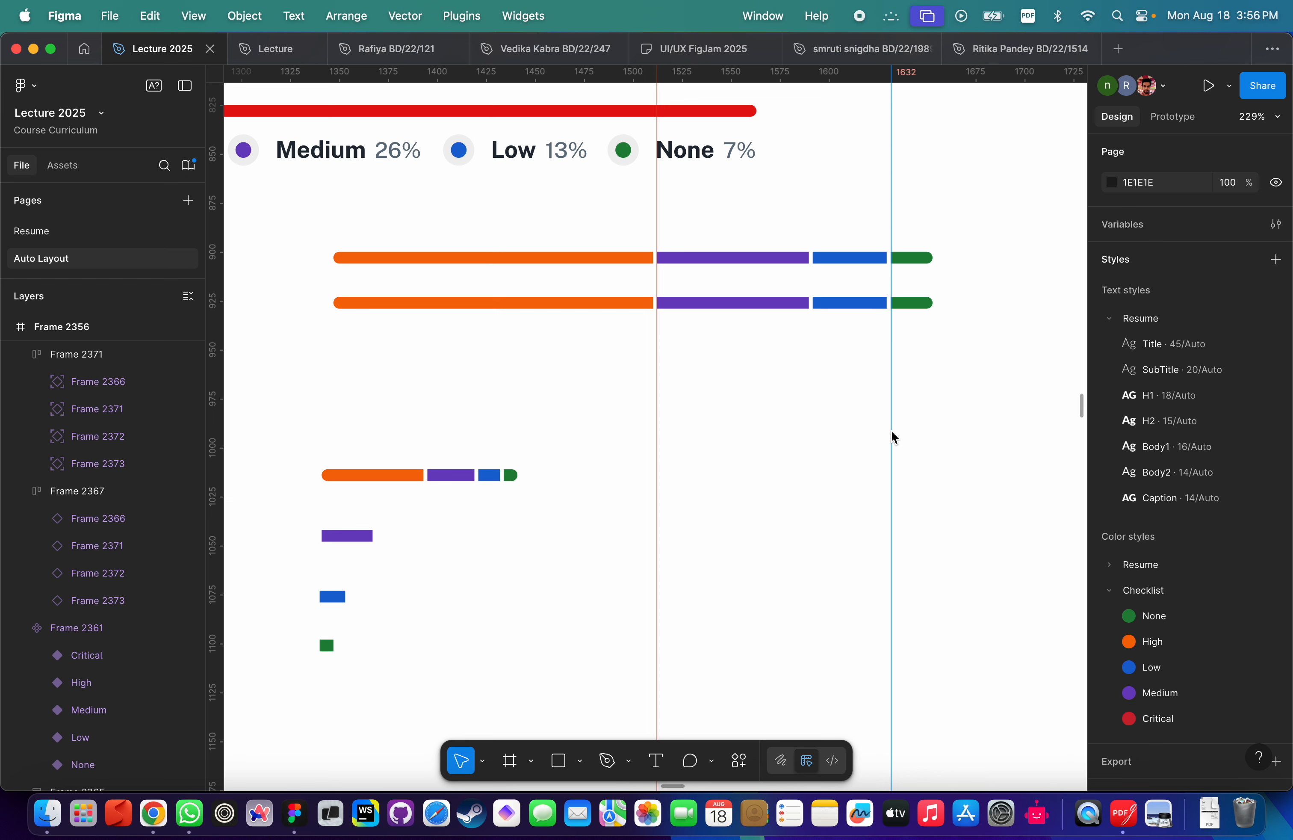
{"action": "left_click_drag", "start_coordinate": [895, 436], "coordinate": [1270, 398]}
{"action": "left_click", "coordinate": [566, 245]}
{"action": "left_click", "coordinate": [659, 201]}
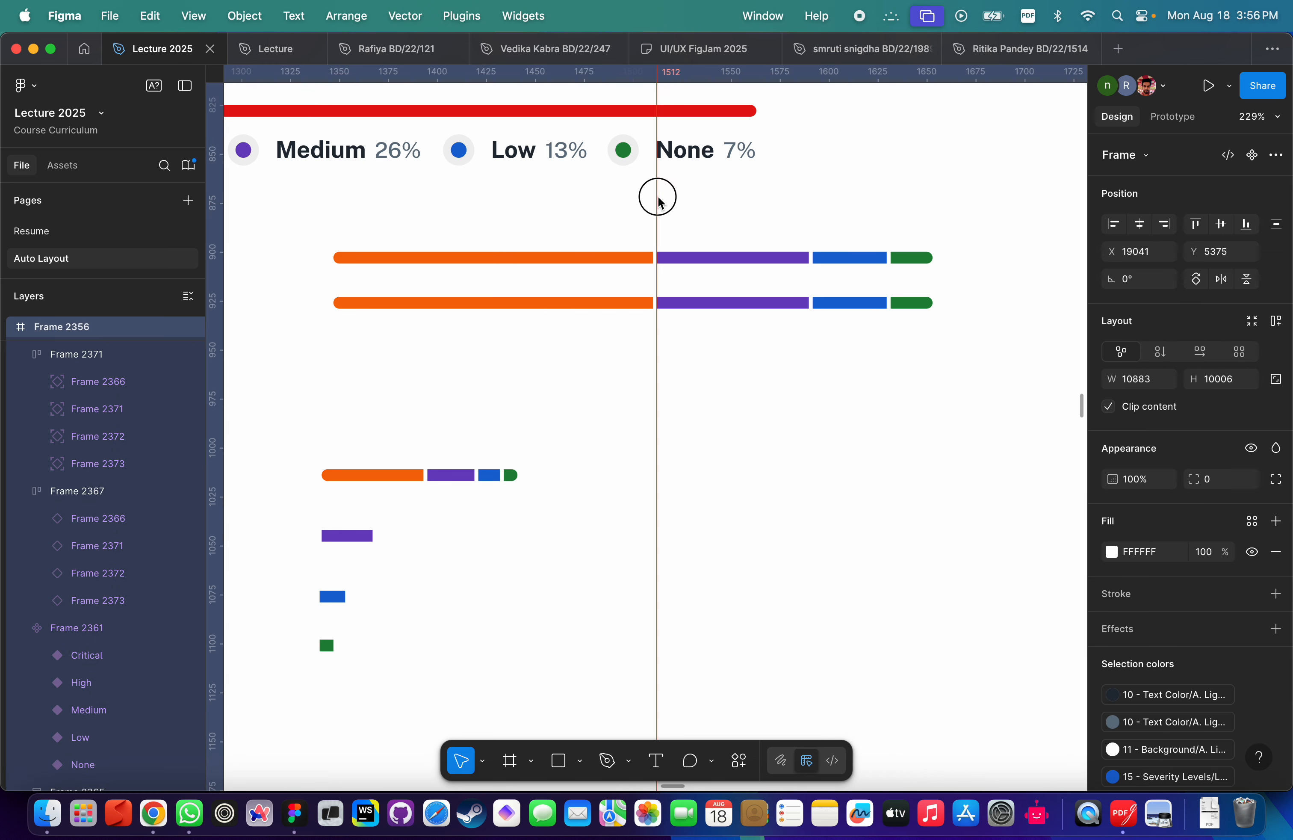
{"action": "left_click_drag", "start_coordinate": [659, 200], "coordinate": [76, 259]}
{"action": "key", "text": "shift+r"}
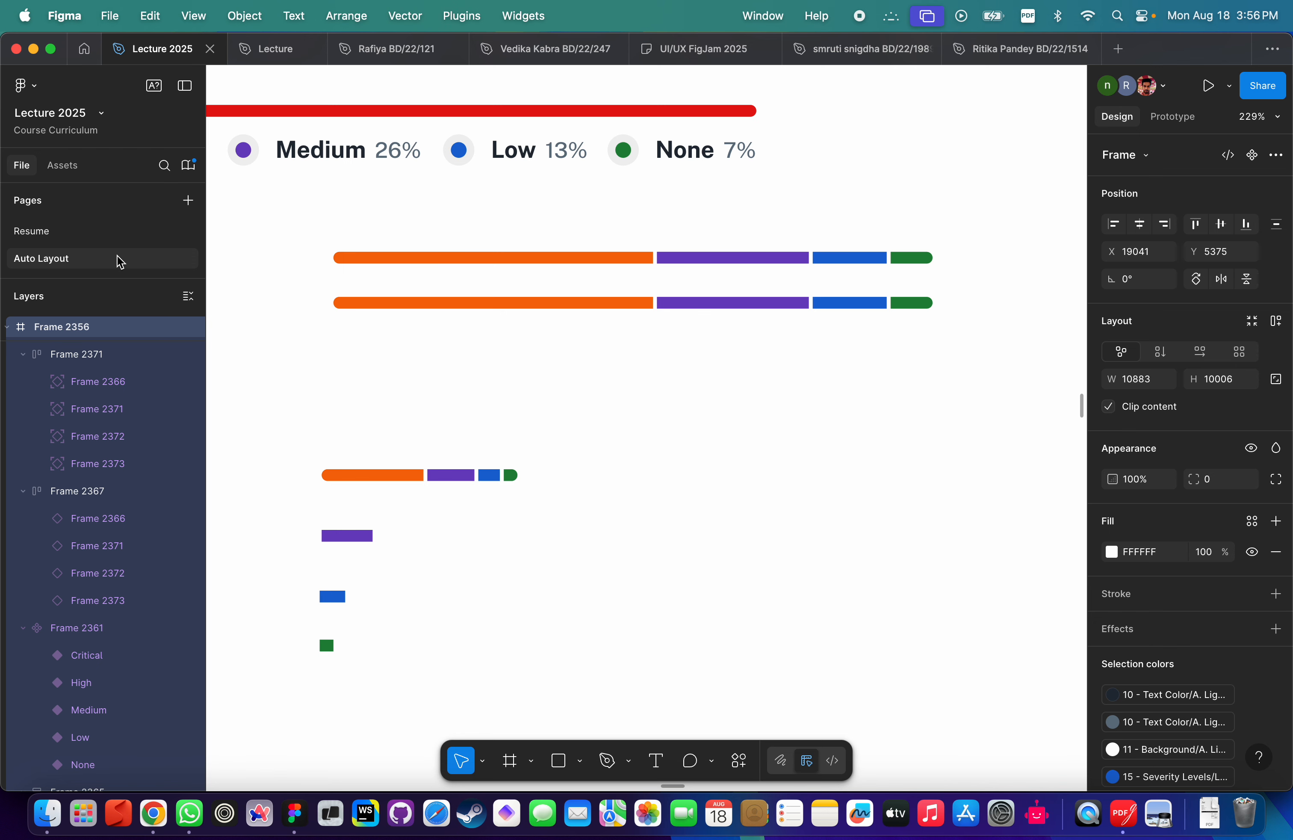
Cut the lower of the two 306-wide segmented bars from beneath the HOUSEKEEPING section.
{"action": "scroll", "coordinate": [360, 321], "scroll_direction": "down", "scroll_amount": 5}
{"action": "scroll", "coordinate": [360, 325], "scroll_direction": "left", "scroll_amount": 5}
{"action": "scroll", "coordinate": [360, 325], "scroll_direction": "up", "scroll_amount": 3}
{"action": "left_click", "coordinate": [692, 446]}
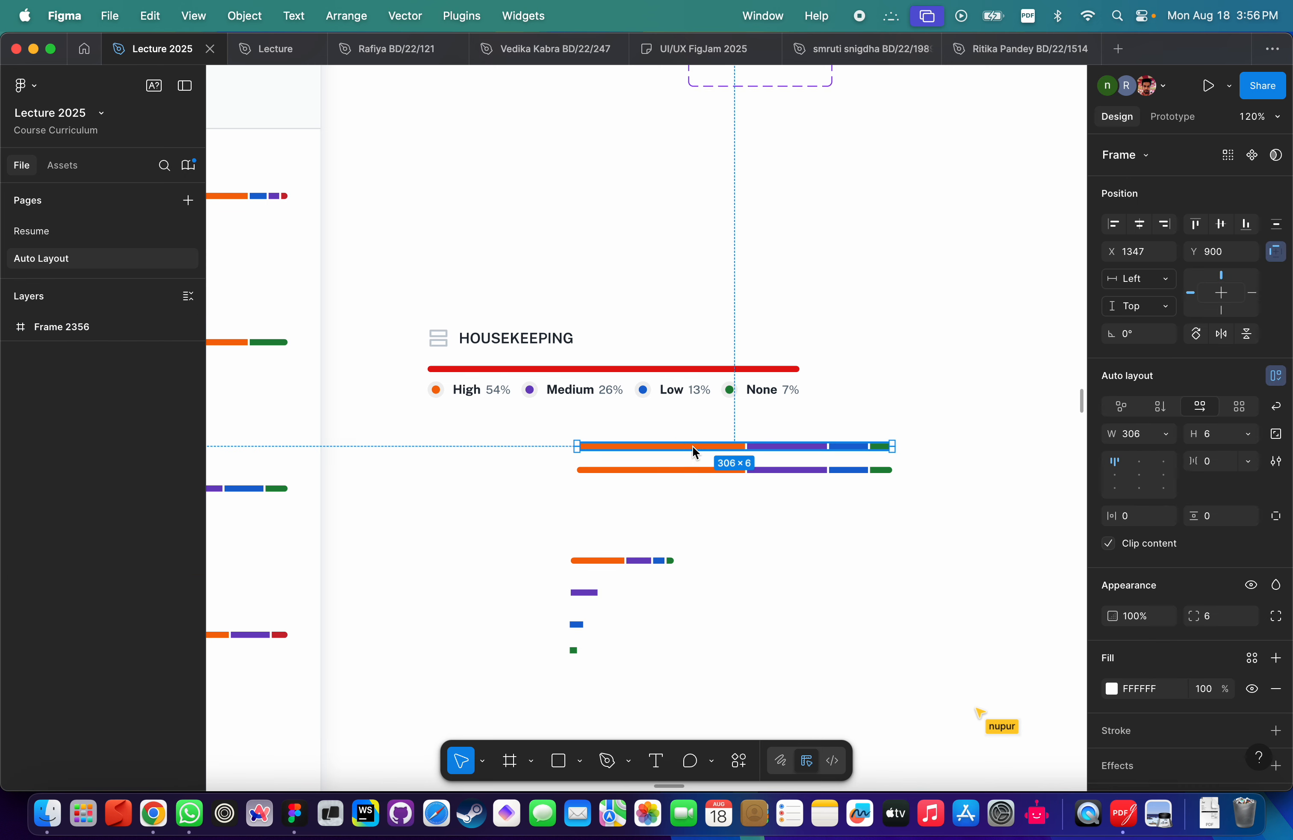
{"action": "scroll", "coordinate": [708, 467], "scroll_direction": "up", "scroll_amount": 3}
{"action": "left_click", "coordinate": [682, 471]}
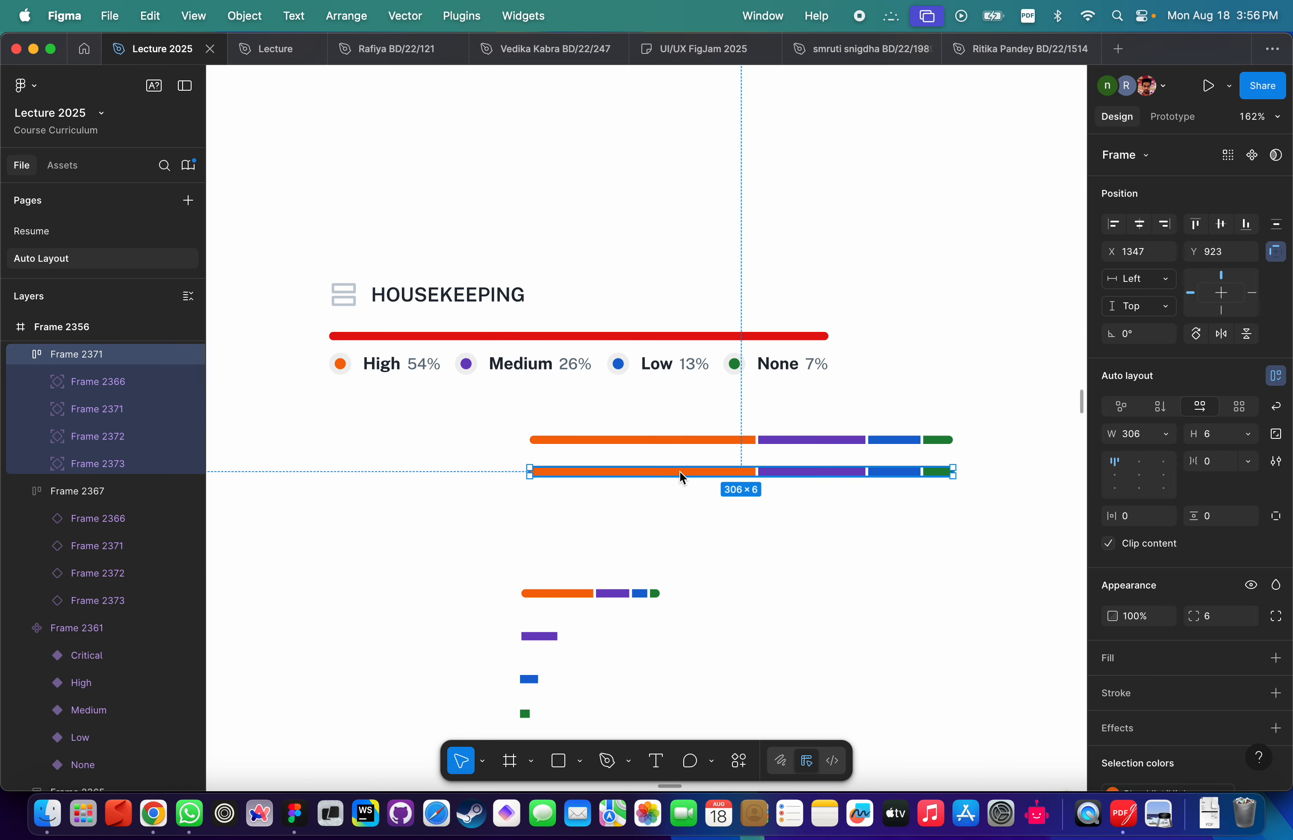
{"action": "left_click", "coordinate": [621, 338]}
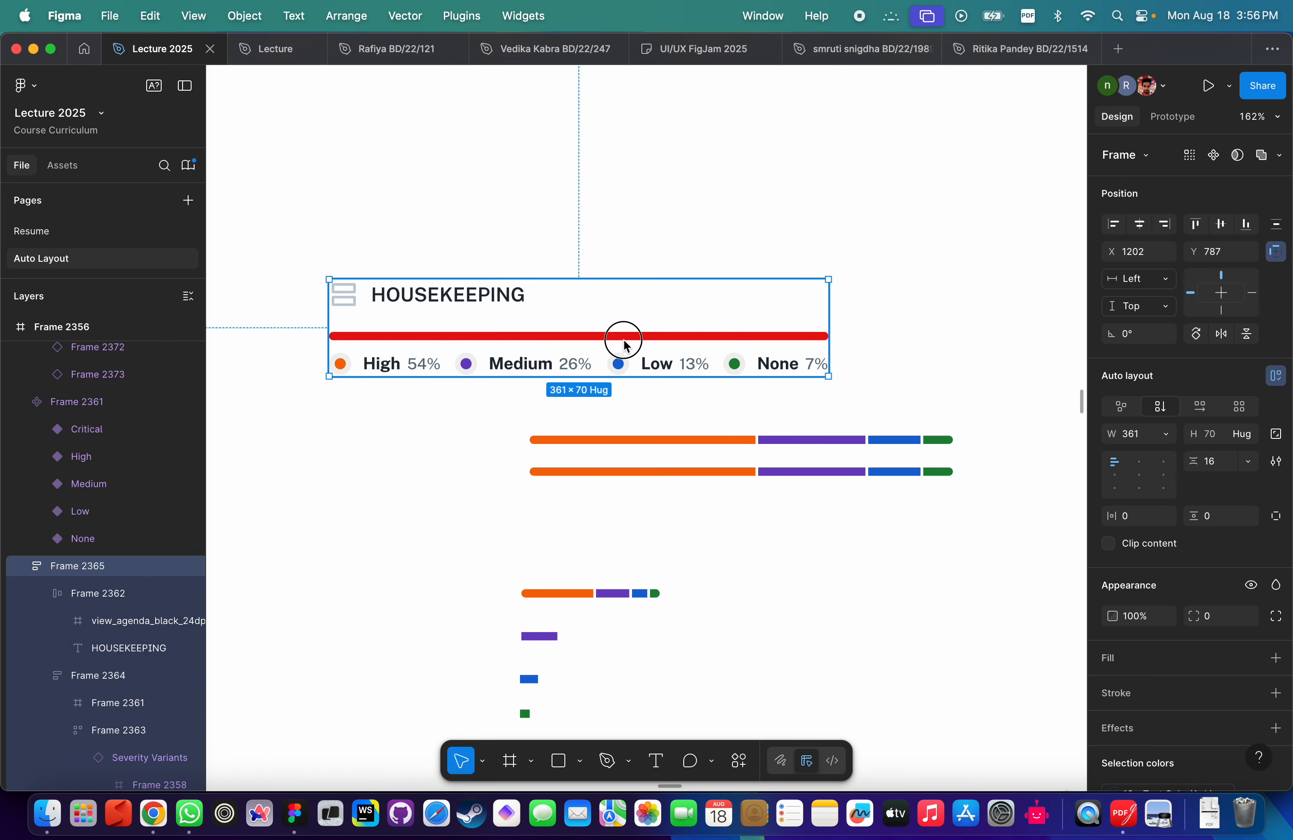
{"action": "double_click", "coordinate": [674, 472]}
{"action": "left_click", "coordinate": [698, 526]}
{"action": "left_click", "coordinate": [705, 474]}
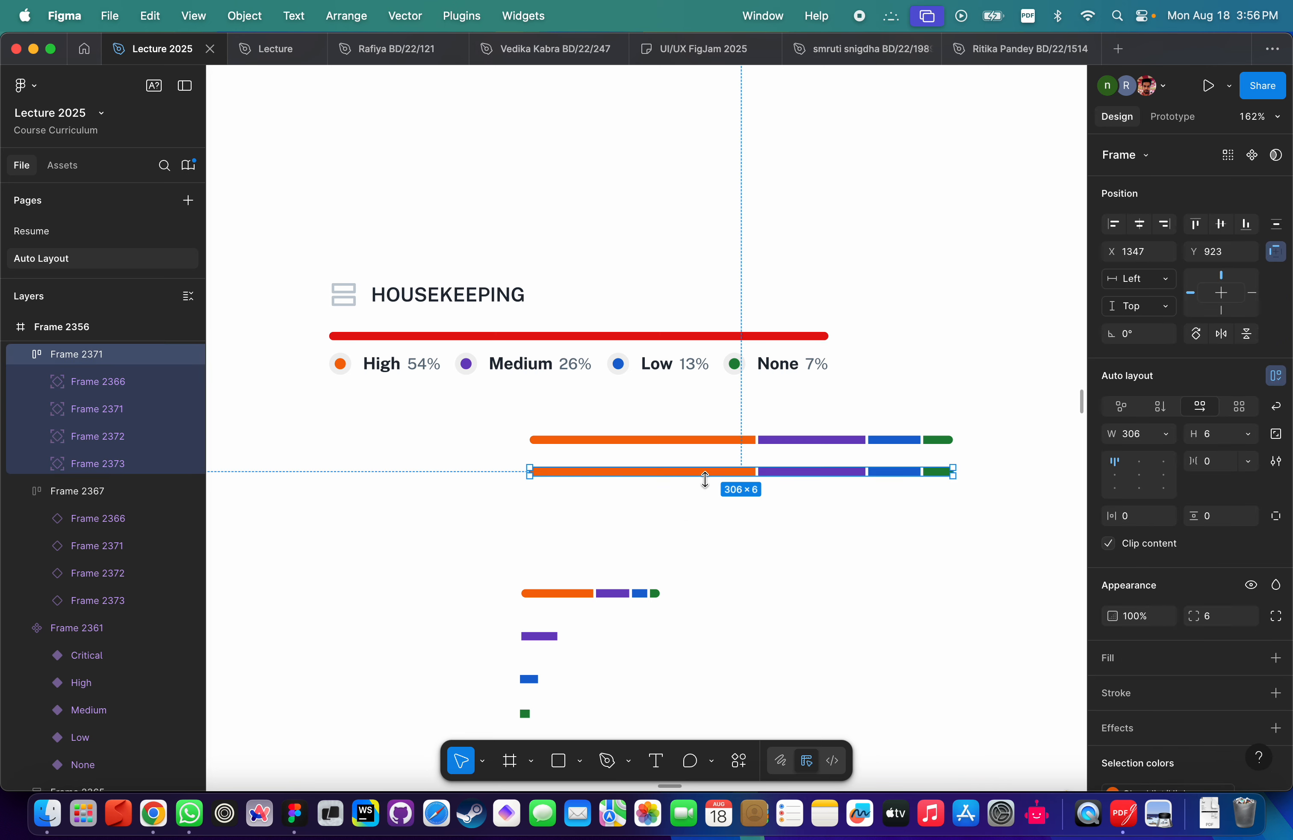
{"action": "key", "text": "Delete"}
Replace the red bar in the HOUSEKEEPING section with the cut segmented bar, placed above the severity legend.
{"action": "left_click", "coordinate": [508, 339]}
{"action": "double_click", "coordinate": [507, 339]}
{"action": "scroll", "coordinate": [507, 339], "scroll_direction": "up", "scroll_amount": 1}
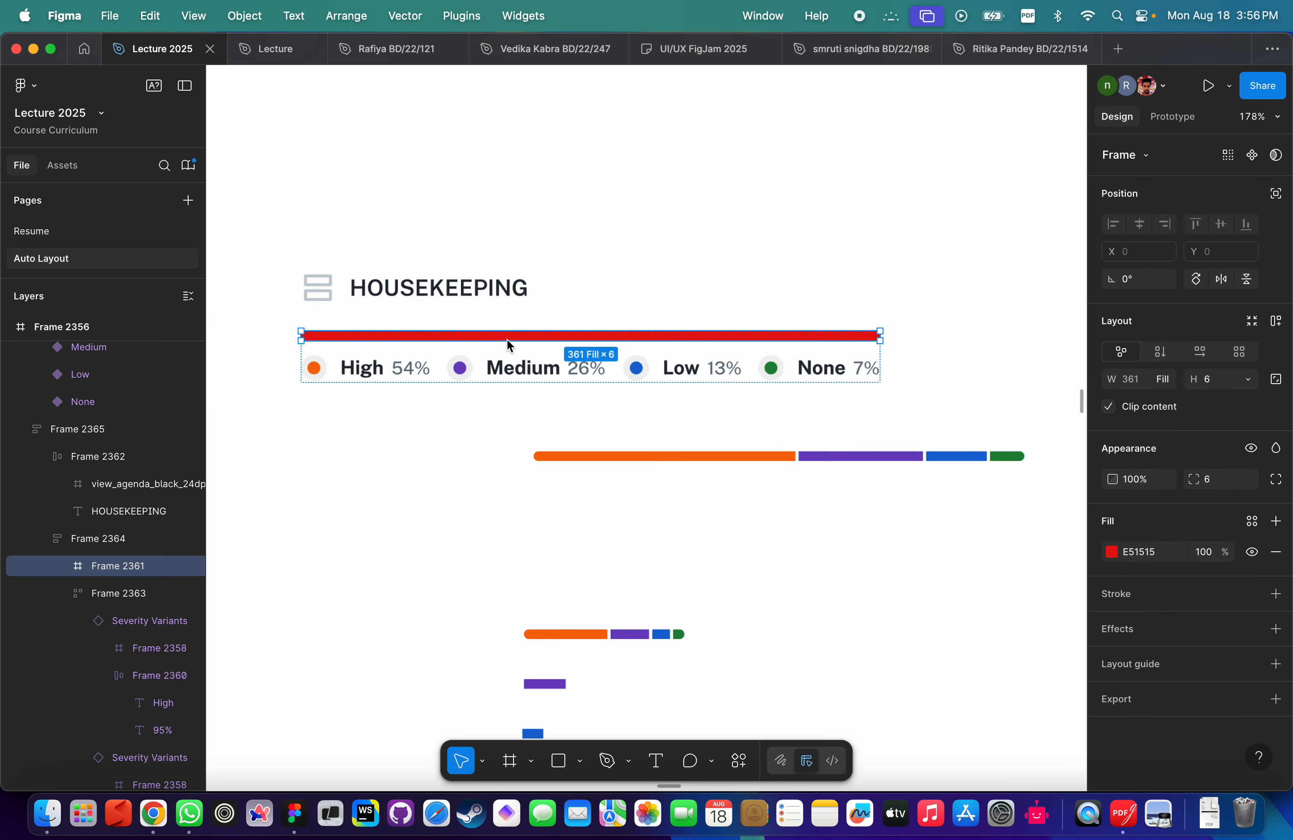
{"action": "scroll", "coordinate": [507, 341], "scroll_direction": "up", "scroll_amount": 3}
{"action": "key", "text": "Delete"}
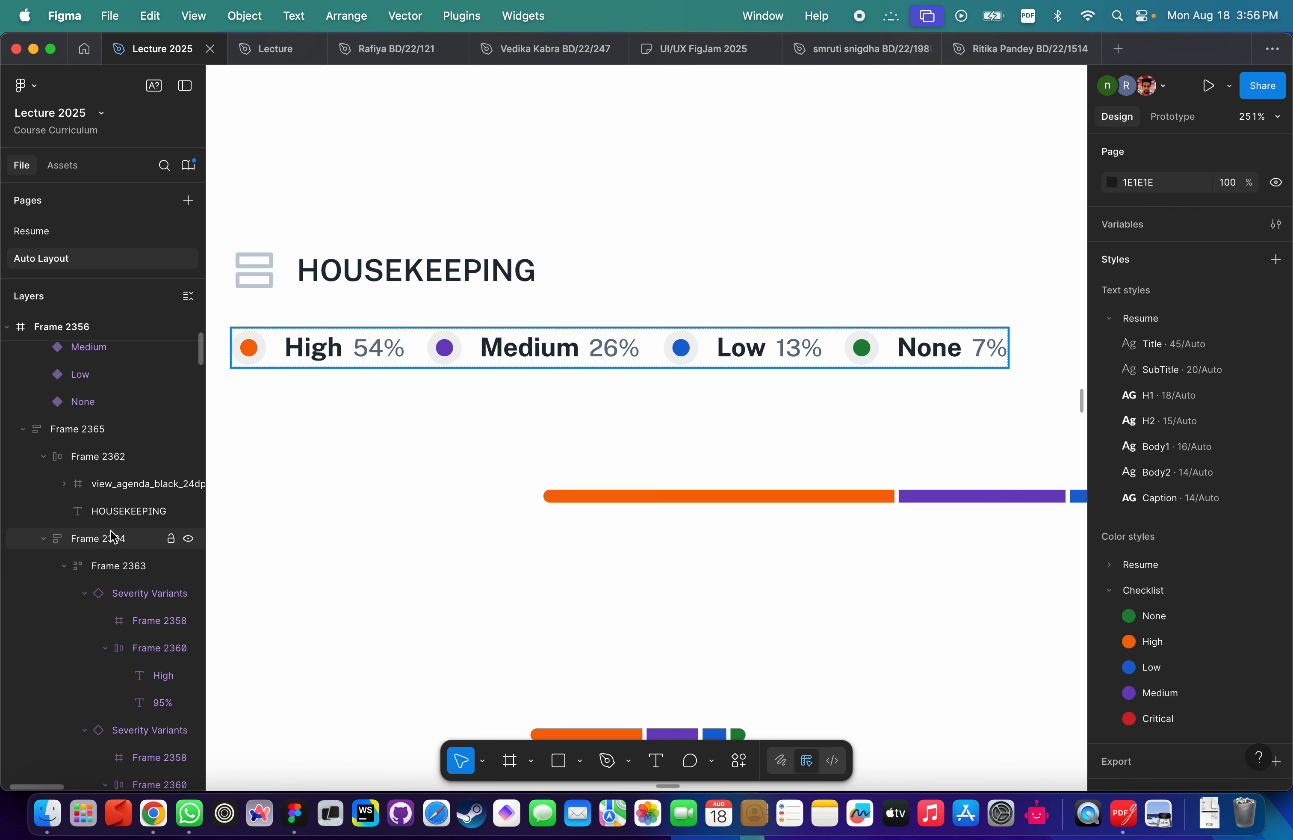
{"action": "key", "text": "super+v"}
{"action": "left_click_drag", "start_coordinate": [411, 394], "coordinate": [406, 352]}
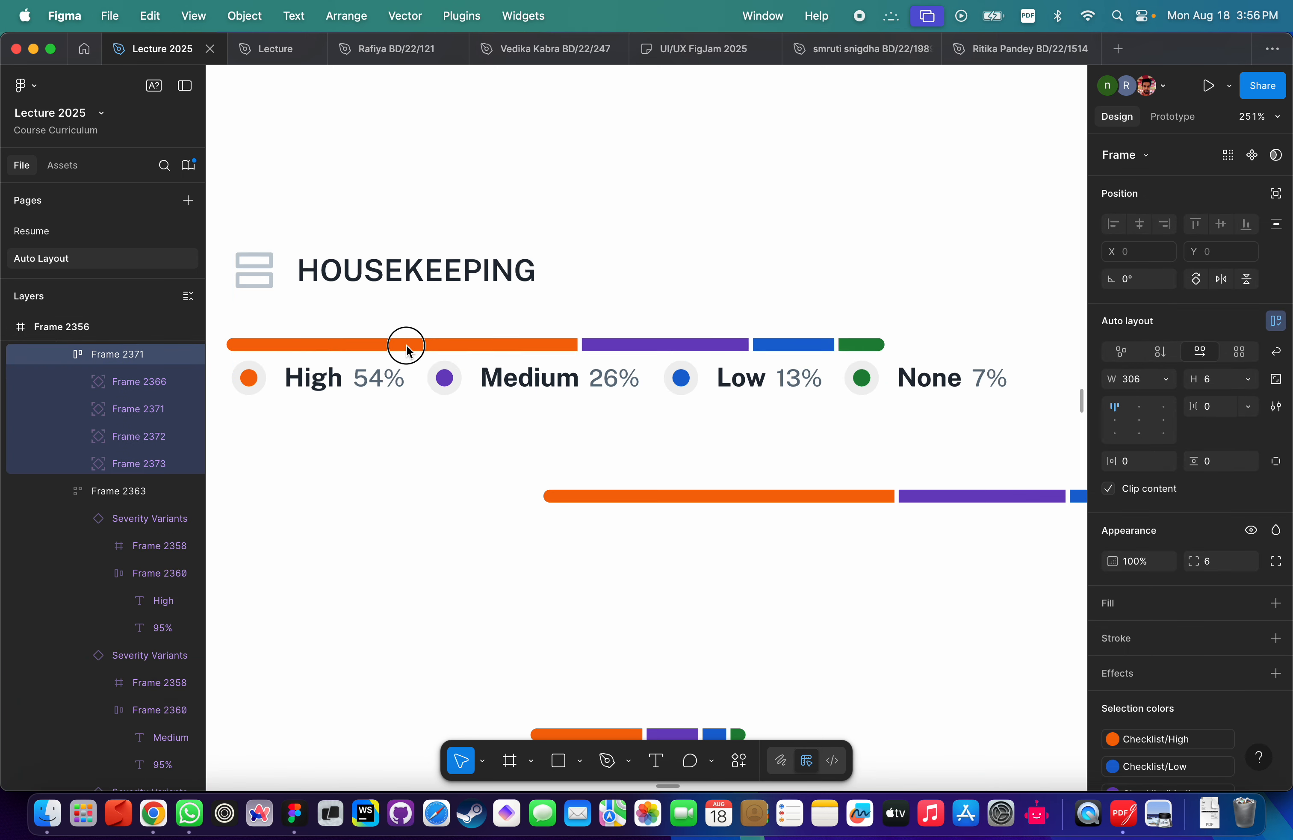
{"action": "scroll", "coordinate": [444, 368], "scroll_direction": "down", "scroll_amount": 5}
{"action": "scroll", "coordinate": [607, 387], "scroll_direction": "up", "scroll_amount": 3}
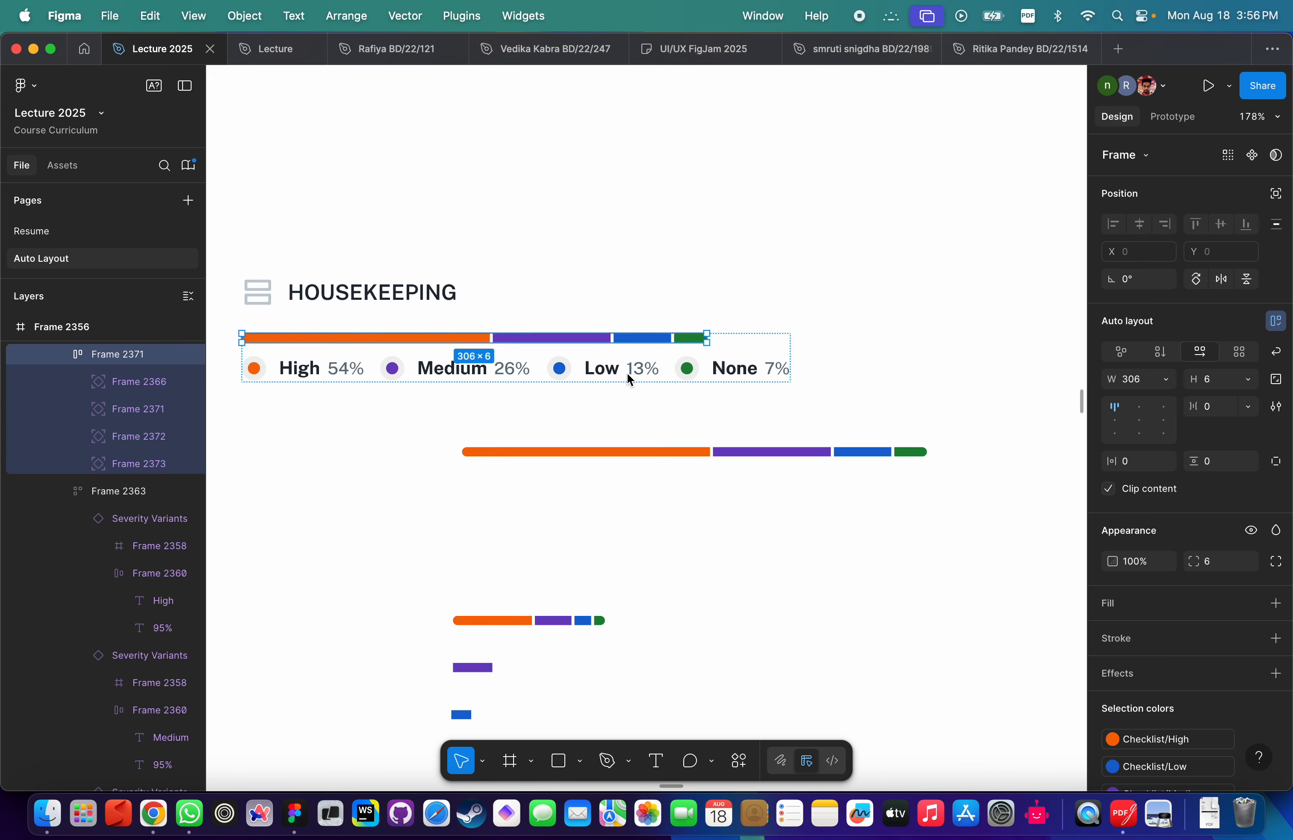
Try ordering the segmented bar below the severity legend, and undo back to the section's original red bar.
{"action": "key", "text": "Down"}
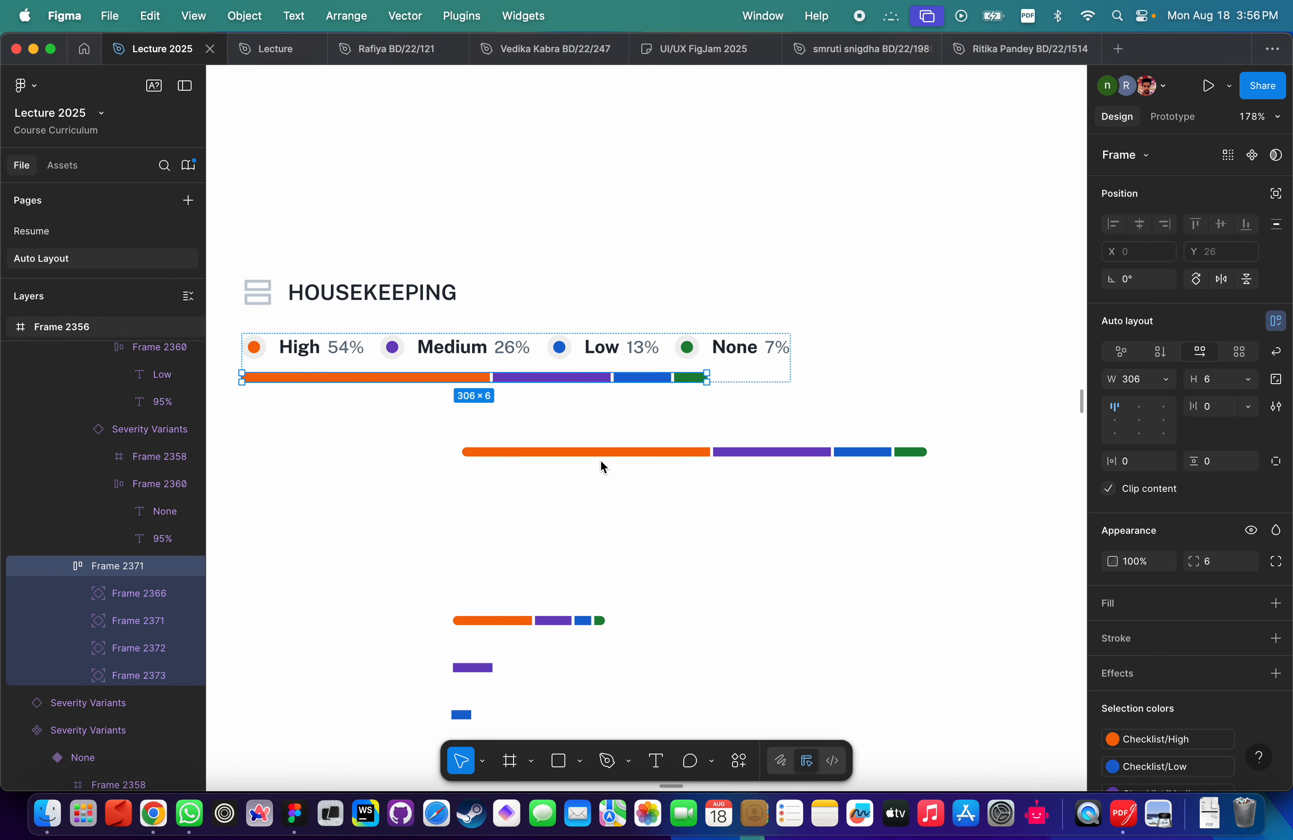
{"action": "key", "text": "ctrl+z"}
{"action": "scroll", "coordinate": [775, 465], "scroll_direction": "down", "scroll_amount": 5}
{"action": "scroll", "coordinate": [654, 412], "scroll_direction": "up", "scroll_amount": 3}
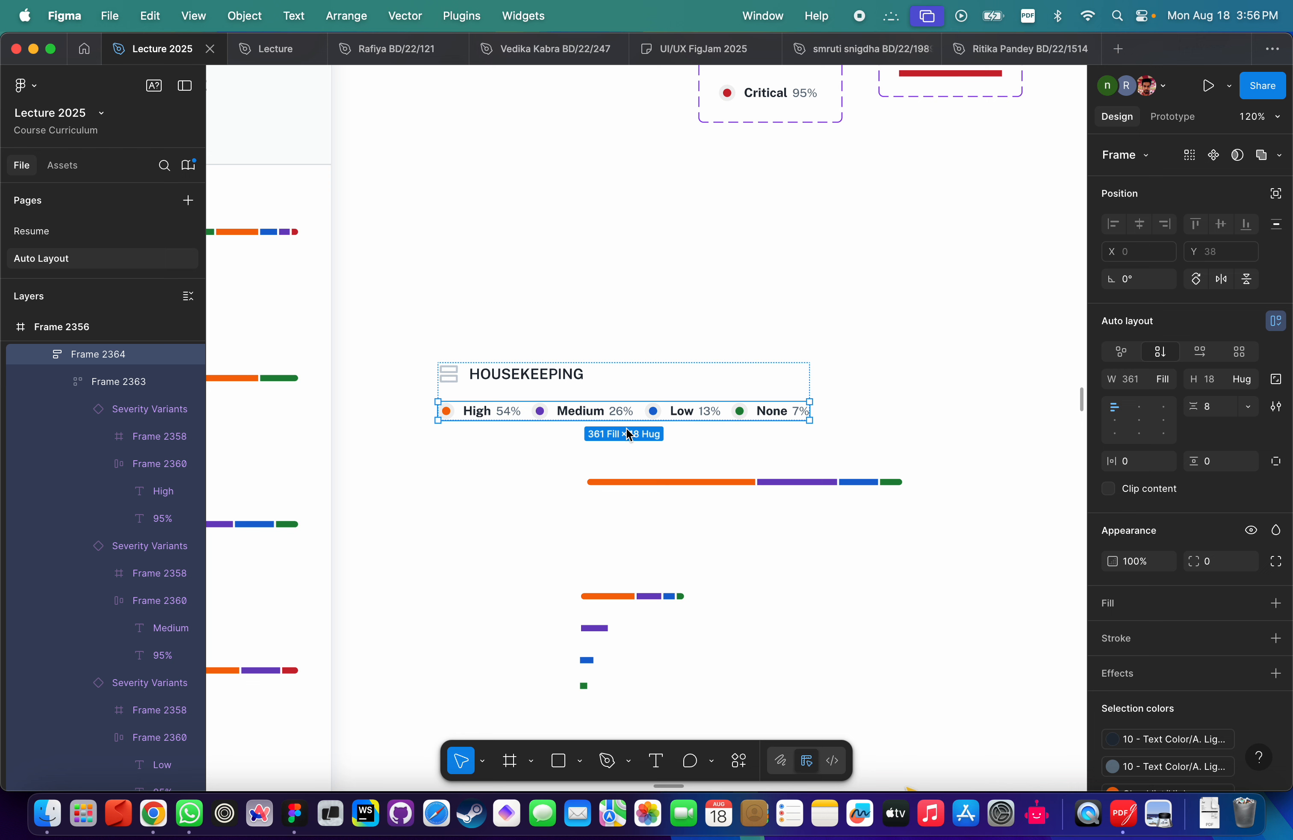
{"action": "key", "text": "ctrl+shift+z"}
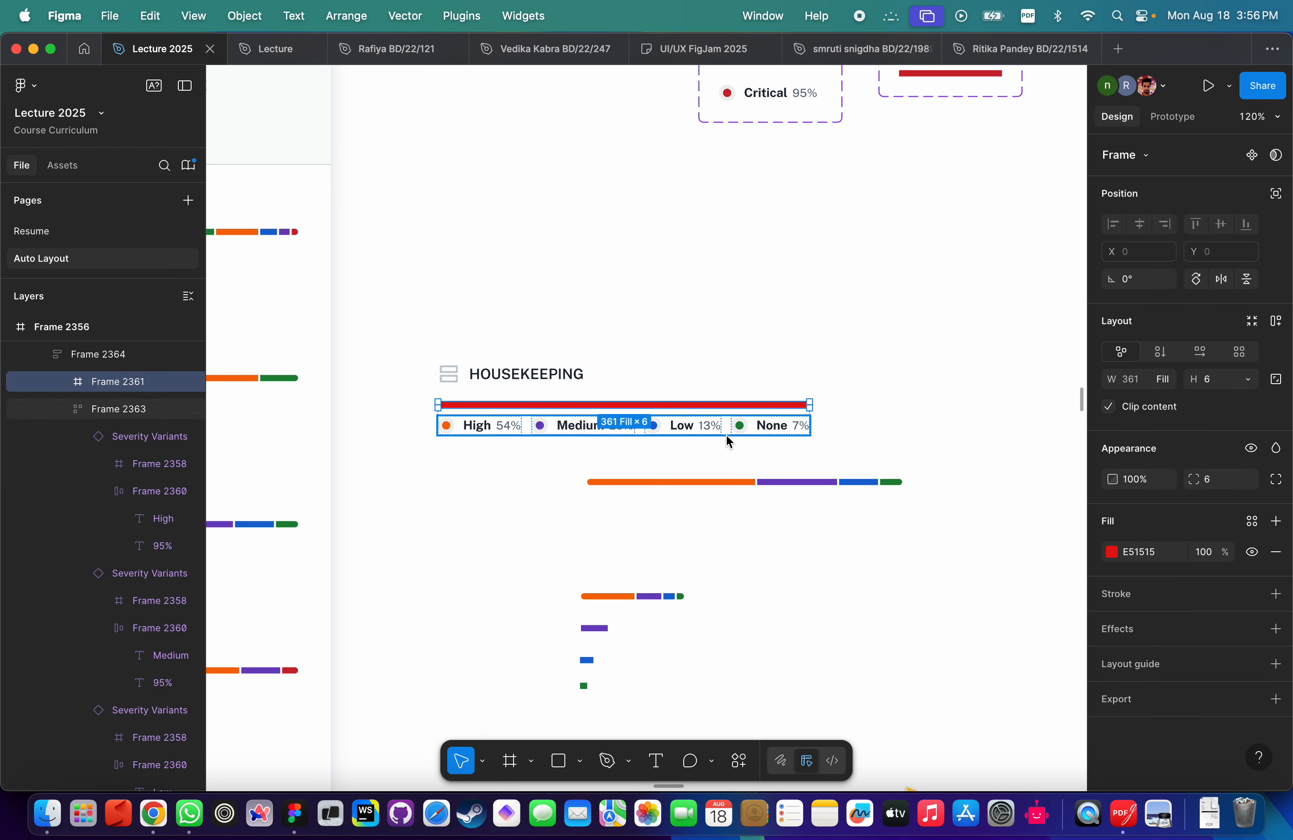
Align the remaining segmented bar under the HOUSEKEEPING section at X 1202, Y 900 and widen it to 361.
{"action": "left_click", "coordinate": [725, 482]}
{"action": "left_click_drag", "start_coordinate": [724, 482], "coordinate": [612, 482]}
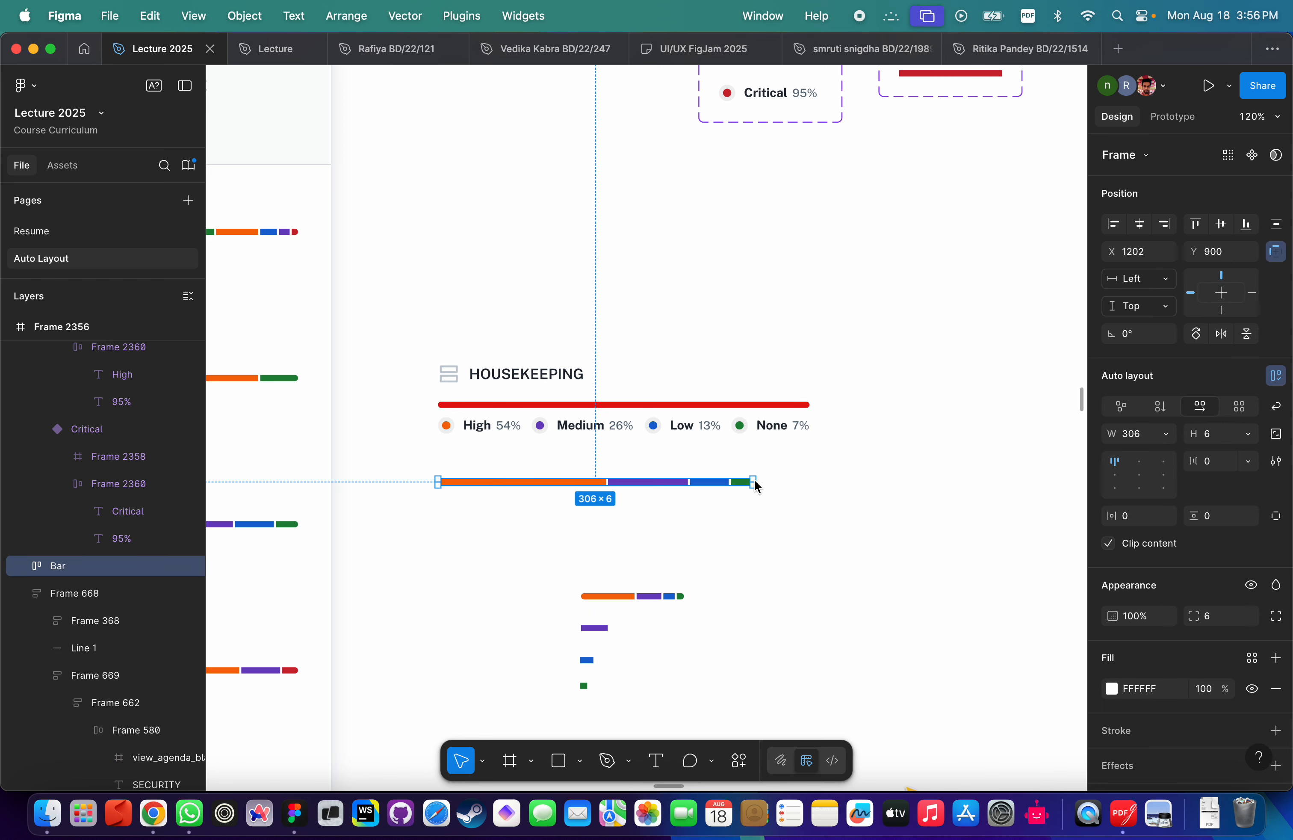
{"action": "scroll", "coordinate": [755, 485], "scroll_direction": "up", "scroll_amount": 5}
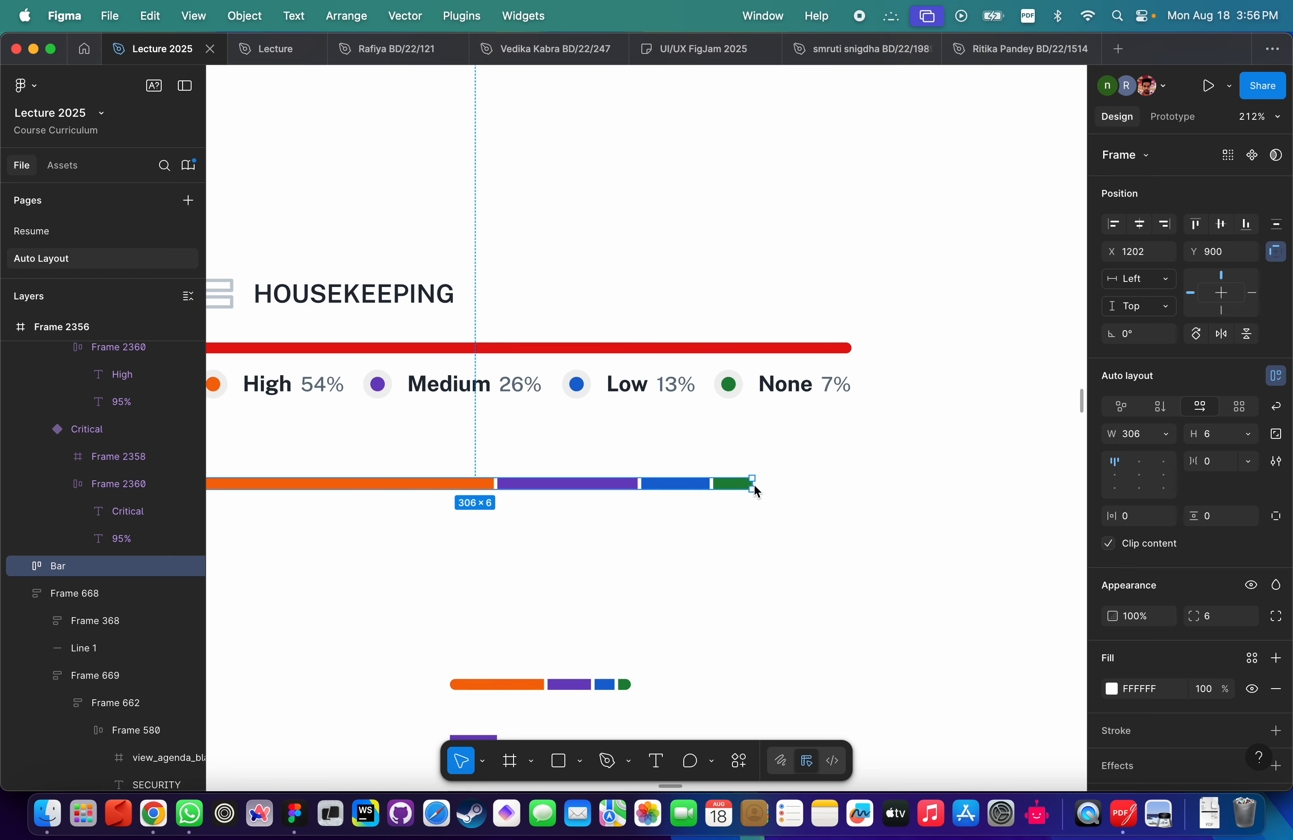
{"action": "left_click_drag", "start_coordinate": [754, 484], "coordinate": [854, 476]}
{"action": "scroll", "coordinate": [912, 443], "scroll_direction": "down", "scroll_amount": 5}
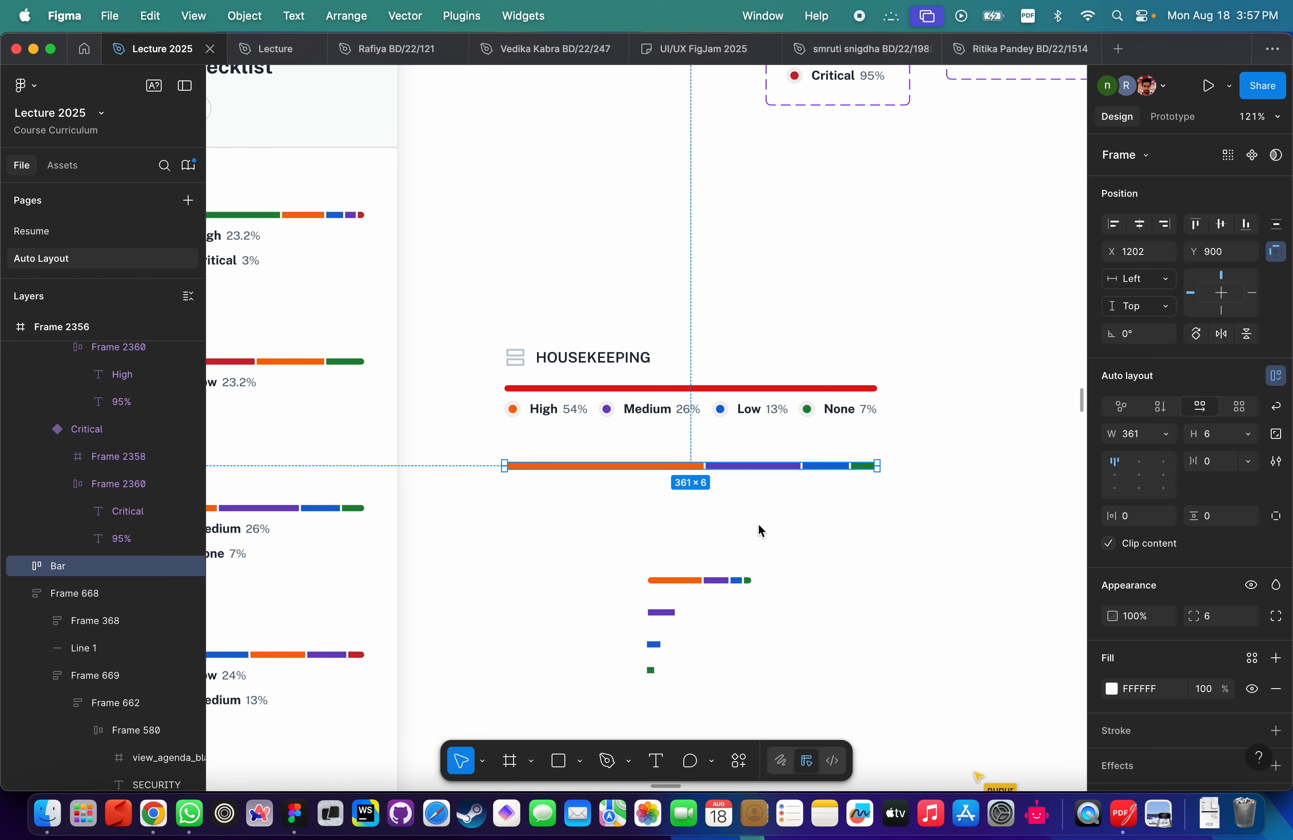
Change the outside stroke colour of the widened bar's four segments to 000000.
{"action": "scroll", "coordinate": [1186, 702], "scroll_direction": "down", "scroll_amount": 3}
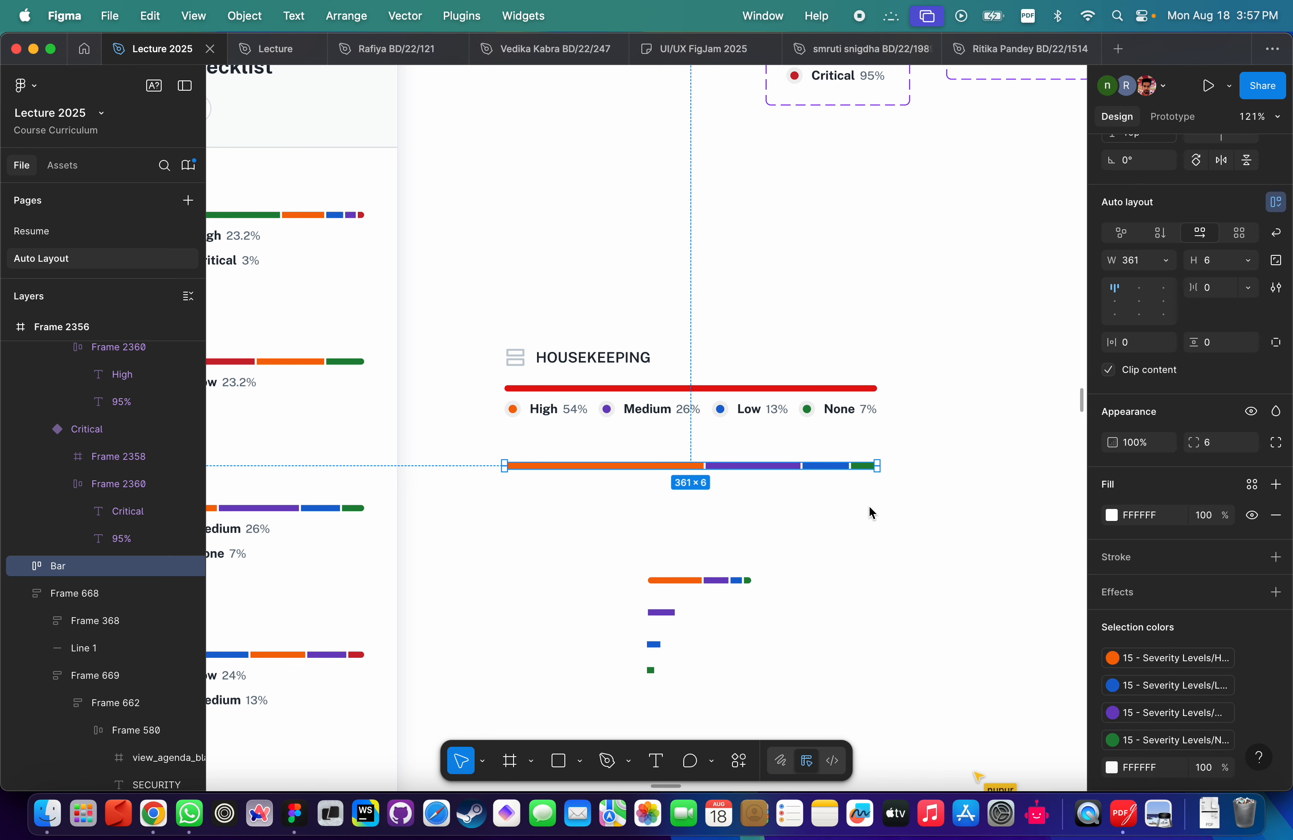
{"action": "key", "text": "Return"}
{"action": "scroll", "coordinate": [1232, 609], "scroll_direction": "down", "scroll_amount": 2}
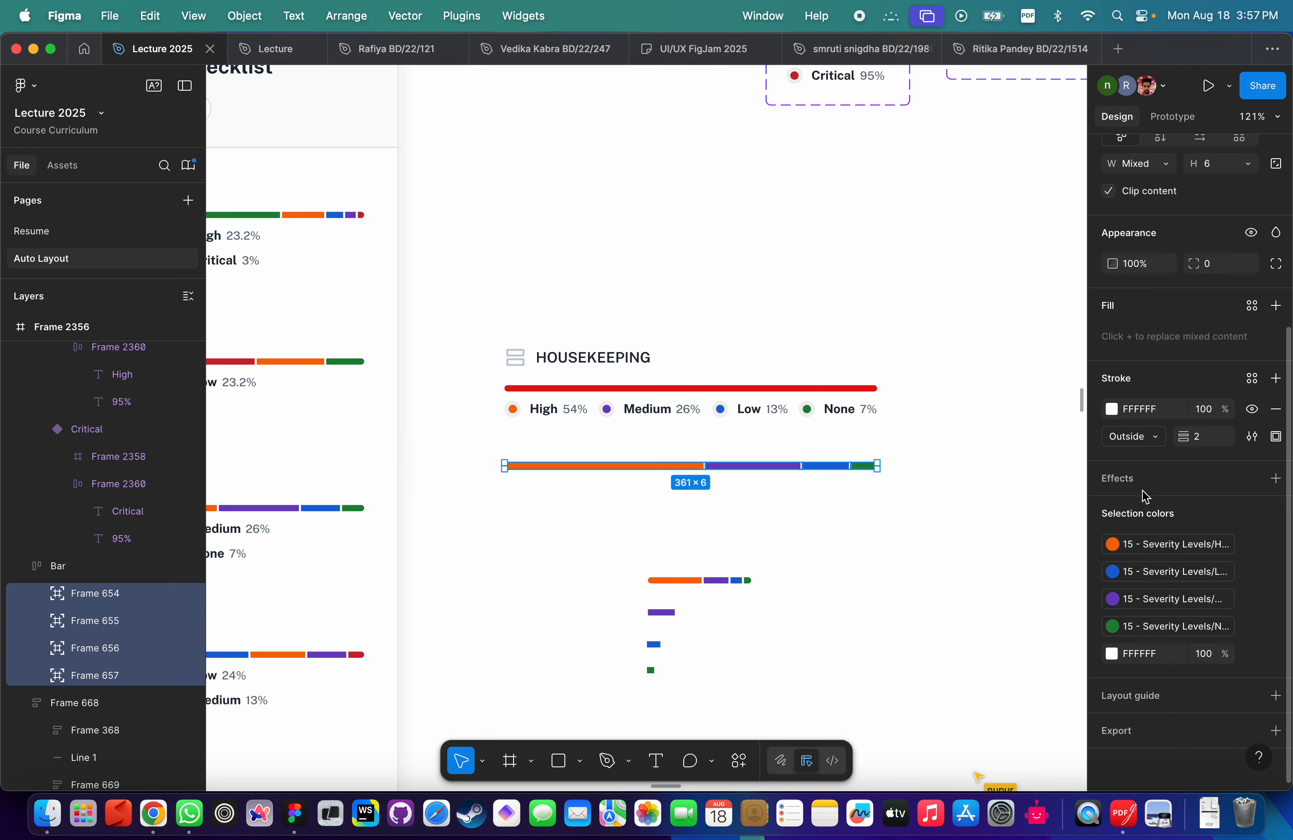
{"action": "left_click", "coordinate": [1112, 410]}
{"action": "left_click_drag", "start_coordinate": [938, 482], "coordinate": [1112, 591]}
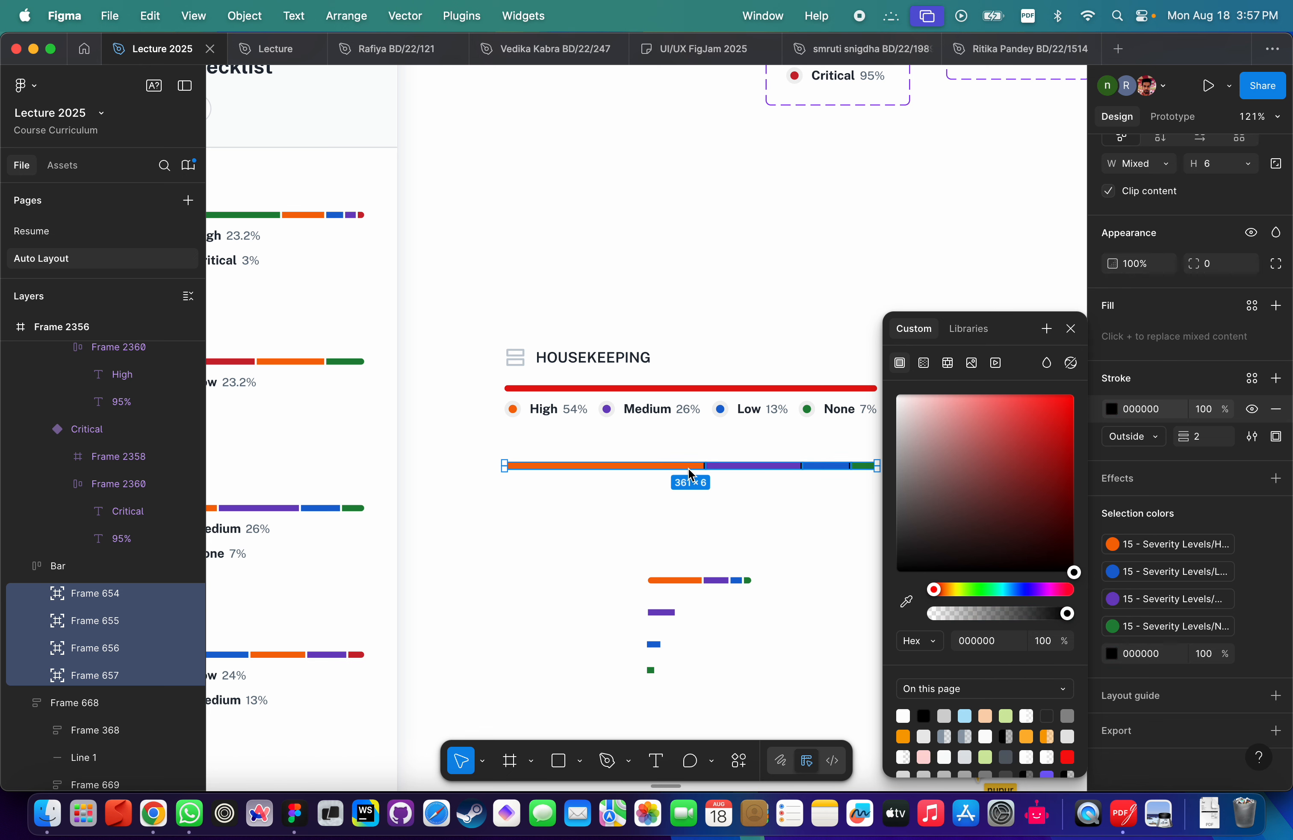
{"action": "key", "text": "Escape"}
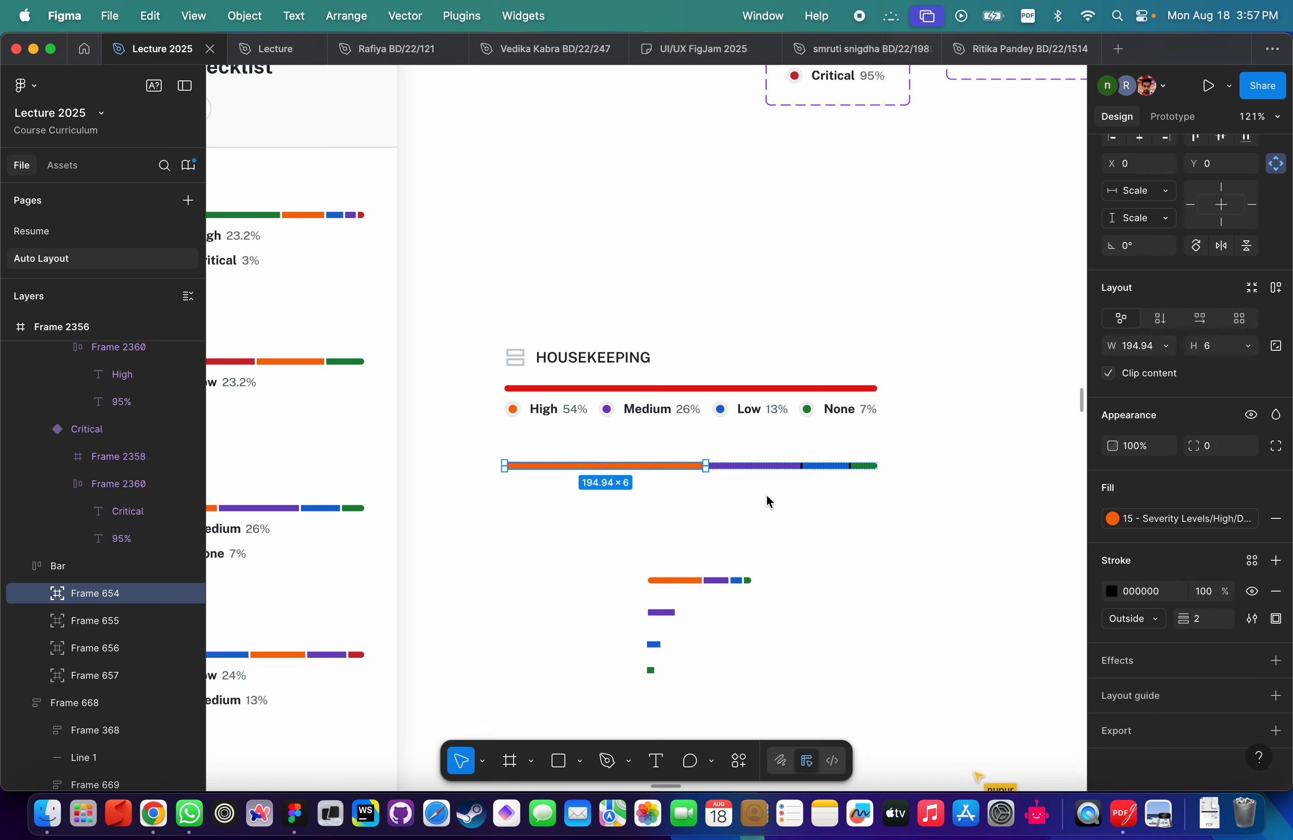
Turn off Clip content on the widened bar to inspect the segment strokes, and undo the clipping and stroke colour changes.
{"action": "key", "text": "Escape"}
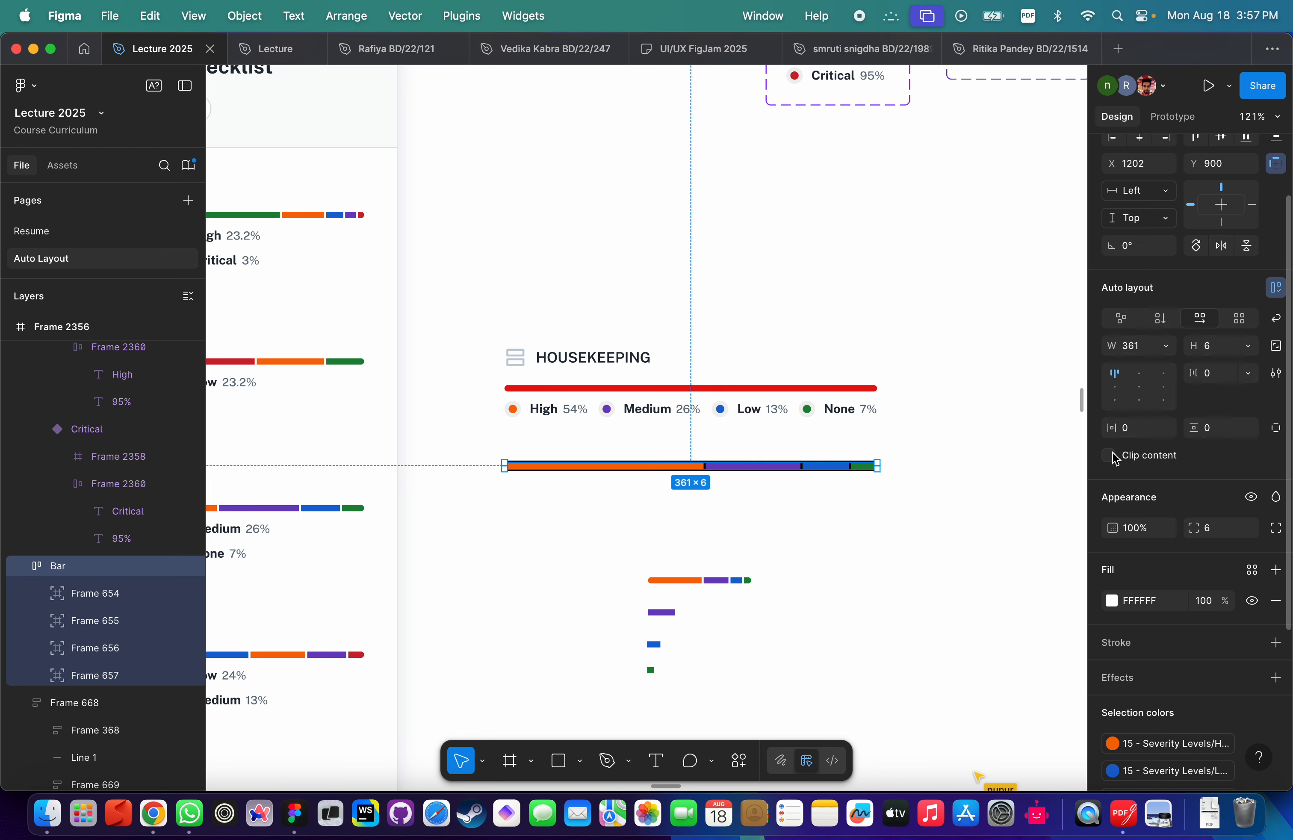
{"action": "left_click", "coordinate": [740, 479]}
{"action": "scroll", "coordinate": [741, 478], "scroll_direction": "up", "scroll_amount": 5}
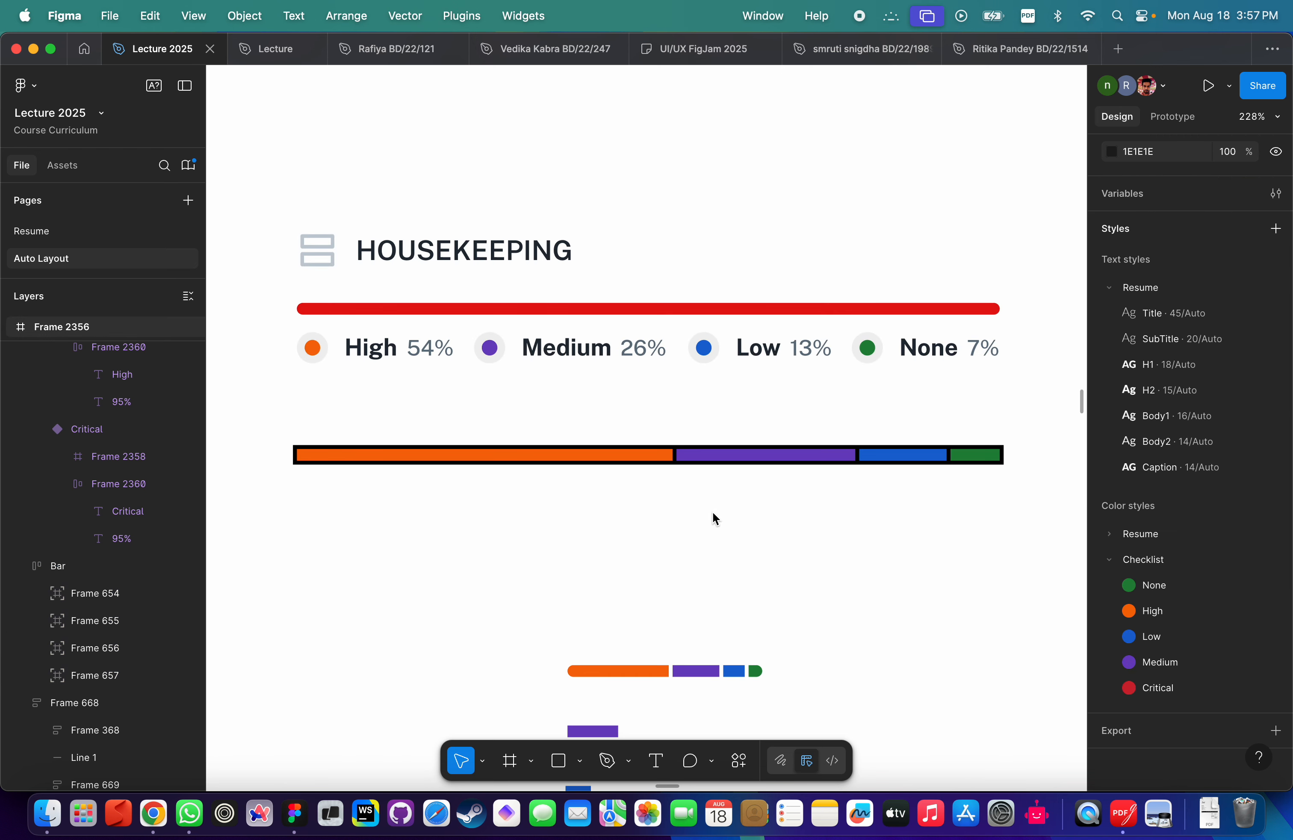
{"action": "key", "text": "super+z"}
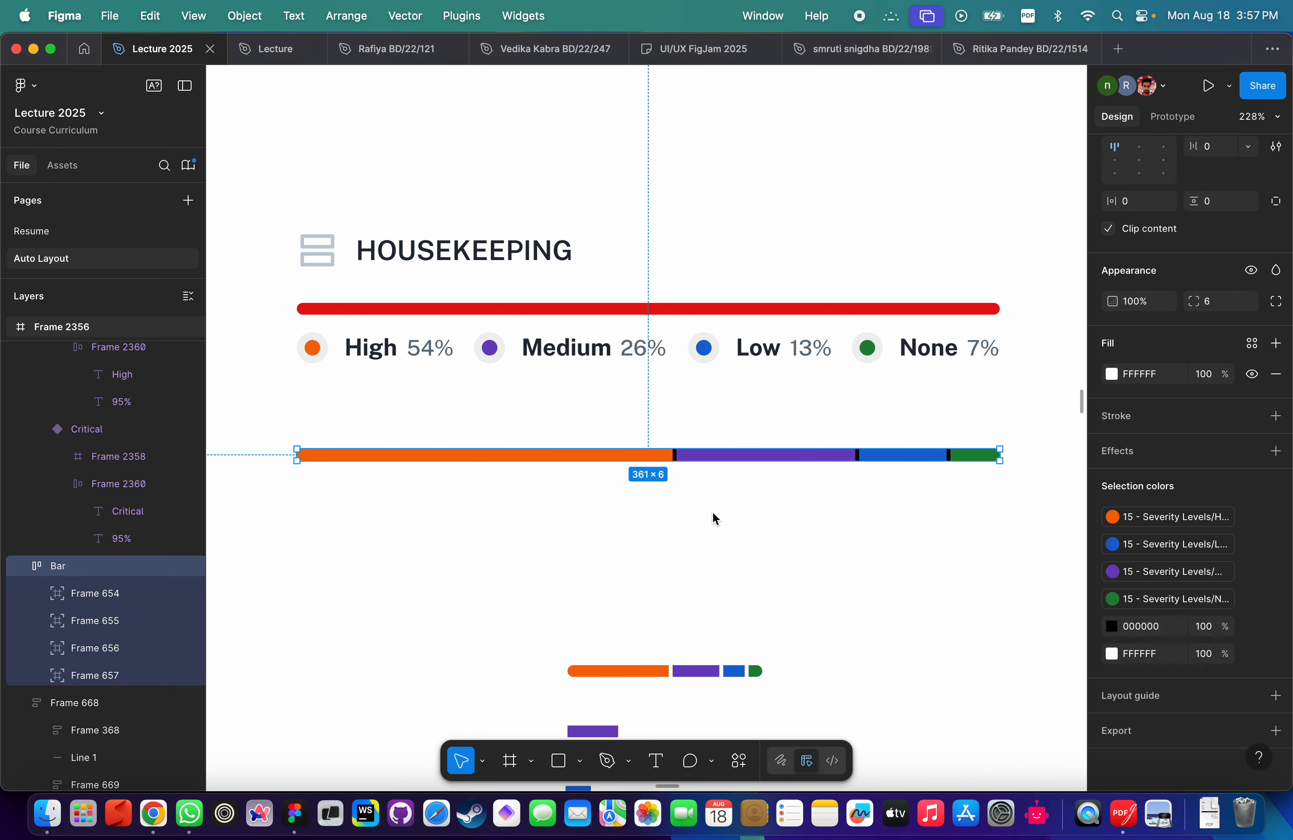
{"action": "key", "text": "super+z"}
{"action": "key", "text": "super+shift+z"}
{"action": "left_click", "coordinate": [703, 517]}
{"action": "scroll", "coordinate": [676, 532], "scroll_direction": "down", "scroll_amount": 5}
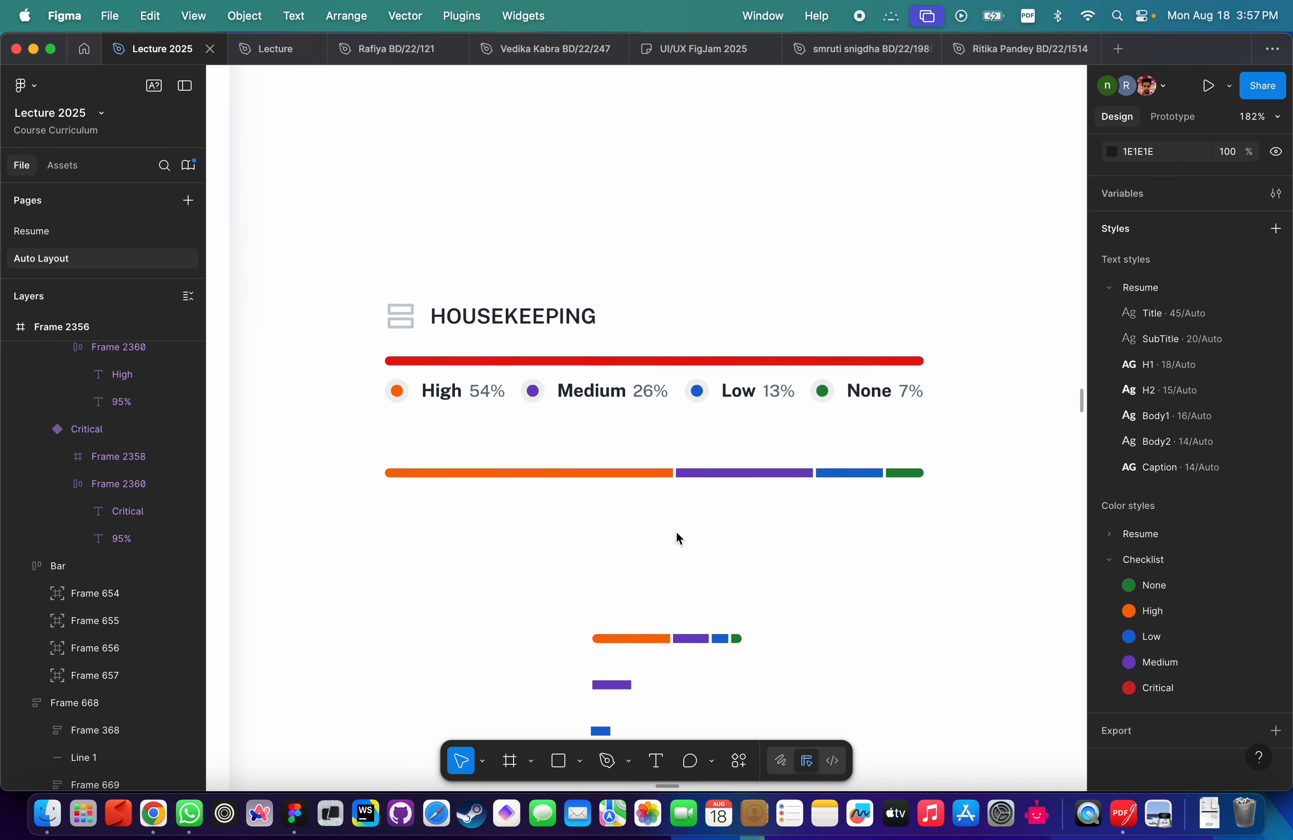
Move the 361-wide segmented bar into the HOUSEKEEPING section's inner bar-and-legend frame, ordered above the red bar.
{"action": "left_click", "coordinate": [634, 492]}
{"action": "key", "text": "Escape"}
{"action": "double_click", "coordinate": [601, 417]}
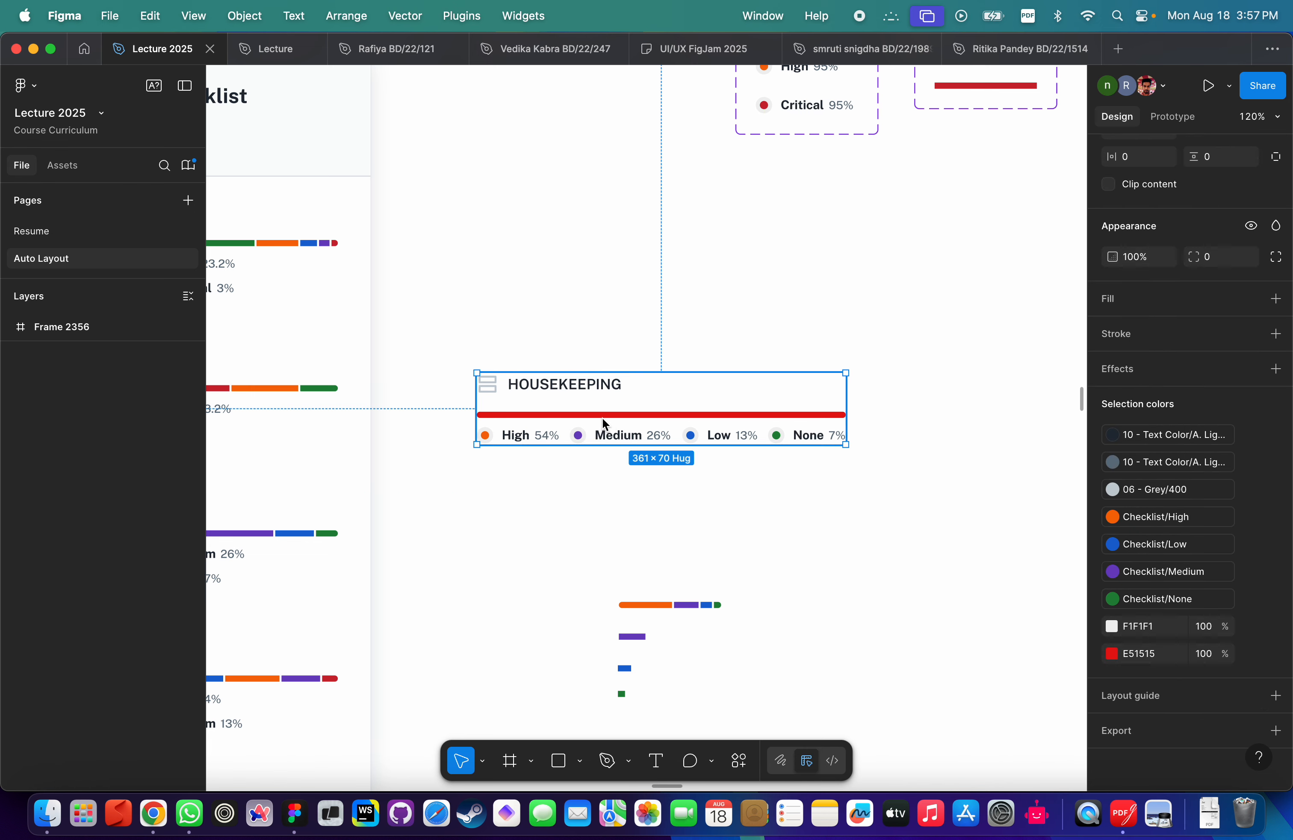
{"action": "scroll", "coordinate": [602, 418], "scroll_direction": "up", "scroll_amount": 5}
{"action": "key", "text": "super+v"}
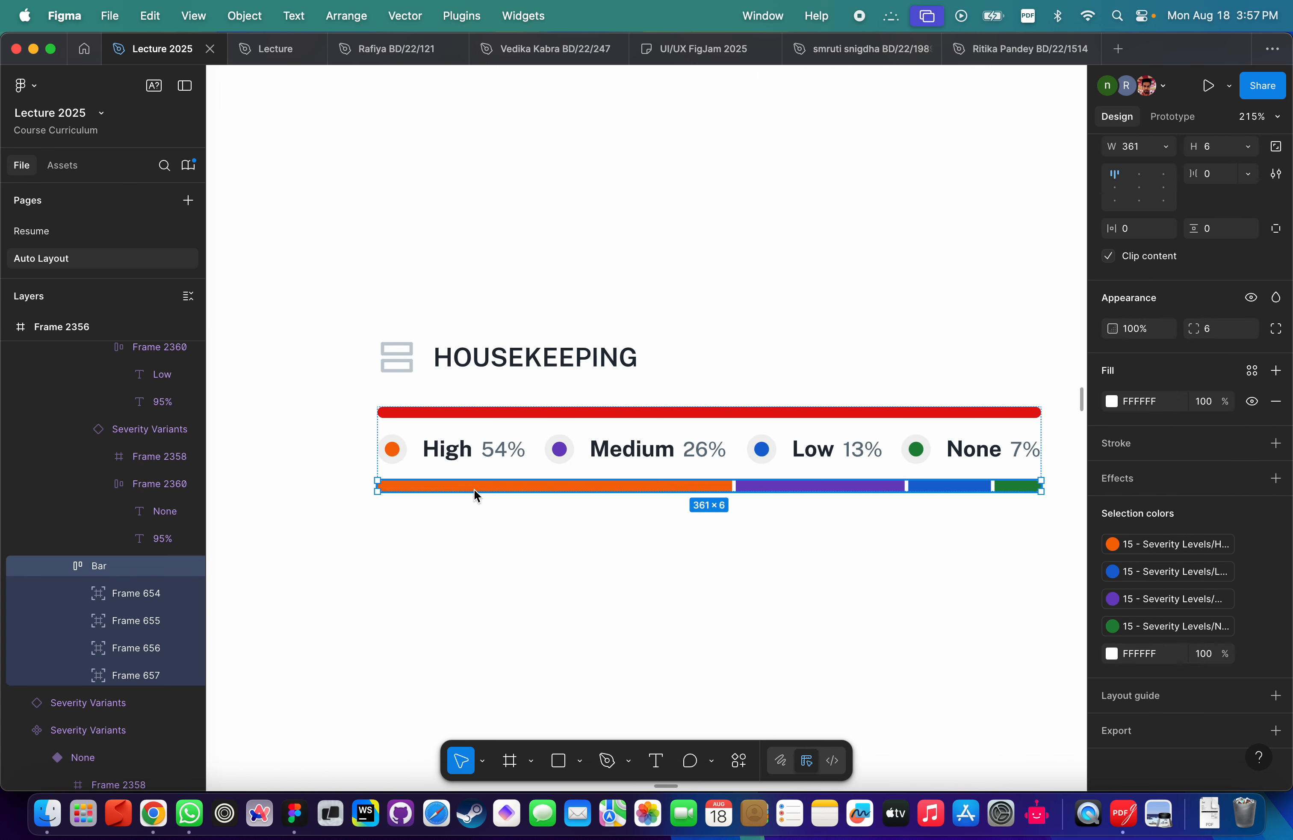
{"action": "left_click_drag", "start_coordinate": [477, 489], "coordinate": [477, 410]}
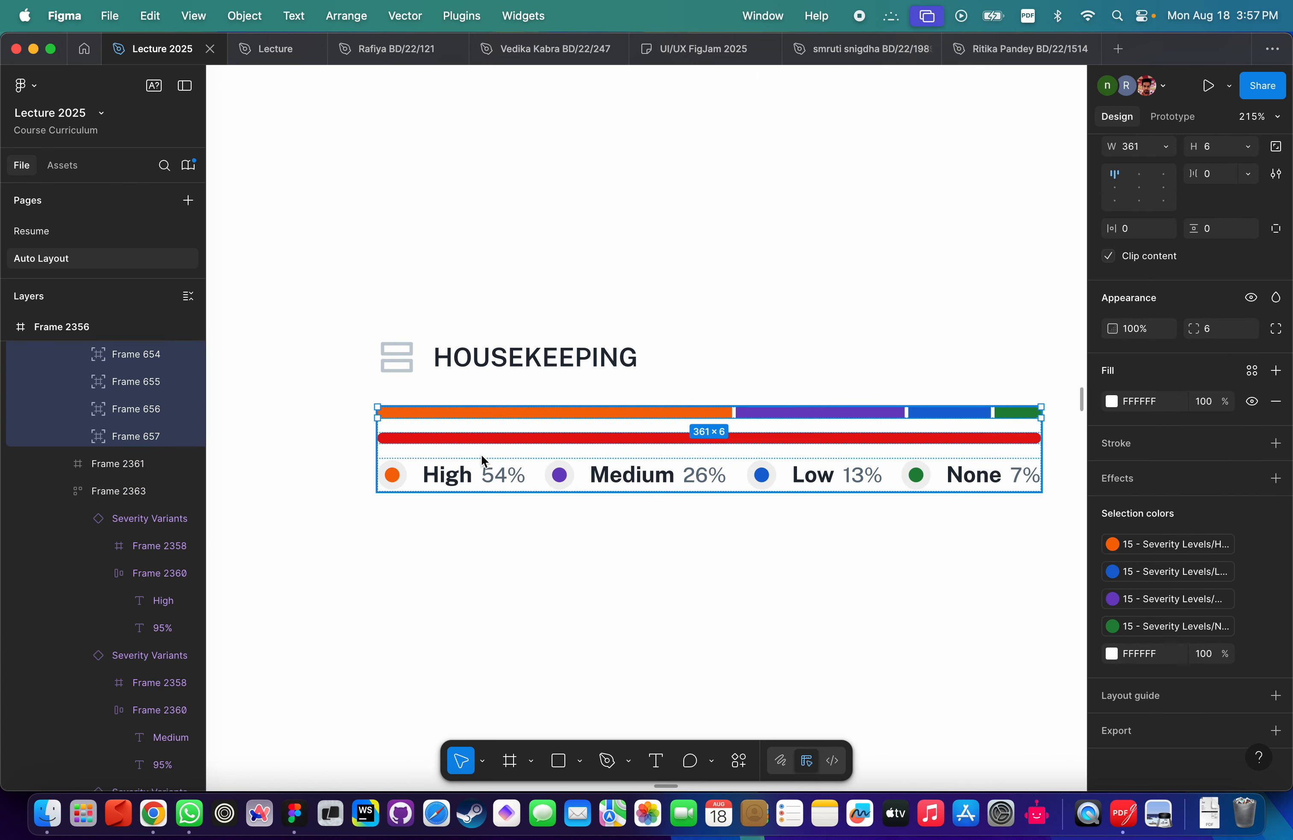
Delete the solid red bar between the segmented bar and the severity legend.
{"action": "left_click", "coordinate": [502, 439]}
{"action": "key", "text": "Delete"}
{"action": "scroll", "coordinate": [591, 614], "scroll_direction": "down", "scroll_amount": 5}
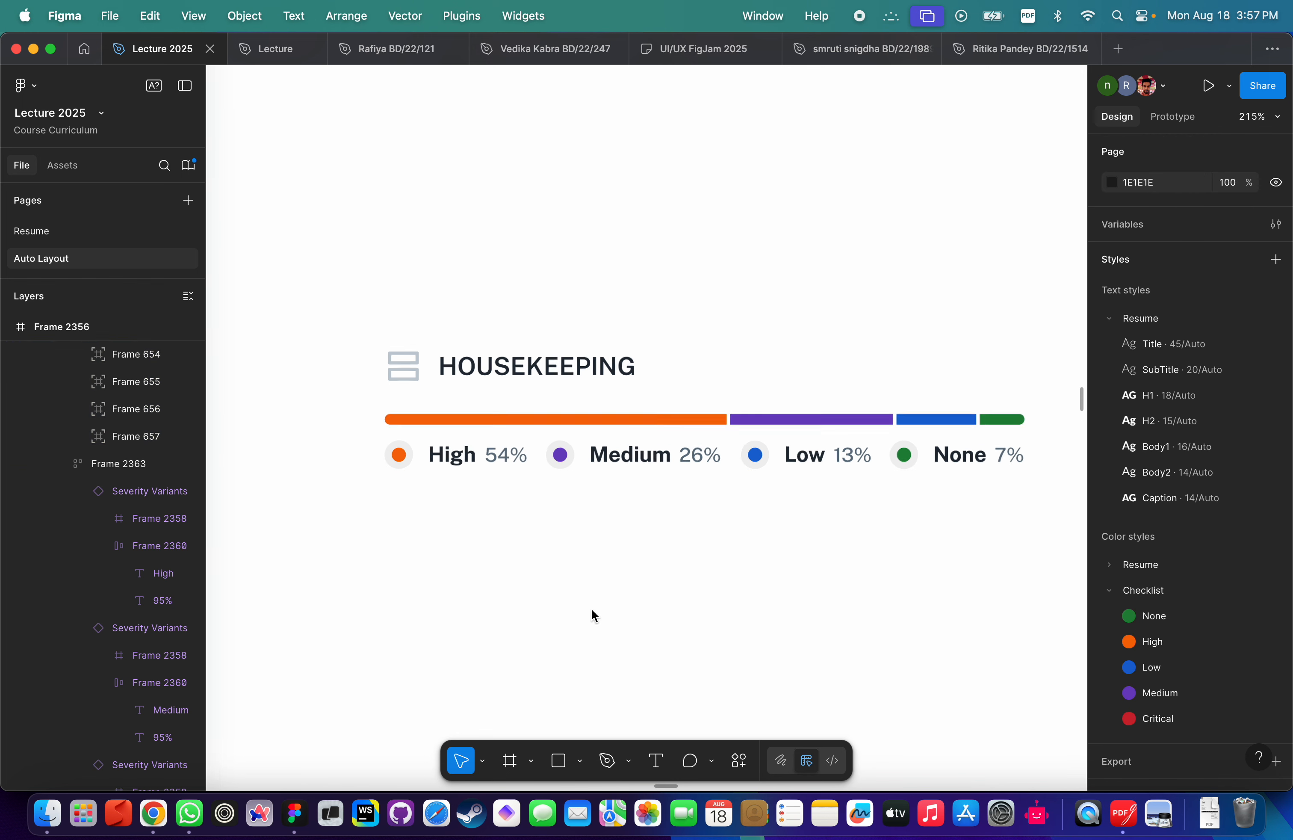
{"action": "left_click", "coordinate": [623, 505]}
{"action": "scroll", "coordinate": [623, 501], "scroll_direction": "up", "scroll_amount": 5}
{"action": "left_click", "coordinate": [626, 523]}
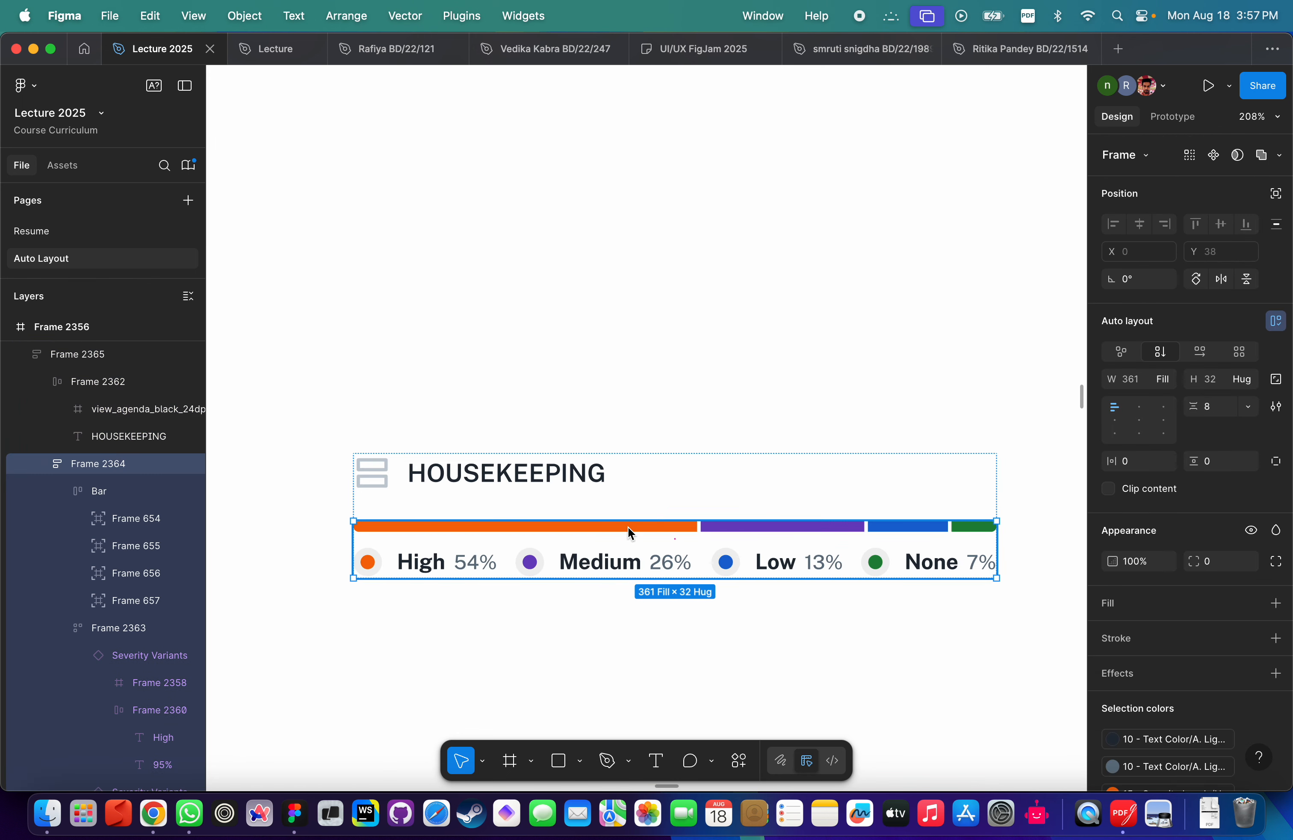
{"action": "scroll", "coordinate": [627, 527], "scroll_direction": "down", "scroll_amount": 3}
{"action": "scroll", "coordinate": [627, 527], "scroll_direction": "right", "scroll_amount": 2}
{"action": "left_click", "coordinate": [641, 542]}
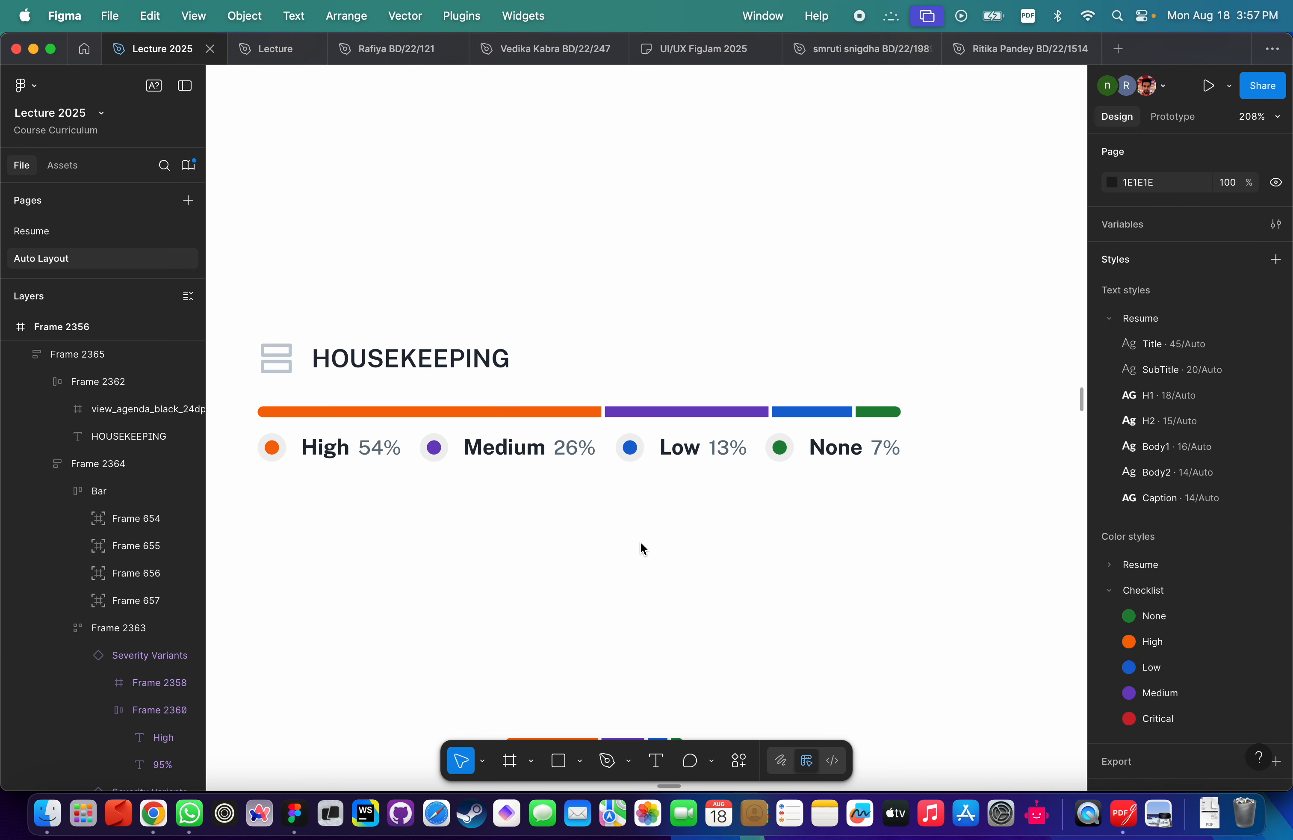
Try widening the whole HOUSEKEEPING section frame, and undo the resize.
{"action": "scroll", "coordinate": [641, 541], "scroll_direction": "down", "scroll_amount": 1}
{"action": "left_click", "coordinate": [626, 376]}
{"action": "scroll", "coordinate": [626, 376], "scroll_direction": "down", "scroll_amount": 2}
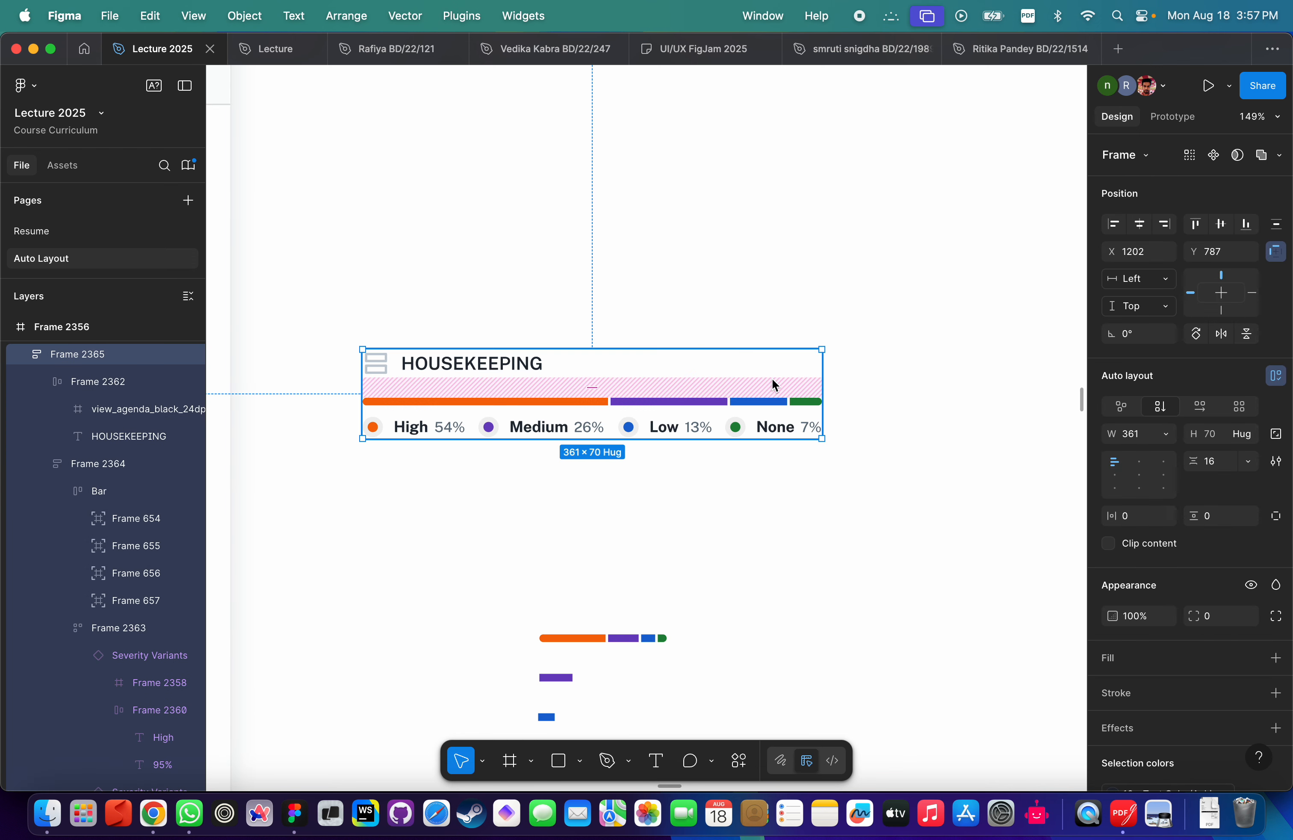
{"action": "left_click_drag", "start_coordinate": [826, 379], "coordinate": [883, 370]}
{"action": "key", "text": "super+z"}
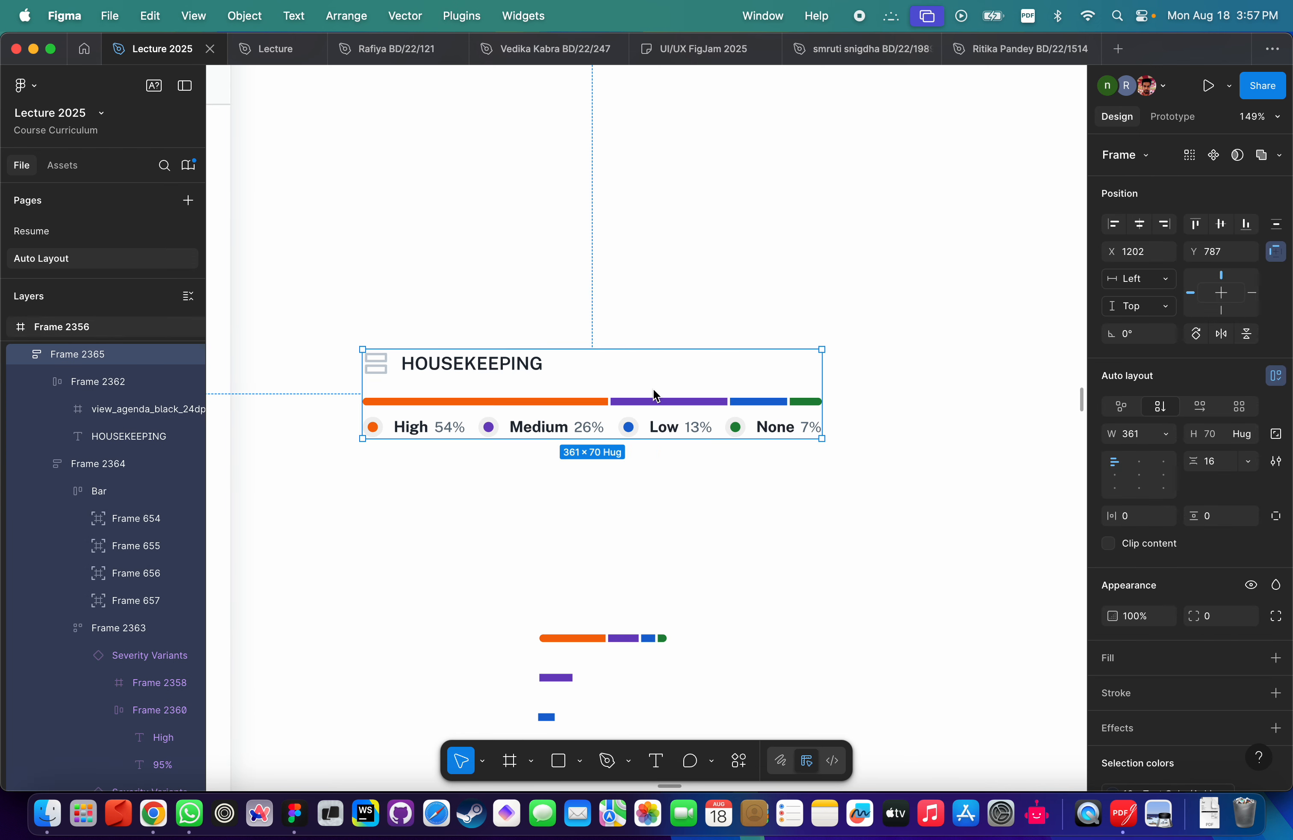
Set the width of the segmented bar in the HOUSEKEEPING section to Fill container.
{"action": "left_click", "coordinate": [653, 415]}
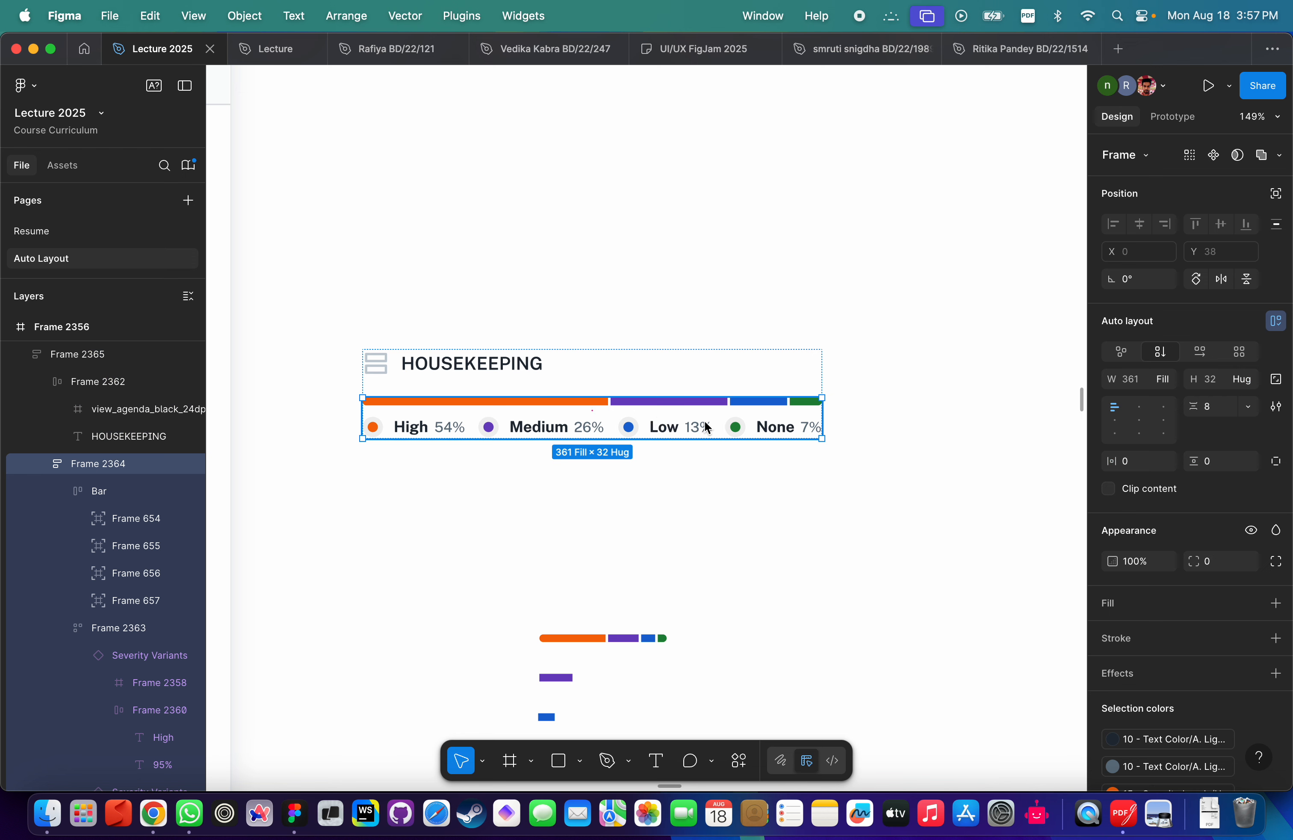
{"action": "left_click", "coordinate": [636, 404]}
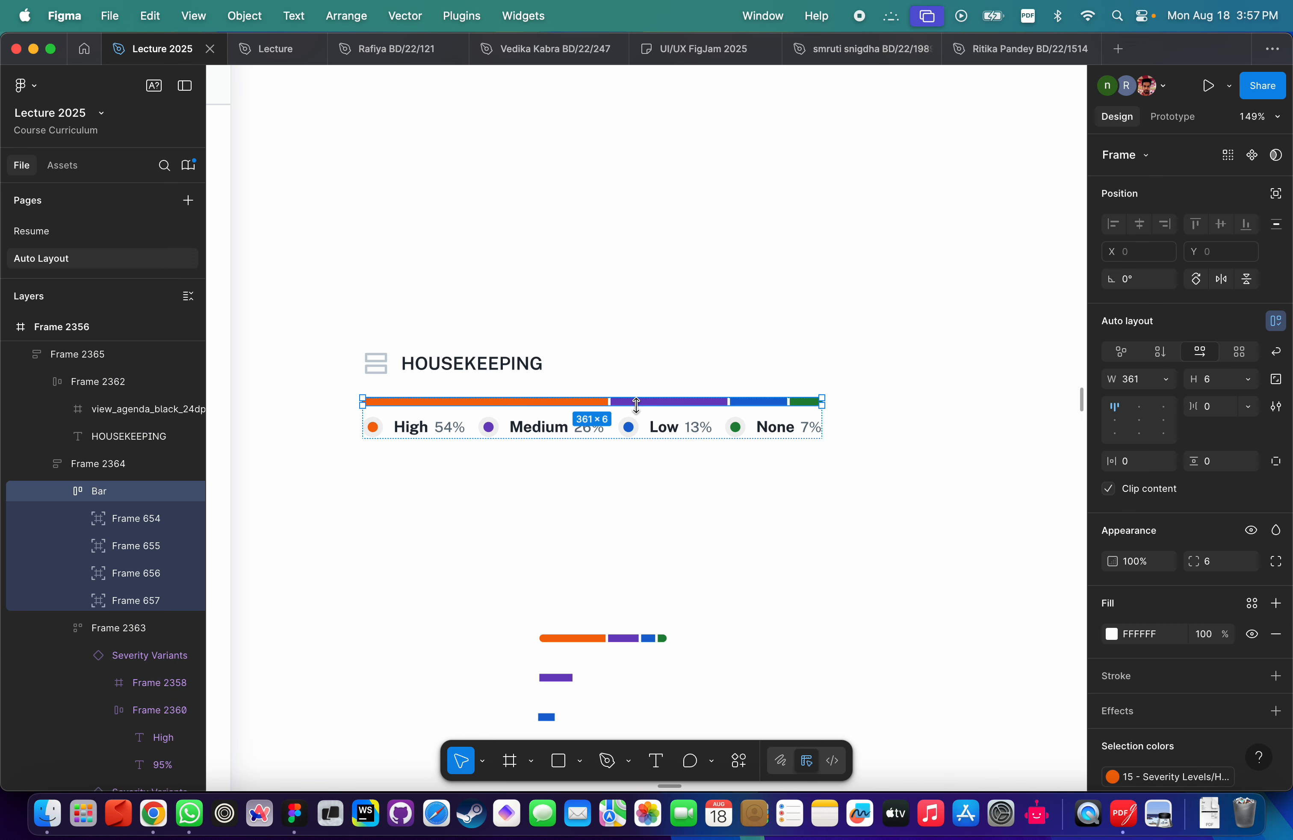
{"action": "left_click", "coordinate": [1167, 379]}
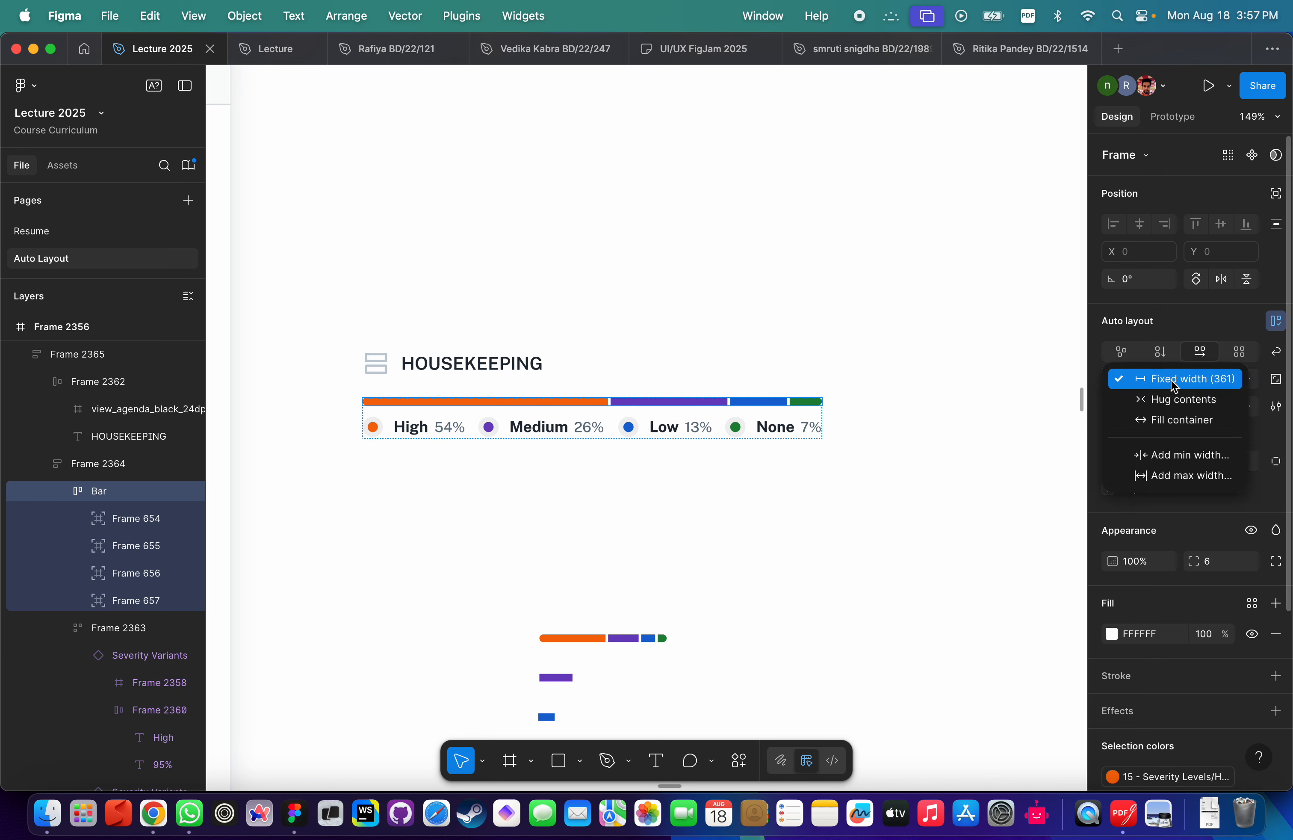
{"action": "left_click", "coordinate": [1166, 420]}
{"action": "left_click", "coordinate": [779, 428]}
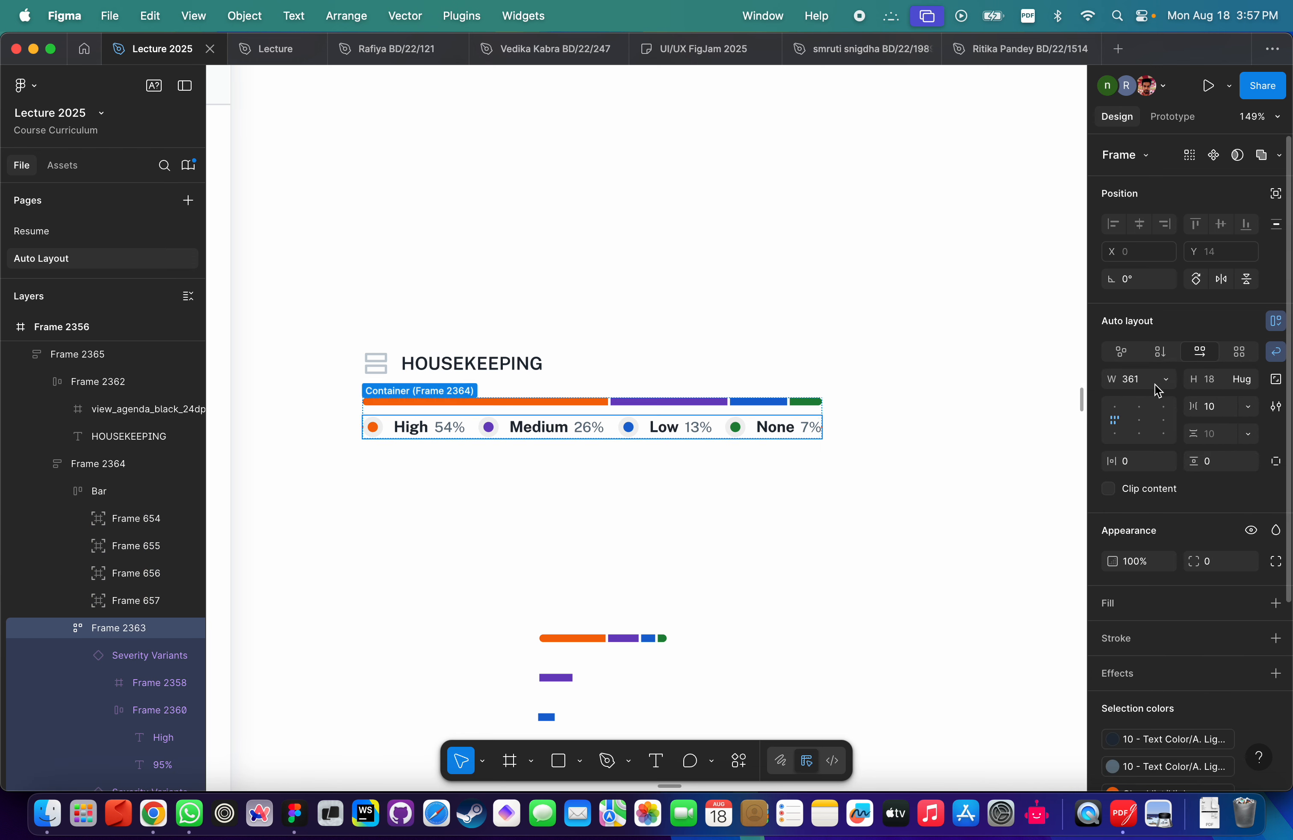
{"action": "left_click", "coordinate": [878, 457]}
Test the segmented bar's resizing by narrowing the HOUSEKEEPING section to 100 wide, and undo the change.
{"action": "left_click", "coordinate": [560, 382]}
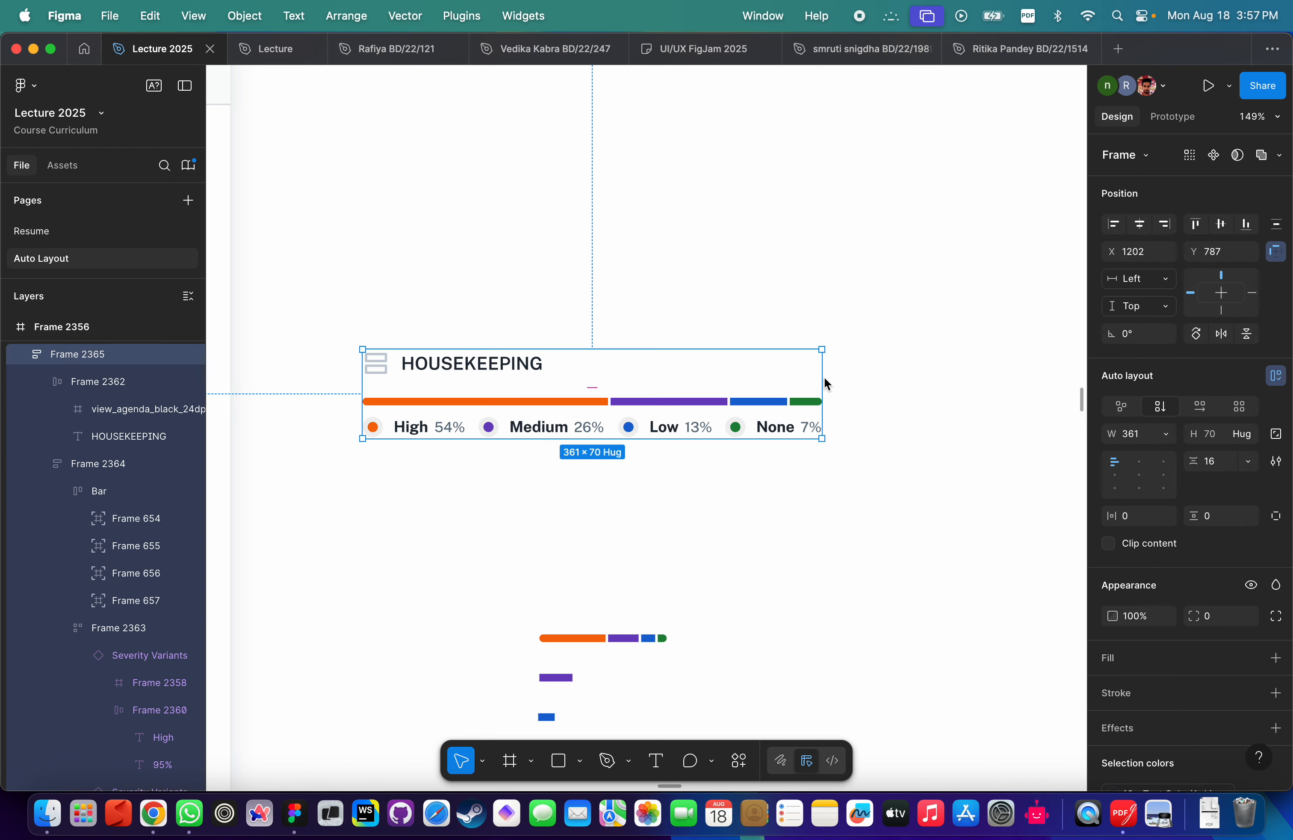
{"action": "left_click_drag", "start_coordinate": [825, 379], "coordinate": [492, 376]}
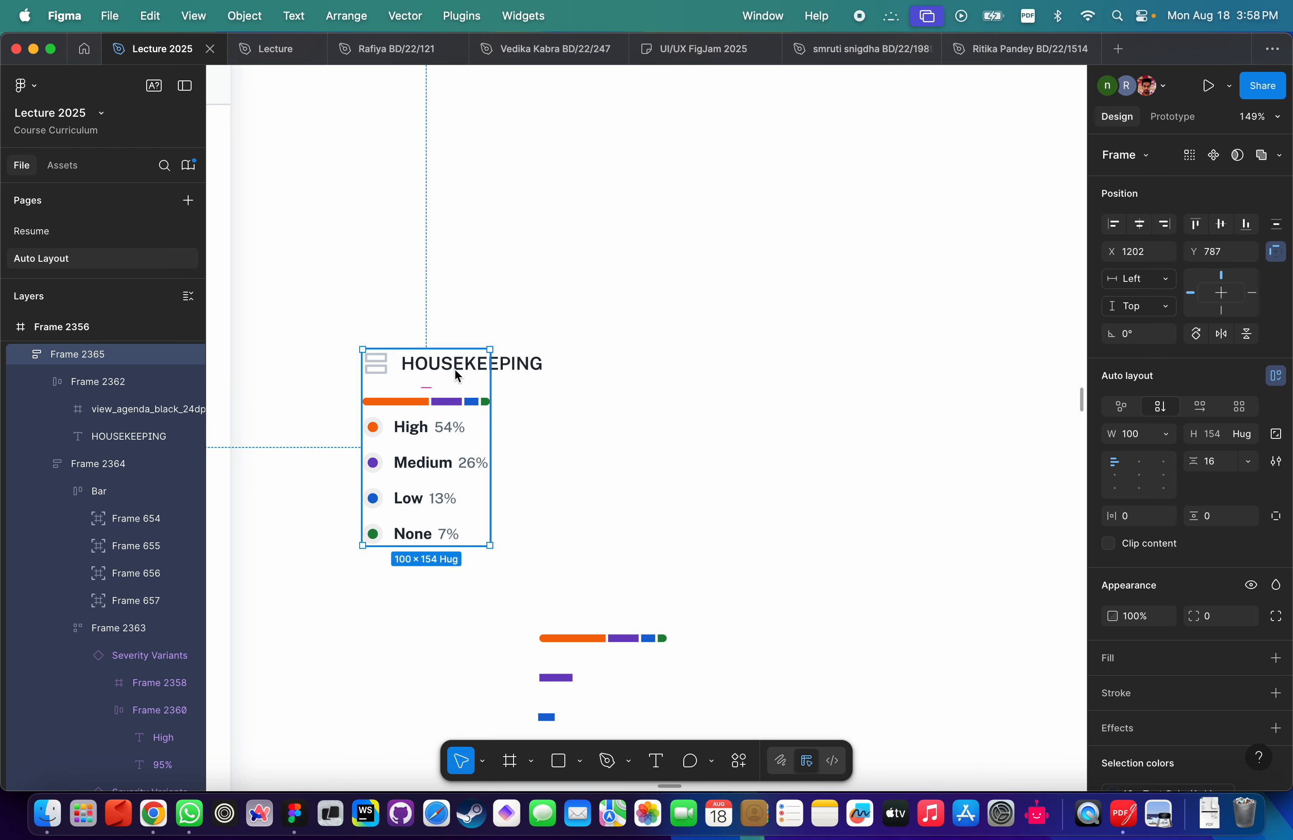
{"action": "key", "text": "super+z"}
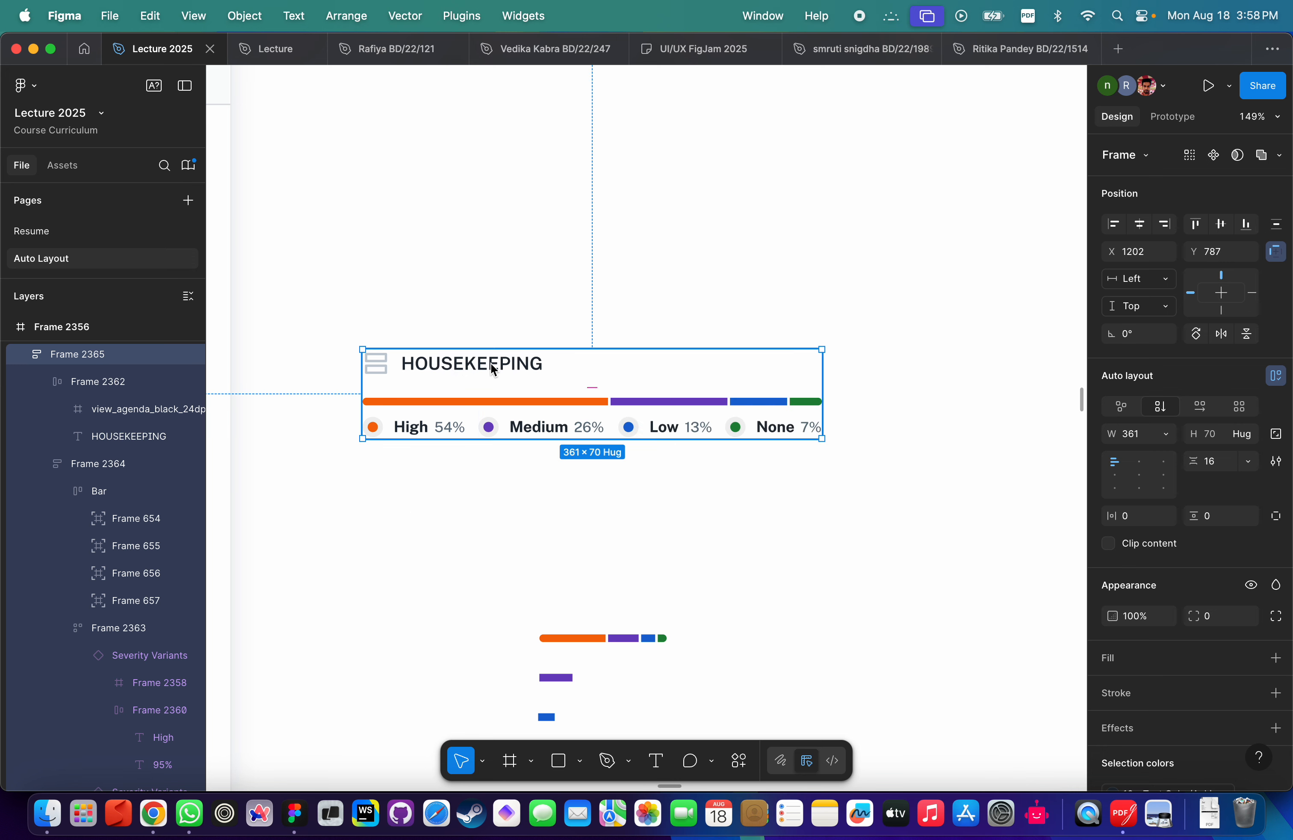
Set the HOUSEKEEPING title text's width to Fill container.
{"action": "left_click", "coordinate": [490, 363]}
{"action": "left_click", "coordinate": [495, 367]}
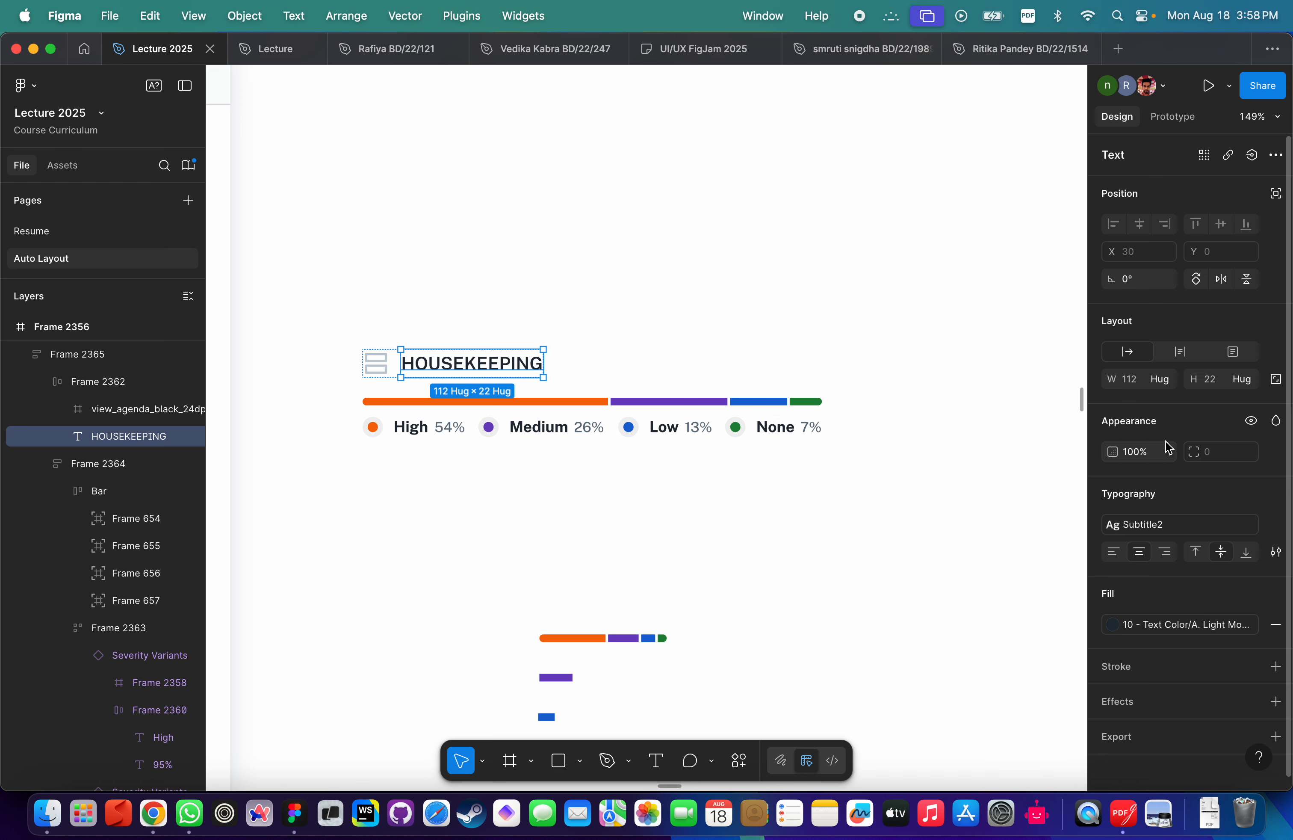
{"action": "left_click", "coordinate": [1160, 378]}
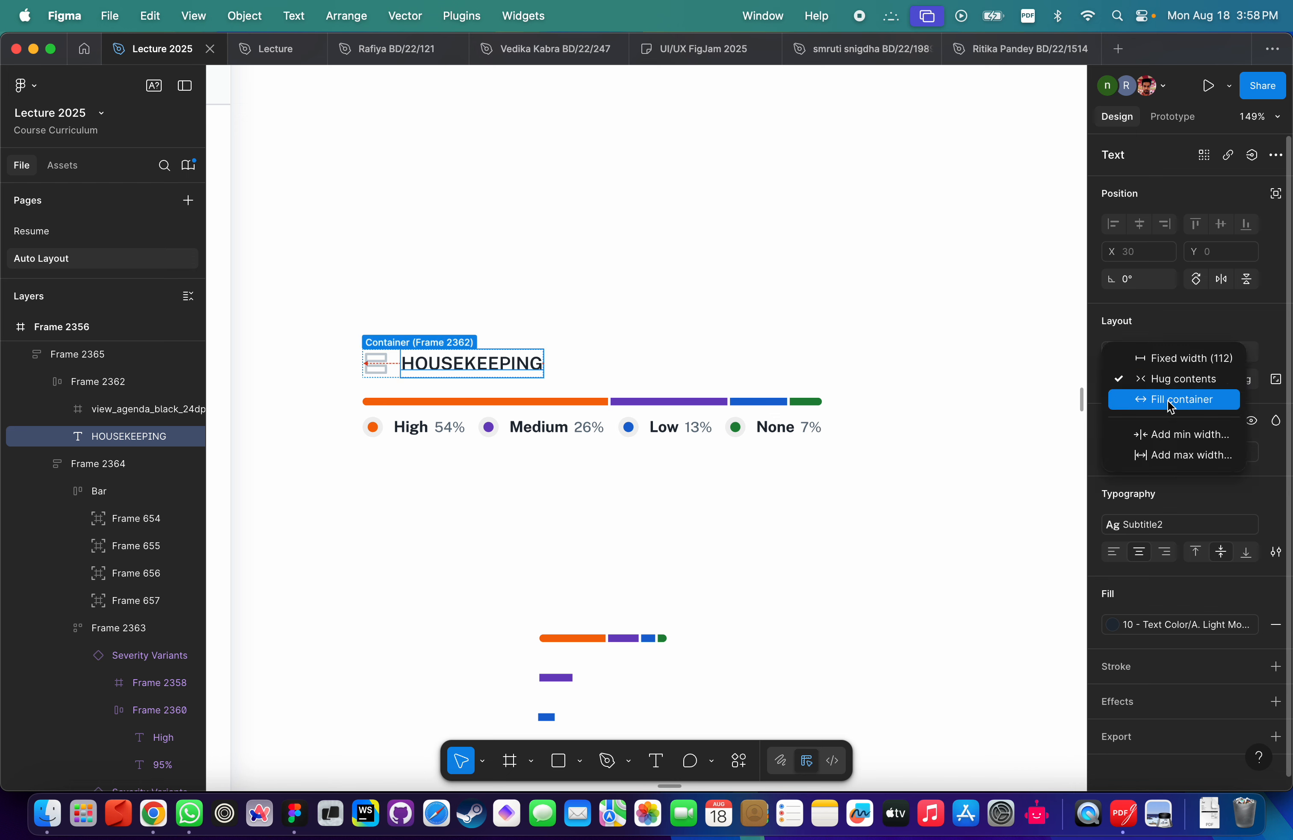
{"action": "left_click", "coordinate": [1171, 400]}
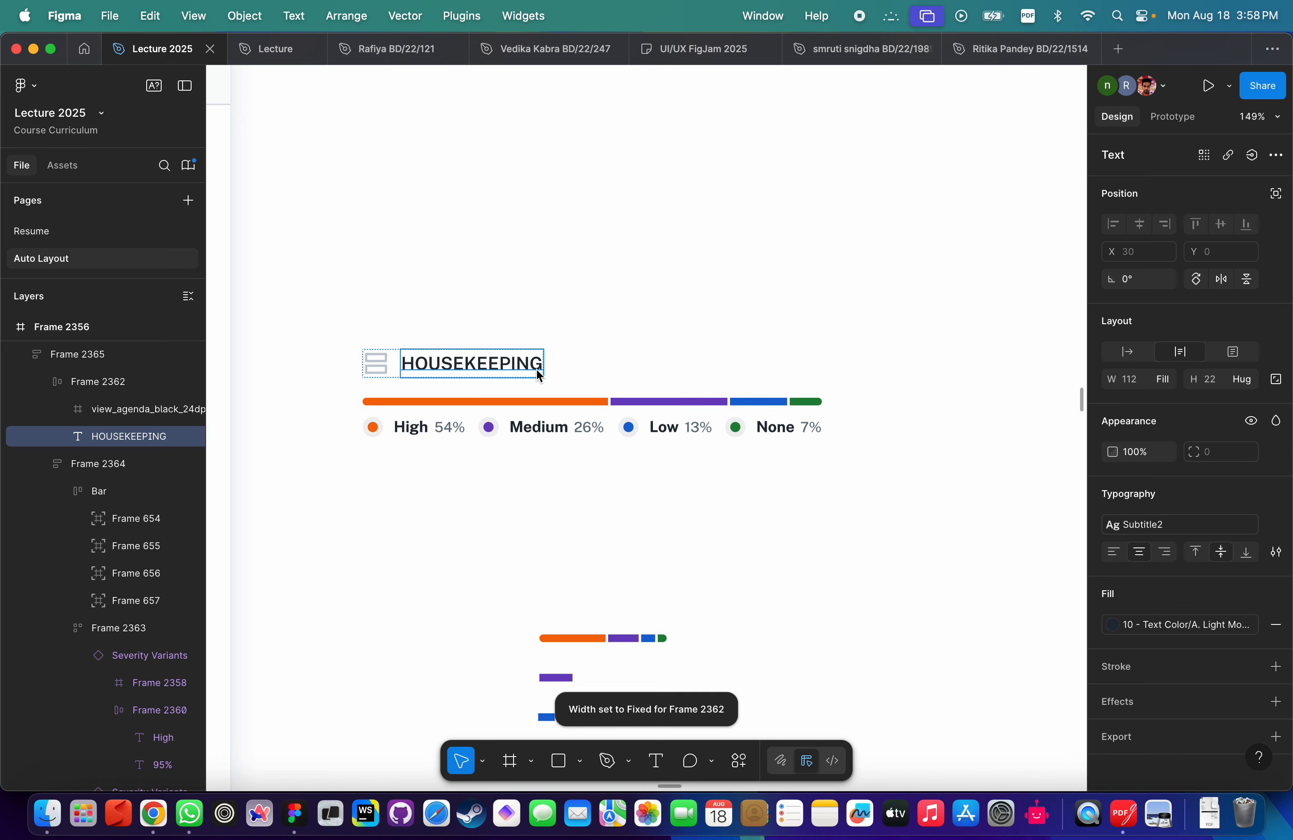
Detach the Subtitle2 text style from the HOUSEKEEPING title and turn on text truncation.
{"action": "double_click", "coordinate": [518, 364]}
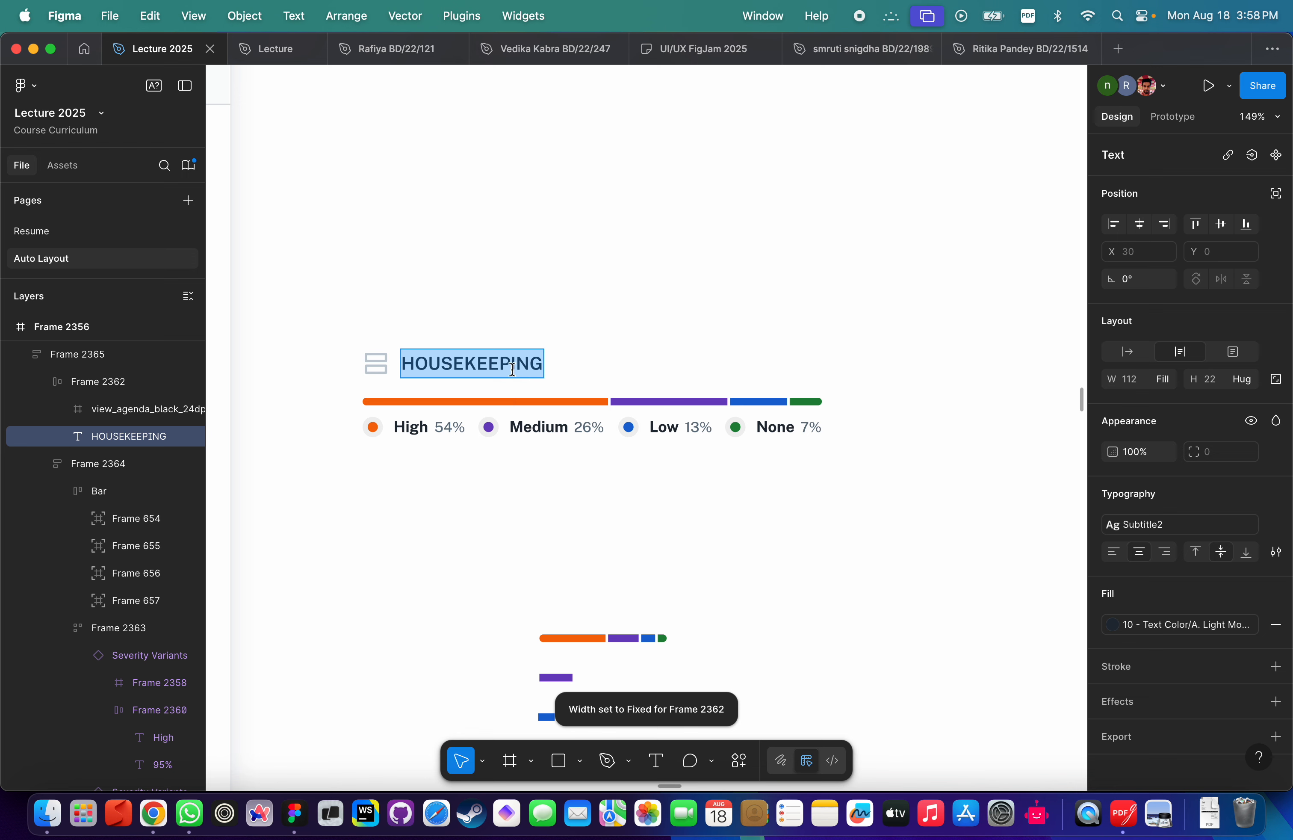
{"action": "double_click", "coordinate": [488, 364]}
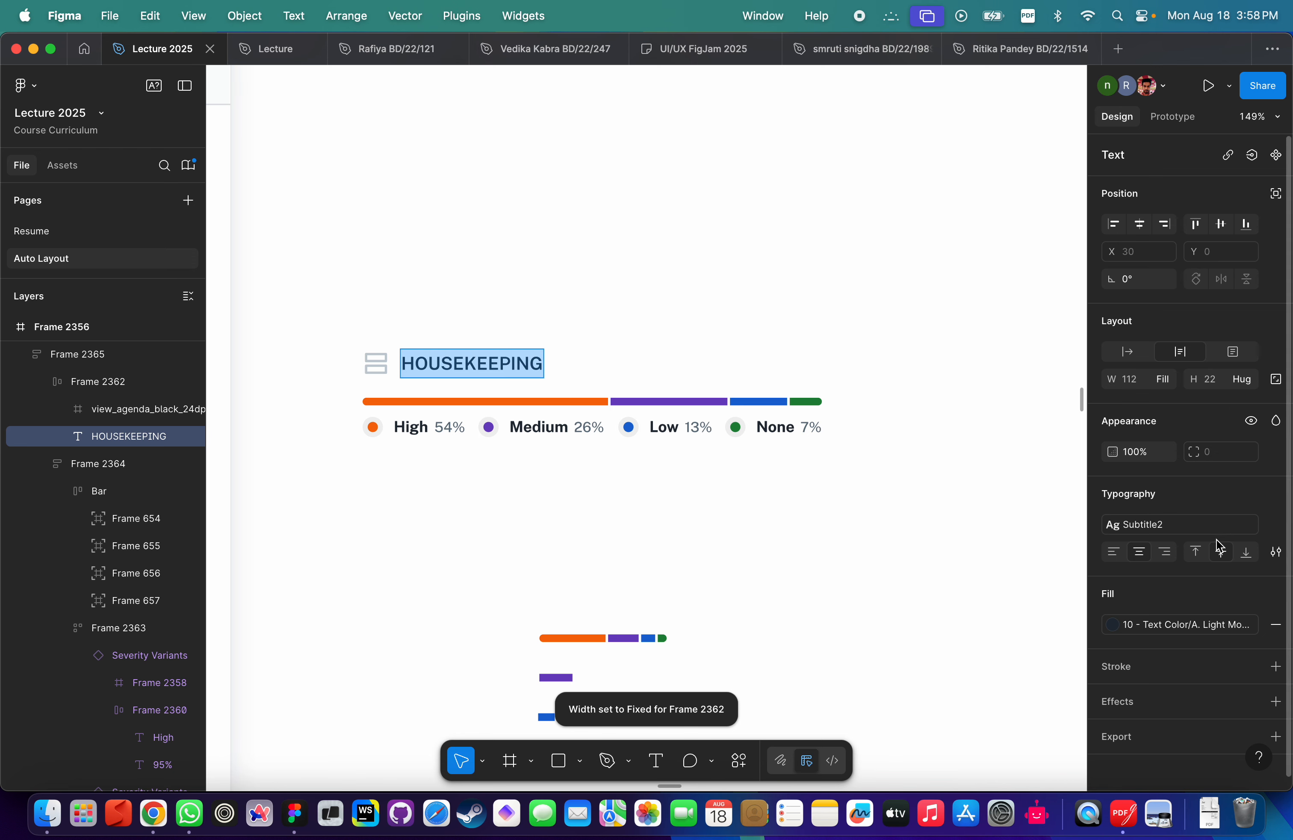
{"action": "left_click", "coordinate": [1277, 524]}
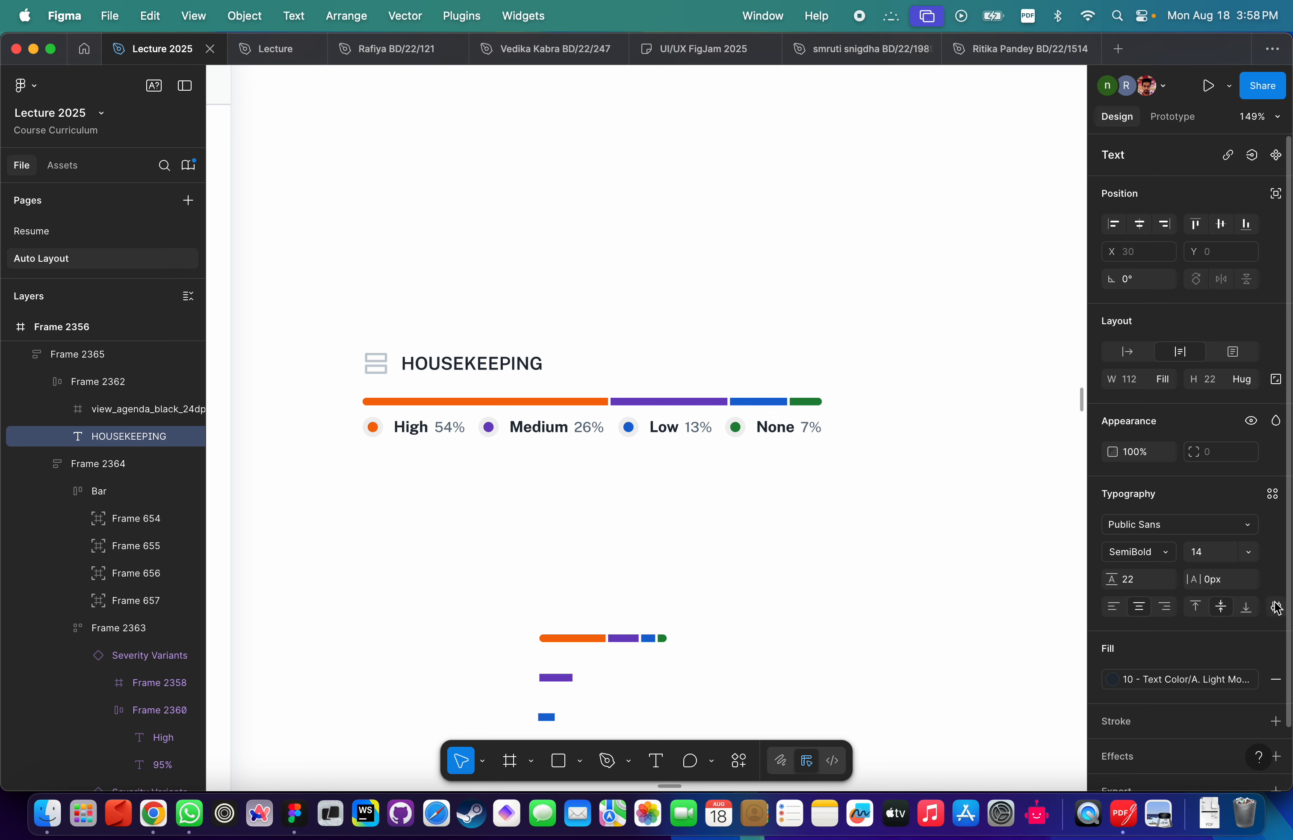
{"action": "left_click", "coordinate": [1276, 606]}
{"action": "left_click", "coordinate": [1064, 698]}
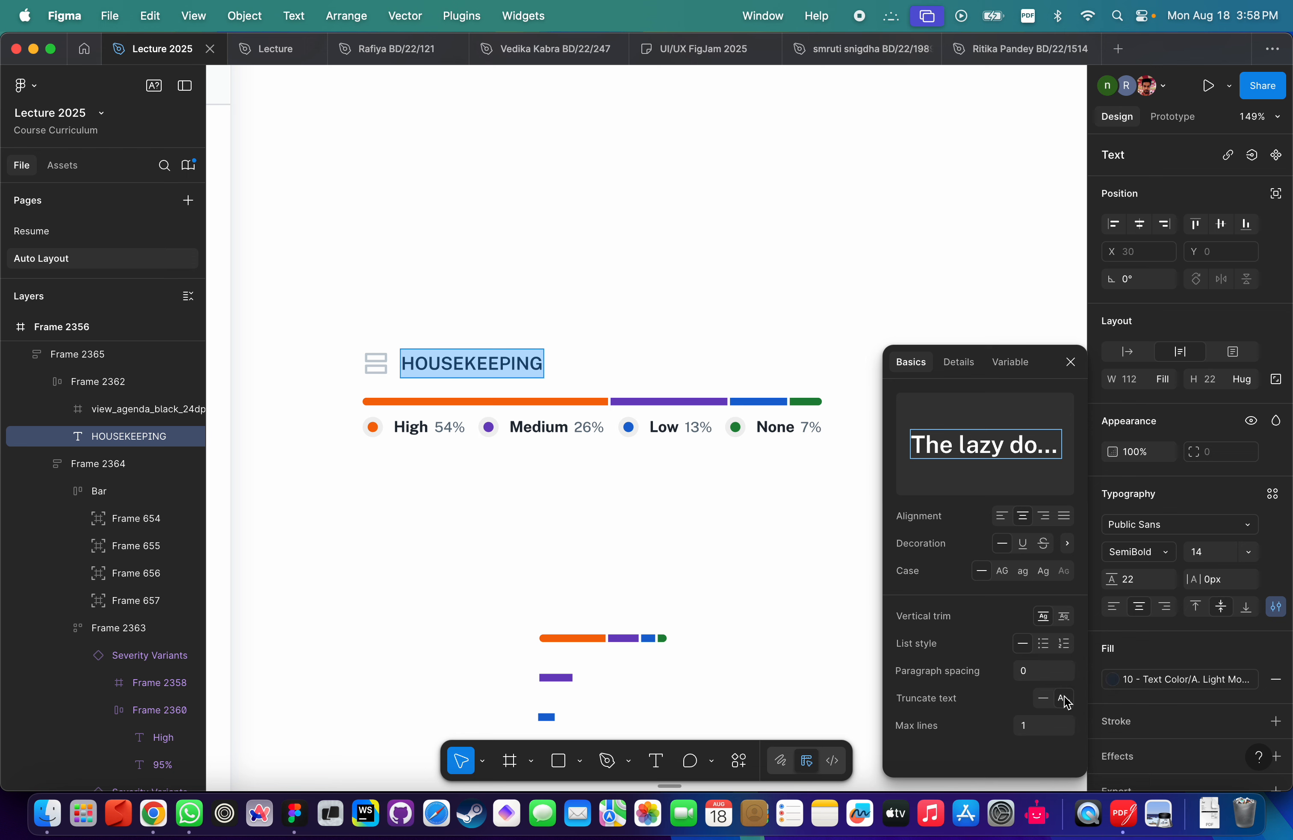
{"action": "left_click", "coordinate": [646, 303]}
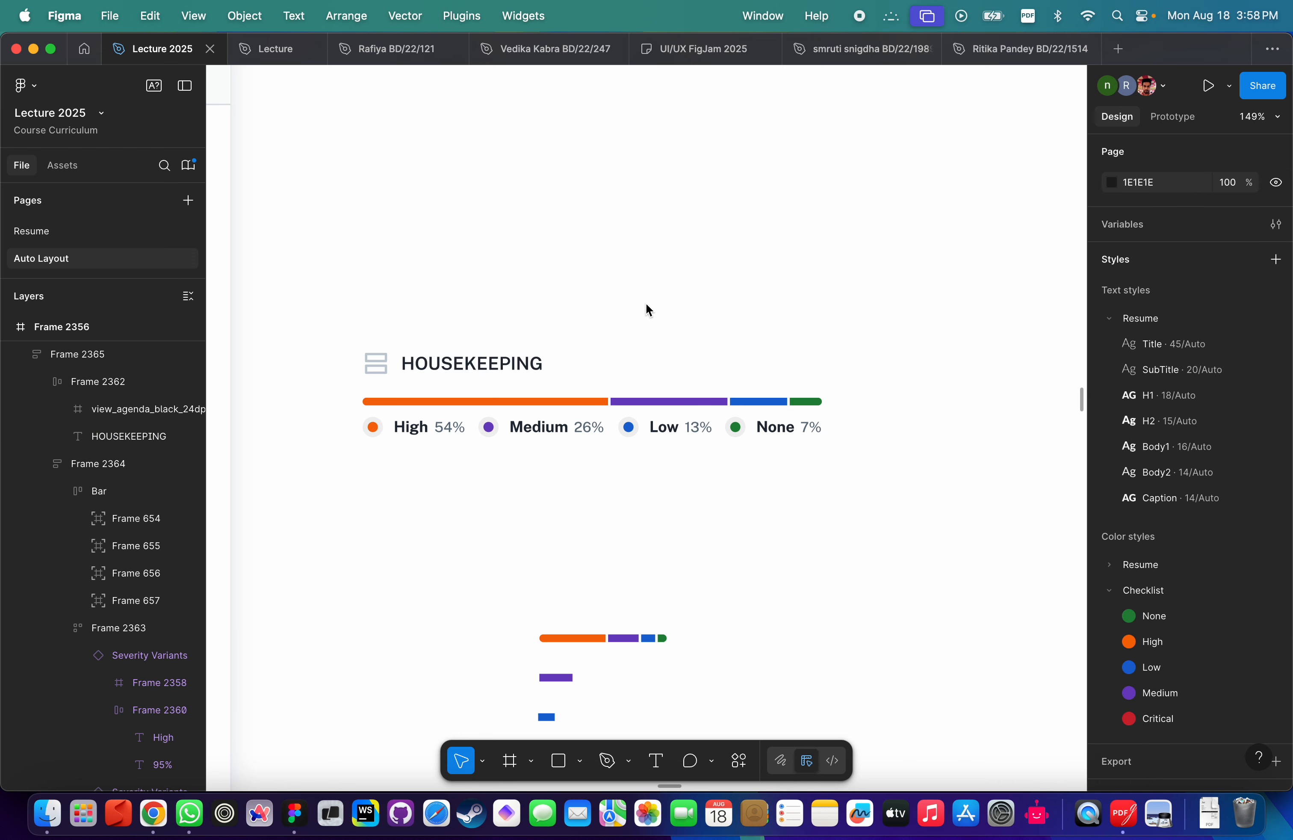
Narrow the HOUSEKEEPING section to 107 wide and set its icon-and-title row's width to Fill container.
{"action": "left_click", "coordinate": [480, 403]}
{"action": "left_click_drag", "start_coordinate": [823, 378], "coordinate": [498, 387]}
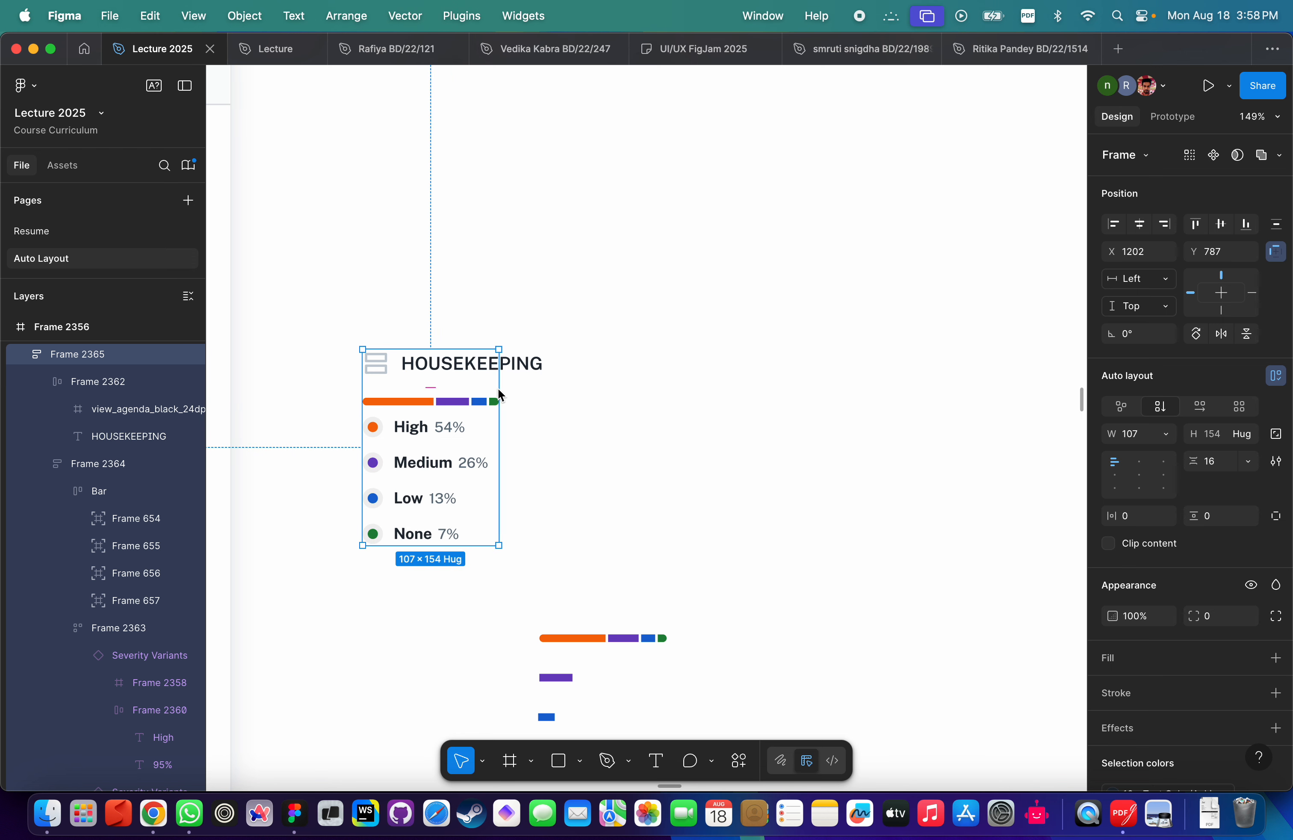
{"action": "left_click", "coordinate": [454, 363]}
{"action": "scroll", "coordinate": [453, 362], "scroll_direction": "up", "scroll_amount": 5}
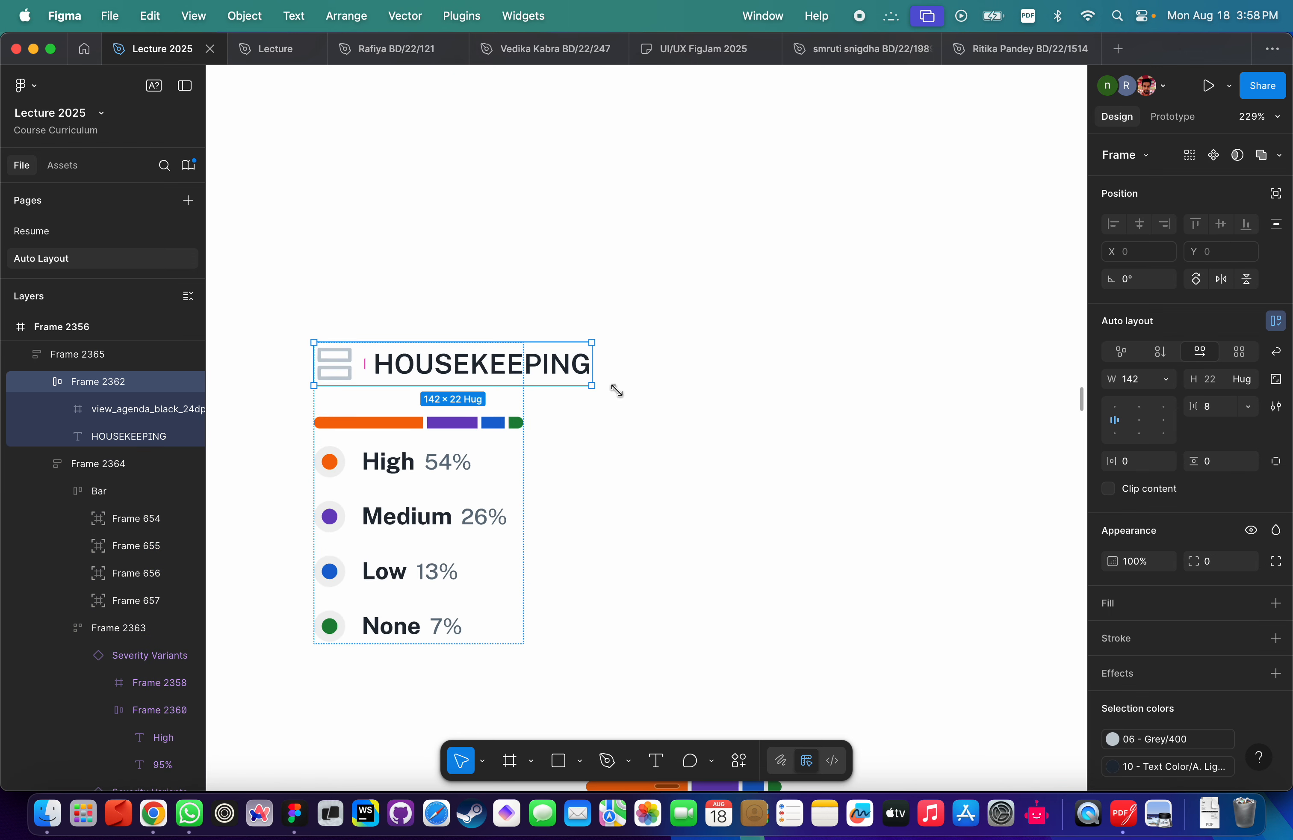
{"action": "left_click", "coordinate": [1167, 379]}
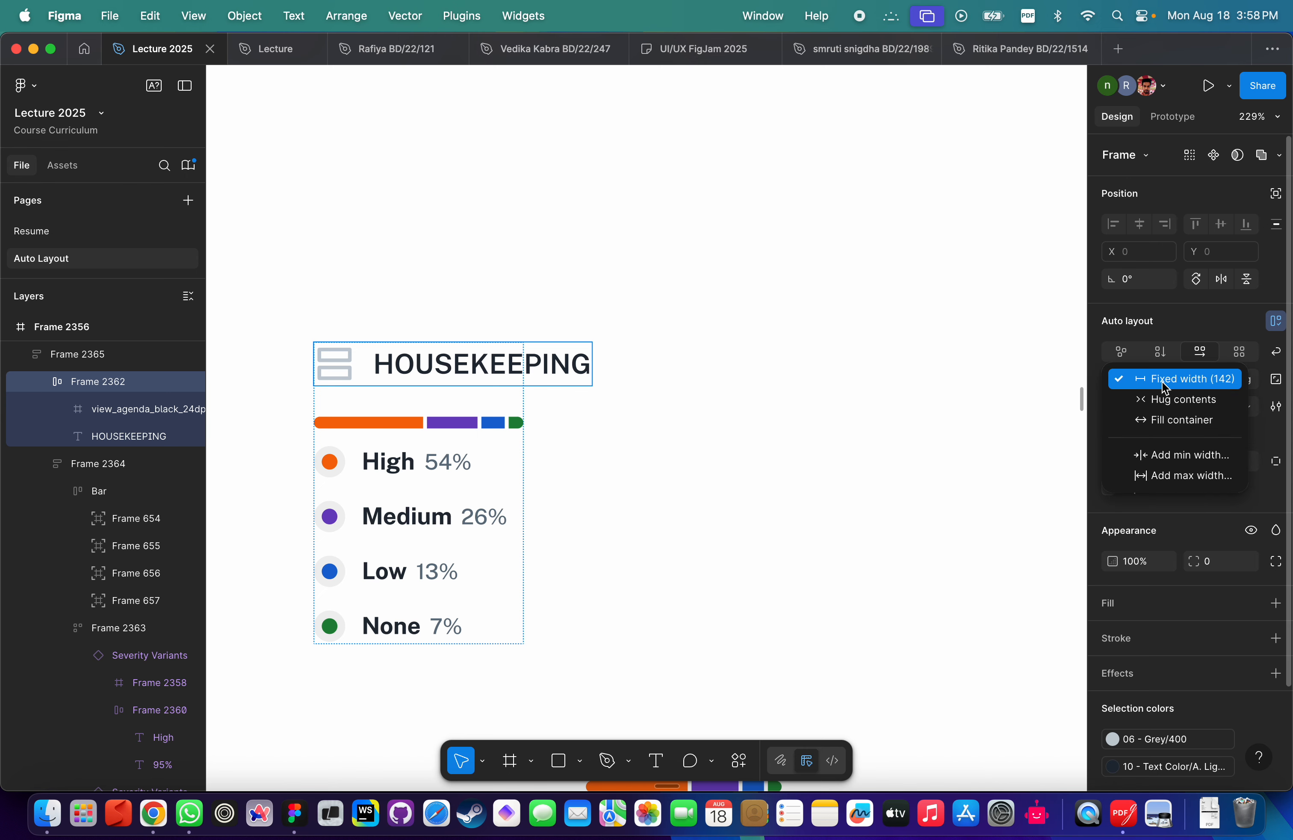
{"action": "left_click", "coordinate": [1173, 423]}
{"action": "left_click", "coordinate": [796, 450]}
{"action": "scroll", "coordinate": [795, 456], "scroll_direction": "down", "scroll_amount": 5}
{"action": "left_click", "coordinate": [684, 461]}
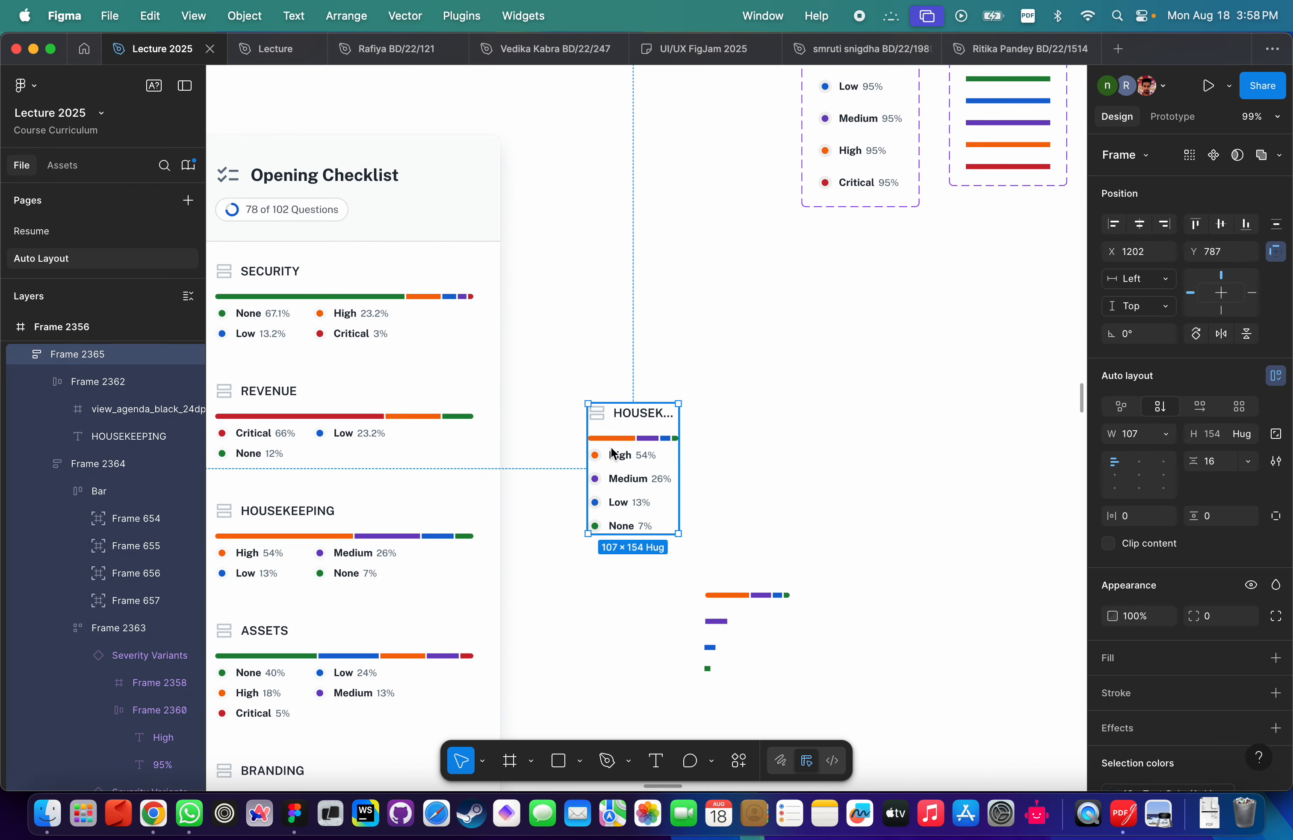
Try stretching the narrowed HOUSEKEEPING section much wider, and undo the resize.
{"action": "scroll", "coordinate": [698, 462], "scroll_direction": "up", "scroll_amount": 3}
{"action": "scroll", "coordinate": [728, 452], "scroll_direction": "down", "scroll_amount": 2}
{"action": "left_click_drag", "start_coordinate": [715, 462], "coordinate": [987, 443]}
{"action": "key", "text": "ctrl+z"}
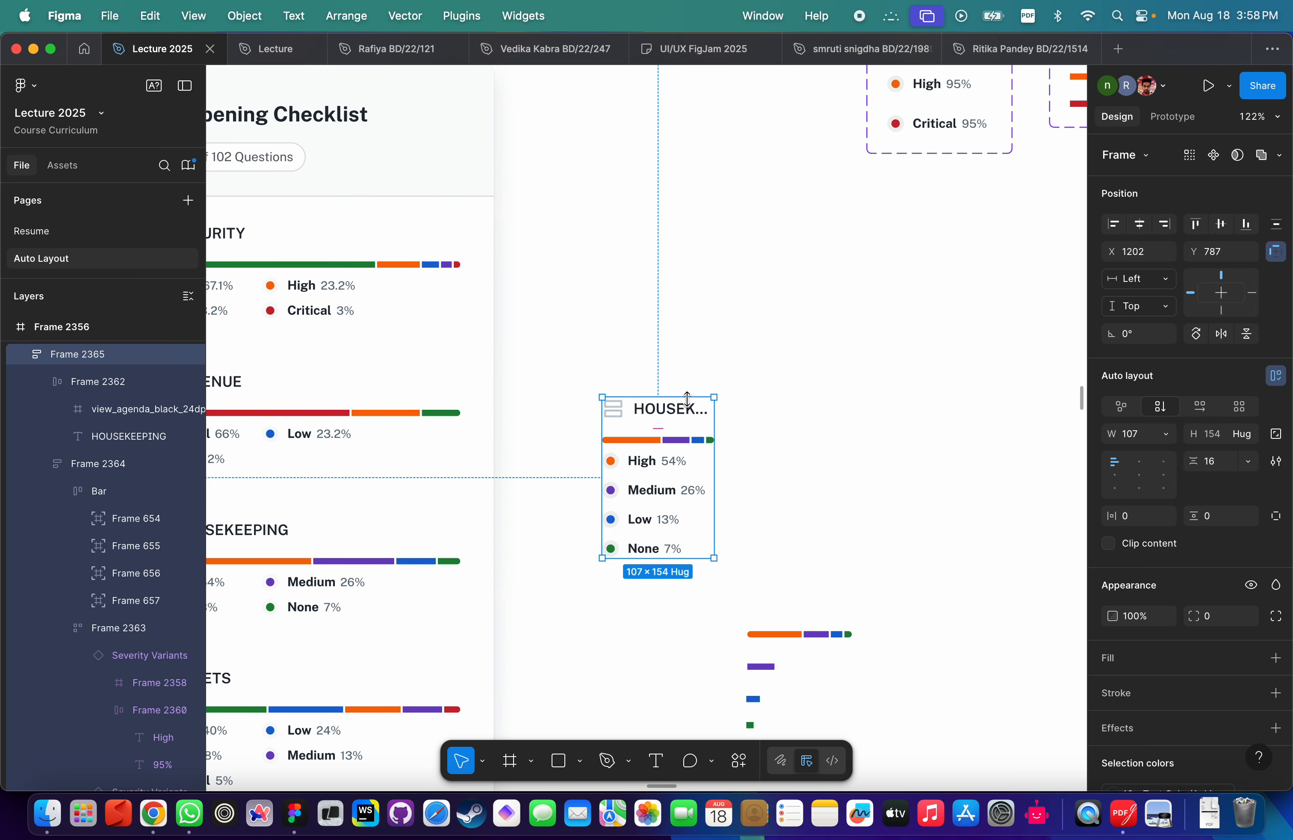
Set the auto layout alignment of the HOUSEKEEPING icon-and-title row to top left.
{"action": "left_click", "coordinate": [676, 410]}
{"action": "left_click", "coordinate": [676, 410]}
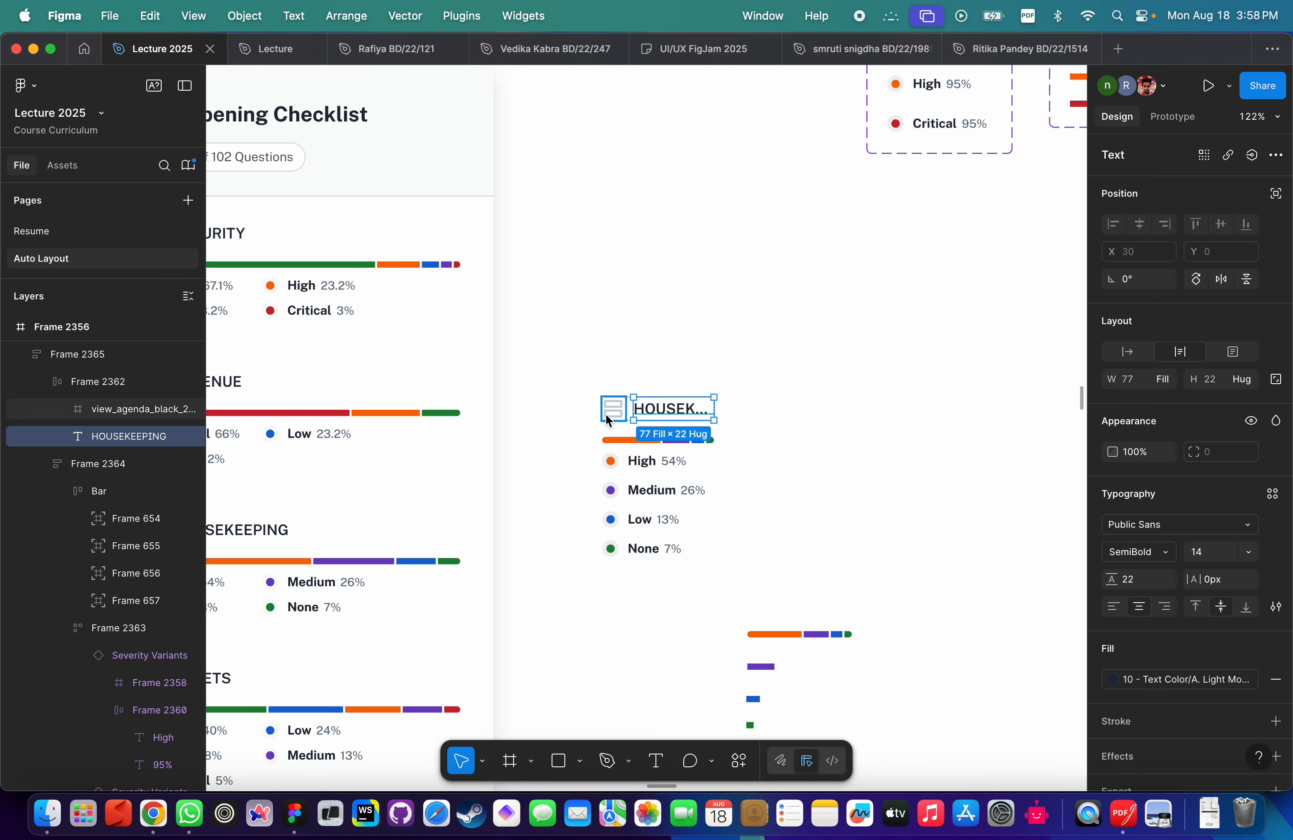
{"action": "key", "text": "shift+Return"}
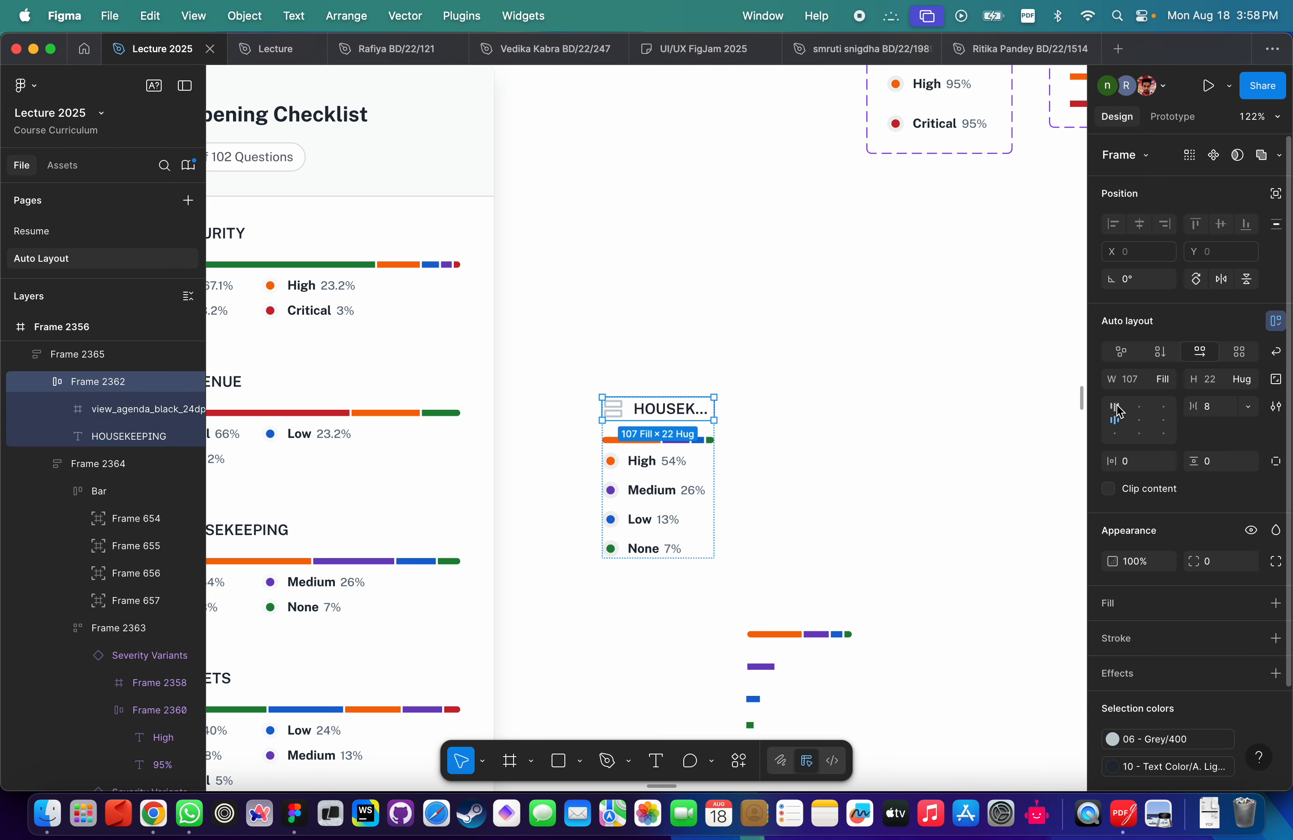
{"action": "left_click", "coordinate": [787, 451]}
Widen the HOUSEKEEPING section to 253 and left-align its title text.
{"action": "left_click", "coordinate": [711, 440]}
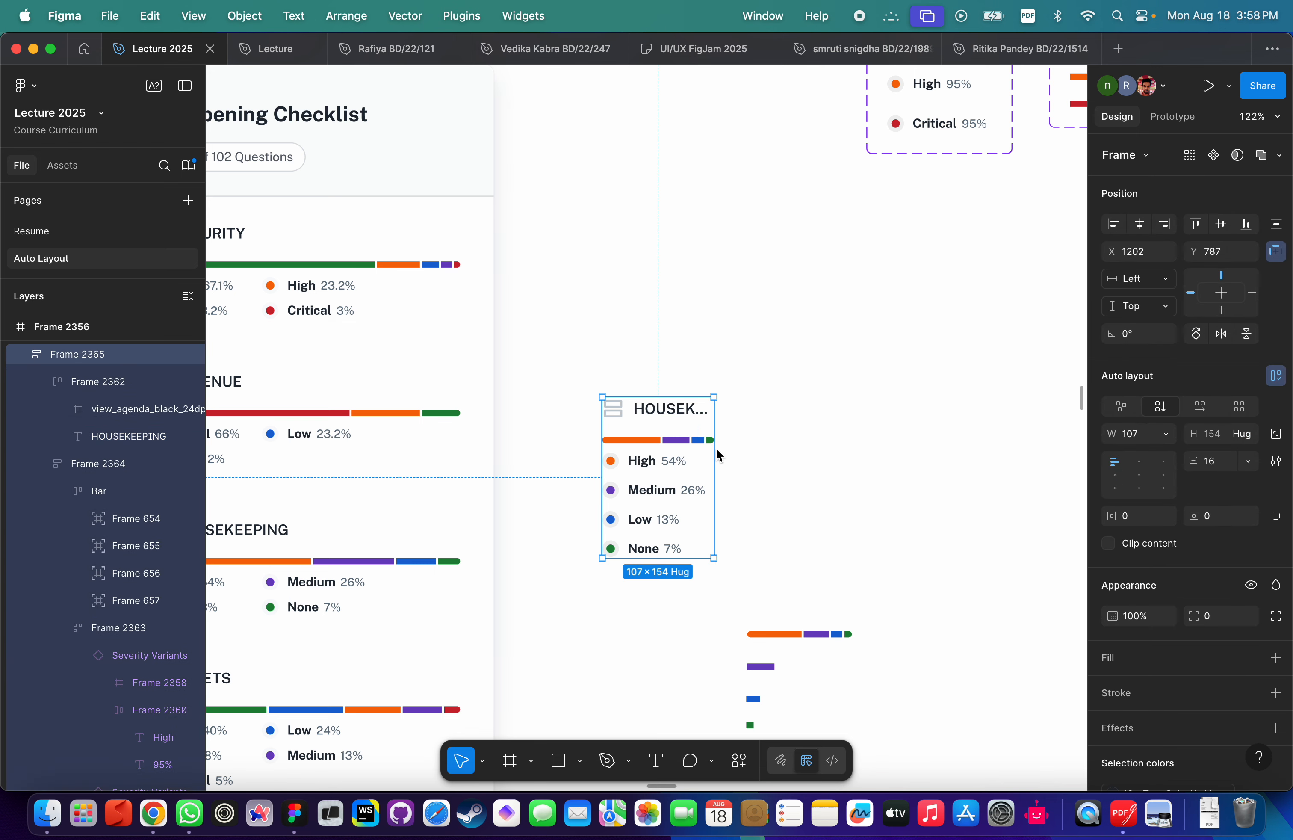
{"action": "left_click_drag", "start_coordinate": [716, 453], "coordinate": [866, 448]}
{"action": "left_click", "coordinate": [726, 410]}
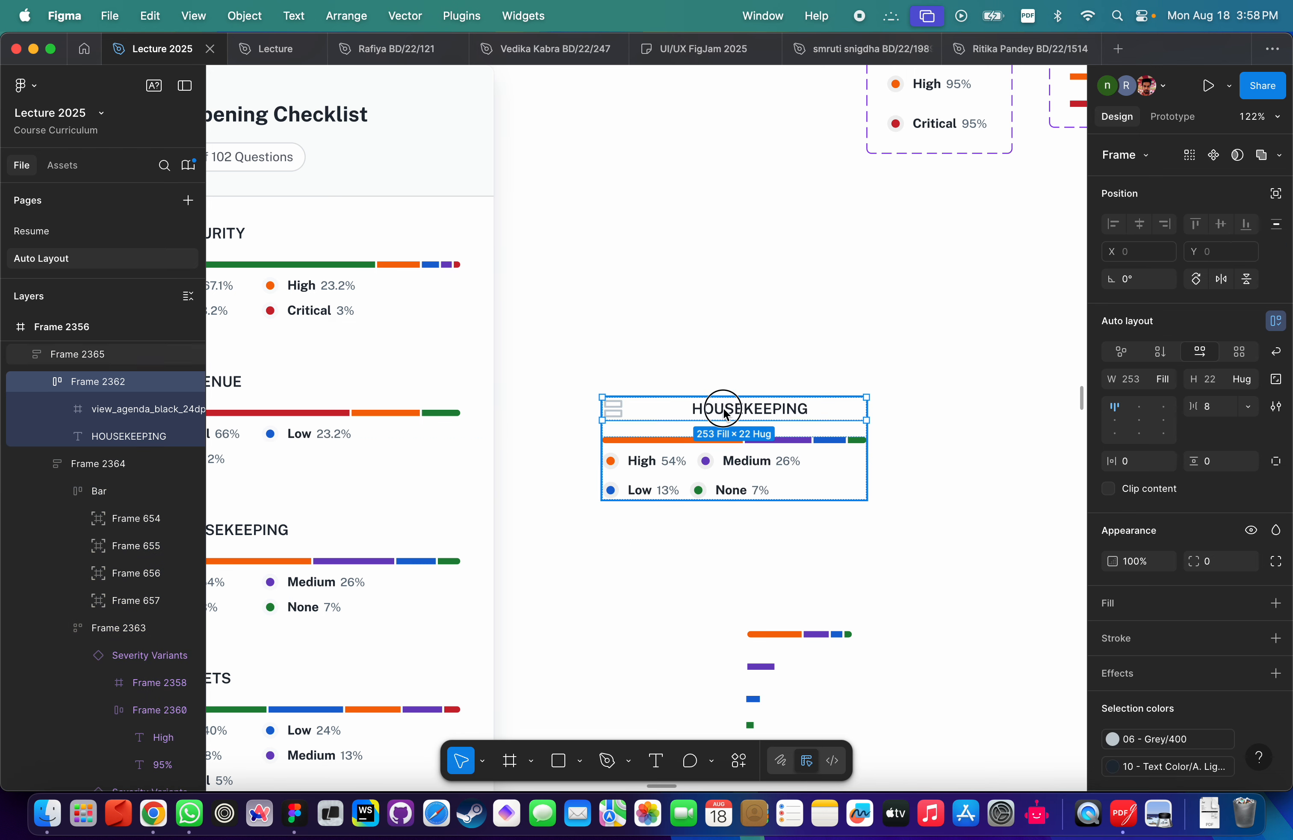
{"action": "left_click", "coordinate": [731, 412]}
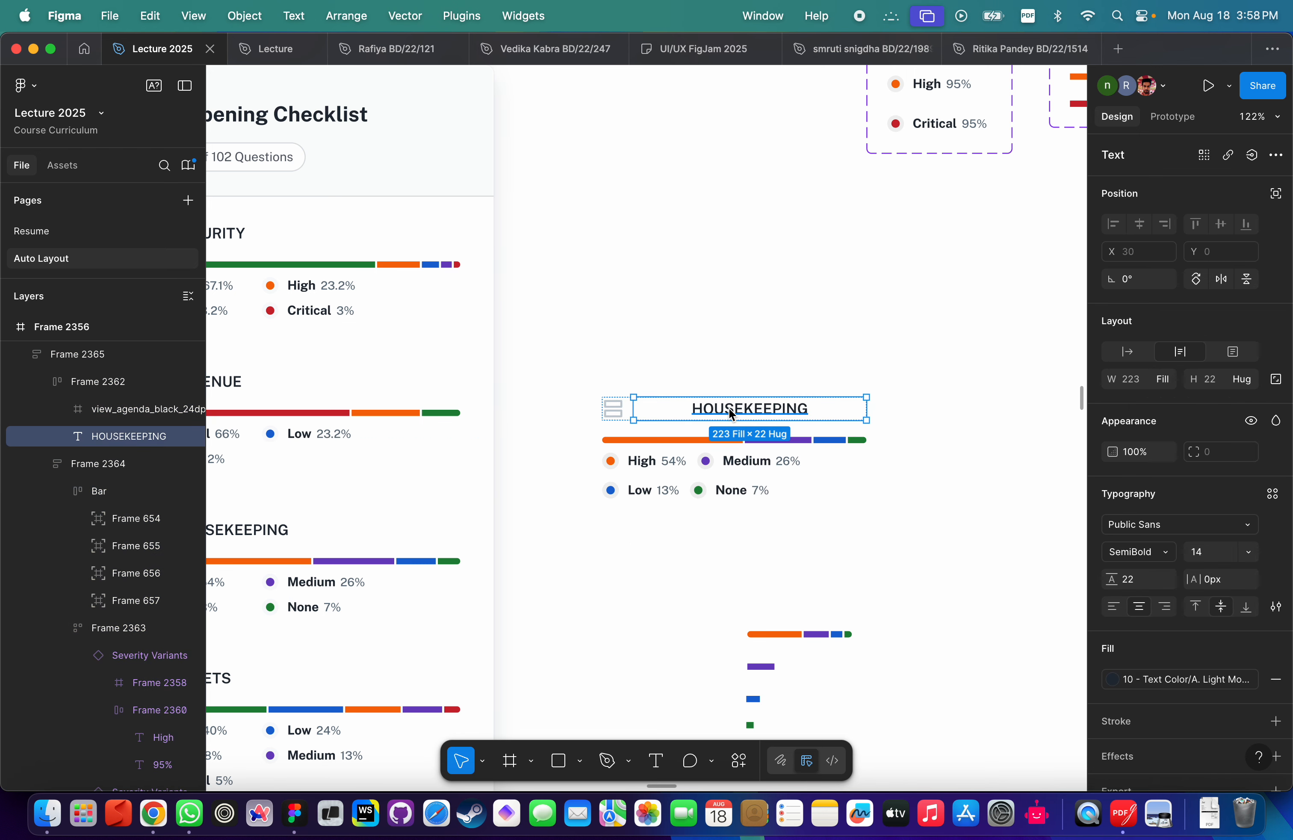
{"action": "left_click", "coordinate": [1276, 606]}
{"action": "left_click", "coordinate": [1003, 517]}
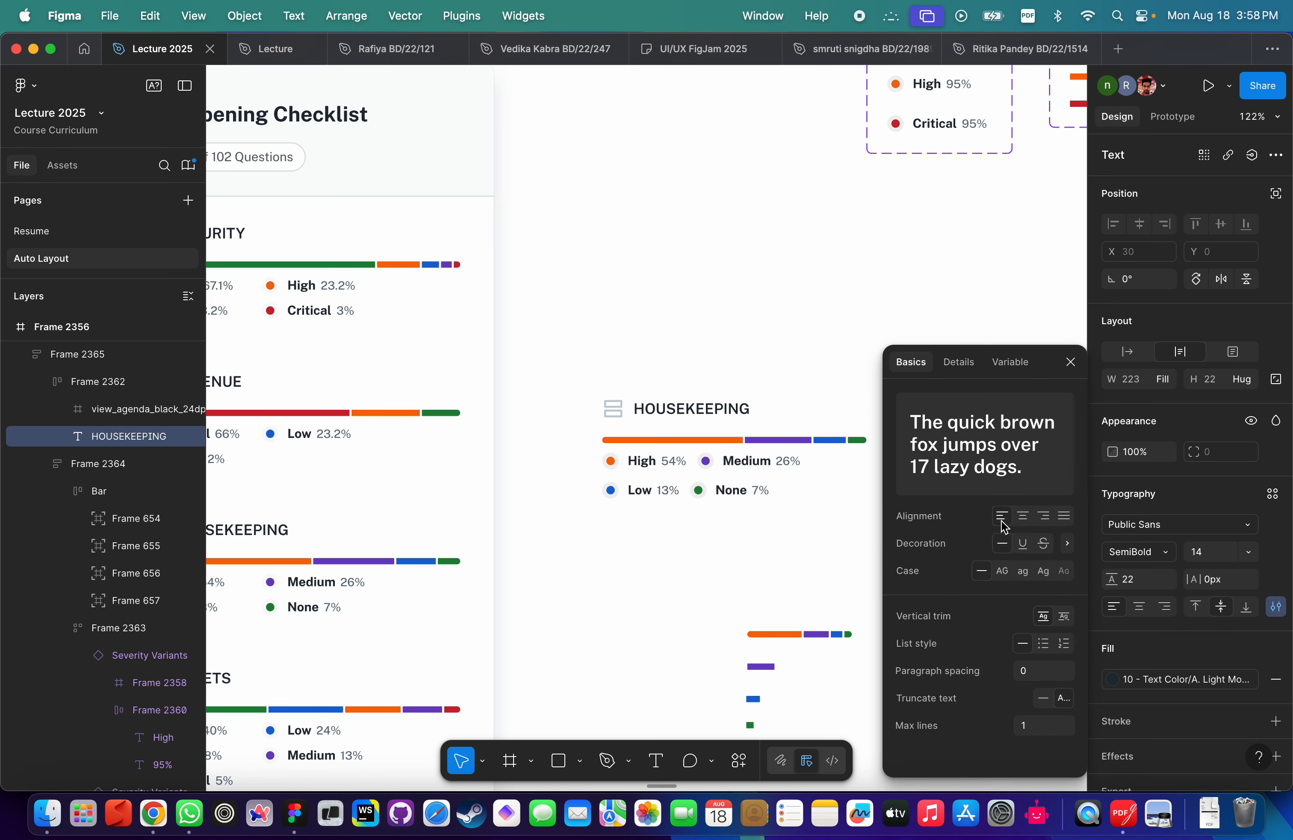
{"action": "left_click", "coordinate": [589, 567]}
{"action": "scroll", "coordinate": [590, 567], "scroll_direction": "down", "scroll_amount": 5}
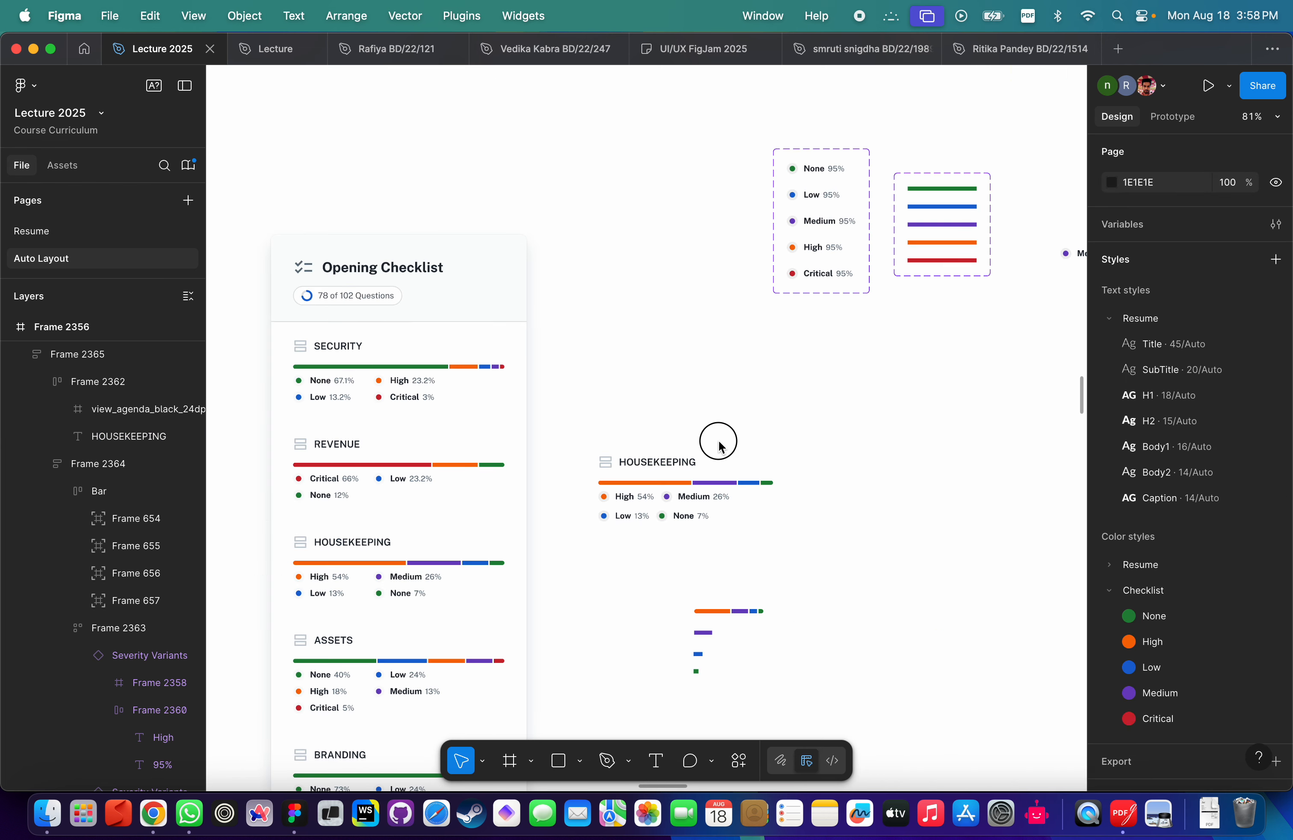
Widen the separate HOUSEKEEPING section to 457.
{"action": "left_click", "coordinate": [701, 479]}
{"action": "left_click_drag", "start_coordinate": [775, 485], "coordinate": [916, 488]}
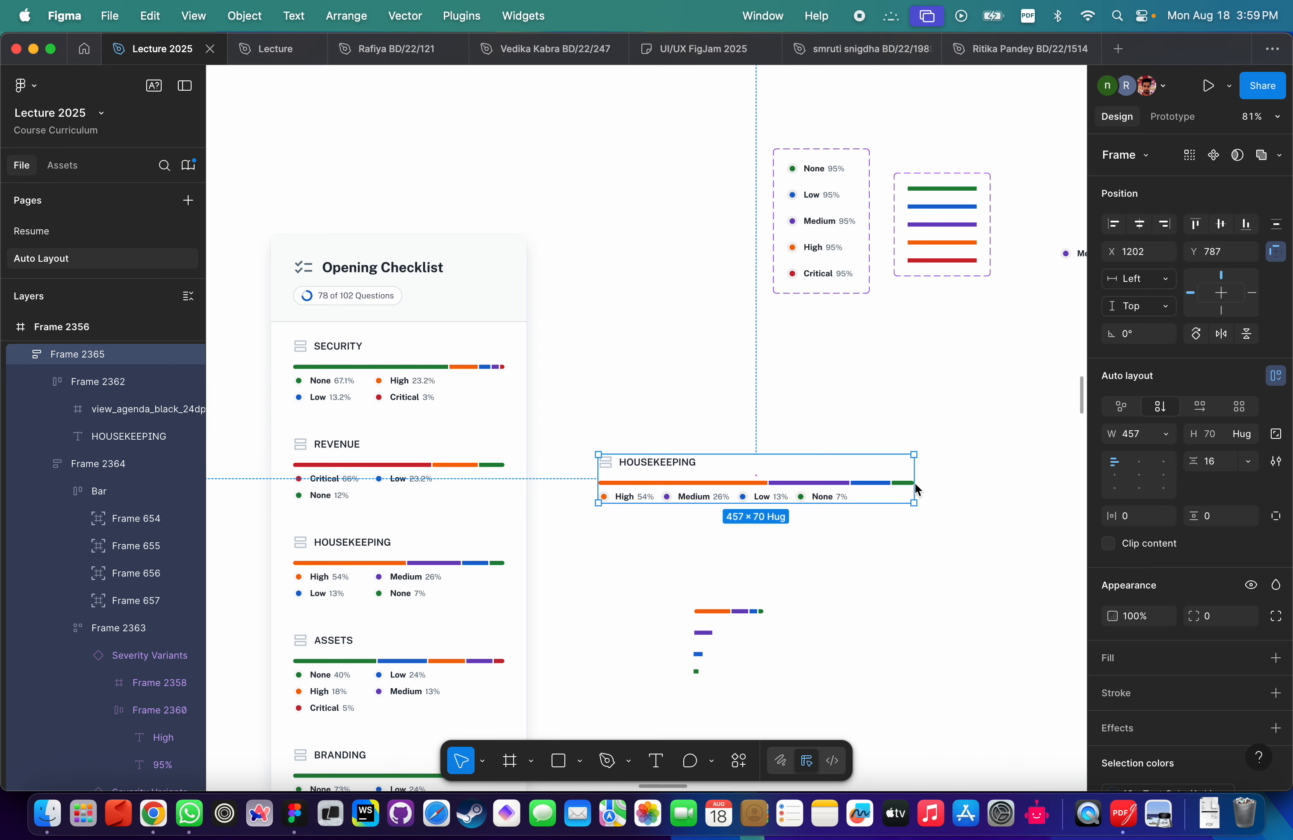
Delete the purple Medium, blue Low and green None segments from the small sample severity bar, keeping only the orange High segment.
{"action": "scroll", "coordinate": [792, 649], "scroll_direction": "up", "scroll_amount": 10}
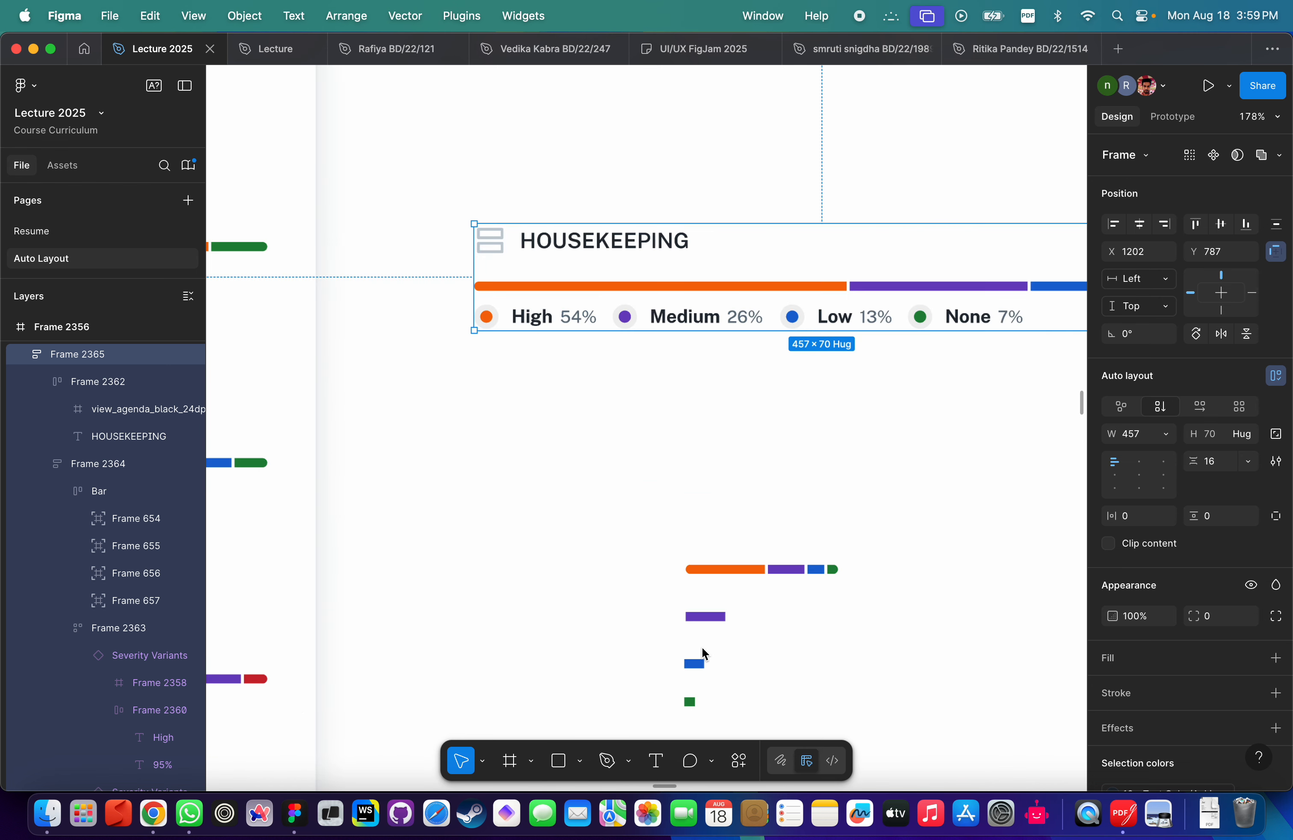
{"action": "left_click", "coordinate": [662, 260]}
{"action": "left_click", "coordinate": [641, 349]}
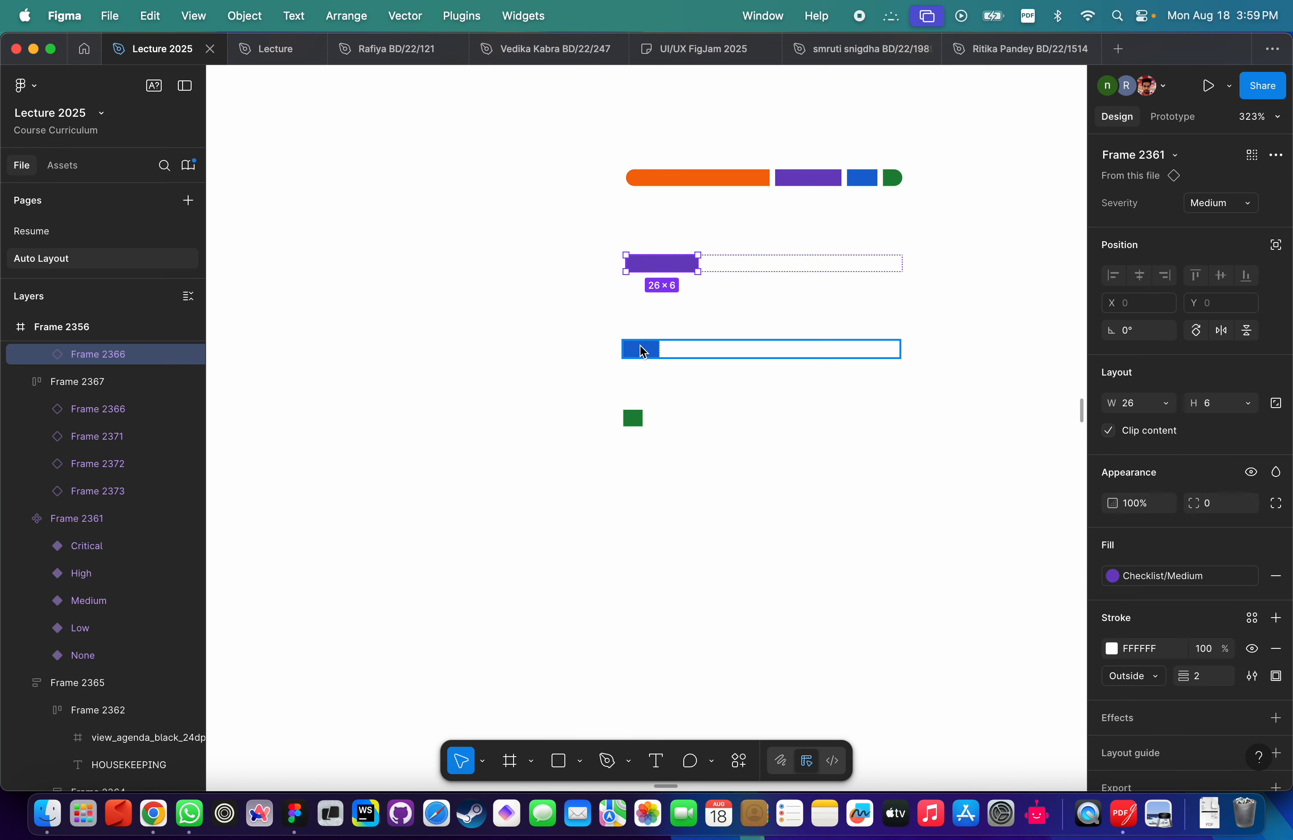
{"action": "left_click", "coordinate": [635, 420]}
{"action": "scroll", "coordinate": [818, 186], "scroll_direction": "up", "scroll_amount": 3}
{"action": "scroll", "coordinate": [819, 186], "scroll_direction": "right", "scroll_amount": 2}
{"action": "scroll", "coordinate": [819, 186], "scroll_direction": "down", "scroll_amount": 3}
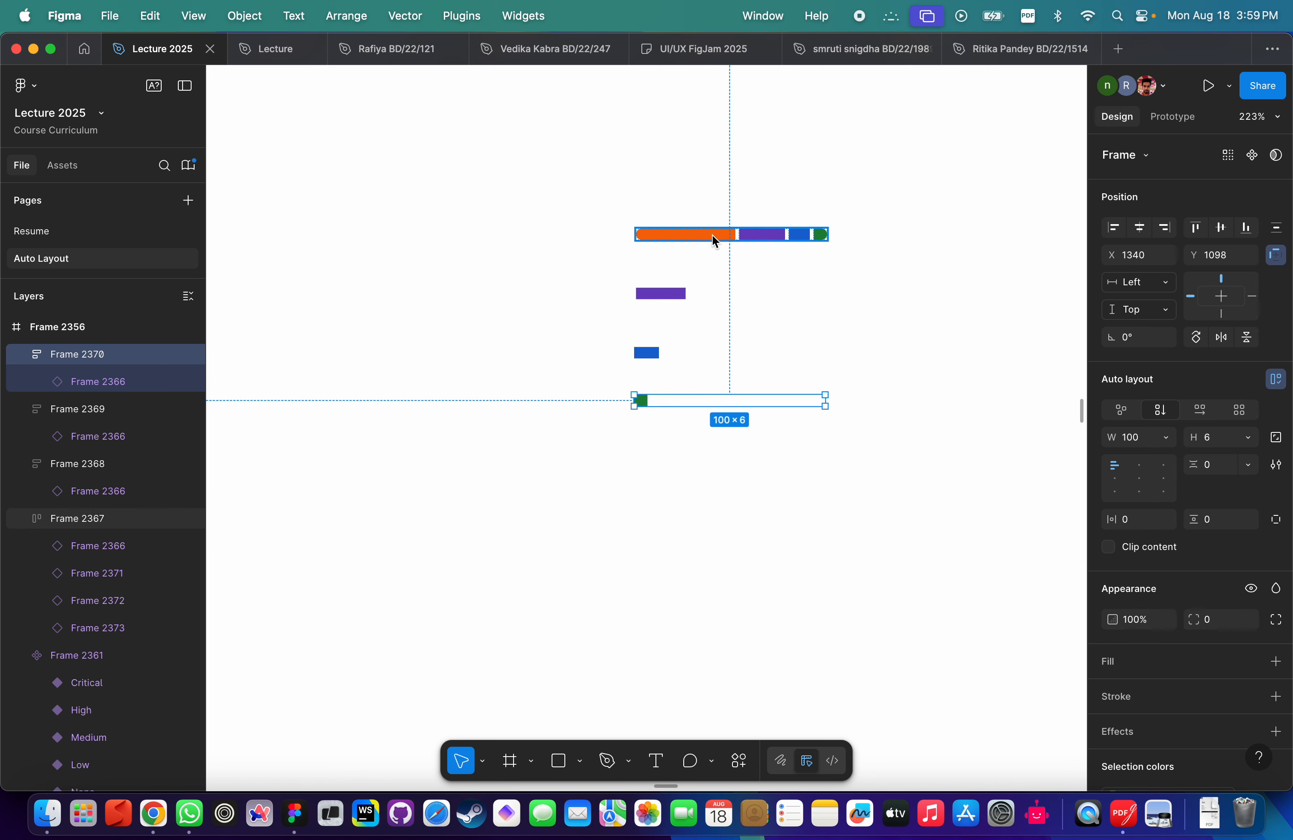
{"action": "left_click", "coordinate": [708, 235]}
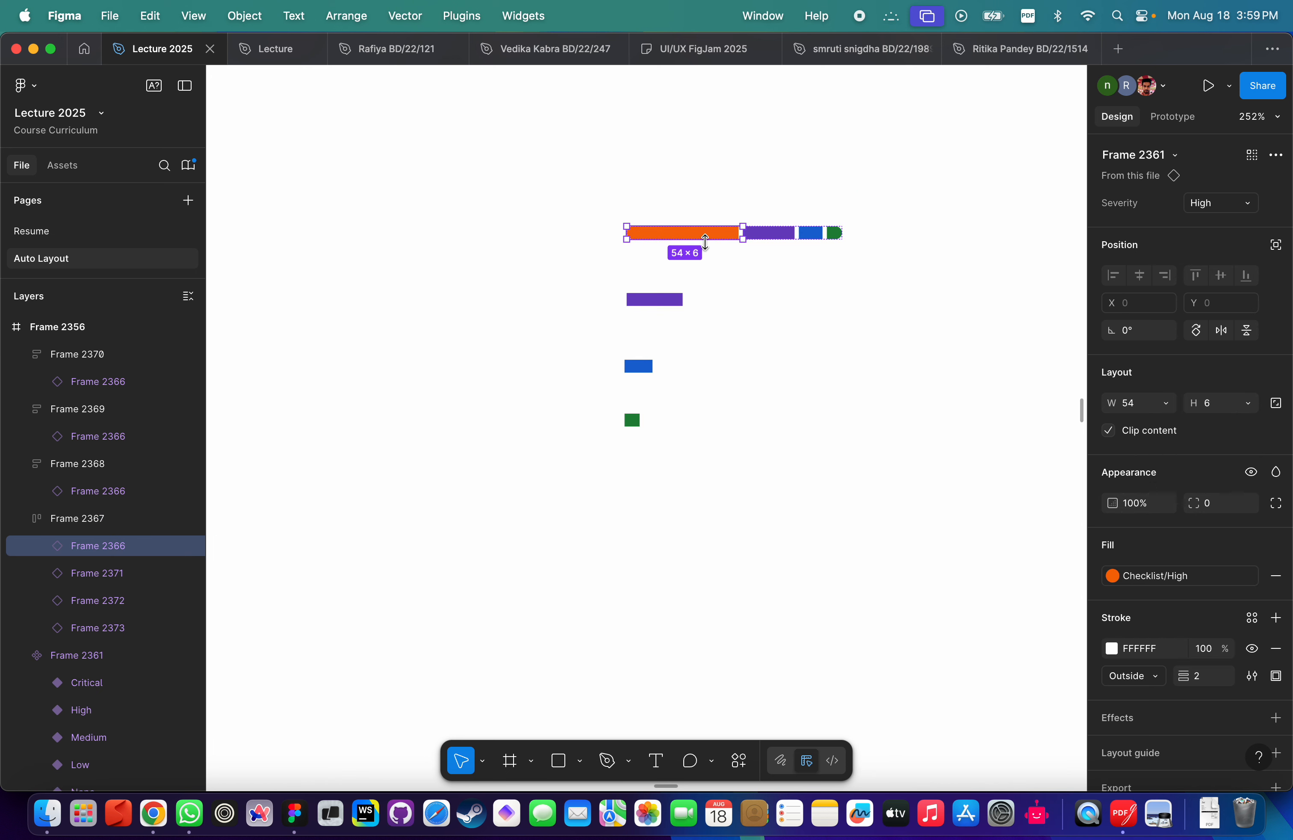
{"action": "scroll", "coordinate": [719, 278], "scroll_direction": "up", "scroll_amount": 2}
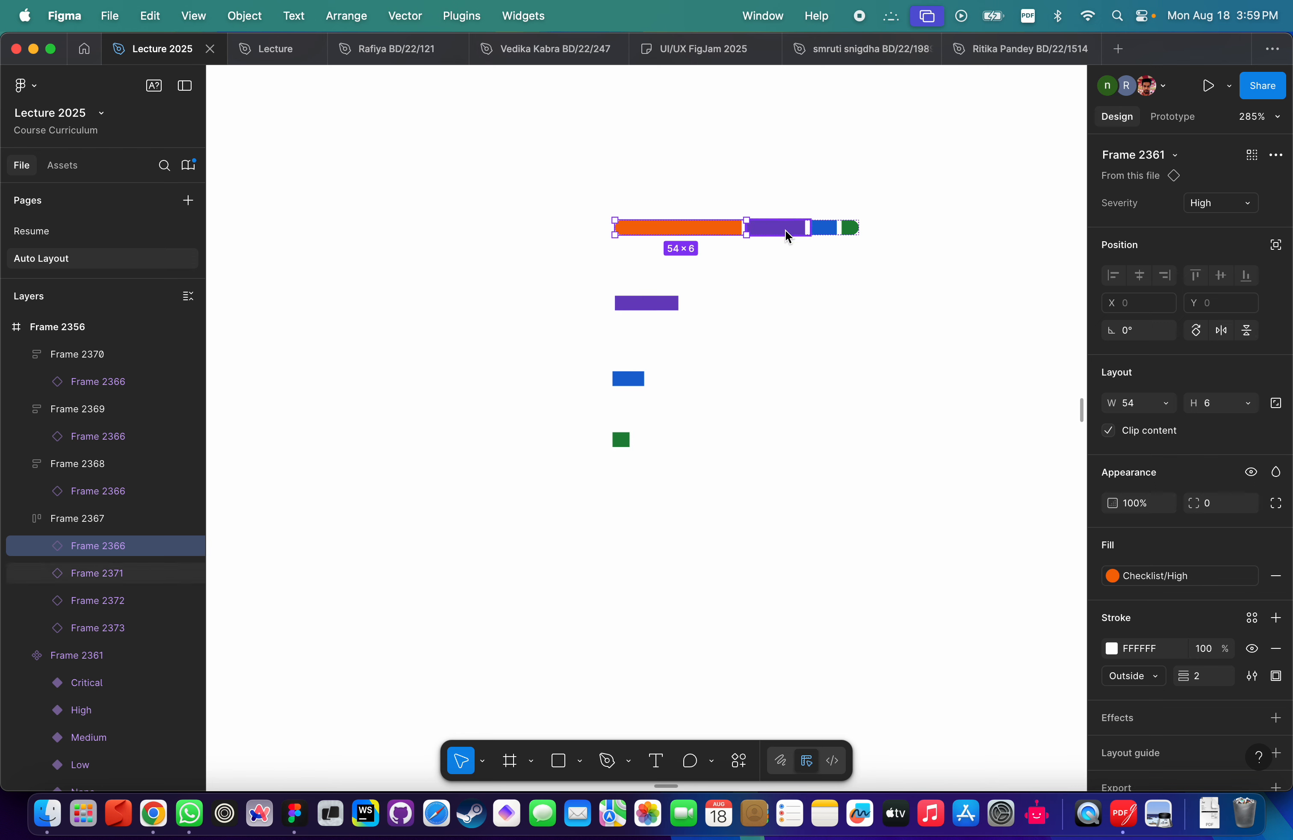
{"action": "left_click", "coordinate": [801, 228]}
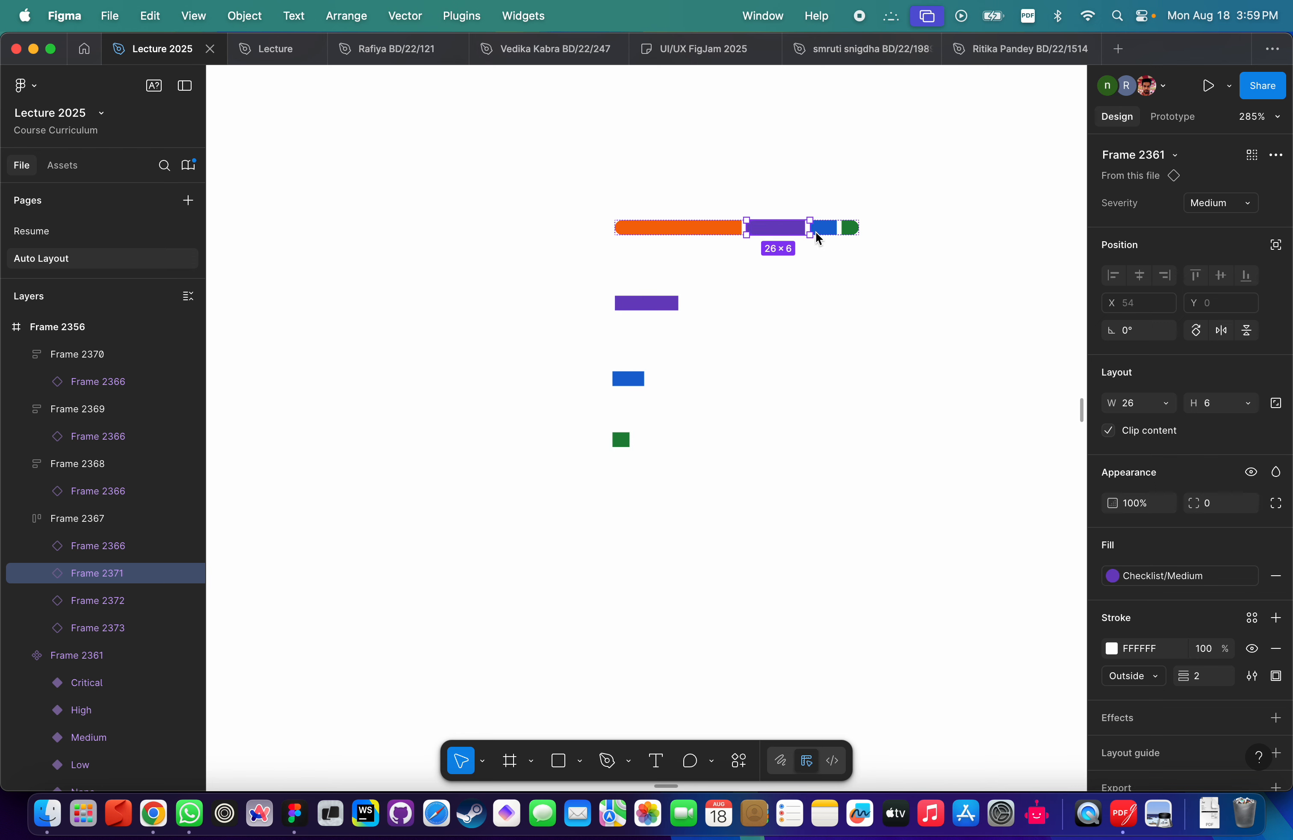
{"action": "left_click", "coordinate": [849, 228]}
{"action": "left_click", "coordinate": [824, 228], "text": "shift"}
{"action": "left_click", "coordinate": [794, 234], "text": "shift"}
{"action": "key", "text": "Delete"}
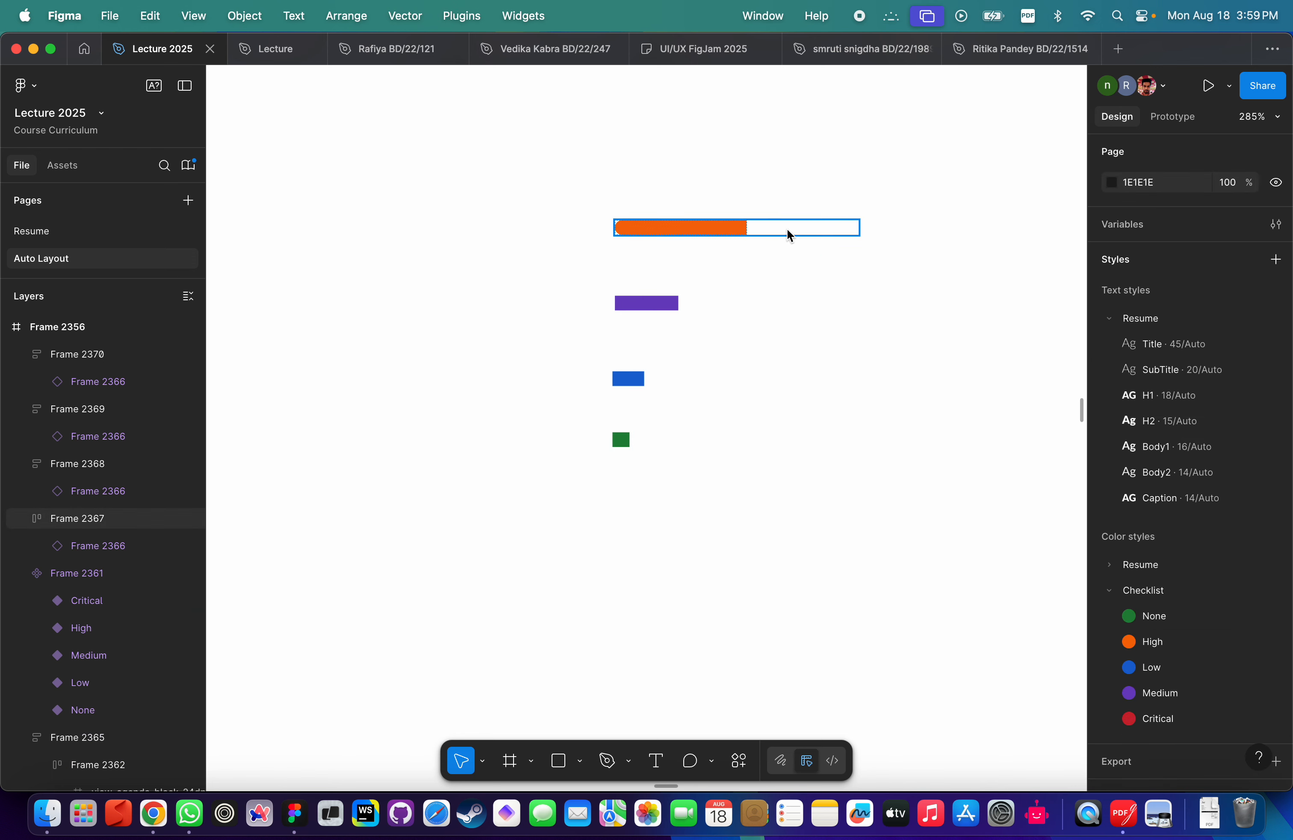
Try duplicating the separate purple, blue and green segments outside their 100-wide wrapper frames, and undo the duplication.
{"action": "left_click", "coordinate": [765, 292]}
{"action": "left_click", "coordinate": [721, 227]}
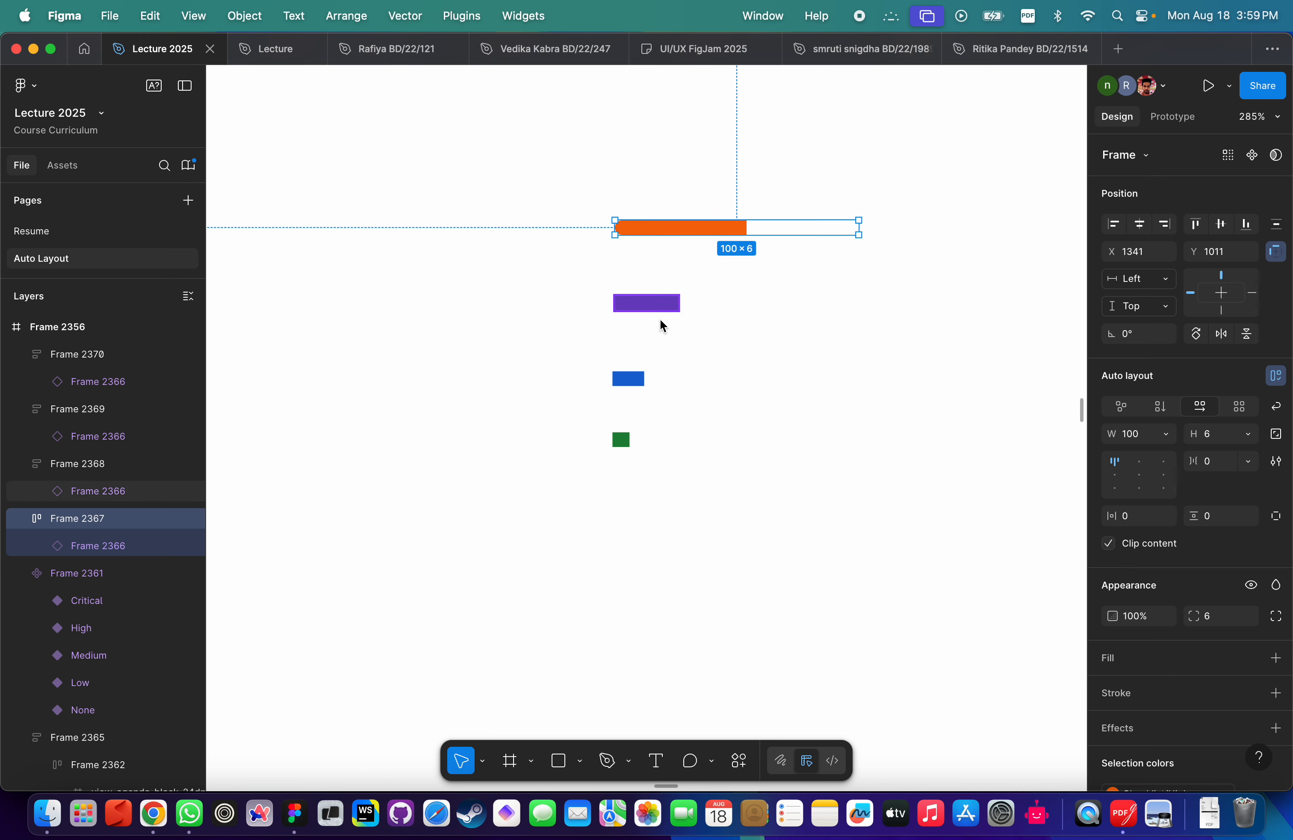
{"action": "left_click", "coordinate": [667, 322]}
{"action": "double_click", "coordinate": [652, 303]}
{"action": "left_click", "coordinate": [639, 376]}
{"action": "left_click", "coordinate": [641, 424]}
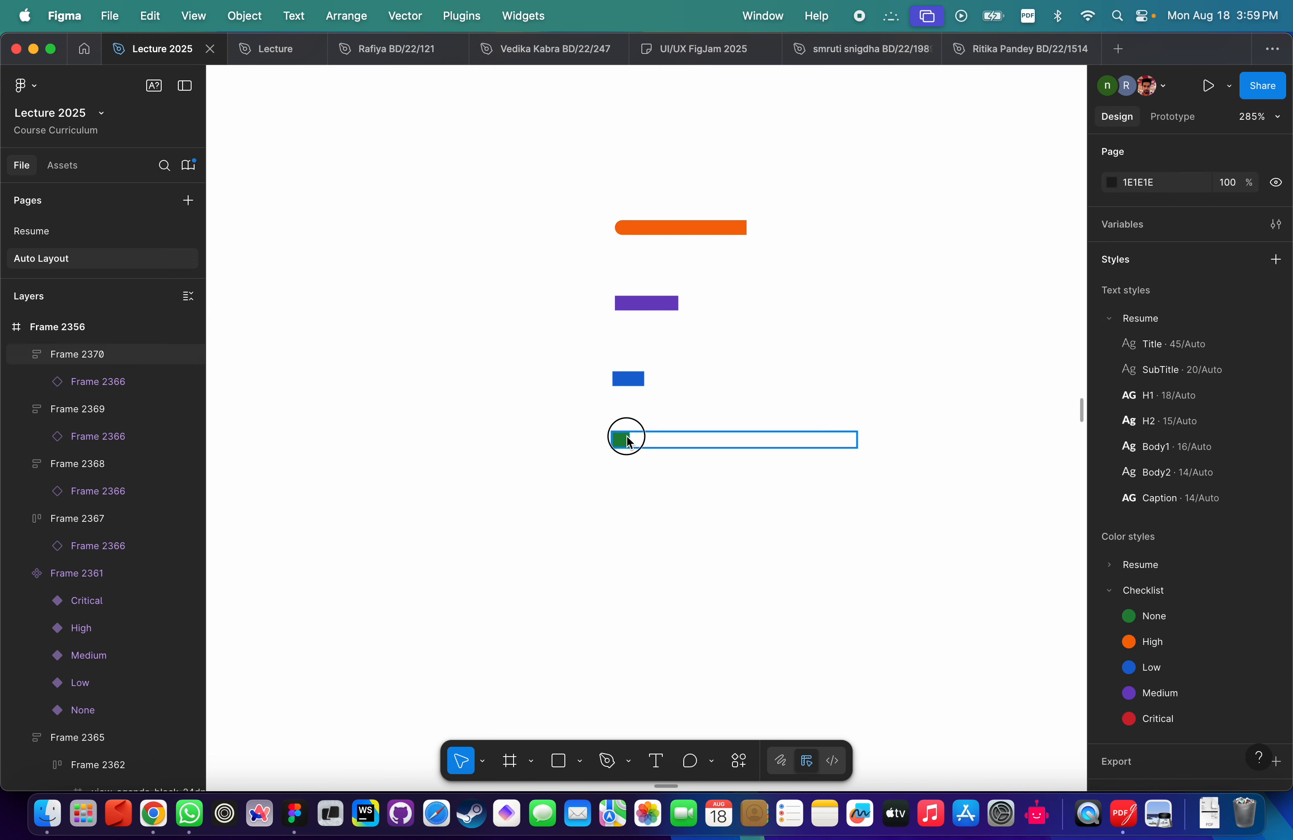
{"action": "left_click", "coordinate": [627, 439]}
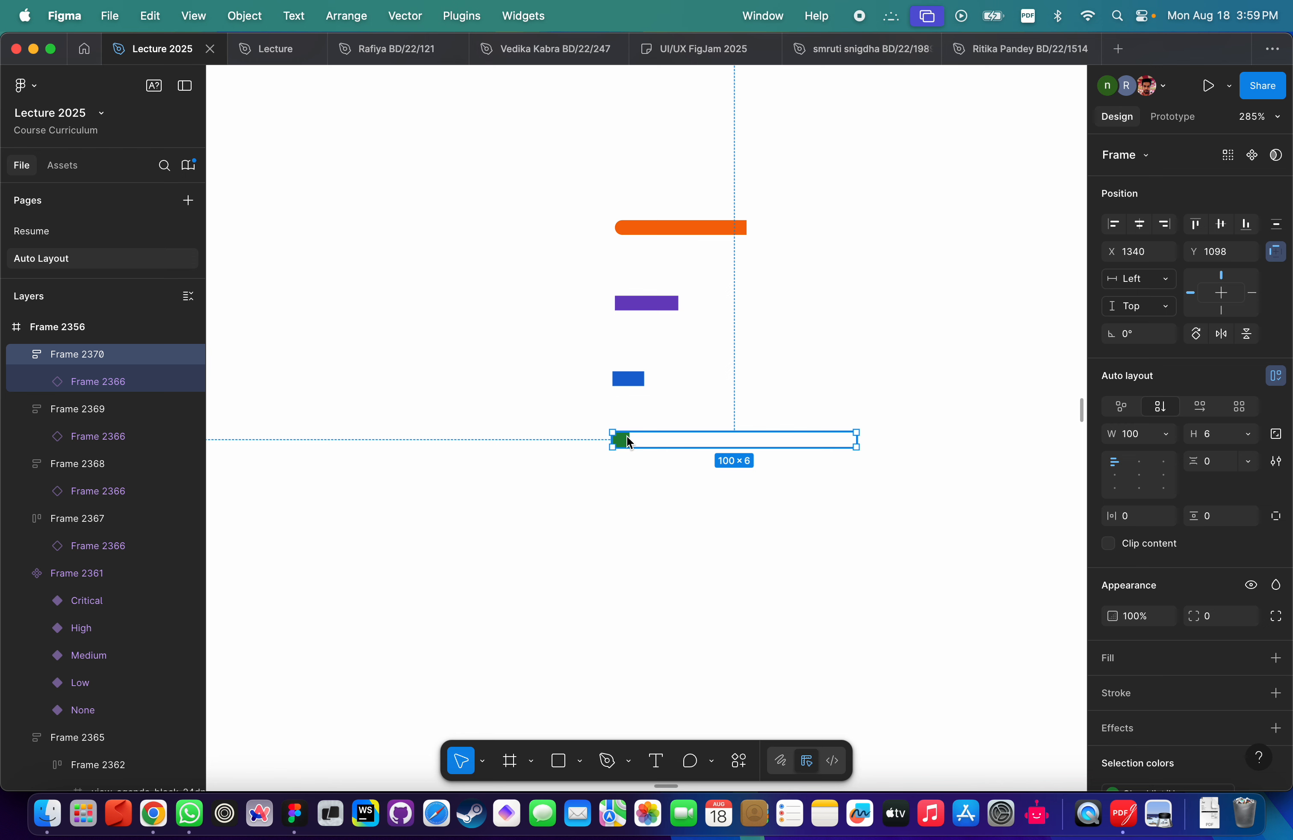
{"action": "left_click", "coordinate": [662, 306]}
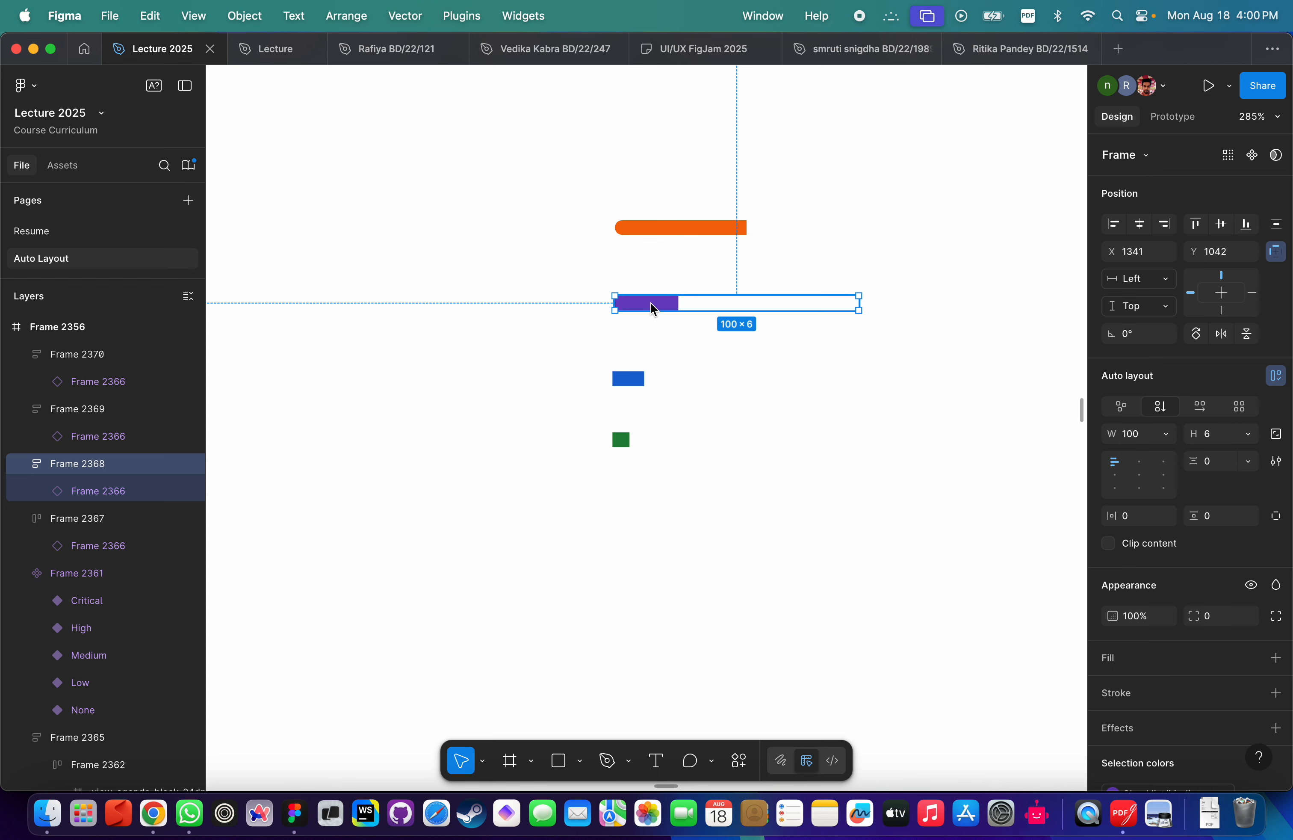
{"action": "double_click", "coordinate": [654, 308]}
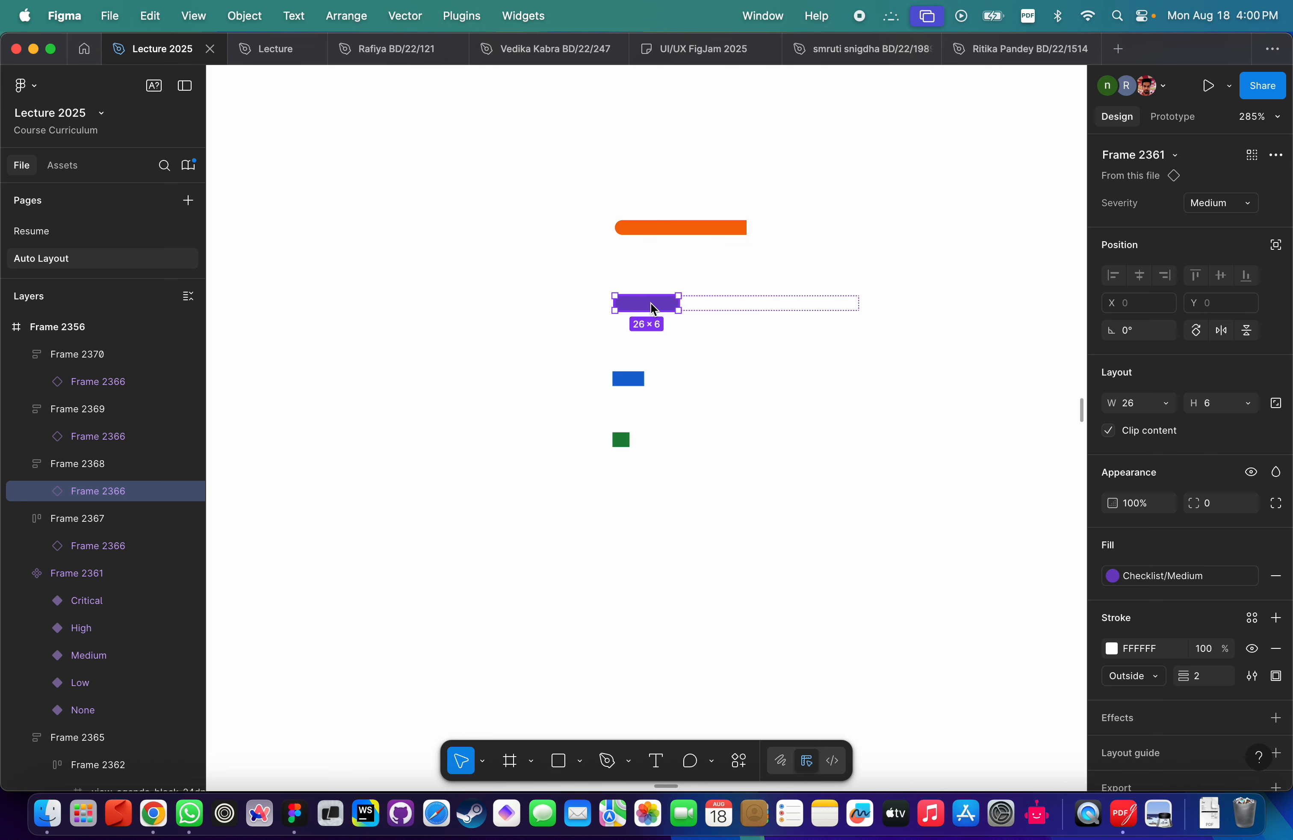
{"action": "left_click", "coordinate": [627, 382], "text": "shift"}
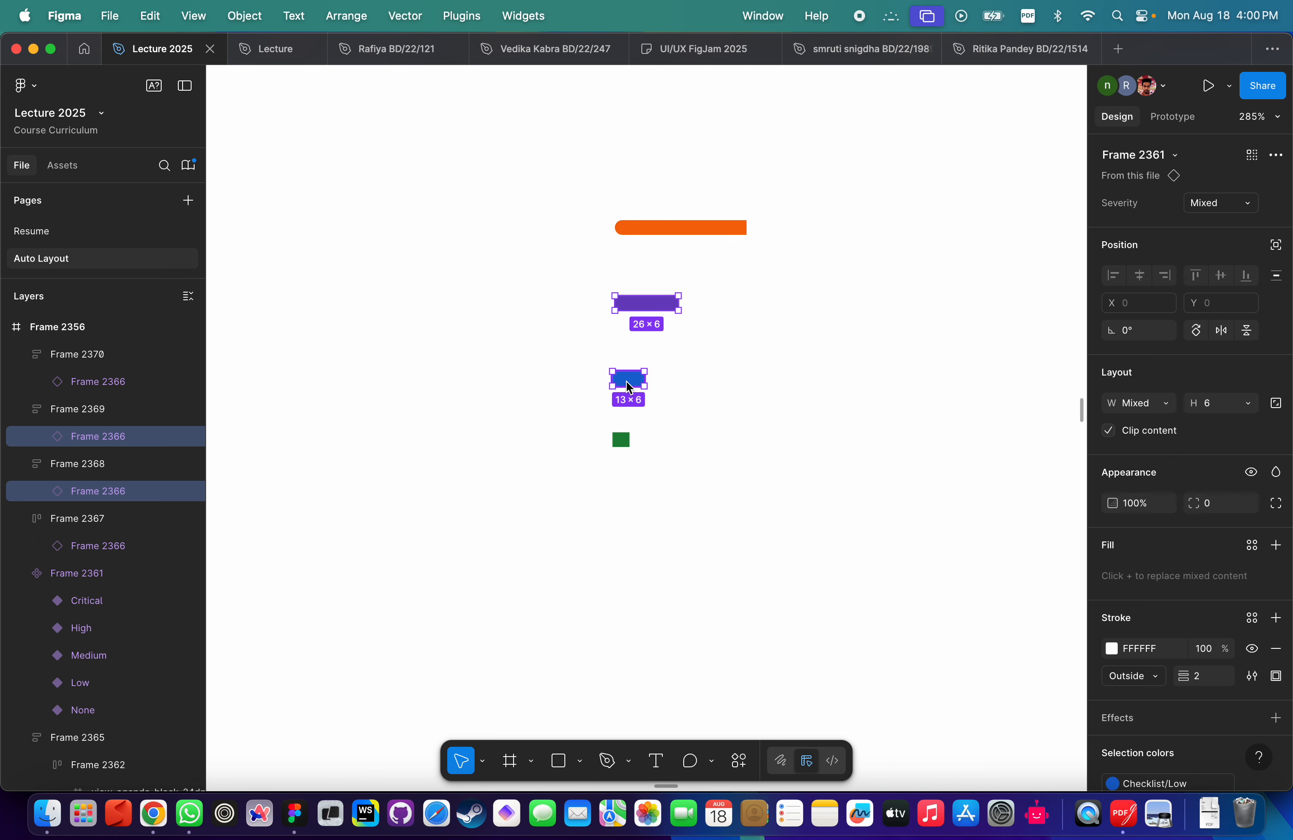
{"action": "left_click", "coordinate": [624, 440], "text": "shift"}
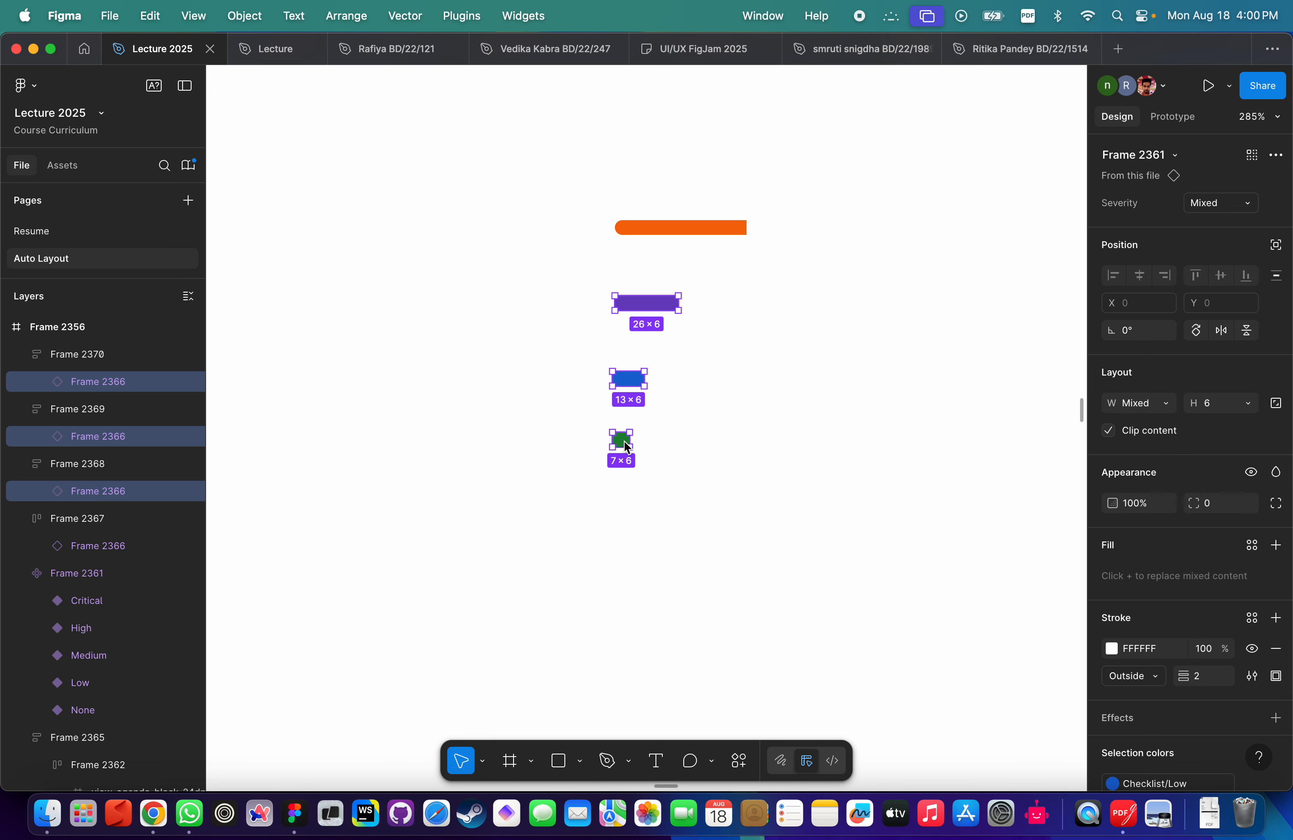
{"action": "left_click_drag", "start_coordinate": [627, 443], "coordinate": [381, 442]}
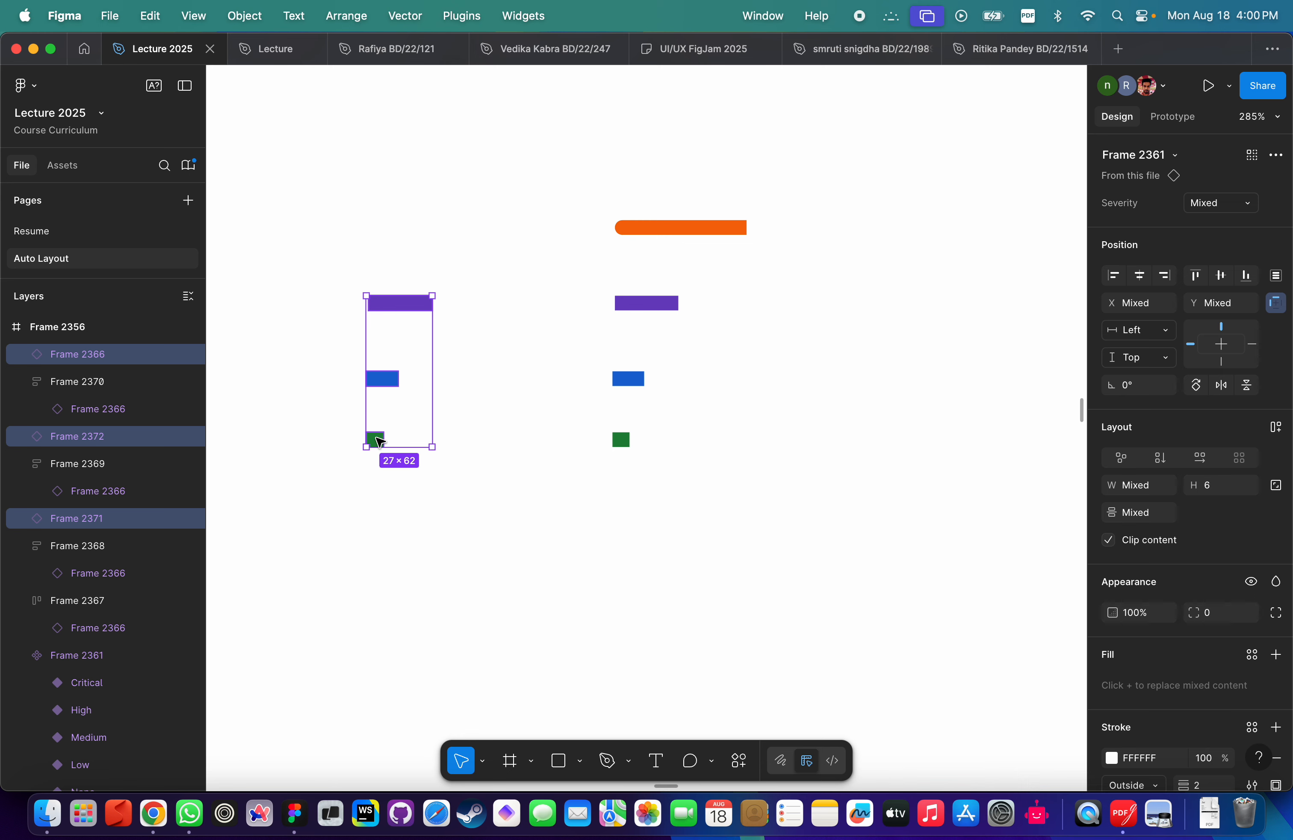
{"action": "key", "text": "super+z"}
Ungroup the three wrapper frames around the separate purple, blue and green segments.
{"action": "left_click", "coordinate": [584, 513]}
{"action": "left_click_drag", "start_coordinate": [760, 502], "coordinate": [577, 286]}
{"action": "right_click", "coordinate": [680, 300]}
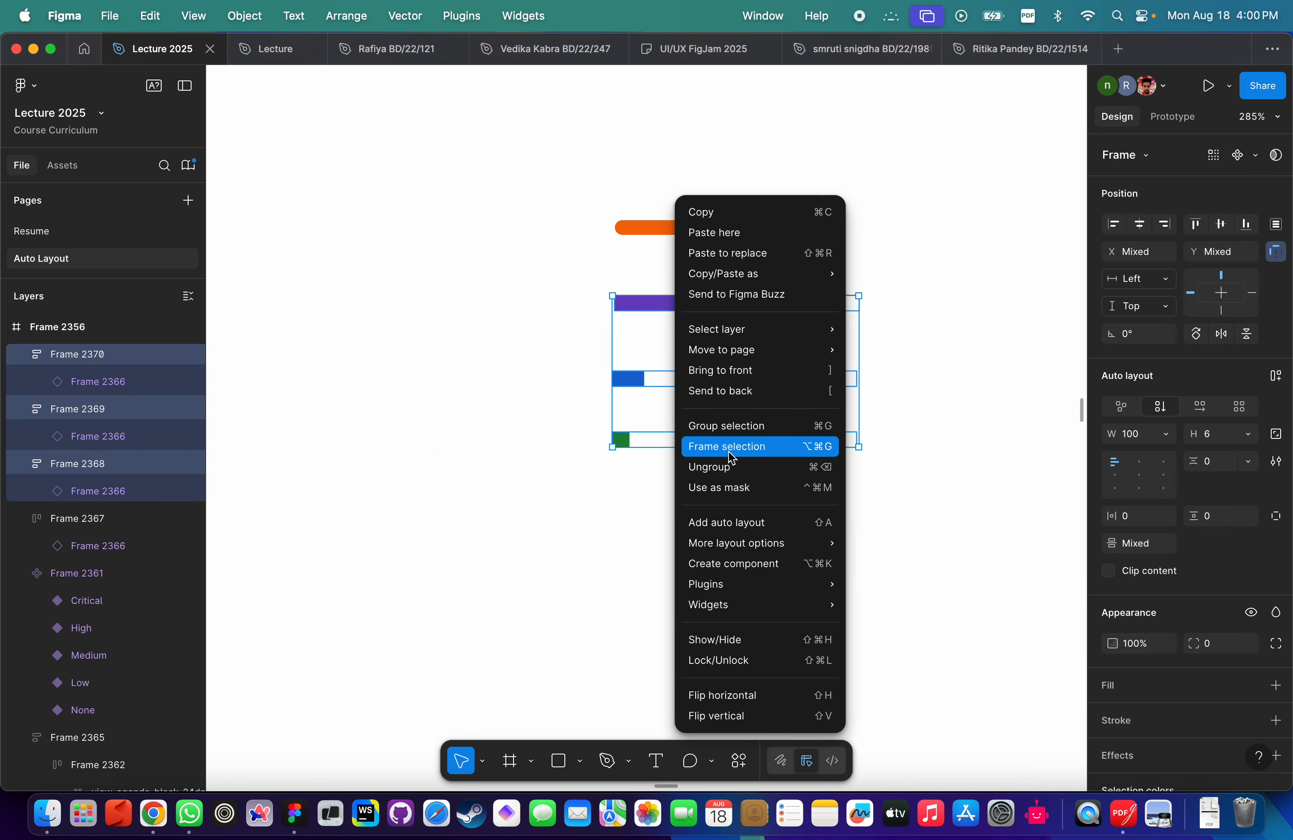
{"action": "left_click", "coordinate": [728, 468]}
{"action": "left_click", "coordinate": [731, 493]}
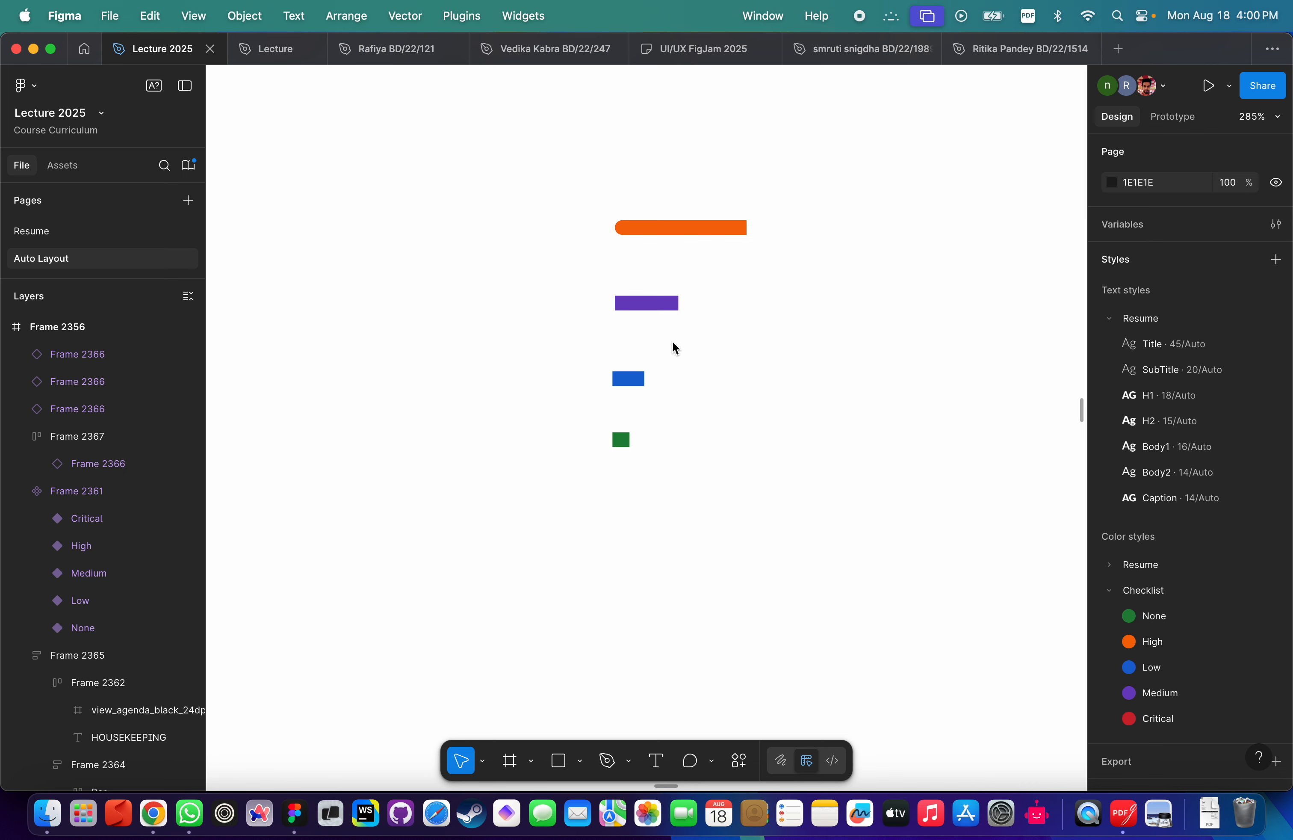
Cut the loose purple, blue and green segments and paste them into the orange segment's bar frame.
{"action": "left_click", "coordinate": [667, 302]}
{"action": "left_click", "coordinate": [631, 384], "text": "shift"}
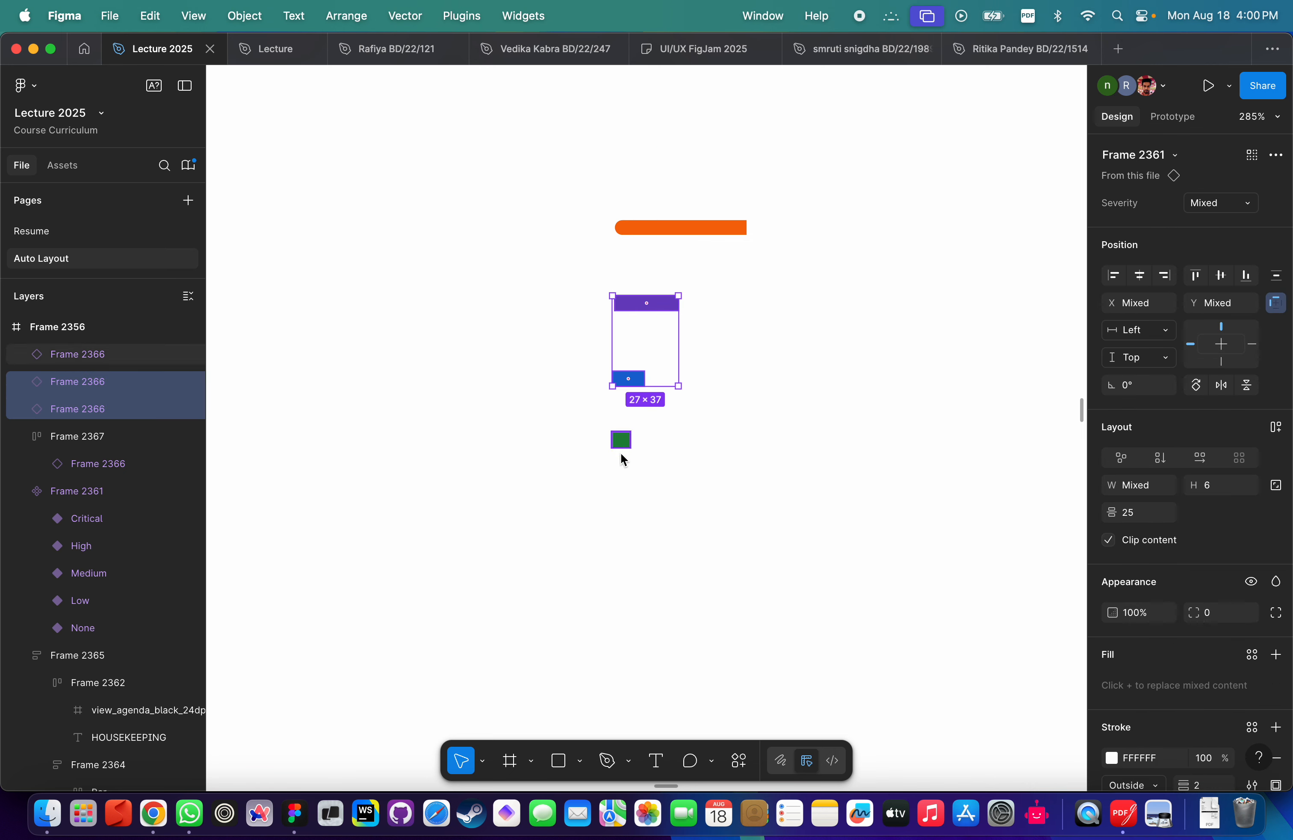
{"action": "left_click", "coordinate": [621, 443], "text": "shift"}
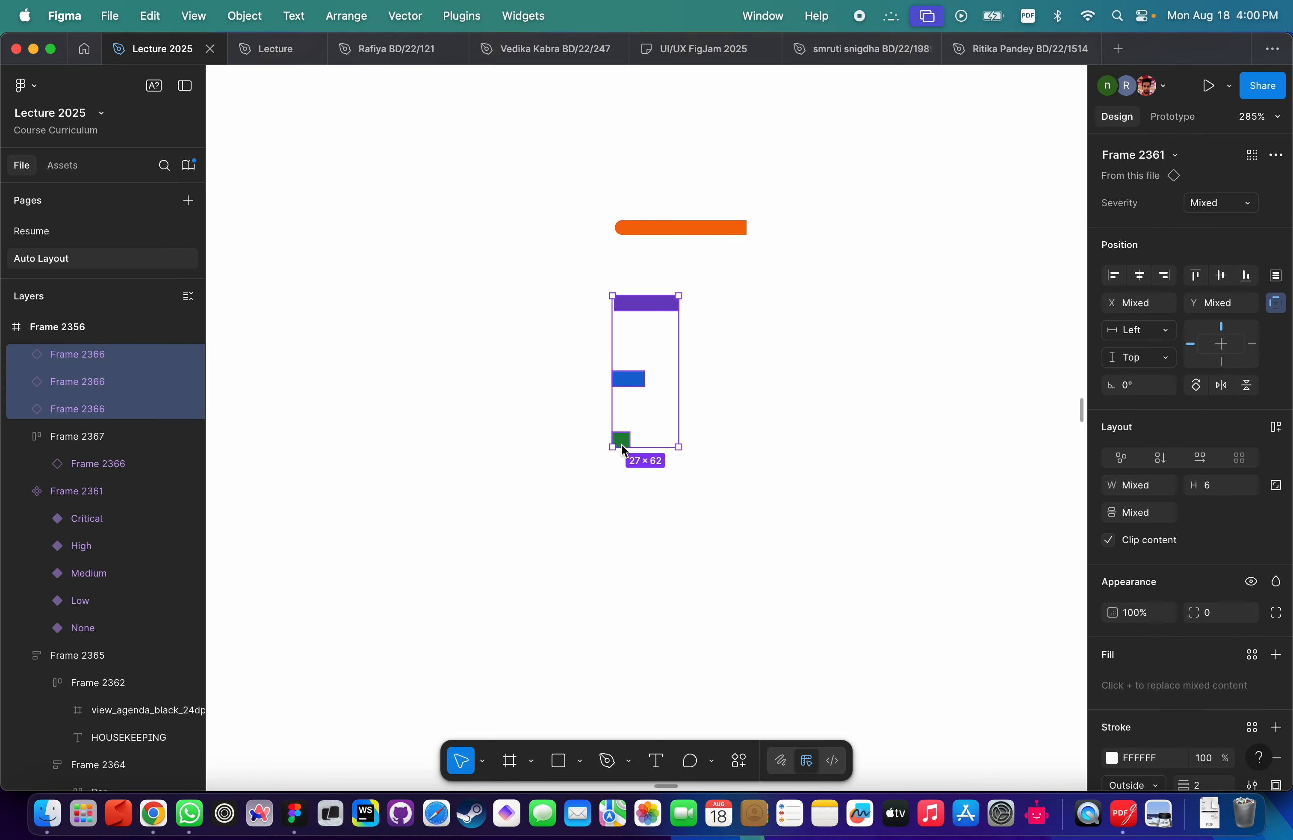
{"action": "left_click", "coordinate": [718, 232]}
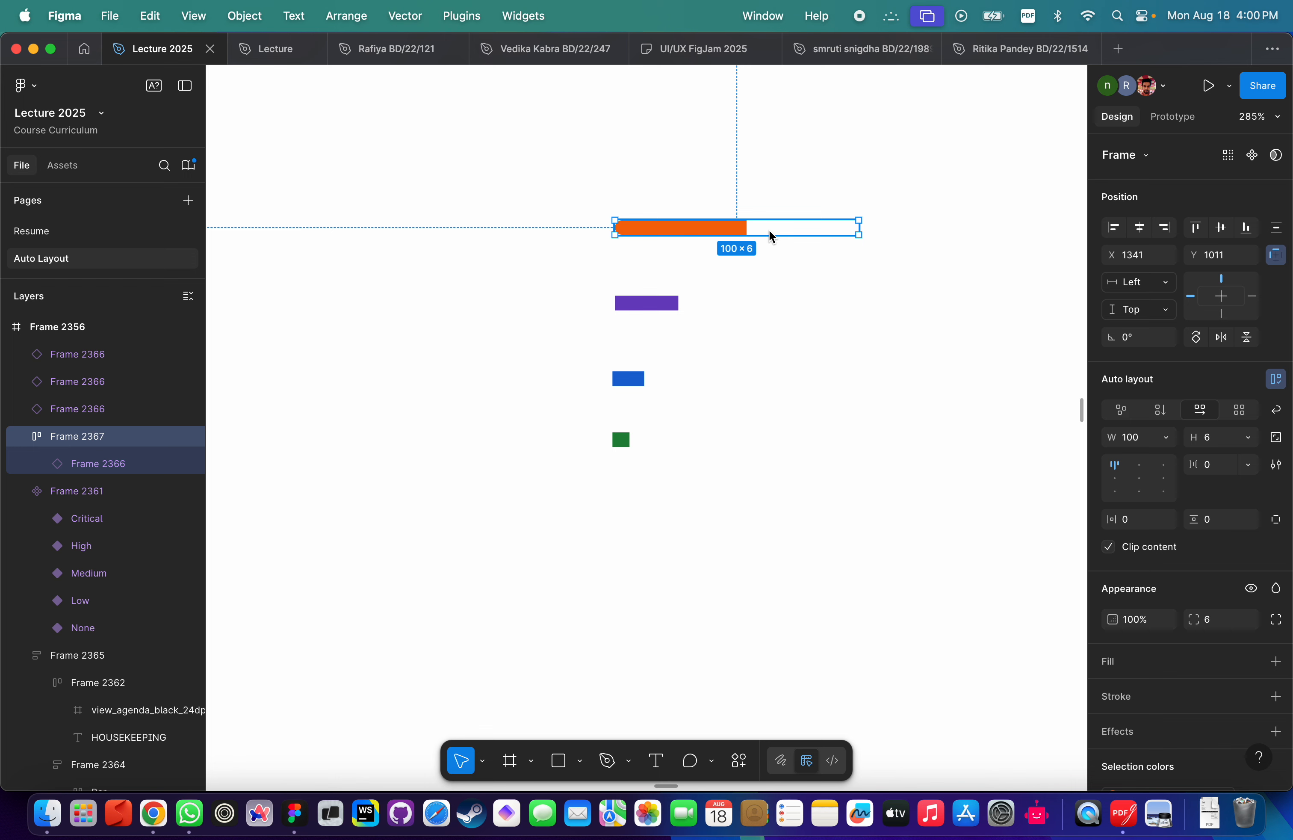
{"action": "left_click", "coordinate": [713, 523]}
{"action": "left_click_drag", "start_coordinate": [714, 523], "coordinate": [579, 297]}
{"action": "key", "text": "Delete"}
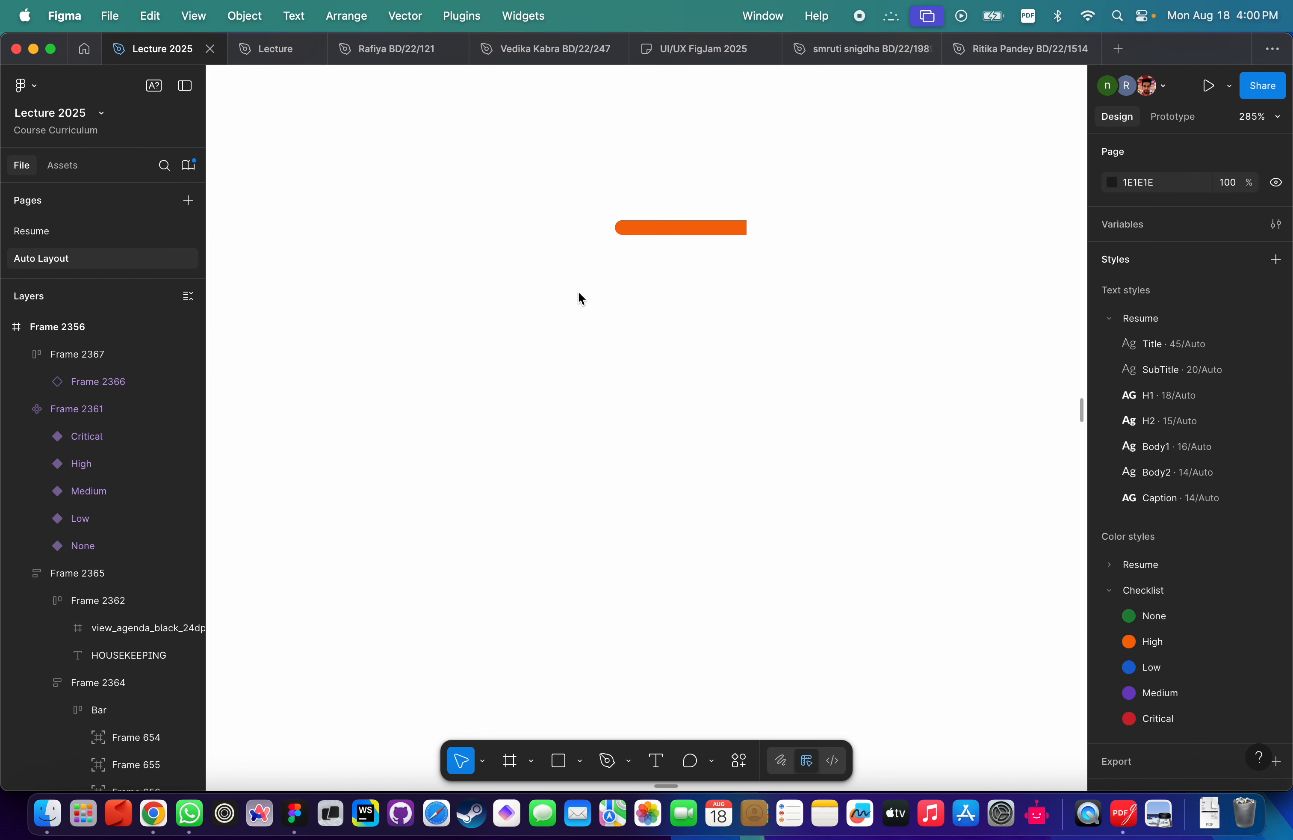
{"action": "left_click", "coordinate": [687, 230]}
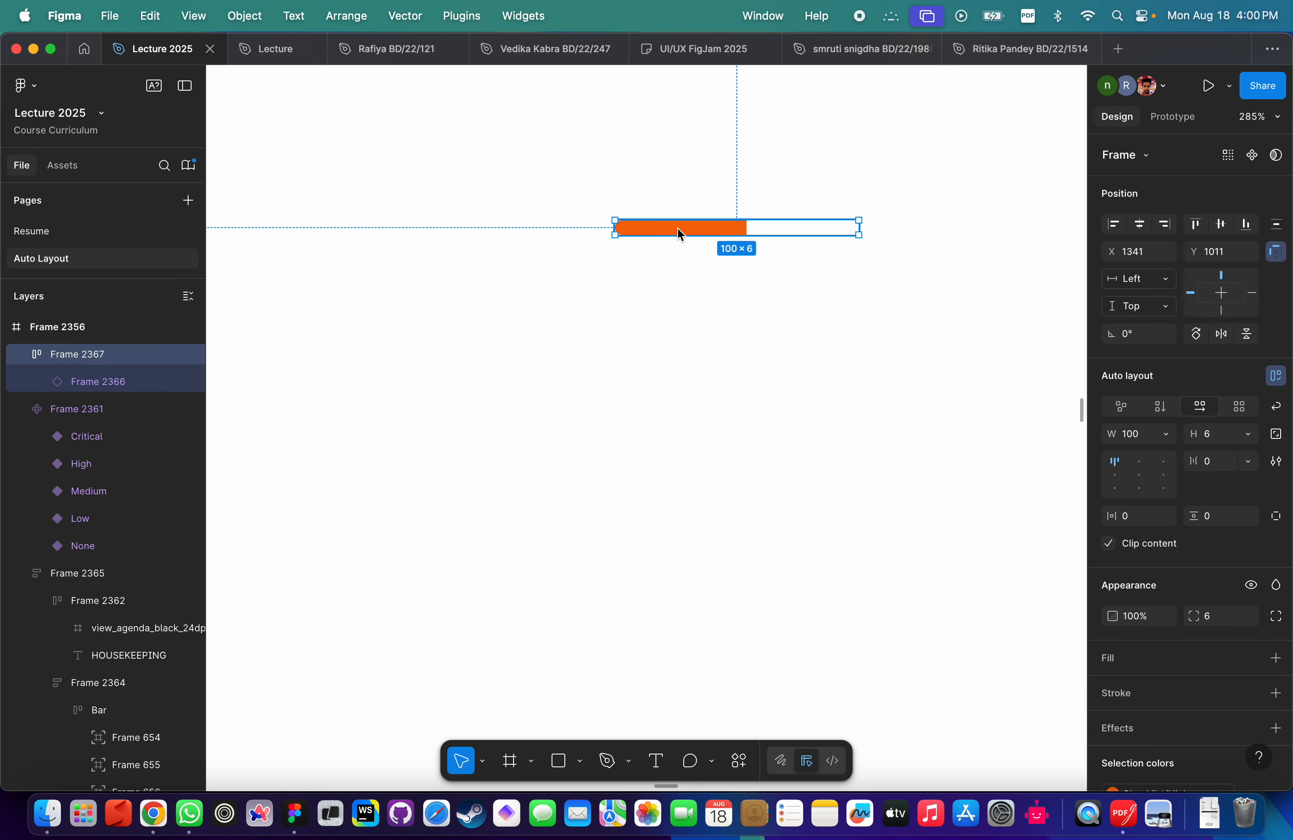
{"action": "key", "text": "super+z"}
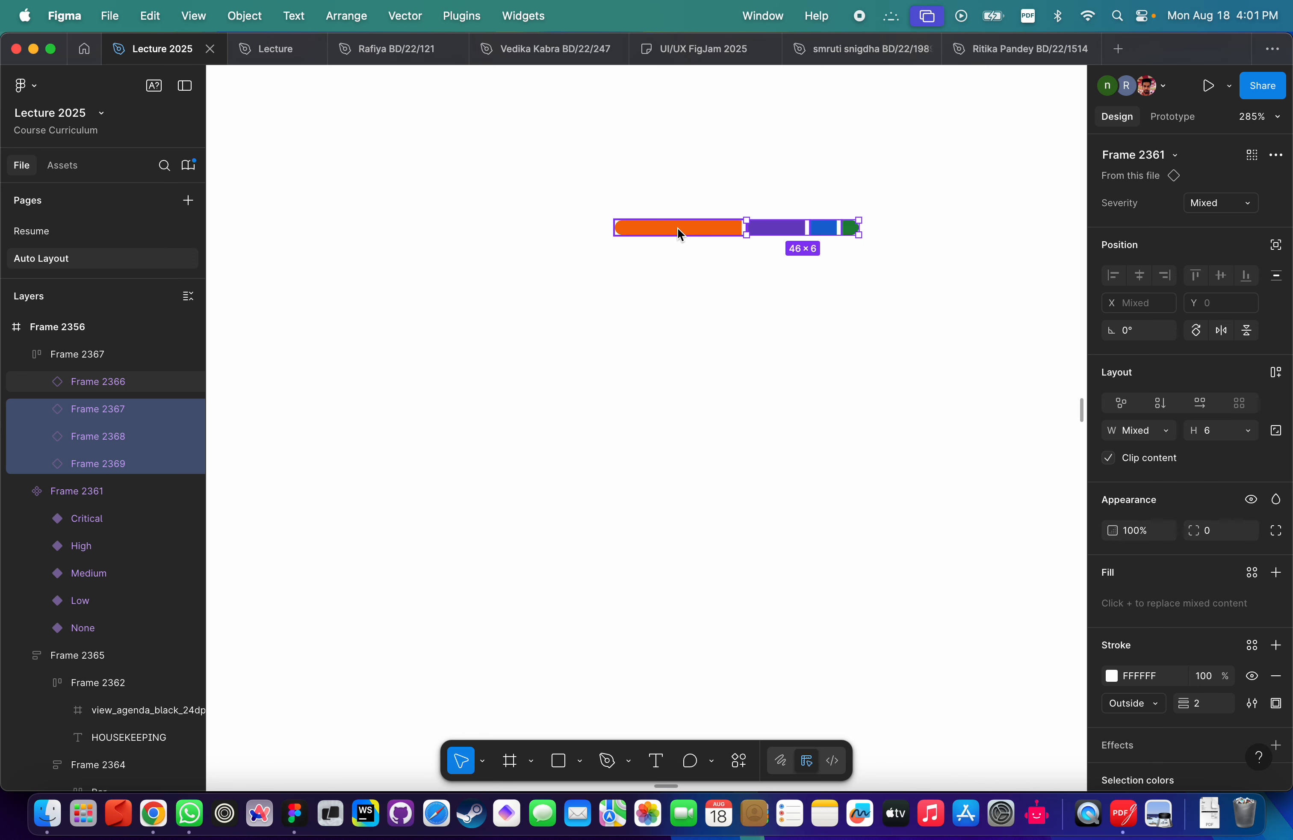
Undo the merging of the segments into one bar and the ungrouping of their wrapper frames.
{"action": "scroll", "coordinate": [633, 337], "scroll_direction": "down", "scroll_amount": 5}
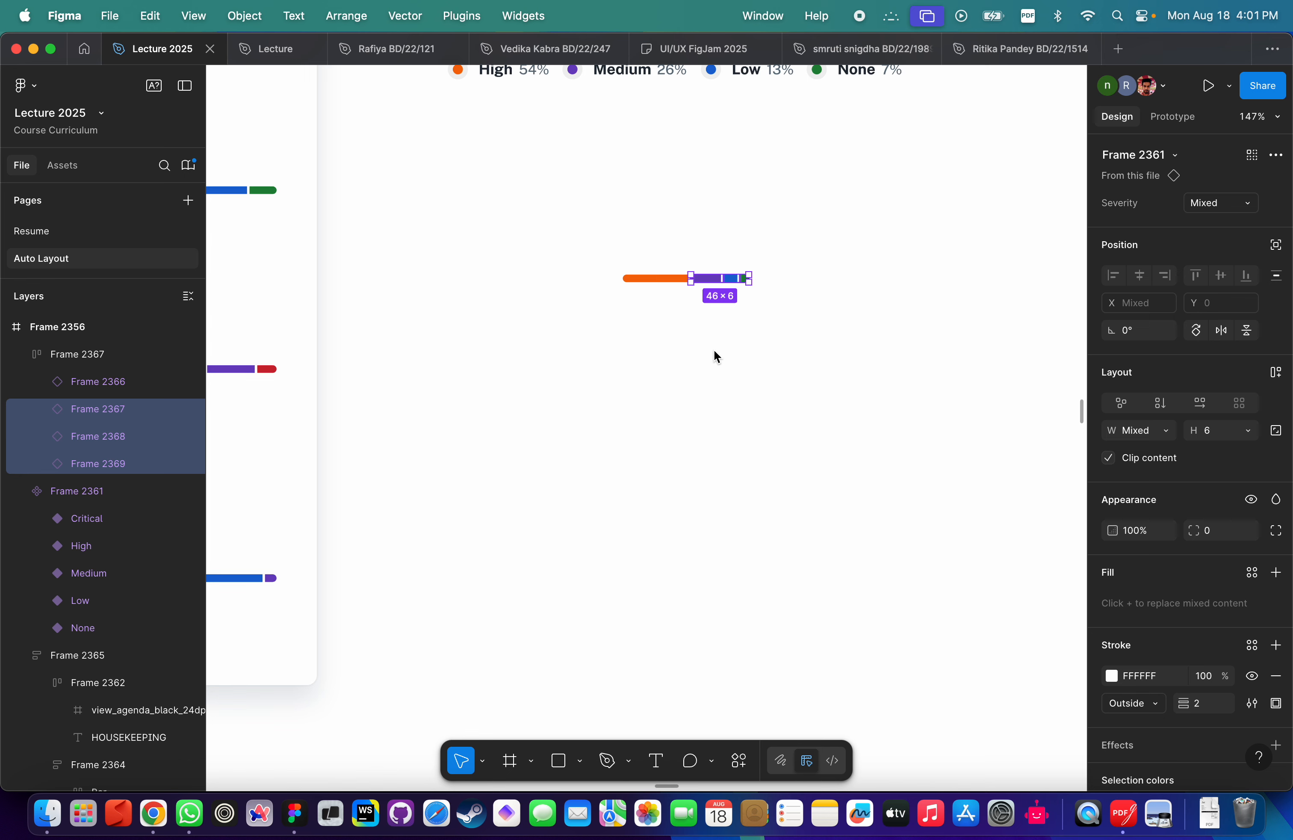
{"action": "key", "text": "Delete"}
{"action": "key", "text": "super+z"}
{"action": "key", "text": "super+z"}
{"action": "key", "text": "Escape"}
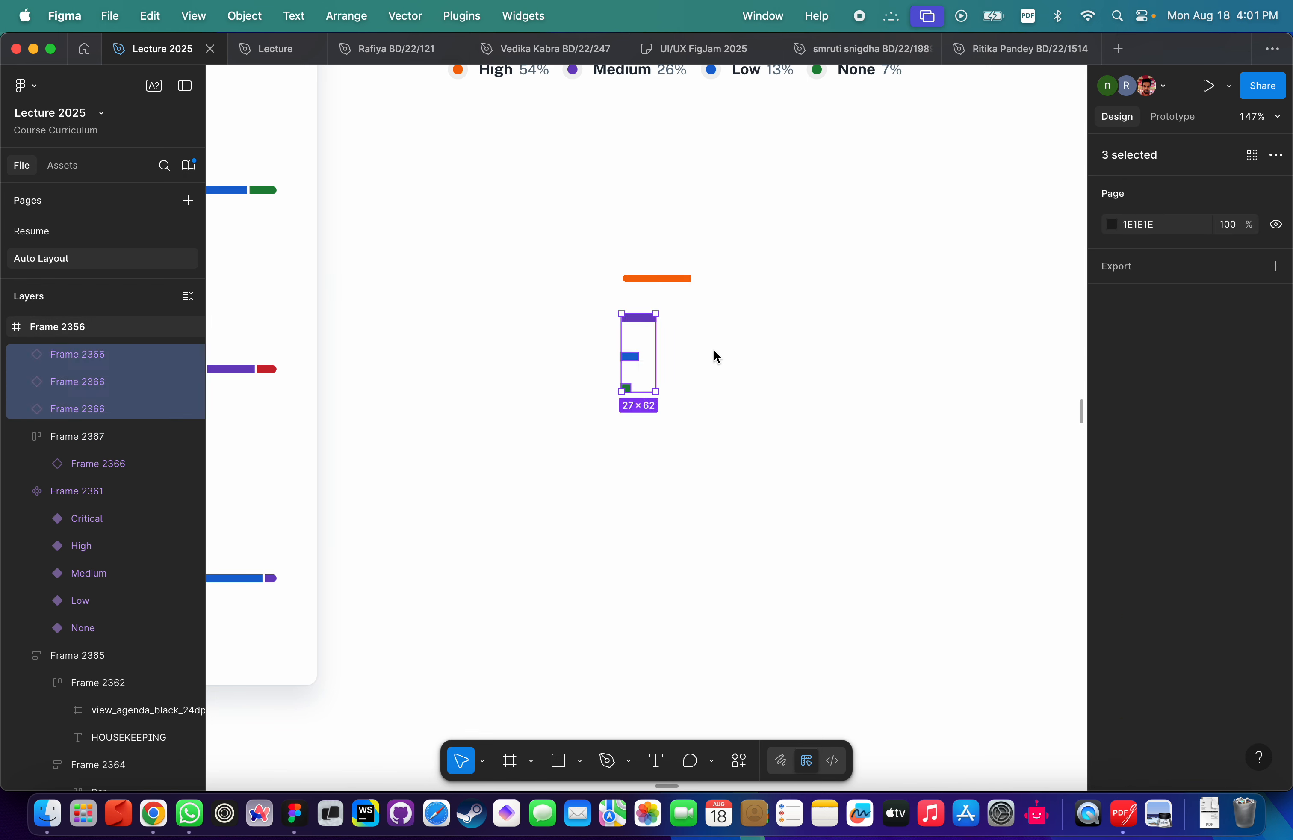
{"action": "left_click", "coordinate": [668, 314]}
{"action": "key", "text": "shift+Tab"}
{"action": "key", "text": "shift+Tab"}
{"action": "left_click", "coordinate": [733, 251]}
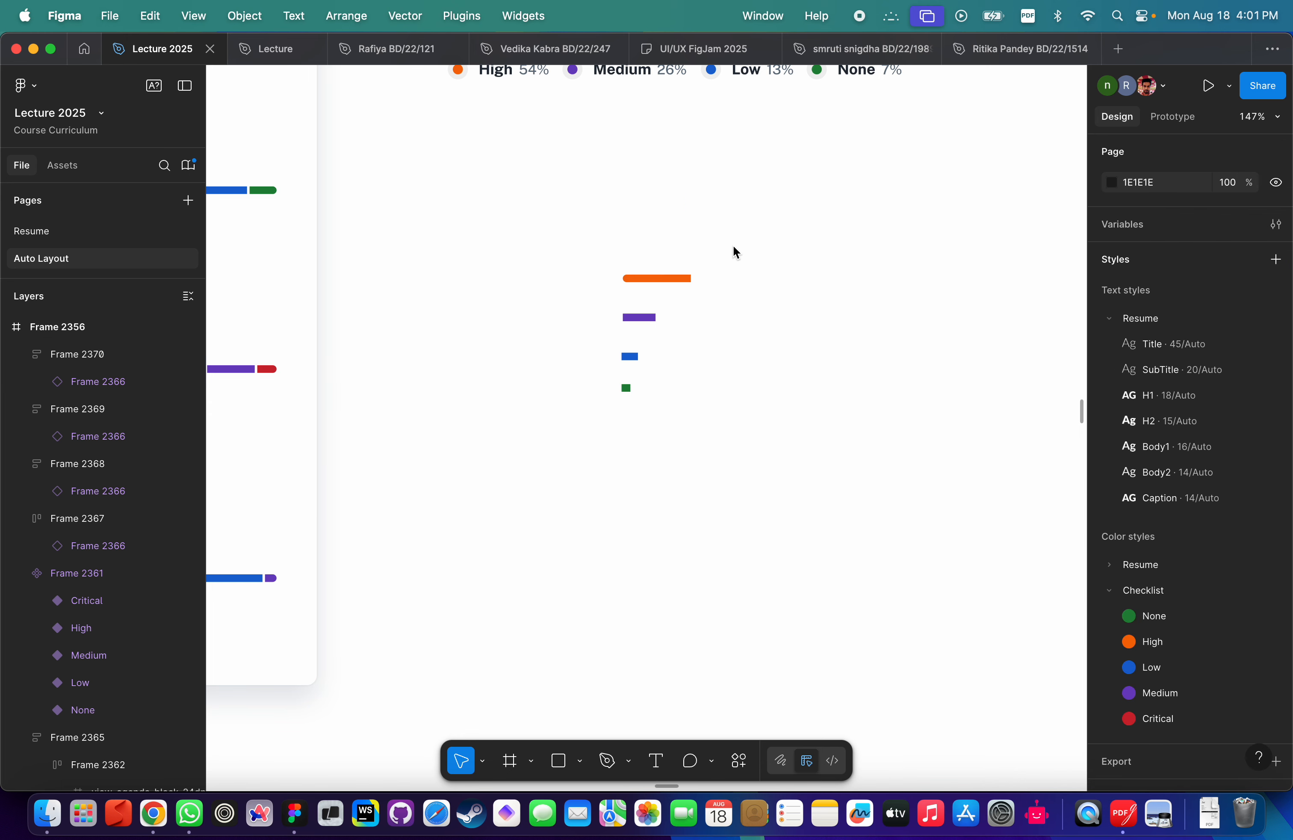
Widen the Opening Checklist card to 452.
{"action": "key", "text": "shift+1"}
{"action": "scroll", "coordinate": [733, 251], "scroll_direction": "down", "scroll_amount": 5}
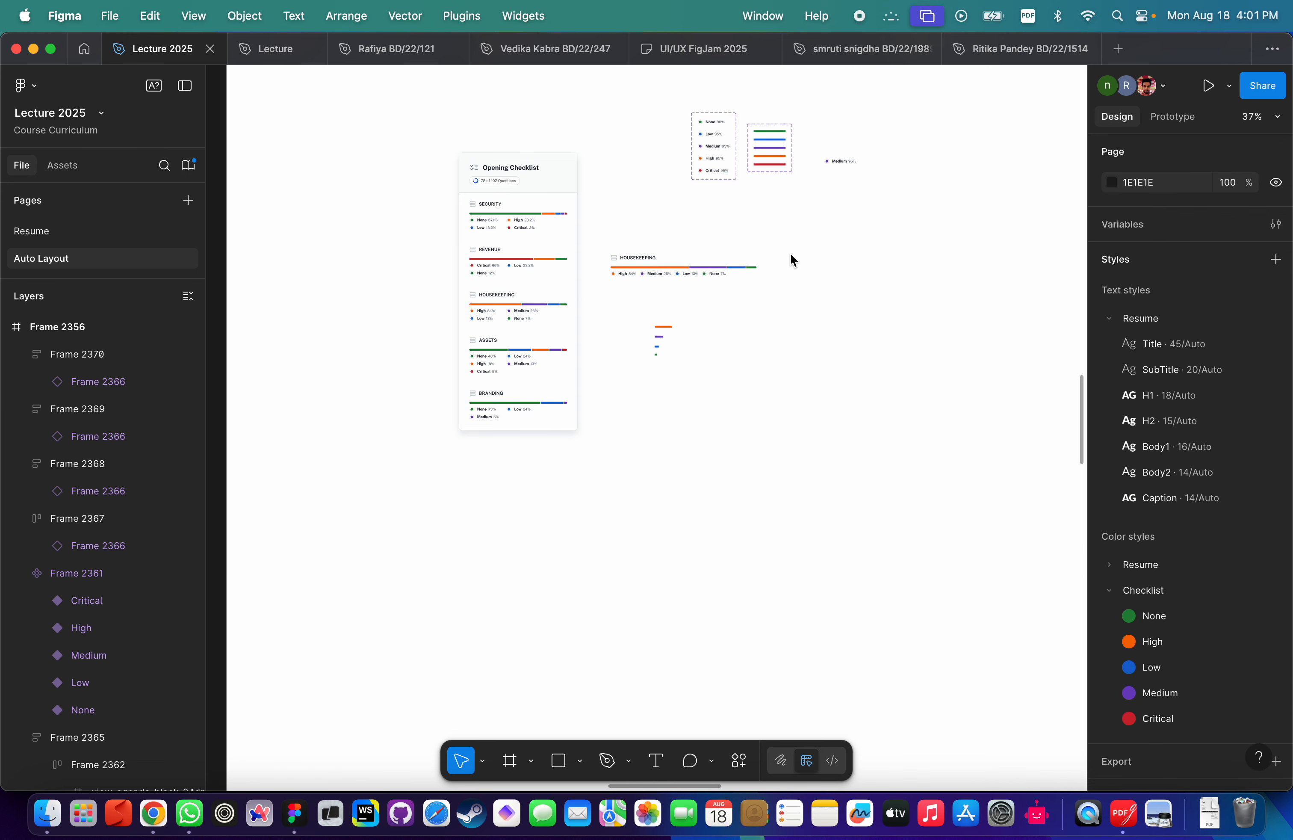
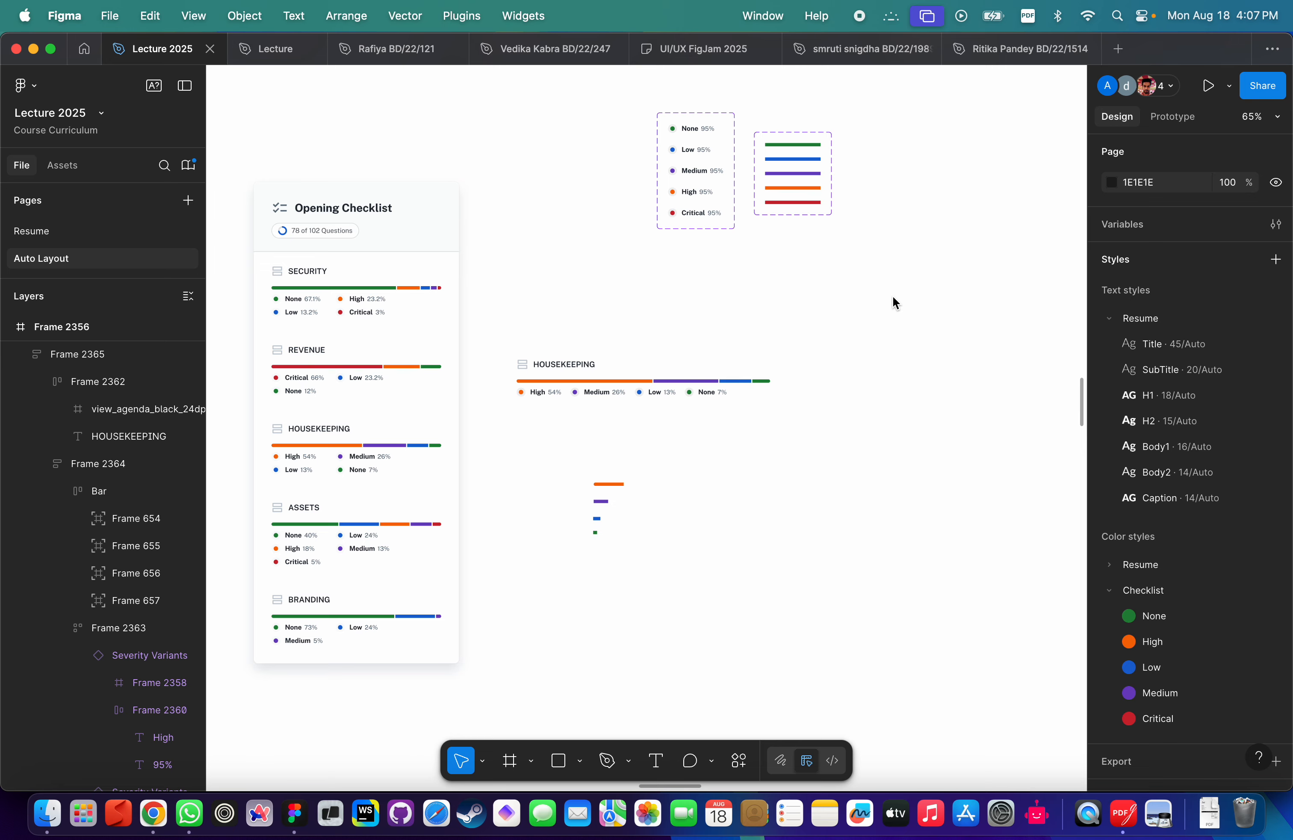
{"action": "scroll", "coordinate": [662, 396], "scroll_direction": "up", "scroll_amount": 2}
{"action": "scroll", "coordinate": [661, 394], "scroll_direction": "down", "scroll_amount": 3}
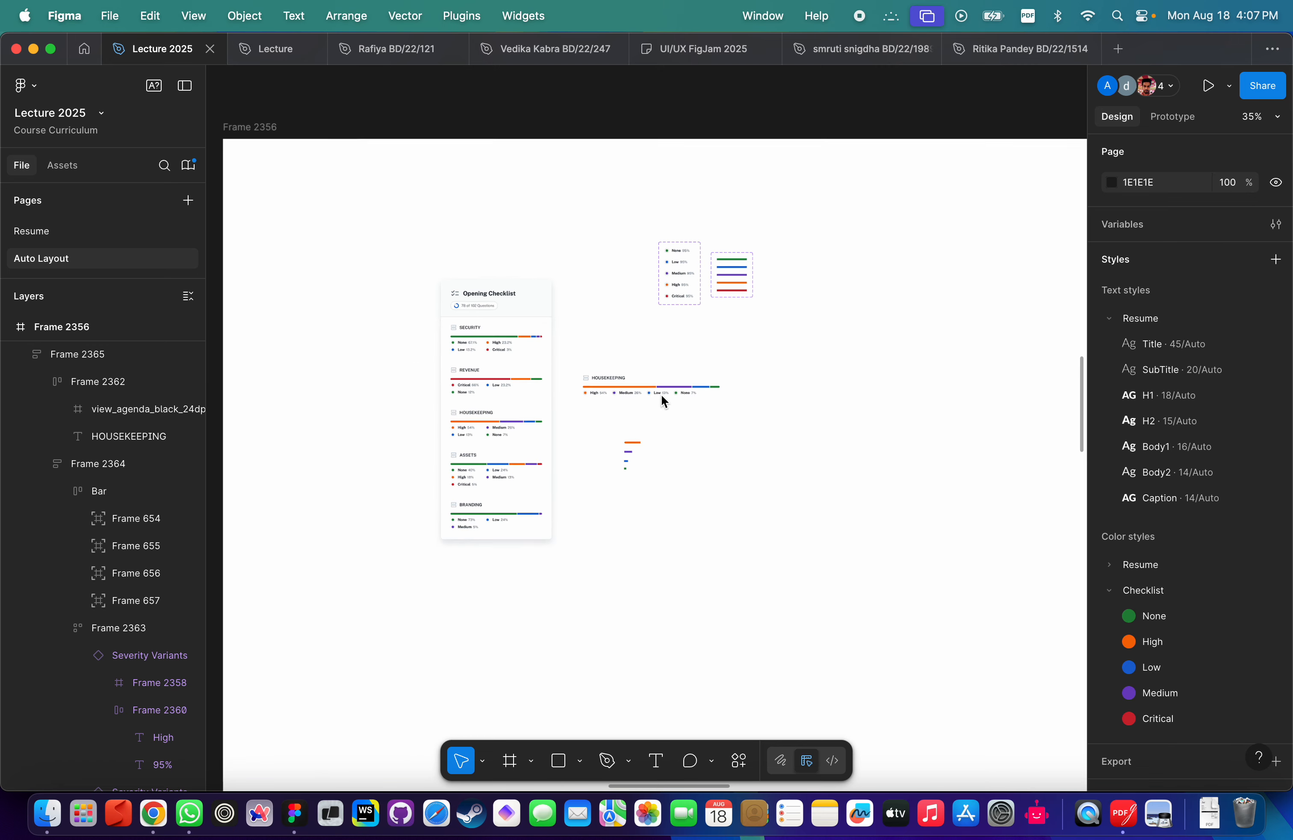
{"action": "scroll", "coordinate": [549, 313], "scroll_direction": "up", "scroll_amount": 5}
{"action": "scroll", "coordinate": [548, 298], "scroll_direction": "down", "scroll_amount": 2}
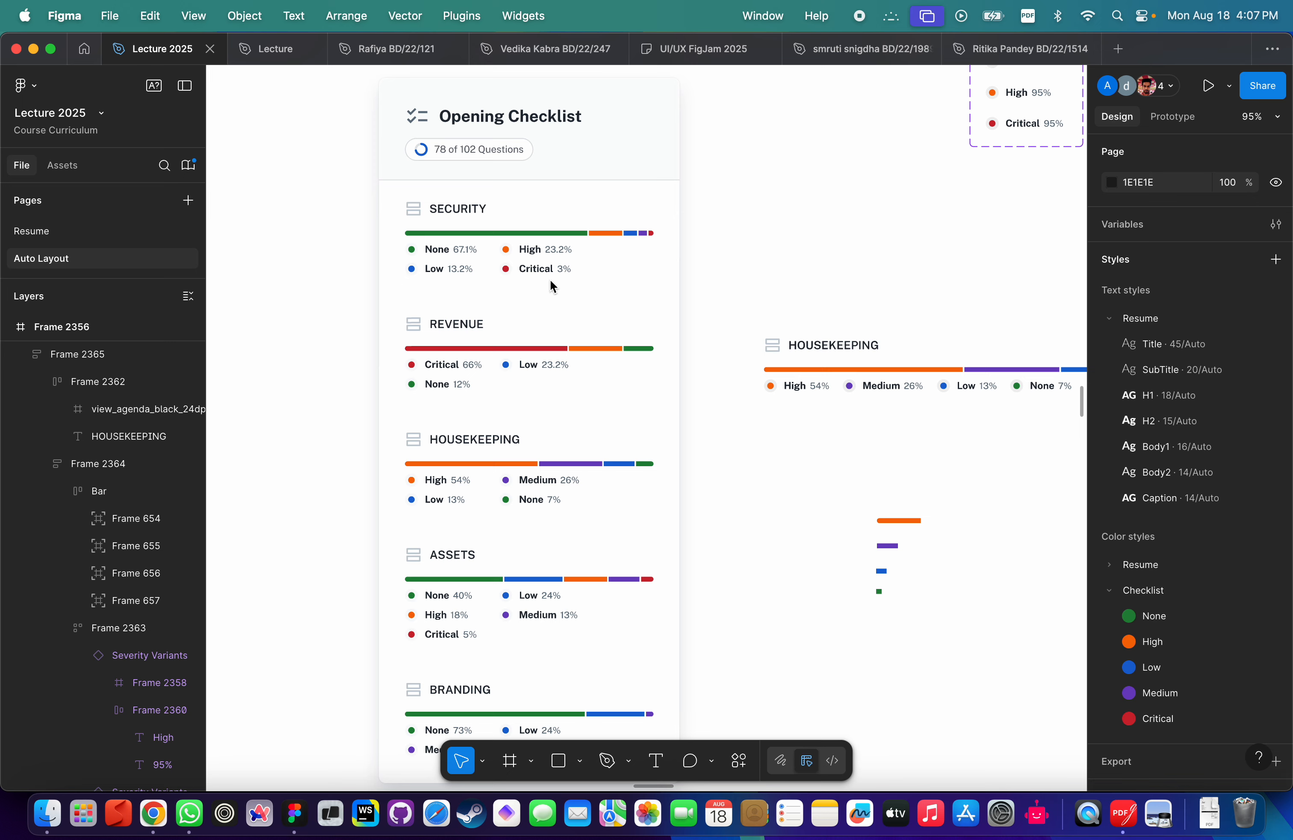
{"action": "scroll", "coordinate": [550, 281], "scroll_direction": "down", "scroll_amount": 5}
{"action": "left_click_drag", "start_coordinate": [551, 284], "coordinate": [401, 295]}
{"action": "scroll", "coordinate": [402, 295], "scroll_direction": "down", "scroll_amount": 5}
{"action": "left_click", "coordinate": [417, 248]}
{"action": "scroll", "coordinate": [417, 248], "scroll_direction": "up", "scroll_amount": 10}
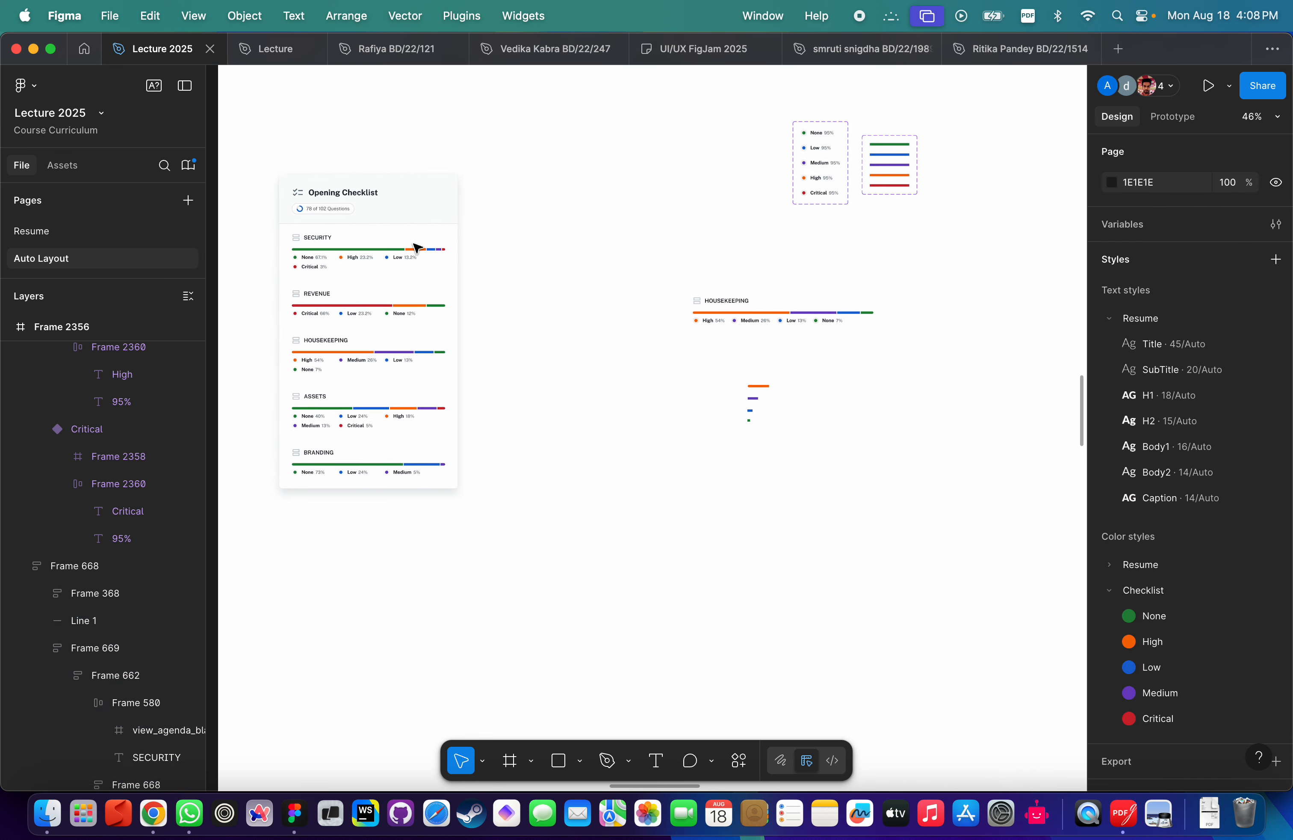
Select the Opening Checklist card's header frame and examine its layout.
{"action": "left_click", "coordinate": [408, 195]}
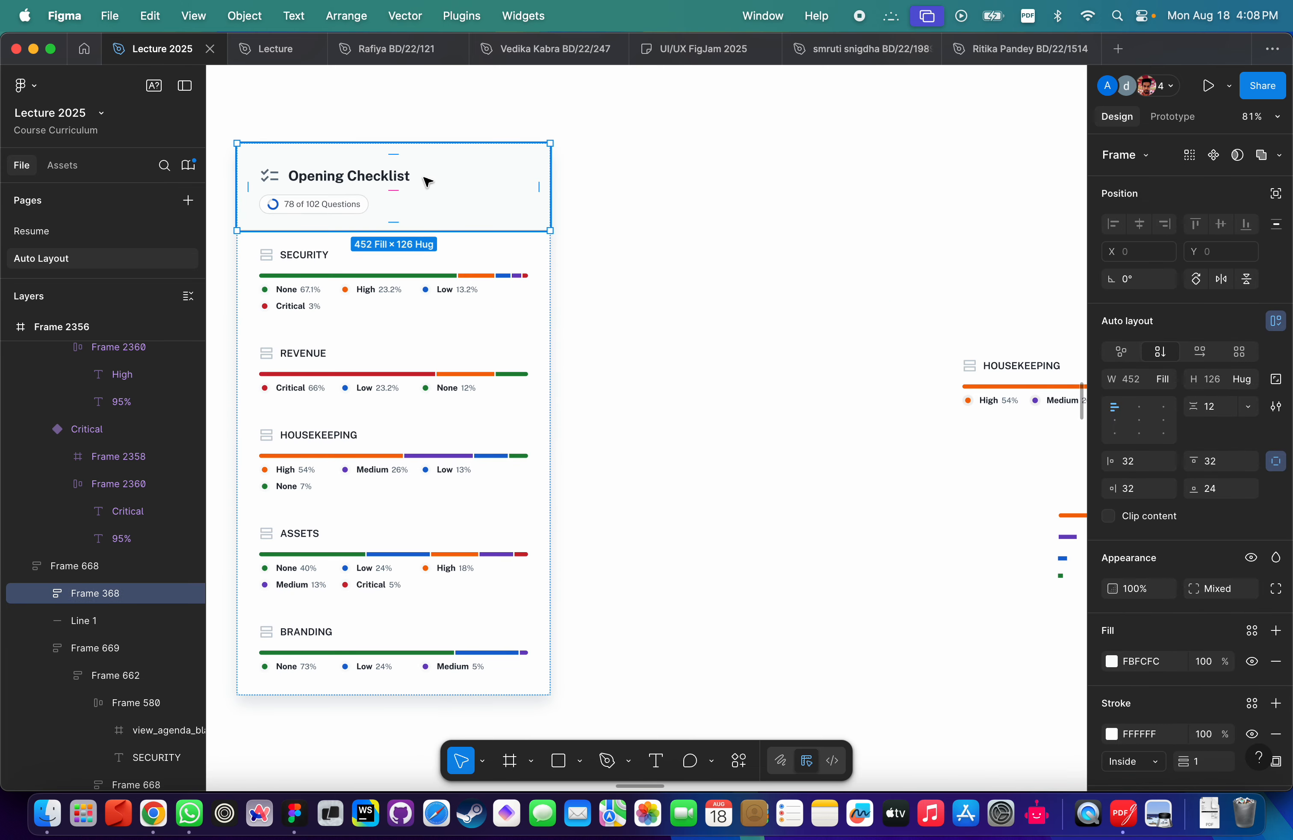
{"action": "scroll", "coordinate": [428, 182], "scroll_direction": "up", "scroll_amount": 8}
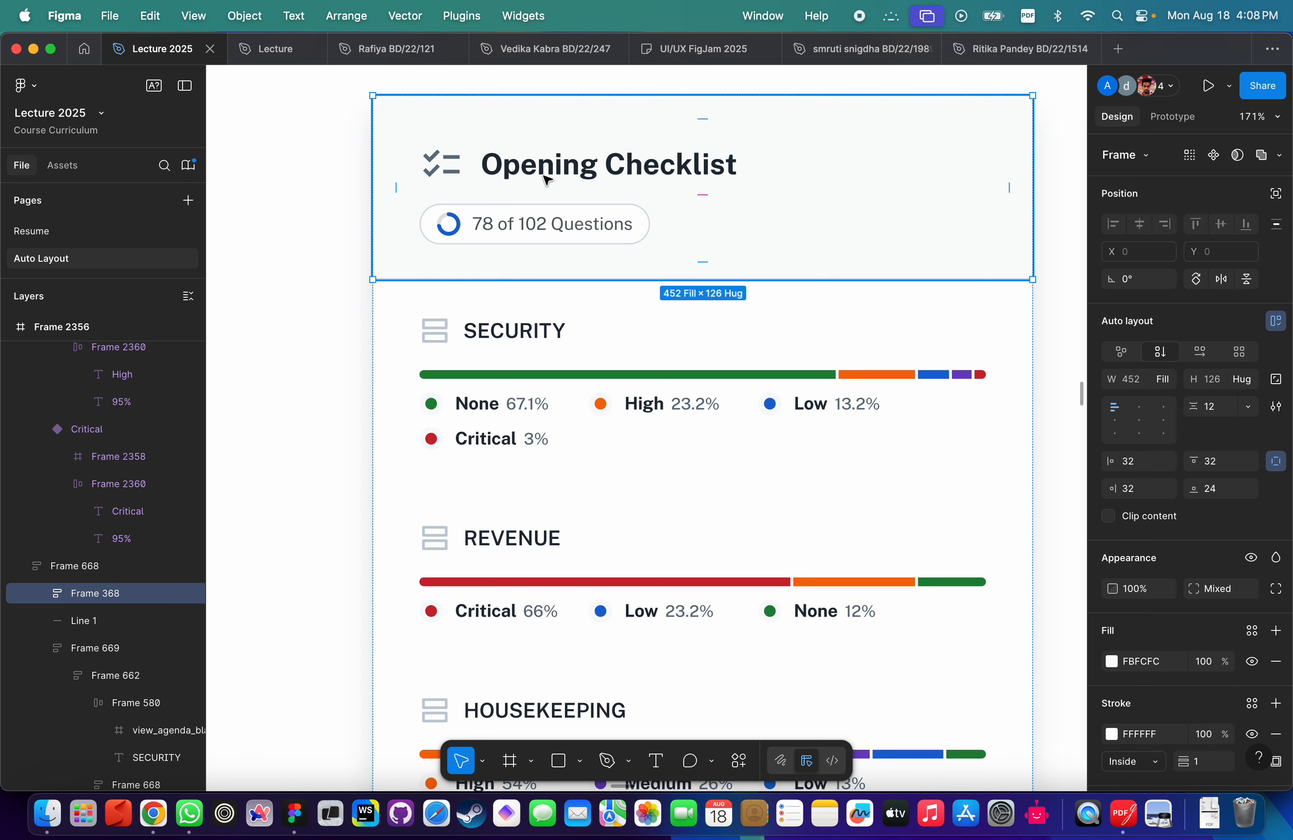
{"action": "scroll", "coordinate": [545, 180], "scroll_direction": "down", "scroll_amount": 10}
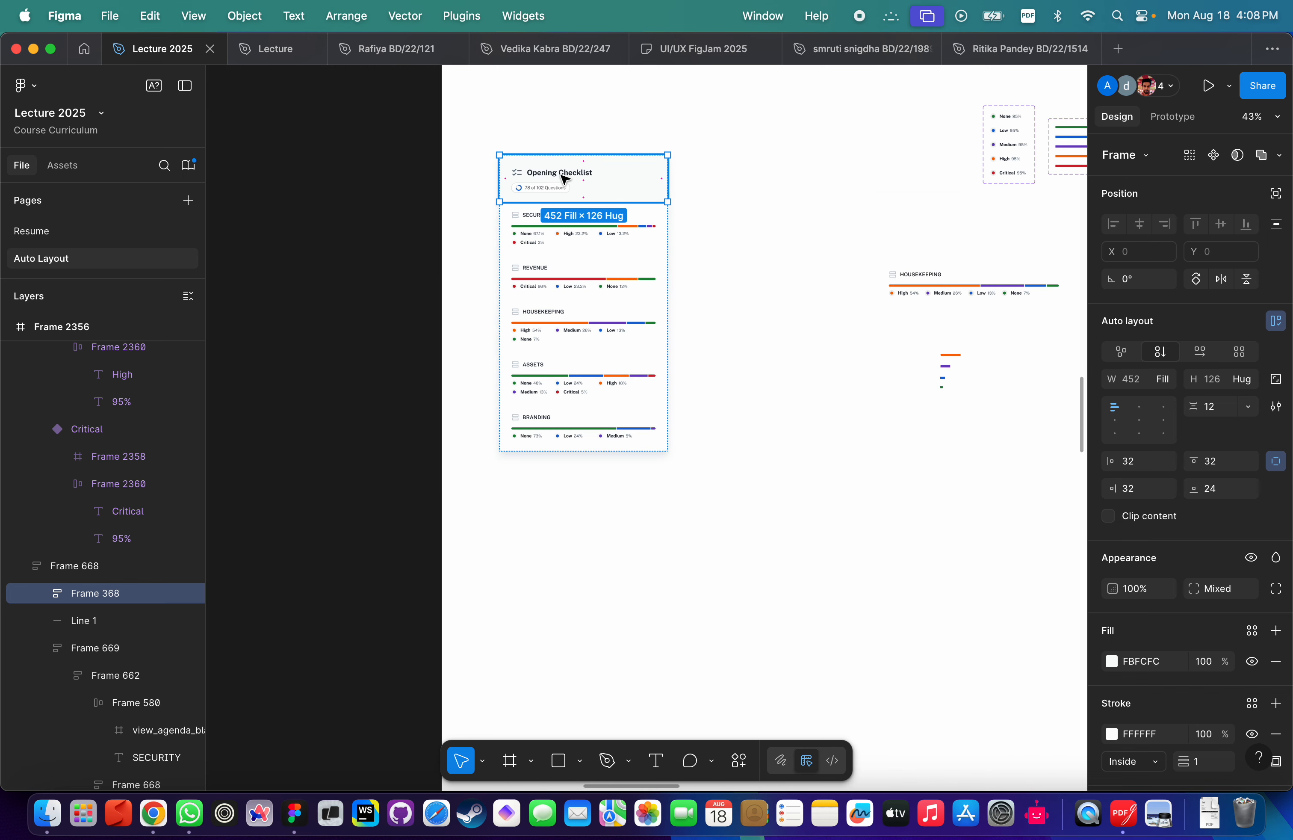
Duplicate the Opening Checklist card's header frame onto the empty canvas below the loose coloured segments.
{"action": "left_click_drag", "start_coordinate": [561, 177], "coordinate": [843, 492]}
{"action": "scroll", "coordinate": [843, 493], "scroll_direction": "right", "scroll_amount": 5}
{"action": "scroll", "coordinate": [843, 492], "scroll_direction": "down", "scroll_amount": 2}
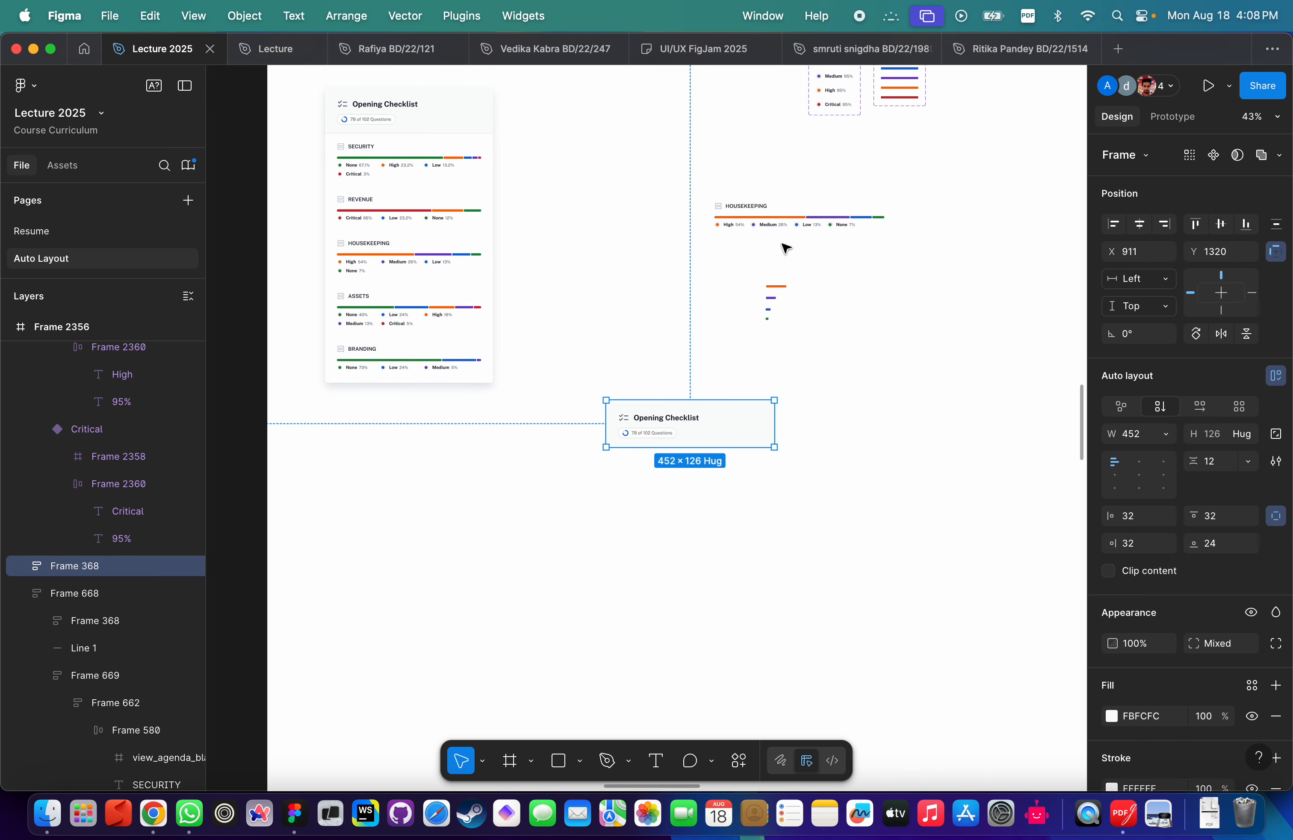
{"action": "scroll", "coordinate": [785, 248], "scroll_direction": "down", "scroll_amount": 3}
Examine the standalone HOUSEKEEPING section against the SECURITY, REVENUE, HOUSEKEEPING, ASSETS and BRANDING sections in the Opening Checklist card.
{"action": "scroll", "coordinate": [756, 236], "scroll_direction": "up", "scroll_amount": 8}
{"action": "scroll", "coordinate": [838, 269], "scroll_direction": "up", "scroll_amount": 4}
{"action": "scroll", "coordinate": [838, 268], "scroll_direction": "right", "scroll_amount": 7}
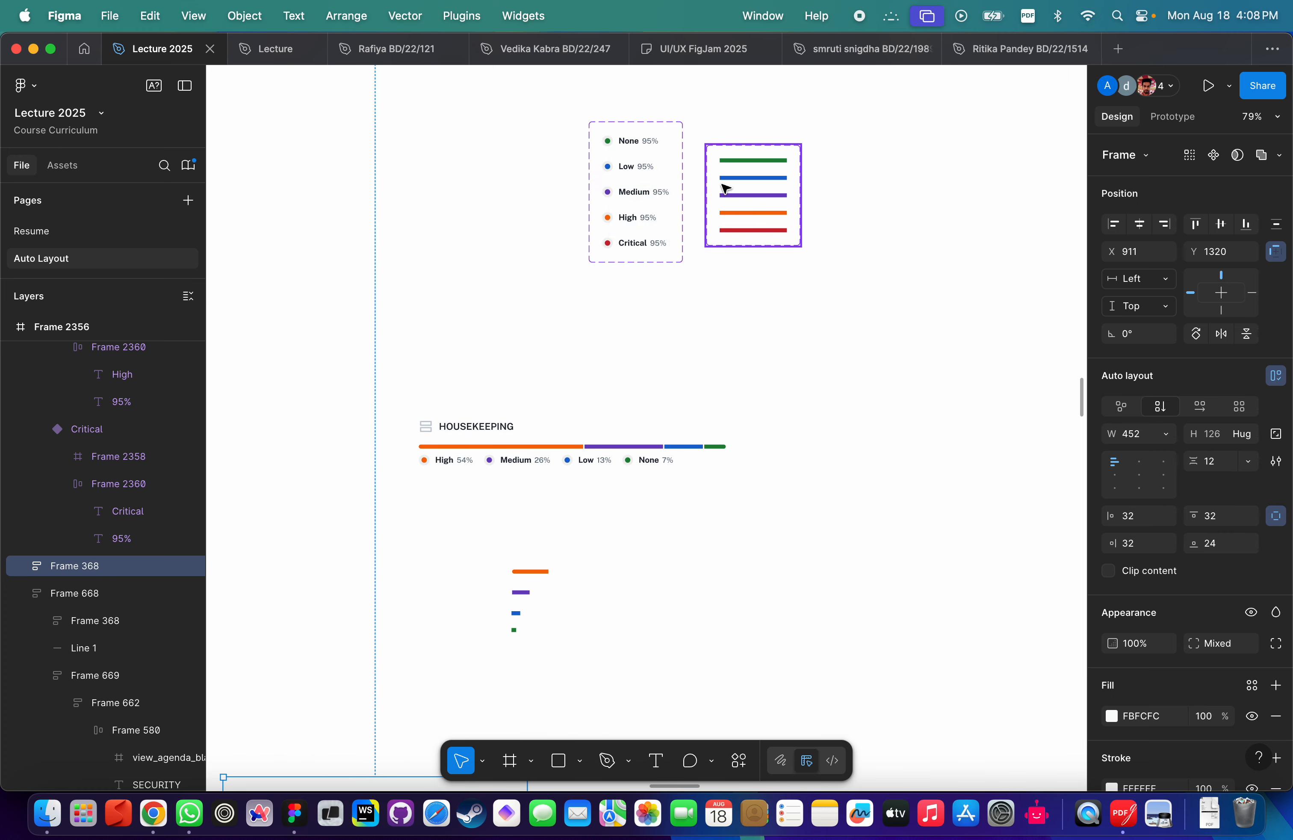
{"action": "scroll", "coordinate": [673, 185], "scroll_direction": "up", "scroll_amount": 3}
{"action": "left_click", "coordinate": [405, 542]}
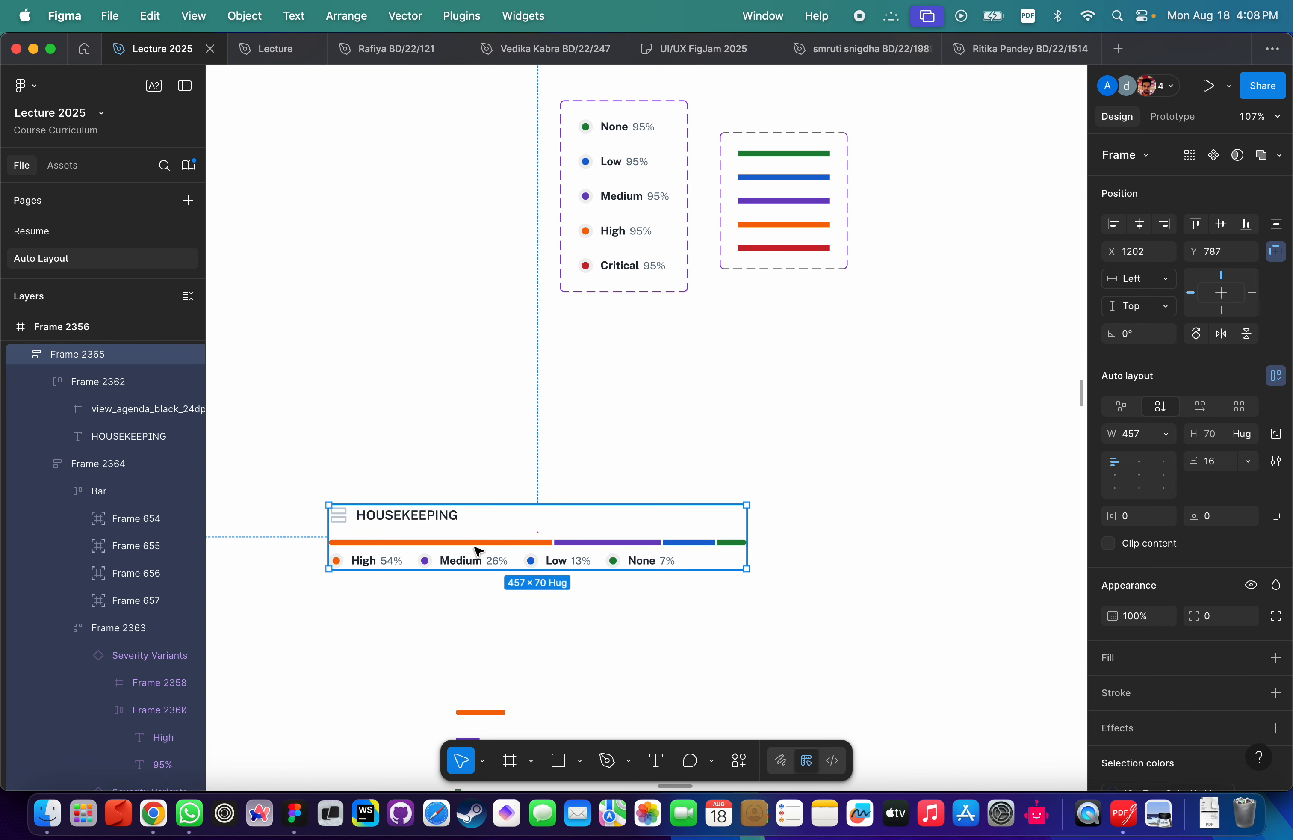
{"action": "scroll", "coordinate": [477, 550], "scroll_direction": "left", "scroll_amount": 10}
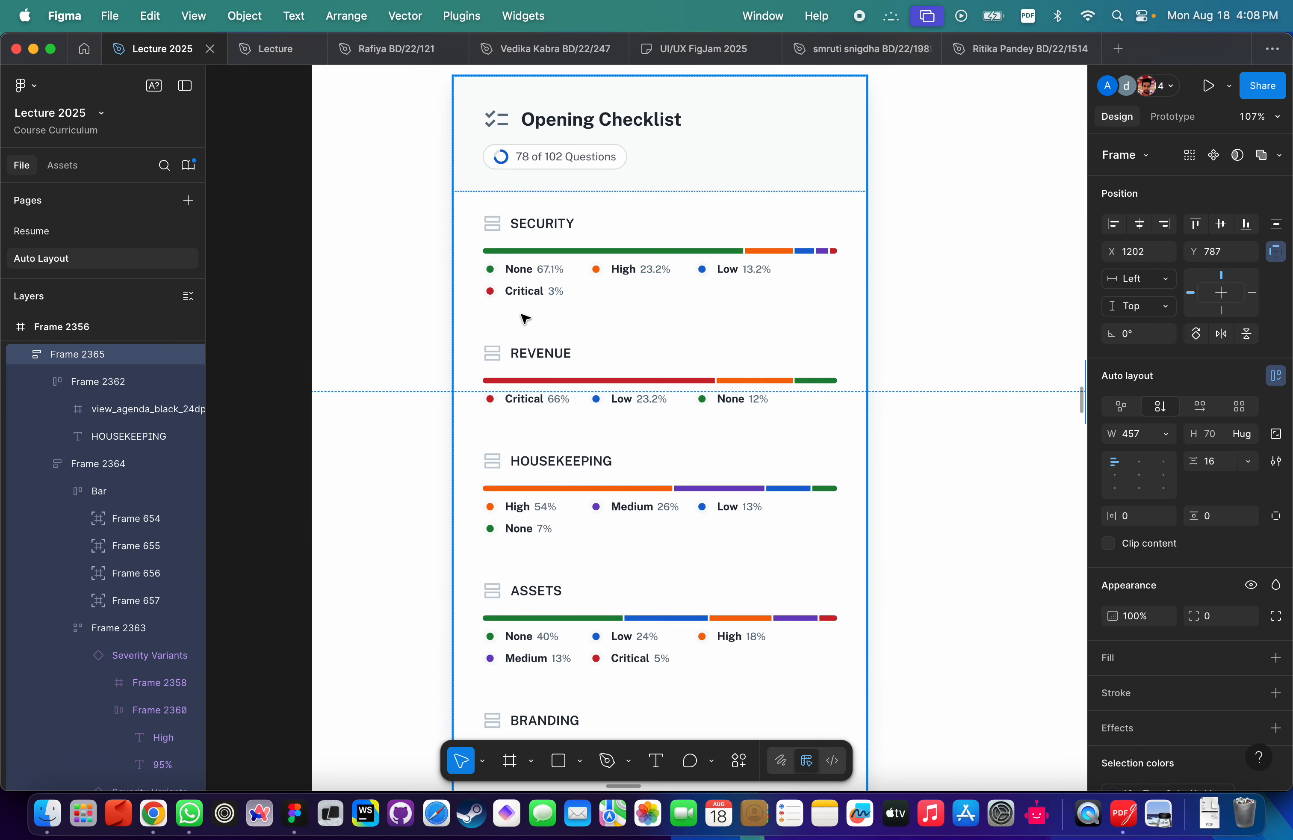
{"action": "scroll", "coordinate": [537, 485], "scroll_direction": "down", "scroll_amount": 3}
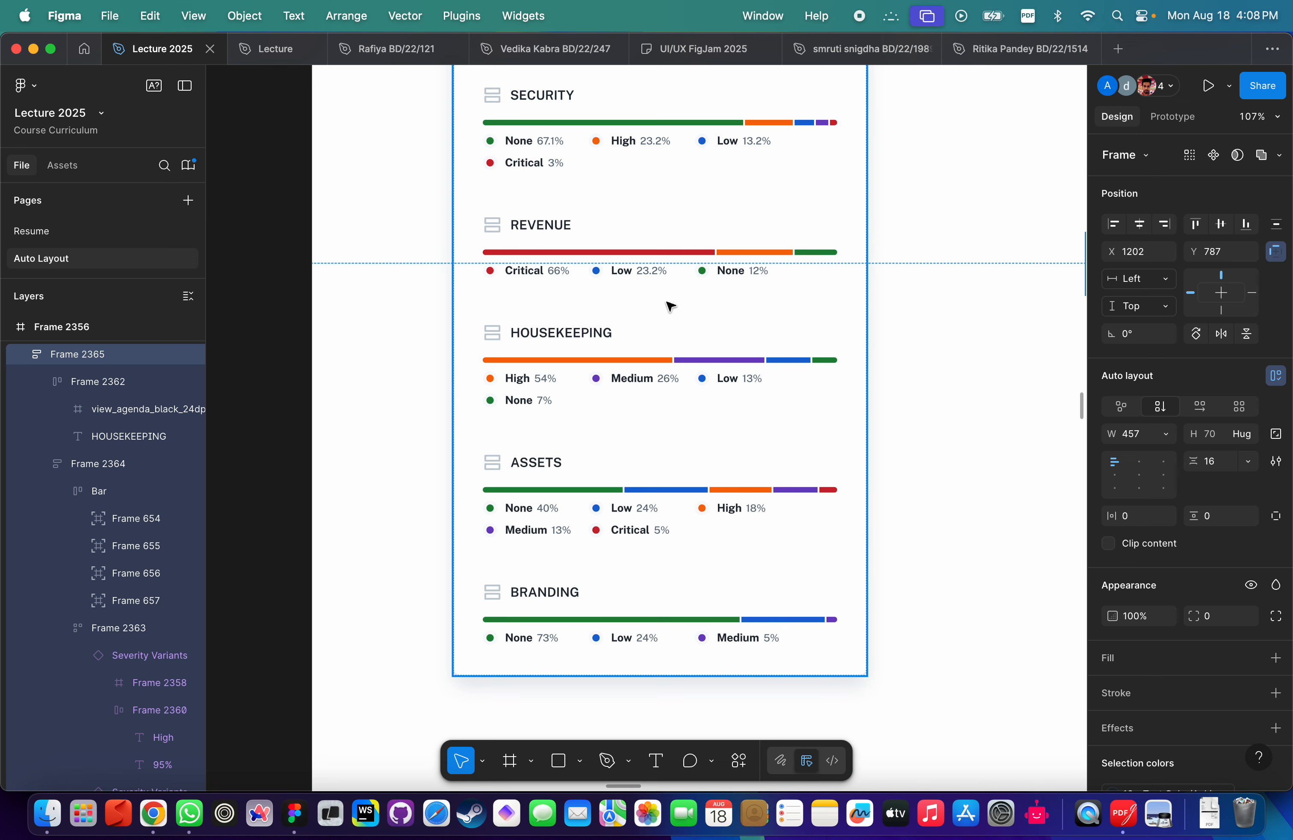
{"action": "scroll", "coordinate": [670, 303], "scroll_direction": "down", "scroll_amount": 3}
{"action": "scroll", "coordinate": [750, 324], "scroll_direction": "right", "scroll_amount": 10}
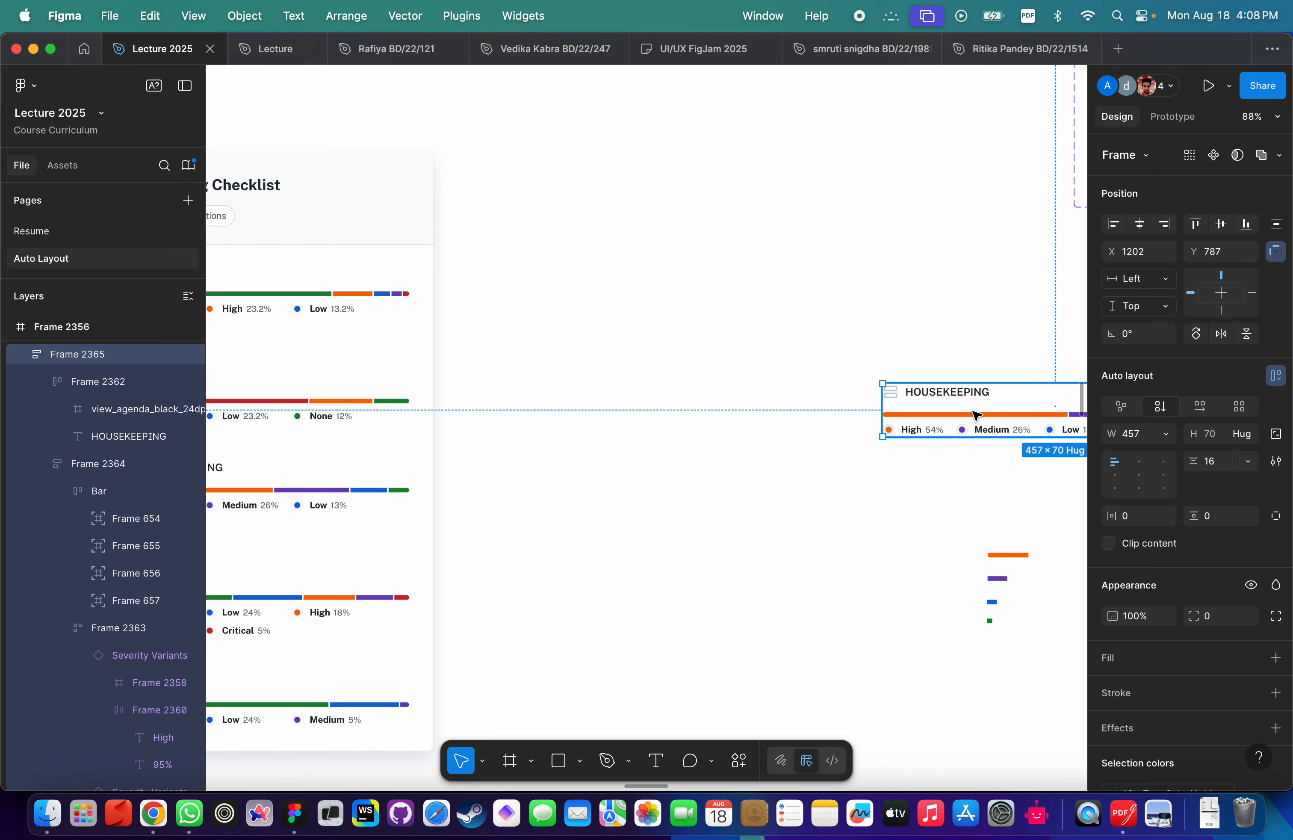
{"action": "scroll", "coordinate": [583, 488], "scroll_direction": "left", "scroll_amount": 10}
{"action": "scroll", "coordinate": [584, 488], "scroll_direction": "down", "scroll_amount": 3}
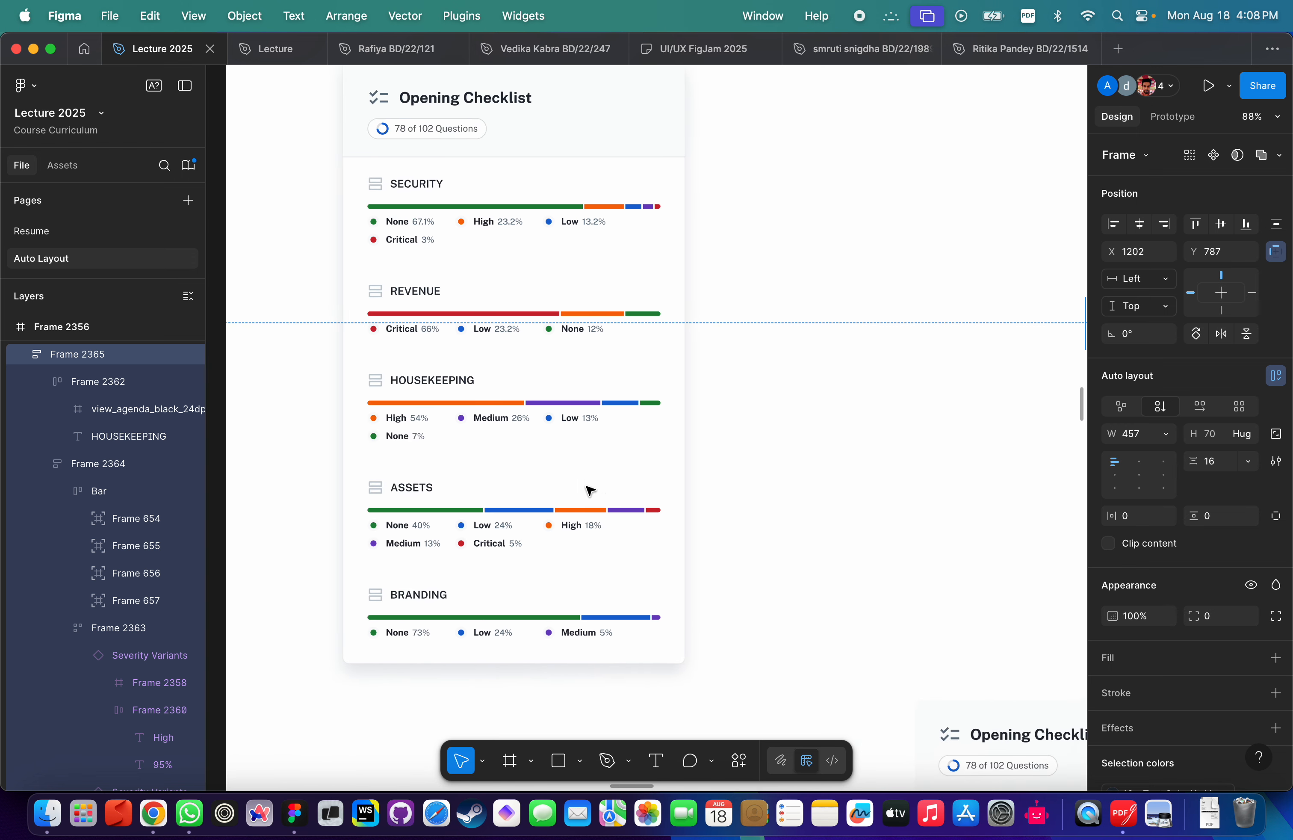
{"action": "scroll", "coordinate": [591, 489], "scroll_direction": "left", "scroll_amount": 2}
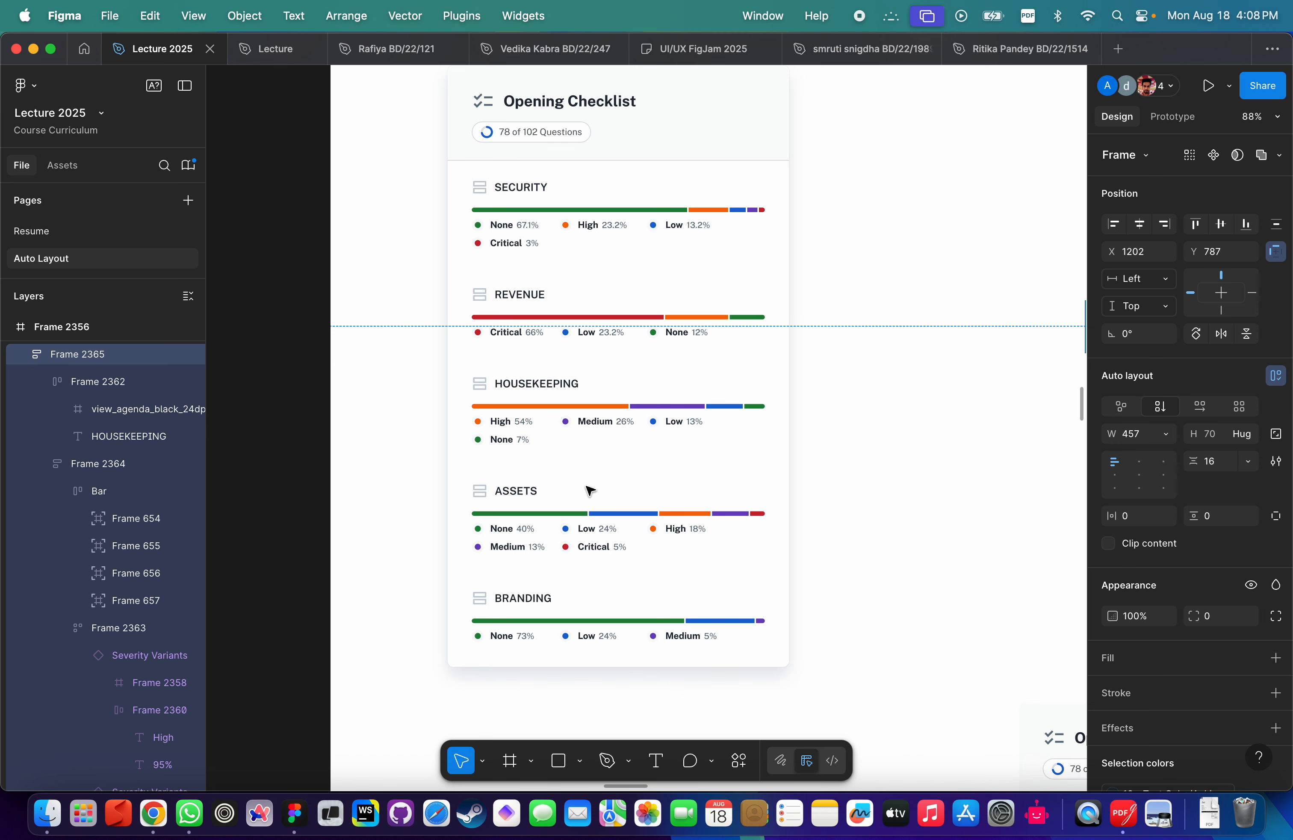
{"action": "scroll", "coordinate": [591, 490], "scroll_direction": "left", "scroll_amount": 10}
{"action": "scroll", "coordinate": [590, 490], "scroll_direction": "down", "scroll_amount": 2}
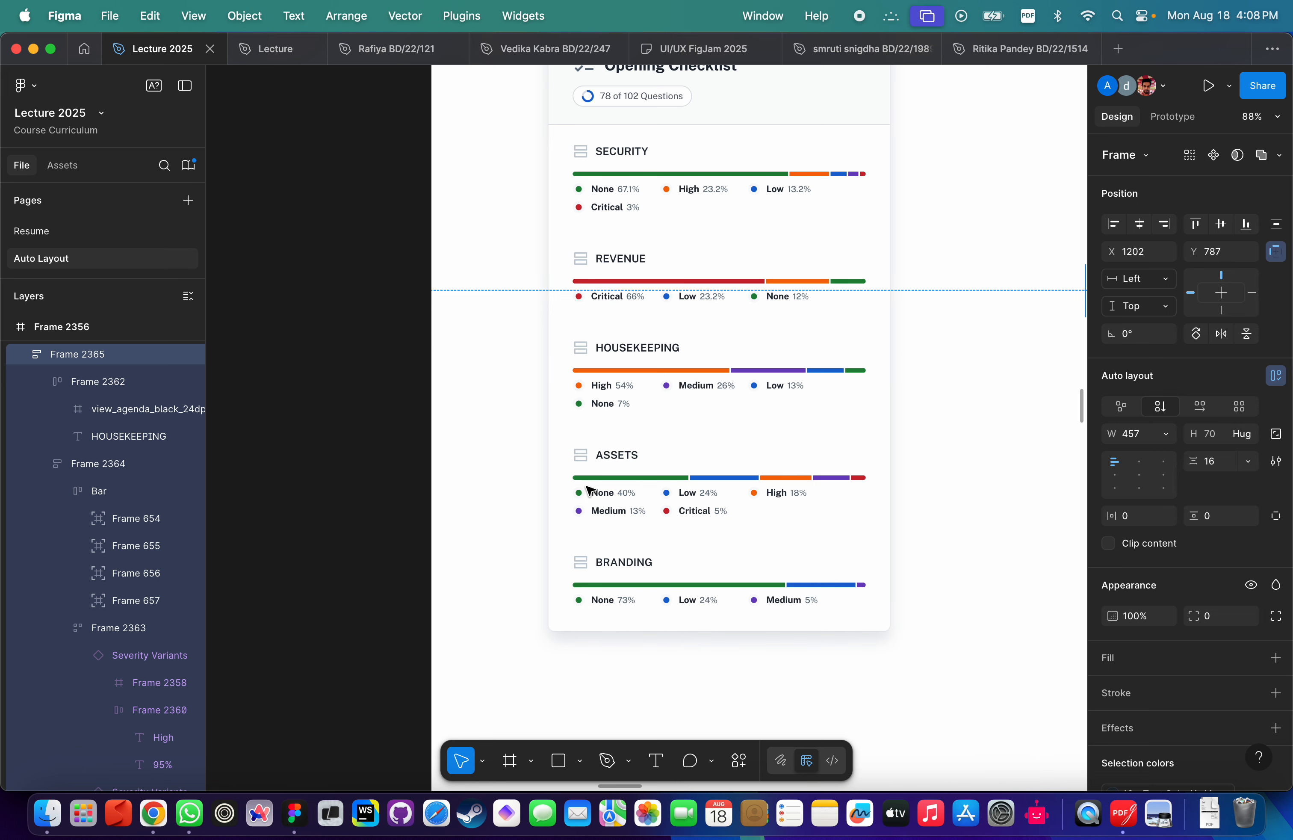
{"action": "scroll", "coordinate": [560, 513], "scroll_direction": "down", "scroll_amount": 10}
Turn the standalone HOUSEKEEPING section into a component and place it beside the severity bar component set.
{"action": "left_click", "coordinate": [753, 454]}
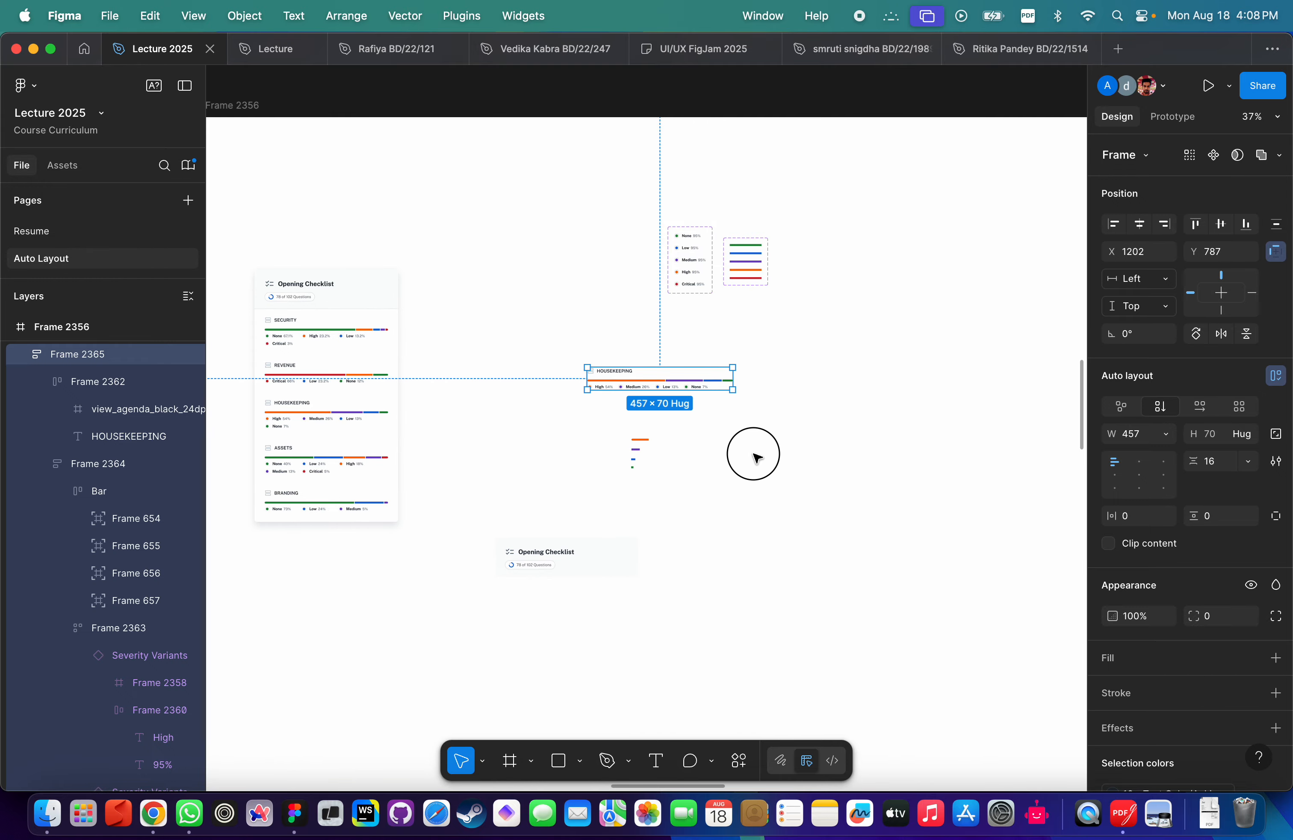
{"action": "left_click", "coordinate": [641, 389]}
{"action": "scroll", "coordinate": [641, 389], "scroll_direction": "up", "scroll_amount": 5}
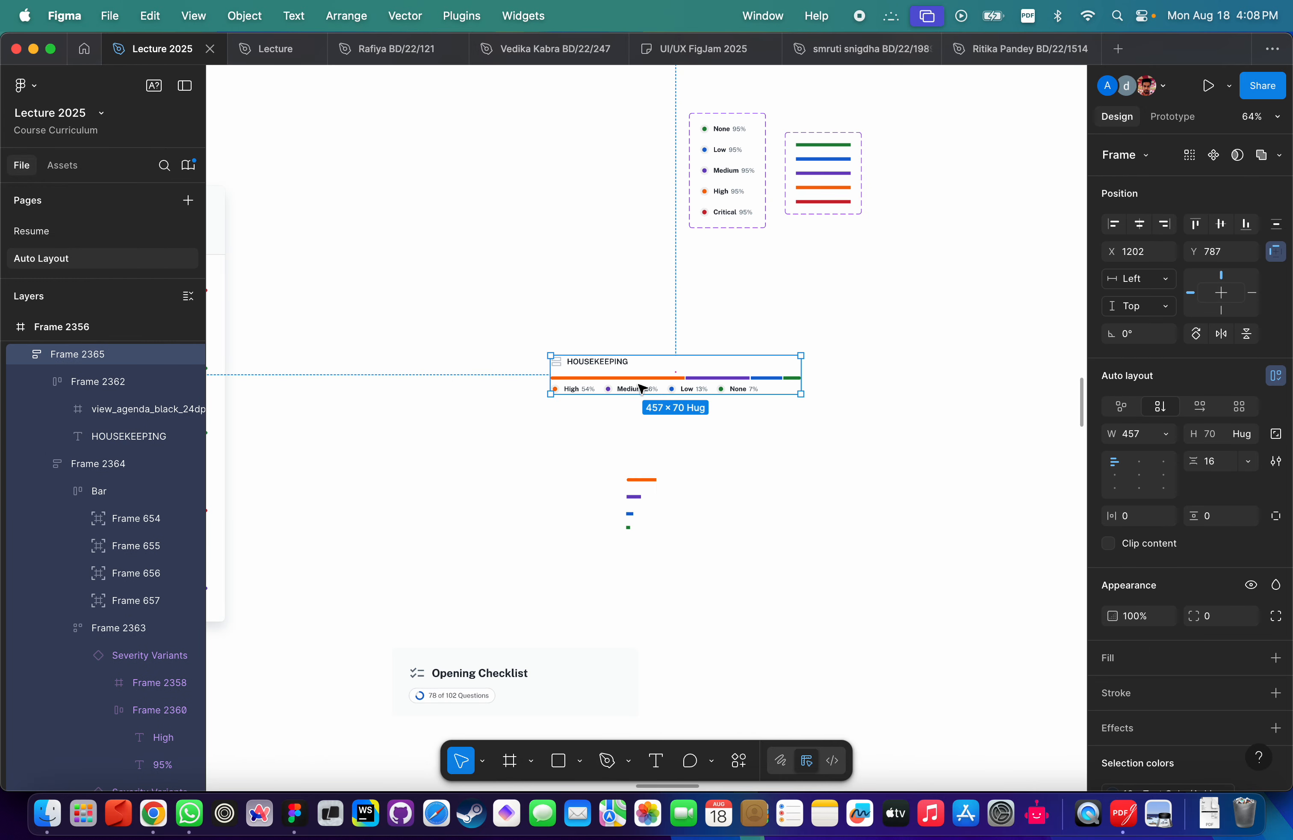
{"action": "left_click", "coordinate": [1216, 159]}
{"action": "left_click_drag", "start_coordinate": [671, 385], "coordinate": [1012, 157]}
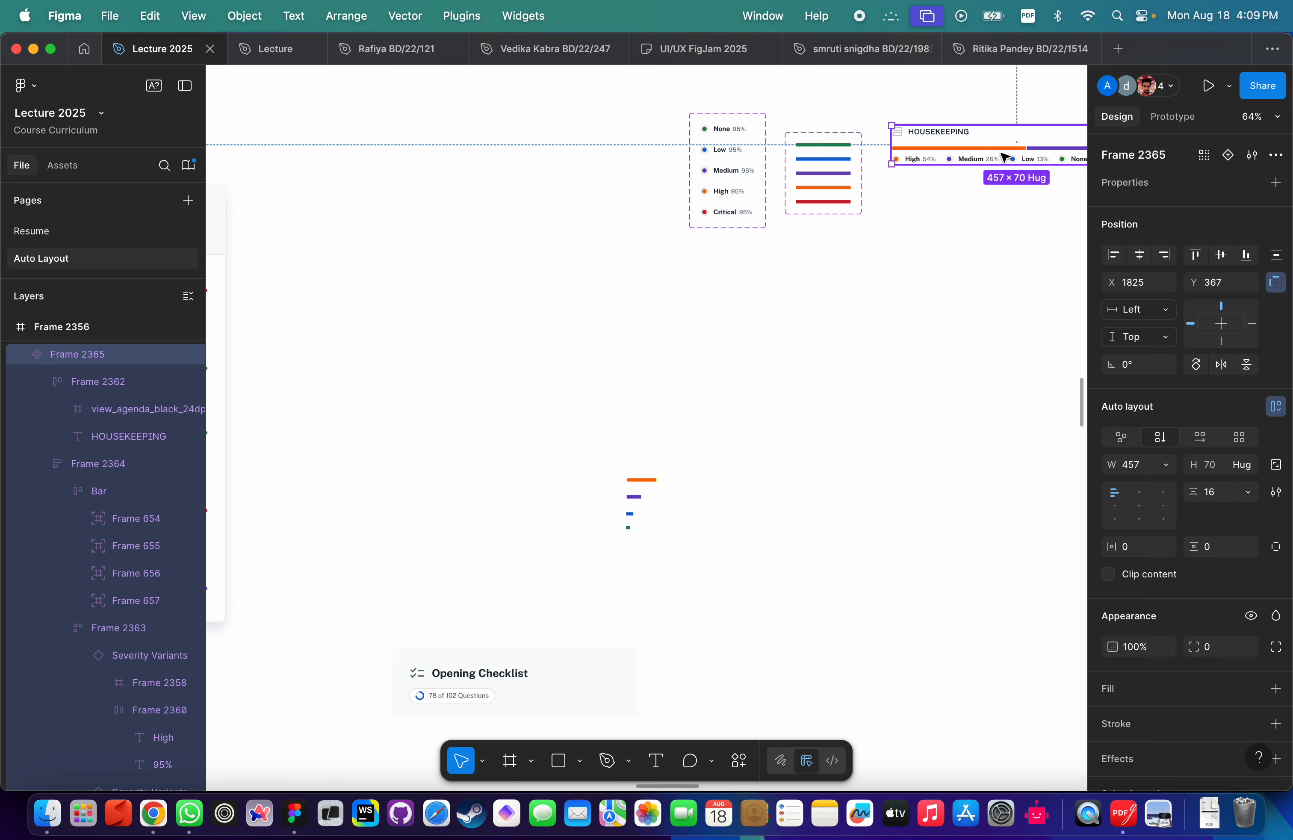
Wrap the duplicated Opening Checklist header frame in a new auto layout frame.
{"action": "scroll", "coordinate": [982, 158], "scroll_direction": "down", "scroll_amount": 5}
{"action": "scroll", "coordinate": [709, 485], "scroll_direction": "up", "scroll_amount": 5}
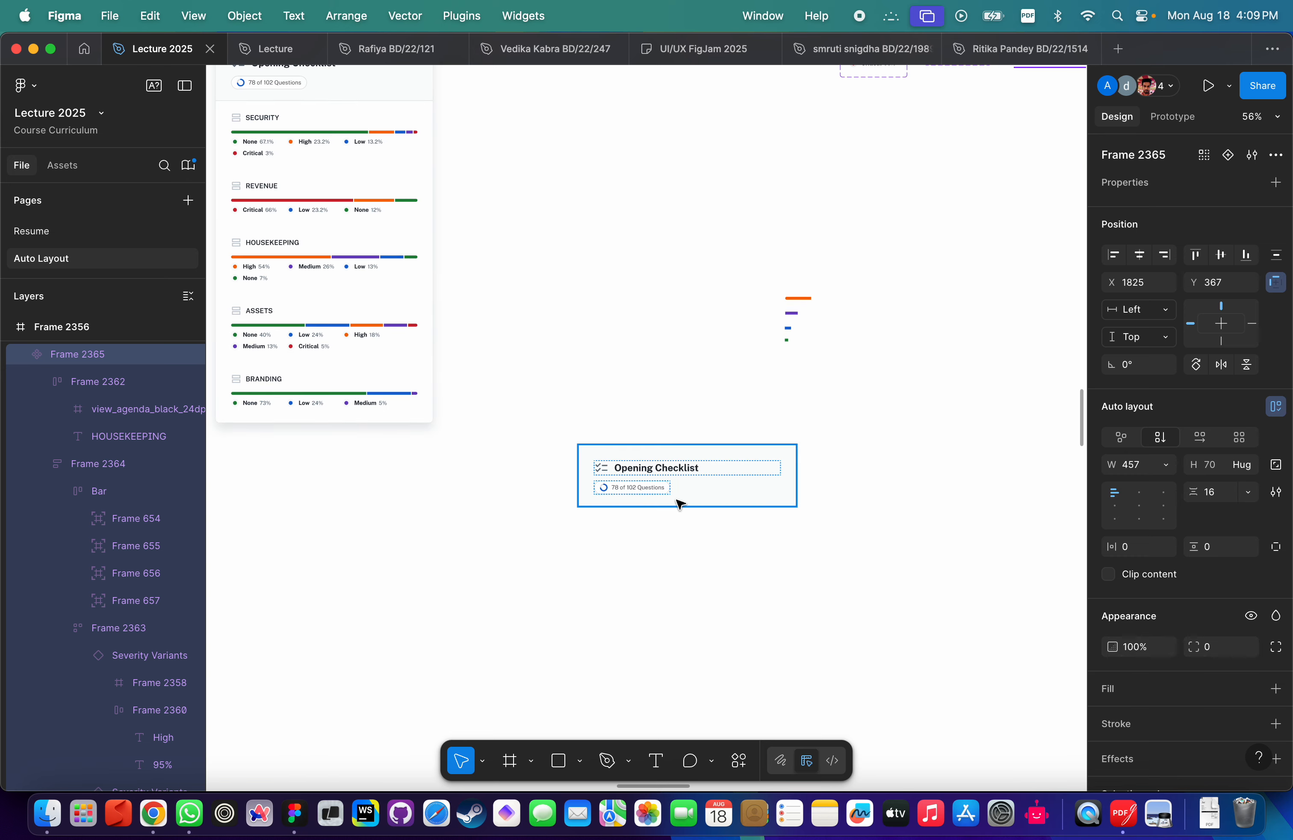
{"action": "scroll", "coordinate": [681, 501], "scroll_direction": "down", "scroll_amount": 5}
{"action": "left_click", "coordinate": [677, 501]}
{"action": "scroll", "coordinate": [676, 499], "scroll_direction": "up", "scroll_amount": 5}
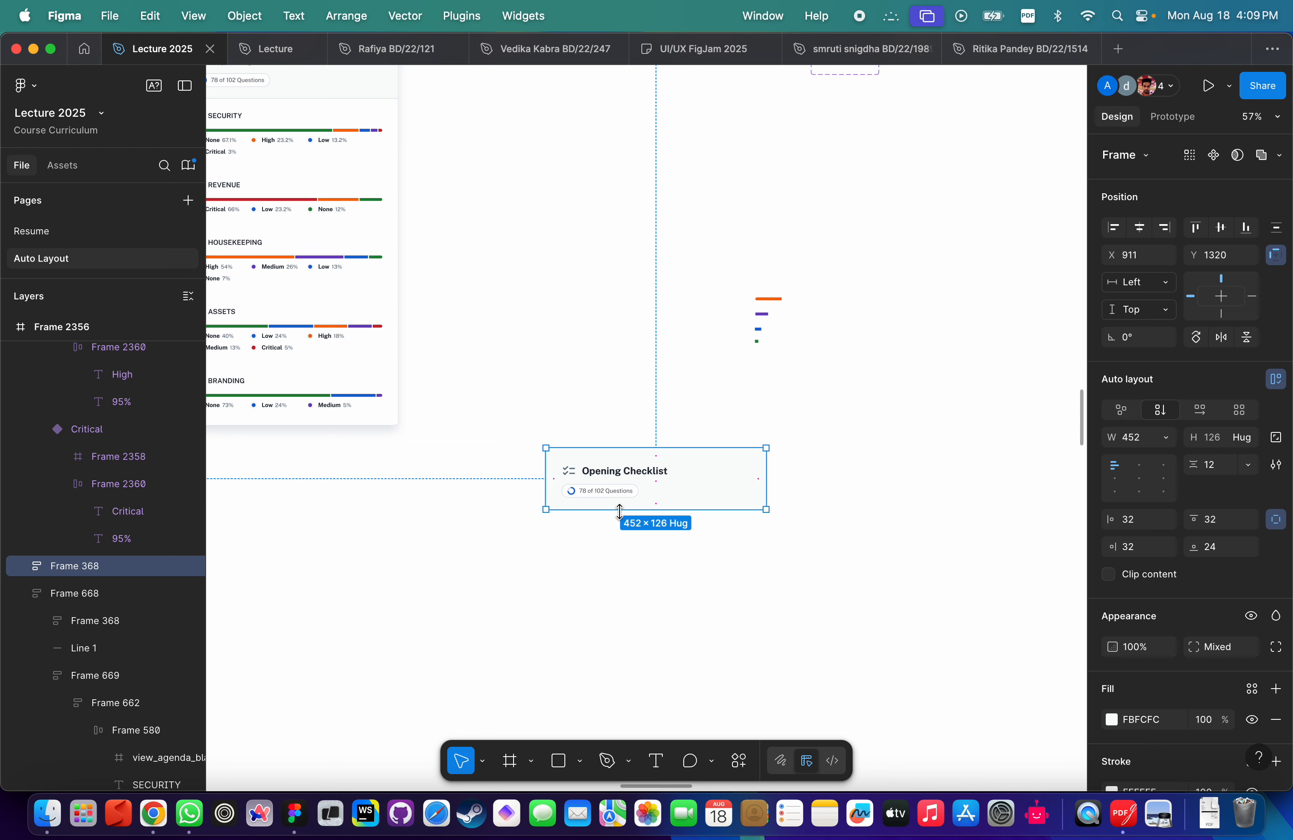
{"action": "right_click", "coordinate": [609, 488]}
{"action": "left_click", "coordinate": [839, 488]}
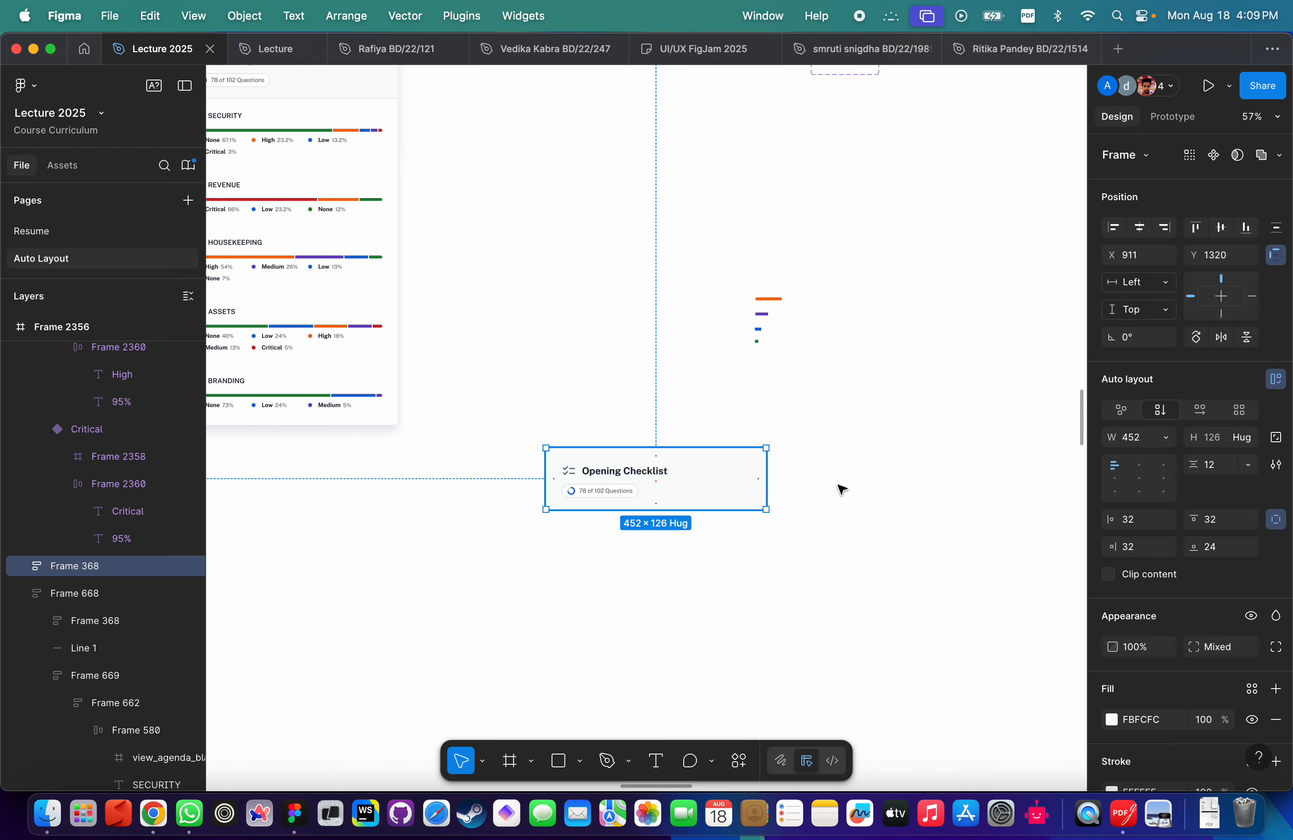
{"action": "key", "text": "shift+a"}
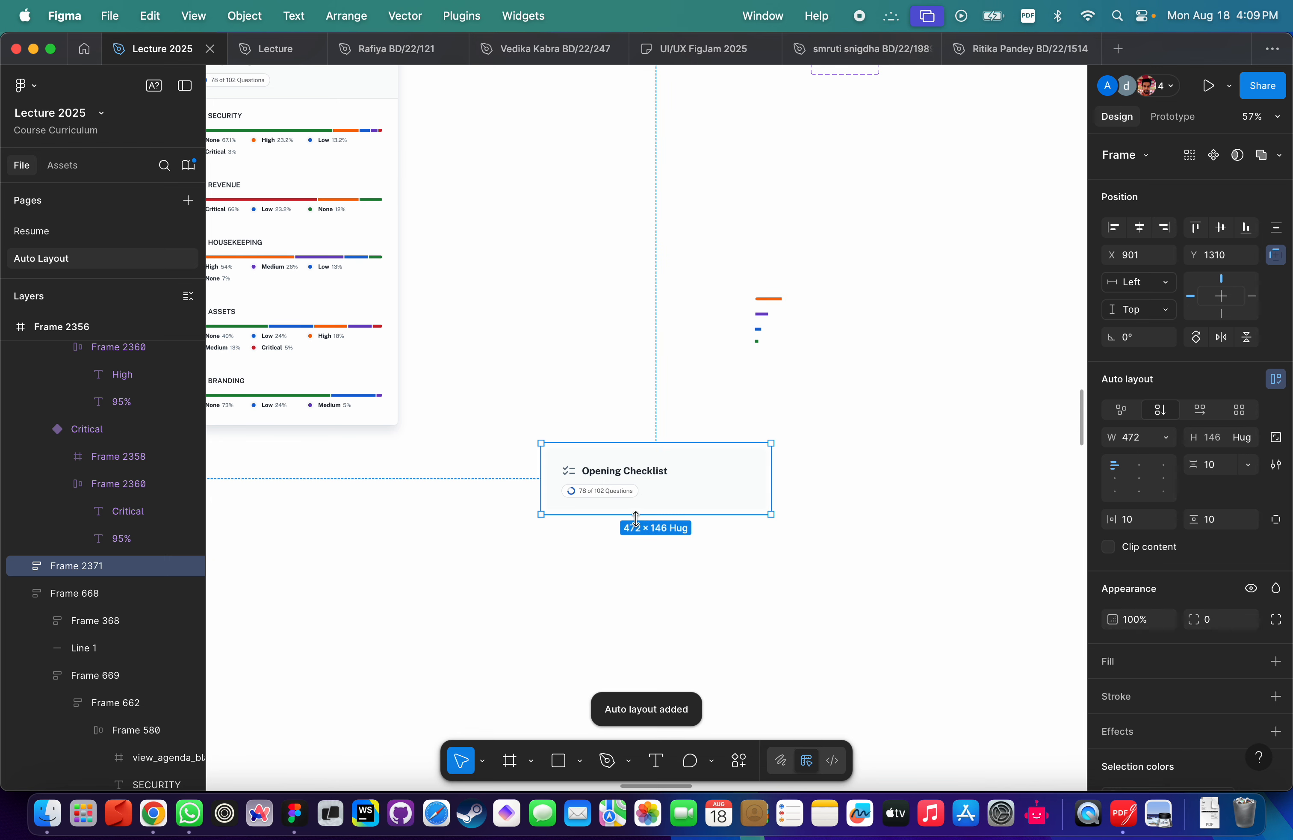
Stretch the new wrapper frame downward to a height of about 634.
{"action": "left_click_drag", "start_coordinate": [636, 515], "coordinate": [635, 754]}
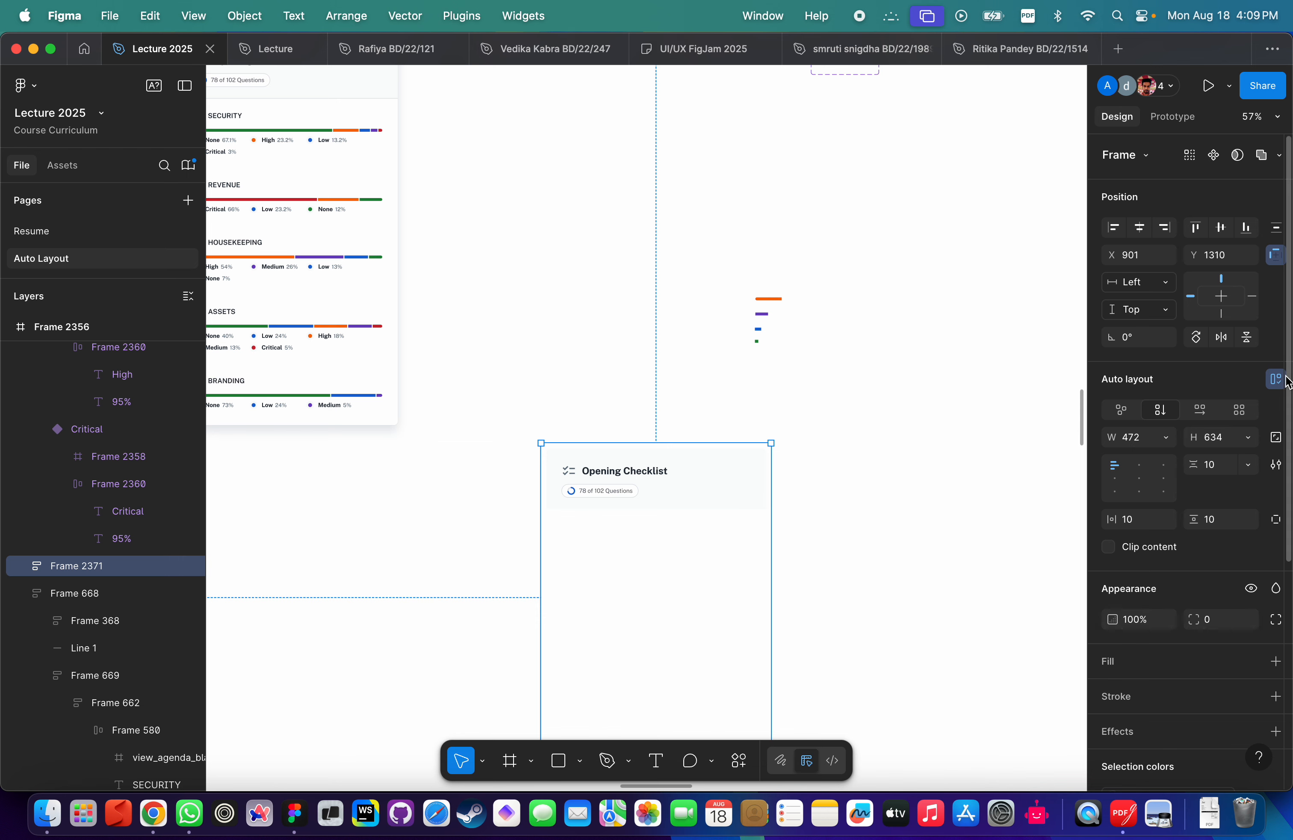
{"action": "scroll", "coordinate": [646, 381], "scroll_direction": "down", "scroll_amount": 5}
{"action": "scroll", "coordinate": [671, 248], "scroll_direction": "up", "scroll_amount": 8}
{"action": "scroll", "coordinate": [670, 249], "scroll_direction": "left", "scroll_amount": 4}
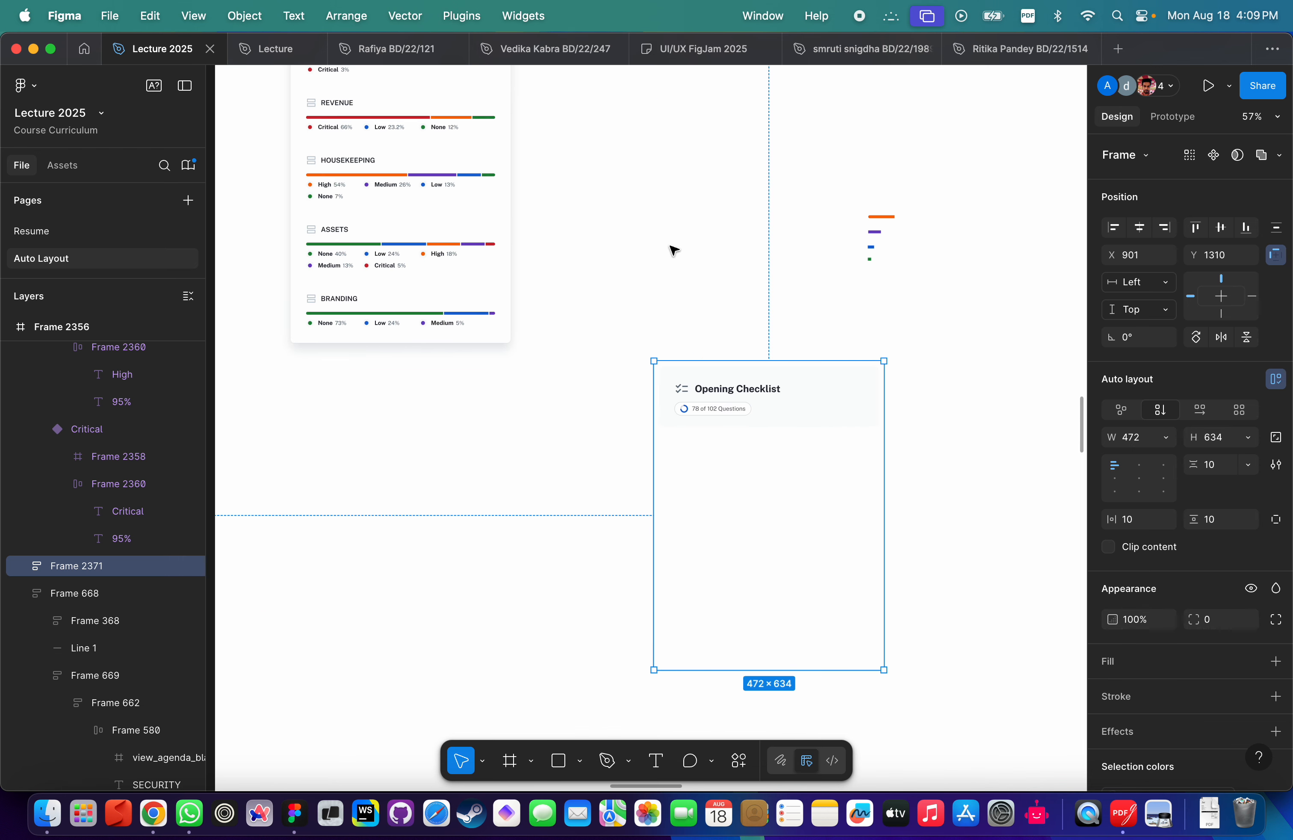
{"action": "scroll", "coordinate": [480, 303], "scroll_direction": "up", "scroll_amount": 5}
{"action": "scroll", "coordinate": [714, 214], "scroll_direction": "down", "scroll_amount": 6}
{"action": "scroll", "coordinate": [714, 214], "scroll_direction": "right", "scroll_amount": 4}
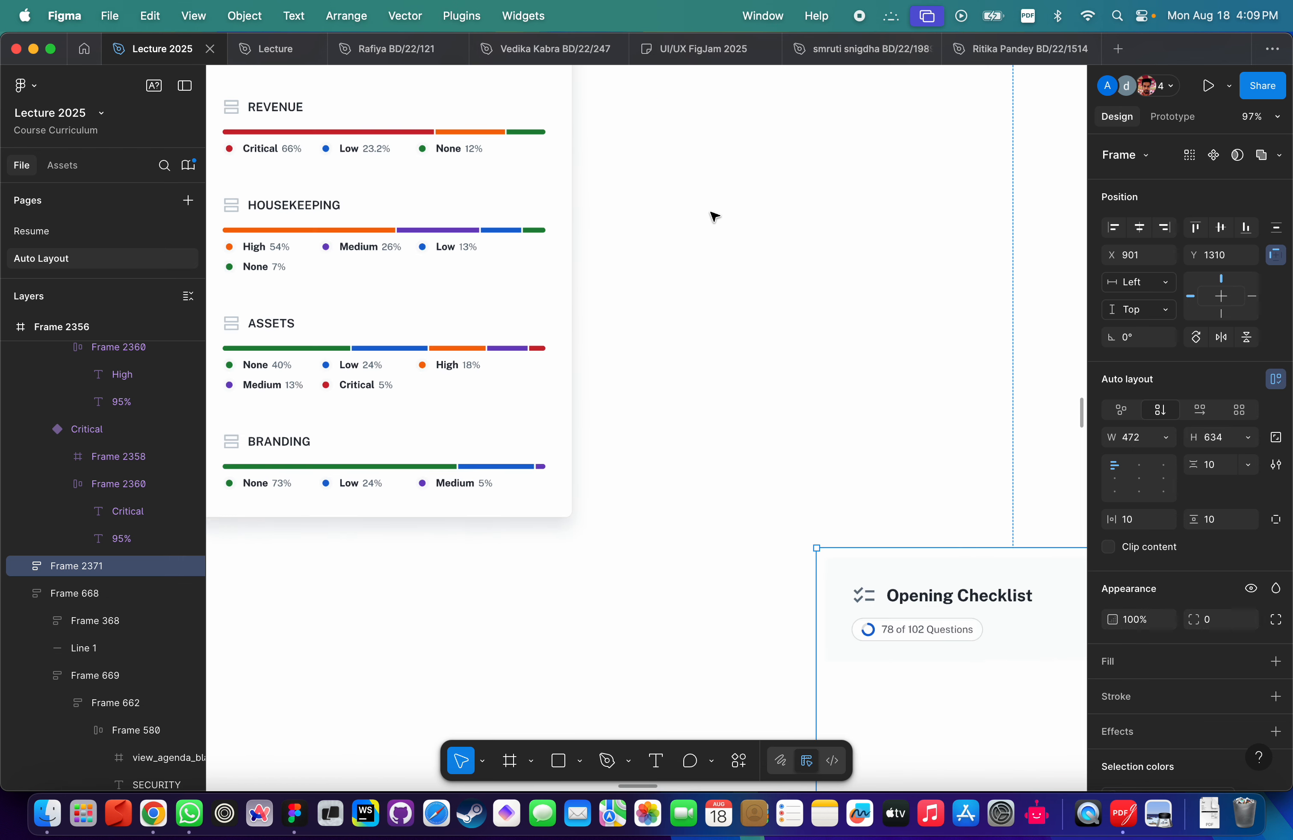
Set the wrapper frame's horizontal and vertical padding to 0.
{"action": "scroll", "coordinate": [878, 587], "scroll_direction": "up", "scroll_amount": 5}
{"action": "scroll", "coordinate": [884, 439], "scroll_direction": "down", "scroll_amount": 2}
{"action": "scroll", "coordinate": [885, 439], "scroll_direction": "right", "scroll_amount": 2}
{"action": "left_click", "coordinate": [1221, 523]}
{"action": "key", "text": "Return"}
{"action": "left_click", "coordinate": [1139, 523]}
{"action": "type", "text": "0"}
{"action": "key", "text": "Return"}
Restrict the duplicated header's stroke to its bottom edge, align it Outside, and colour it D2D2D2.
{"action": "left_click", "coordinate": [799, 403]}
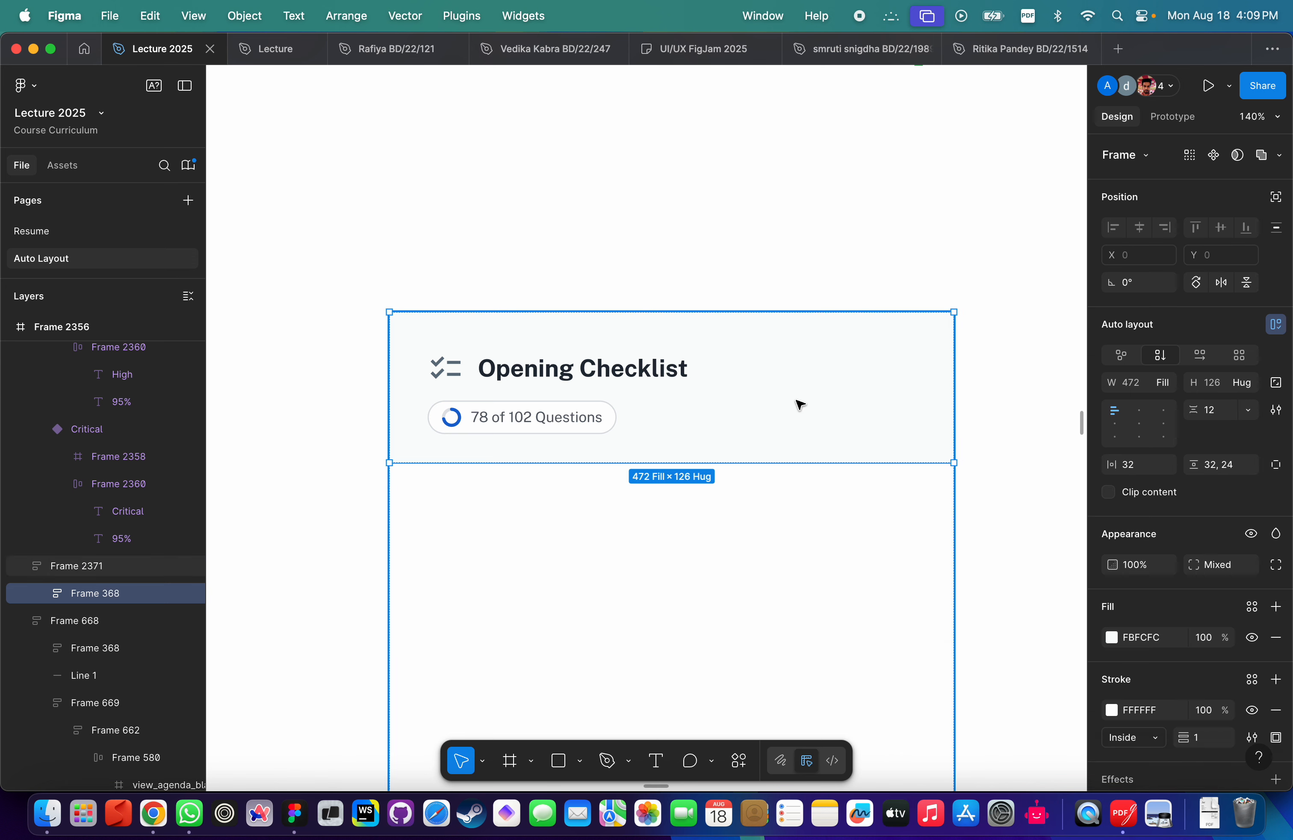
{"action": "scroll", "coordinate": [1172, 644], "scroll_direction": "down", "scroll_amount": 5}
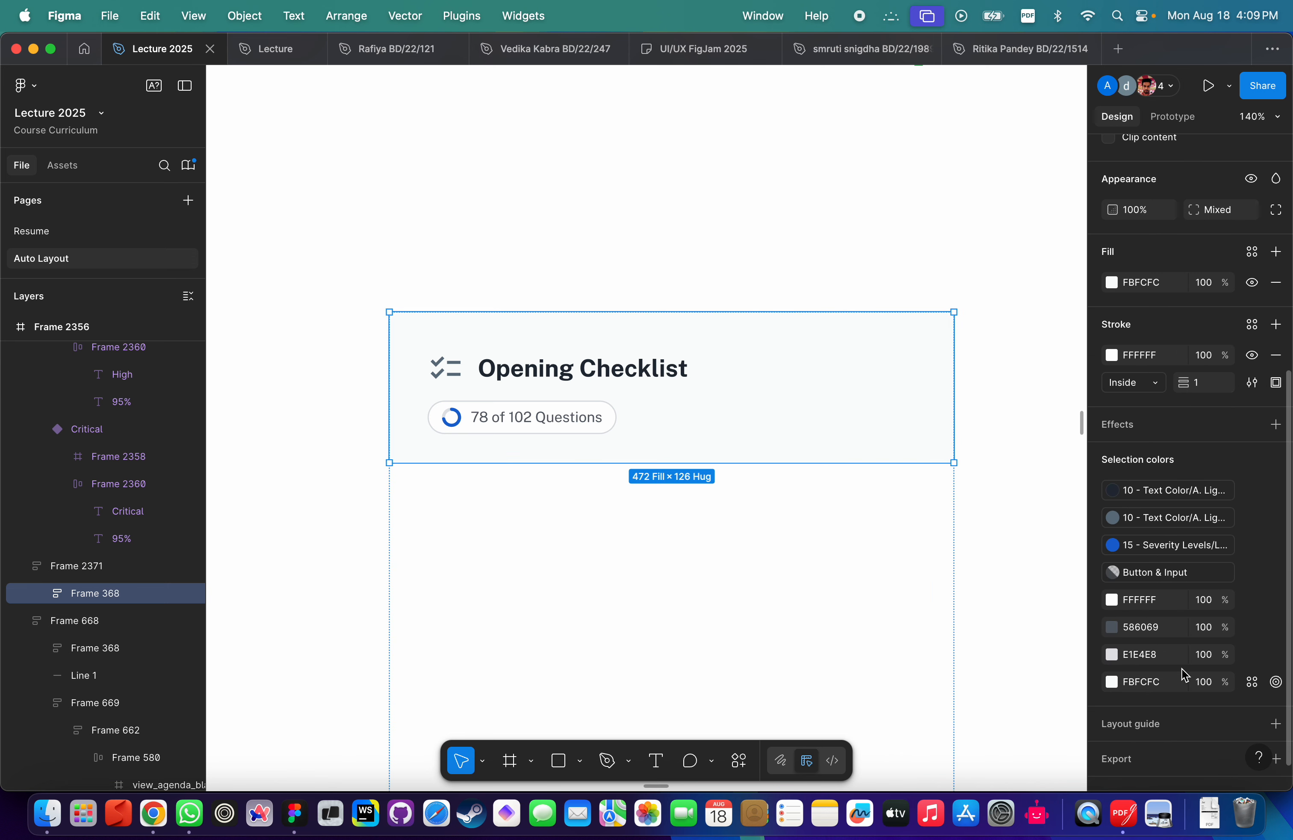
{"action": "left_click", "coordinate": [1273, 384]}
{"action": "left_click", "coordinate": [1248, 454]}
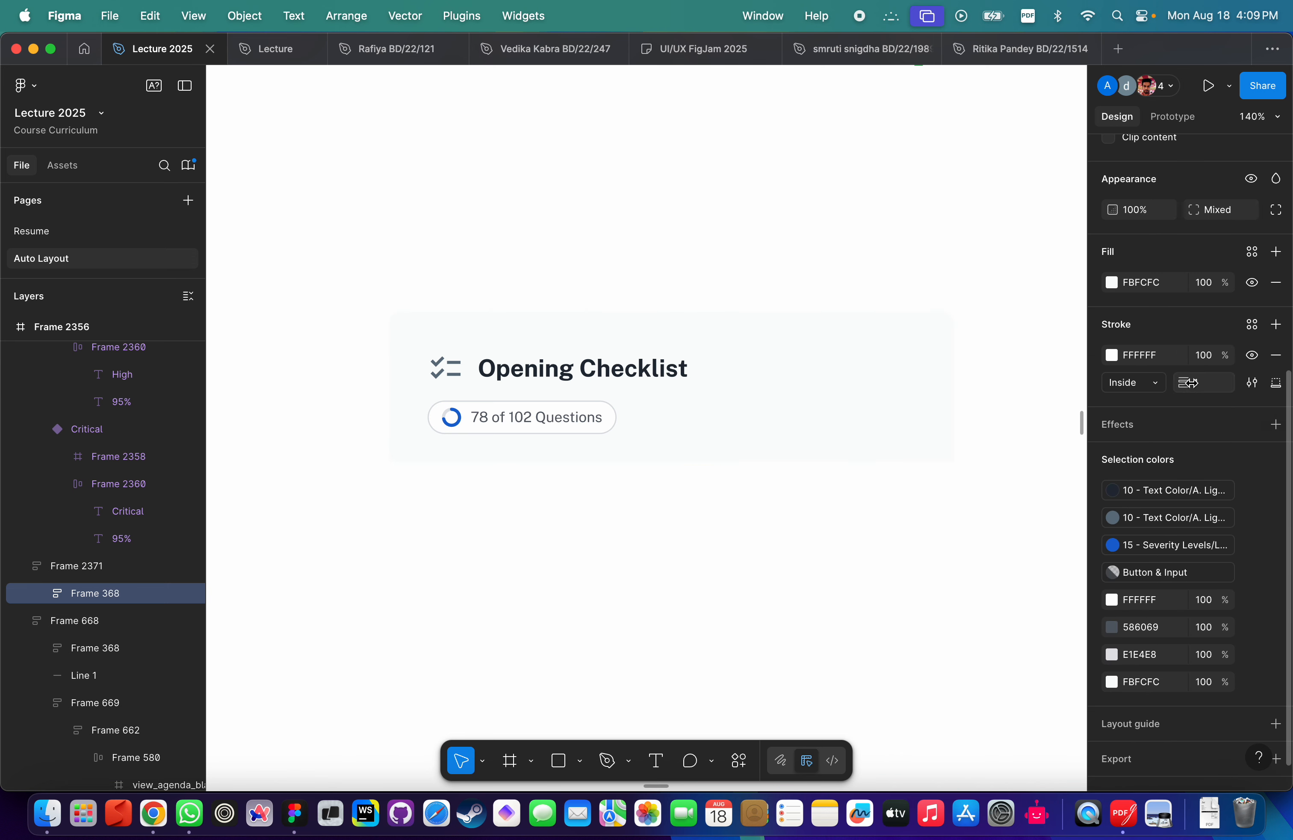
{"action": "left_click", "coordinate": [1144, 384]}
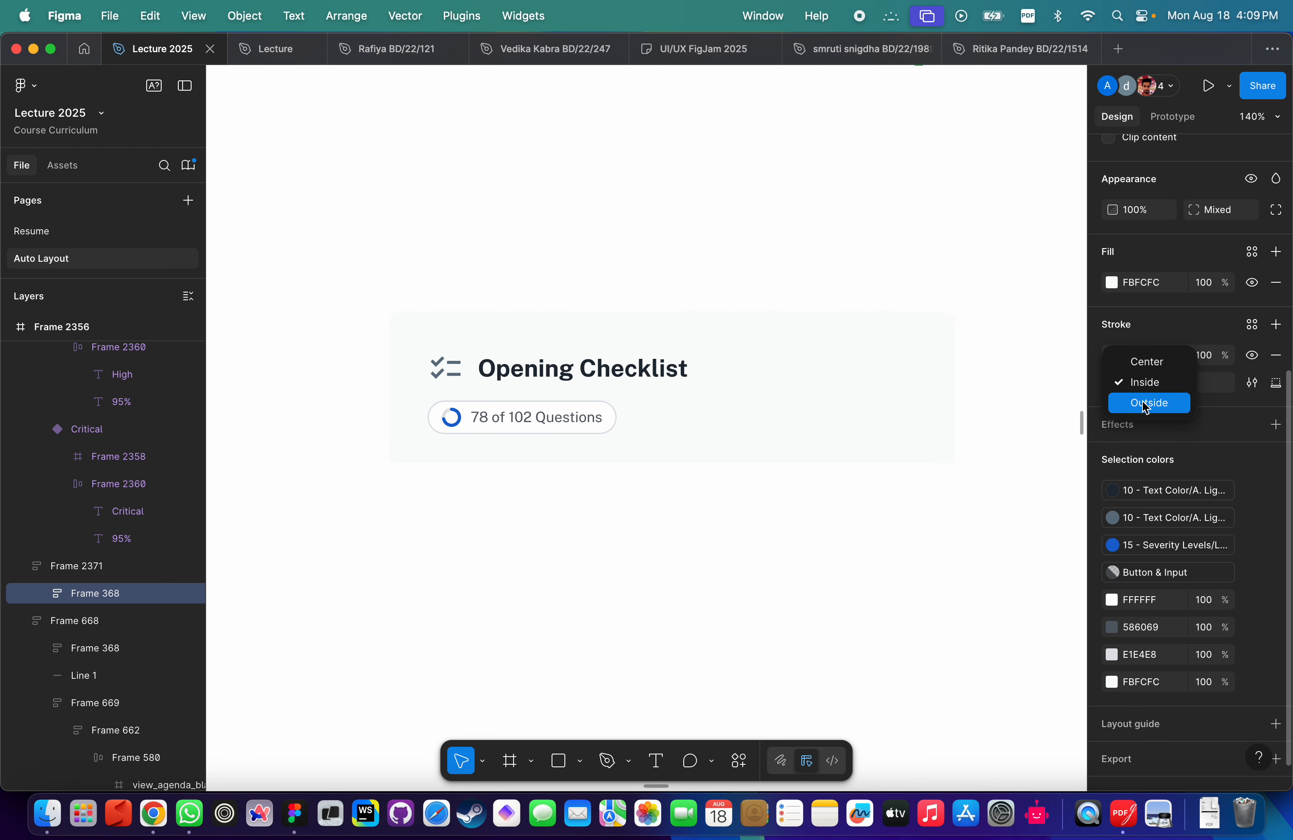
{"action": "left_click", "coordinate": [1145, 403]}
{"action": "left_click", "coordinate": [1112, 355]}
{"action": "key", "text": "i"}
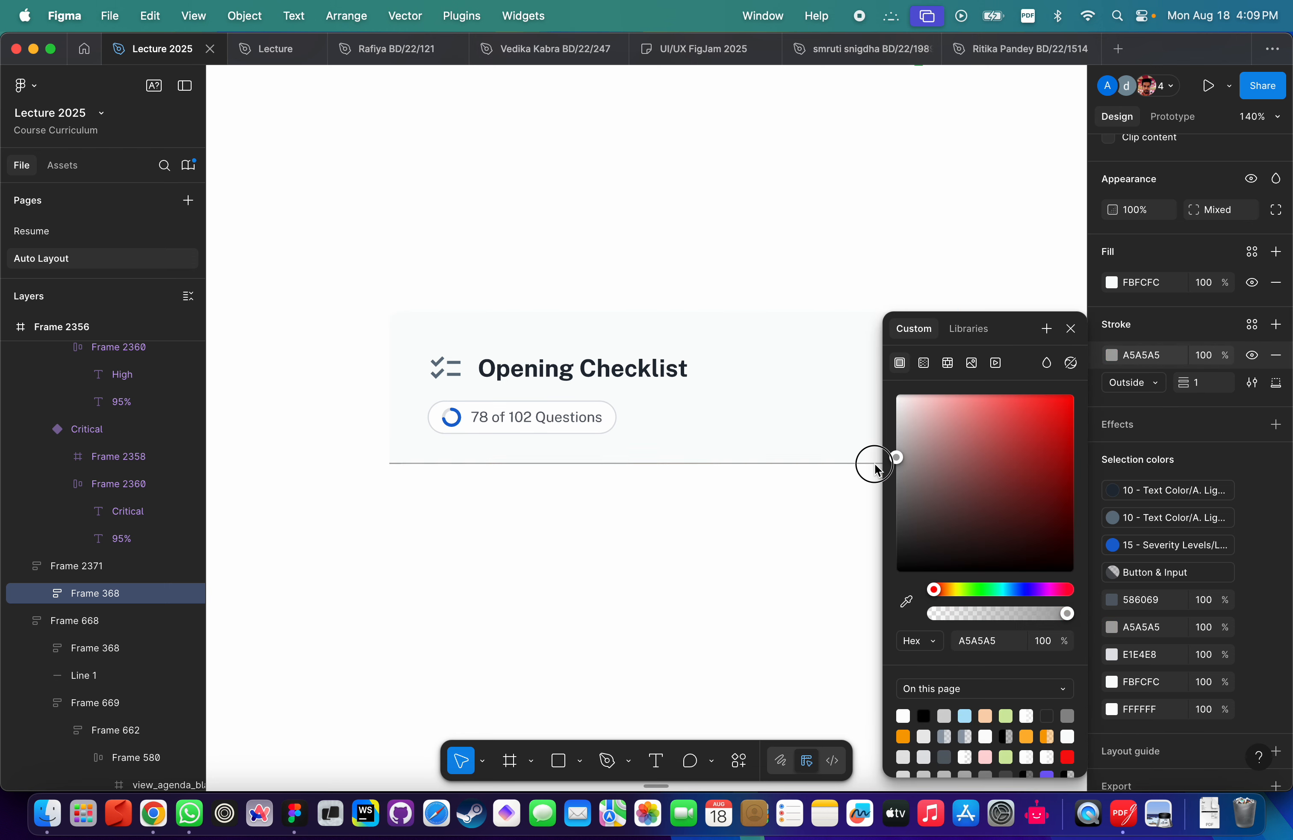
{"action": "left_click", "coordinate": [834, 432]}
{"action": "scroll", "coordinate": [685, 292], "scroll_direction": "down", "scroll_amount": 5}
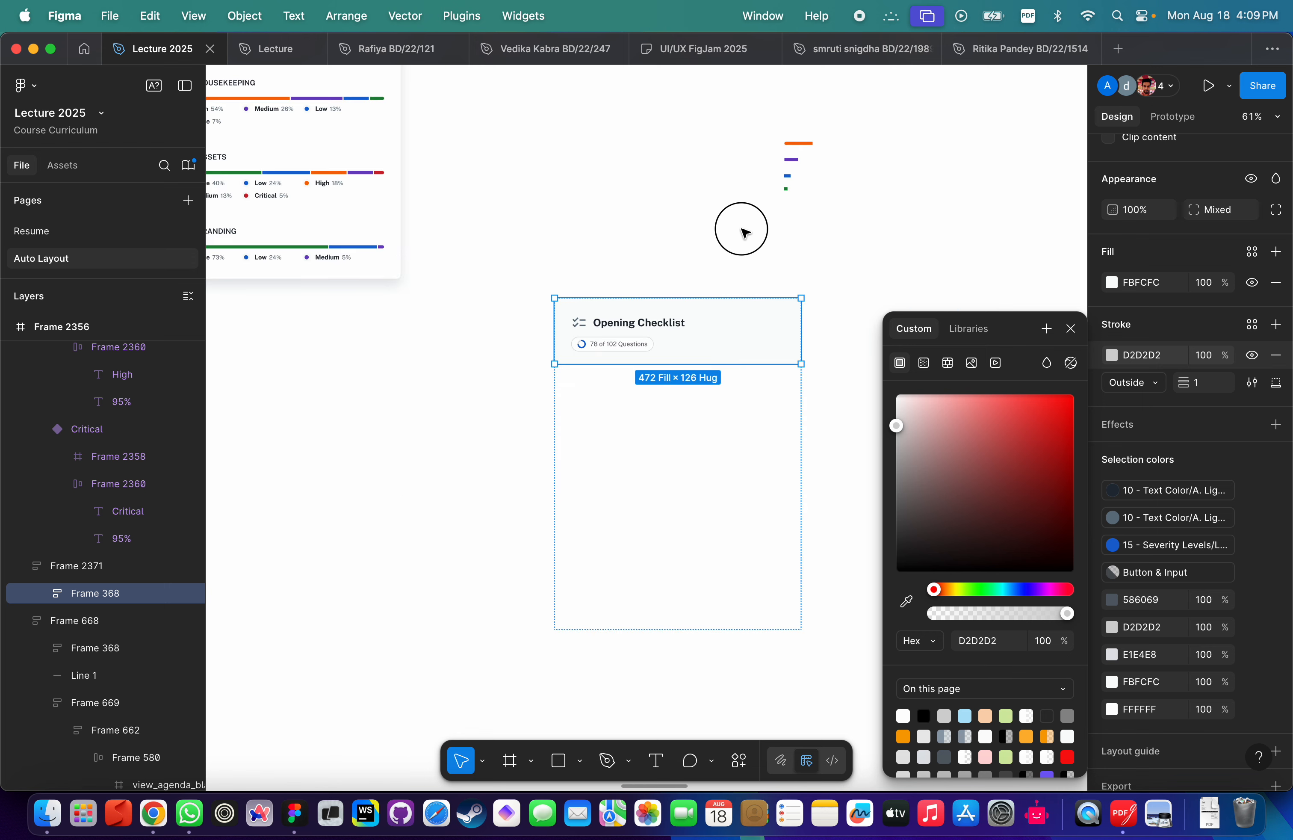
Add a drop shadow to the outer wrapper frame with Y offset 8 and blur 16.
{"action": "left_click", "coordinate": [742, 364]}
{"action": "scroll", "coordinate": [1140, 725], "scroll_direction": "down", "scroll_amount": 6}
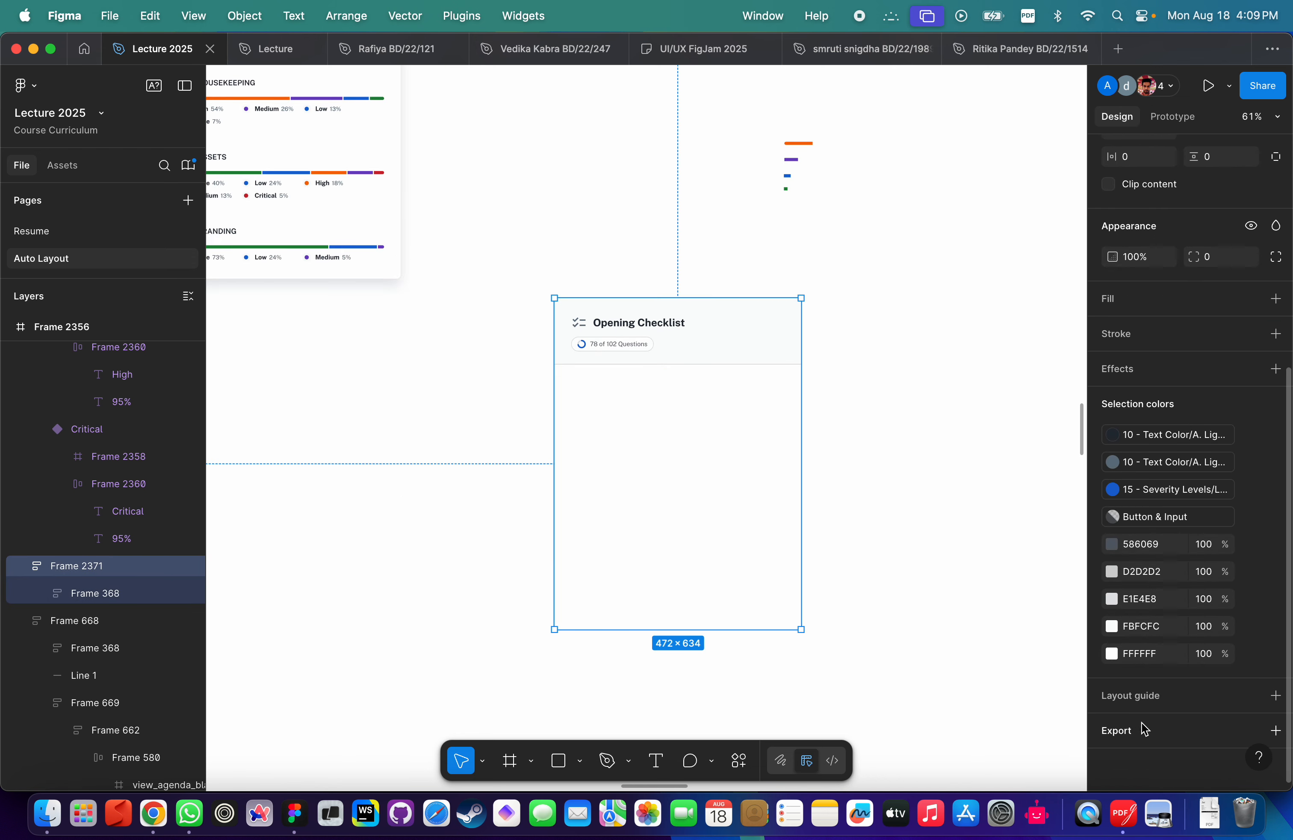
{"action": "scroll", "coordinate": [1144, 689], "scroll_direction": "up", "scroll_amount": 1}
{"action": "scroll", "coordinate": [1142, 690], "scroll_direction": "up", "scroll_amount": 2}
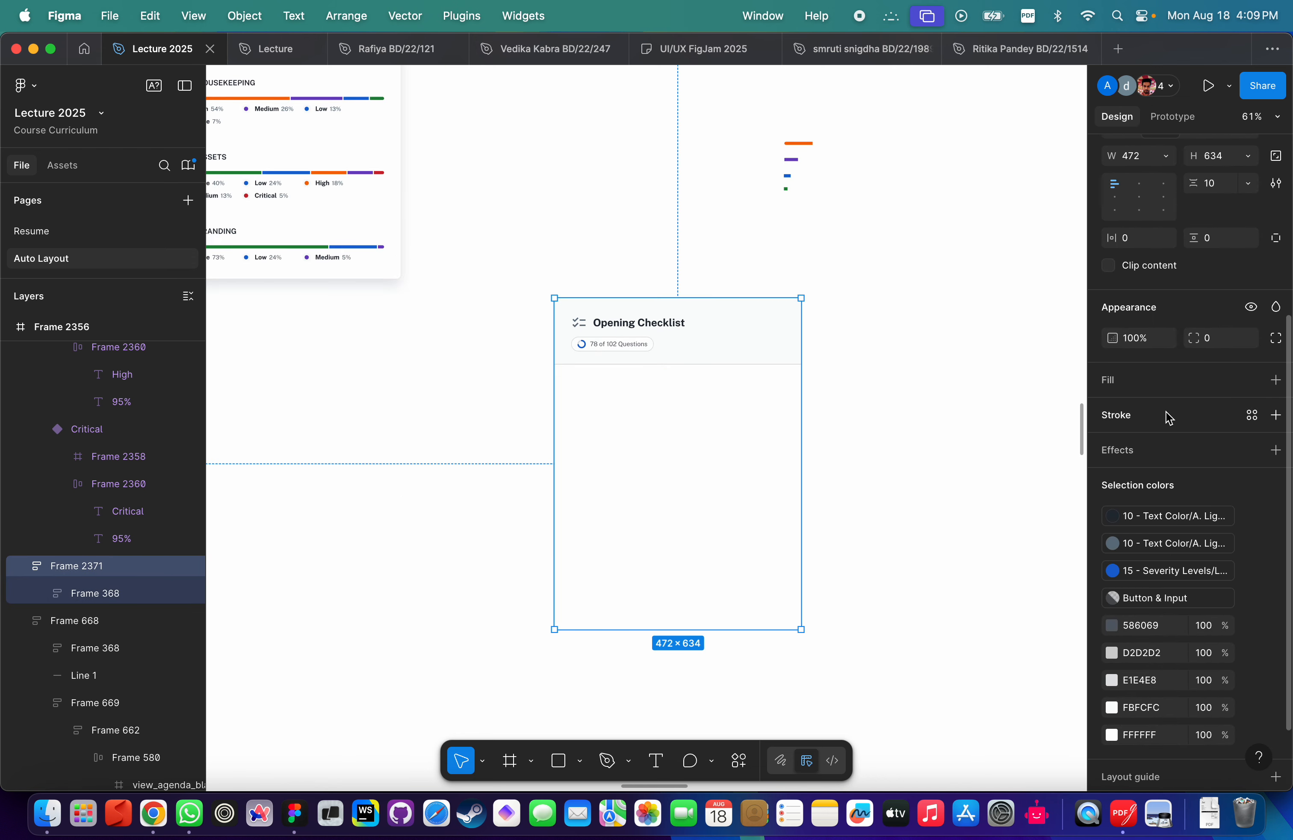
{"action": "left_click", "coordinate": [1131, 462]}
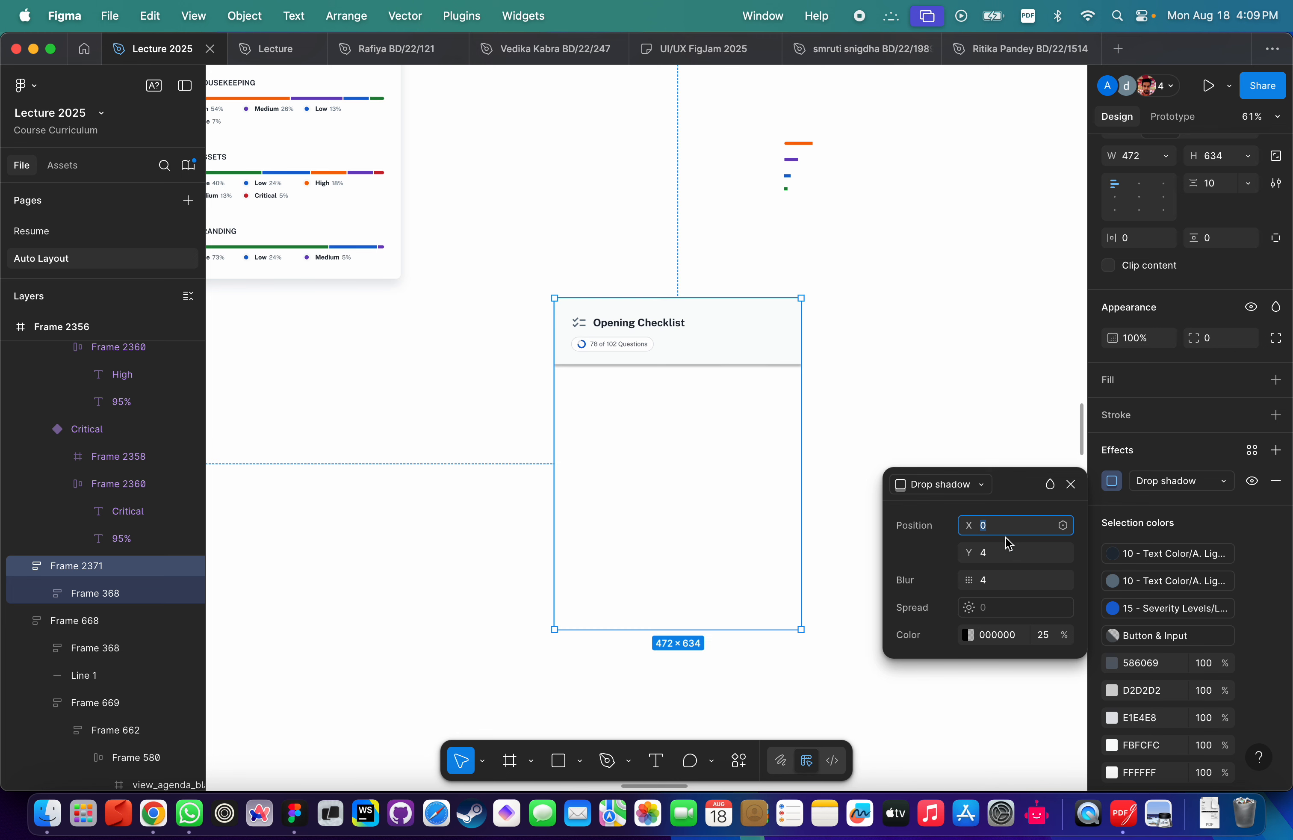
{"action": "left_click", "coordinate": [1005, 555]}
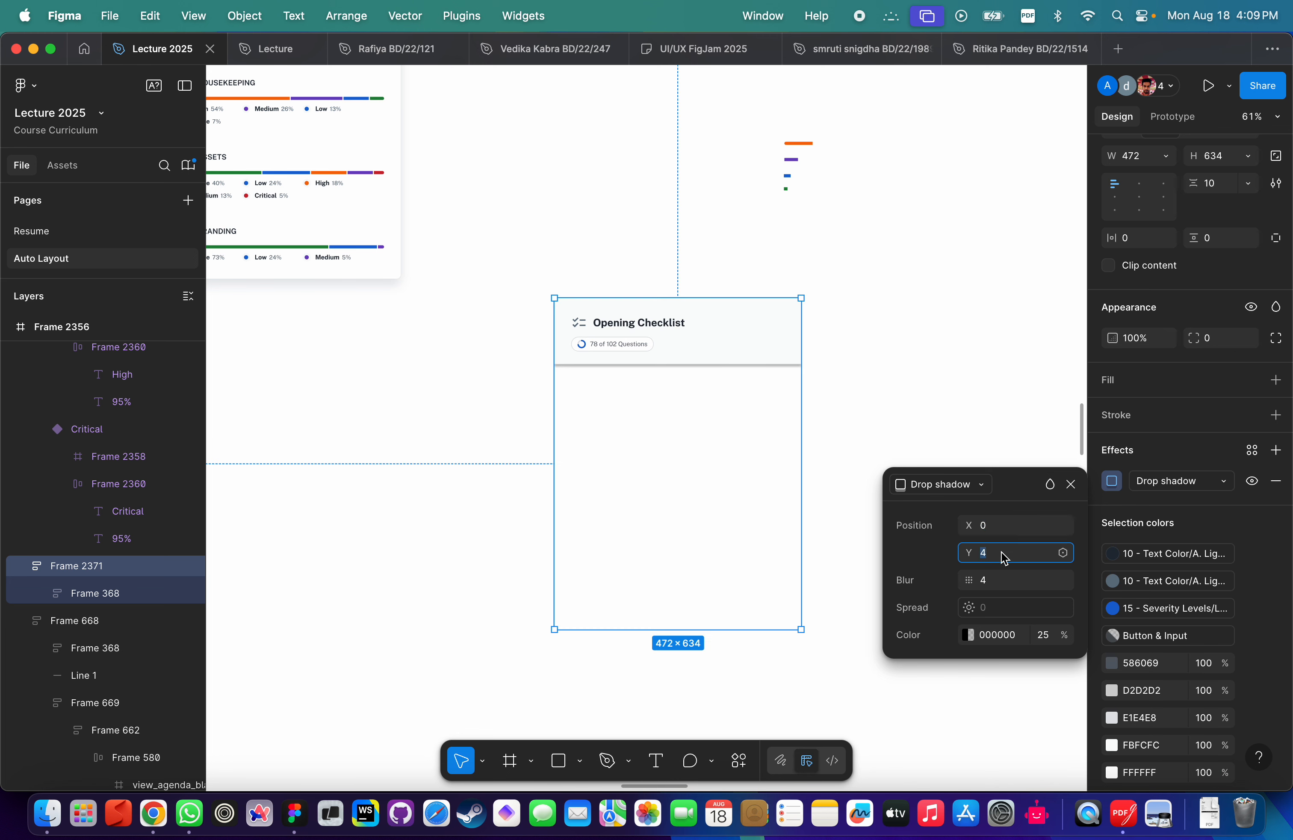
{"action": "type", "text": "8"}
{"action": "left_click", "coordinate": [1002, 582]}
{"action": "type", "text": "16"}
{"action": "key", "text": "Return"}
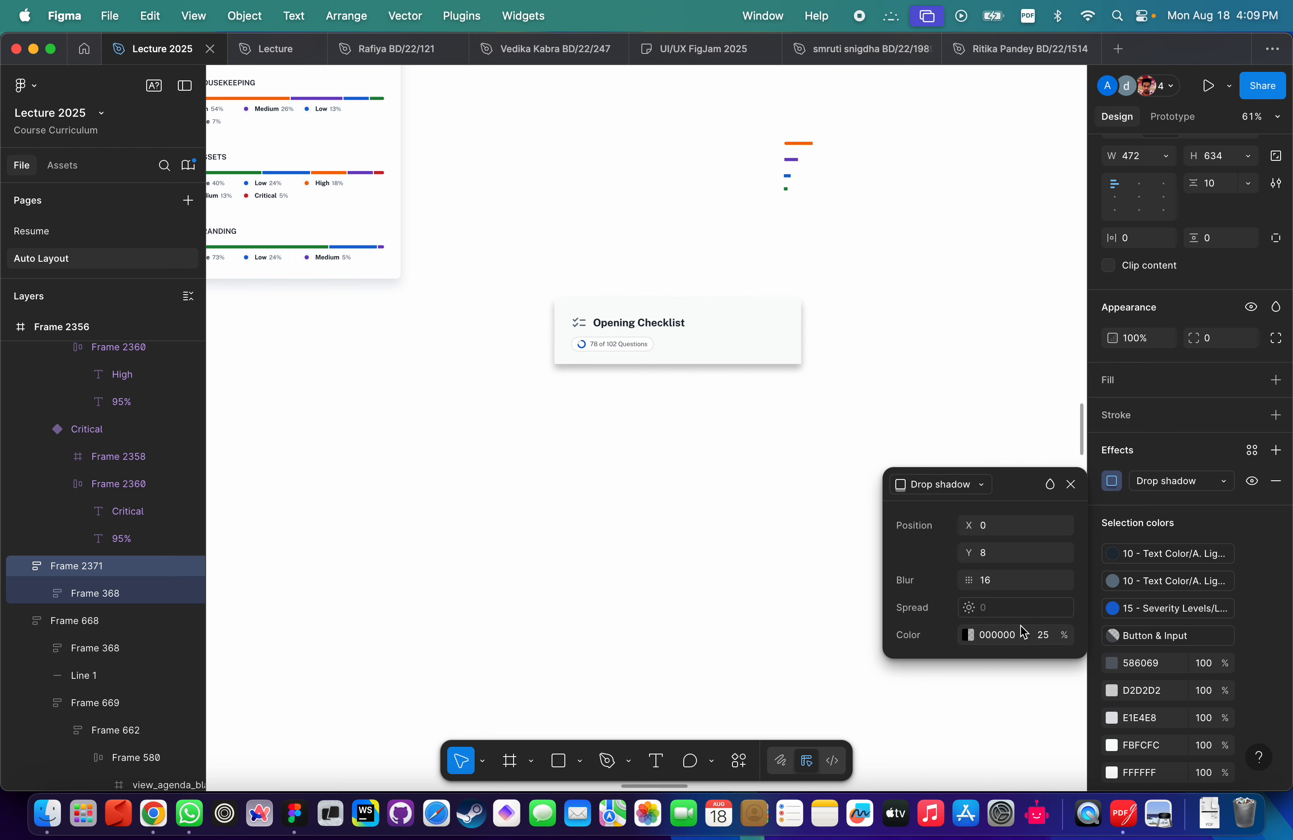
Set the wrapper frame's drop shadow colour opacity to 6% and deselect the frame.
{"action": "left_click", "coordinate": [1043, 636]}
{"action": "left_click", "coordinate": [968, 638]}
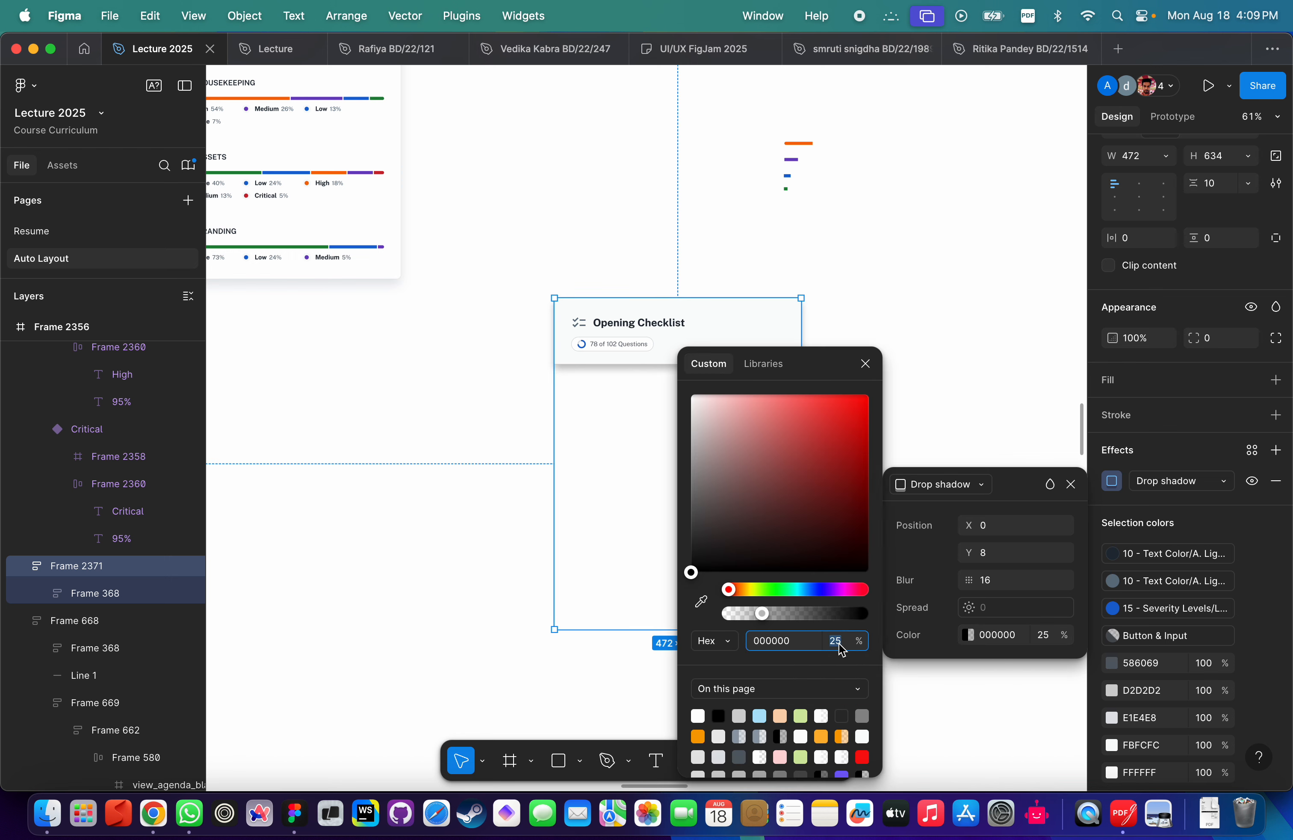
{"action": "key", "text": "Return"}
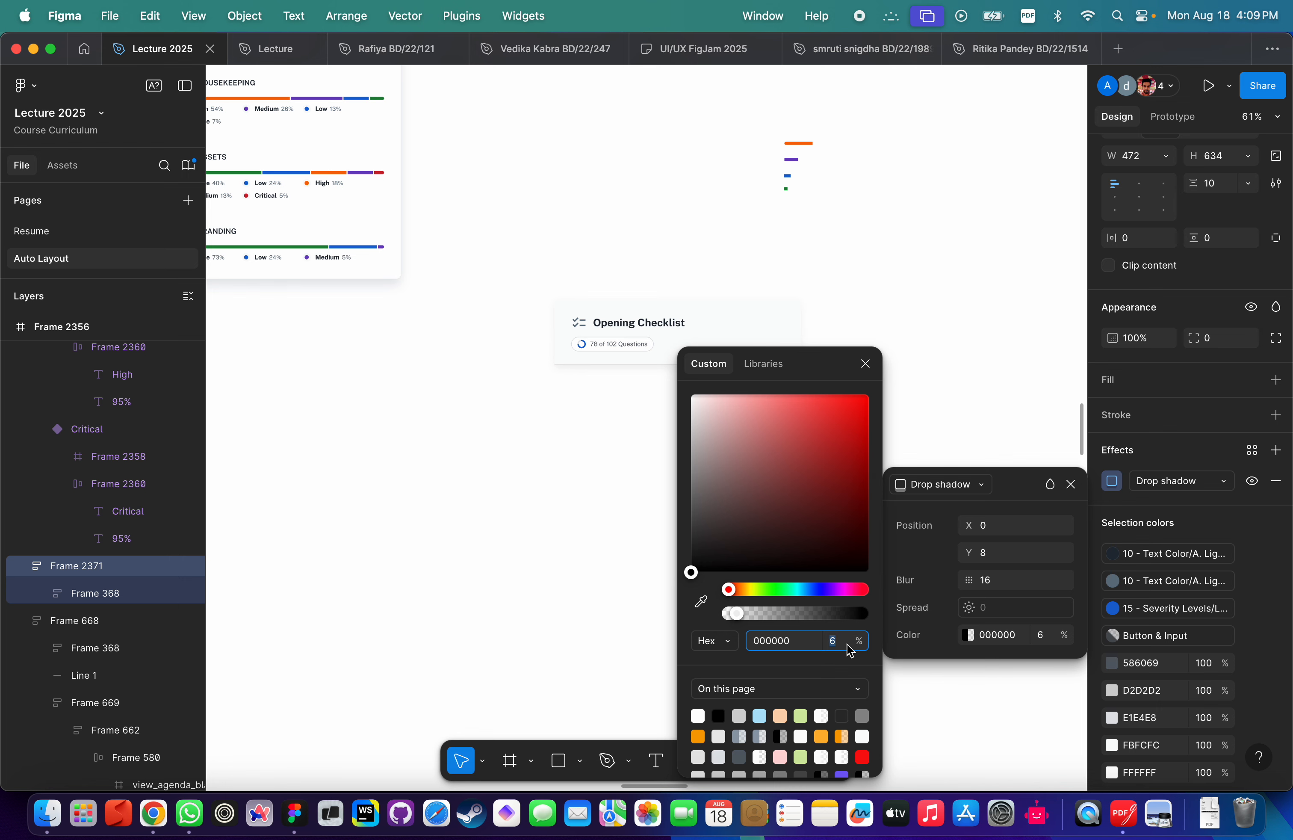
{"action": "left_click", "coordinate": [752, 190]}
{"action": "scroll", "coordinate": [820, 283], "scroll_direction": "down", "scroll_amount": 3}
{"action": "left_click", "coordinate": [737, 367]}
{"action": "left_click", "coordinate": [919, 375]}
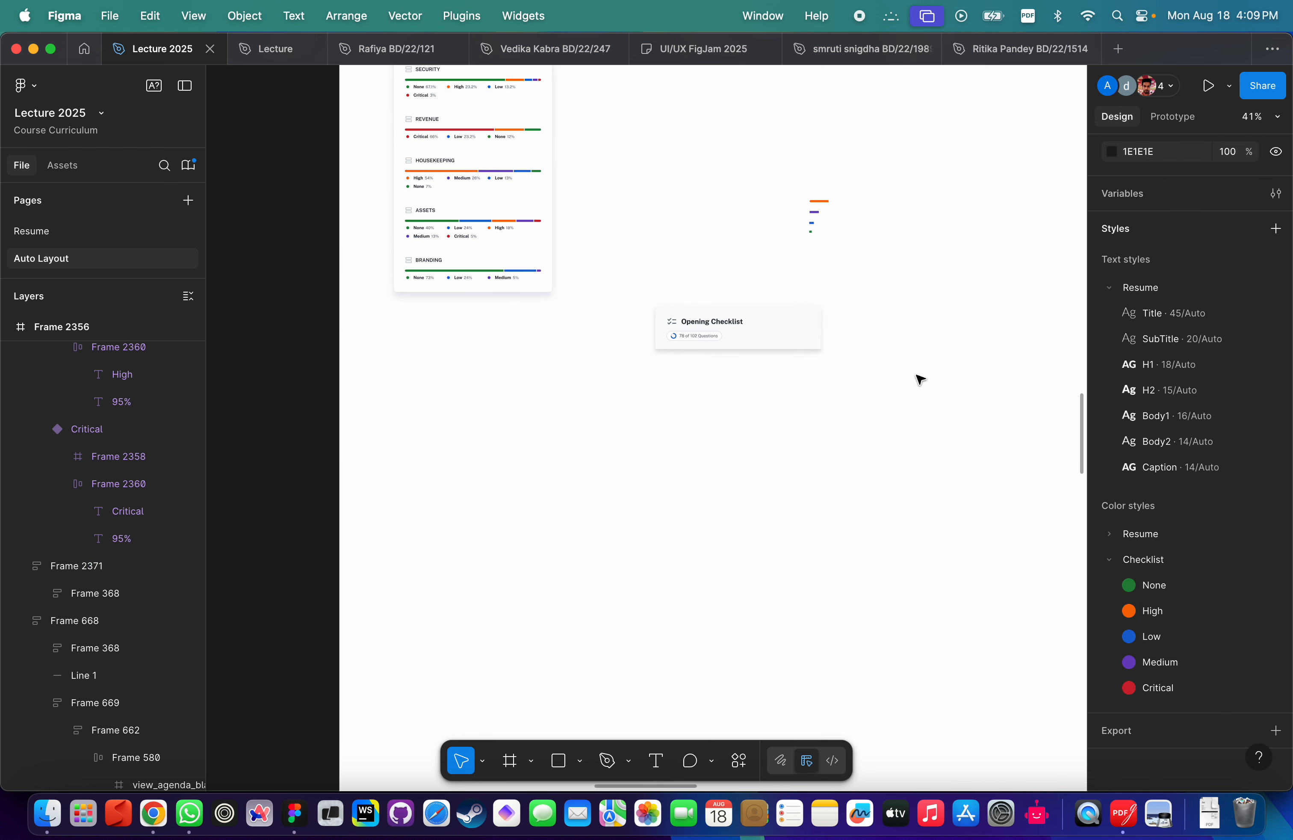
Add an FFFFFF fill at 100% to the outer wrapper frame of the new Opening Checklist card.
{"action": "scroll", "coordinate": [889, 366], "scroll_direction": "up", "scroll_amount": 5}
{"action": "scroll", "coordinate": [796, 425], "scroll_direction": "down", "scroll_amount": 5}
{"action": "scroll", "coordinate": [742, 352], "scroll_direction": "right", "scroll_amount": 3}
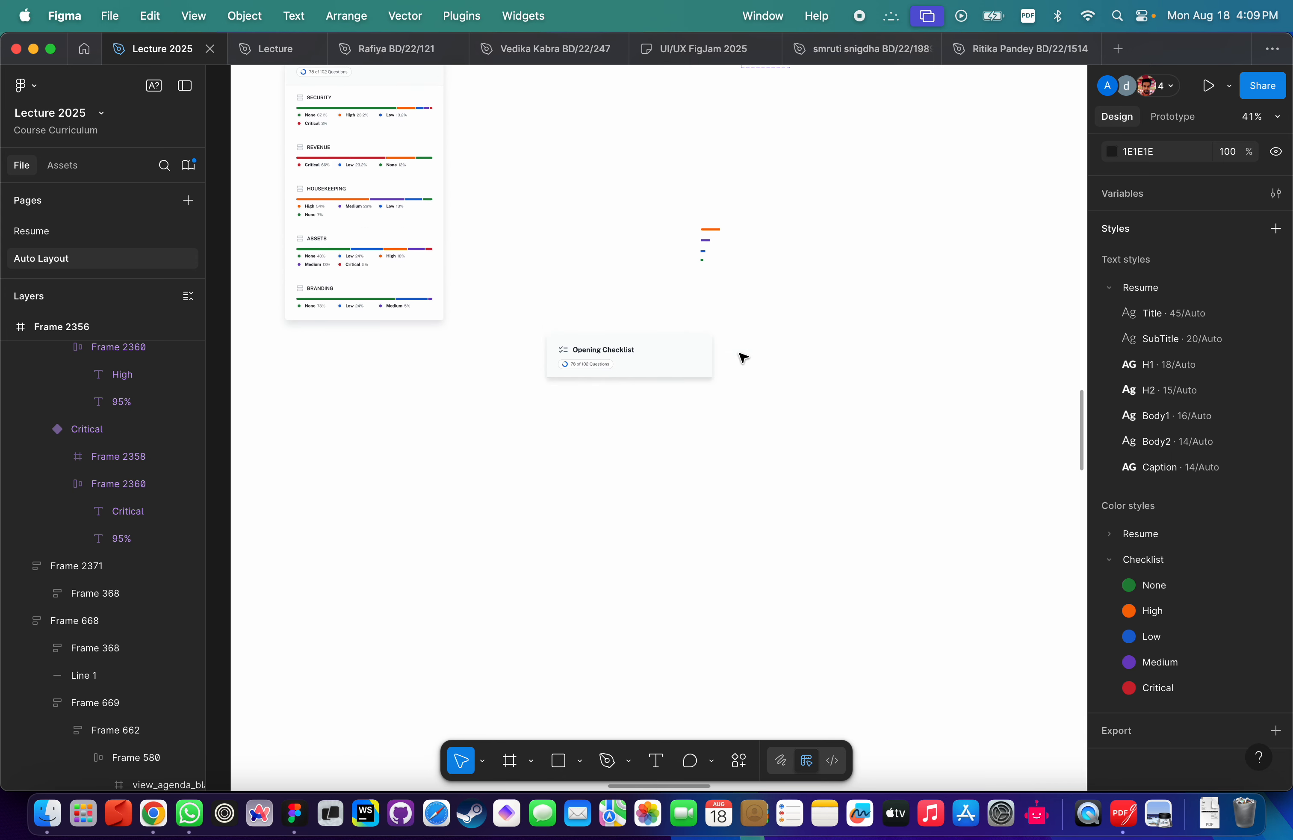
{"action": "left_click", "coordinate": [651, 407]}
{"action": "scroll", "coordinate": [687, 412], "scroll_direction": "up", "scroll_amount": 3}
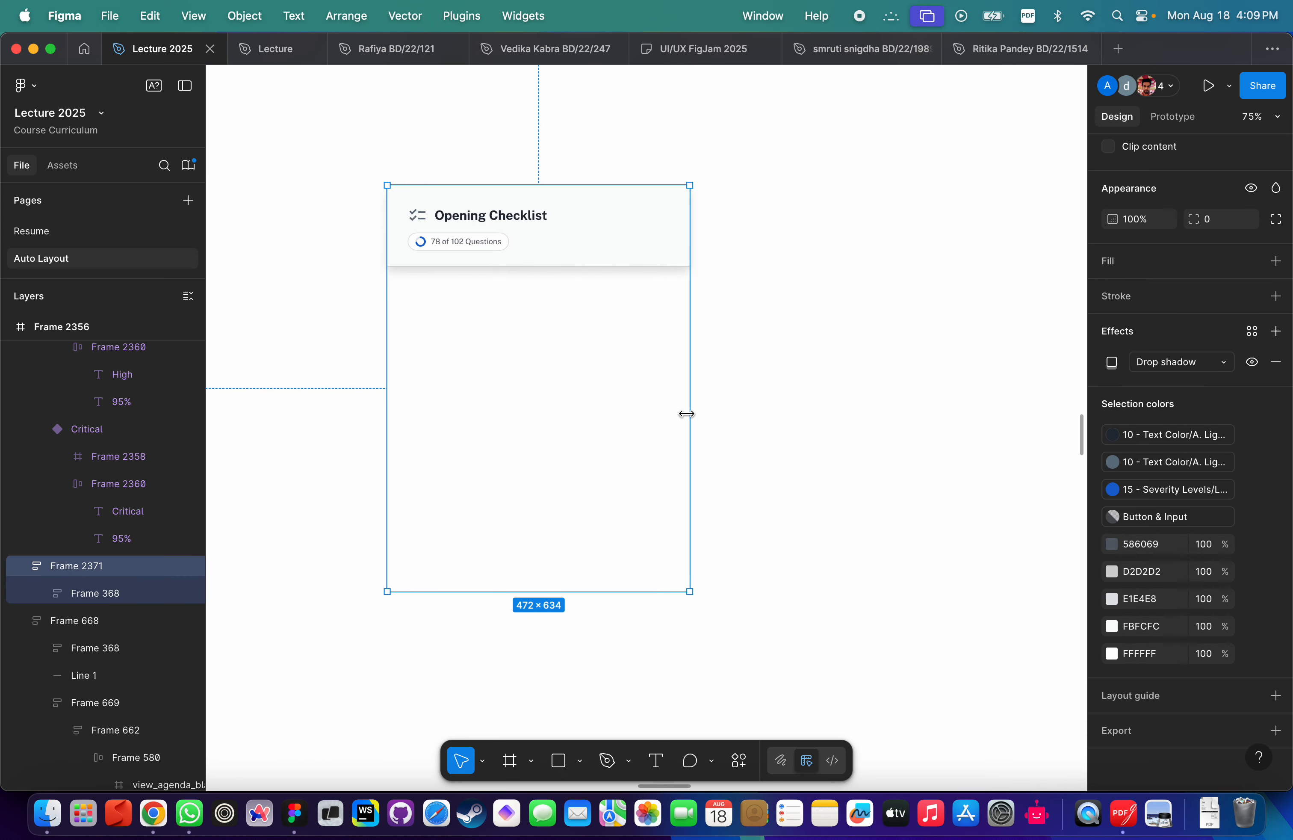
{"action": "scroll", "coordinate": [689, 414], "scroll_direction": "left", "scroll_amount": 3}
{"action": "scroll", "coordinate": [690, 415], "scroll_direction": "down", "scroll_amount": 1}
{"action": "scroll", "coordinate": [1170, 670], "scroll_direction": "up", "scroll_amount": 3}
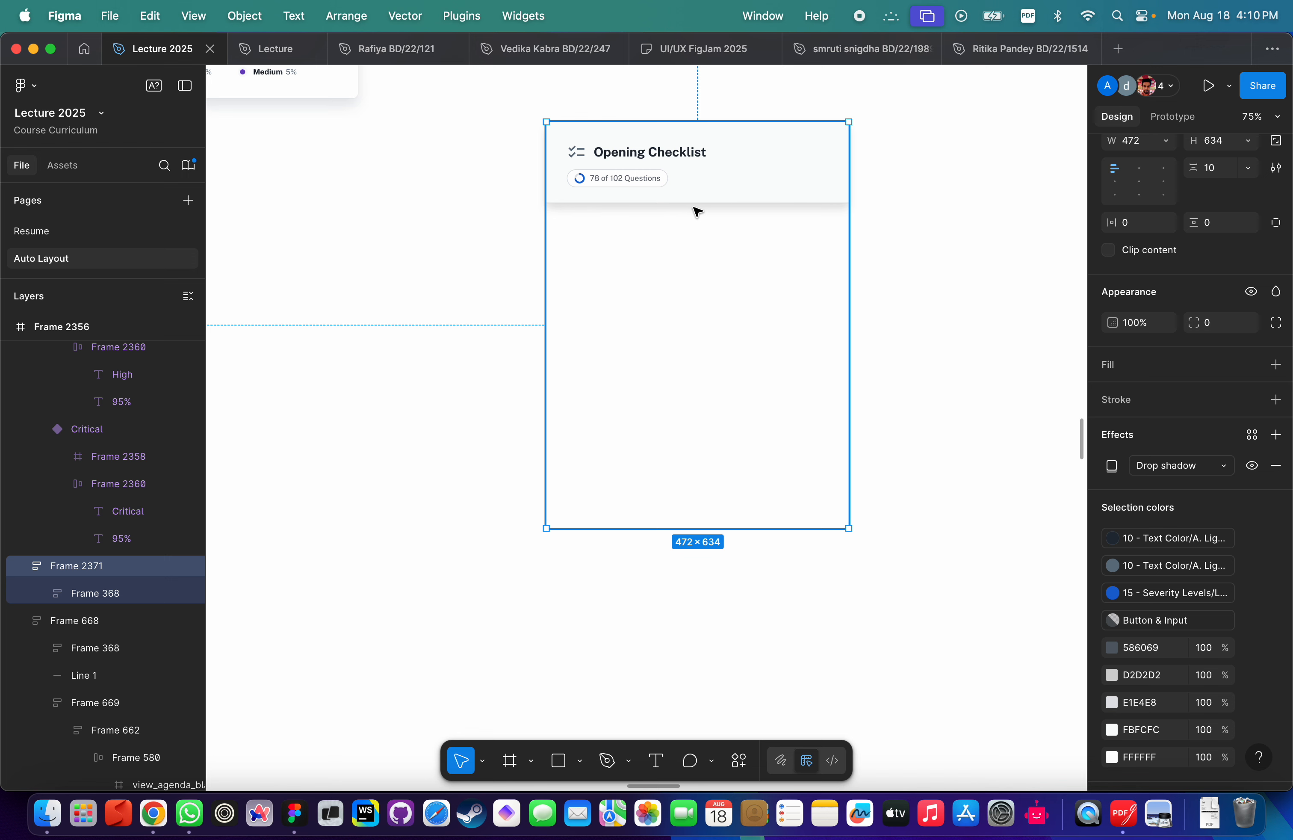
{"action": "left_click", "coordinate": [74, 595]}
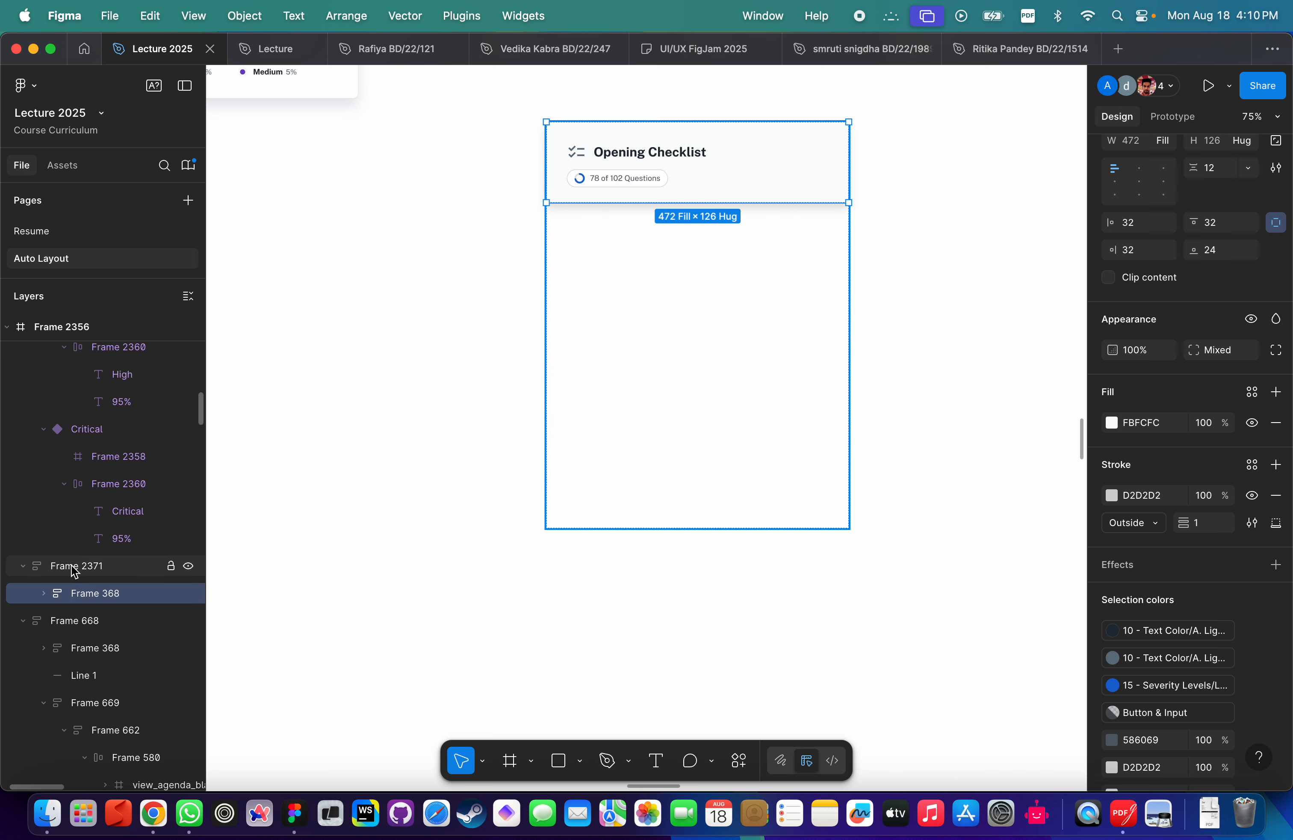
{"action": "left_click", "coordinate": [74, 570]}
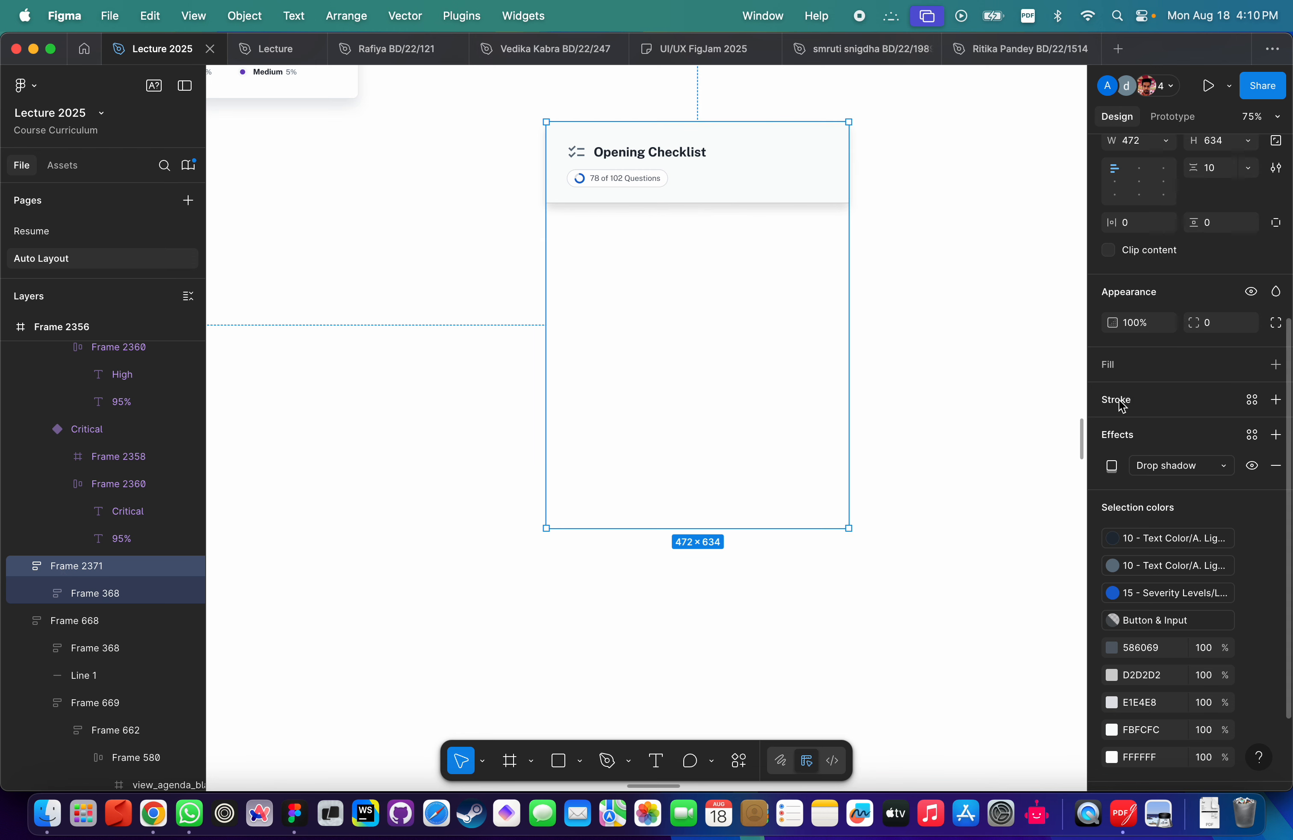
{"action": "left_click", "coordinate": [1113, 364]}
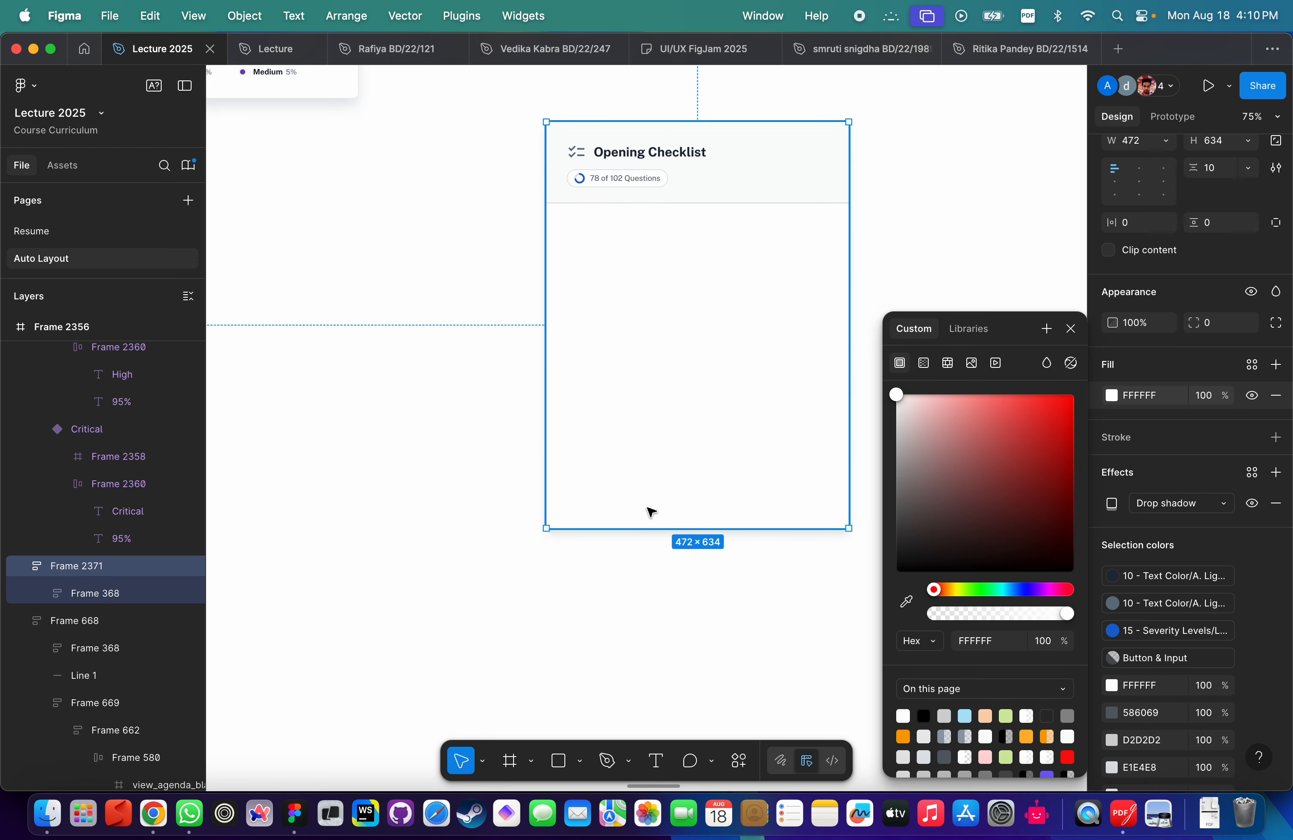
{"action": "left_click", "coordinate": [477, 485]}
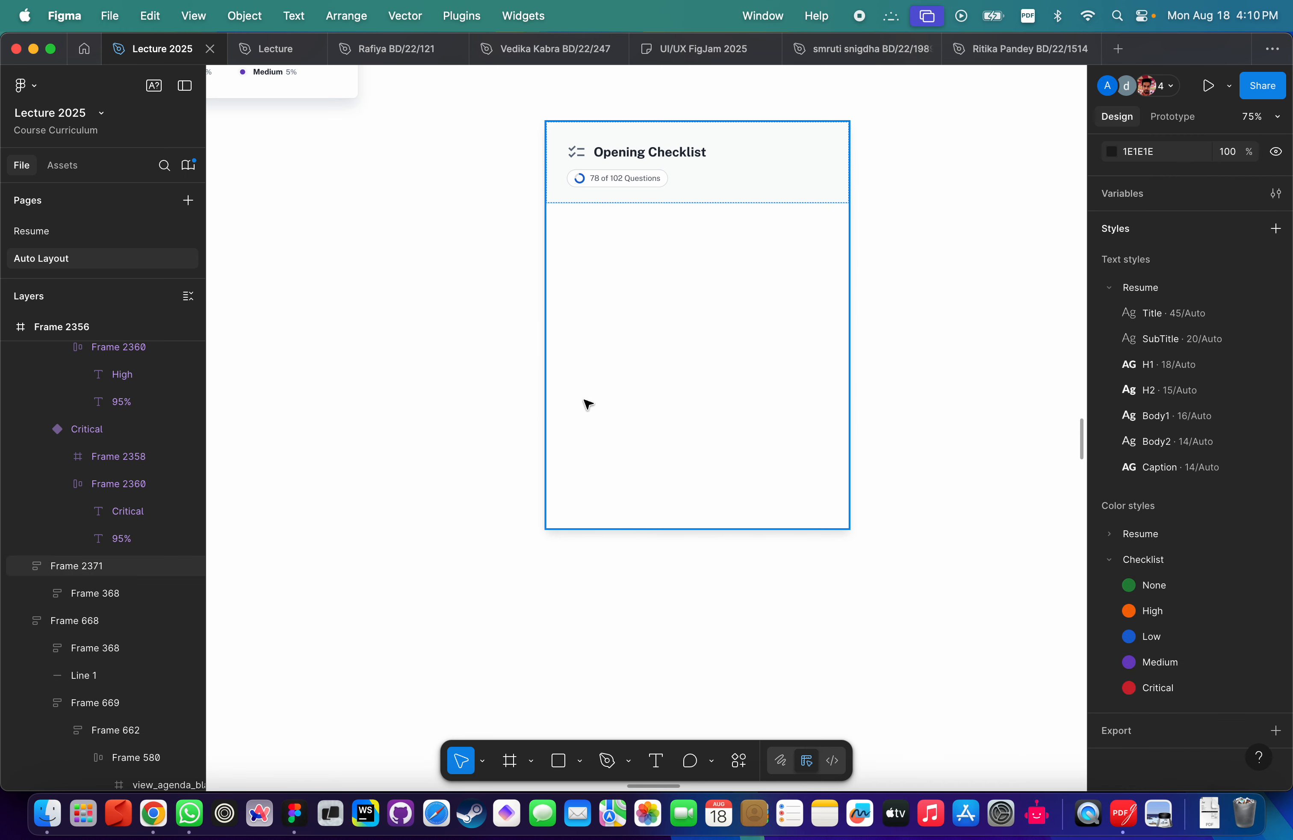
Turn on content clipping for the new card's wrapper frame and match the original card's corner radius of 8.
{"action": "scroll", "coordinate": [586, 404], "scroll_direction": "down", "scroll_amount": 5}
{"action": "scroll", "coordinate": [607, 317], "scroll_direction": "up", "scroll_amount": 3}
{"action": "left_click", "coordinate": [355, 187]}
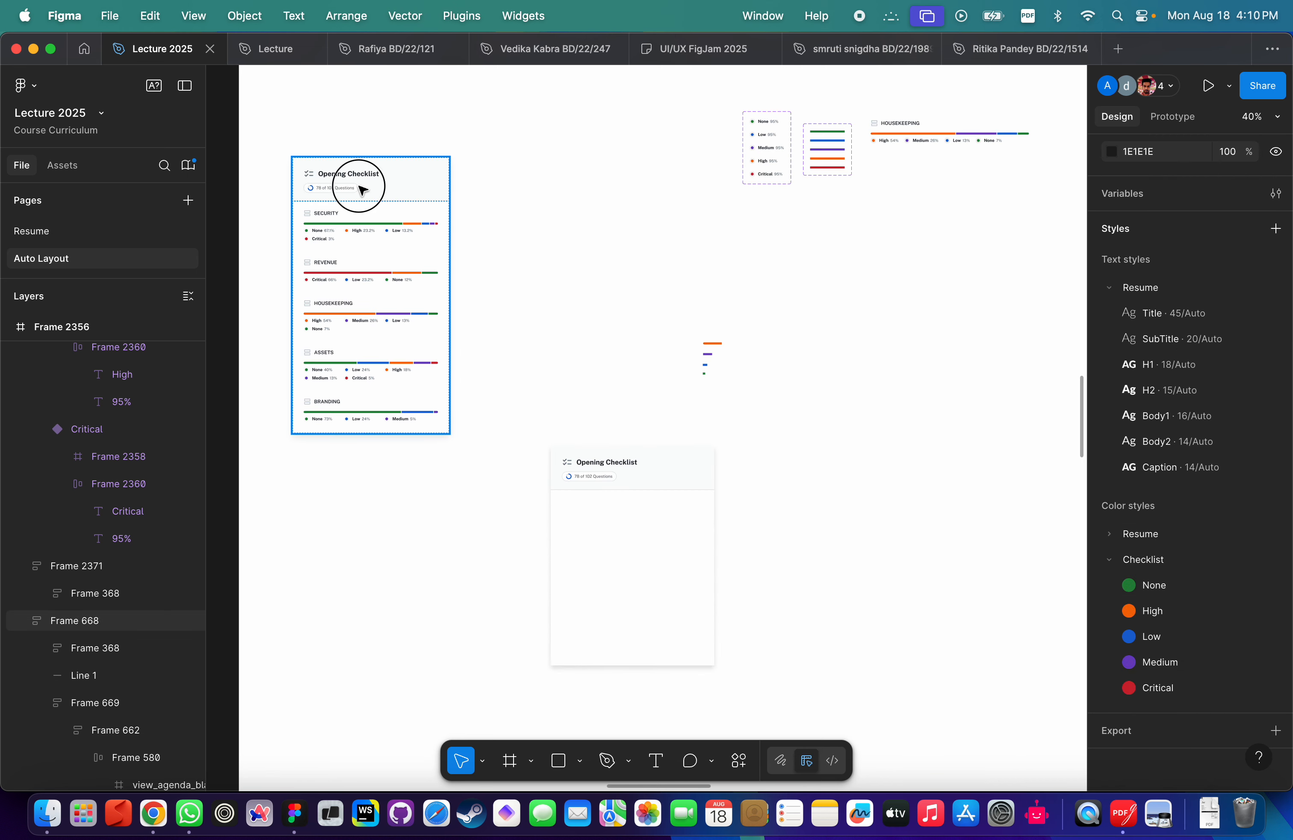
{"action": "scroll", "coordinate": [357, 188], "scroll_direction": "up", "scroll_amount": 2}
{"action": "scroll", "coordinate": [1222, 488], "scroll_direction": "up", "scroll_amount": 5}
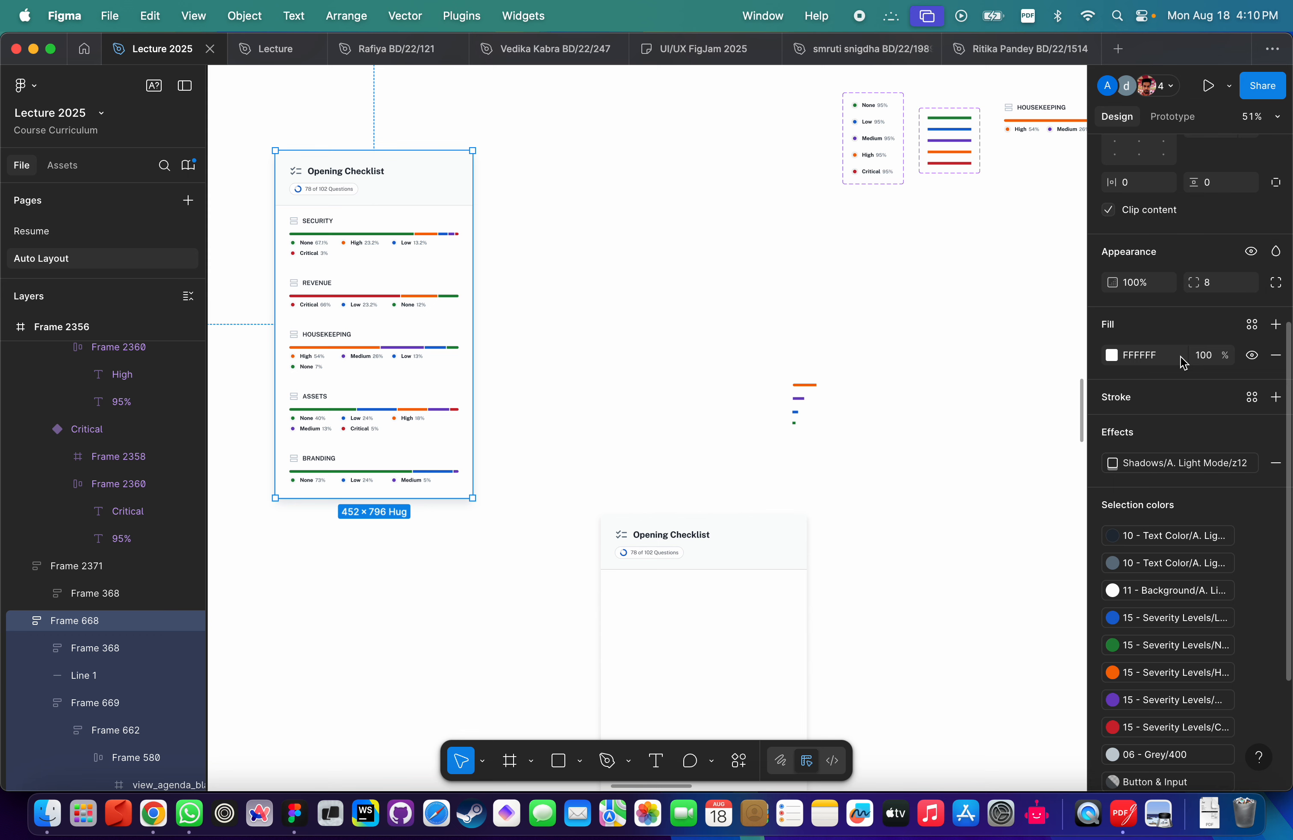
{"action": "scroll", "coordinate": [944, 482], "scroll_direction": "down", "scroll_amount": 5}
{"action": "left_click", "coordinate": [705, 391]}
{"action": "scroll", "coordinate": [1161, 471], "scroll_direction": "up", "scroll_amount": 5}
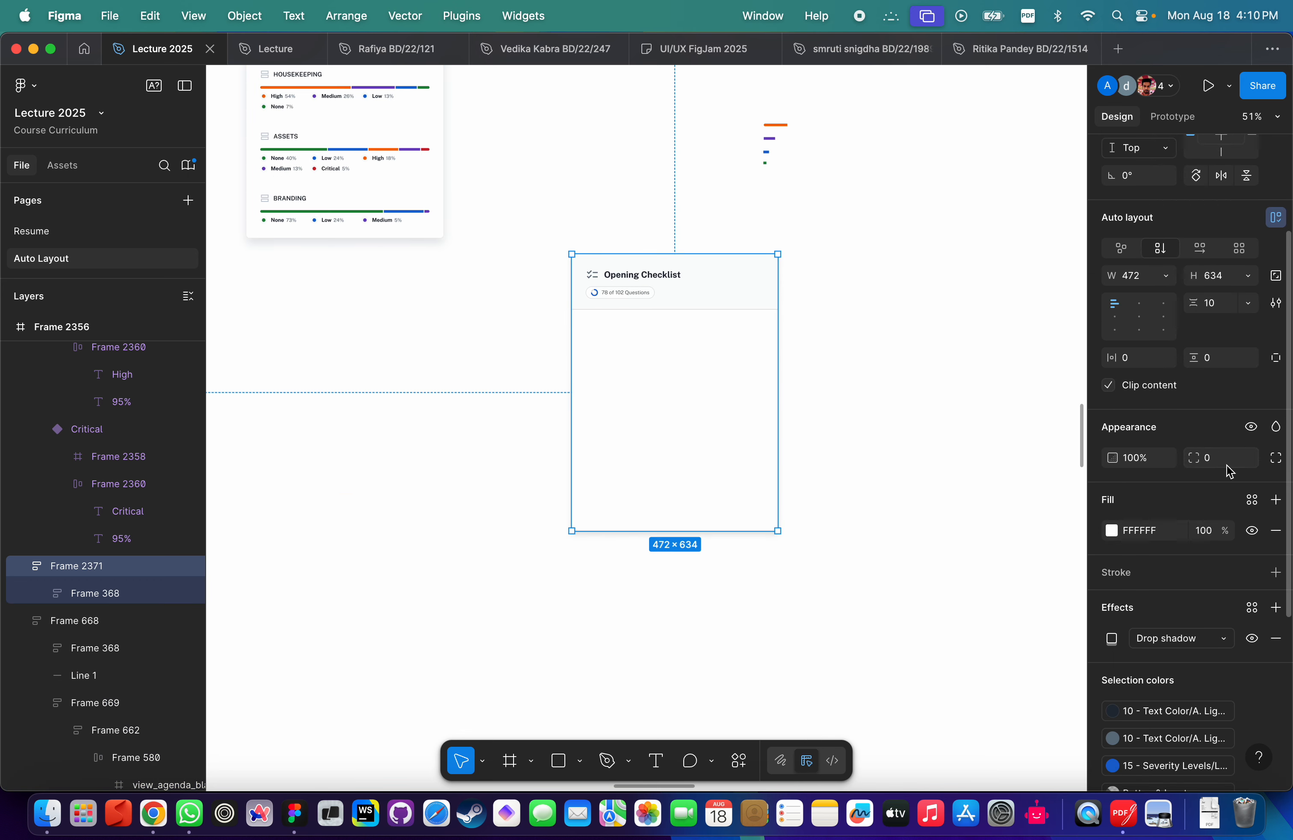
{"action": "left_click", "coordinate": [895, 393]}
Place an instance of the HOUSEKEEPING section component inside the new card's wrapper frame, directly below the header.
{"action": "scroll", "coordinate": [892, 327], "scroll_direction": "up", "scroll_amount": 5}
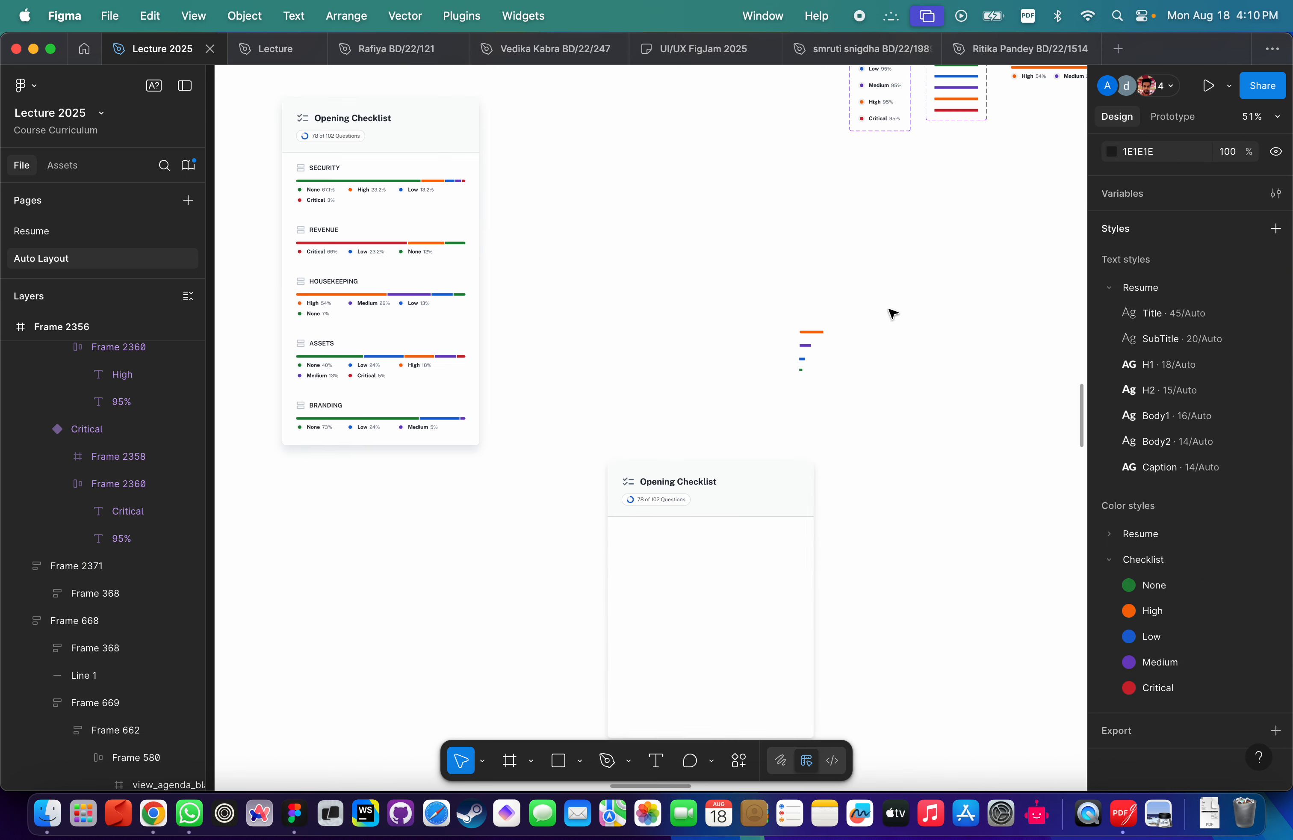
{"action": "scroll", "coordinate": [763, 246], "scroll_direction": "down", "scroll_amount": 5}
{"action": "left_click_drag", "start_coordinate": [944, 146], "coordinate": [626, 413]}
{"action": "scroll", "coordinate": [866, 470], "scroll_direction": "up", "scroll_amount": 3}
{"action": "scroll", "coordinate": [684, 424], "scroll_direction": "up", "scroll_amount": 5}
{"action": "key", "text": "super+z"}
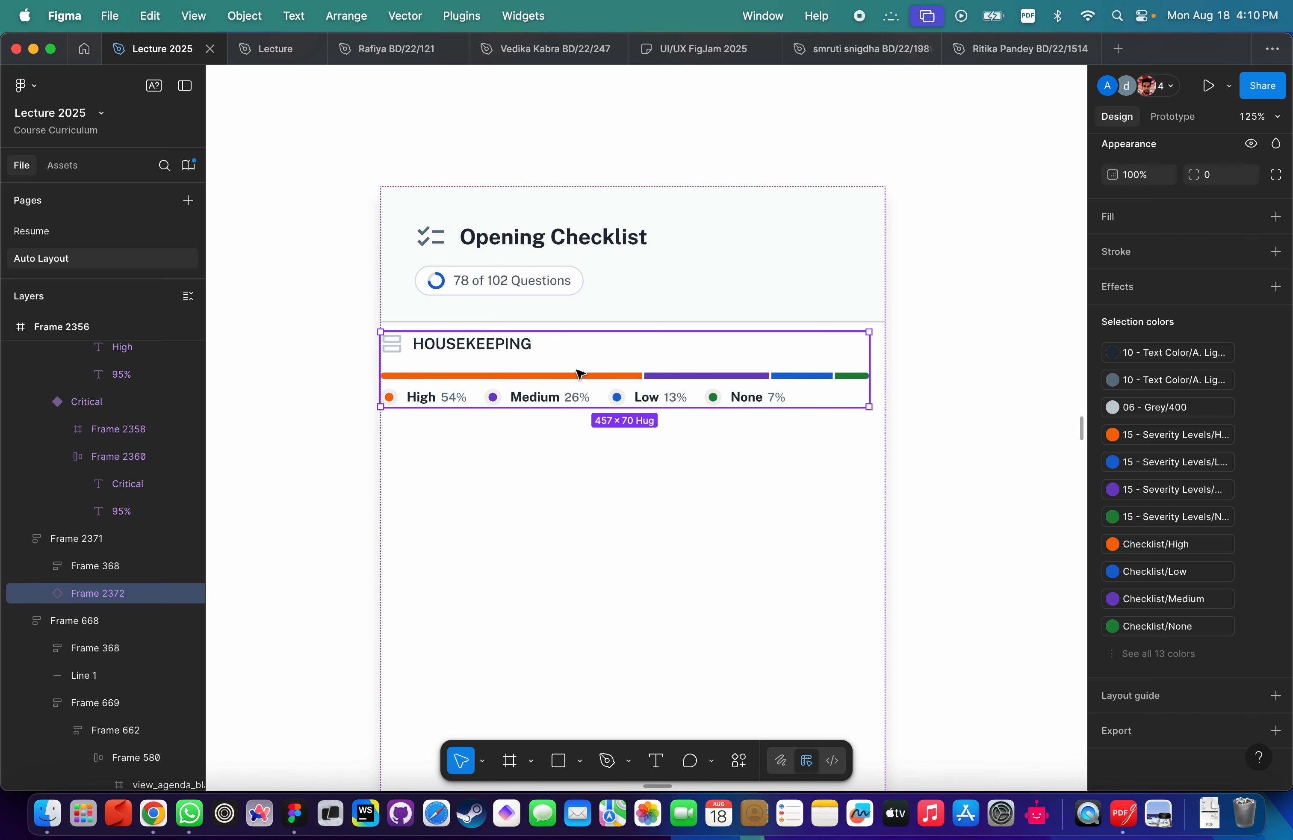
{"action": "scroll", "coordinate": [611, 494], "scroll_direction": "down", "scroll_amount": 5}
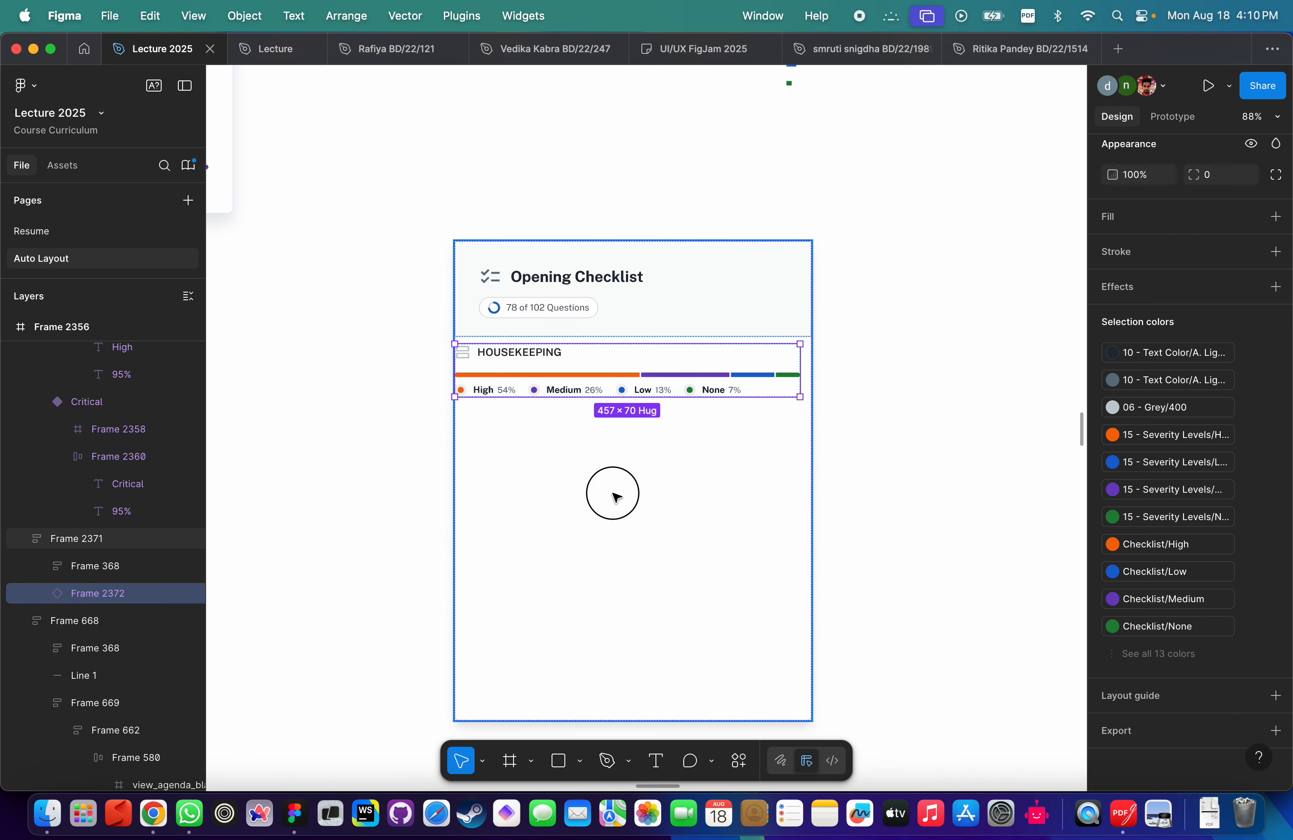
{"action": "left_click", "coordinate": [615, 497]}
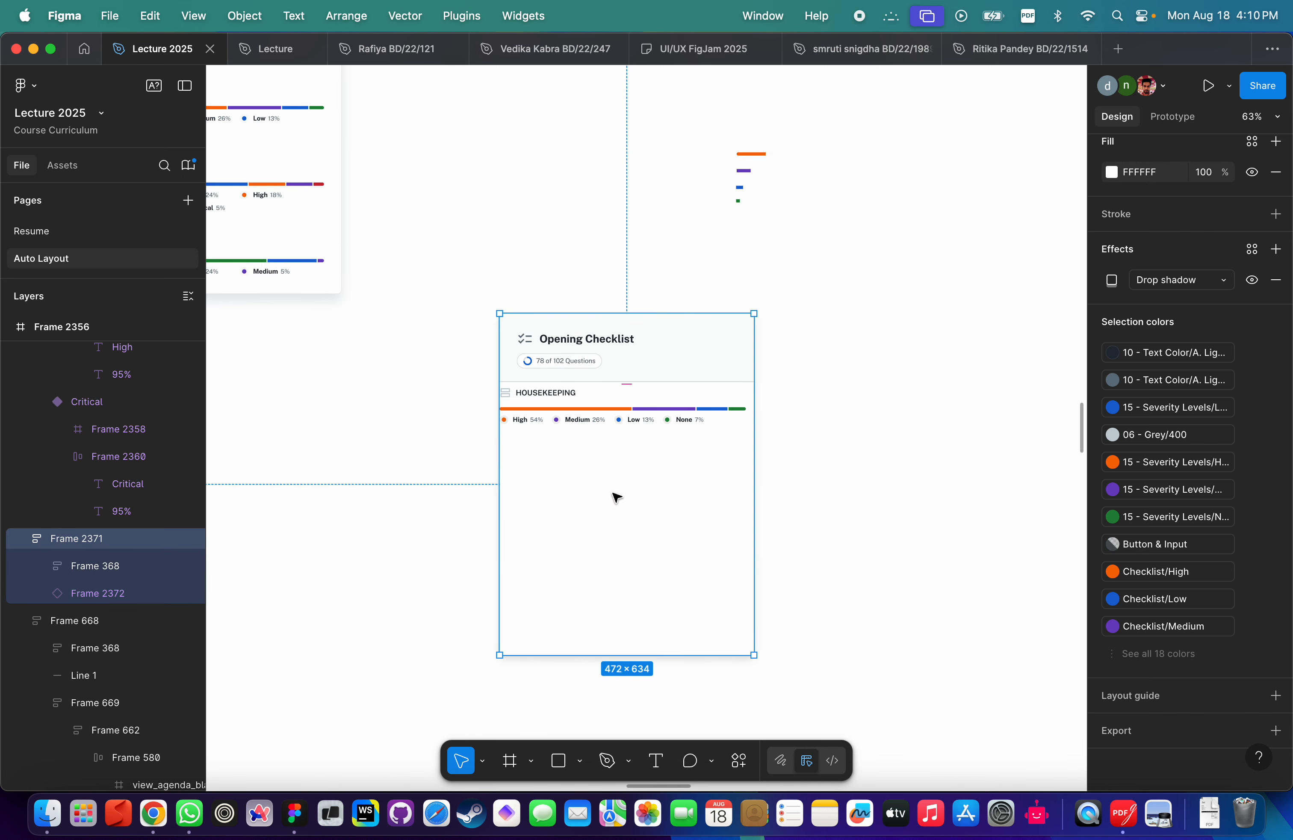
{"action": "scroll", "coordinate": [605, 462], "scroll_direction": "up", "scroll_amount": 4}
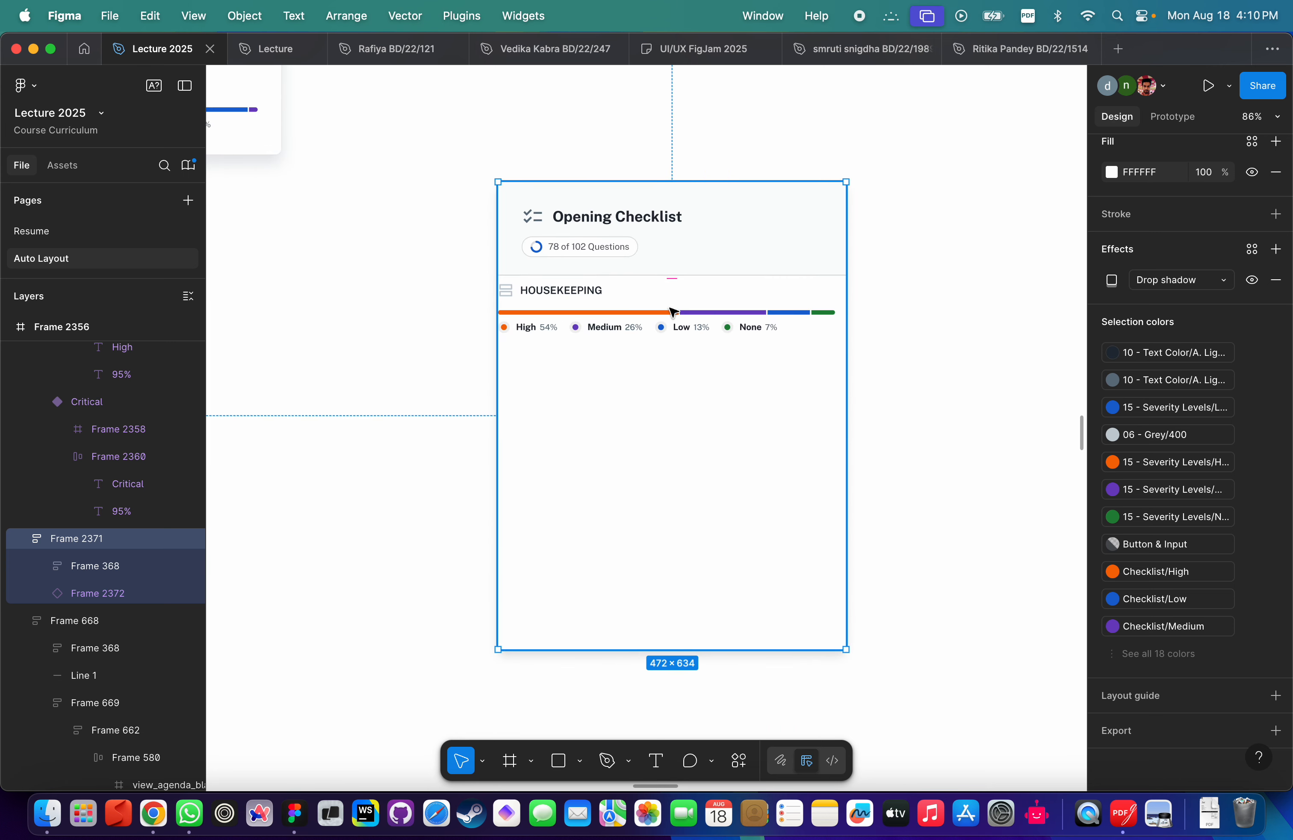
Duplicate the HOUSEKEEPING instance four times inside the new card so that five sections are stacked.
{"action": "left_click", "coordinate": [586, 332]}
{"action": "scroll", "coordinate": [586, 332], "scroll_direction": "down", "scroll_amount": 3}
{"action": "scroll", "coordinate": [434, 323], "scroll_direction": "up", "scroll_amount": 5}
{"action": "scroll", "coordinate": [434, 322], "scroll_direction": "left", "scroll_amount": 3}
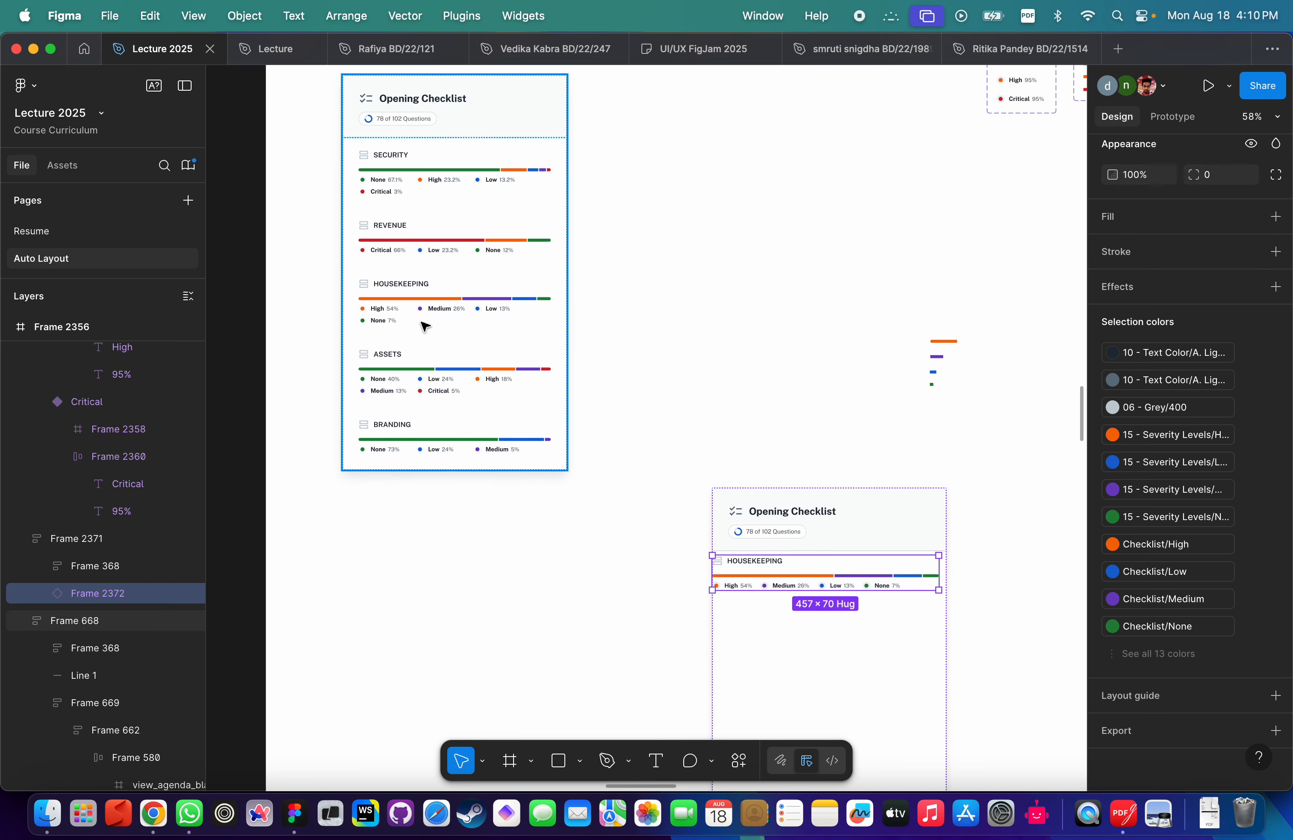
{"action": "scroll", "coordinate": [417, 236], "scroll_direction": "up", "scroll_amount": 3}
{"action": "scroll", "coordinate": [718, 375], "scroll_direction": "down", "scroll_amount": 5}
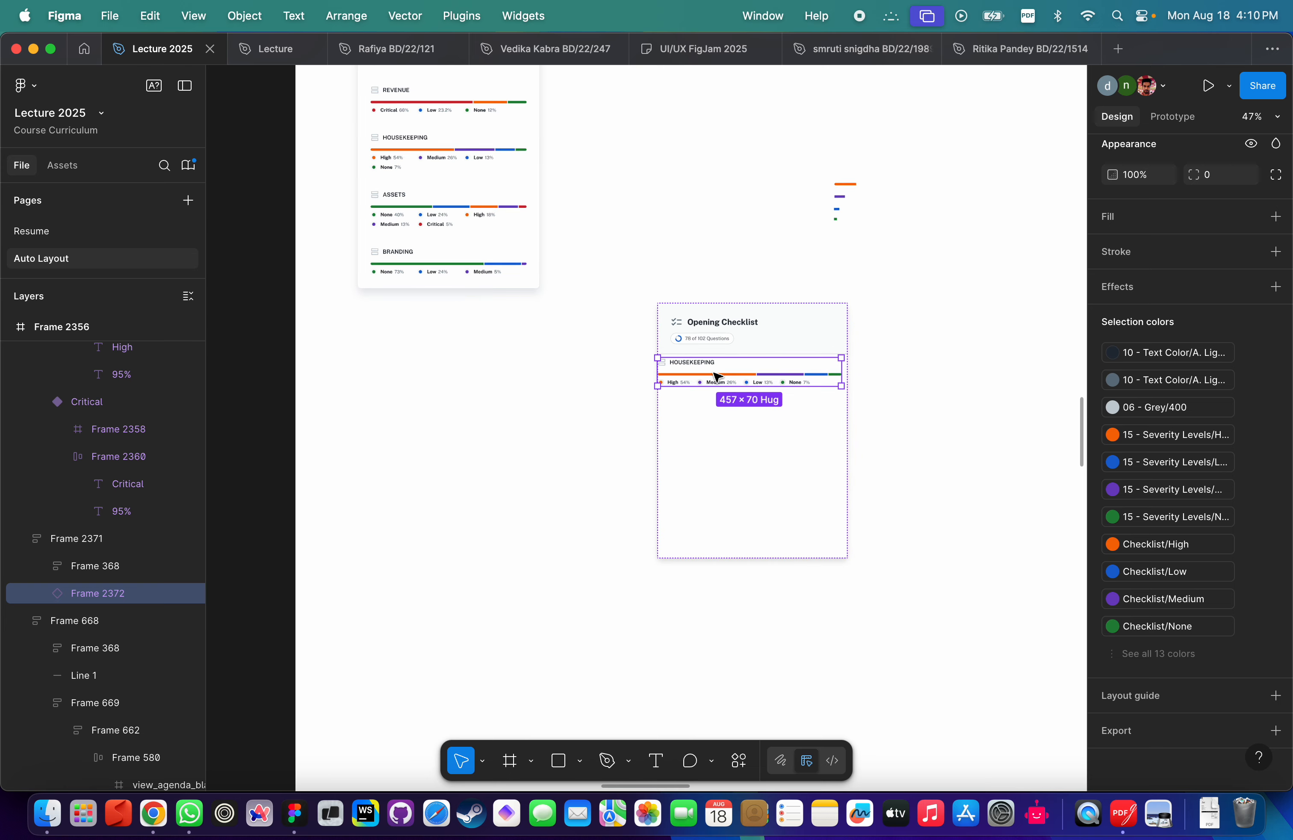
{"action": "scroll", "coordinate": [573, 450], "scroll_direction": "left", "scroll_amount": 2}
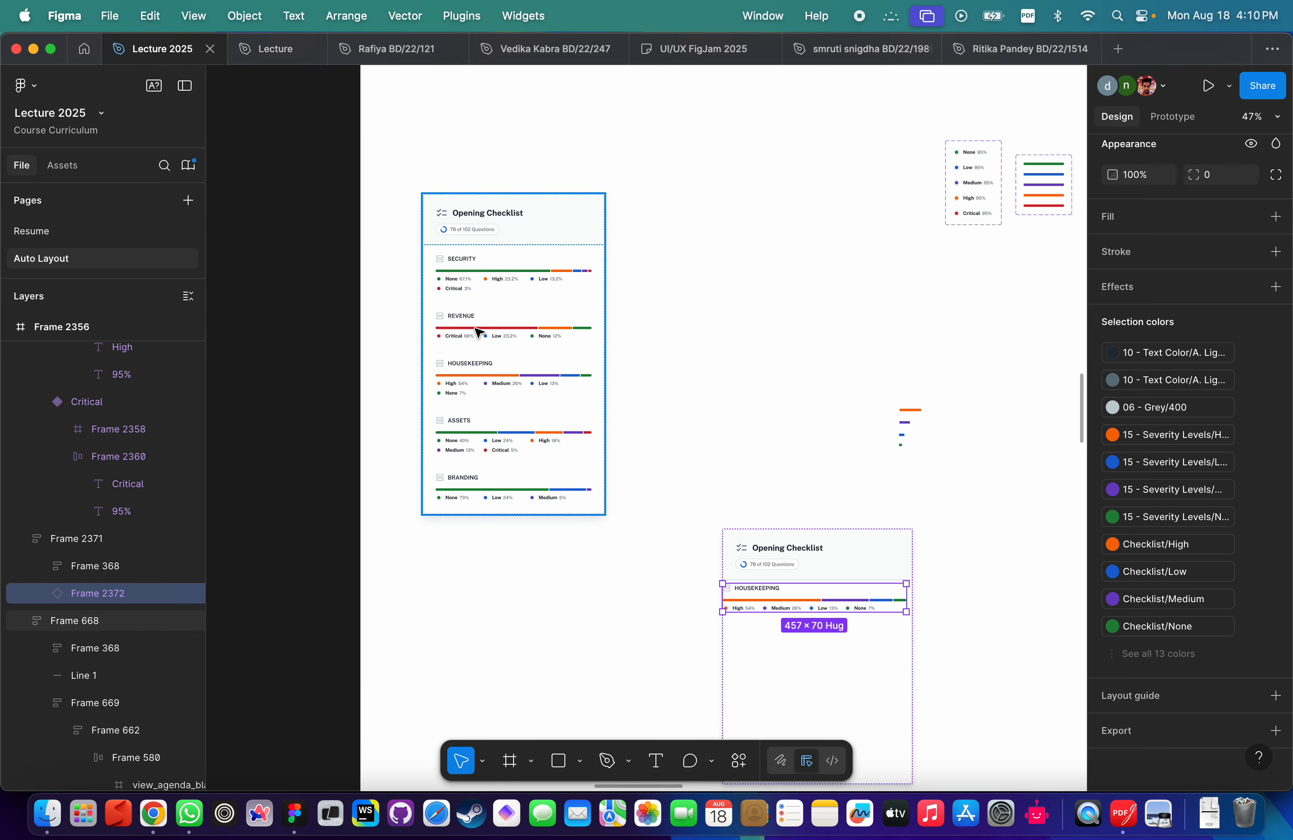
{"action": "scroll", "coordinate": [736, 421], "scroll_direction": "down", "scroll_amount": 5}
{"action": "scroll", "coordinate": [736, 422], "scroll_direction": "right", "scroll_amount": 2}
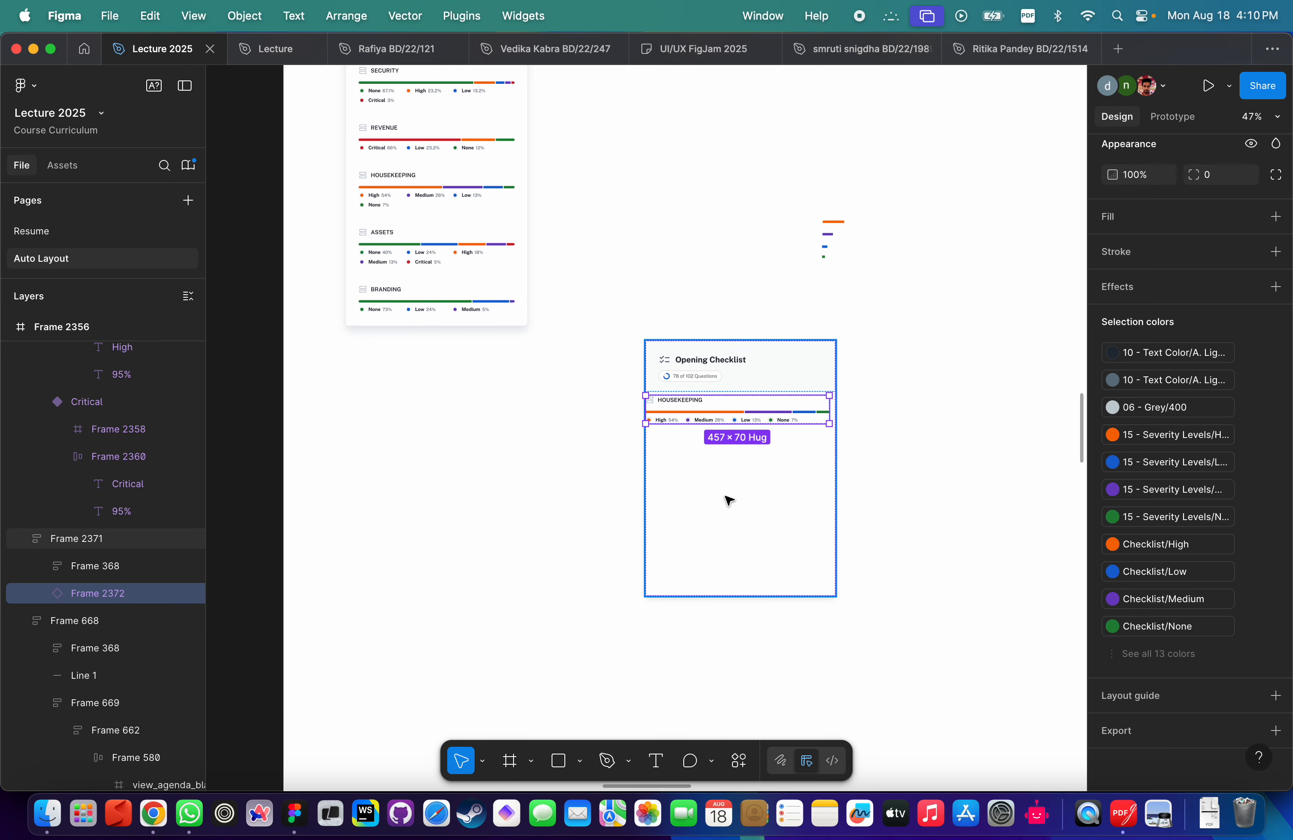
{"action": "key", "text": "super+d"}
{"action": "key", "text": "super+d"}
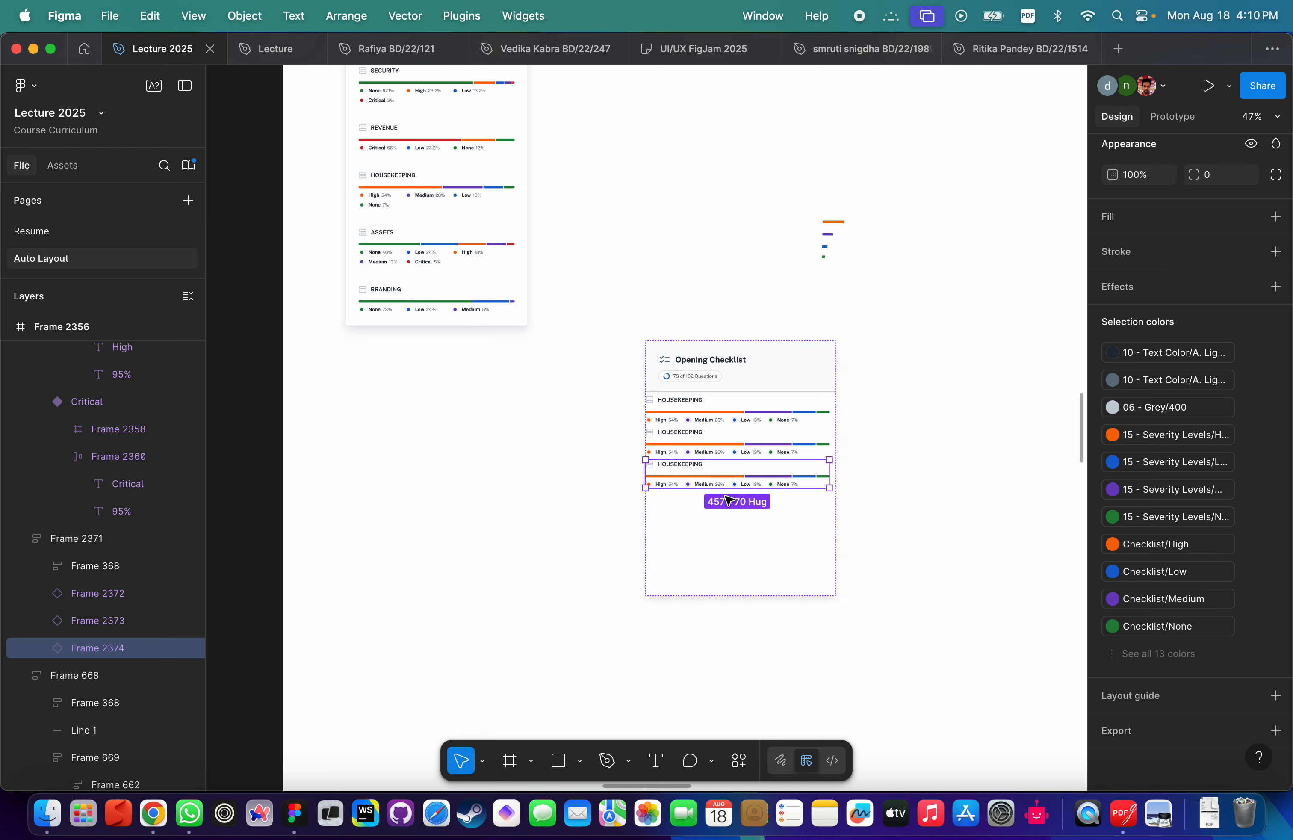
{"action": "key", "text": "super+d"}
{"action": "key", "text": "super+d"}
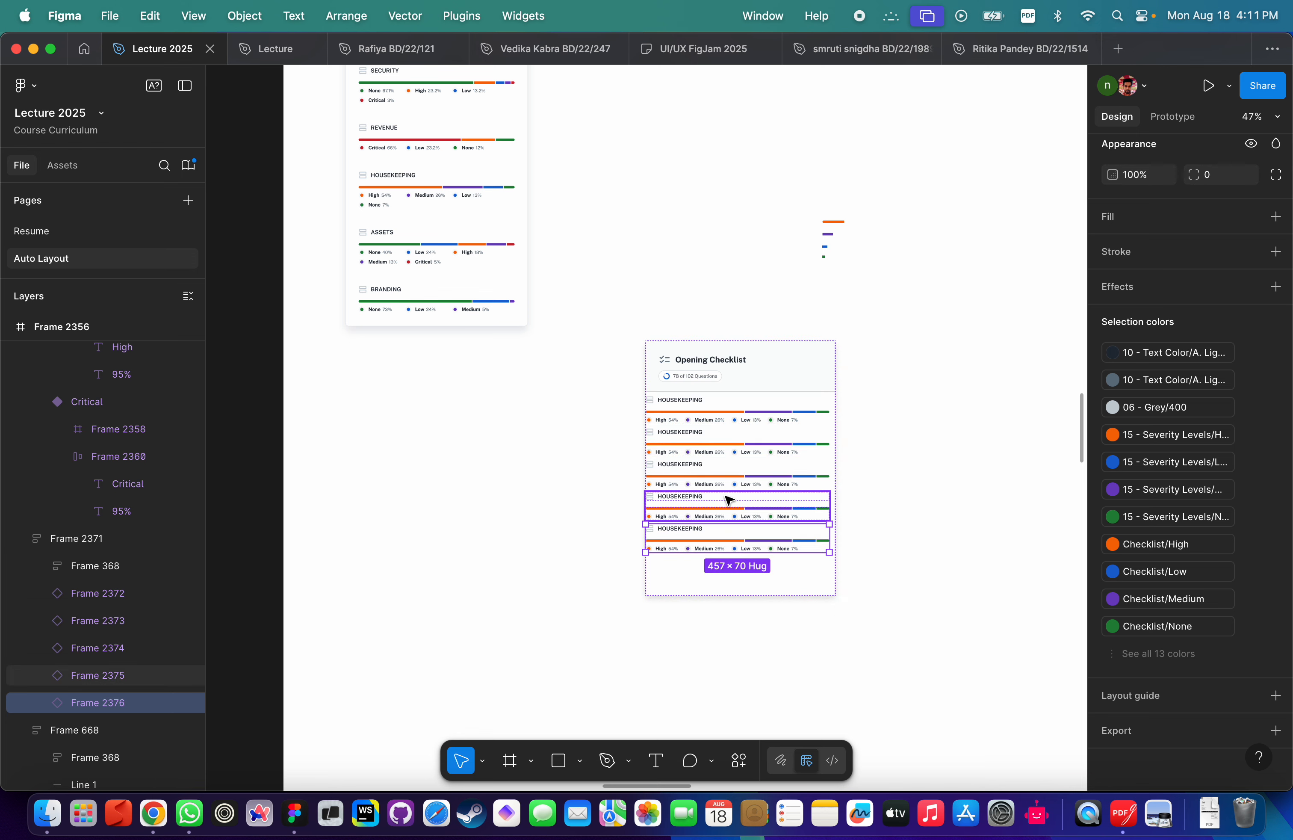
Group all five HOUSEKEEPING instances in the new card into a nested auto layout frame.
{"action": "scroll", "coordinate": [727, 500], "scroll_direction": "up", "scroll_amount": 5}
{"action": "left_click", "coordinate": [758, 372]}
{"action": "left_click", "coordinate": [760, 425], "text": "shift"}
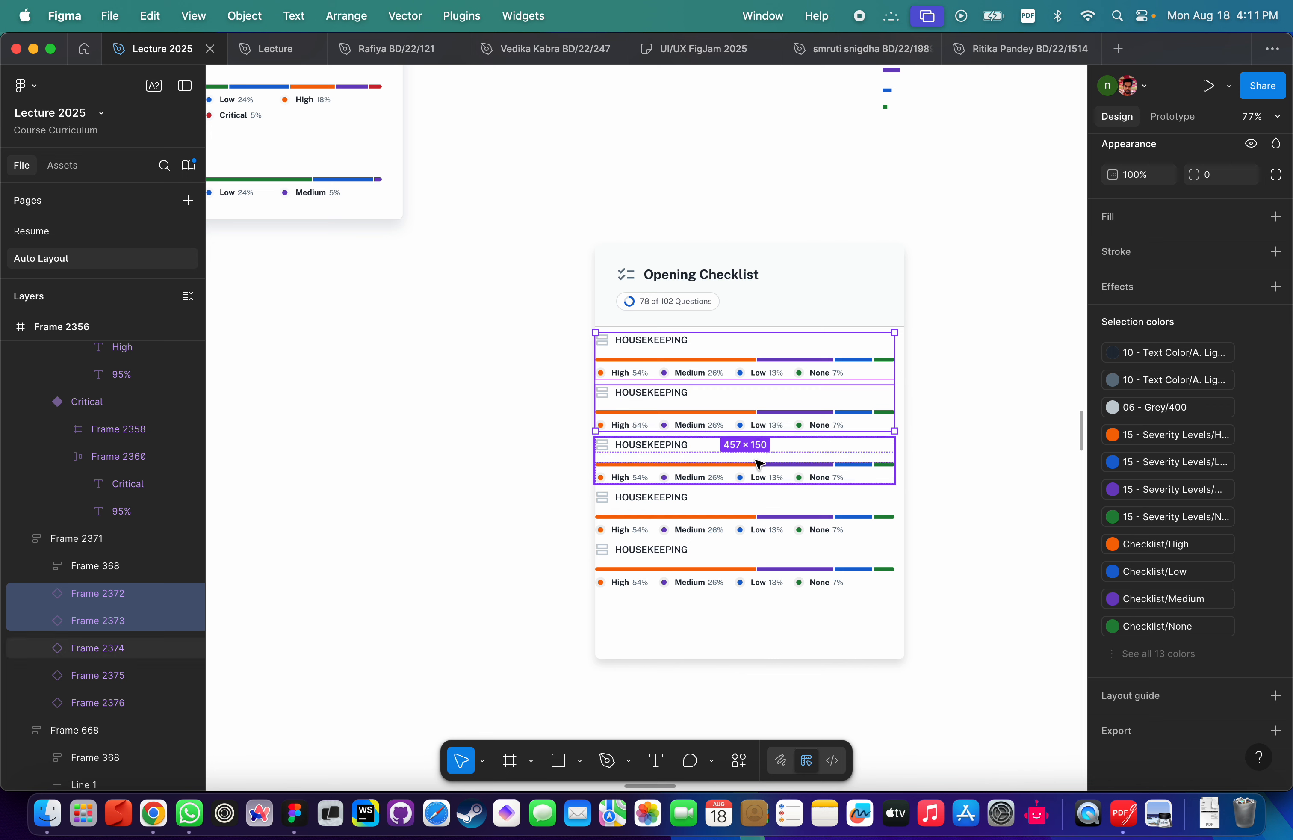
{"action": "left_click", "coordinate": [761, 478], "text": "shift"}
{"action": "left_click", "coordinate": [764, 529], "text": "shift"}
{"action": "left_click", "coordinate": [780, 584], "text": "shift"}
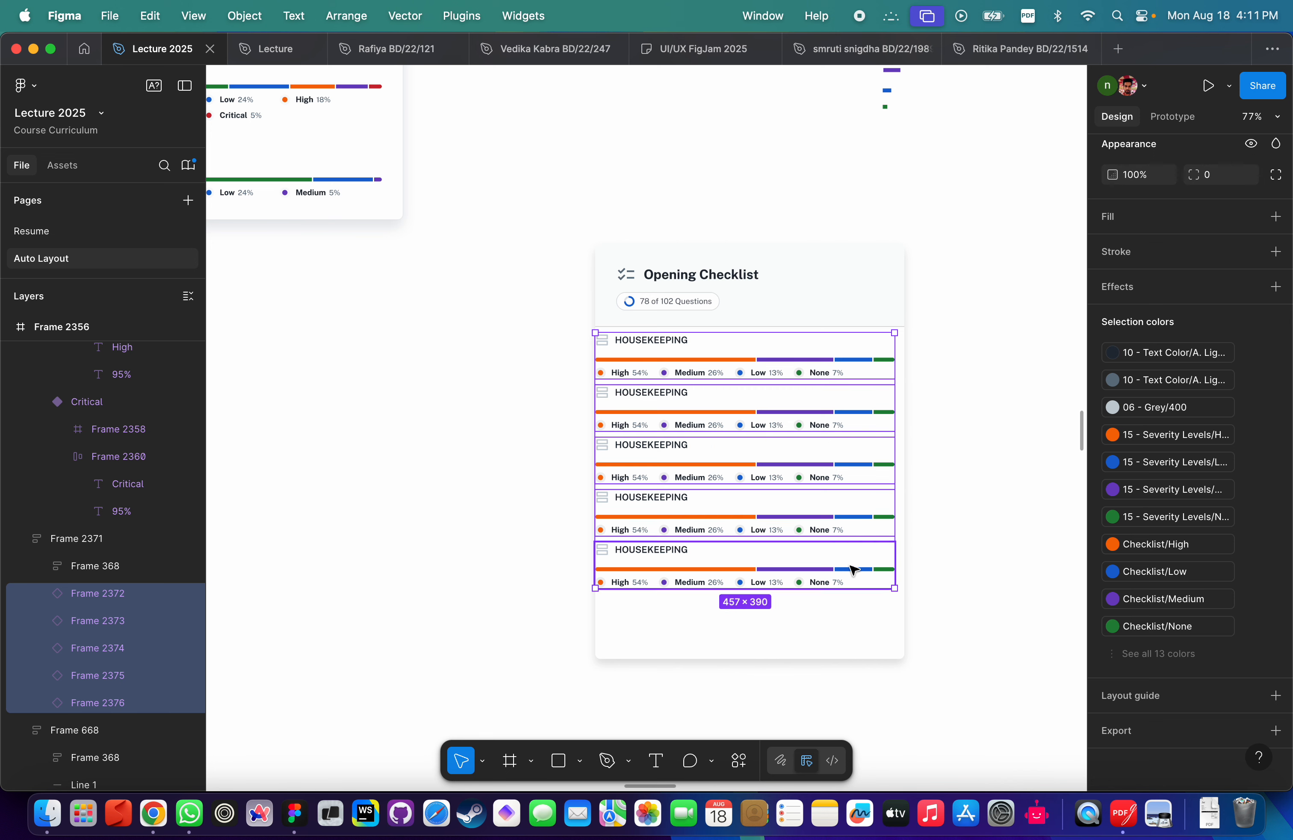
{"action": "key", "text": "shift+a"}
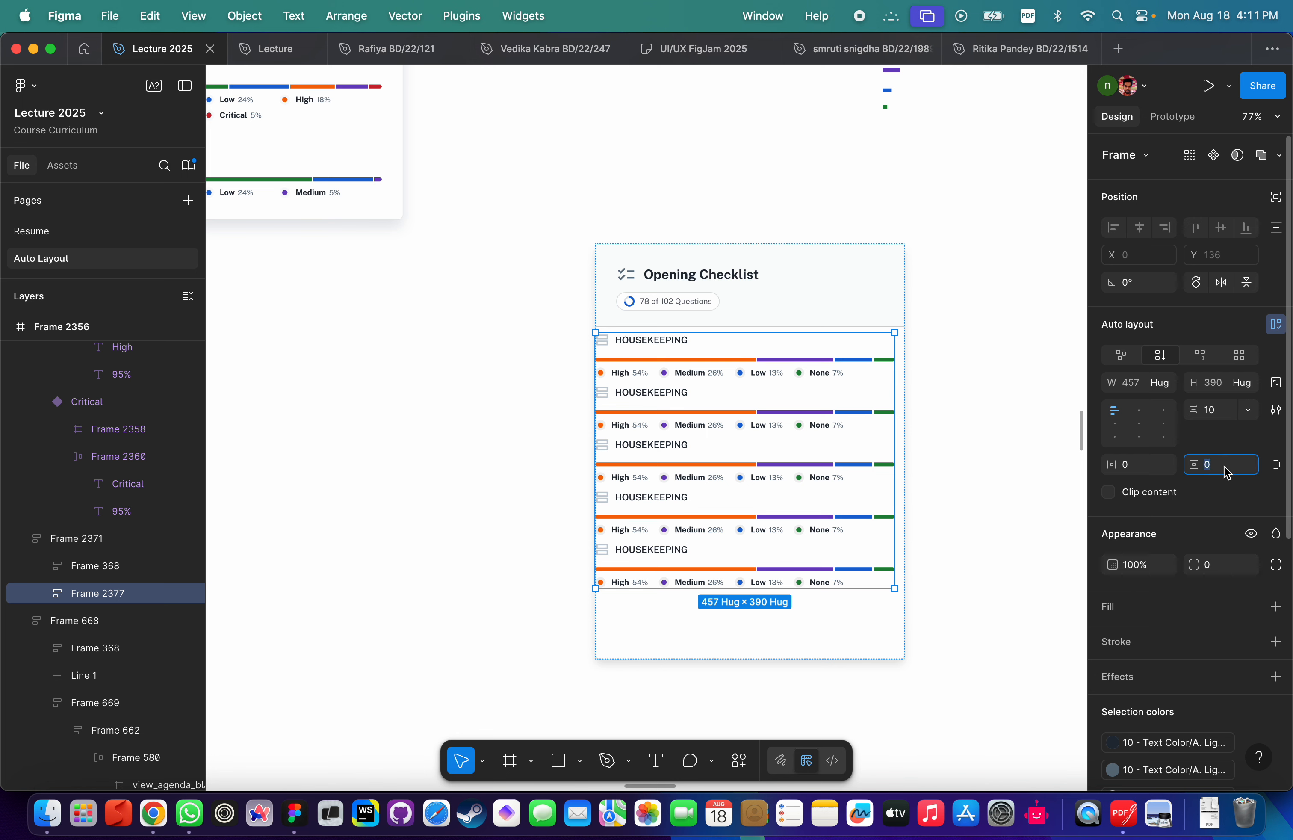
Measure the HOUSEKEEPING section's margins and the gap between the REVENUE and SECURITY sections in the original card.
{"action": "scroll", "coordinate": [658, 375], "scroll_direction": "up", "scroll_amount": 6}
{"action": "scroll", "coordinate": [658, 375], "scroll_direction": "left", "scroll_amount": 6}
{"action": "left_click", "coordinate": [567, 310]}
{"action": "left_click", "coordinate": [568, 310]}
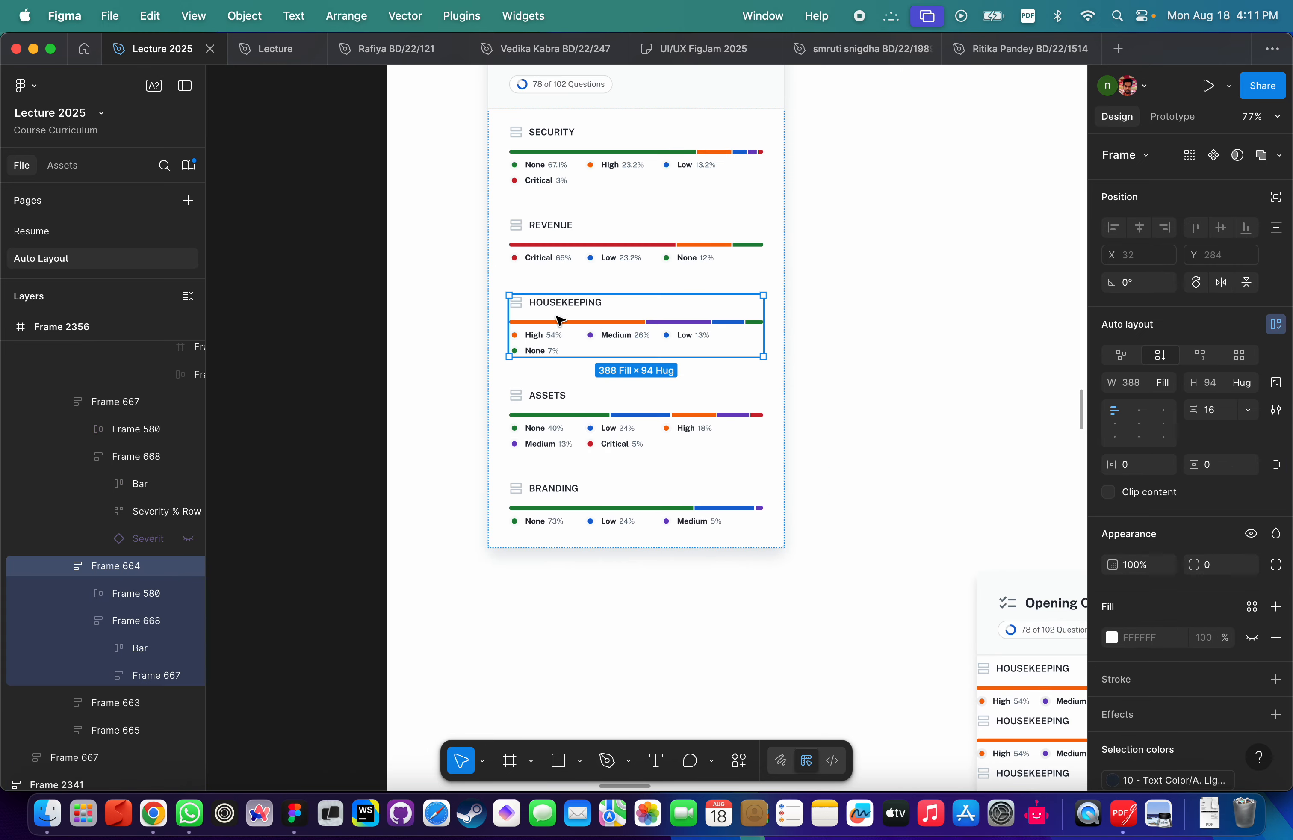
{"action": "key", "text": "alt"}
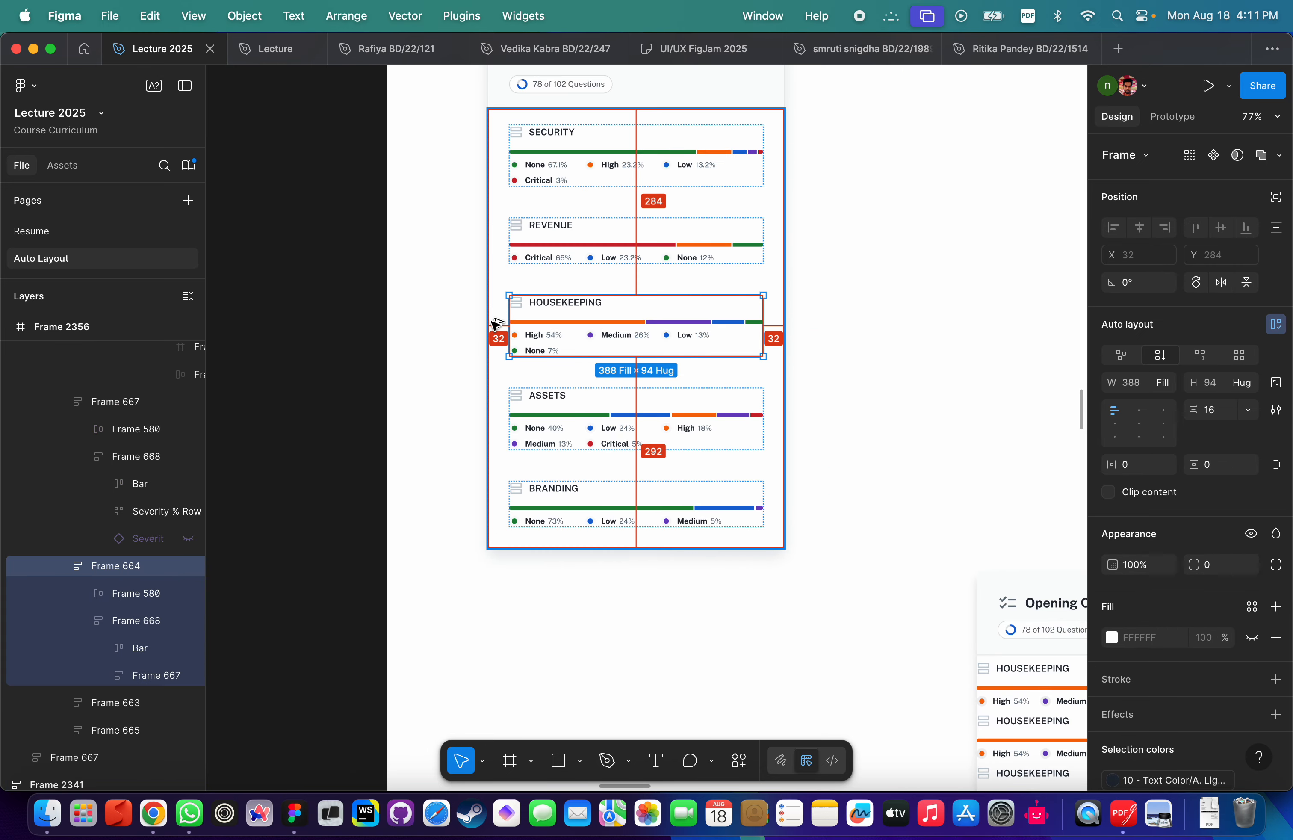
{"action": "left_click", "coordinate": [594, 230]}
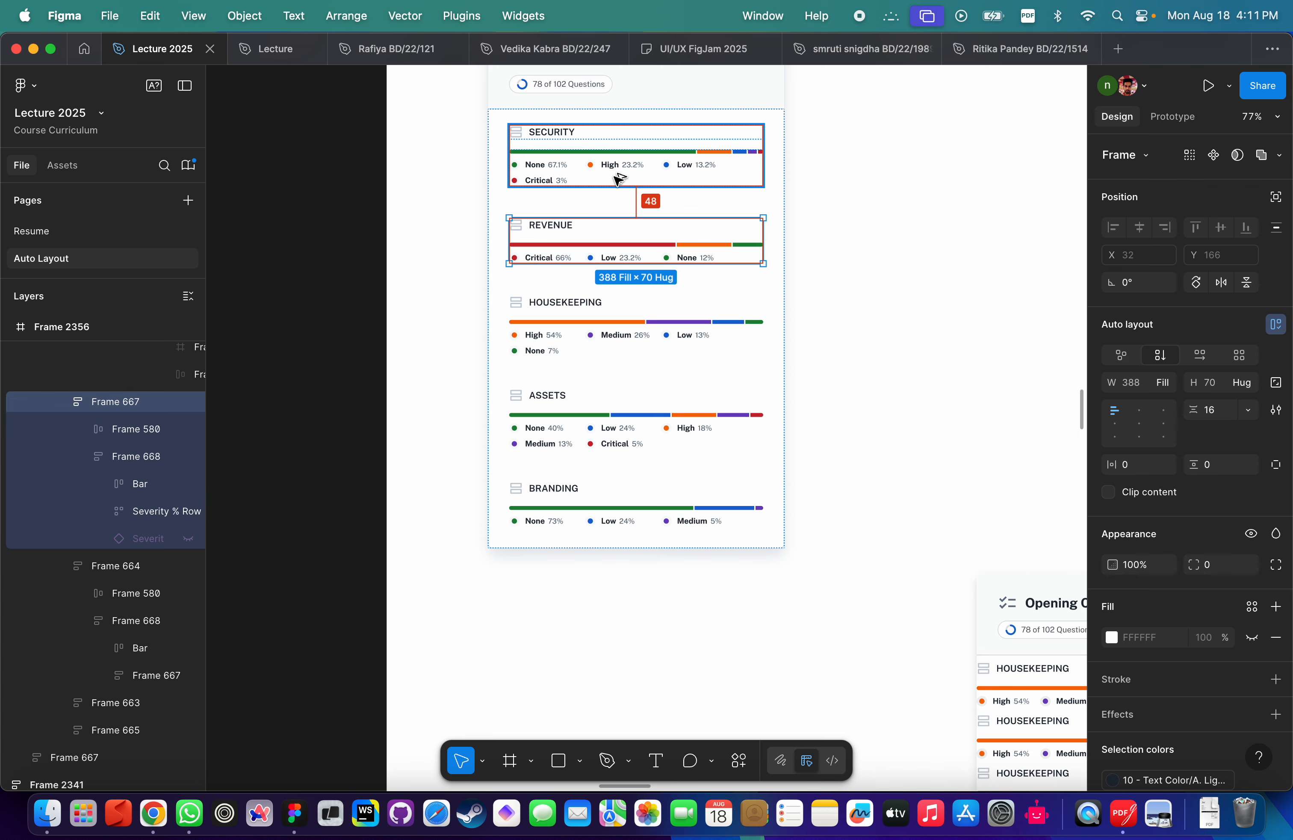
{"action": "scroll", "coordinate": [709, 382], "scroll_direction": "down", "scroll_amount": 6}
{"action": "scroll", "coordinate": [709, 382], "scroll_direction": "right", "scroll_amount": 7}
Set the width of the nested section list frame in the new card to Fill.
{"action": "left_click", "coordinate": [693, 439]}
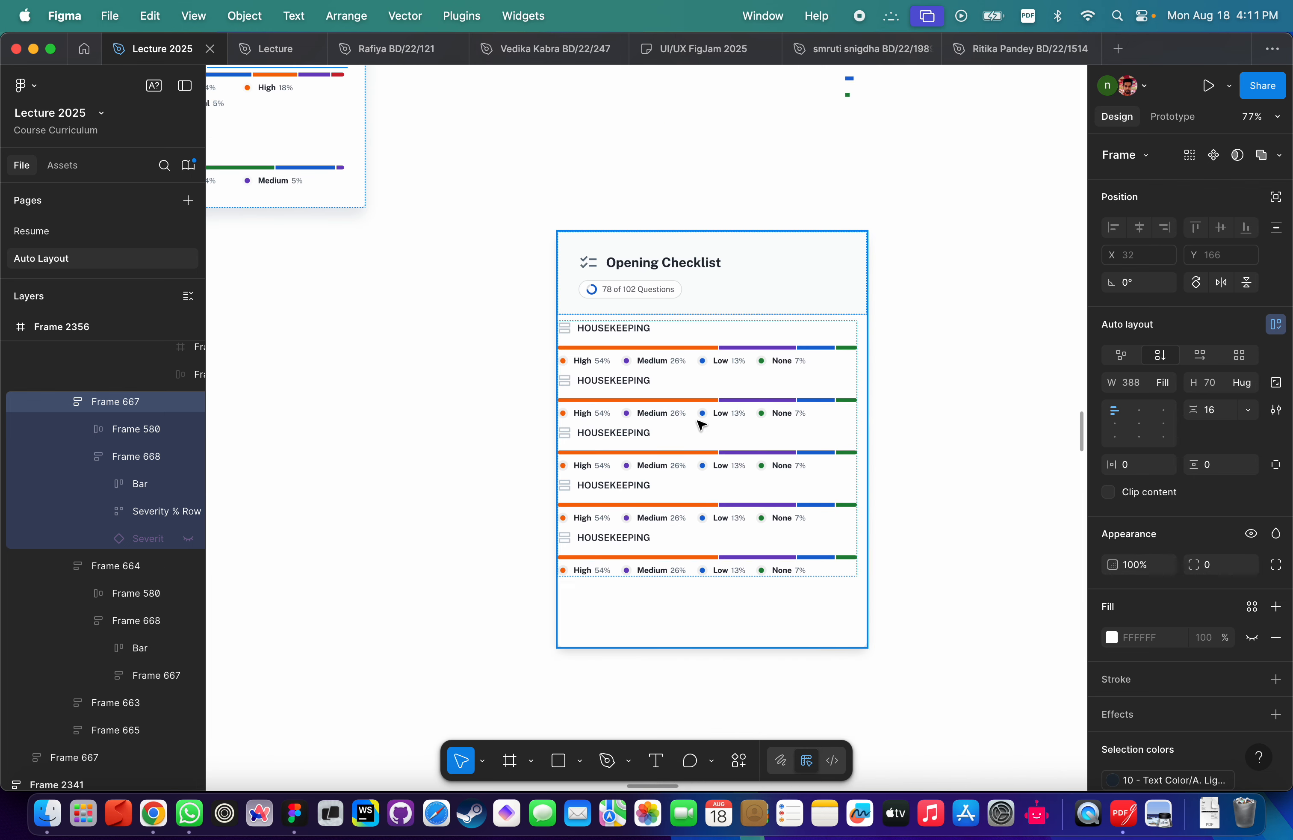
{"action": "left_click", "coordinate": [769, 347]}
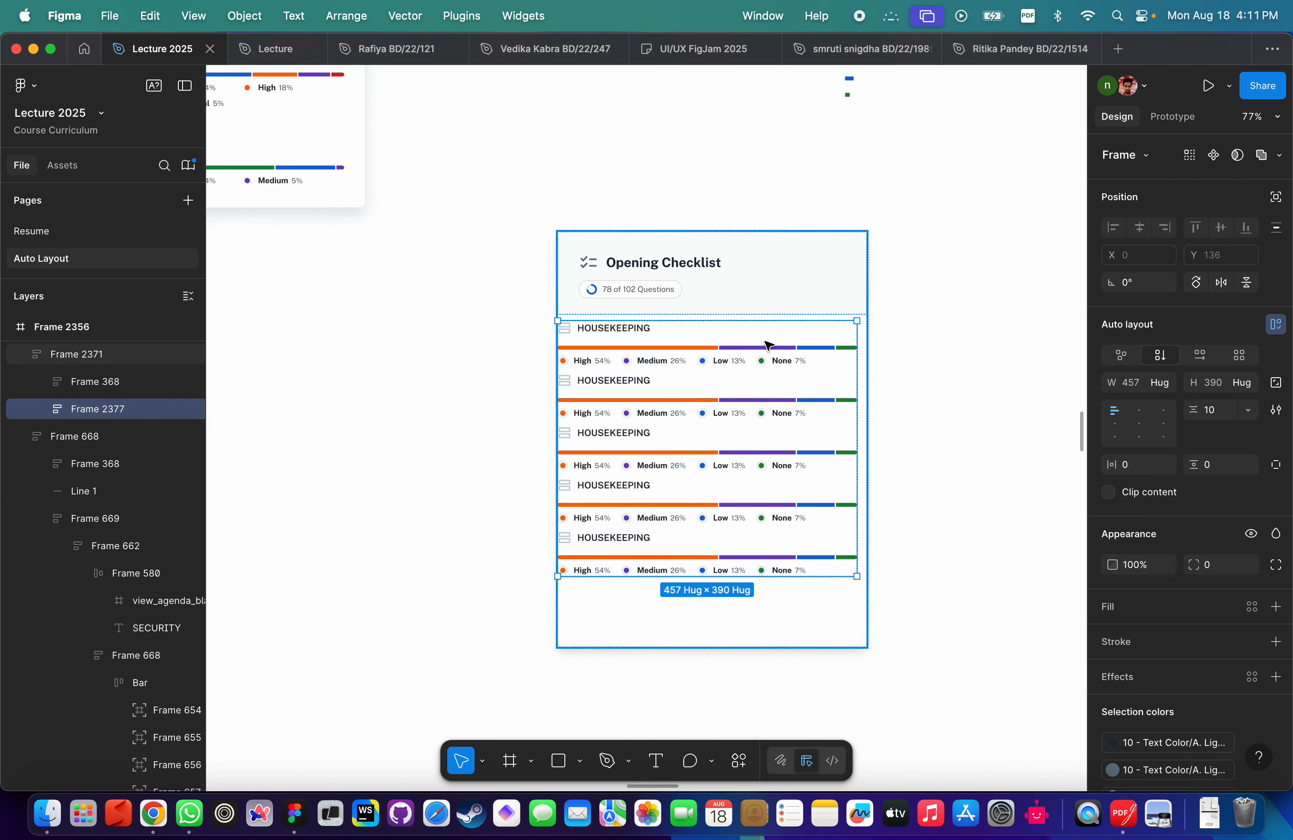
{"action": "left_click", "coordinate": [1167, 388]}
{"action": "left_click", "coordinate": [1177, 402]}
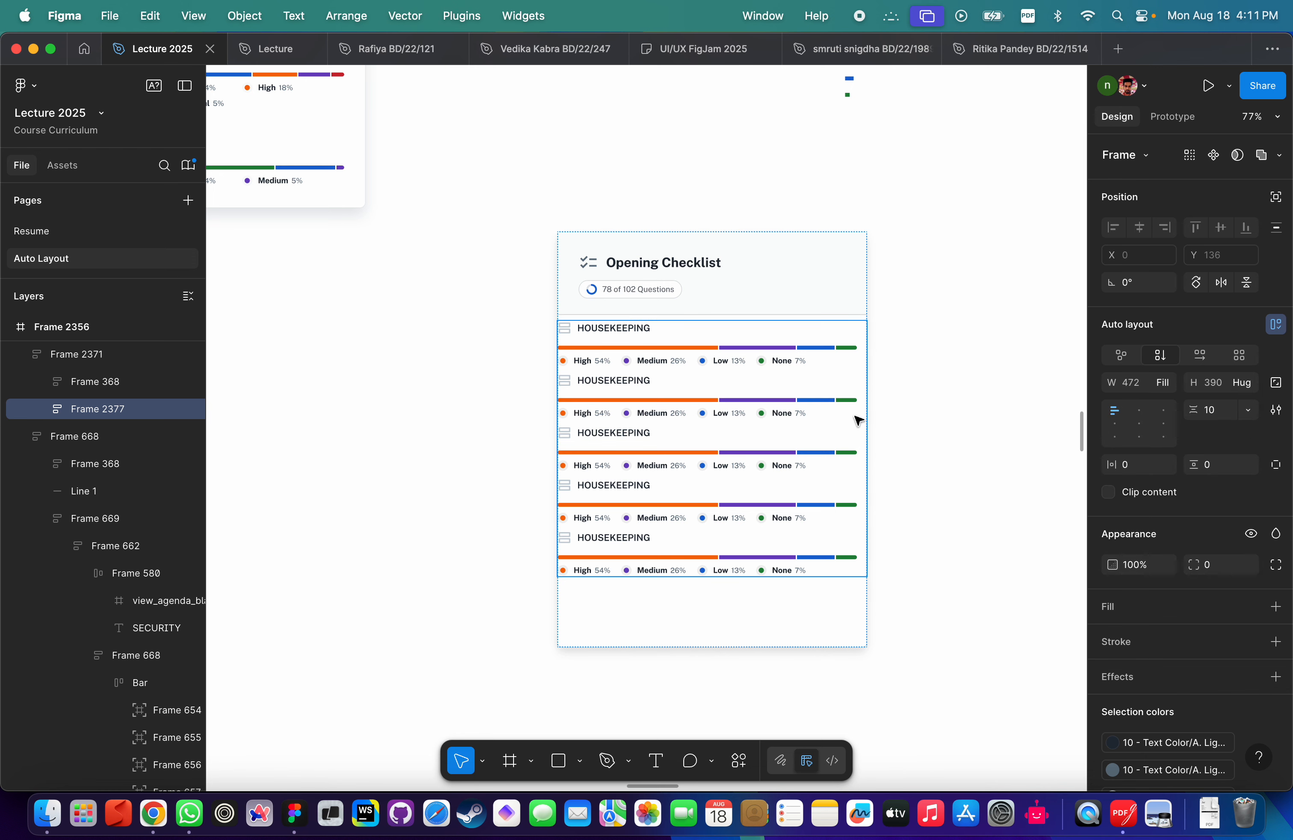
Set the width of all five HOUSEKEEPING instances to fill the section list frame.
{"action": "key", "text": "Return"}
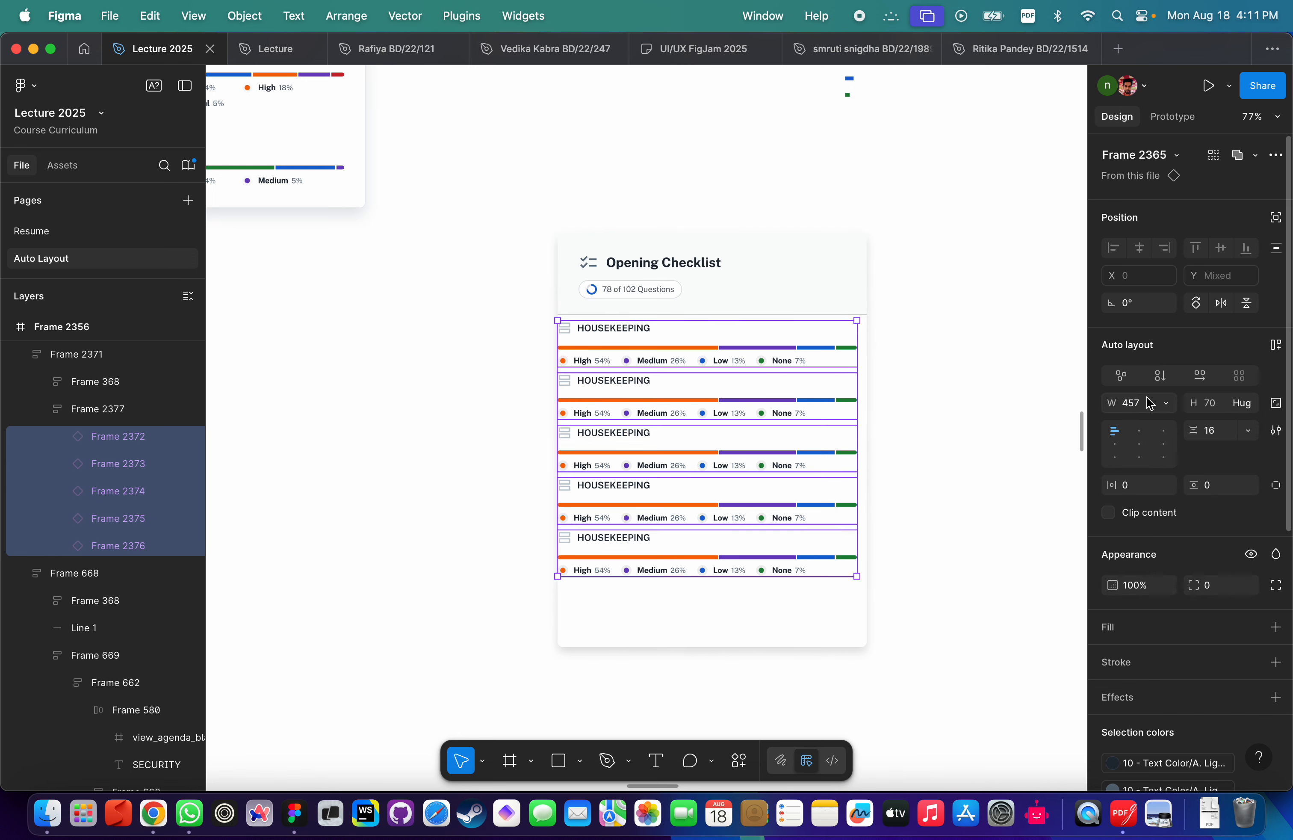
{"action": "left_click", "coordinate": [1168, 407]}
{"action": "left_click", "coordinate": [1172, 443]}
{"action": "left_click", "coordinate": [890, 416]}
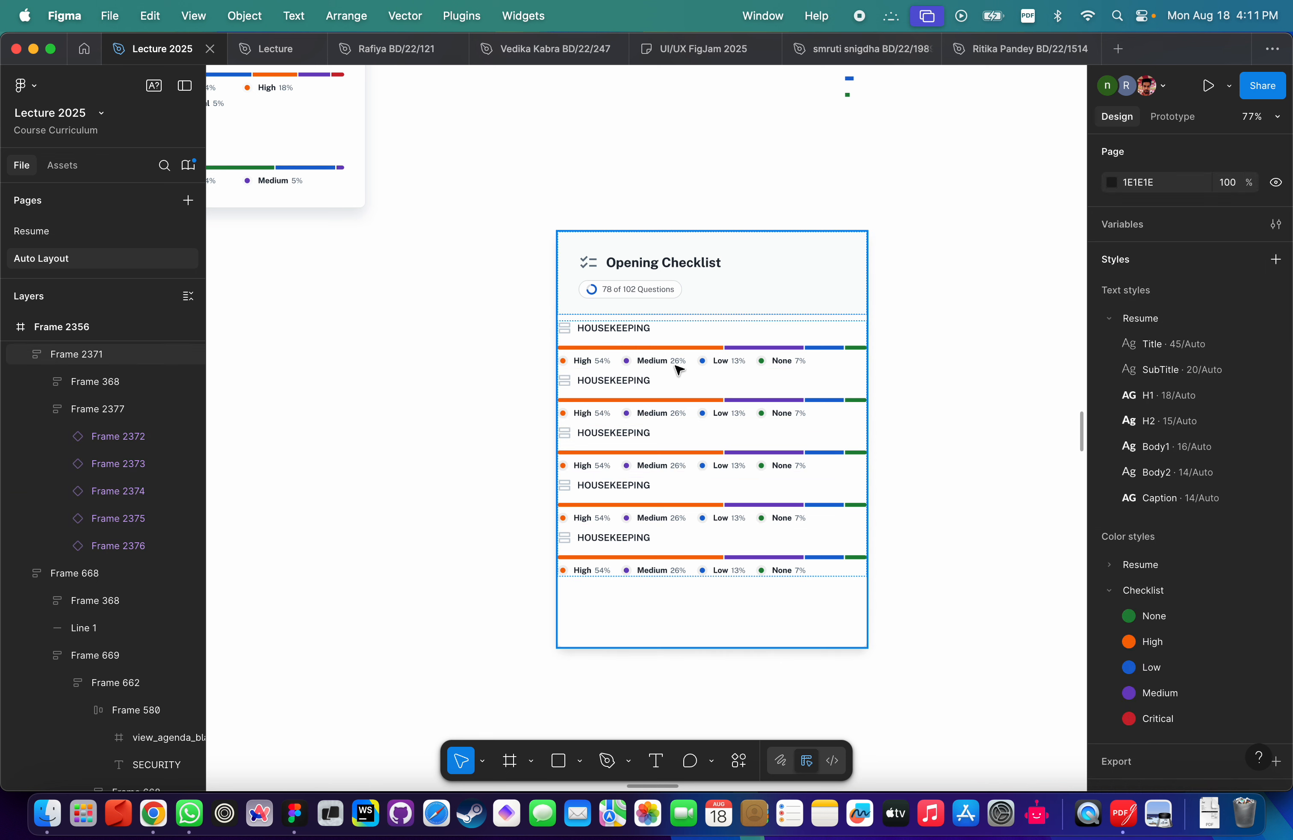
Set the gap between the HOUSEKEEPING instances in the new card's nested section list frame to 48.
{"action": "double_click", "coordinate": [678, 367]}
{"action": "scroll", "coordinate": [784, 416], "scroll_direction": "down", "scroll_amount": 2}
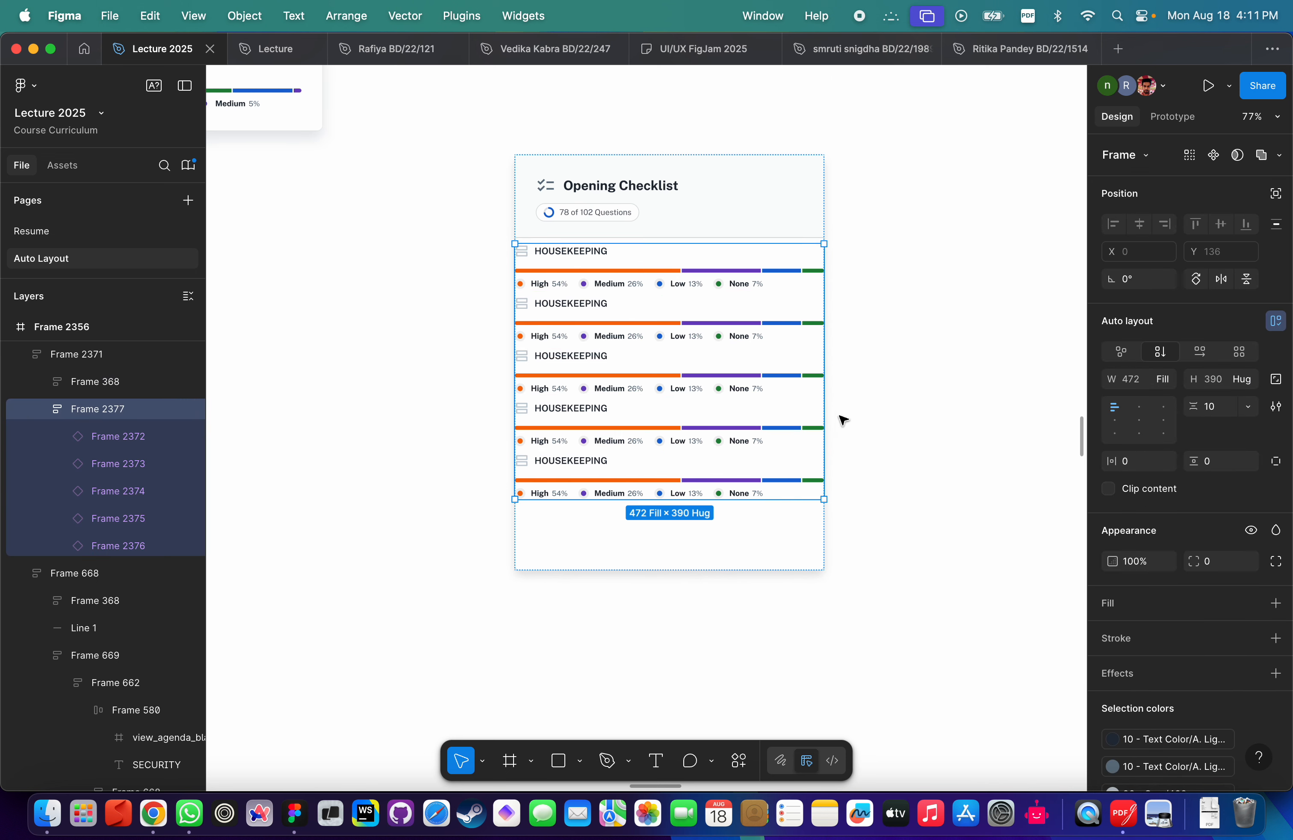
{"action": "scroll", "coordinate": [840, 422], "scroll_direction": "left", "scroll_amount": 10}
{"action": "scroll", "coordinate": [841, 422], "scroll_direction": "up", "scroll_amount": 5}
{"action": "left_click", "coordinate": [591, 292]}
{"action": "double_click", "coordinate": [591, 292]}
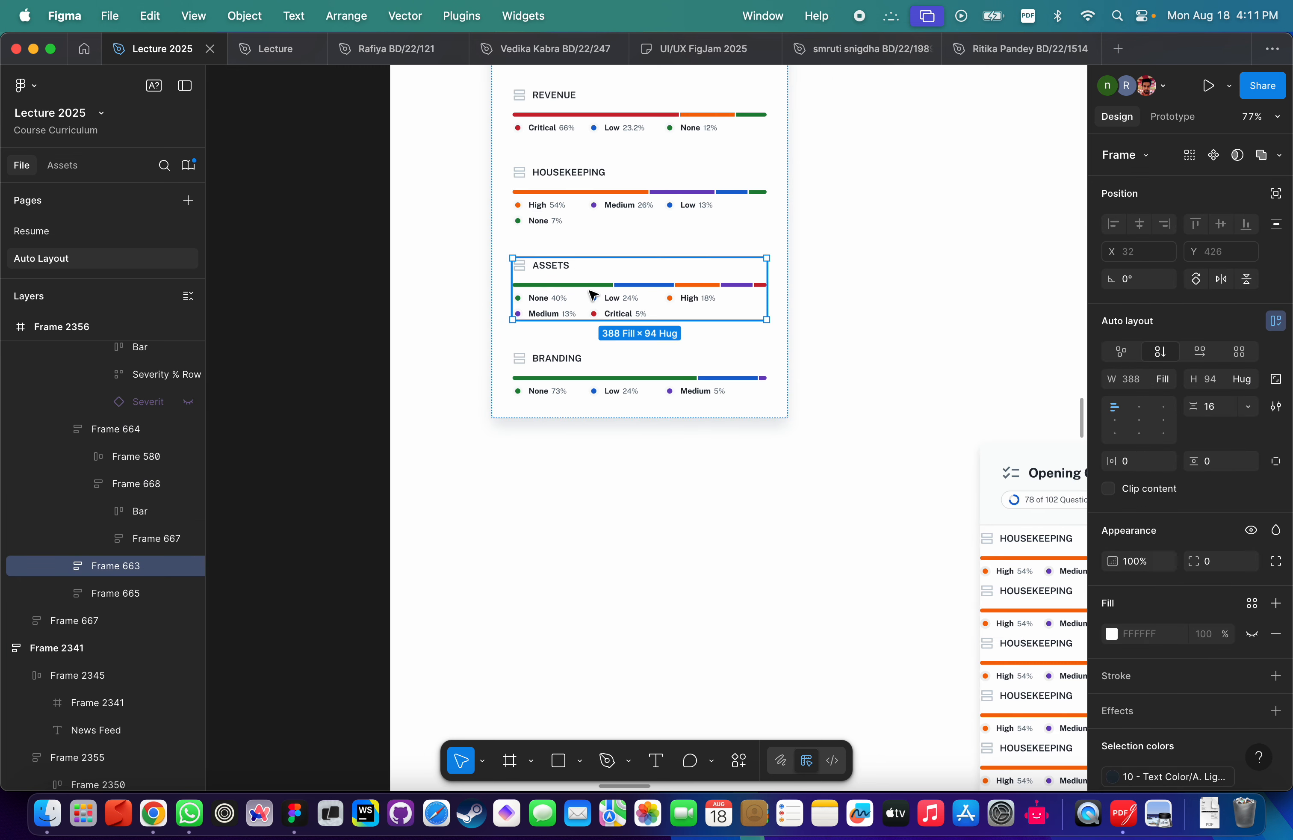
{"action": "scroll", "coordinate": [709, 306], "scroll_direction": "down", "scroll_amount": 4}
{"action": "scroll", "coordinate": [708, 305], "scroll_direction": "right", "scroll_amount": 4}
{"action": "scroll", "coordinate": [763, 347], "scroll_direction": "down", "scroll_amount": 2}
{"action": "scroll", "coordinate": [763, 347], "scroll_direction": "right", "scroll_amount": 2}
{"action": "left_click", "coordinate": [899, 416]}
{"action": "double_click", "coordinate": [905, 419]}
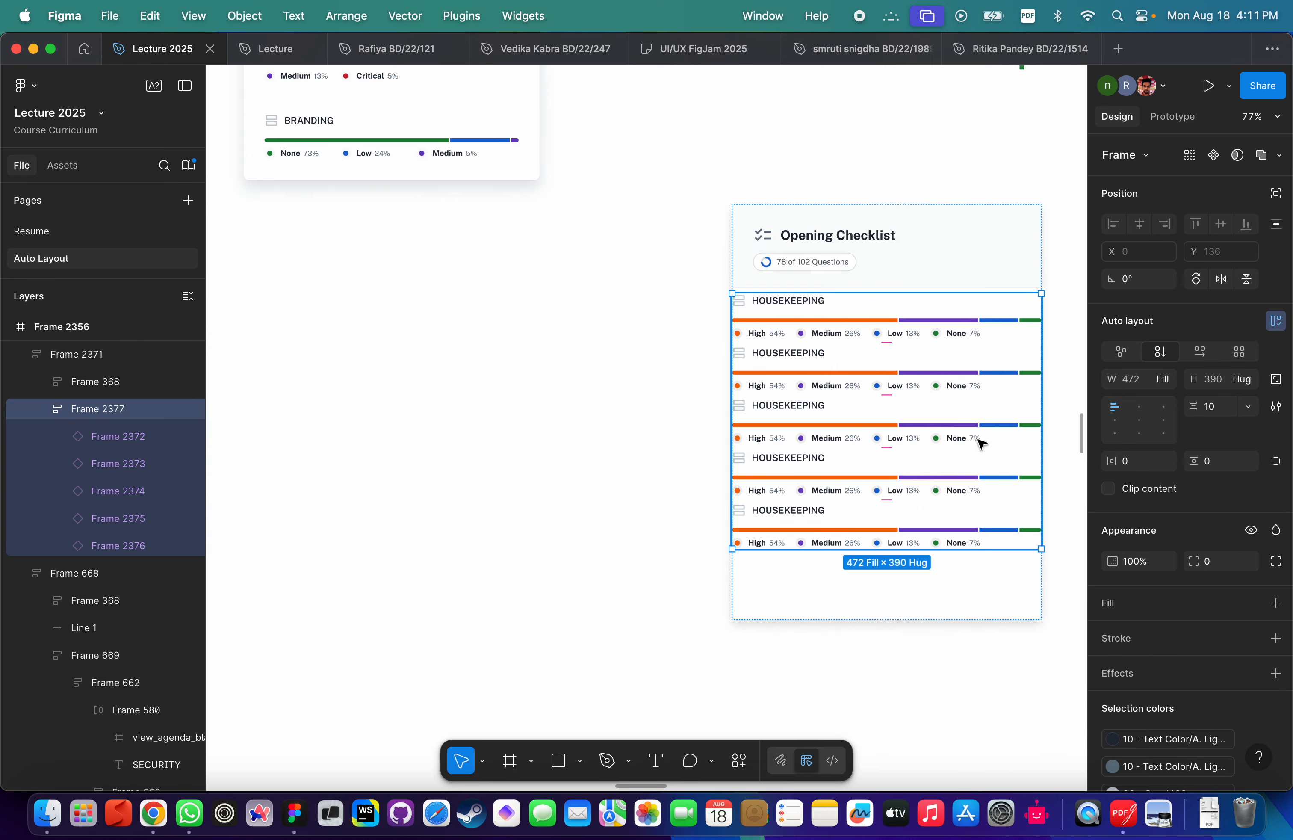
{"action": "left_click", "coordinate": [1214, 412]}
{"action": "type", "text": "48"}
{"action": "key", "text": "Return"}
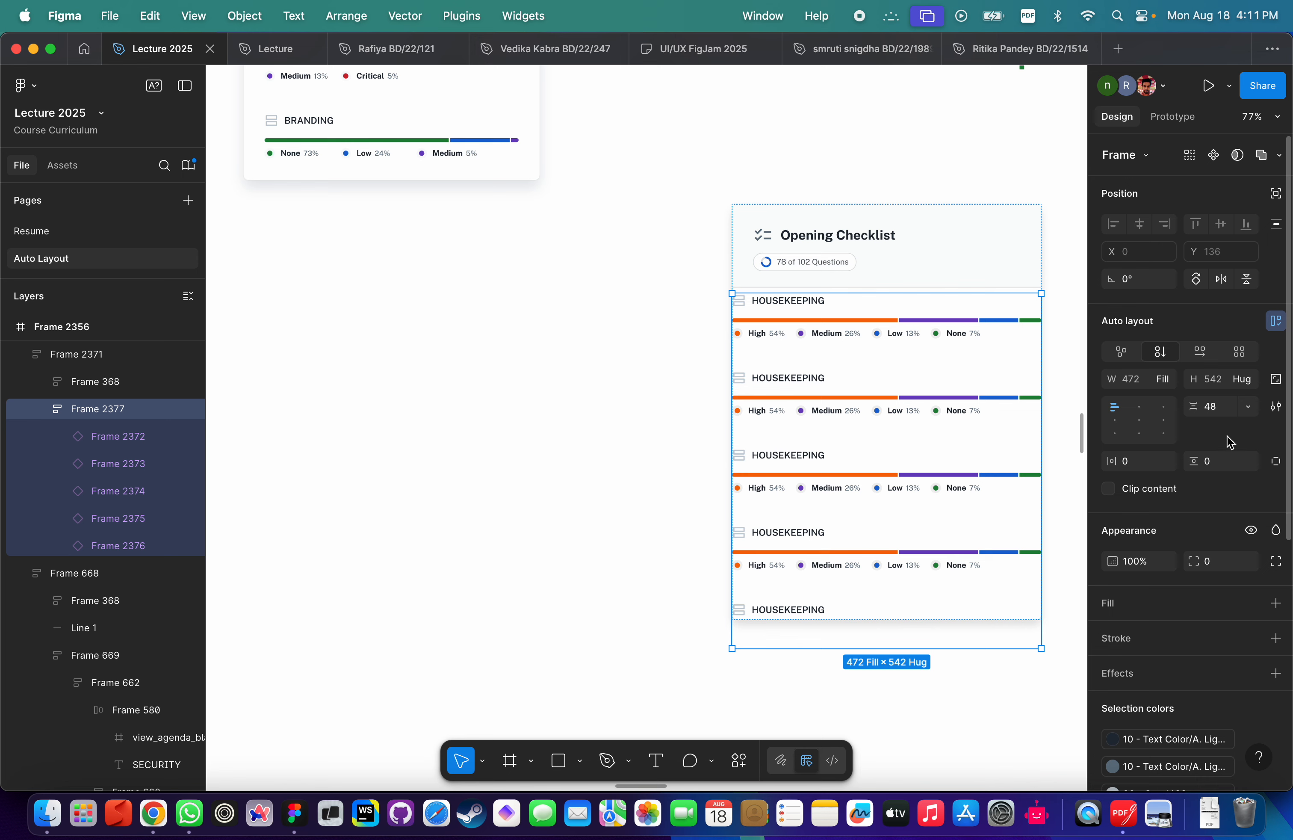
Set the horizontal padding of the new card's section list frame to 32.
{"action": "left_click", "coordinate": [1136, 467]}
{"action": "type", "text": "32"}
{"action": "key", "text": "Return"}
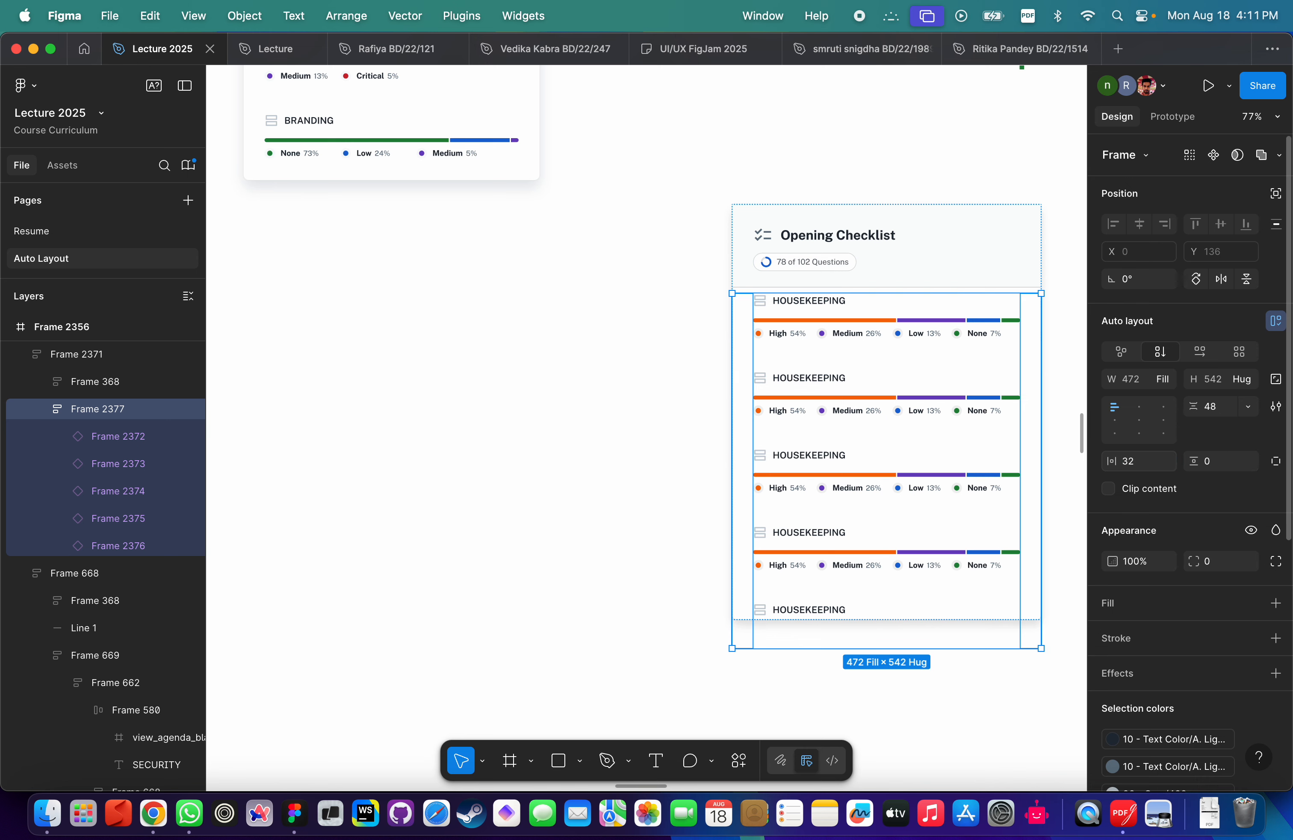
Check the SECURITY section's offset in the original card and set the new section list frame's vertical padding to 24.
{"action": "scroll", "coordinate": [724, 323], "scroll_direction": "up", "scroll_amount": 10}
{"action": "scroll", "coordinate": [454, 173], "scroll_direction": "up", "scroll_amount": 5}
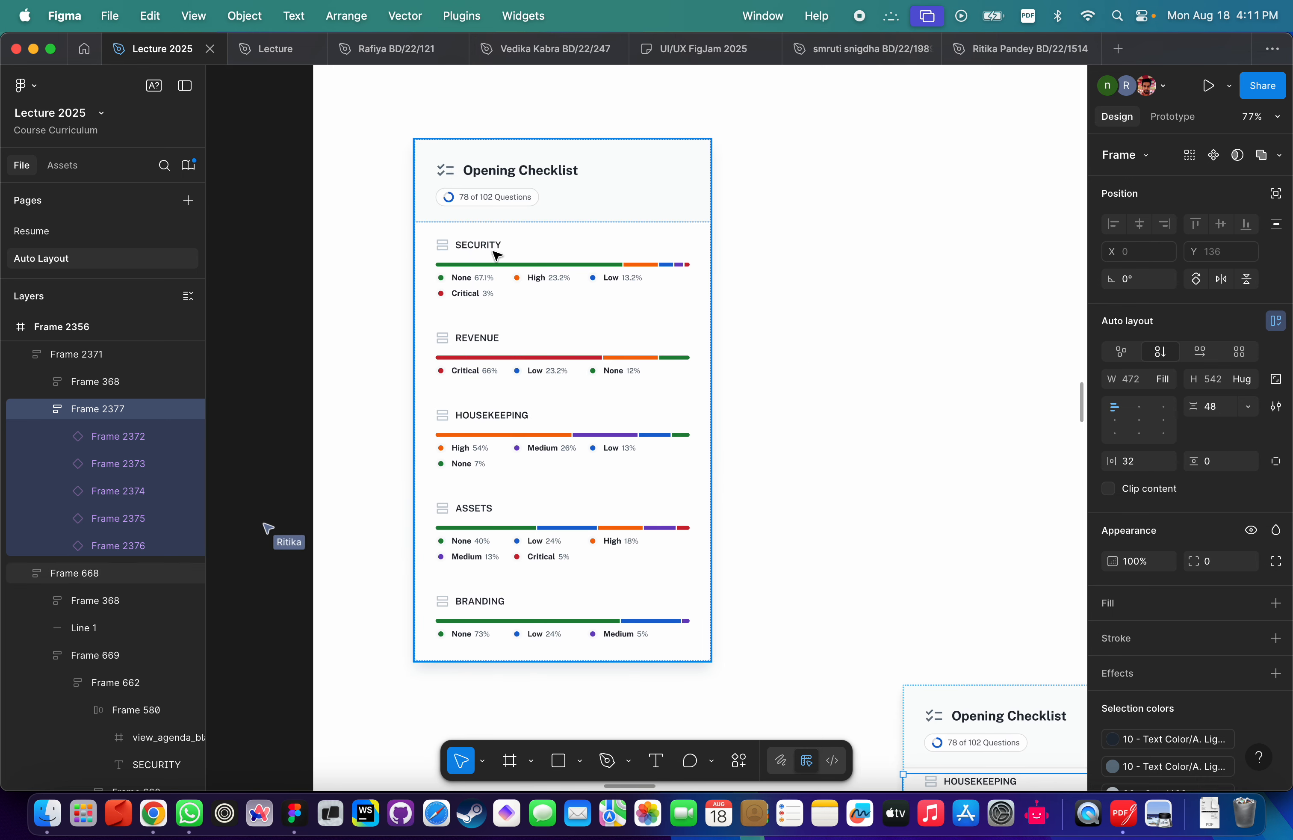
{"action": "left_click", "coordinate": [515, 248]}
{"action": "left_click", "coordinate": [515, 248]}
{"action": "scroll", "coordinate": [615, 312], "scroll_direction": "down", "scroll_amount": 7}
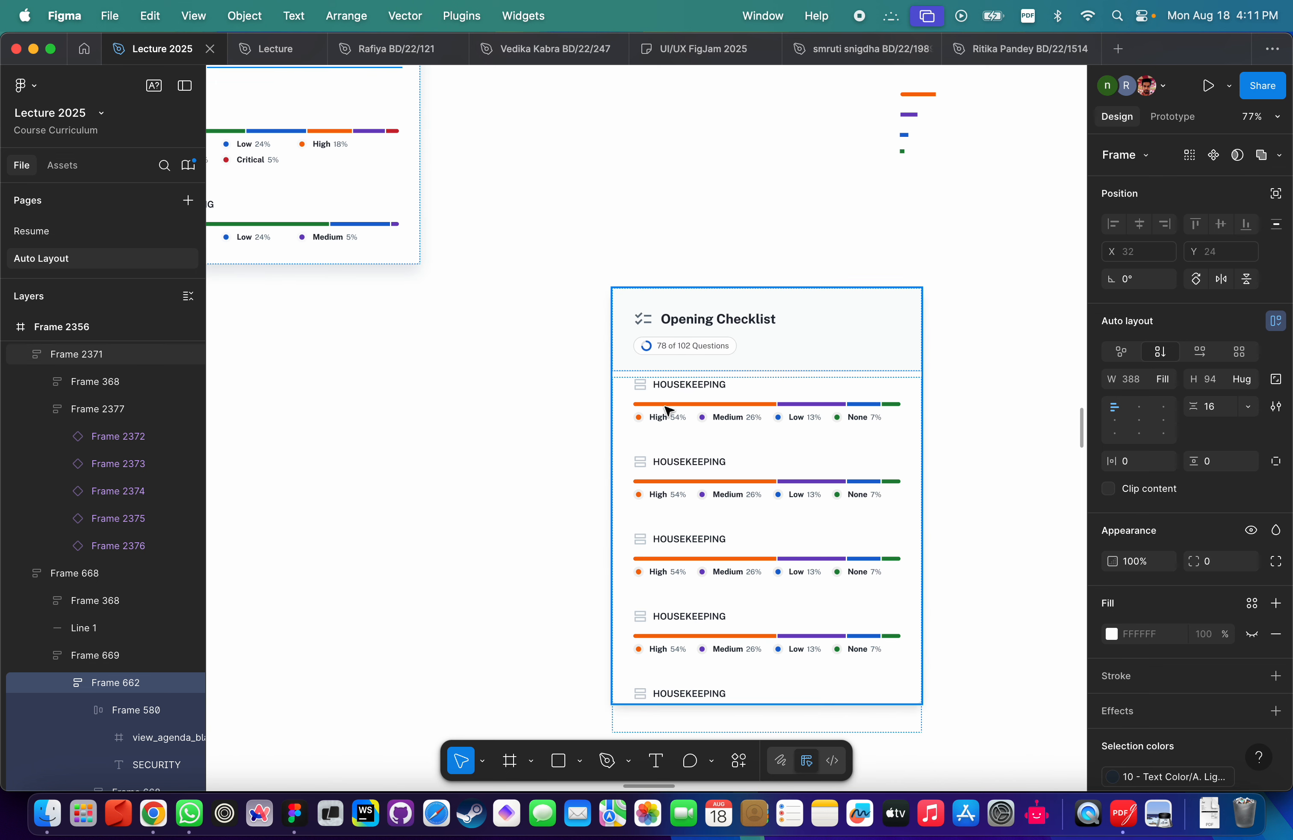
{"action": "left_click", "coordinate": [918, 497]}
{"action": "left_click", "coordinate": [785, 493]}
{"action": "scroll", "coordinate": [907, 515], "scroll_direction": "down", "scroll_amount": 5}
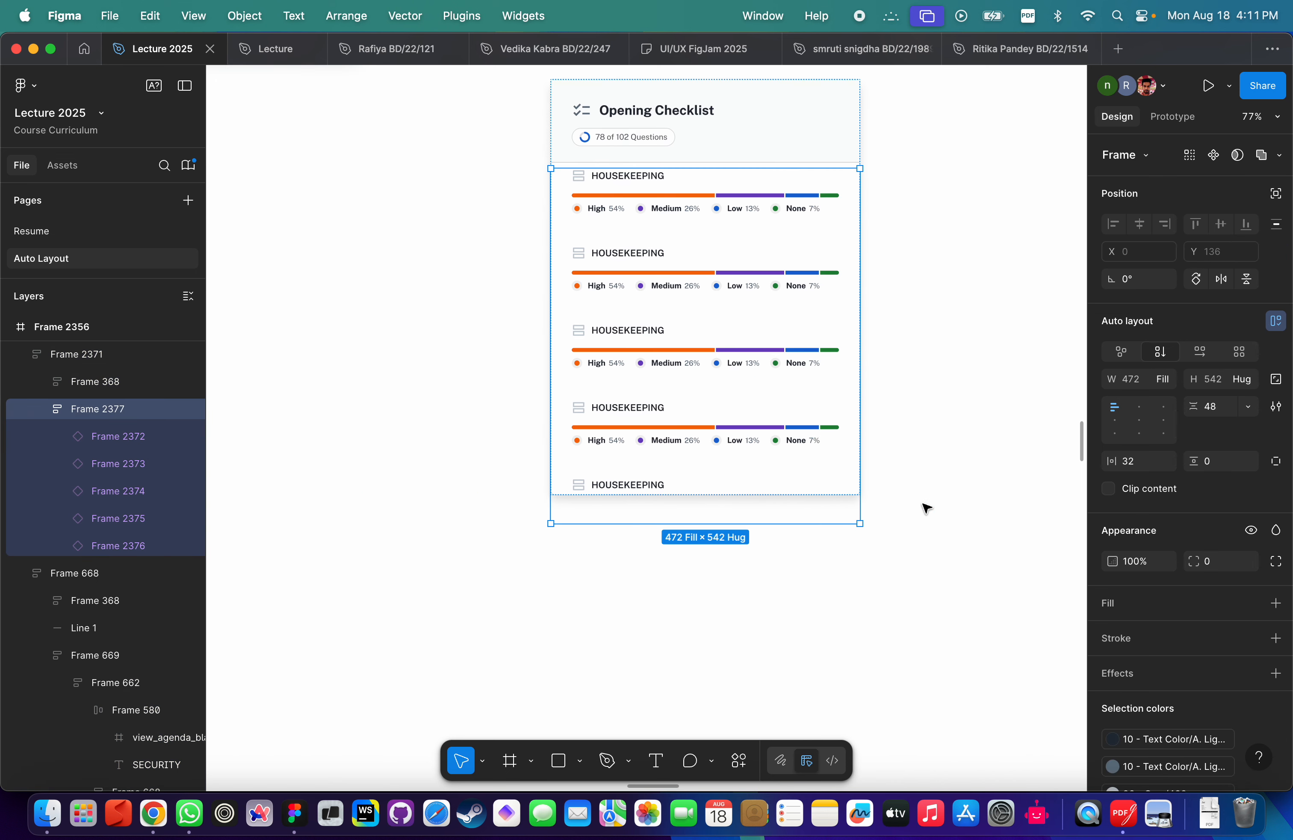
{"action": "left_click", "coordinate": [1221, 463]}
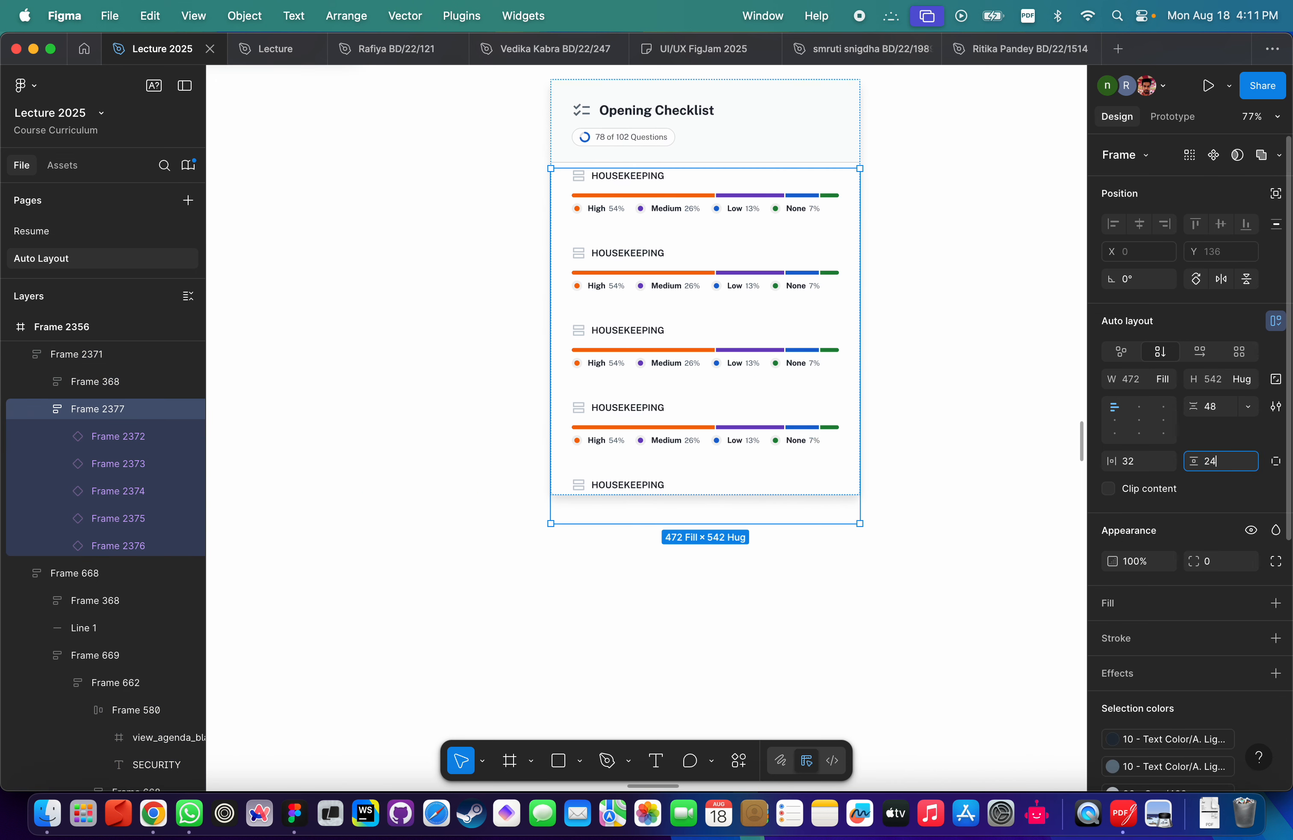
{"action": "key", "text": "Return"}
{"action": "scroll", "coordinate": [887, 496], "scroll_direction": "up", "scroll_amount": 2}
{"action": "left_click", "coordinate": [970, 471]}
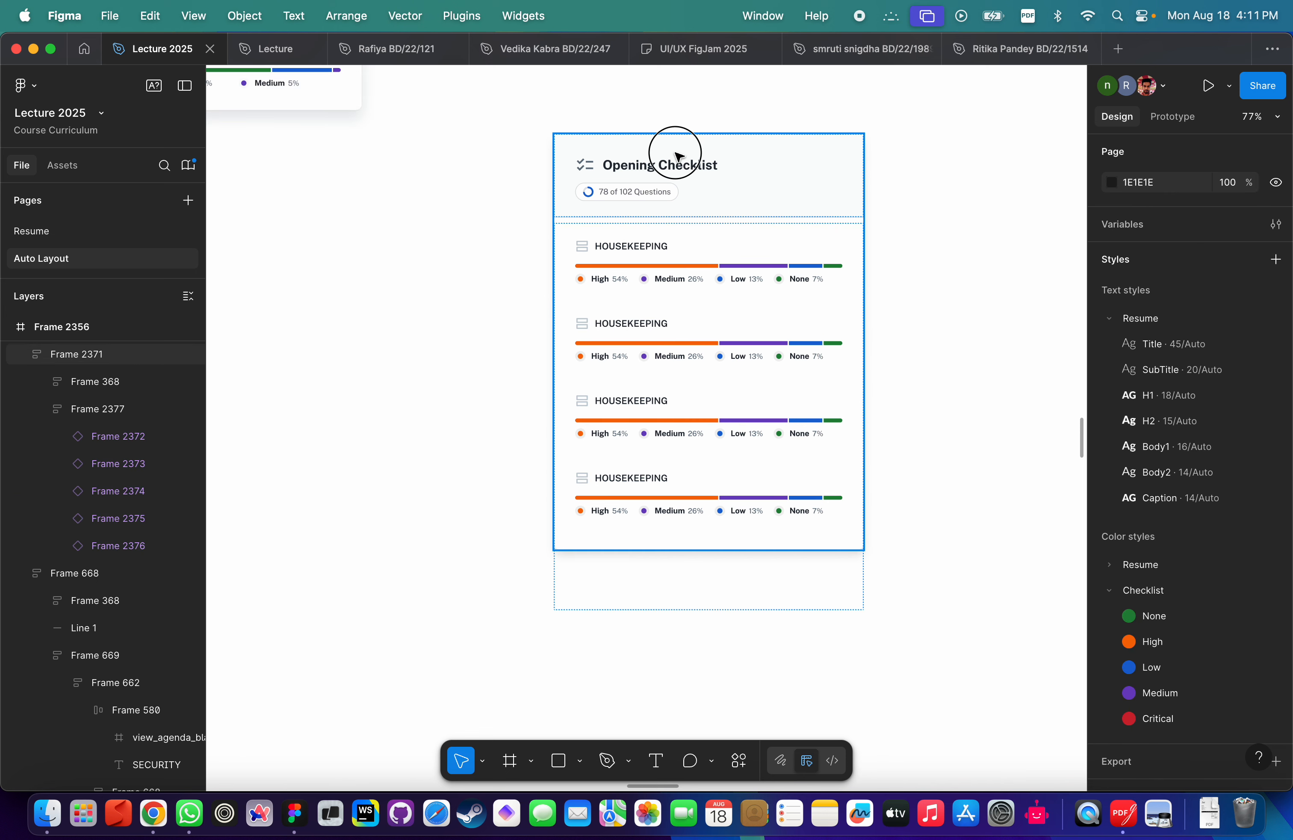
Set the height of the new Opening Checklist card to hug its contents.
{"action": "left_click", "coordinate": [676, 155]}
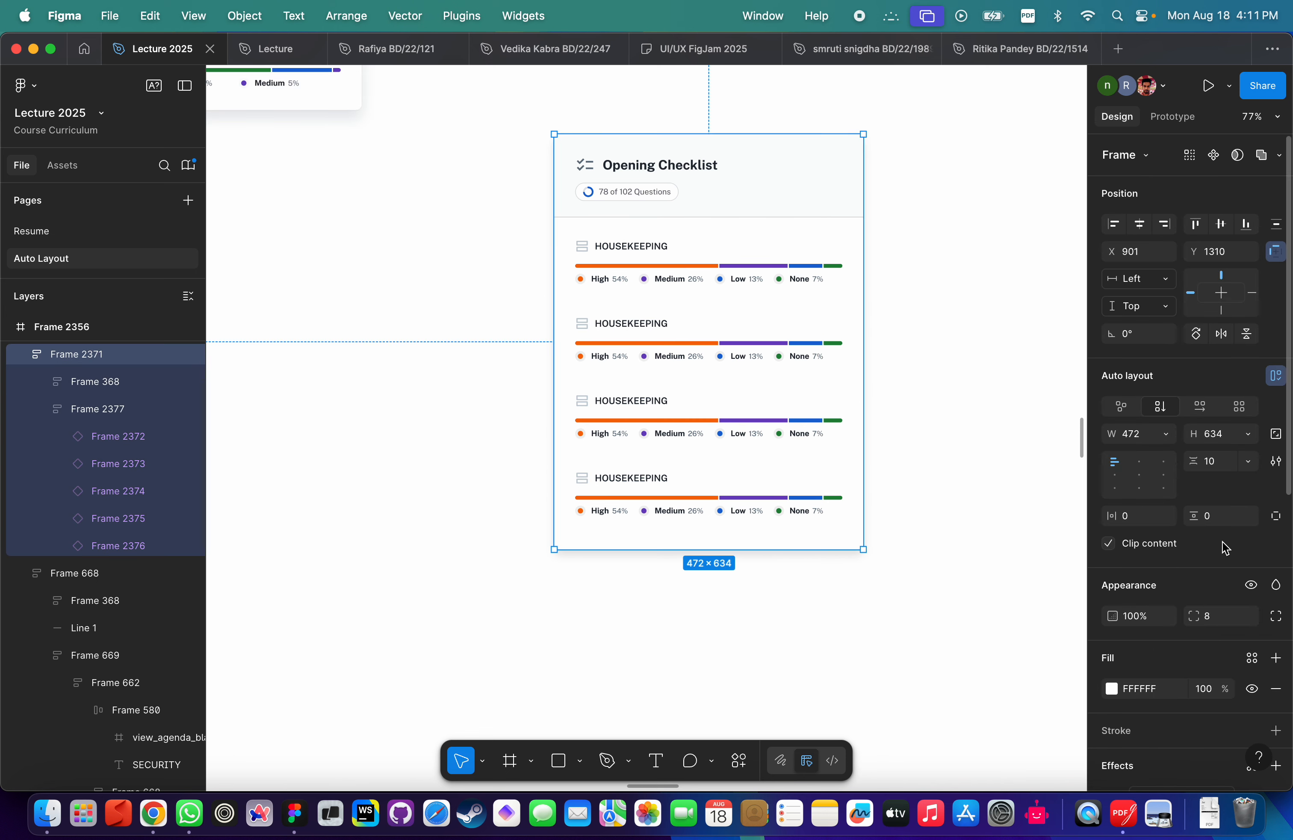
{"action": "left_click", "coordinate": [1248, 434]}
{"action": "left_click", "coordinate": [1212, 457]}
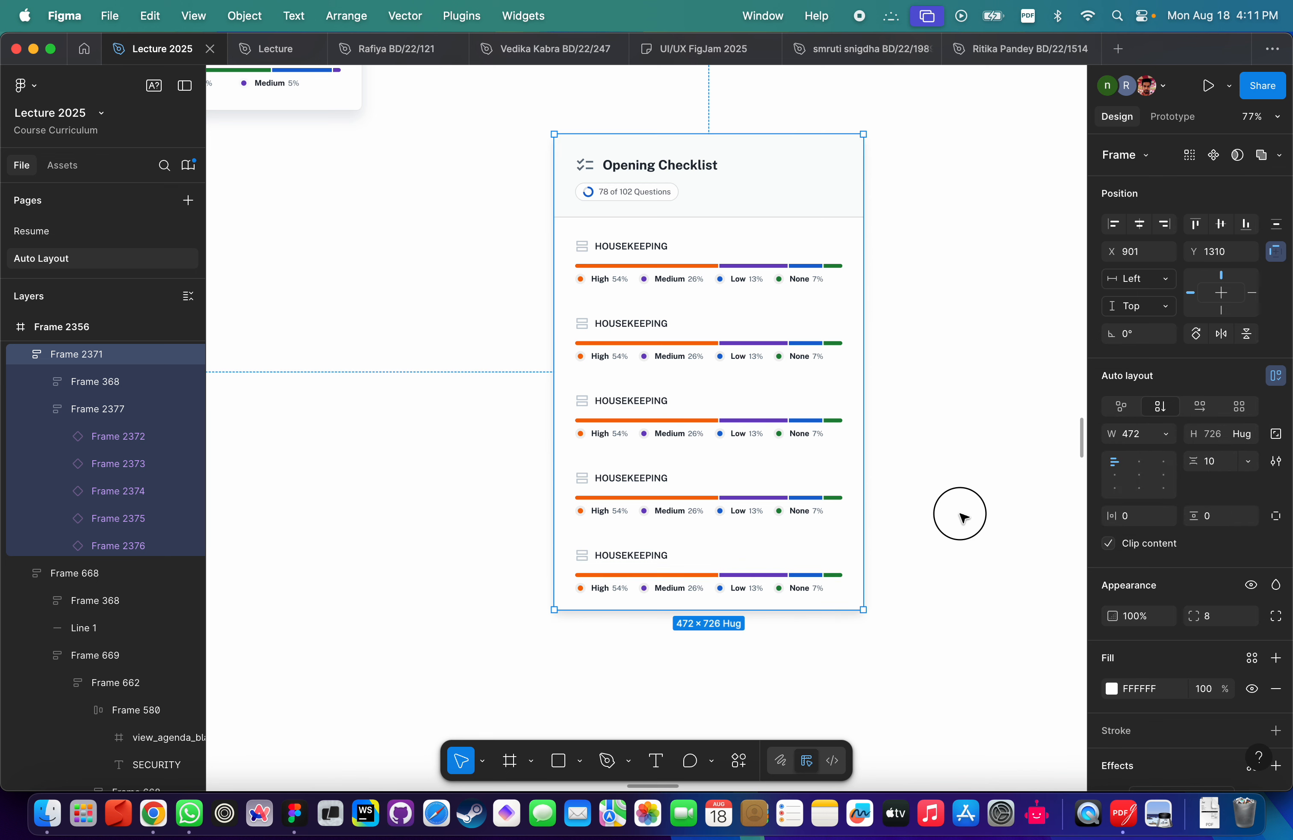
{"action": "left_click", "coordinate": [962, 514]}
Narrow the new Opening Checklist card to a width of 351 so the severity labels wrap.
{"action": "scroll", "coordinate": [962, 515], "scroll_direction": "down", "scroll_amount": 3}
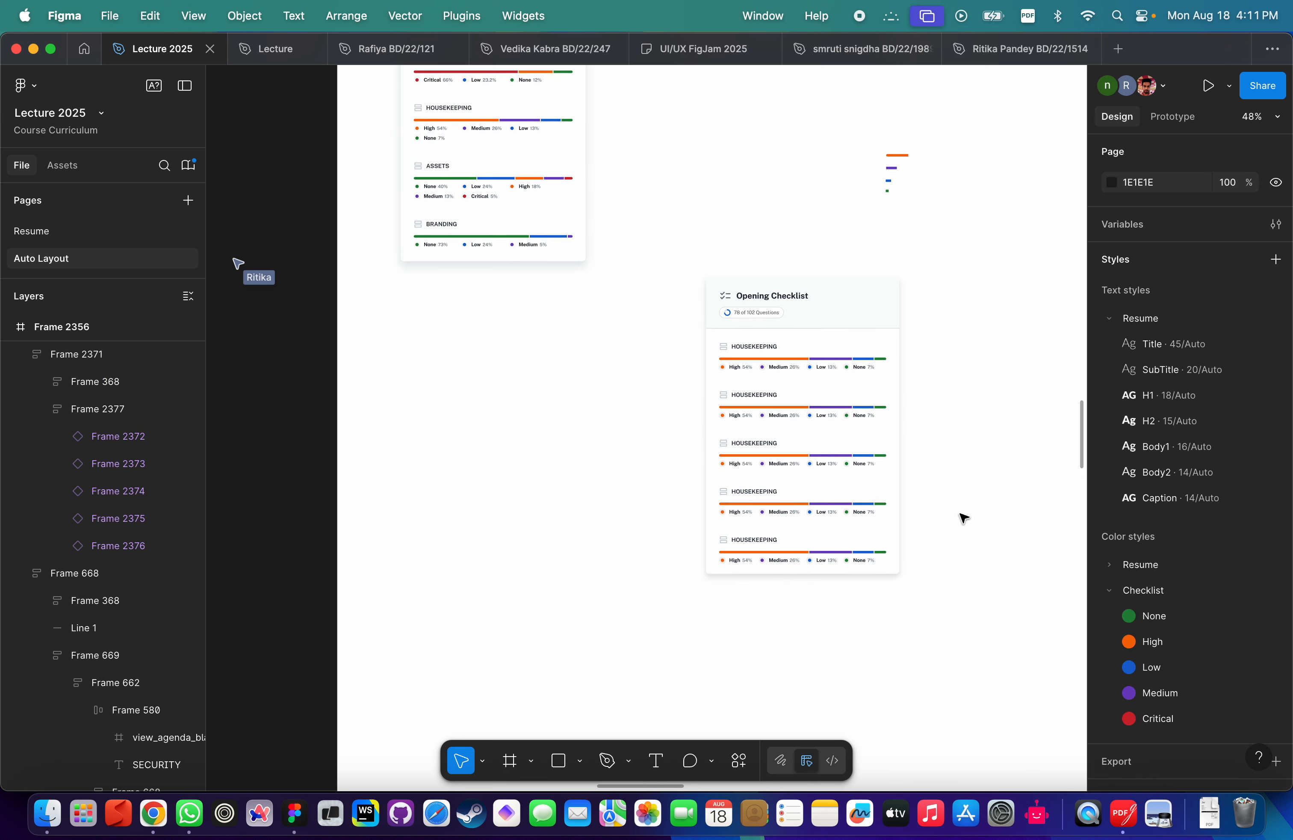
{"action": "scroll", "coordinate": [903, 384], "scroll_direction": "up", "scroll_amount": 2}
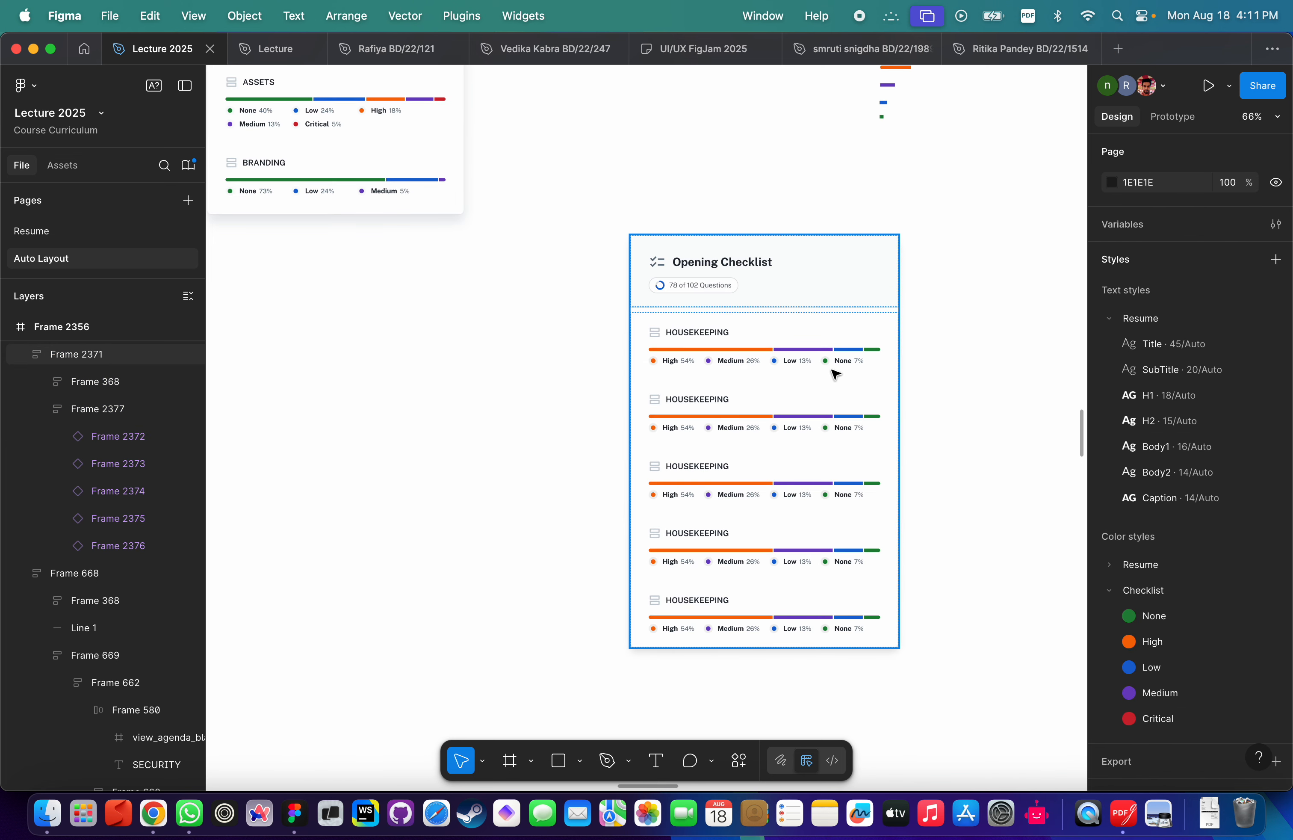
{"action": "left_click", "coordinate": [893, 373]}
{"action": "left_click_drag", "start_coordinate": [892, 373], "coordinate": [829, 366]}
{"action": "scroll", "coordinate": [832, 375], "scroll_direction": "down", "scroll_amount": 5}
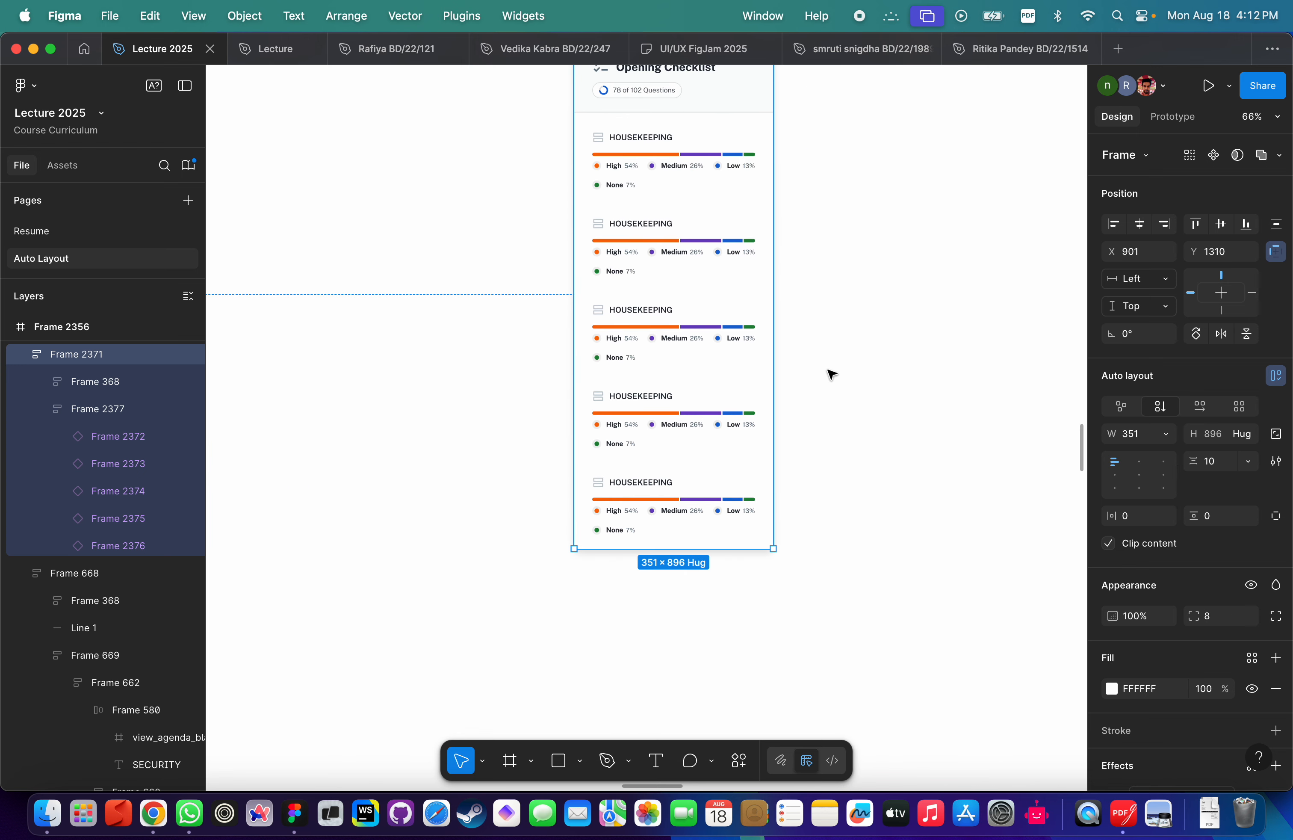
{"action": "left_click_drag", "start_coordinate": [773, 317], "coordinate": [717, 309]}
{"action": "key", "text": "super+z"}
Move the original Opening Checklist card beside the new card, at about X 394, Y 1323, for comparison.
{"action": "scroll", "coordinate": [774, 284], "scroll_direction": "up", "scroll_amount": 2}
{"action": "scroll", "coordinate": [774, 284], "scroll_direction": "right", "scroll_amount": 2}
{"action": "scroll", "coordinate": [723, 310], "scroll_direction": "up", "scroll_amount": 5}
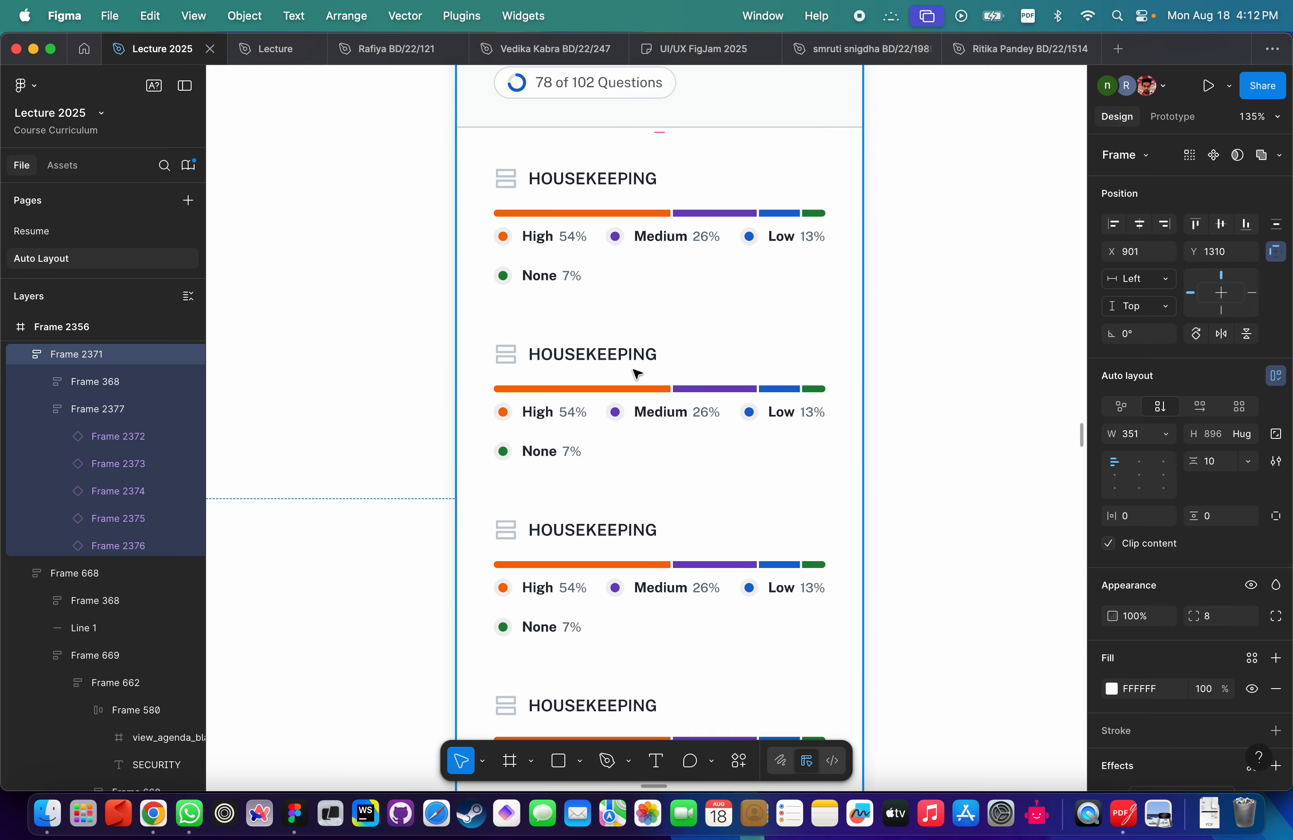
{"action": "left_click", "coordinate": [607, 413]}
{"action": "scroll", "coordinate": [627, 410], "scroll_direction": "down", "scroll_amount": 5}
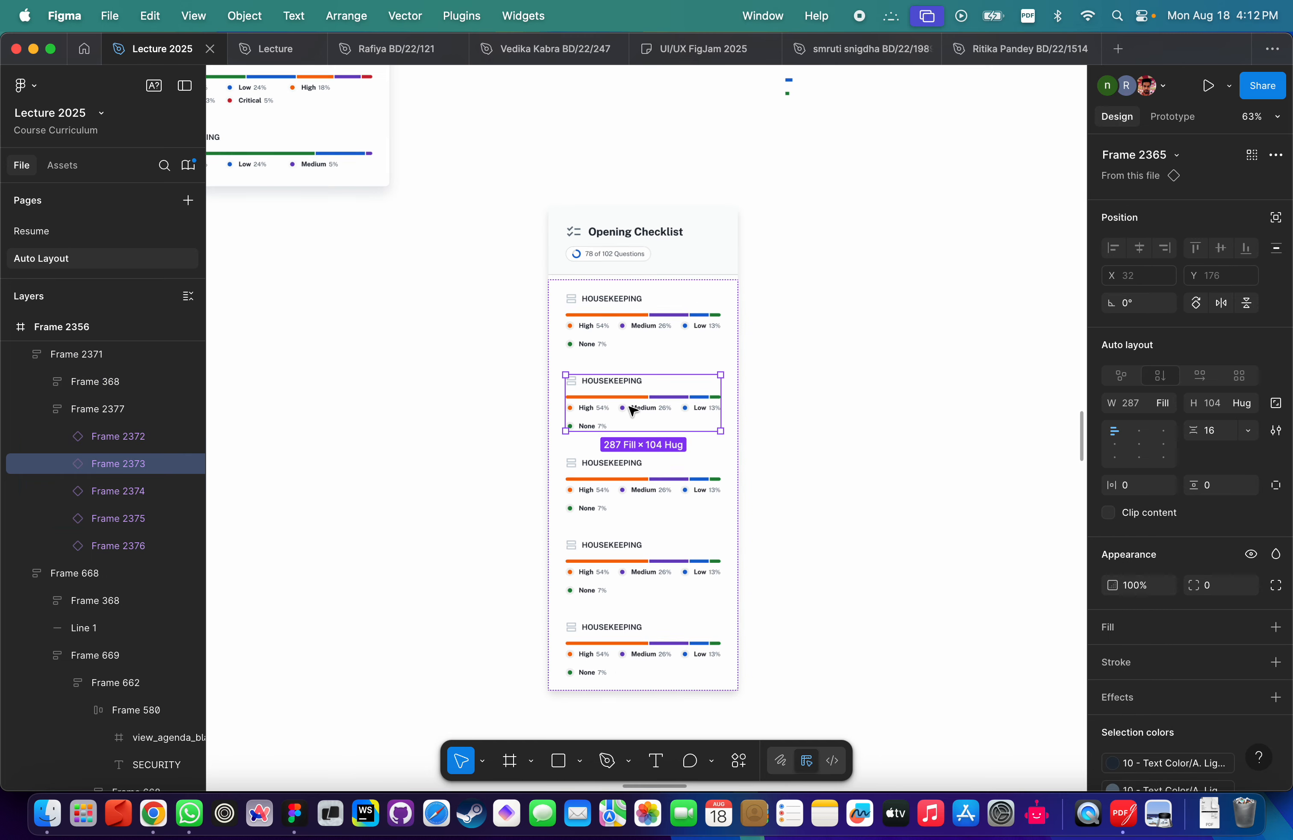
{"action": "scroll", "coordinate": [631, 410], "scroll_direction": "down", "scroll_amount": 2}
{"action": "scroll", "coordinate": [630, 410], "scroll_direction": "up", "scroll_amount": 5}
{"action": "scroll", "coordinate": [631, 410], "scroll_direction": "left", "scroll_amount": 3}
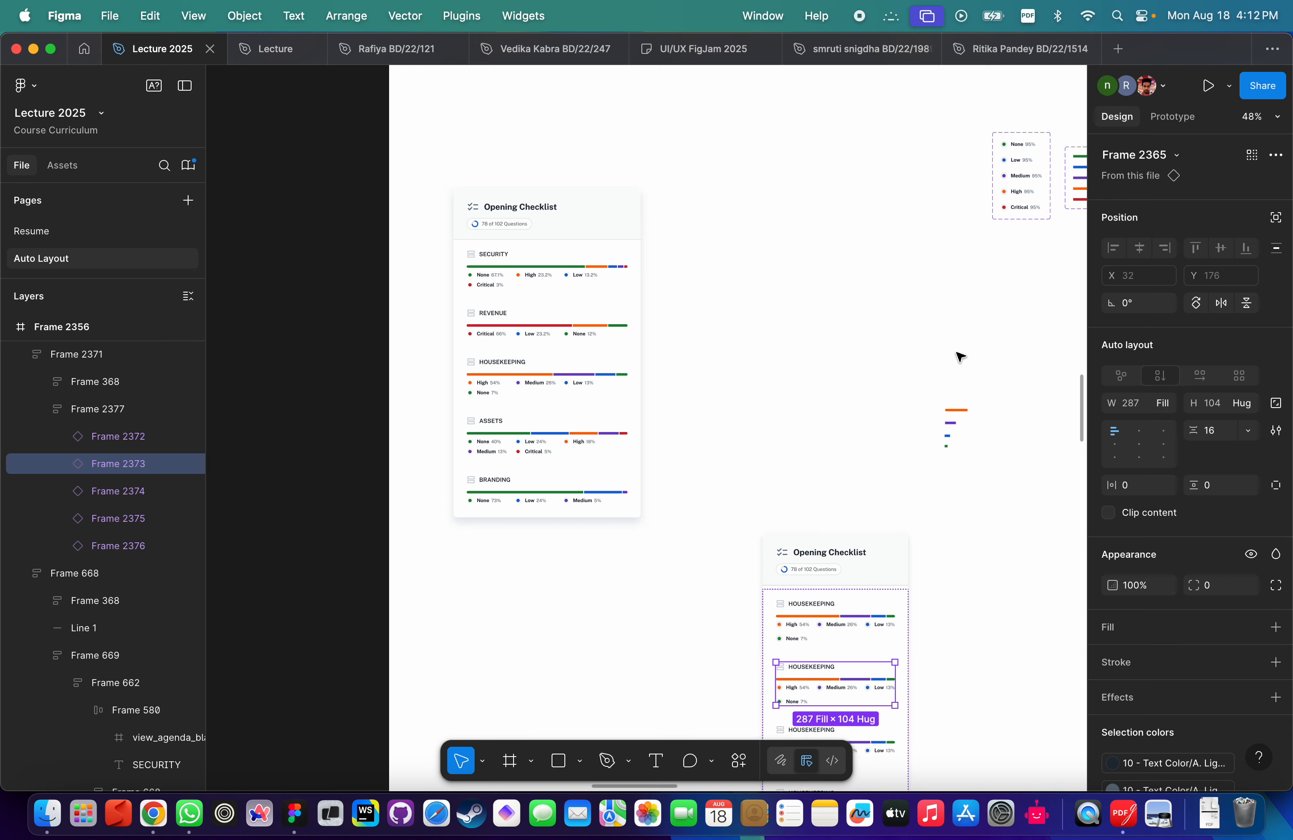
{"action": "left_click_drag", "start_coordinate": [540, 210], "coordinate": [643, 565]}
{"action": "scroll", "coordinate": [642, 566], "scroll_direction": "up", "scroll_amount": 5}
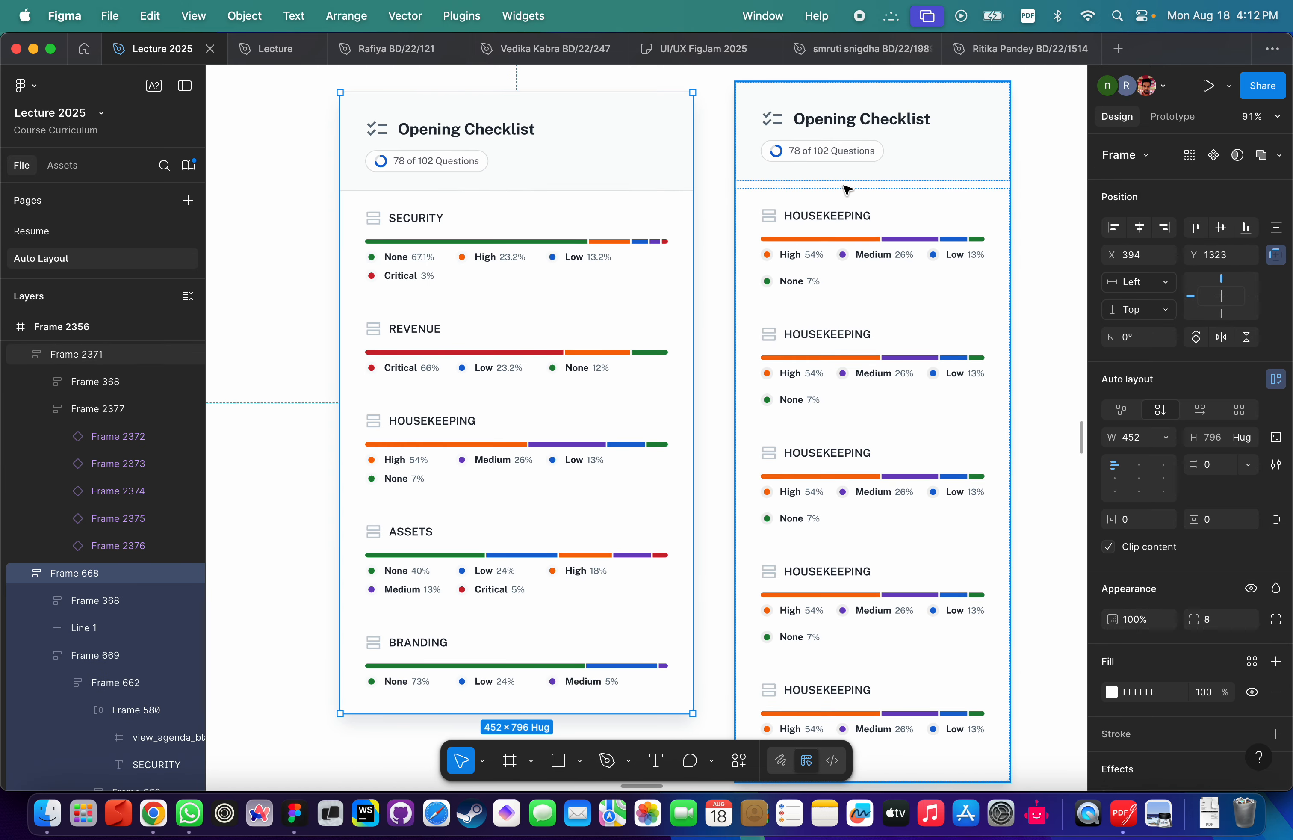
Change the title of the second HOUSEKEEPING instance in the new card to SECURITY.
{"action": "left_click", "coordinate": [823, 335]}
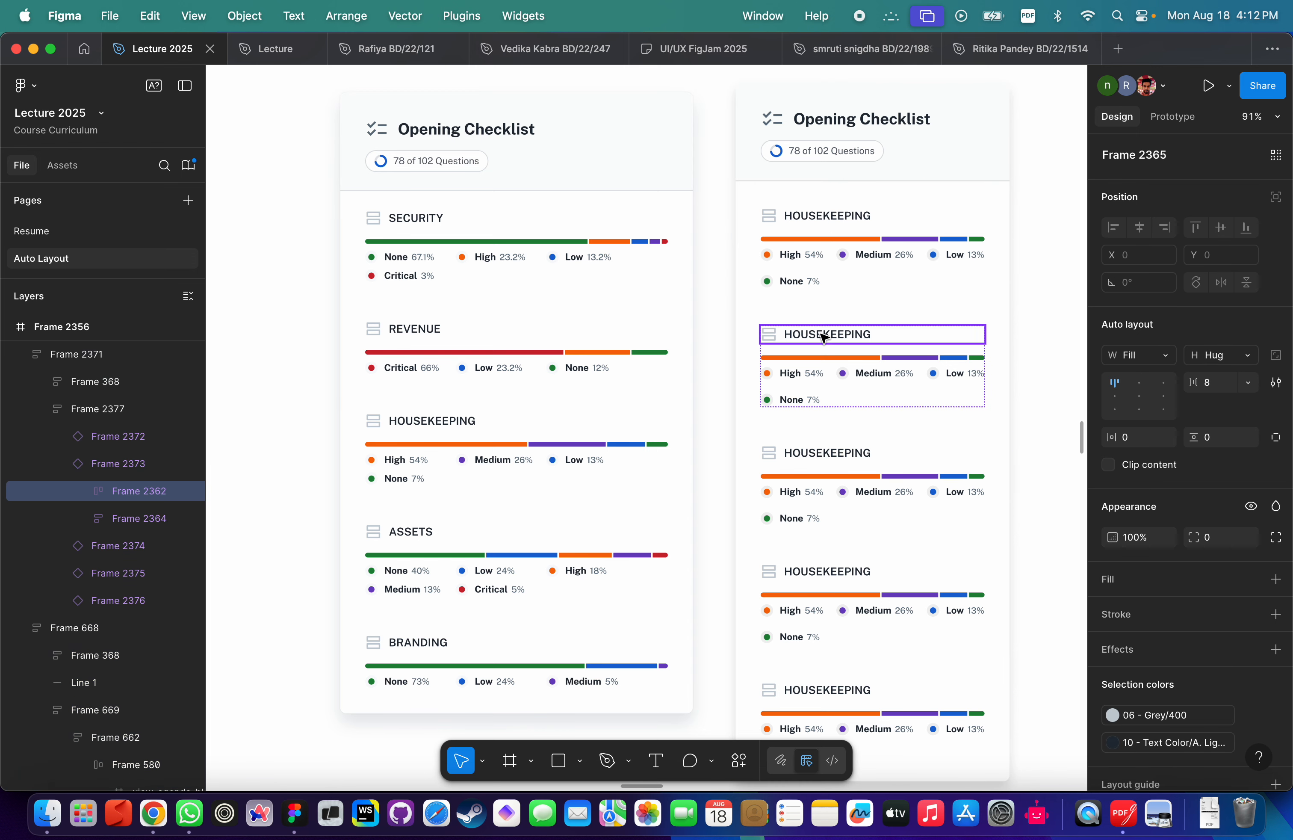
{"action": "double_click", "coordinate": [823, 335]}
{"action": "type", "text": "Security"}
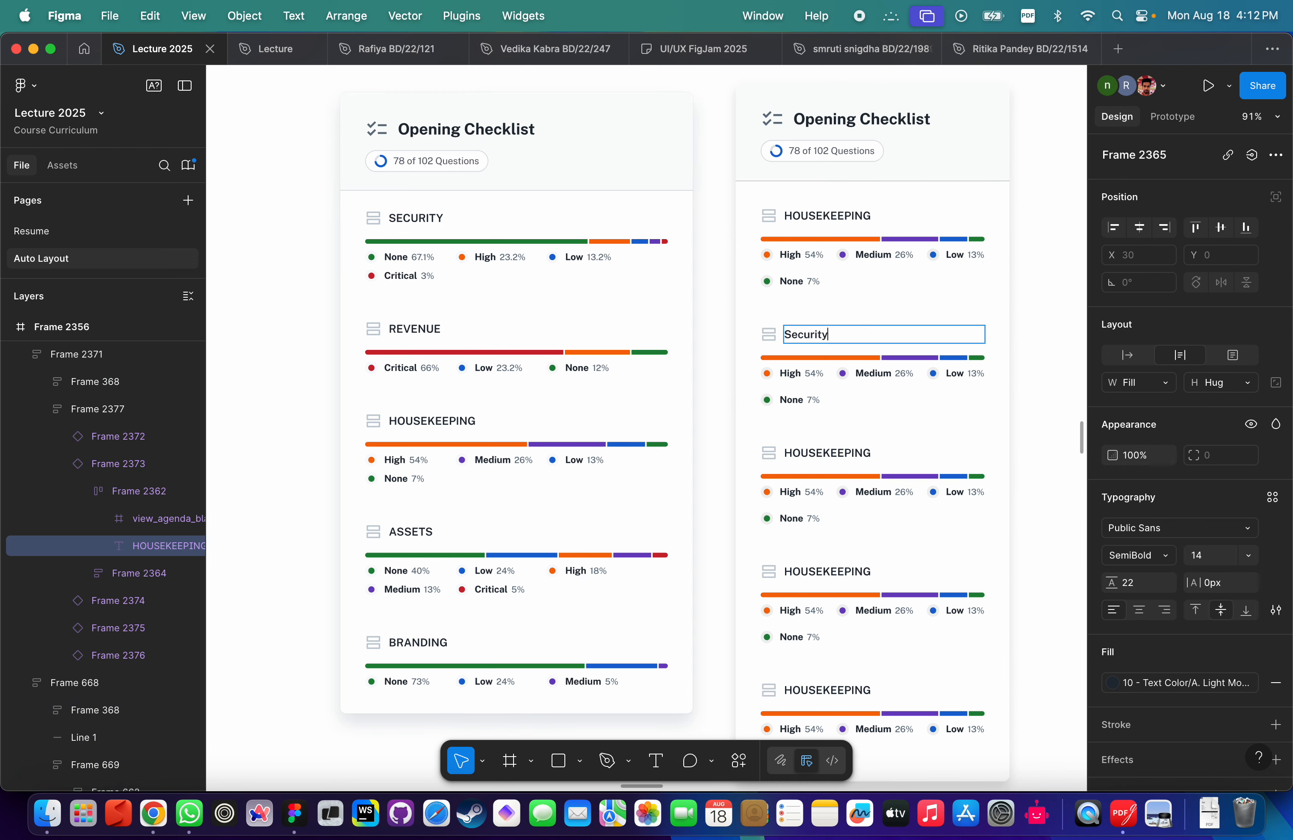
{"action": "key", "text": "super+a"}
{"action": "key", "text": "BackSpace"}
{"action": "type", "text": "SECURITY"}
{"action": "key", "text": "Caps_Lock"}
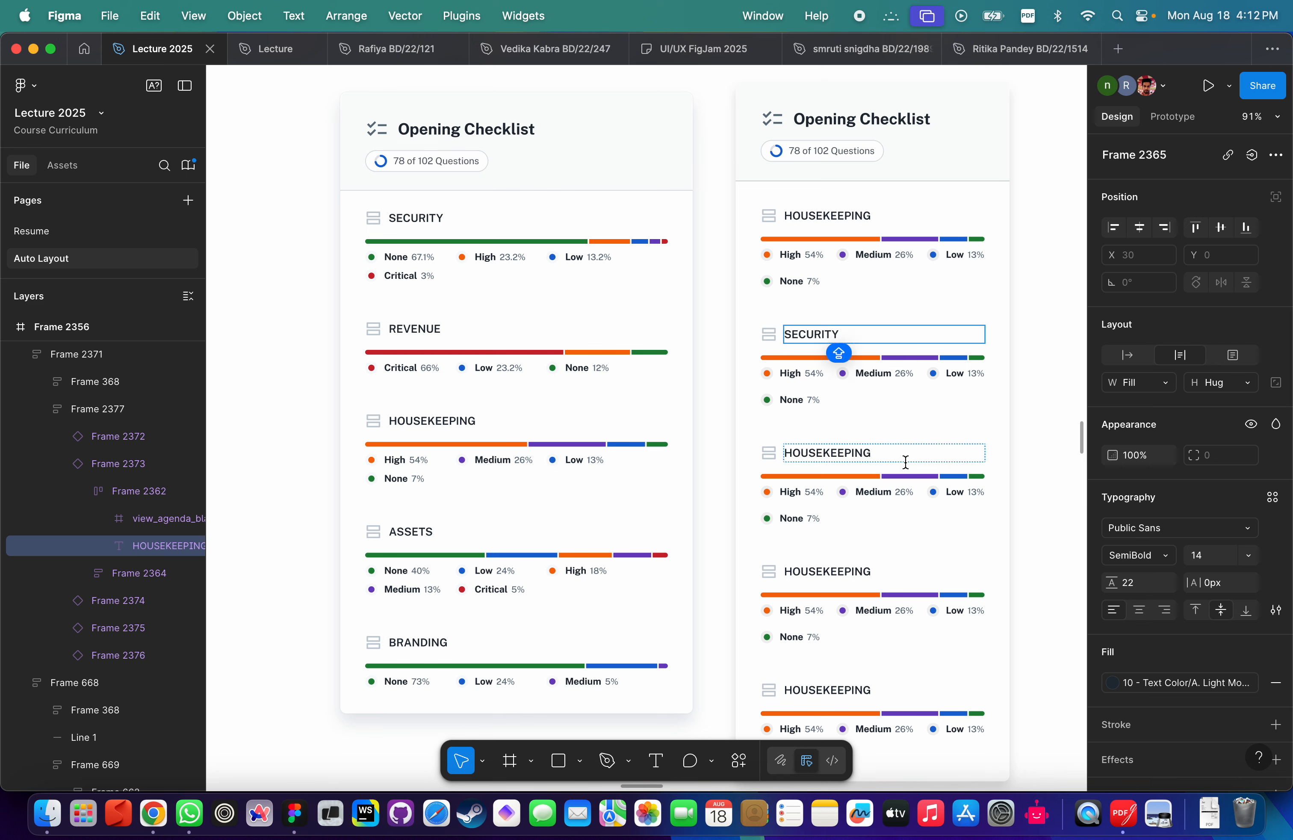
Change the title of the third section instance in the new card to REVENUE.
{"action": "double_click", "coordinate": [829, 454]}
{"action": "scroll", "coordinate": [831, 459], "scroll_direction": "down", "scroll_amount": 2}
{"action": "scroll", "coordinate": [831, 459], "scroll_direction": "right", "scroll_amount": 1}
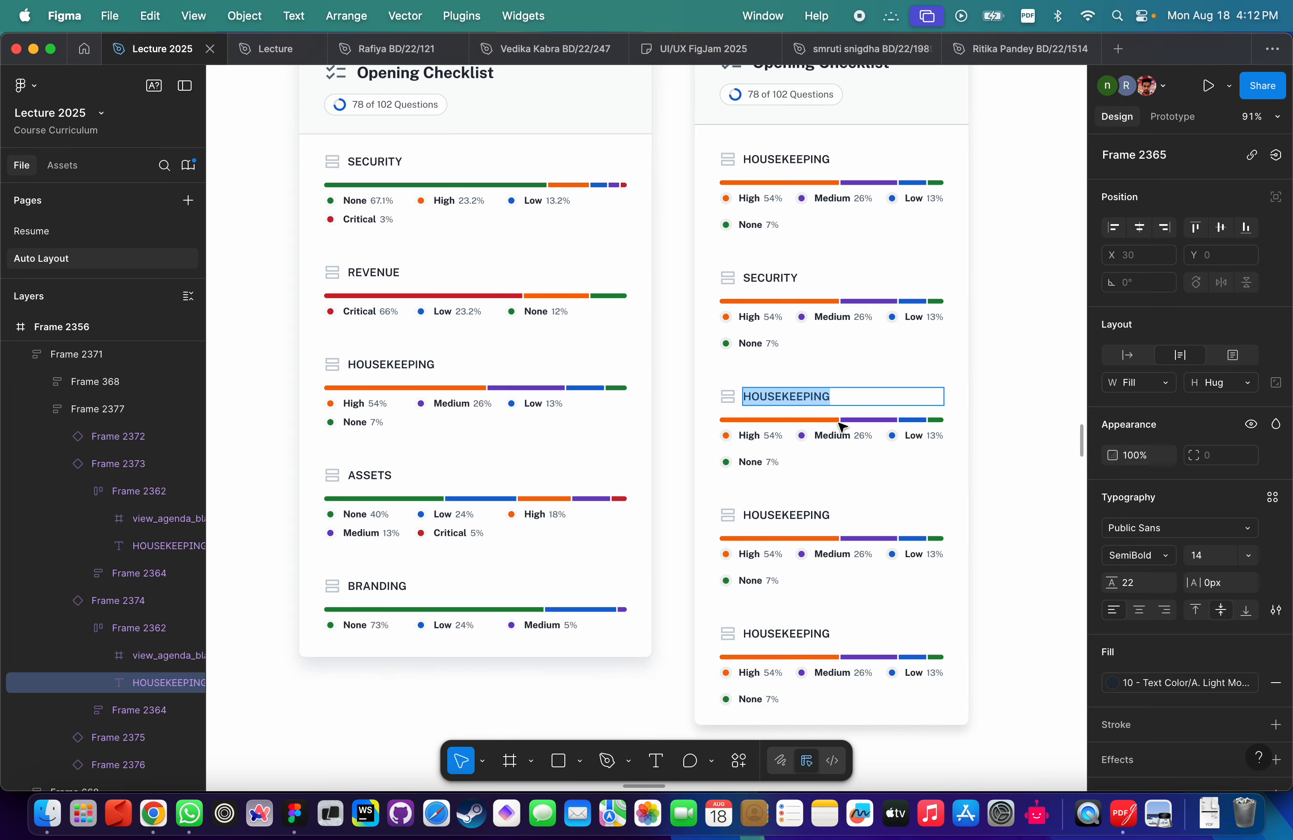
{"action": "type", "text": "REVENUE"}
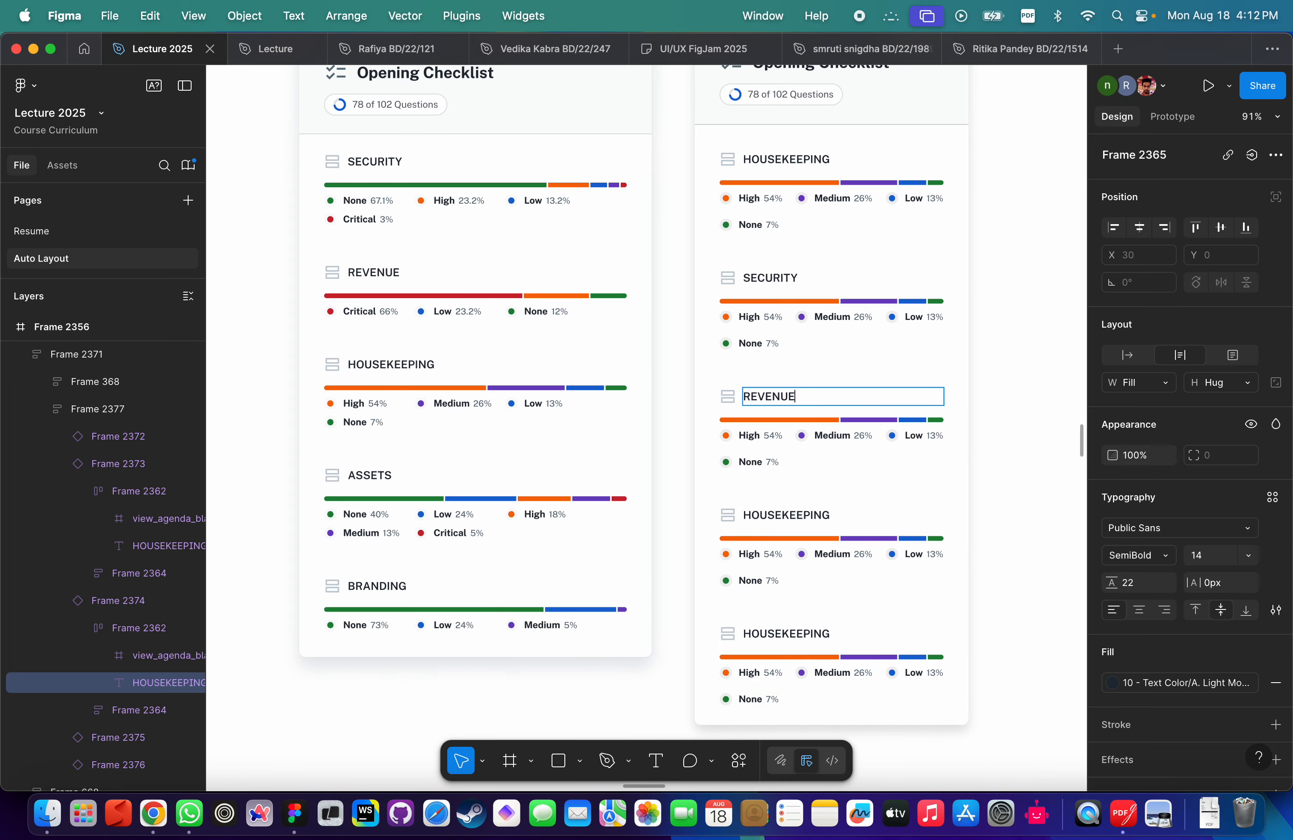
Change the title of the fourth section instance in the new card to ASSETS.
{"action": "scroll", "coordinate": [866, 477], "scroll_direction": "down", "scroll_amount": 3}
{"action": "scroll", "coordinate": [866, 477], "scroll_direction": "right", "scroll_amount": 1}
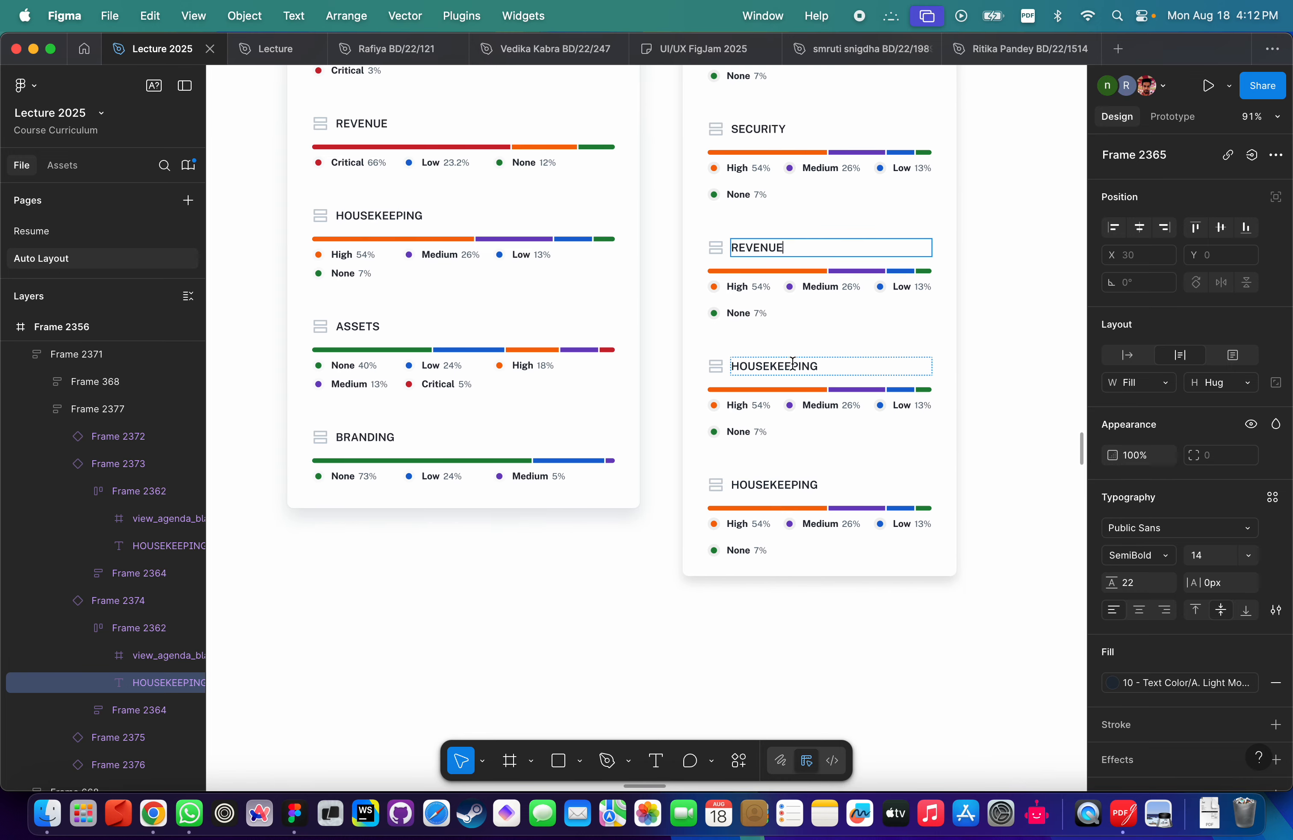
{"action": "double_click", "coordinate": [788, 366]}
{"action": "type", "text": "A"}
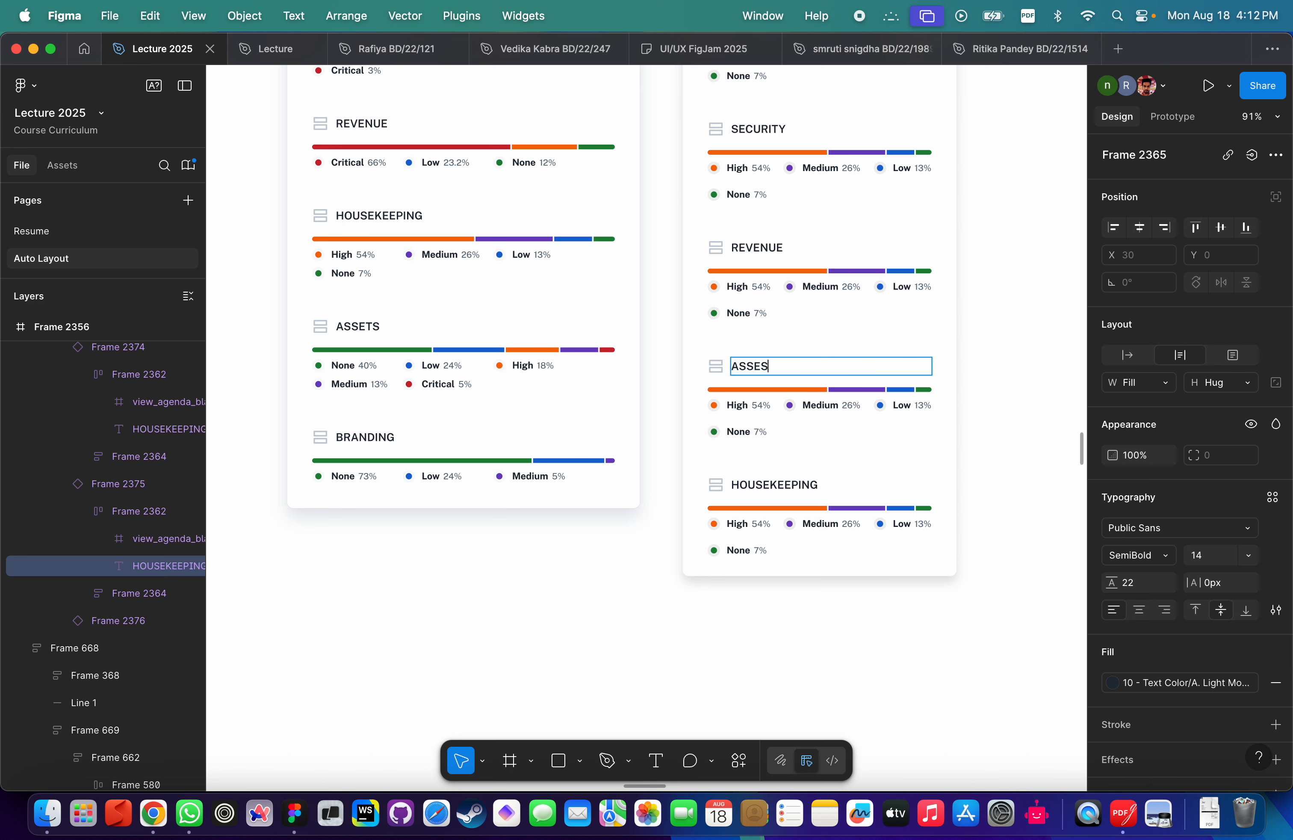
{"action": "type", "text": "SSE"}
{"action": "key", "text": "BackSpace"}
{"action": "type", "text": "ETS"}
Change the title of the fifth section instance in the new card to BRANDING.
{"action": "double_click", "coordinate": [778, 486]}
{"action": "type", "text": "BRANDING"}
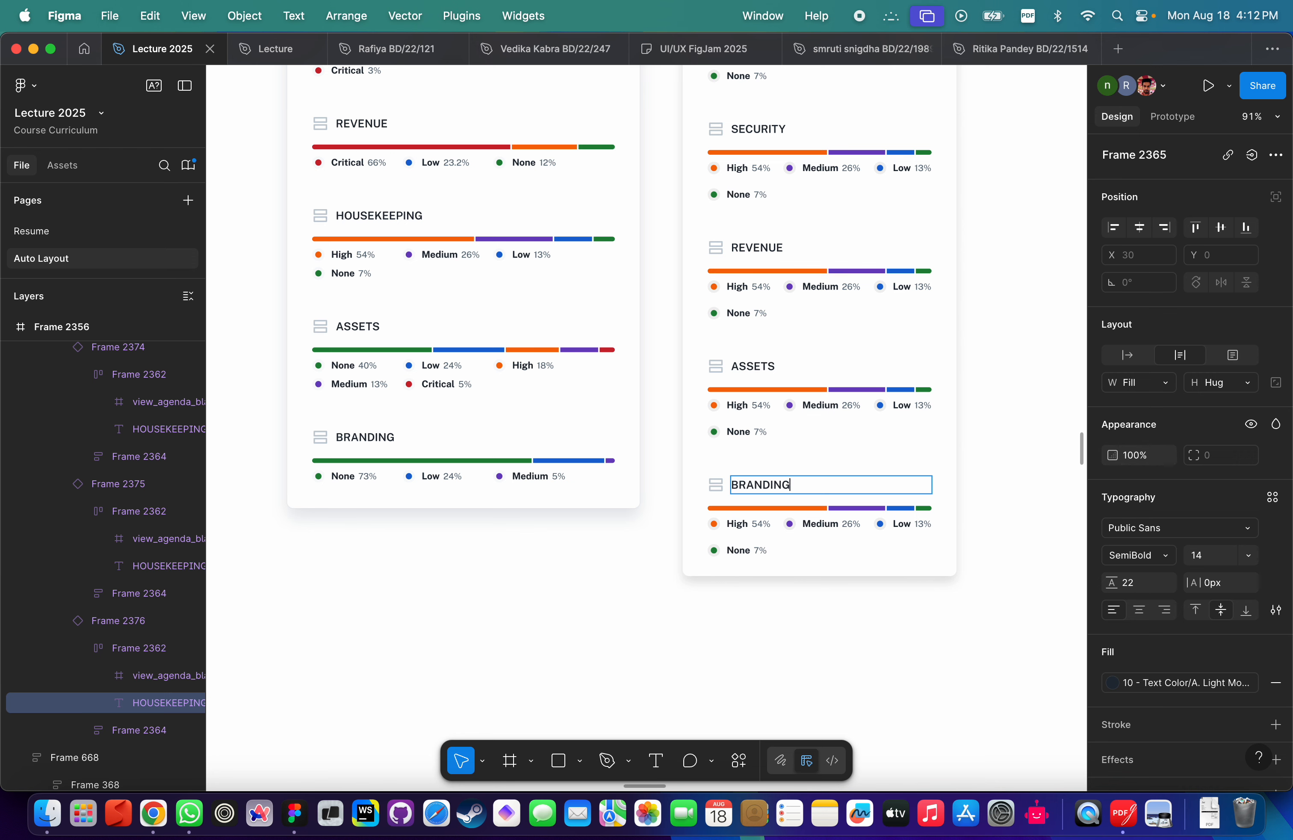
{"action": "scroll", "coordinate": [852, 427], "scroll_direction": "up", "scroll_amount": 5}
{"action": "left_click", "coordinate": [968, 366]}
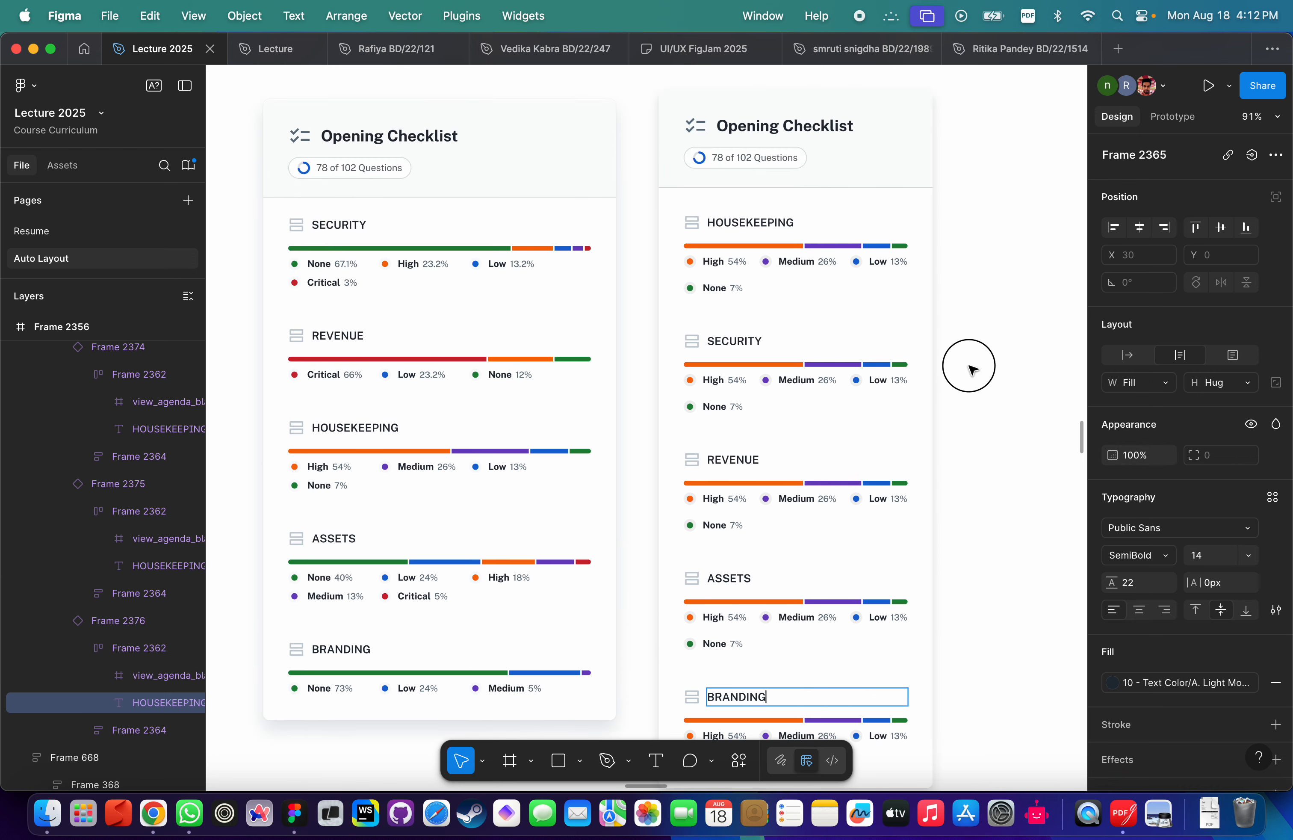
Hide the Low severity label in the SECURITY section of the new card.
{"action": "left_click", "coordinate": [778, 388]}
{"action": "double_click", "coordinate": [780, 387]}
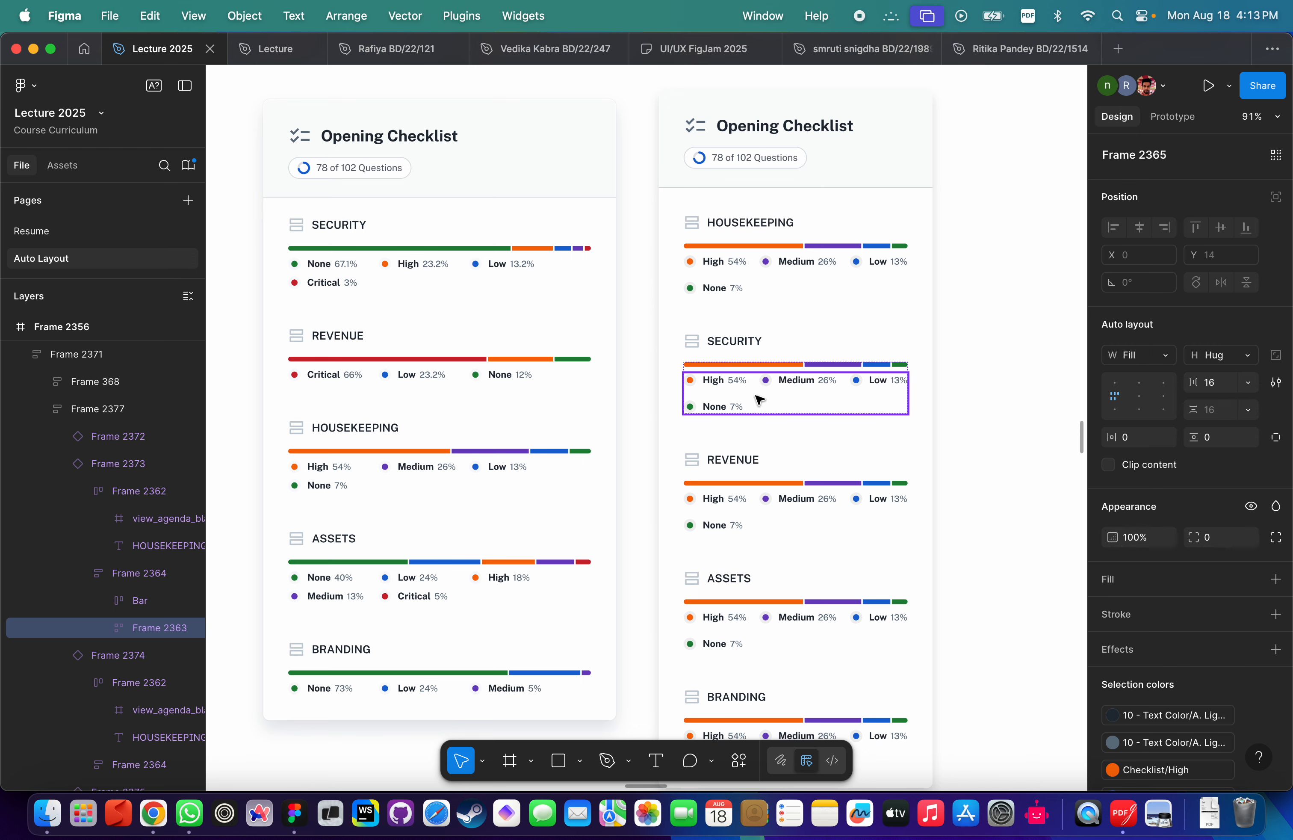
{"action": "scroll", "coordinate": [758, 400], "scroll_direction": "up", "scroll_amount": 3}
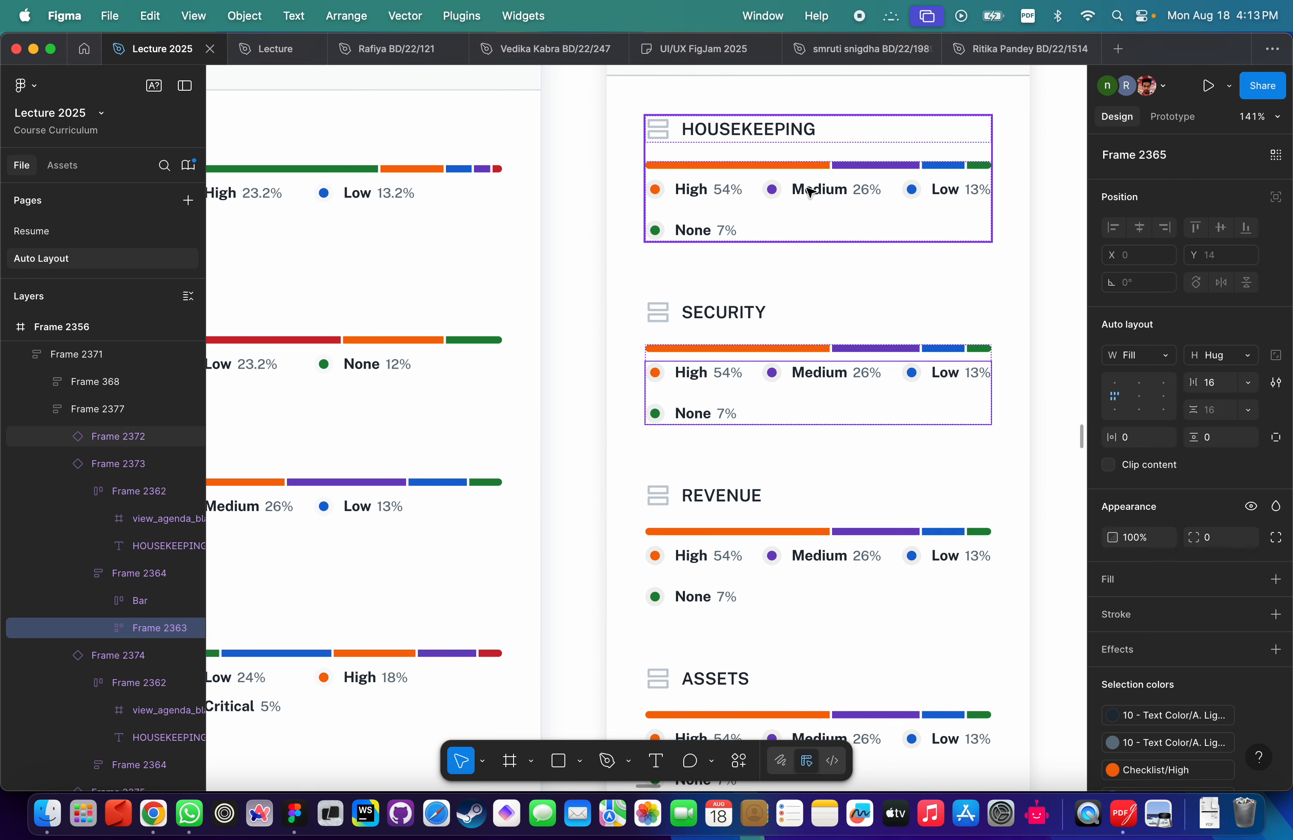
{"action": "scroll", "coordinate": [806, 258], "scroll_direction": "down", "scroll_amount": 1}
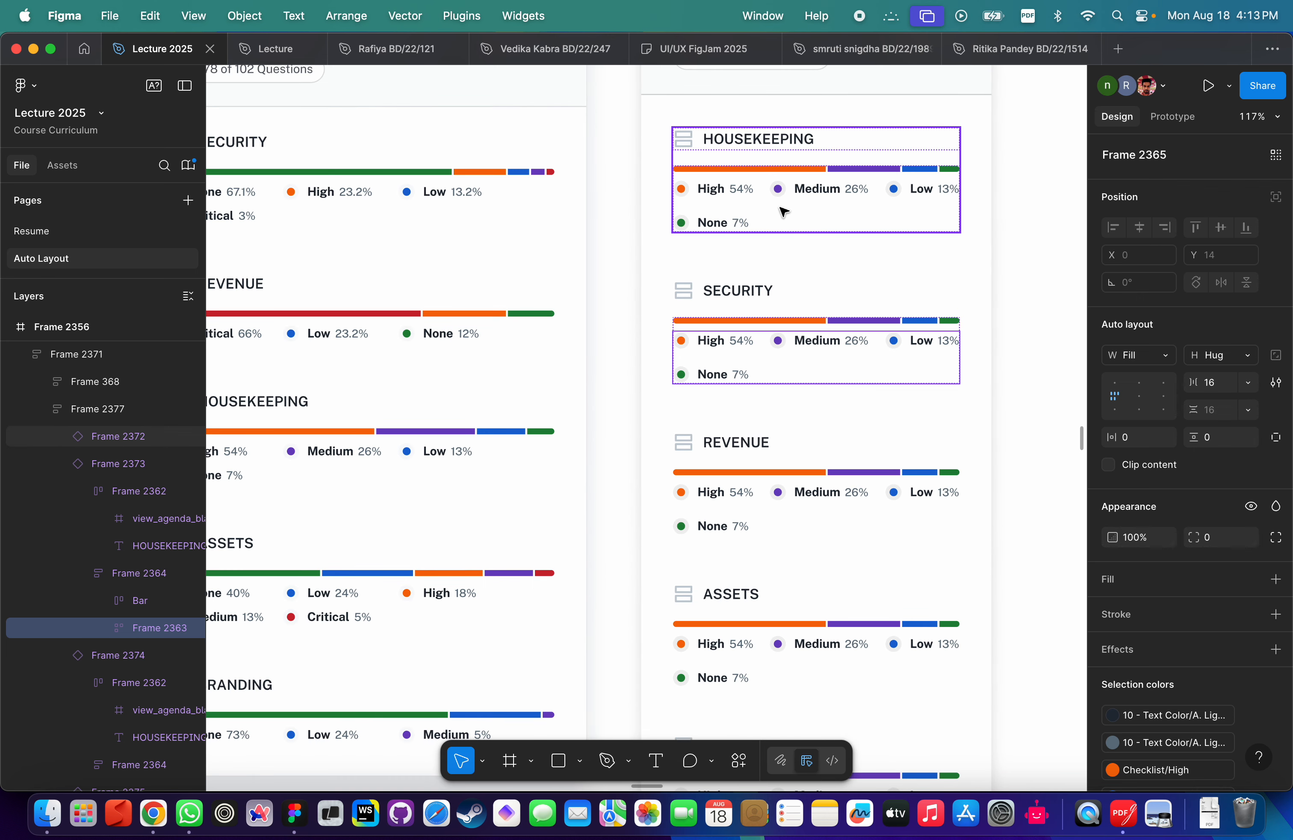
{"action": "left_click", "coordinate": [818, 349]}
{"action": "left_click", "coordinate": [931, 353]}
{"action": "left_click", "coordinate": [931, 353]}
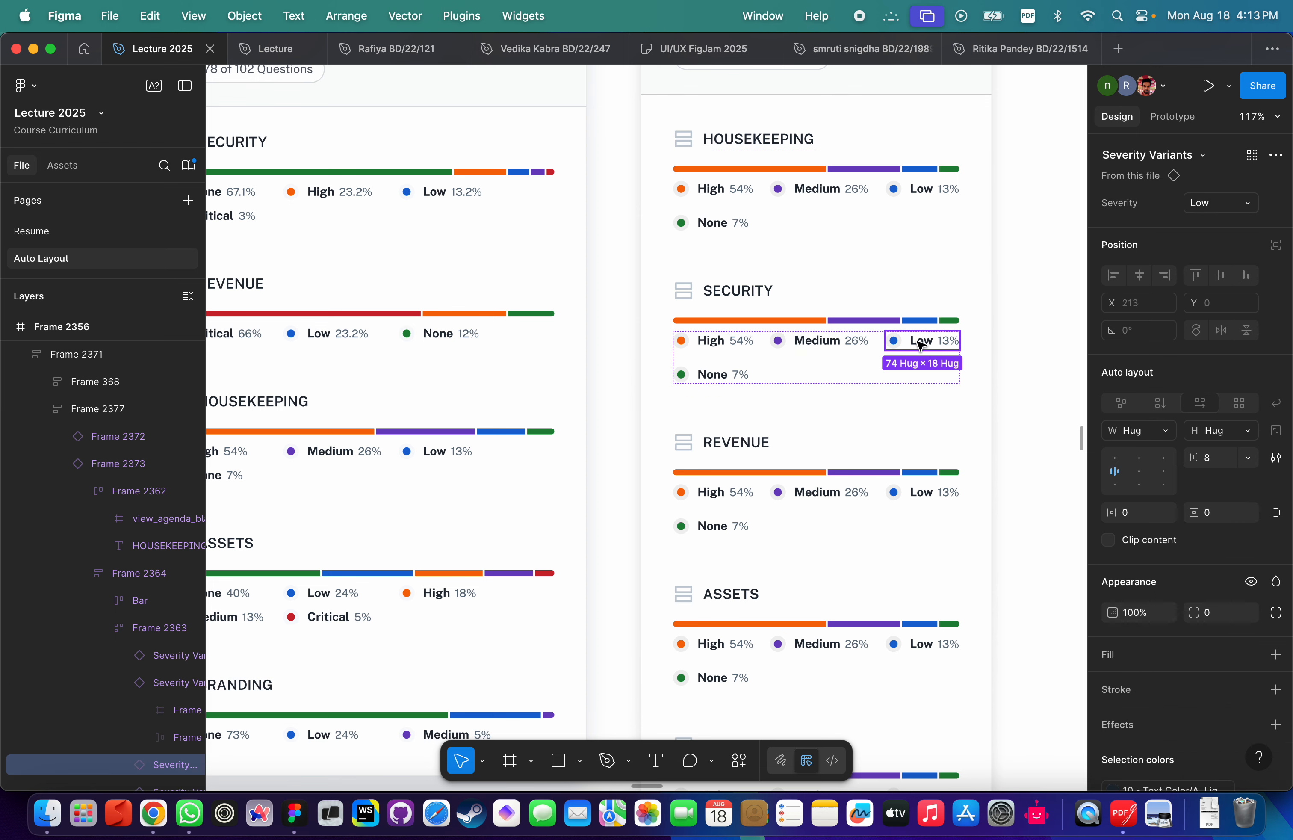
{"action": "key", "text": "super+shift+h"}
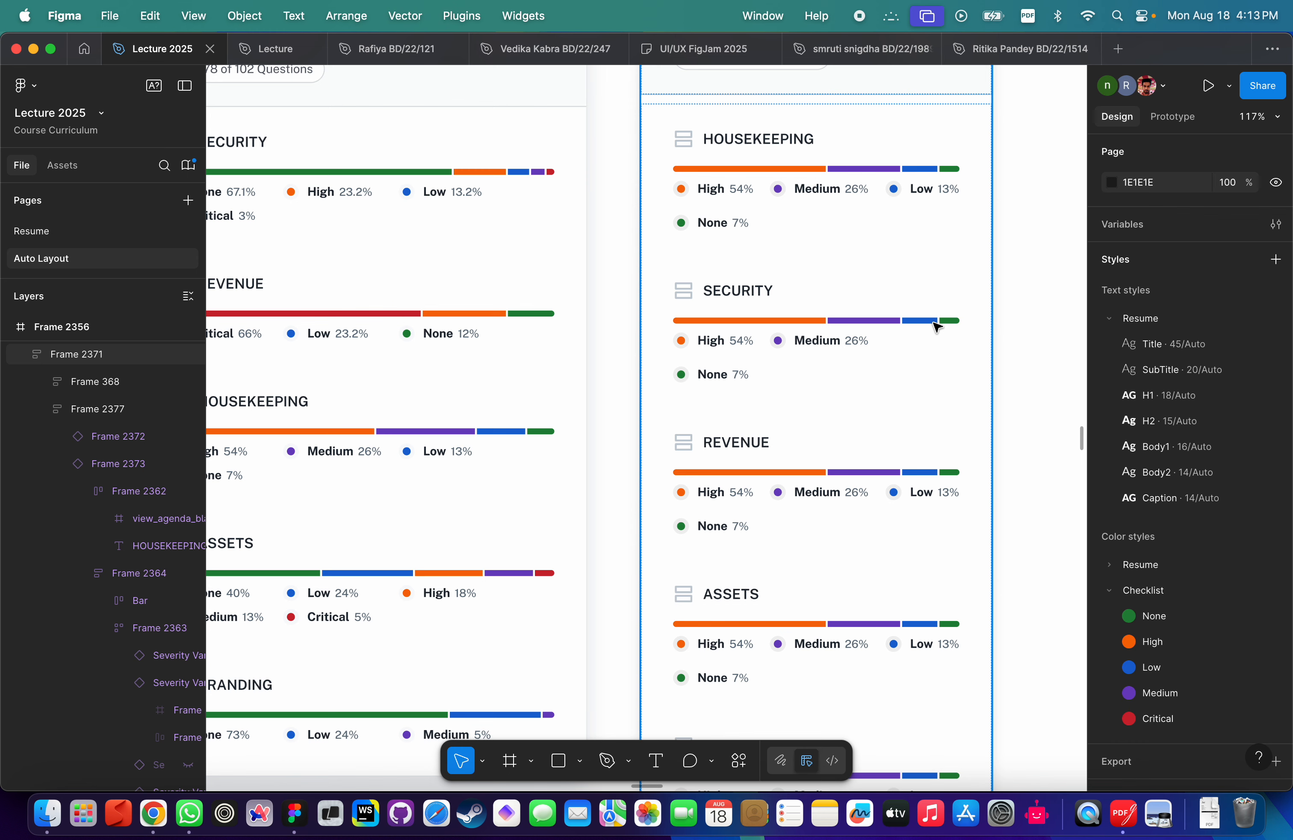
Select the blue segment of the severity bar in the new card's SECURITY section.
{"action": "left_click", "coordinate": [924, 324]}
{"action": "double_click", "coordinate": [919, 327]}
{"action": "double_click", "coordinate": [917, 326]}
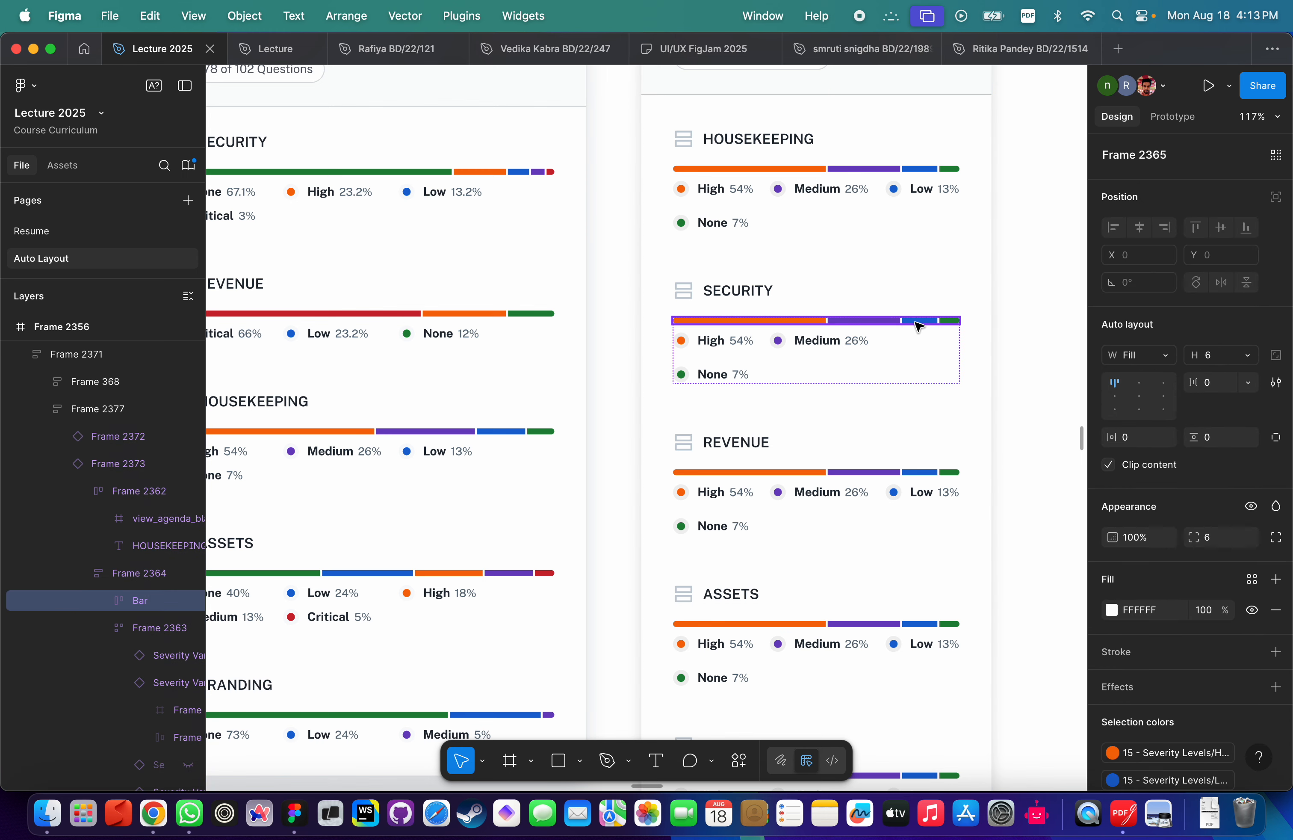
{"action": "double_click", "coordinate": [918, 326]}
{"action": "double_click", "coordinate": [917, 326]}
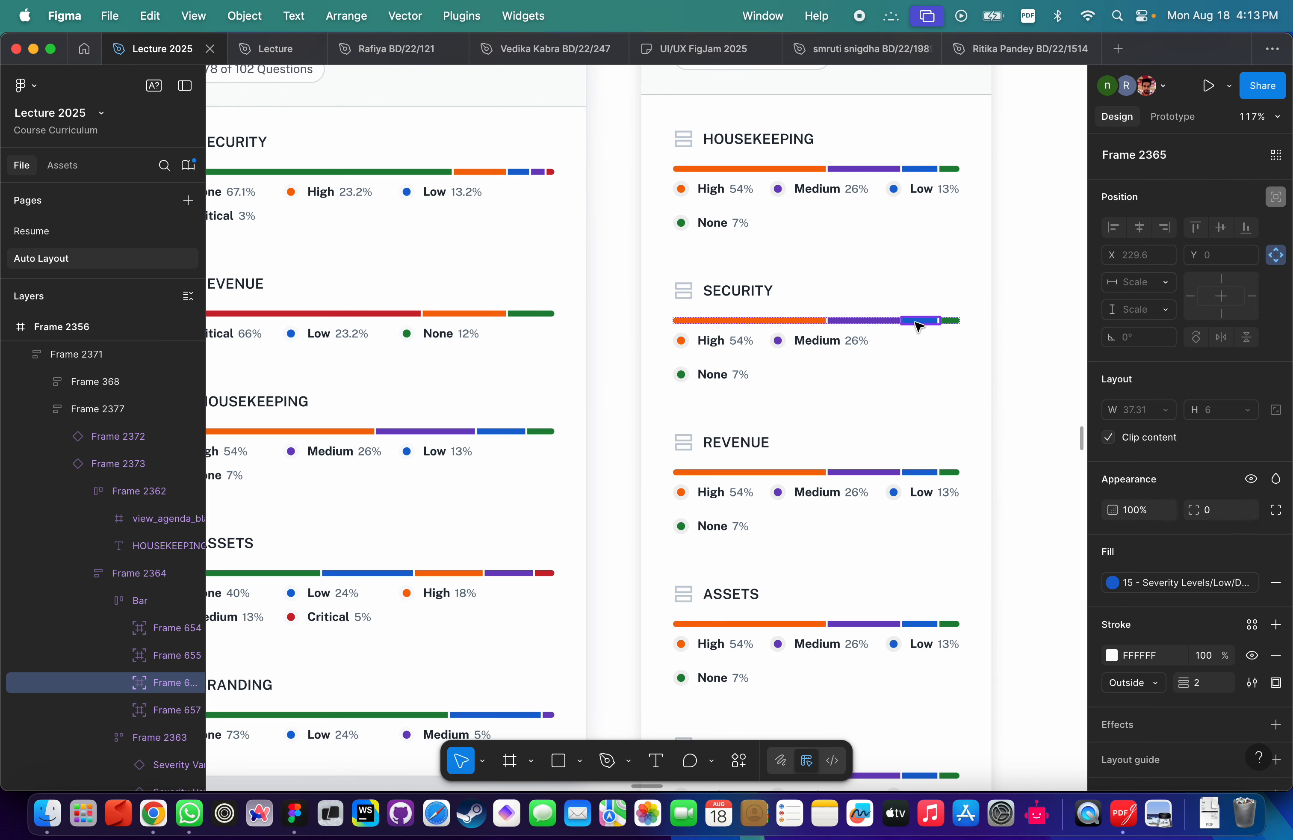
Change the Severity variant of the first label in the new card's SECURITY section to Critical.
{"action": "scroll", "coordinate": [763, 321], "scroll_direction": "up", "scroll_amount": 5}
{"action": "left_click", "coordinate": [685, 352]}
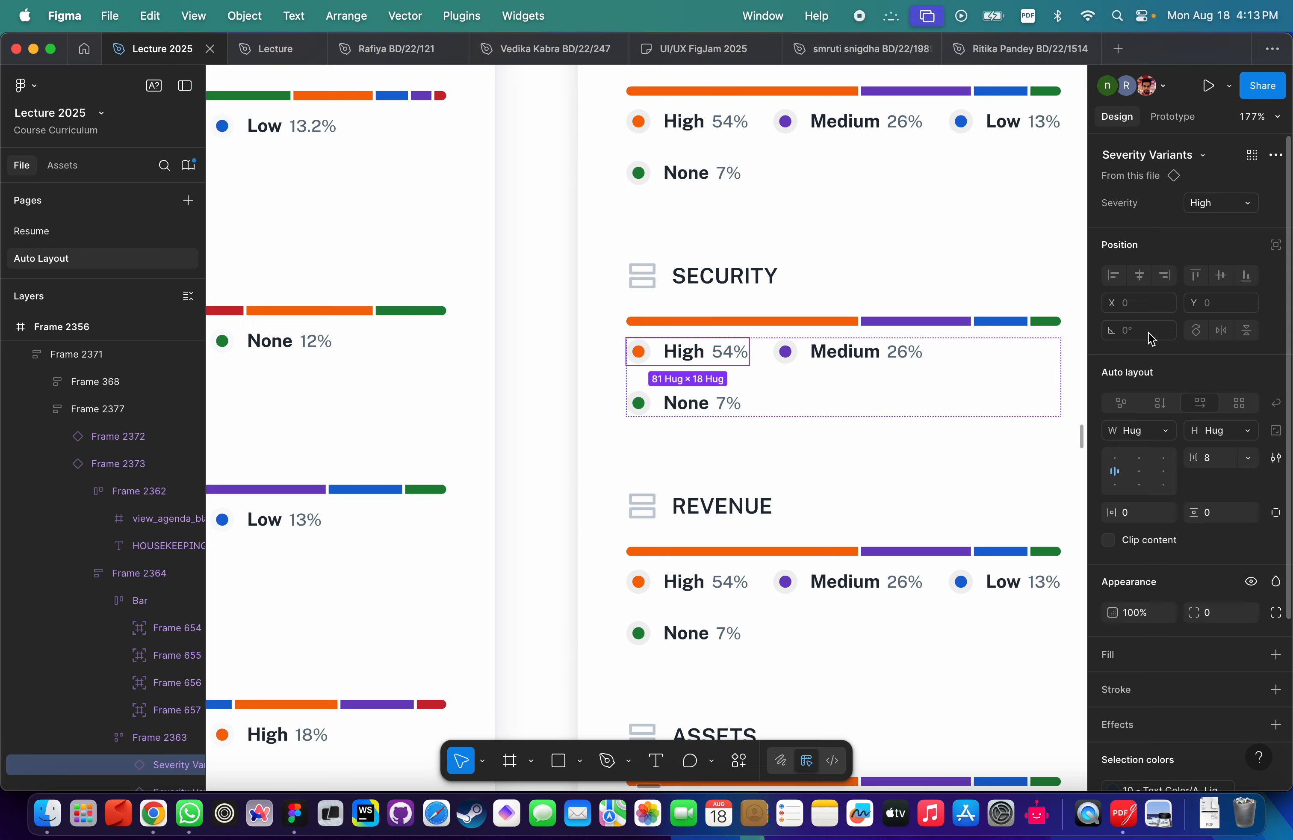
{"action": "left_click", "coordinate": [1222, 203]}
{"action": "left_click", "coordinate": [1161, 222]}
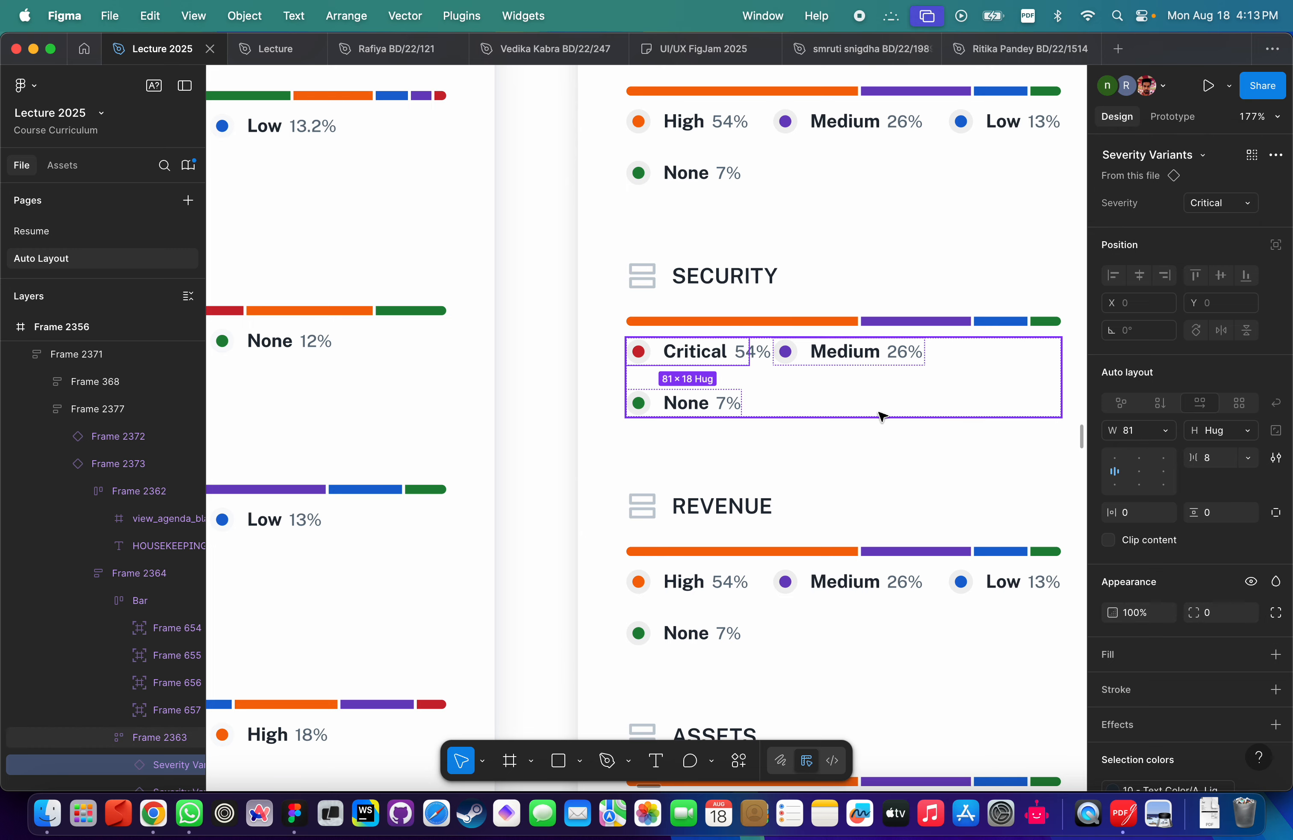
{"action": "scroll", "coordinate": [883, 416], "scroll_direction": "down", "scroll_amount": 10}
{"action": "left_click", "coordinate": [896, 418]}
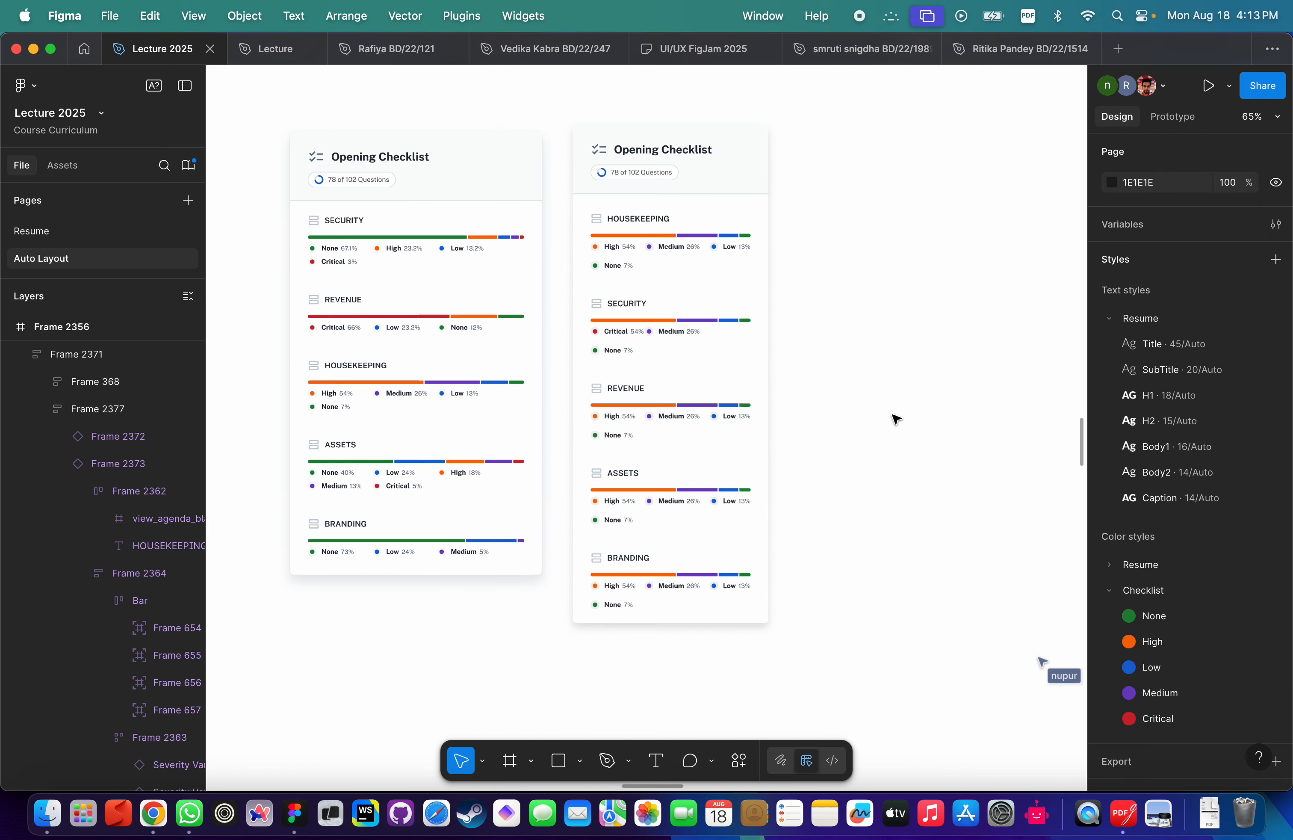
Move the new Opening Checklist card up beside the main HOUSEKEEPING section component.
{"action": "scroll", "coordinate": [896, 419], "scroll_direction": "down", "scroll_amount": 8}
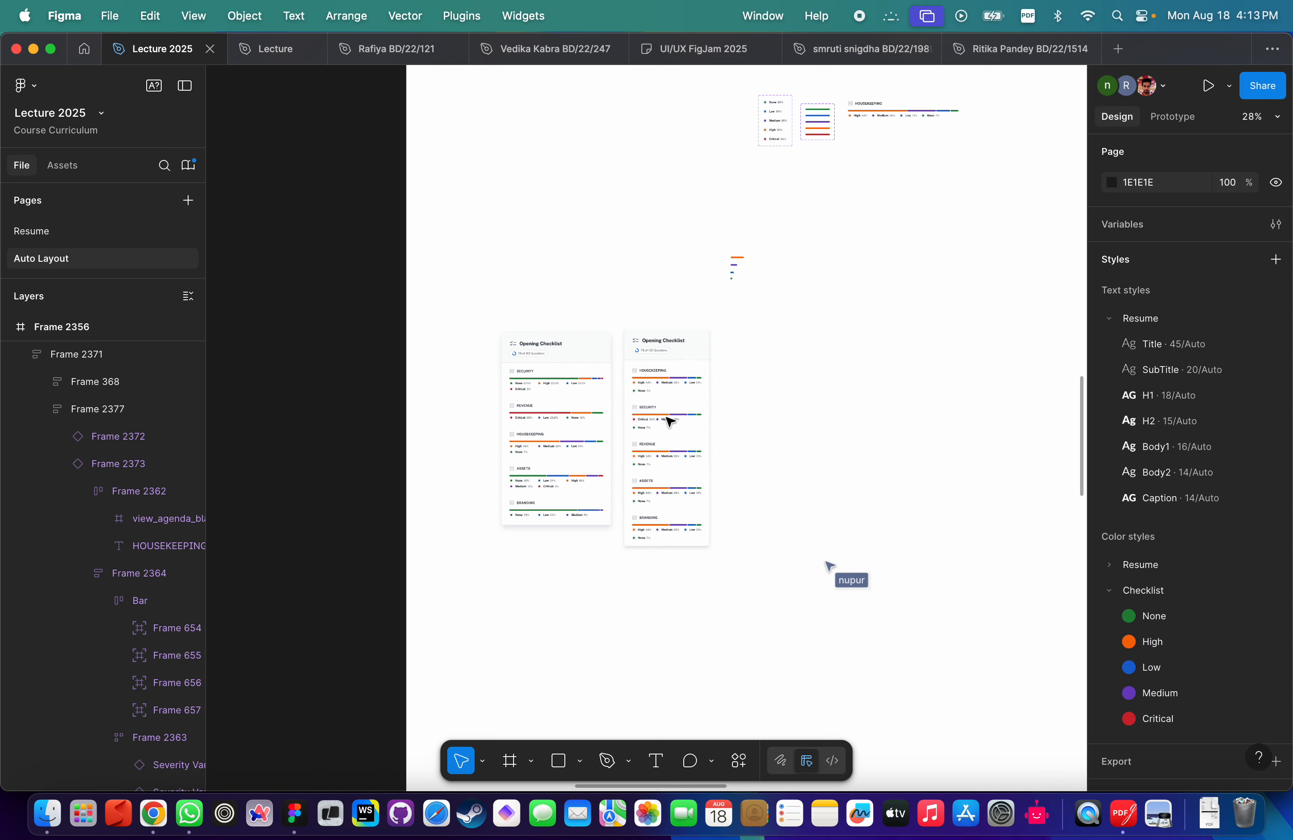
{"action": "left_click_drag", "start_coordinate": [670, 341], "coordinate": [1031, 104]}
{"action": "scroll", "coordinate": [862, 177], "scroll_direction": "up", "scroll_amount": 5}
{"action": "scroll", "coordinate": [861, 176], "scroll_direction": "up", "scroll_amount": 5}
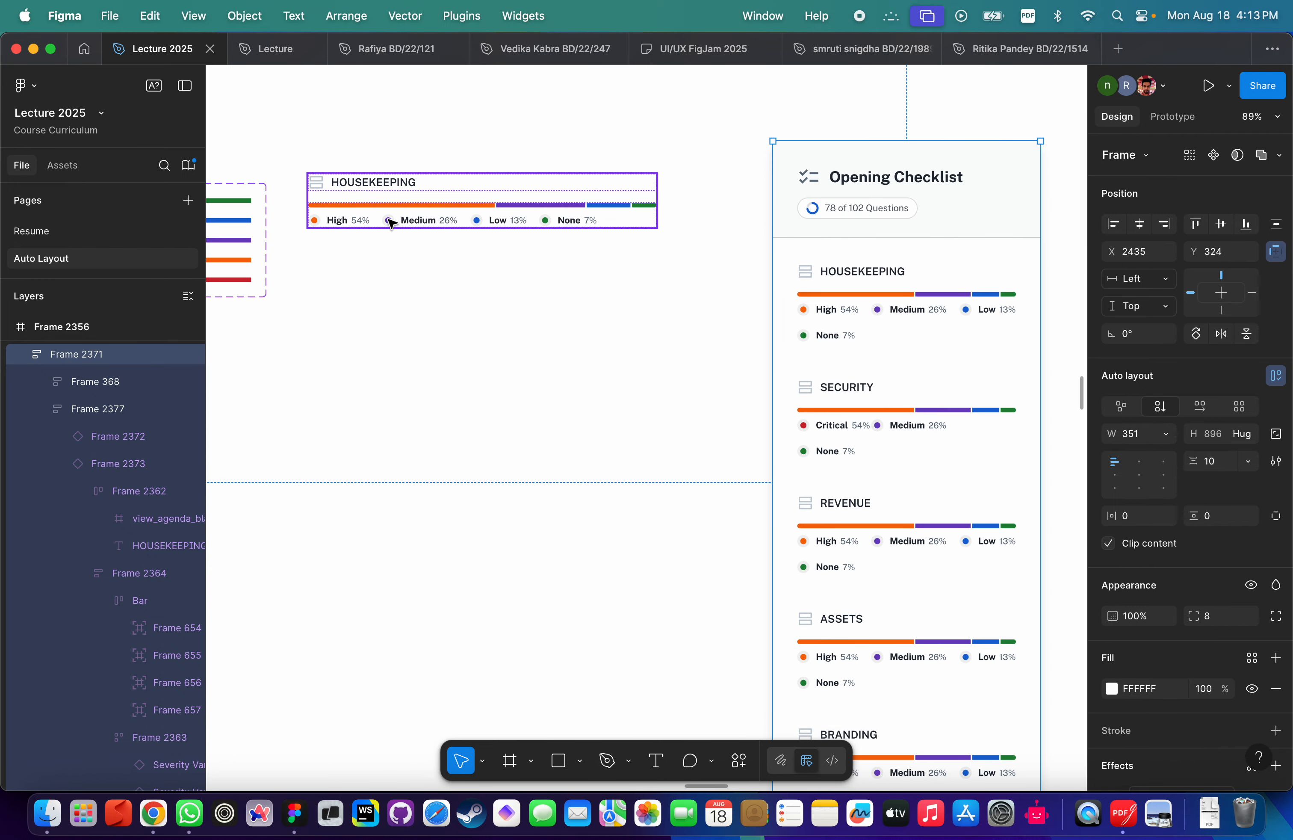
Try an Auto horizontal gap between the icon and the title in the main HOUSEKEEPING component's header row.
{"action": "left_click", "coordinate": [397, 190]}
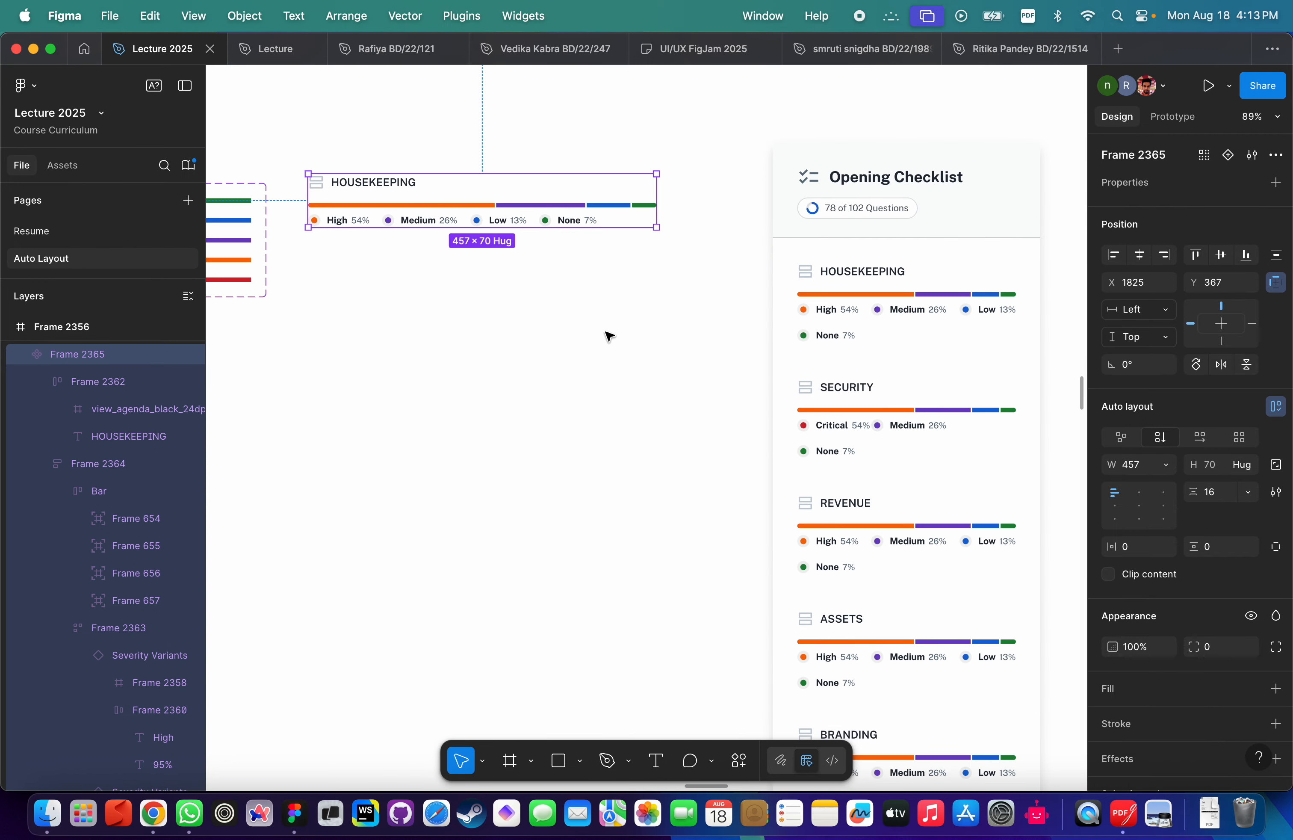
{"action": "scroll", "coordinate": [845, 220], "scroll_direction": "down", "scroll_amount": 3}
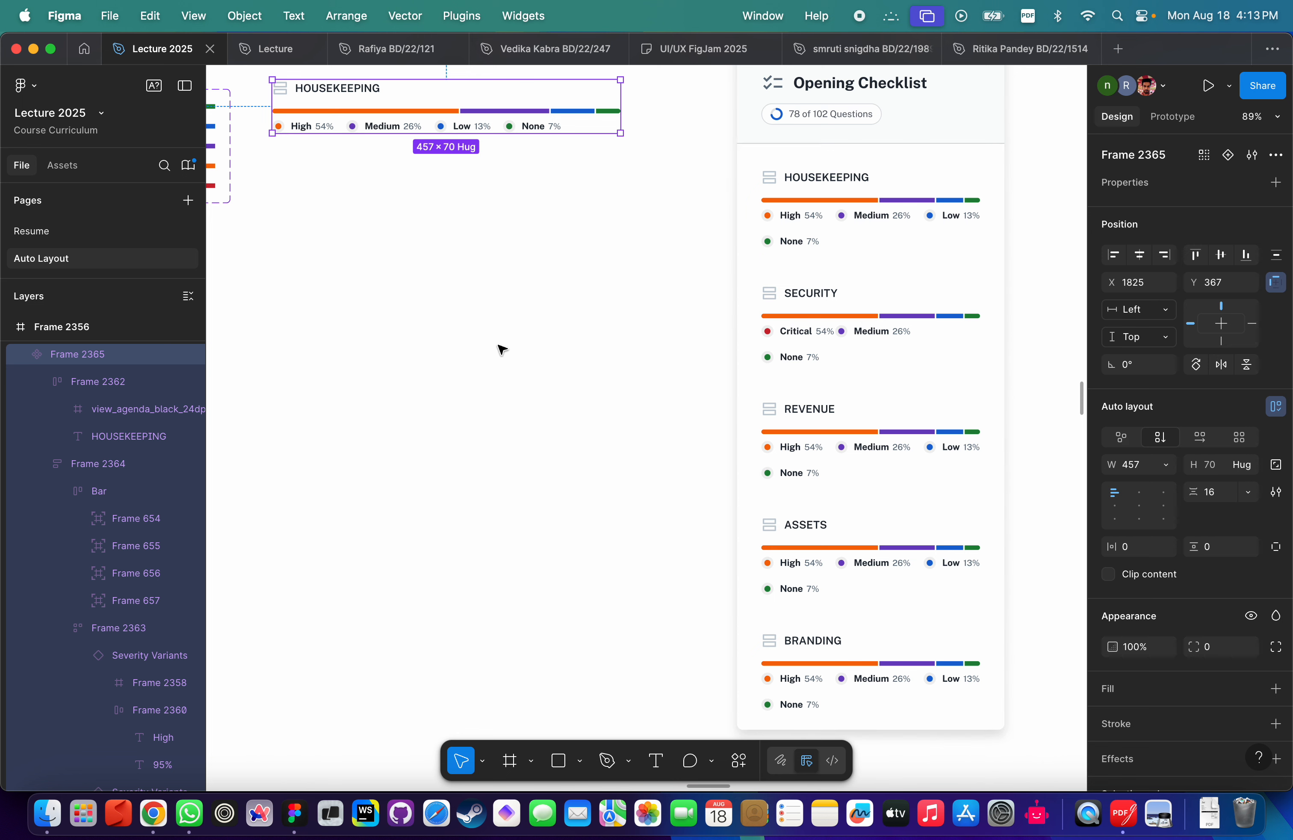
{"action": "scroll", "coordinate": [413, 161], "scroll_direction": "up", "scroll_amount": 4}
{"action": "left_click", "coordinate": [350, 229]}
{"action": "scroll", "coordinate": [350, 230], "scroll_direction": "up", "scroll_amount": 3}
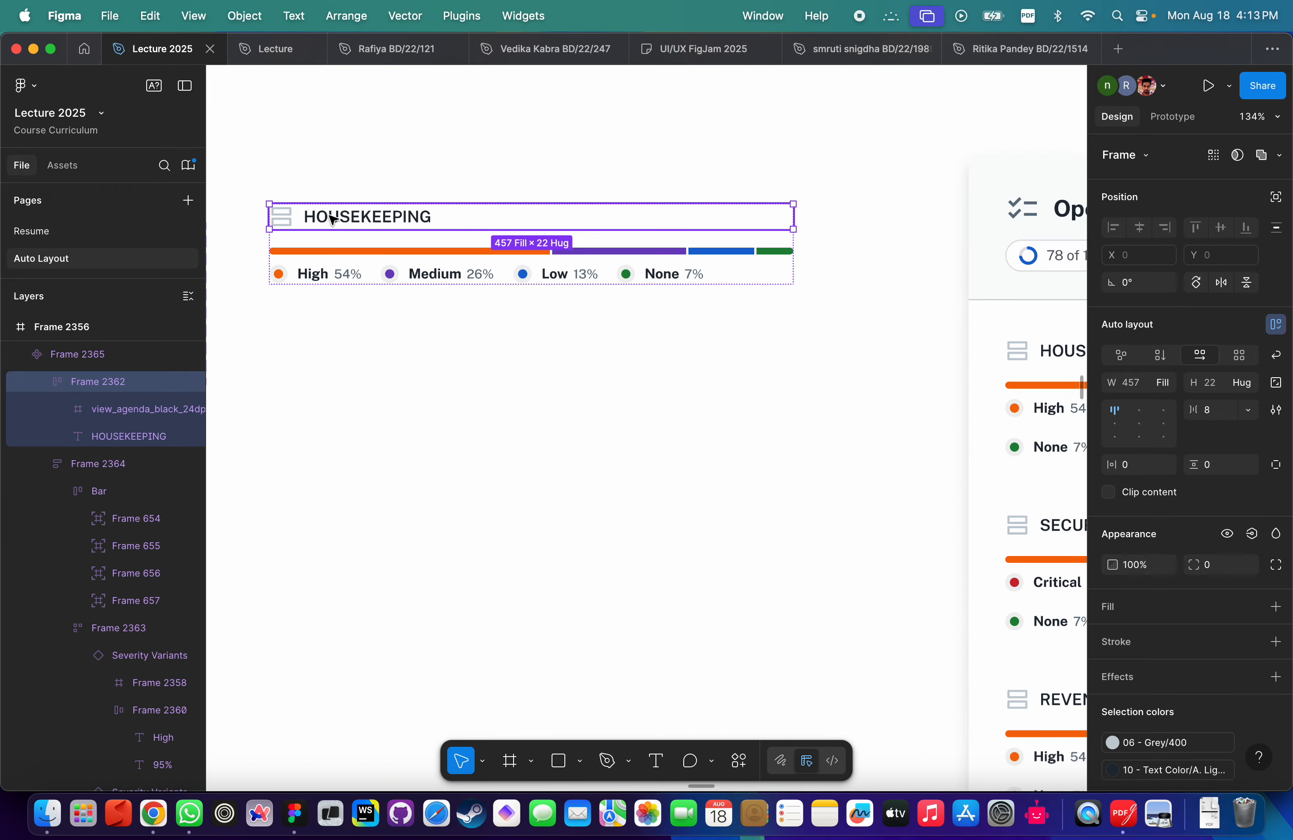
{"action": "double_click", "coordinate": [335, 221]}
{"action": "scroll", "coordinate": [365, 212], "scroll_direction": "down", "scroll_amount": 2}
{"action": "key", "text": "Escape"}
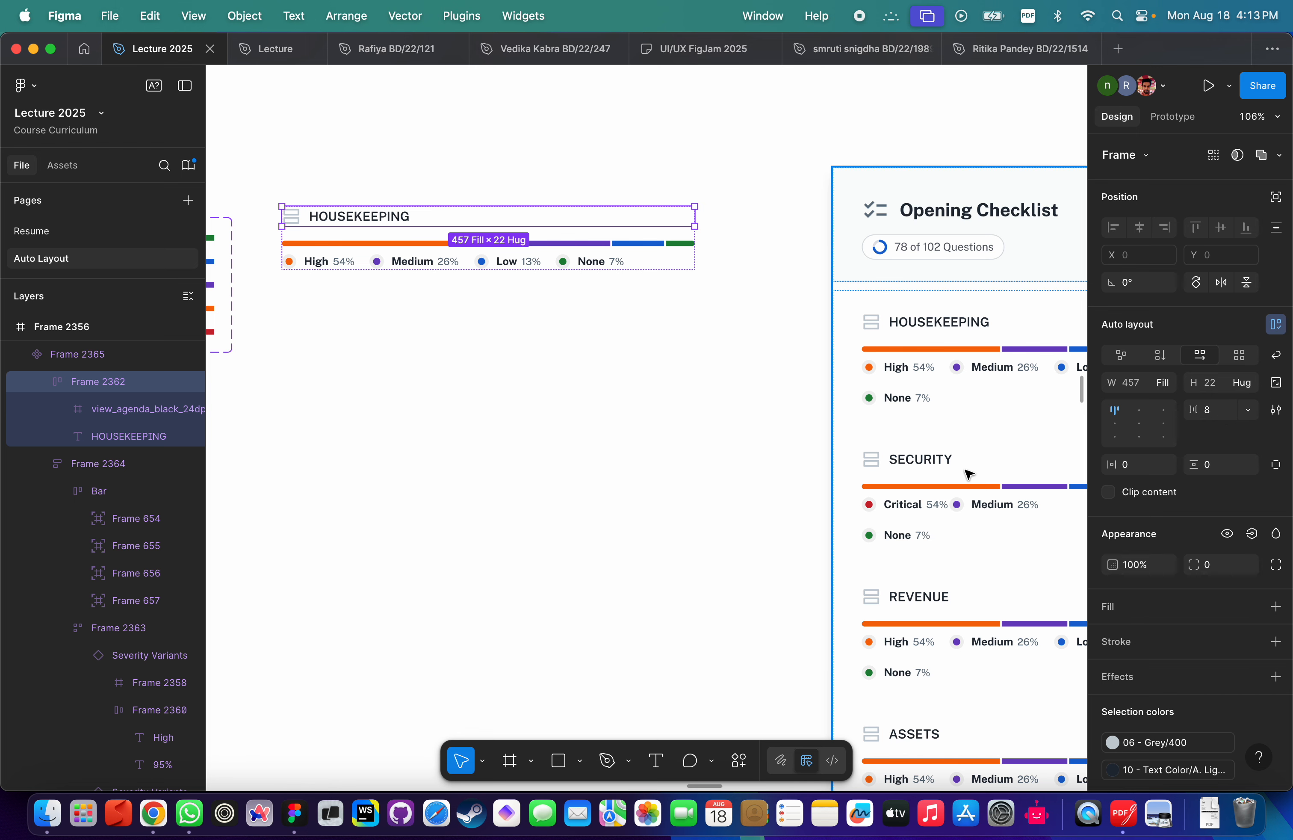
{"action": "left_click", "coordinate": [1214, 410]}
{"action": "scroll", "coordinate": [931, 442], "scroll_direction": "right", "scroll_amount": 5}
{"action": "scroll", "coordinate": [930, 441], "scroll_direction": "down", "scroll_amount": 1}
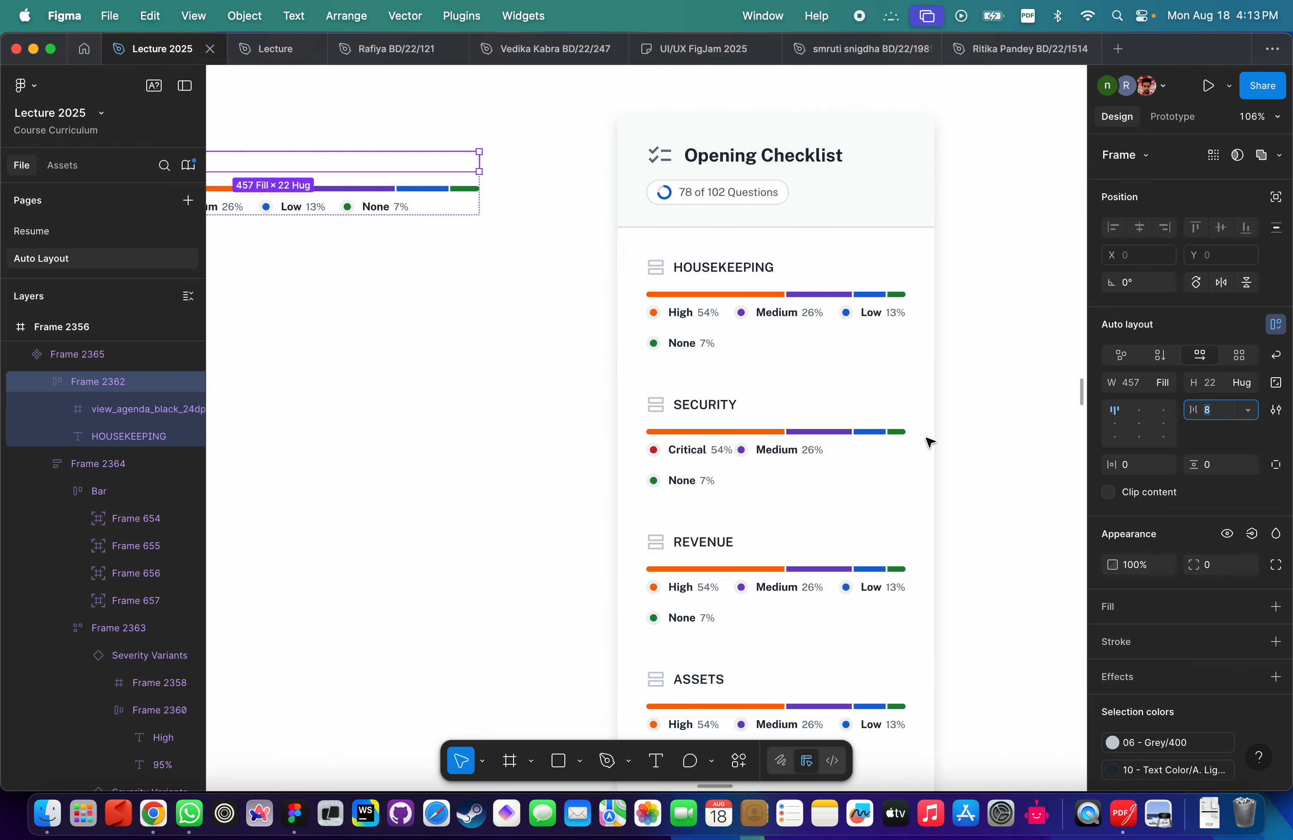
{"action": "type", "text": "auto"}
{"action": "key", "text": "Return"}
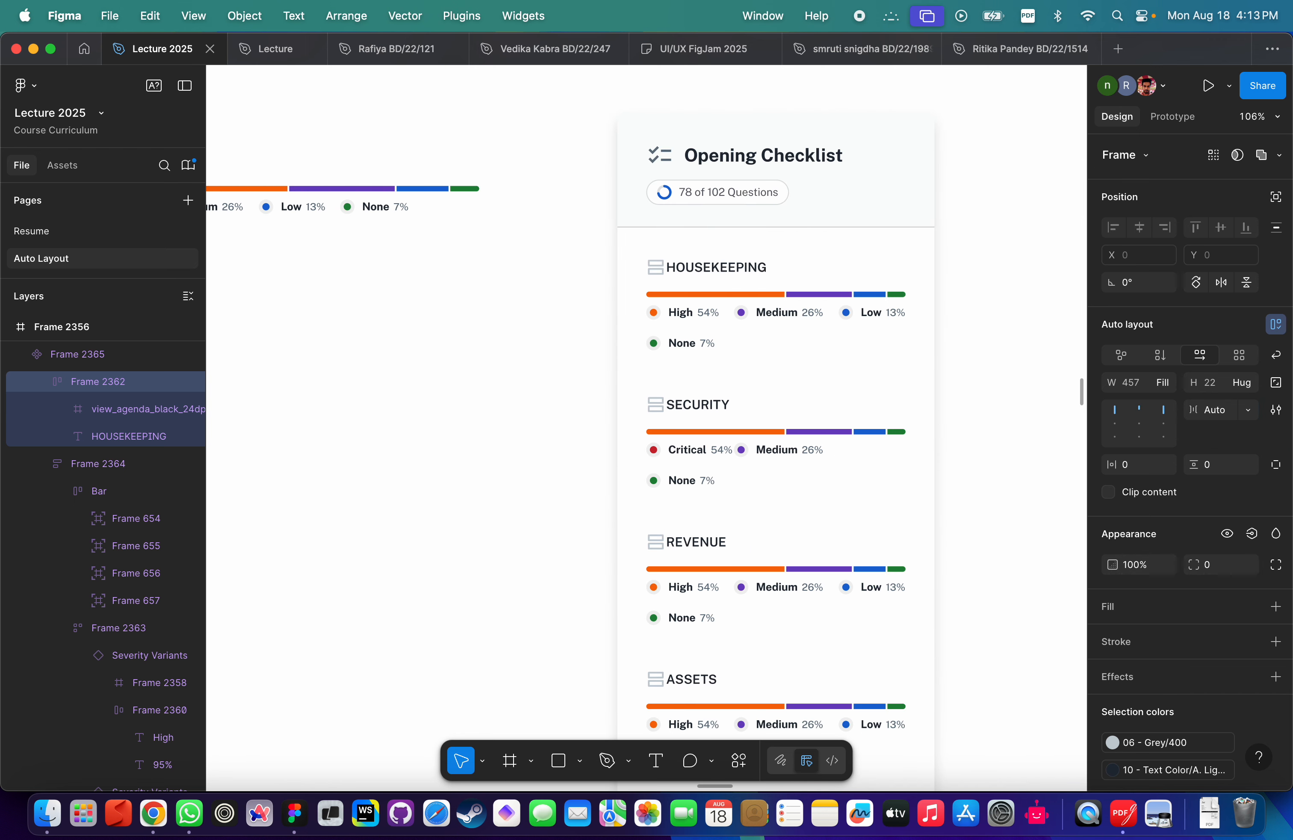
Undo the header row's Auto gap, retry it once and undo it again.
{"action": "scroll", "coordinate": [837, 410], "scroll_direction": "left", "scroll_amount": 10}
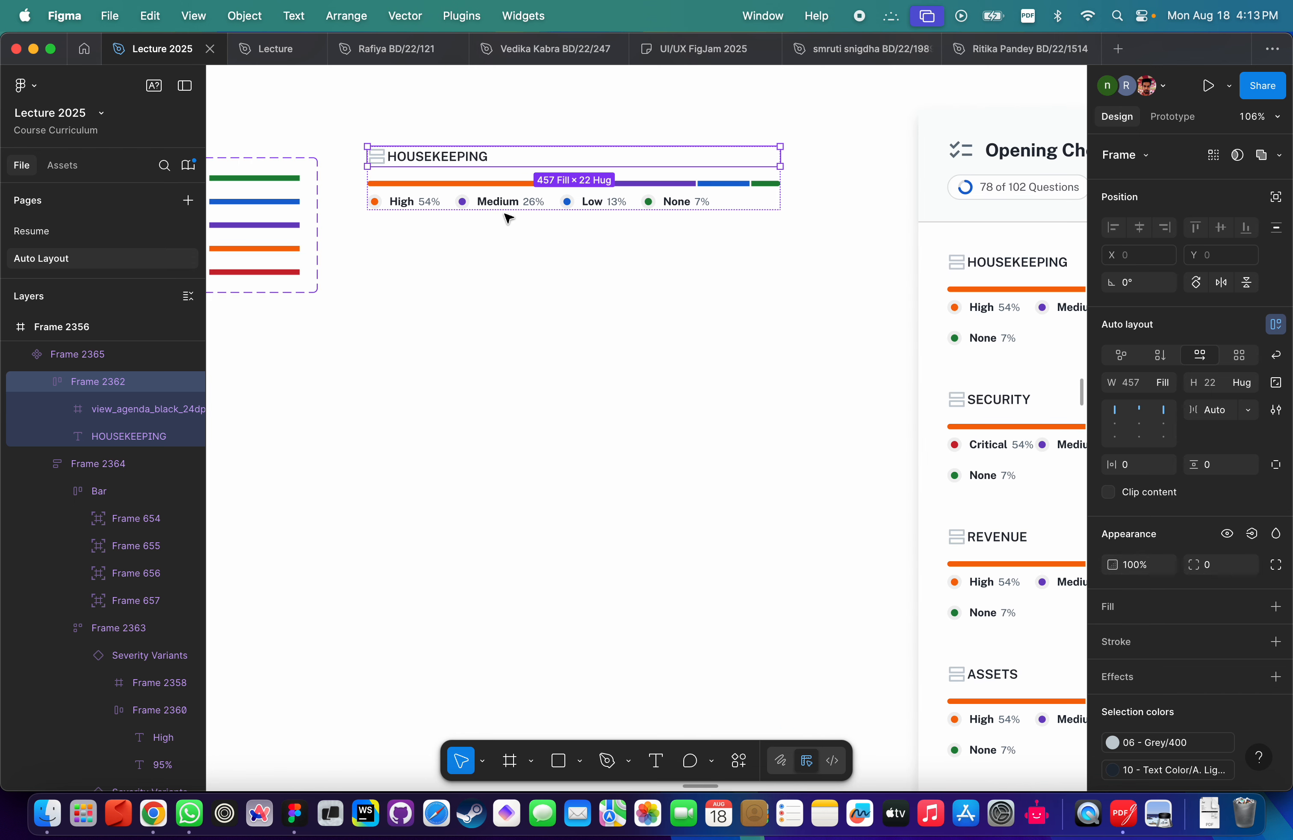
{"action": "key", "text": "cmd+z"}
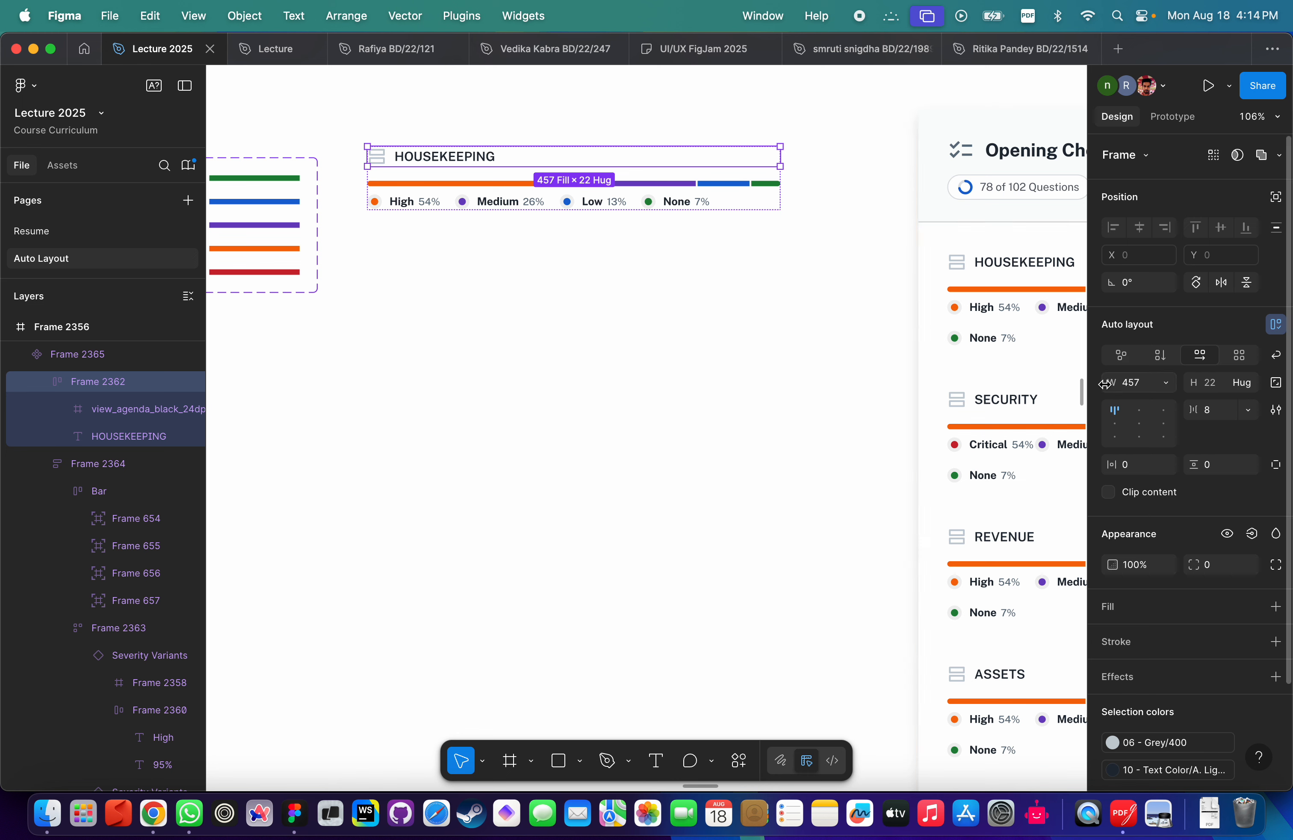
{"action": "left_click", "coordinate": [1220, 420]}
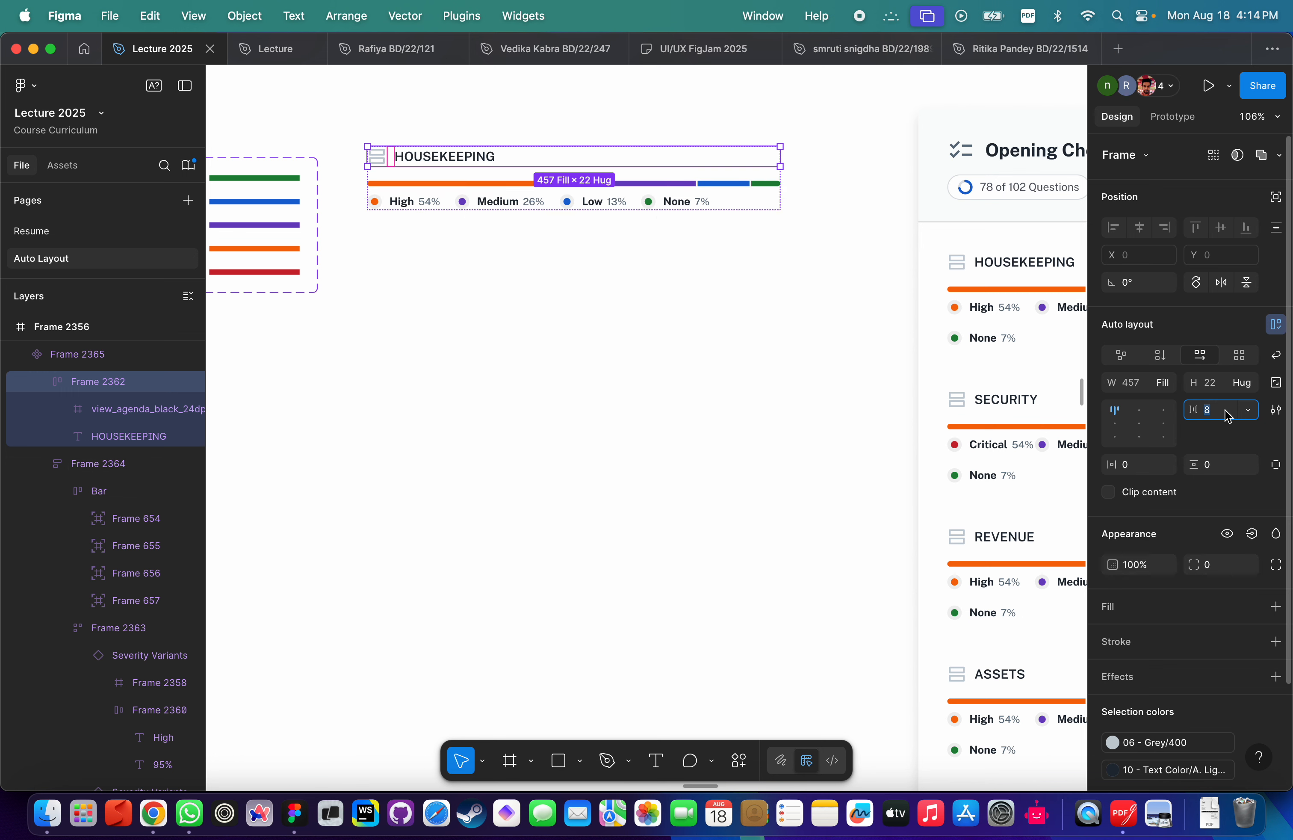
{"action": "type", "text": "auto"}
{"action": "key", "text": "Return"}
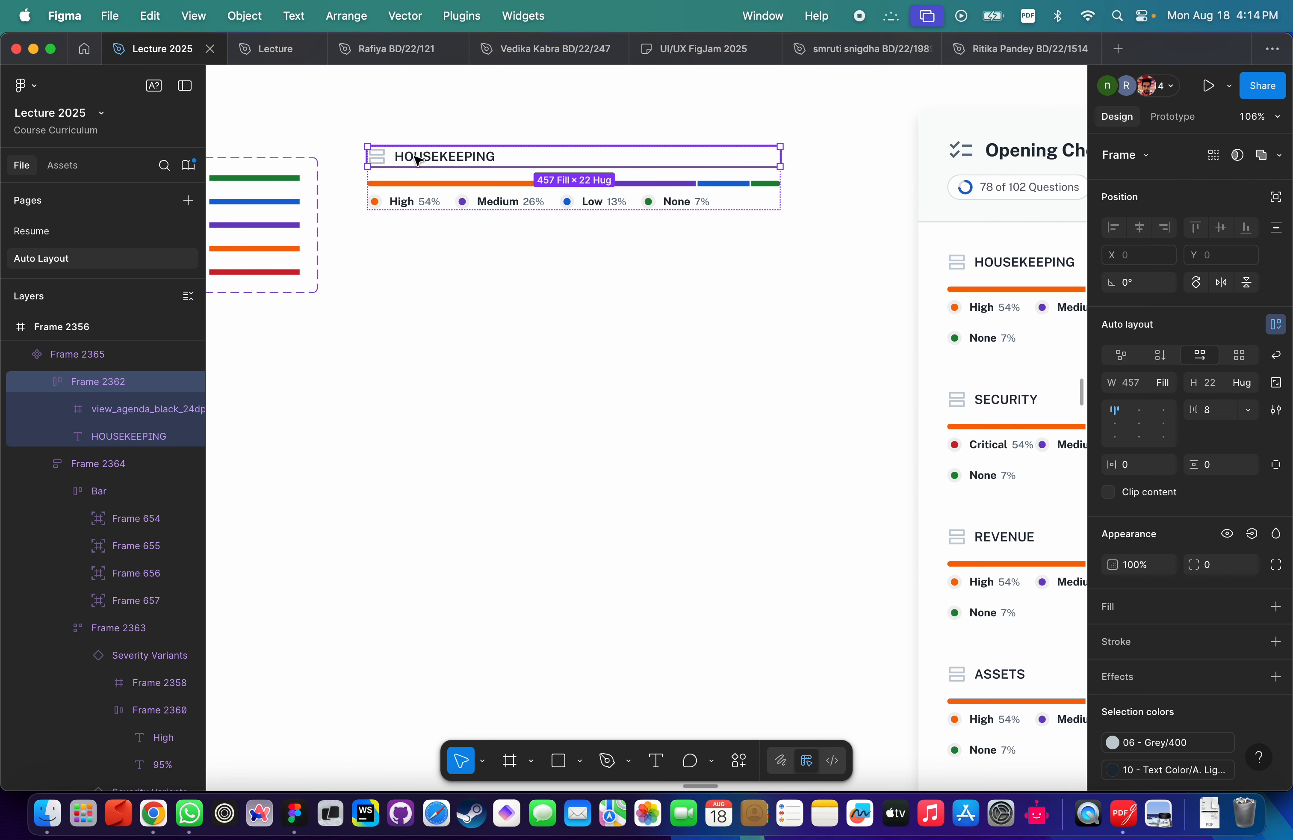
{"action": "key", "text": "super+z"}
Set the HOUSEKEEPING title text in the main section component to auto width so it hugs its contents.
{"action": "scroll", "coordinate": [722, 334], "scroll_direction": "up", "scroll_amount": 1}
{"action": "scroll", "coordinate": [725, 361], "scroll_direction": "up", "scroll_amount": 2}
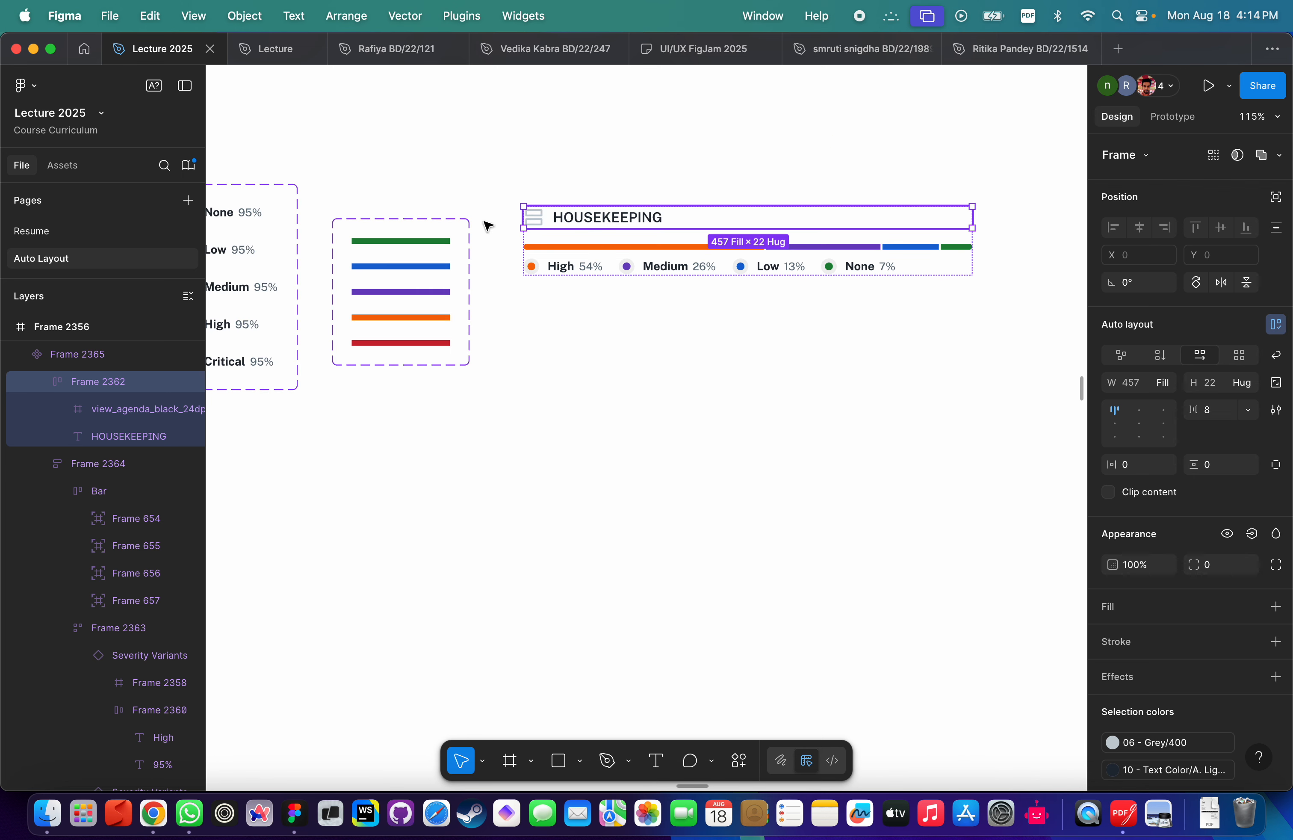
{"action": "left_click", "coordinate": [105, 412]}
{"action": "left_click", "coordinate": [109, 437]}
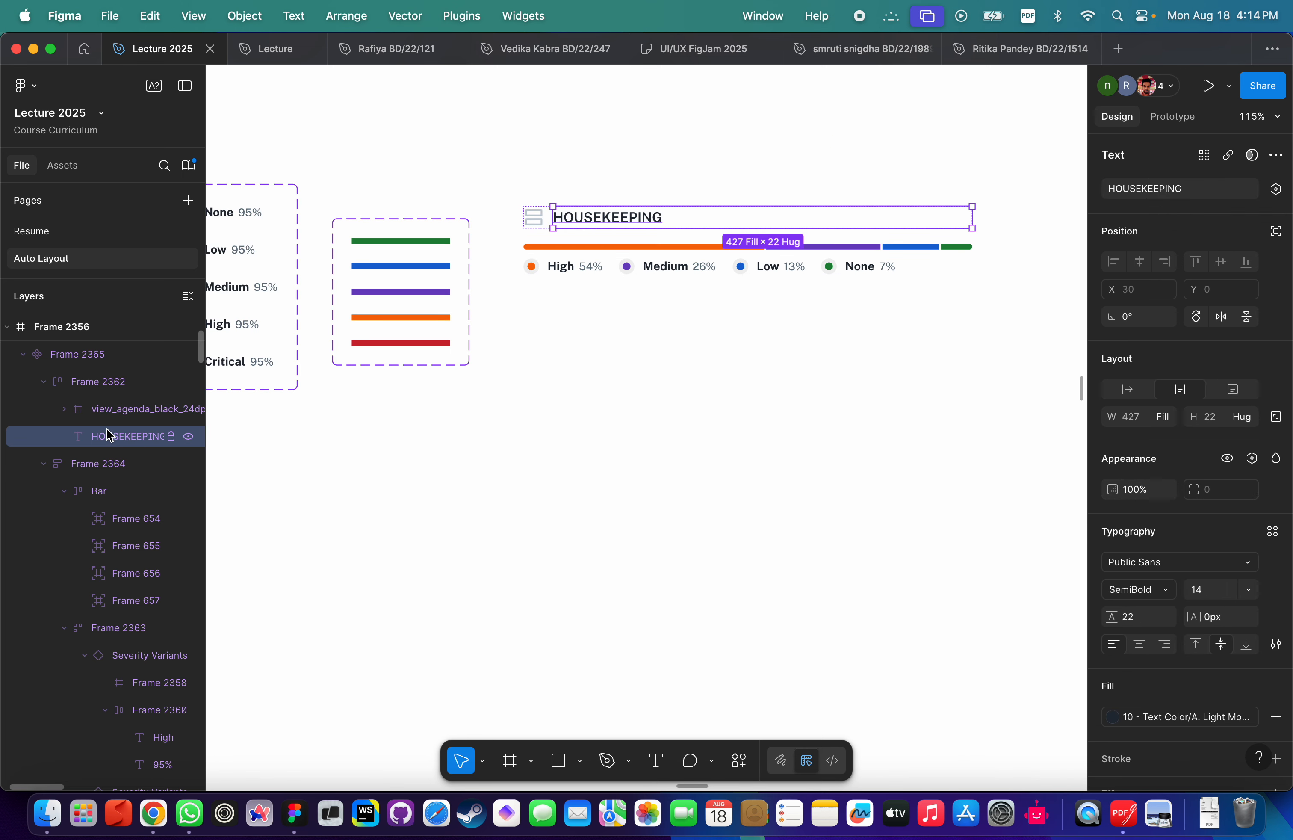
{"action": "left_click", "coordinate": [1167, 418]}
{"action": "left_click", "coordinate": [1171, 396]}
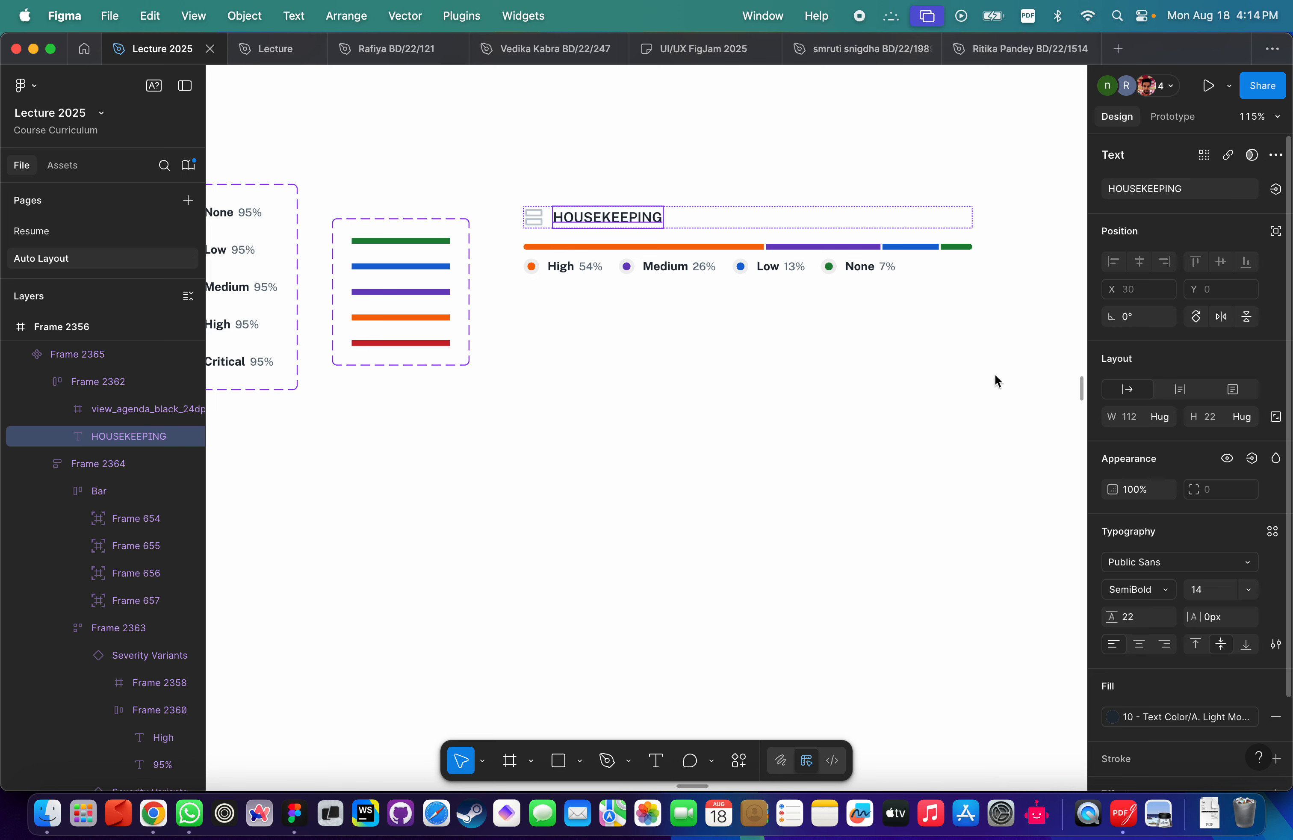
Set the main section component's header row gap to Auto and check the titles in the new card.
{"action": "left_click", "coordinate": [103, 382]}
{"action": "left_click", "coordinate": [1216, 410]}
{"action": "type", "text": "a"}
{"action": "key", "text": "Return"}
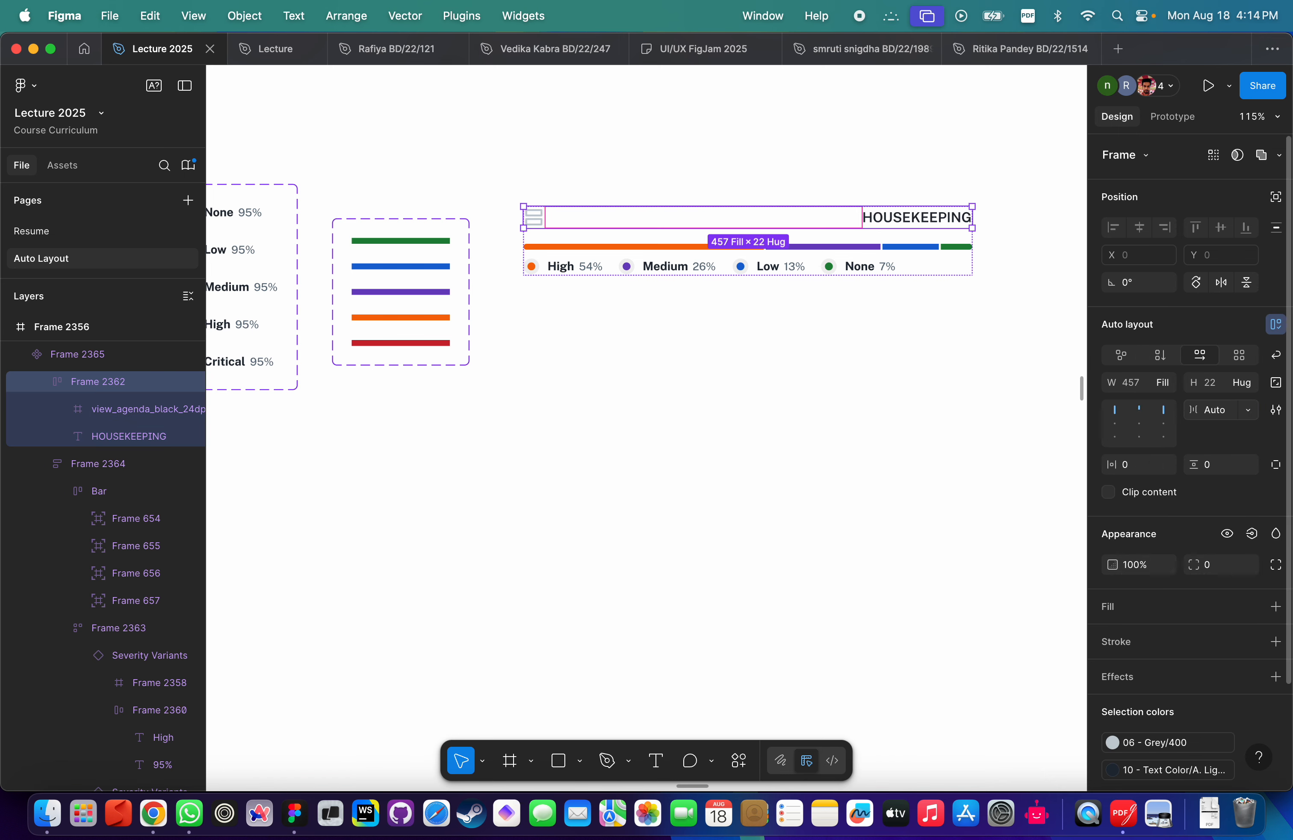
{"action": "scroll", "coordinate": [864, 463], "scroll_direction": "down", "scroll_amount": 5}
{"action": "scroll", "coordinate": [867, 462], "scroll_direction": "right", "scroll_amount": 5}
{"action": "scroll", "coordinate": [797, 436], "scroll_direction": "up", "scroll_amount": 3}
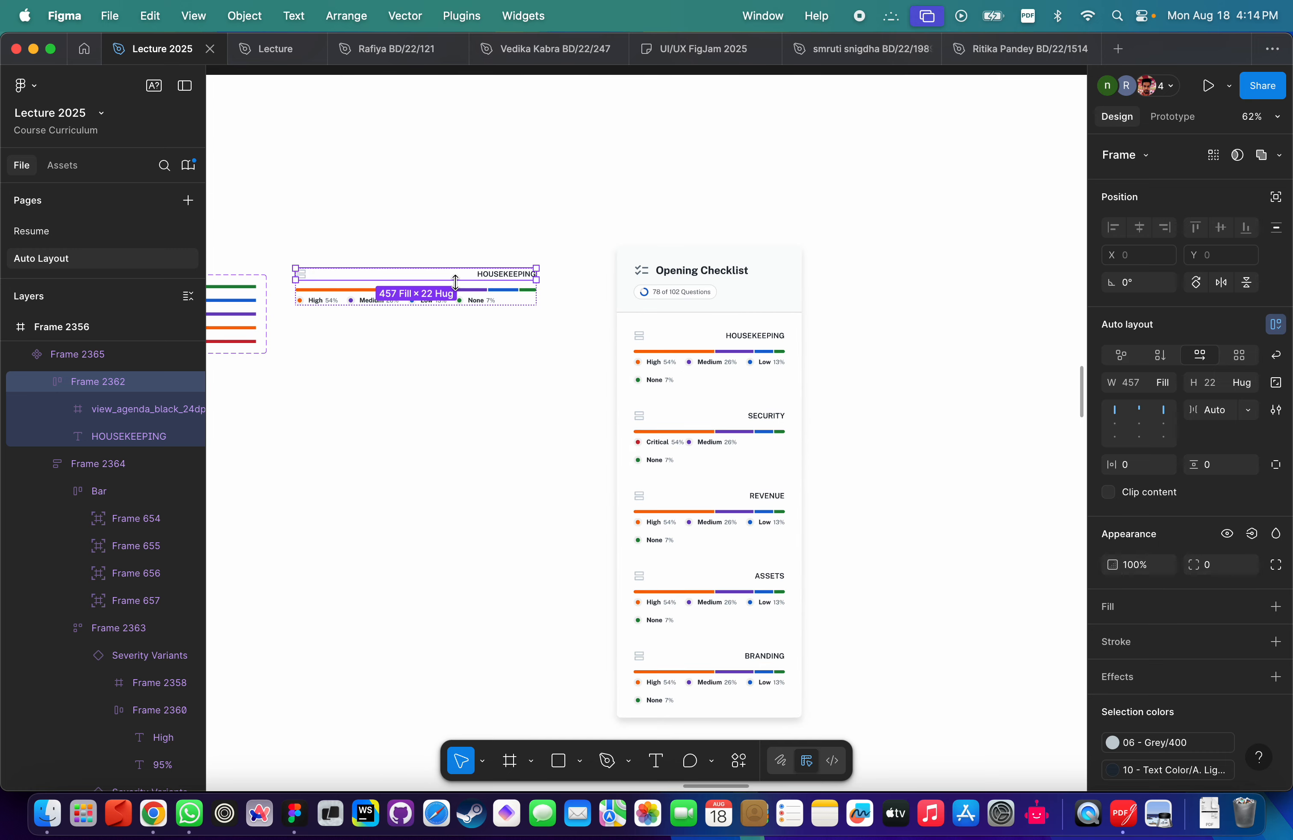
{"action": "left_click", "coordinate": [423, 447]}
{"action": "left_click", "coordinate": [431, 291]}
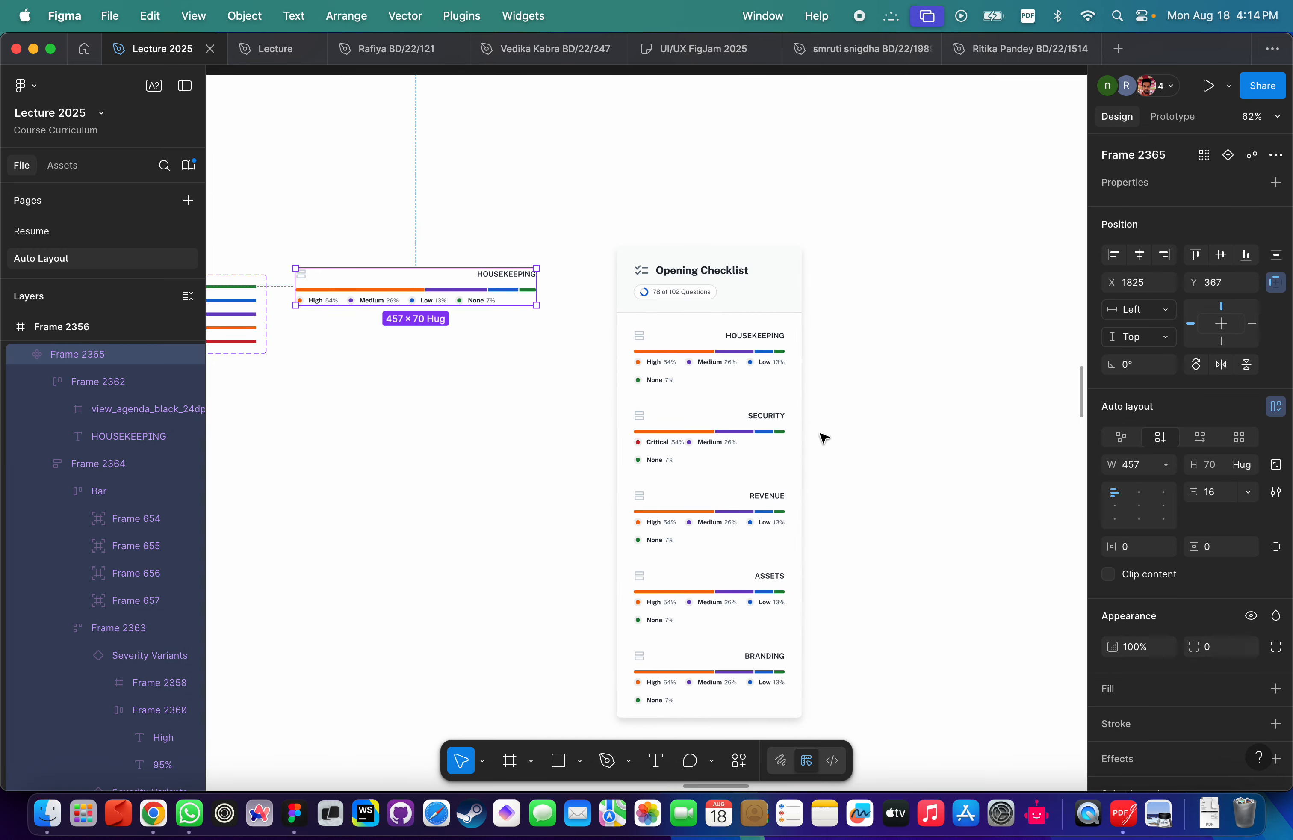
{"action": "scroll", "coordinate": [823, 440], "scroll_direction": "up", "scroll_amount": 3}
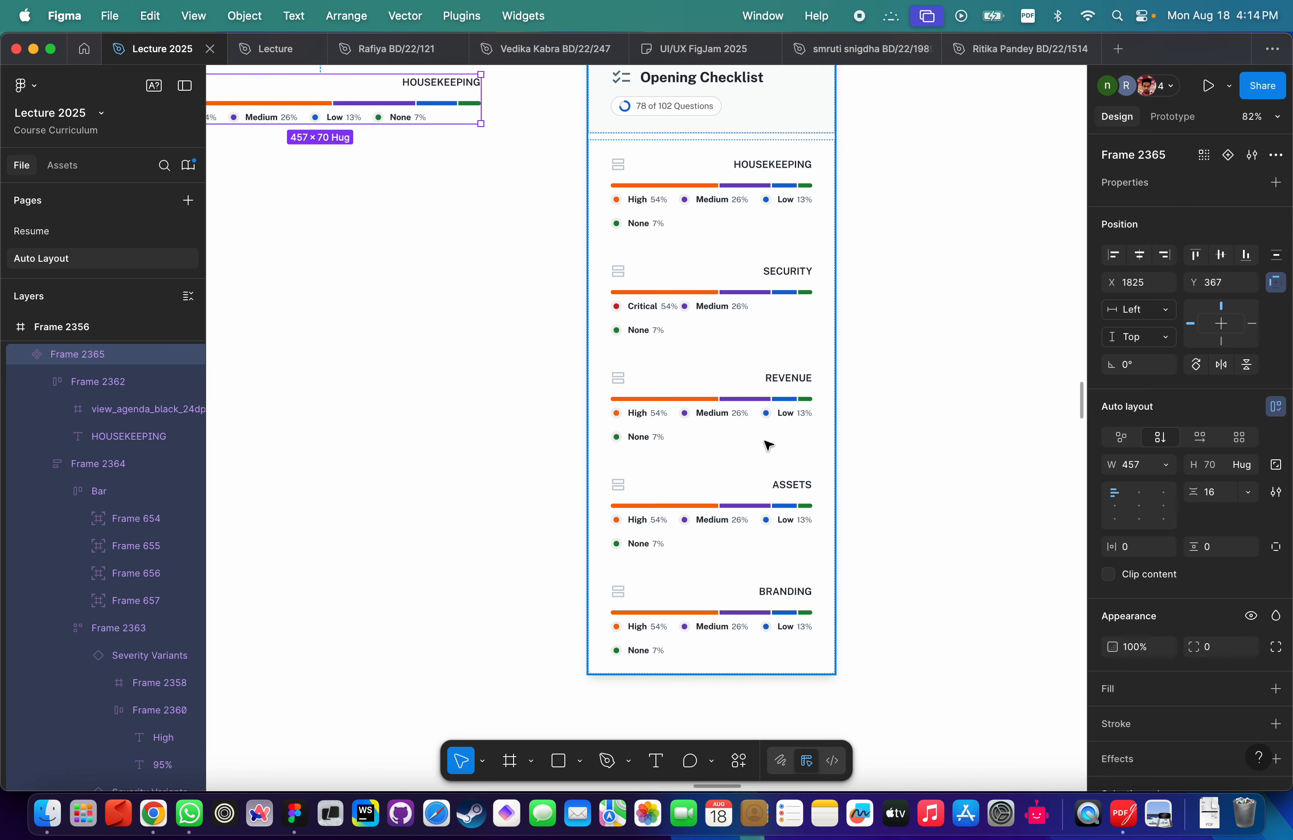
Undo the Auto gap on the main section component's header row.
{"action": "scroll", "coordinate": [730, 518], "scroll_direction": "left", "scroll_amount": 5}
{"action": "scroll", "coordinate": [730, 519], "scroll_direction": "up", "scroll_amount": 3}
{"action": "left_click", "coordinate": [567, 374]}
{"action": "key", "text": "super+z"}
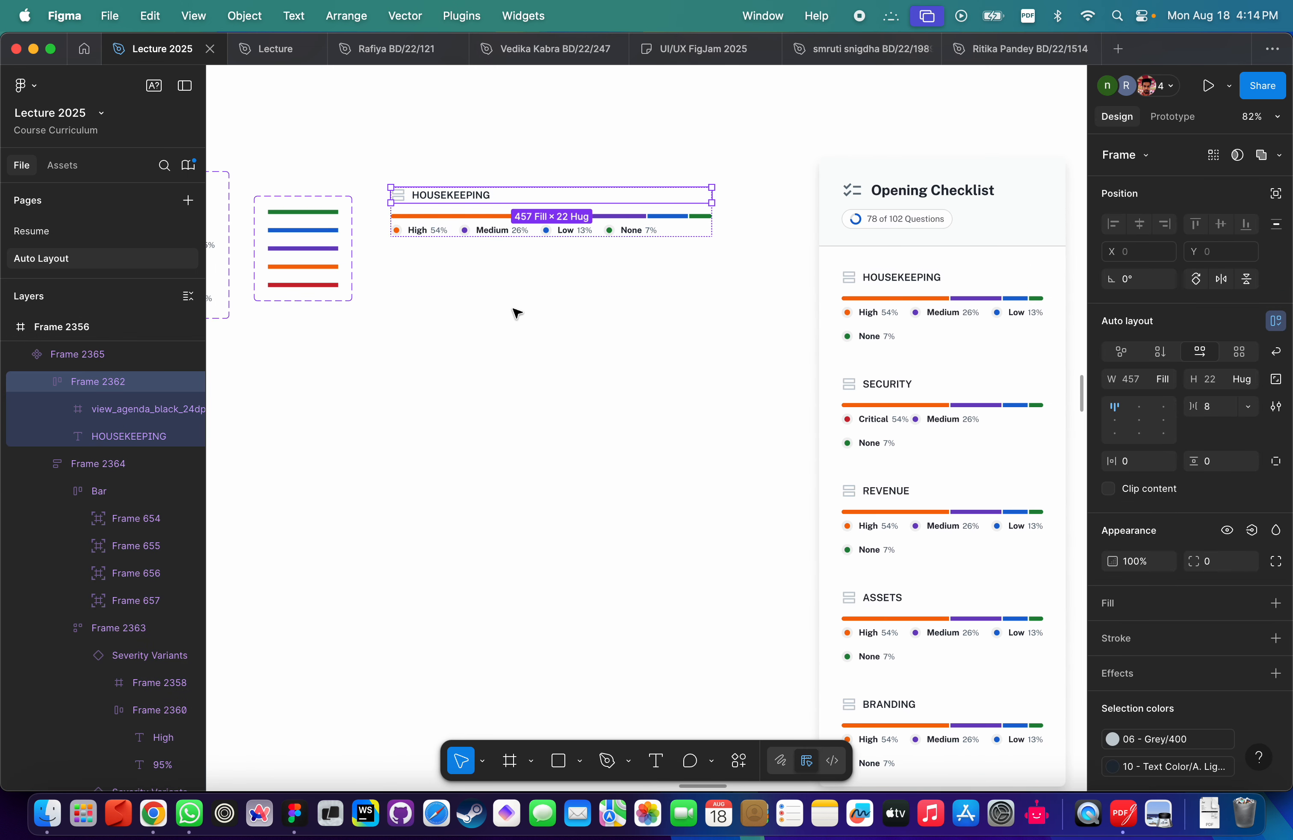
Set the icon-to-title gap in the main HOUSEKEEPING component to Auto and review the new card's sections.
{"action": "scroll", "coordinate": [448, 196], "scroll_direction": "up", "scroll_amount": 5}
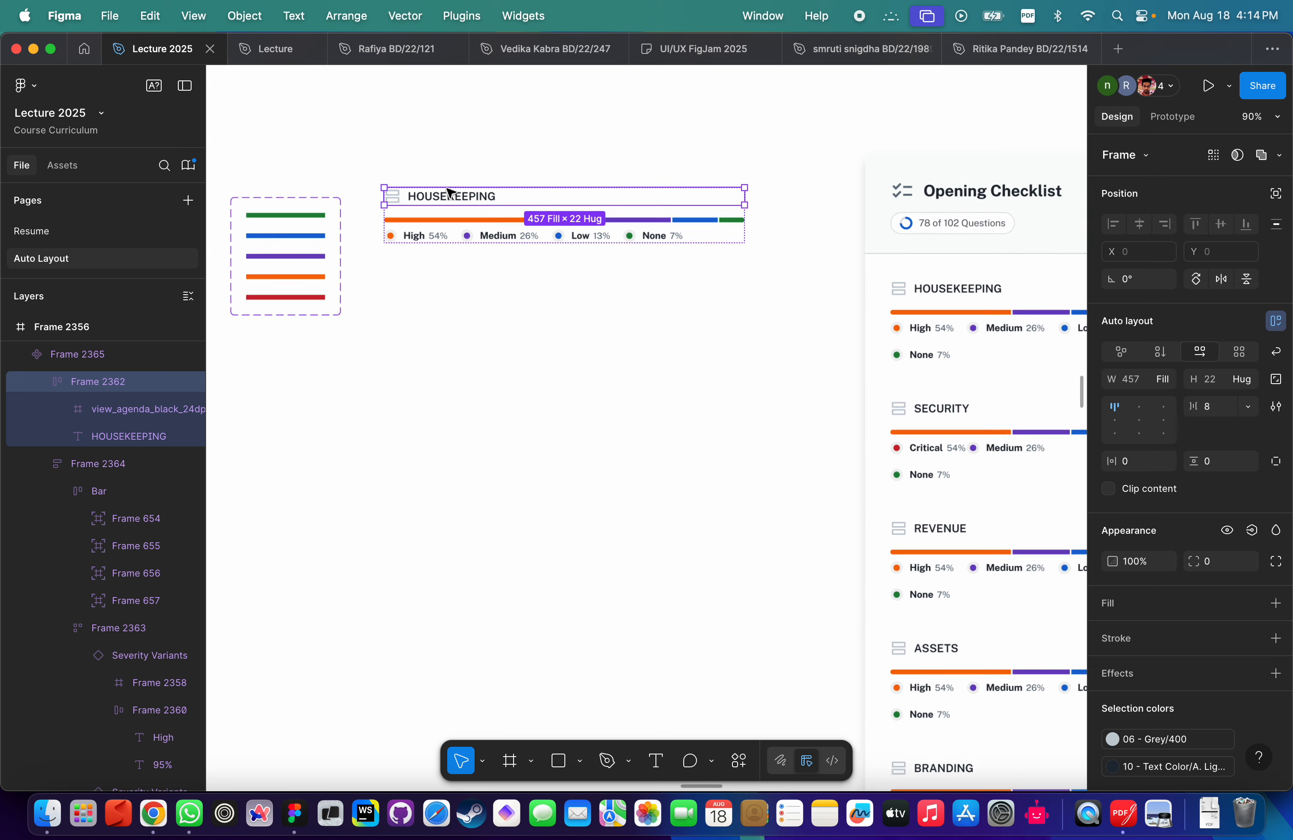
{"action": "scroll", "coordinate": [591, 317], "scroll_direction": "down", "scroll_amount": 8}
{"action": "scroll", "coordinate": [750, 275], "scroll_direction": "up", "scroll_amount": 5}
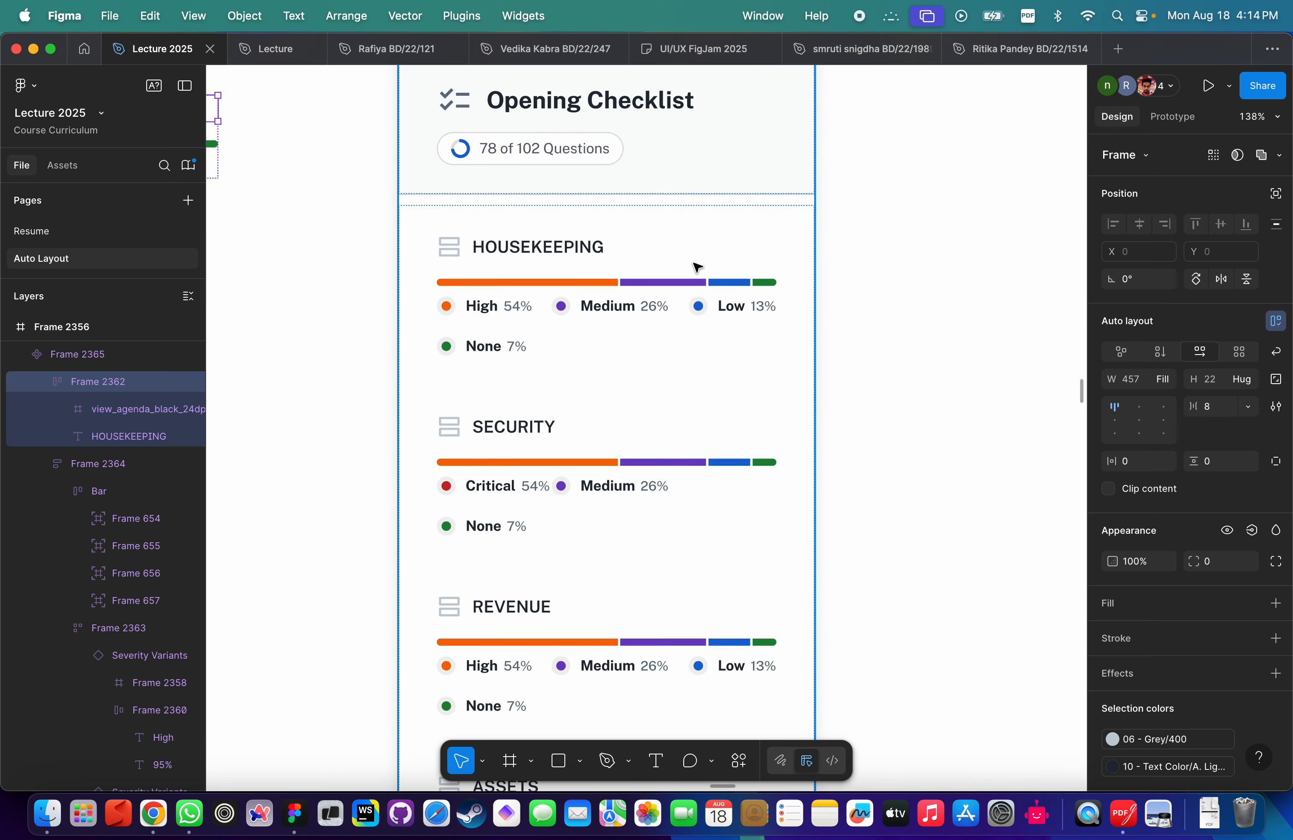
{"action": "scroll", "coordinate": [650, 461], "scroll_direction": "left", "scroll_amount": 10}
{"action": "scroll", "coordinate": [650, 461], "scroll_direction": "up", "scroll_amount": 3}
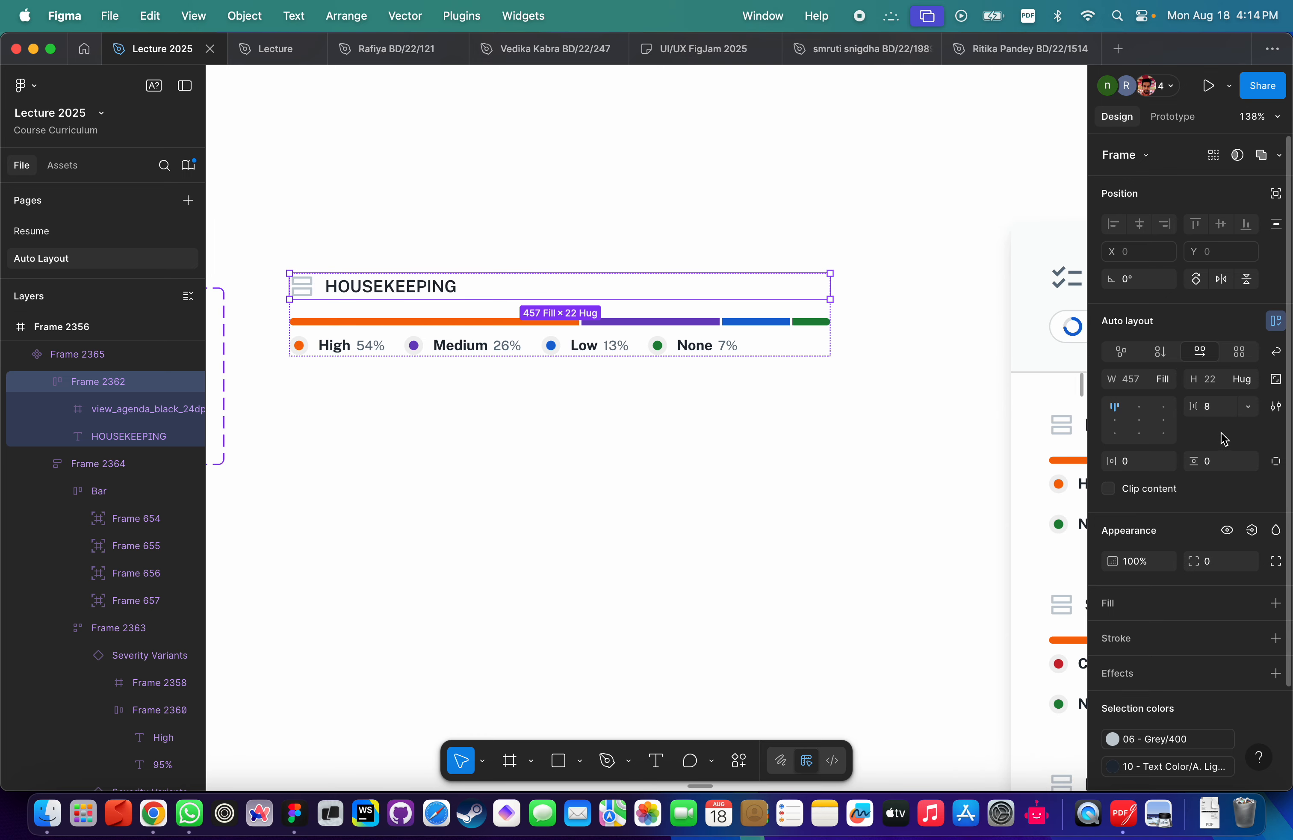
{"action": "left_click", "coordinate": [1224, 408]}
{"action": "type", "text": "auto"}
{"action": "key", "text": "Return"}
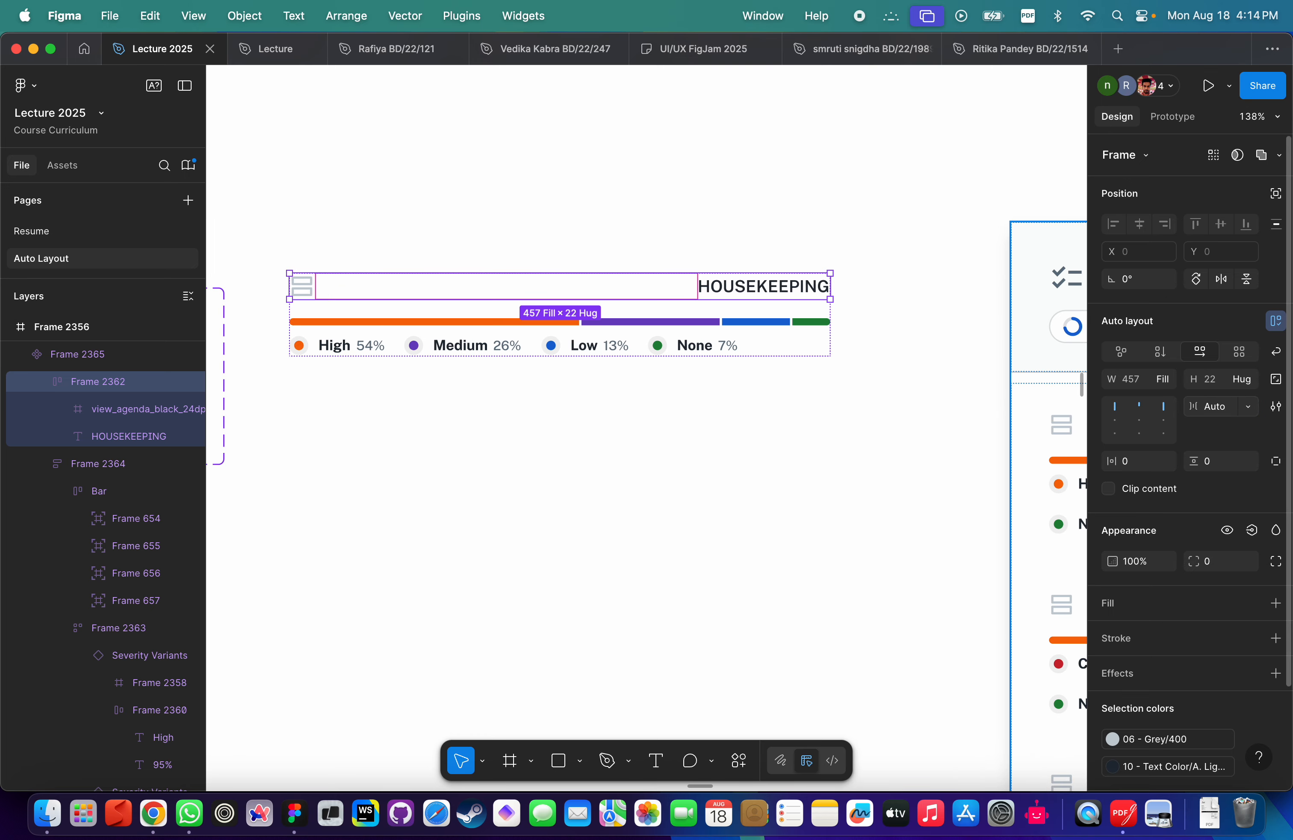
{"action": "scroll", "coordinate": [612, 395], "scroll_direction": "right", "scroll_amount": 5}
{"action": "scroll", "coordinate": [612, 396], "scroll_direction": "down", "scroll_amount": 3}
{"action": "scroll", "coordinate": [633, 255], "scroll_direction": "down", "scroll_amount": 8}
{"action": "scroll", "coordinate": [632, 255], "scroll_direction": "left", "scroll_amount": 3}
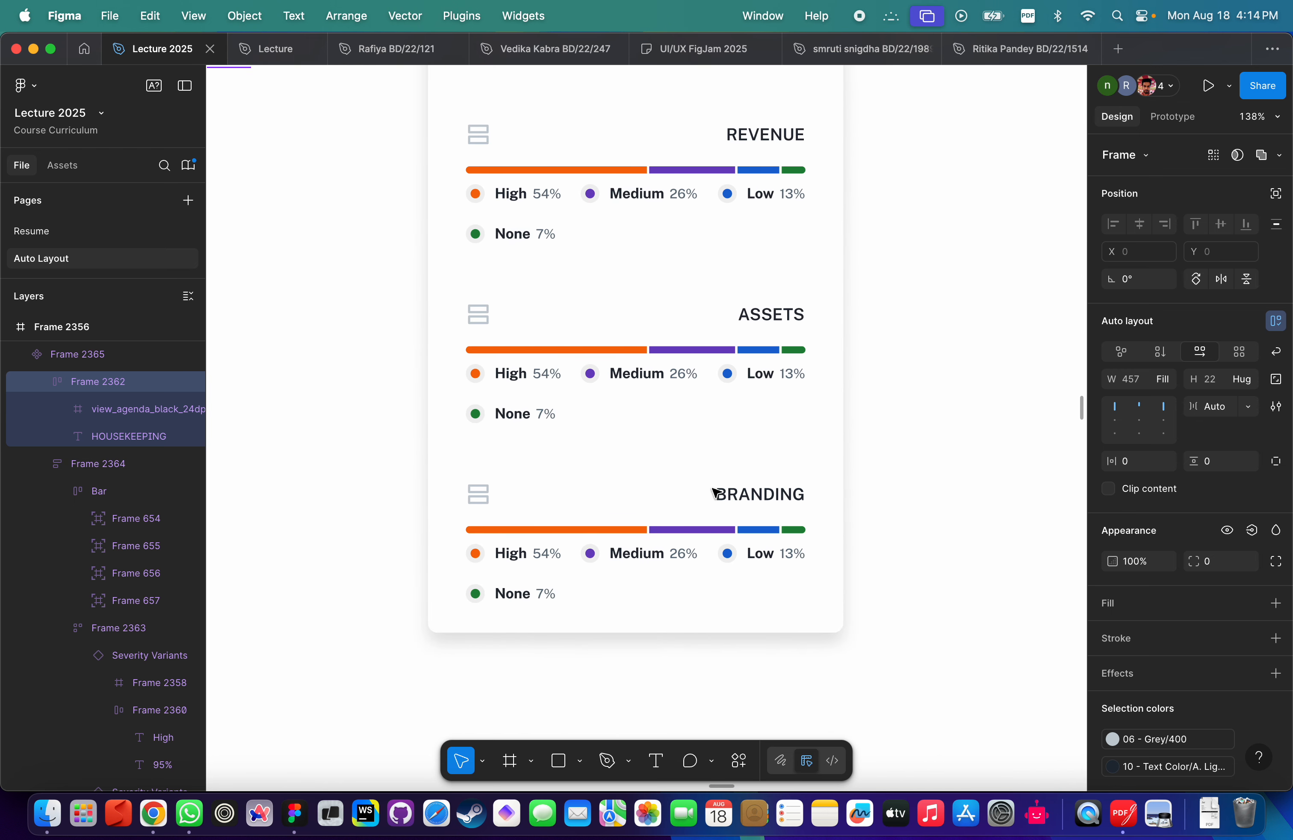
Detach the Checklist/Low style from the dot in the Low severity variant and recolor its fill to FF00C3.
{"action": "scroll", "coordinate": [713, 491], "scroll_direction": "up", "scroll_amount": 10}
{"action": "scroll", "coordinate": [714, 491], "scroll_direction": "left", "scroll_amount": 3}
{"action": "scroll", "coordinate": [713, 491], "scroll_direction": "down", "scroll_amount": 5}
{"action": "scroll", "coordinate": [479, 309], "scroll_direction": "up", "scroll_amount": 5}
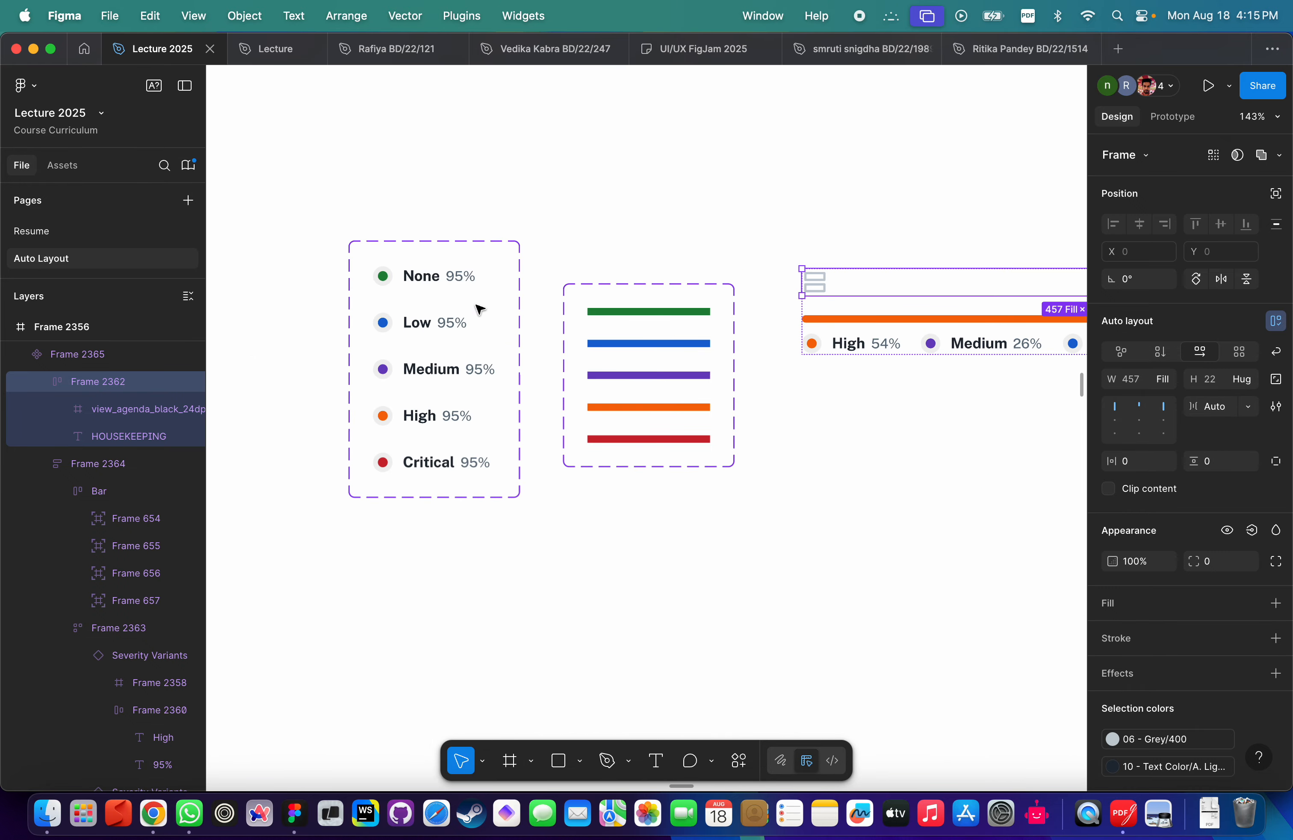
{"action": "scroll", "coordinate": [479, 309], "scroll_direction": "up", "scroll_amount": 8}
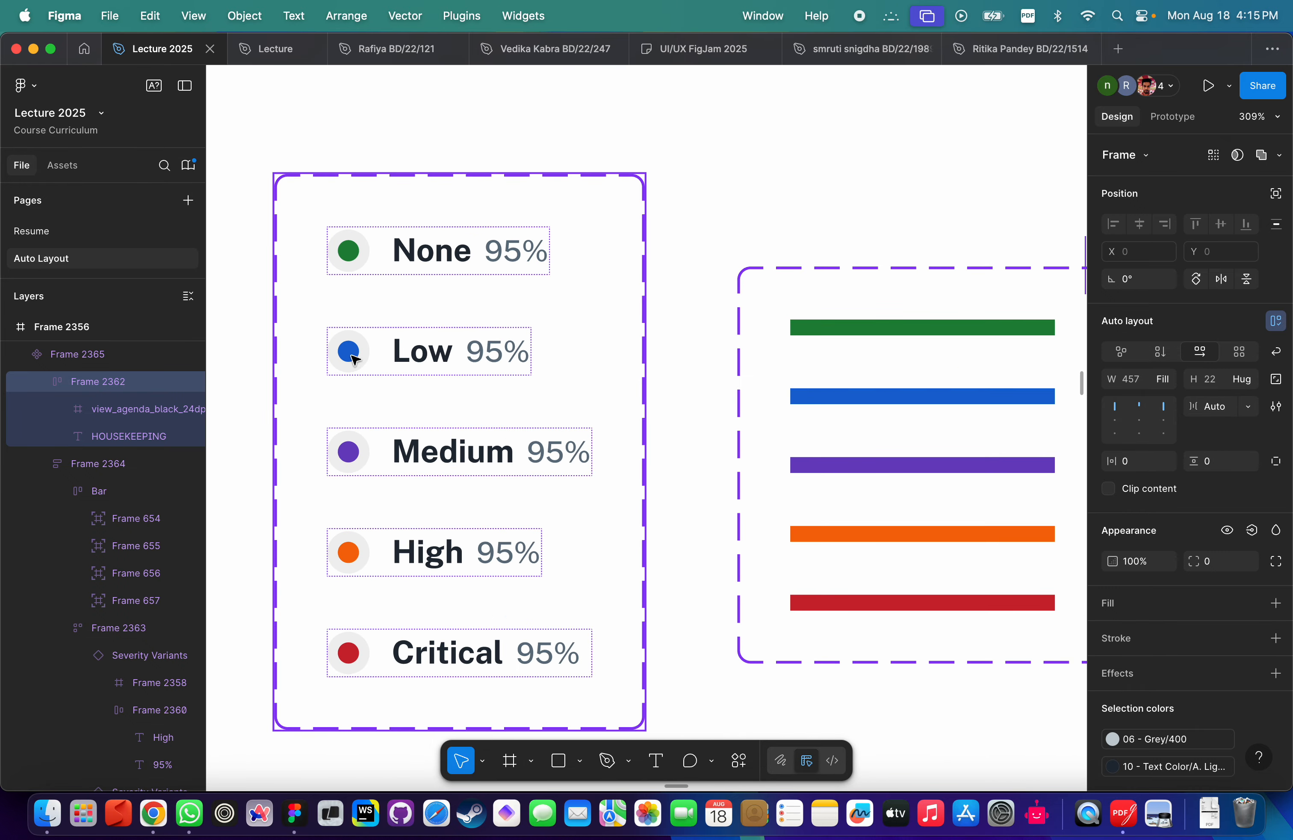
{"action": "scroll", "coordinate": [357, 408], "scroll_direction": "down", "scroll_amount": 5}
{"action": "scroll", "coordinate": [396, 430], "scroll_direction": "up", "scroll_amount": 4}
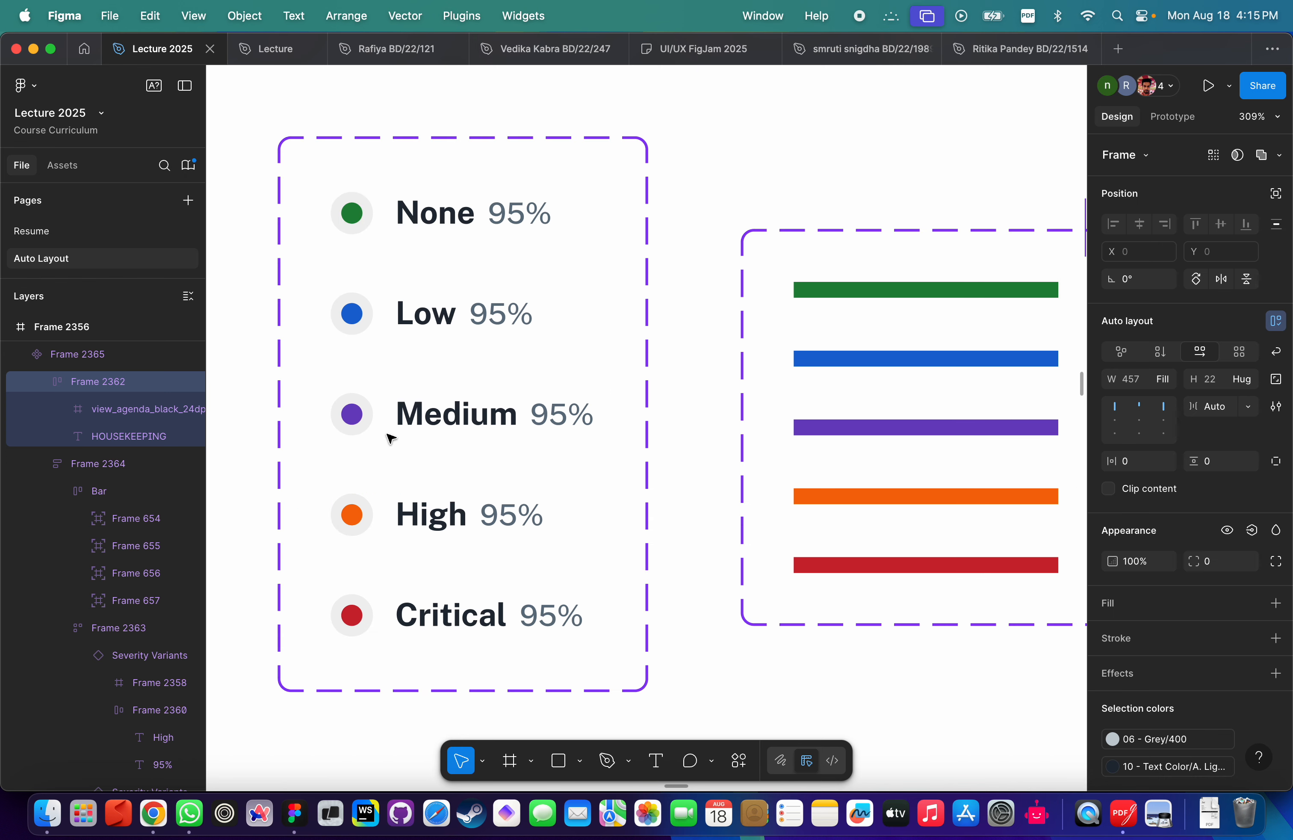
{"action": "left_click", "coordinate": [360, 325]}
{"action": "left_click", "coordinate": [368, 325]}
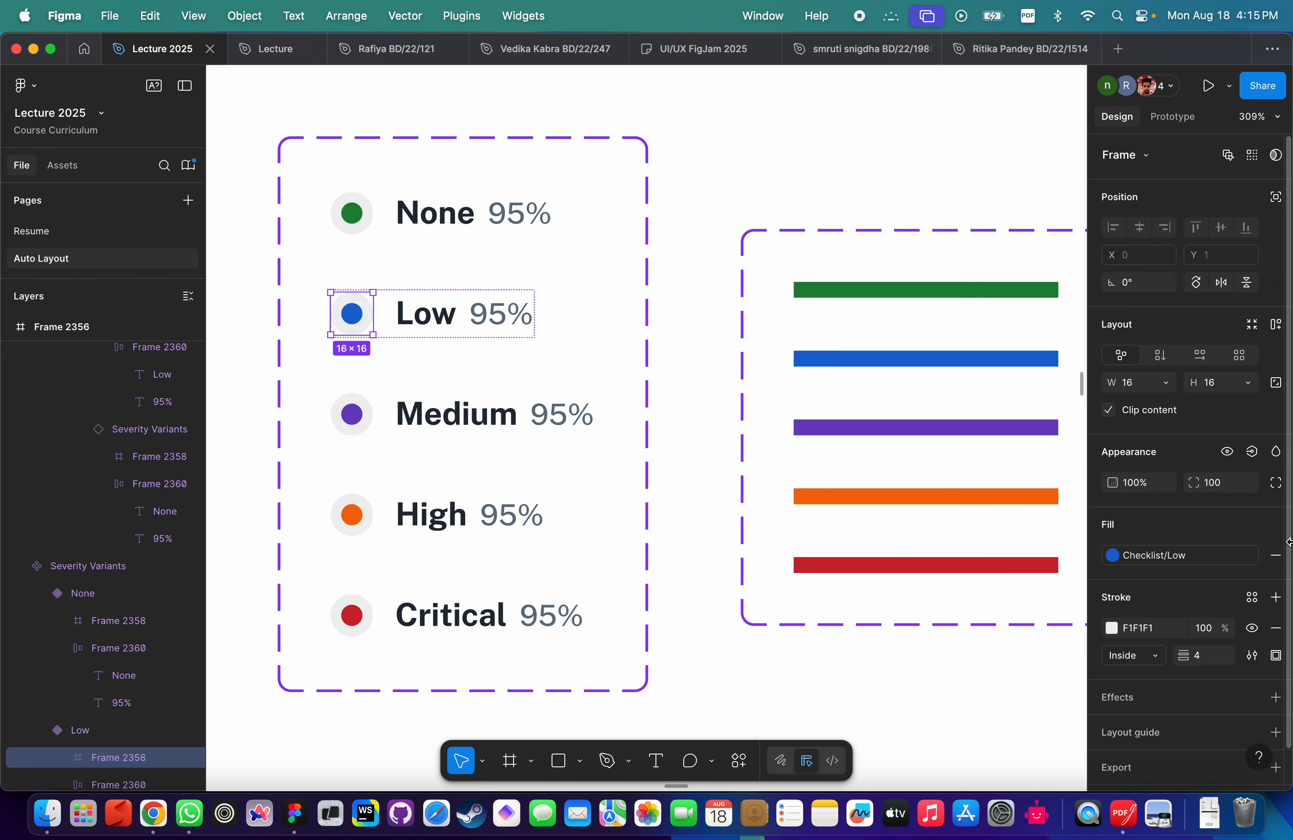
{"action": "left_click", "coordinate": [1254, 555]}
{"action": "left_click", "coordinate": [1113, 556]}
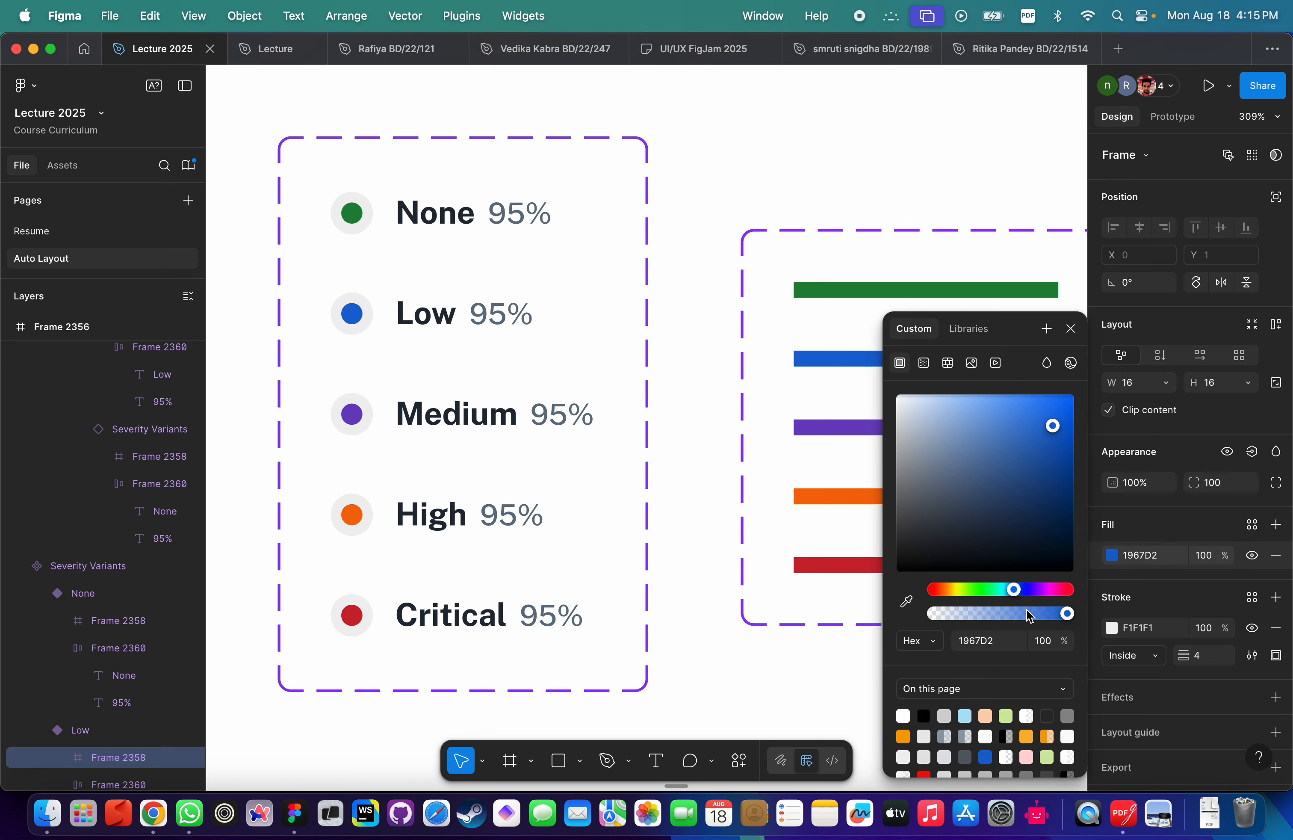
{"action": "left_click", "coordinate": [1051, 589]}
{"action": "left_click_drag", "start_coordinate": [1005, 499], "coordinate": [1077, 393]}
{"action": "key", "text": "shift+0"}
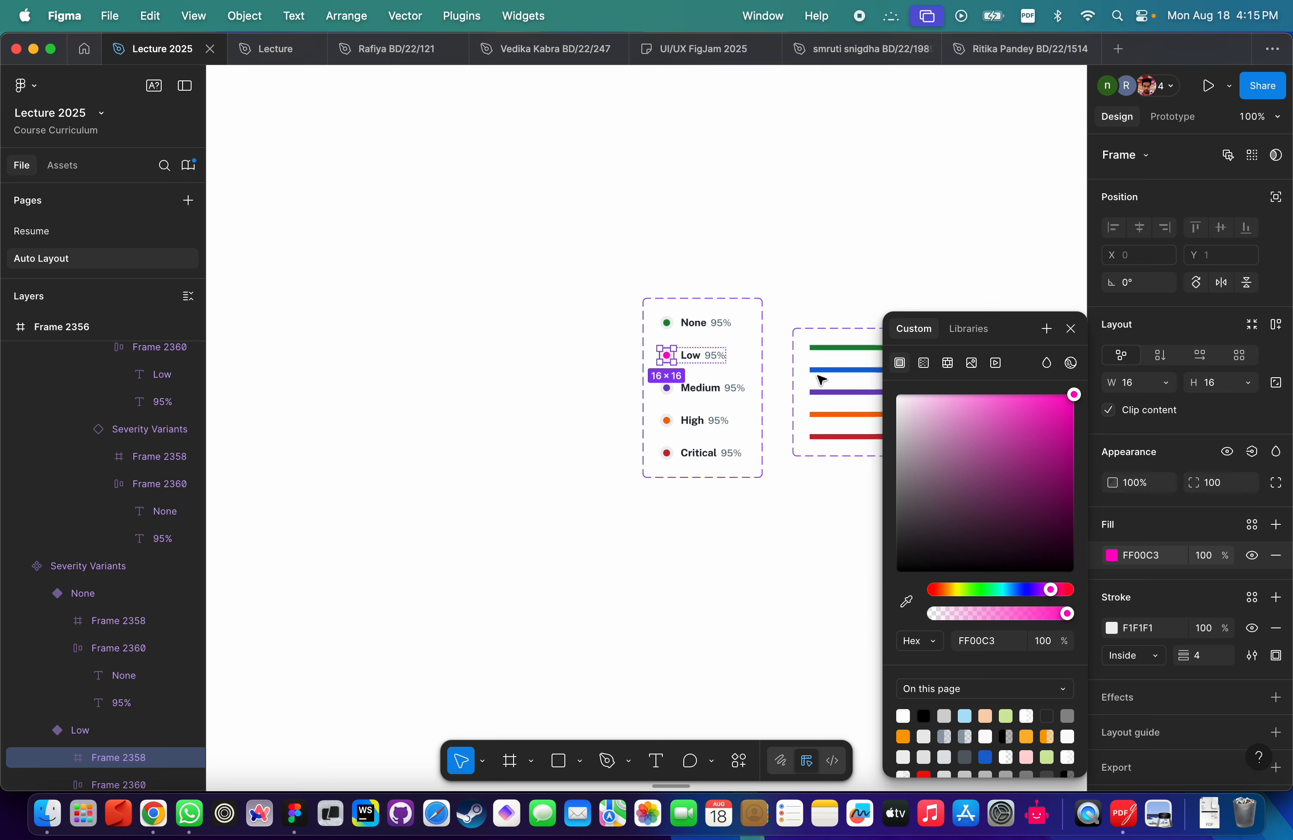
Examine the Low dots across the new Opening Checklist card and the main section component for the color change.
{"action": "scroll", "coordinate": [817, 378], "scroll_direction": "right", "scroll_amount": 10}
{"action": "scroll", "coordinate": [817, 378], "scroll_direction": "down", "scroll_amount": 10}
{"action": "scroll", "coordinate": [655, 332], "scroll_direction": "up", "scroll_amount": 3}
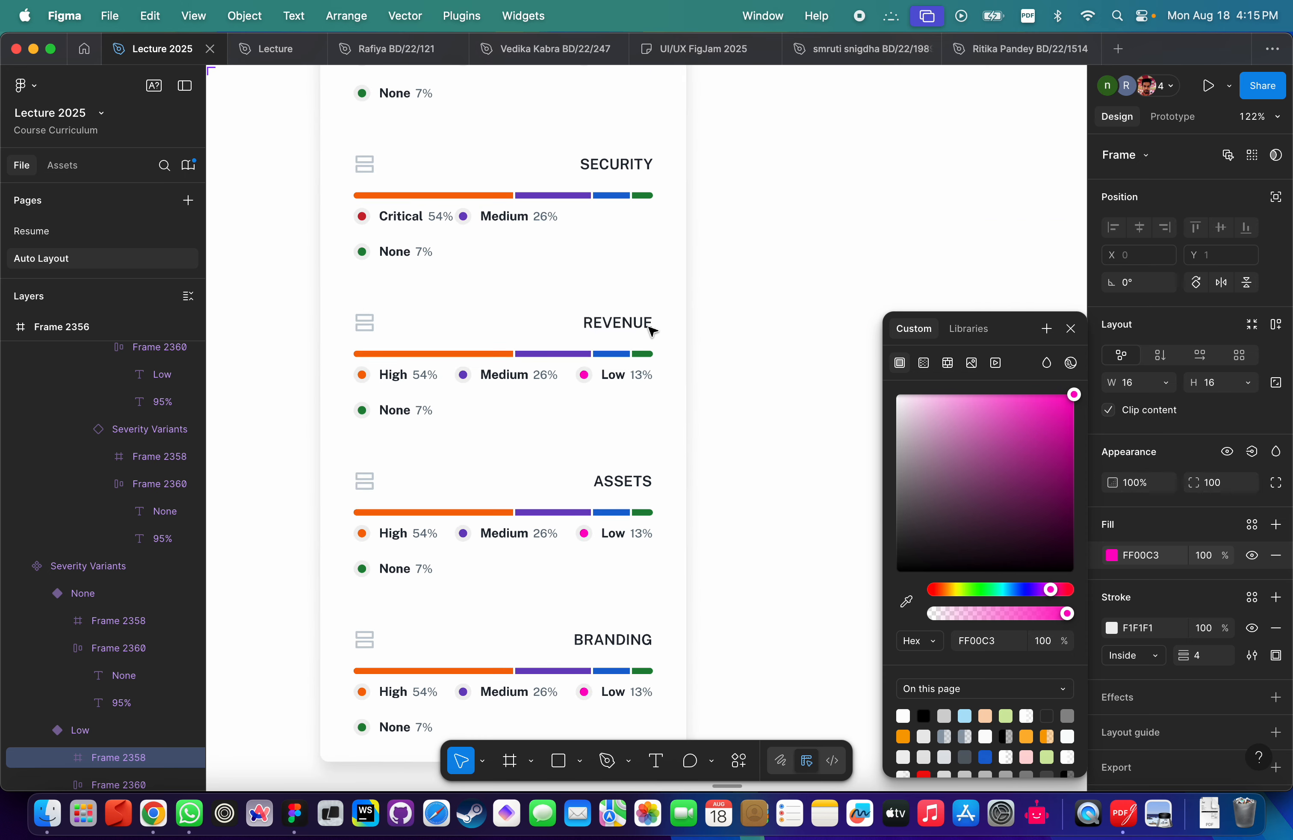
{"action": "scroll", "coordinate": [574, 413], "scroll_direction": "down", "scroll_amount": 1}
{"action": "scroll", "coordinate": [579, 415], "scroll_direction": "up", "scroll_amount": 5}
{"action": "scroll", "coordinate": [579, 415], "scroll_direction": "left", "scroll_amount": 5}
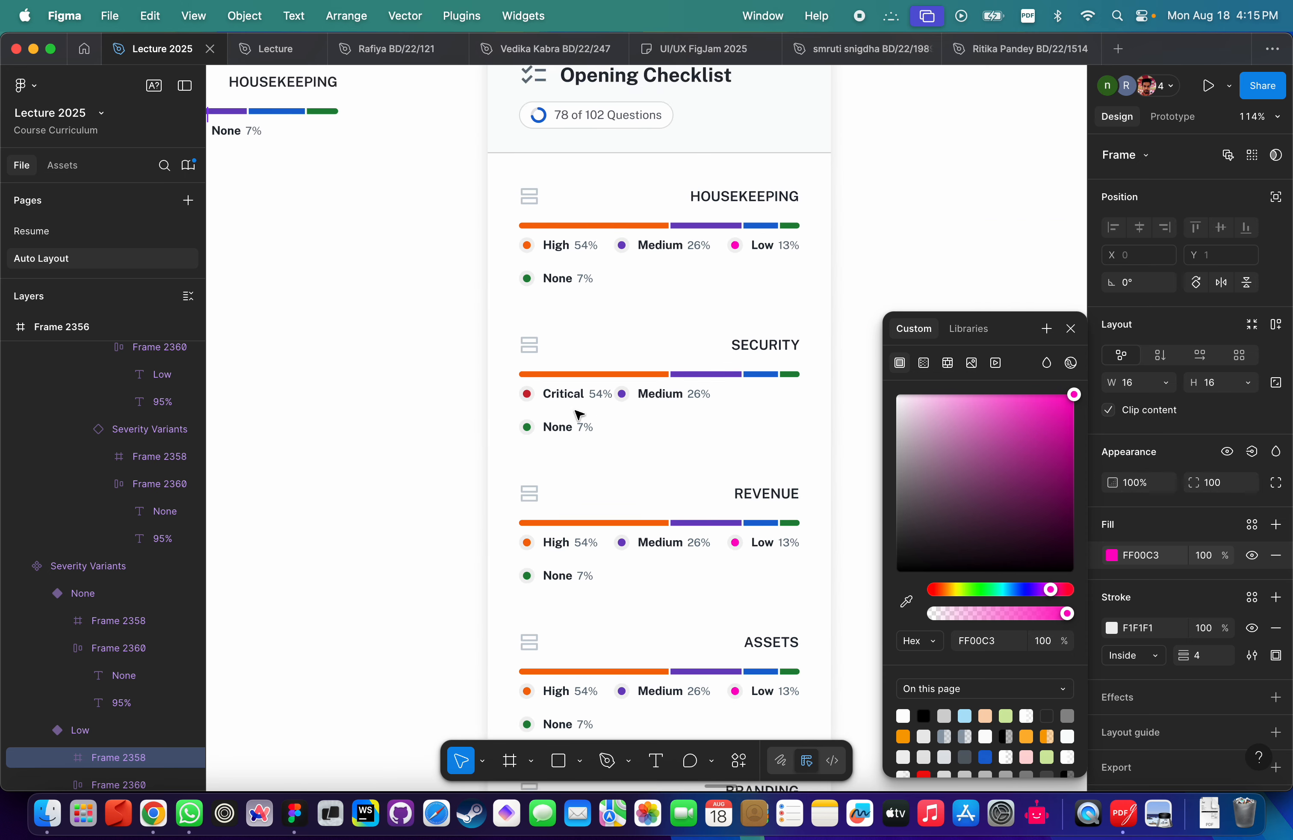
{"action": "scroll", "coordinate": [578, 414], "scroll_direction": "down", "scroll_amount": 5}
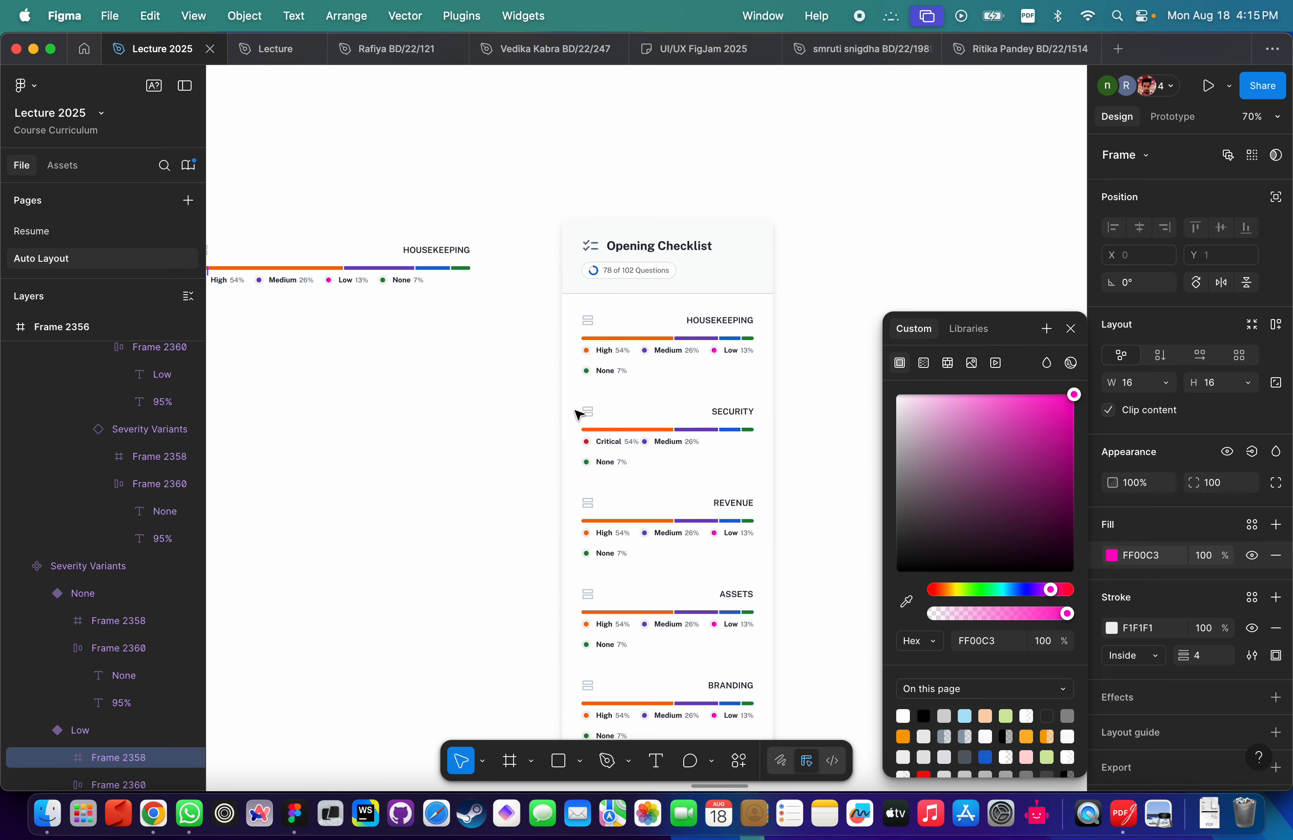
{"action": "scroll", "coordinate": [577, 413], "scroll_direction": "up", "scroll_amount": 2}
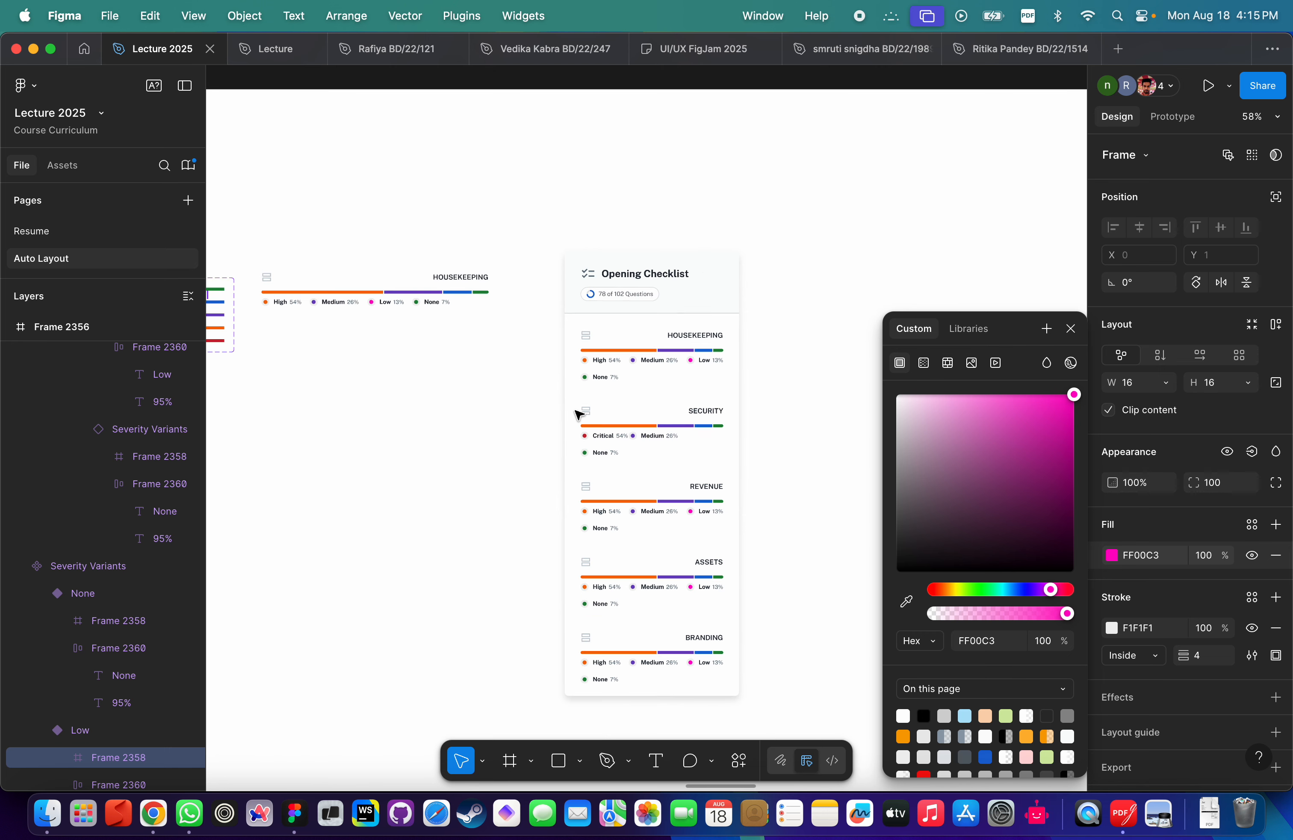
{"action": "scroll", "coordinate": [577, 412], "scroll_direction": "down", "scroll_amount": 5}
{"action": "scroll", "coordinate": [576, 413], "scroll_direction": "left", "scroll_amount": 5}
{"action": "scroll", "coordinate": [637, 371], "scroll_direction": "up", "scroll_amount": 5}
Undo the Low dot recolor and the Auto gap on the main HOUSEKEEPING component's header row, then clear the selection.
{"action": "key", "text": "super+z"}
{"action": "key", "text": "super+z"}
{"action": "scroll", "coordinate": [635, 370], "scroll_direction": "down", "scroll_amount": 5}
{"action": "key", "text": "super+z"}
{"action": "key", "text": "super+z"}
{"action": "key", "text": "super+z"}
{"action": "key", "text": "super+z"}
{"action": "key", "text": "super+z"}
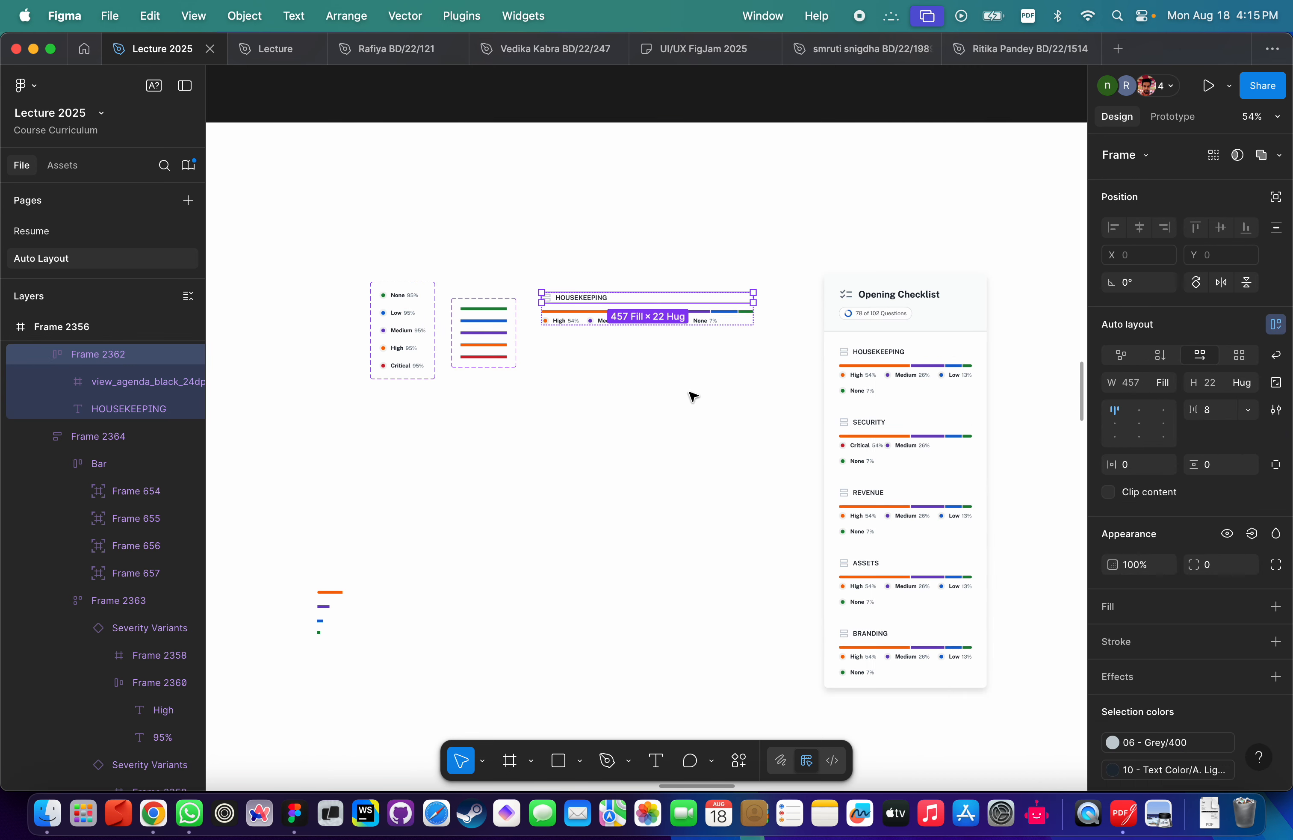
{"action": "left_click", "coordinate": [668, 379]}
{"action": "scroll", "coordinate": [667, 379], "scroll_direction": "up", "scroll_amount": 5}
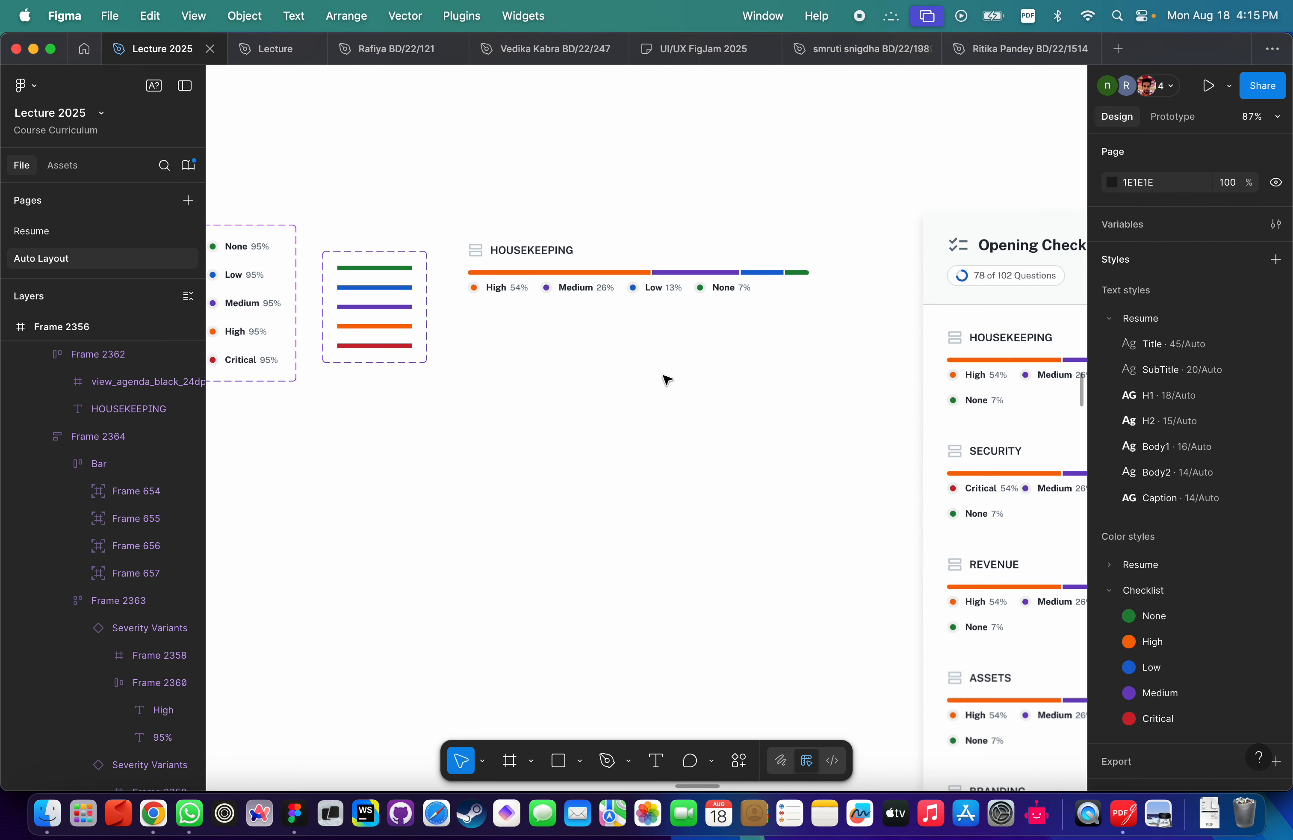
{"action": "scroll", "coordinate": [667, 379], "scroll_direction": "down", "scroll_amount": 5}
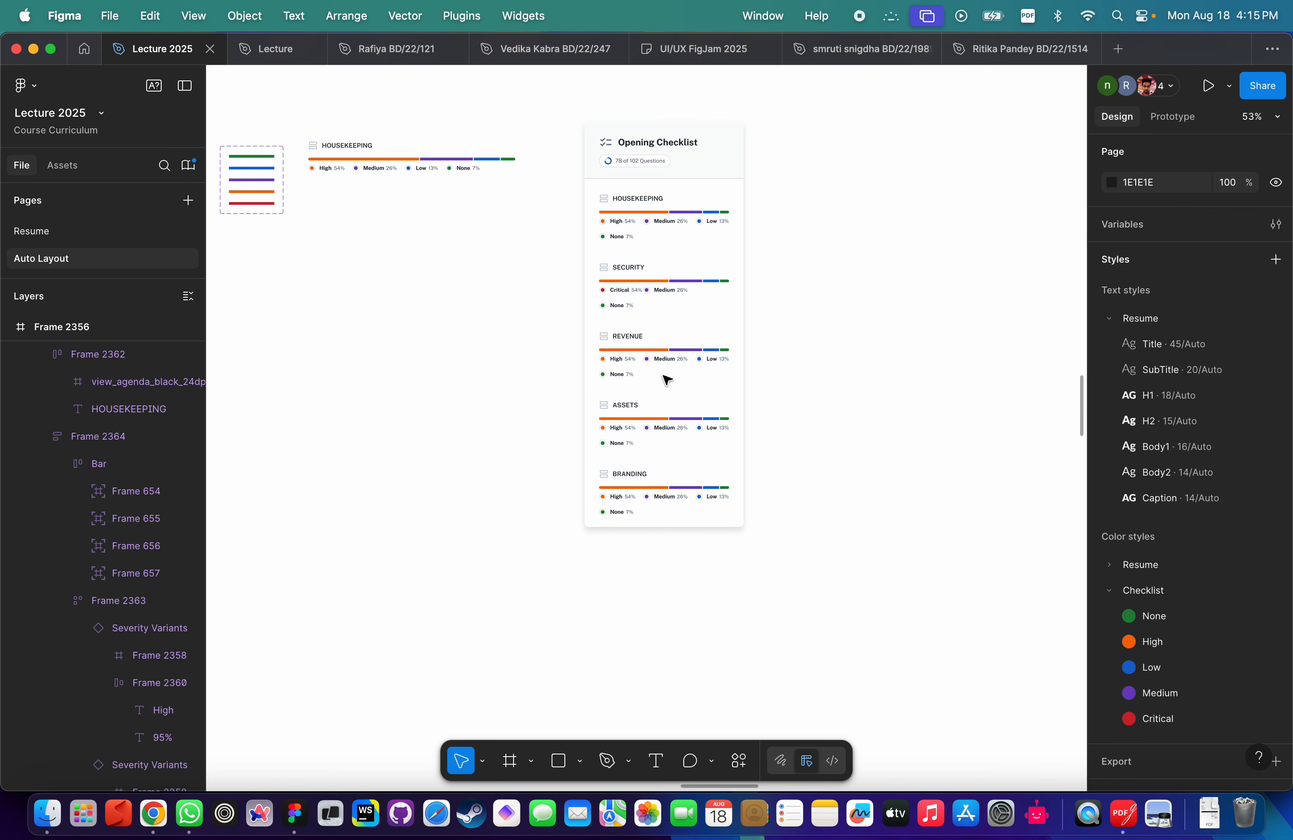
{"action": "scroll", "coordinate": [617, 260], "scroll_direction": "up", "scroll_amount": 3}
{"action": "scroll", "coordinate": [600, 263], "scroll_direction": "down", "scroll_amount": 3}
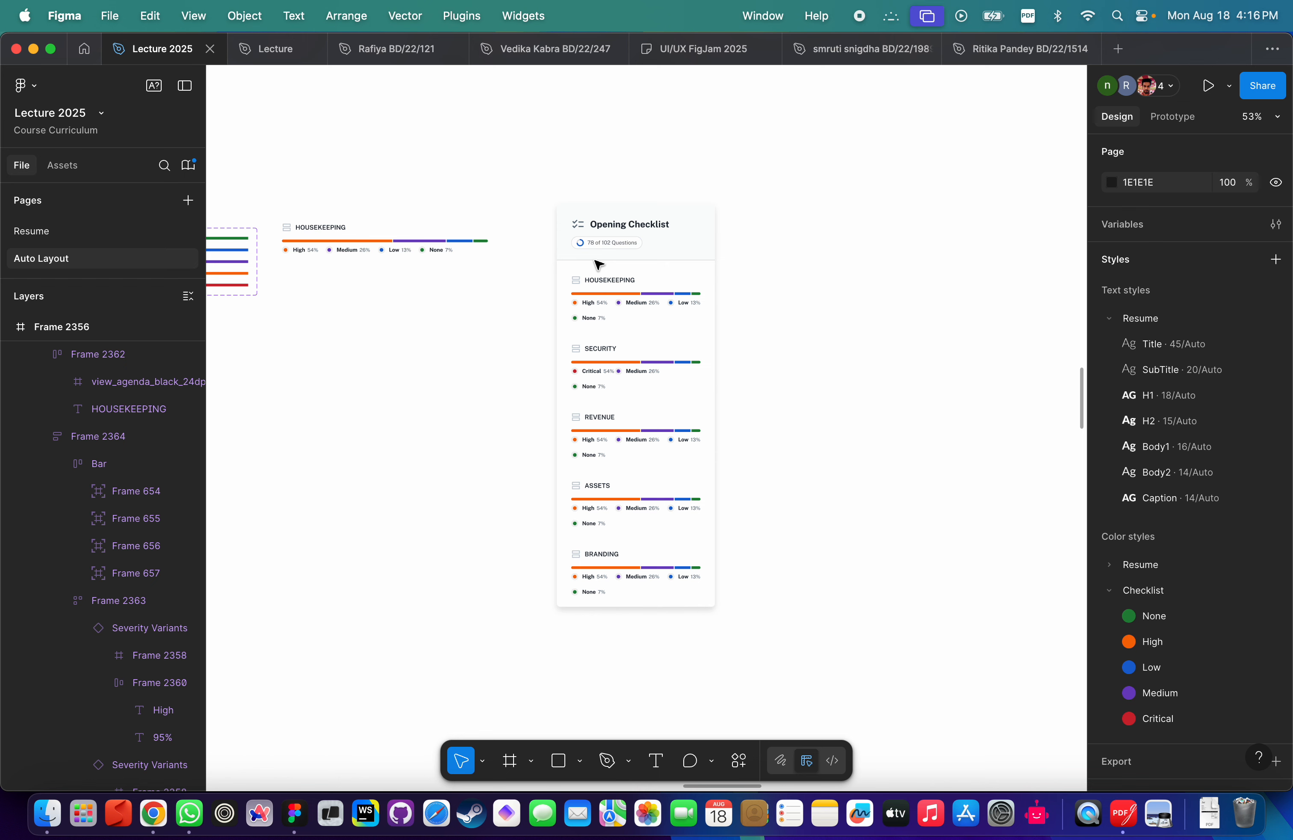
{"action": "mouse_move", "coordinate": [1286, 6]}
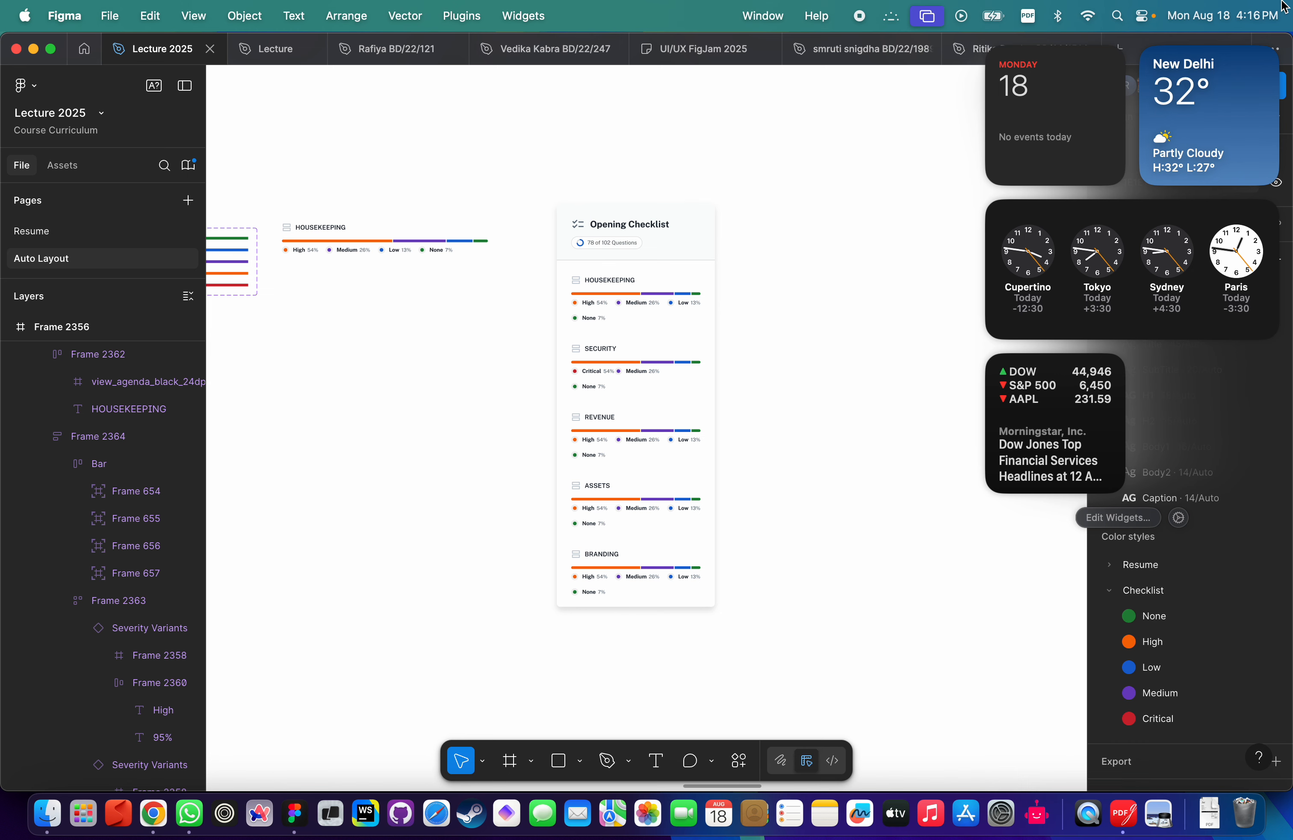
{"action": "scroll", "coordinate": [859, 314], "scroll_direction": "down", "scroll_amount": 3}
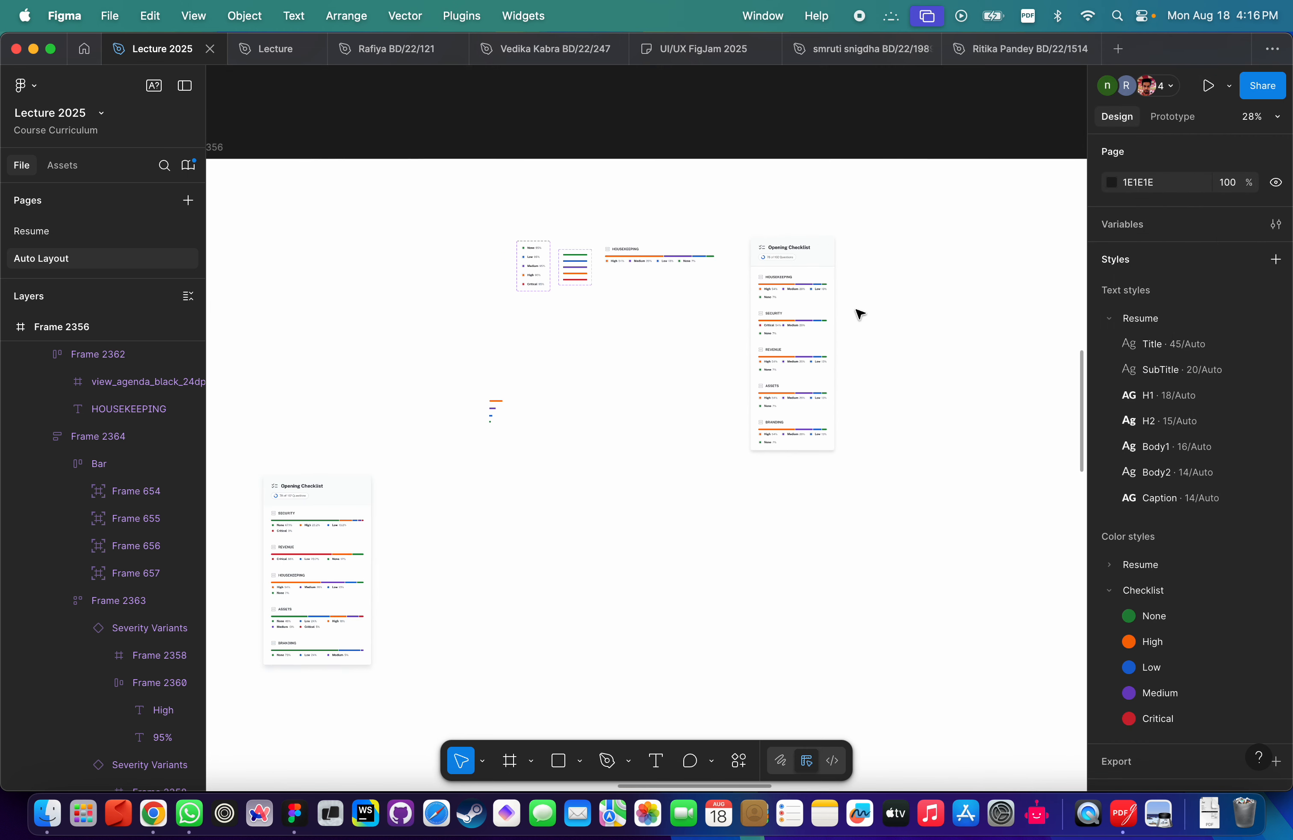
{"action": "scroll", "coordinate": [607, 407], "scroll_direction": "down", "scroll_amount": 3}
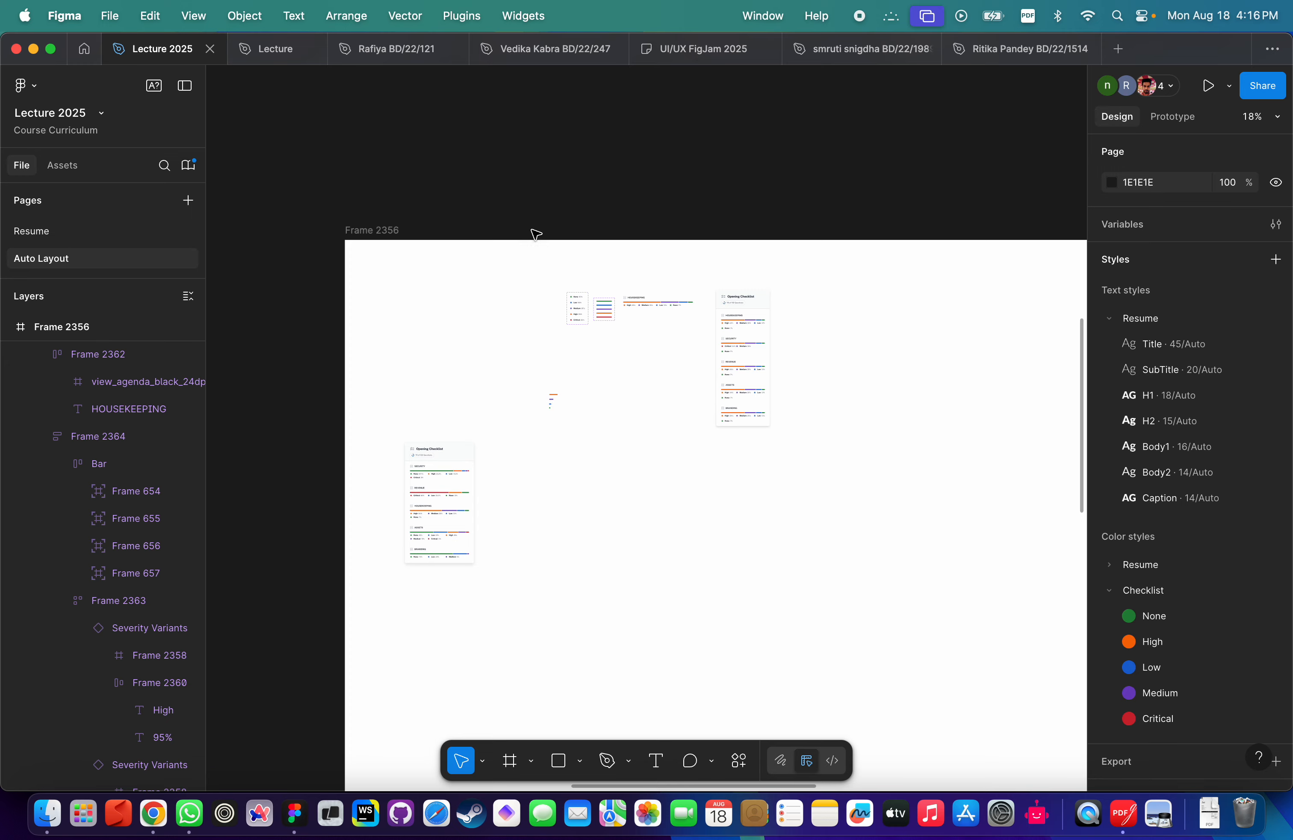
{"action": "left_click", "coordinate": [84, 49]}
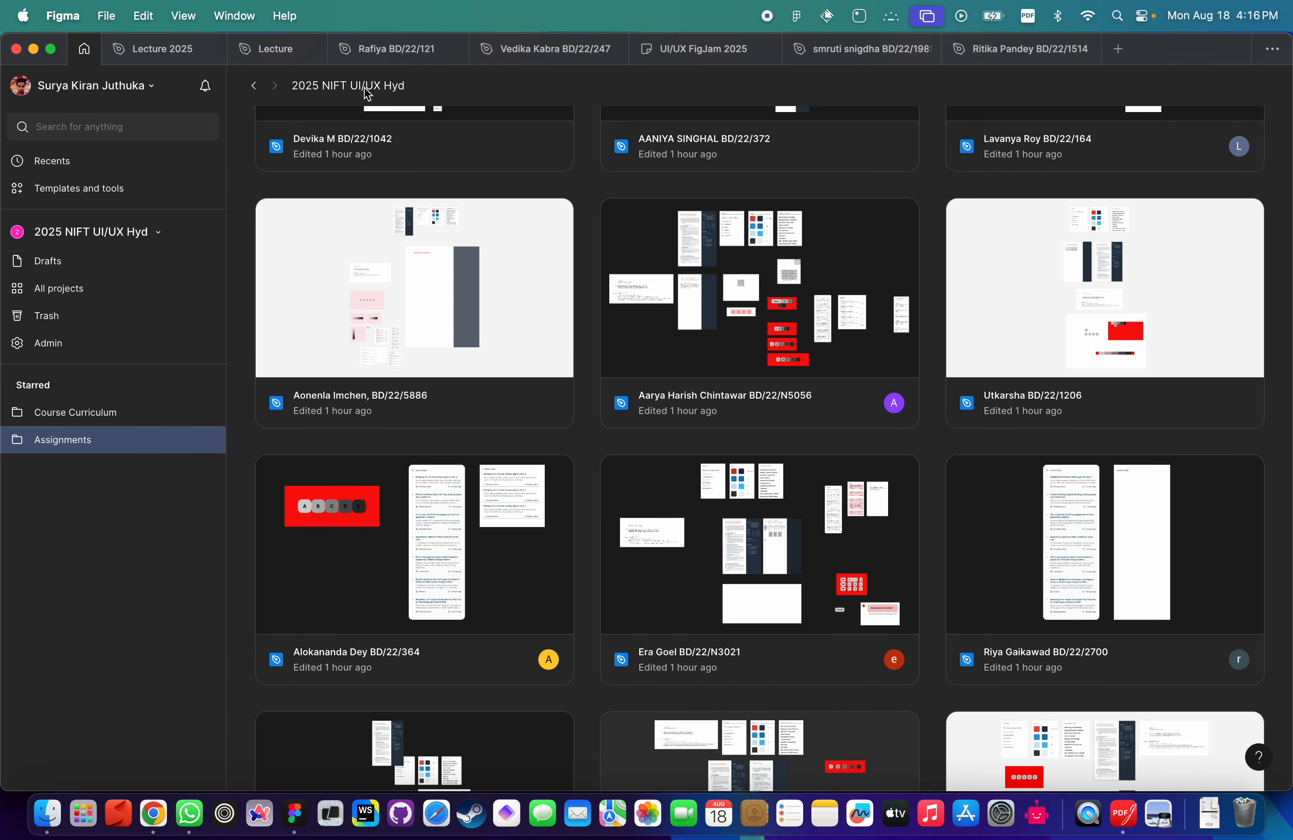
{"action": "left_click", "coordinate": [275, 49]}
{"action": "left_click", "coordinate": [163, 49]}
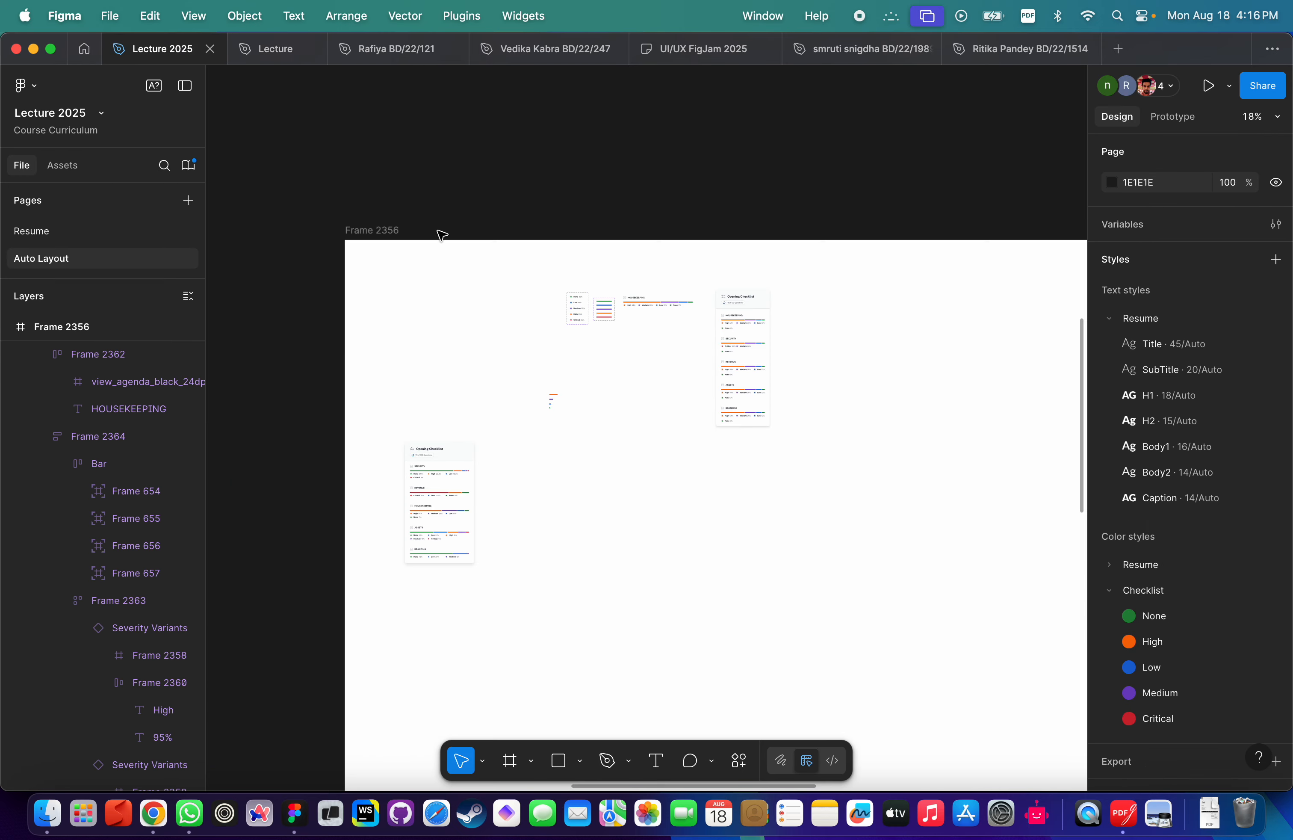
Open the Resume page and view the Resume Image Screenshot frame in full screen with the interface hidden.
{"action": "scroll", "coordinate": [441, 234], "scroll_direction": "down", "scroll_amount": 10}
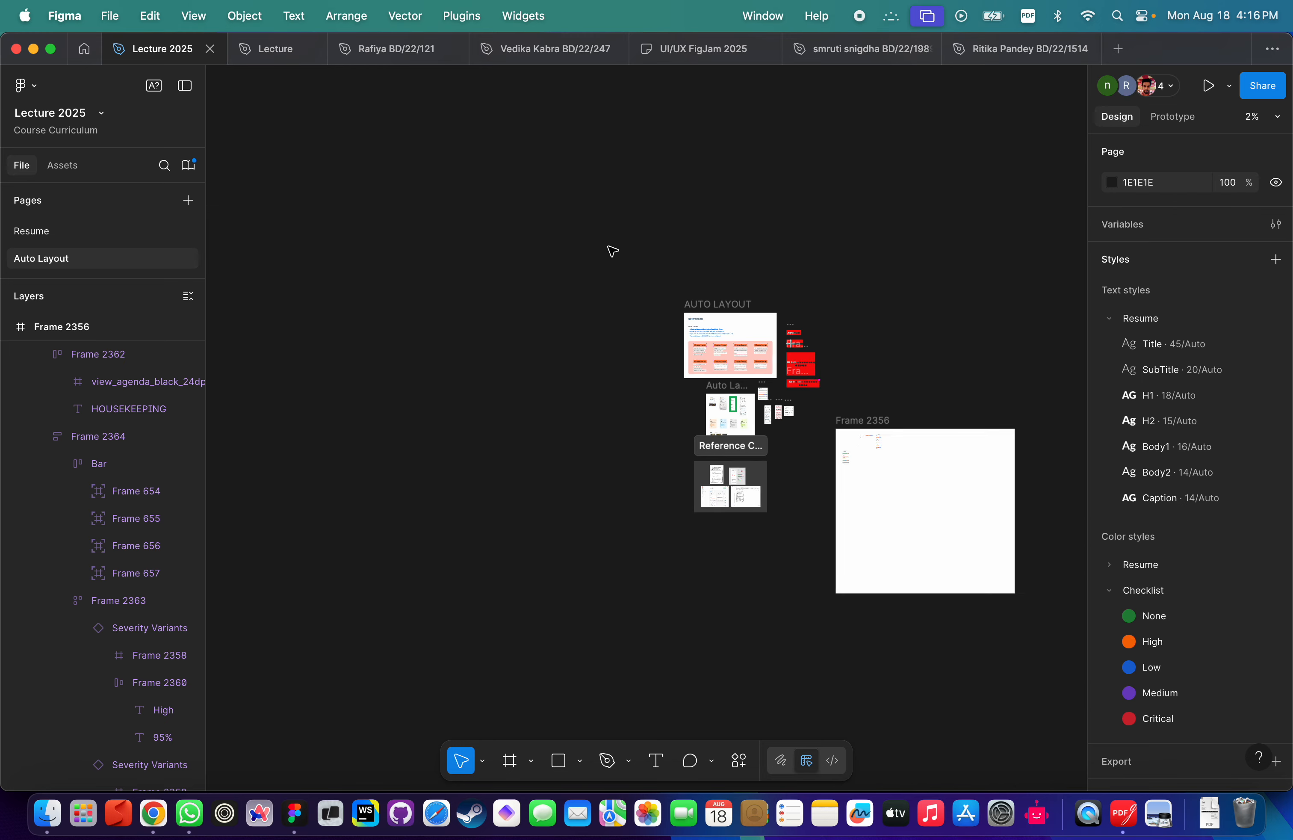
{"action": "left_click", "coordinate": [65, 232]}
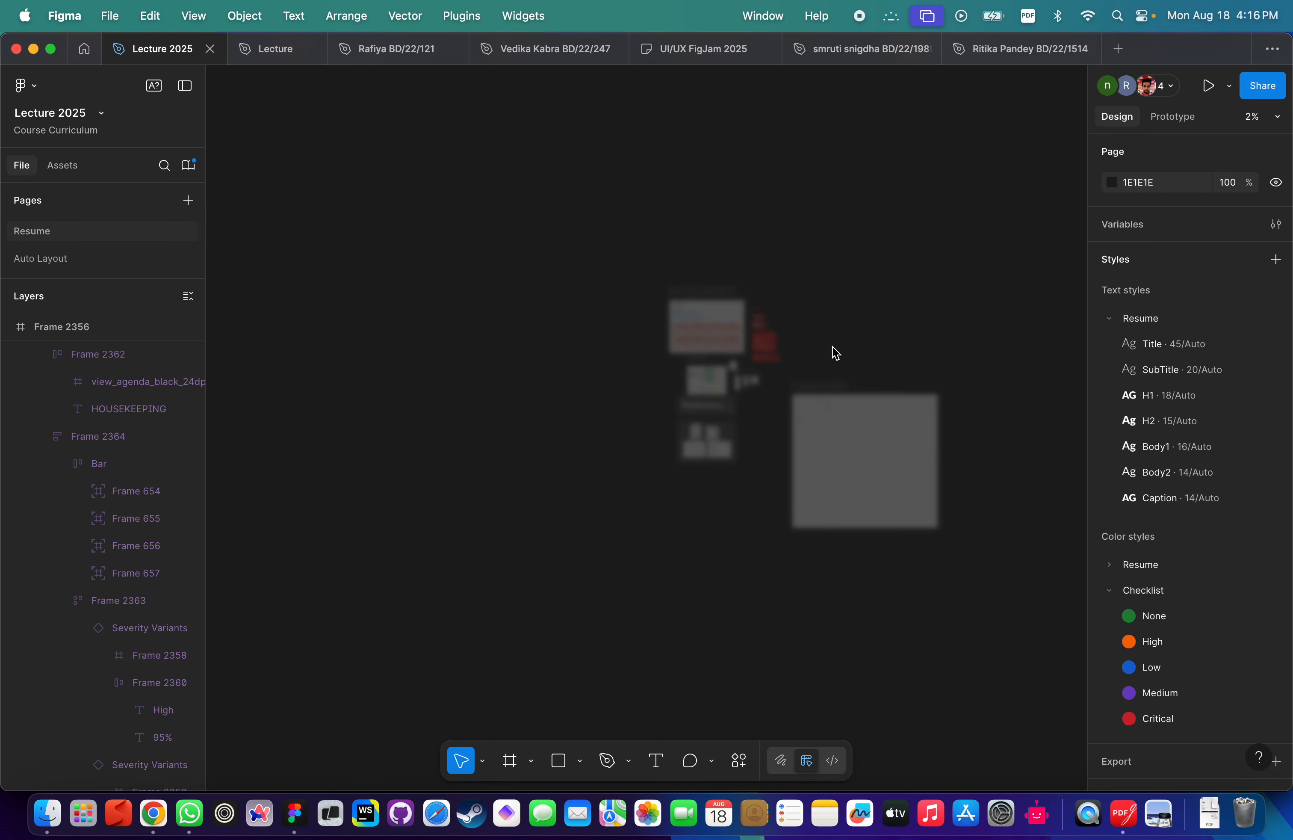
{"action": "scroll", "coordinate": [464, 374], "scroll_direction": "up", "scroll_amount": 5}
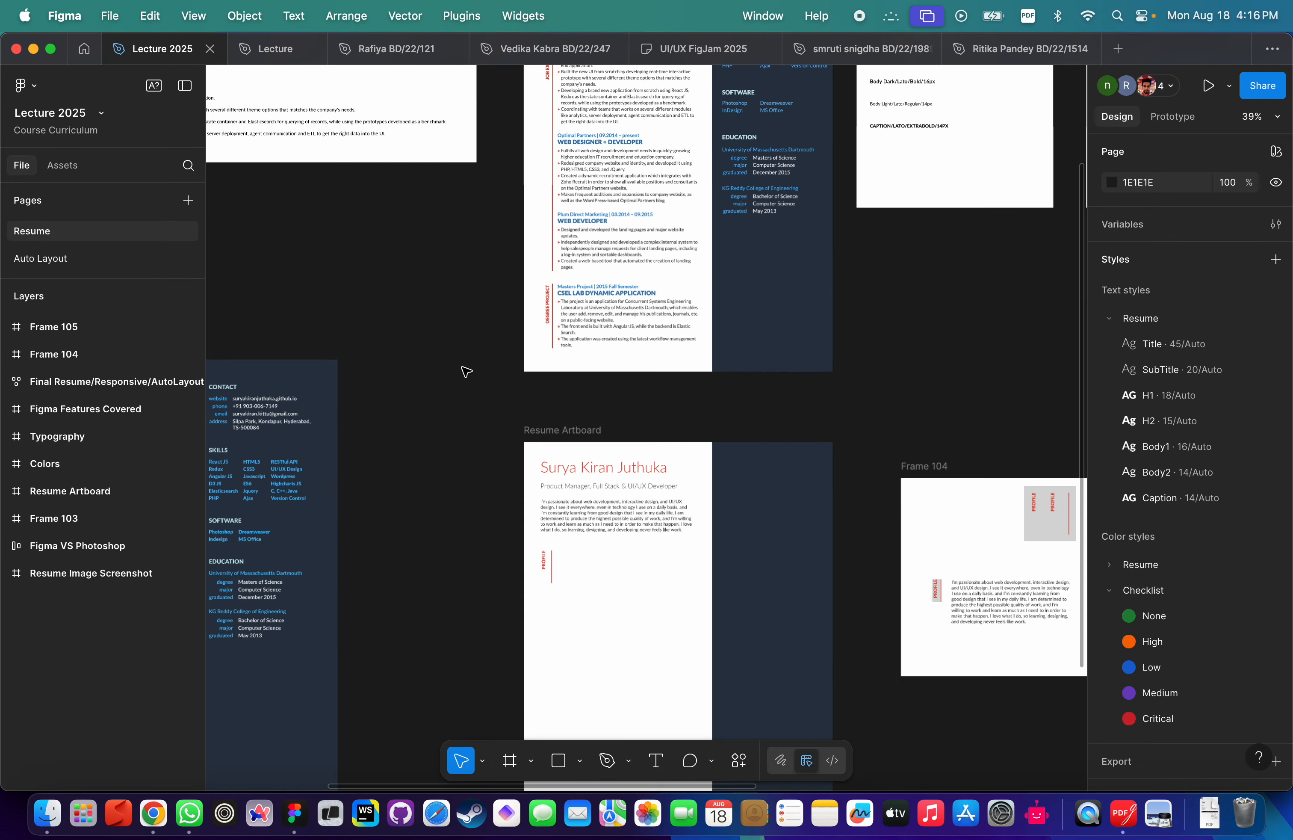
{"action": "scroll", "coordinate": [467, 372], "scroll_direction": "up", "scroll_amount": 5}
{"action": "key", "text": "super+backslash"}
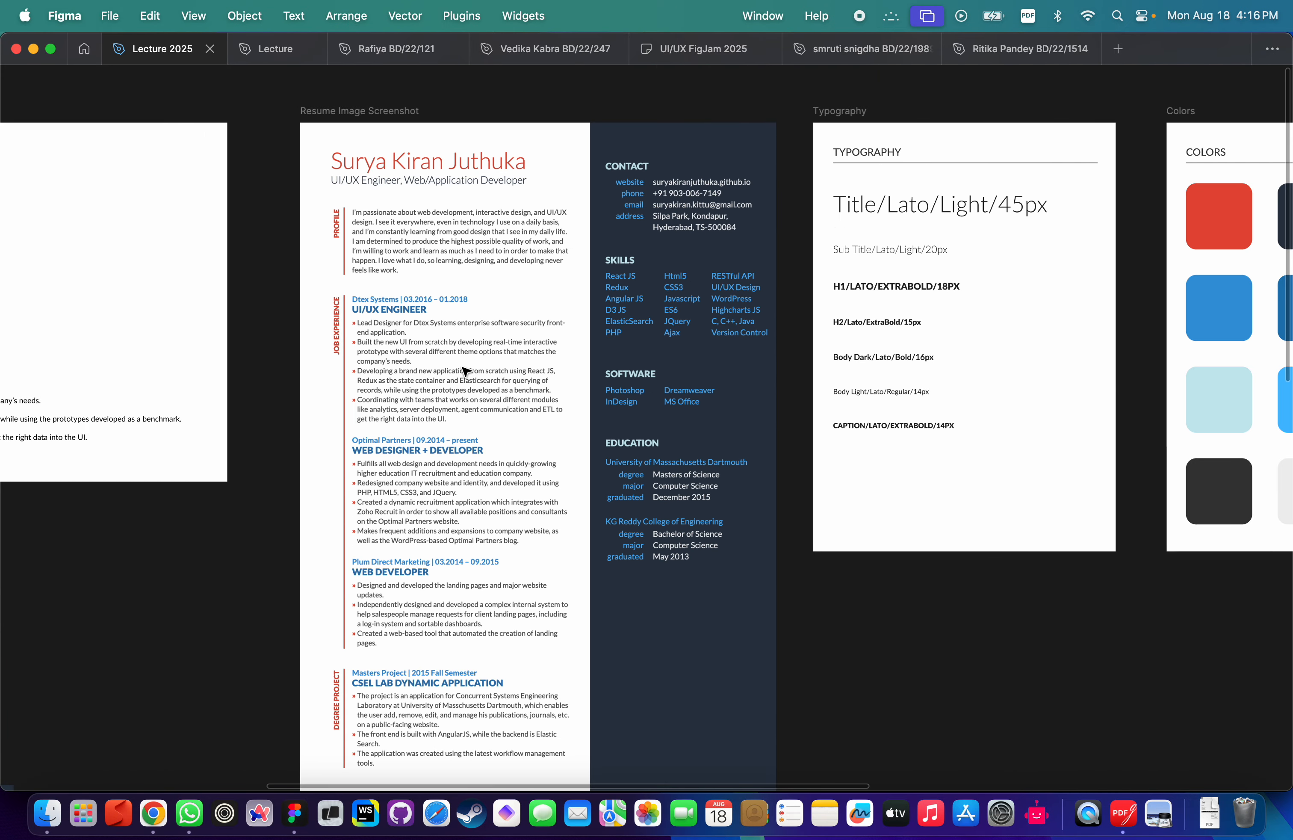
{"action": "scroll", "coordinate": [465, 371], "scroll_direction": "down", "scroll_amount": 2}
{"action": "scroll", "coordinate": [465, 371], "scroll_direction": "left", "scroll_amount": 2}
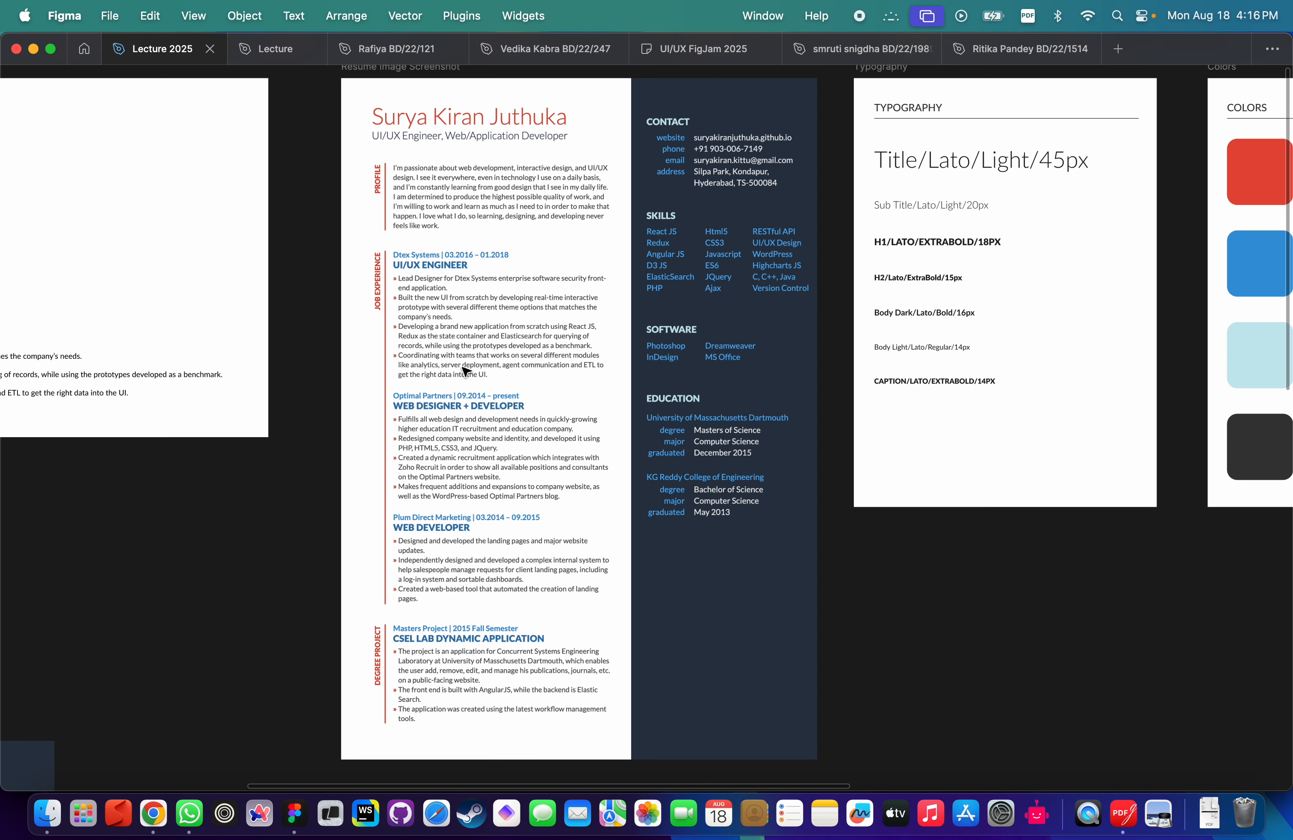
{"action": "left_click", "coordinate": [50, 49]}
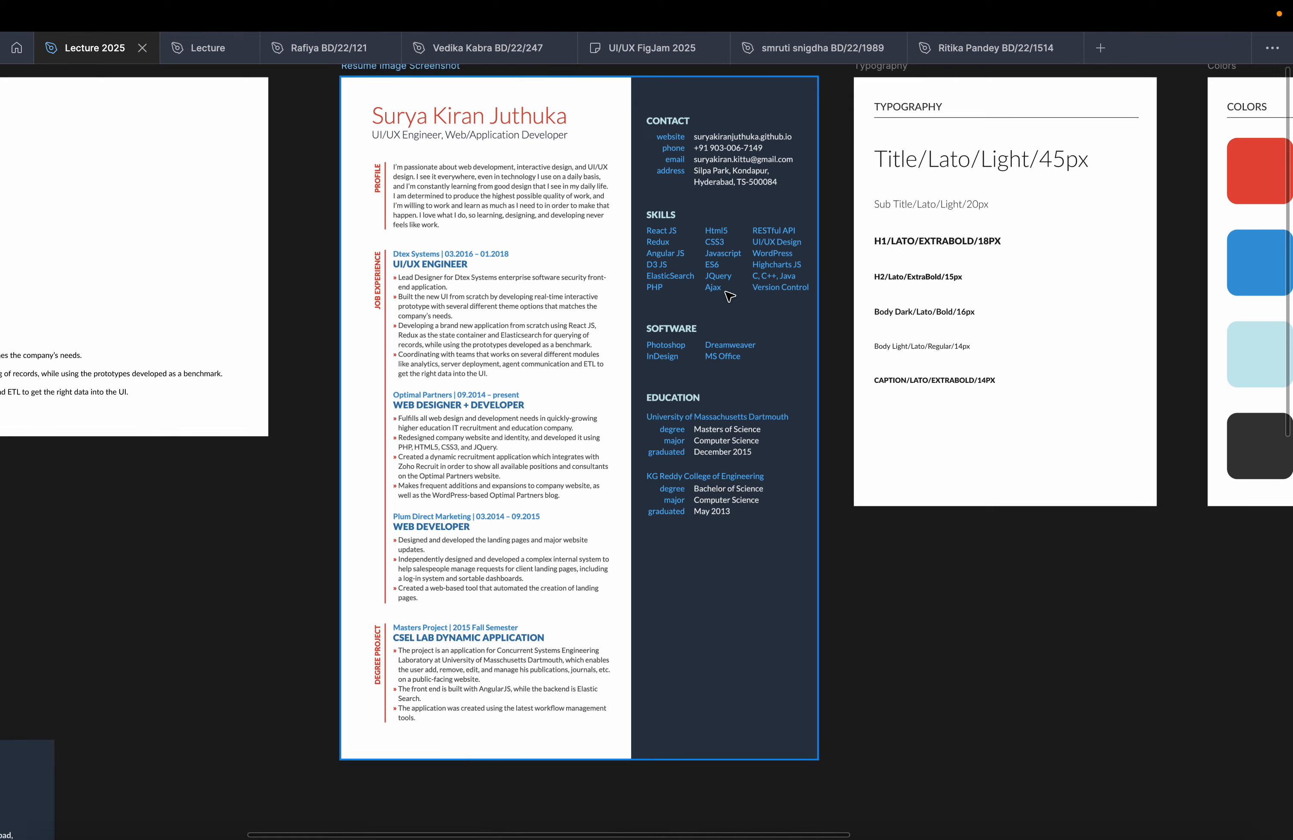
{"action": "scroll", "coordinate": [730, 296], "scroll_direction": "up", "scroll_amount": 3}
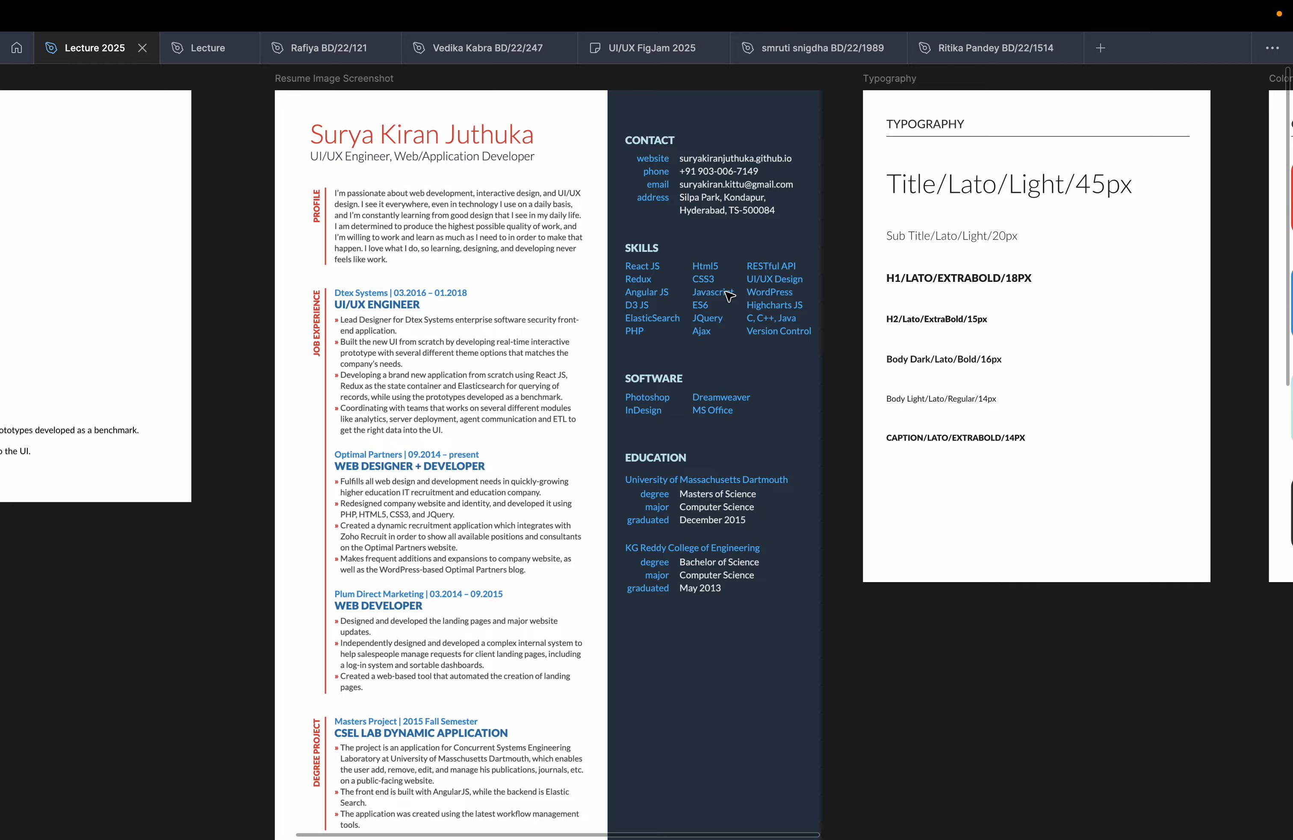
Select the white main column of the Final Resume/Responsive/AutoLayout frame and examine its sections and spacing.
{"action": "scroll", "coordinate": [730, 296], "scroll_direction": "down", "scroll_amount": 10}
{"action": "scroll", "coordinate": [425, 339], "scroll_direction": "up", "scroll_amount": 5}
{"action": "left_click", "coordinate": [425, 340]}
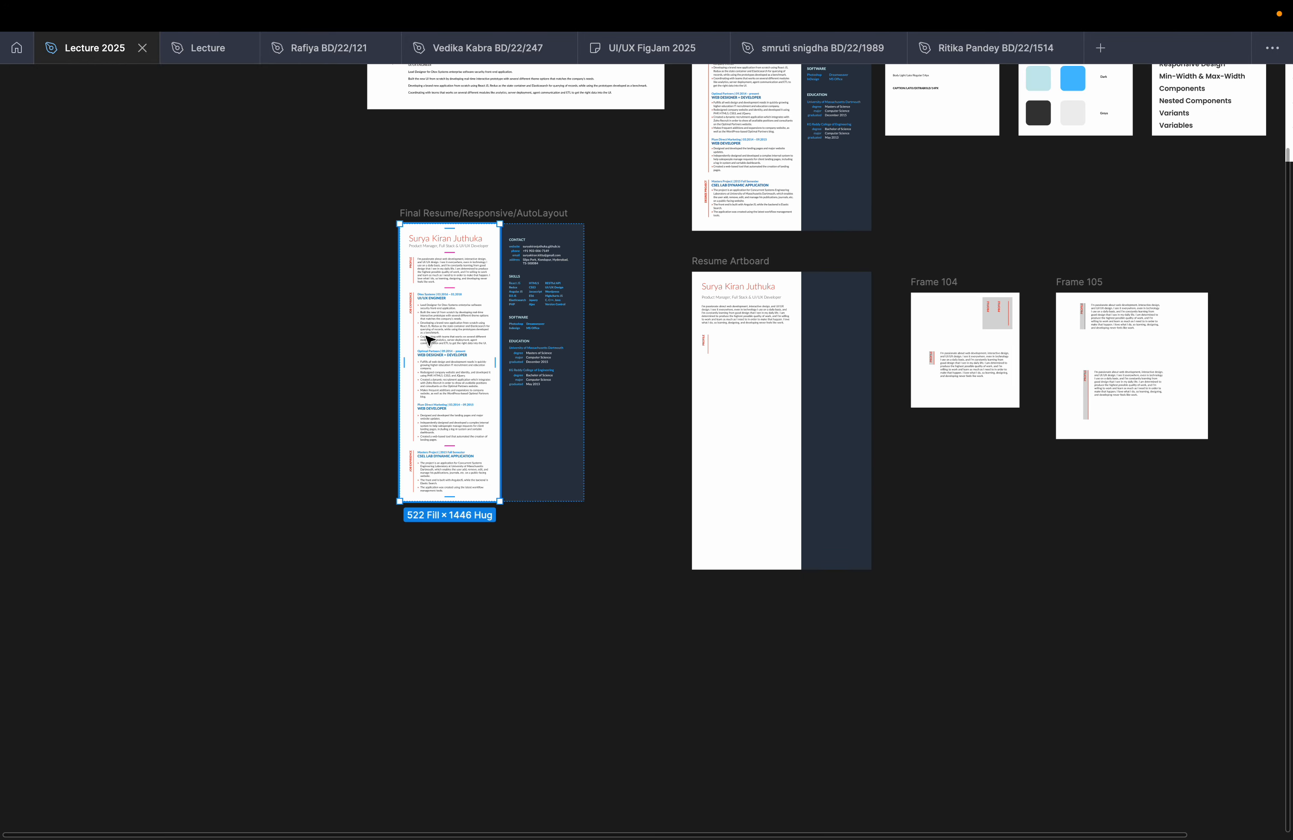
{"action": "scroll", "coordinate": [425, 340], "scroll_direction": "up", "scroll_amount": 5}
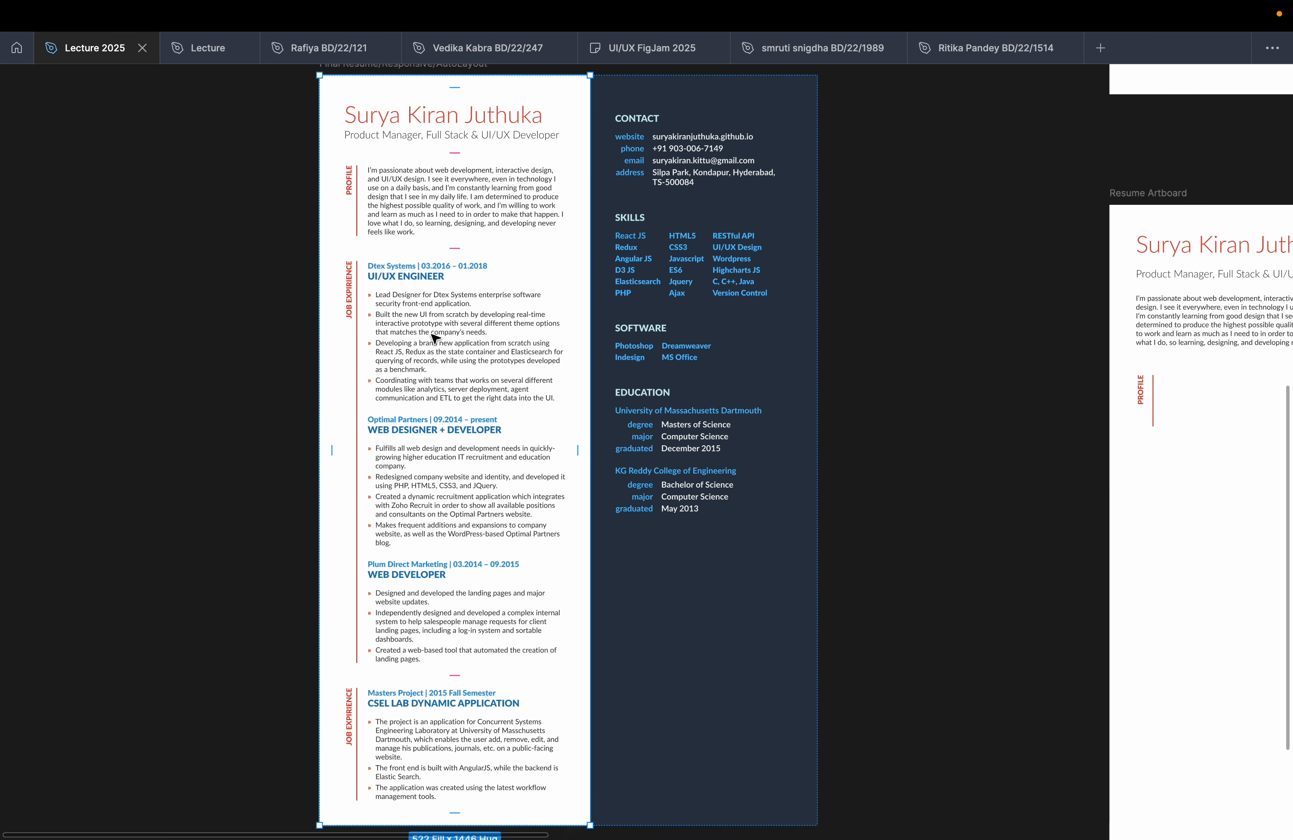
{"action": "scroll", "coordinate": [434, 339], "scroll_direction": "down", "scroll_amount": 2}
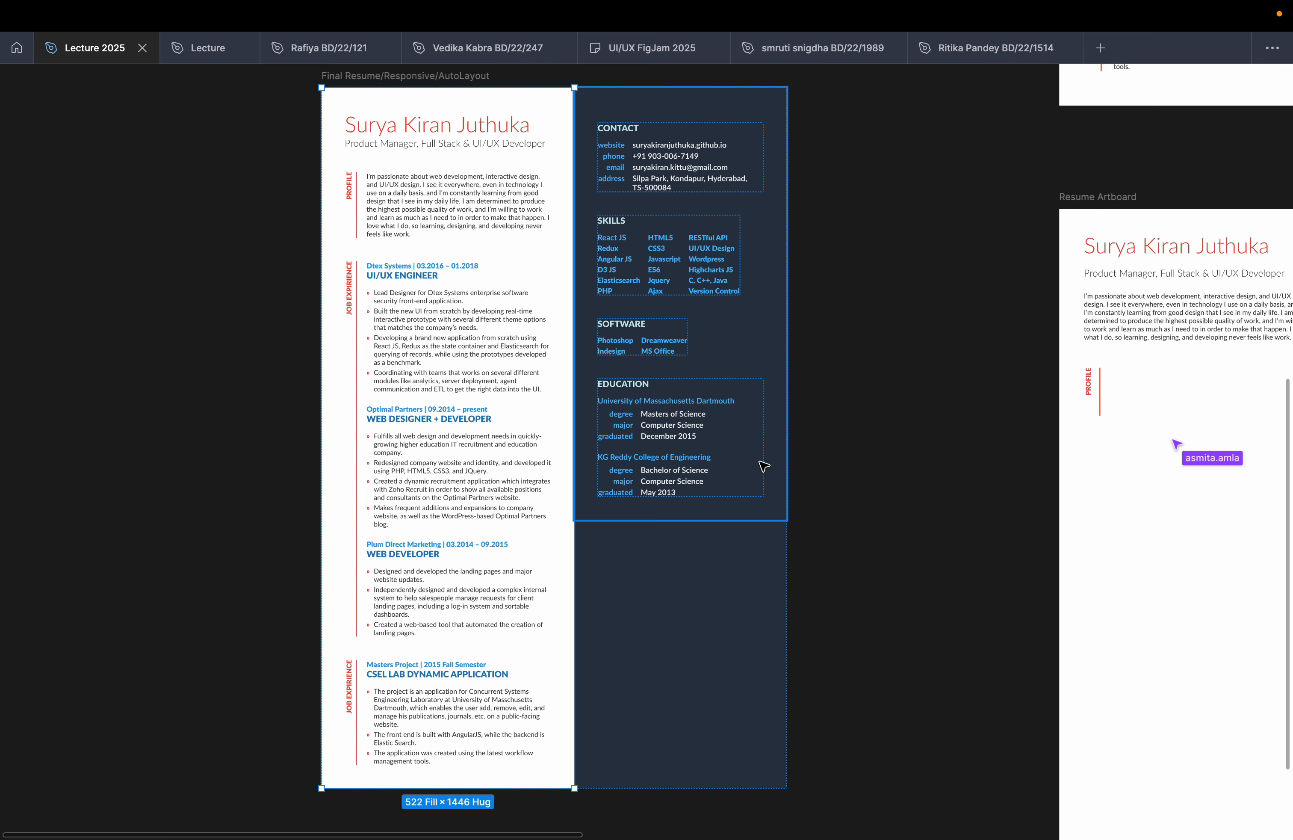
{"action": "scroll", "coordinate": [763, 465], "scroll_direction": "up", "scroll_amount": 3}
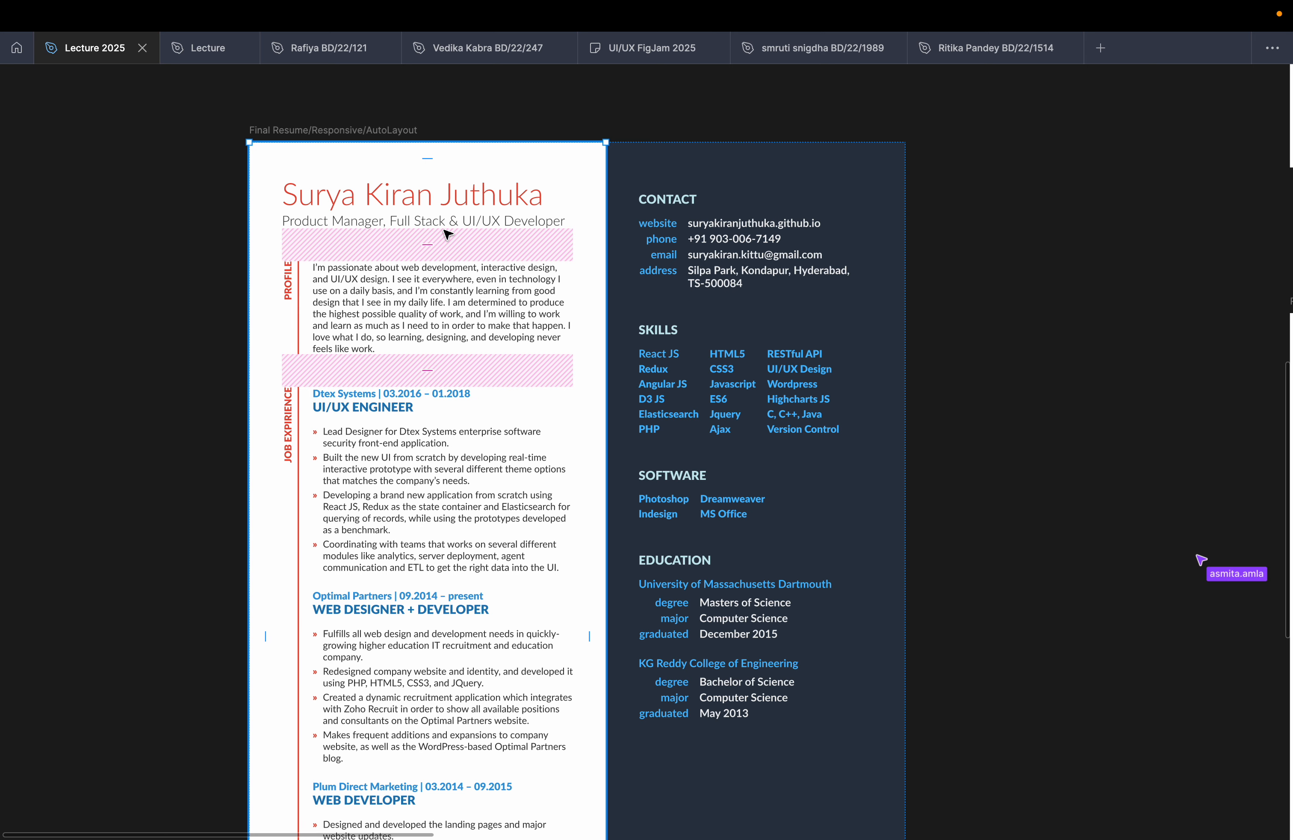
{"action": "scroll", "coordinate": [483, 275], "scroll_direction": "down", "scroll_amount": 5}
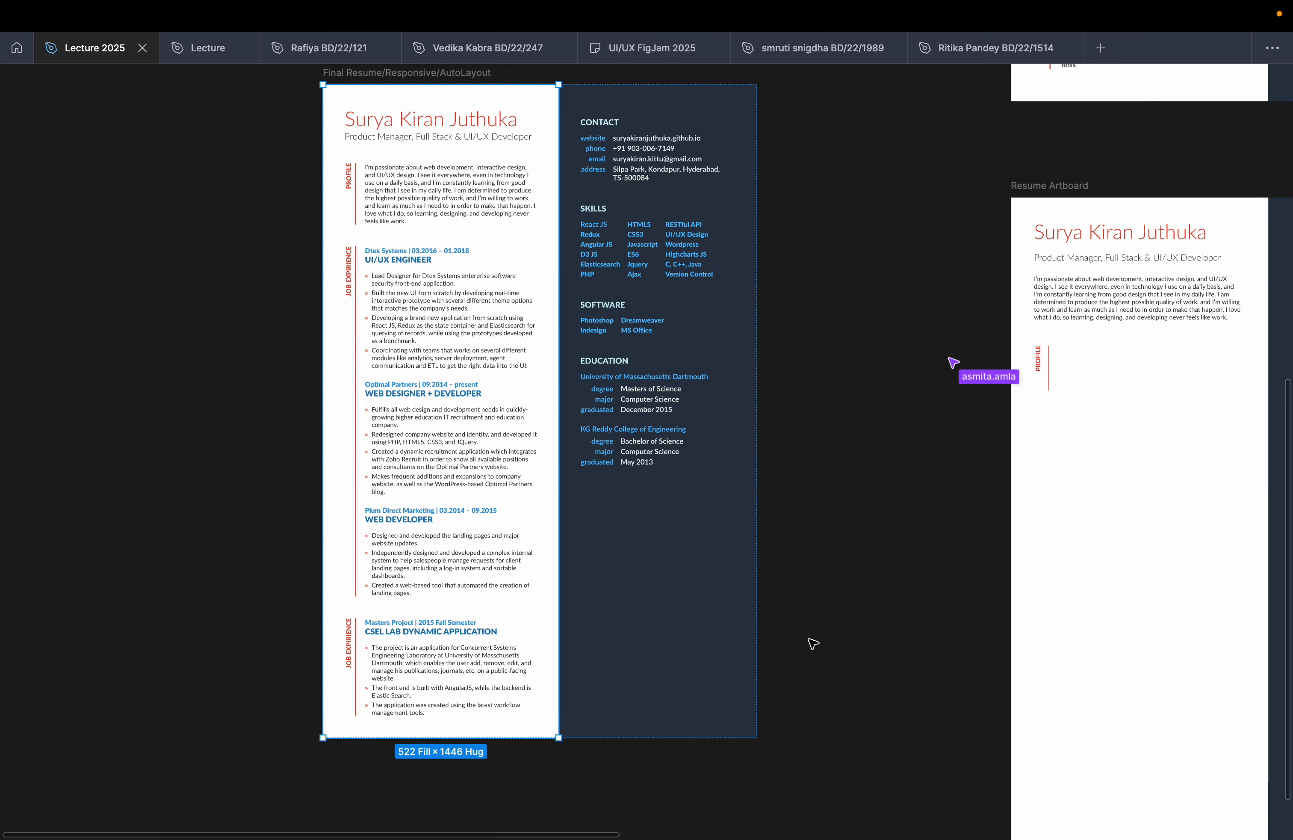
Switch to Dev Mode with the interface hidden and inspect the padding and gaps of the Final Resume/Responsive/AutoLayout columns.
{"action": "key", "text": "super+backslash"}
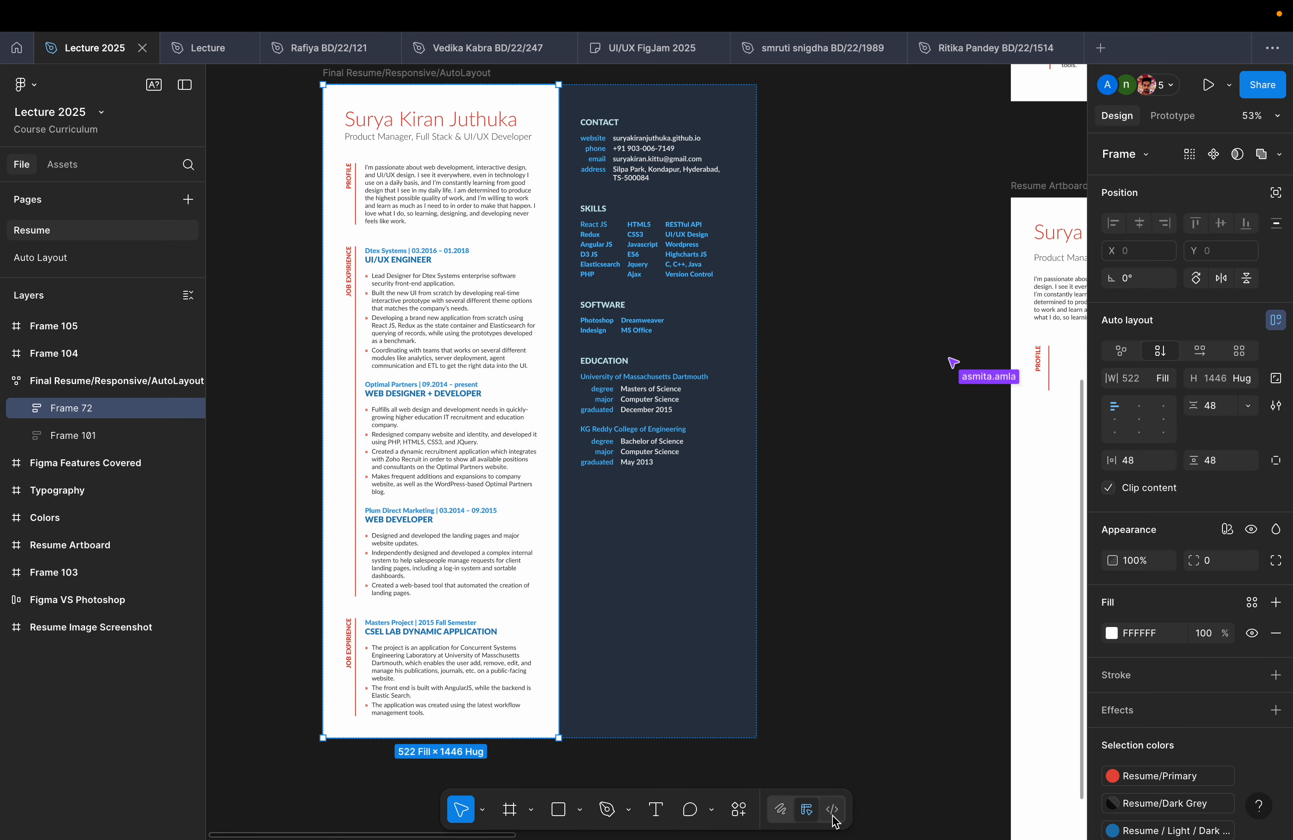
{"action": "key", "text": "shift+d"}
{"action": "key", "text": "super+backslash"}
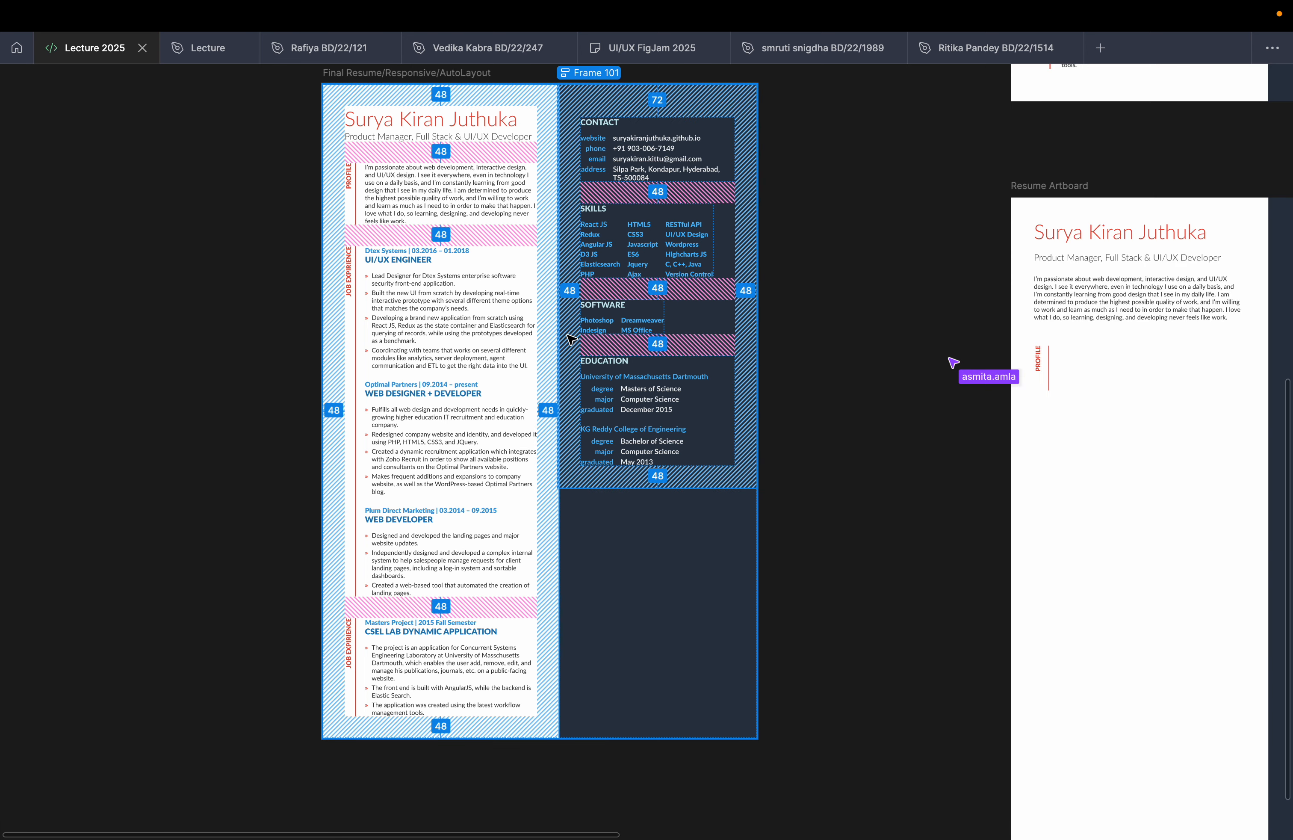
{"action": "scroll", "coordinate": [881, 606], "scroll_direction": "up", "scroll_amount": 1}
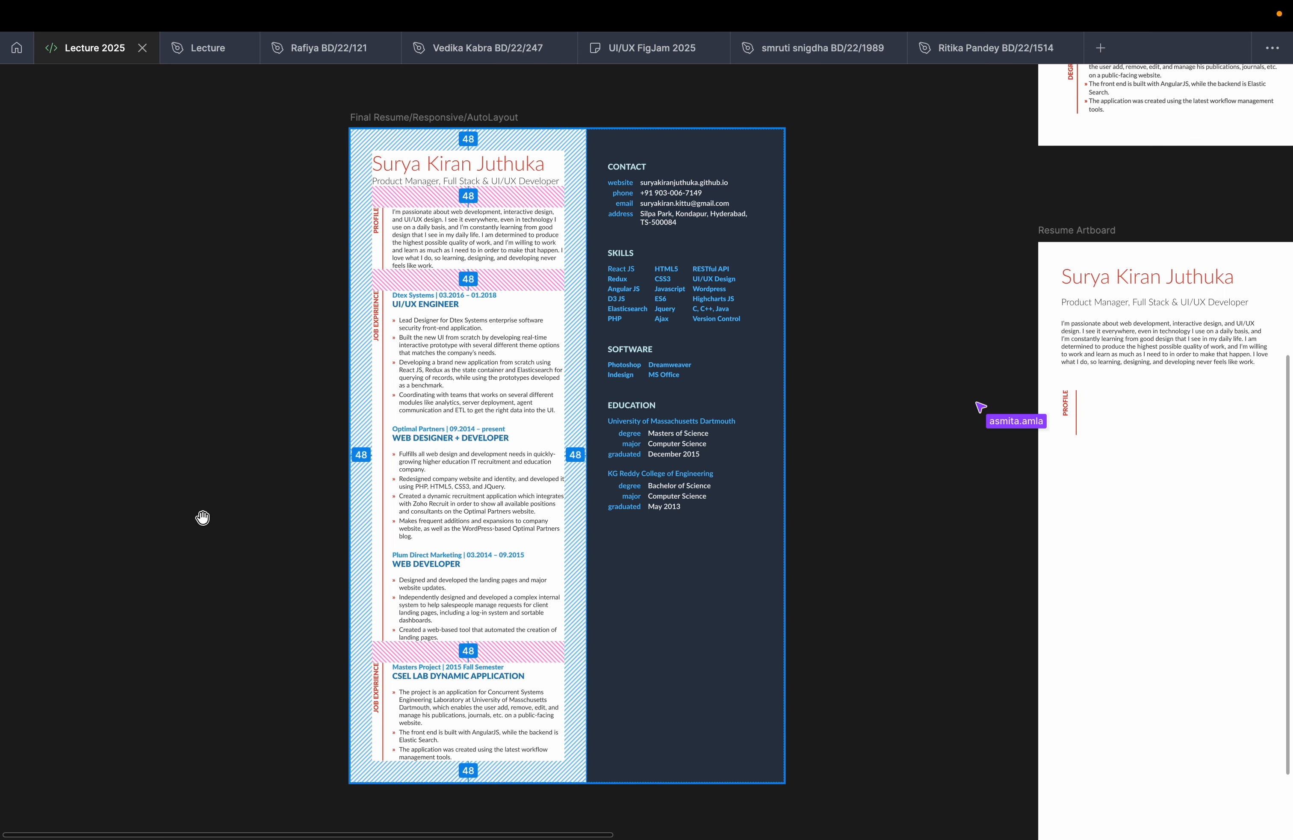
{"action": "scroll", "coordinate": [470, 269], "scroll_direction": "up", "scroll_amount": 3}
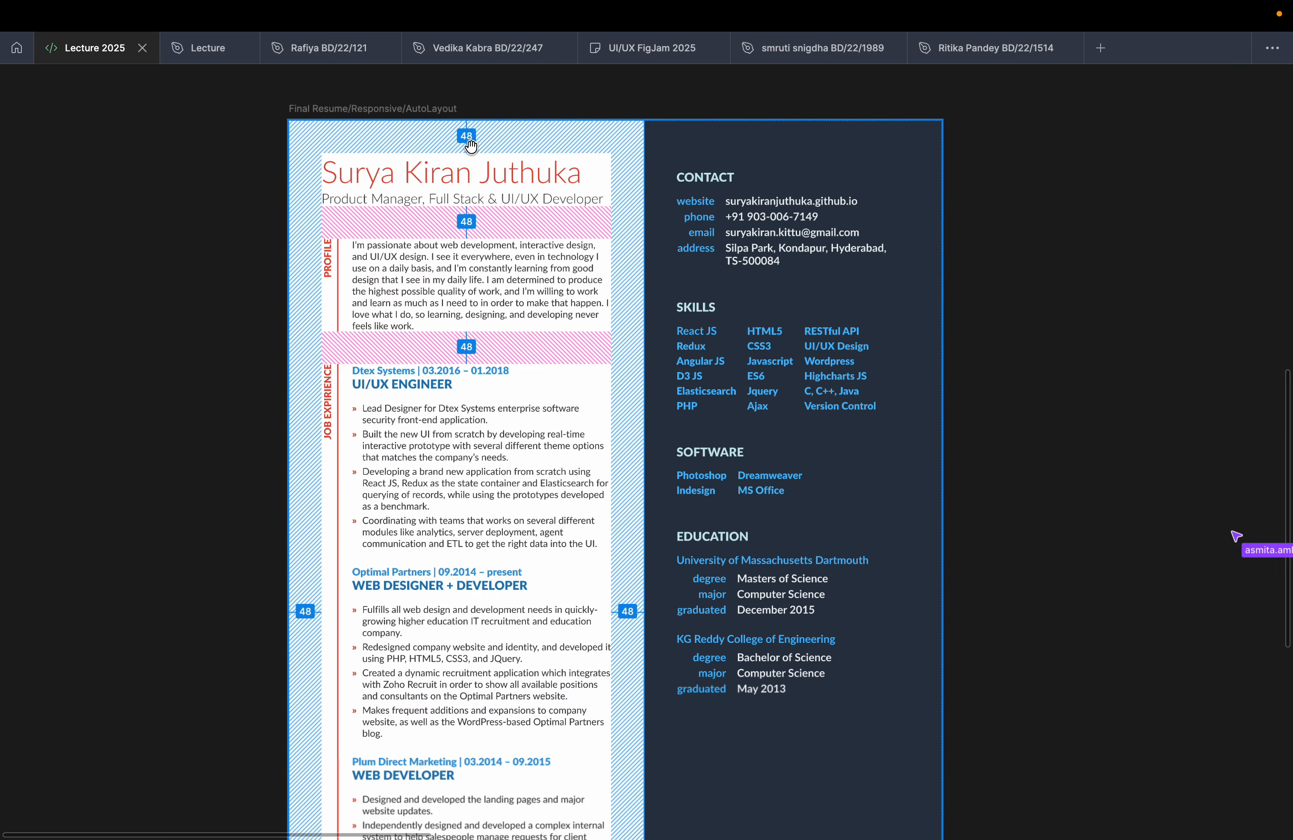
Inspect the spacing between the header, Profile and Job Experience sections along the resume's white main column.
{"action": "scroll", "coordinate": [482, 615], "scroll_direction": "down", "scroll_amount": 5}
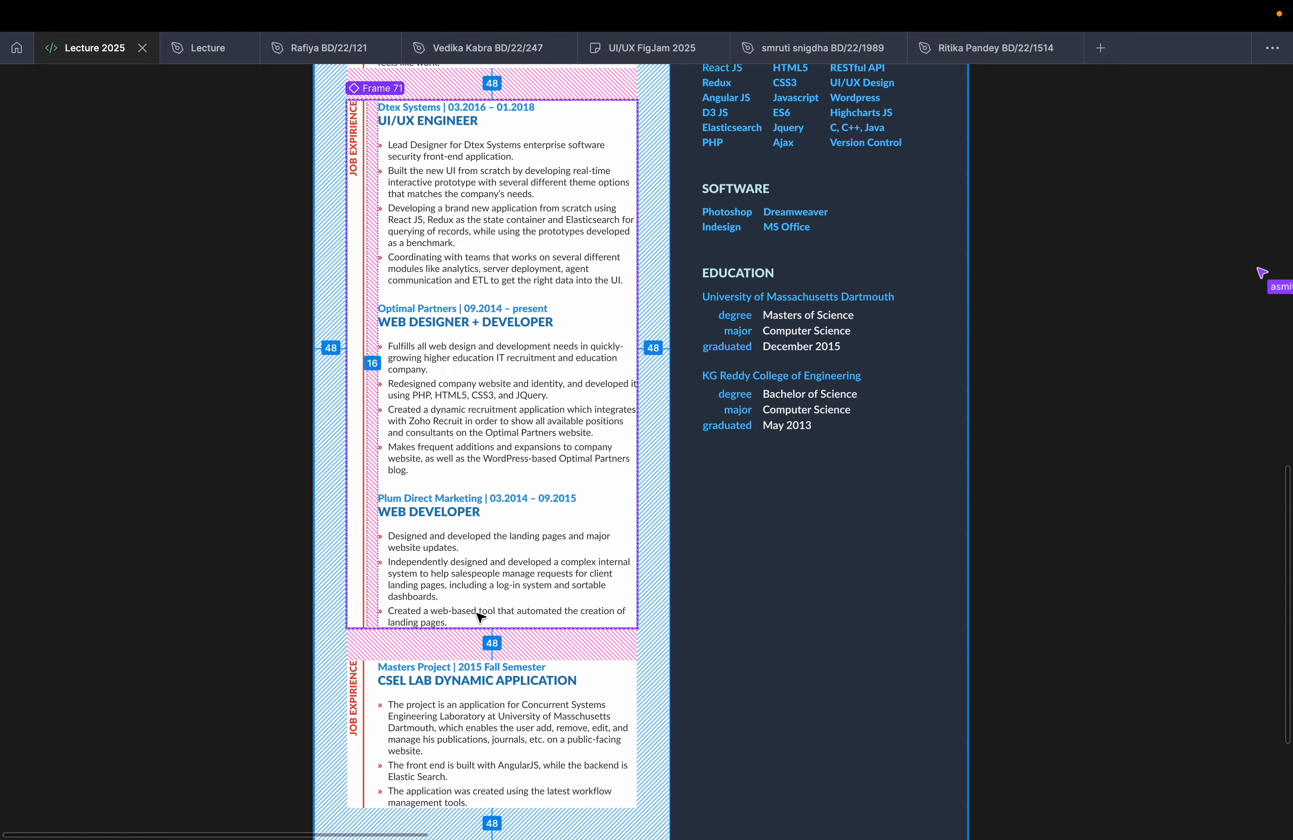
{"action": "scroll", "coordinate": [482, 616], "scroll_direction": "up", "scroll_amount": 5}
{"action": "scroll", "coordinate": [243, 394], "scroll_direction": "right", "scroll_amount": 2}
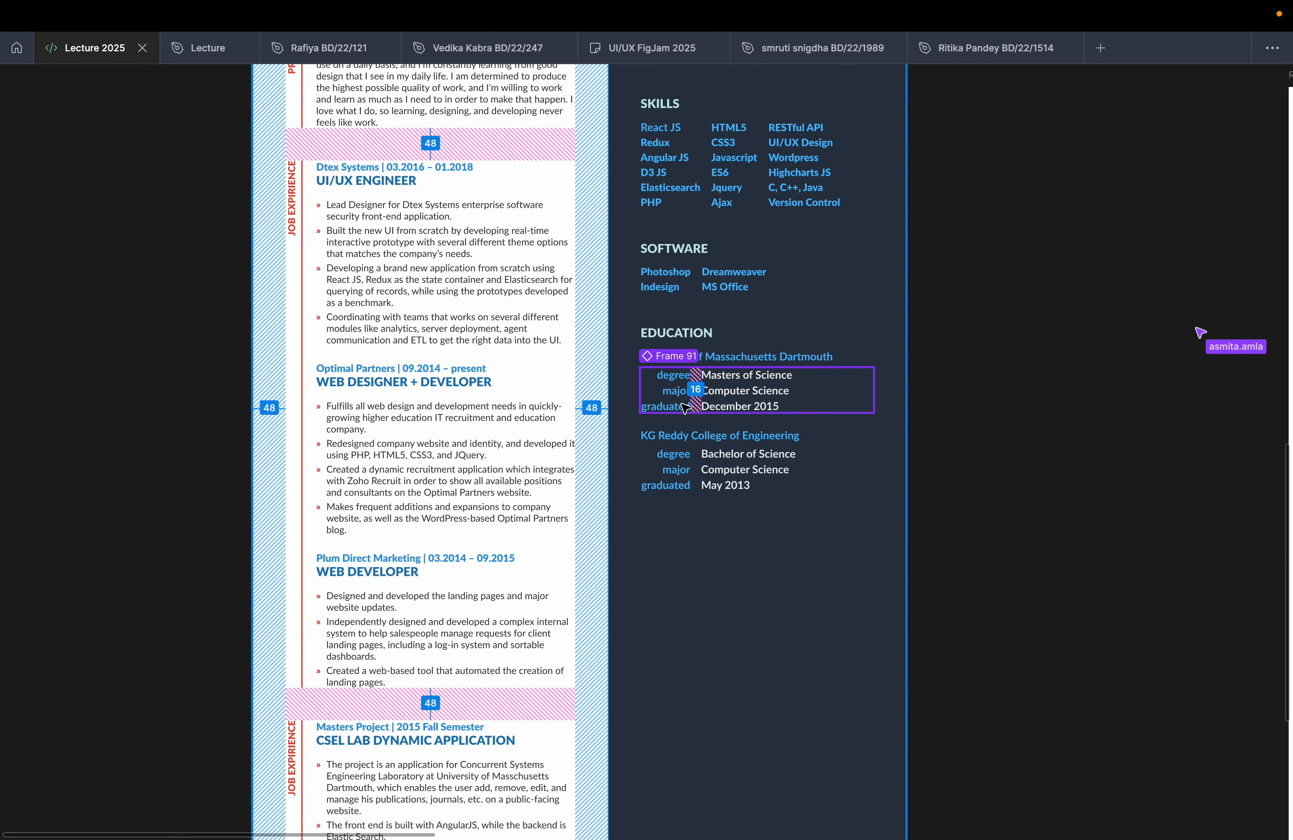
{"action": "left_click", "coordinate": [579, 410]}
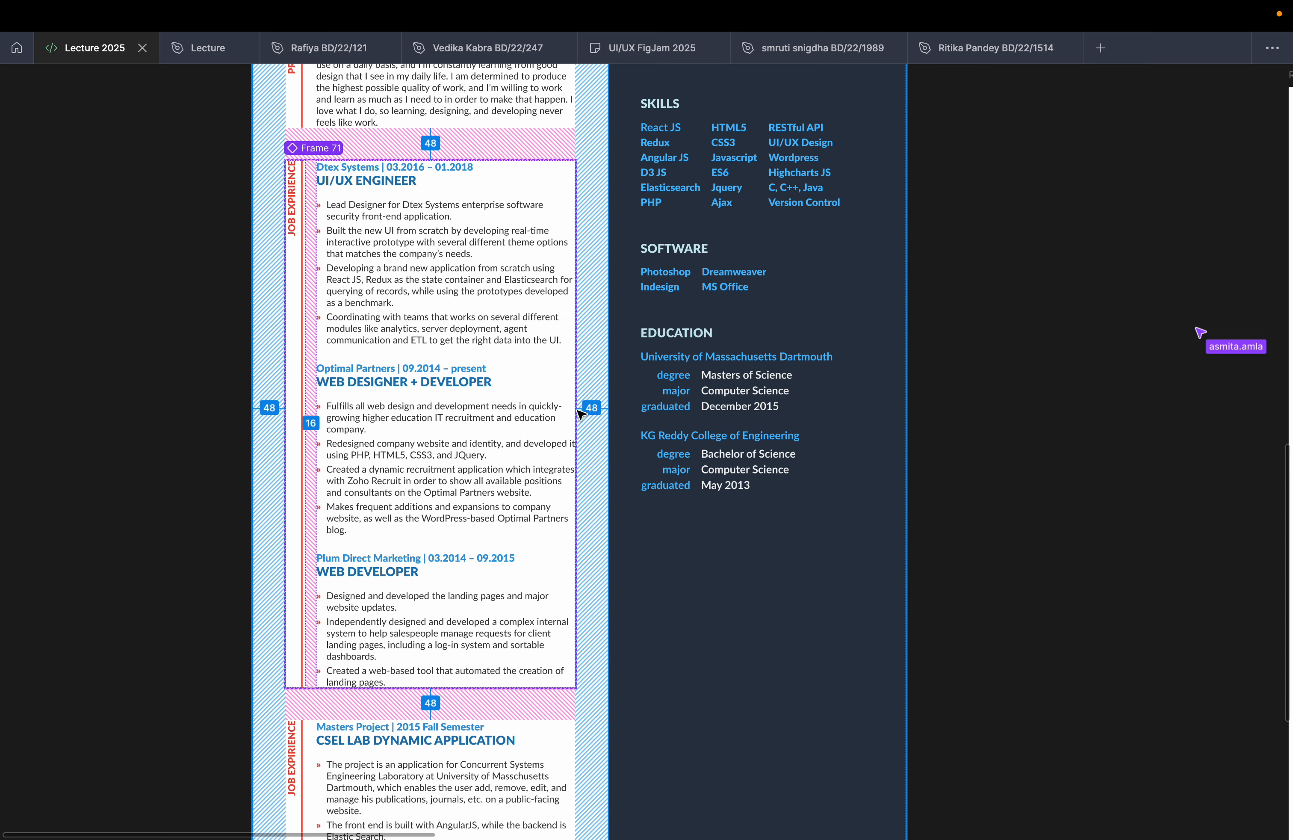
{"action": "scroll", "coordinate": [581, 415], "scroll_direction": "up", "scroll_amount": 5}
{"action": "scroll", "coordinate": [430, 450], "scroll_direction": "up", "scroll_amount": 5}
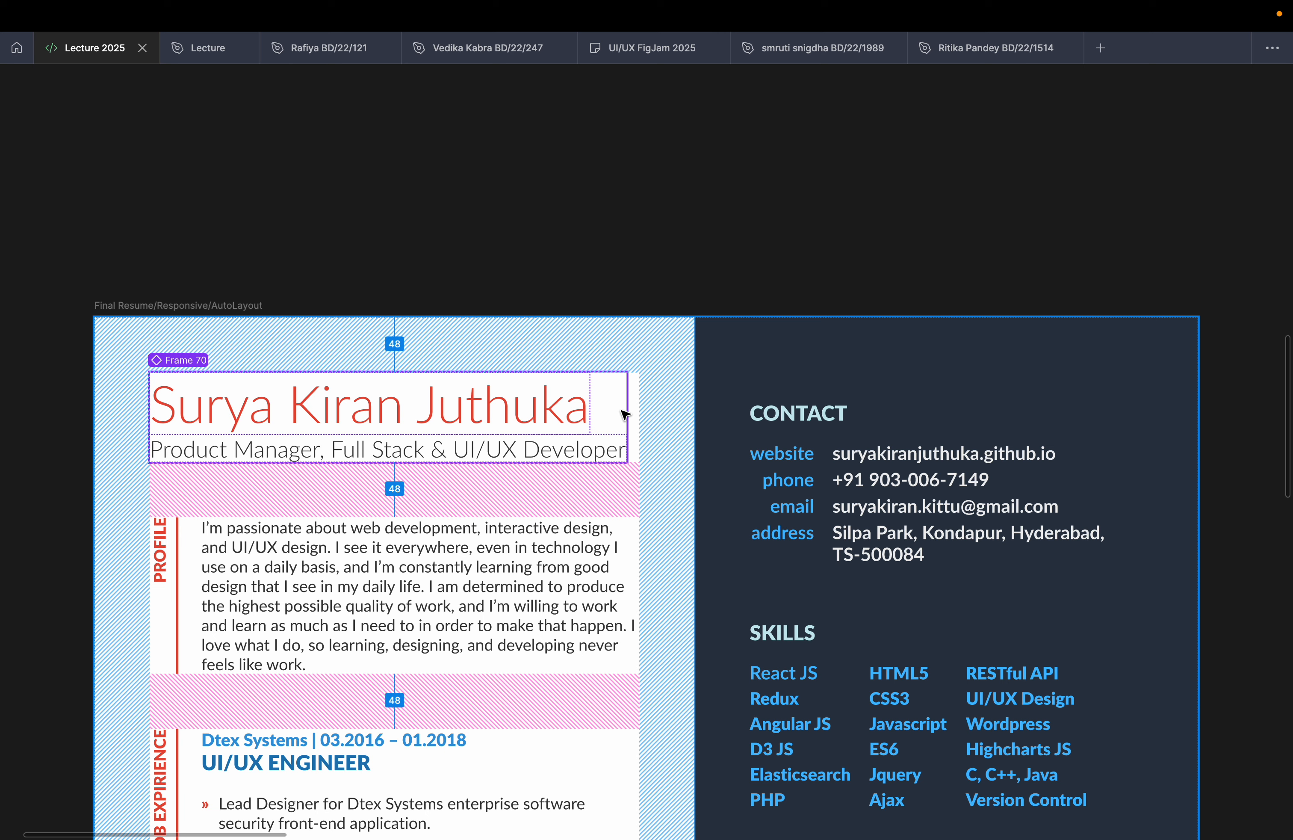
{"action": "scroll", "coordinate": [626, 415], "scroll_direction": "down", "scroll_amount": 5}
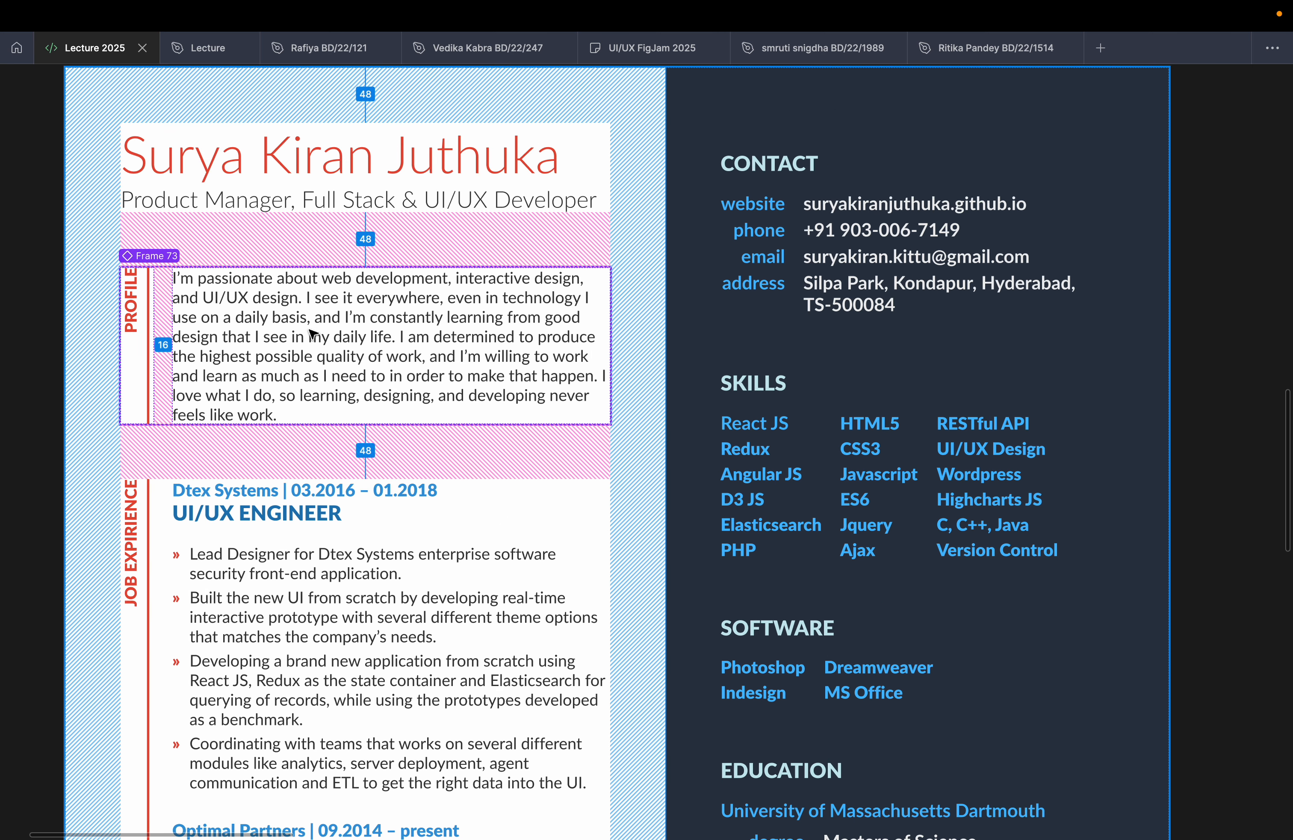
Select the Profile section and its paragraph to inspect the gap between the vertical label and the text.
{"action": "left_click", "coordinate": [309, 331]}
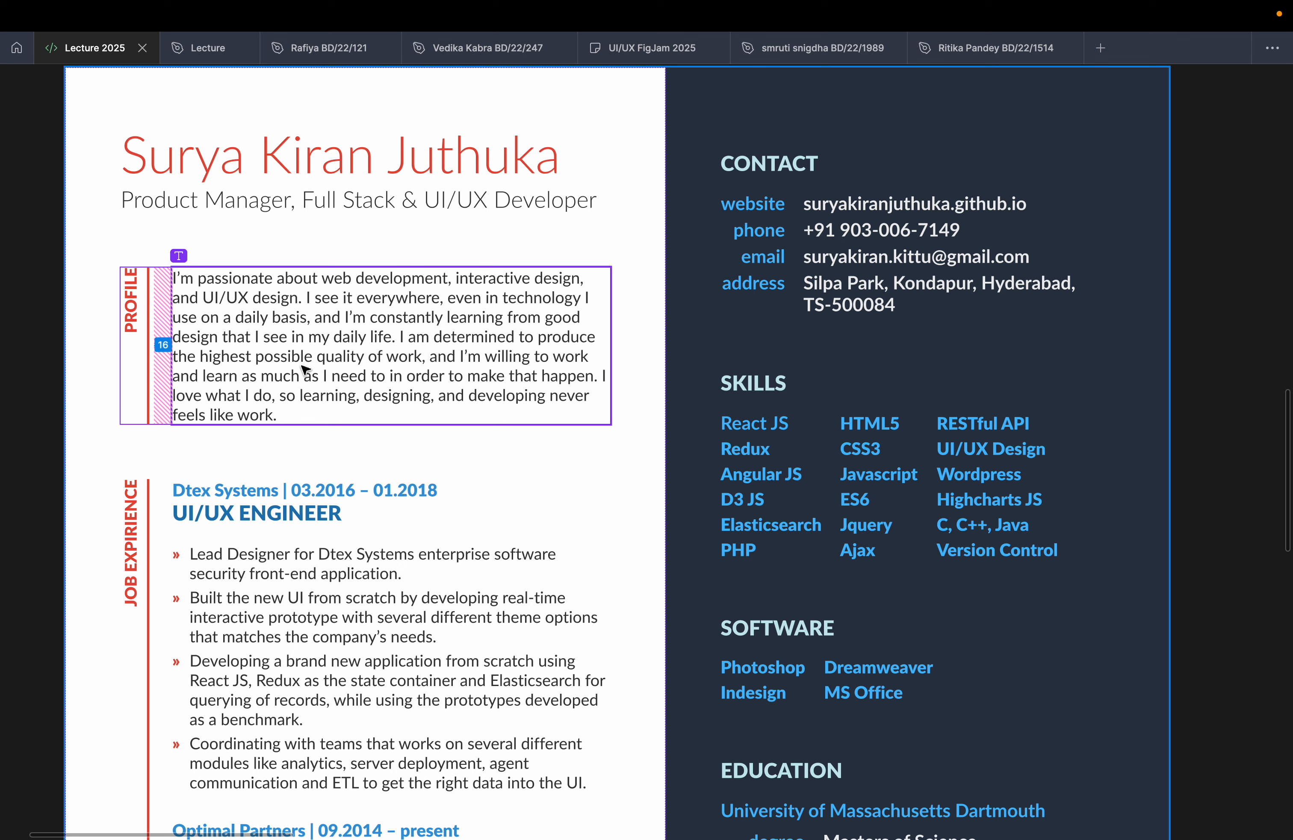
{"action": "left_click", "coordinate": [163, 341]}
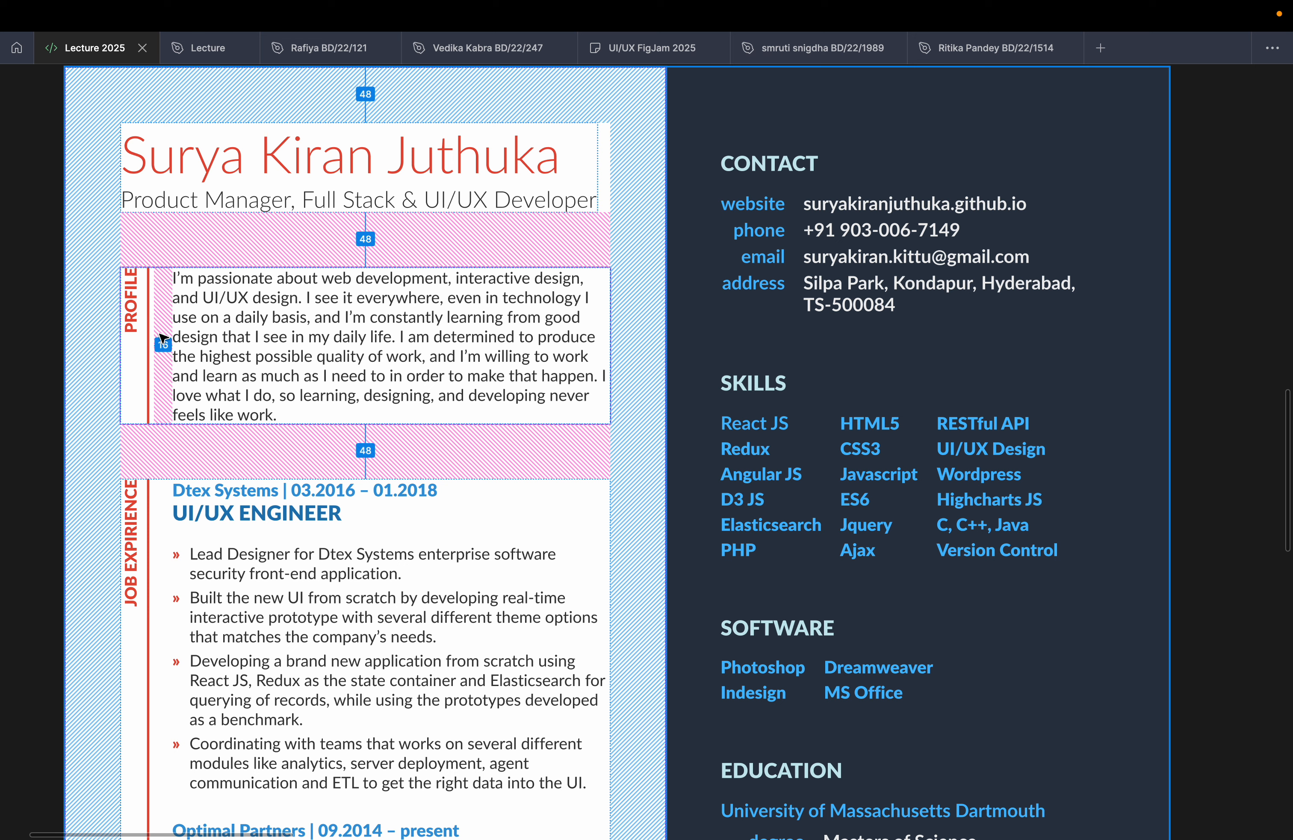
{"action": "left_click", "coordinate": [170, 294]}
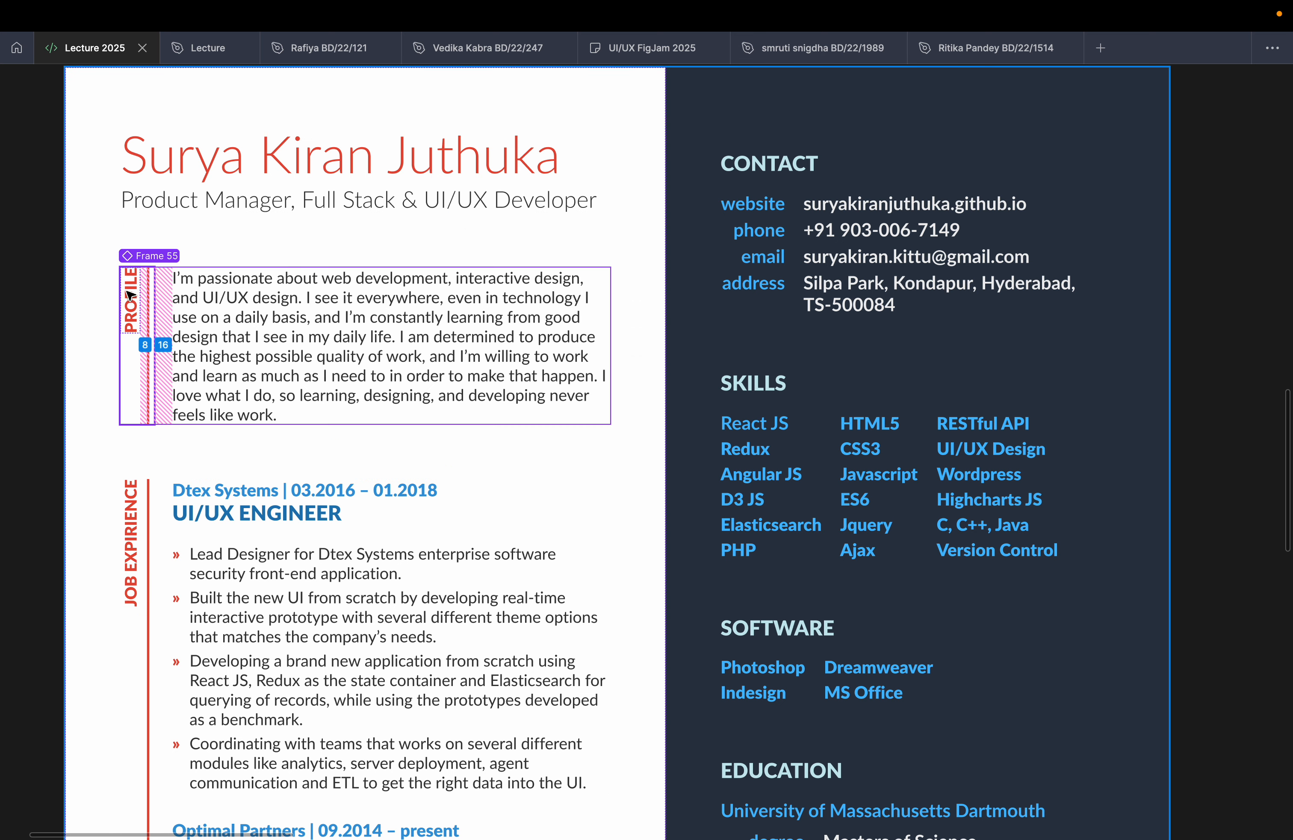
{"action": "left_click", "coordinate": [361, 376]}
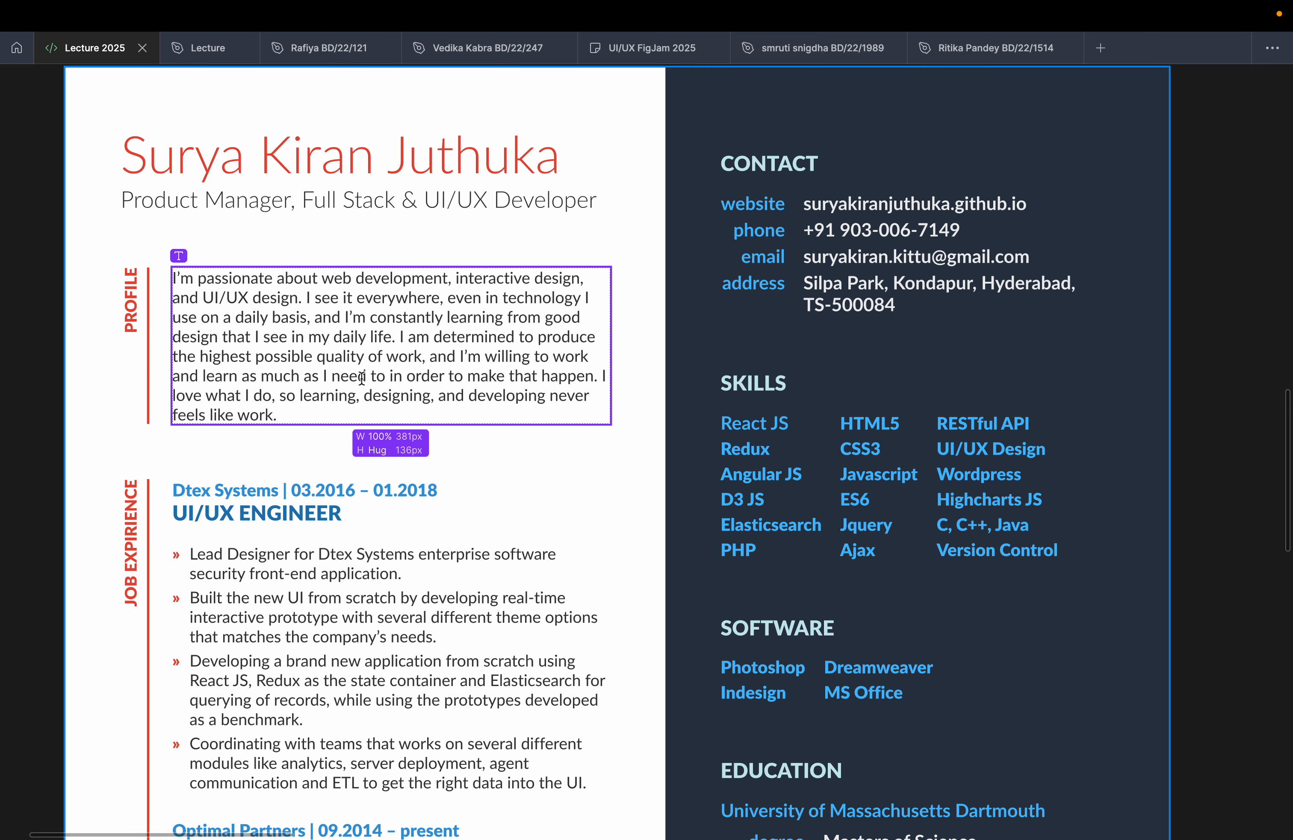
Inspect the gaps between headings, bullet points and consecutive entries in the Job Experience section.
{"action": "scroll", "coordinate": [361, 377], "scroll_direction": "down", "scroll_amount": 5}
{"action": "scroll", "coordinate": [327, 327], "scroll_direction": "down", "scroll_amount": 5}
{"action": "scroll", "coordinate": [323, 309], "scroll_direction": "down", "scroll_amount": 3}
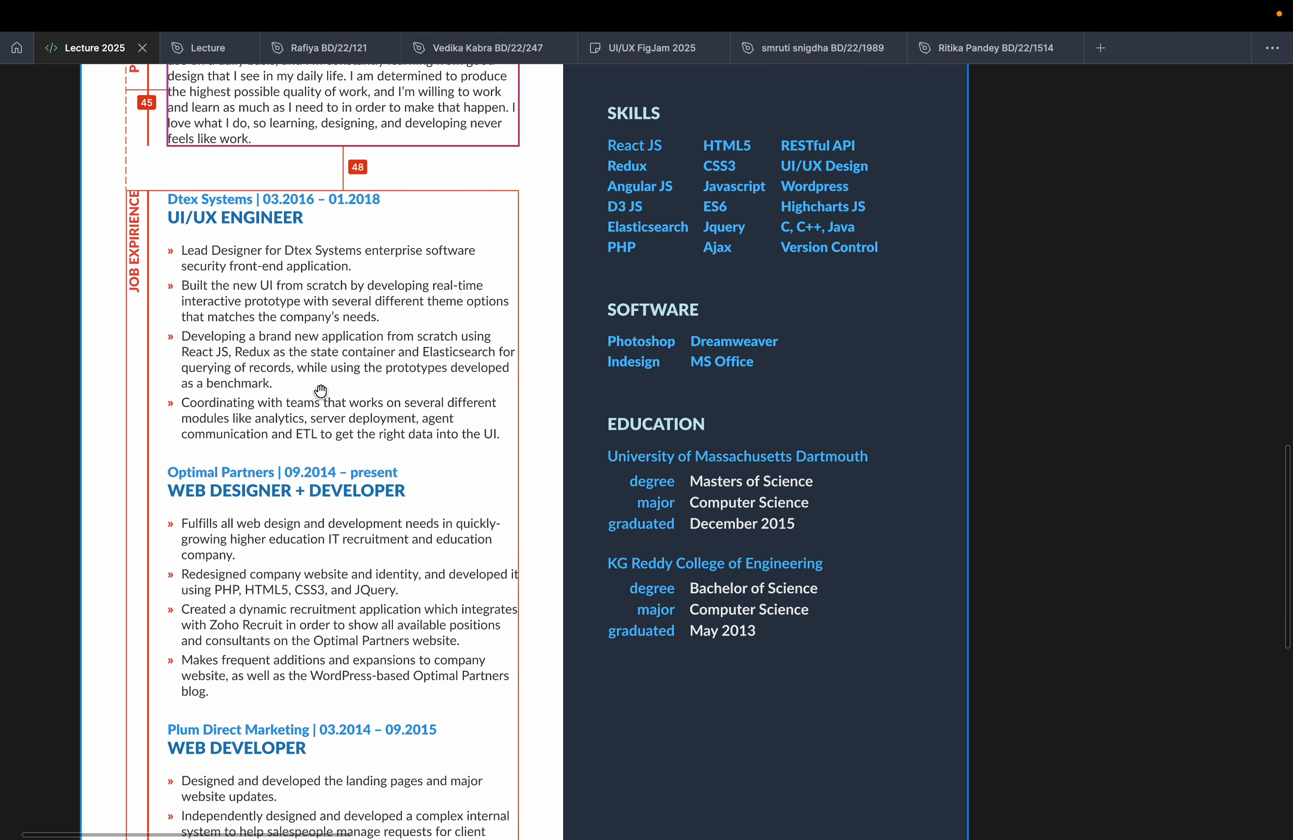
{"action": "scroll", "coordinate": [384, 252], "scroll_direction": "down", "scroll_amount": 2}
{"action": "scroll", "coordinate": [384, 252], "scroll_direction": "down", "scroll_amount": 3}
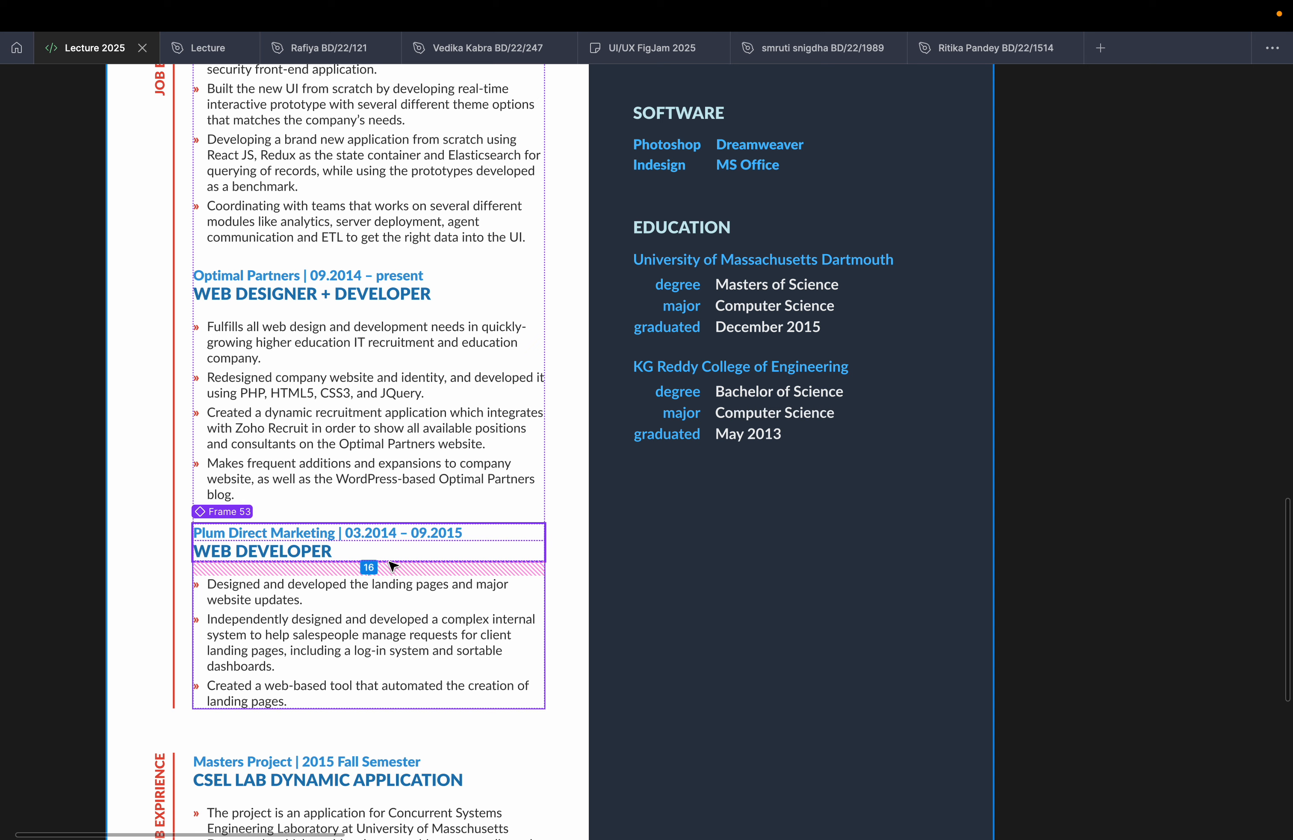
{"action": "scroll", "coordinate": [392, 566], "scroll_direction": "up", "scroll_amount": 6}
{"action": "left_click", "coordinate": [358, 355]}
{"action": "key", "text": "shift+Return"}
{"action": "scroll", "coordinate": [259, 407], "scroll_direction": "up", "scroll_amount": 5}
{"action": "key", "text": "shift+Return"}
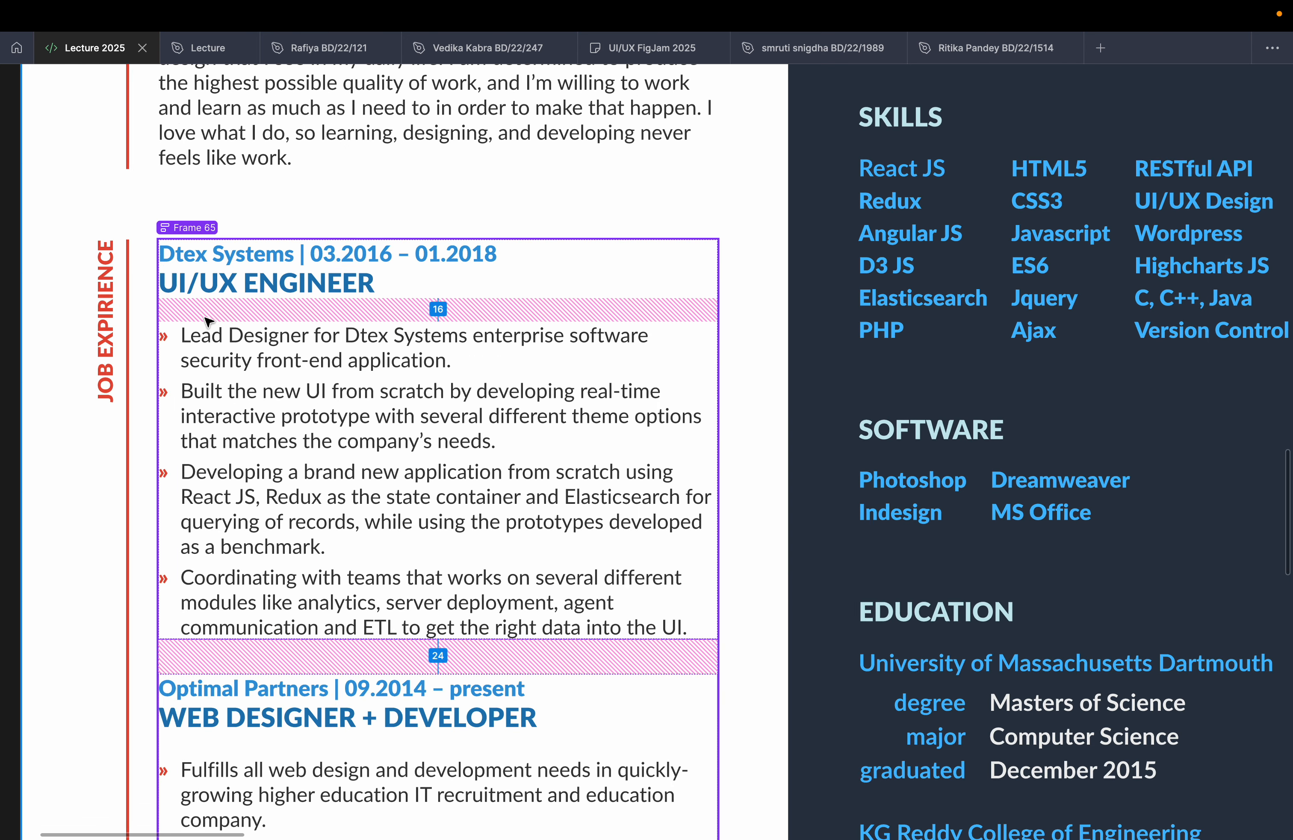
{"action": "key", "text": "Return"}
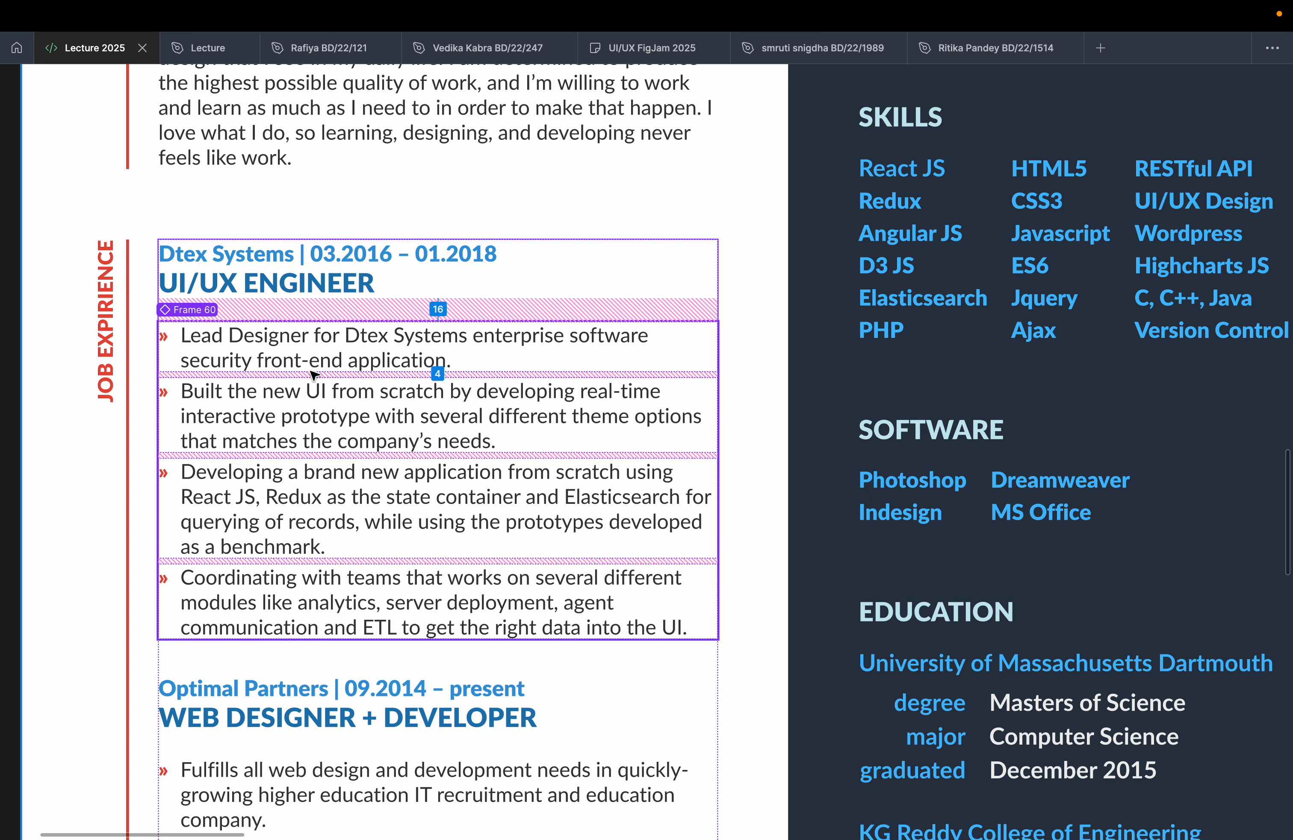
{"action": "left_click", "coordinate": [321, 285]}
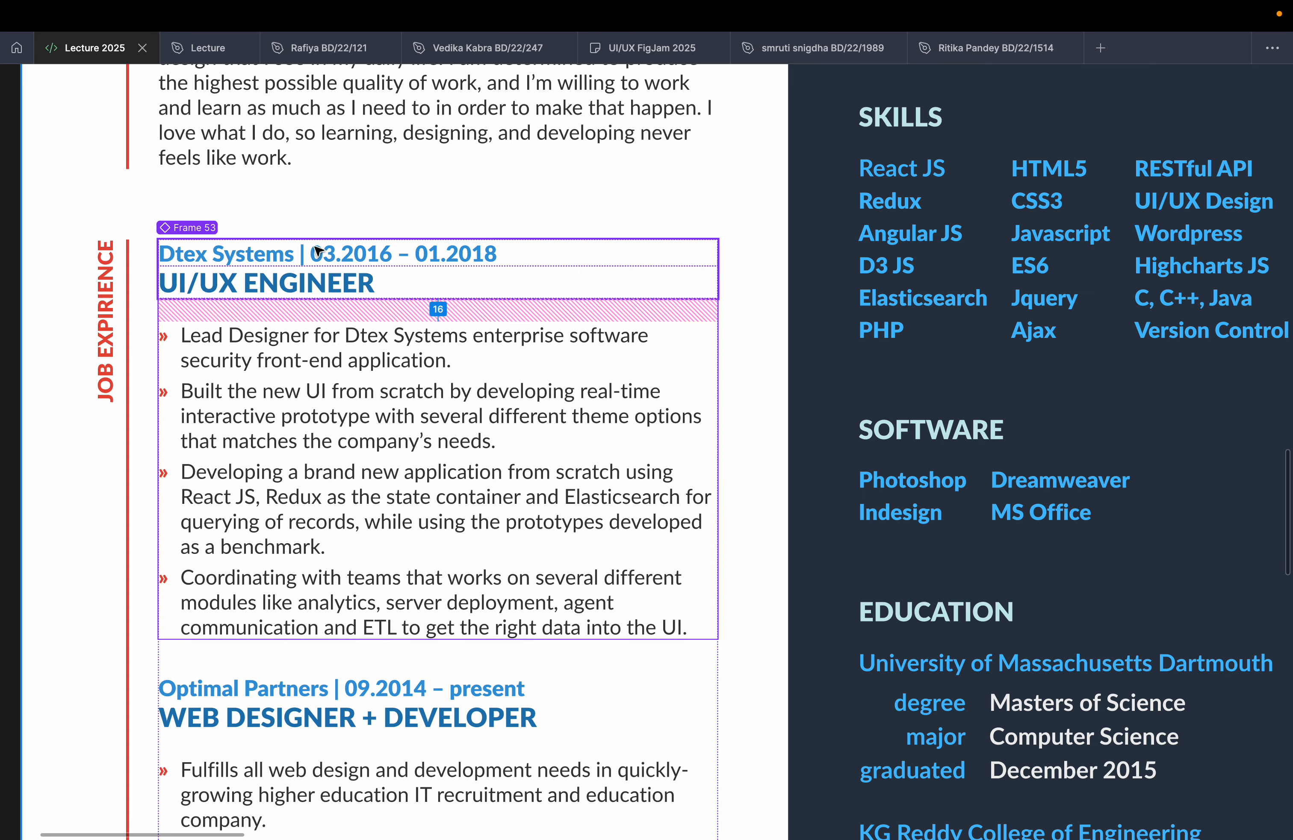
Measure distances from the Dtex Systems entry to its section label, the header block and the dark sidebar column.
{"action": "scroll", "coordinate": [311, 275], "scroll_direction": "down", "scroll_amount": 10}
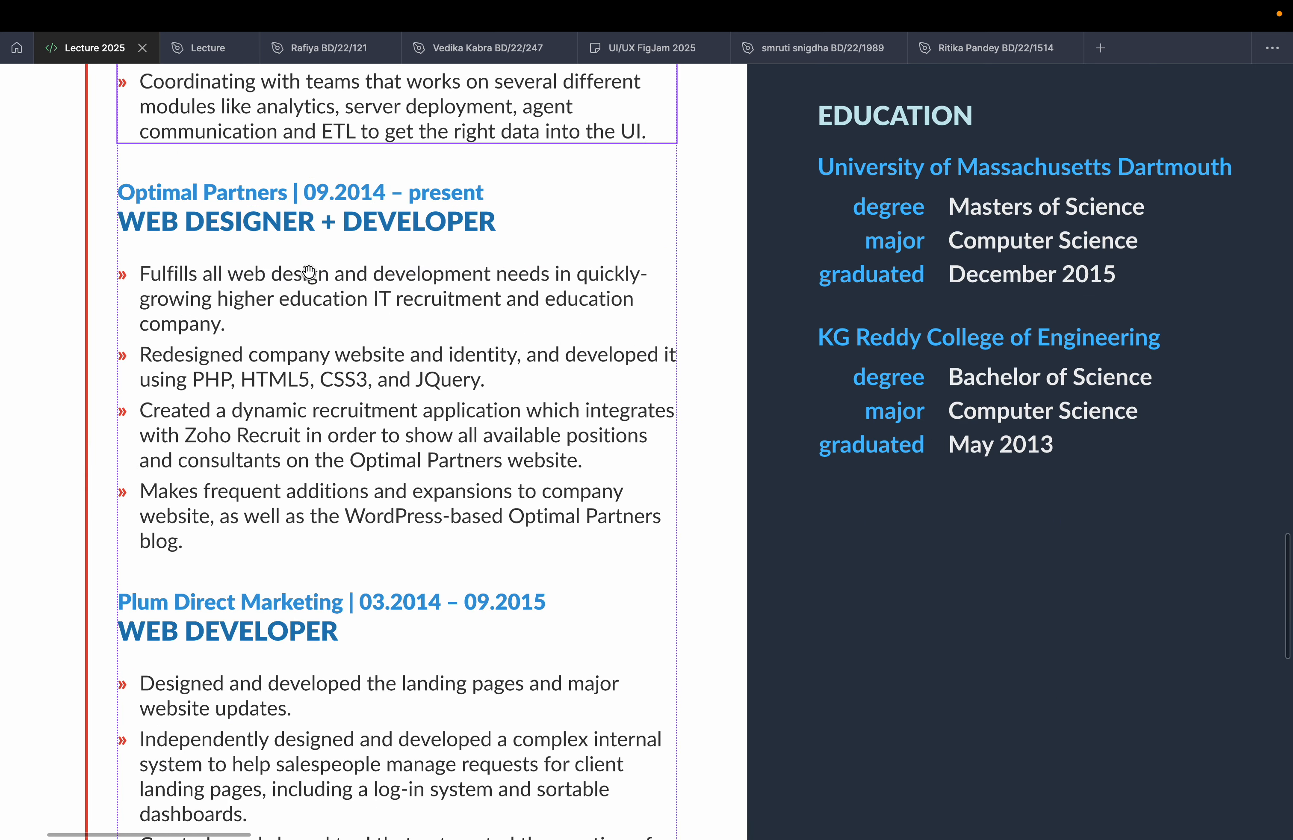
{"action": "scroll", "coordinate": [312, 276], "scroll_direction": "down", "scroll_amount": 5}
{"action": "scroll", "coordinate": [203, 194], "scroll_direction": "up", "scroll_amount": 4}
{"action": "left_click", "coordinate": [203, 193]}
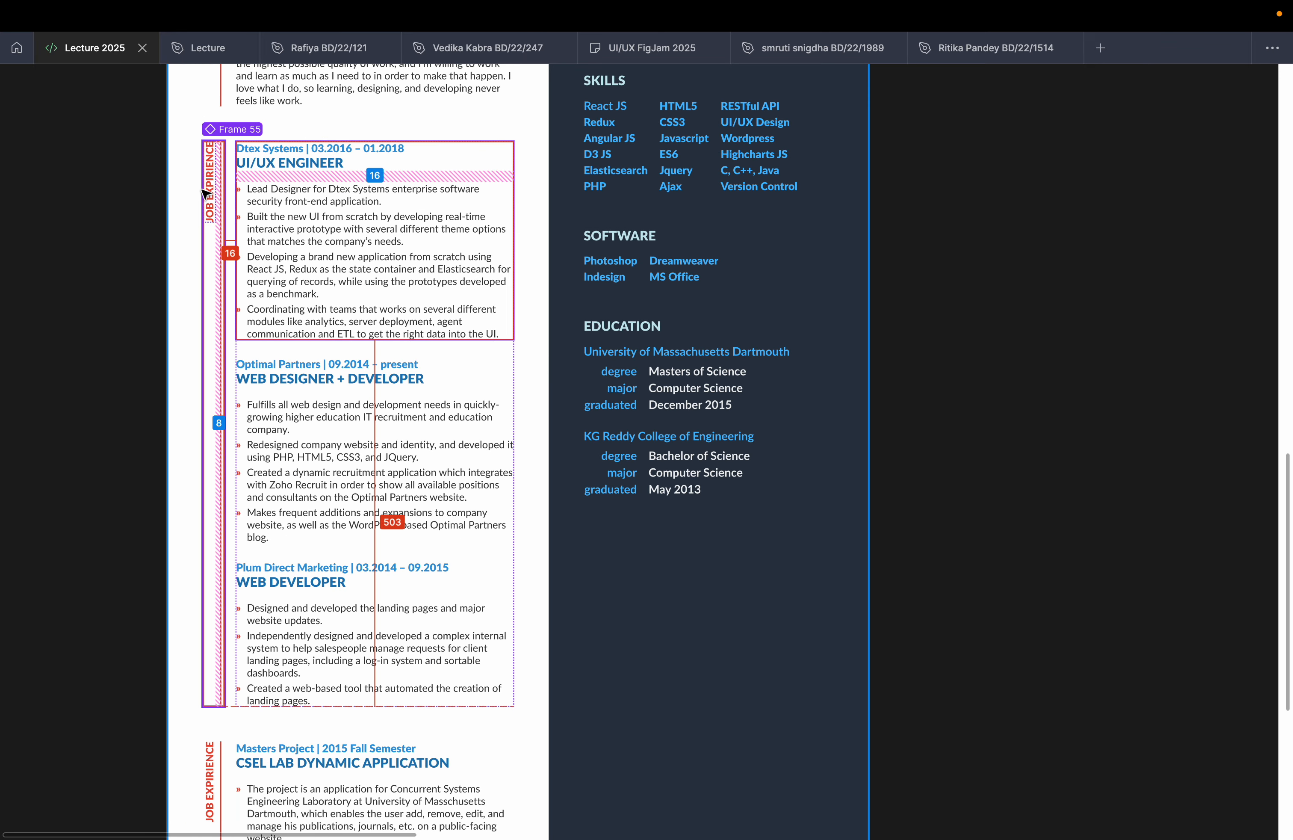
{"action": "scroll", "coordinate": [204, 194], "scroll_direction": "down", "scroll_amount": 5}
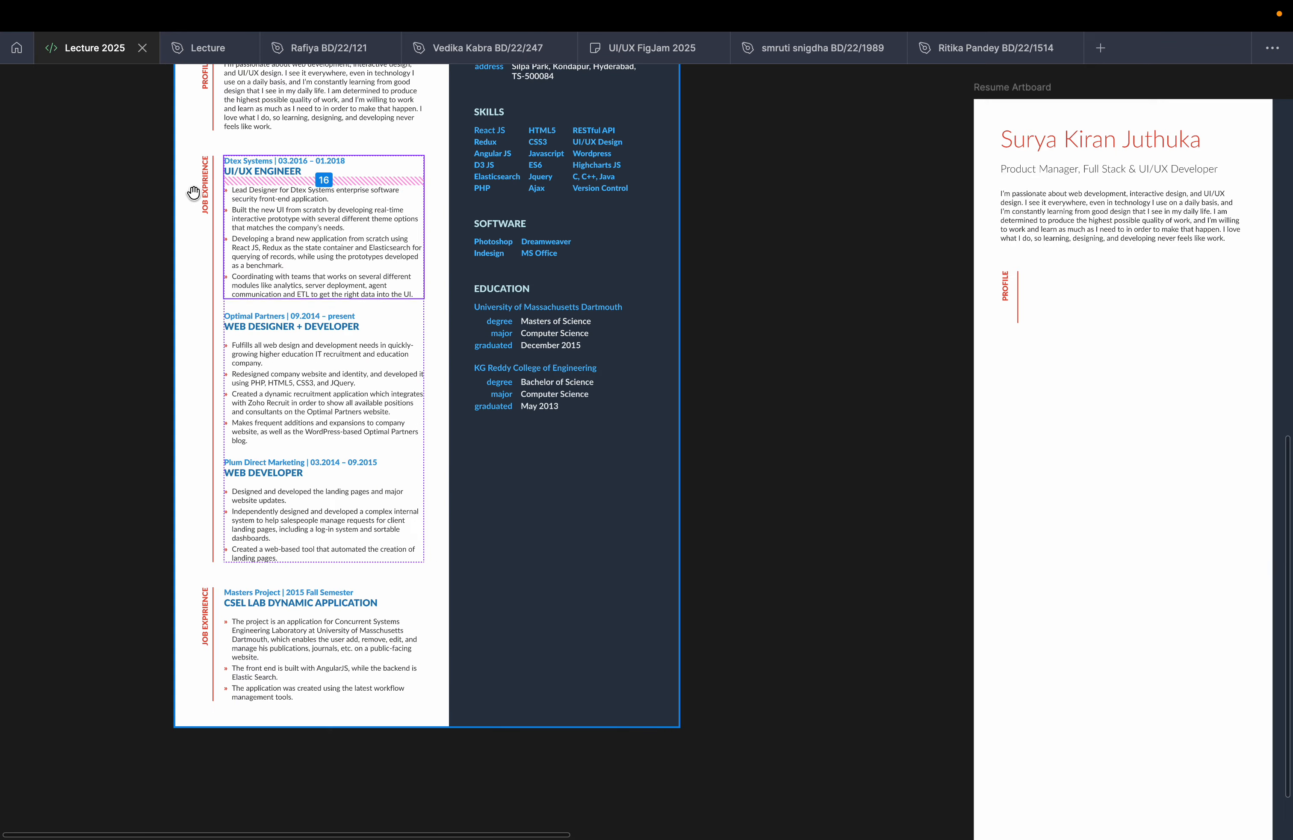
{"action": "scroll", "coordinate": [194, 192], "scroll_direction": "down", "scroll_amount": 3}
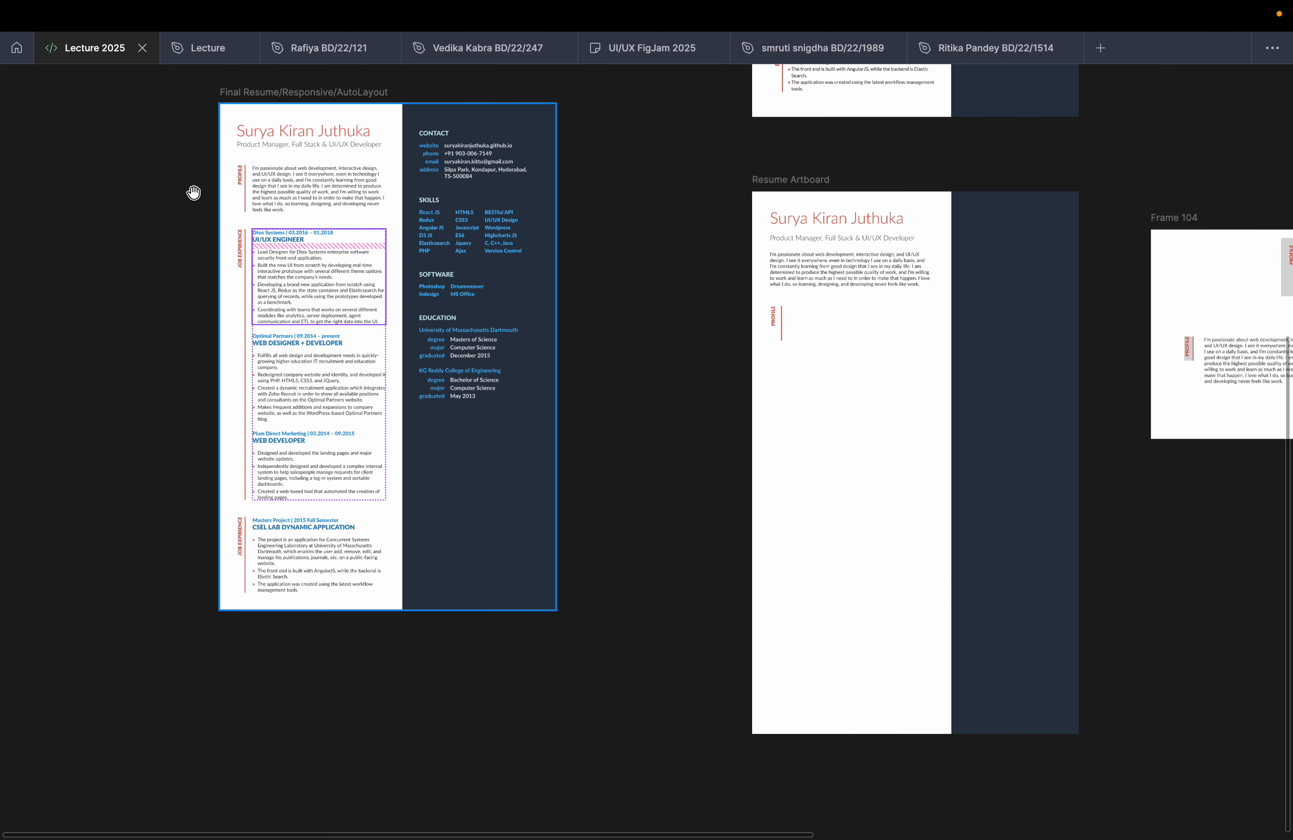
{"action": "scroll", "coordinate": [193, 192], "scroll_direction": "up", "scroll_amount": 2}
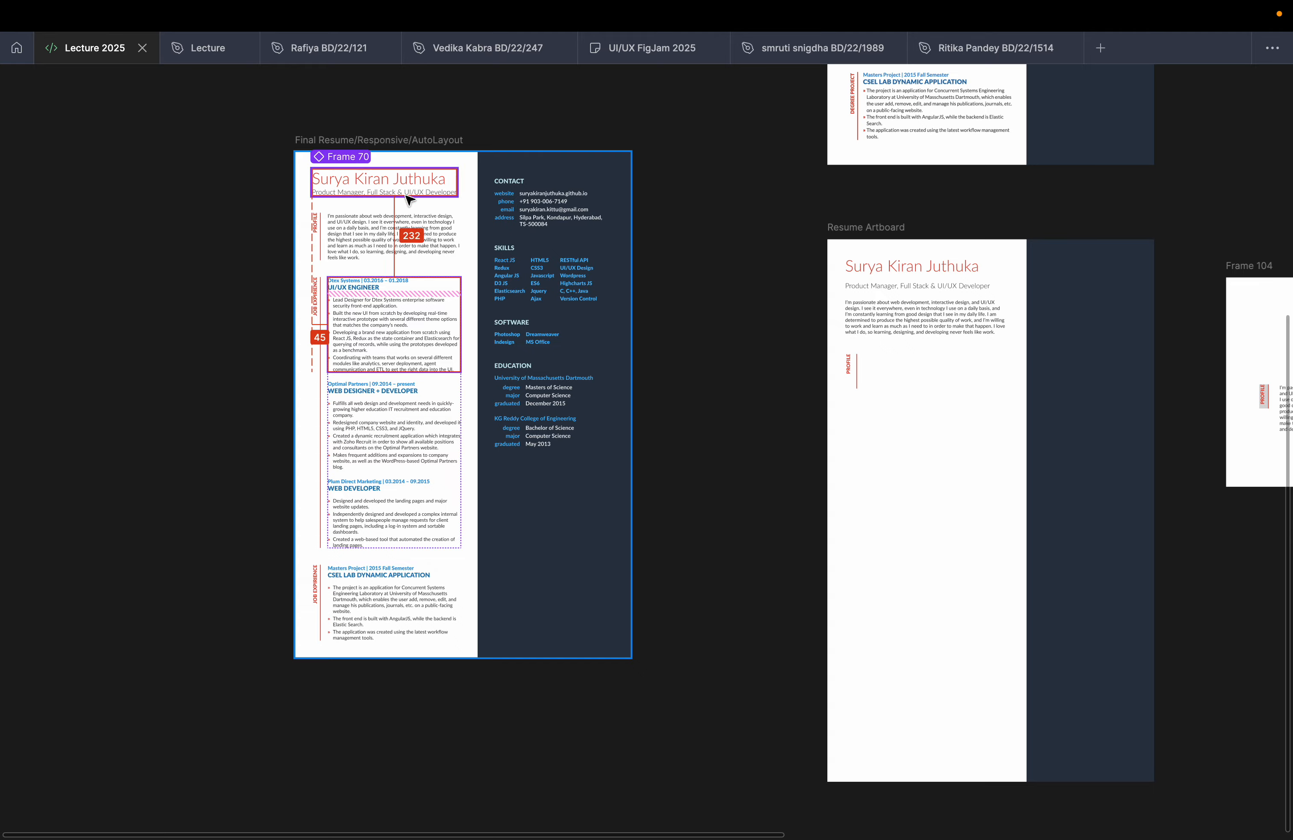
{"action": "scroll", "coordinate": [627, 300], "scroll_direction": "up", "scroll_amount": 5}
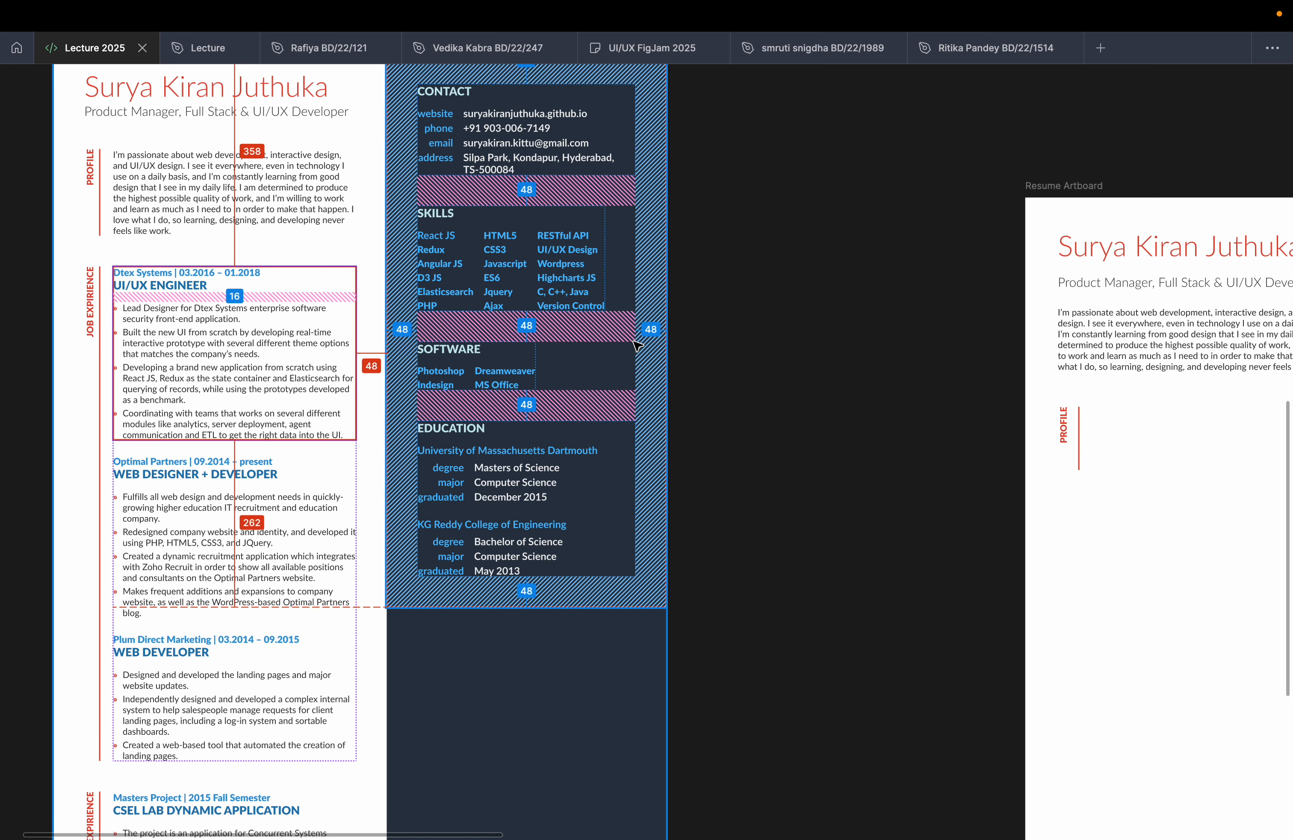
Reselect the white main column of Final Resume/Responsive/AutoLayout and compare its padding and gaps with the dark sidebar's.
{"action": "scroll", "coordinate": [693, 327], "scroll_direction": "down", "scroll_amount": 5}
{"action": "left_click", "coordinate": [821, 370]}
{"action": "scroll", "coordinate": [817, 369], "scroll_direction": "down", "scroll_amount": 2}
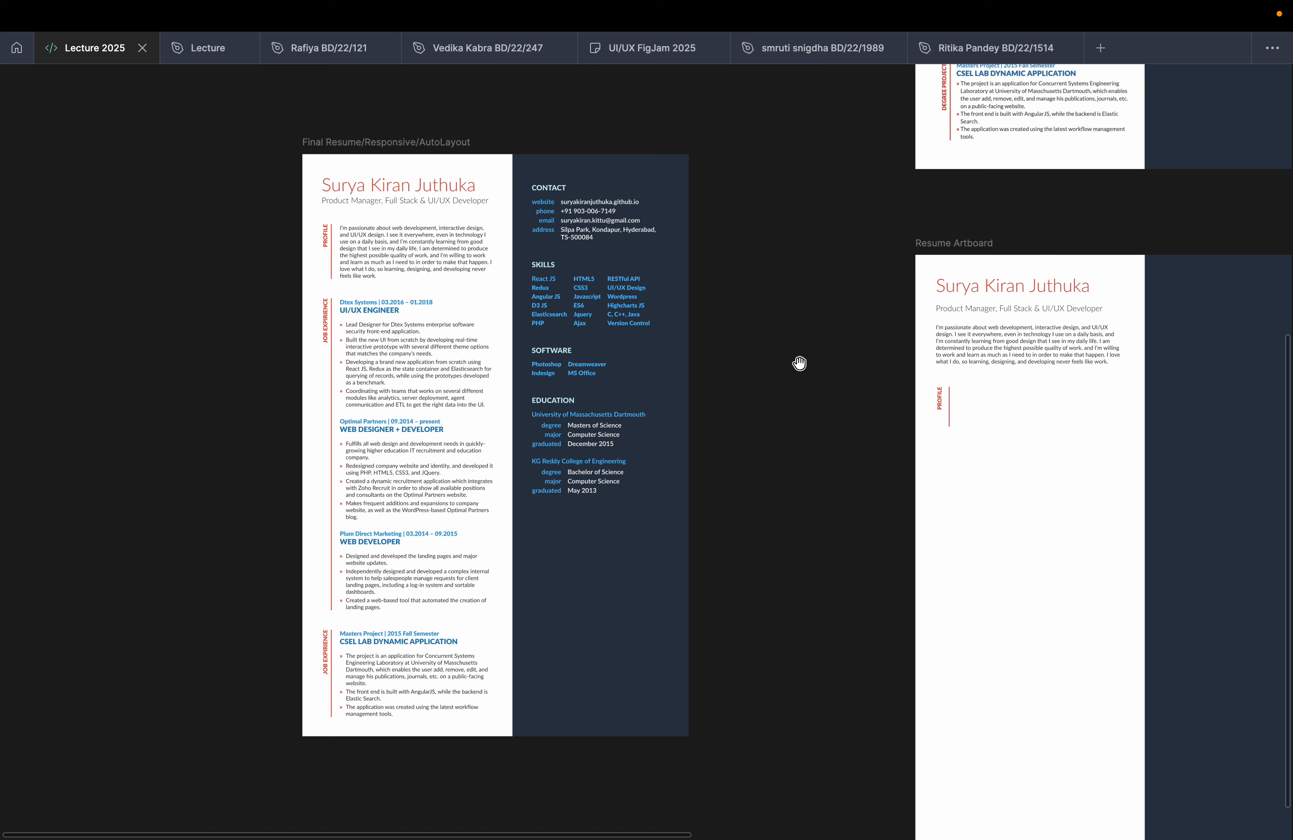
{"action": "left_click", "coordinate": [497, 359]}
{"action": "scroll", "coordinate": [497, 354], "scroll_direction": "left", "scroll_amount": 5}
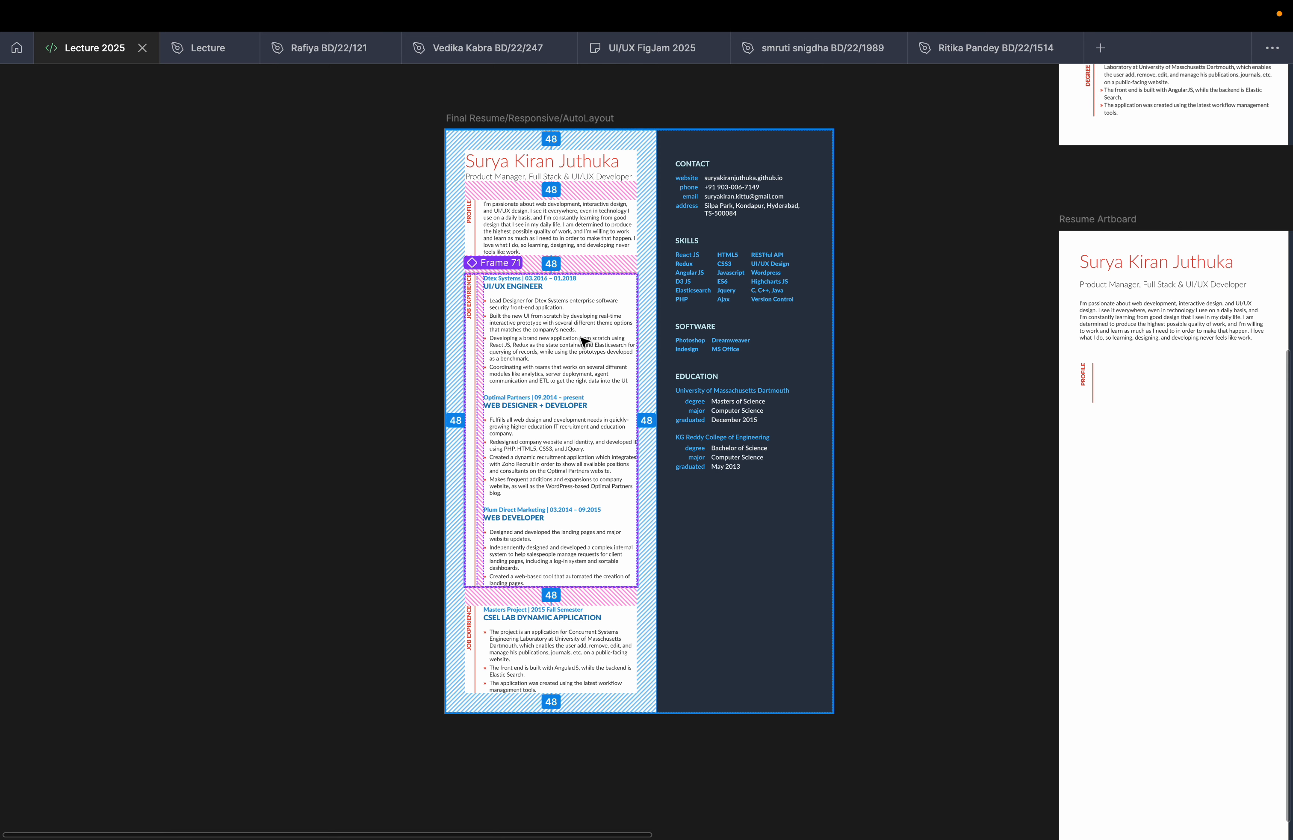
{"action": "left_click", "coordinate": [649, 274]}
{"action": "left_click_drag", "start_coordinate": [649, 274], "coordinate": [620, 283]}
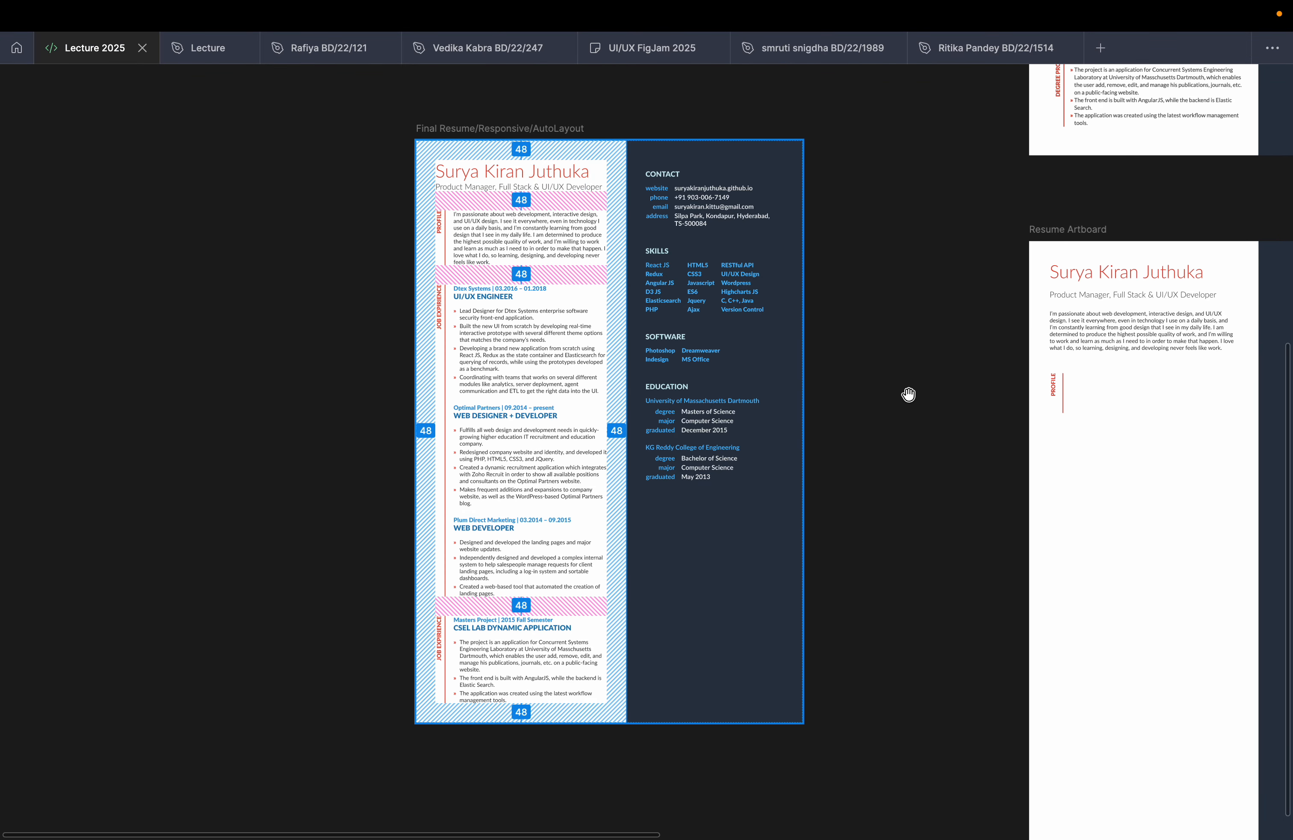
{"action": "left_click", "coordinate": [611, 166]}
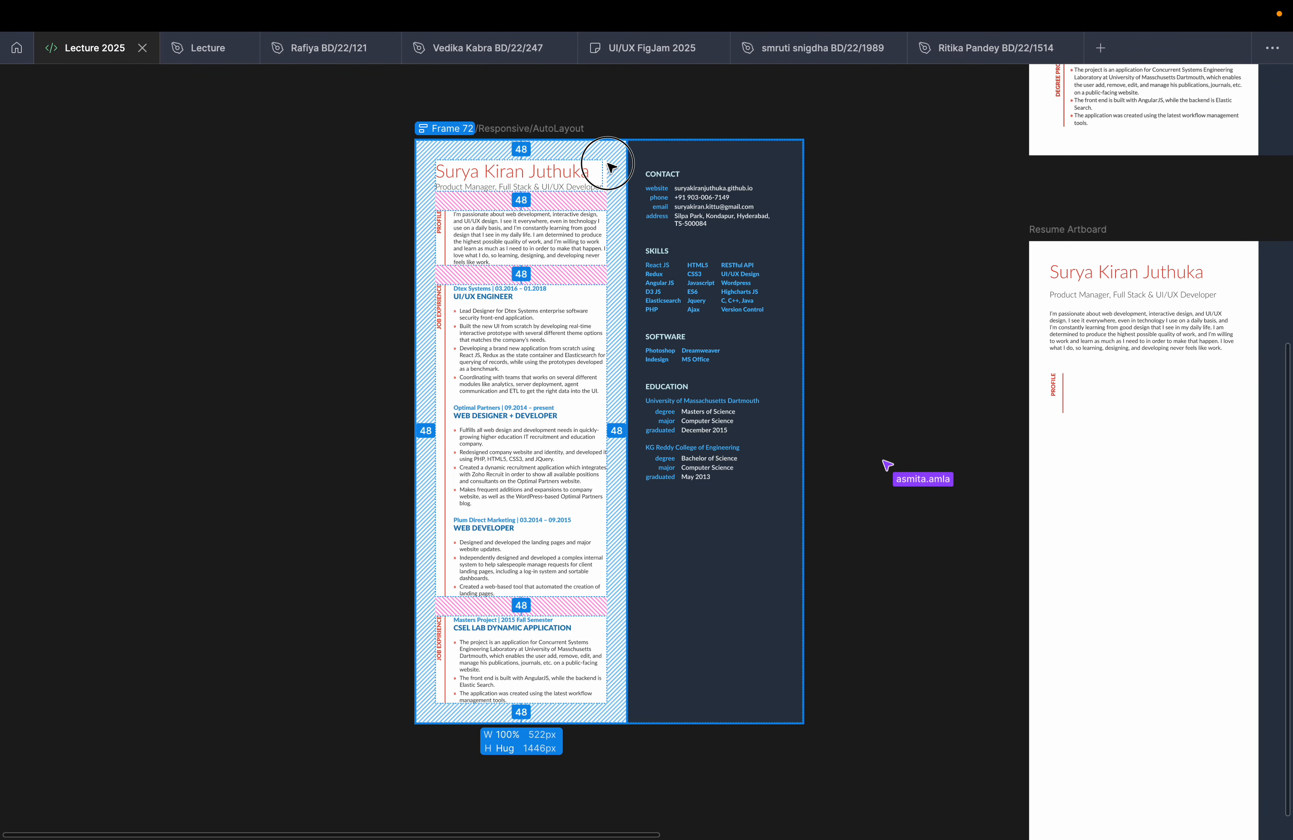
{"action": "left_click", "coordinate": [719, 375]}
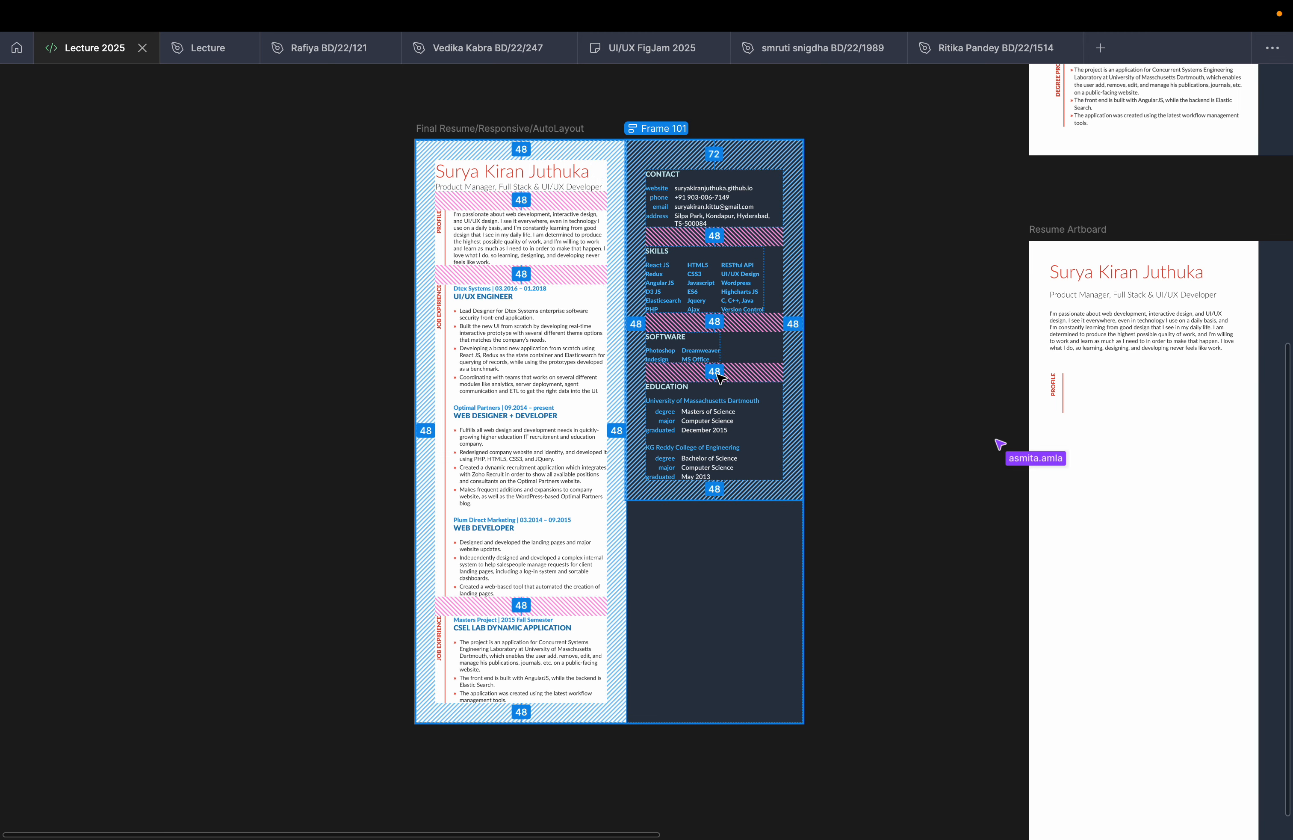
Show the interface, switch to Design mode, and duplicate the white column Frame 72 onto the canvas beside the resume frame.
{"action": "key", "text": "super+backslash"}
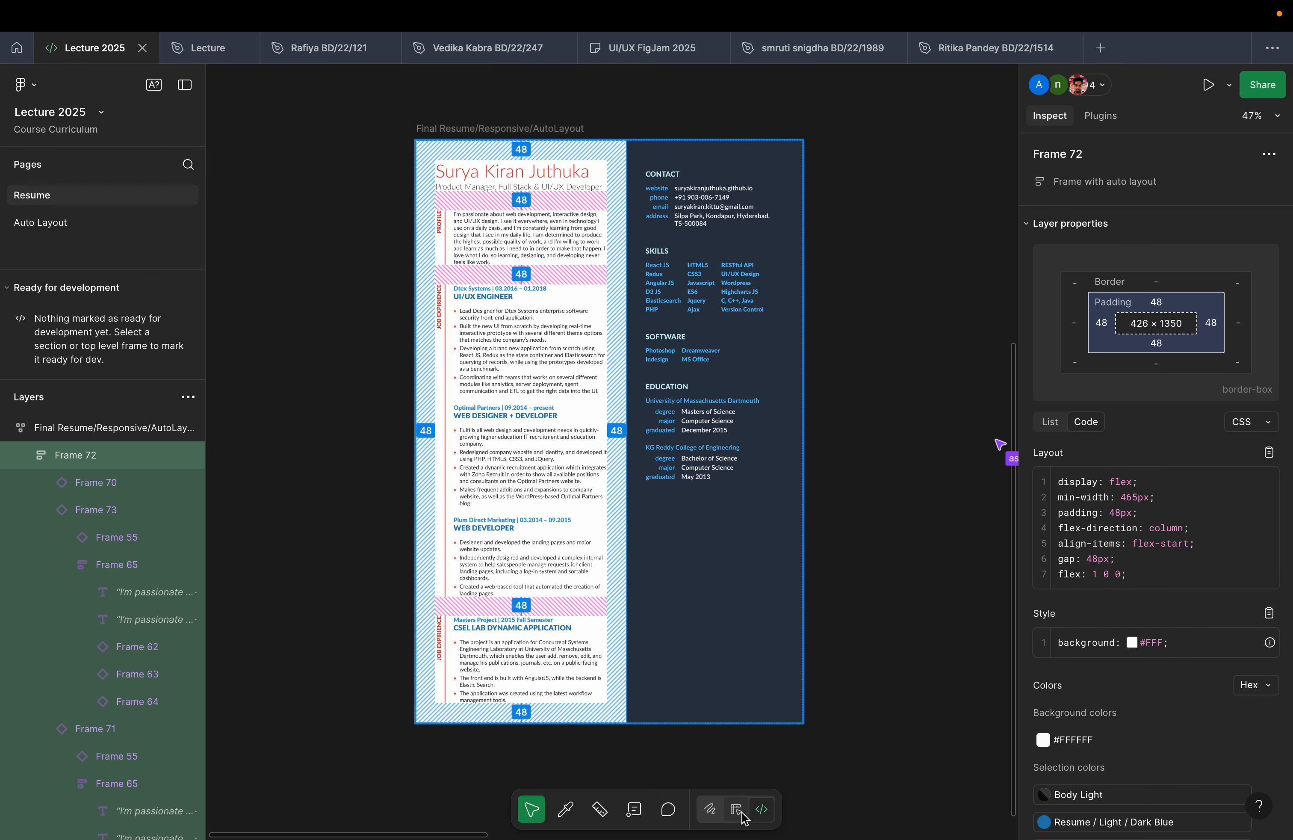
{"action": "left_click", "coordinate": [738, 809]}
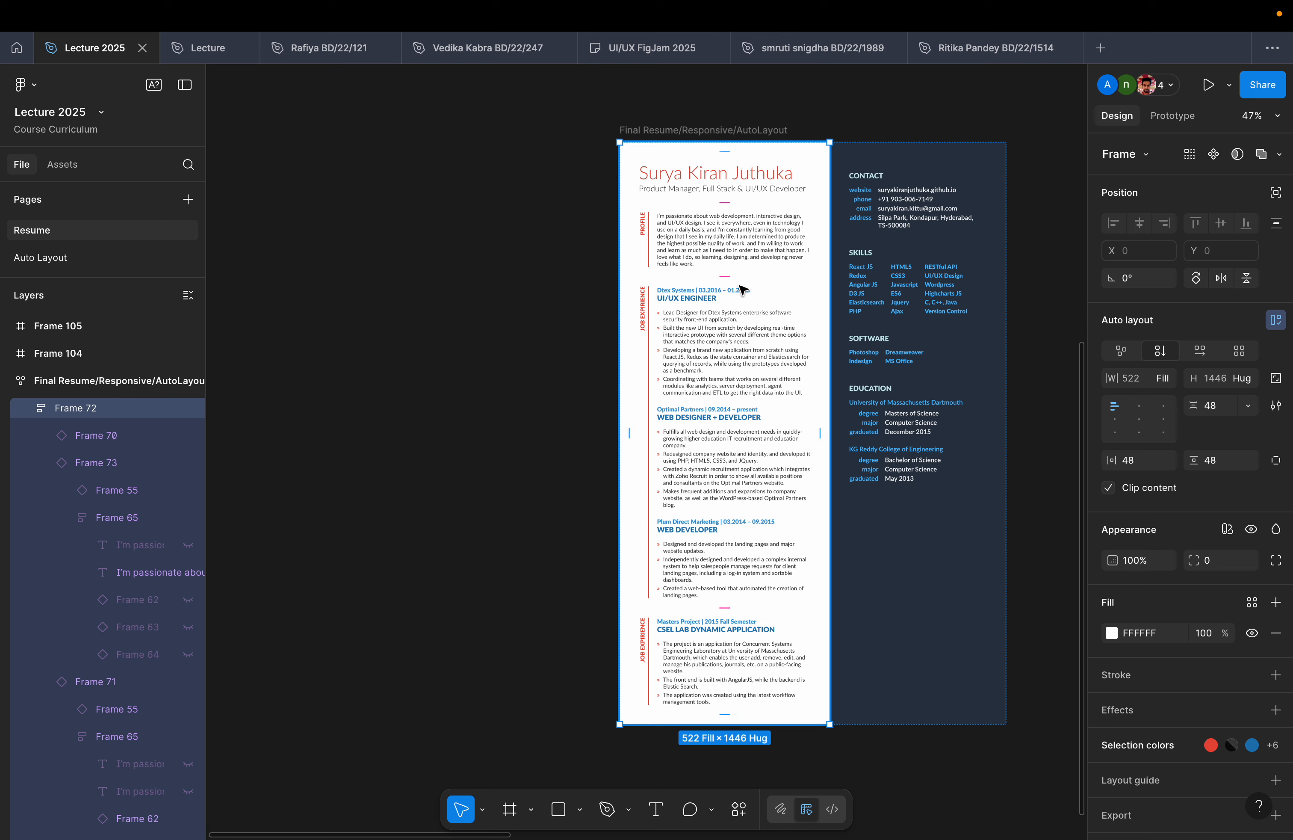
{"action": "left_click_drag", "start_coordinate": [751, 248], "coordinate": [346, 289]}
{"action": "scroll", "coordinate": [456, 335], "scroll_direction": "left", "scroll_amount": 3}
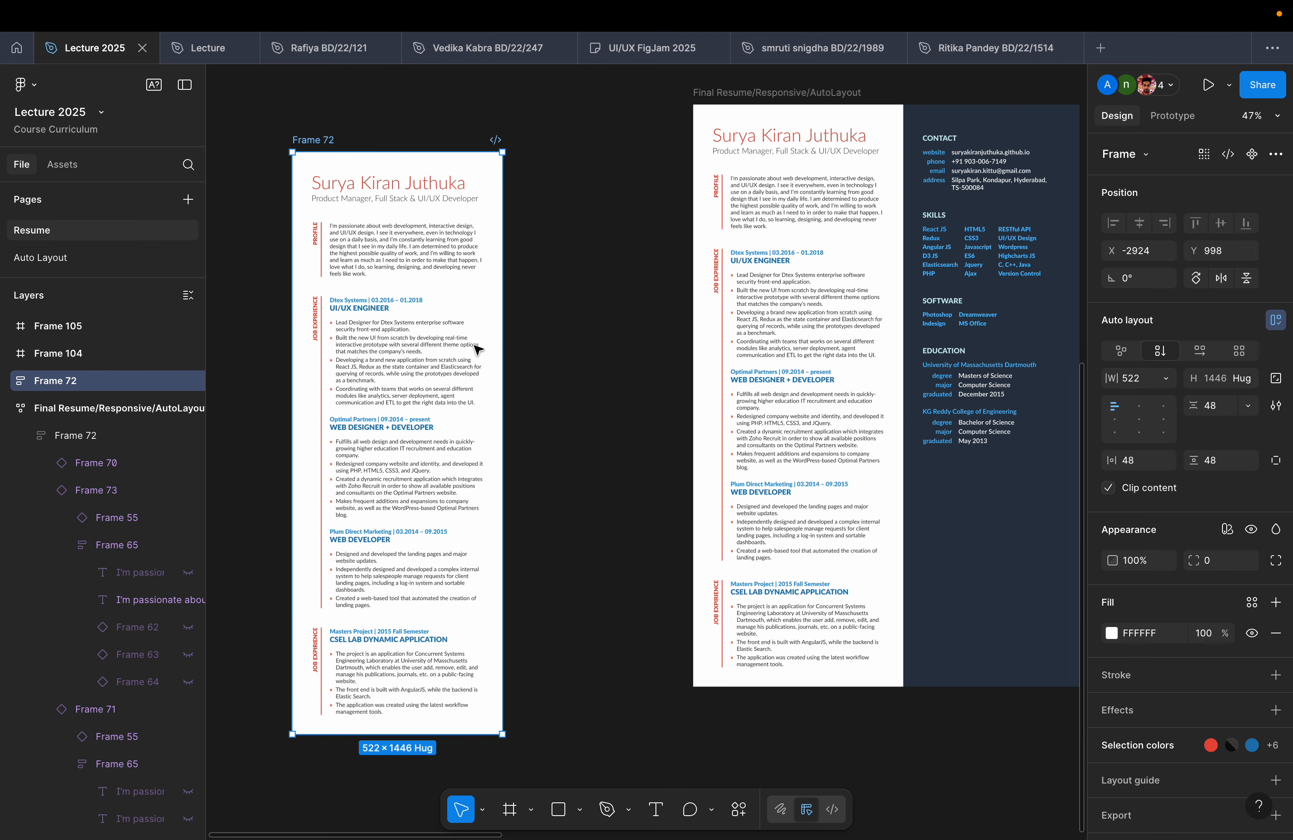
Test the Frame 72 copy's text reflow by widening it, trying about 755 px and settling on about 603 px.
{"action": "left_click_drag", "start_coordinate": [514, 341], "coordinate": [607, 337]}
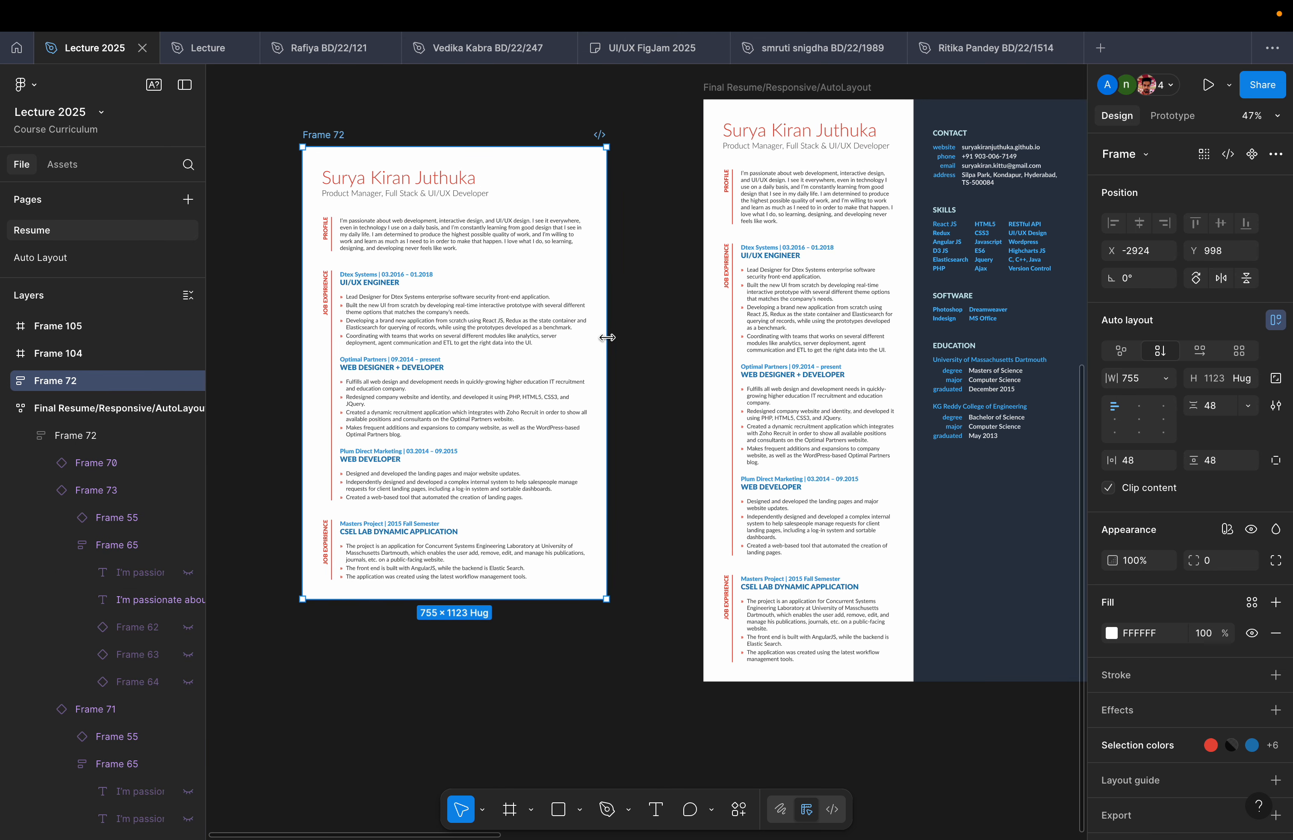
{"action": "key", "text": "super+z"}
{"action": "scroll", "coordinate": [528, 370], "scroll_direction": "up", "scroll_amount": 3}
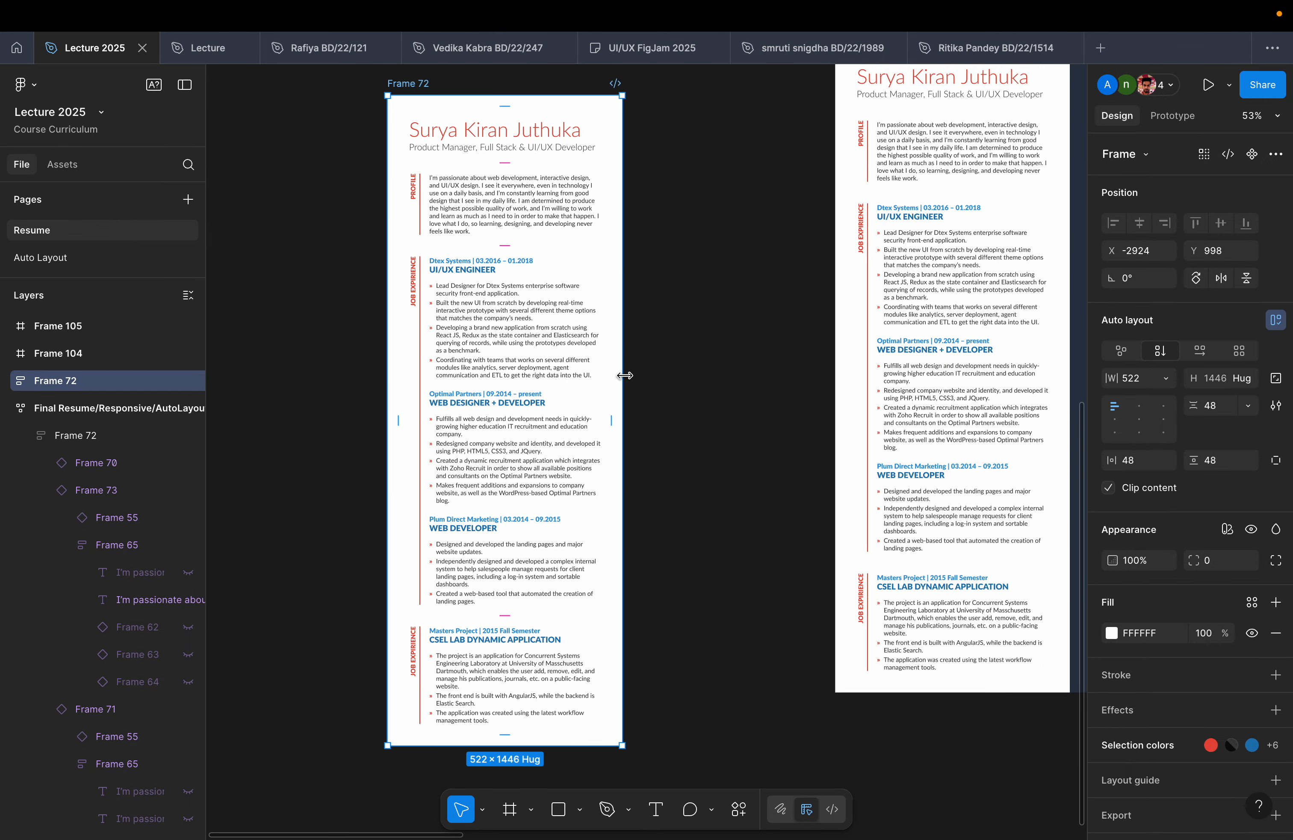
{"action": "left_click_drag", "start_coordinate": [624, 376], "coordinate": [664, 366]}
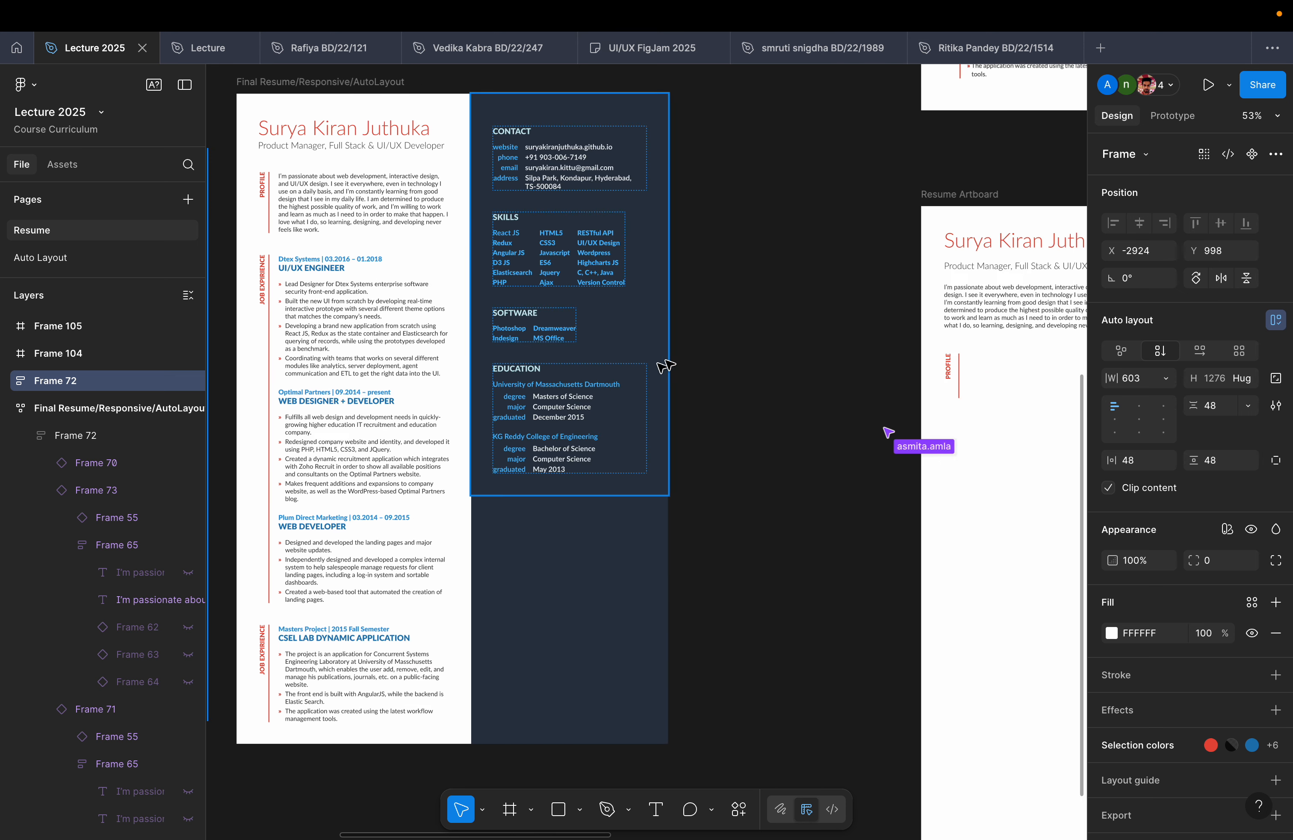
Test the Final Resume/Responsive/AutoLayout frame's wrapping by narrowing it to about 844 px and widening it to its 1200 px maximum.
{"action": "left_click", "coordinate": [642, 268]}
{"action": "key", "text": "super+z"}
{"action": "key", "text": "super+z"}
{"action": "key", "text": "super+z"}
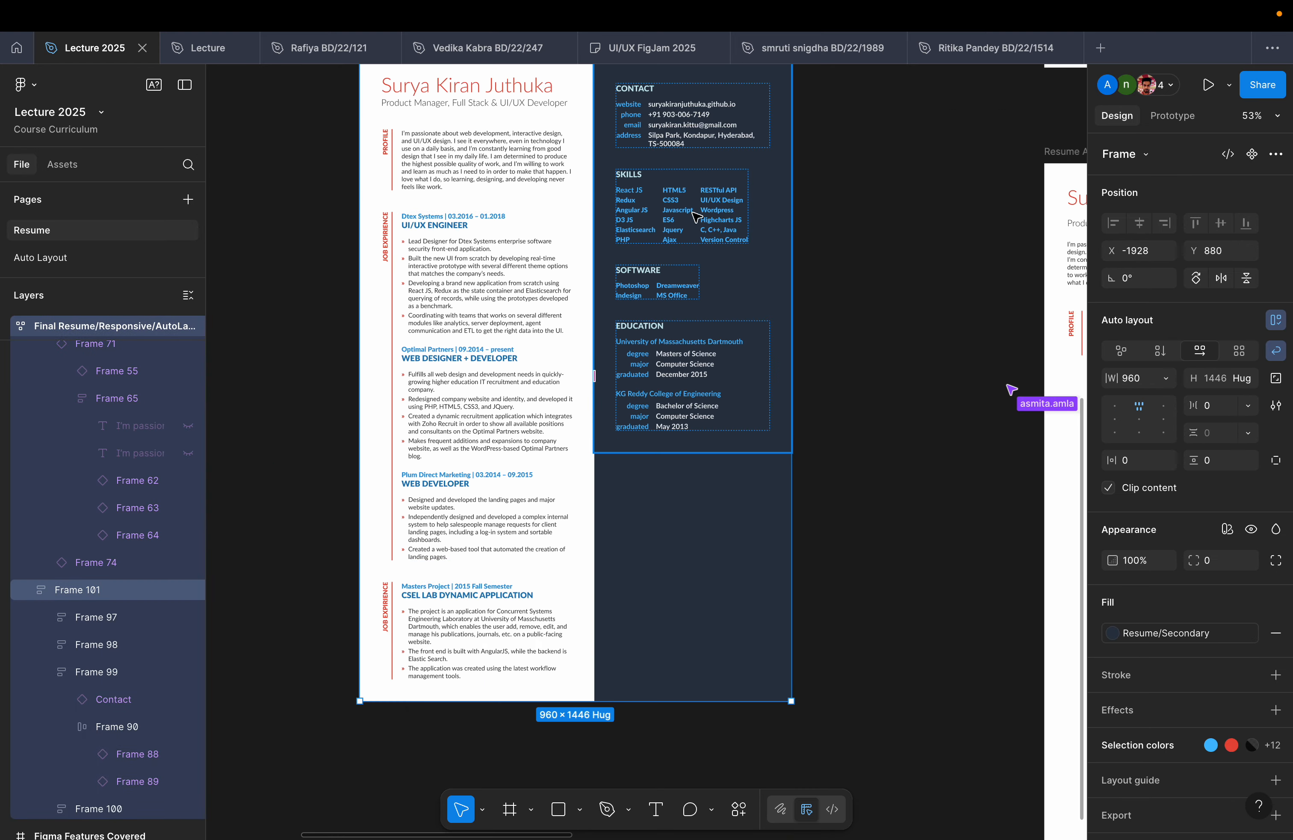
{"action": "left_click_drag", "start_coordinate": [791, 218], "coordinate": [739, 220]}
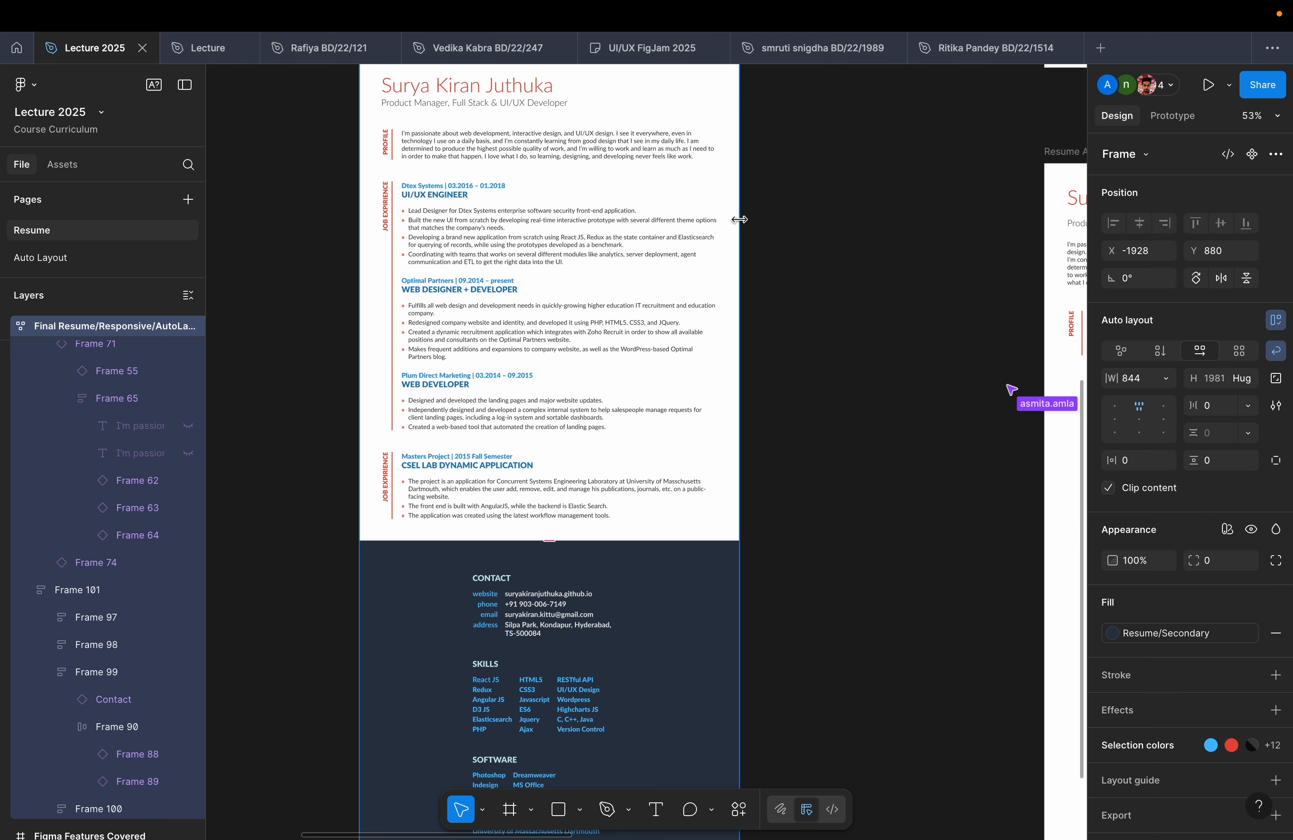
{"action": "scroll", "coordinate": [742, 222], "scroll_direction": "up", "scroll_amount": 2}
{"action": "left_click_drag", "start_coordinate": [739, 220], "coordinate": [816, 152]}
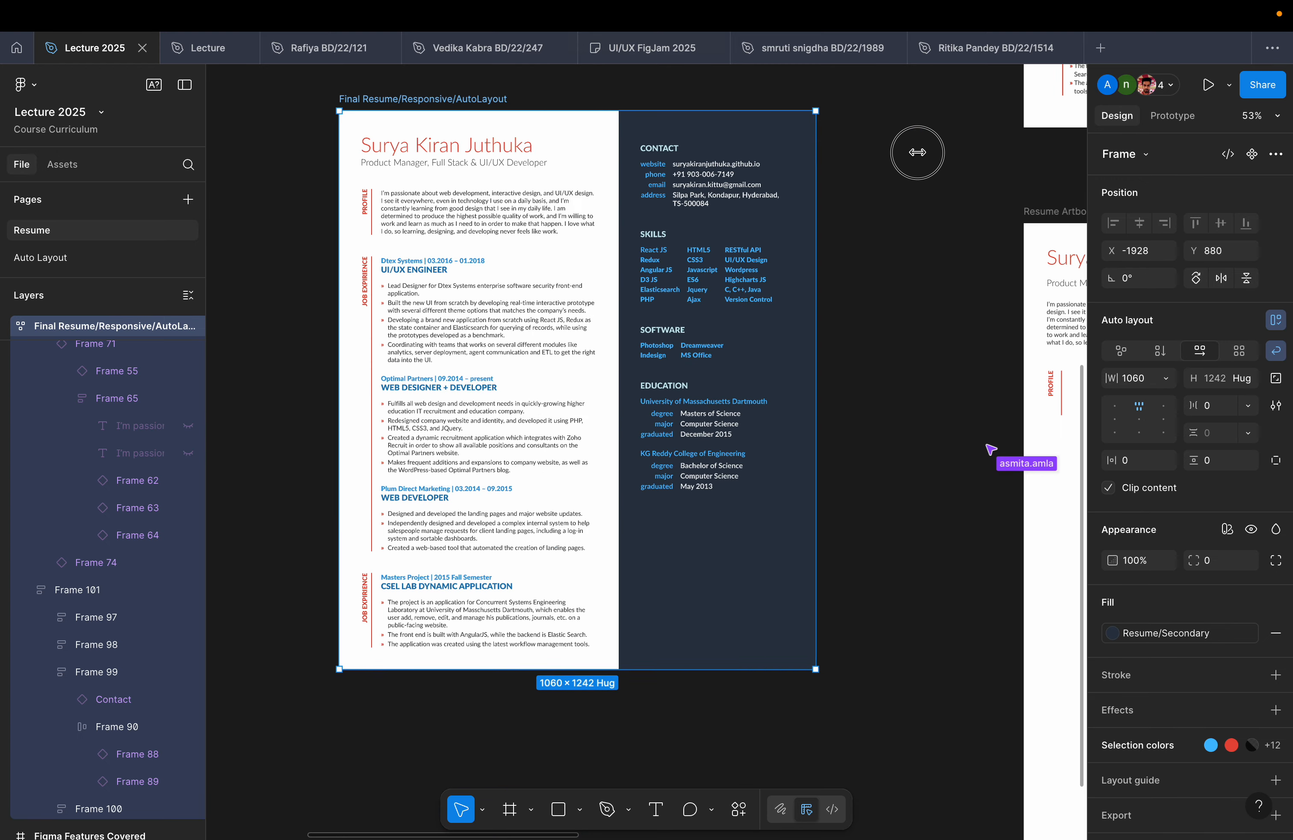
{"action": "left_click_drag", "start_coordinate": [918, 153], "coordinate": [975, 154]}
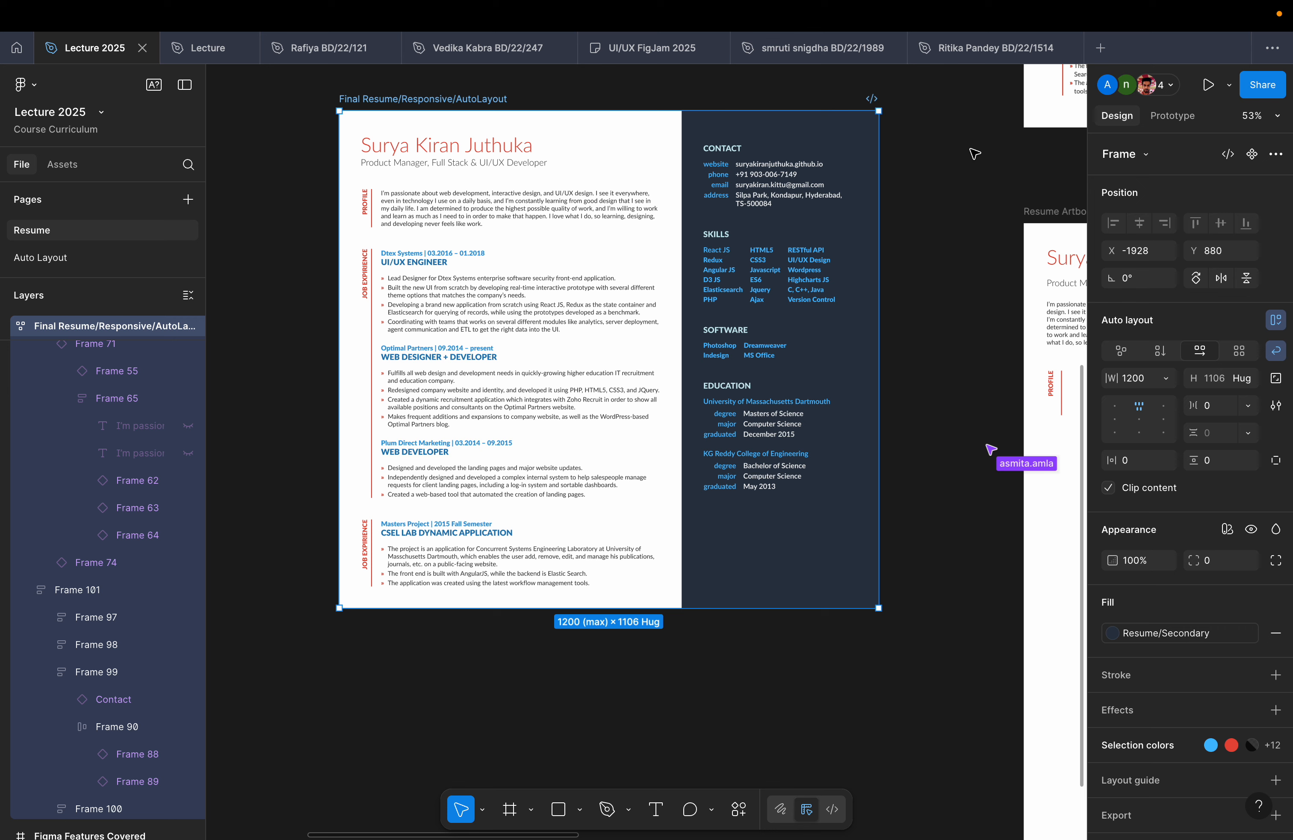
{"action": "mouse_move", "coordinate": [696, 10]}
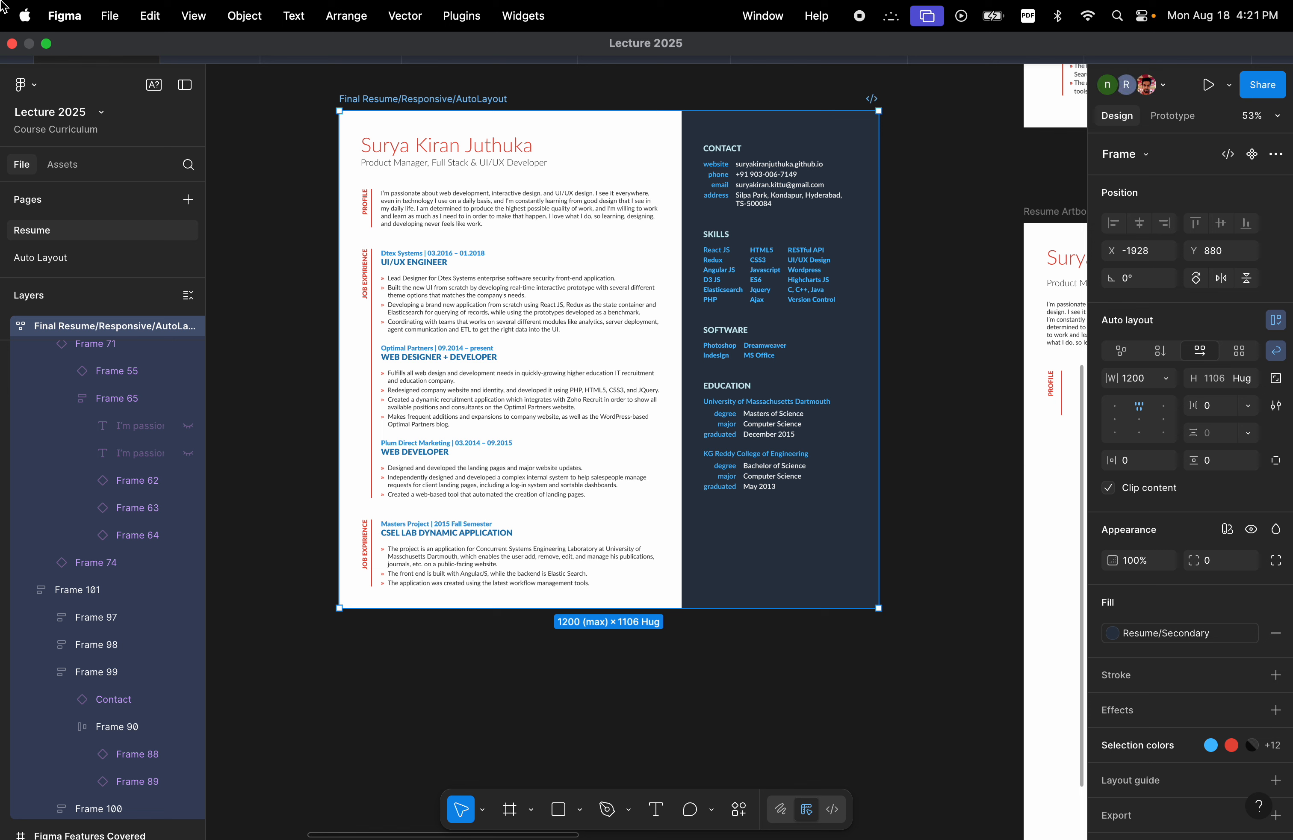
{"action": "left_click", "coordinate": [5, 8]}
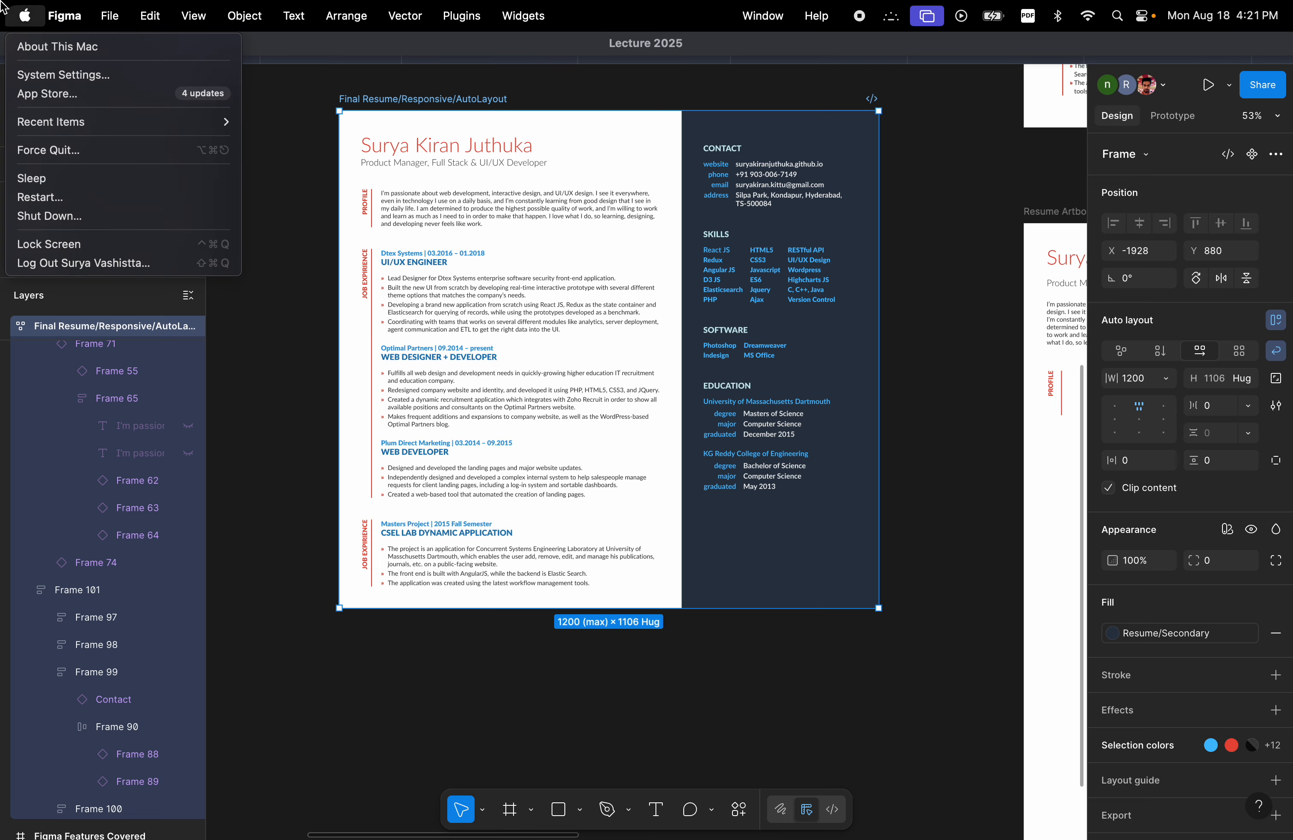
{"action": "left_click", "coordinate": [827, 576]}
Clear the selection and view the Frame 72 copy alongside the resized resume frame.
{"action": "left_click", "coordinate": [872, 670]}
{"action": "scroll", "coordinate": [872, 670], "scroll_direction": "down", "scroll_amount": 5}
{"action": "scroll", "coordinate": [872, 670], "scroll_direction": "down", "scroll_amount": 1}
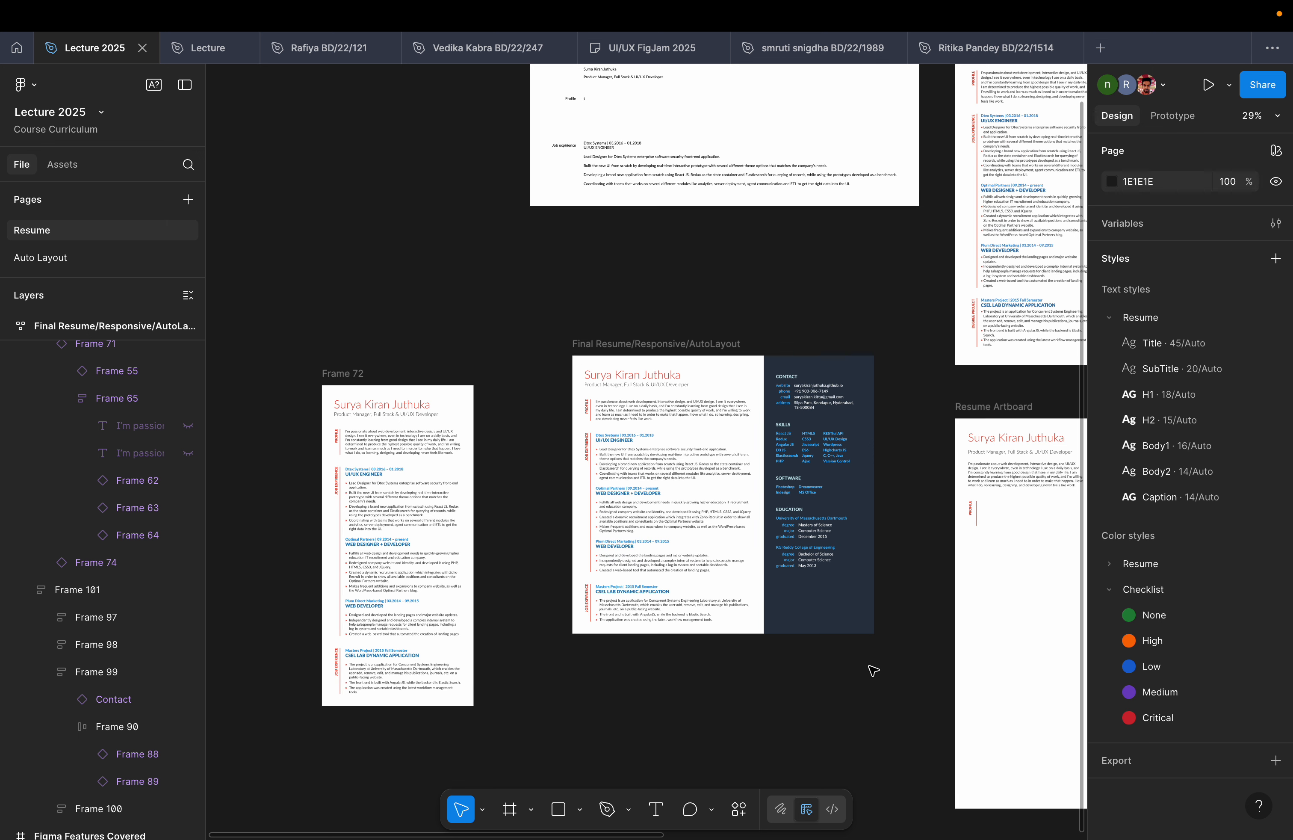
{"action": "mouse_move", "coordinate": [151, 4]}
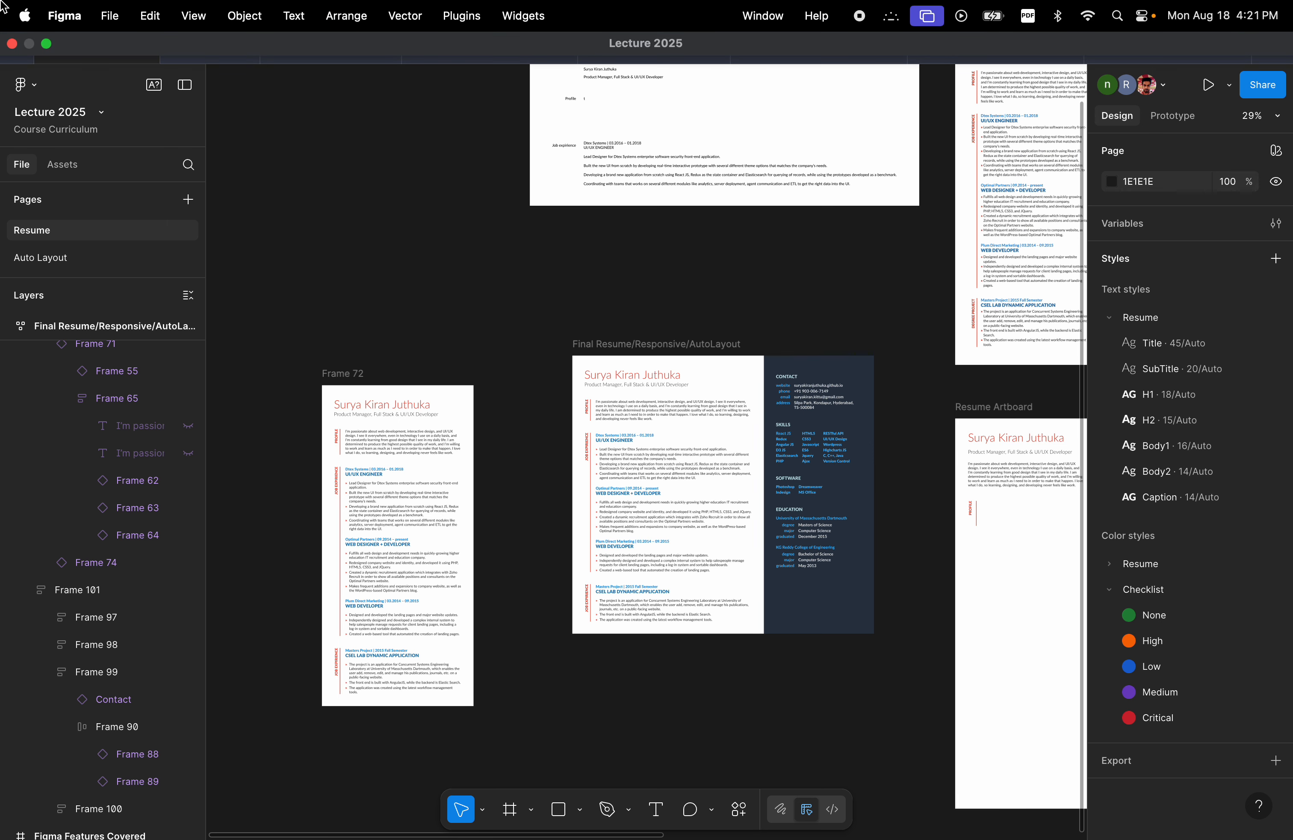